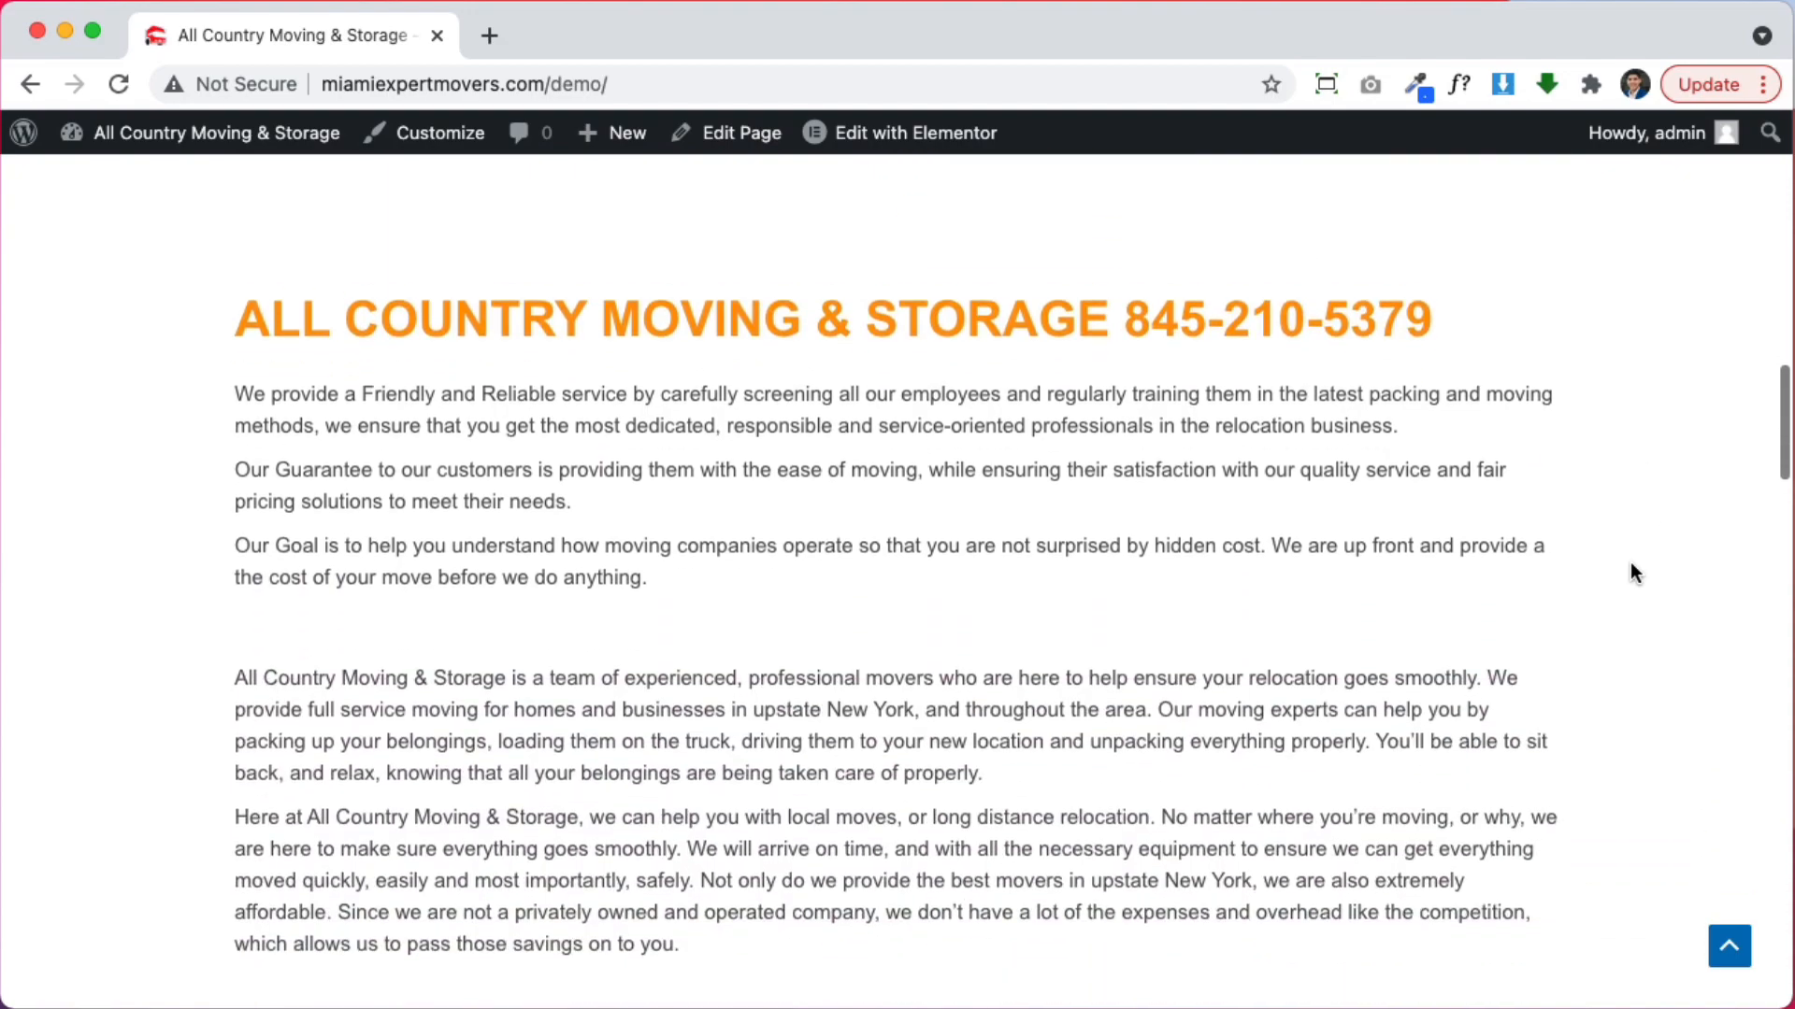
scroll(1628, 564, down, 12)
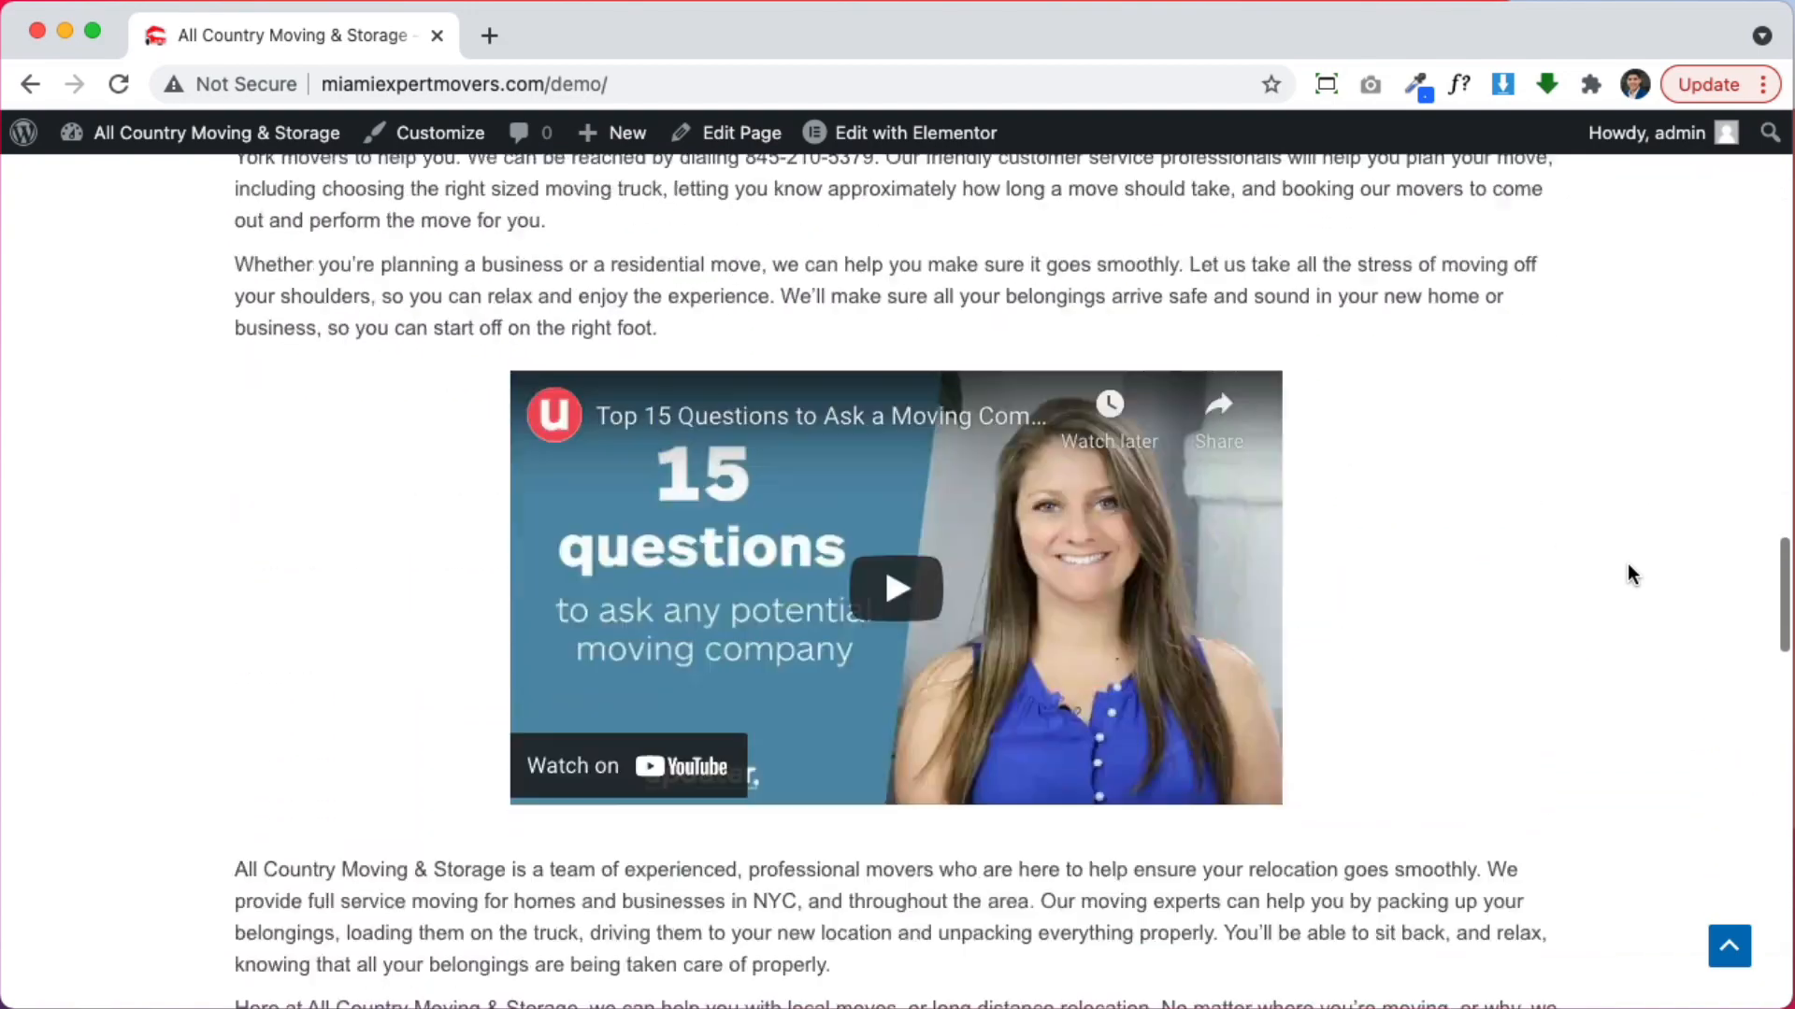
Open the site's Header template in Elementor from the admin bar's Edit with Elementor menu
scroll(1629, 564, up, 20)
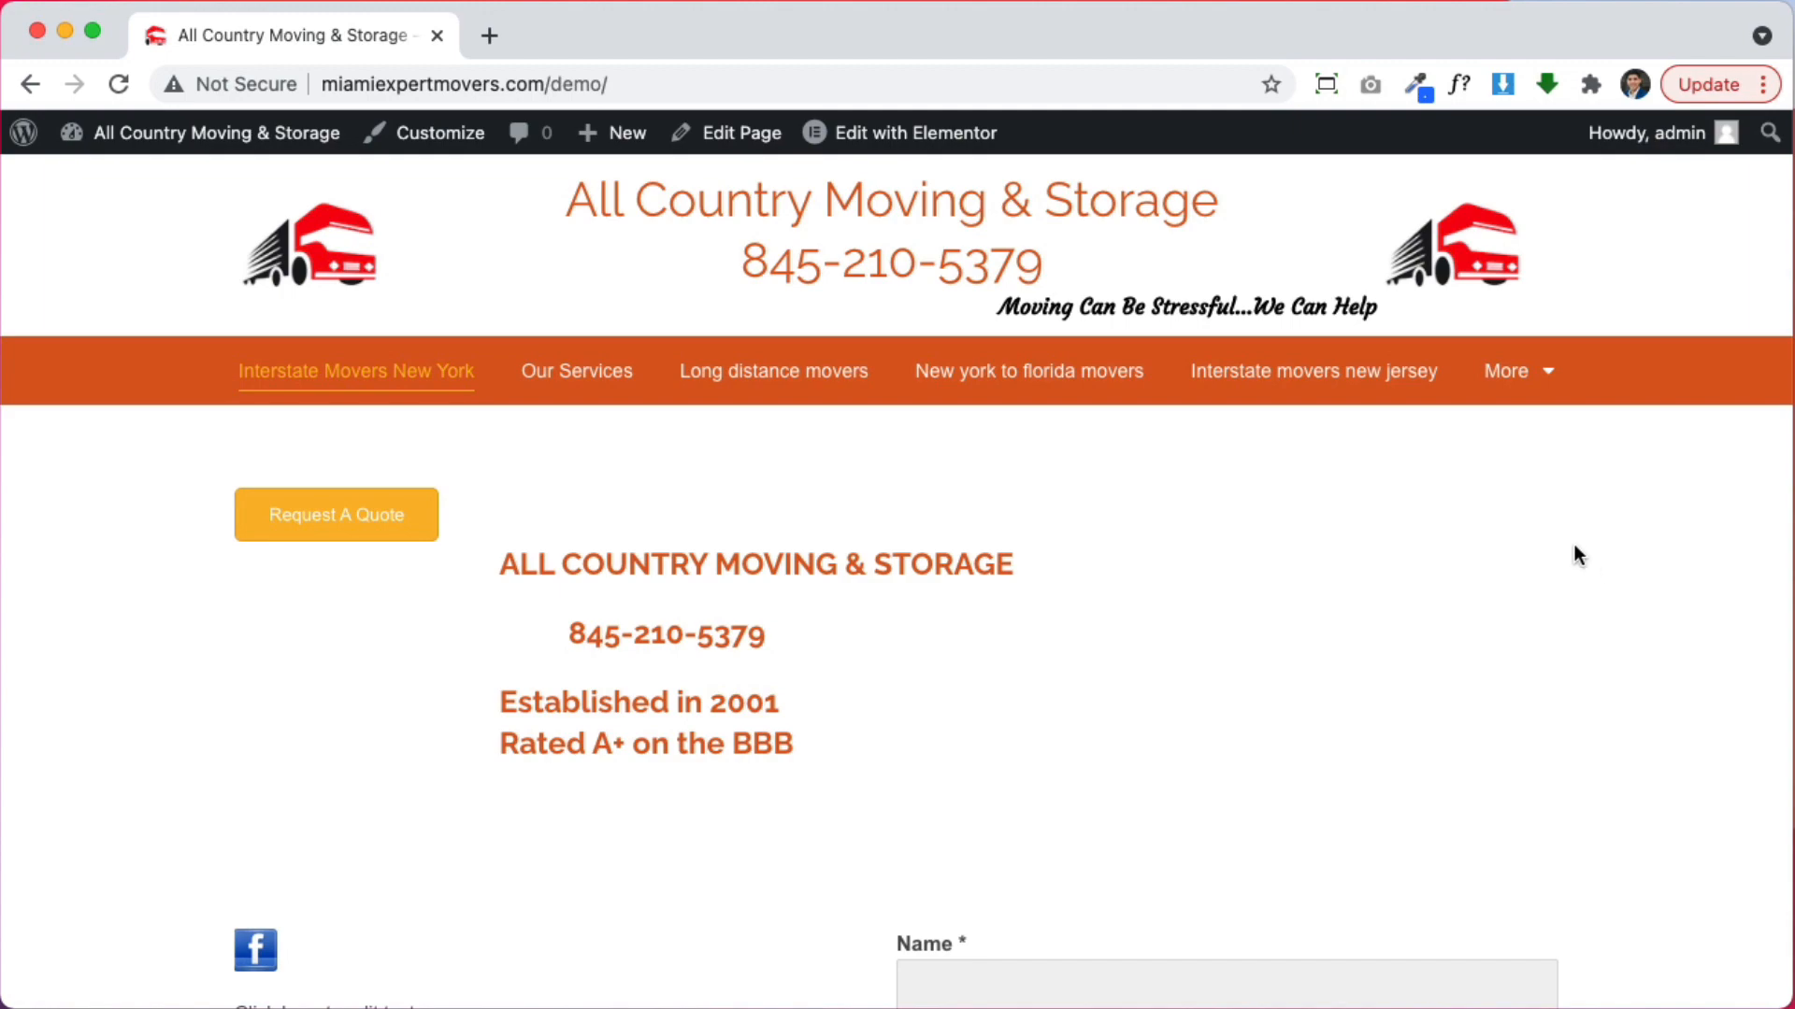
scroll(1205, 621, down, 2)
scroll(1355, 626, down, 15)
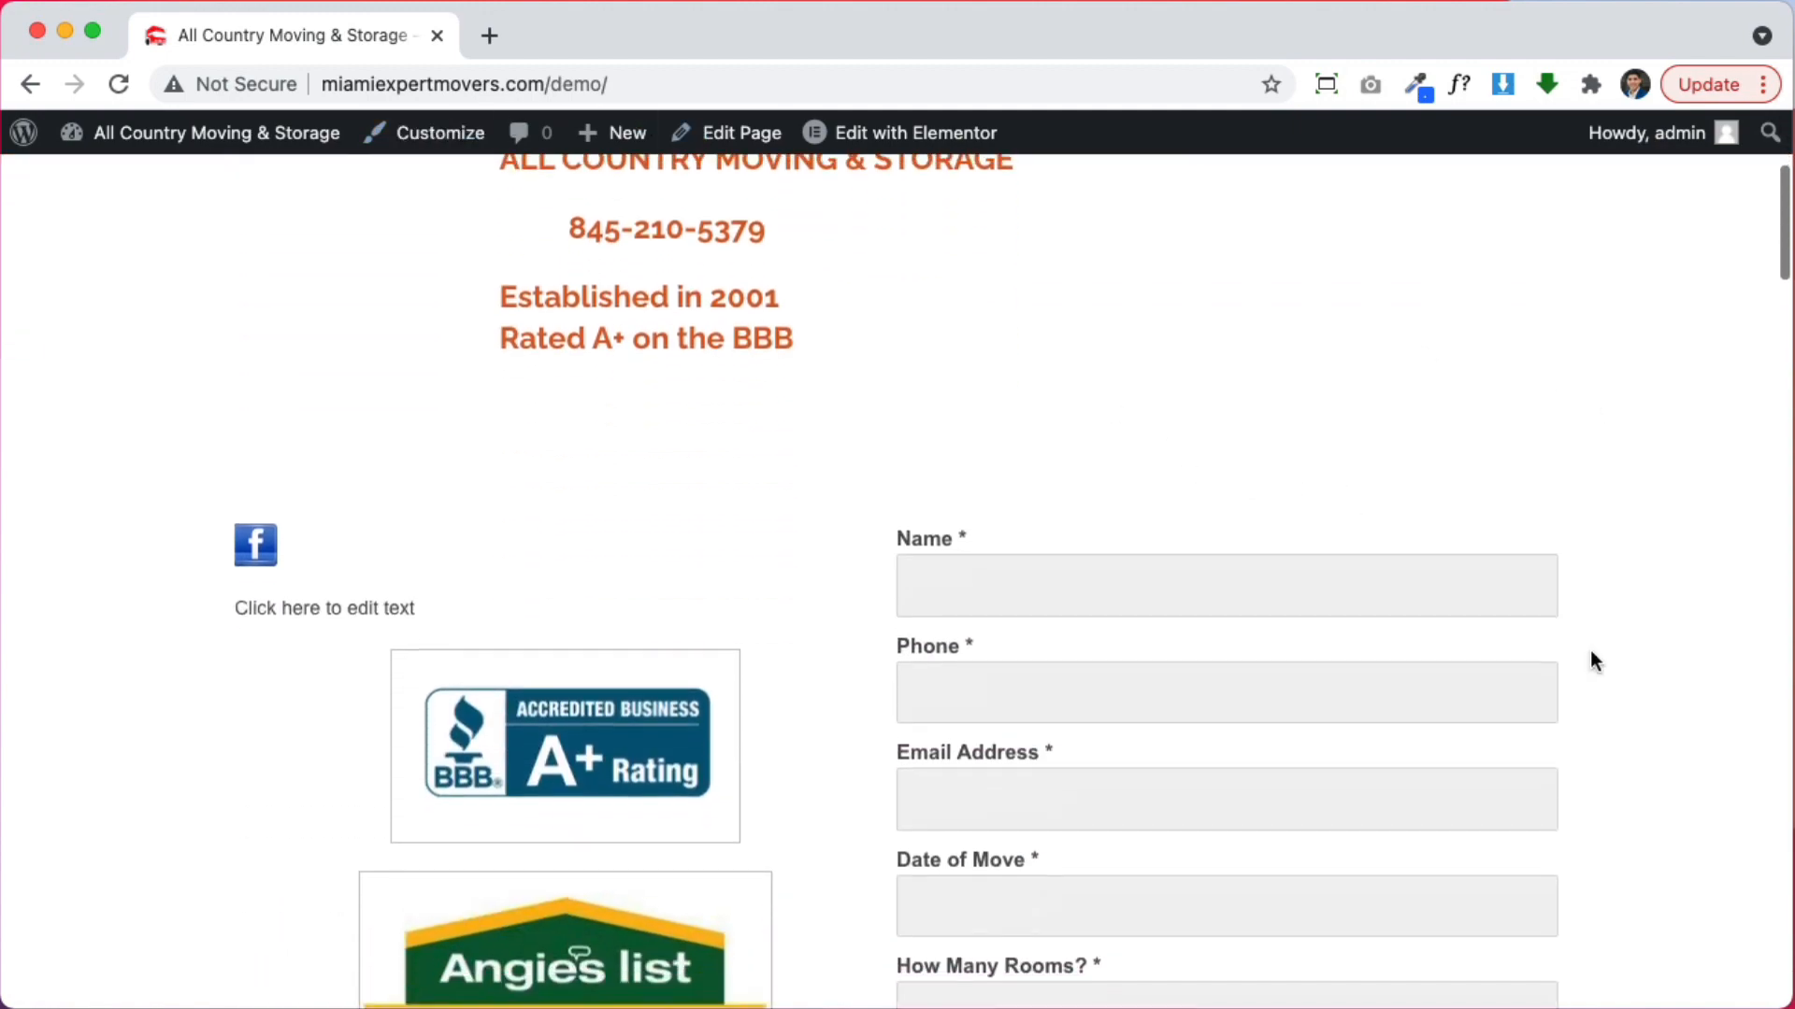
scroll(1612, 682, down, 15)
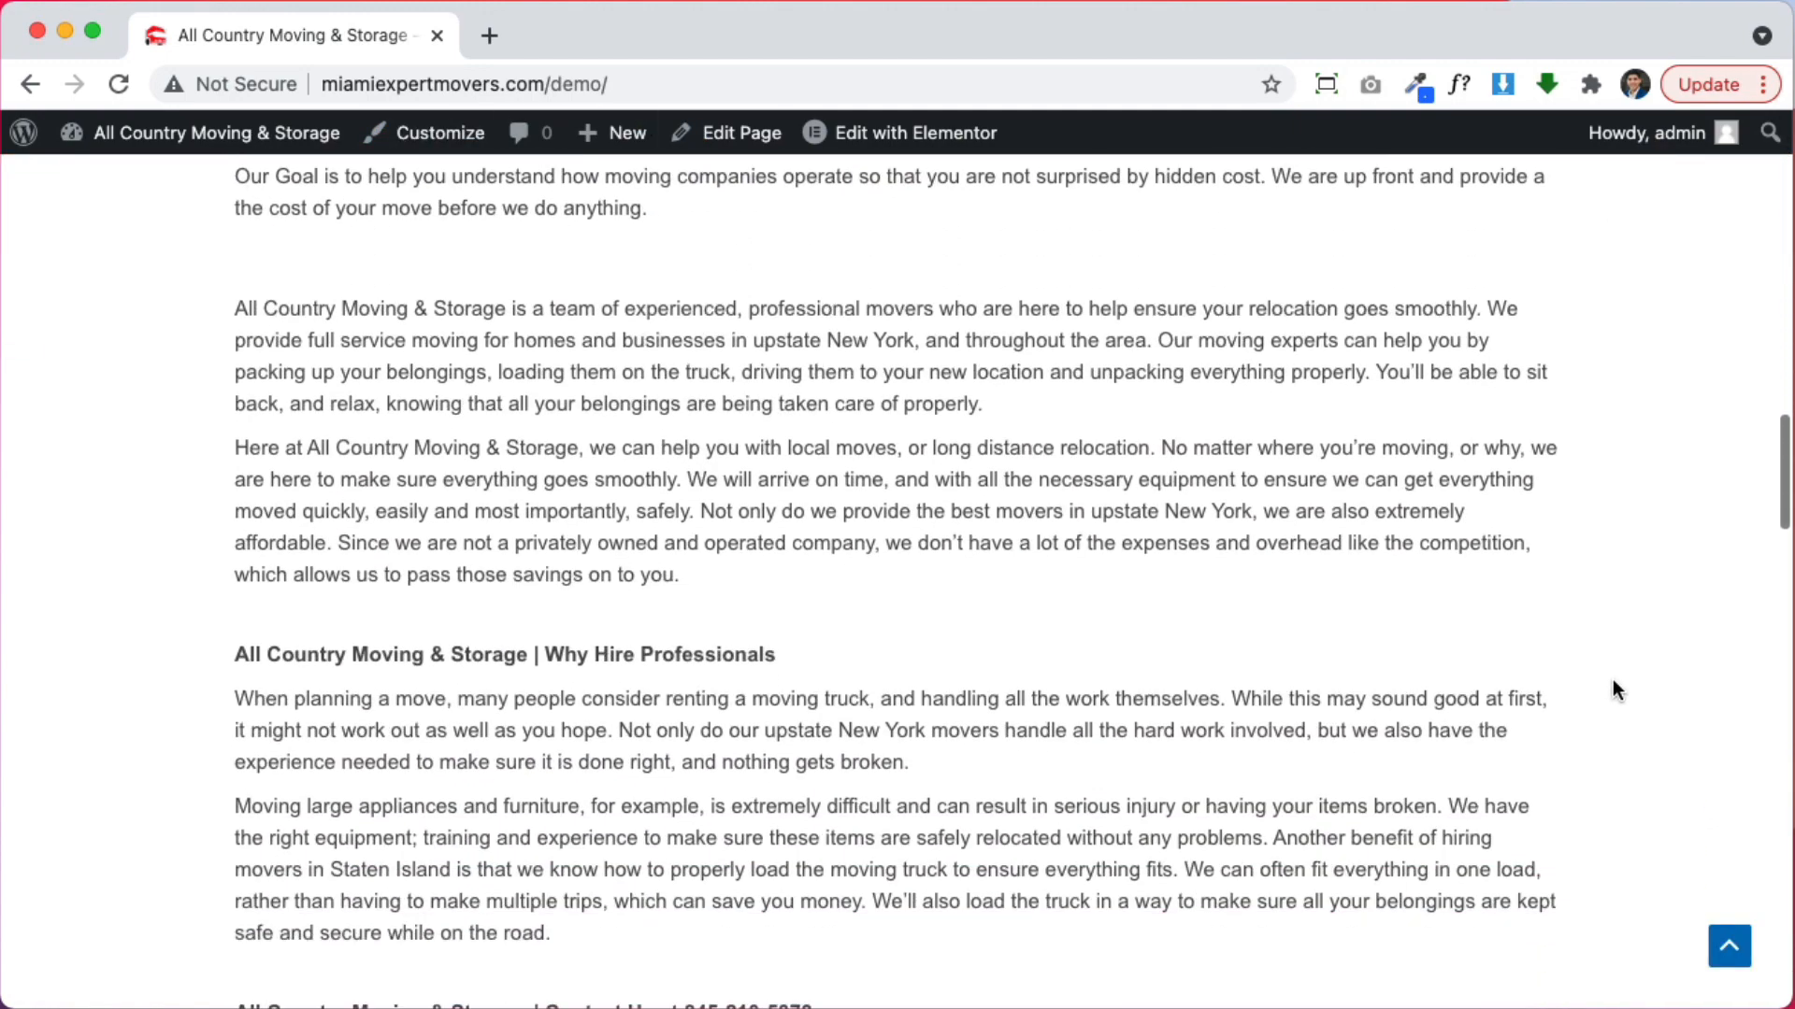
scroll(1614, 689, up, 20)
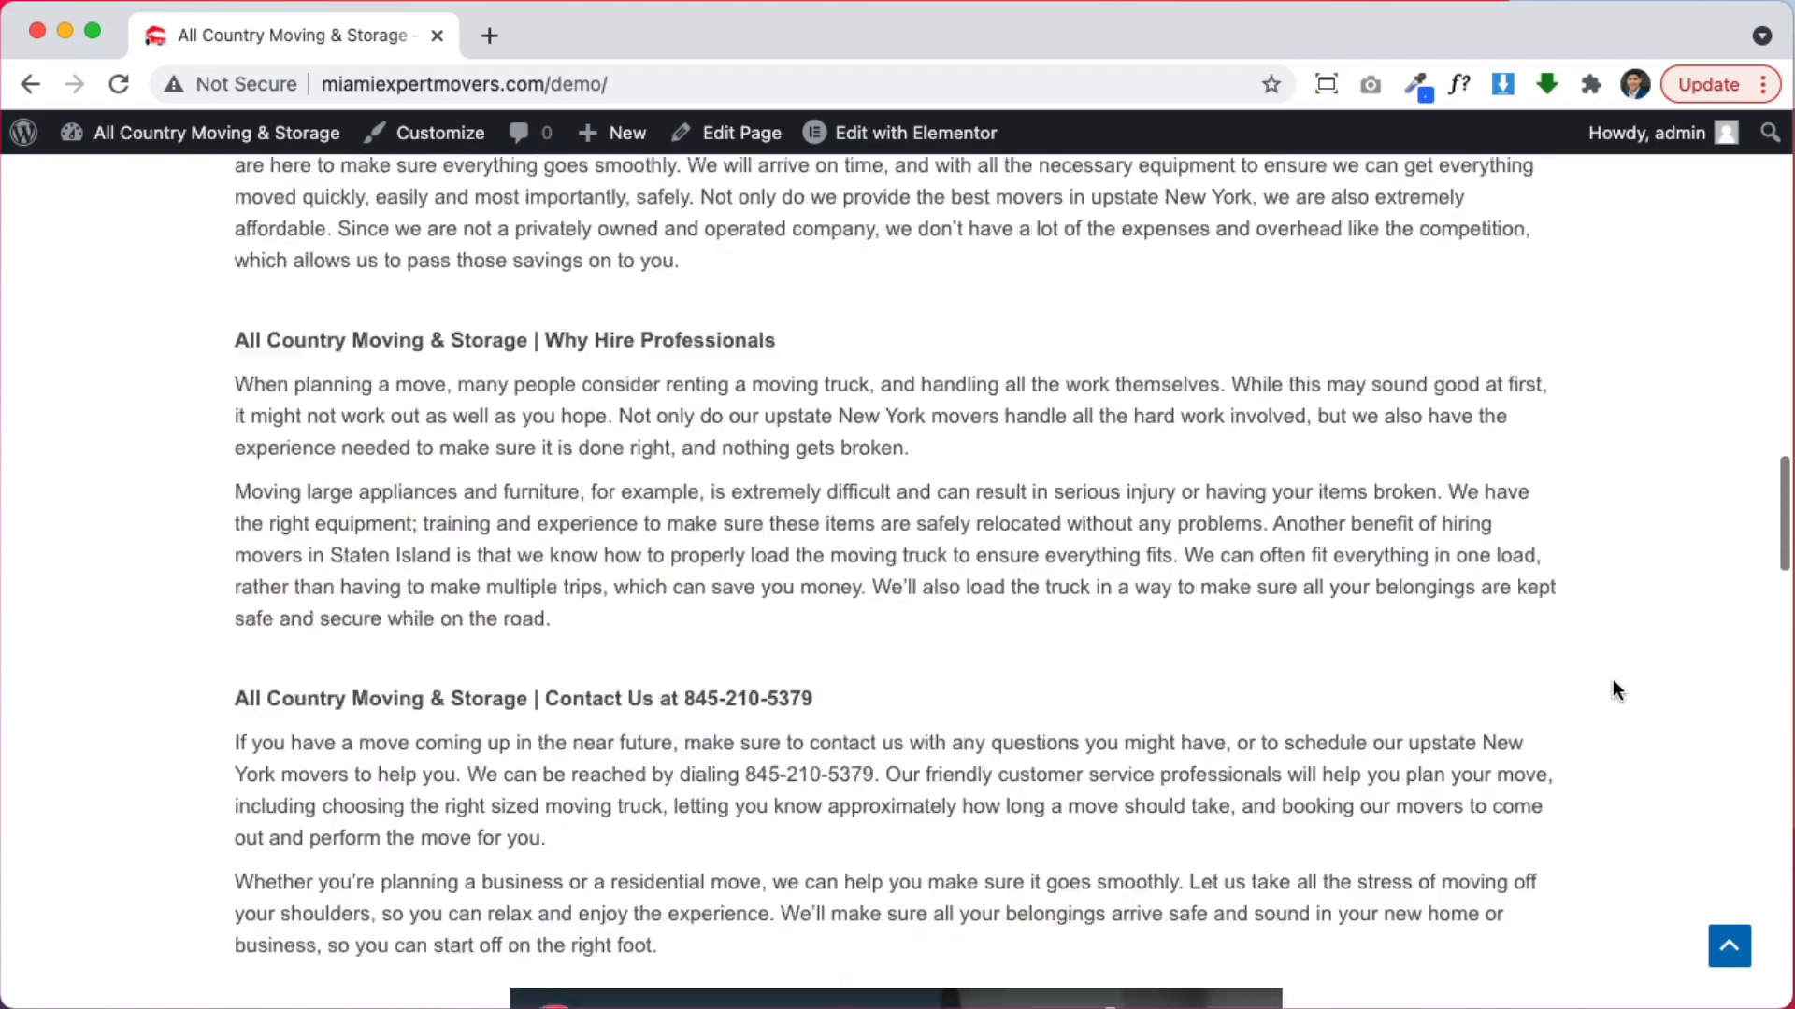
scroll(1615, 690, up, 2)
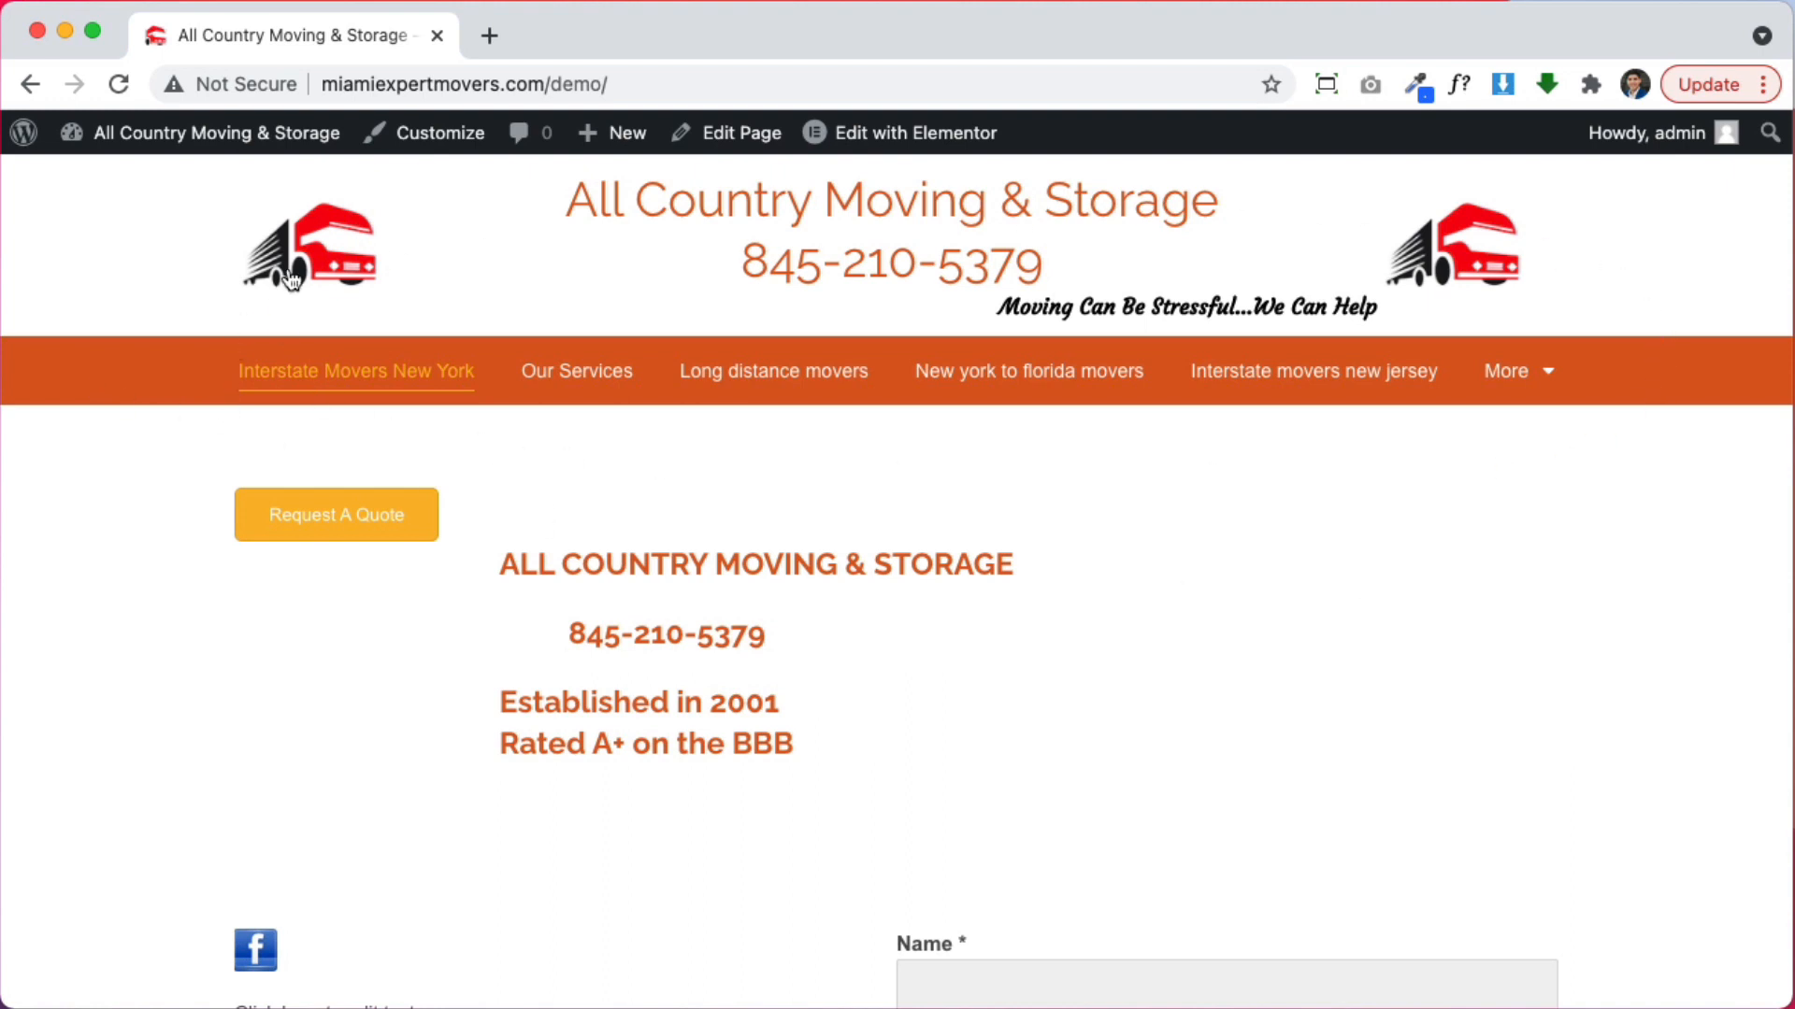
mouse_move(882, 136)
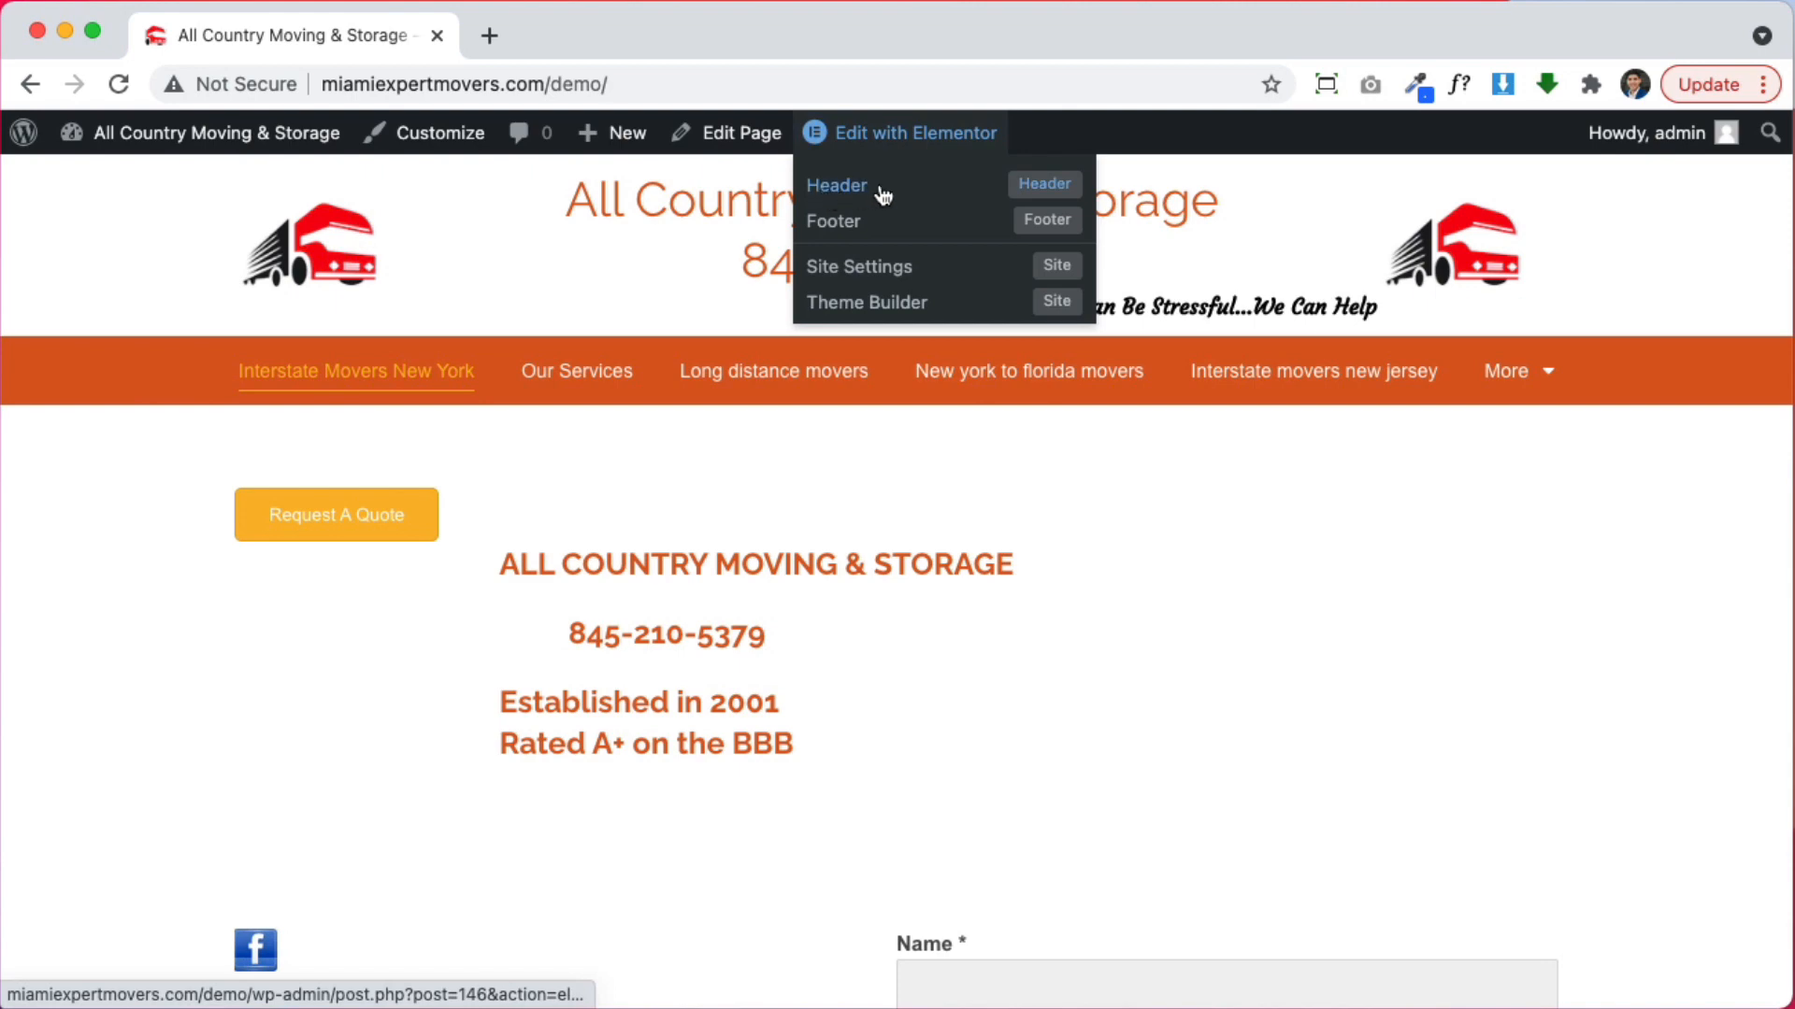
scroll(1293, 572, down, 15)
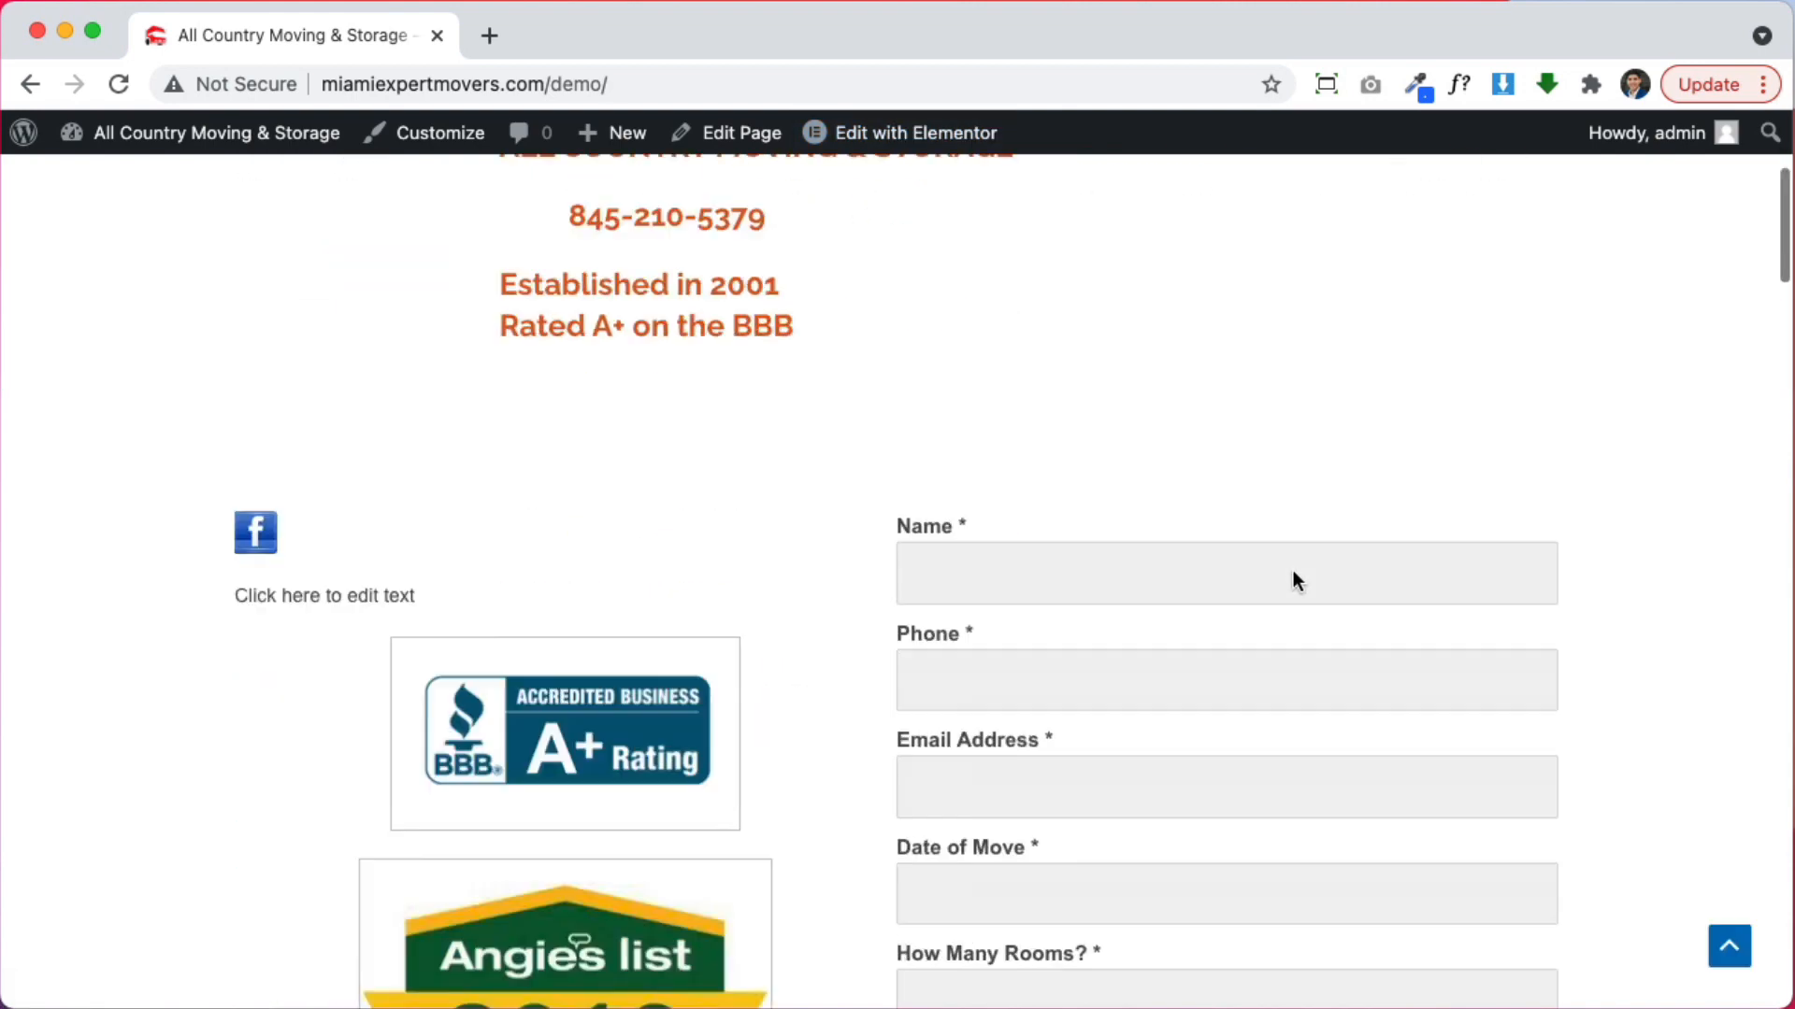
scroll(1293, 579, down, 10)
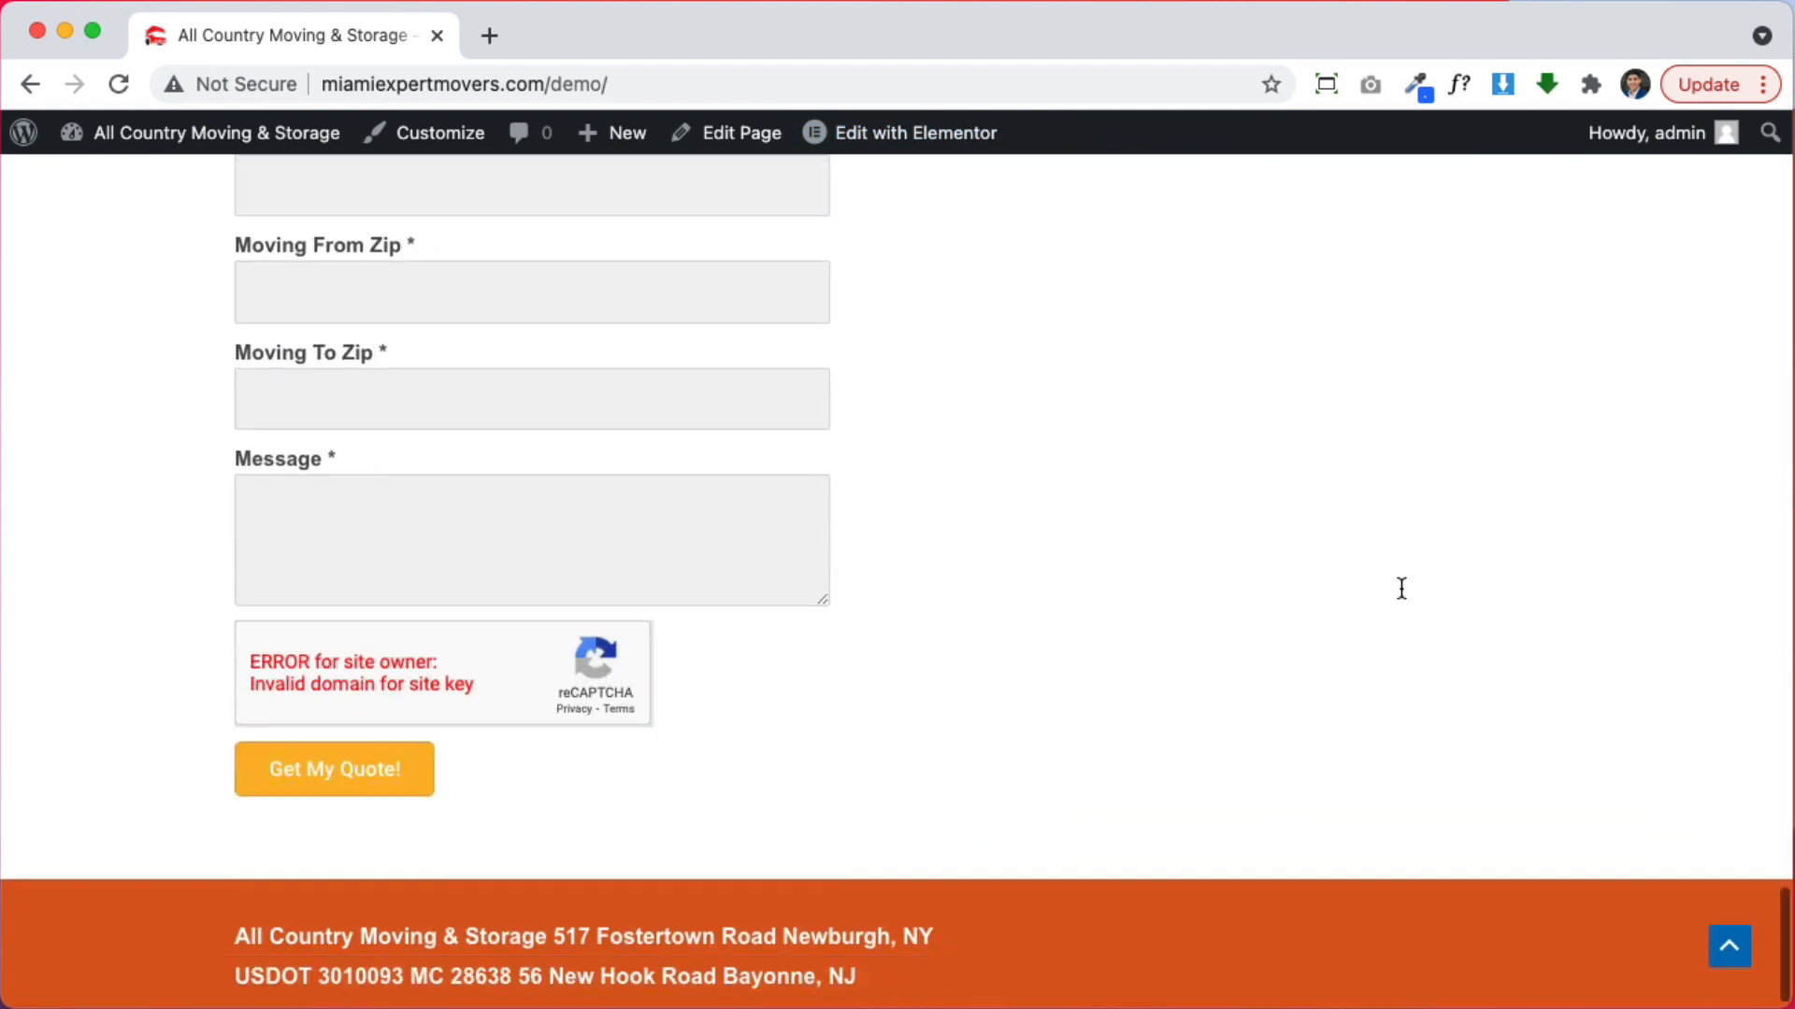
scroll(1398, 589, up, 20)
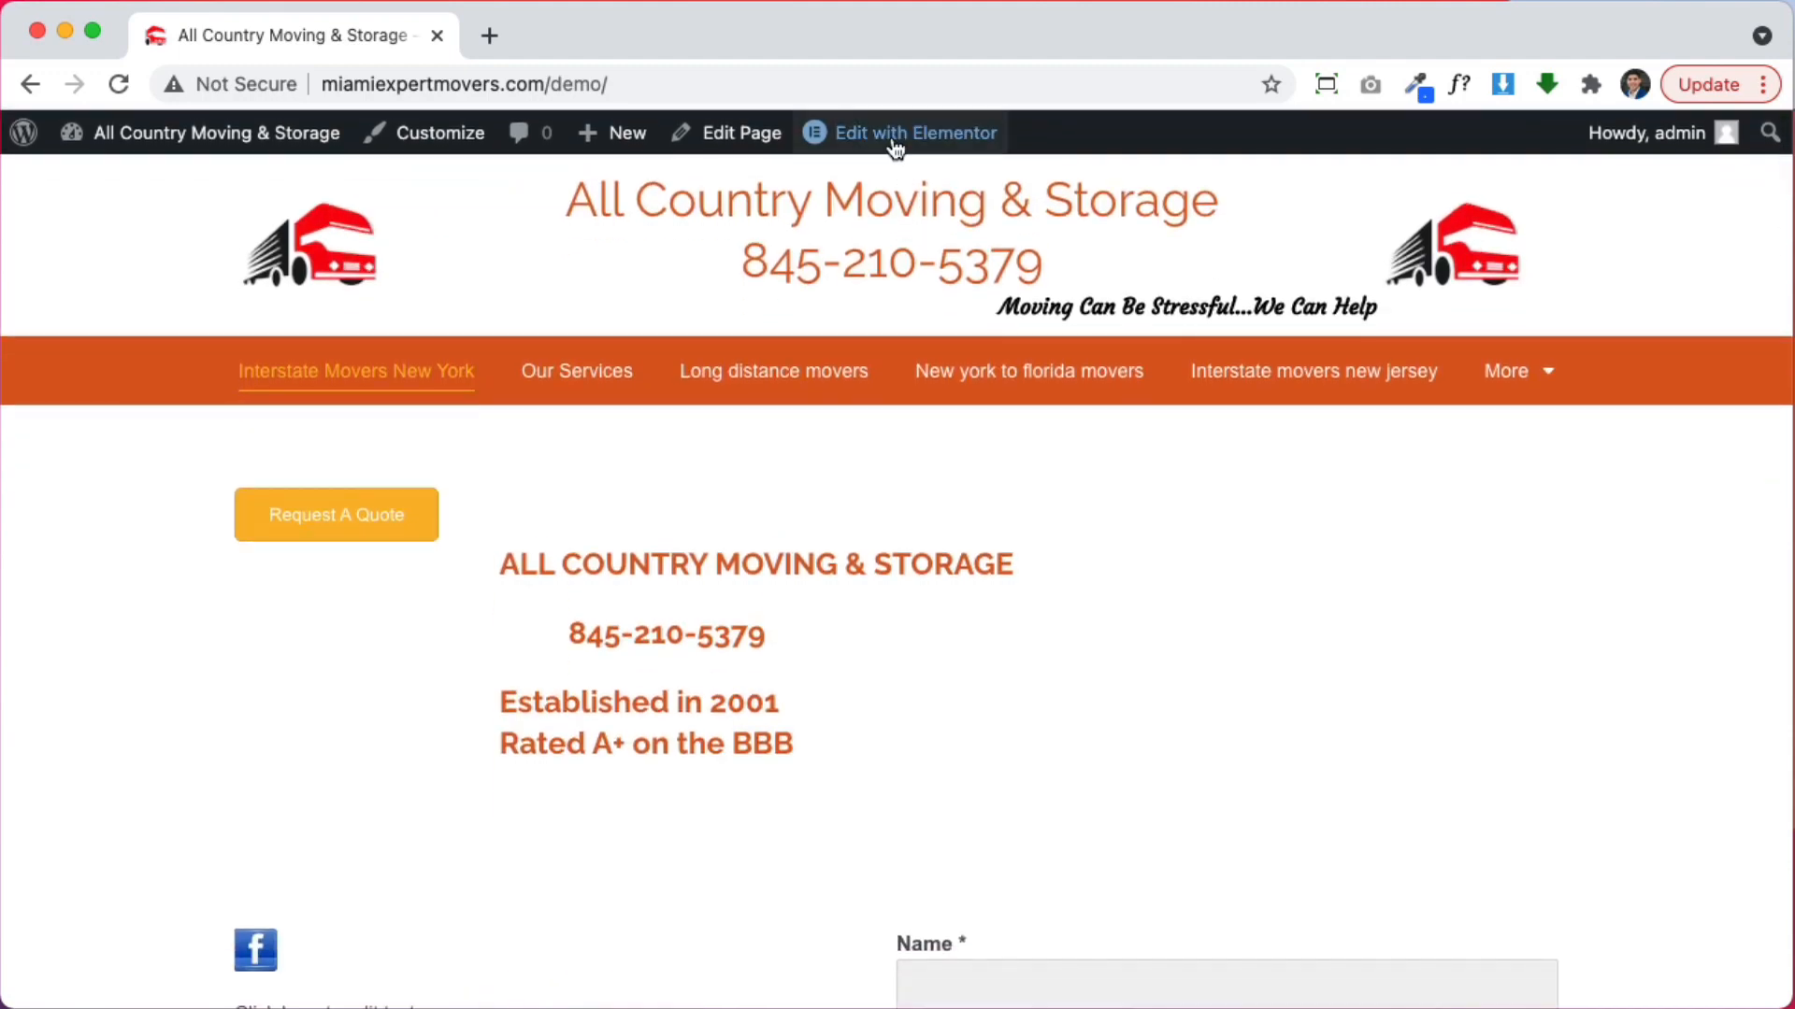
click(850, 189)
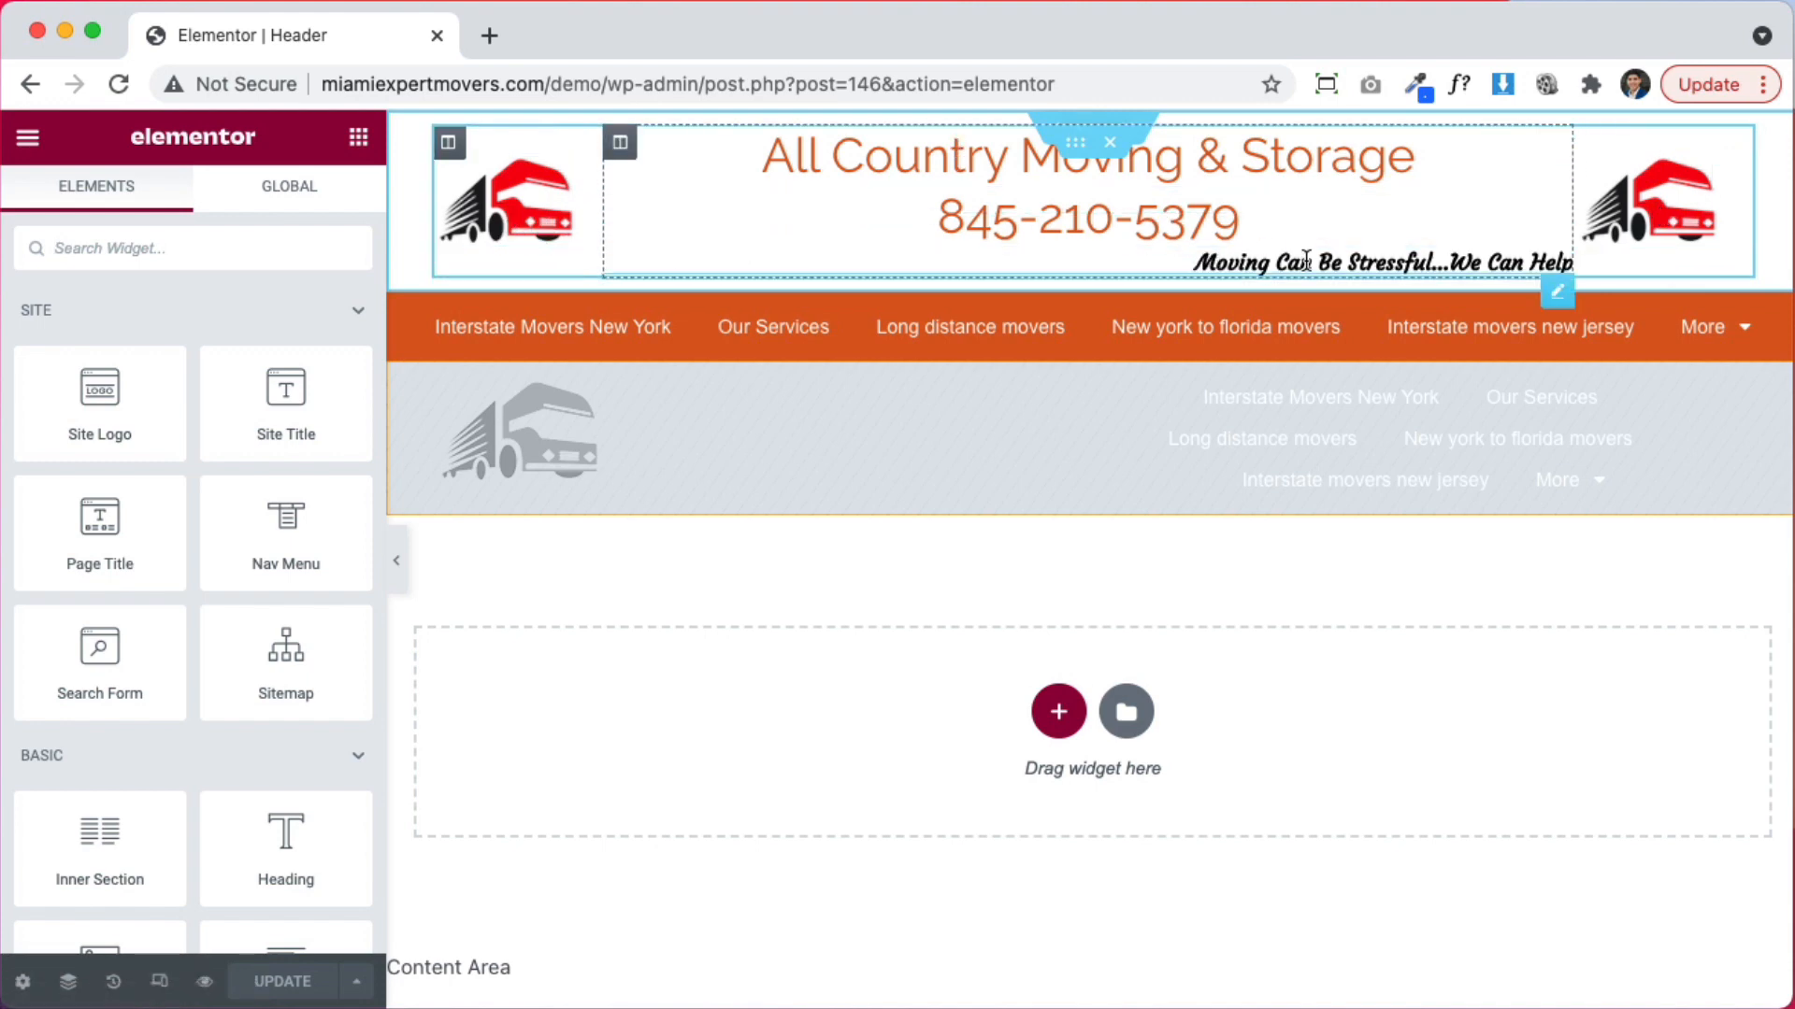
Preview the header at Mobile size and show the Nav Menu widget's Style settings
click(160, 985)
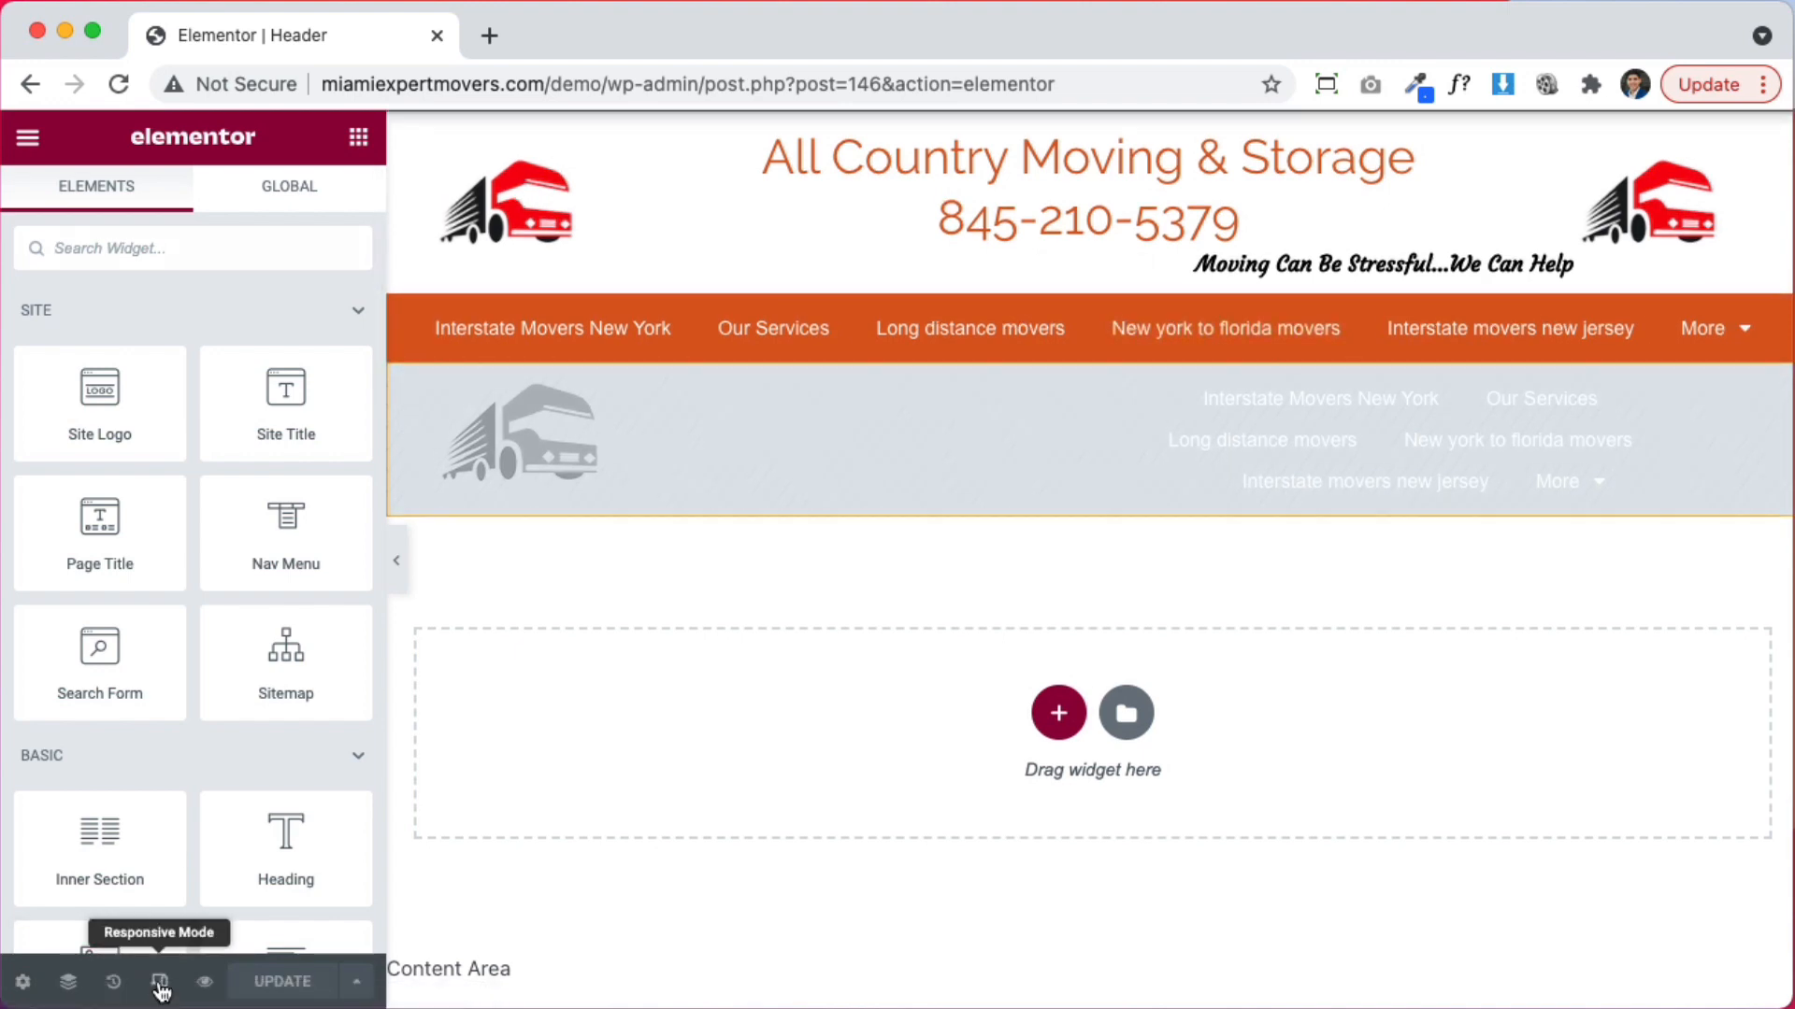
click(521, 140)
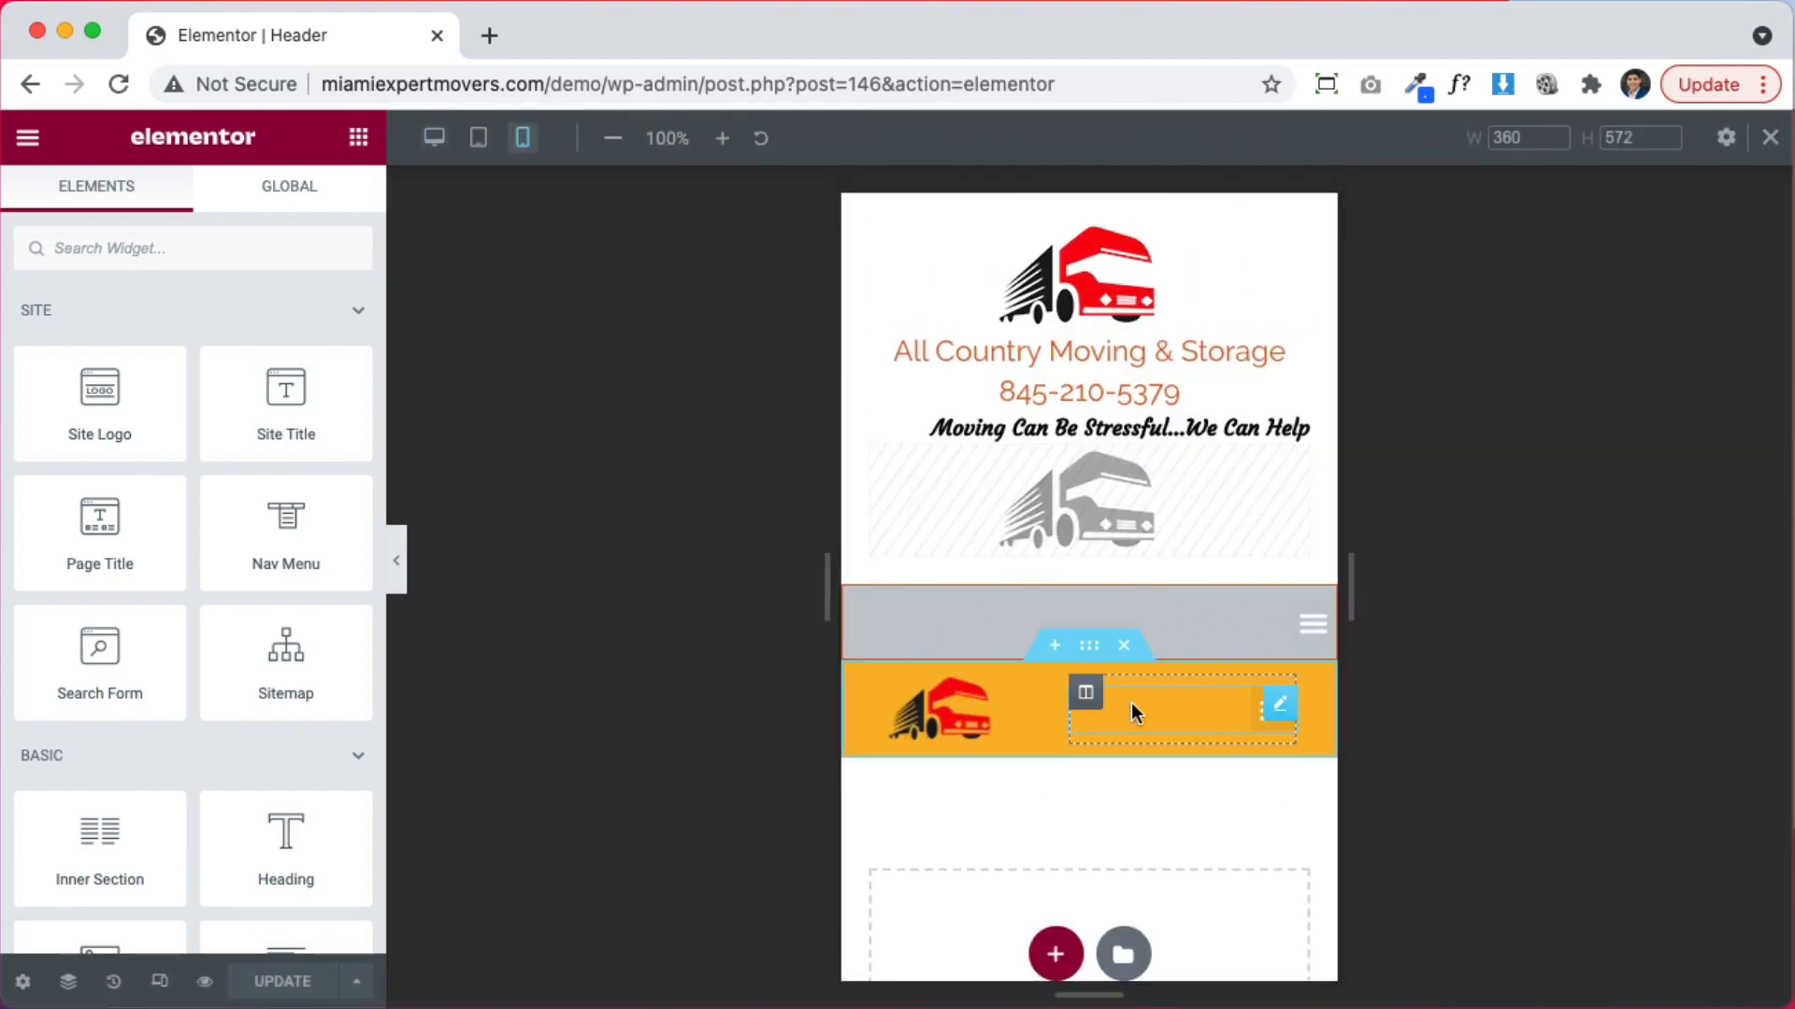
click(1258, 722)
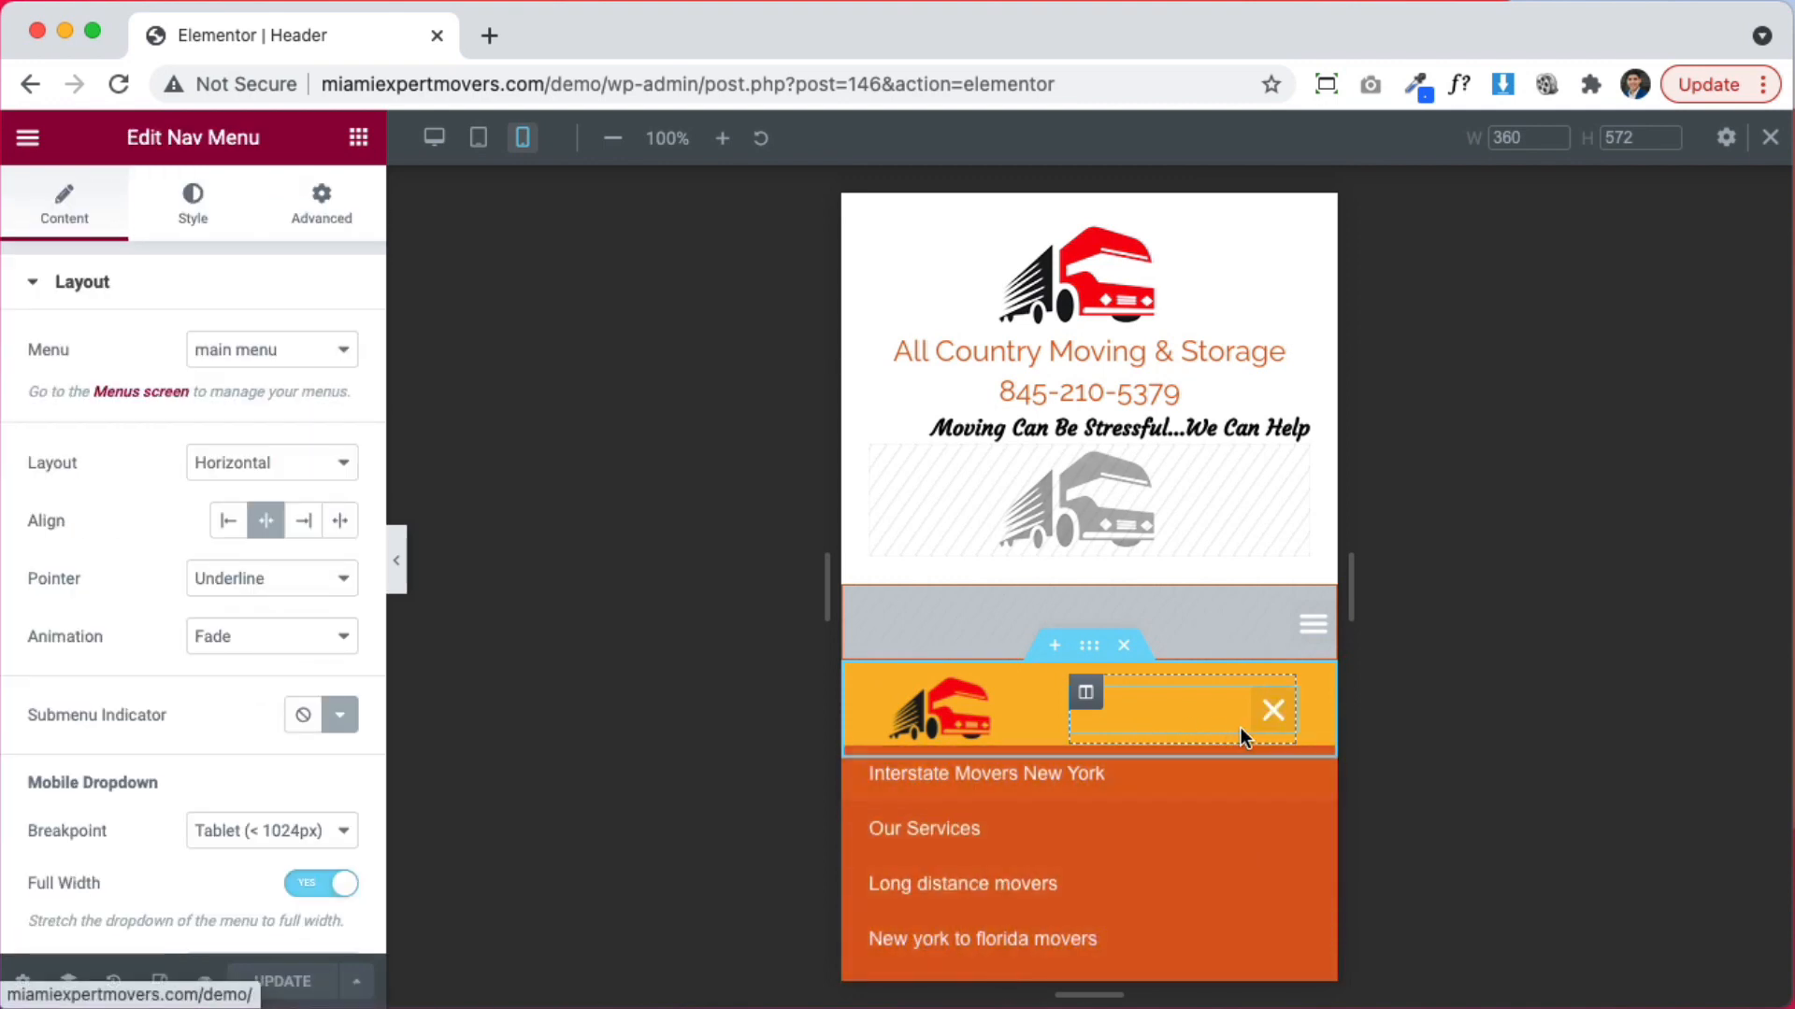
click(1273, 710)
scroll(969, 710, down, 4)
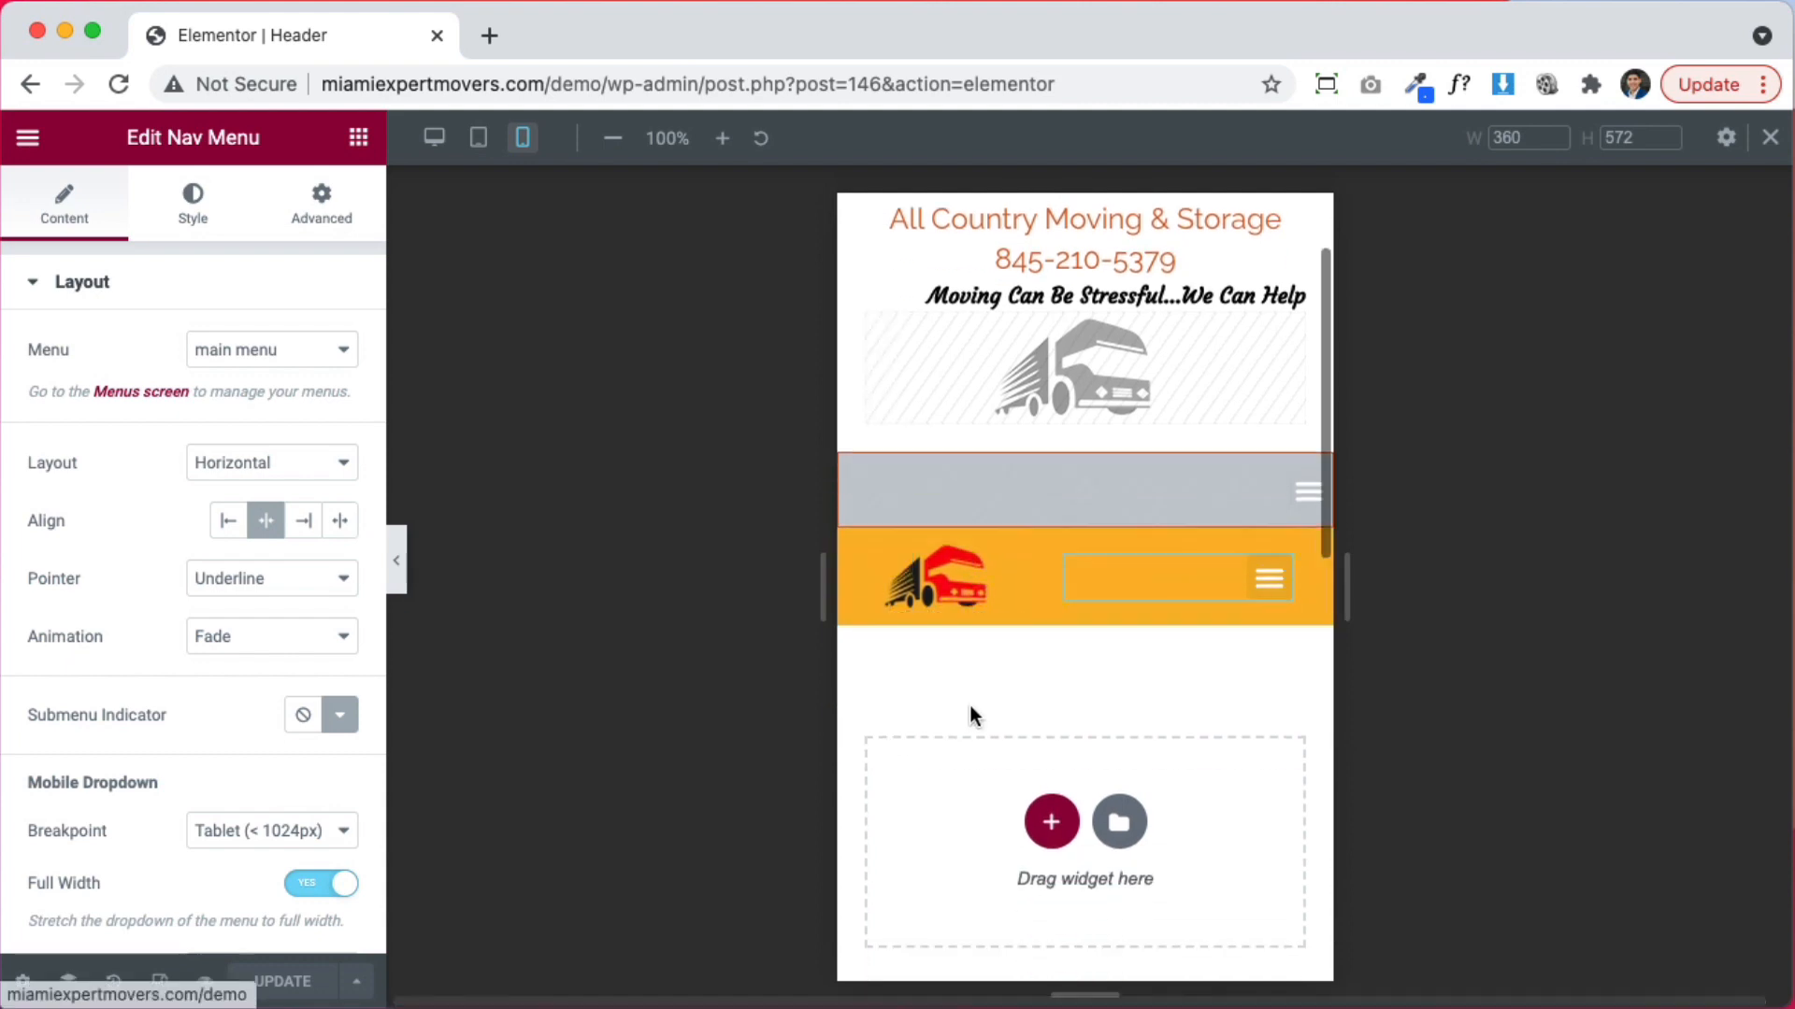
scroll(993, 642, up, 2)
scroll(1043, 548, down, 2)
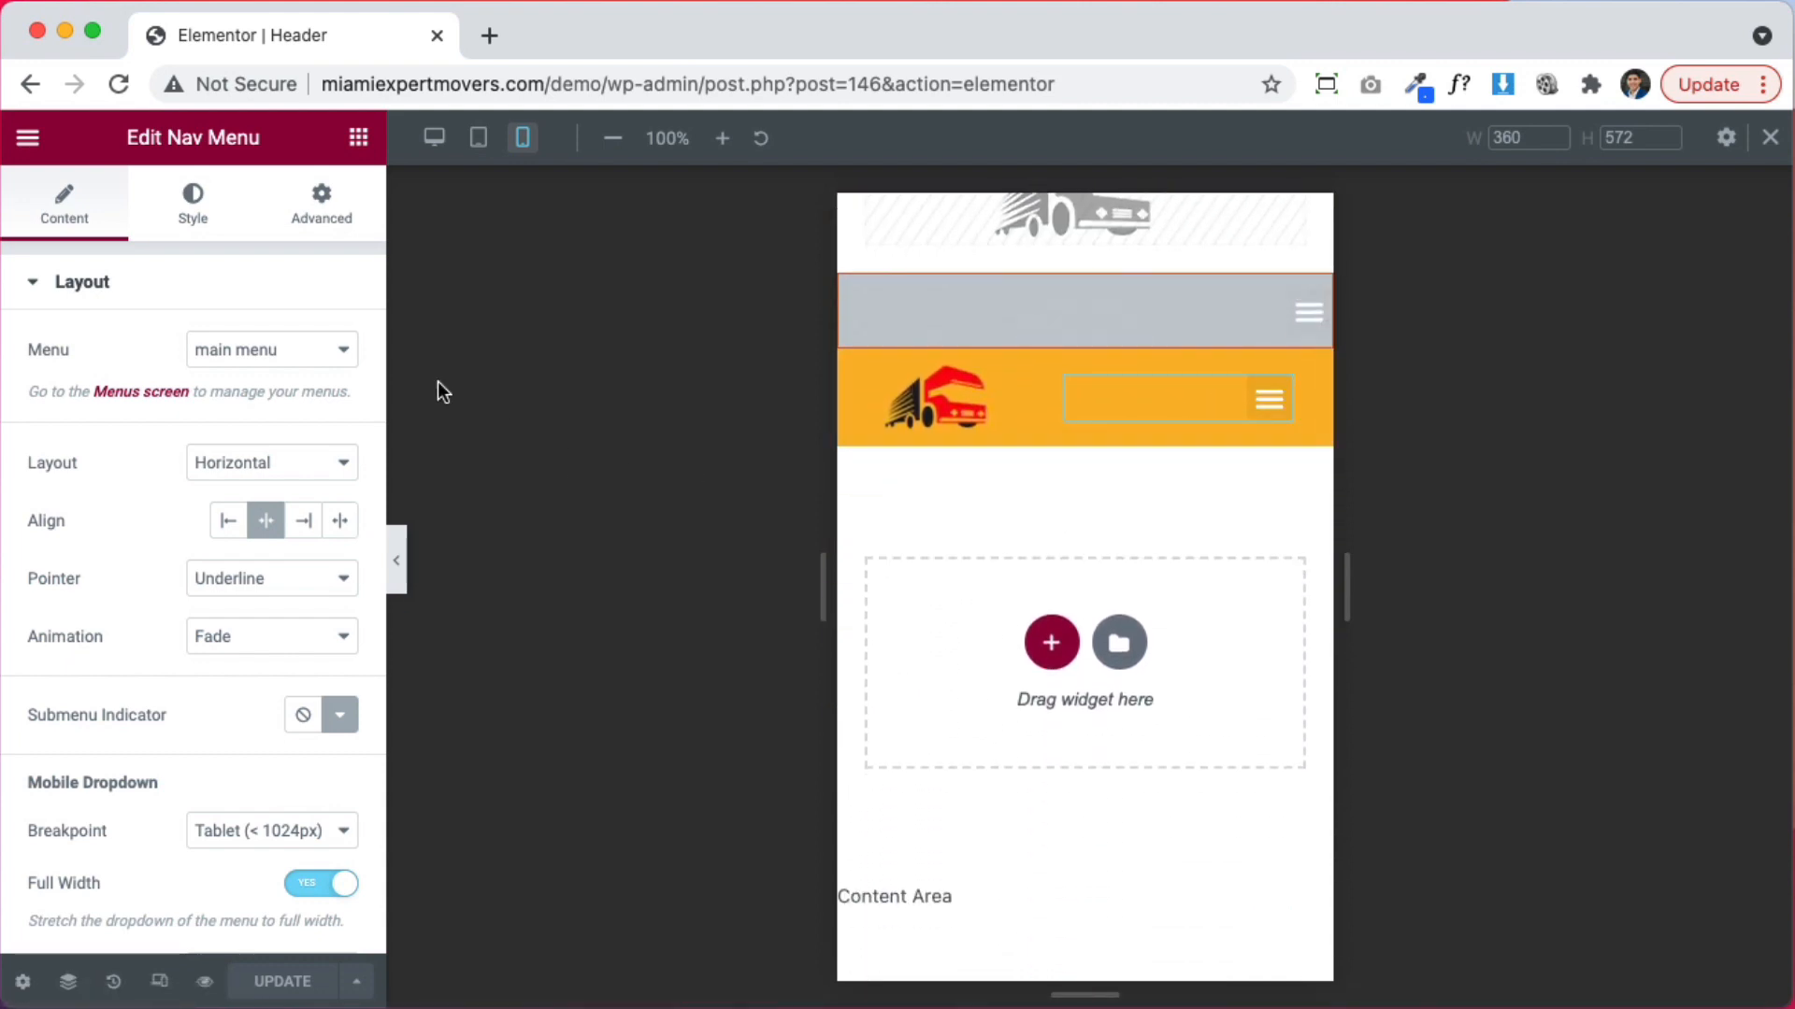
click(194, 207)
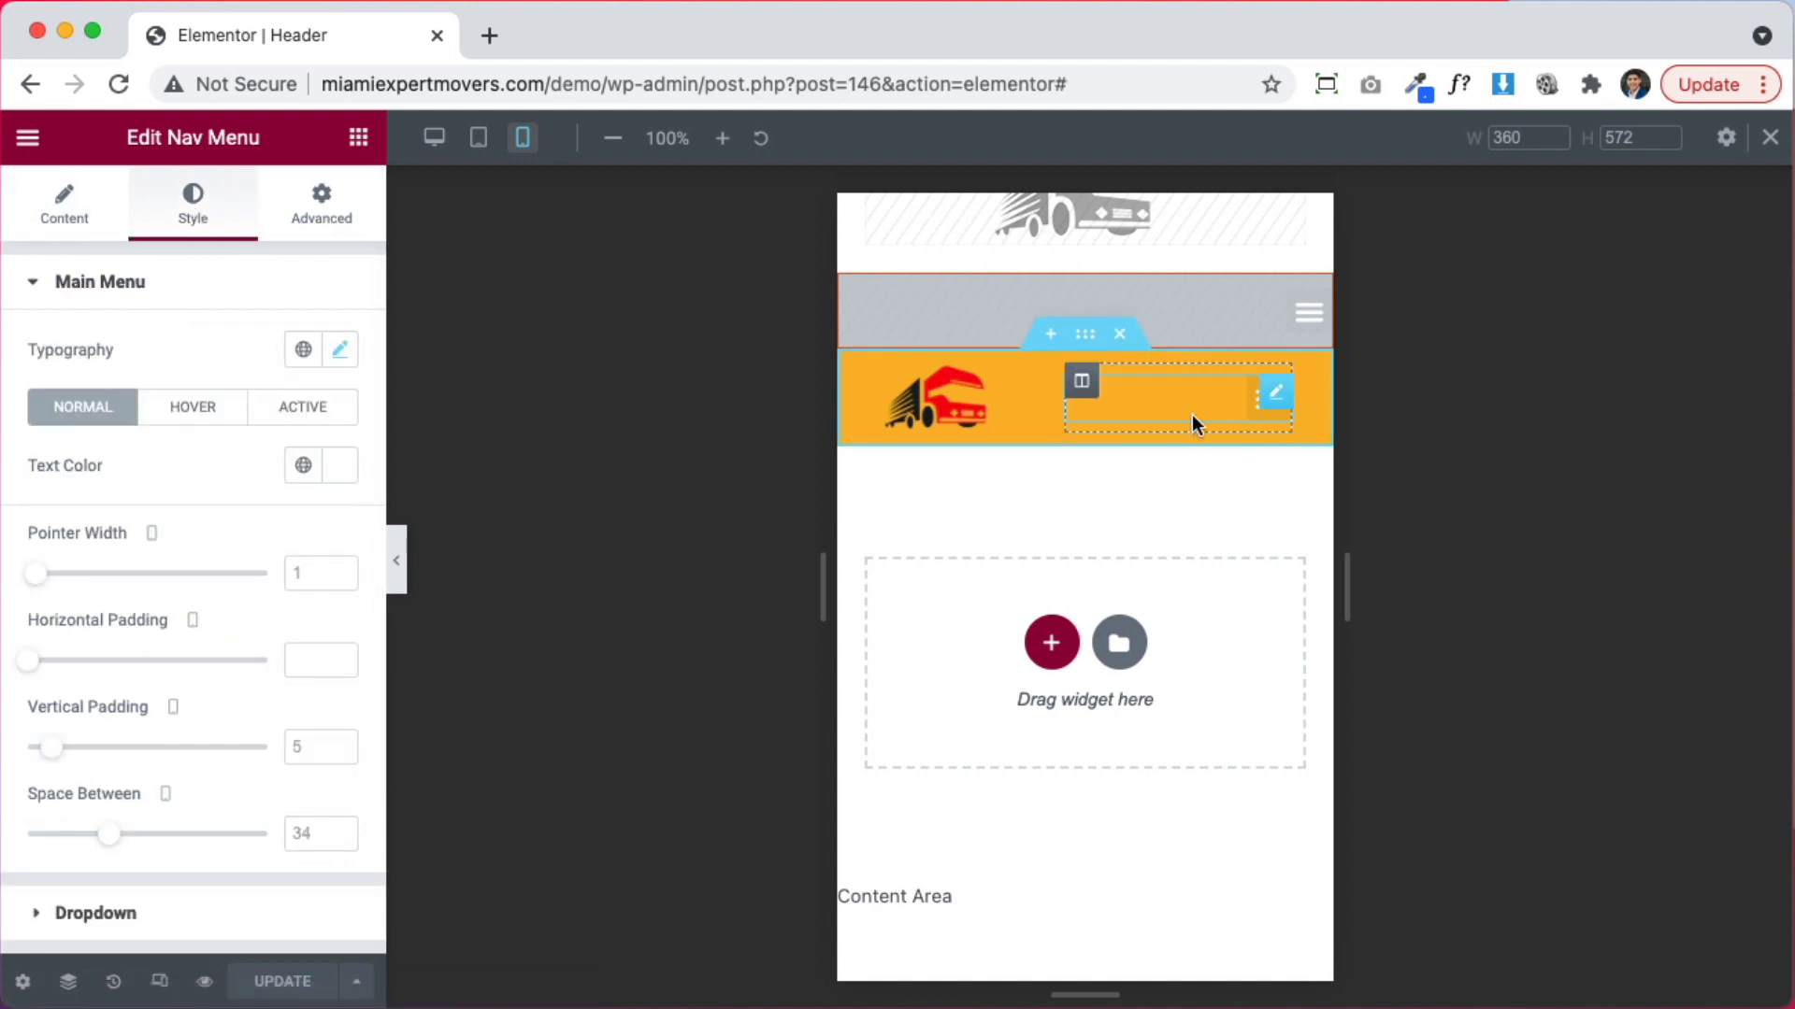
scroll(167, 505, down, 2)
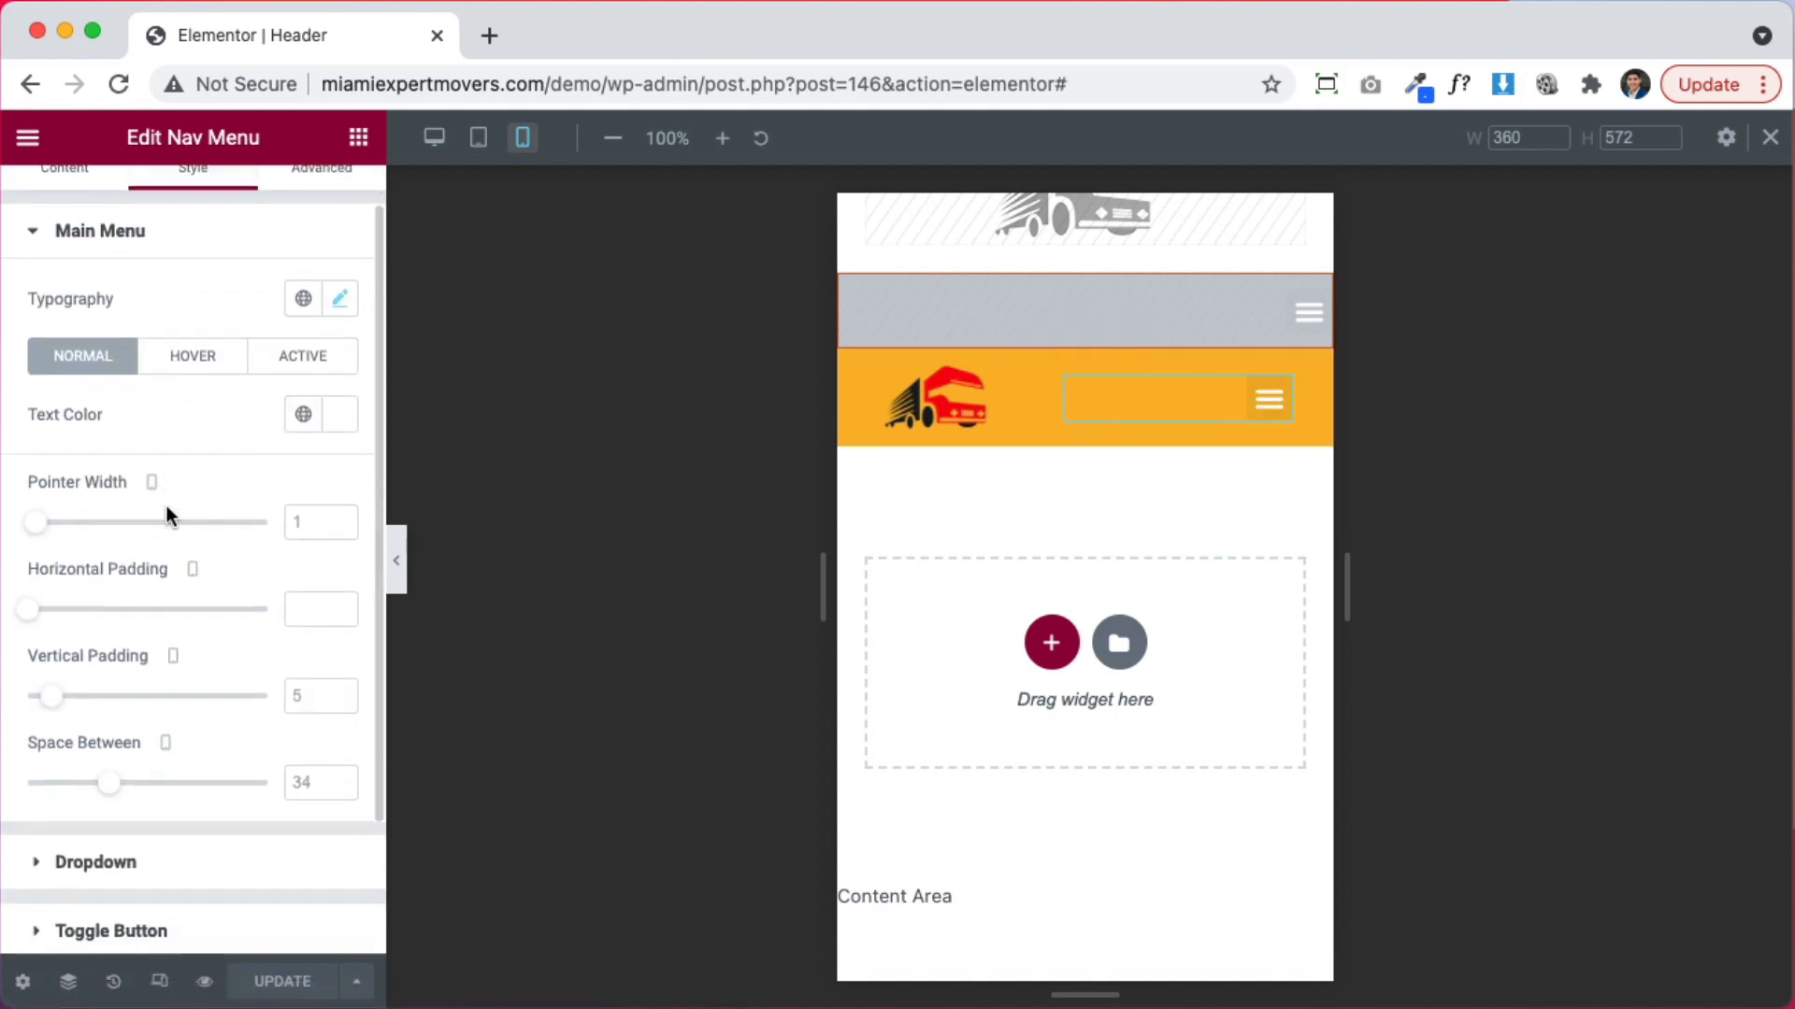
scroll(168, 505, down, 4)
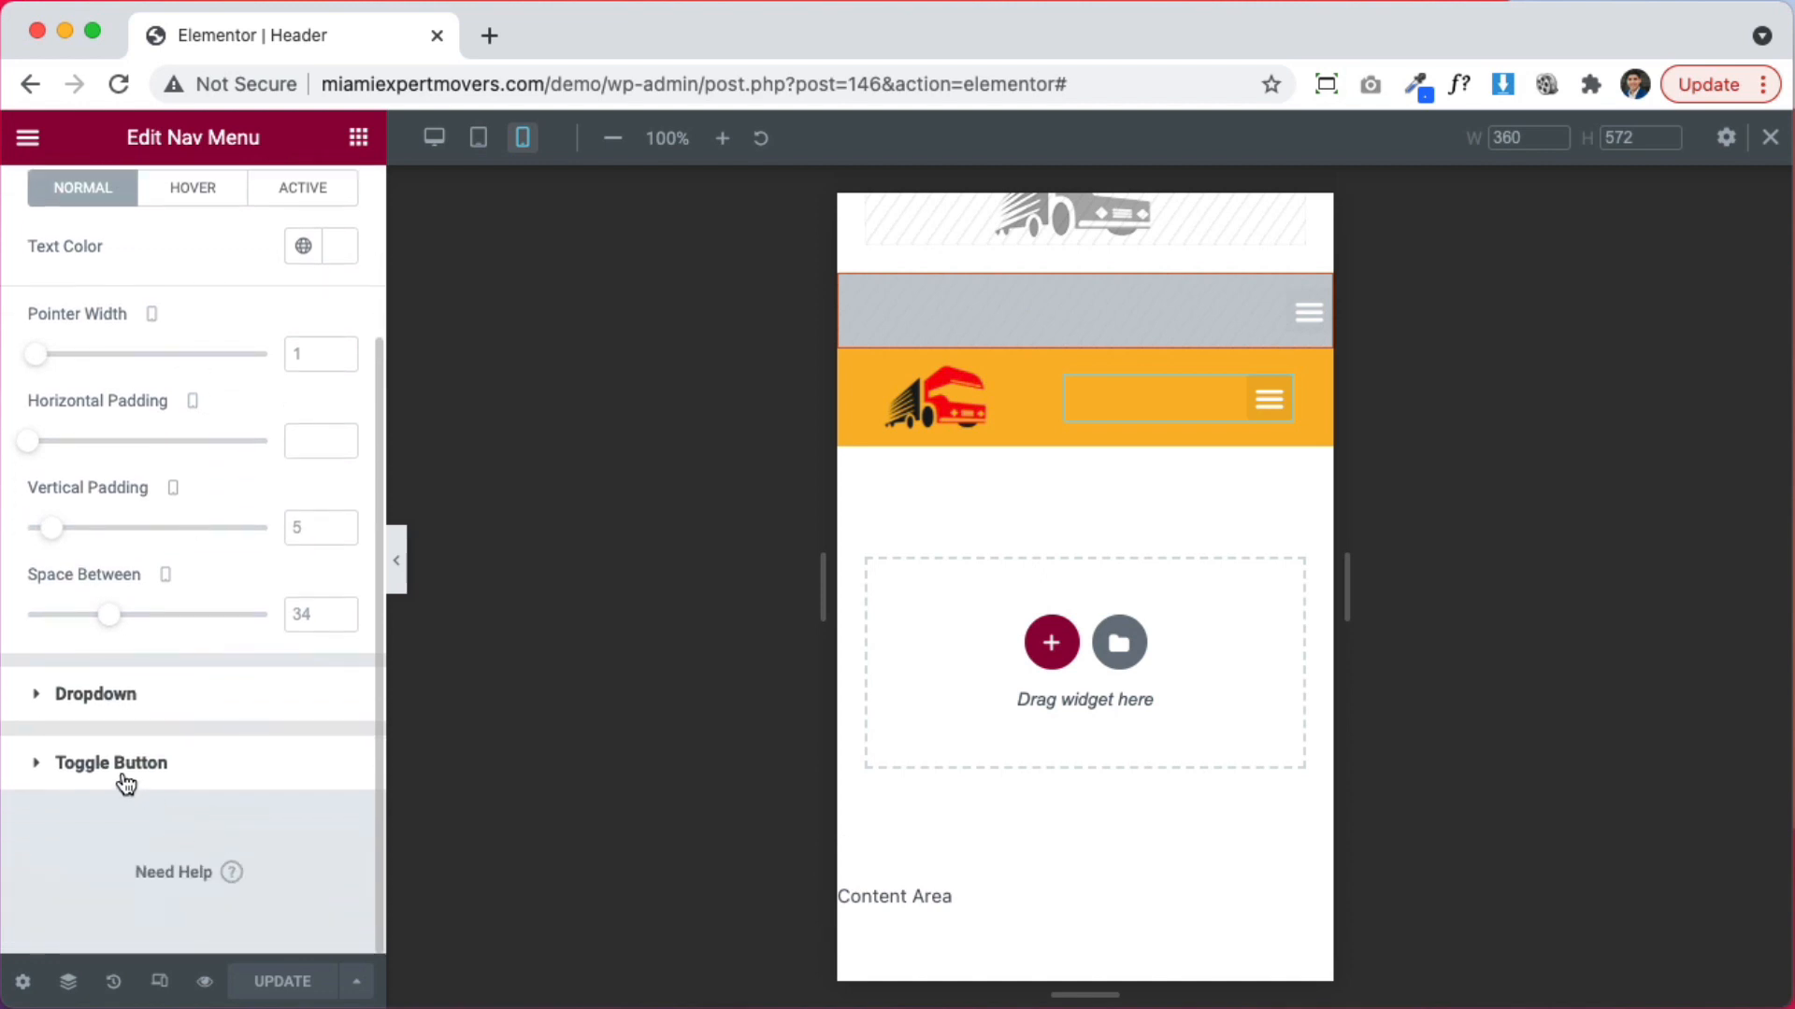
Expand the Toggle Button style settings and sample the truck logo's red with ColorZilla
click(111, 763)
scroll(142, 614, down, 2)
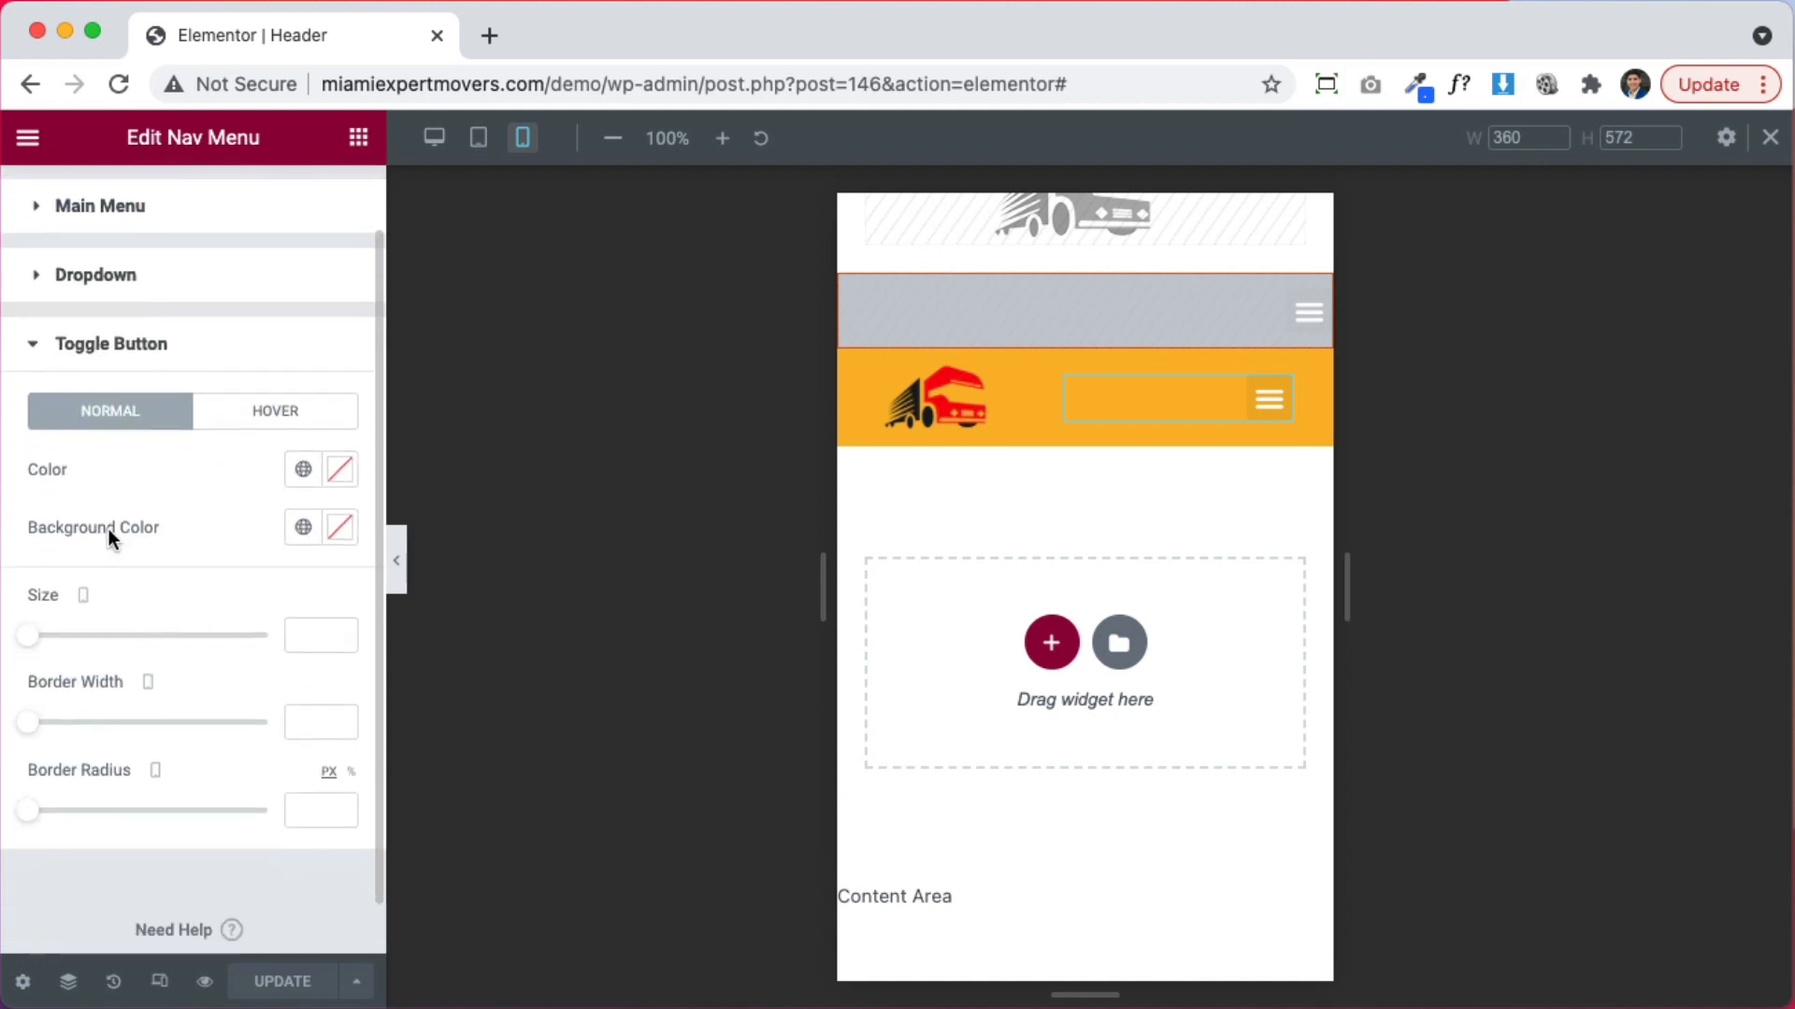
click(303, 528)
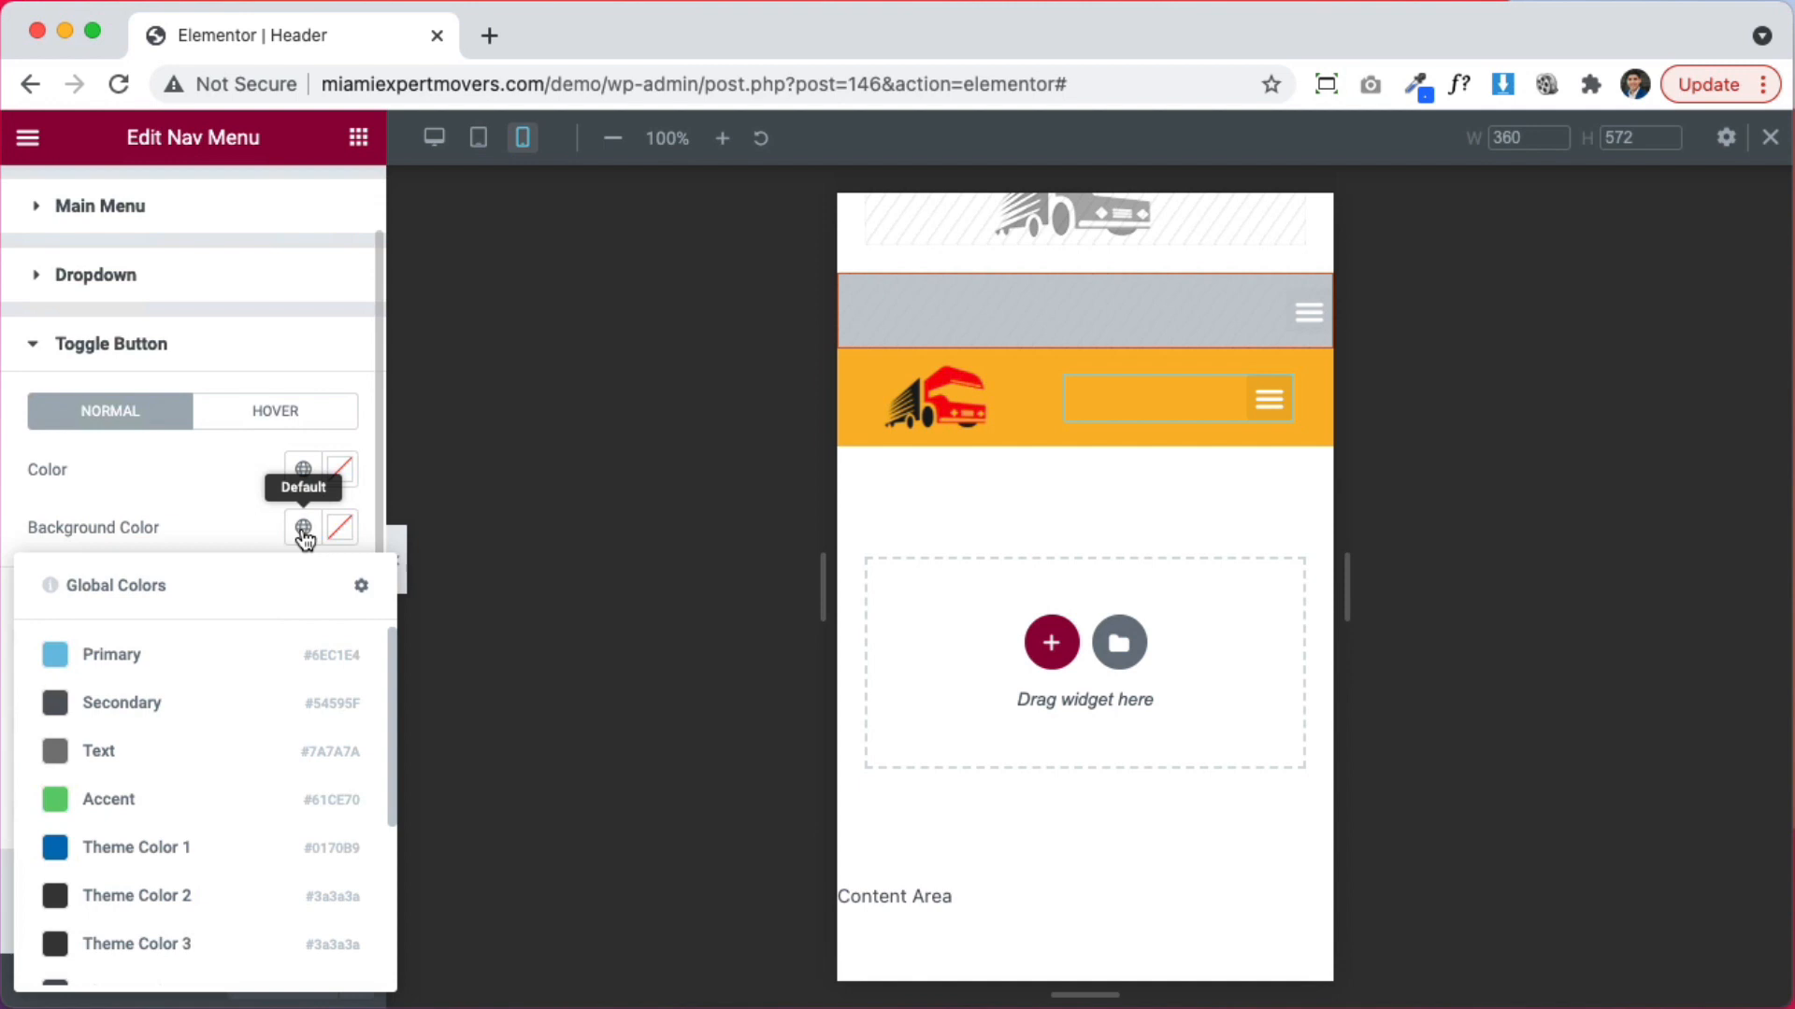
click(172, 545)
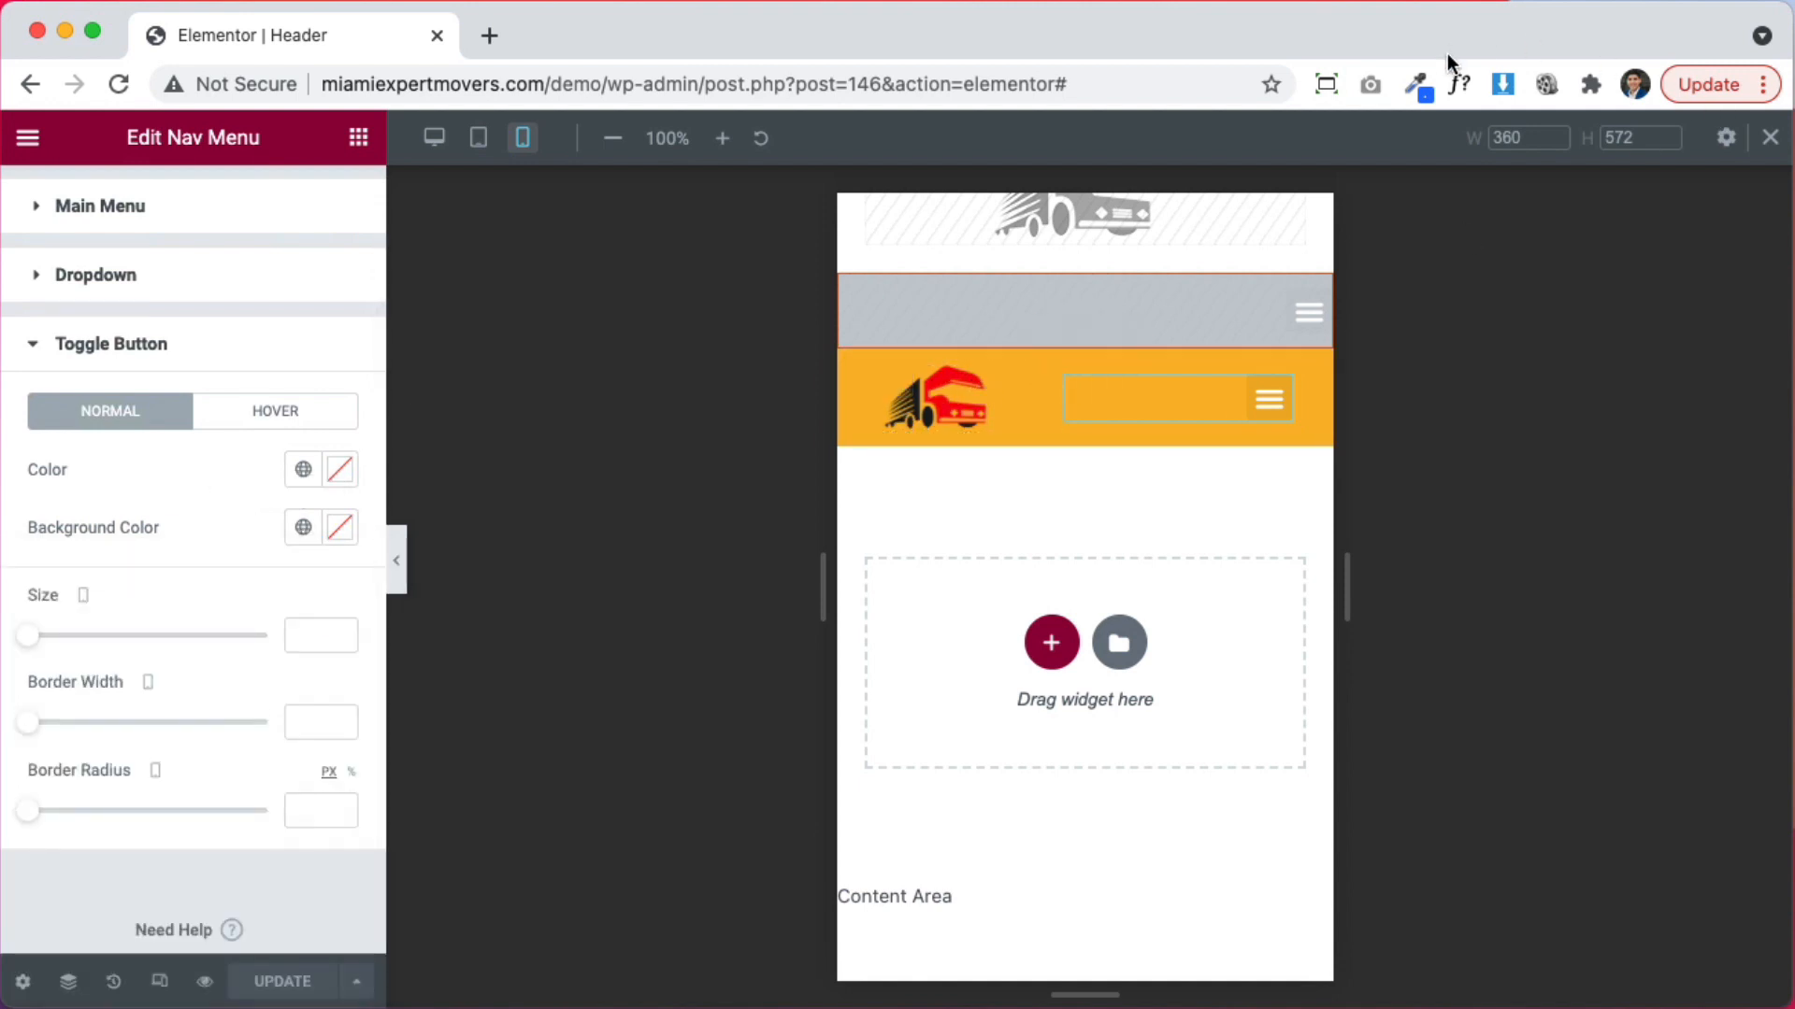
click(1416, 86)
click(1318, 128)
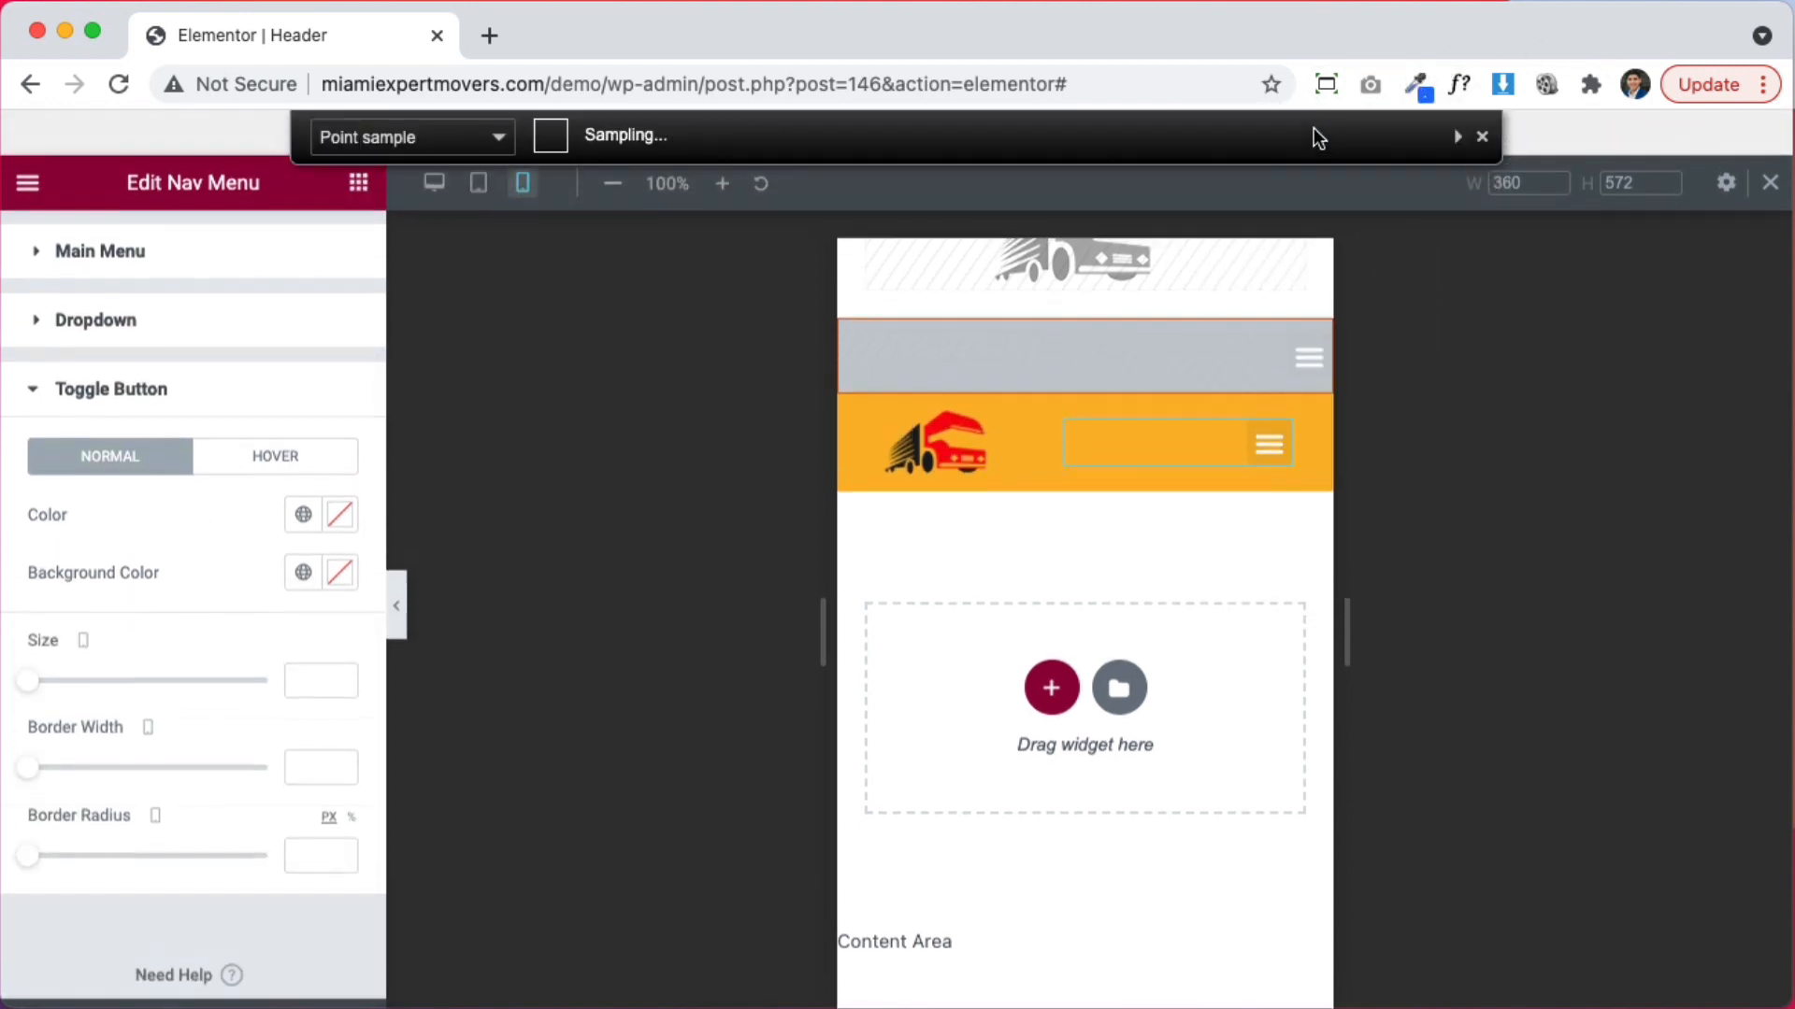
click(940, 449)
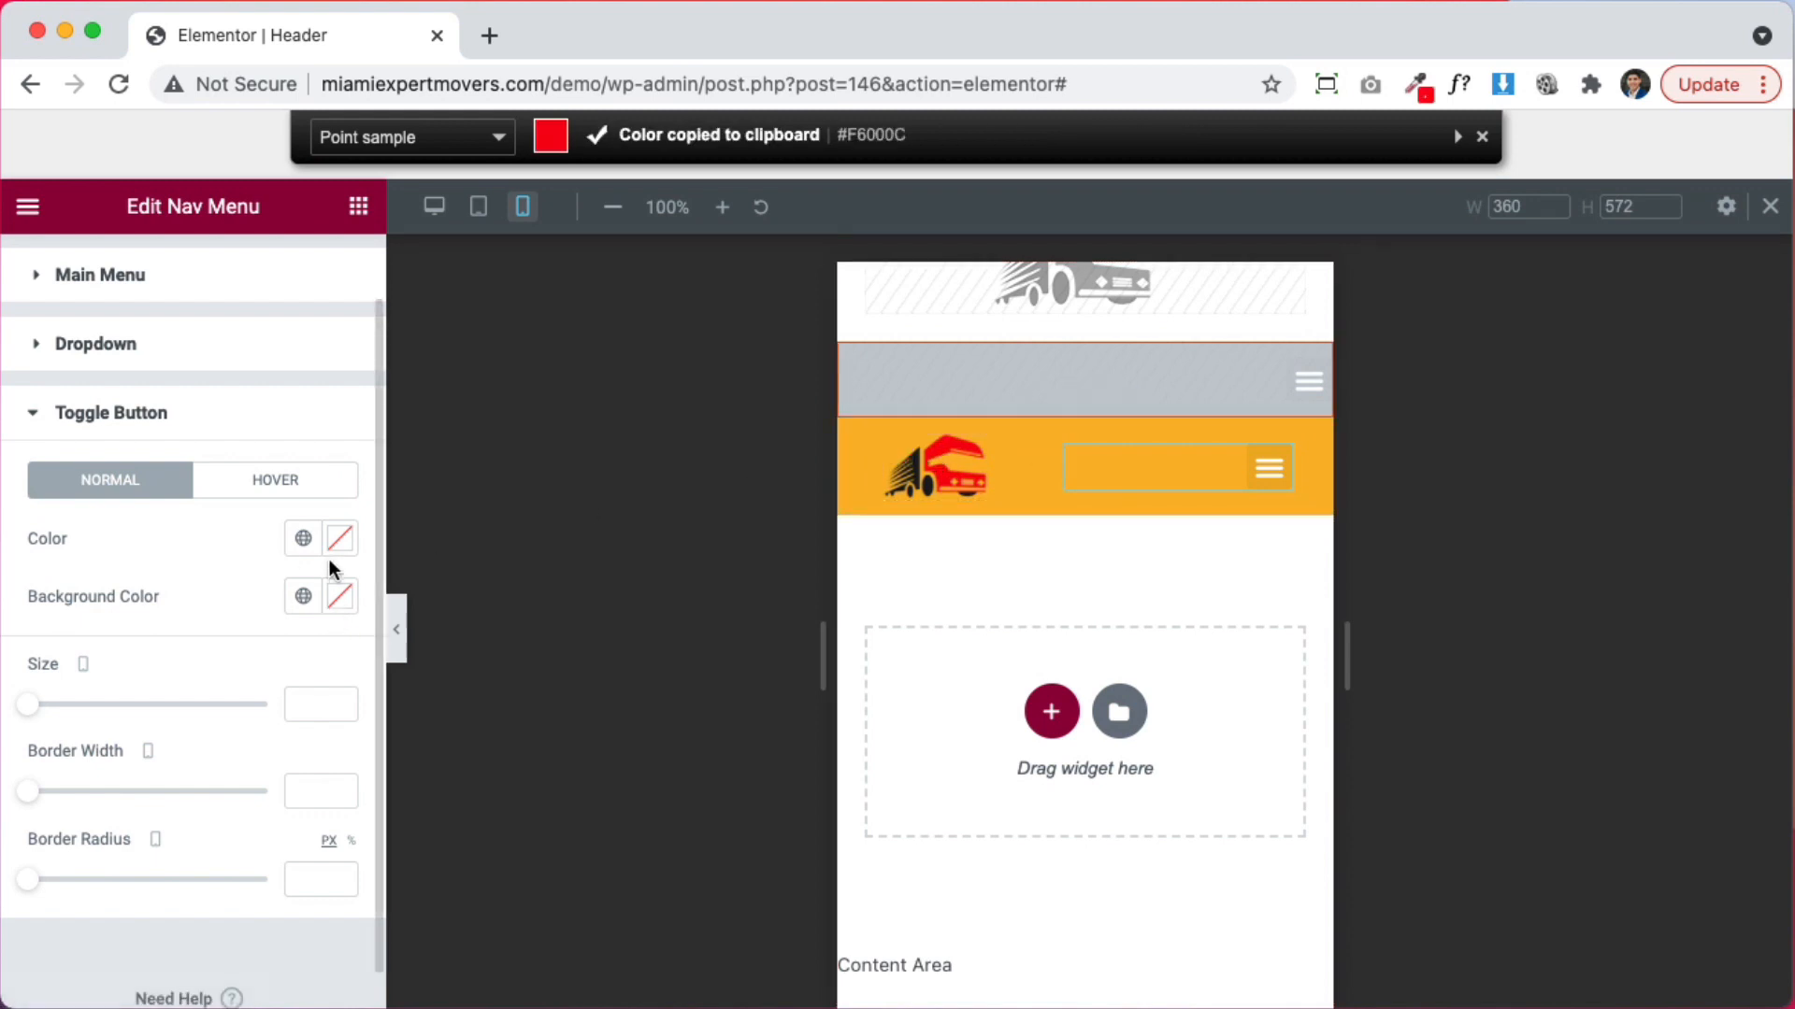
Paste #F6000C as the toggle background and save it as global colour 'red'
click(340, 529)
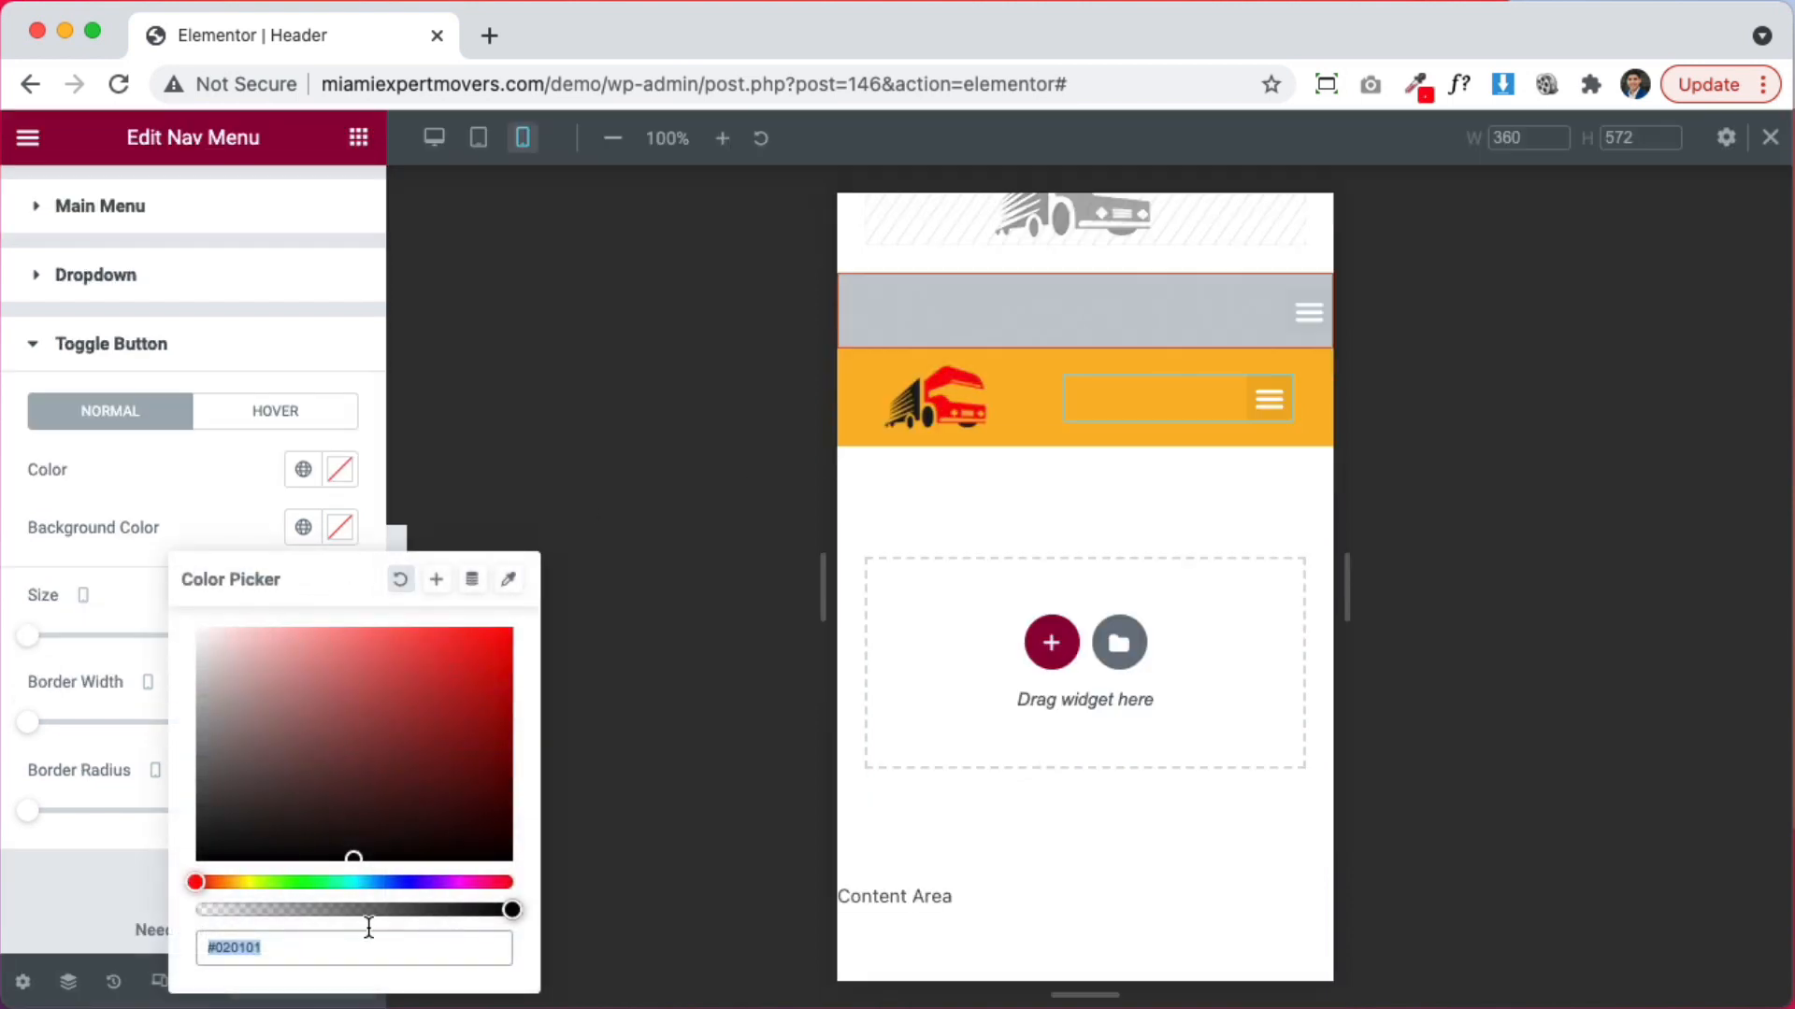
key(super+v)
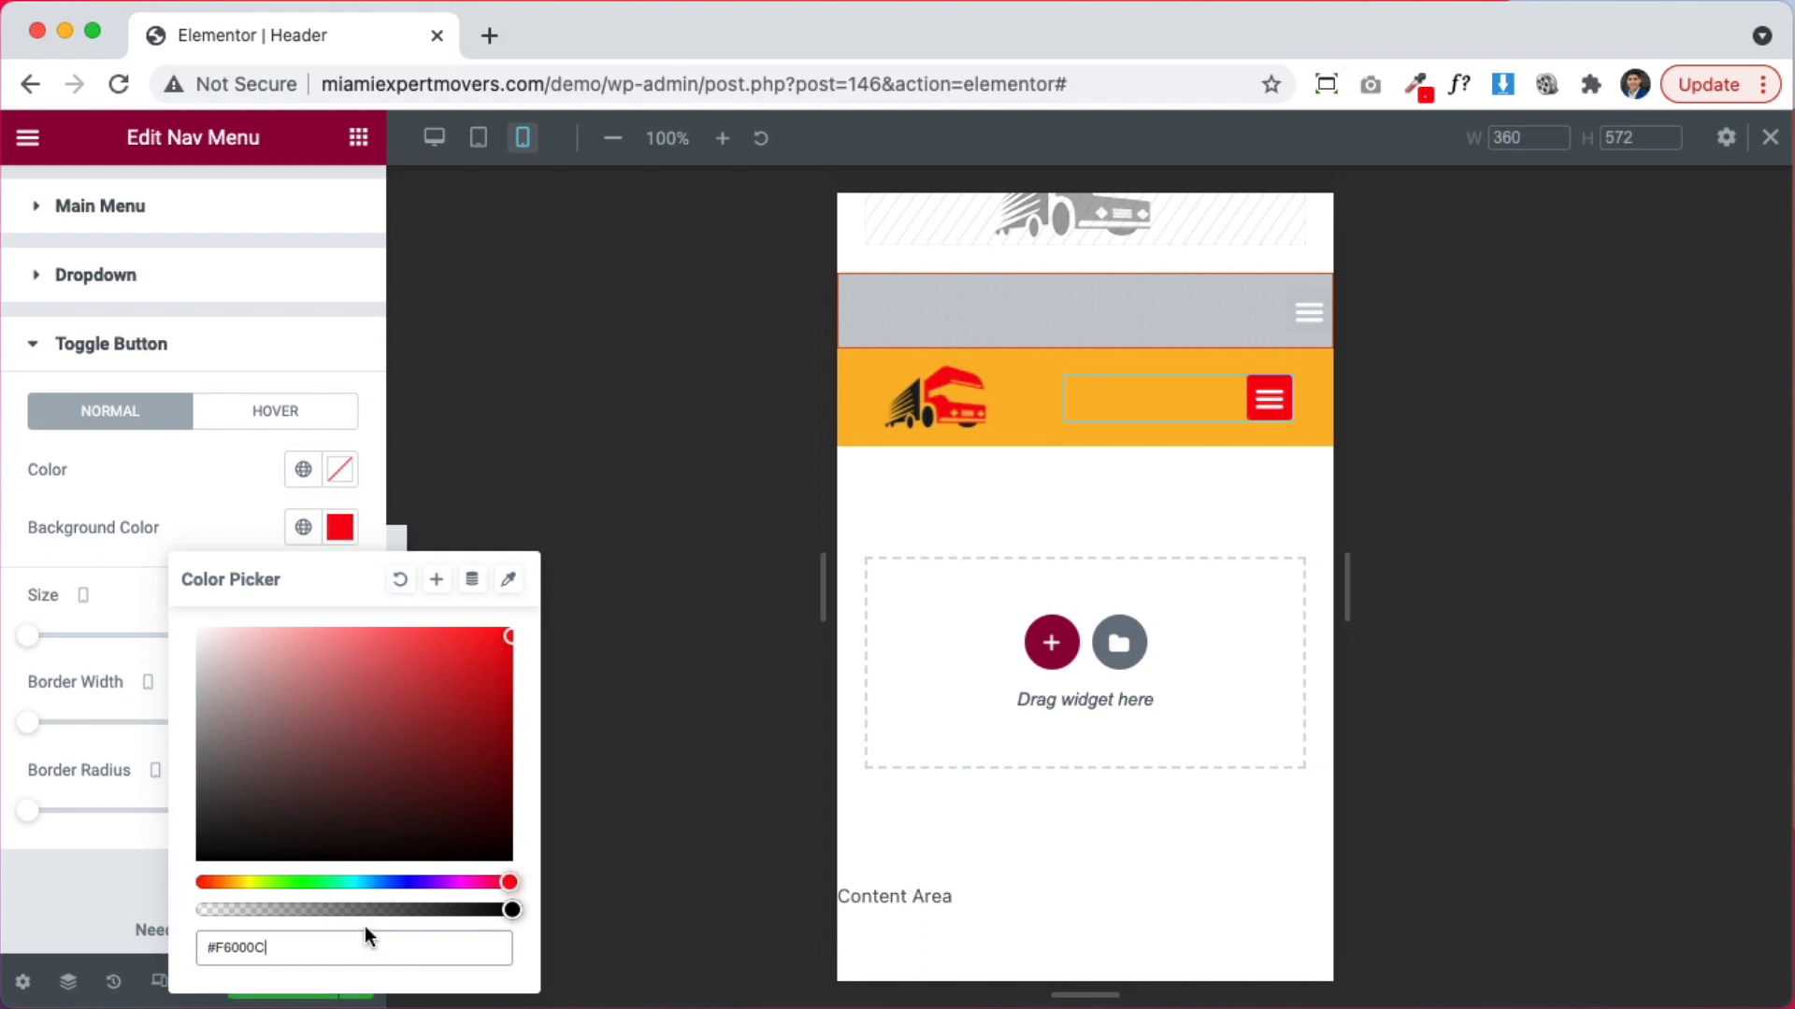
click(438, 581)
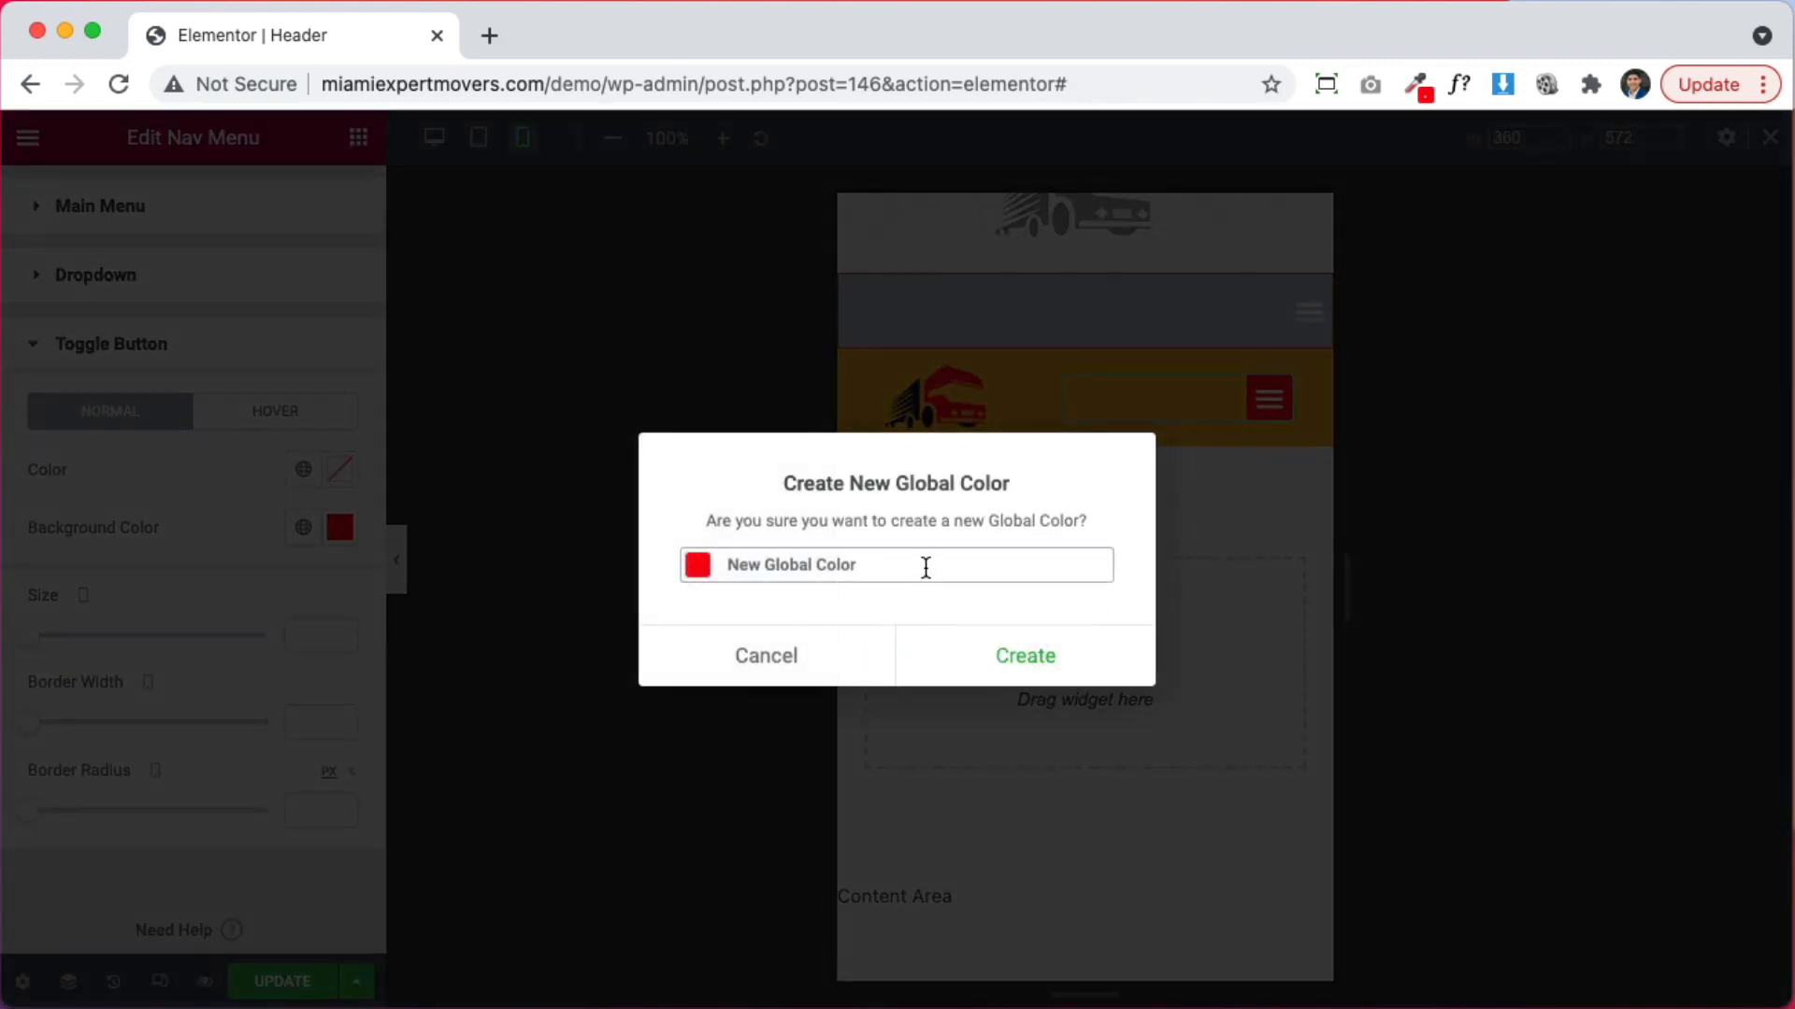
drag(887, 561, 622, 541)
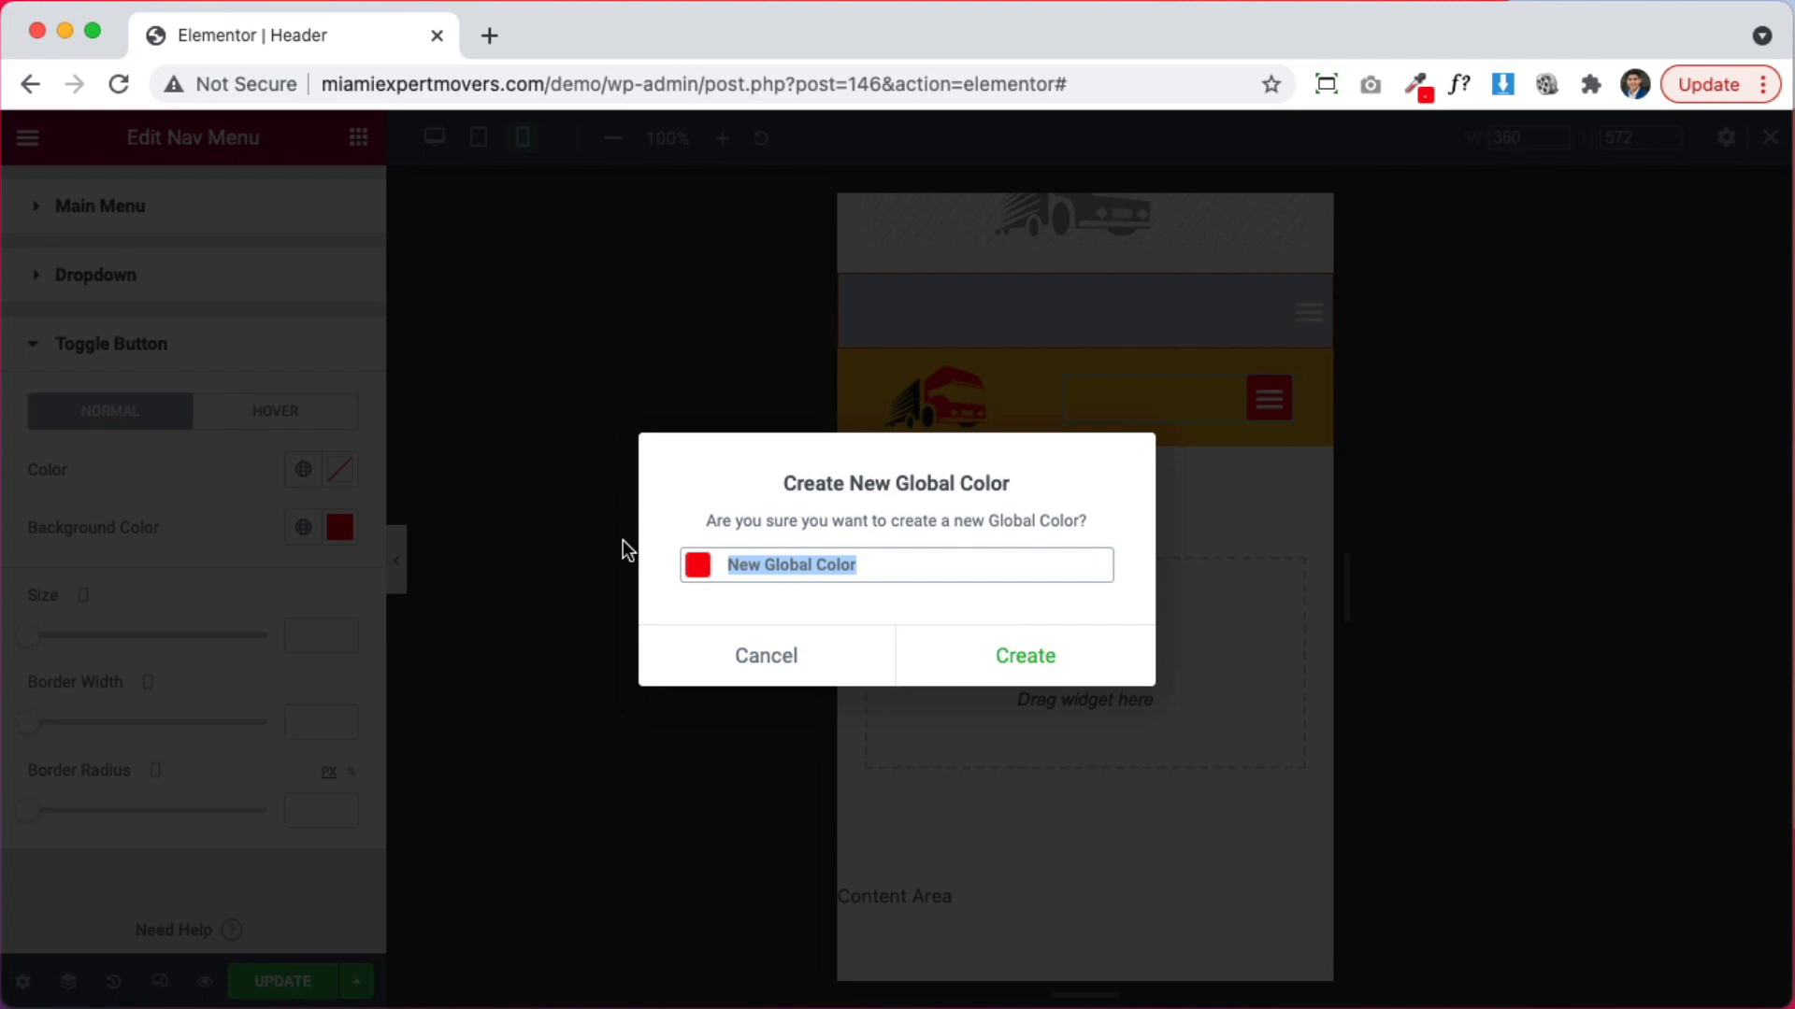
text(red)
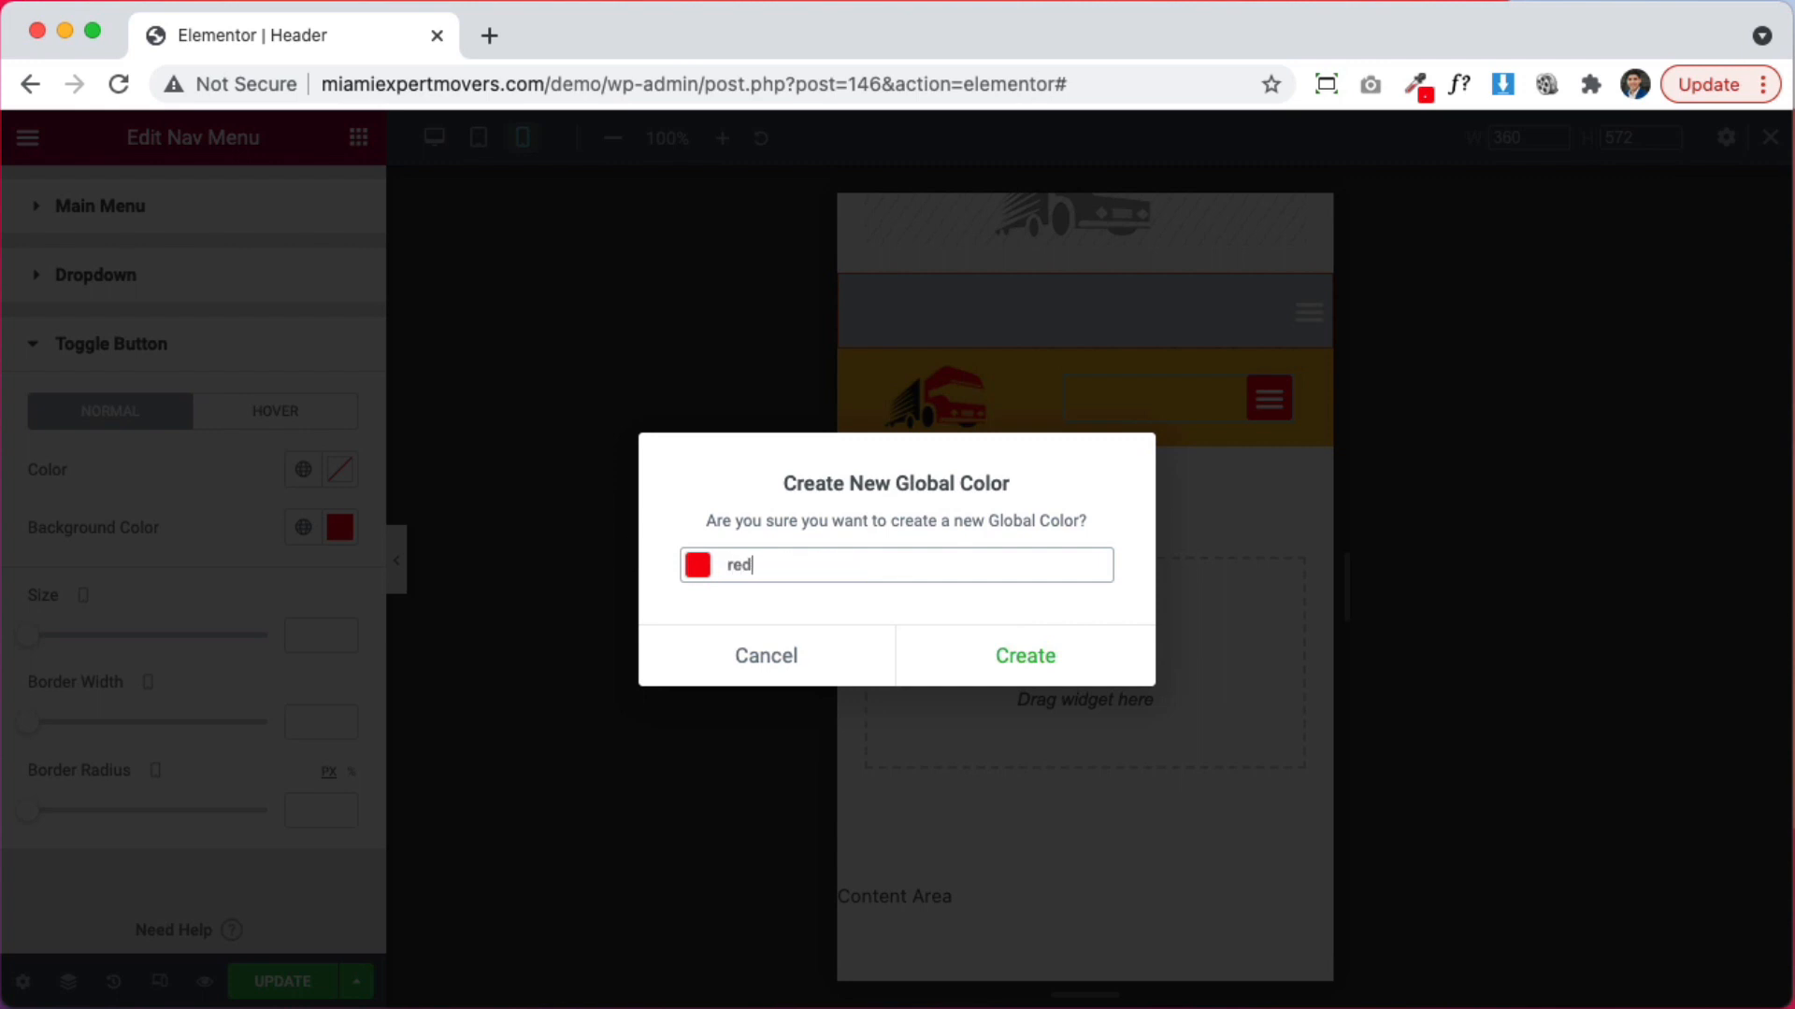
click(1025, 654)
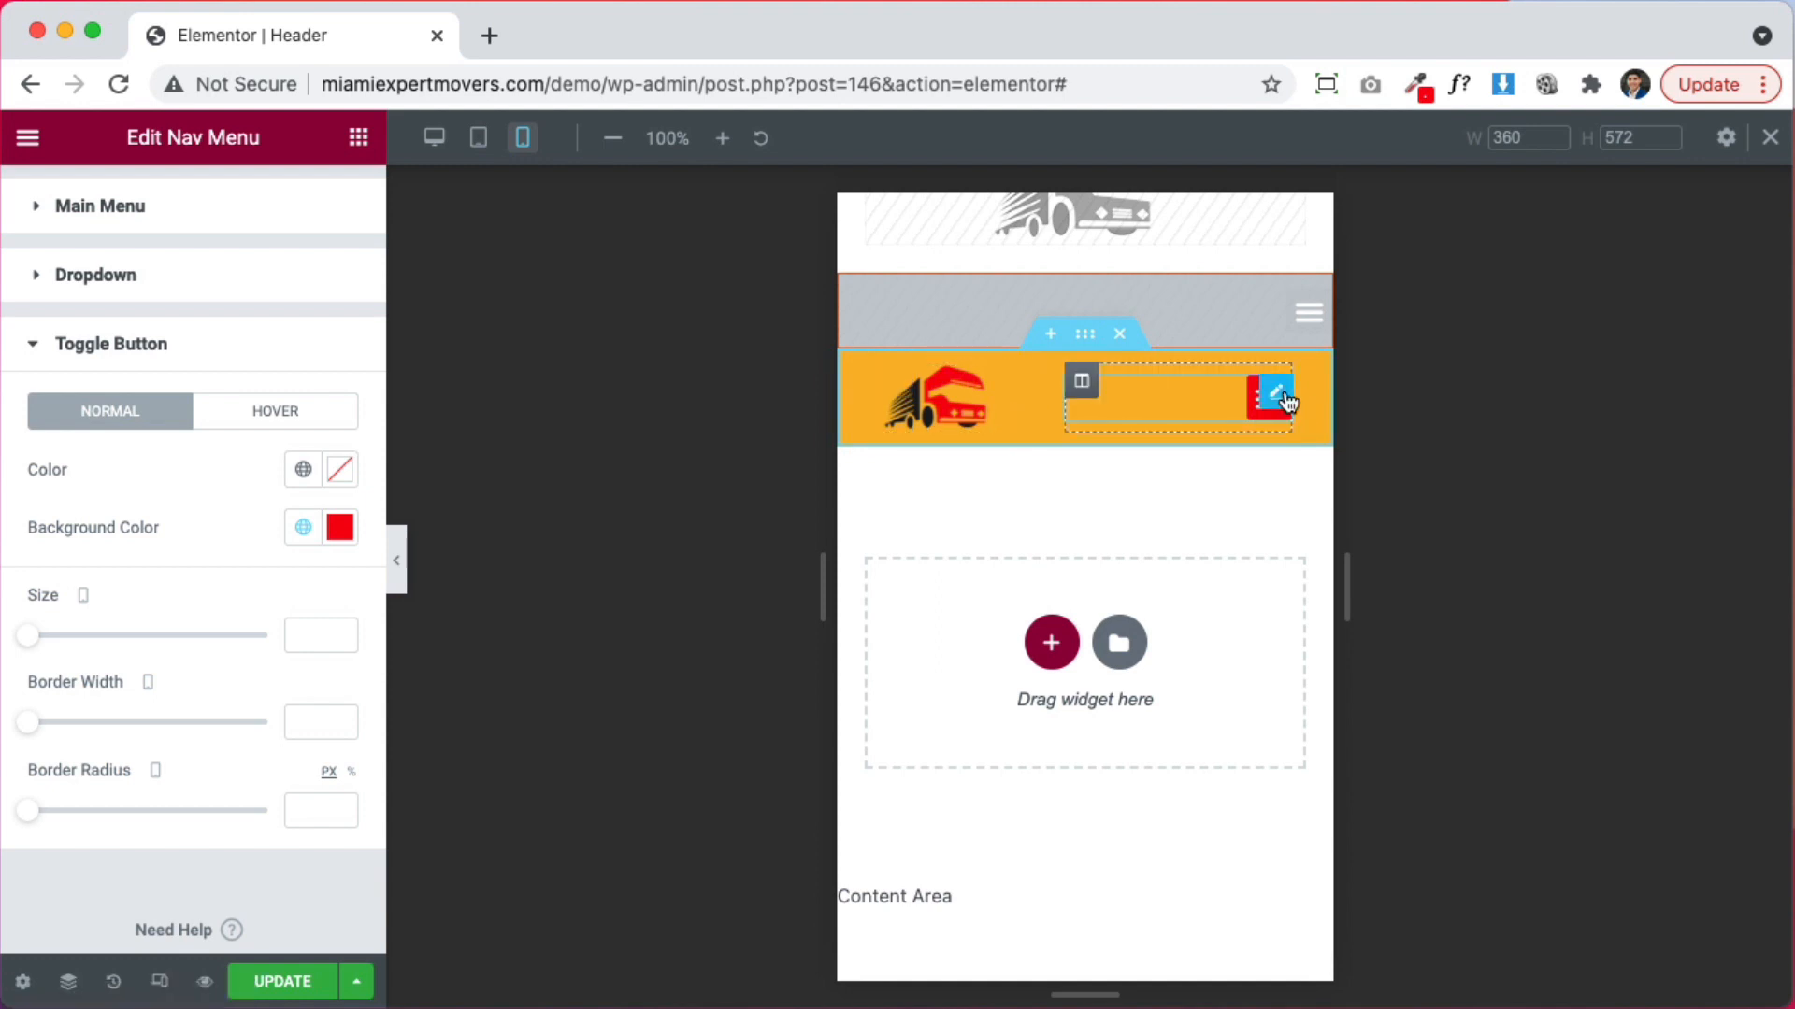
Select the logo-and-menu header section and set its background colour to white #FFFFFF
click(1087, 334)
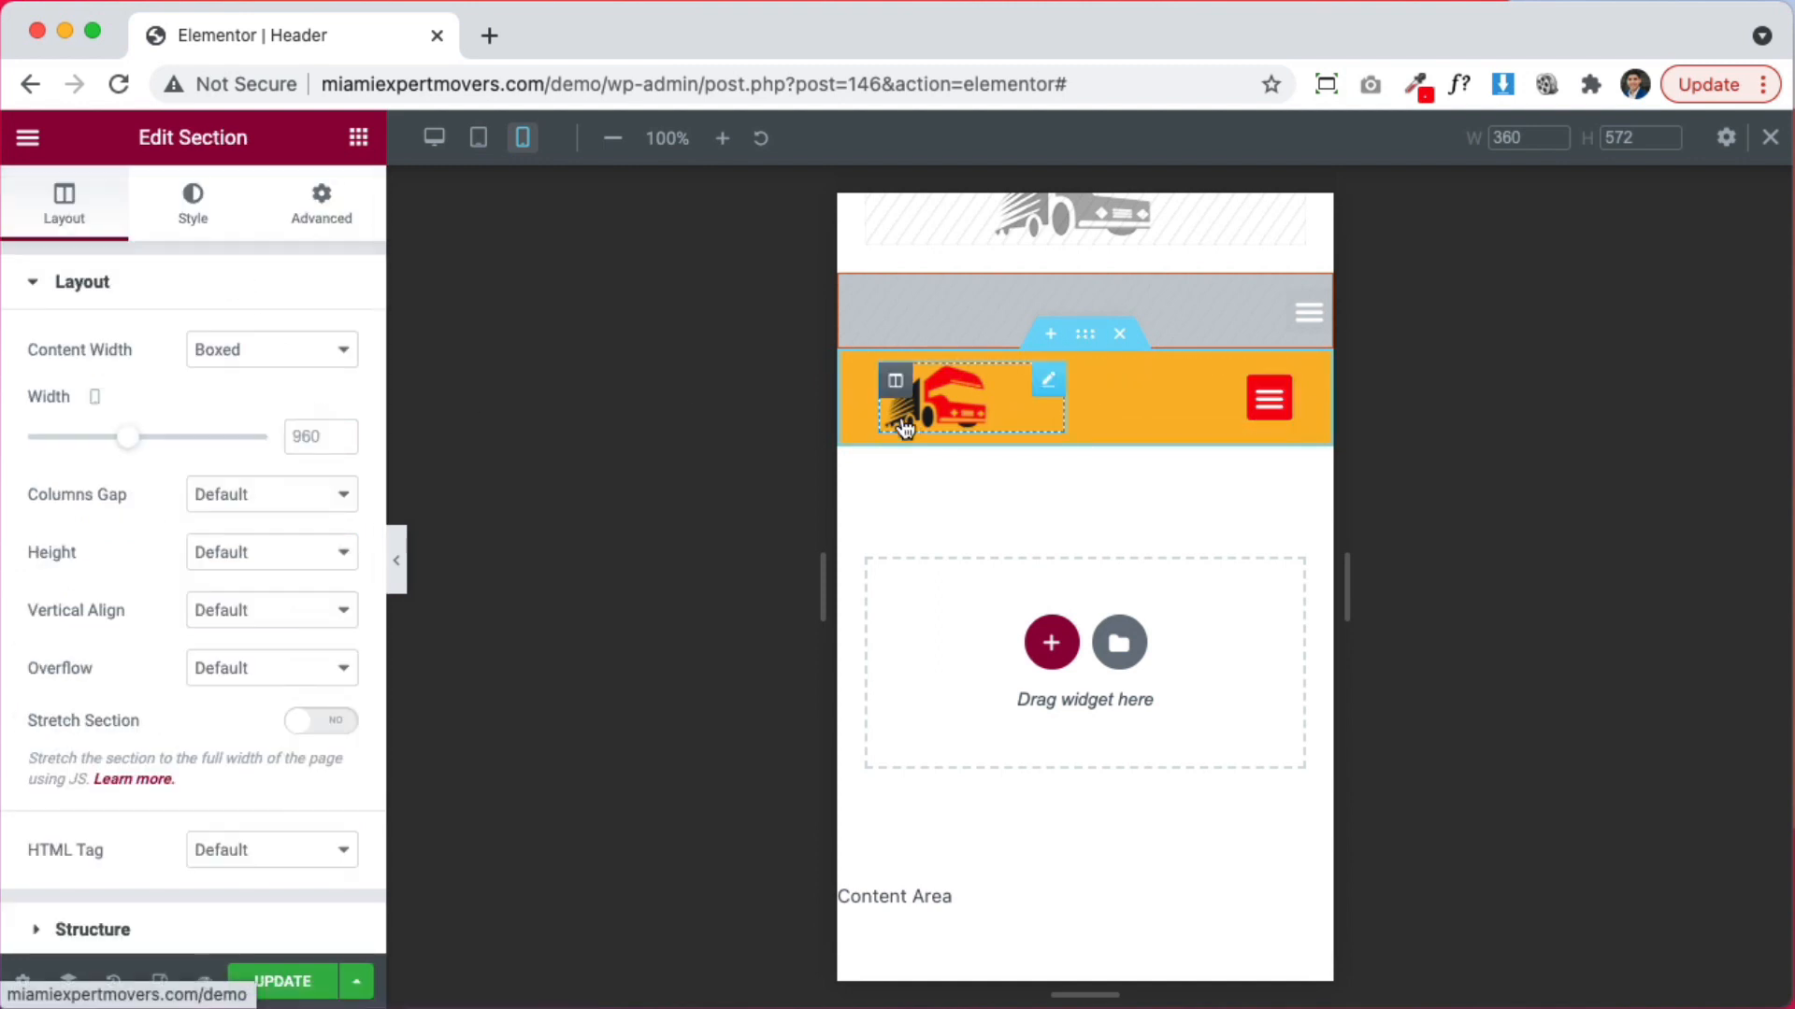
click(192, 201)
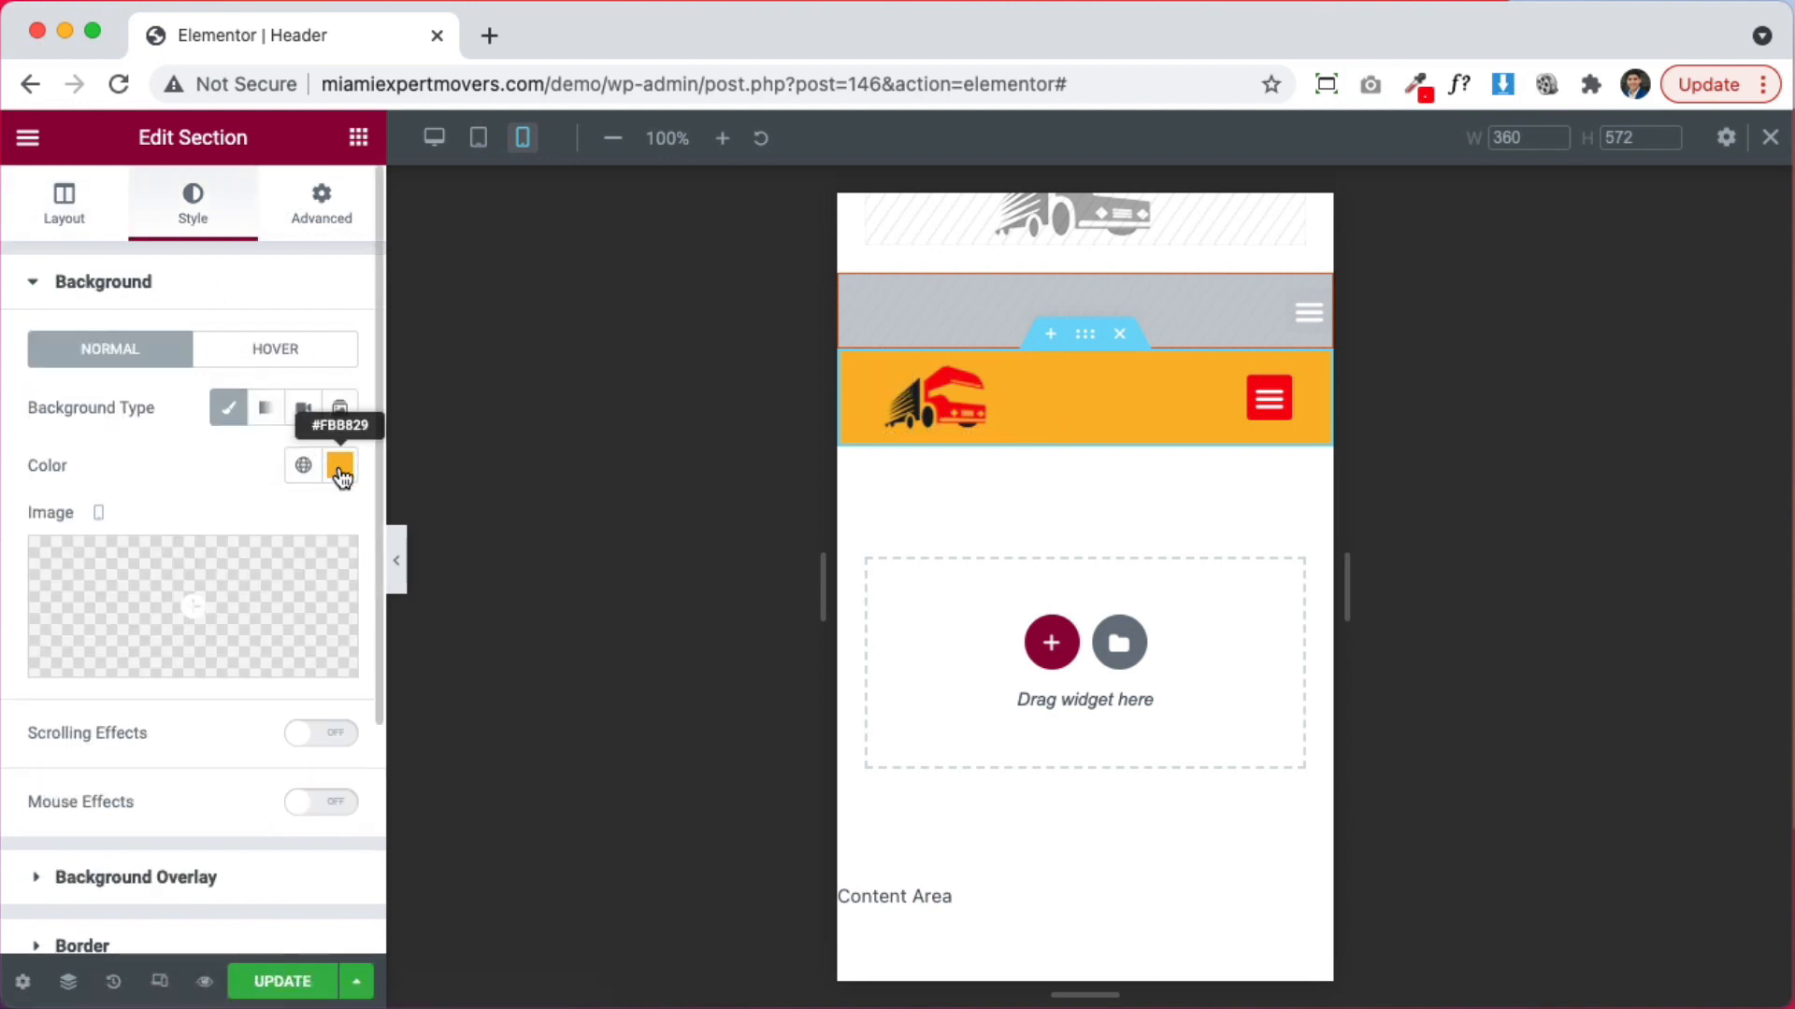
click(341, 468)
drag(260, 680, 149, 527)
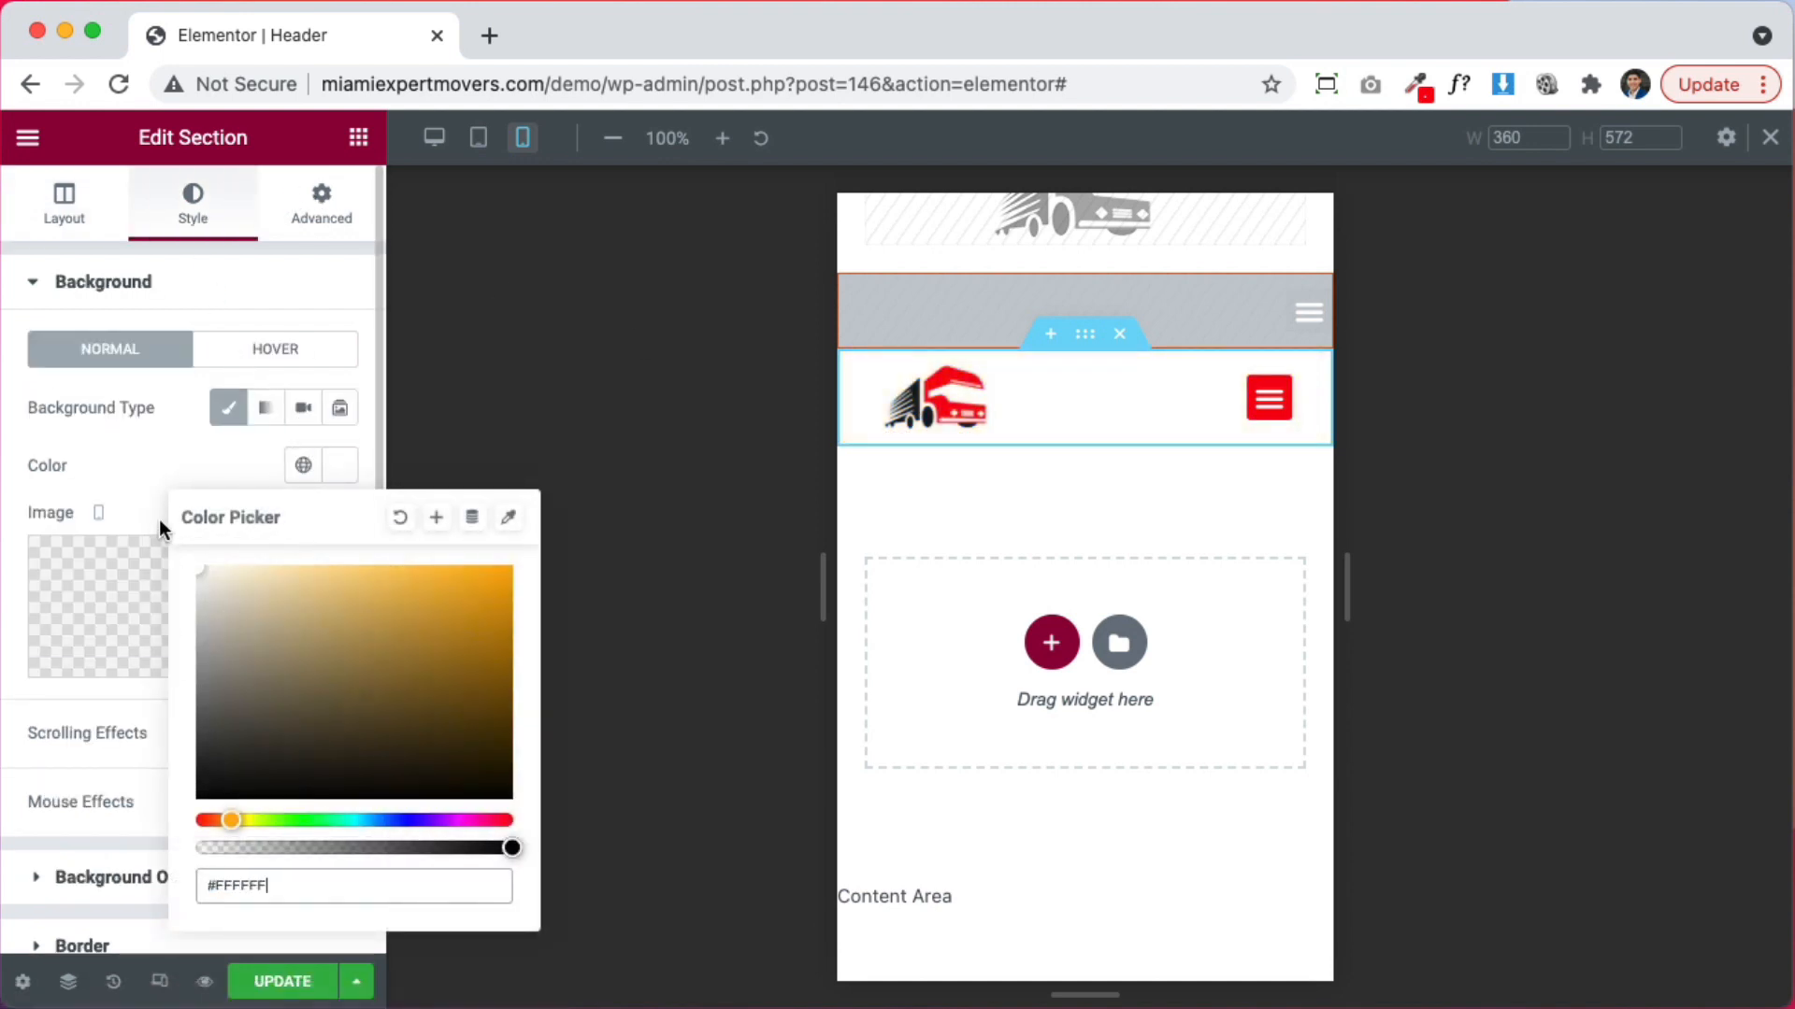
click(149, 462)
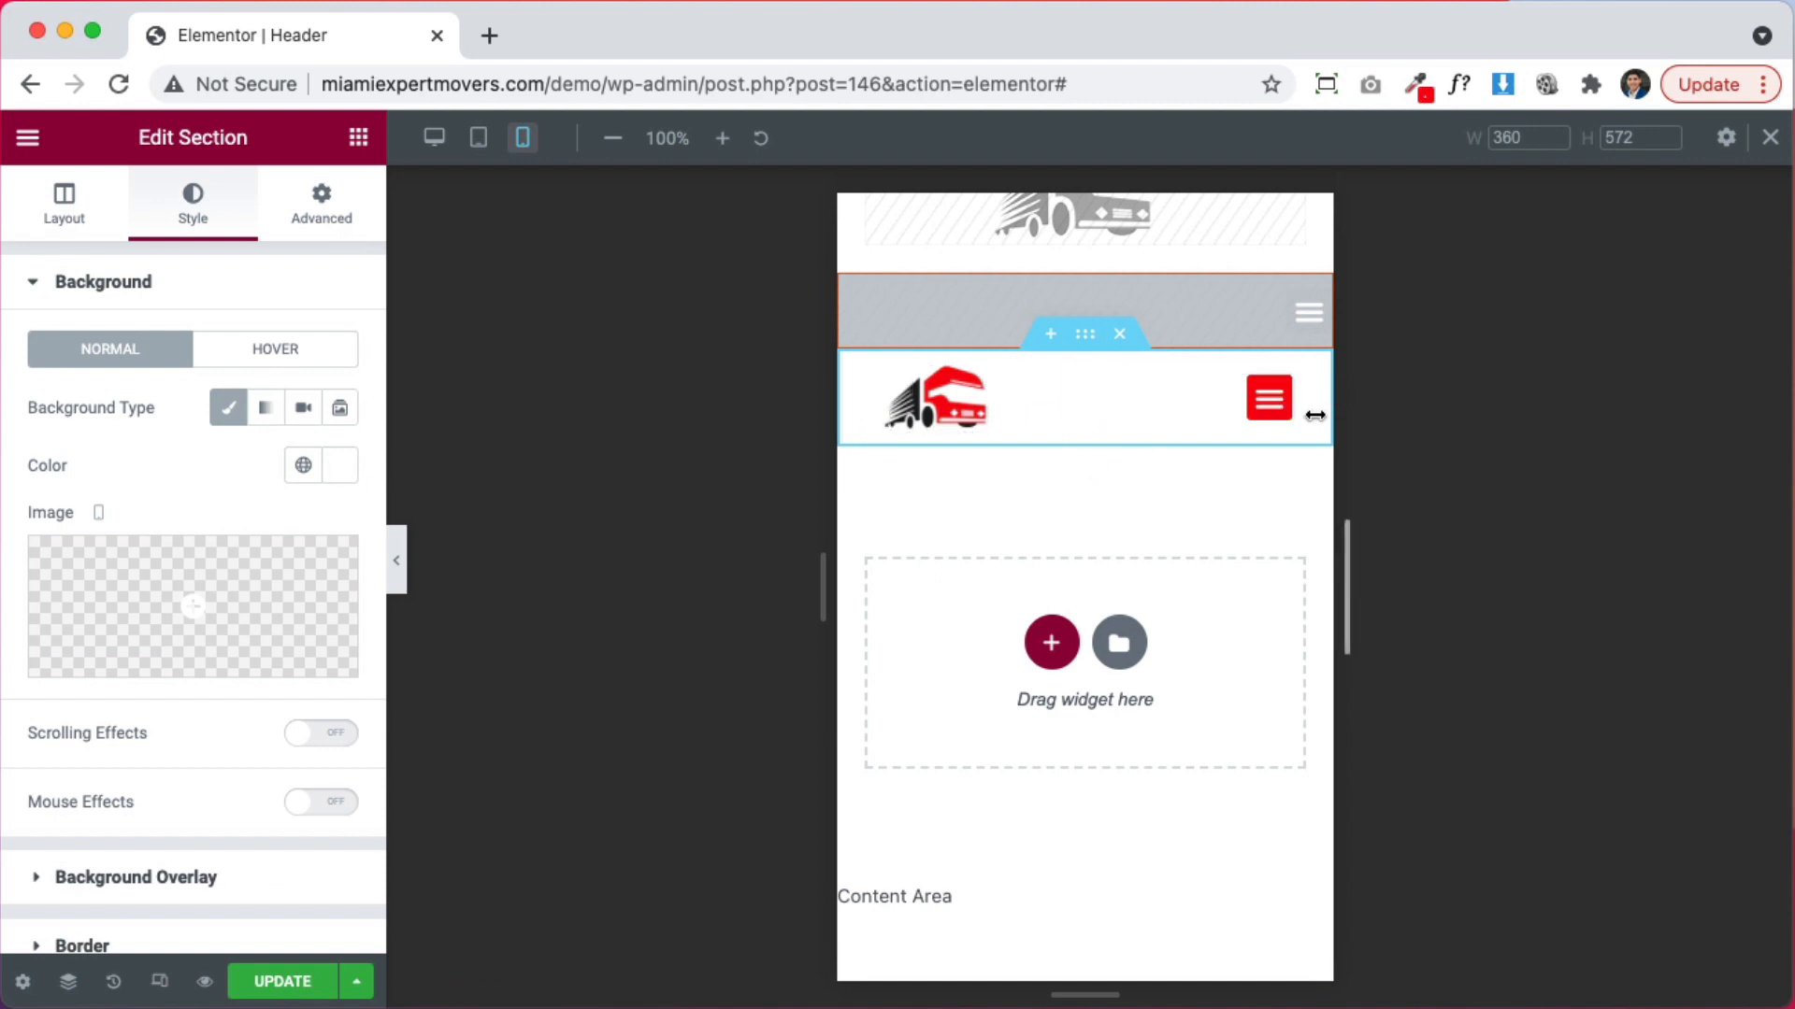
scroll(1013, 472, down, 5)
scroll(1047, 460, up, 5)
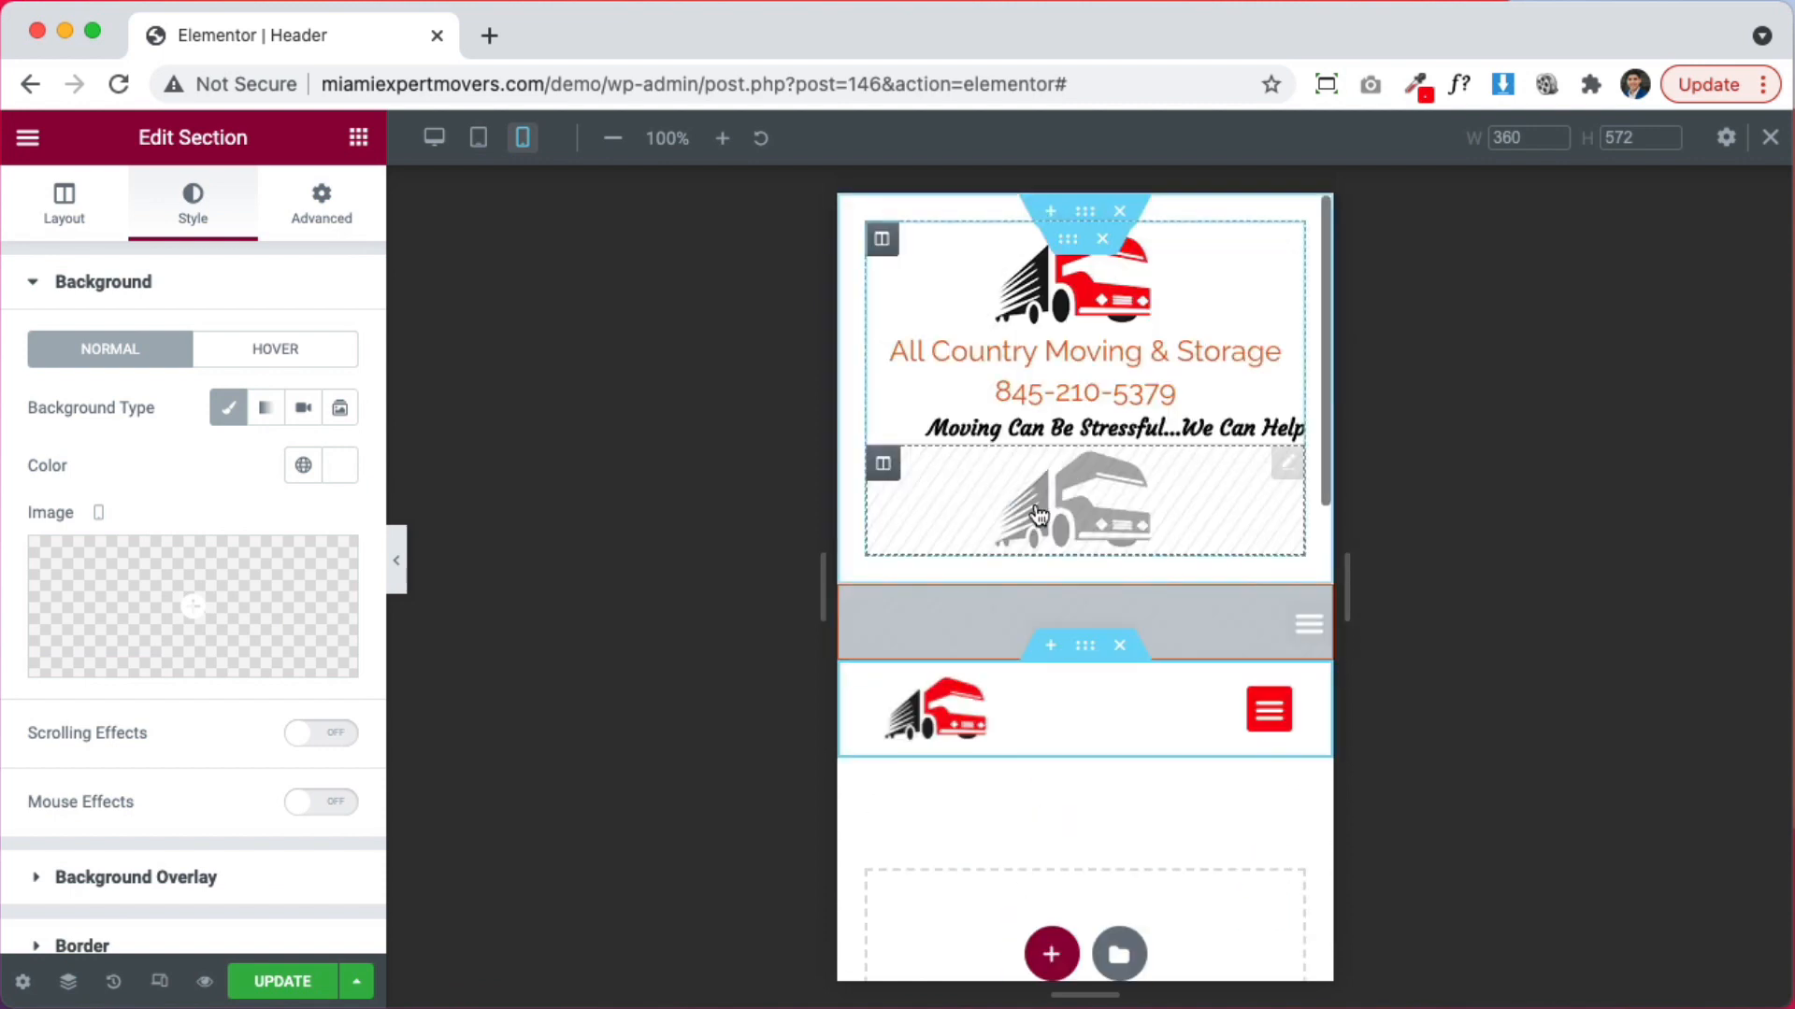
scroll(1141, 632, down, 2)
scroll(987, 561, down, 1)
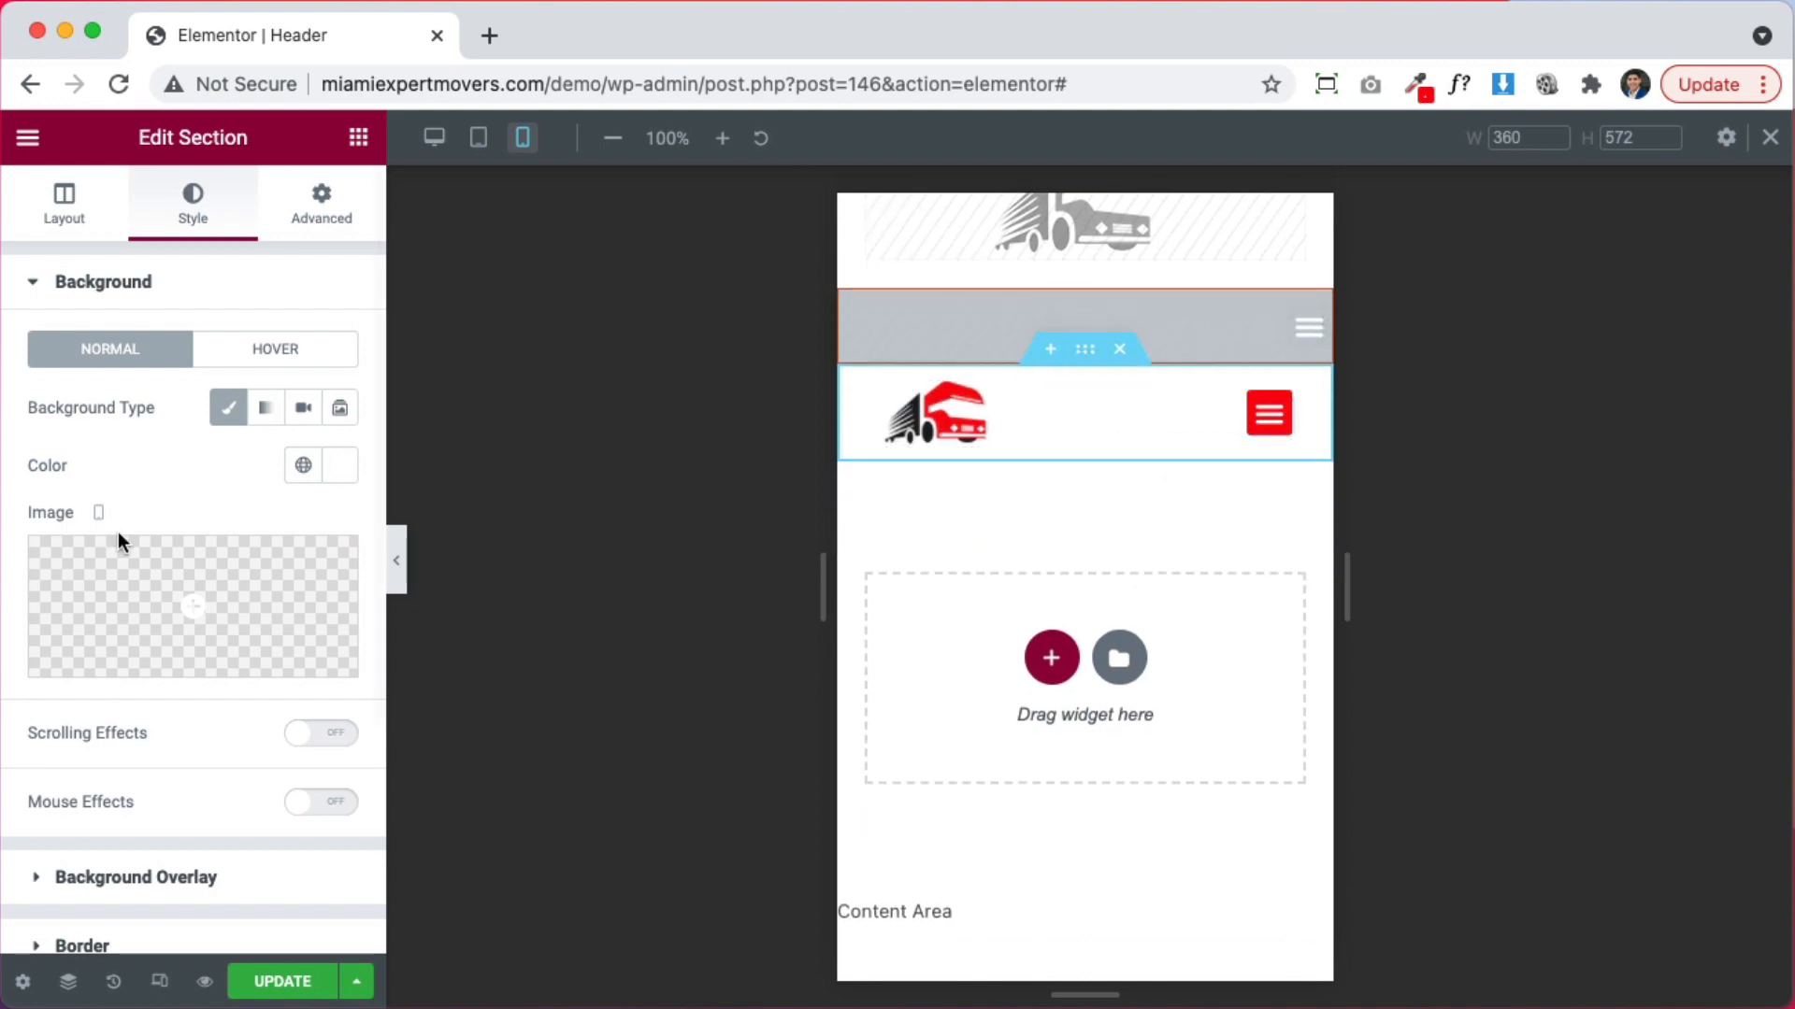
scroll(117, 823, down, 3)
Give the header section a solid 1 px bottom border in the global red colour
click(82, 759)
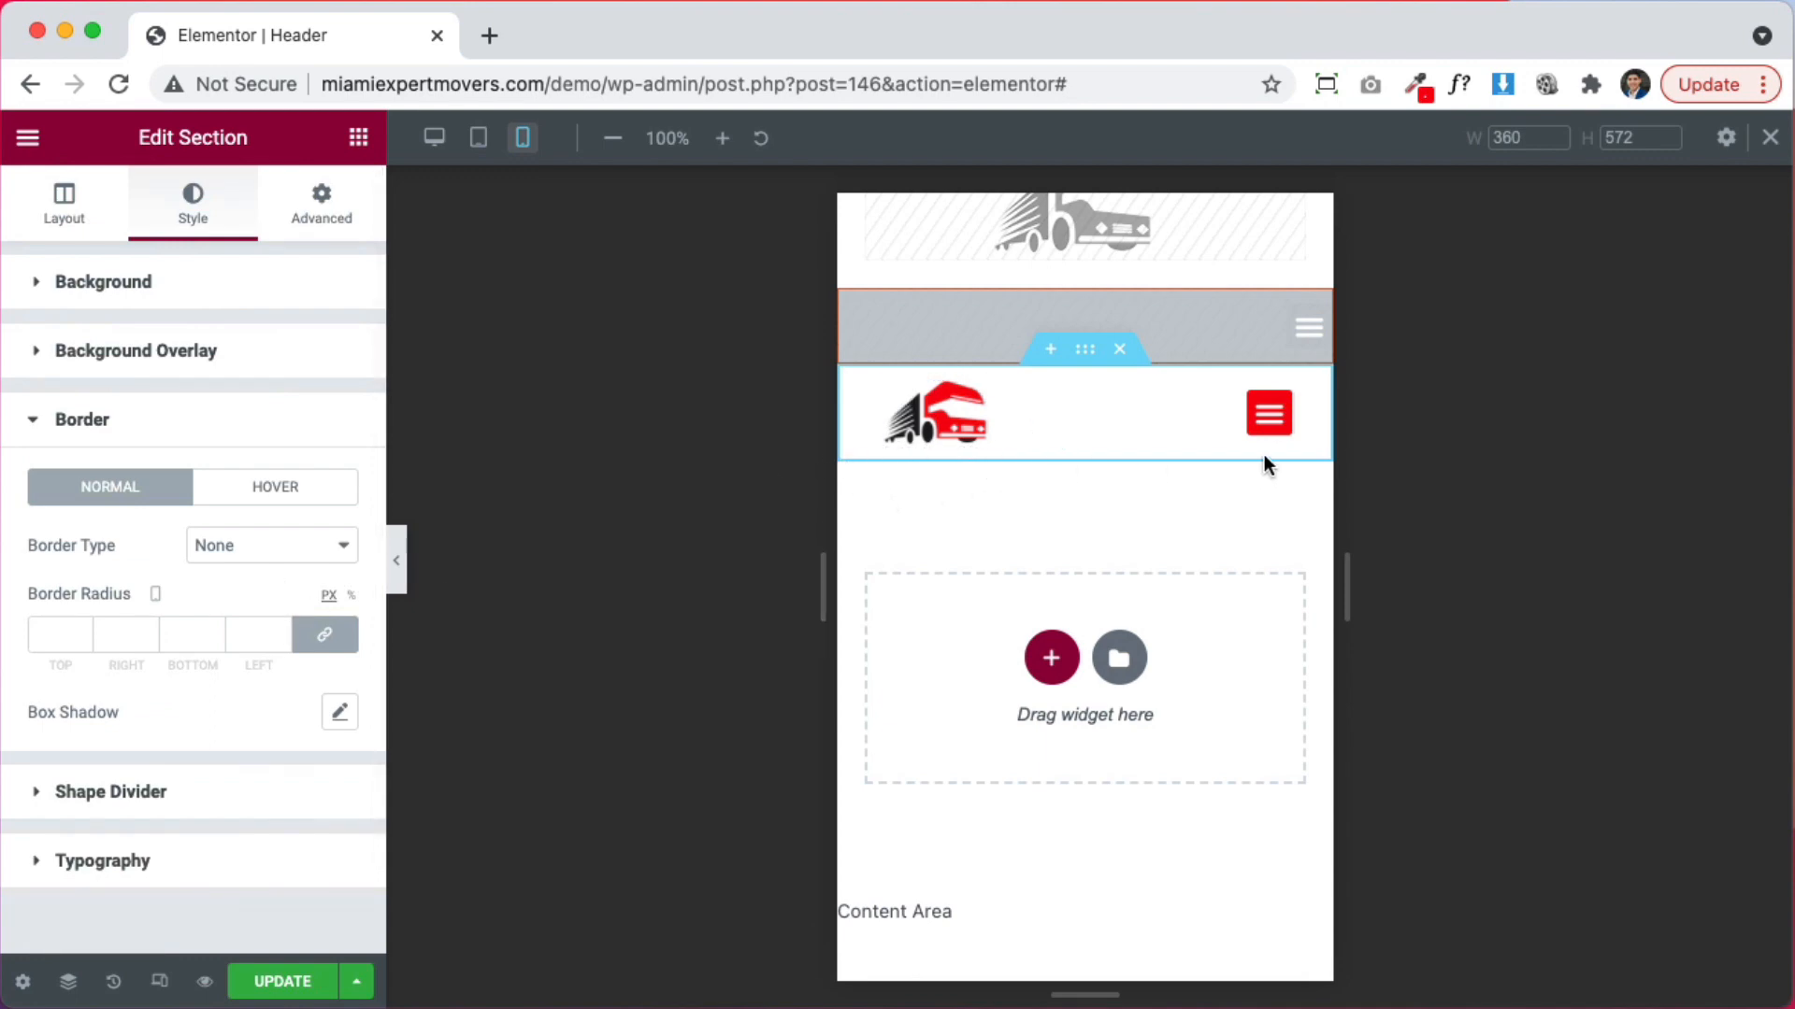
click(196, 546)
click(224, 573)
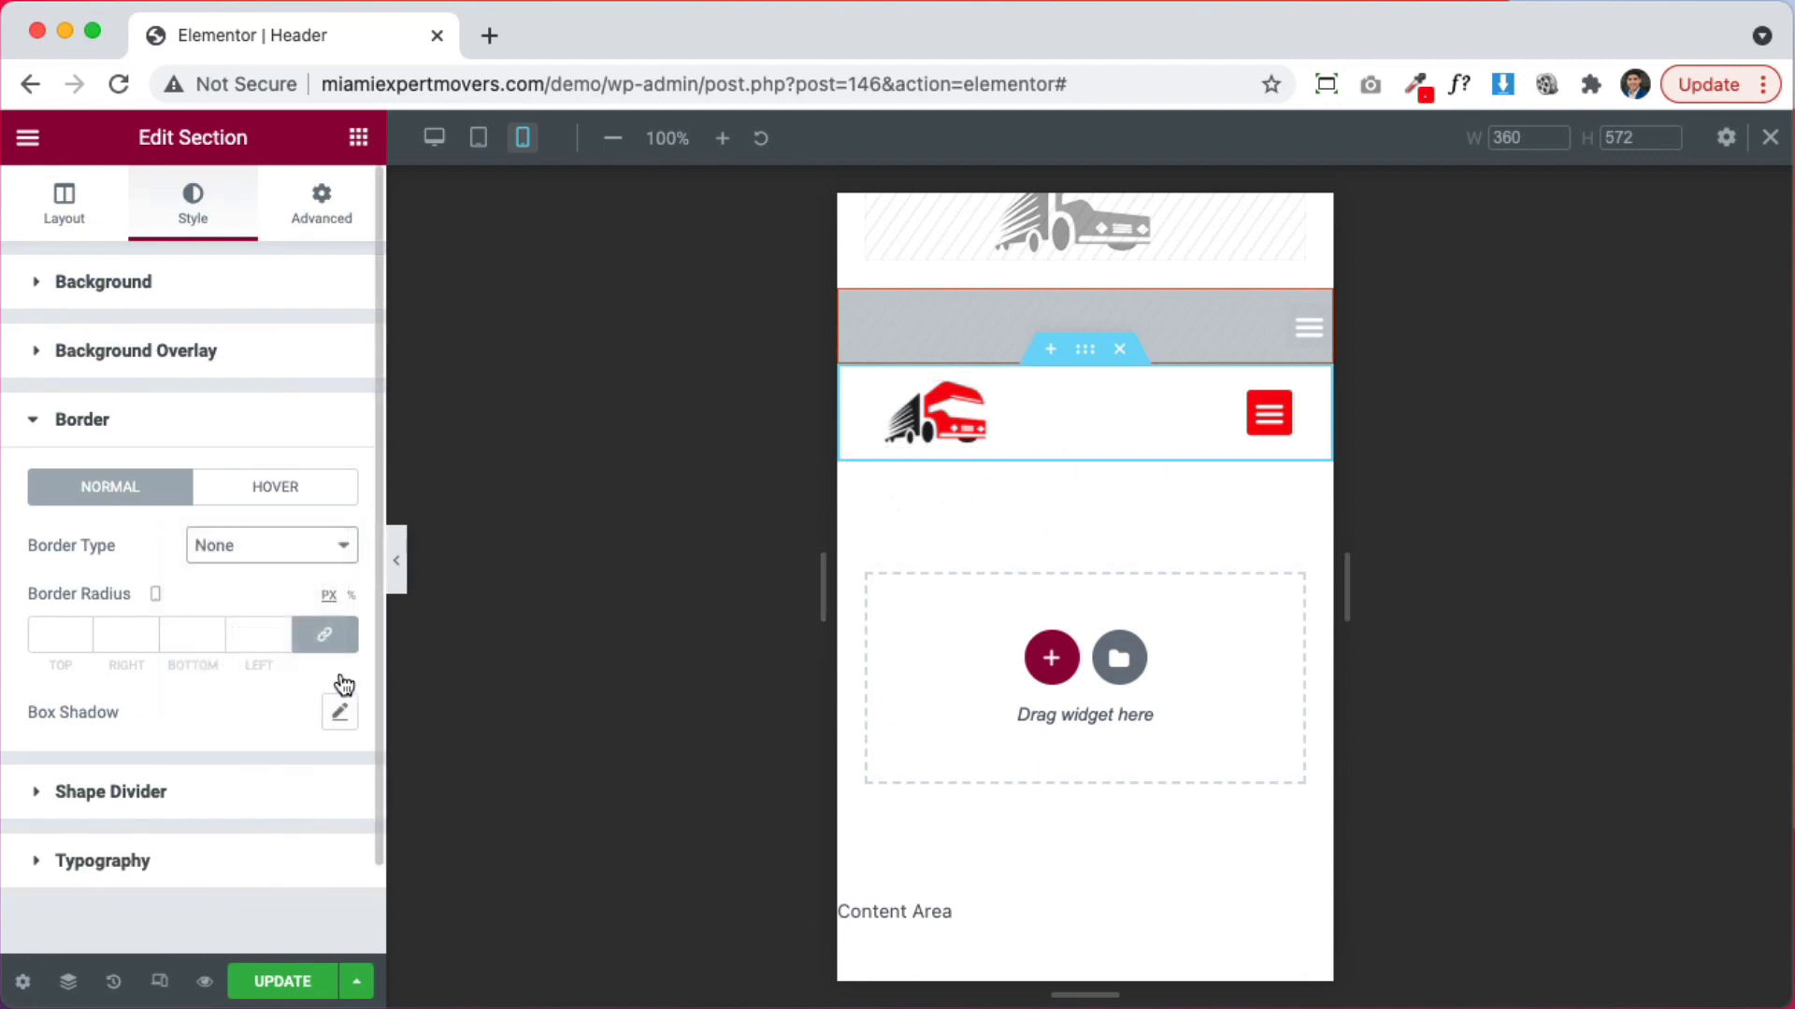
click(326, 635)
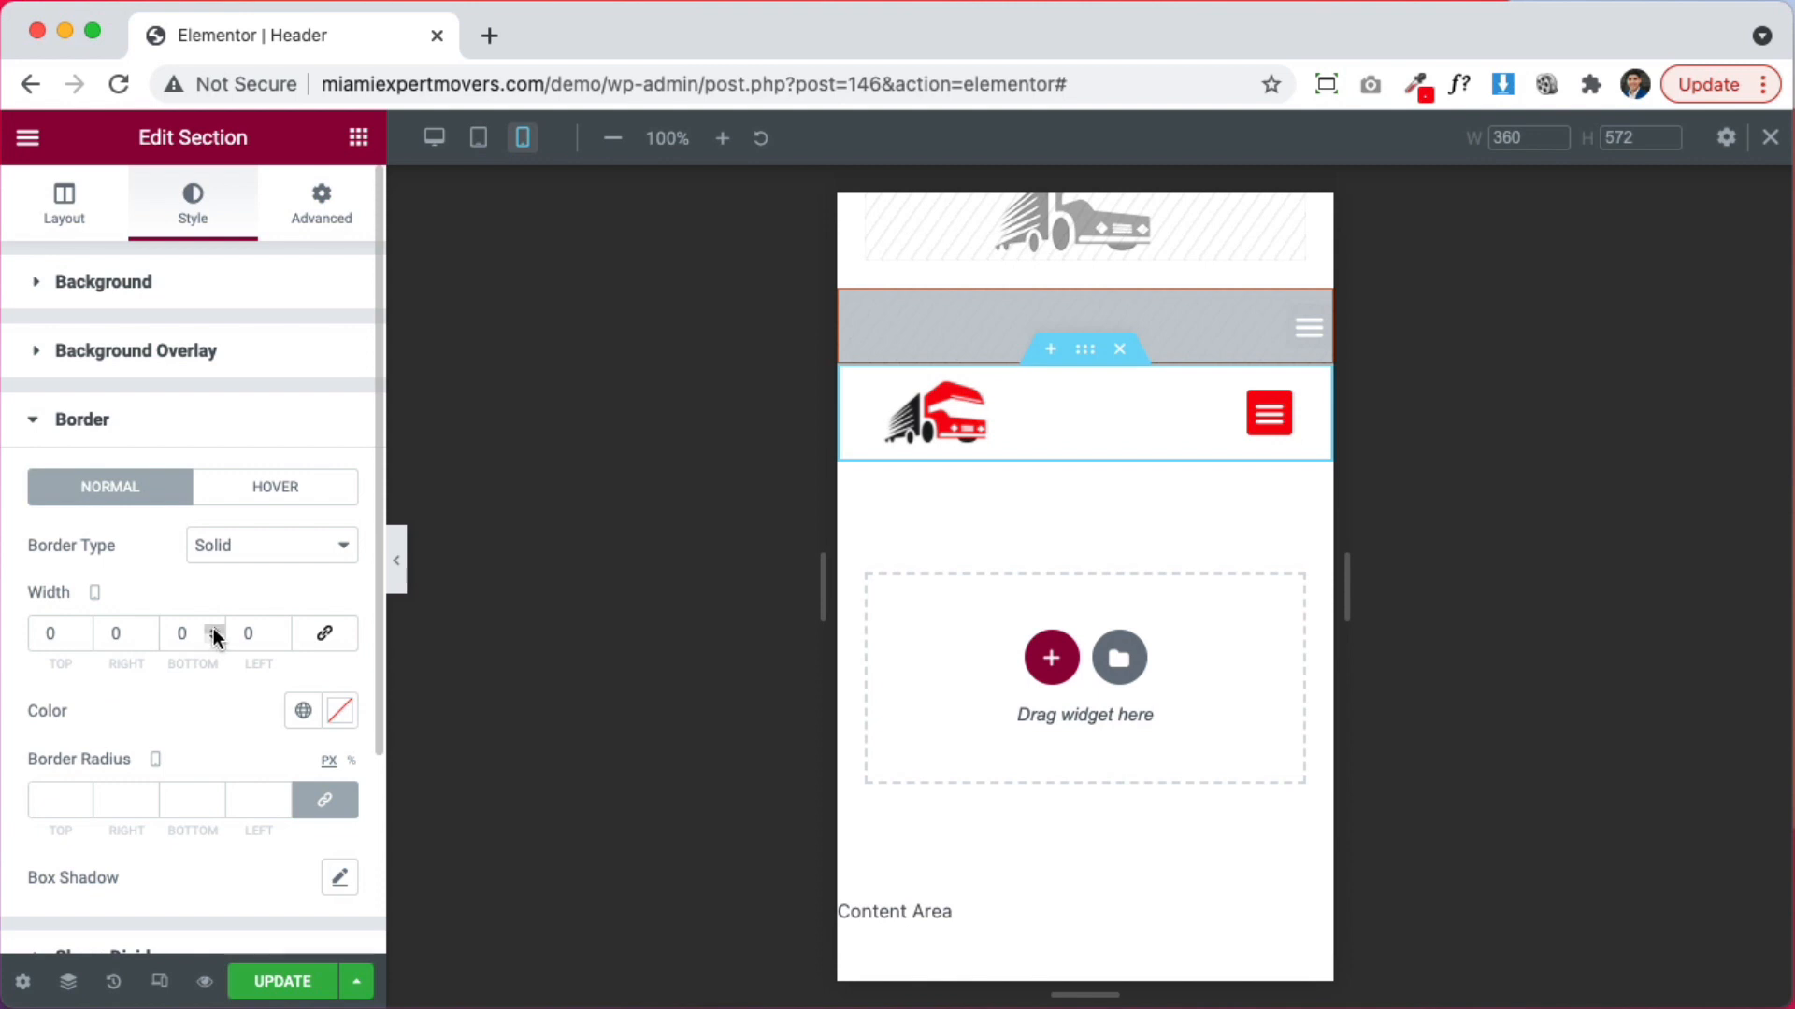
click(303, 711)
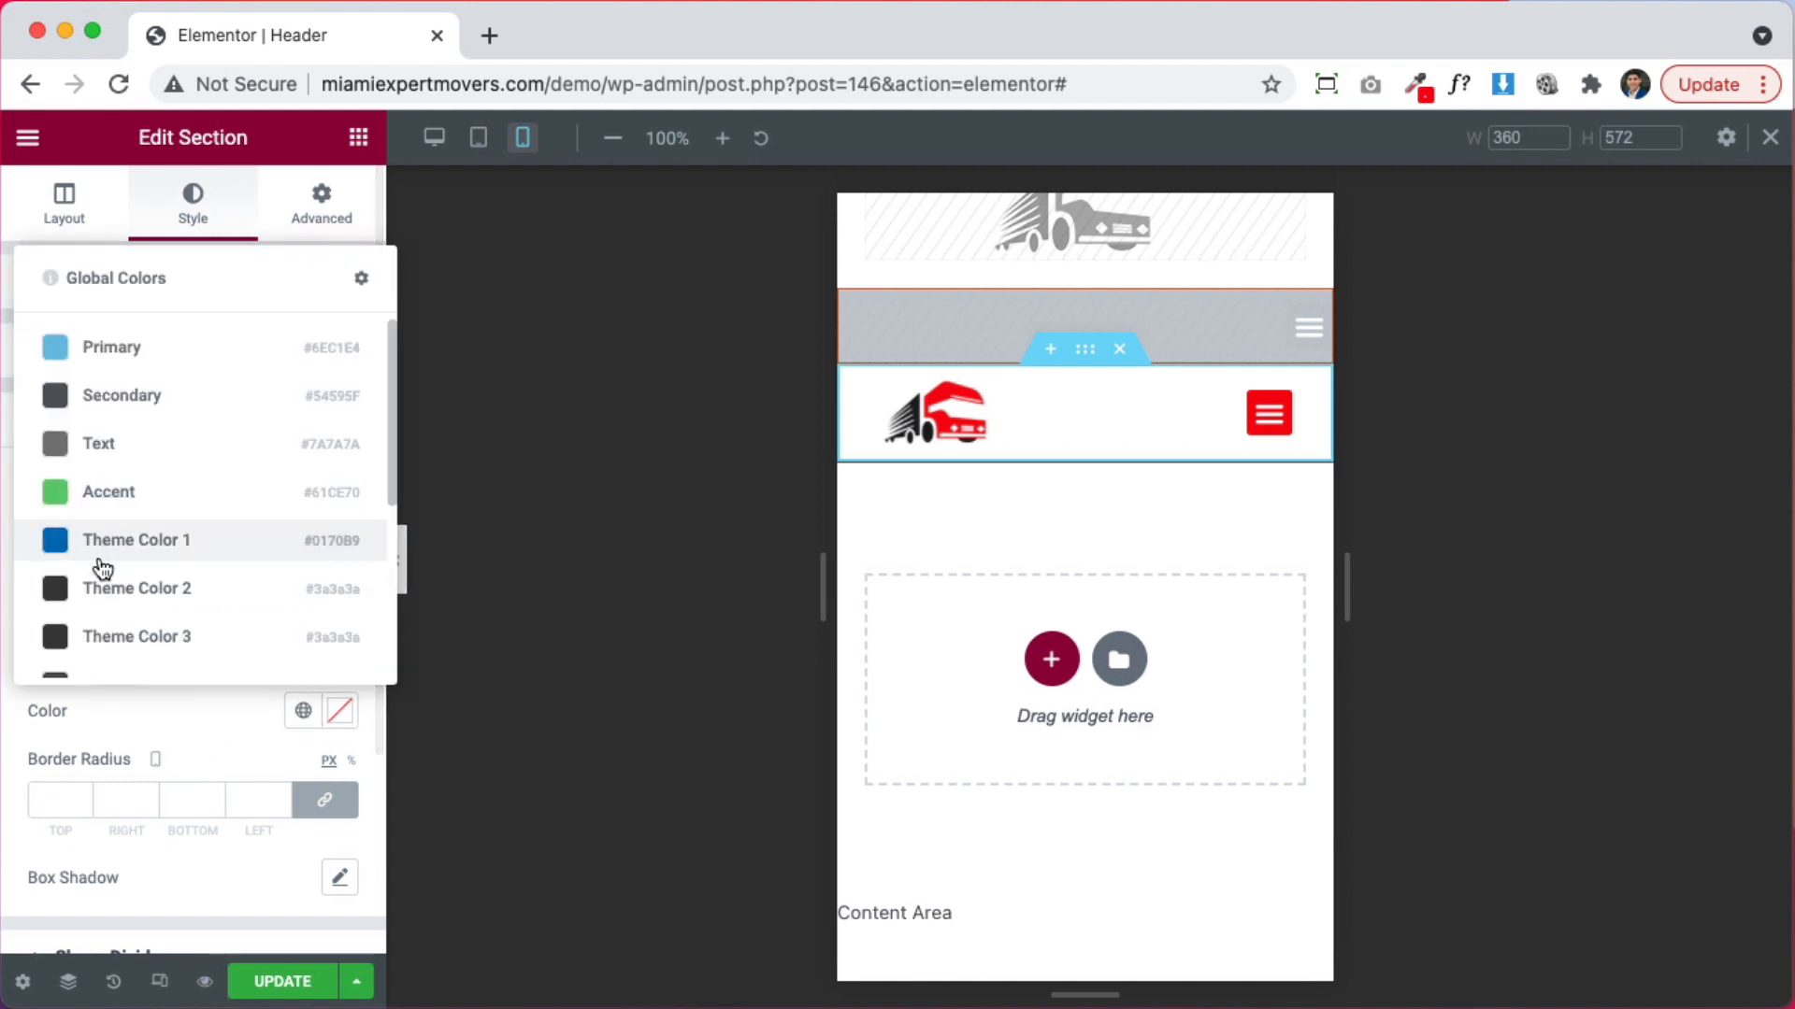
scroll(103, 568, down, 5)
click(112, 633)
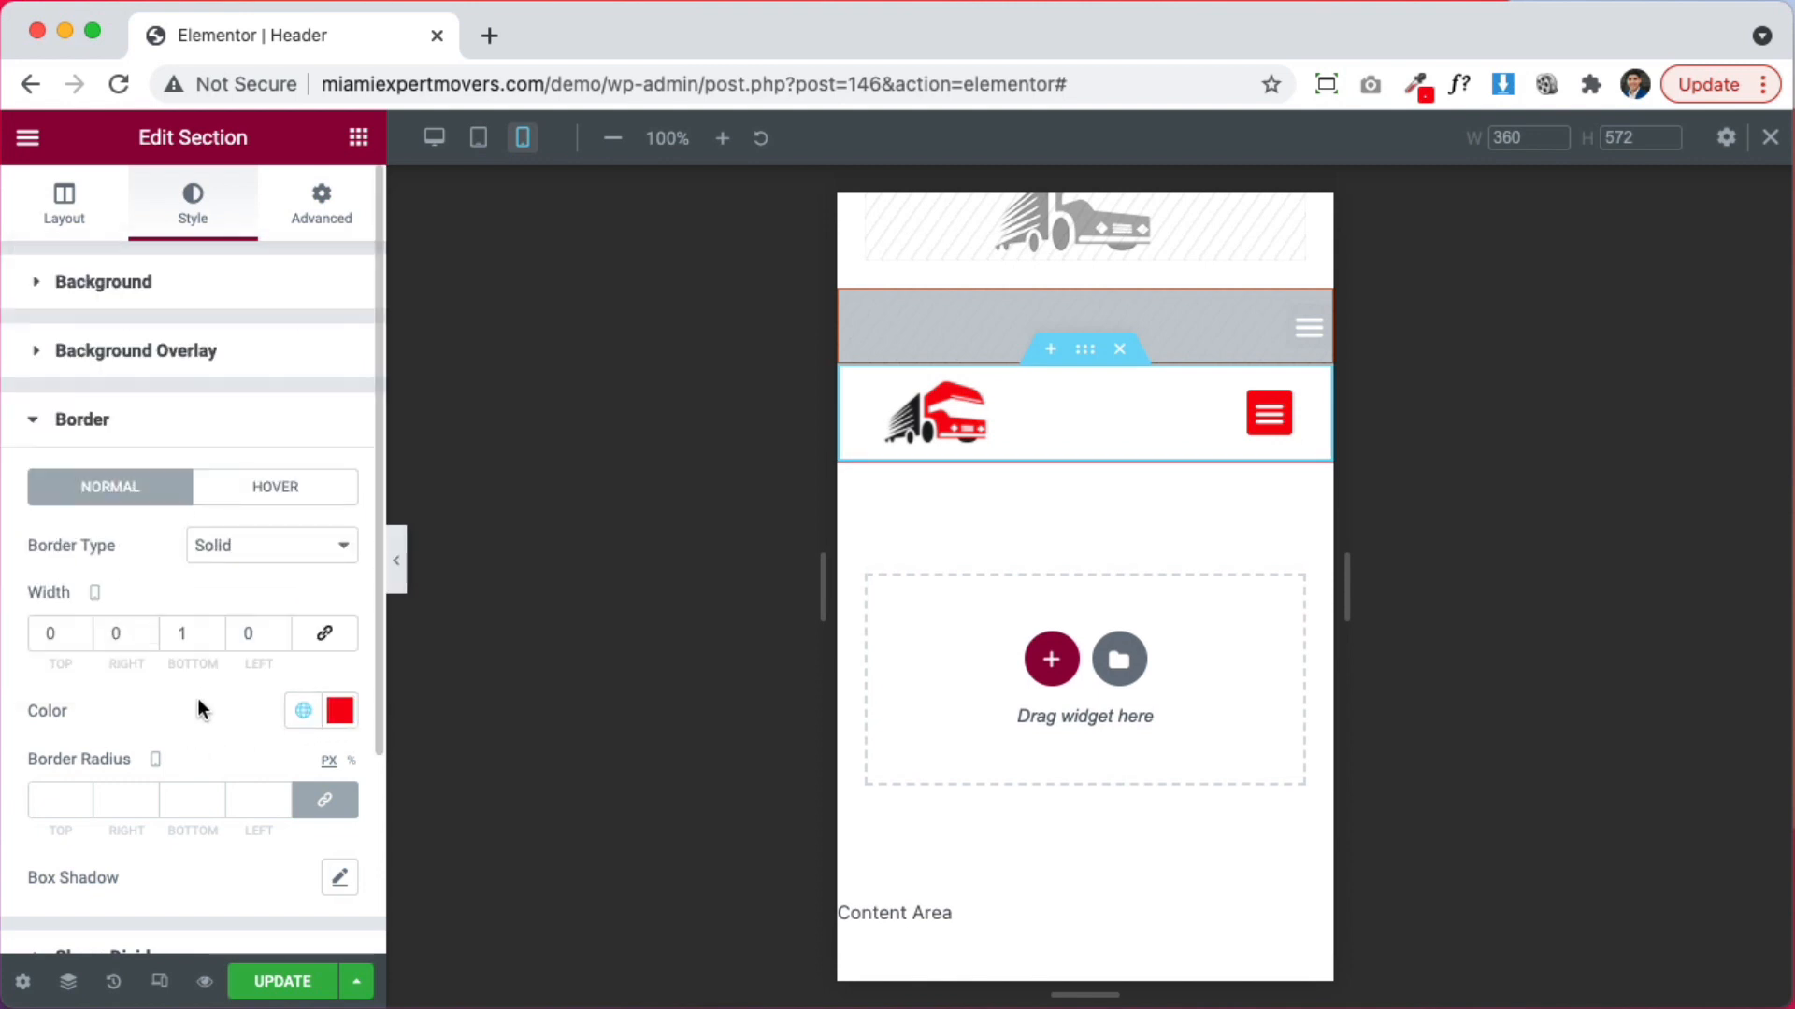
Save the header template with UPDATE
click(269, 982)
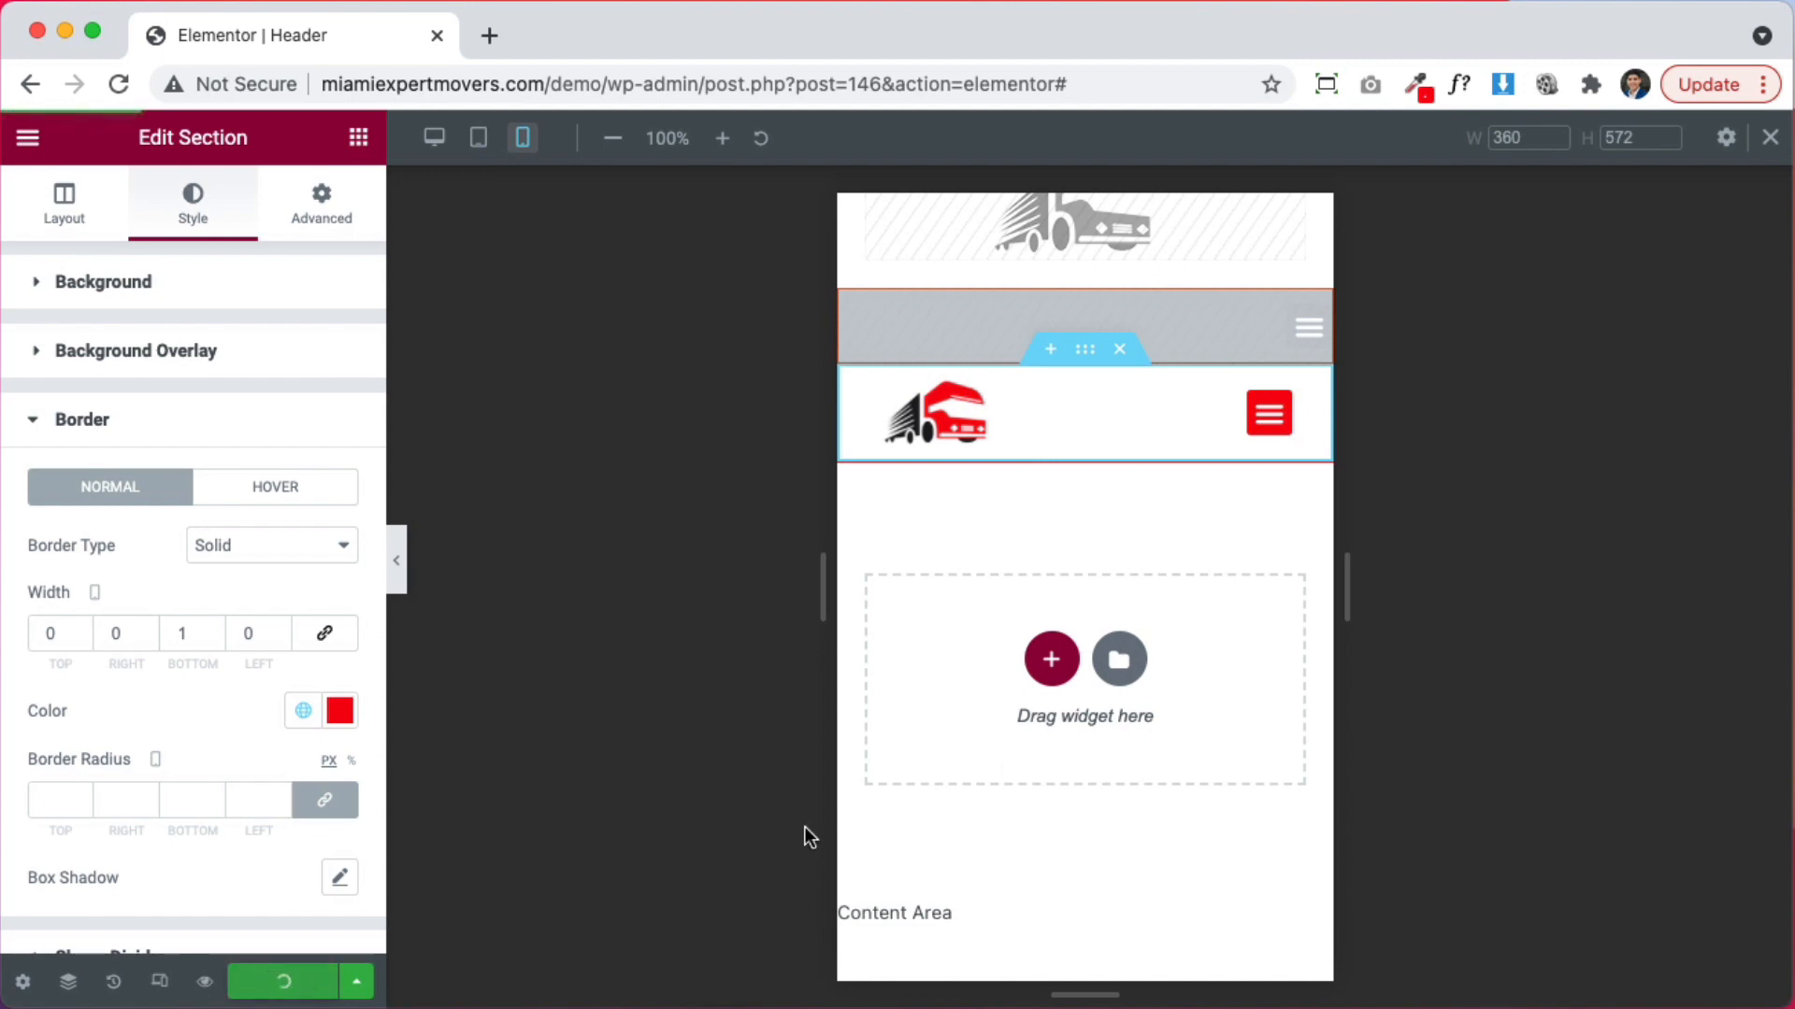
scroll(1195, 554, up, 1)
scroll(1192, 554, up, 3)
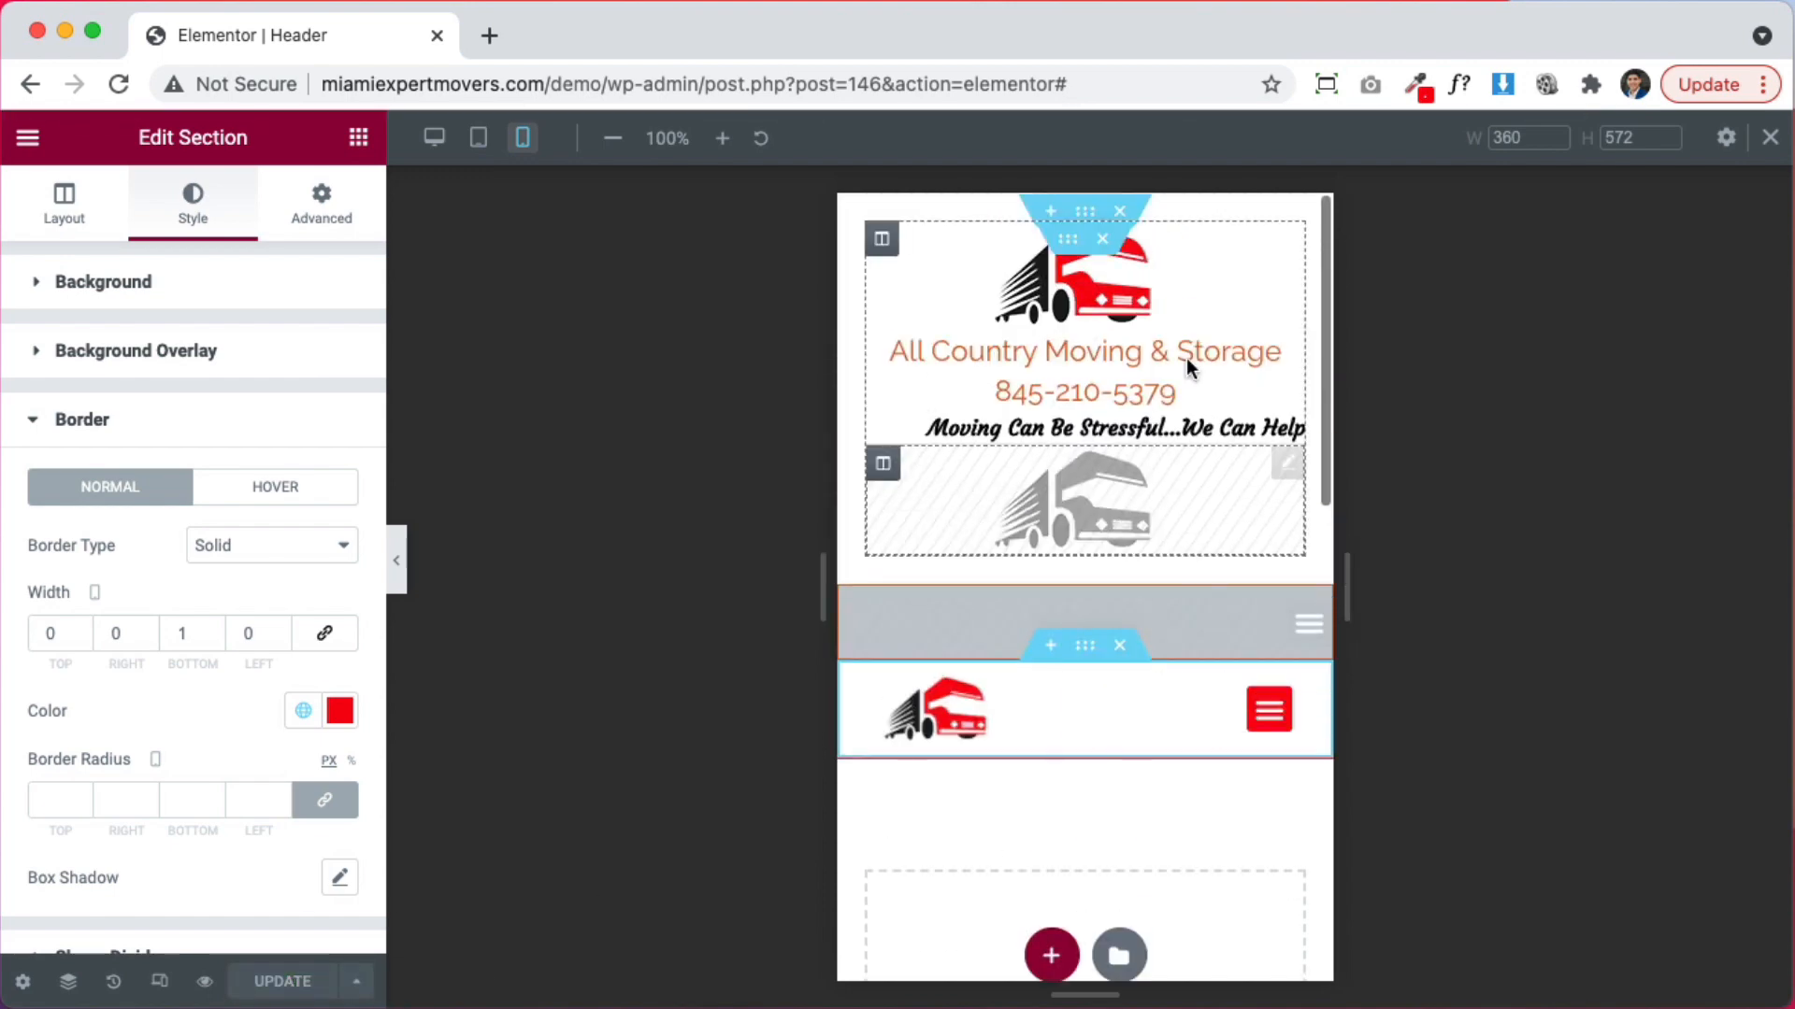
Switch to Desktop view and insert a new empty section above the header
click(435, 140)
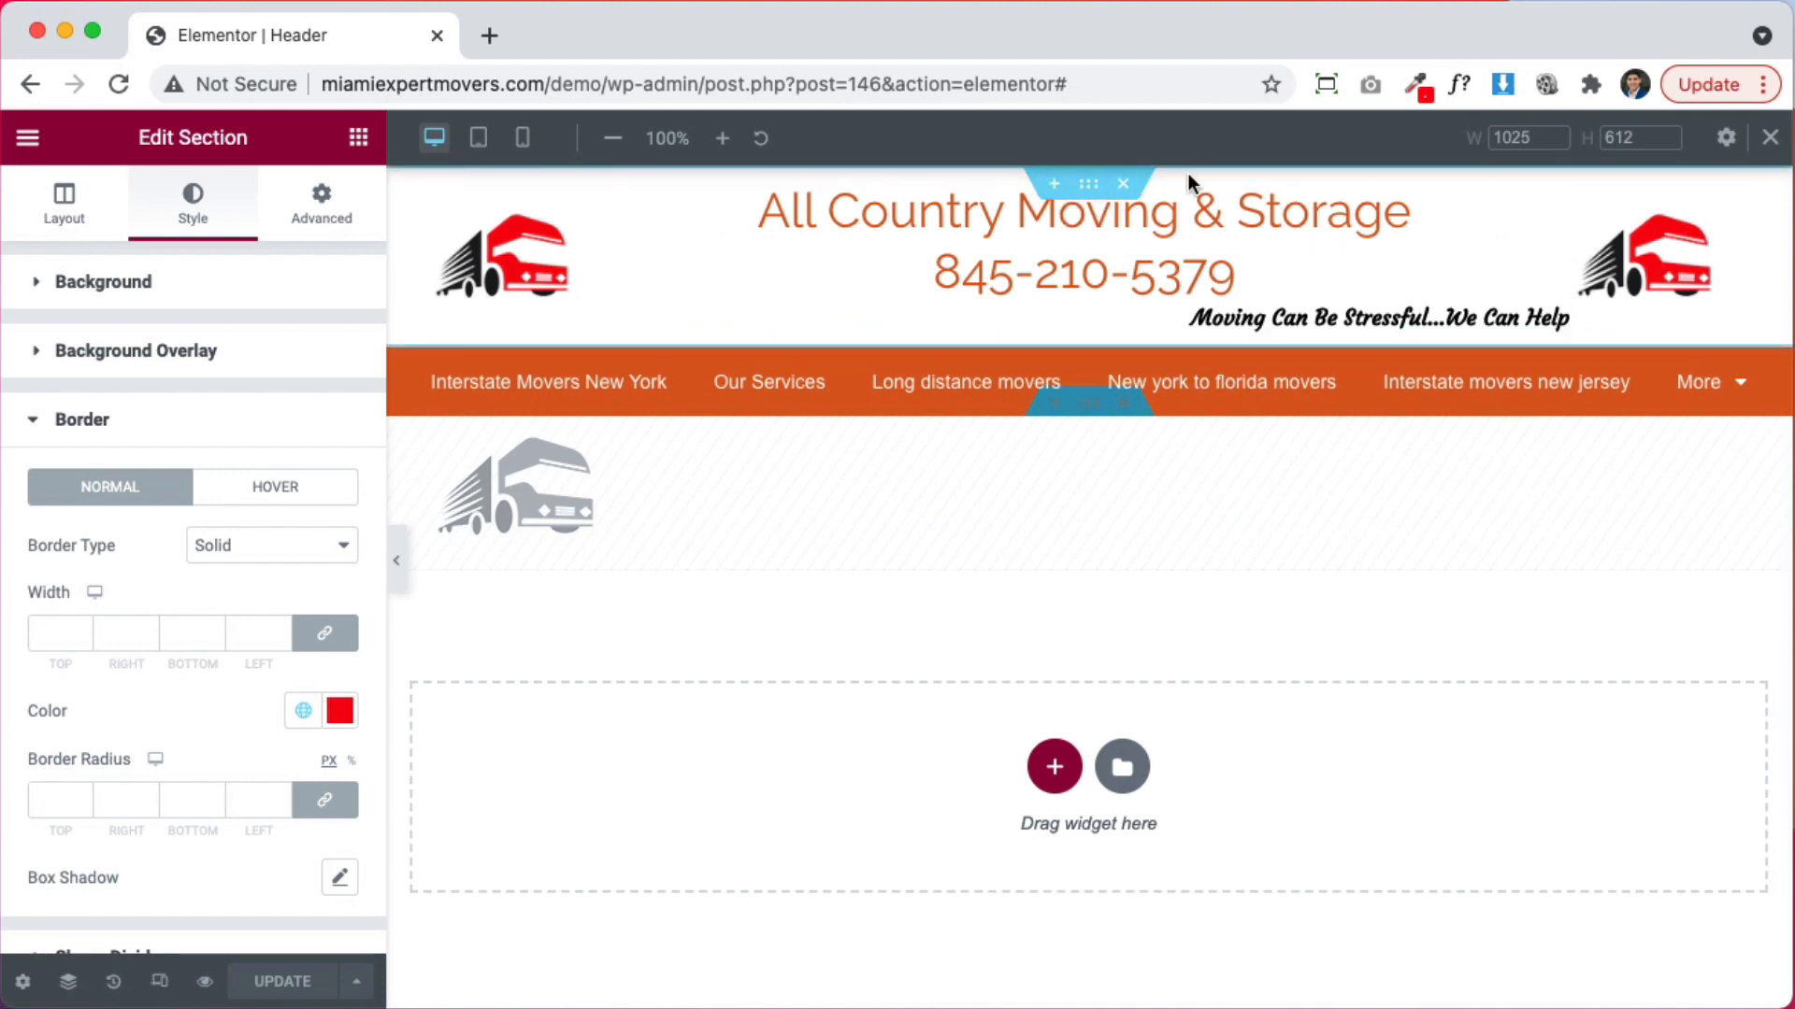
click(1054, 185)
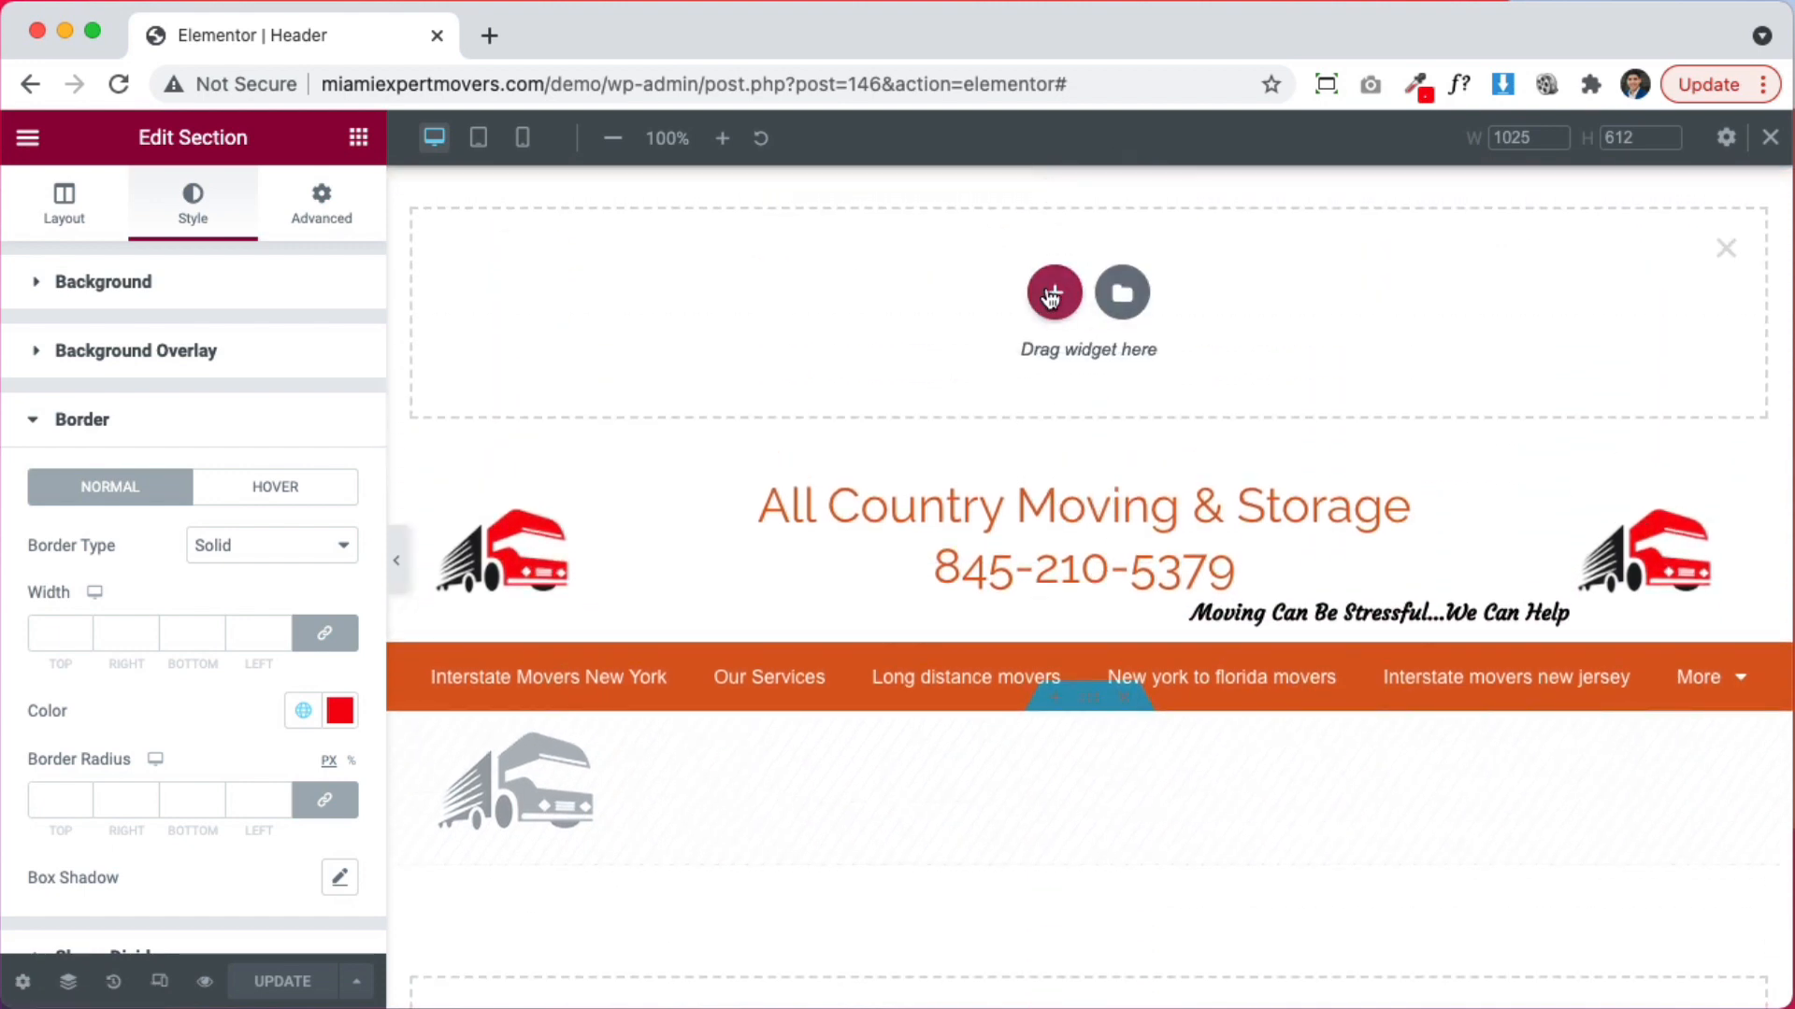
click(1053, 295)
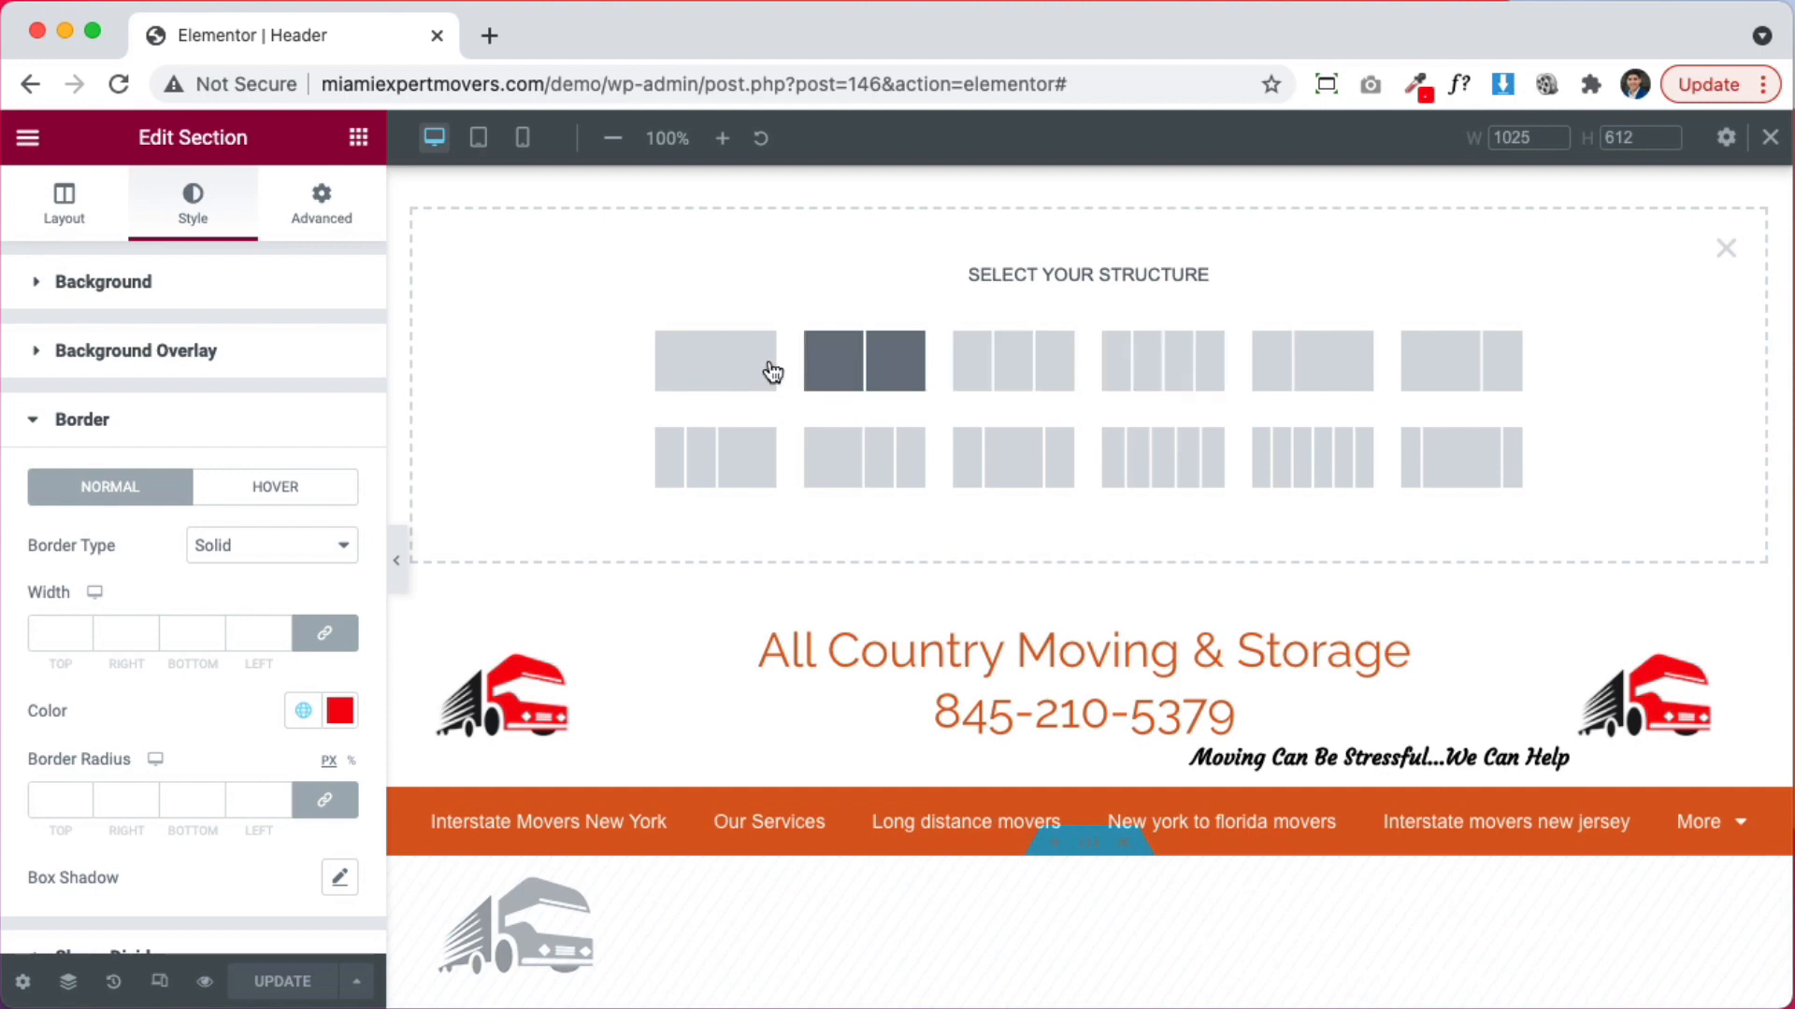
Put Site Logo and Nav Menu in a two-column row (about 17/83) and move the orange bar up
click(893, 366)
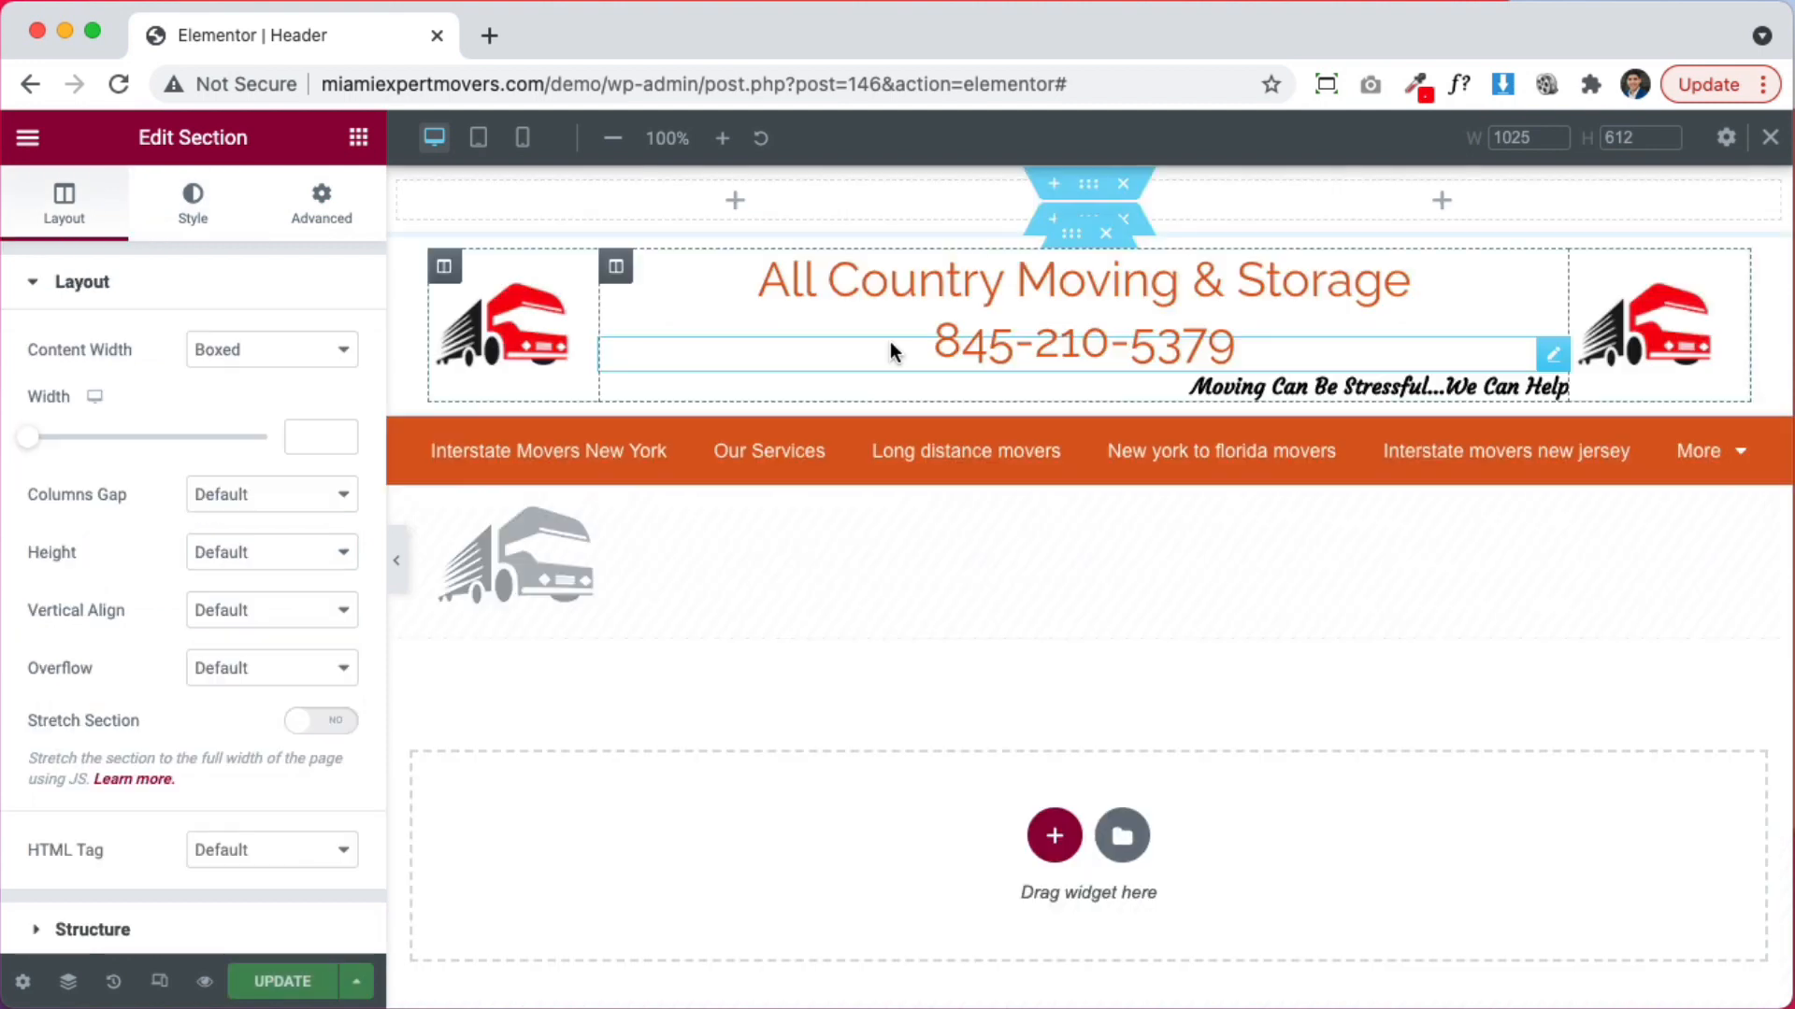
drag(579, 295, 572, 198)
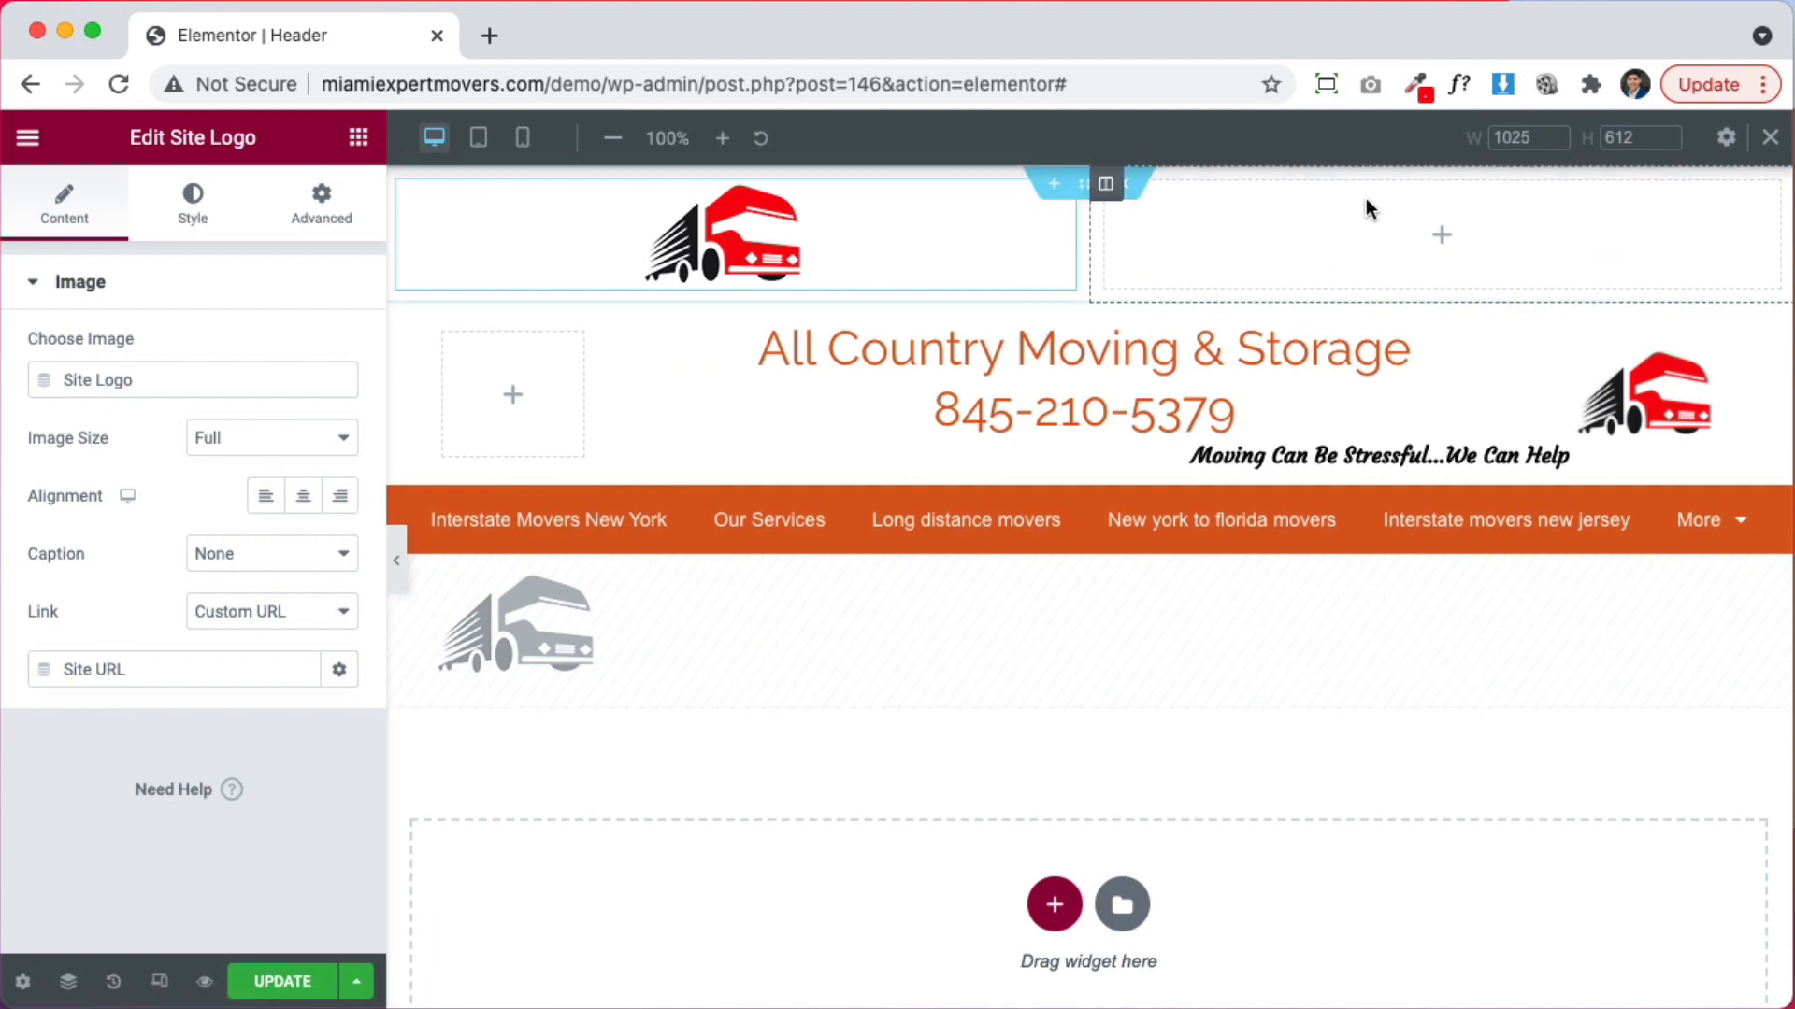
drag(1734, 518, 1382, 220)
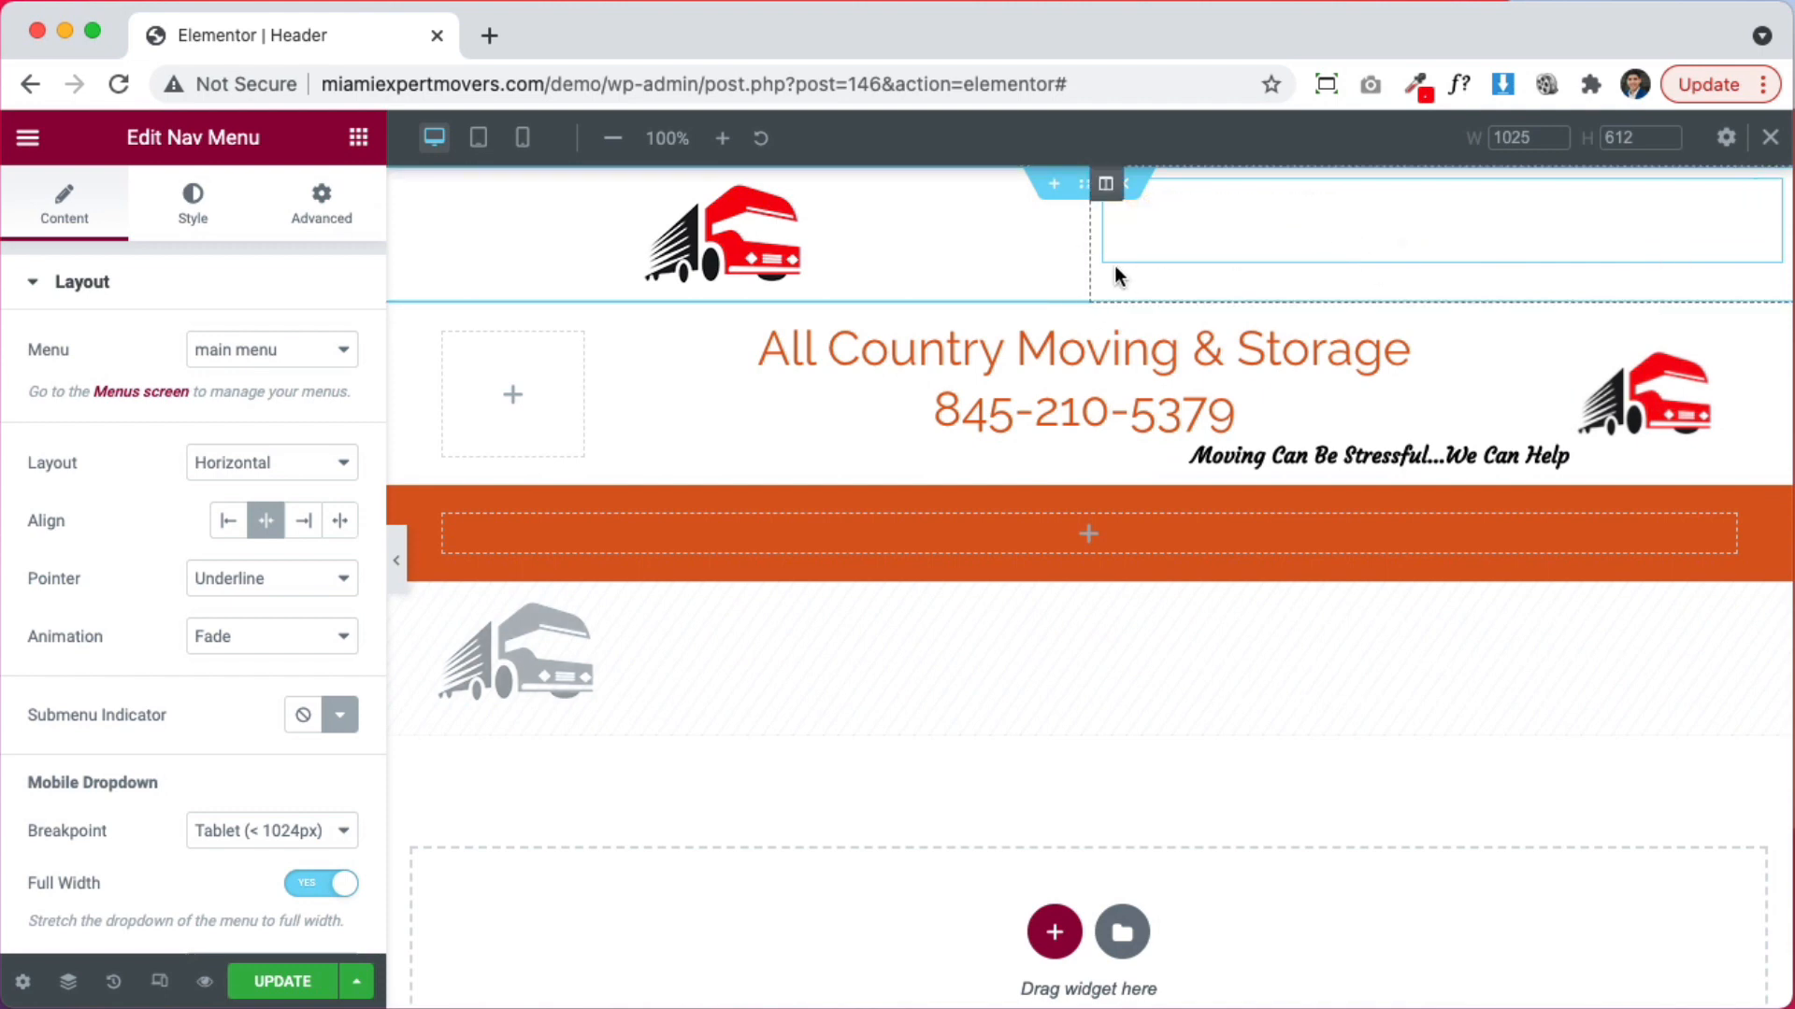
drag(1087, 259, 565, 254)
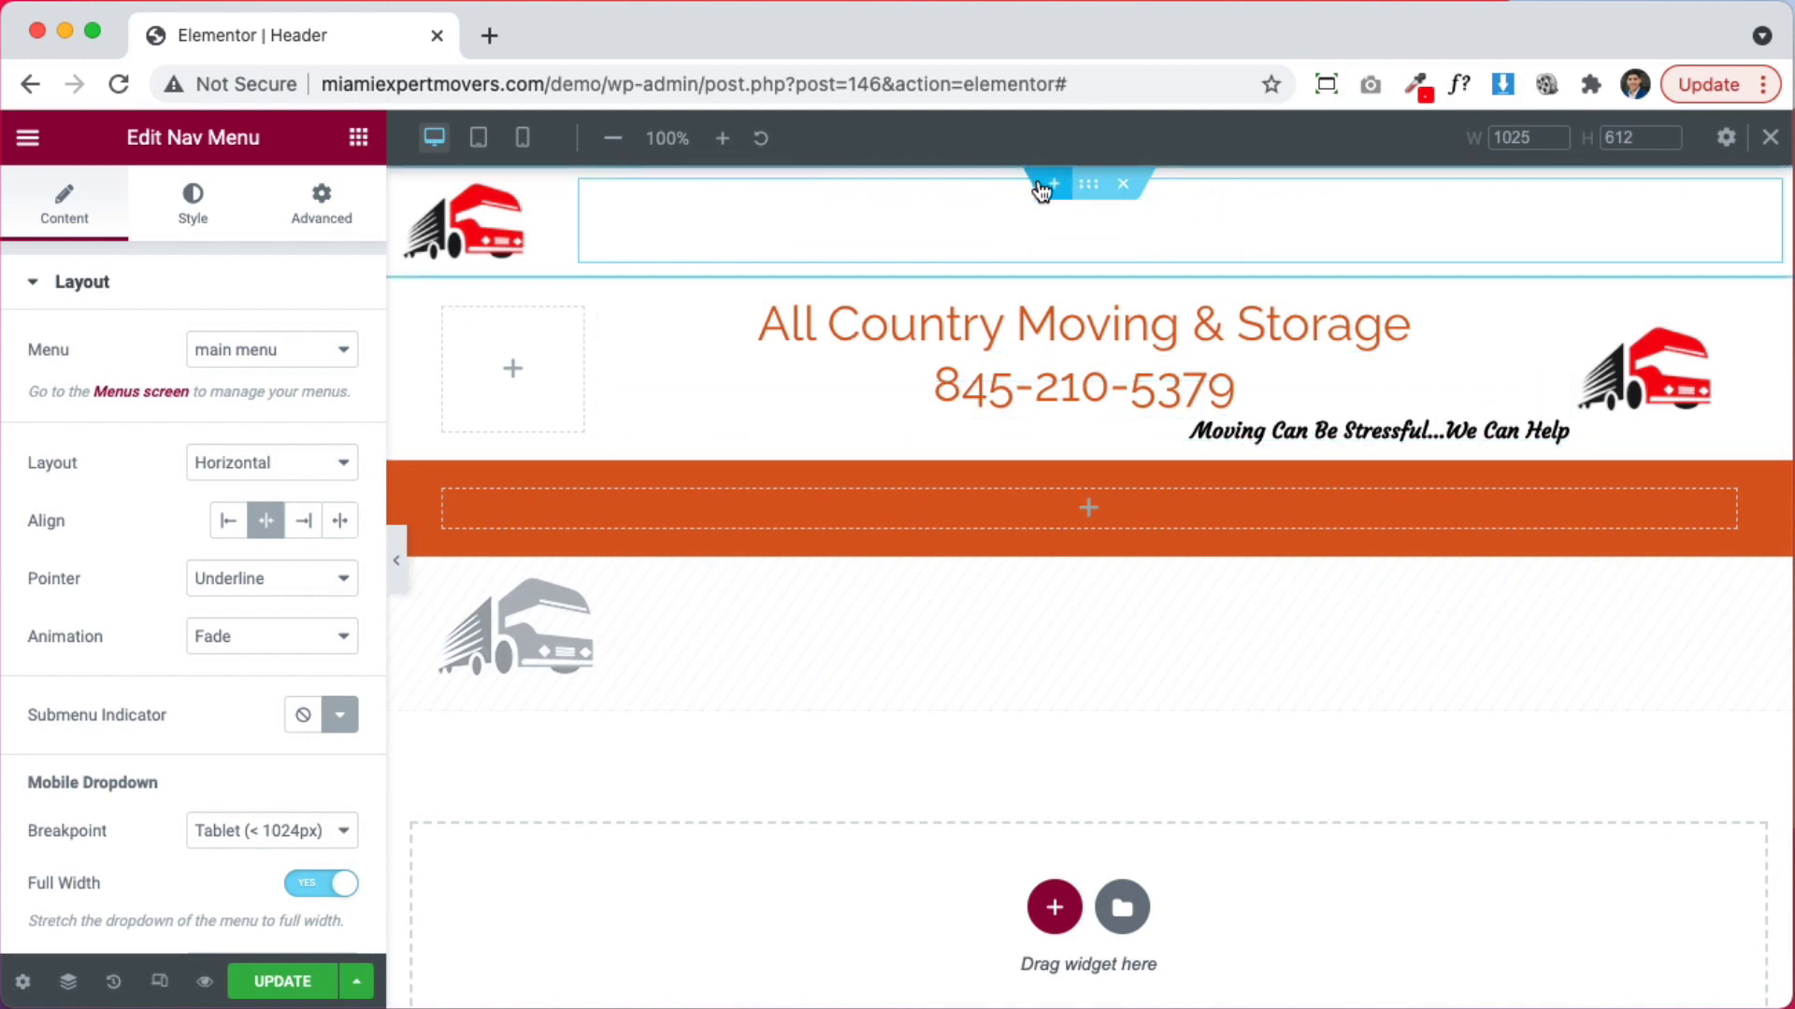
mouse_move(1088, 184)
mouse_down()
mouse_move(1062, 265)
mouse_move(1082, 453)
mouse_move(1071, 183)
mouse_up()
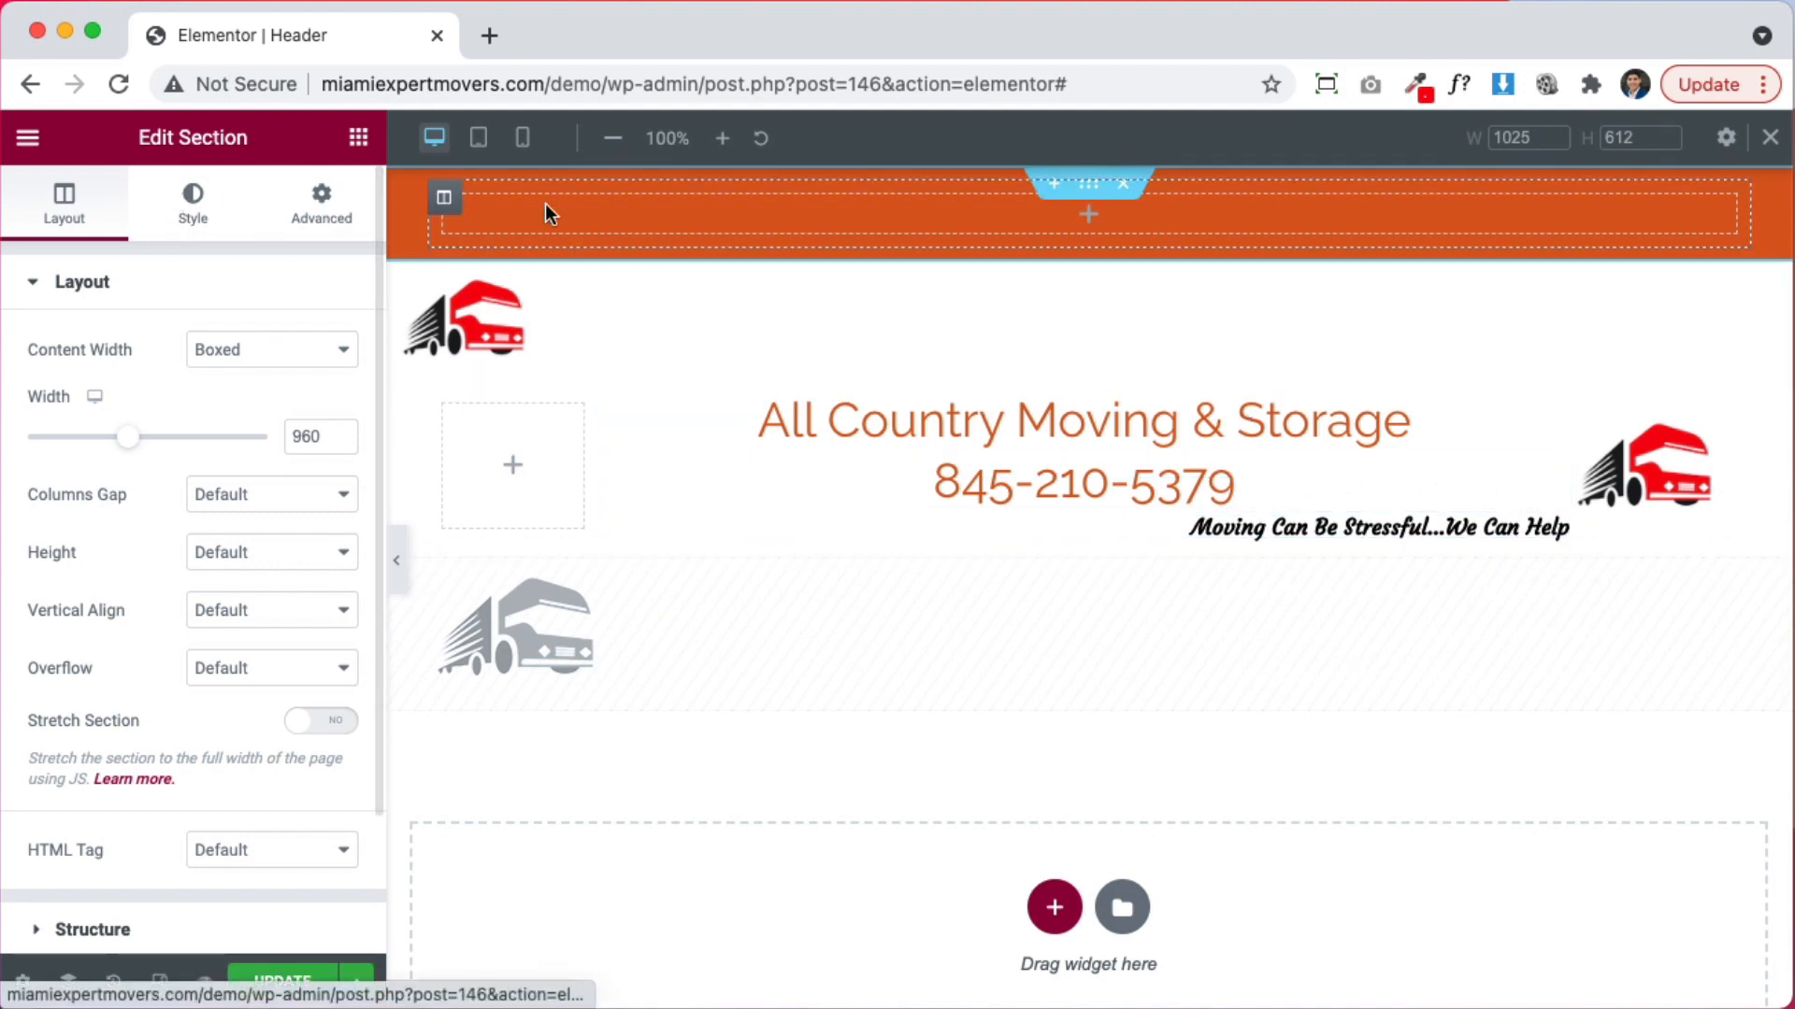
Move the company name and phone headings into two orange-bar columns and delete the tagline-and-truck row
drag(1552, 412, 745, 221)
right_click(443, 223)
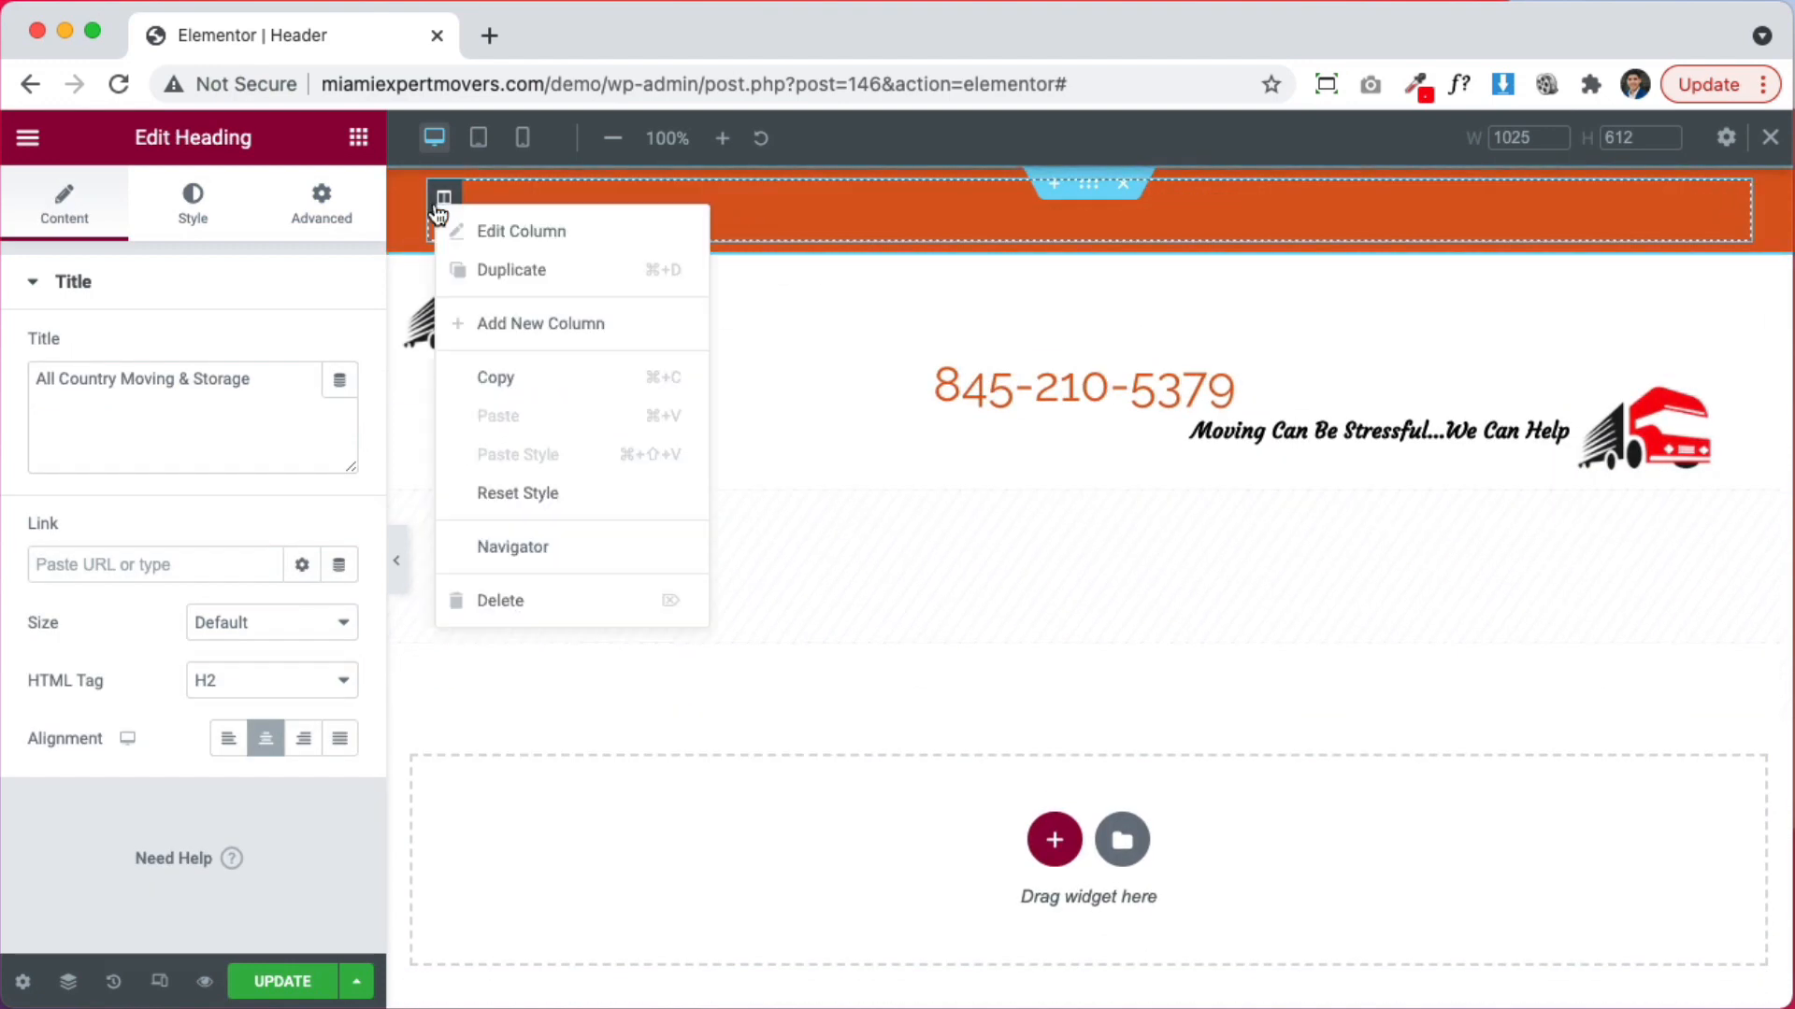
click(536, 324)
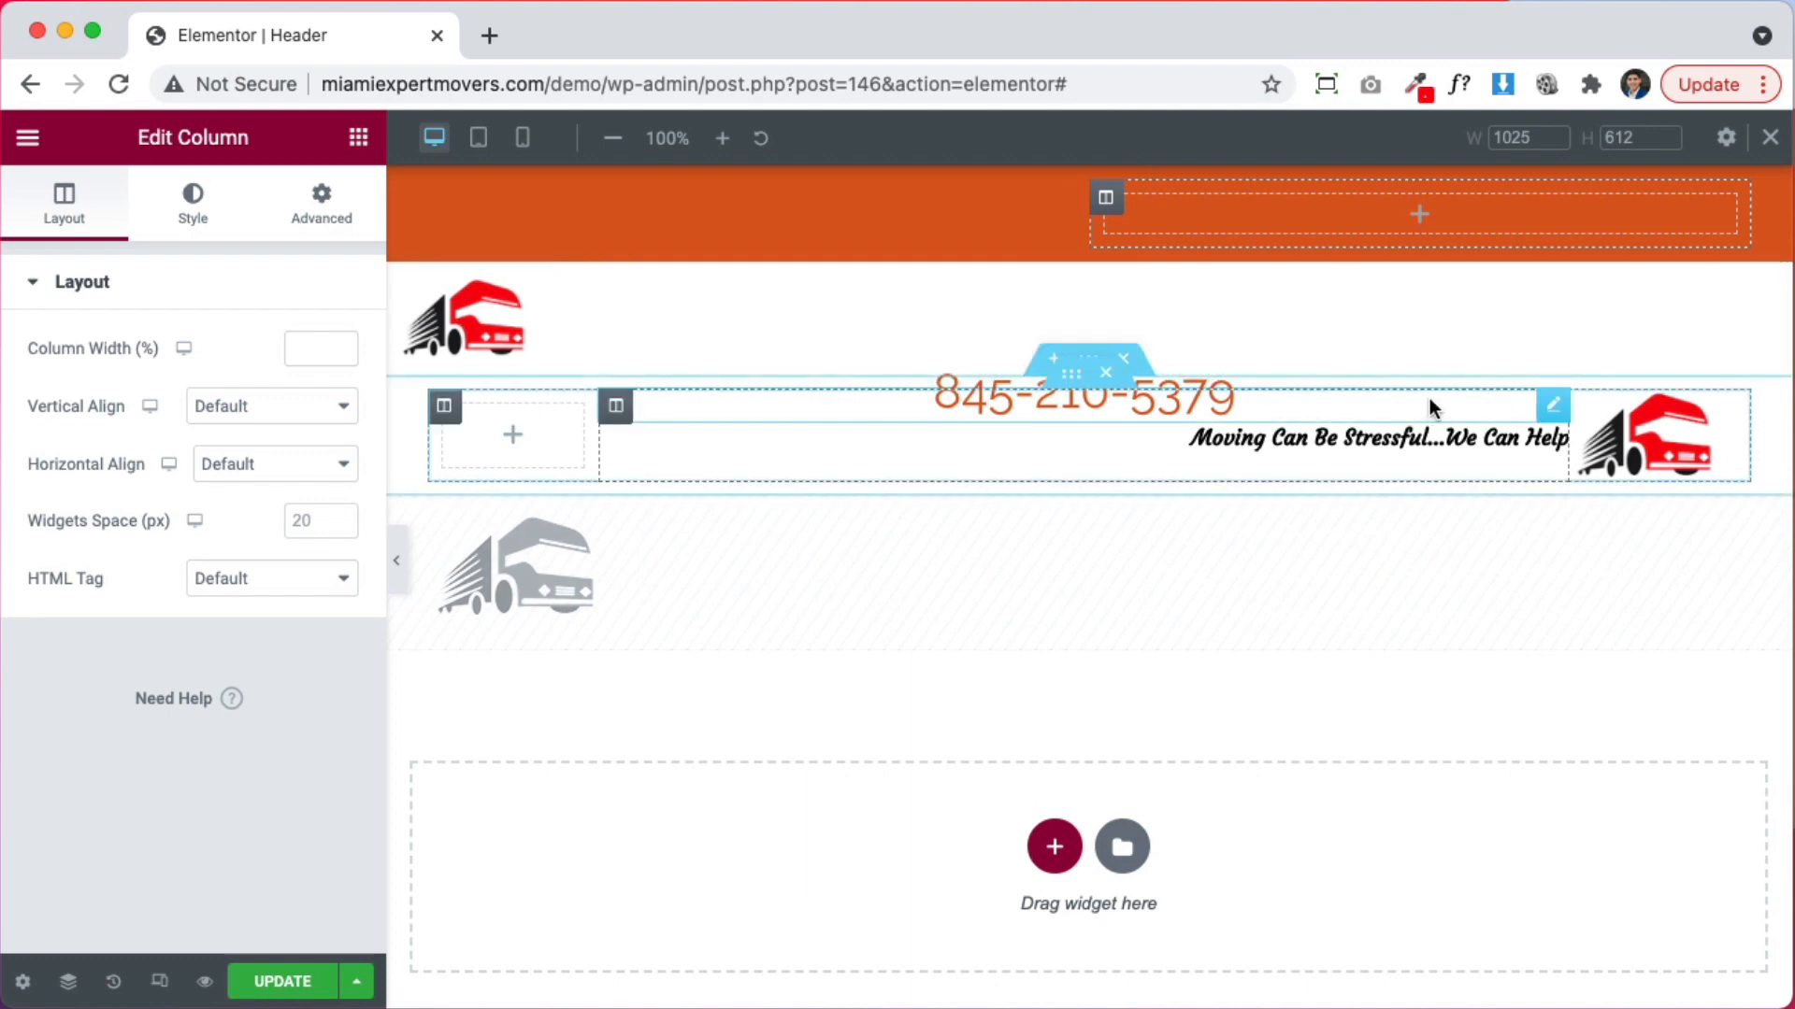
drag(1430, 400, 1506, 221)
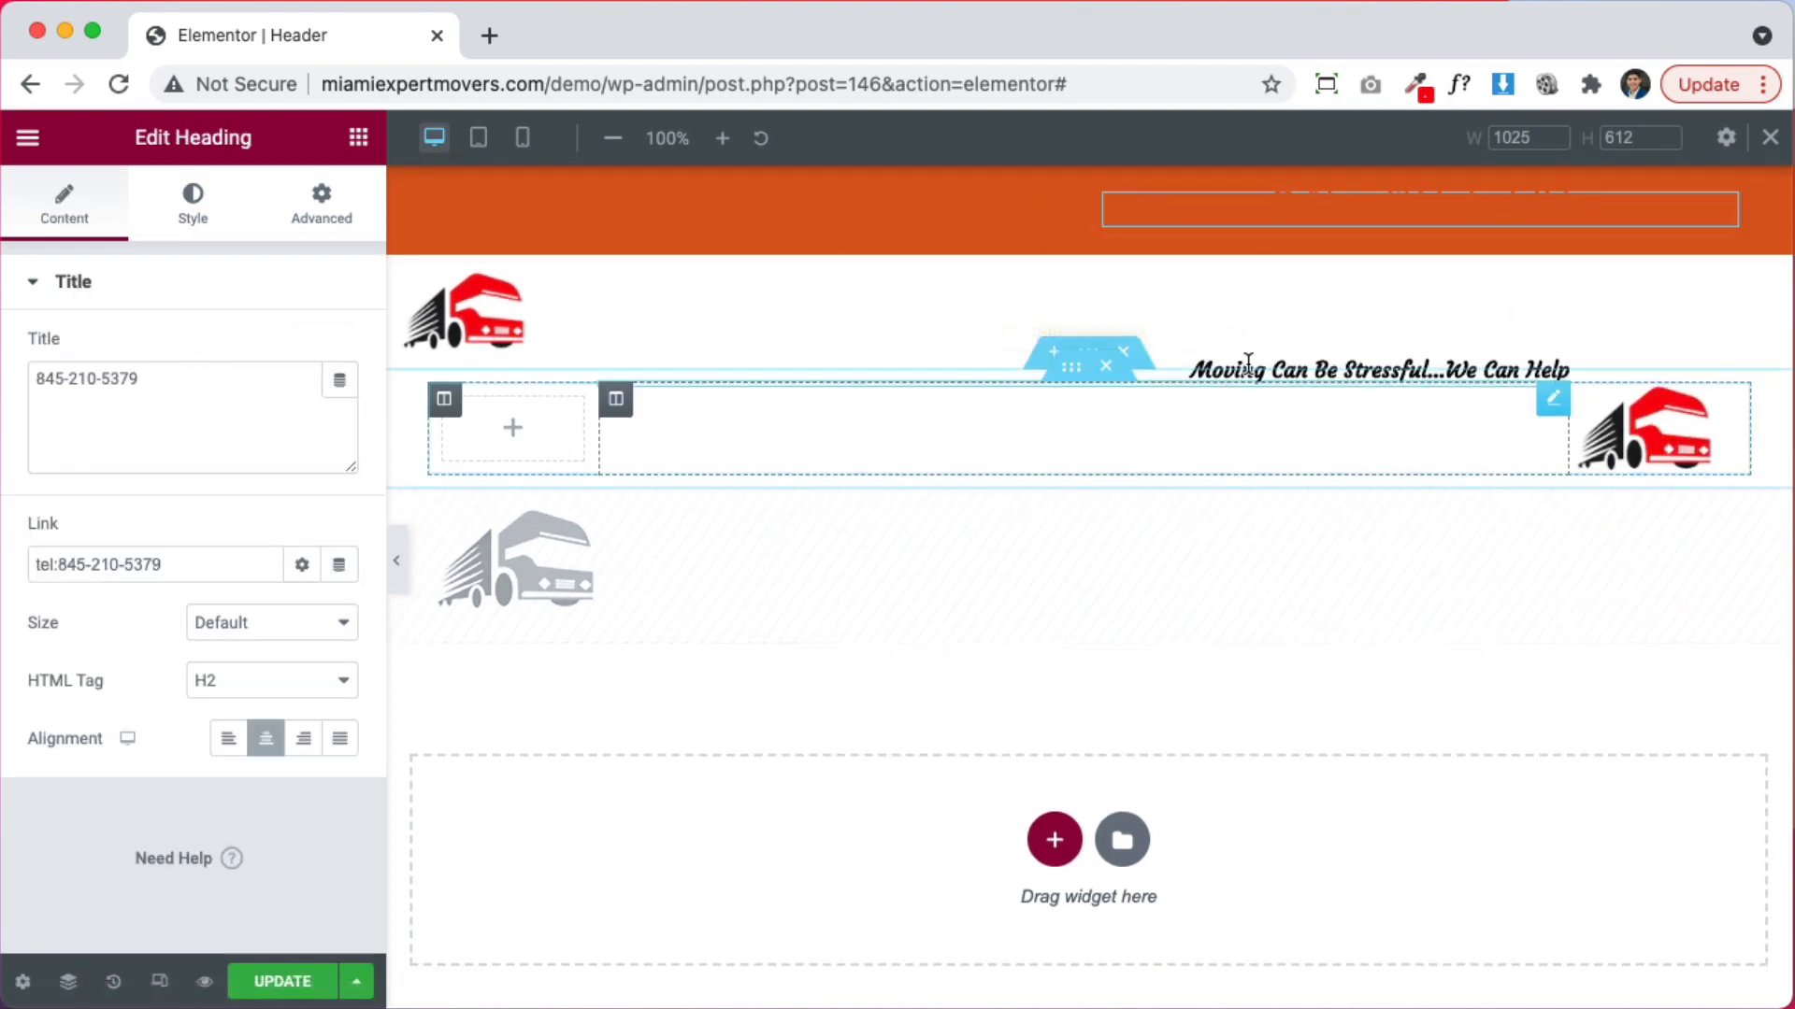
click(1133, 357)
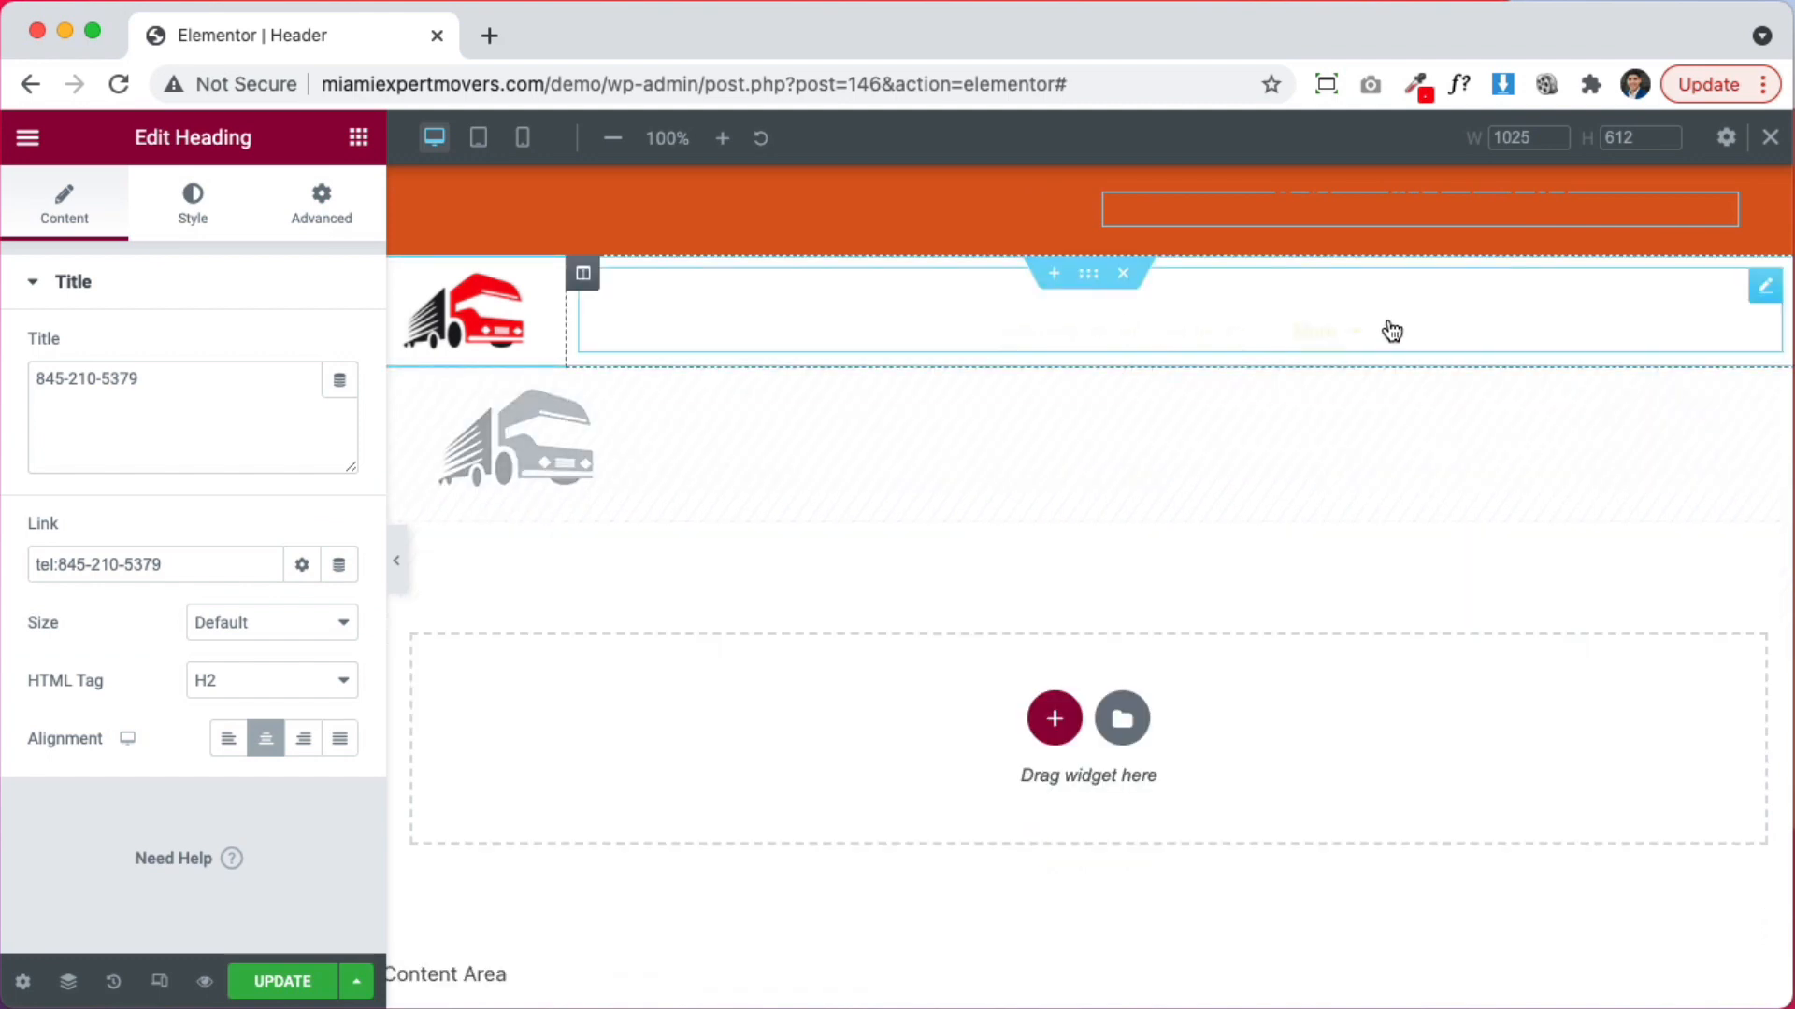
click(1762, 291)
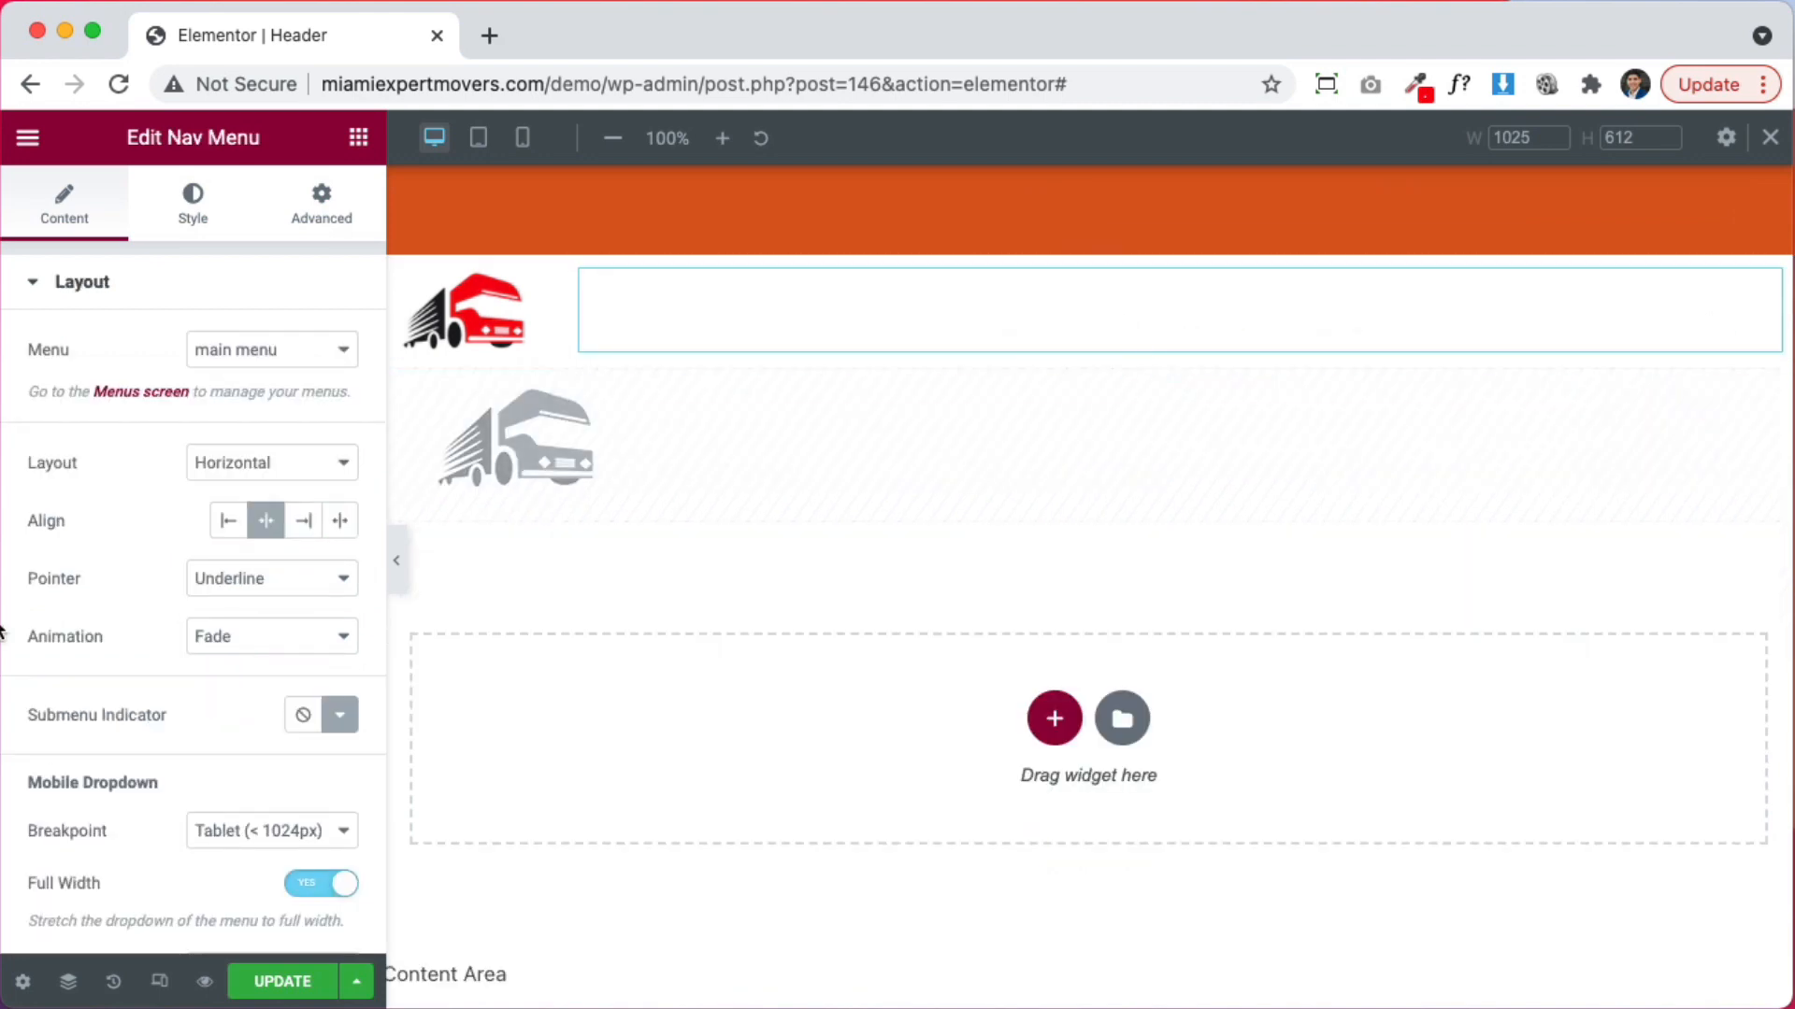
Make the nav menu text black and narrow the logo column to about 11.9%
click(193, 214)
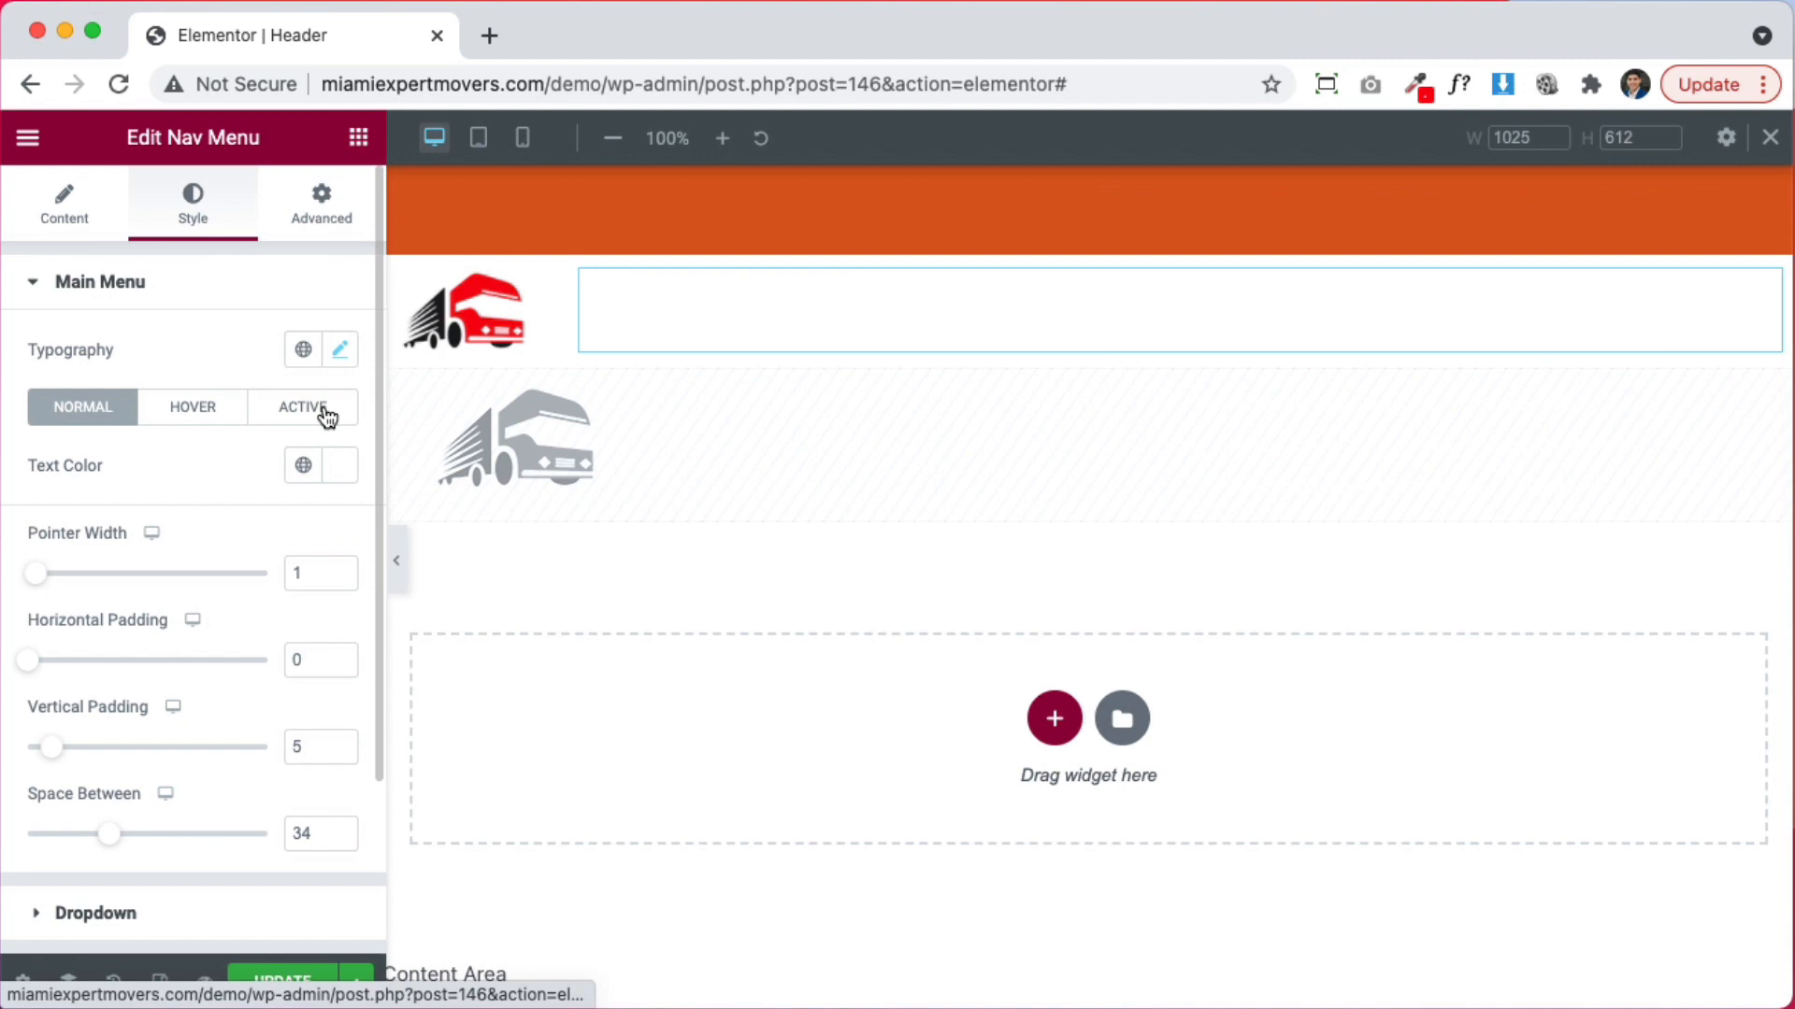
click(339, 466)
drag(297, 710, 295, 826)
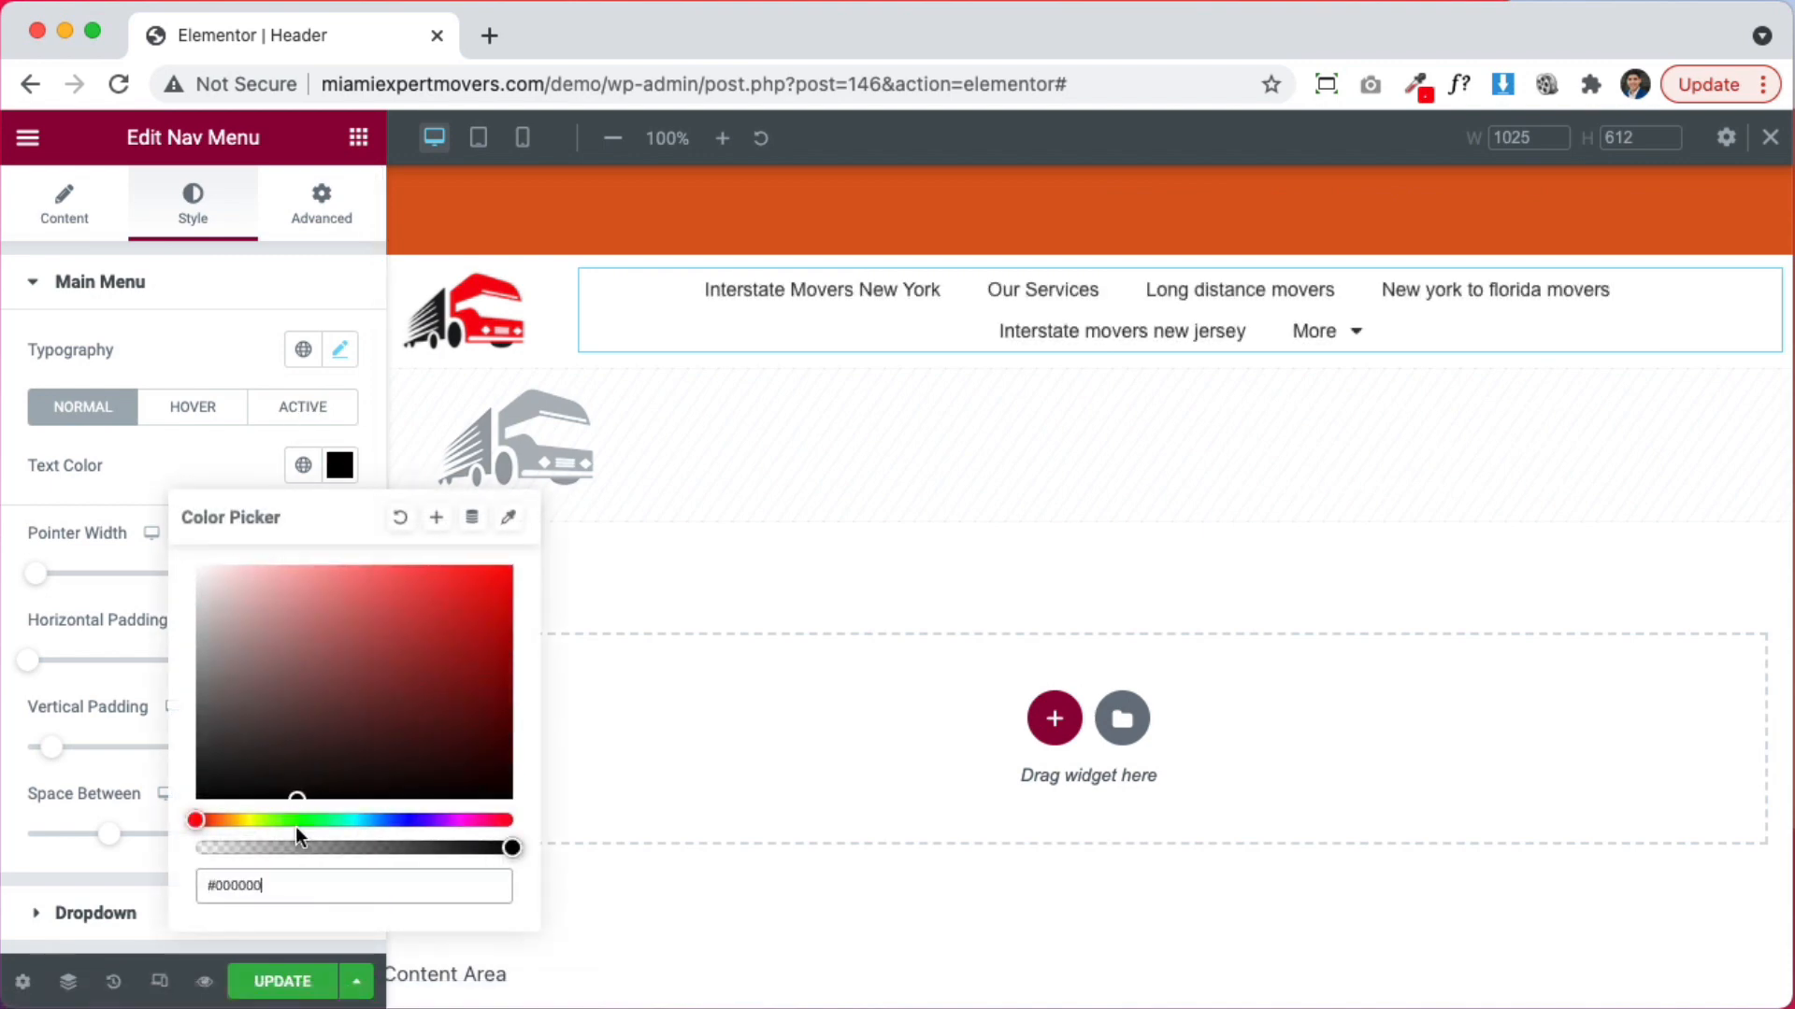
click(143, 451)
drag(569, 331, 541, 331)
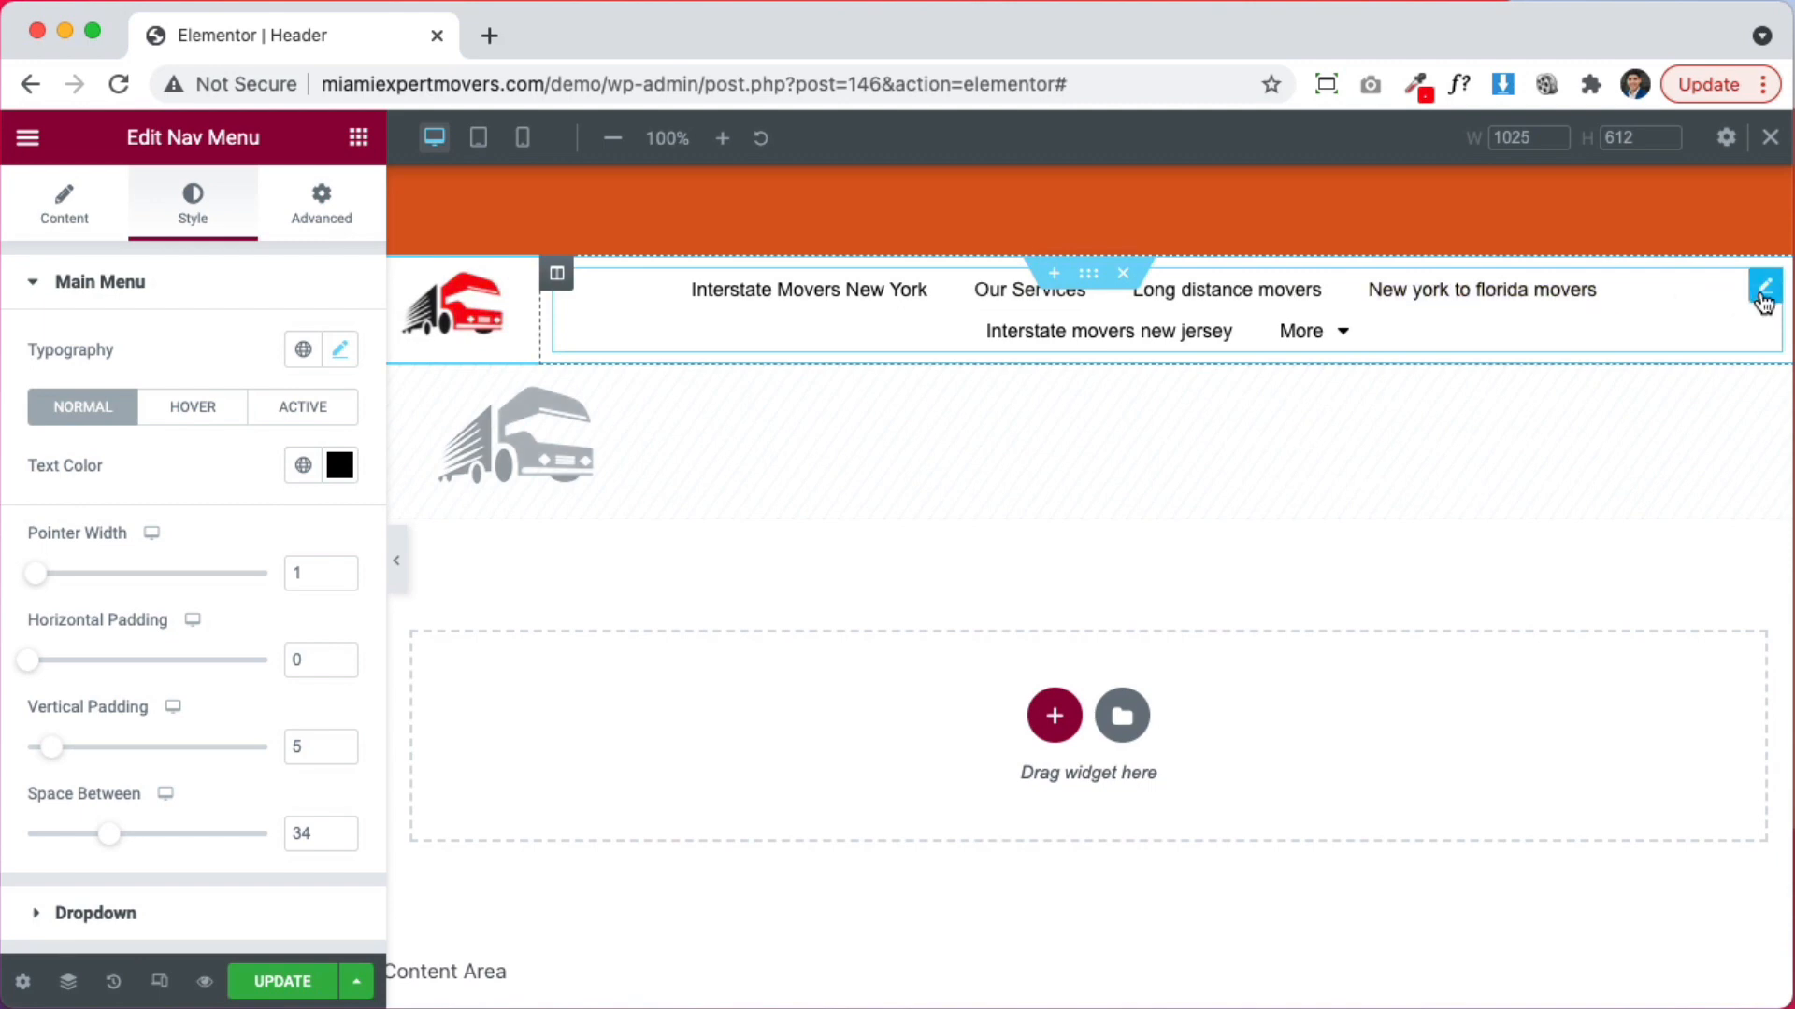
Bring up the nav menu's Main Menu Typography settings in the Style tab
click(61, 218)
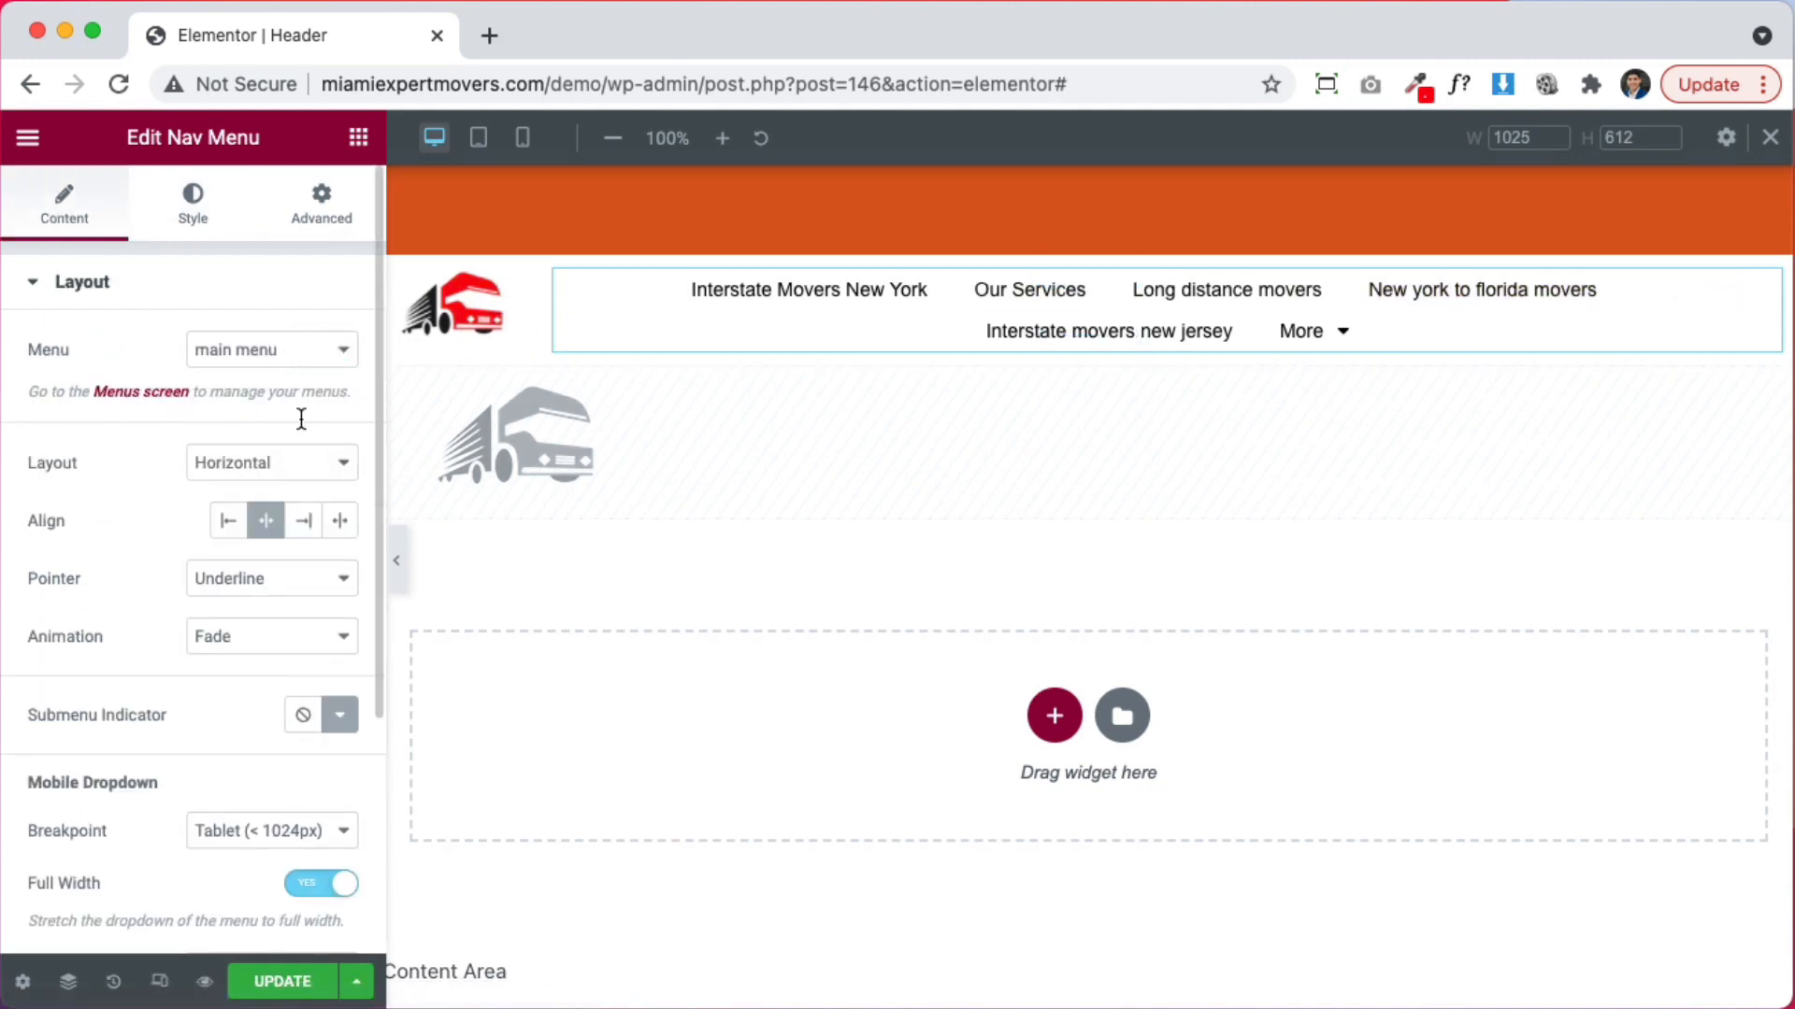
click(191, 204)
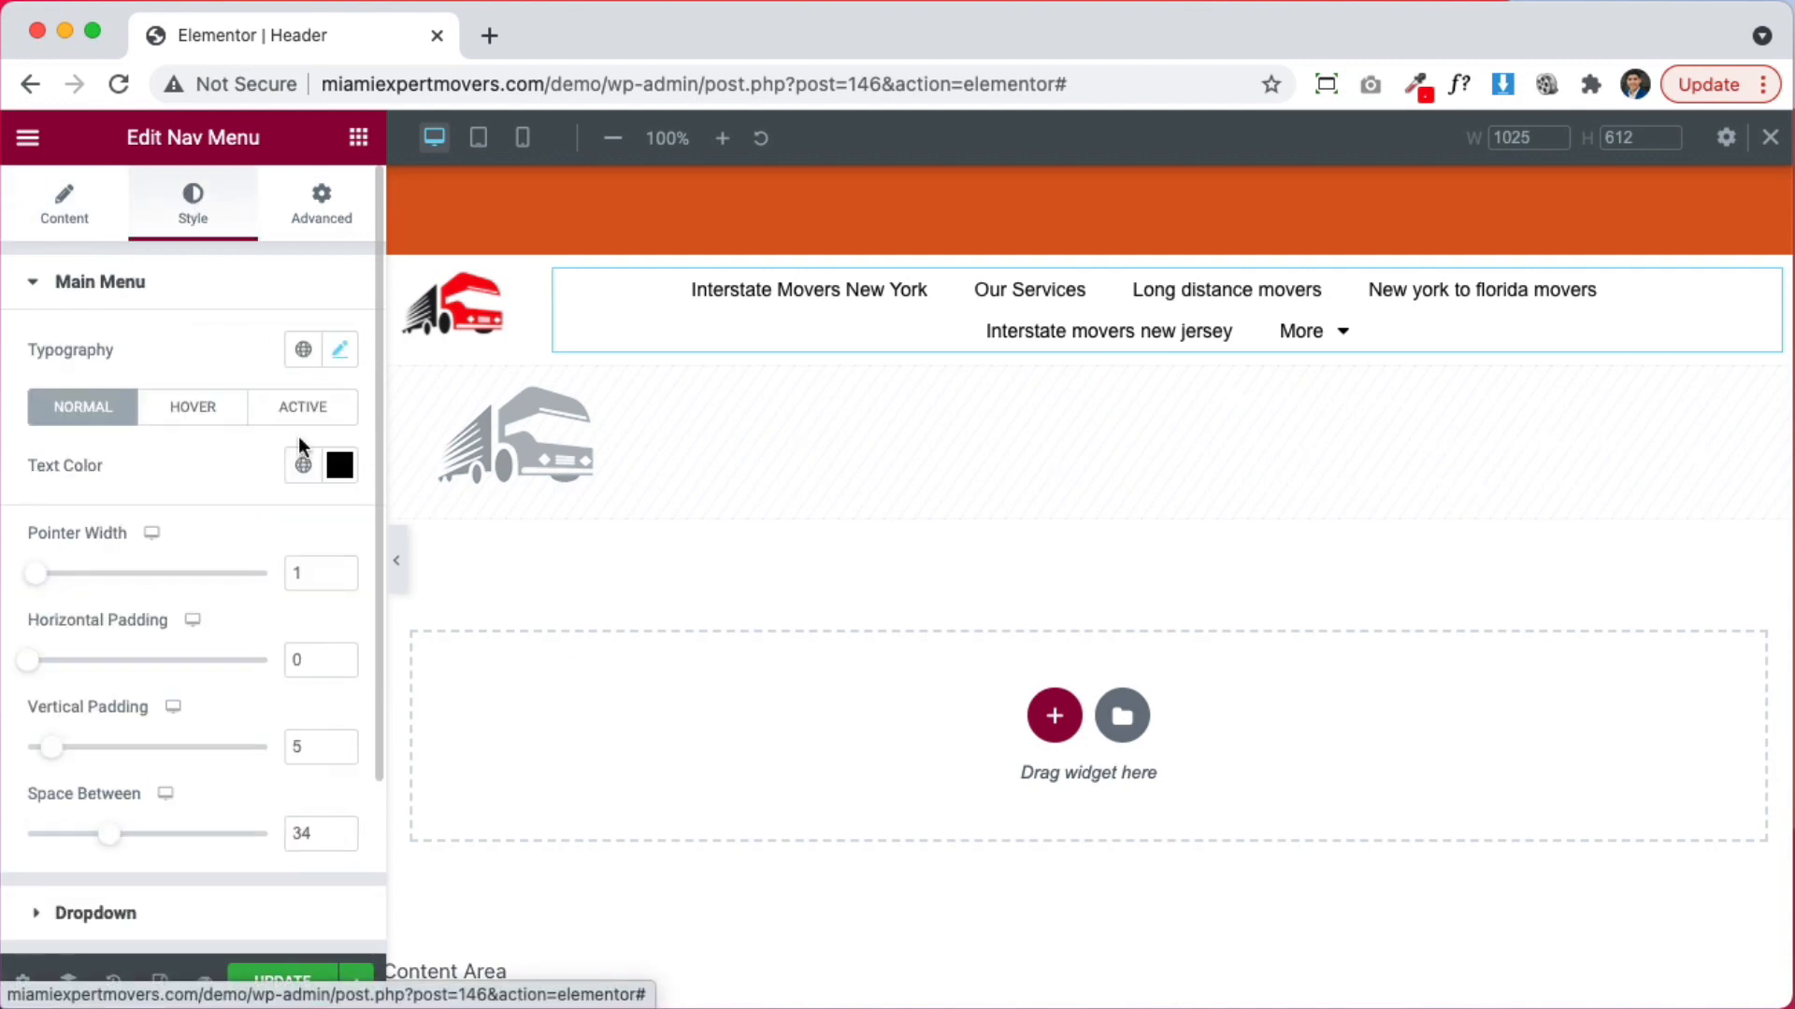
scroll(176, 574, down, 2)
scroll(174, 538, down, 2)
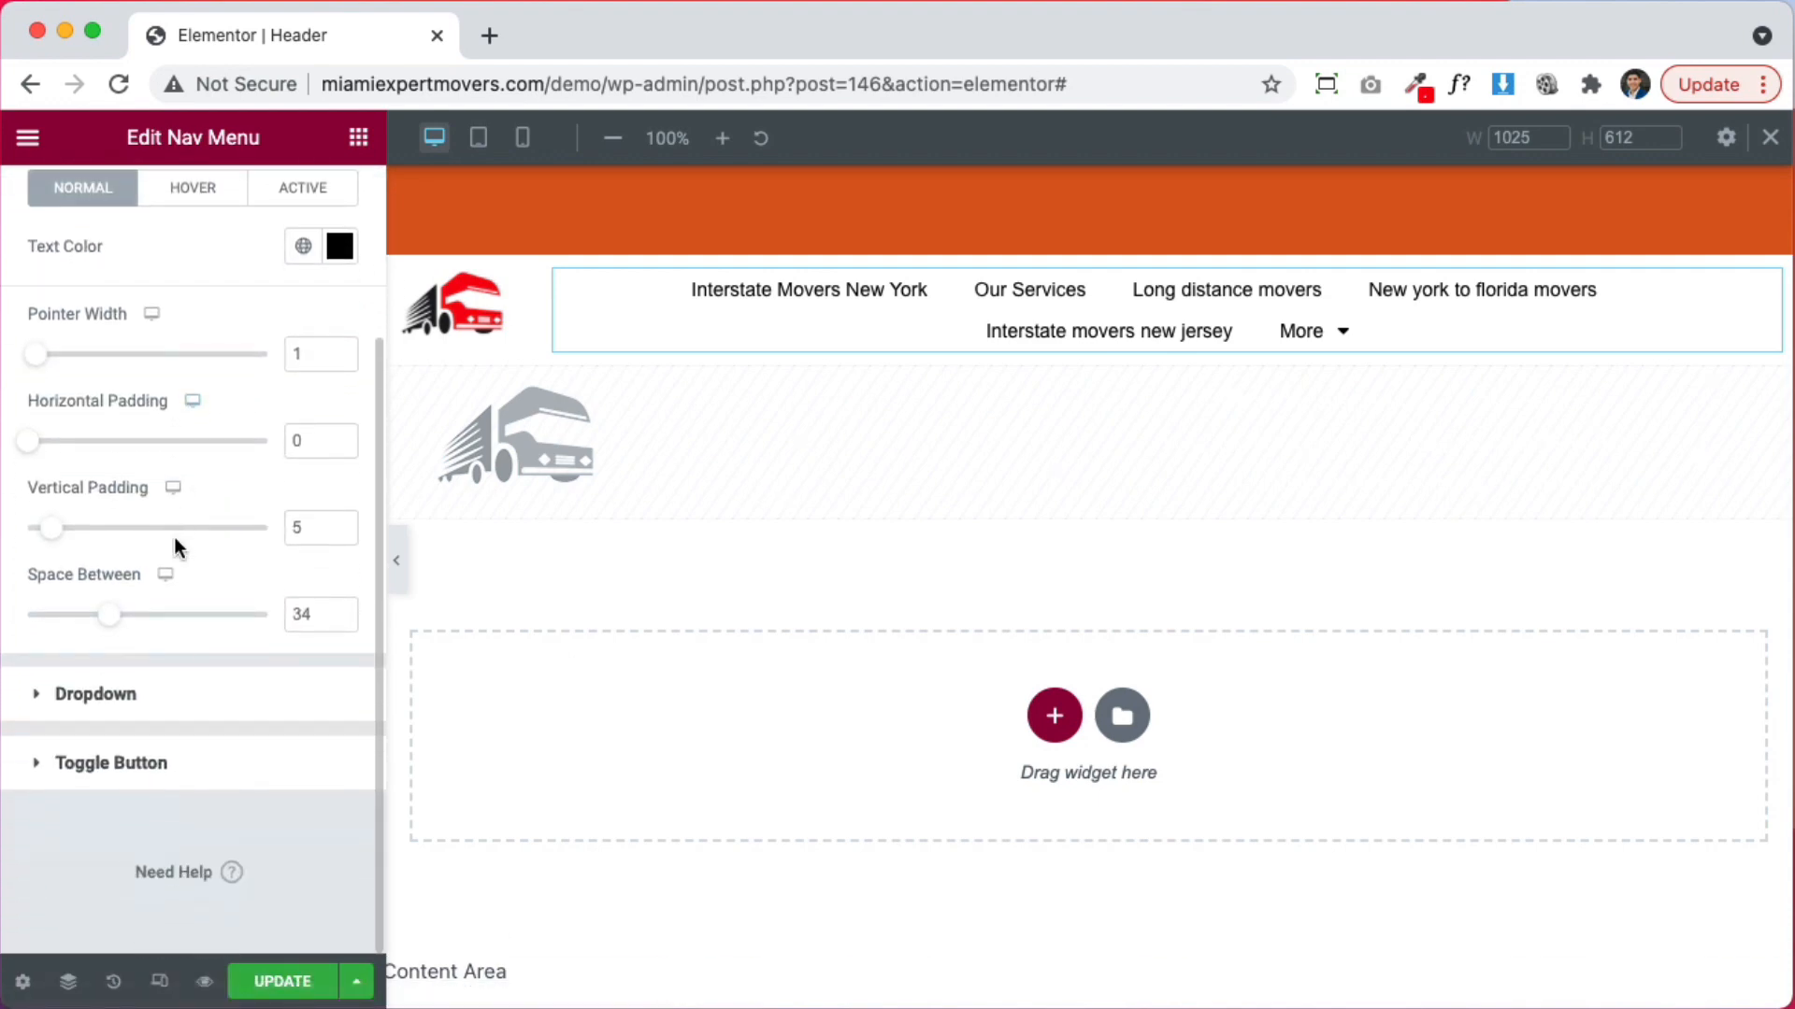
scroll(169, 560, up, 4)
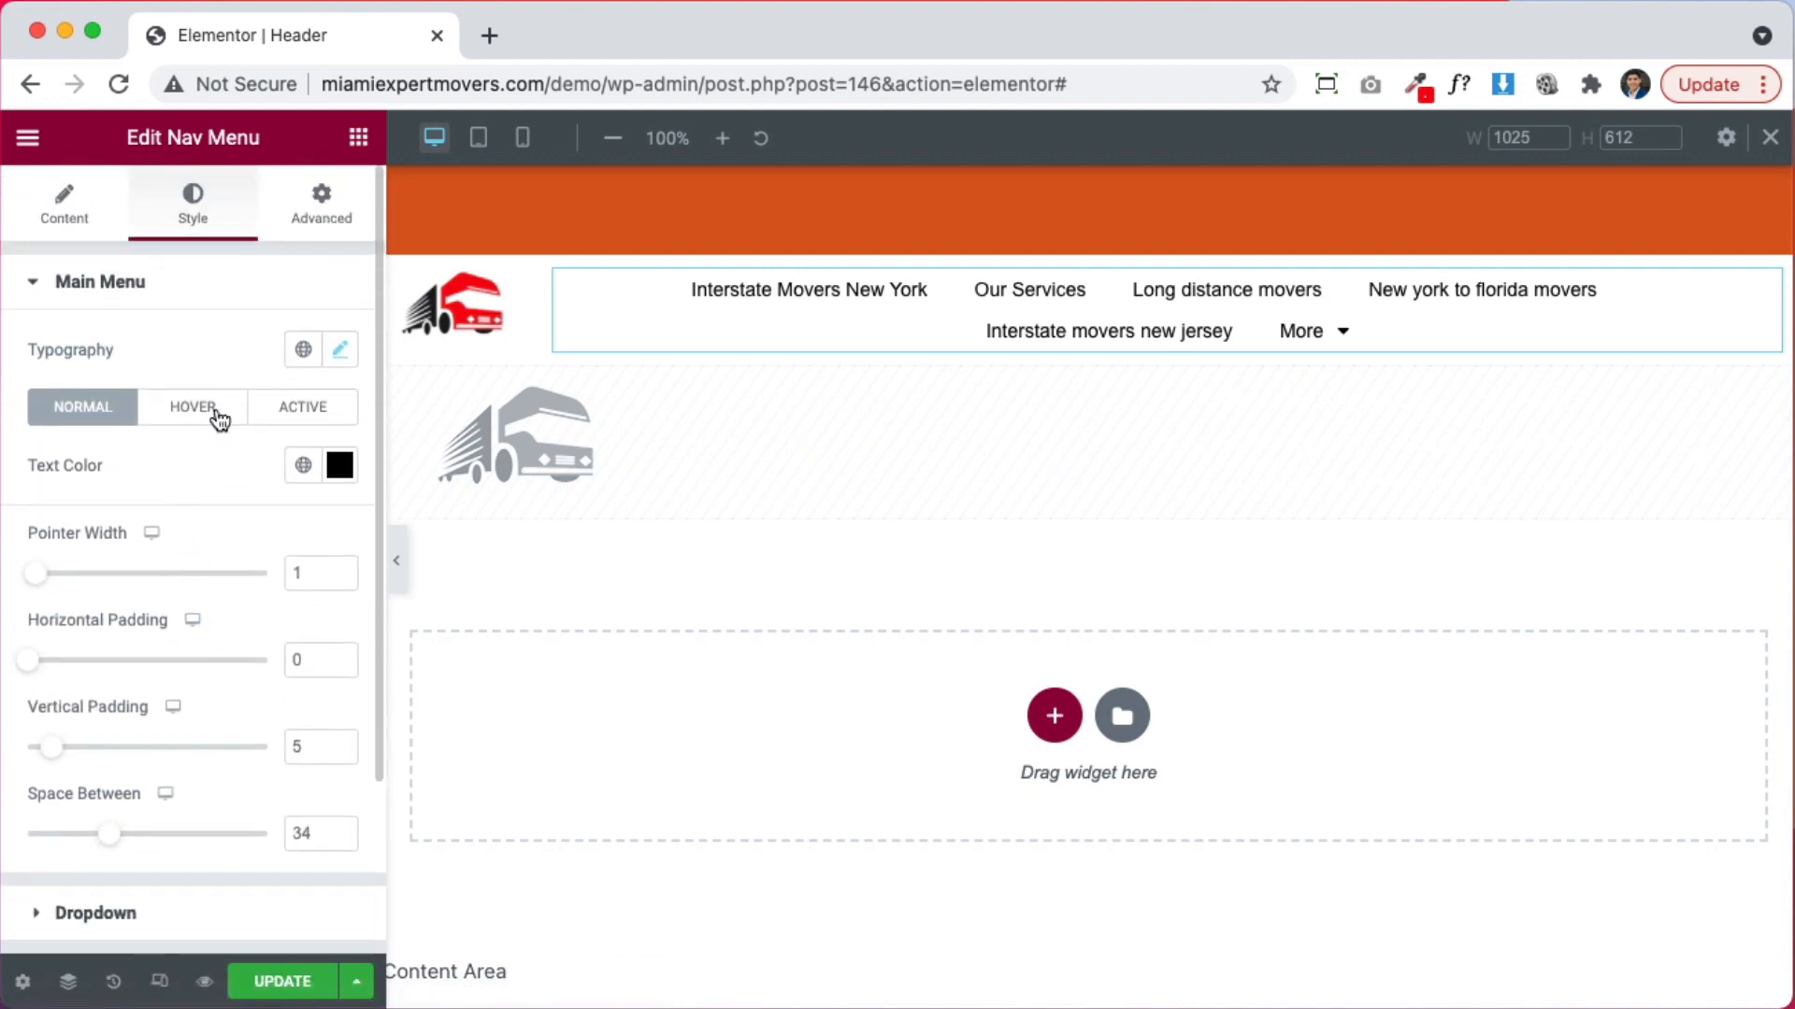
click(340, 351)
scroll(309, 645, down, 1)
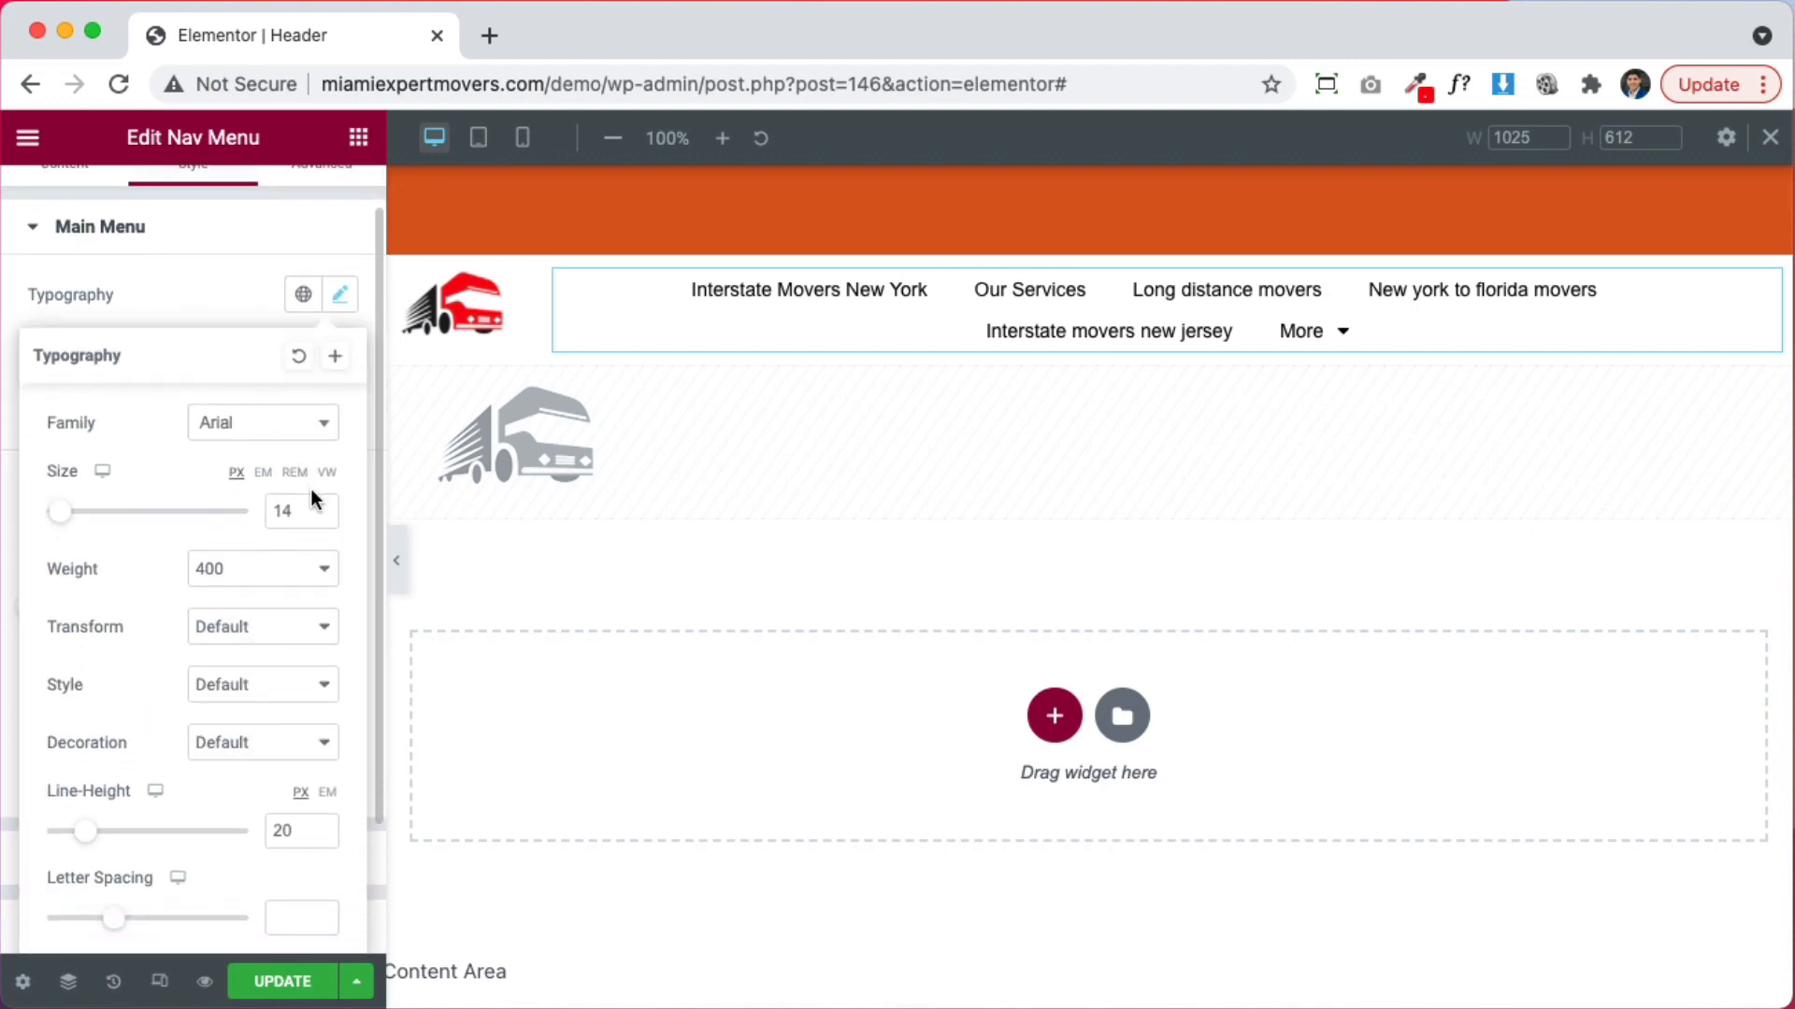
Keep menu font size 14, set pointer width 0, horizontal padding 0 and item spacing 19
click(319, 517)
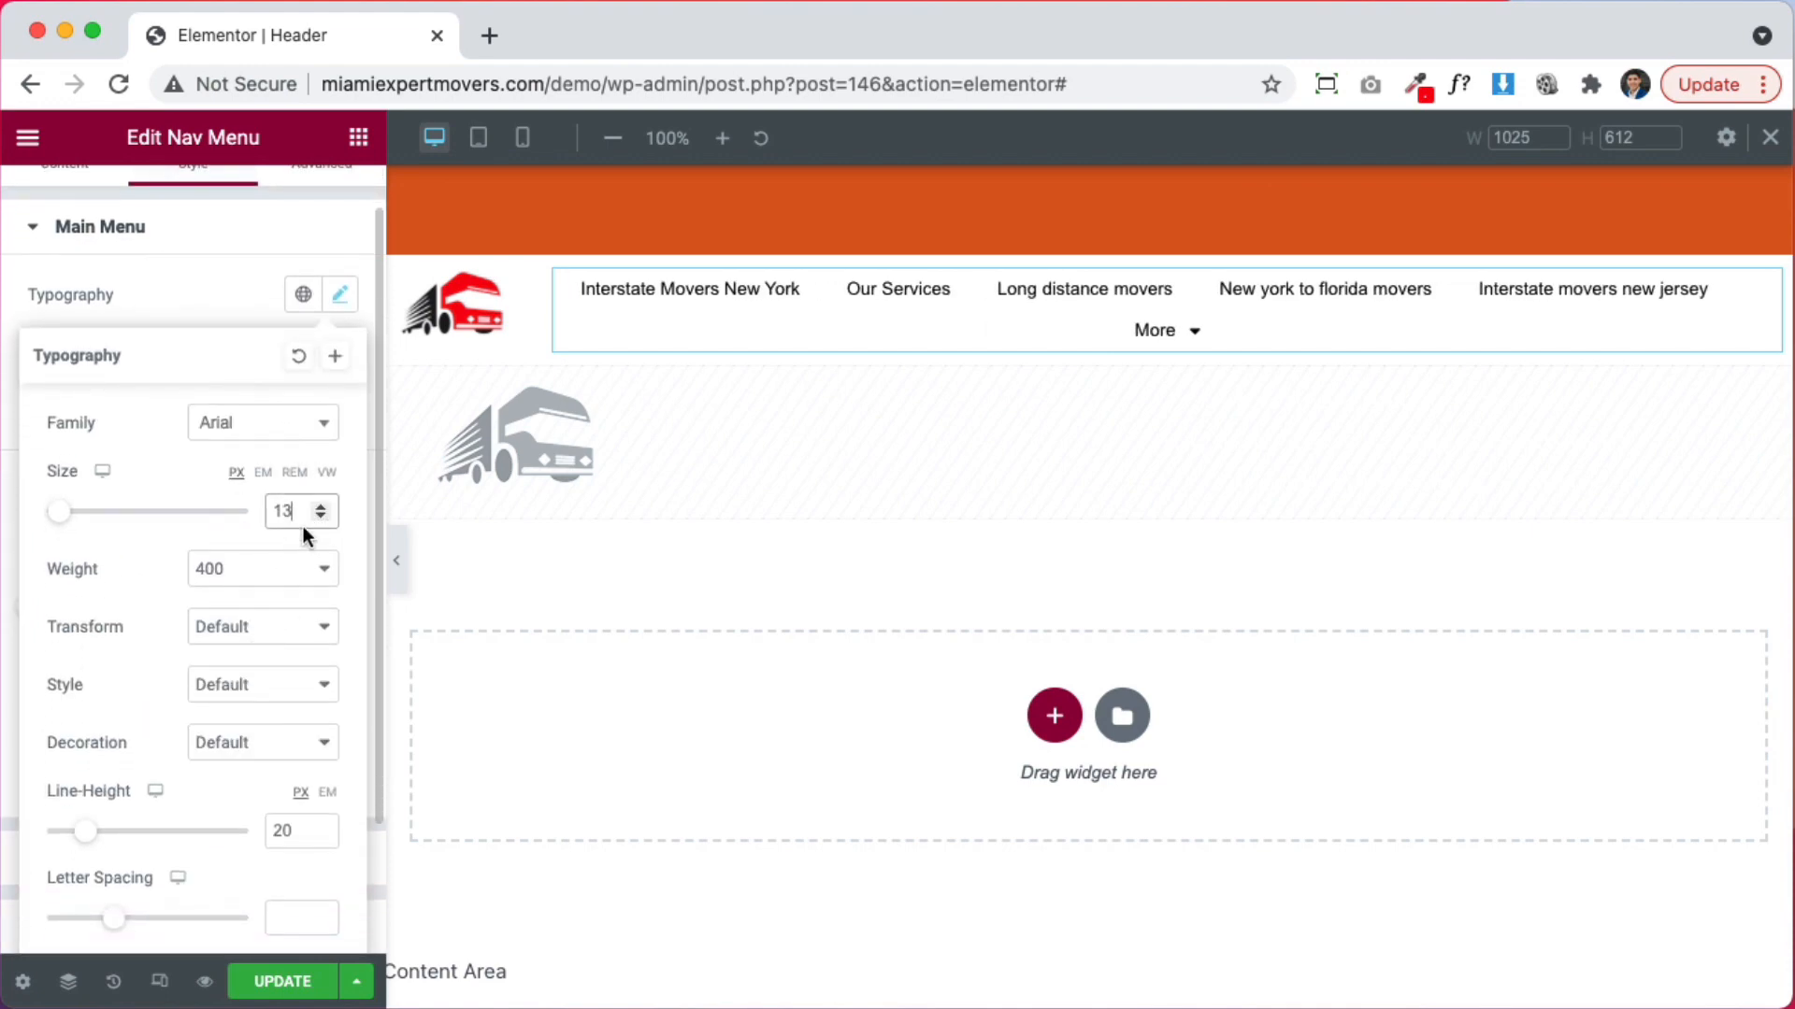
click(320, 506)
scroll(209, 725, down, 2)
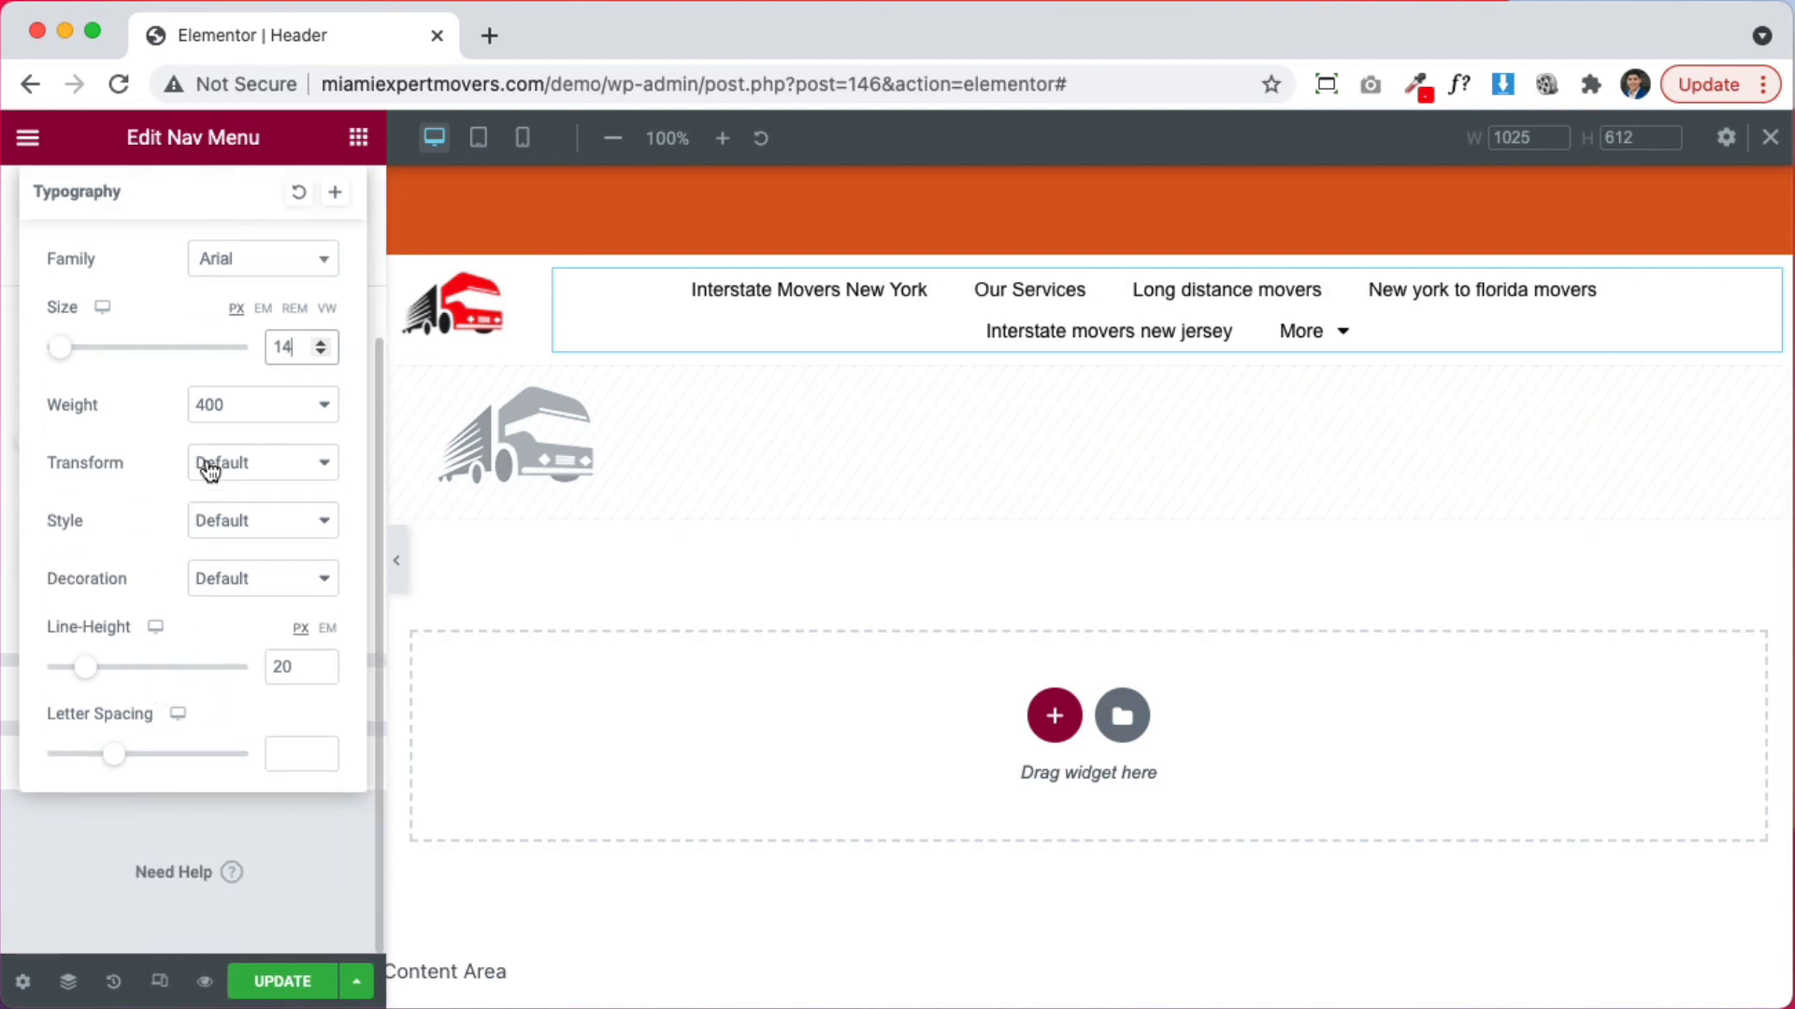
scroll(188, 269, up, 3)
click(205, 339)
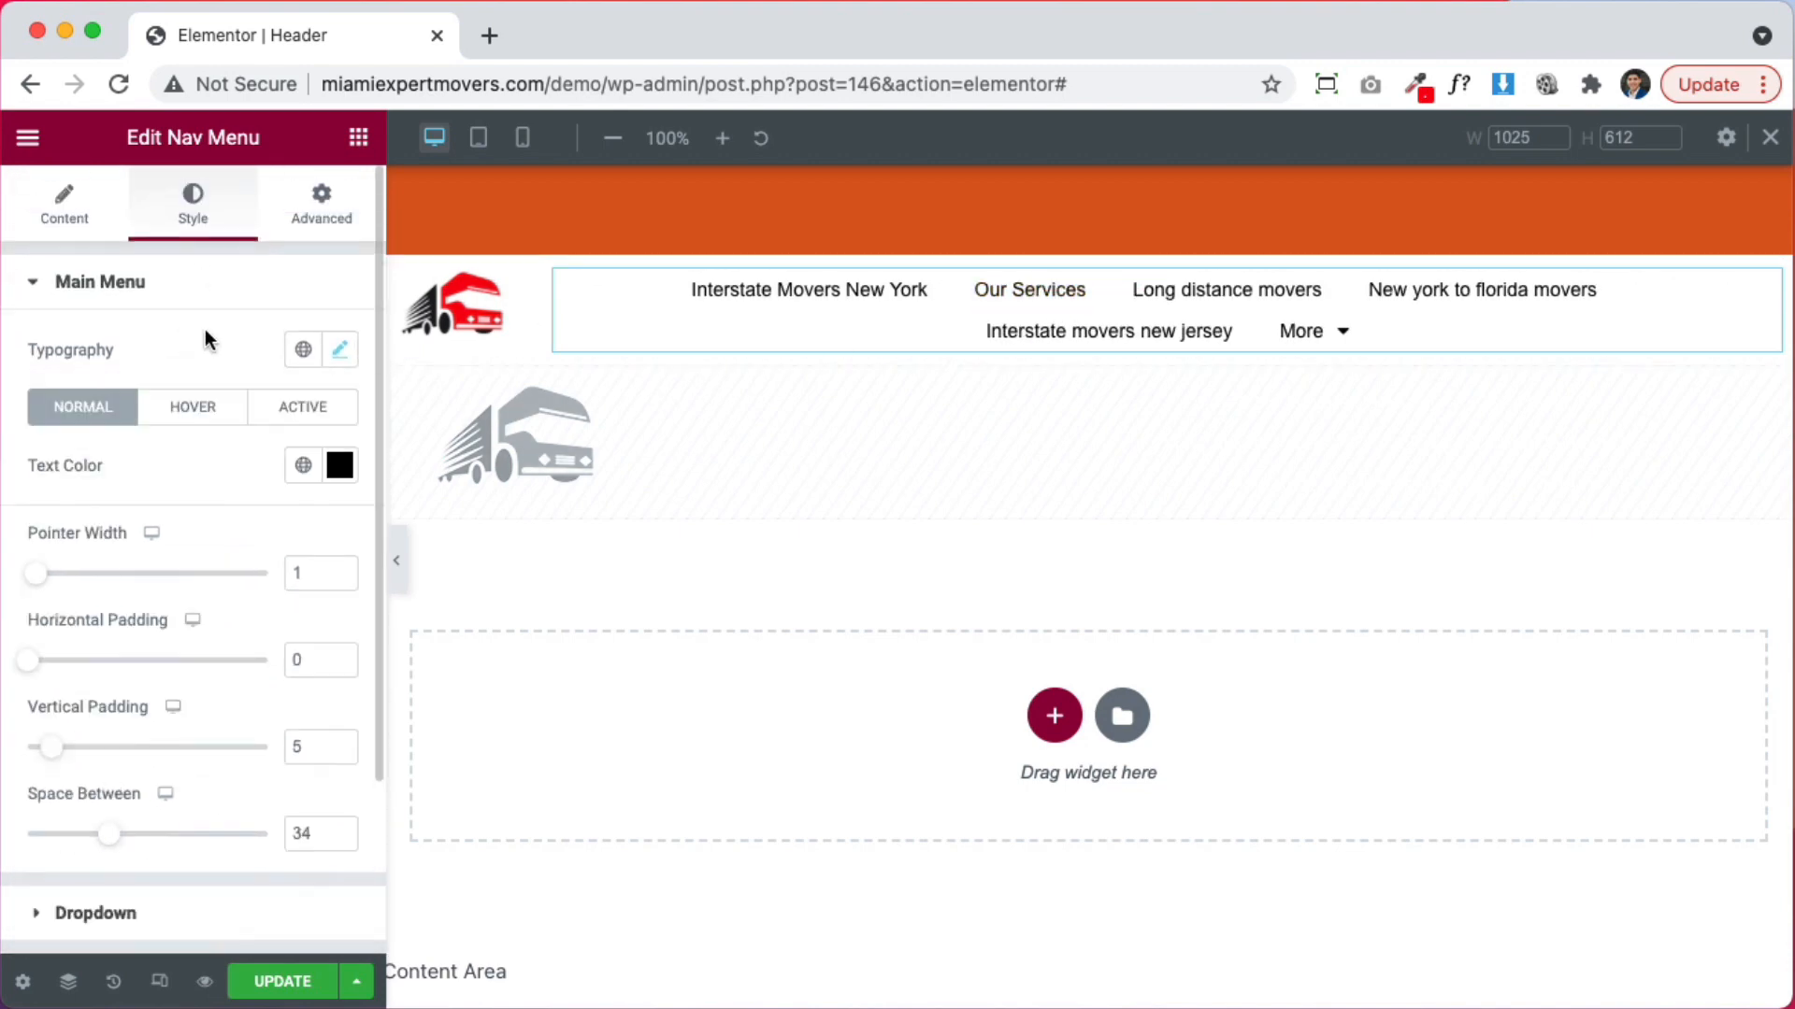
scroll(201, 570, down, 2)
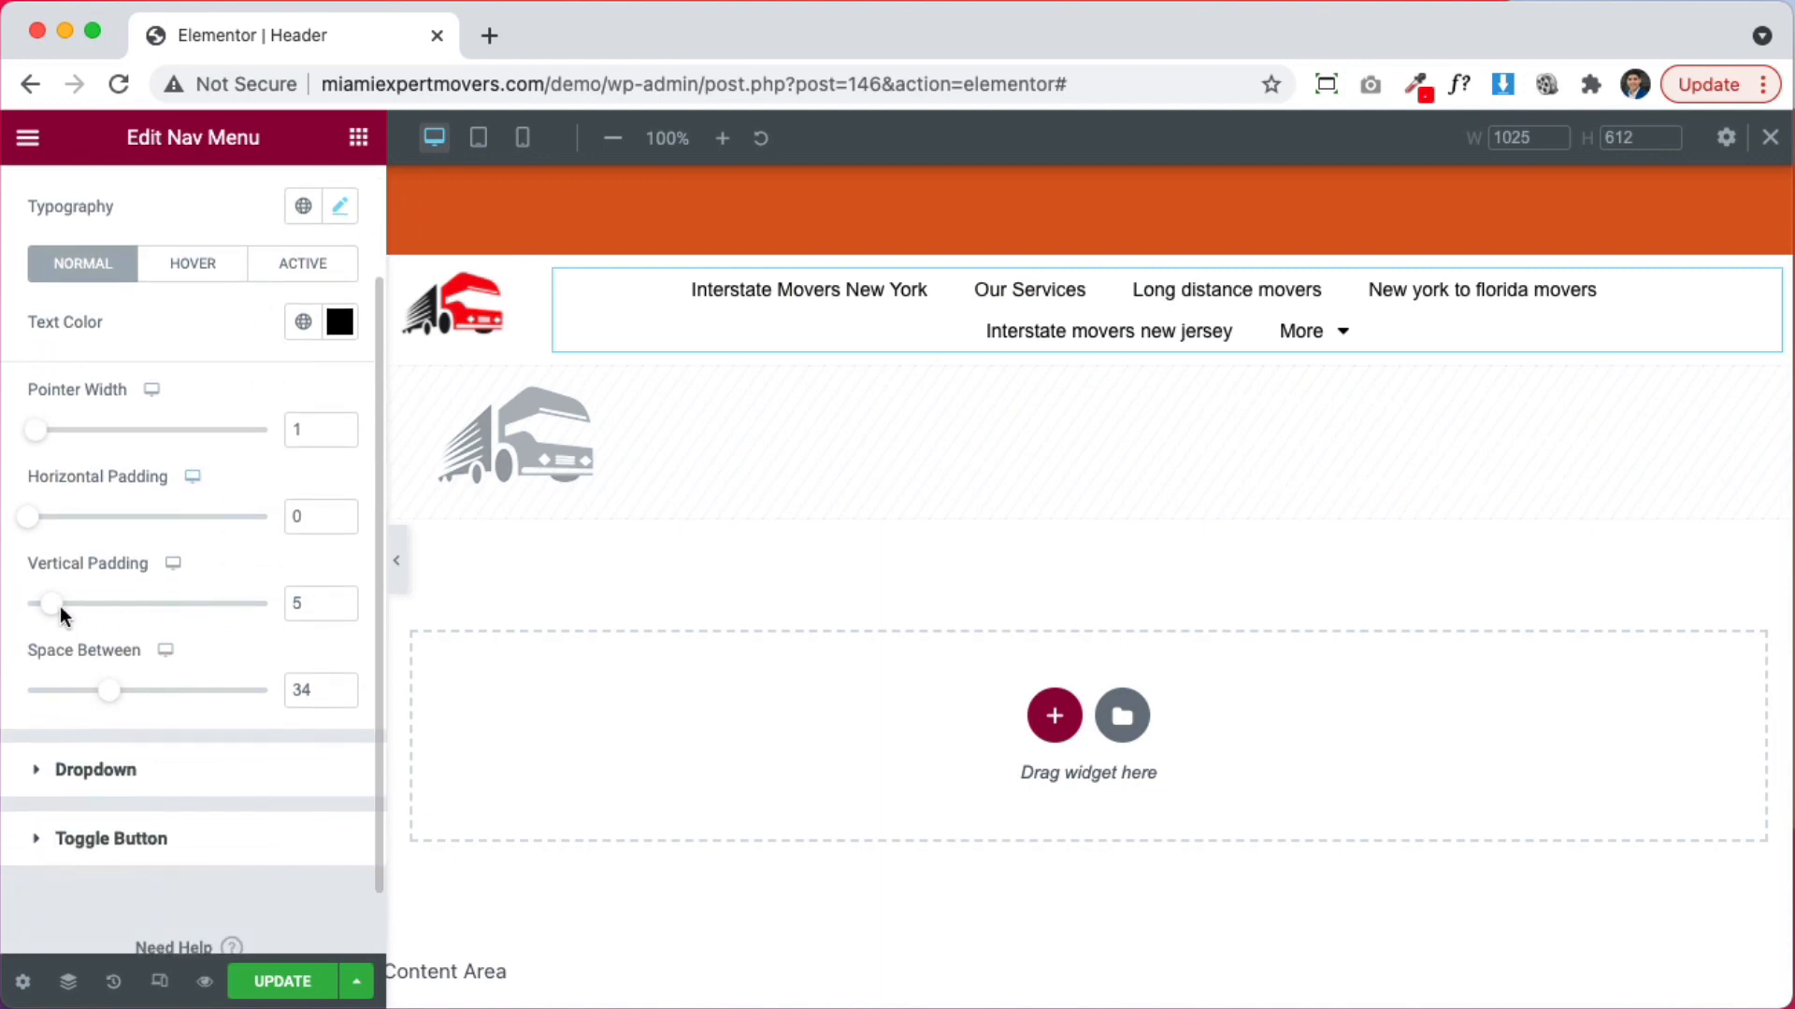
scroll(47, 561, up, 1)
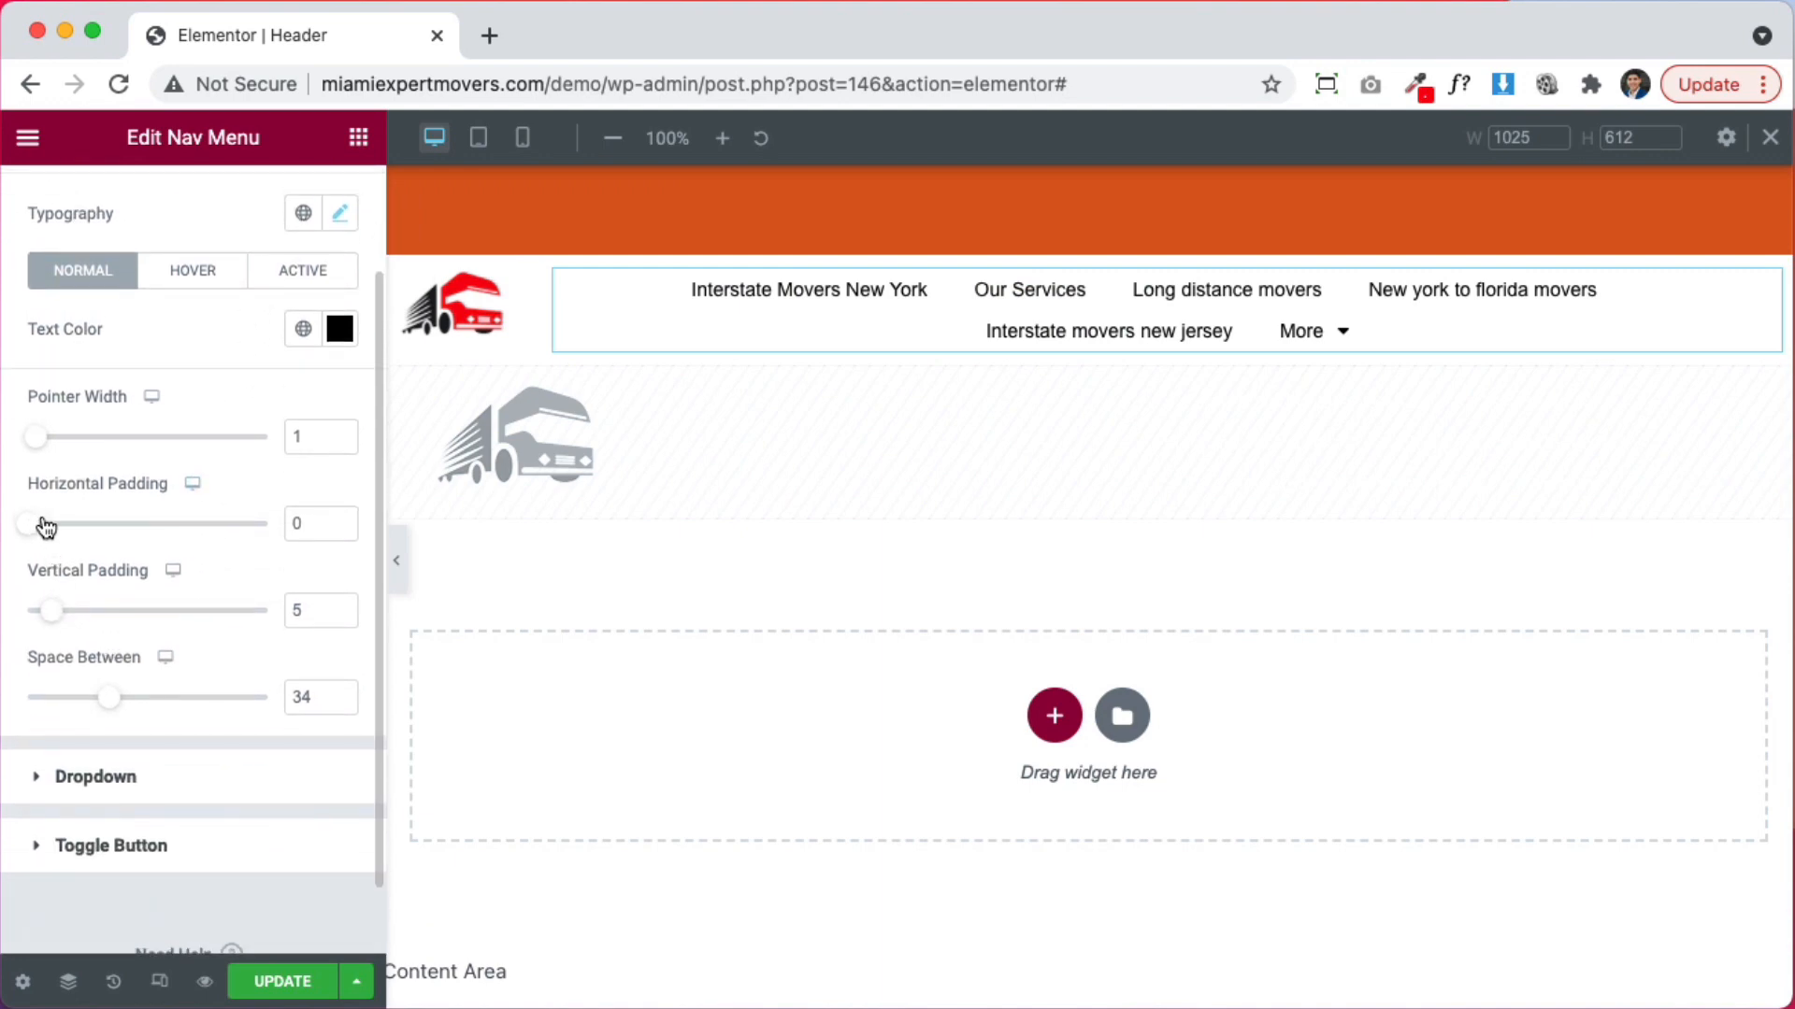
drag(45, 528, 8, 523)
drag(66, 441, 24, 439)
drag(114, 708, 79, 708)
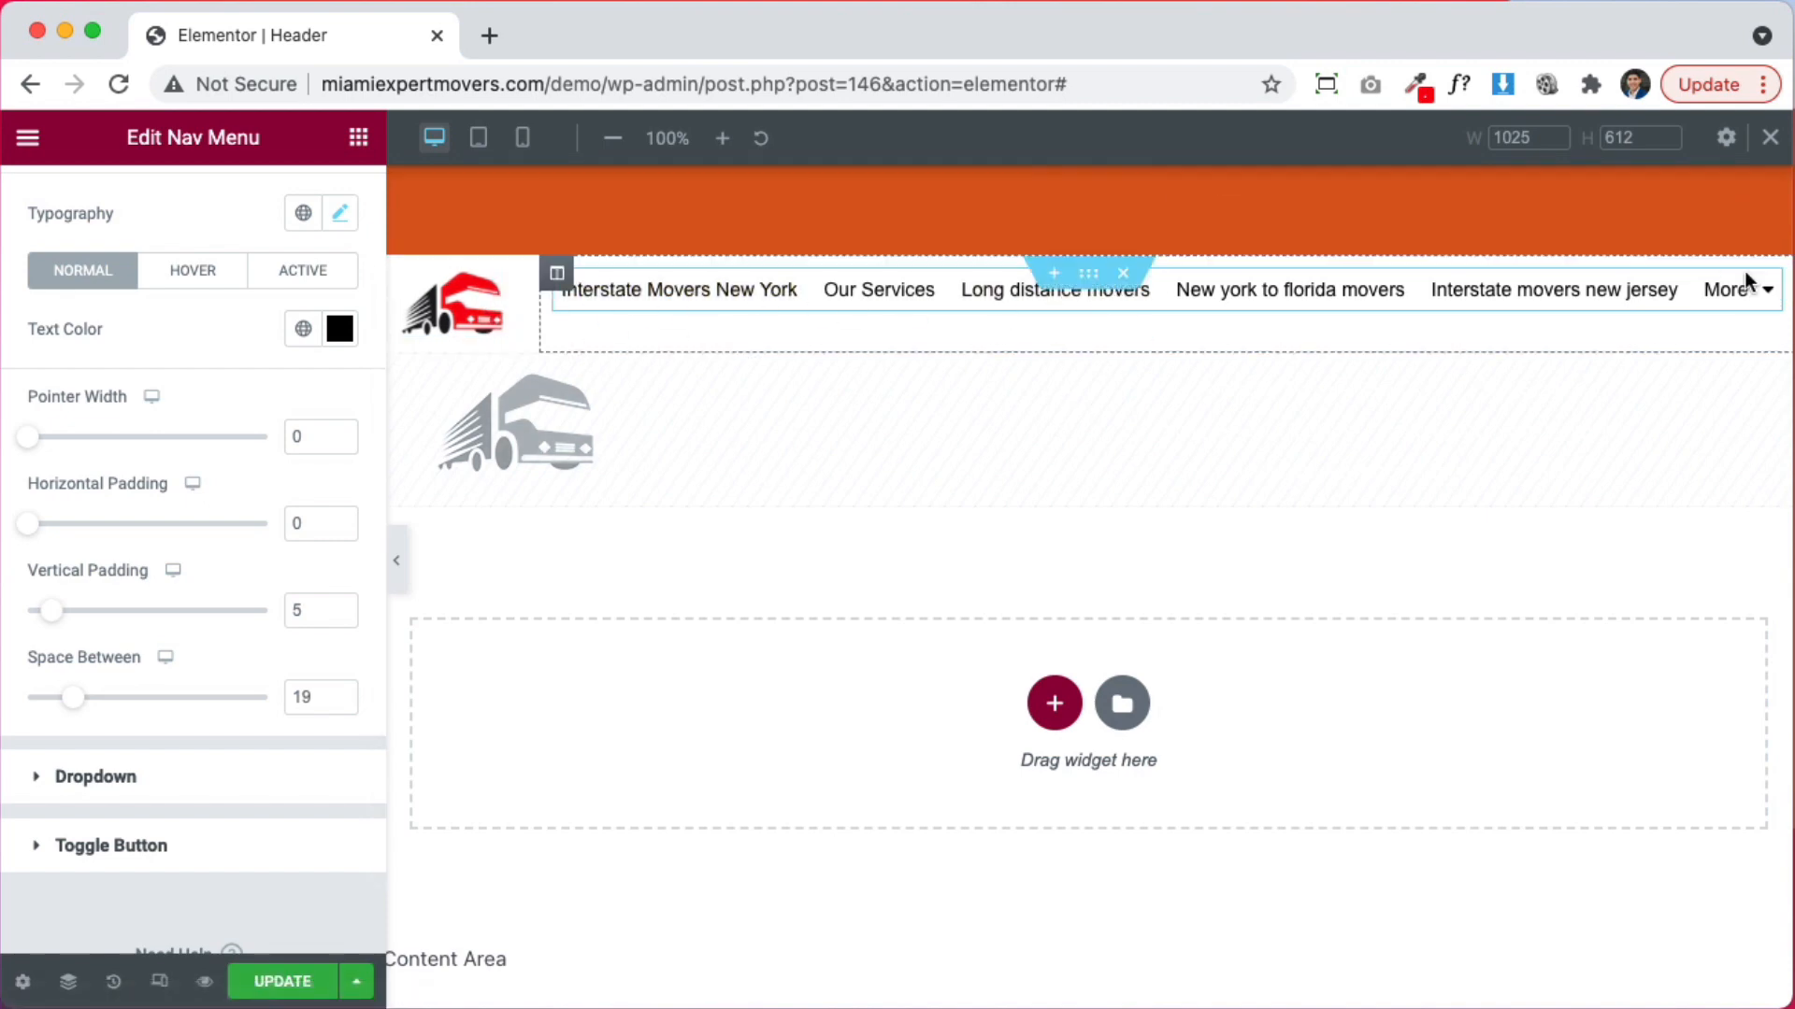
Set the header section's Columns Gap to No Gap
click(1096, 278)
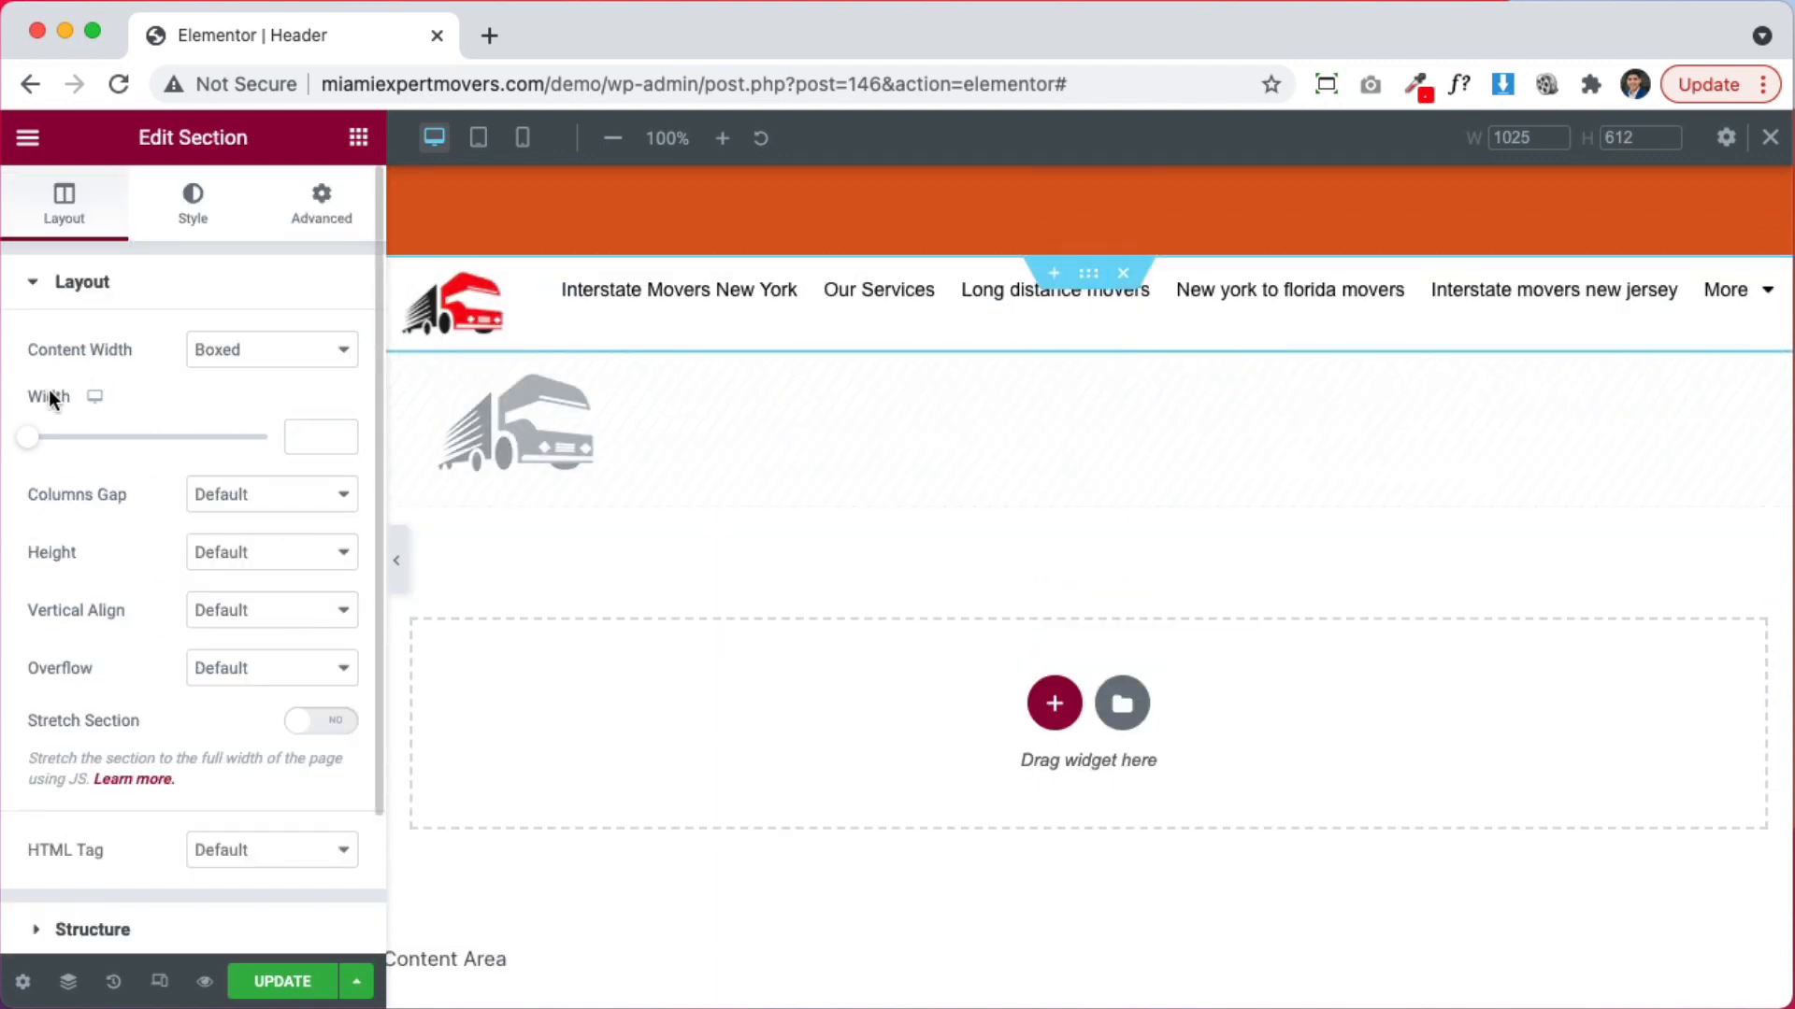
click(258, 507)
click(271, 523)
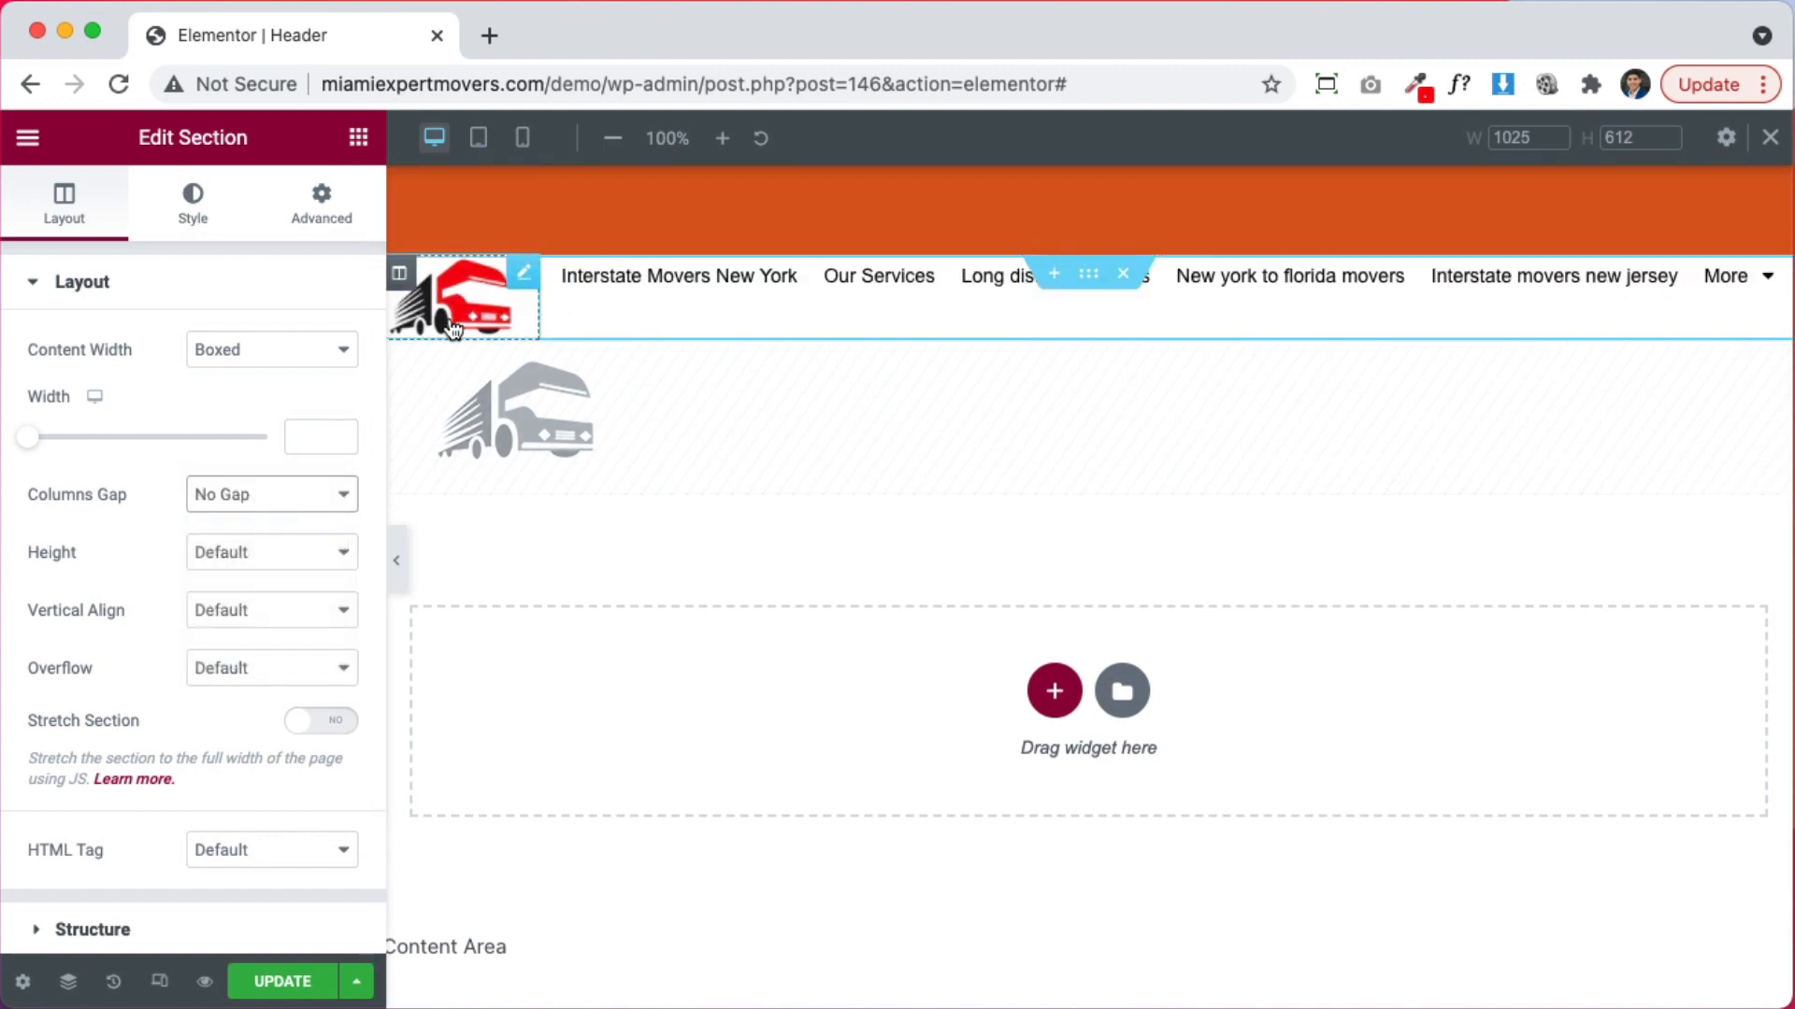
Give the site logo 3 px padding on all sides under Advanced
click(521, 278)
click(293, 229)
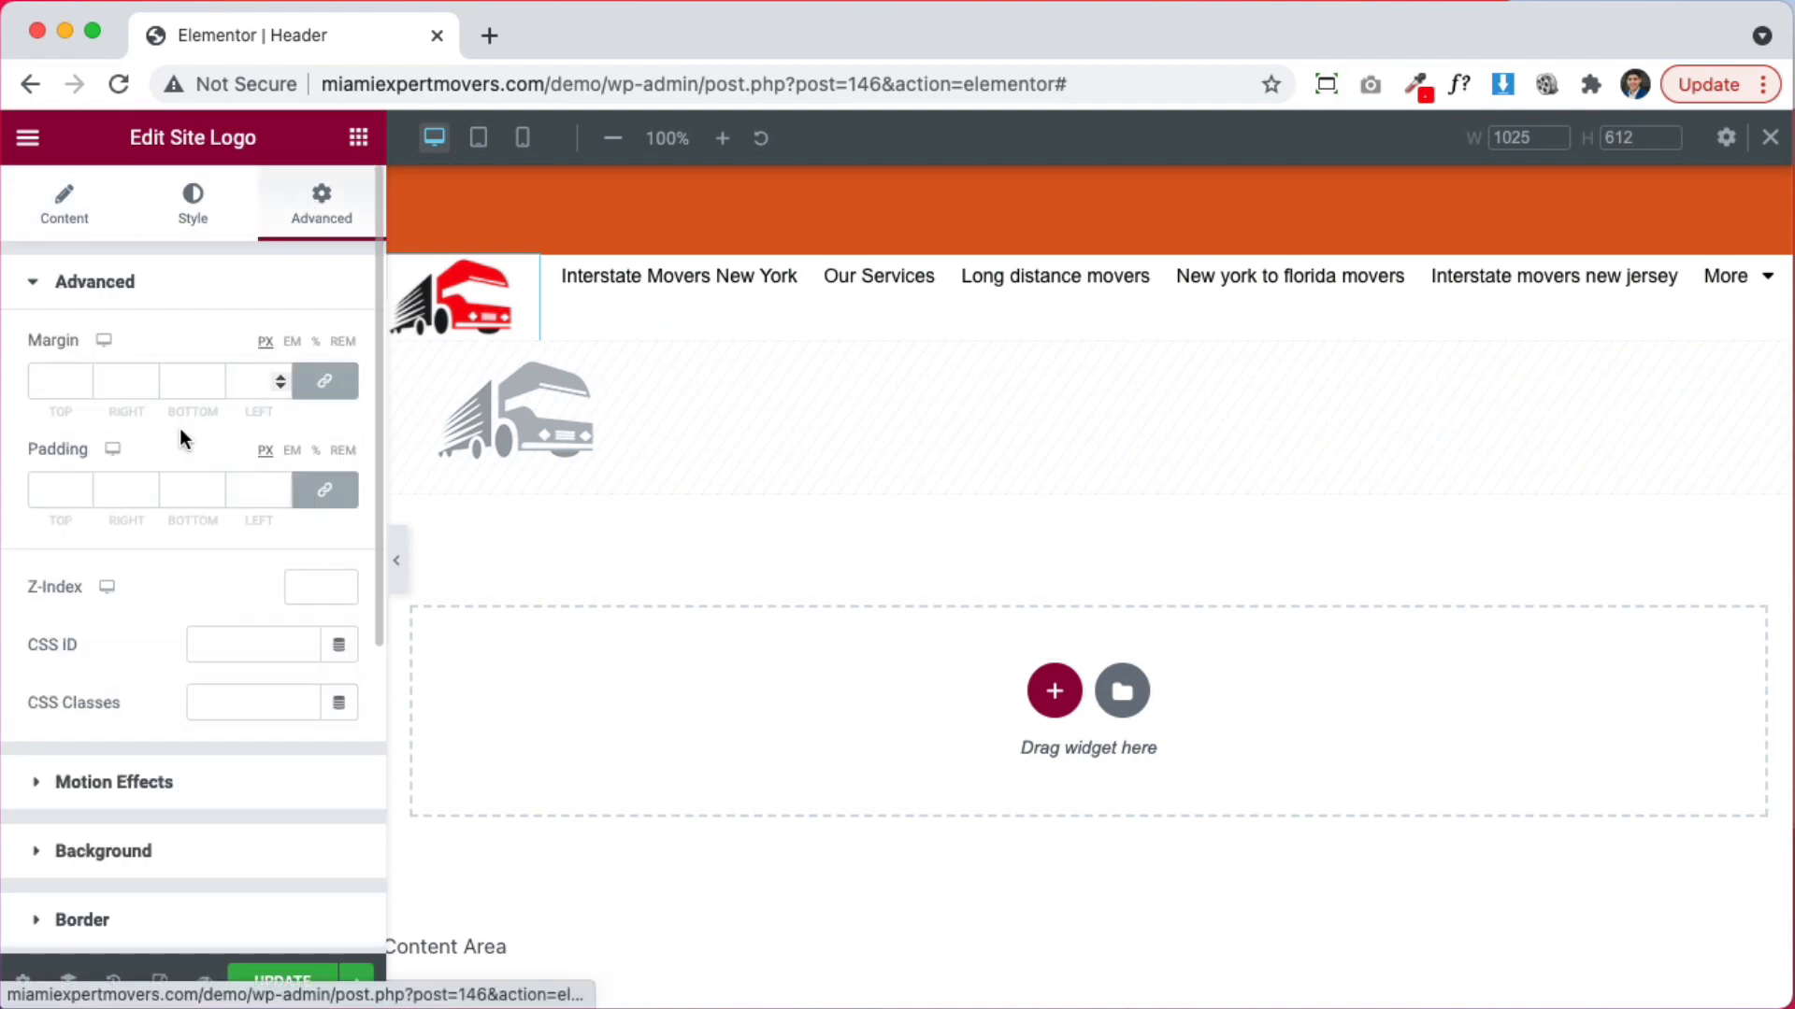
click(50, 486)
text(3)
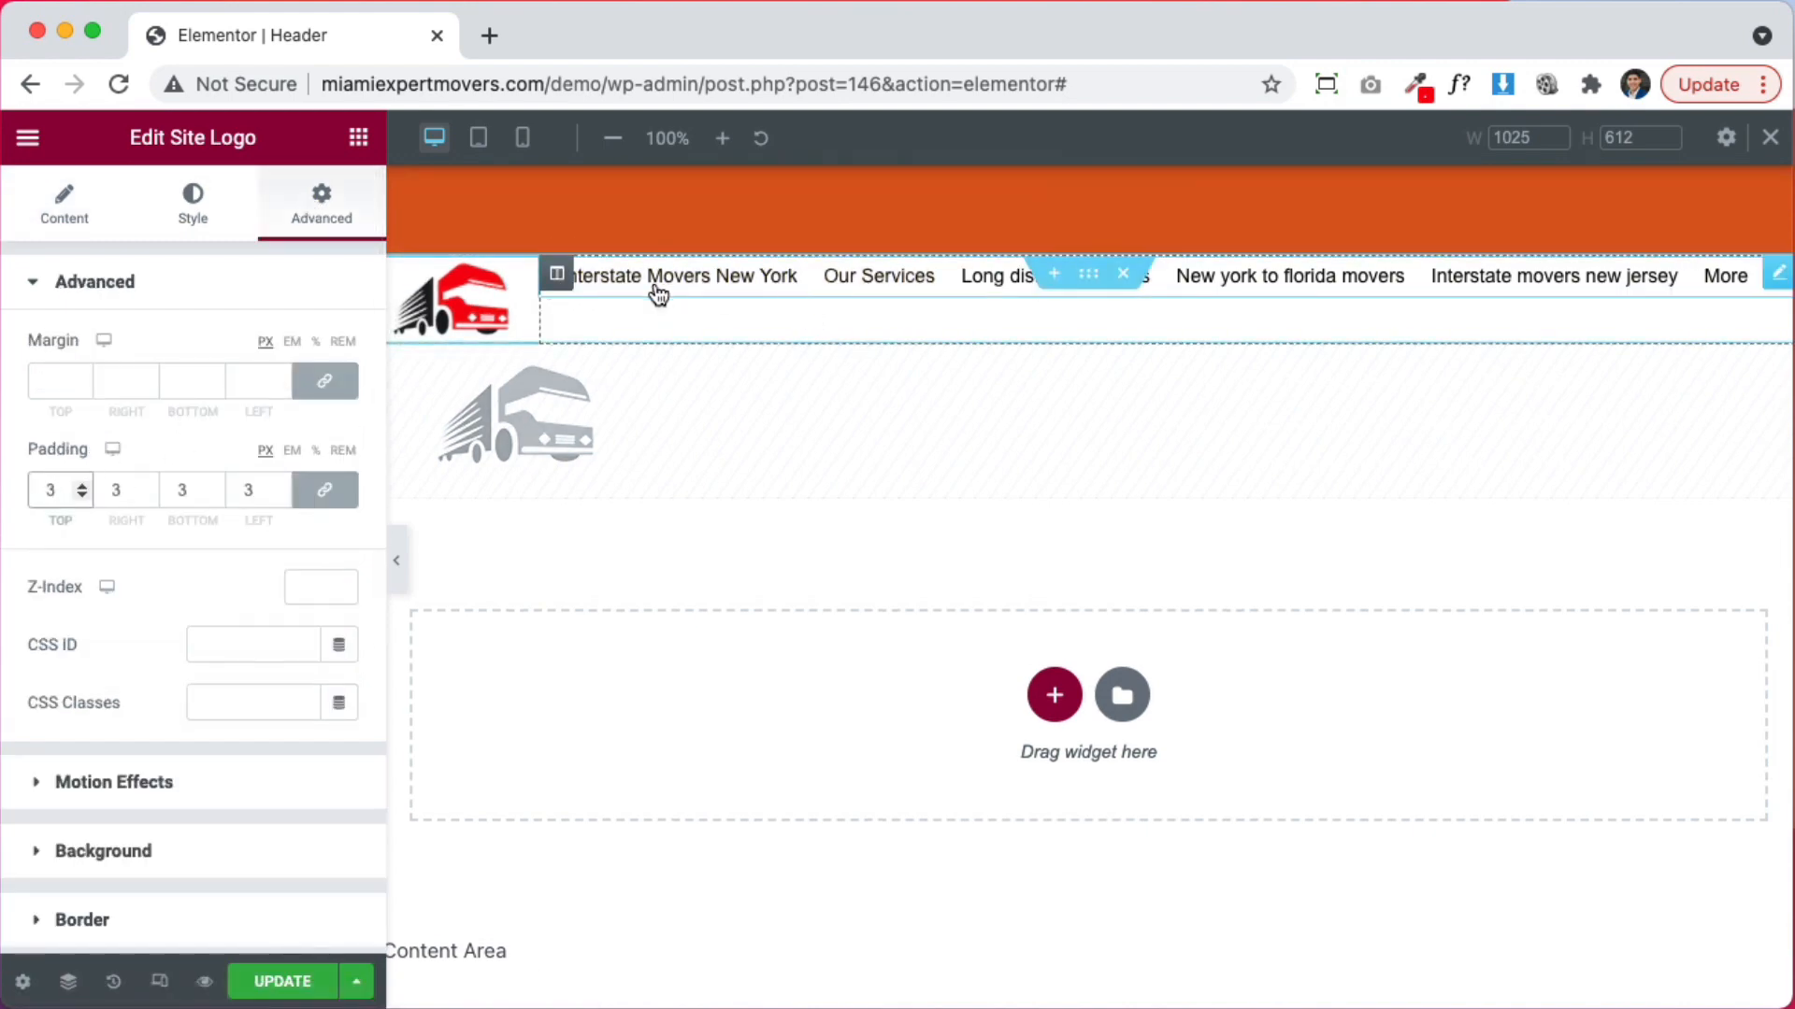
Set the nav menu column's Vertical Align to Middle
click(556, 274)
click(248, 408)
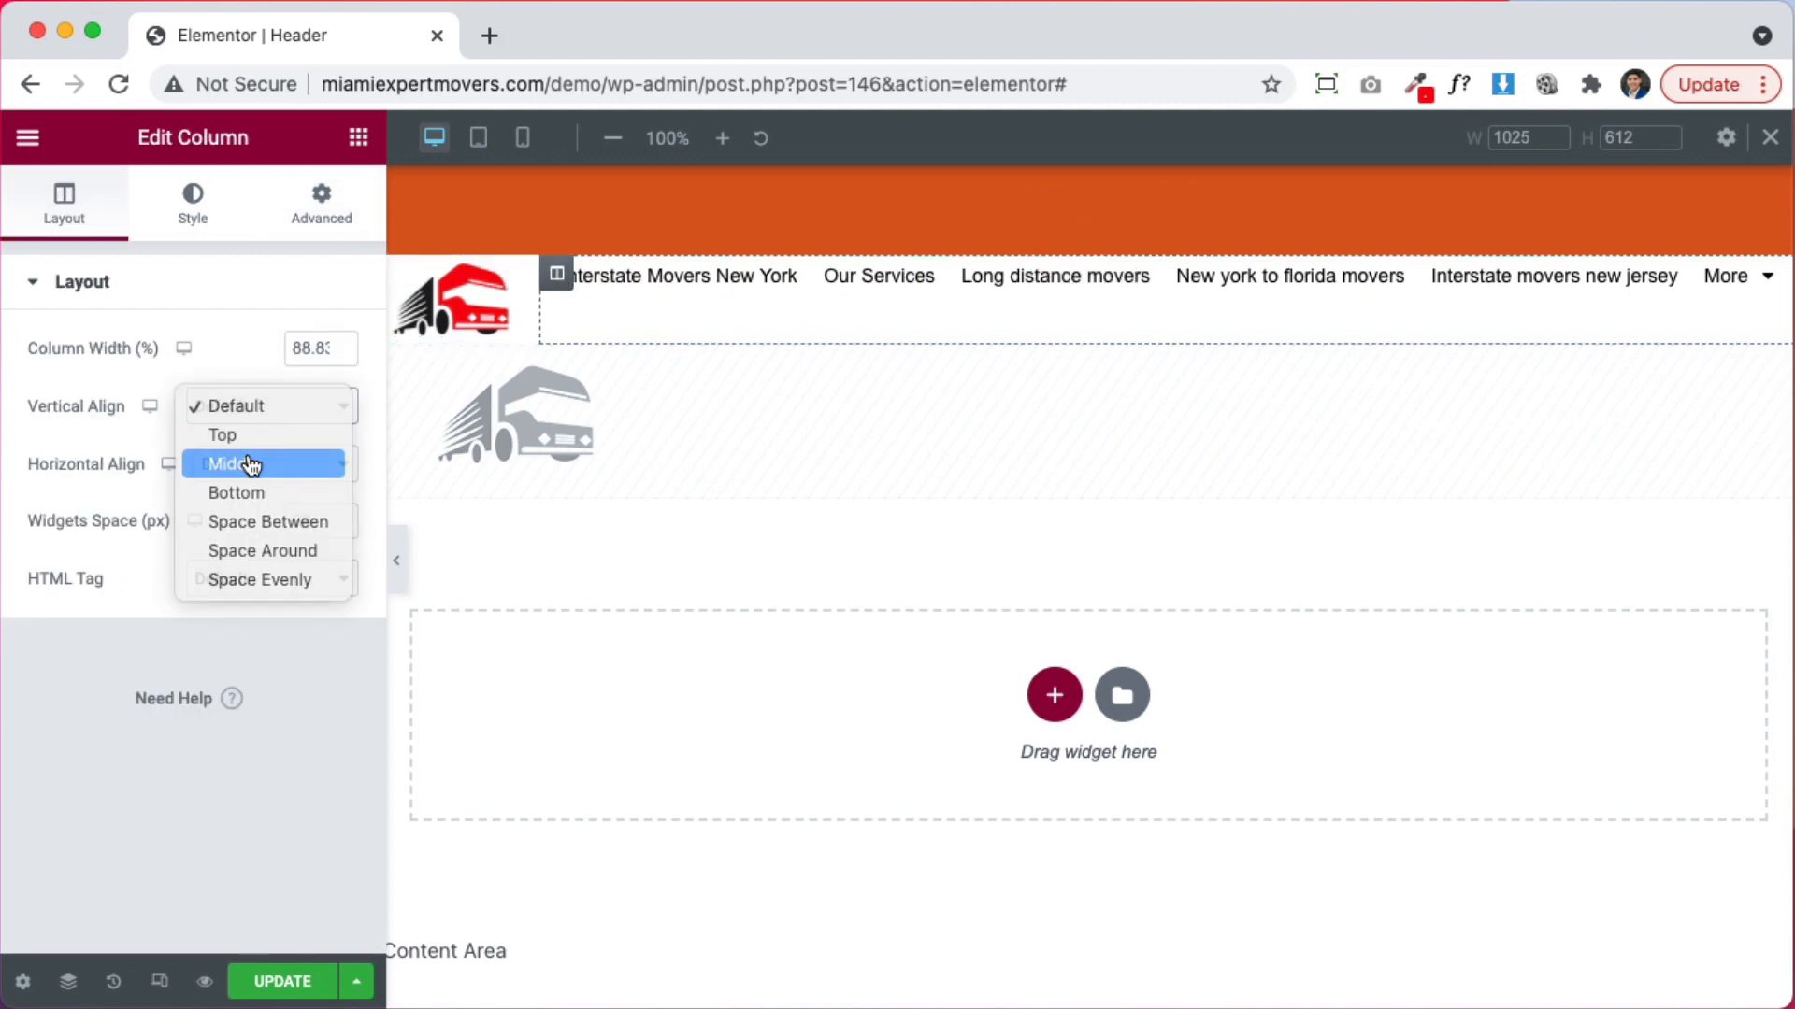
click(249, 463)
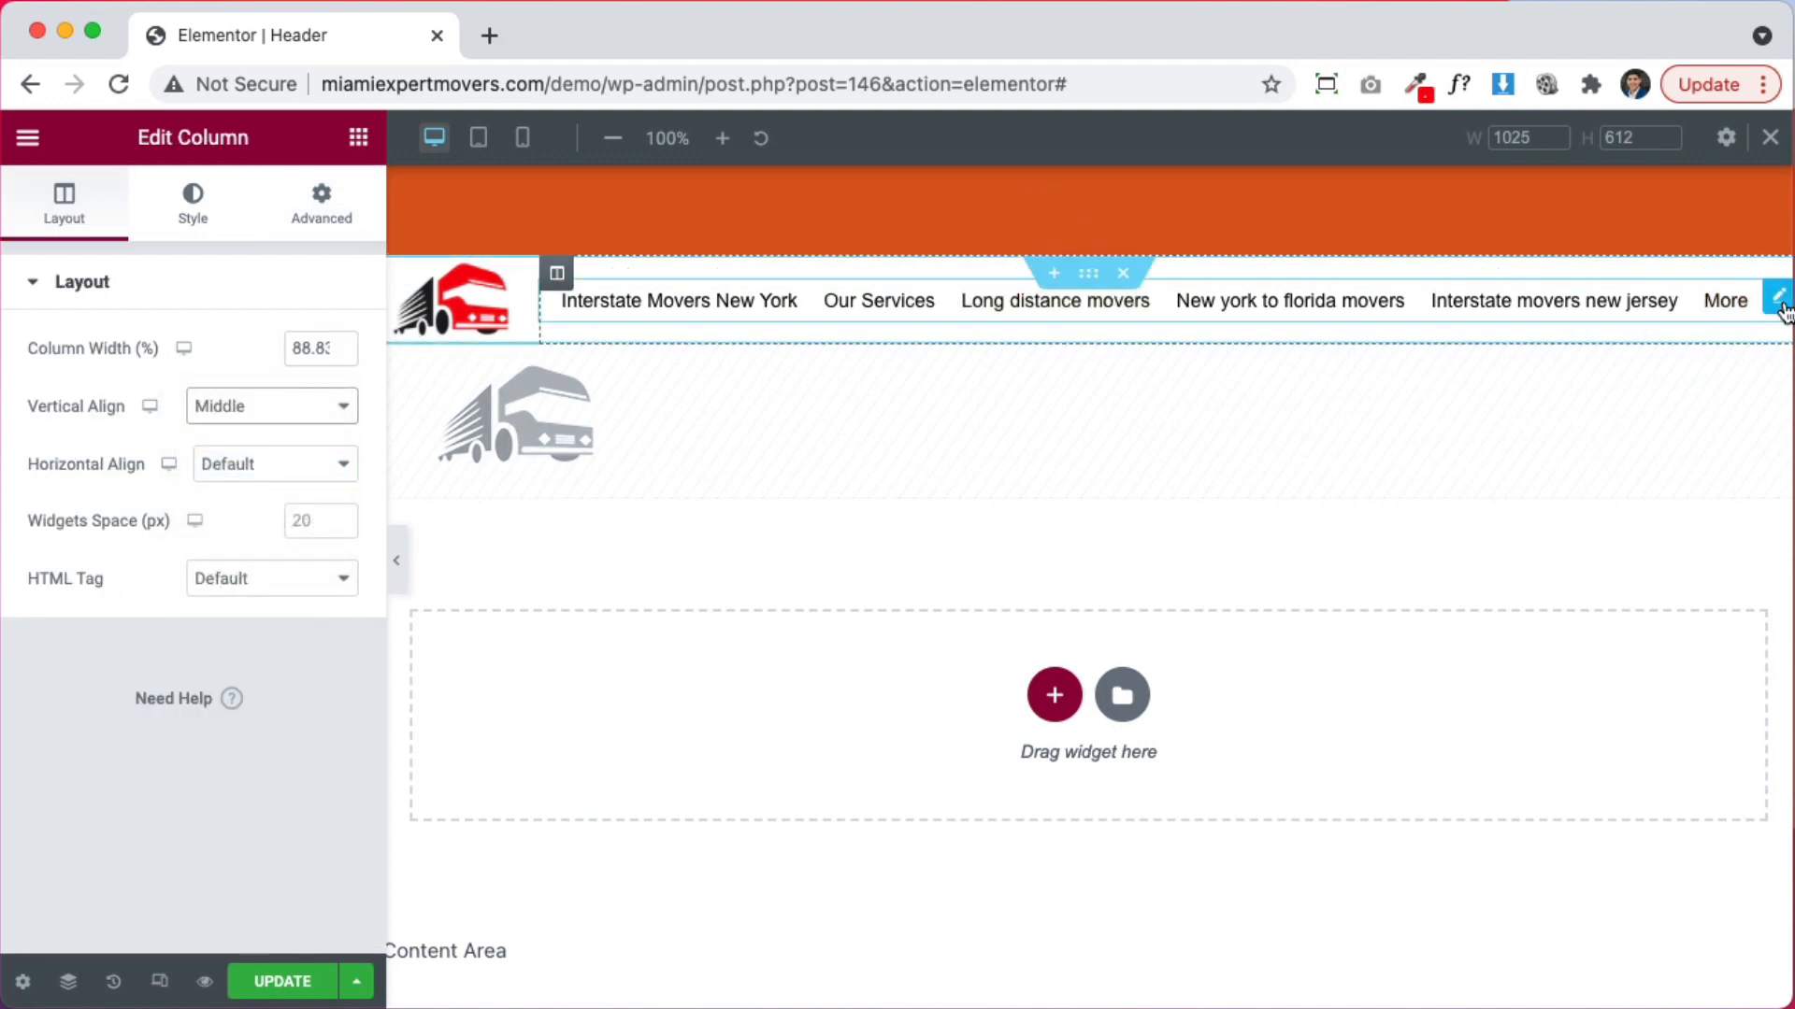
click(1780, 299)
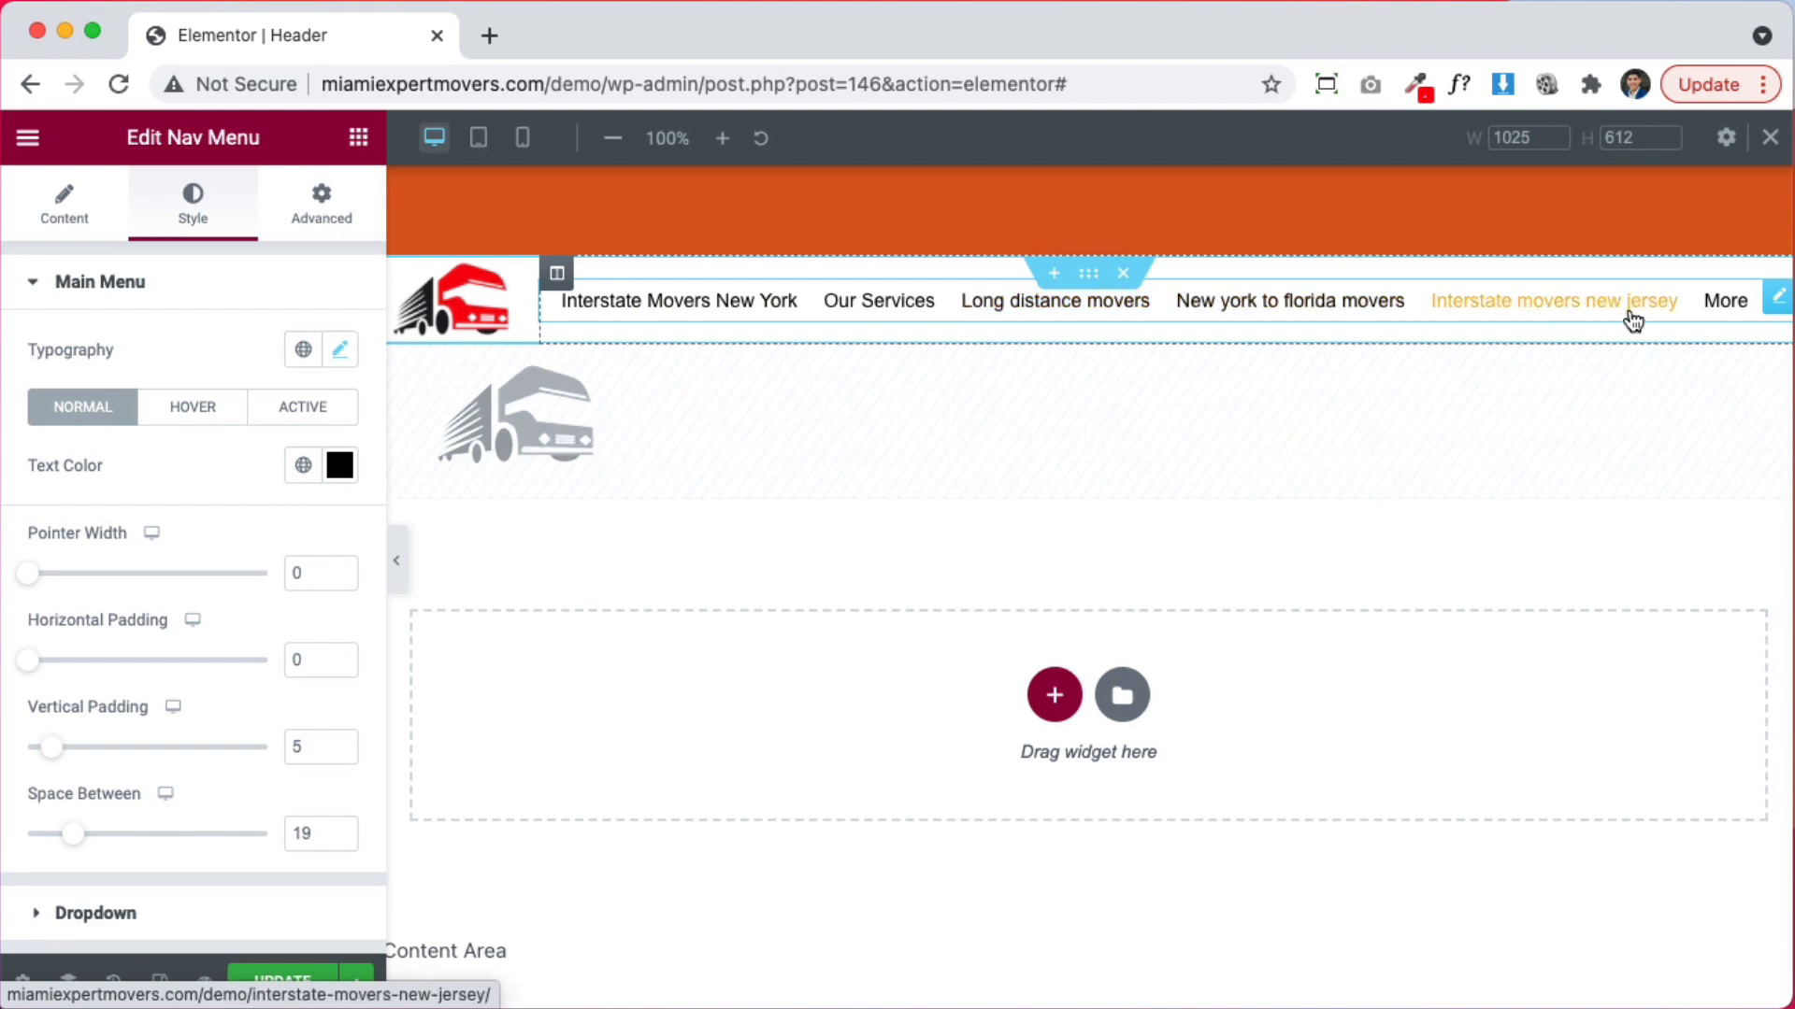
Show the Nav Menu widget's Style settings beside the header menu items
mouse_move(1729, 302)
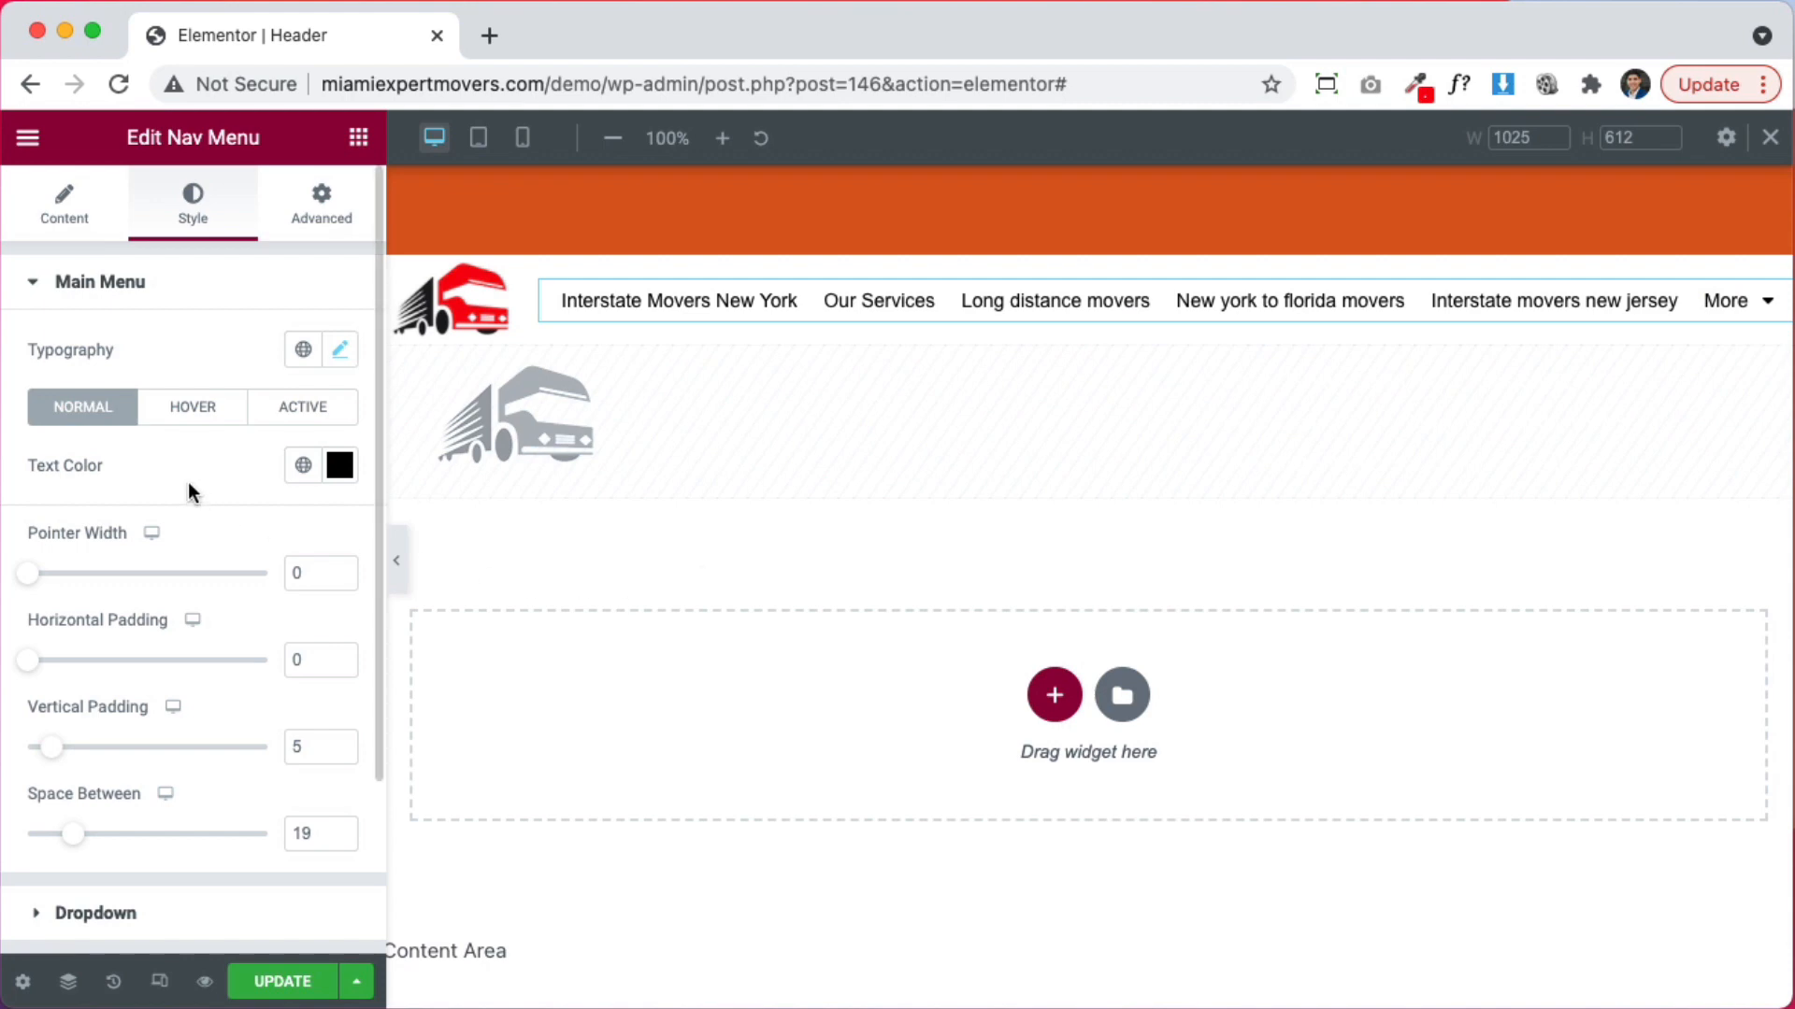
Set the Main Menu typography Transform to Capitalize so links read in title case
click(338, 355)
scroll(140, 645, down, 2)
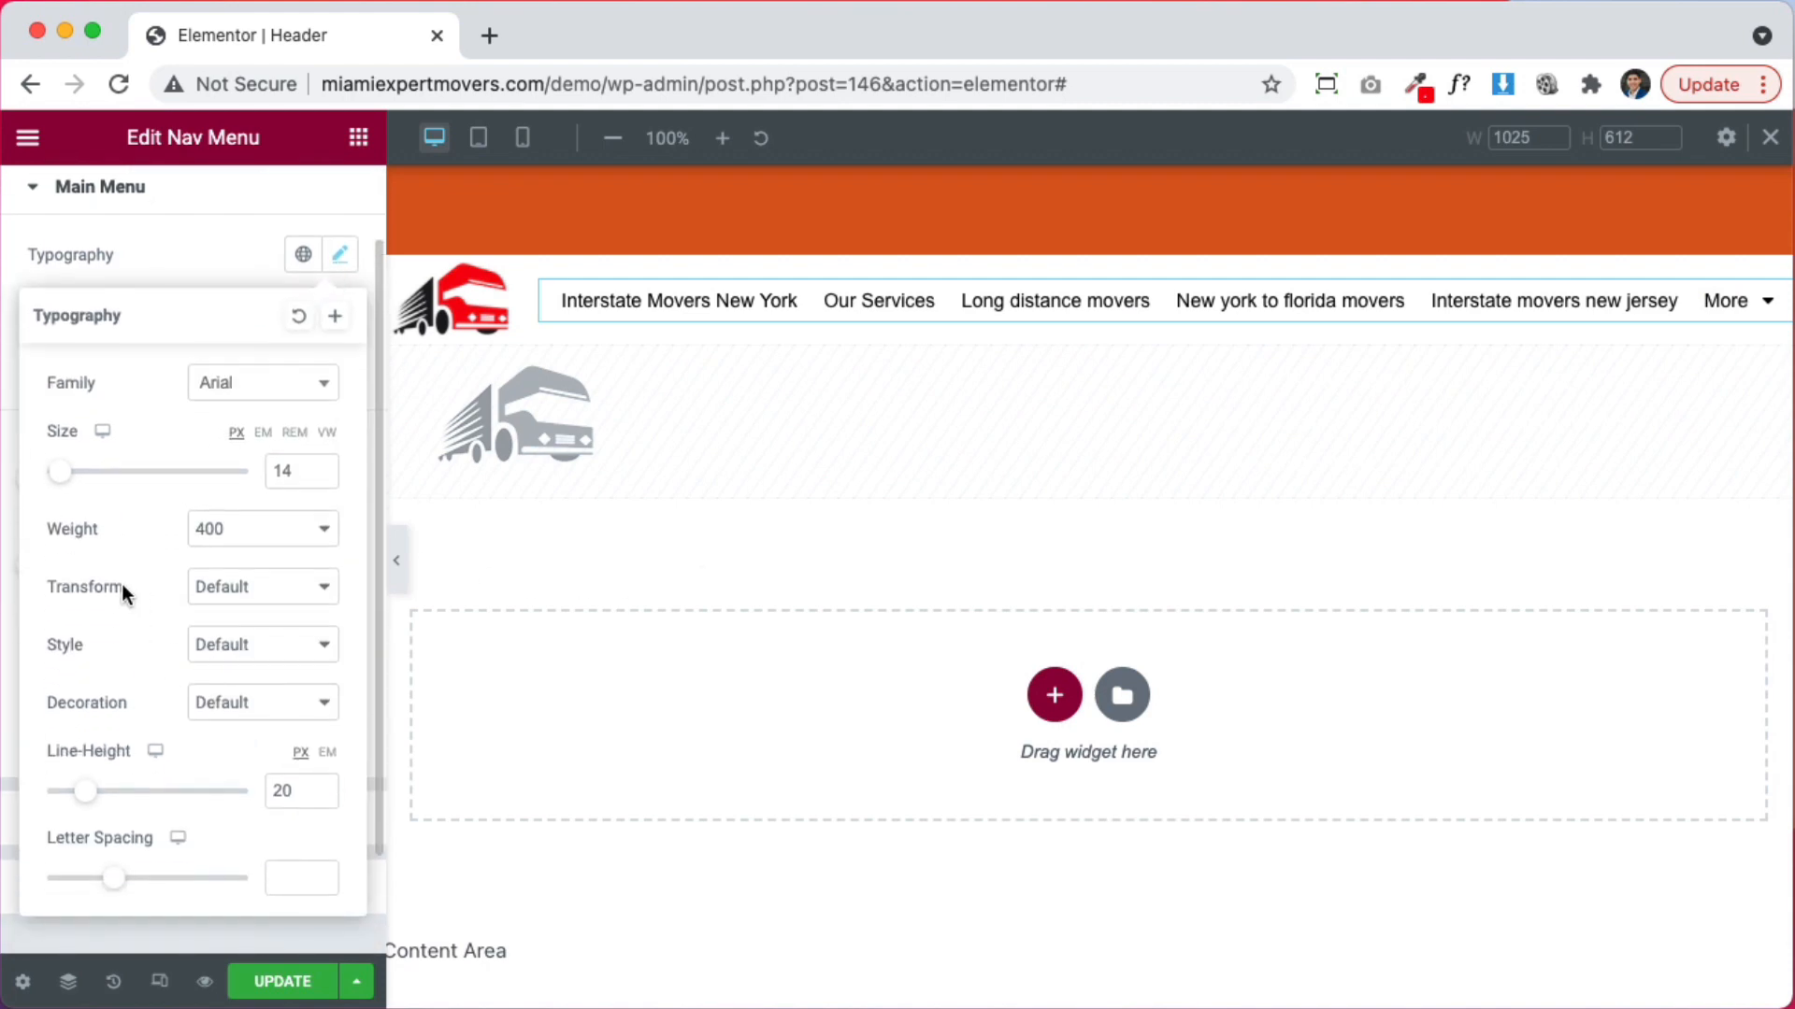
click(229, 589)
click(278, 676)
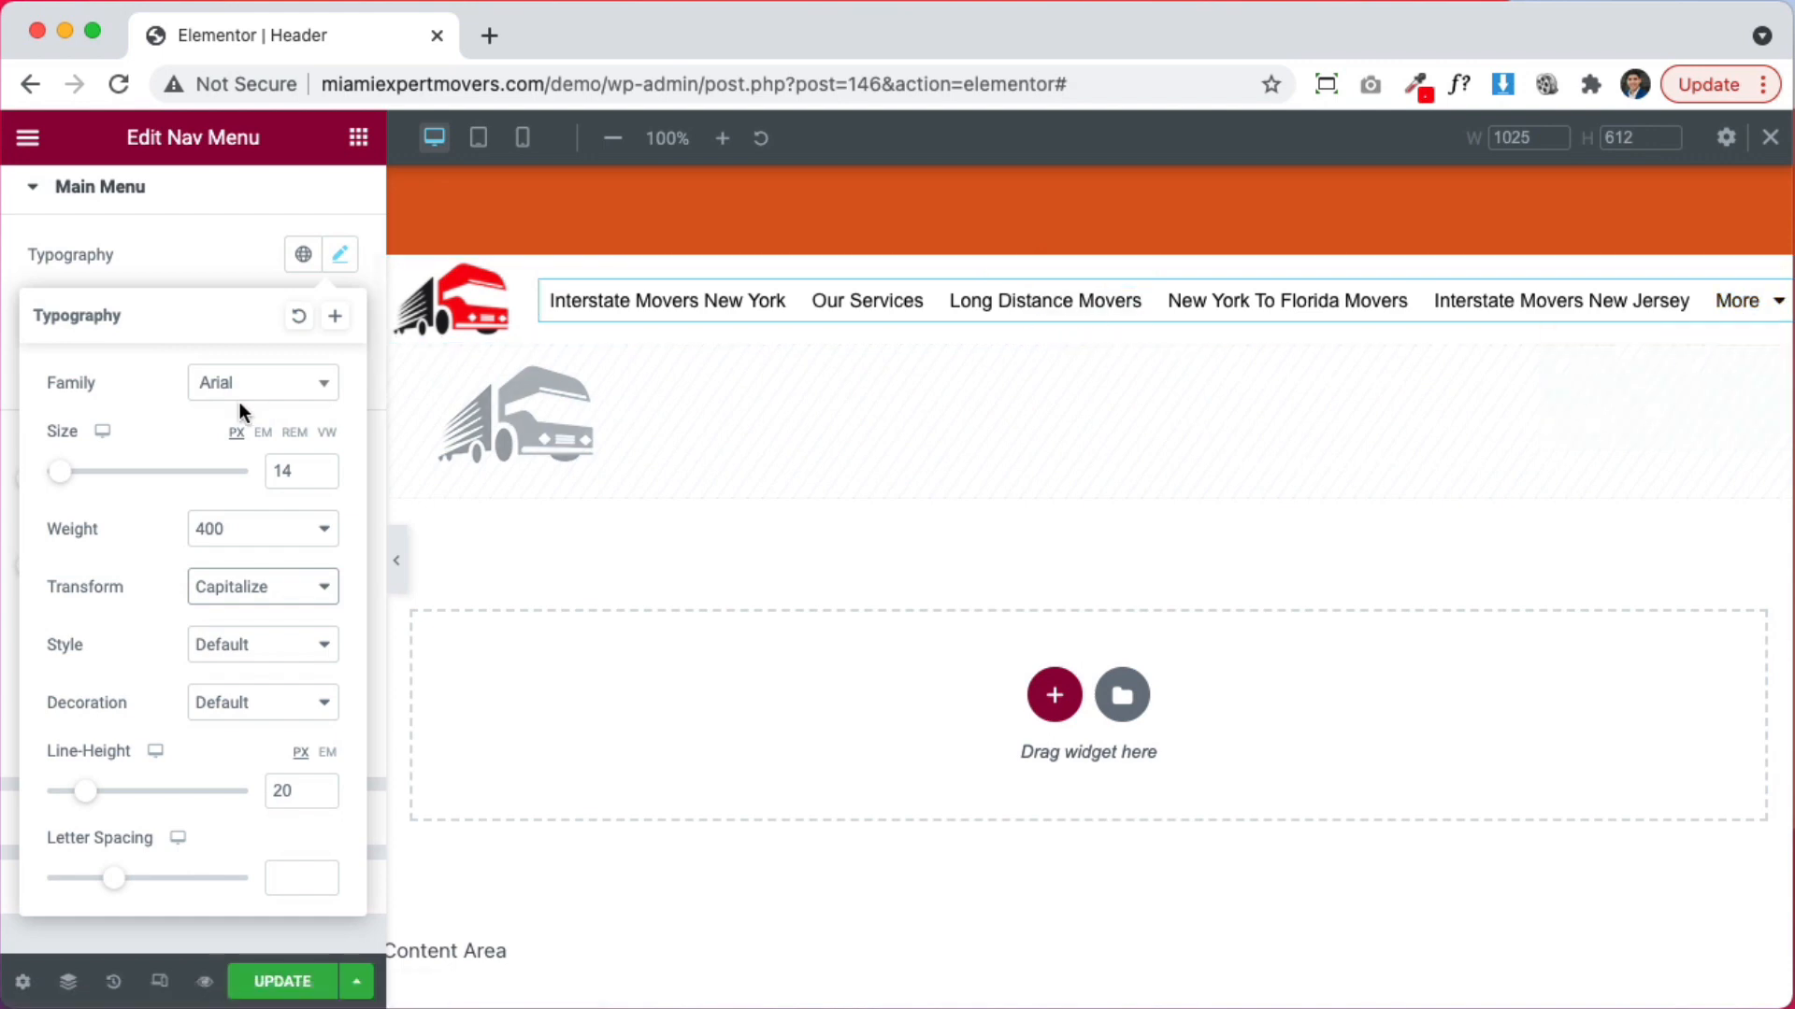
click(155, 249)
scroll(132, 664, down, 2)
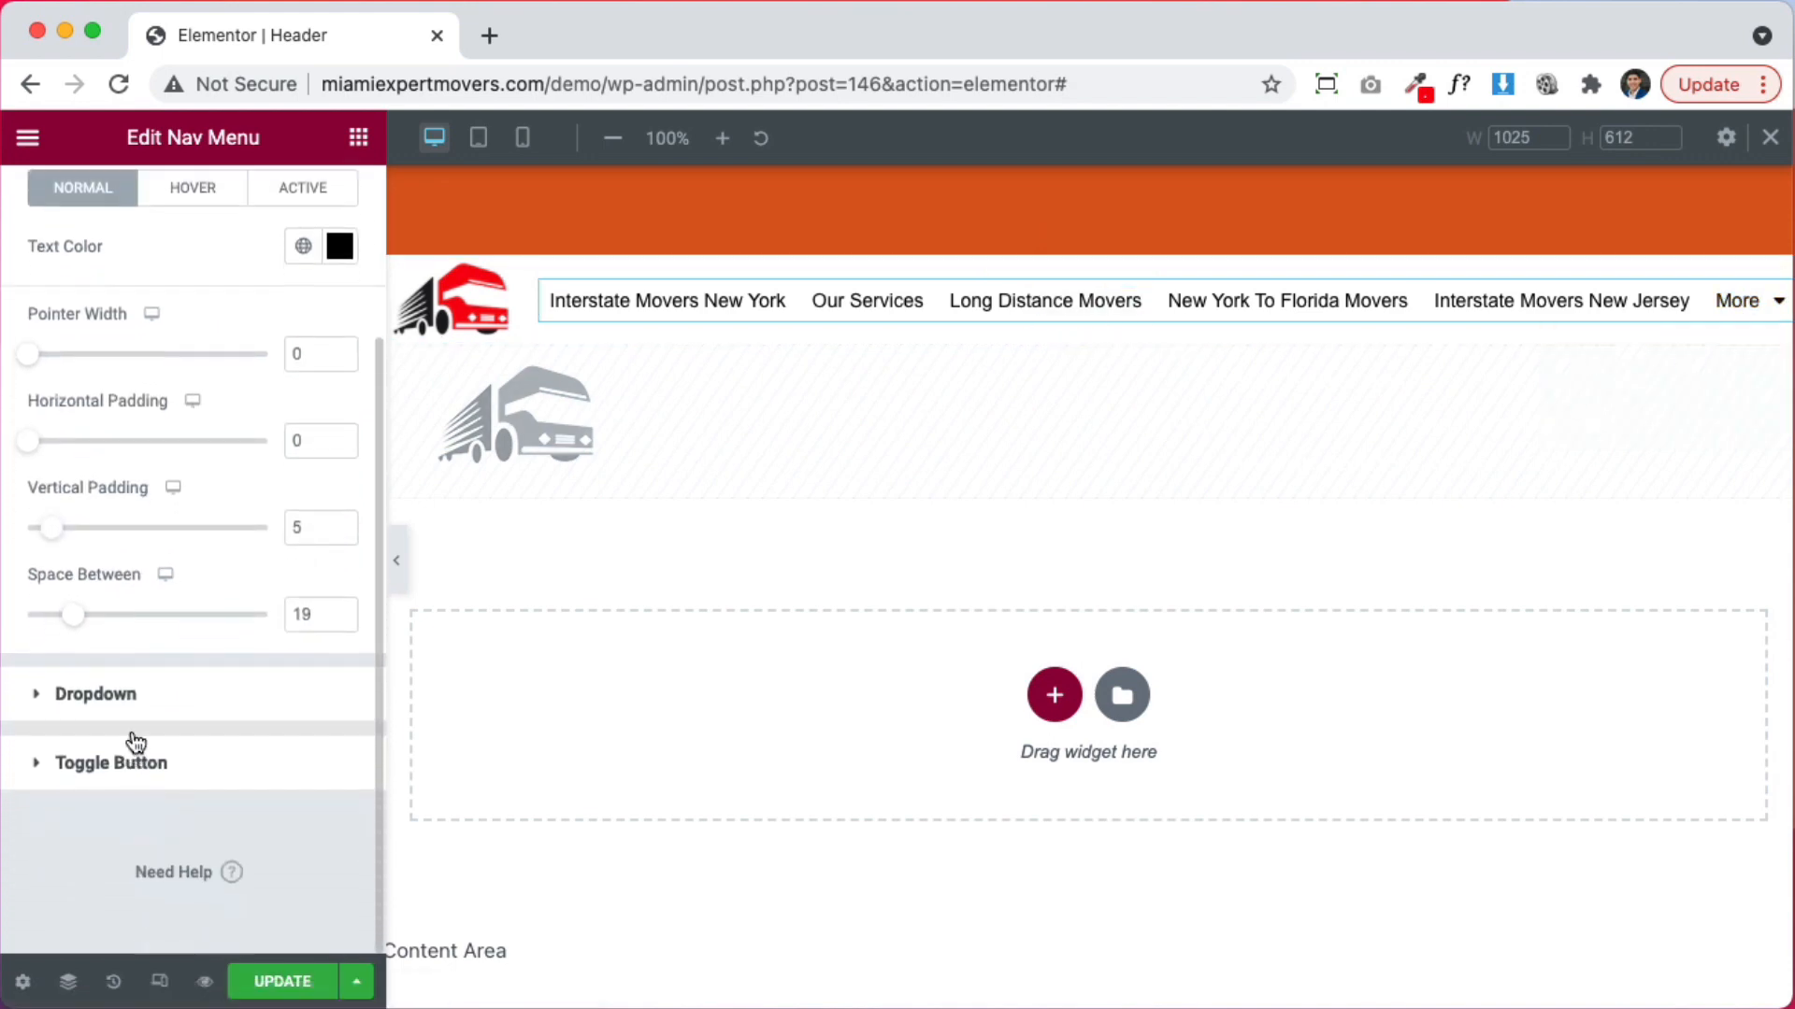
click(136, 703)
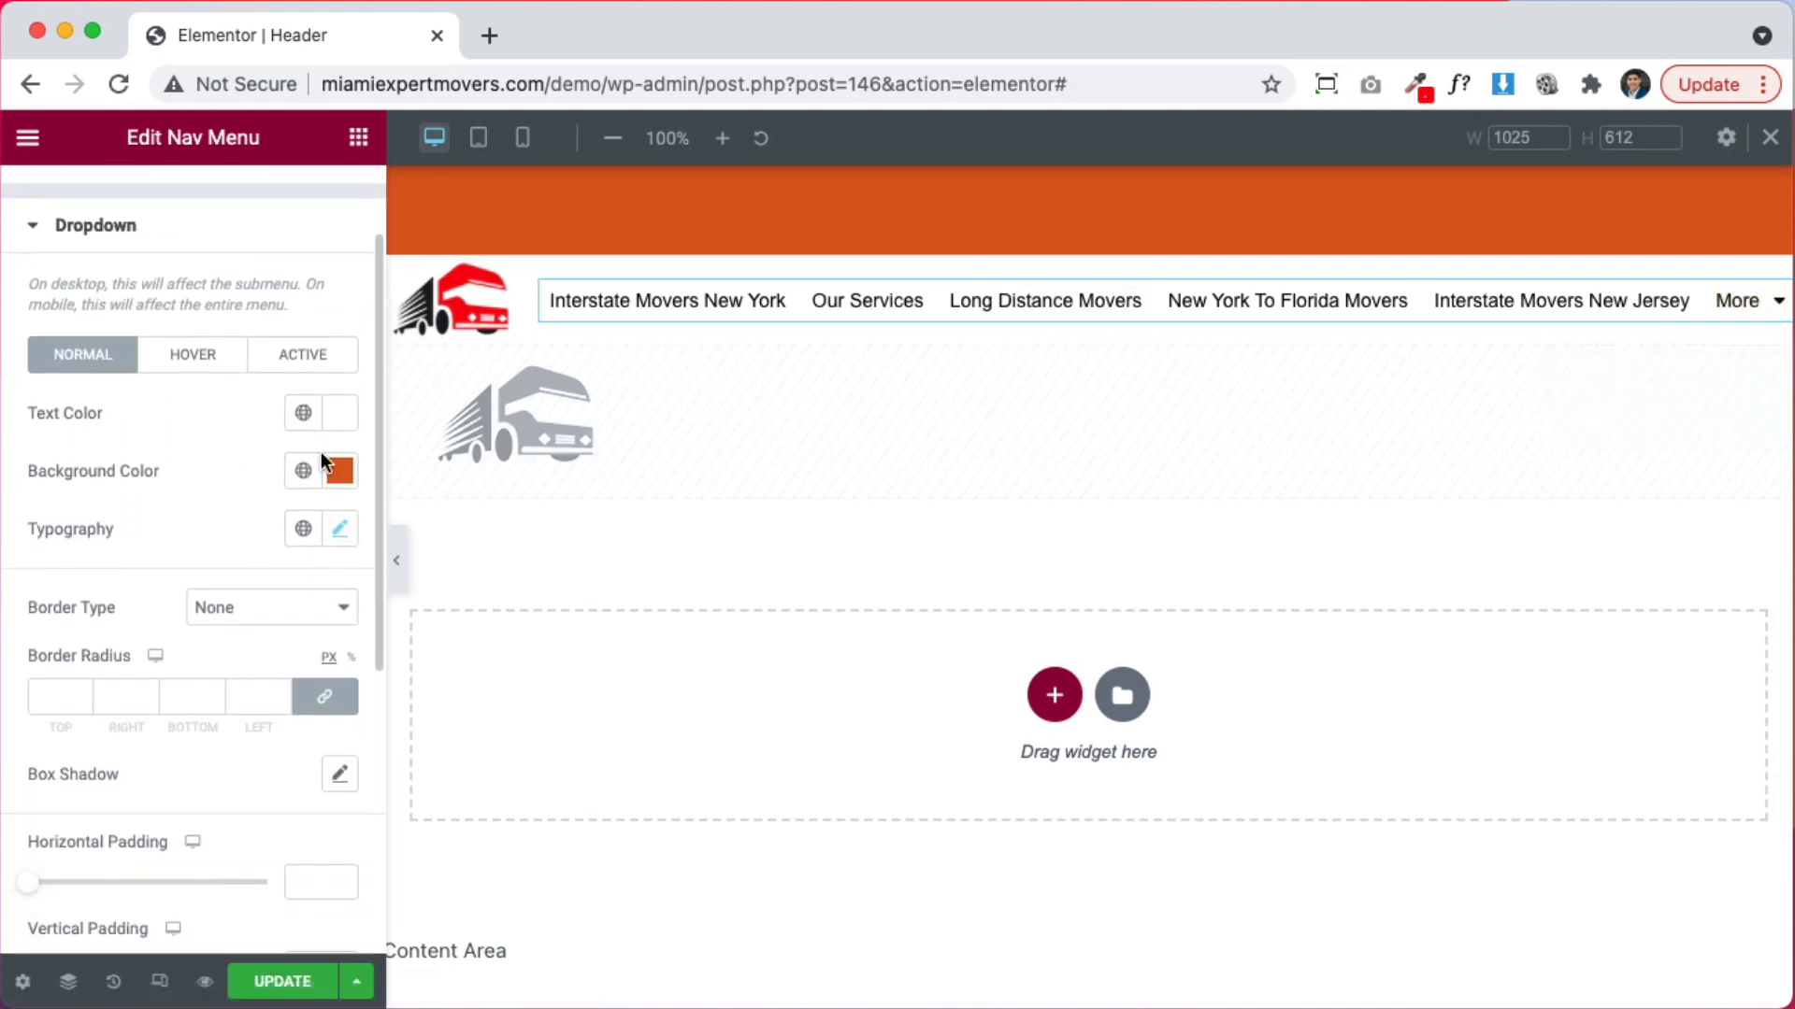
Check the Dropdown hover colours, then confirm the header section's Advanced Z-Index is 99
click(173, 354)
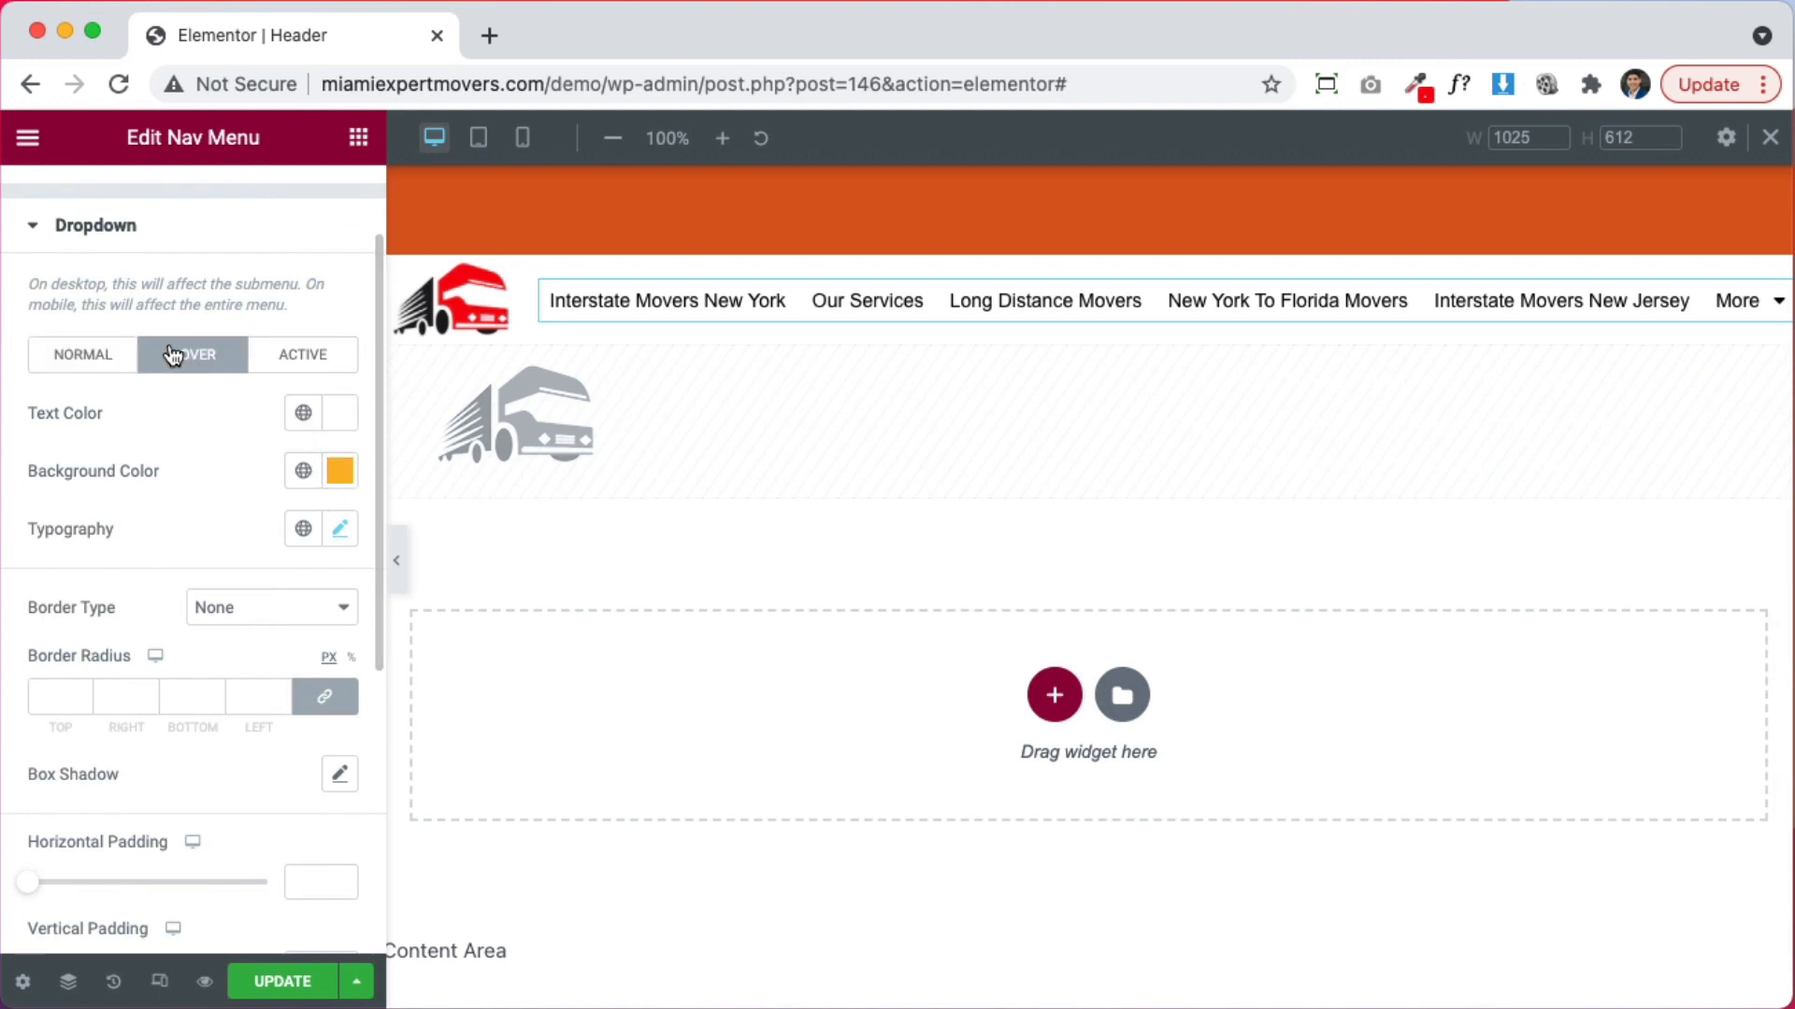
mouse_move(1740, 308)
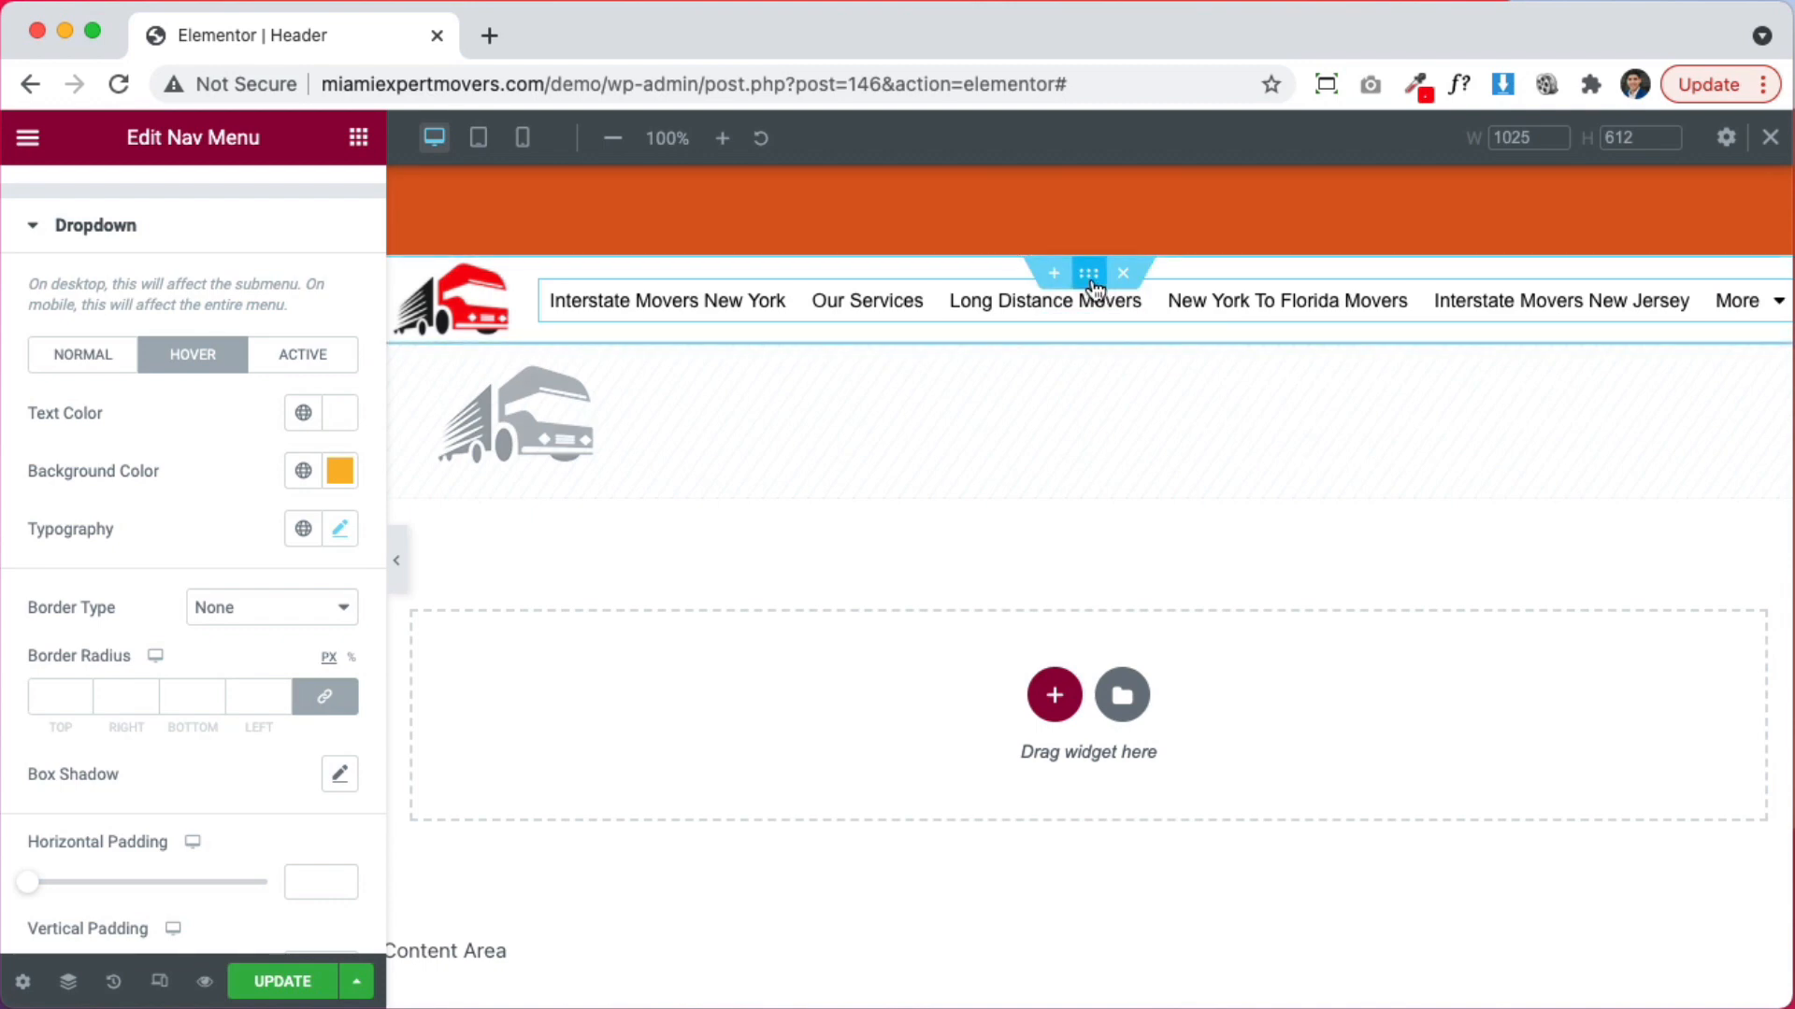
click(1088, 272)
click(323, 218)
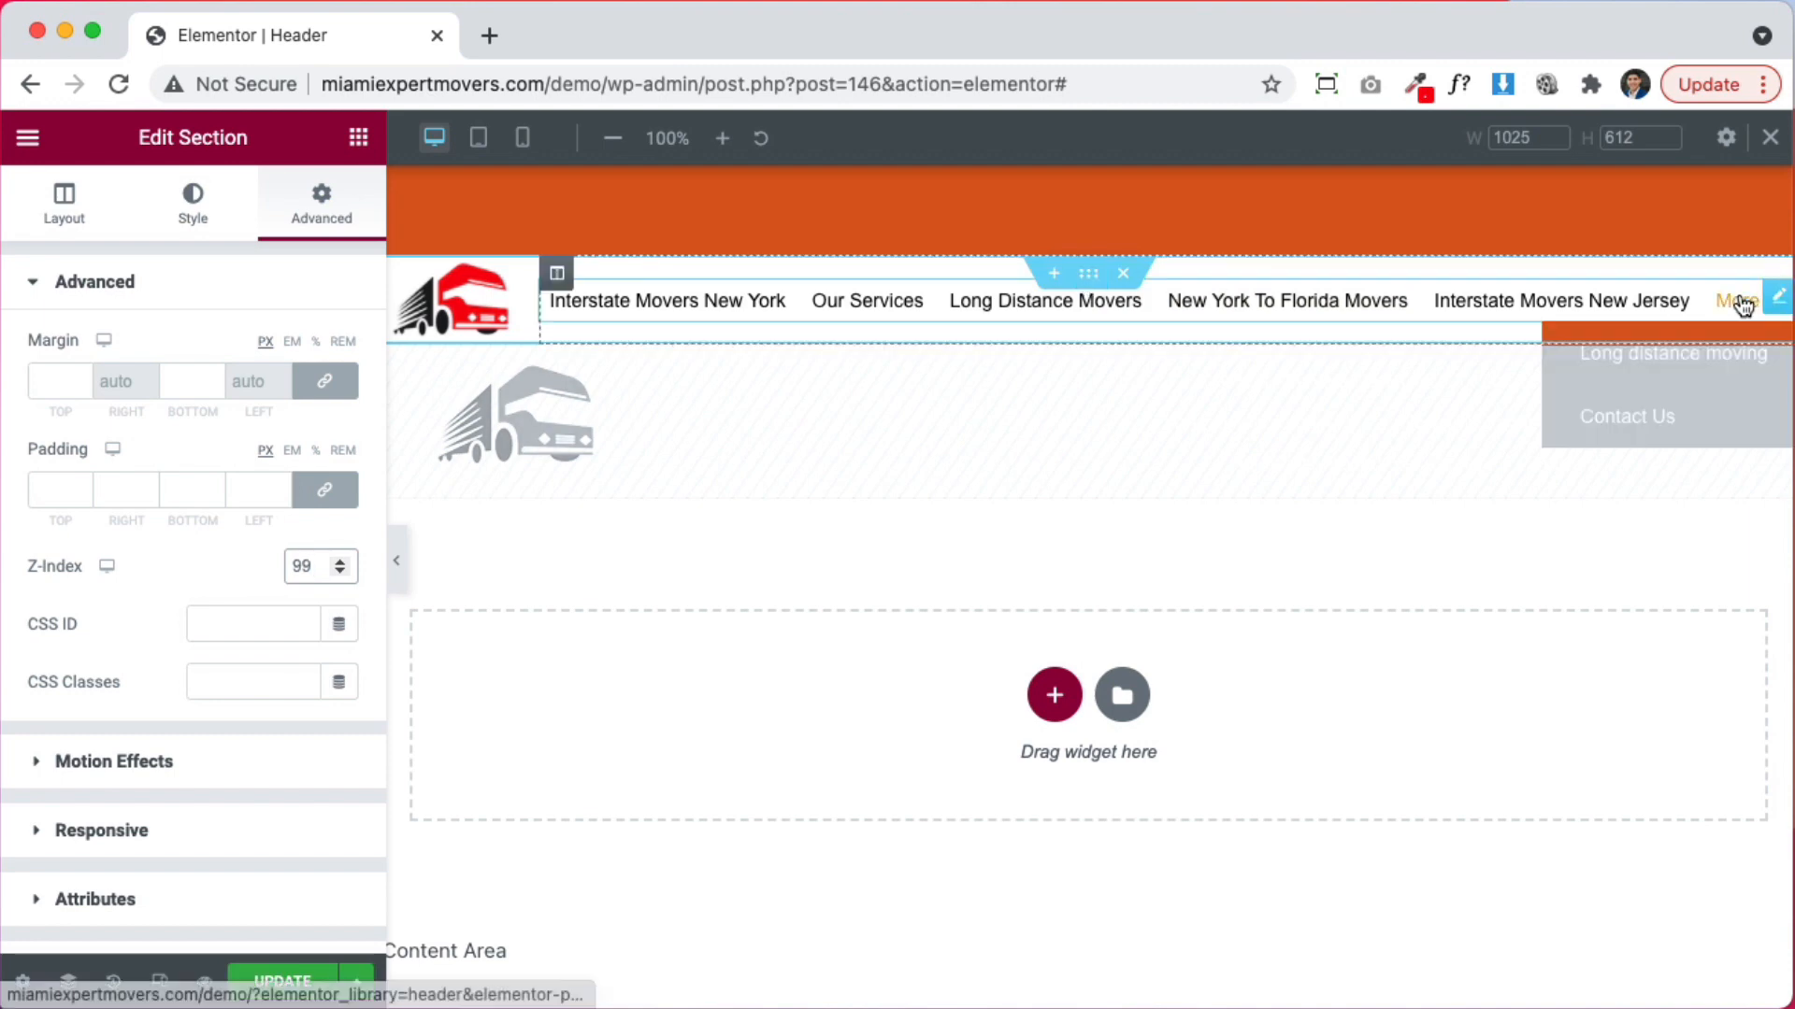
mouse_move(1723, 308)
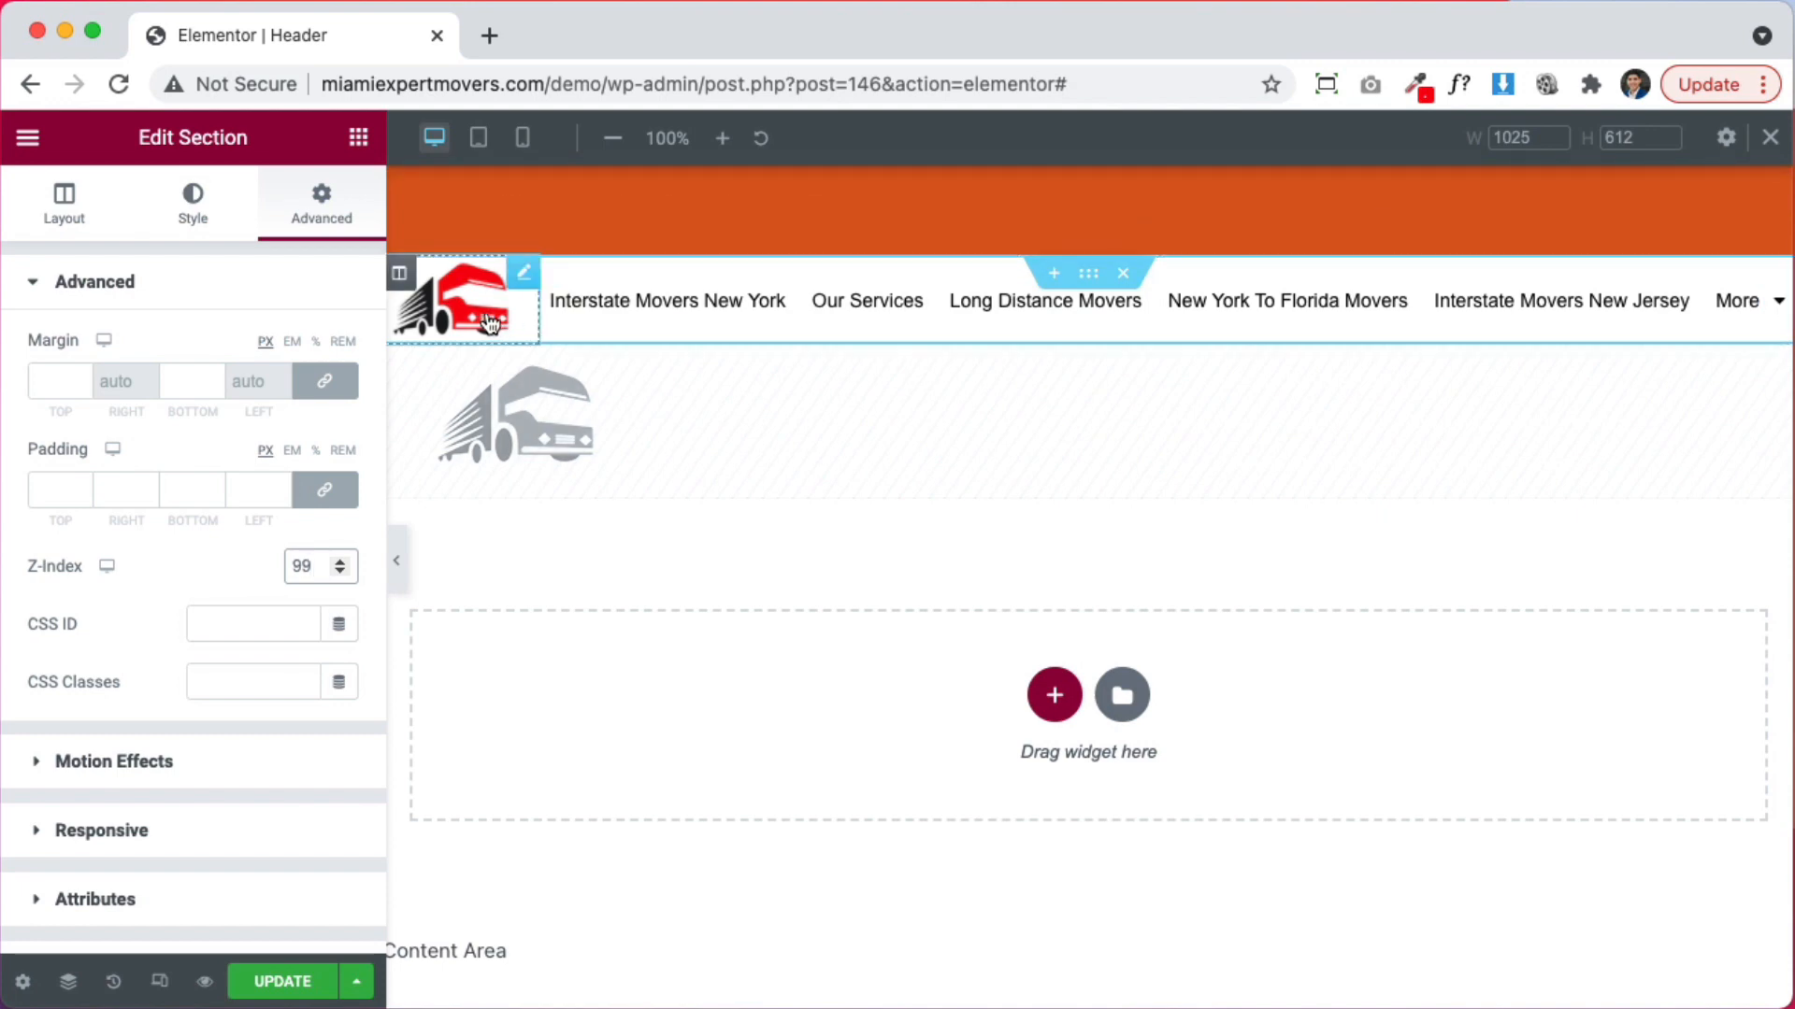
Set the top-bar phone number heading's text colour to white #ffffff
click(1209, 223)
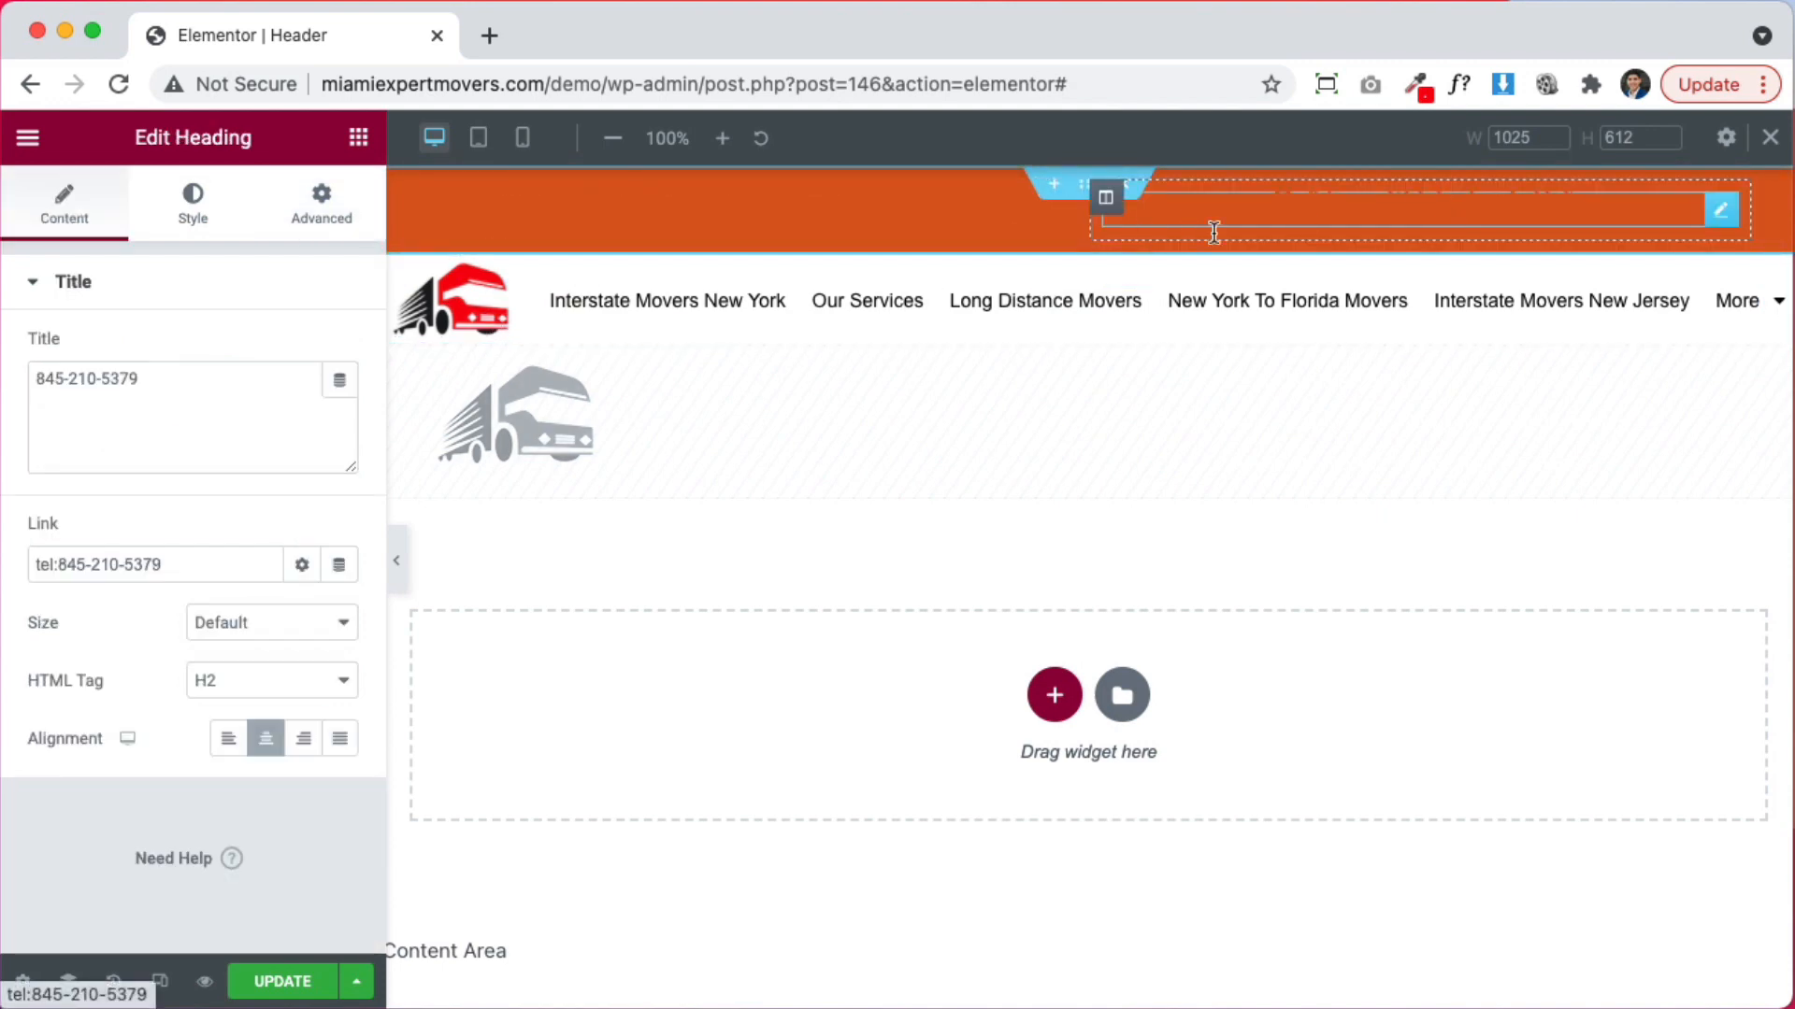
click(200, 214)
click(340, 348)
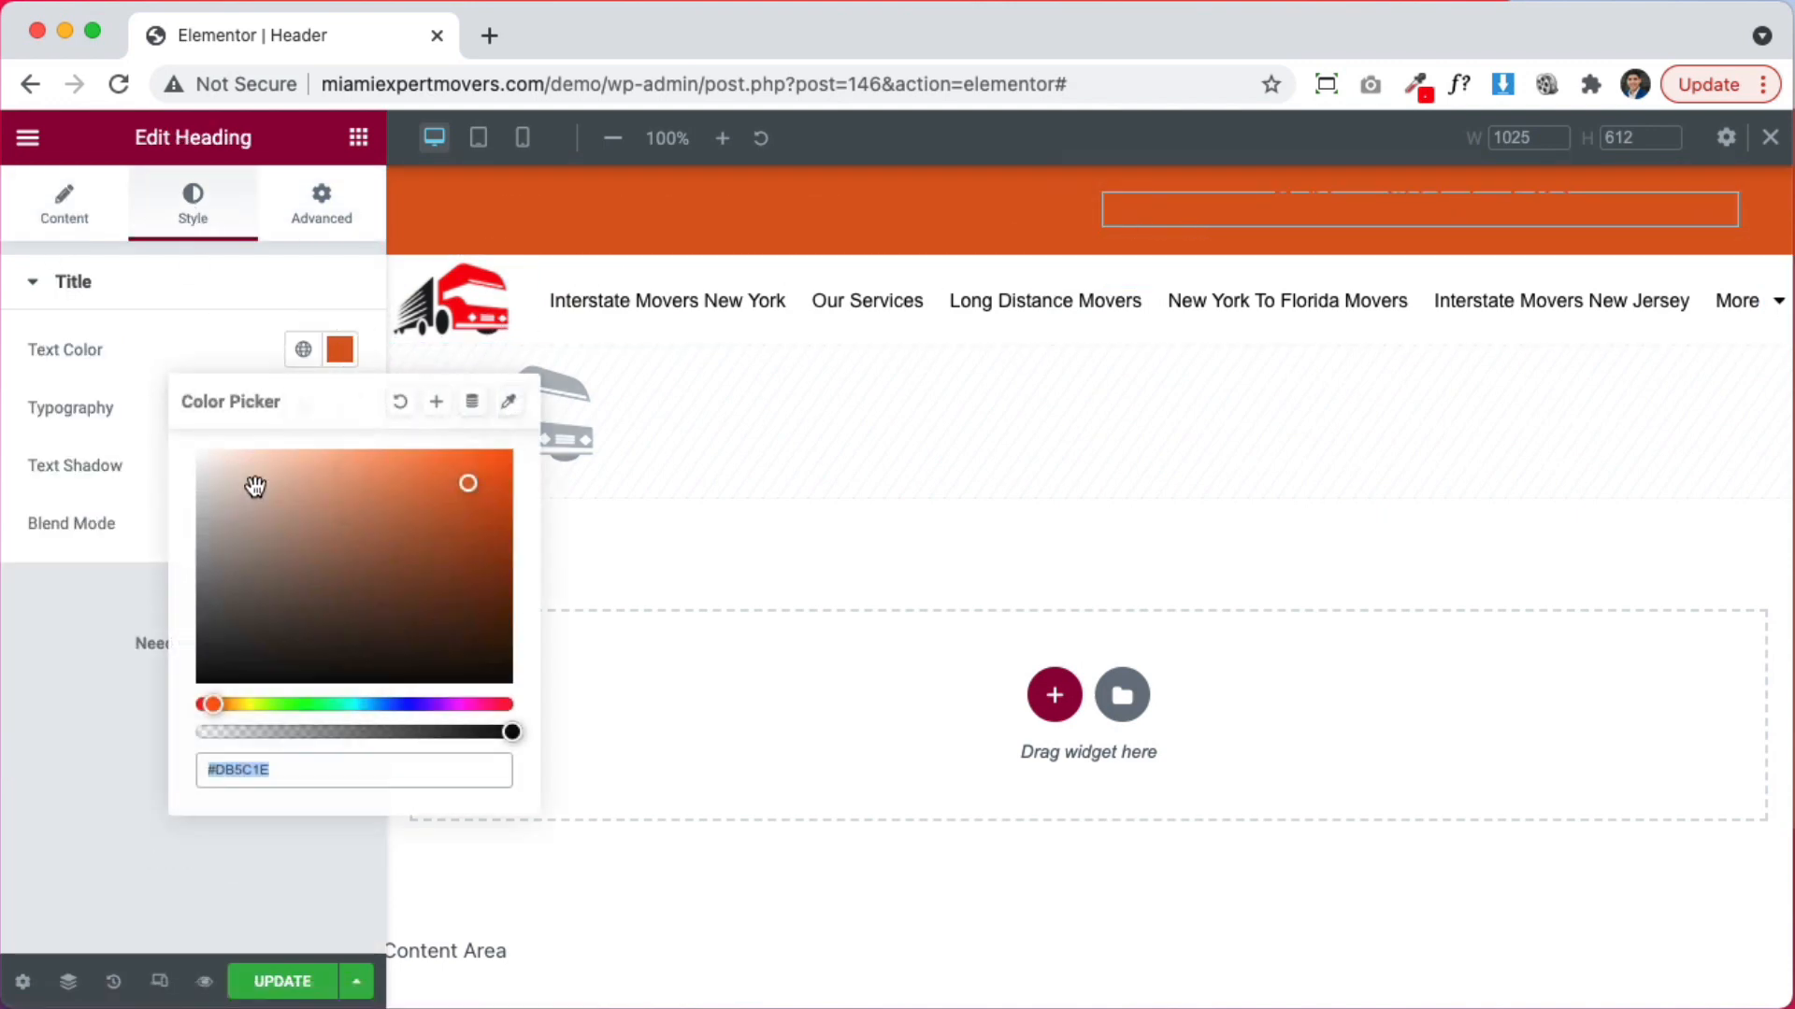
drag(252, 485, 148, 394)
click(644, 312)
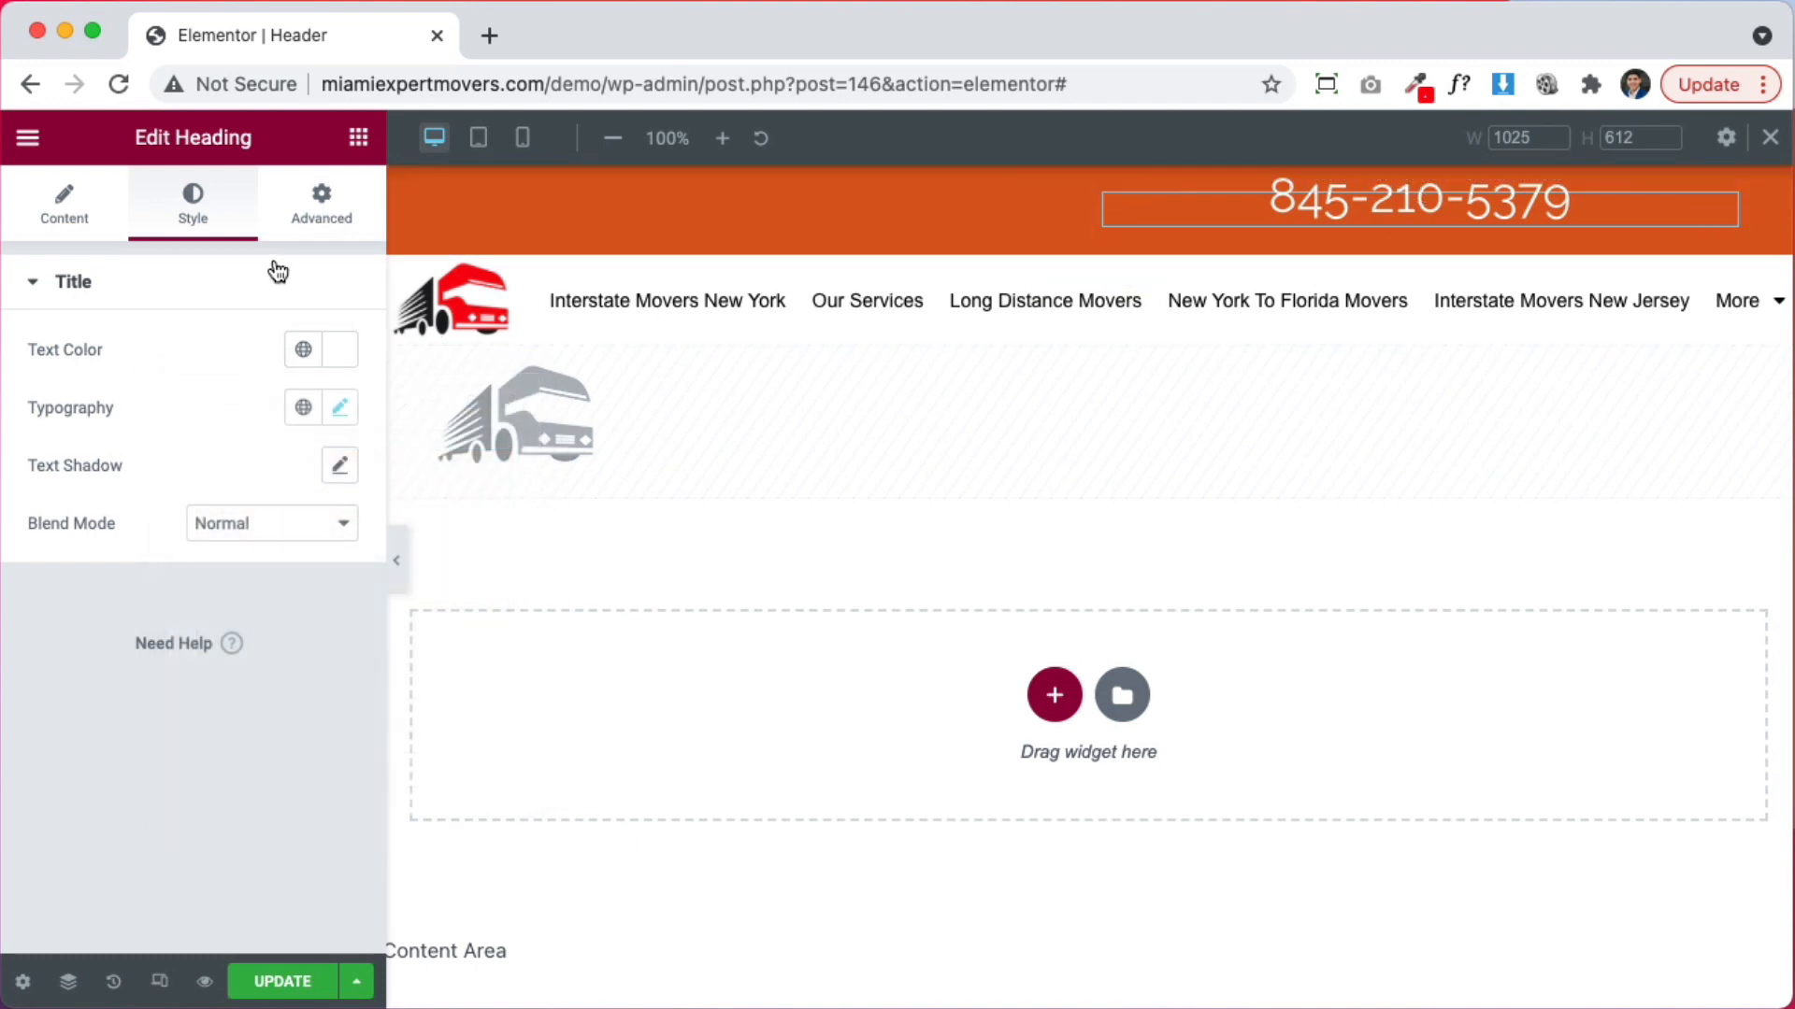
click(338, 404)
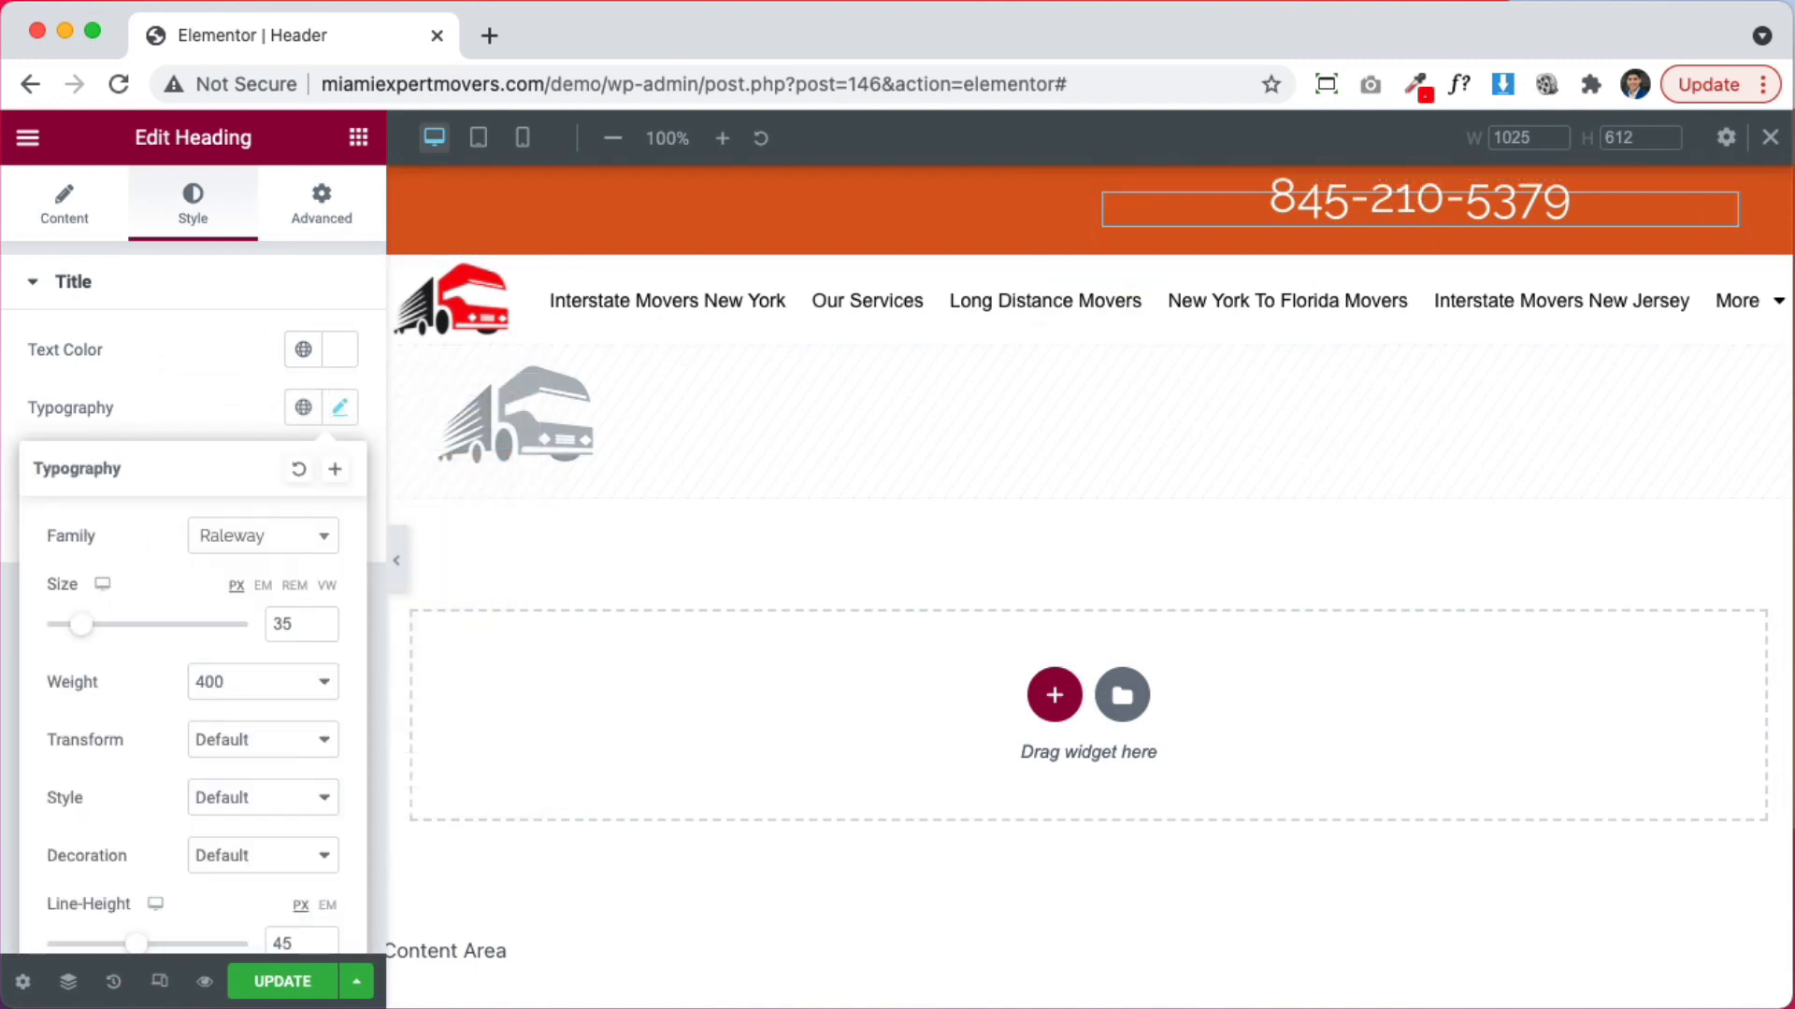
click(174, 368)
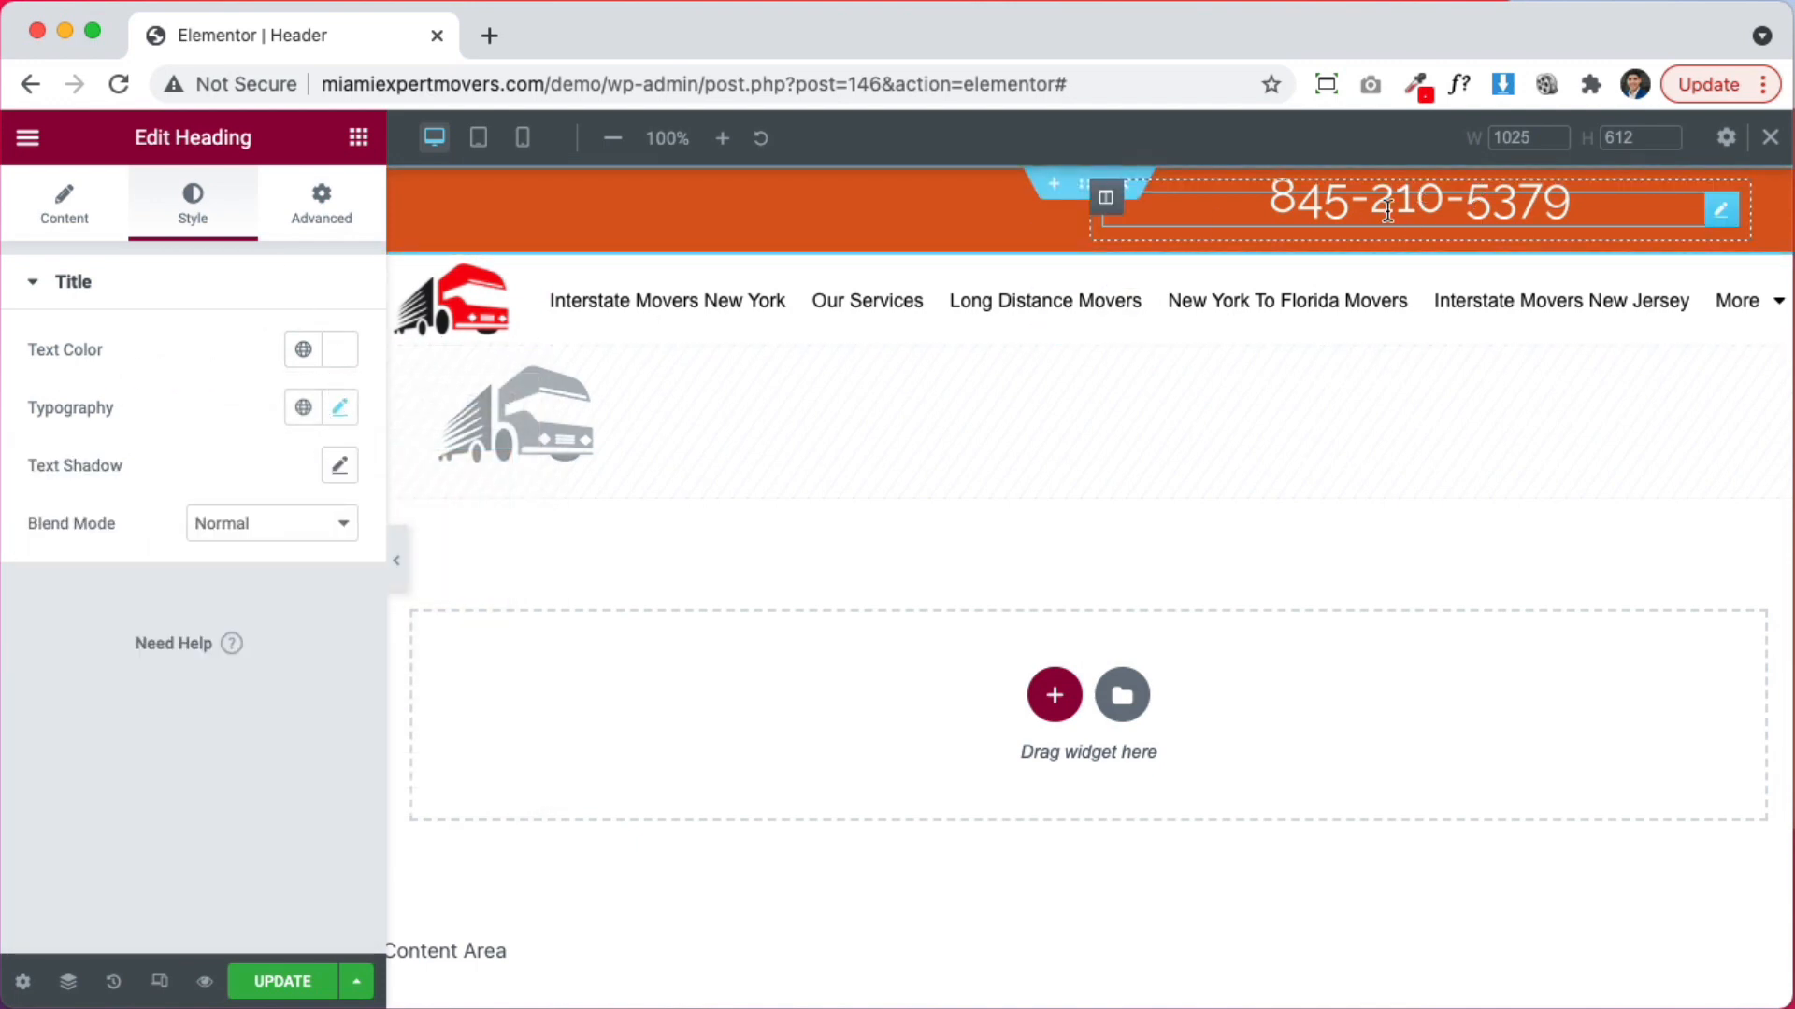
click(359, 138)
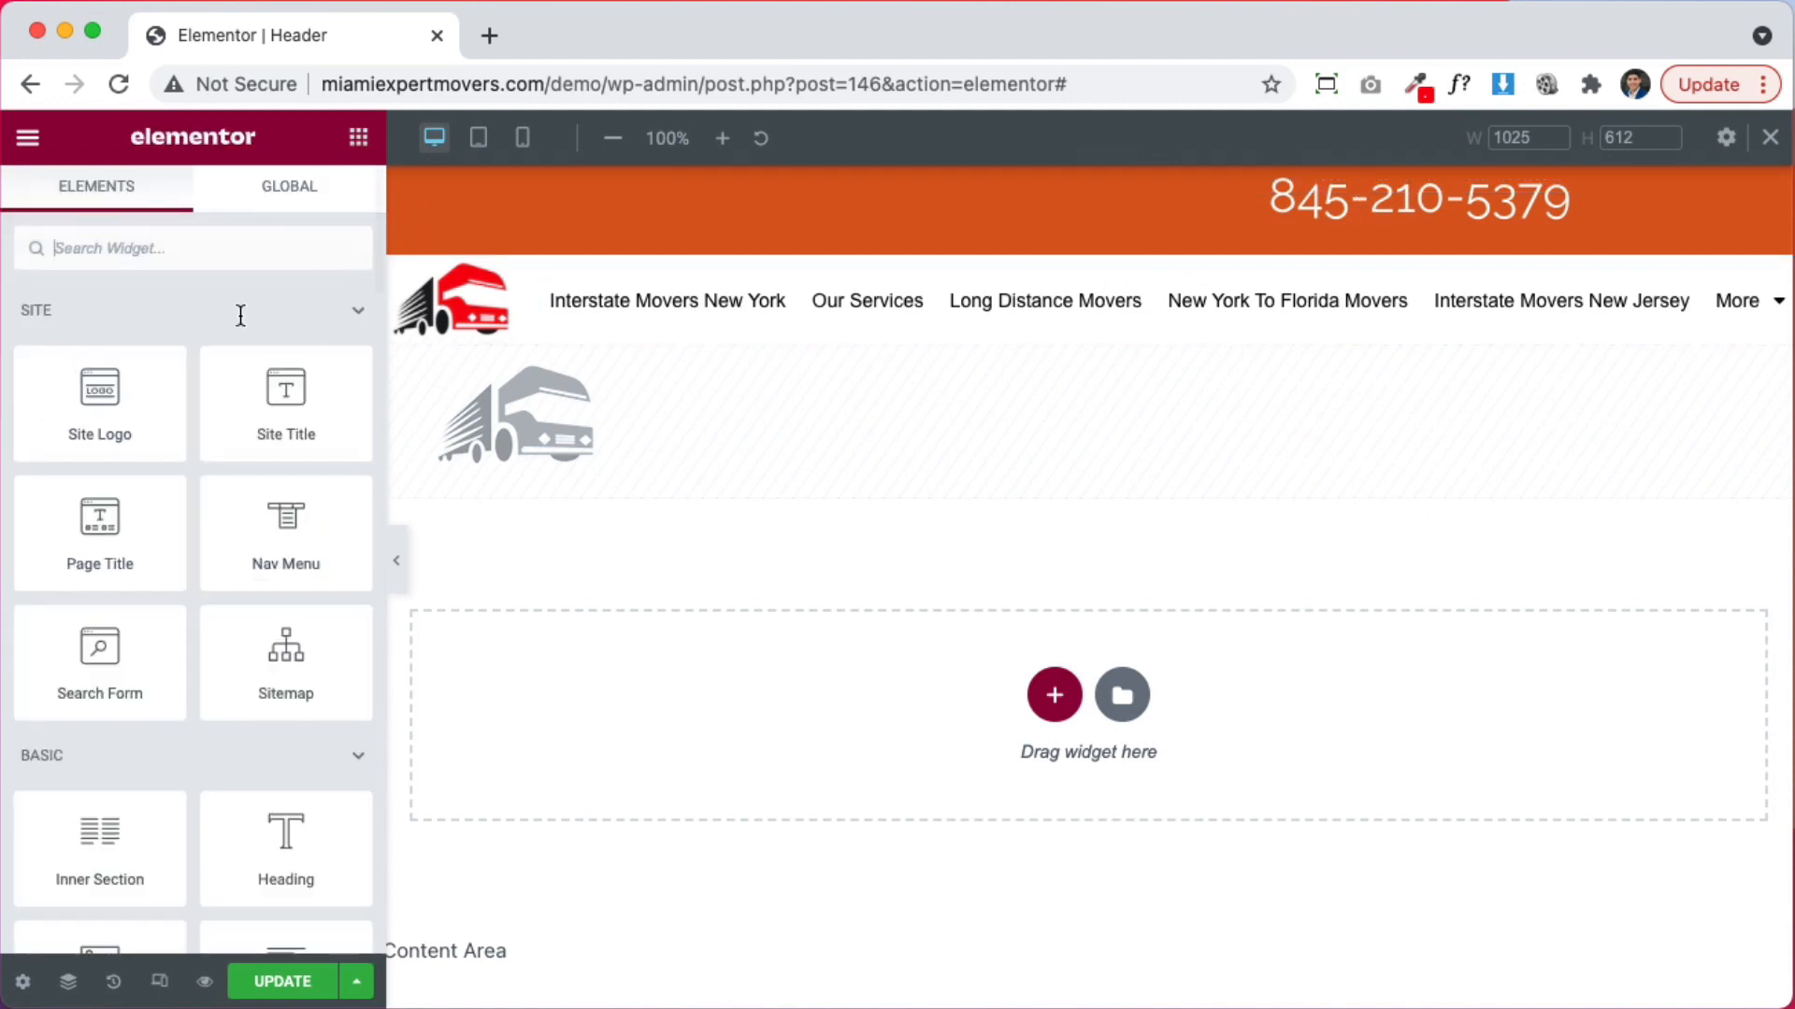
Add an Icon List to the orange header, delete List Item #2, and make it Inline
click(213, 252)
text(icon)
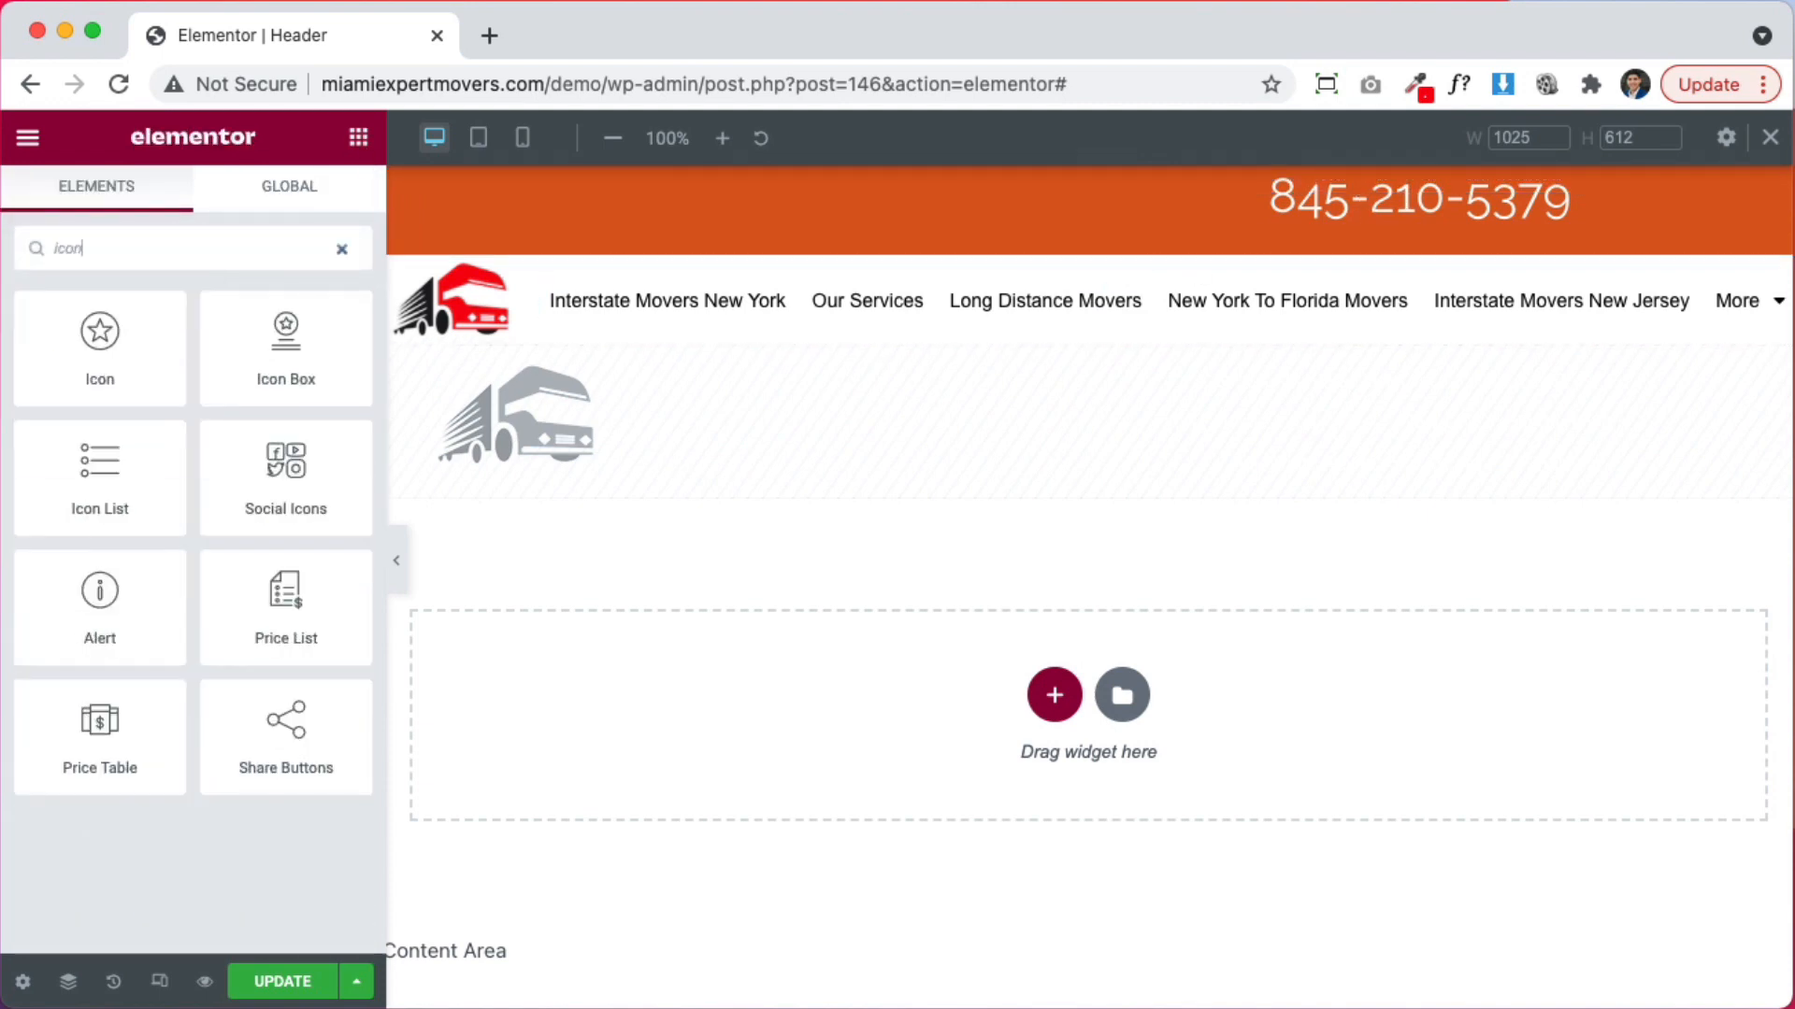
drag(150, 424, 1567, 206)
click(328, 516)
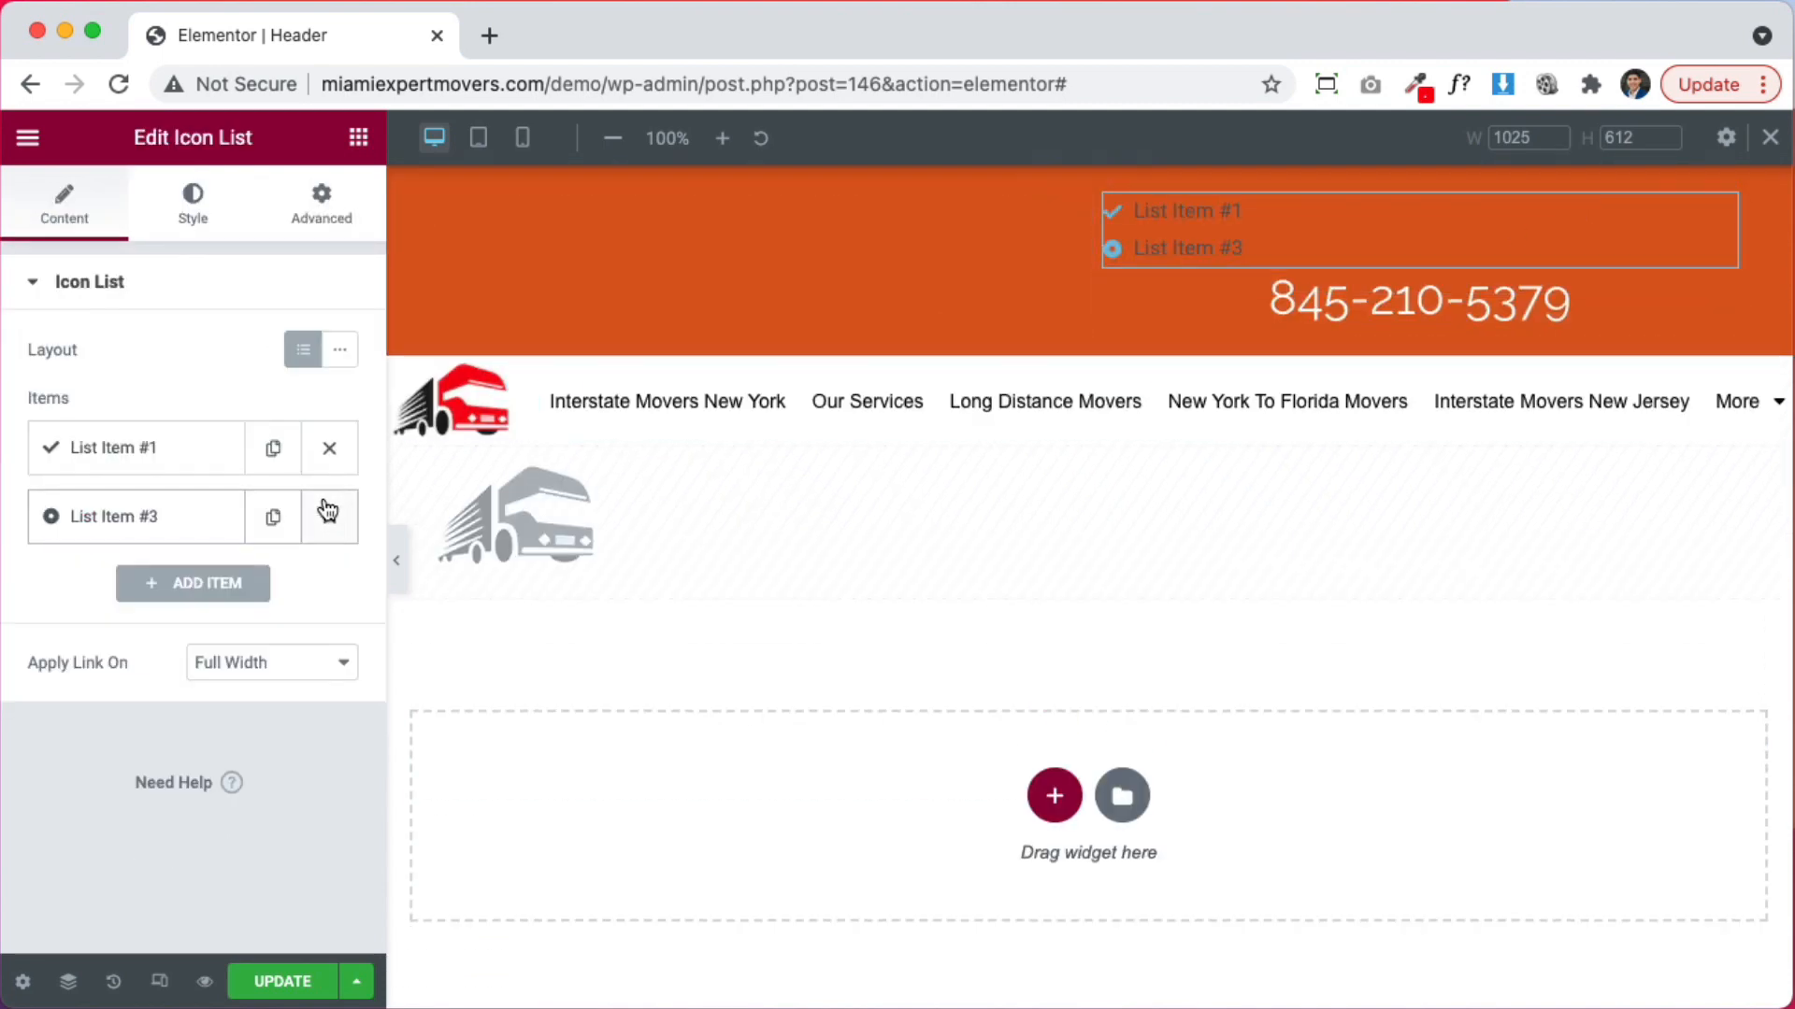
click(341, 350)
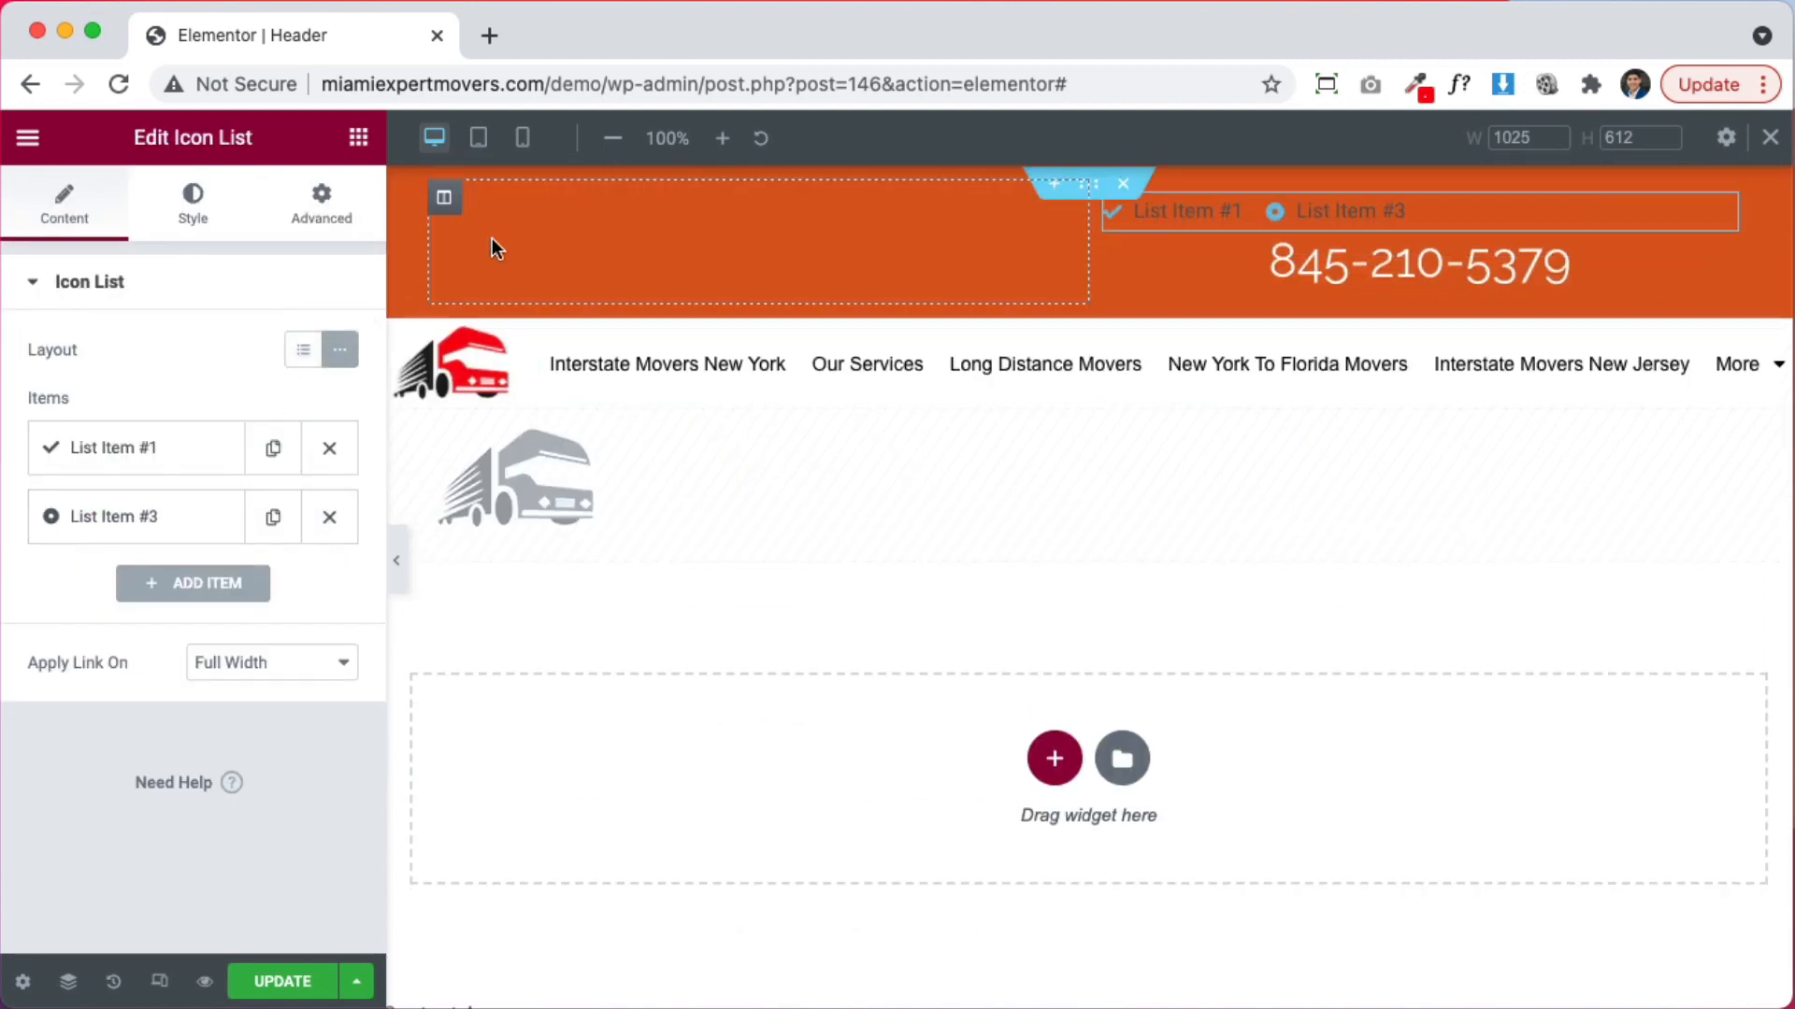
Give the first list item the Phone alt icon
click(157, 467)
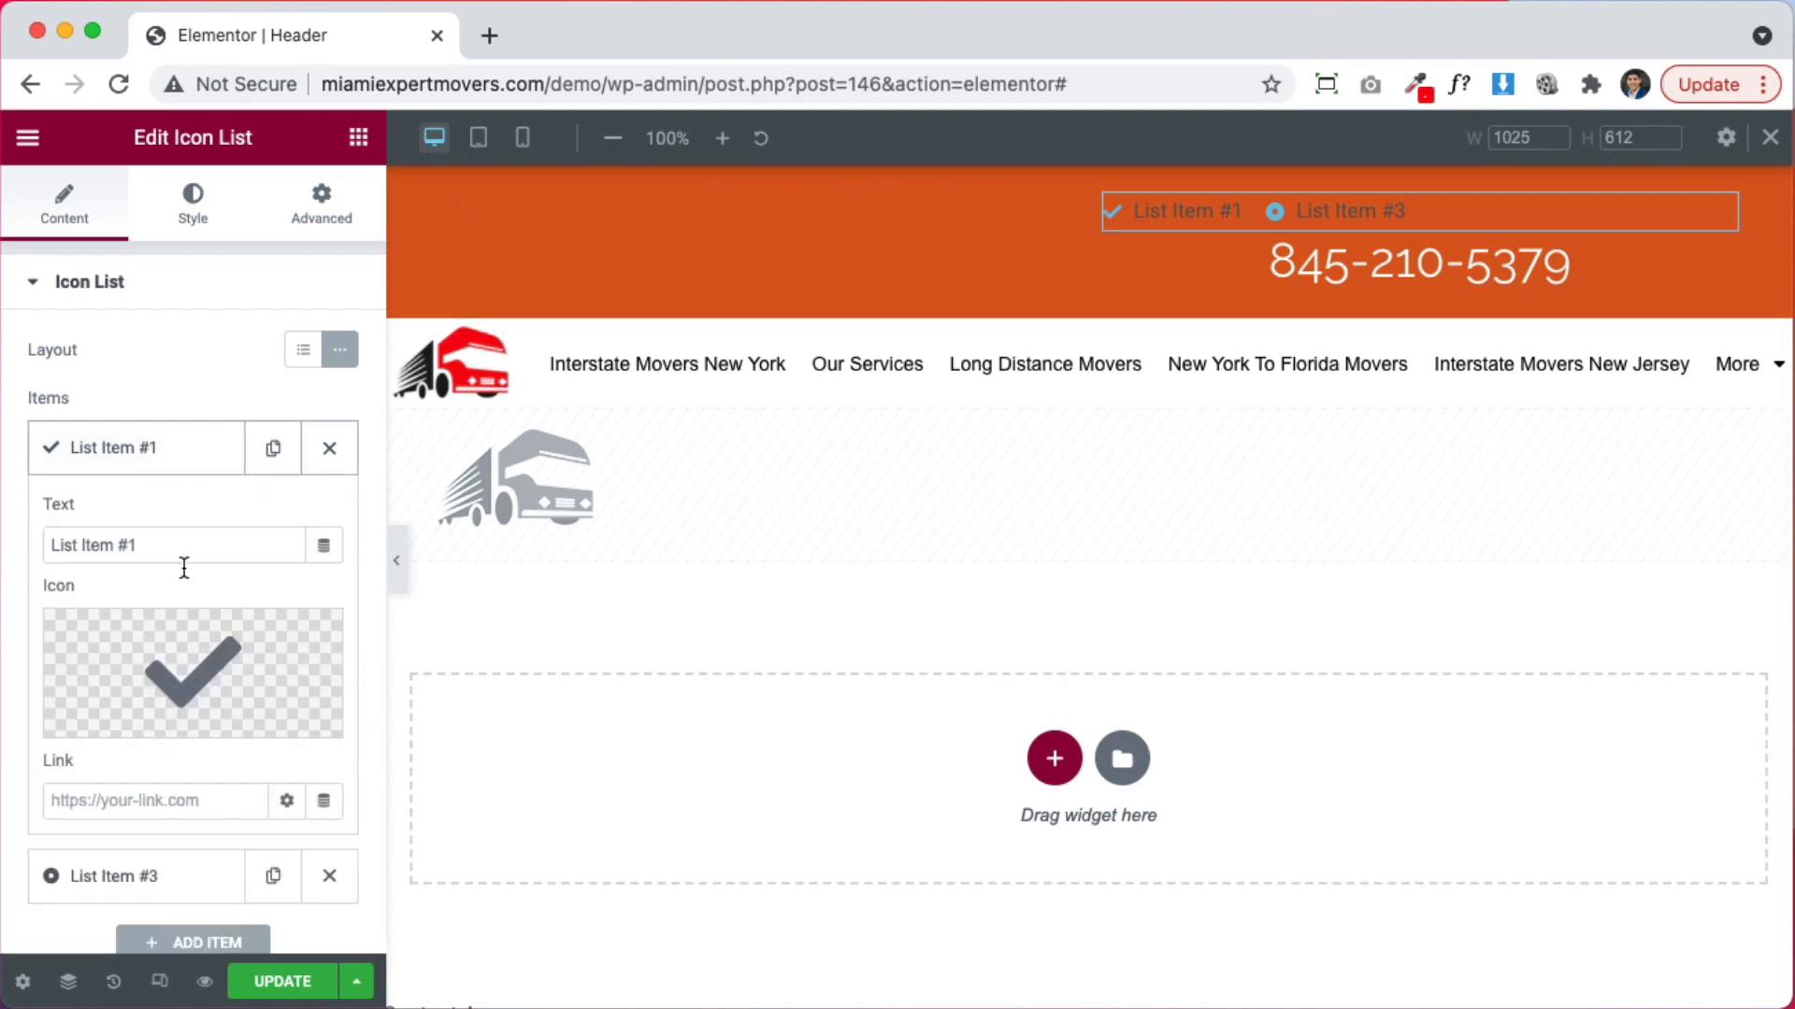
click(120, 715)
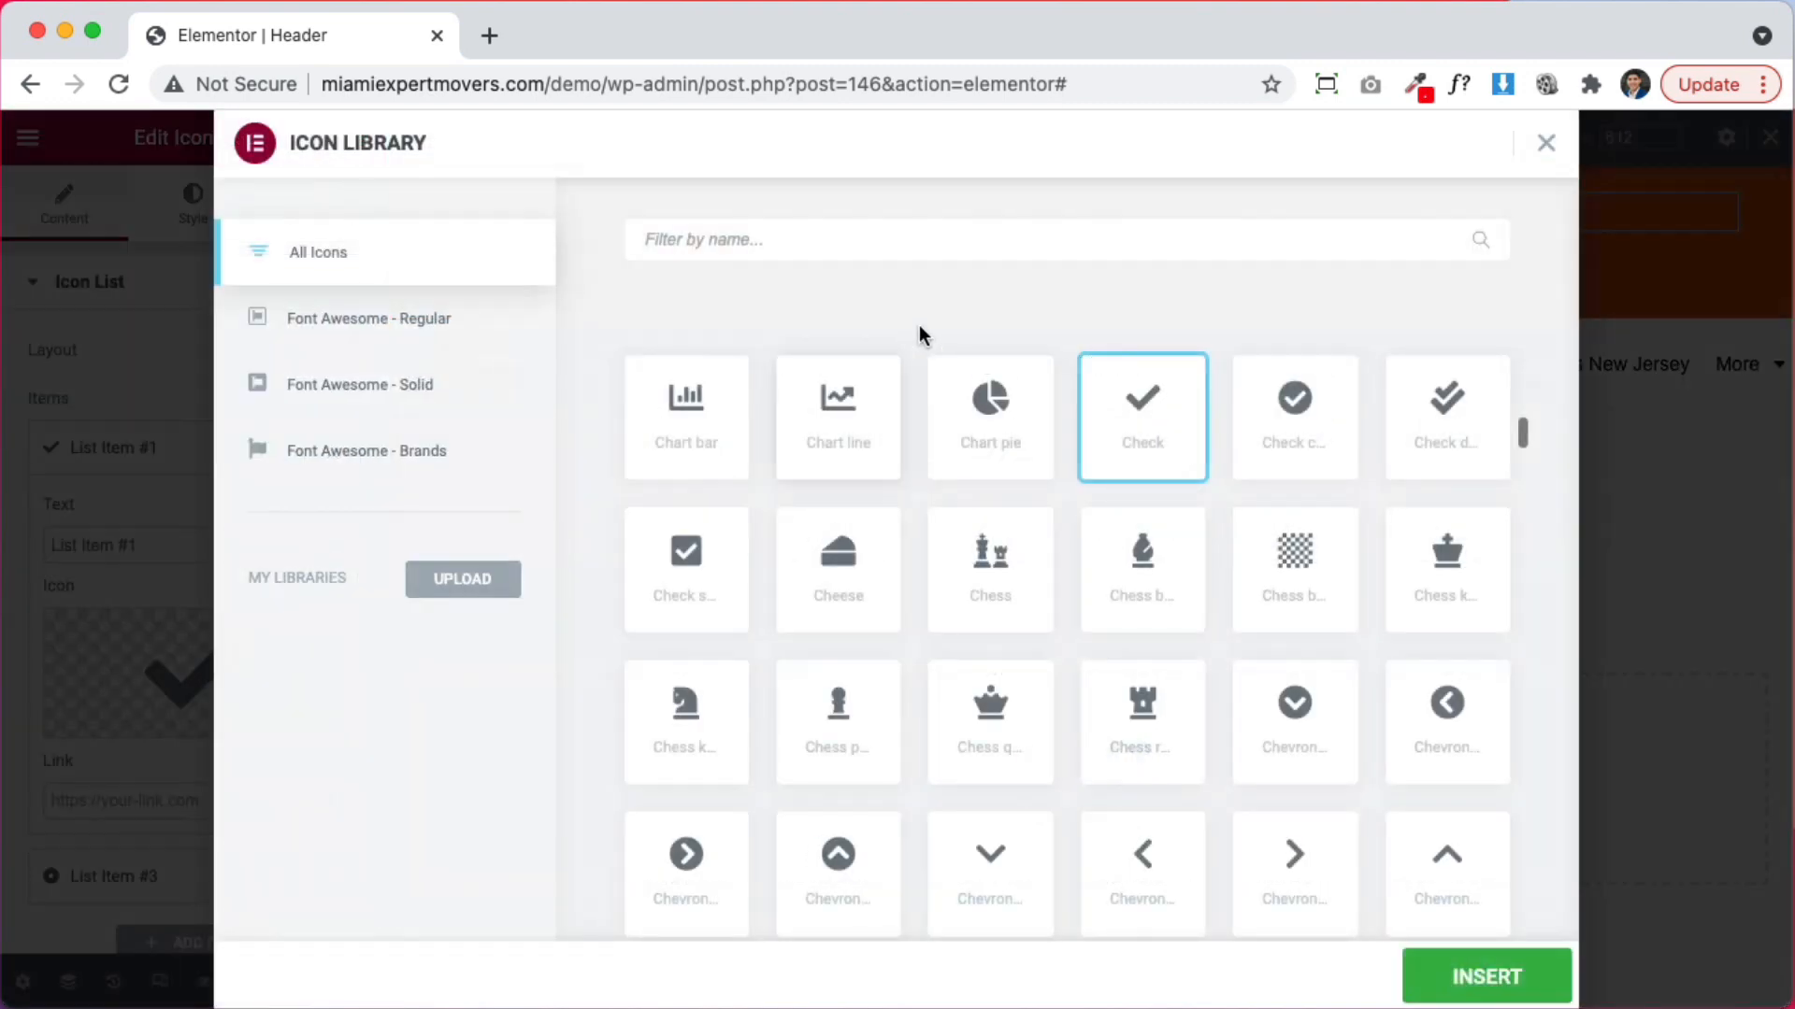
click(926, 230)
text(phon)
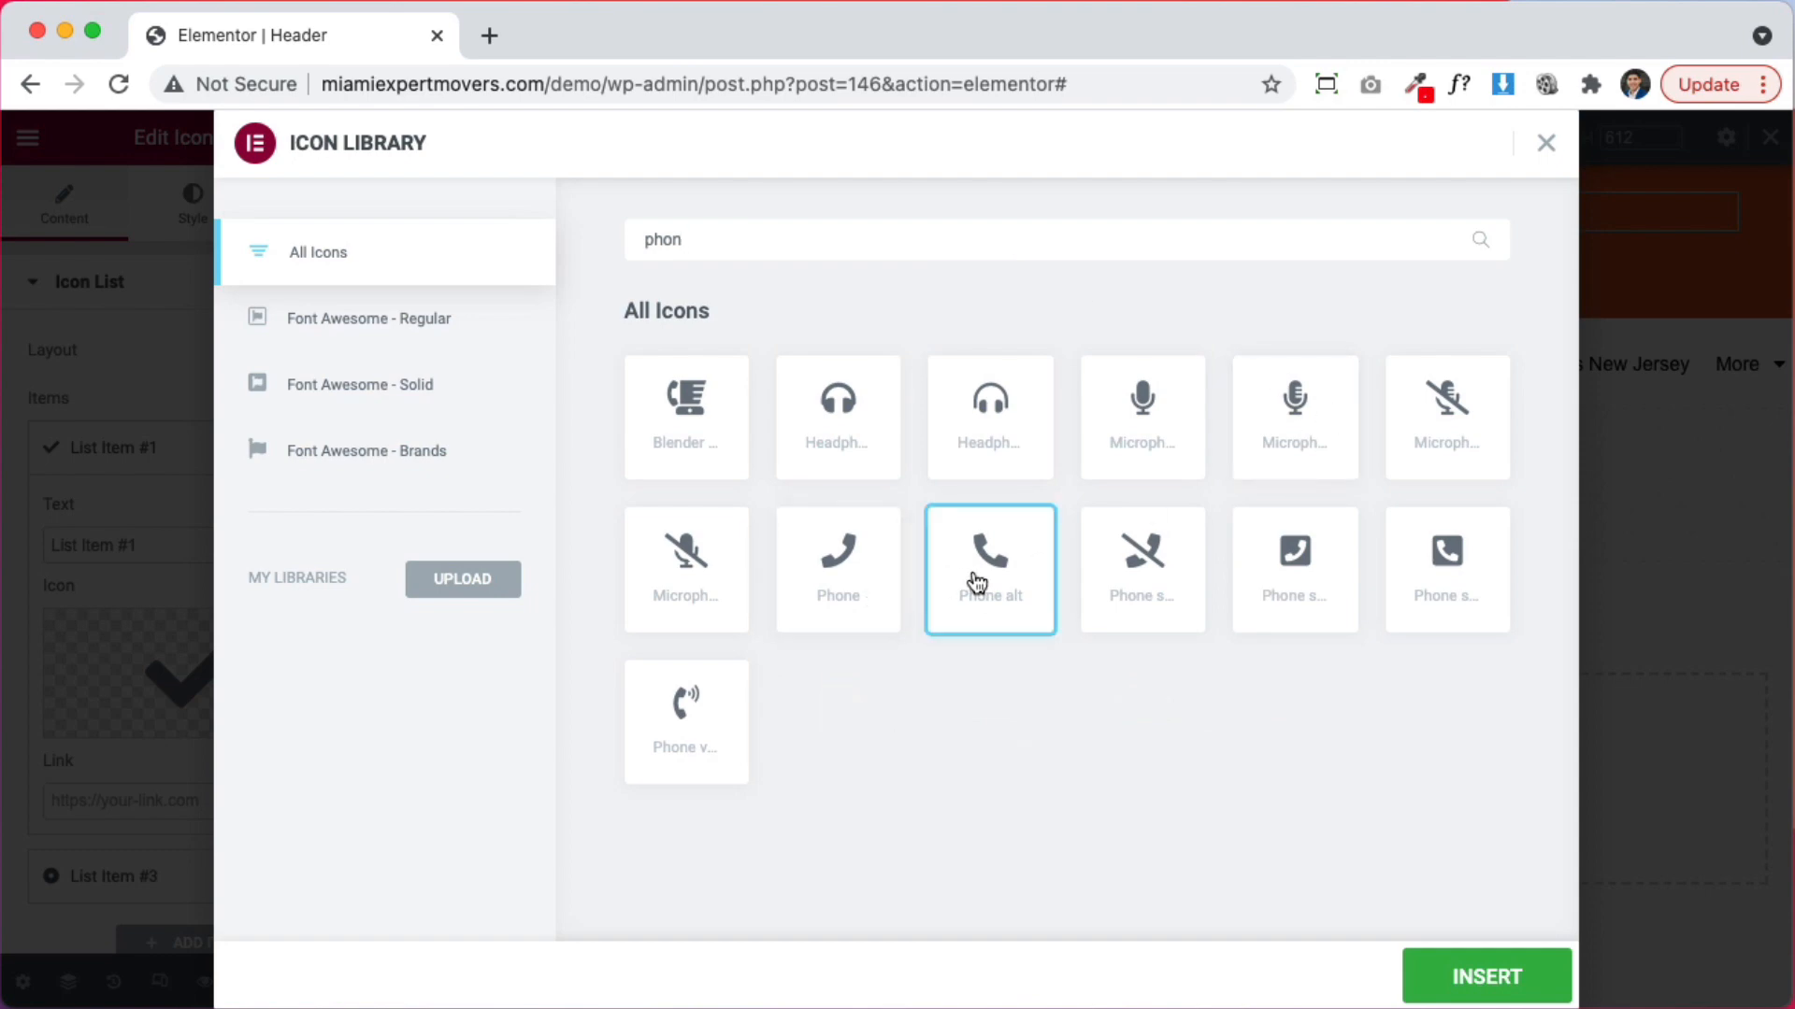
click(1460, 972)
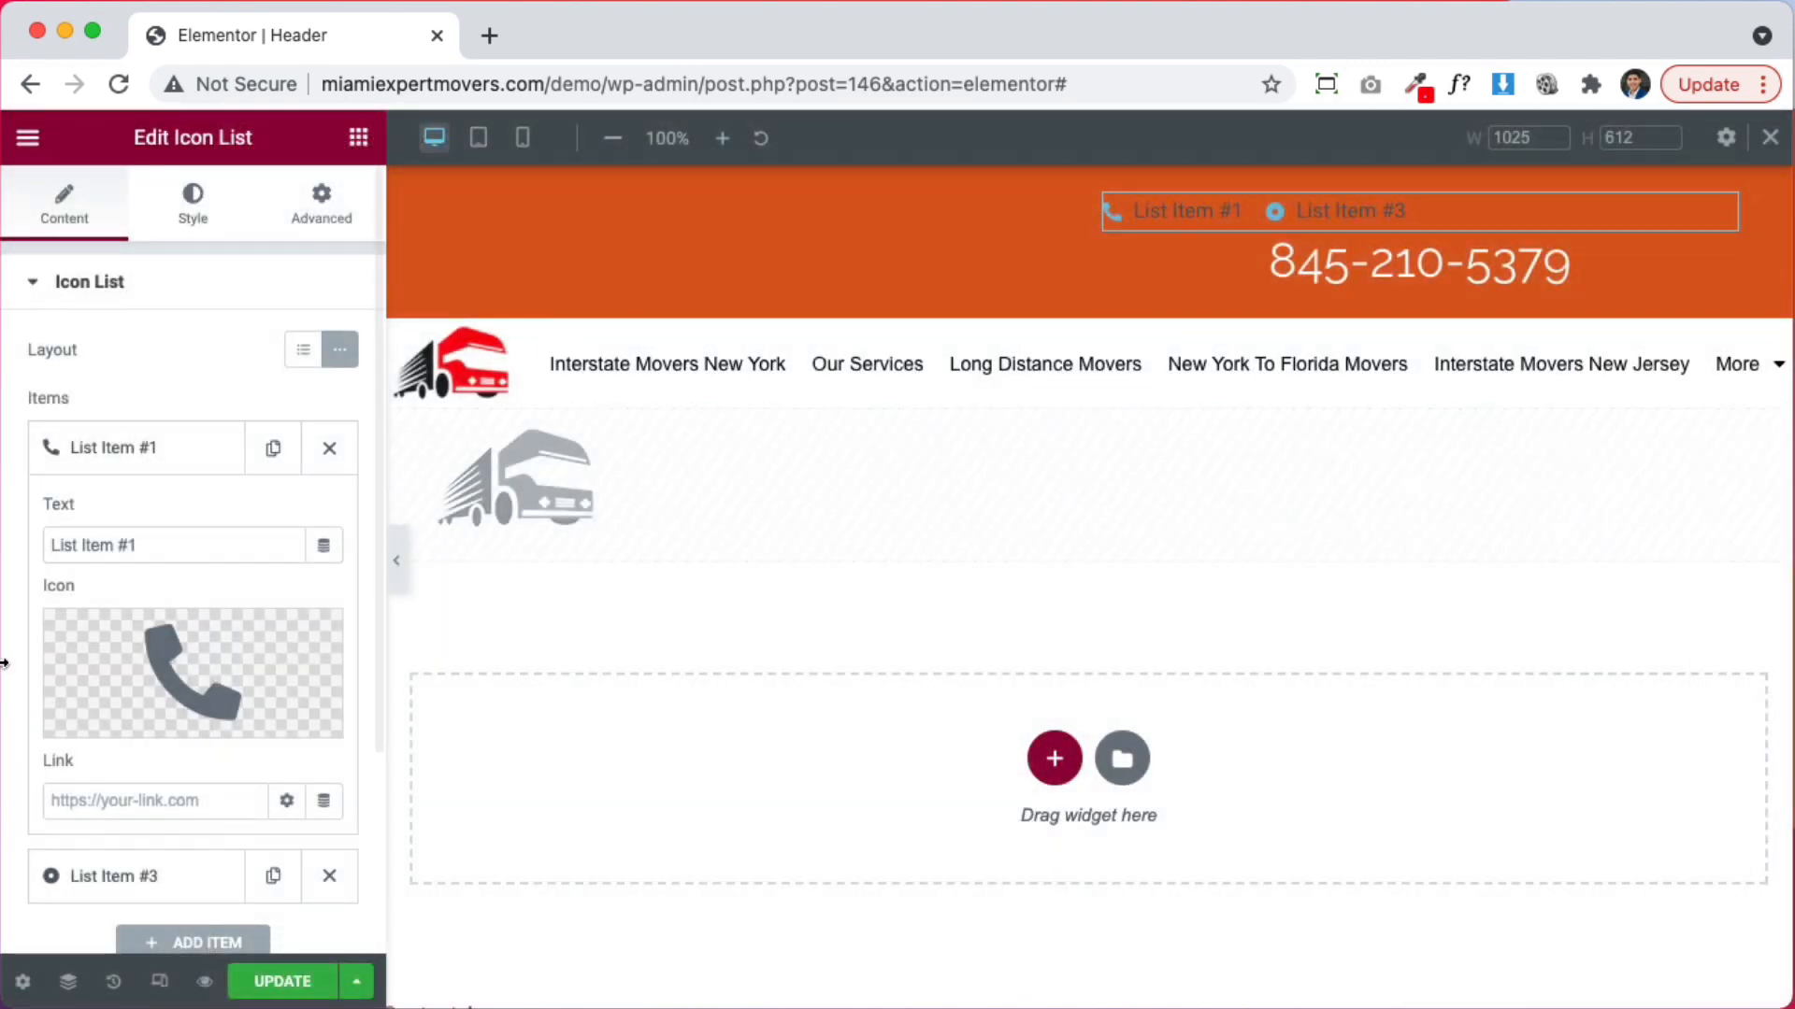
Give the other list item the solid Envelope icon and apply it
click(177, 871)
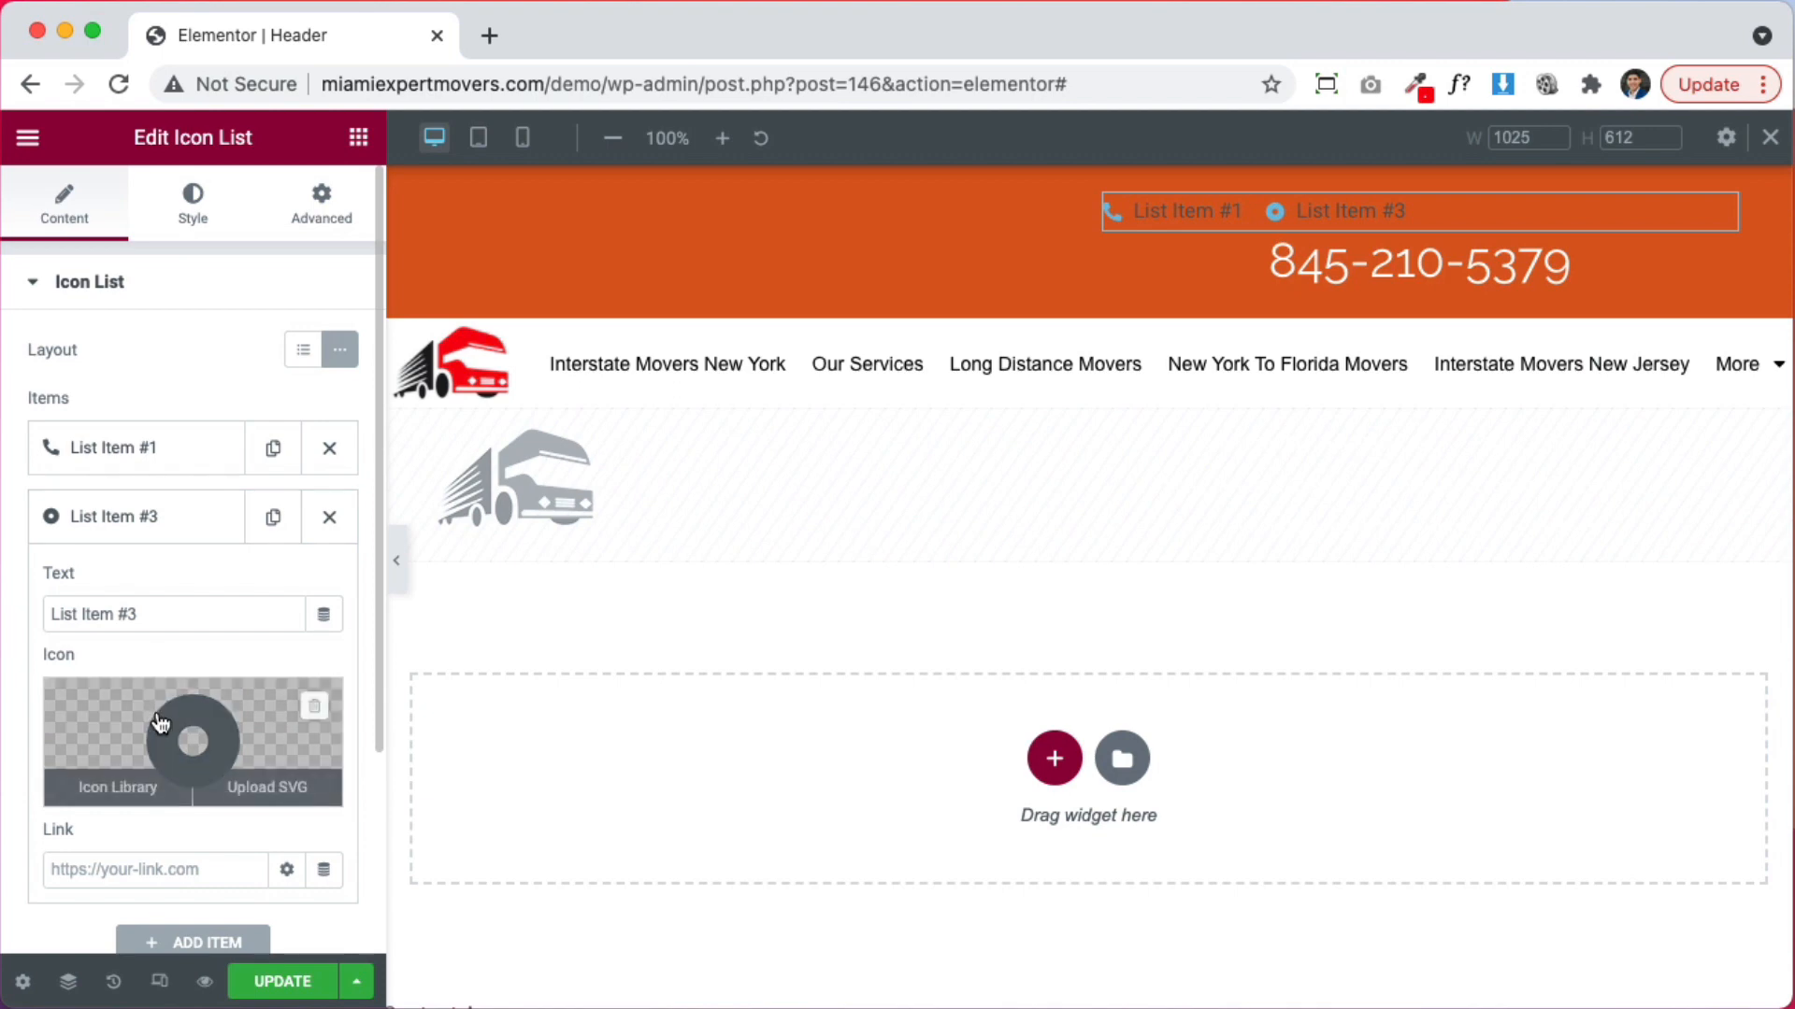
click(140, 794)
click(985, 240)
text(env)
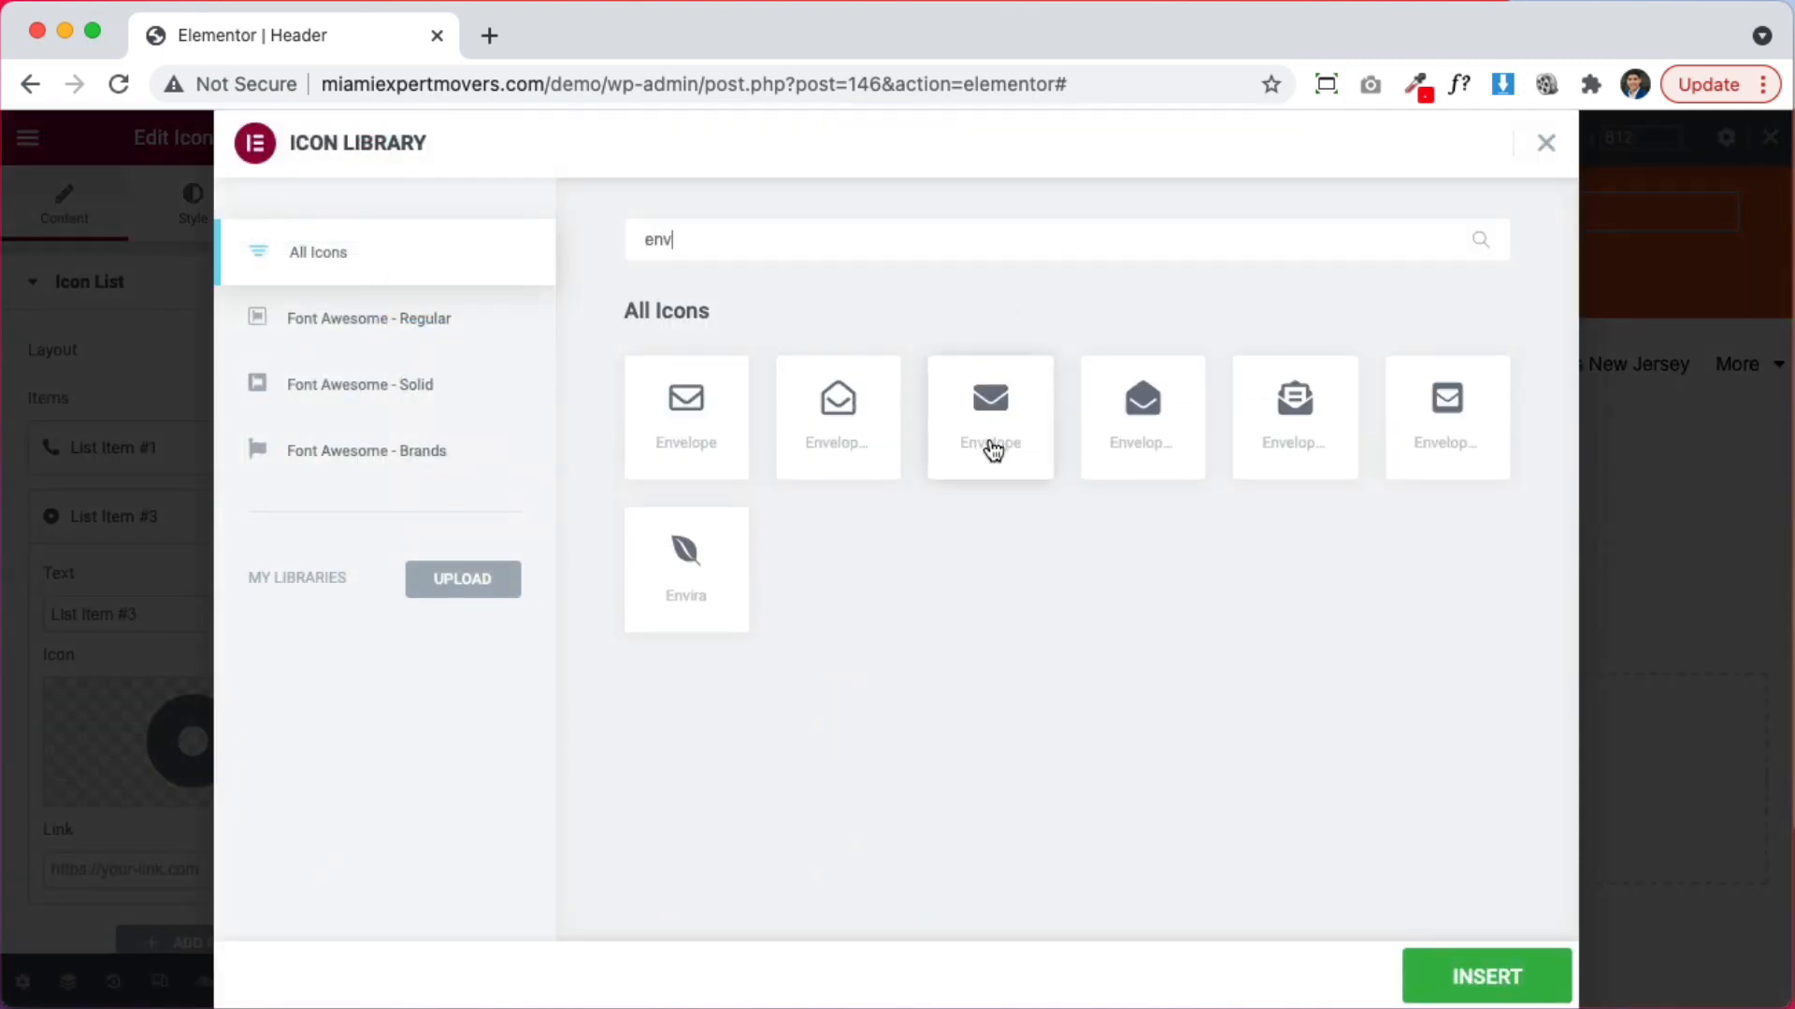
click(993, 450)
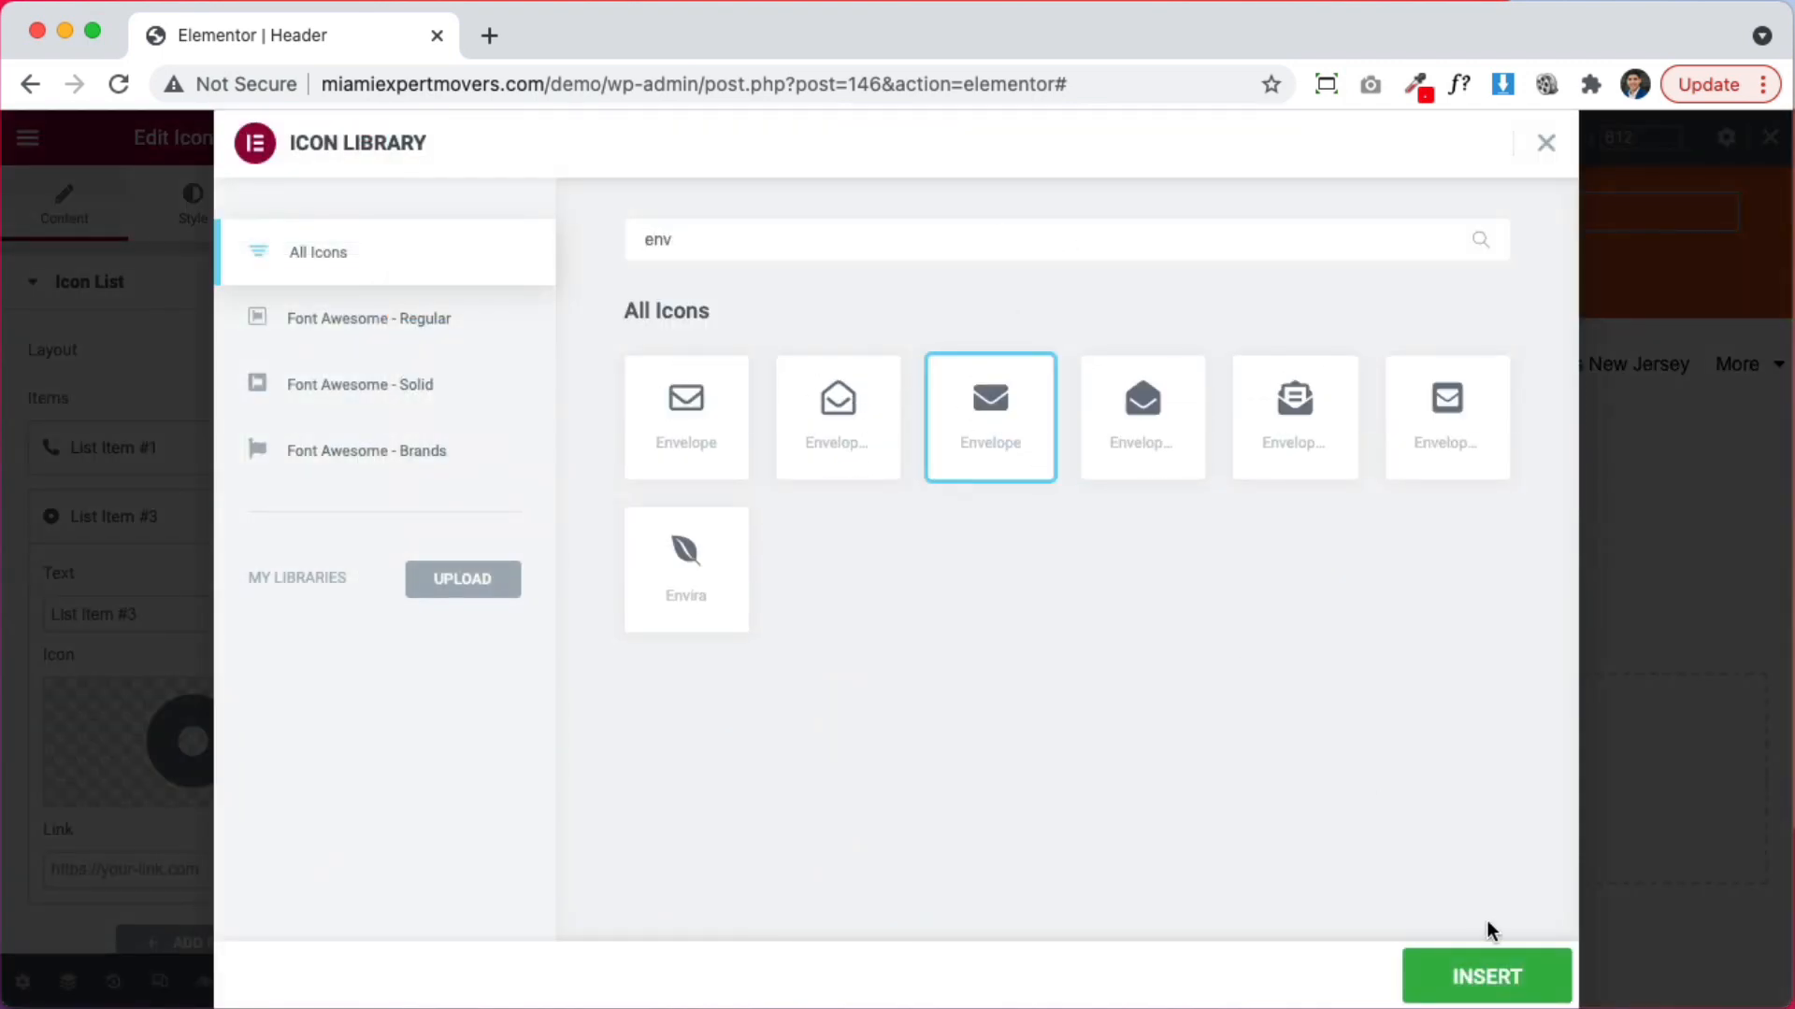
click(1480, 975)
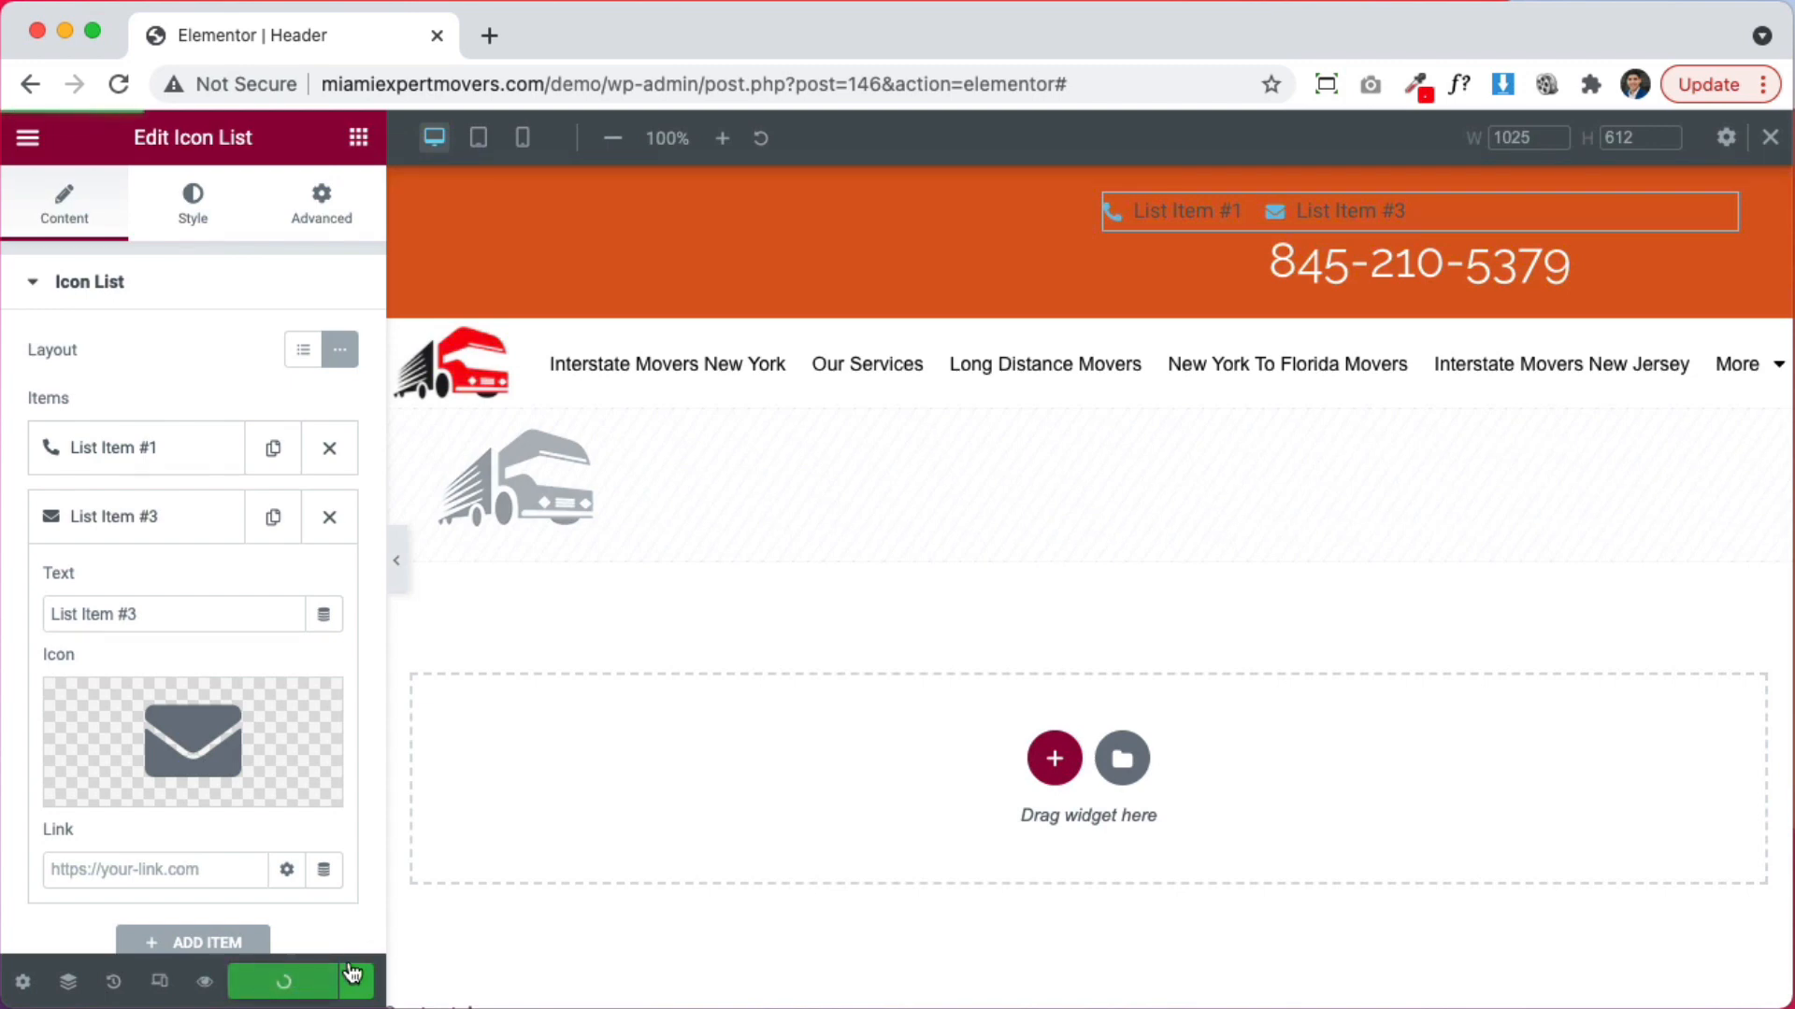
Preview the site in a new tab and look over the home page header
mouse_move(206, 989)
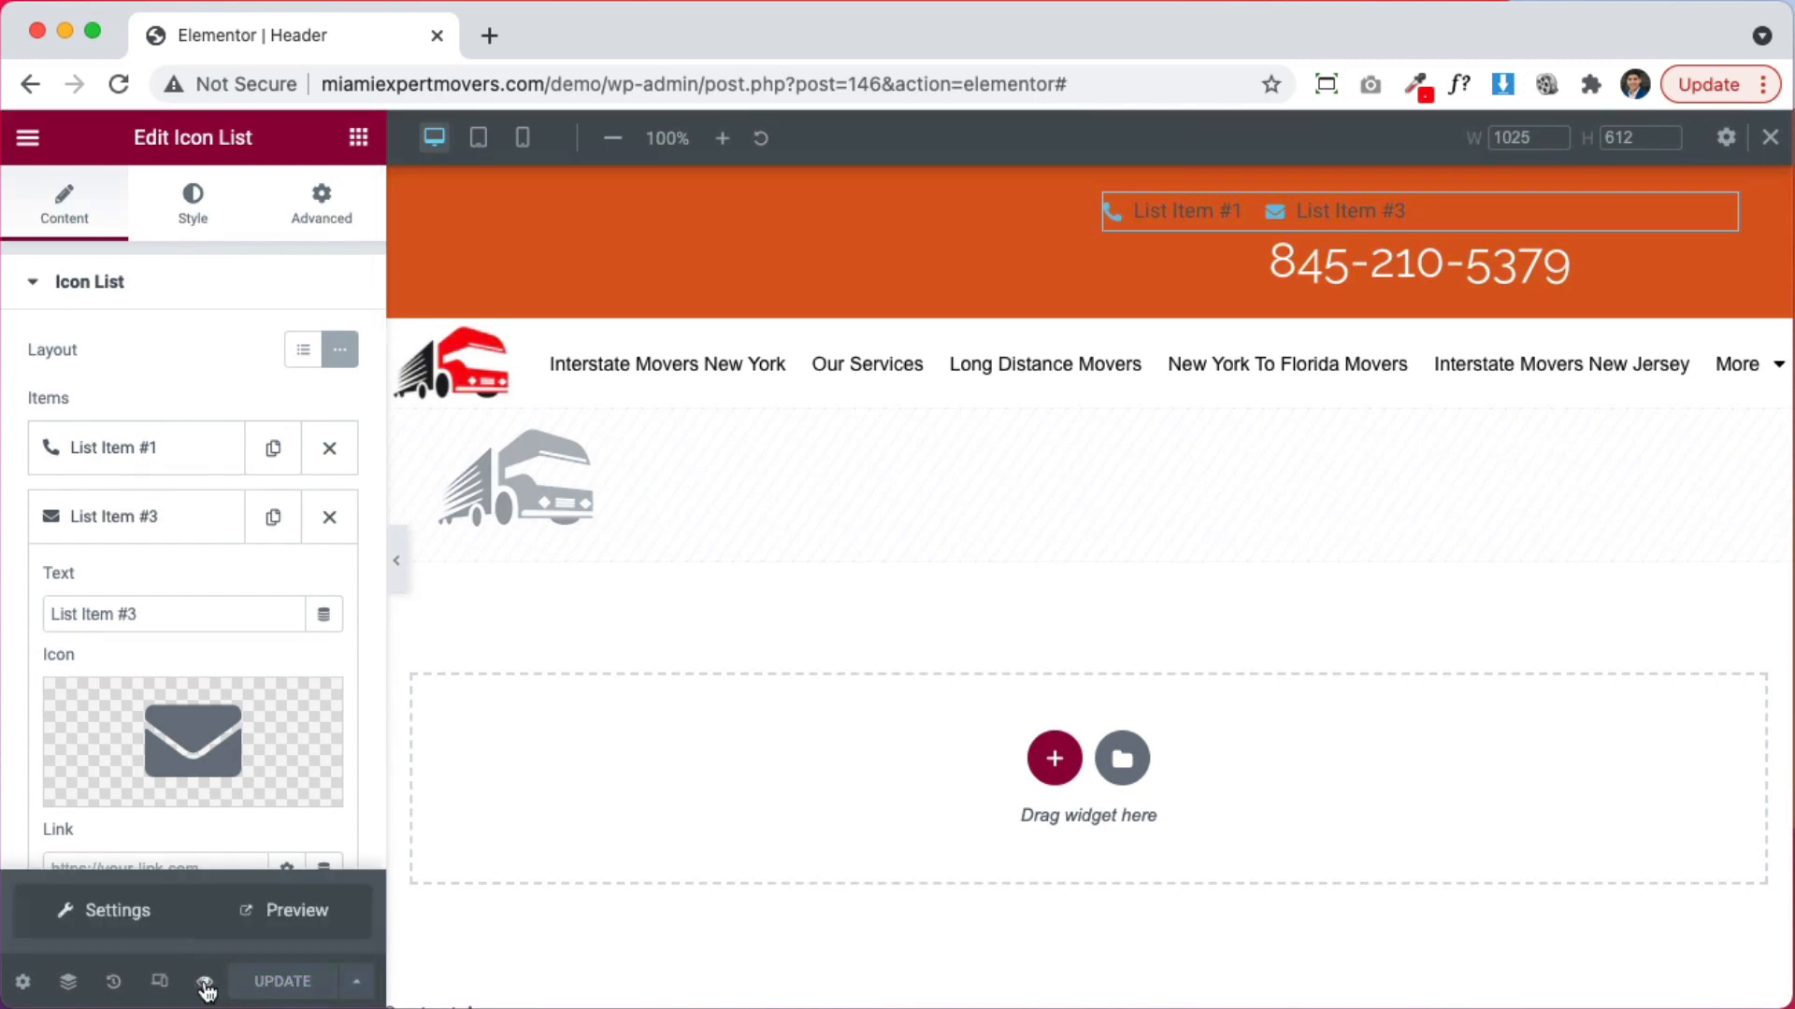
click(293, 920)
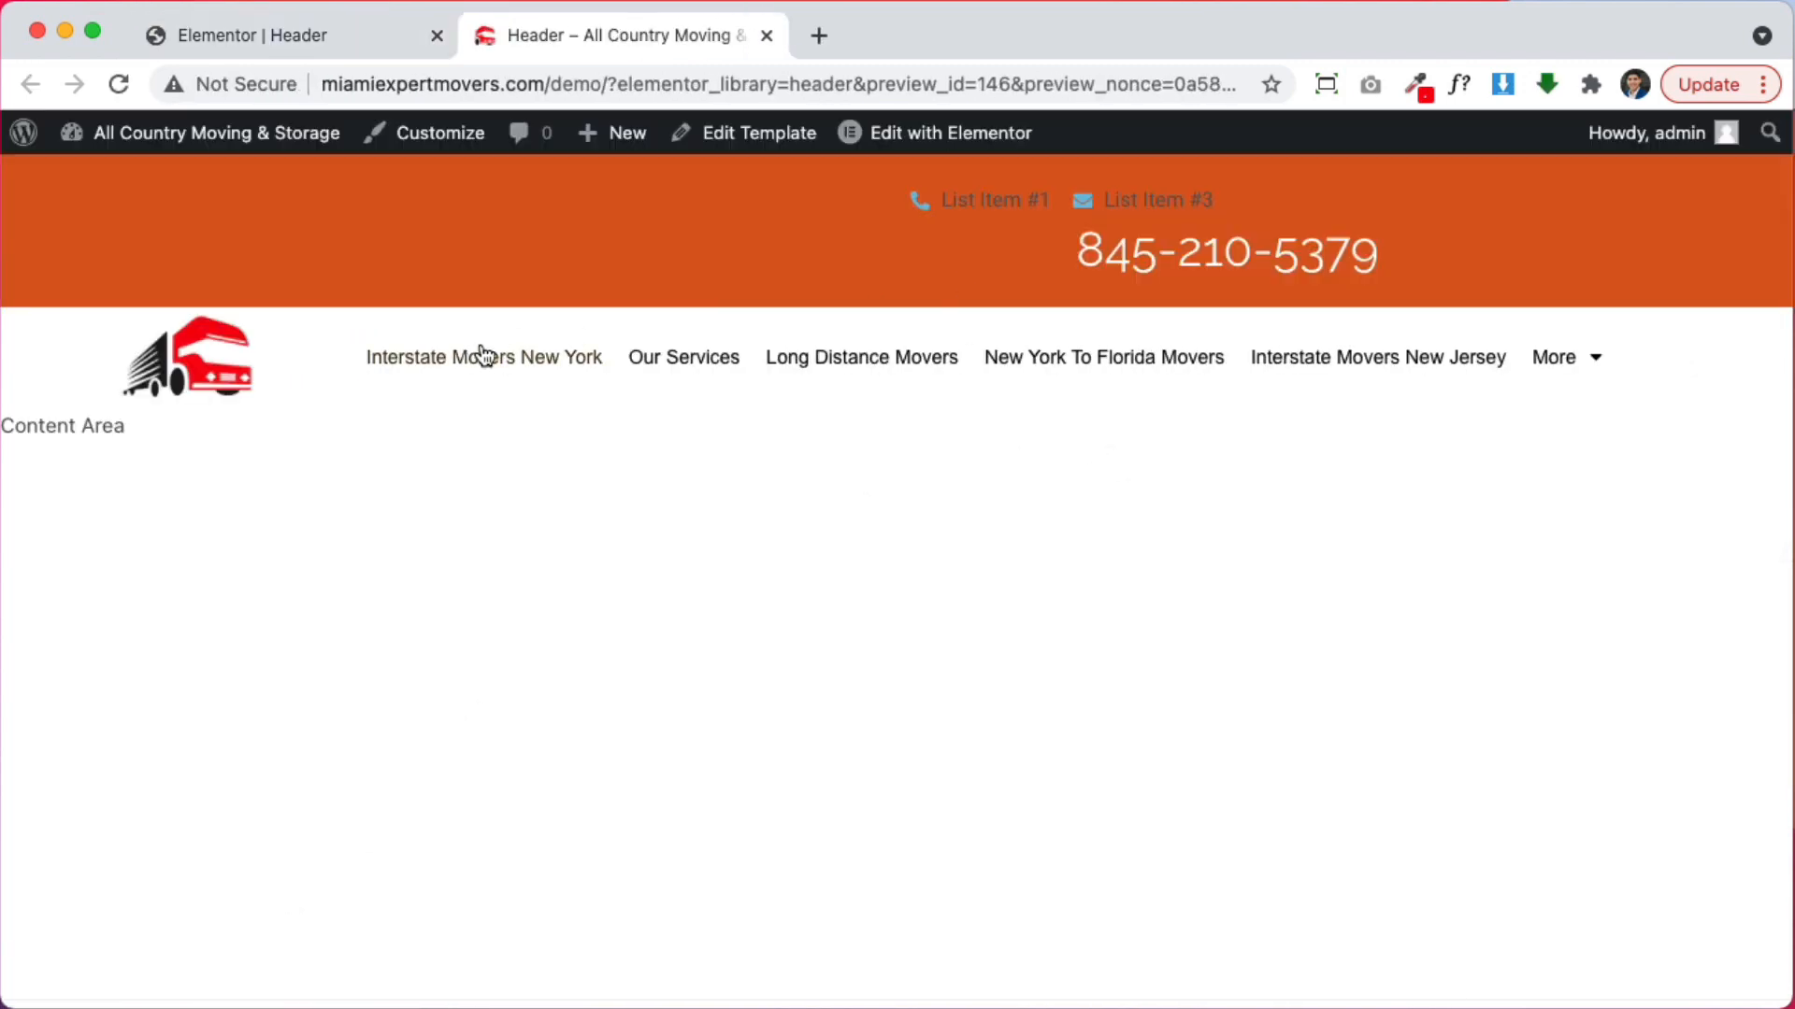
click(385, 357)
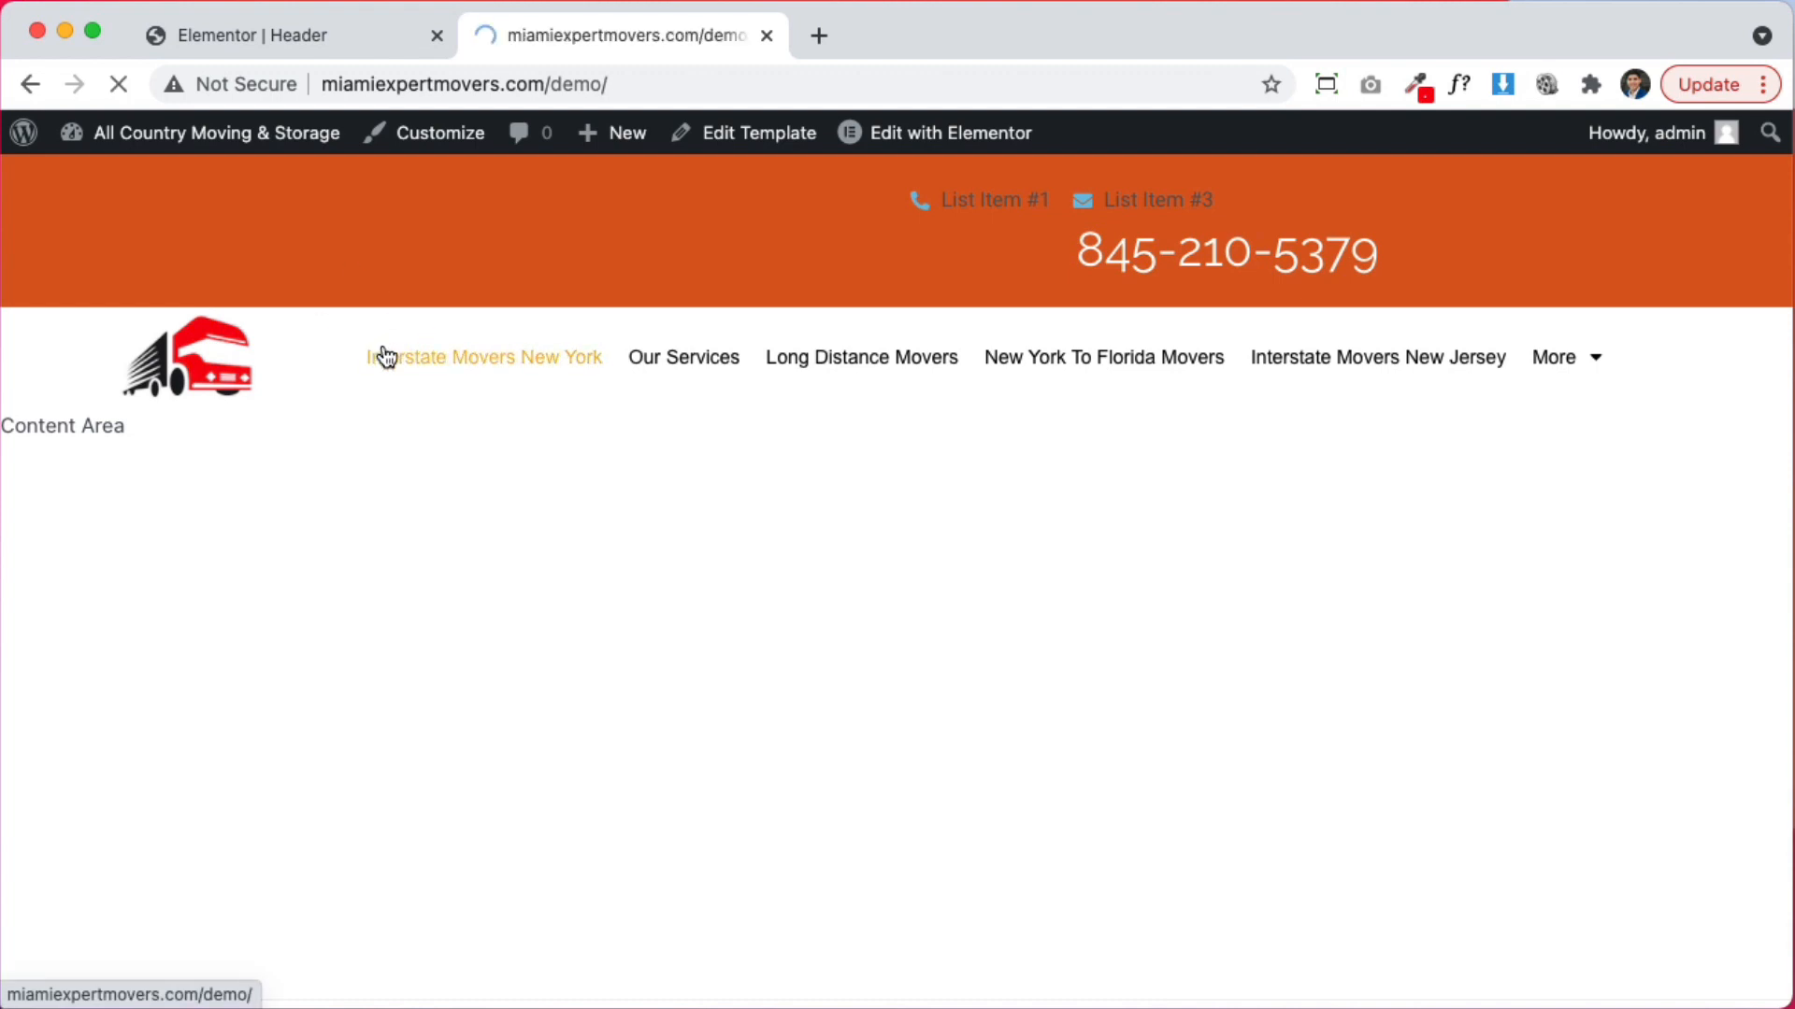
scroll(1148, 676, down, 5)
scroll(1146, 676, up, 5)
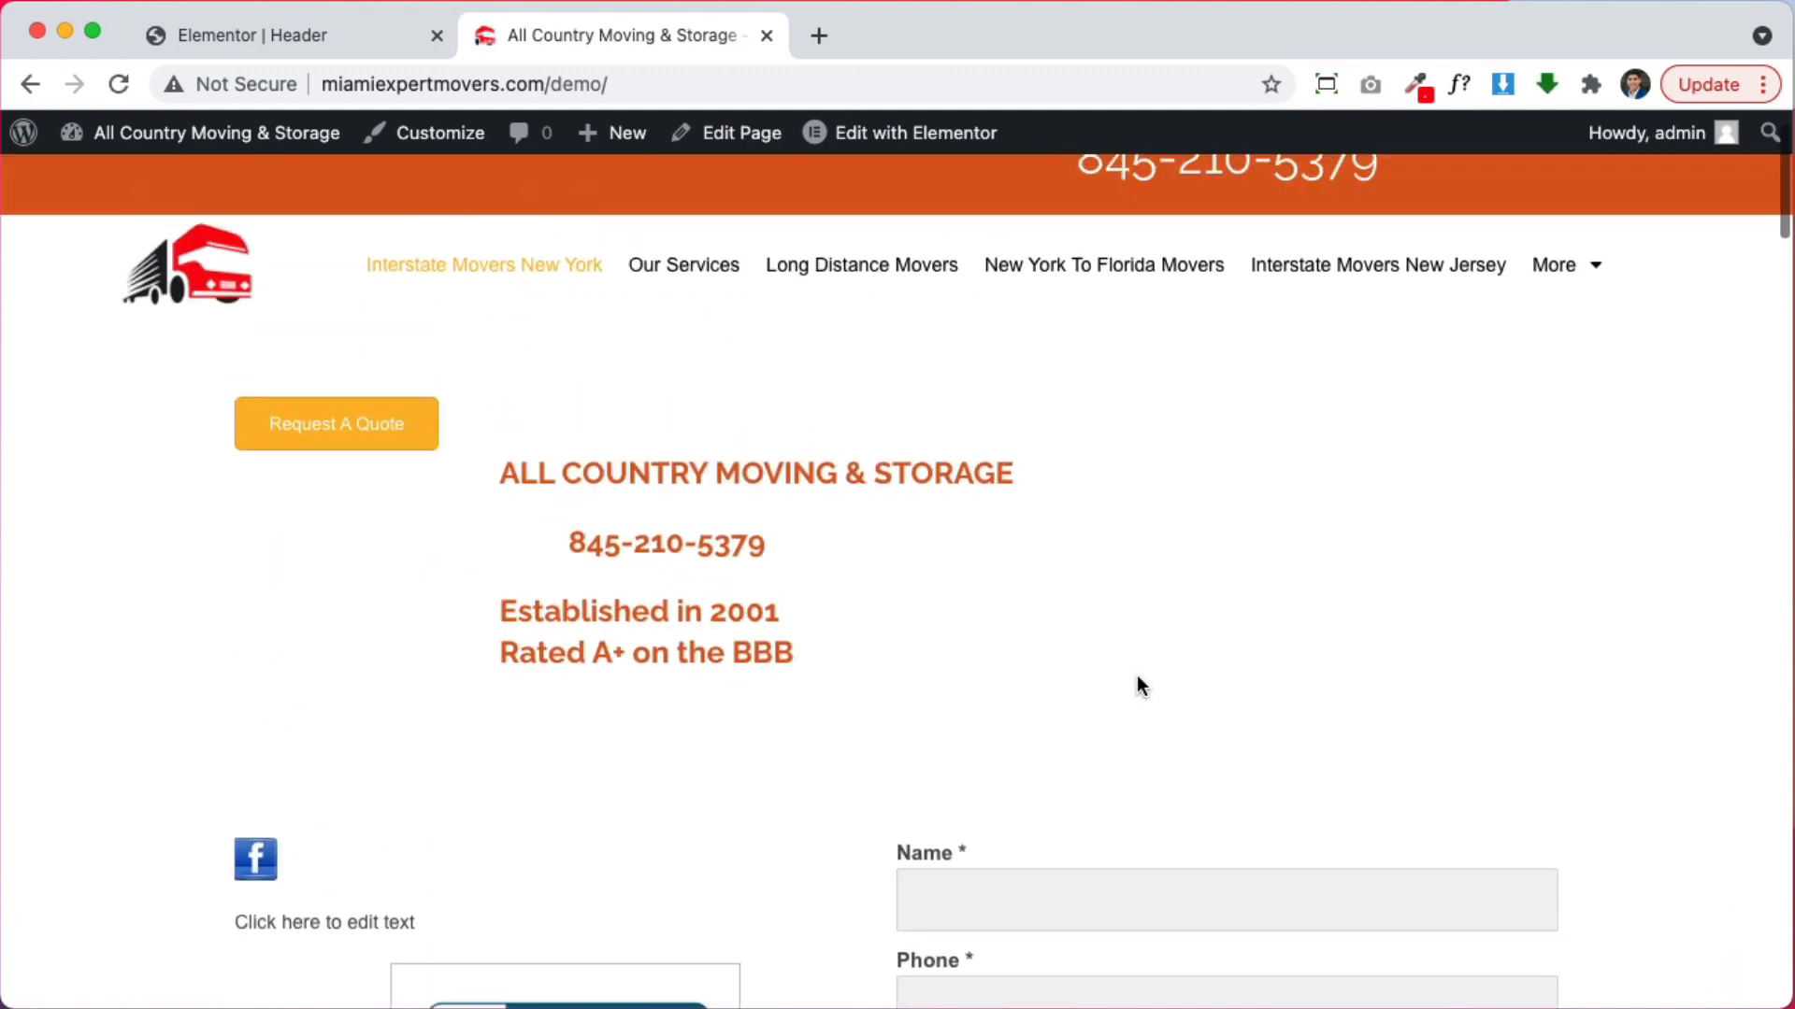
scroll(1136, 675, down, 15)
scroll(1135, 674, down, 10)
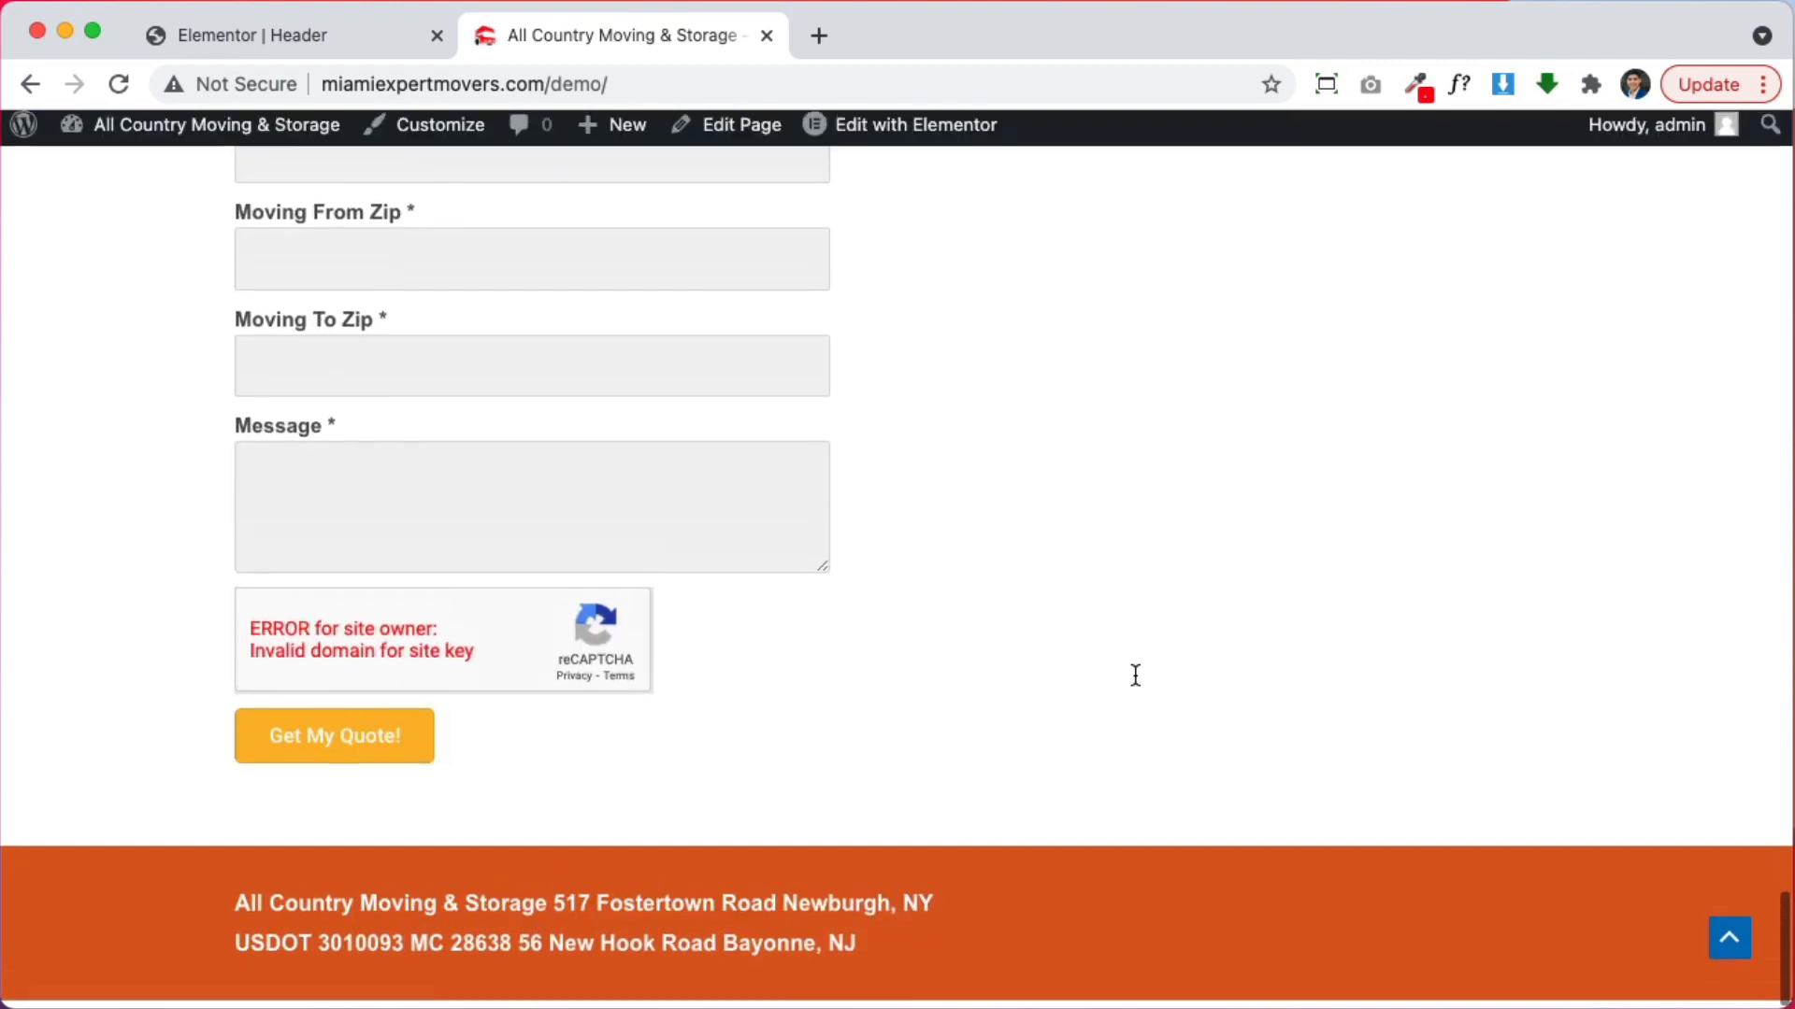
scroll(792, 853, up, 10)
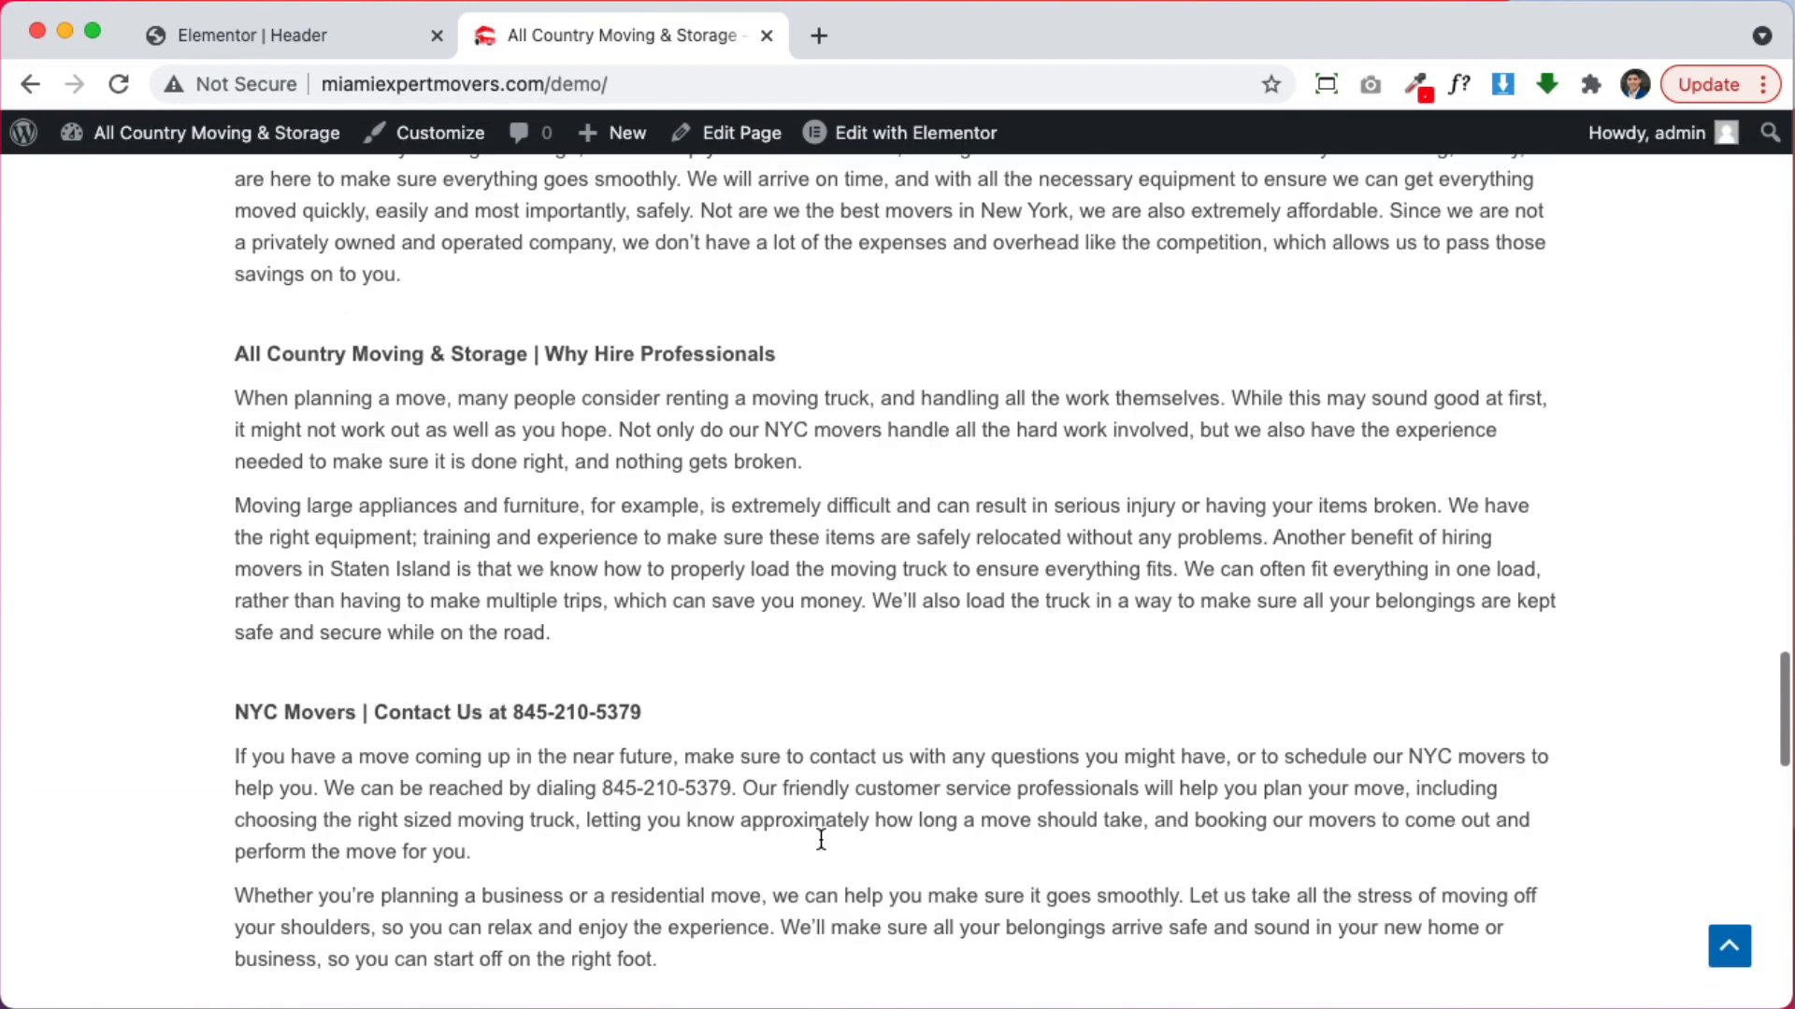
scroll(821, 839, up, 2)
scroll(820, 839, down, 4)
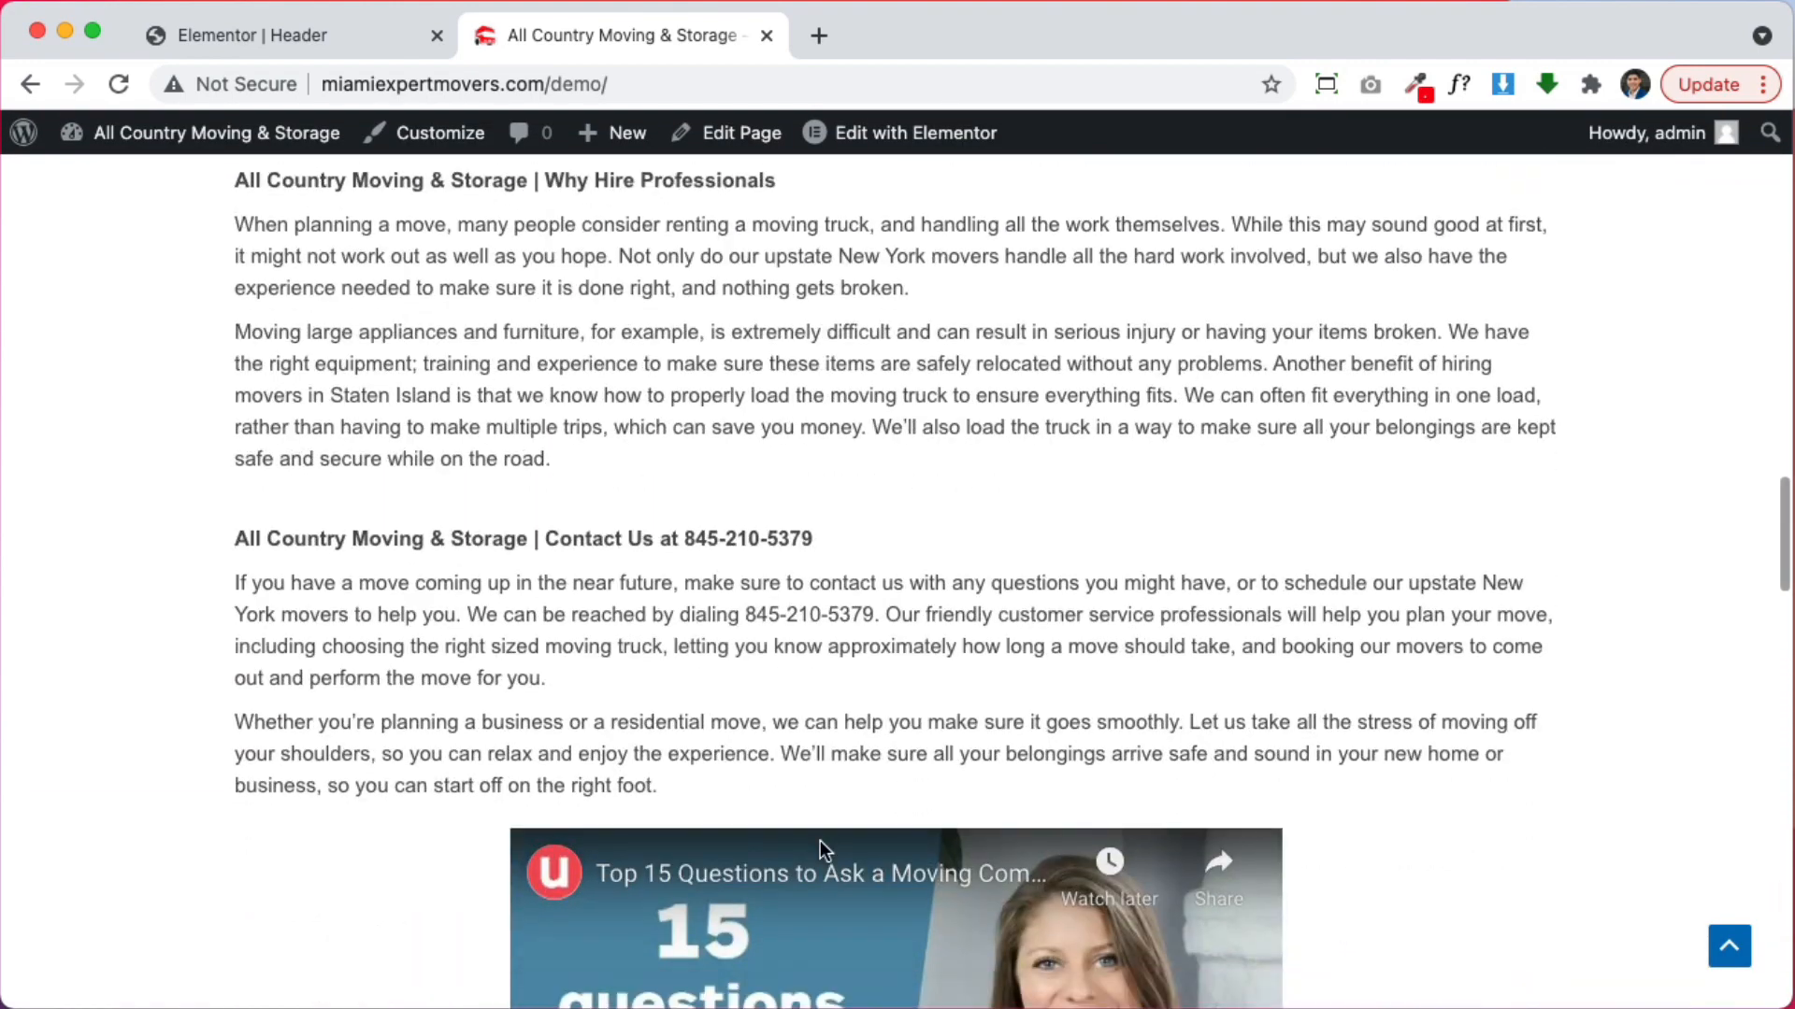
Search the home page for 'email'
key(super+f)
text(email)
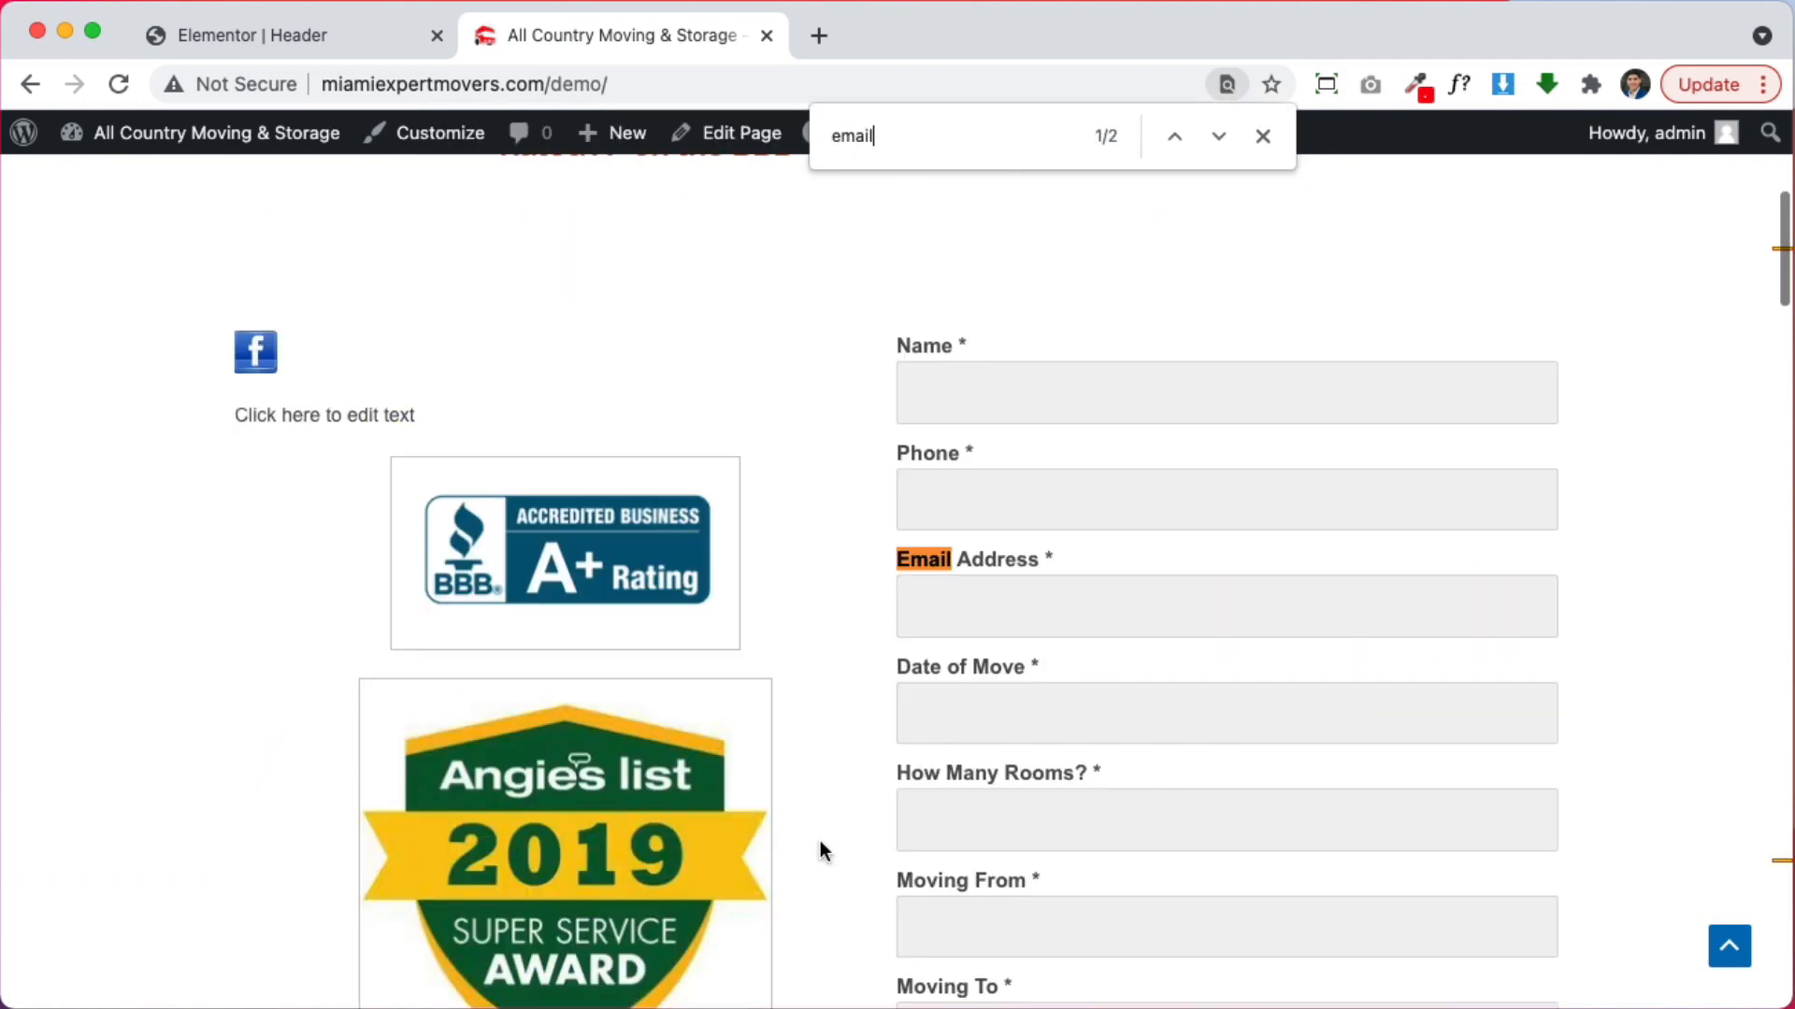
click(1262, 136)
scroll(1271, 523, up, 6)
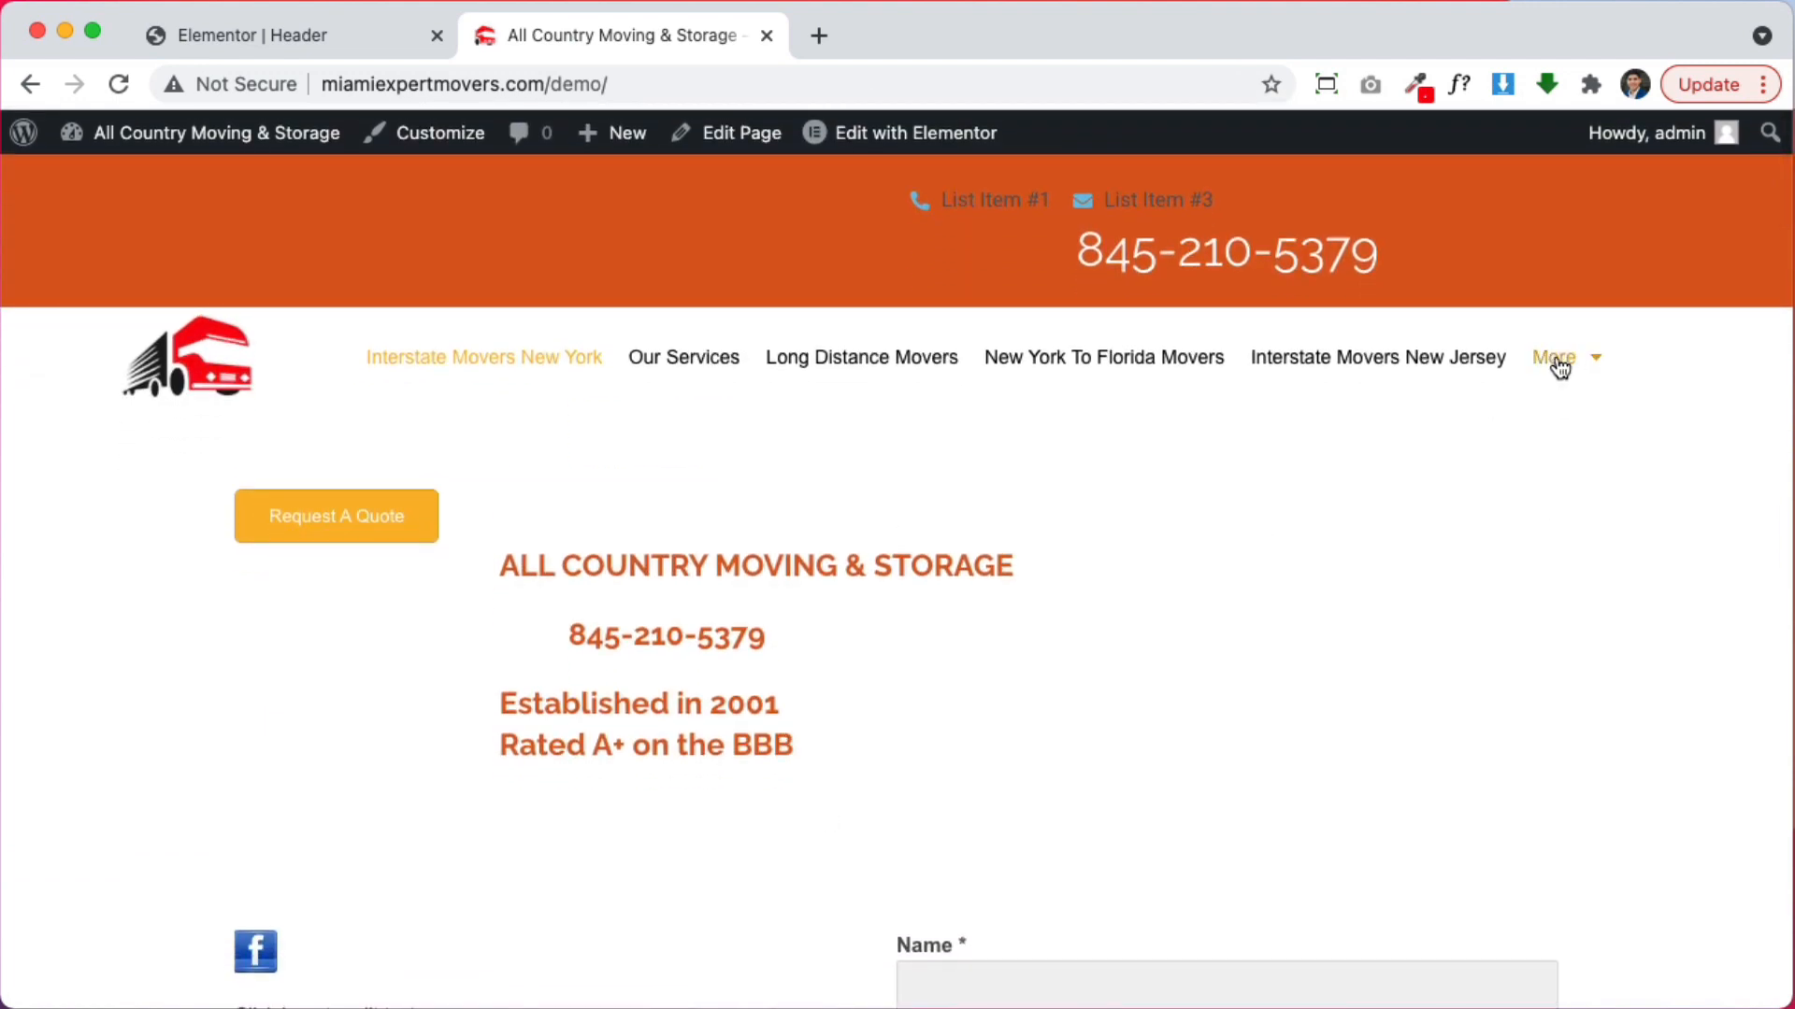
Open the Contact Us page, select the company email, and return to Elementor
mouse_move(1556, 358)
click(1615, 487)
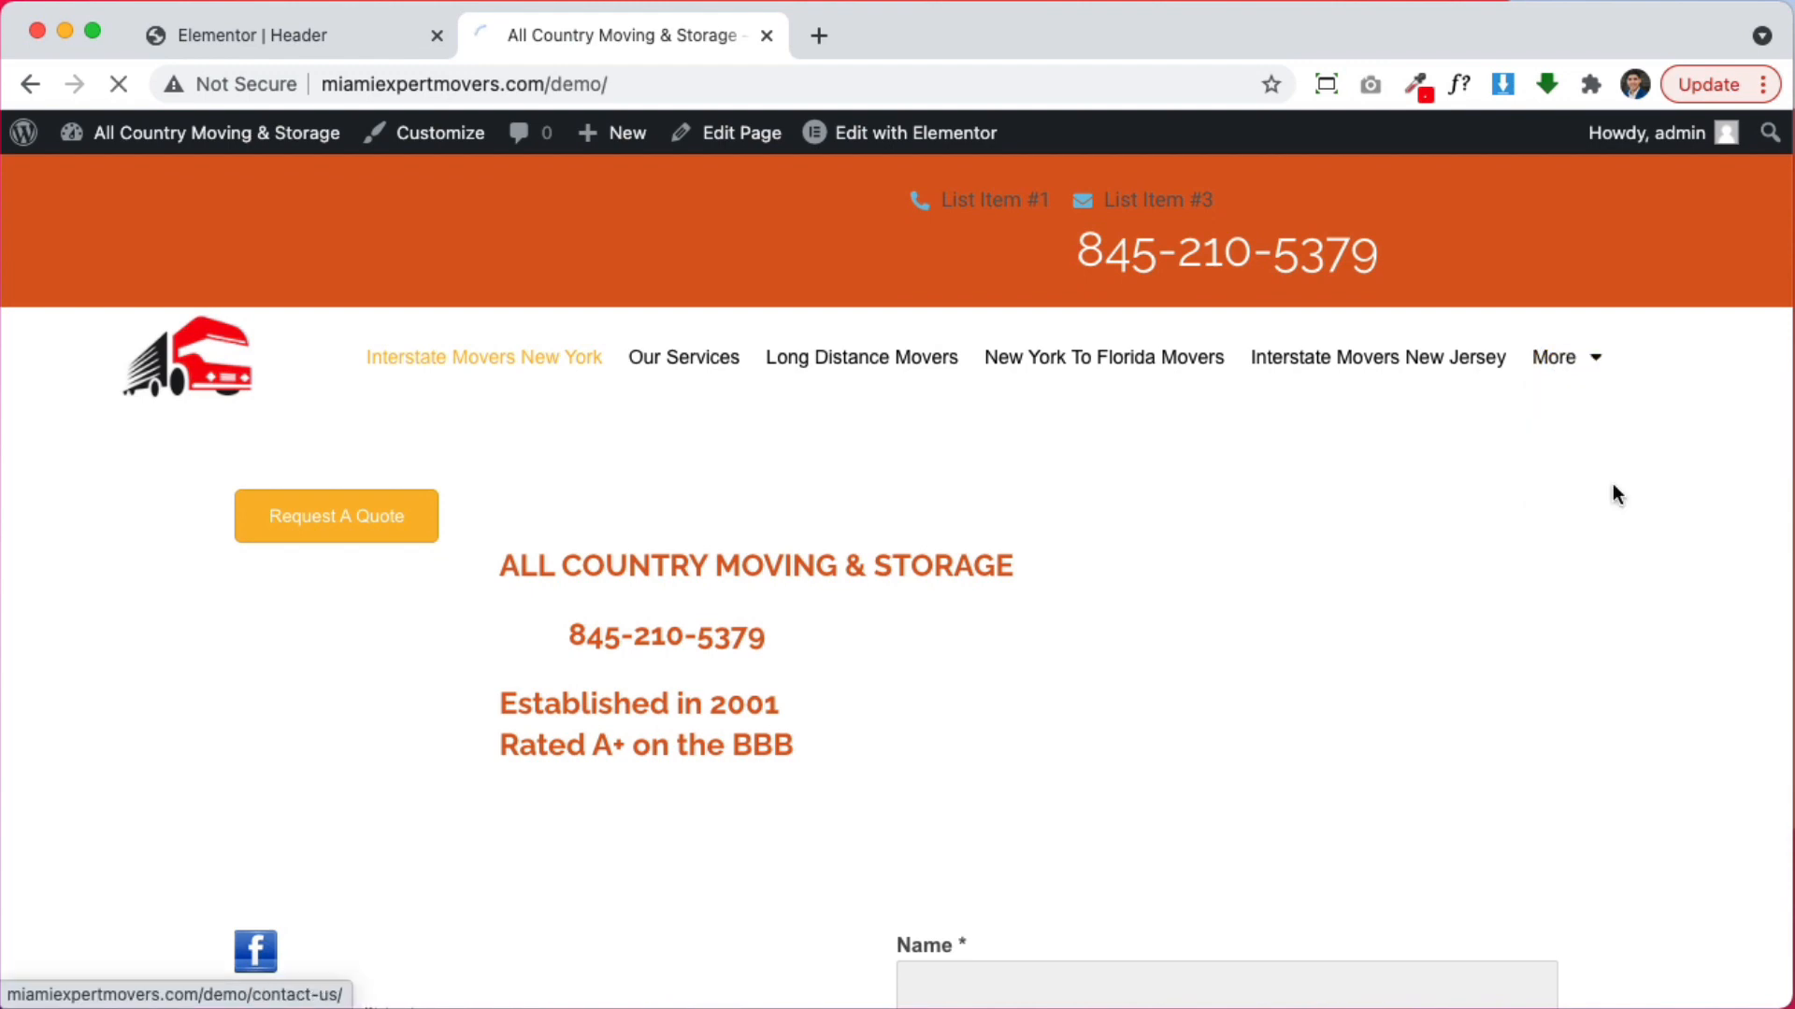
scroll(1519, 477, down, 3)
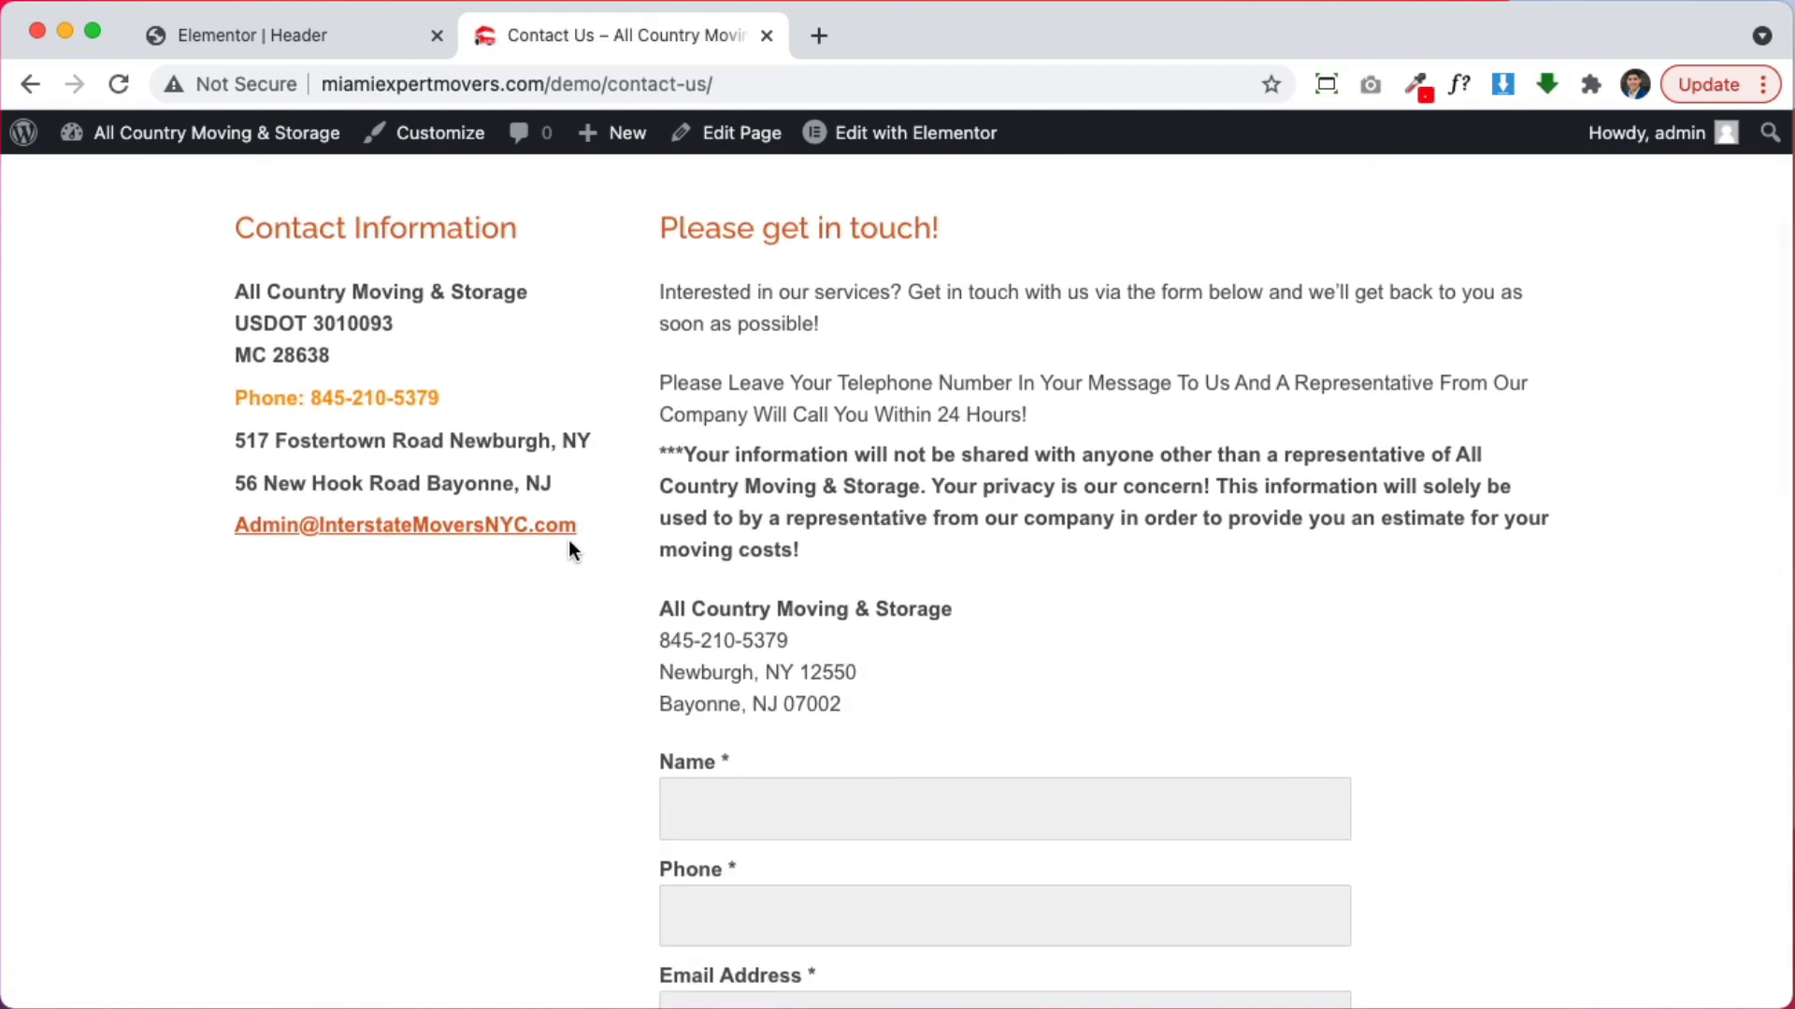
drag(476, 535, 235, 533)
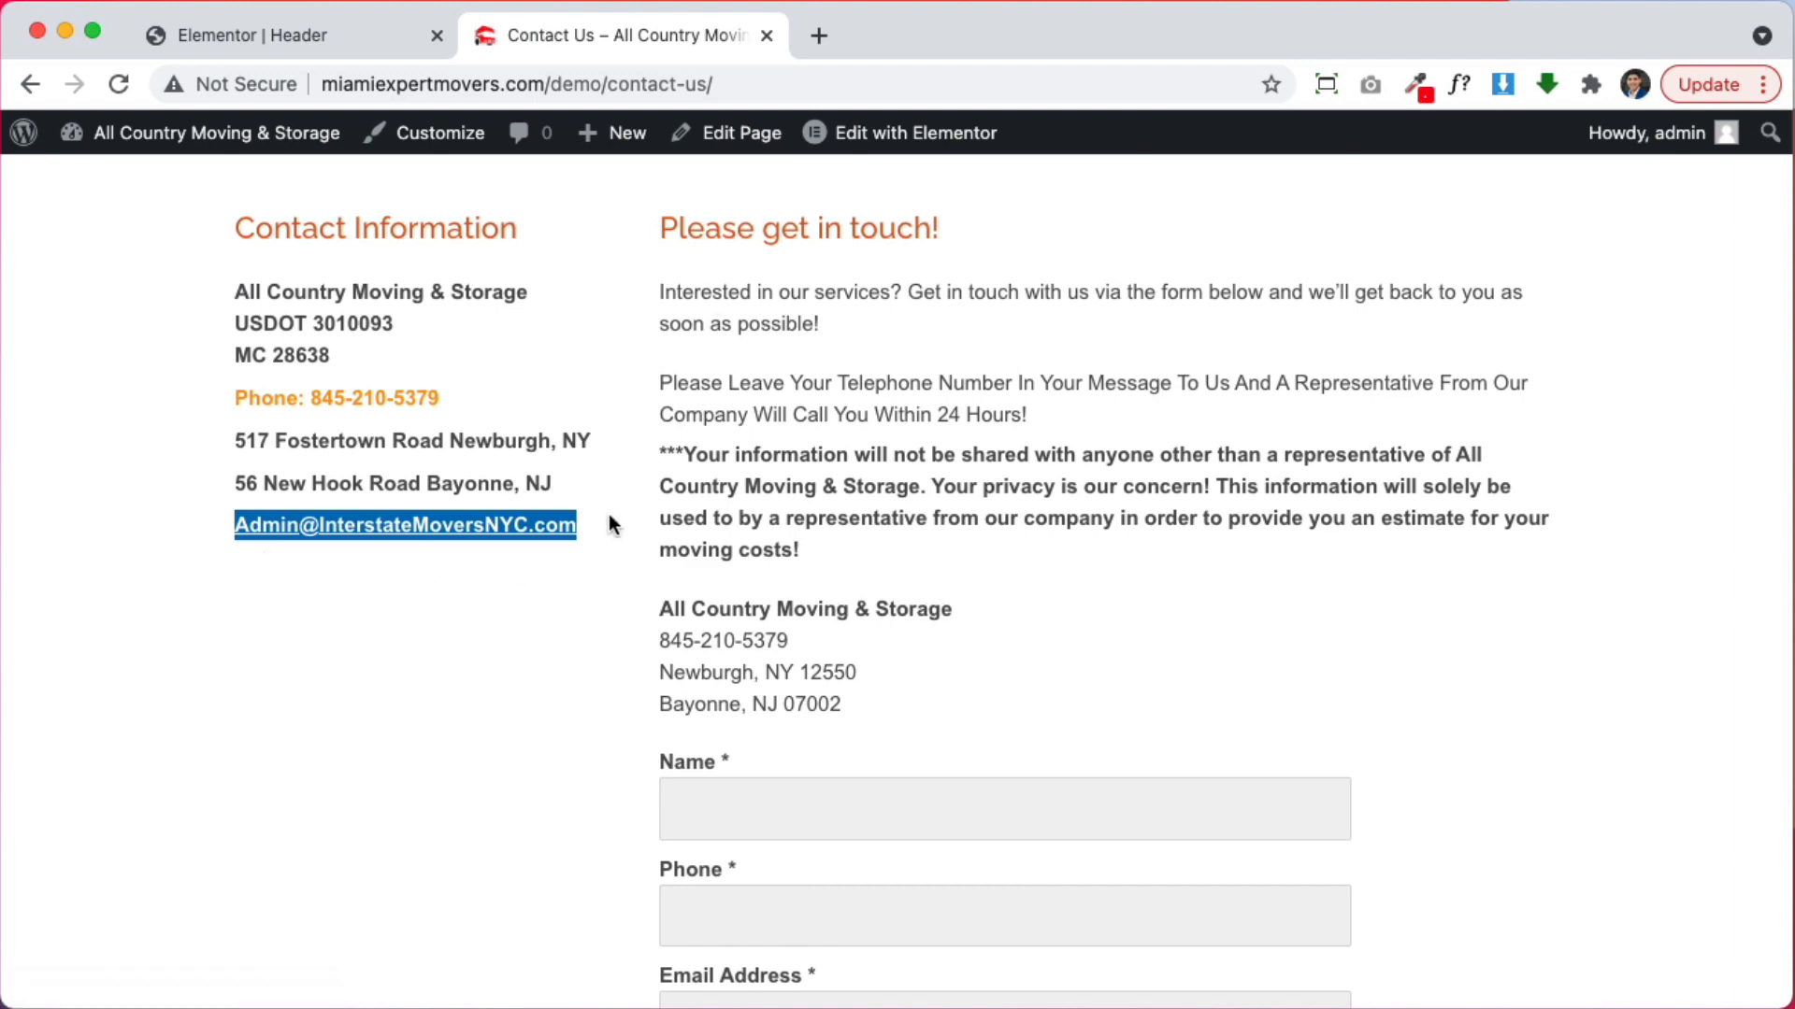
click(316, 37)
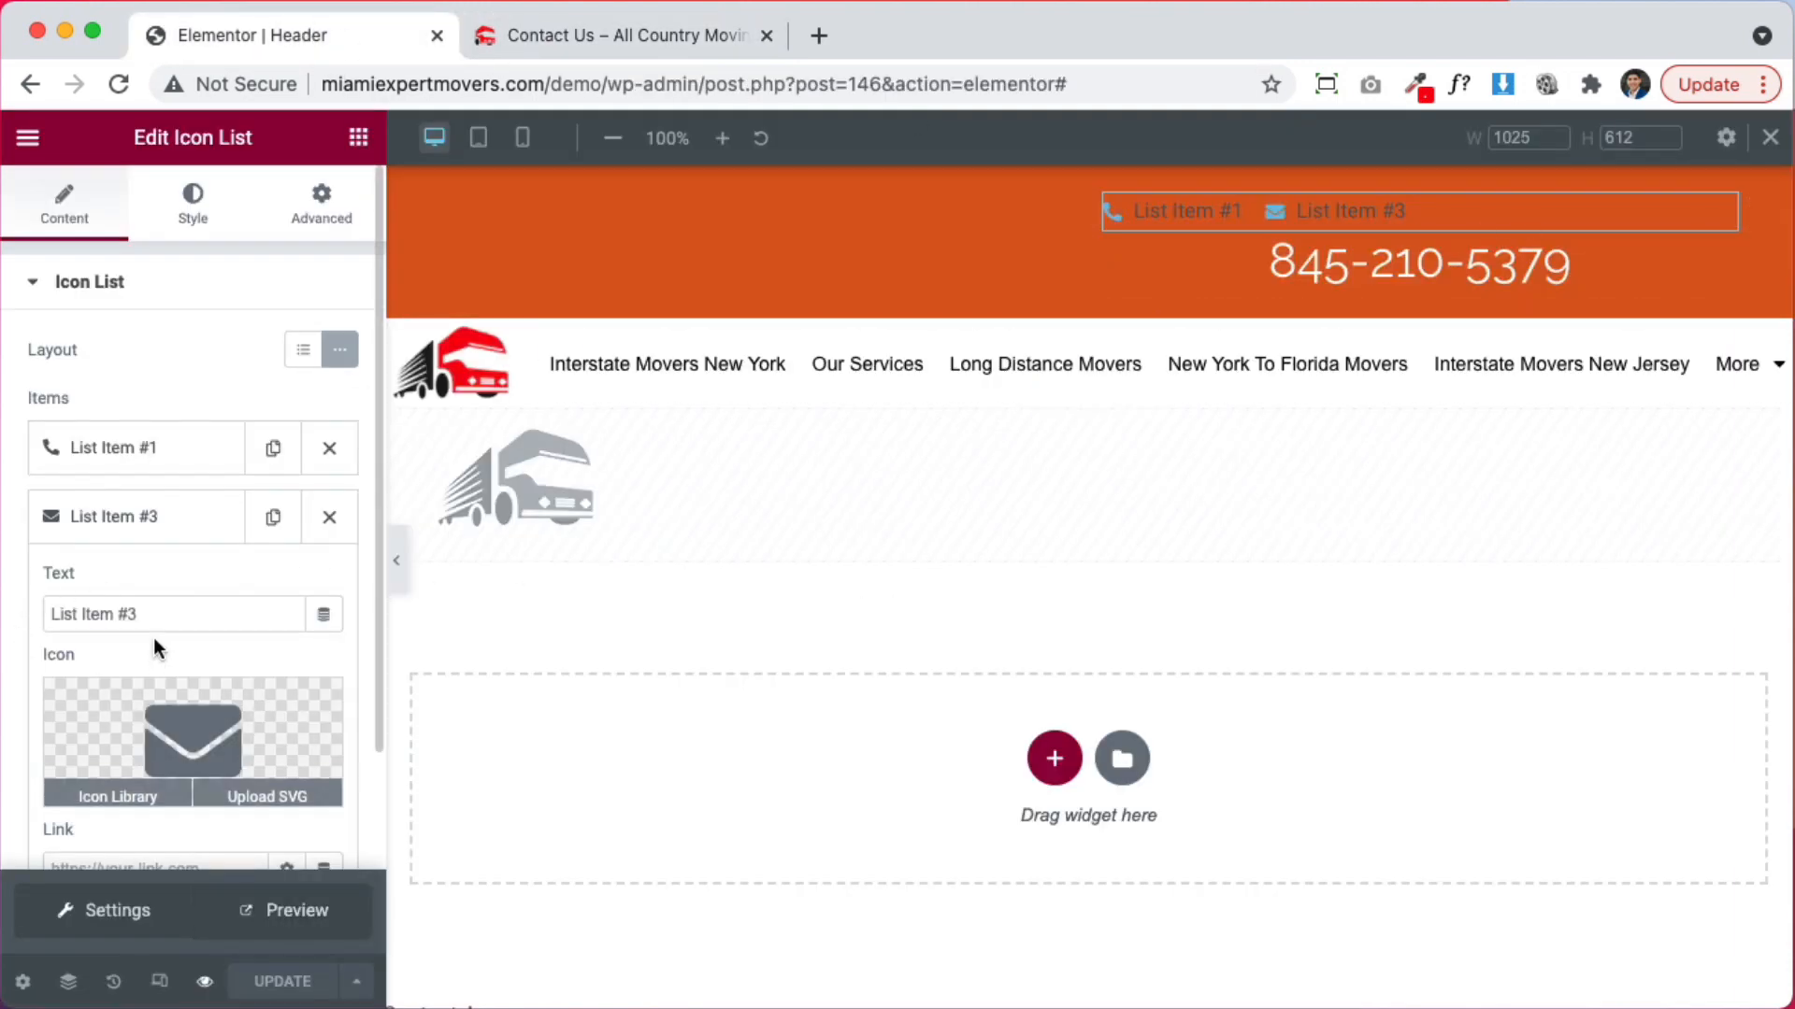
Clear the envelope item's text and link it to mailto: plus the pasted company email
scroll(177, 621, down, 3)
click(174, 383)
key(super+a)
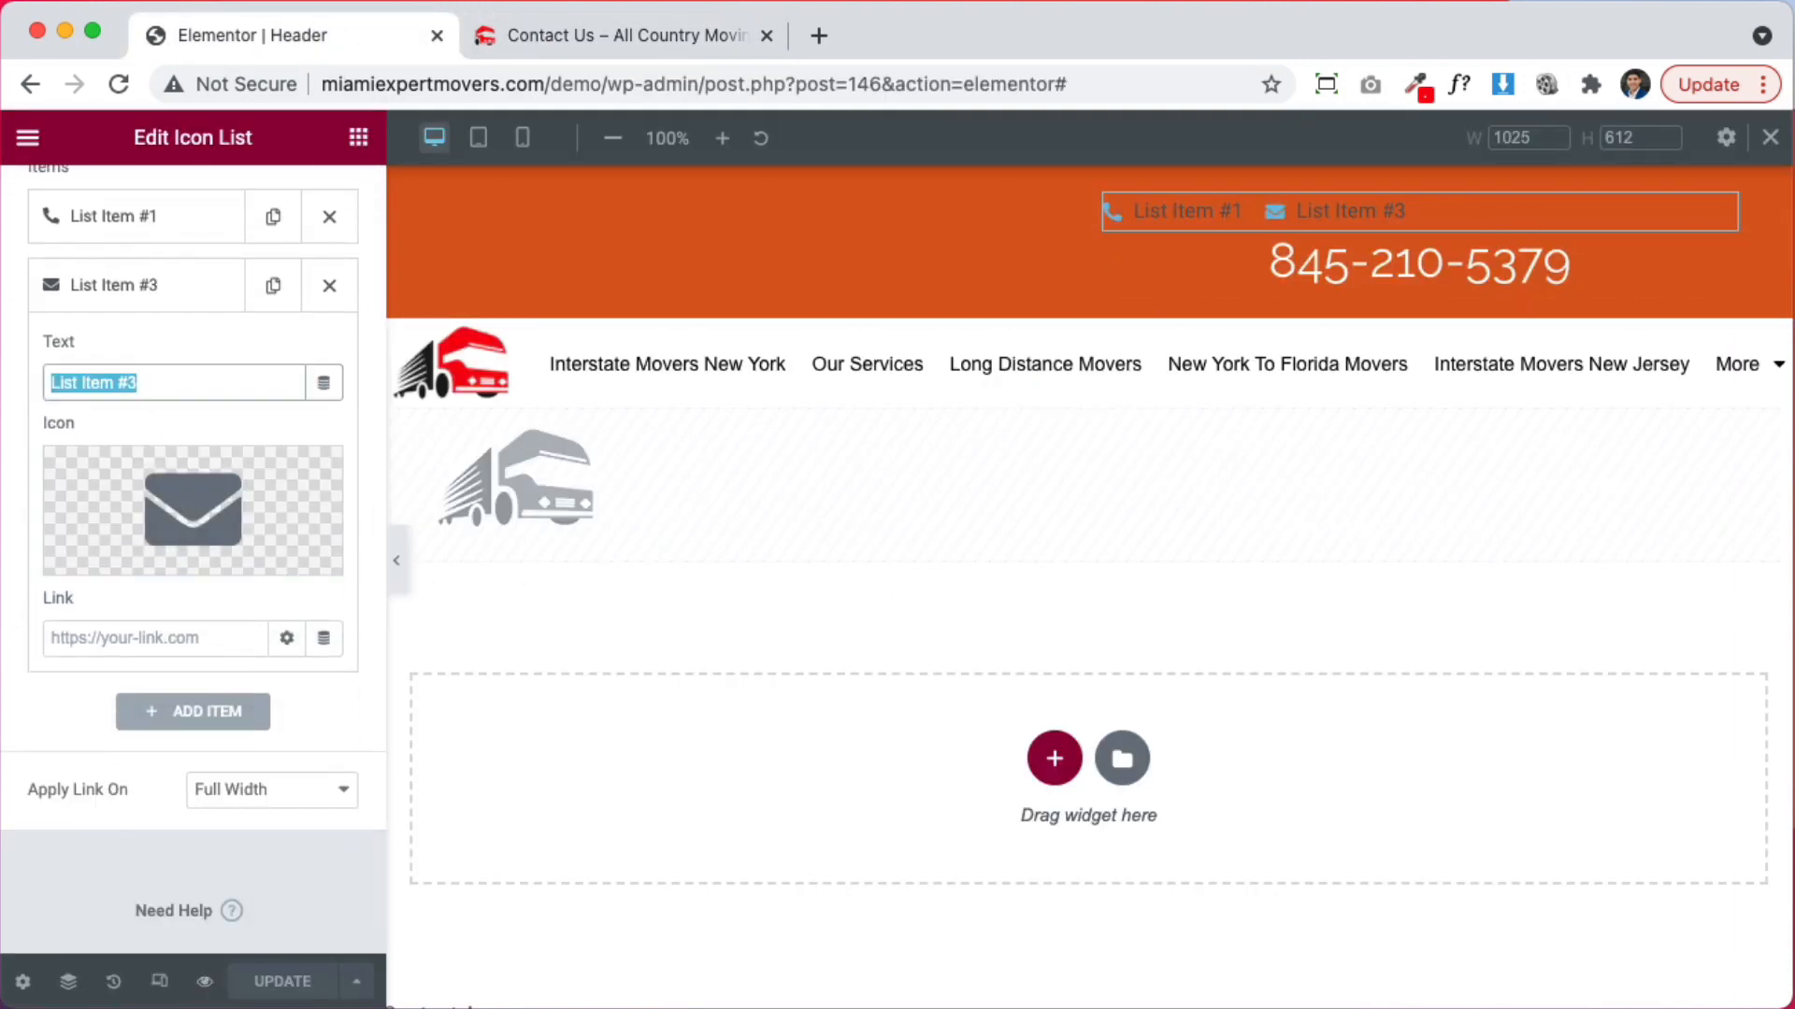
key(BackSpace)
click(116, 642)
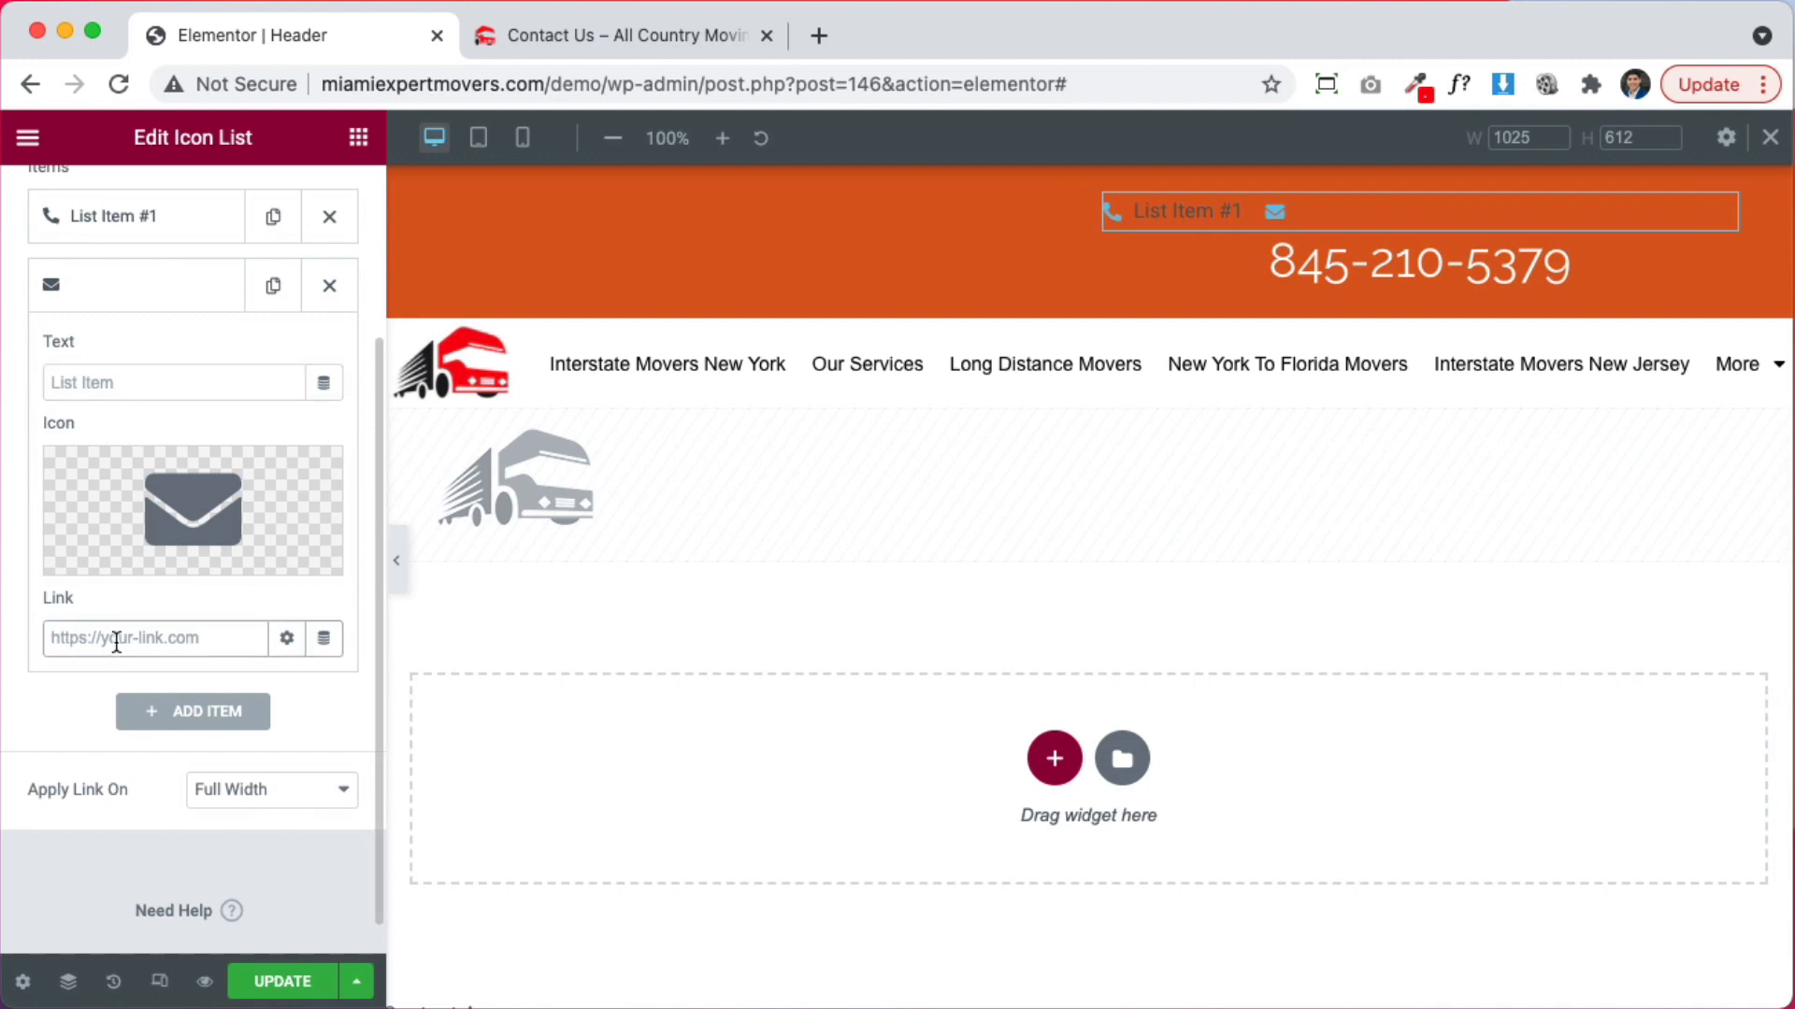
text(mailto:)
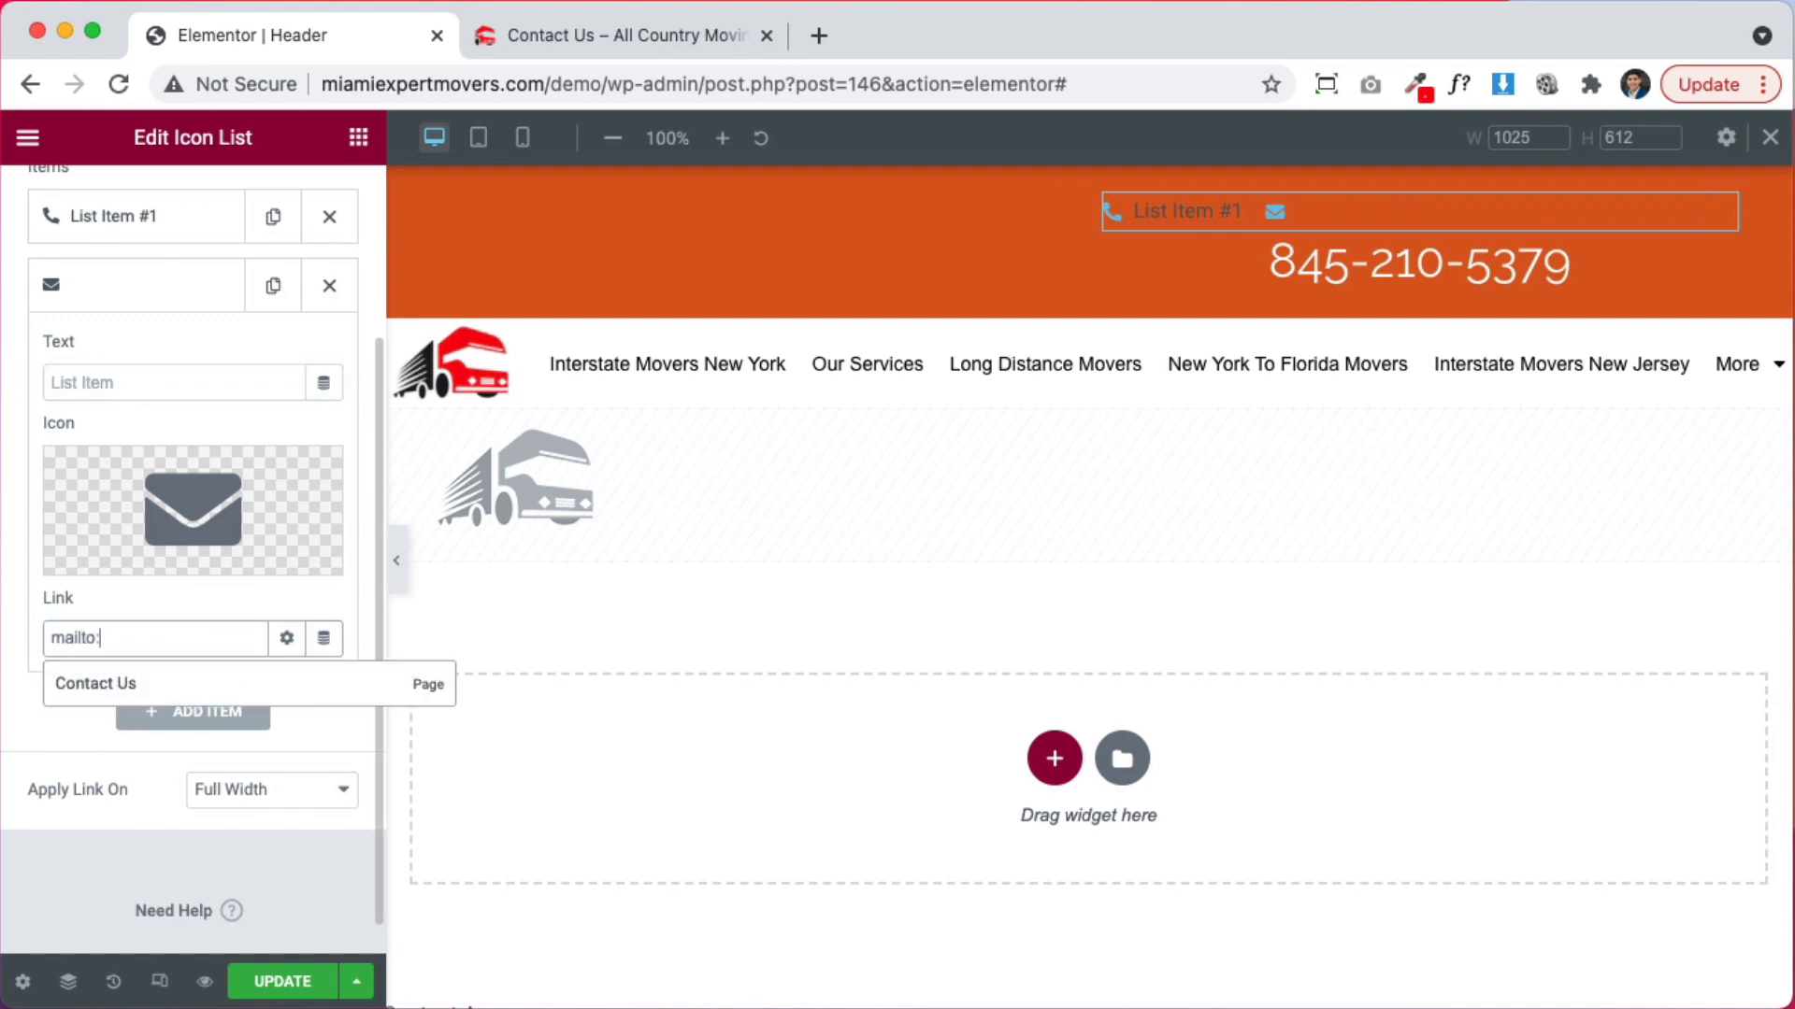
key(super+v)
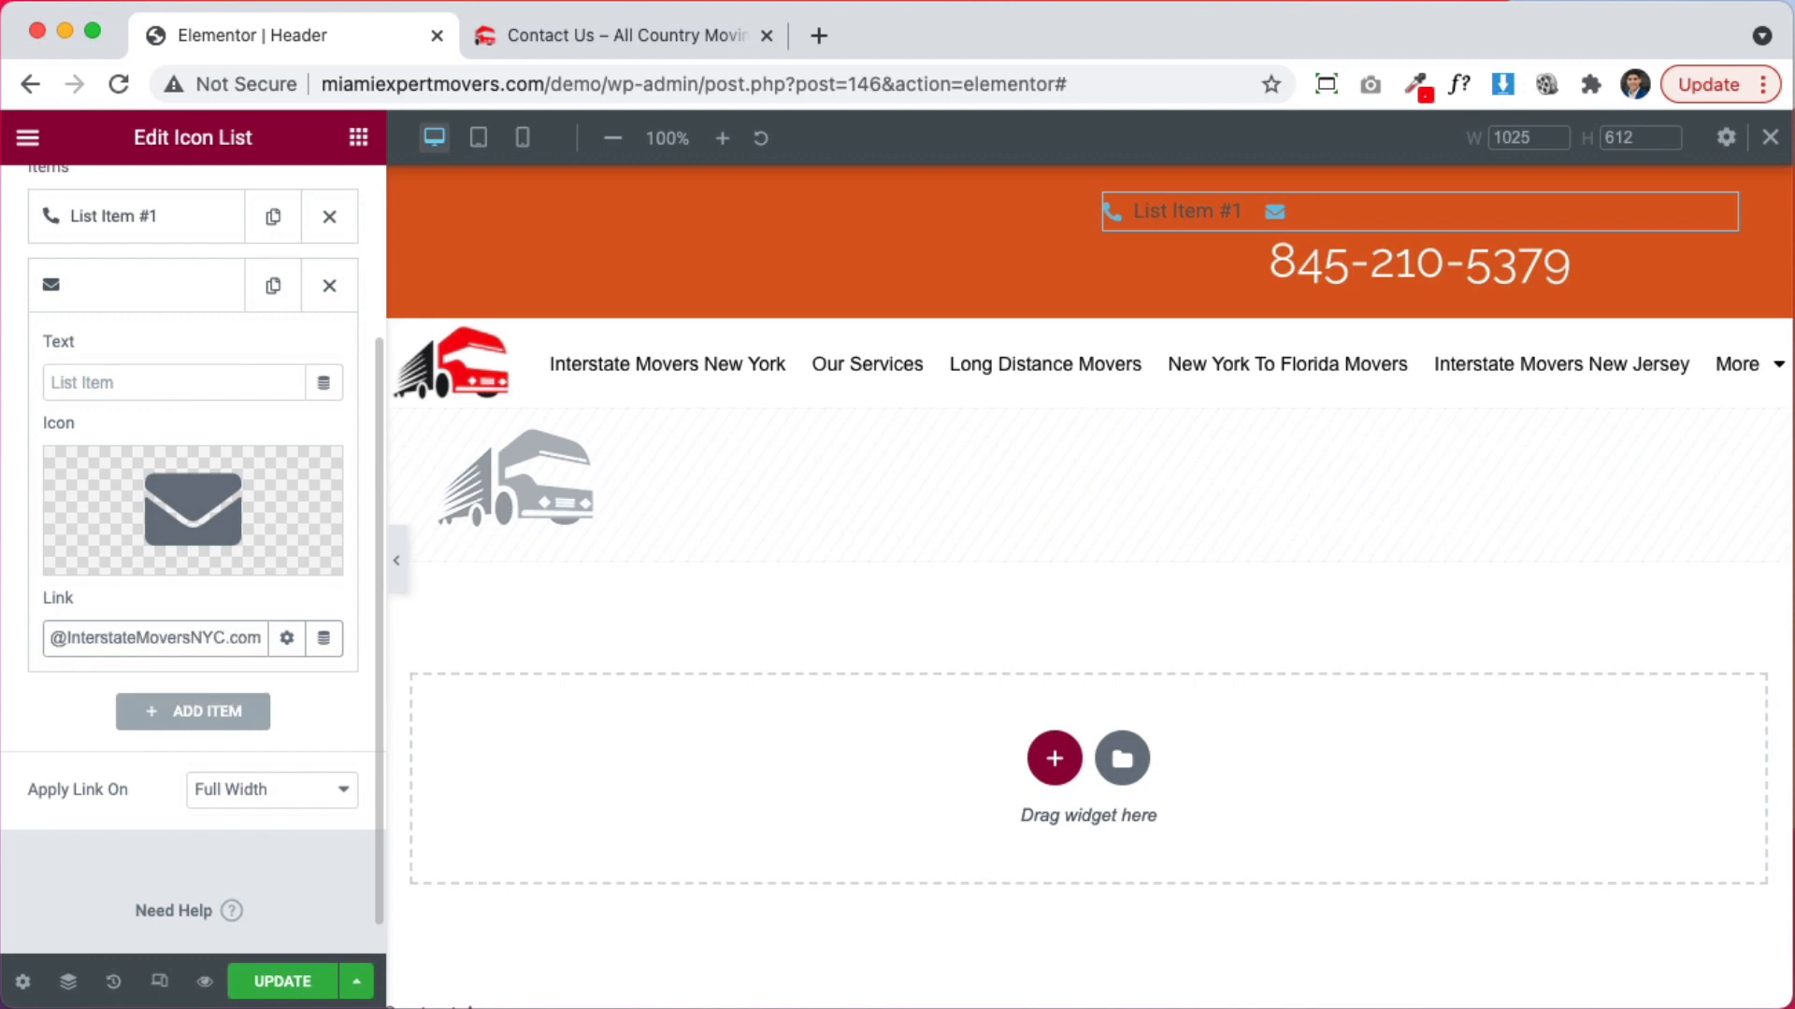
click(124, 298)
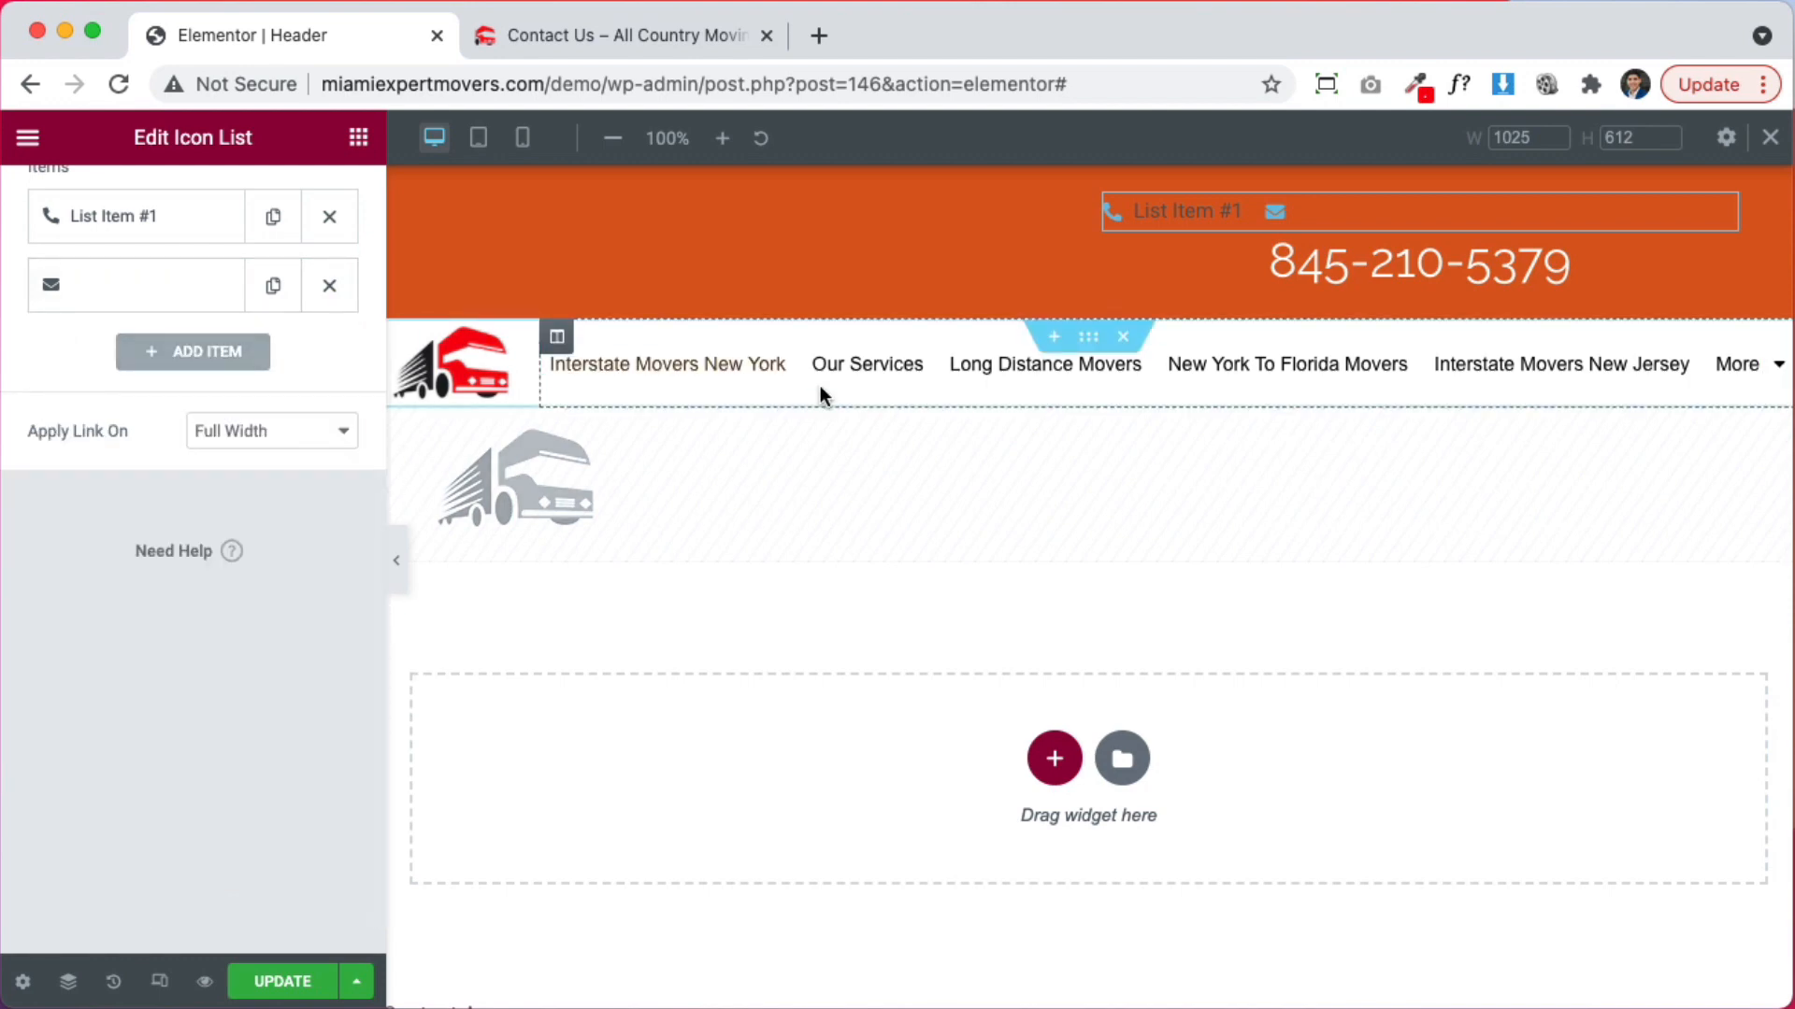
click(89, 216)
click(1217, 263)
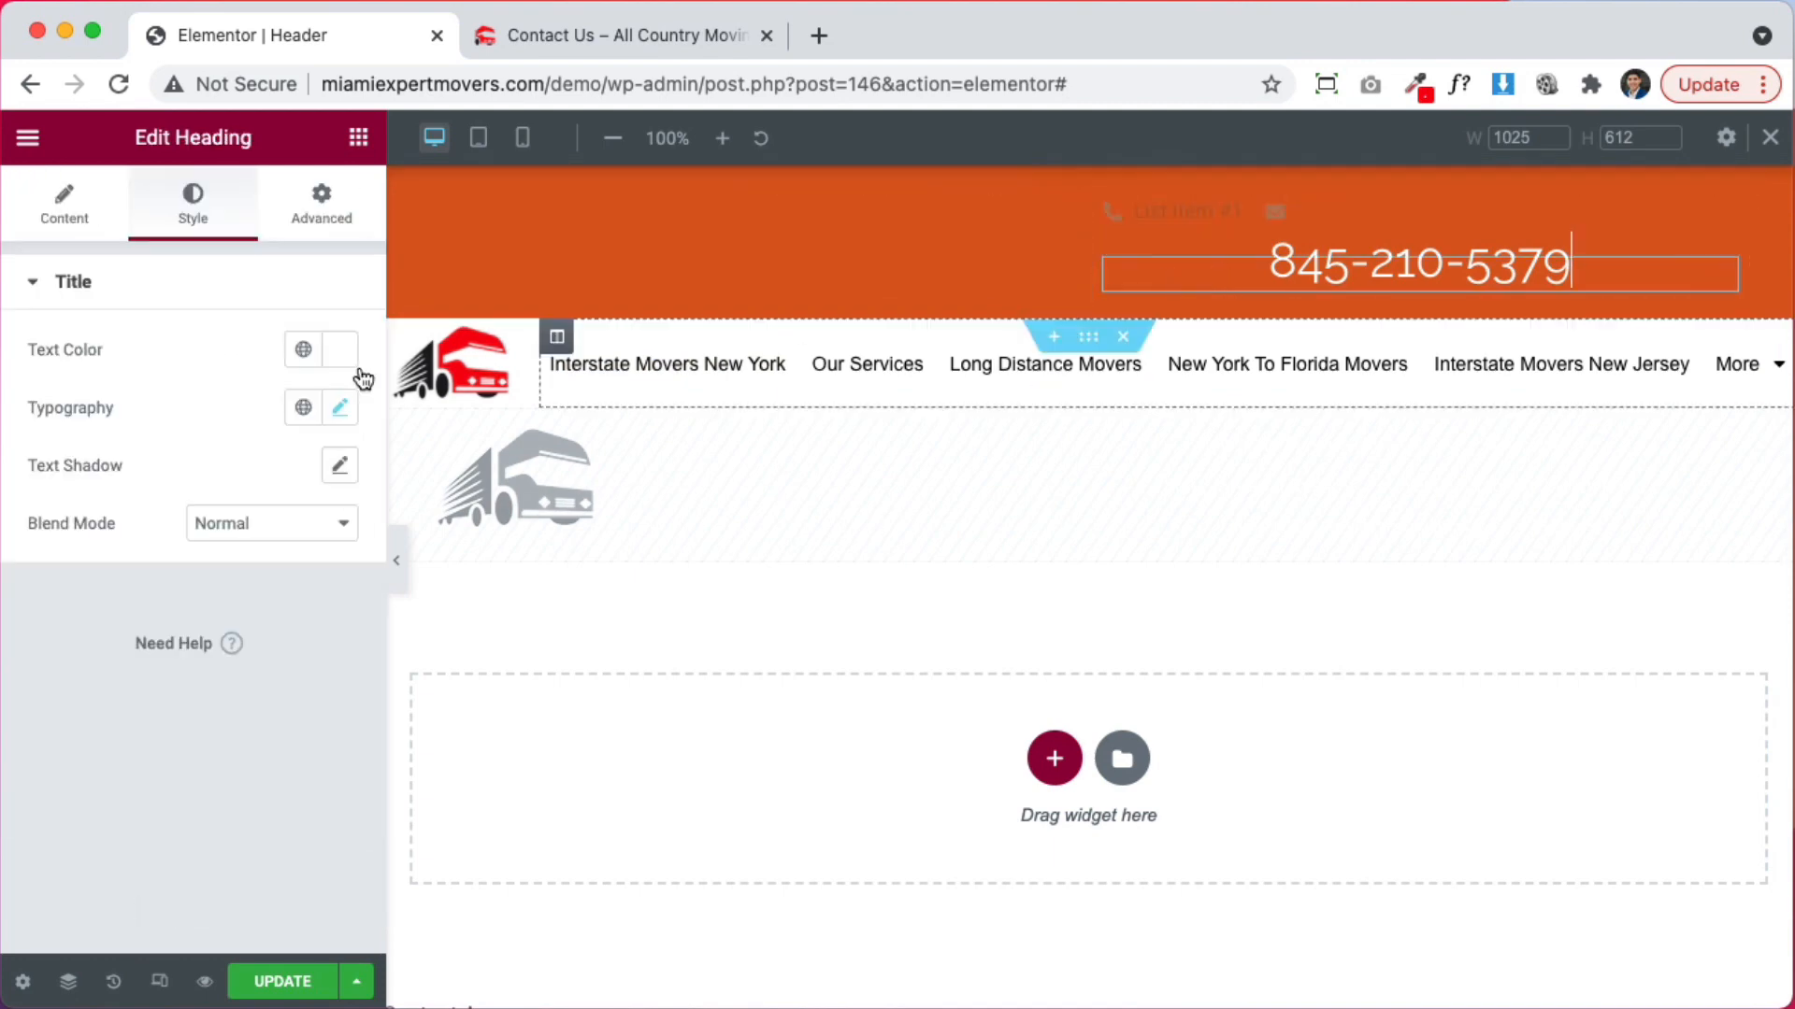
click(67, 205)
click(214, 402)
key(super+a)
key(super+c)
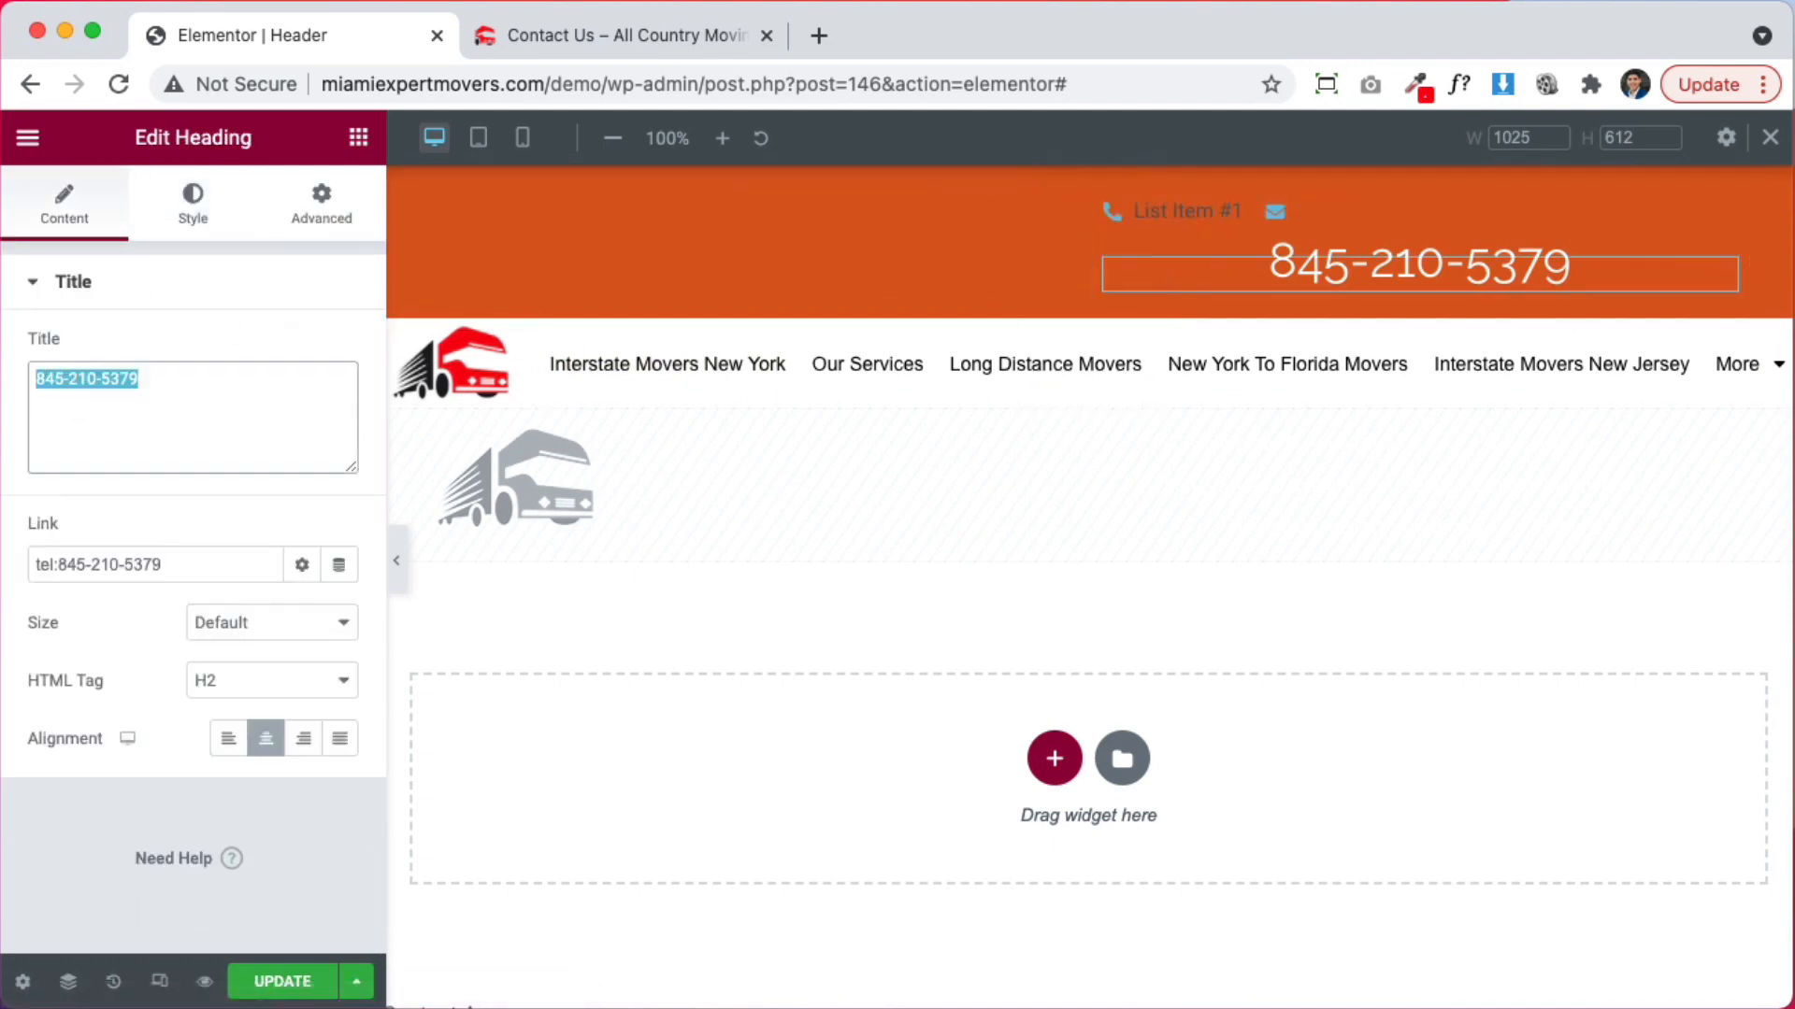
click(1243, 212)
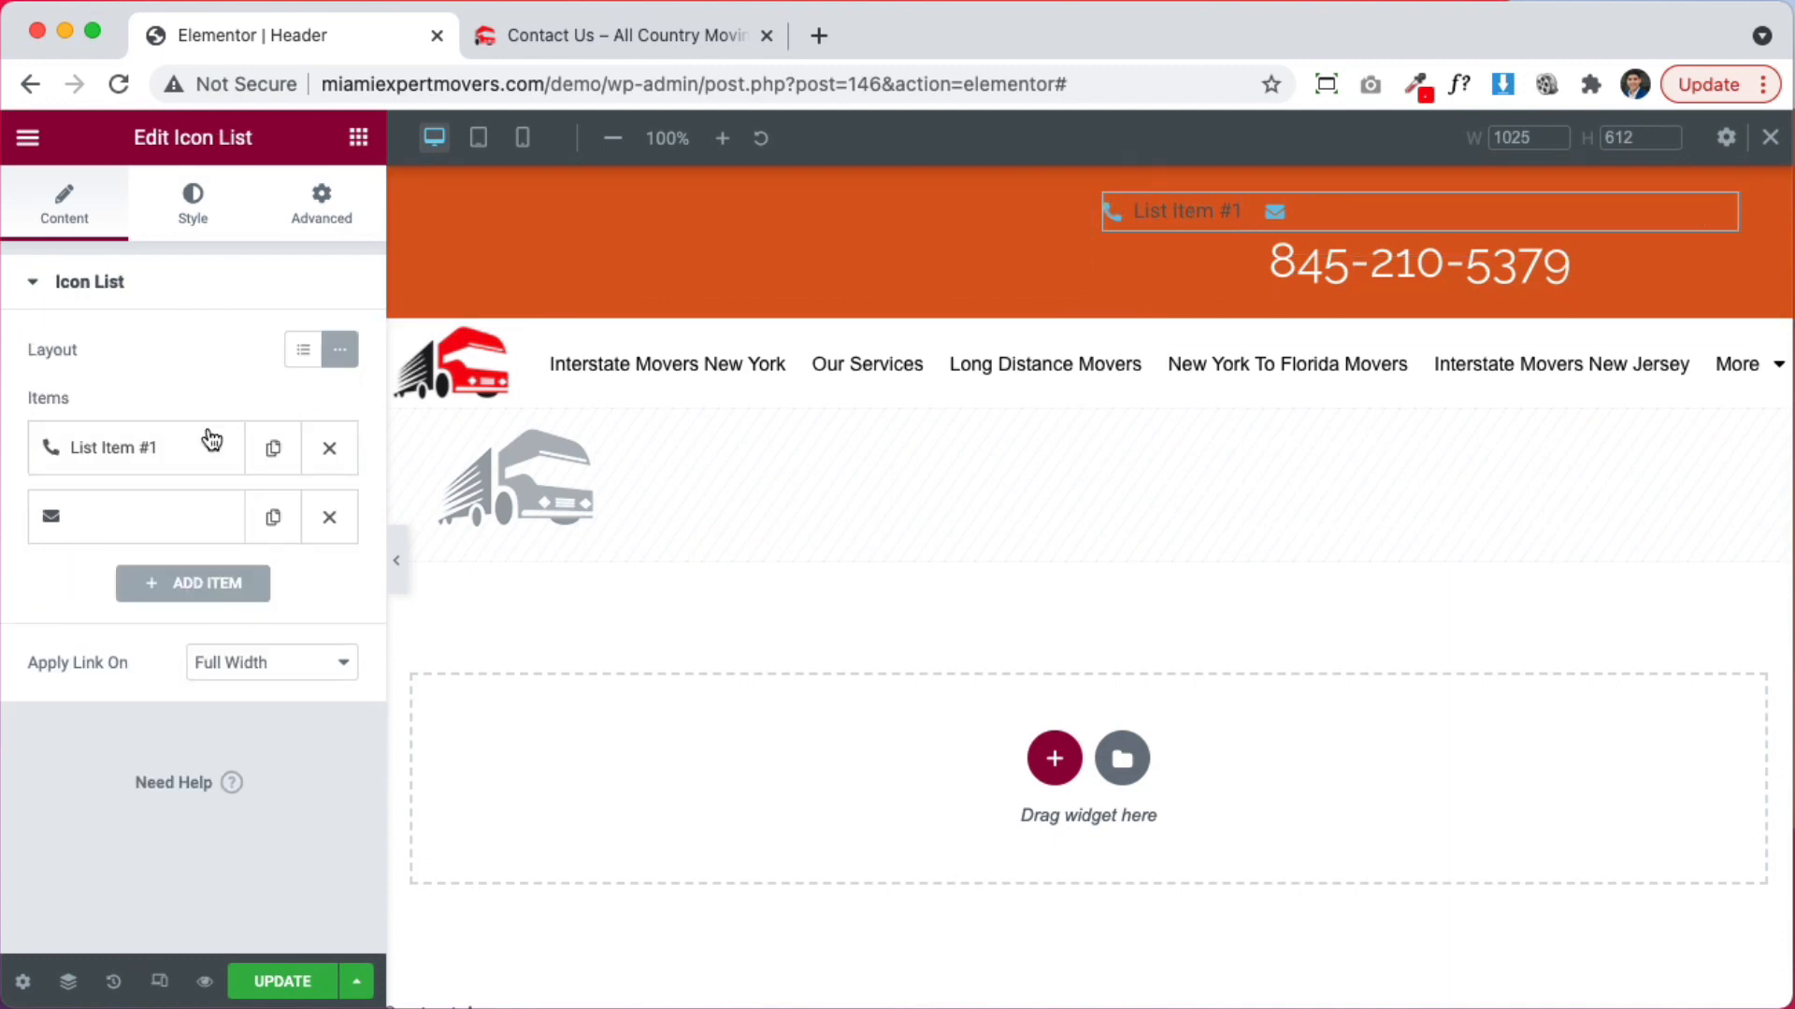
click(178, 453)
drag(155, 545, 32, 525)
key(super+v)
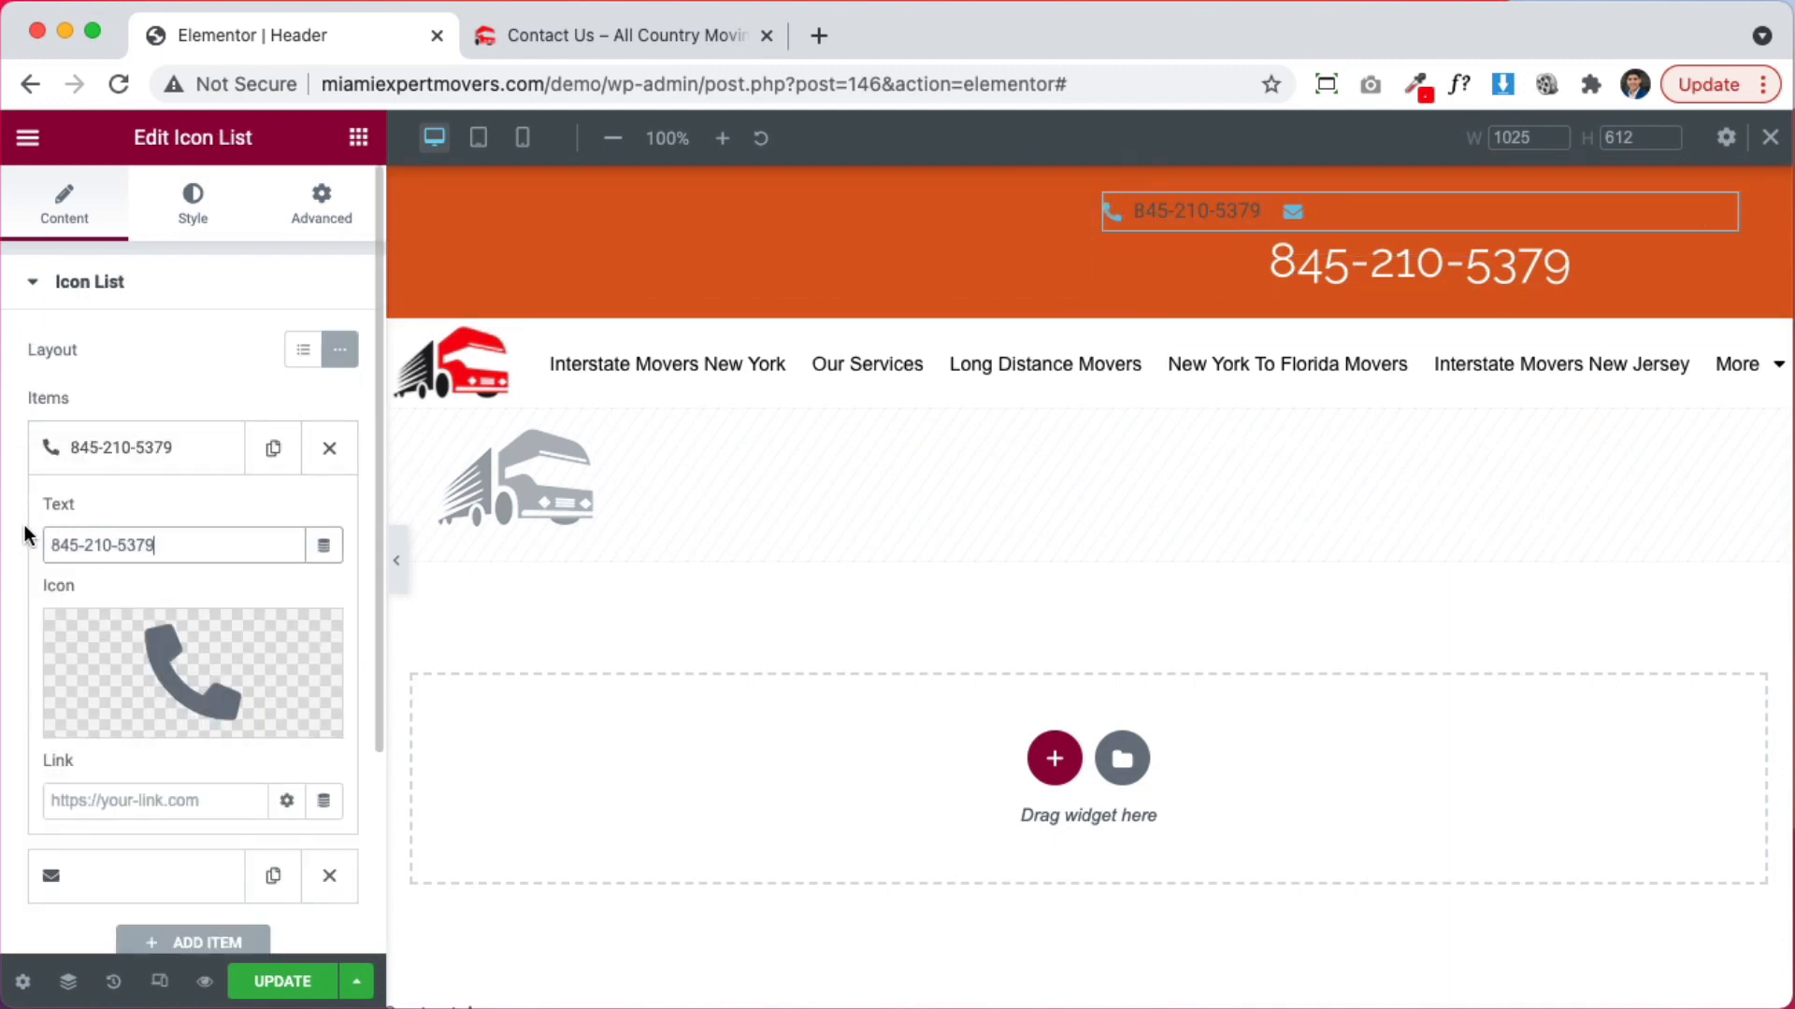
click(181, 802)
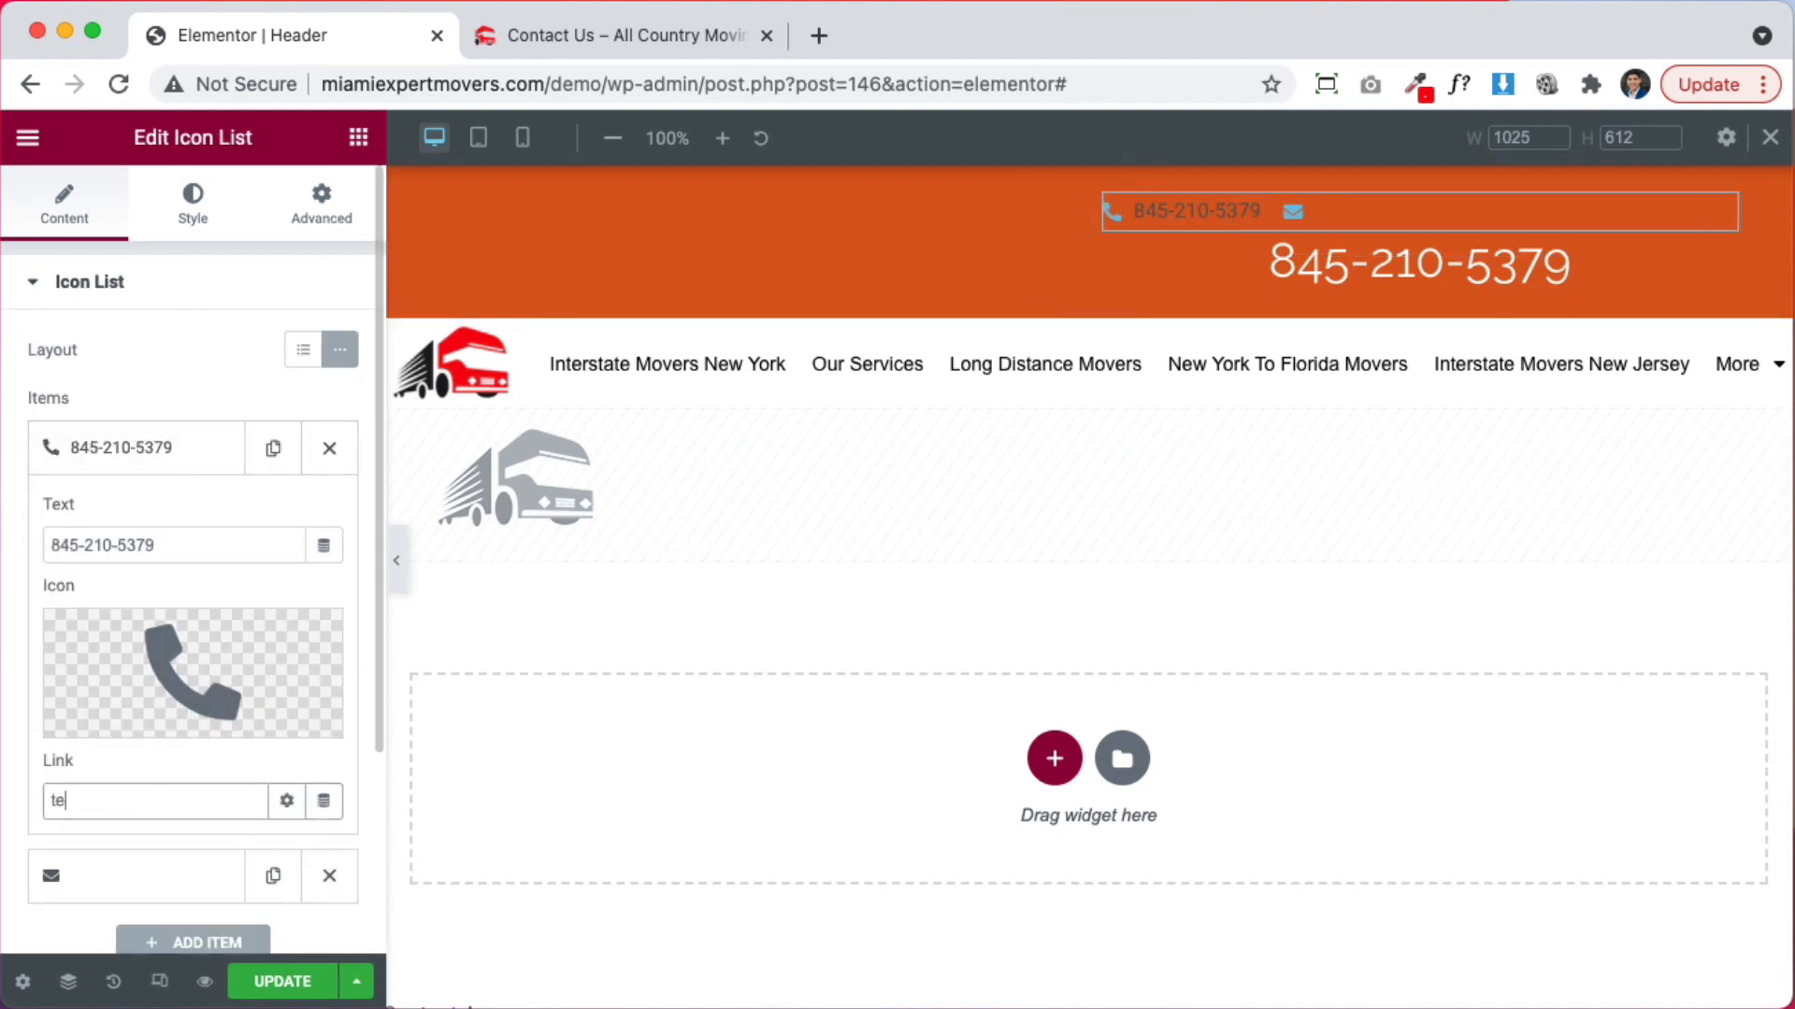
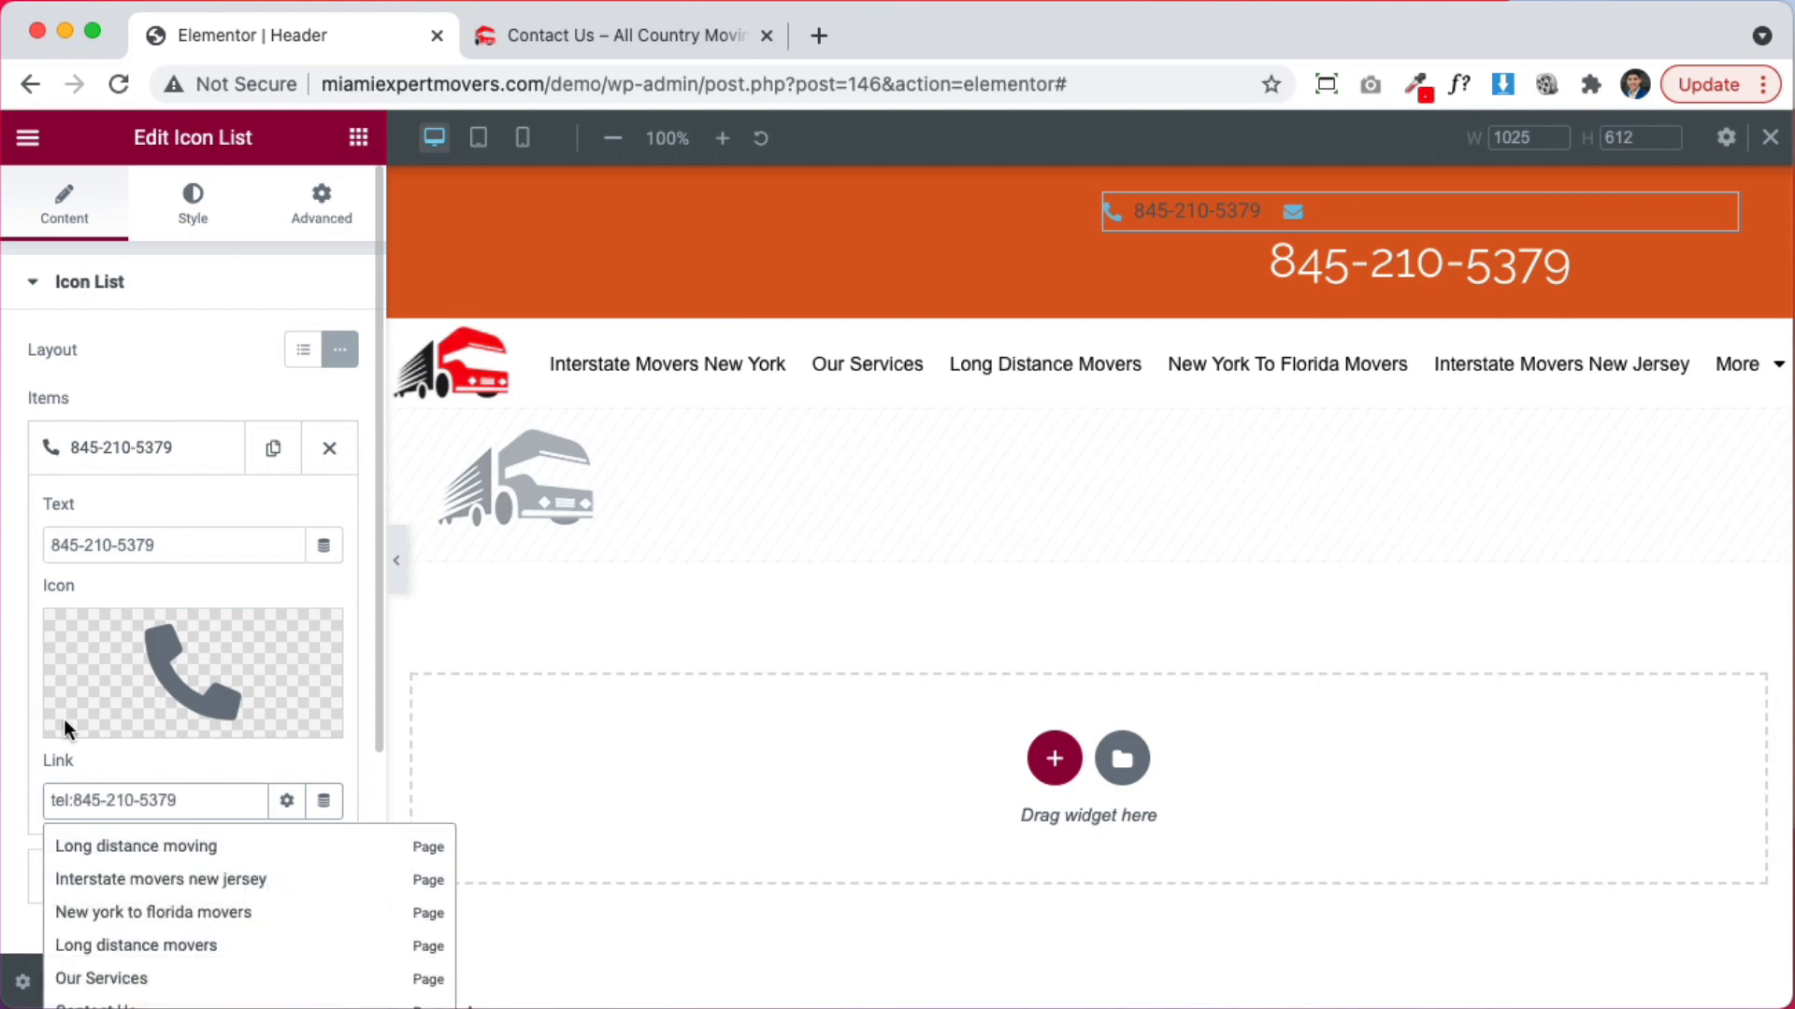
click(174, 437)
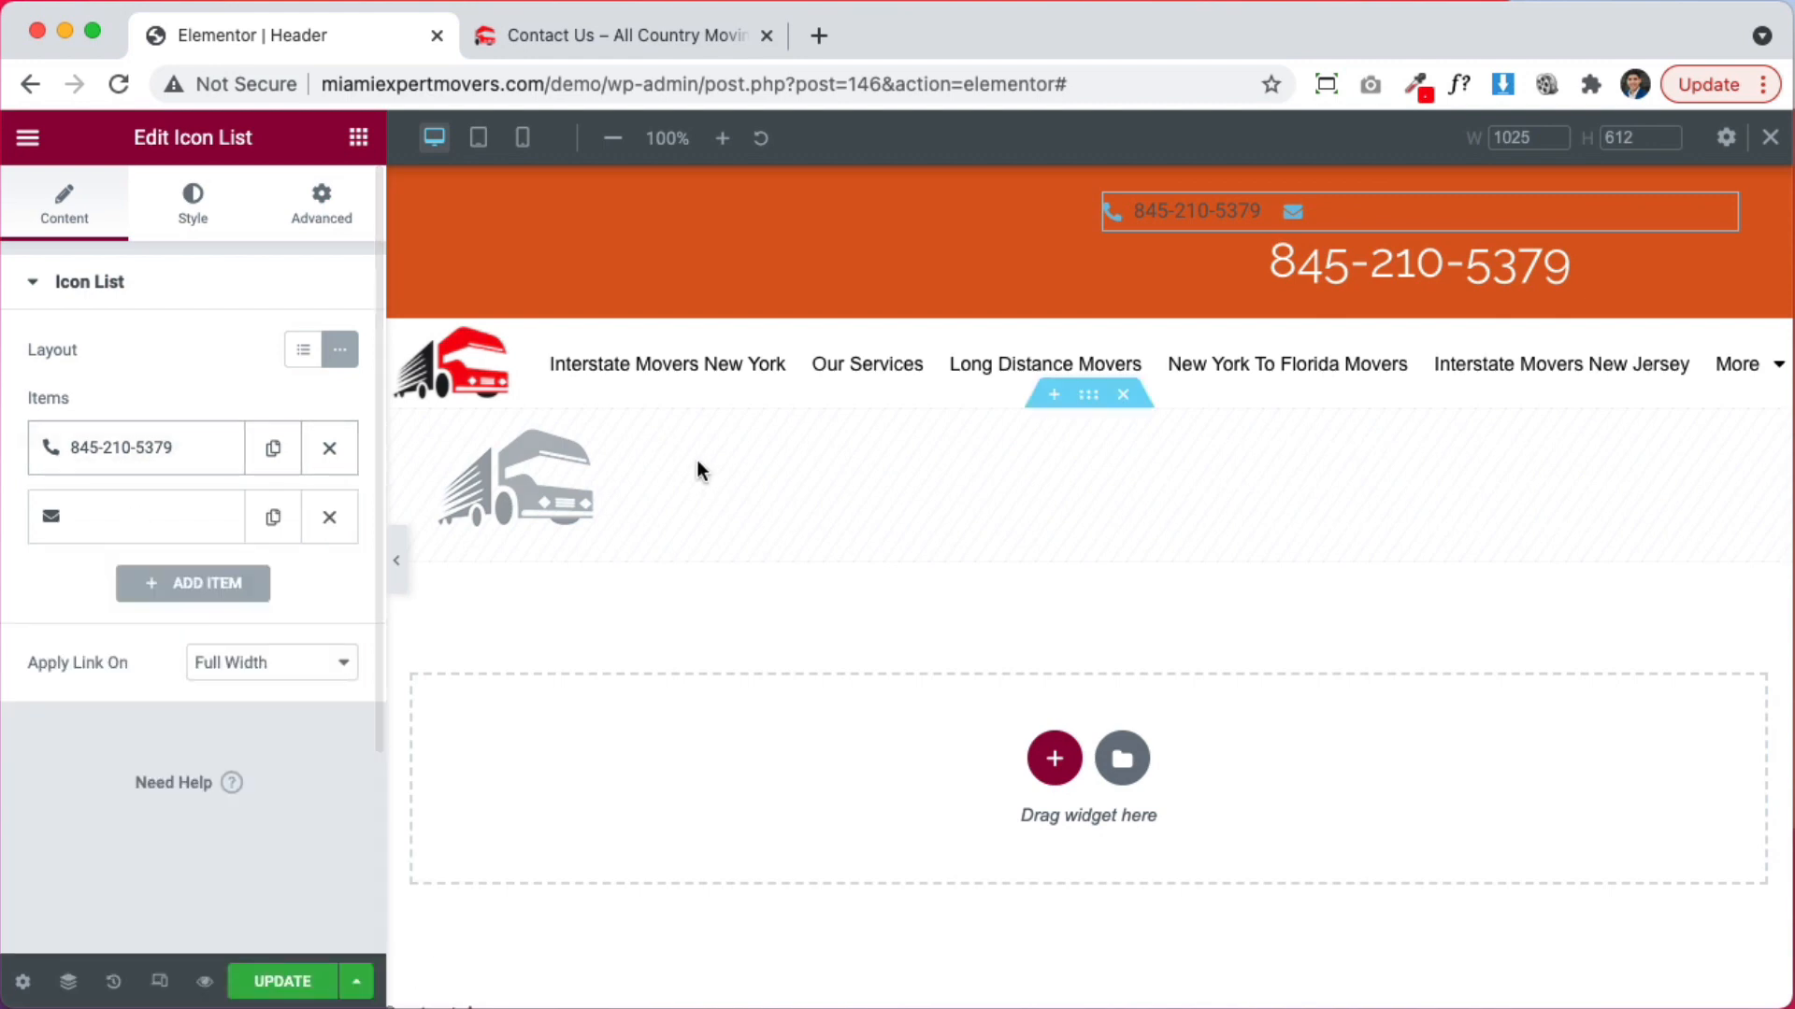
Delete the large phone-number heading and set the icon list's icon colour to white
right_click(1418, 268)
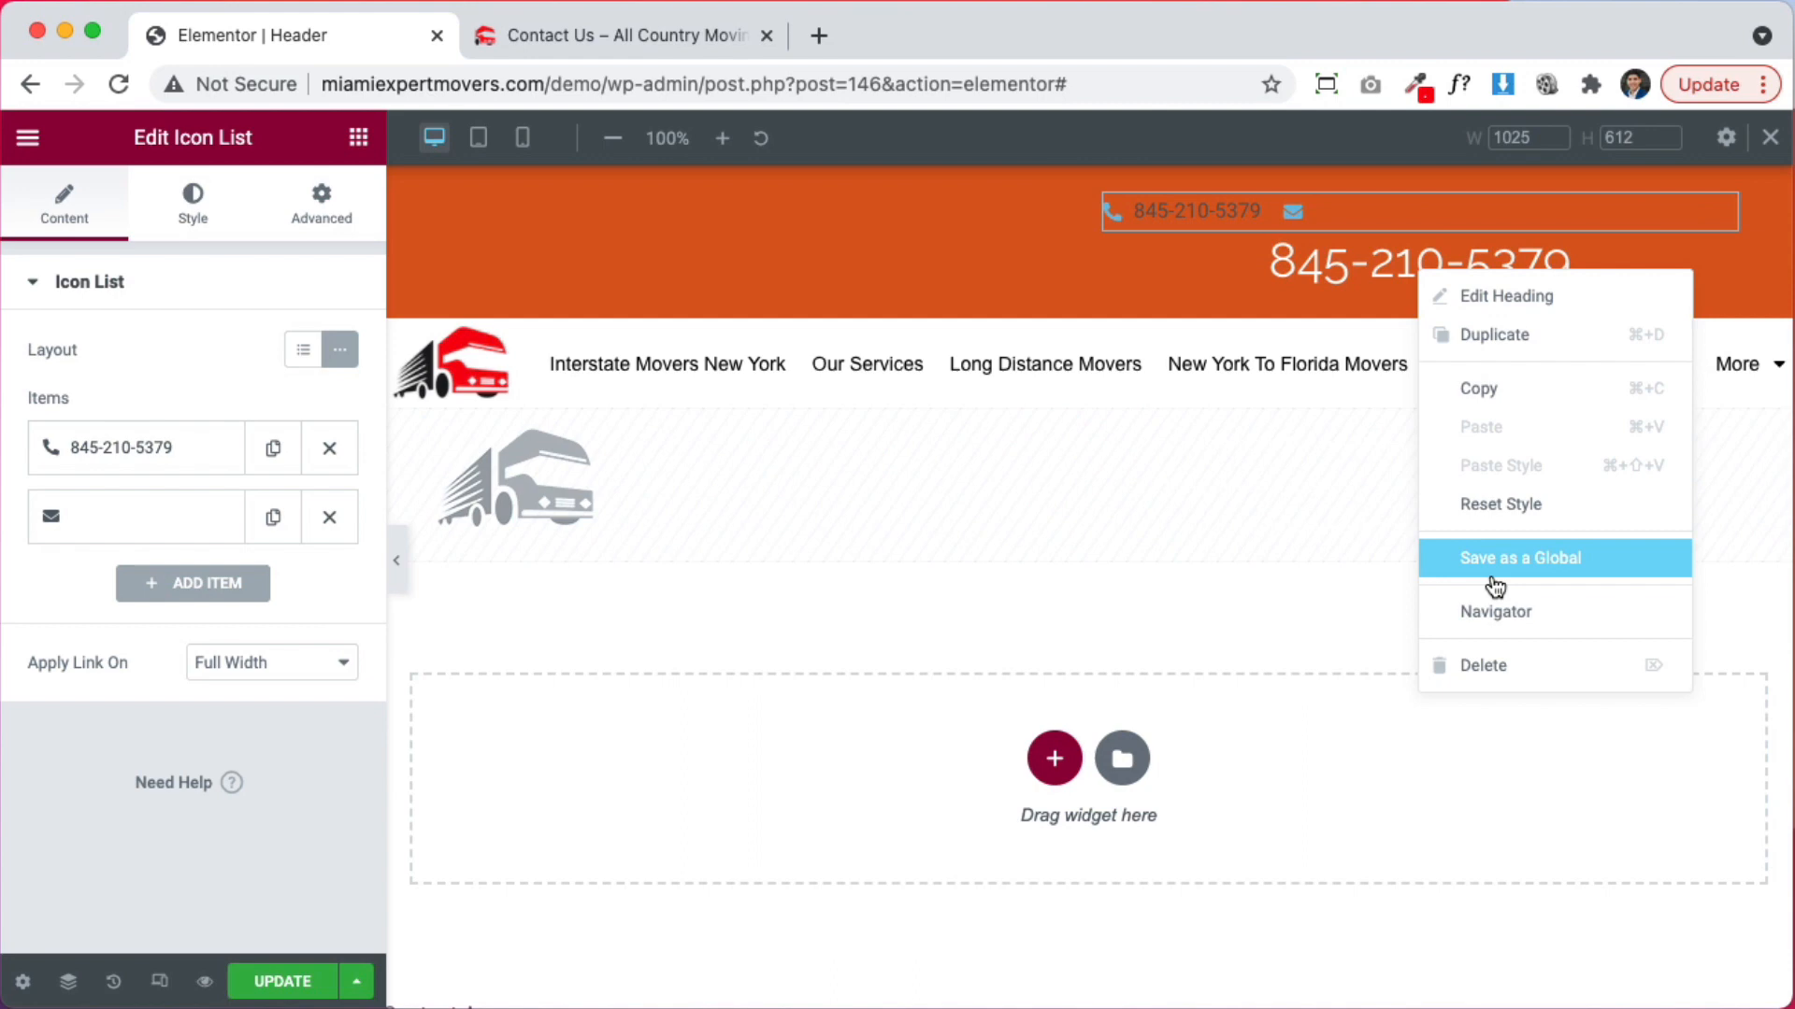
click(1511, 665)
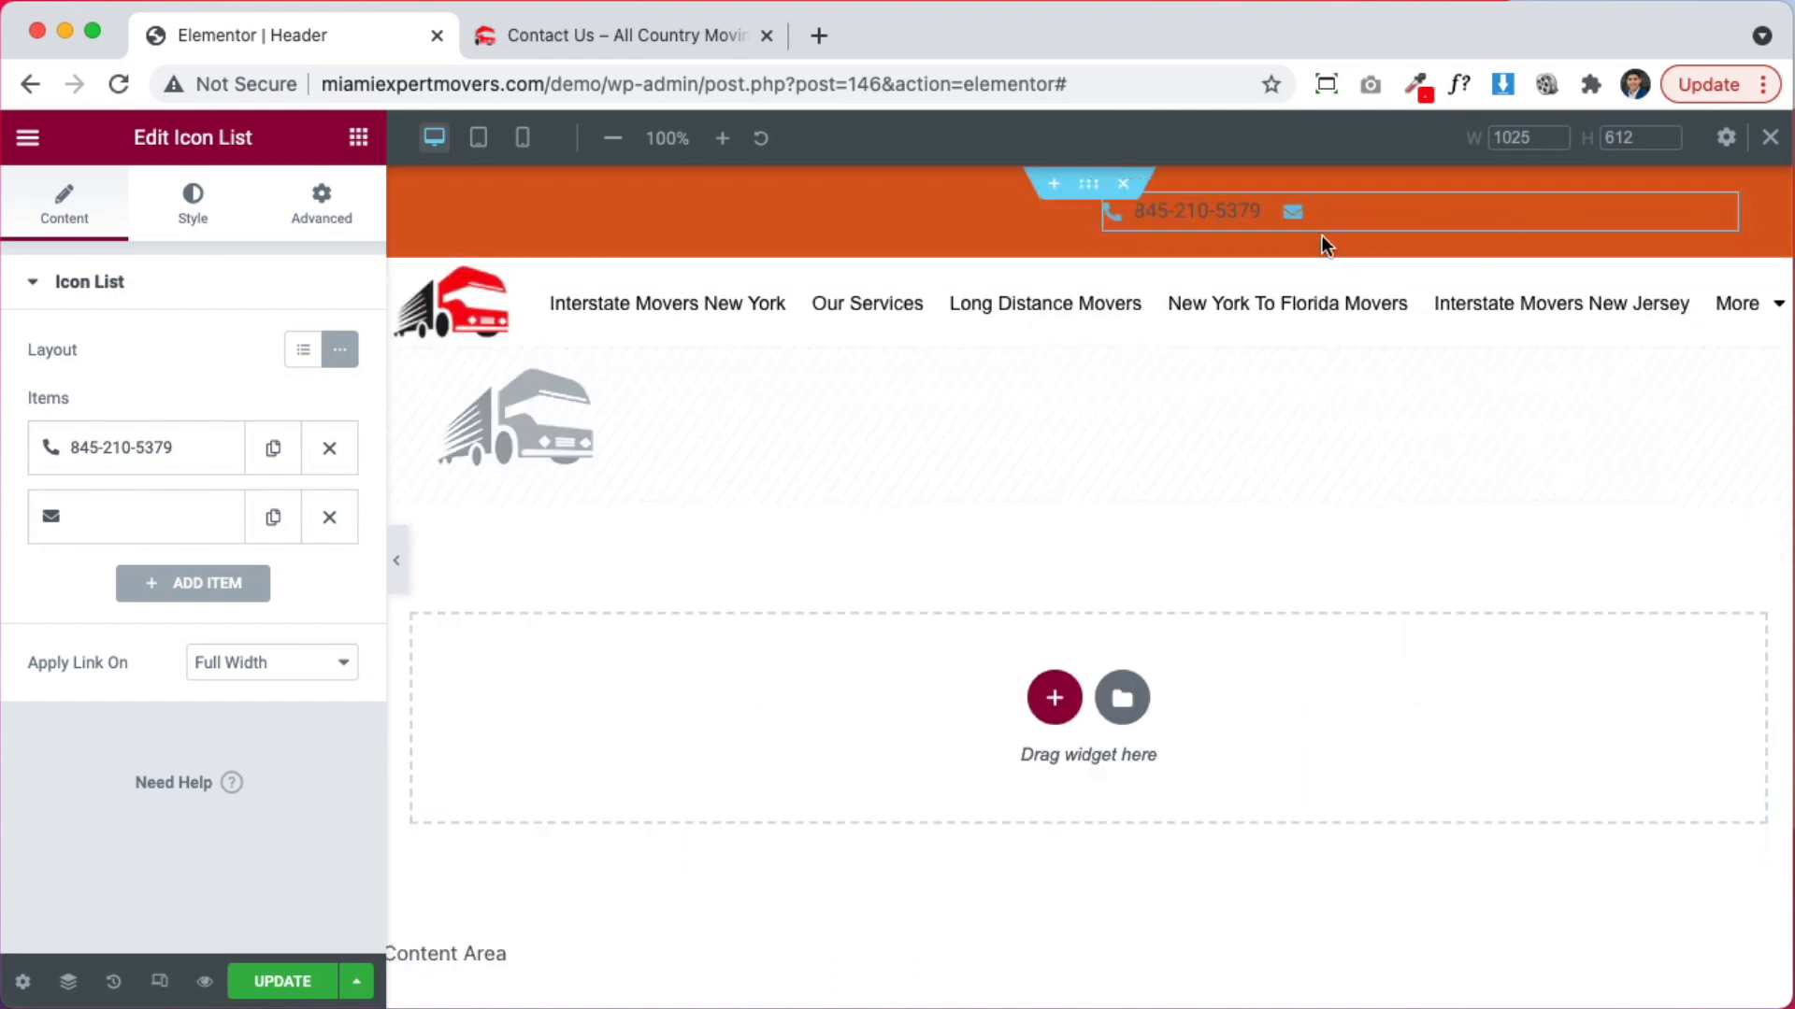
click(203, 210)
click(152, 573)
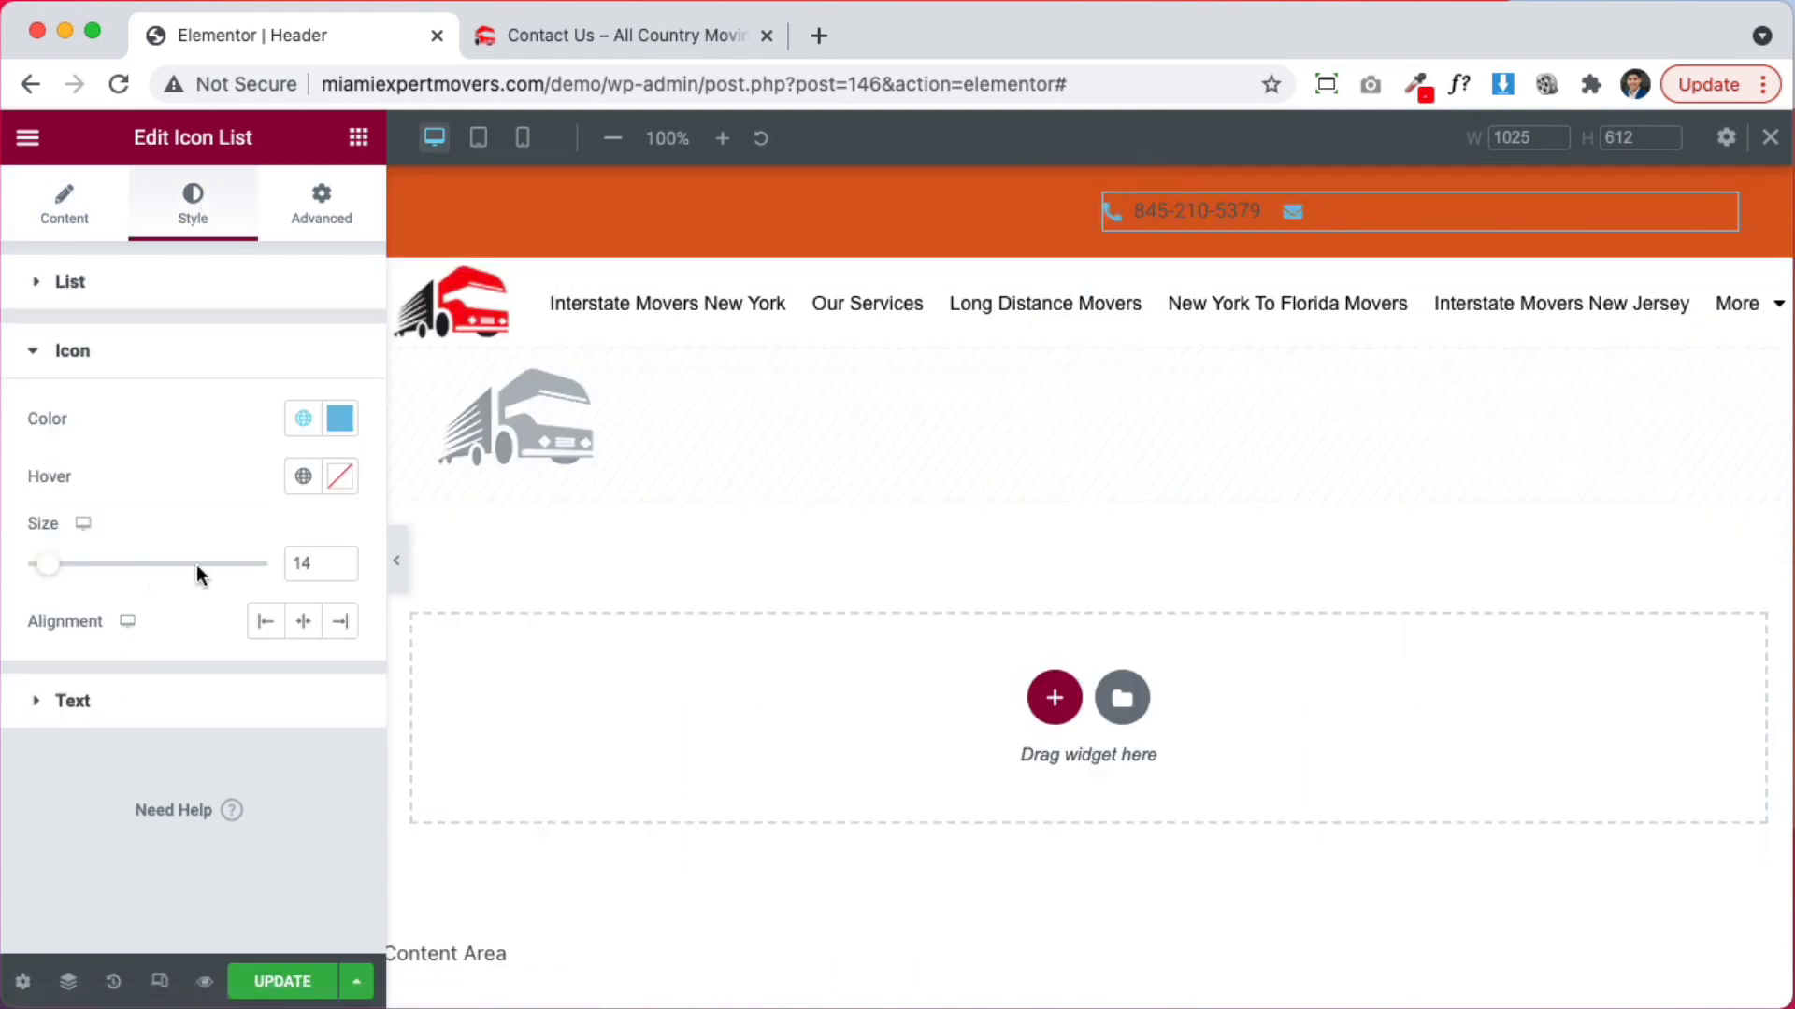
click(340, 418)
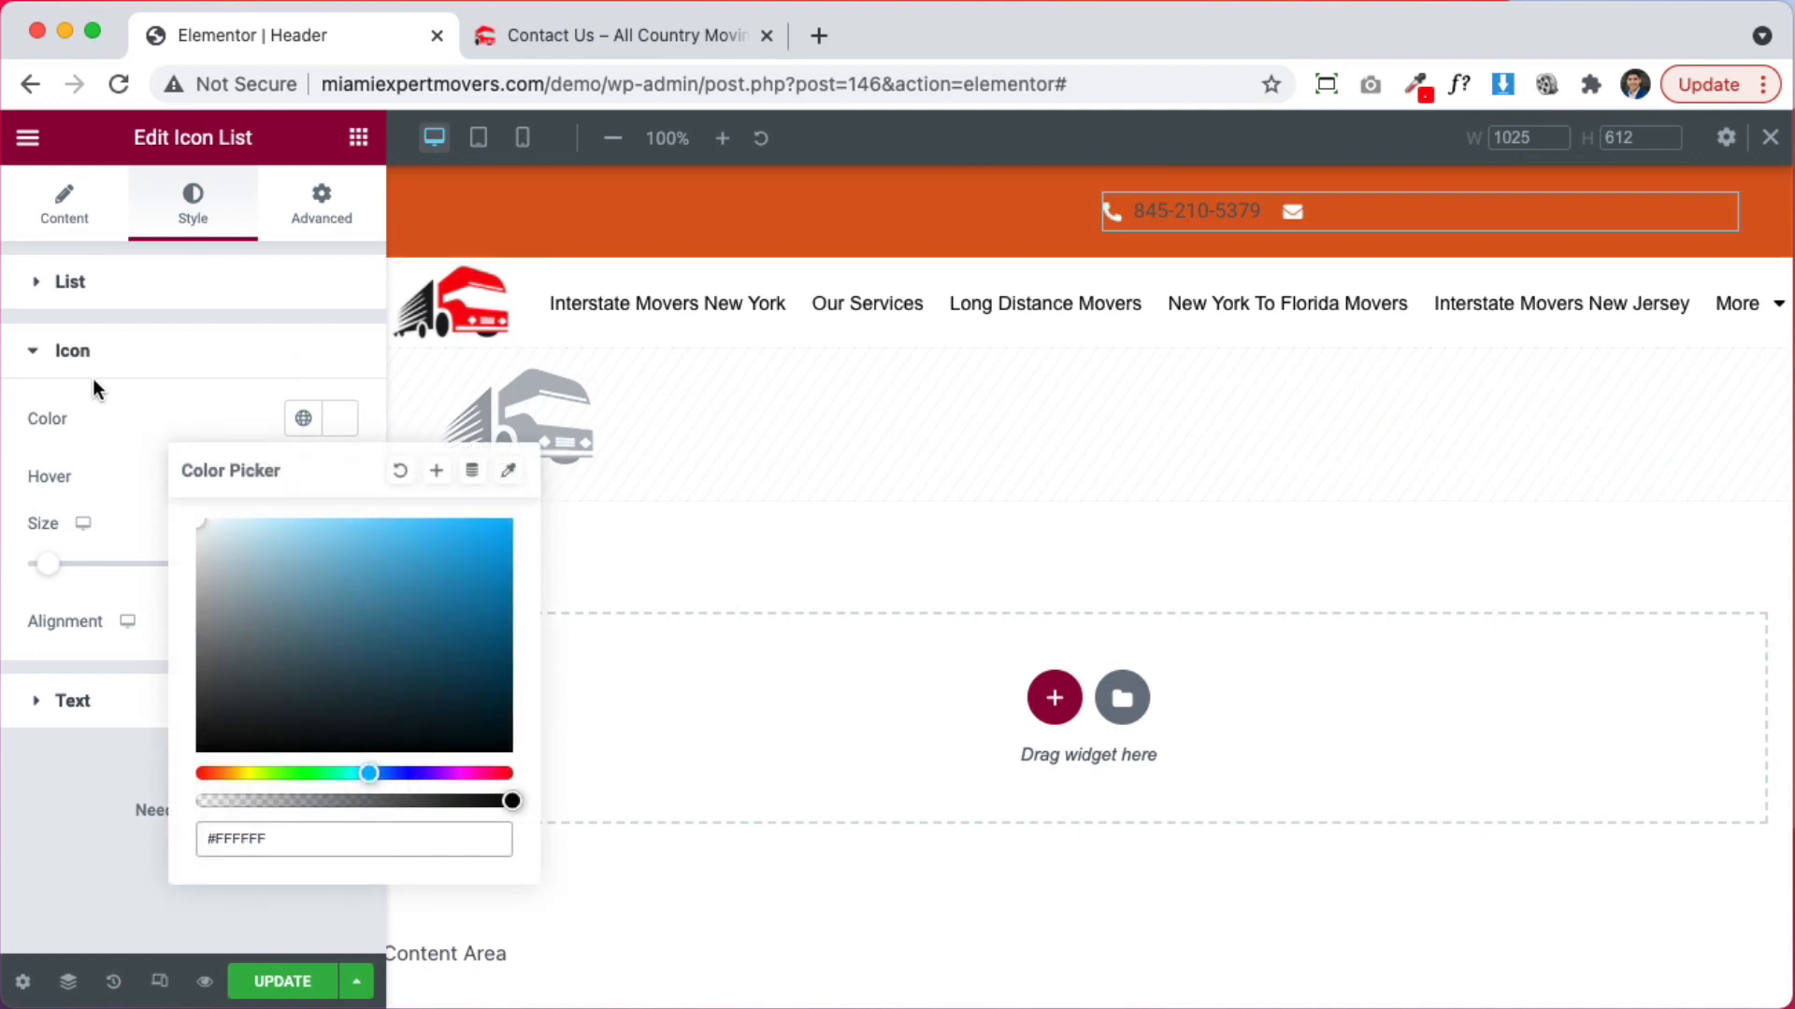
click(91, 369)
Set the list text colour to #FFFFFF and List Alignment to Right
click(73, 419)
click(340, 487)
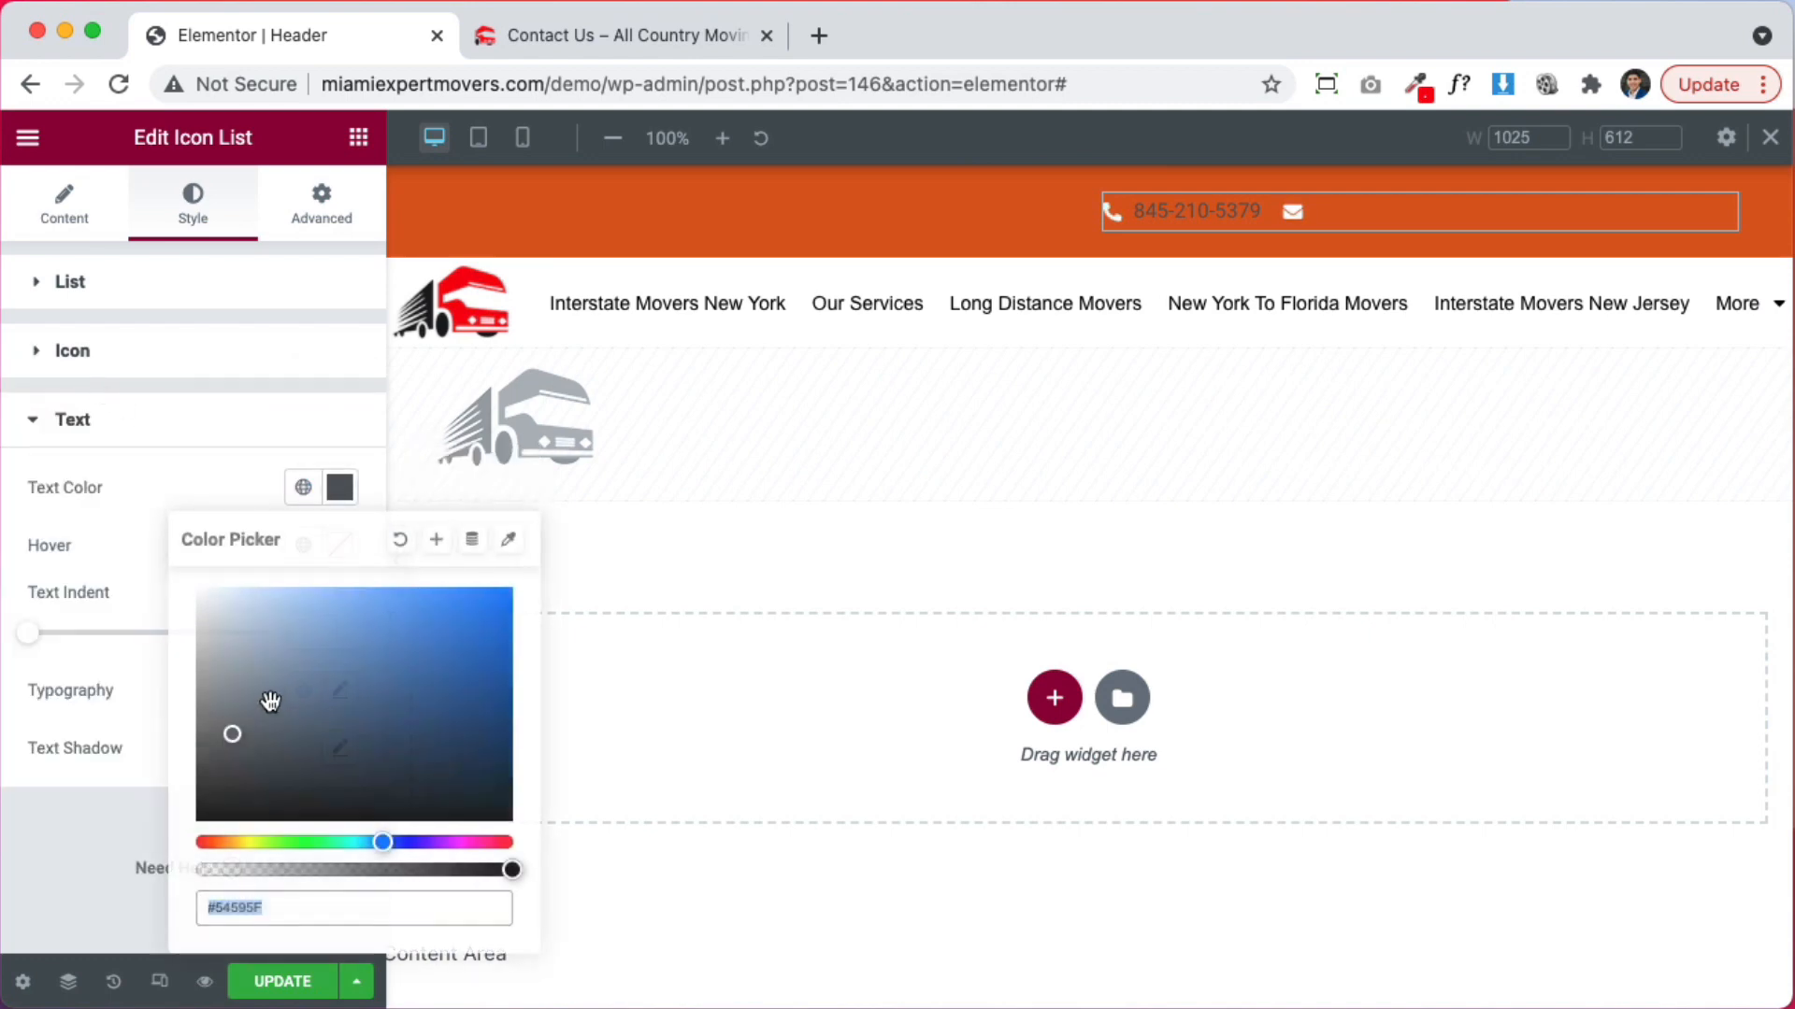
text(#FFFFFF)
click(149, 524)
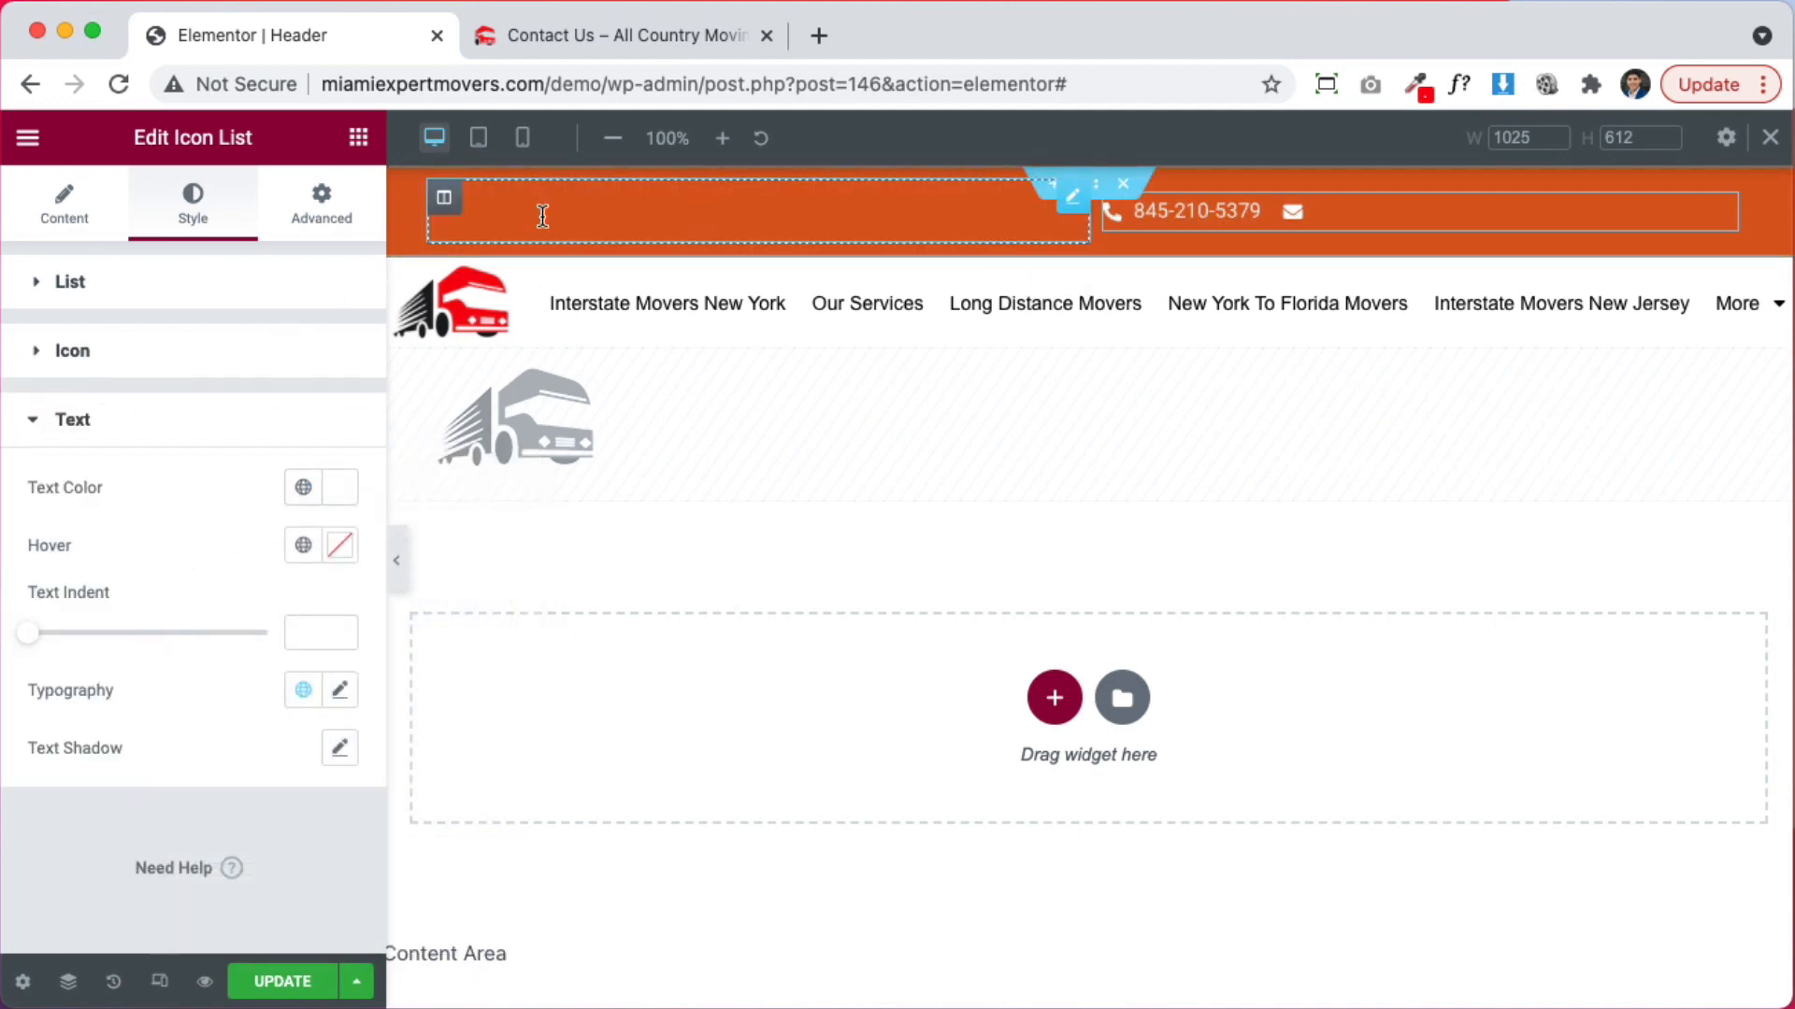
click(64, 203)
click(176, 217)
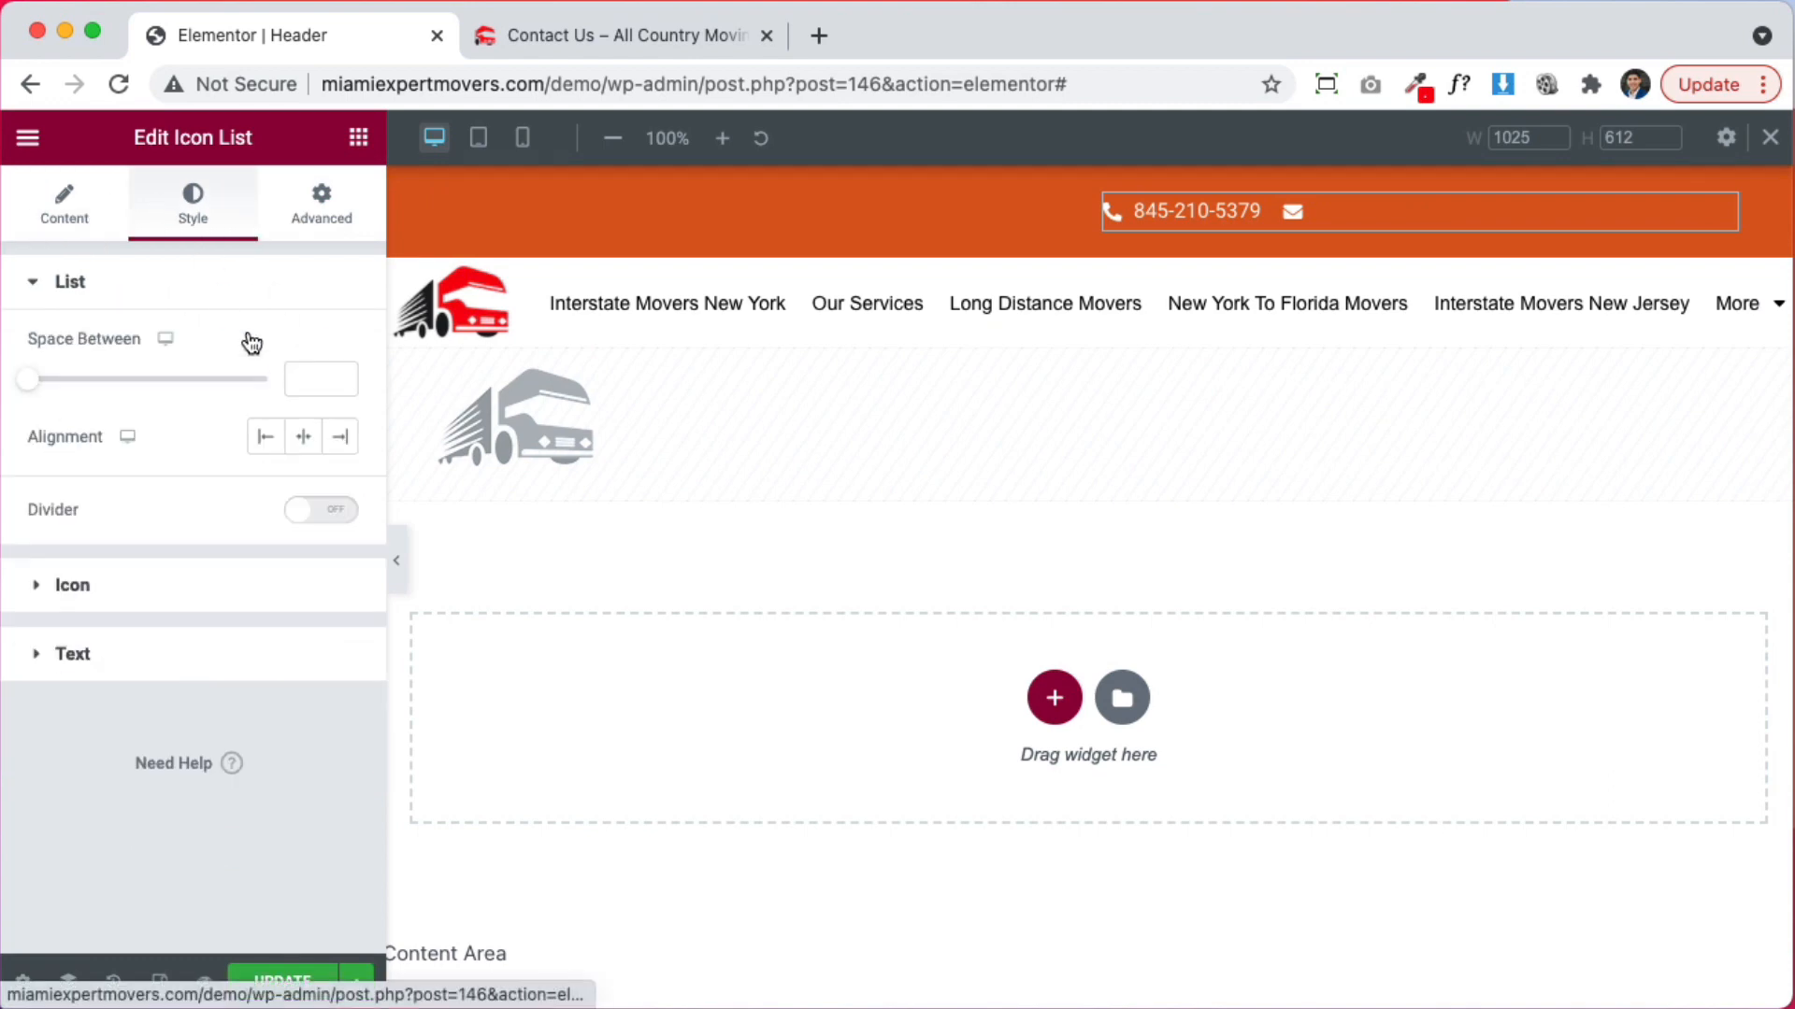
click(342, 439)
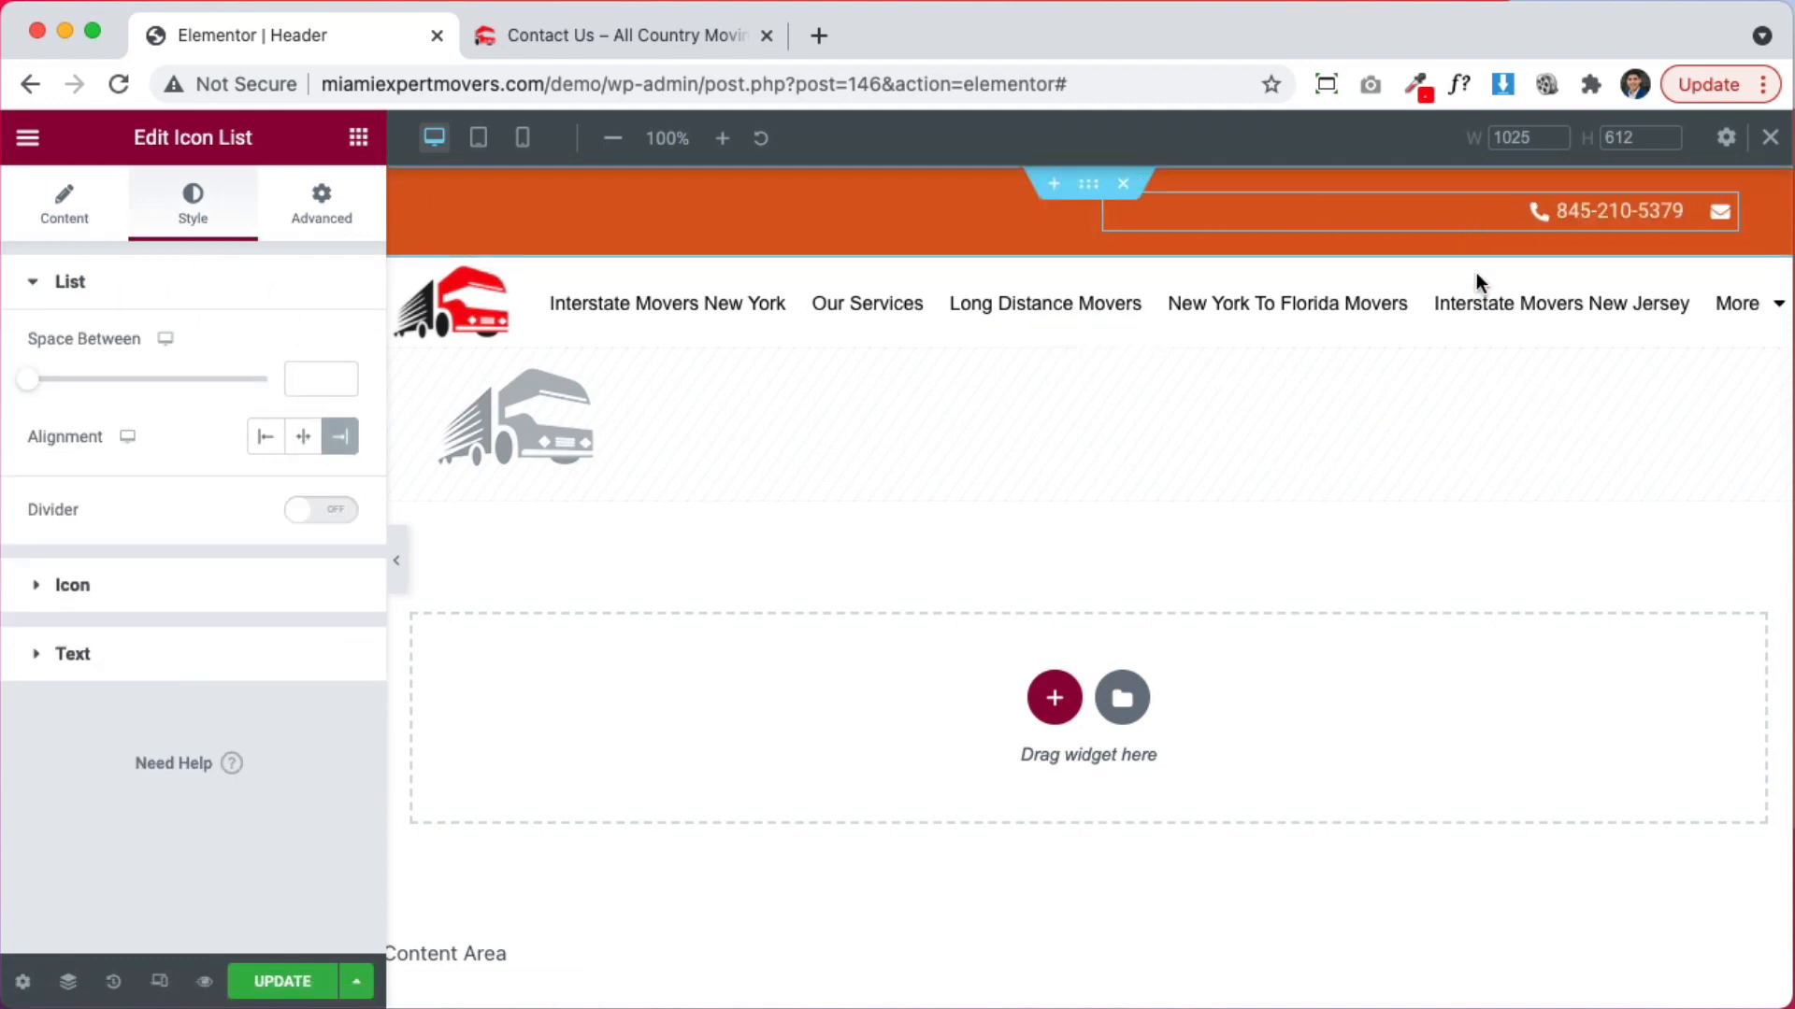
Set the 'All Country Moving & Storage' heading's text colour to #FFFFFF
click(837, 210)
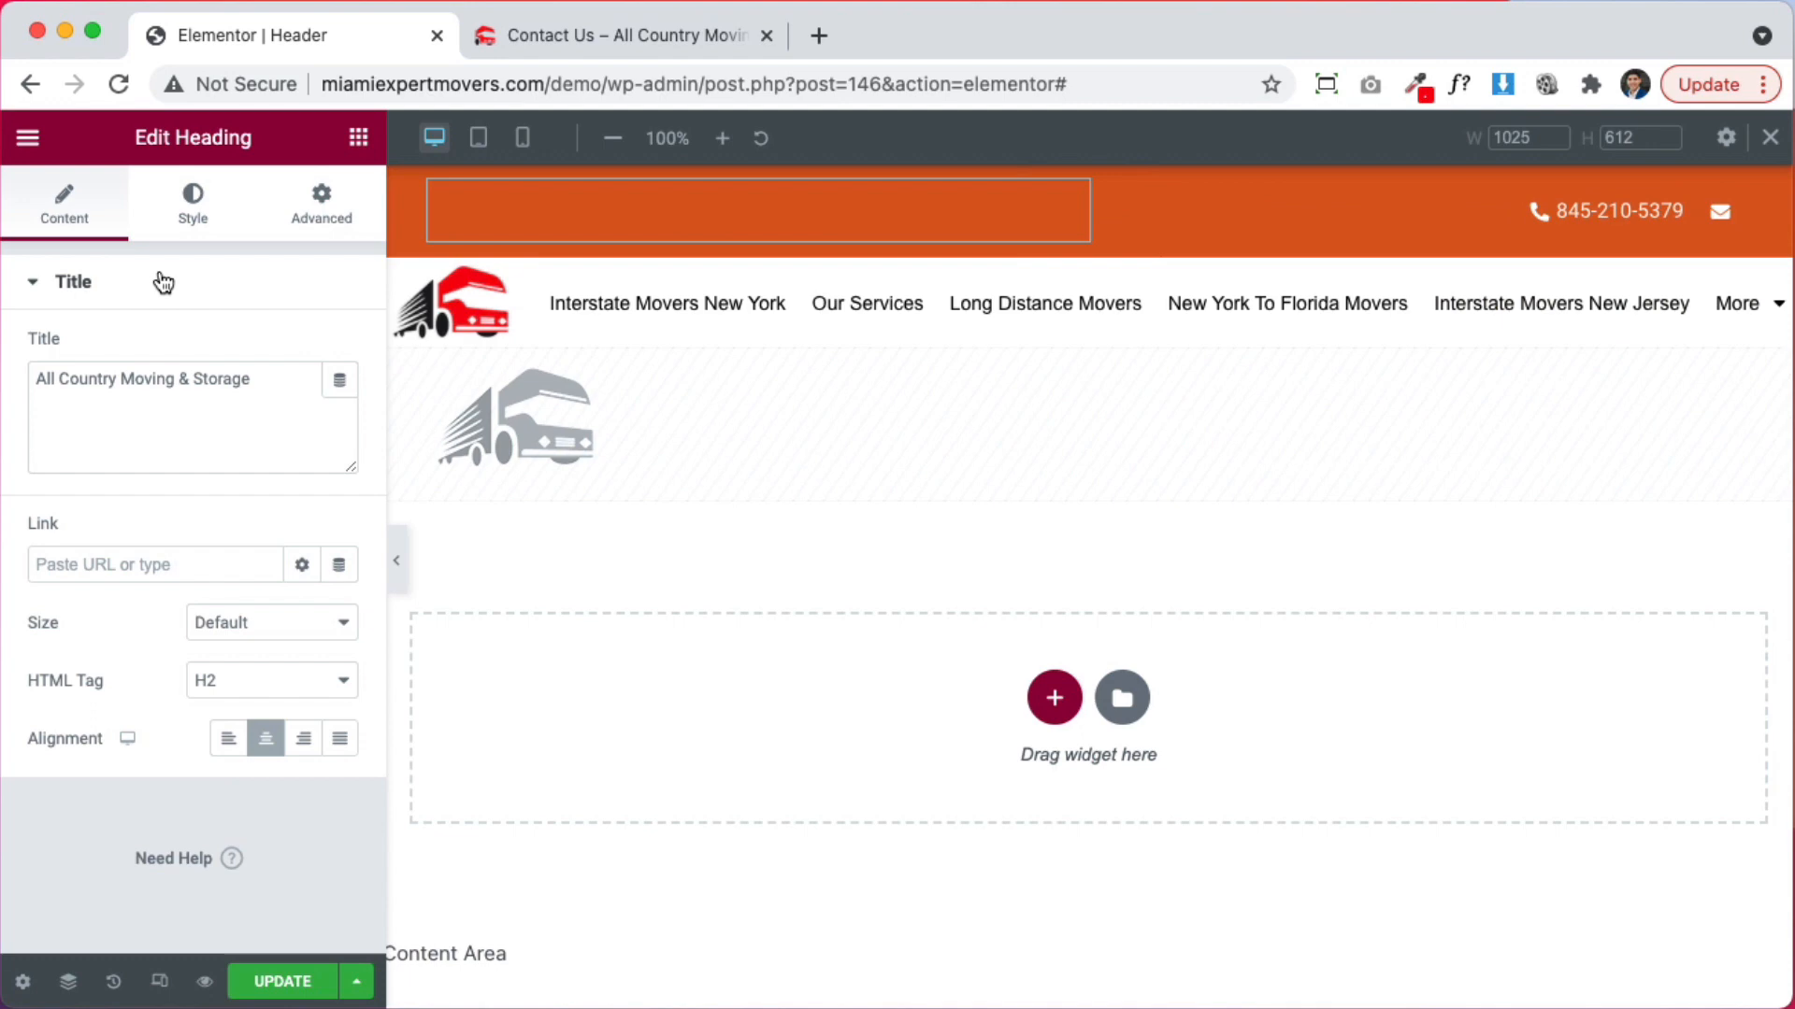
click(206, 221)
click(340, 349)
text(#FFFFFF)
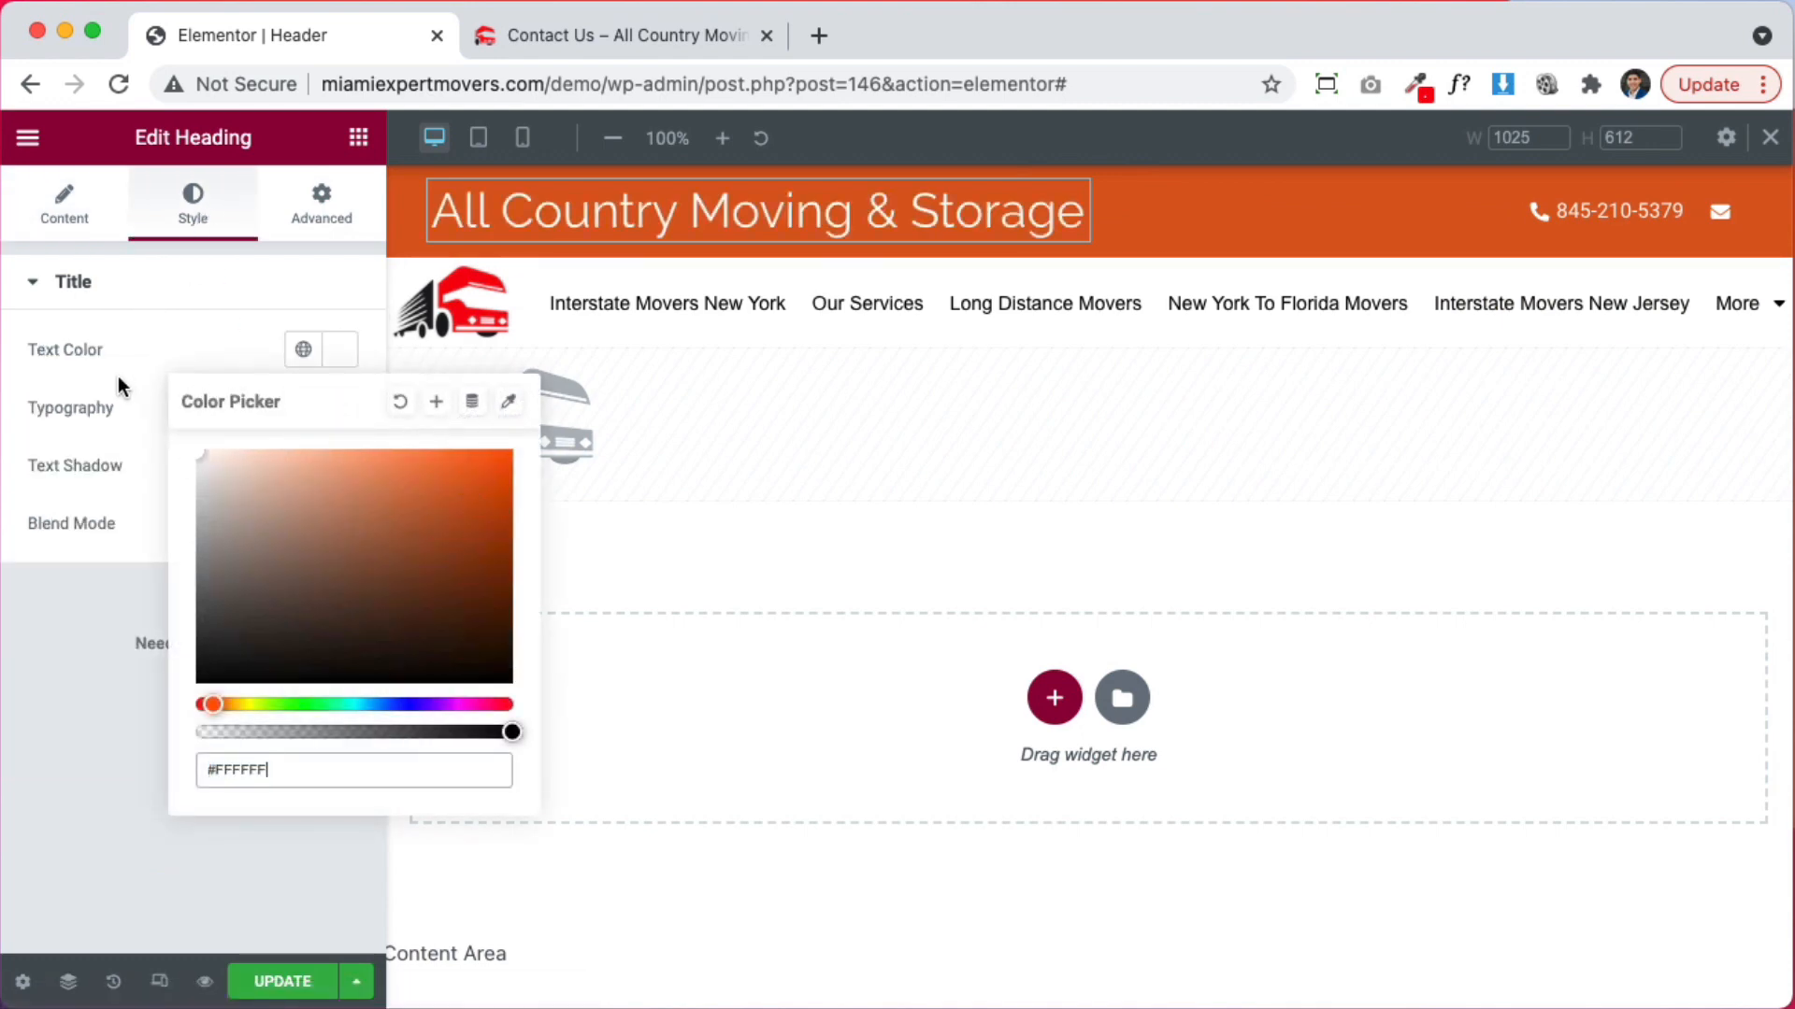
click(108, 364)
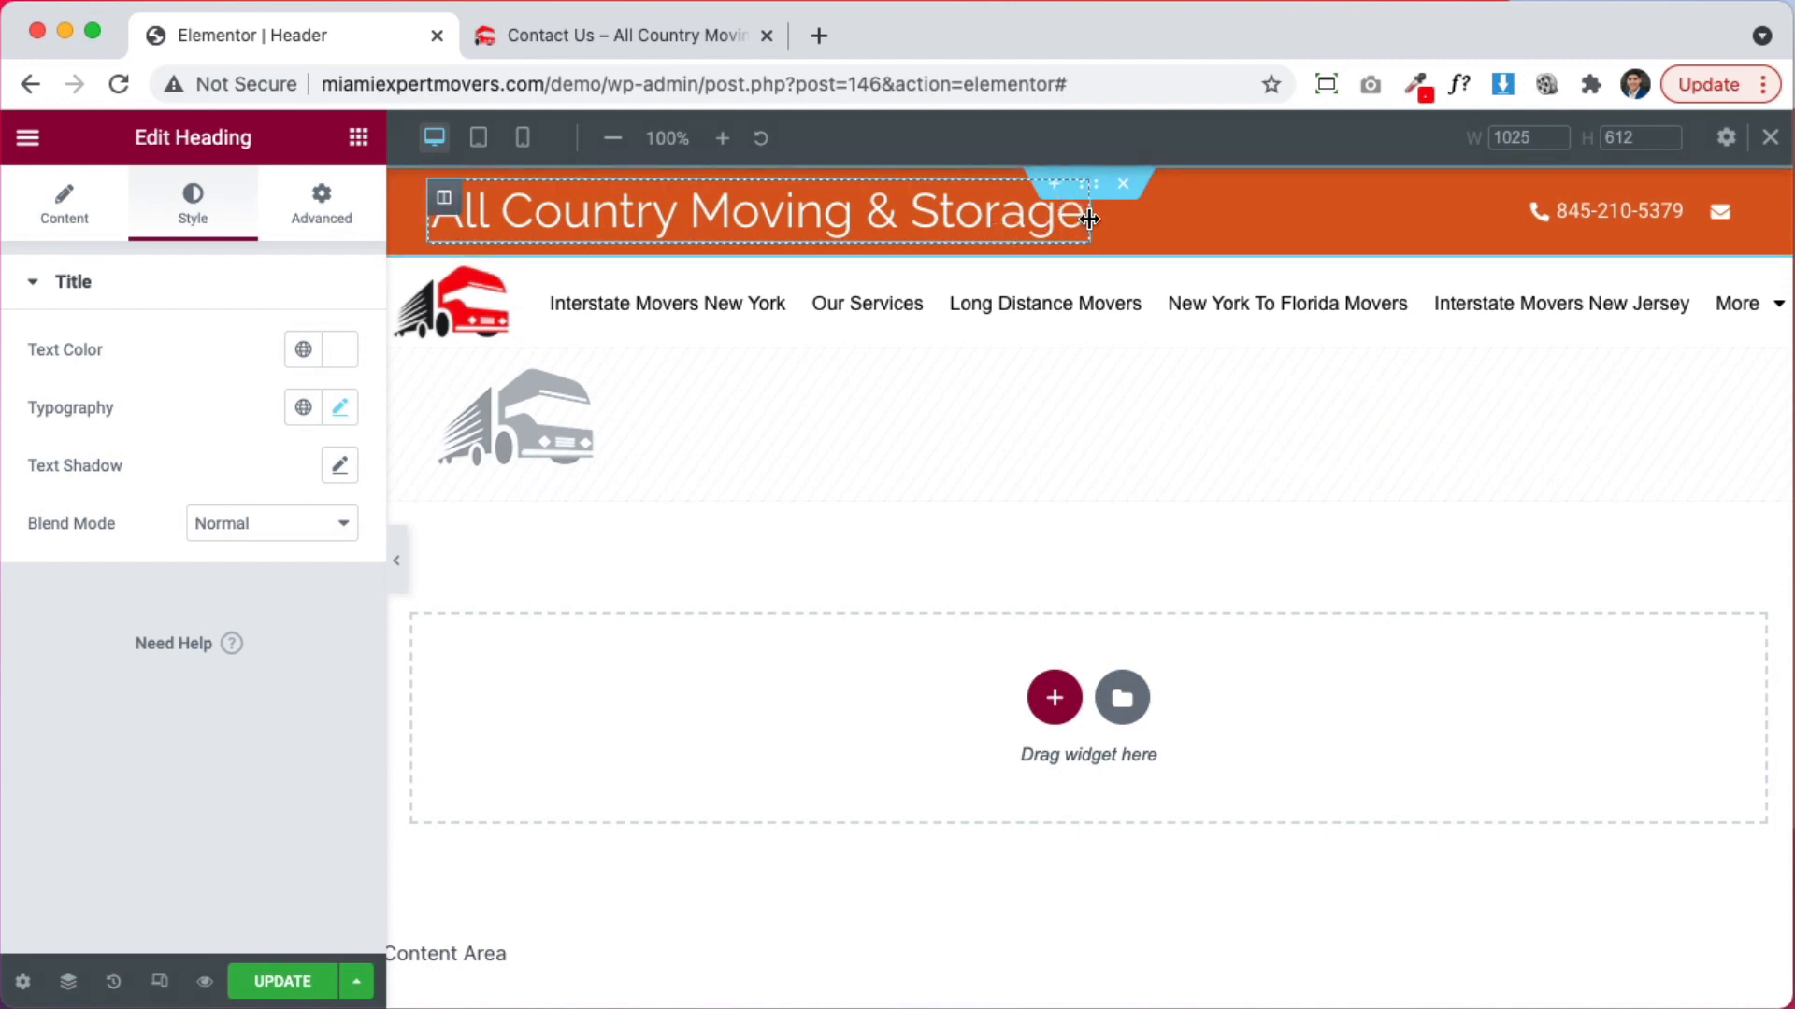
Add a new column beside the heading column and move the company heading into it
right_click(461, 211)
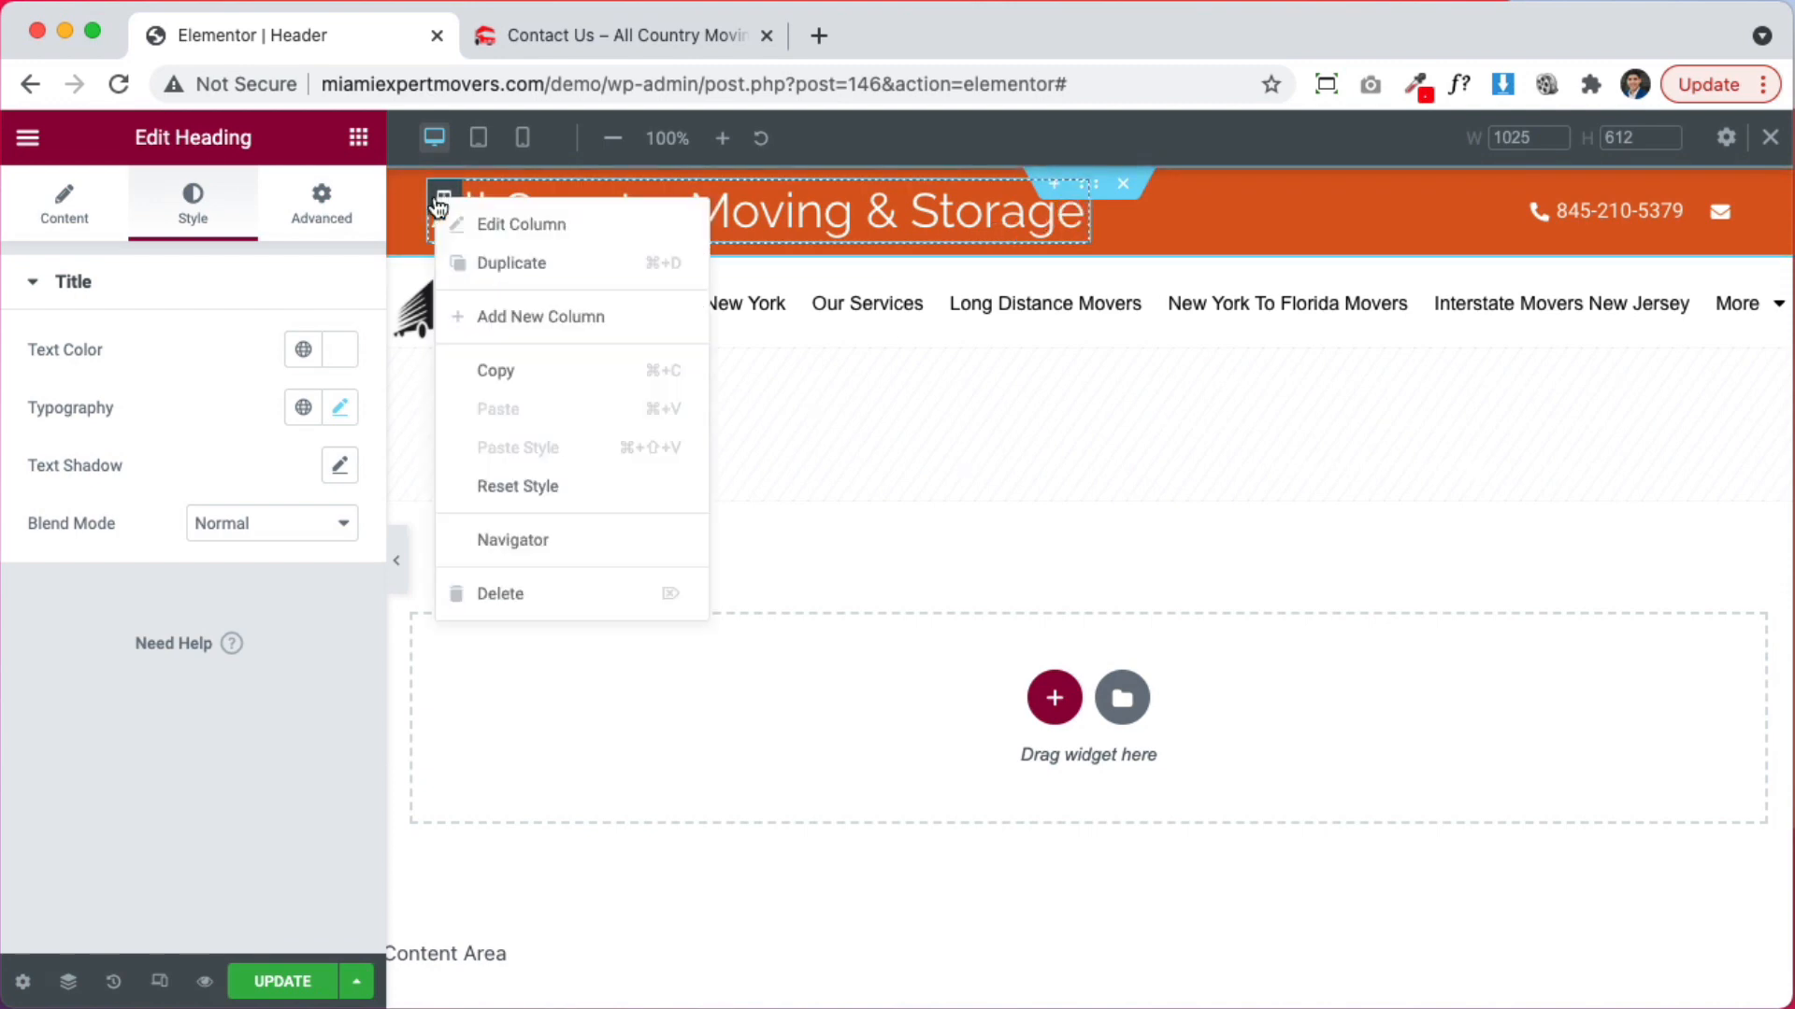
click(458, 314)
drag(861, 217, 1118, 210)
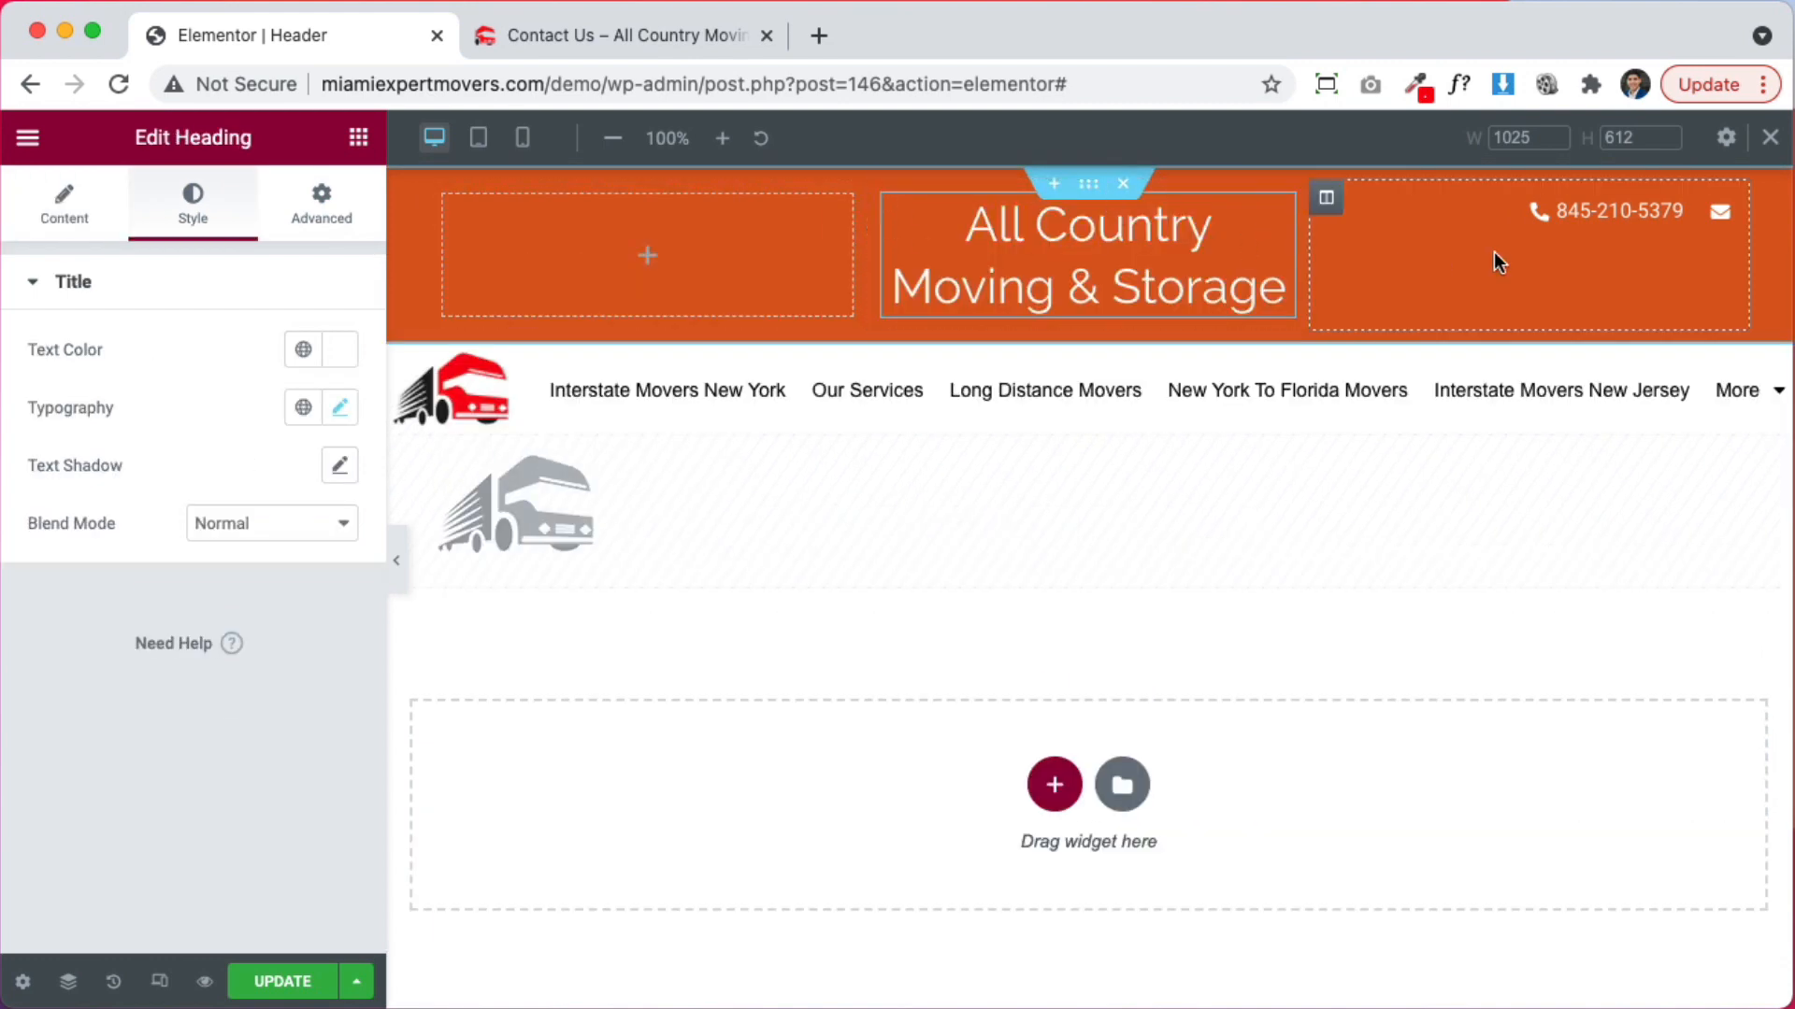
Set the heading column to 50% width and the left and phone columns to 25%
click(885, 197)
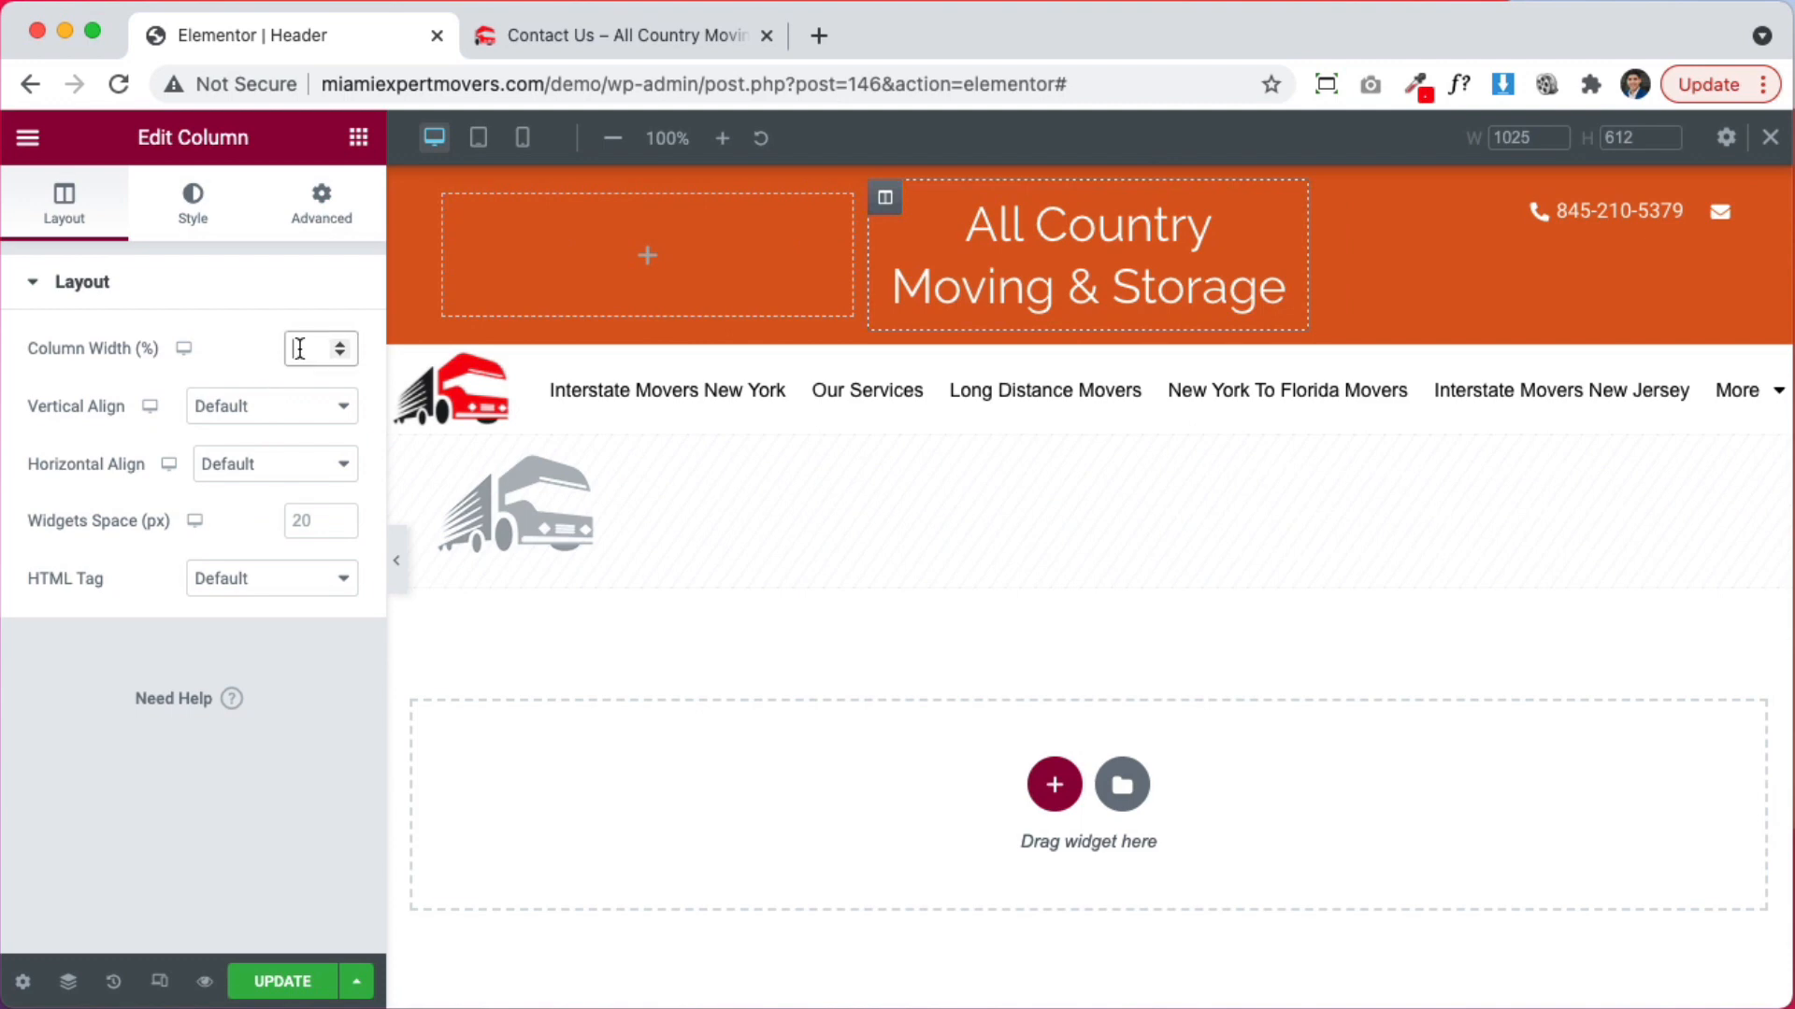
text(70)
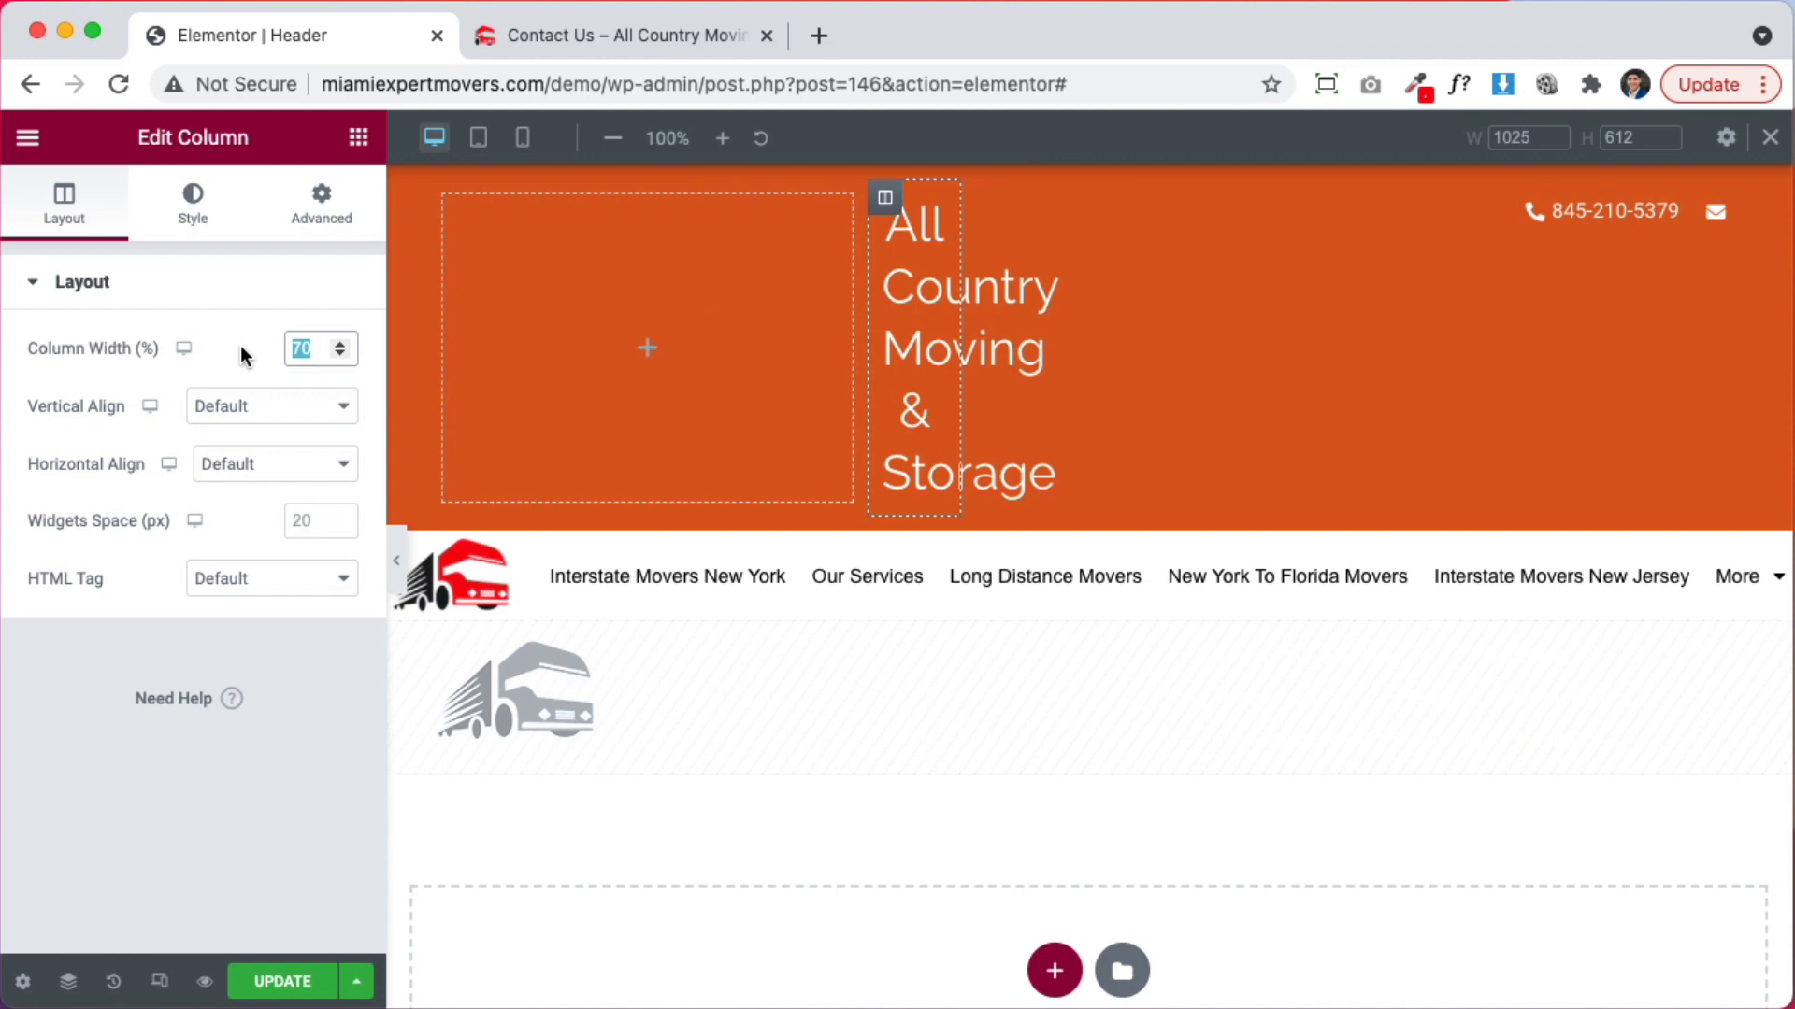
text(50)
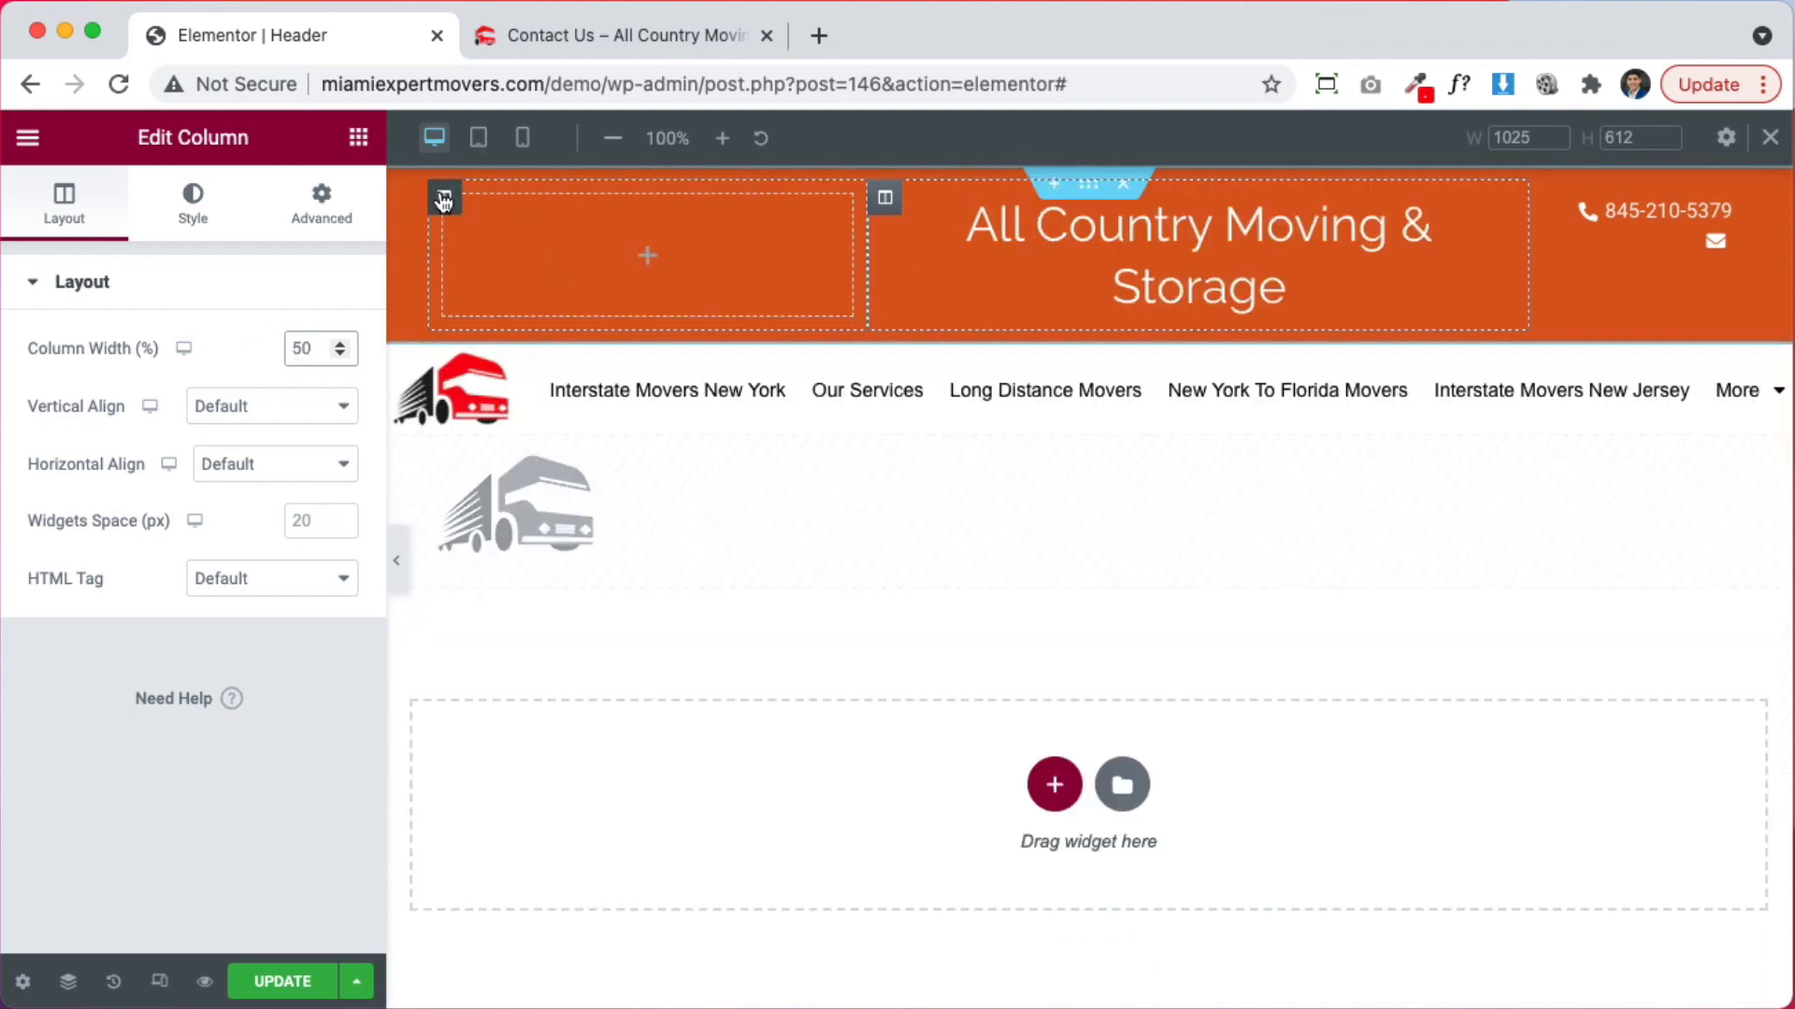
click(495, 322)
click(299, 348)
text(25)
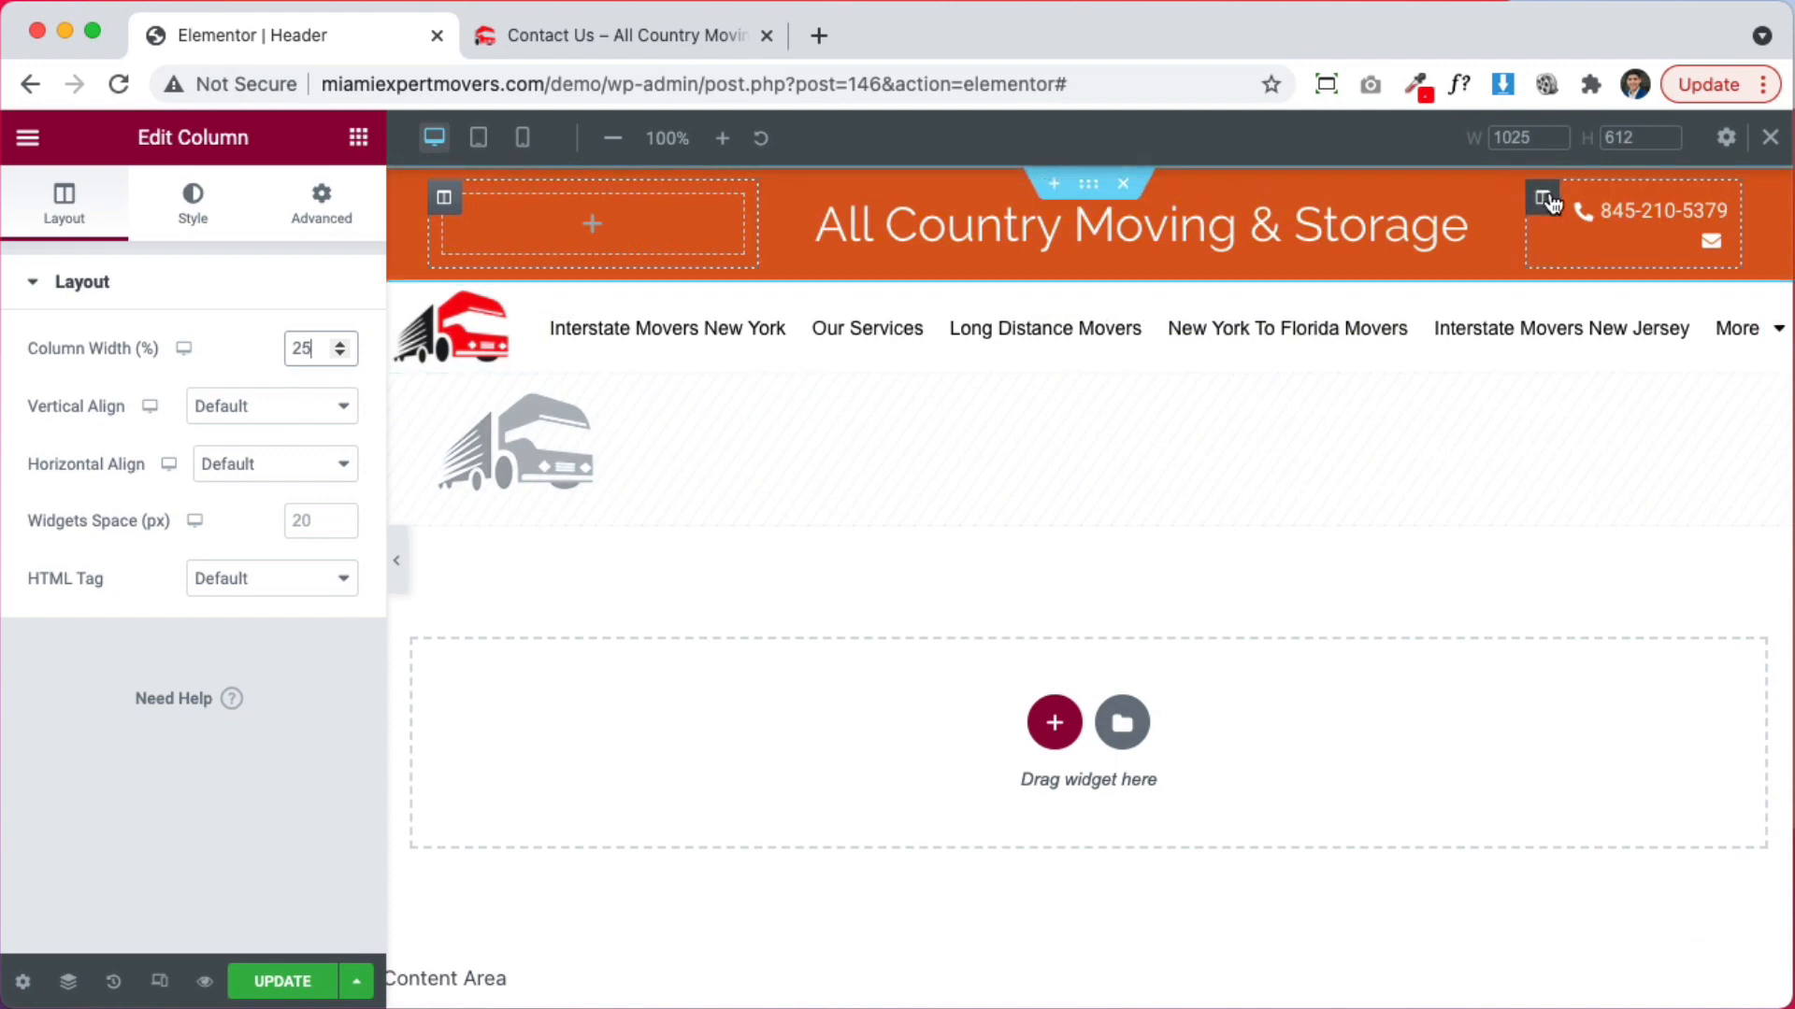
click(1543, 199)
text(25)
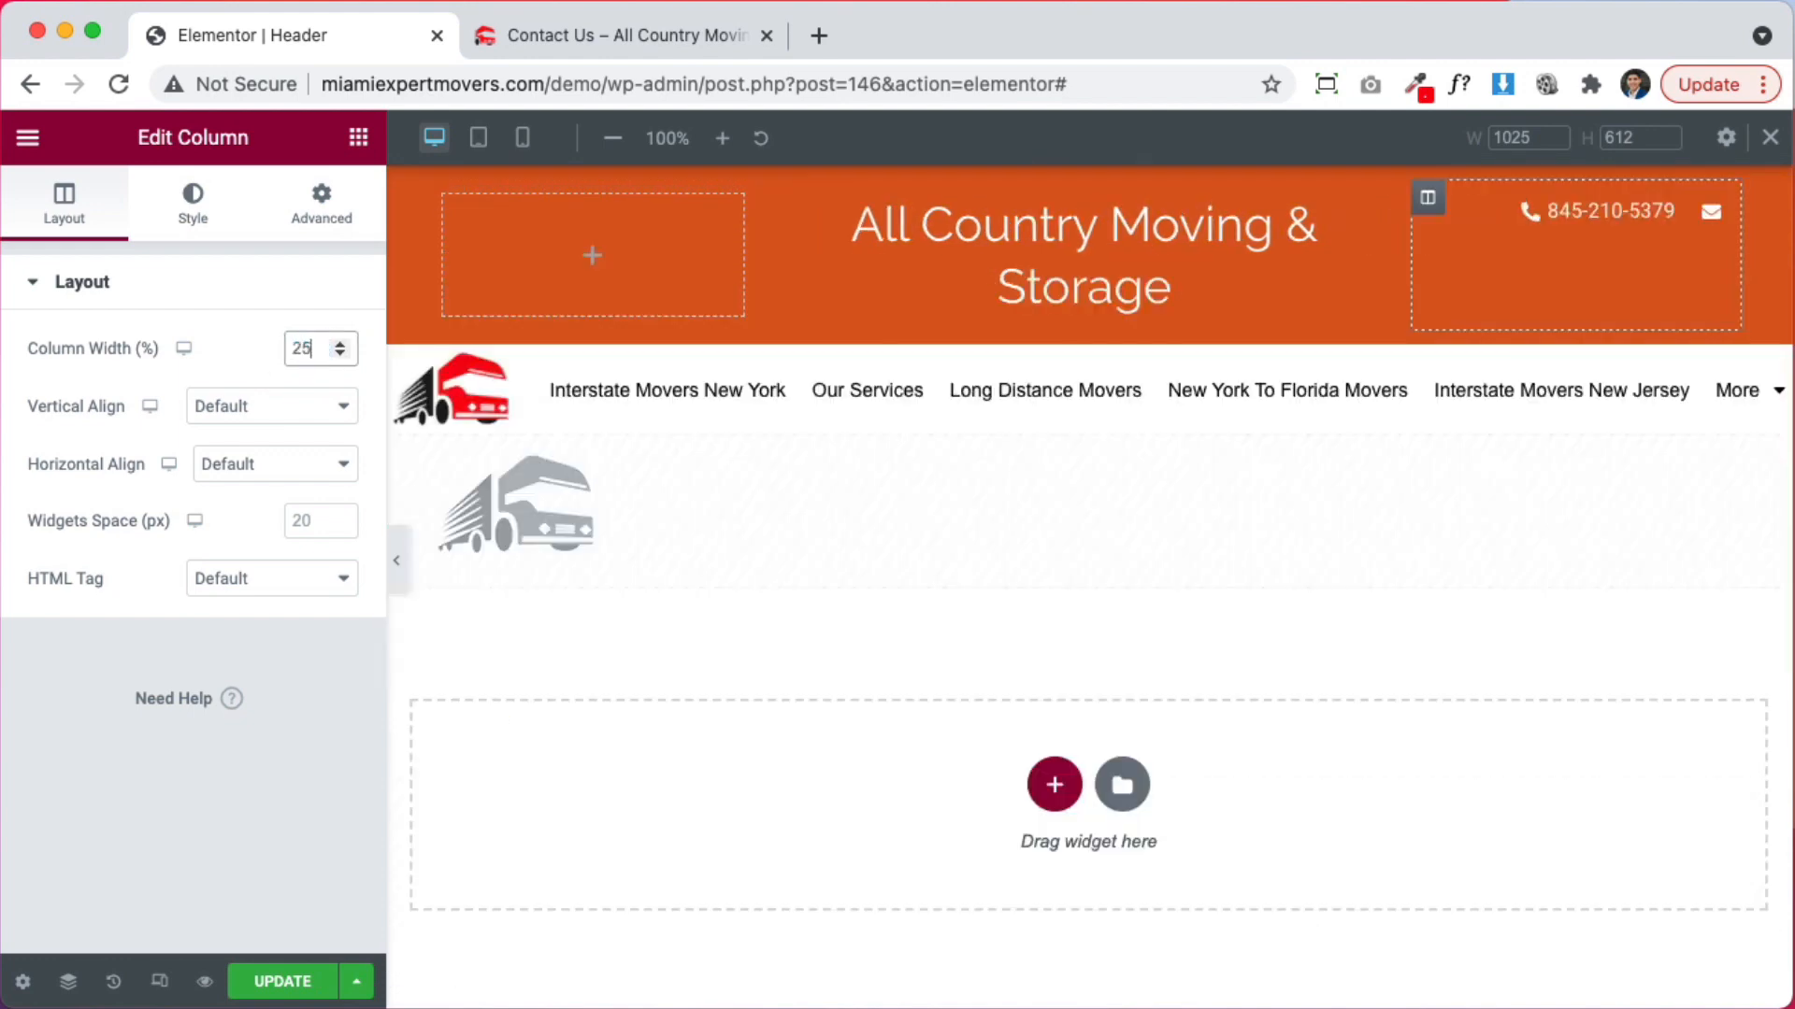
click(1174, 287)
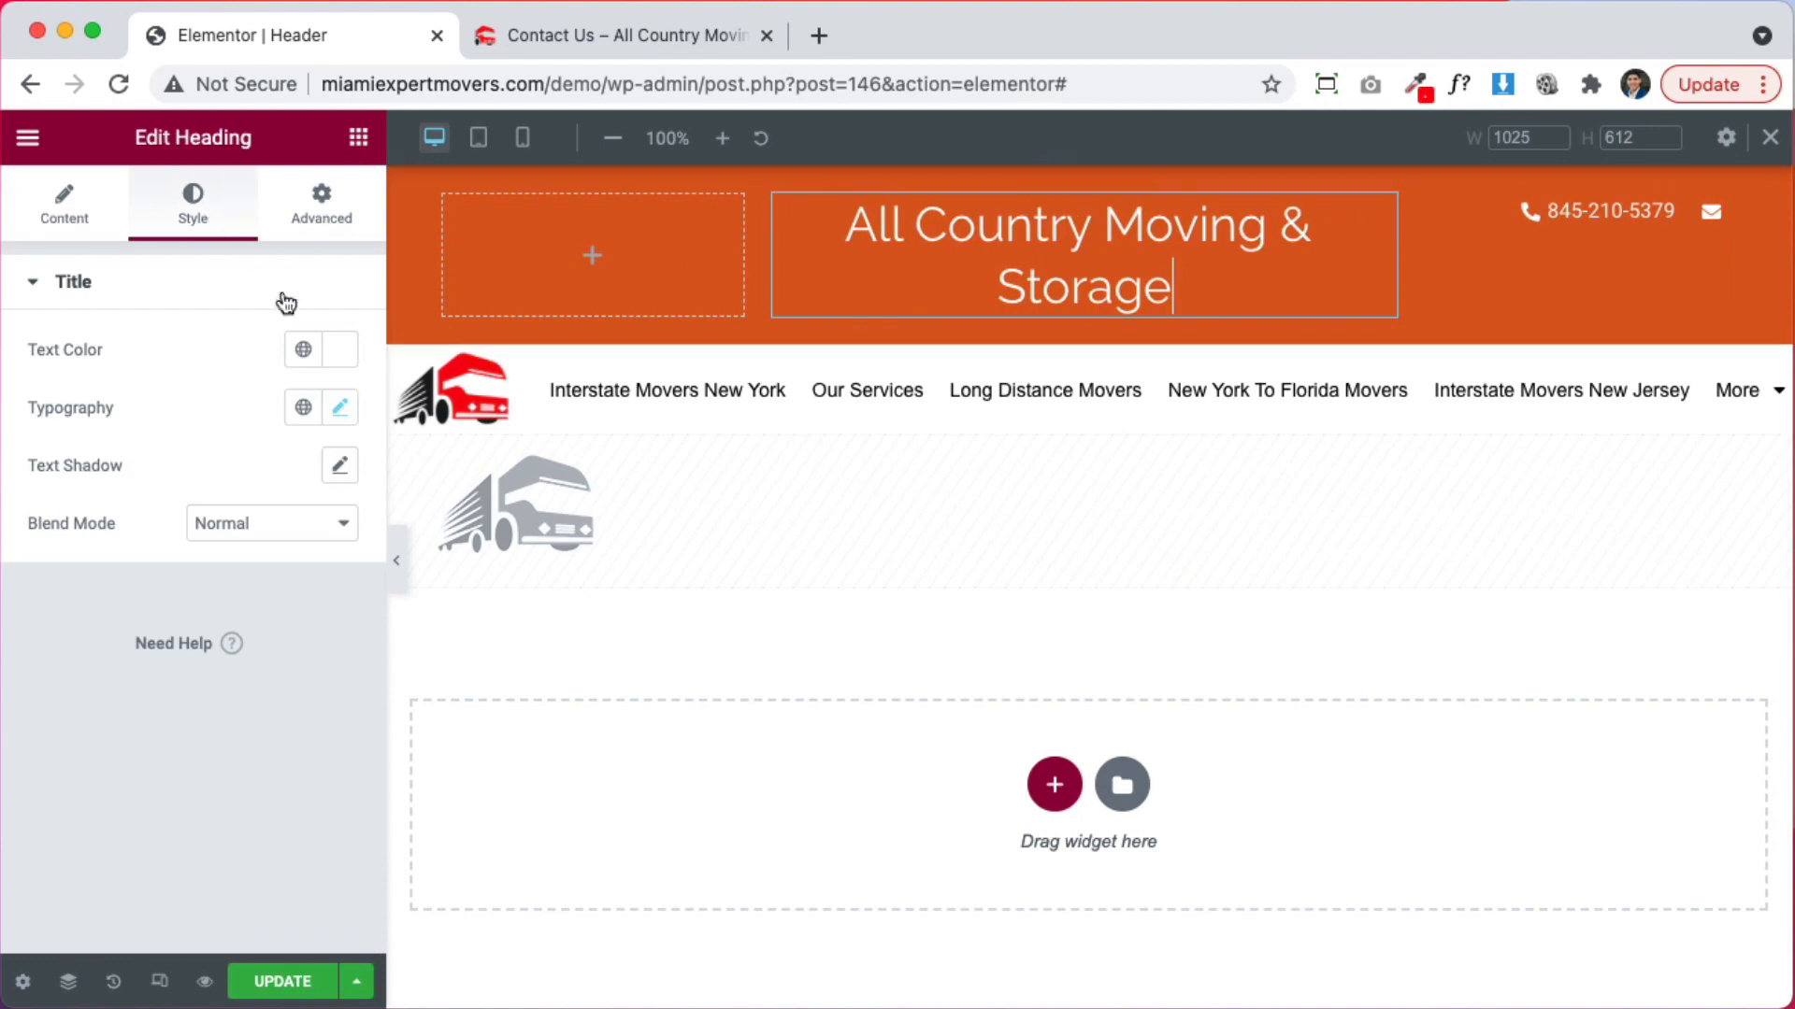
Reduce the company heading's typography to 30 px and set its font family to Open Sans
click(340, 409)
click(321, 629)
click(320, 630)
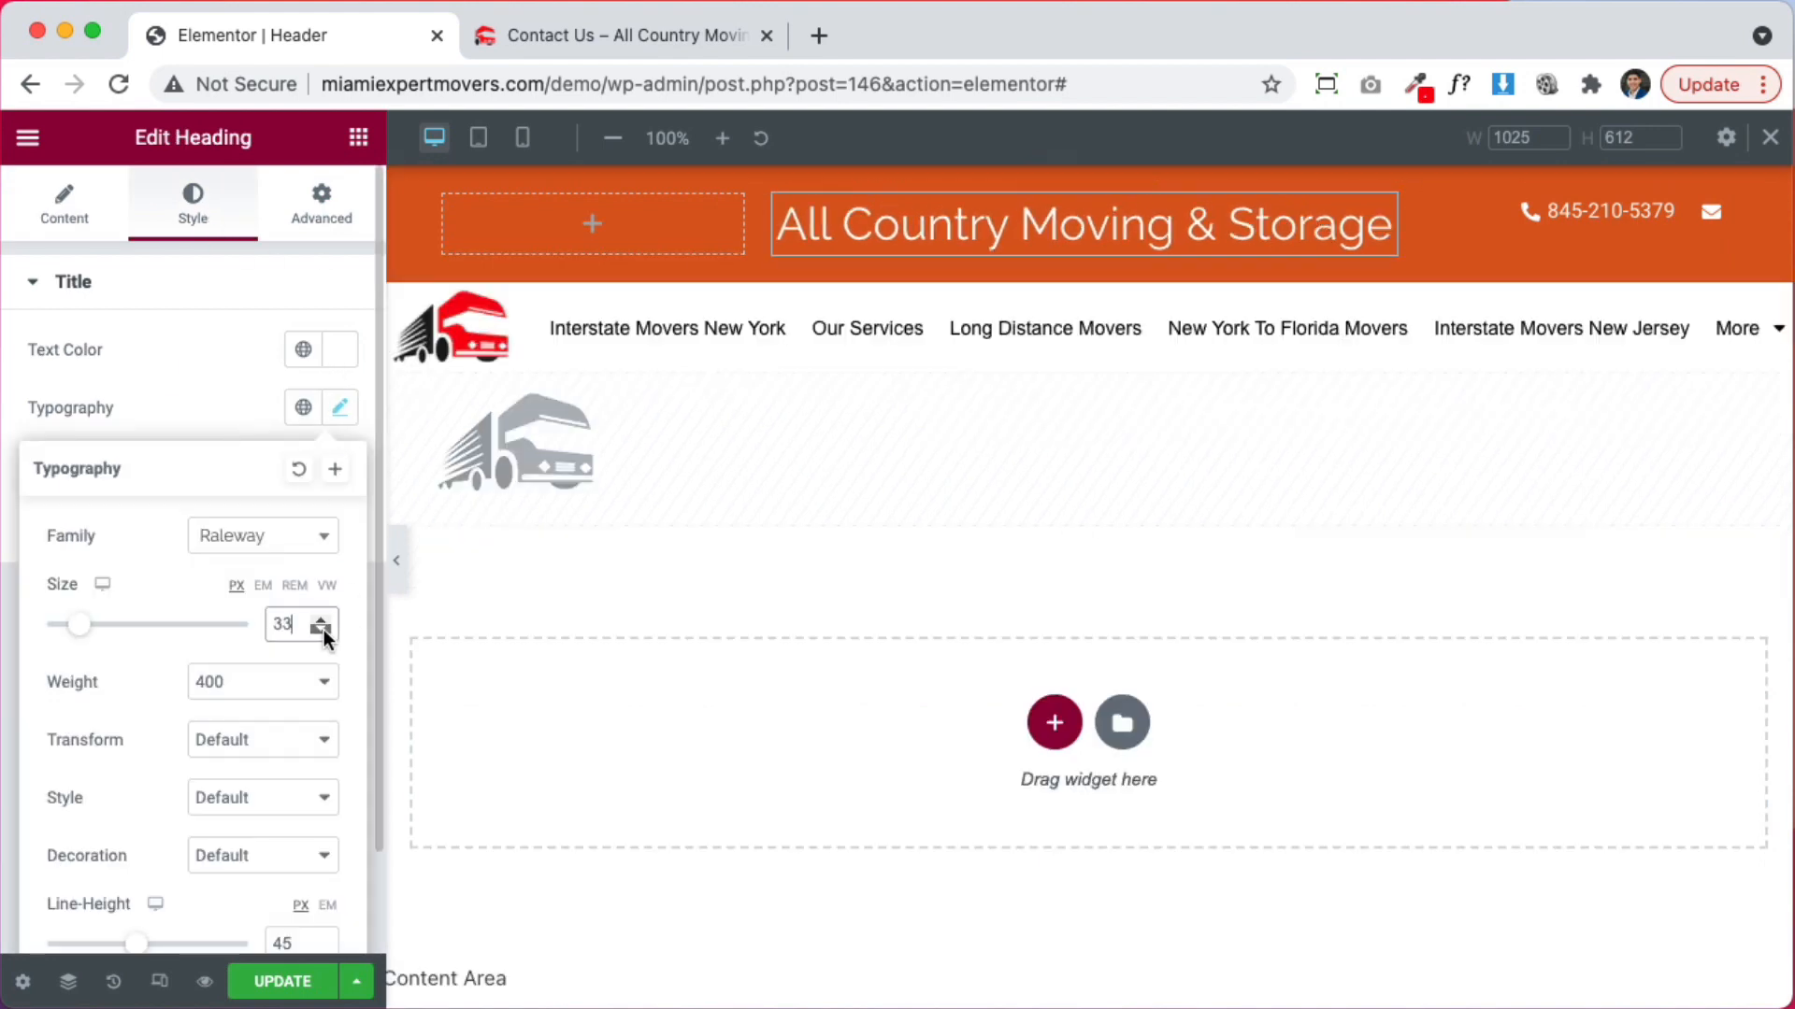
click(321, 630)
click(321, 630)
click(320, 630)
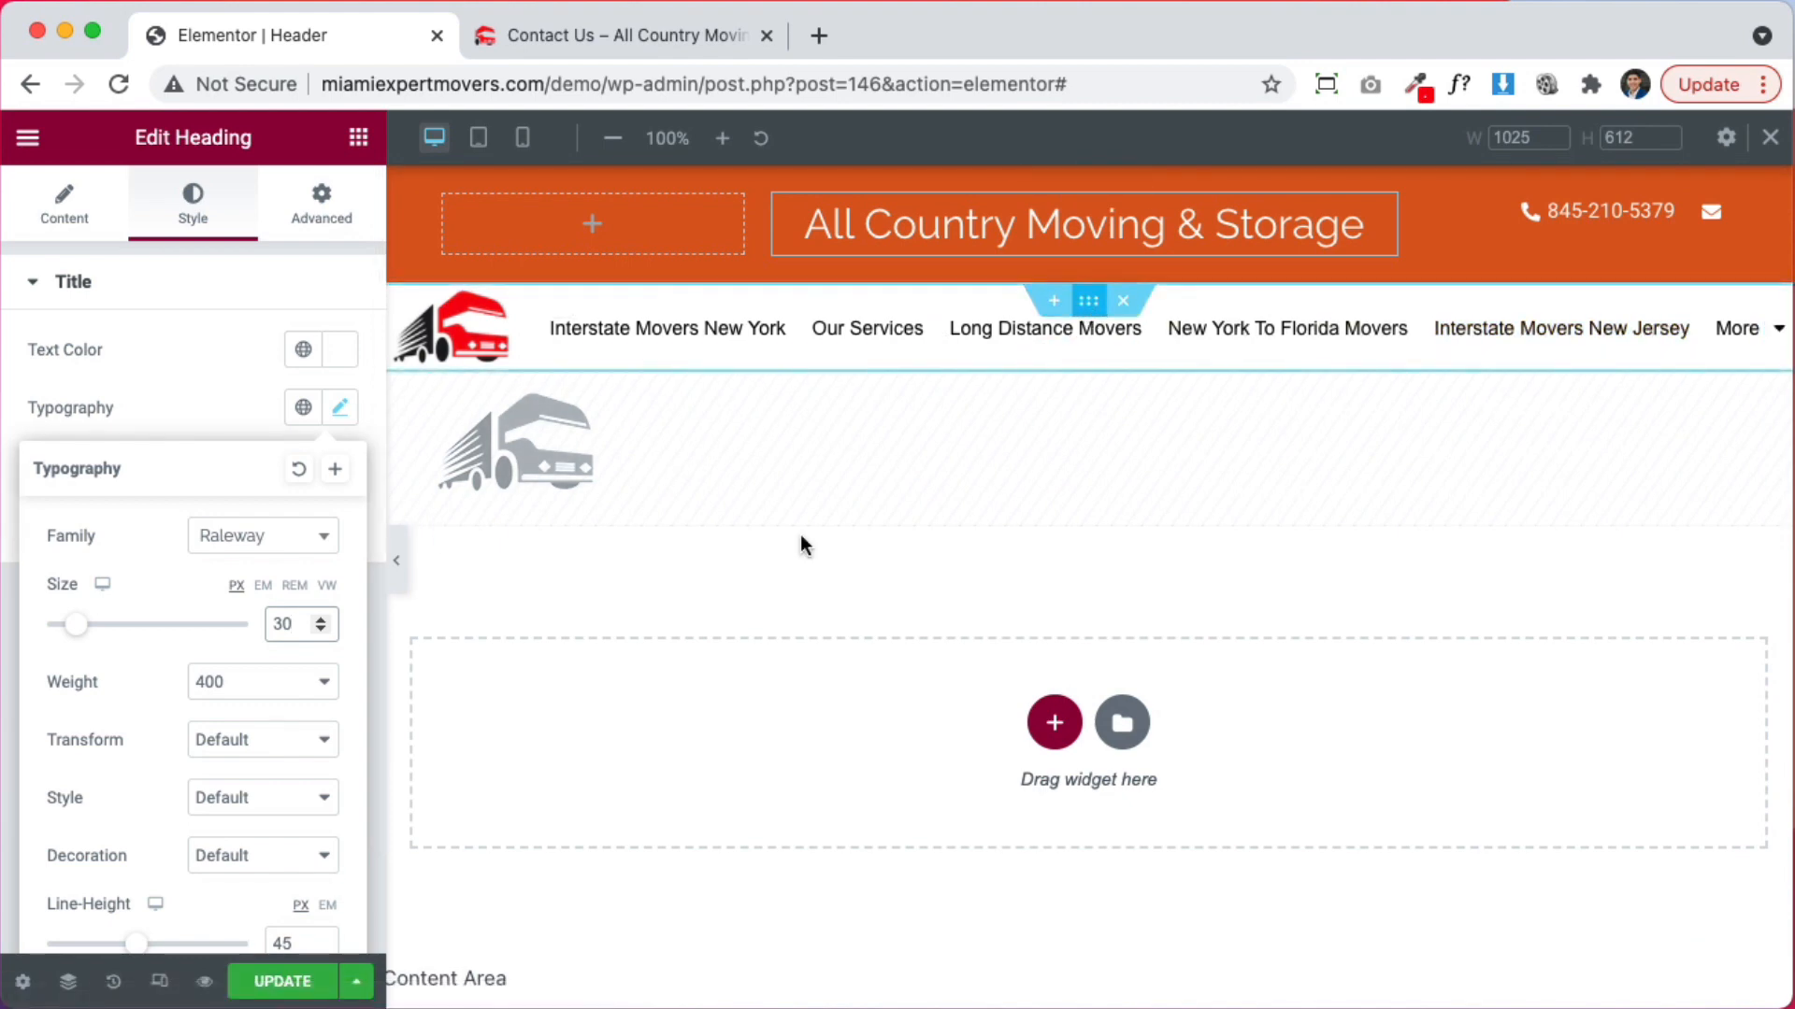
click(273, 537)
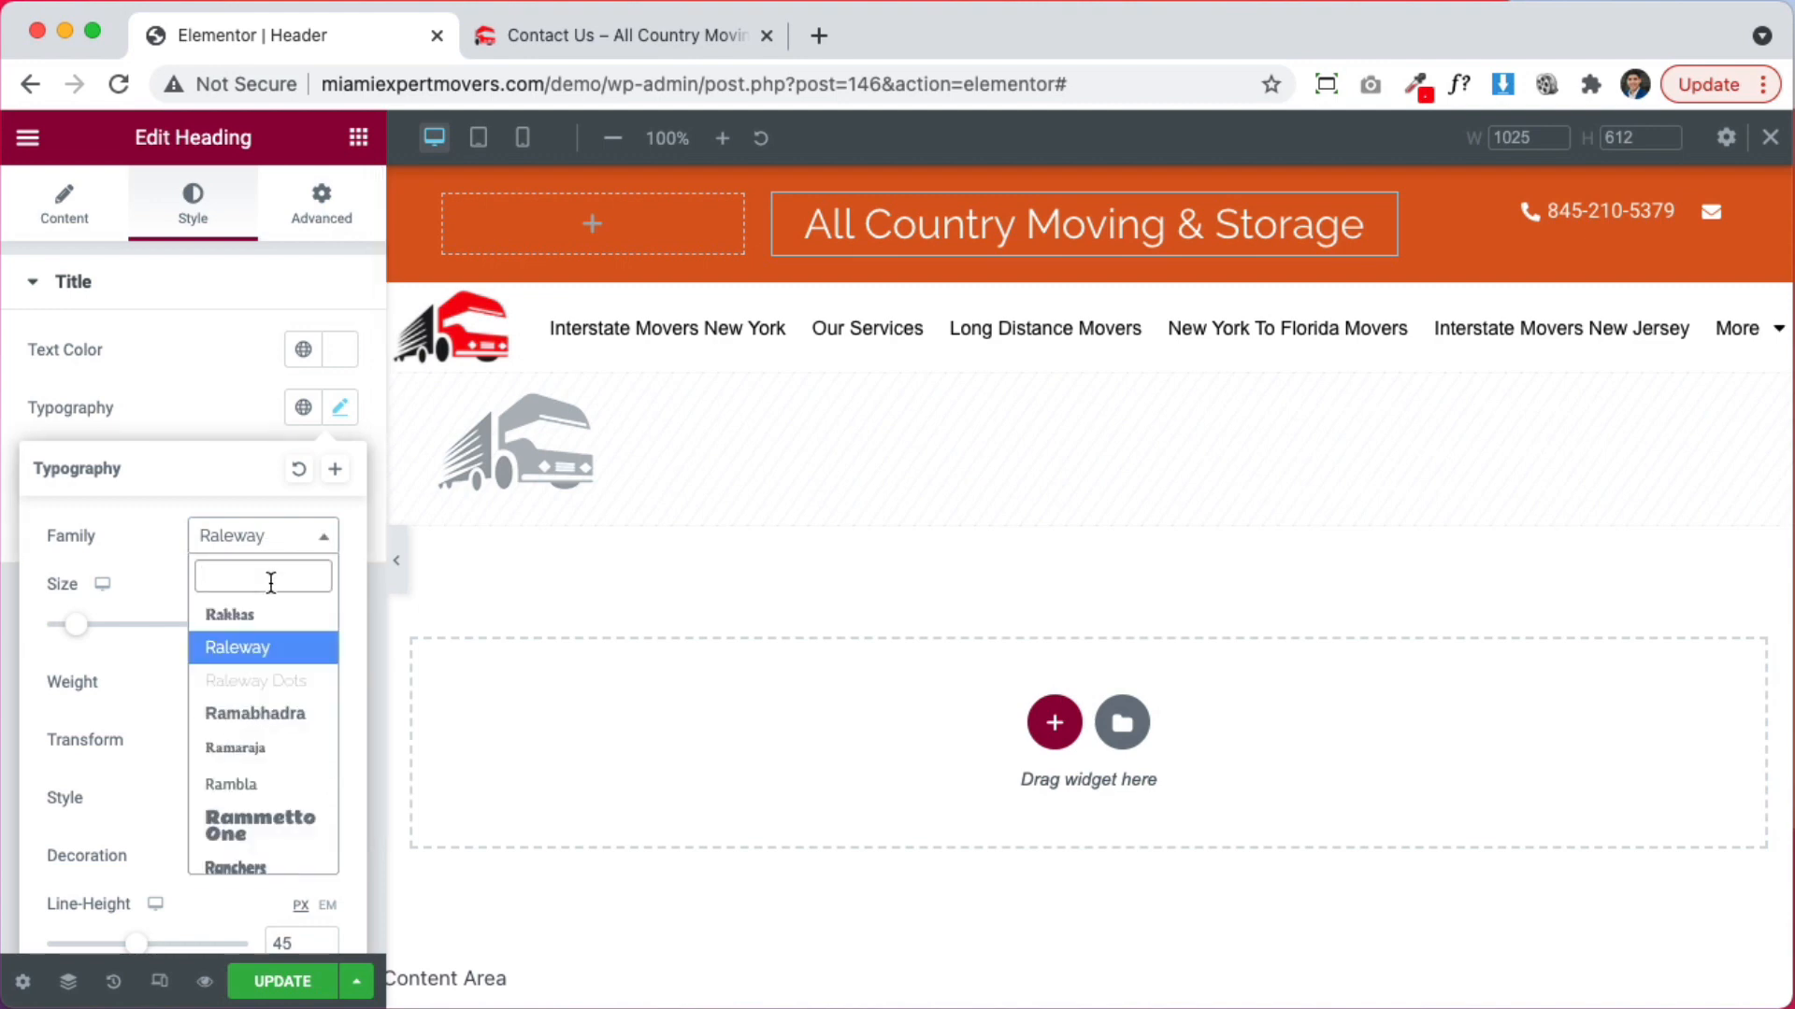
text(open)
key(Return)
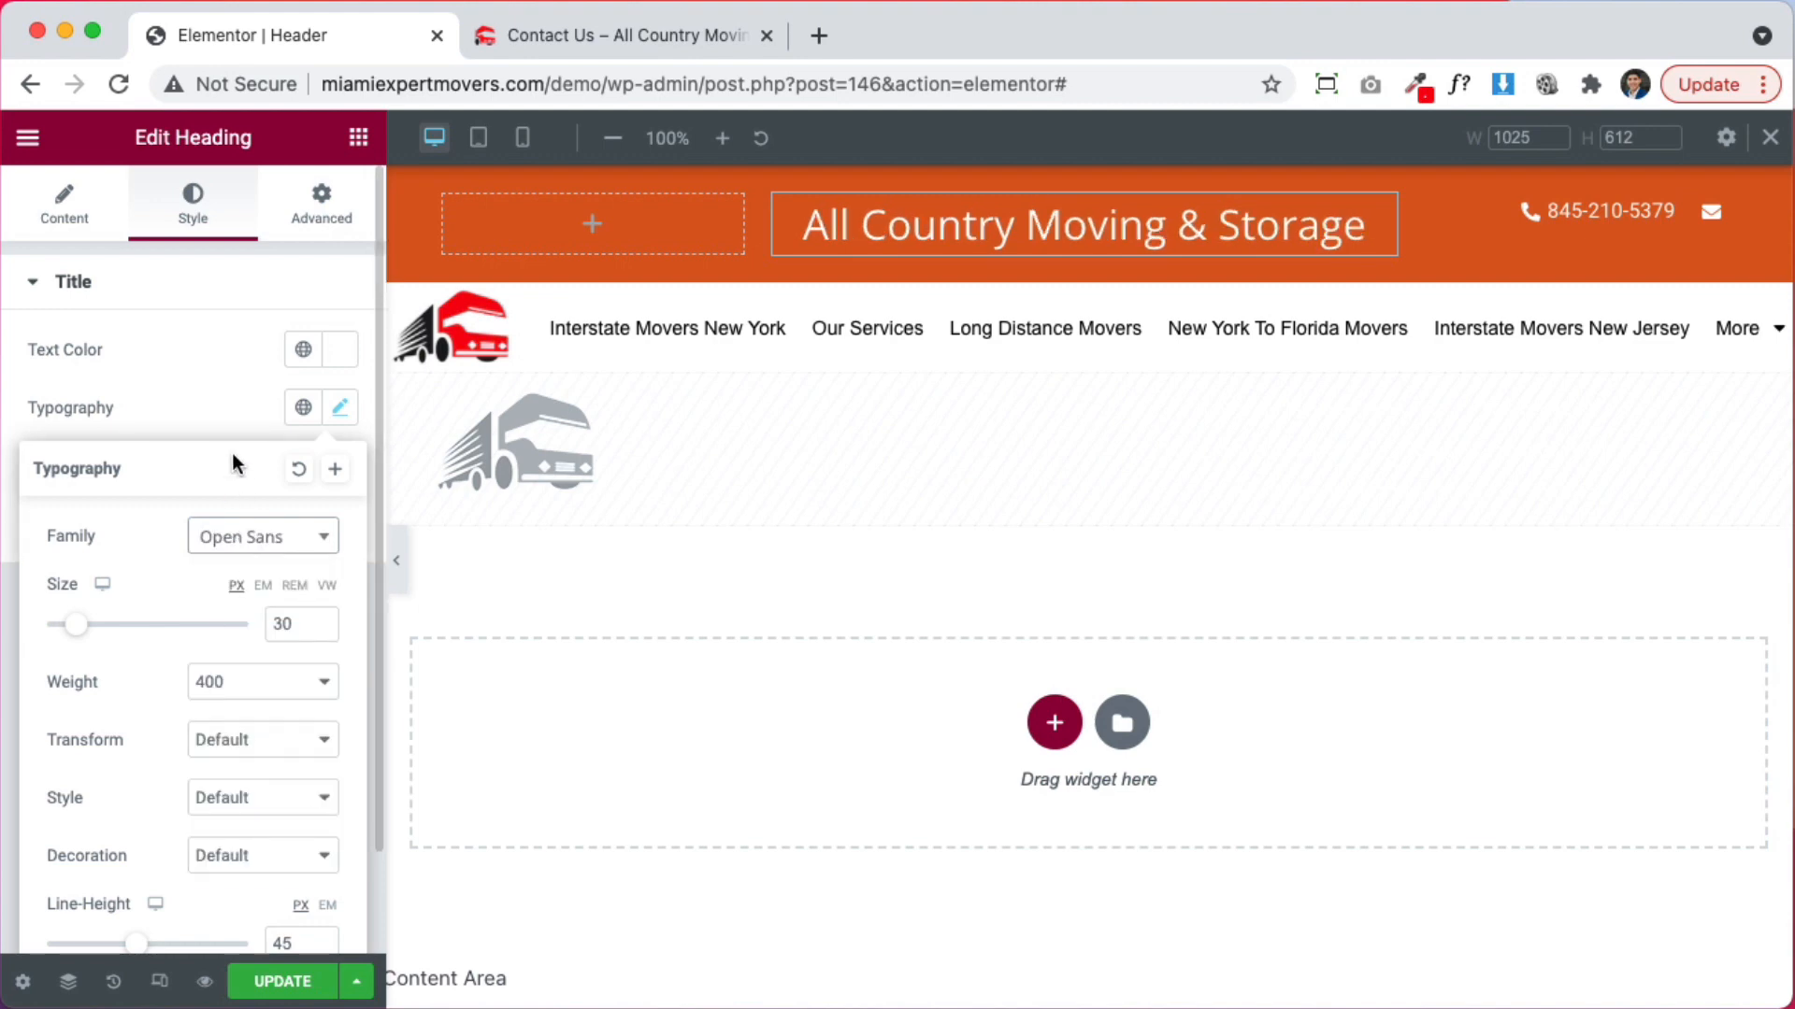
click(222, 391)
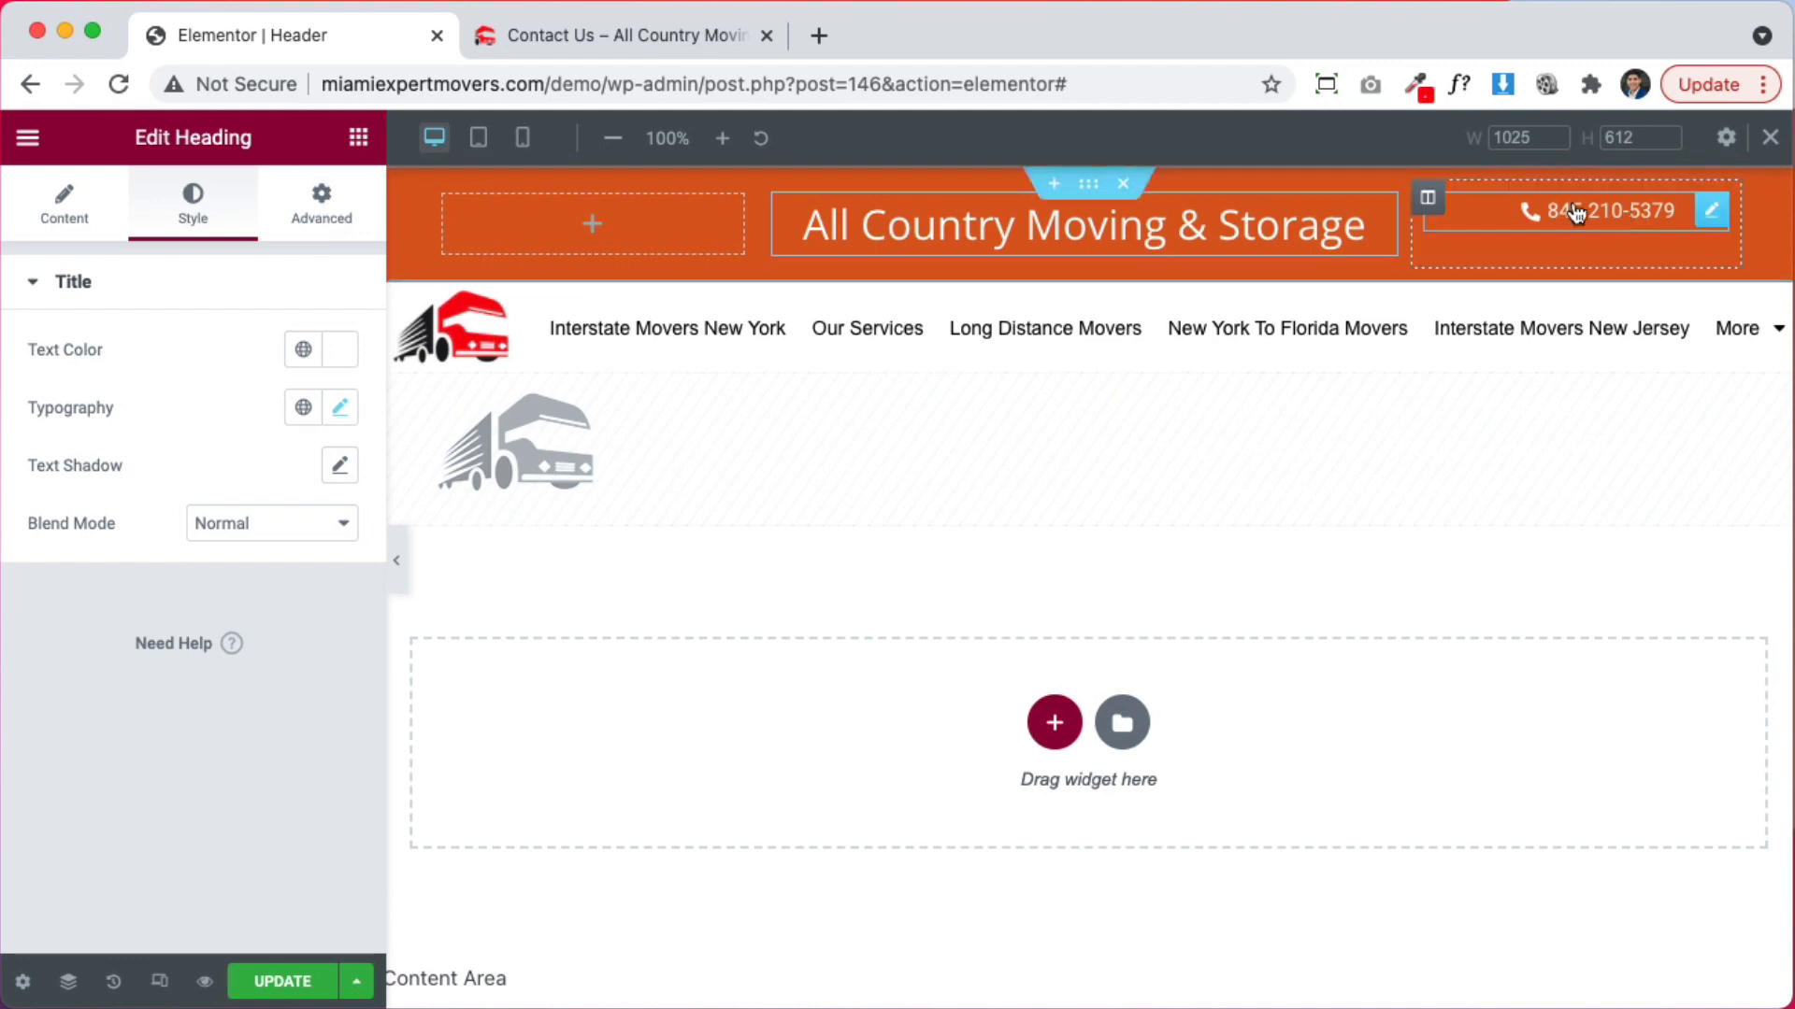
Vertically centre the contents of the phone-number column
click(1439, 206)
click(323, 407)
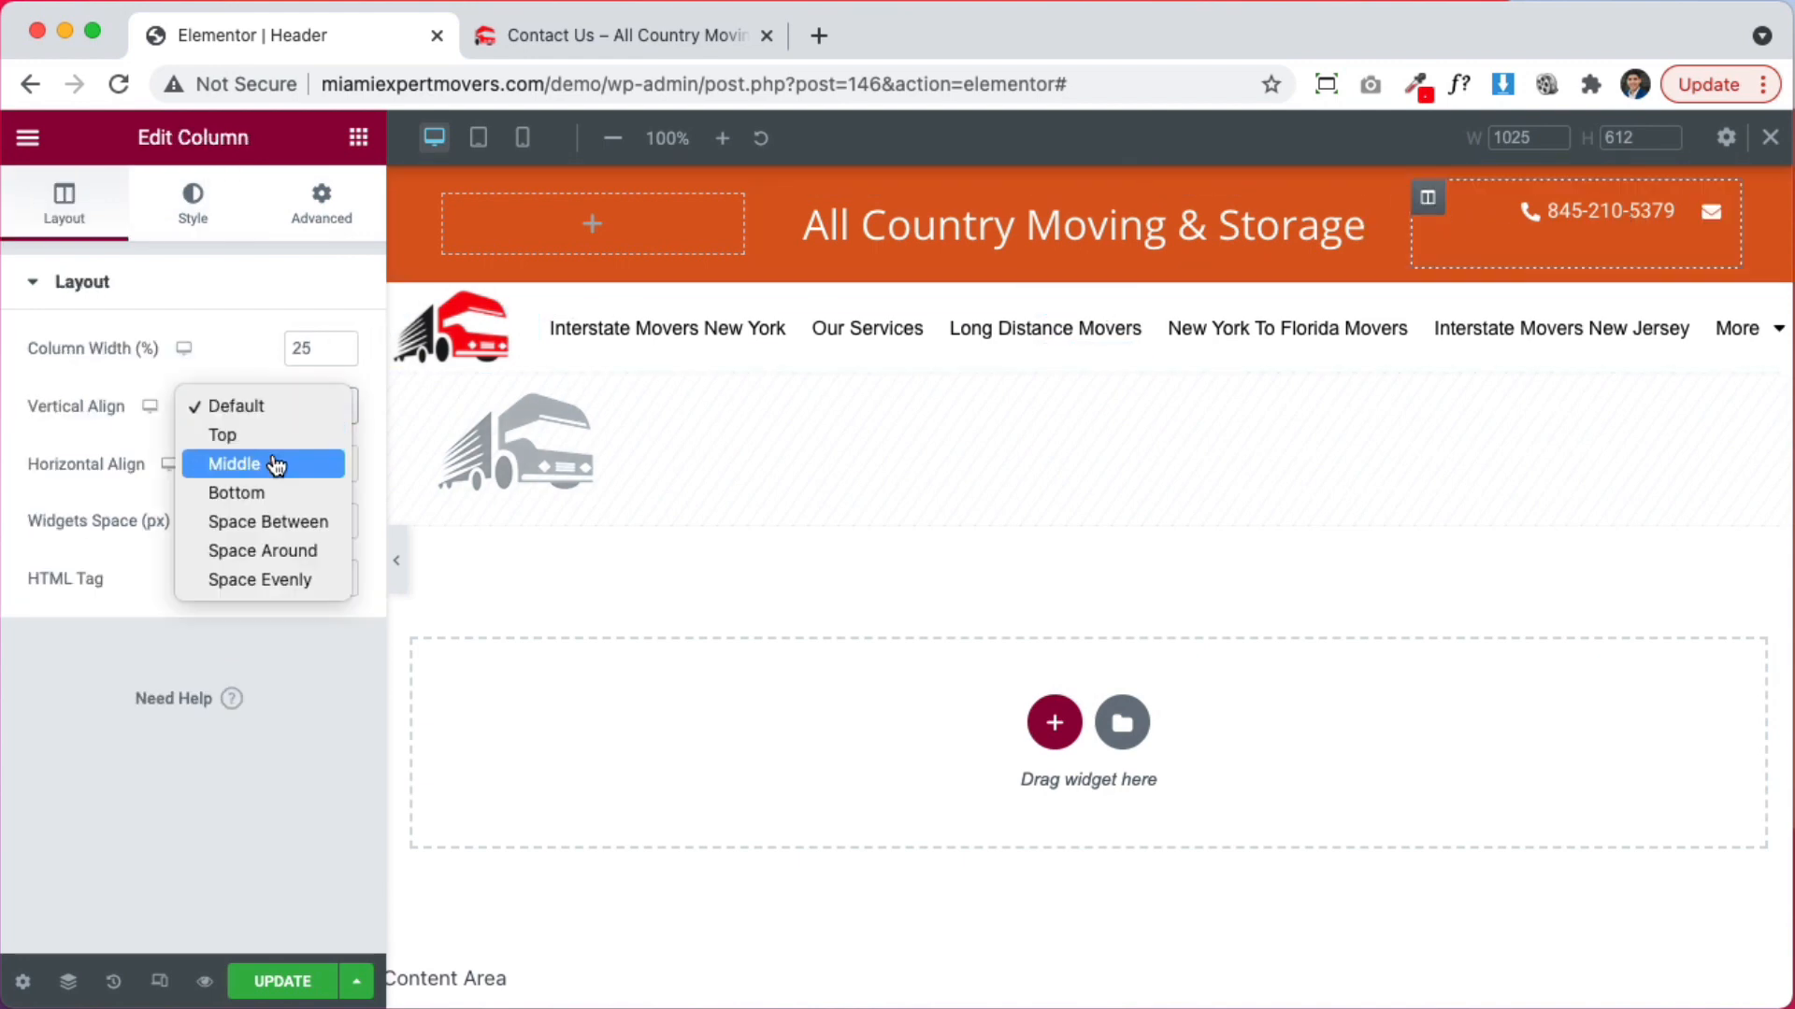
click(275, 464)
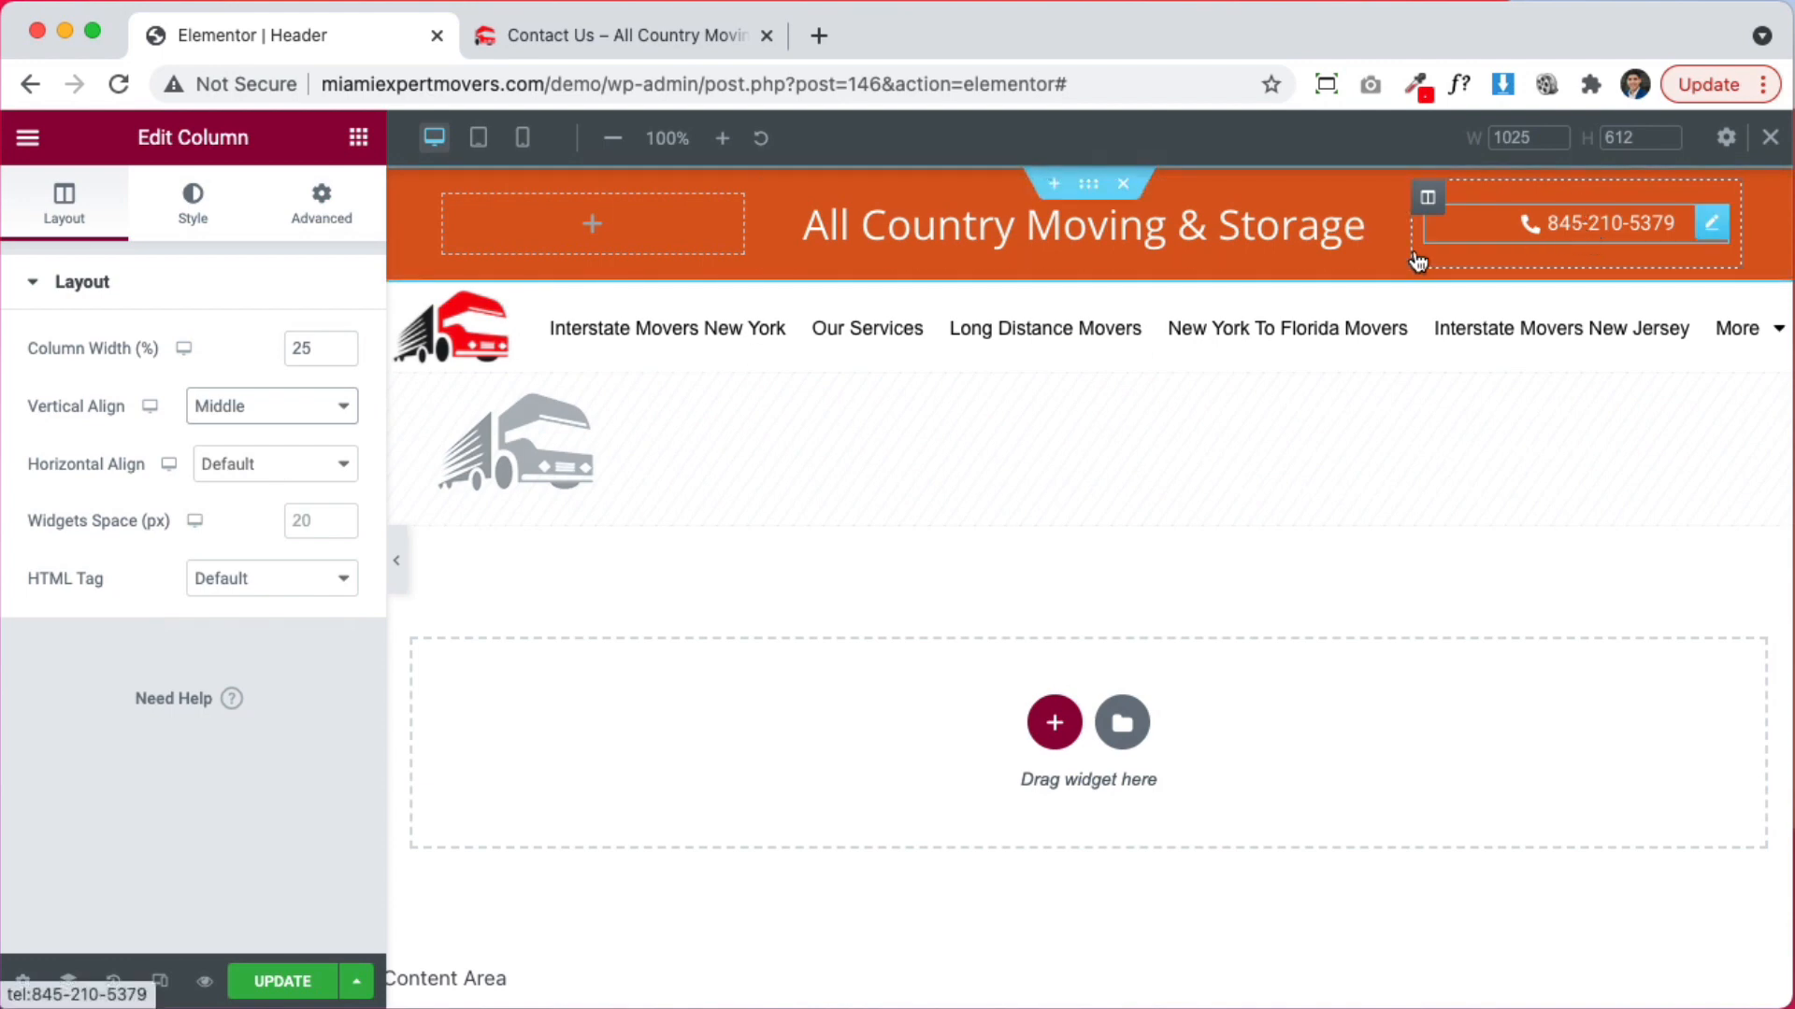
Set the contact icon list's text typography size to 15 px
click(1715, 232)
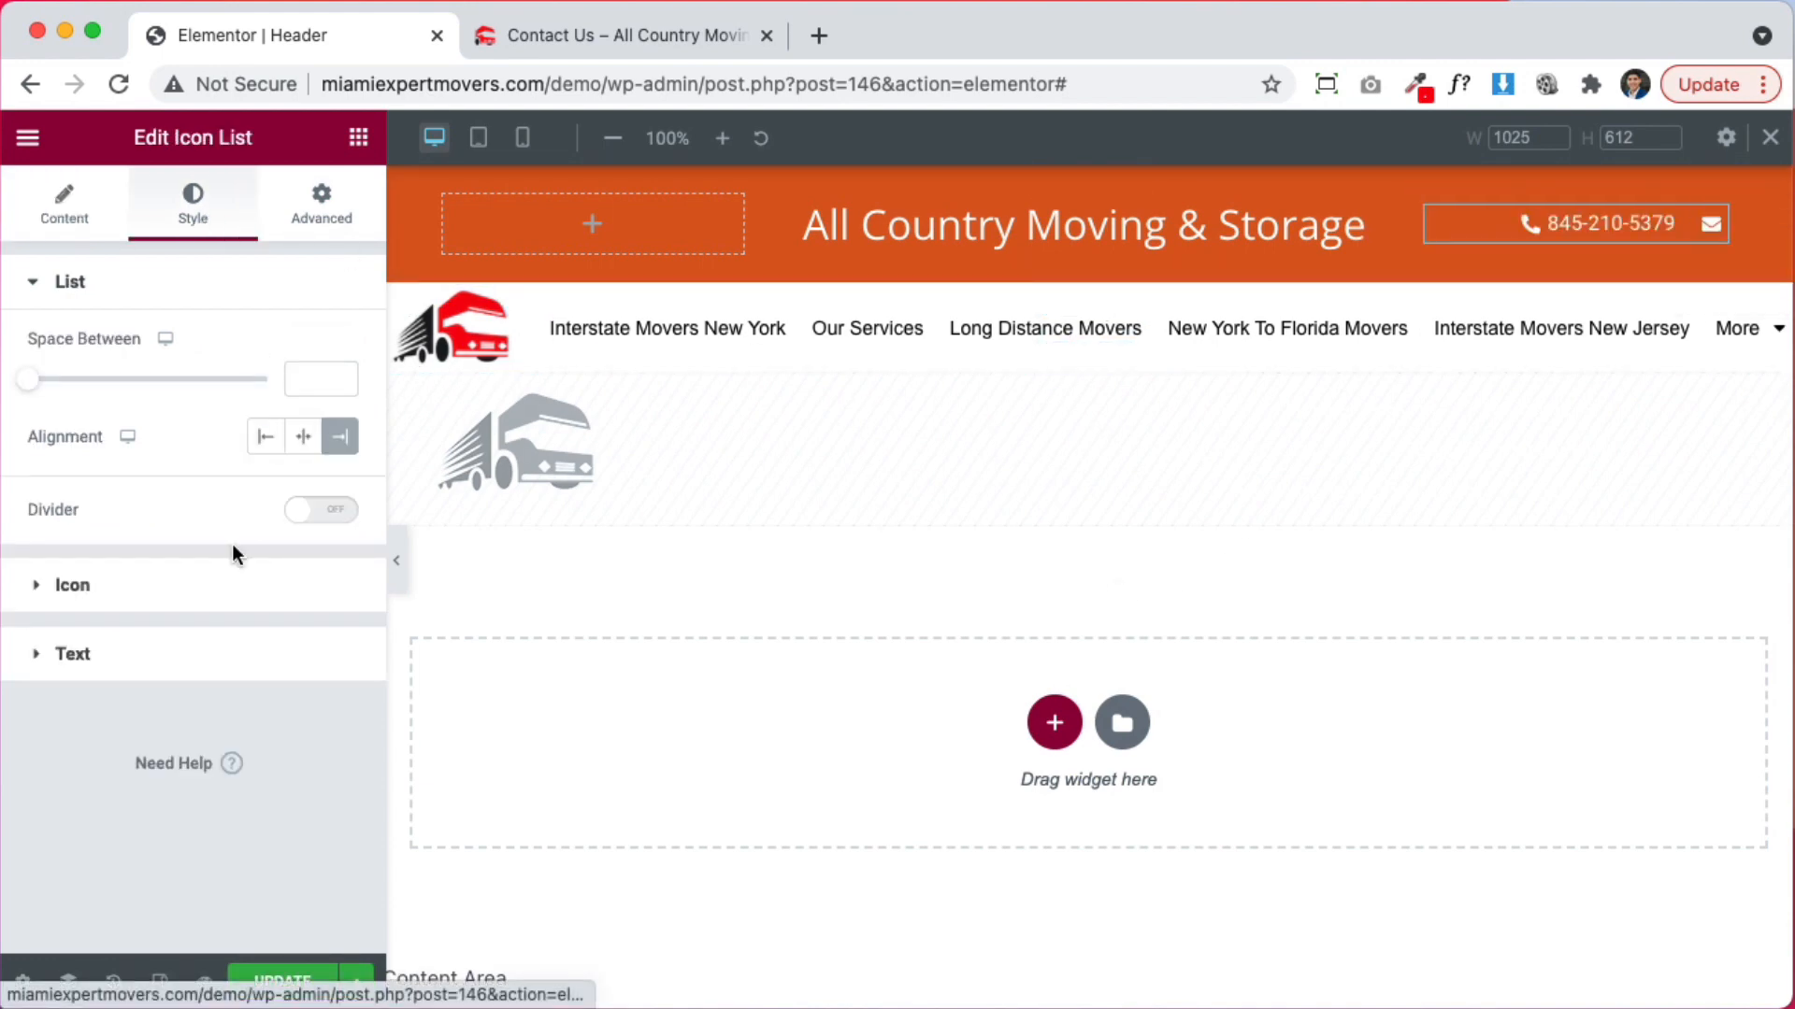
click(154, 652)
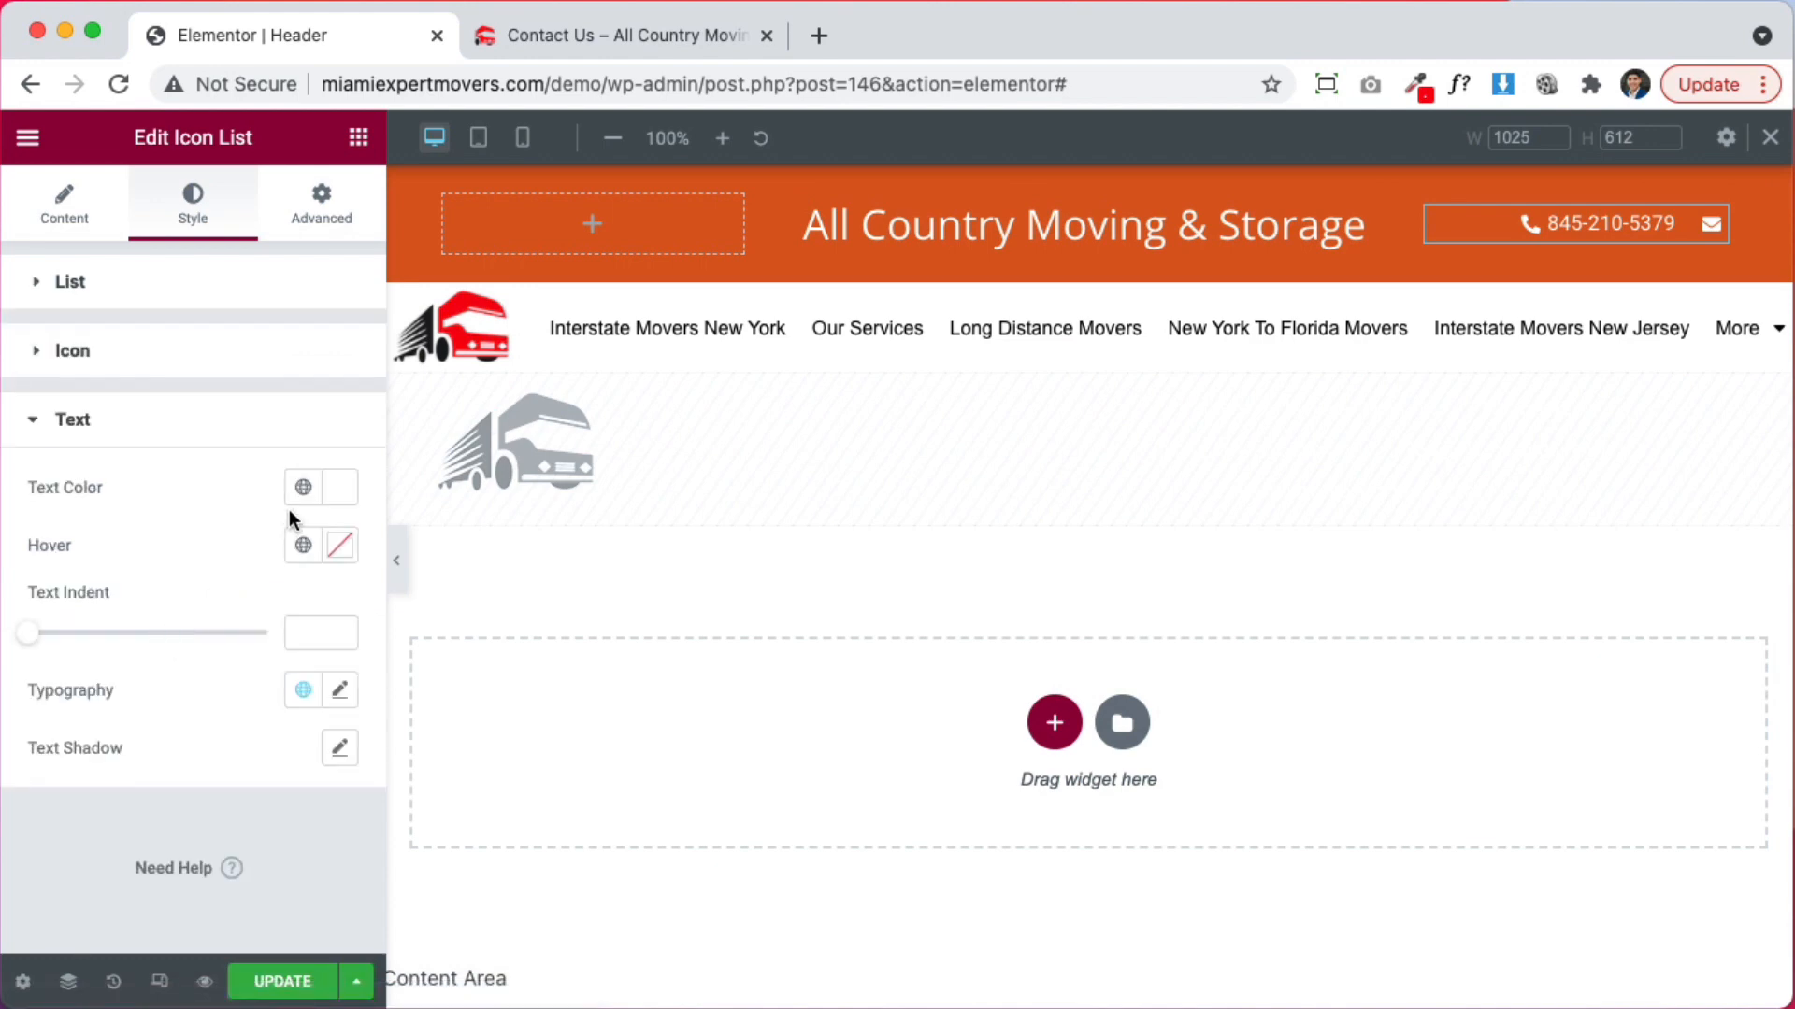
click(343, 691)
scroll(219, 721, down, 3)
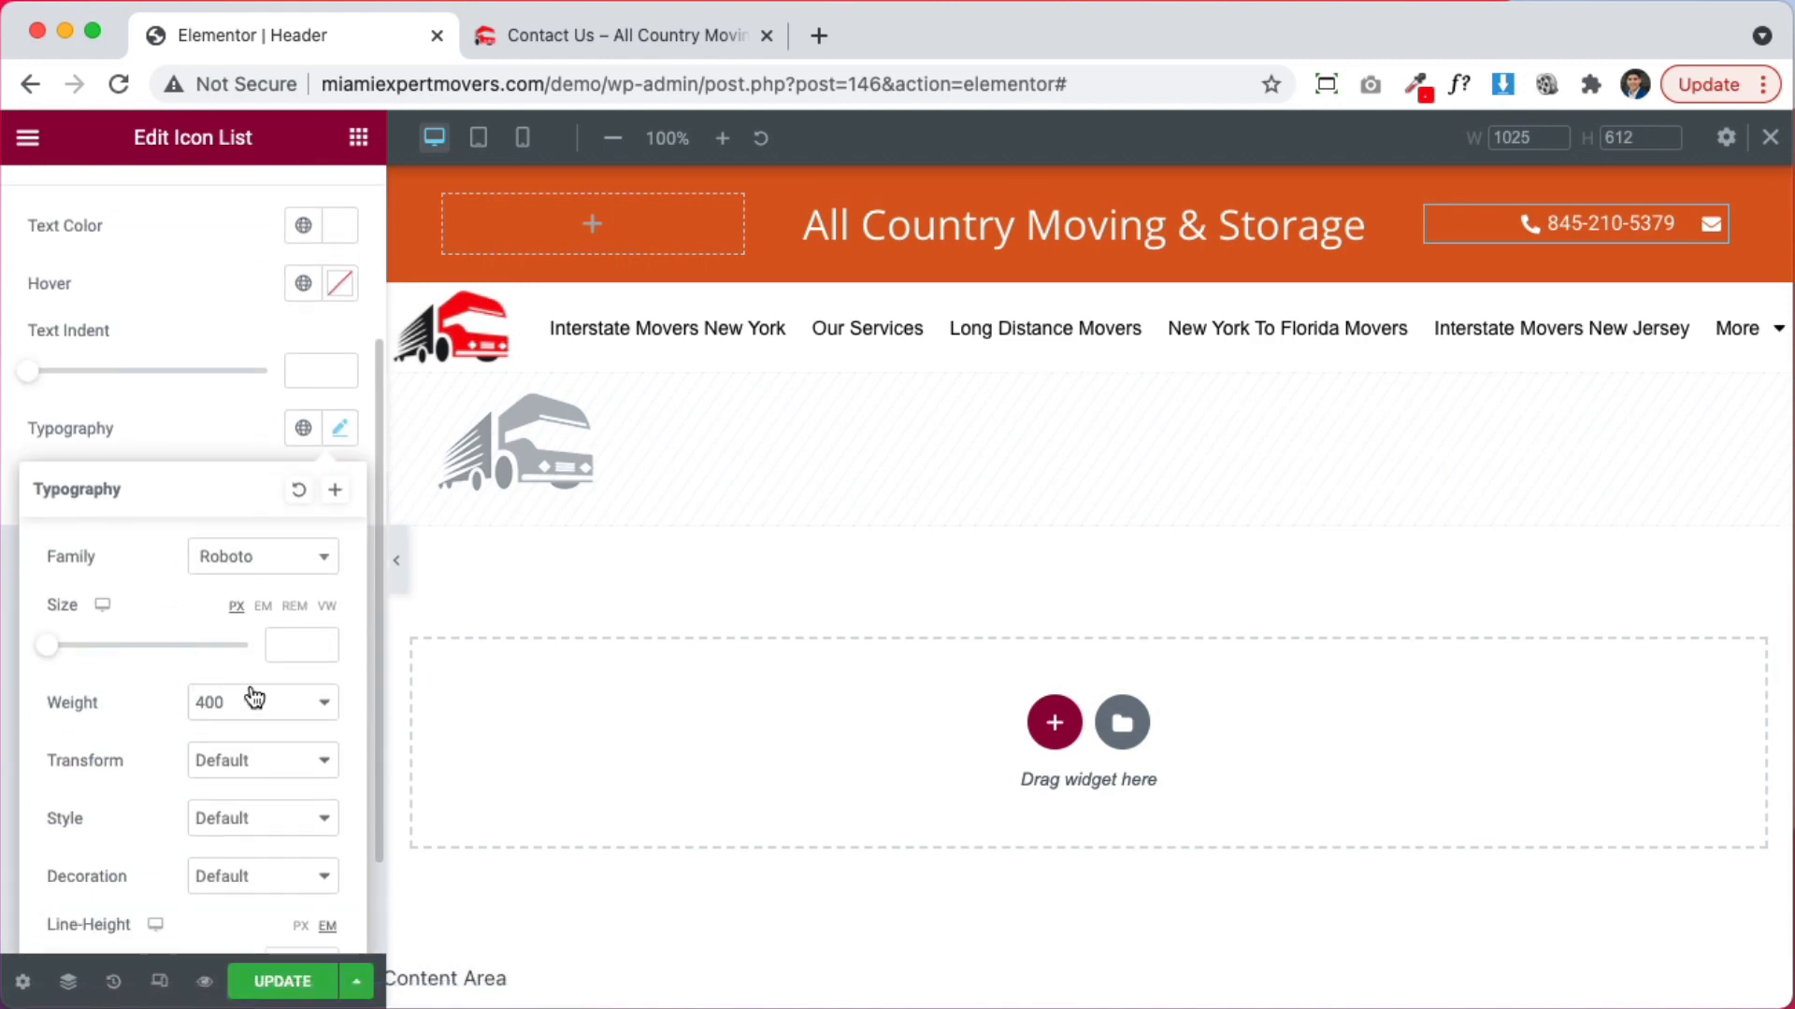
click(296, 643)
text(15)
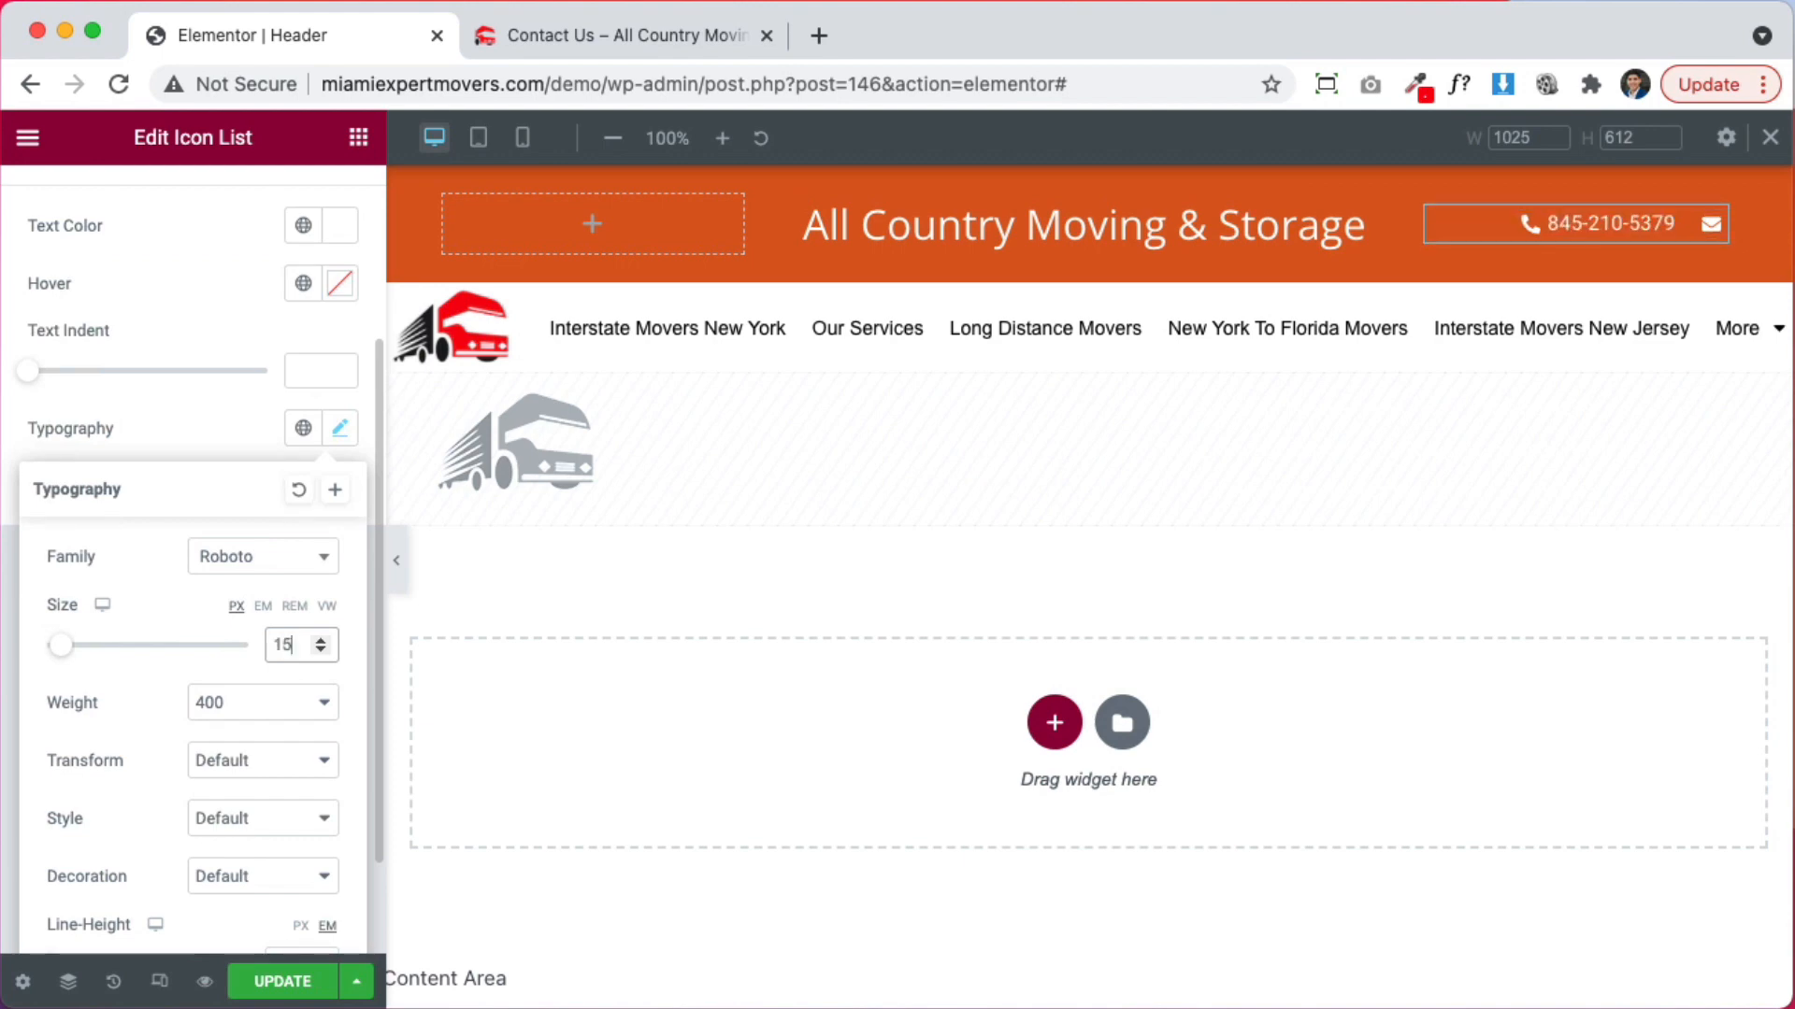
text(17)
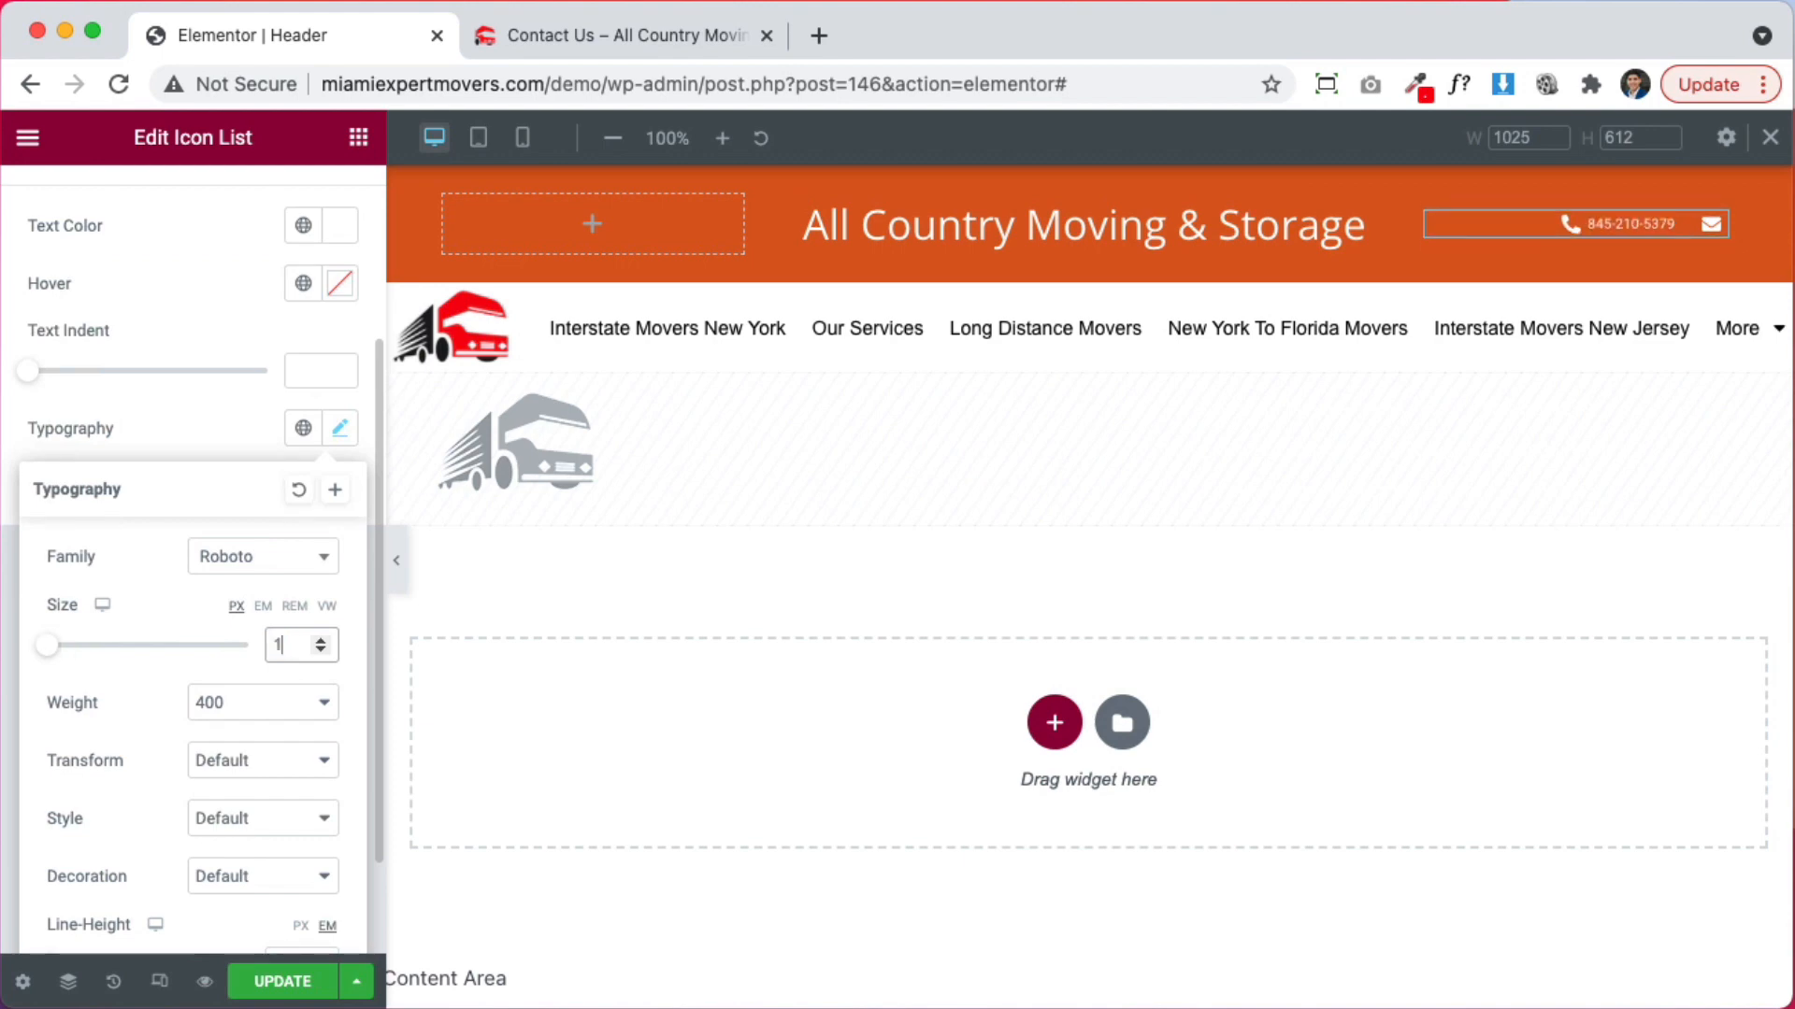
click(172, 426)
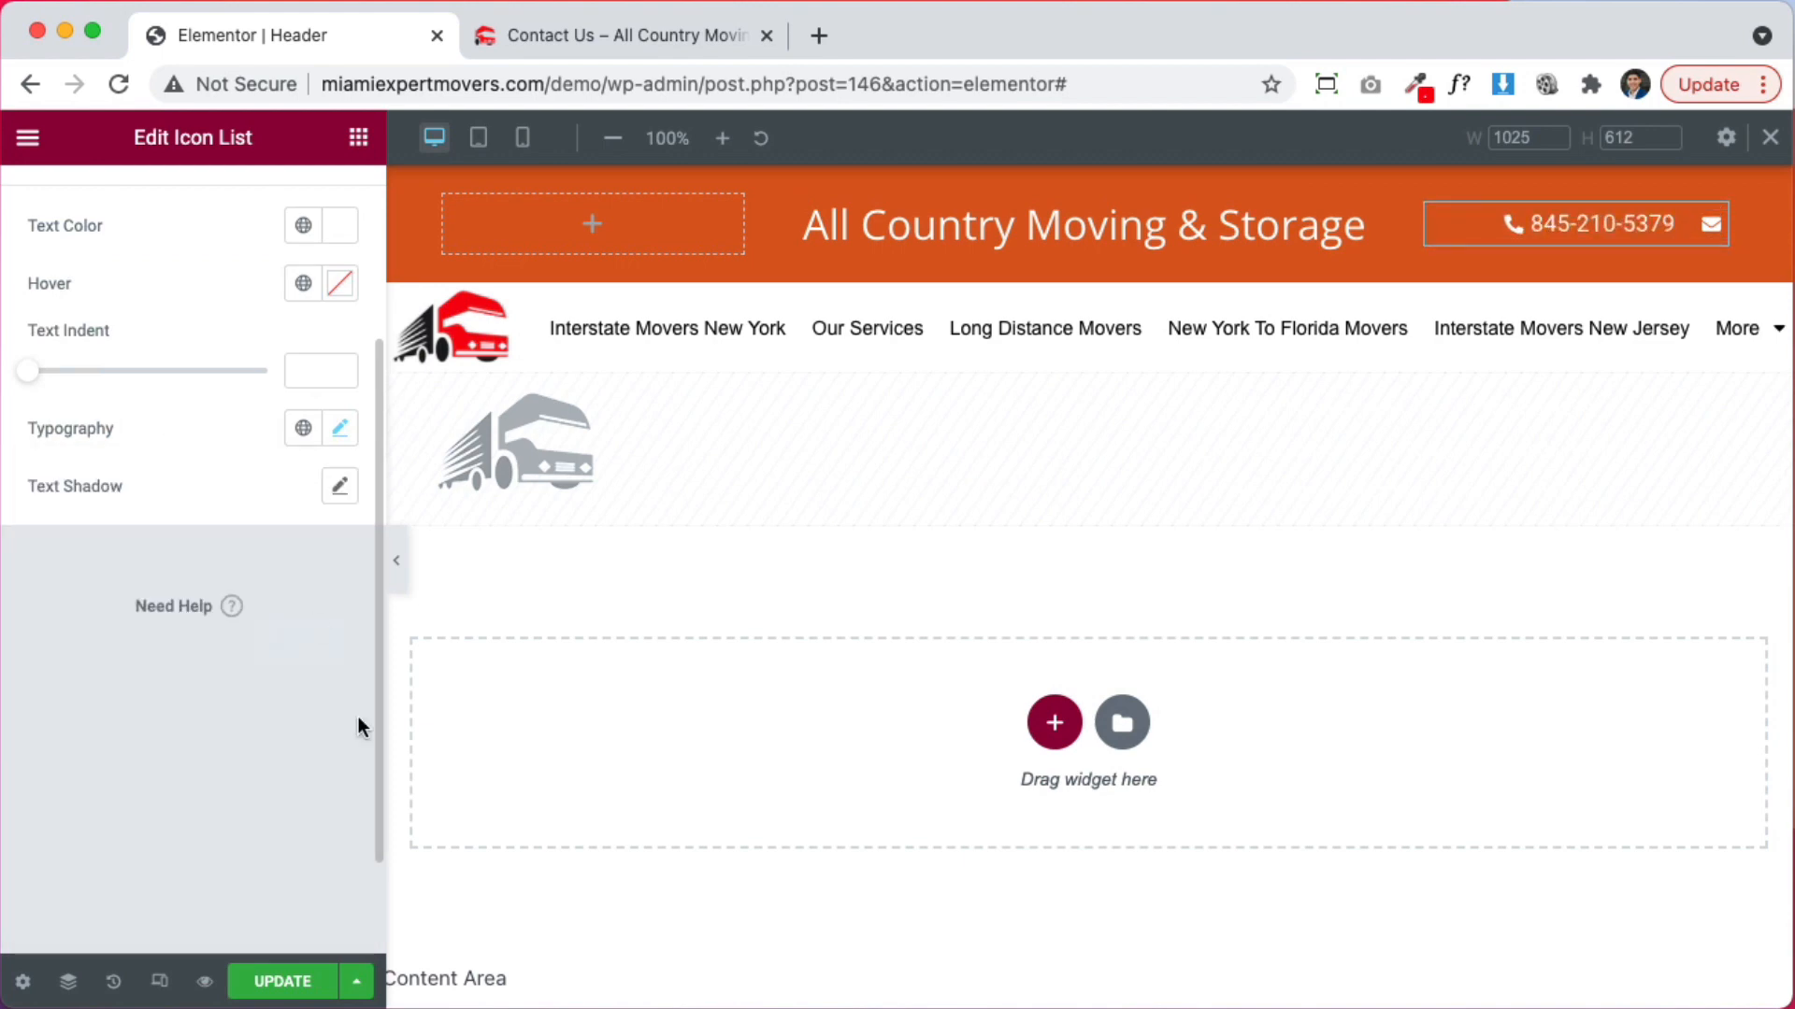
click(606, 49)
Load the live home page and scroll through it to review the saved header
click(399, 327)
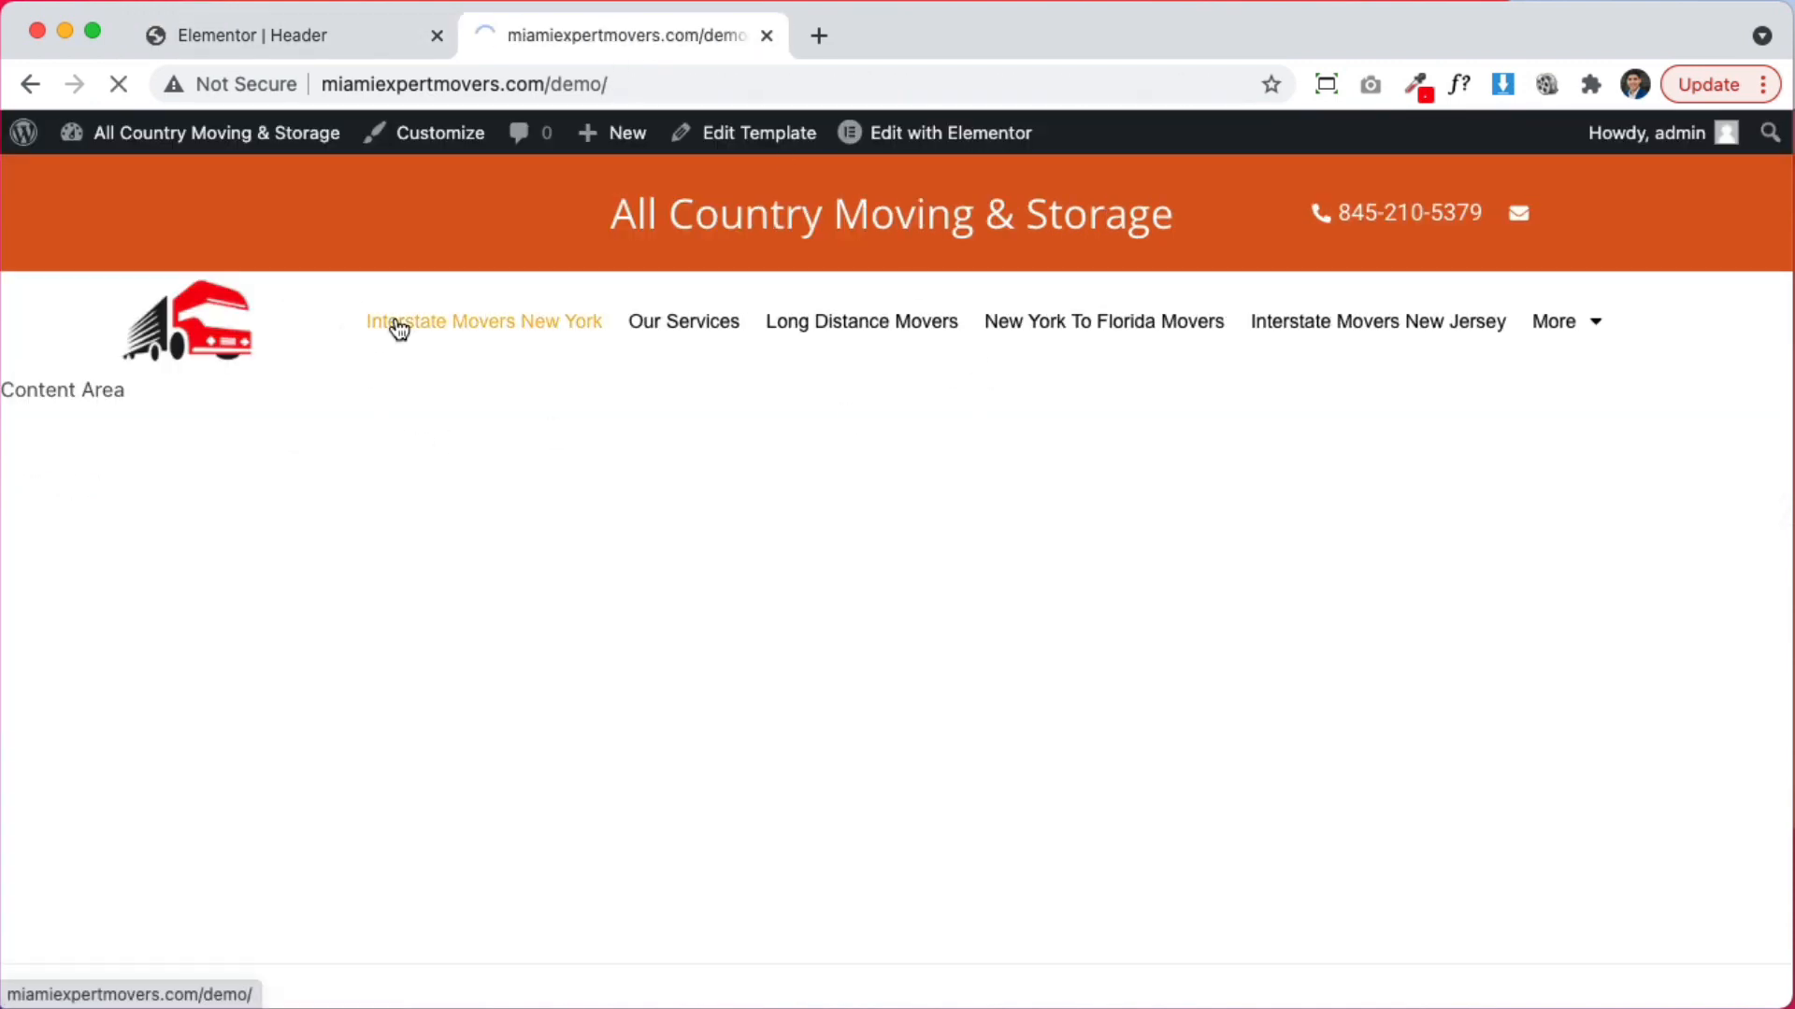
scroll(1122, 561, down, 5)
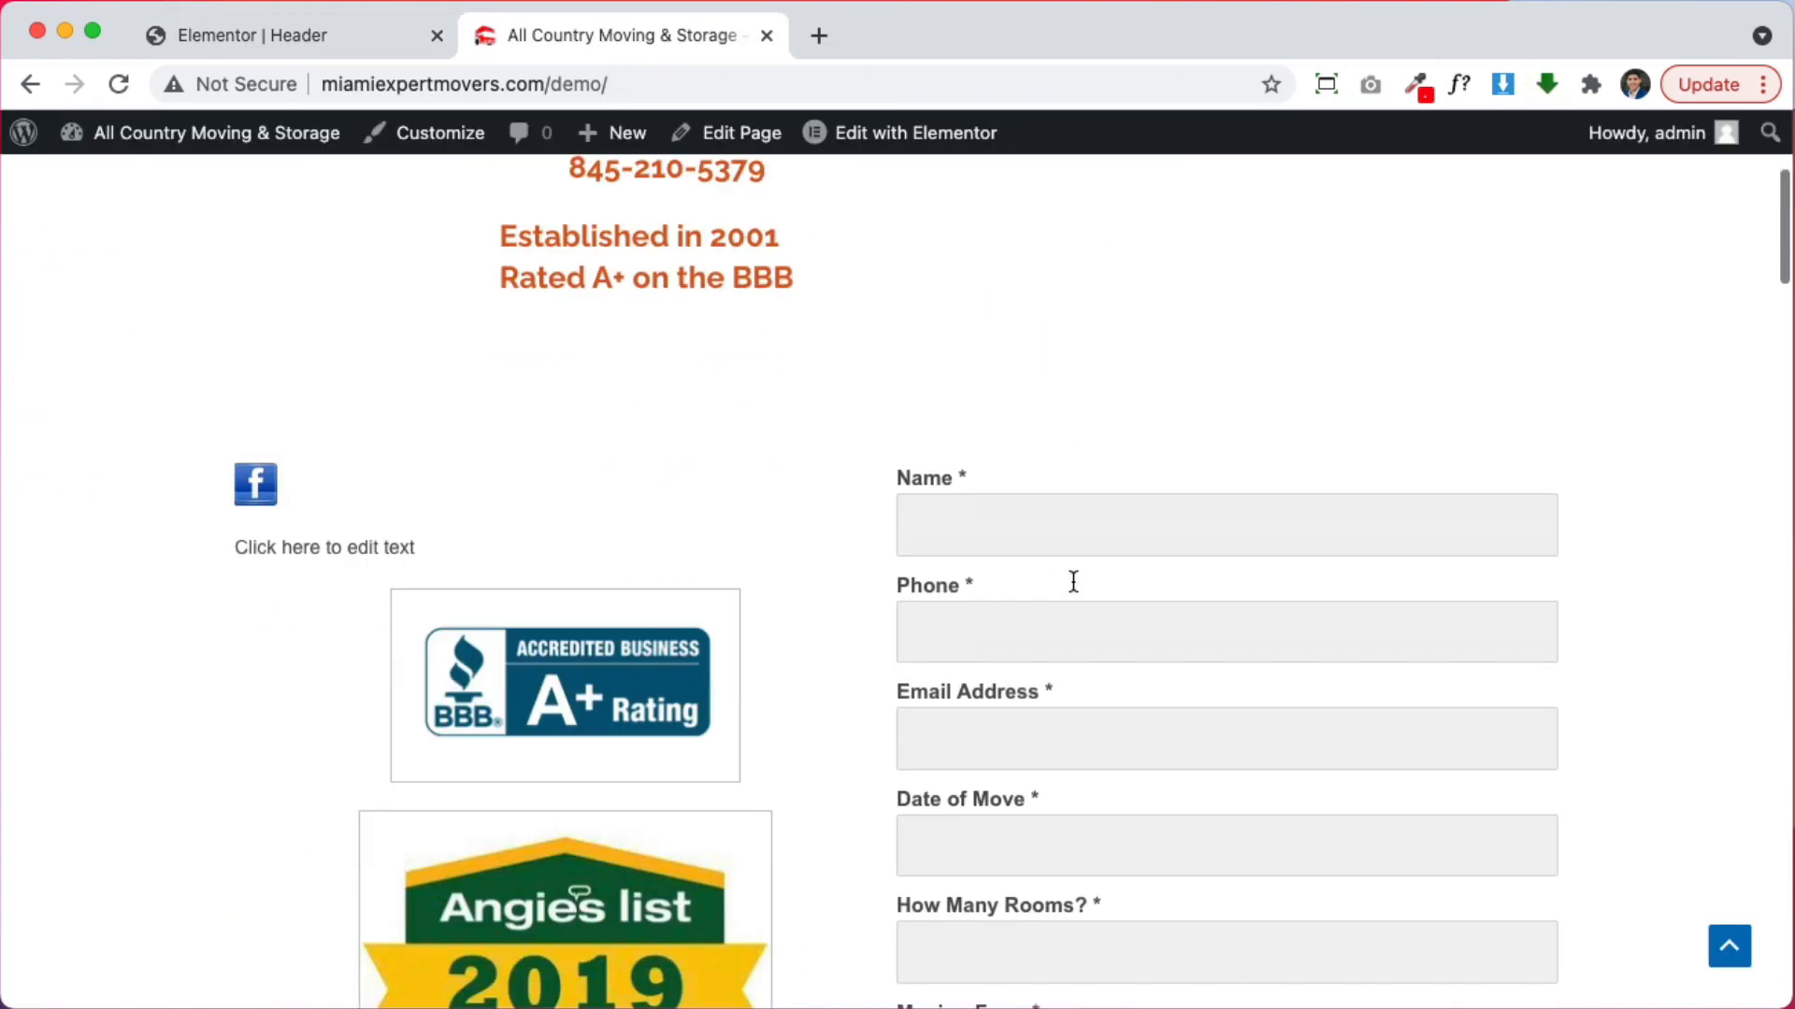
scroll(1215, 570, up, 5)
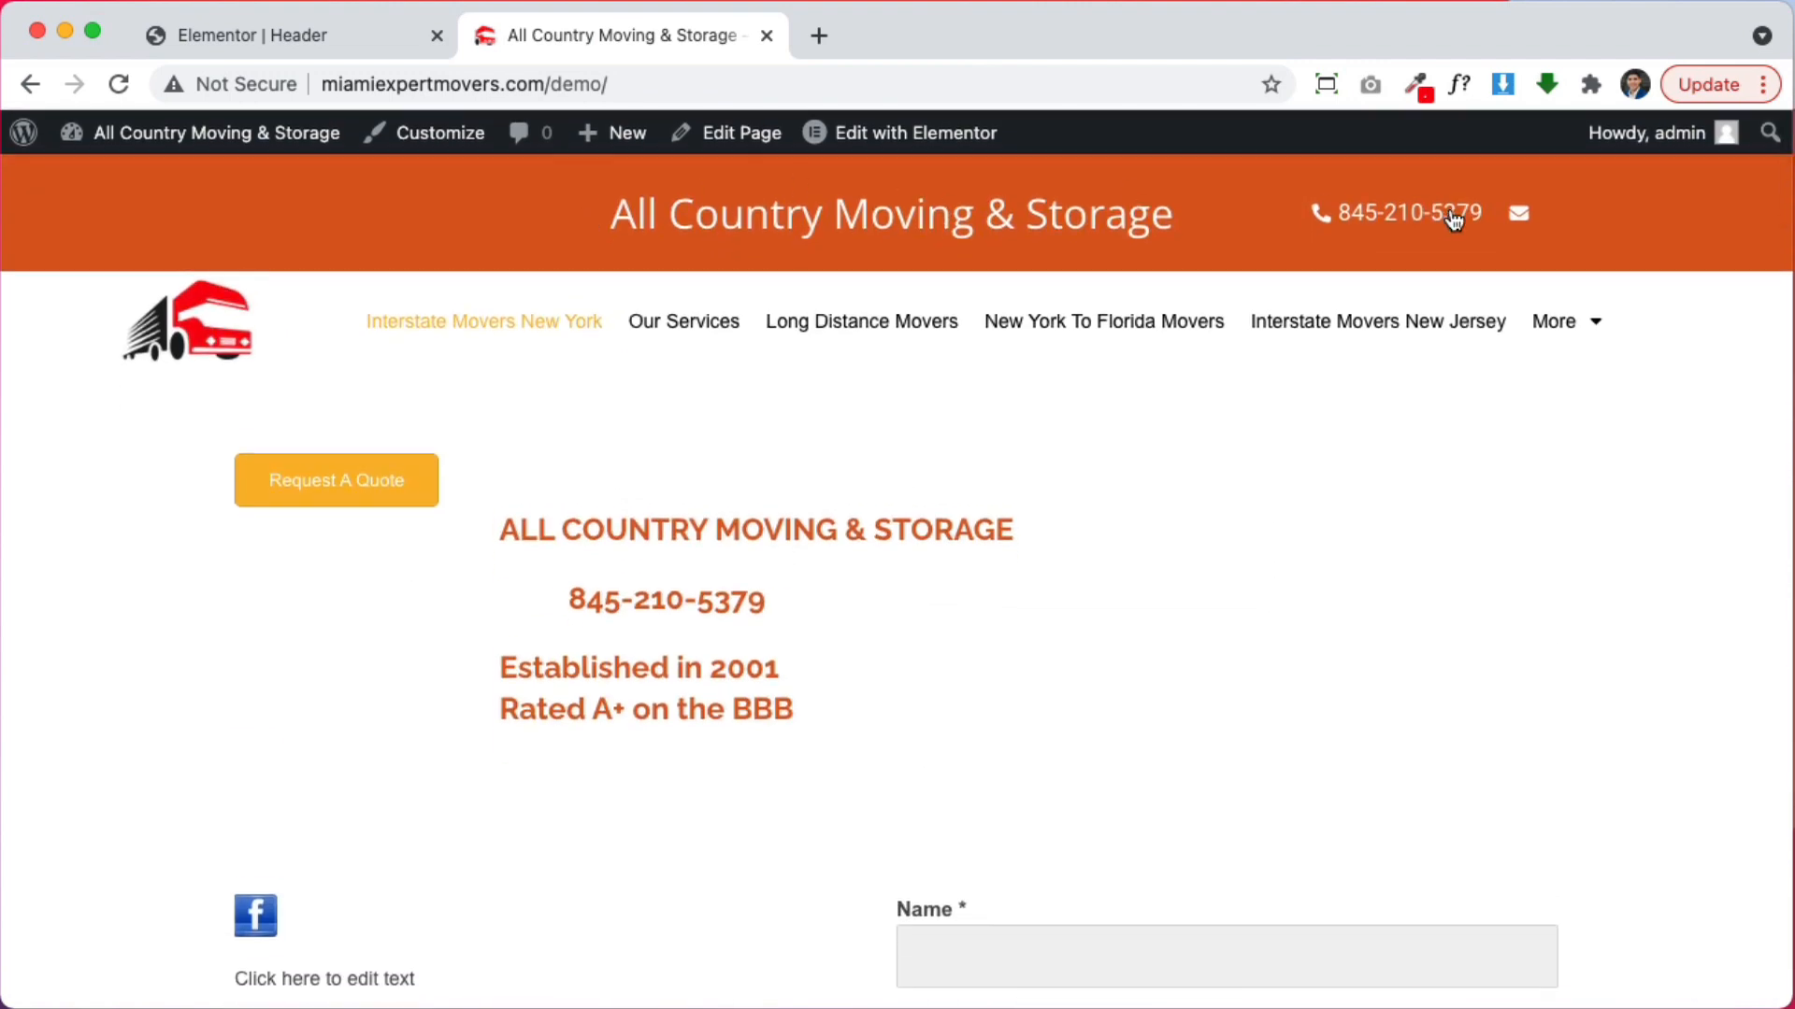
scroll(1294, 384, down, 3)
scroll(1281, 373, up, 3)
drag(613, 220, 1295, 226)
click(1180, 221)
scroll(926, 419, down, 5)
scroll(925, 419, up, 5)
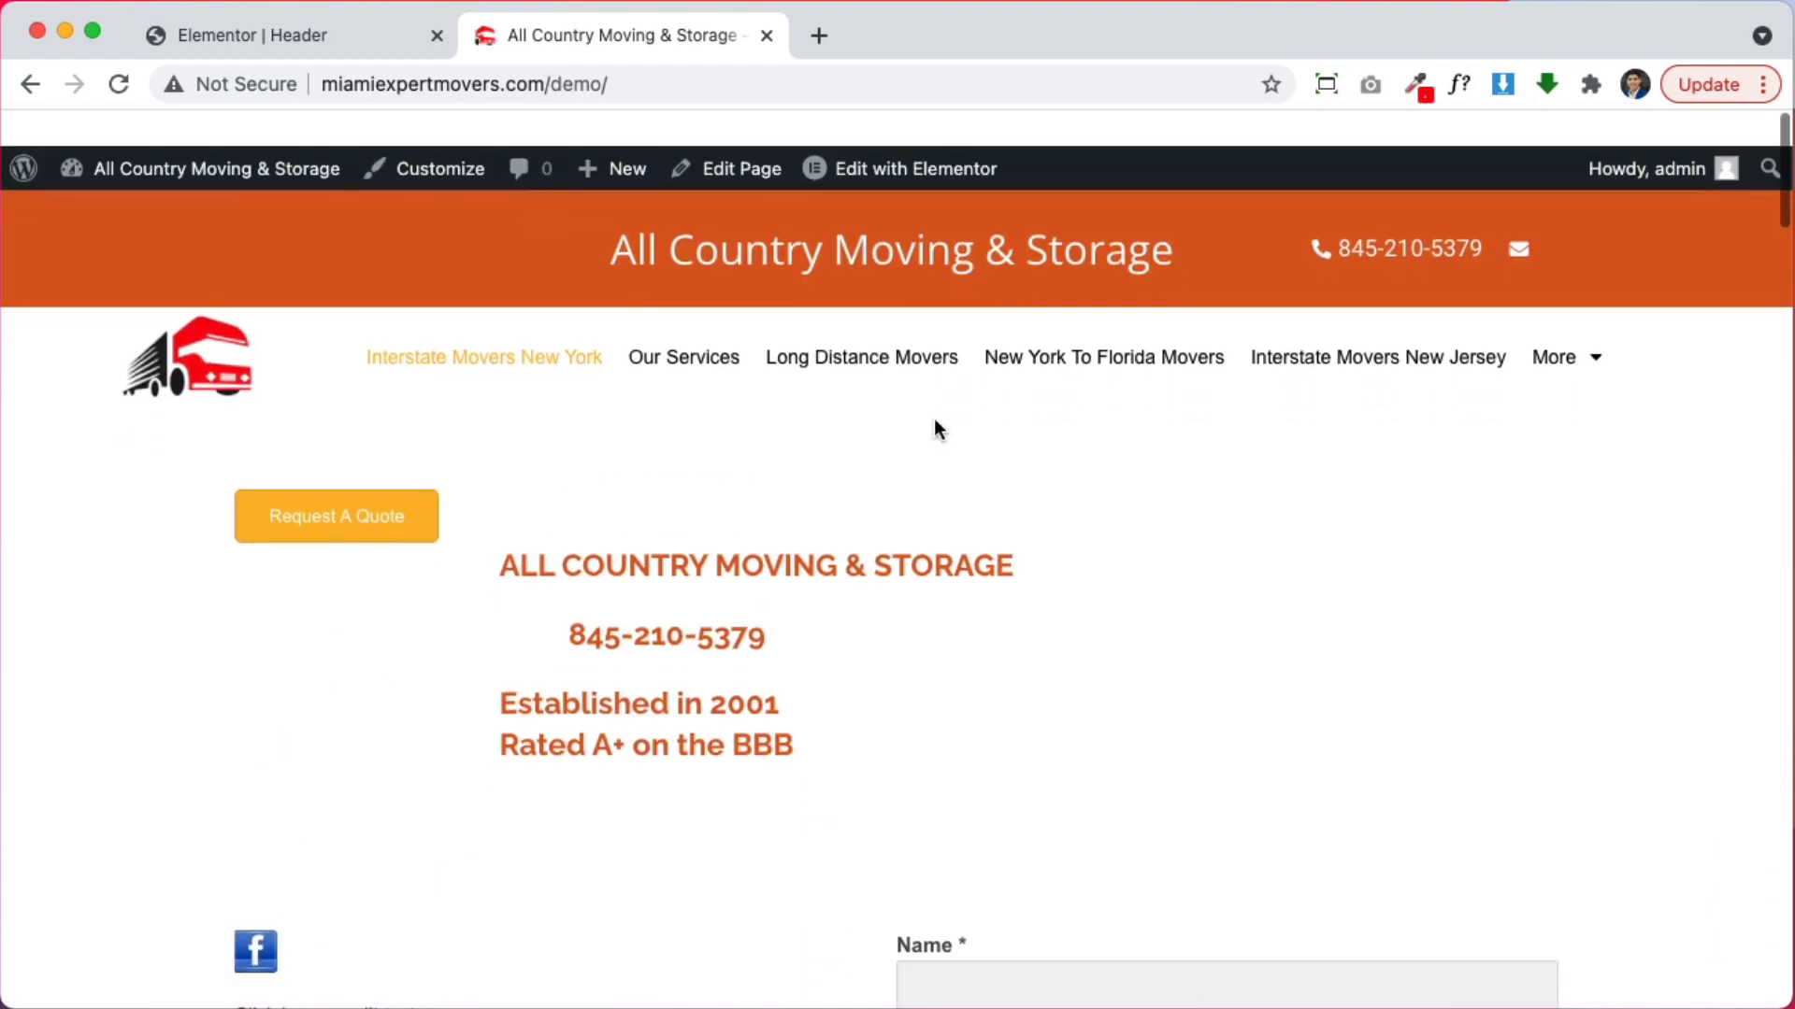
scroll(927, 482, down, 2)
scroll(929, 480, up, 2)
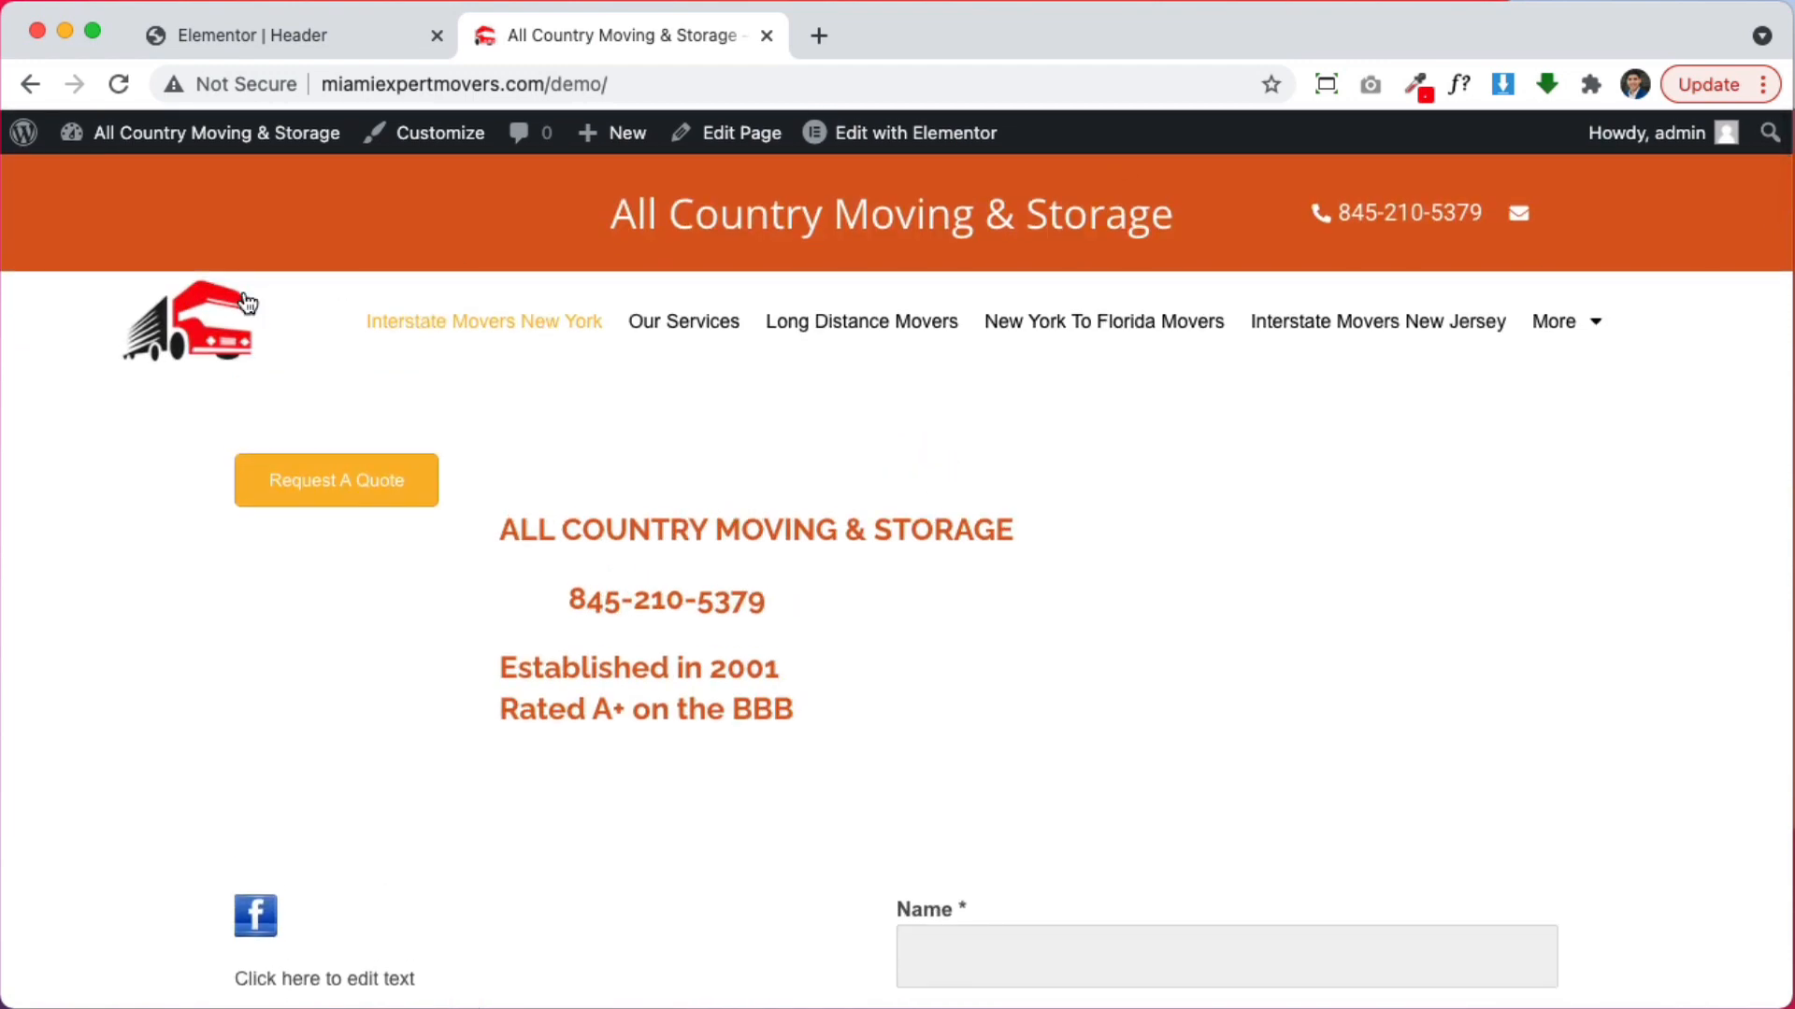
scroll(960, 301, down, 3)
scroll(957, 300, up, 3)
Move the site logo into the orange top bar and delete the leftover empty column
click(345, 35)
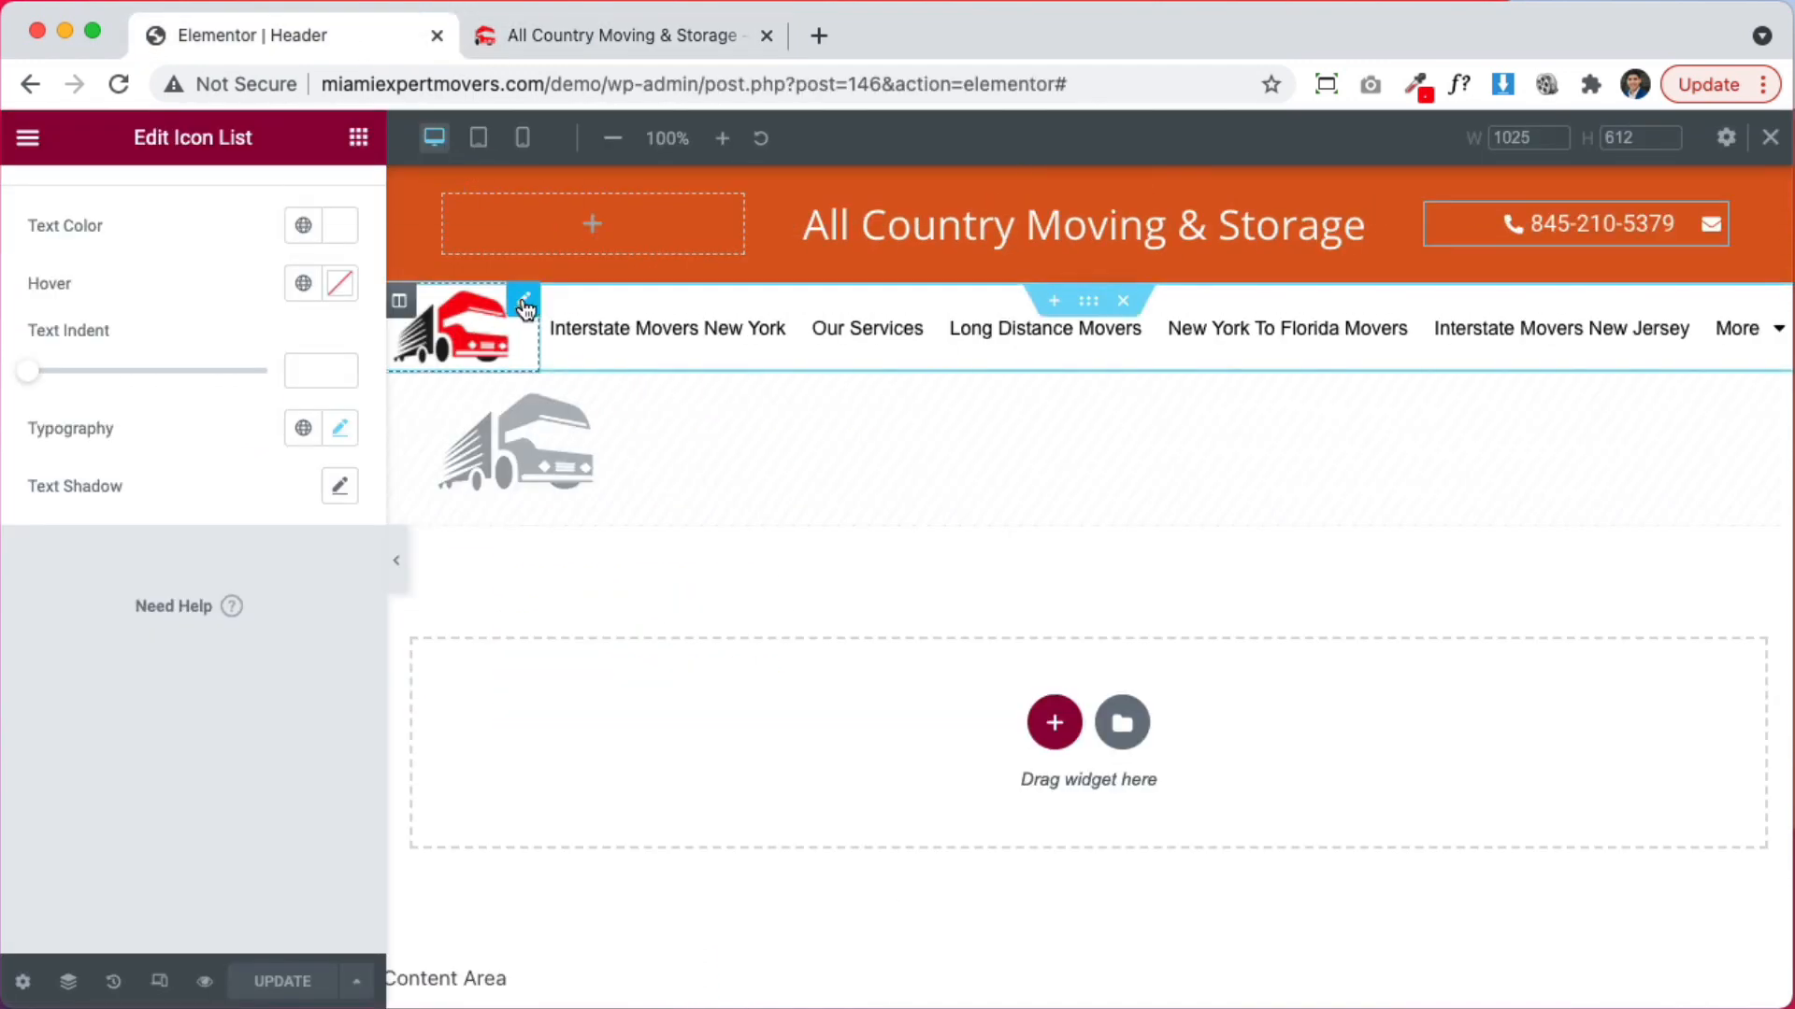
drag(472, 322, 574, 230)
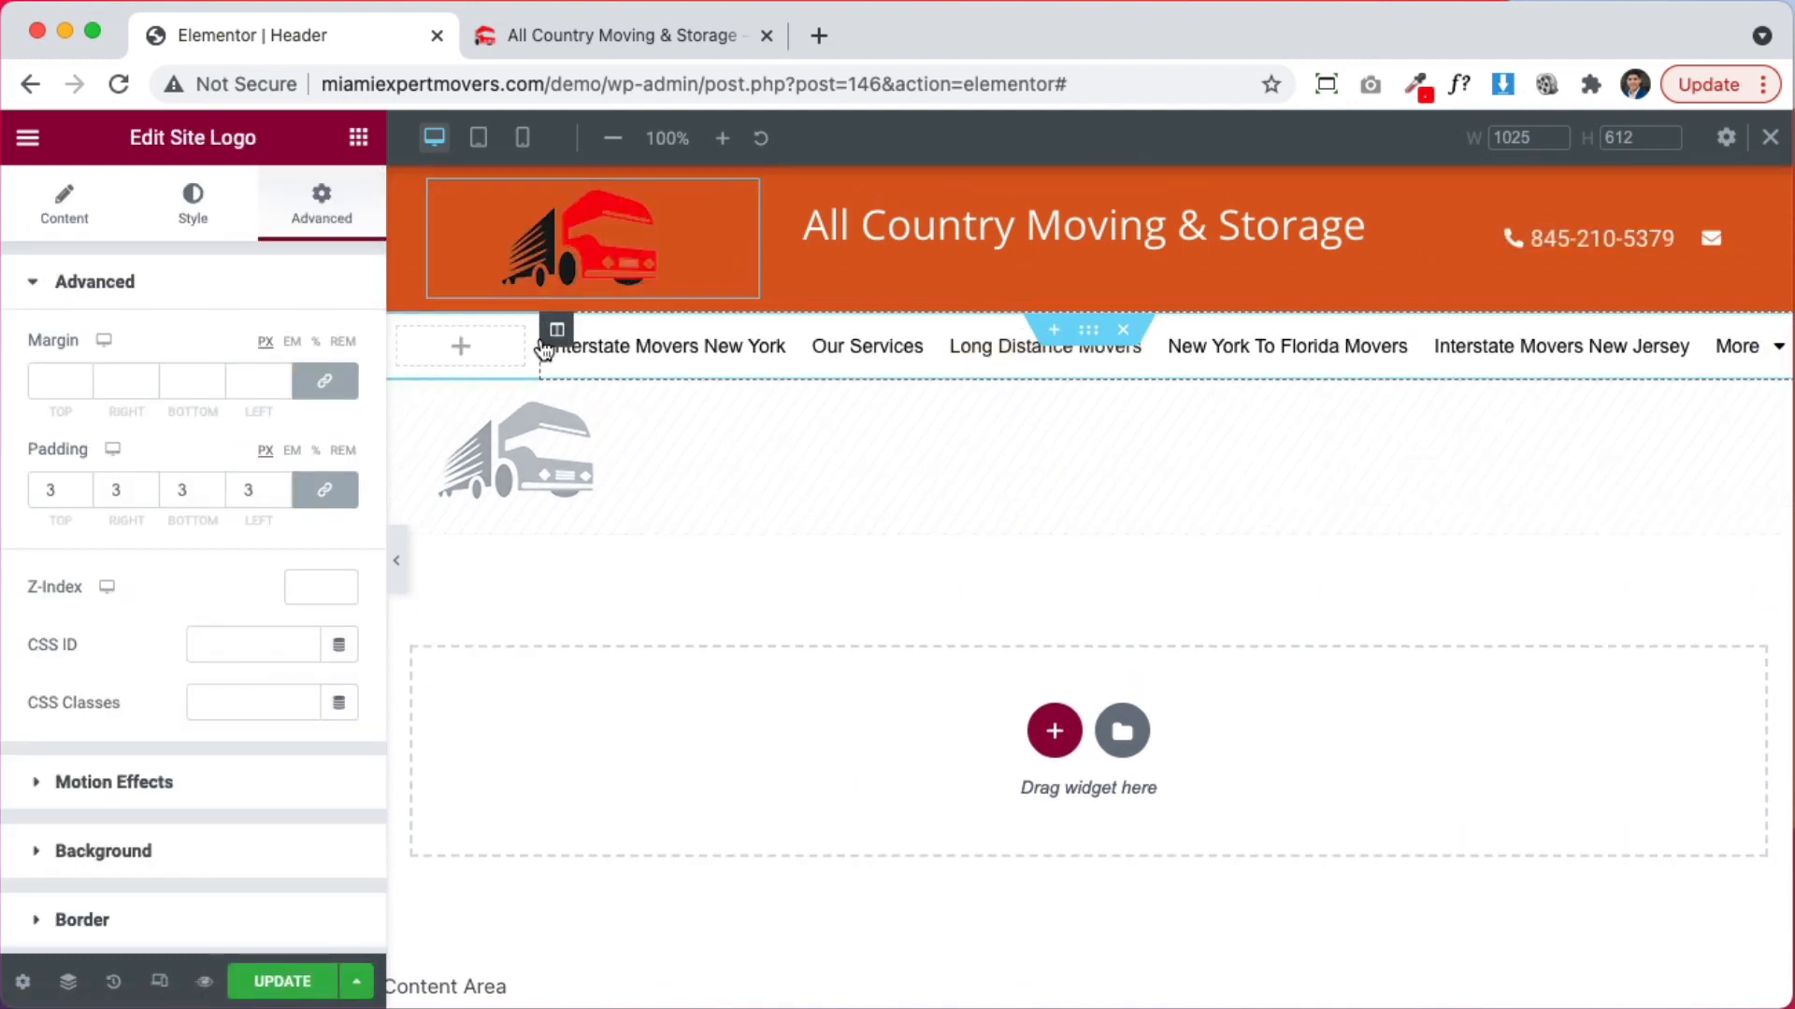
right_click(414, 342)
click(516, 727)
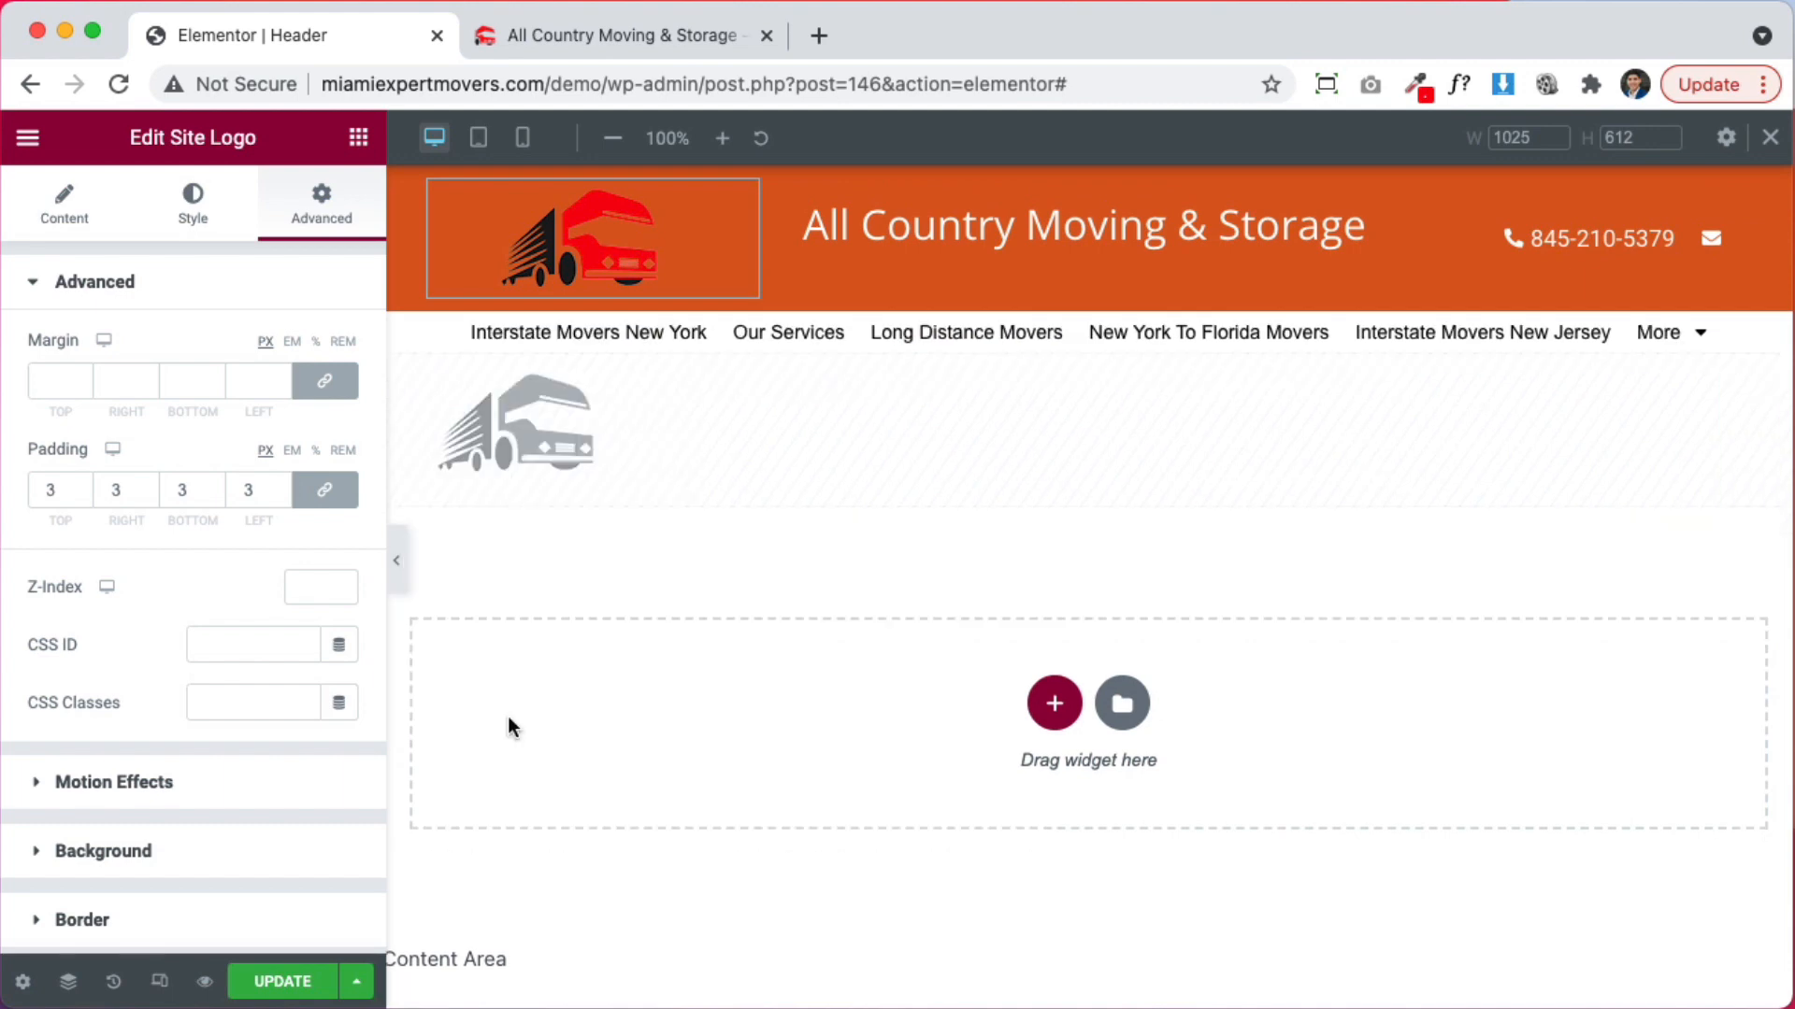
Set the menu row section's padding to 5, linked on all sides
click(1089, 332)
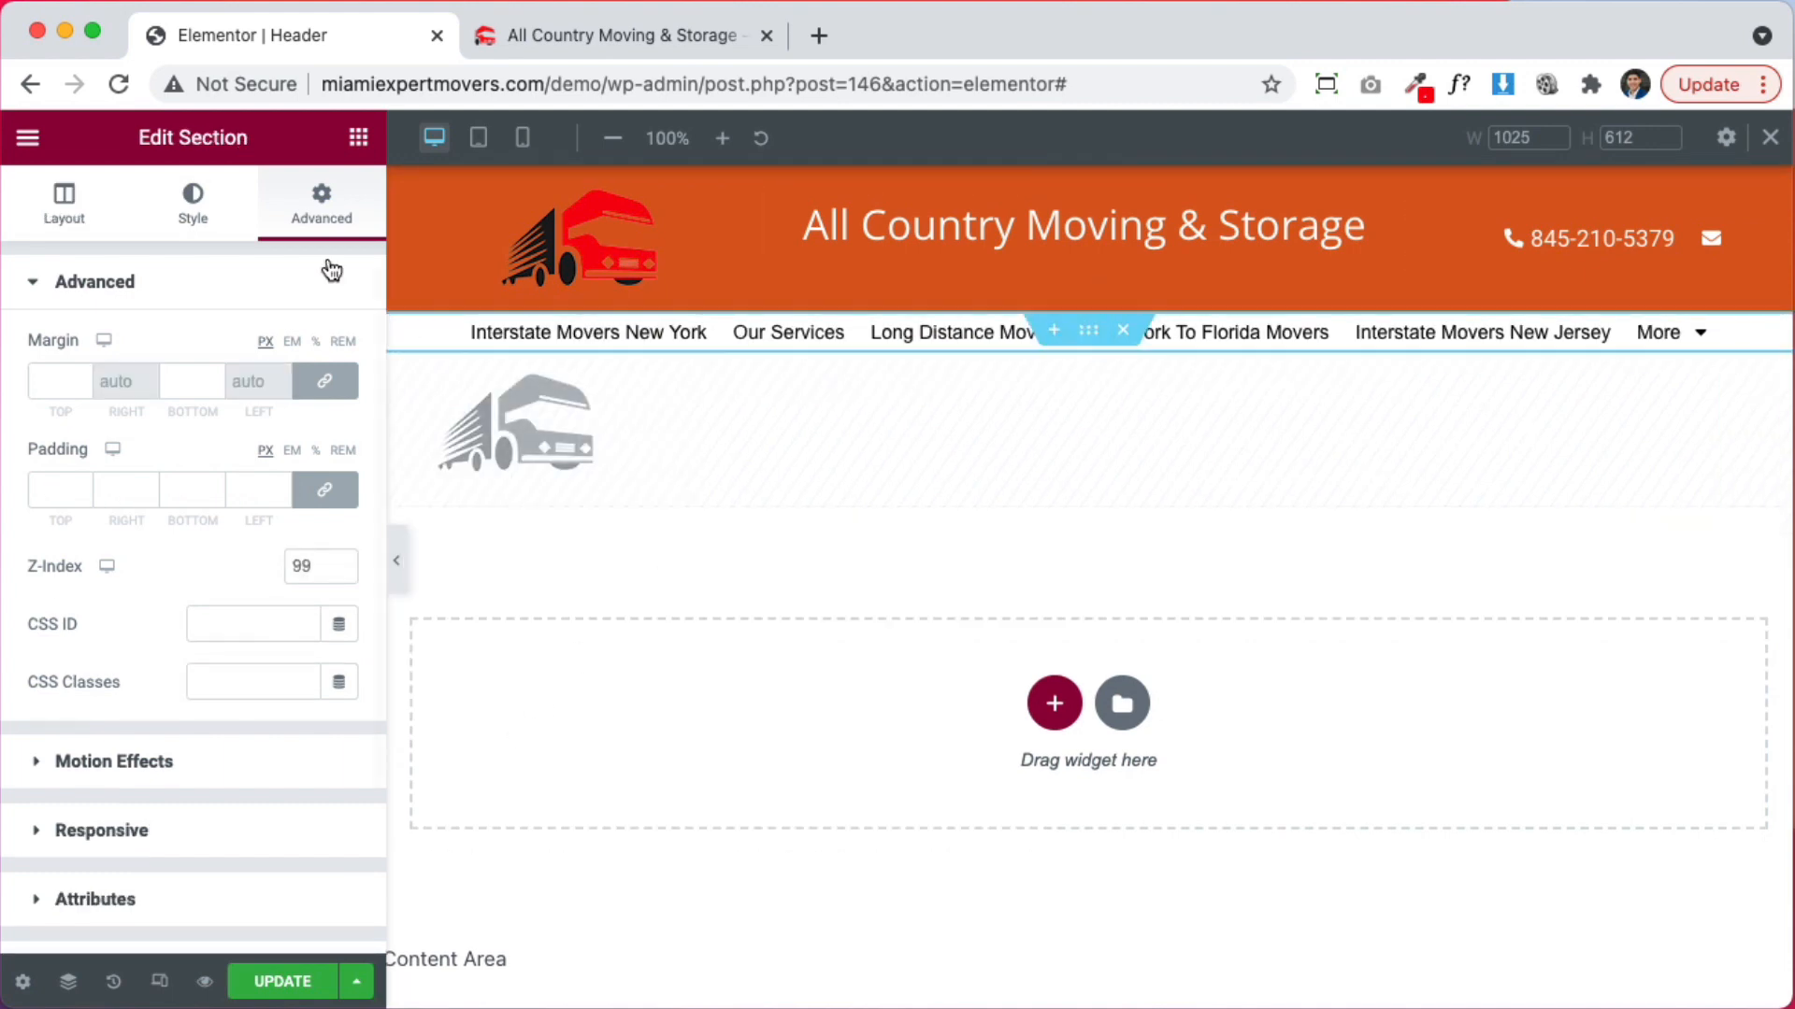
click(327, 505)
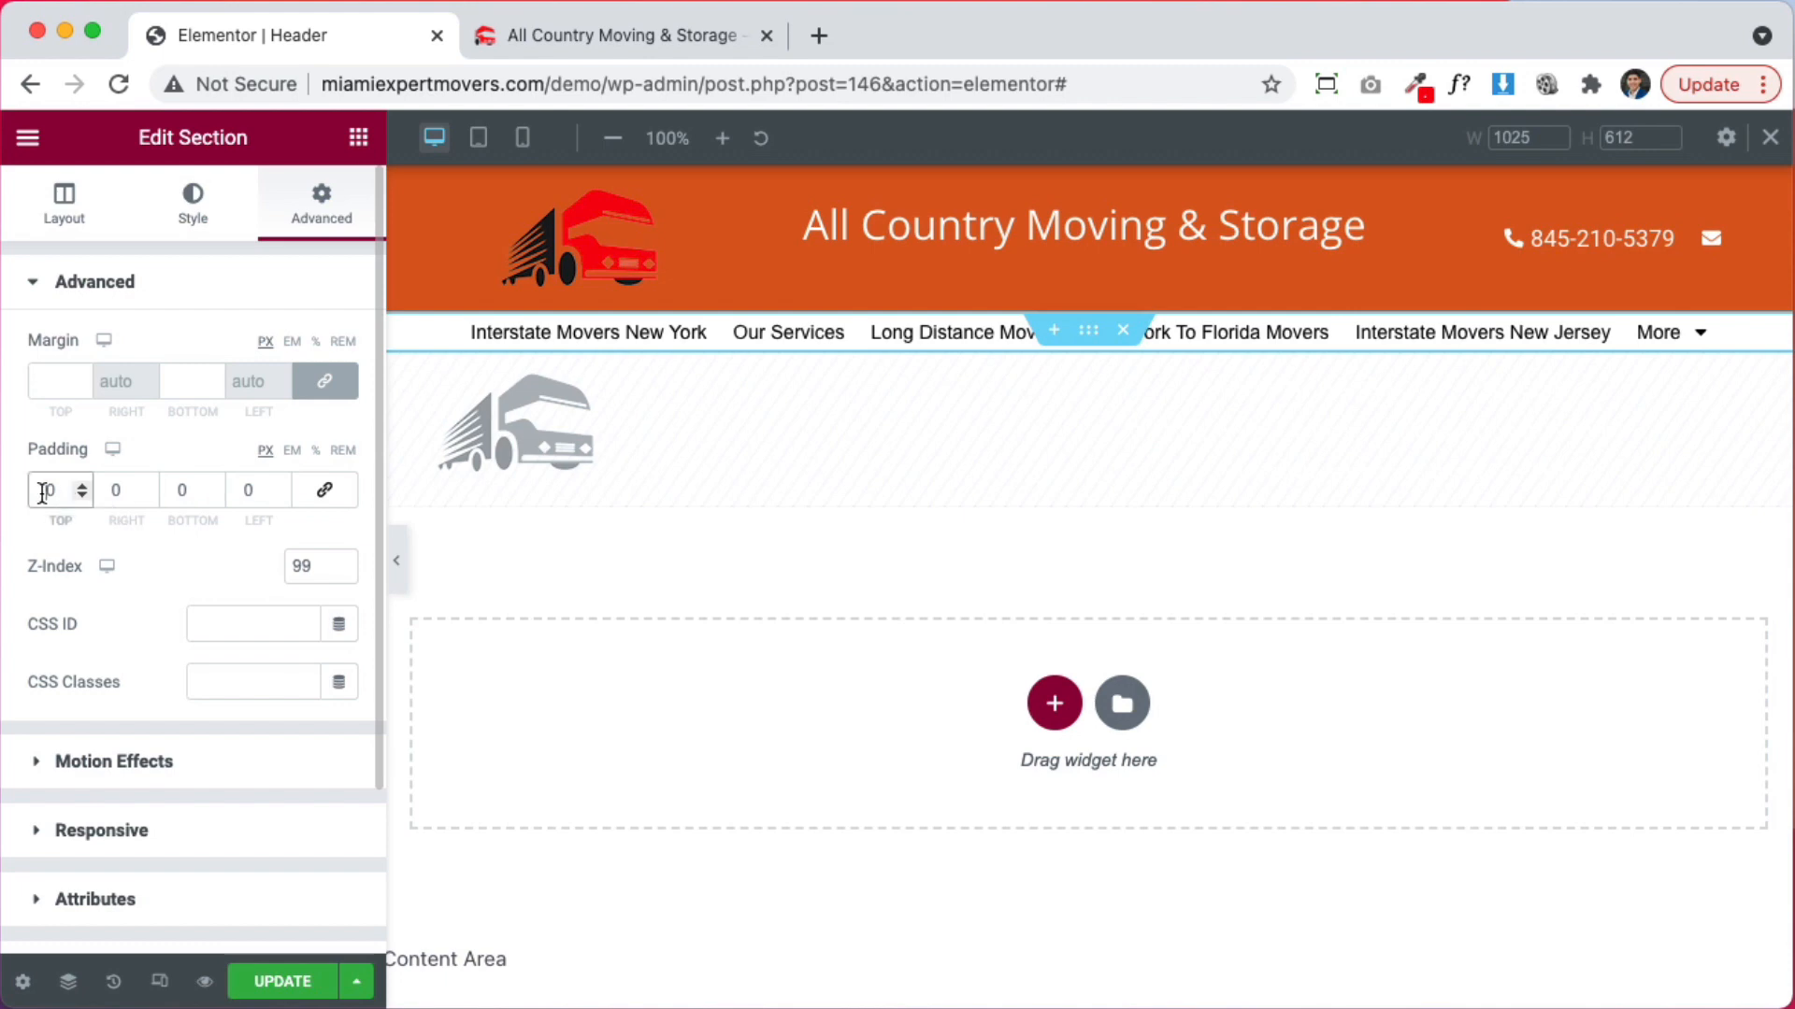
click(332, 495)
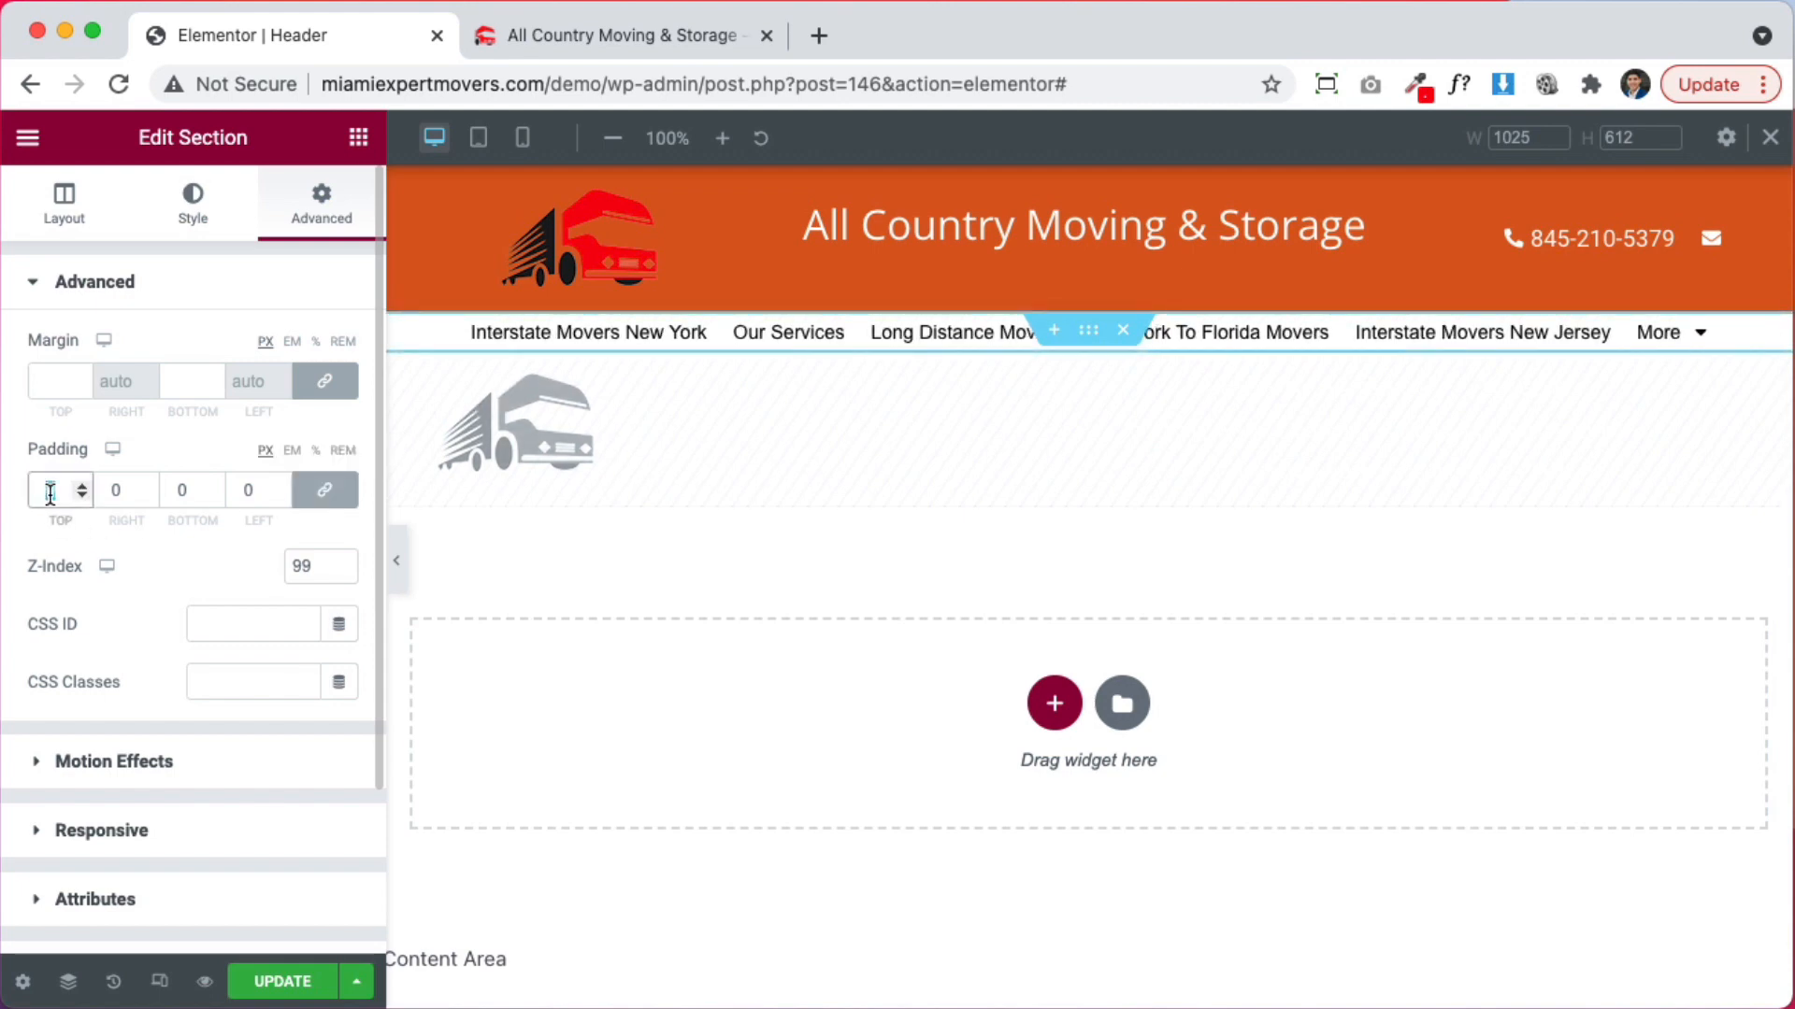
text(5)
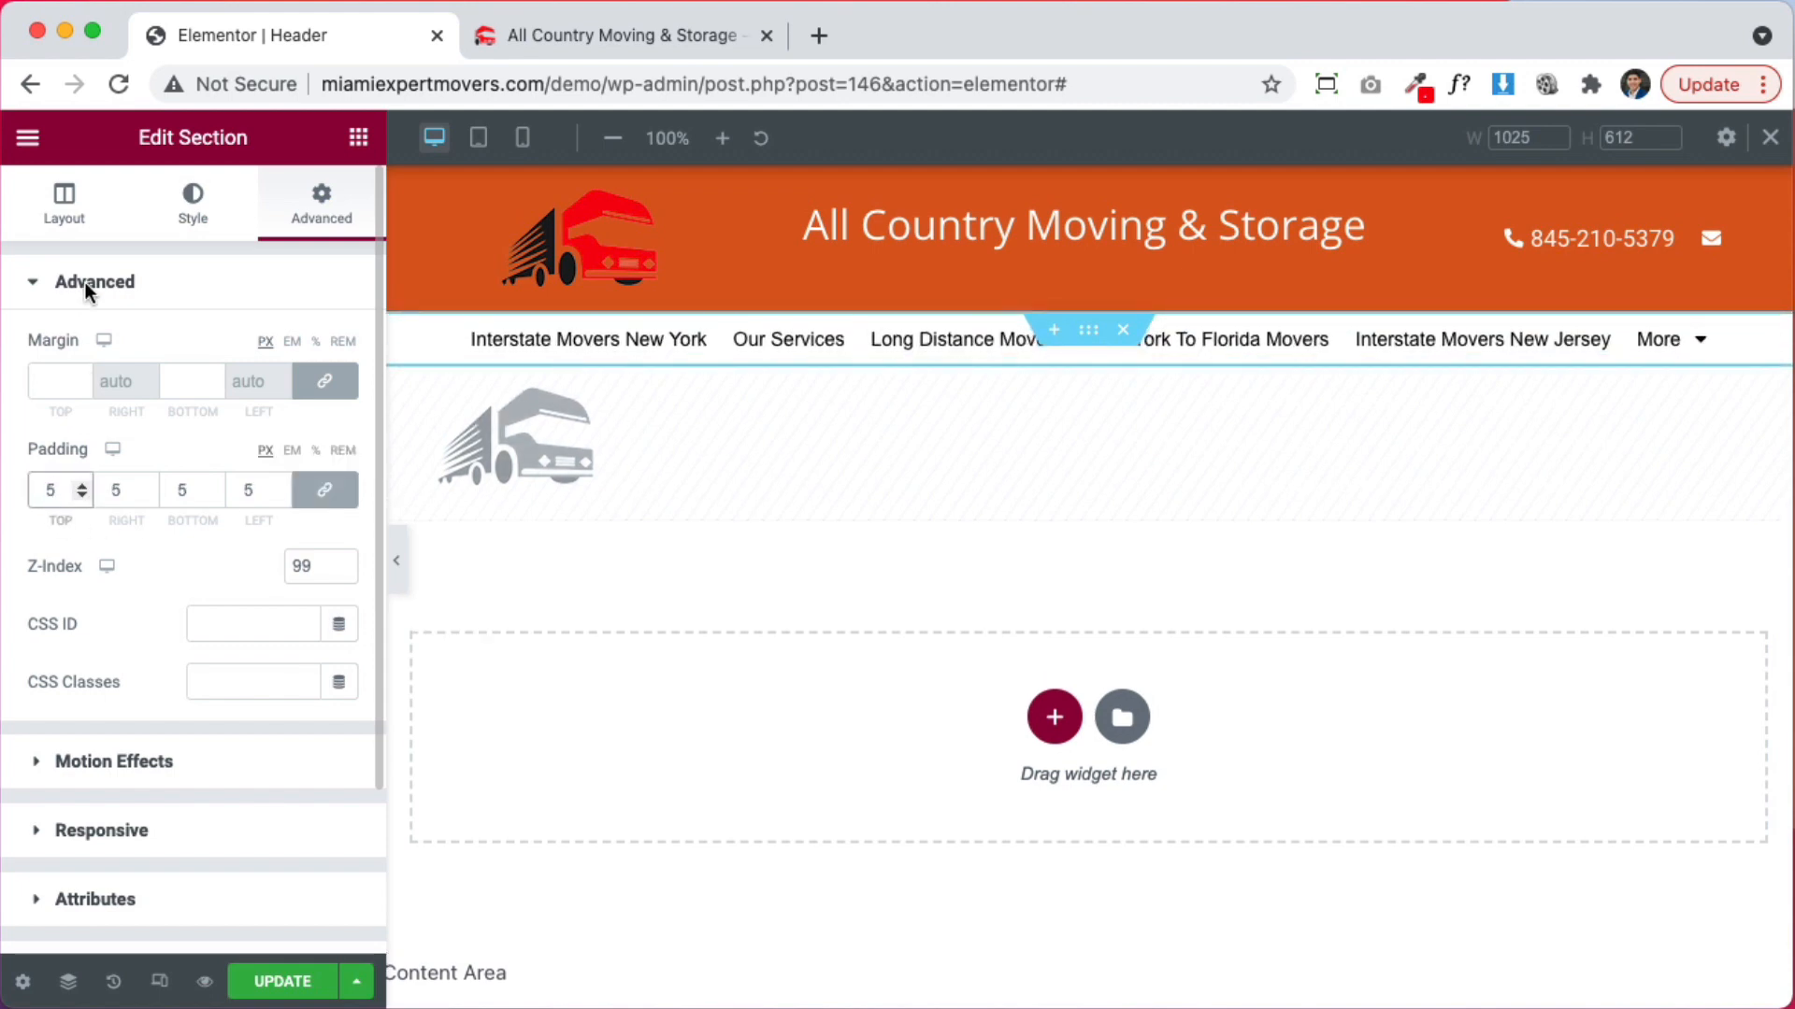
Give the menu row a classic background in the top bar's orange #DB5C1F
click(195, 211)
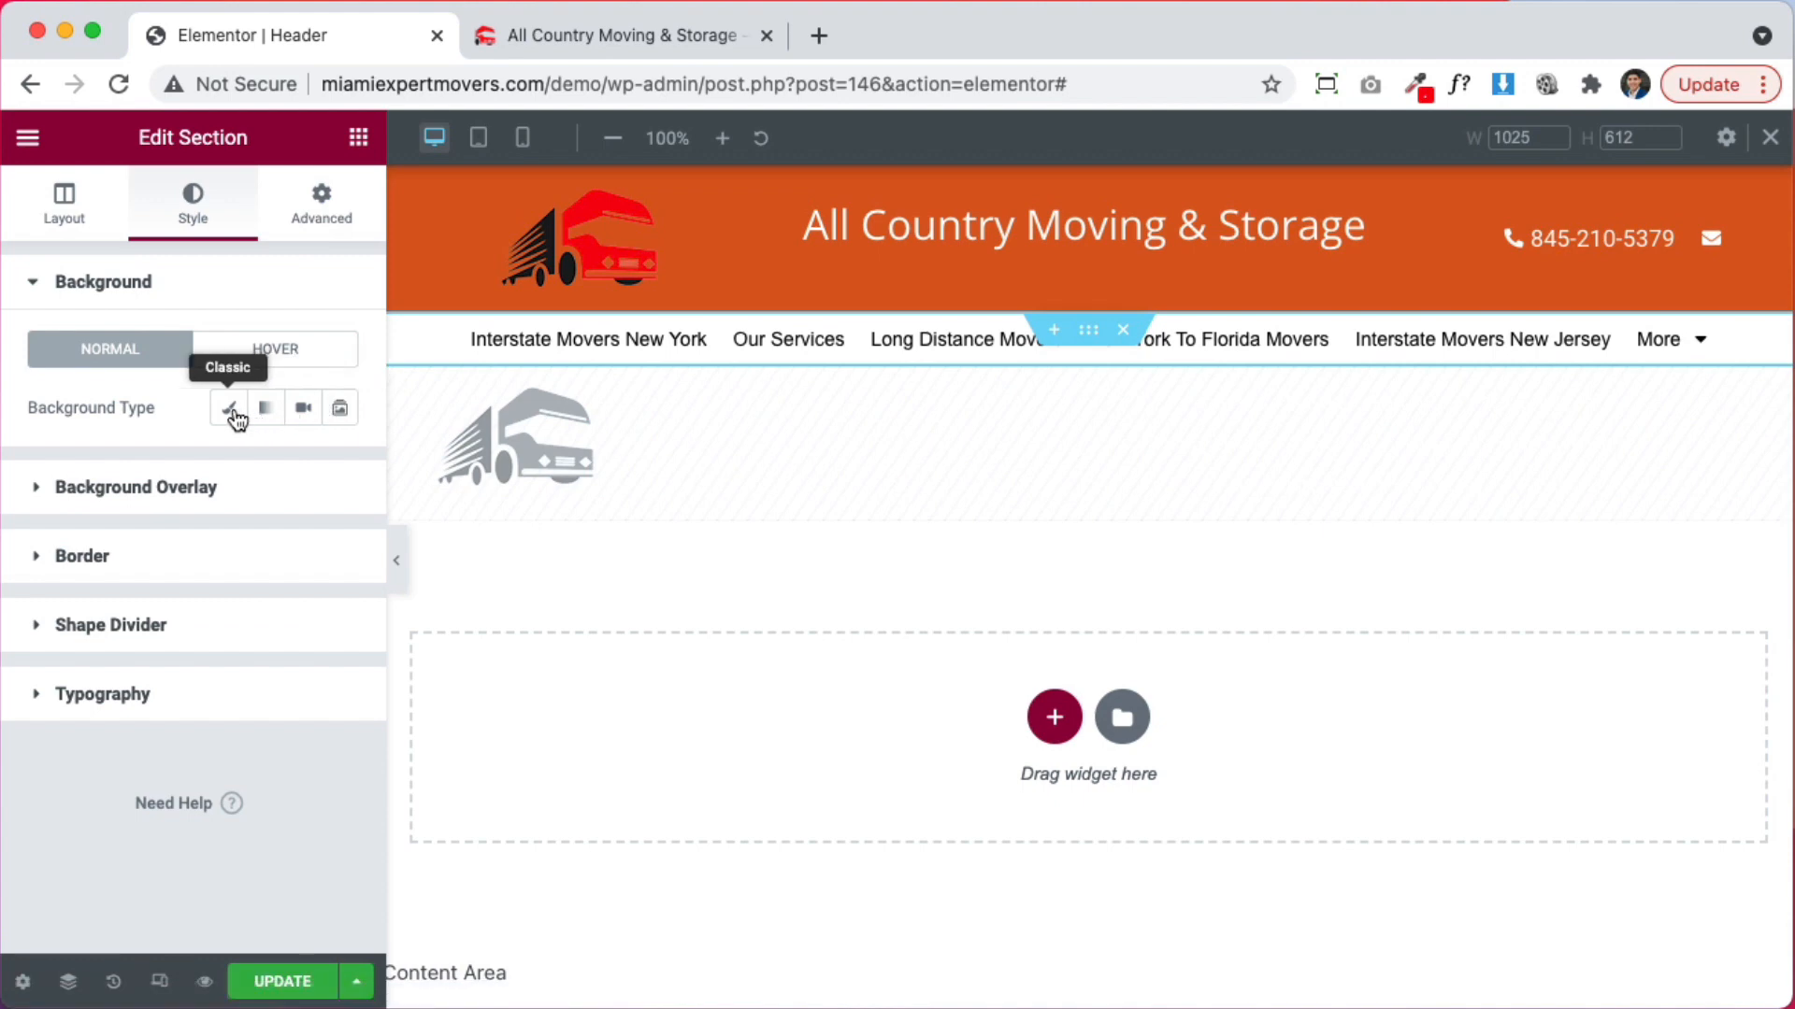
click(228, 408)
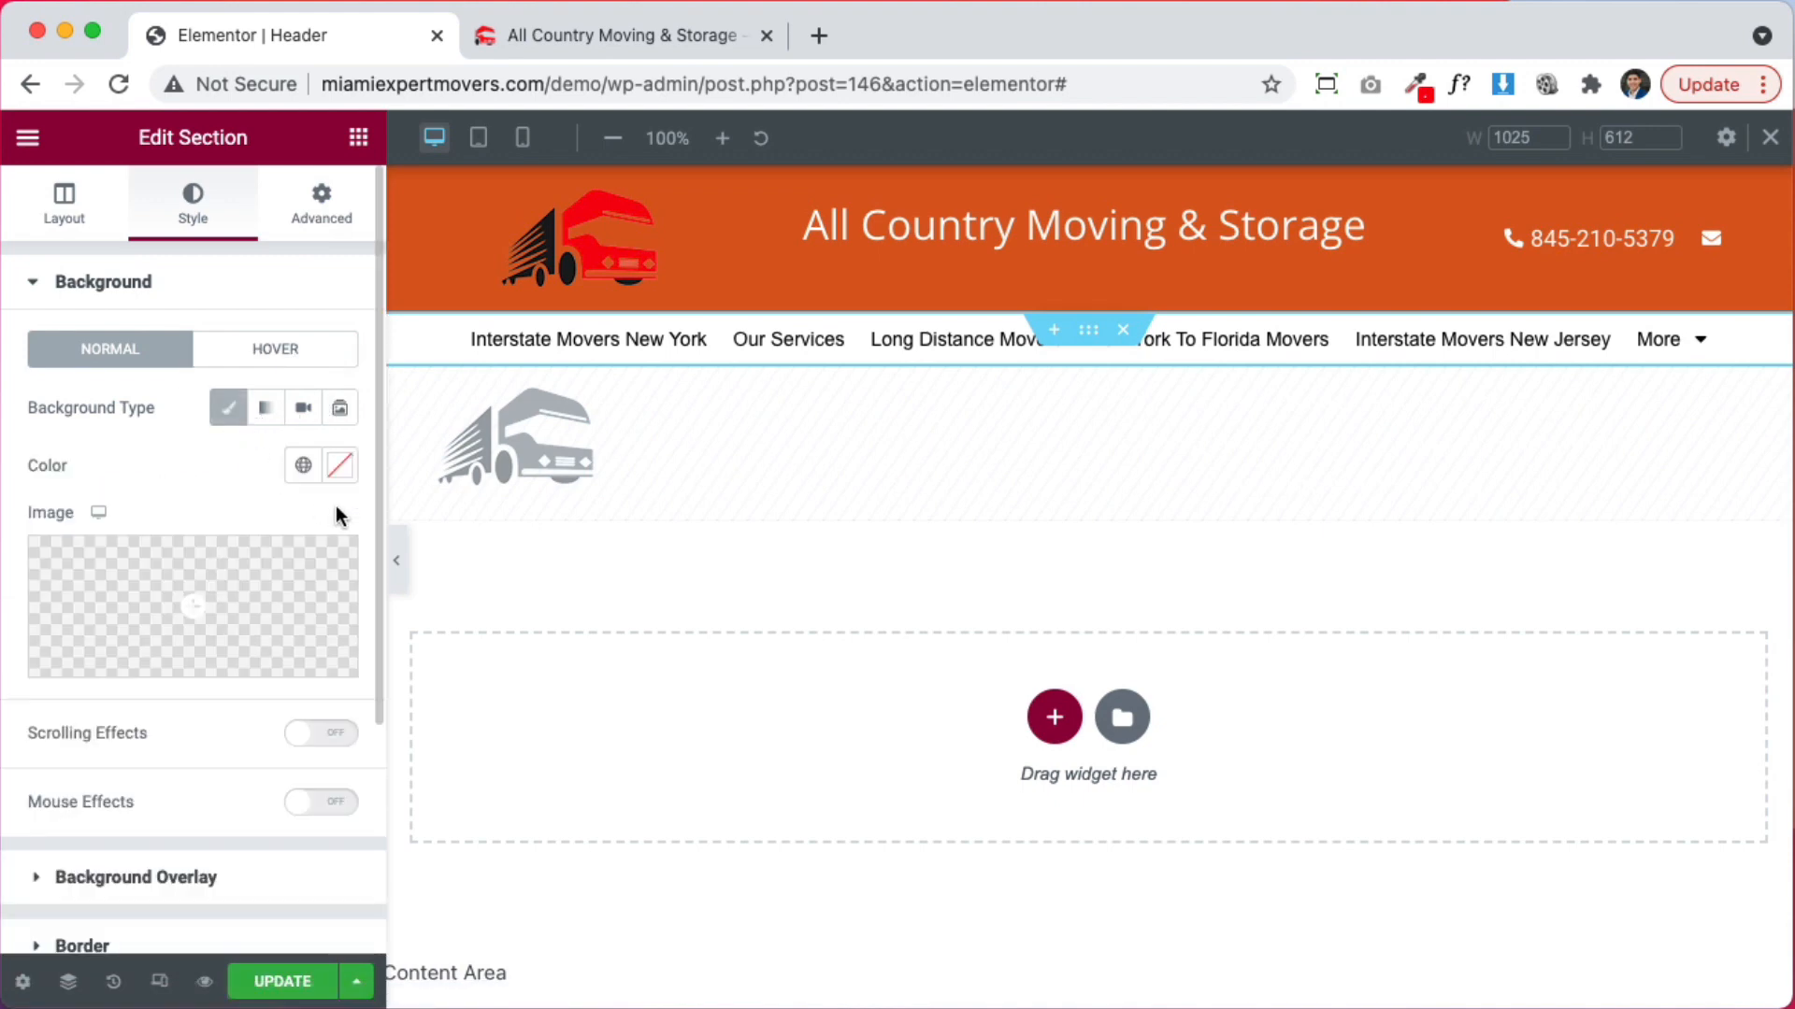
click(1417, 84)
click(1300, 127)
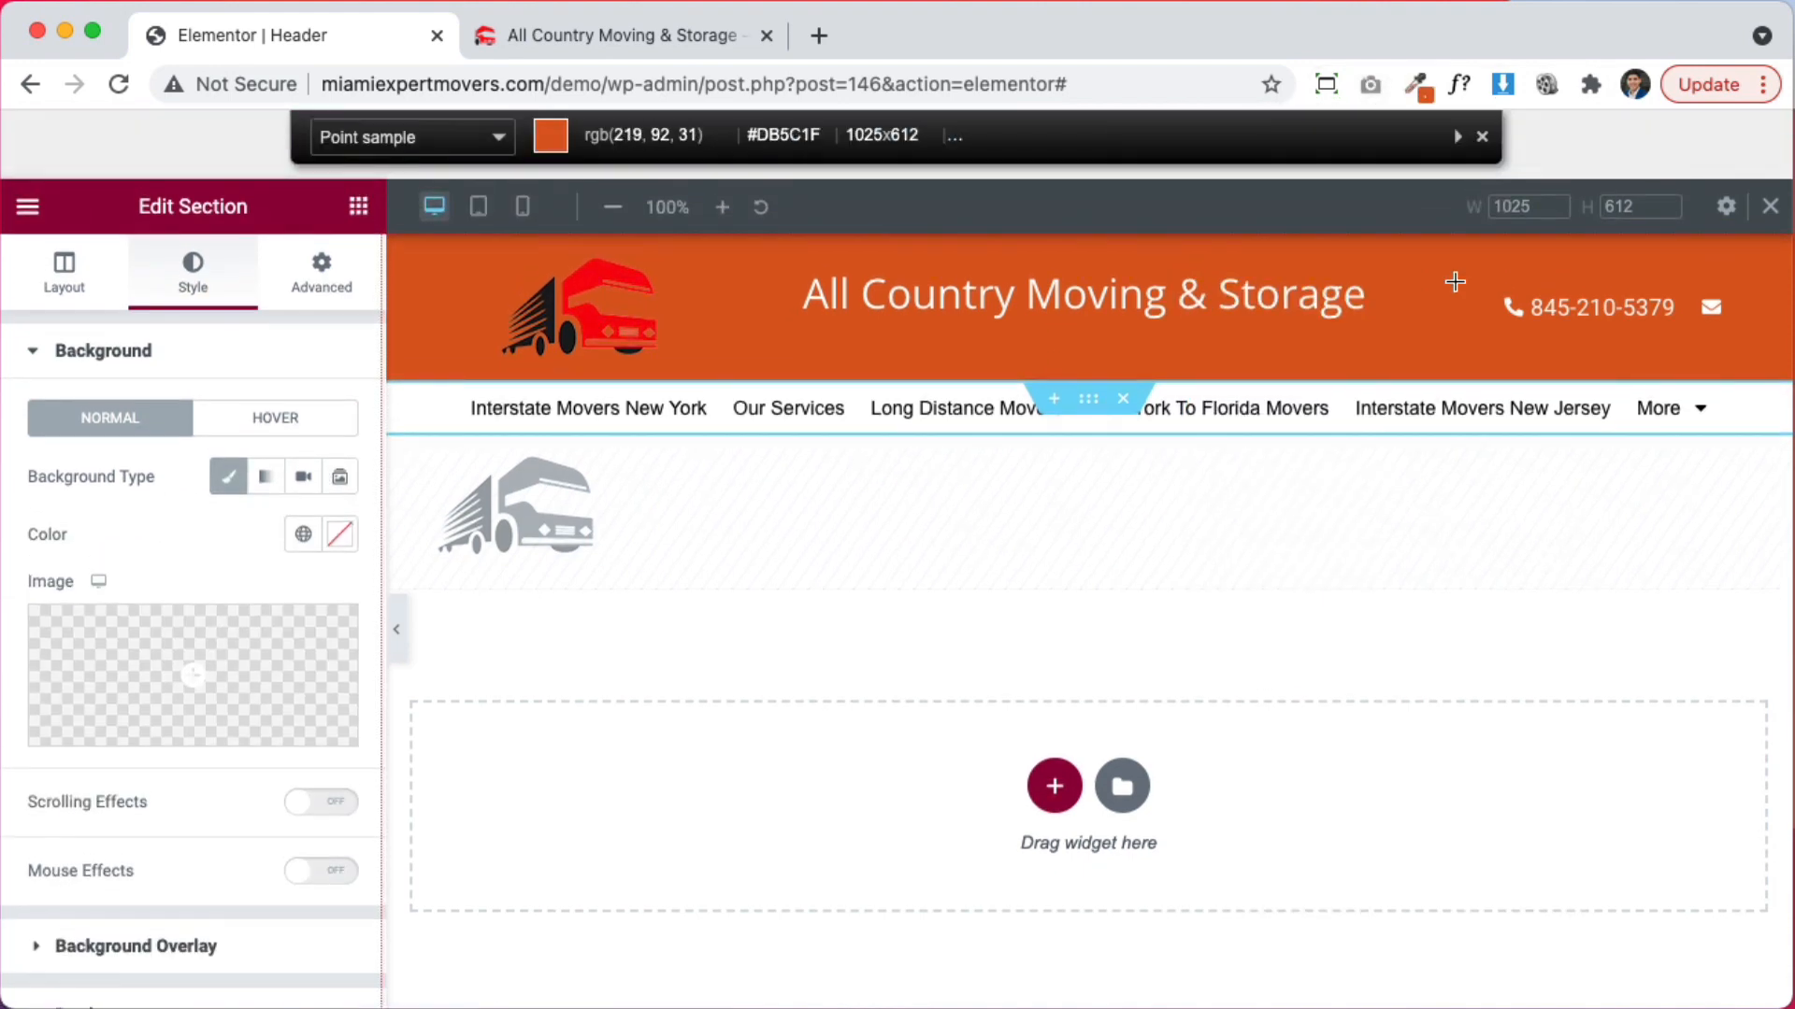
click(1455, 281)
click(340, 534)
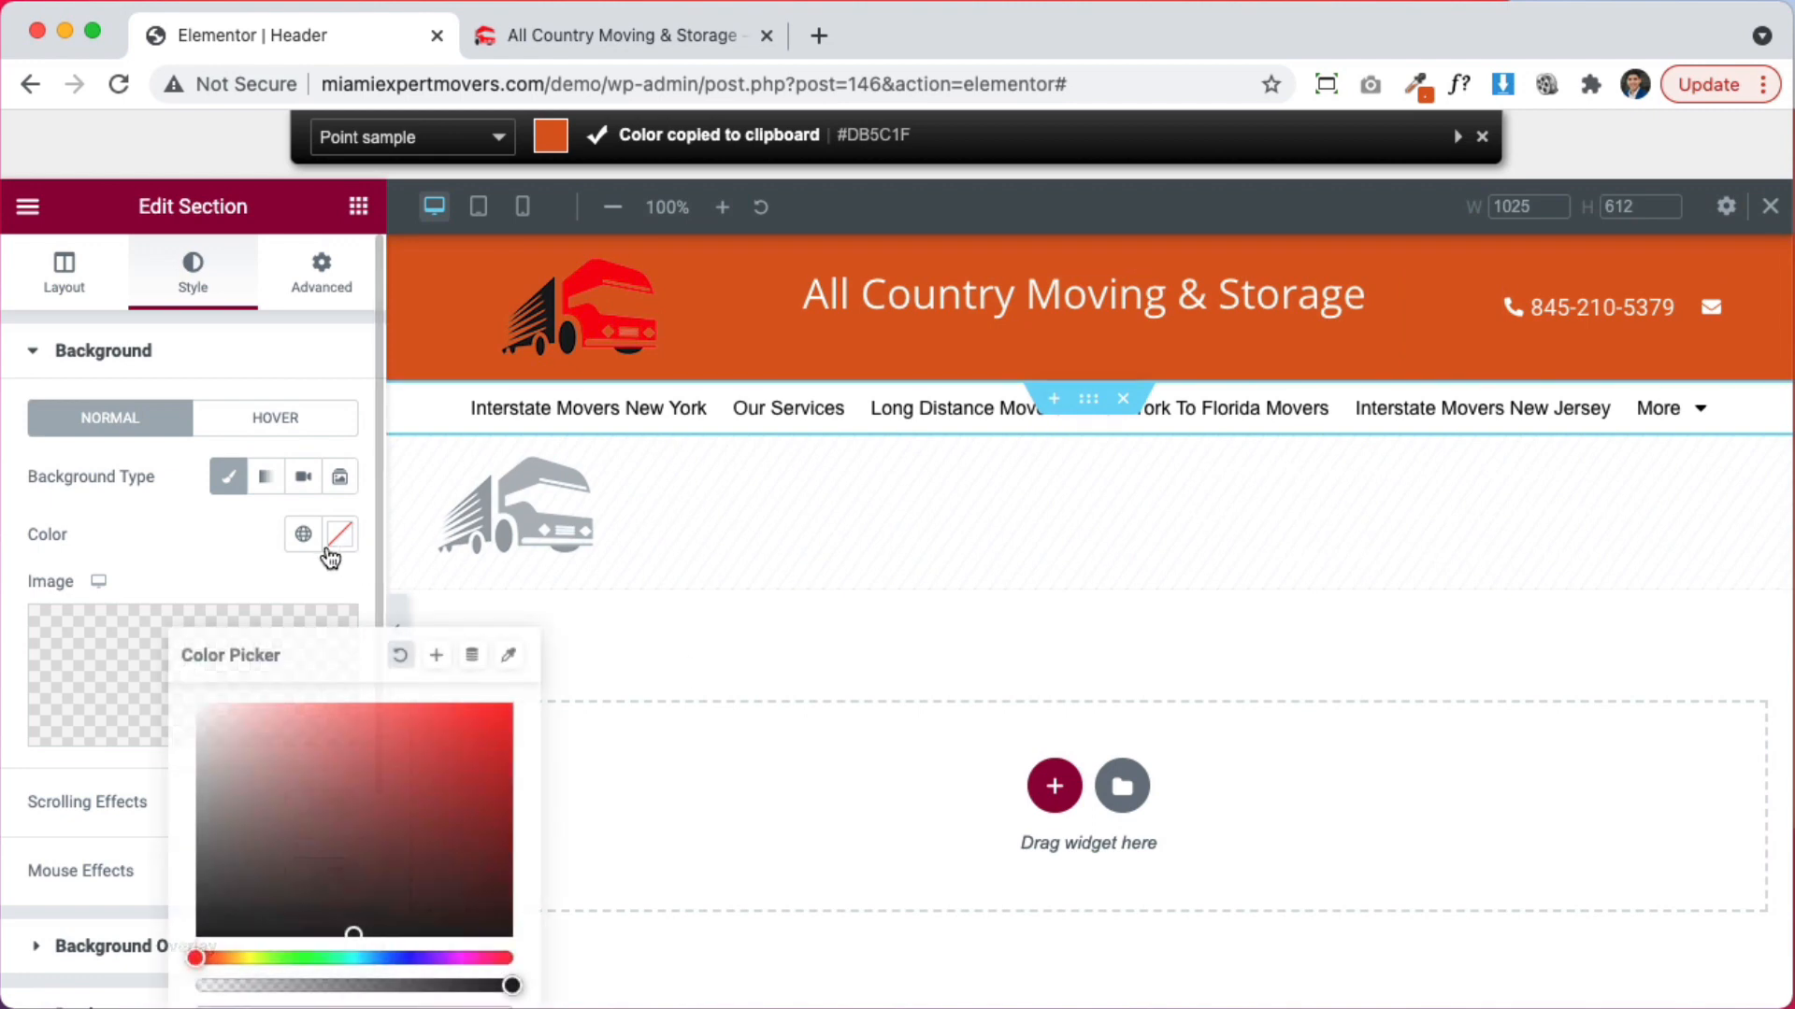
key(super+v)
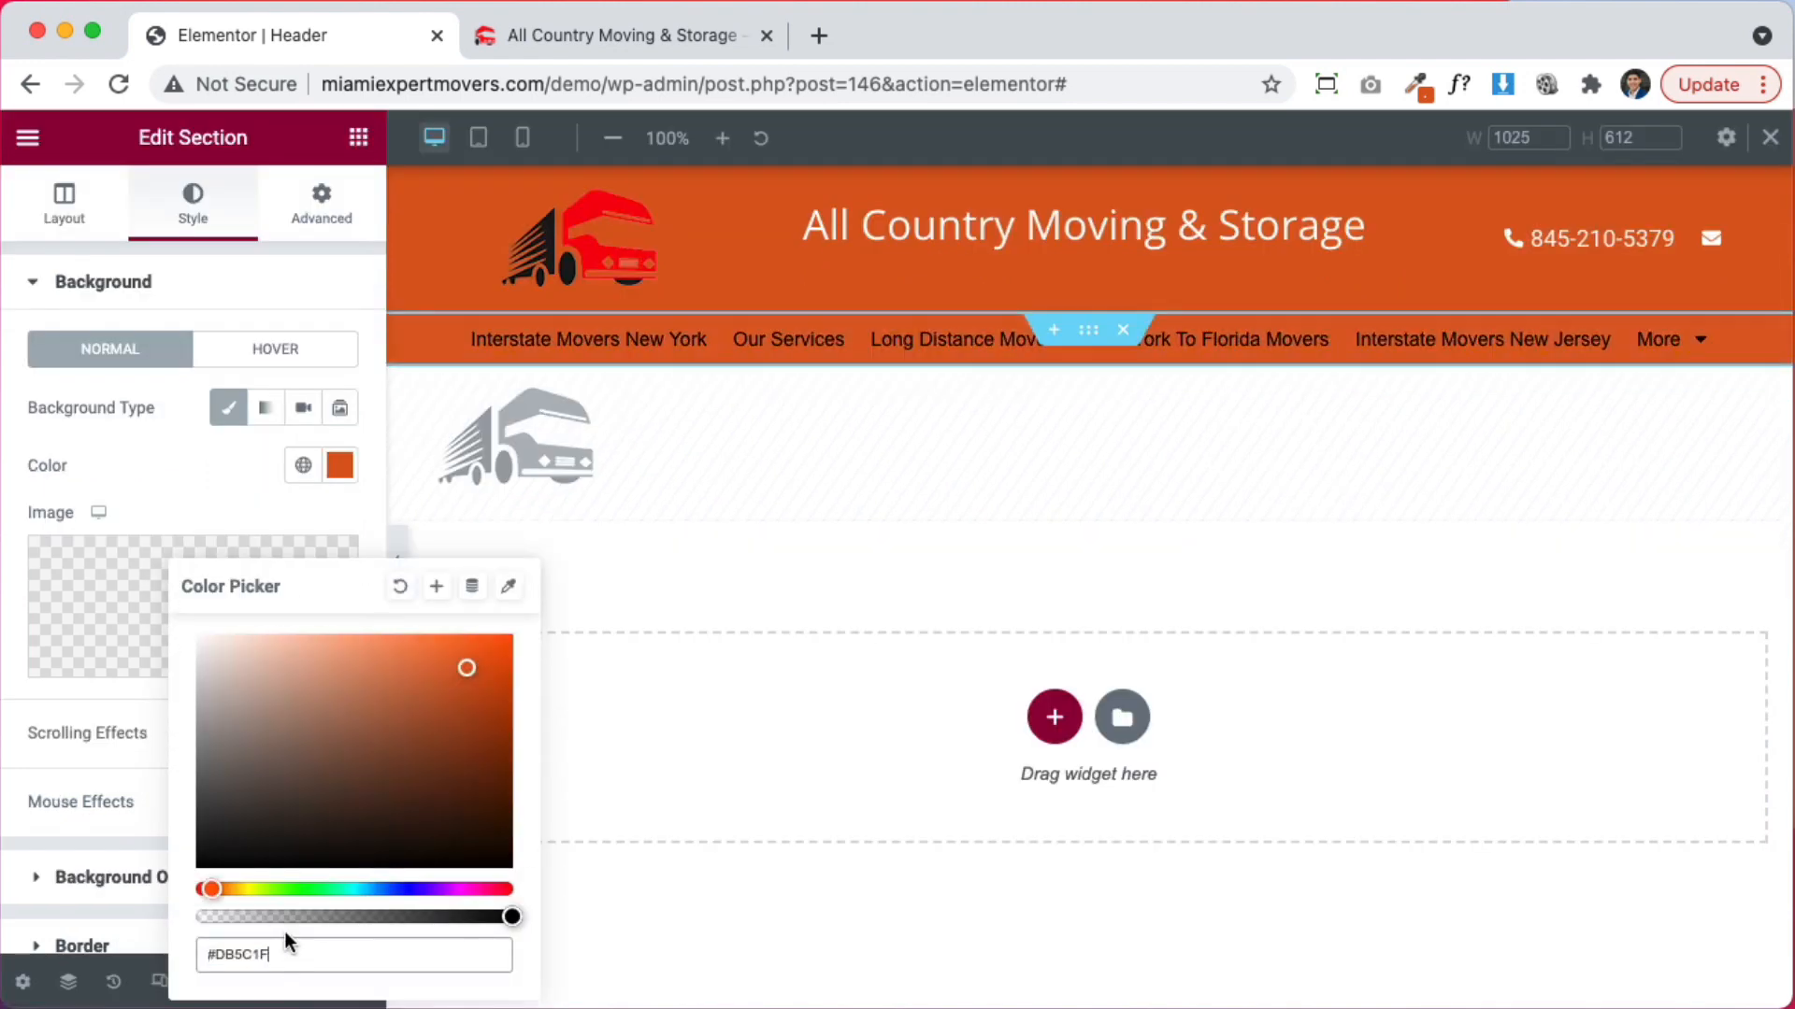
Set the top header section's background colour to white #FFFFFF
click(1088, 187)
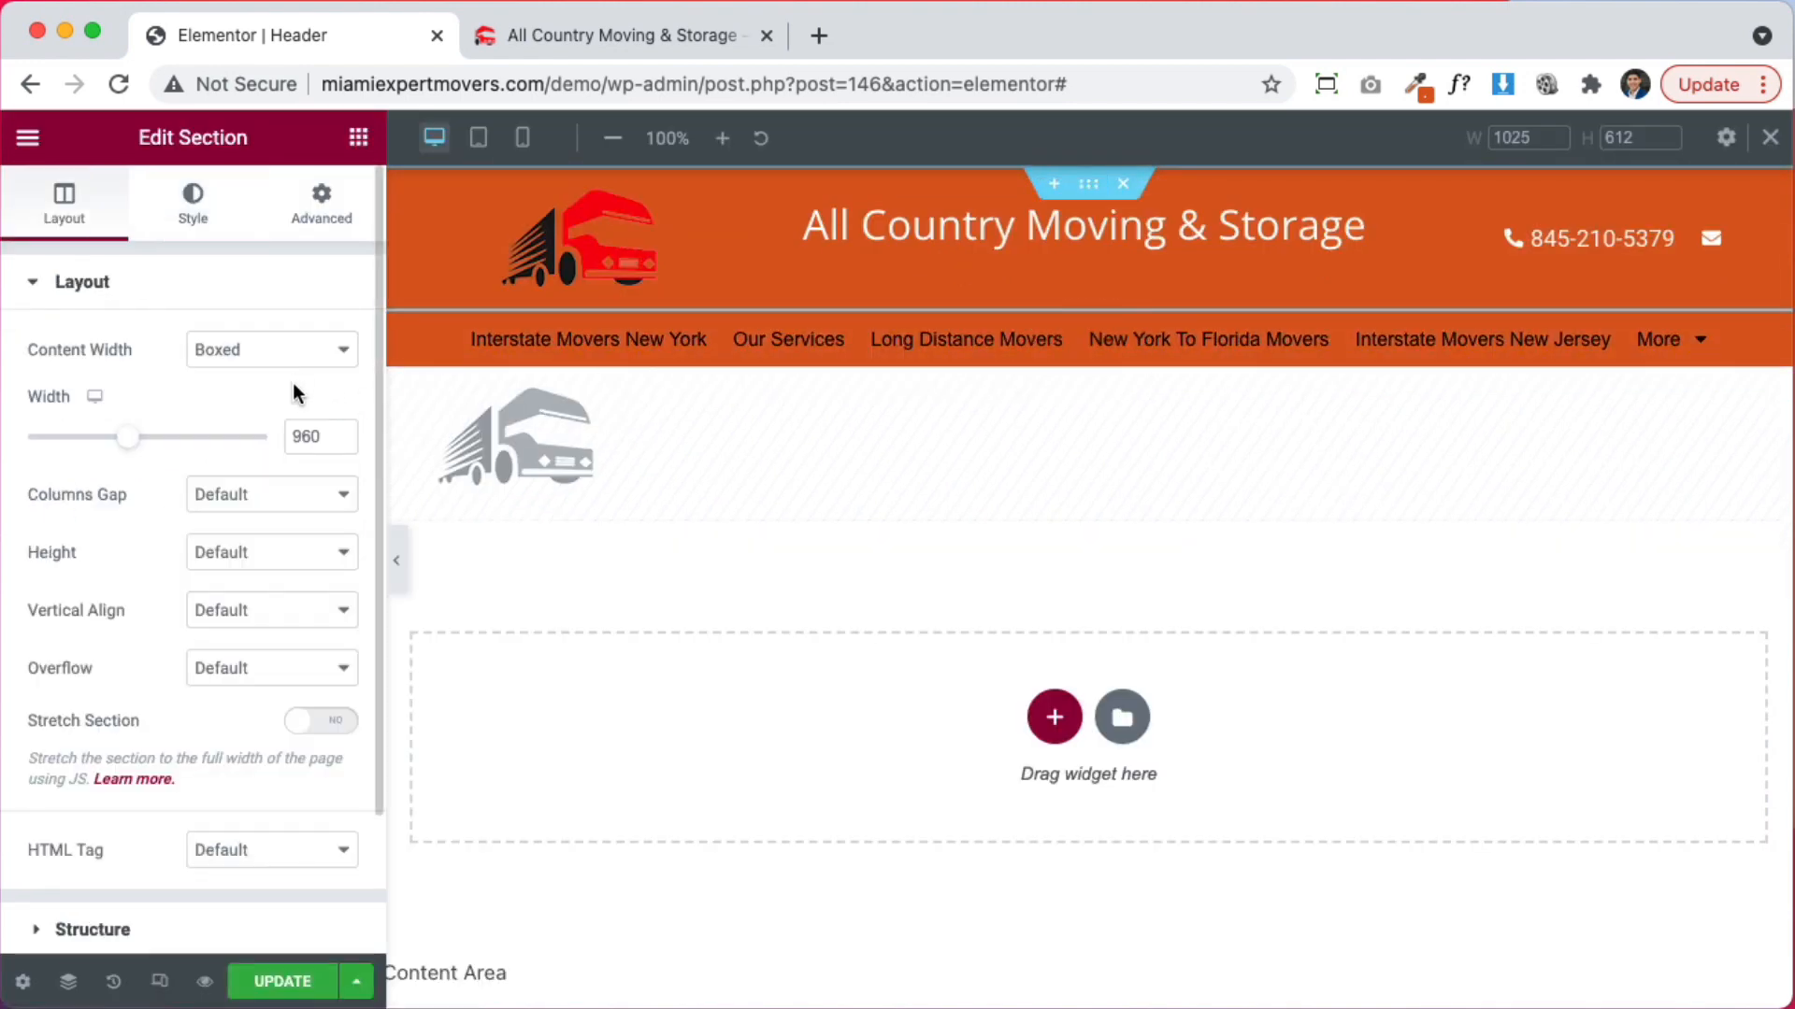
click(192, 200)
click(341, 475)
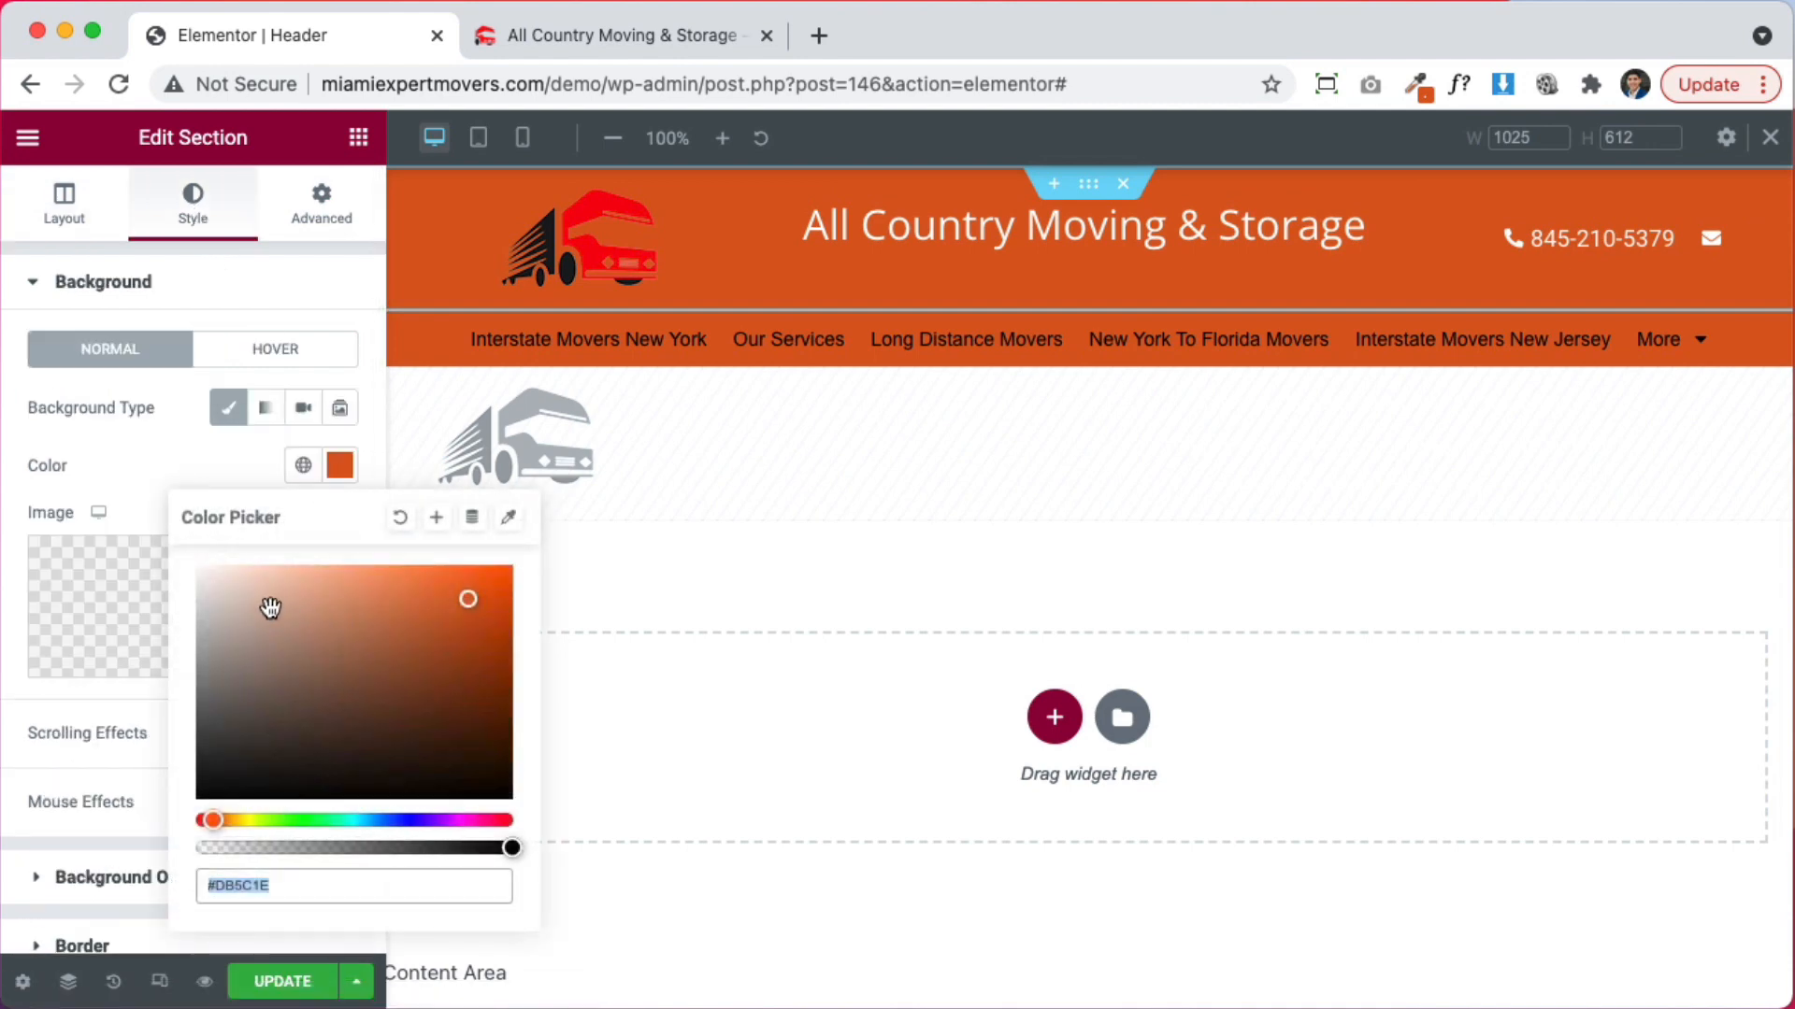
drag(270, 609, 111, 451)
click(111, 452)
Set the company name heading's text colour to the global red
click(878, 247)
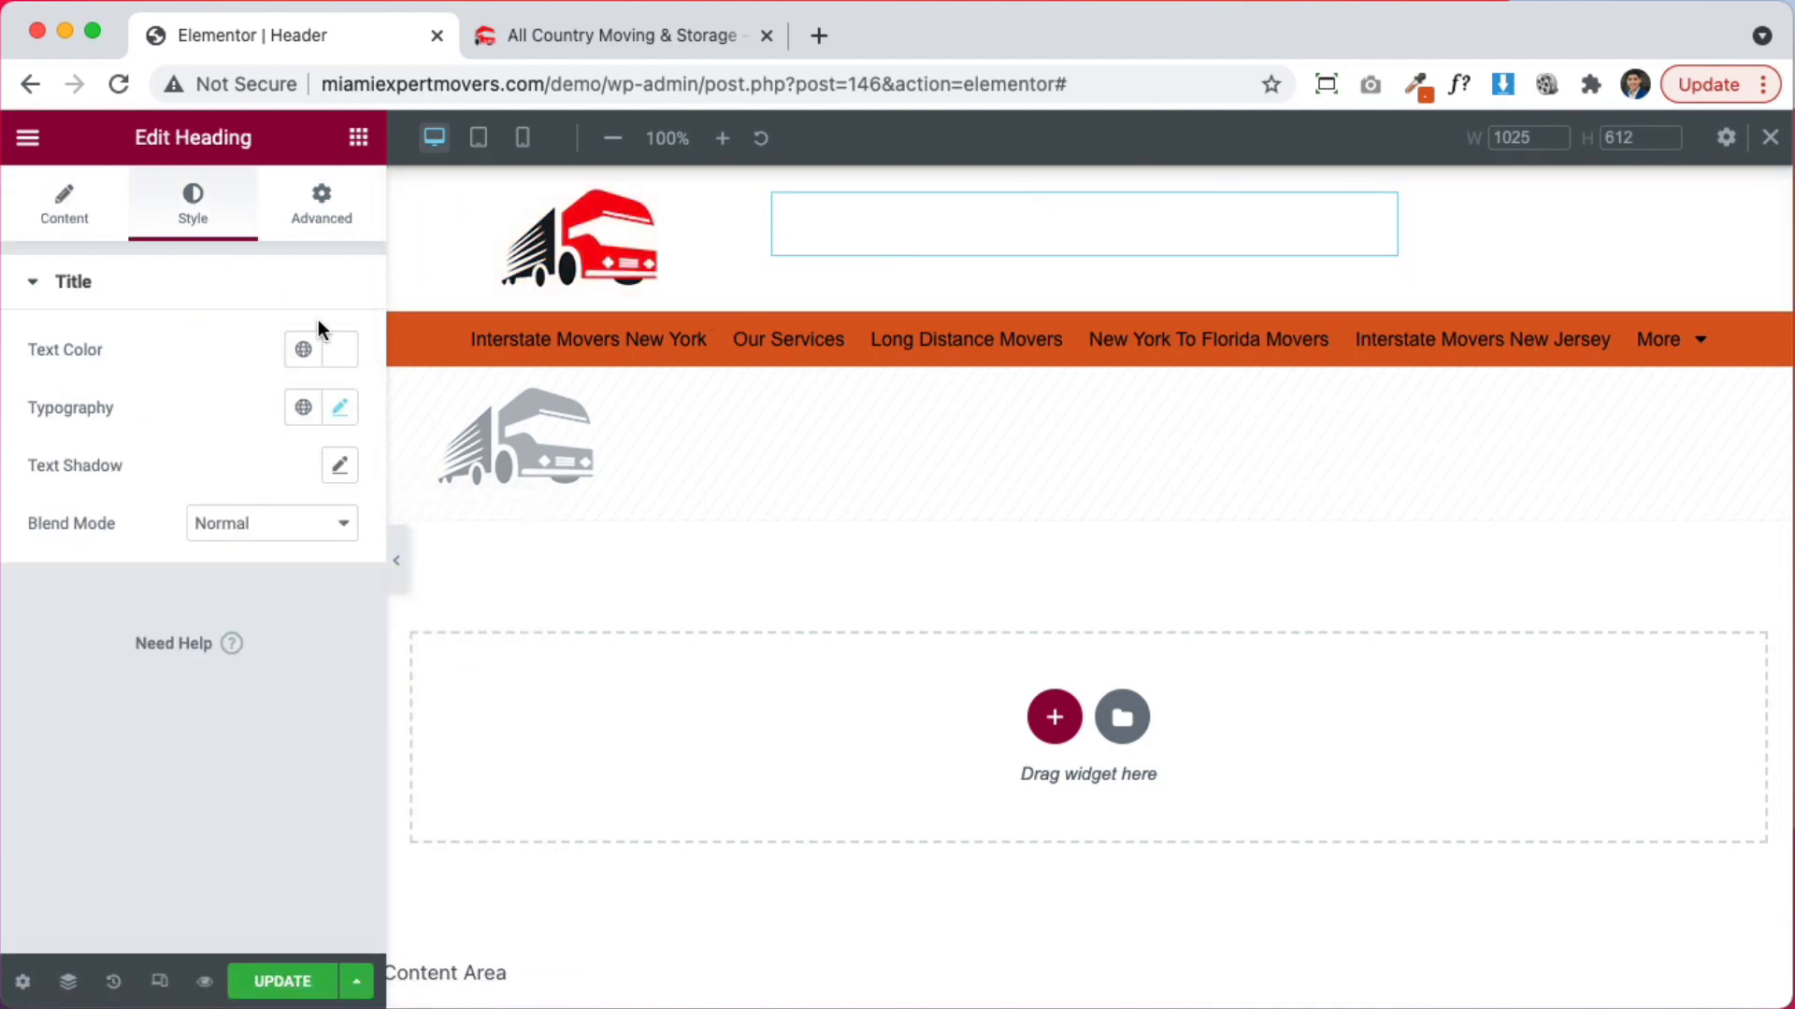
click(337, 352)
click(228, 340)
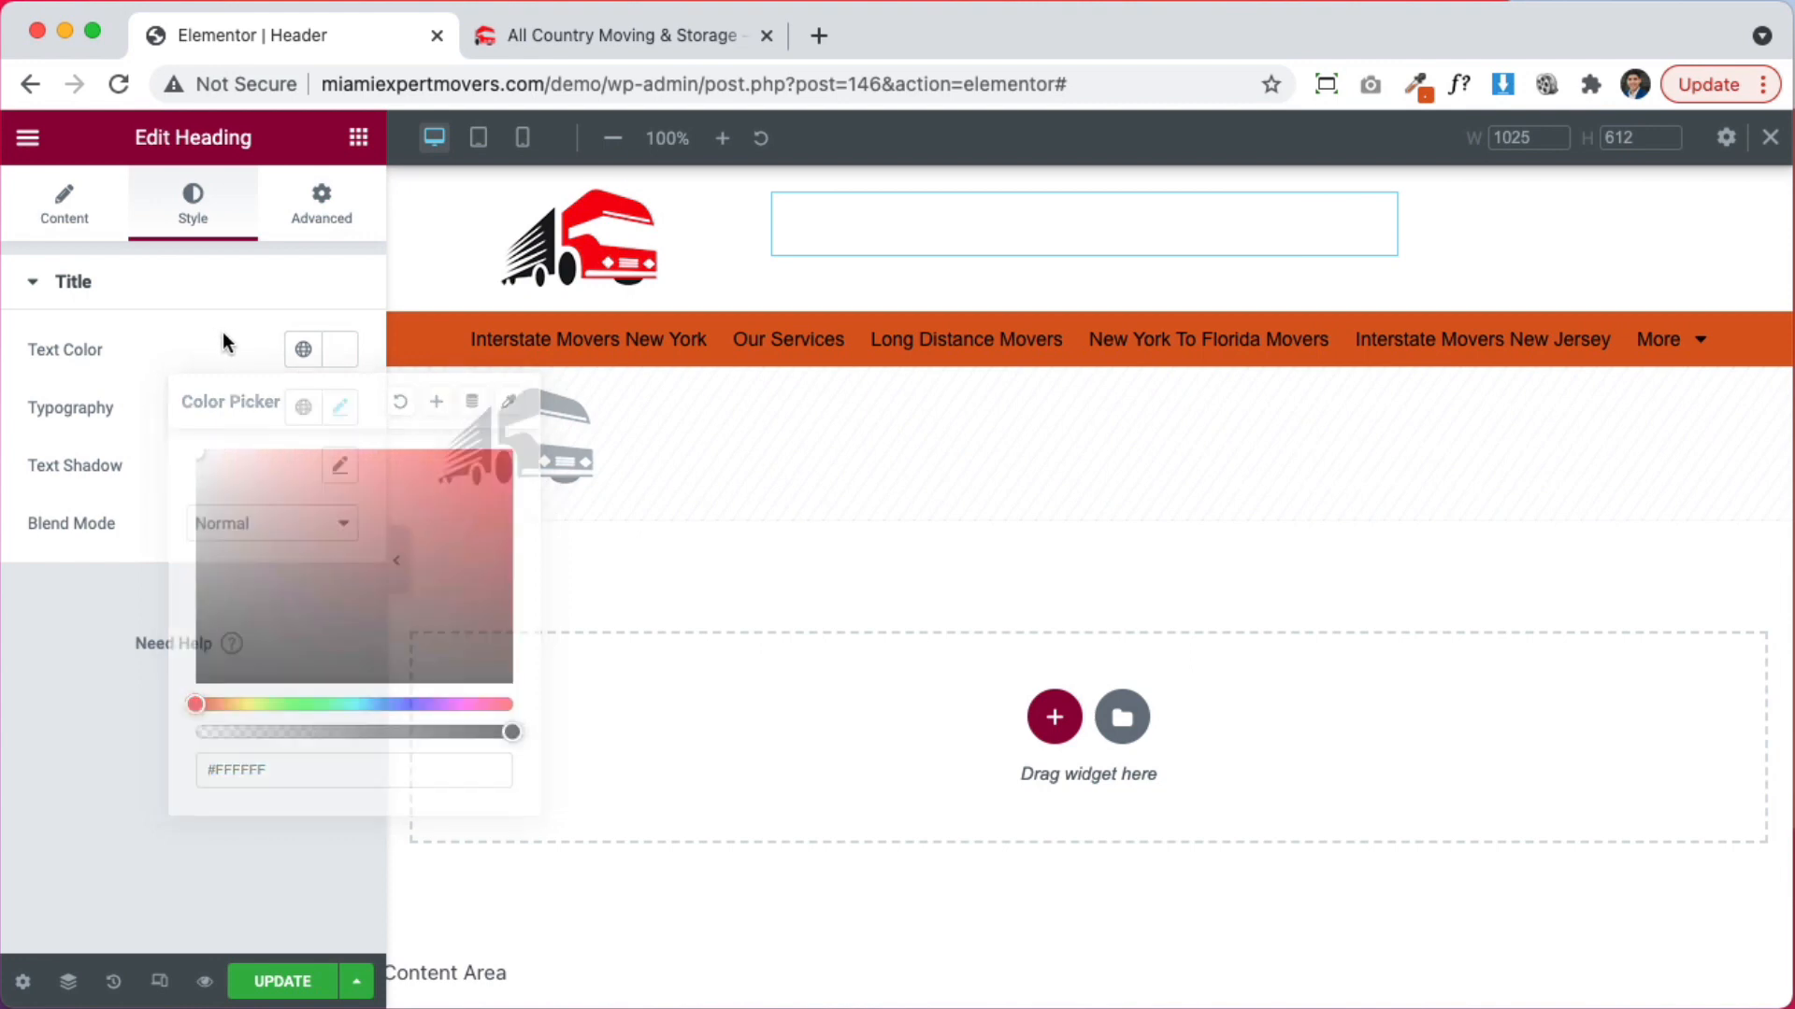
click(303, 350)
scroll(240, 633, down, 4)
click(114, 773)
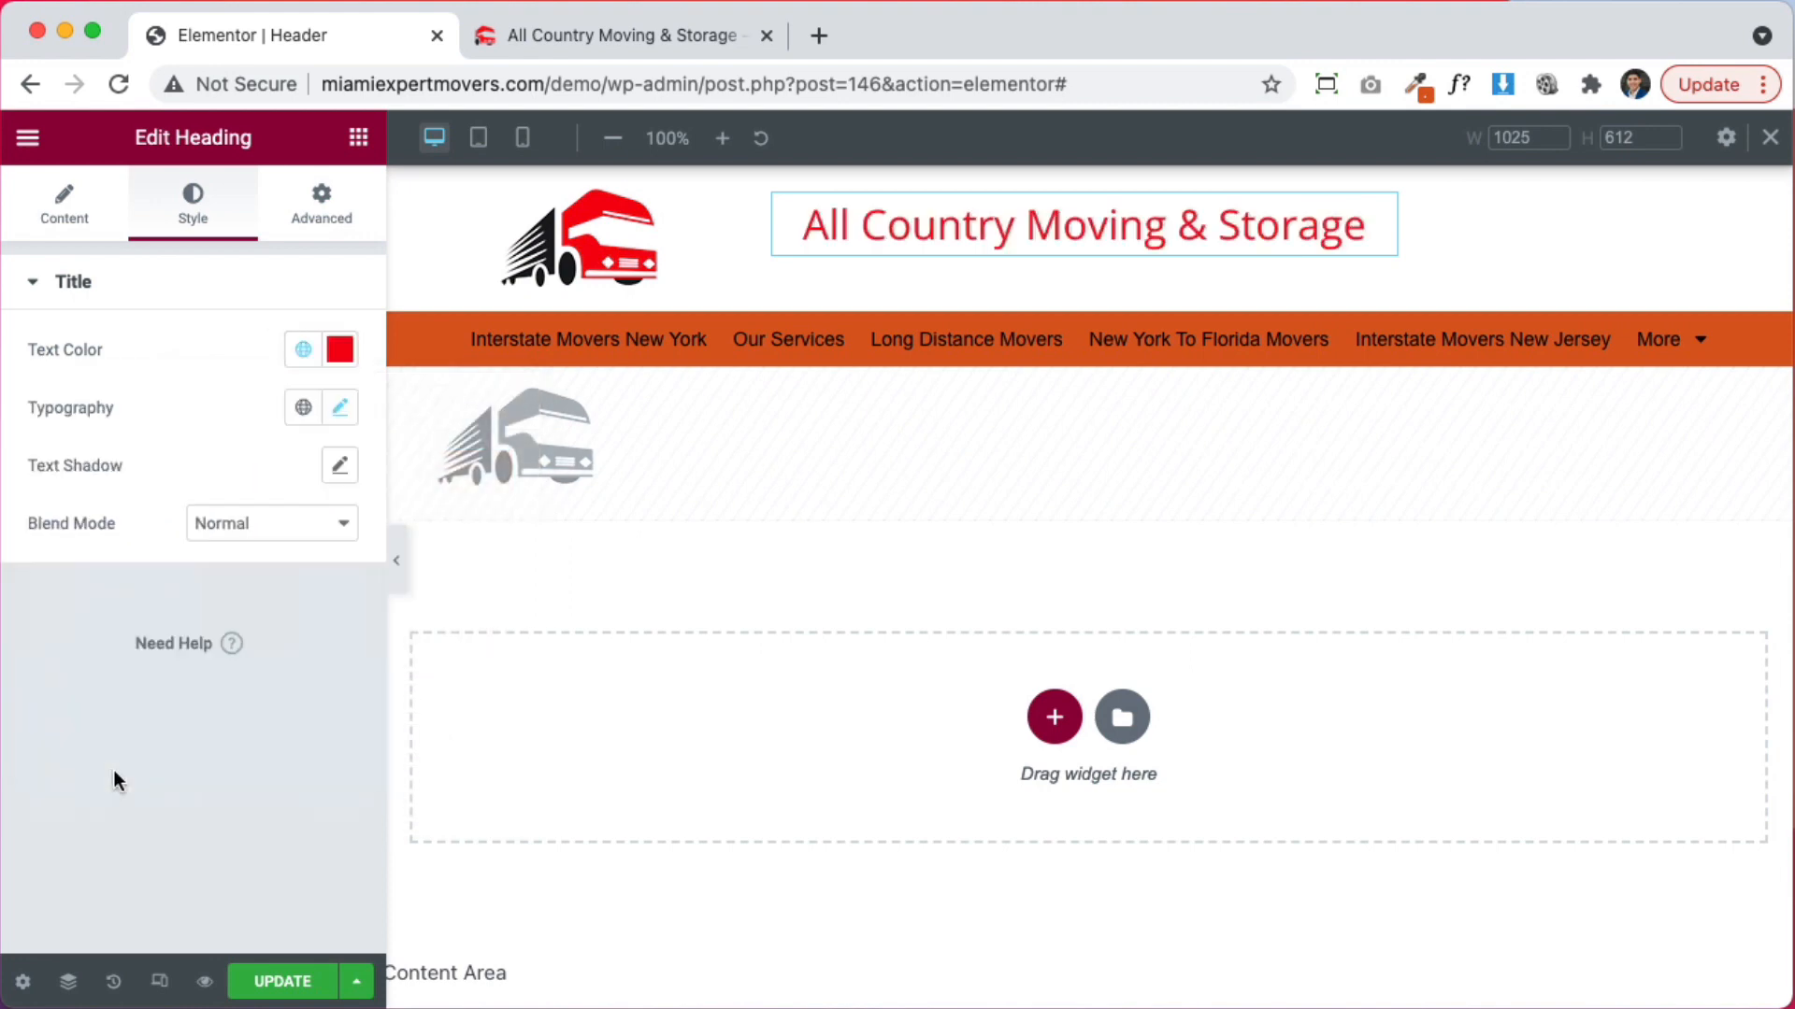
Vertically centre the heading within its column
click(775, 197)
click(322, 400)
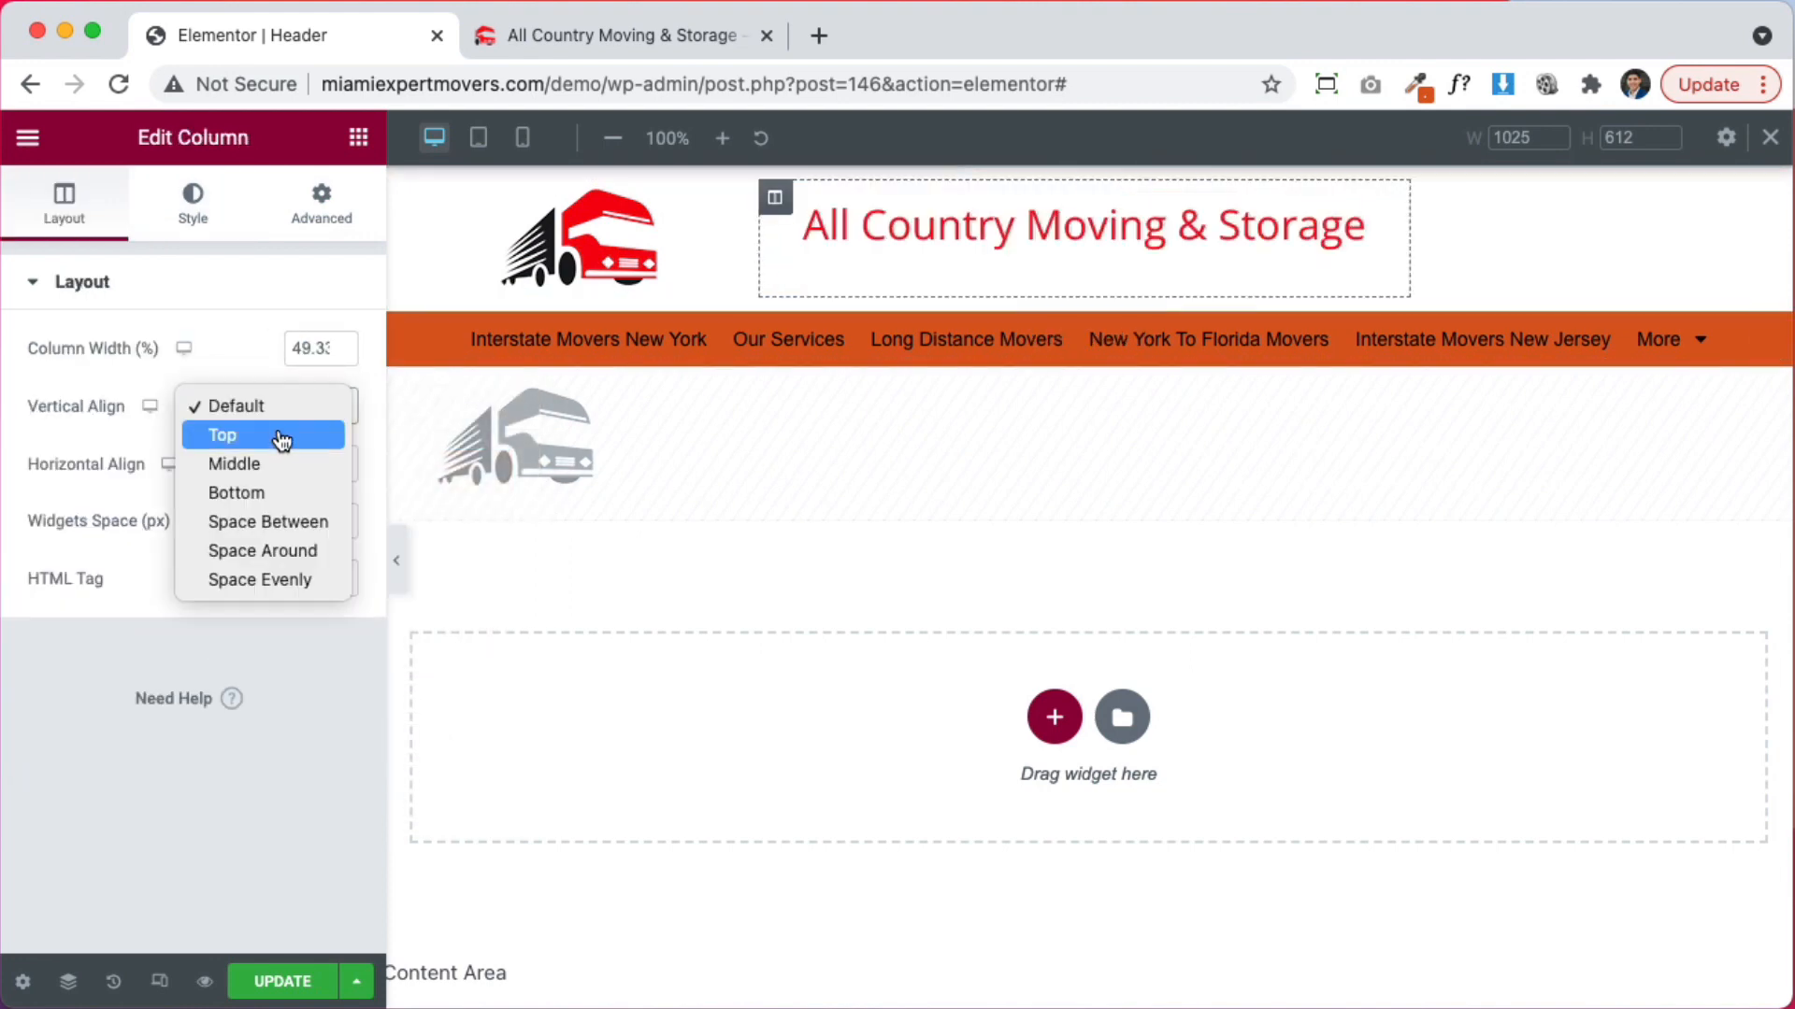
click(280, 465)
Make the contact list icons global red and the list text black
click(1489, 229)
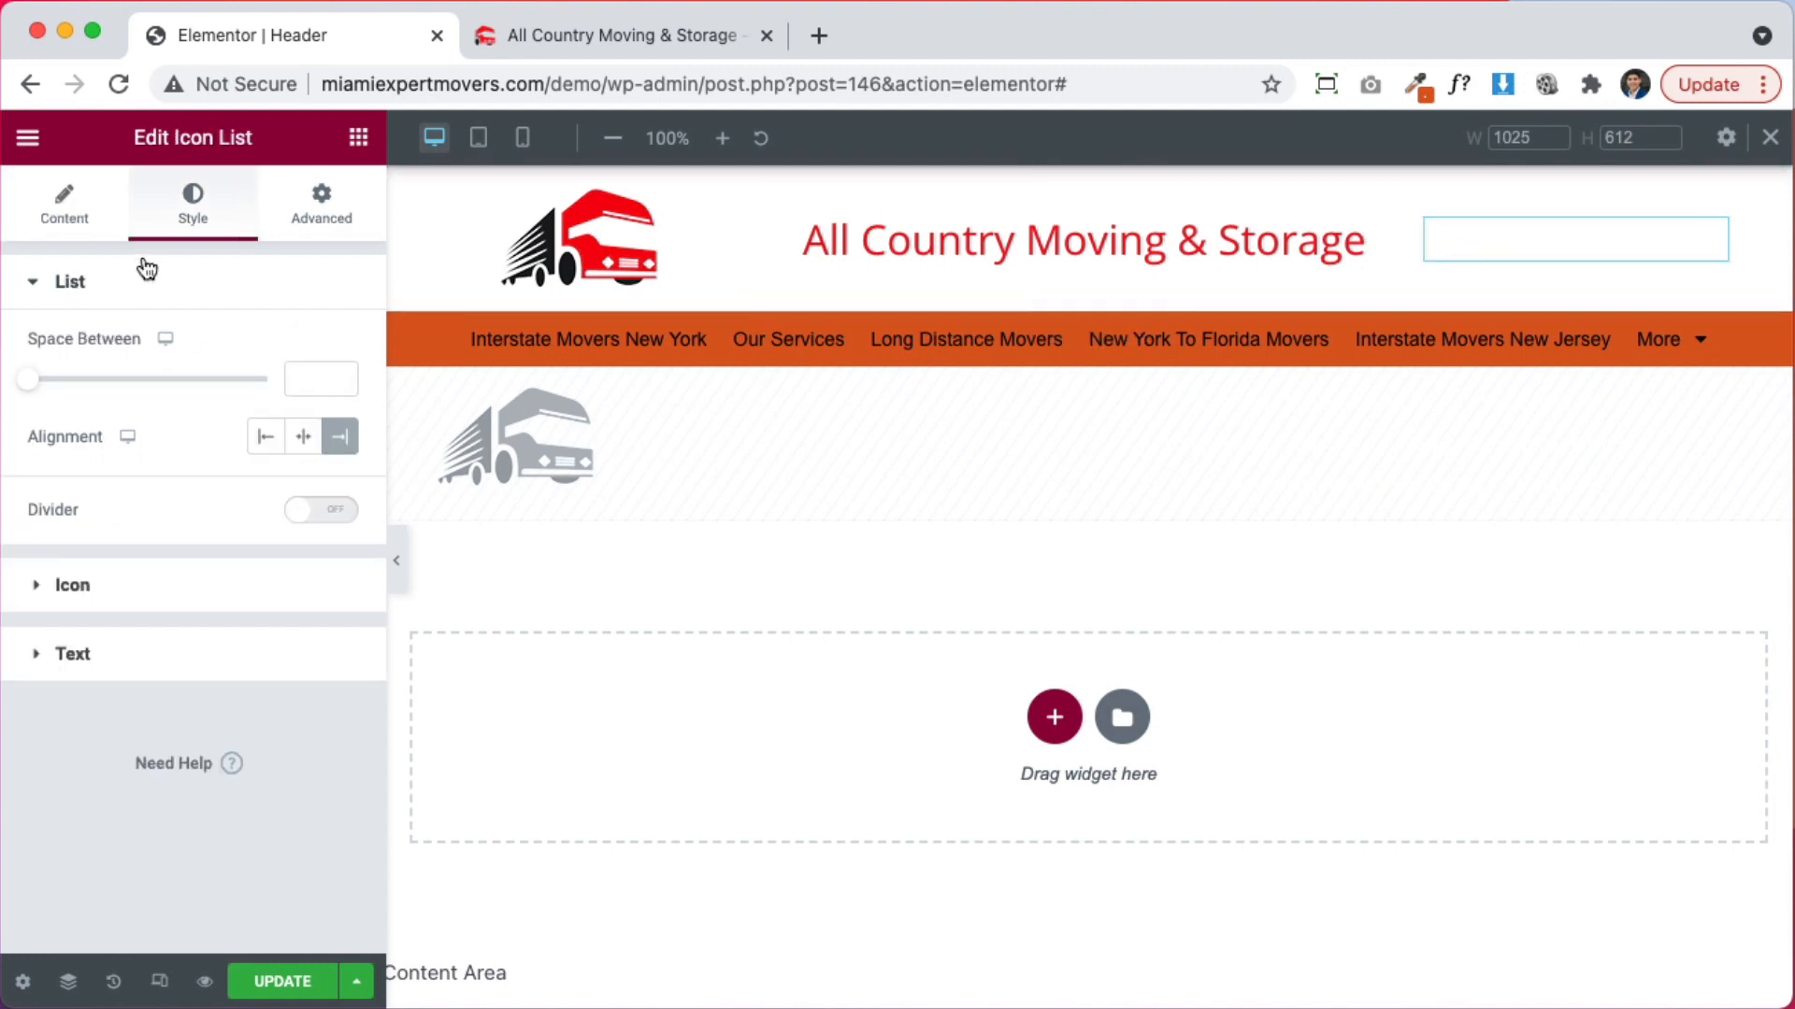
click(157, 579)
click(302, 419)
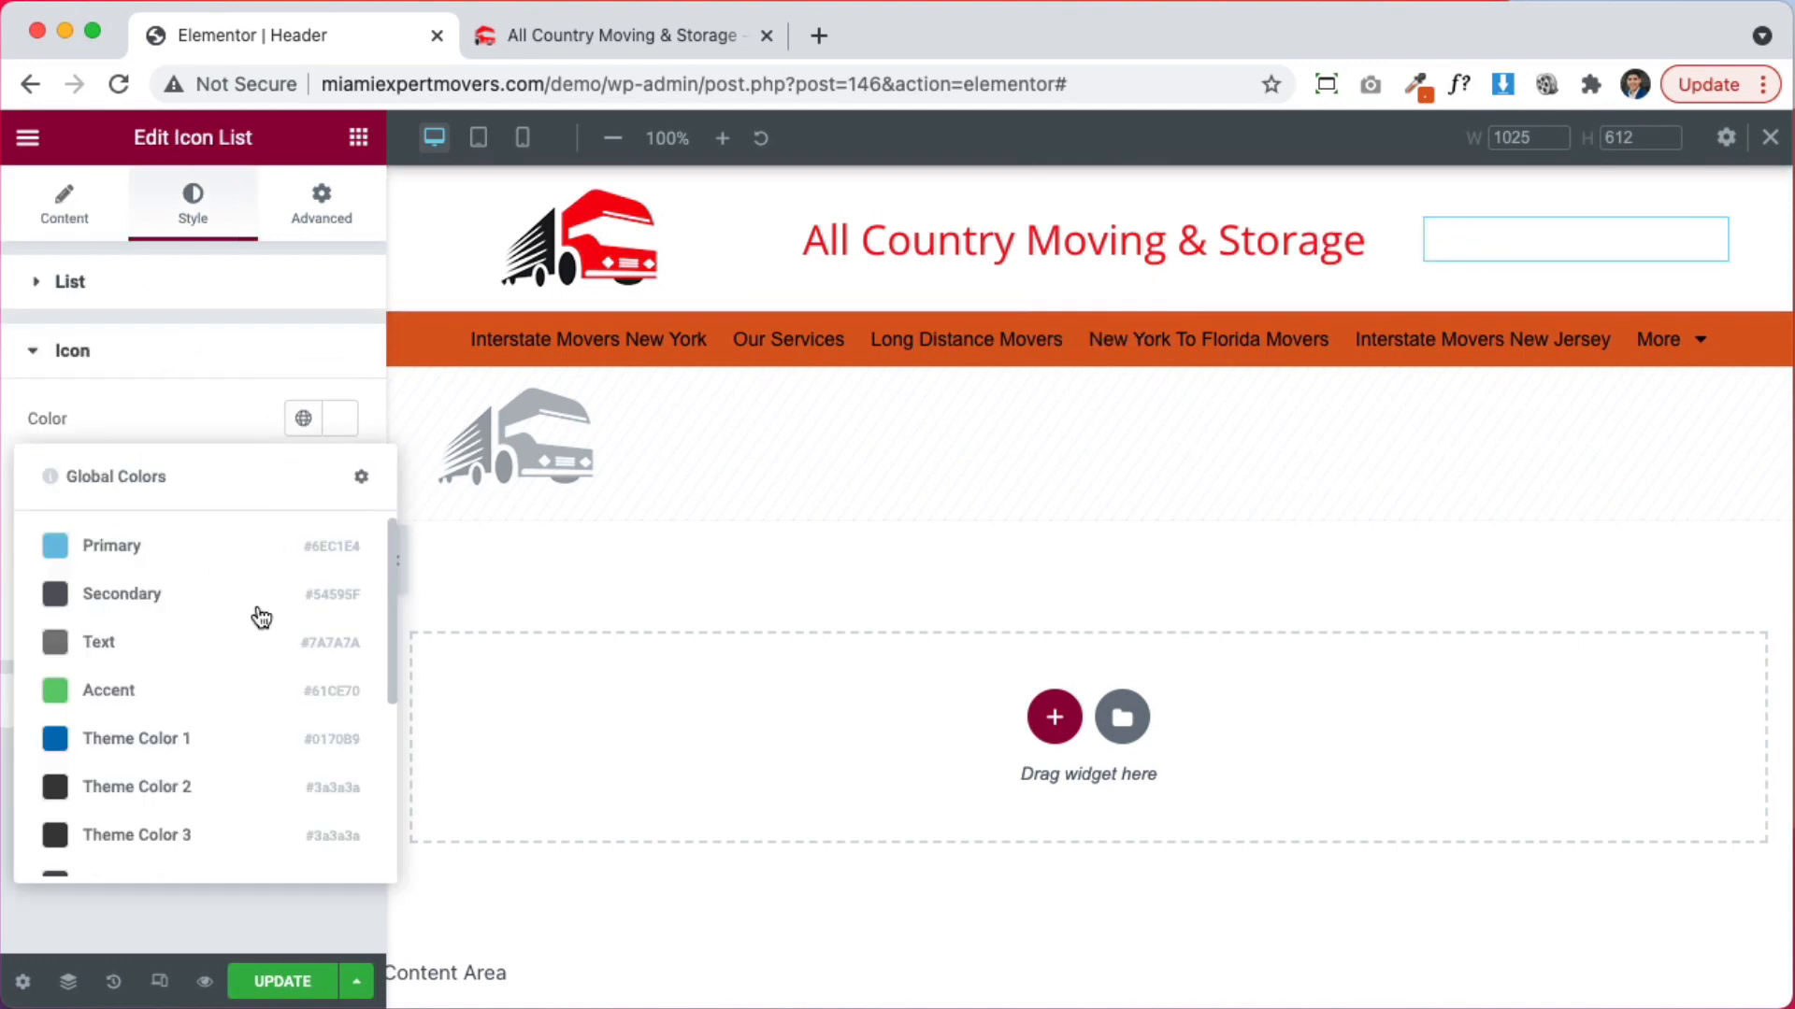
scroll(253, 636, down, 3)
click(149, 841)
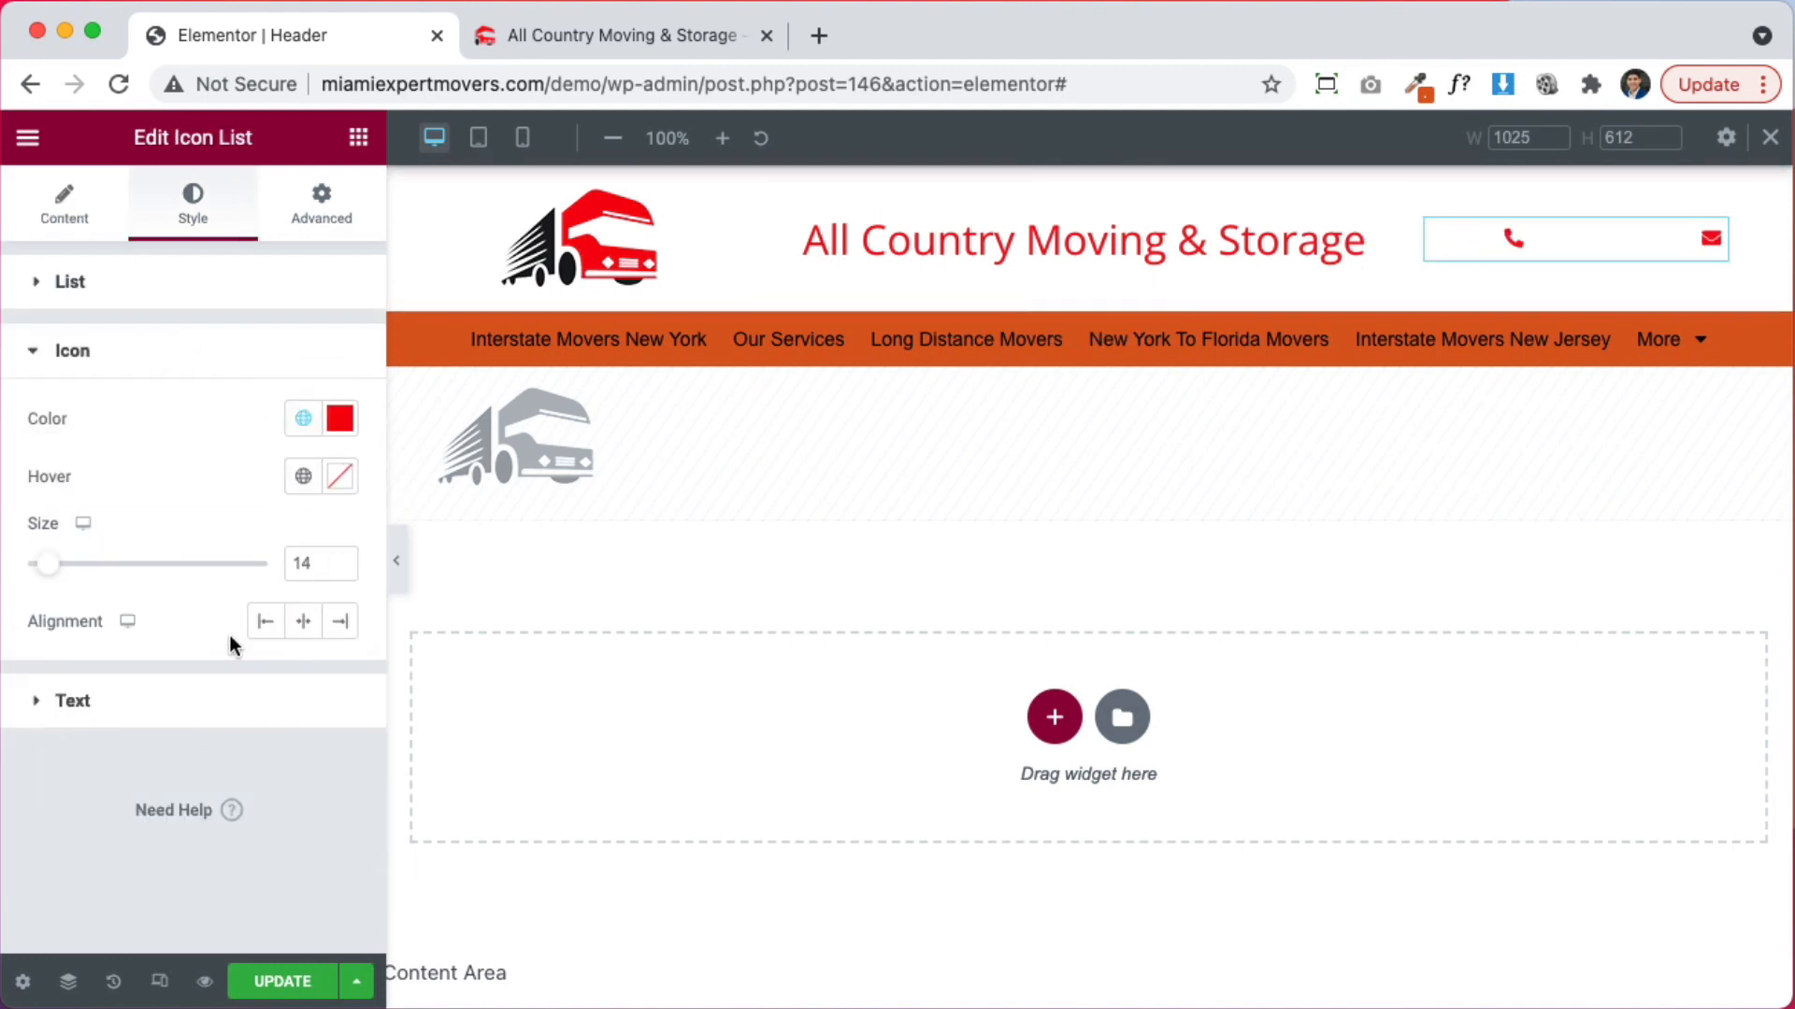
click(193, 699)
click(322, 492)
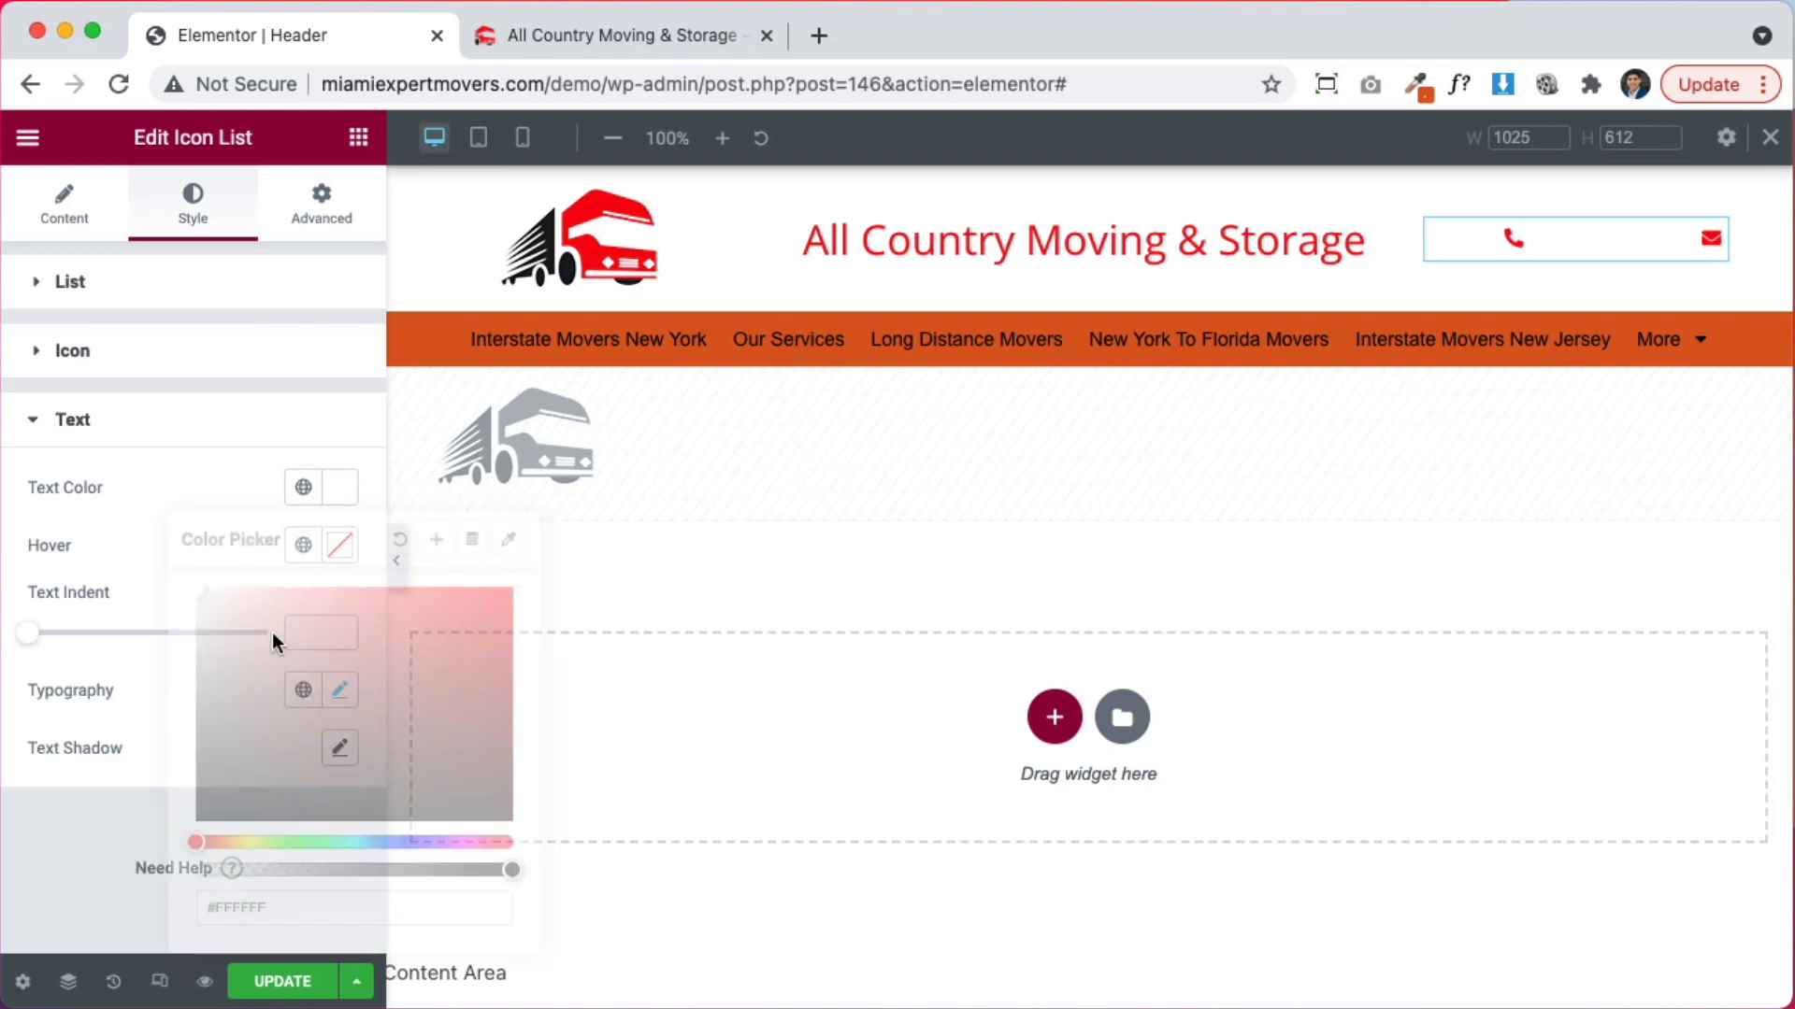
drag(272, 632, 240, 873)
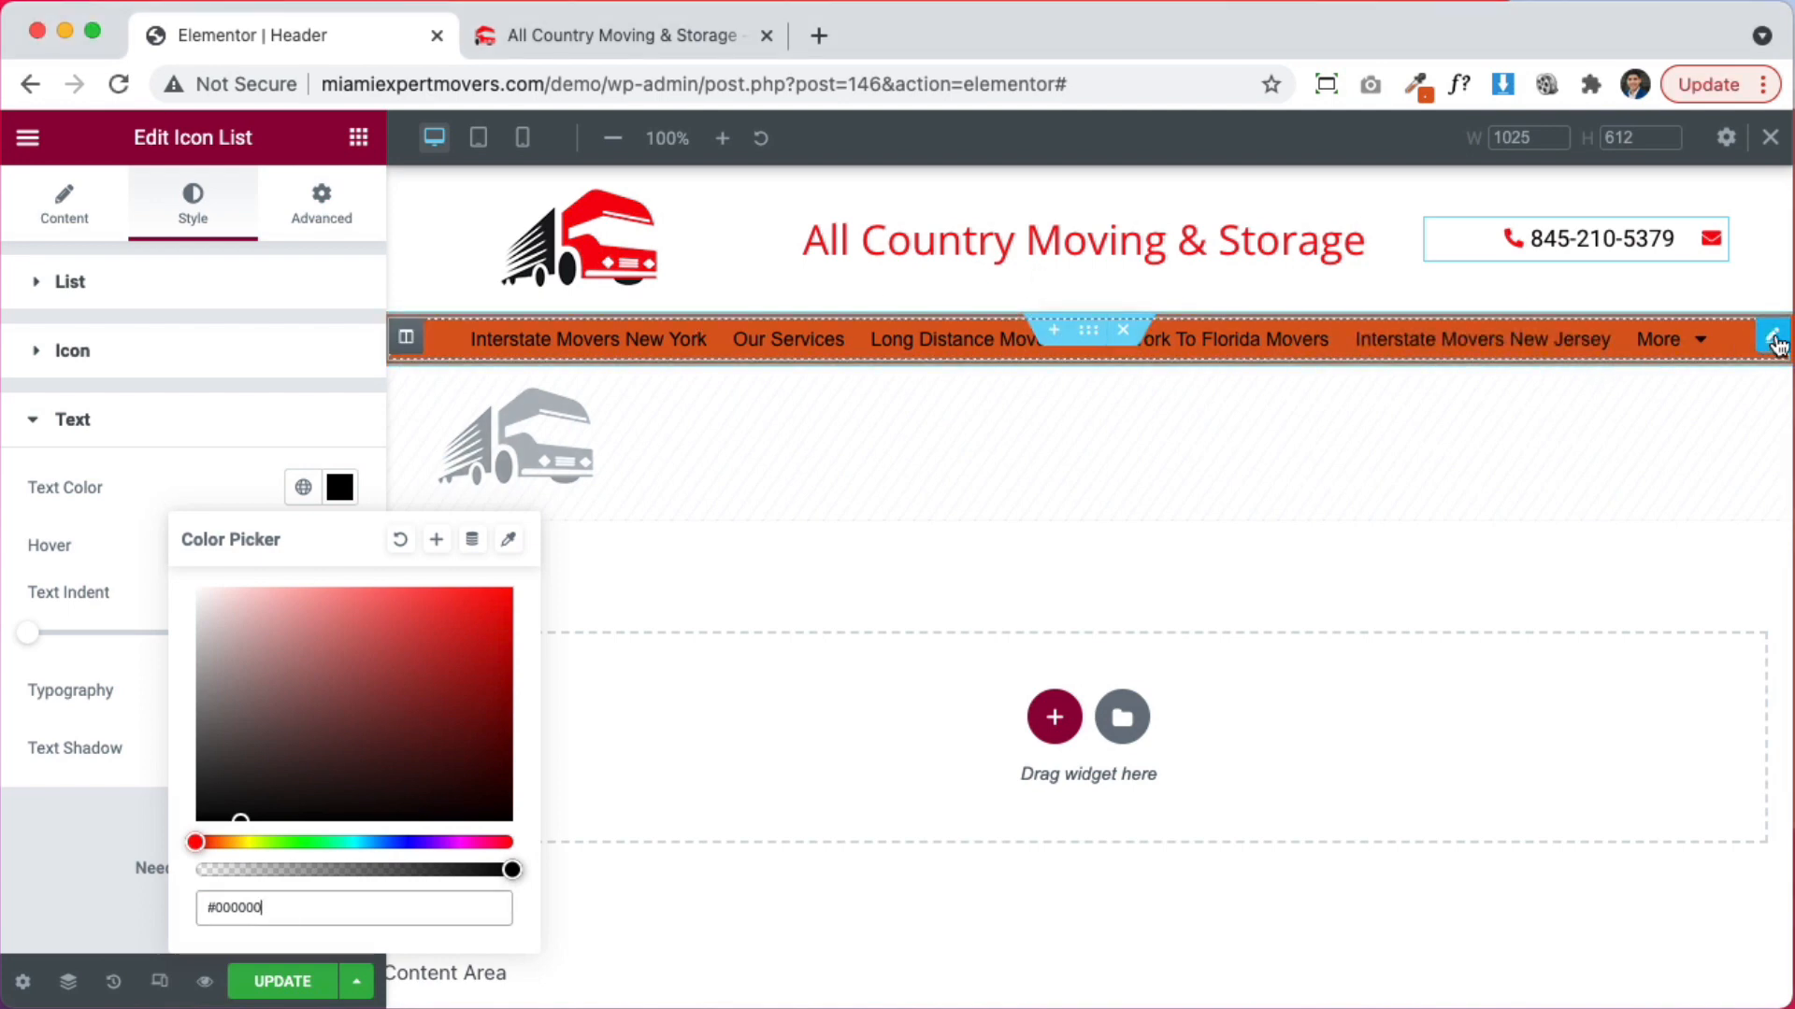
Set the navigation menu's link text colour to white #FFFFFF
click(1773, 338)
click(346, 472)
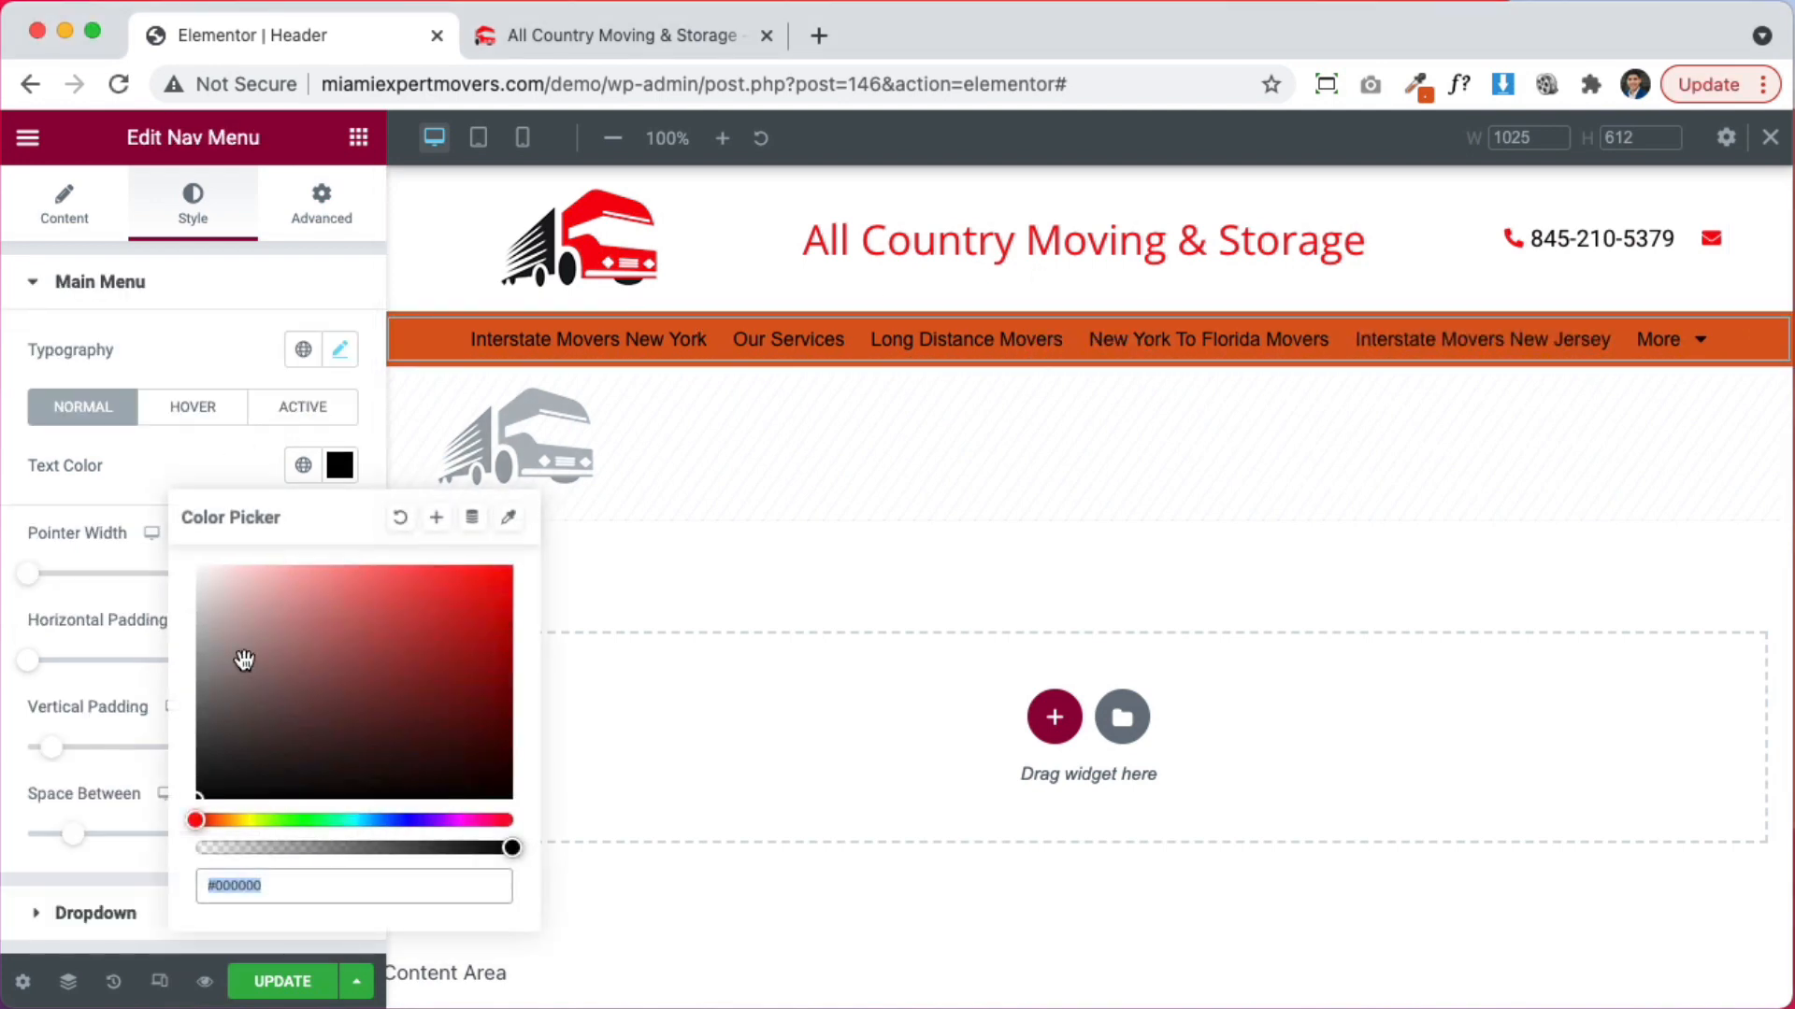
key(super+v)
click(71, 473)
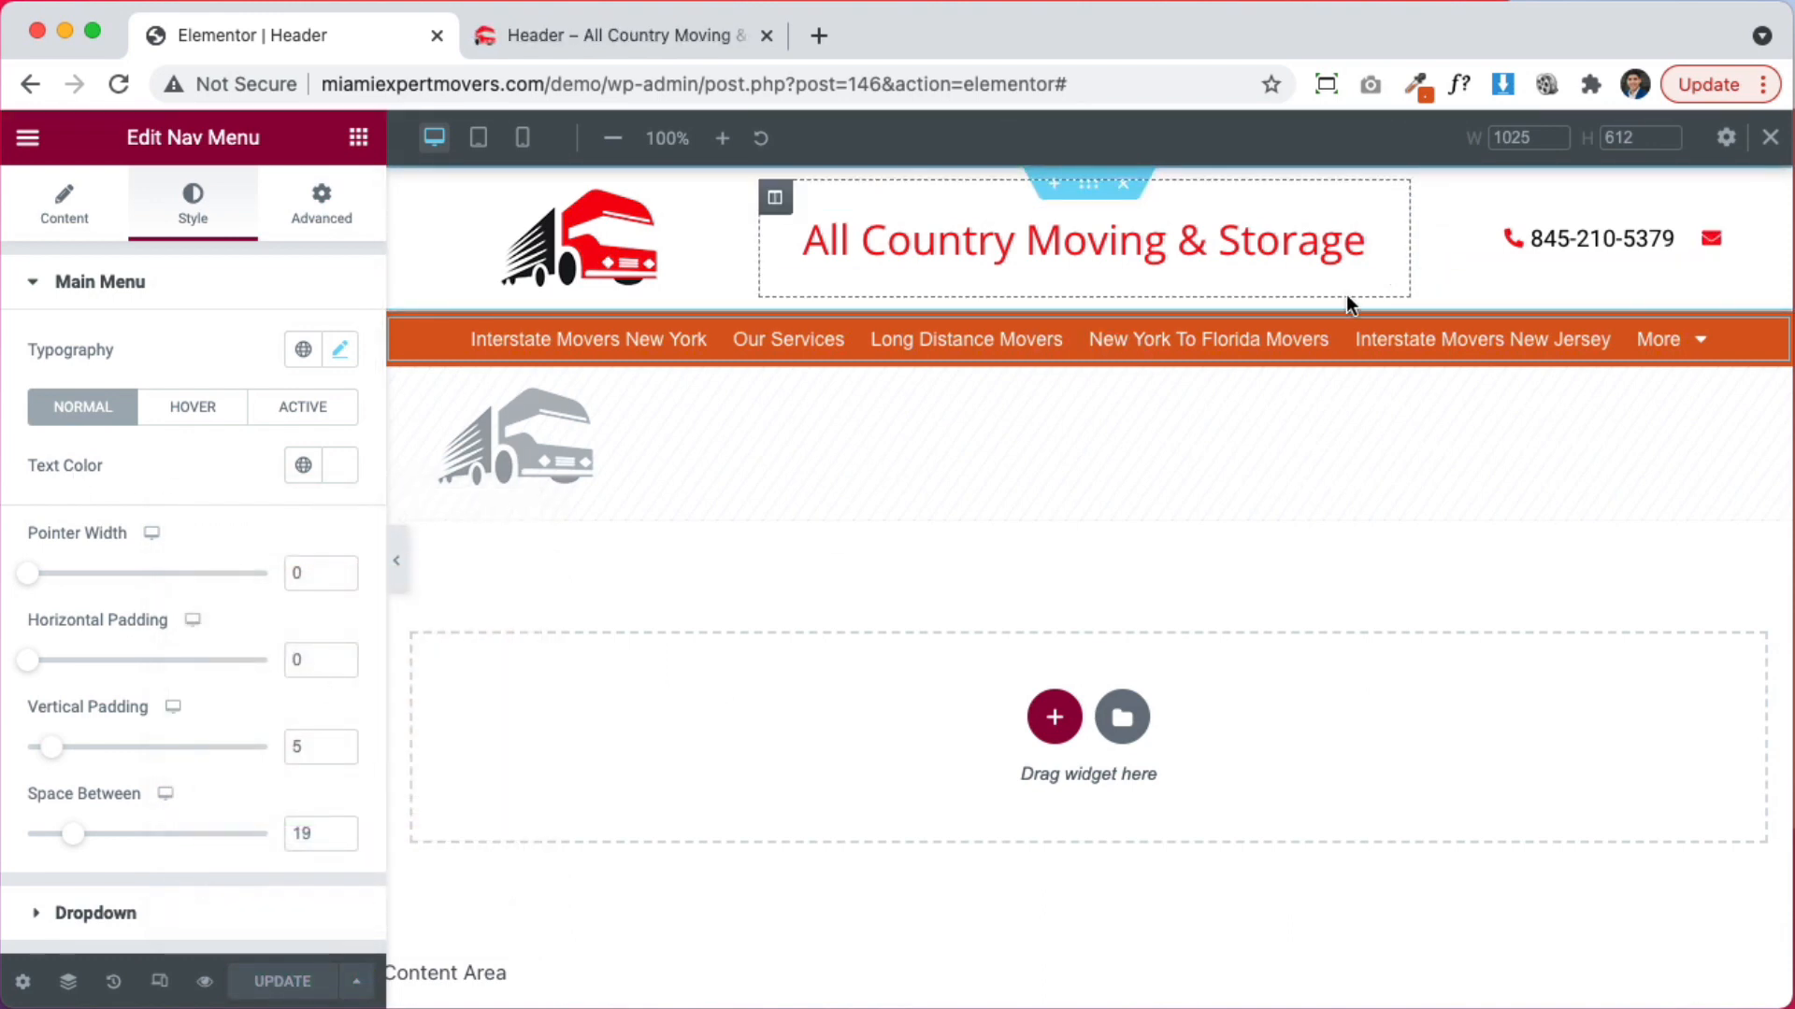
click(590, 42)
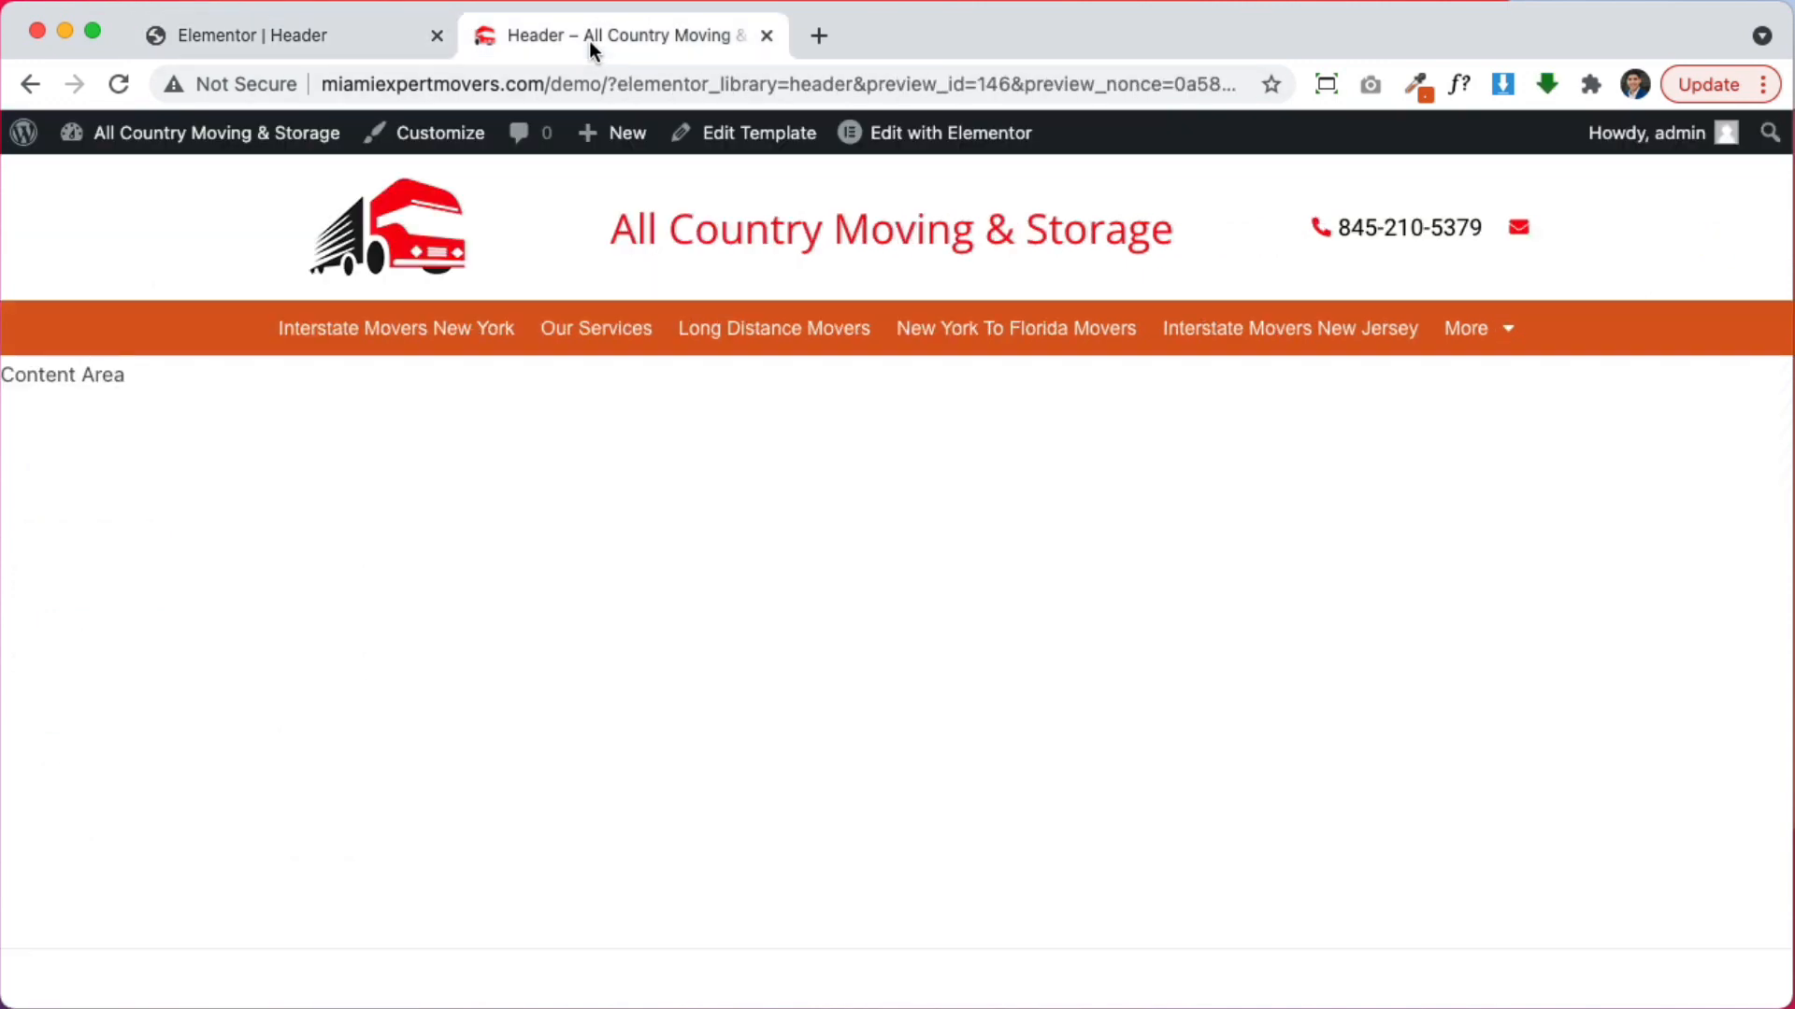
Open the live home page and scroll through it to check the new header
click(321, 329)
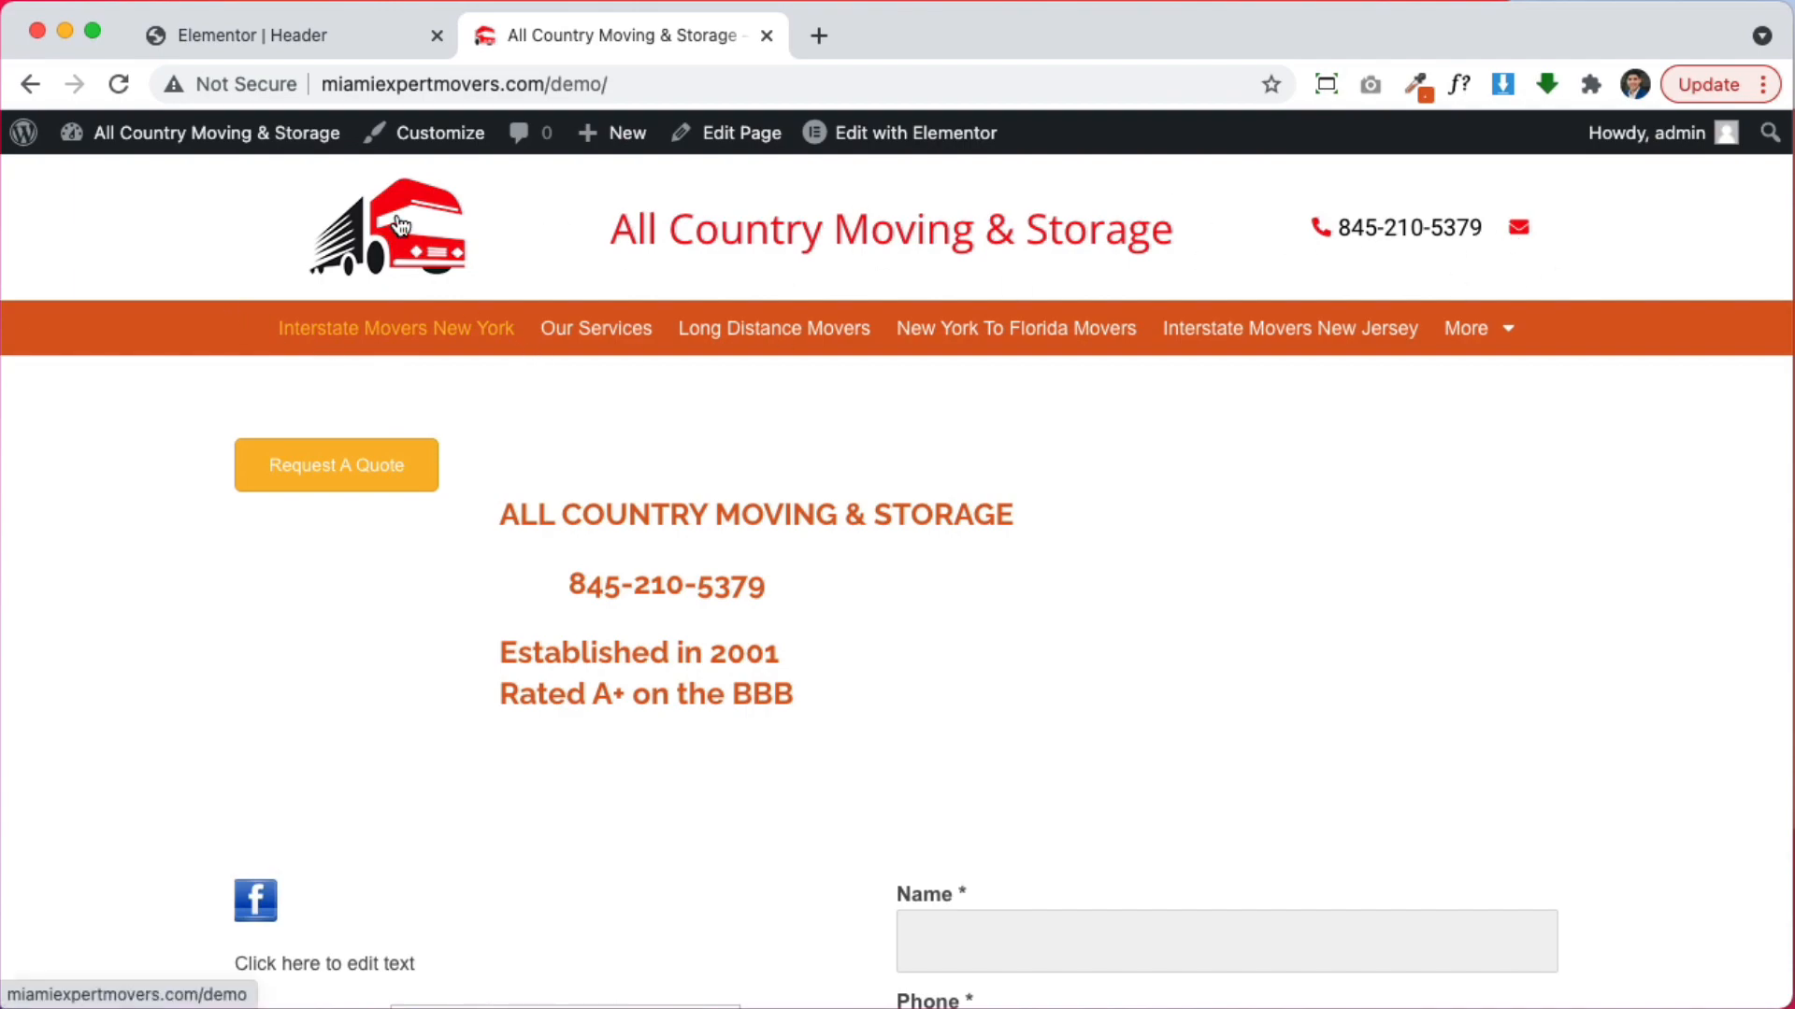
scroll(718, 645, down, 15)
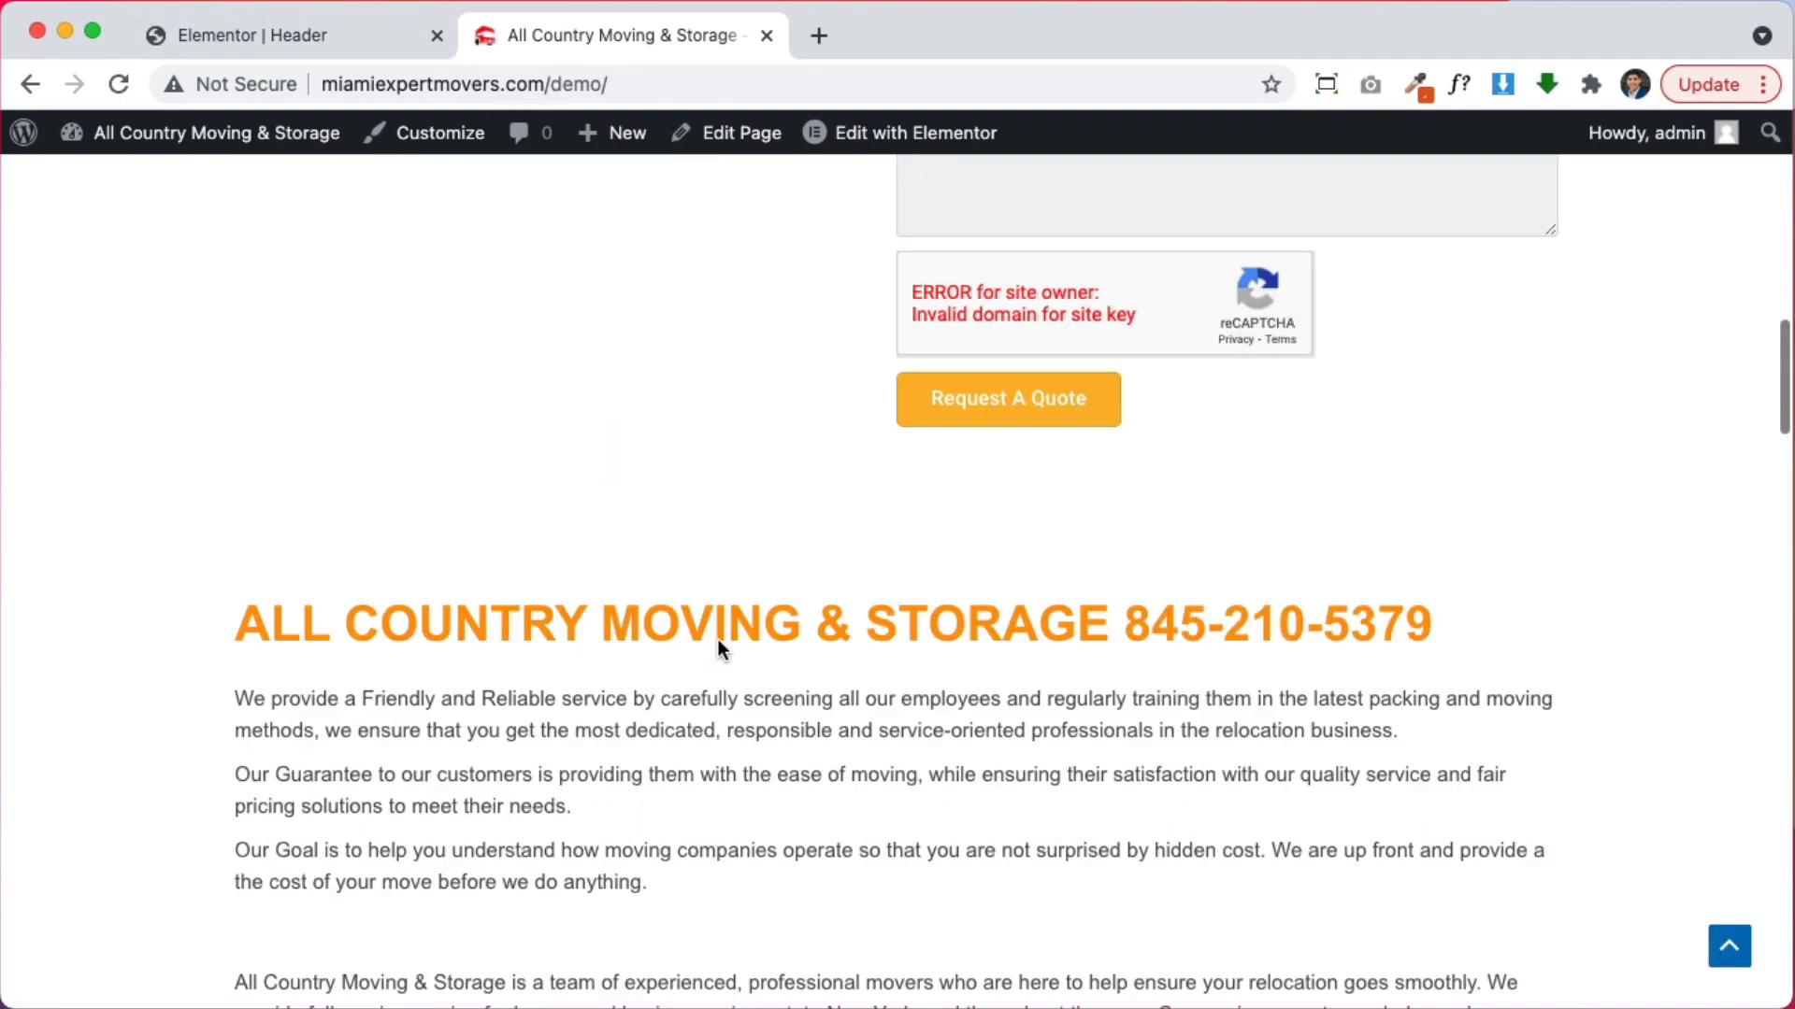
scroll(720, 639, up, 20)
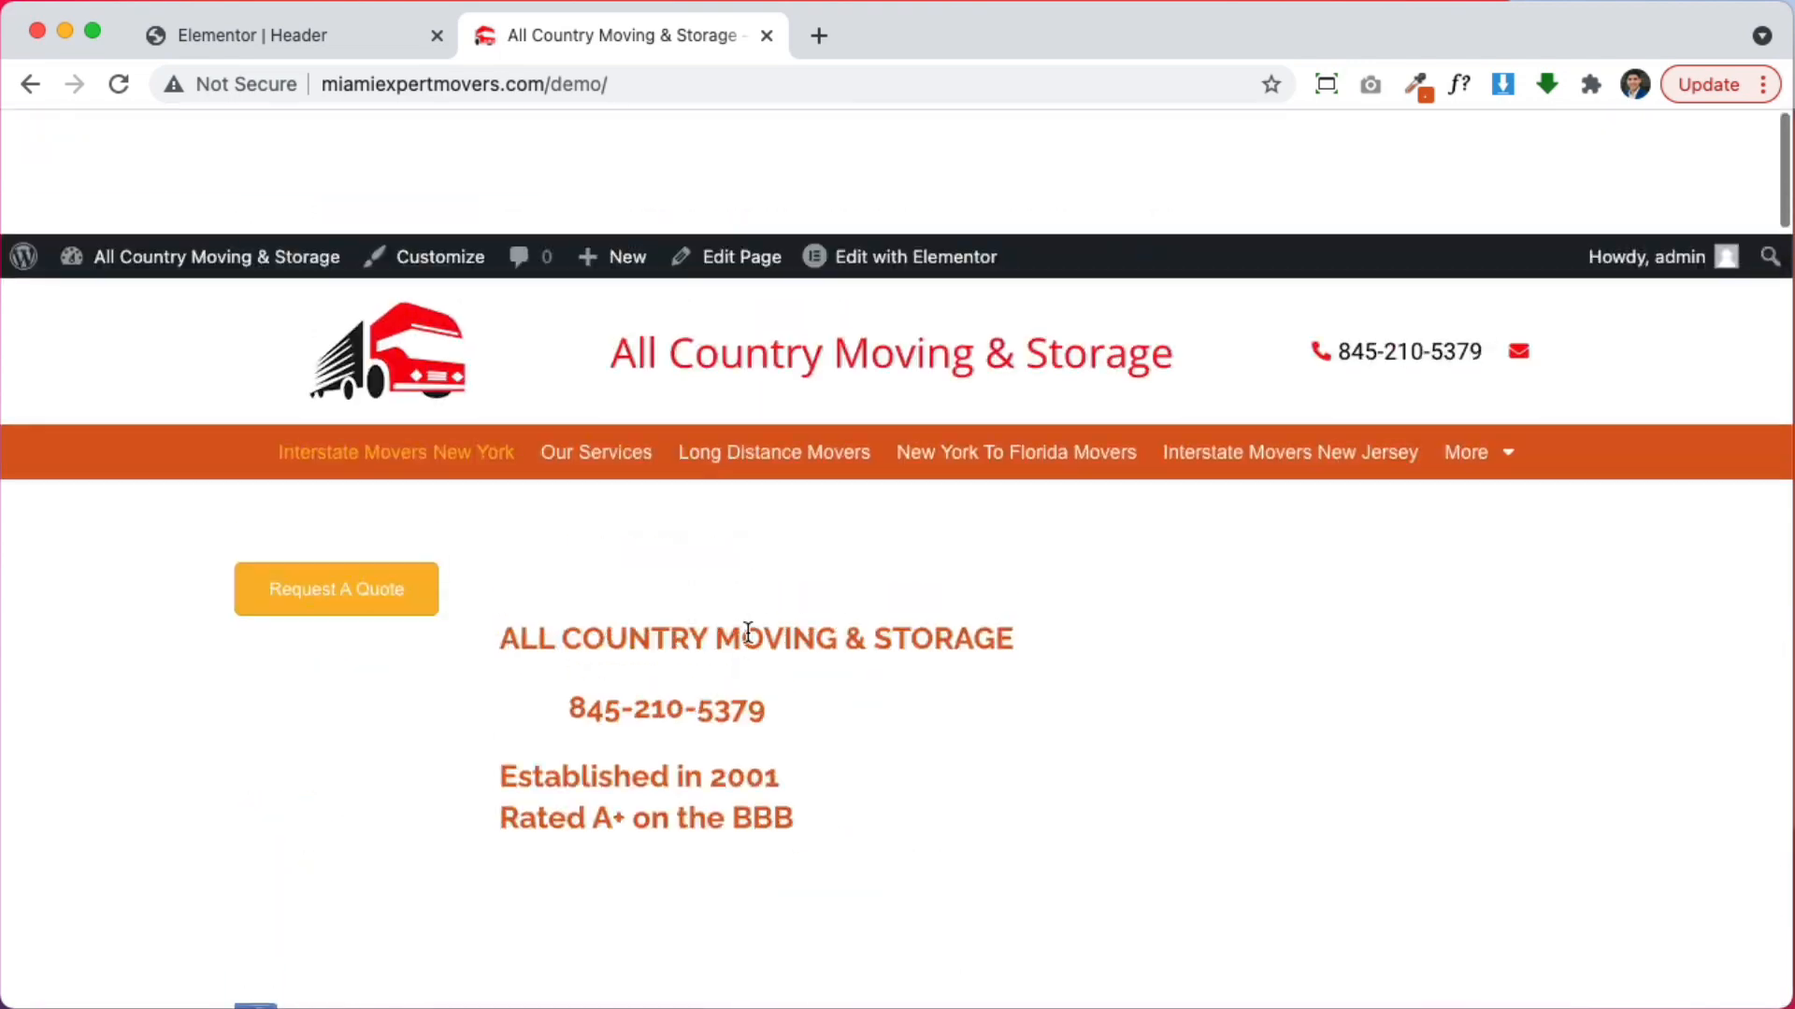
scroll(1058, 725, down, 10)
scroll(1057, 725, up, 10)
mouse_move(888, 133)
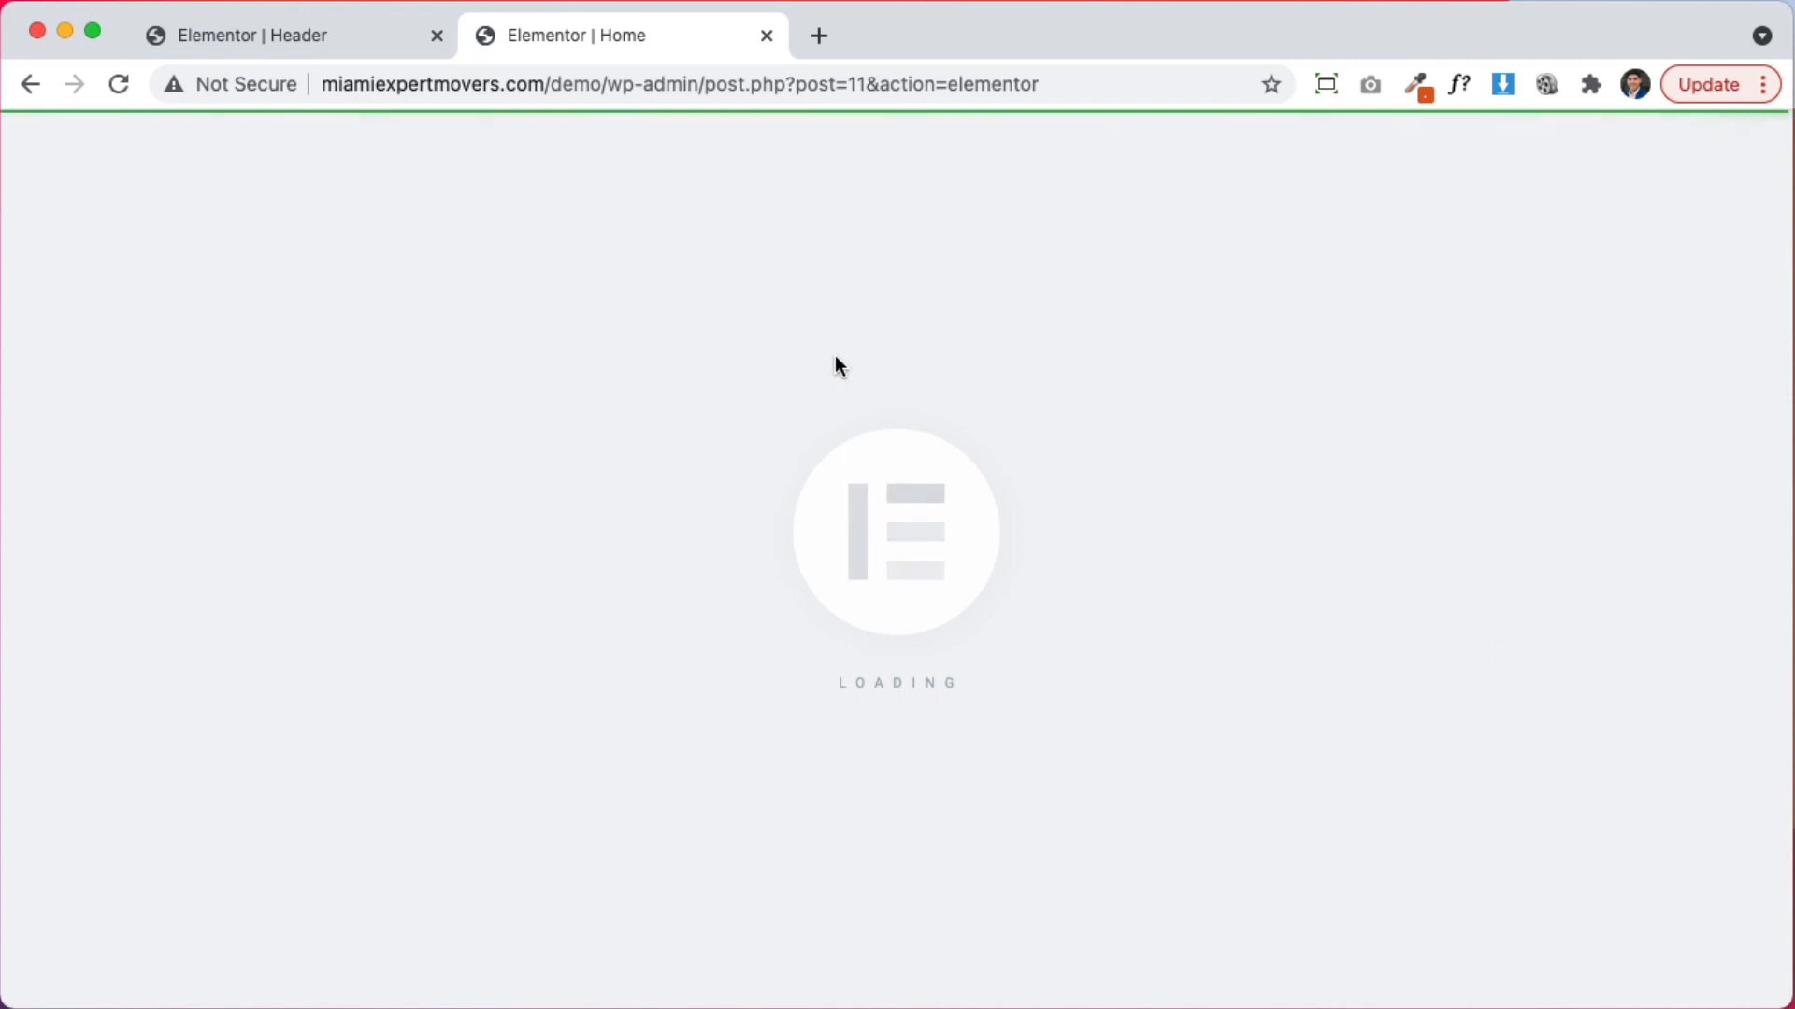
Scroll the home page and inspect the Request A Quote button and quote form settings
scroll(1461, 729, down, 10)
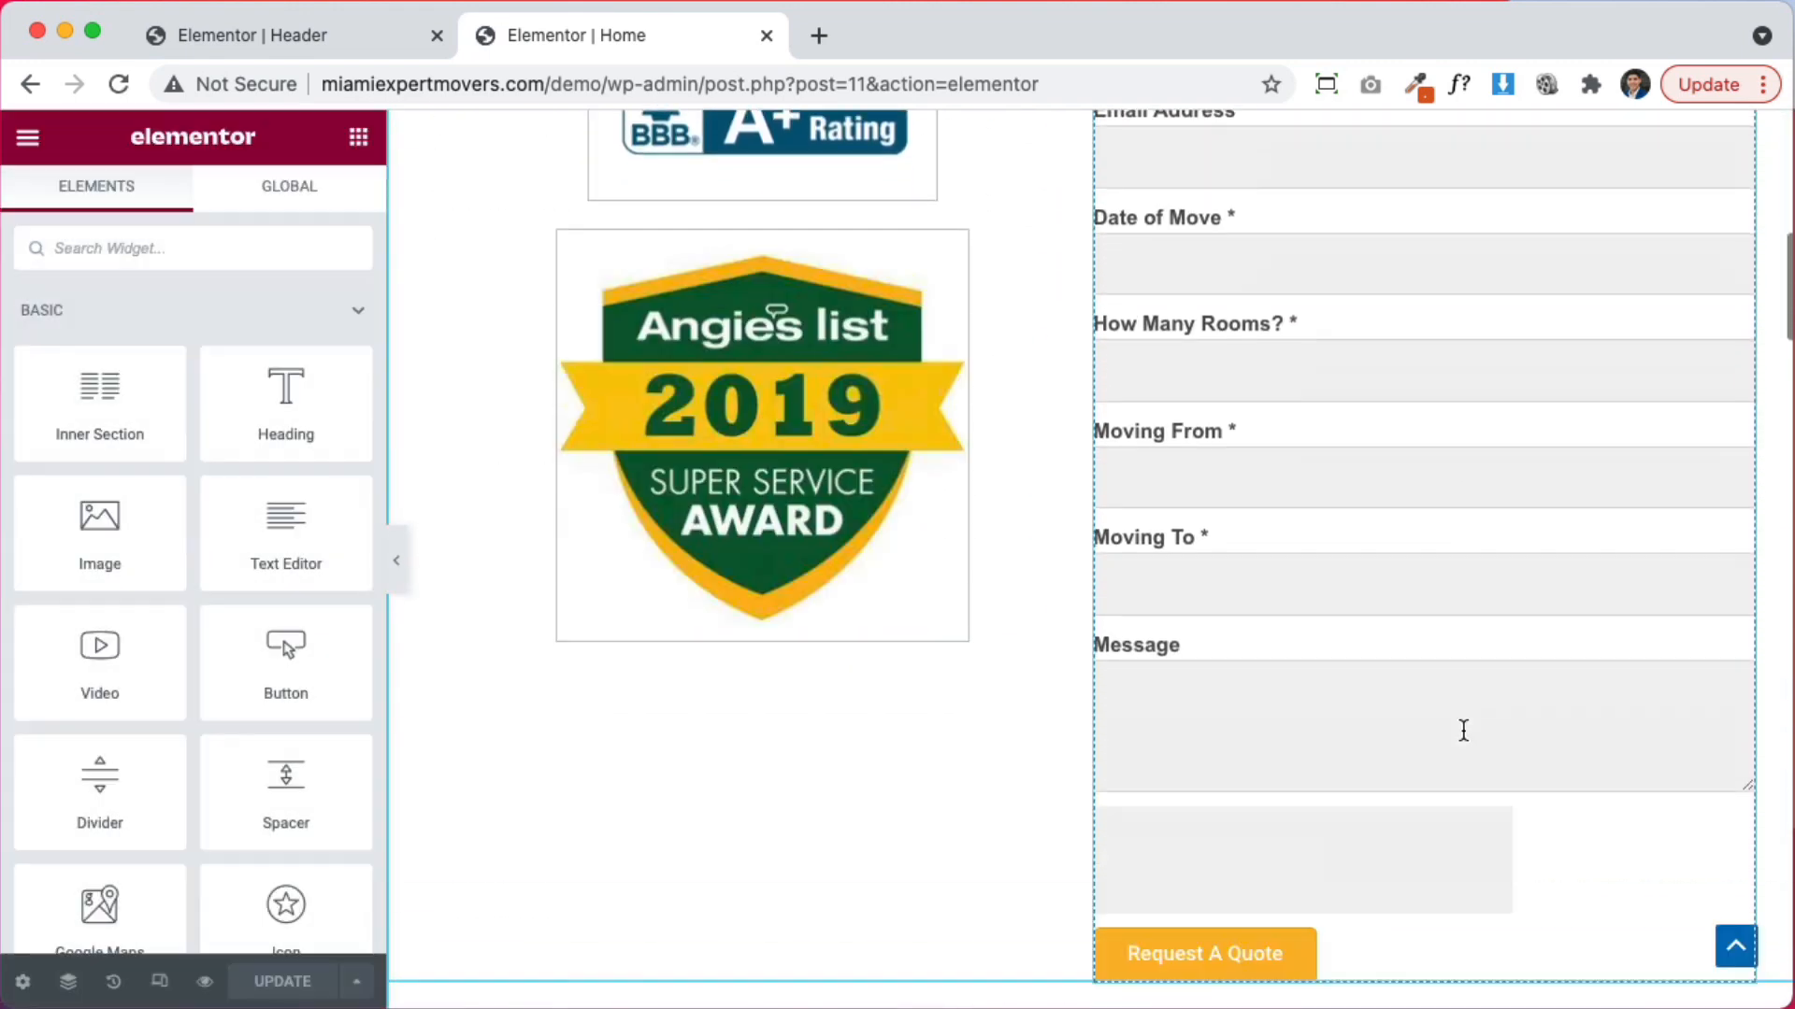
scroll(1464, 730, down, 15)
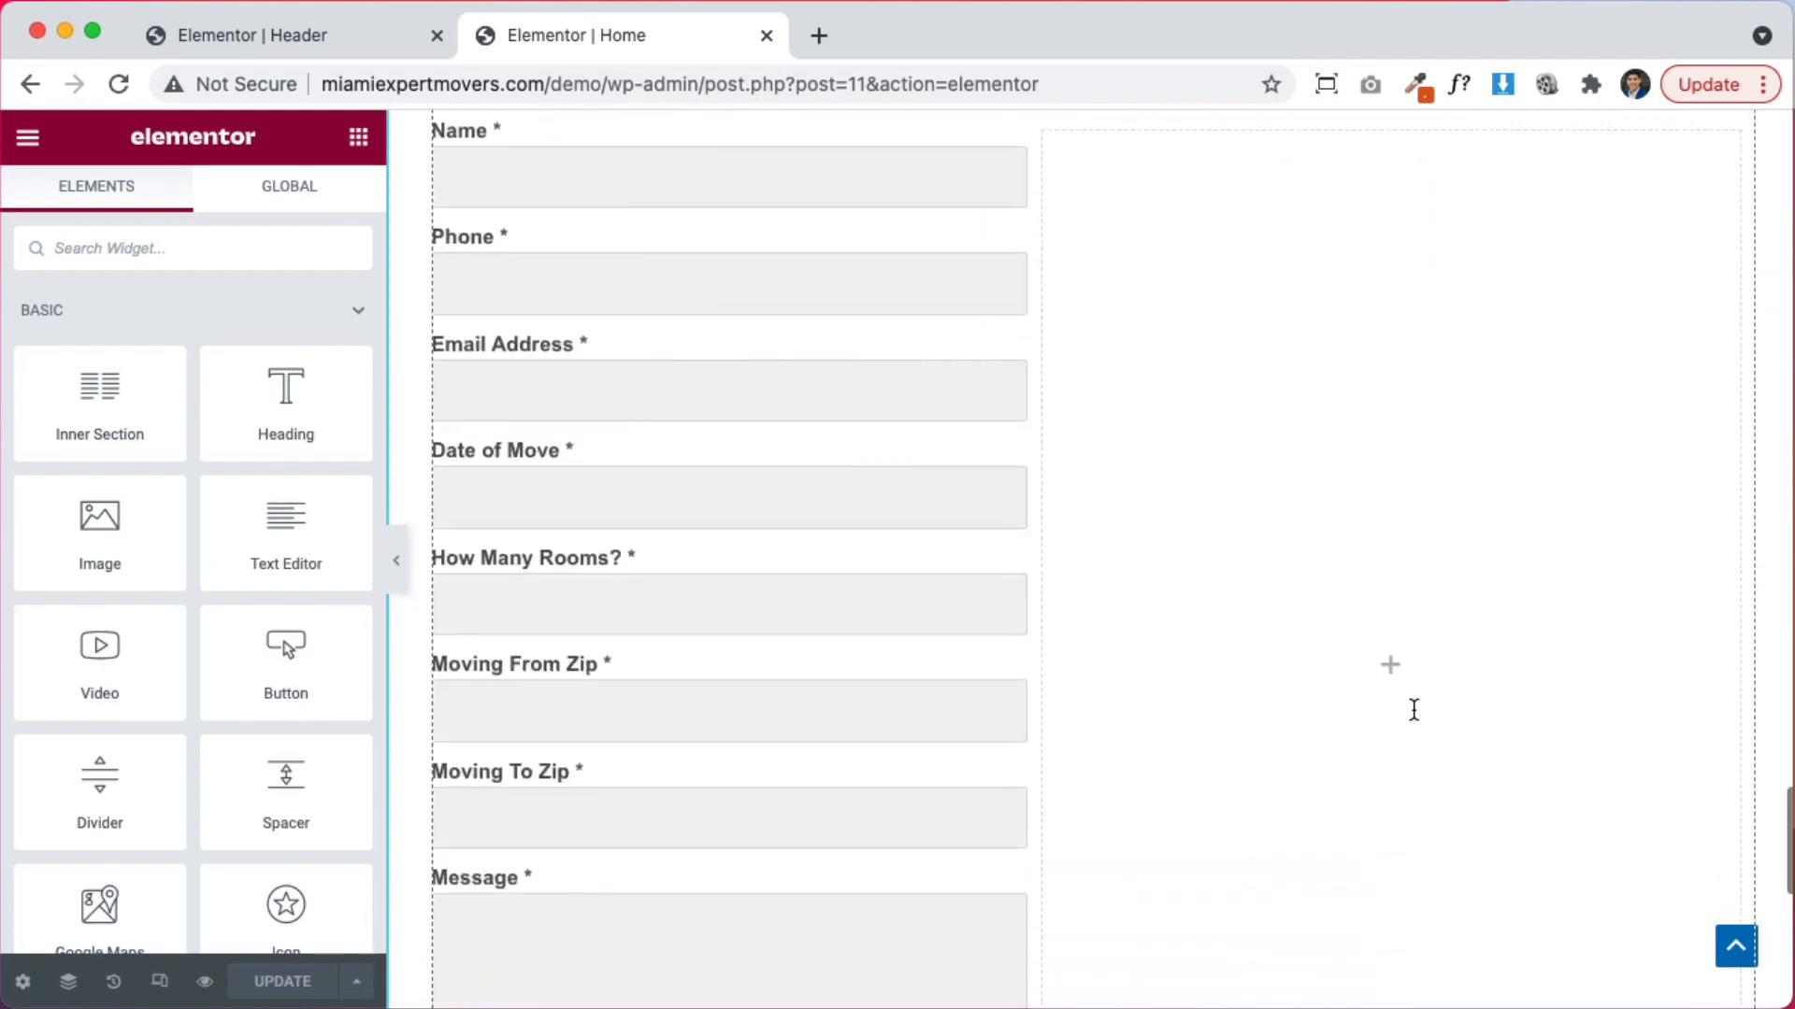
scroll(1412, 712, down, 9)
scroll(1411, 712, up, 20)
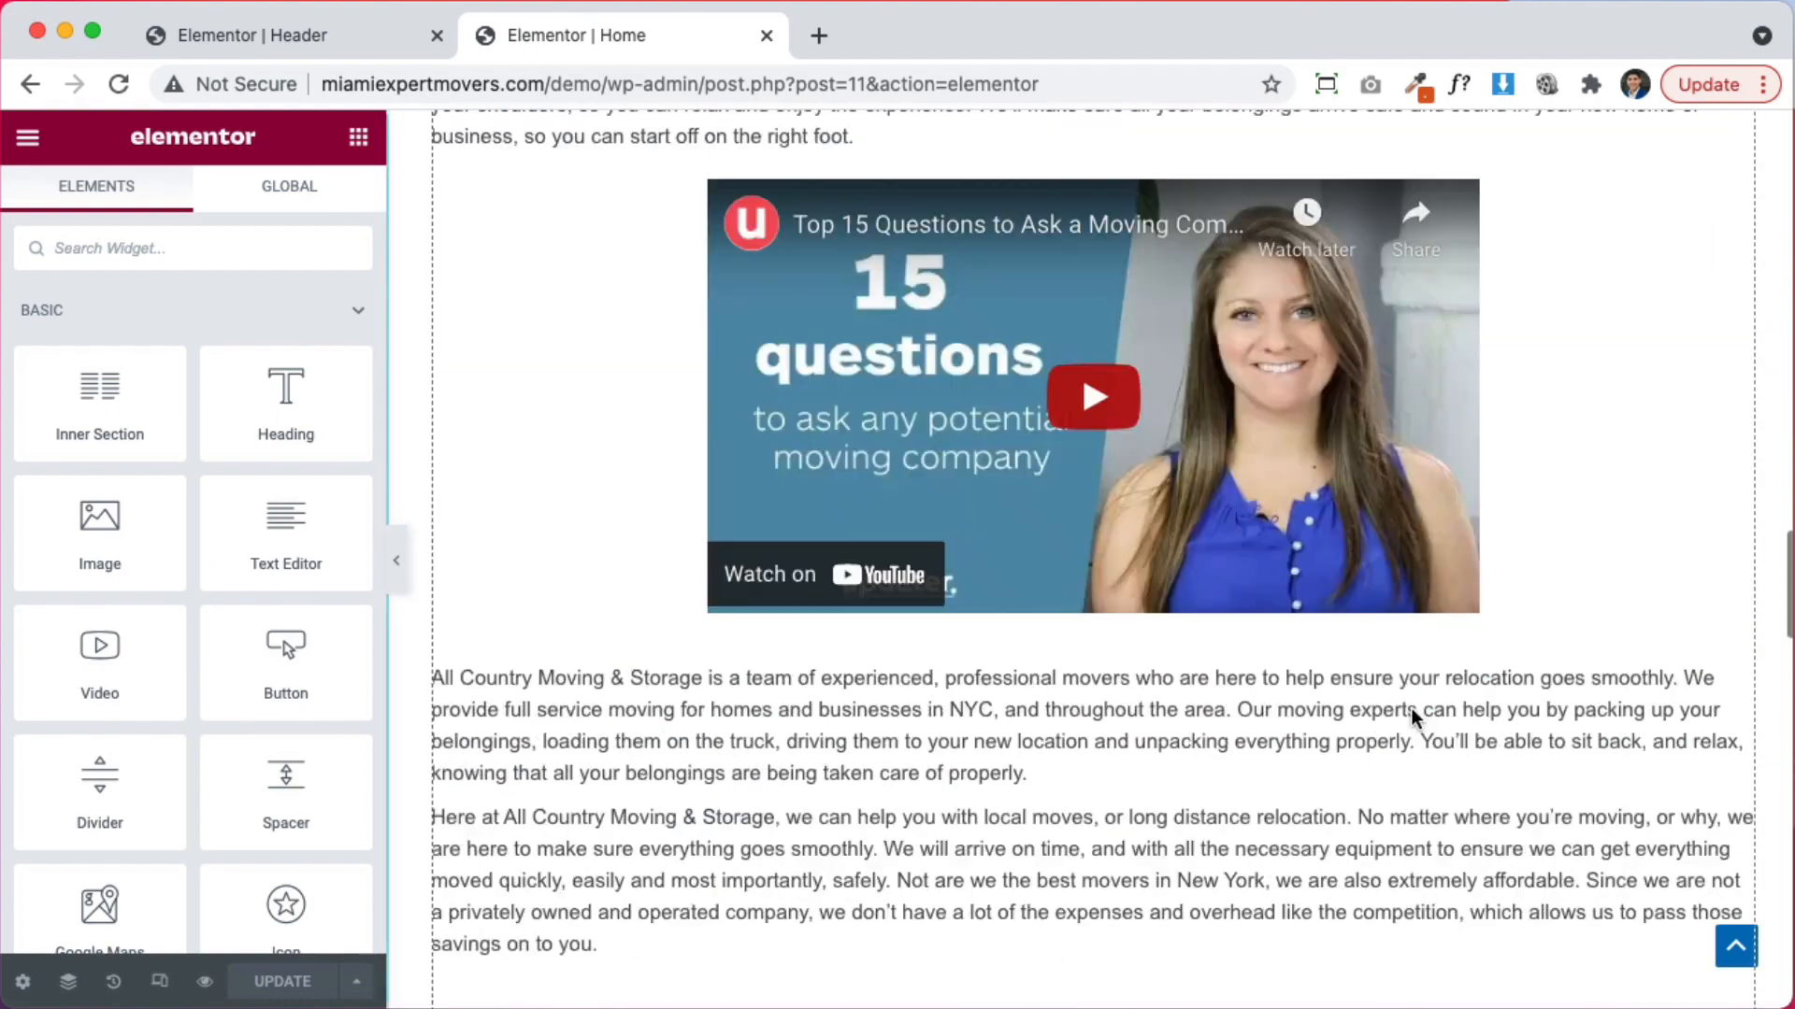
scroll(1411, 715, down, 5)
scroll(1412, 716, up, 20)
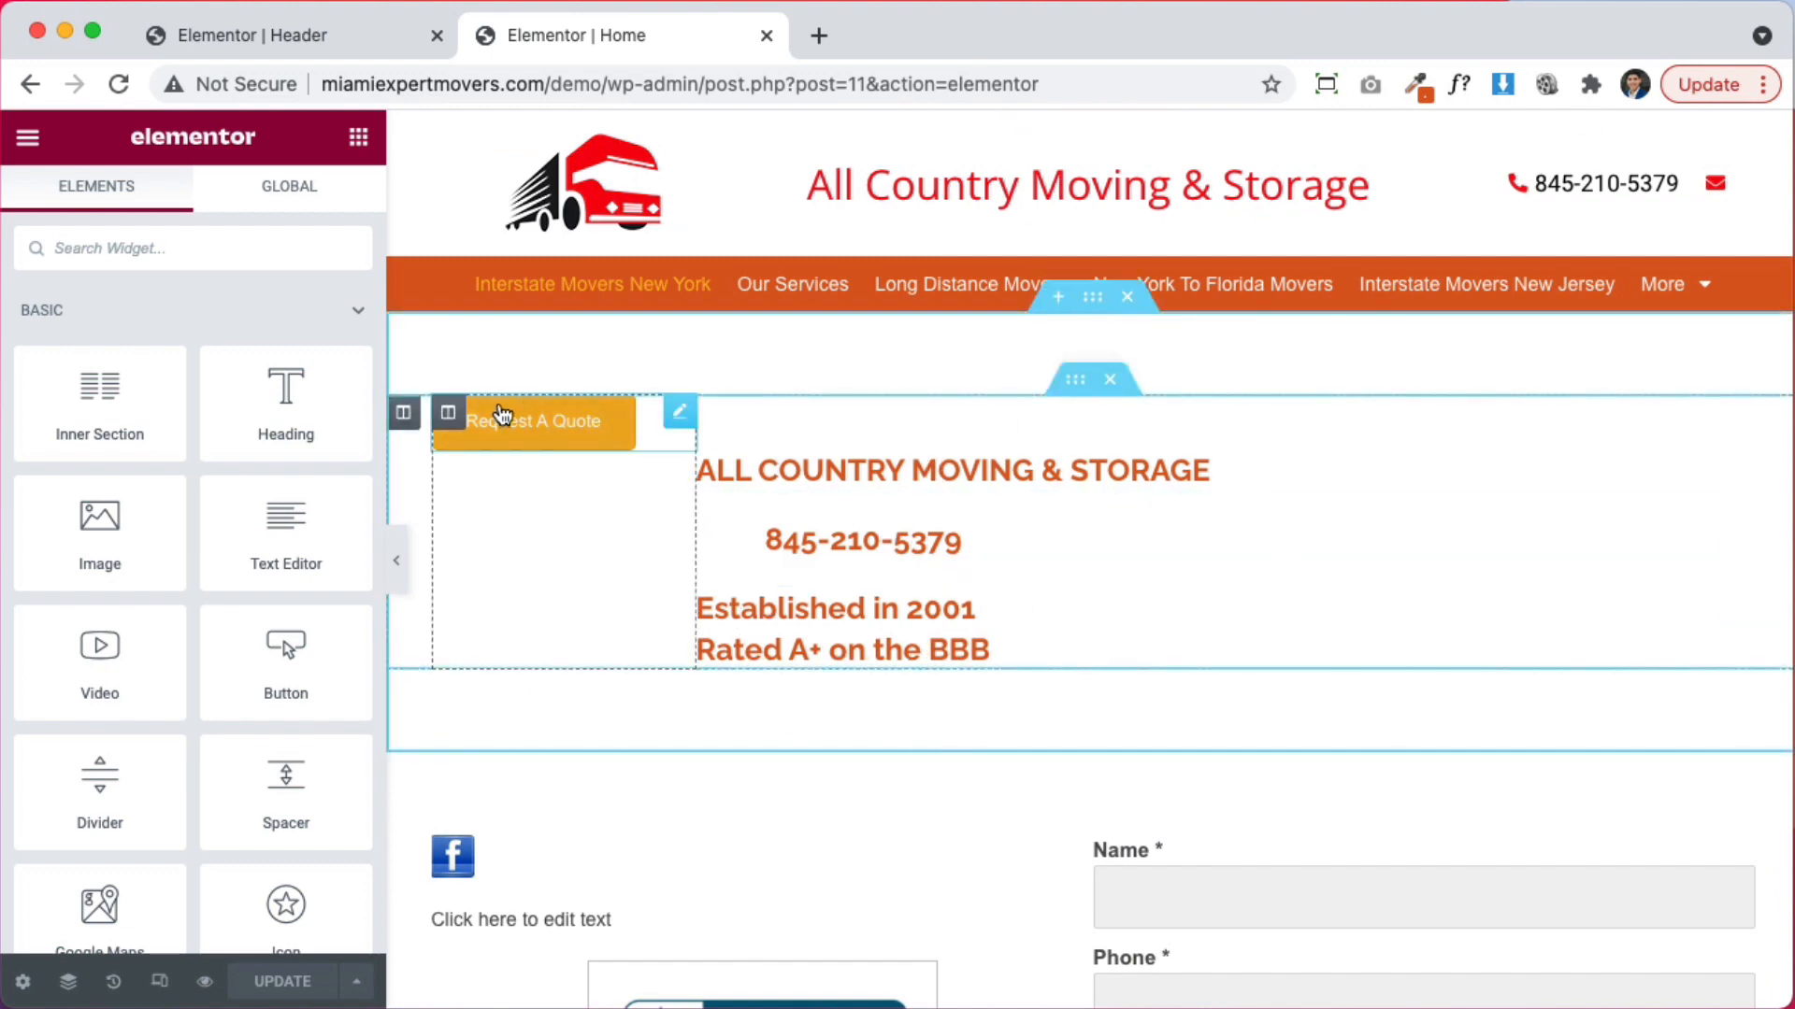
click(534, 429)
scroll(1294, 593, down, 4)
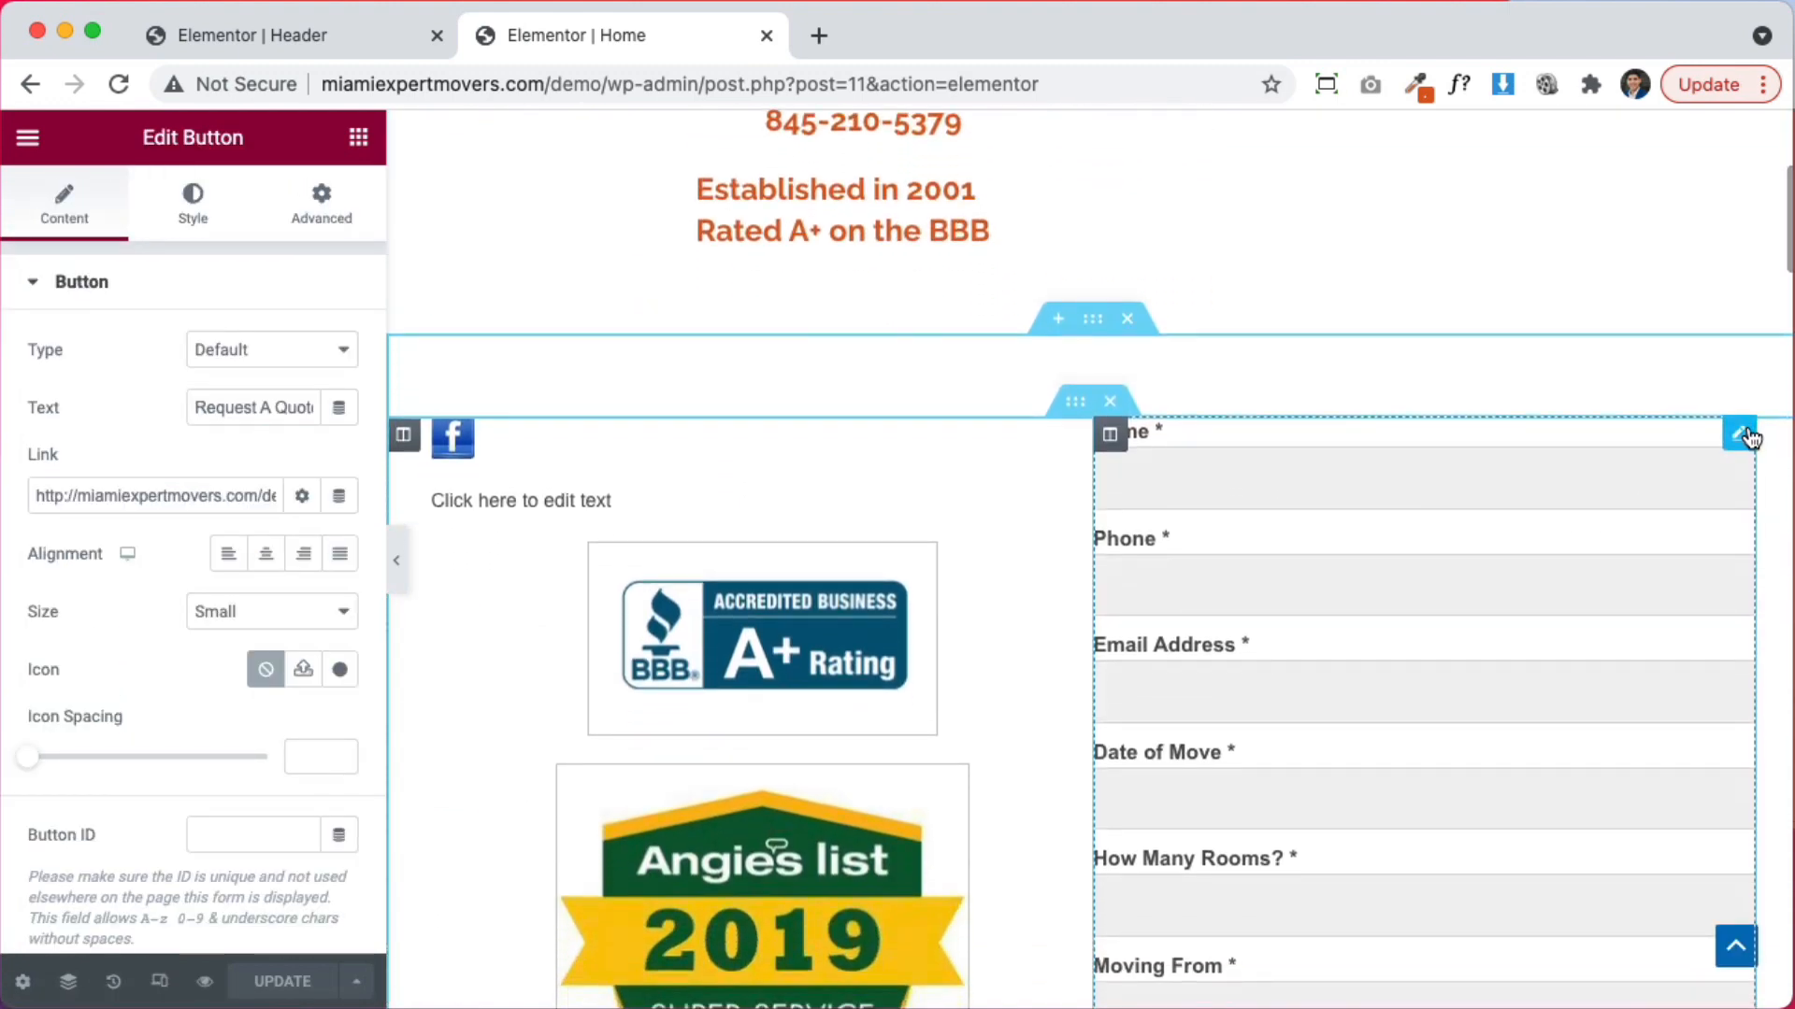
click(1740, 434)
scroll(750, 570, up, 5)
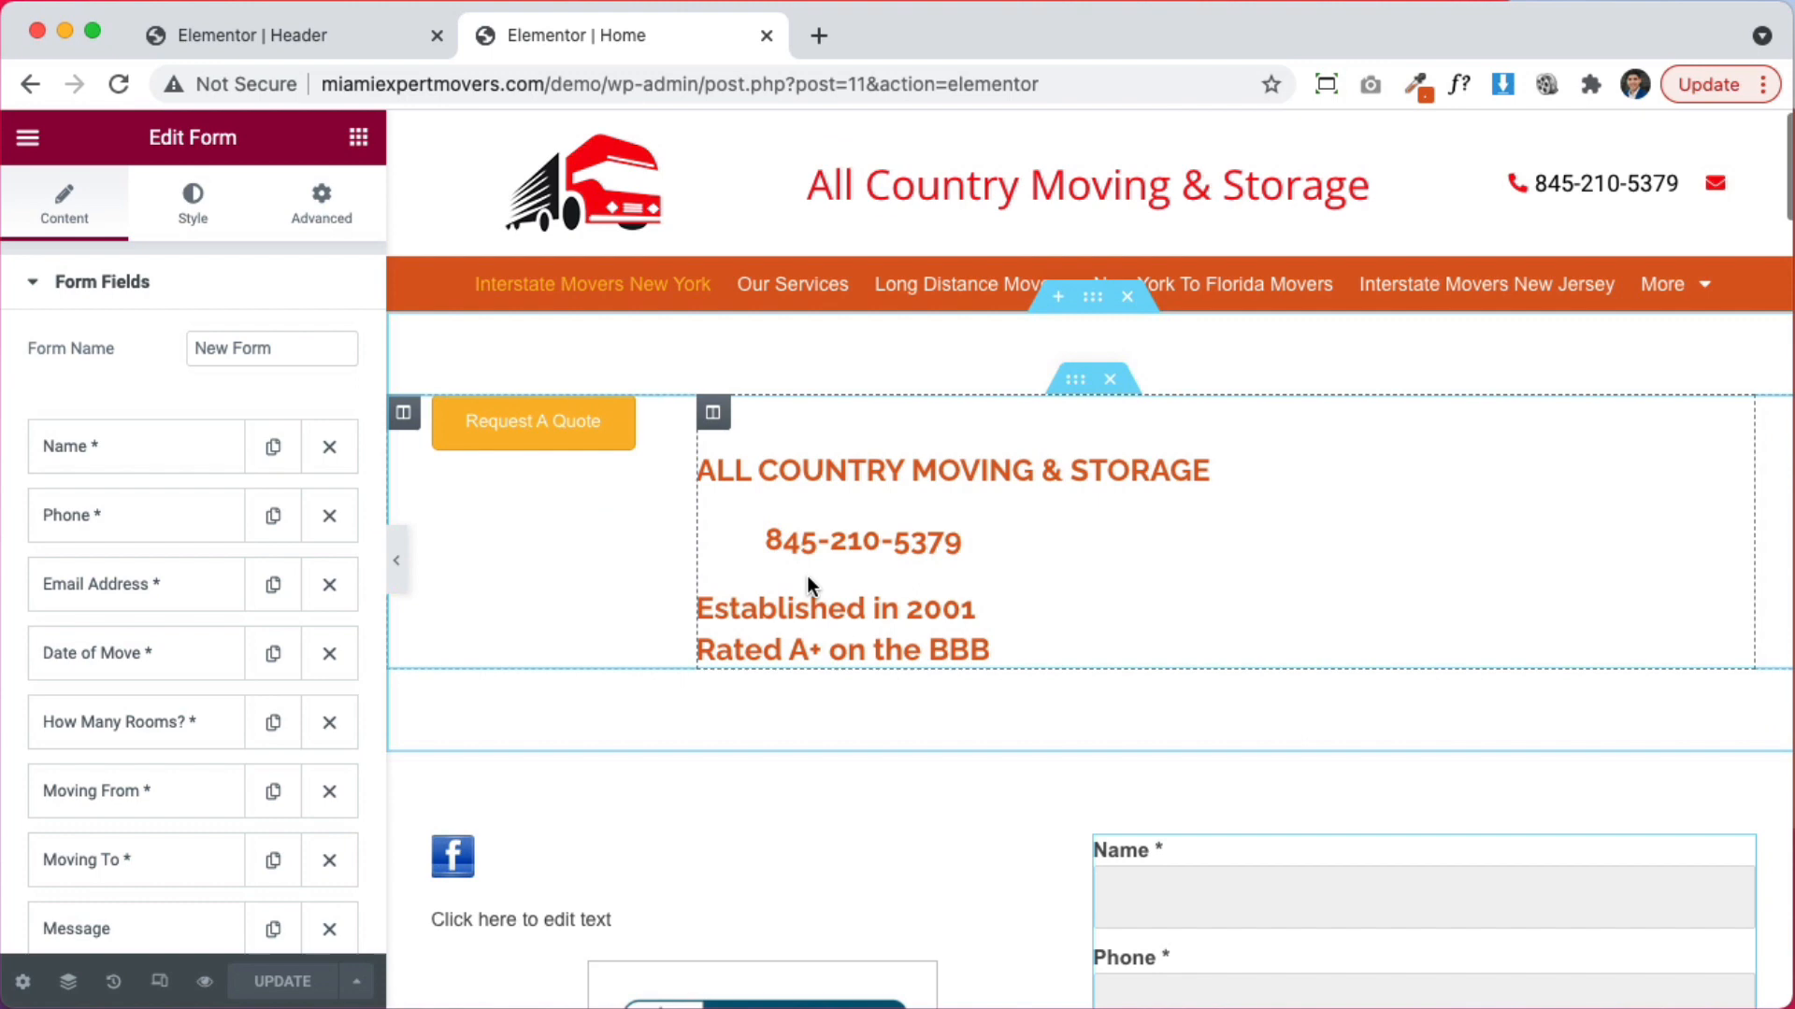
Add a new single-column section above the page content
click(1057, 297)
click(1057, 433)
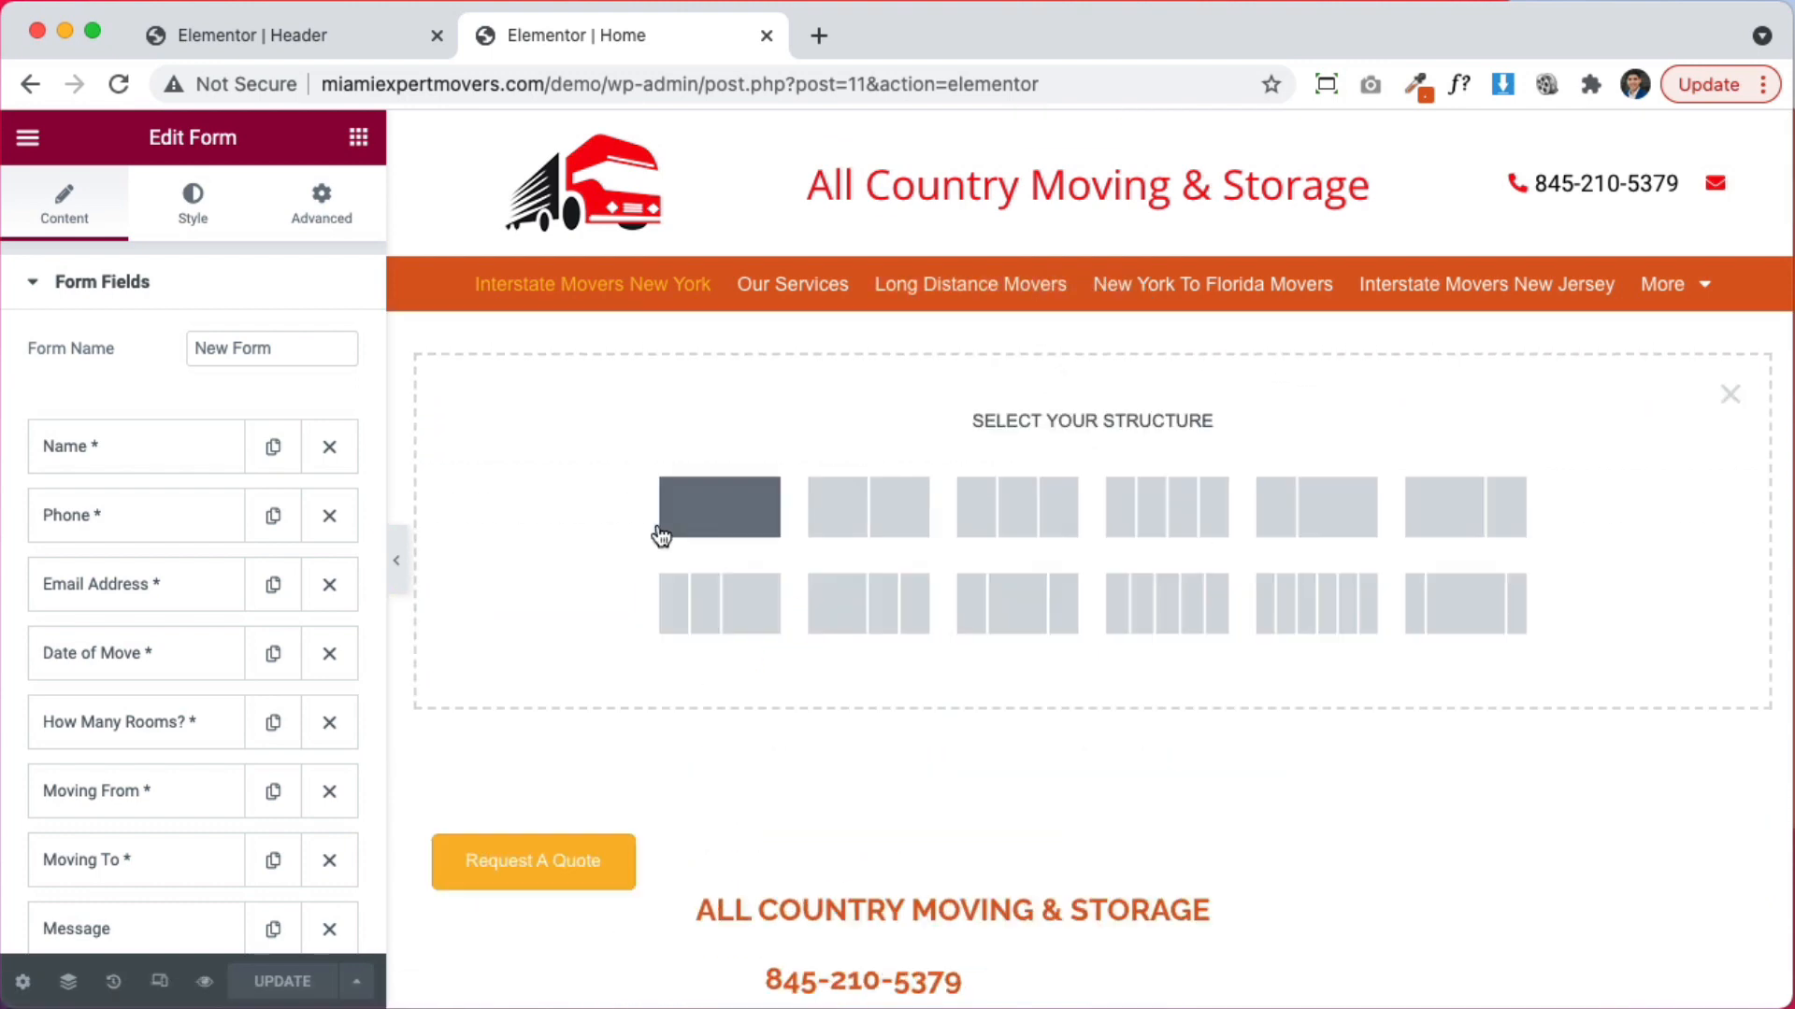
click(694, 526)
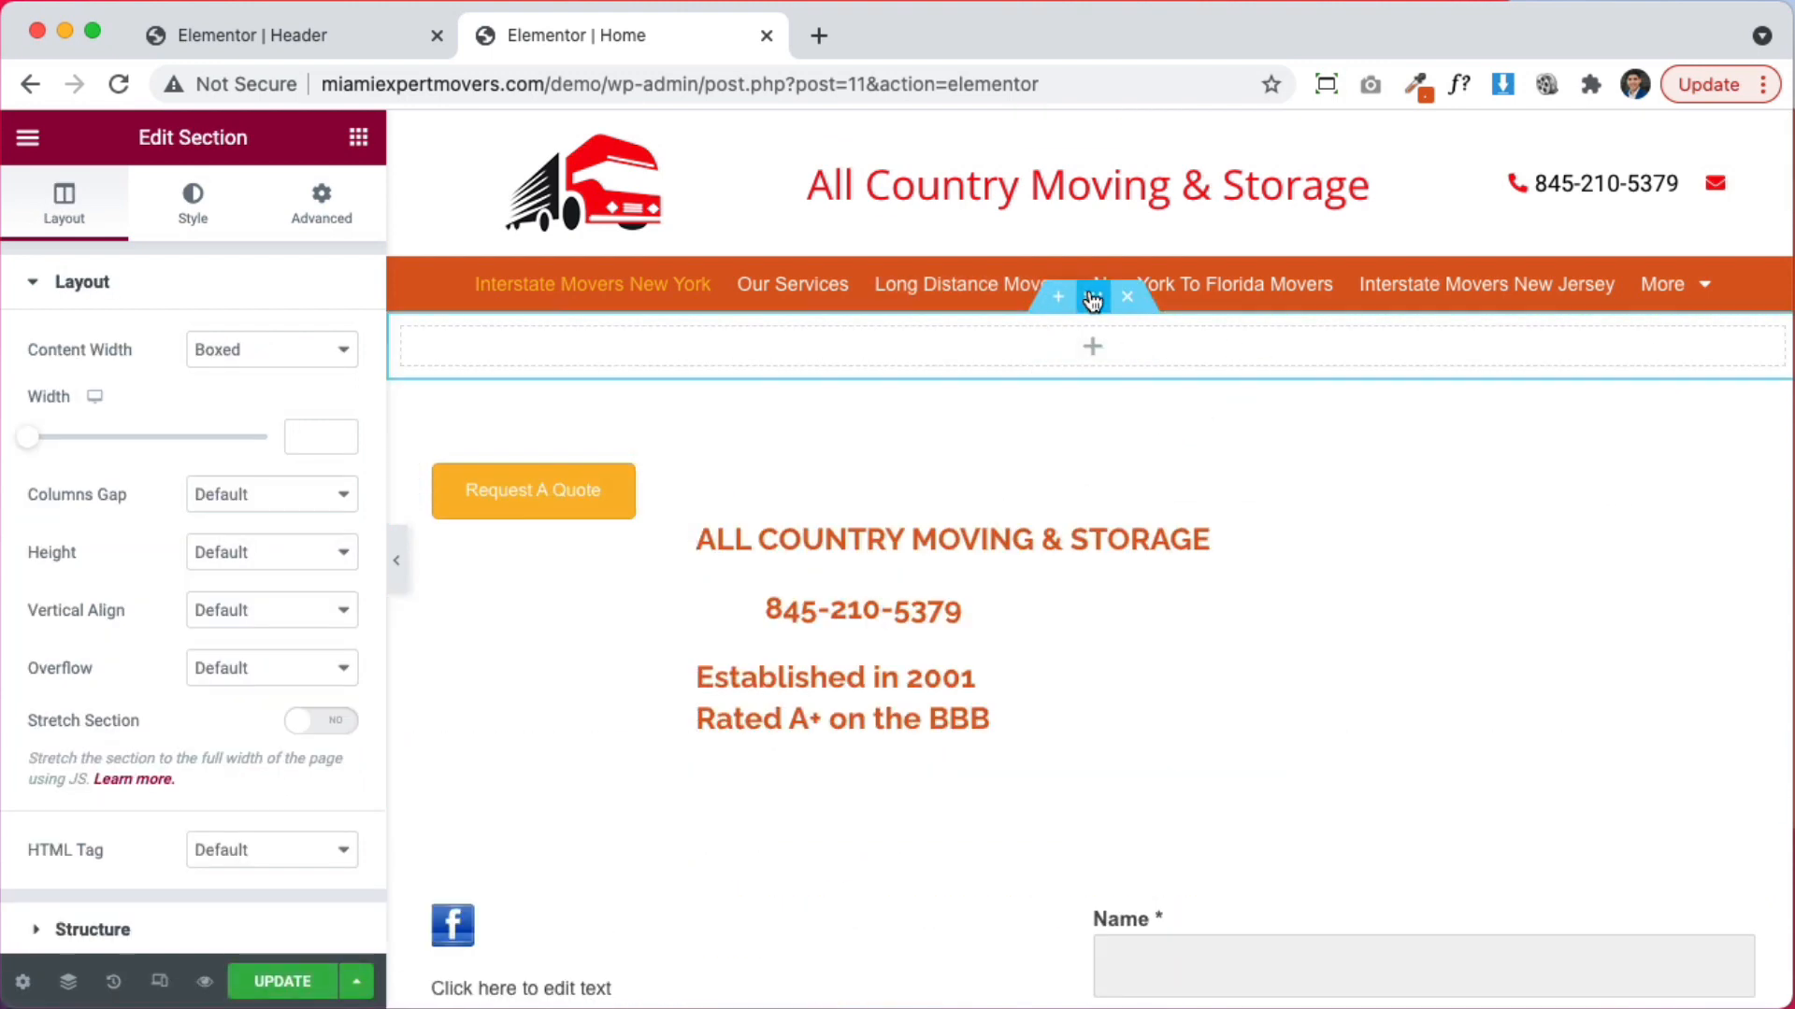
Give the section a classic start.jpg background, positioned Center Center with Cover size
click(194, 198)
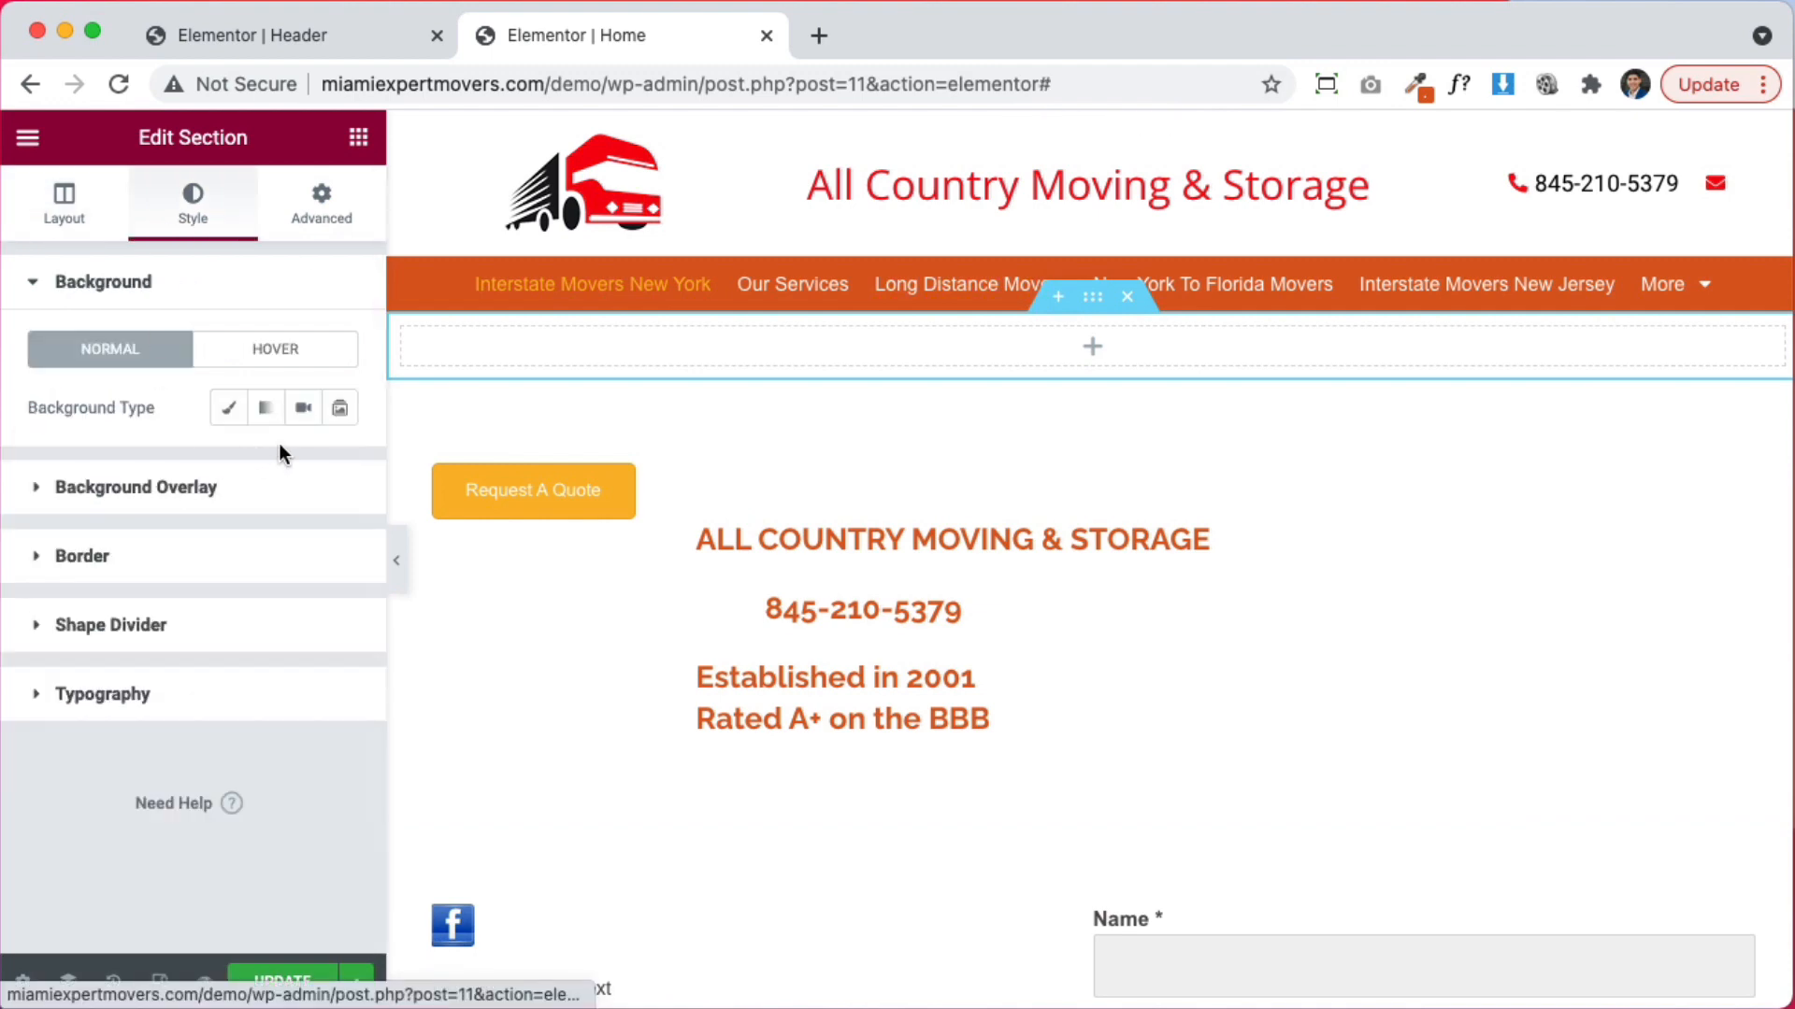
click(228, 408)
click(240, 587)
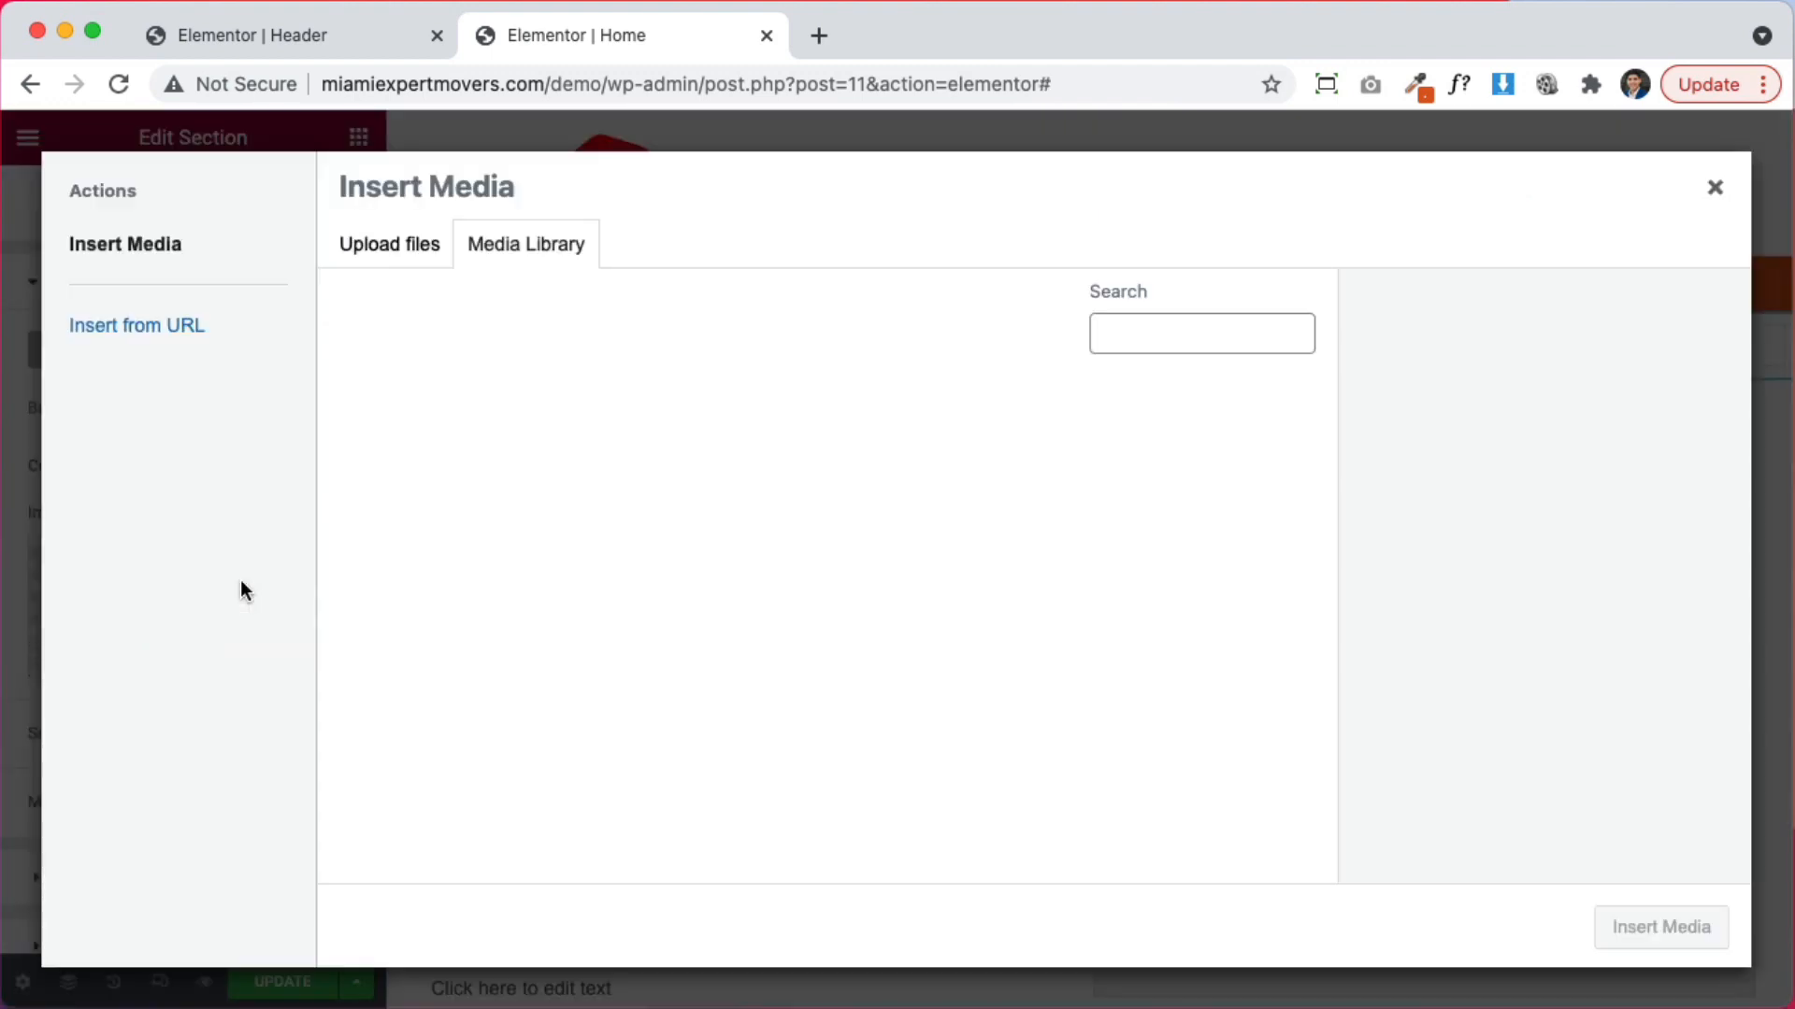
scroll(1075, 608, down, 2)
scroll(841, 542, up, 2)
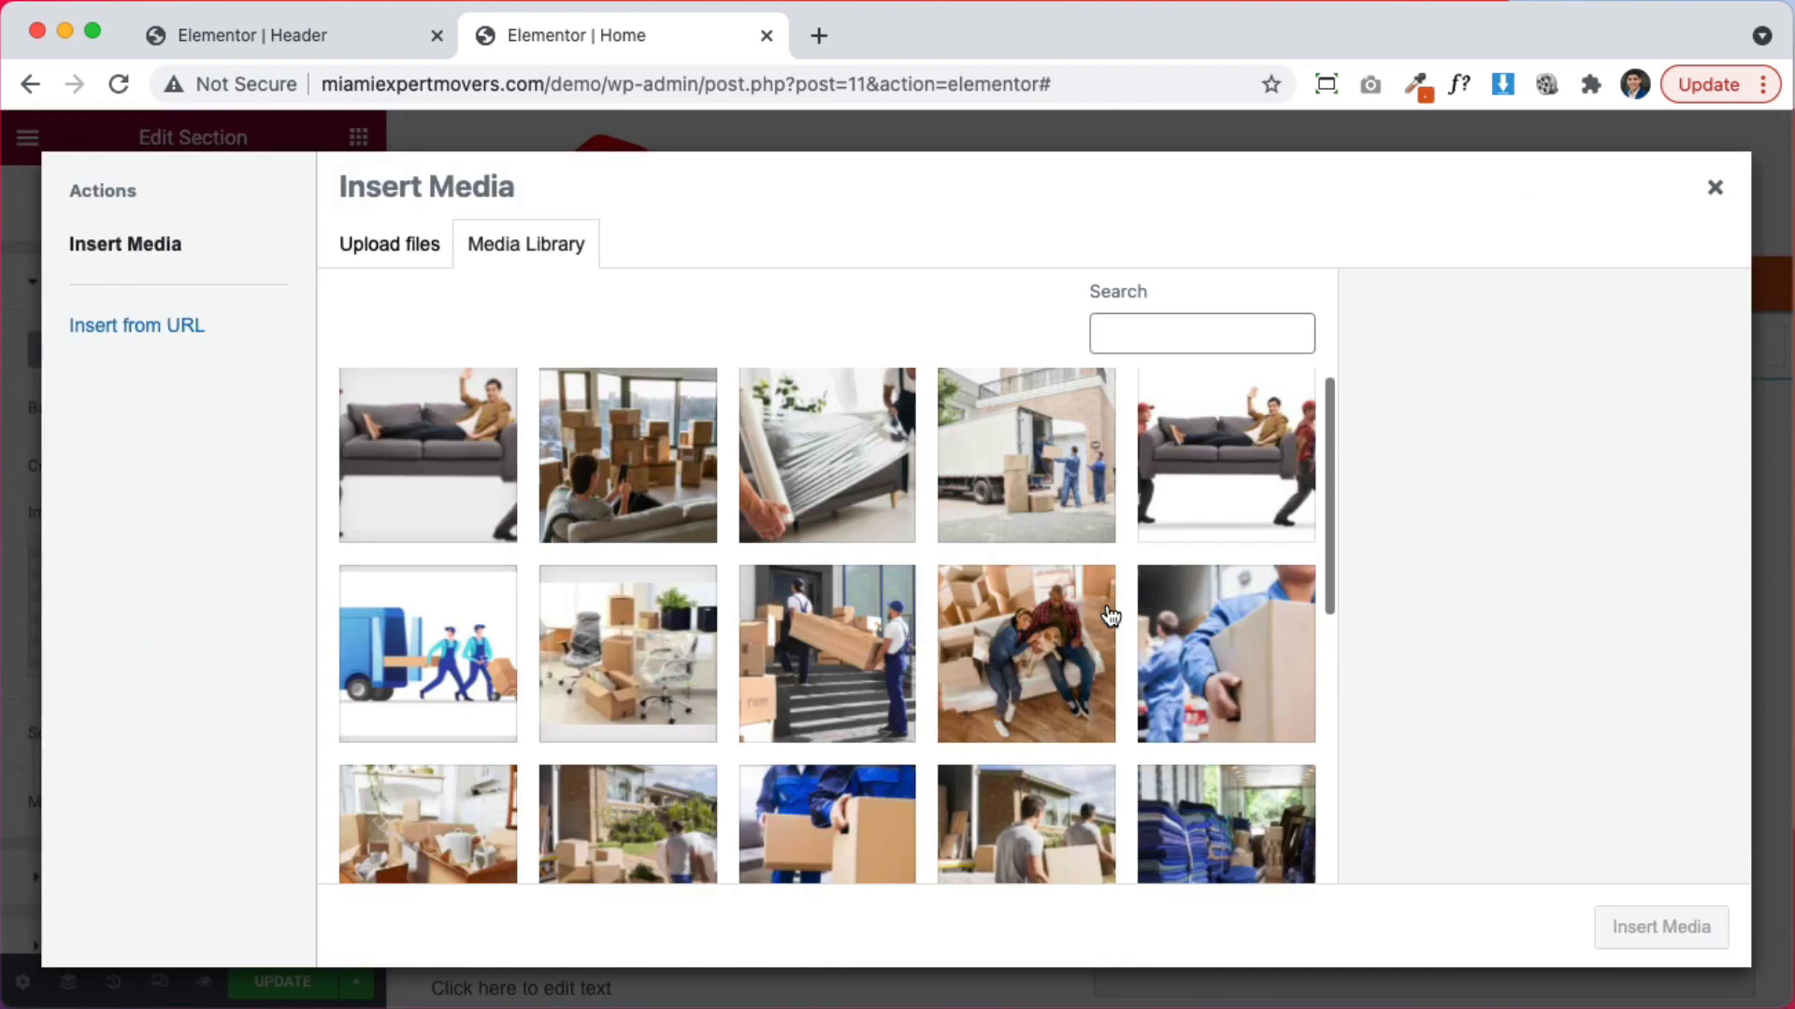
click(658, 470)
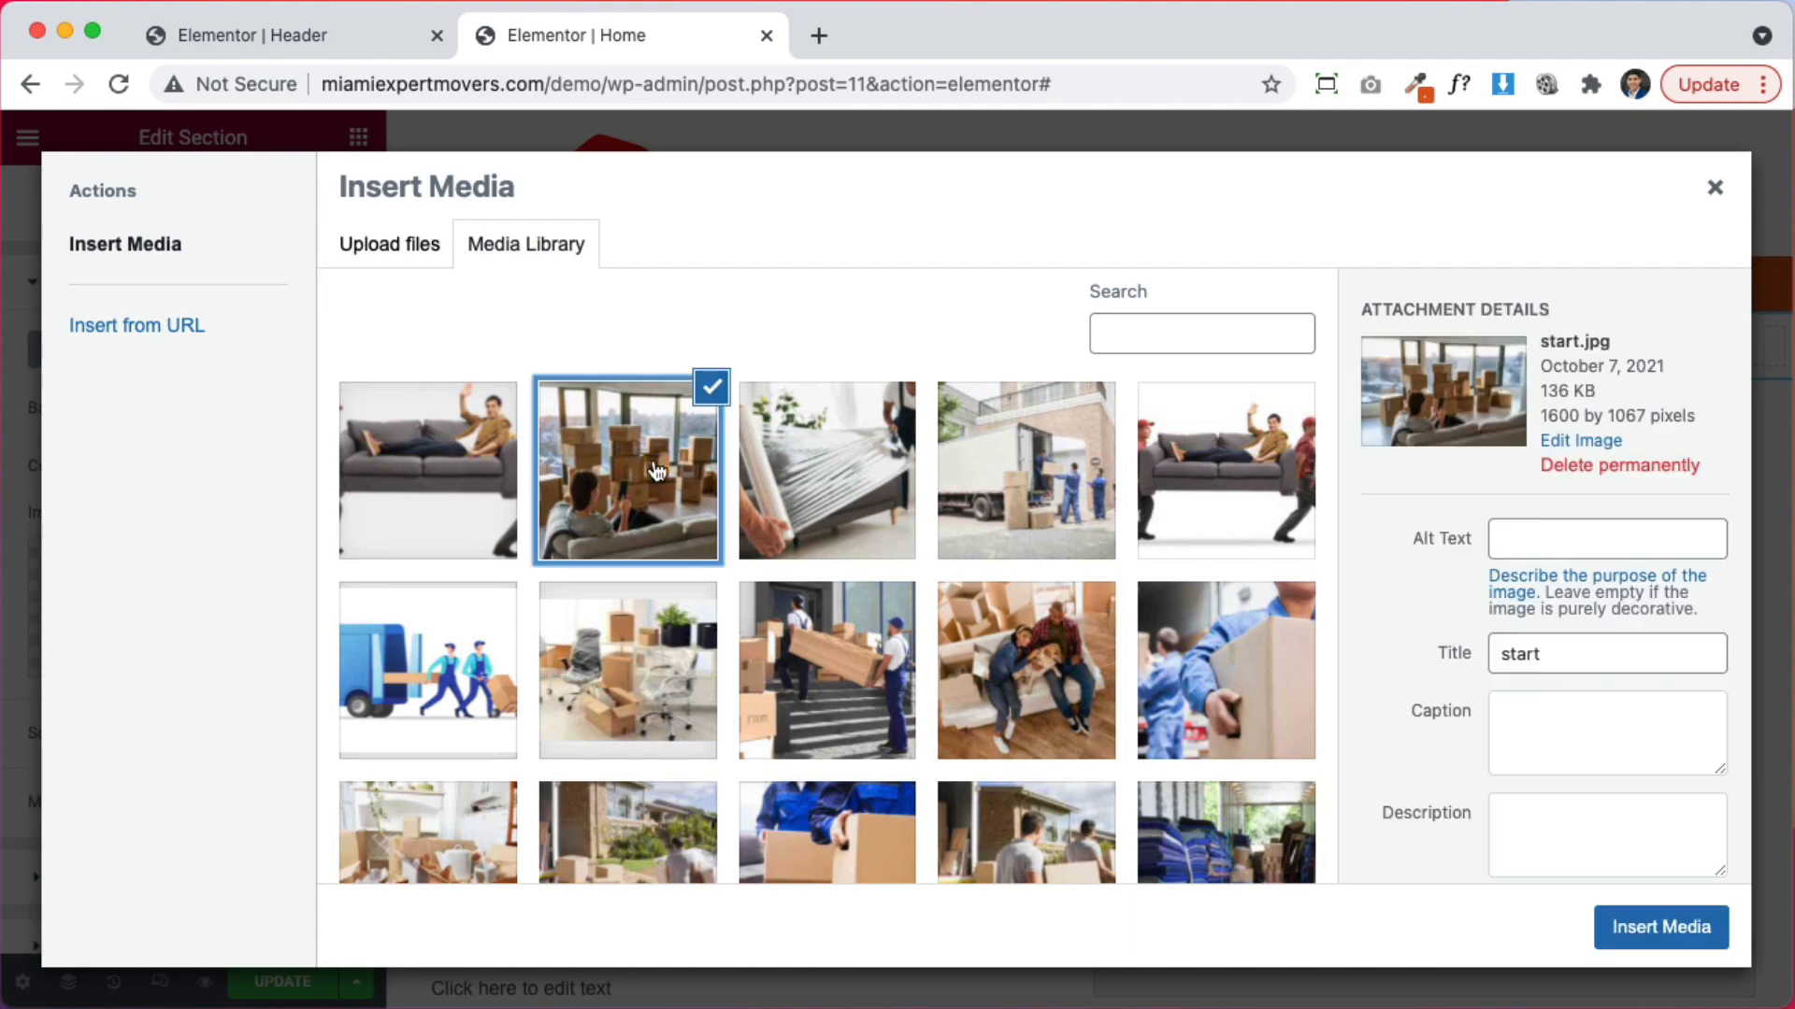
click(1656, 911)
click(255, 720)
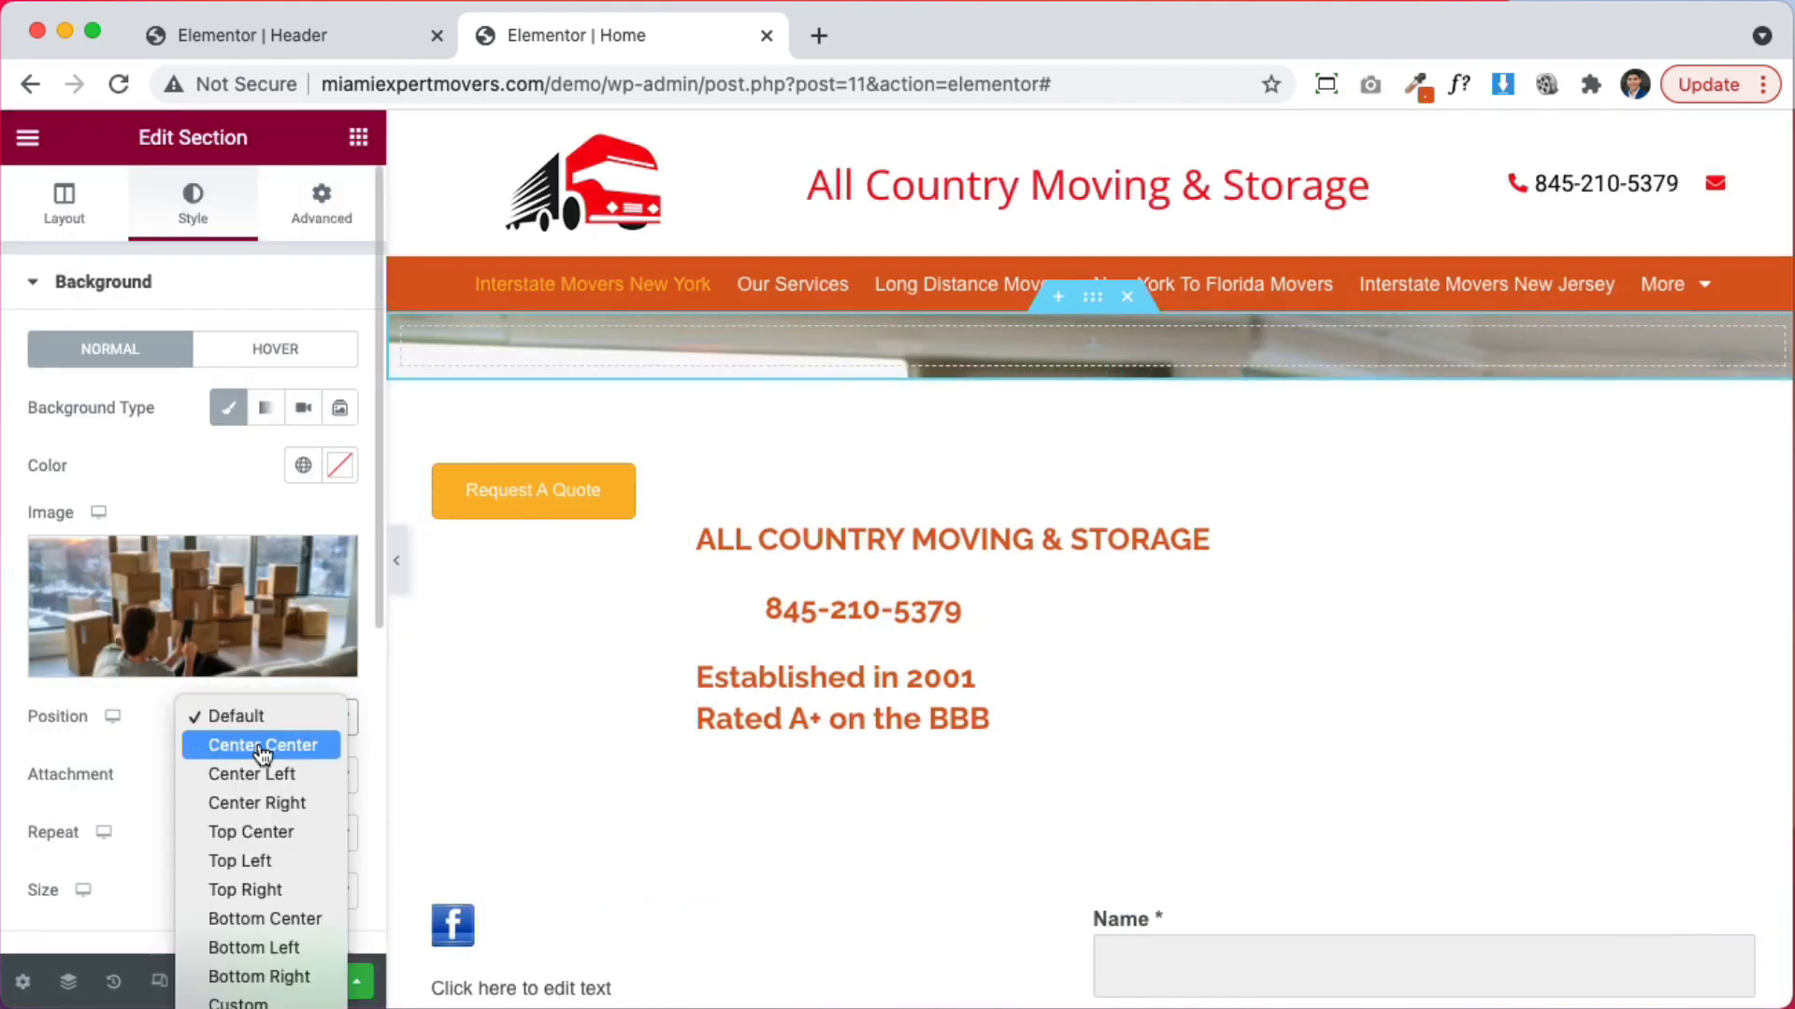
click(263, 745)
scroll(238, 776, down, 2)
click(240, 785)
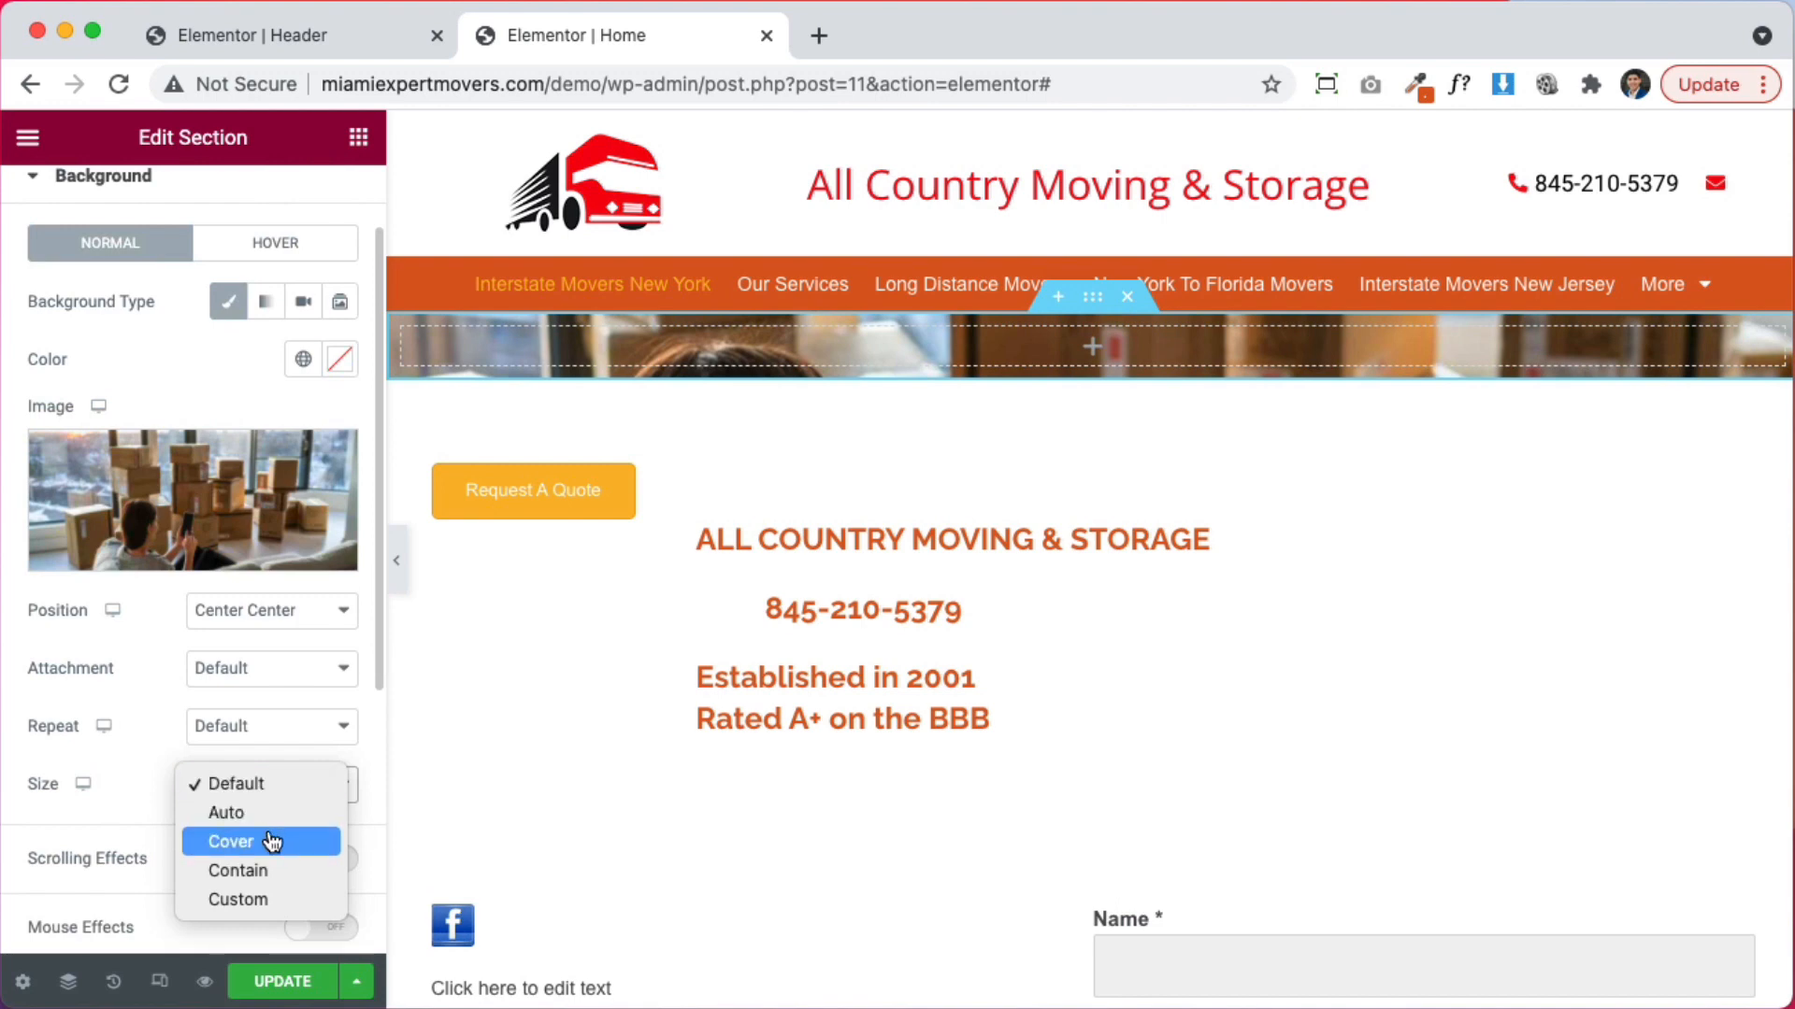
click(271, 842)
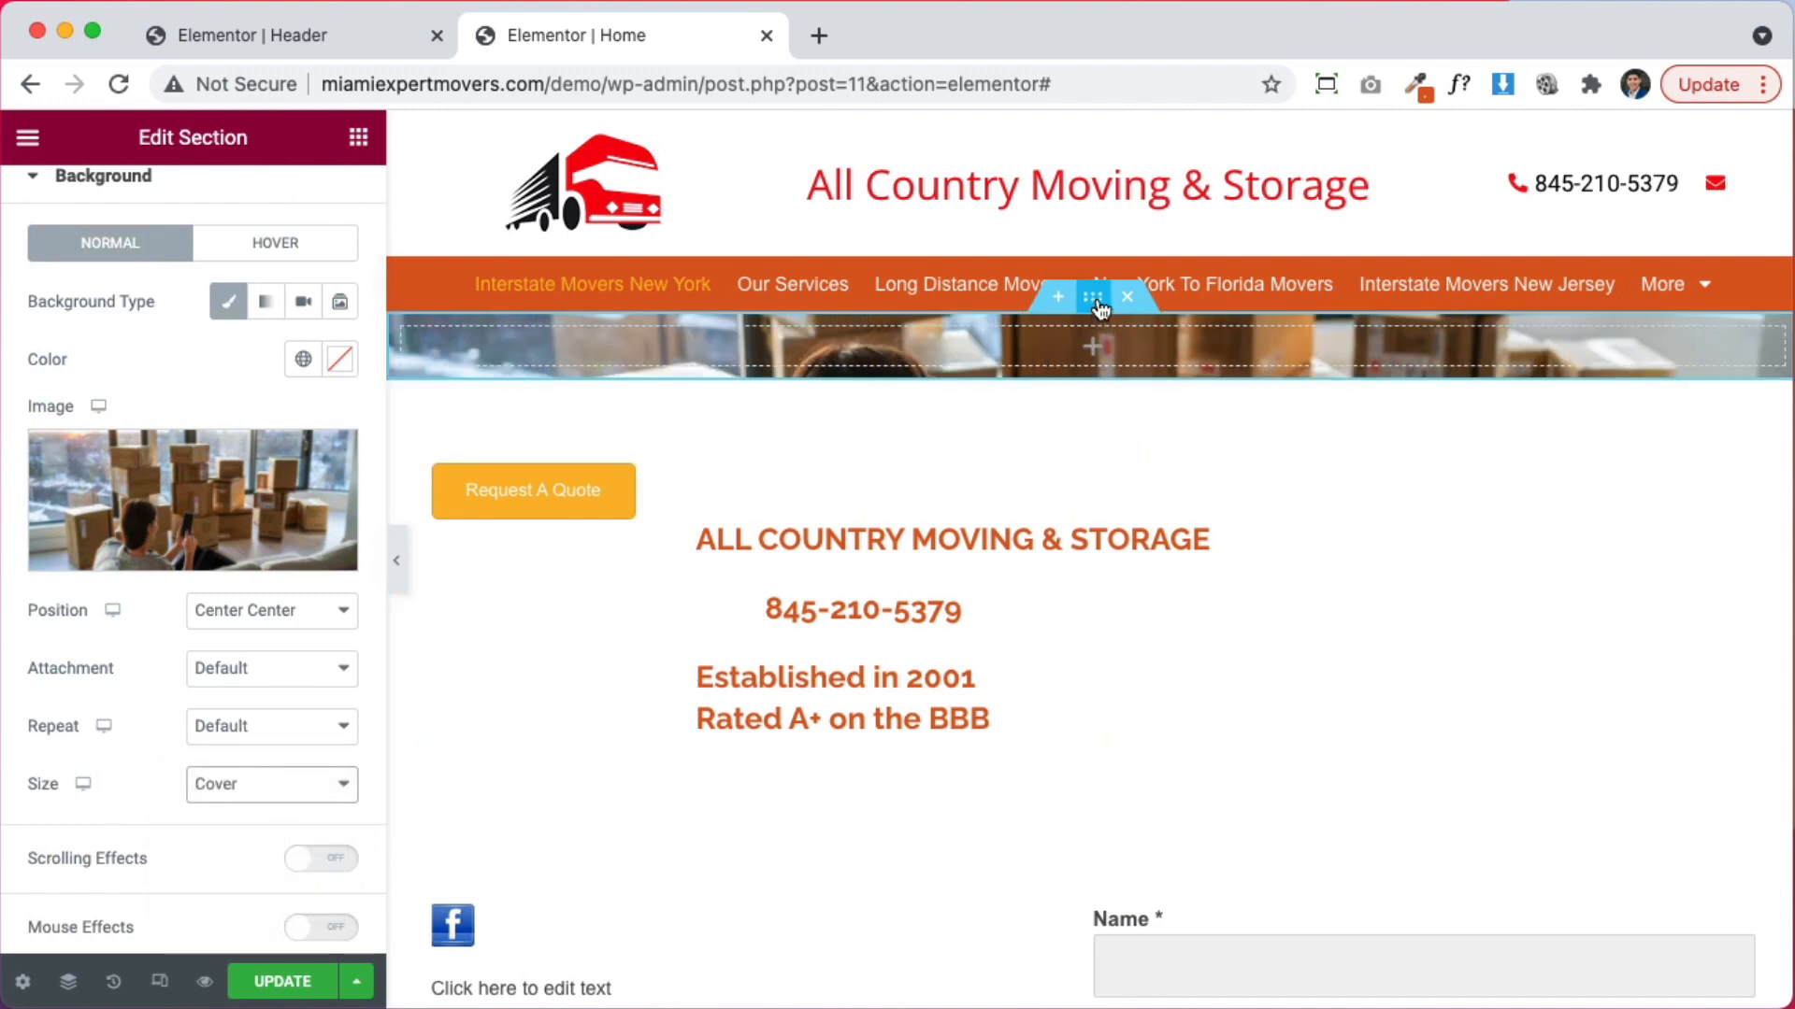
scroll(162, 282, up, 2)
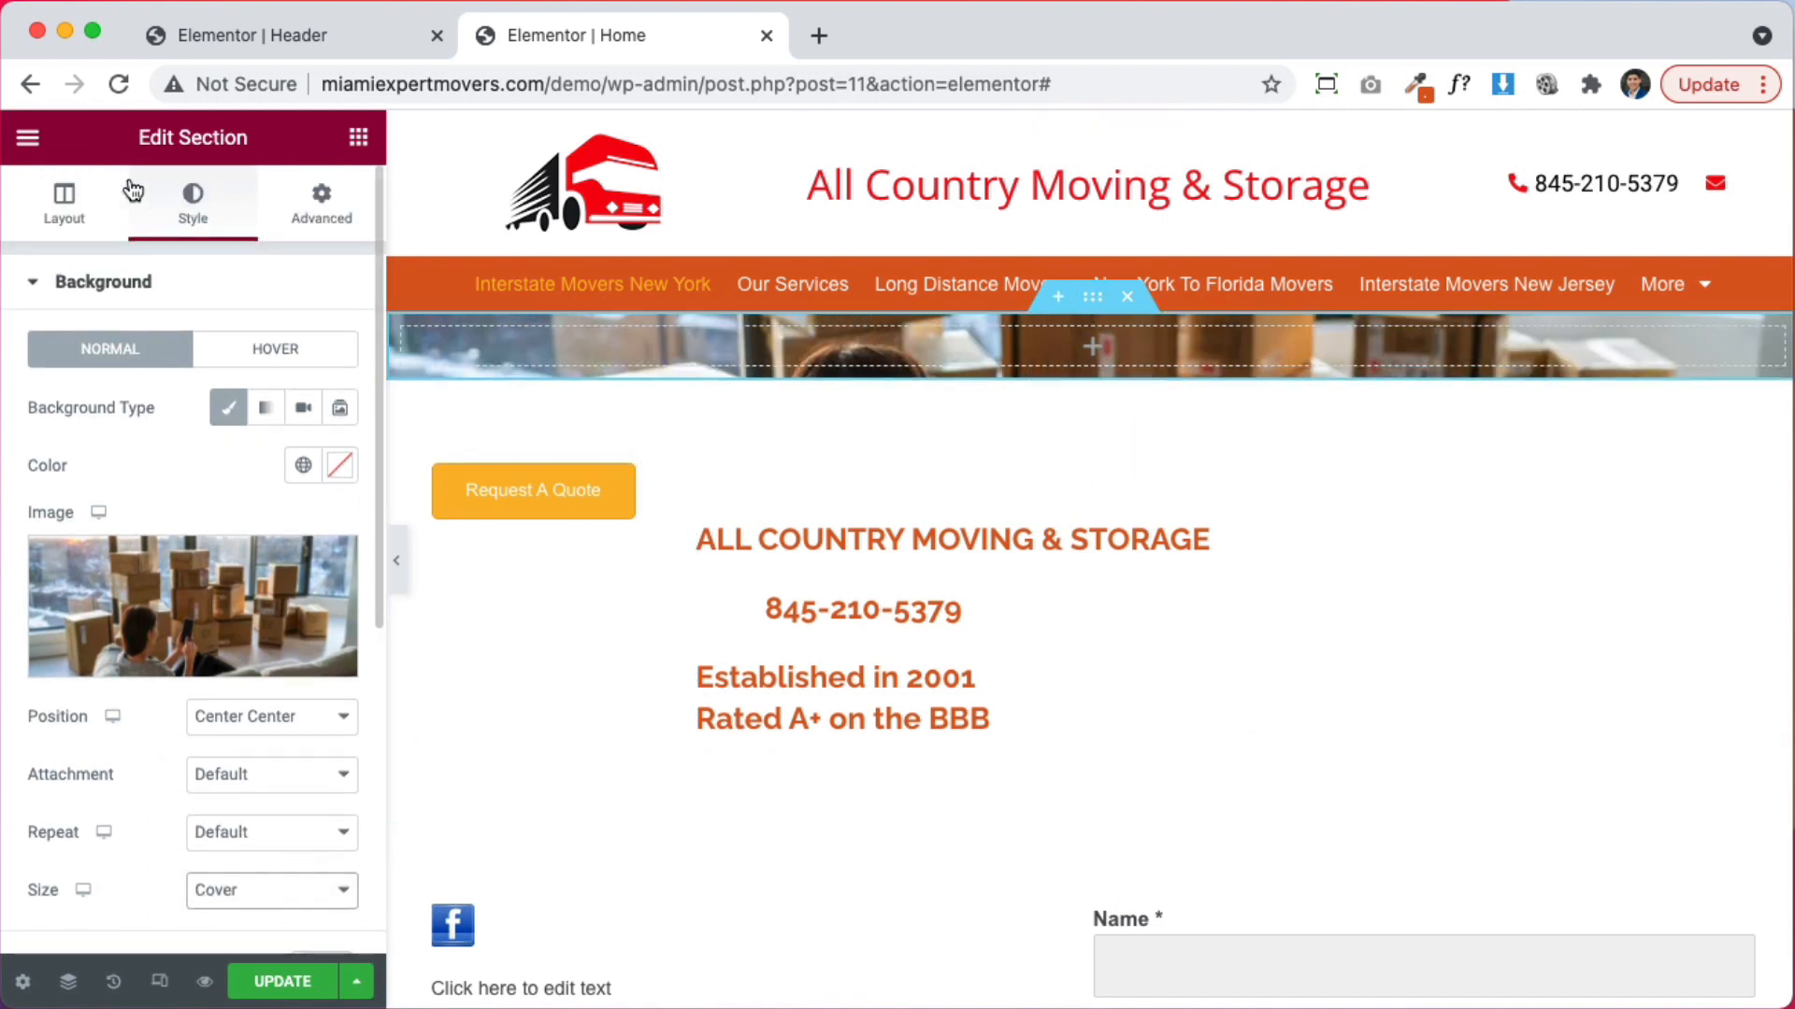
Set the hero section's minimum height to 70 VH
click(61, 195)
click(213, 559)
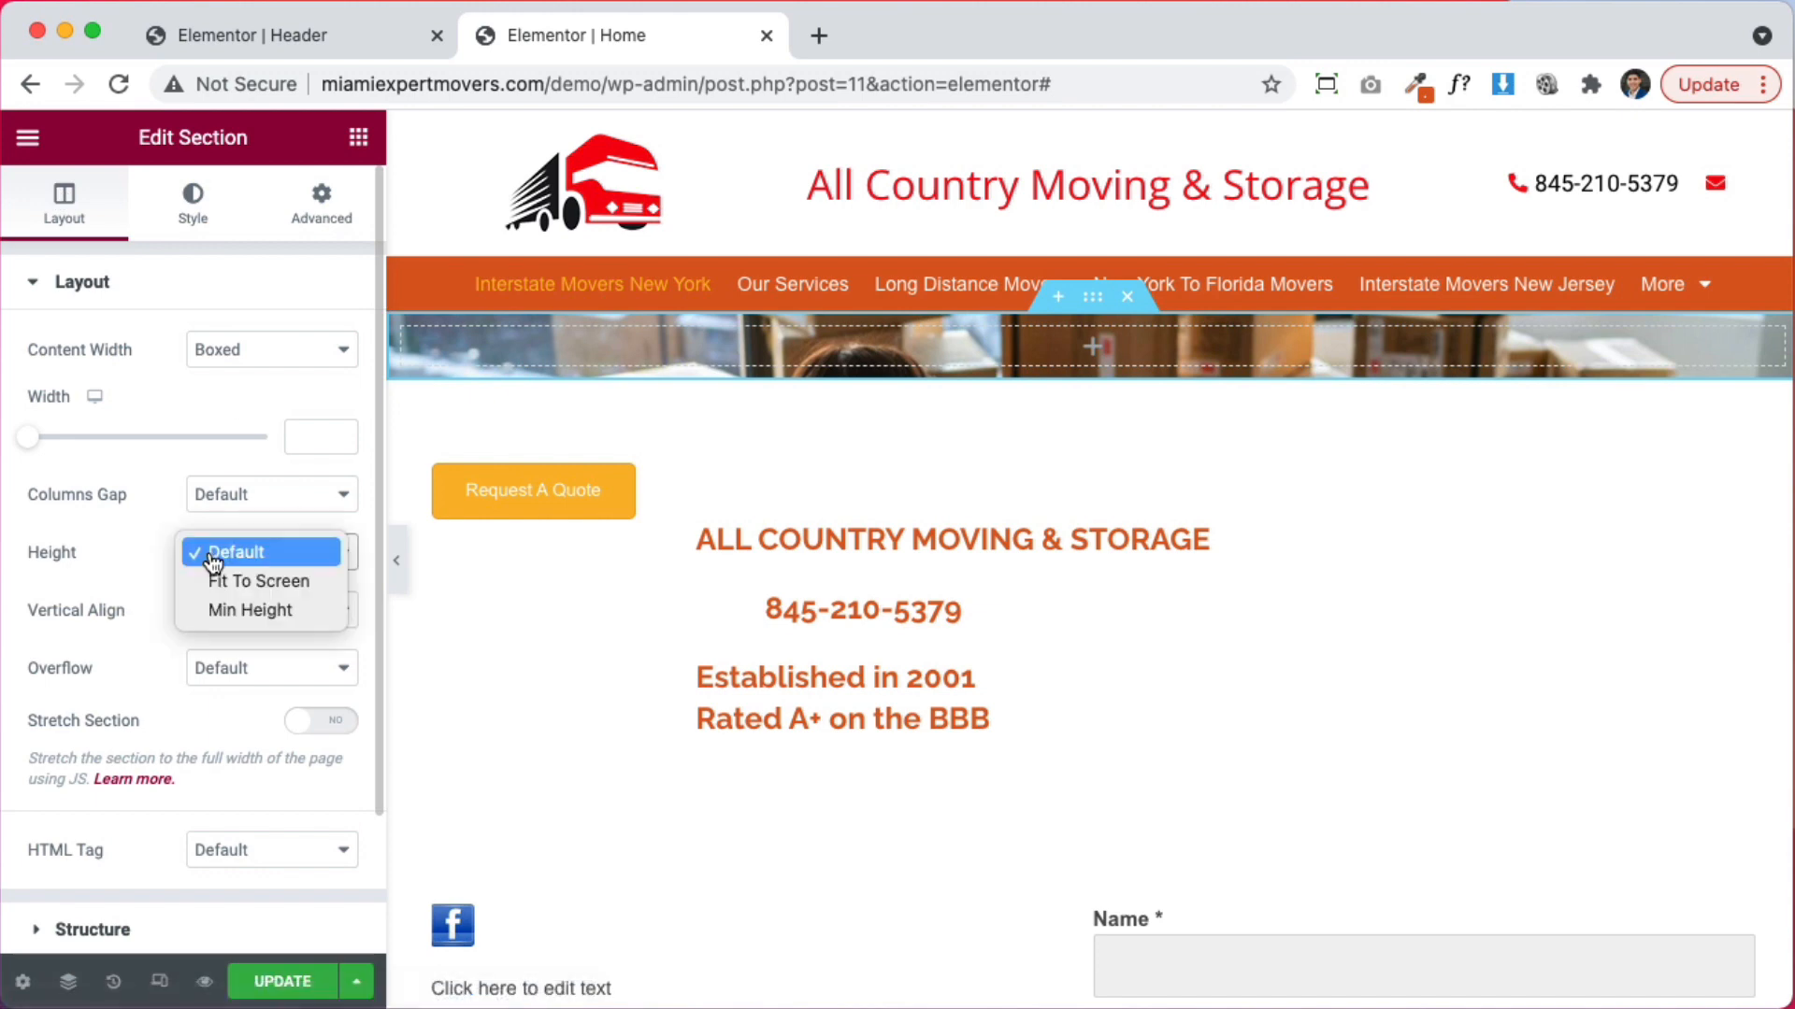
click(246, 612)
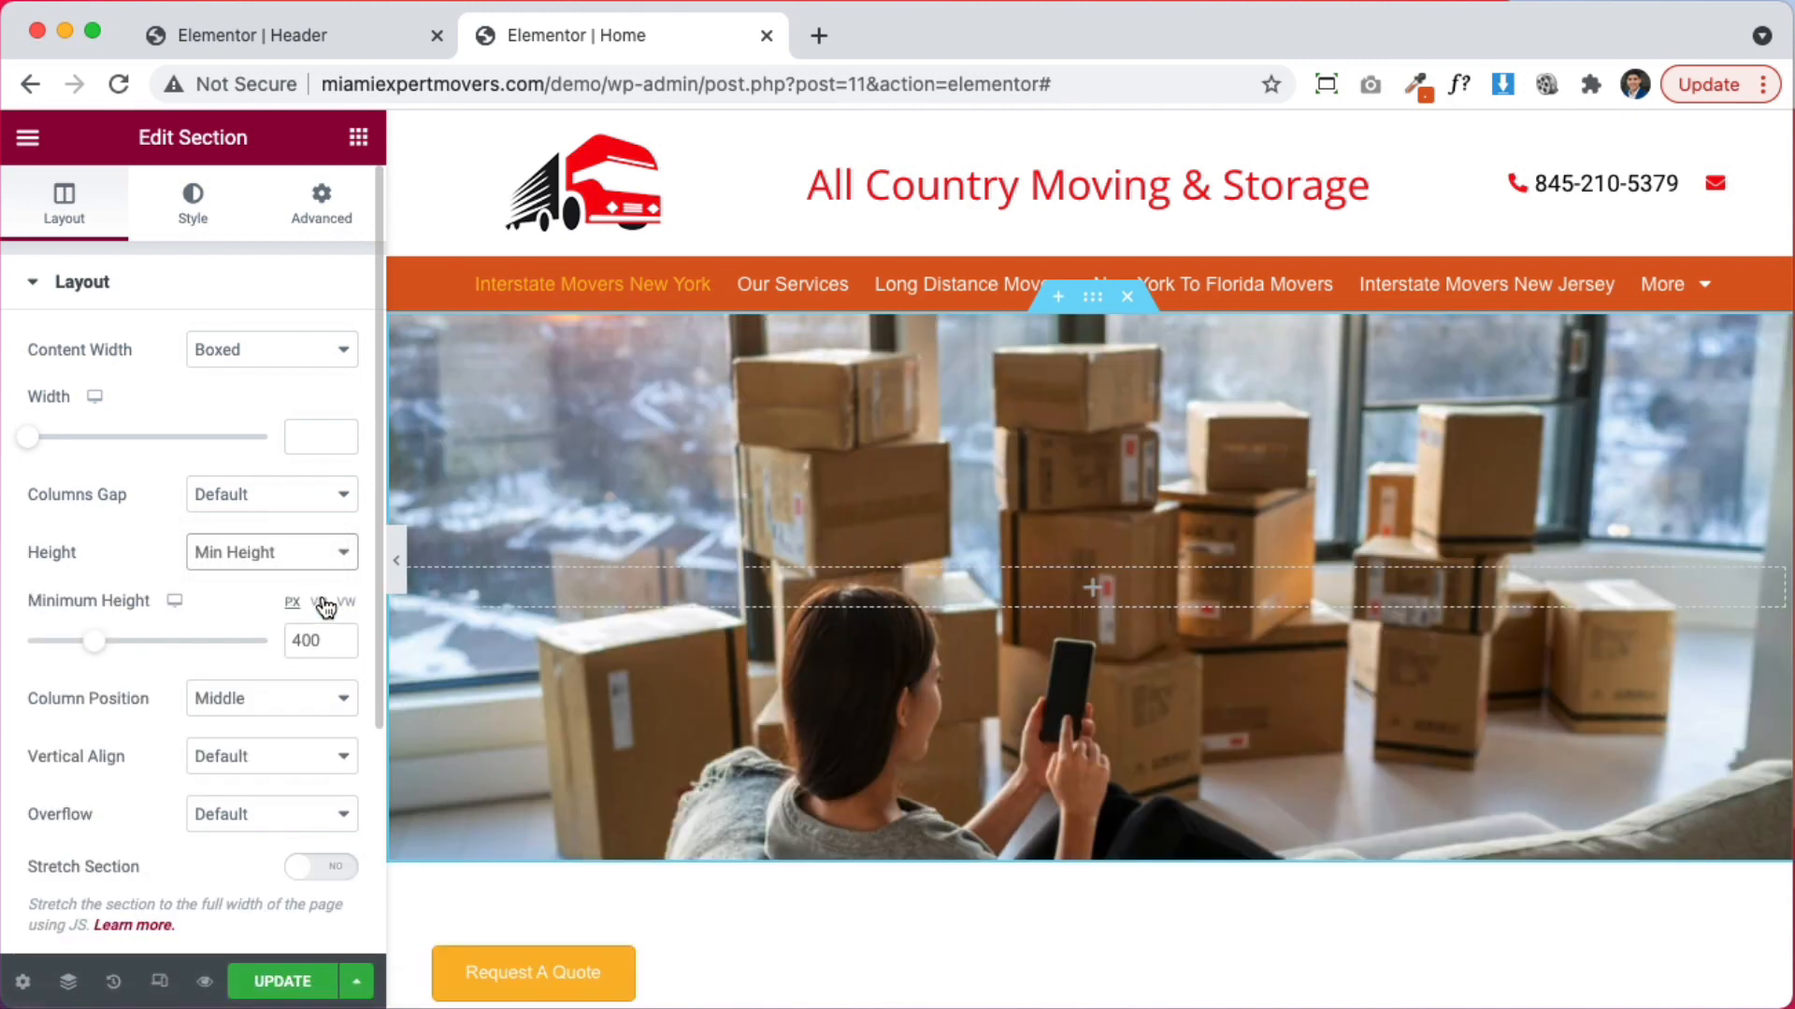
click(319, 602)
drag(267, 652, 198, 655)
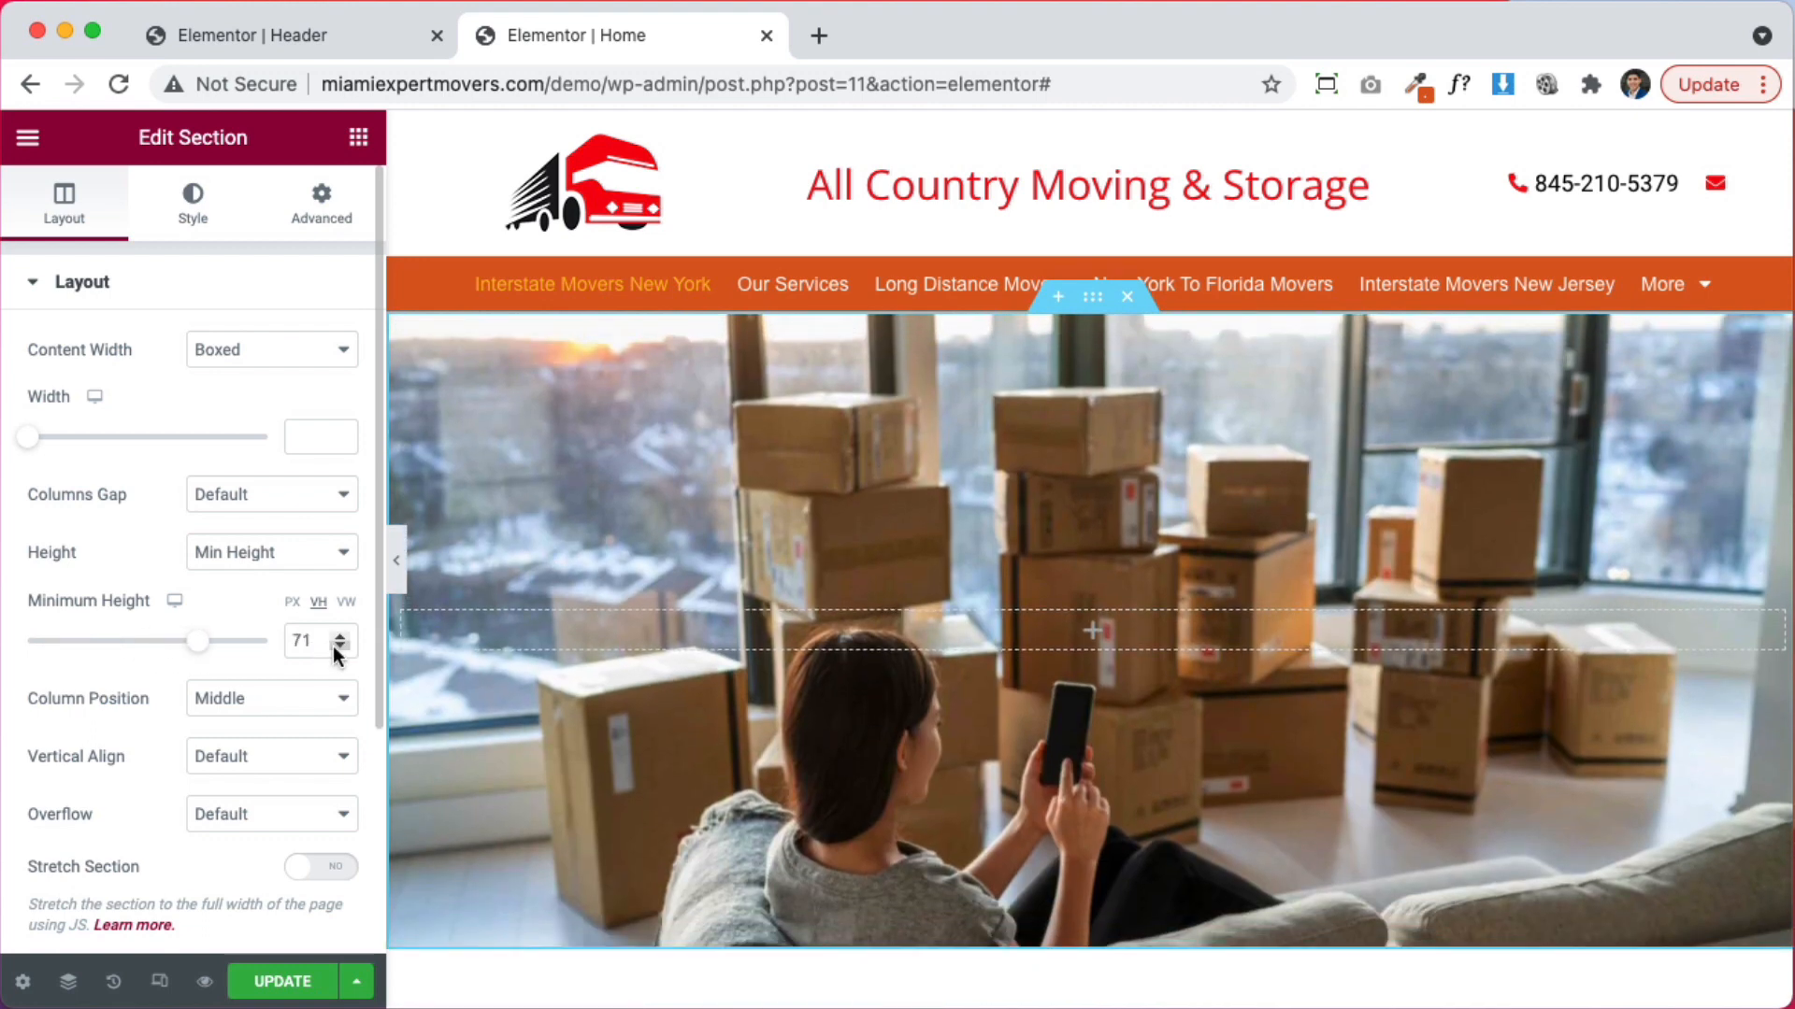
click(338, 647)
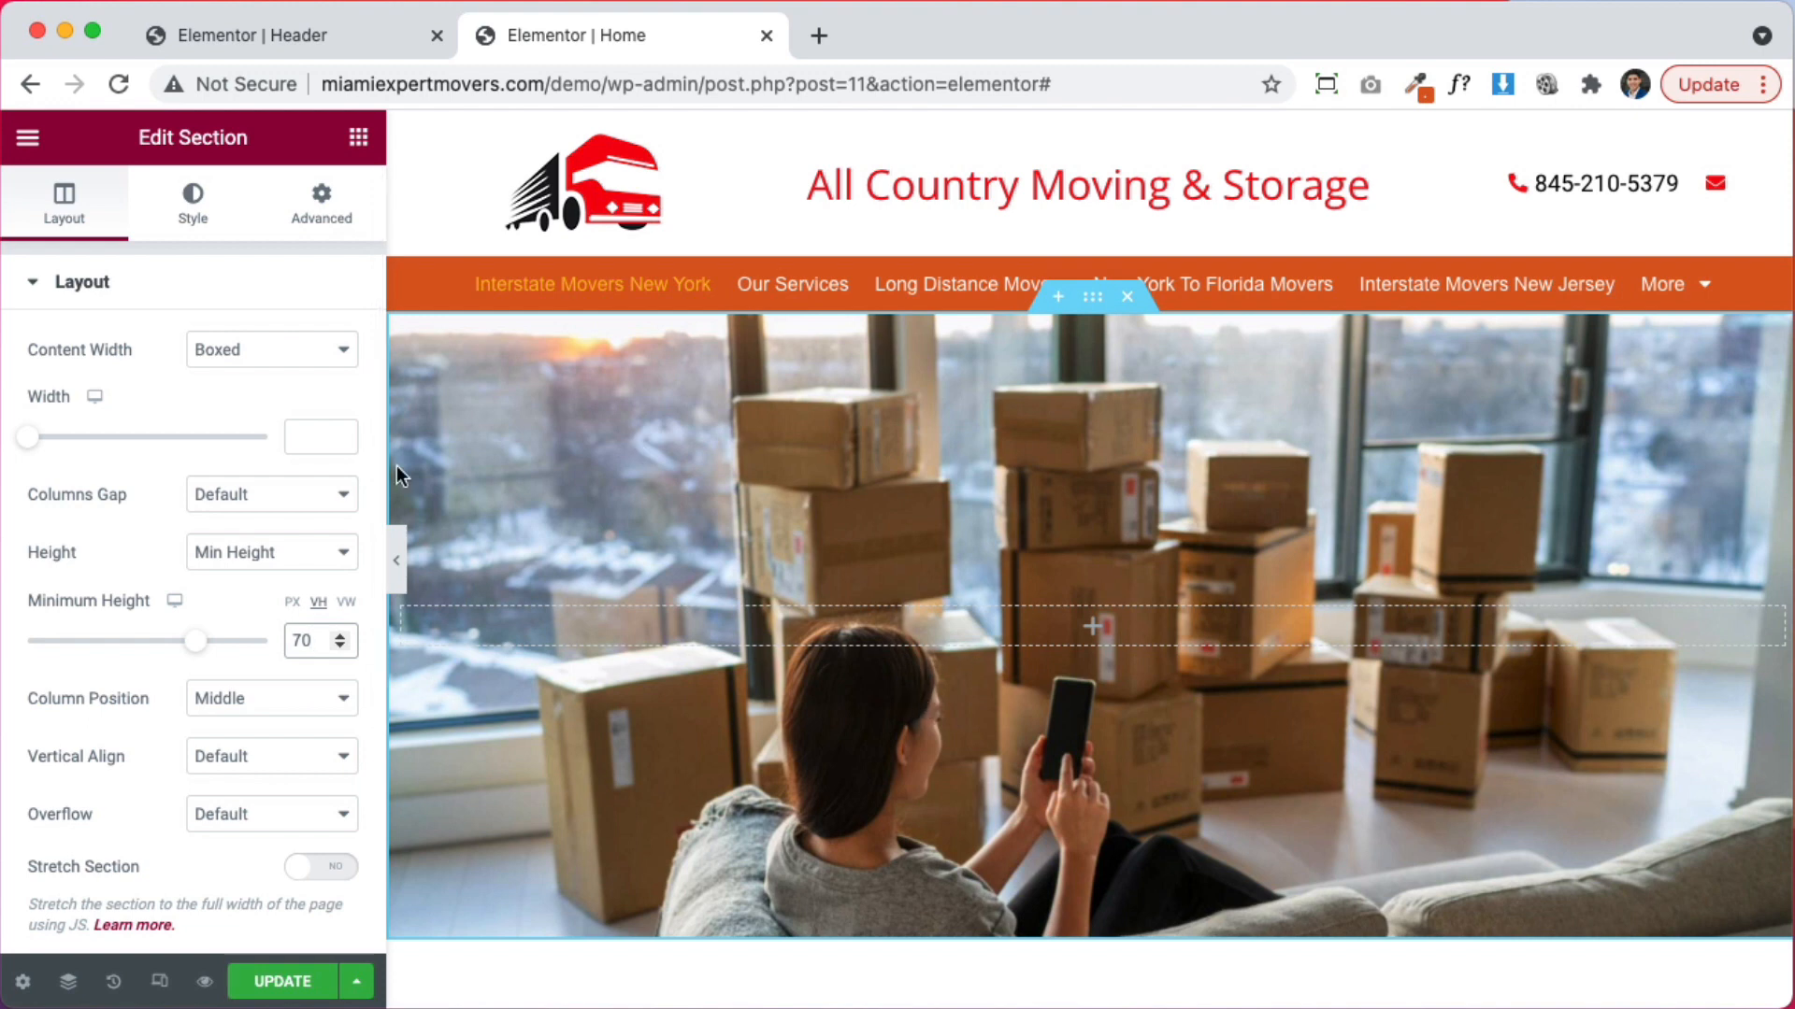
Try a Bottom Center background position, then return the image to Center Center
click(198, 203)
click(262, 784)
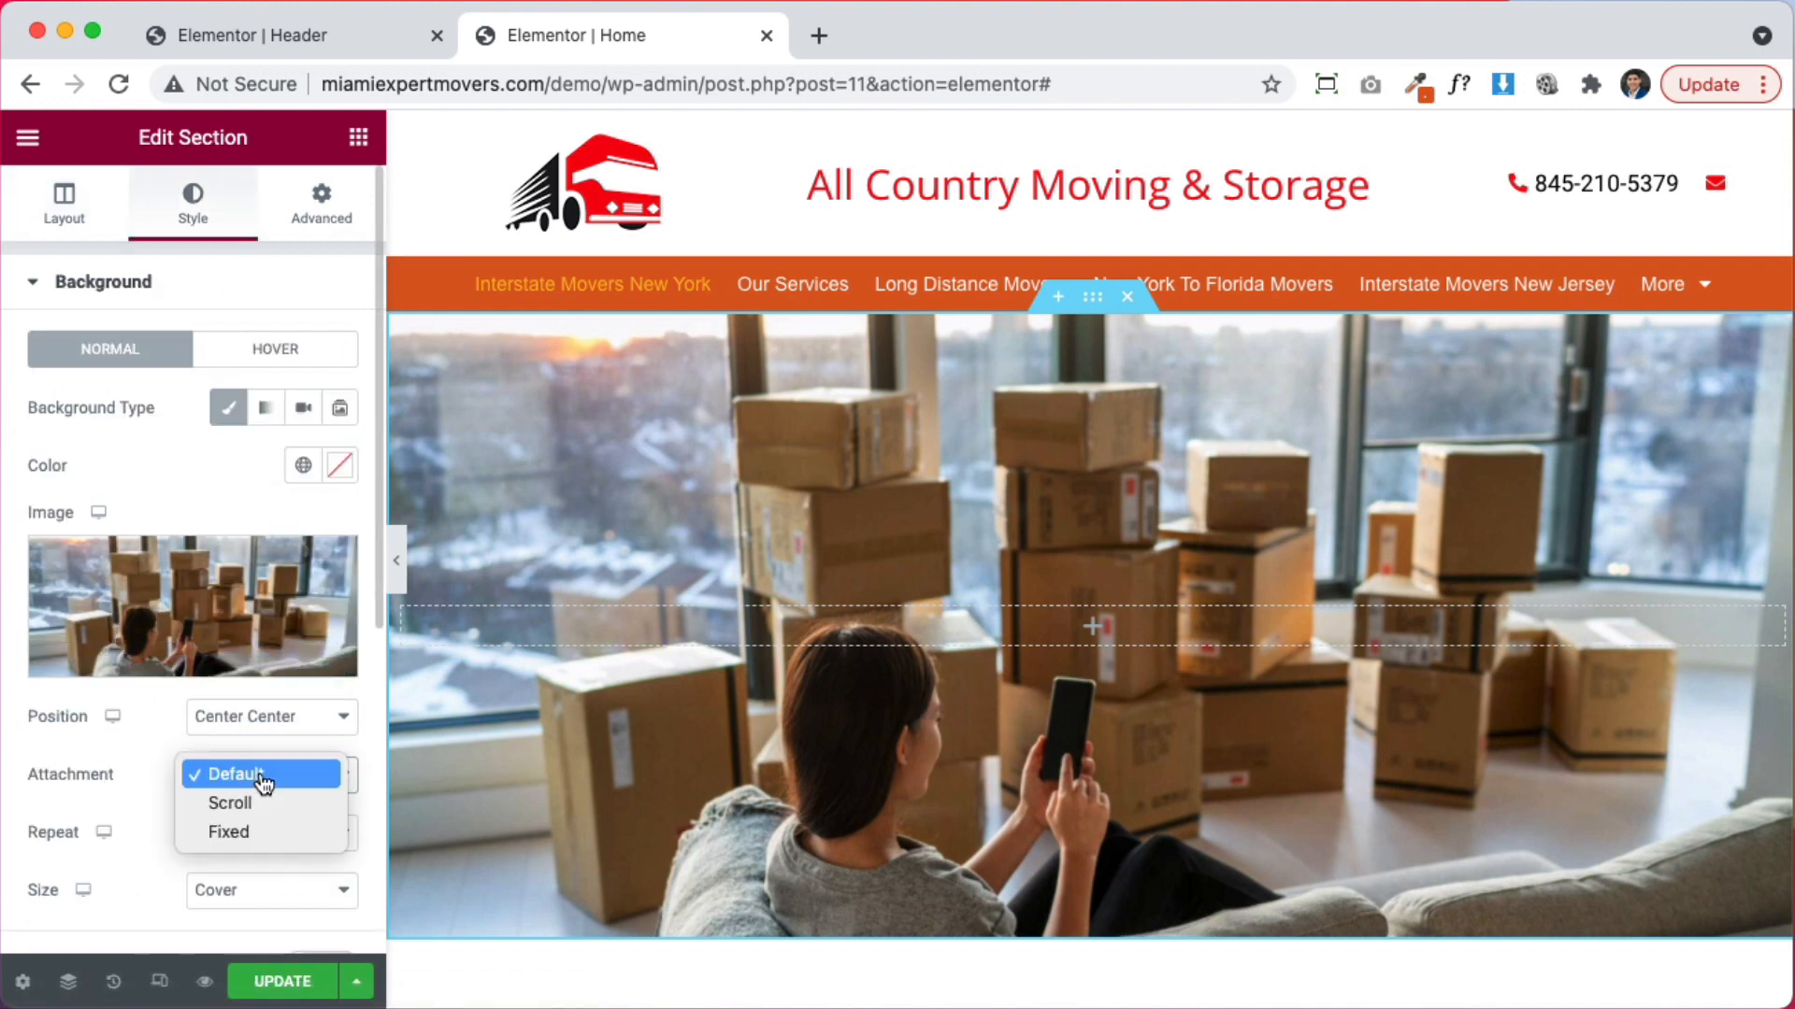
click(264, 783)
click(268, 823)
click(262, 830)
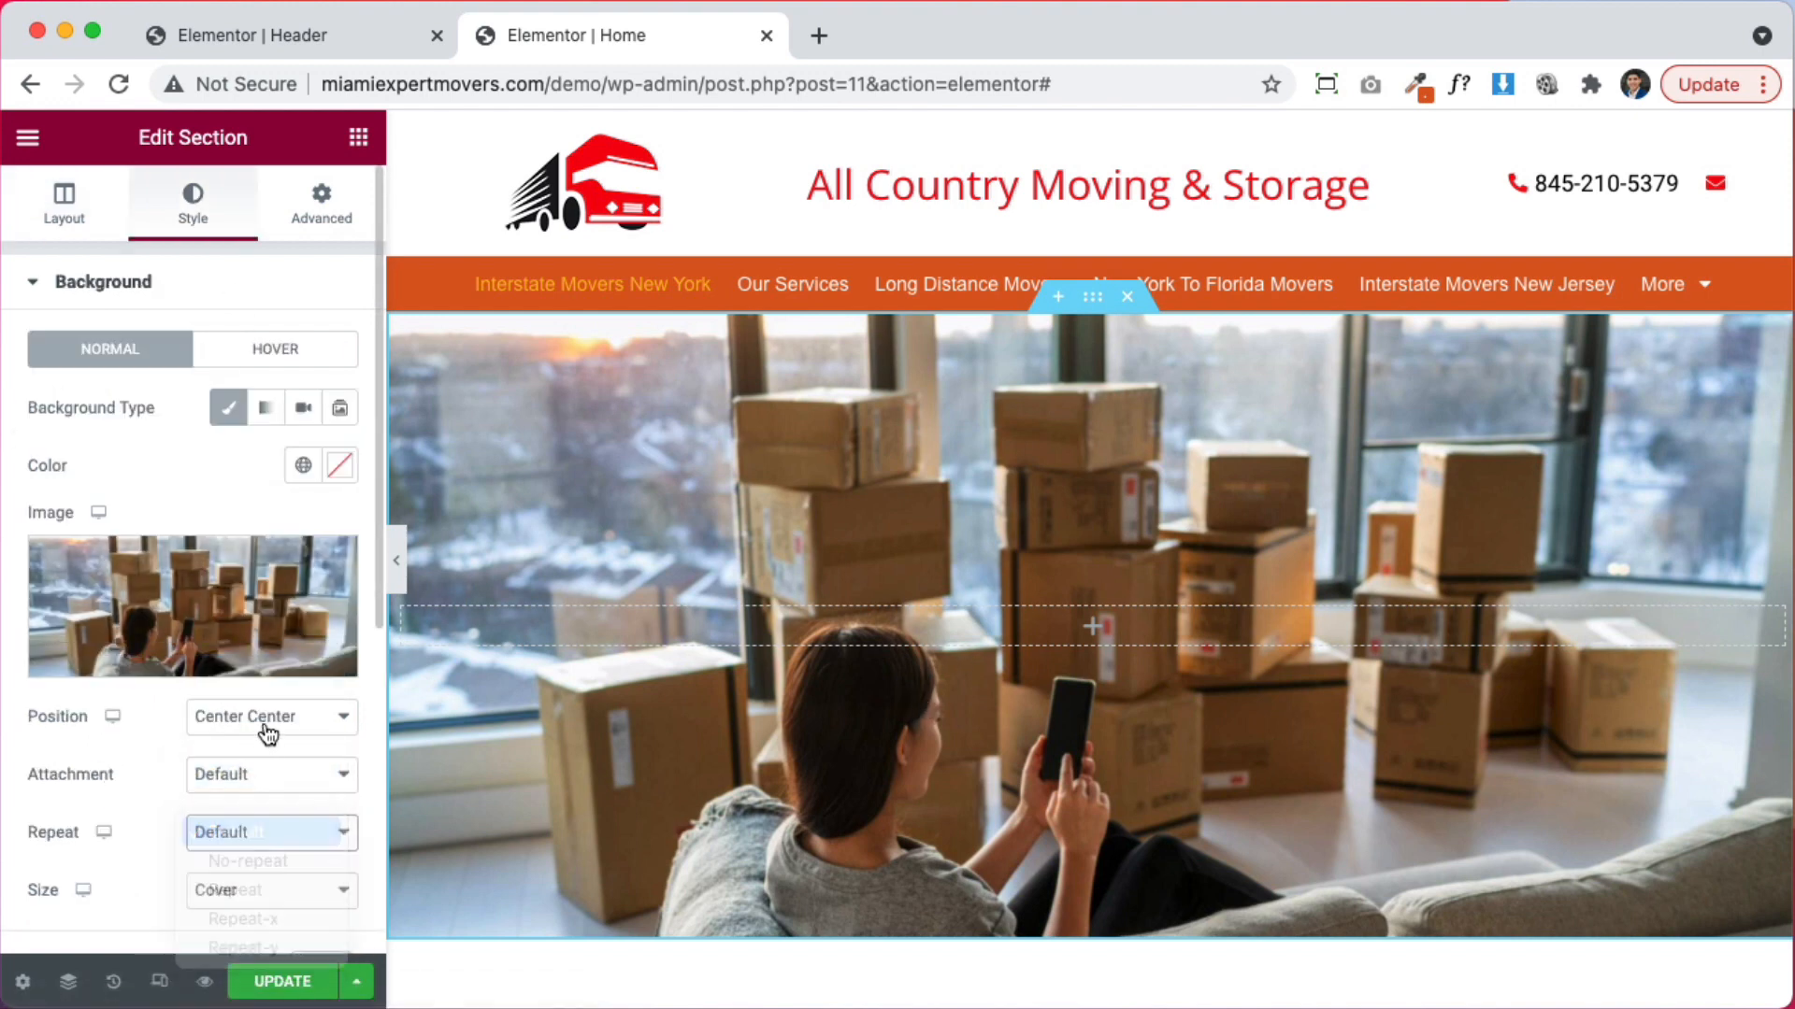
click(267, 727)
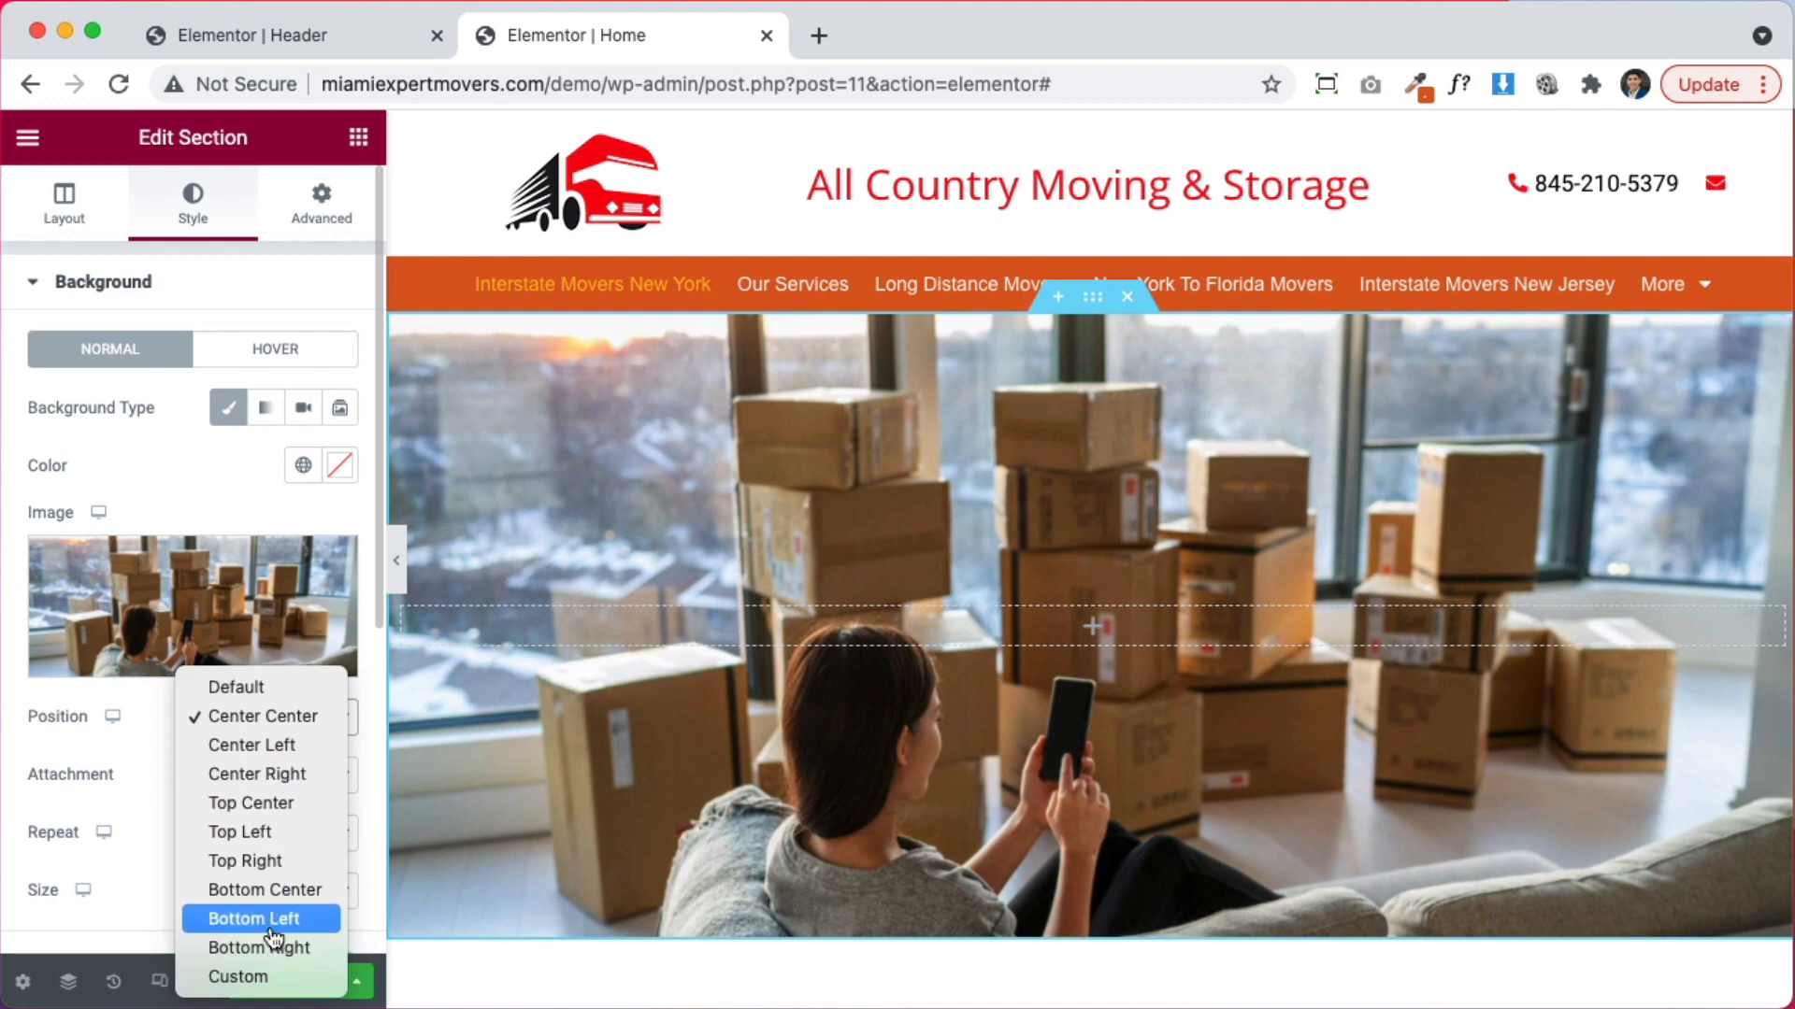
click(266, 890)
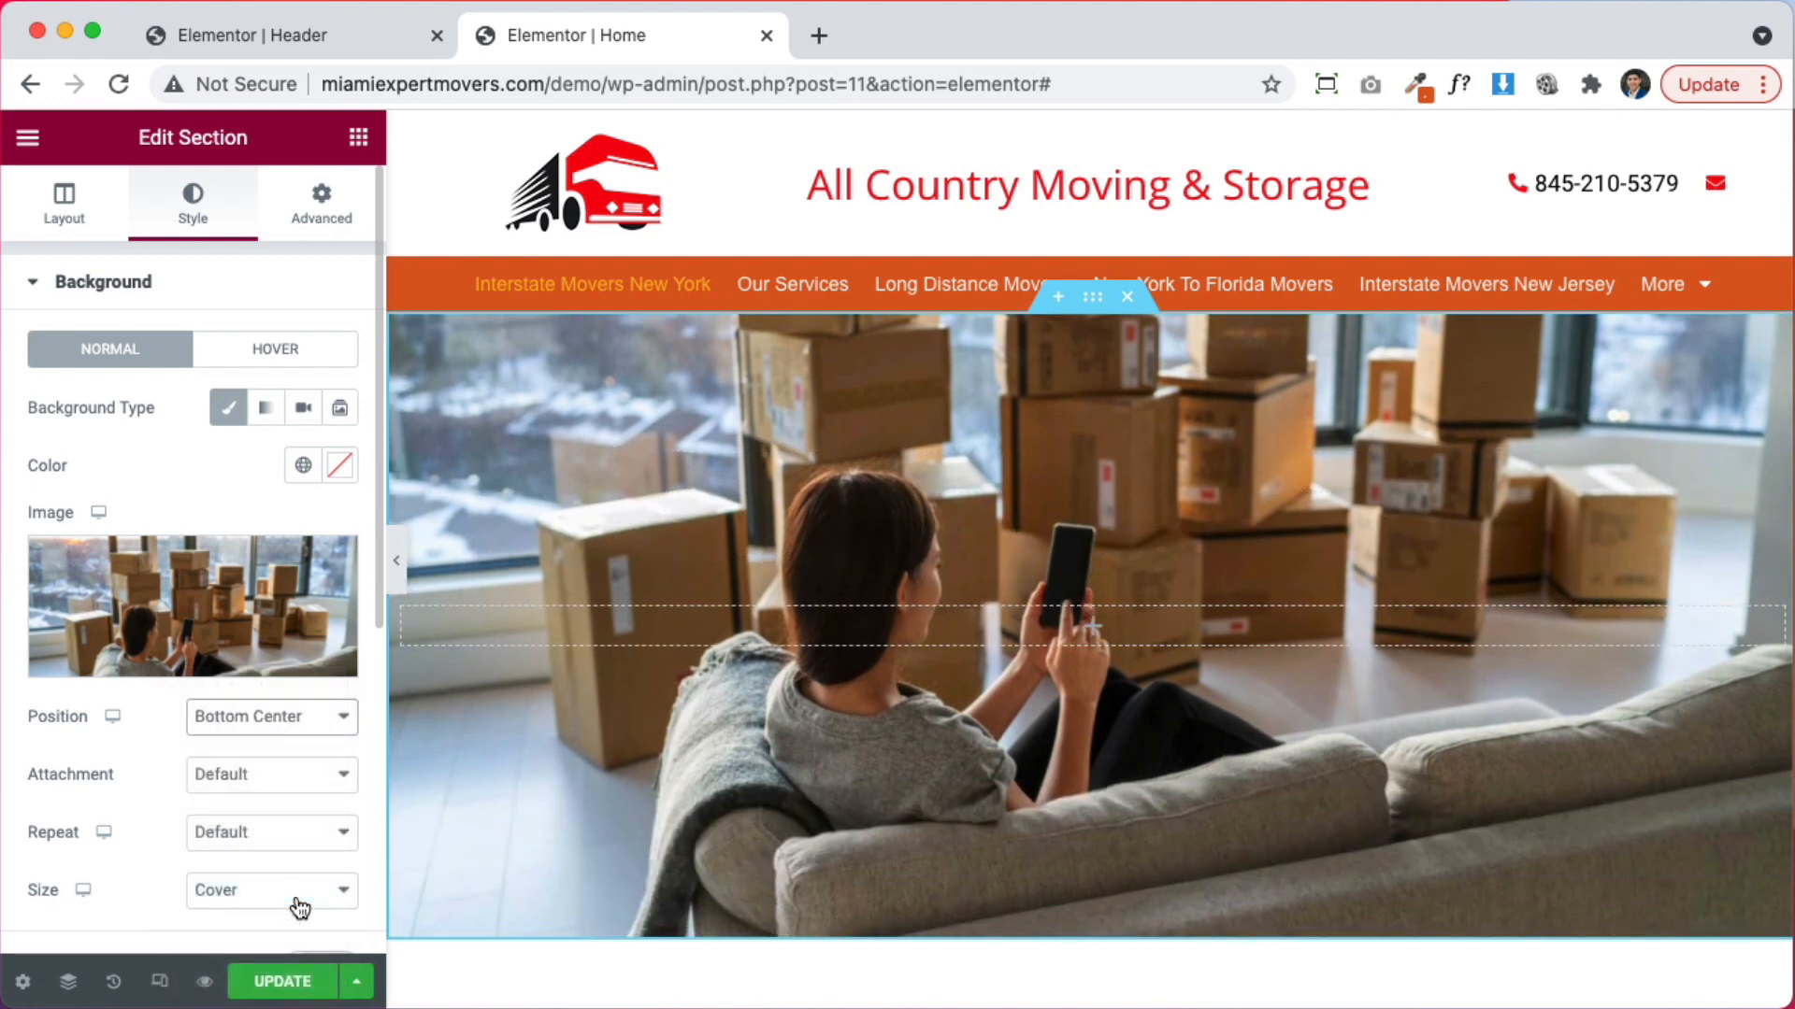
click(209, 716)
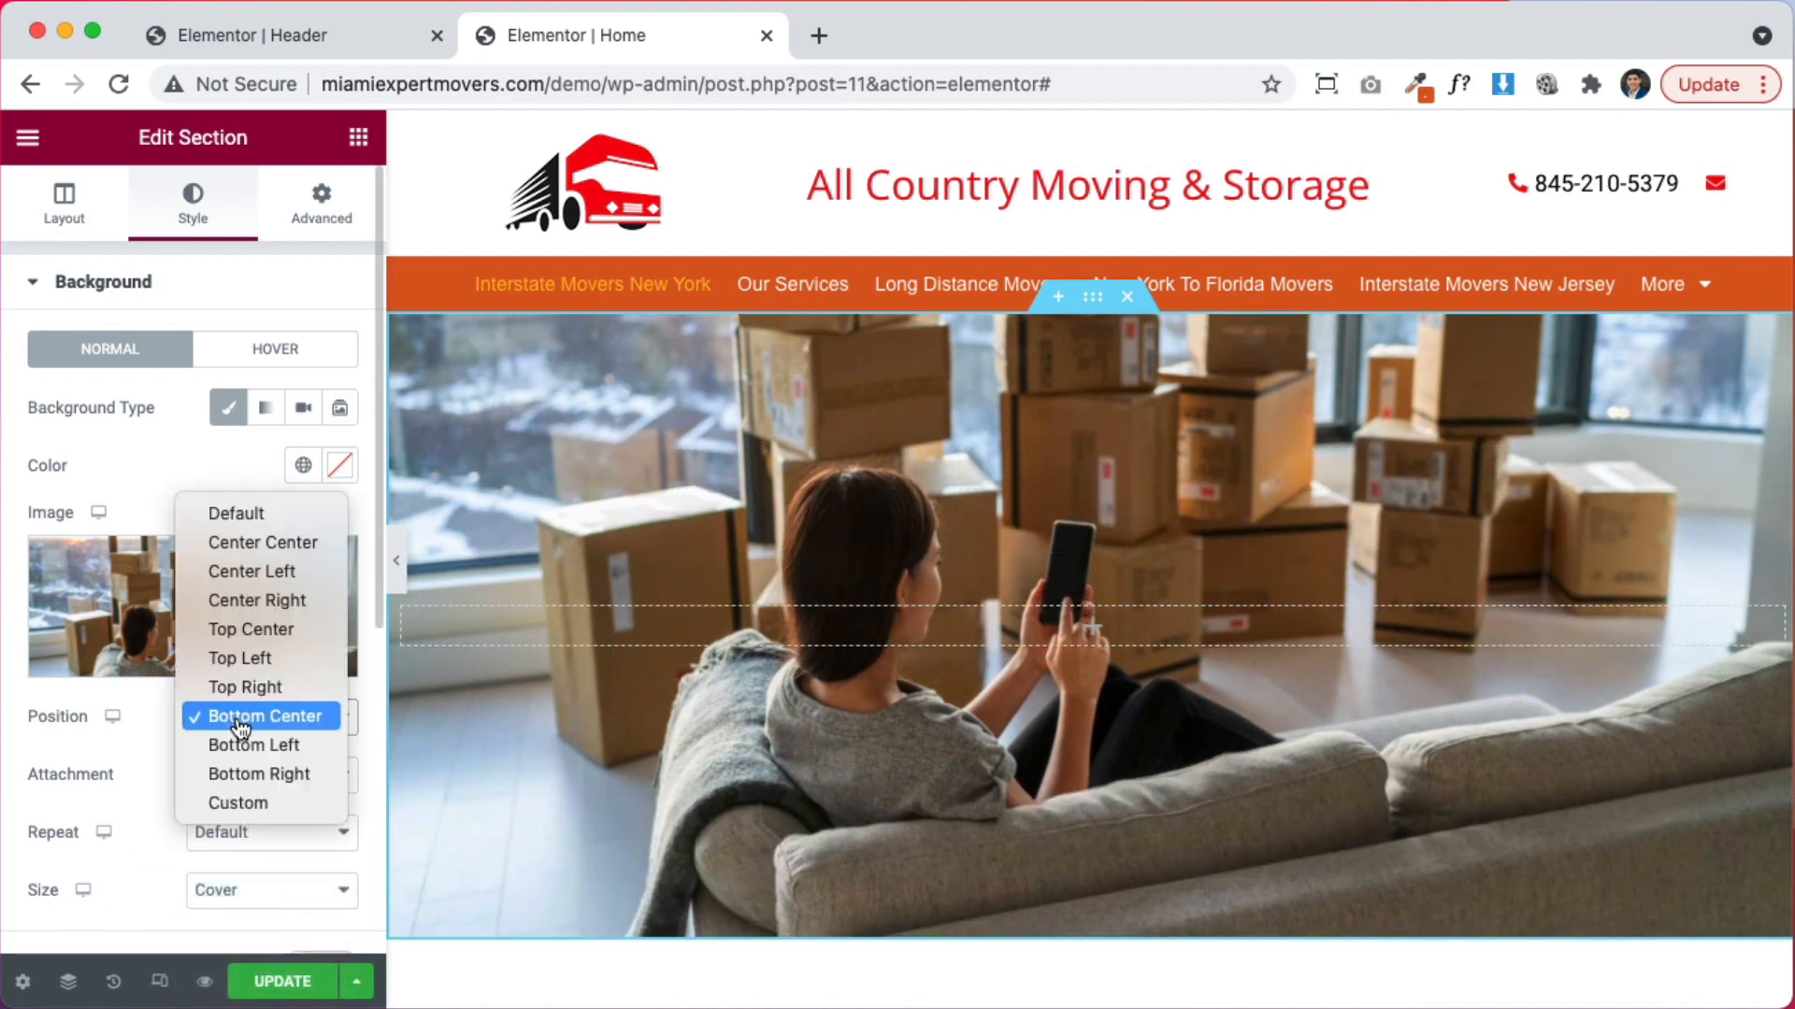
click(268, 547)
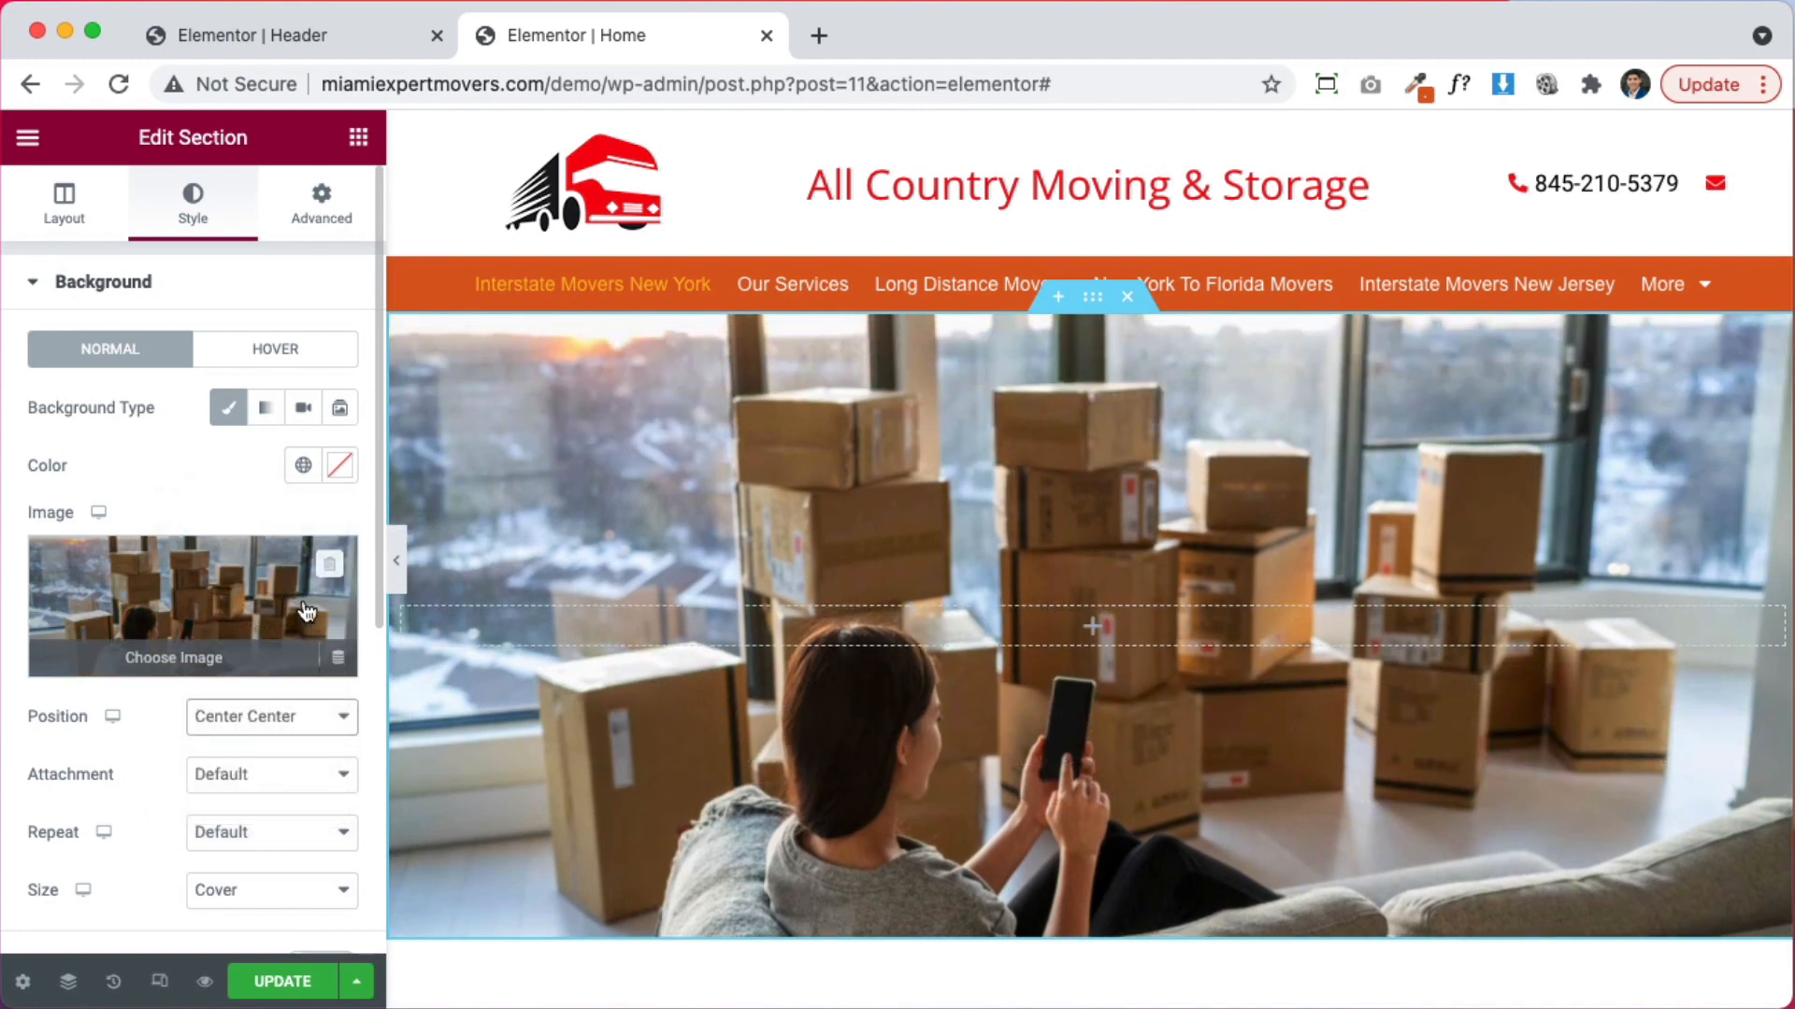
scroll(1103, 664, down, 5)
scroll(1094, 664, up, 5)
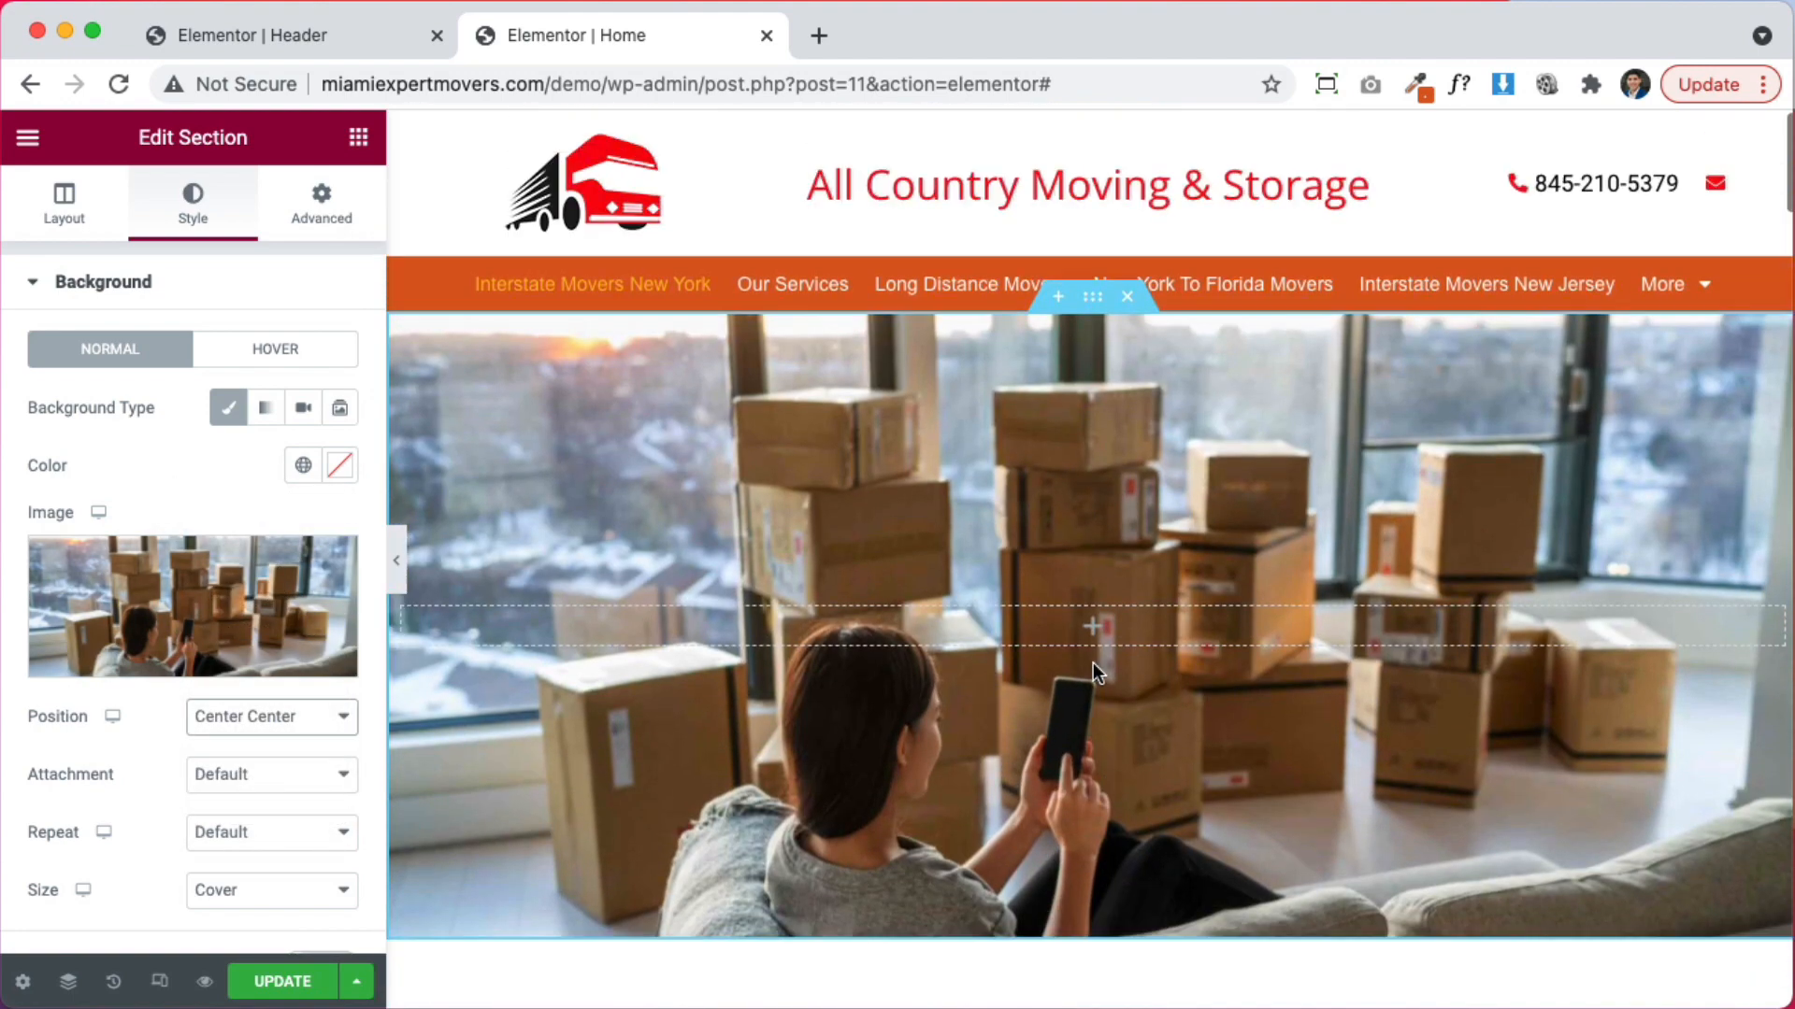
scroll(1096, 664, down, 1)
Add a second column to the hero section from the column's context menu
right_click(412, 531)
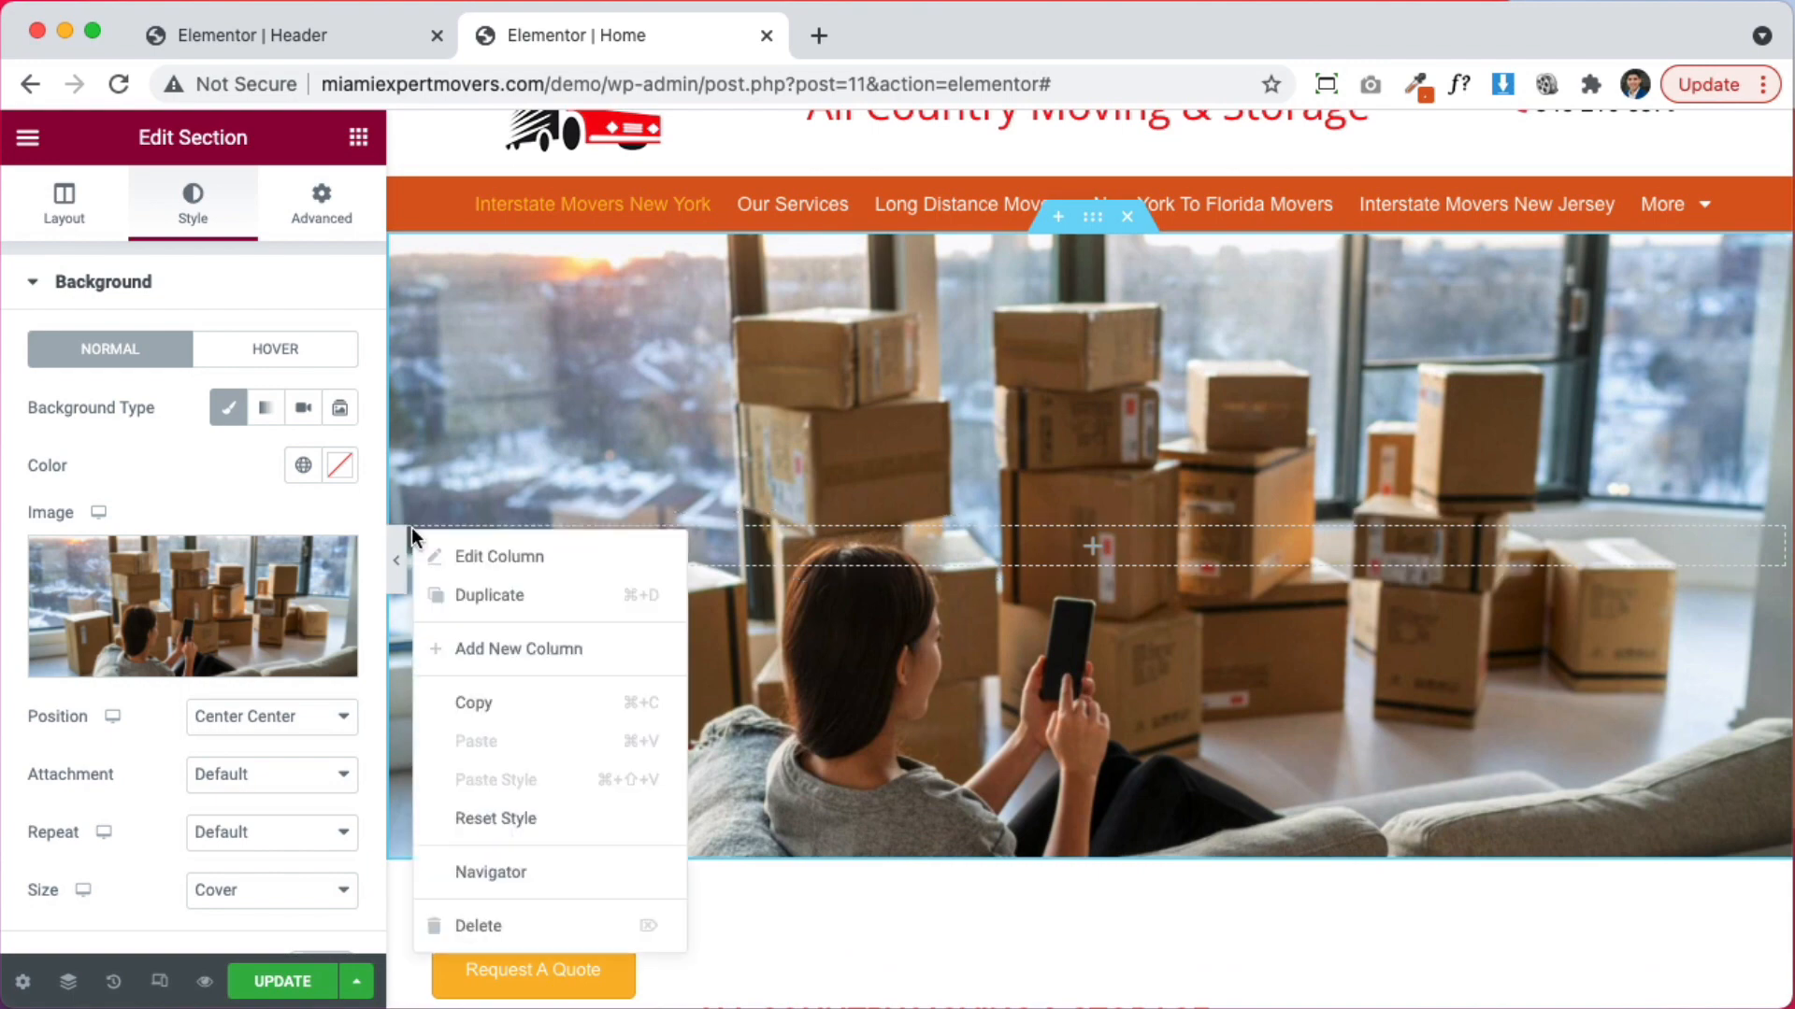
click(578, 655)
scroll(1378, 658, down, 6)
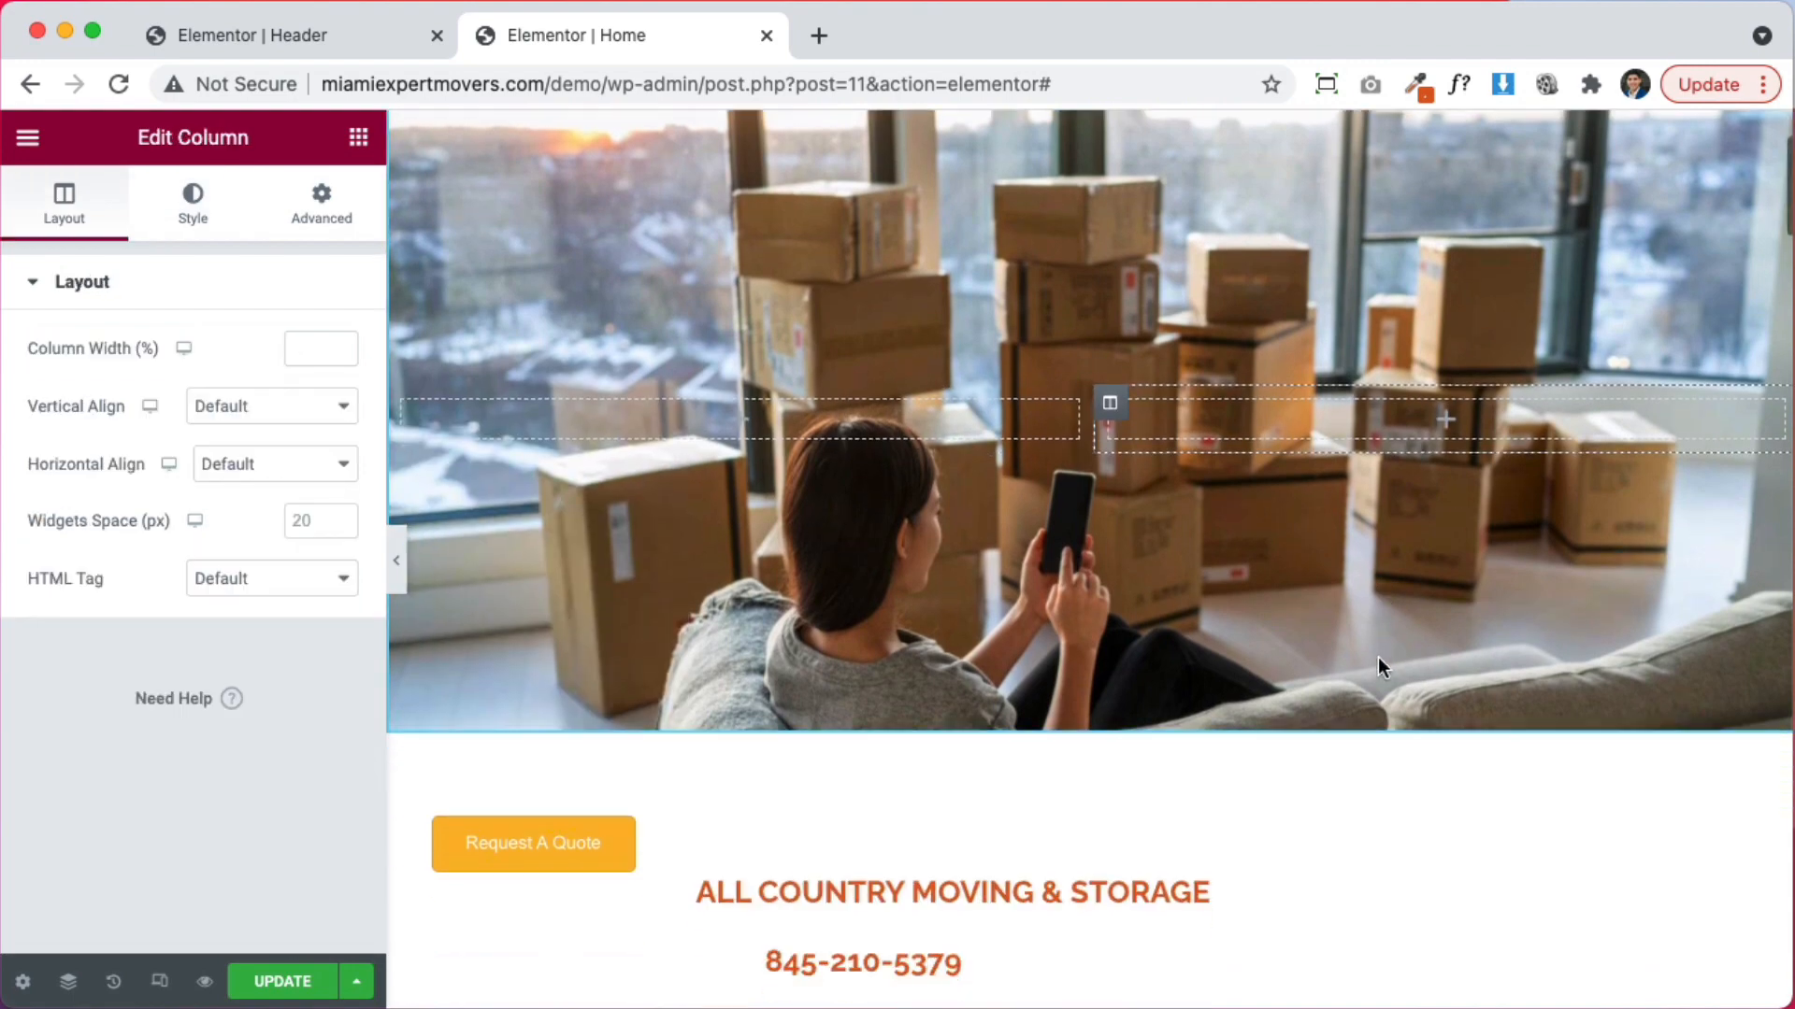
scroll(1378, 658, down, 2)
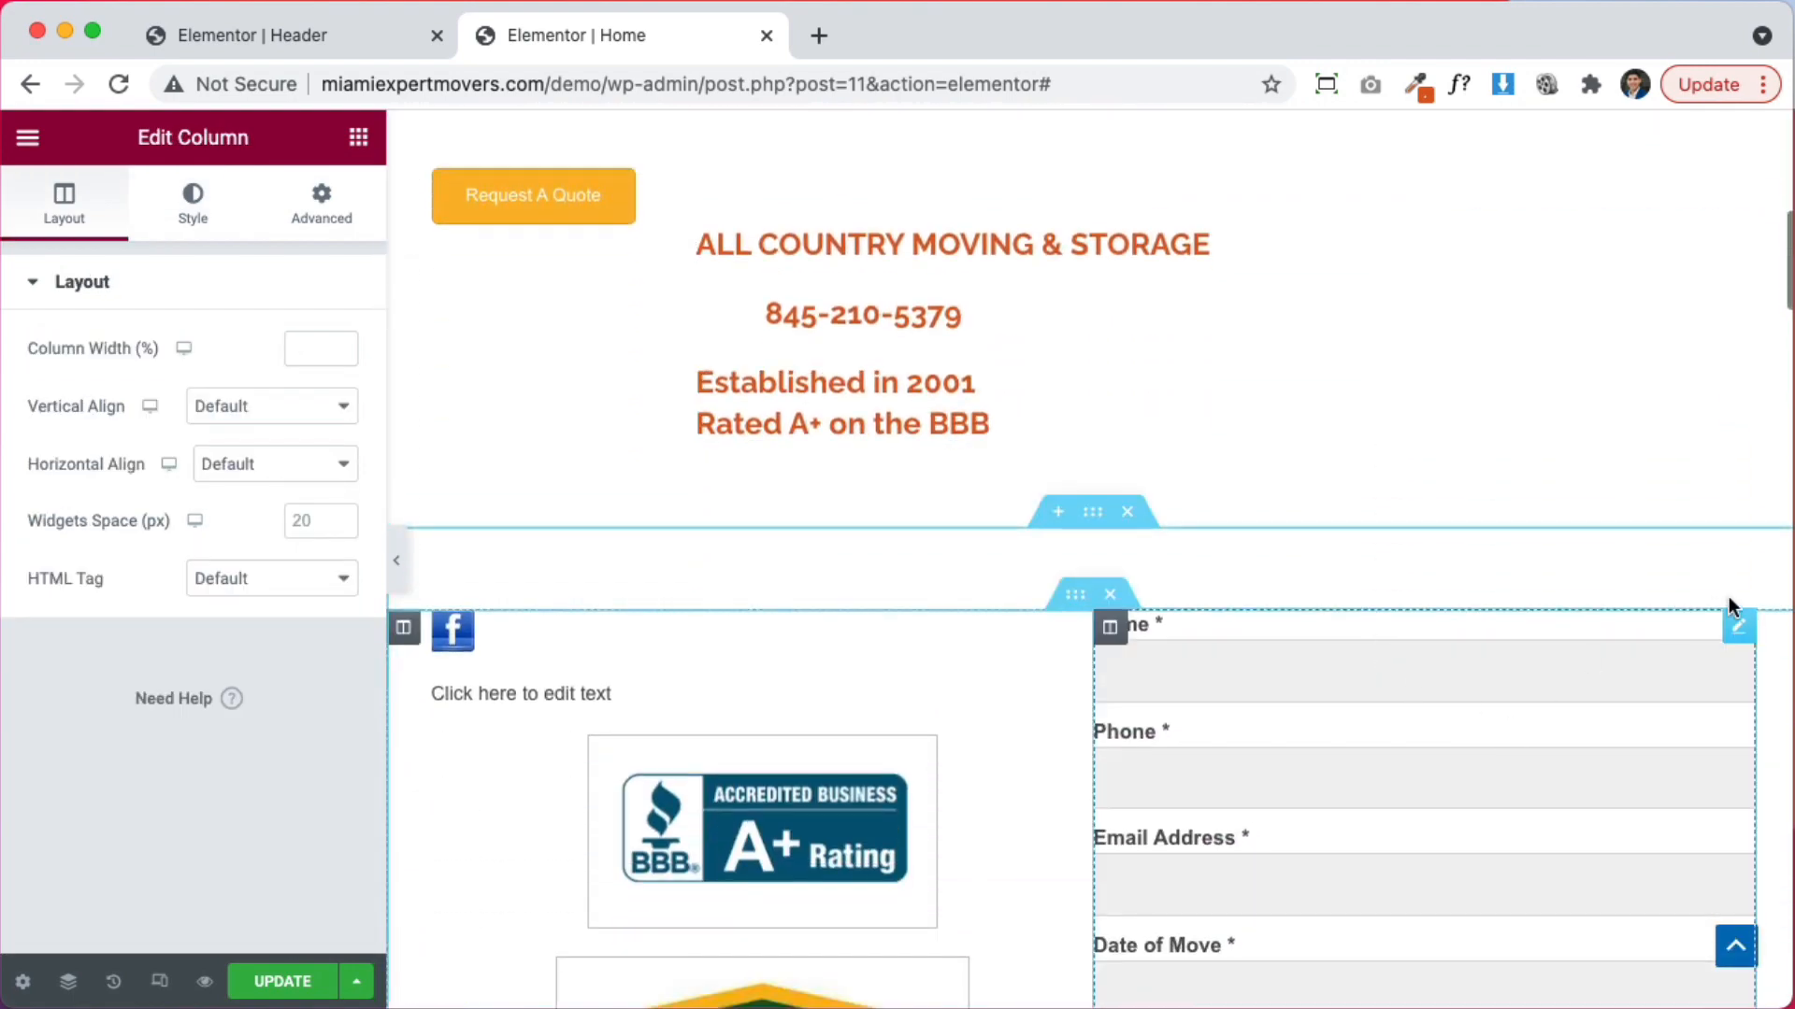
scroll(1630, 761, down, 6)
scroll(1633, 763, up, 5)
Drag the quote form into the hero's new right-hand column over the moving-boxes photo
drag(1731, 564, 1362, 632)
scroll(1558, 461, up, 6)
scroll(1555, 466, up, 4)
scroll(1215, 668, down, 5)
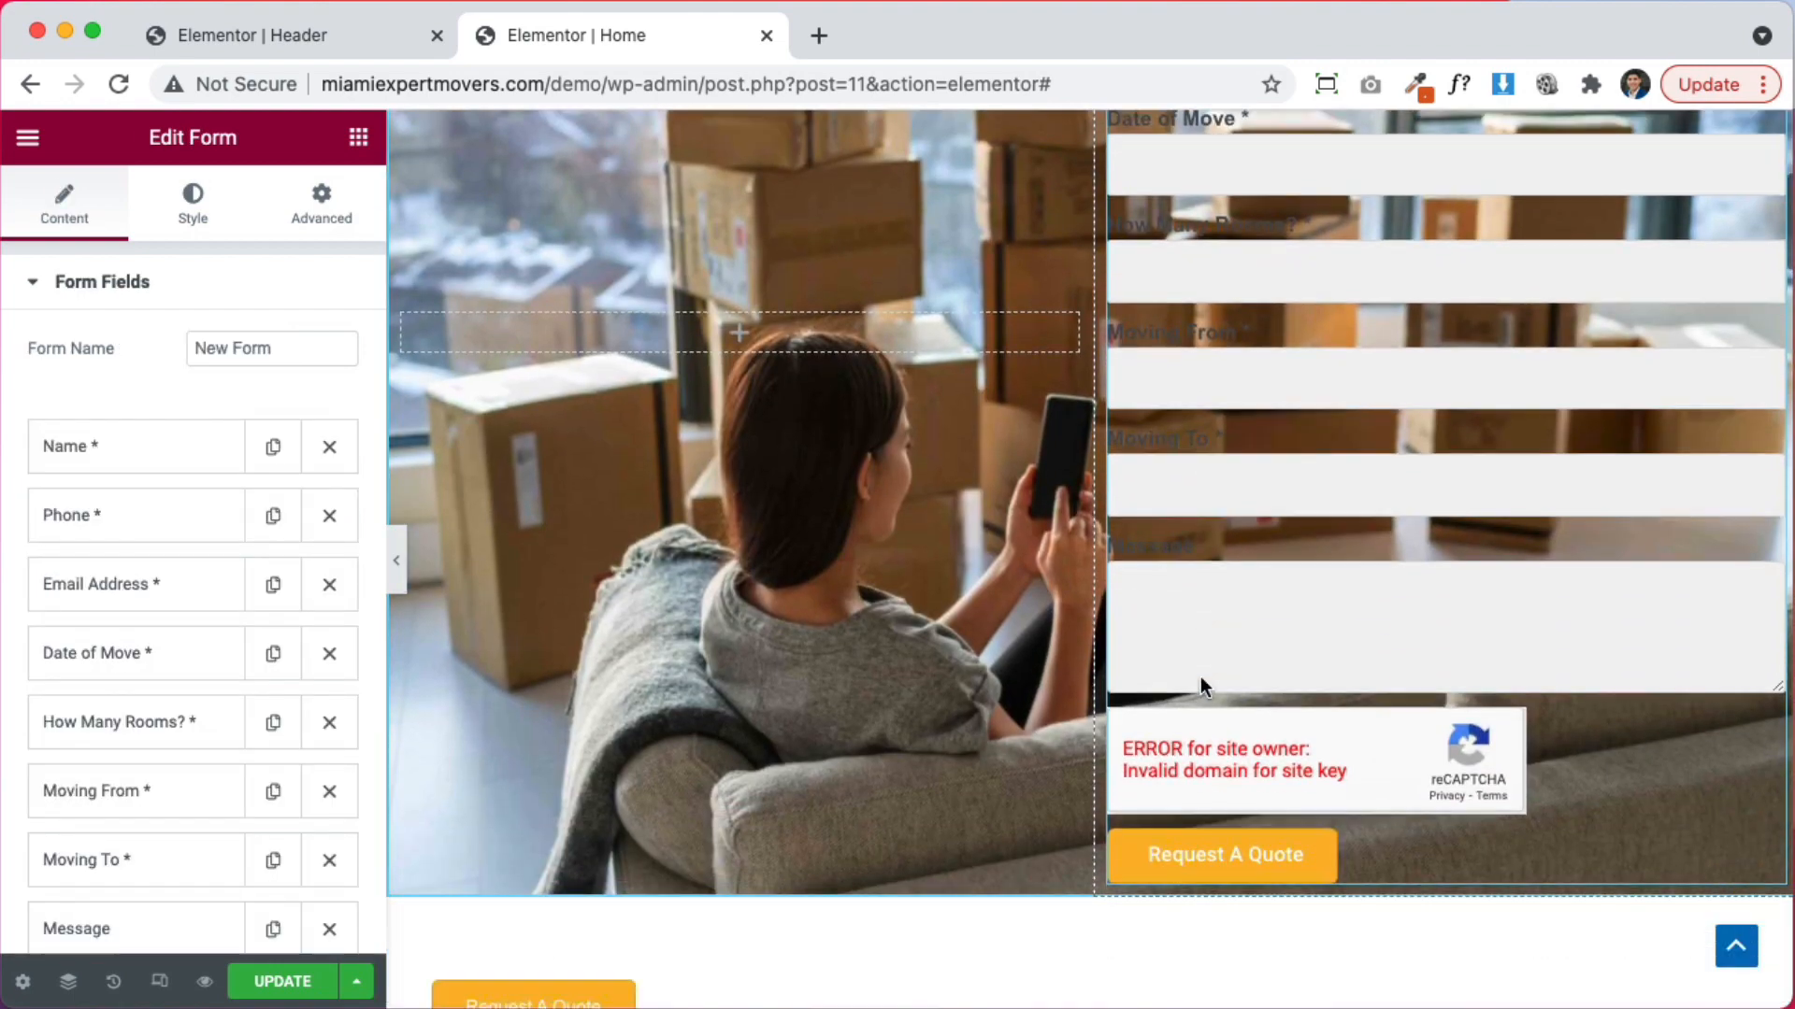
scroll(1200, 676, down, 5)
scroll(1202, 687, up, 10)
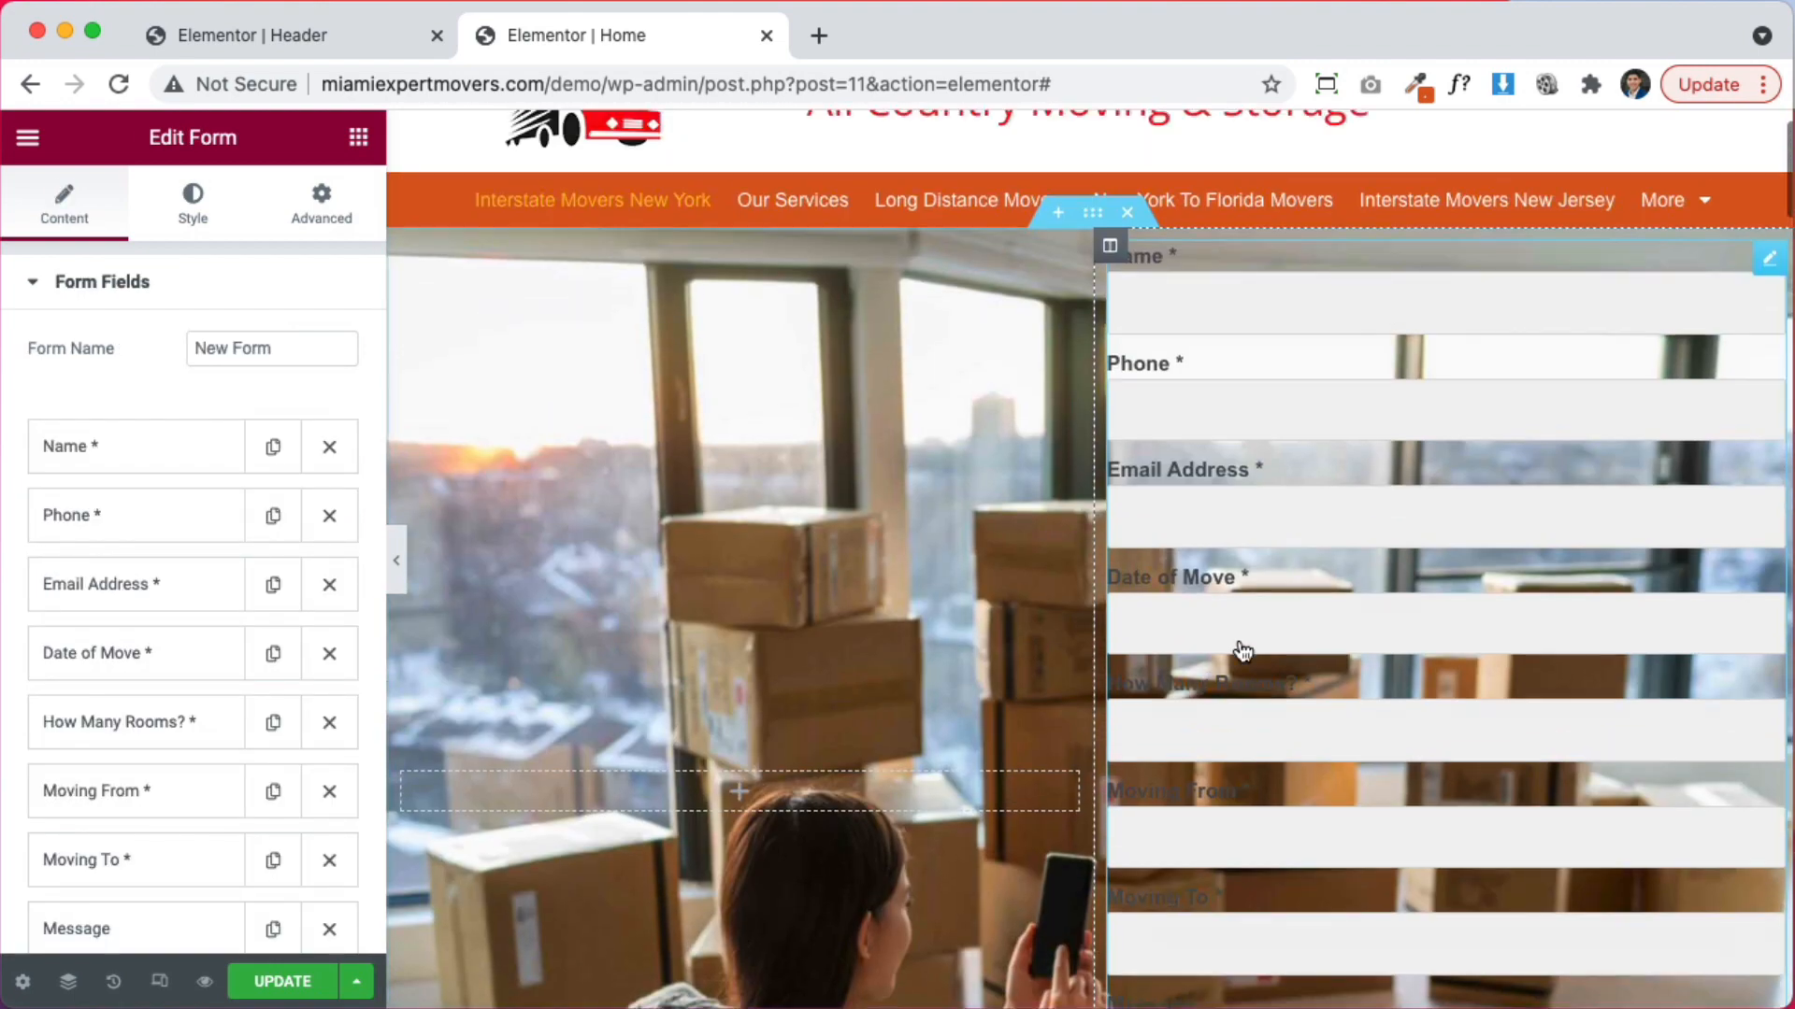
scroll(1399, 638, down, 10)
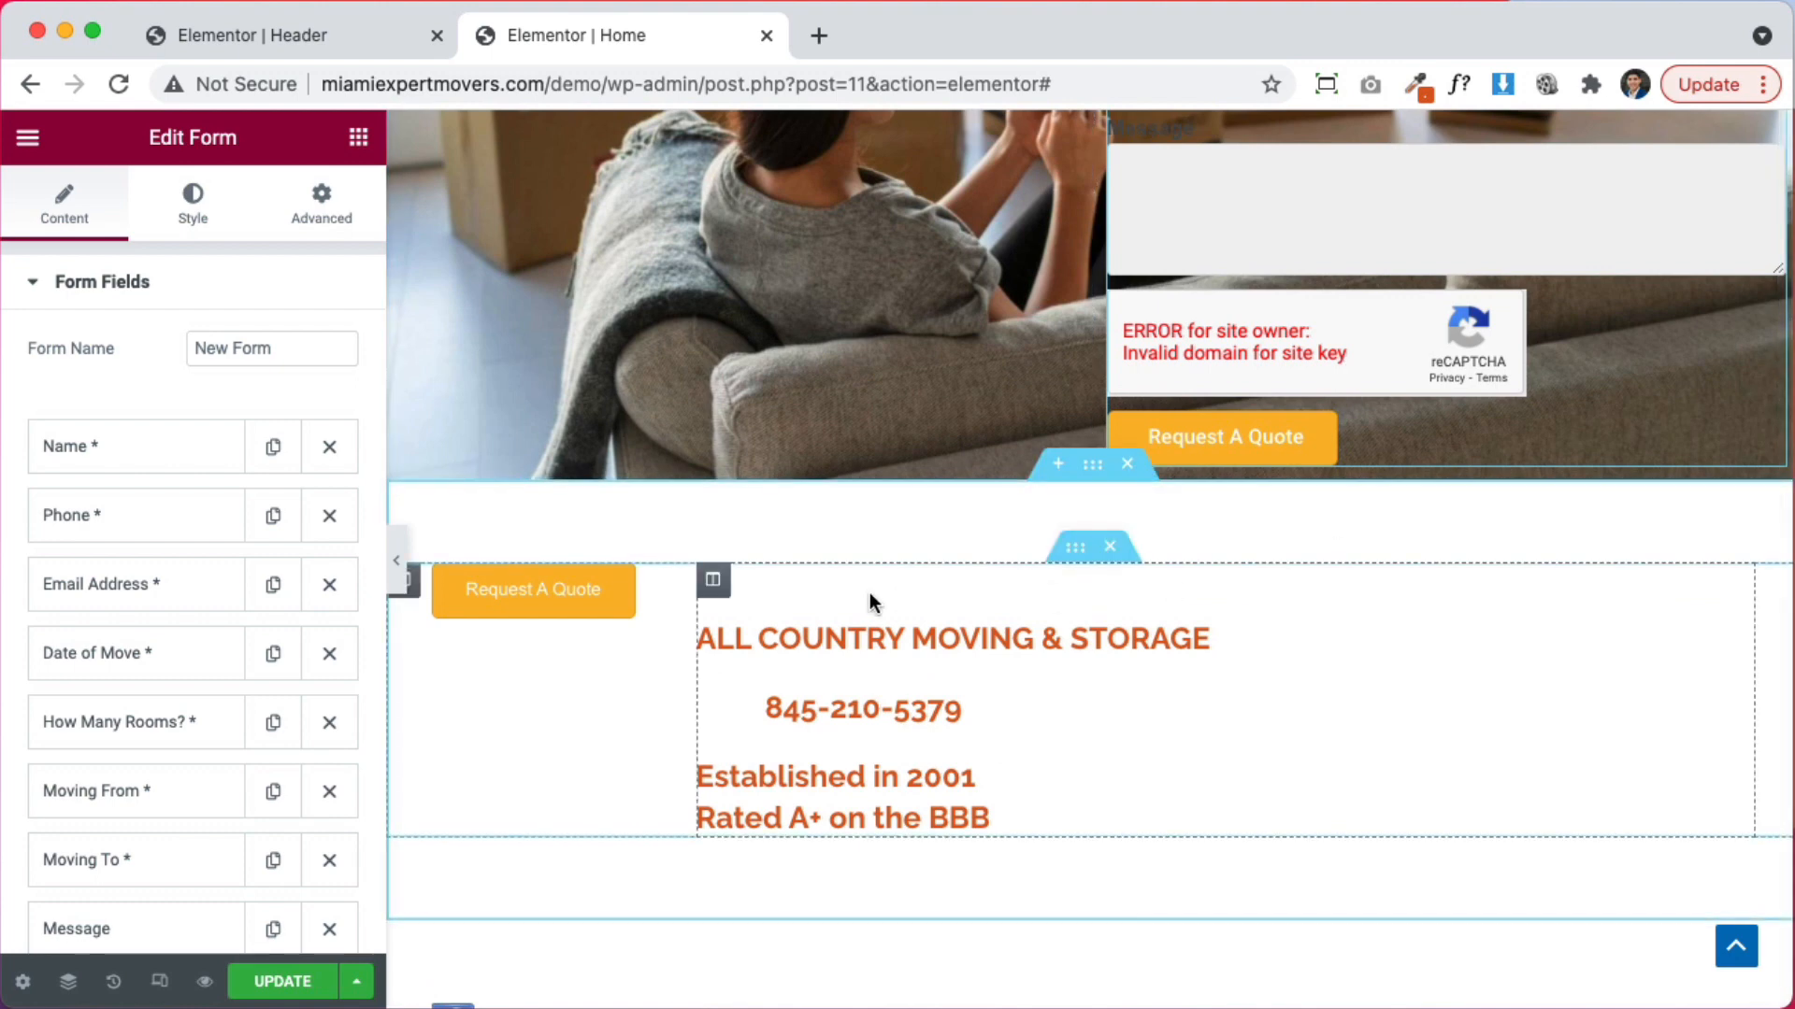
scroll(869, 593, down, 1)
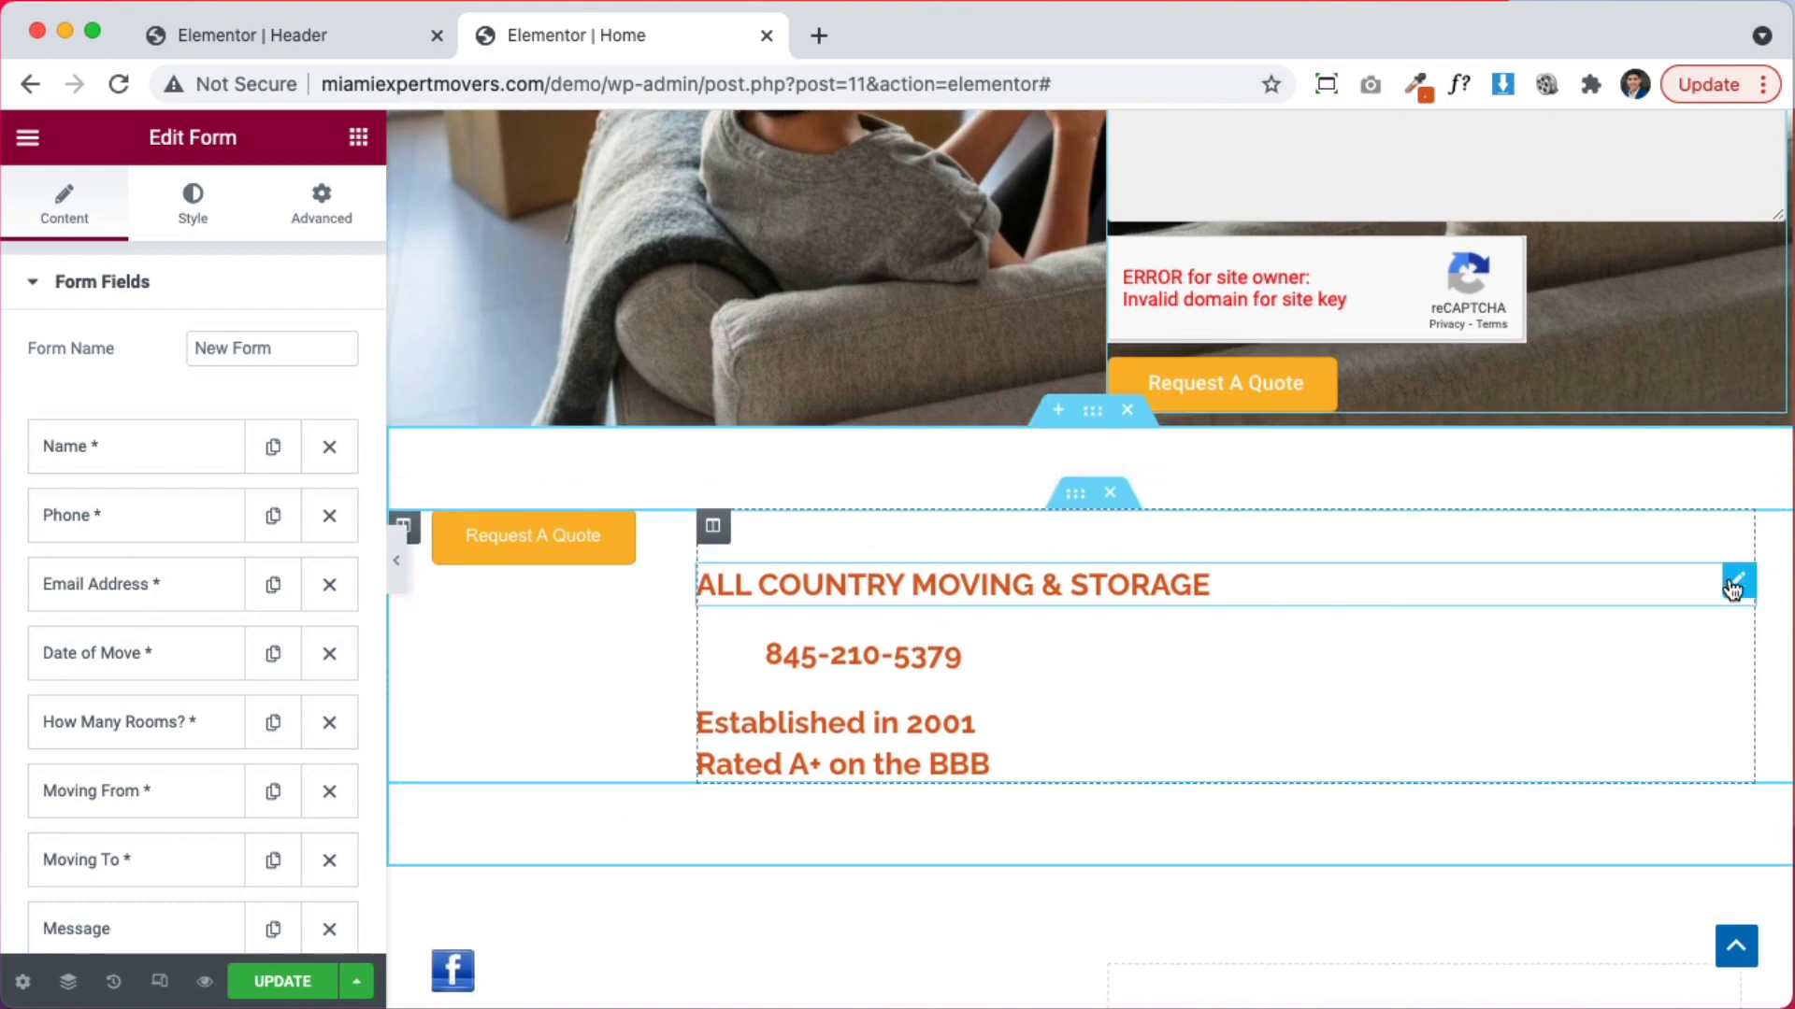
scroll(1570, 621, up, 2)
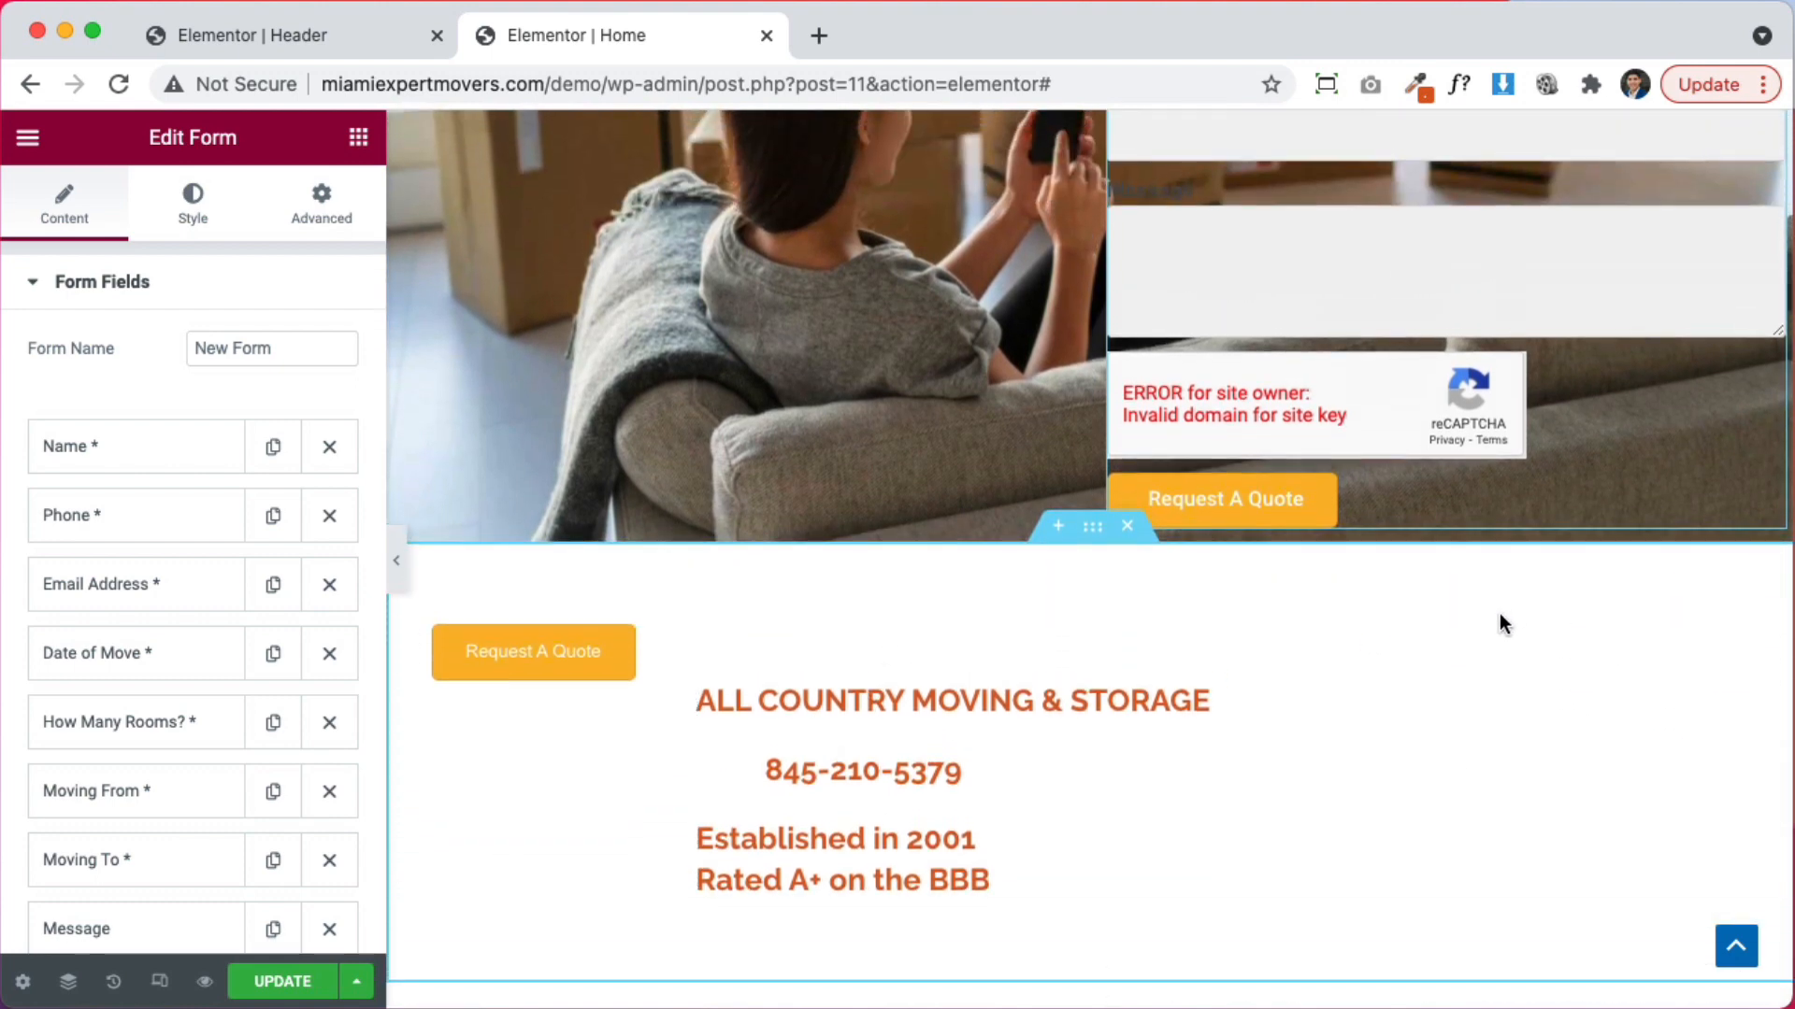
Move the ALL COUNTRY MOVING & STORAGE, phone number and Established headings into the hero's left column
drag(1739, 692, 732, 245)
scroll(789, 524, up, 2)
scroll(881, 345, down, 2)
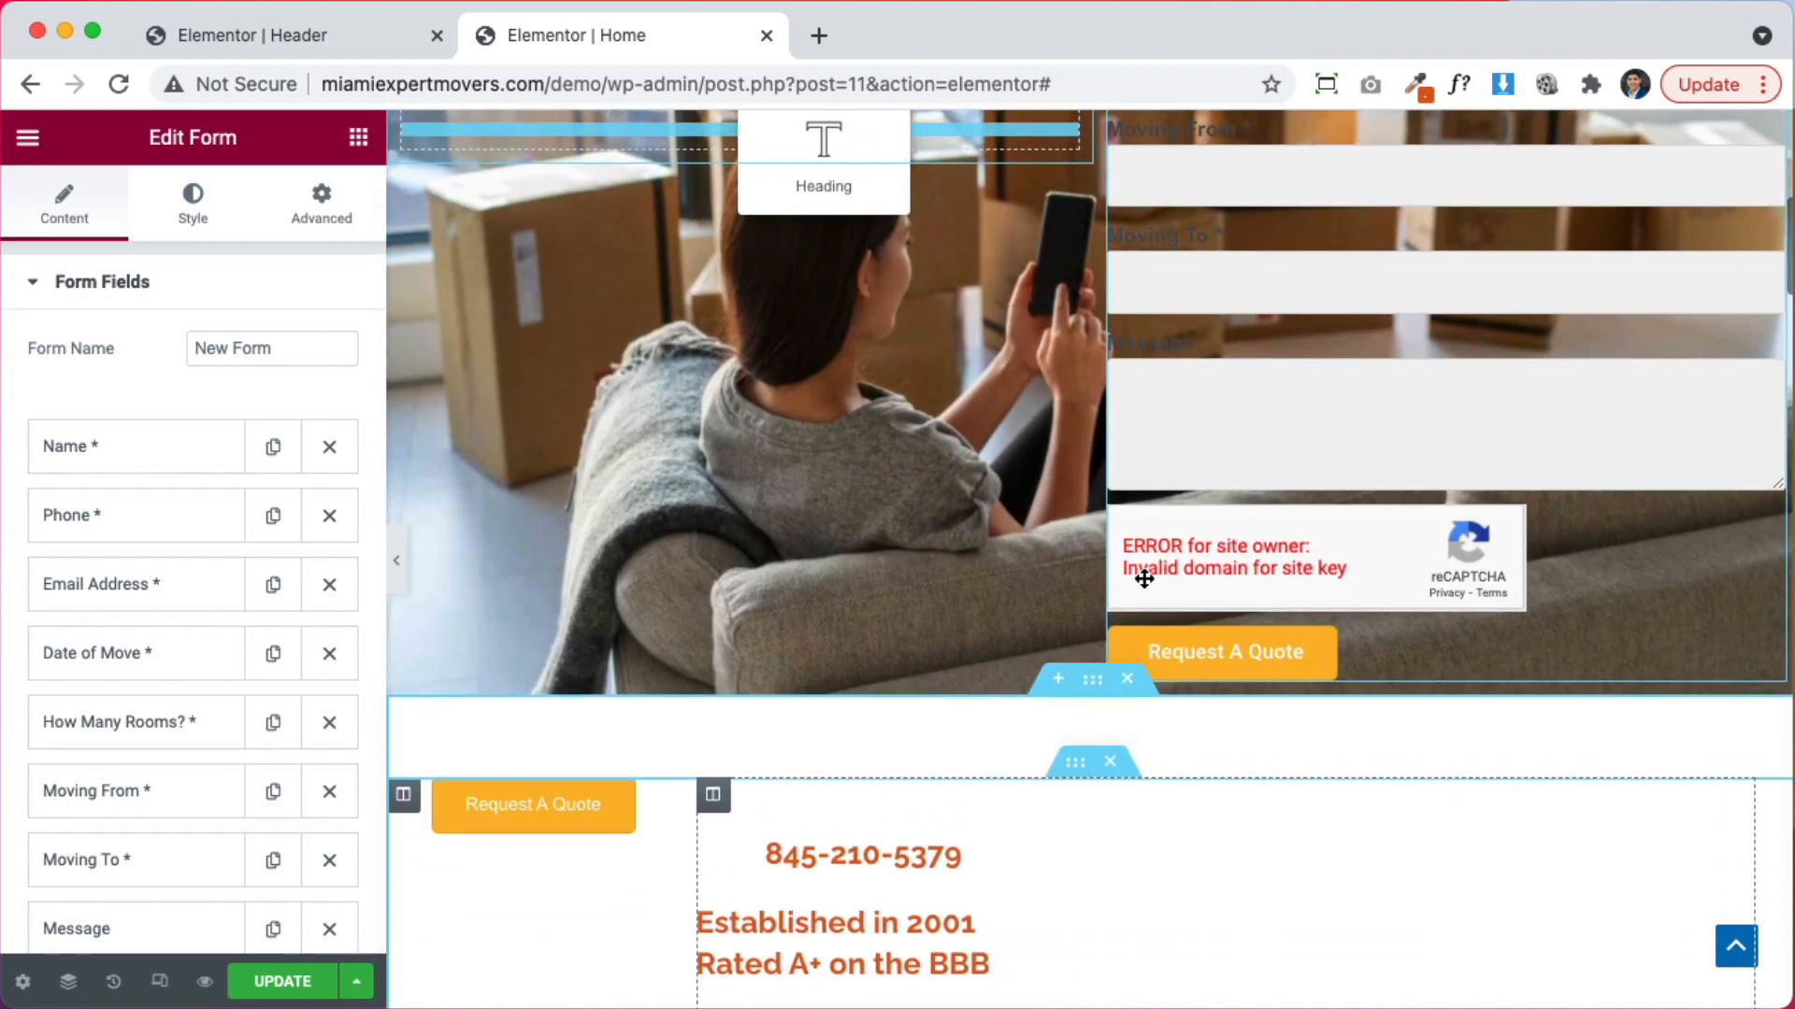
drag(1144, 579, 1150, 584)
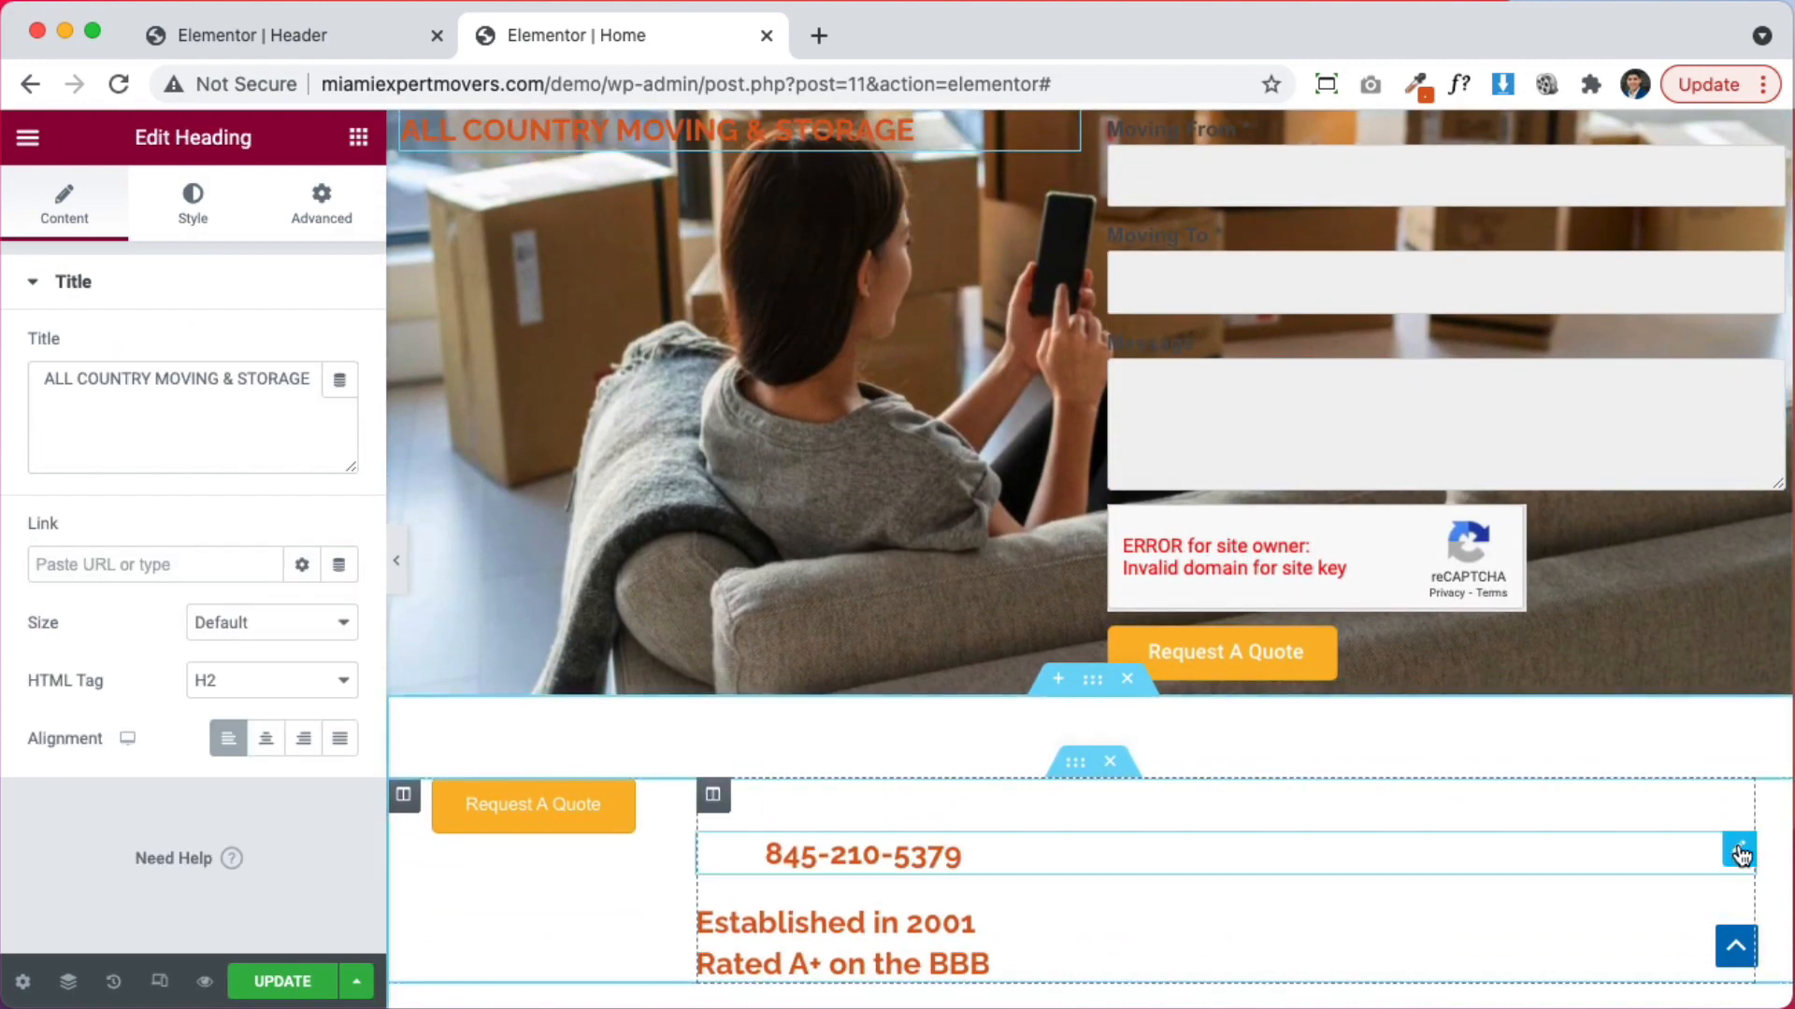
drag(1733, 851, 696, 308)
scroll(890, 525, down, 5)
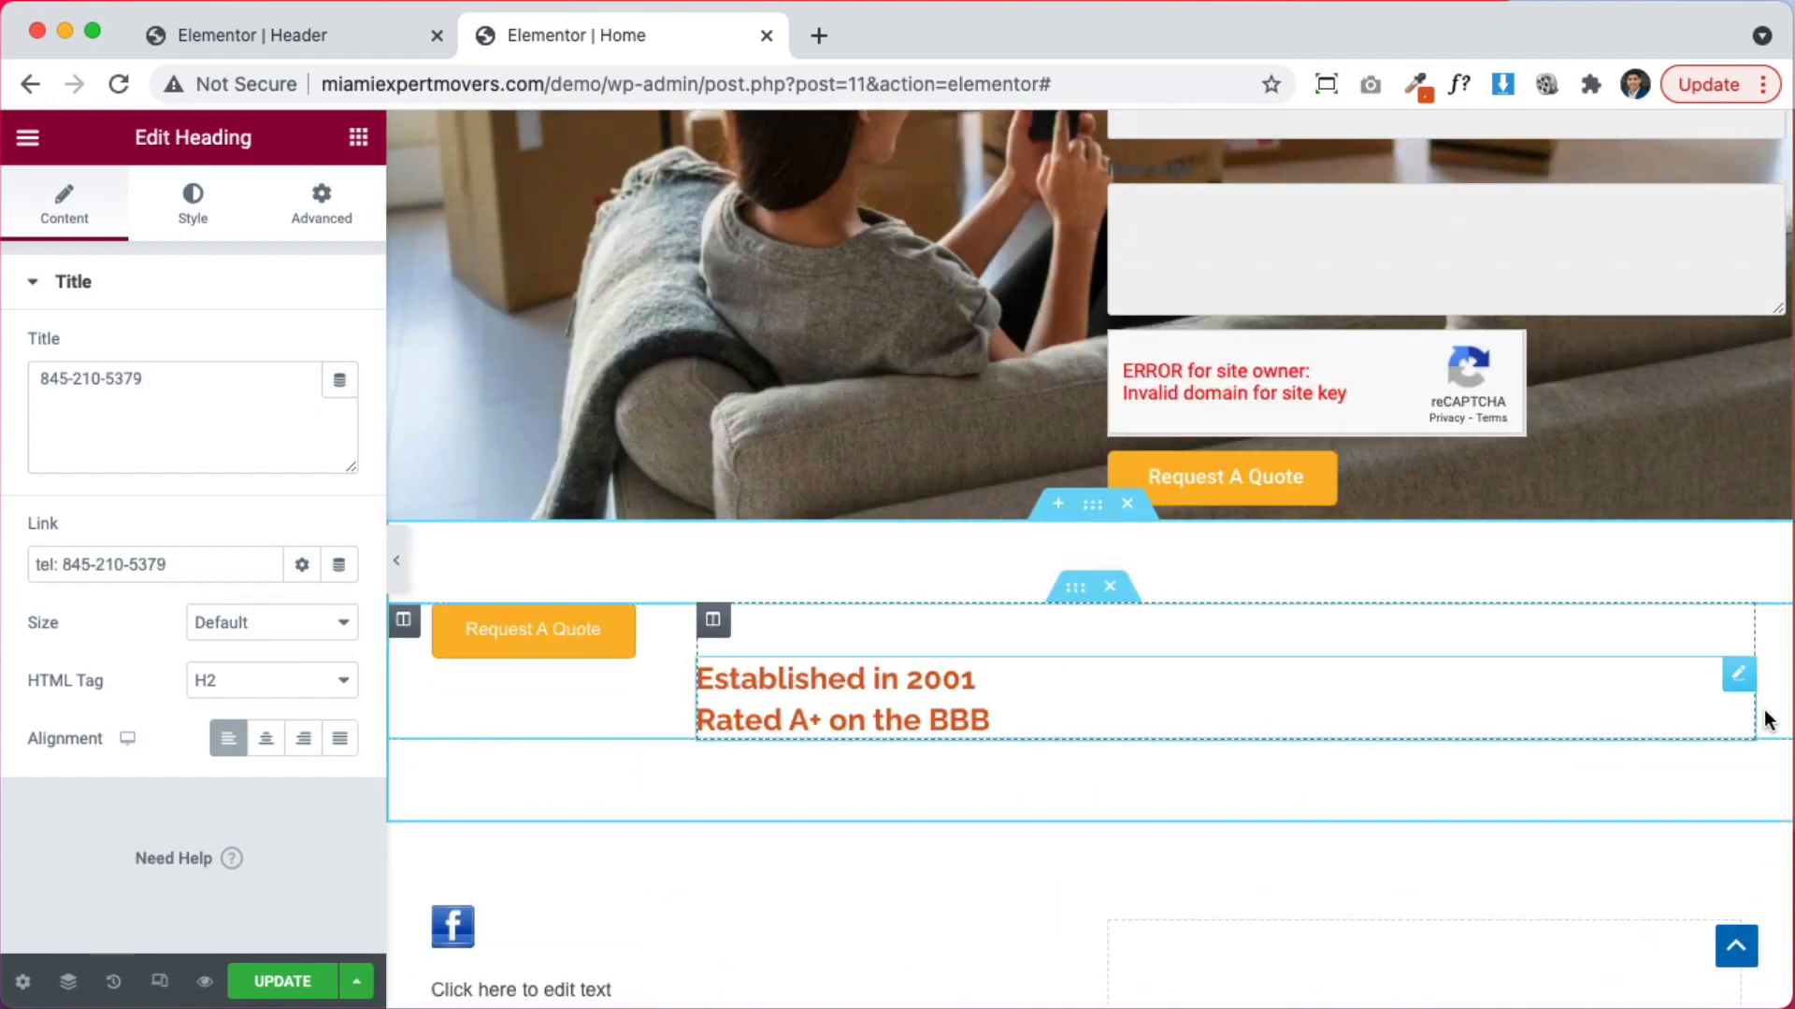
drag(1740, 690, 609, 484)
Select the lower Request A Quote button and check that it links to the contact-us page
scroll(665, 570, down, 5)
click(533, 754)
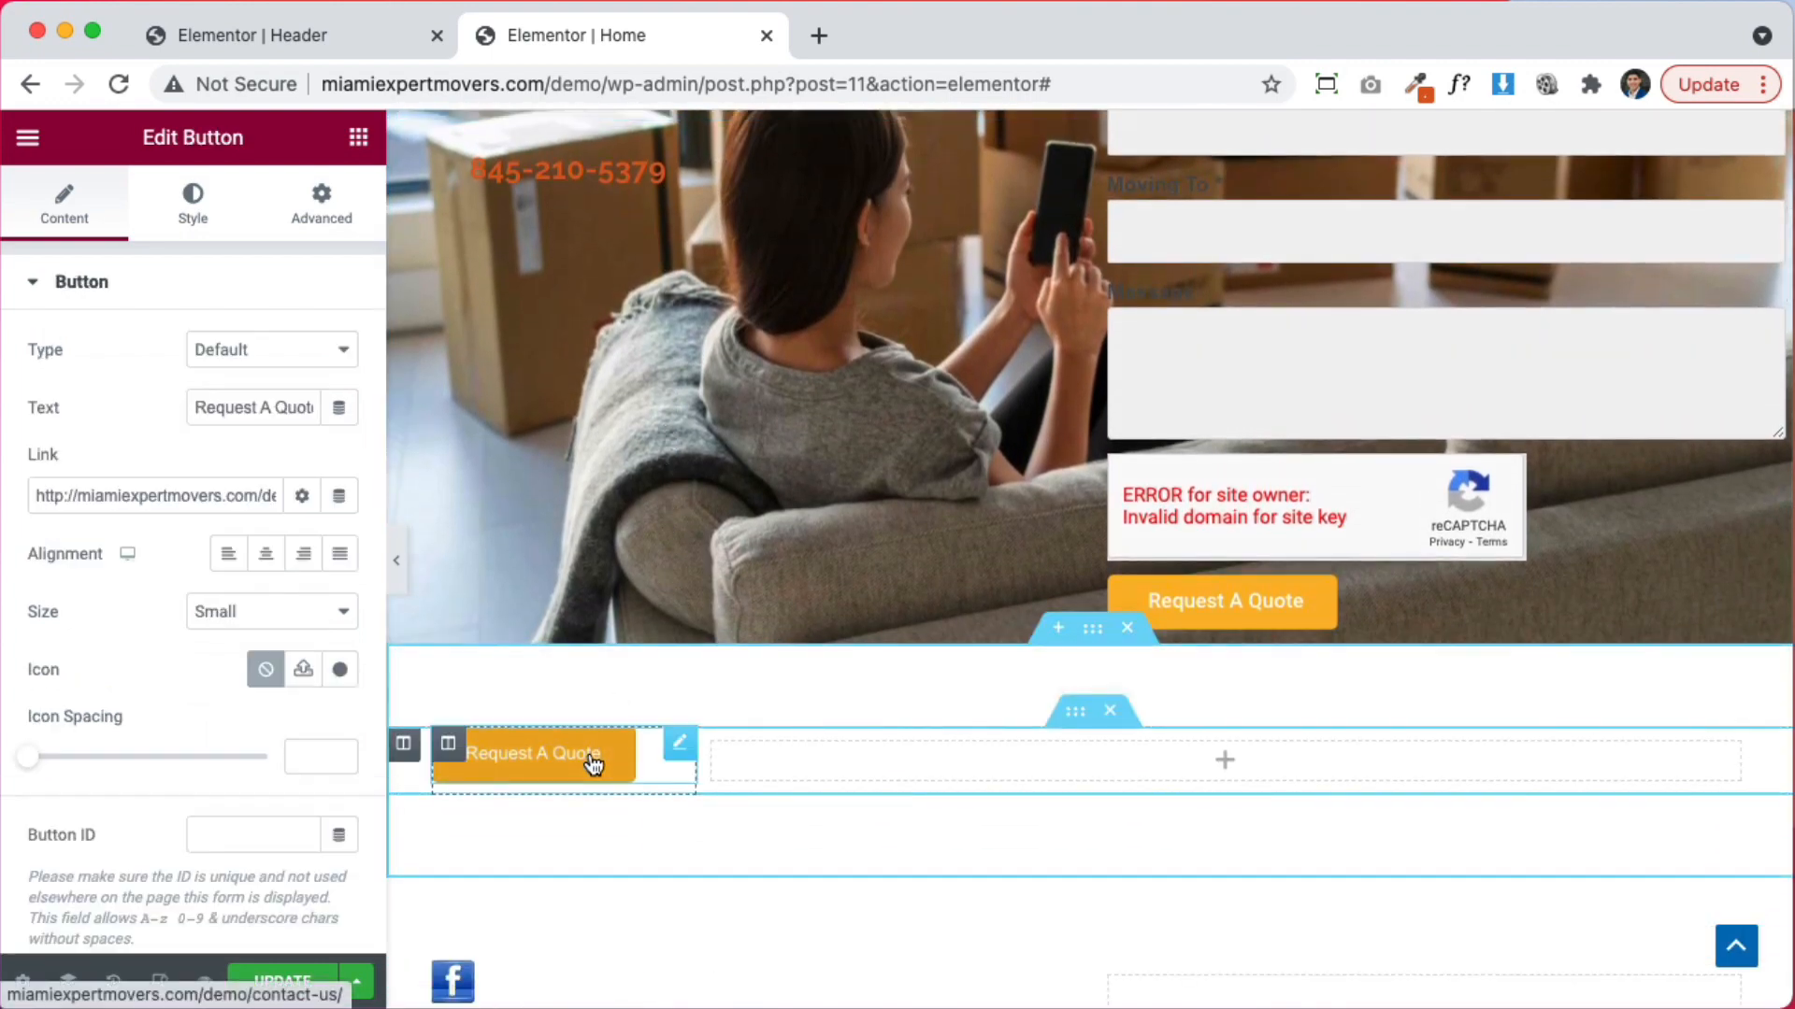
click(202, 487)
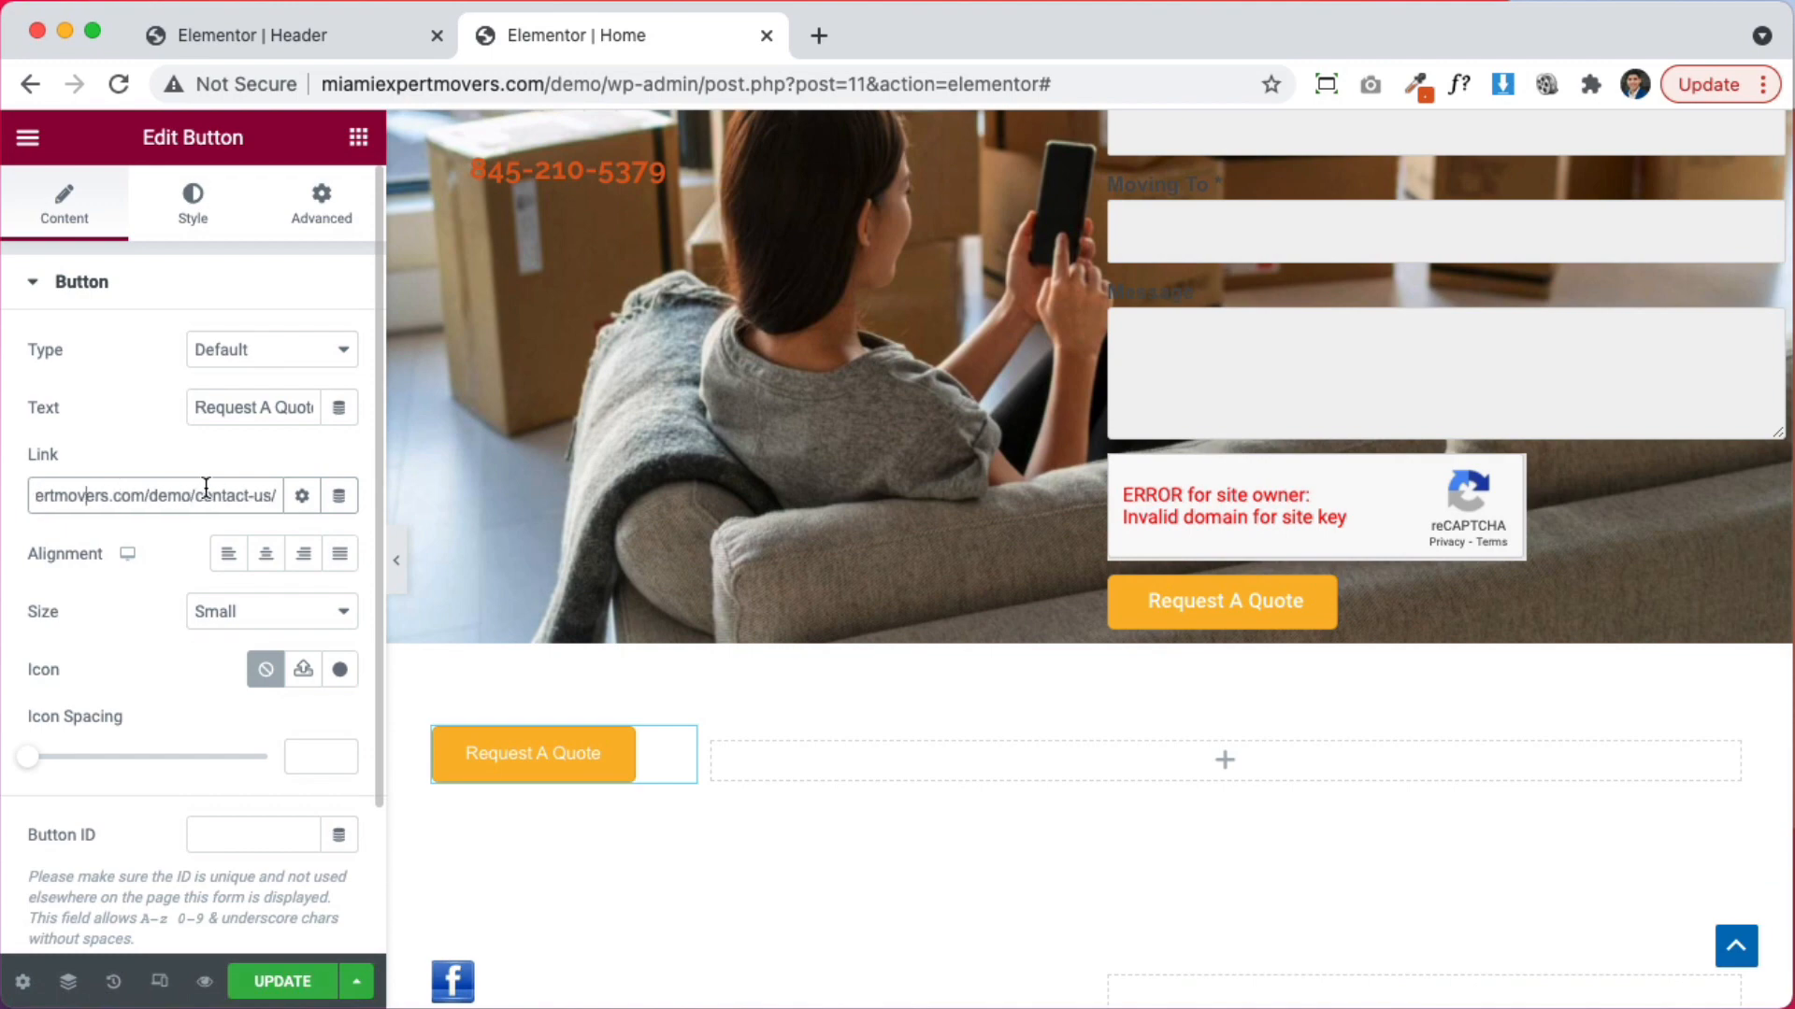
scroll(1508, 594, up, 8)
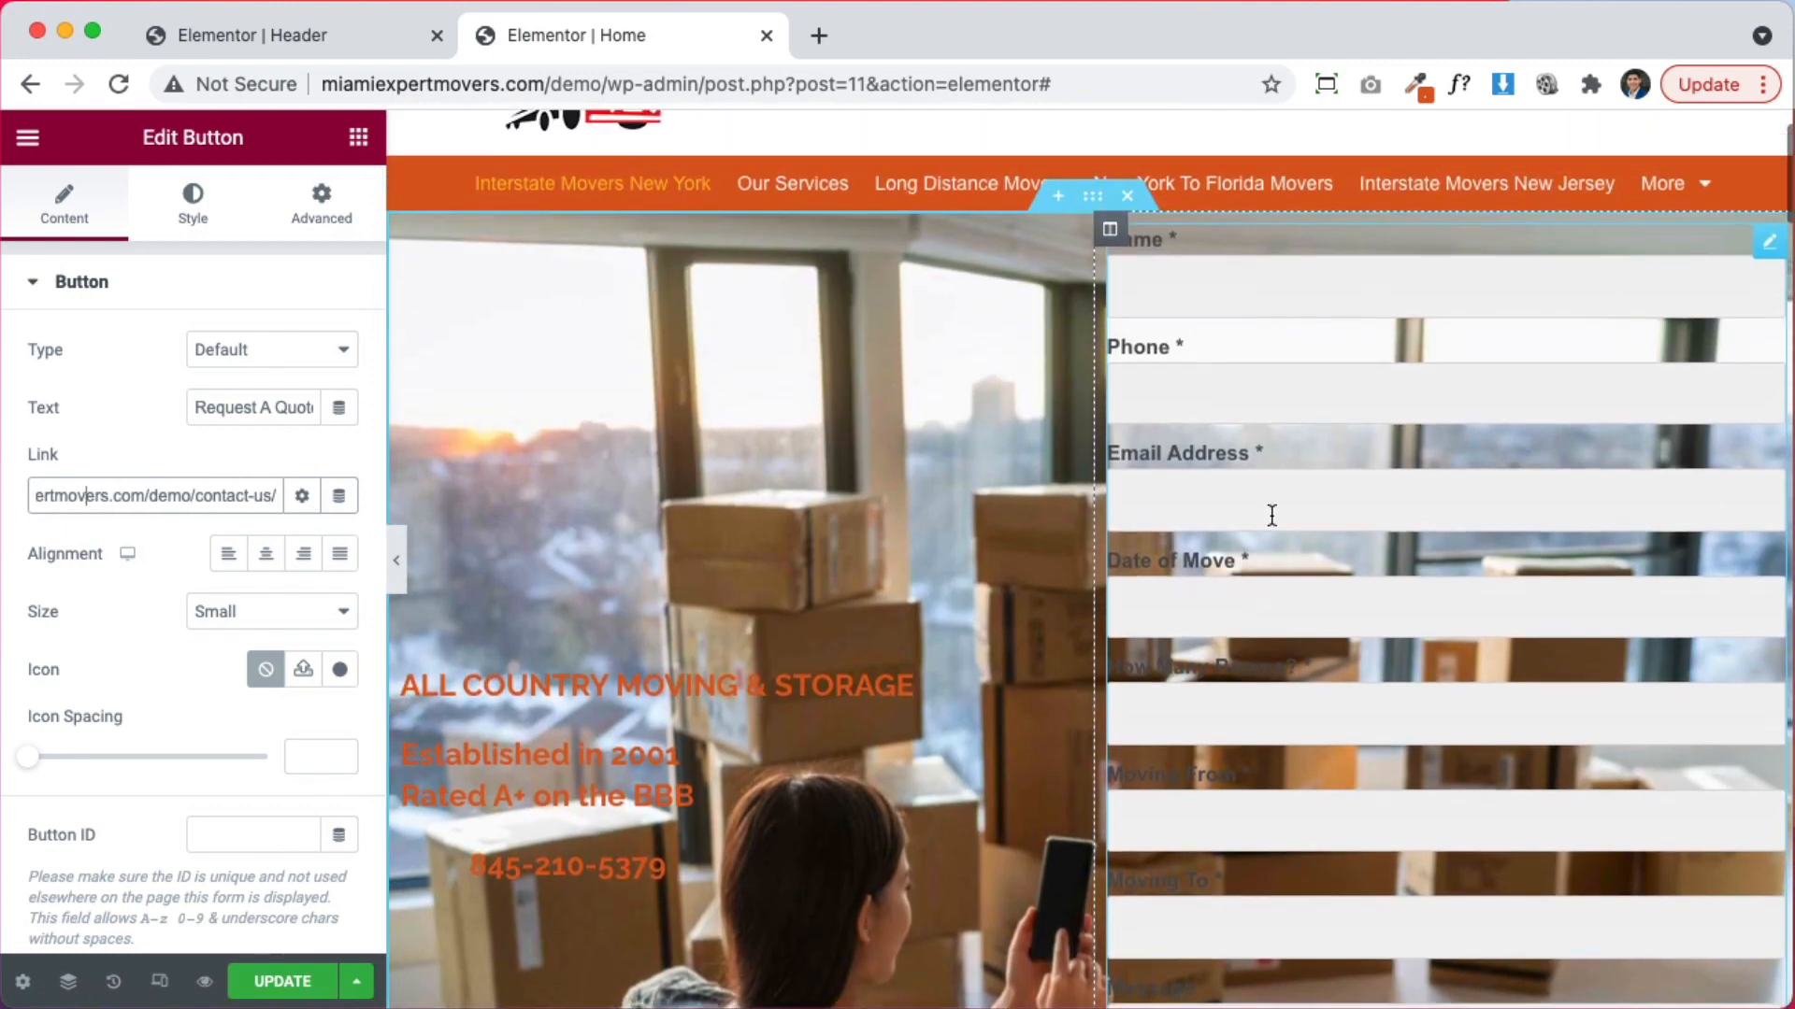
scroll(1271, 515, up, 1)
scroll(1344, 785, up, 2)
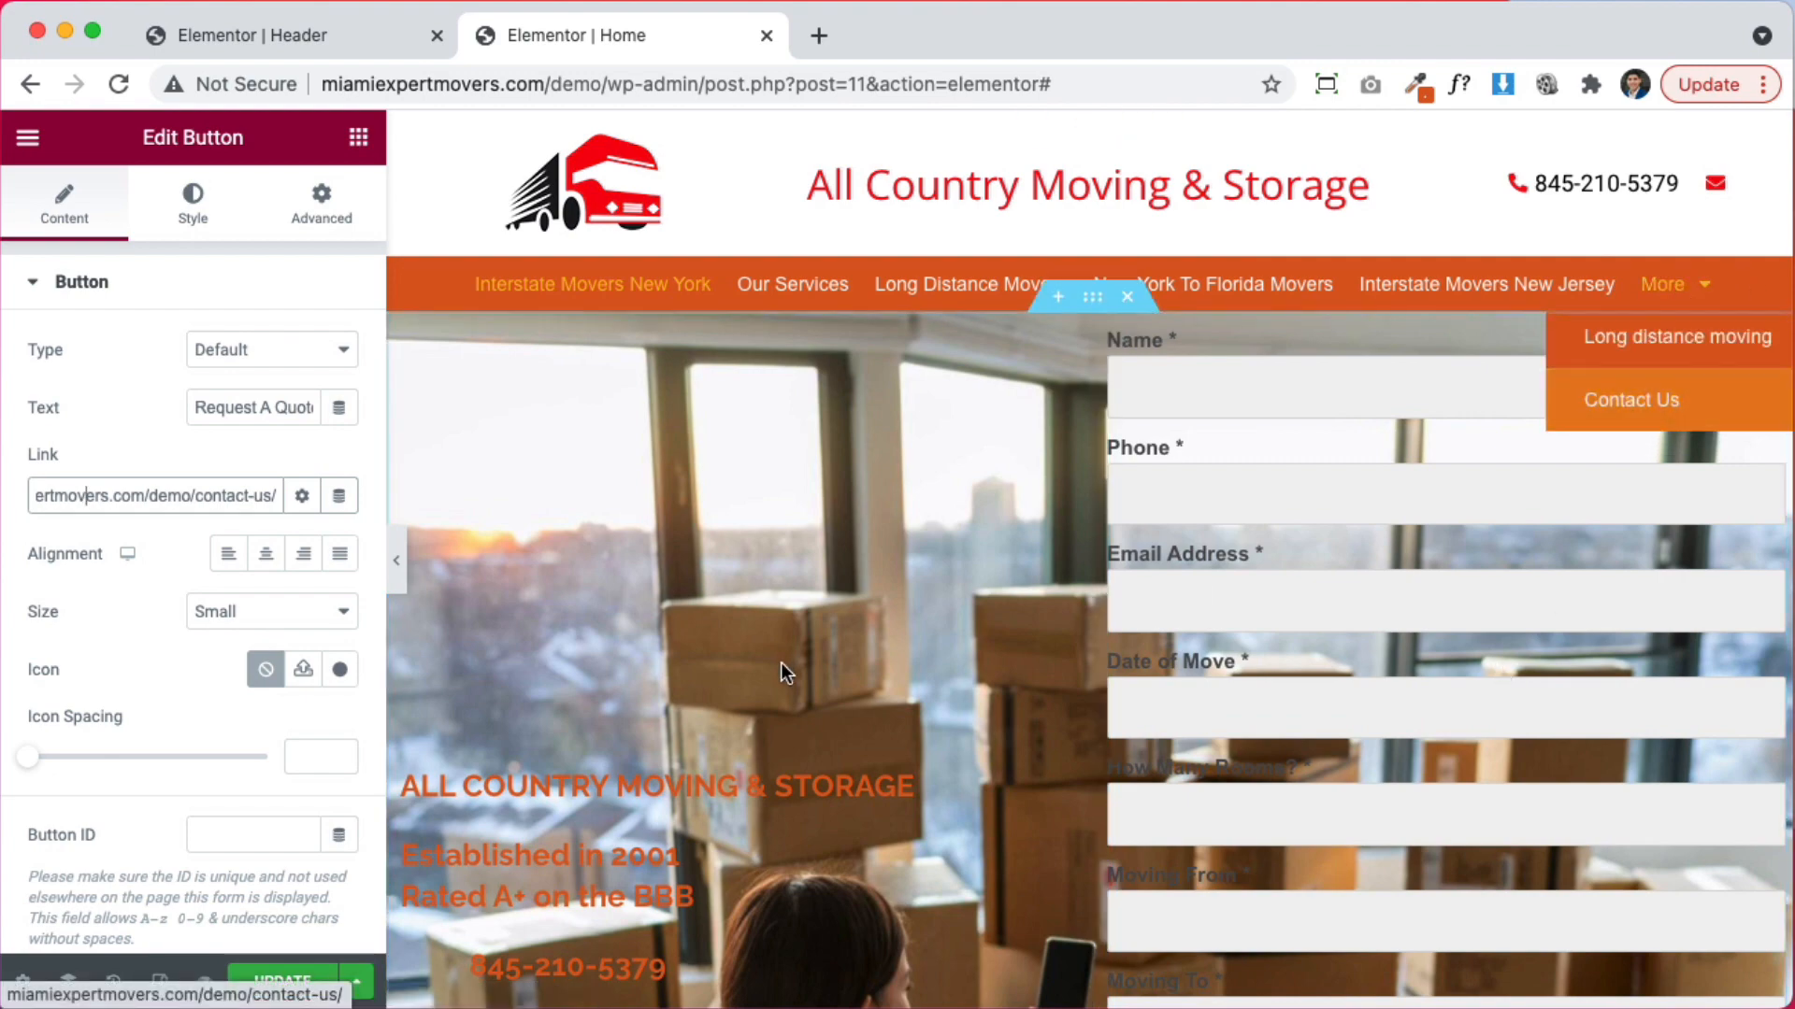
scroll(781, 665, down, 10)
scroll(782, 666, down, 4)
scroll(655, 645, up, 5)
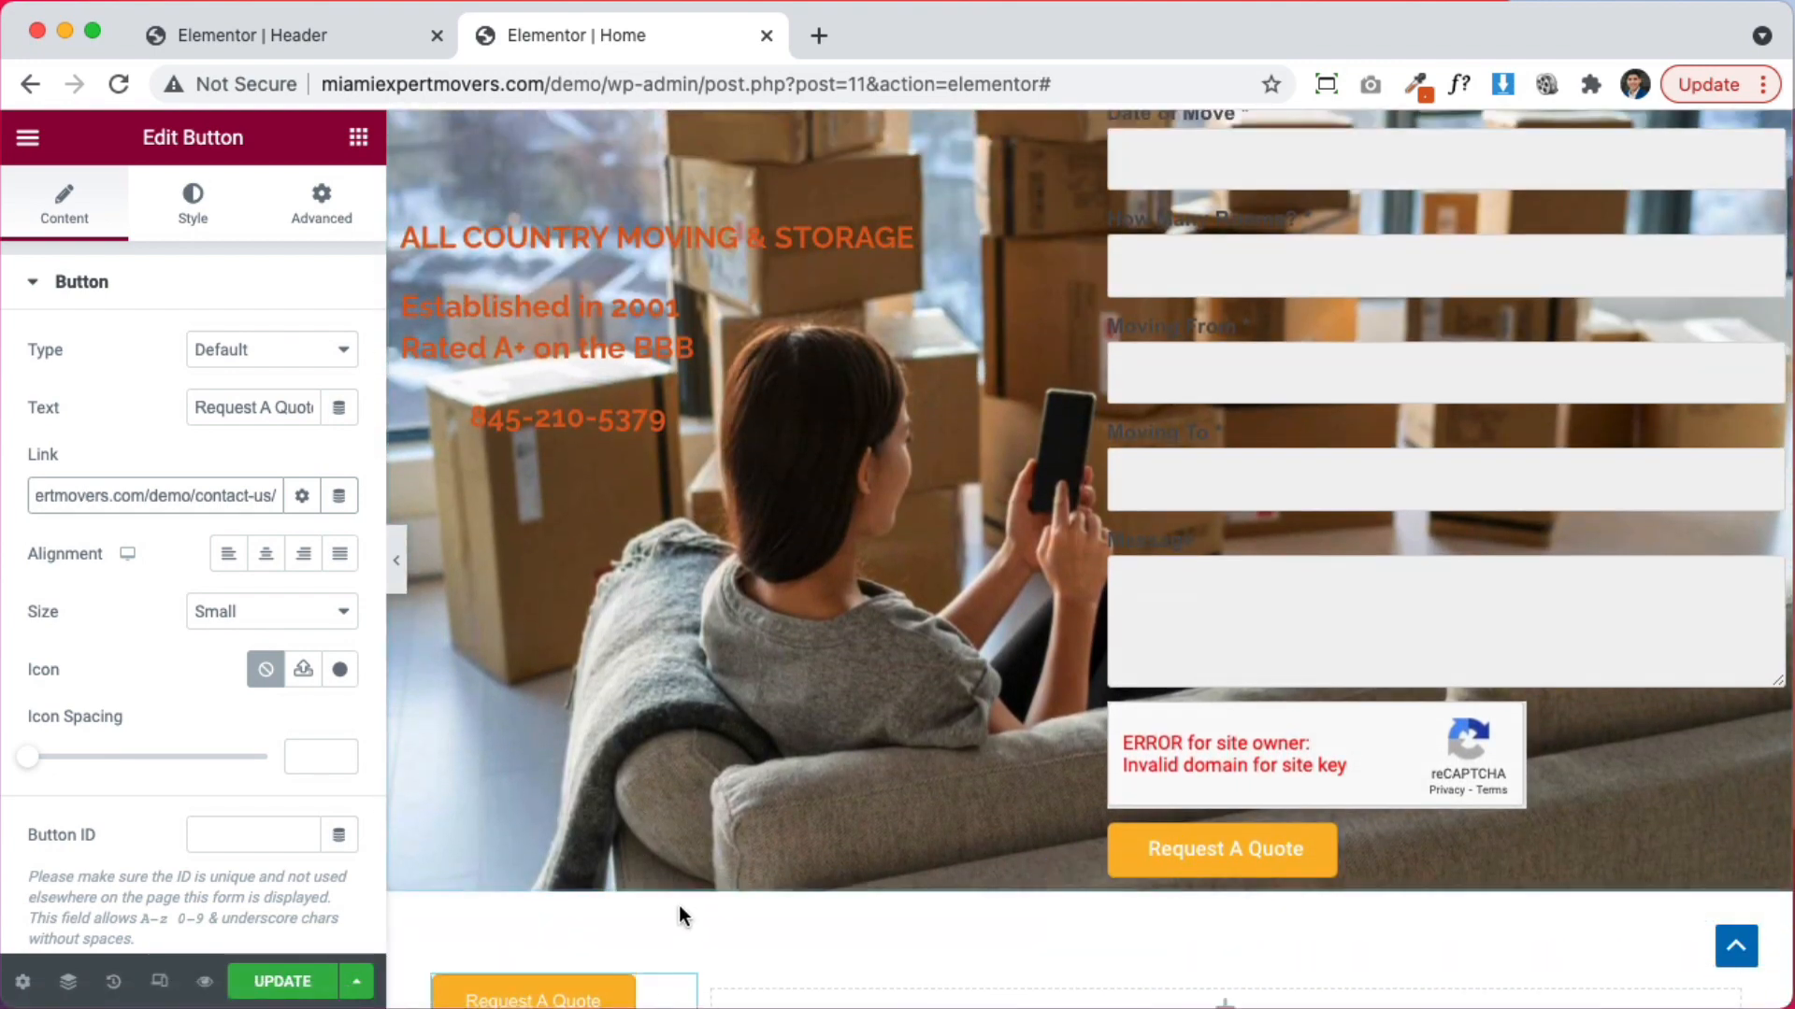
scroll(675, 912, down, 1)
Drag the Request A Quote button under the hero's company text and change its label to 'Contact Us'
drag(671, 918, 605, 418)
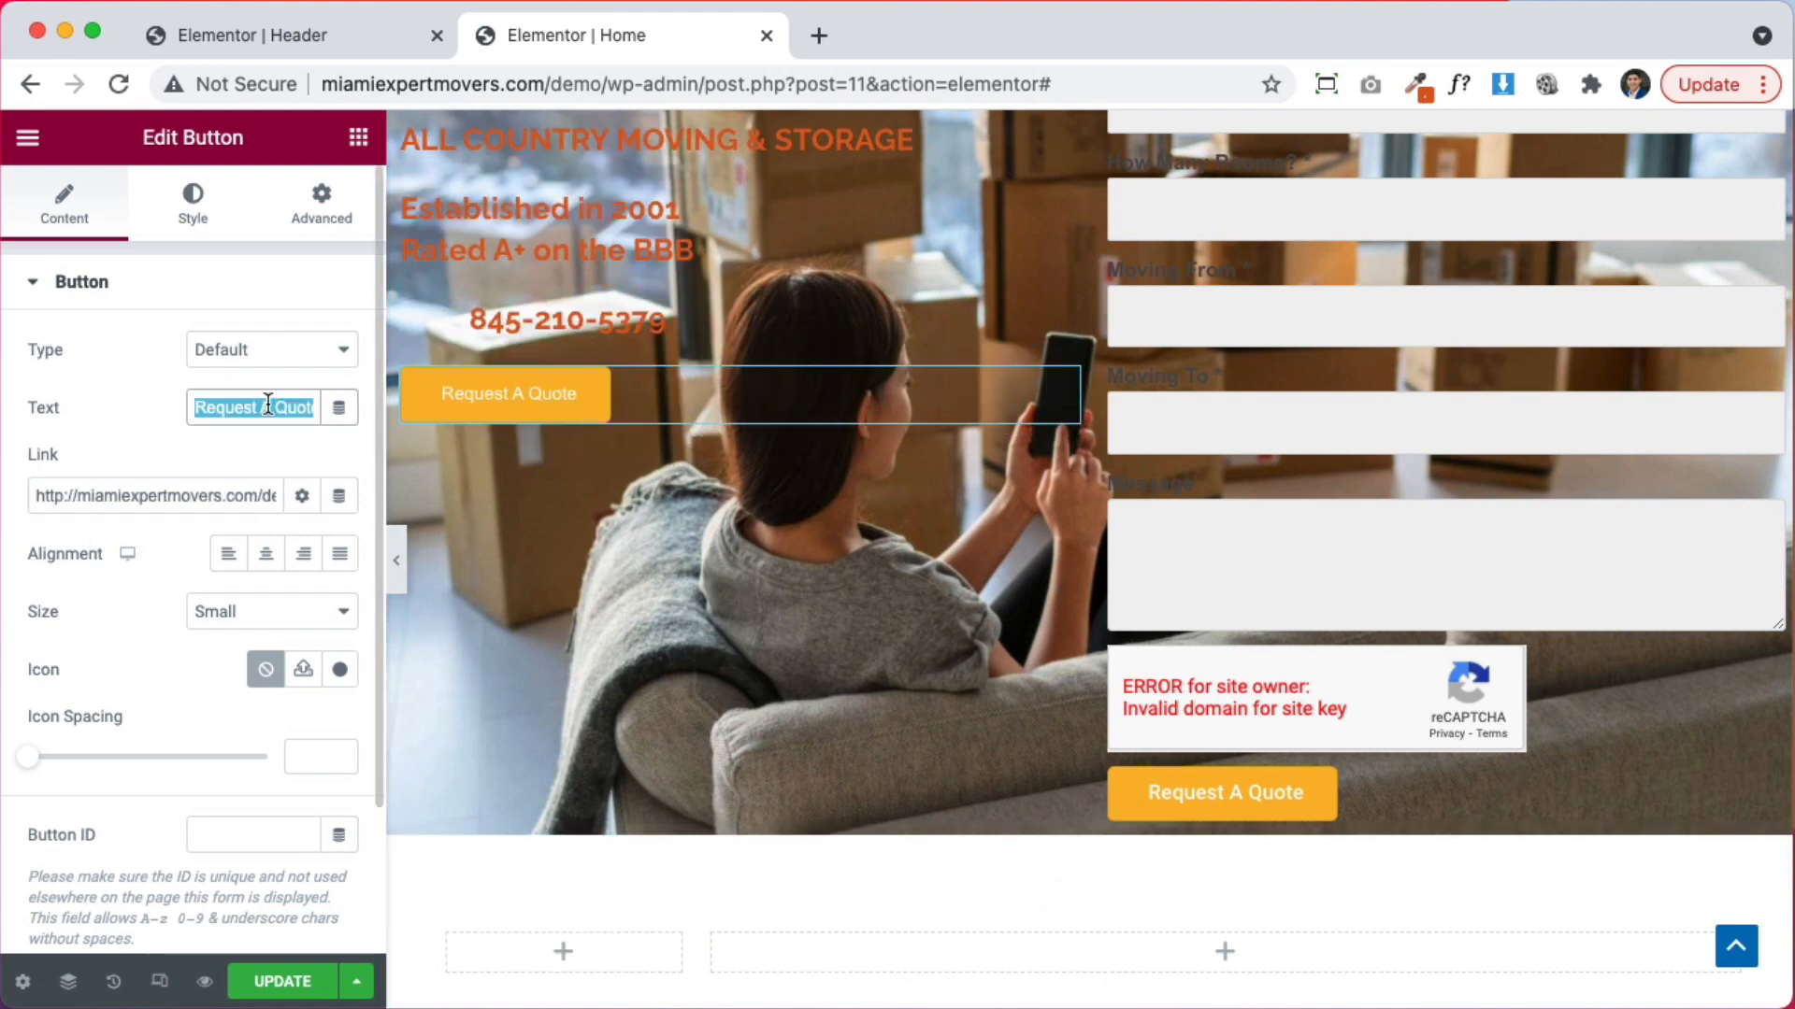
text(Contact Us)
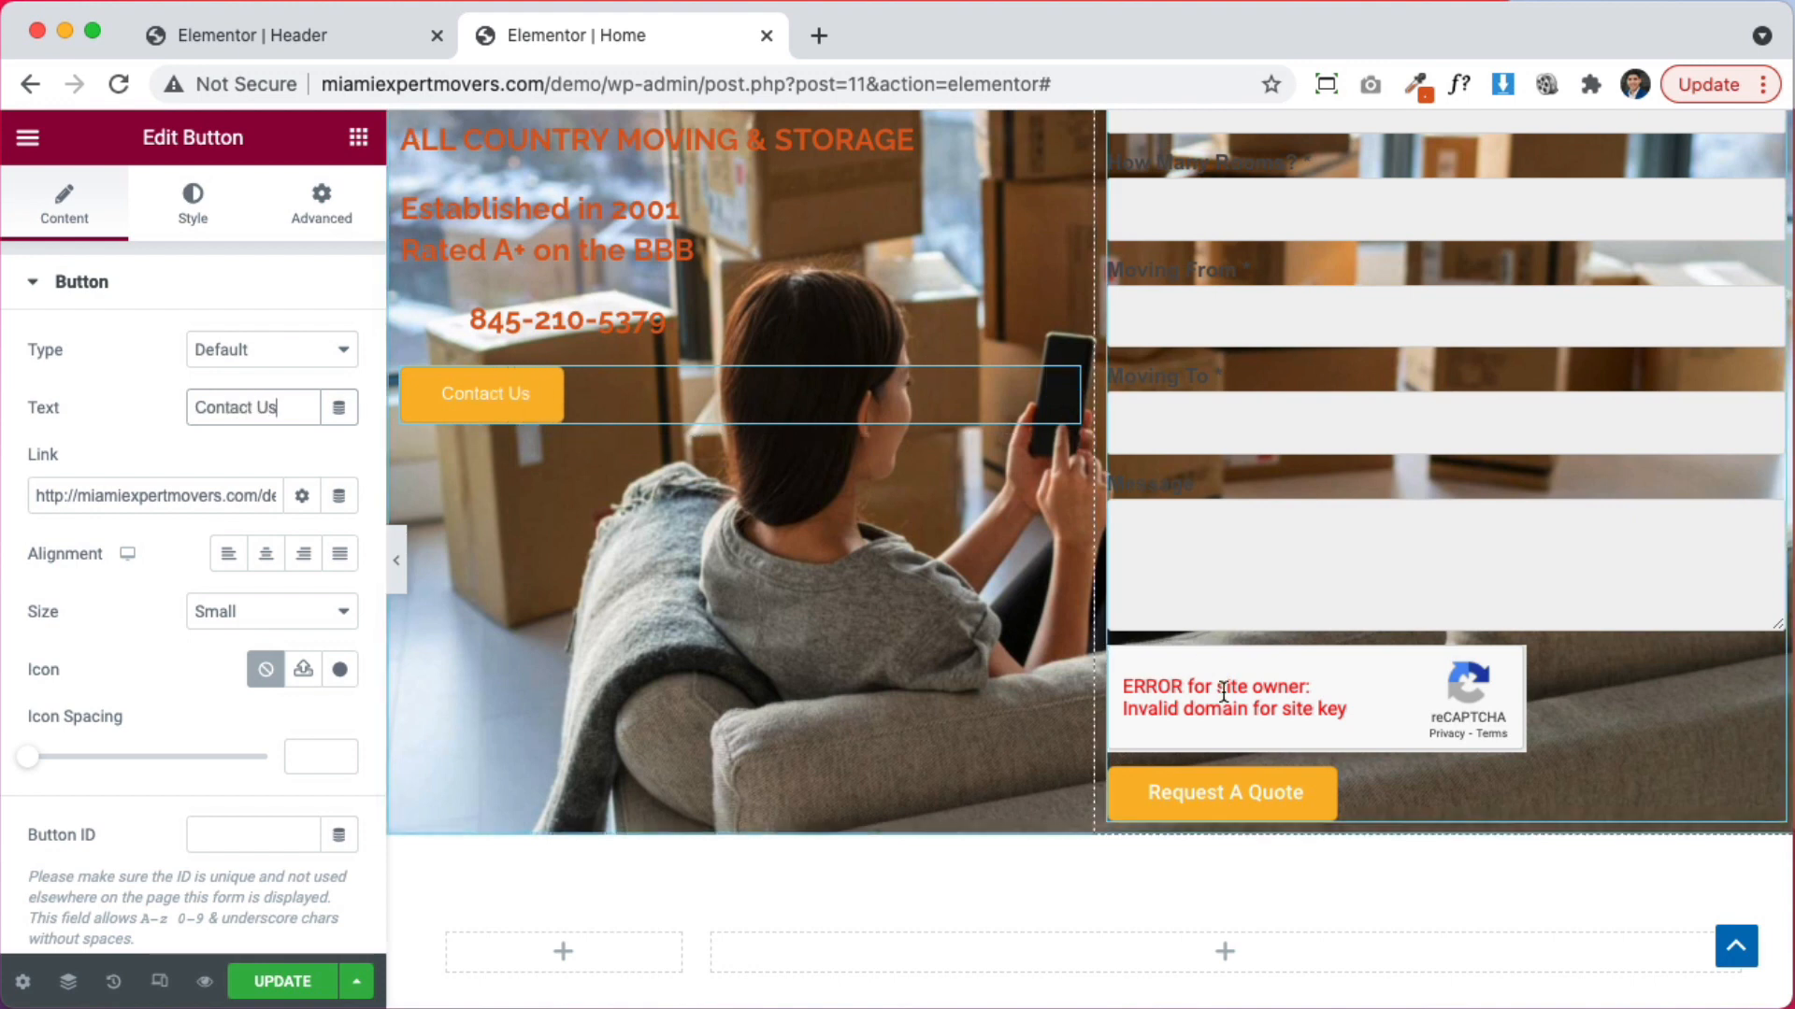
scroll(1213, 761, down, 5)
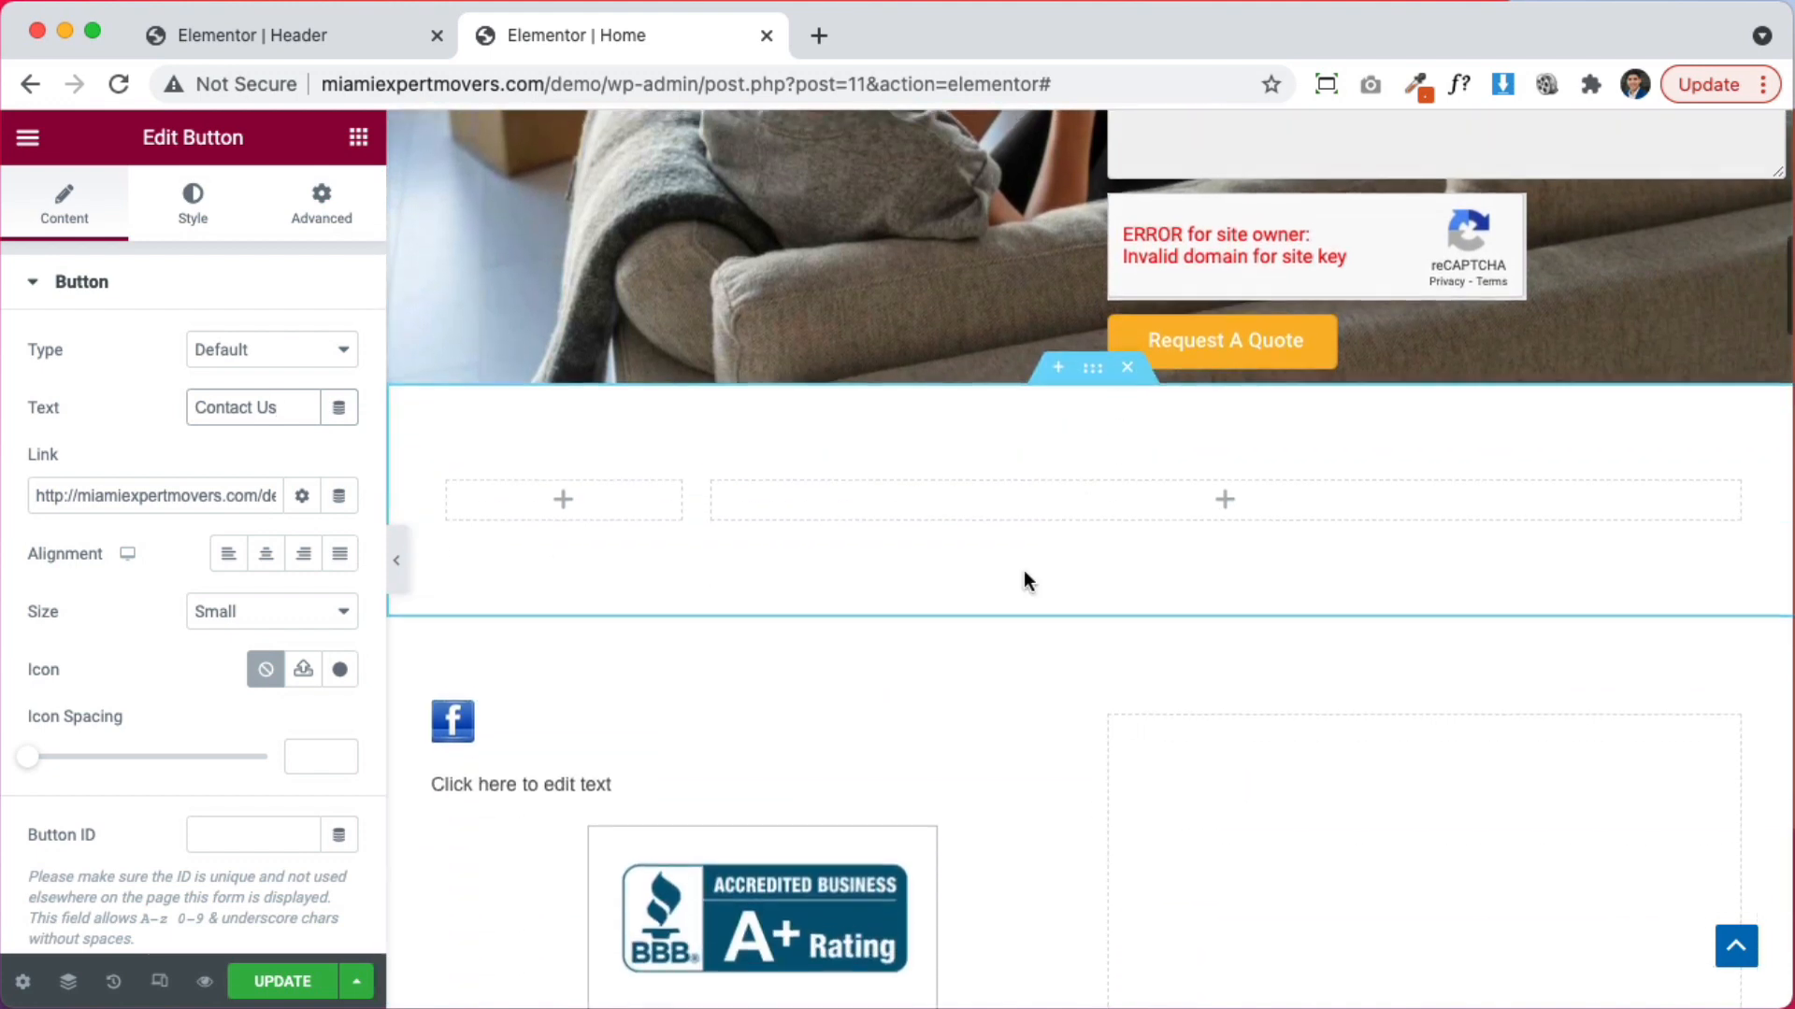
Delete the 'Click here to edit text' placeholder block and select the Facebook icon image
click(605, 782)
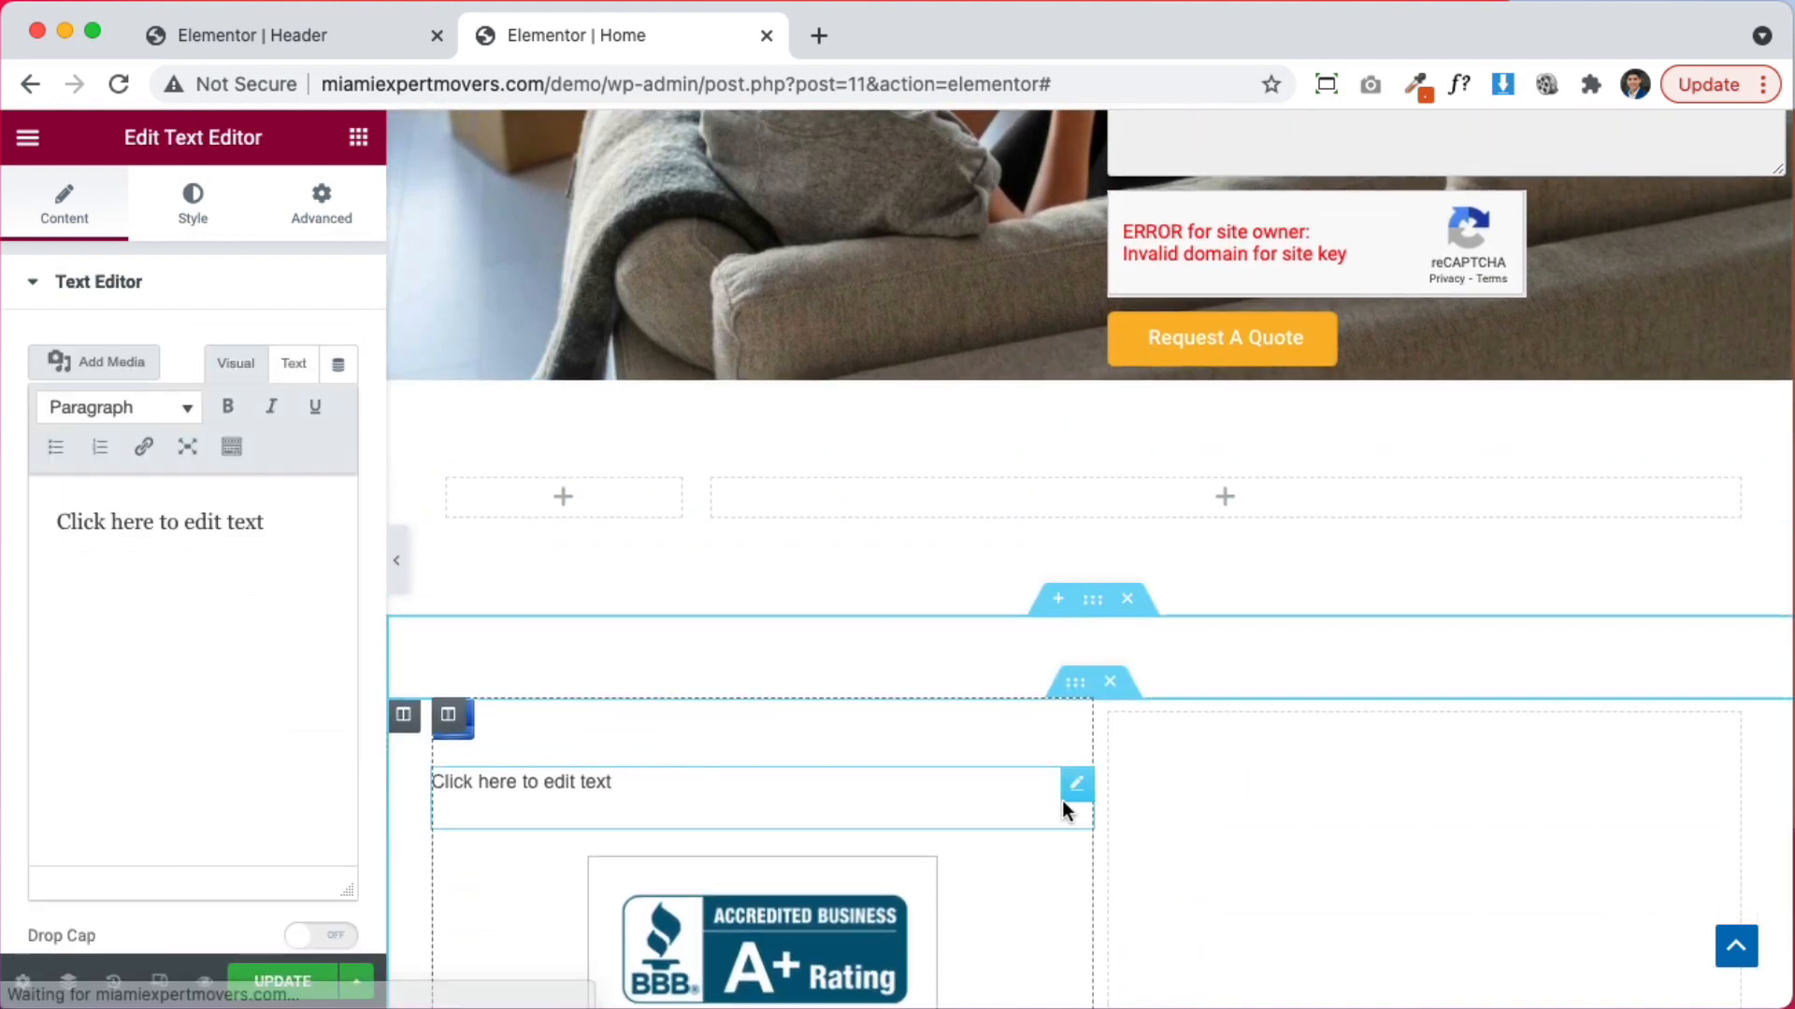
right_click(1073, 796)
click(1140, 981)
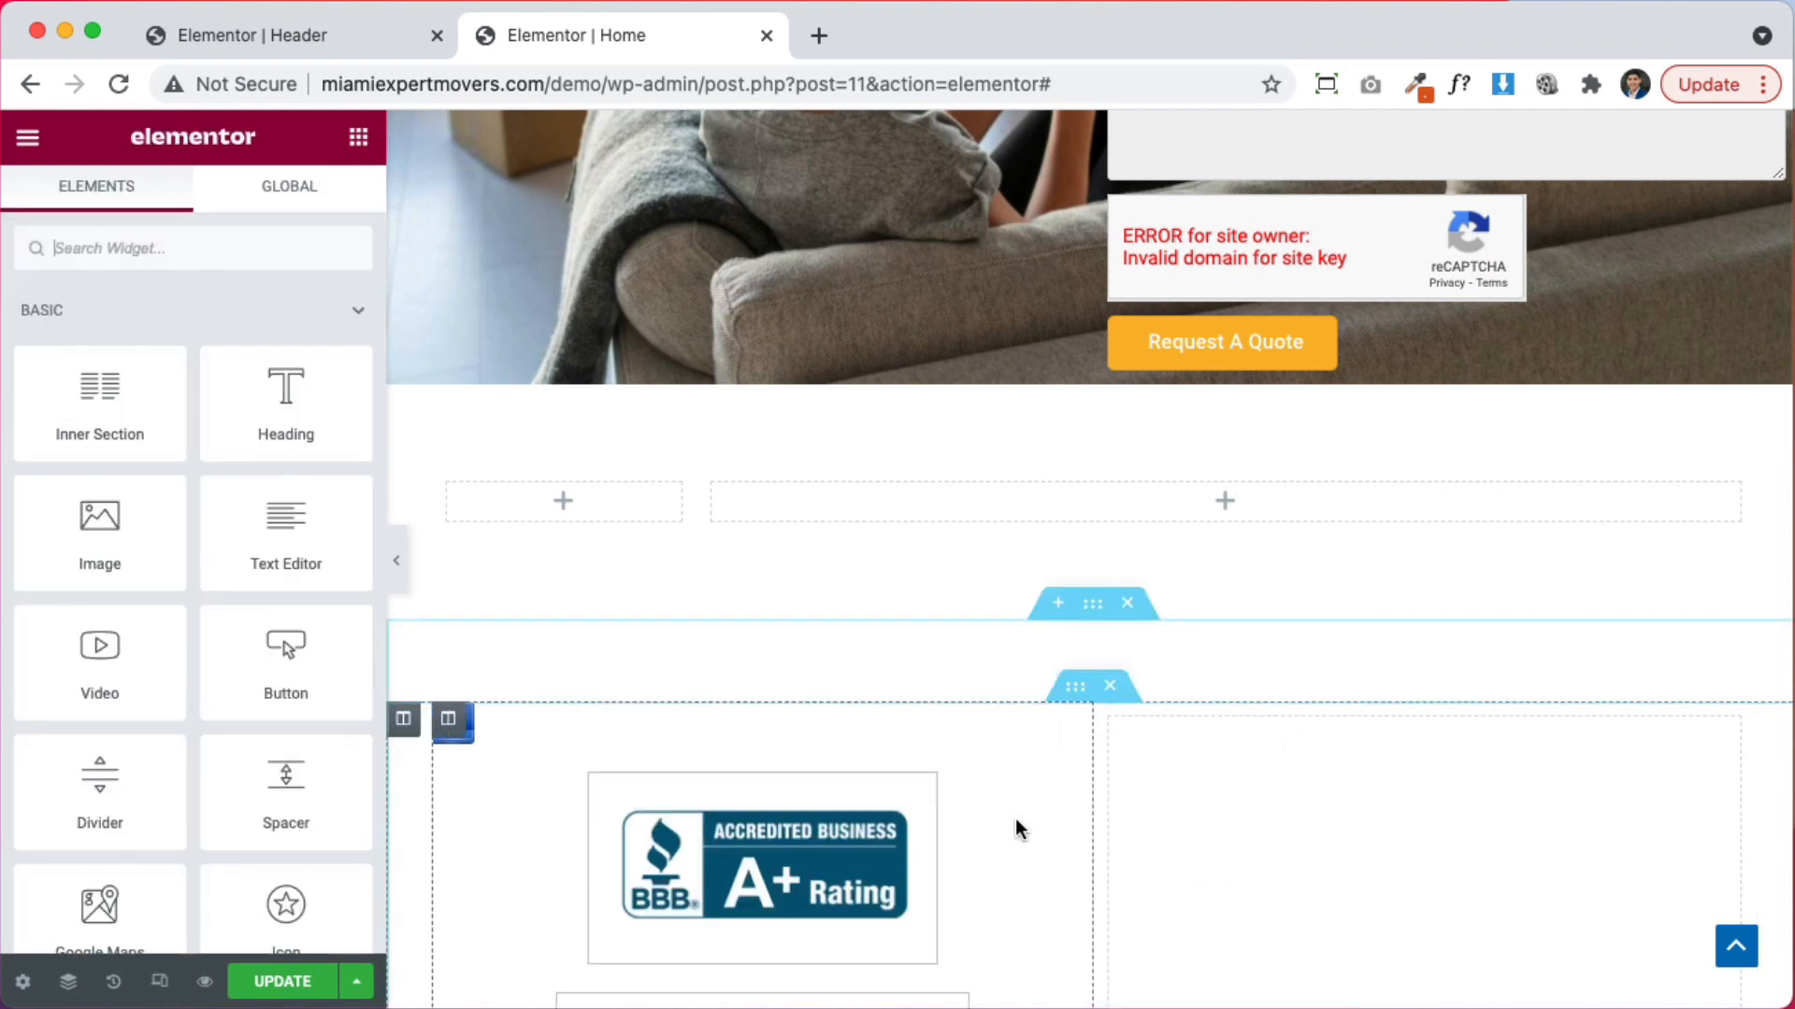
click(495, 732)
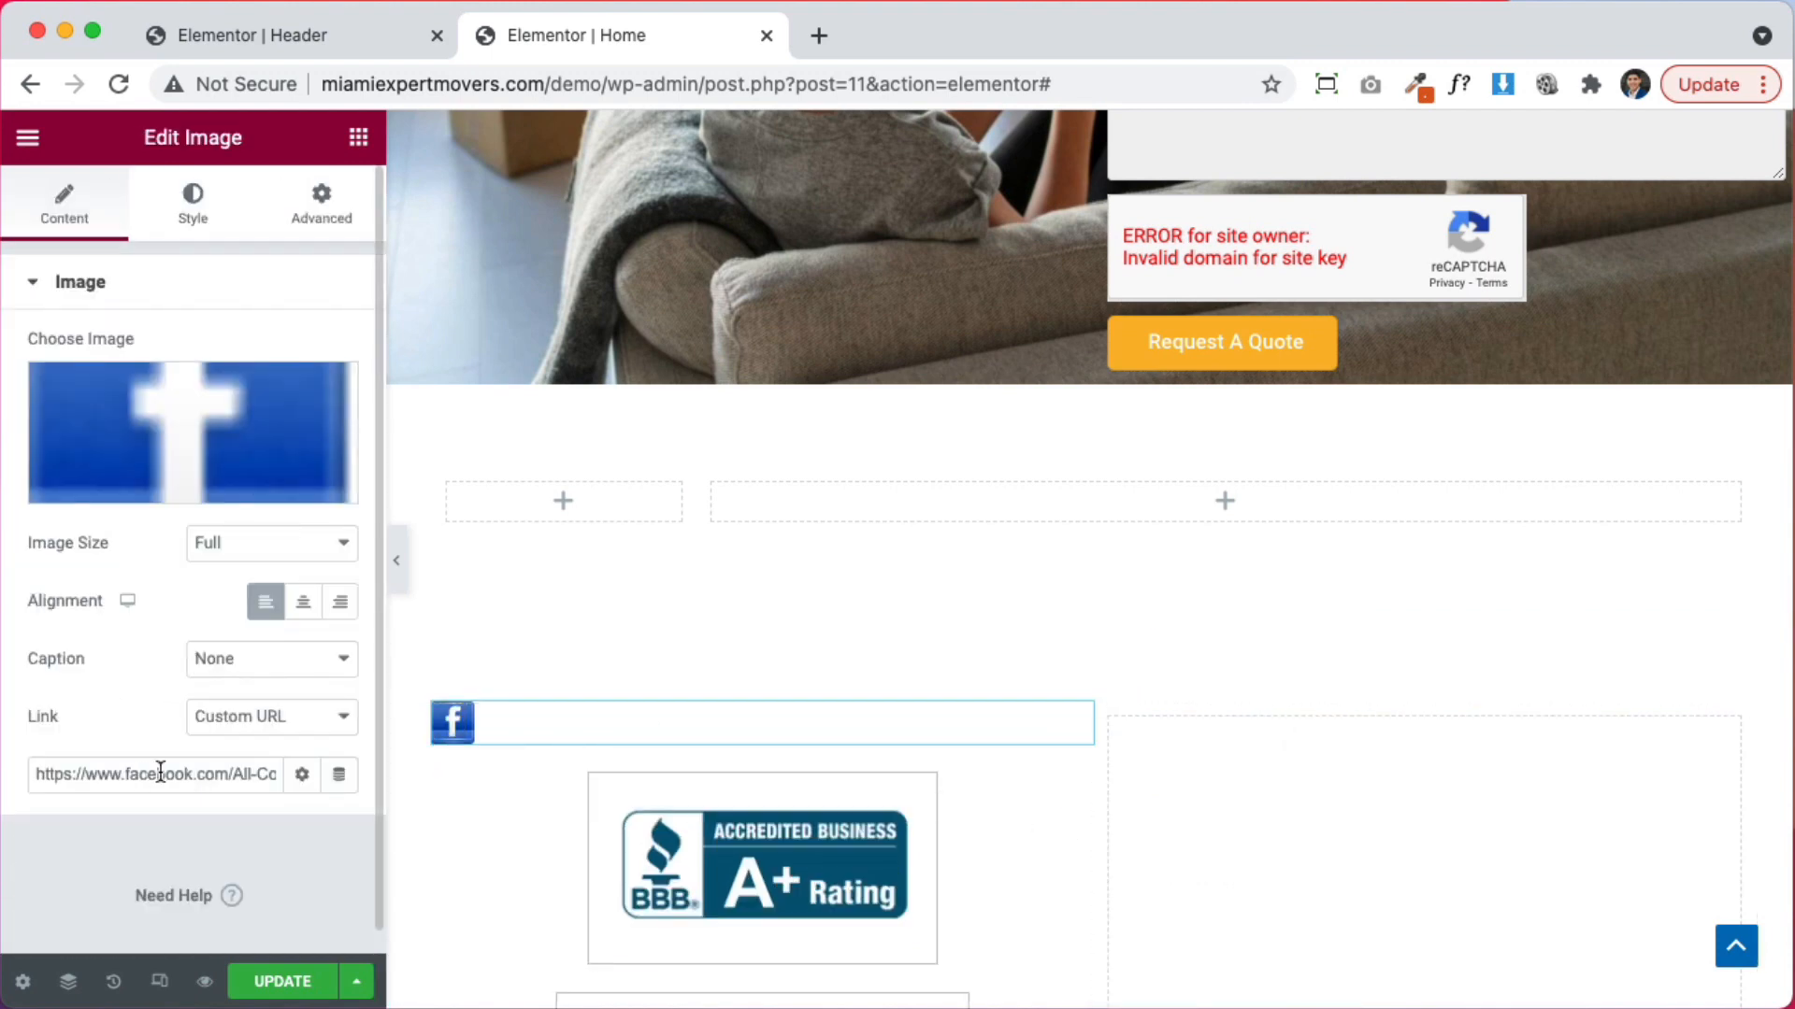
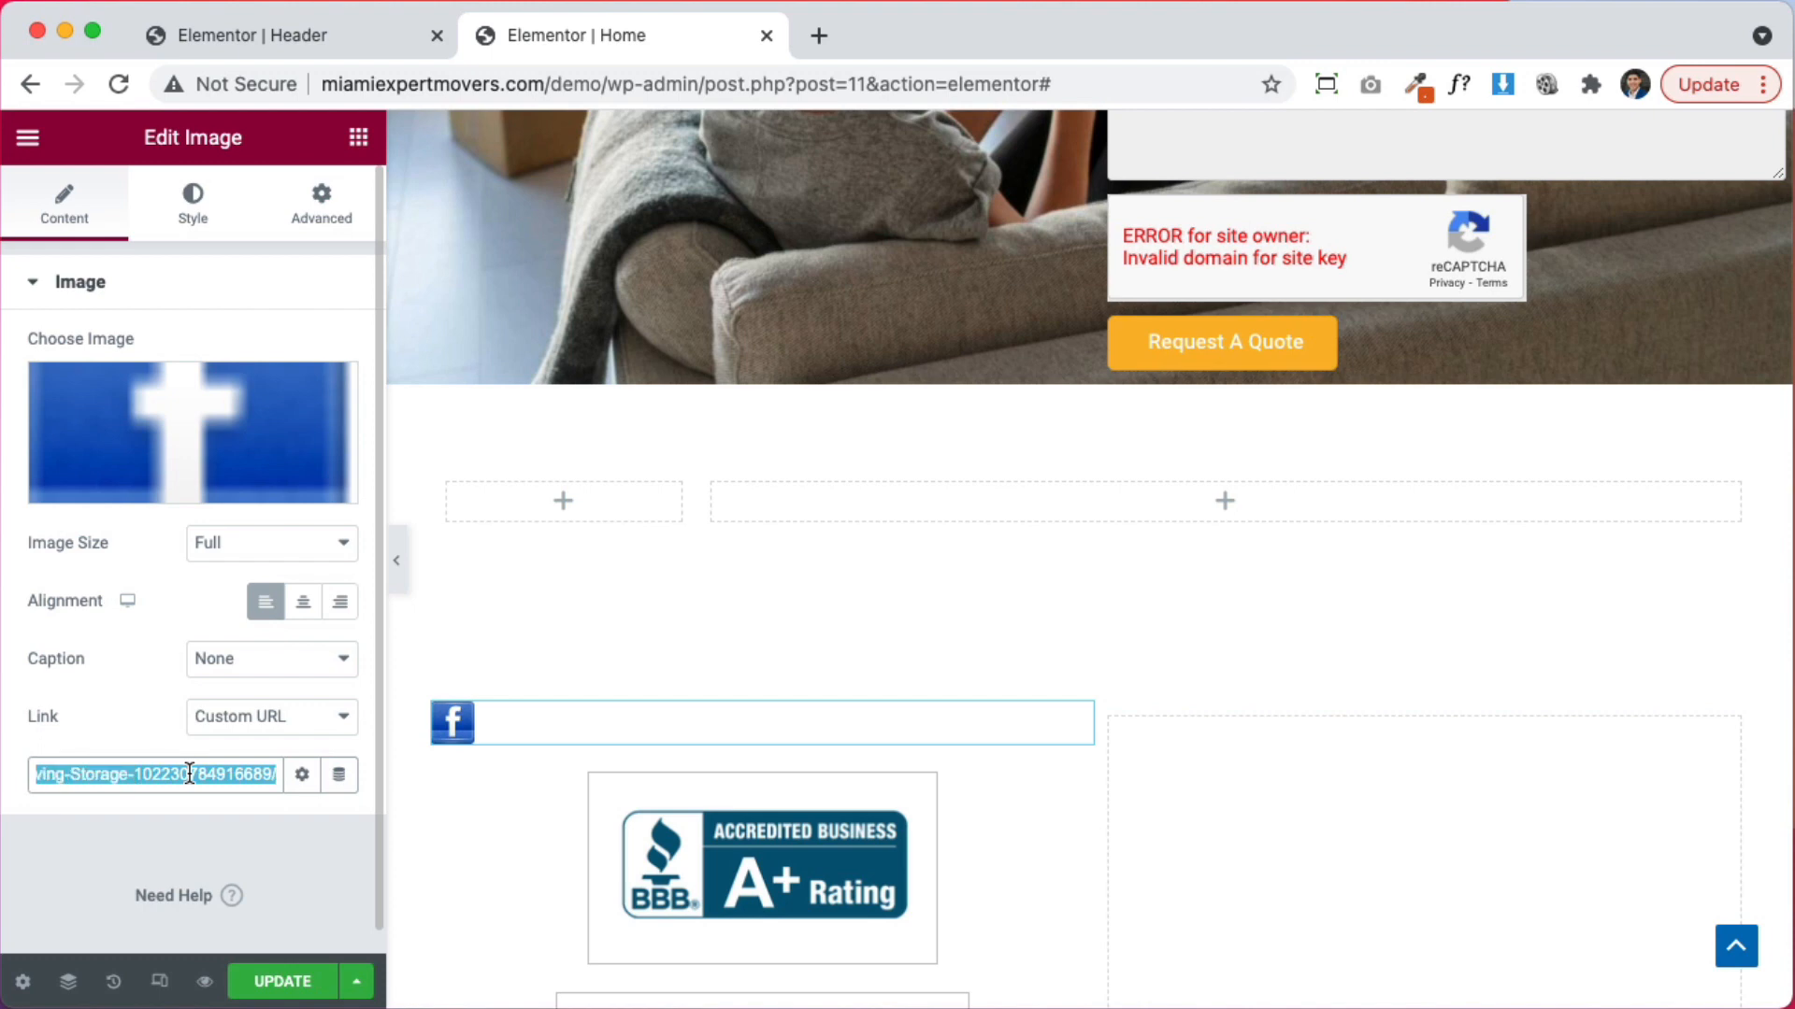
Switch to the 'Elementor | Header' tab to edit the Header template
click(308, 33)
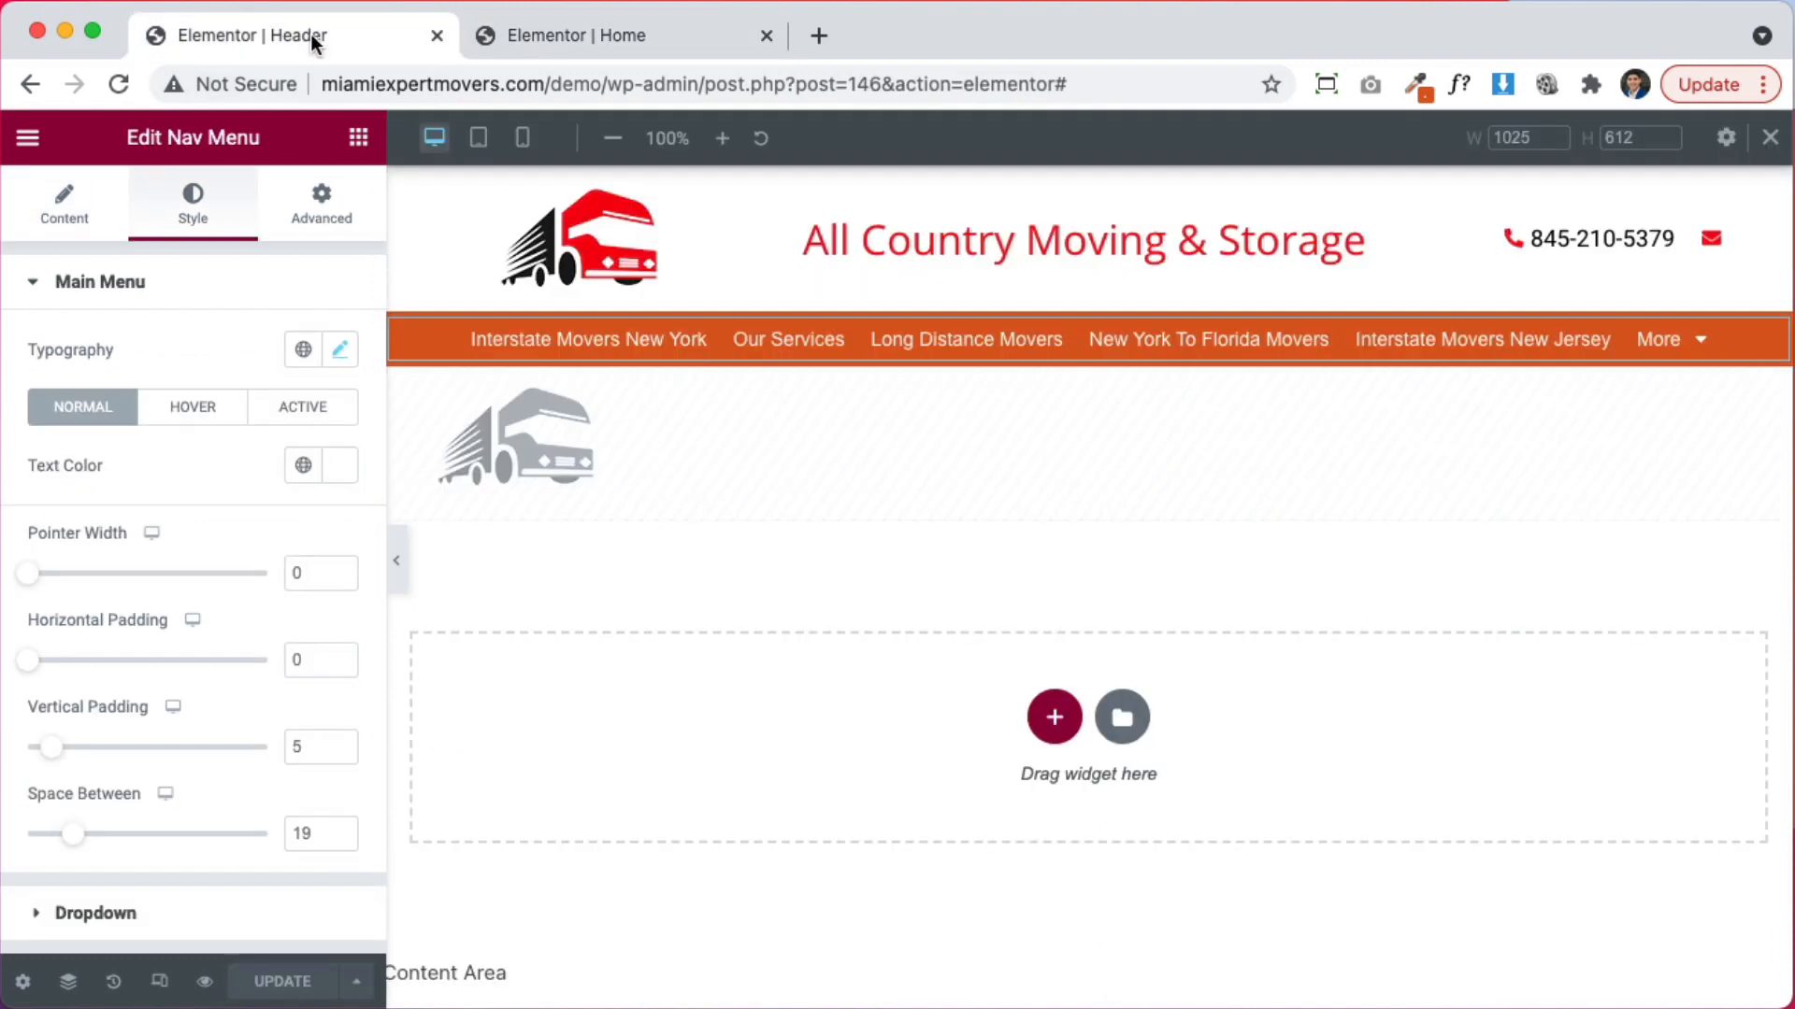
Add a new item with the square Facebook icon to the header's phone and email list
click(1516, 241)
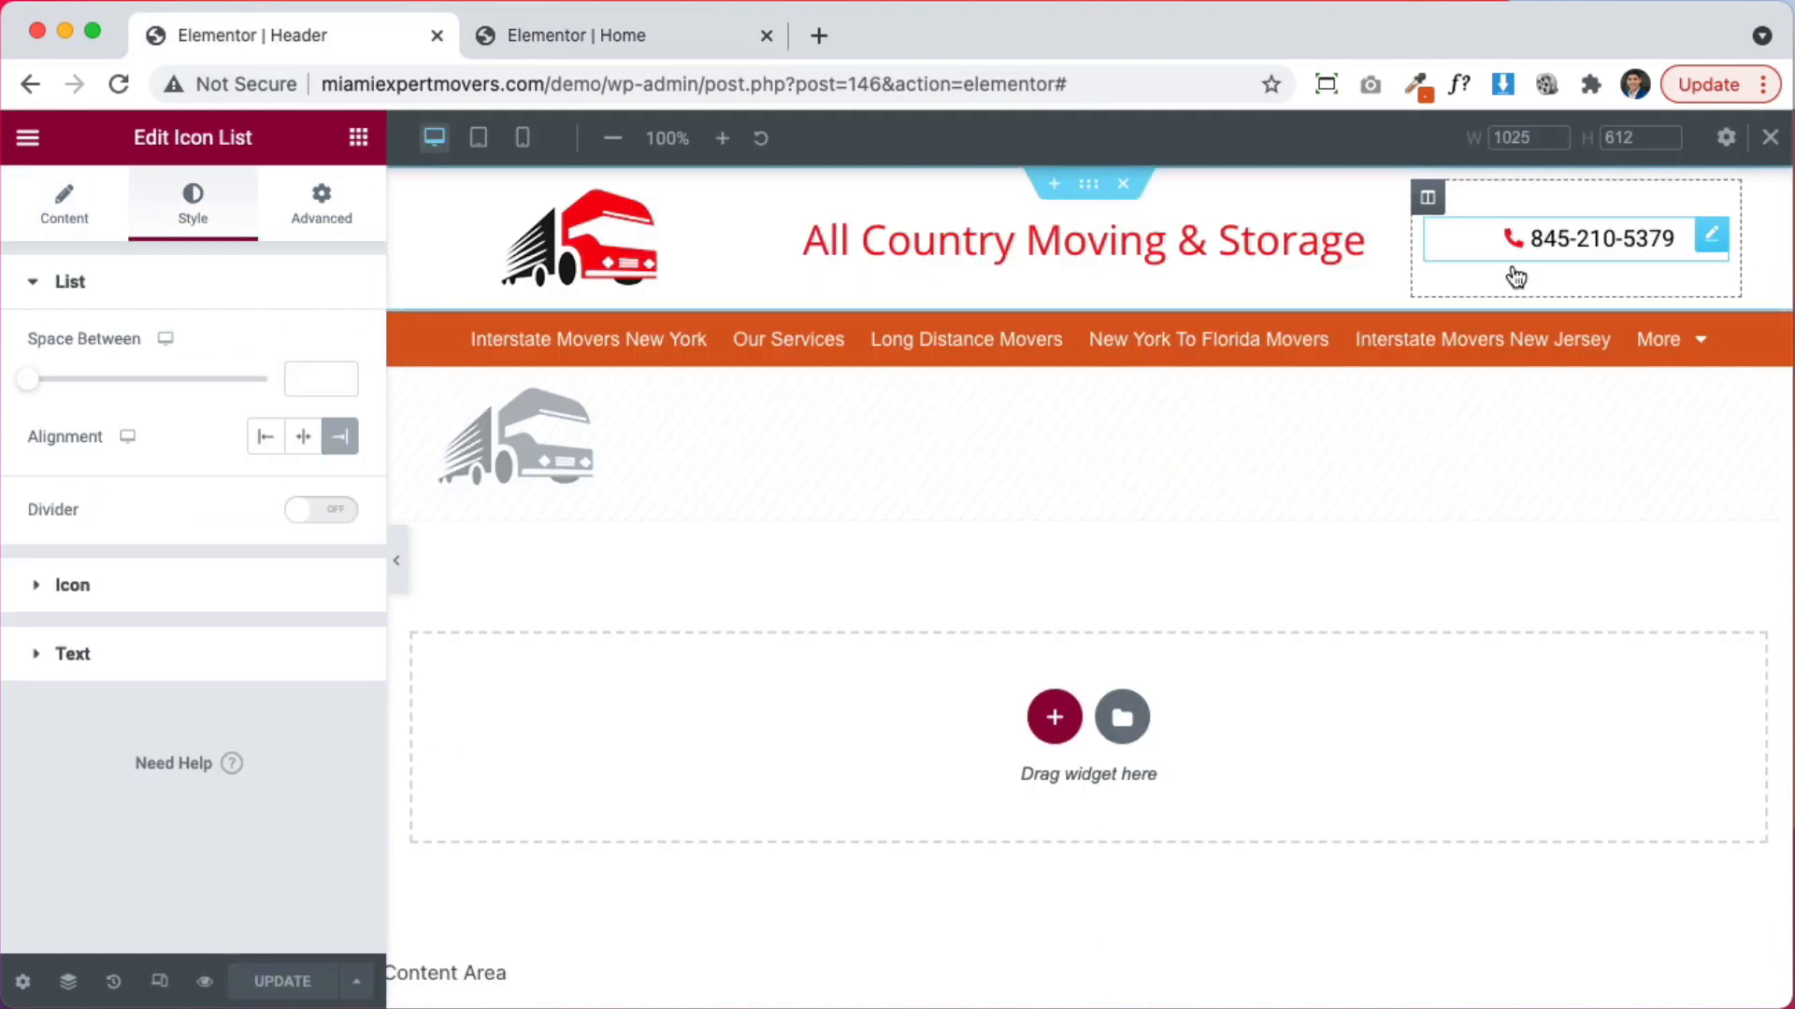
right_click(1433, 211)
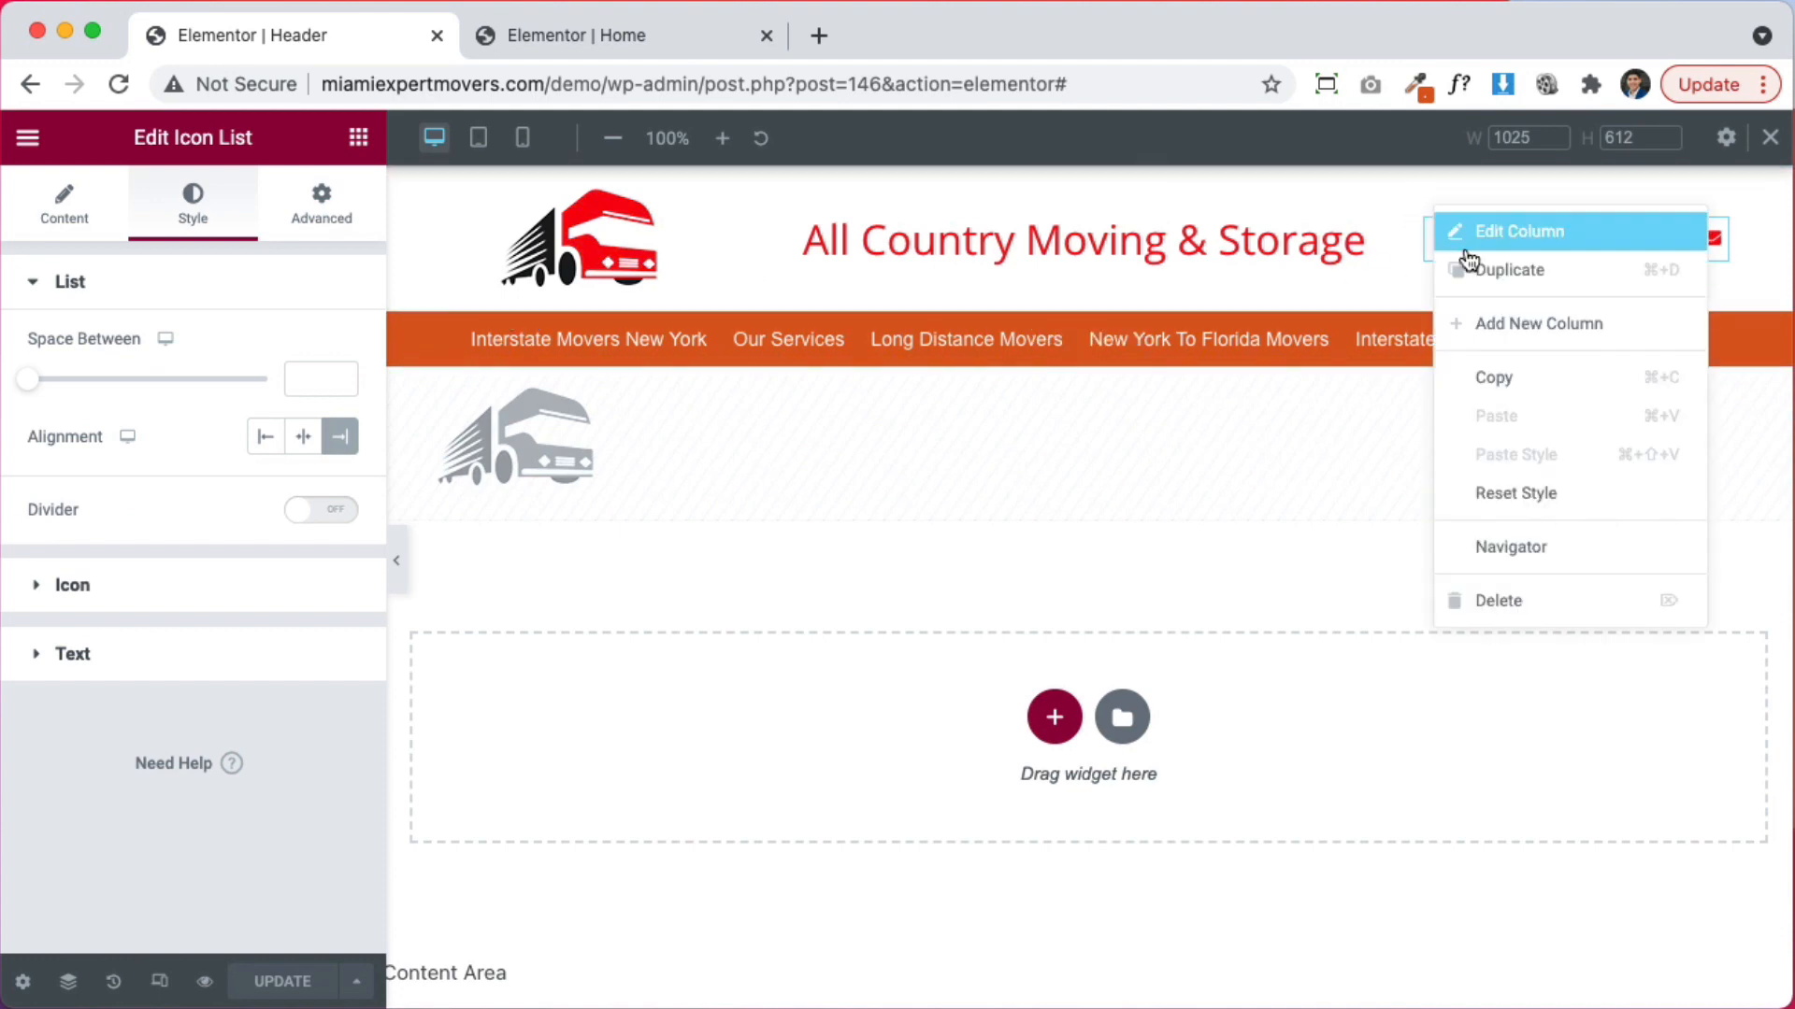
click(1718, 245)
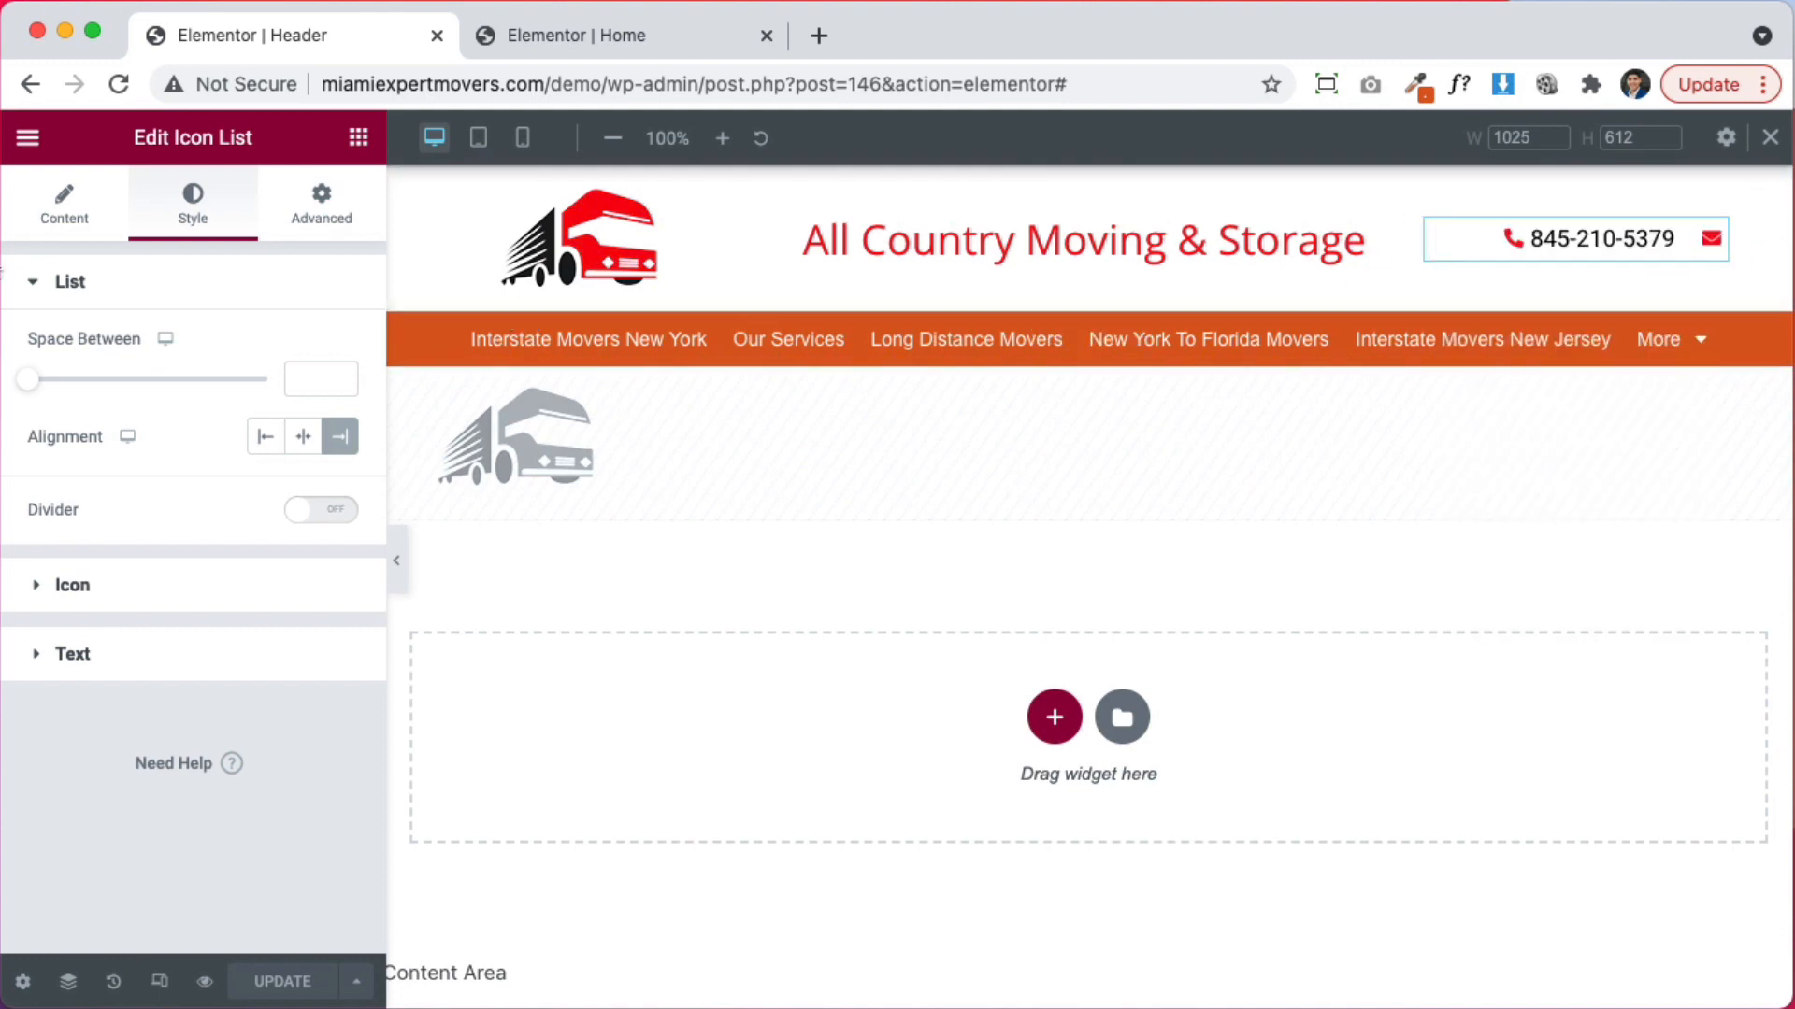
click(225, 581)
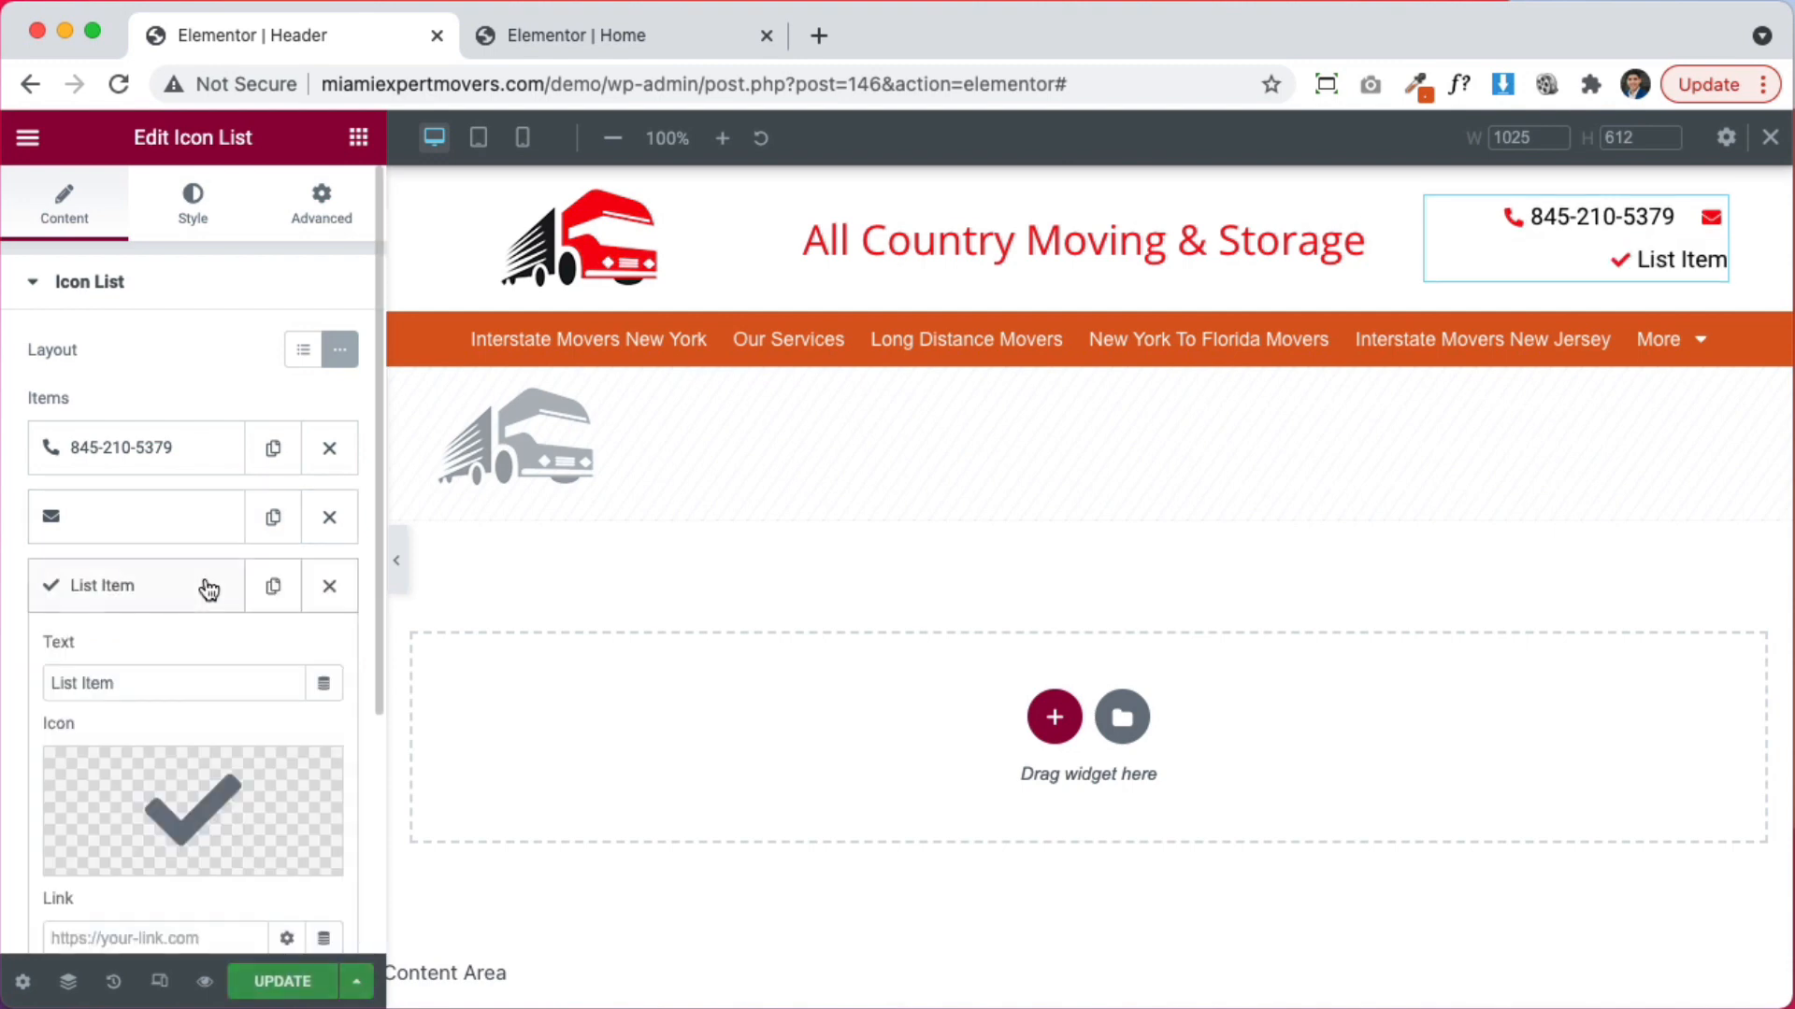
click(142, 760)
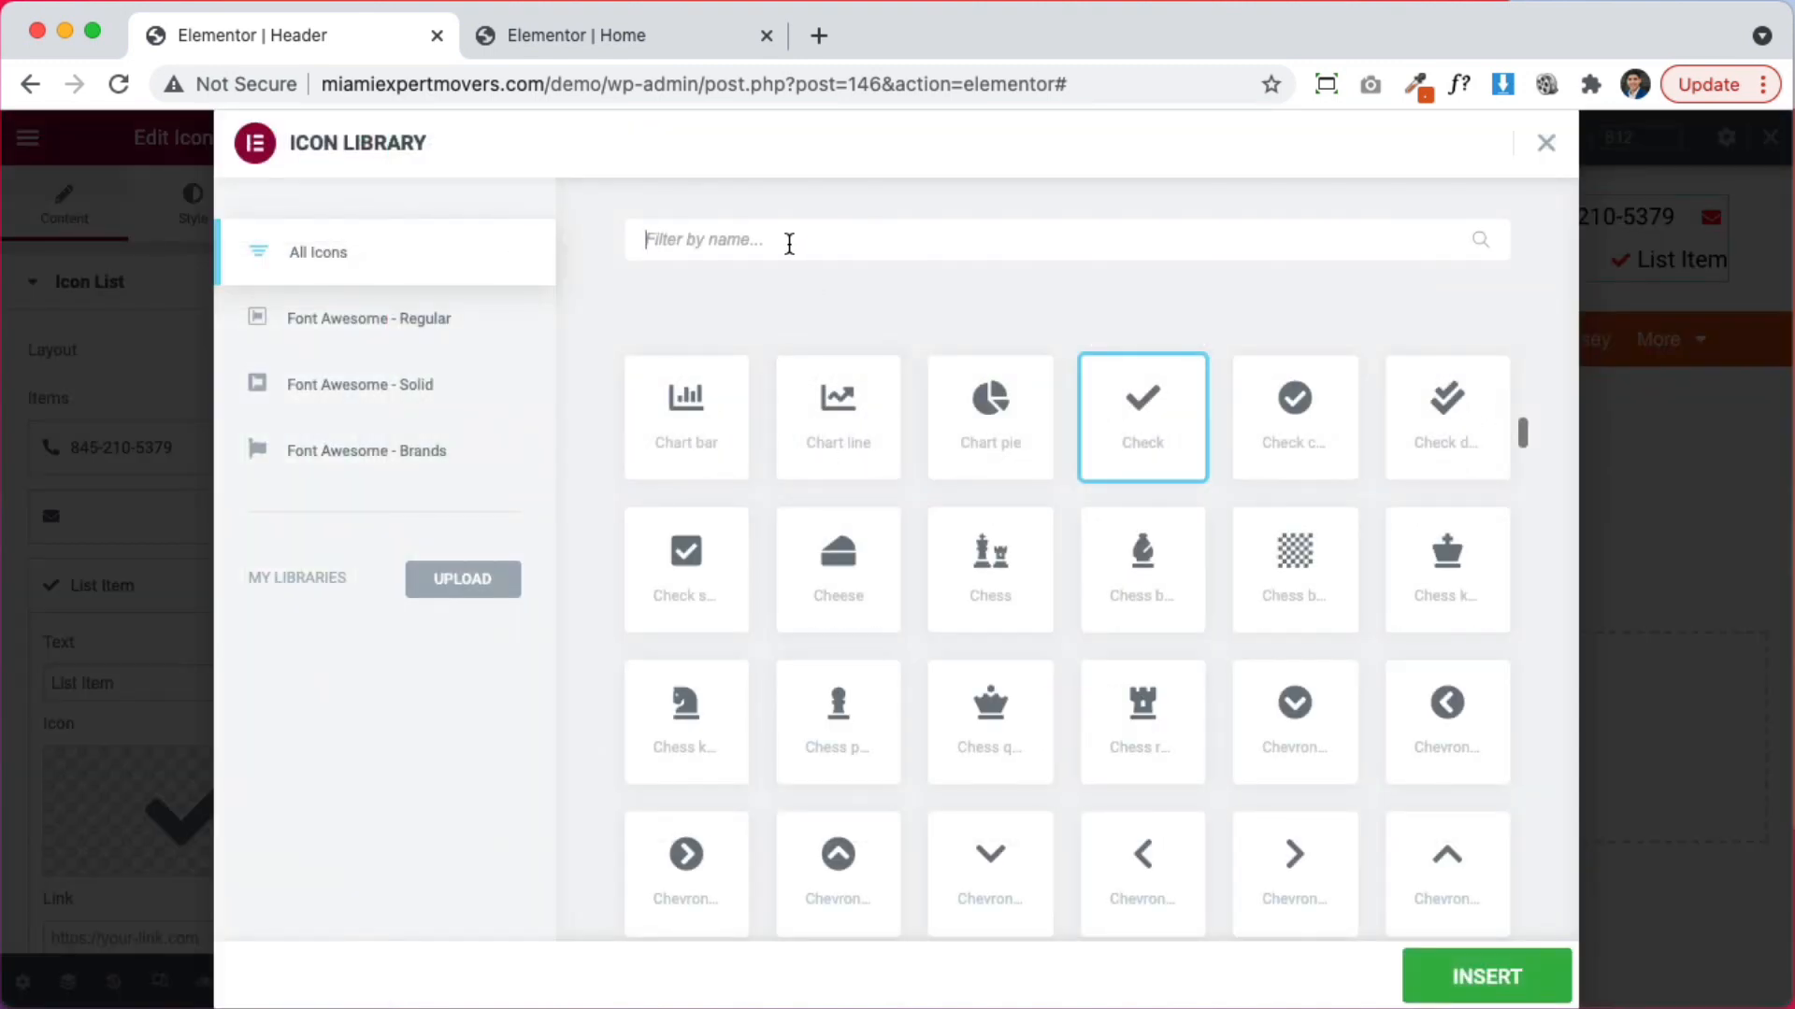
text(face)
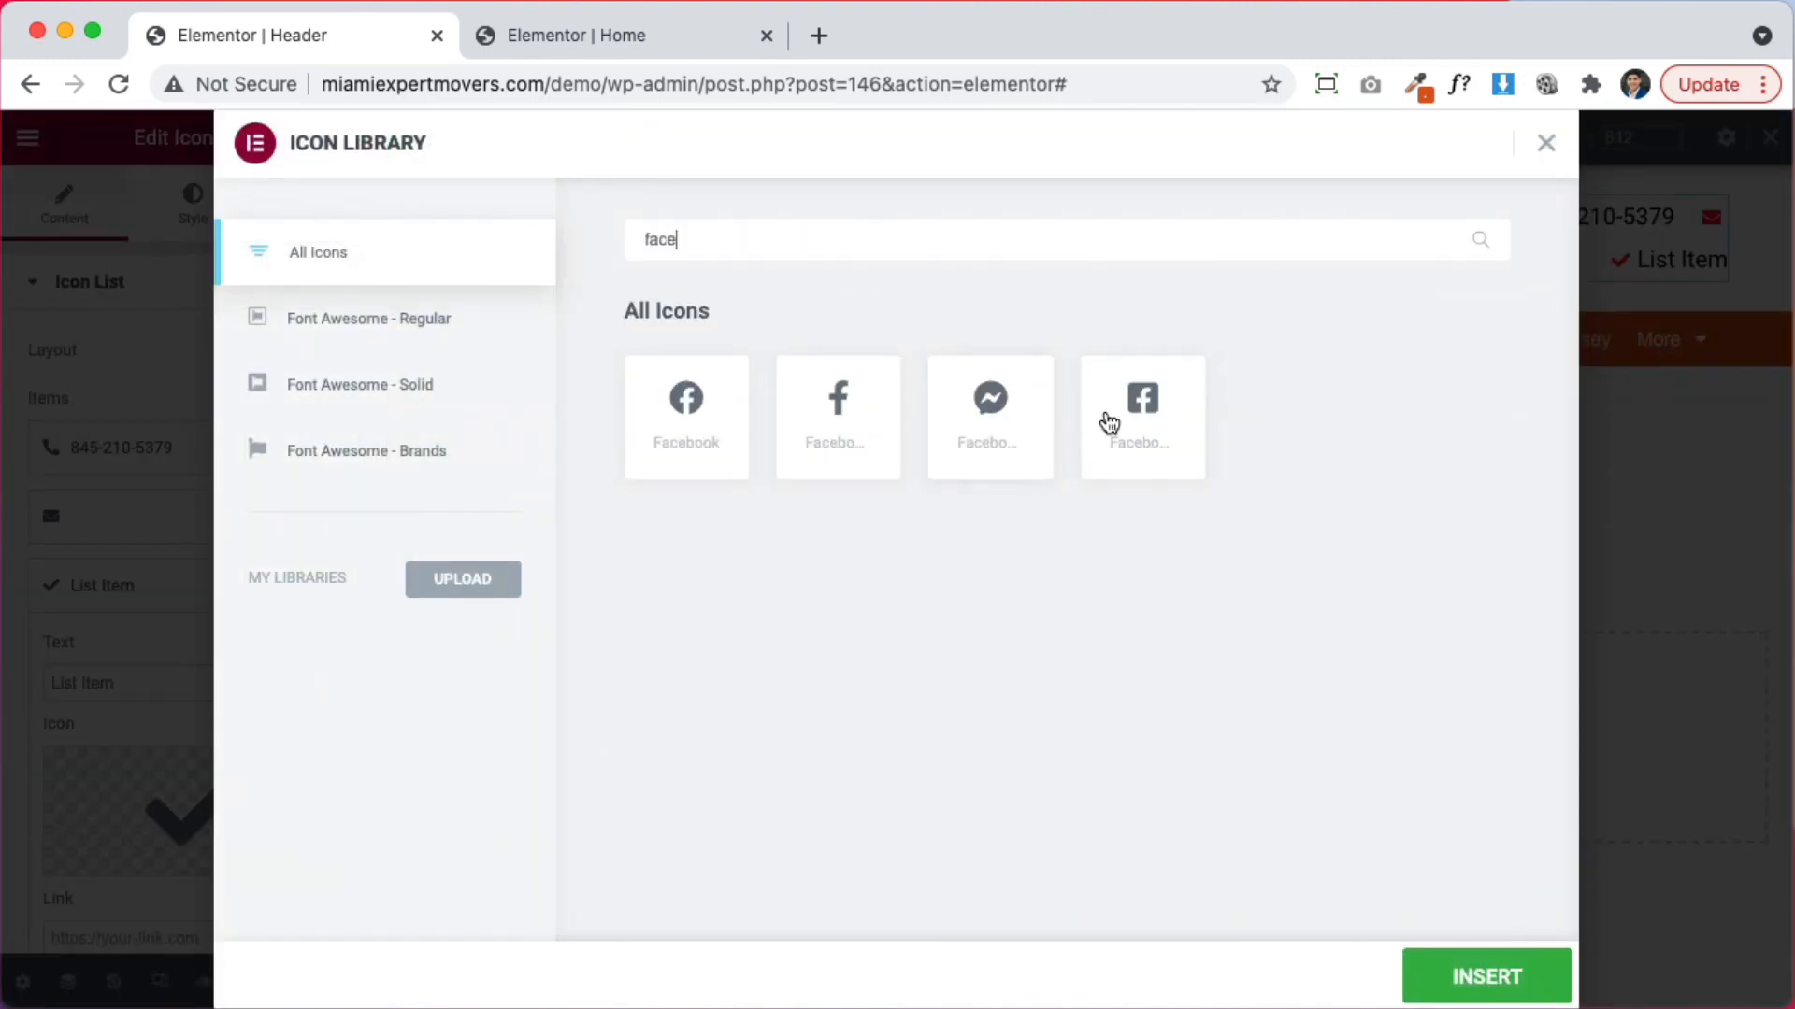
click(1474, 972)
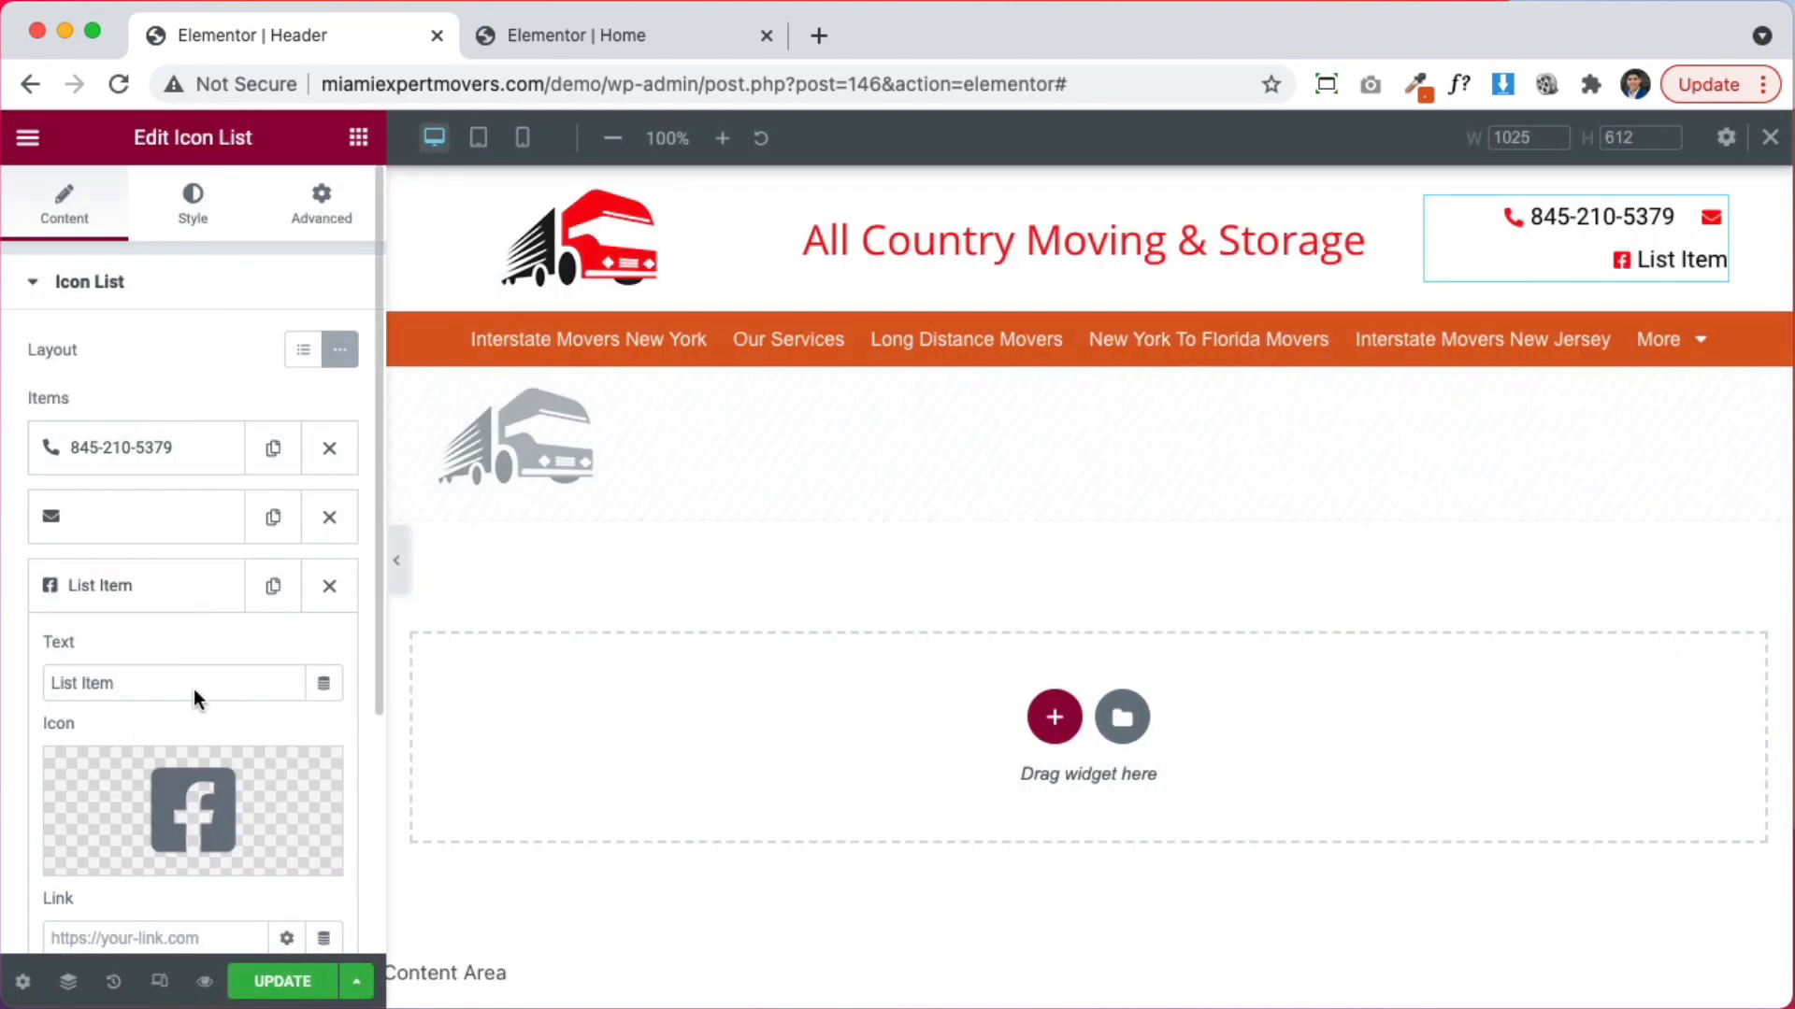
Clear the Facebook item's text, link it to the Facebook page, and reload the Home page editor
key(BackSpace)
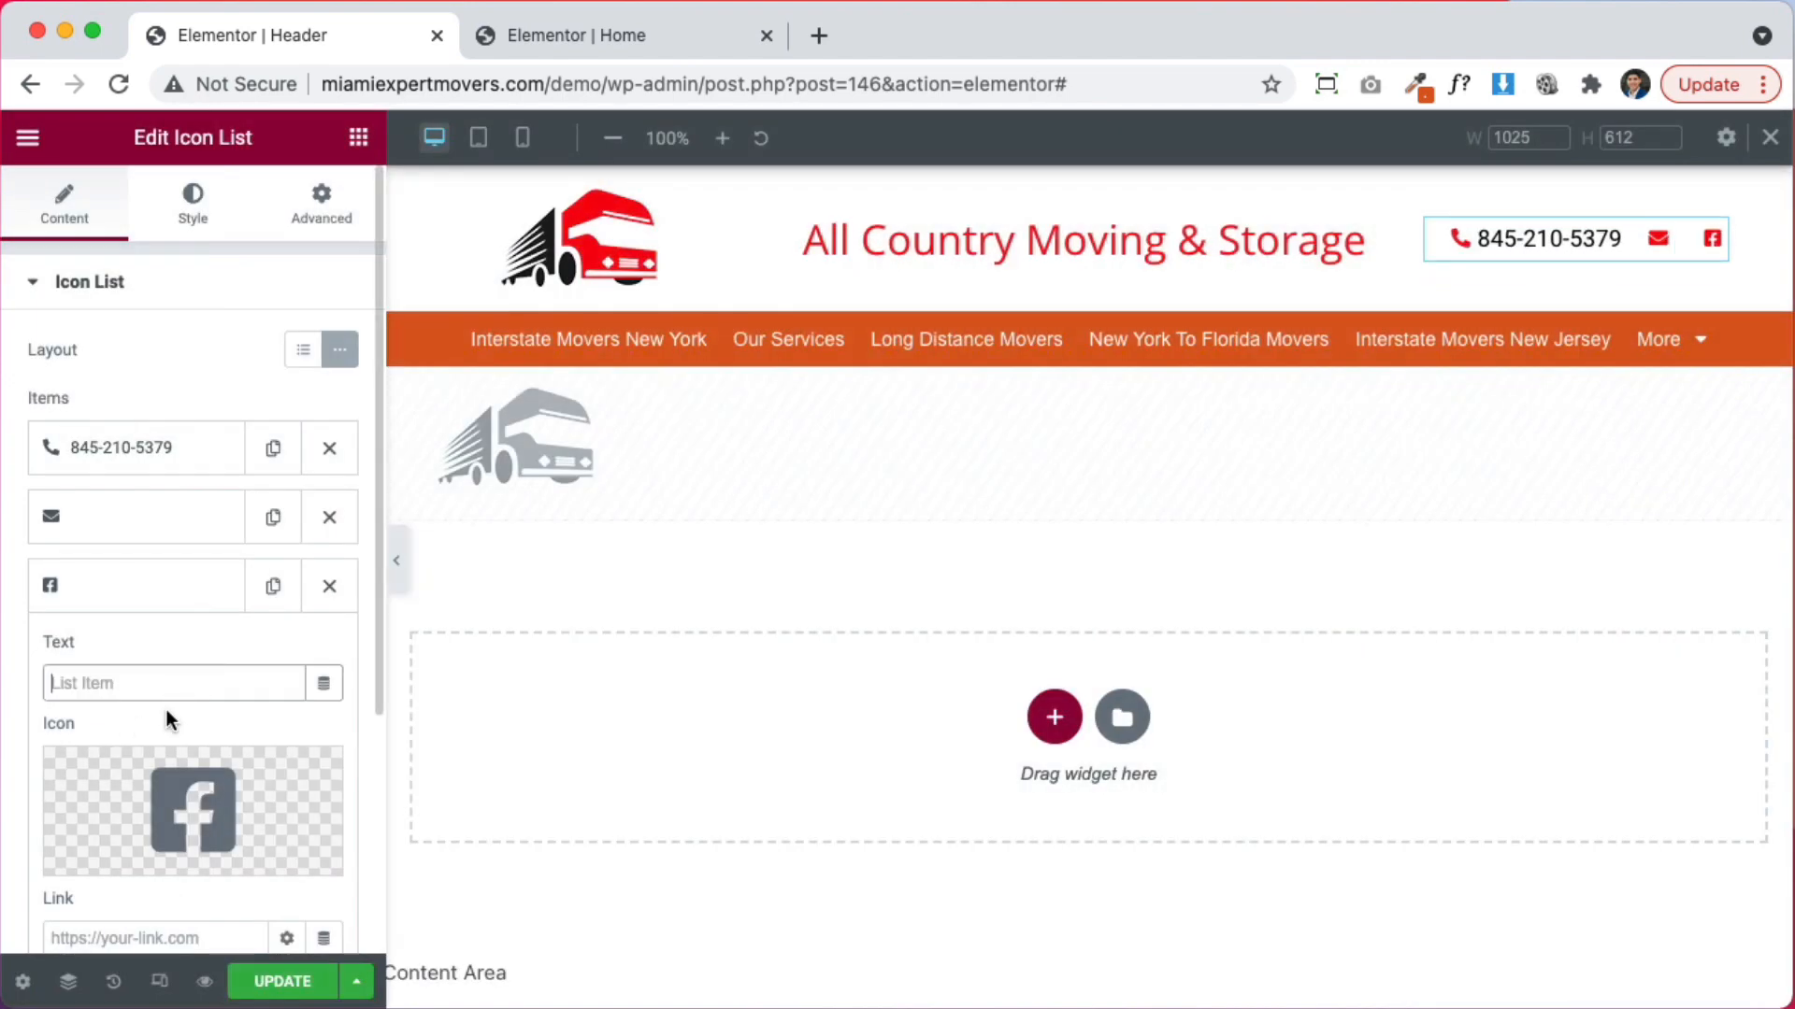
scroll(167, 710, down, 2)
click(157, 758)
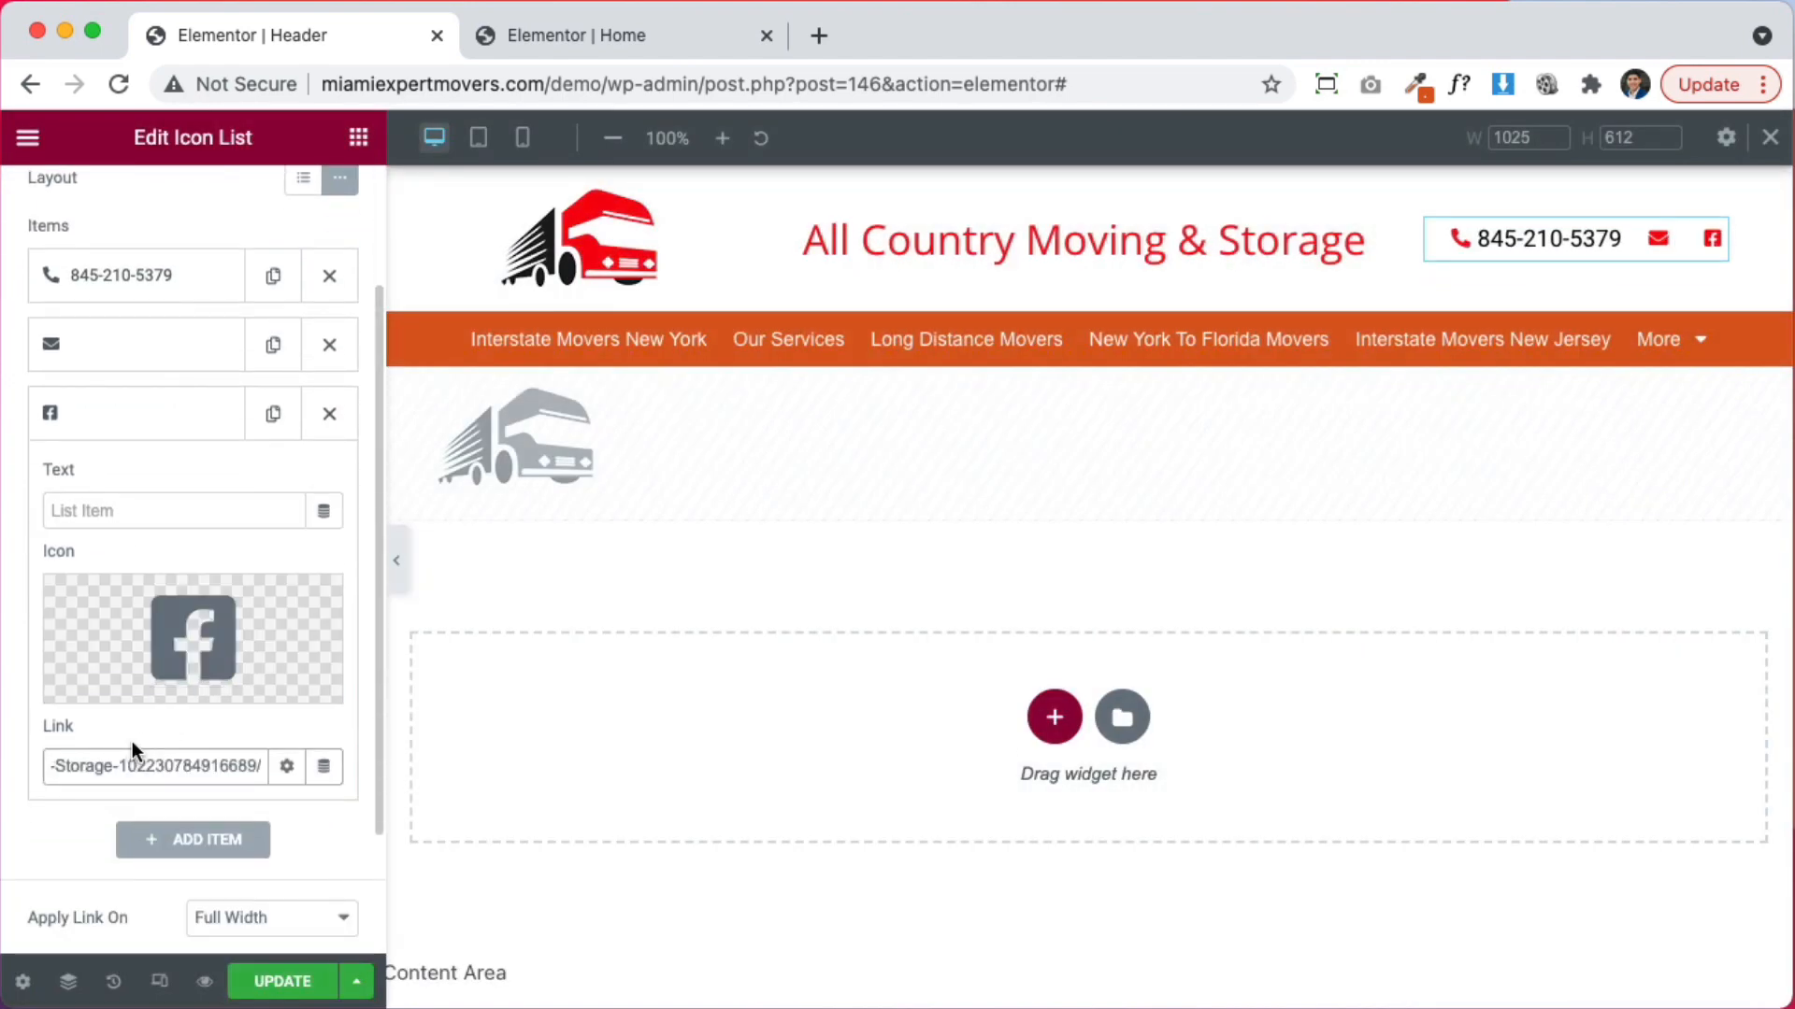
click(135, 412)
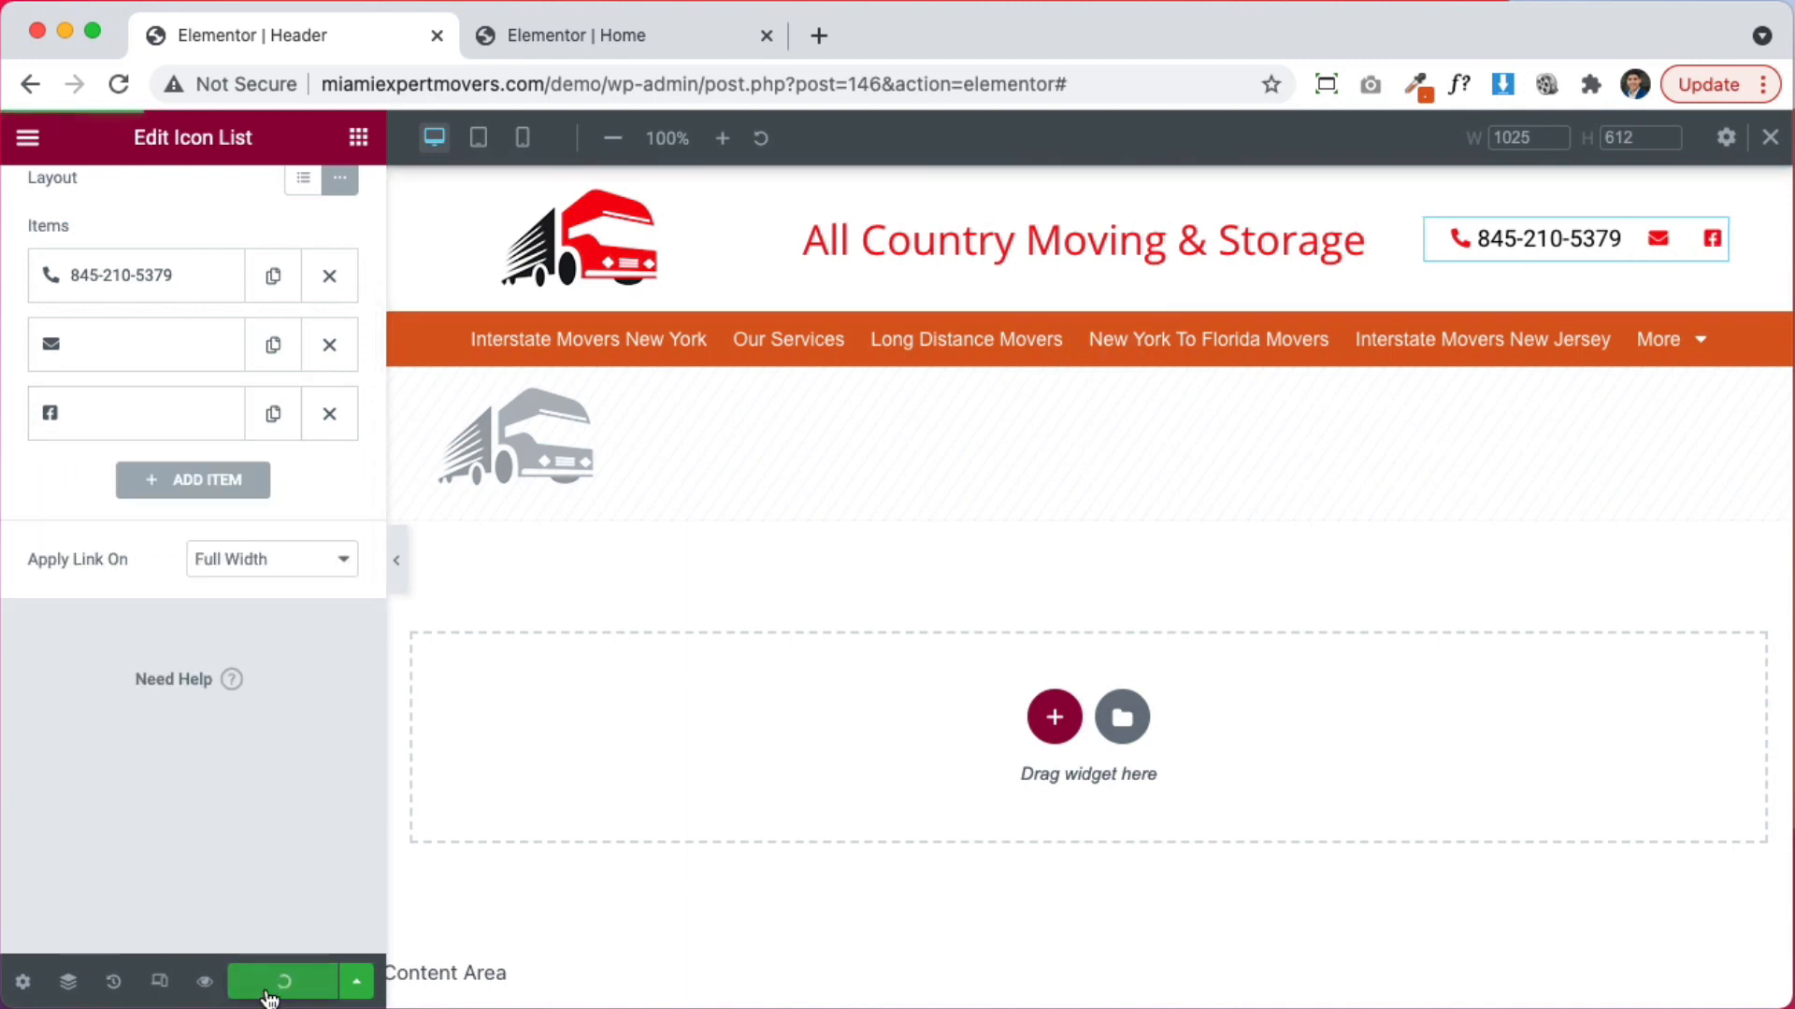
click(589, 35)
key(super+r)
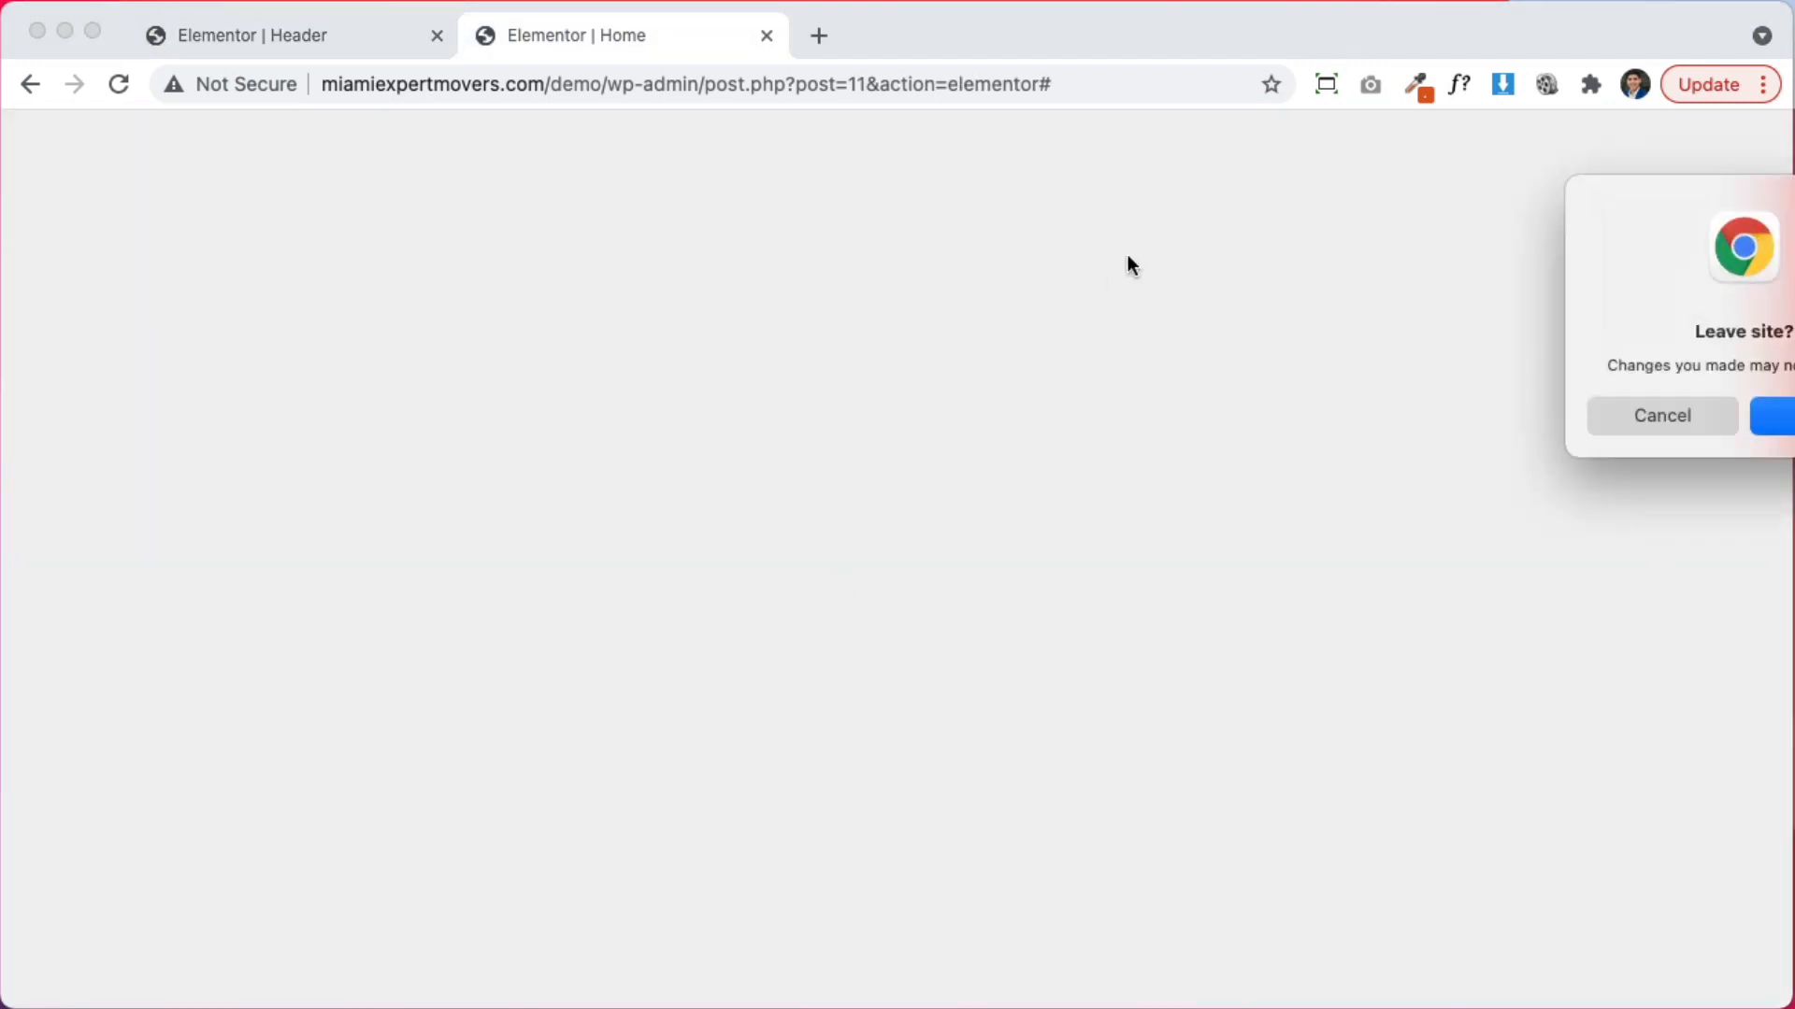
Stay on the Home page, return to the Header, and eyedrop the nav bar's orange #DB5C1F
click(1668, 413)
click(350, 35)
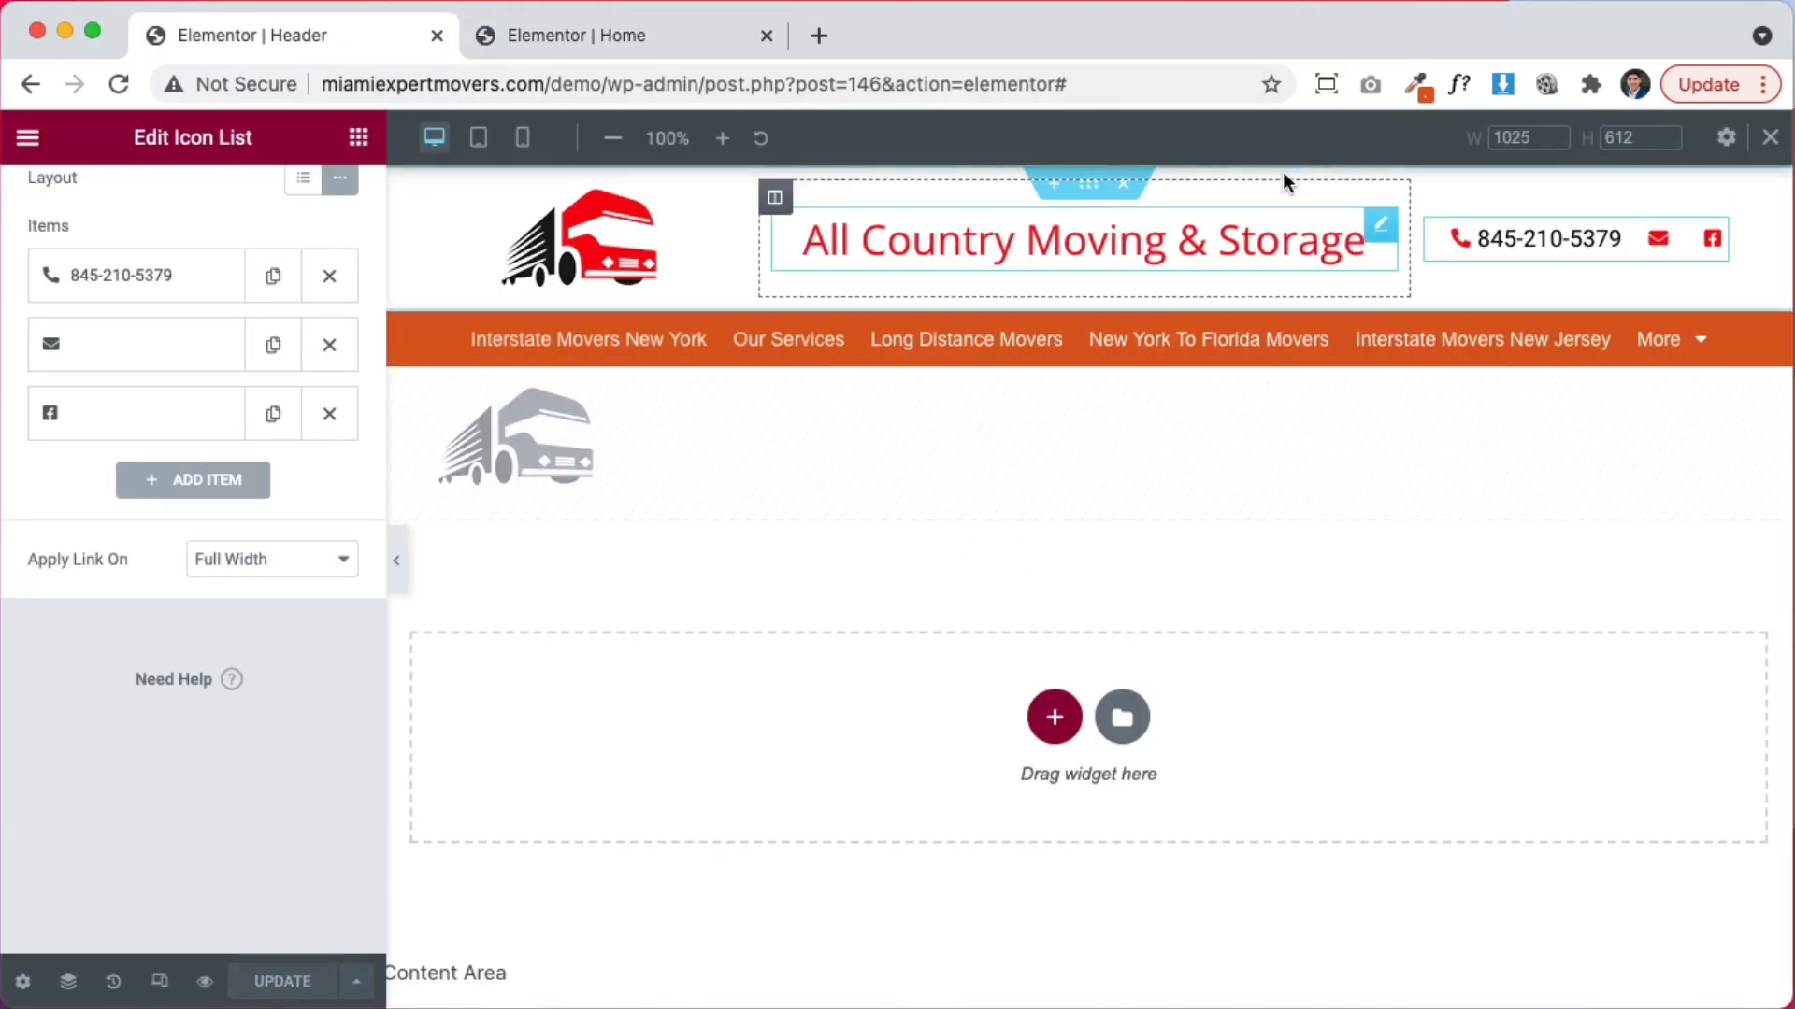
click(1416, 83)
click(1352, 140)
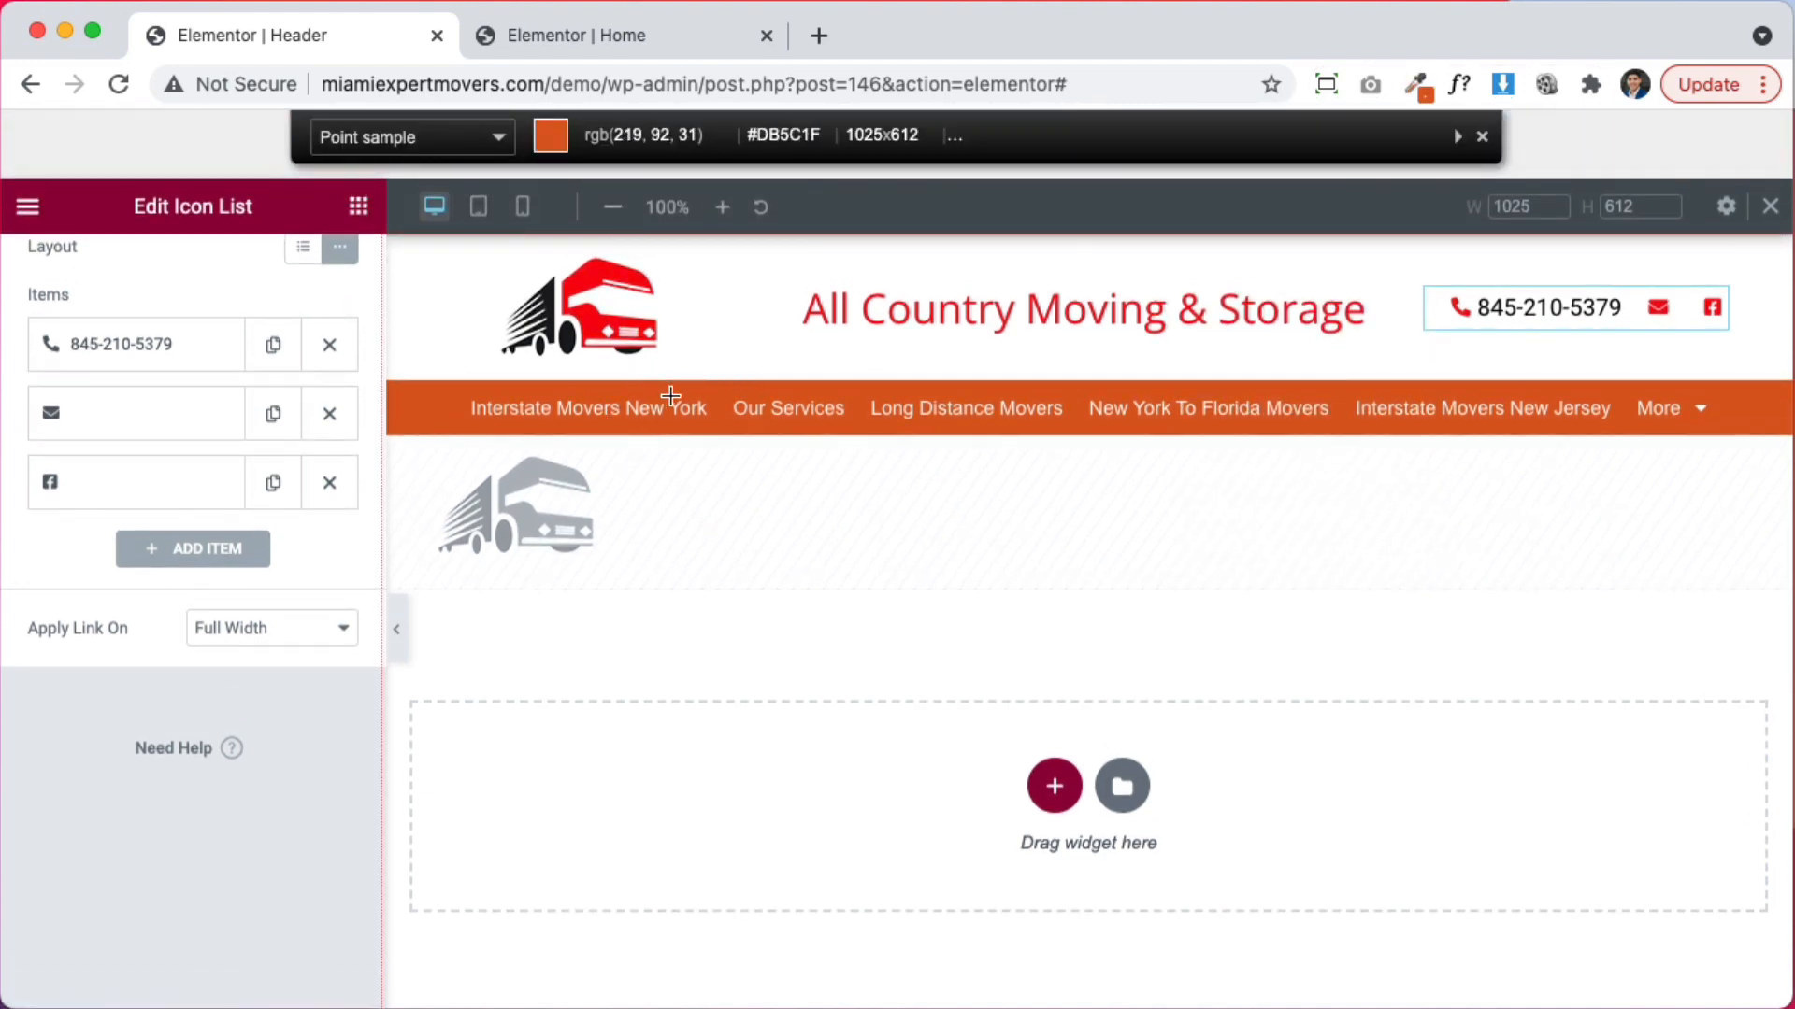
click(675, 400)
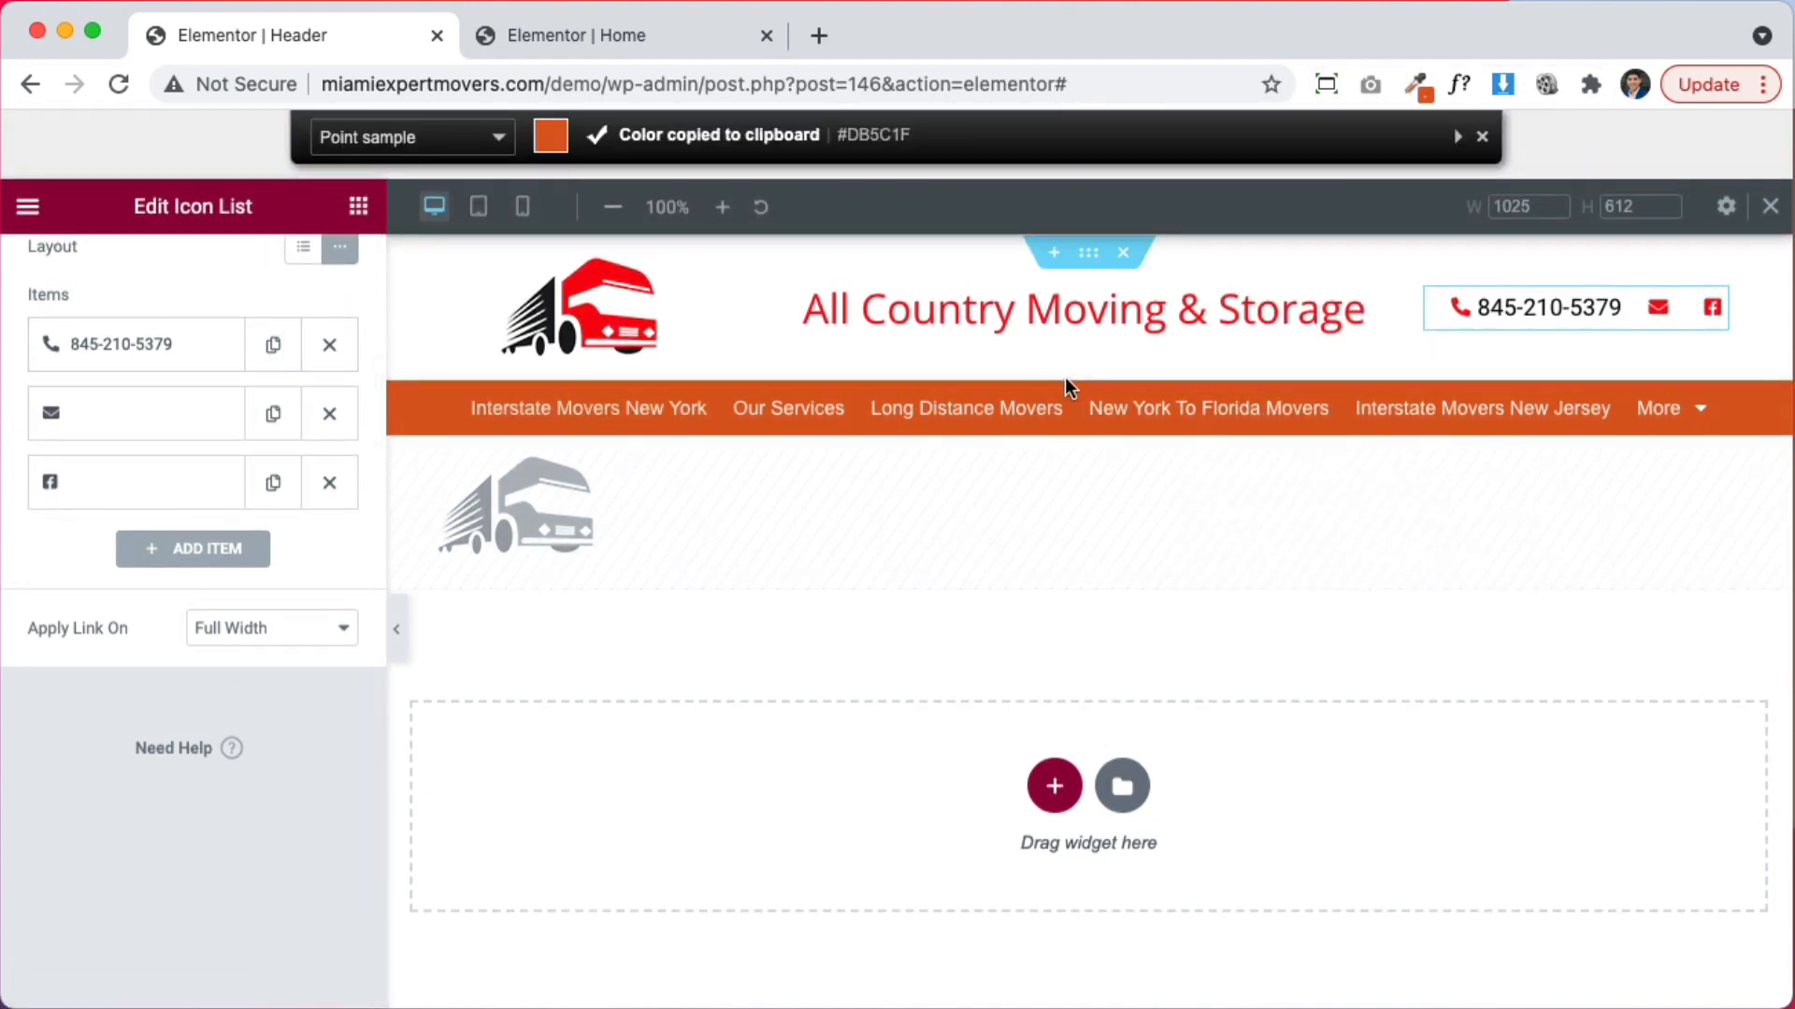
Save the sampled orange as a new global colour from the nav bar's background picker
click(1089, 332)
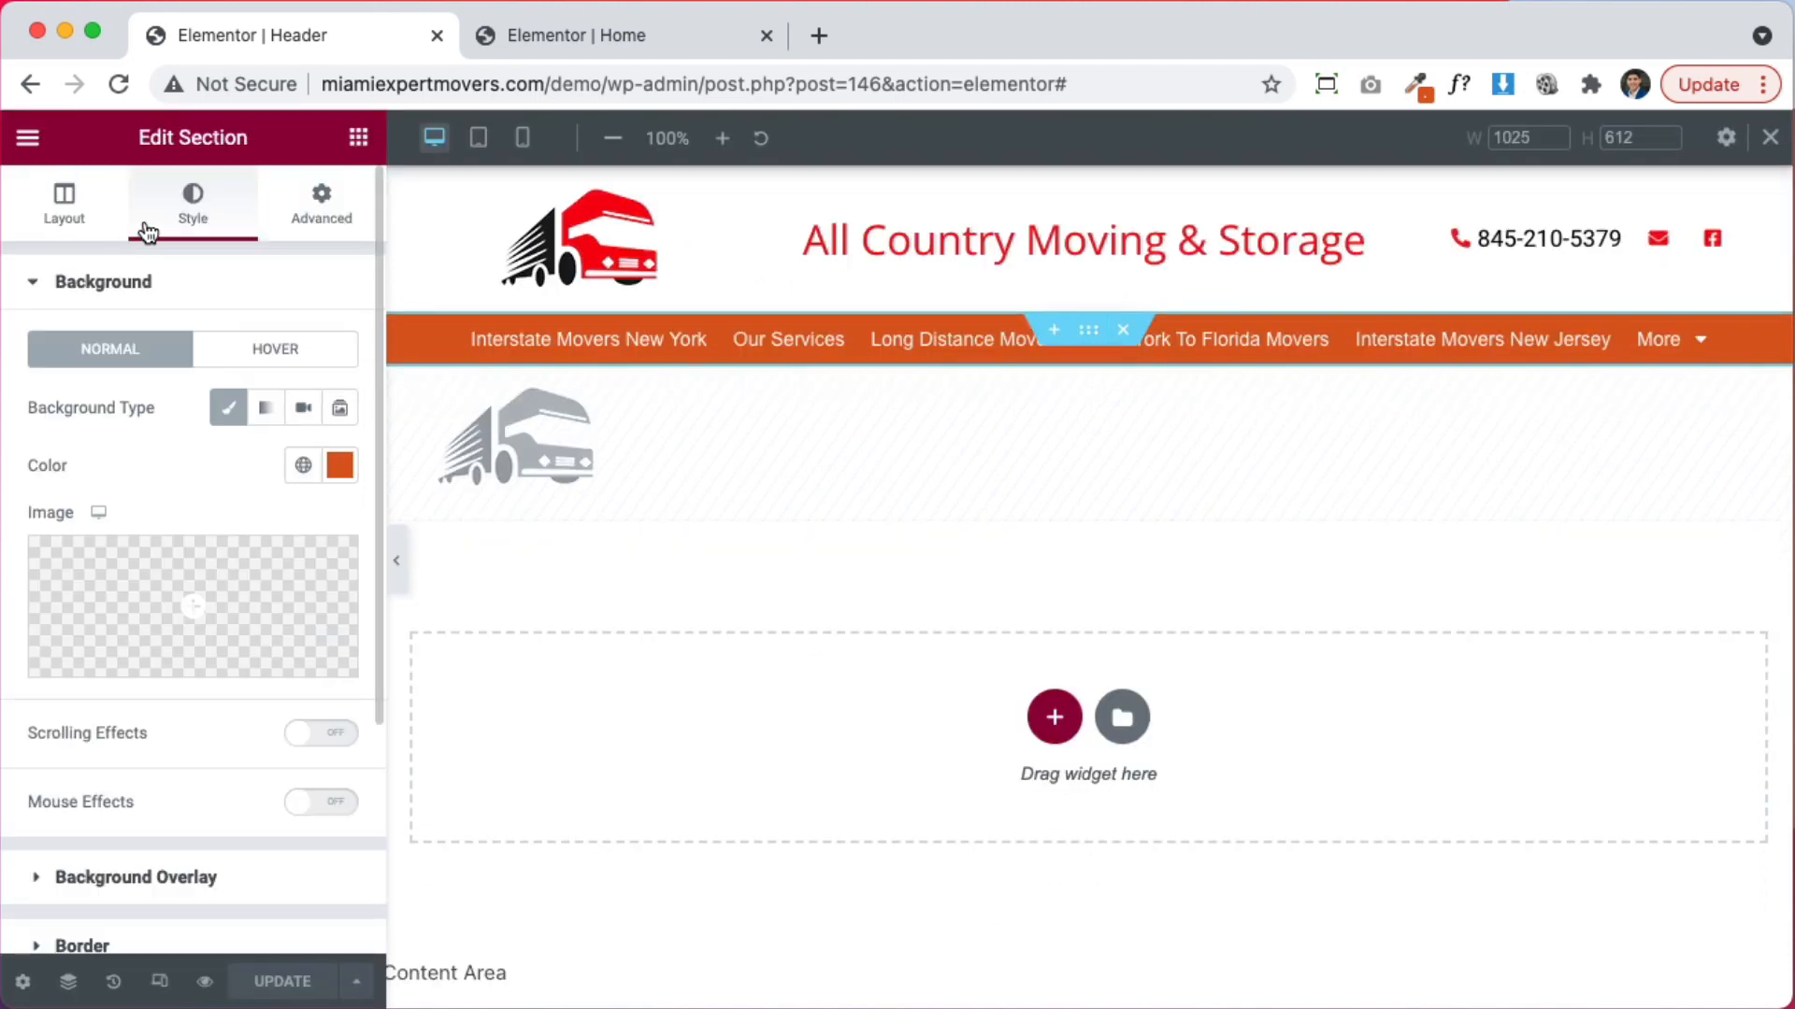
click(304, 466)
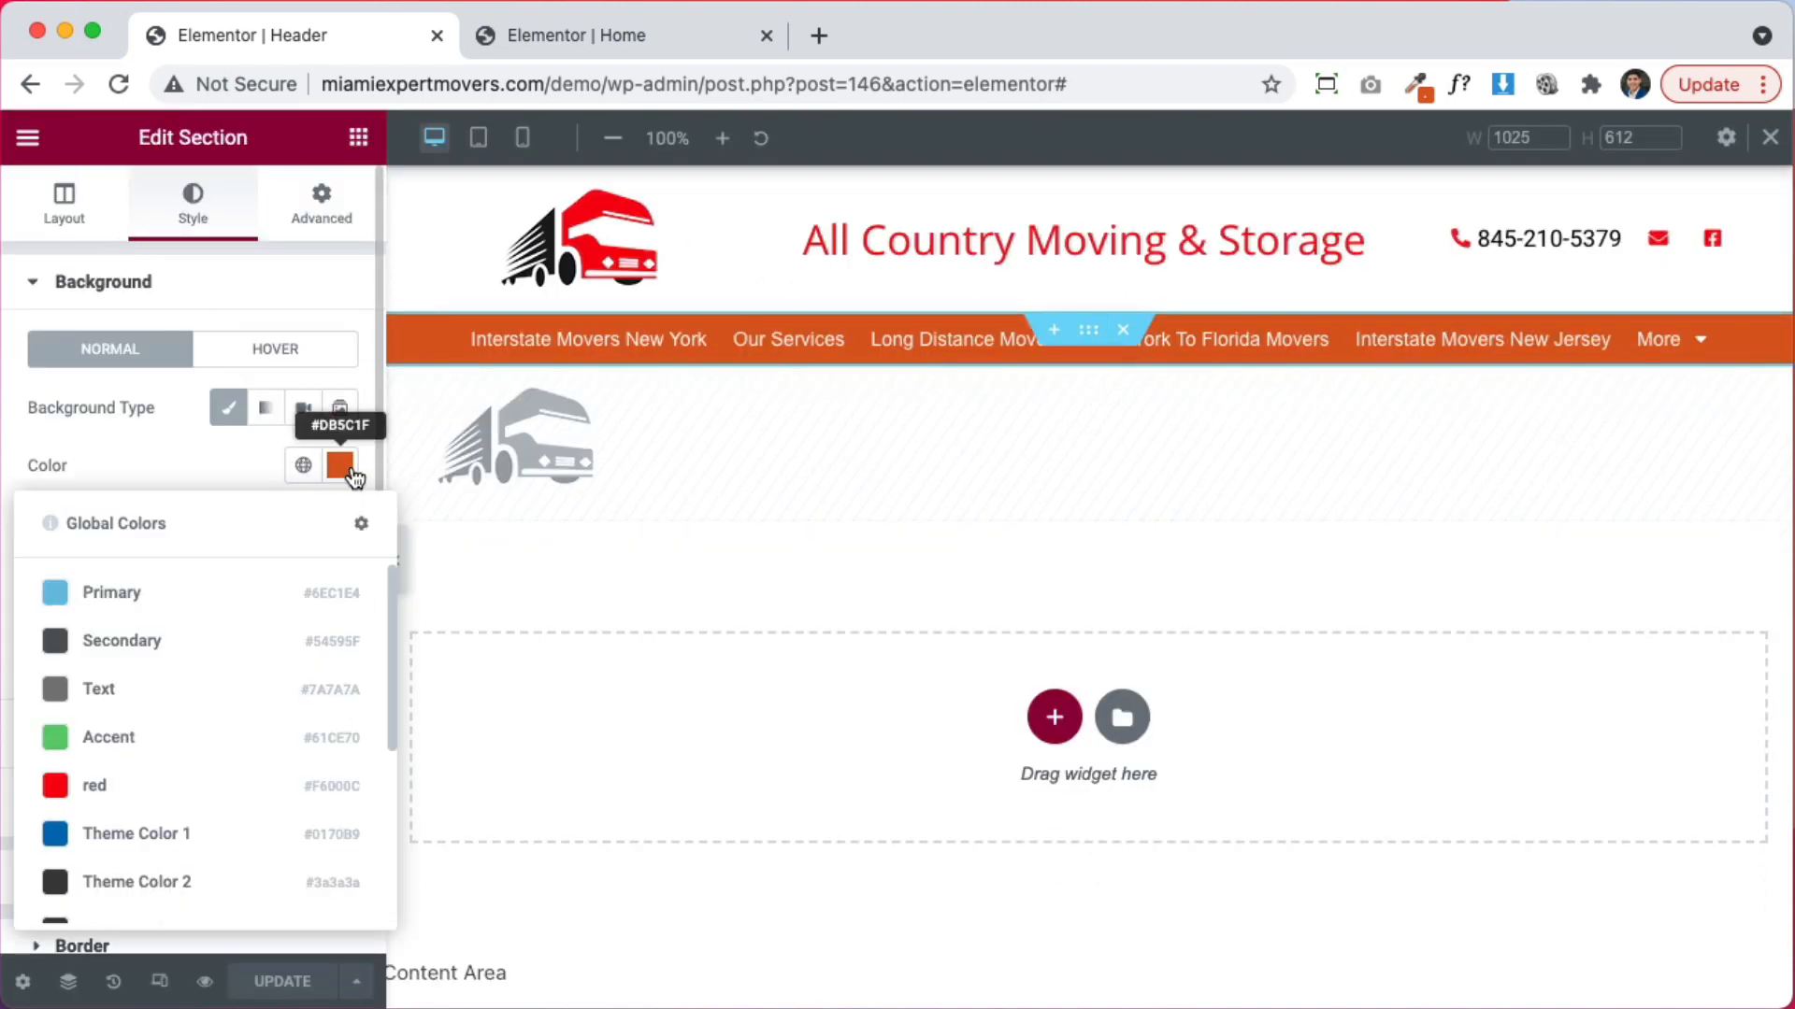
click(340, 467)
click(341, 469)
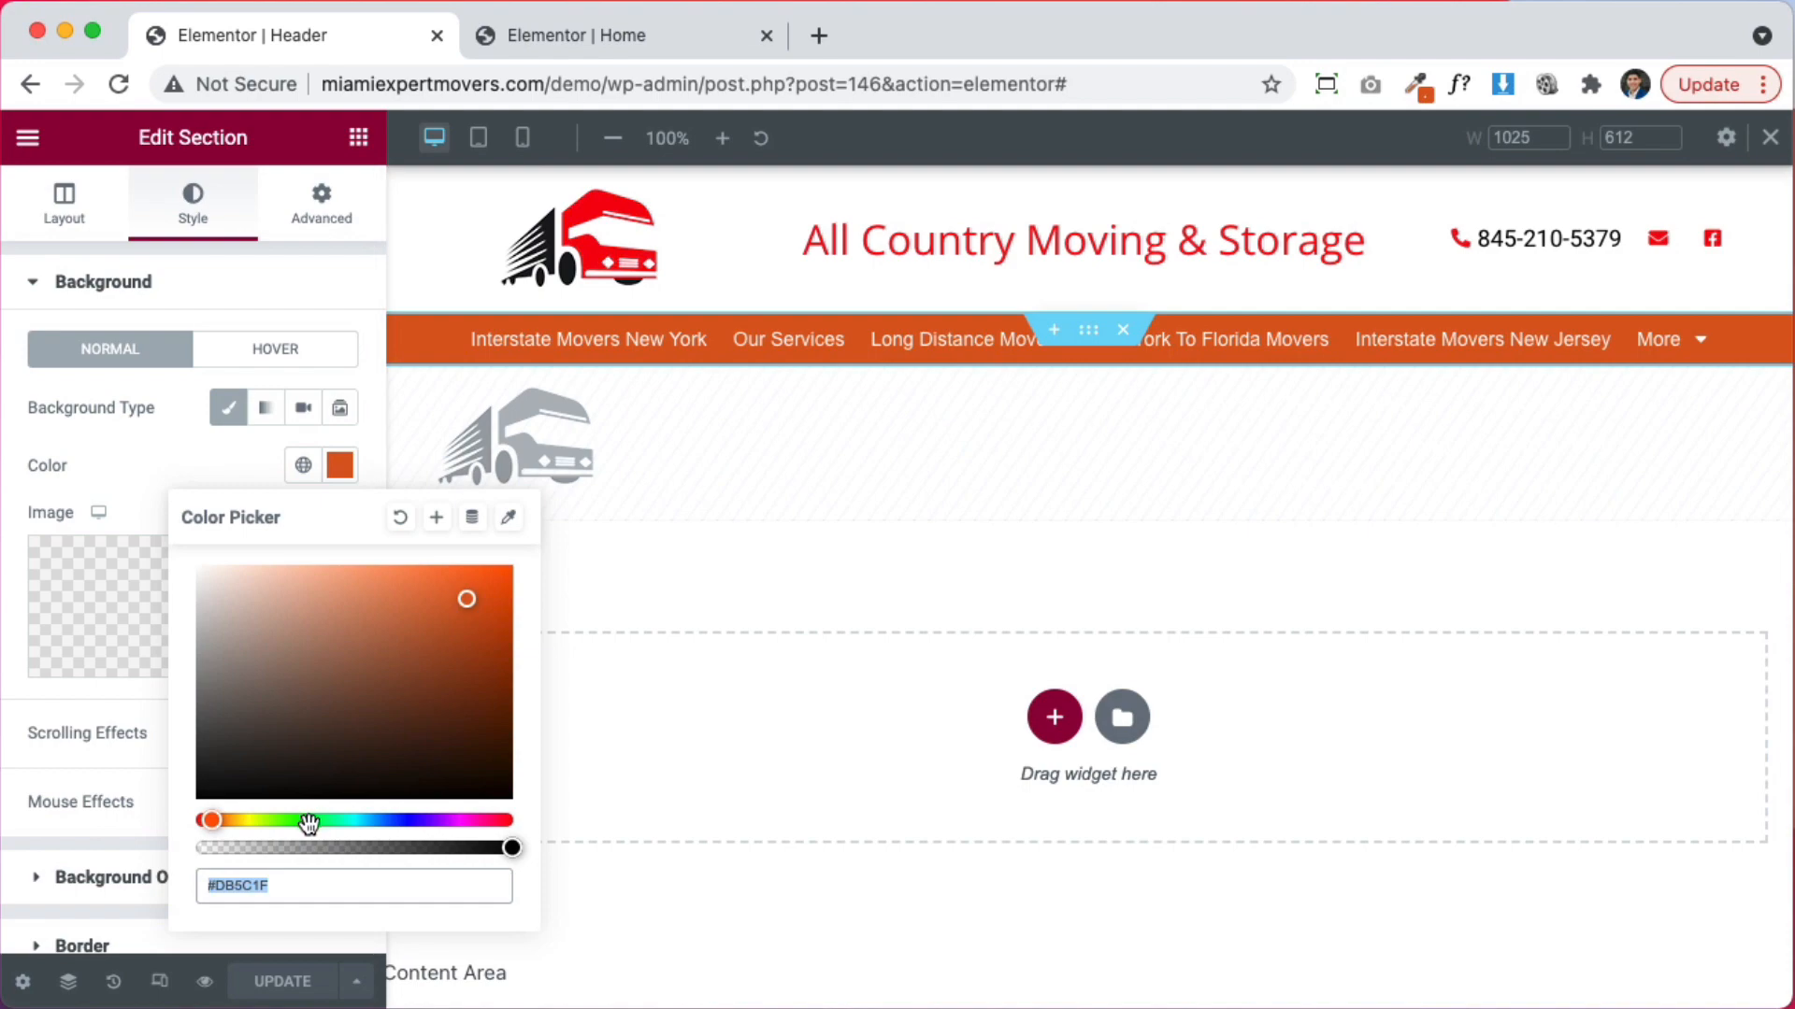
click(436, 517)
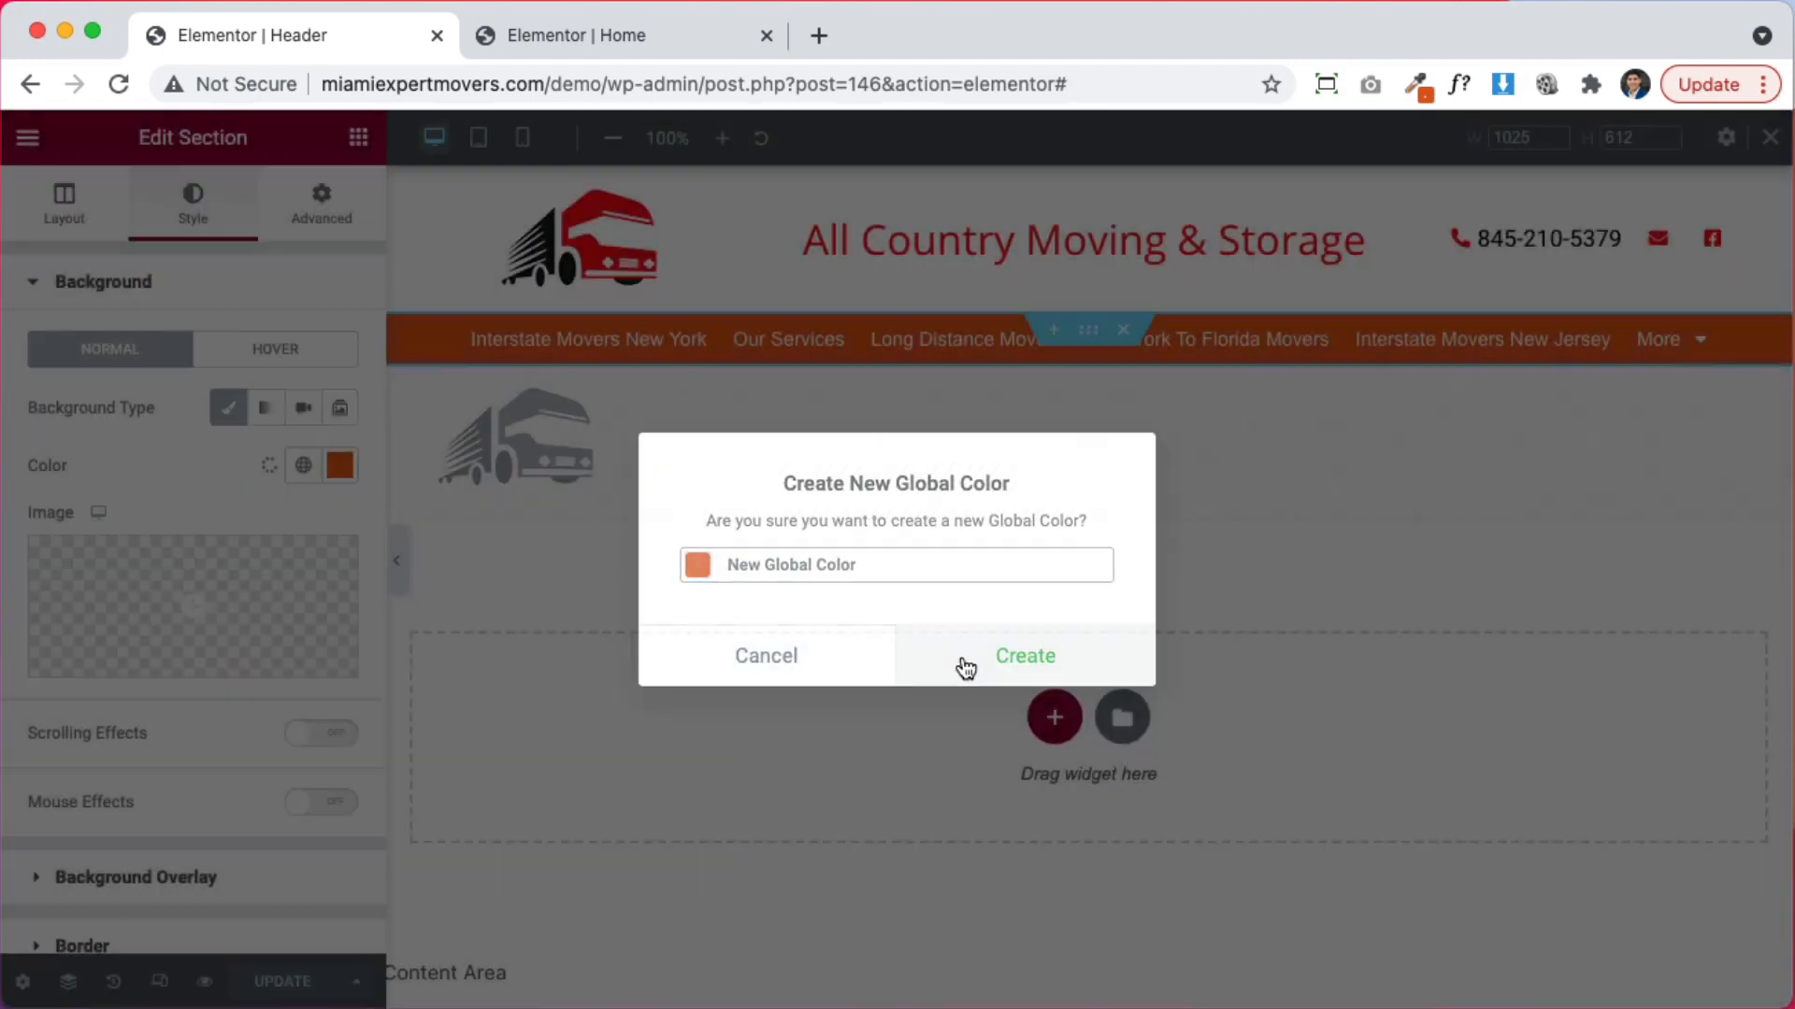
click(966, 668)
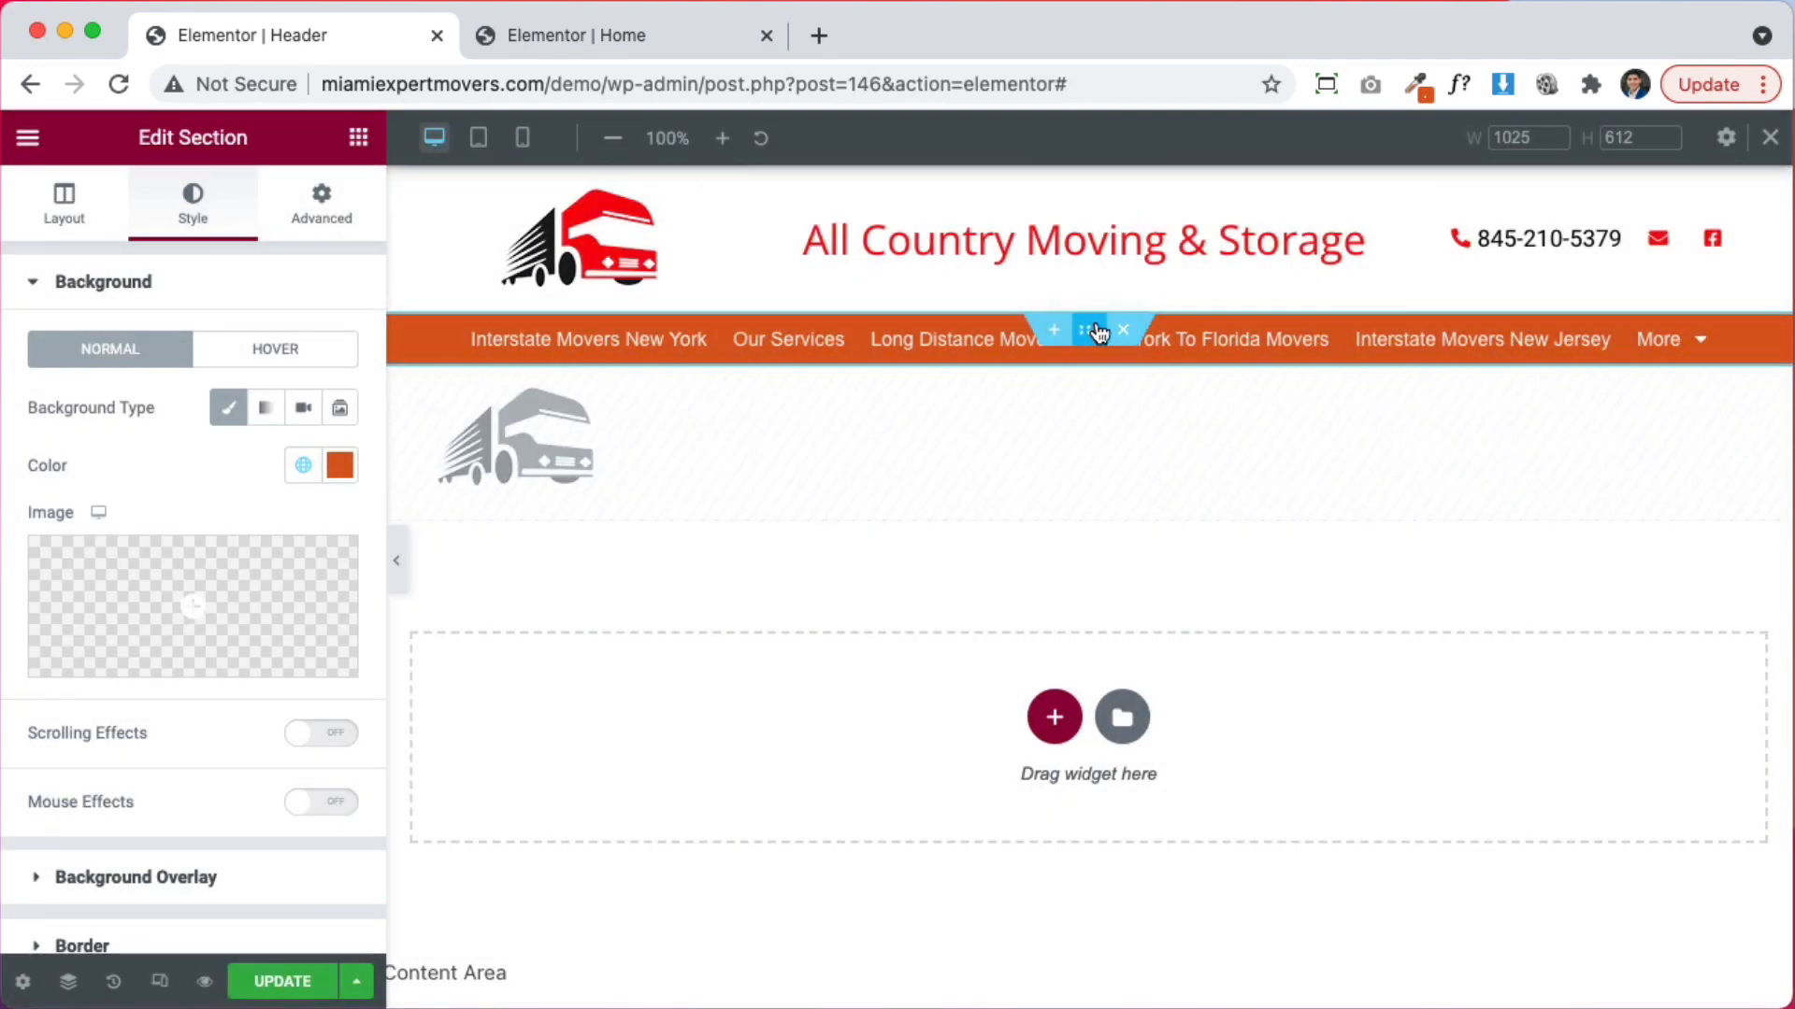
Set the nav bar section background to the global red colour
click(303, 464)
scroll(261, 724, down, 3)
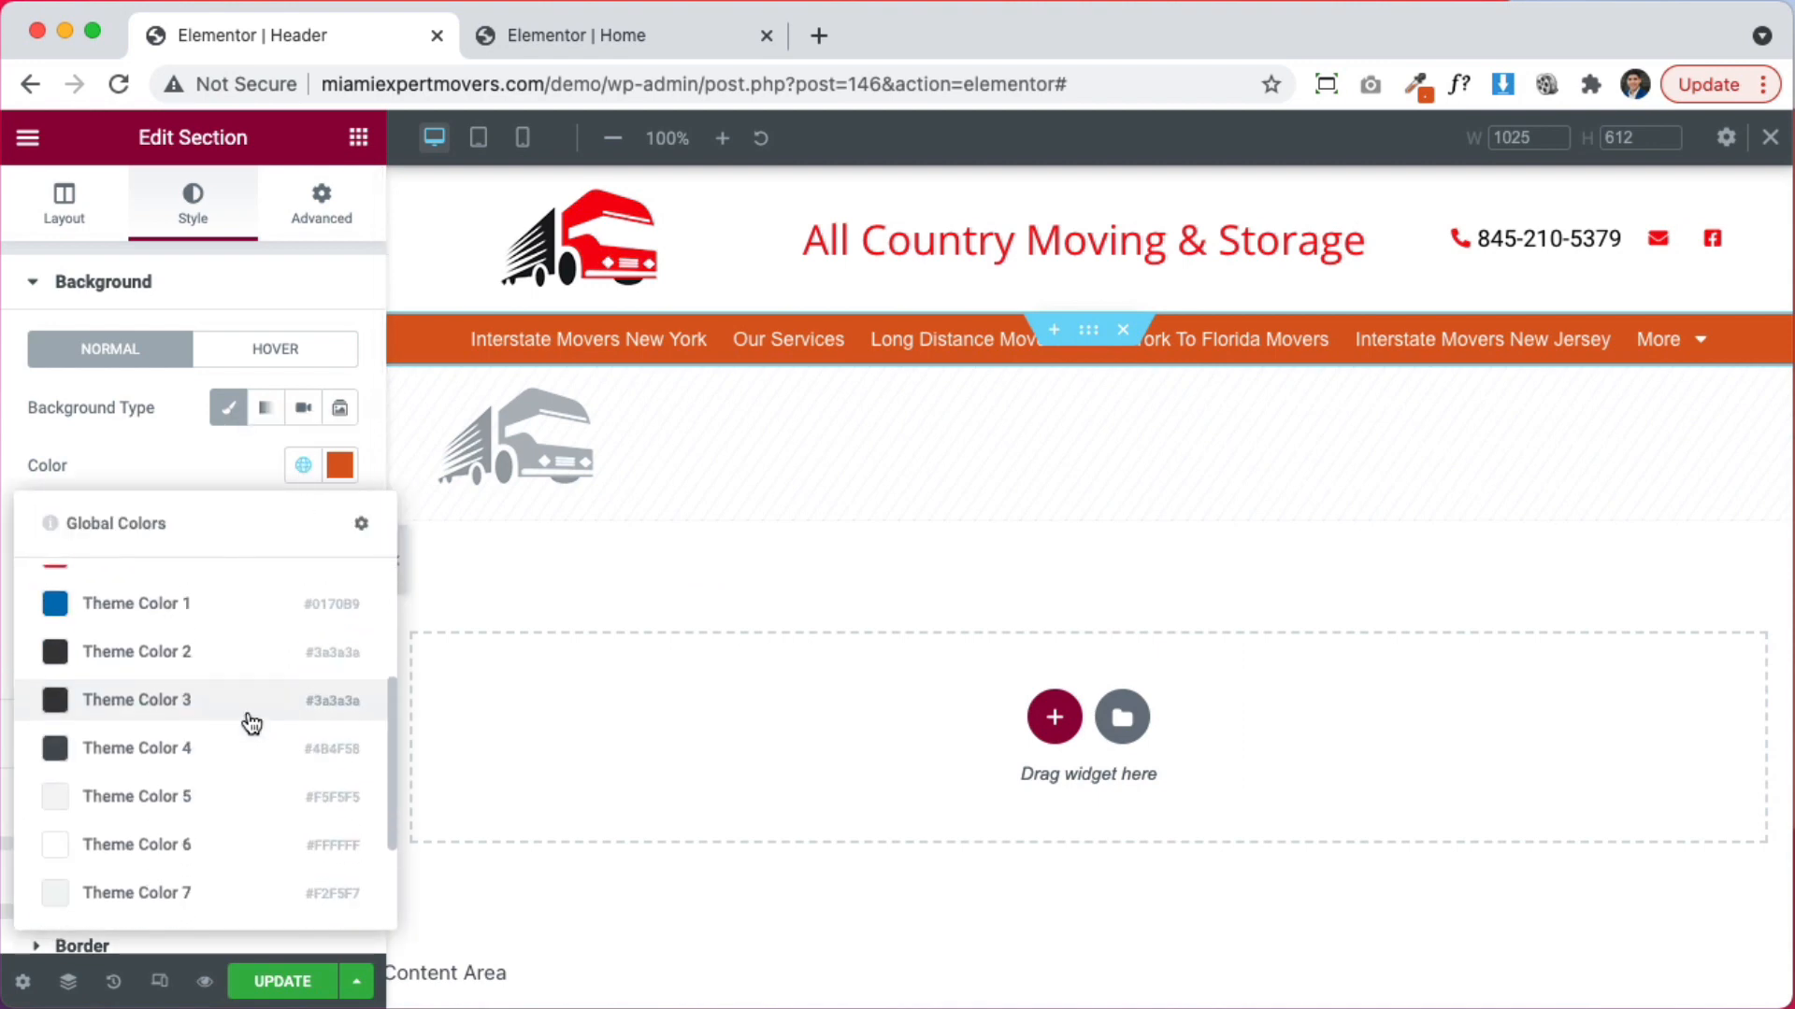
scroll(251, 723, up, 2)
click(250, 735)
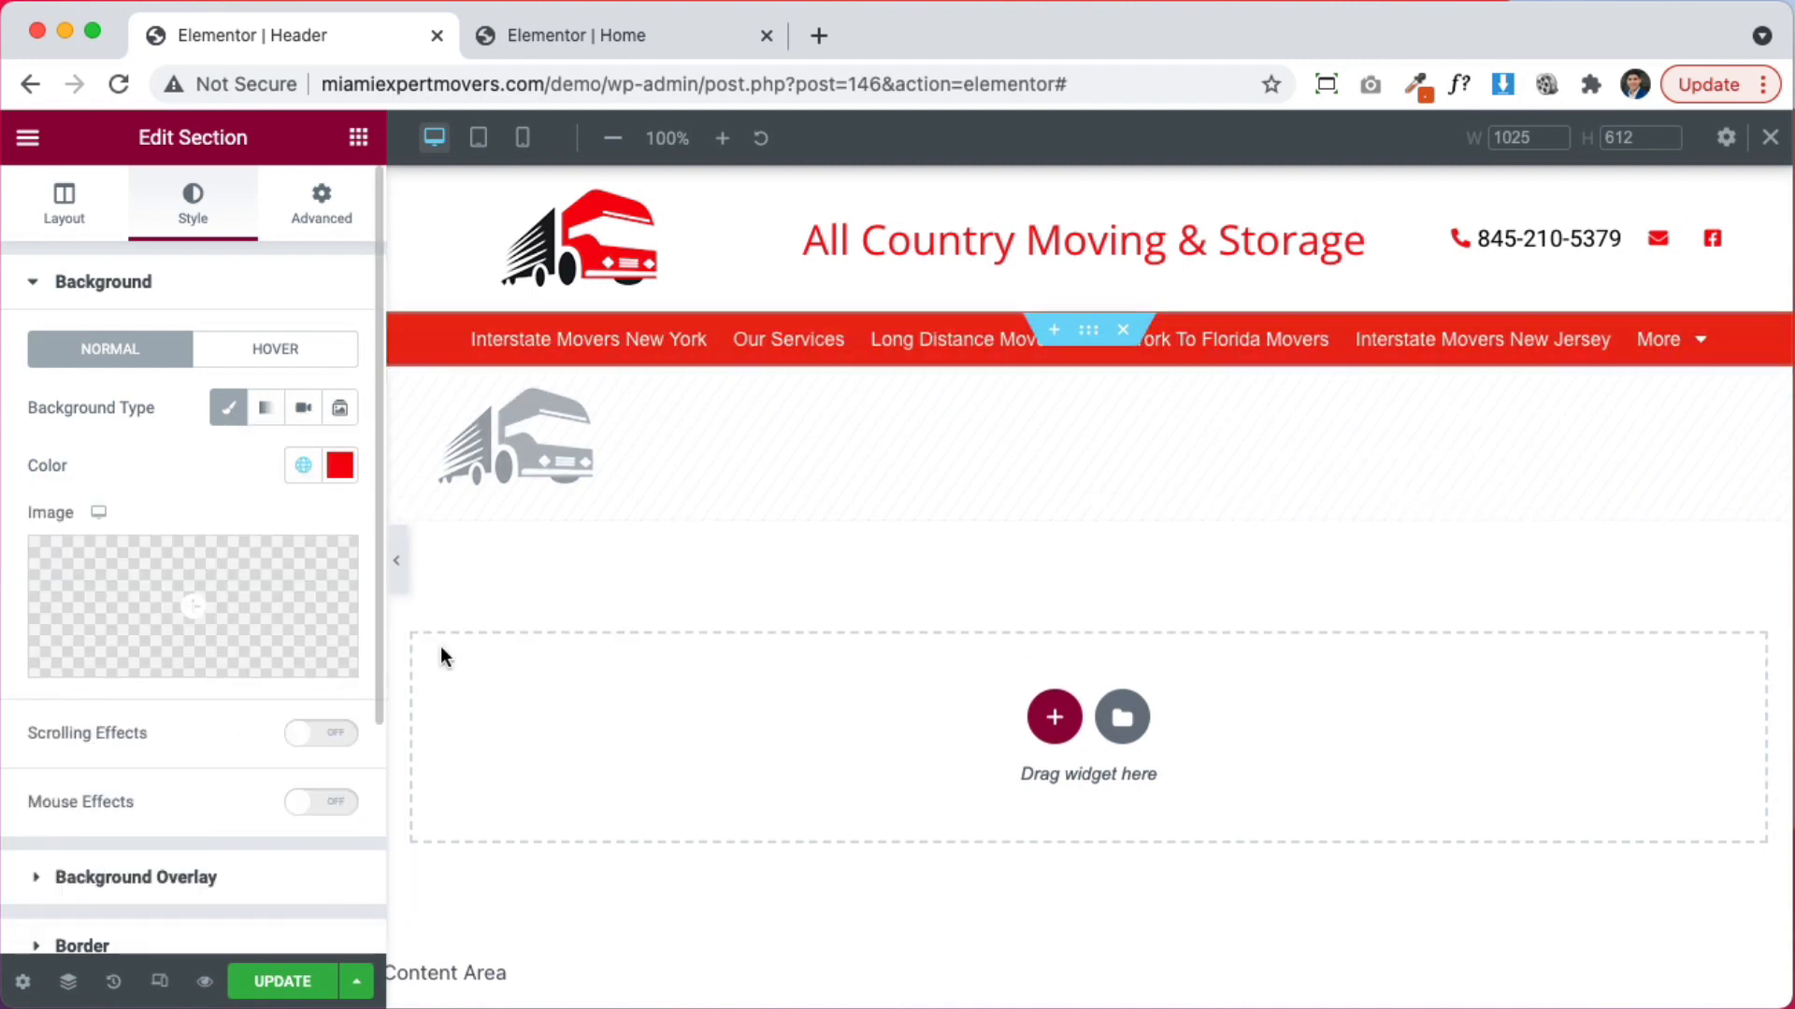
Make the site title heading text the new global orange
click(1200, 240)
click(303, 349)
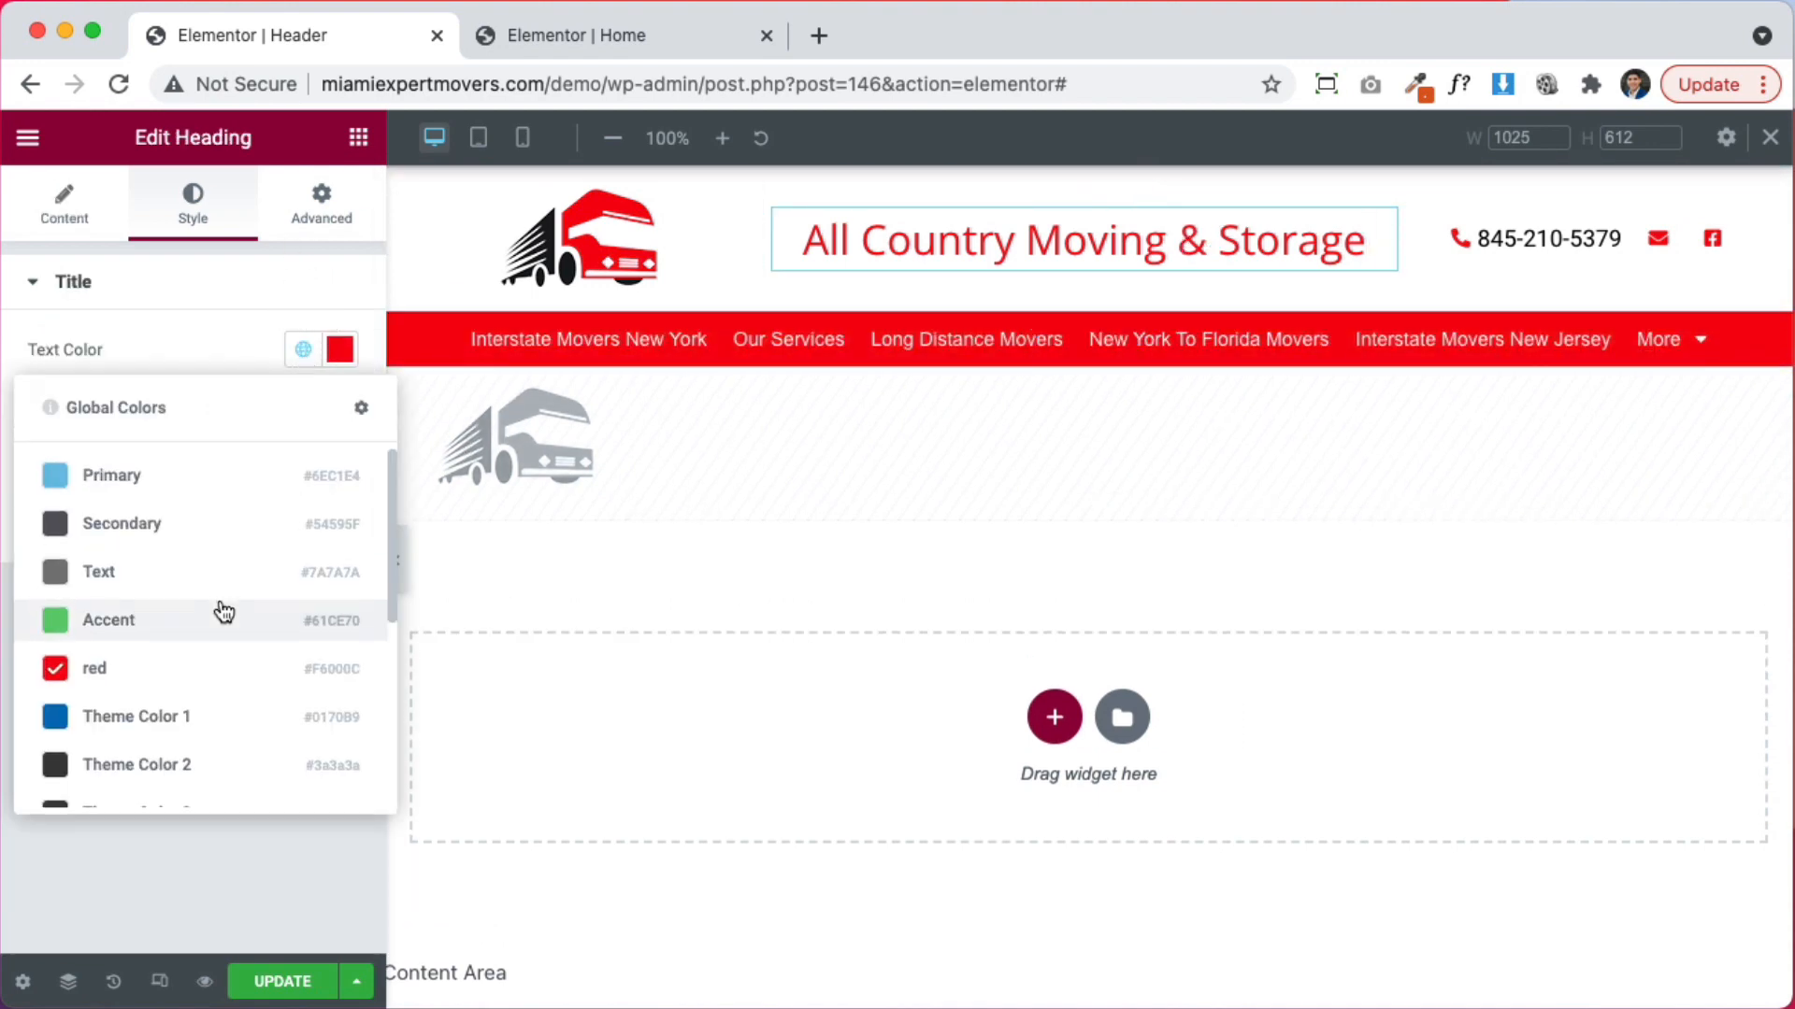
scroll(187, 710, down, 3)
click(180, 773)
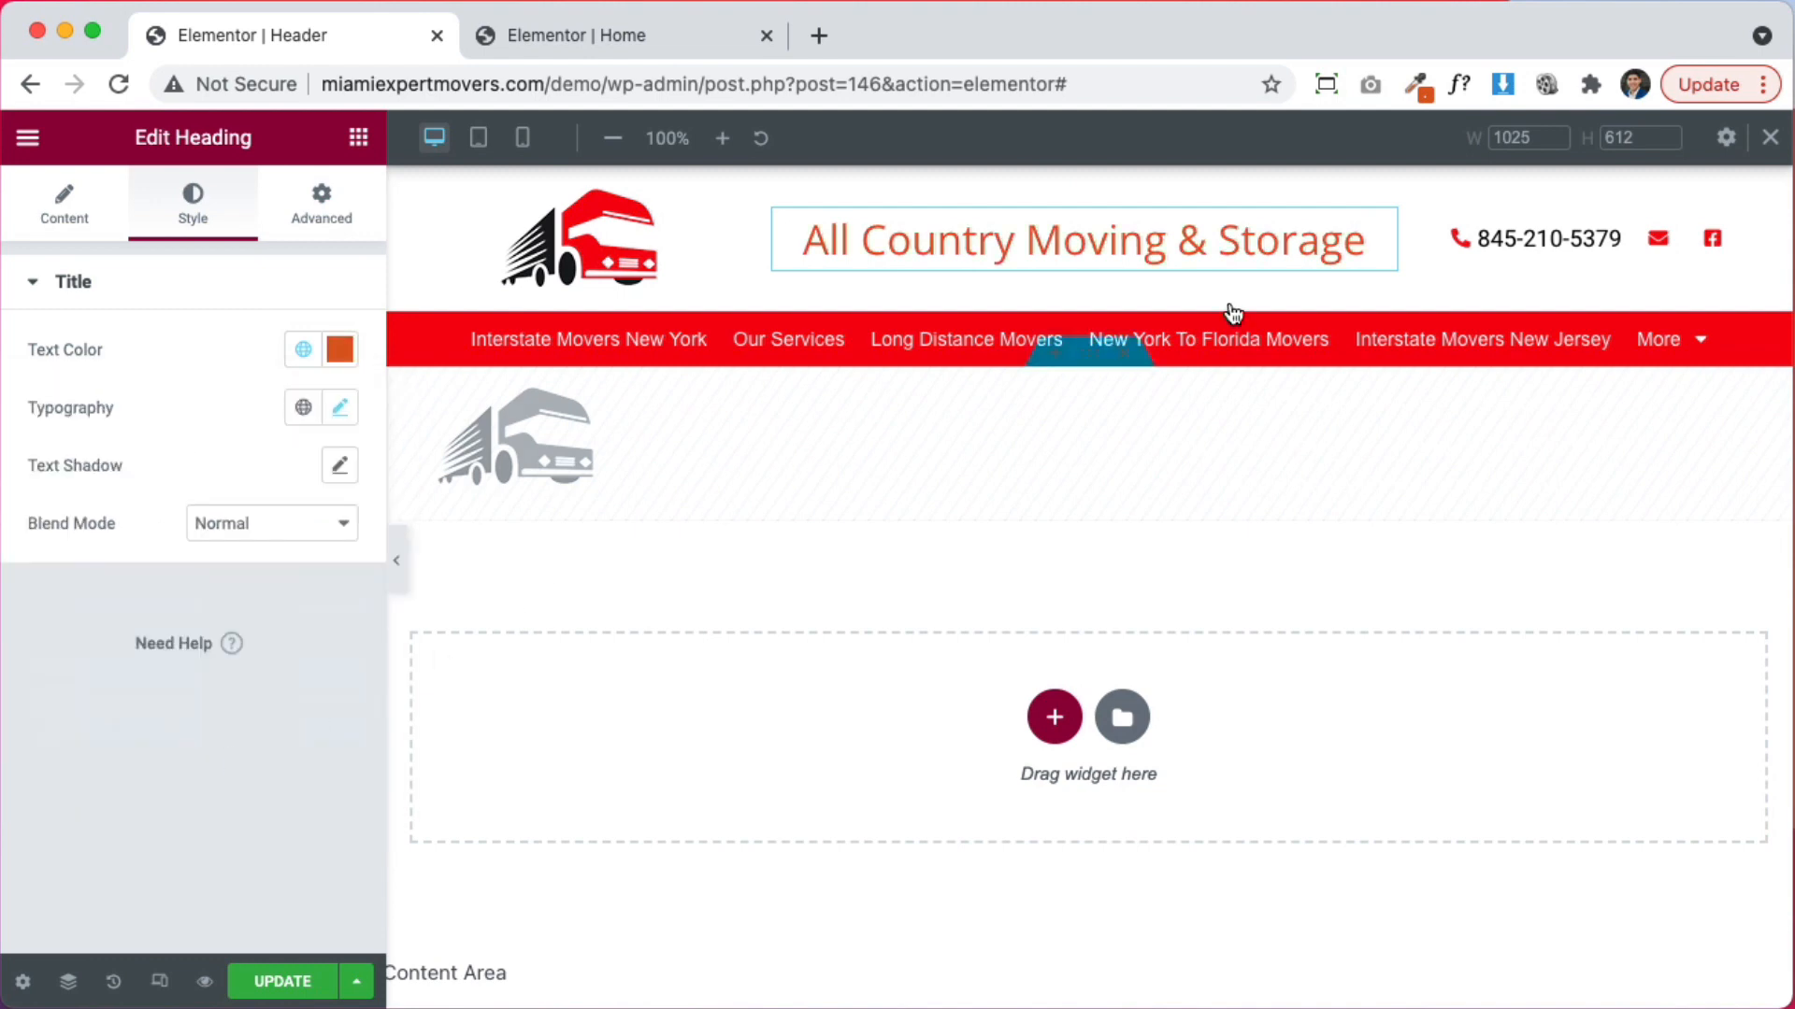
Make the contact icon list's icons the new global orange
click(1545, 255)
click(187, 206)
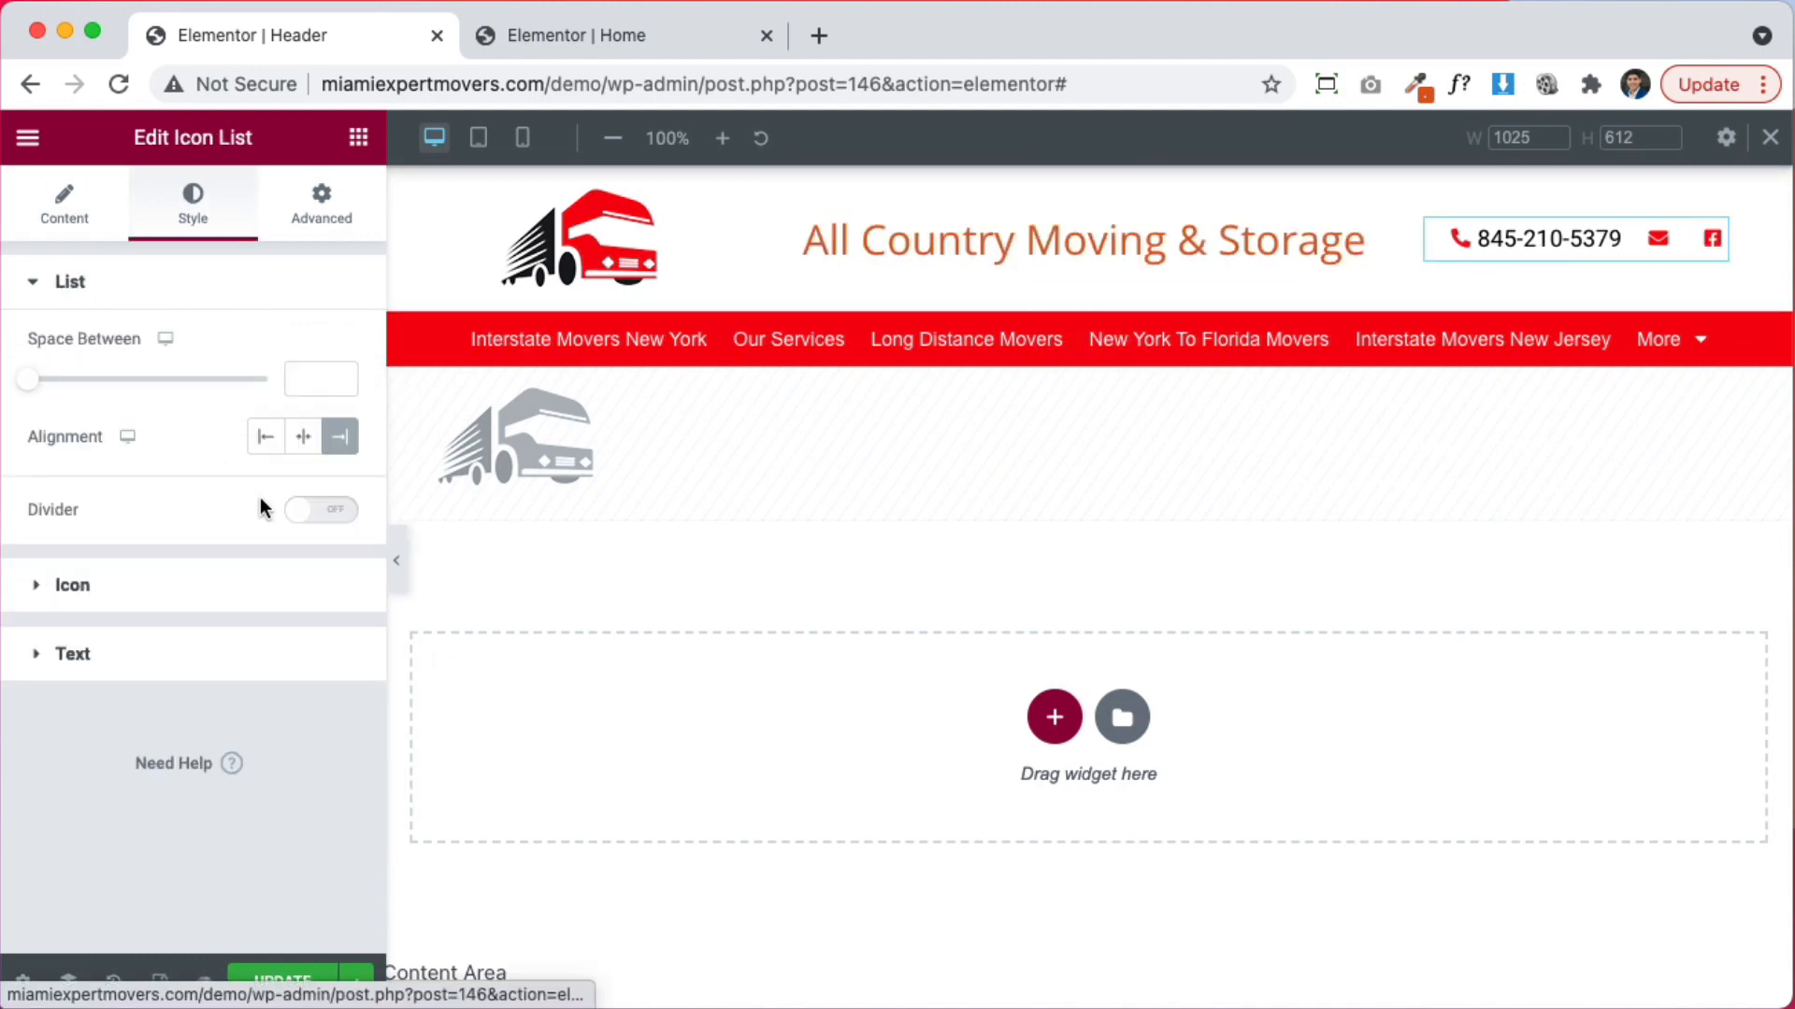
click(118, 656)
click(146, 360)
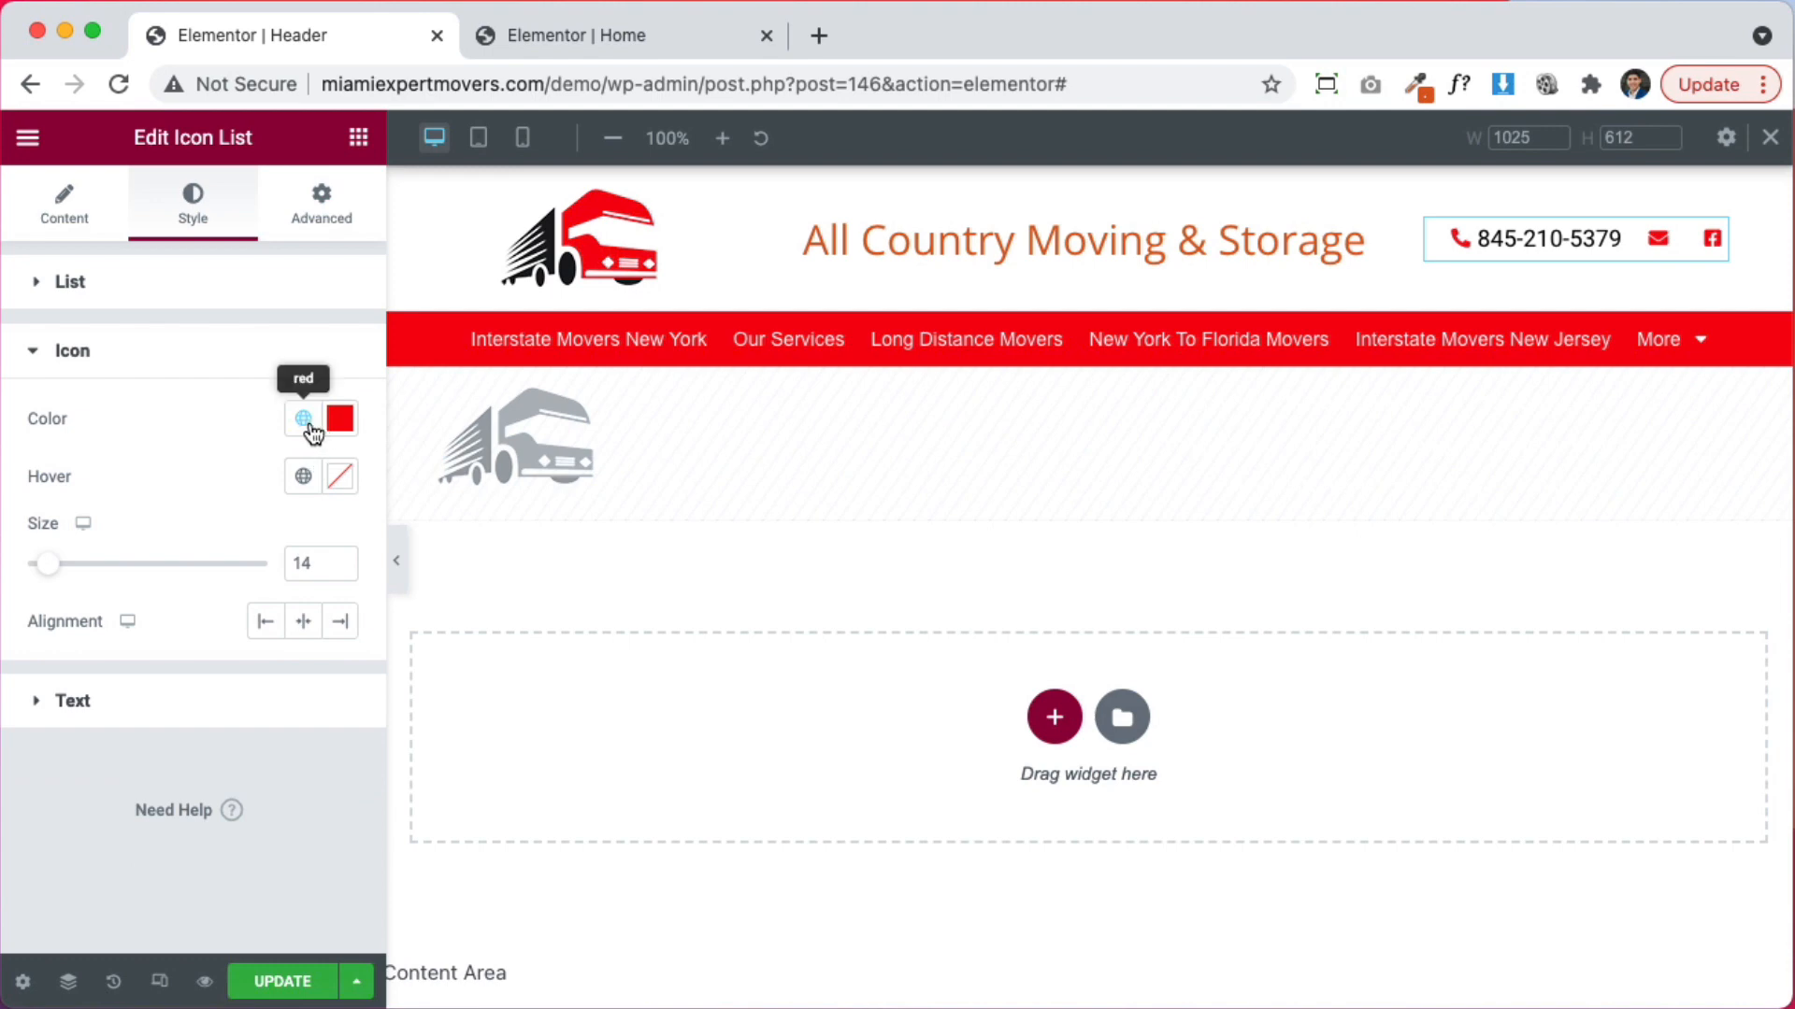
click(303, 419)
scroll(187, 711, down, 3)
click(146, 840)
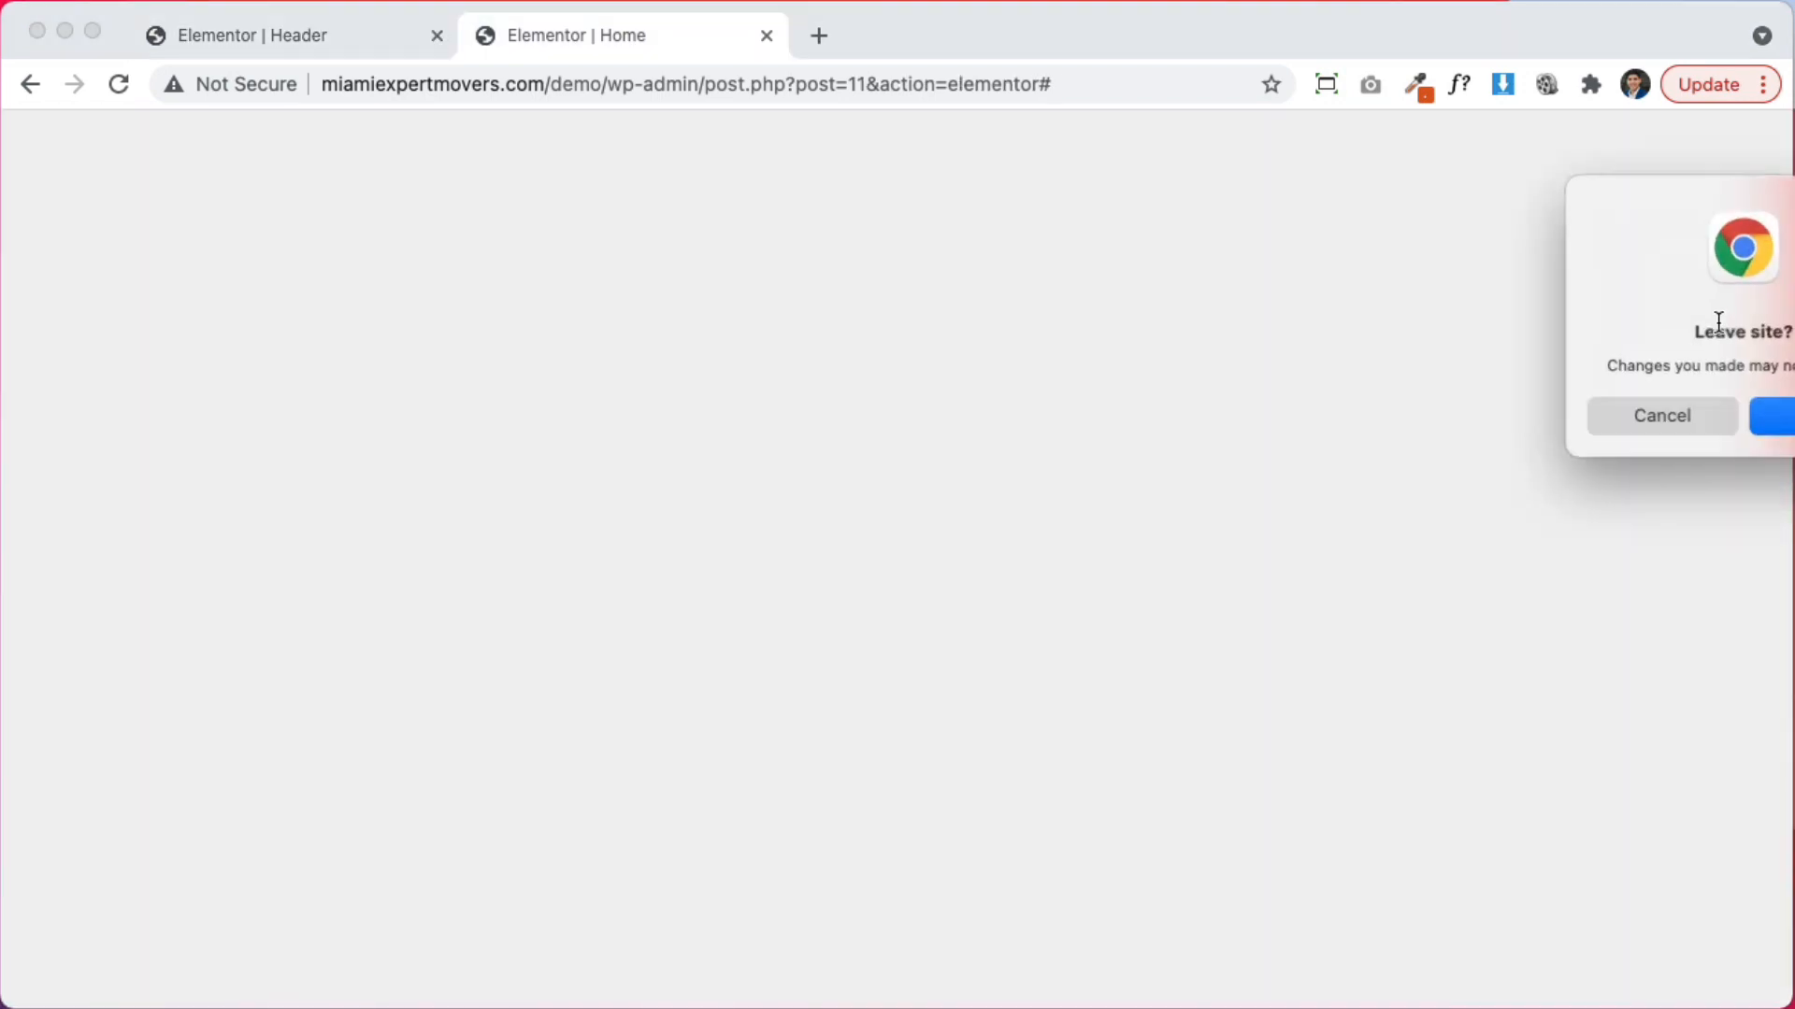
click(1729, 415)
click(384, 46)
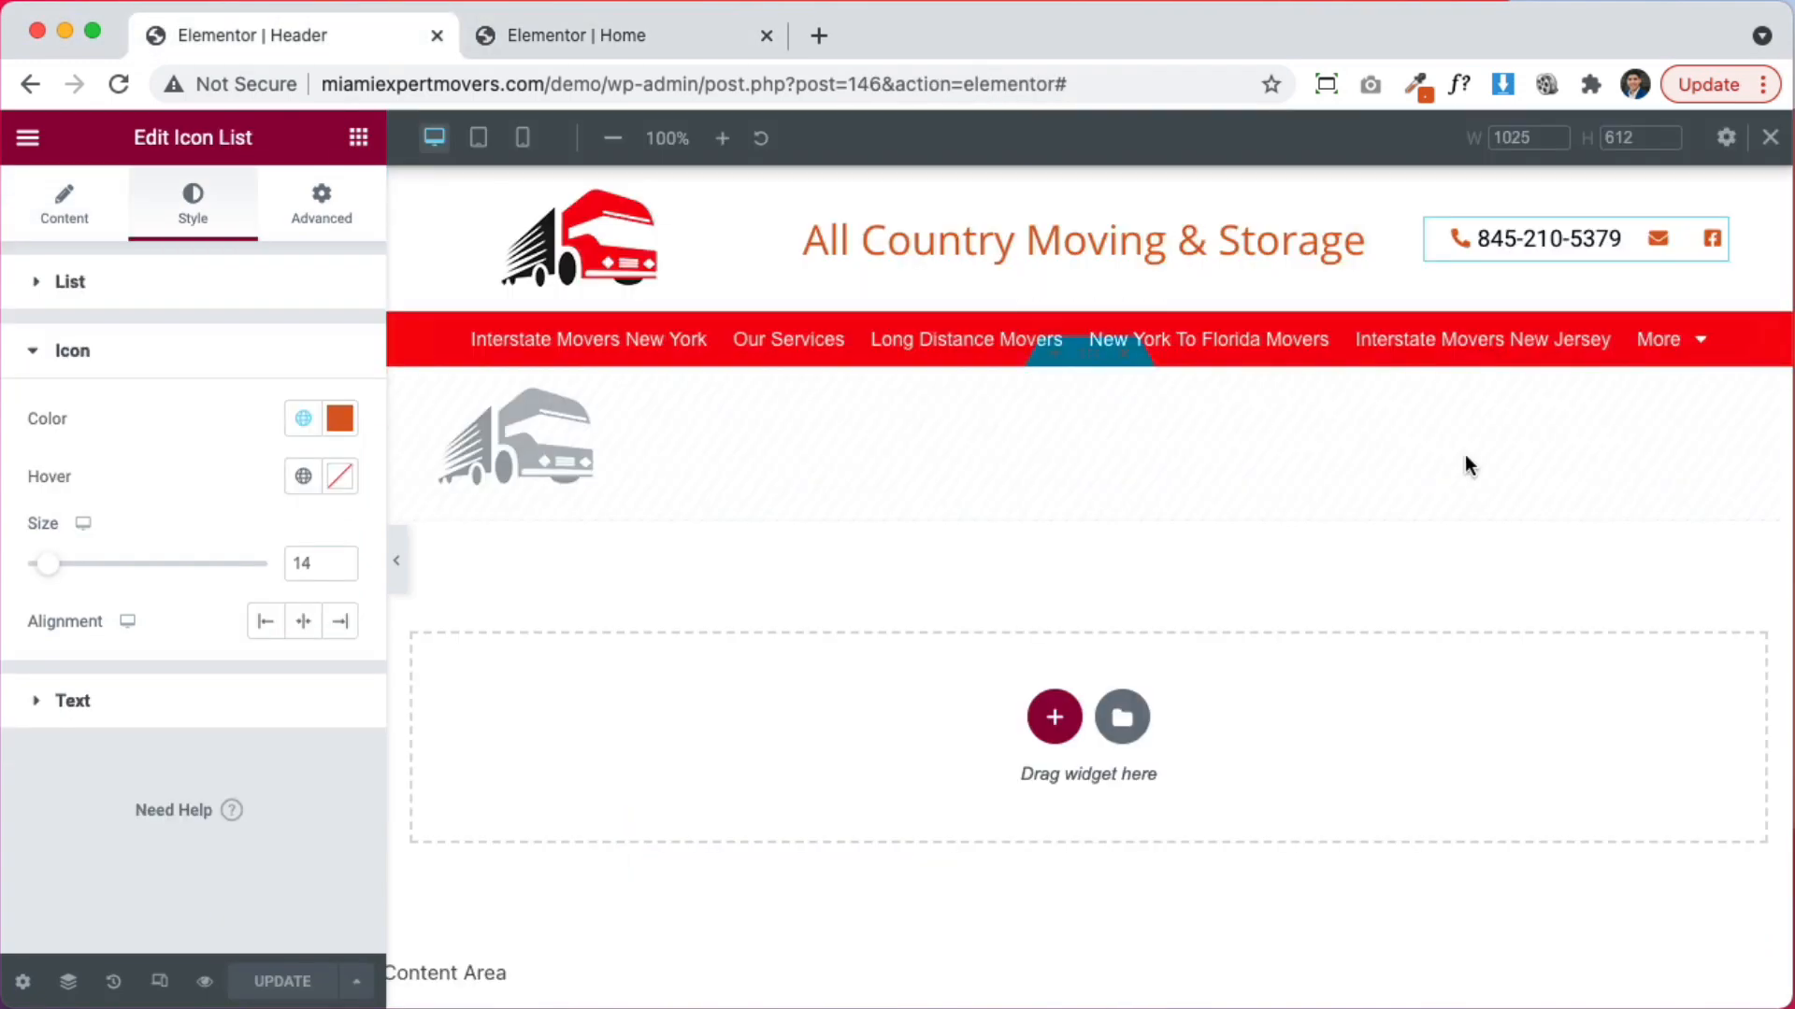
Set the nav menu typography to Open Sans with line height 15
click(1773, 340)
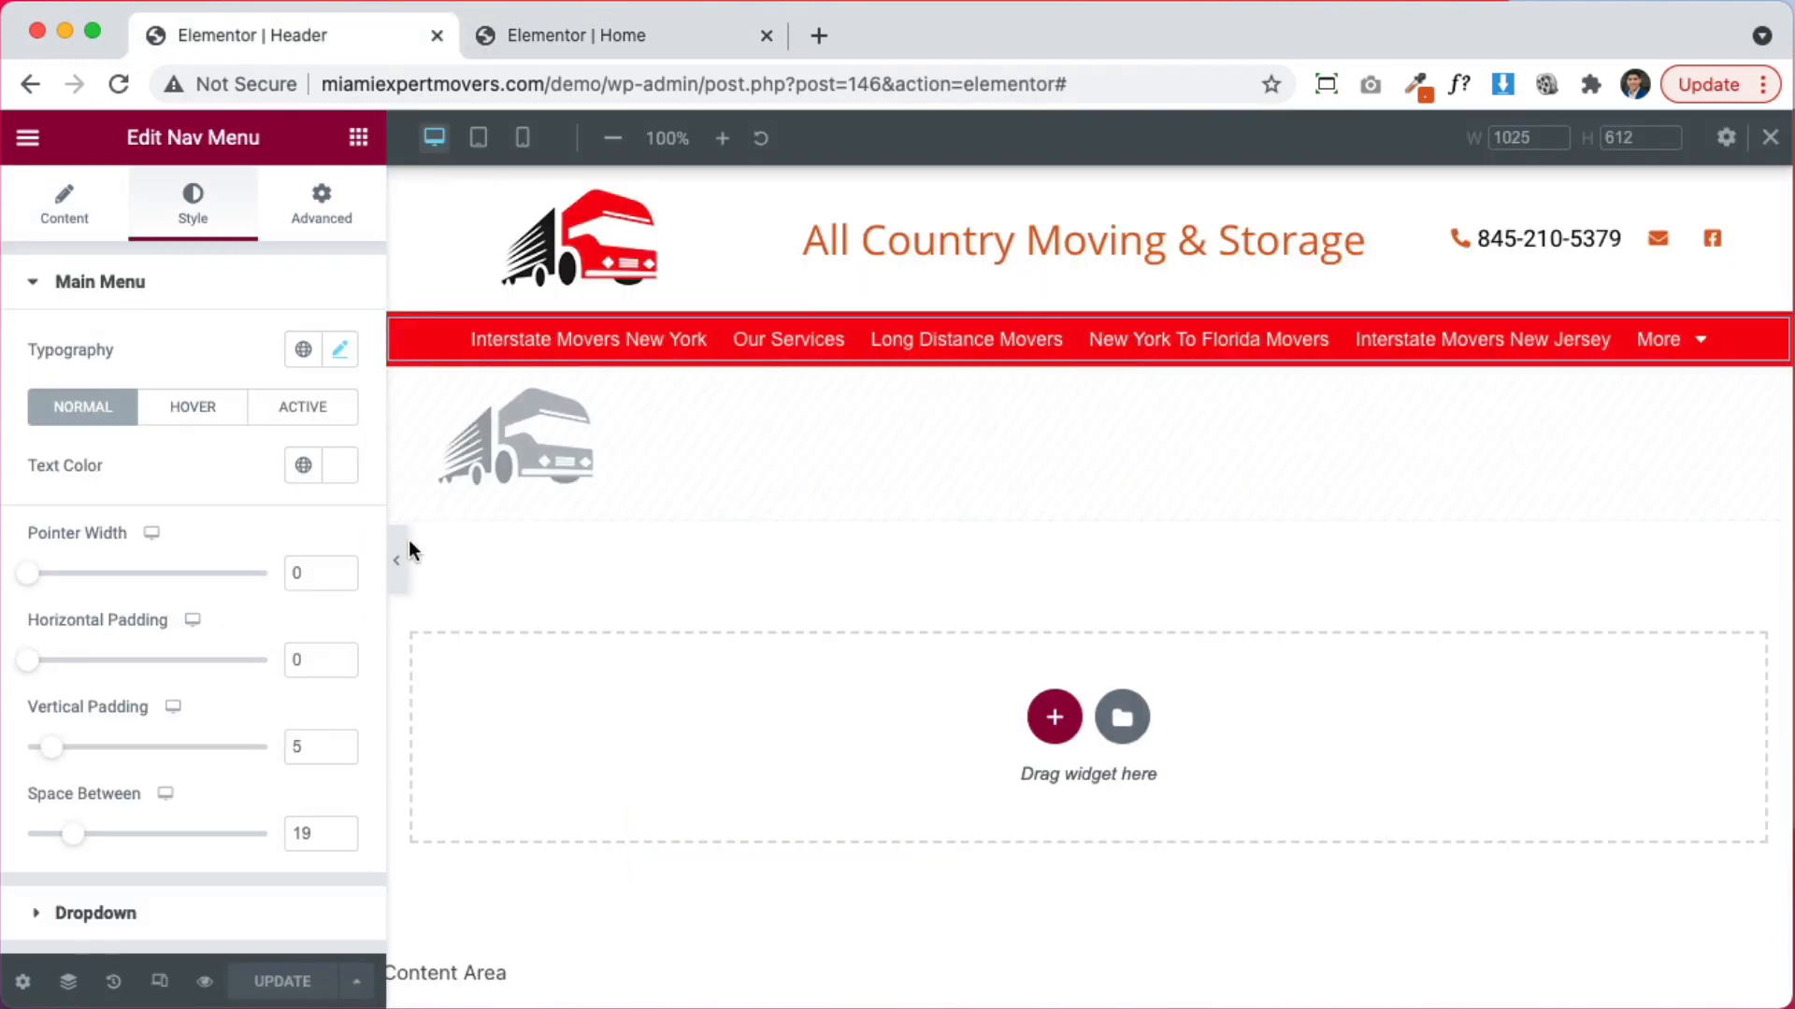
click(339, 355)
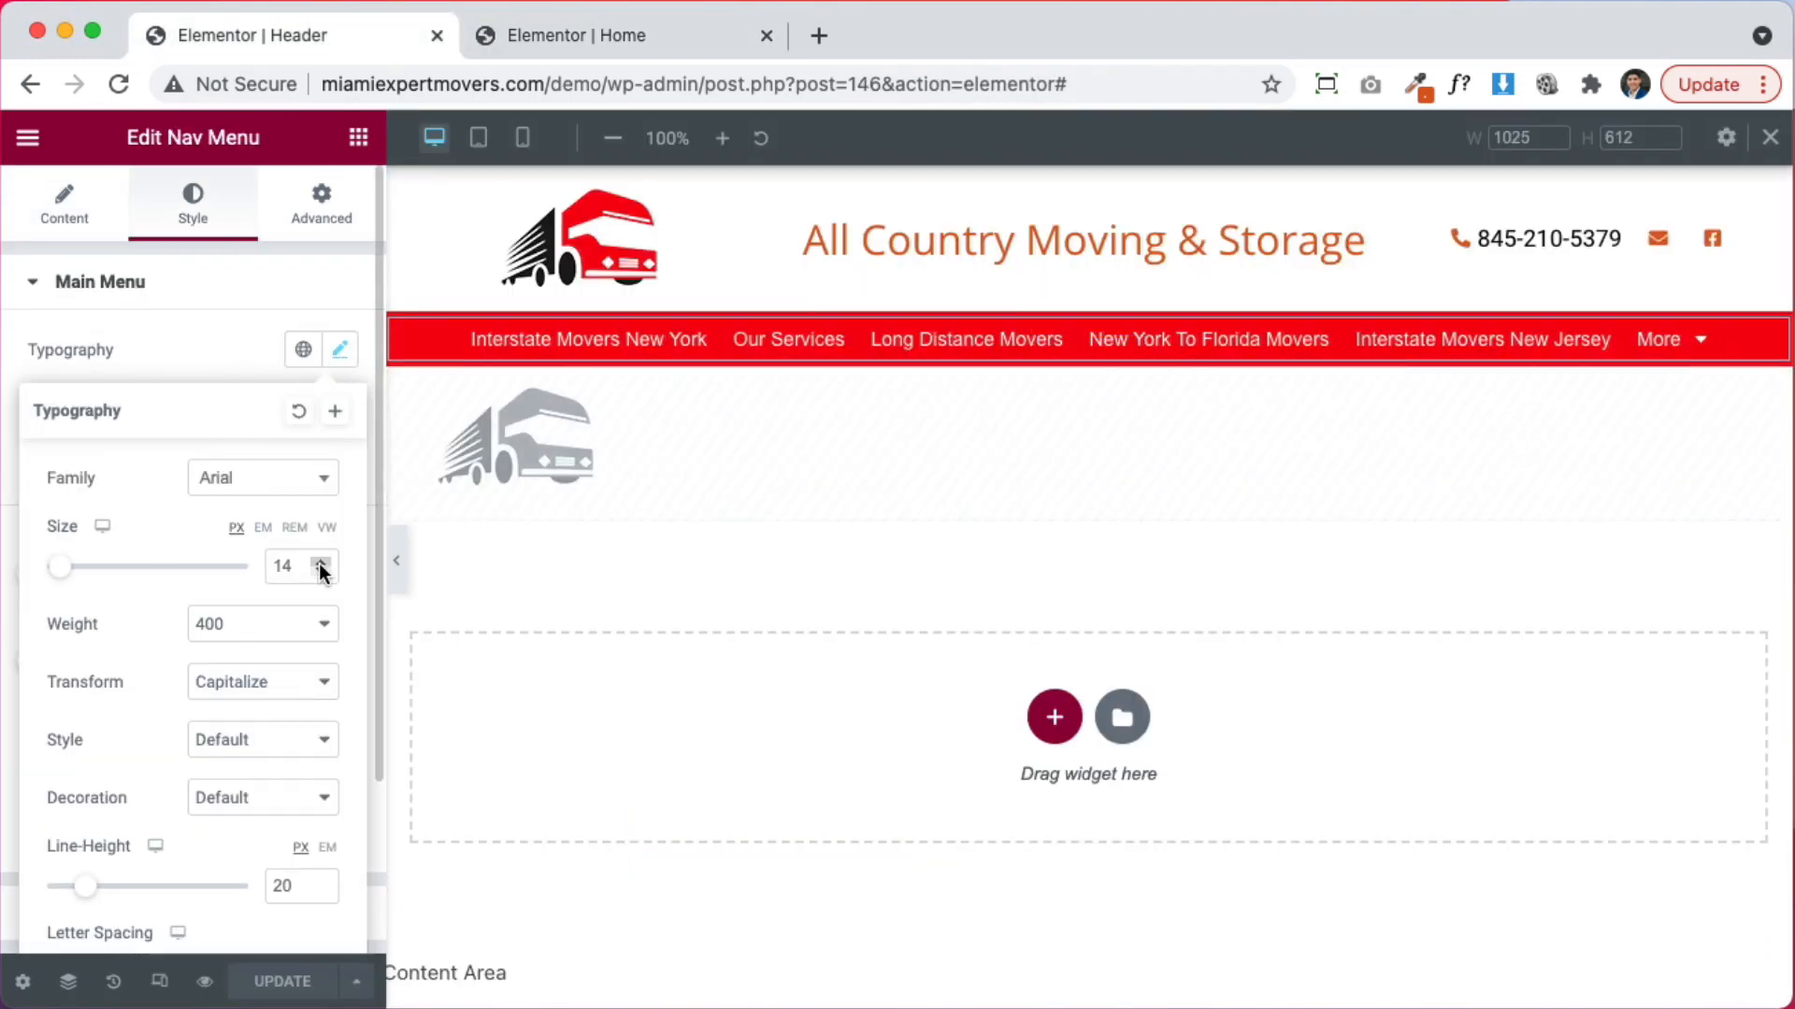
click(319, 564)
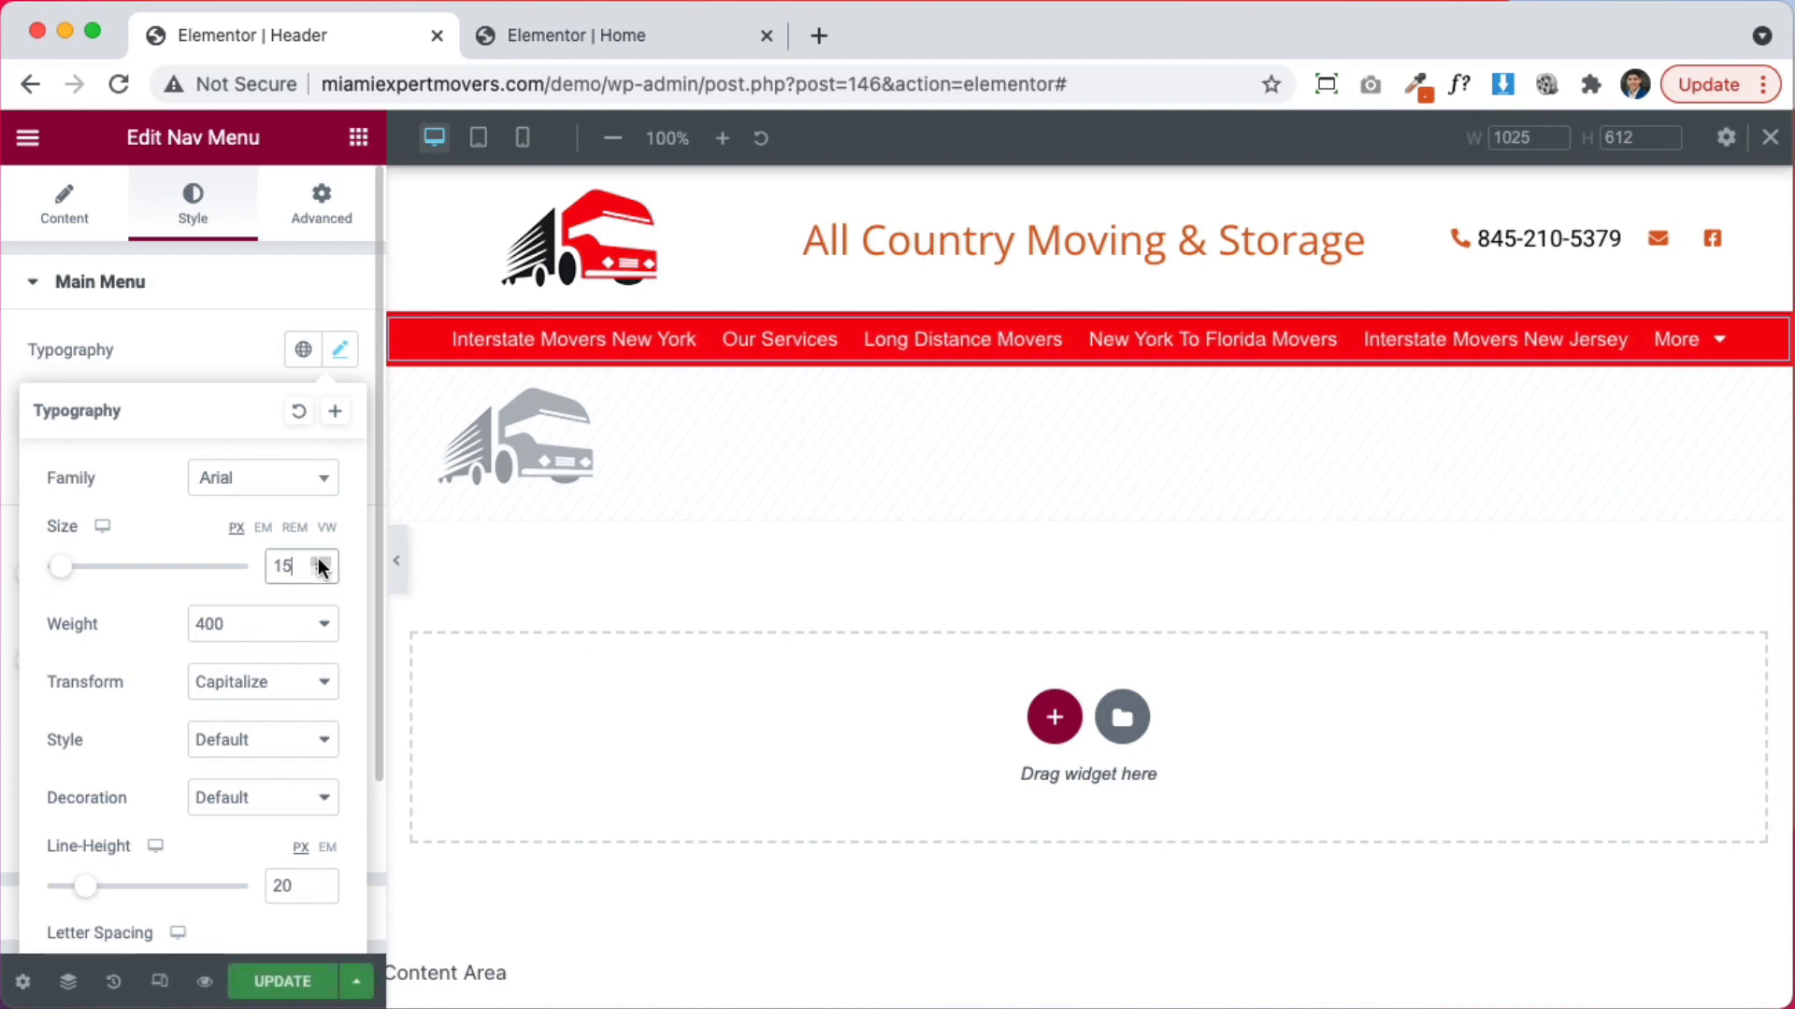
click(265, 639)
click(261, 657)
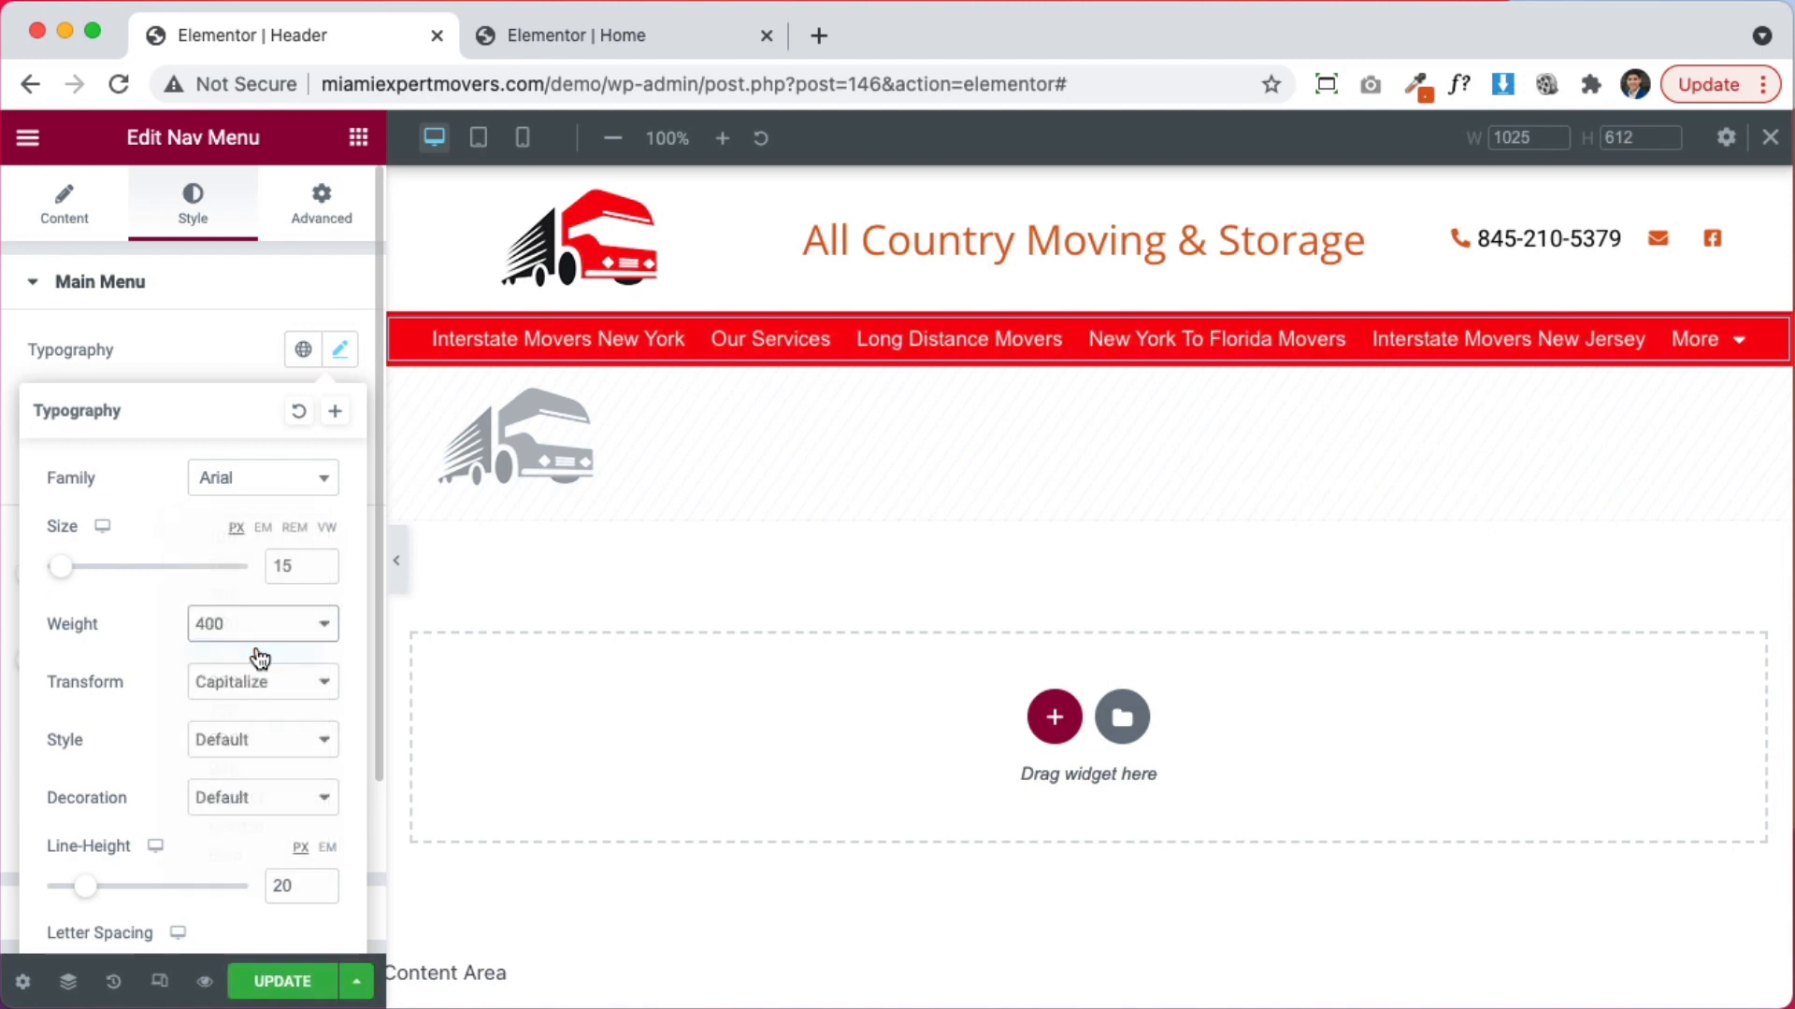
click(249, 489)
text(open s)
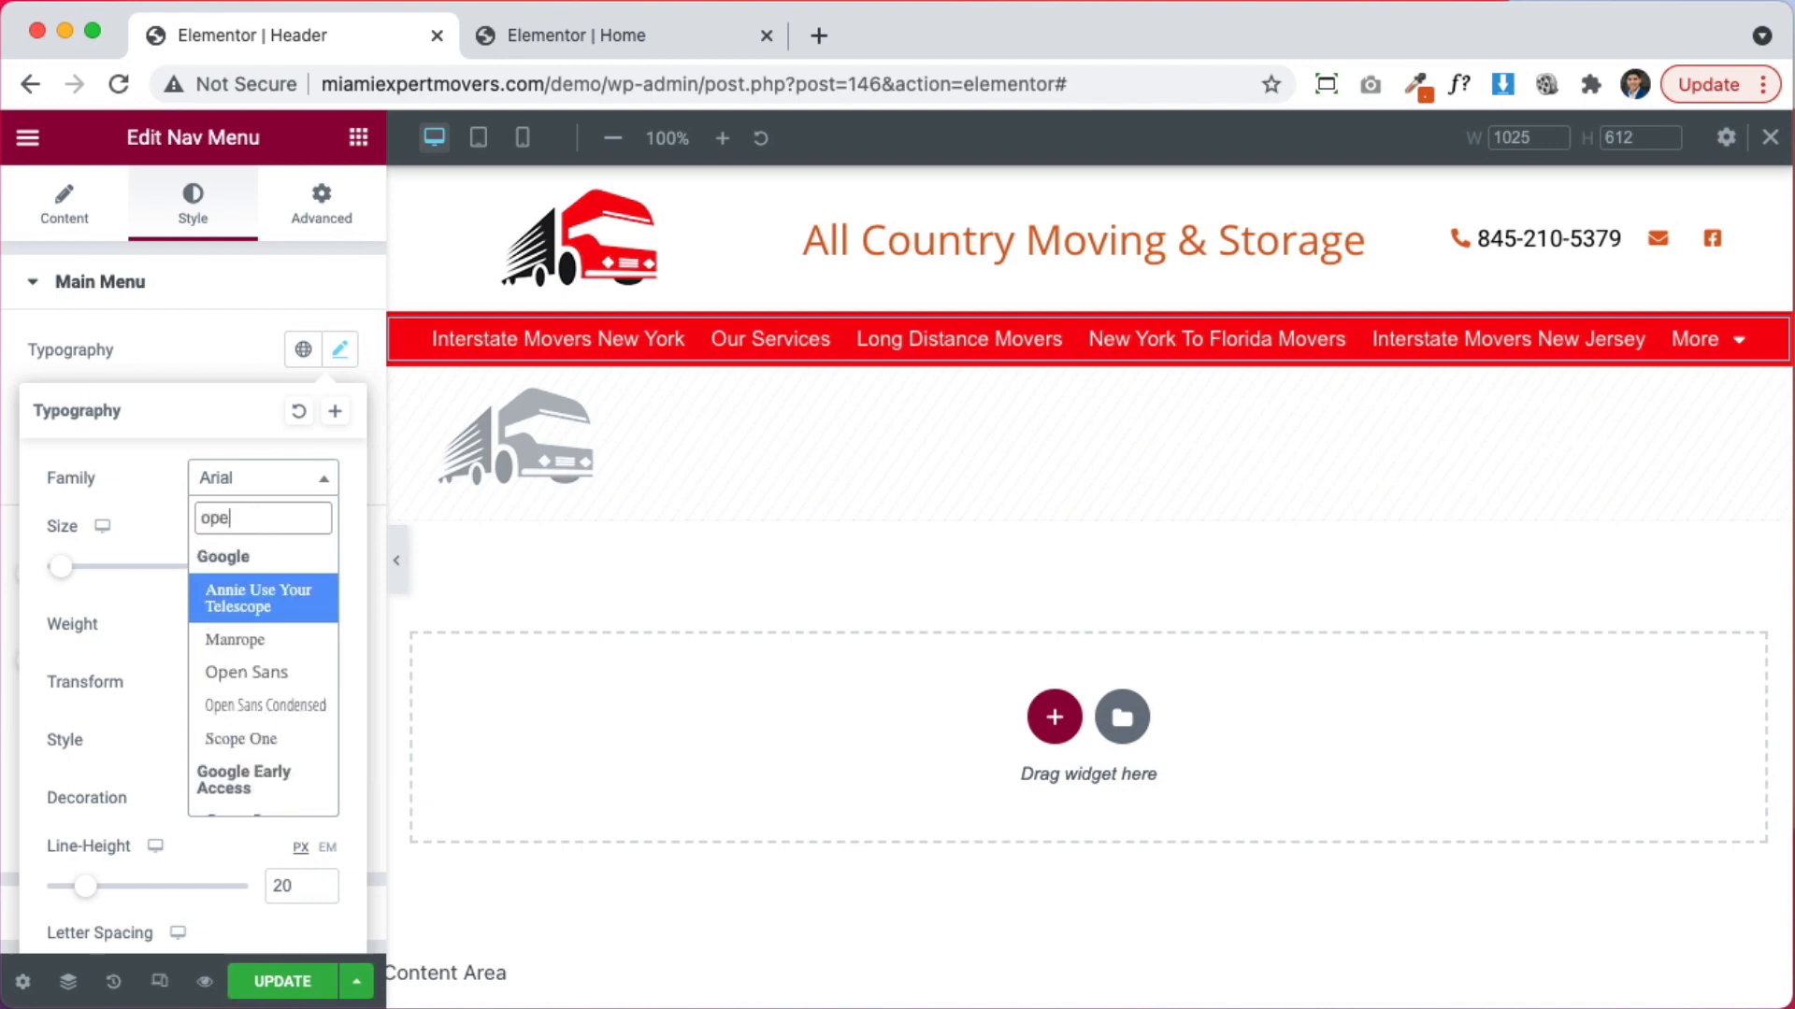
key(Return)
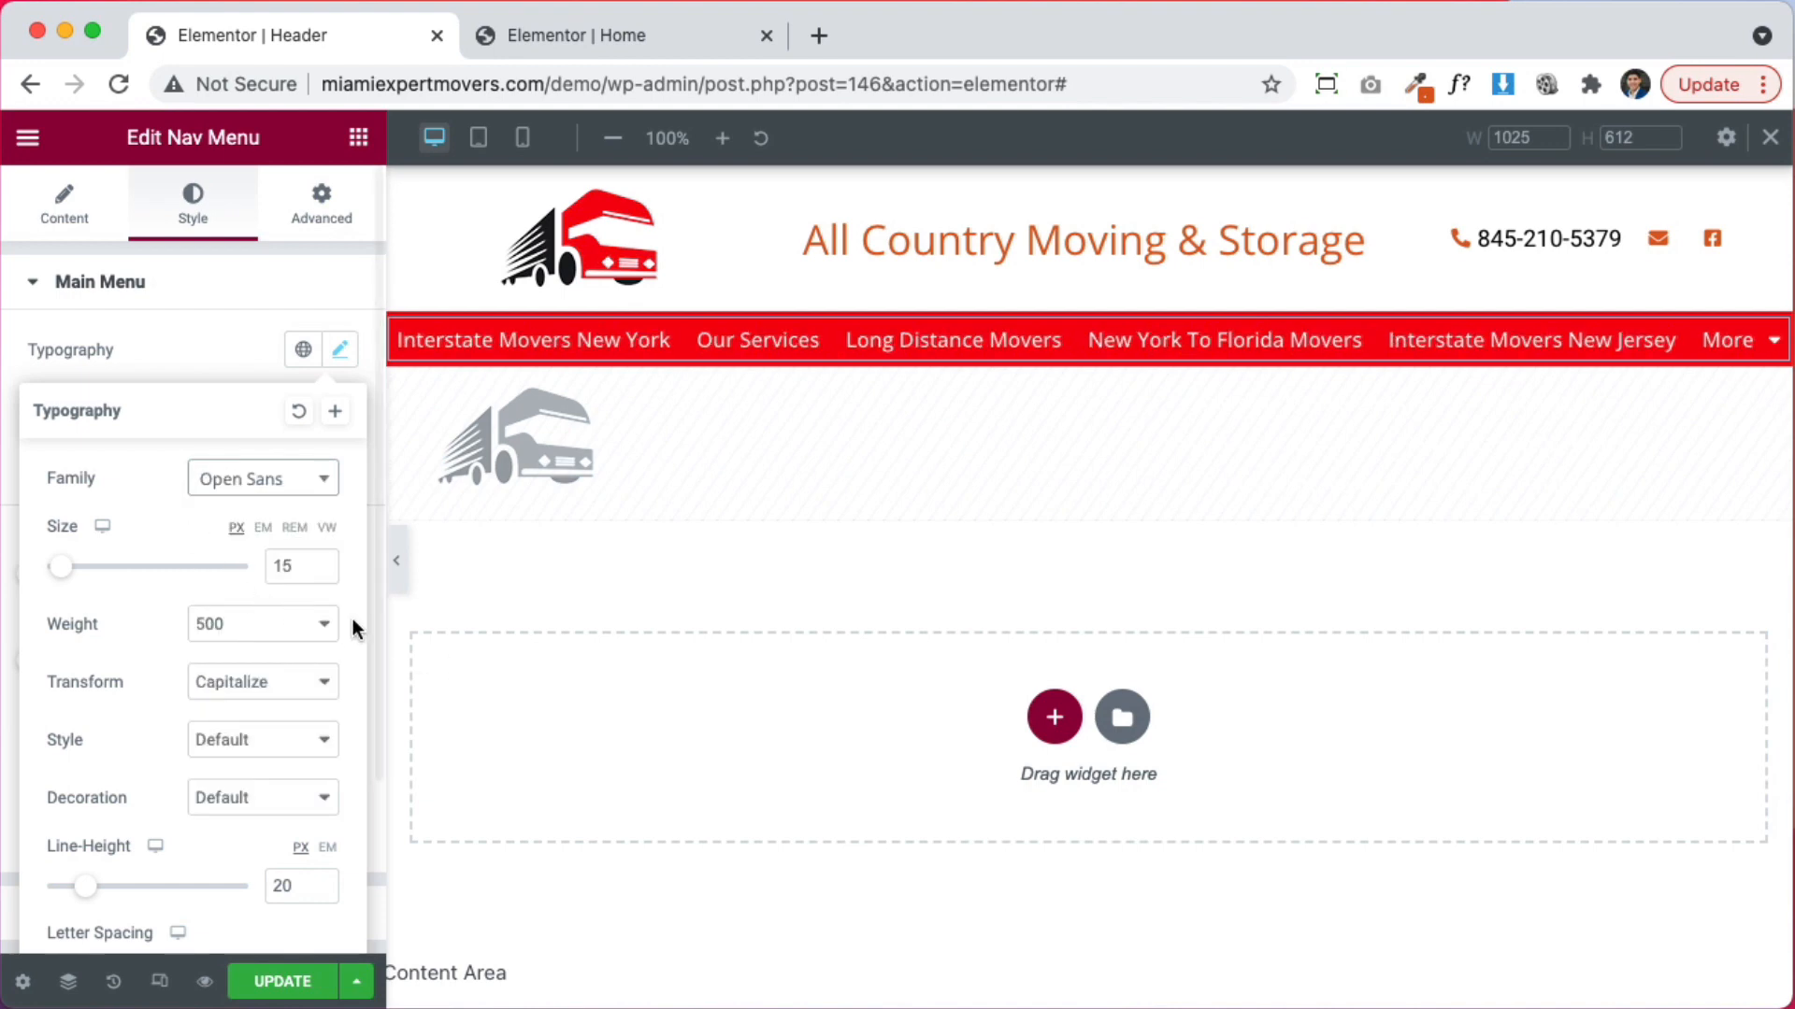
click(321, 893)
click(322, 894)
click(321, 894)
click(322, 894)
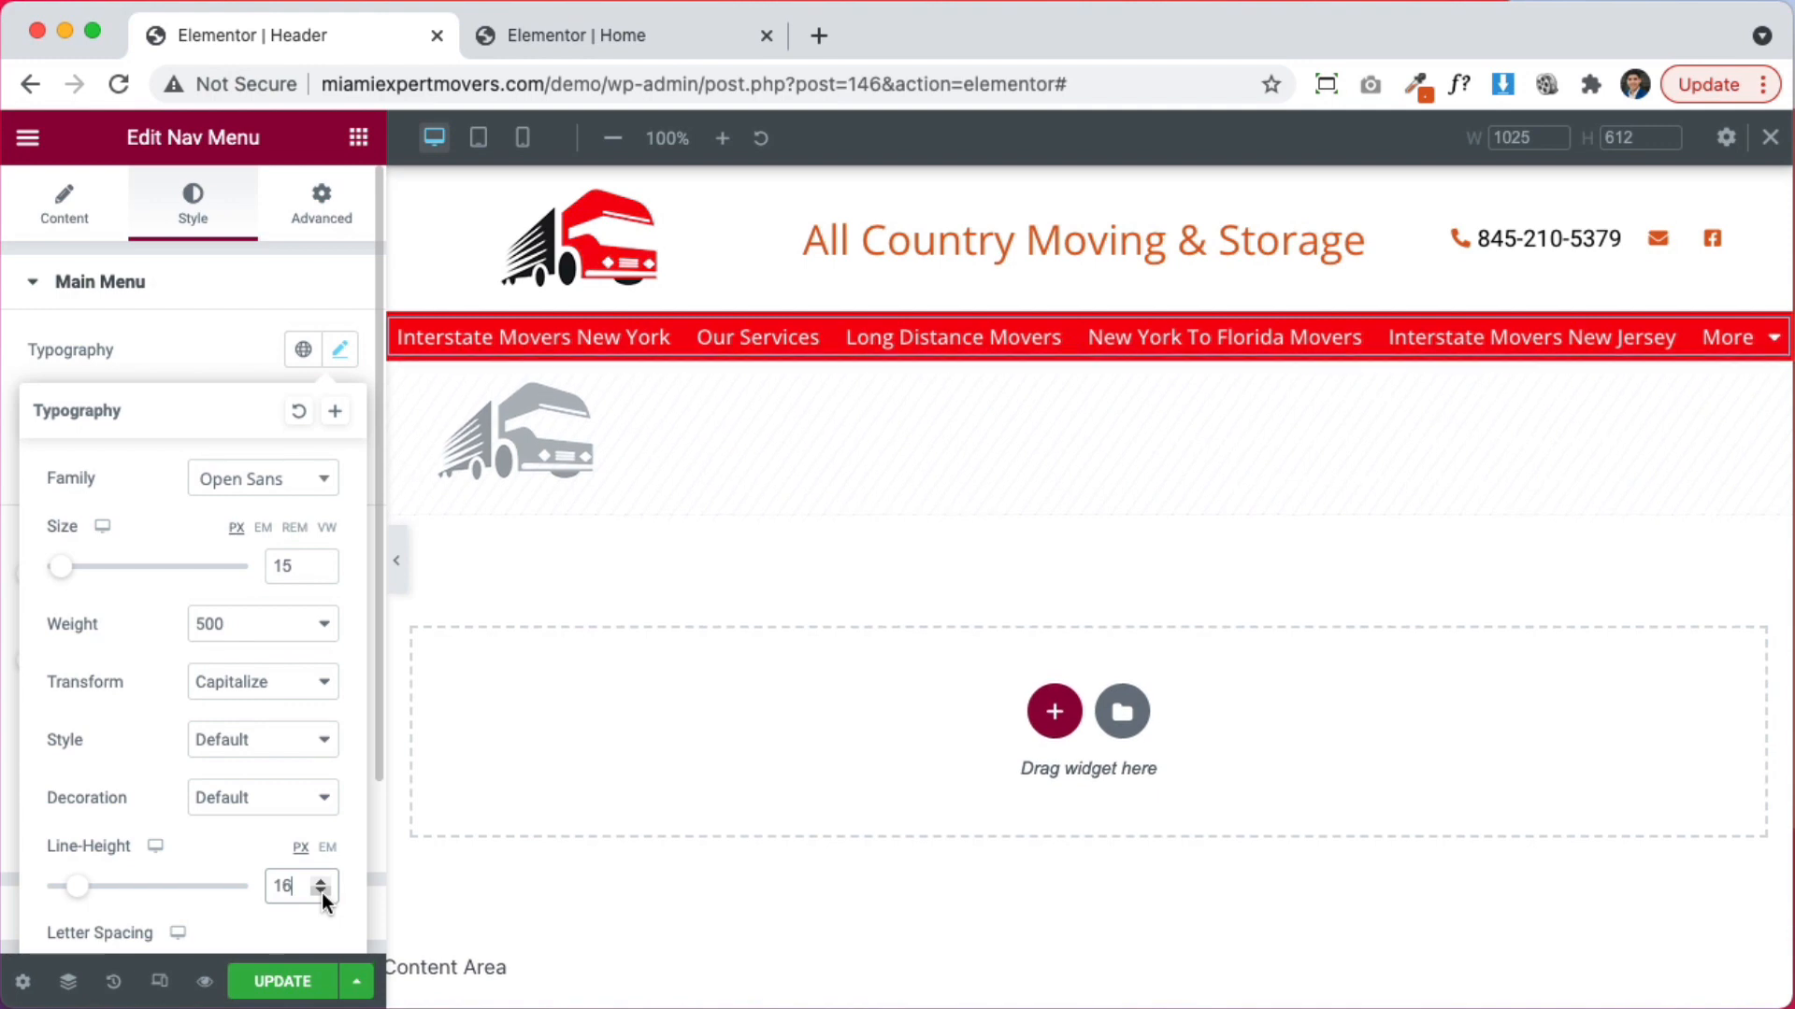
click(322, 893)
click(307, 625)
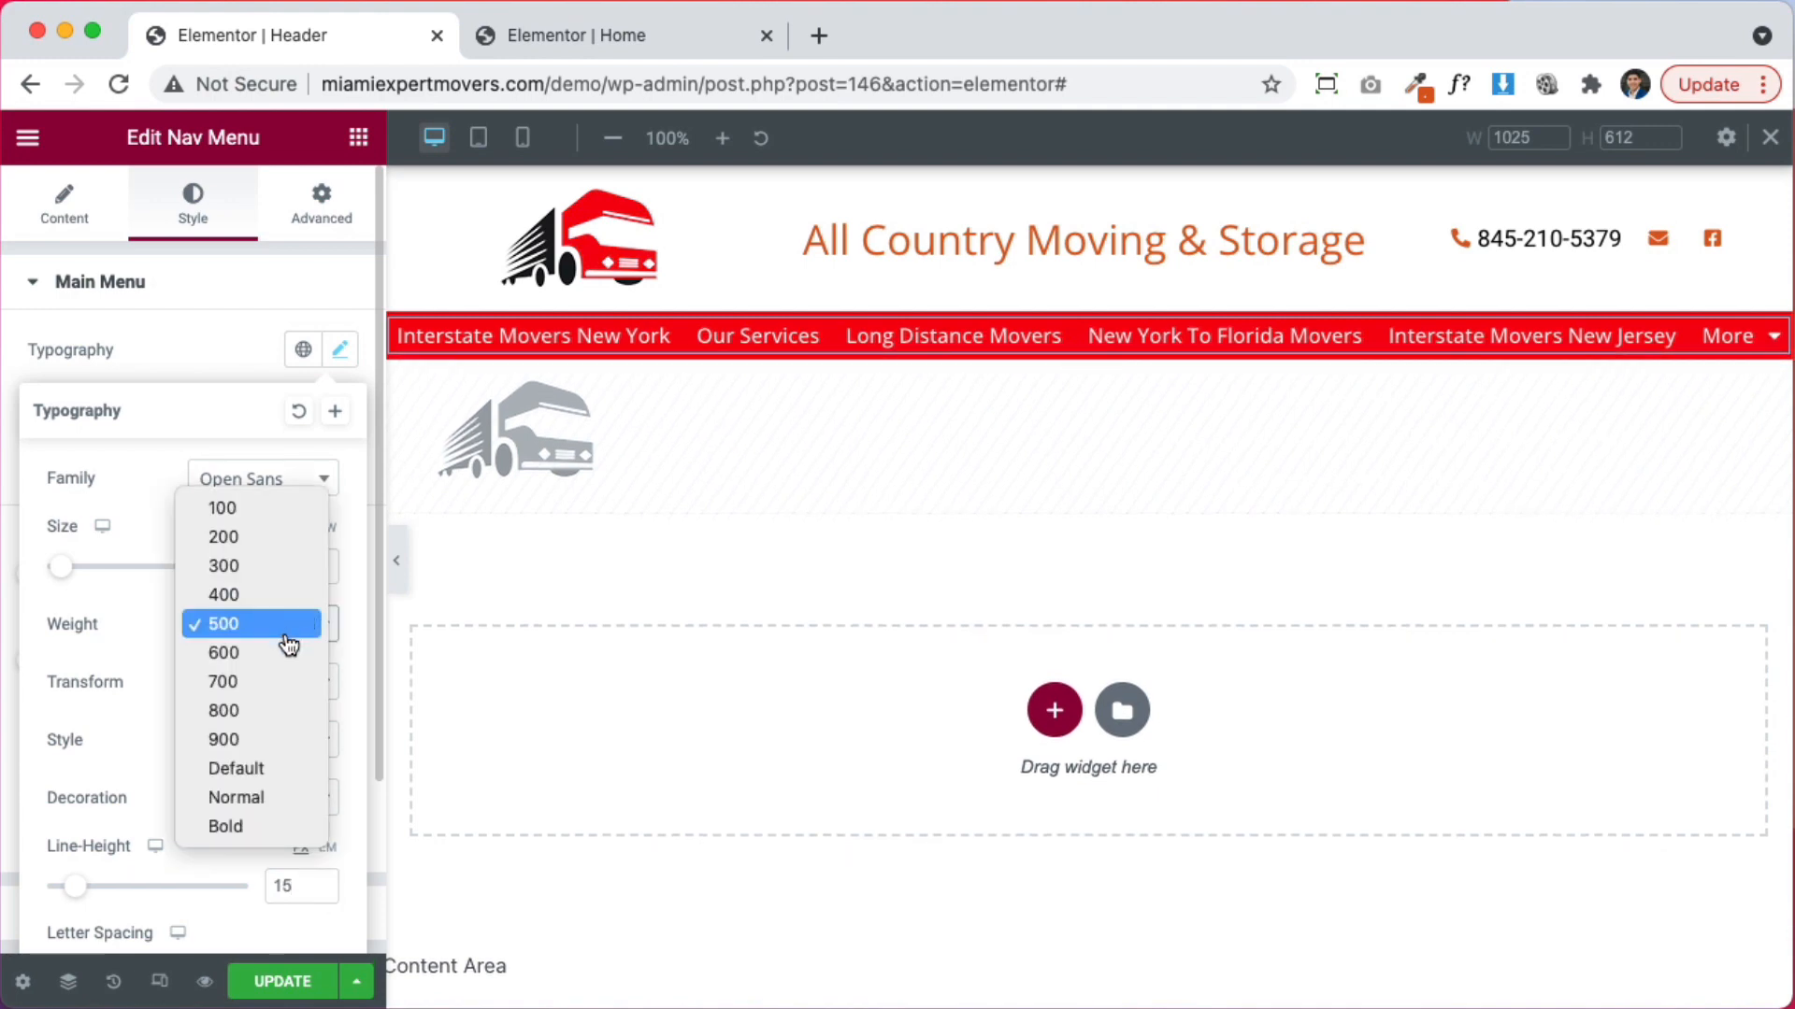
Change the nav menu font weight to 600
click(288, 642)
click(285, 639)
click(281, 633)
click(281, 639)
click(276, 635)
click(274, 637)
click(236, 649)
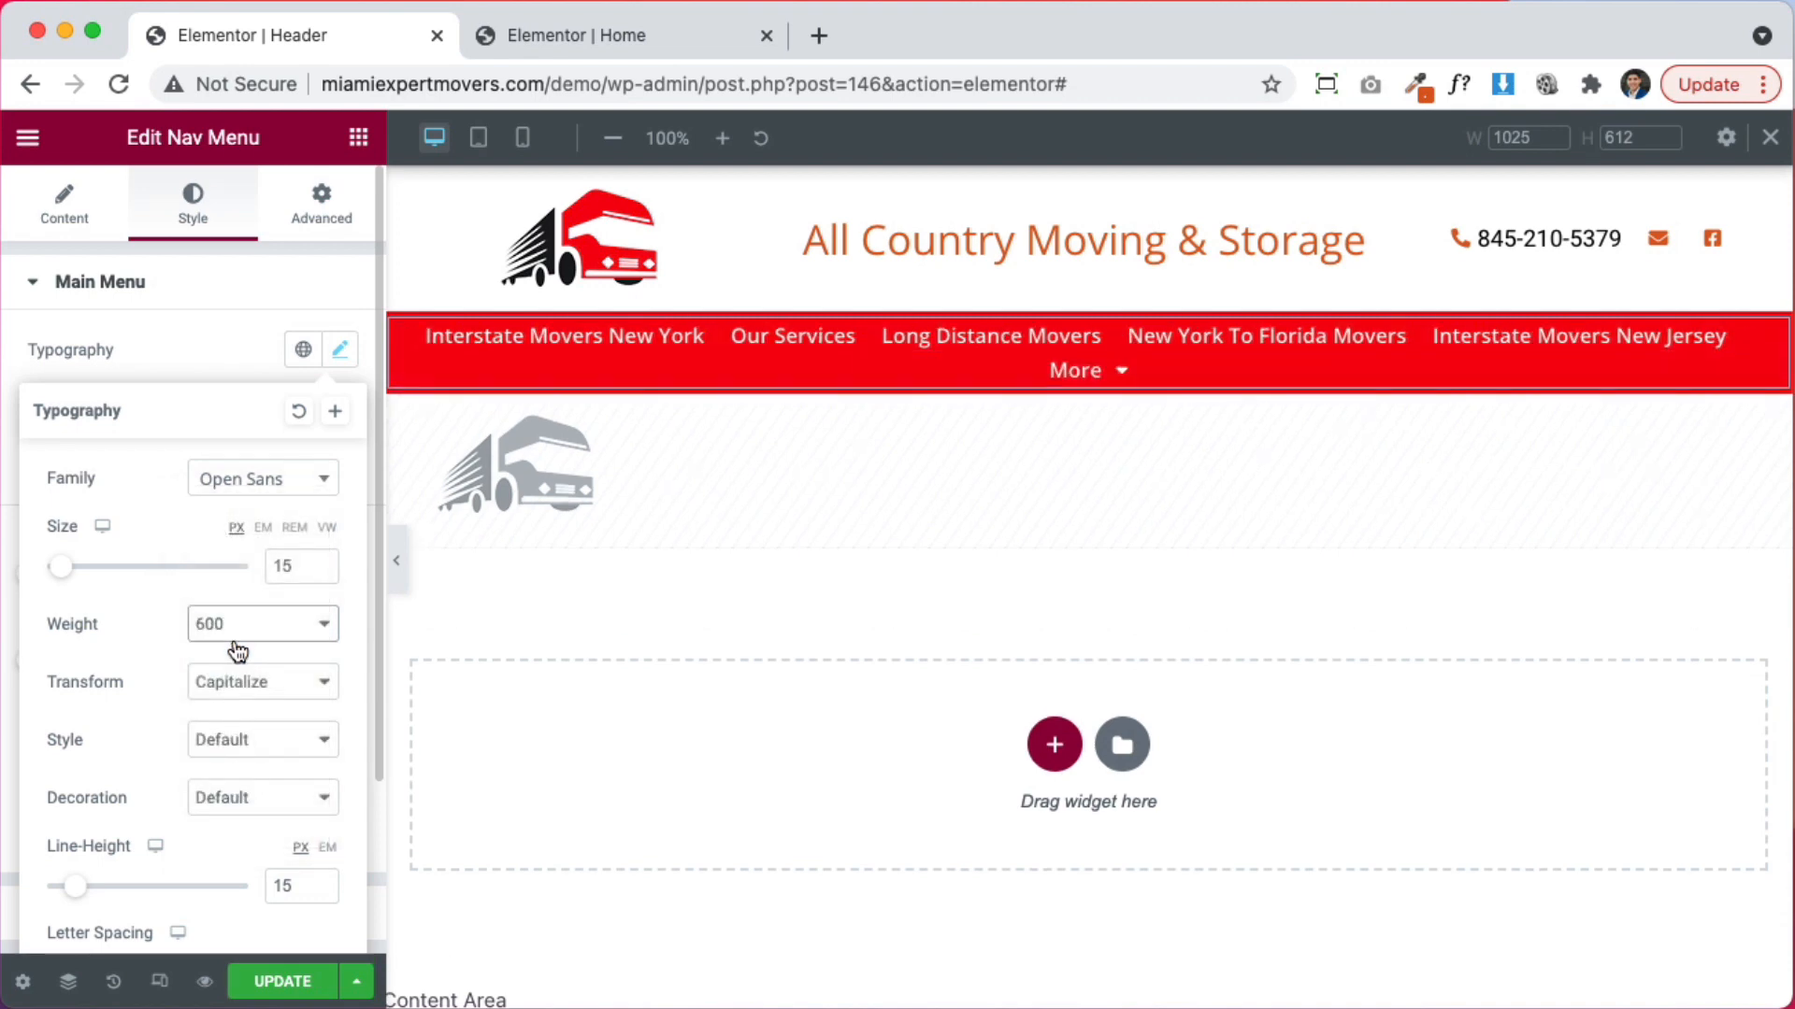
scroll(66, 695, down, 3)
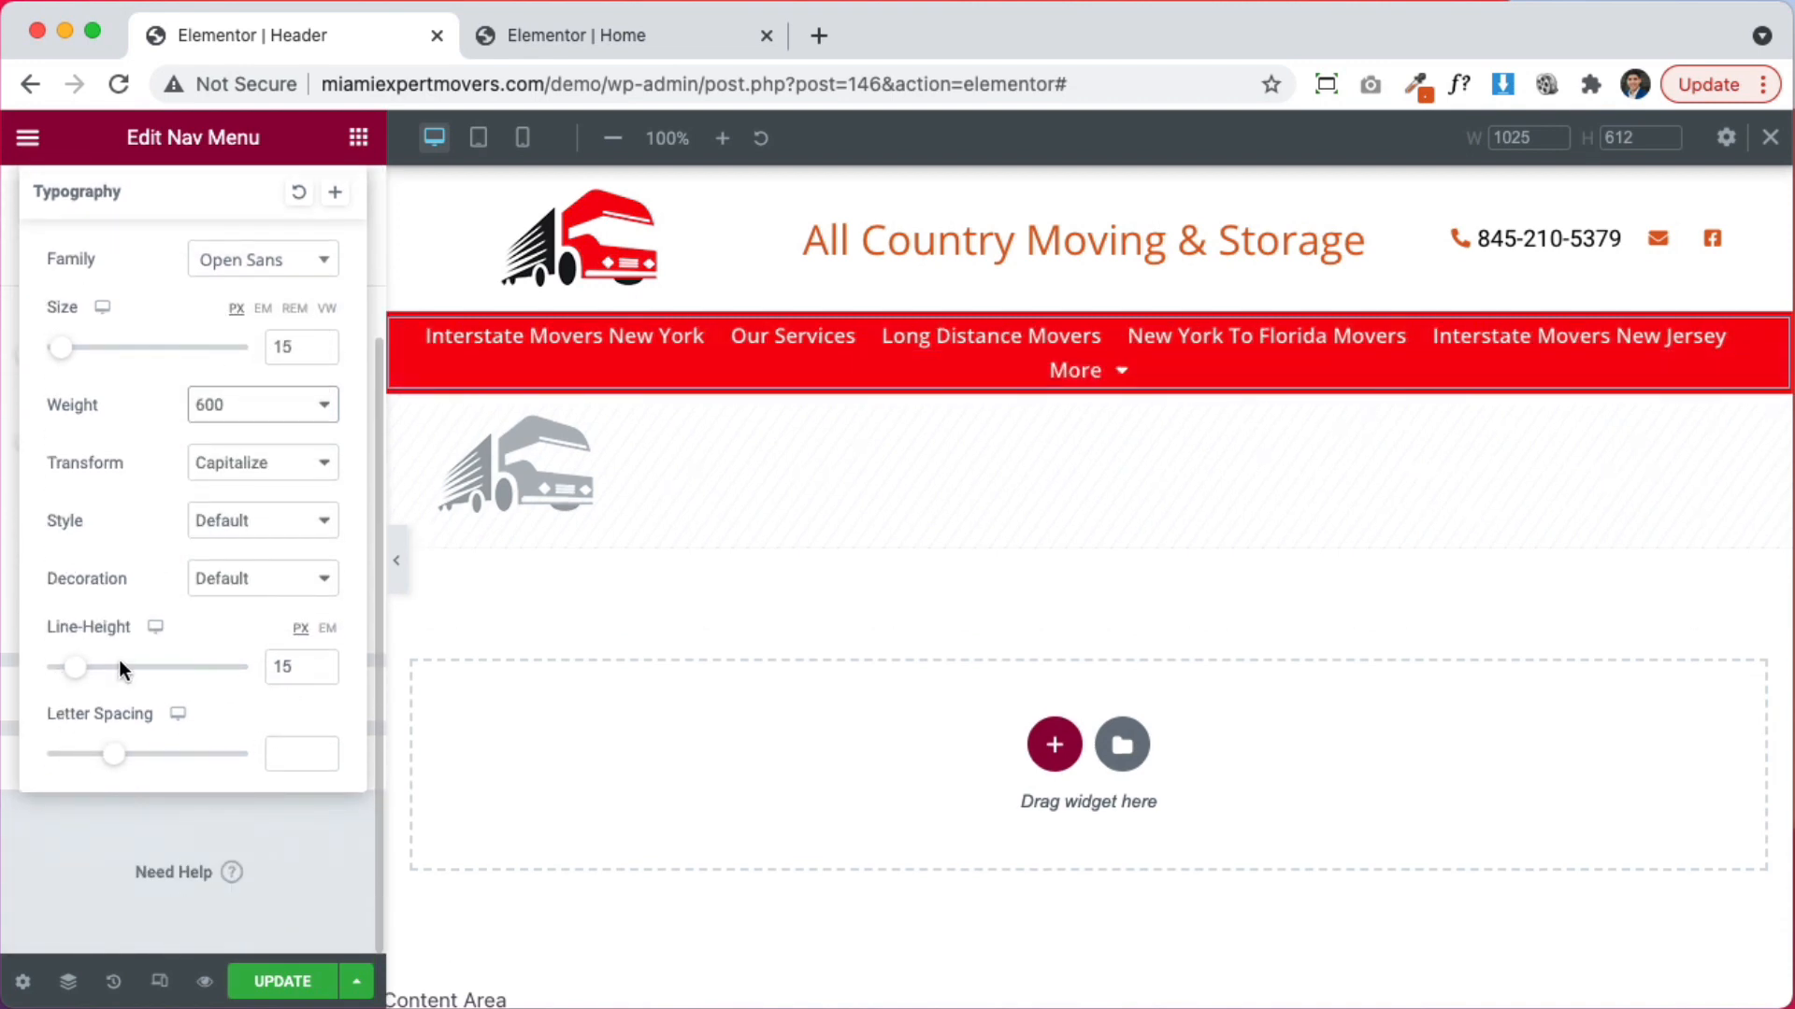
click(280, 842)
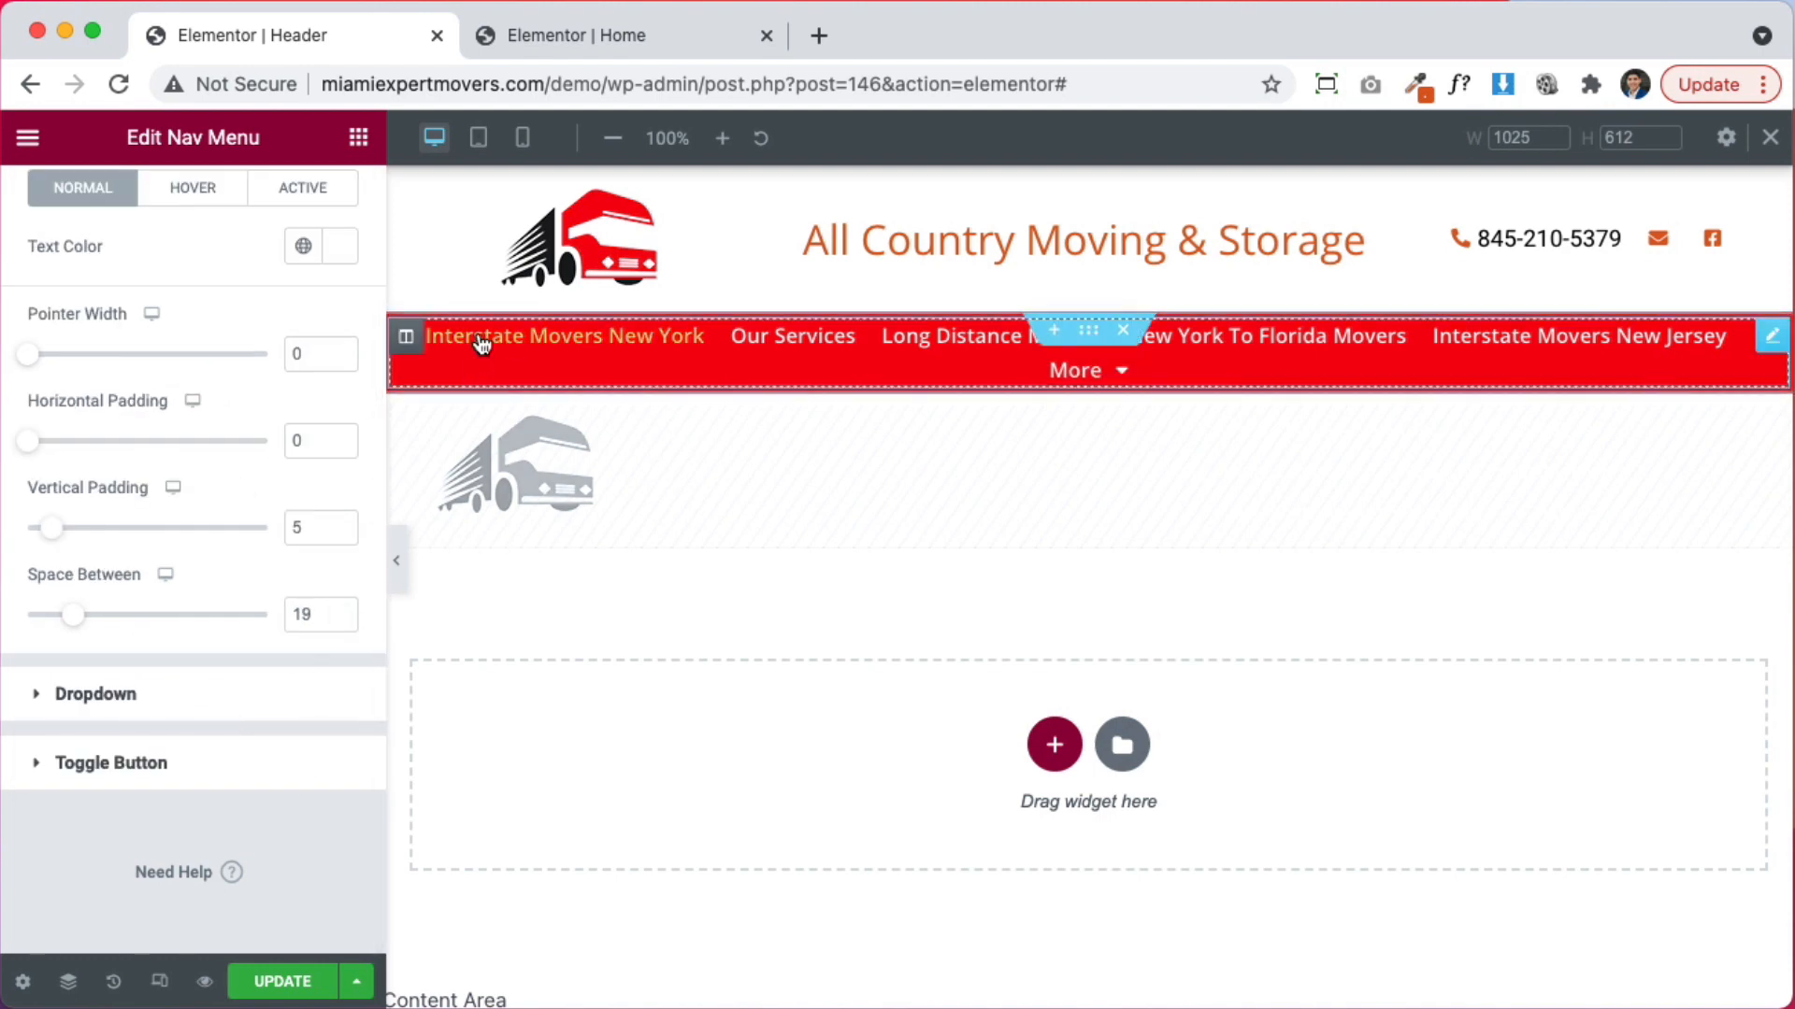
Tighten the nav menu letter spacing to -0.4 and save the header
scroll(213, 728, up, 3)
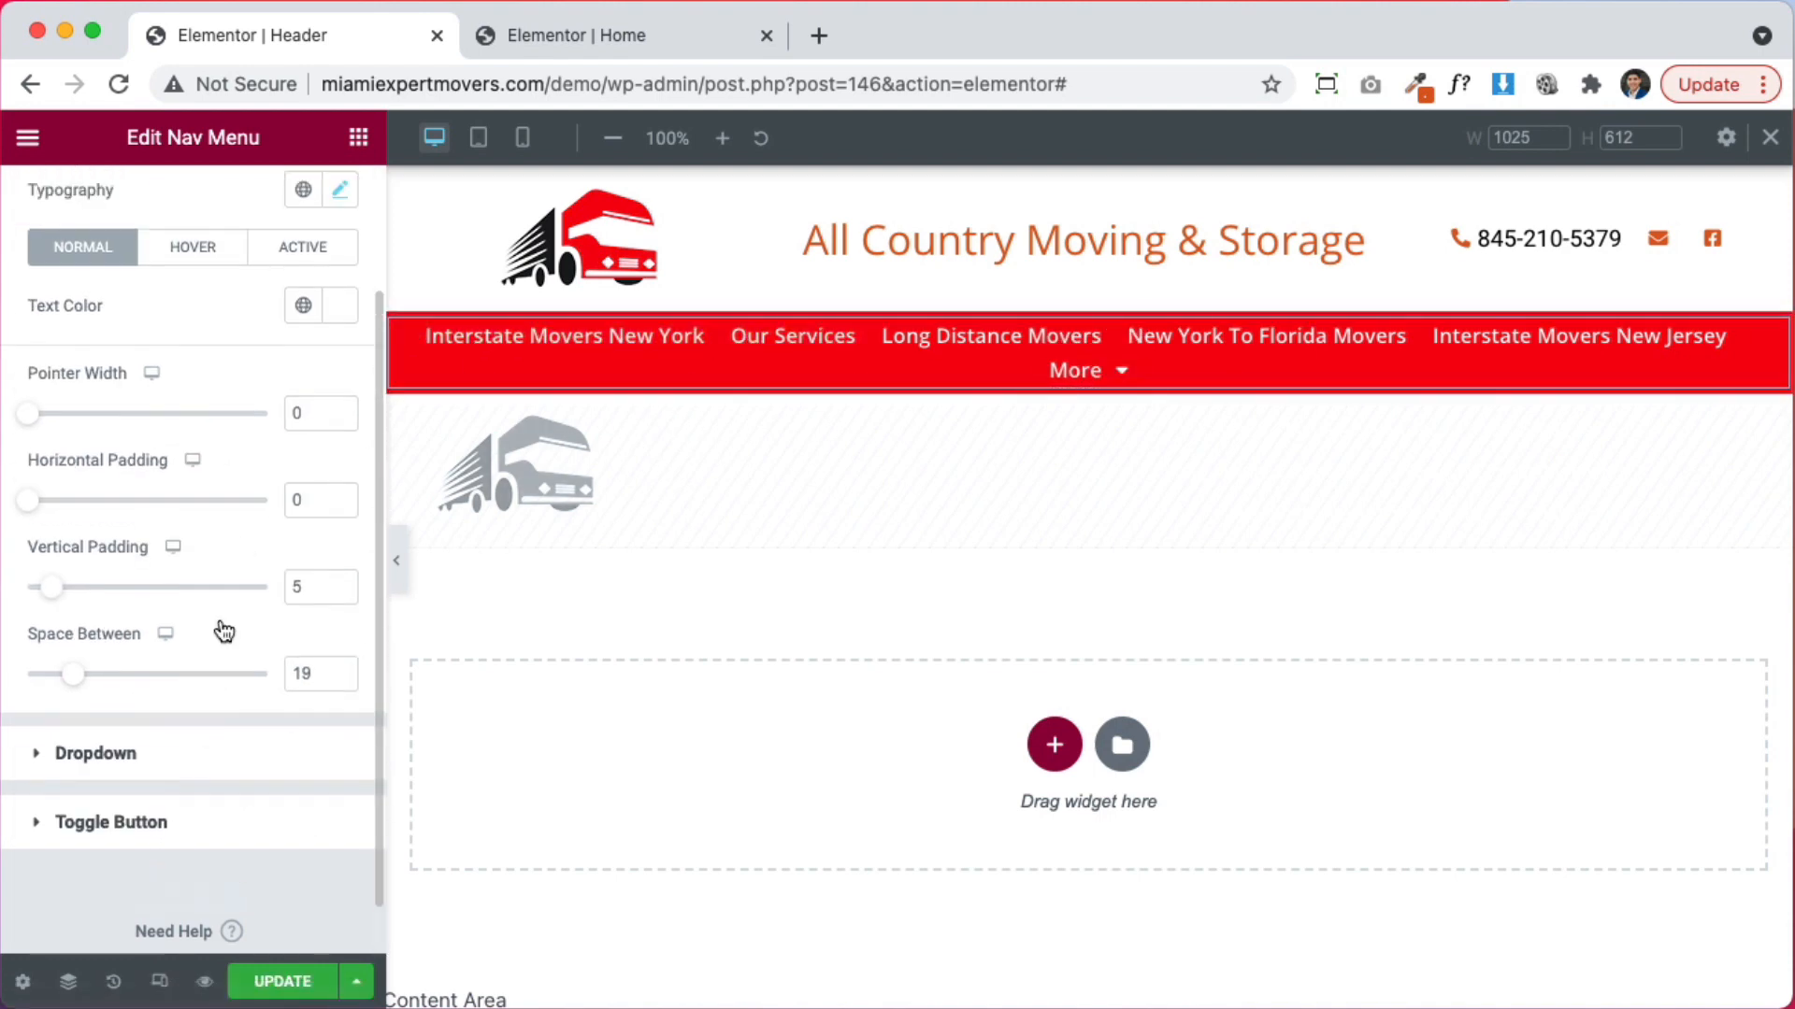
click(337, 353)
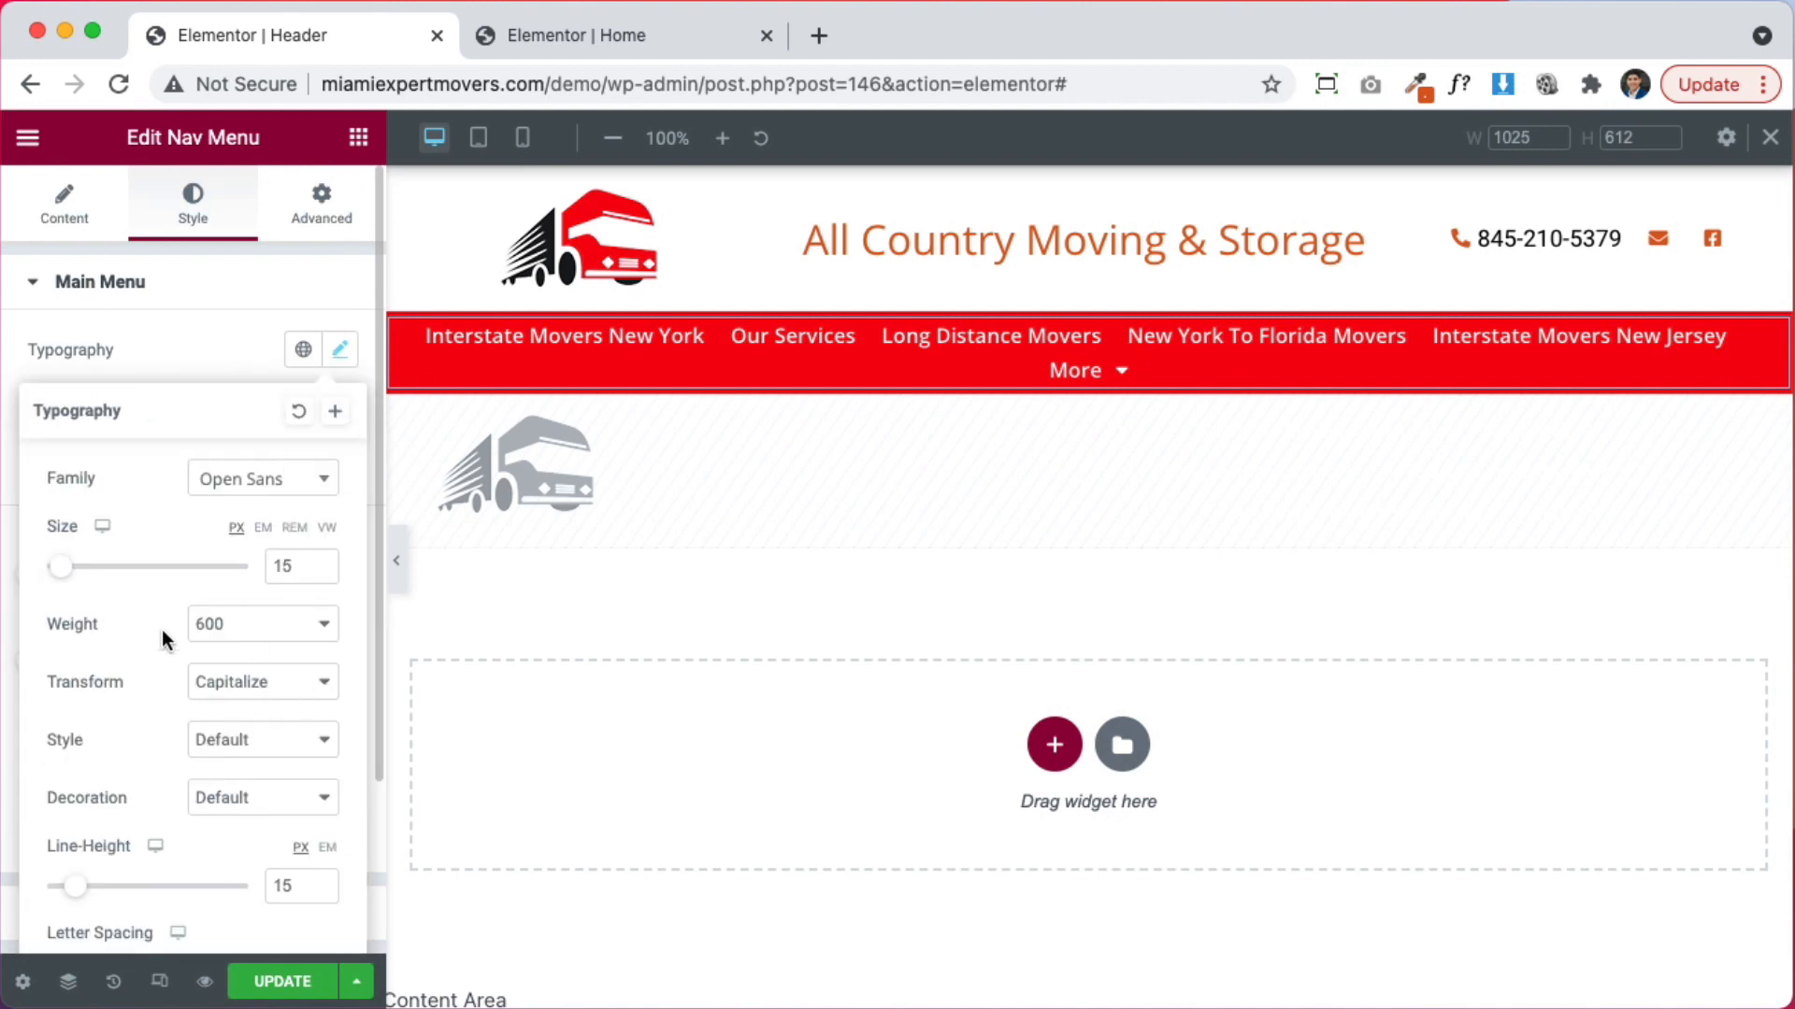
scroll(161, 630, down, 3)
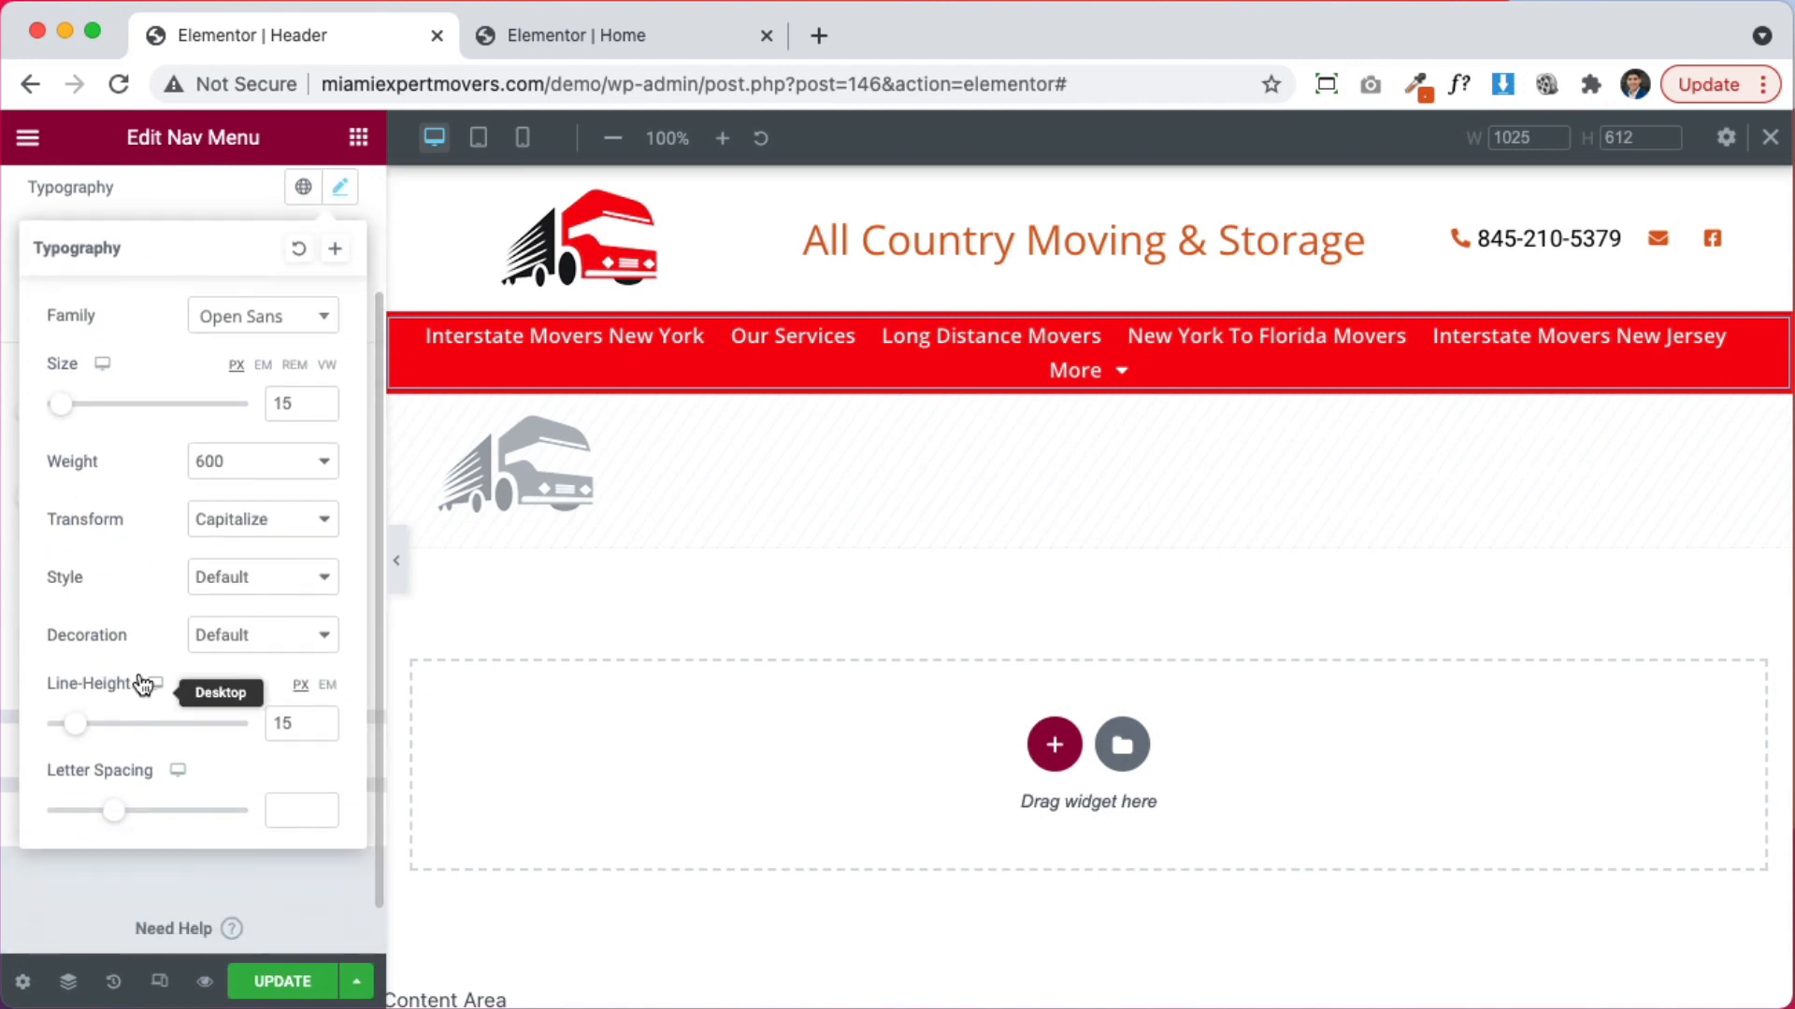
click(320, 816)
click(320, 816)
click(319, 816)
click(319, 816)
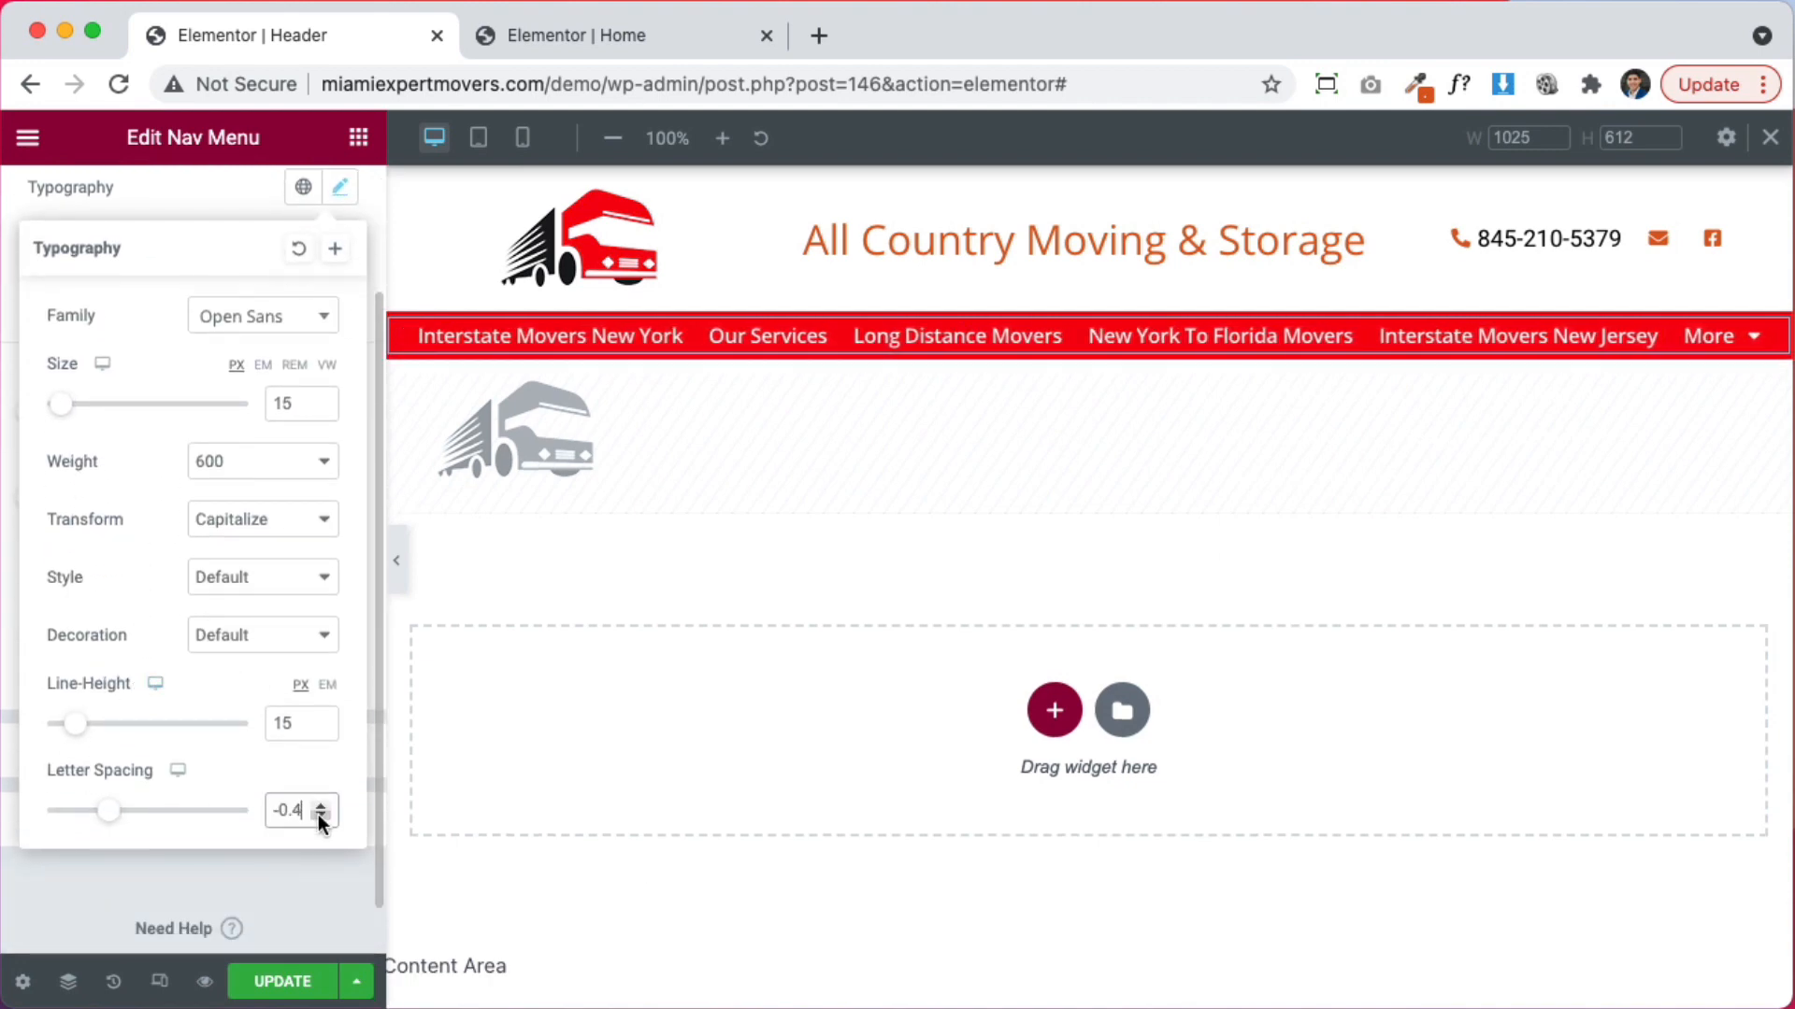
click(320, 816)
click(322, 808)
click(263, 988)
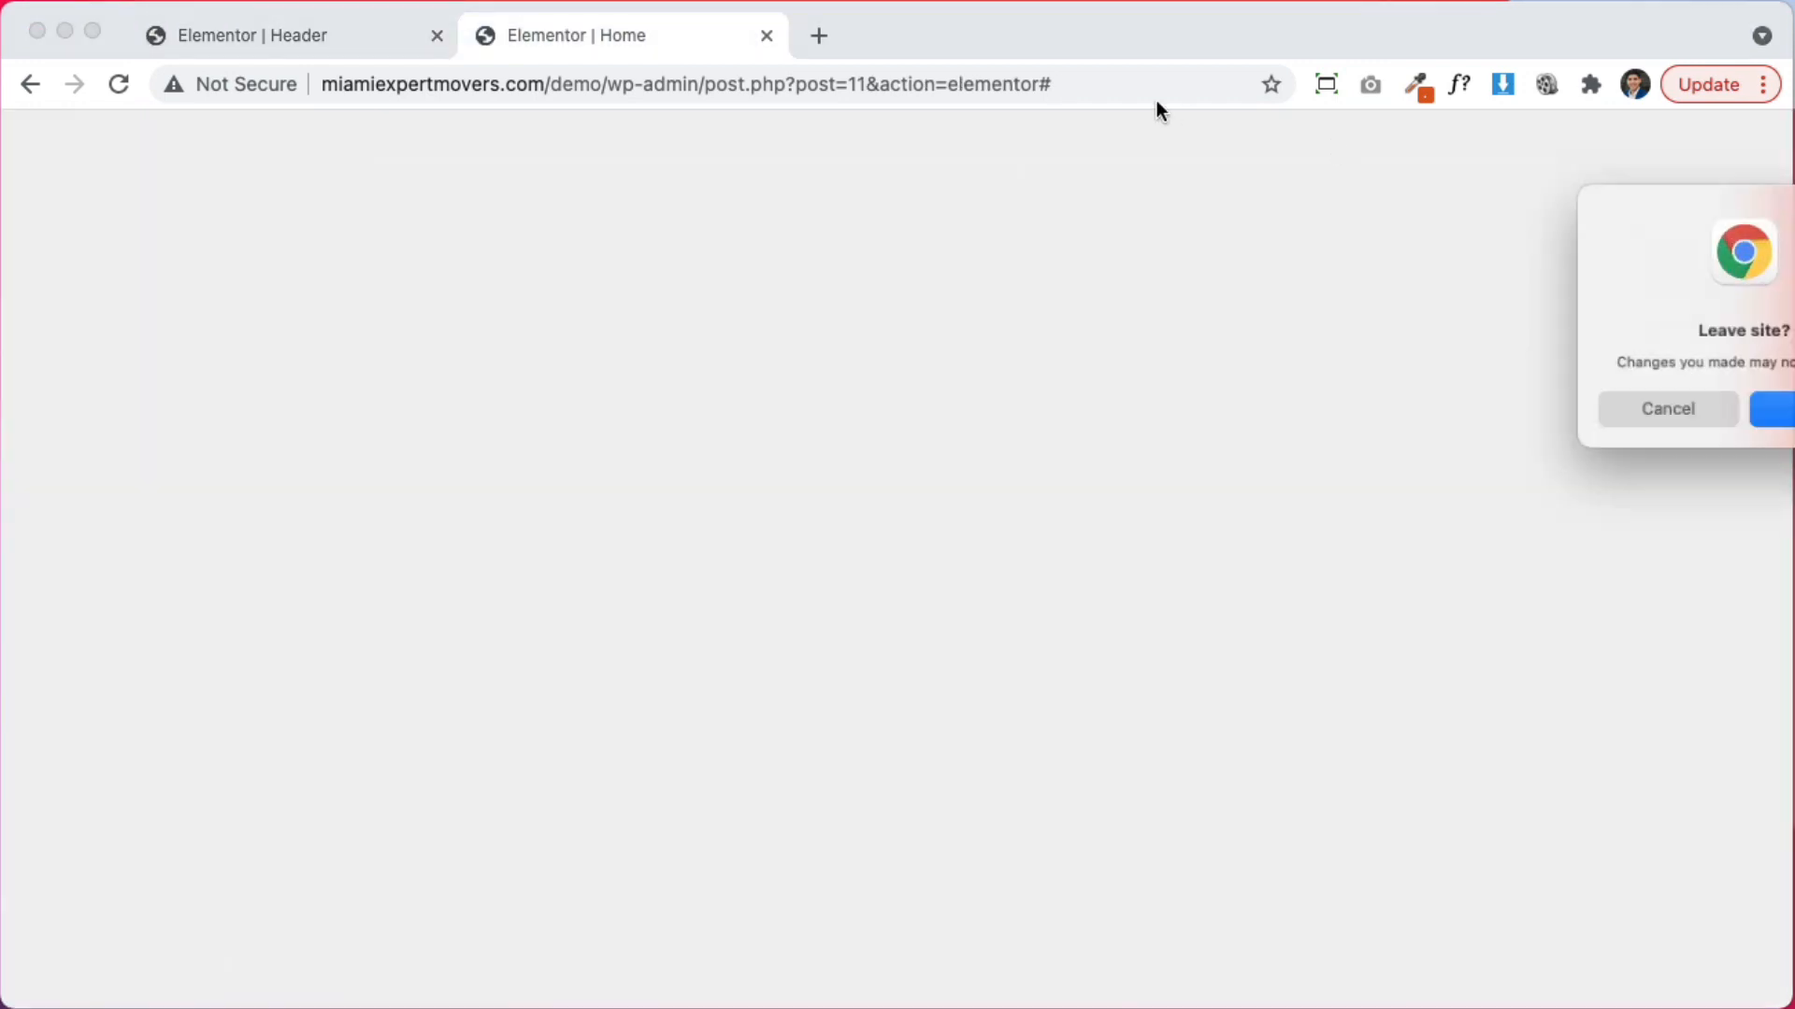
Stay on the Home page and open the quote form's field list, Name through Item #9
click(1629, 405)
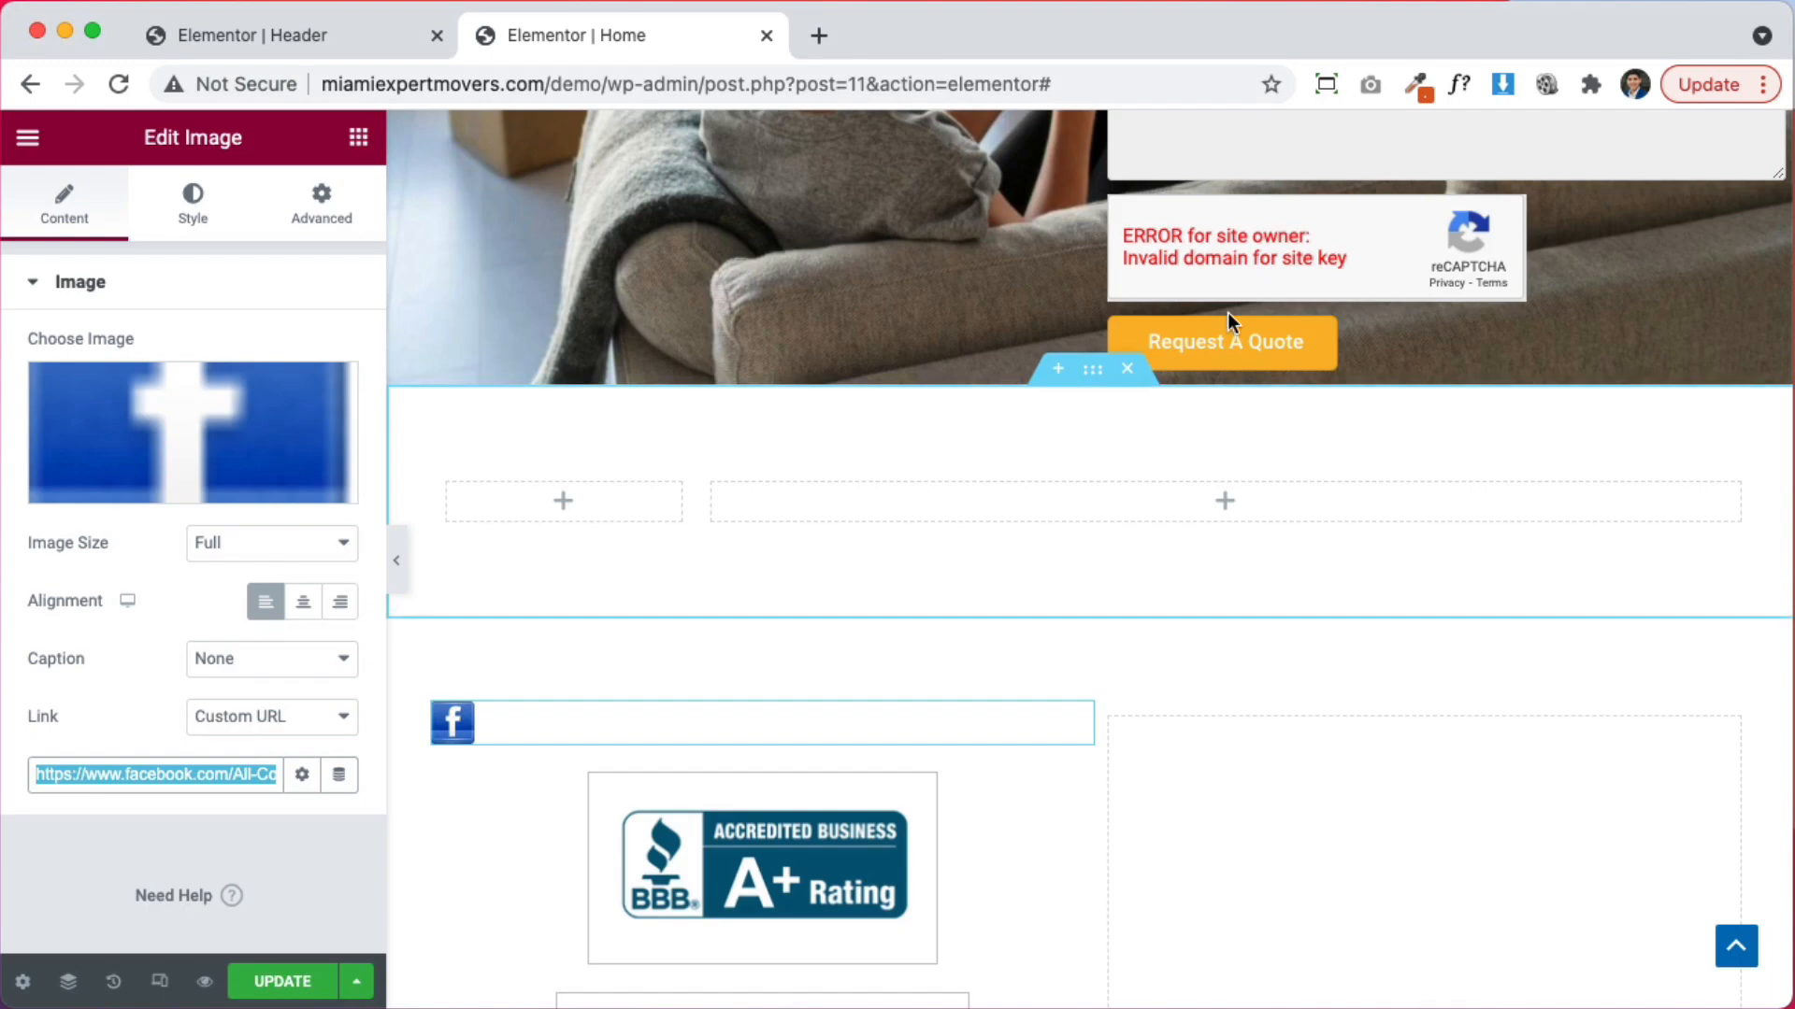
scroll(963, 393, down, 3)
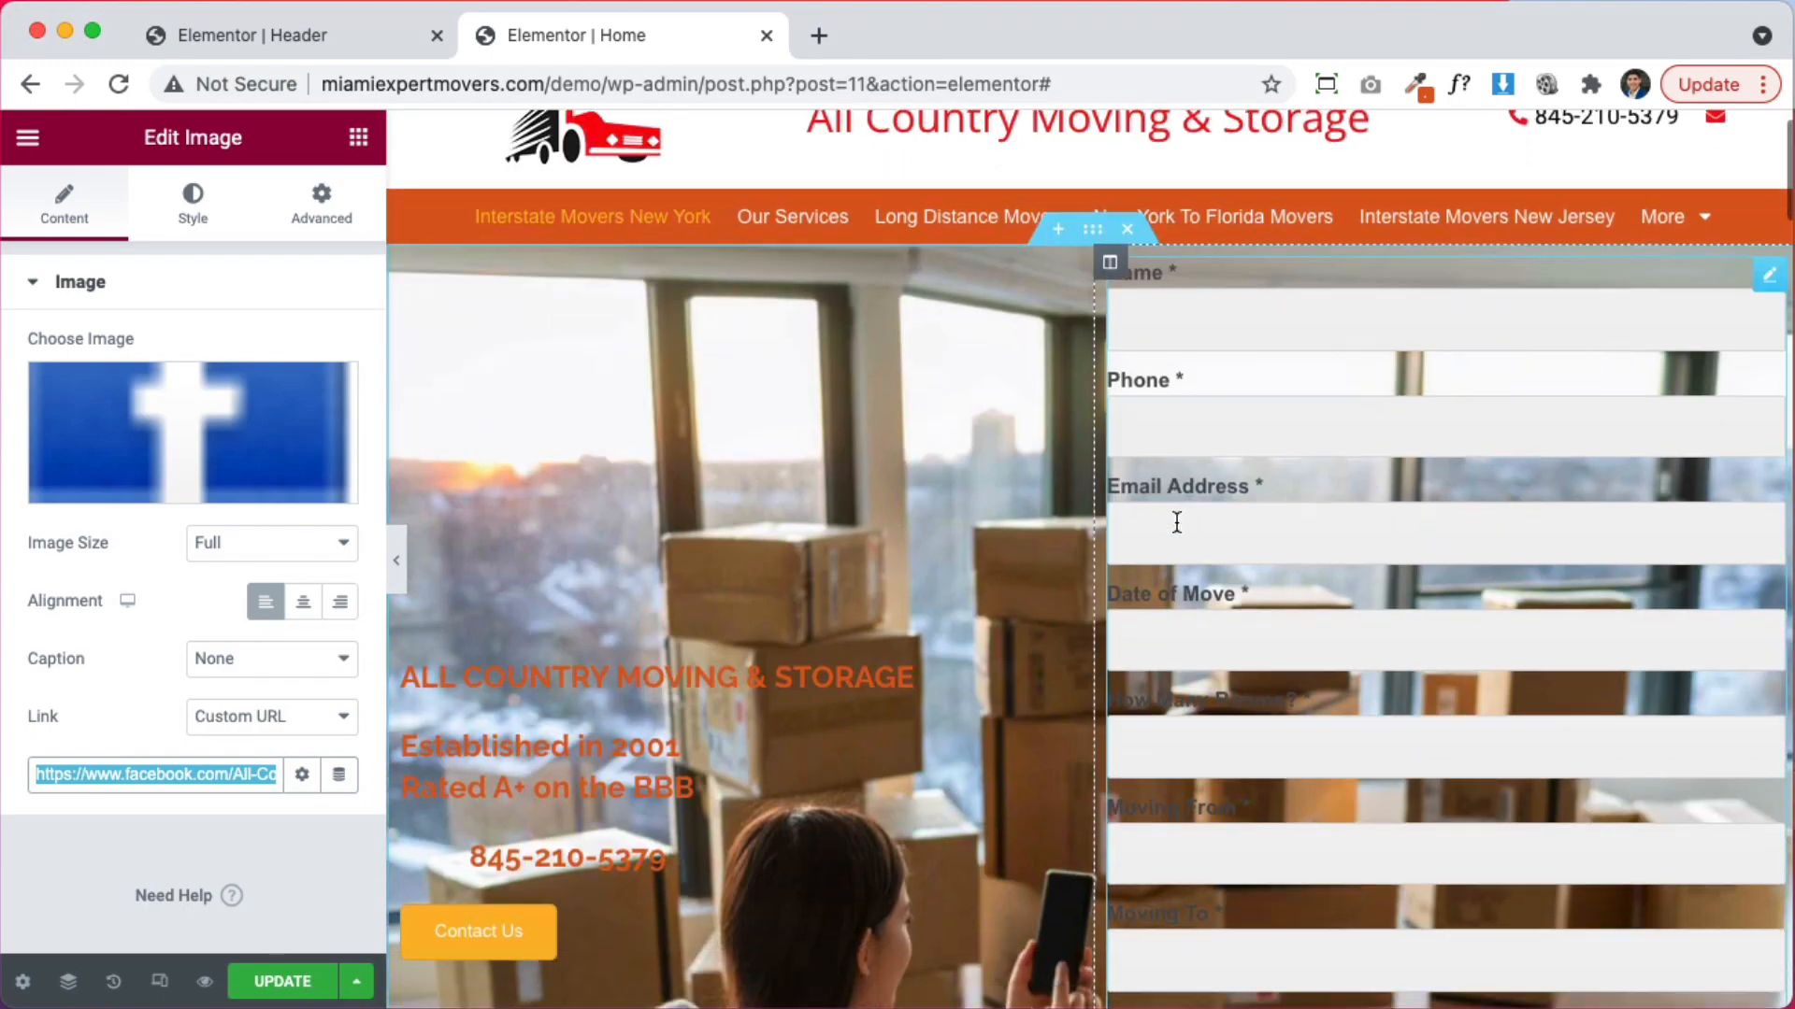
scroll(1146, 573, down, 2)
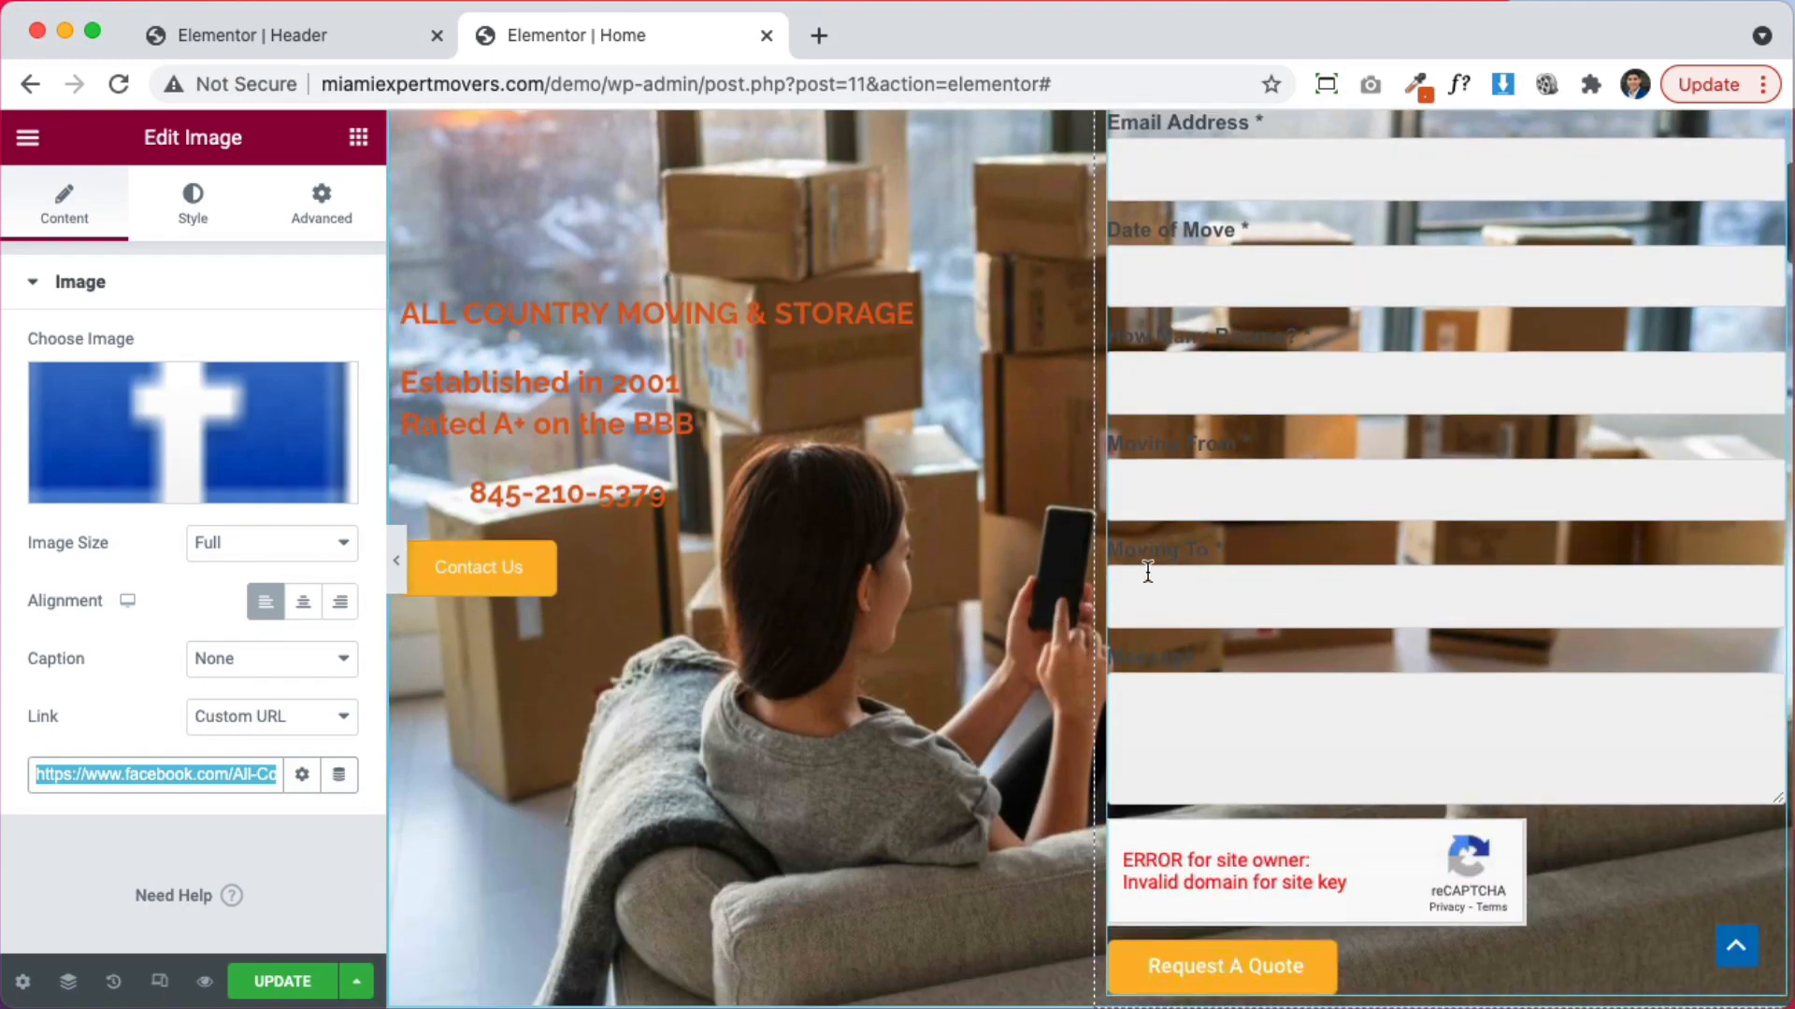
scroll(1159, 552, up, 4)
scroll(1362, 694, down, 9)
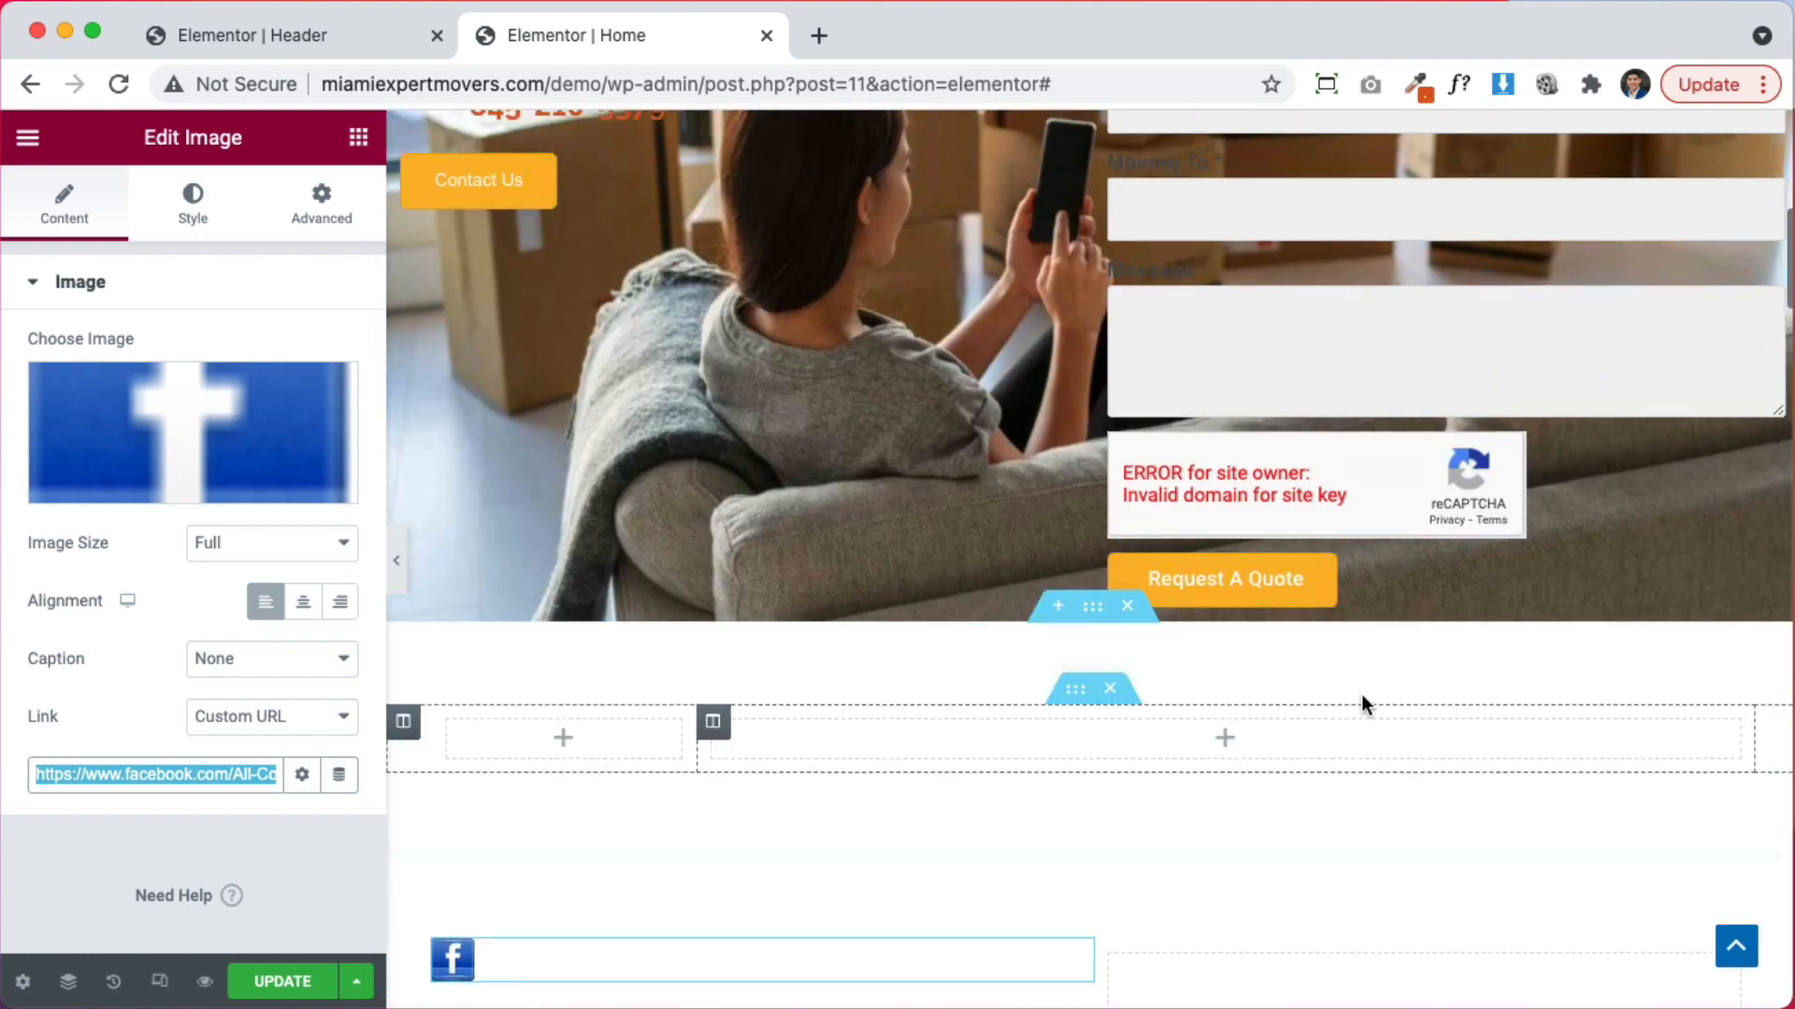
scroll(1362, 693, up, 7)
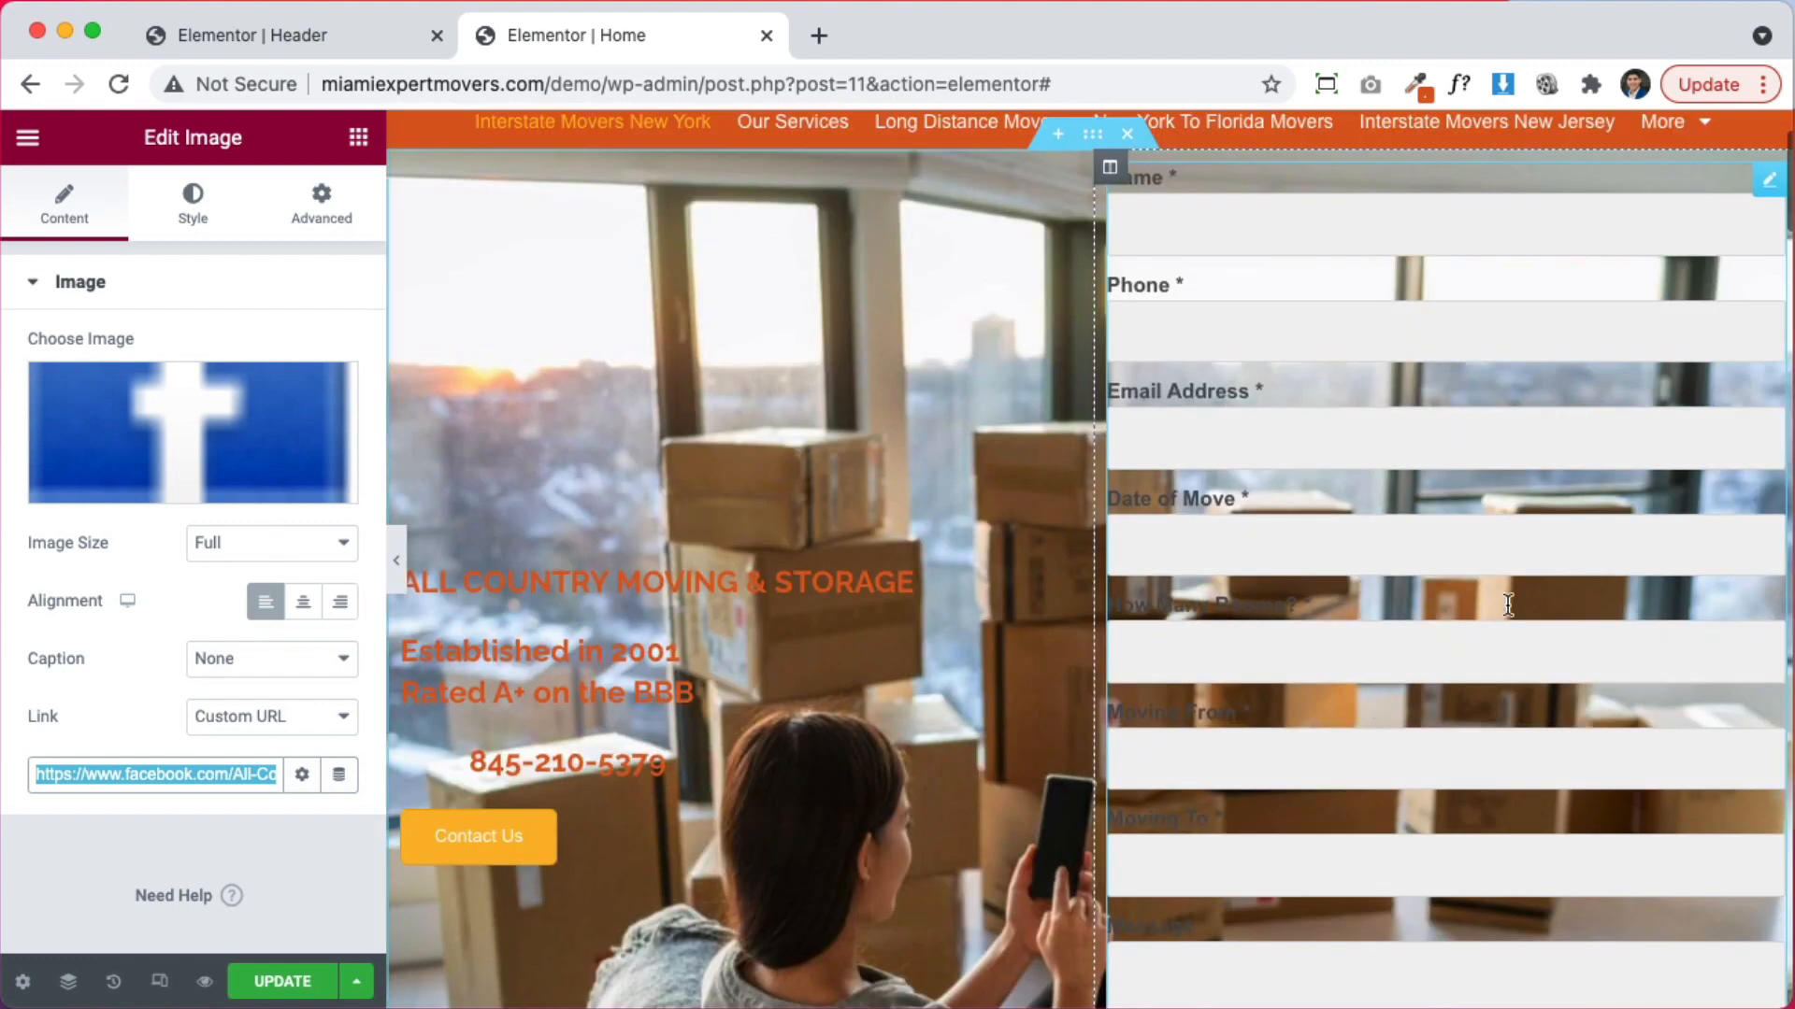
click(1770, 183)
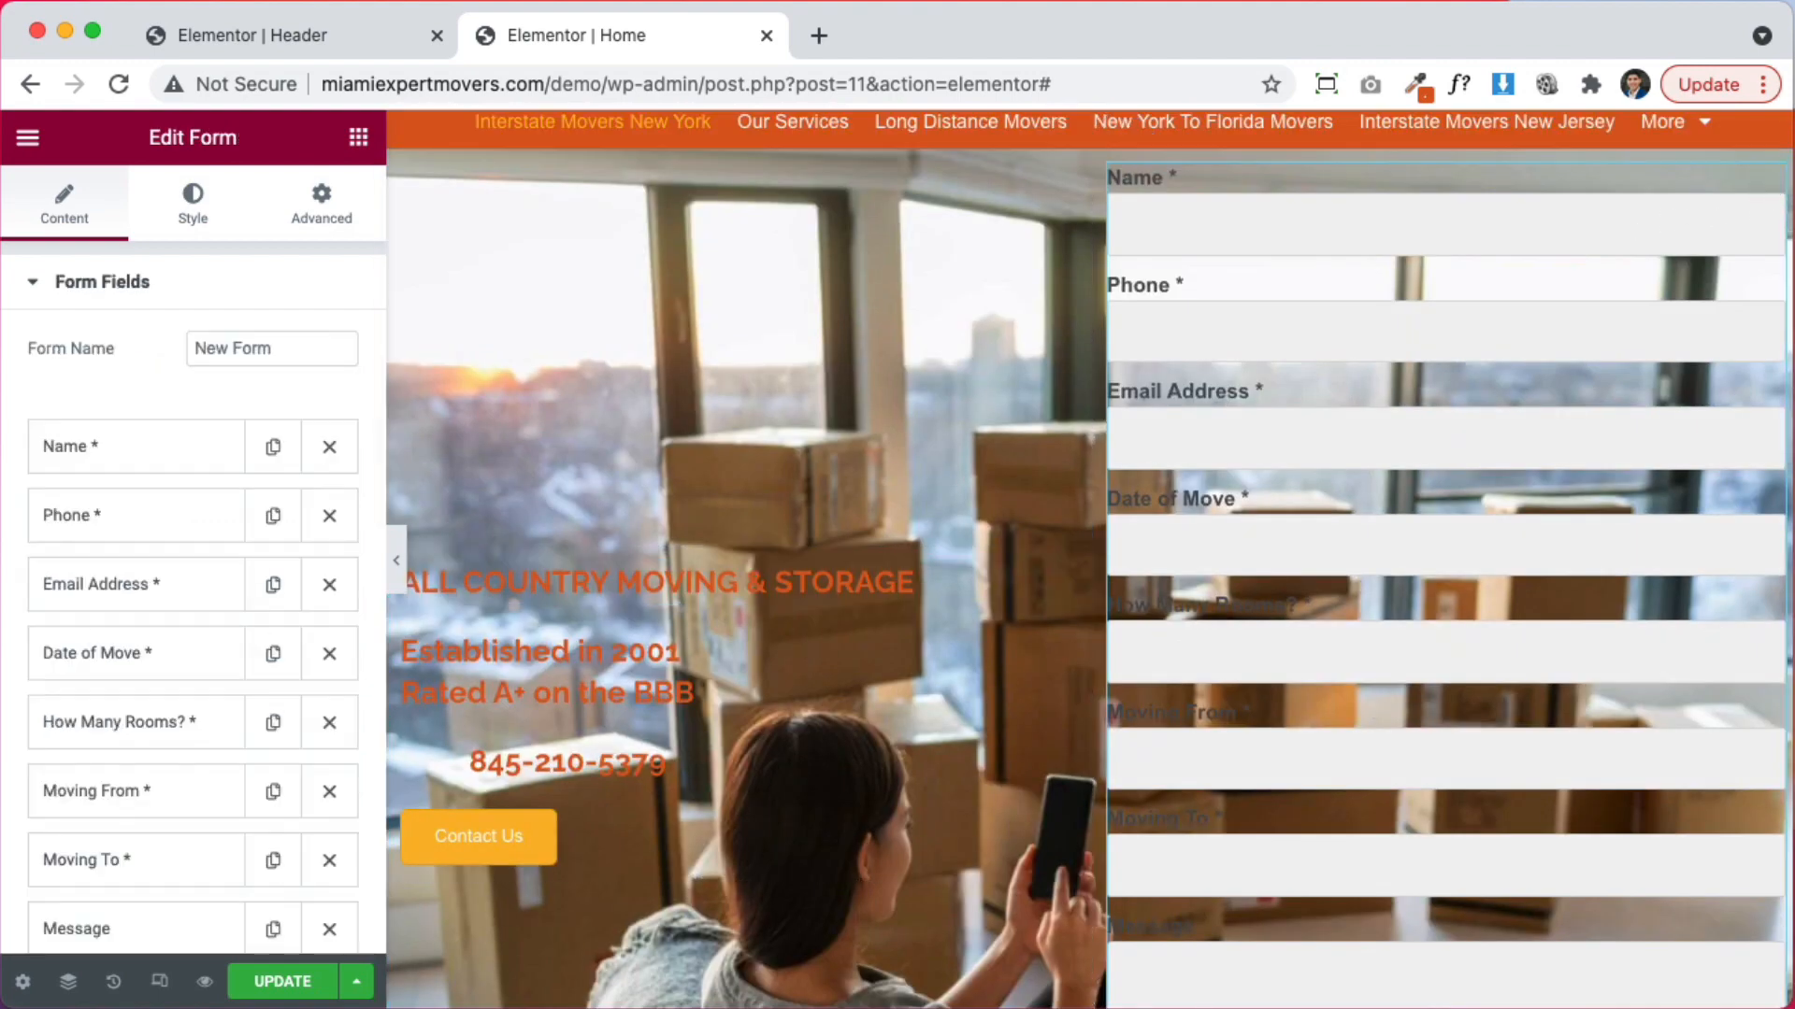
scroll(121, 608, down, 3)
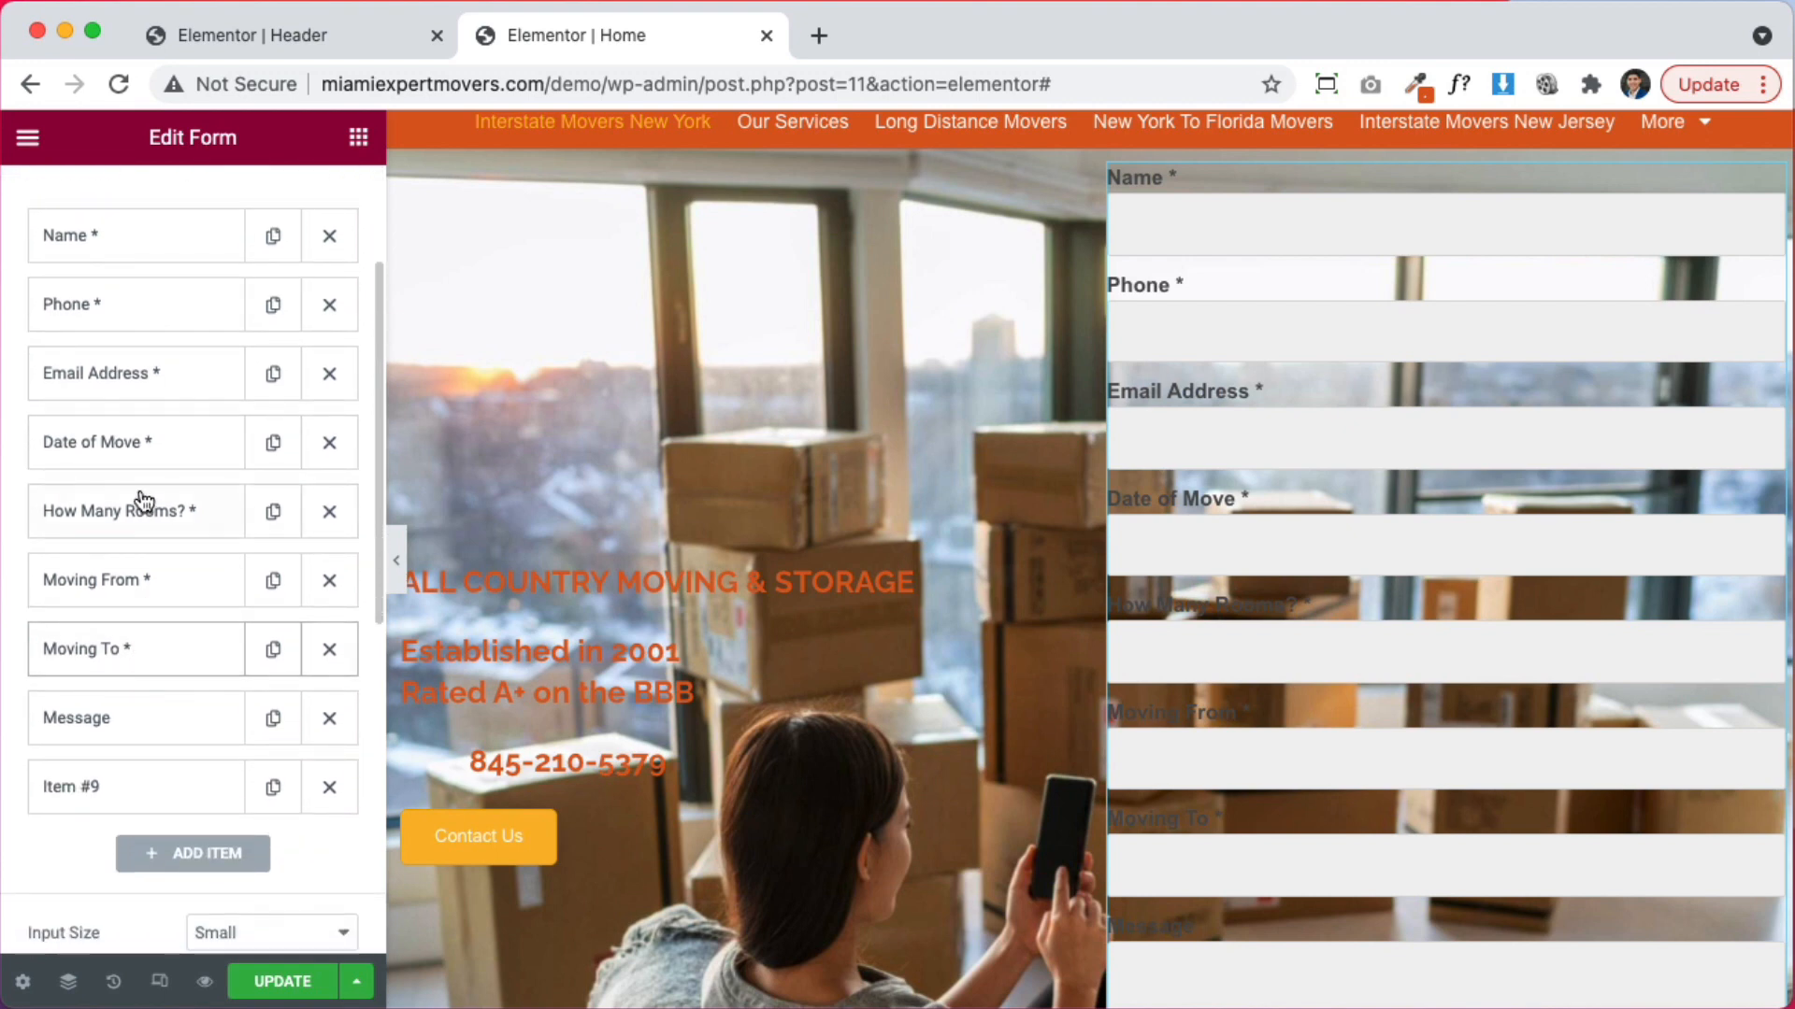
scroll(142, 500, up, 3)
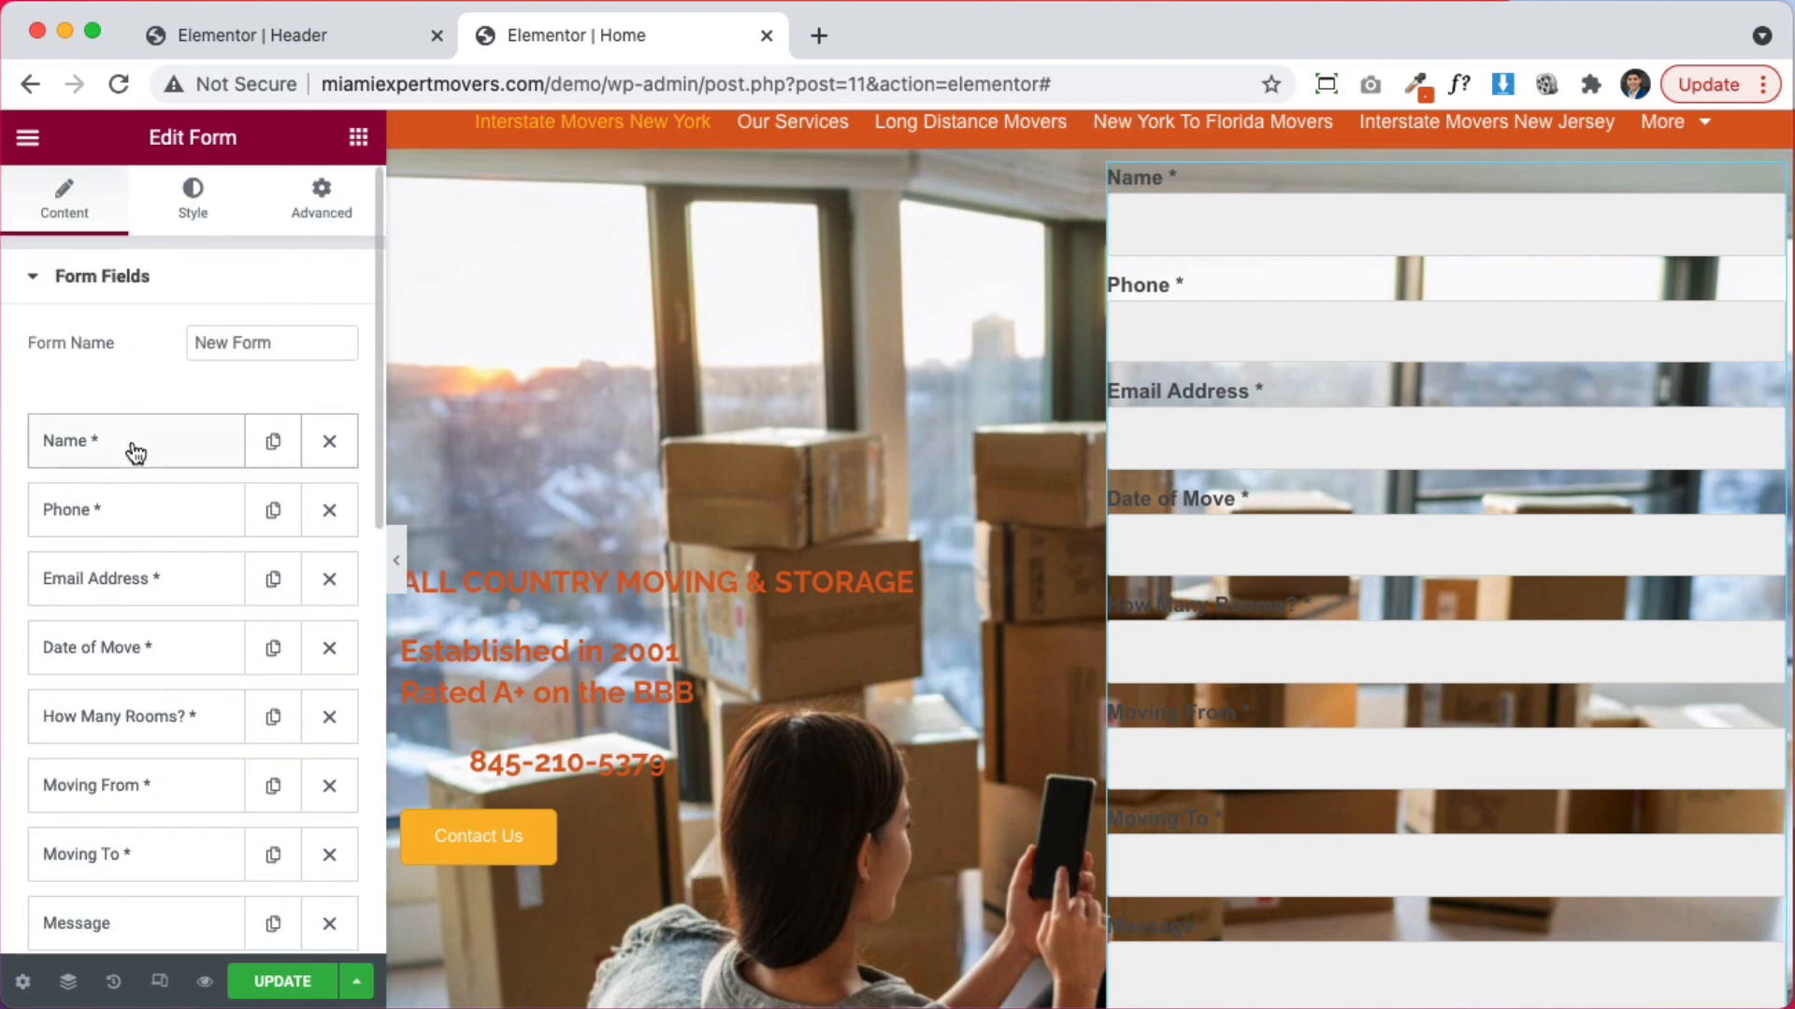
Make the Name and Phone form fields half width
click(135, 452)
click(232, 750)
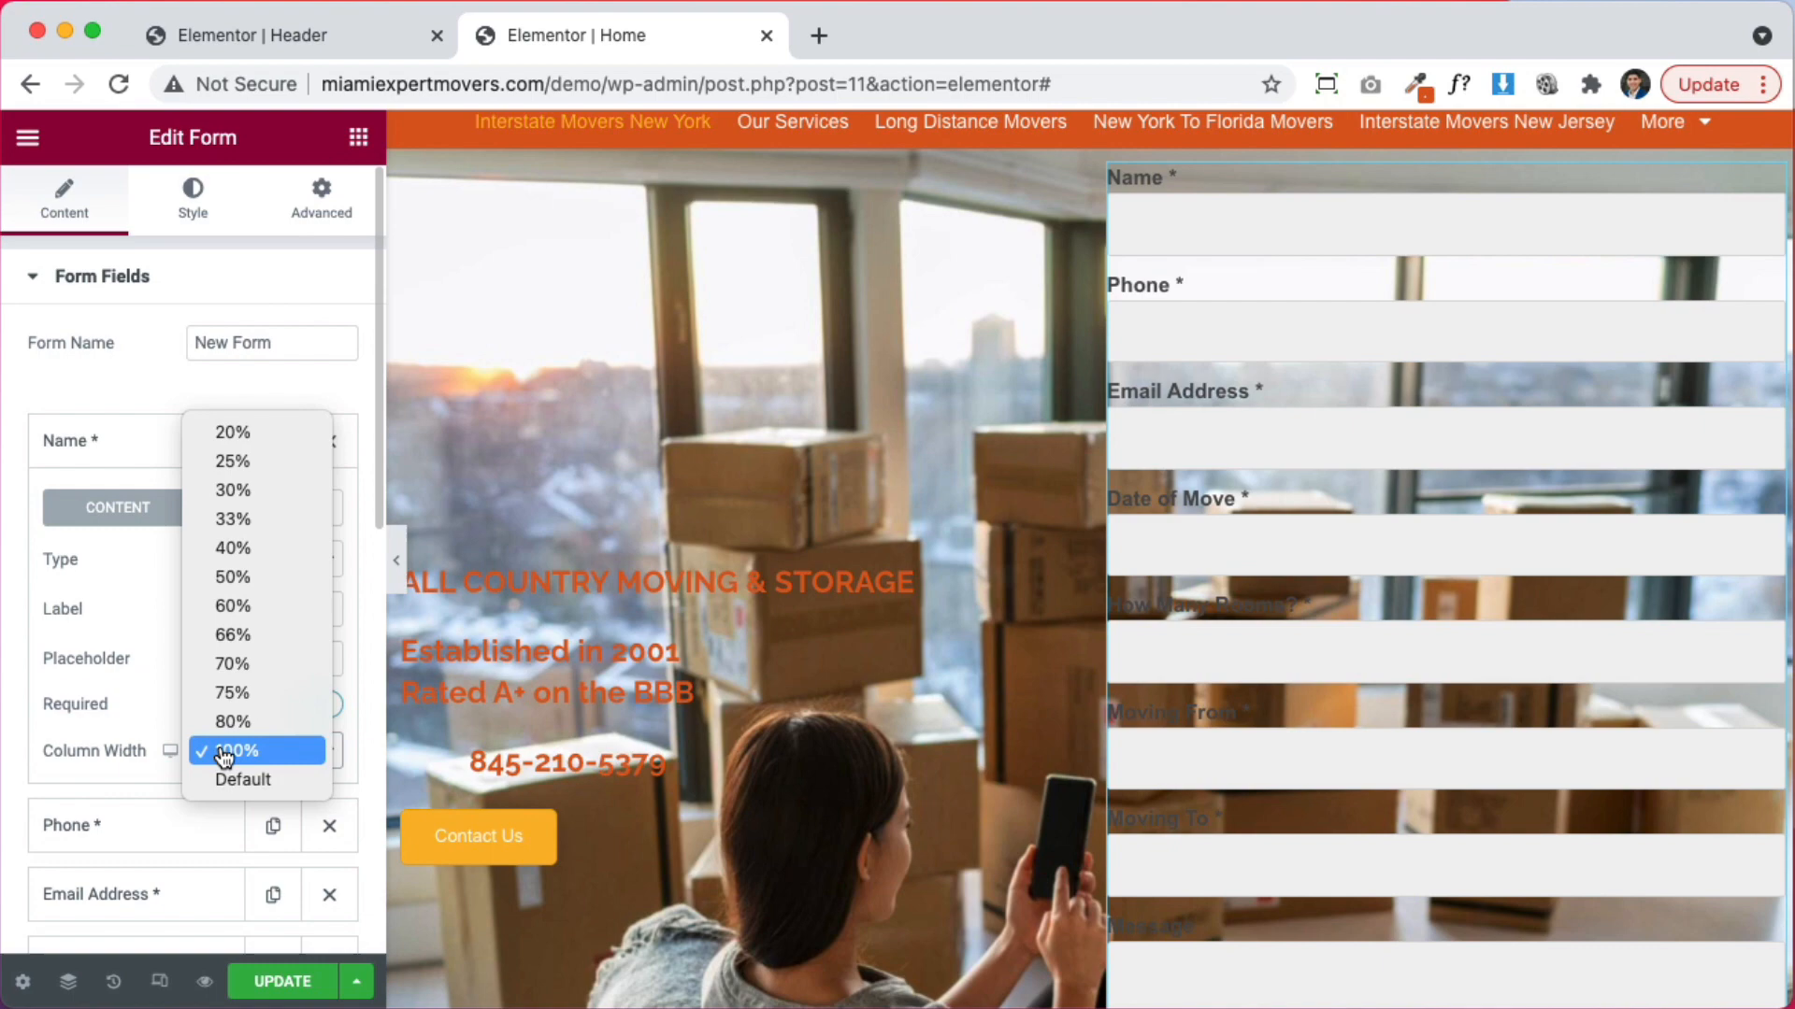
click(231, 581)
click(177, 445)
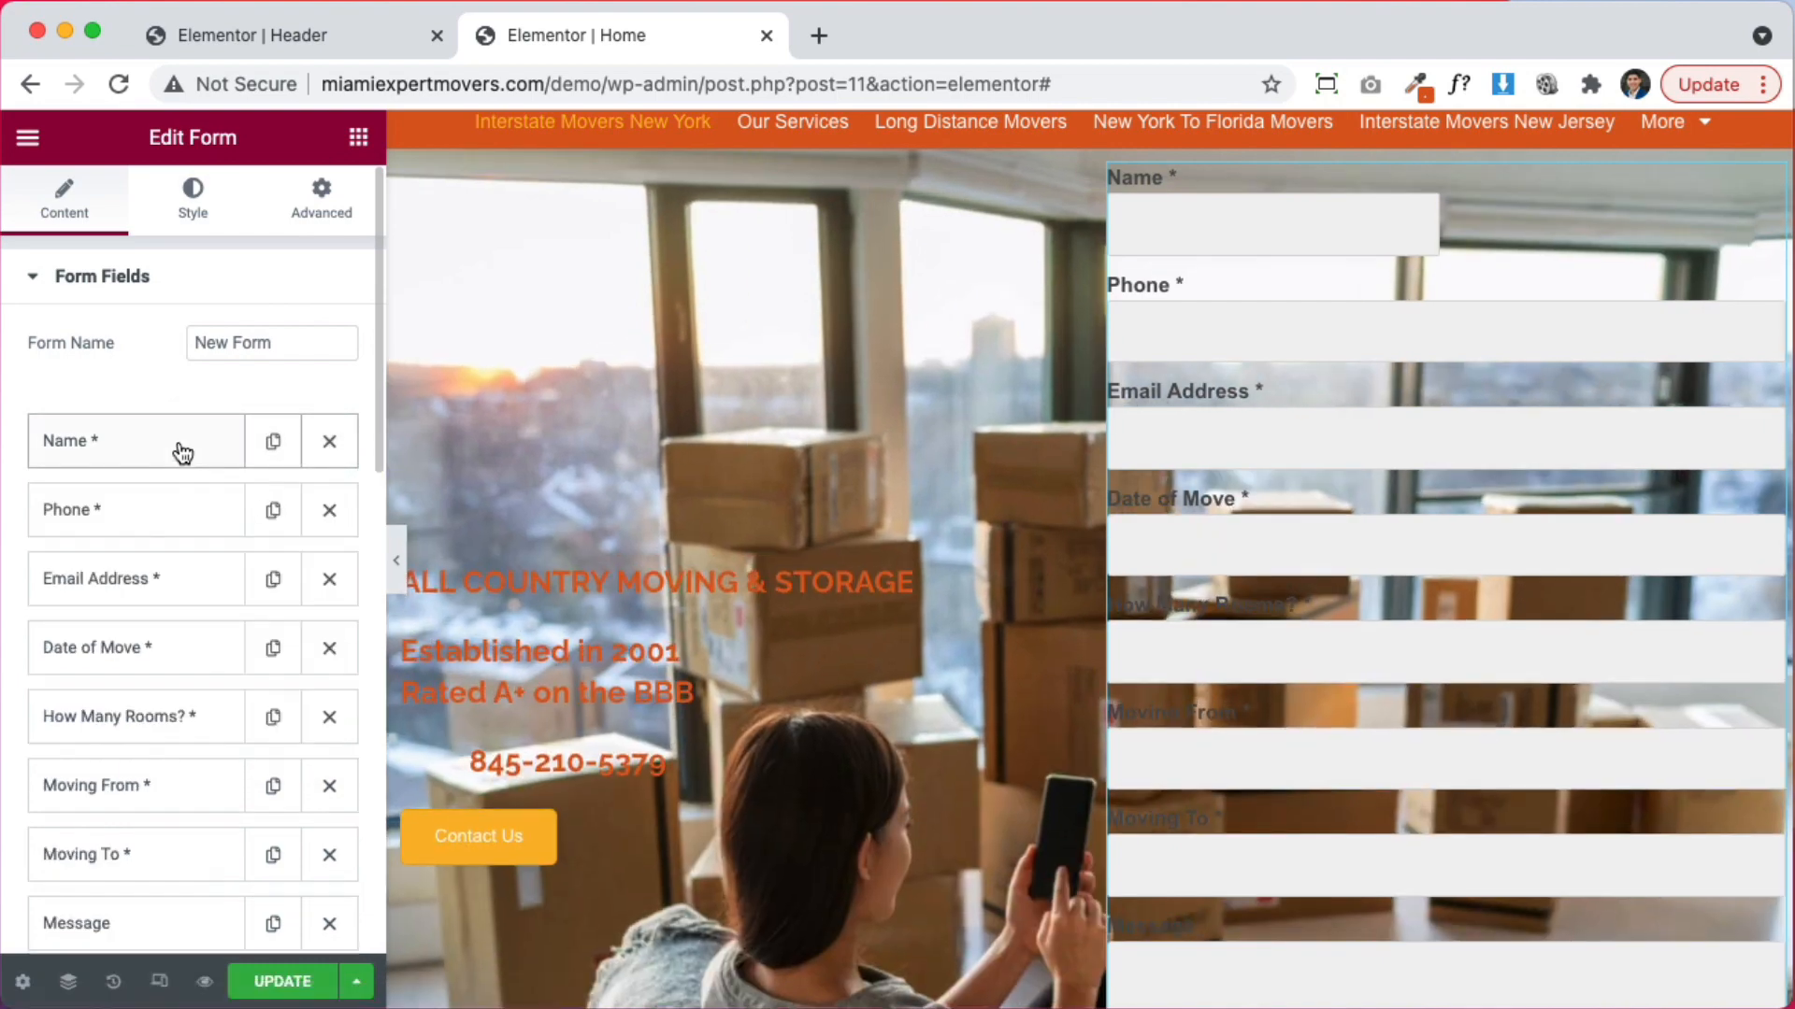
click(130, 514)
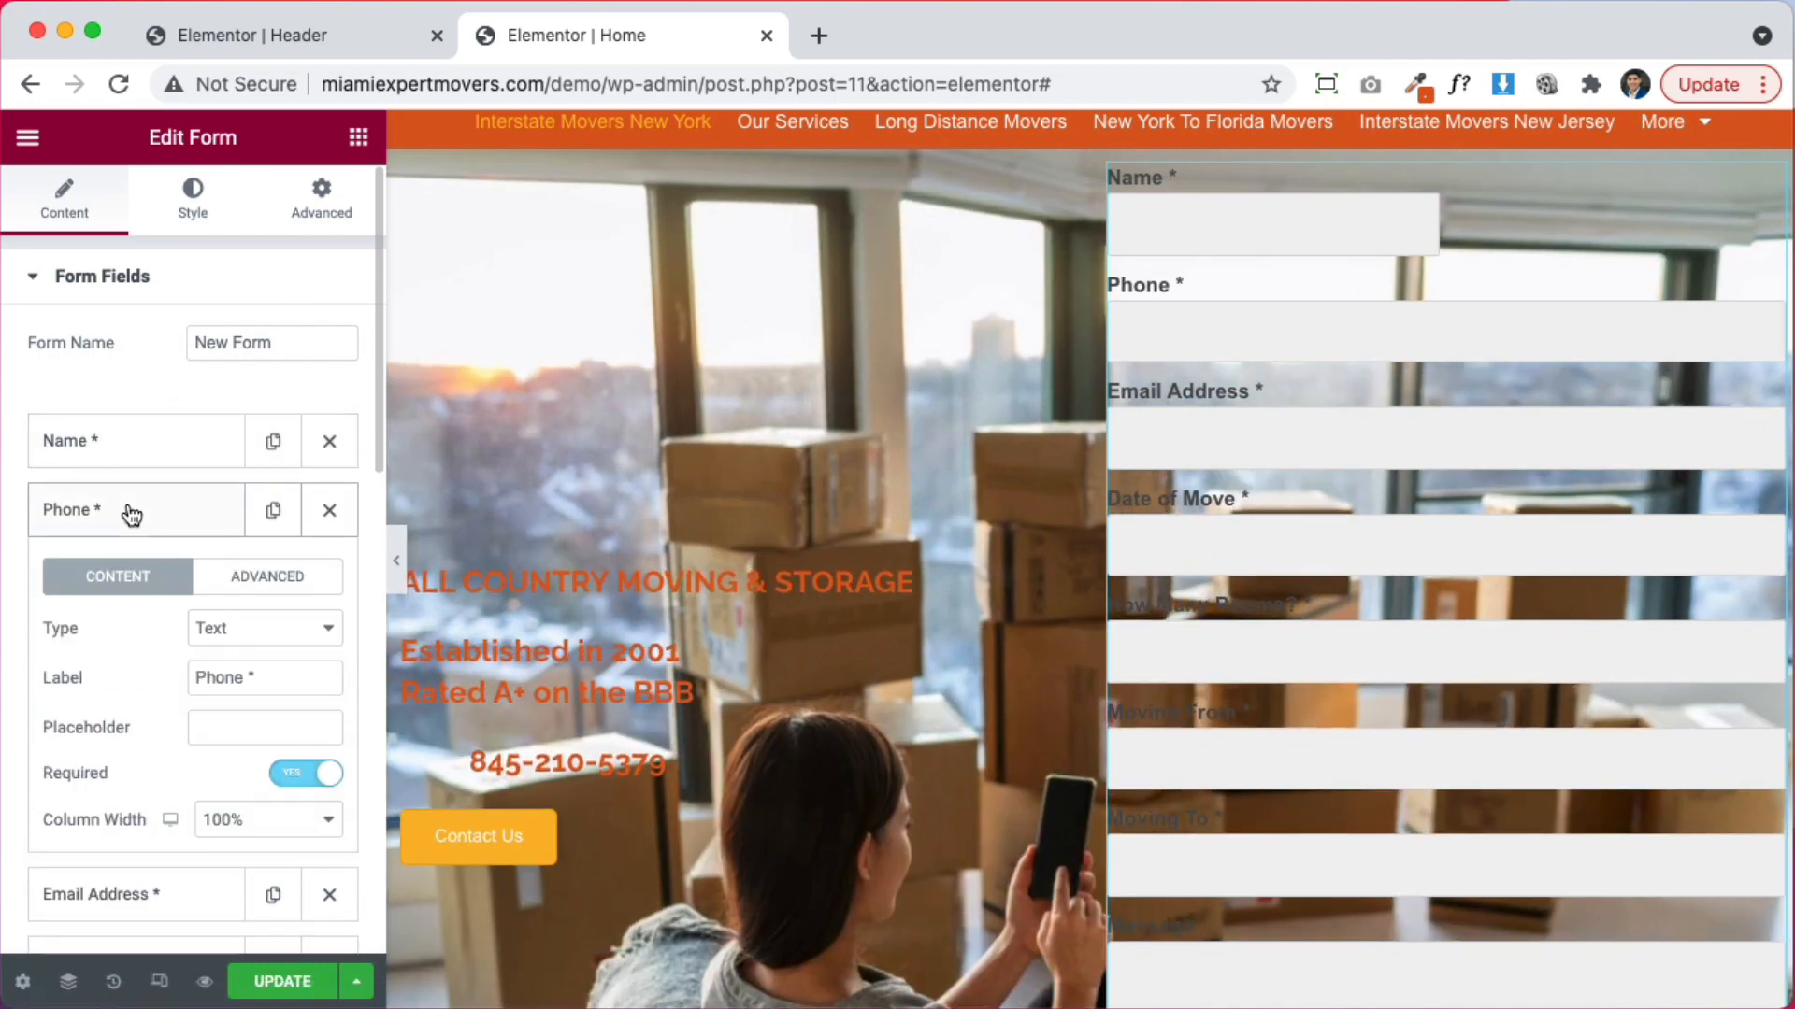
click(243, 822)
click(241, 641)
click(174, 524)
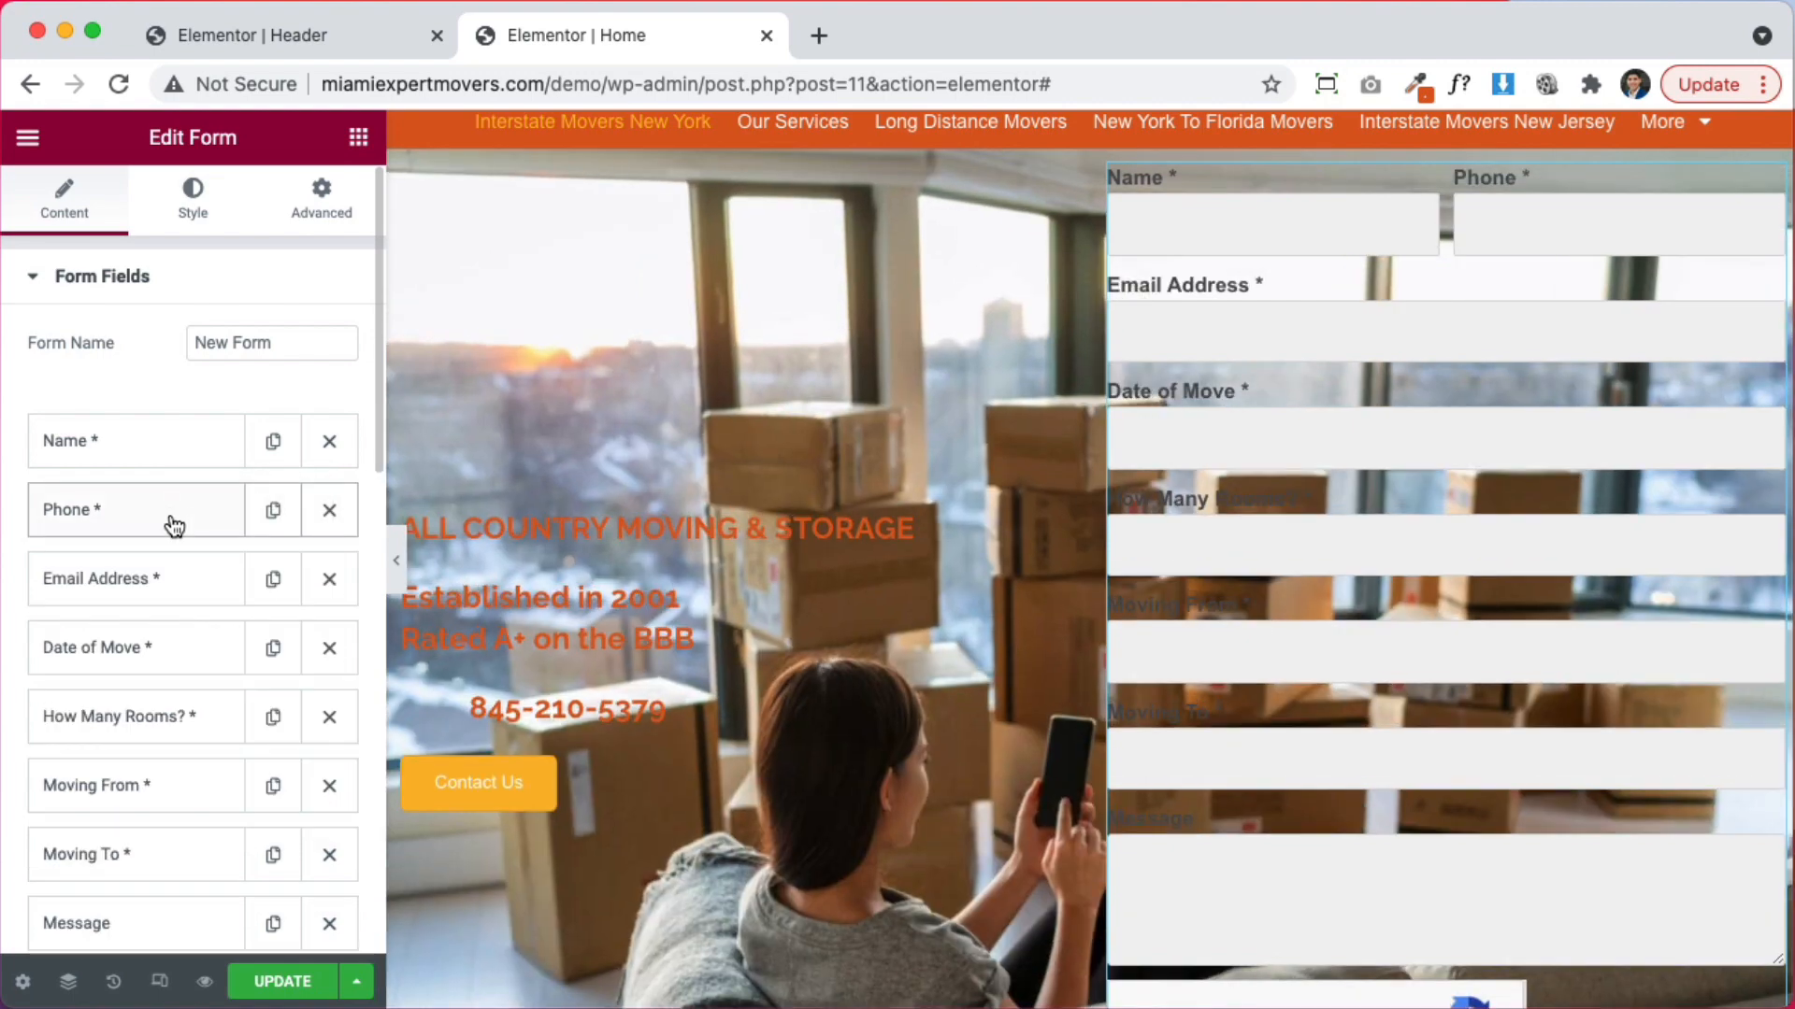
Make the Email Address and Date of Move fields half width
scroll(173, 527, down, 2)
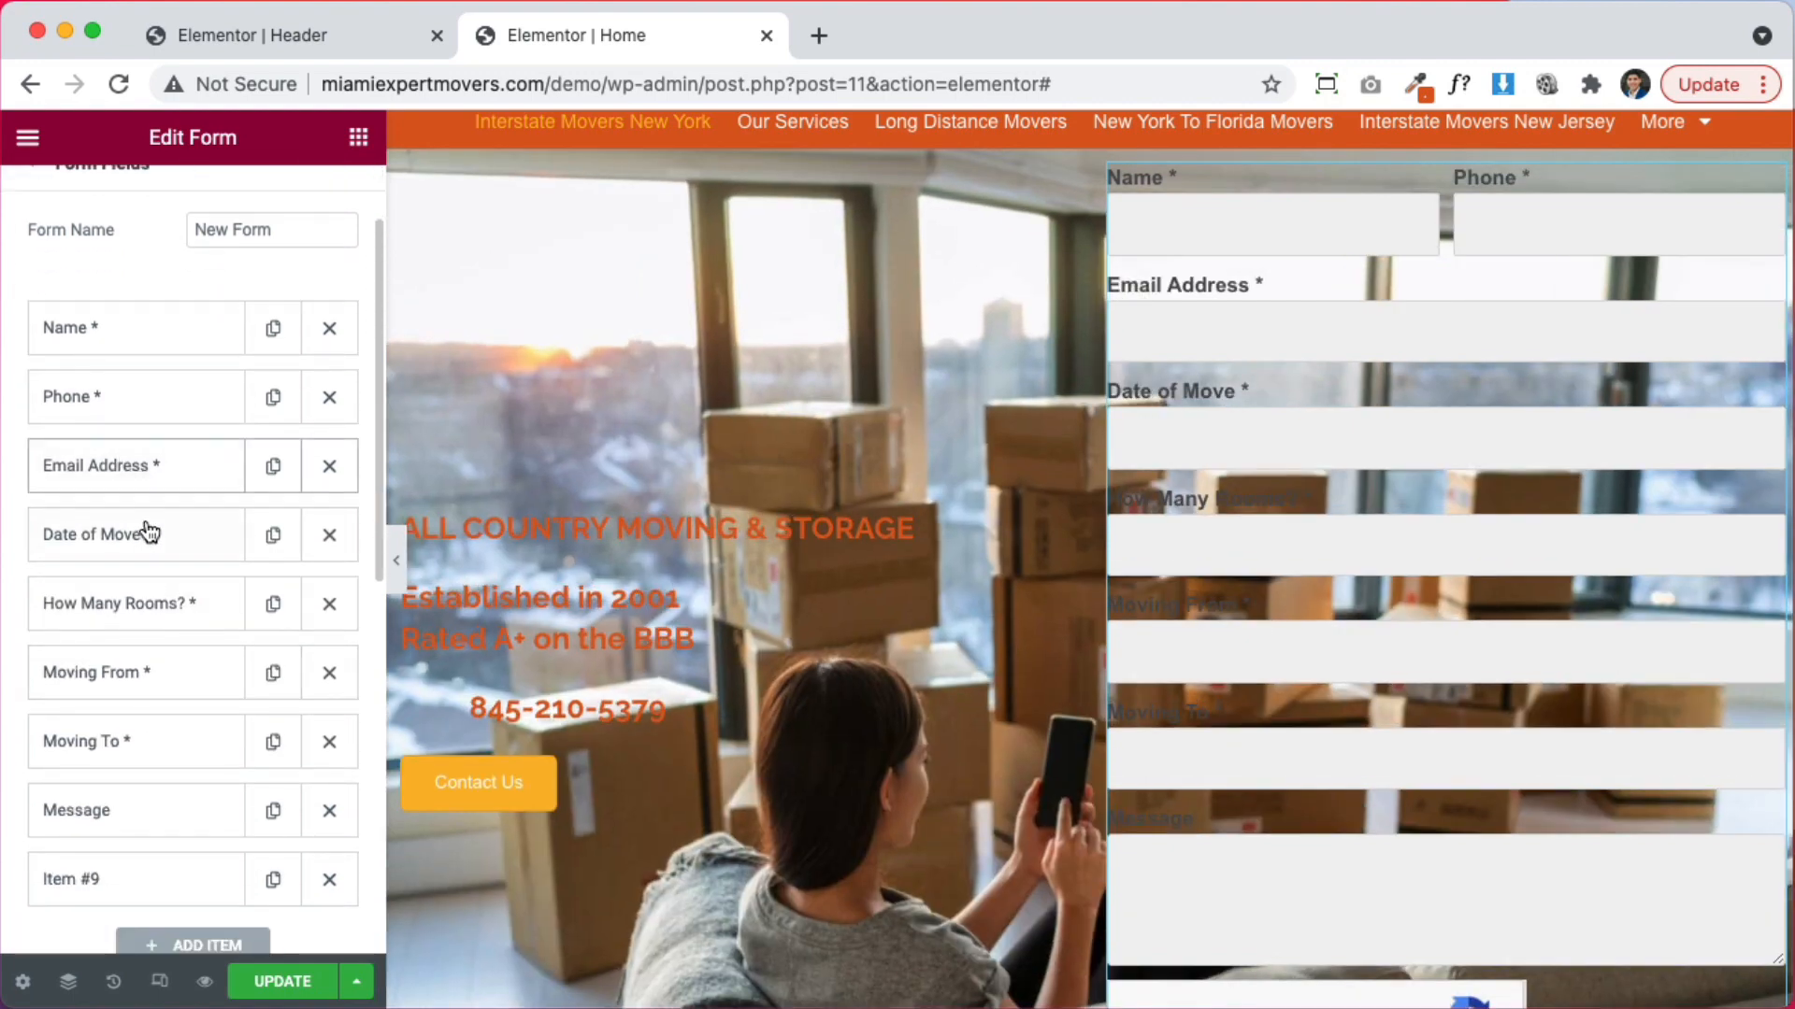
click(157, 469)
click(253, 775)
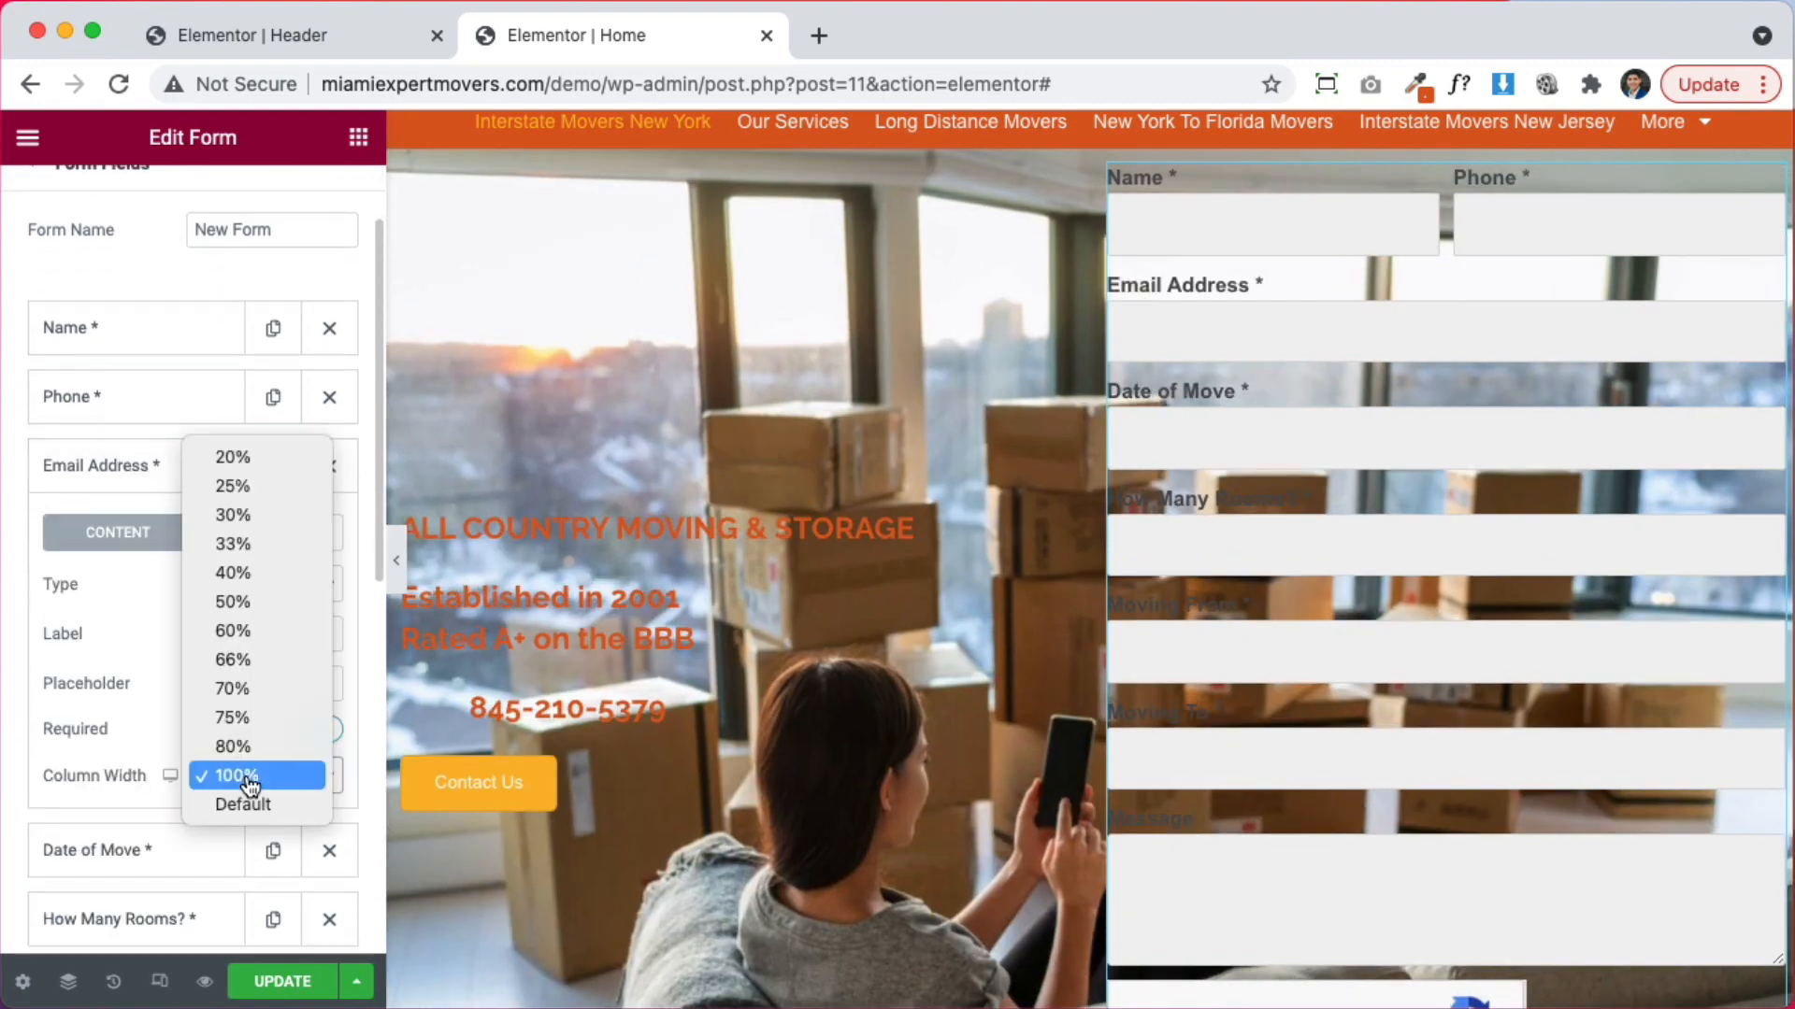
click(233, 601)
click(132, 465)
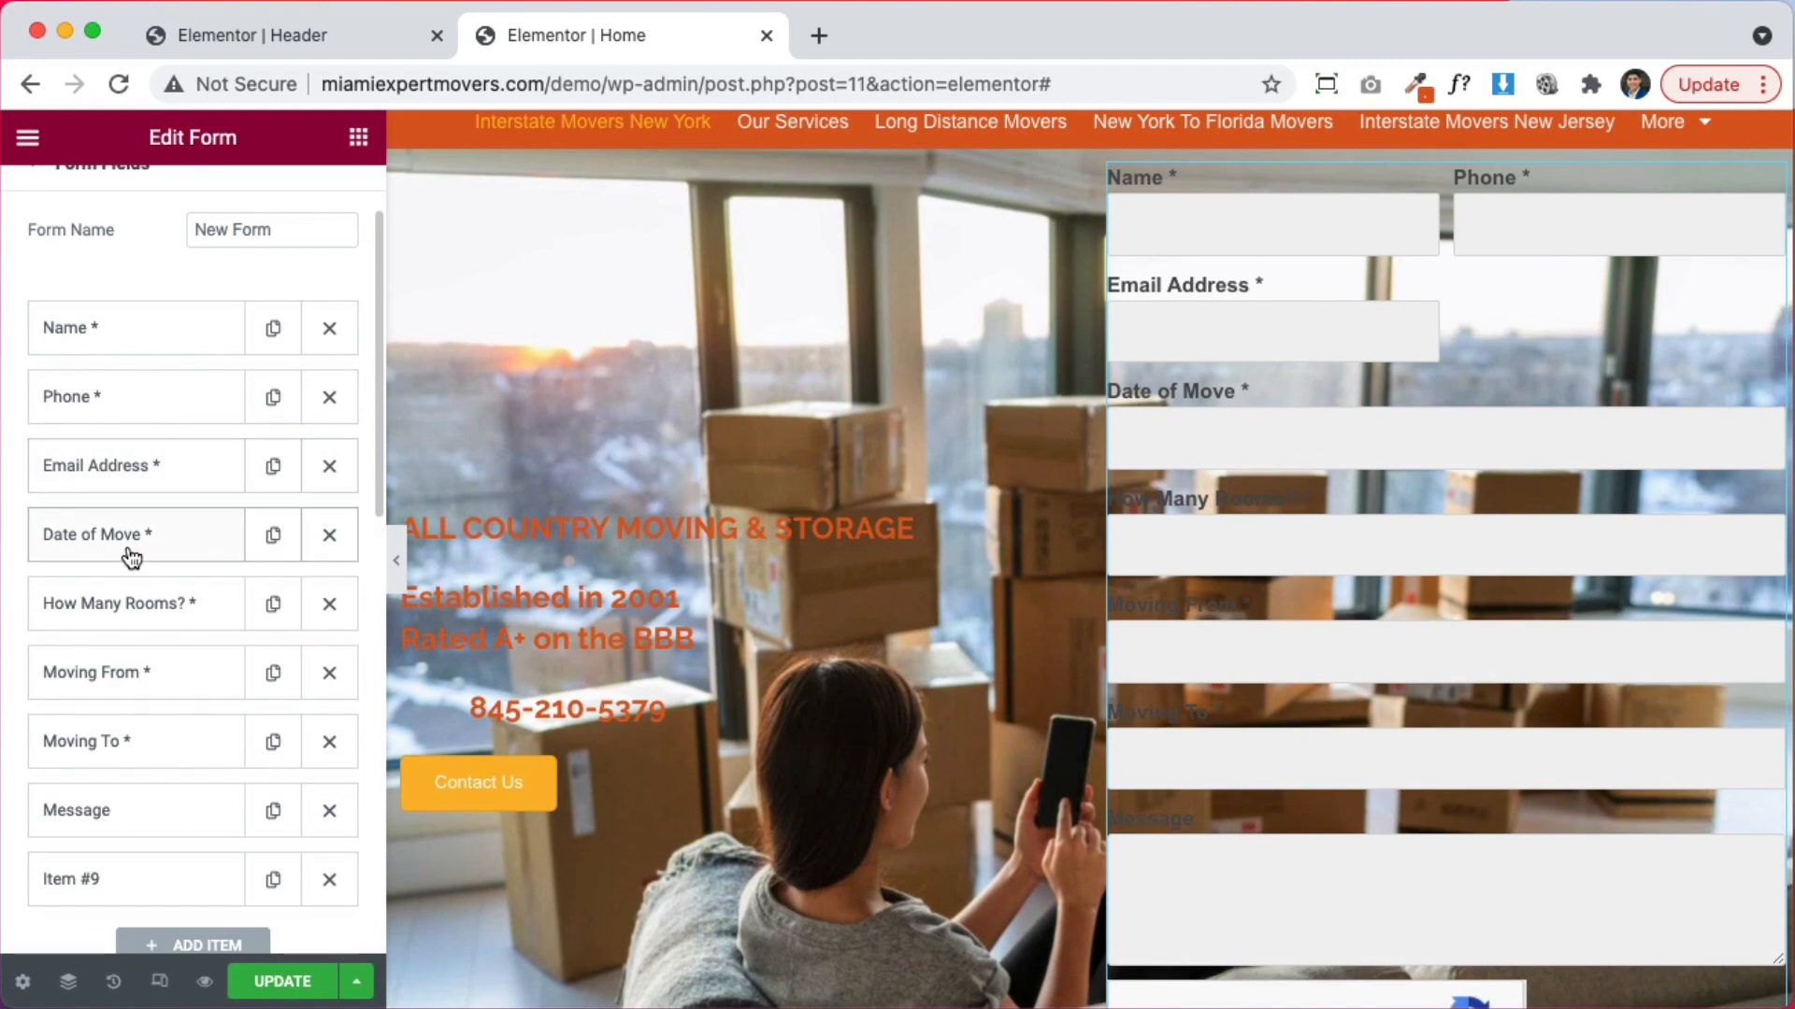
click(131, 537)
scroll(239, 731, down, 5)
click(254, 654)
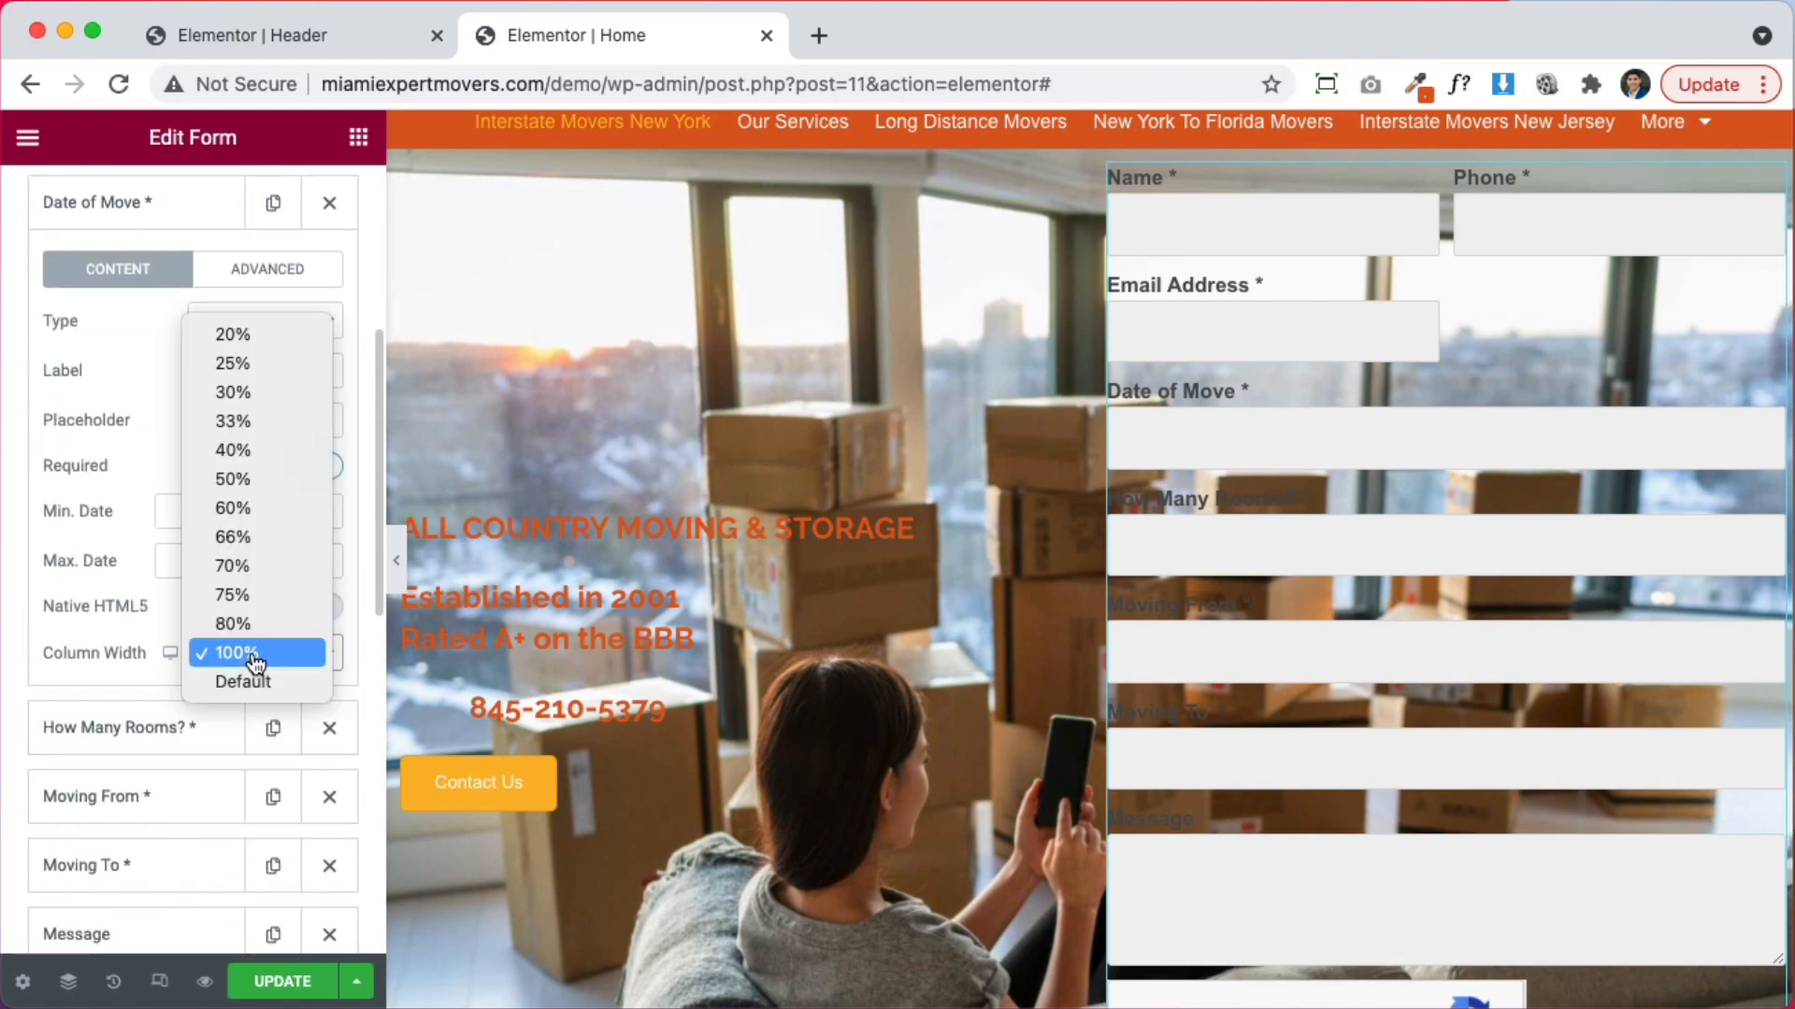
click(238, 481)
click(160, 220)
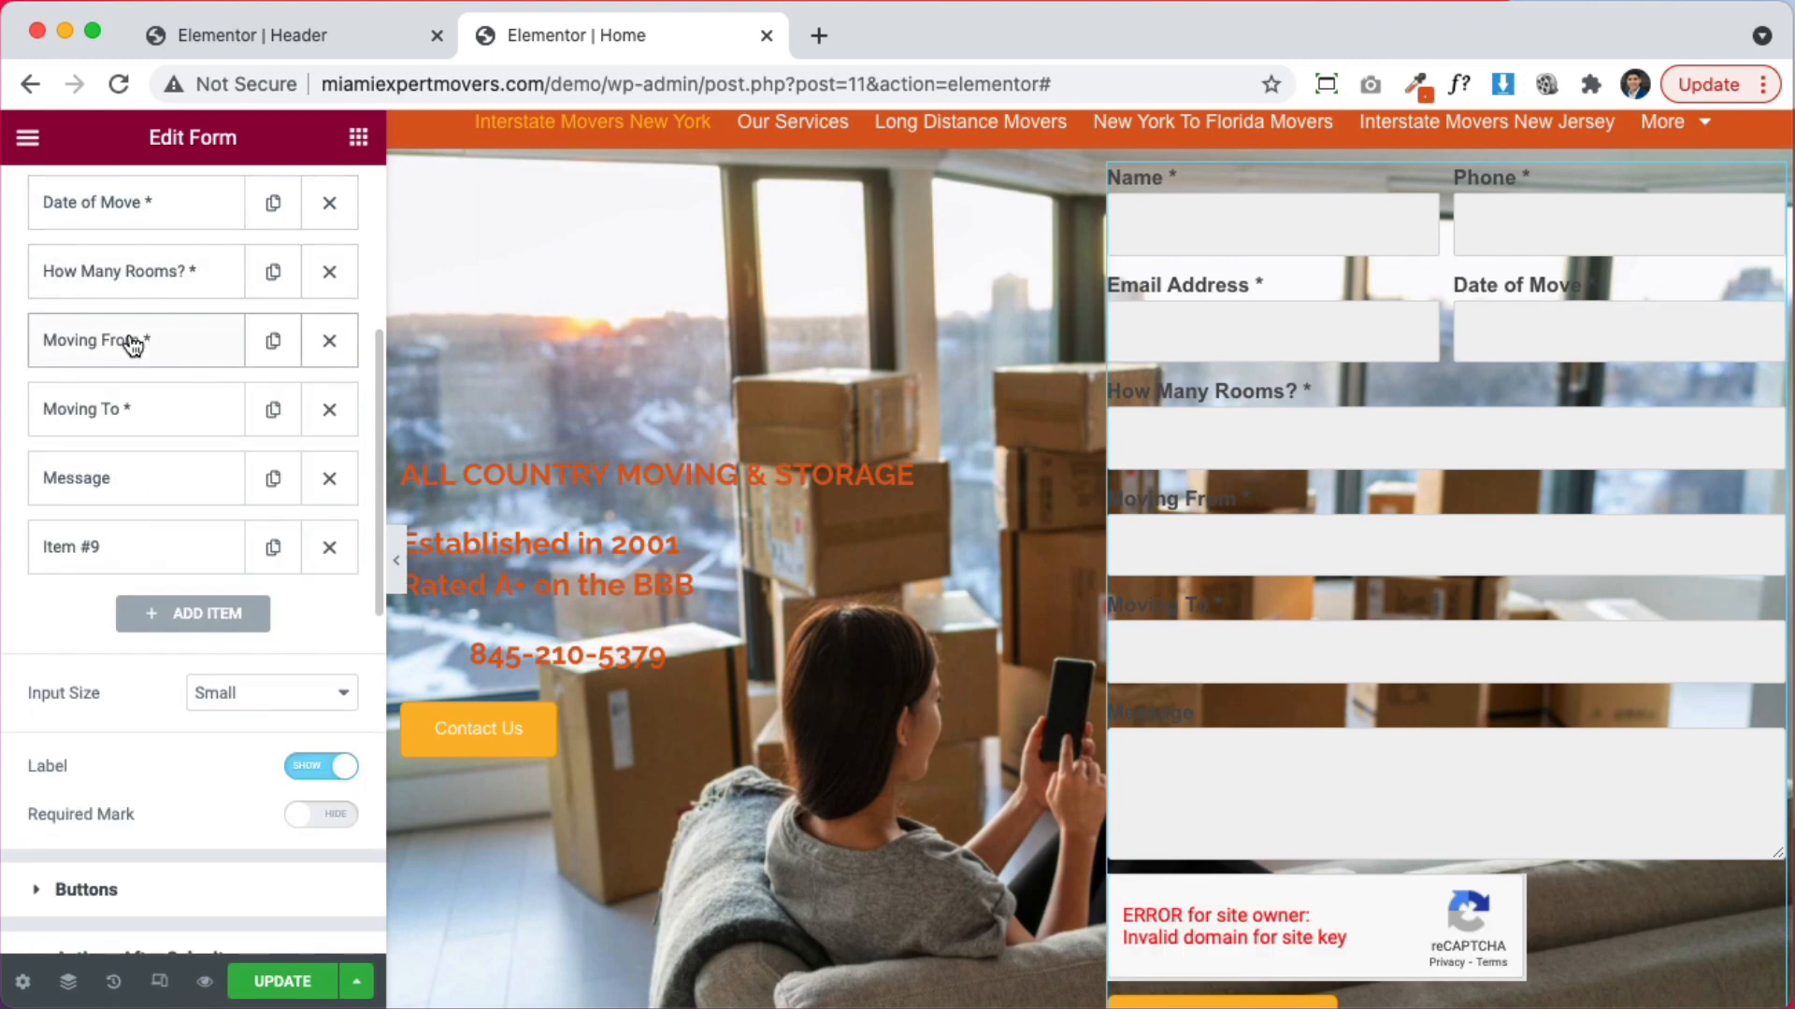
Set How Many Rooms, Moving From and Moving To to 33% column width each
click(120, 288)
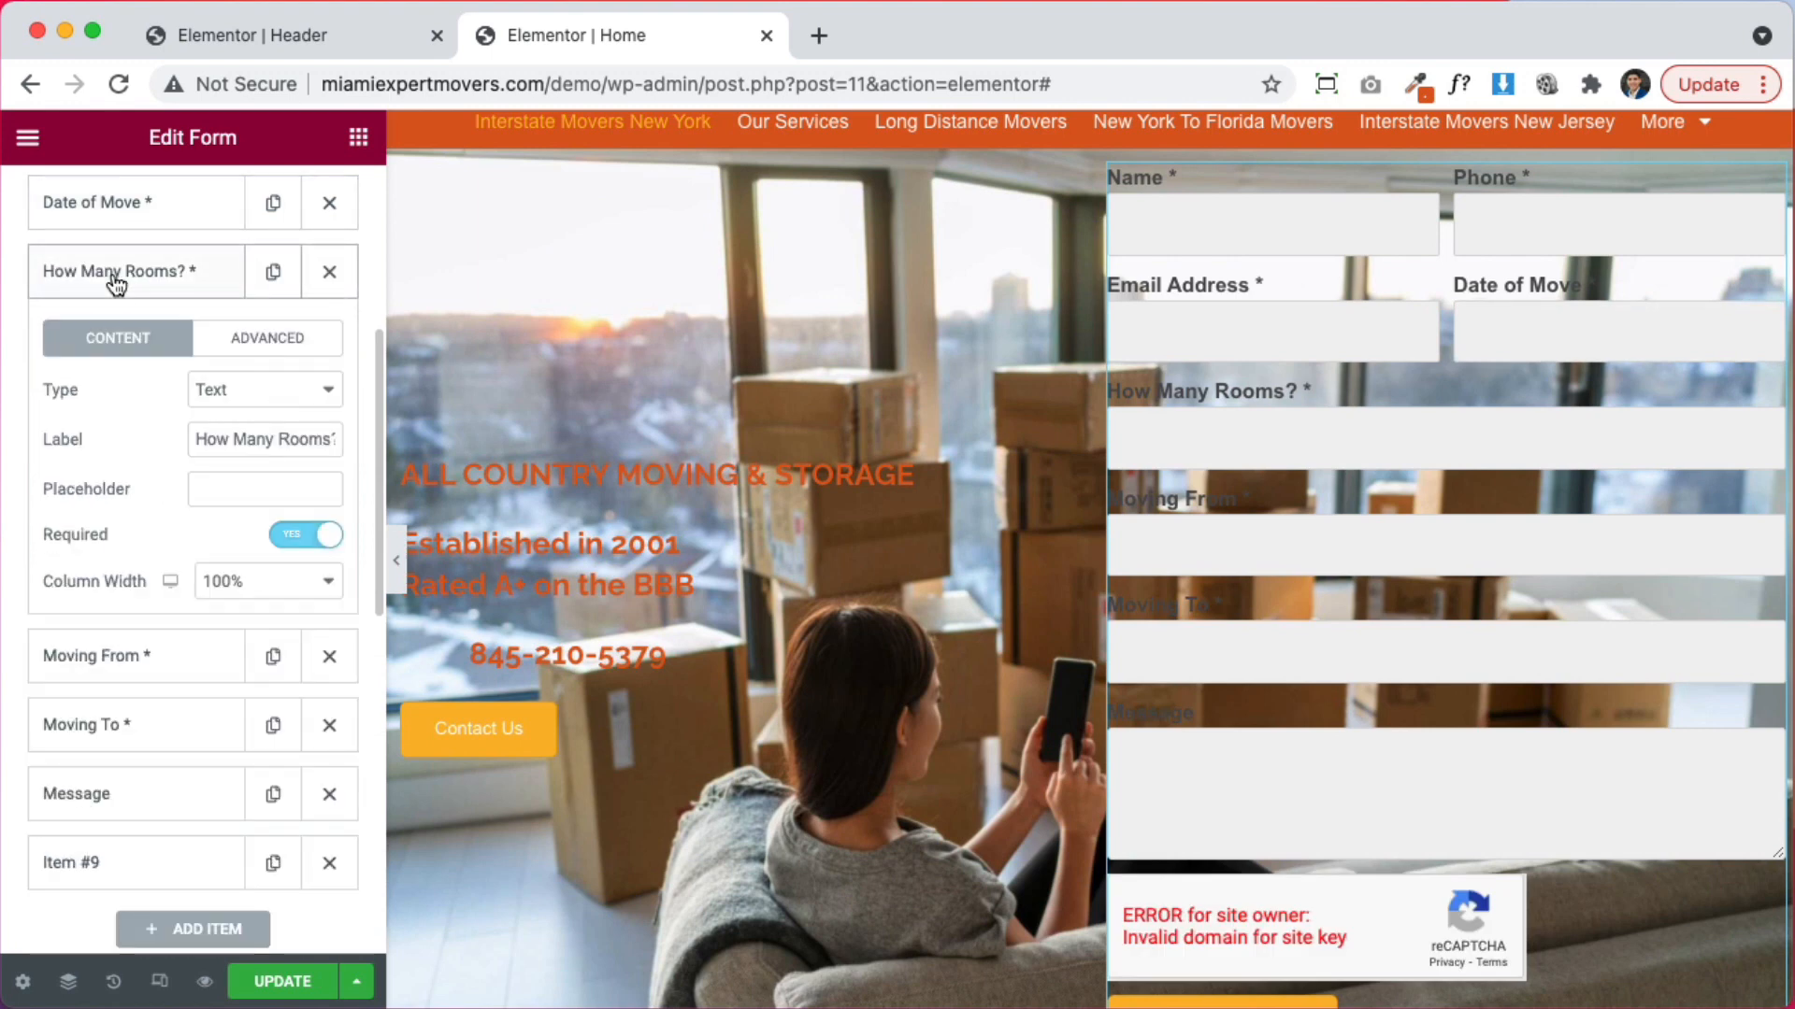
click(232, 589)
click(246, 363)
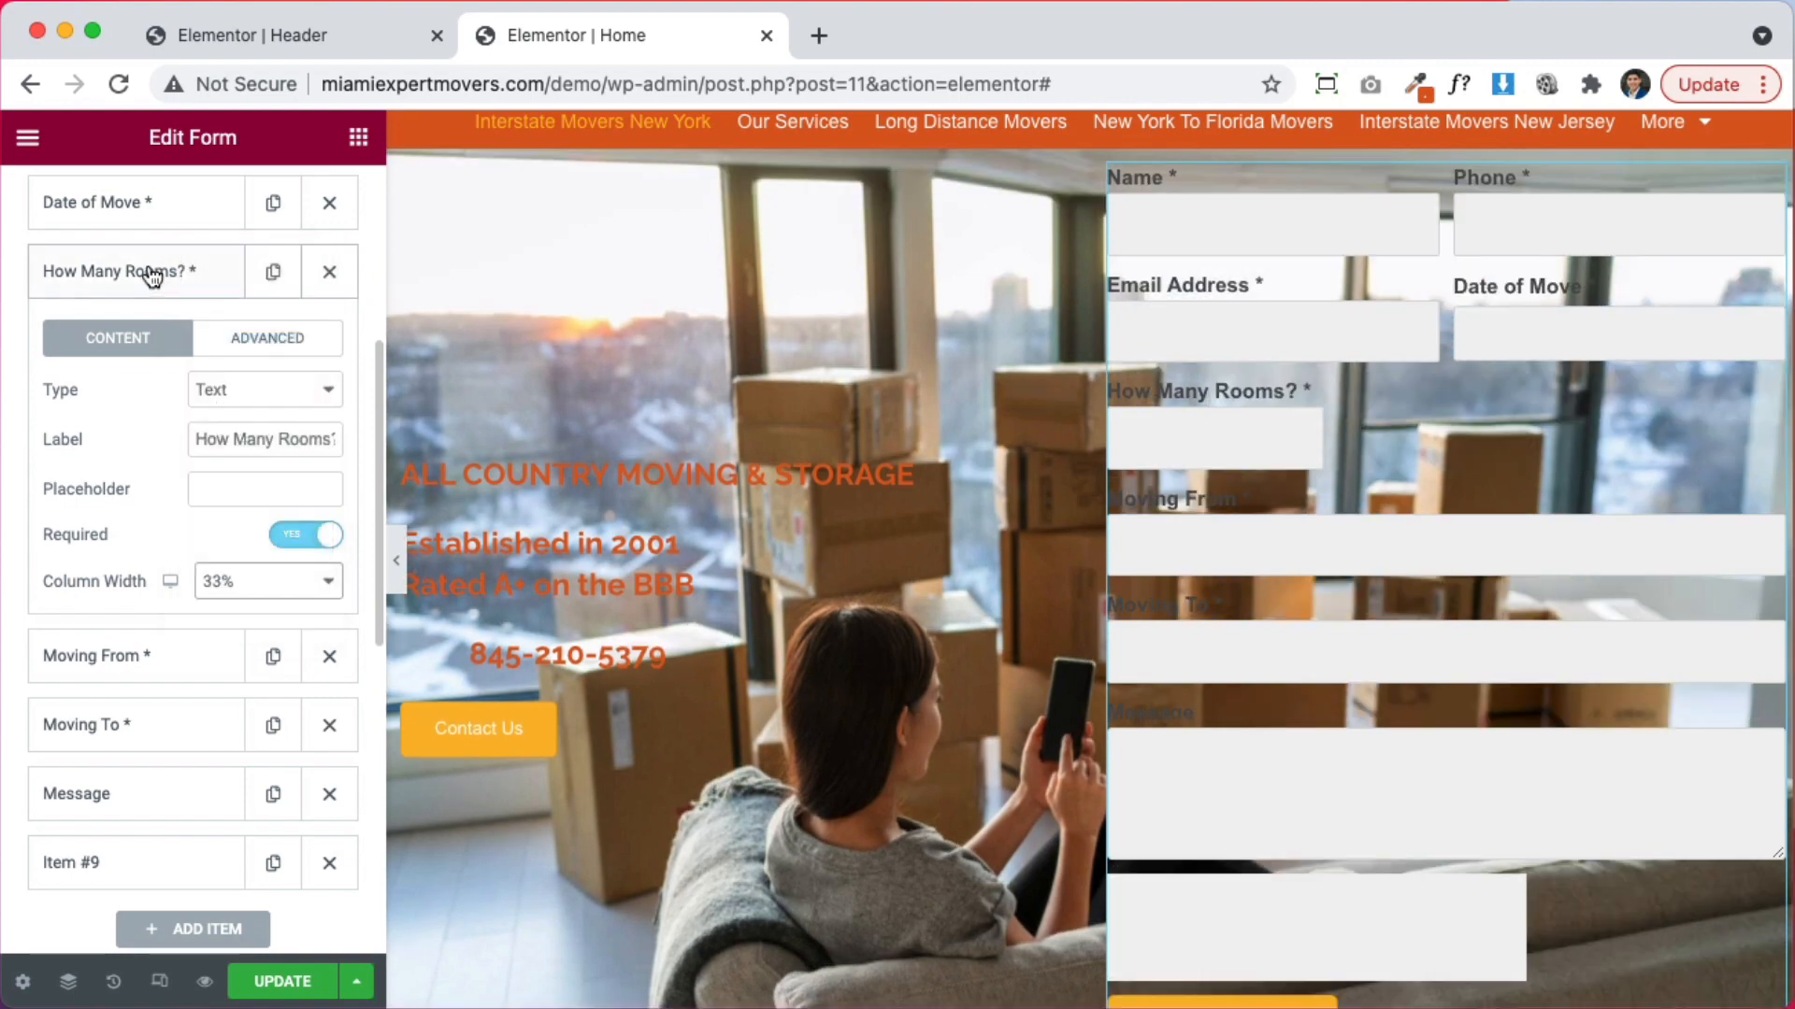
click(119, 271)
click(119, 341)
click(245, 659)
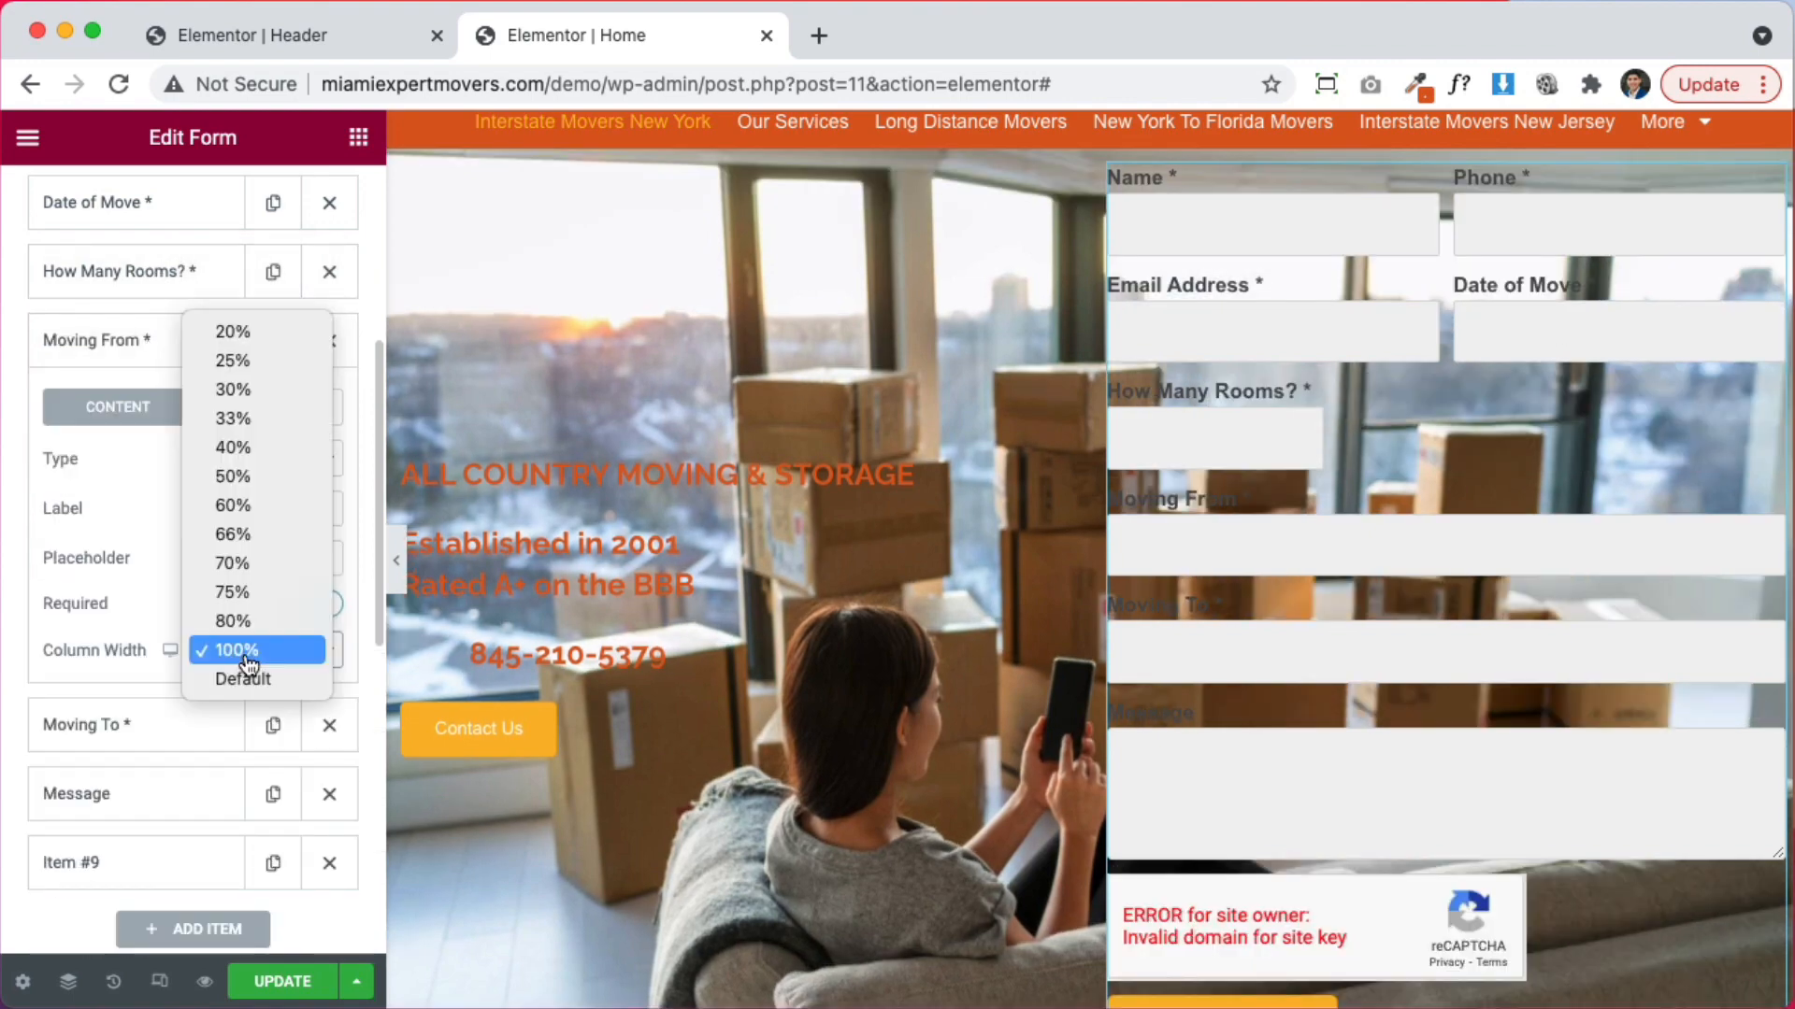
click(243, 421)
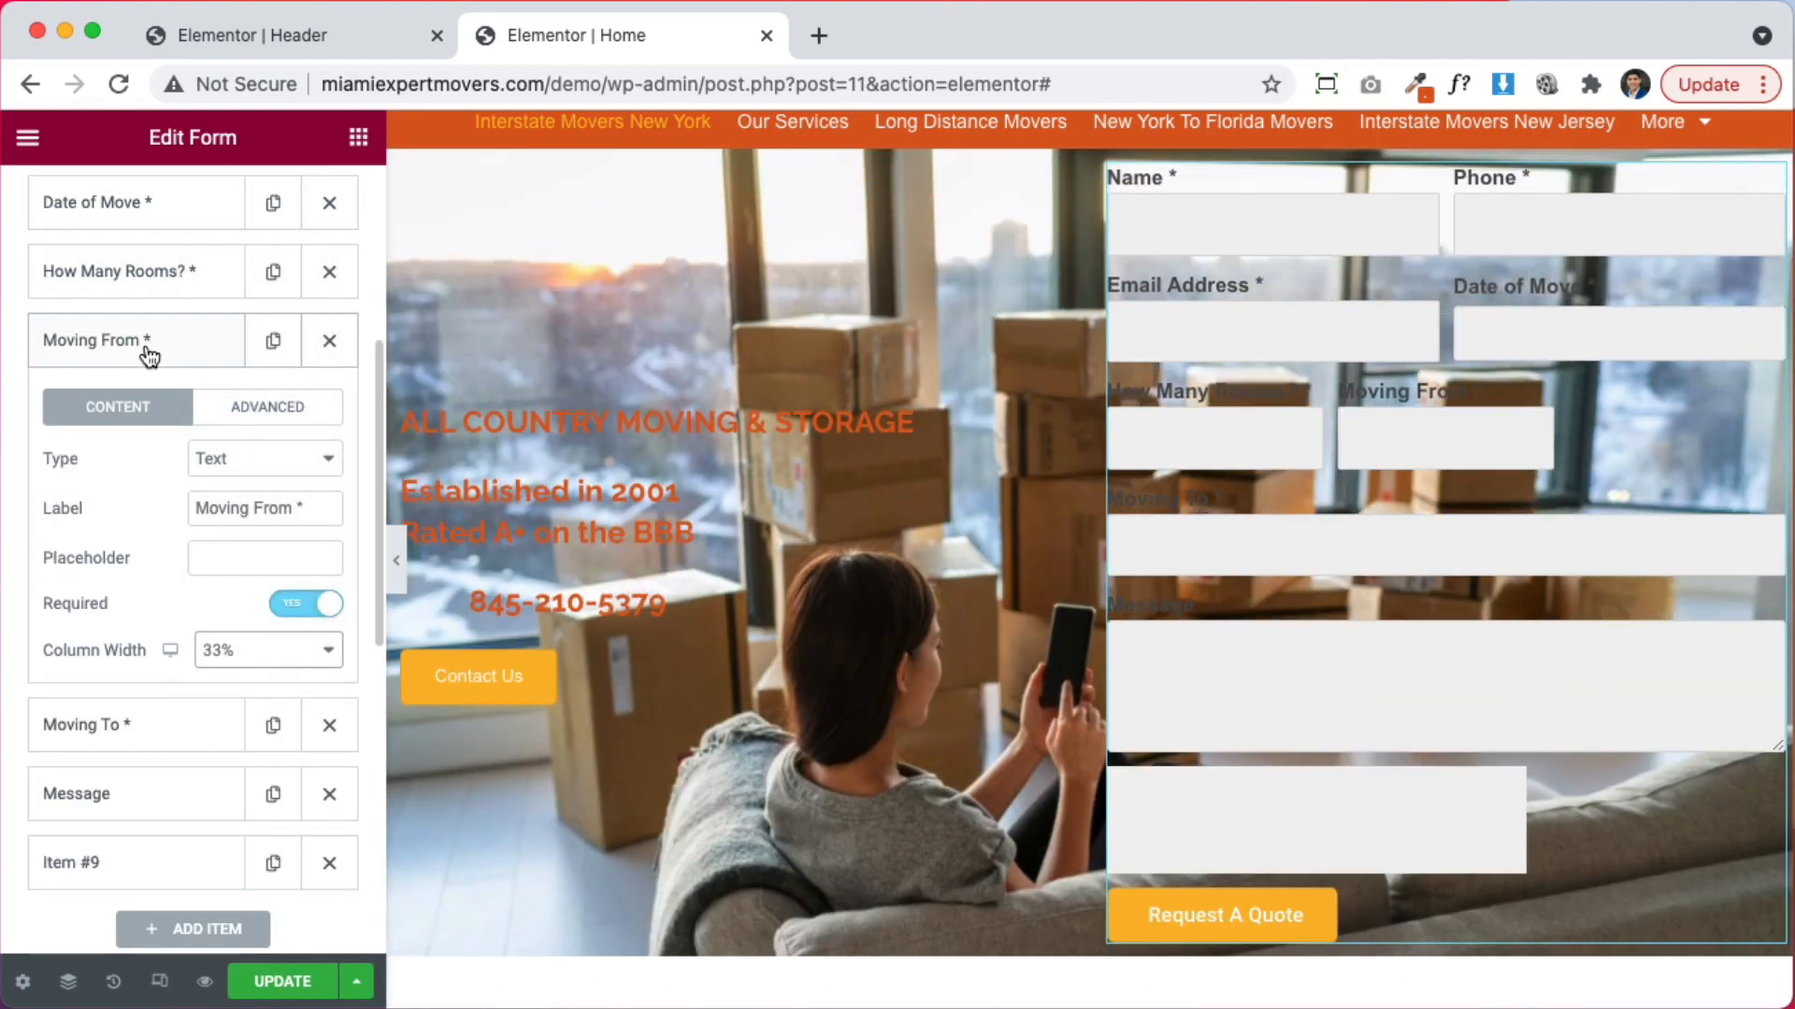
click(152, 342)
click(157, 416)
click(239, 735)
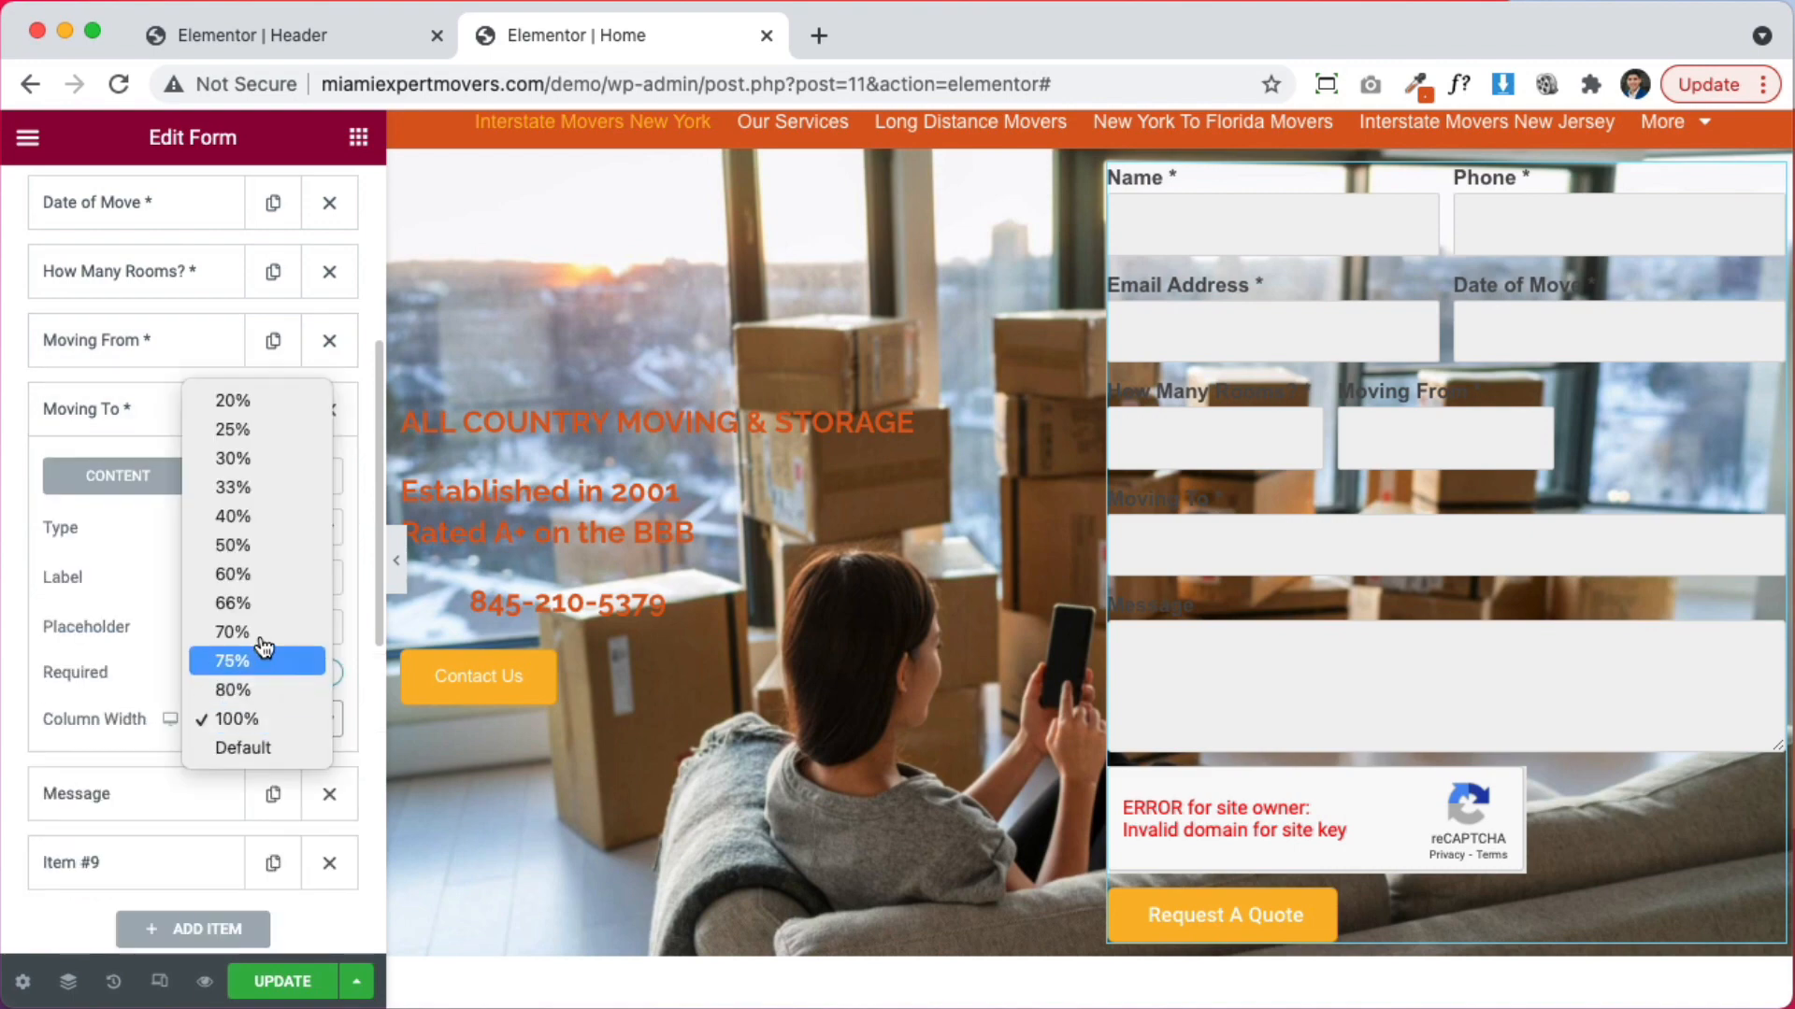
click(248, 484)
click(169, 423)
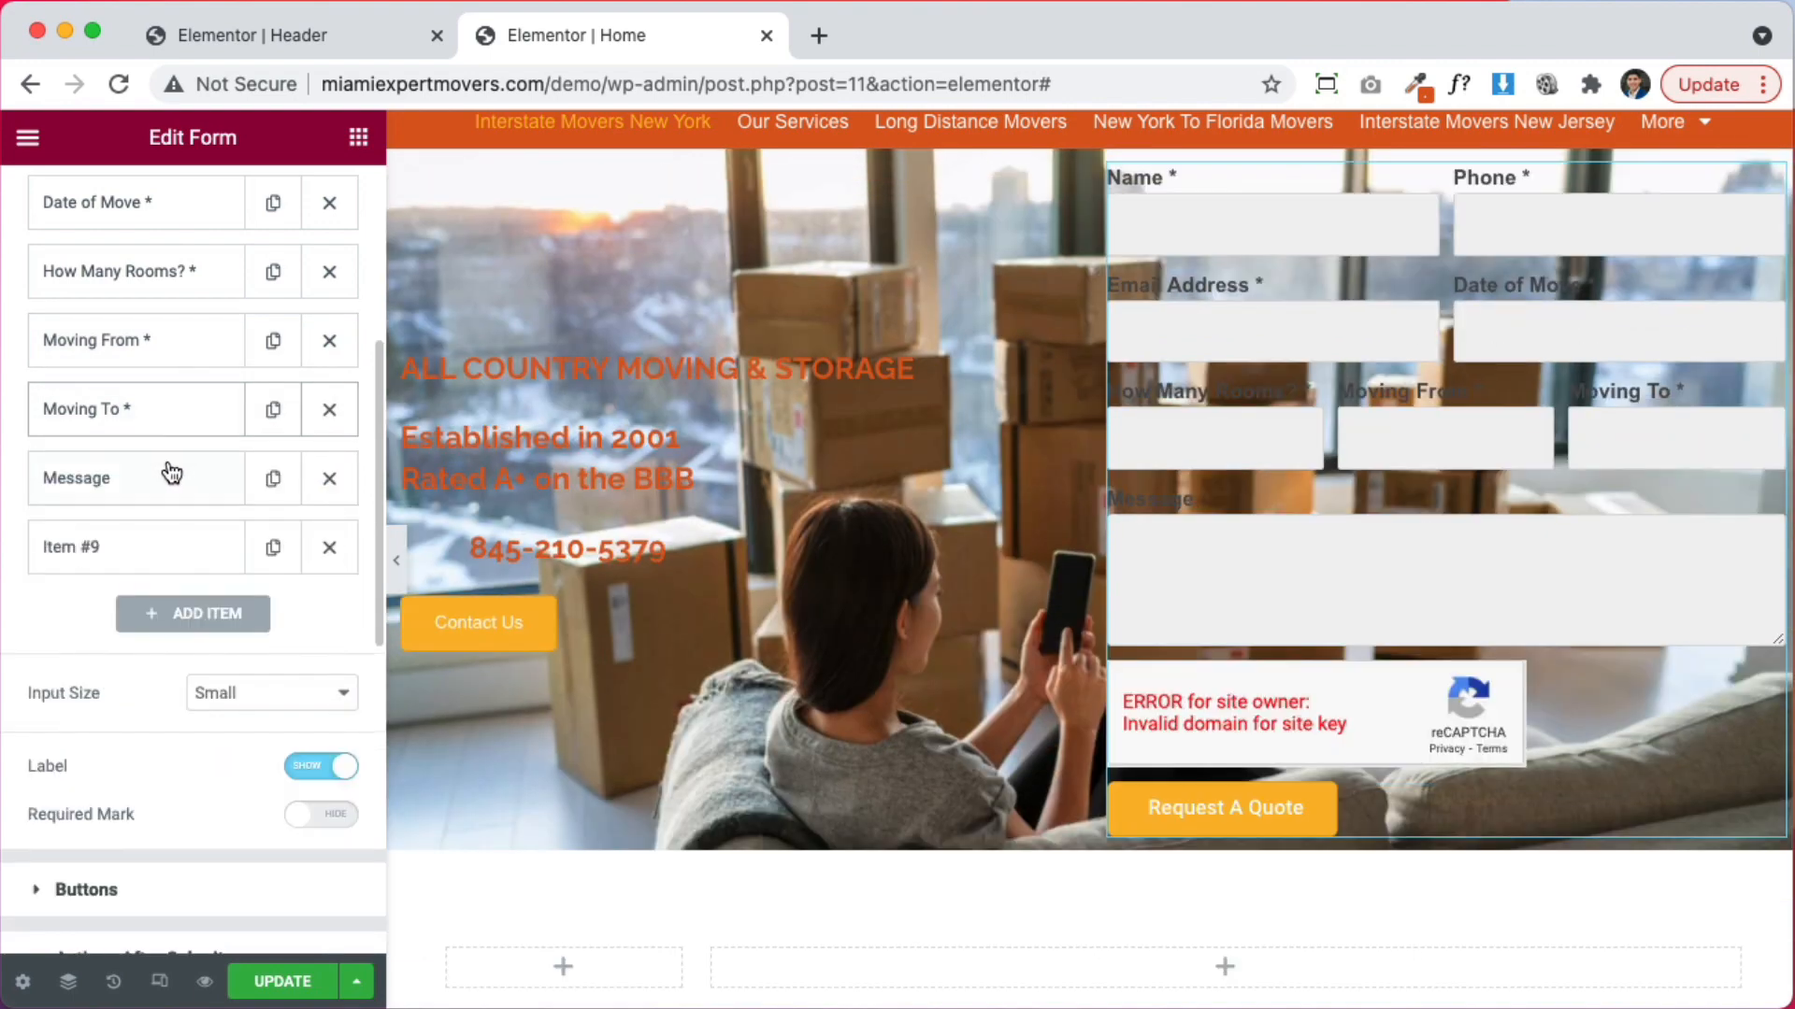
Delete Item #9 from the quote form
click(161, 484)
click(158, 486)
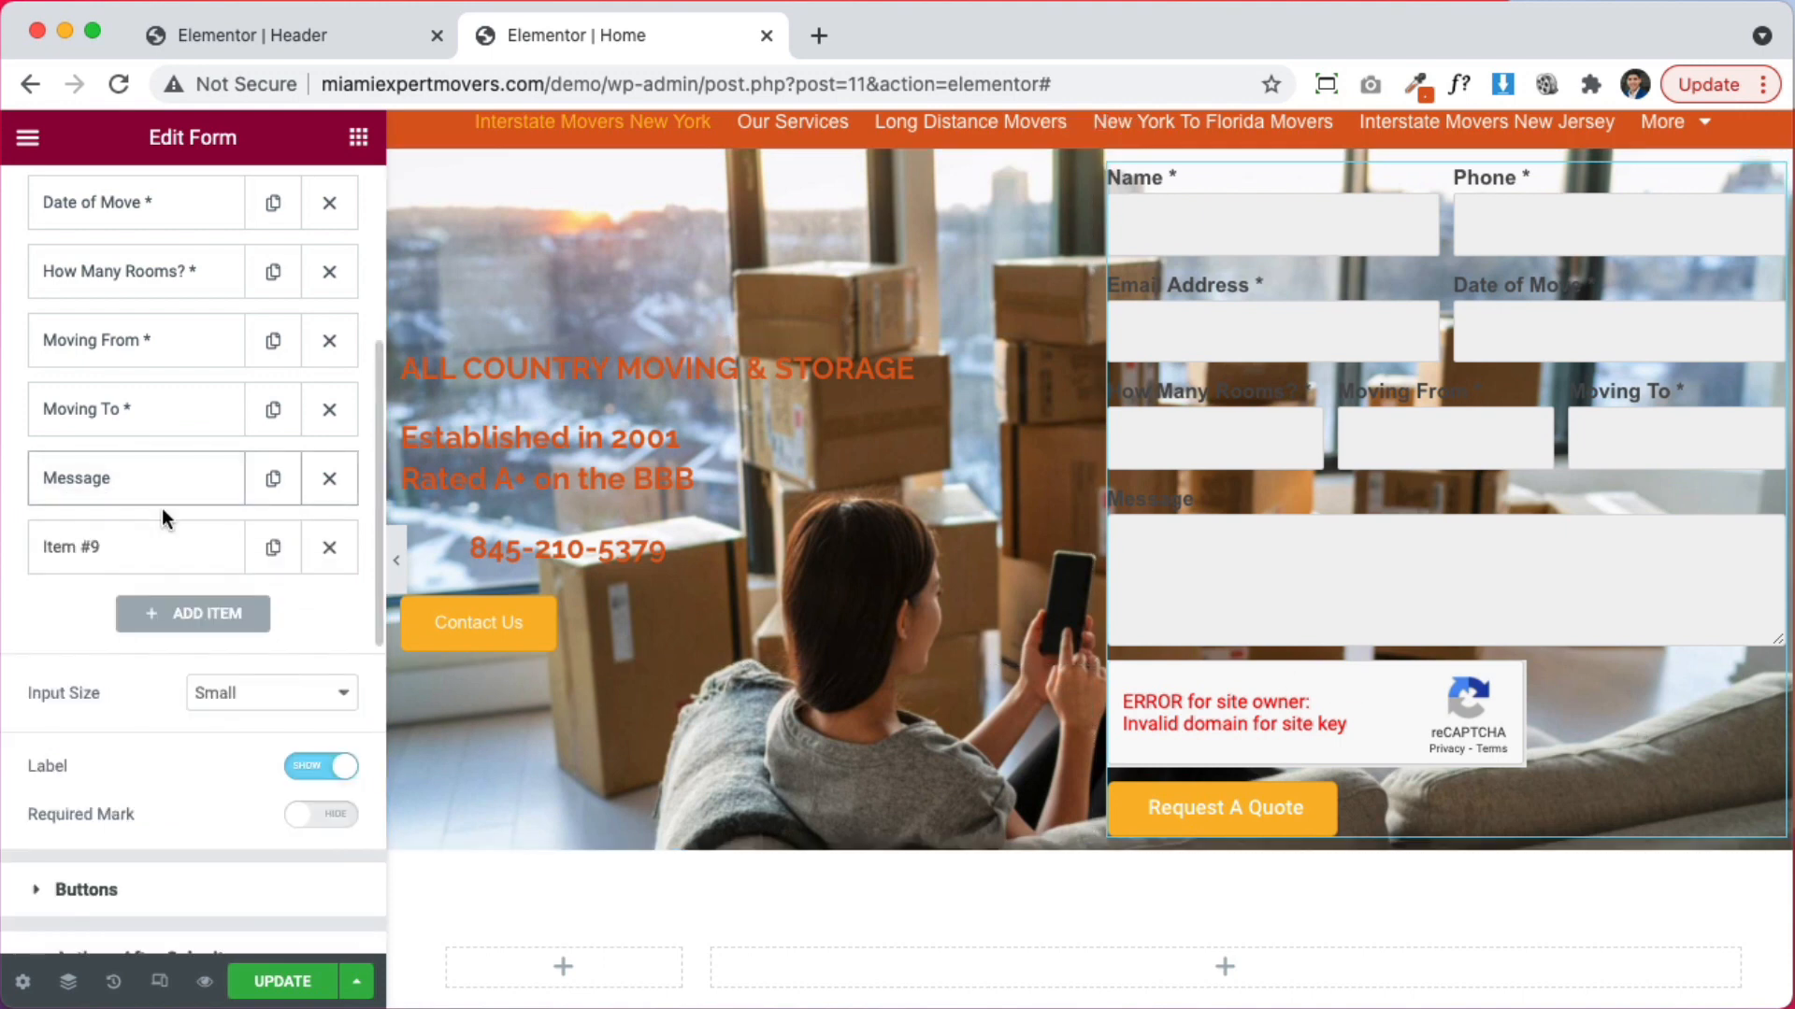
click(329, 548)
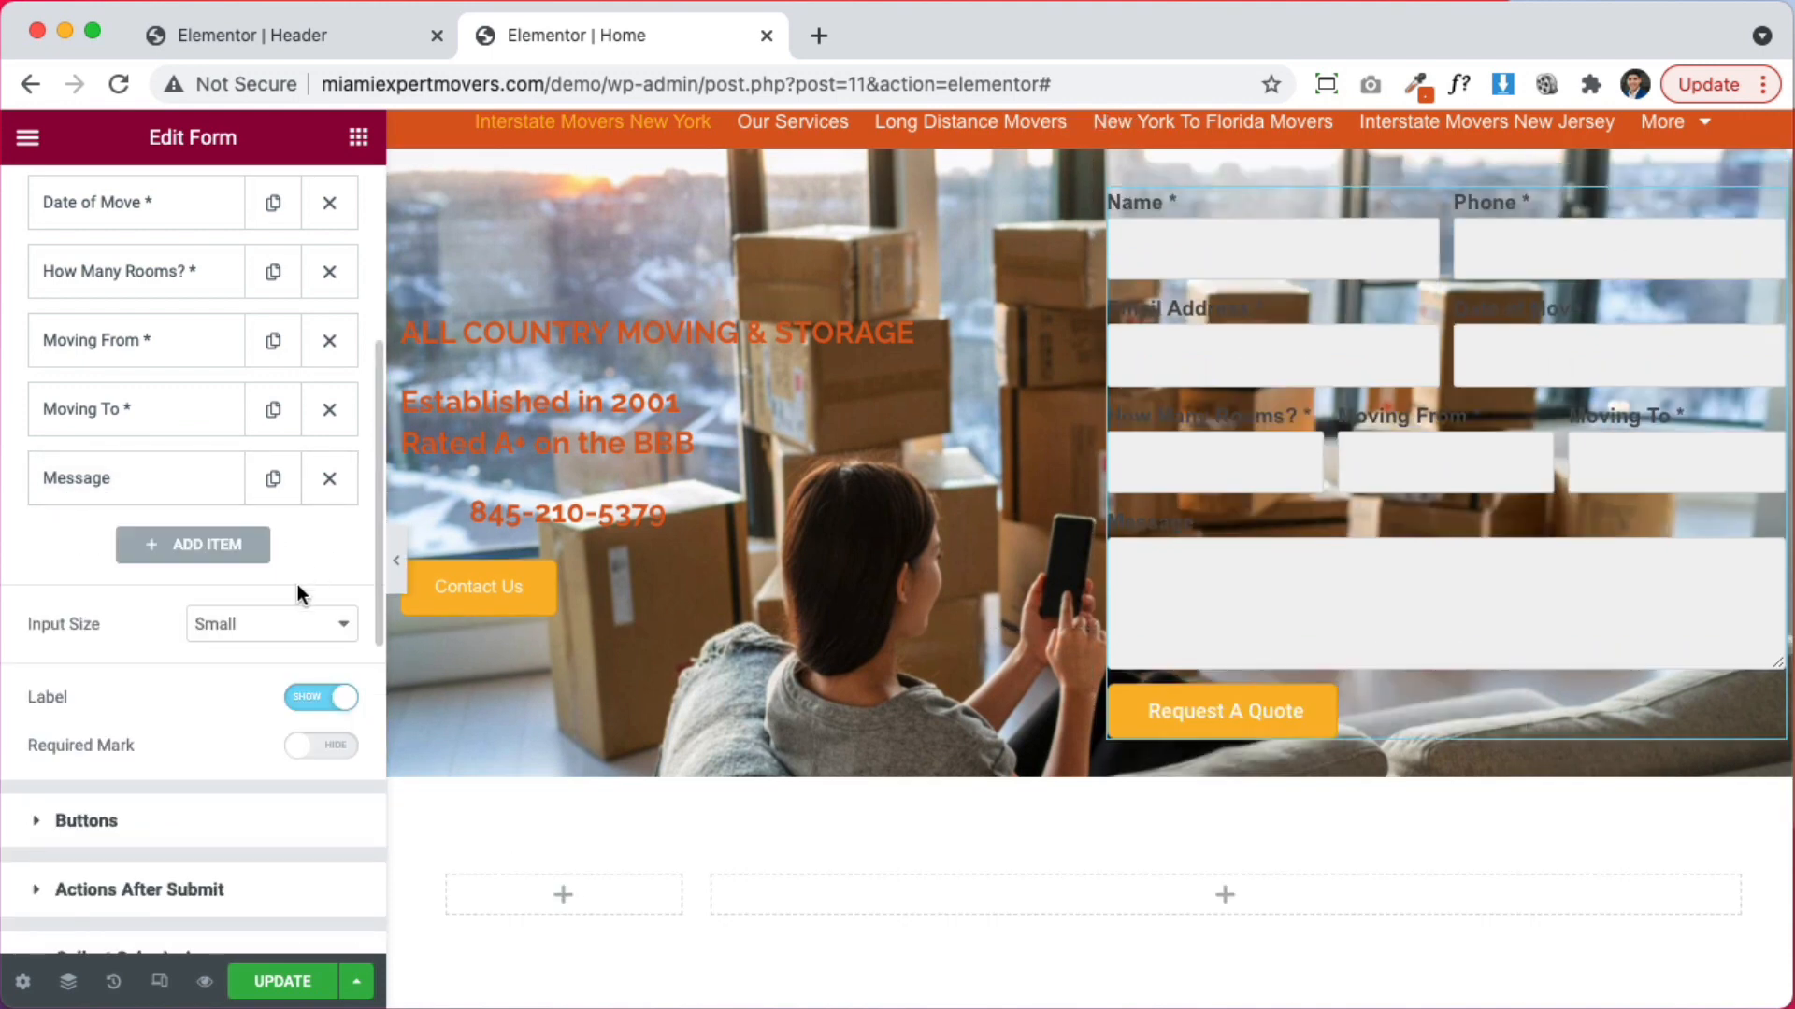
Hide the labels above the quote form's fields
scroll(1298, 579, up, 2)
scroll(1274, 593, down, 2)
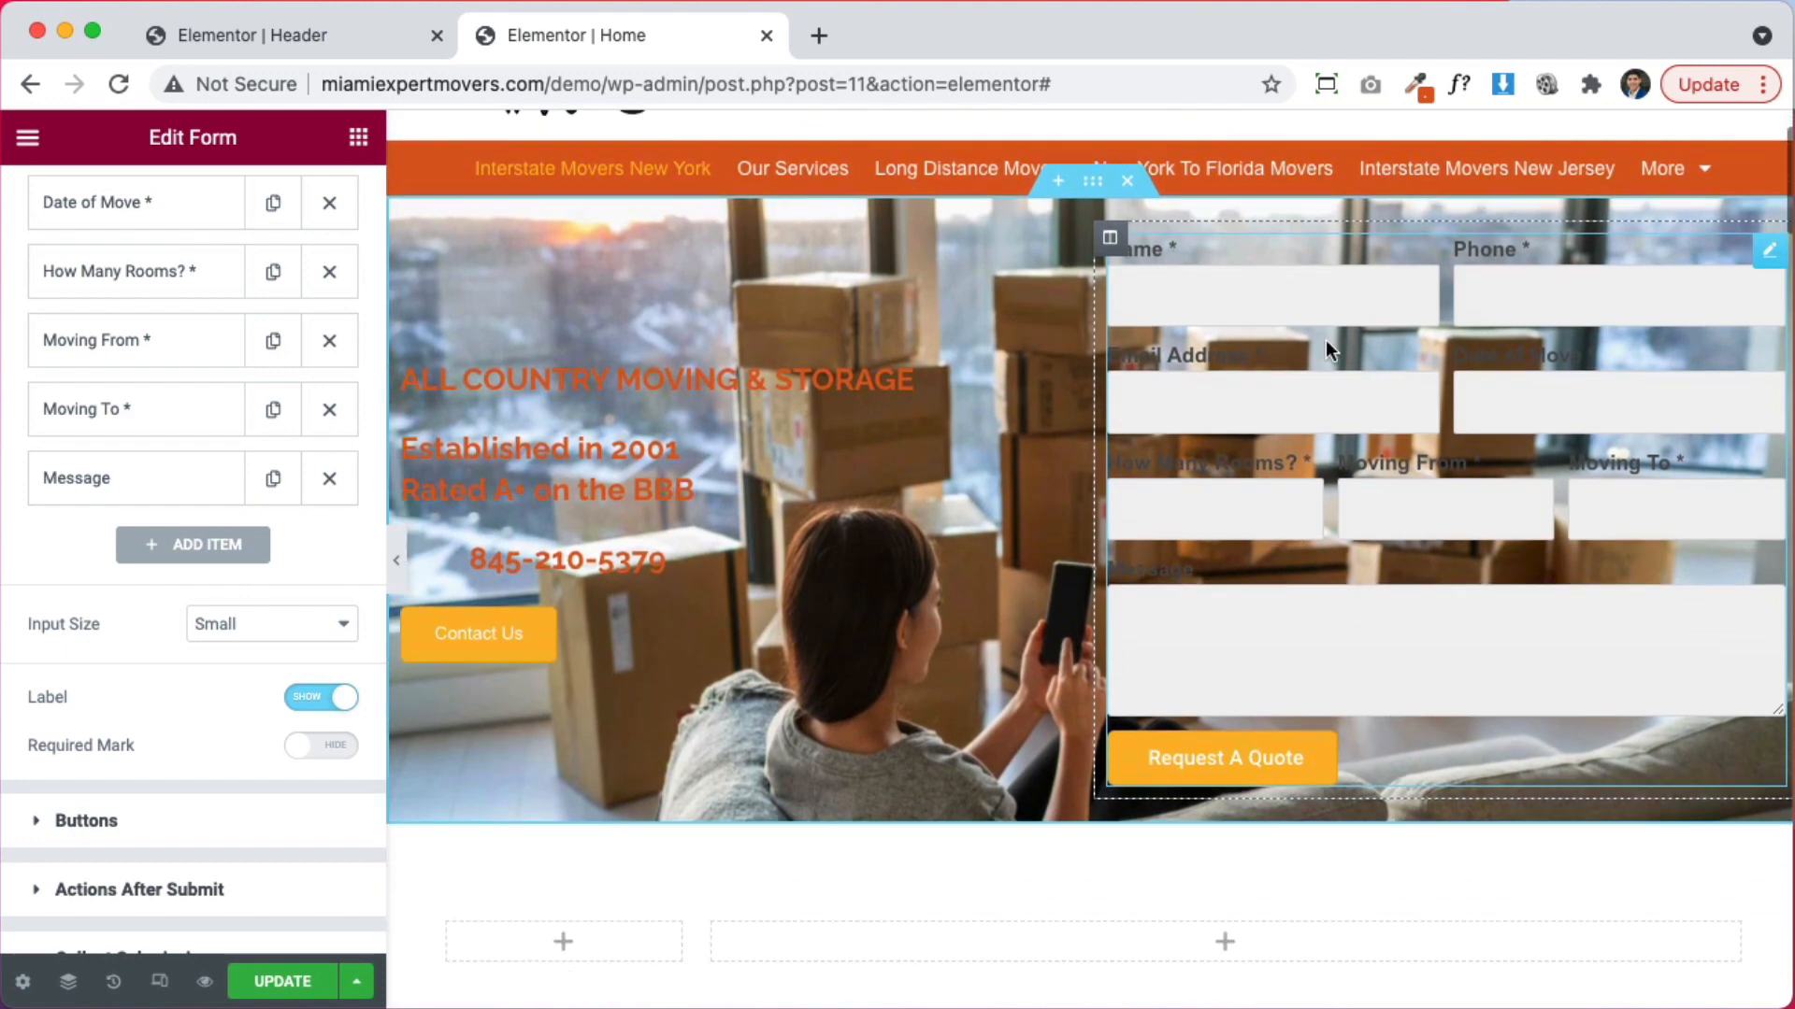
scroll(1712, 425, up, 1)
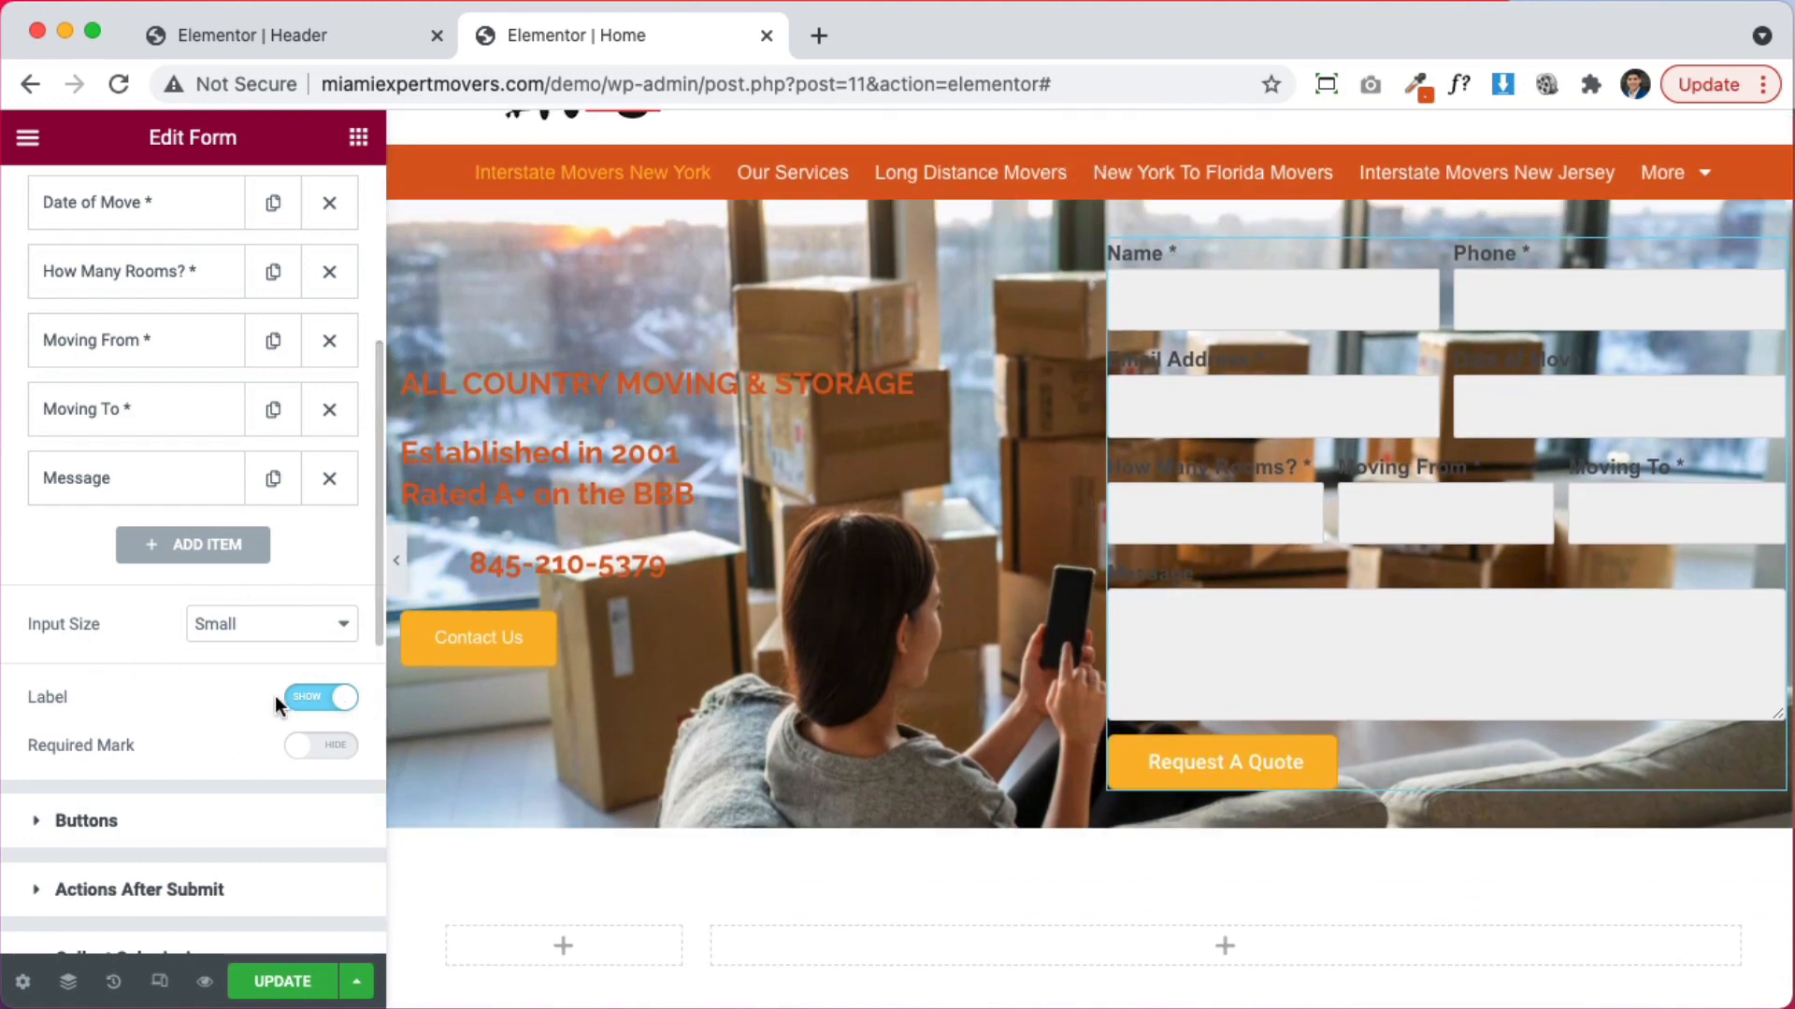
click(318, 697)
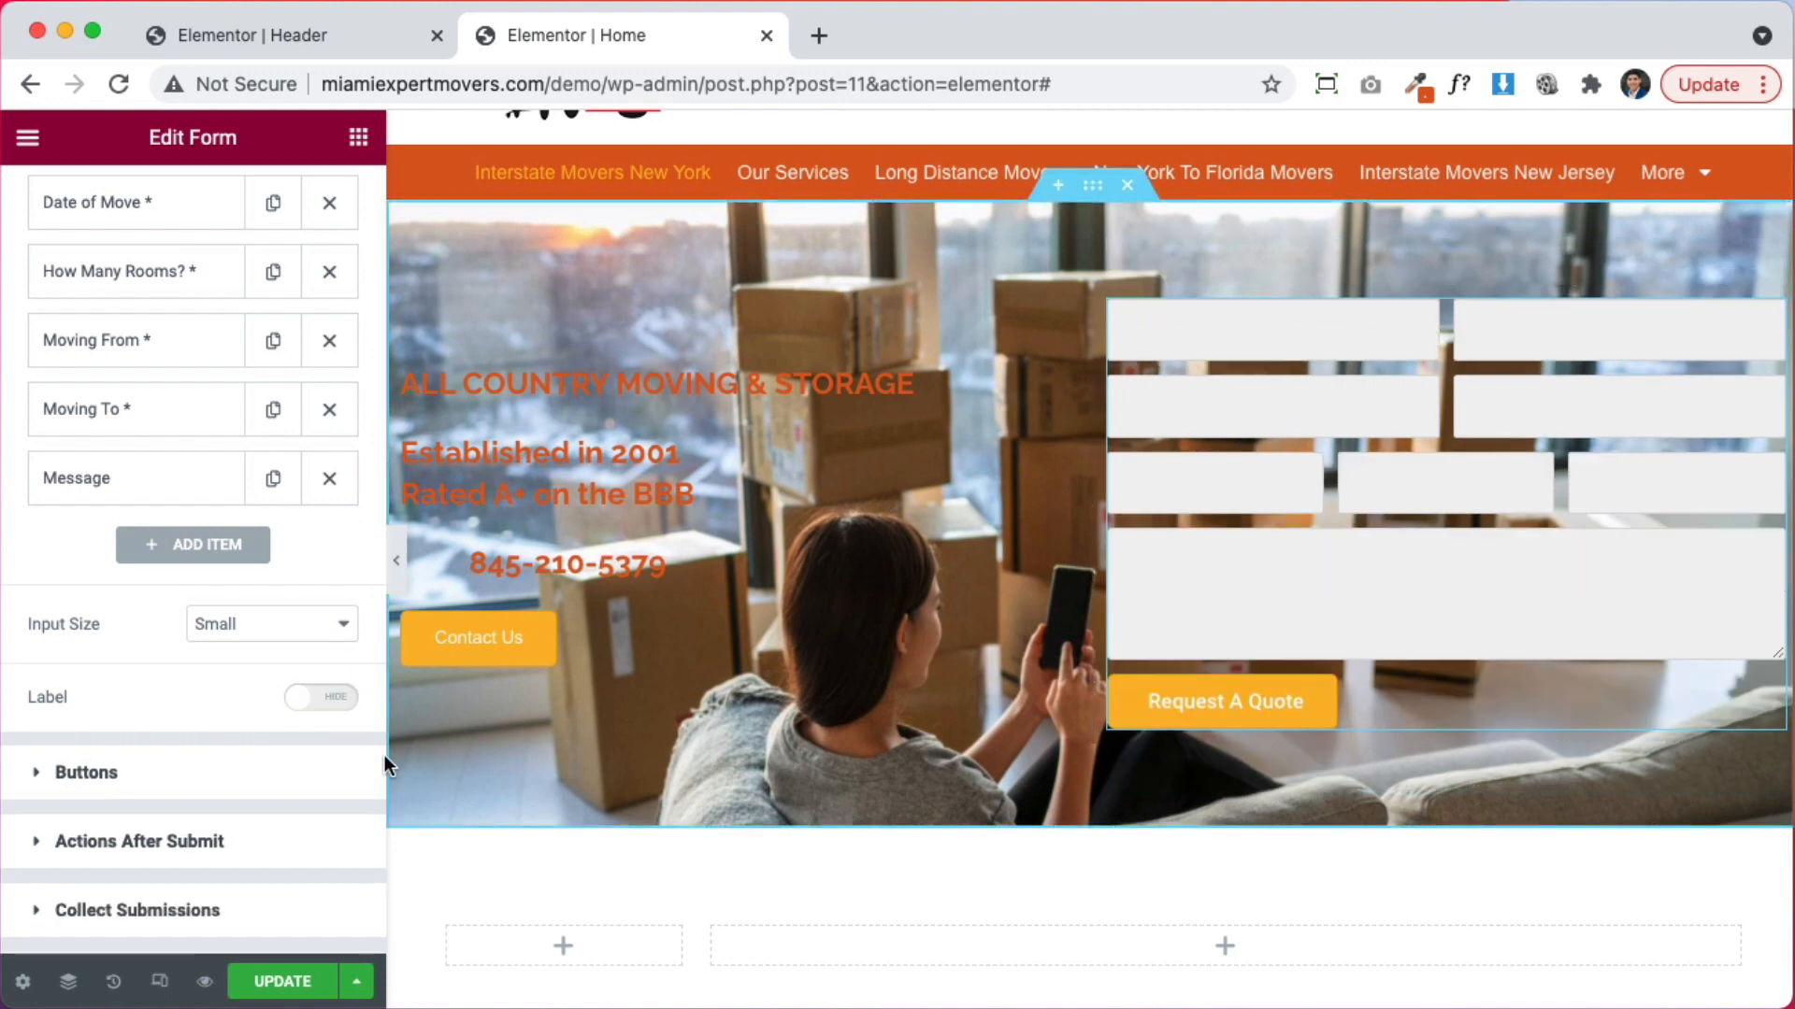
Rename the form from 'New Form' to 'Home page Form'
scroll(217, 736, up, 5)
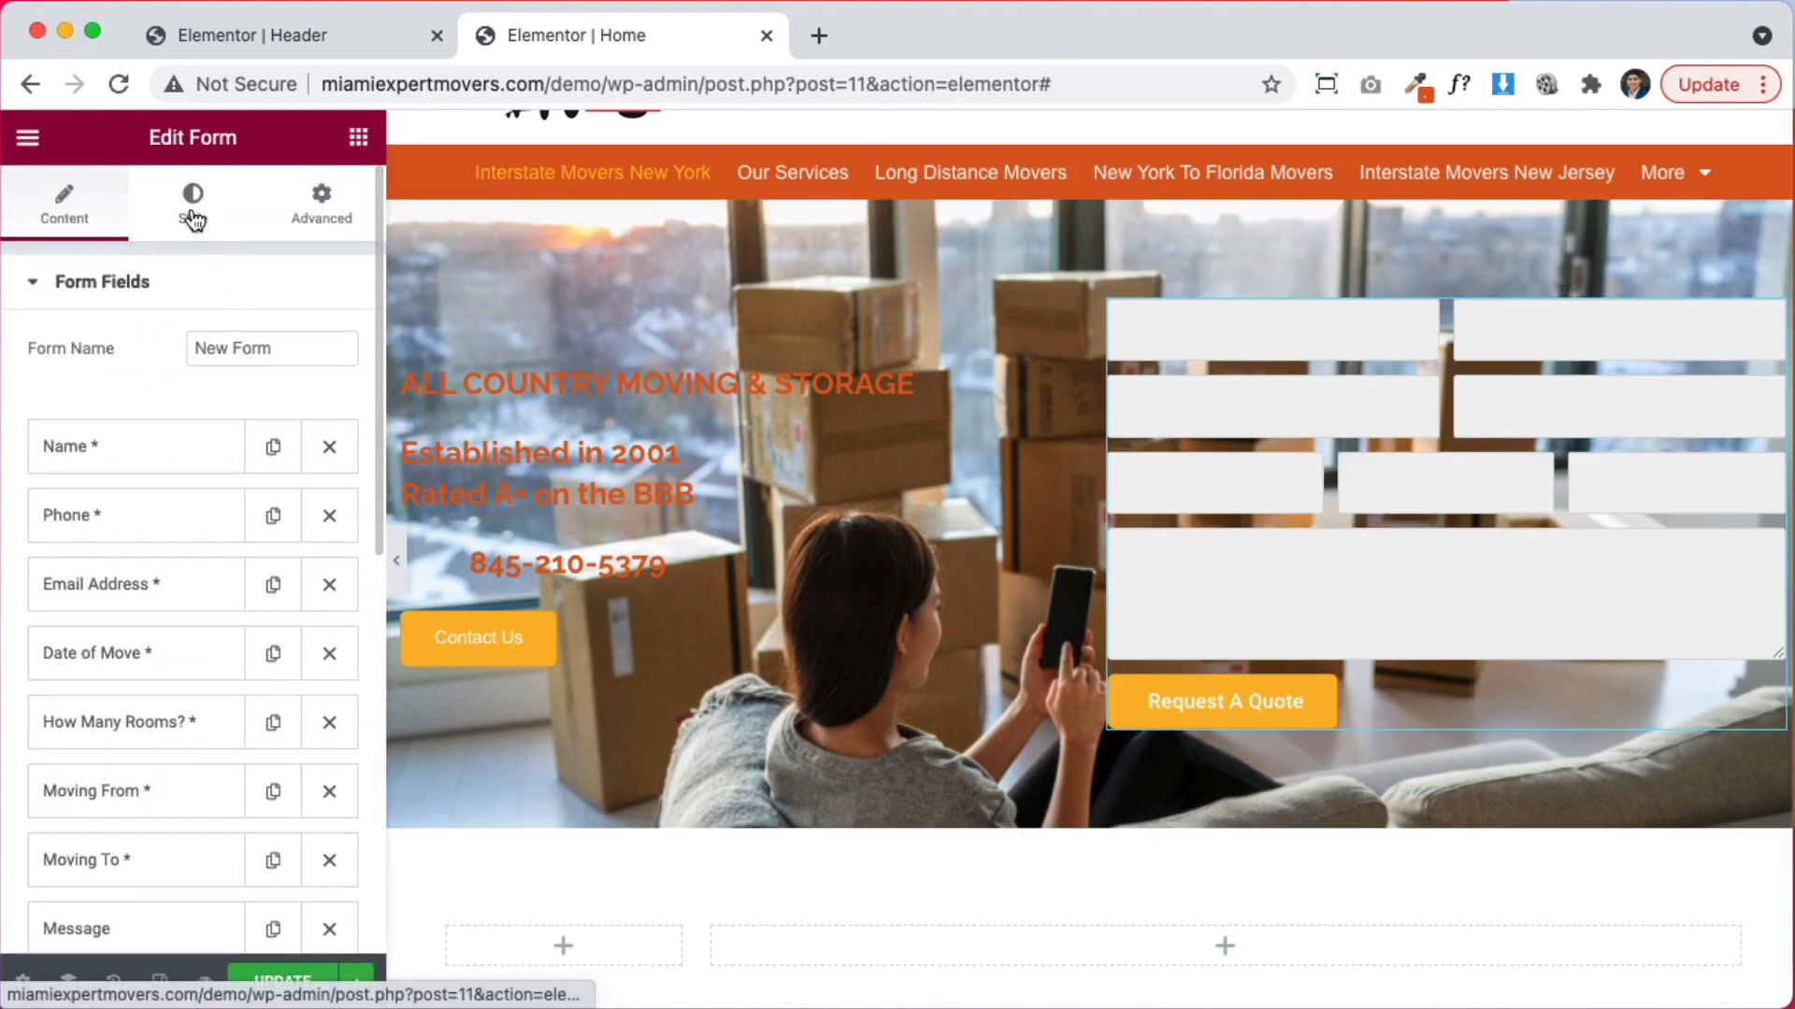
drag(348, 350, 60, 339)
text(H)
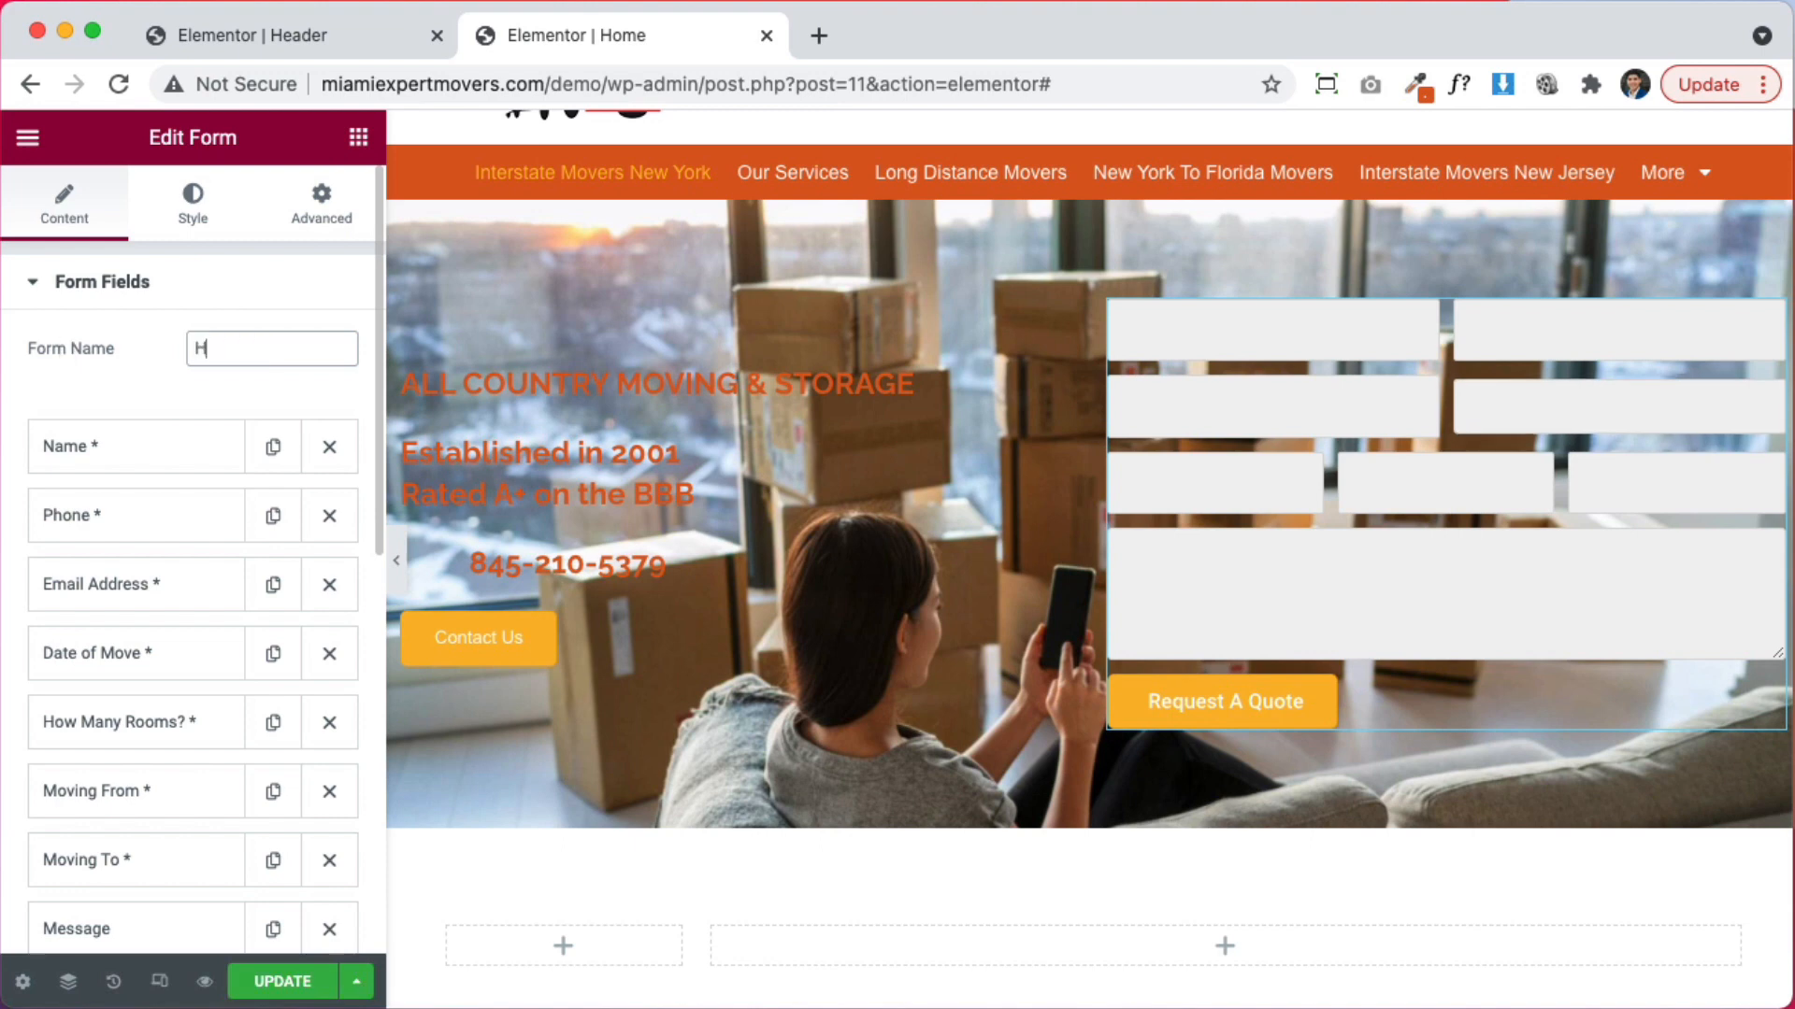
text(ome page fO)
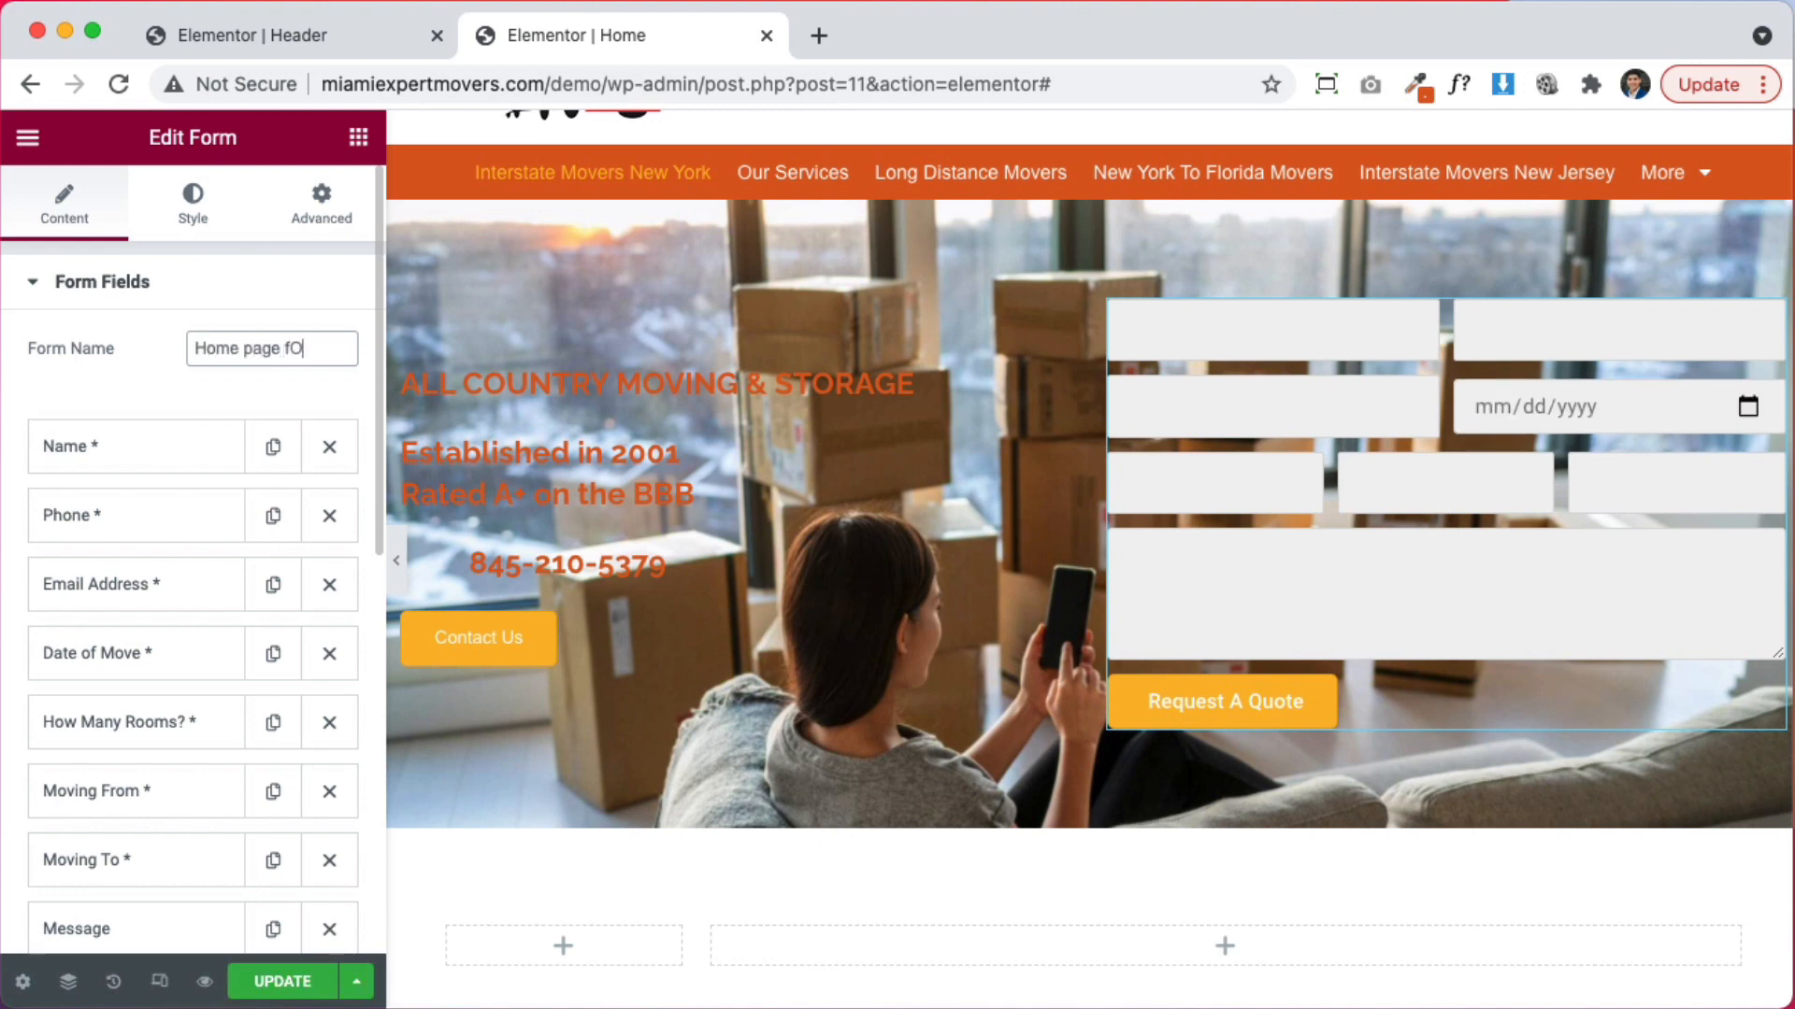
text(RM)
key(BackSpace)
key(BackSpace)
text(orm)
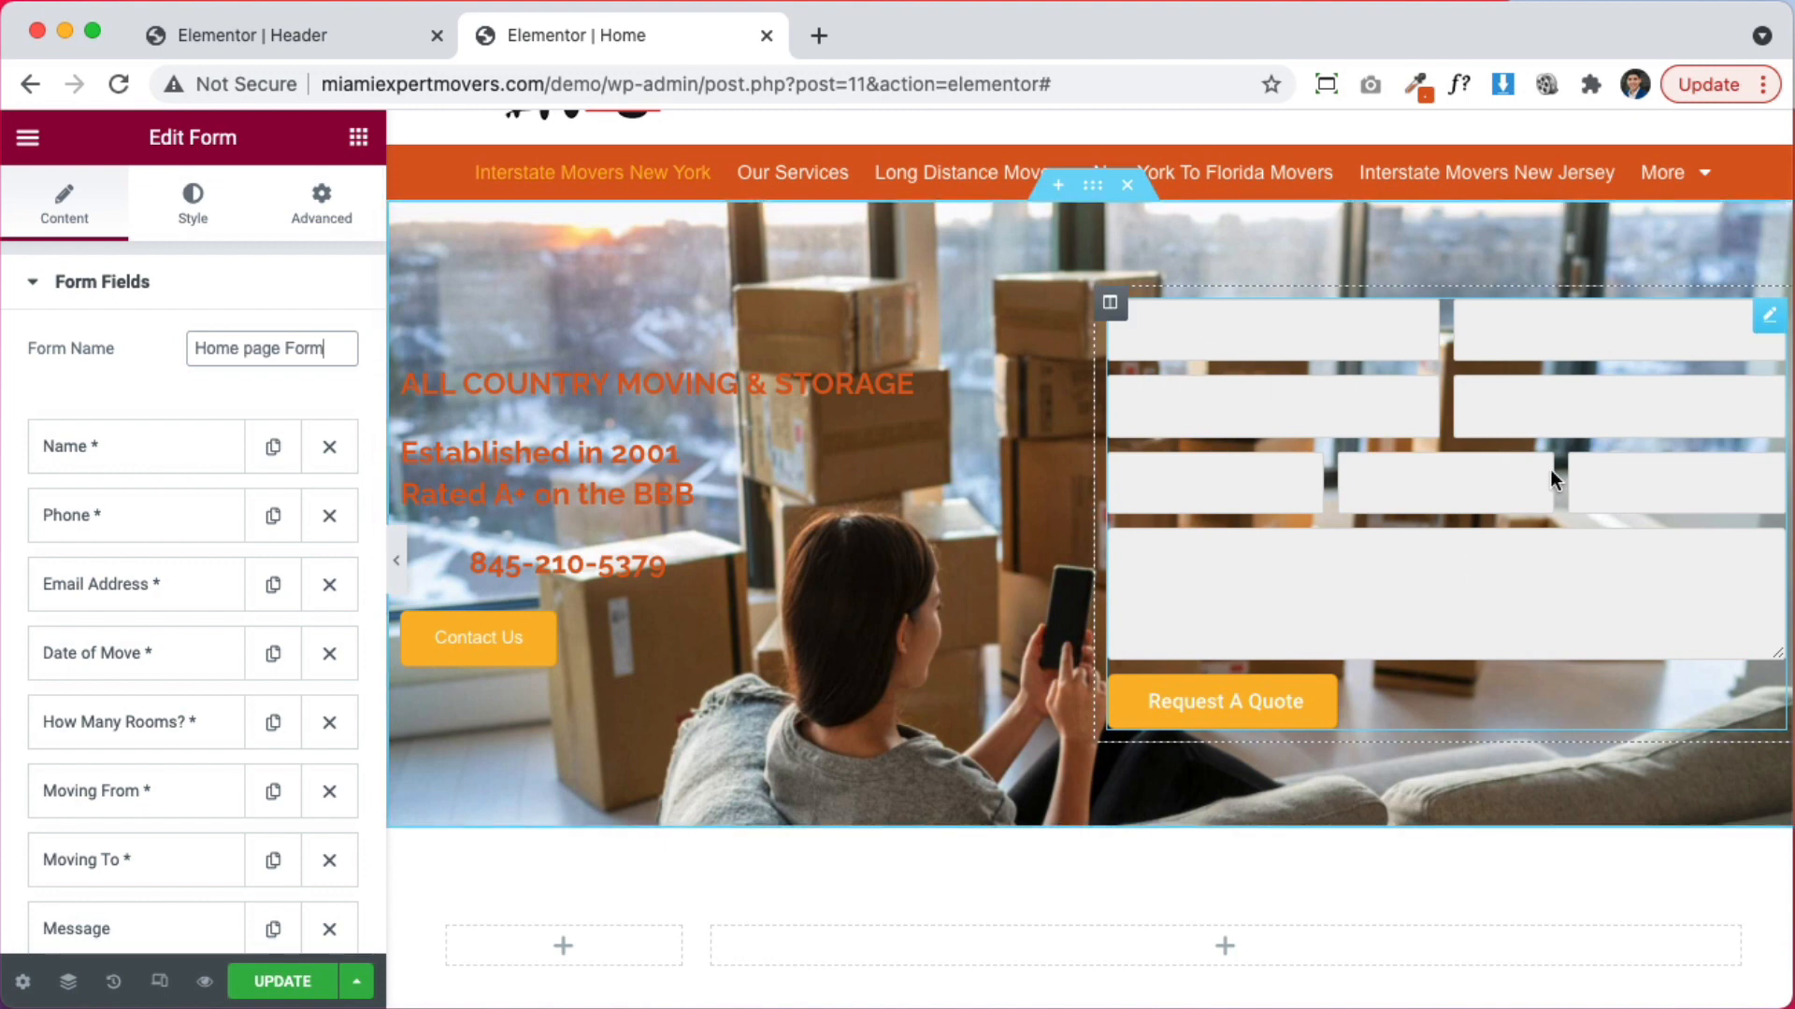
Set the form's label text colour to black (#000000)
click(192, 220)
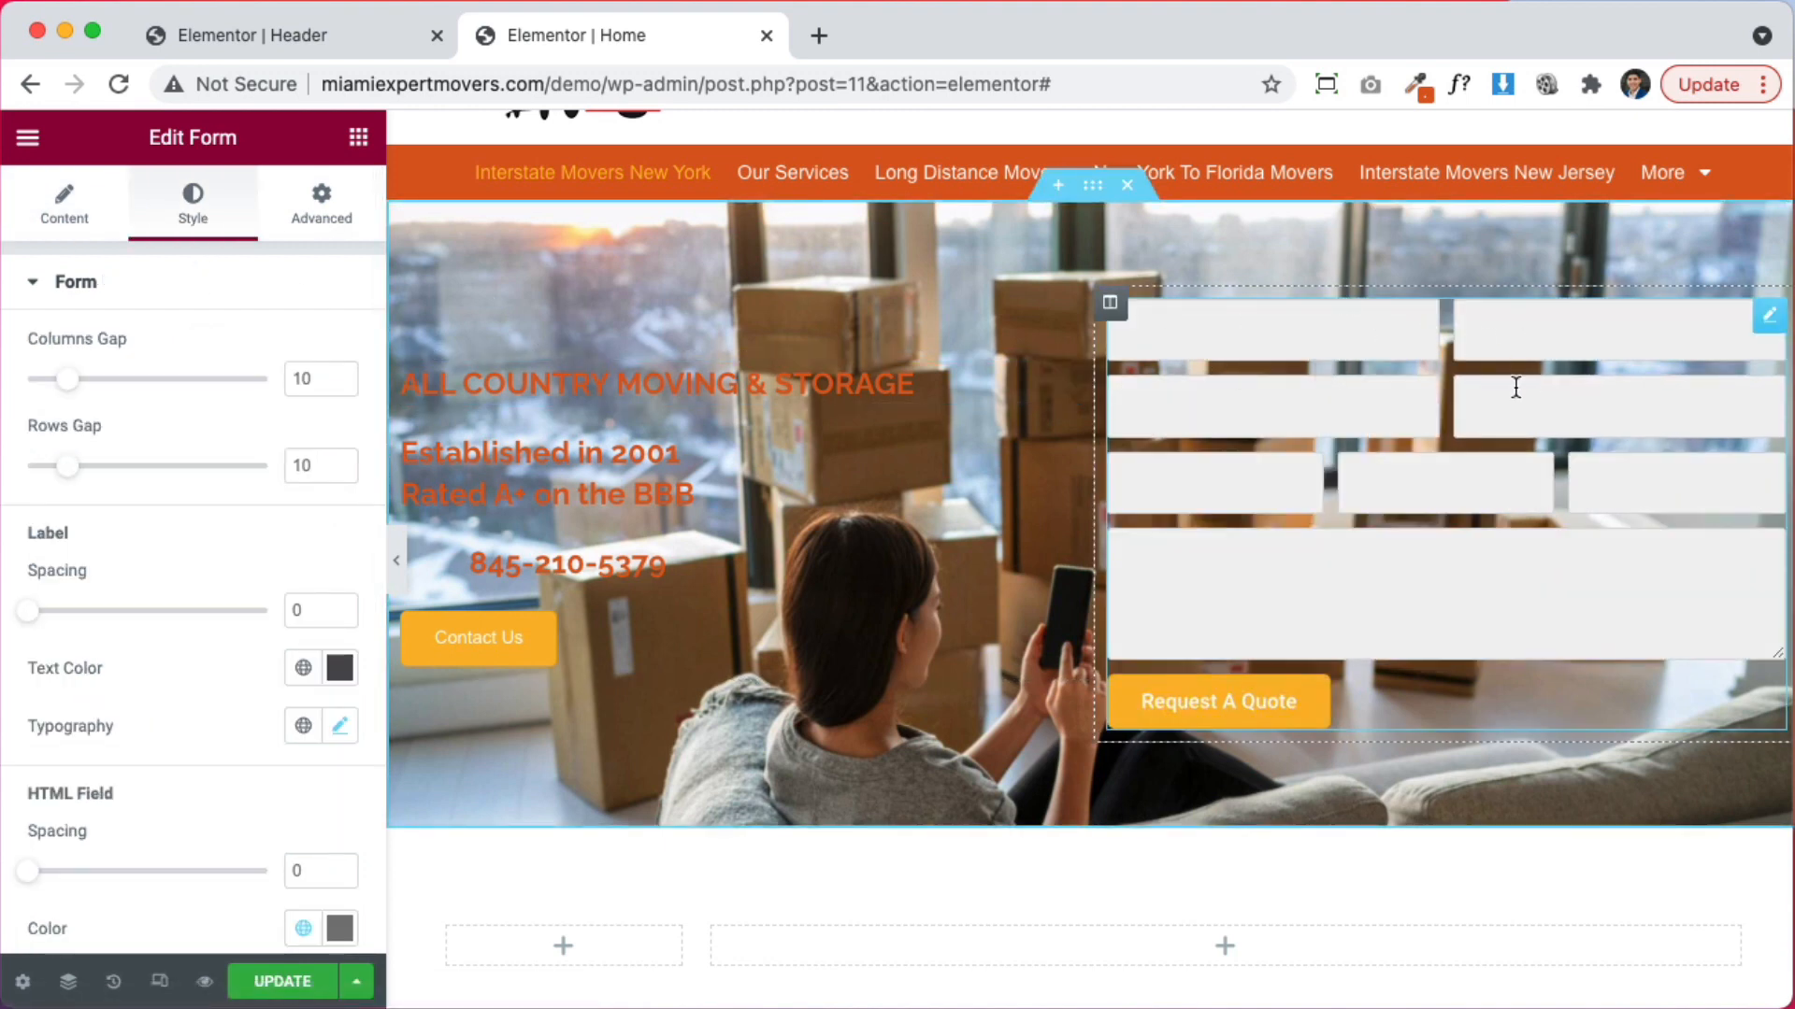
scroll(101, 638, down, 3)
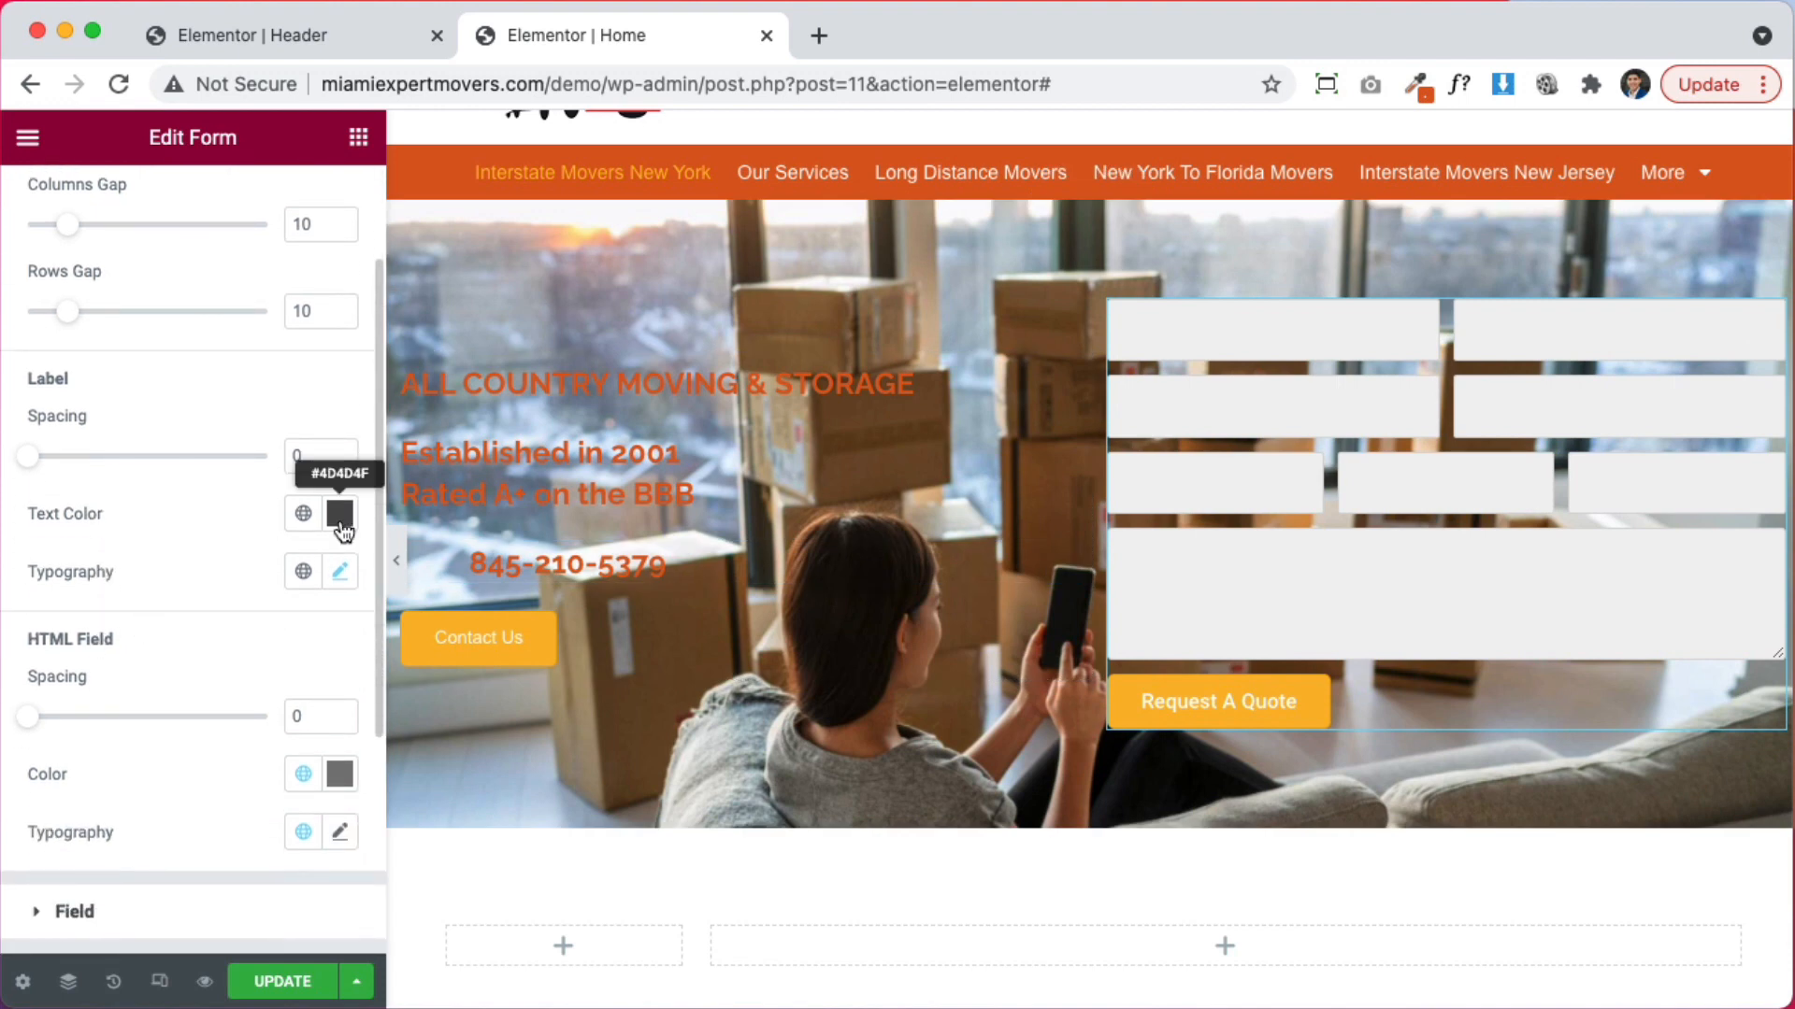
click(339, 513)
text(#000000)
click(93, 596)
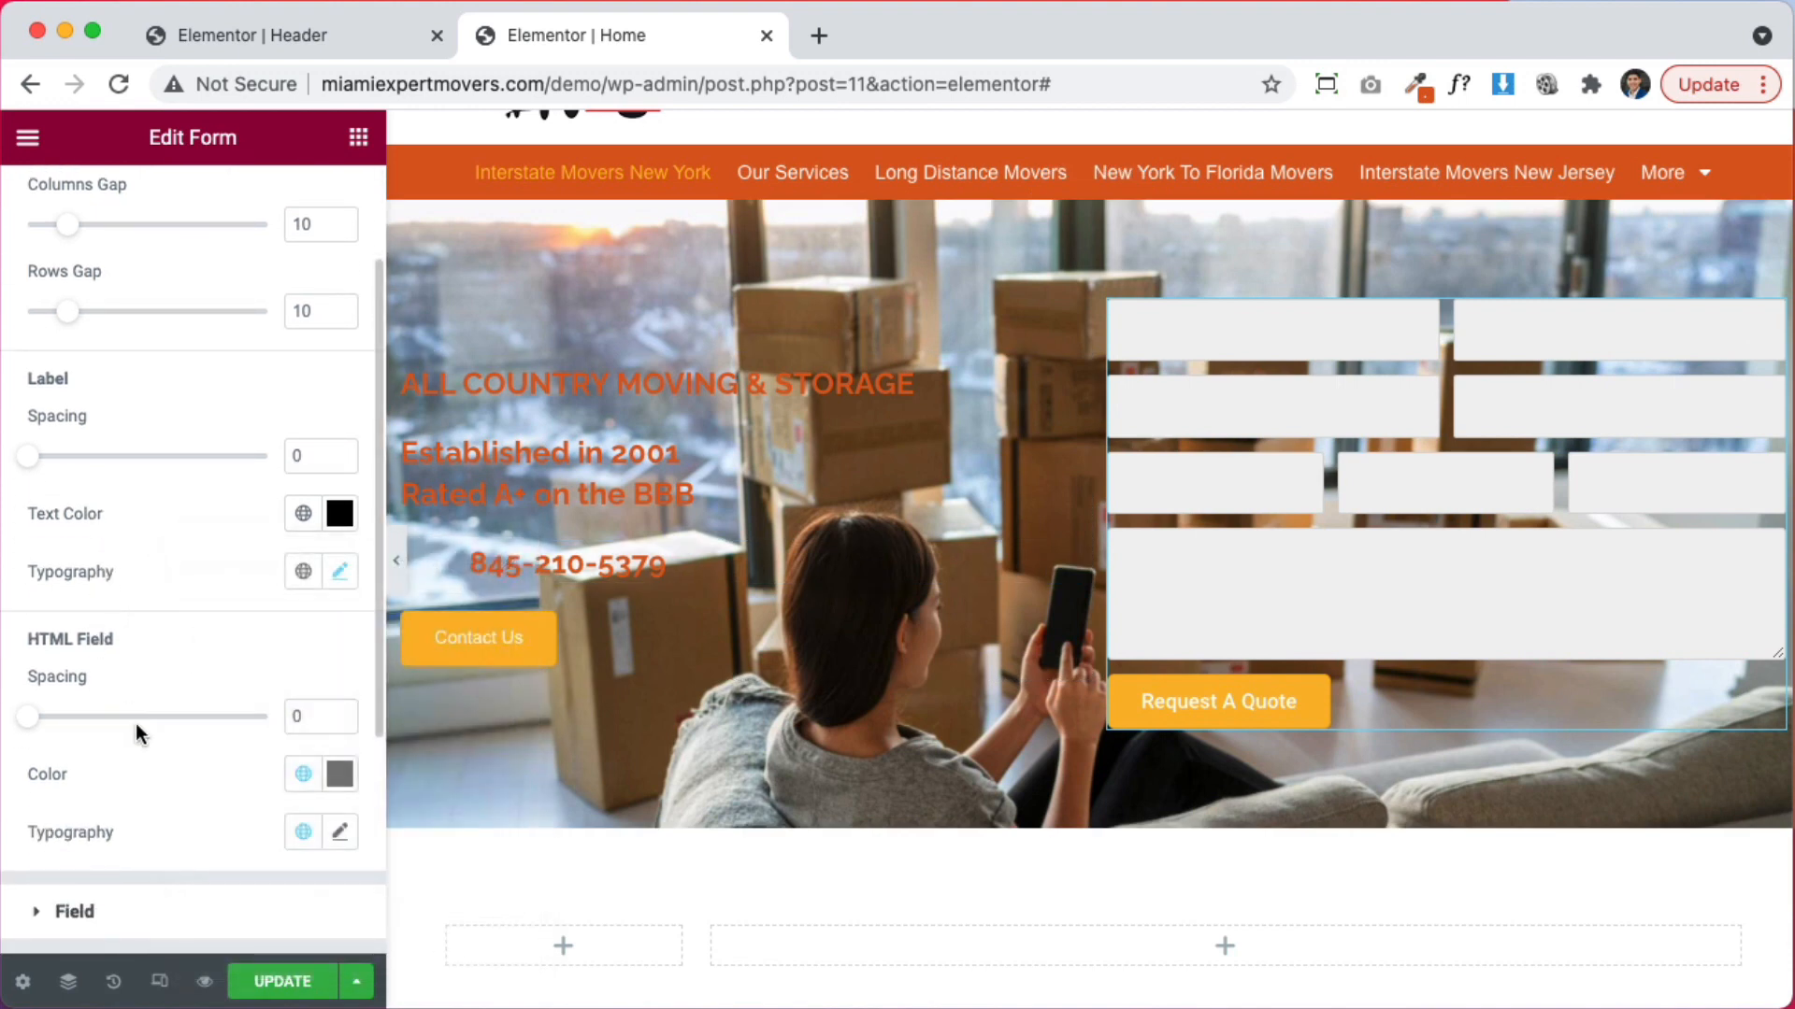
scroll(139, 732, down, 3)
click(143, 731)
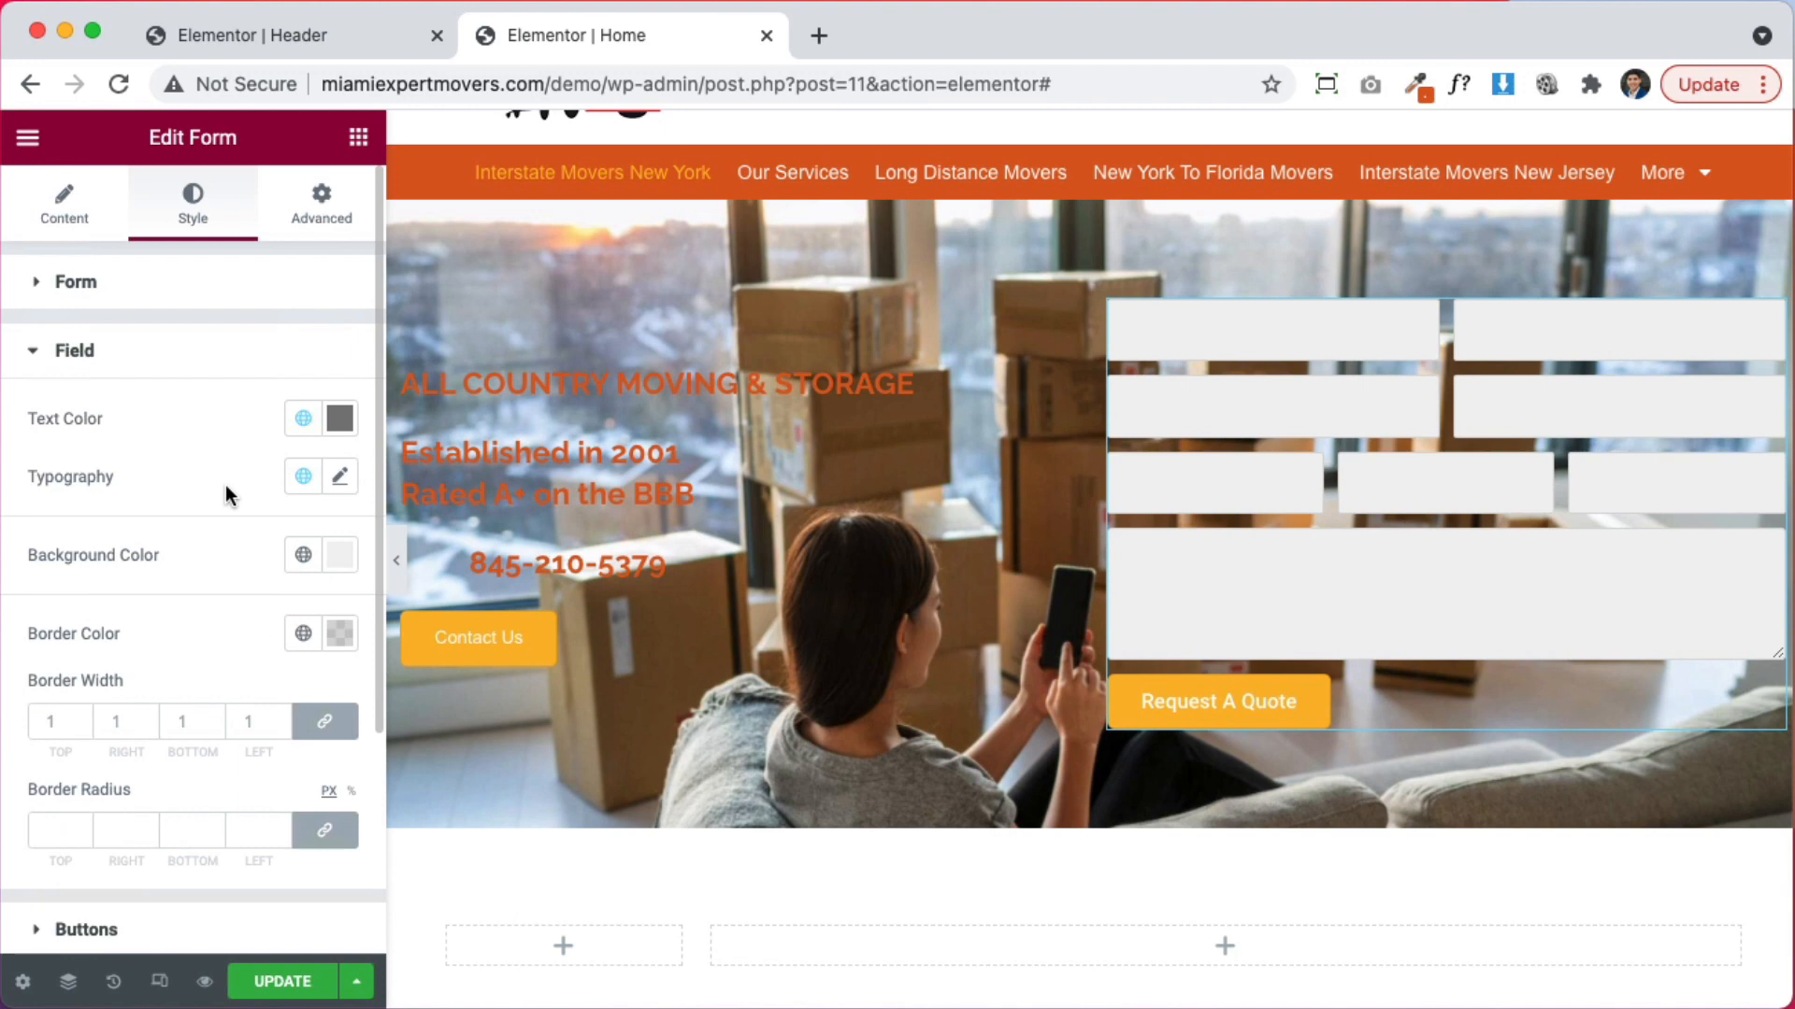
click(103, 355)
click(124, 285)
scroll(262, 729, down, 3)
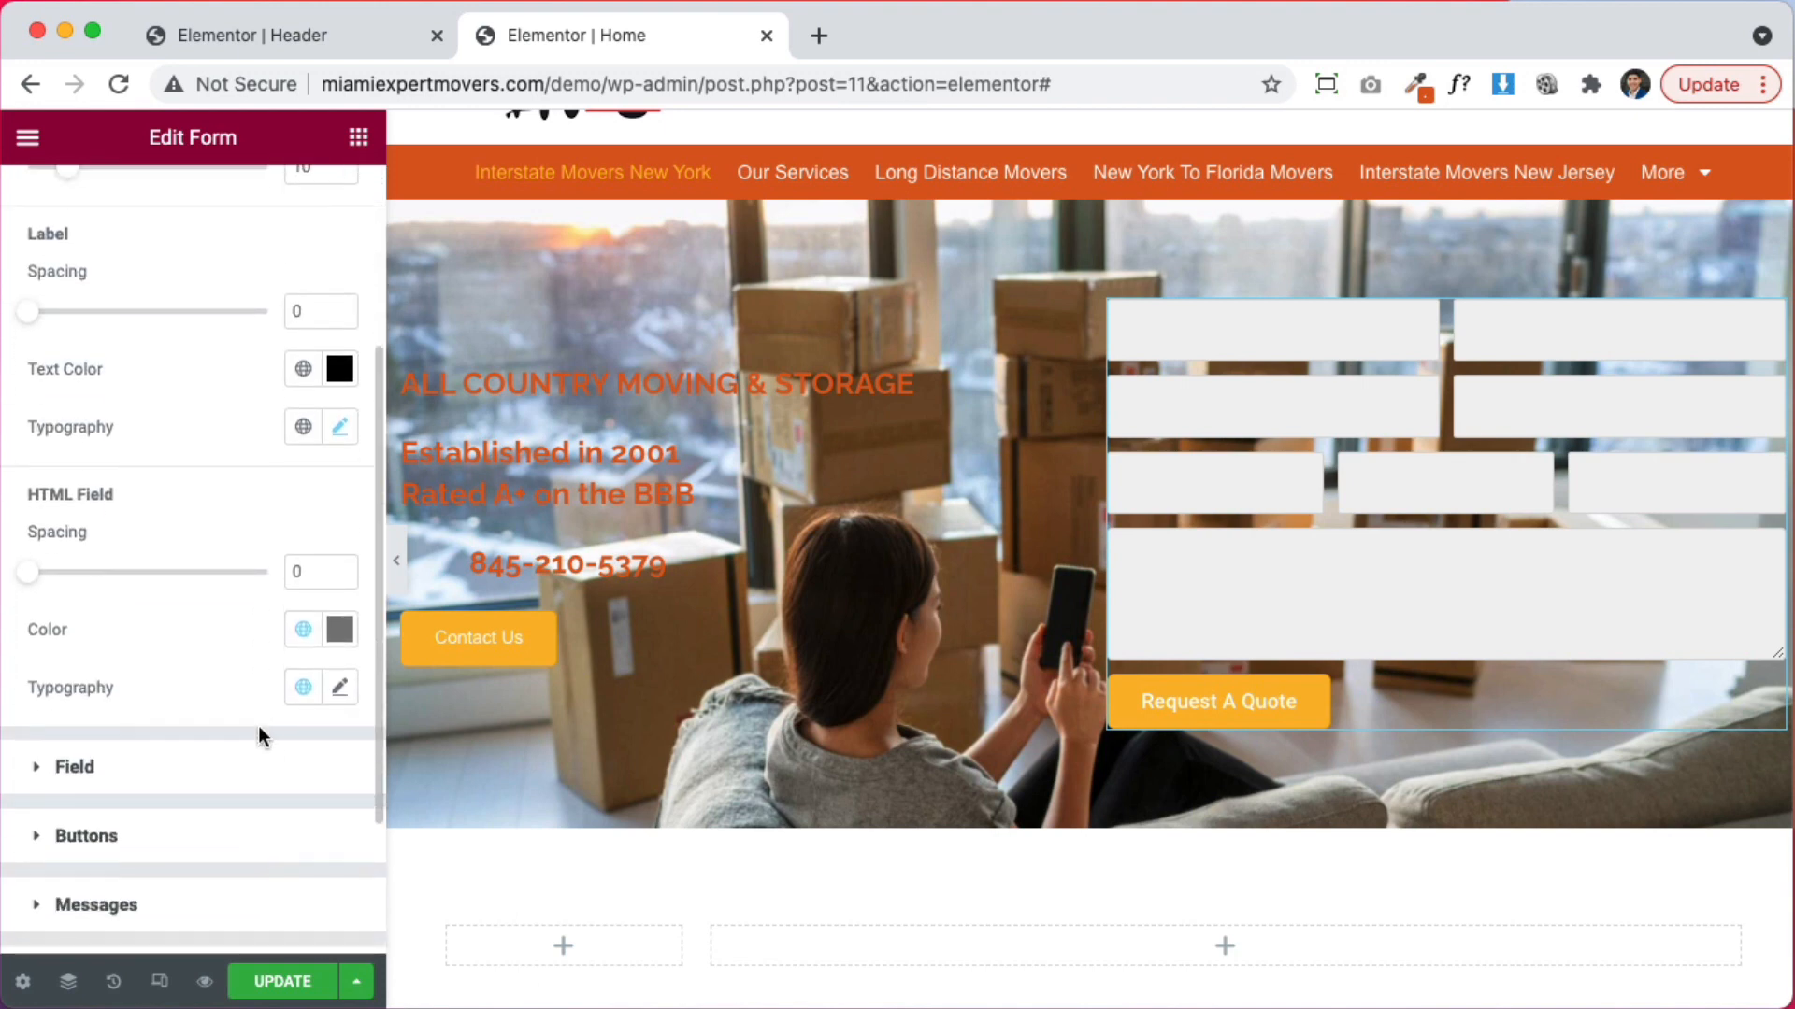
scroll(233, 701, up, 5)
Give the Name and Phone fields the placeholders 'Name' and 'Phone'
click(77, 227)
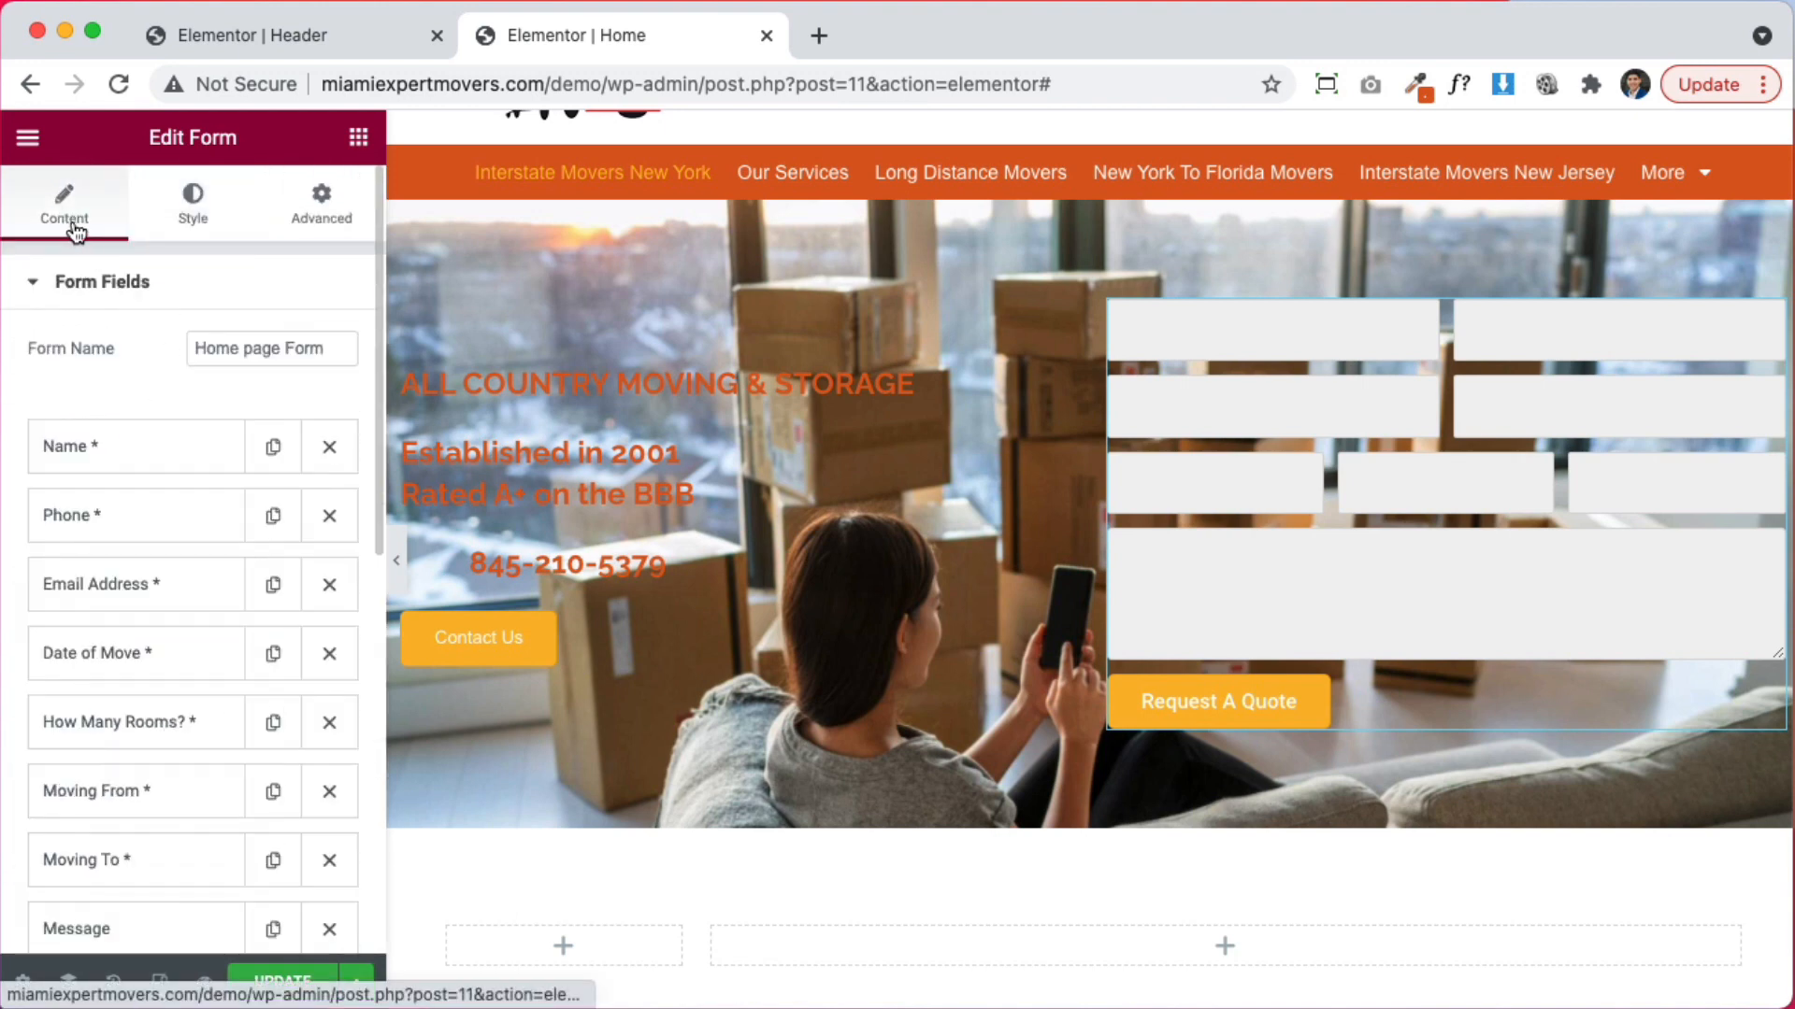
click(197, 478)
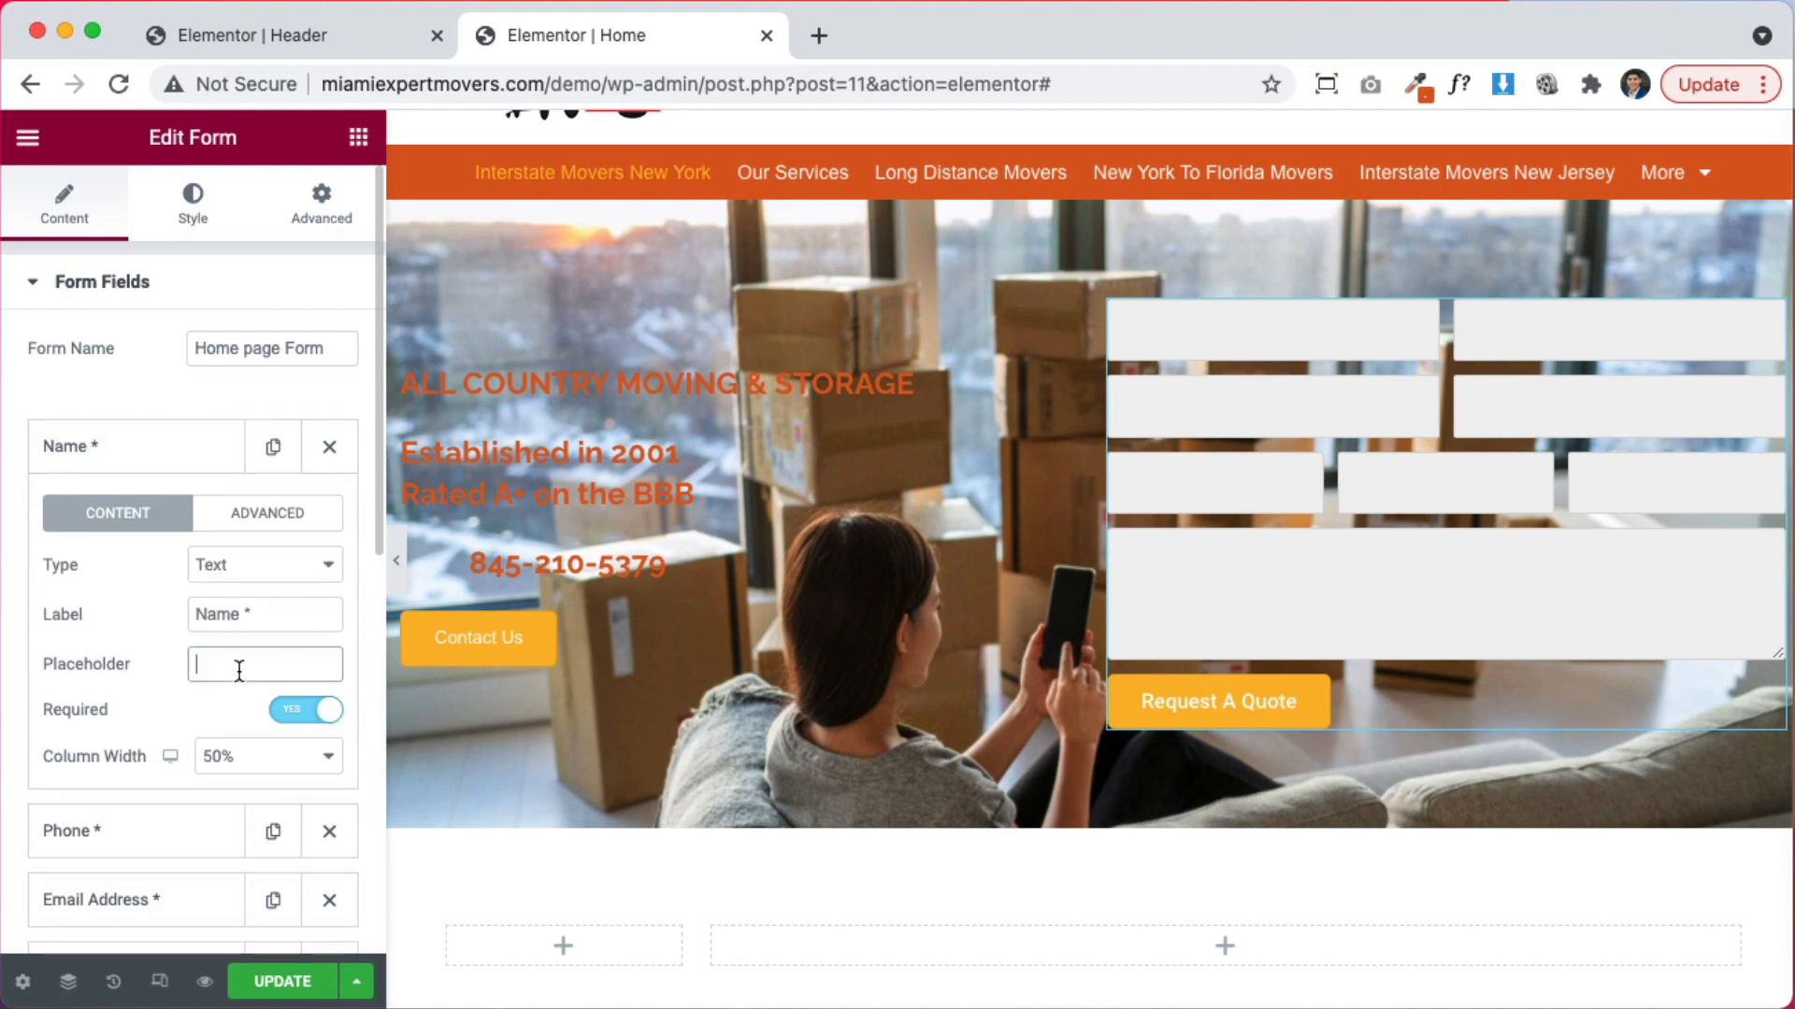
text(Name)
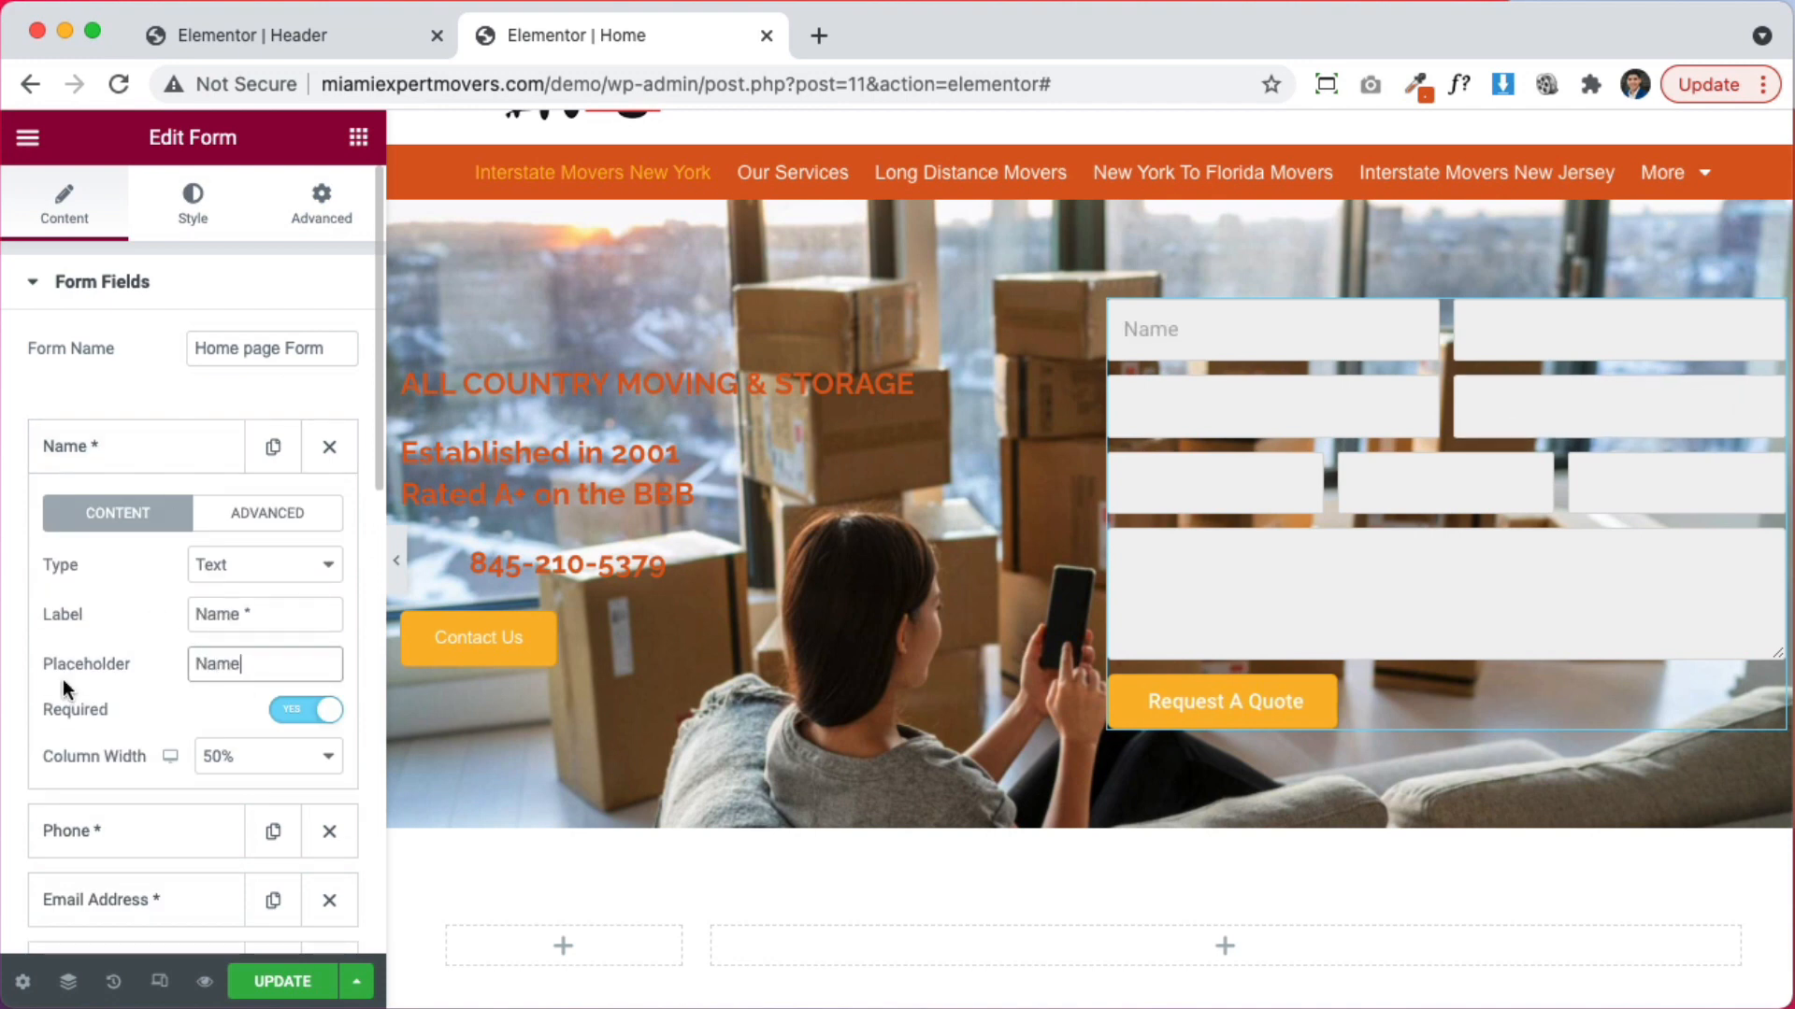
click(122, 827)
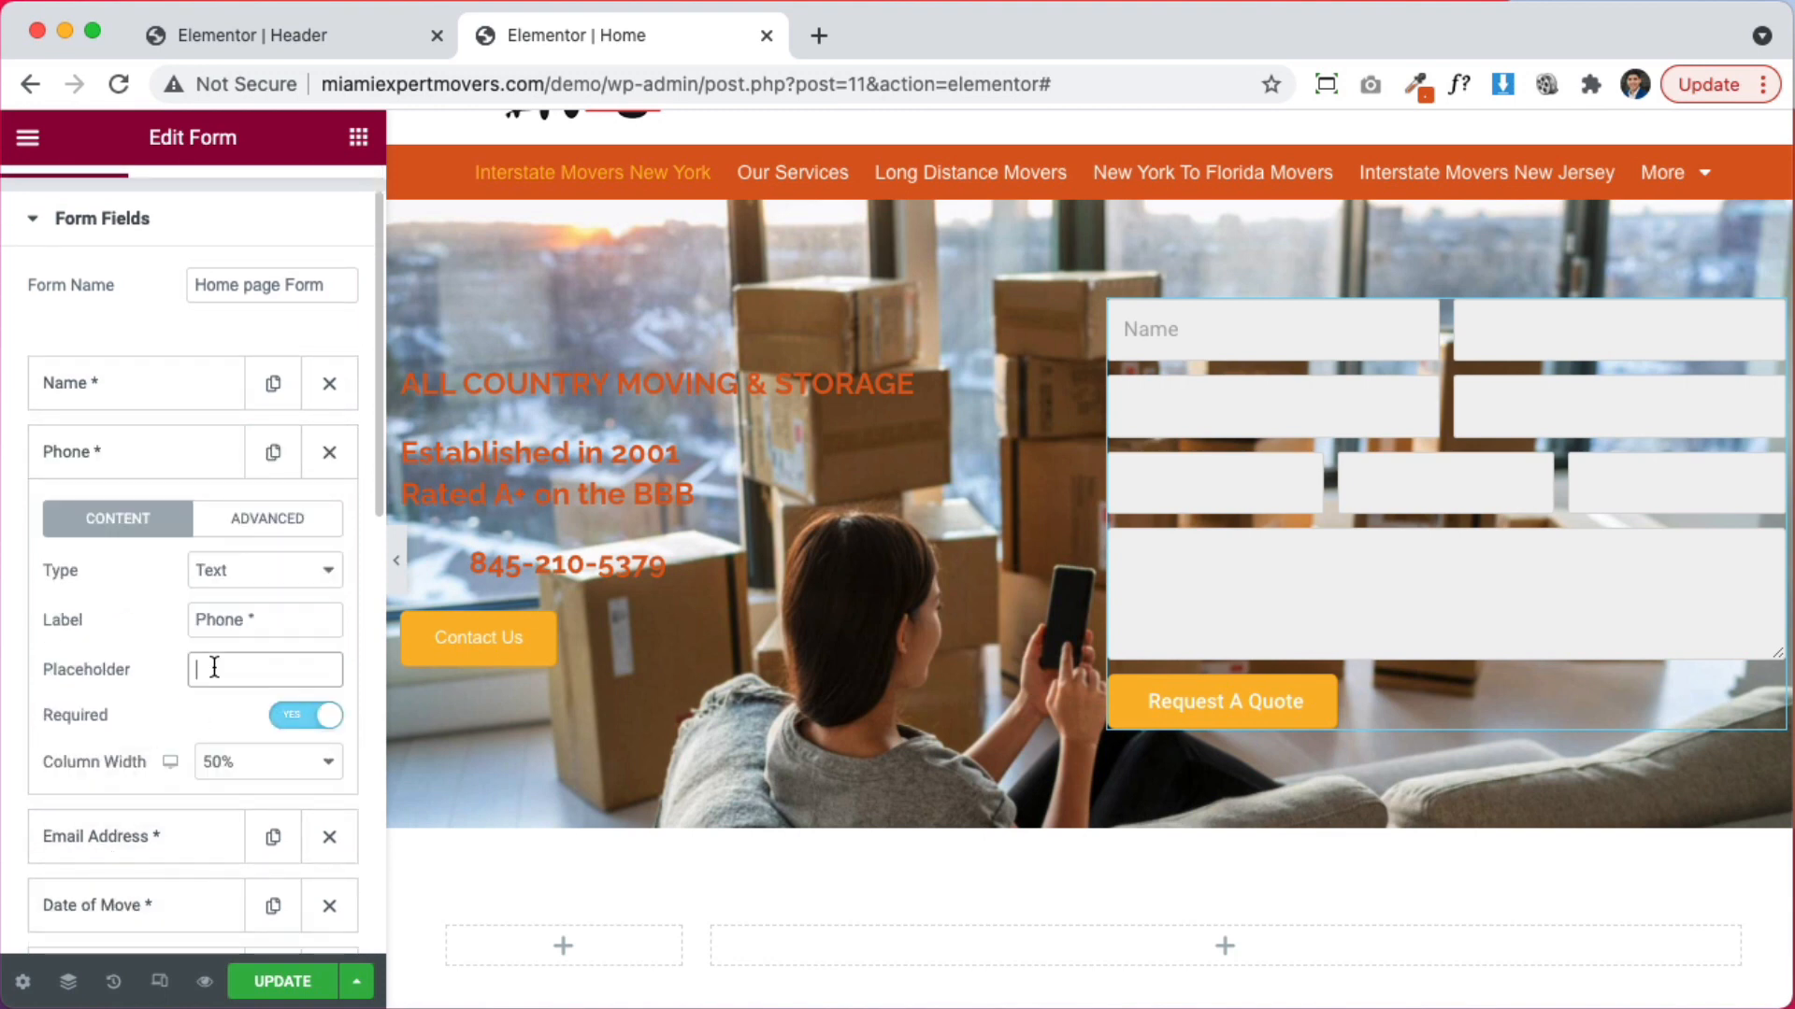
text(Phone)
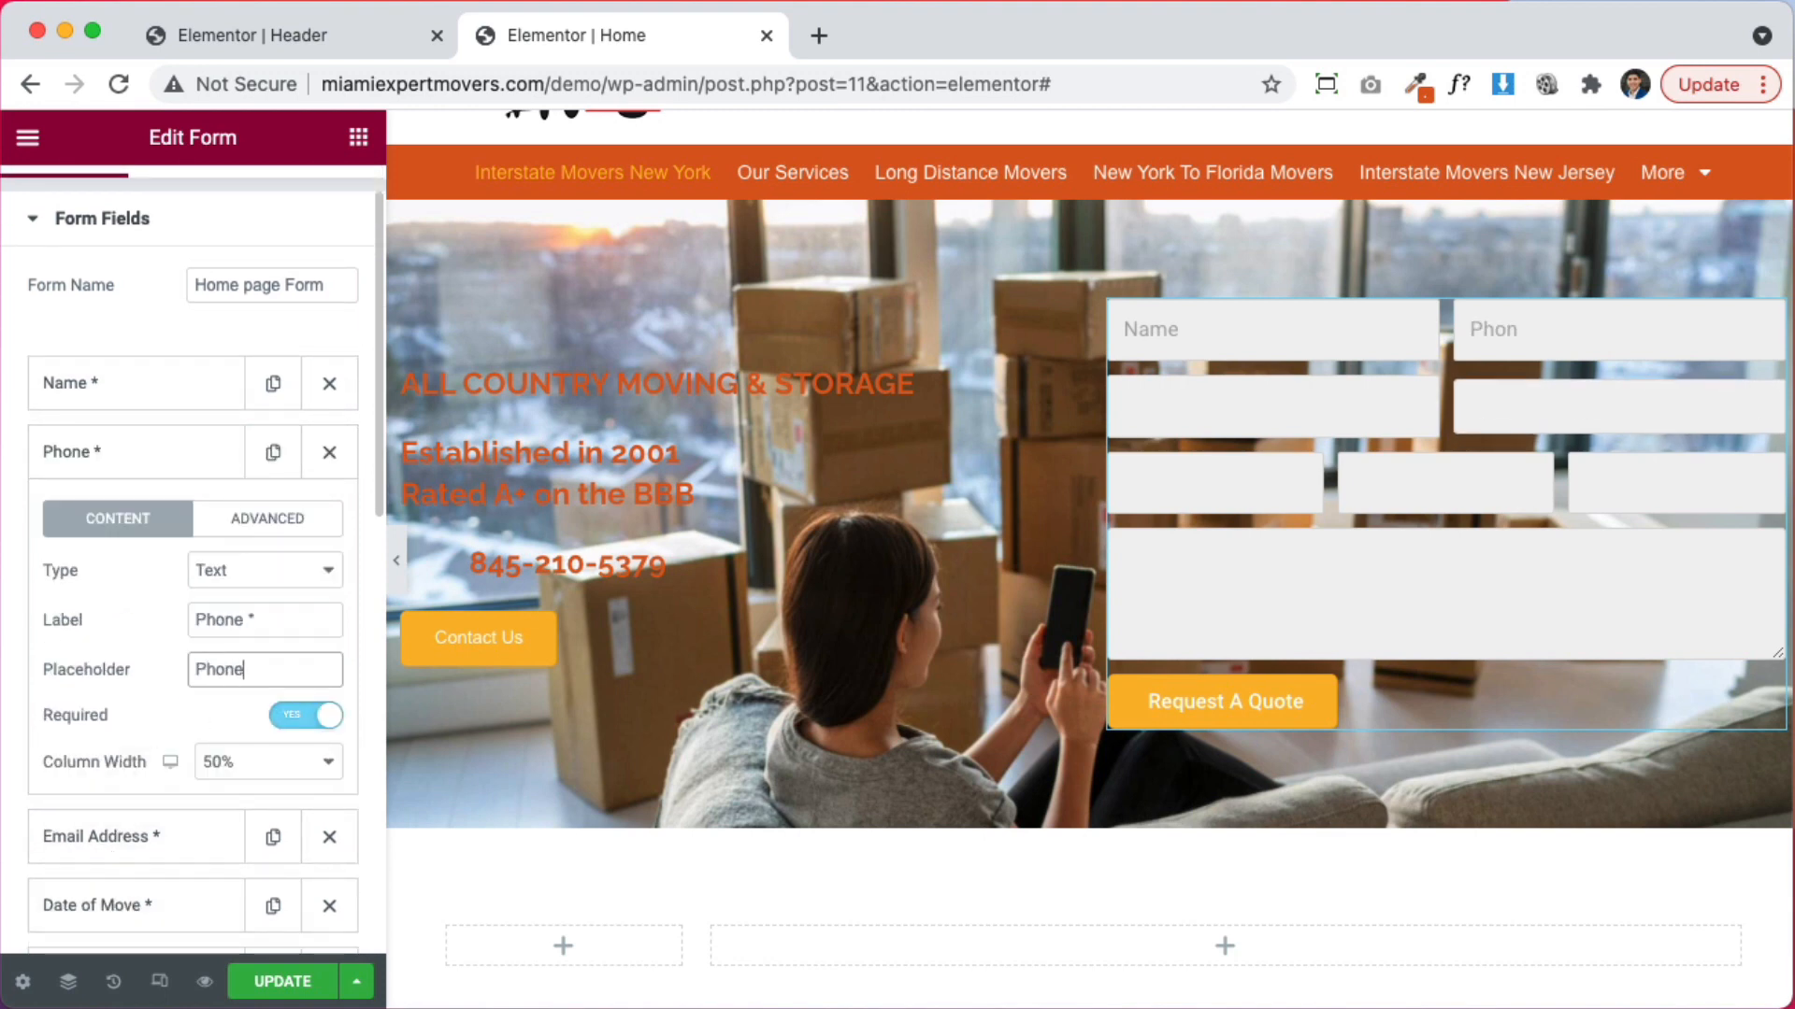
Paste 'Email Address' and 'Date of Move' into those fields' placeholders
click(174, 823)
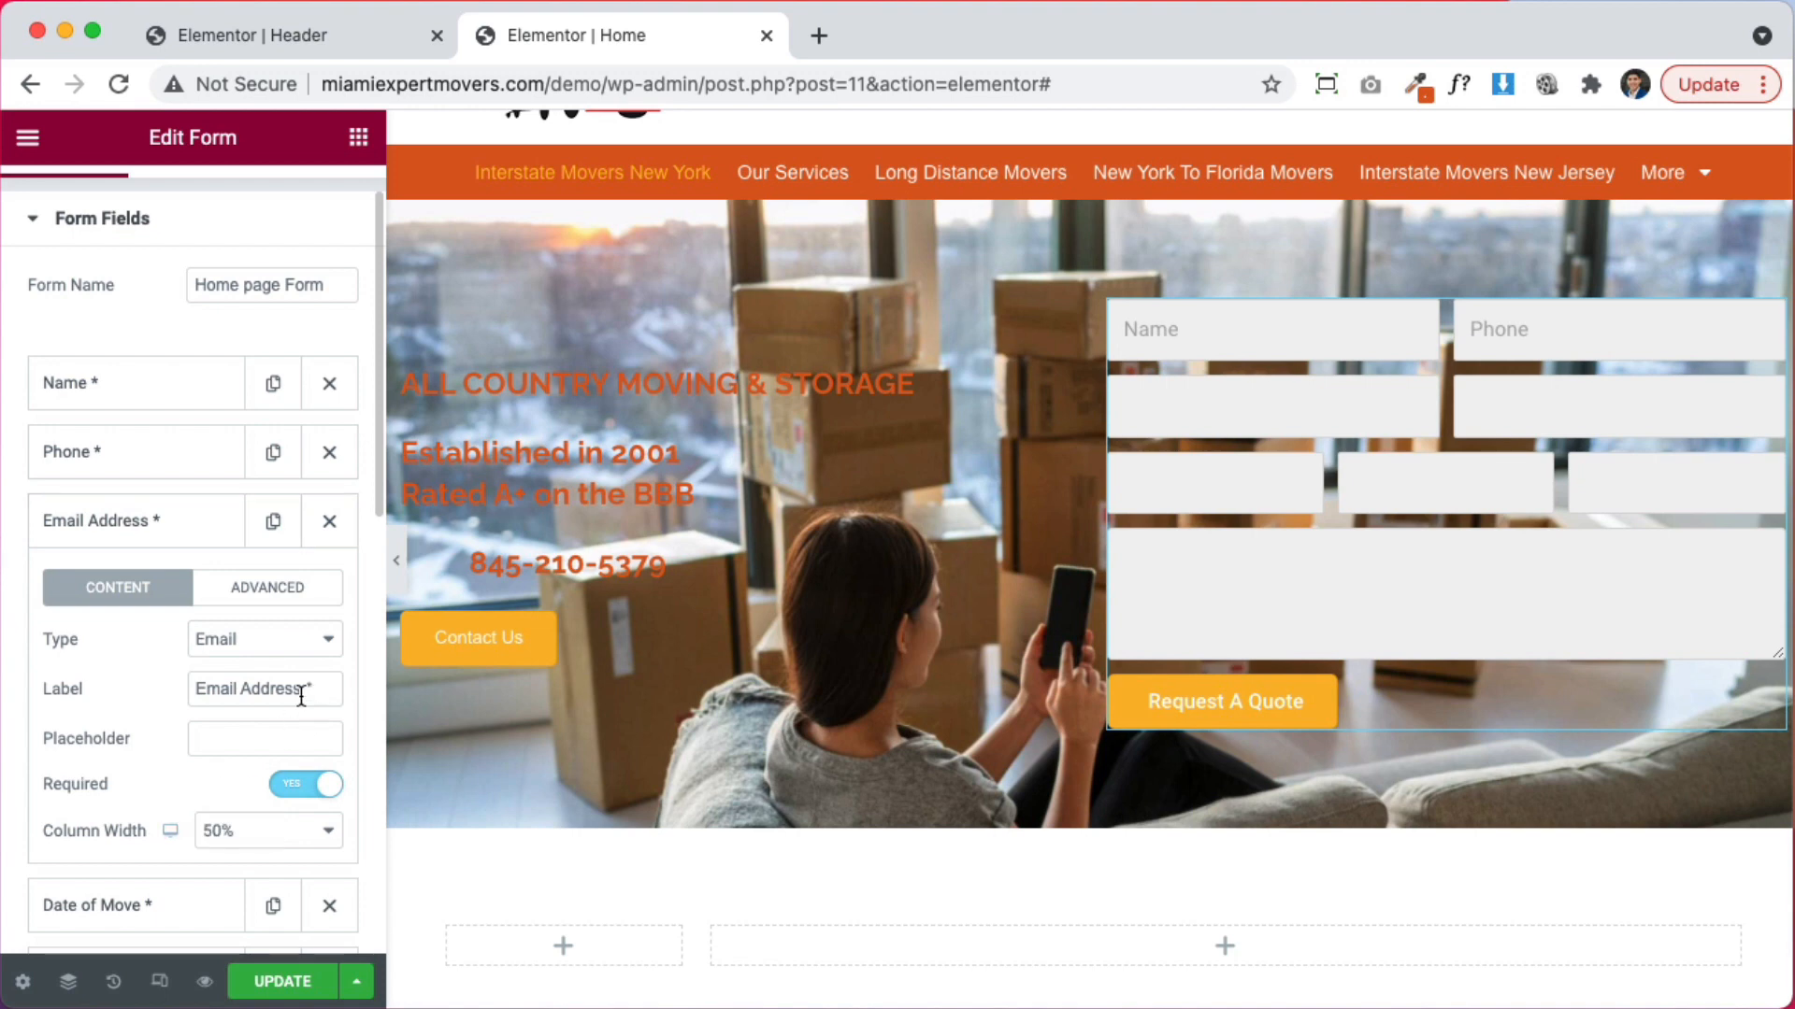
click(216, 738)
text(Email Address)
click(217, 531)
click(155, 589)
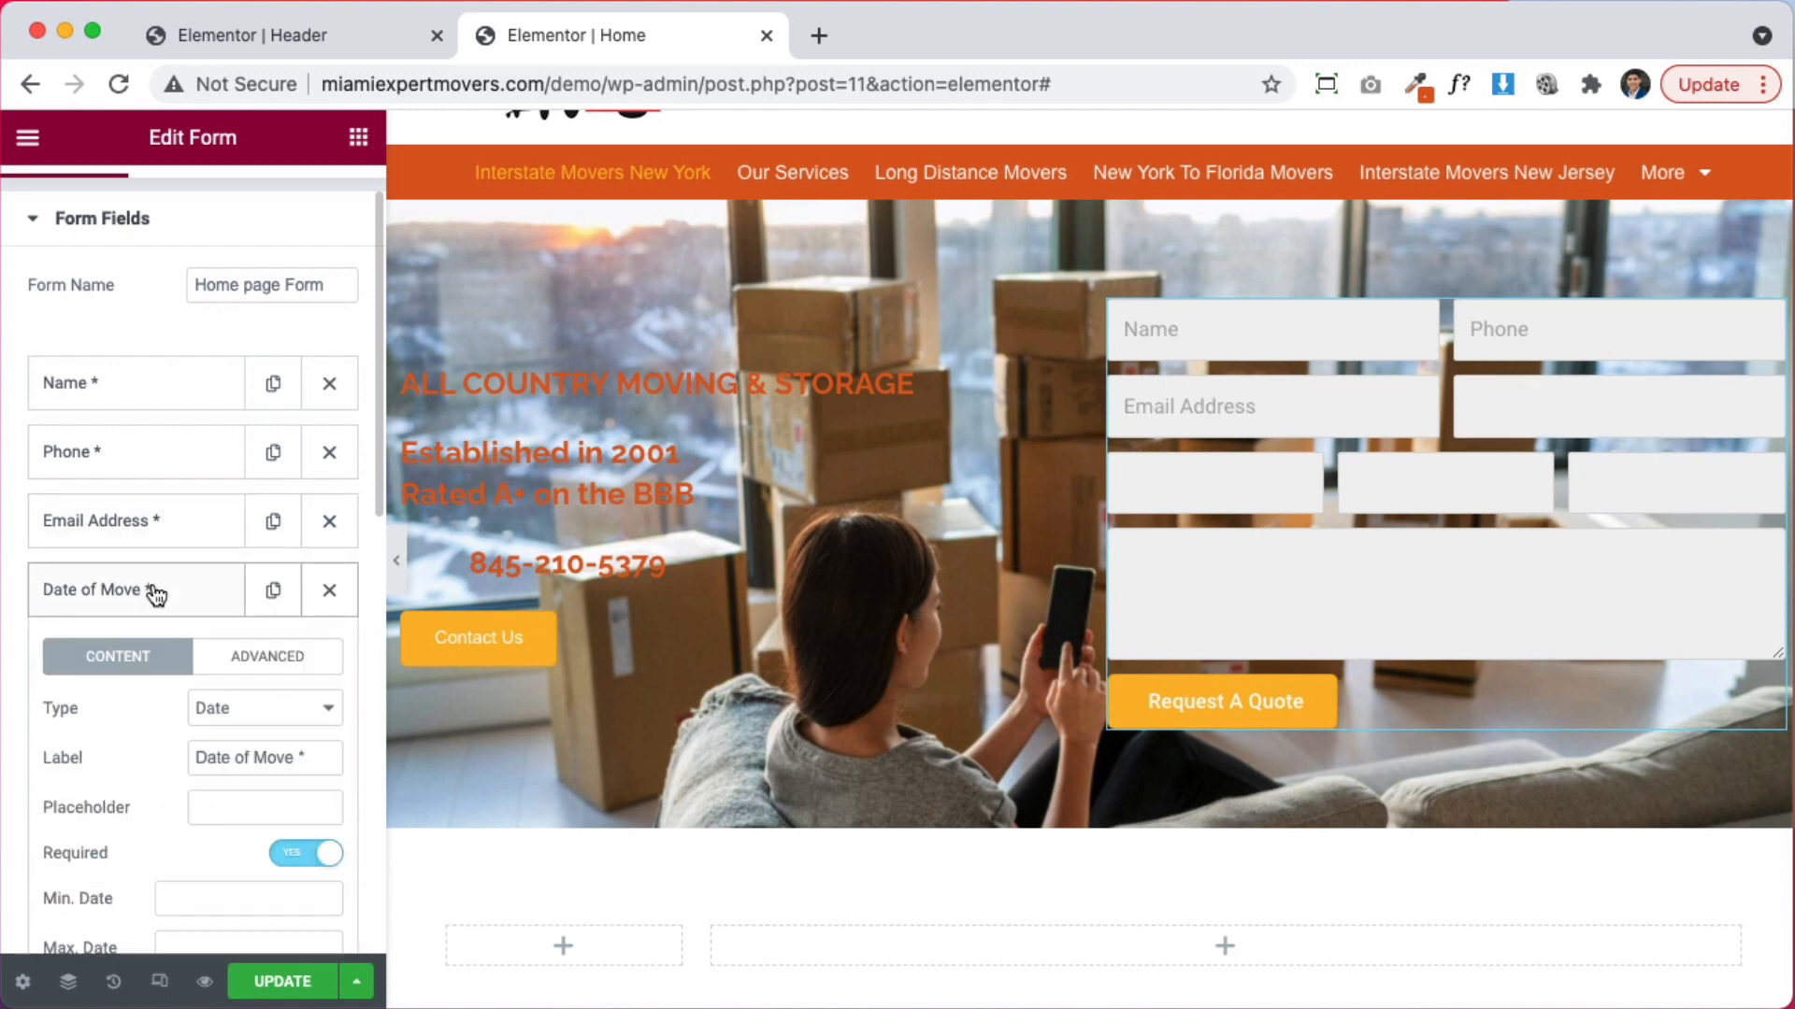
scroll(210, 748, down, 3)
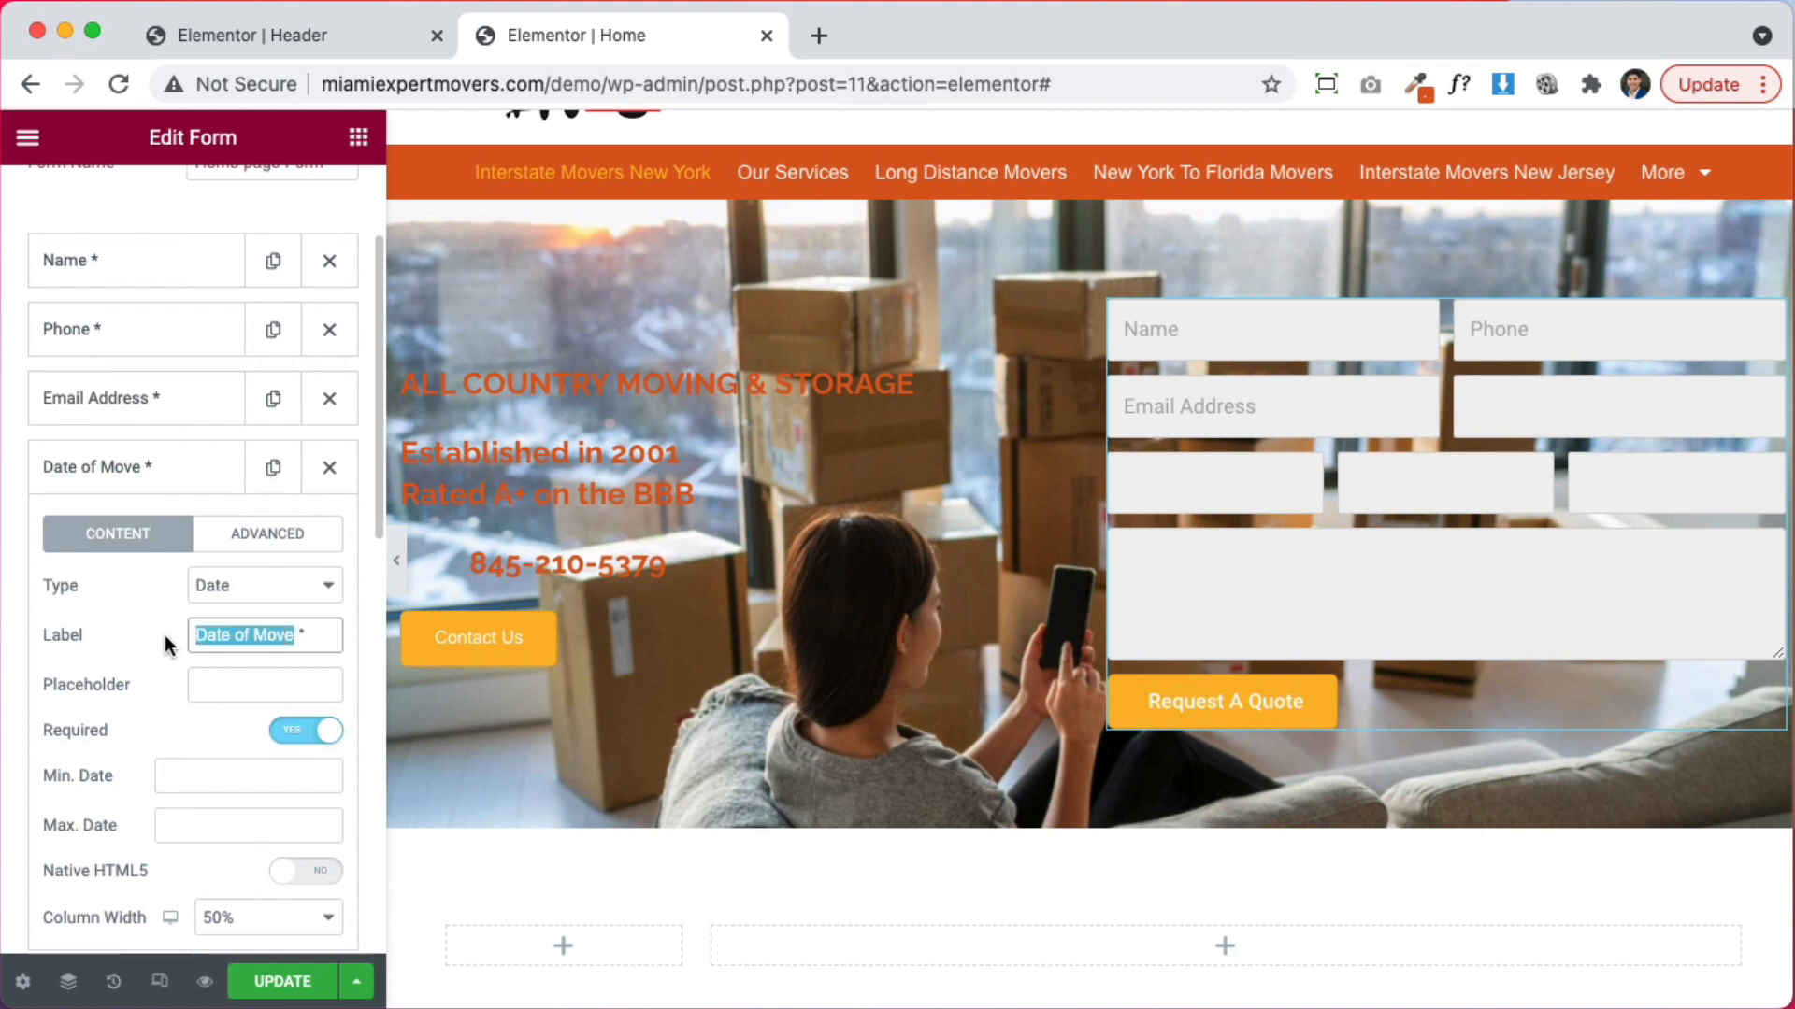
click(208, 685)
text(Date of Move)
click(144, 472)
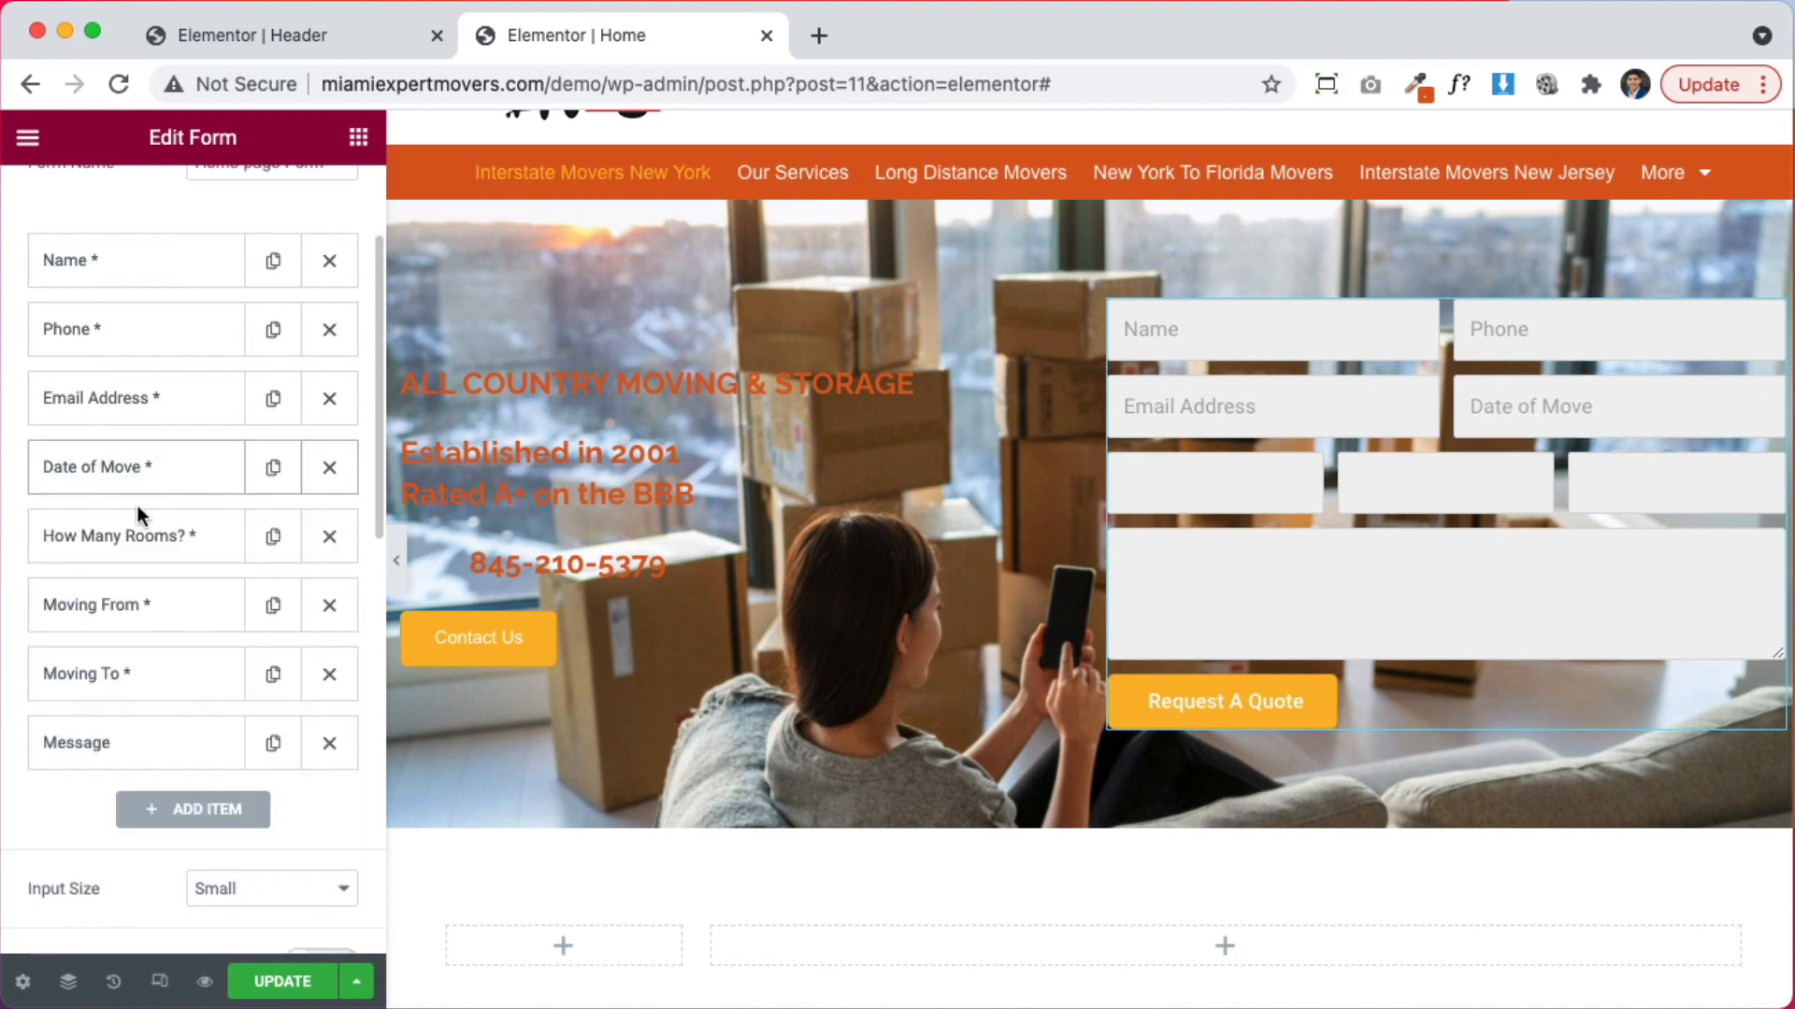
Fill the How Many Rooms? and Moving From placeholders with their label text
click(140, 541)
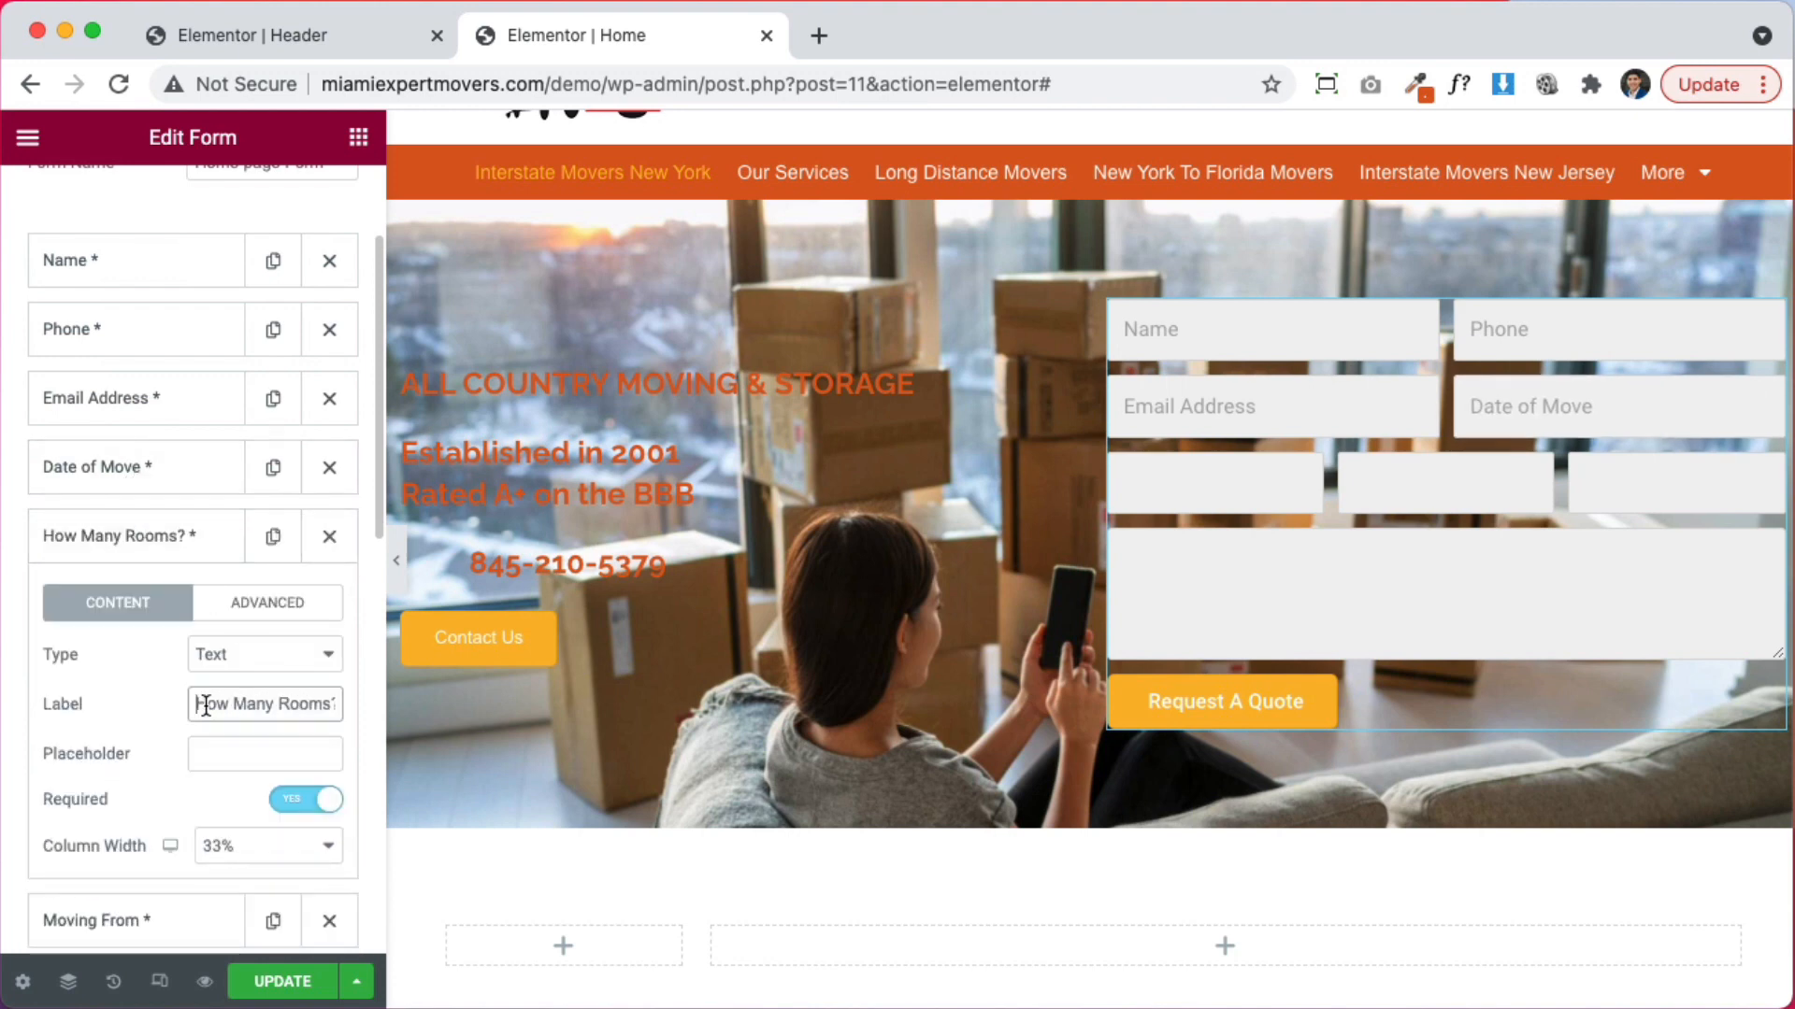
click(278, 753)
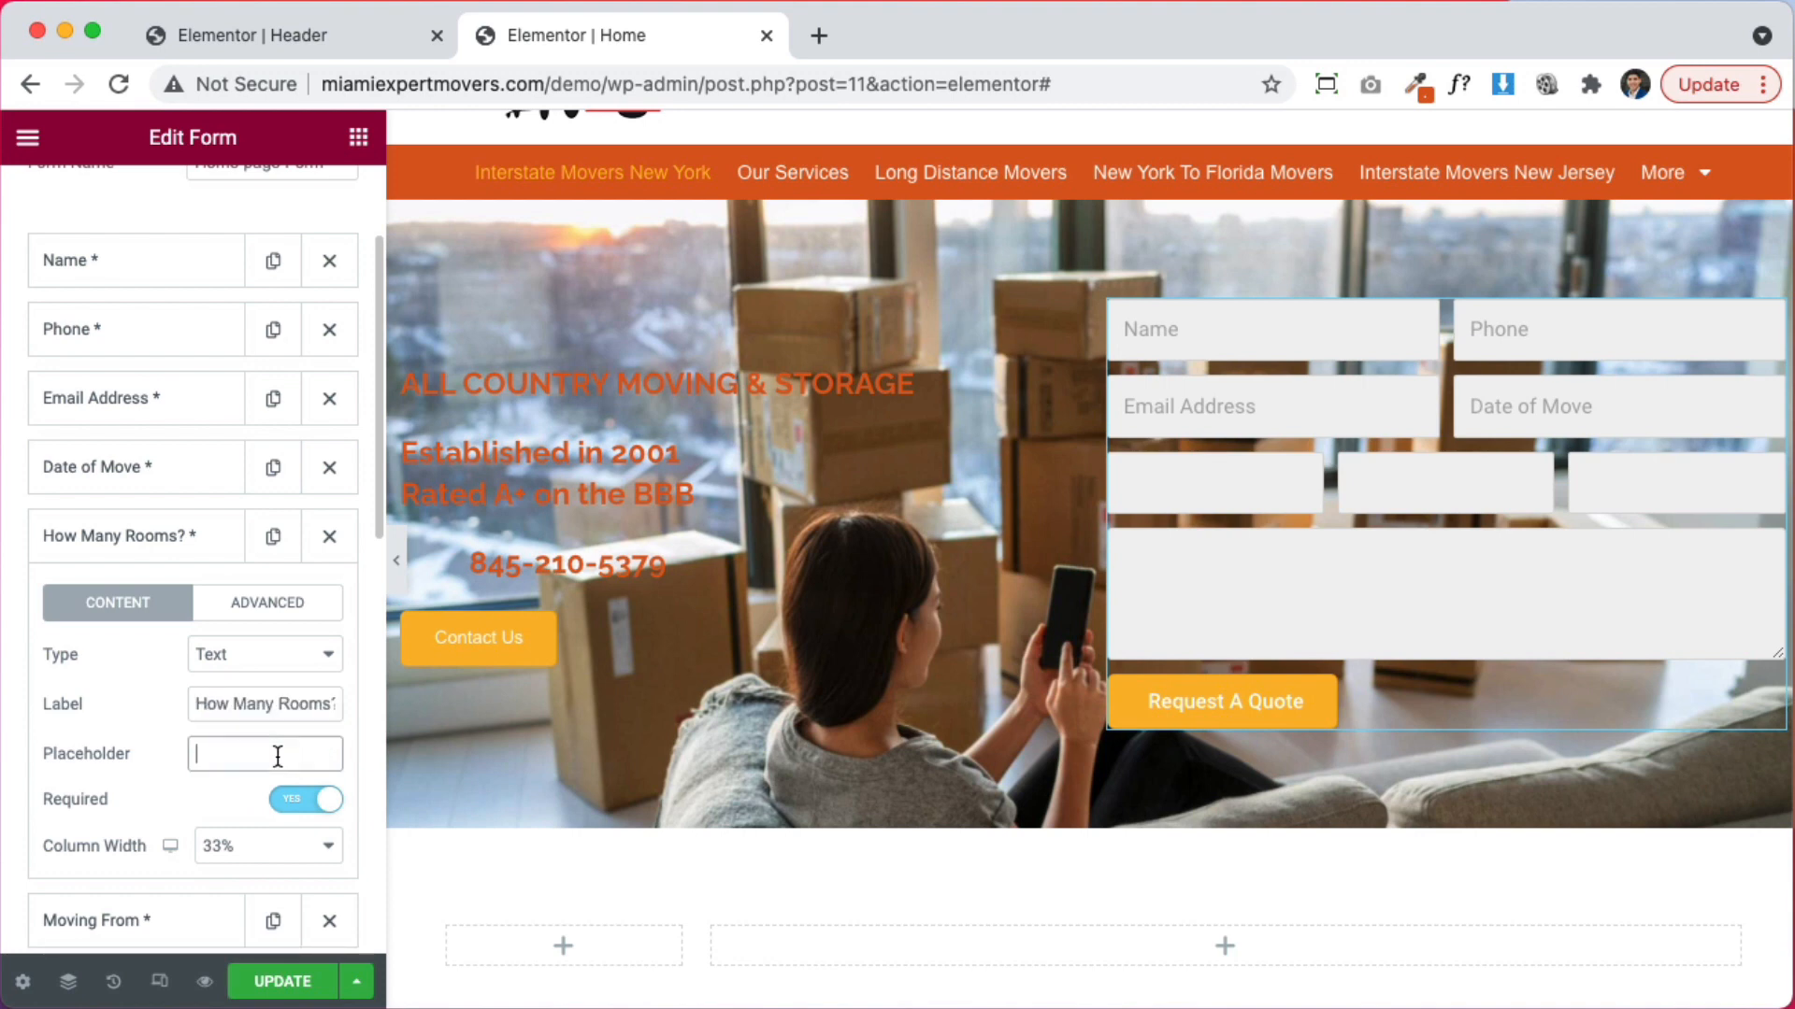
text(How Many Rooms)
click(174, 553)
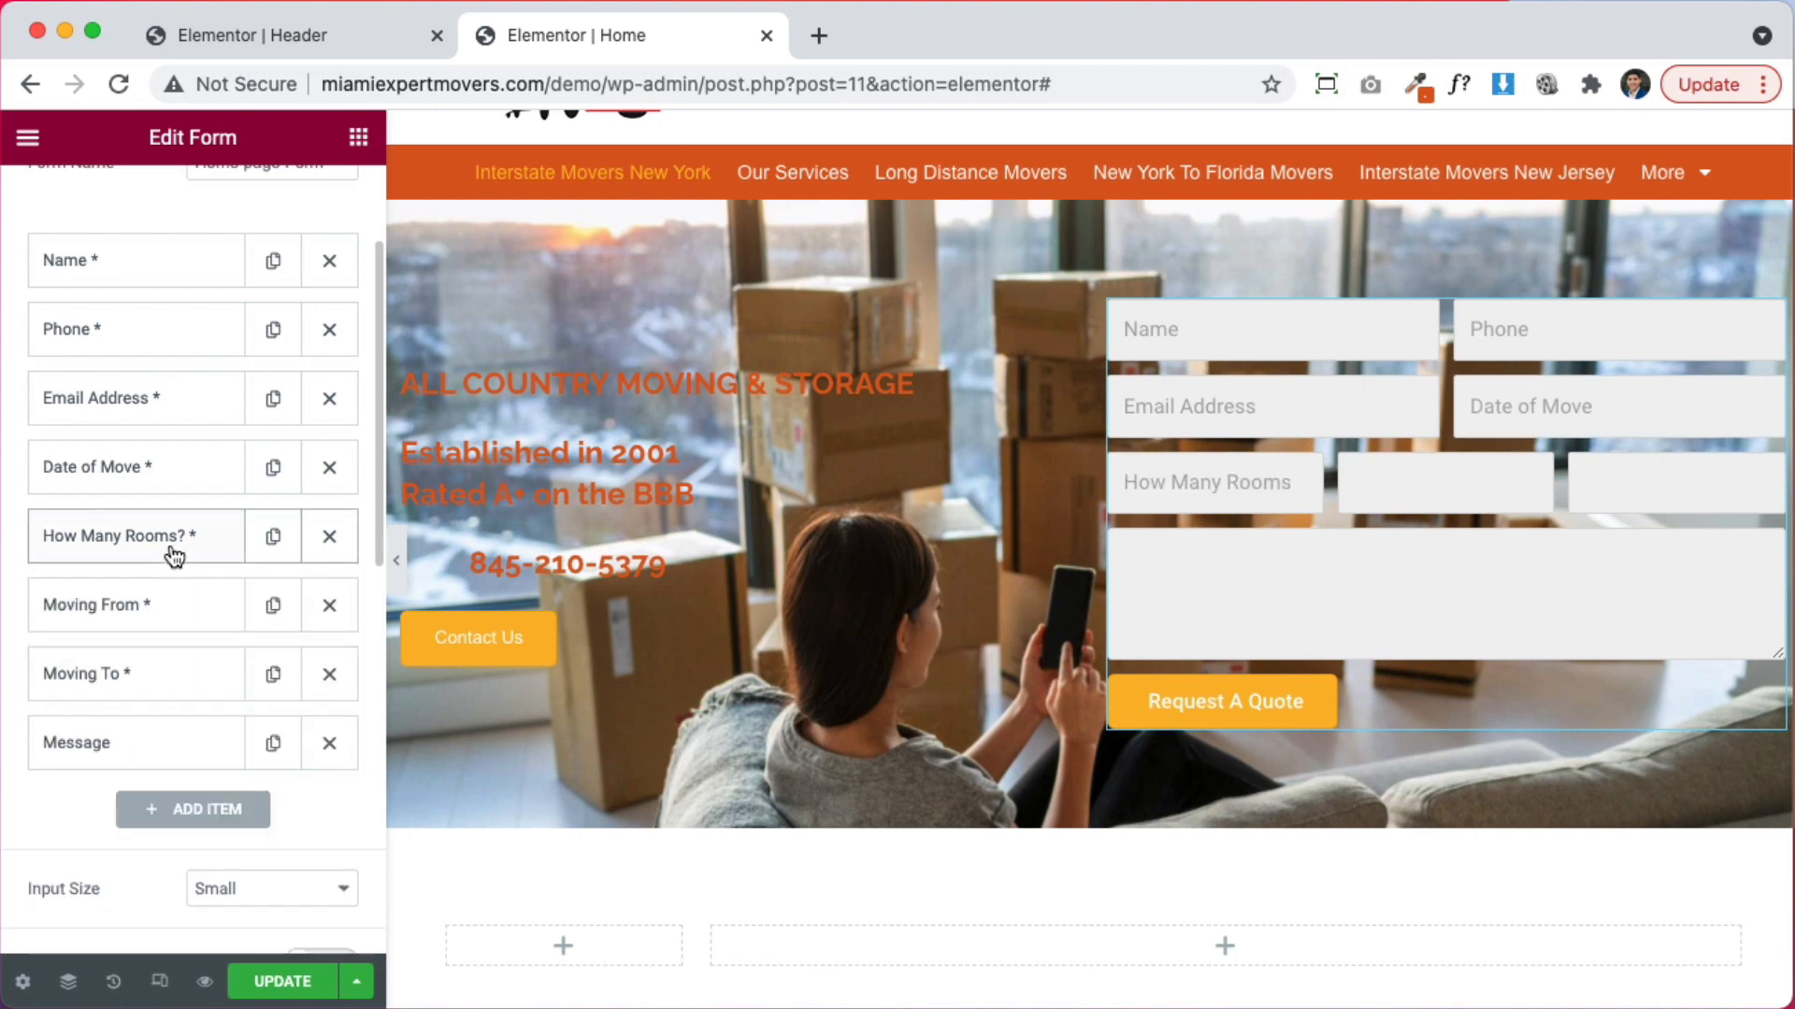
click(141, 613)
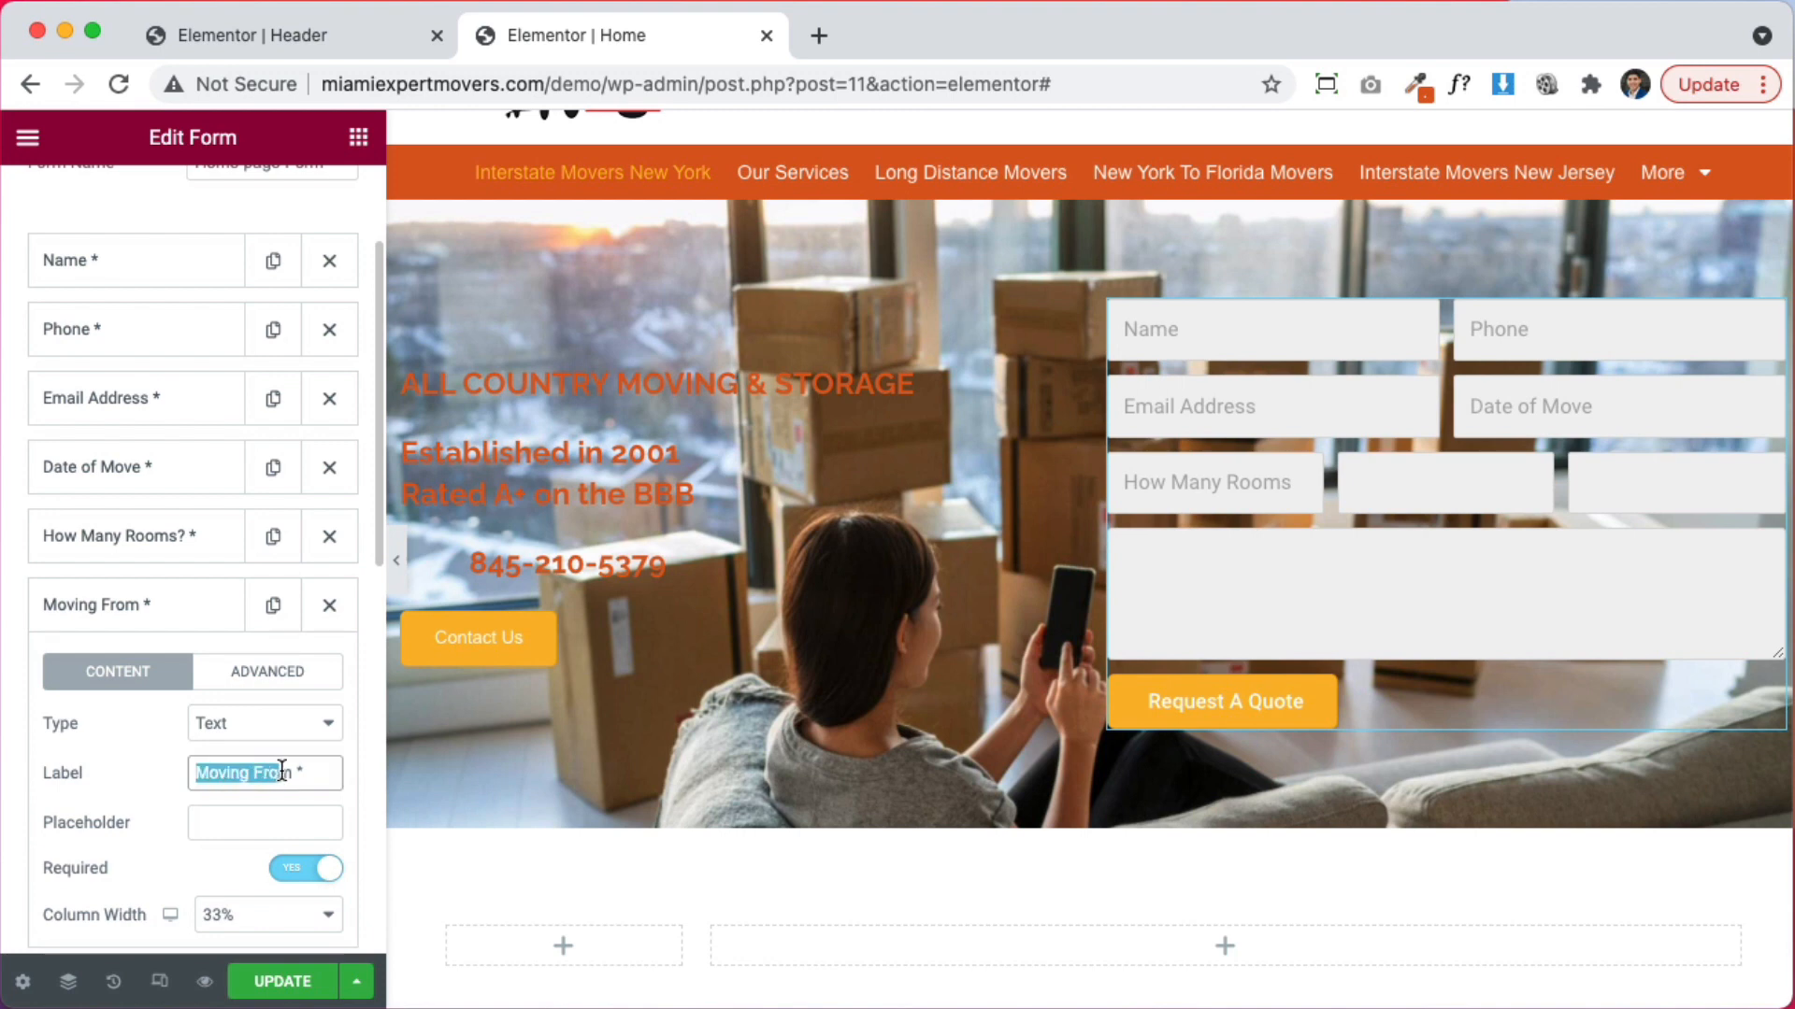
click(196, 621)
click(187, 615)
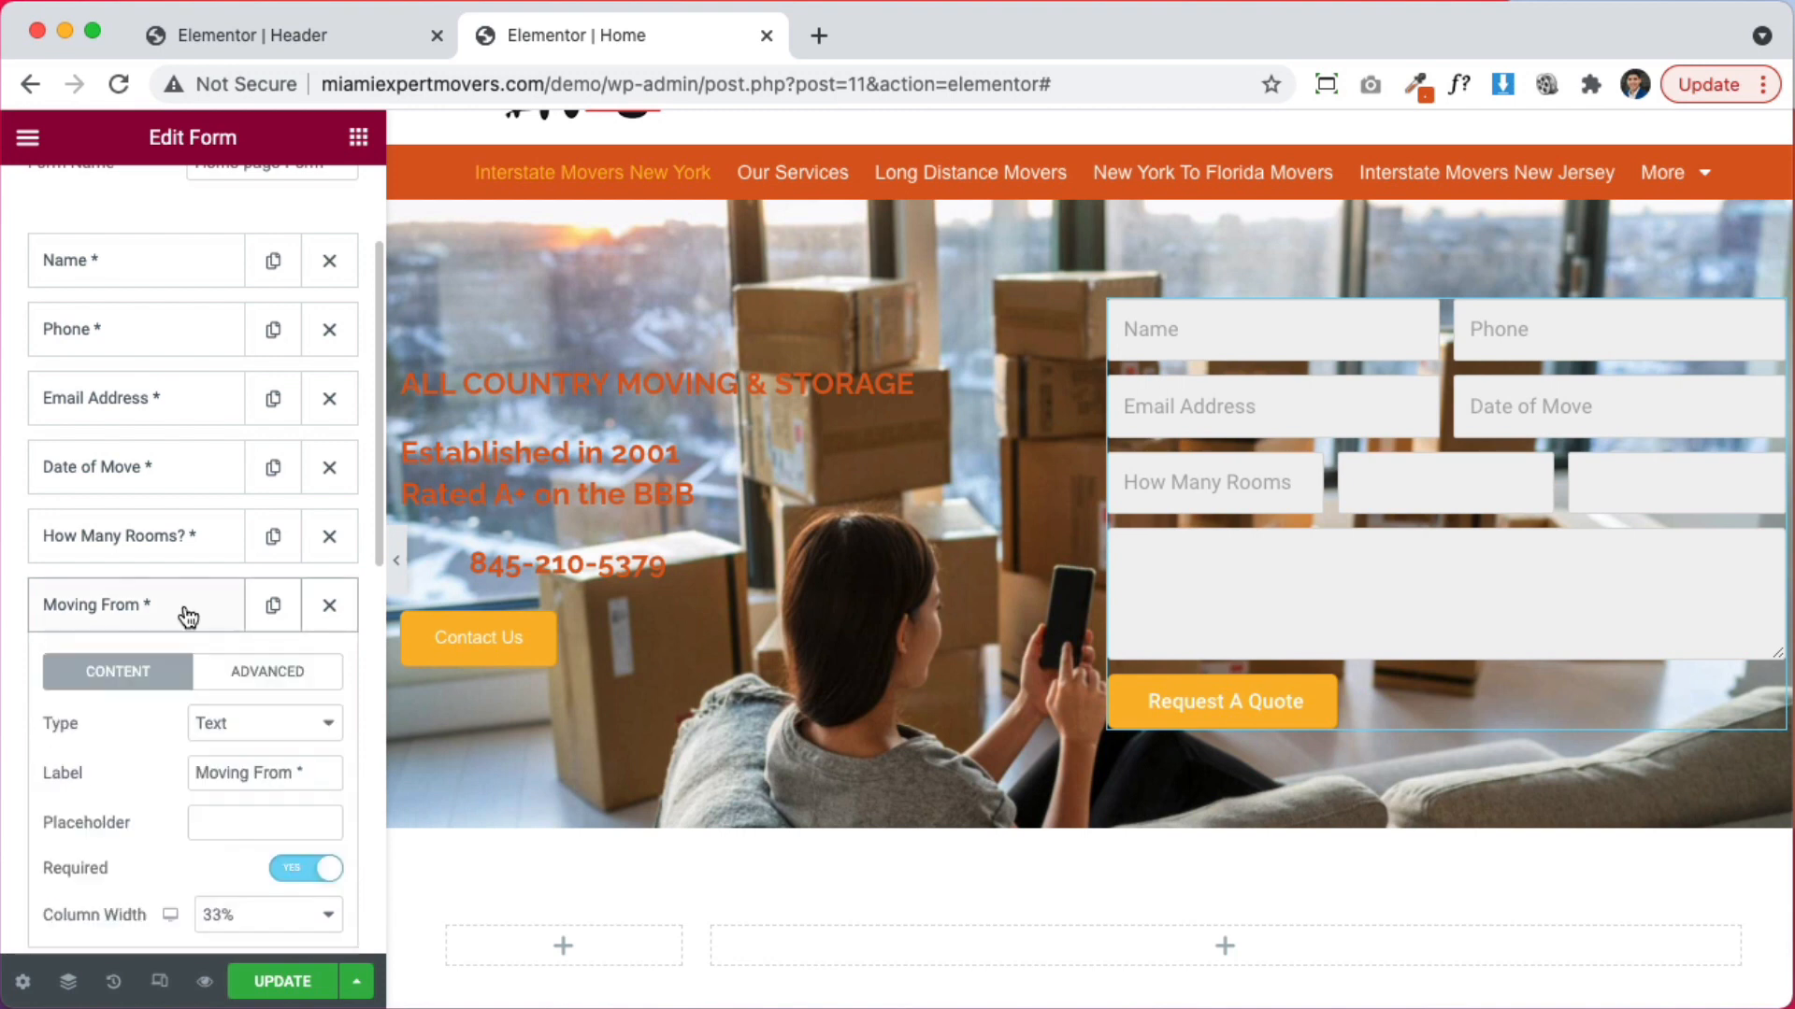
click(239, 809)
text(Moving From)
click(164, 613)
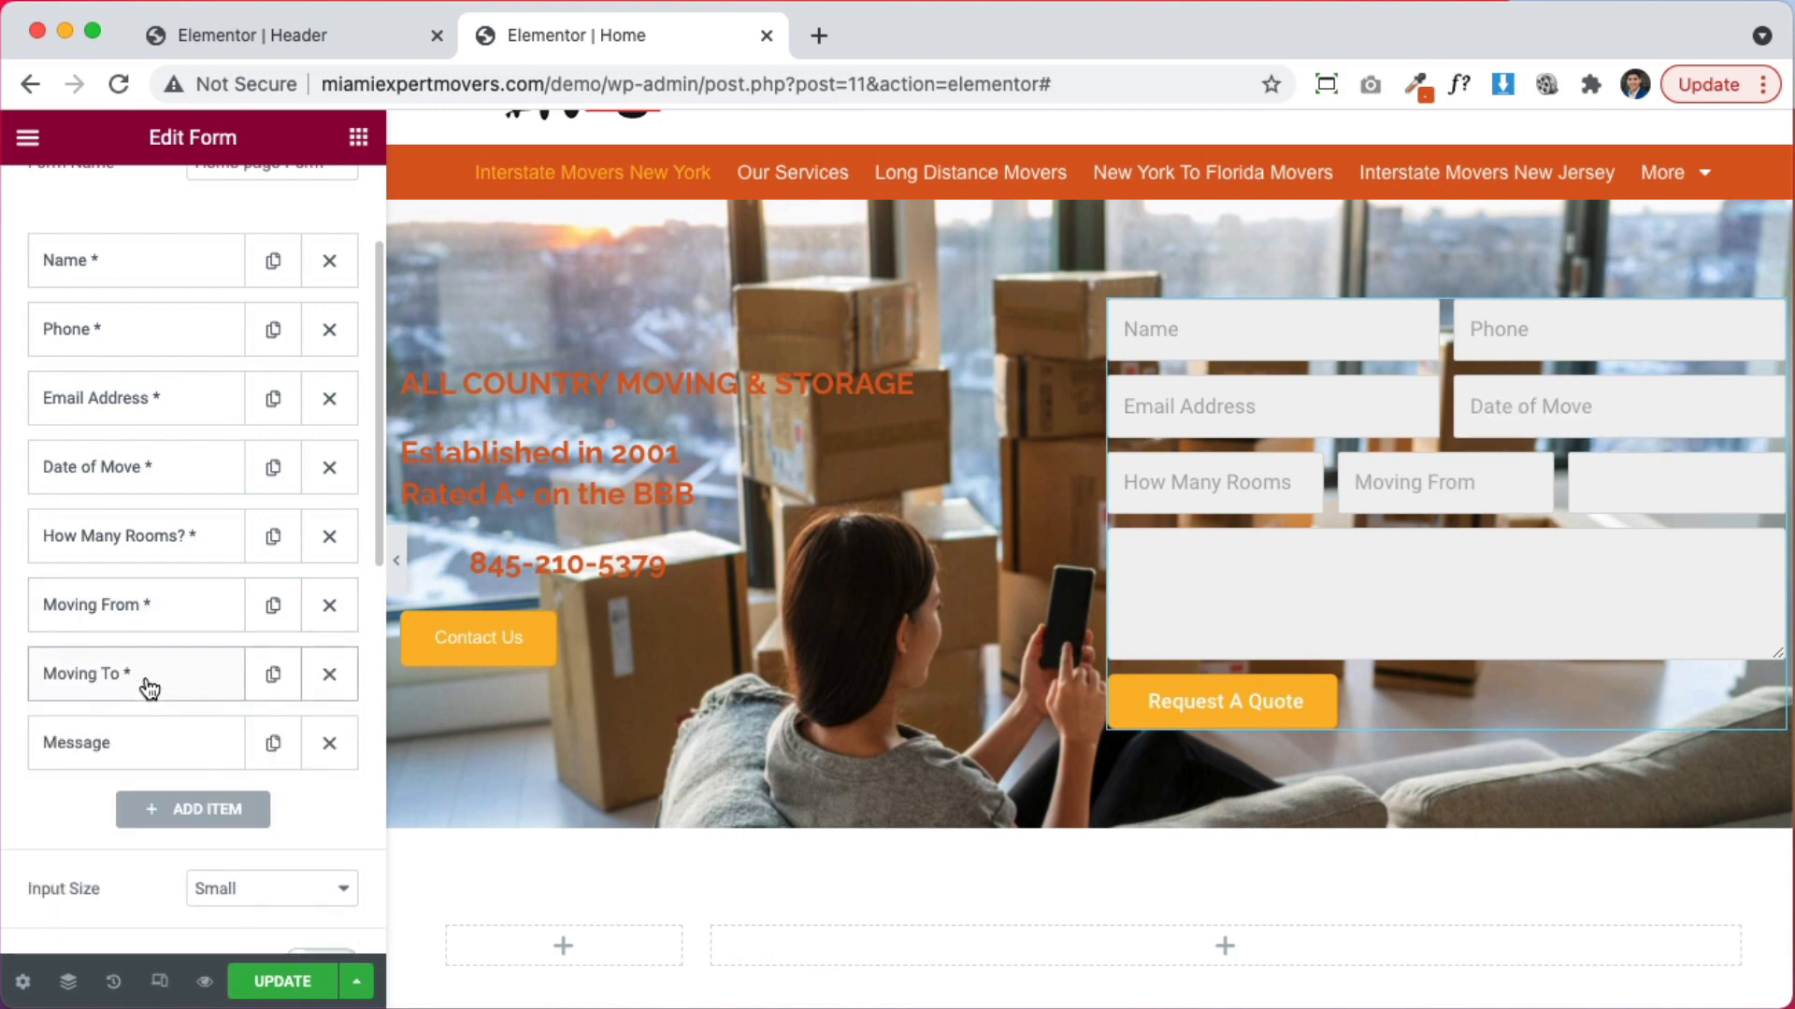
Copy the Moving To and Message labels into their placeholder boxes
click(149, 681)
drag(276, 844, 158, 846)
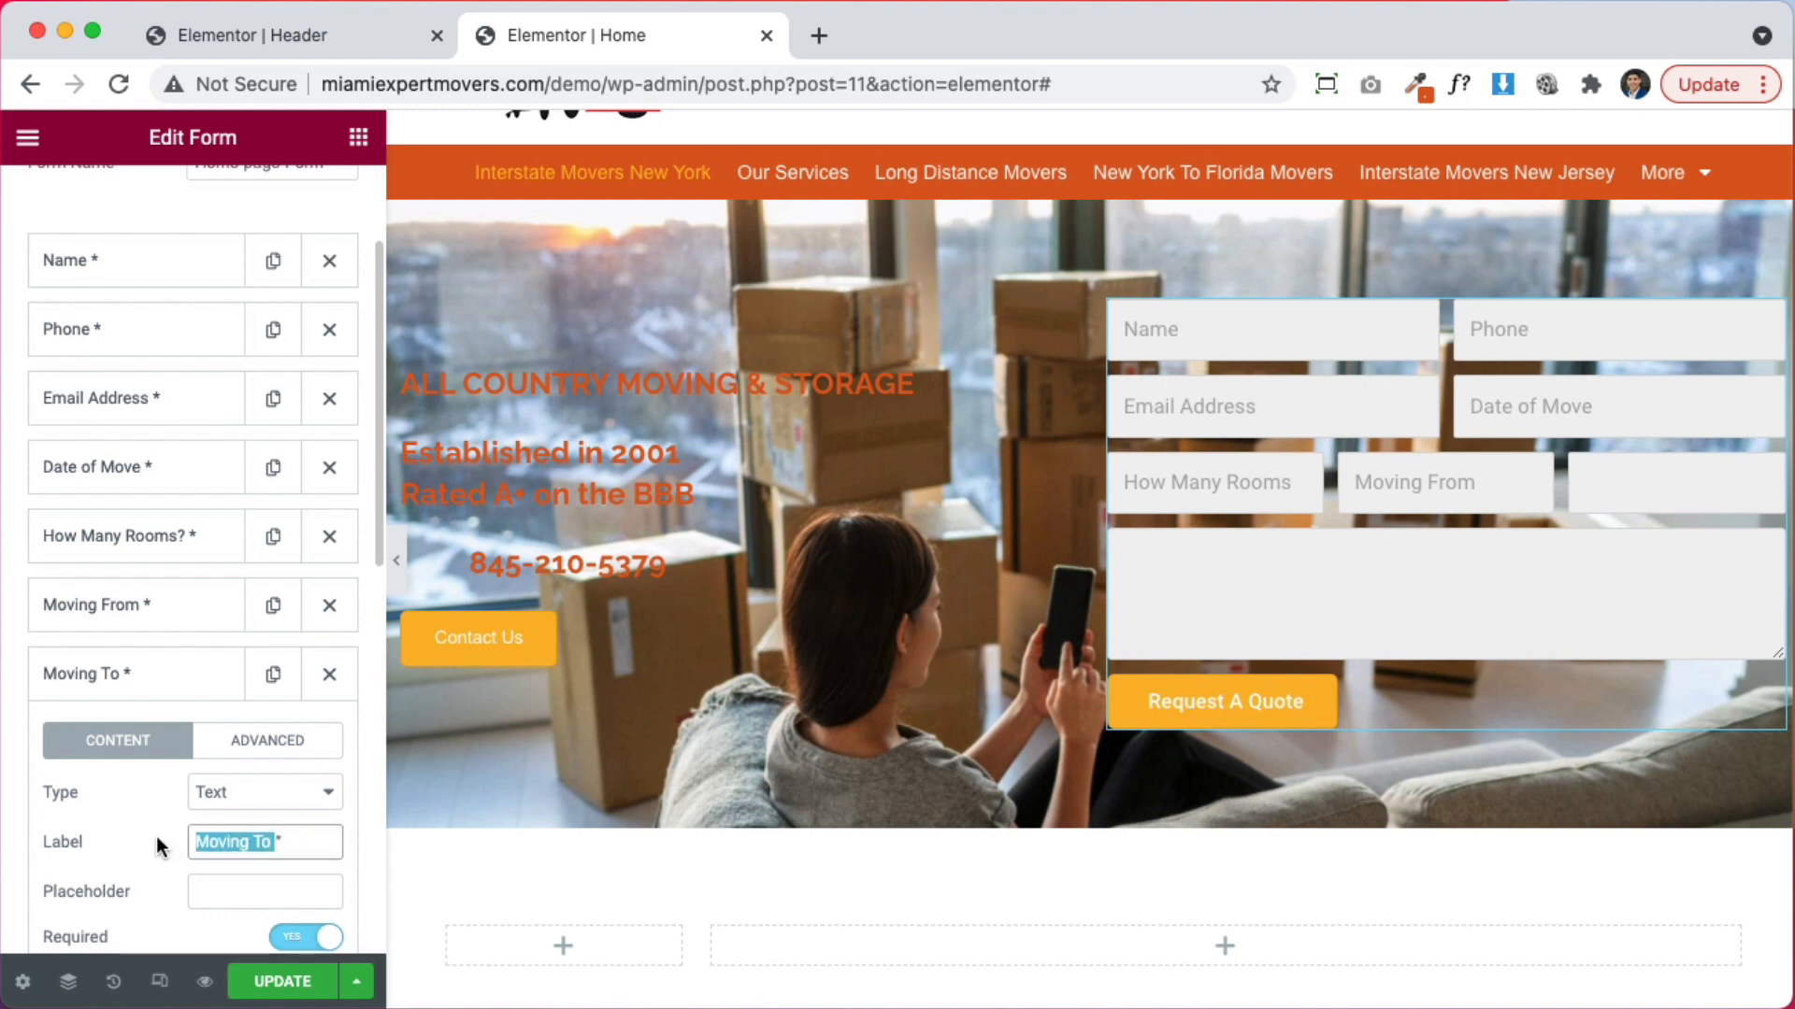
key(ctrl+c)
click(203, 897)
key(ctrl+v)
click(150, 743)
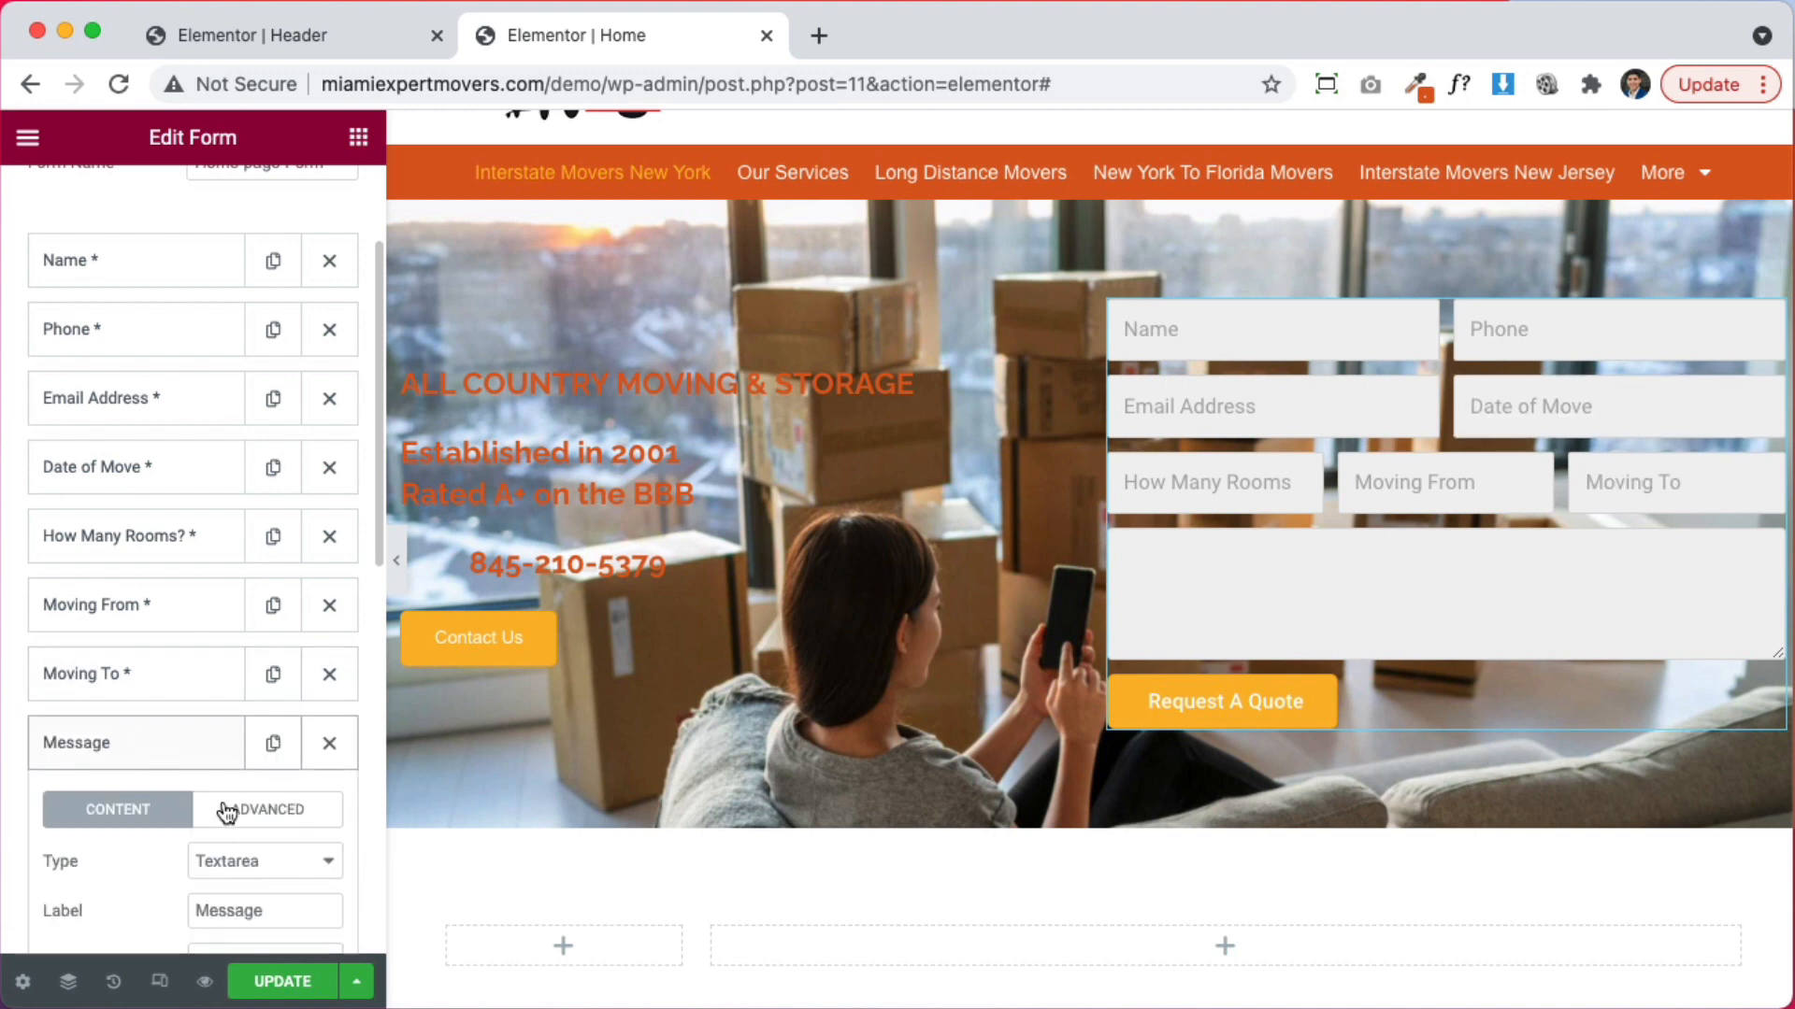
scroll(269, 883, down, 2)
drag(267, 815, 160, 826)
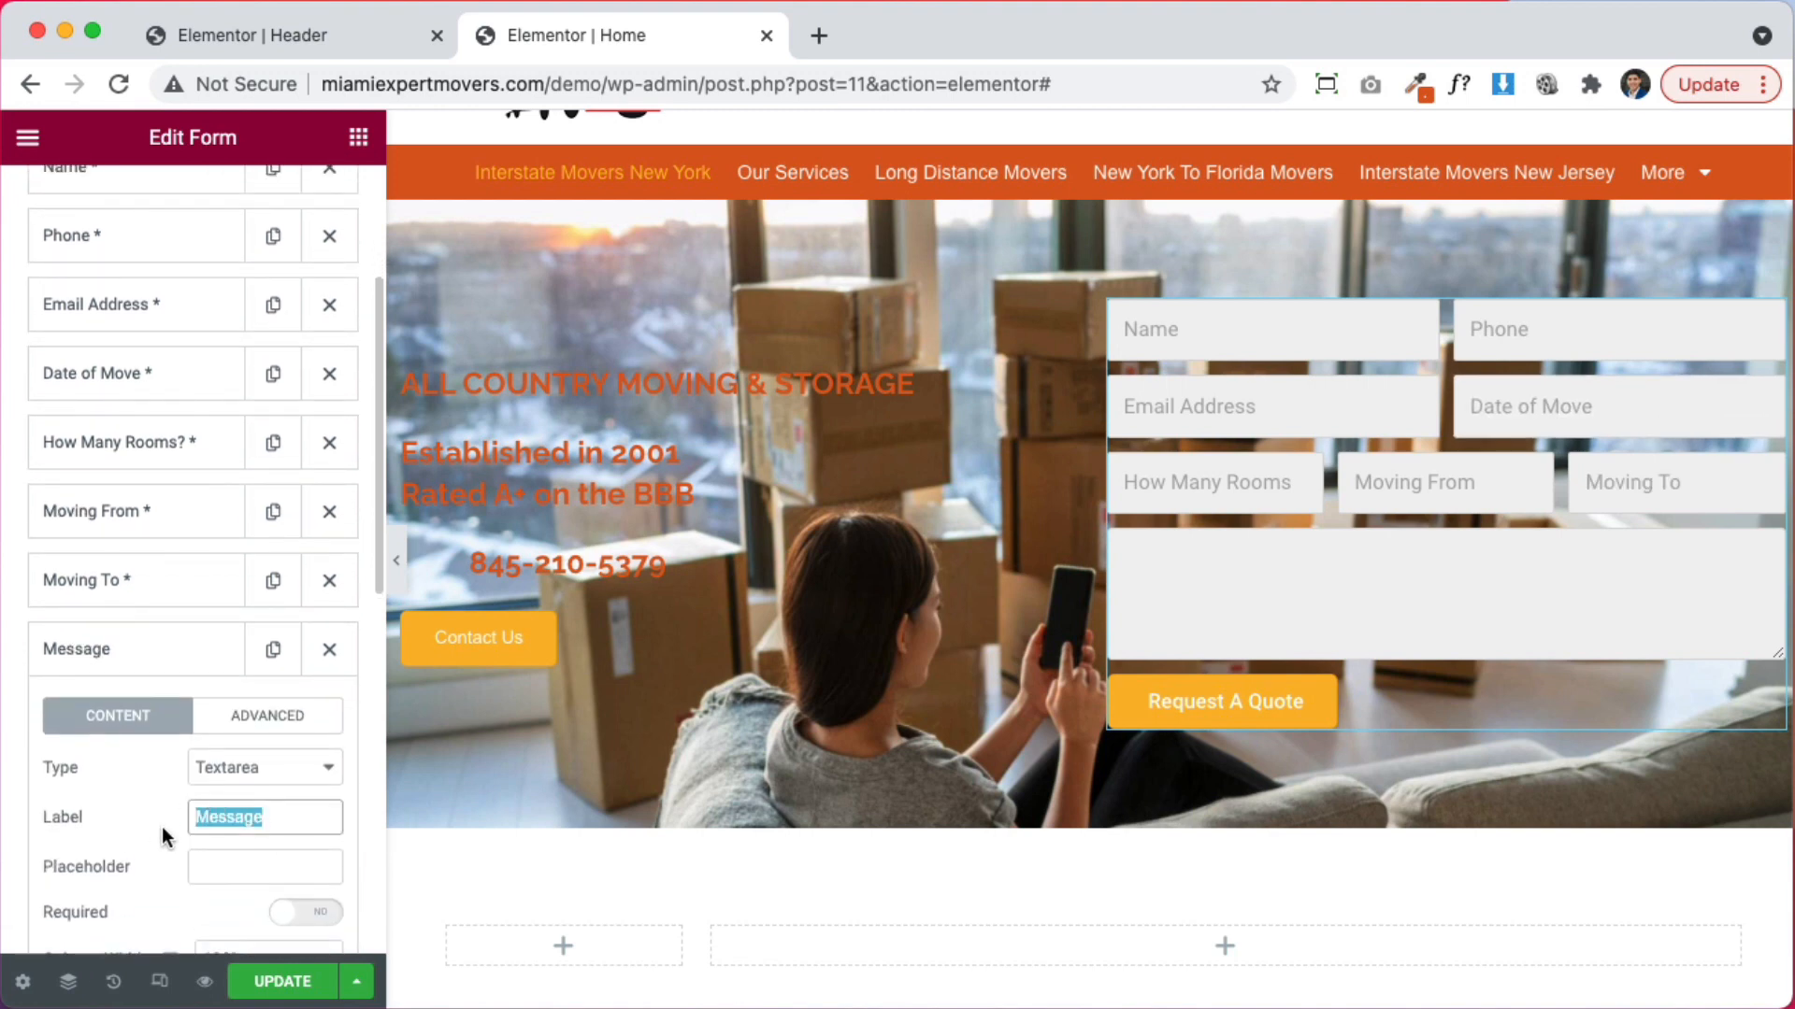
click(248, 868)
key(ctrl+v)
click(155, 653)
scroll(1213, 568, up, 1)
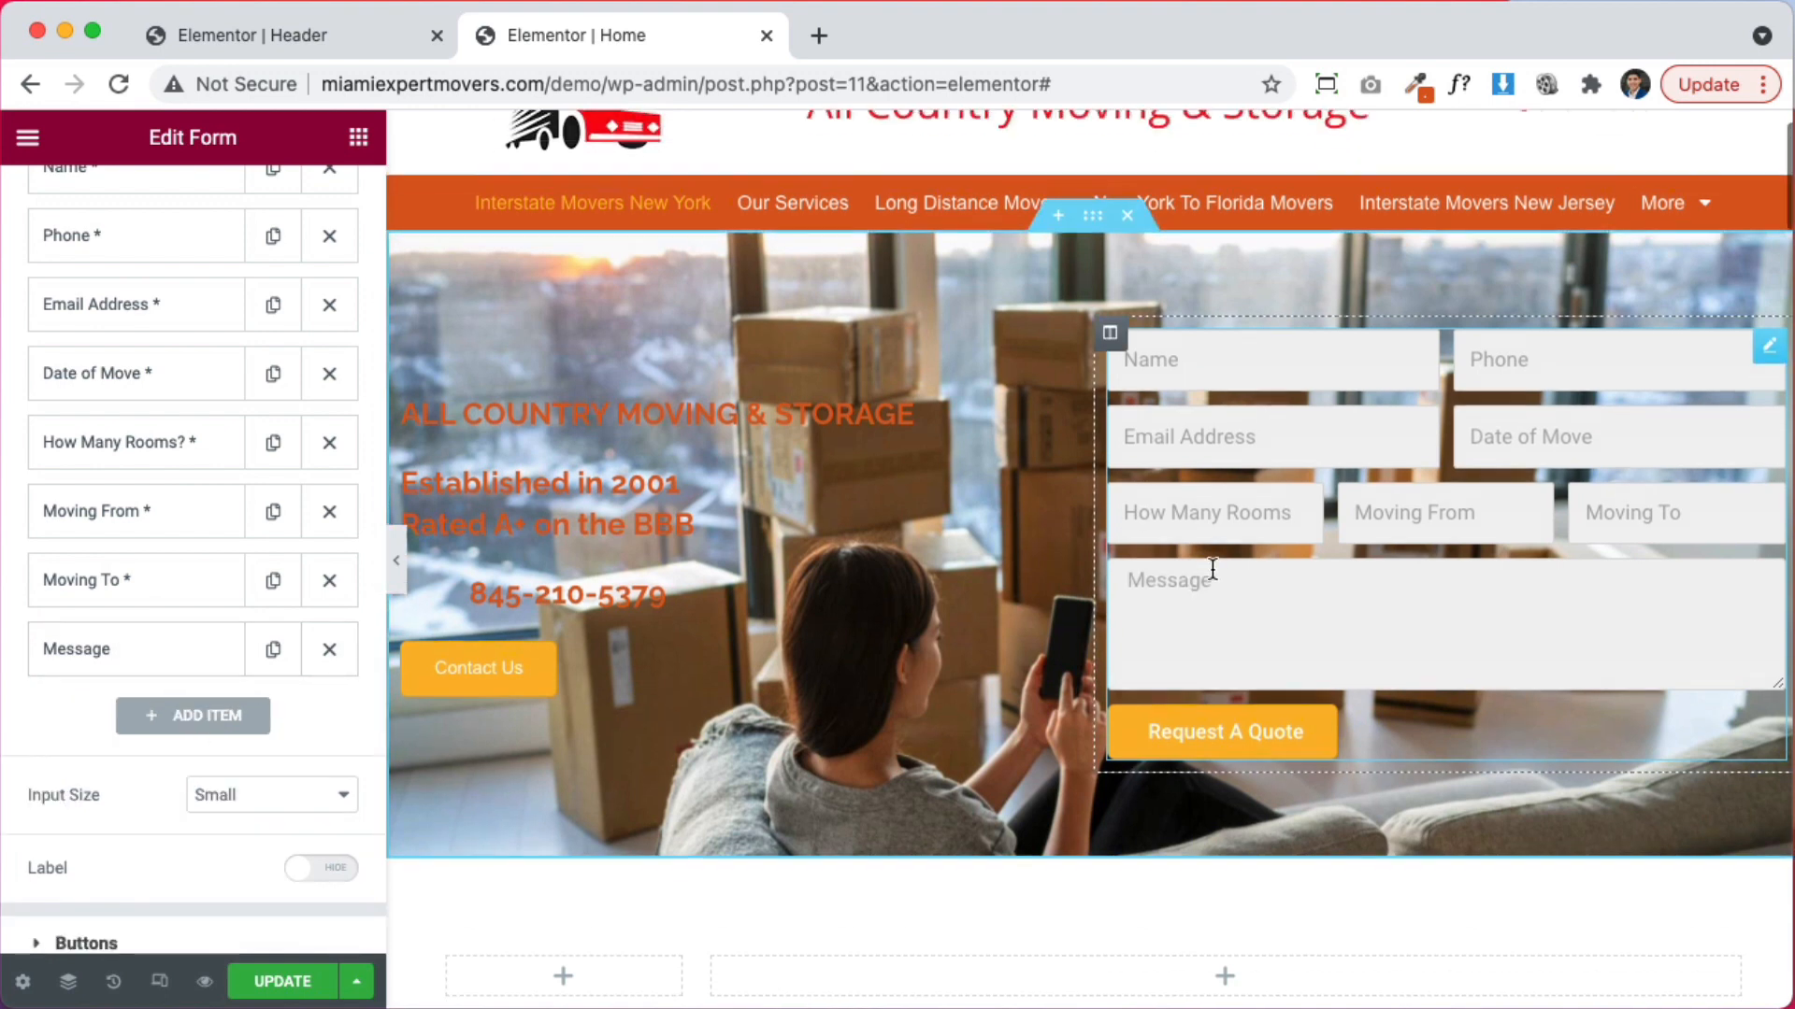
Set the form's HTML field colour to black
scroll(1212, 568, up, 1)
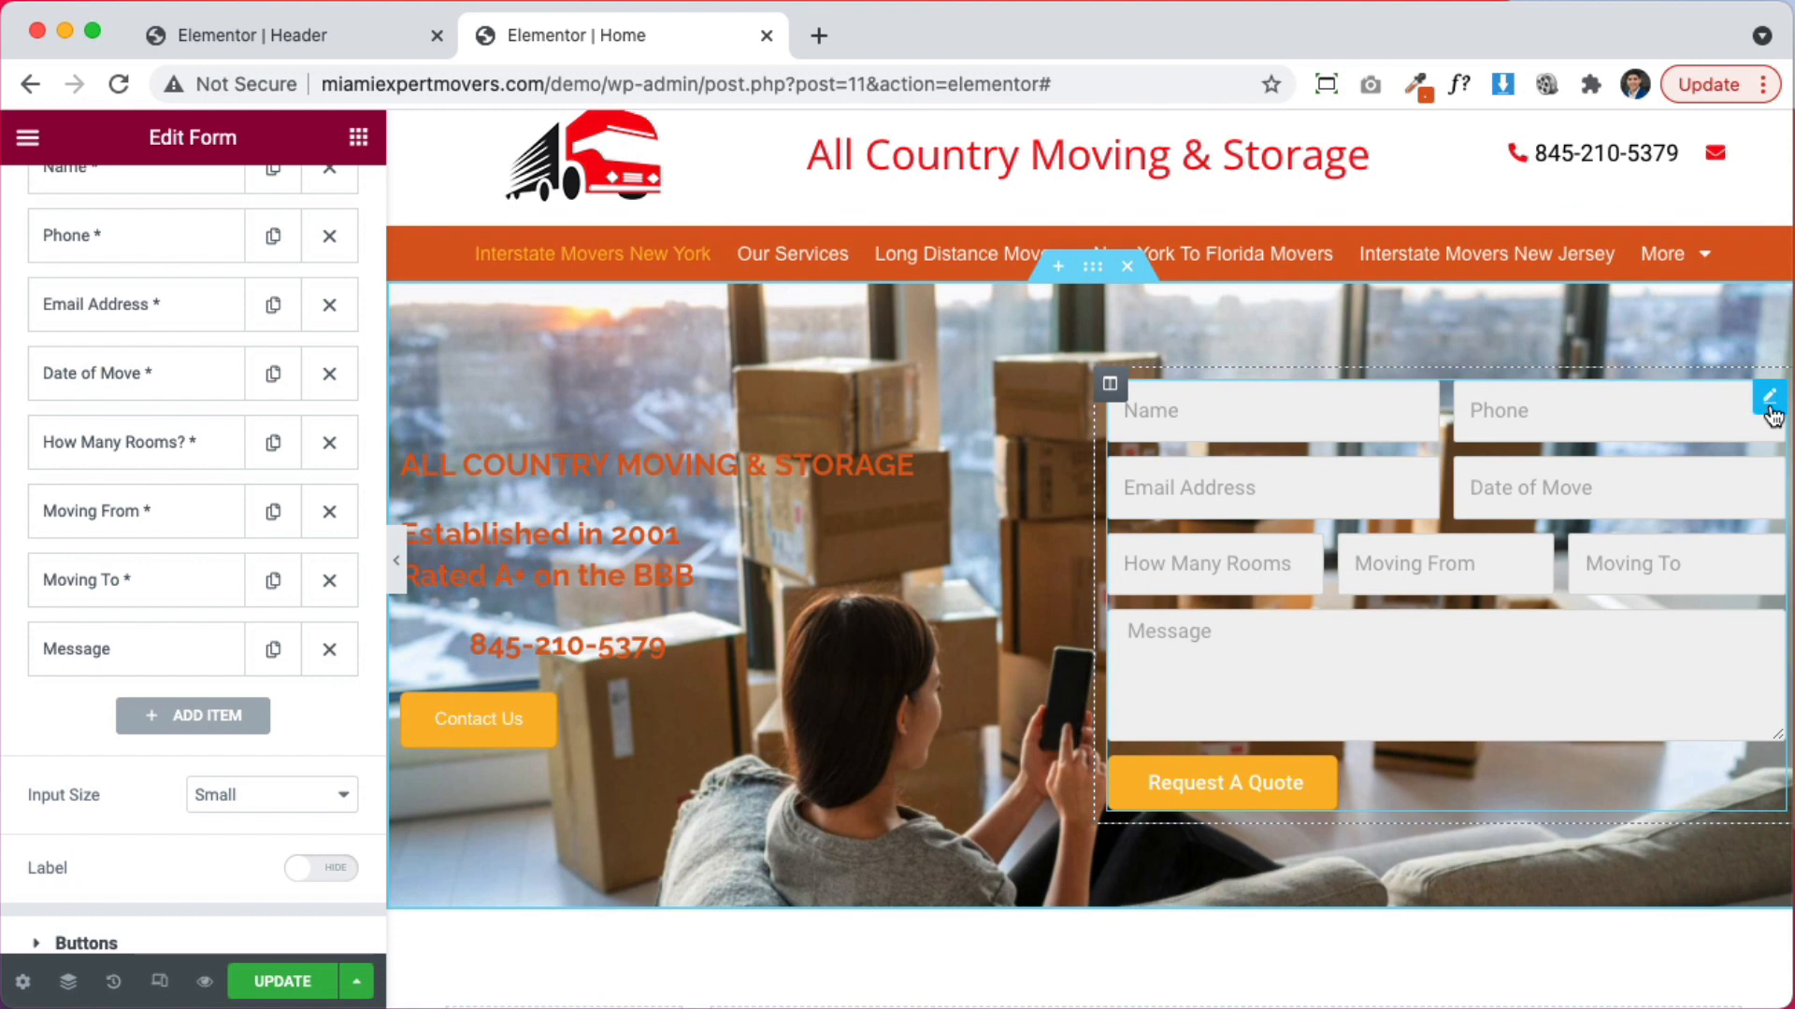
scroll(112, 357, up, 5)
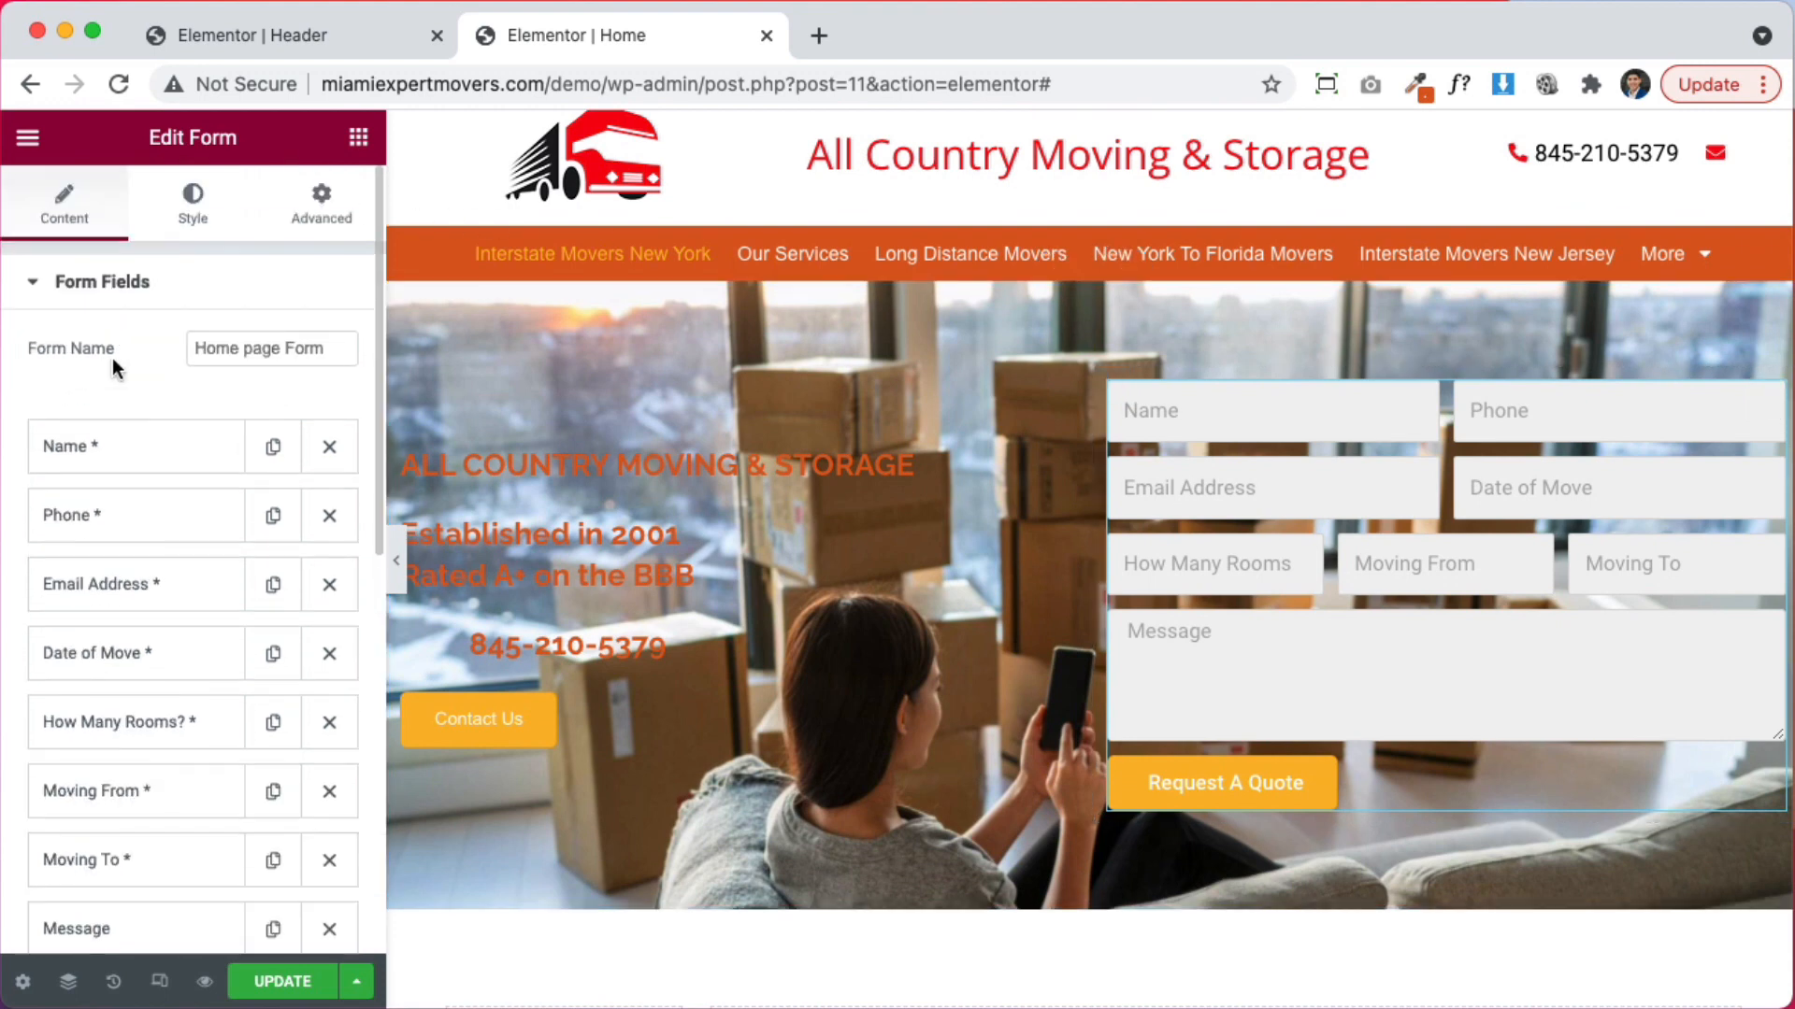
click(194, 208)
scroll(281, 655, down, 1)
scroll(131, 692, down, 6)
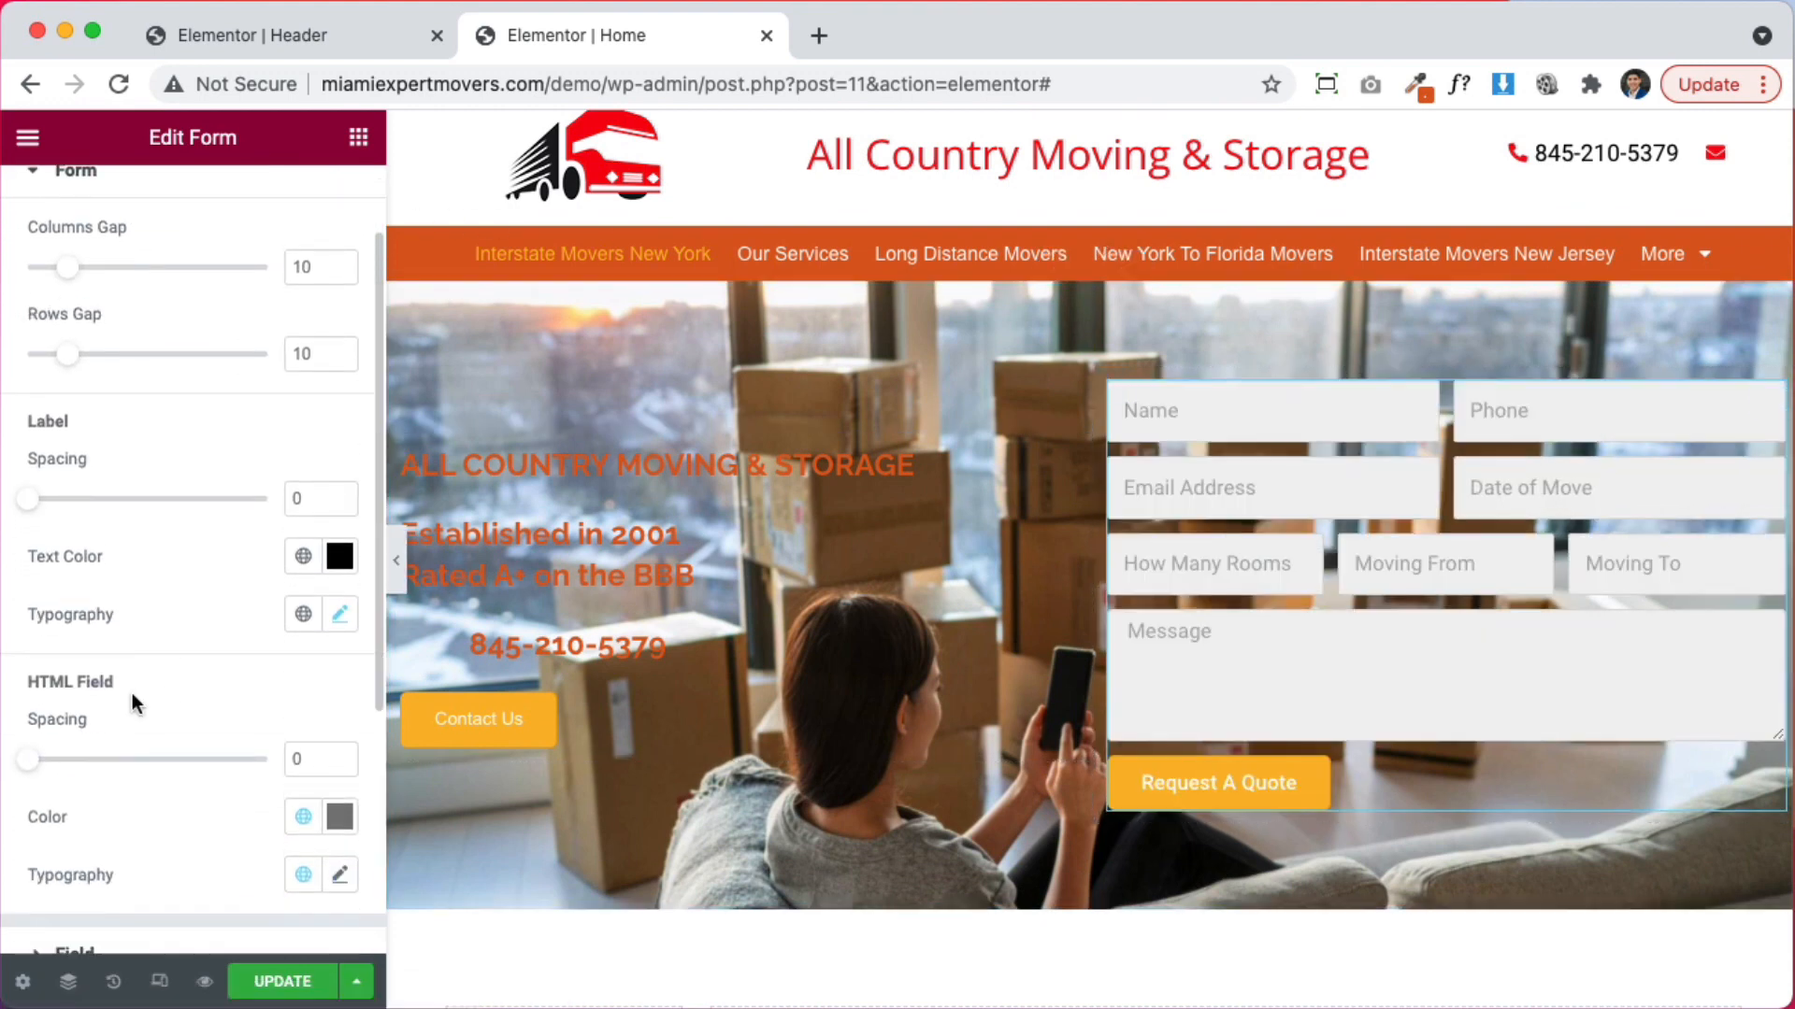
click(321, 567)
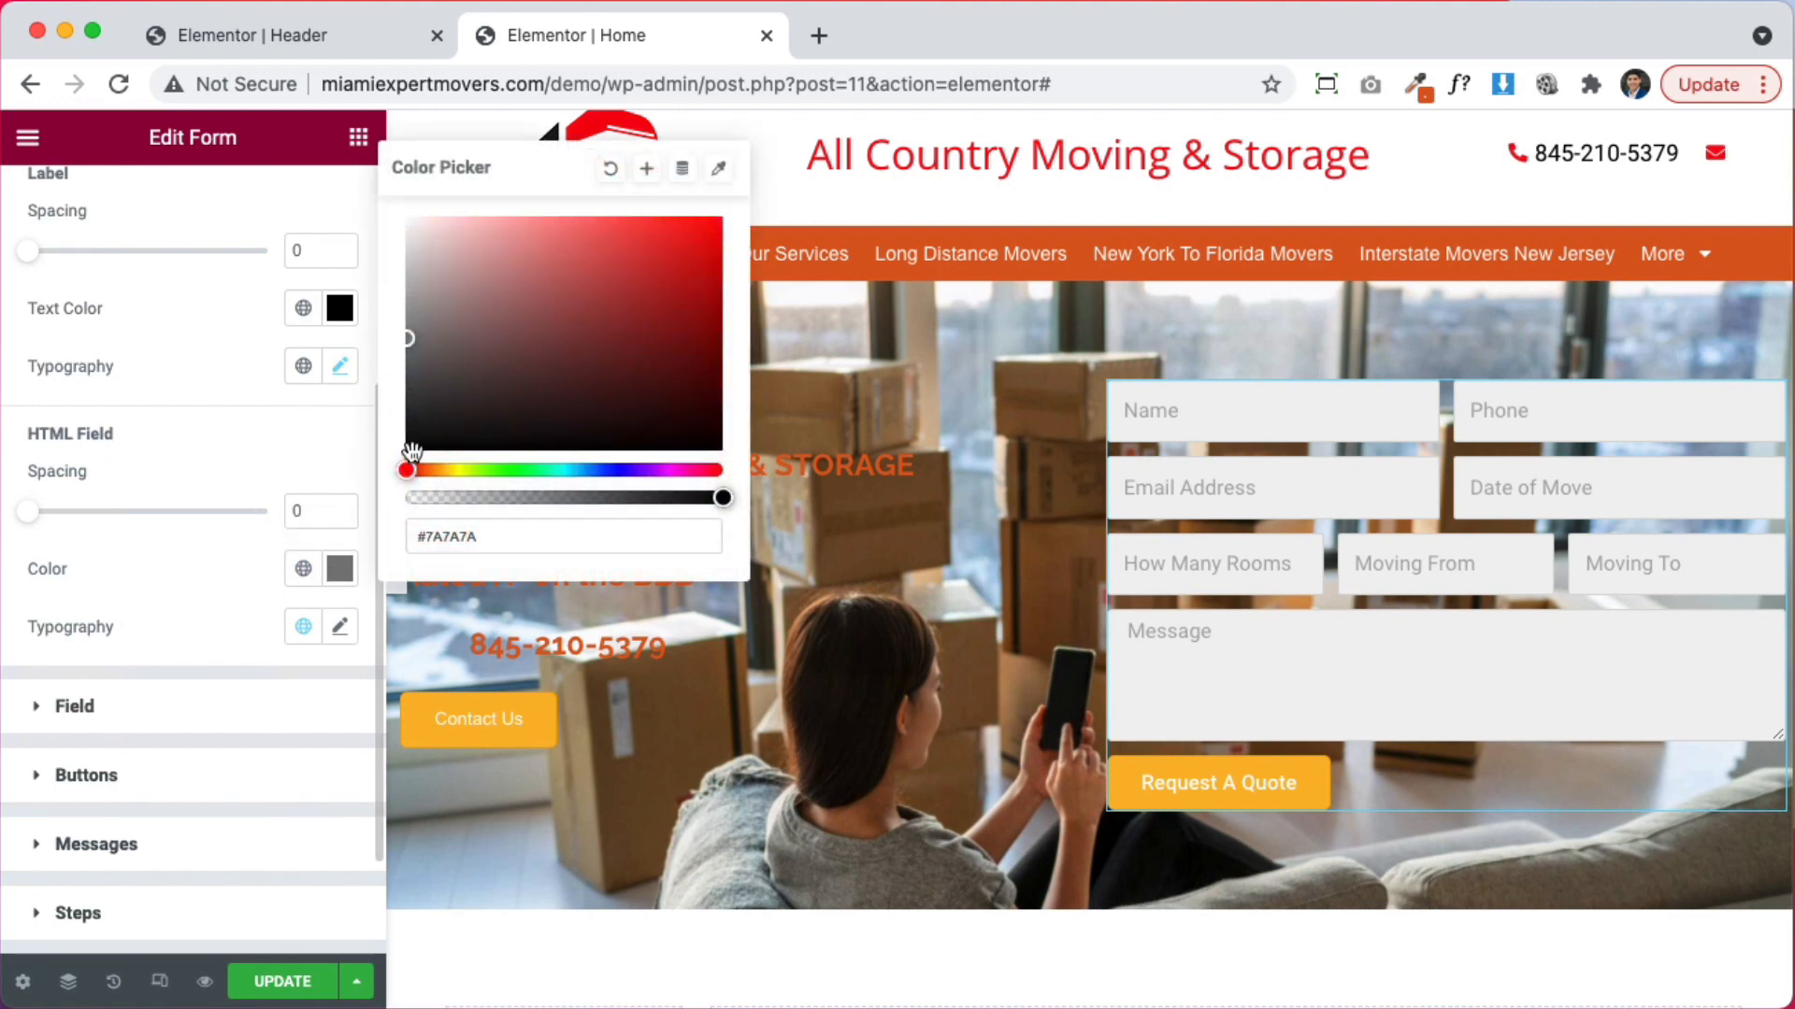
click(409, 447)
Make the field text black and the field background nearly opaque white
click(107, 707)
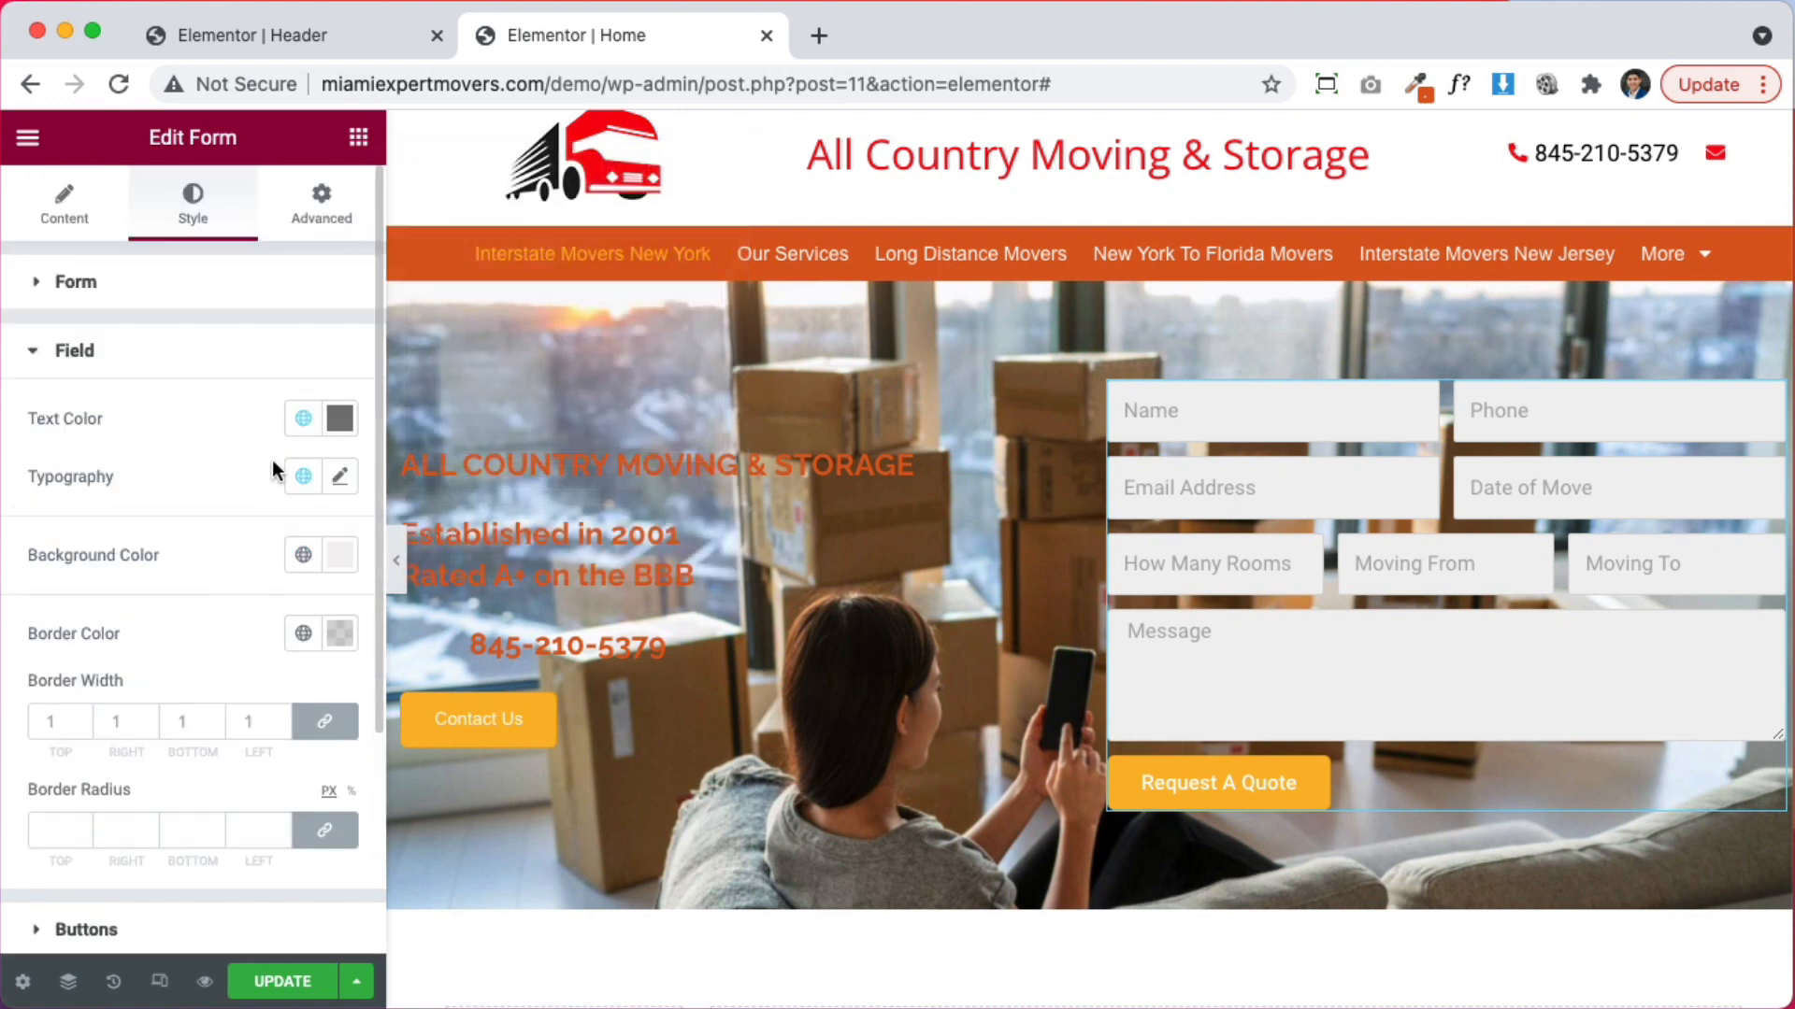
click(339, 418)
click(199, 749)
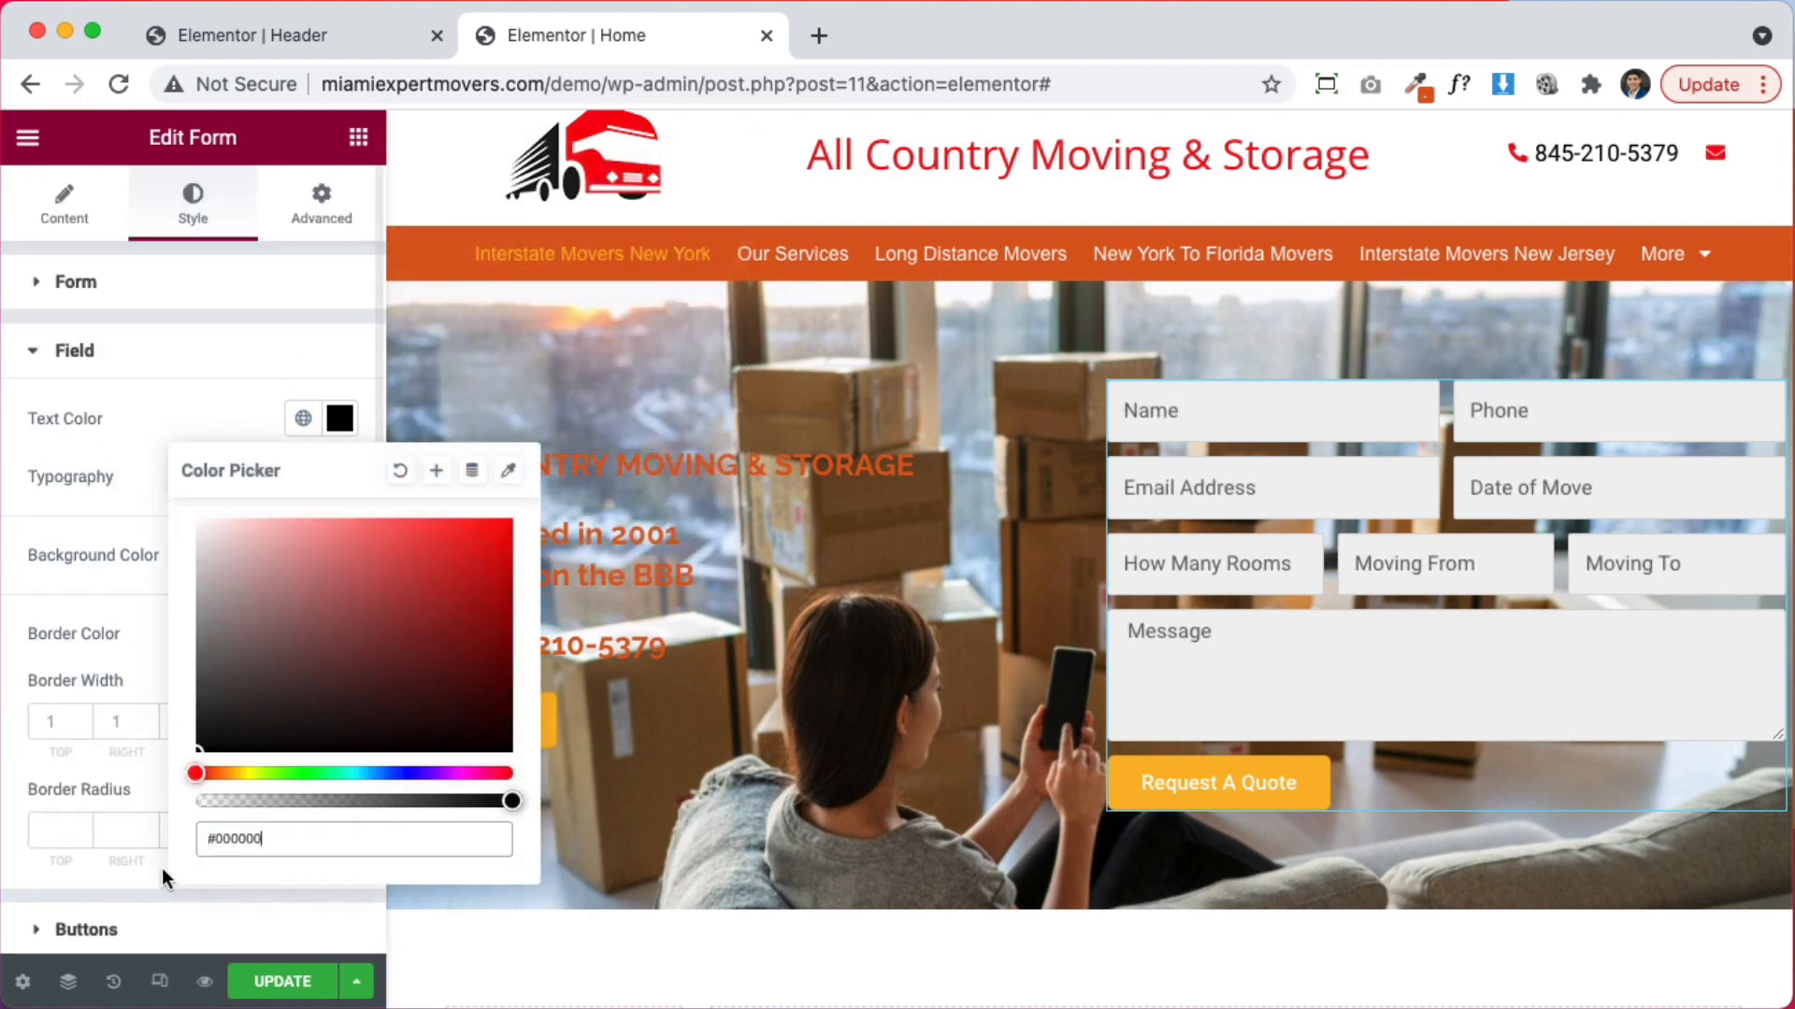
click(69, 598)
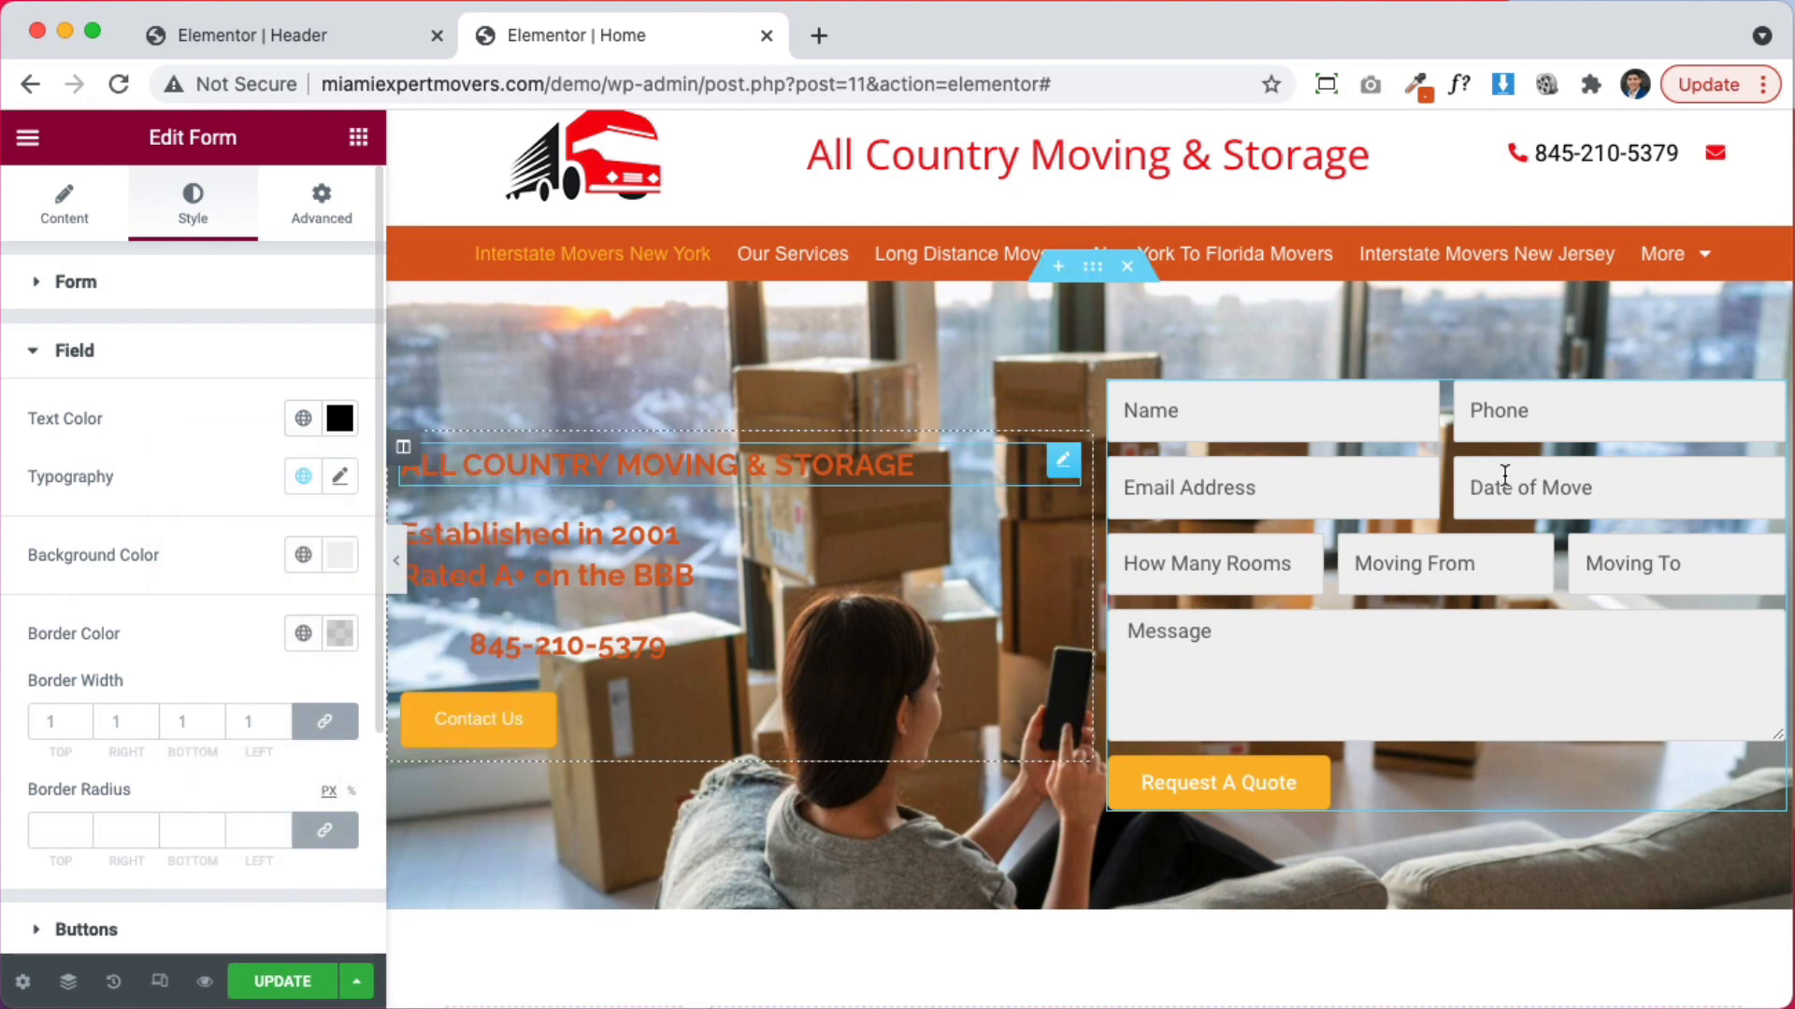
click(340, 555)
click(408, 204)
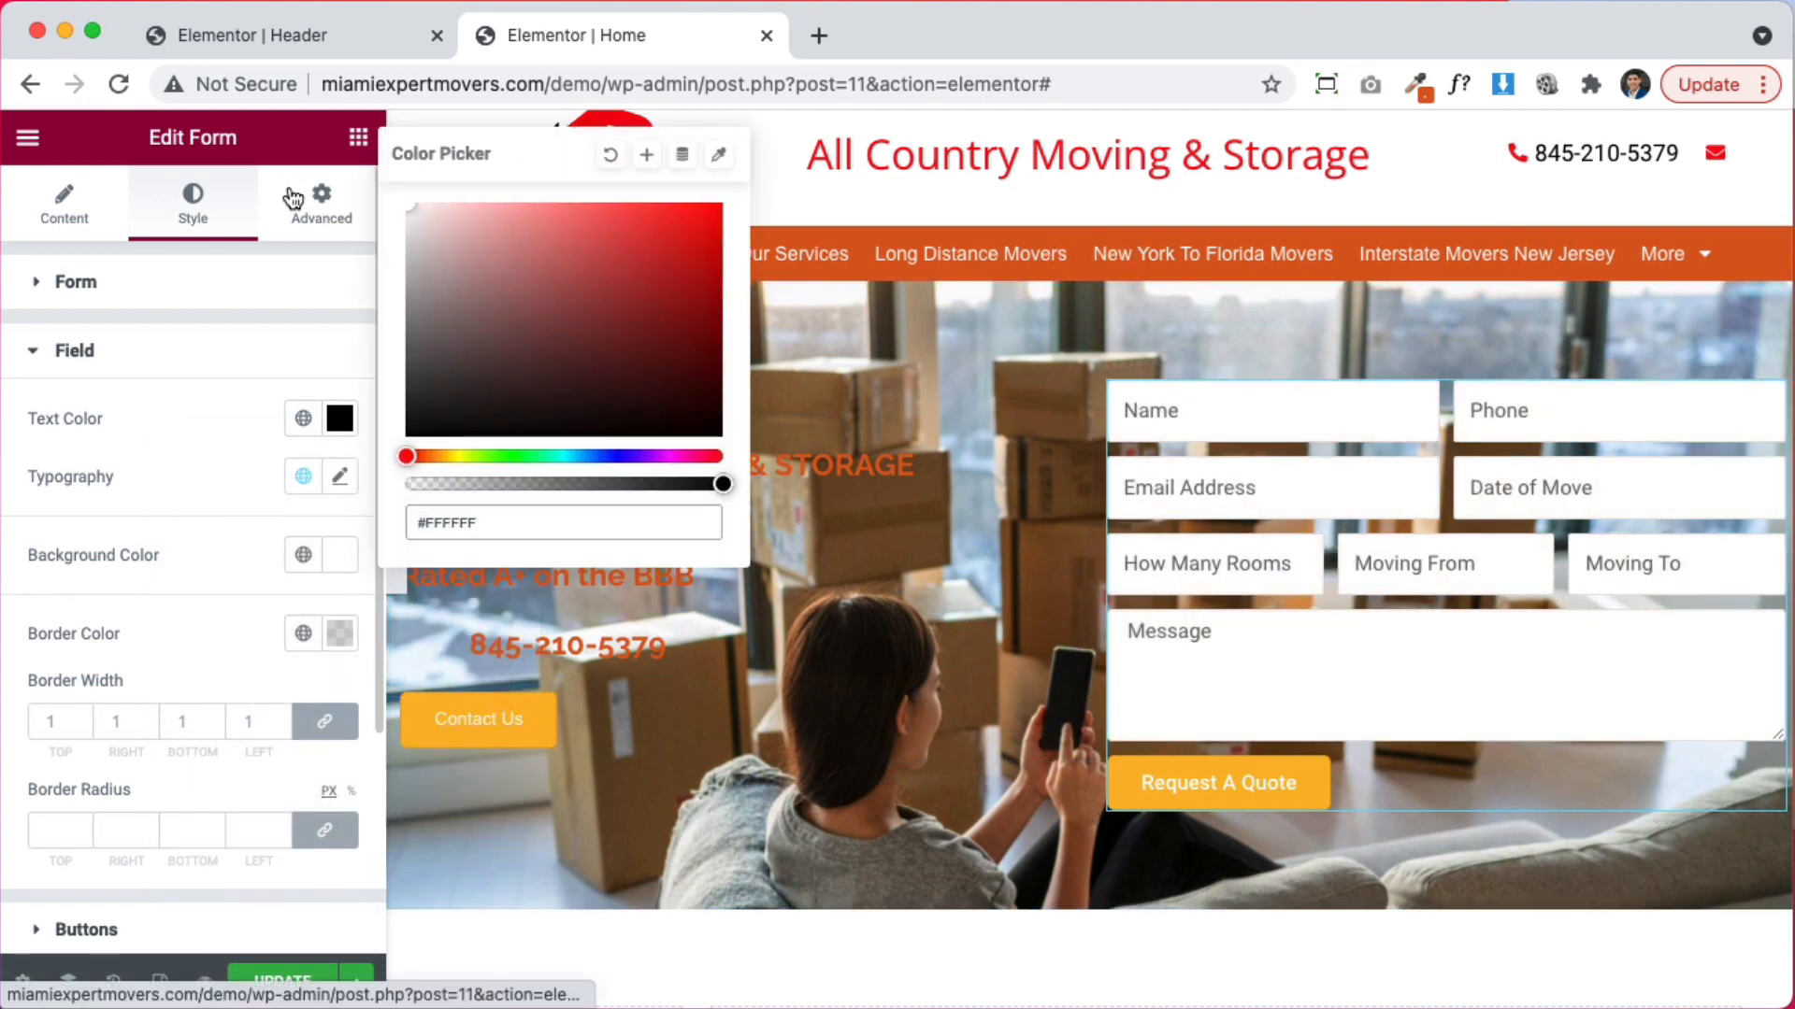
mouse_move(723, 484)
mouse_down()
mouse_move(552, 487)
mouse_move(742, 498)
mouse_up()
text(00)
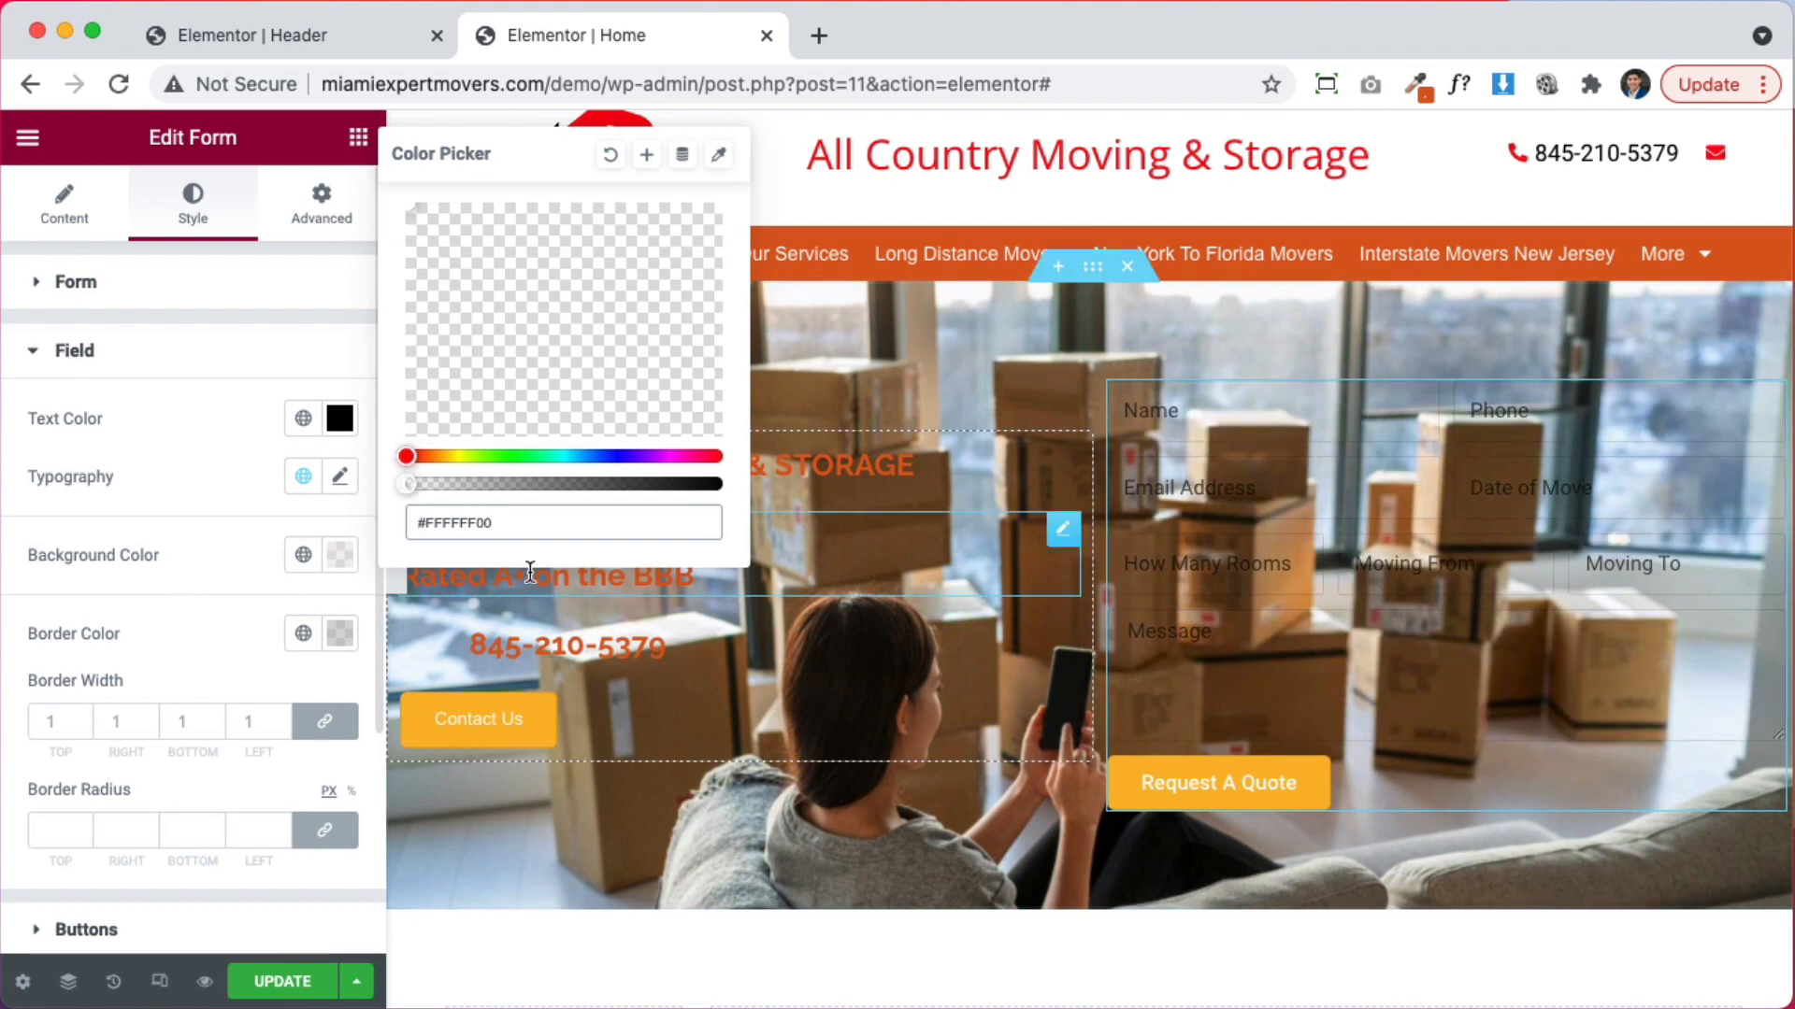
drag(655, 484, 708, 485)
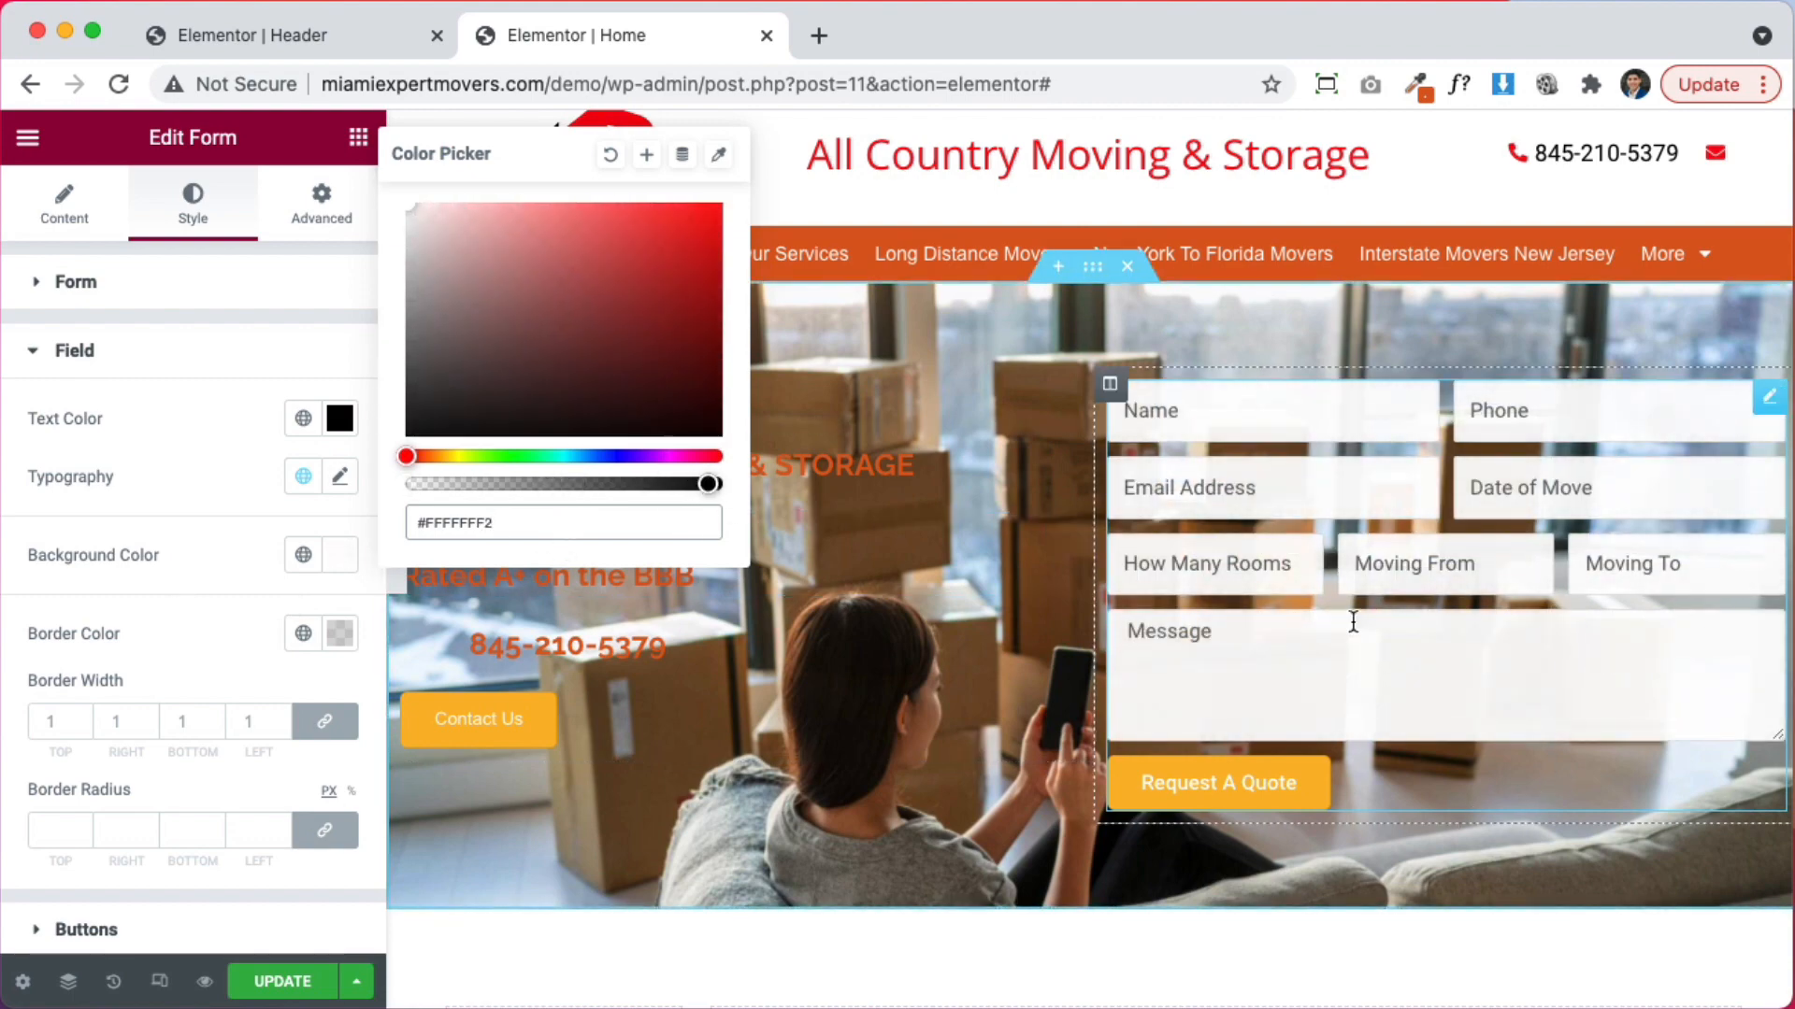
click(199, 533)
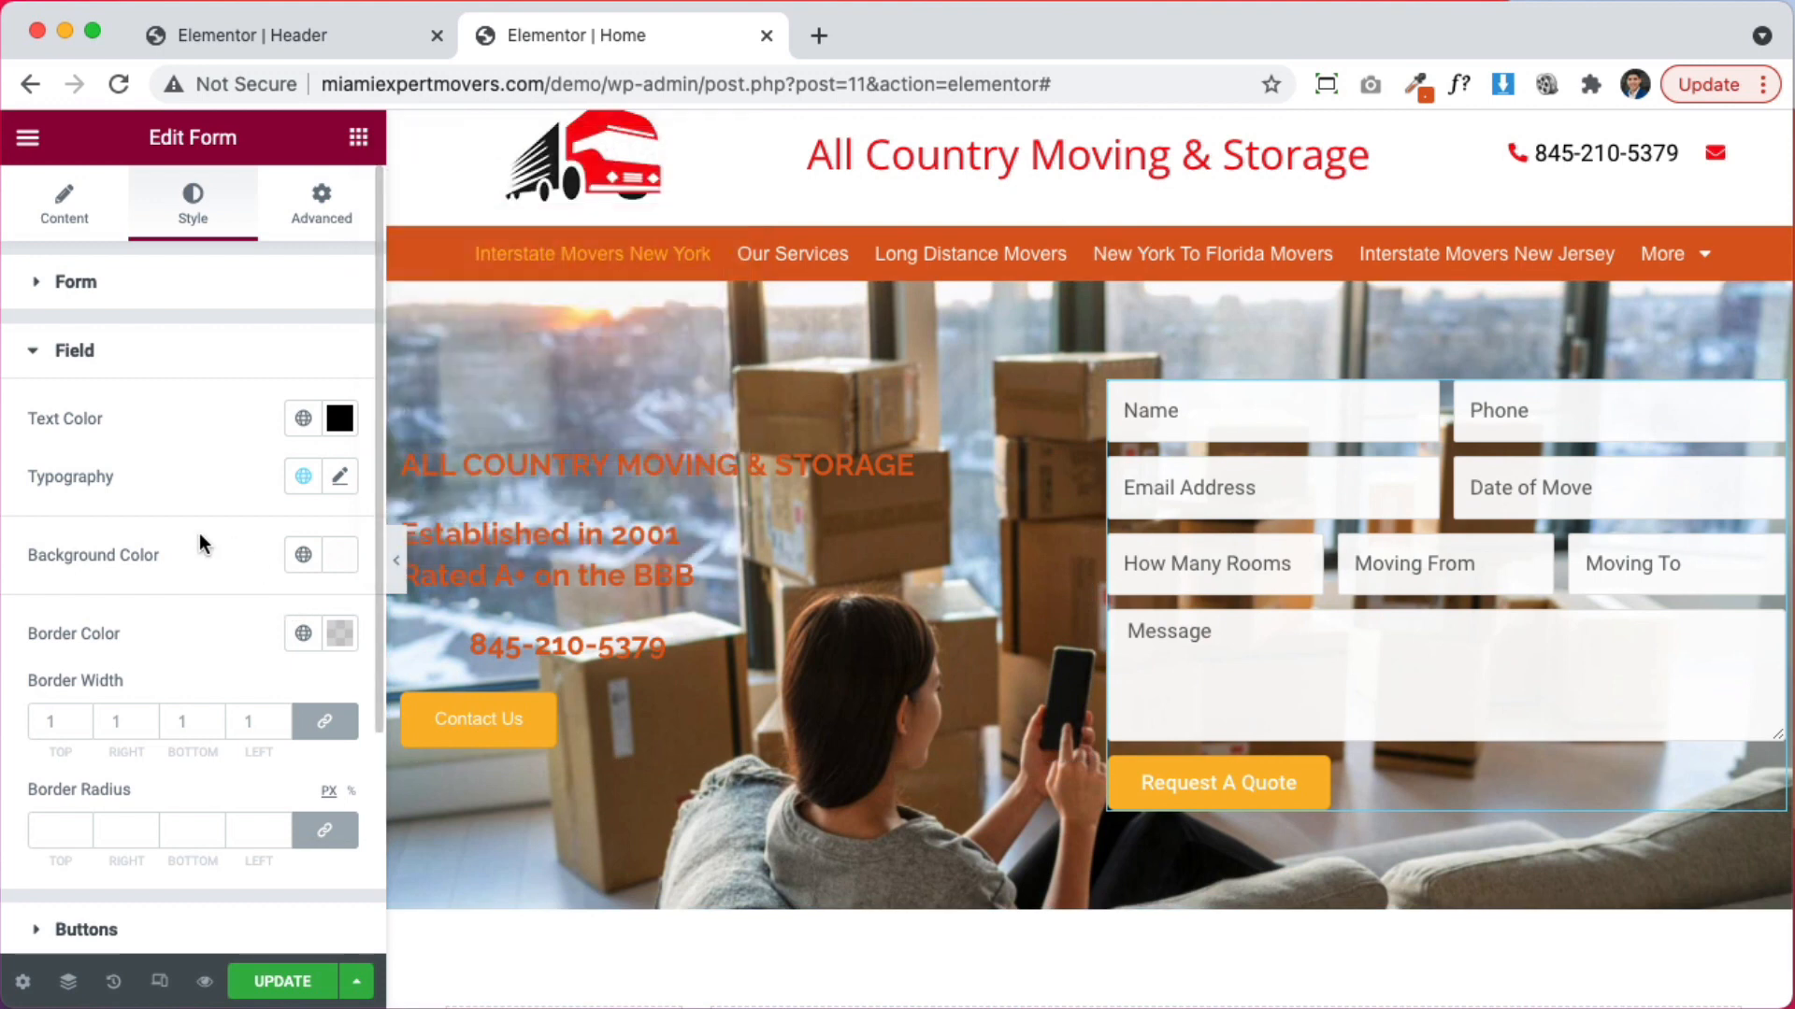
Set the form field border colour to white
click(340, 632)
drag(232, 522, 537, 531)
click(455, 403)
click(462, 525)
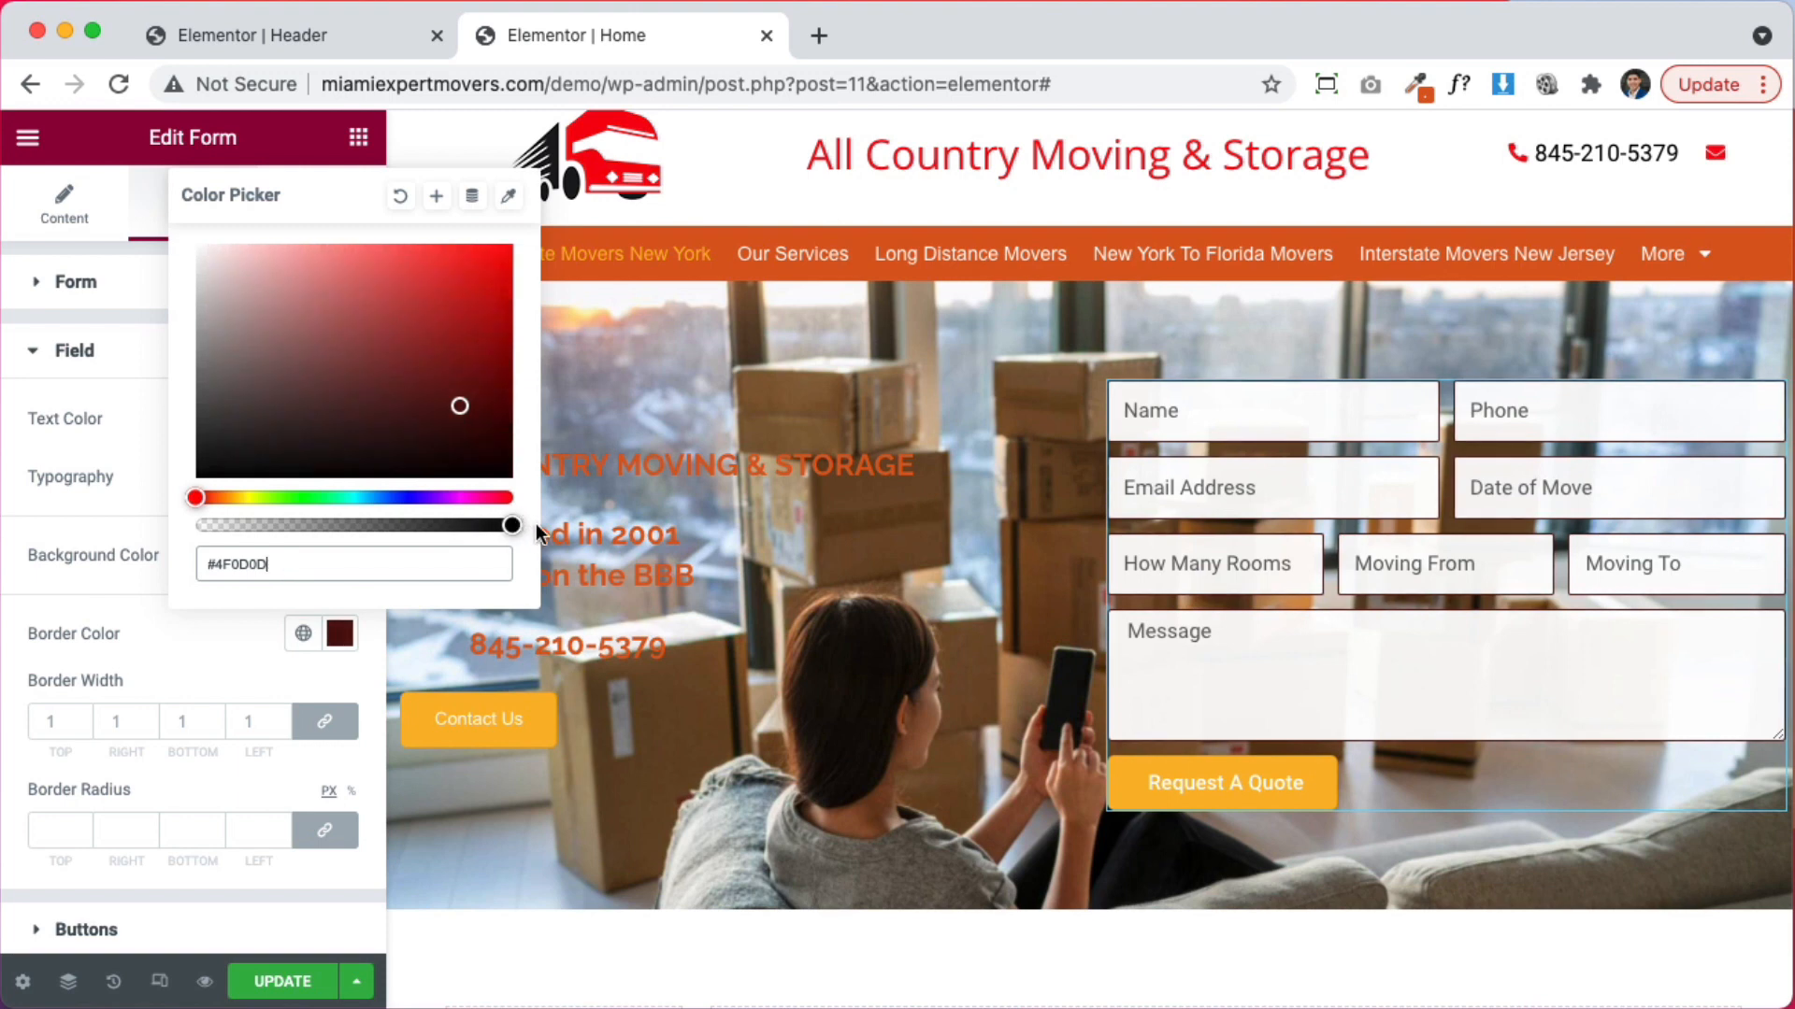
drag(476, 297, 93, 213)
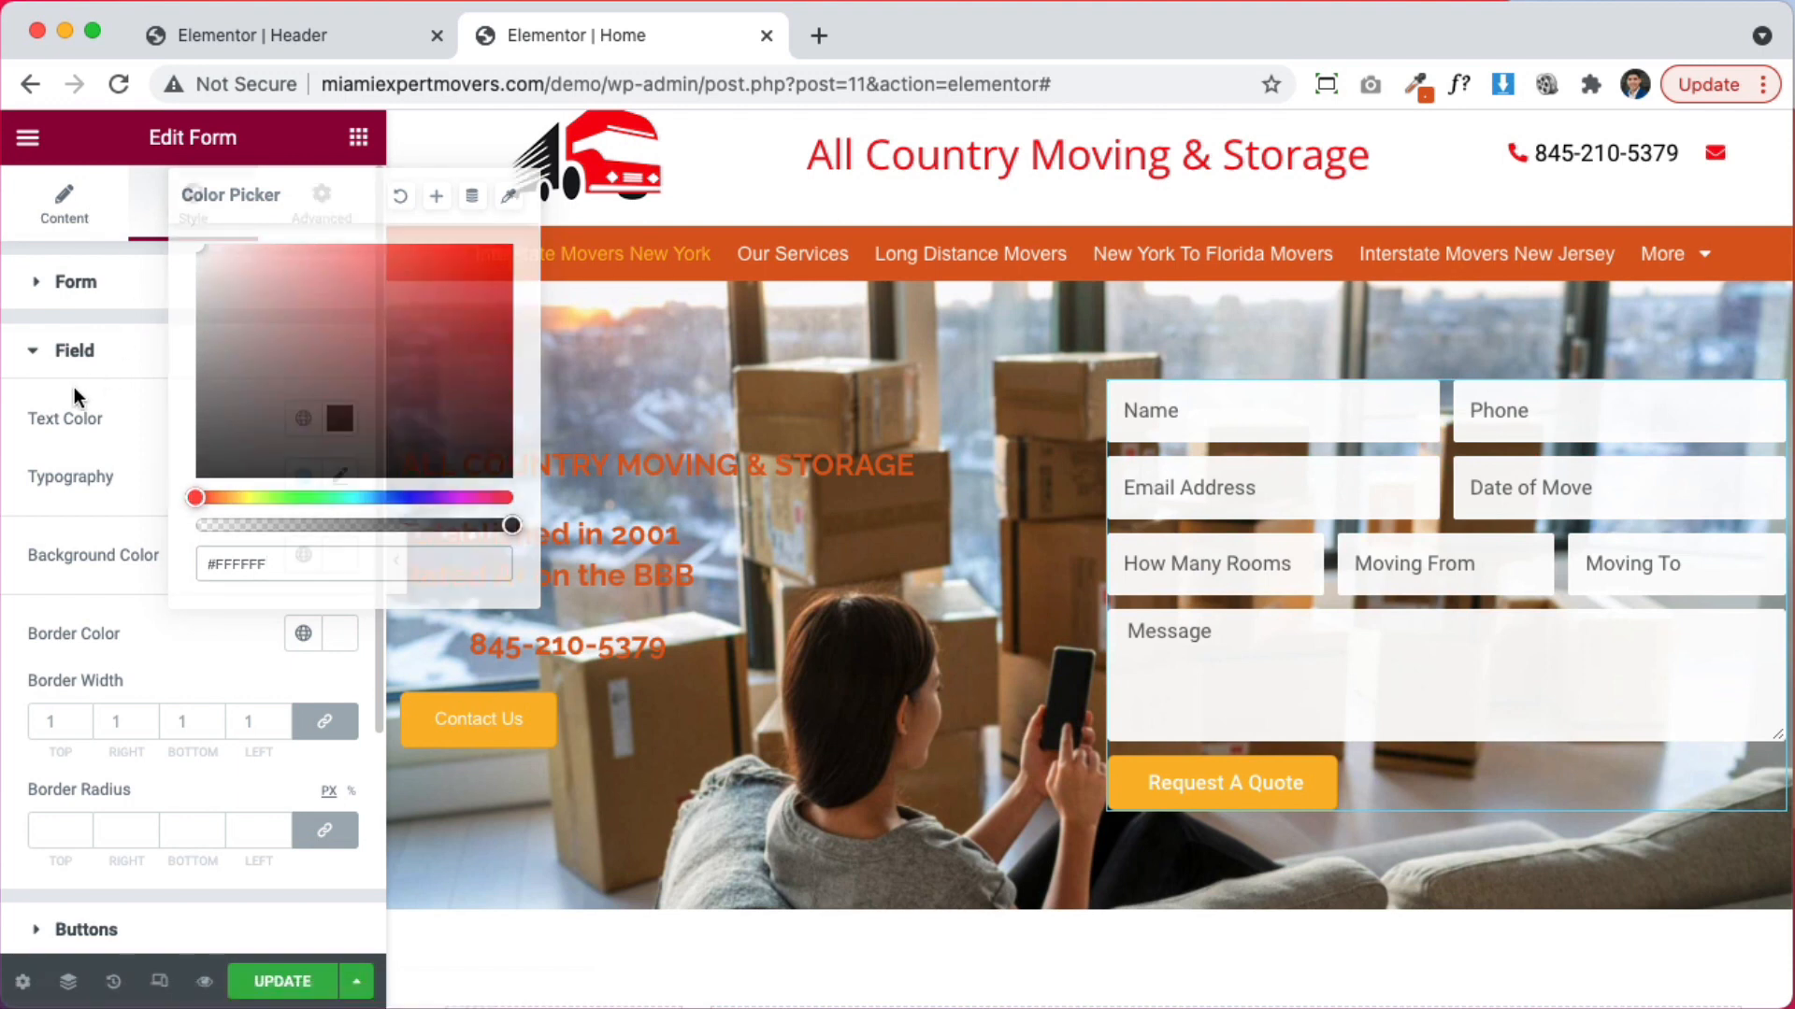
click(76, 385)
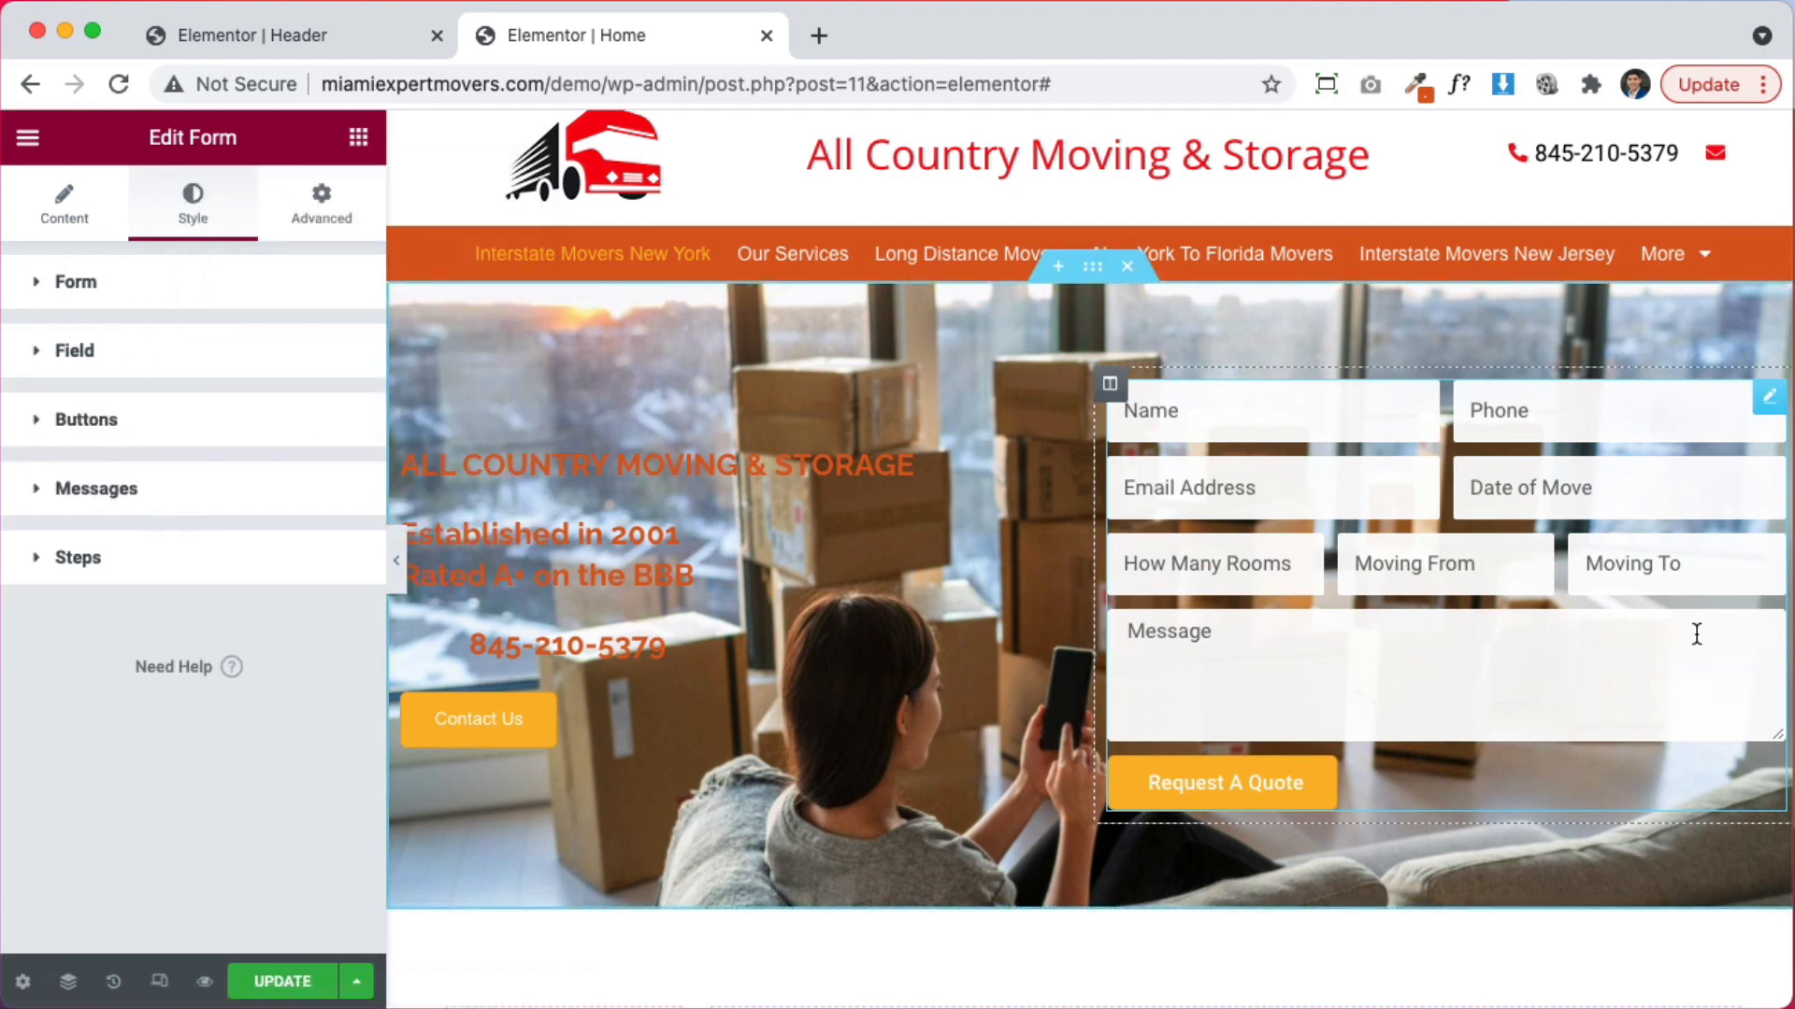
click(174, 373)
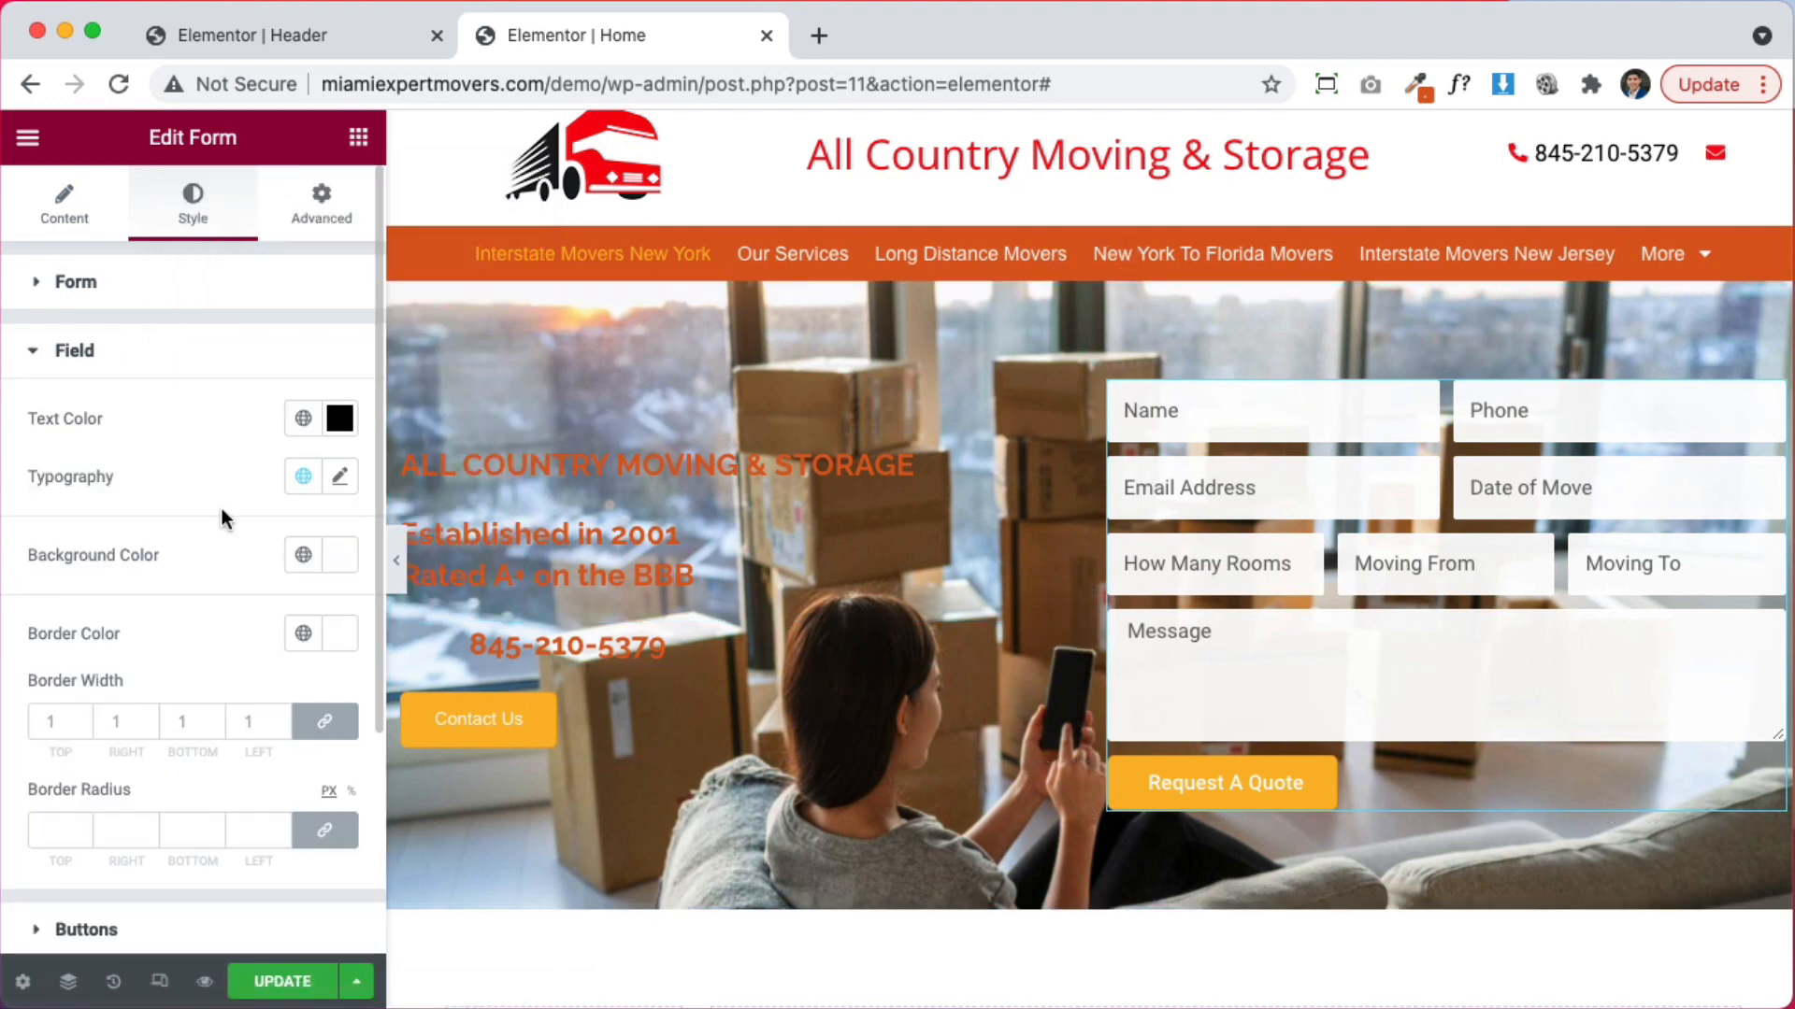
Open the quote form's Buttons settings and select the 'Request A Quote' submit text
scroll(166, 631, down, 3)
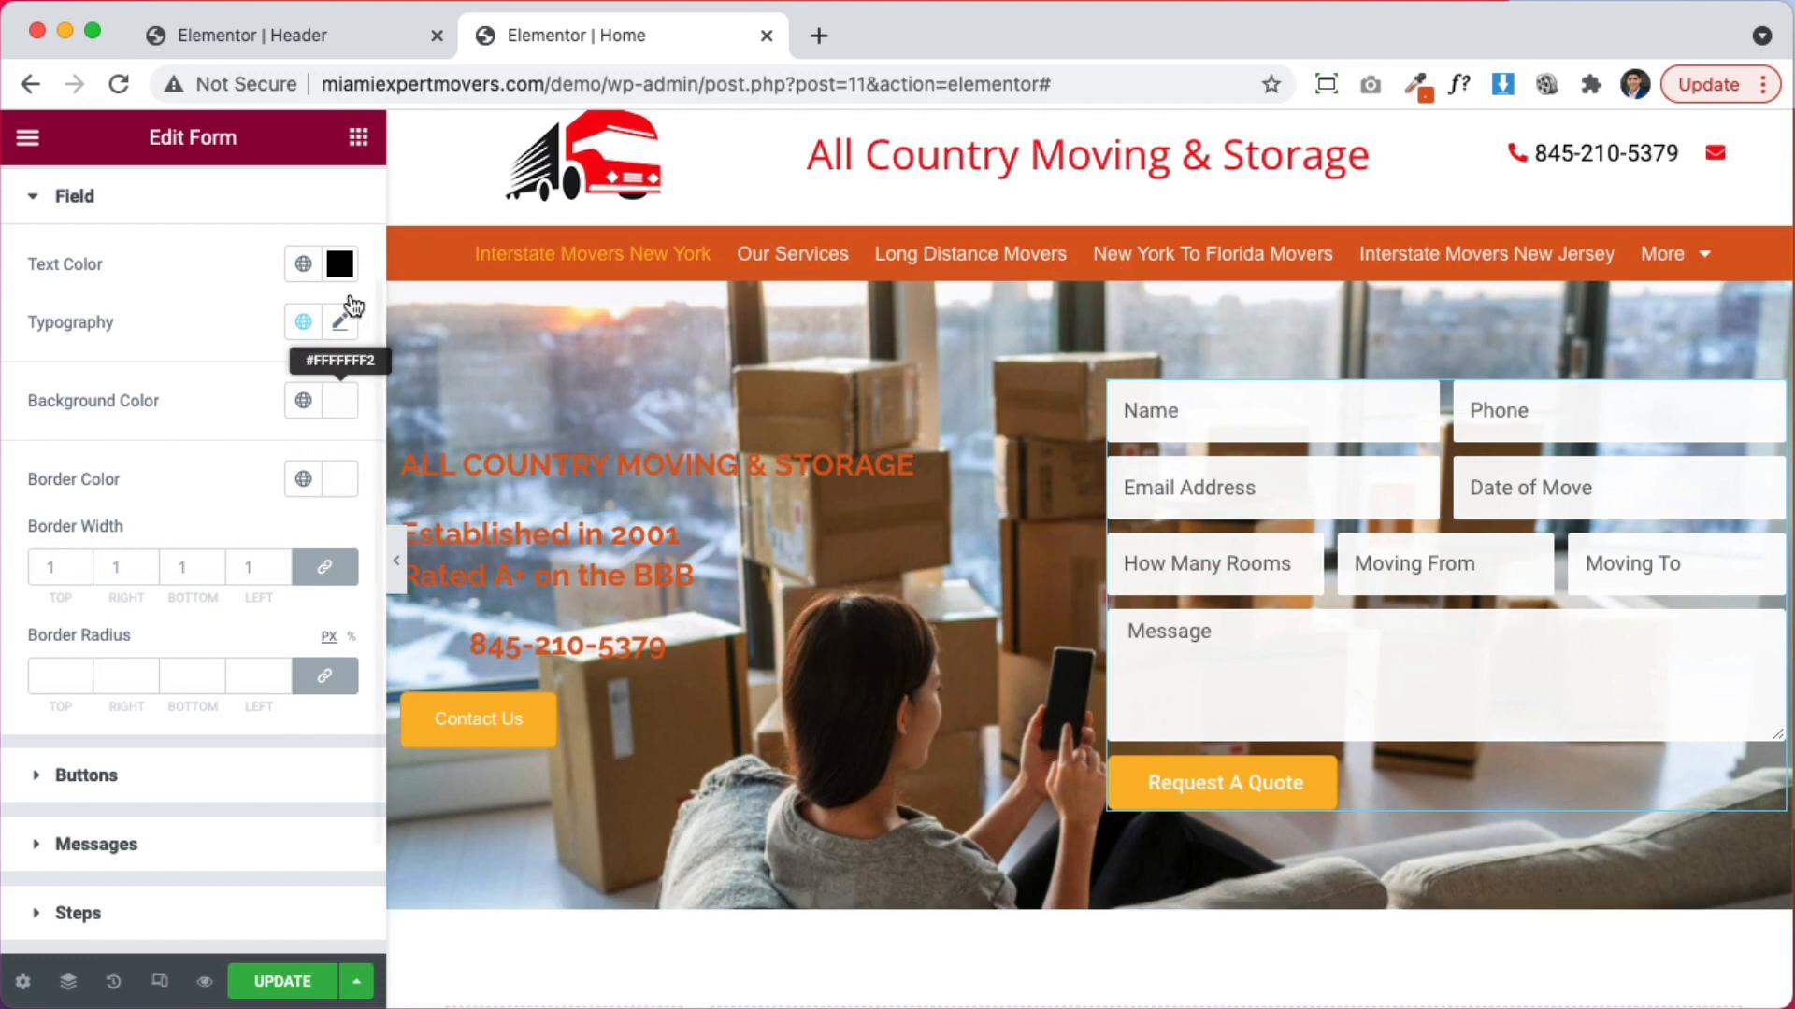
click(358, 137)
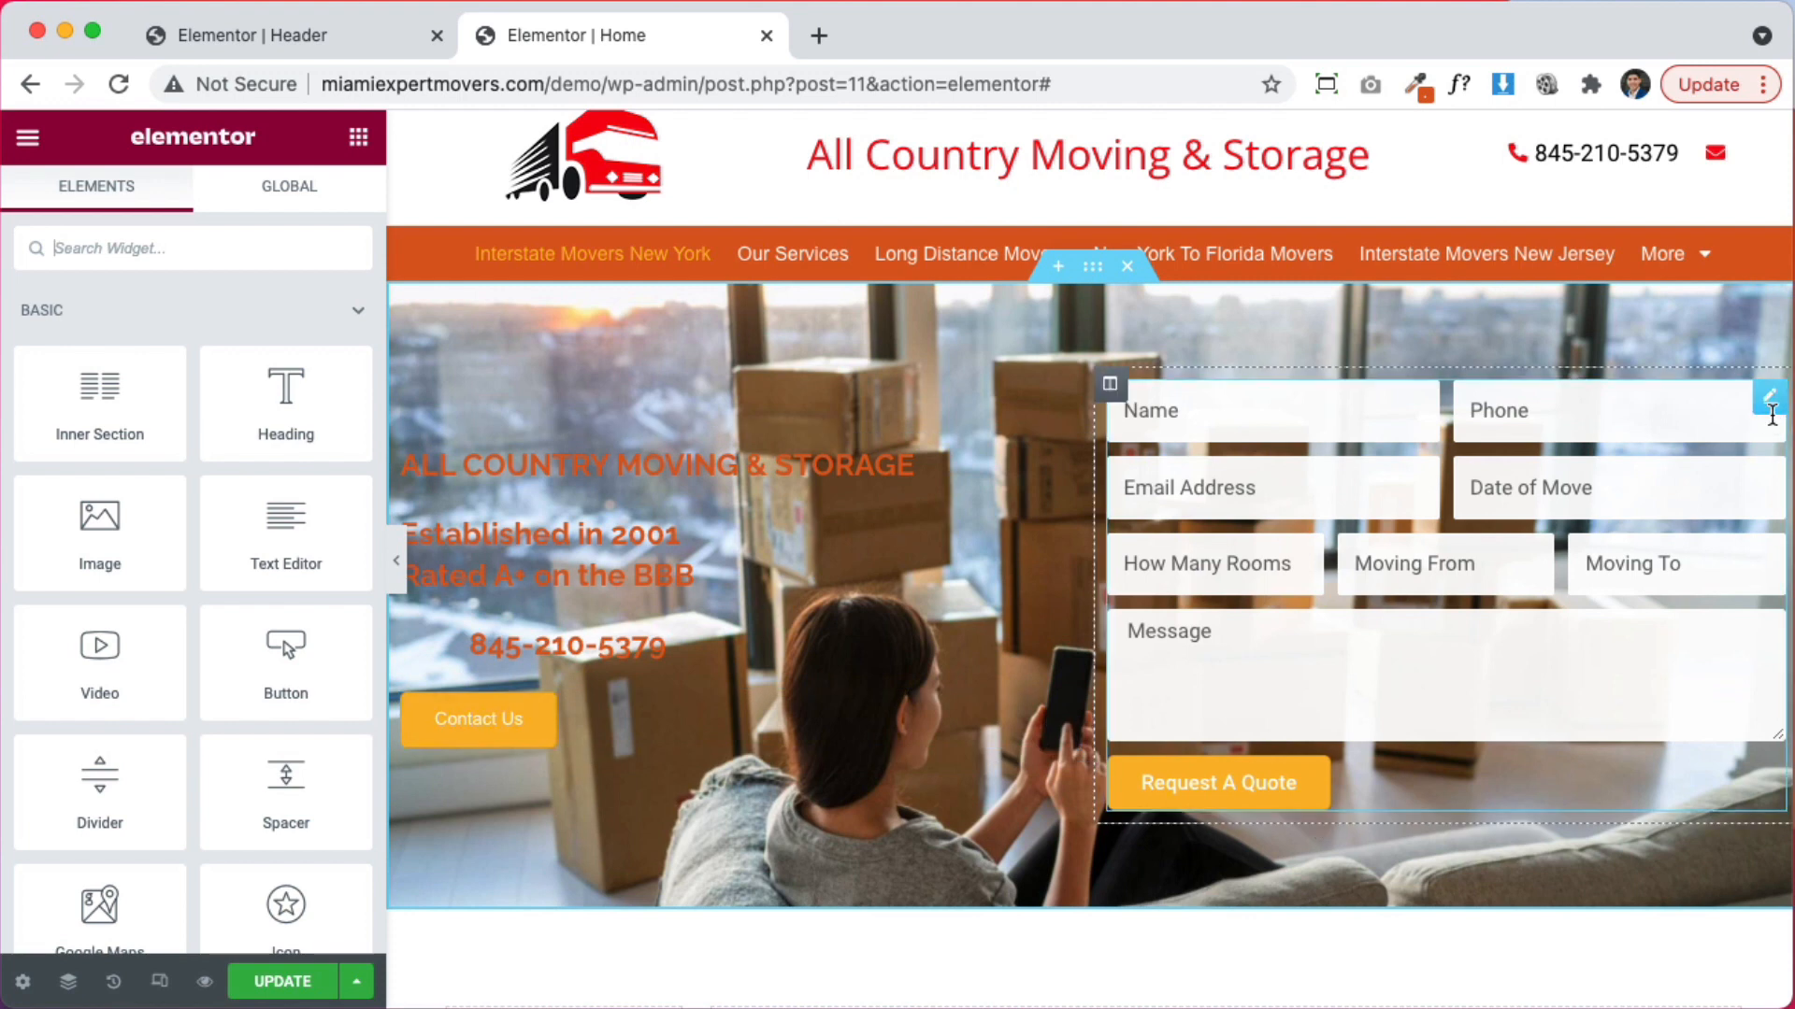
click(1769, 399)
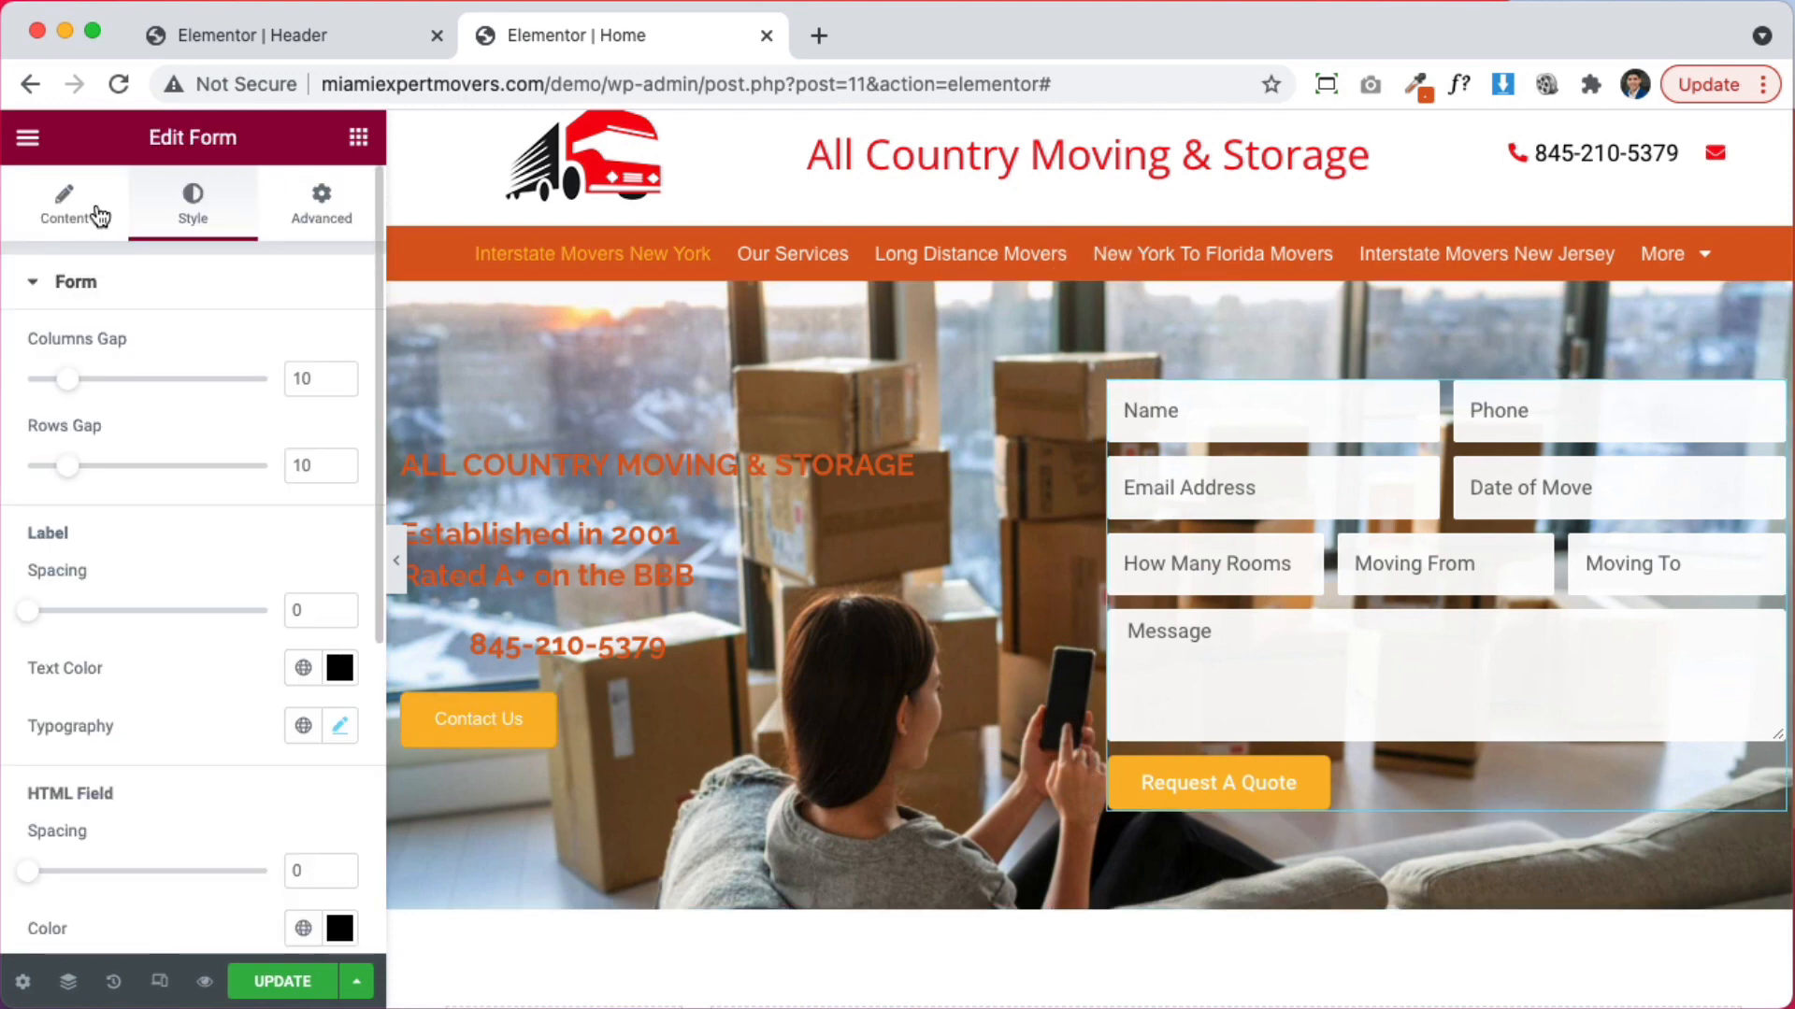
click(64, 201)
scroll(210, 682, down, 10)
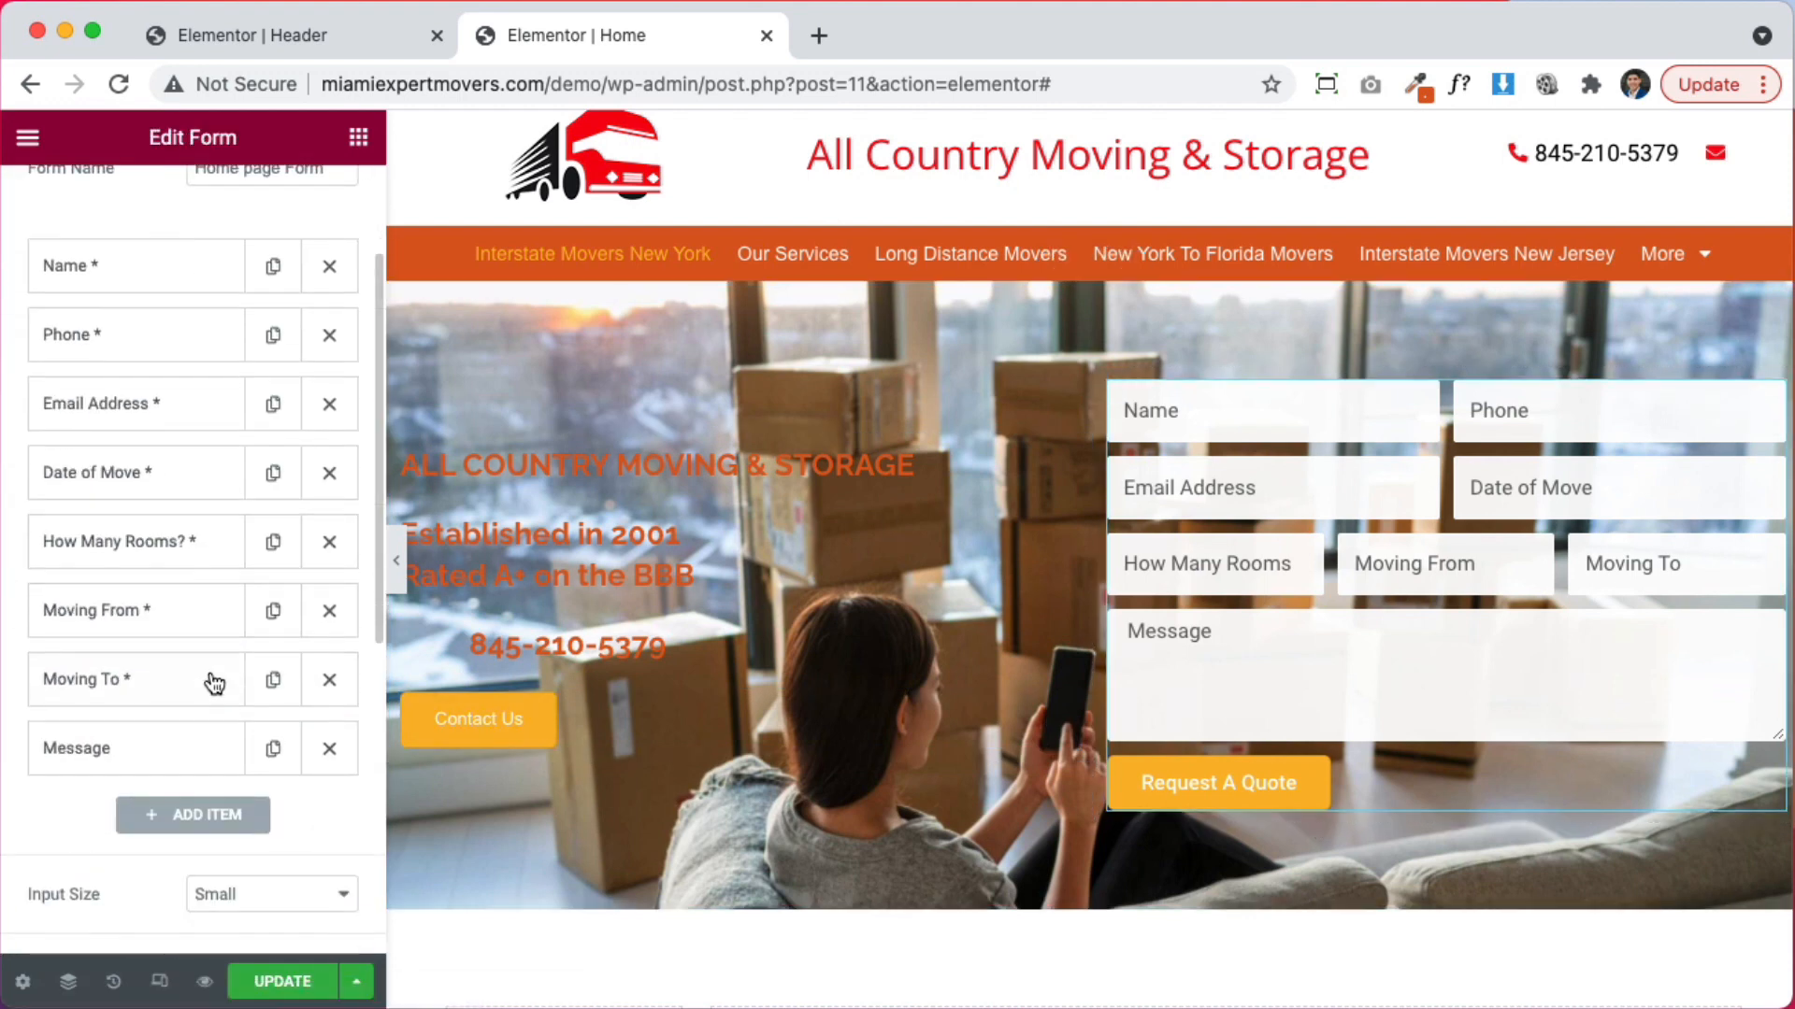
click(86, 586)
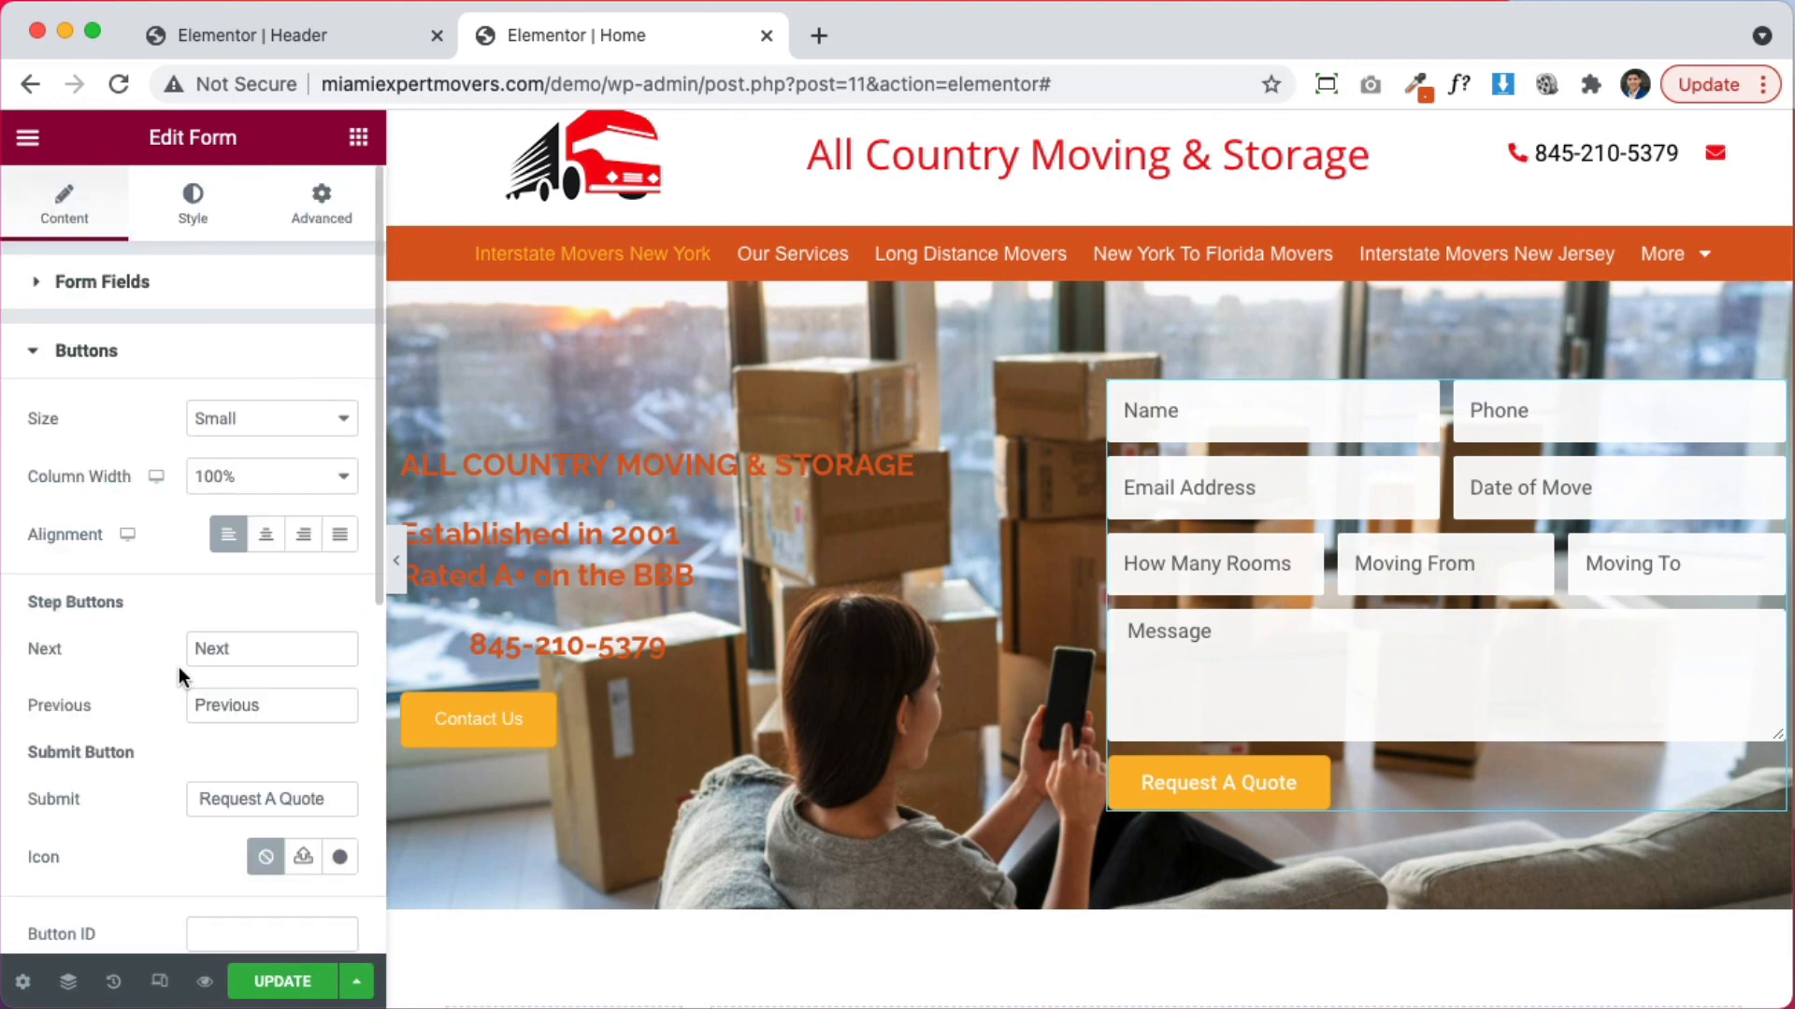
triple_click(323, 785)
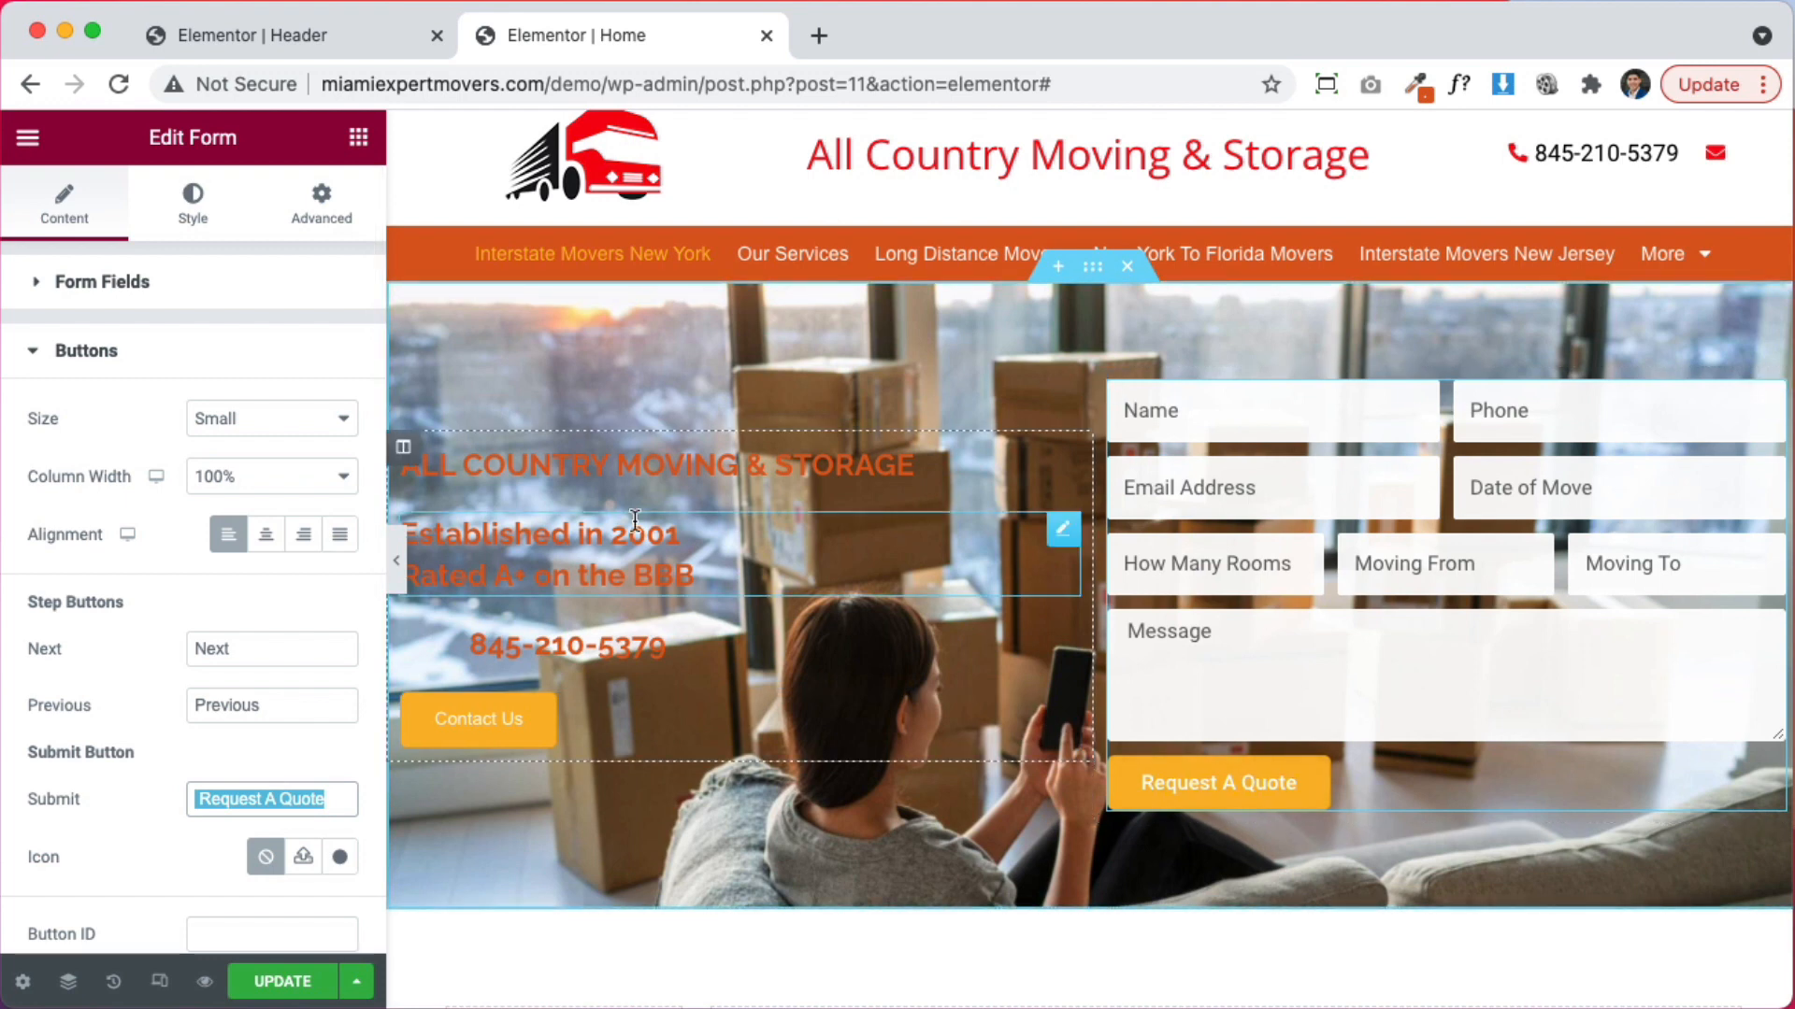
Make the ALL COUNTRY MOVING & STORAGE heading text white
click(1028, 467)
click(234, 224)
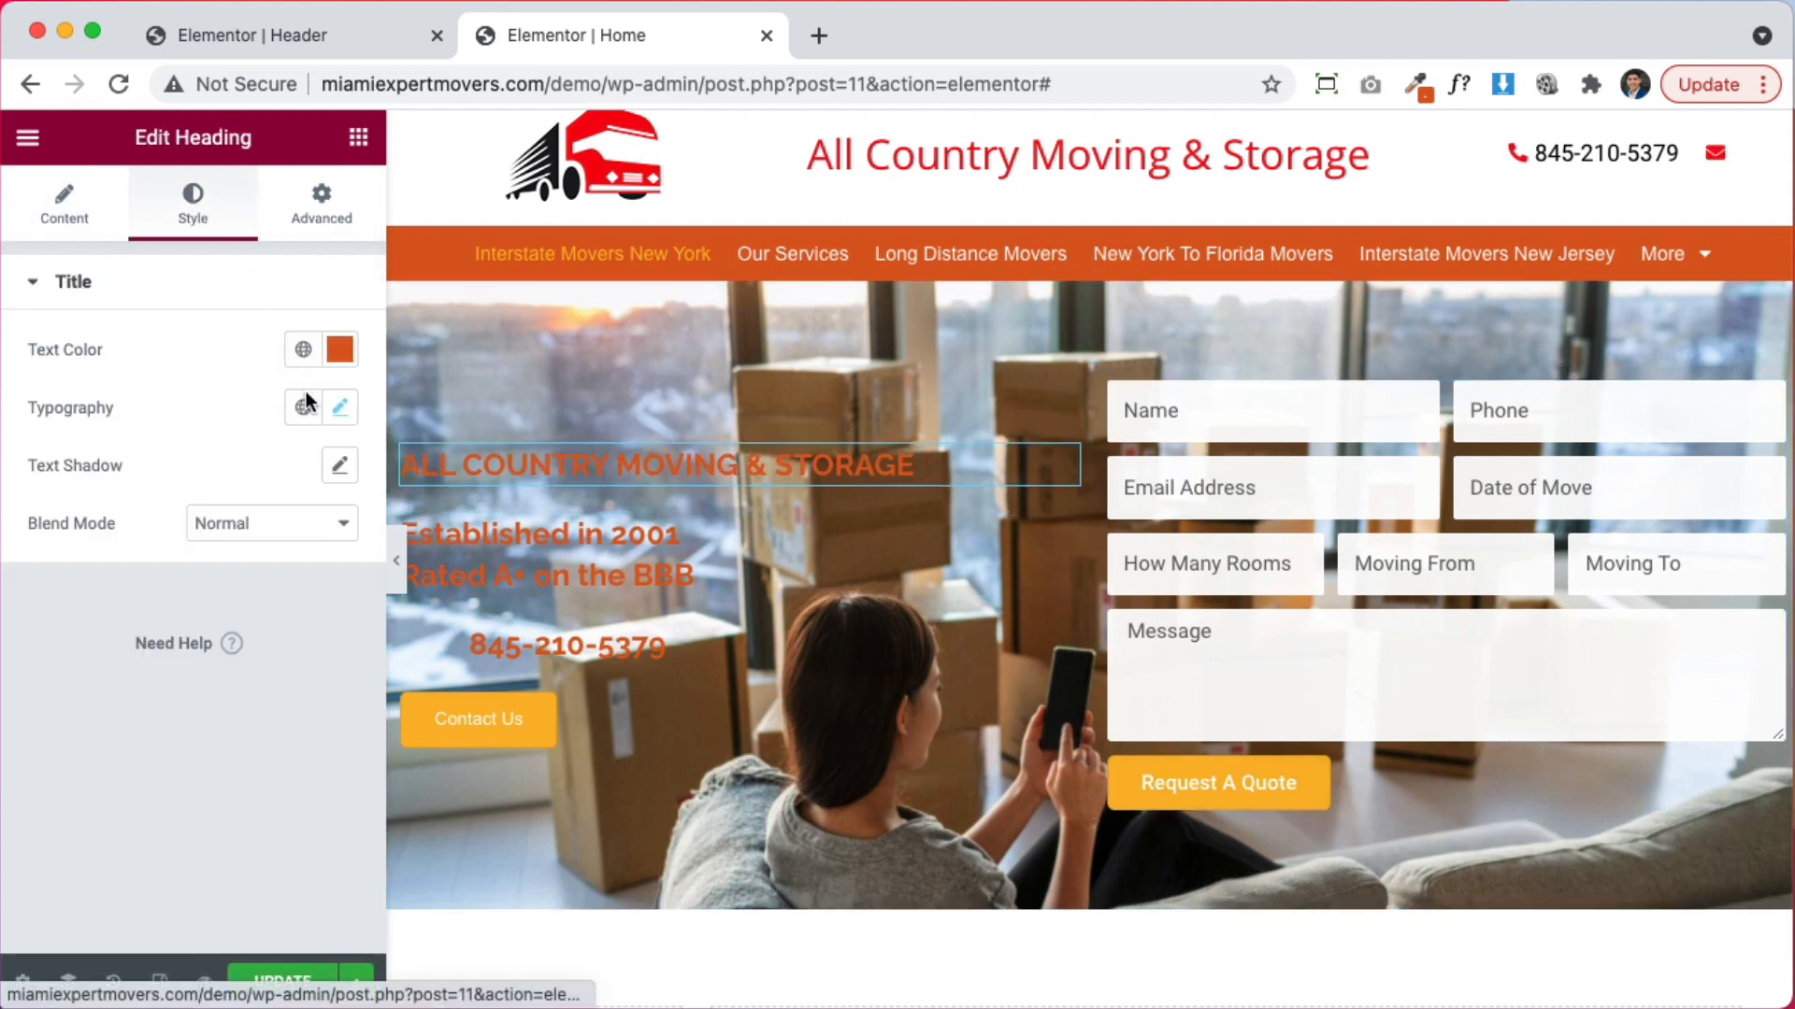
click(340, 350)
click(199, 455)
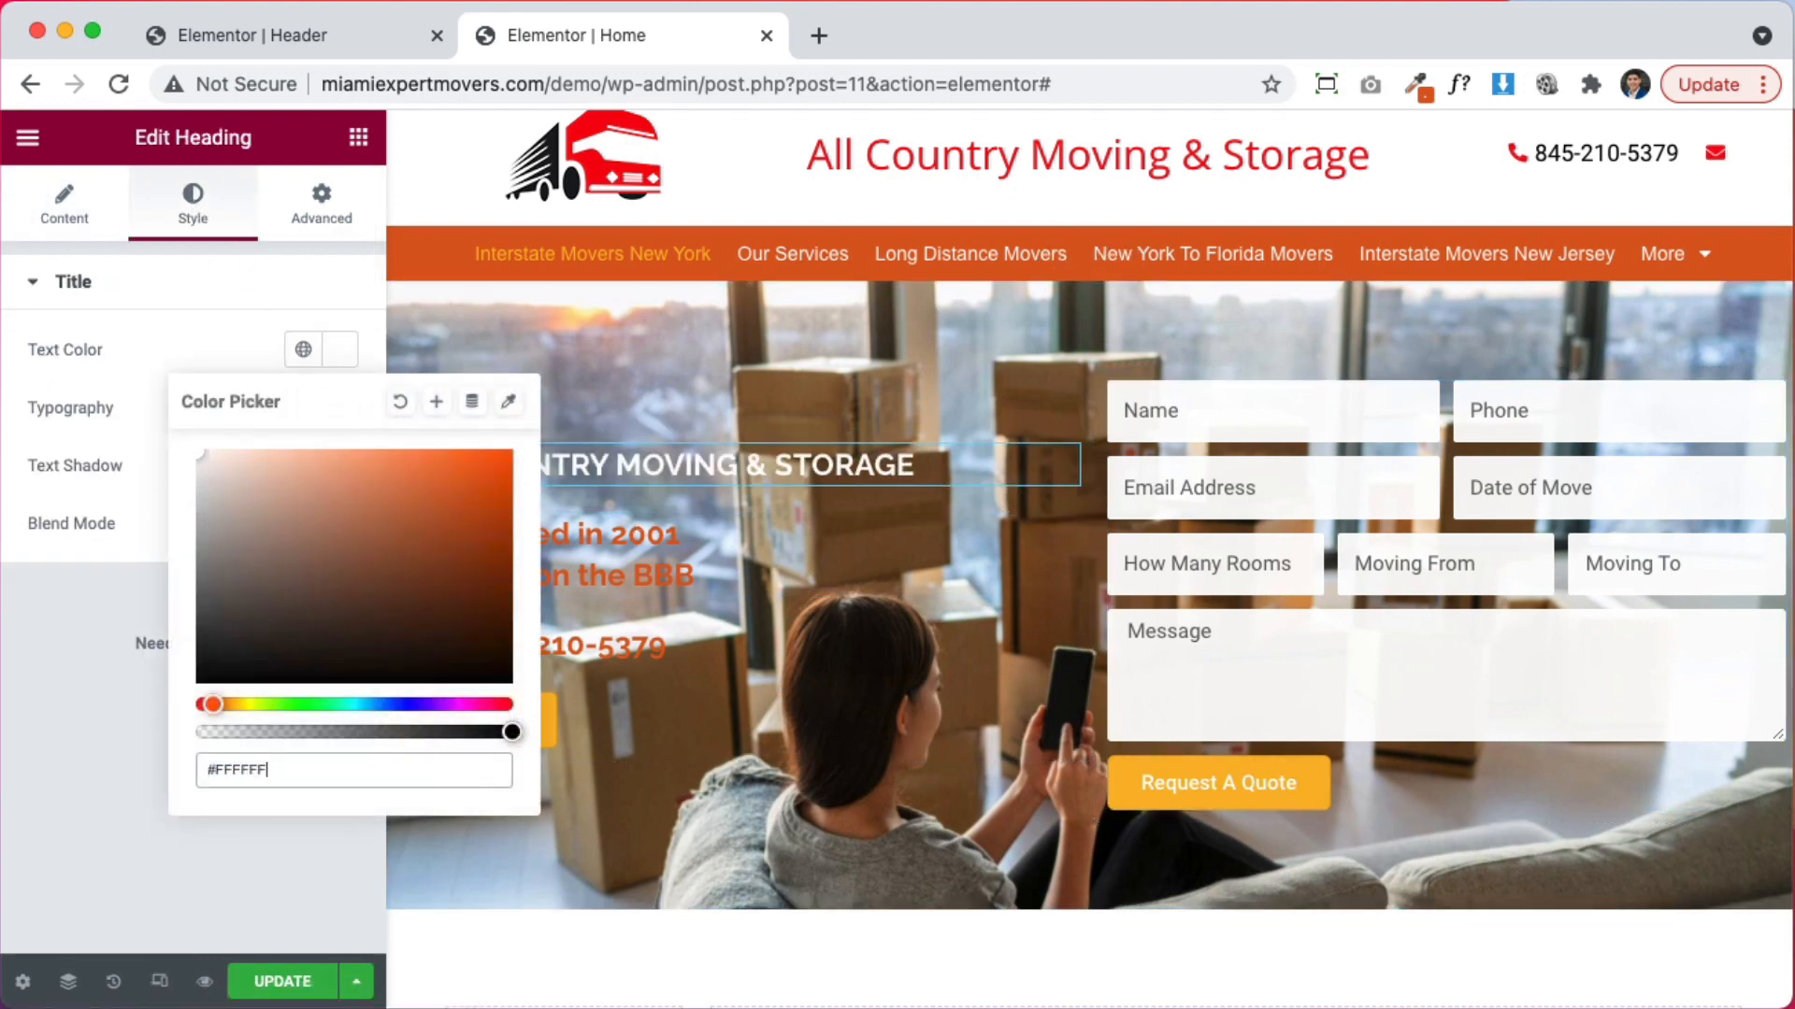
Put 'Rated A+ on the BBB' on its own line in the Established in 2001 heading
click(630, 535)
click(220, 382)
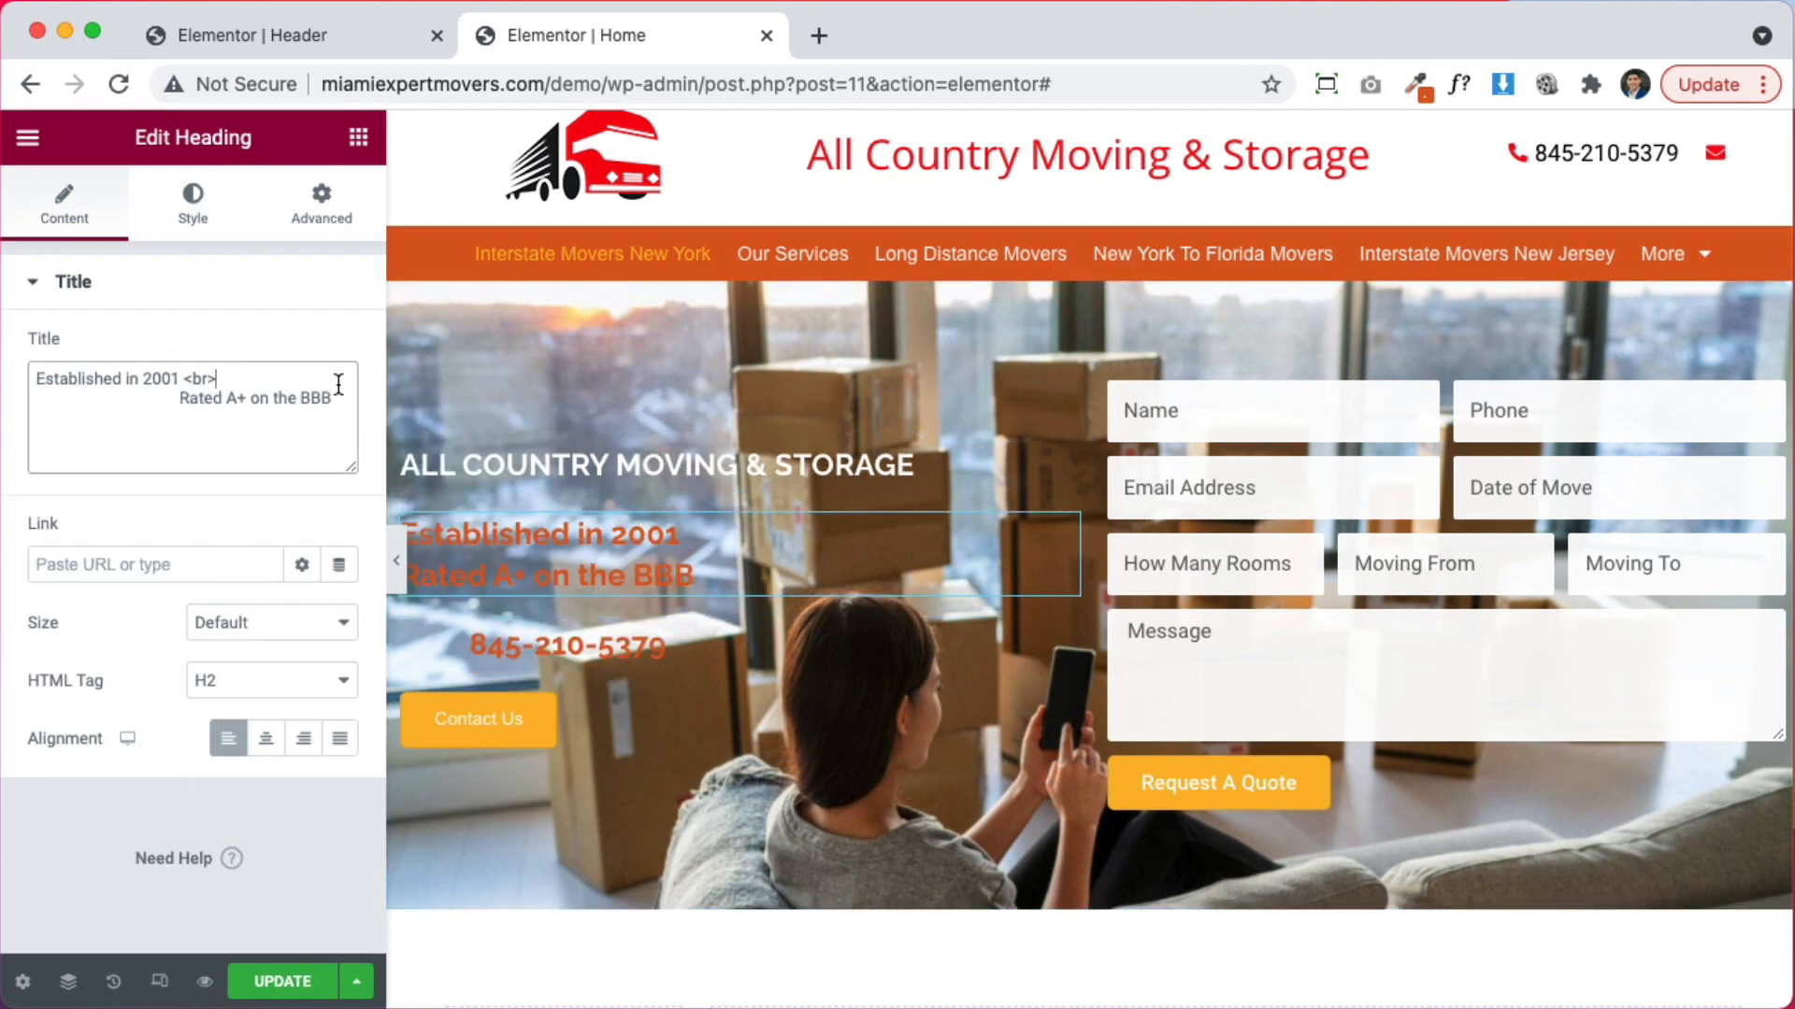
key(BackSpace)
key(BackSpace)
key(BackSpace)
key(BackSpace)
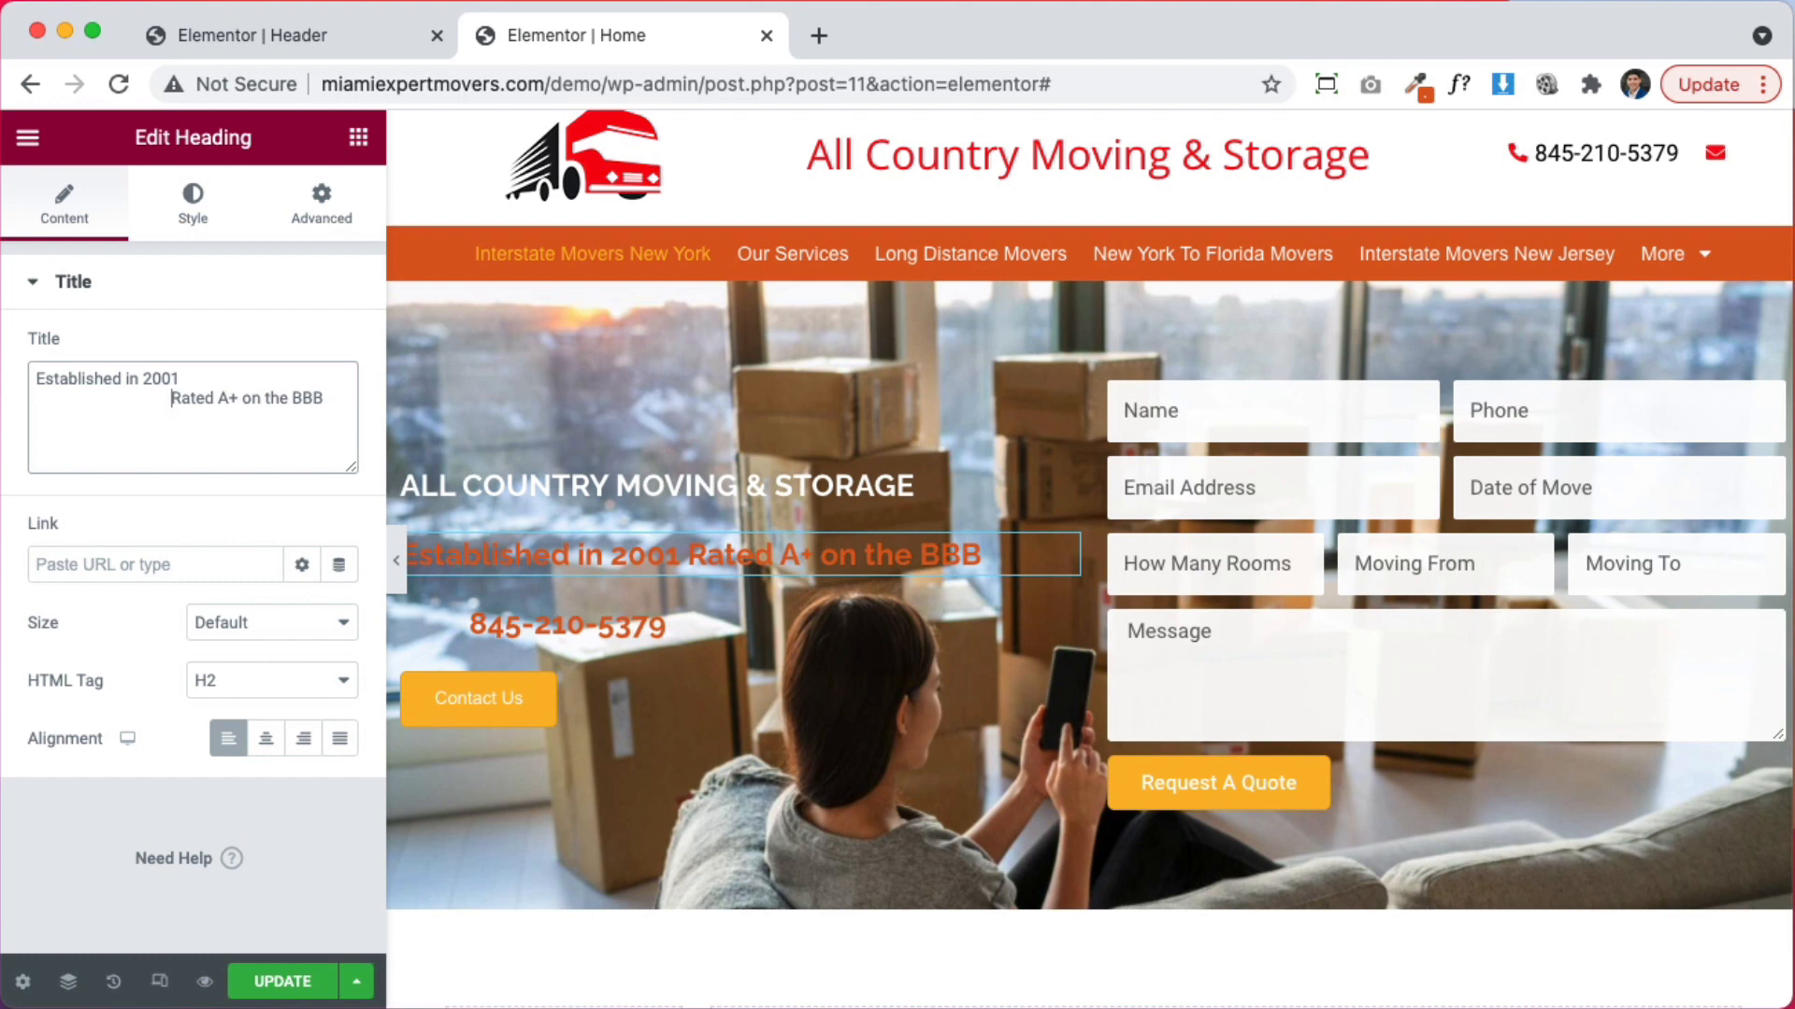
drag(171, 398, 324, 398)
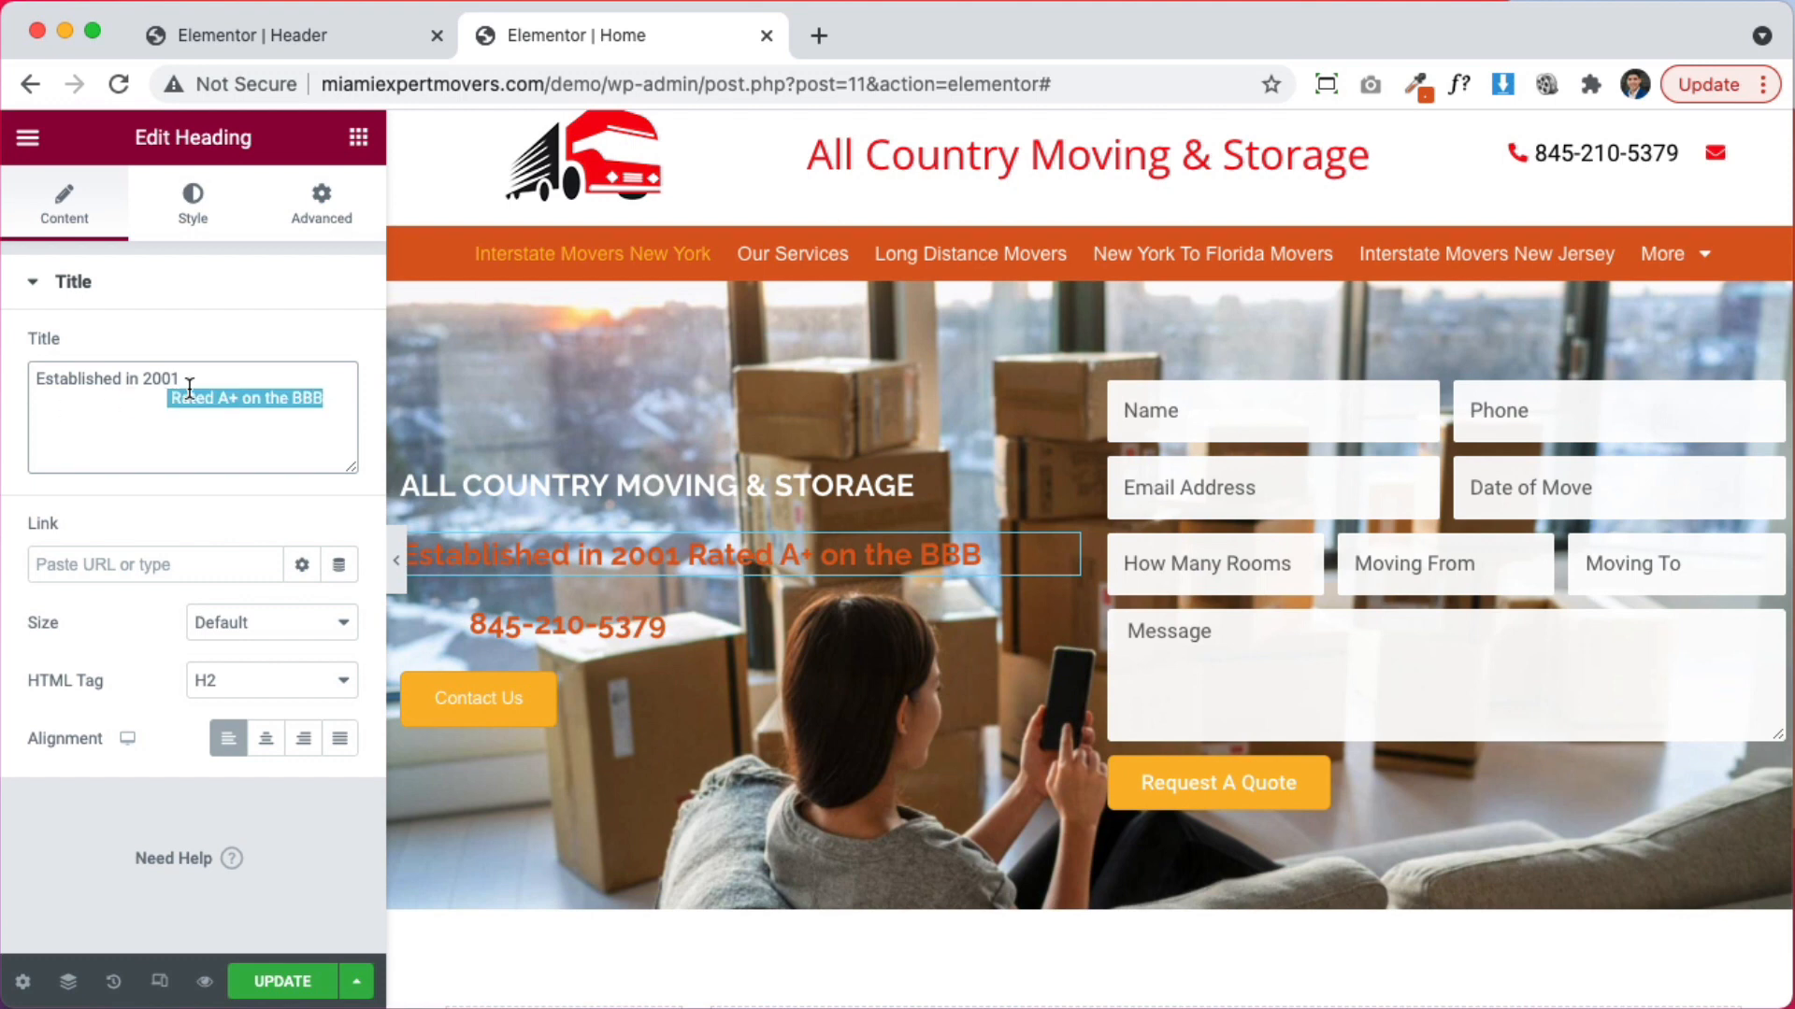
key(Left)
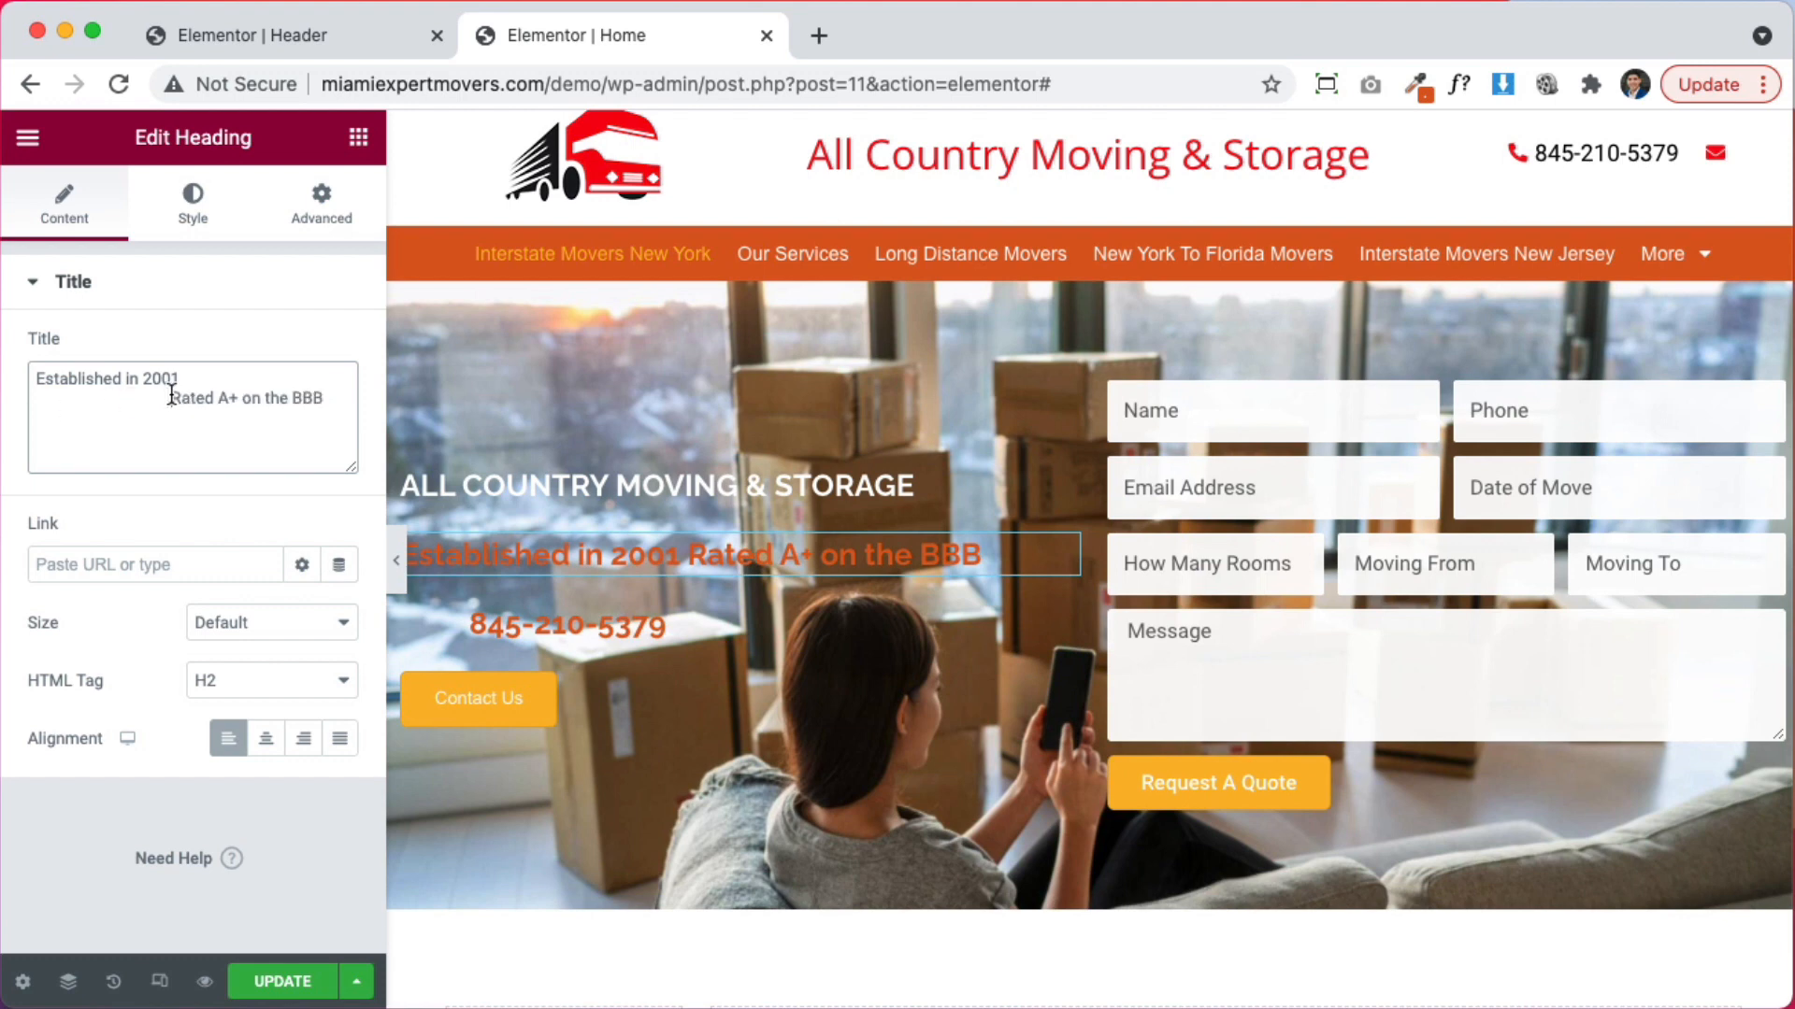
key(Return)
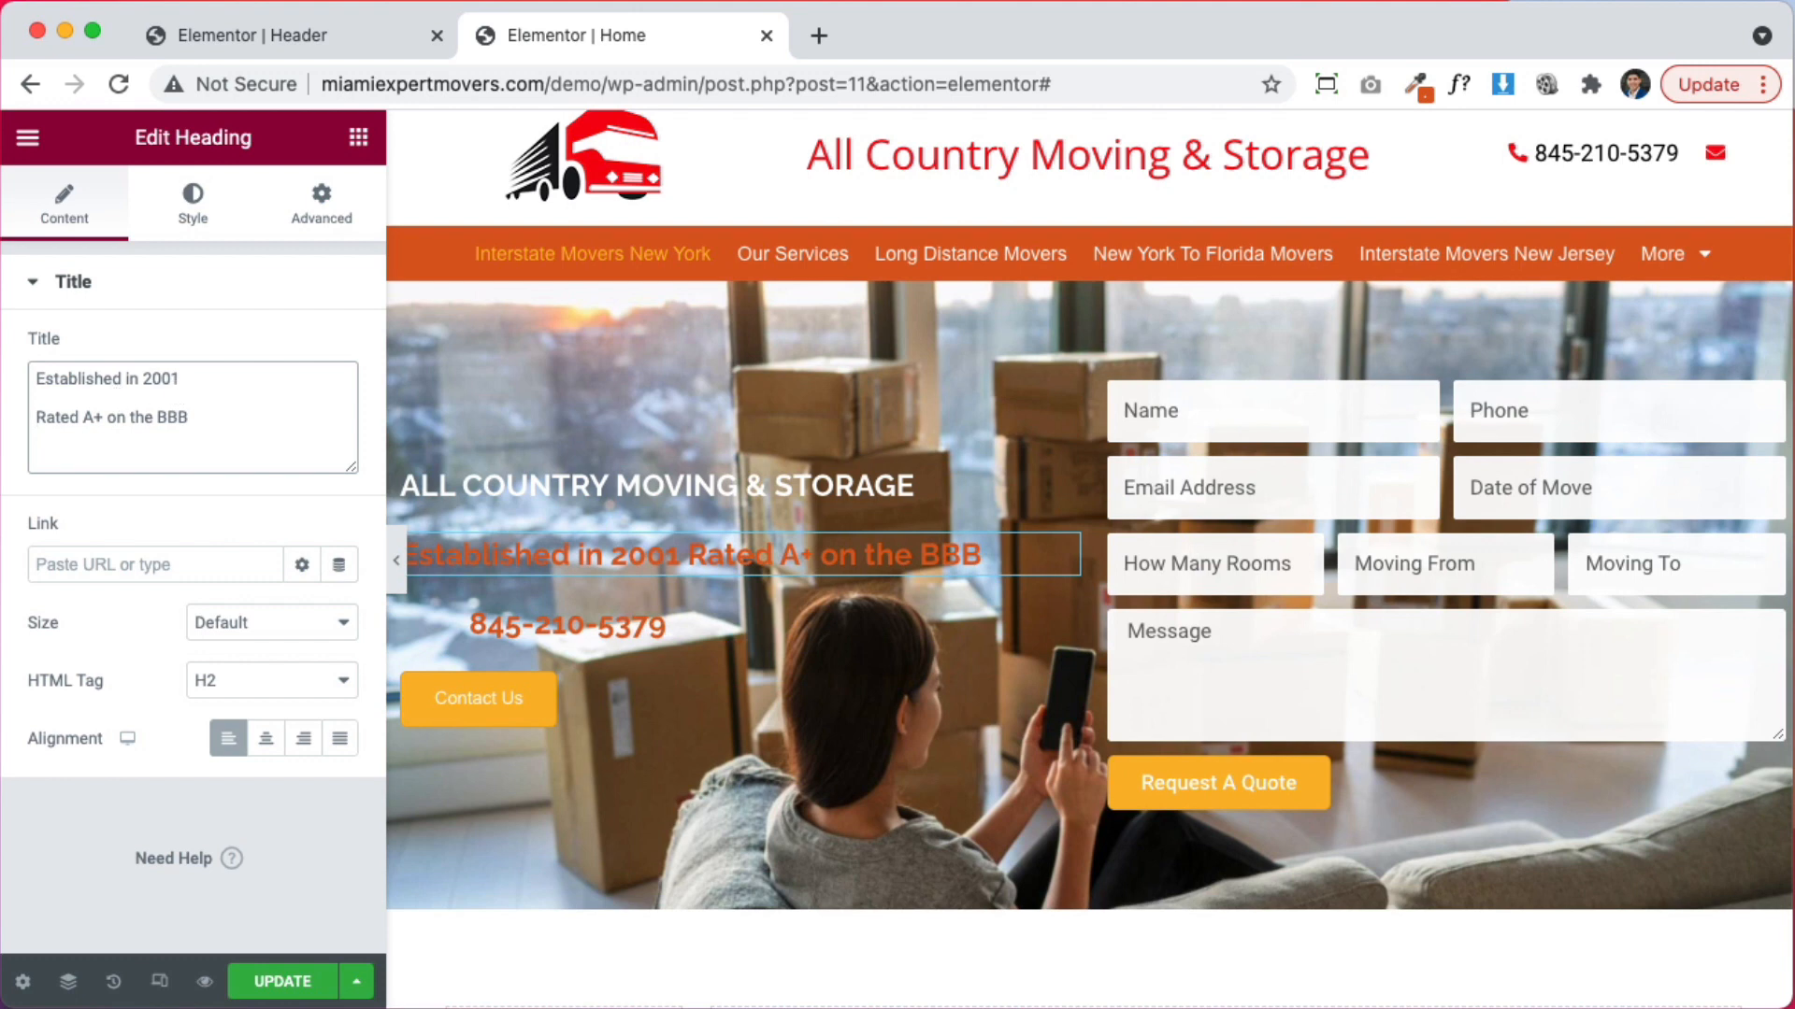
Turn the Established in 2001 heading and the phone number text white
click(194, 205)
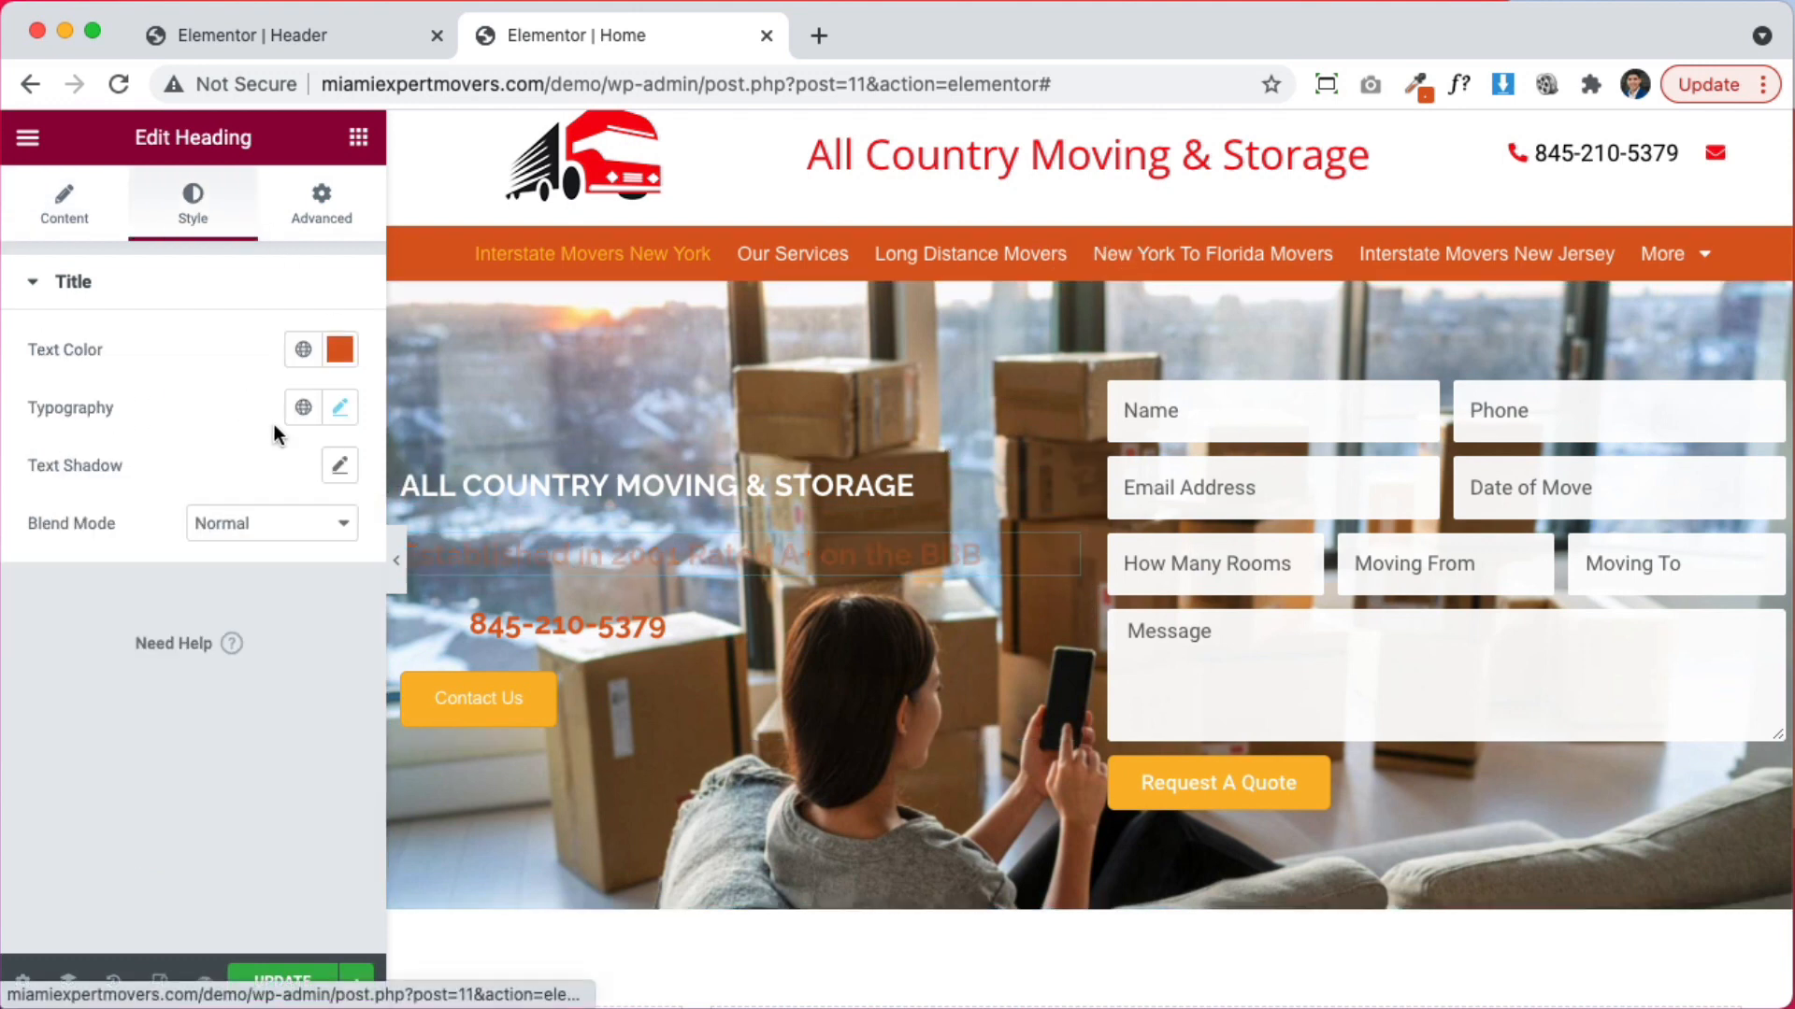
click(339, 350)
drag(260, 501, 108, 334)
click(109, 335)
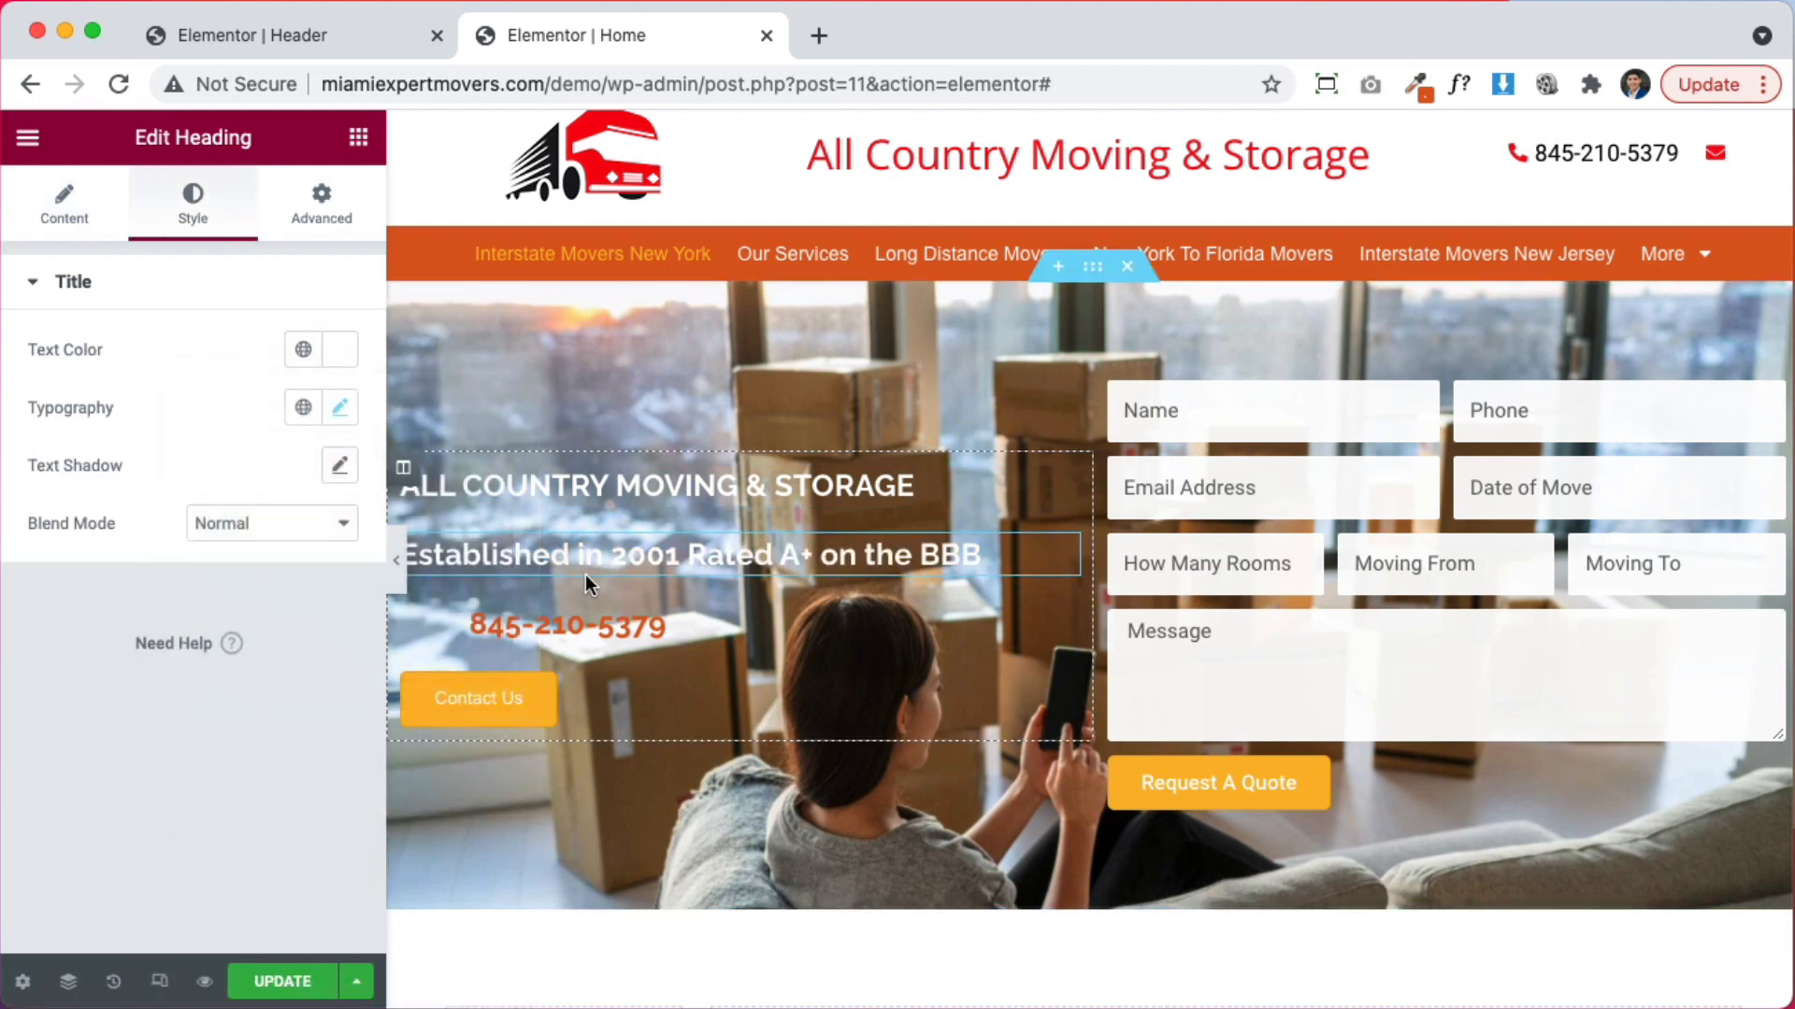
click(579, 625)
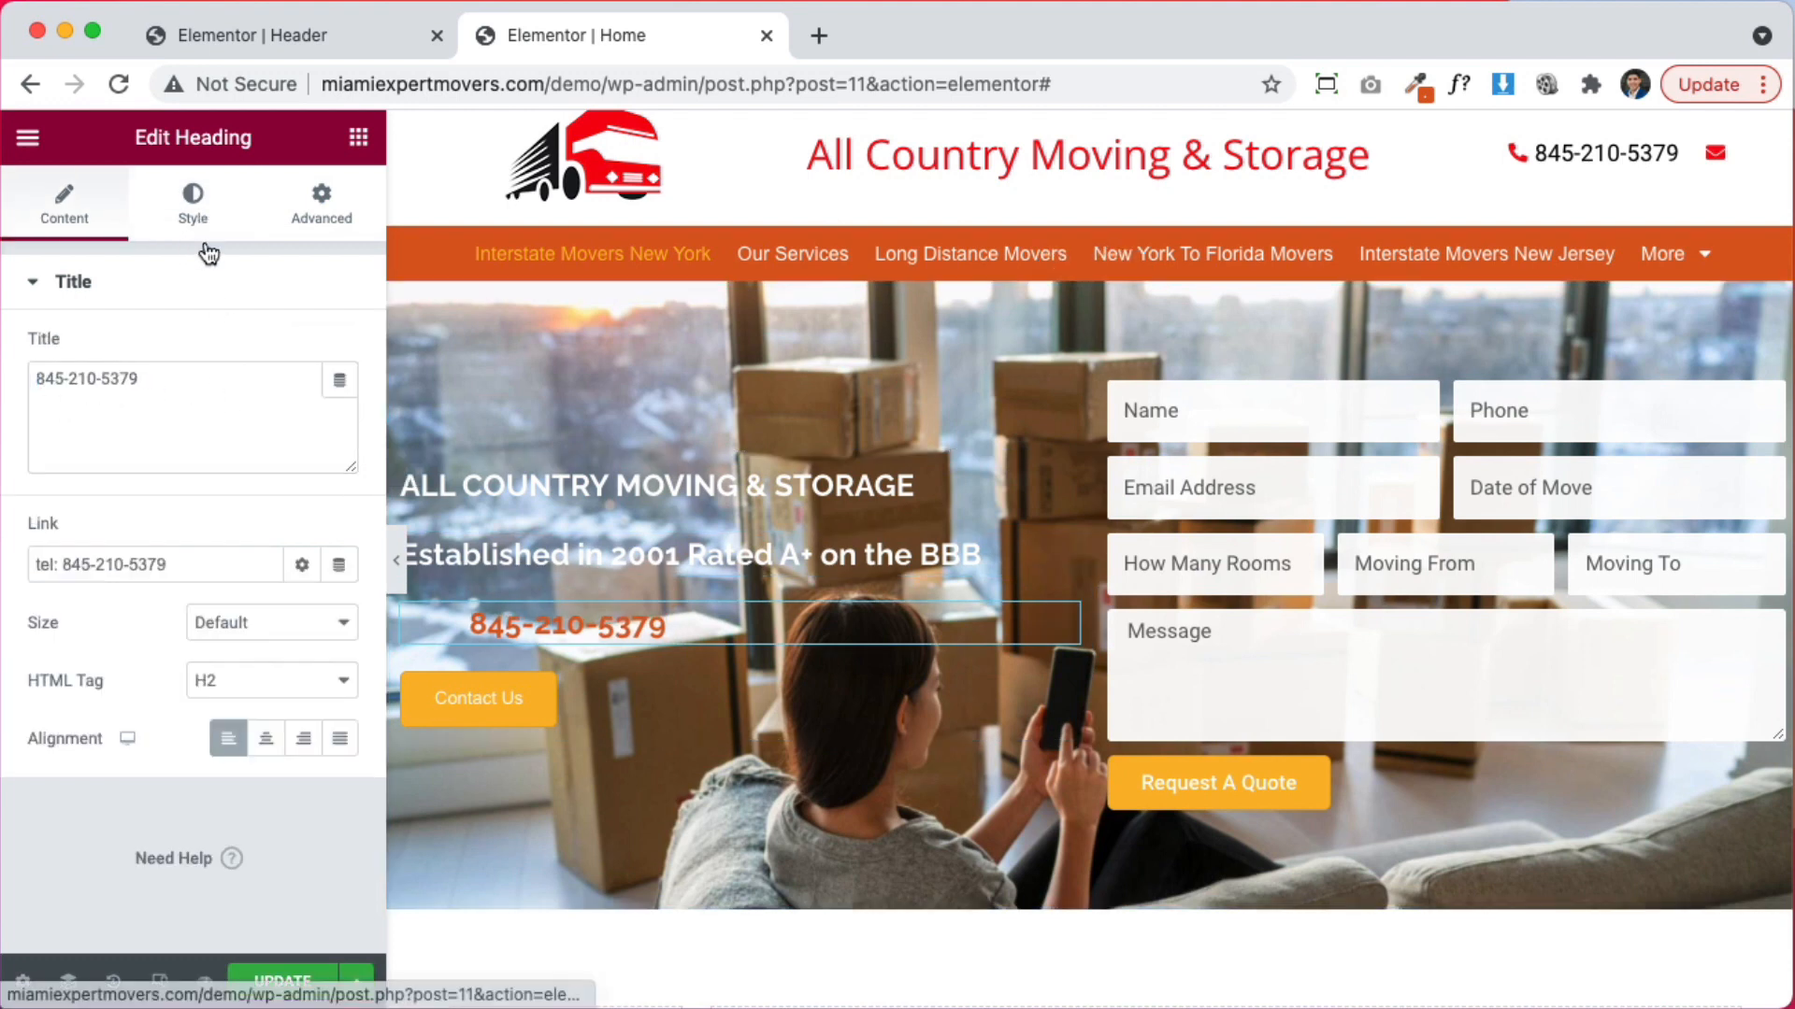
click(193, 206)
click(339, 349)
drag(281, 521, 69, 379)
click(69, 378)
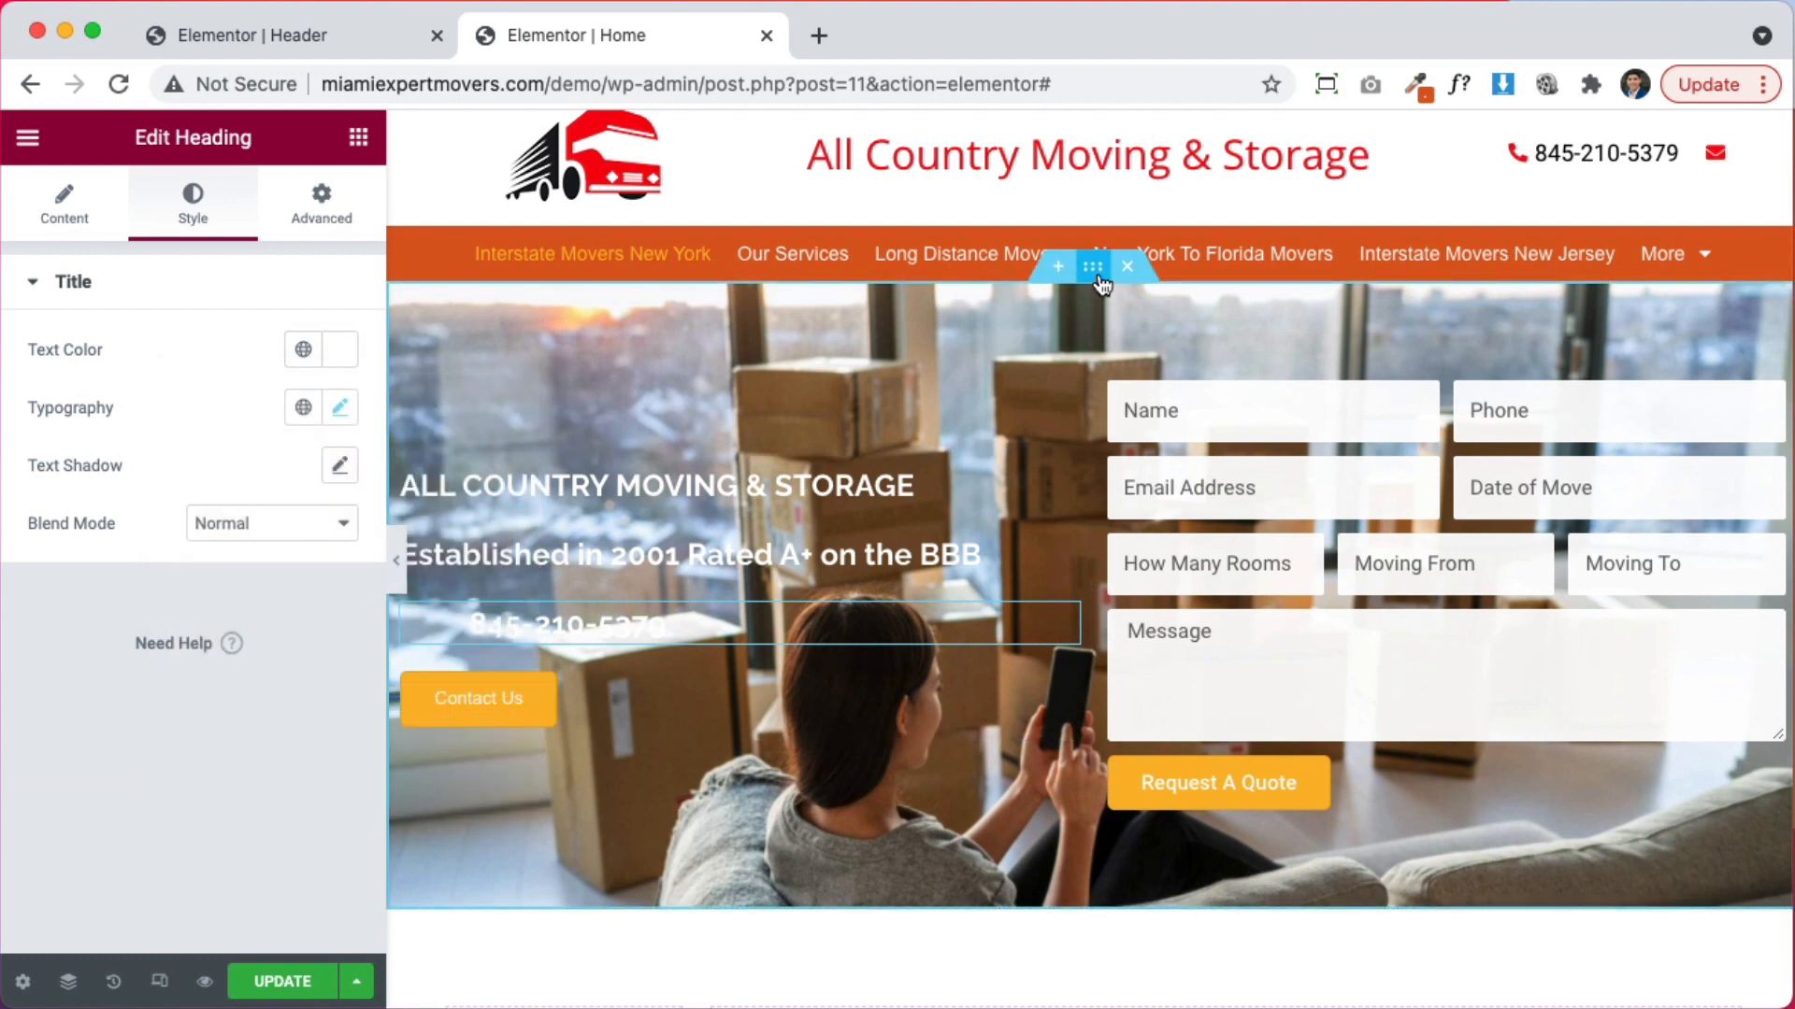
click(1099, 277)
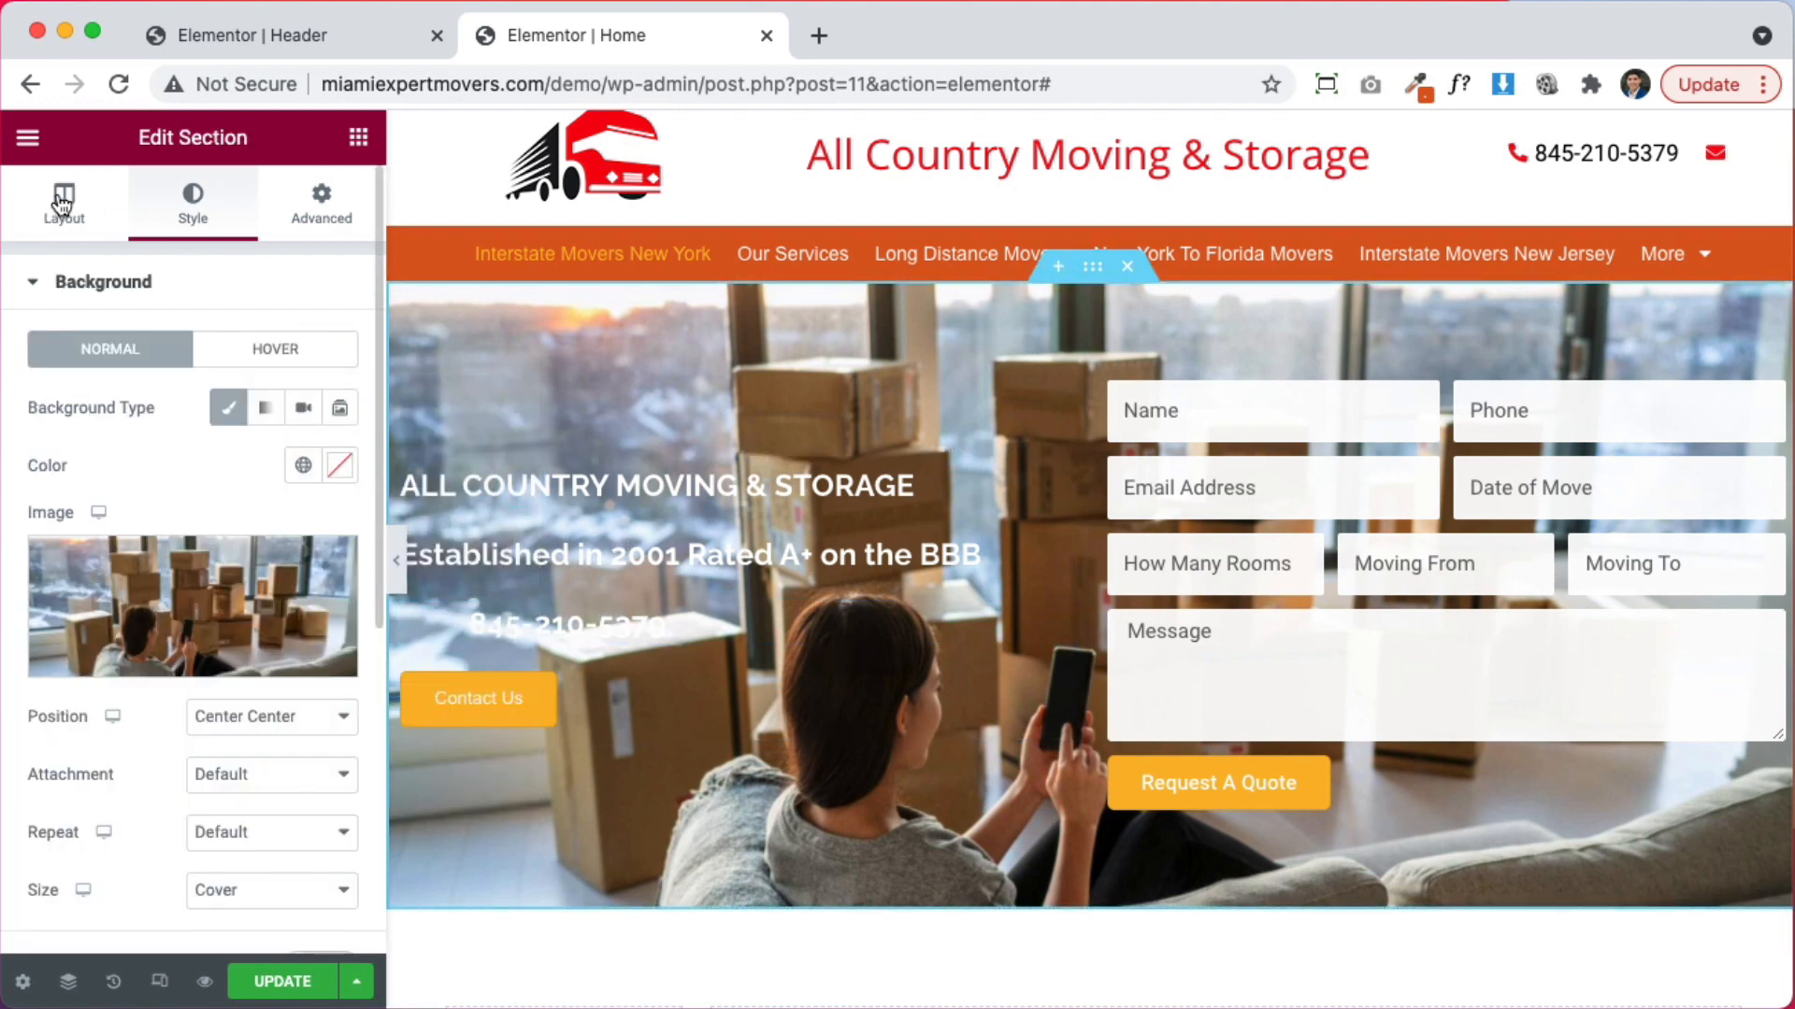
Set the hero section's minimum height to 80 vh
click(61, 204)
click(340, 643)
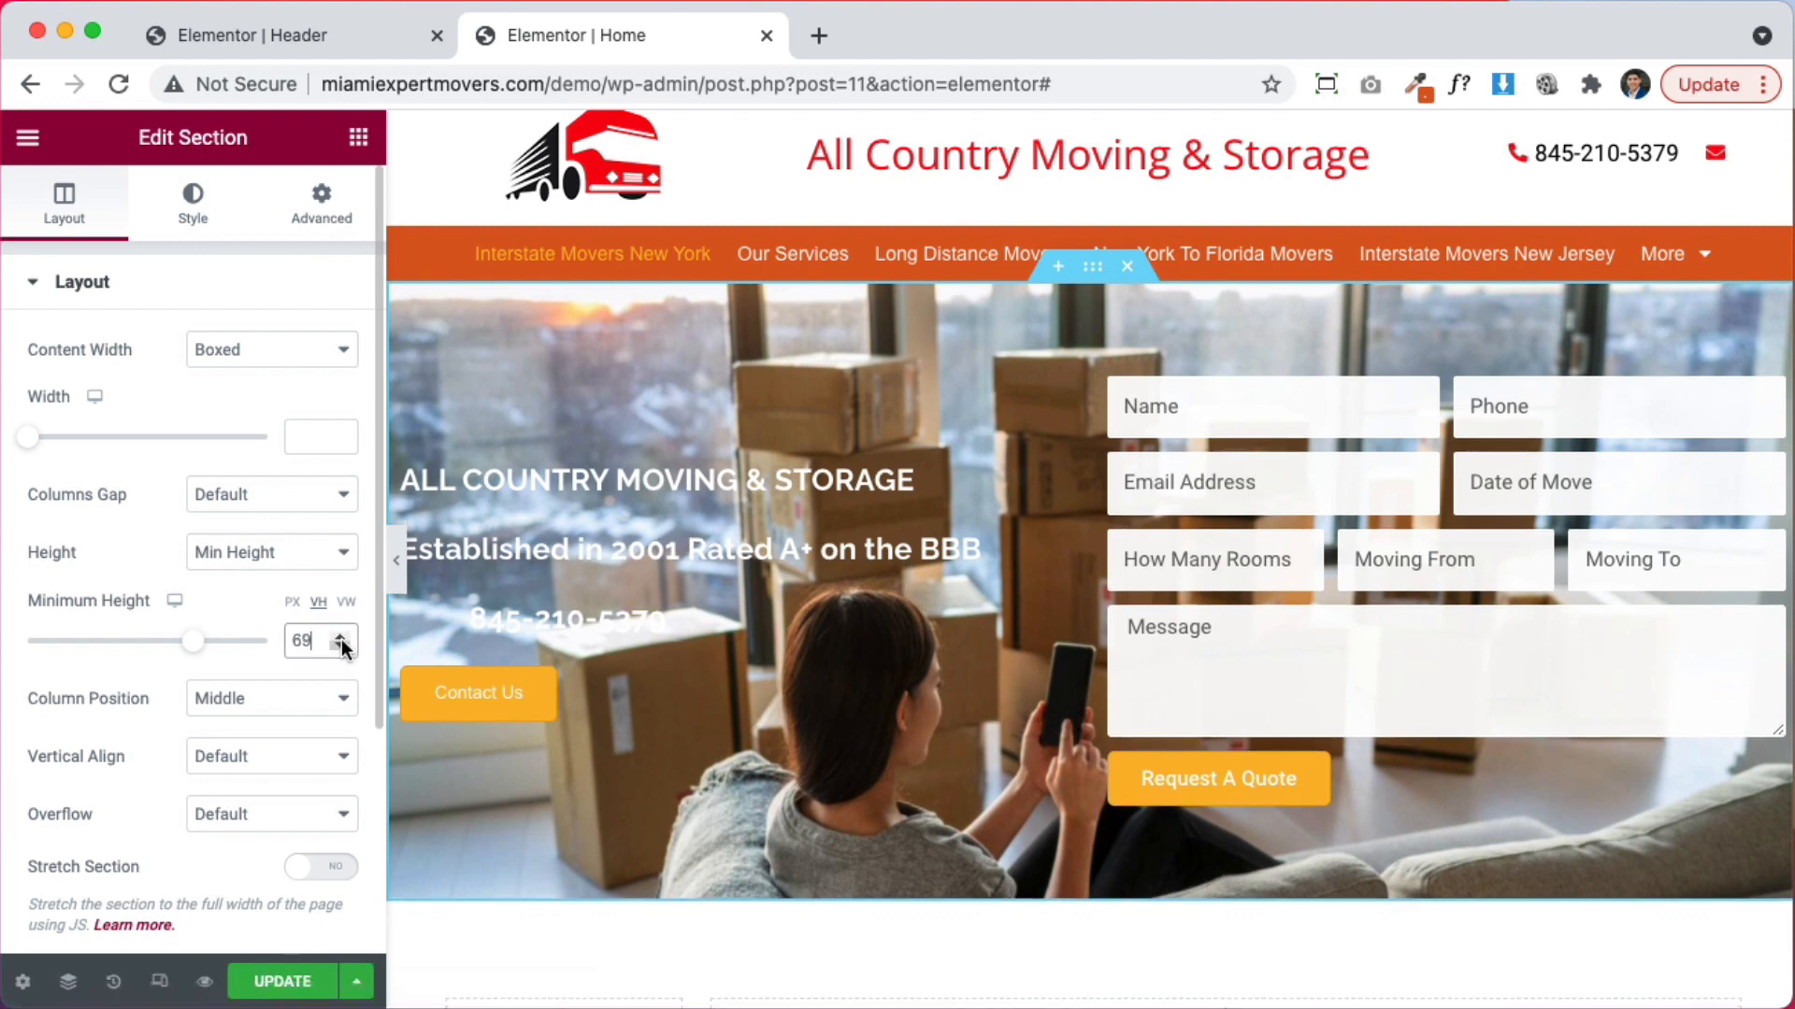
click(341, 637)
click(342, 634)
click(342, 634)
click(342, 636)
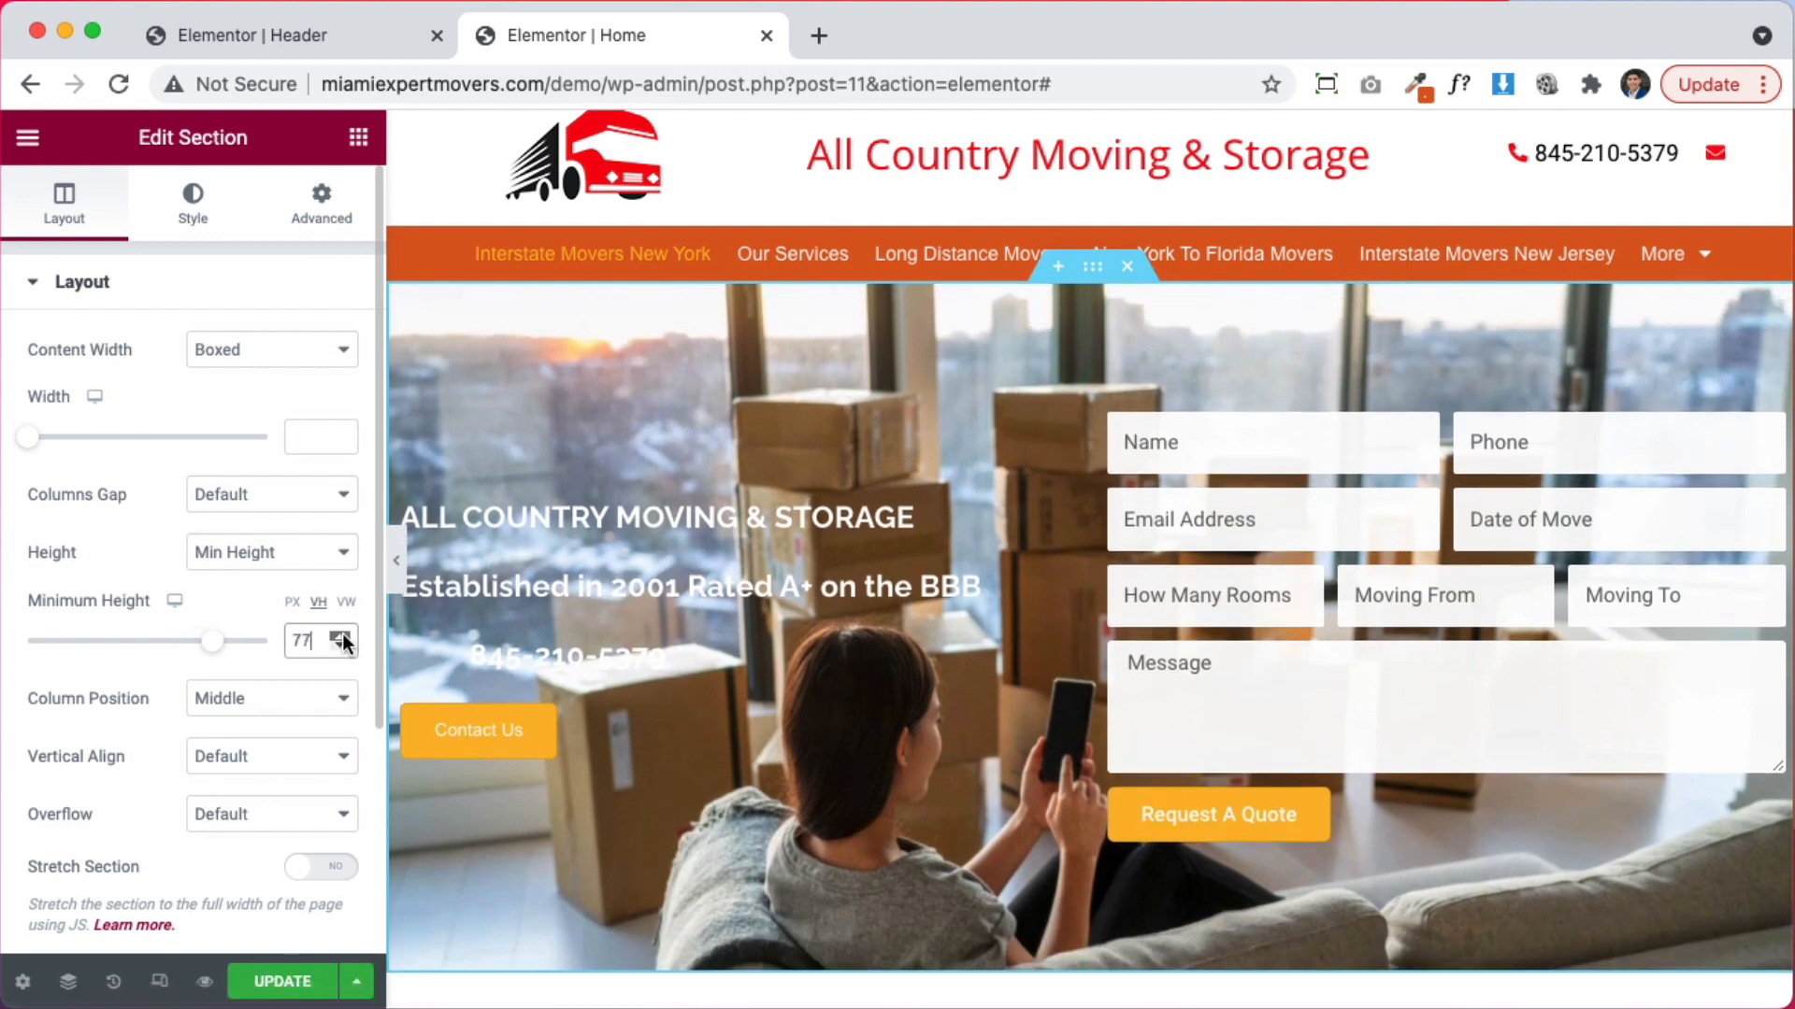
click(342, 634)
click(342, 634)
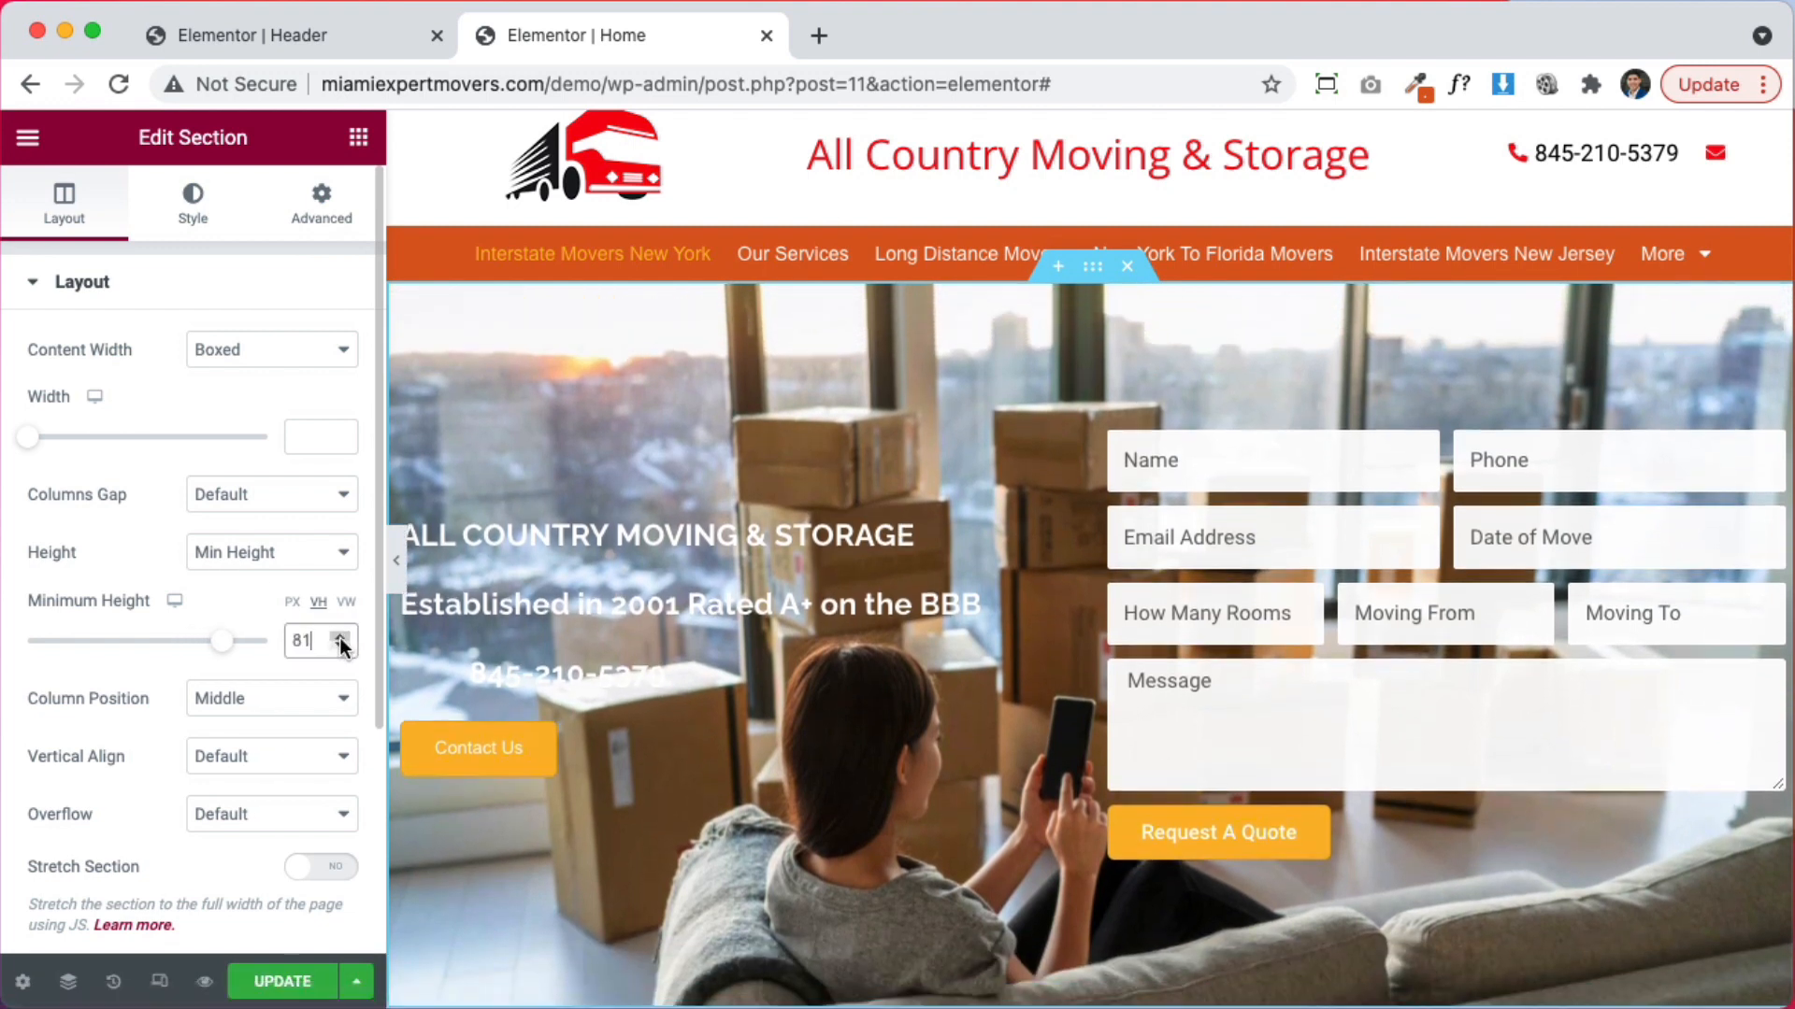
click(342, 646)
scroll(1130, 754, down, 2)
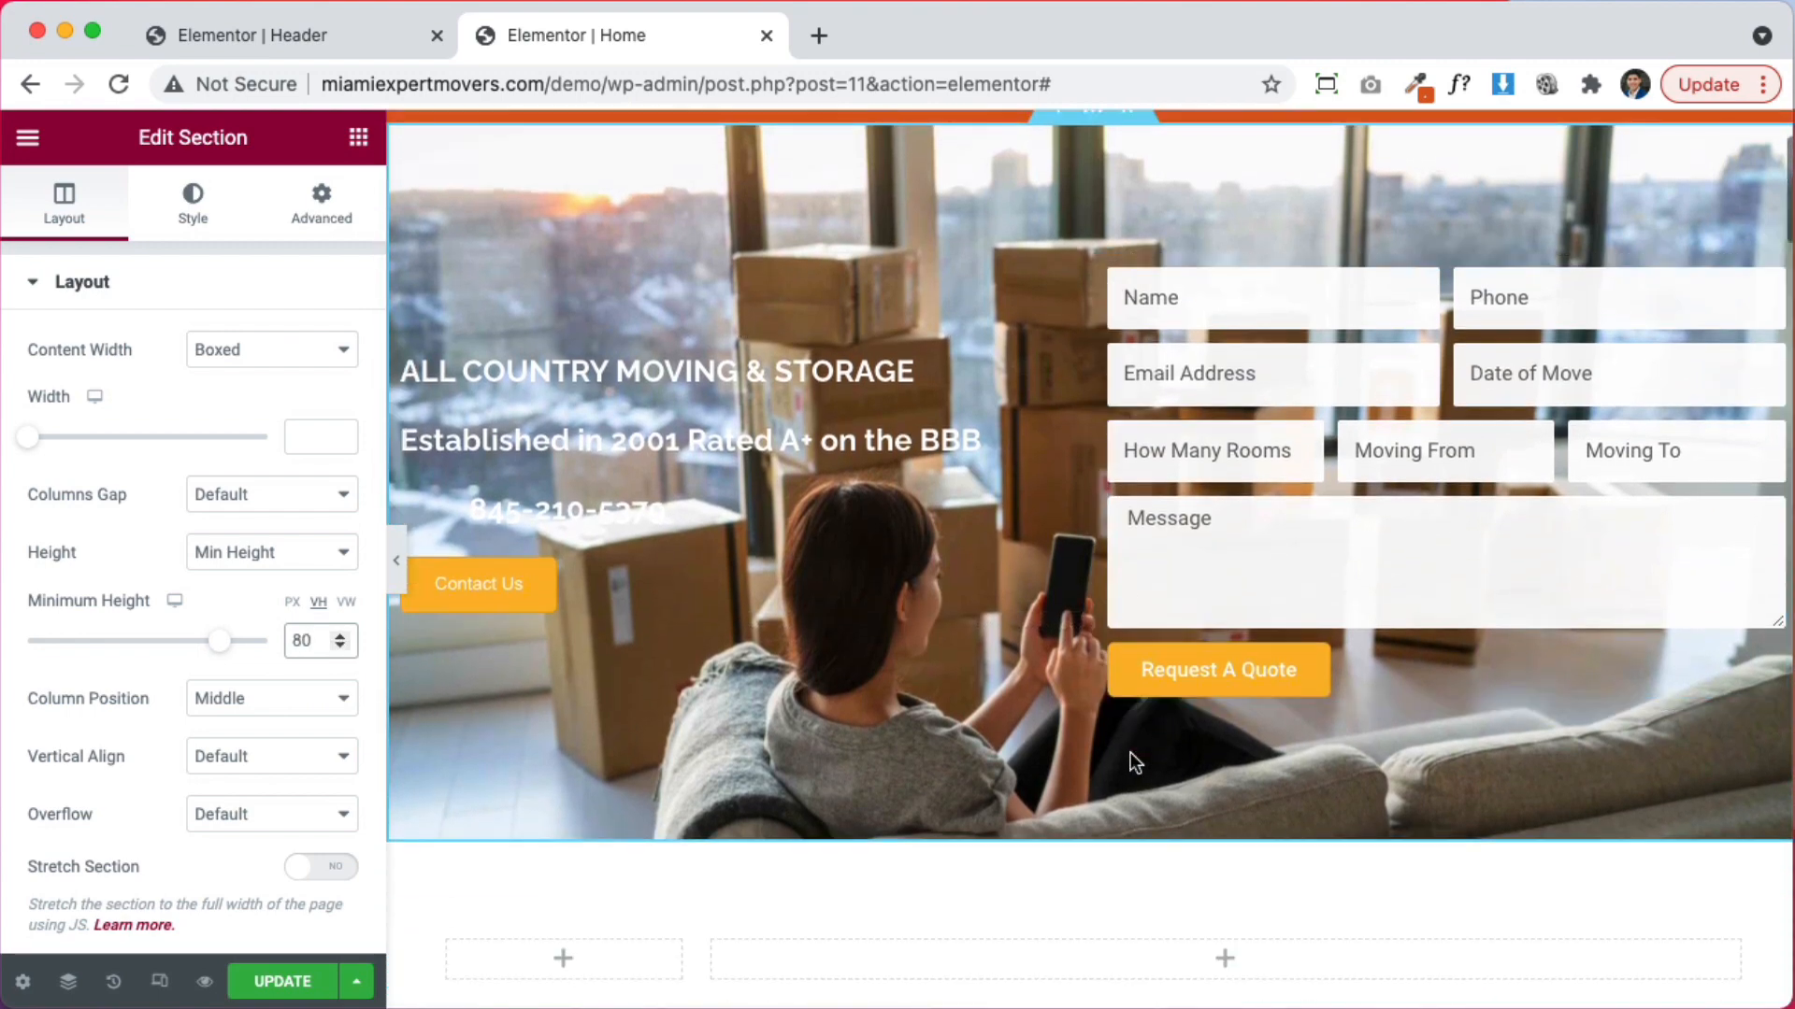
scroll(1130, 754, up, 3)
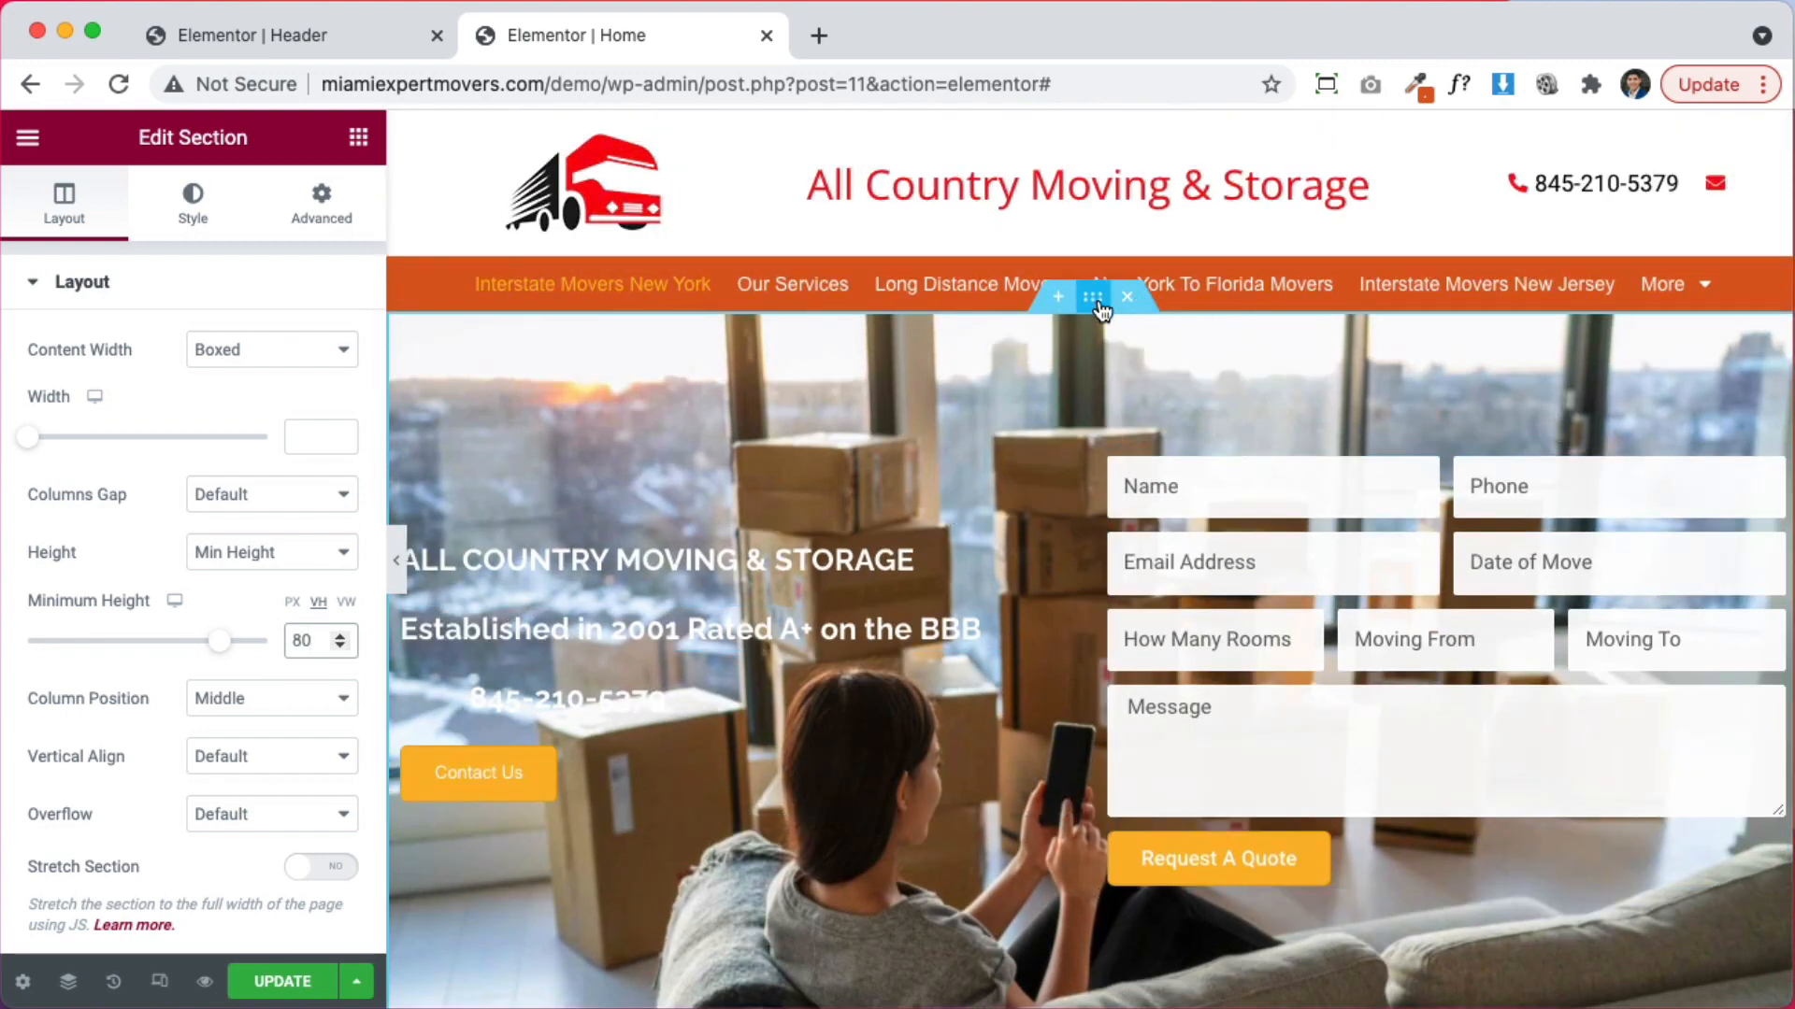
Add a classic black background overlay to darken the hero photo
click(193, 201)
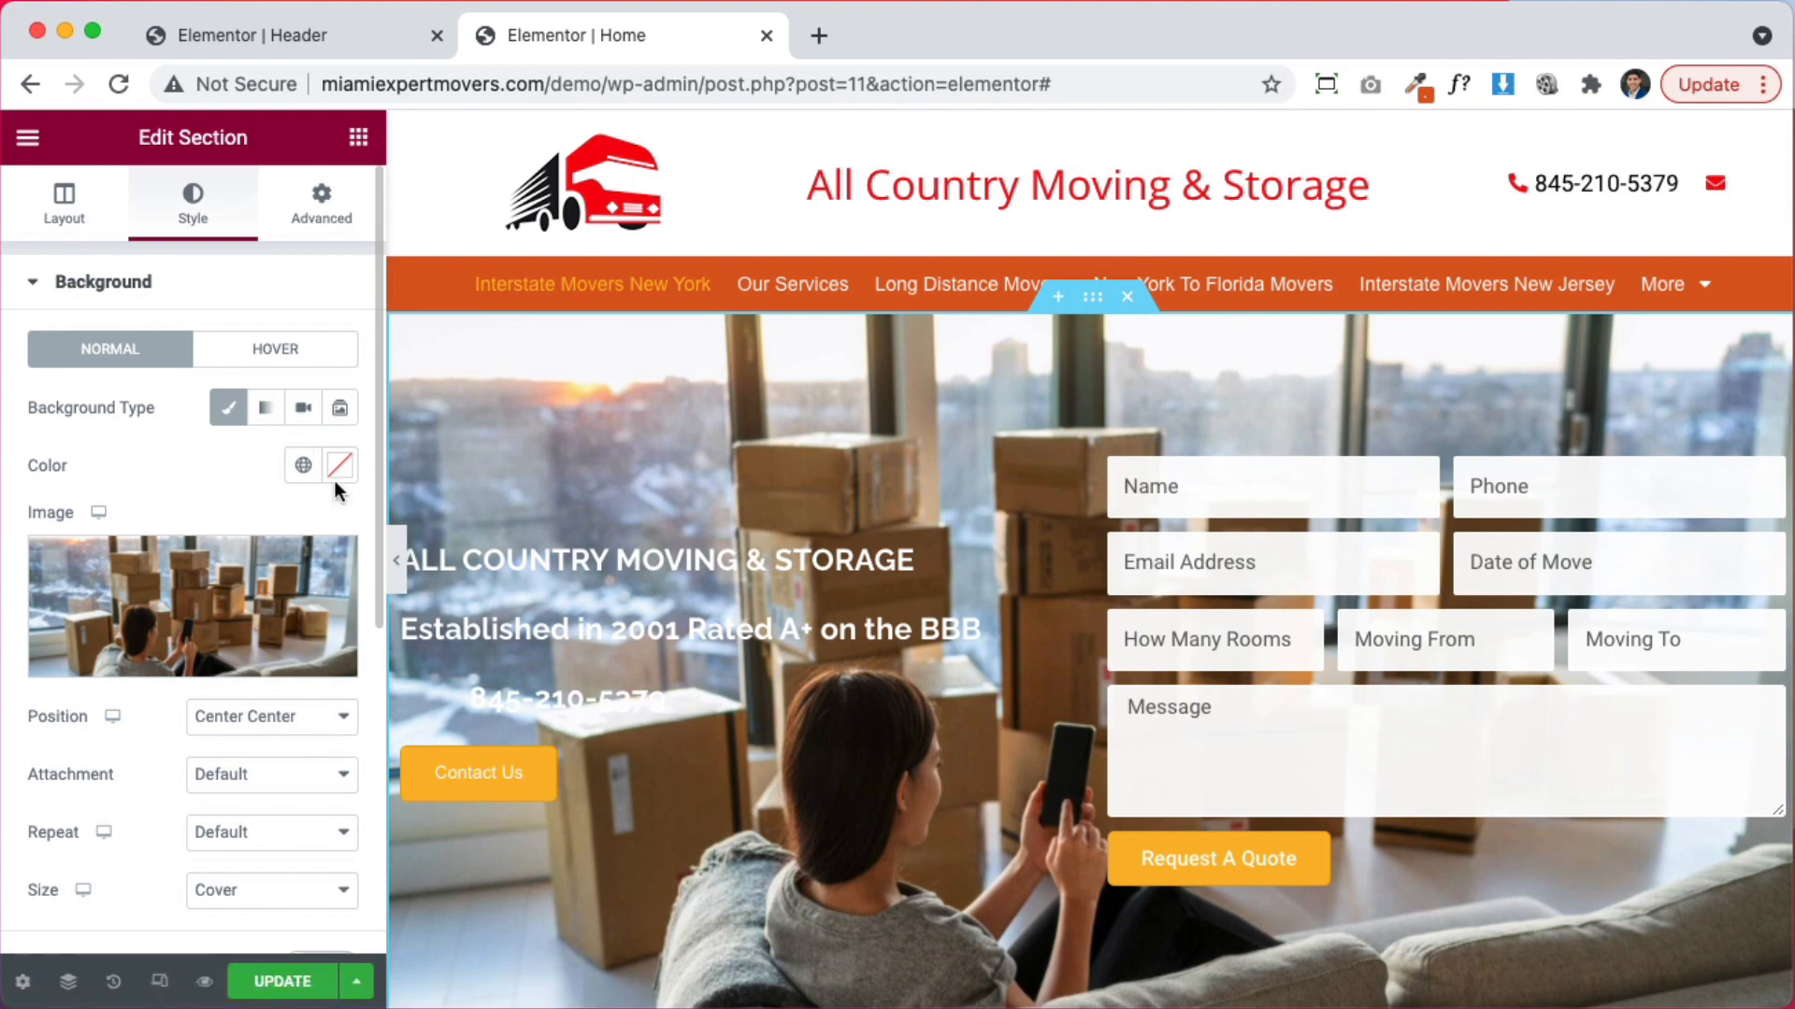
scroll(159, 707, down, 1)
scroll(159, 707, down, 3)
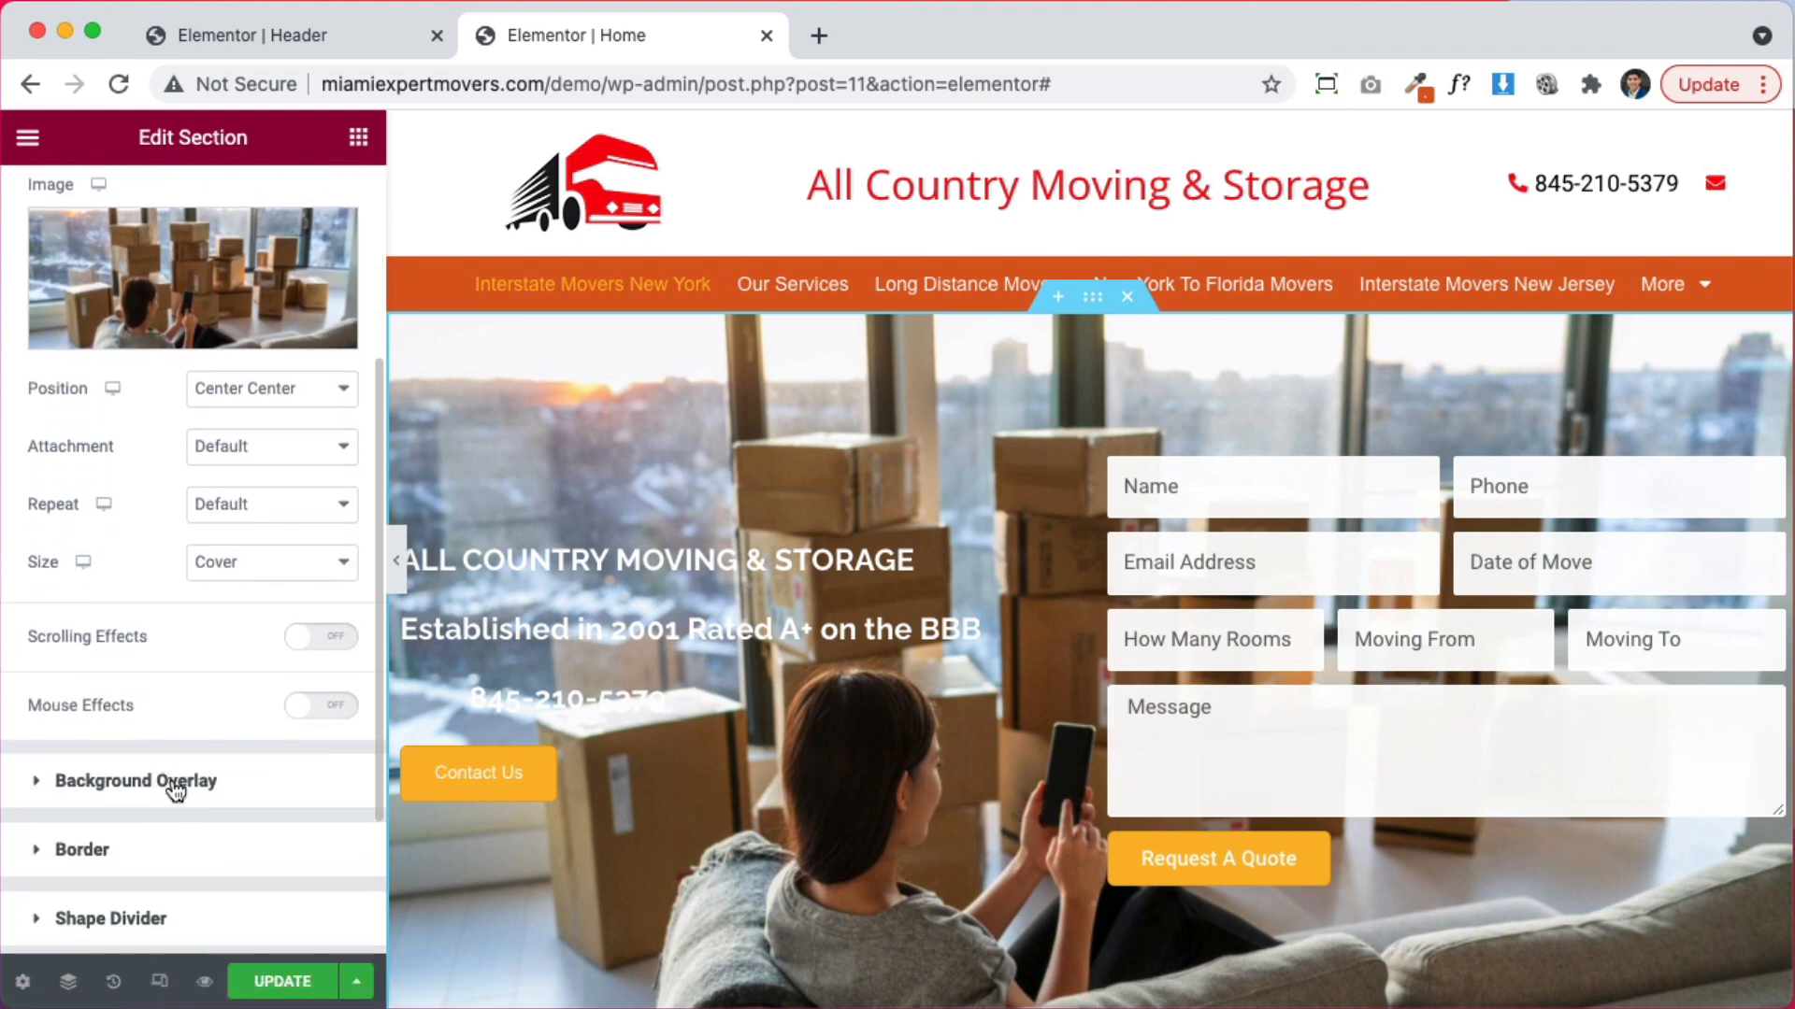
click(179, 790)
click(302, 477)
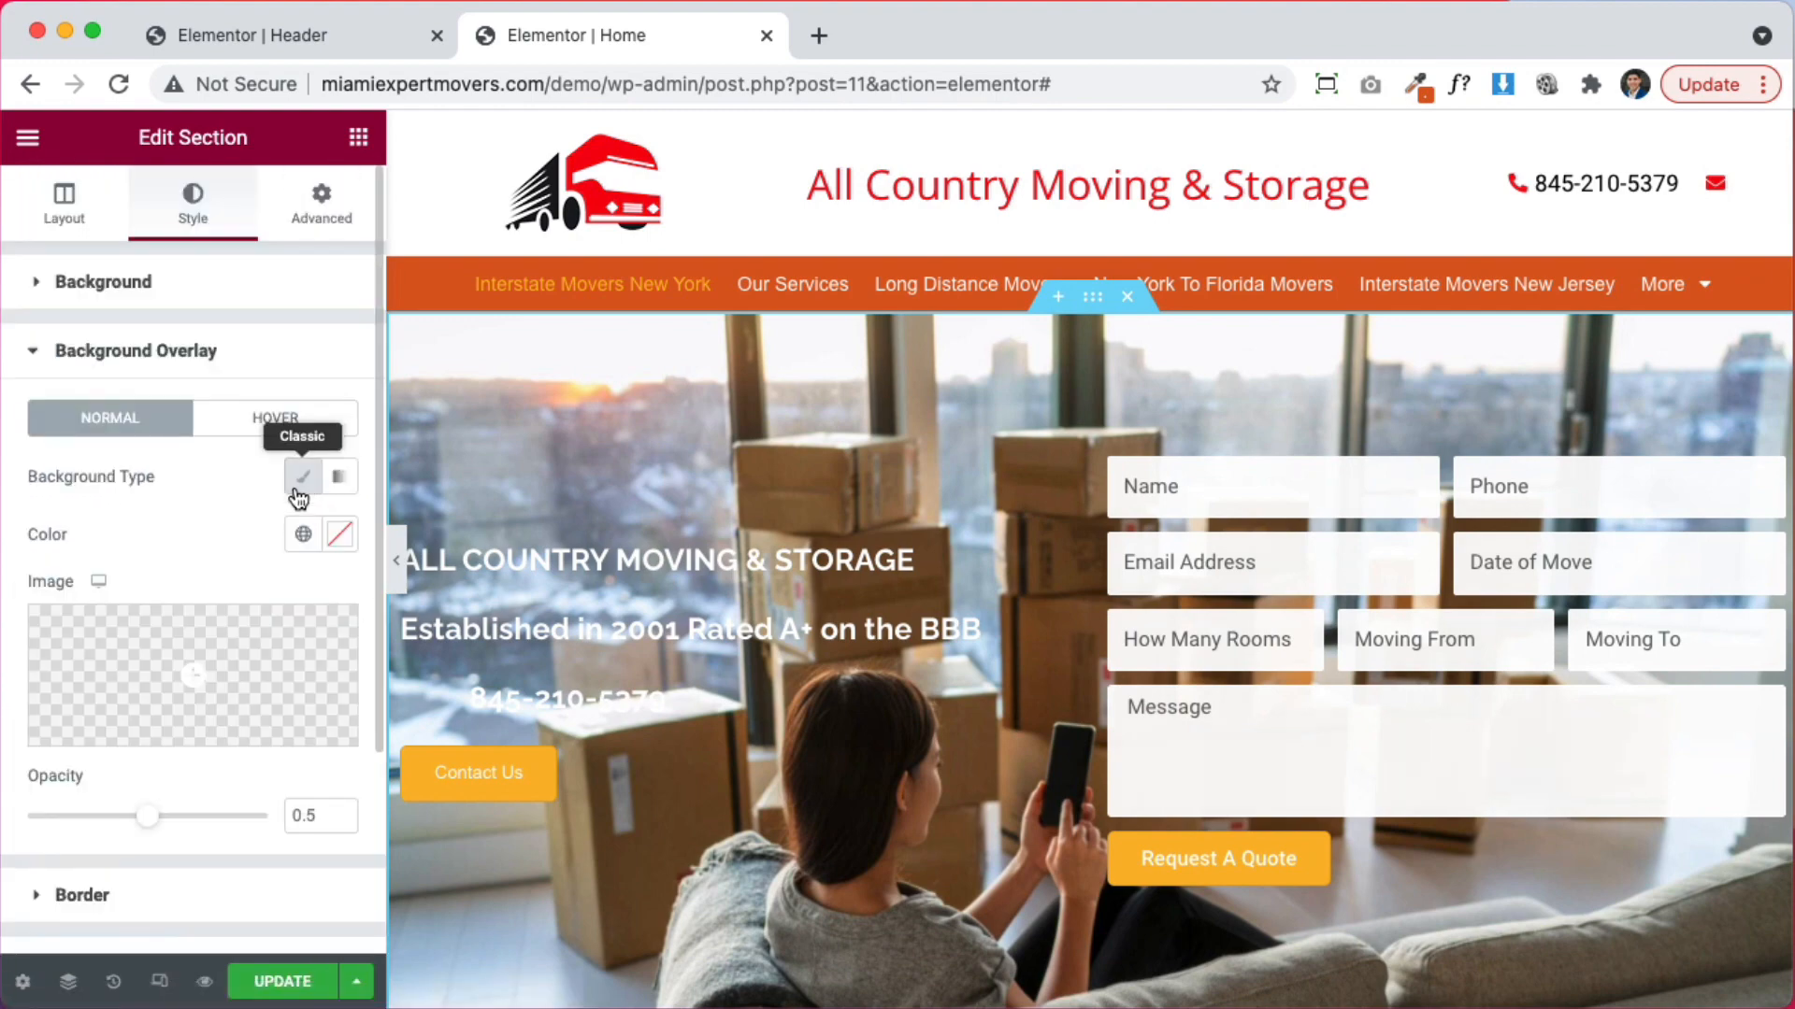
click(339, 533)
drag(298, 750, 311, 912)
click(228, 516)
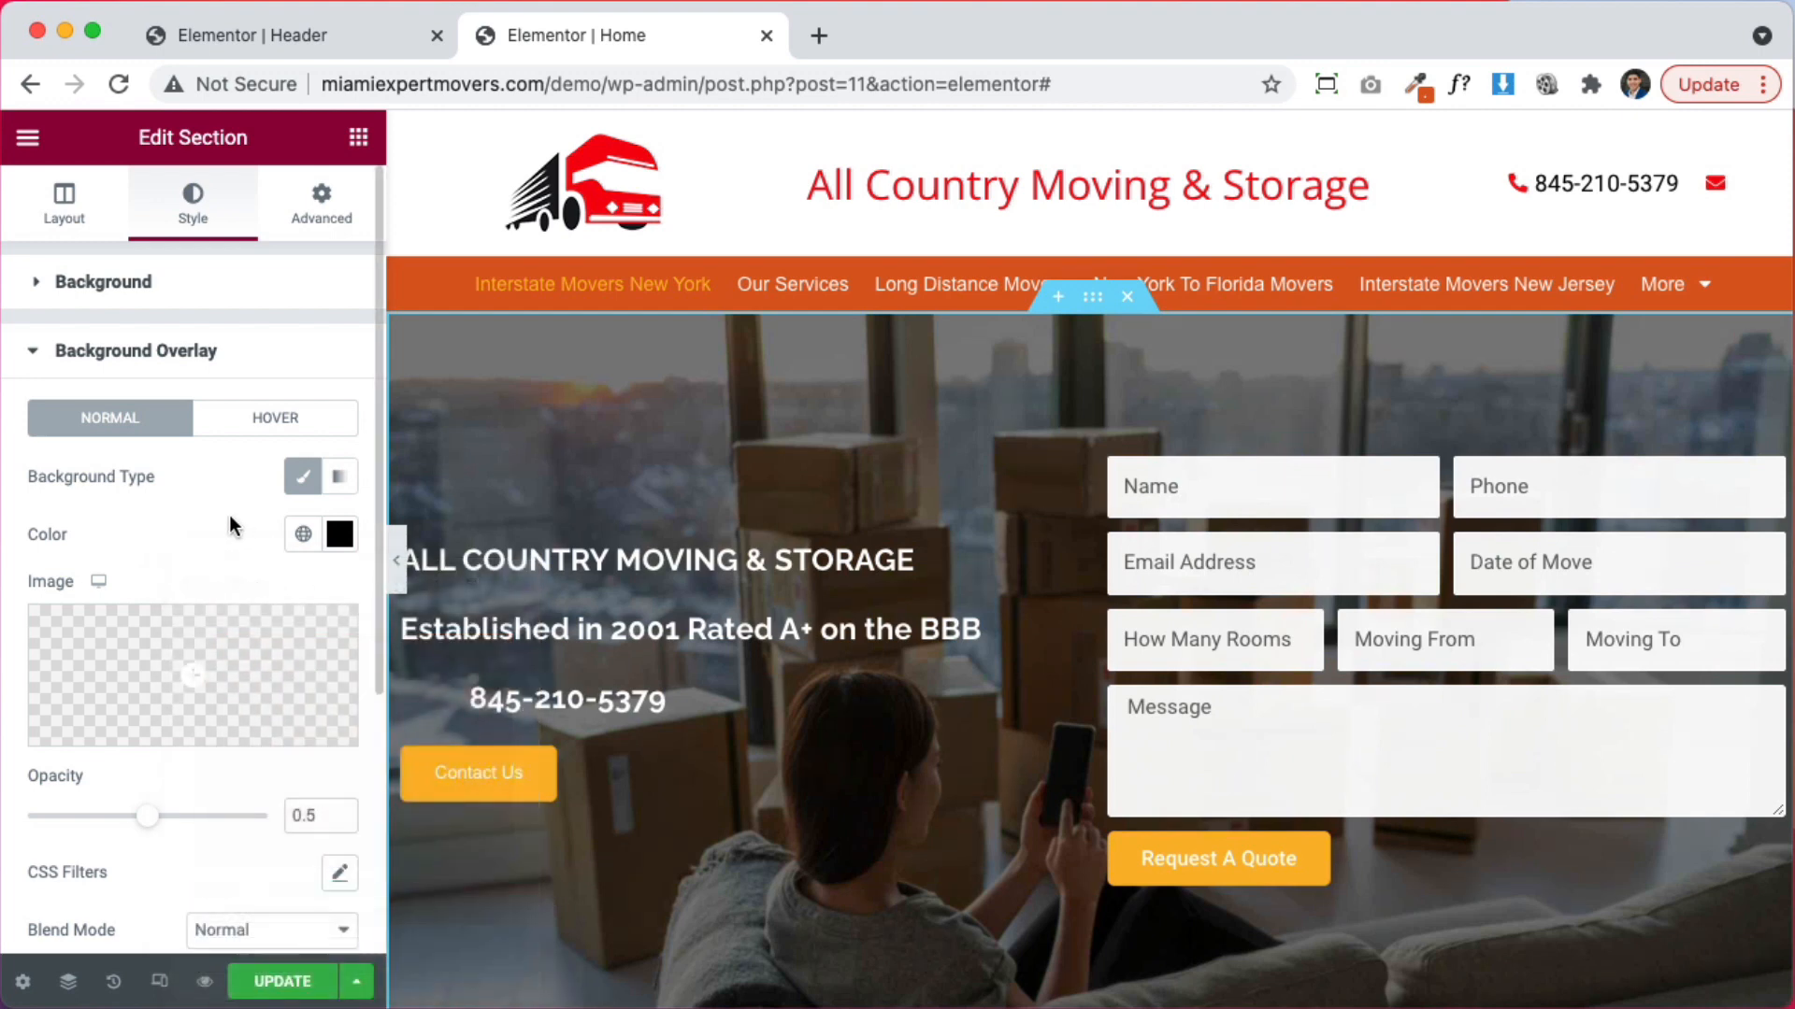
scroll(1061, 769, down, 3)
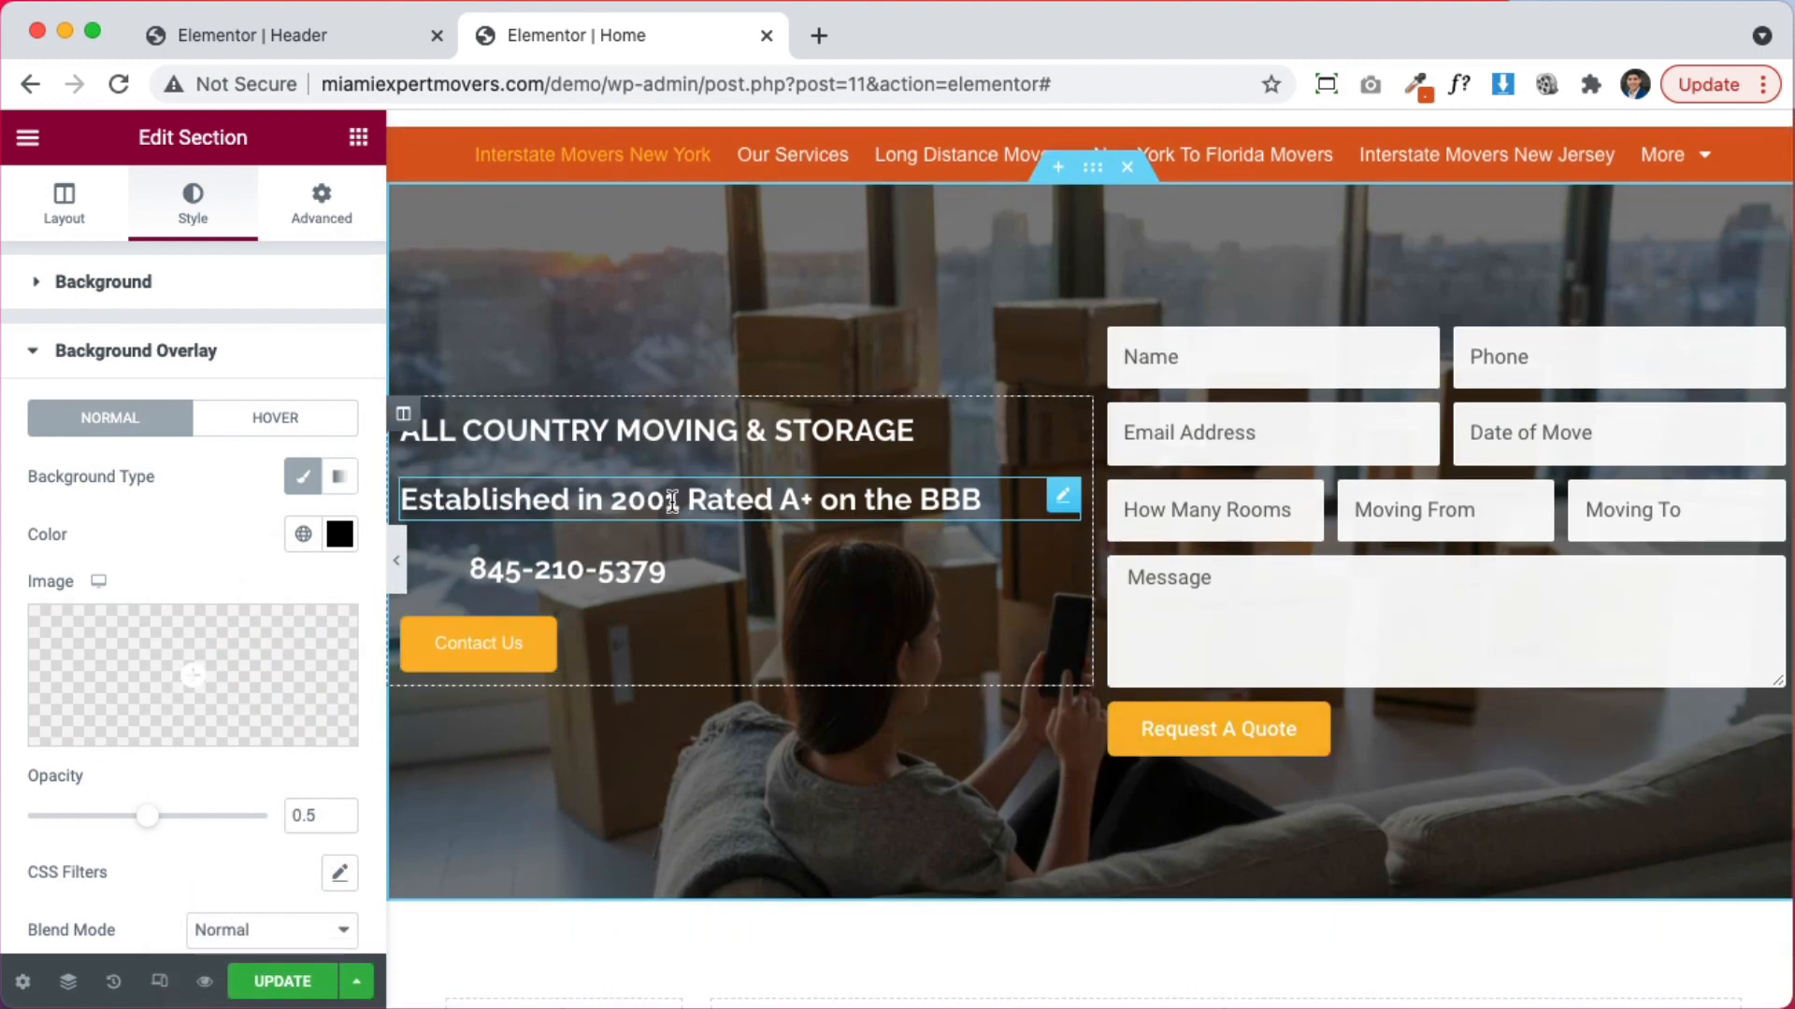
Keep the phone number left-aligned and set its left margin to 0
click(567, 570)
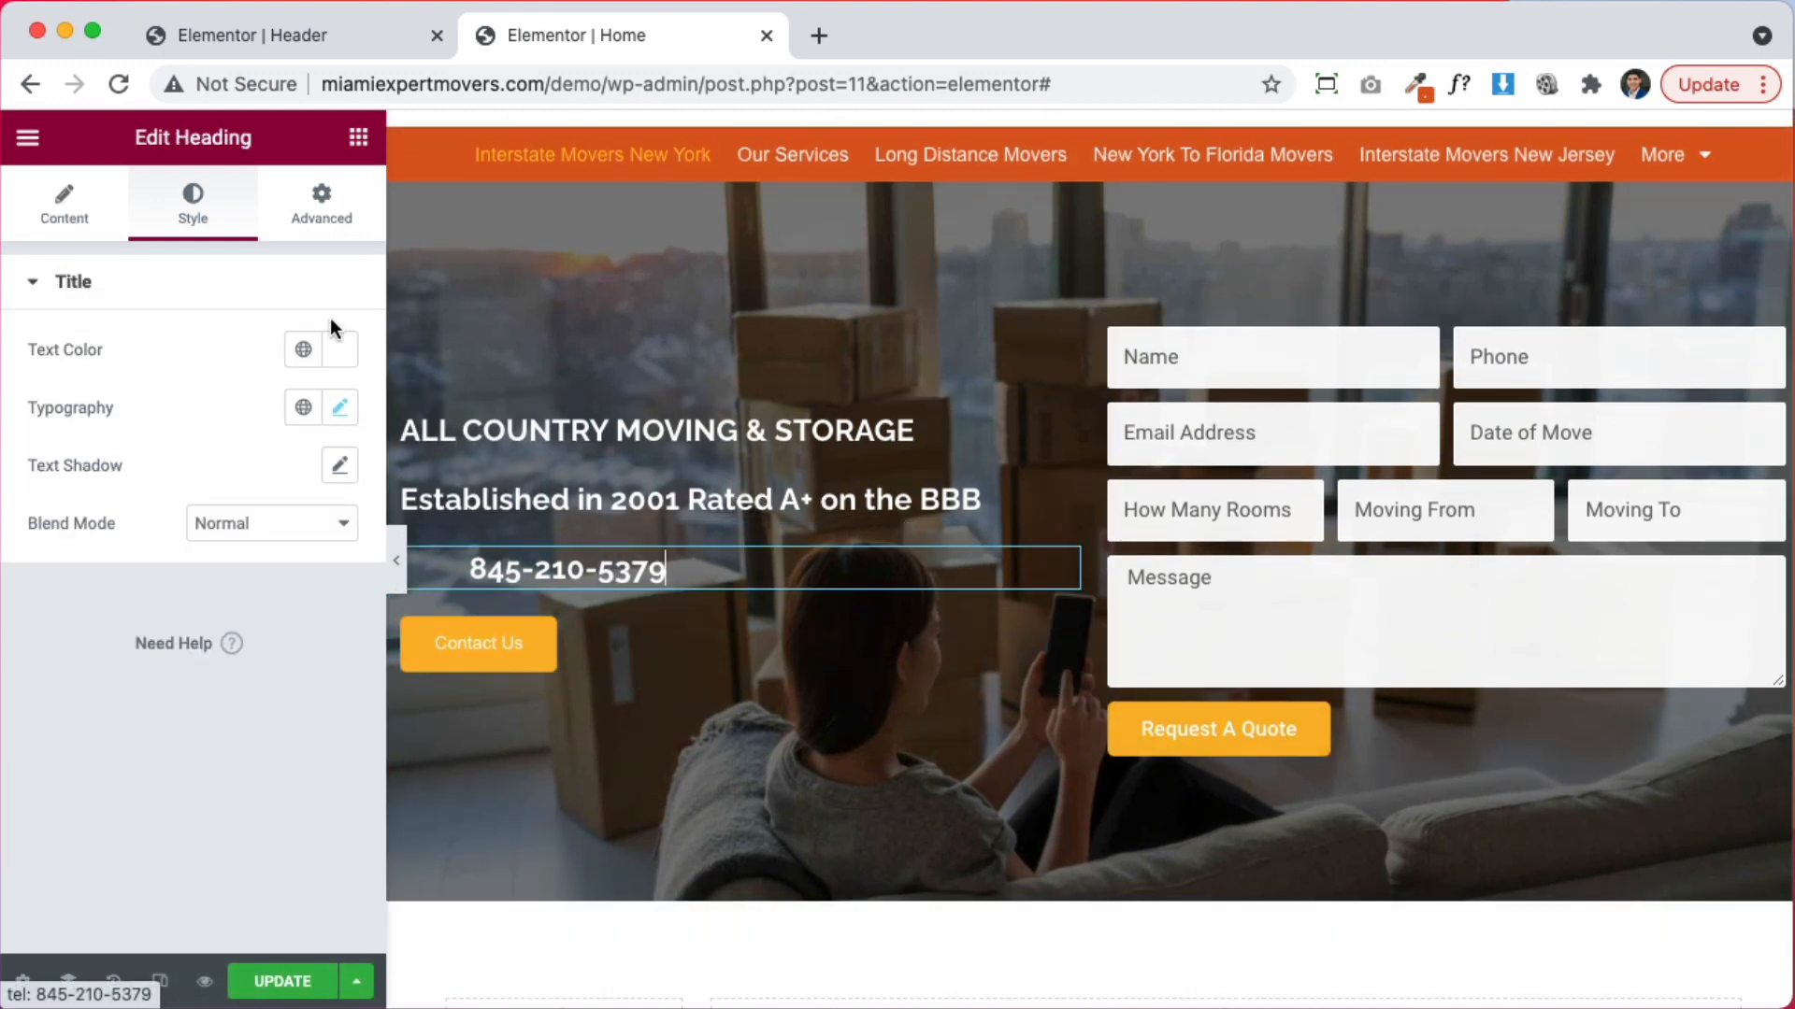
click(63, 204)
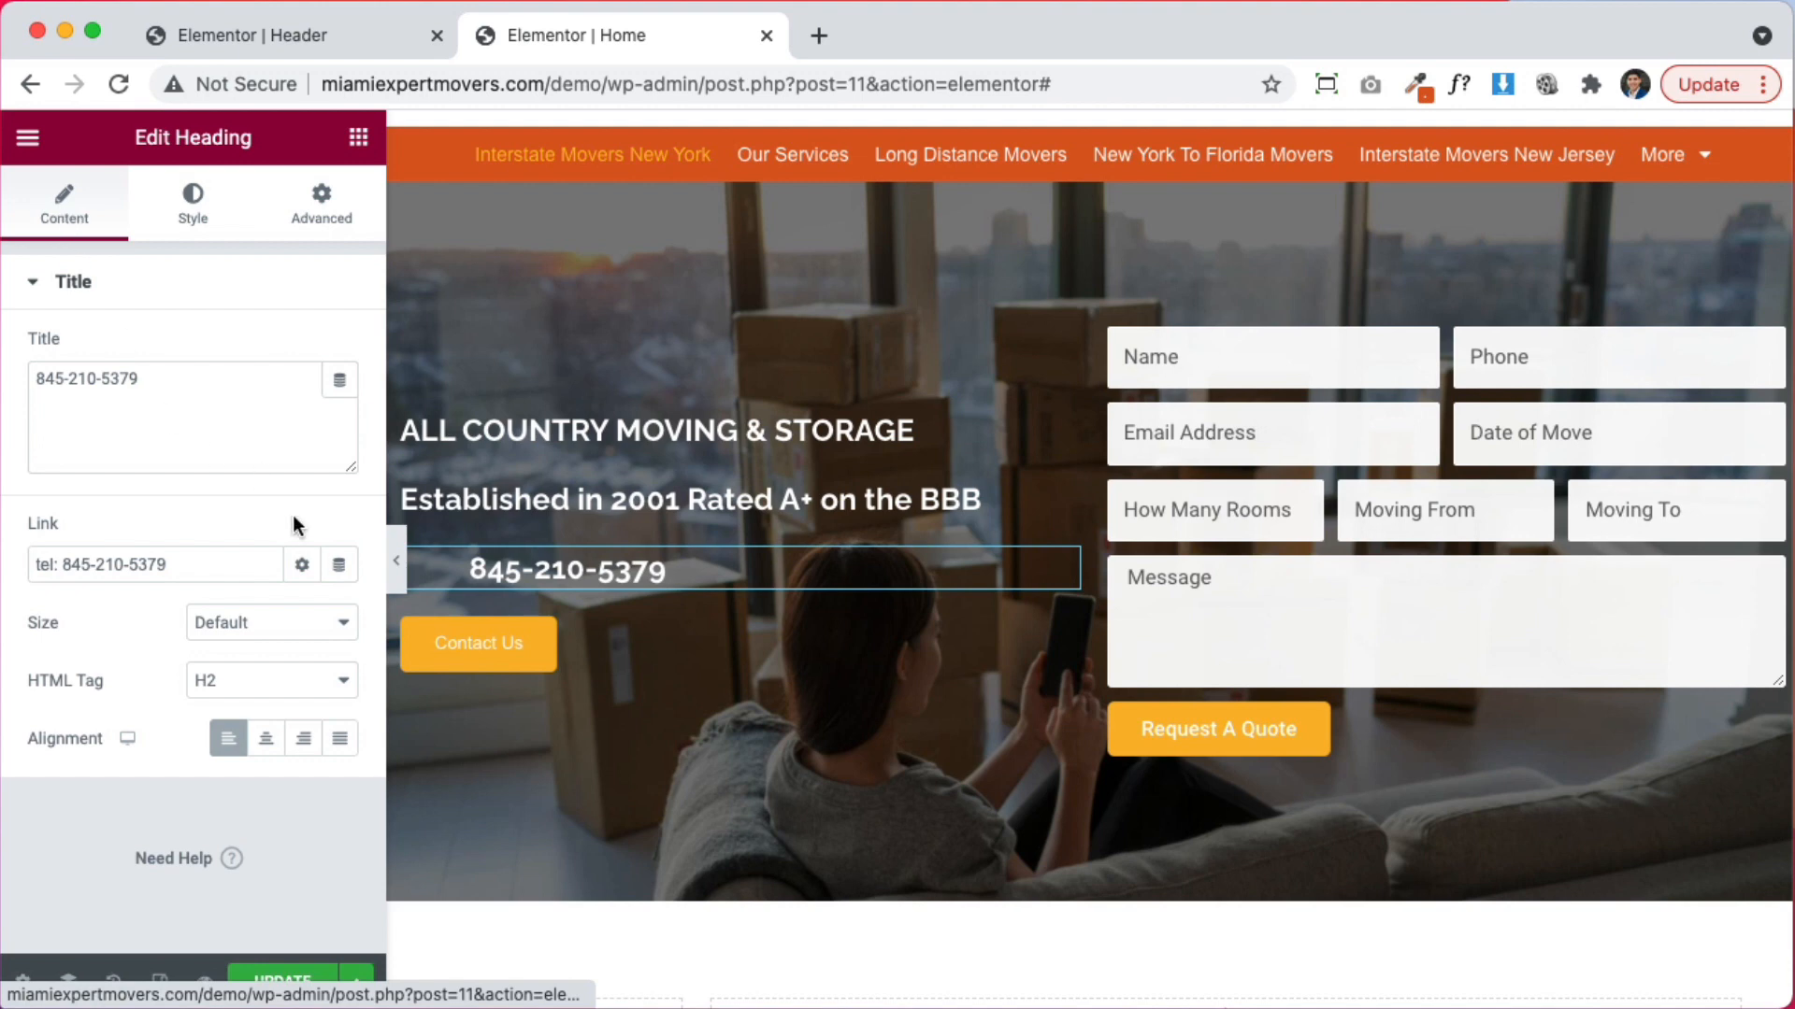
click(266, 738)
click(228, 738)
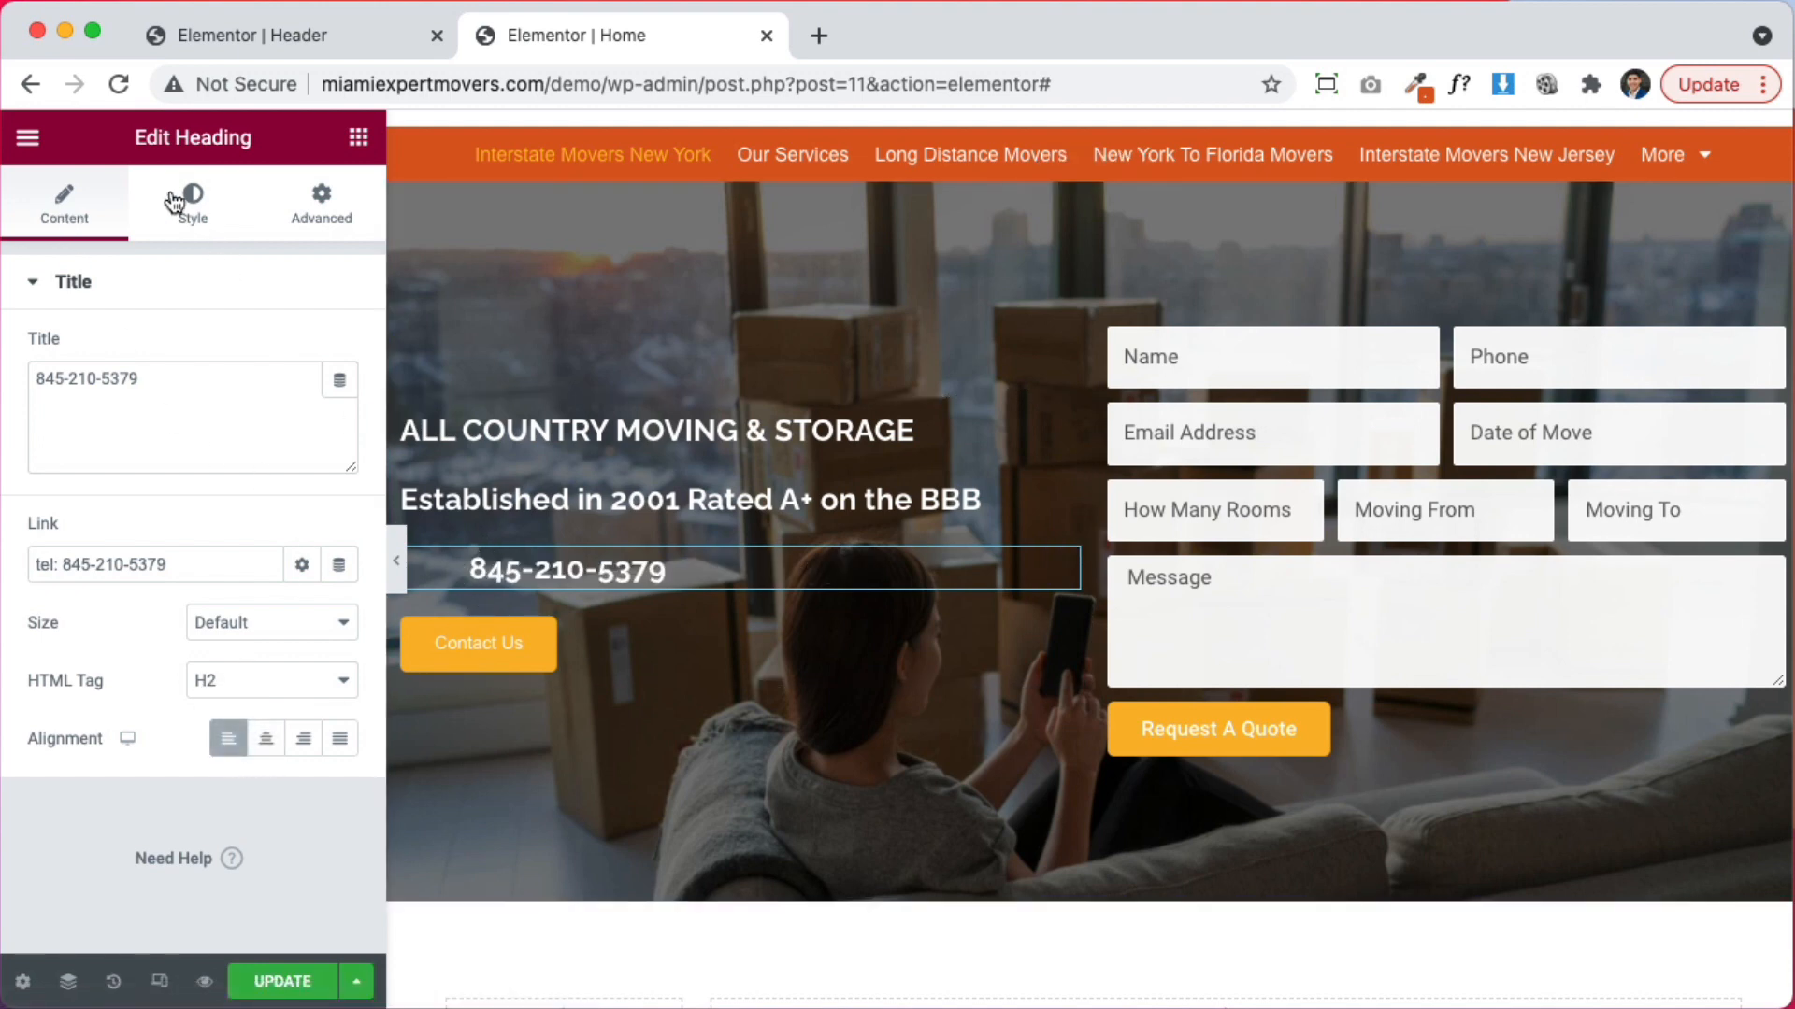
click(210, 229)
click(332, 224)
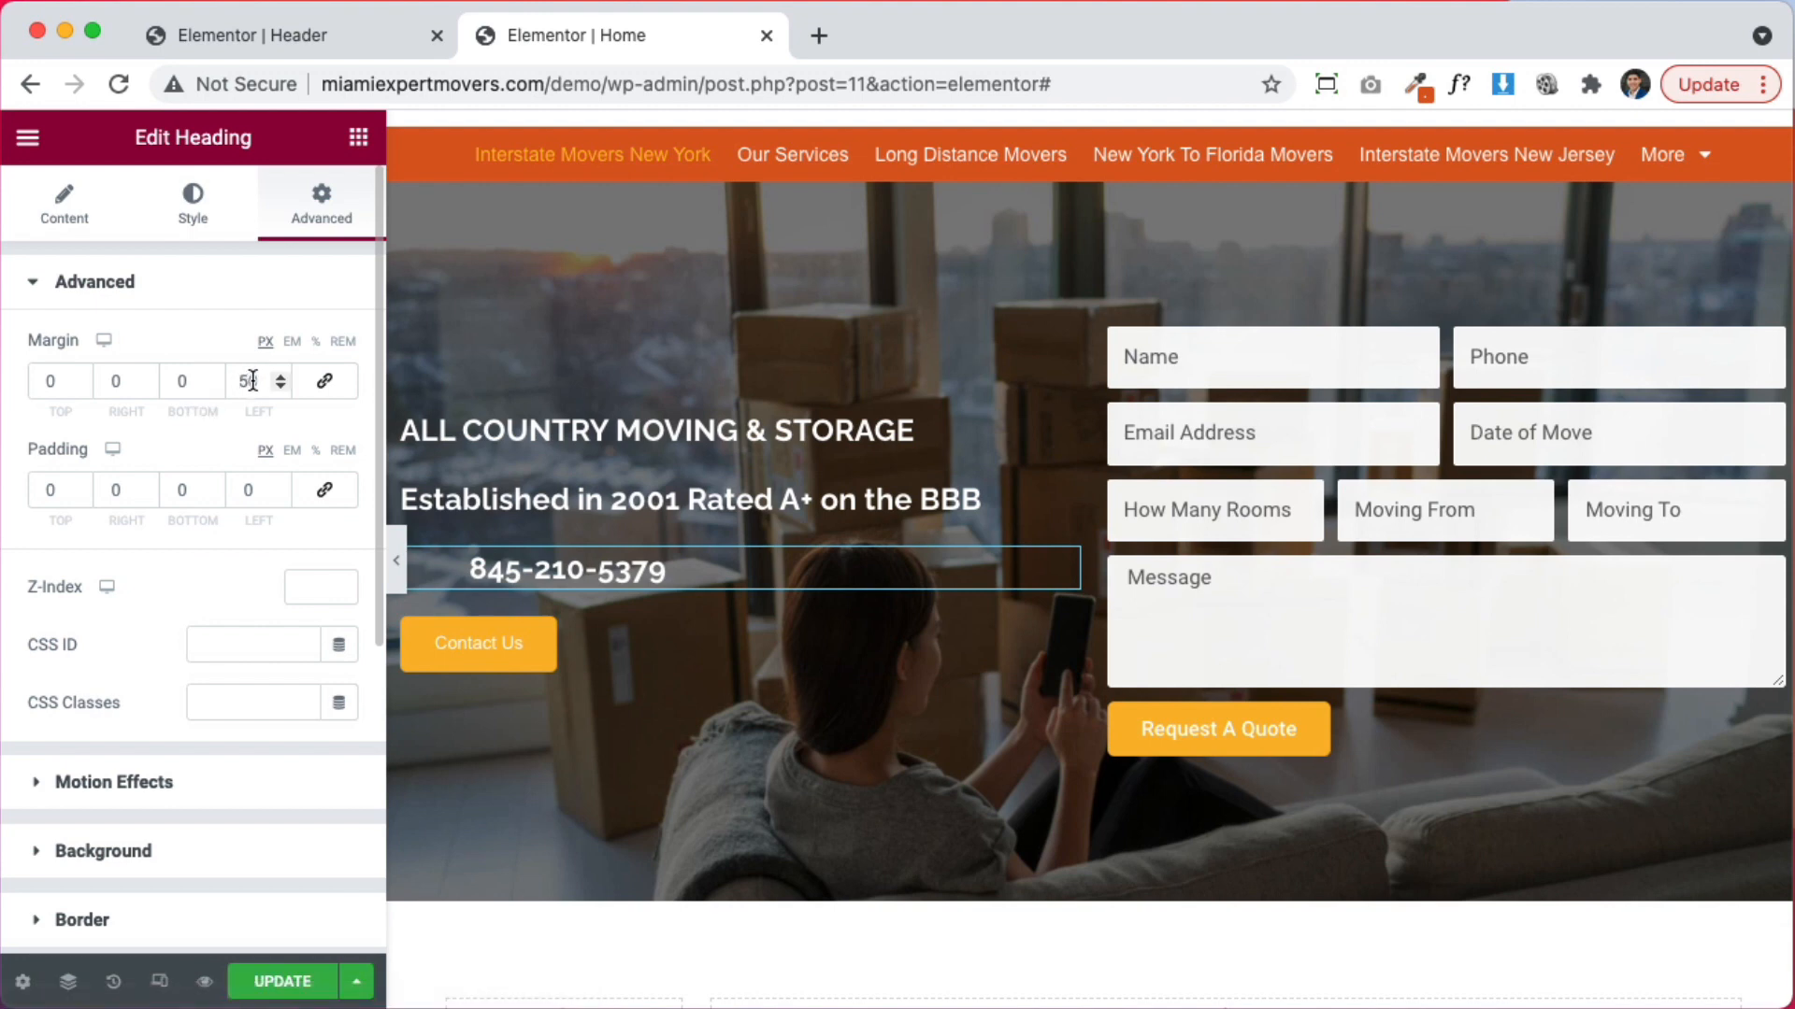
text(0)
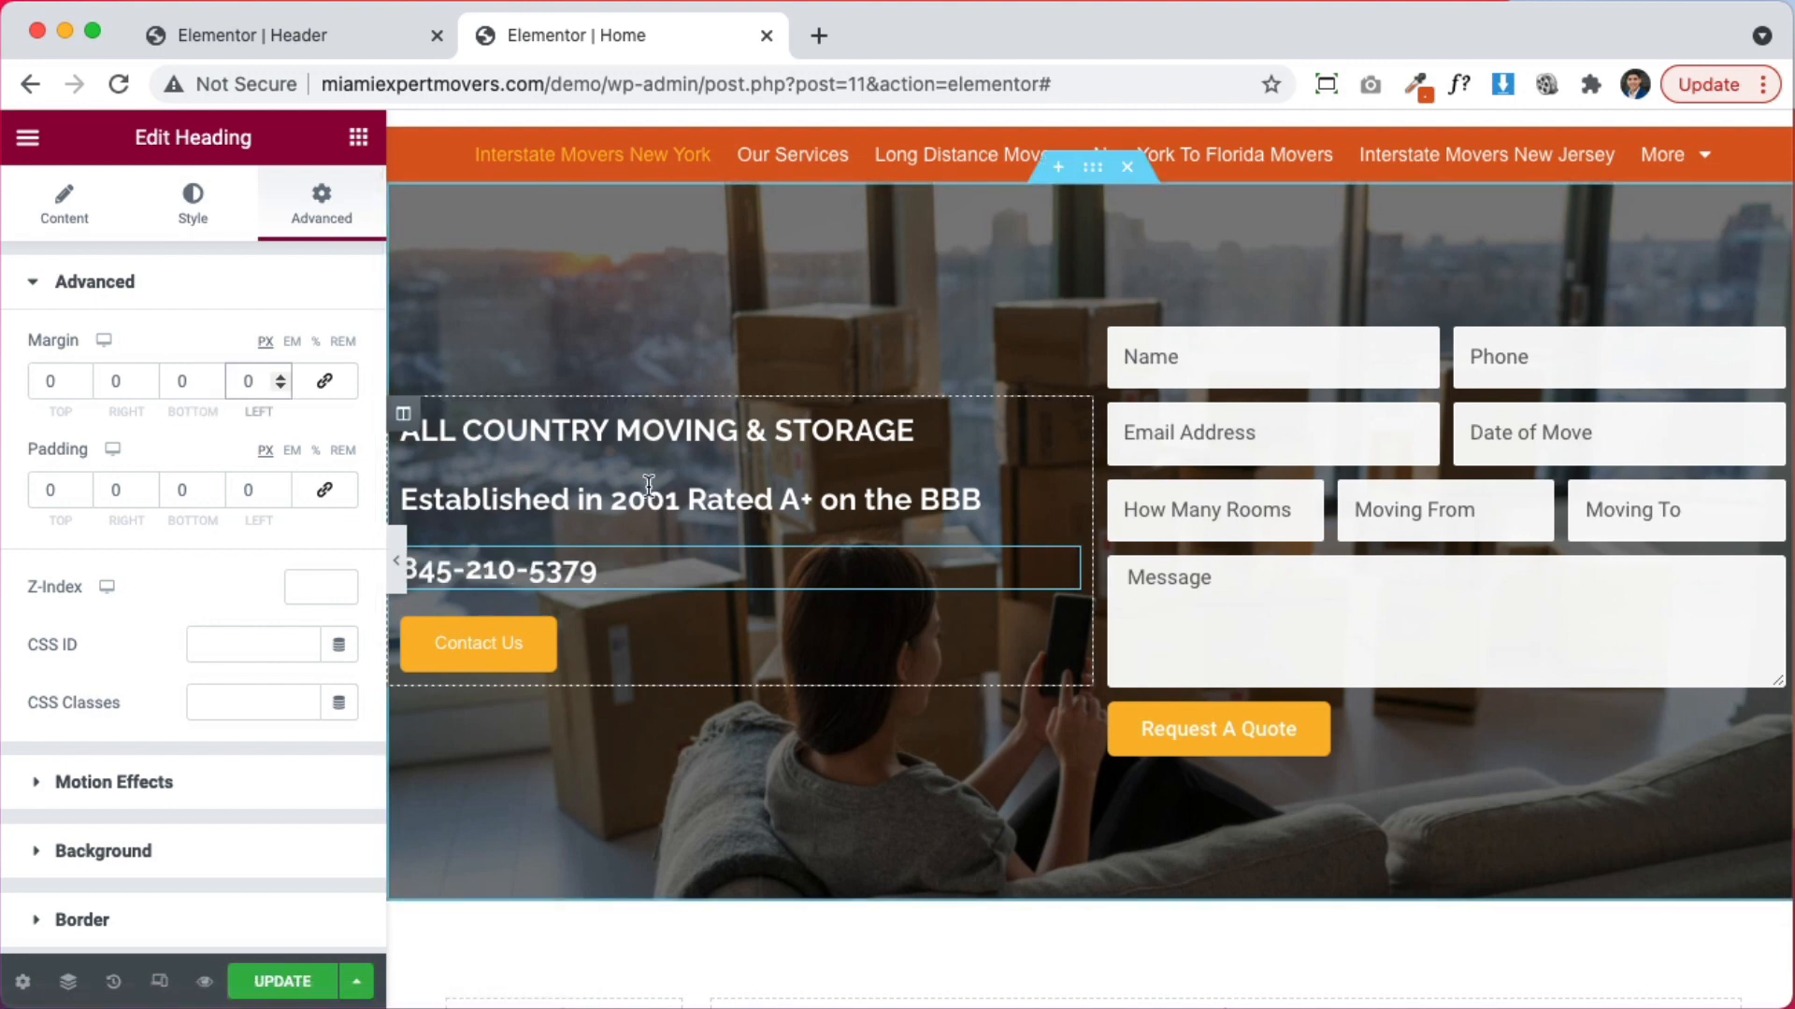
Review the company-name heading's spacing and content settings
click(687, 432)
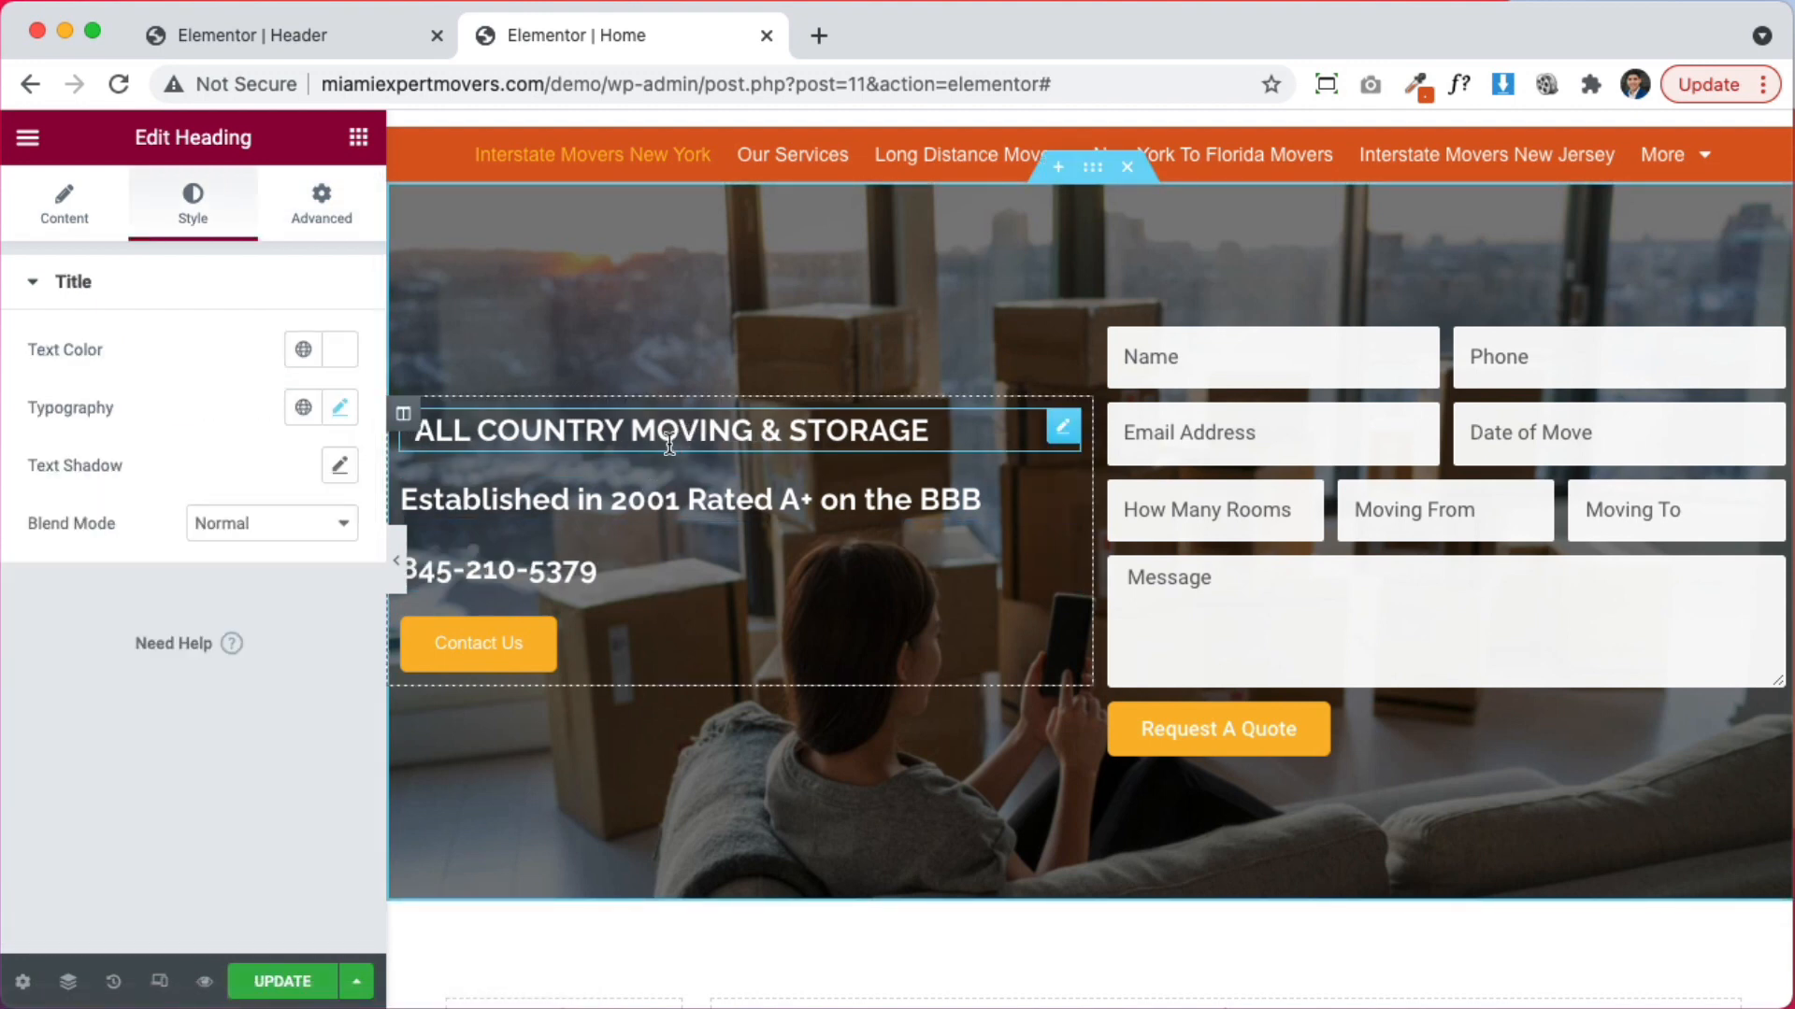
click(358, 137)
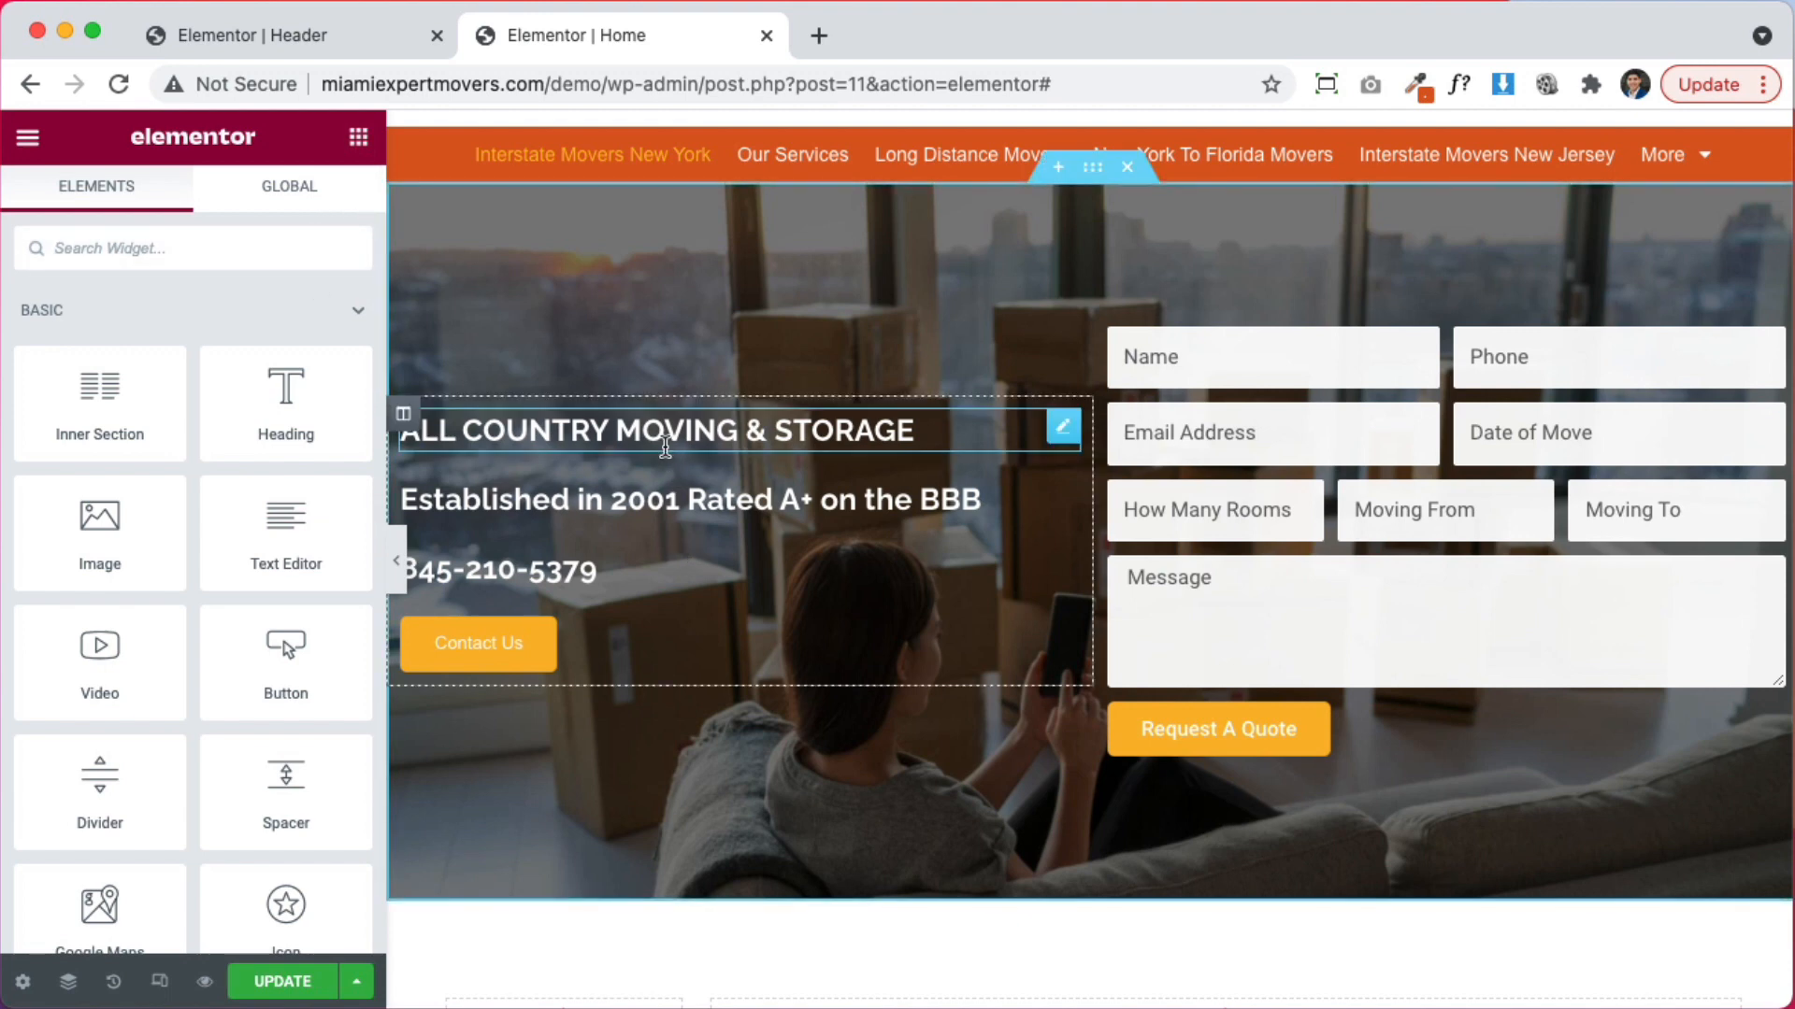
click(664, 439)
click(332, 222)
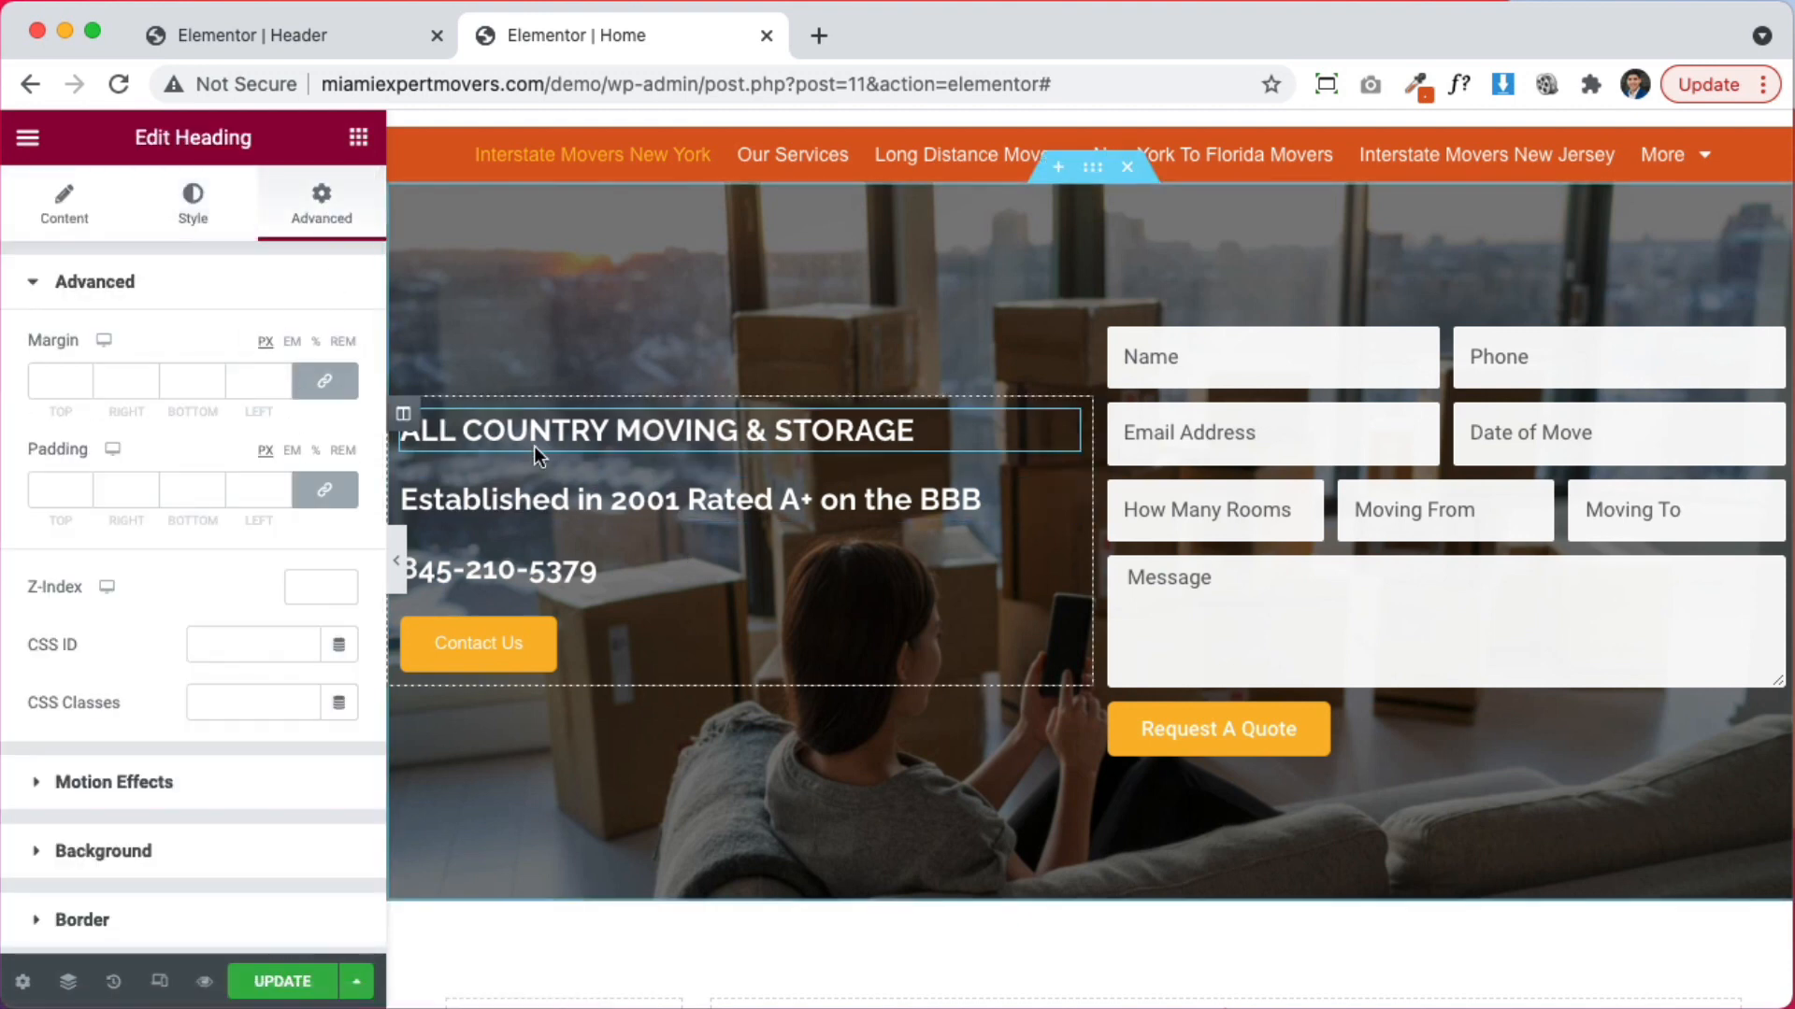
click(70, 207)
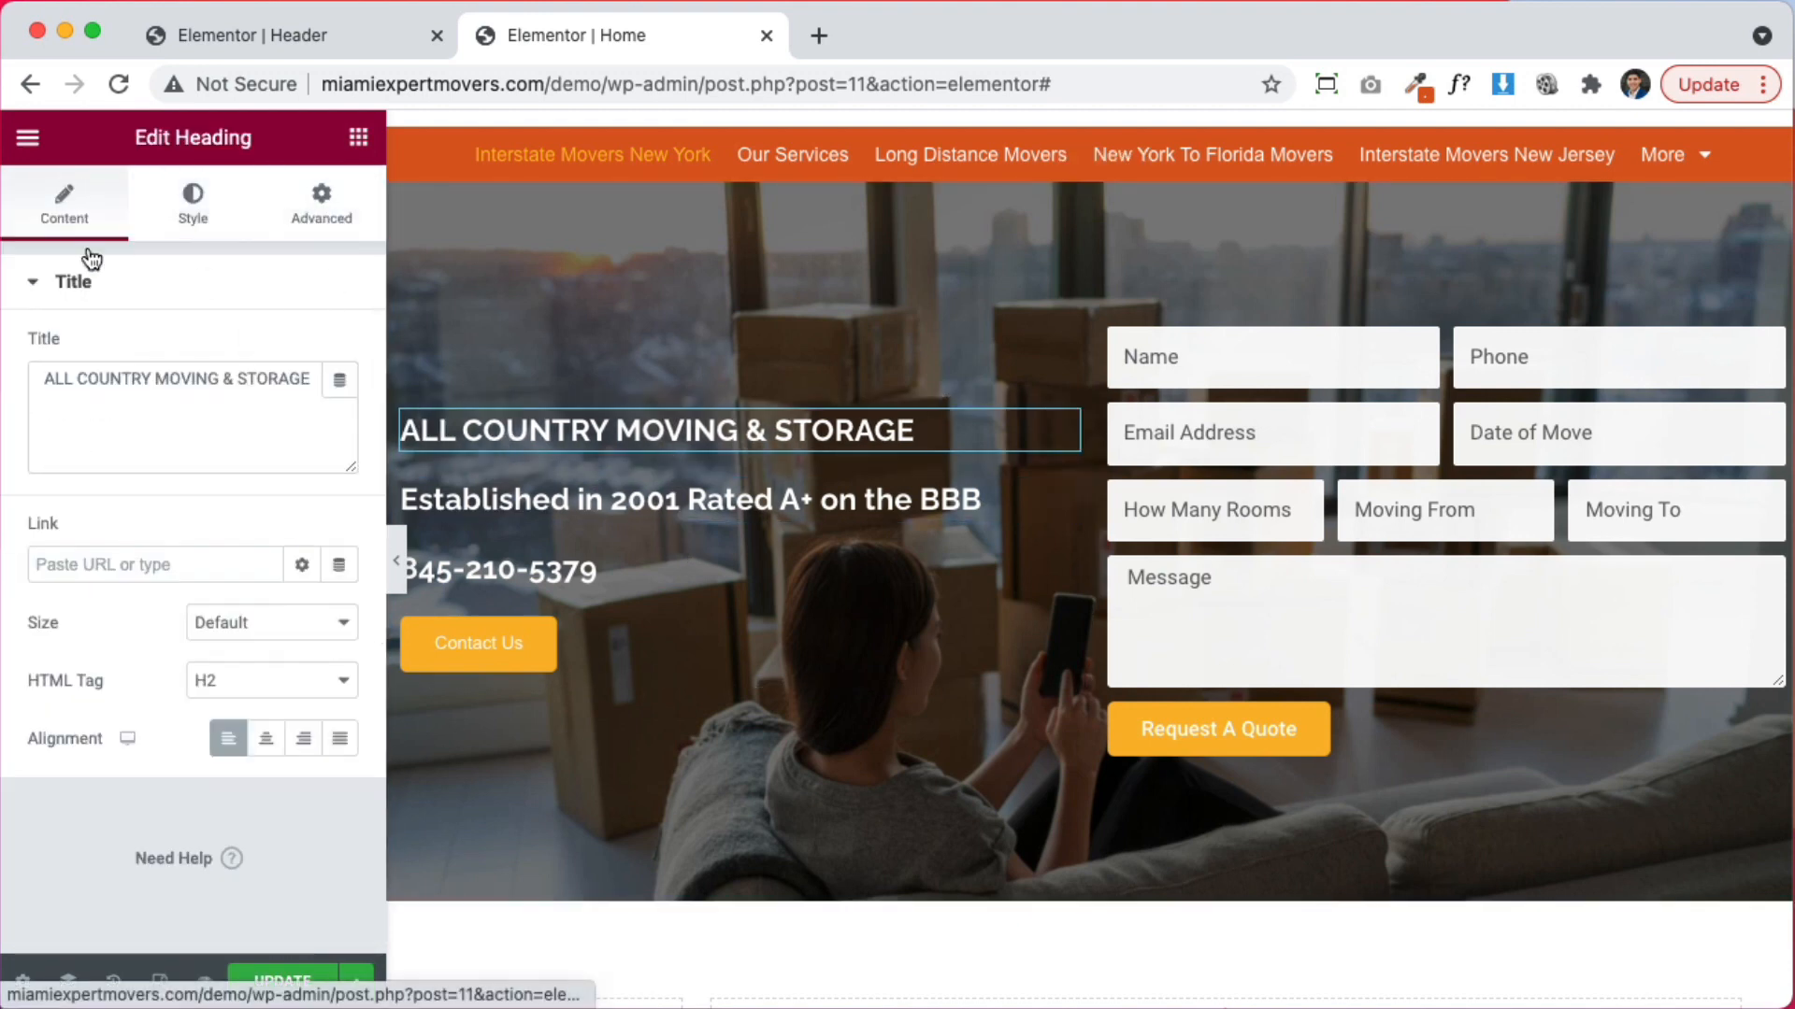
Set the company-name heading's typography to Open Sans at 25 px
click(194, 220)
click(340, 407)
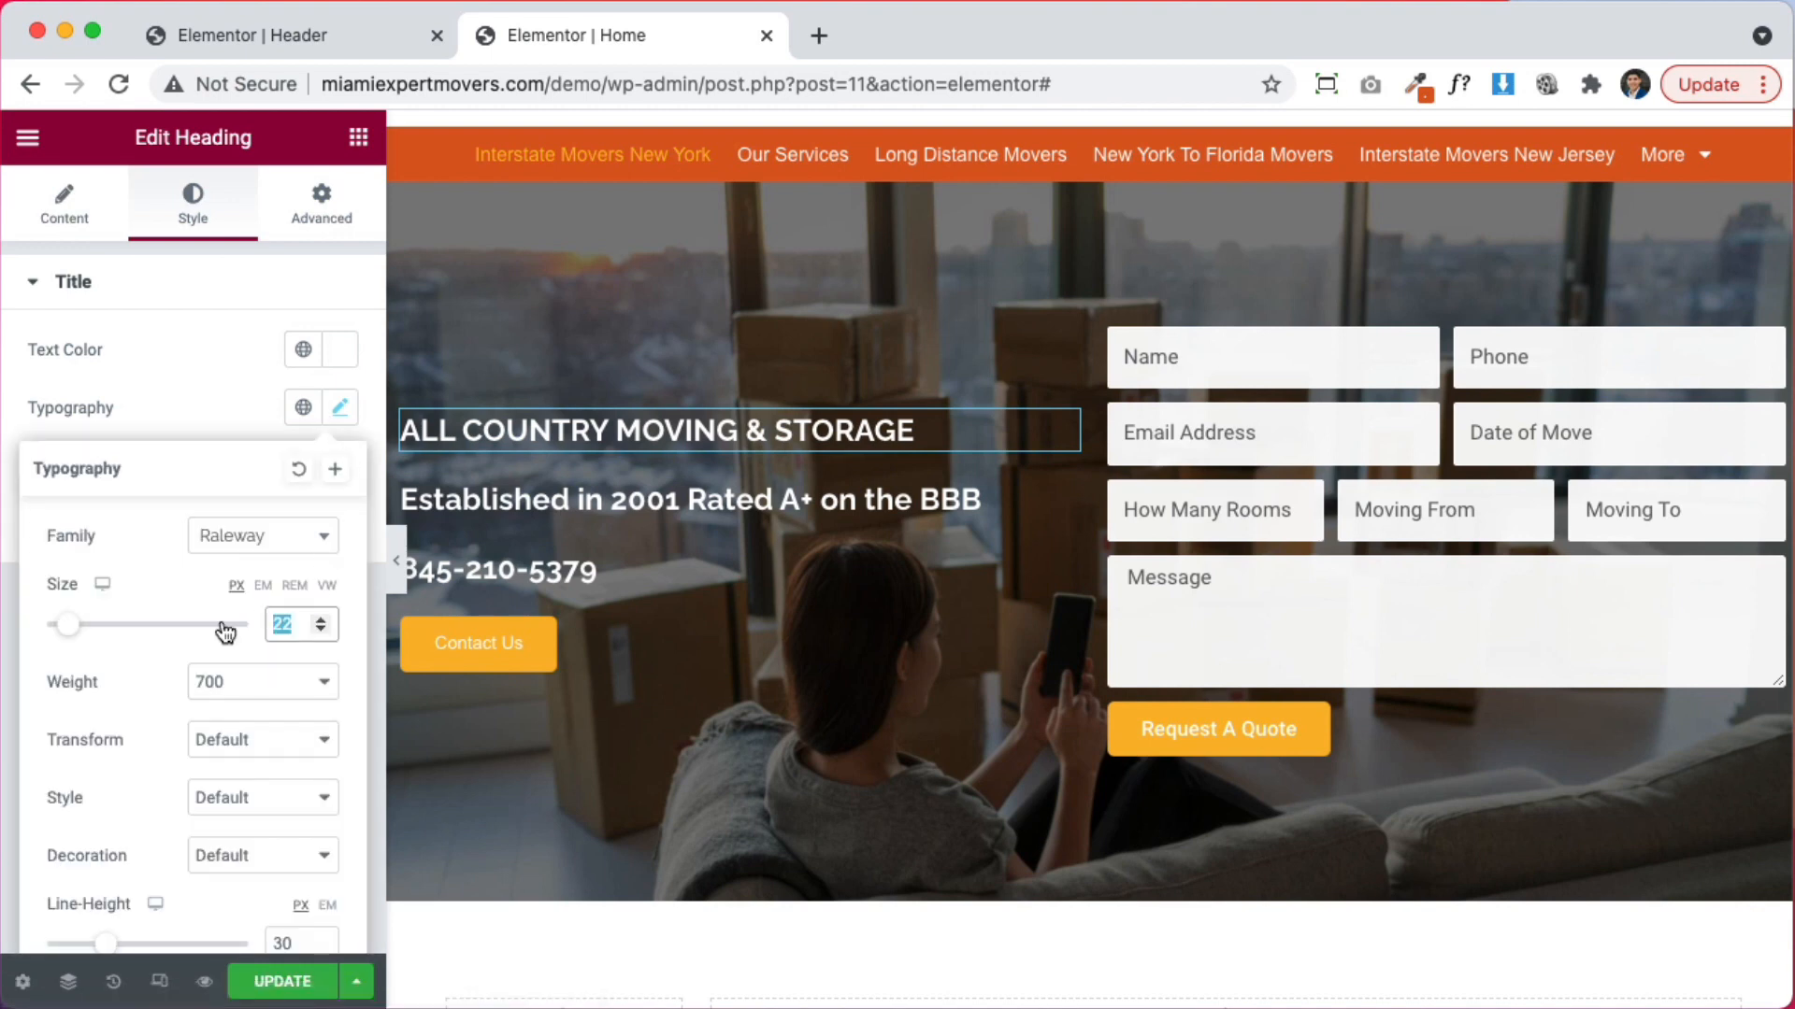
text(25)
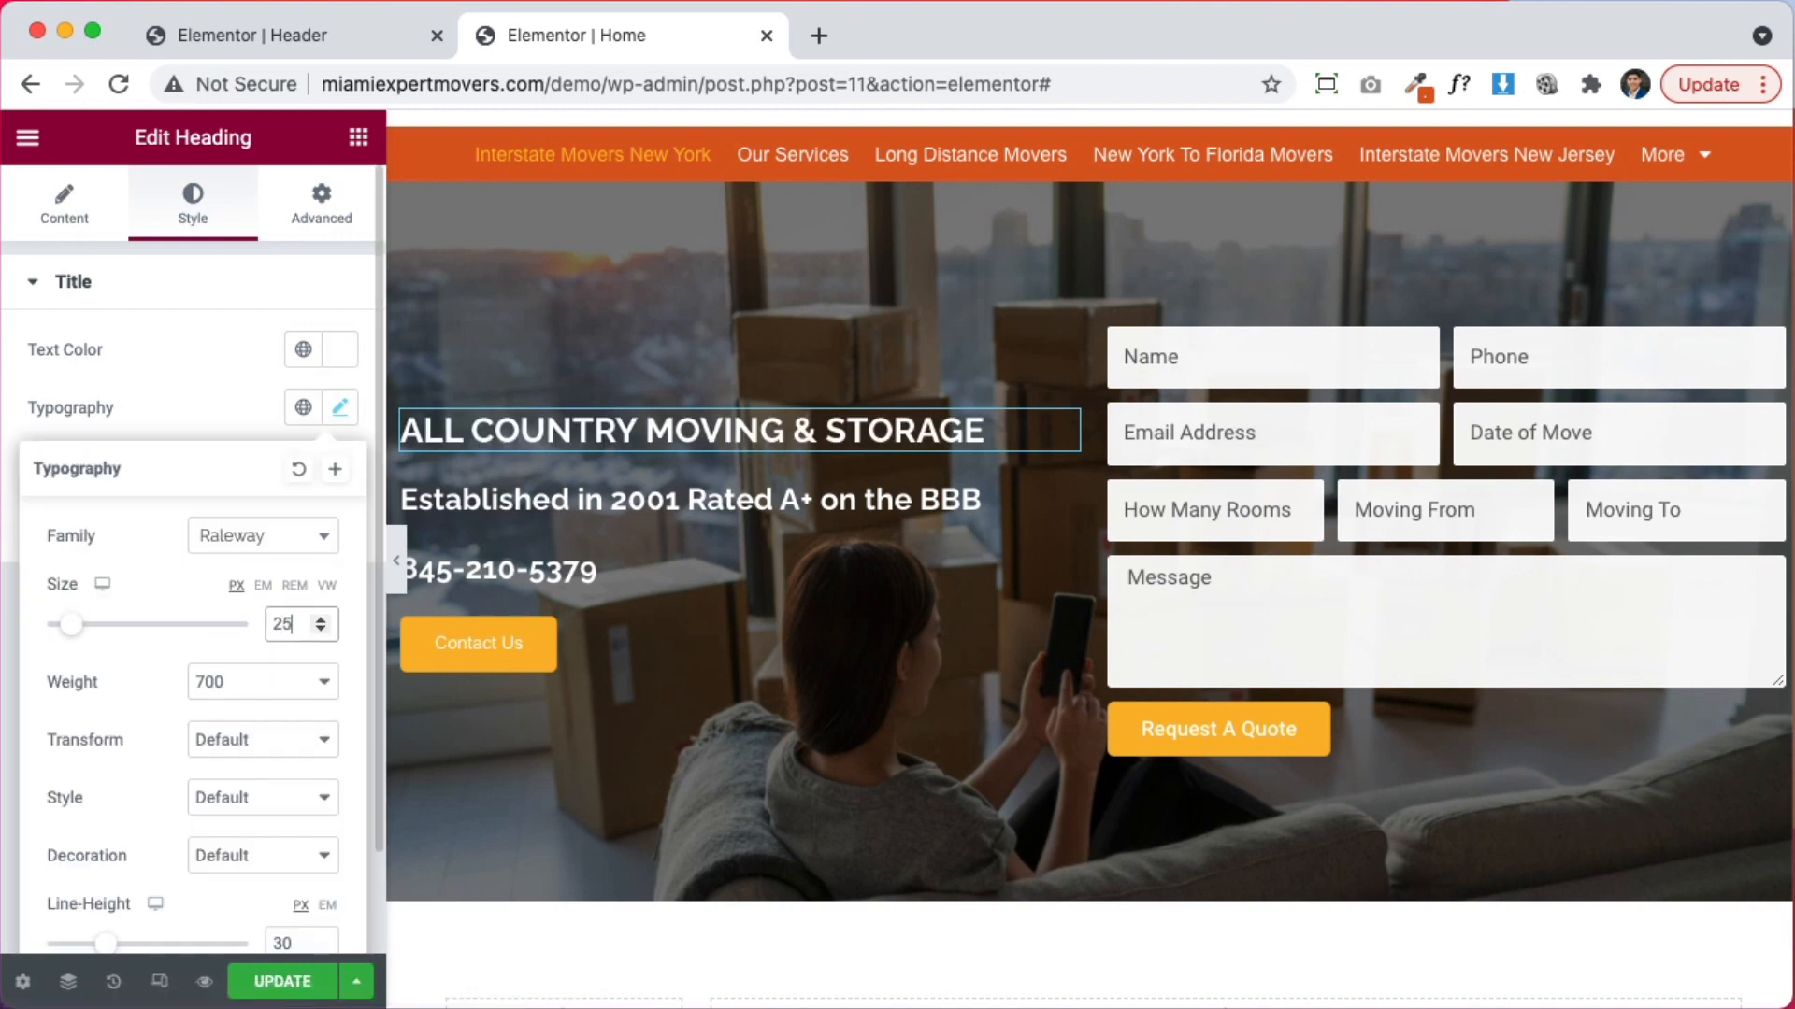
click(271, 536)
text(open)
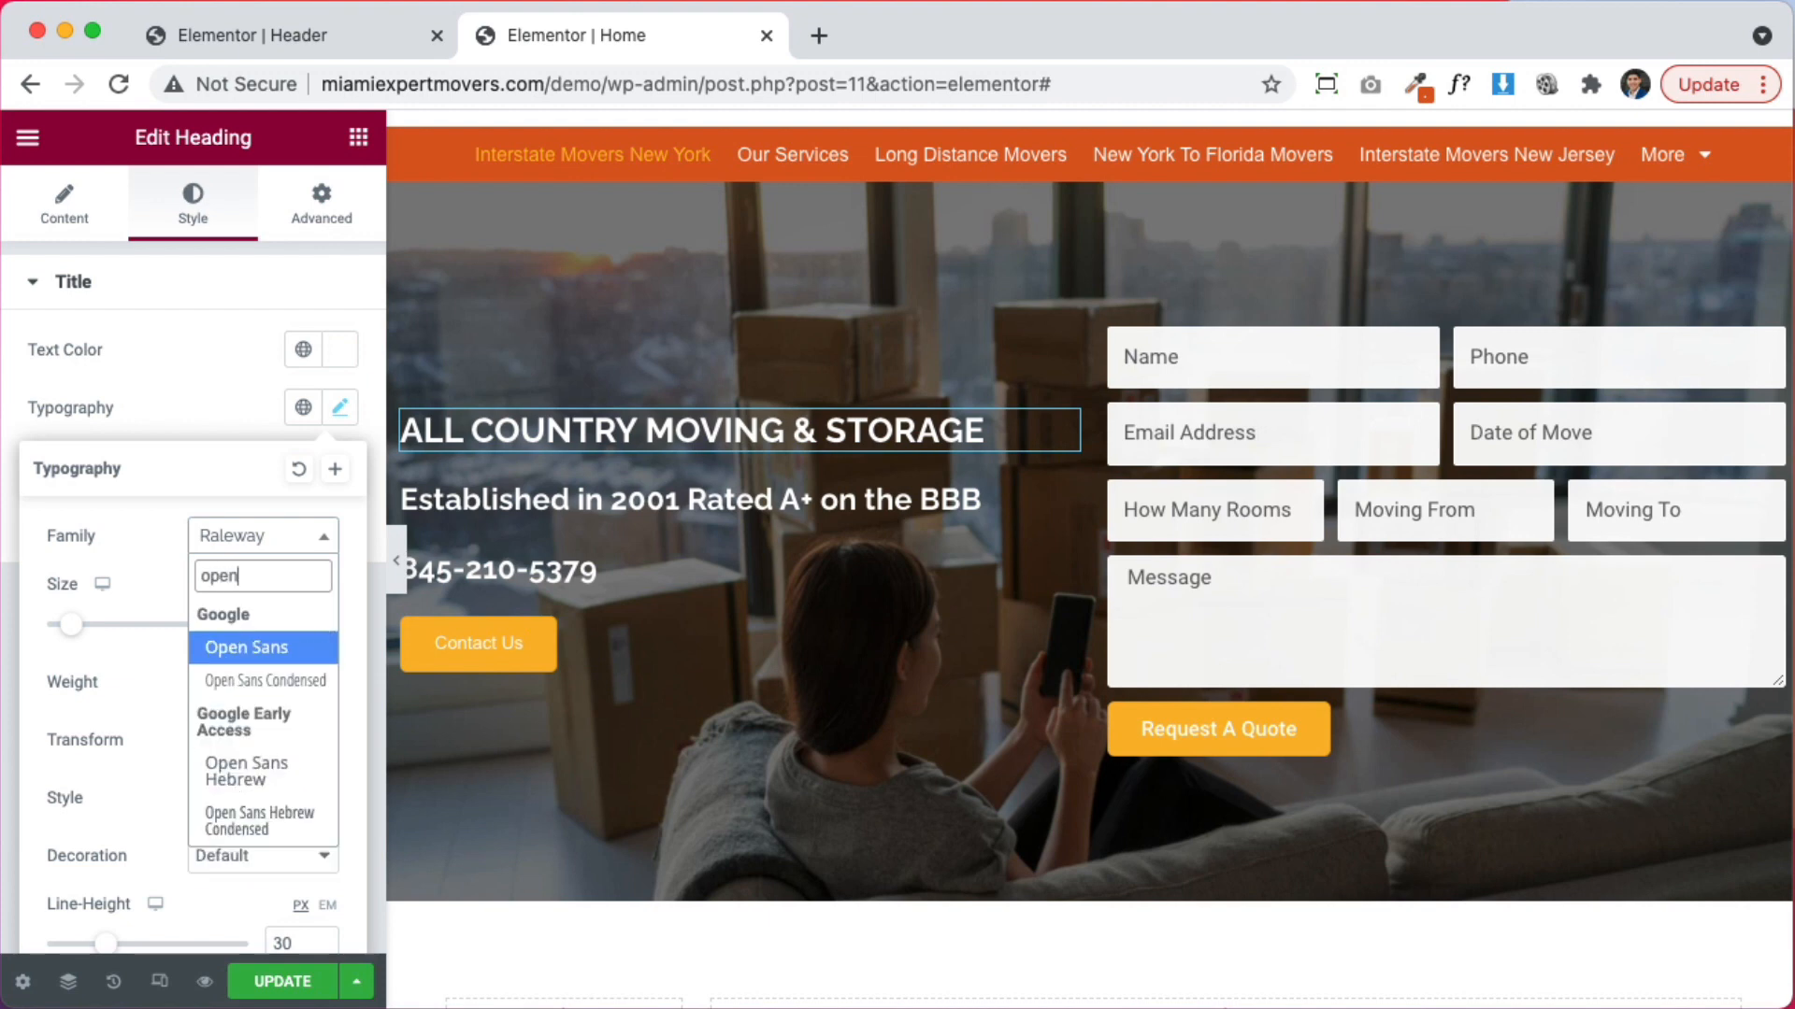
key(Return)
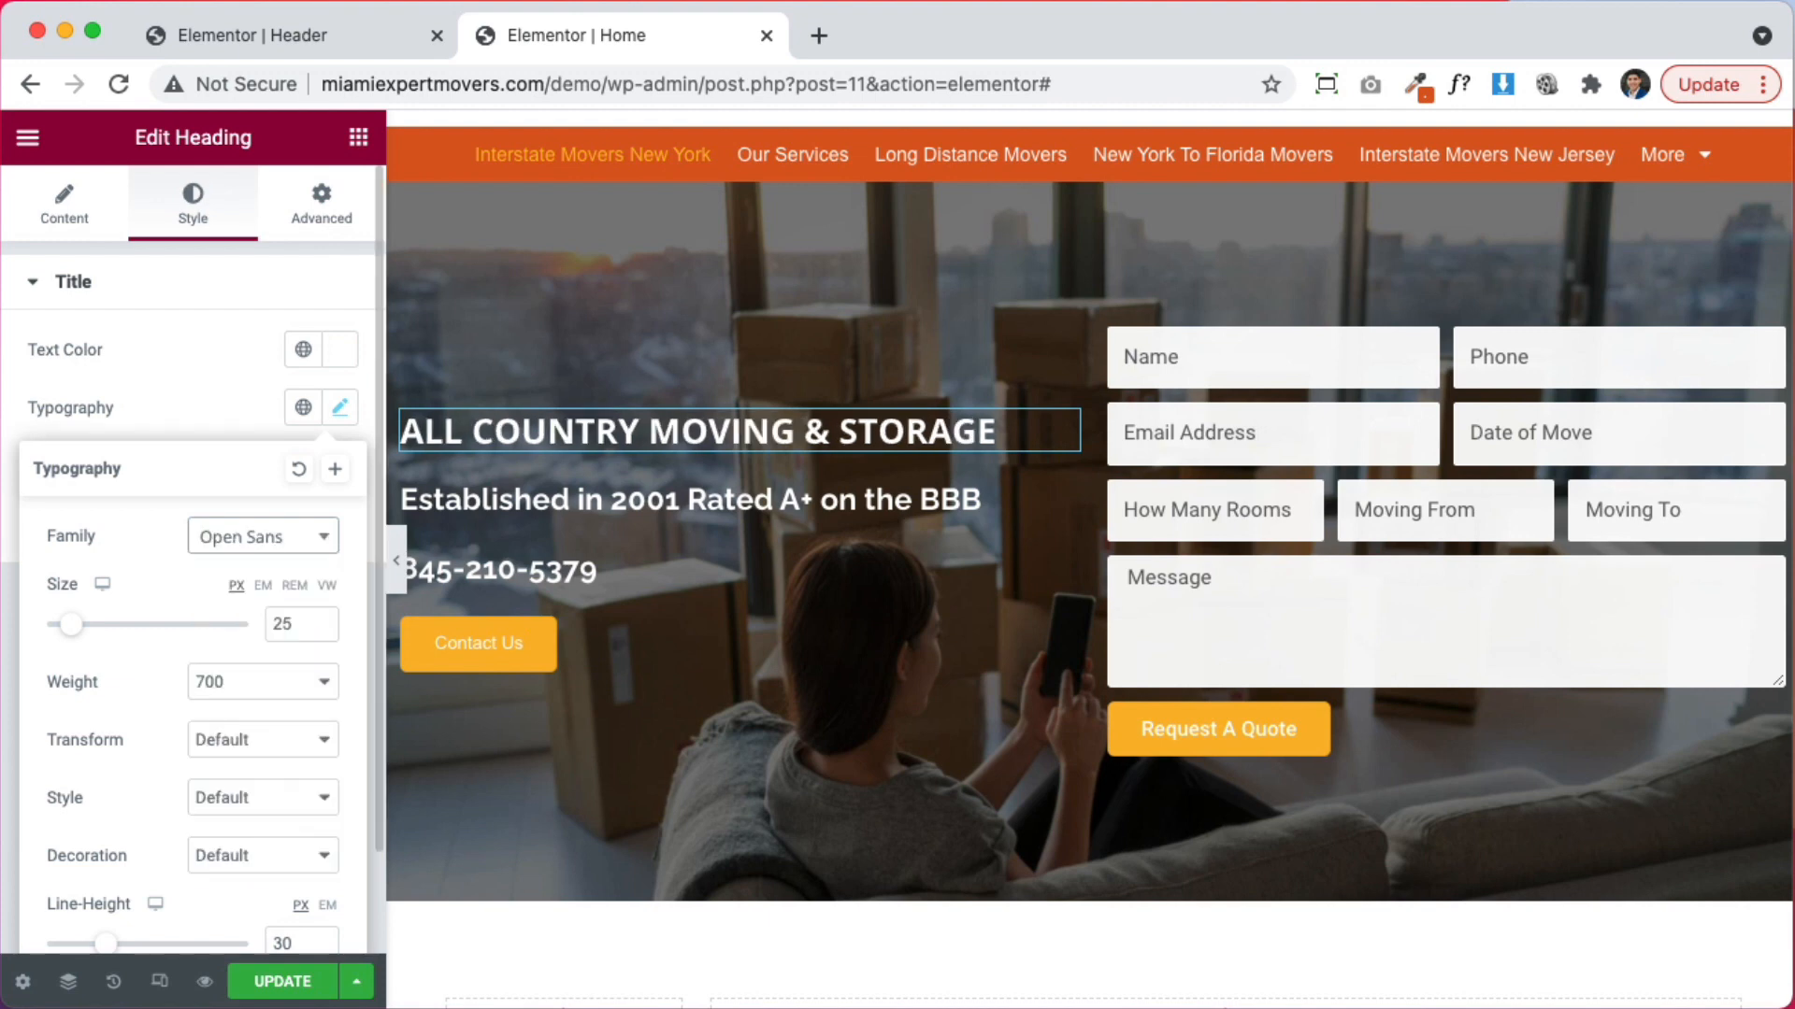
Join the Established in 2001 title onto one line and move the phone number above it
click(733, 502)
click(64, 203)
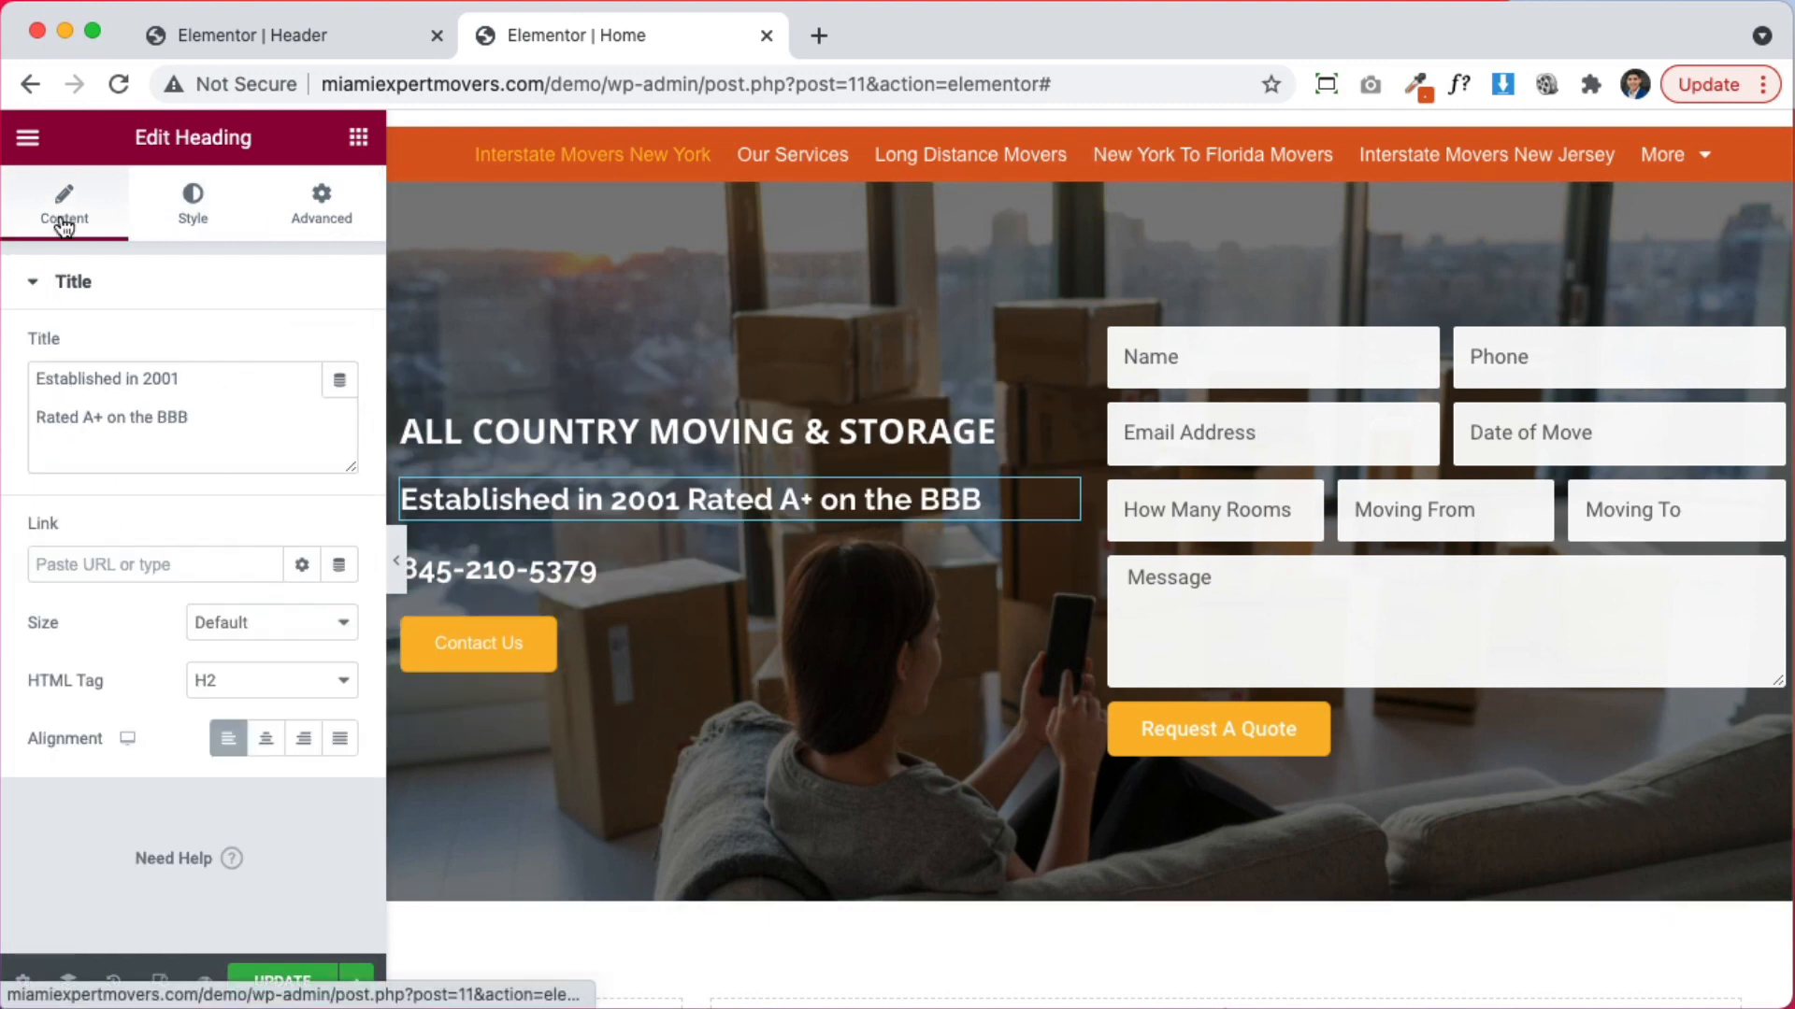
key(BackSpace)
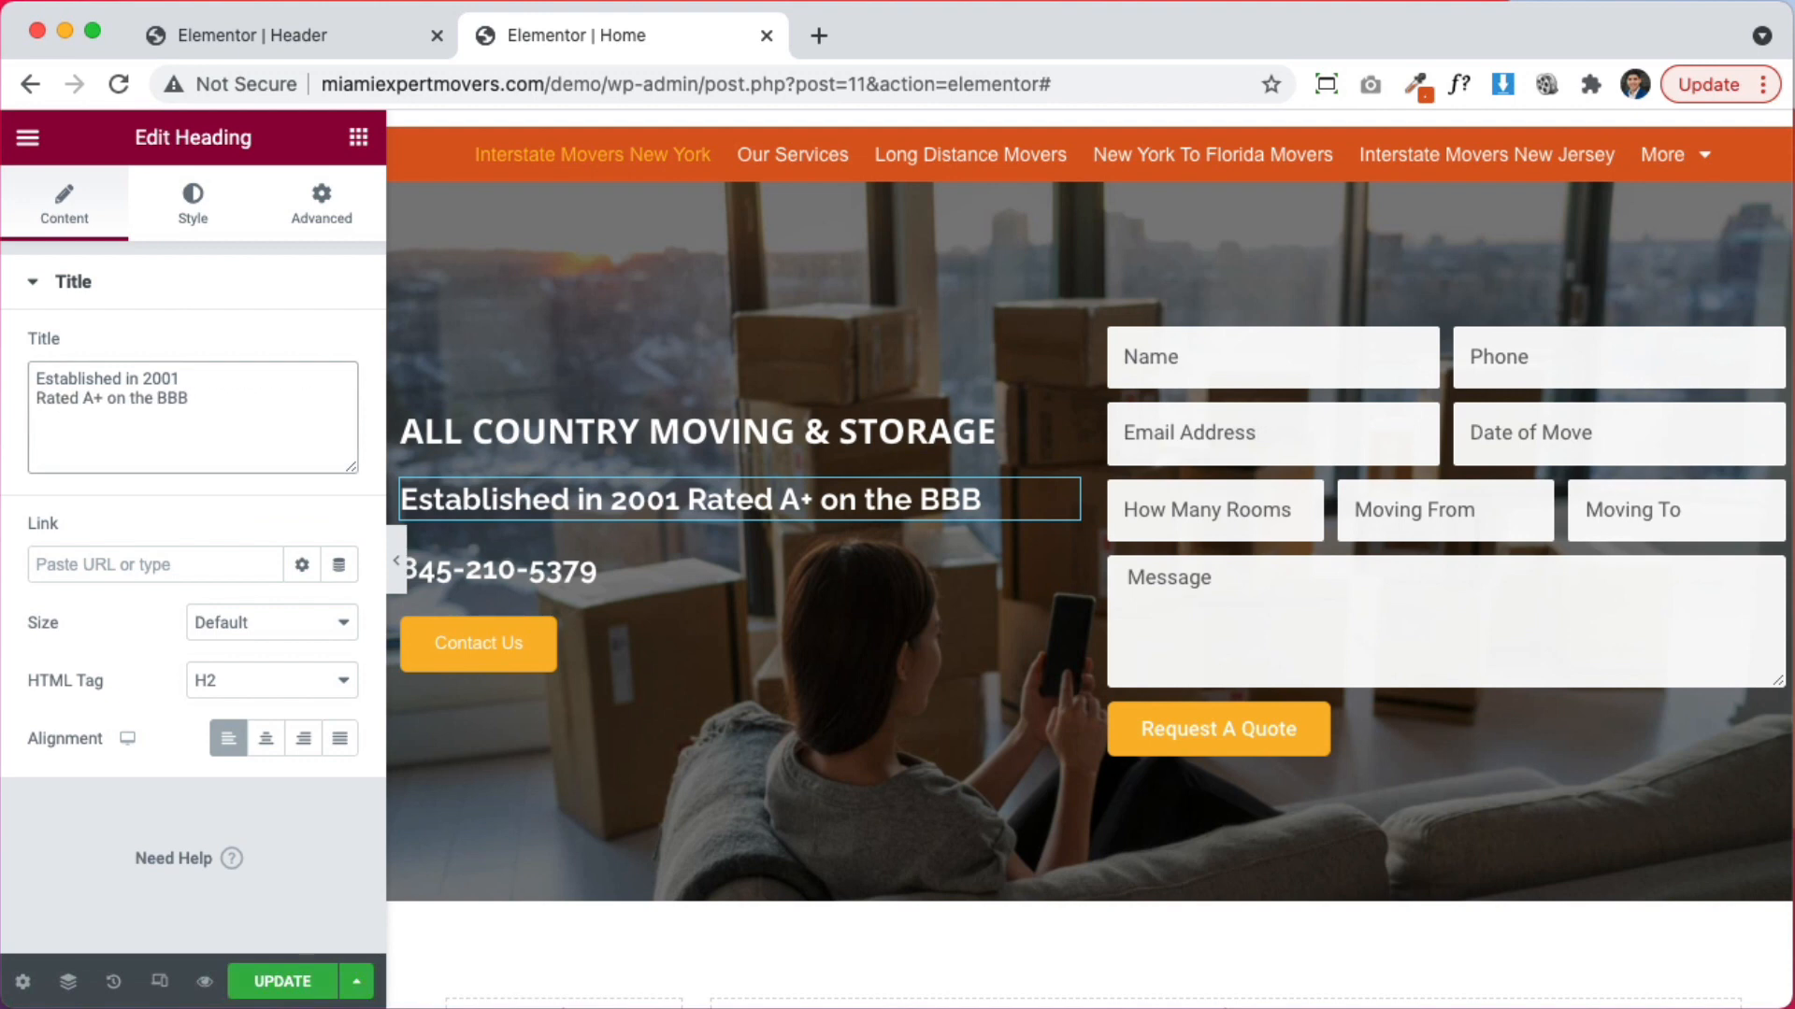
key(BackSpace)
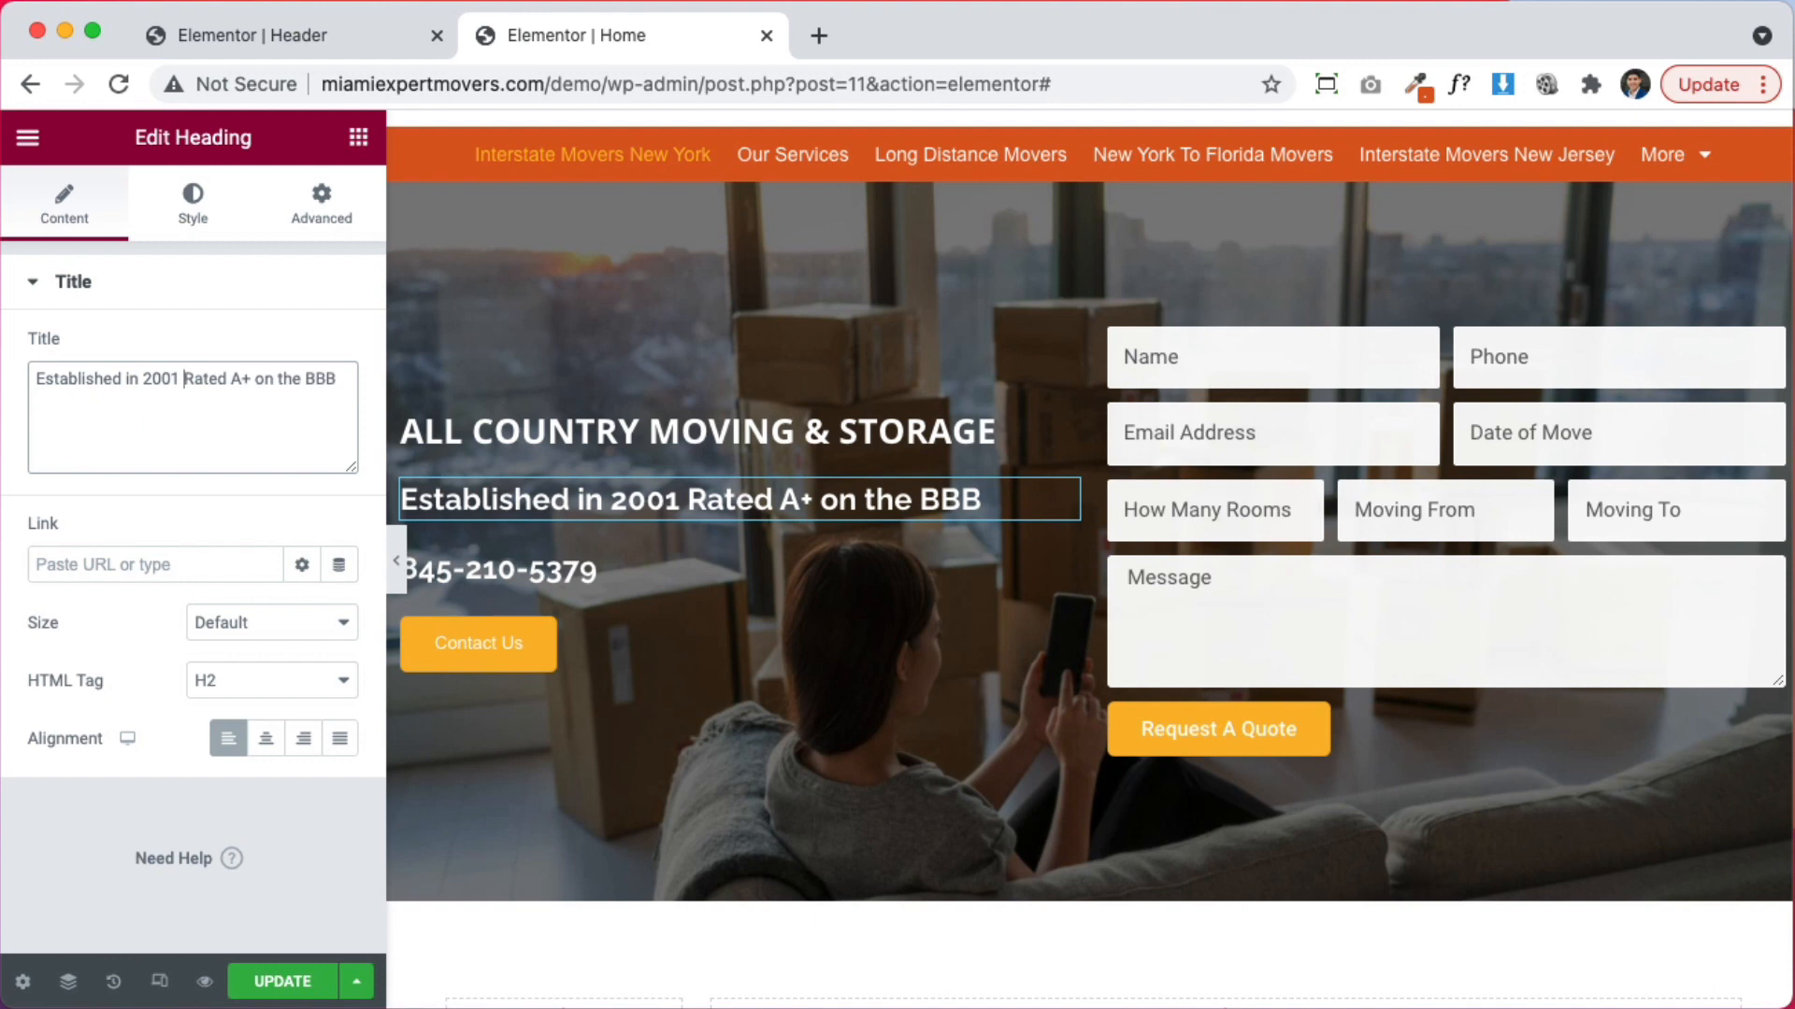
drag(1058, 572, 828, 475)
Add 'Call Today:' before the phone number in the heading's title
click(65, 210)
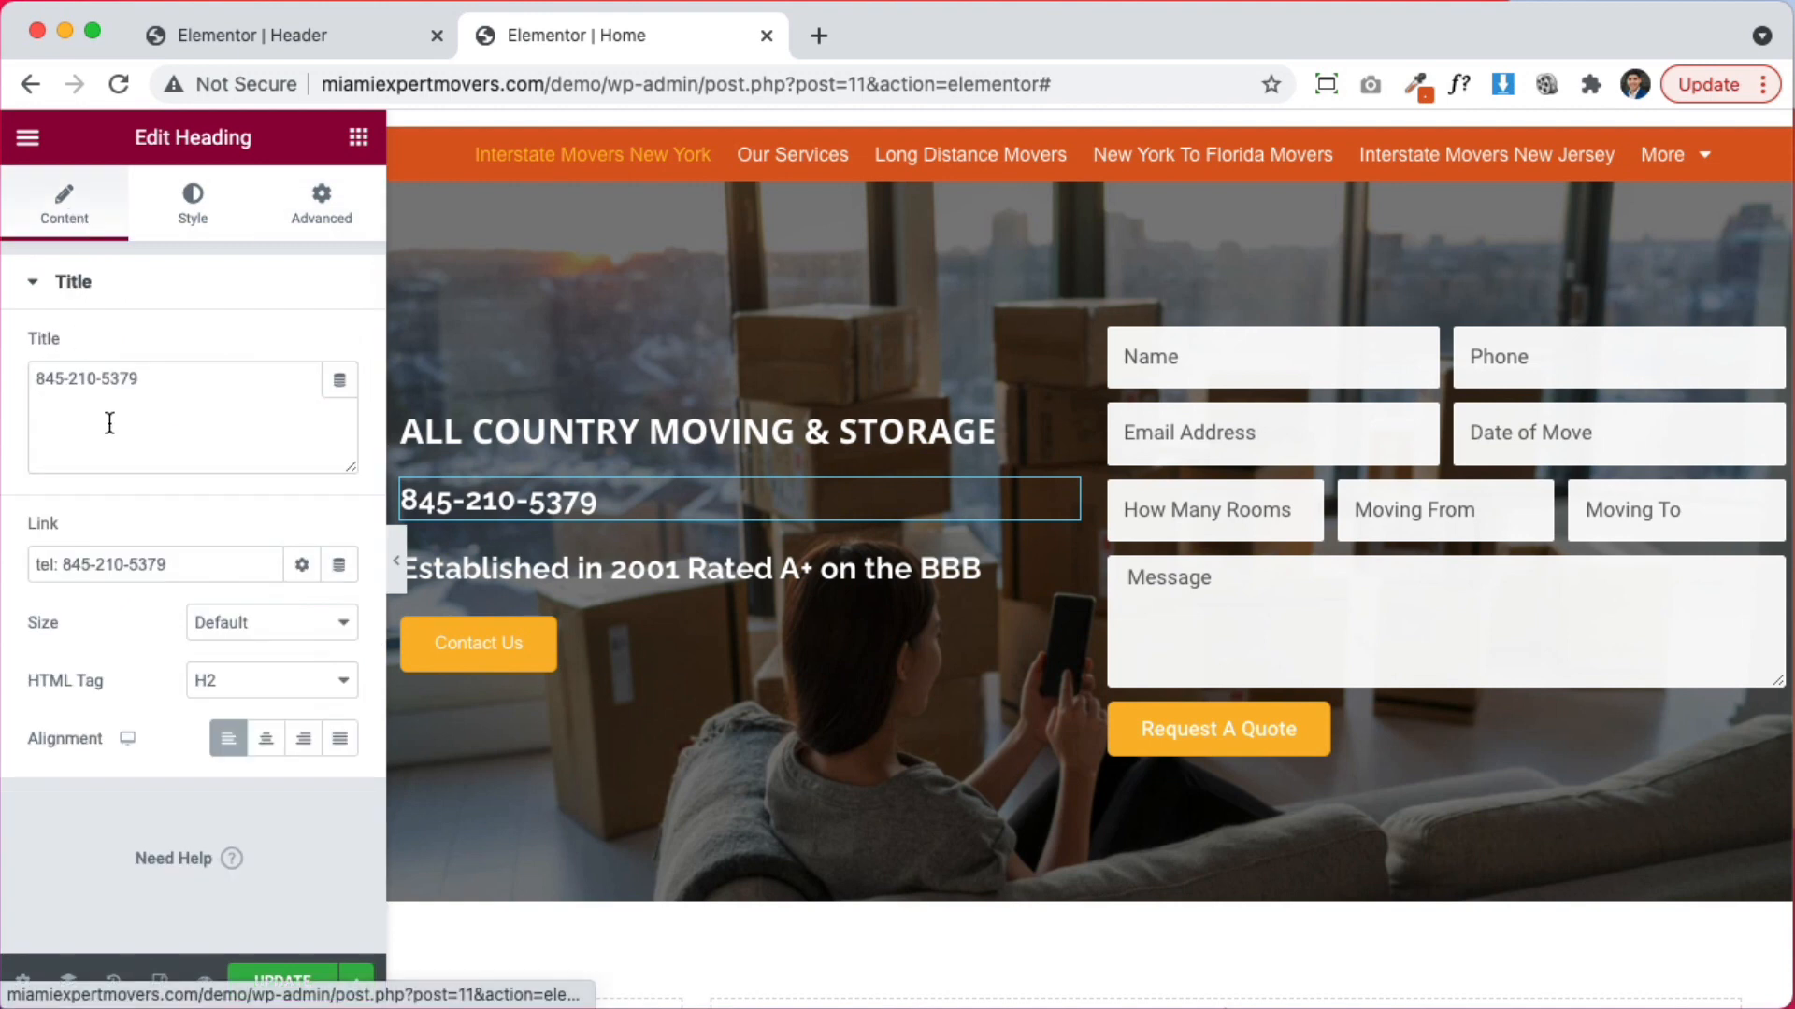
click(36, 384)
text(Call )
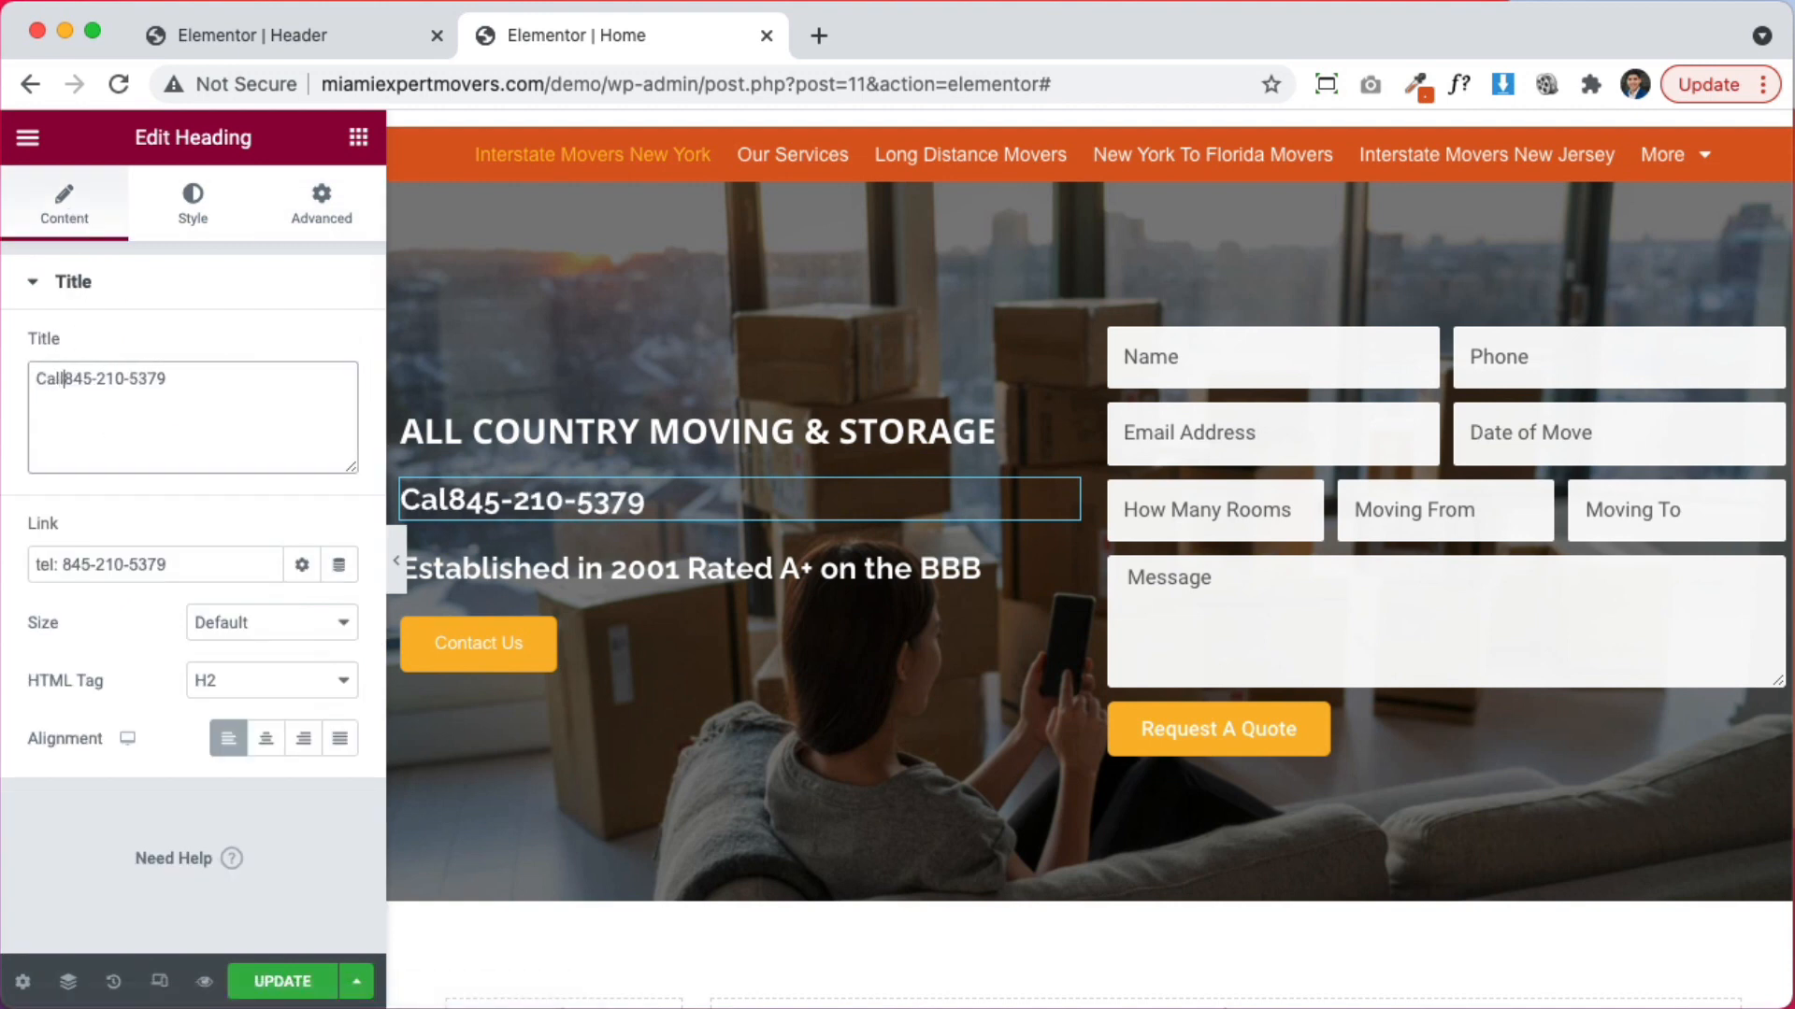
text(Today:)
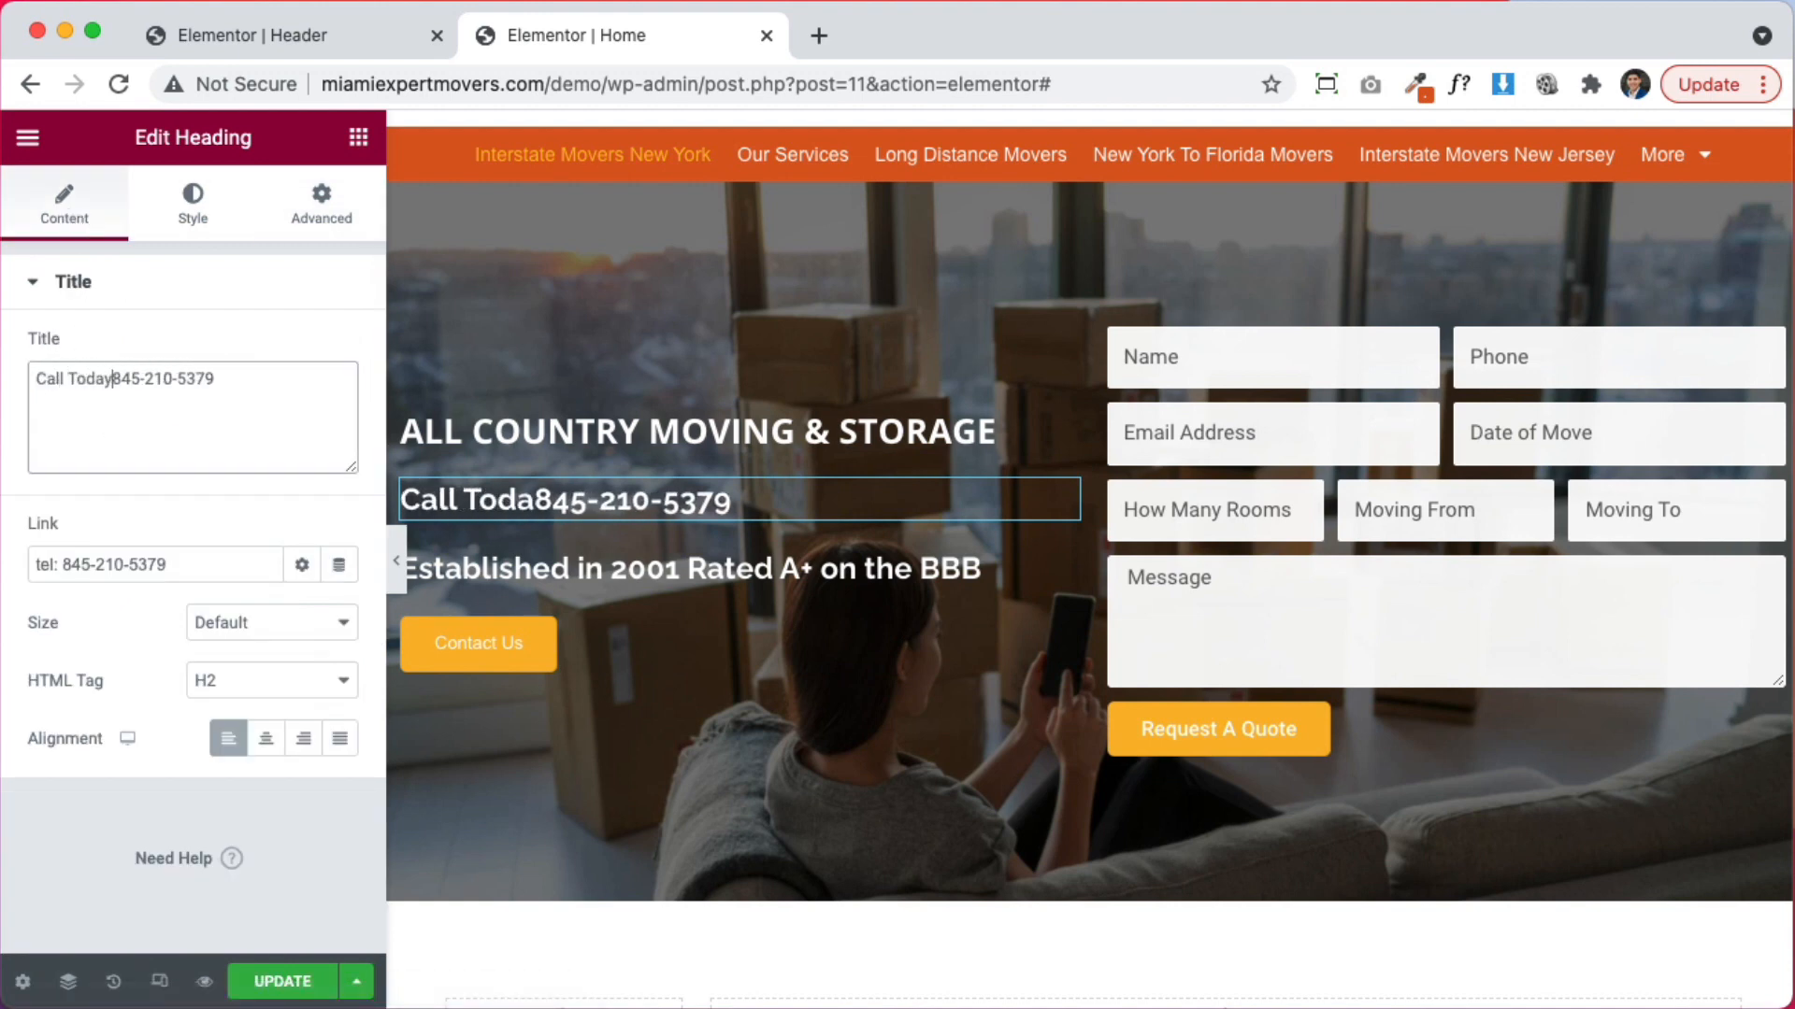
Set the Call Today heading's font family to Open Sans
click(211, 204)
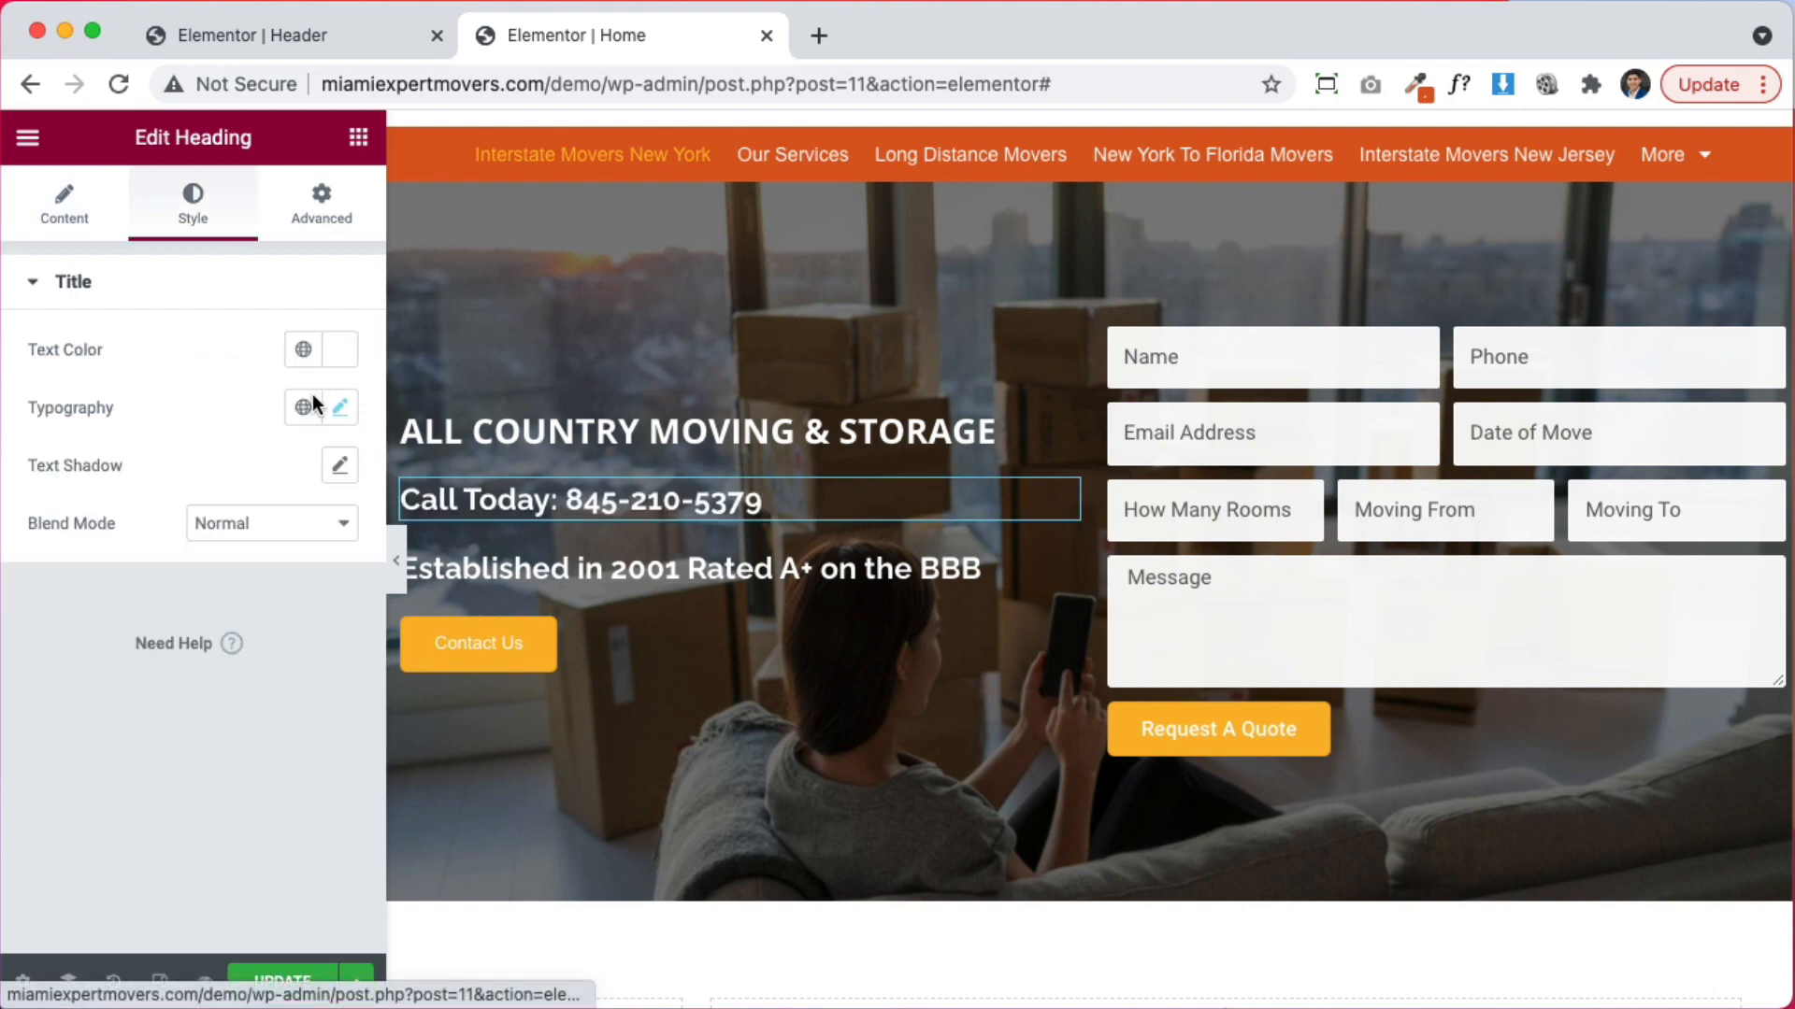
click(340, 408)
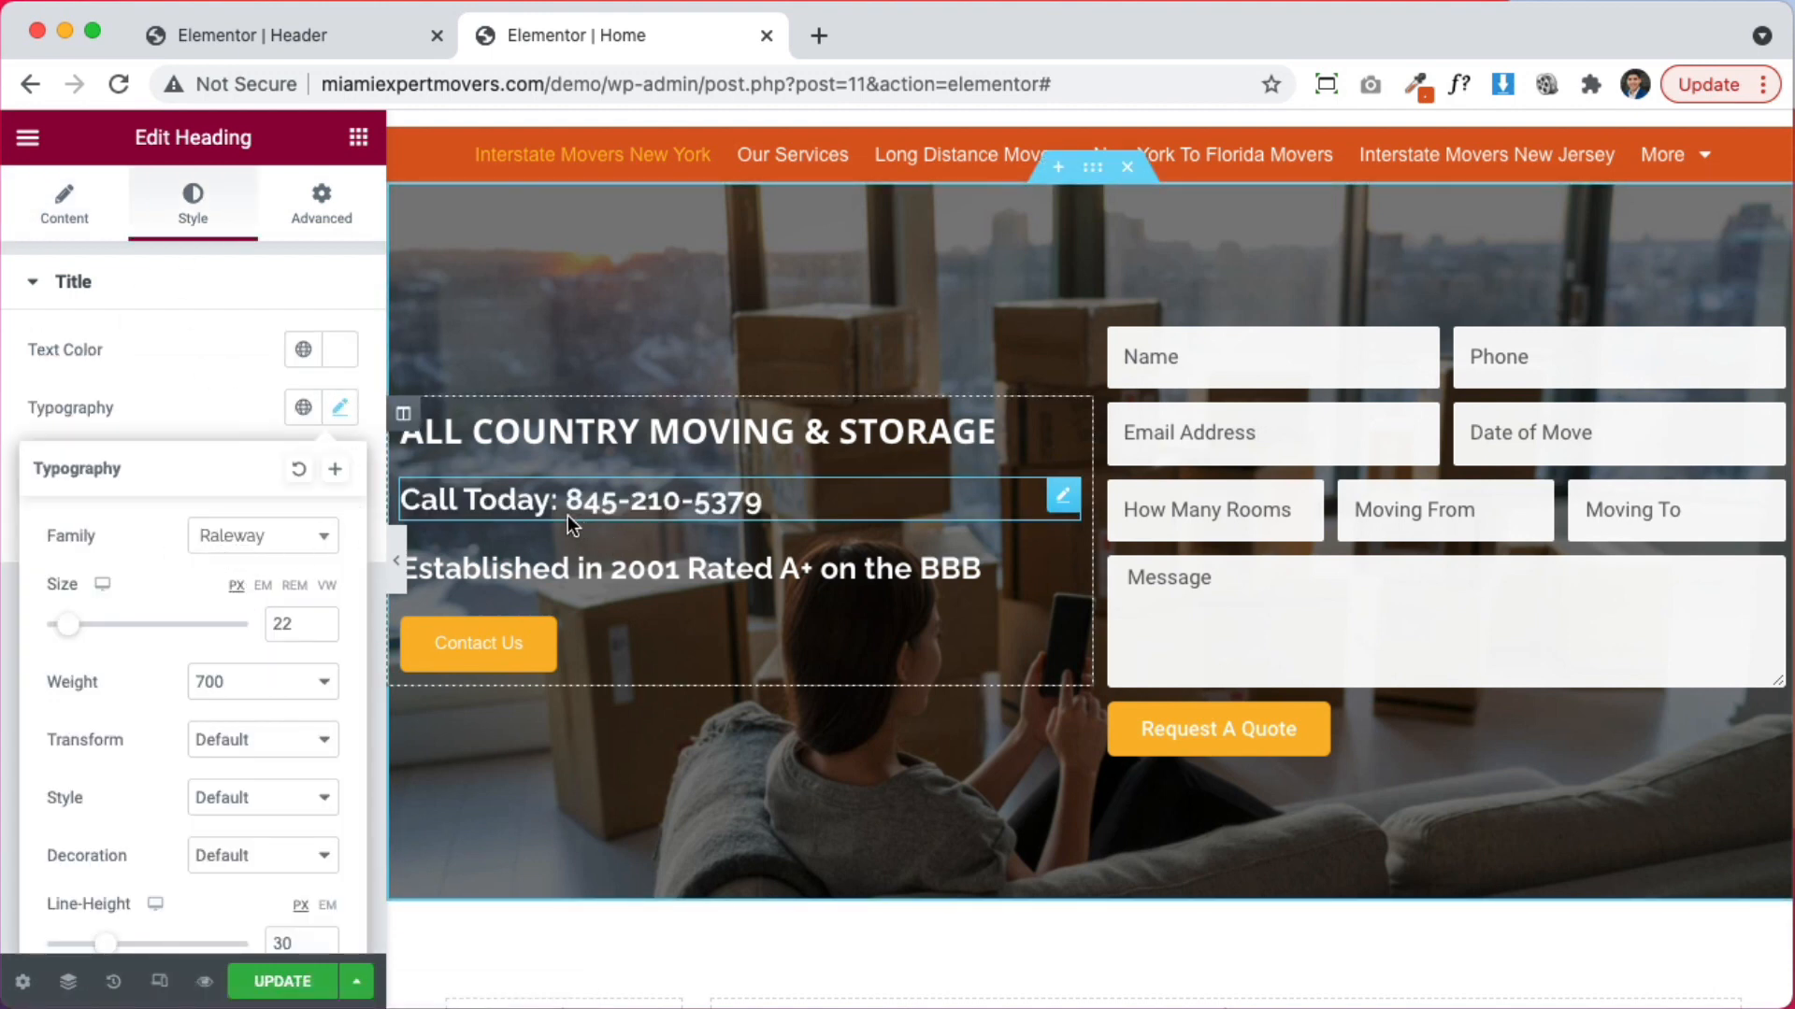
click(270, 541)
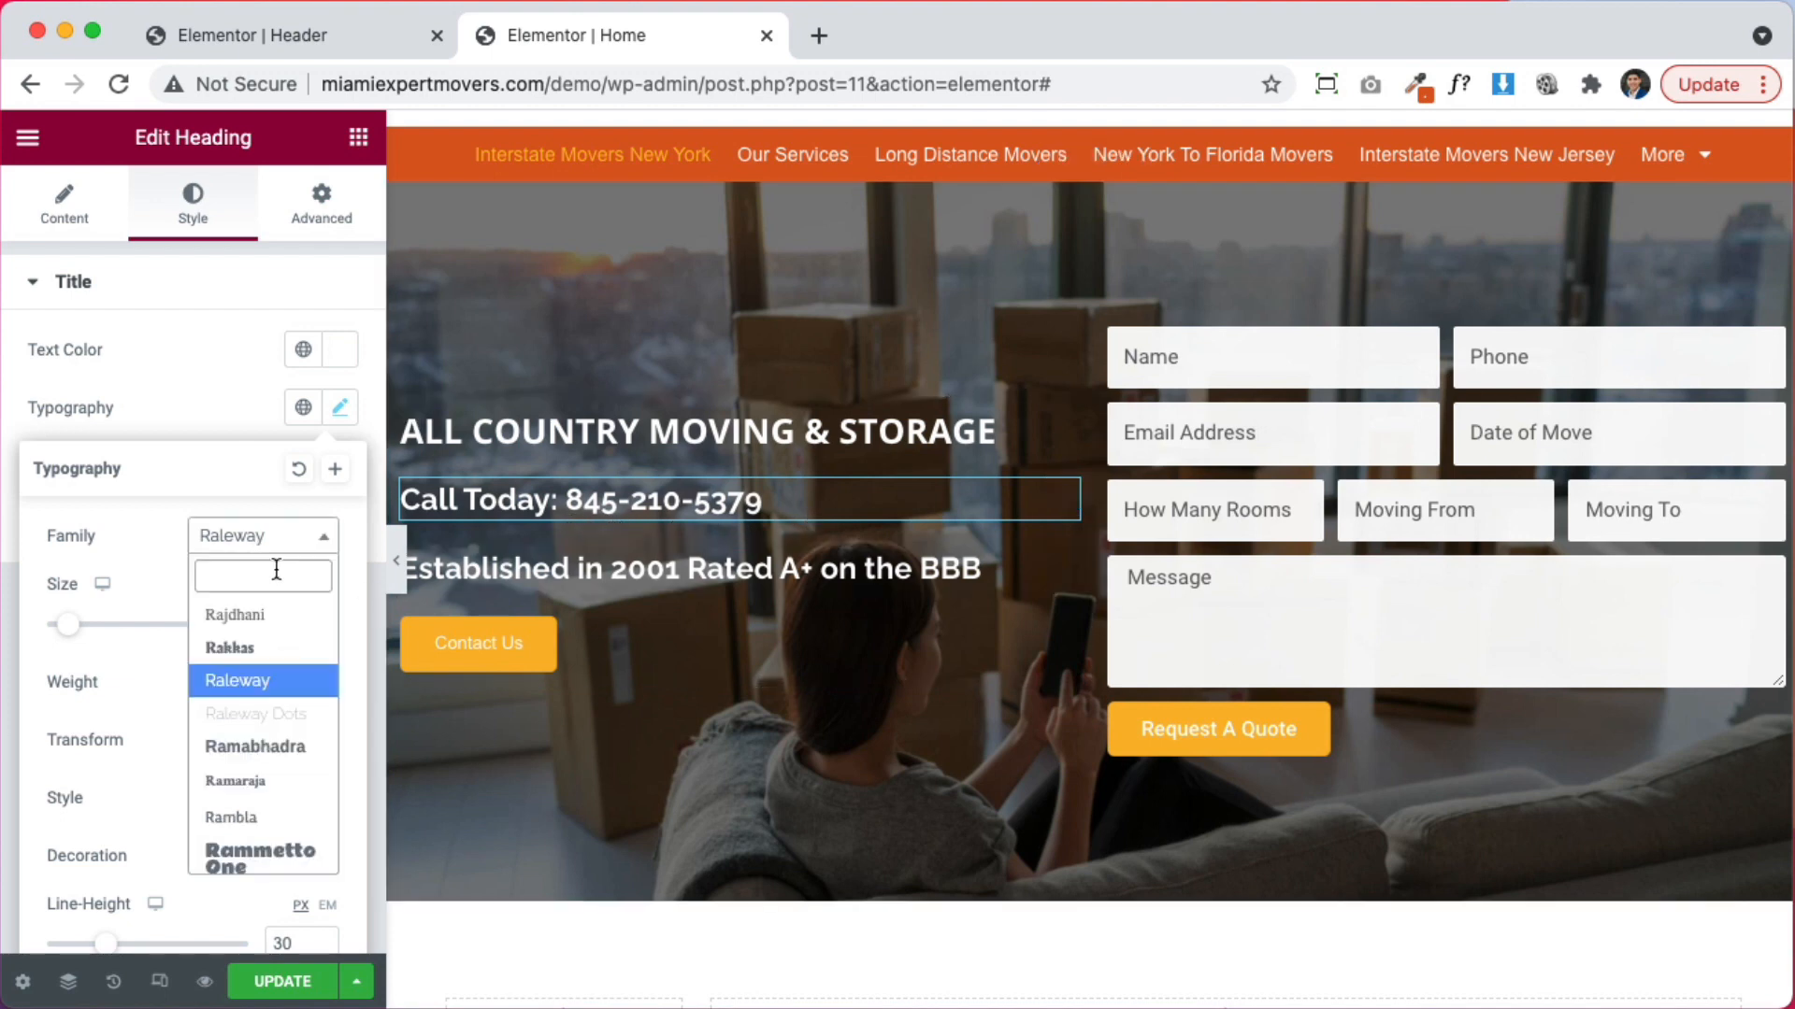
text(open)
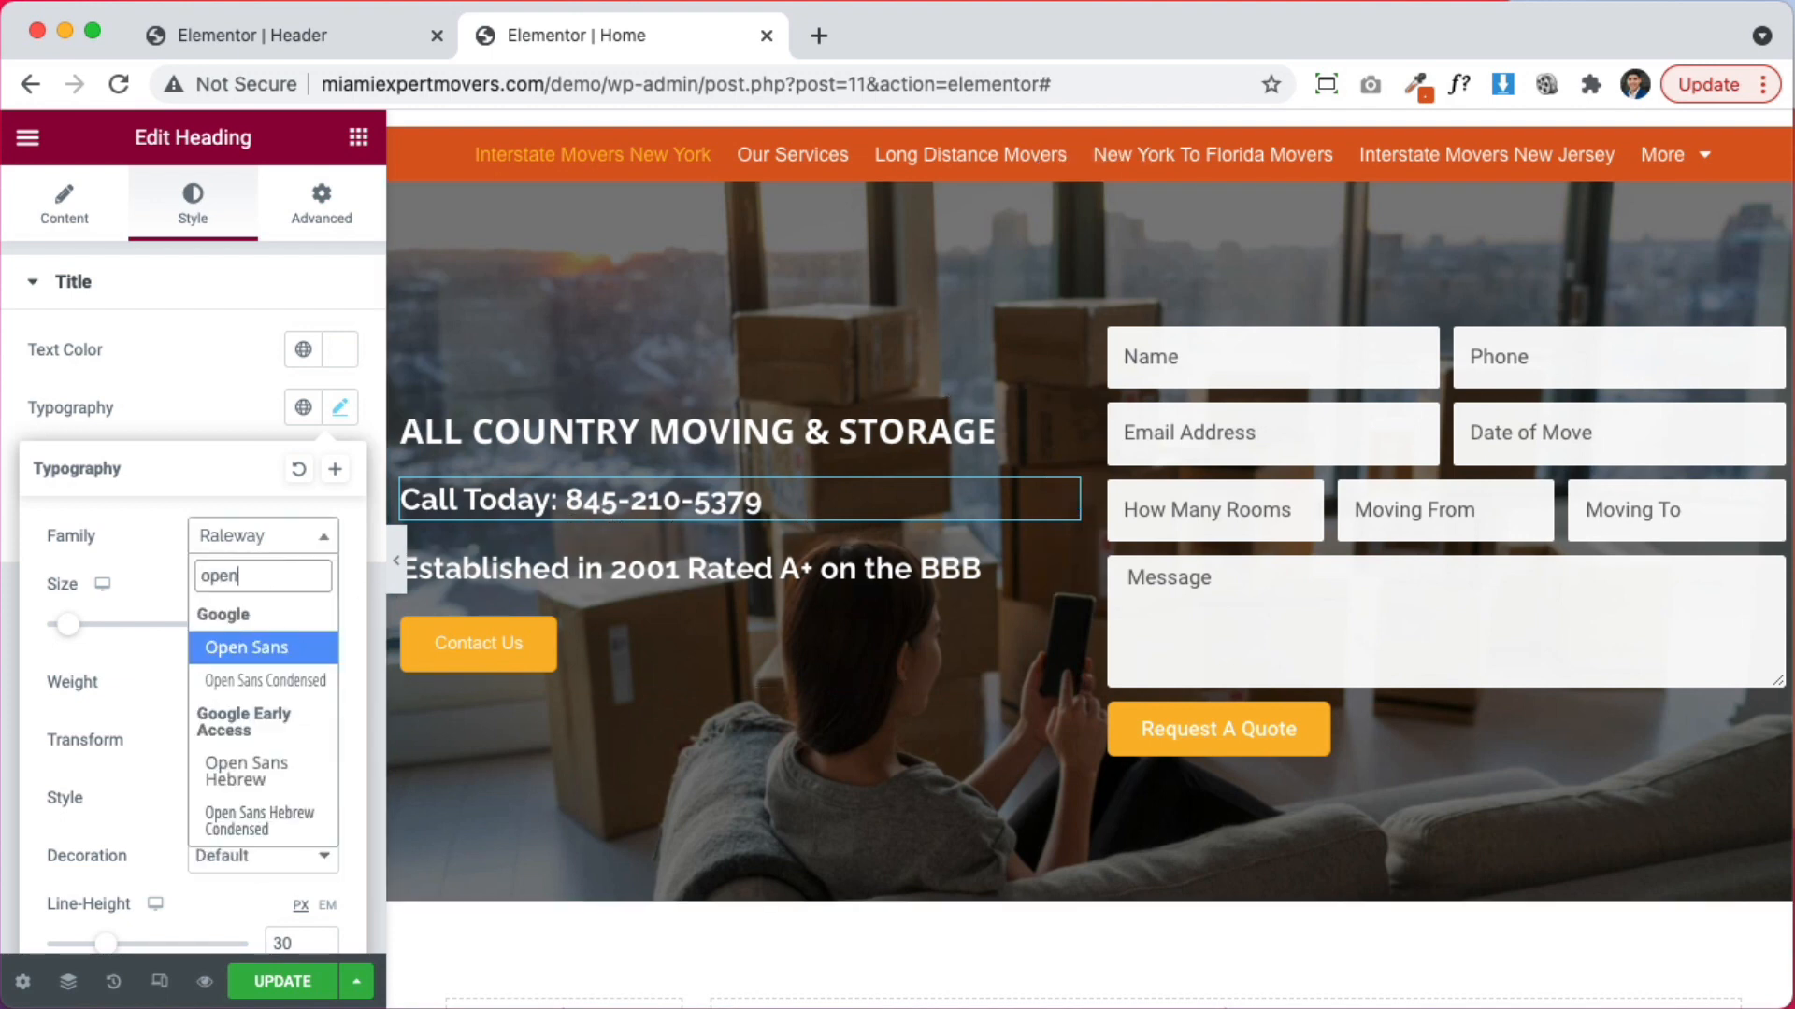
key(Return)
click(215, 386)
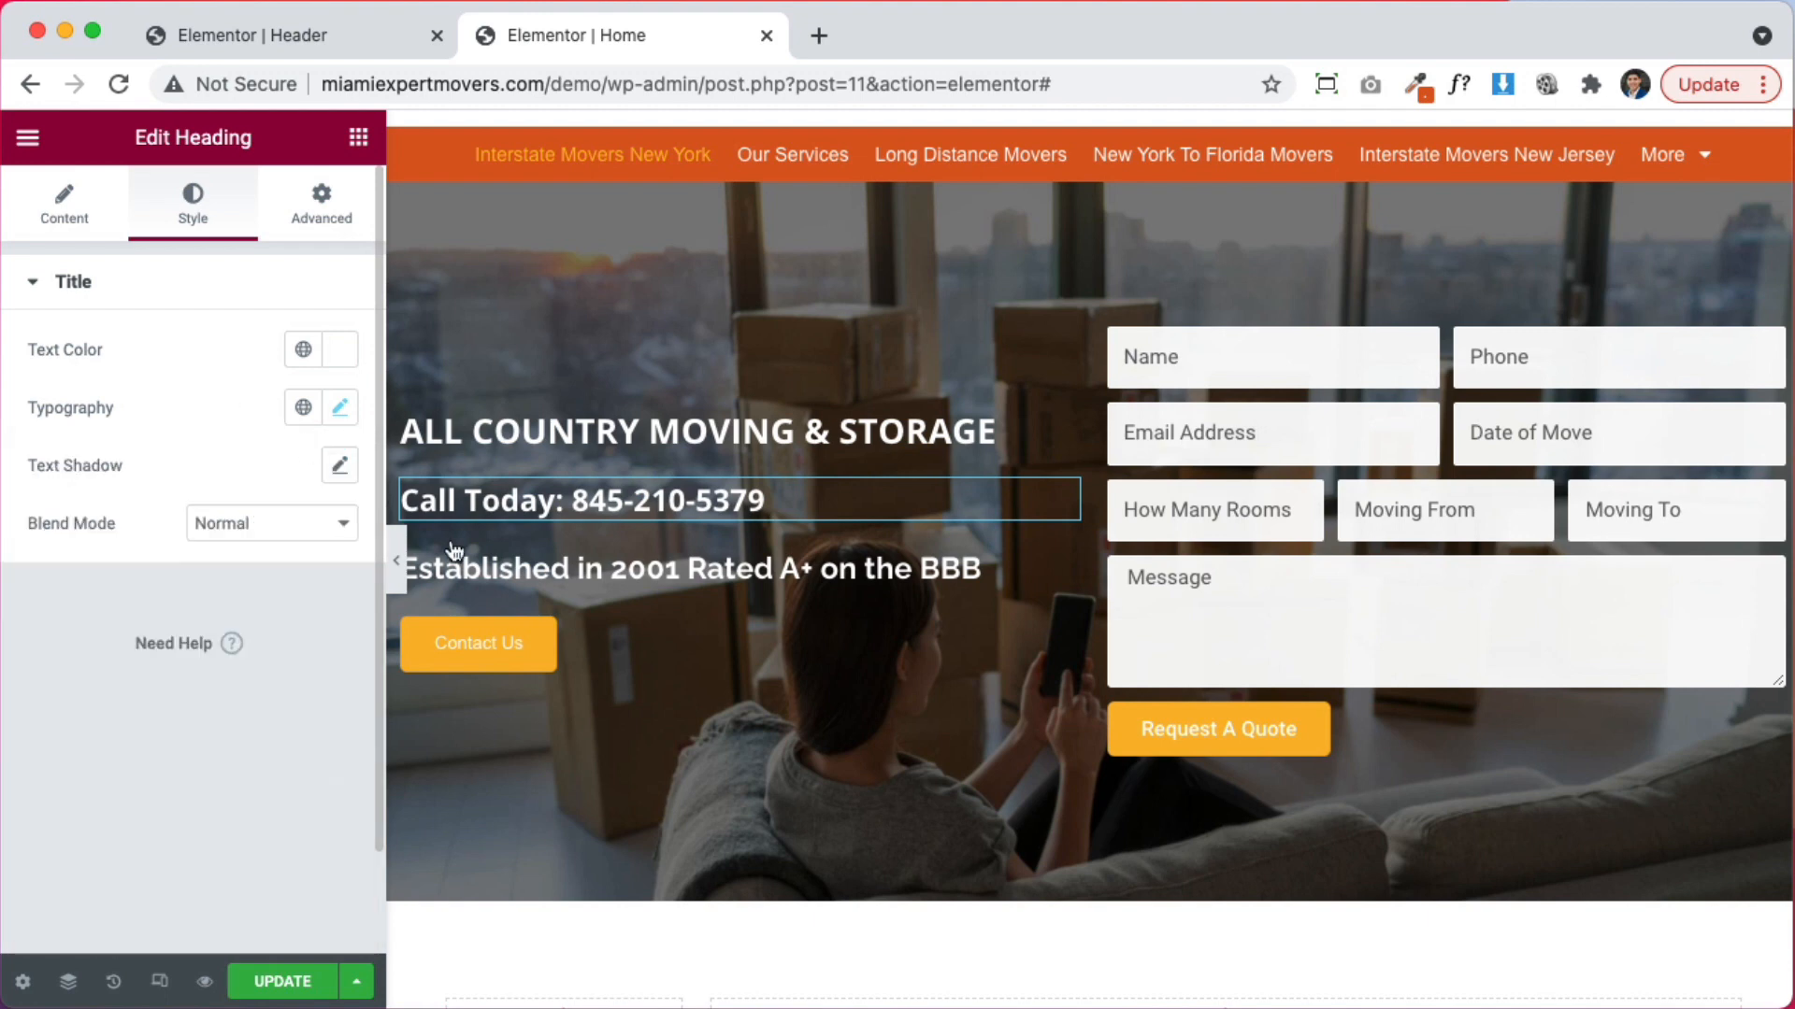
Paste the Open Sans style onto the Established in 2001 heading and move it above the Call Today line
click(598, 569)
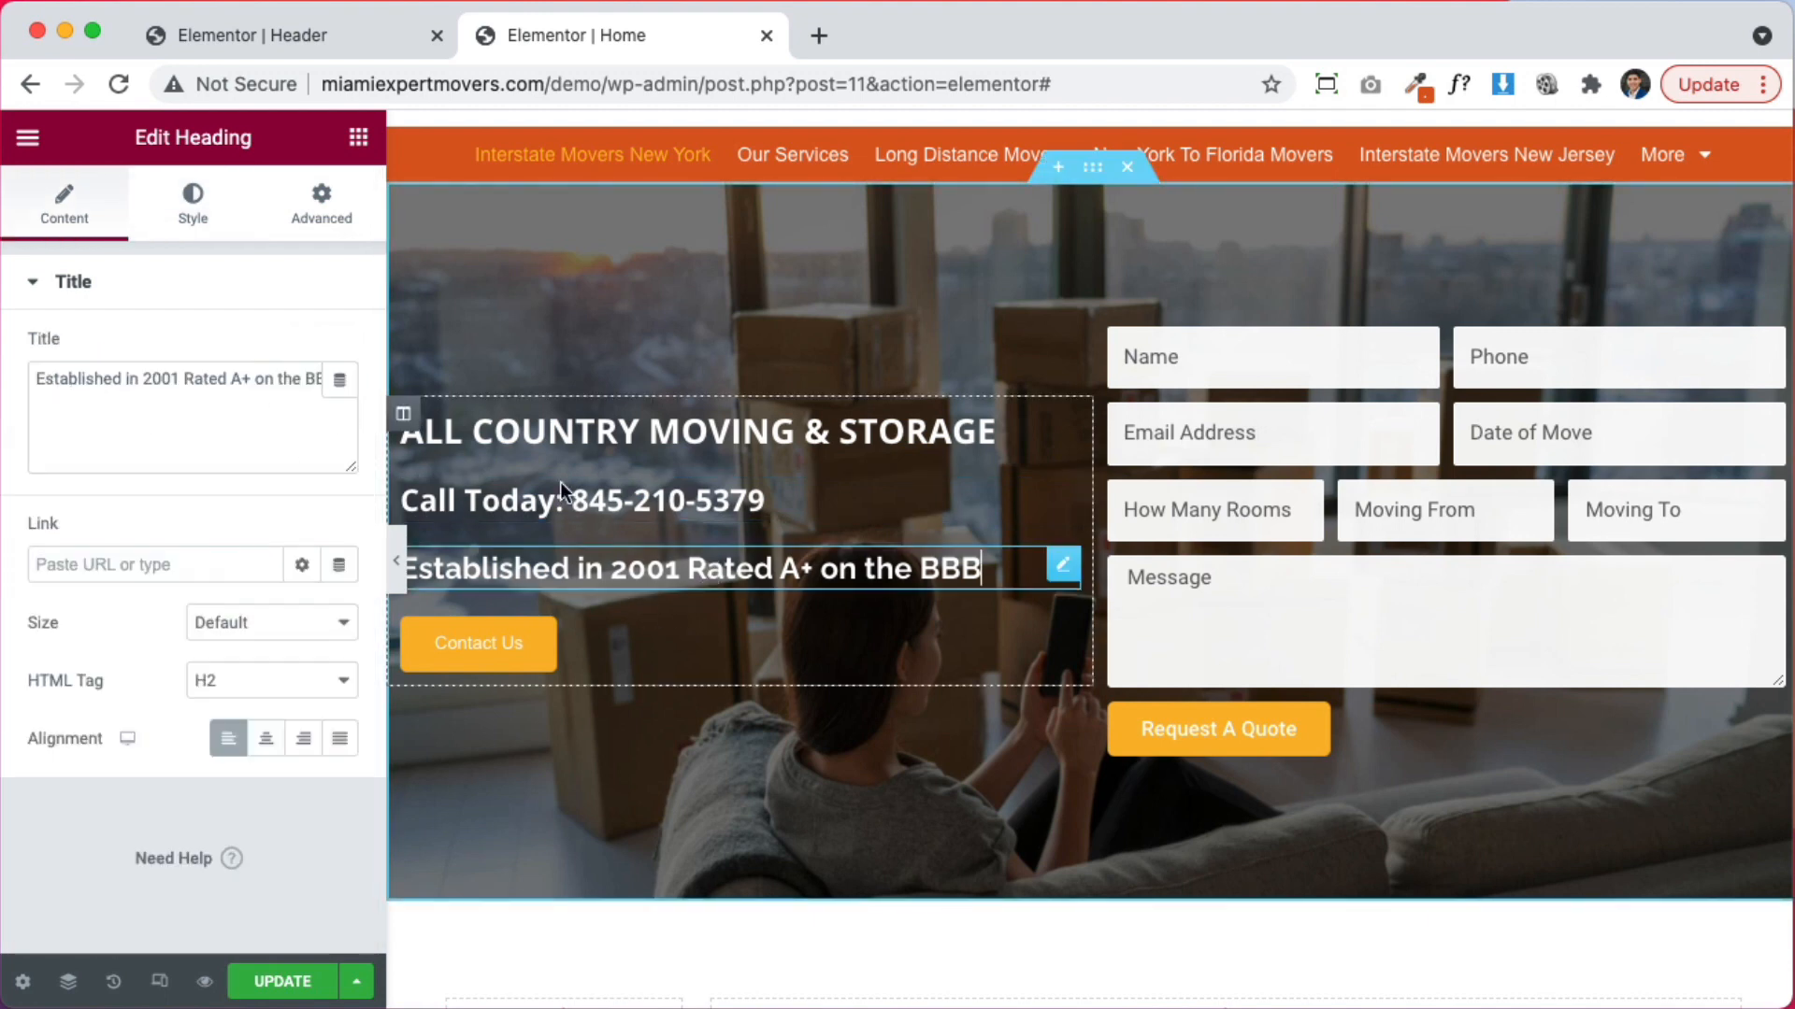
right_click(696, 488)
click(695, 572)
right_click(696, 580)
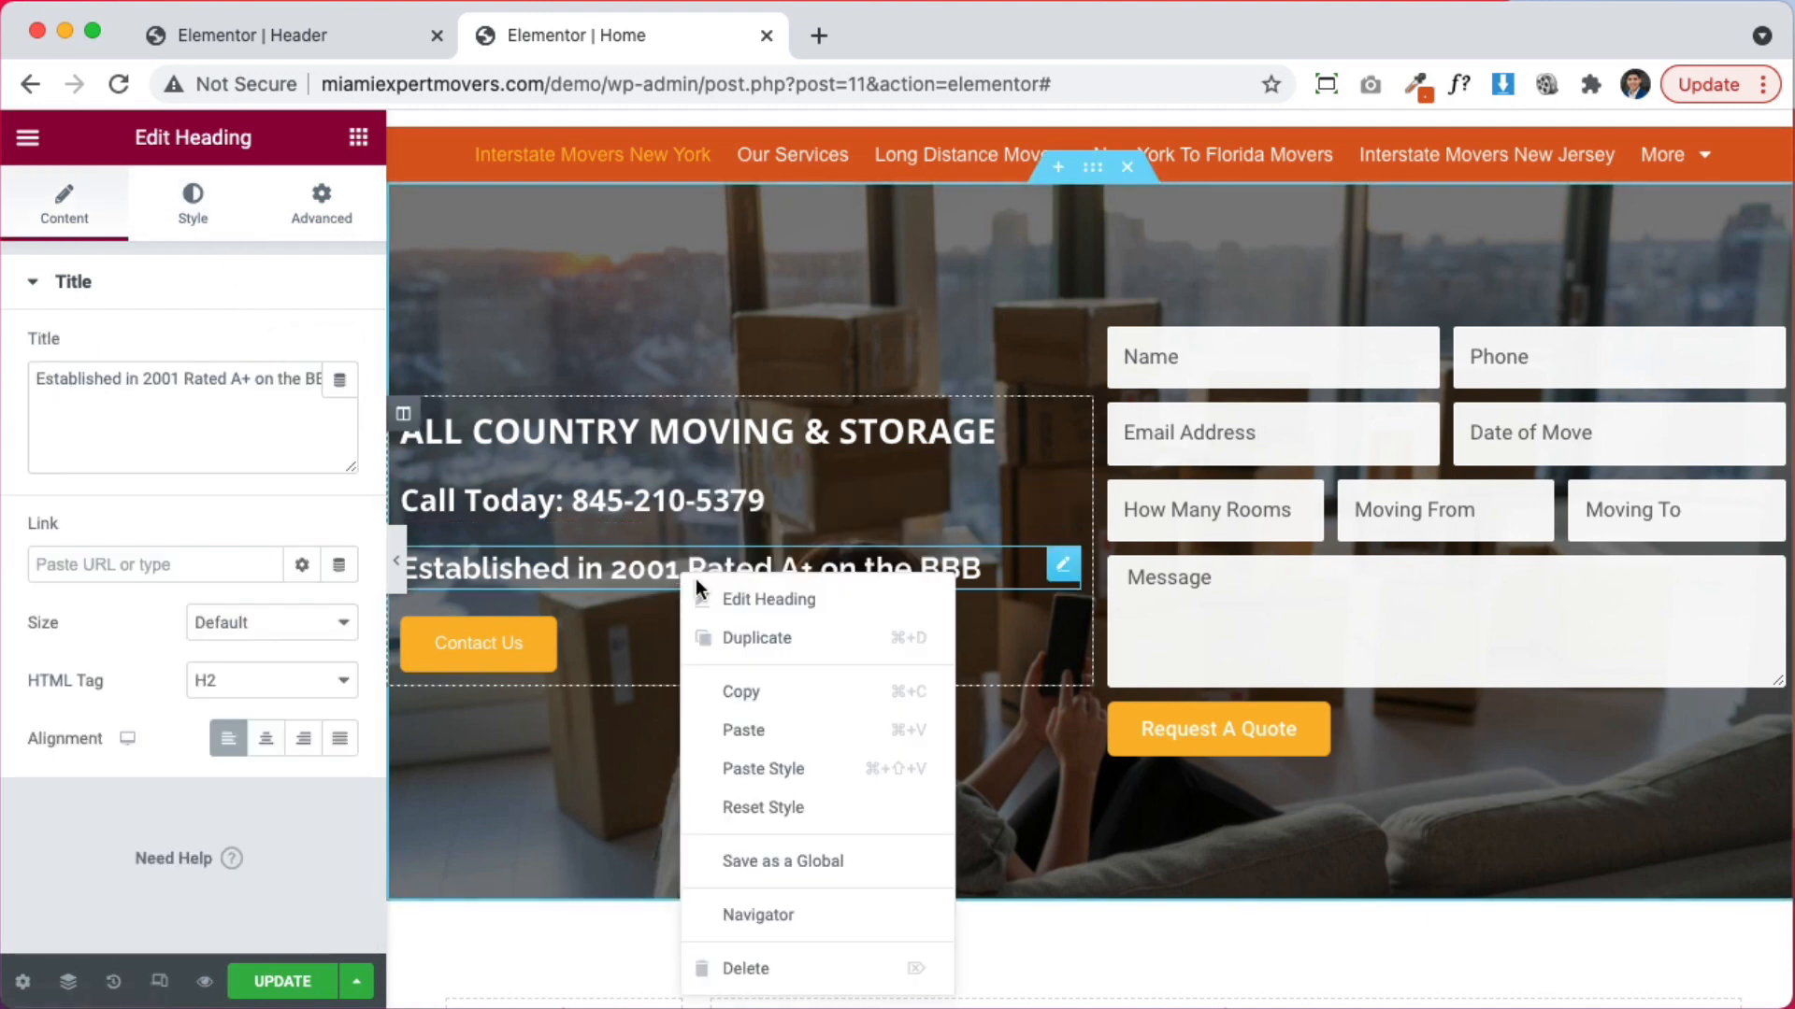
click(783, 769)
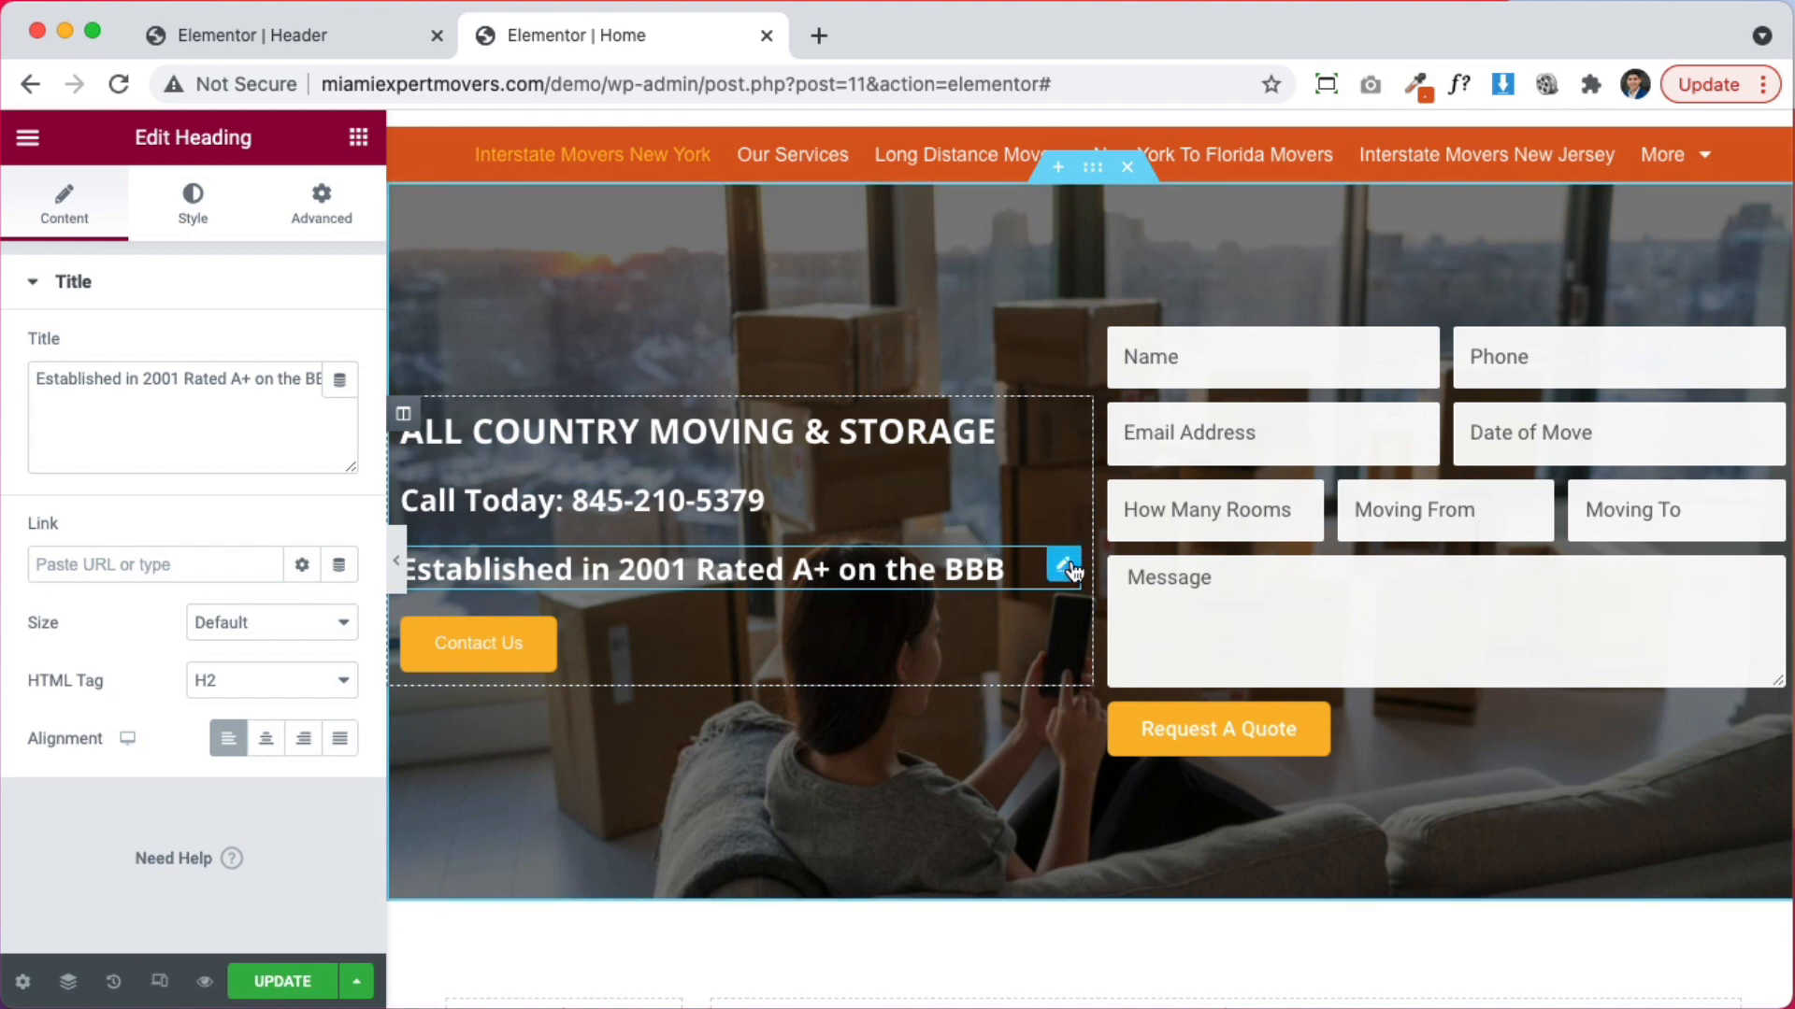
drag(1072, 570, 850, 536)
drag(1026, 569, 665, 512)
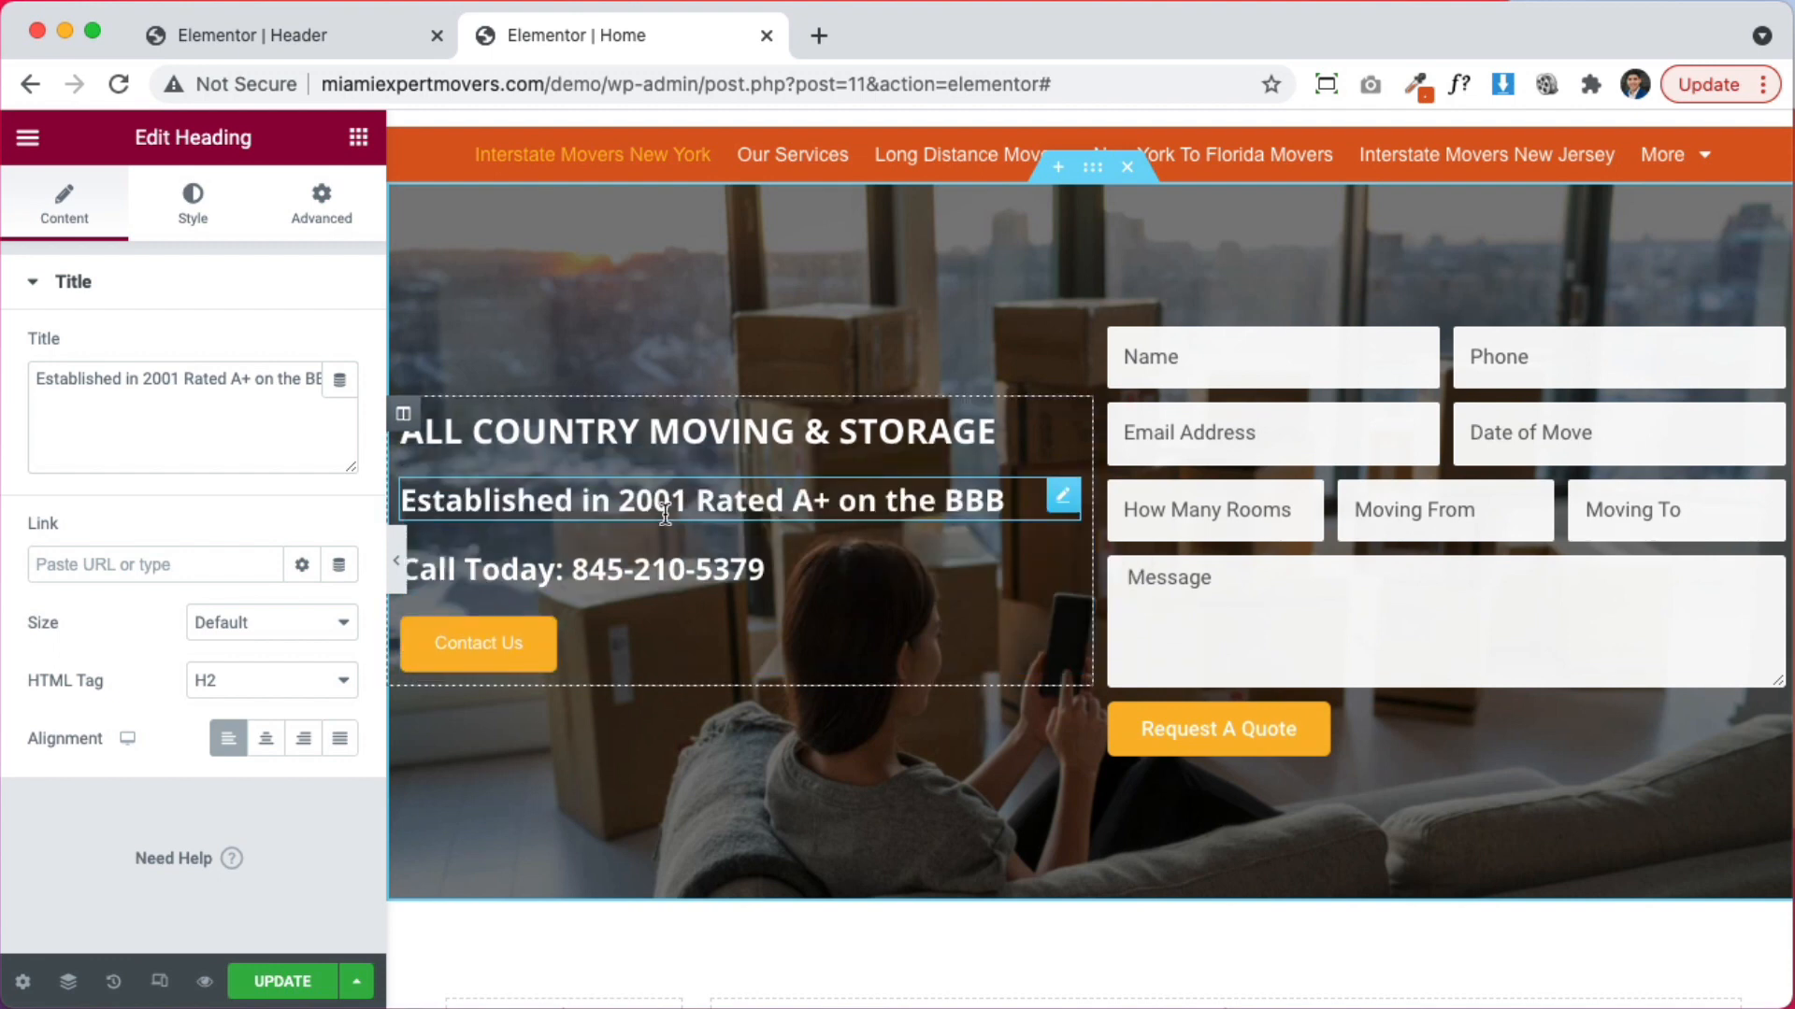
Set the Established in 2001 heading's font weight to 500
click(193, 201)
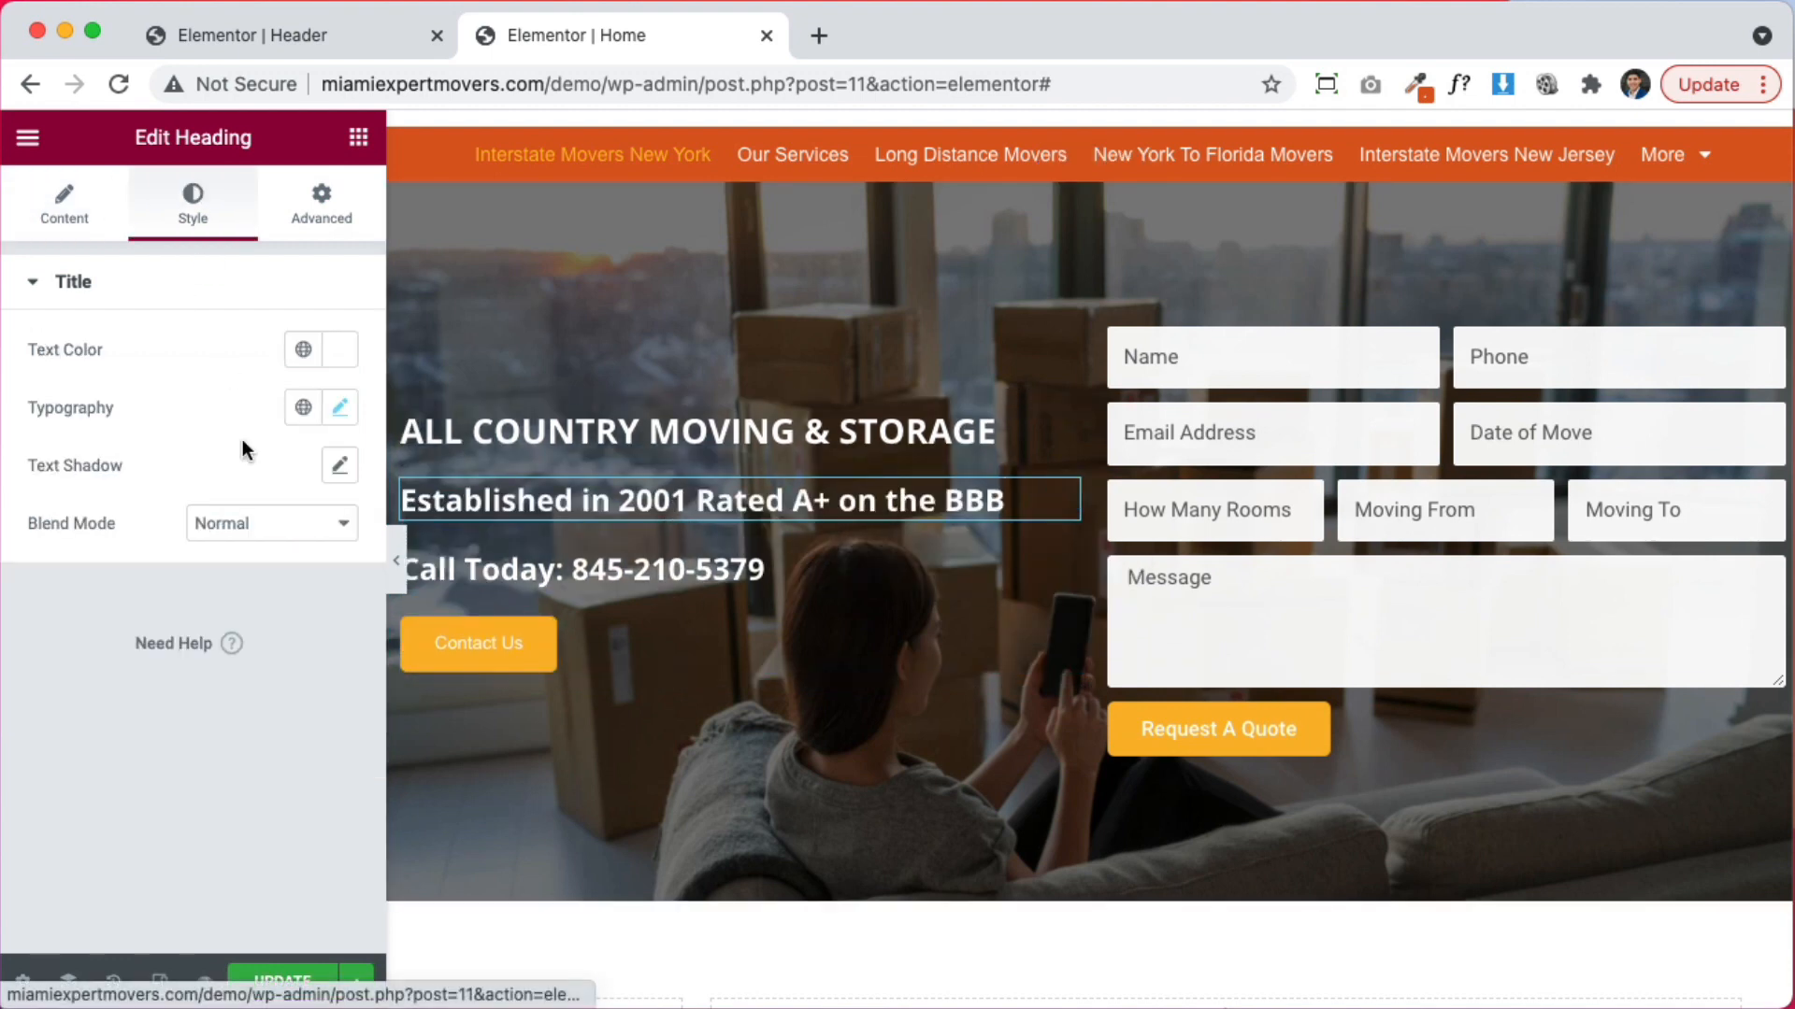
click(339, 408)
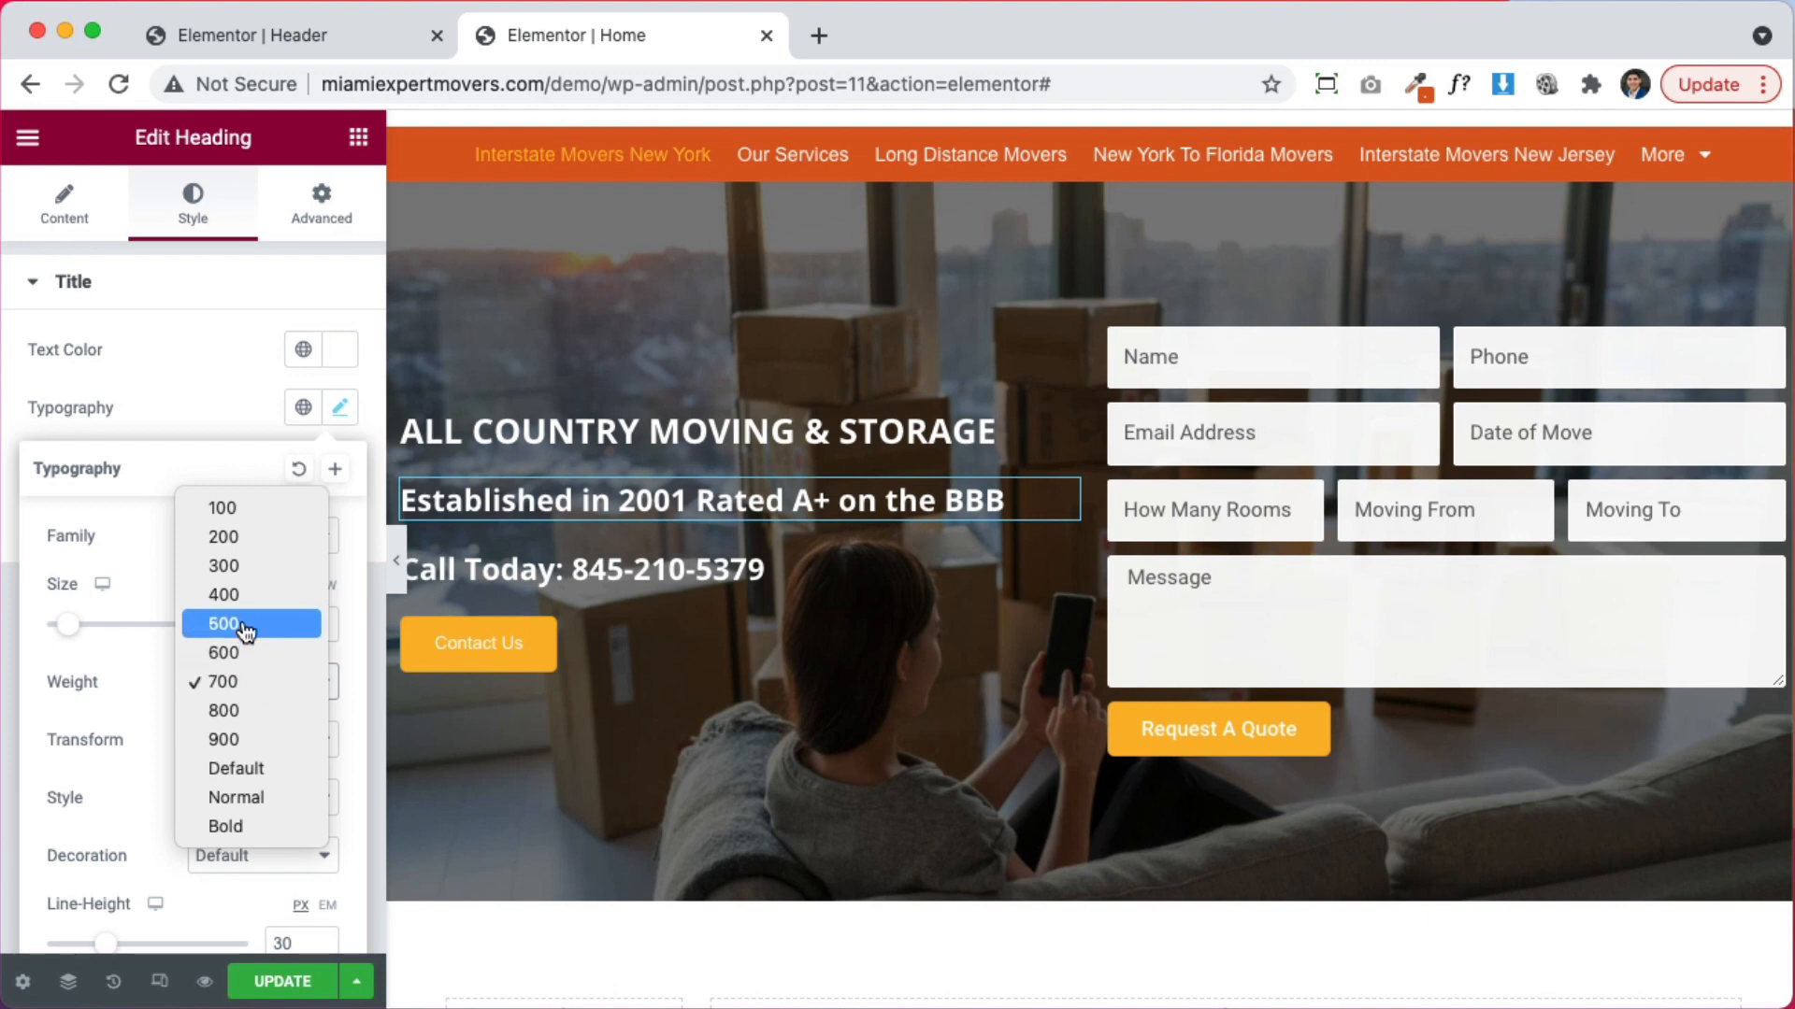
click(242, 624)
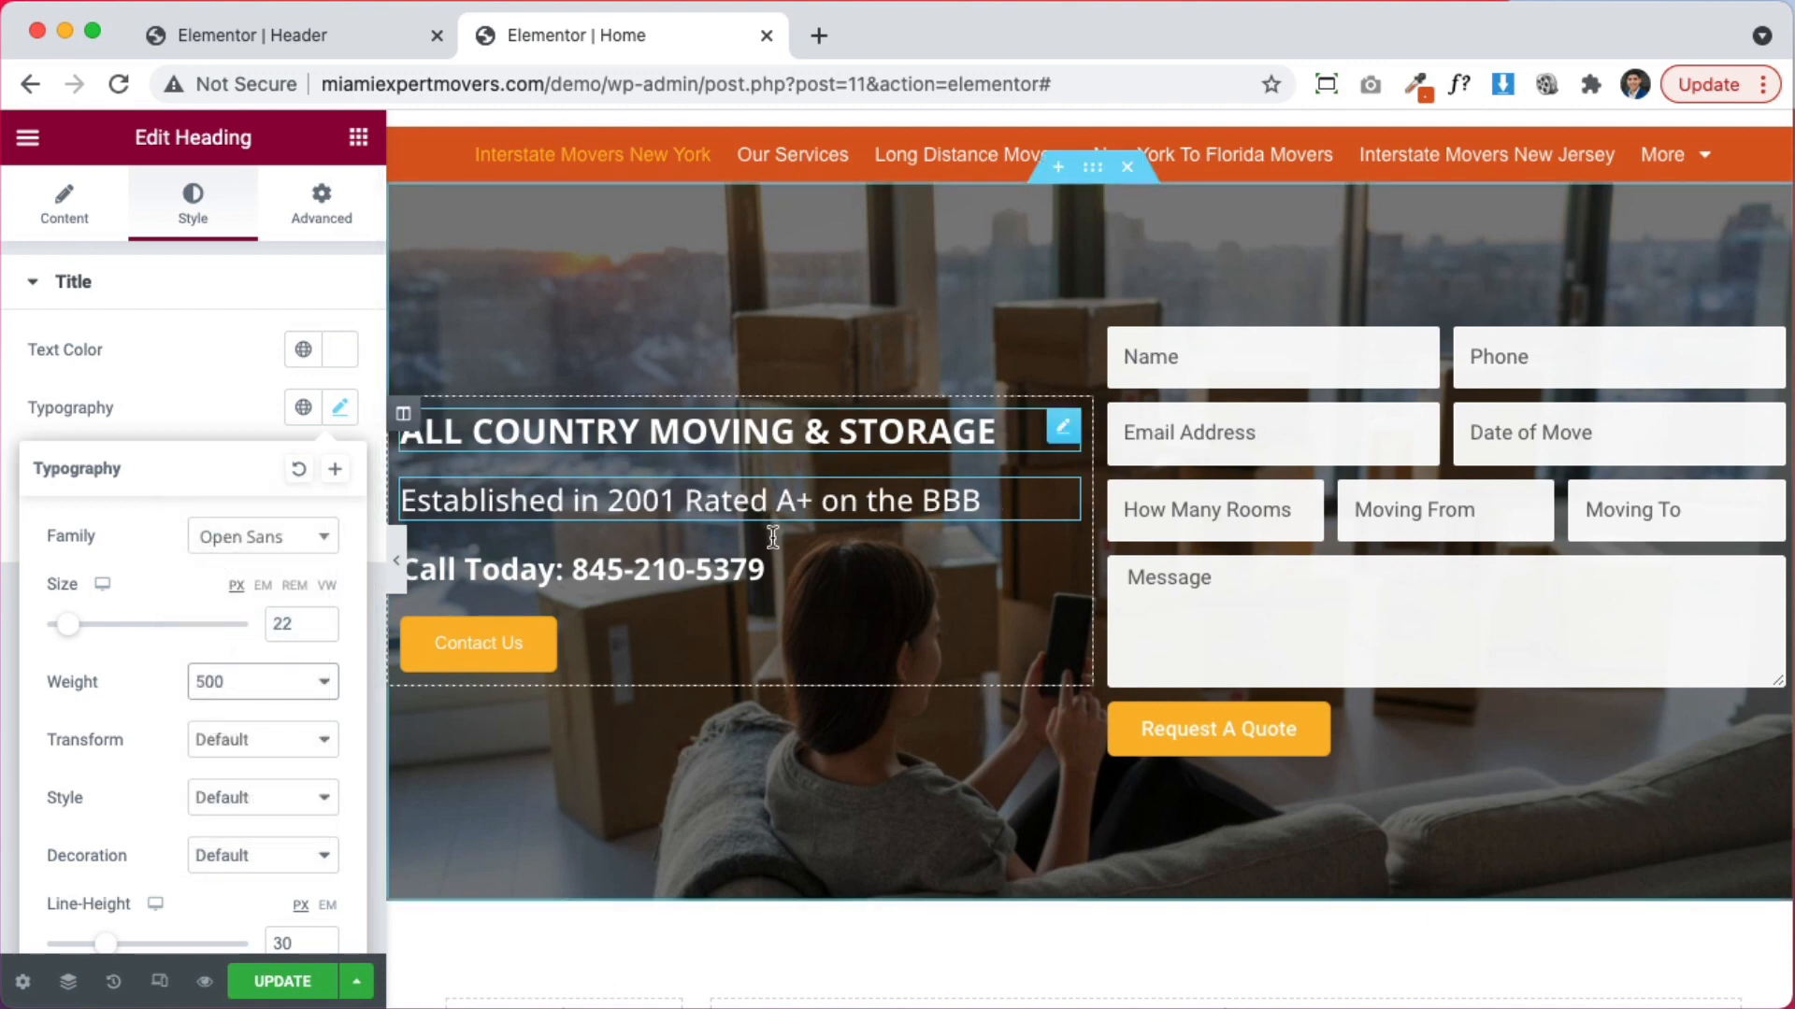
Set the Call Today heading's font weight to 500 as well
click(771, 577)
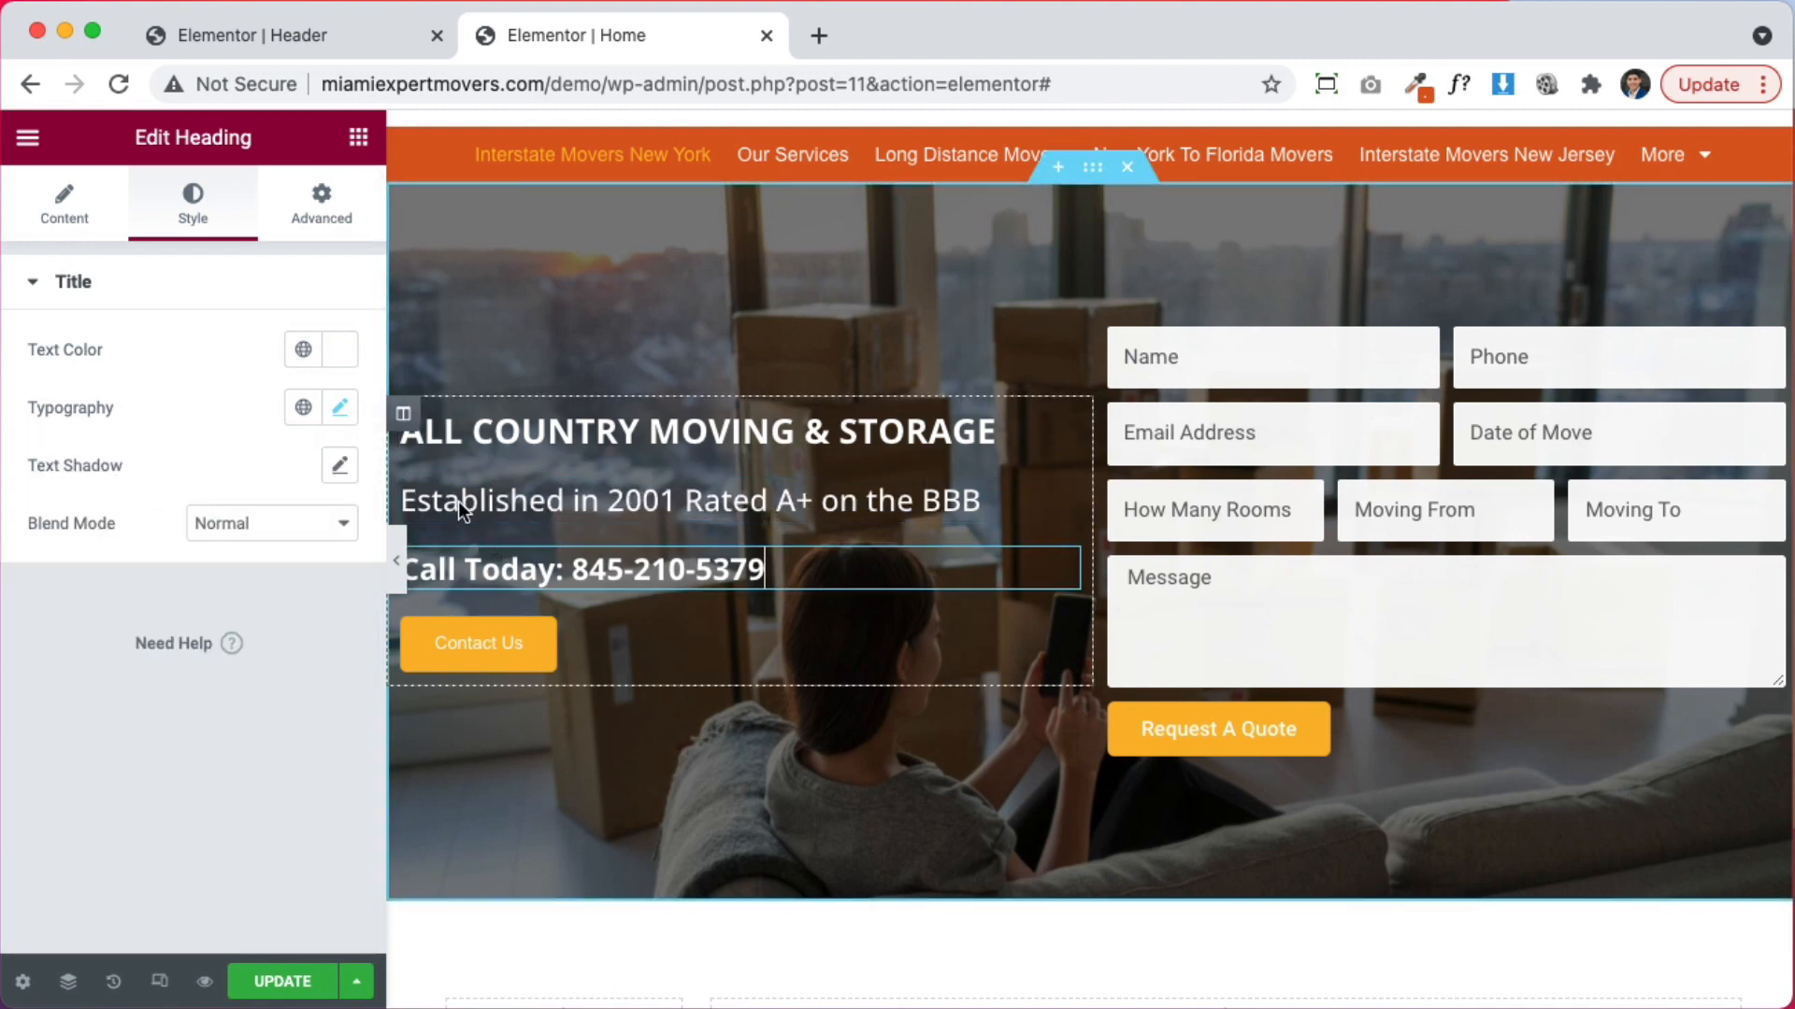
click(346, 411)
click(253, 689)
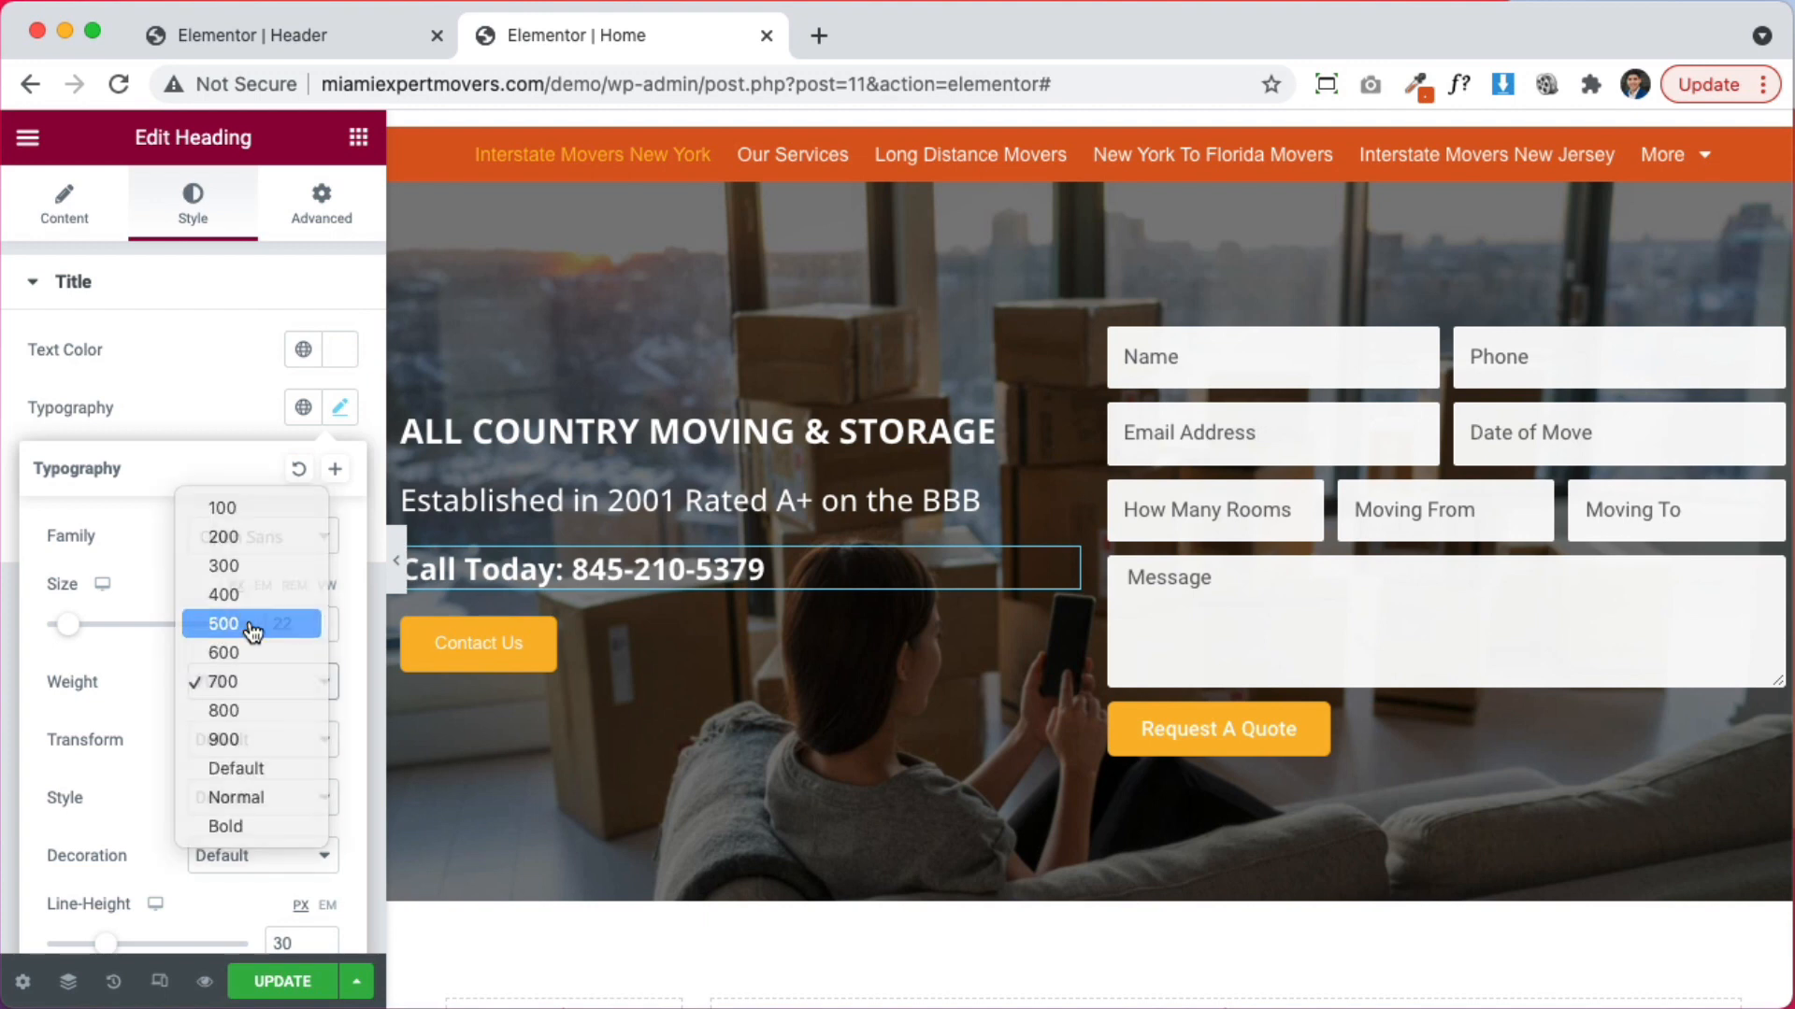
click(252, 624)
click(266, 395)
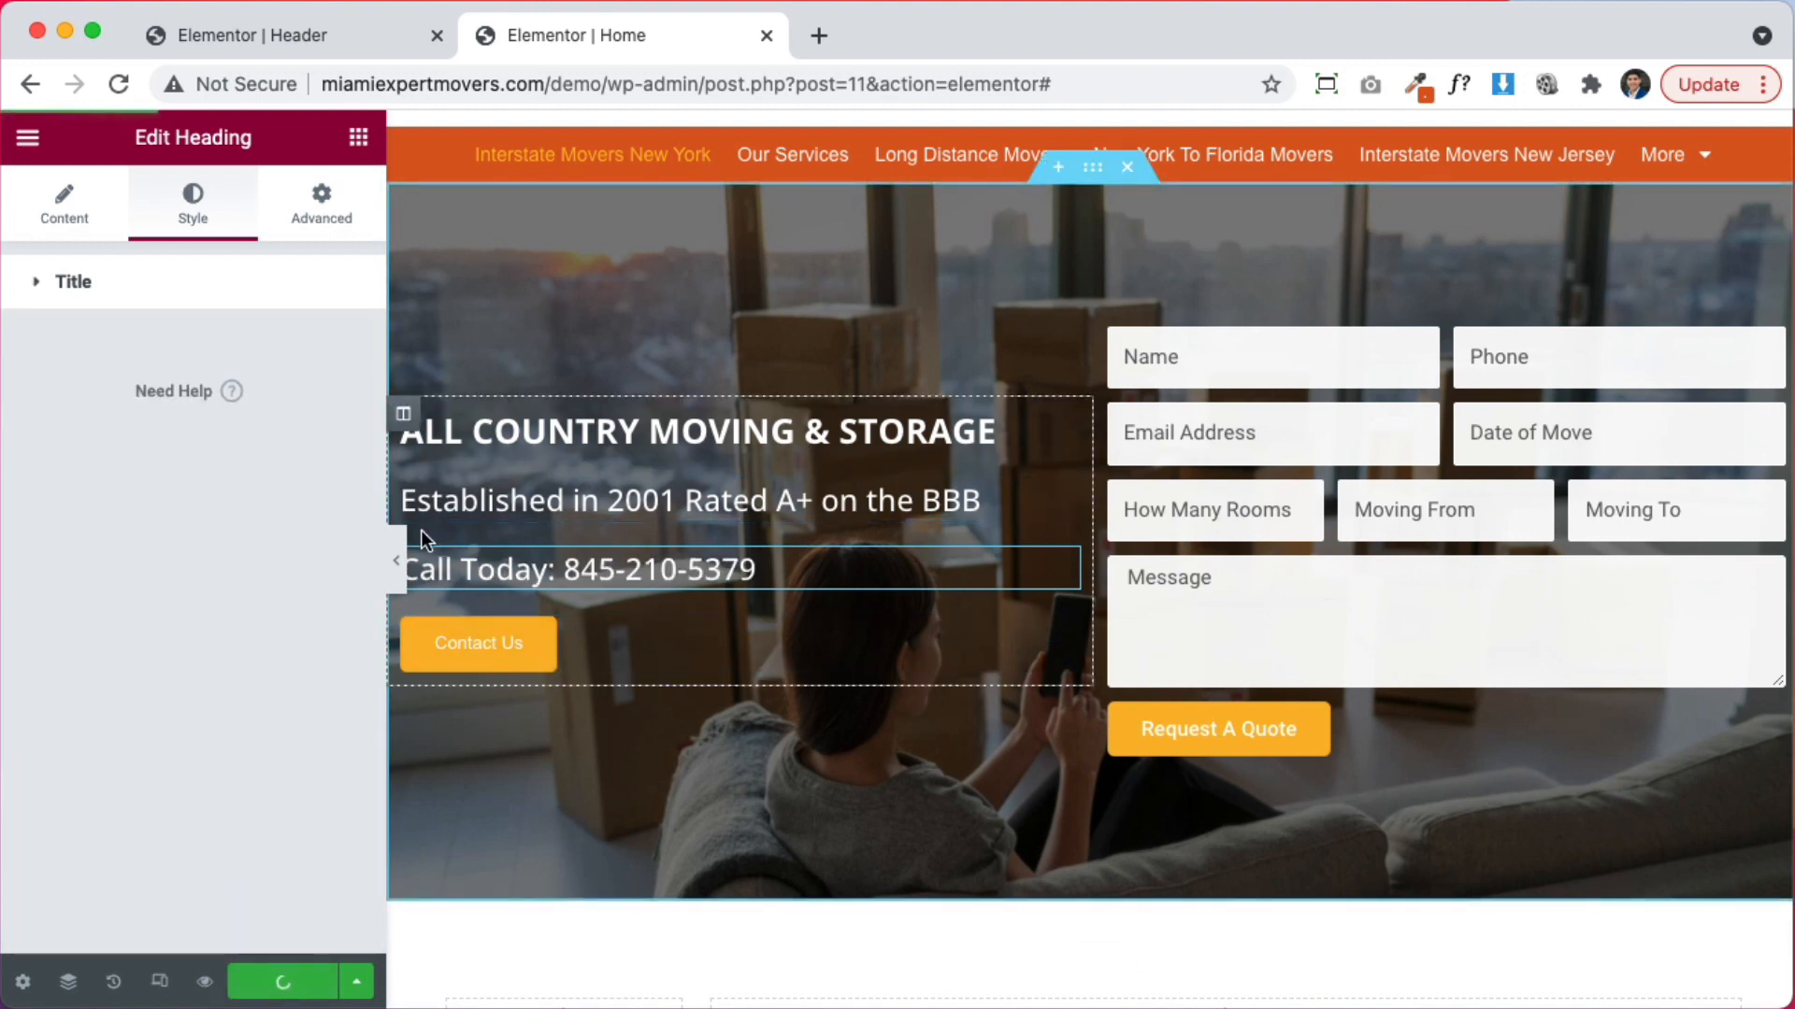
Hide the editor panel, scroll through the page preview, and bring the panel back
click(396, 561)
scroll(1073, 564, up, 3)
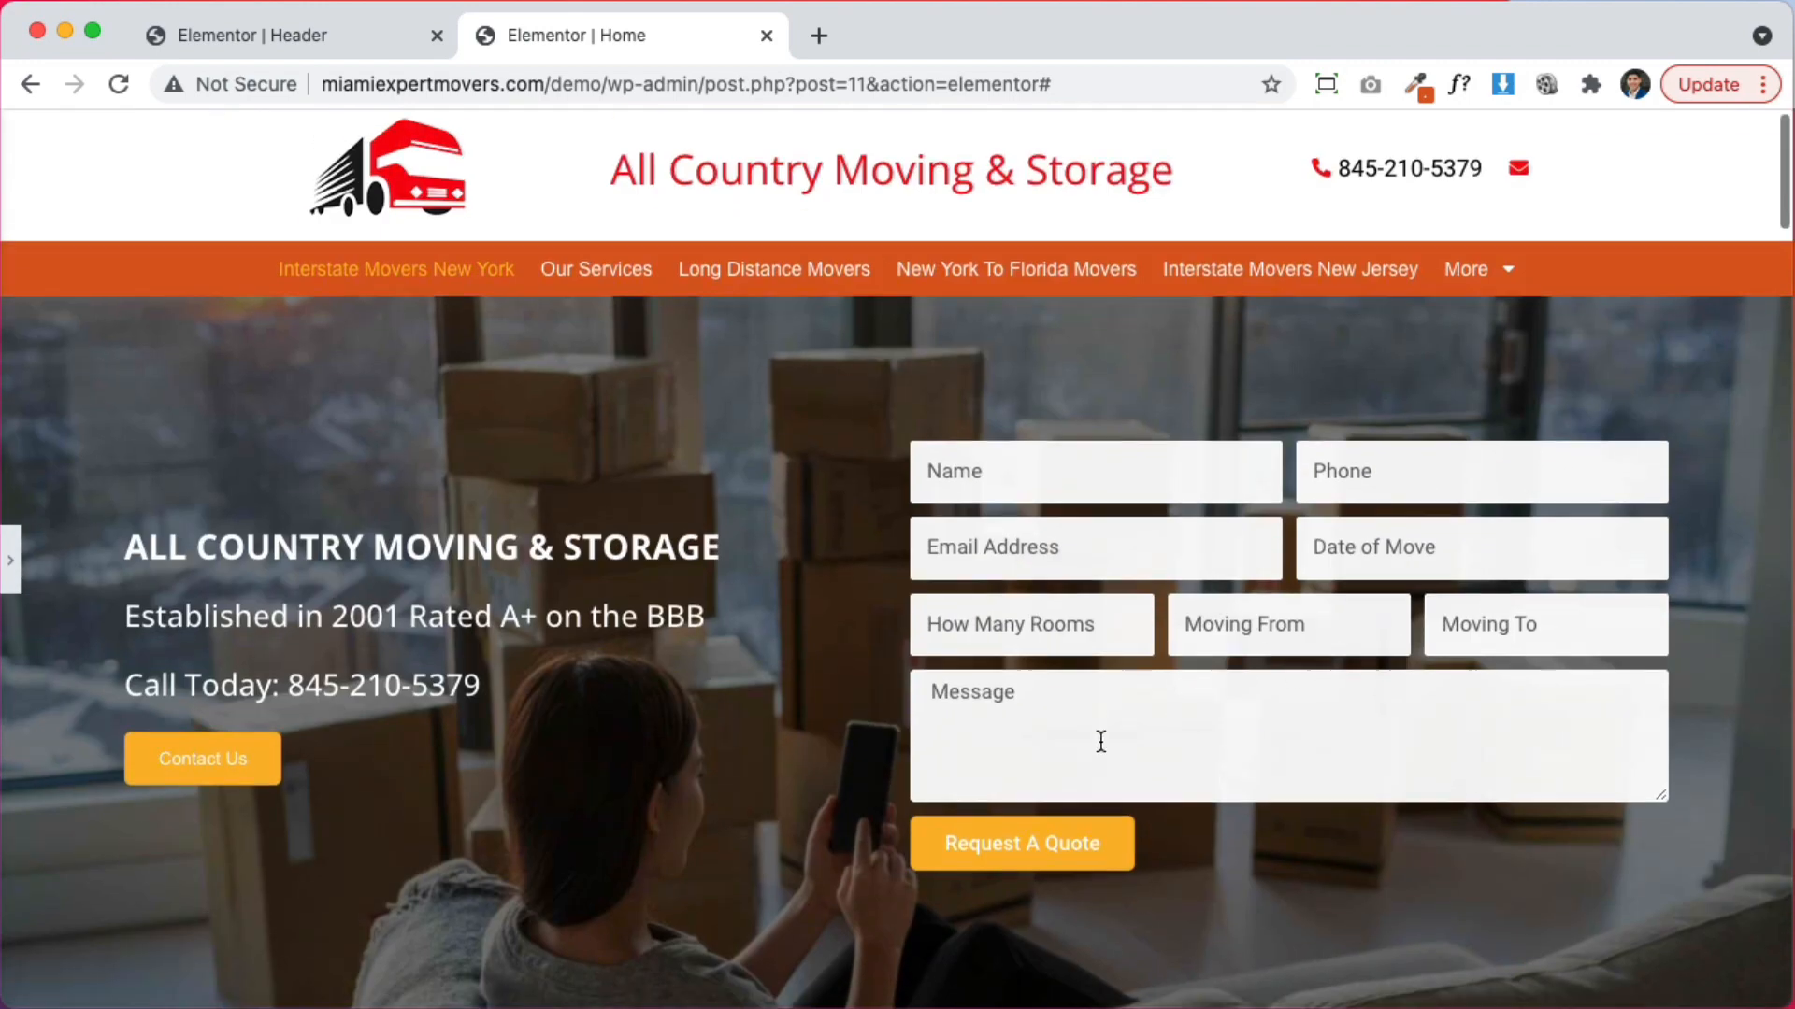
scroll(1098, 742, down, 5)
scroll(1098, 742, up, 5)
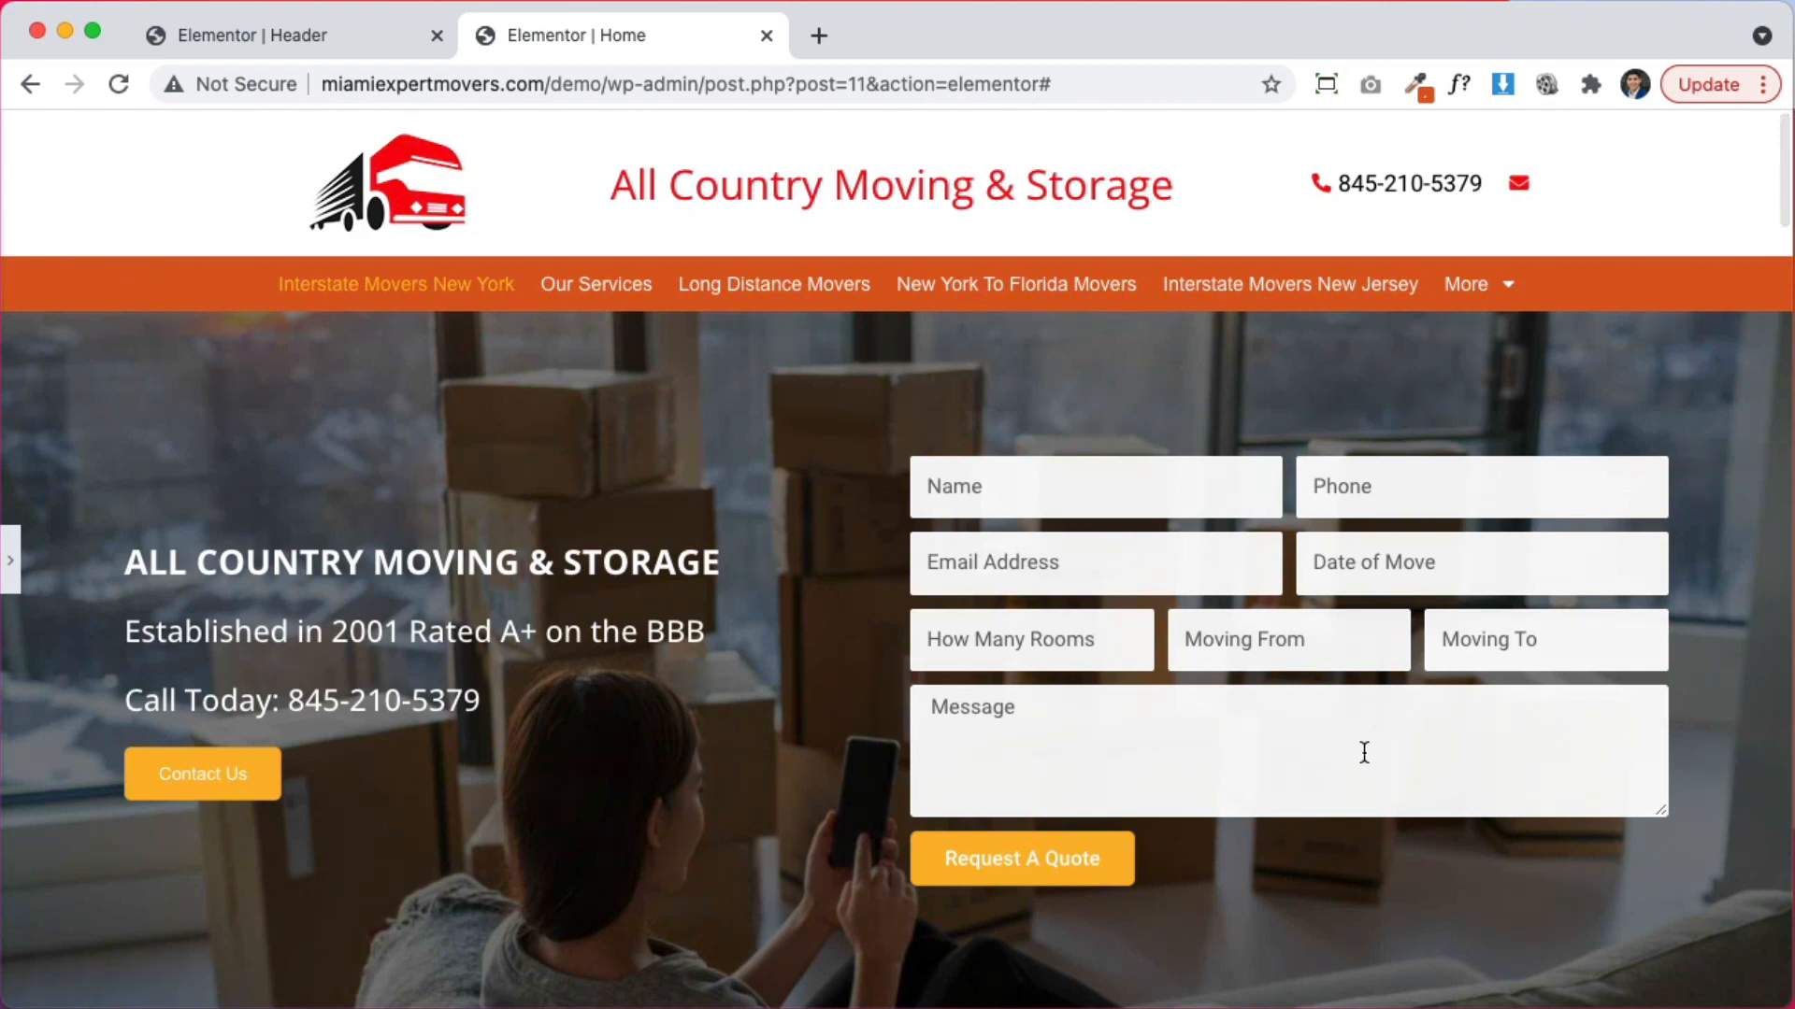
scroll(1359, 750, down, 15)
scroll(1359, 751, up, 15)
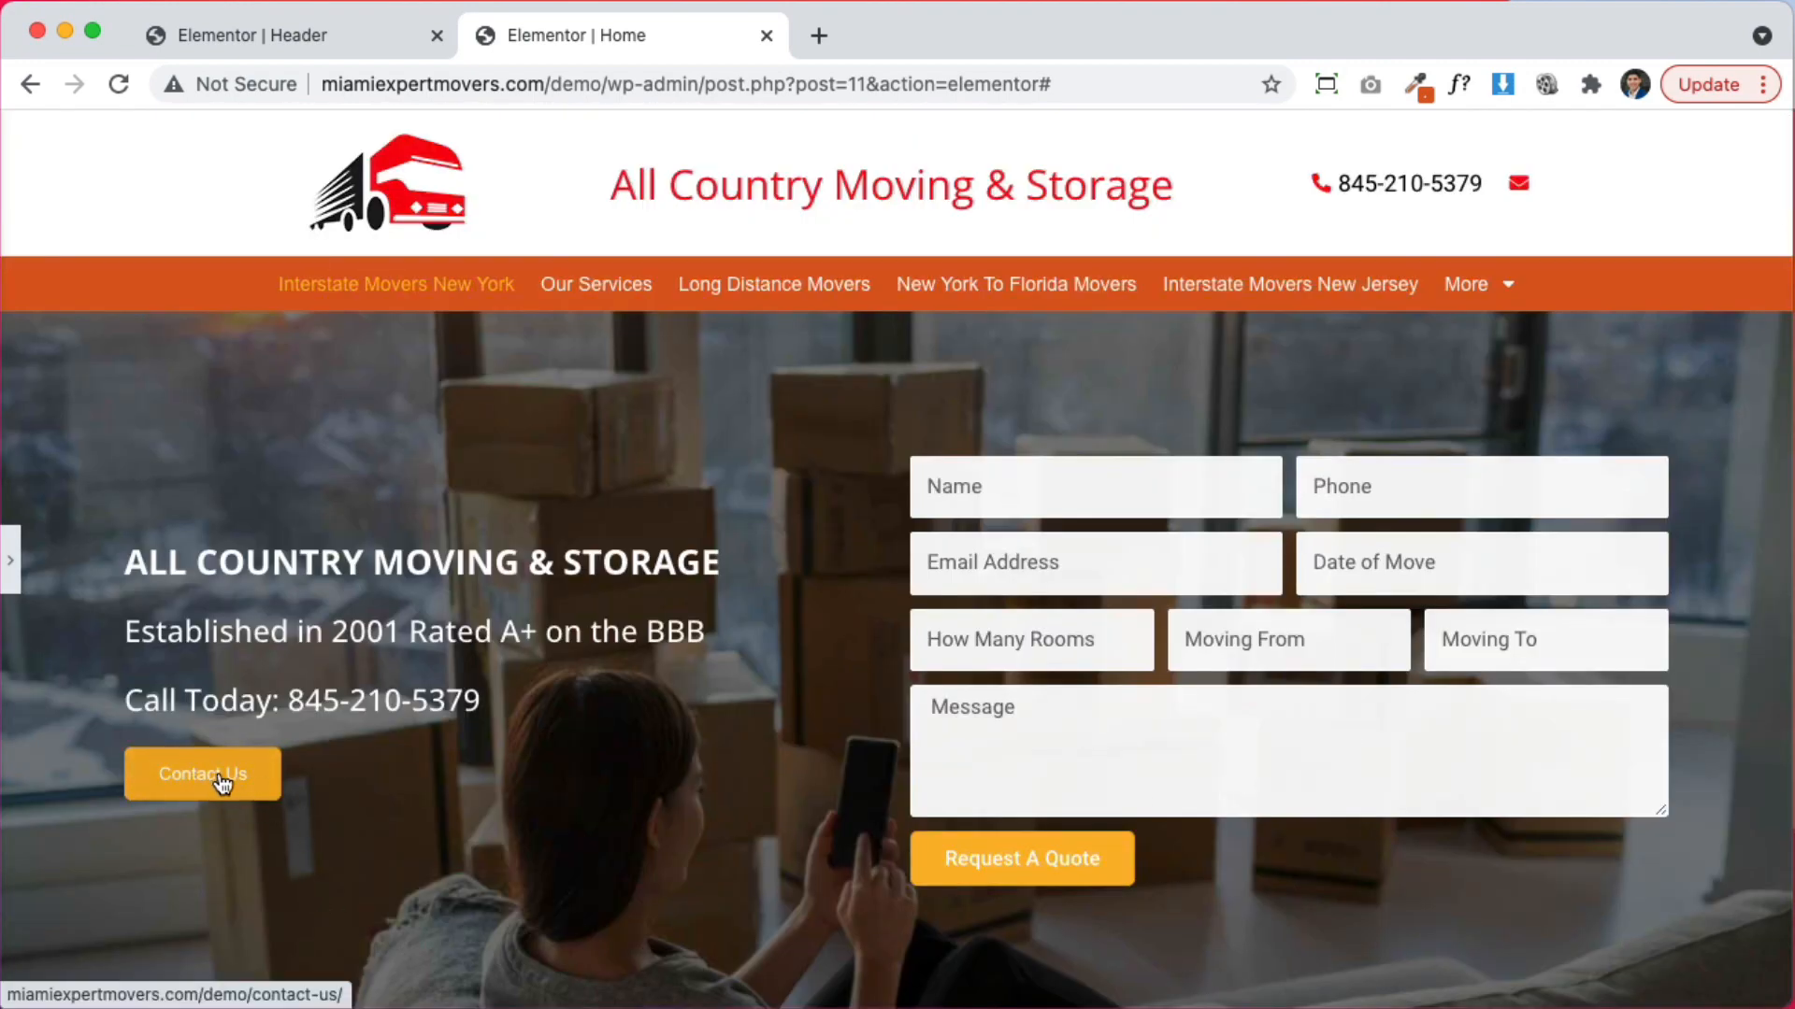
click(12, 562)
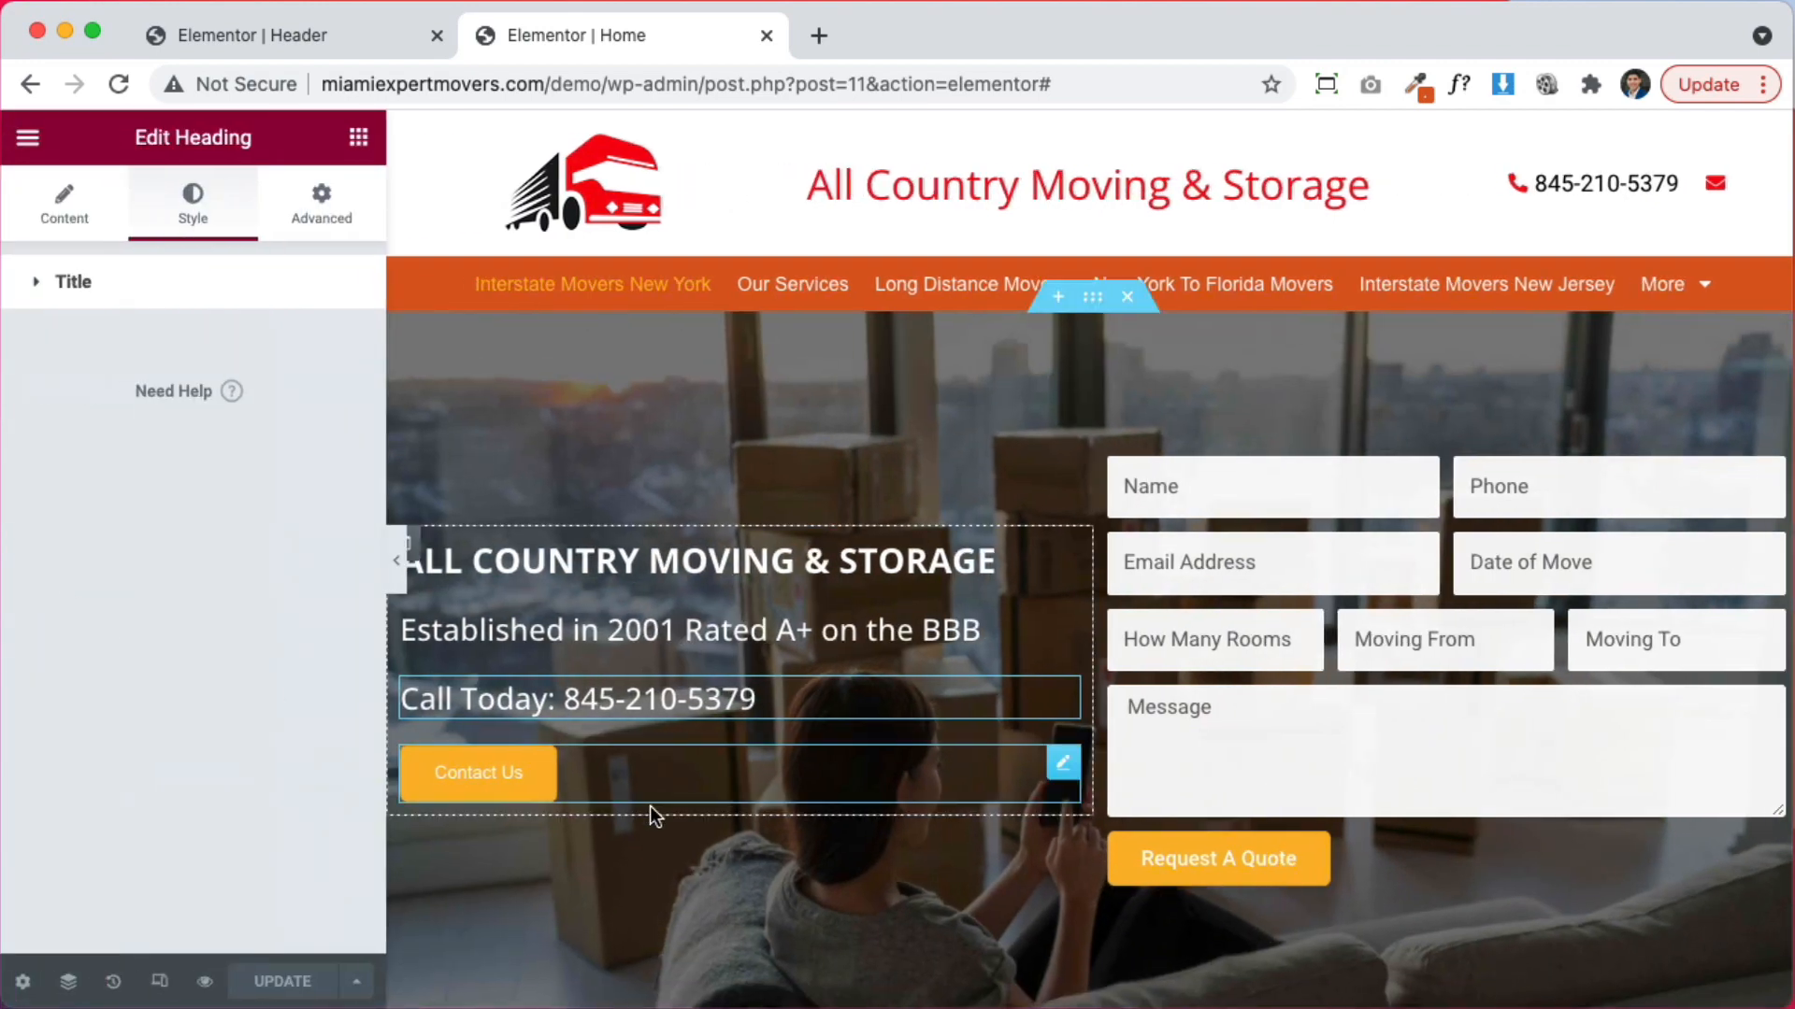
Make the Contact Us button's background fully transparent
click(647, 788)
click(192, 198)
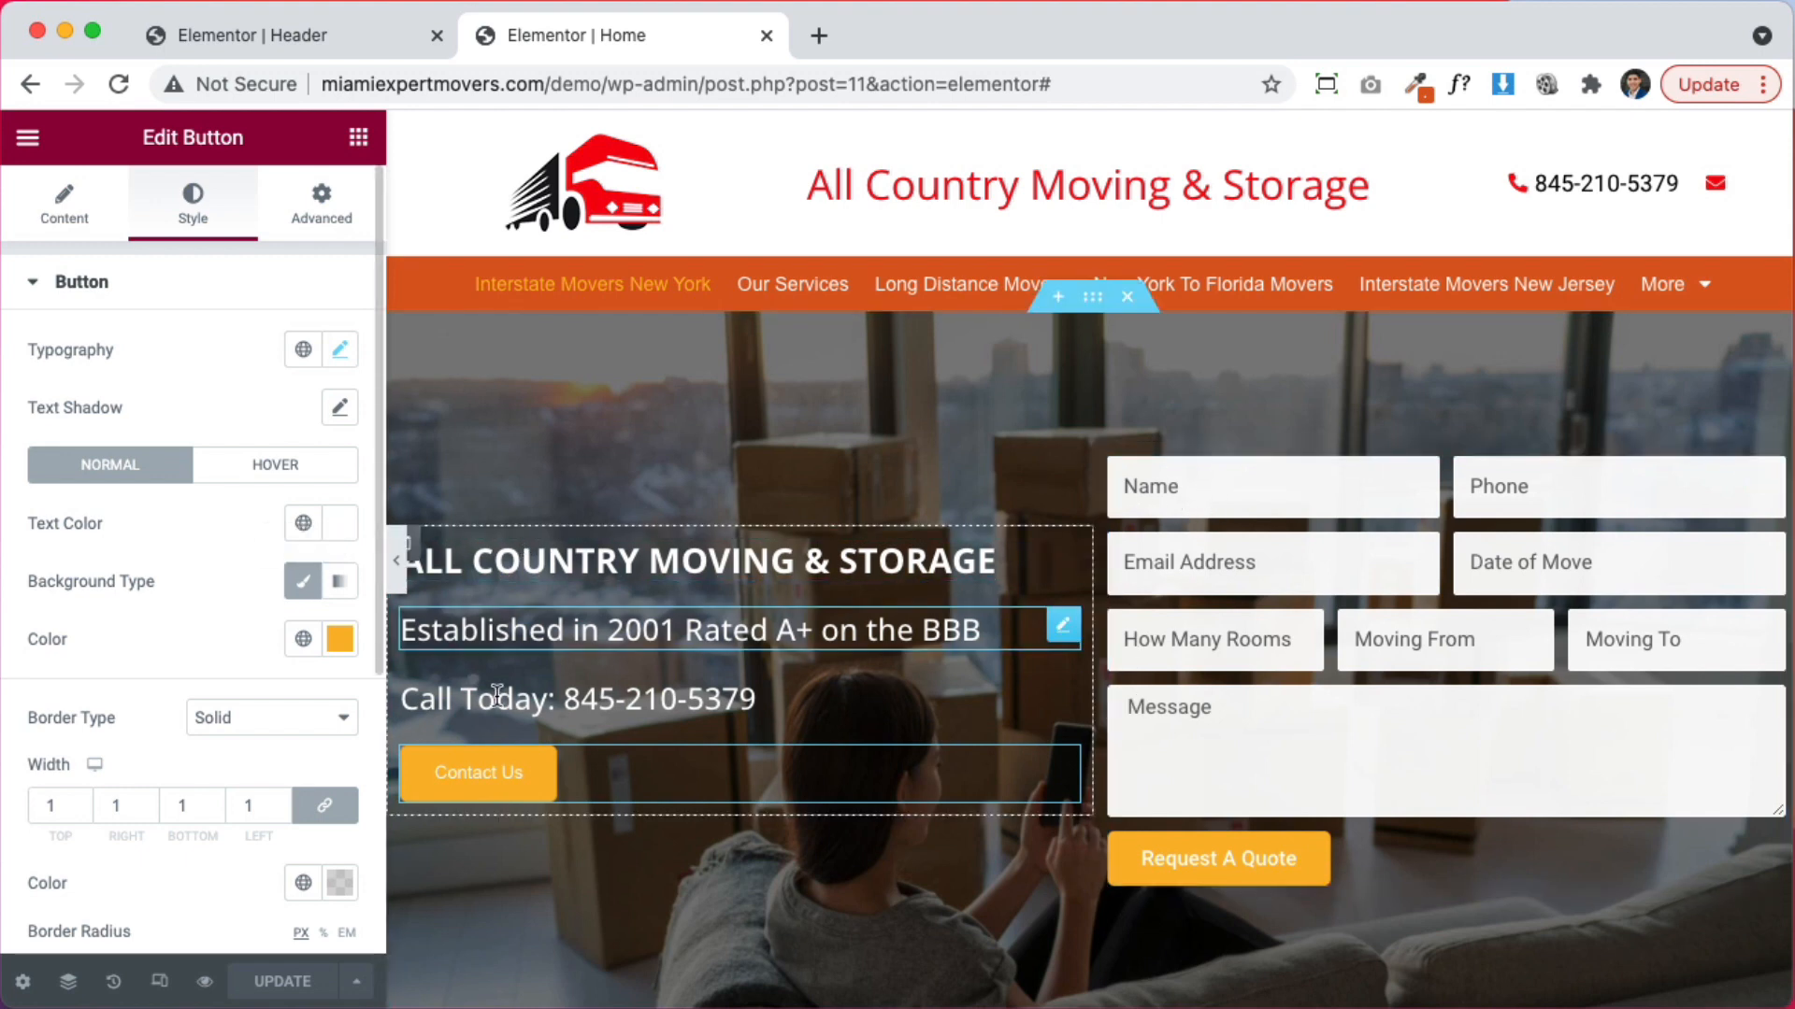
click(340, 641)
drag(103, 240, 85, 208)
drag(304, 366, 176, 243)
click(145, 372)
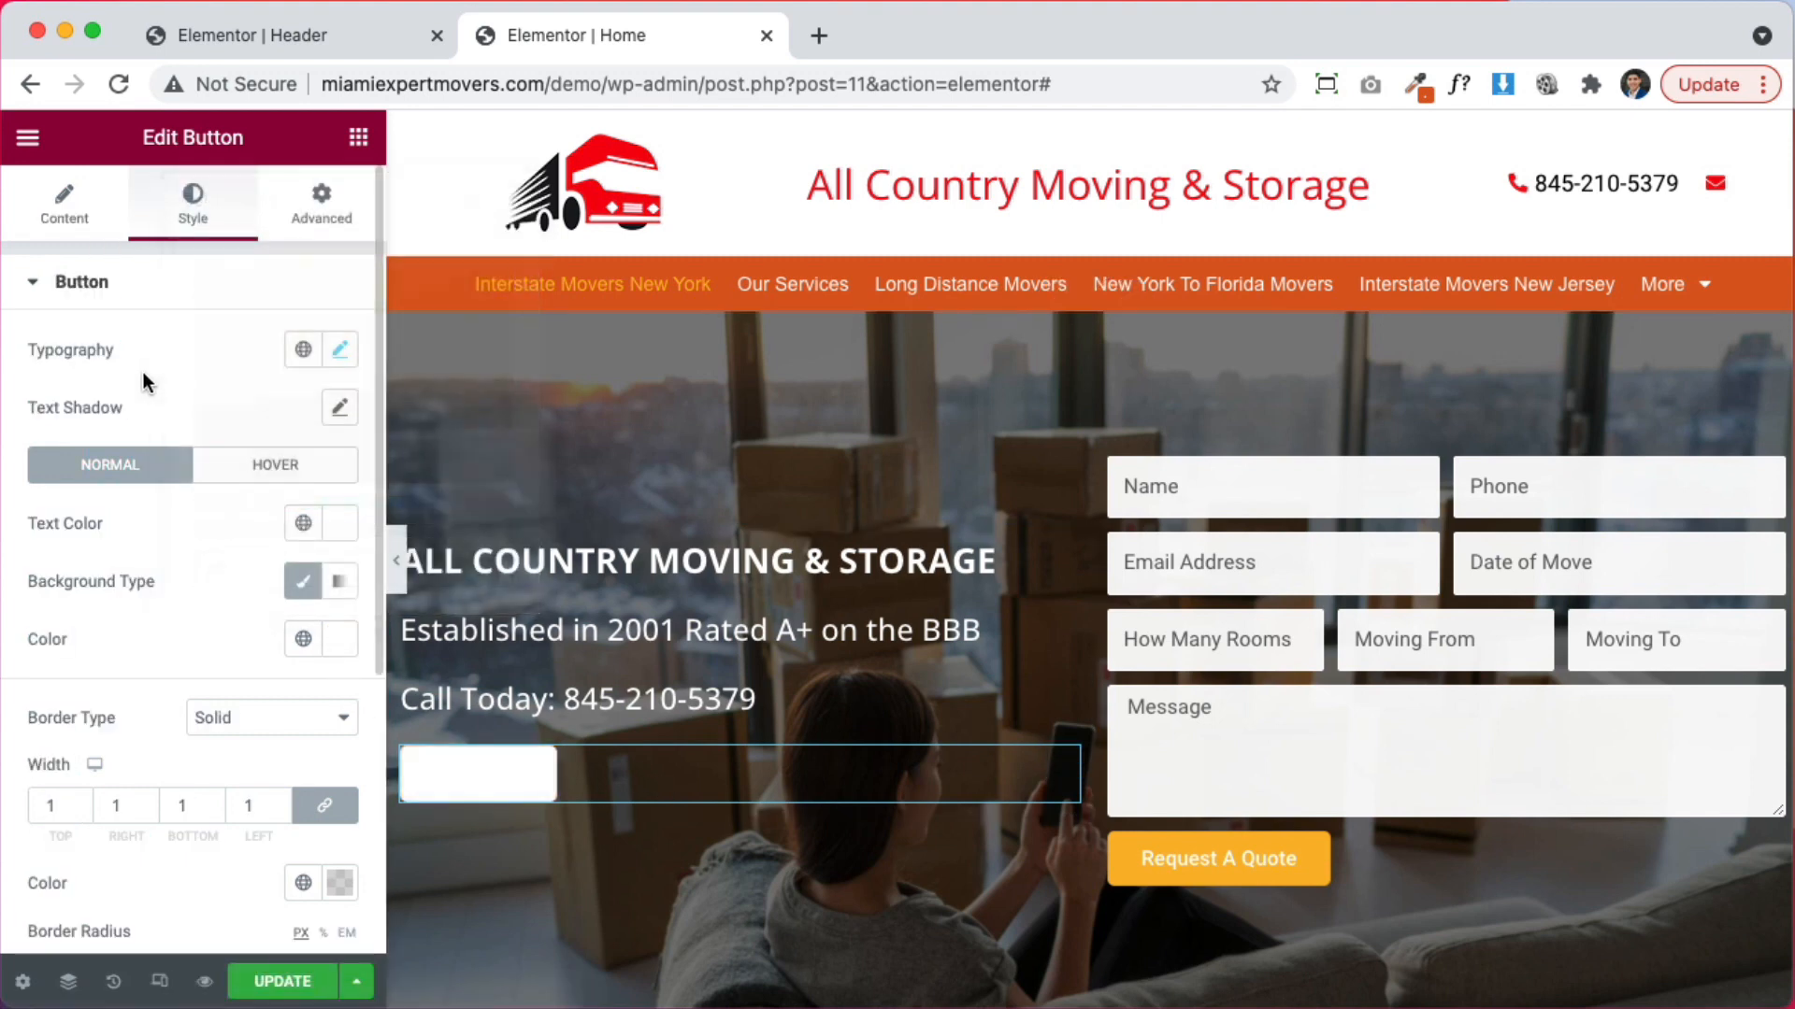
click(340, 640)
drag(510, 533, 199, 531)
click(121, 609)
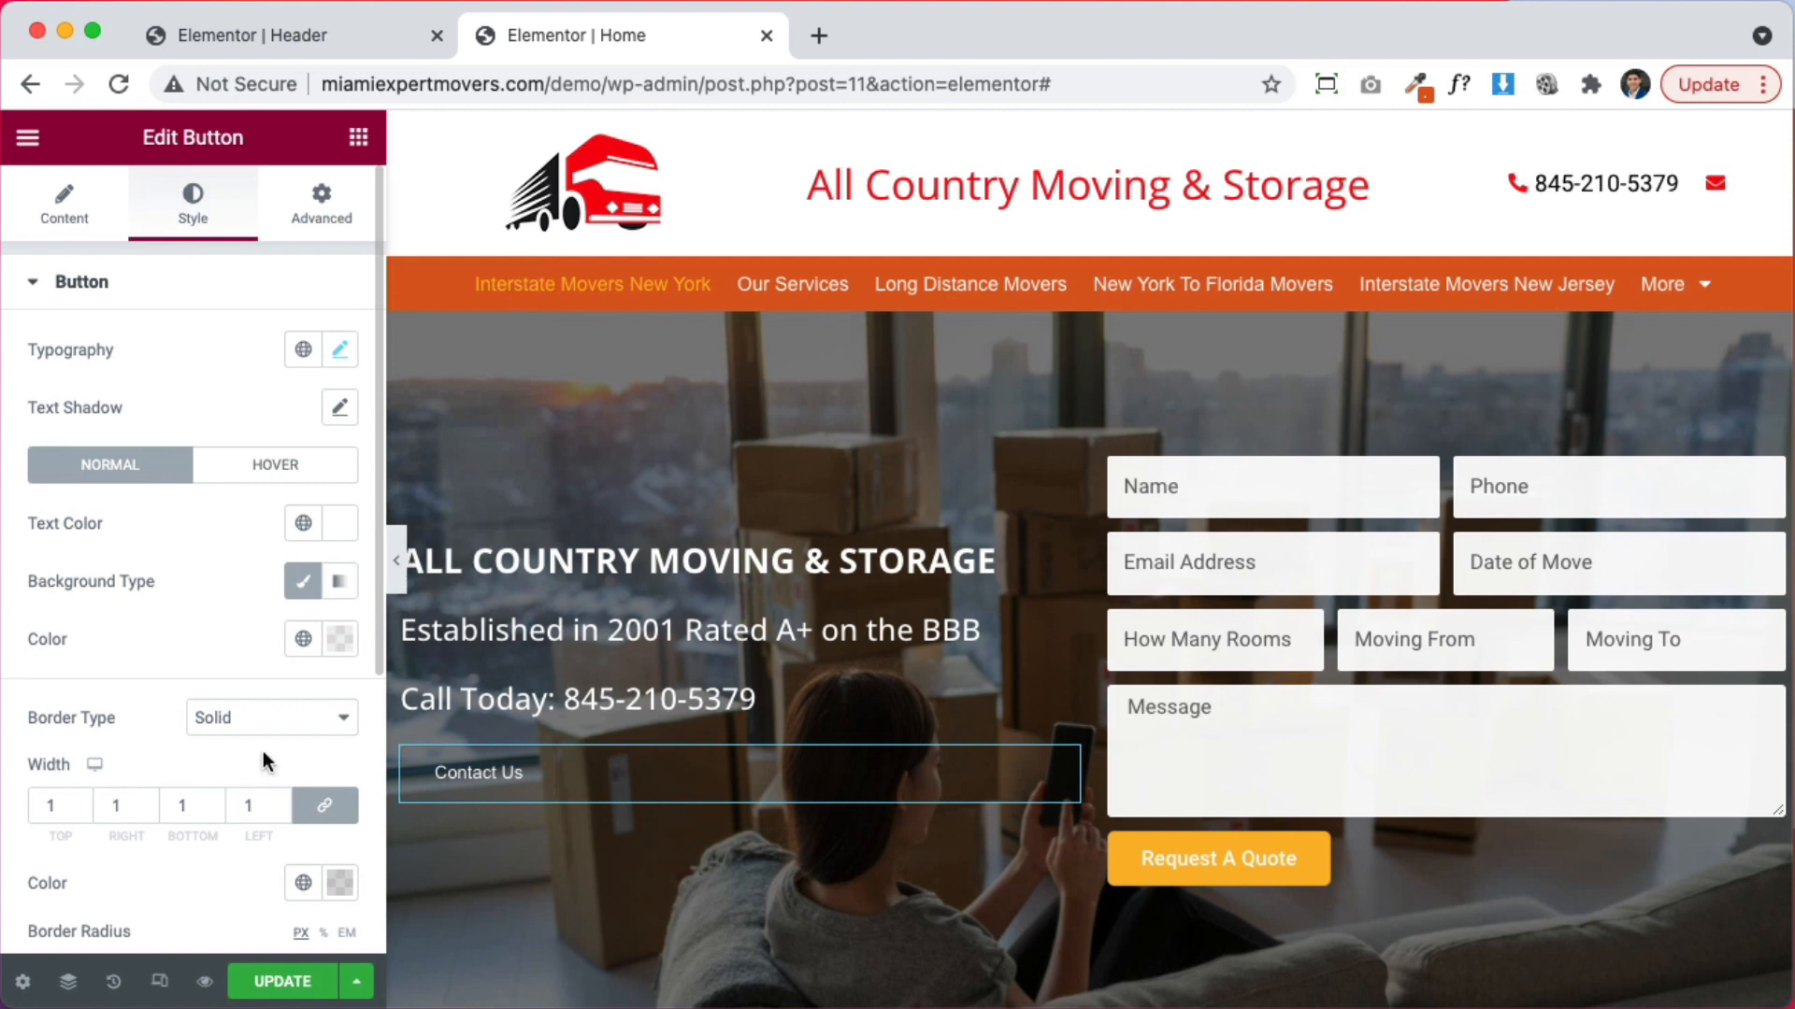
Give the Contact Us button a white border and increase its width to 3
scroll(262, 761, down, 2)
click(342, 781)
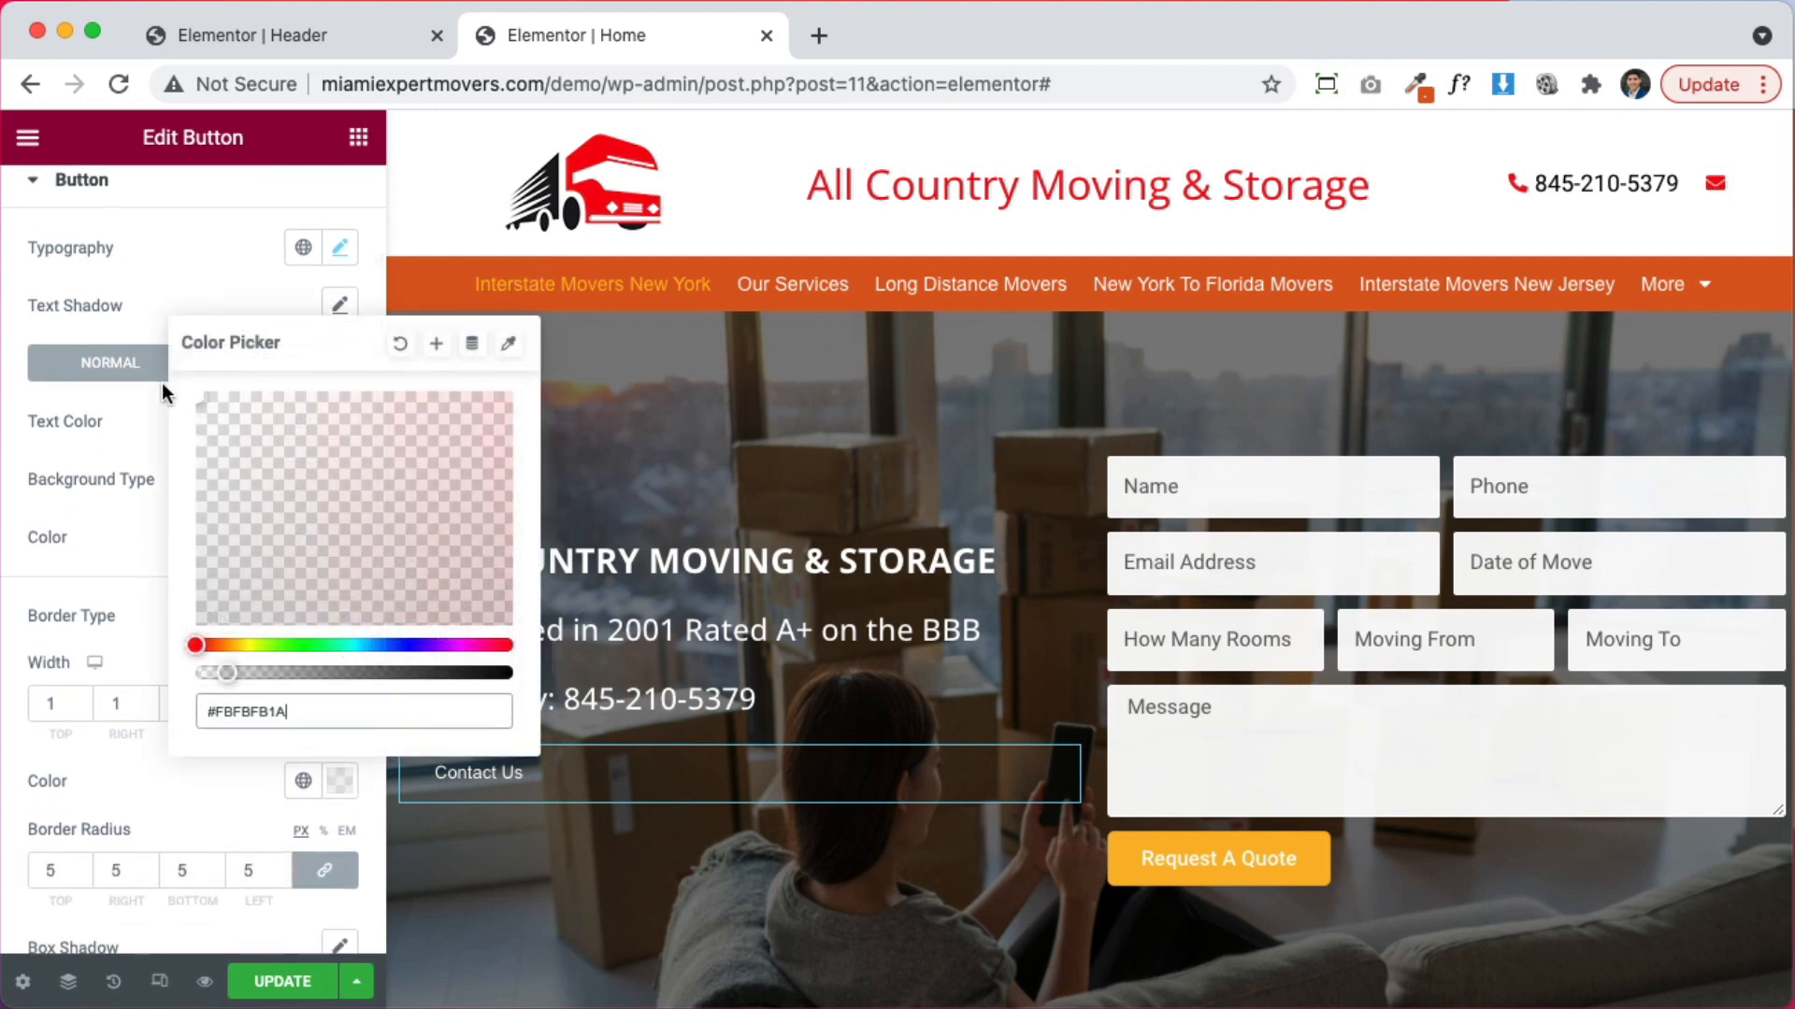
click(198, 392)
drag(227, 673, 243, 804)
click(241, 804)
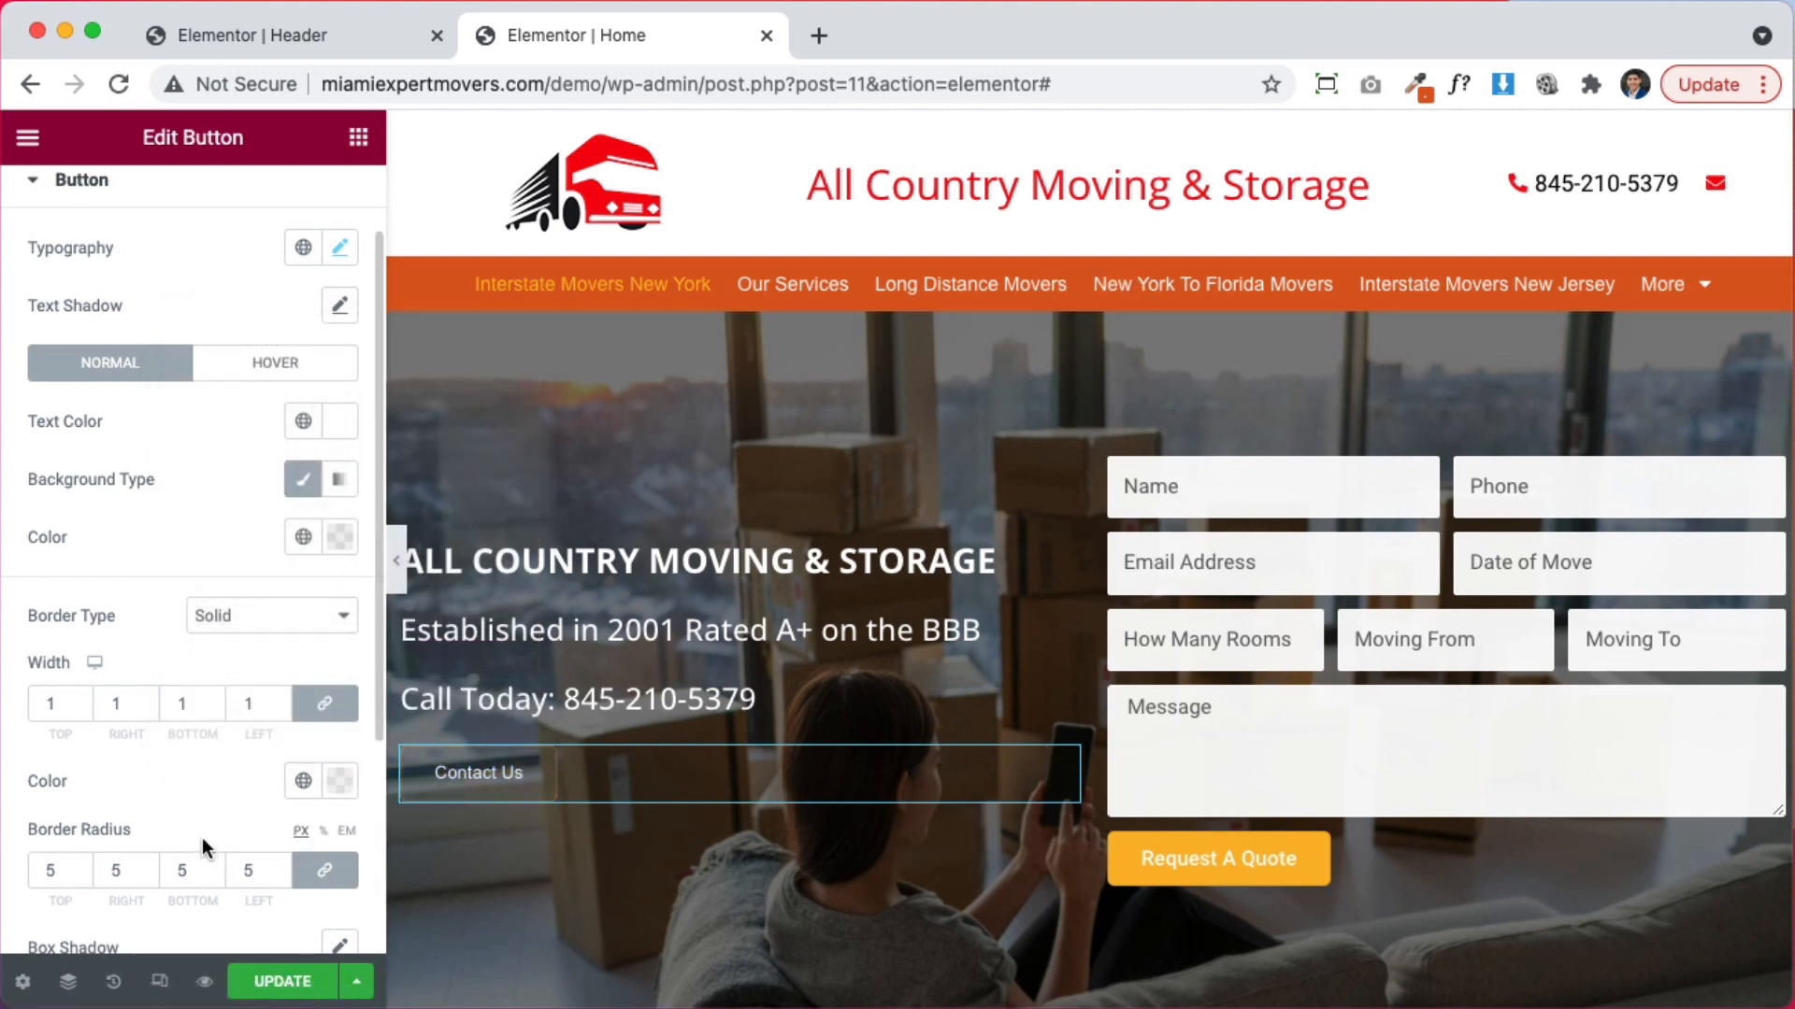
click(80, 701)
click(81, 701)
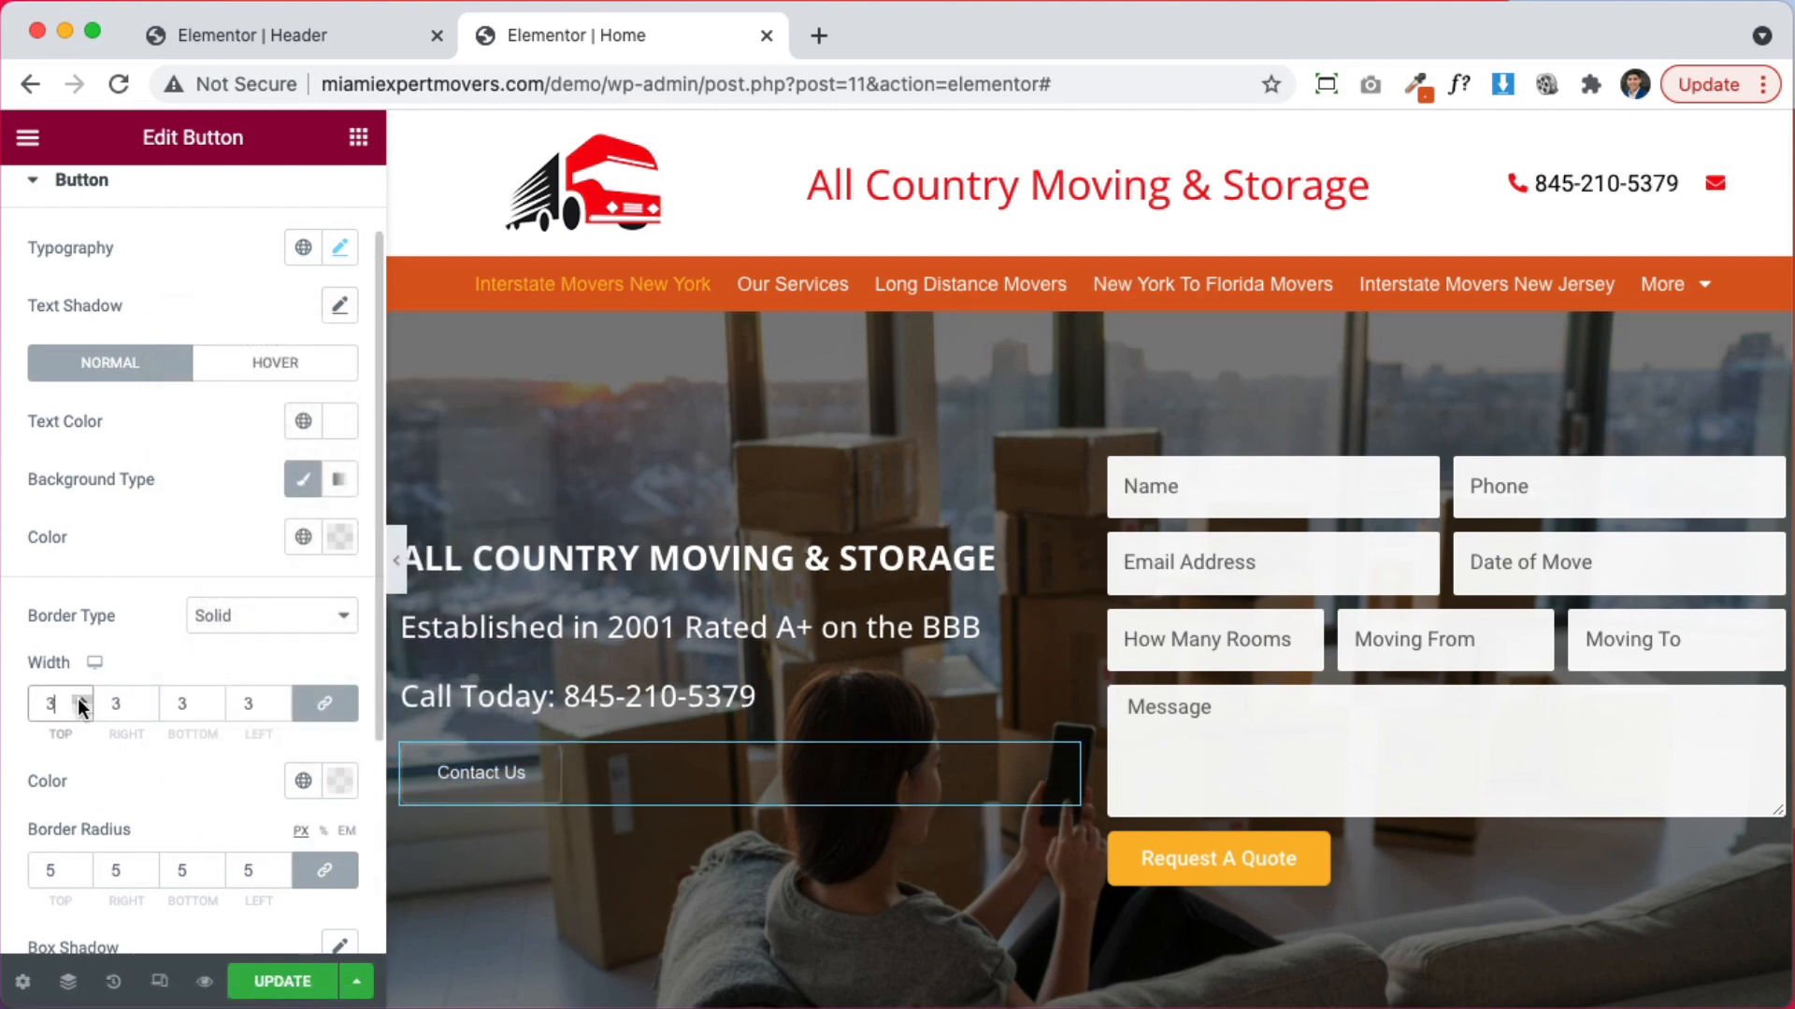
Make the button border solid white at width 1 and save the page
click(343, 782)
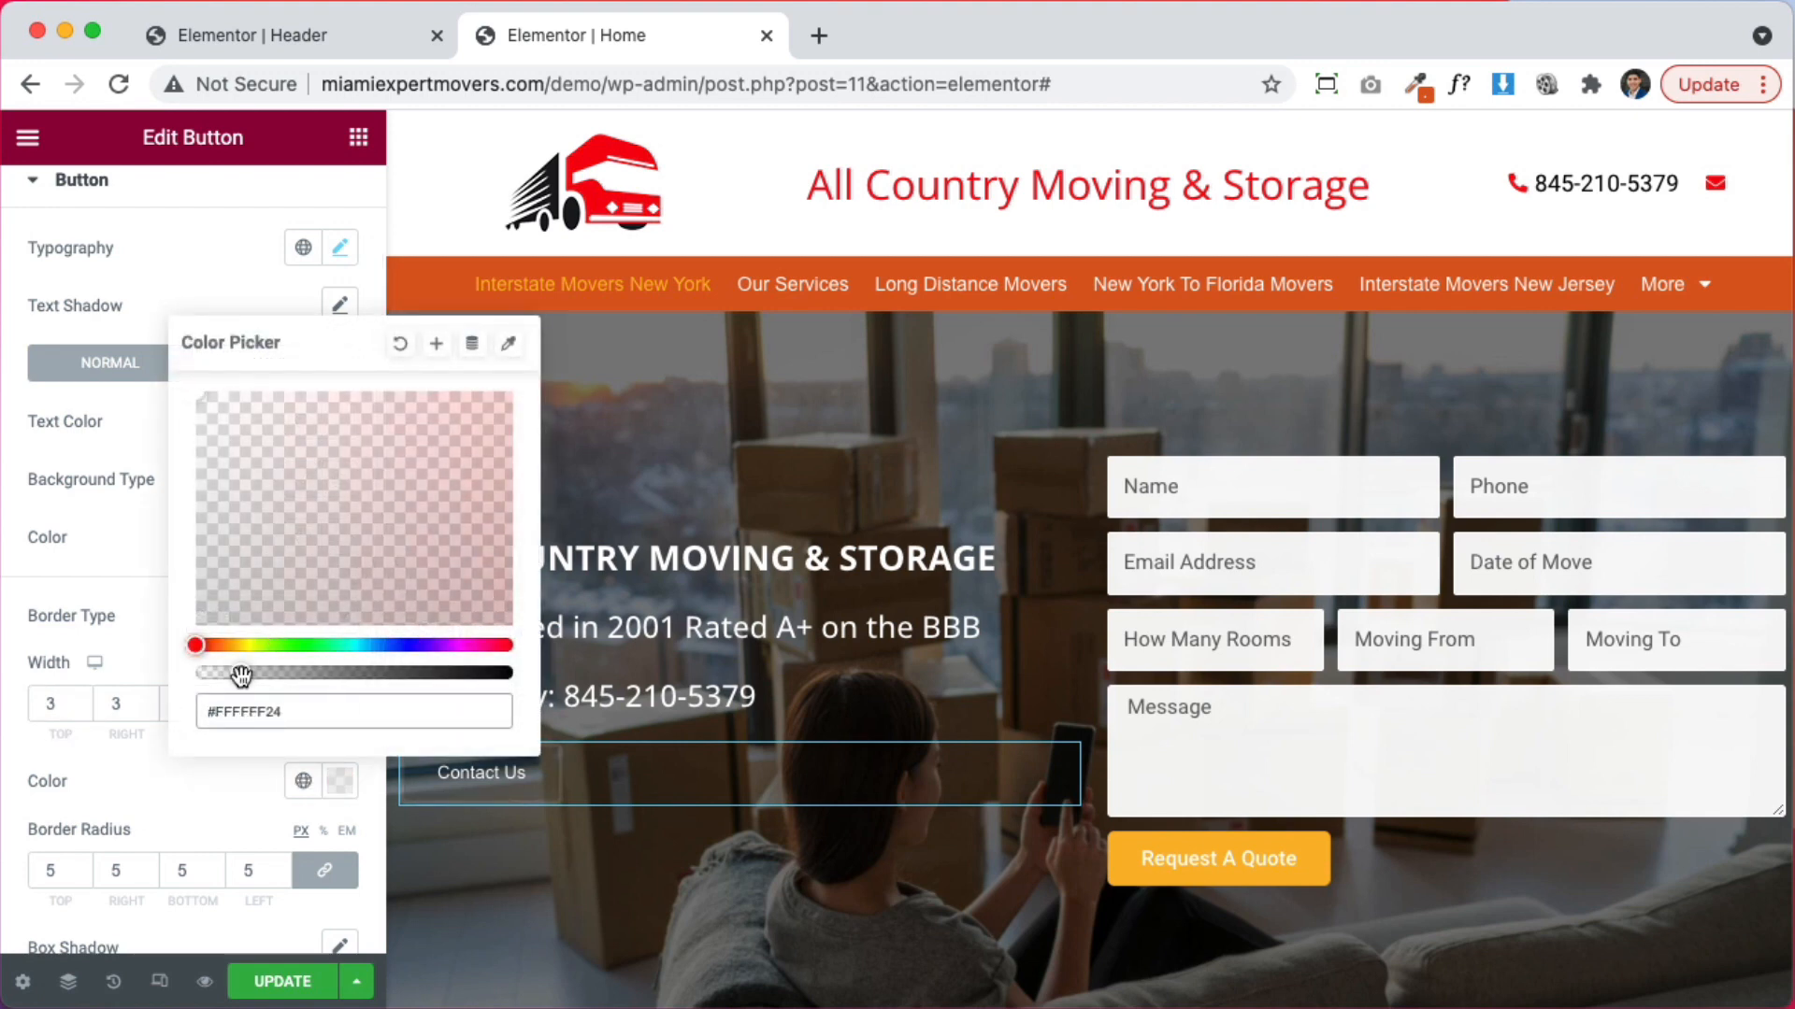
drag(241, 673, 512, 673)
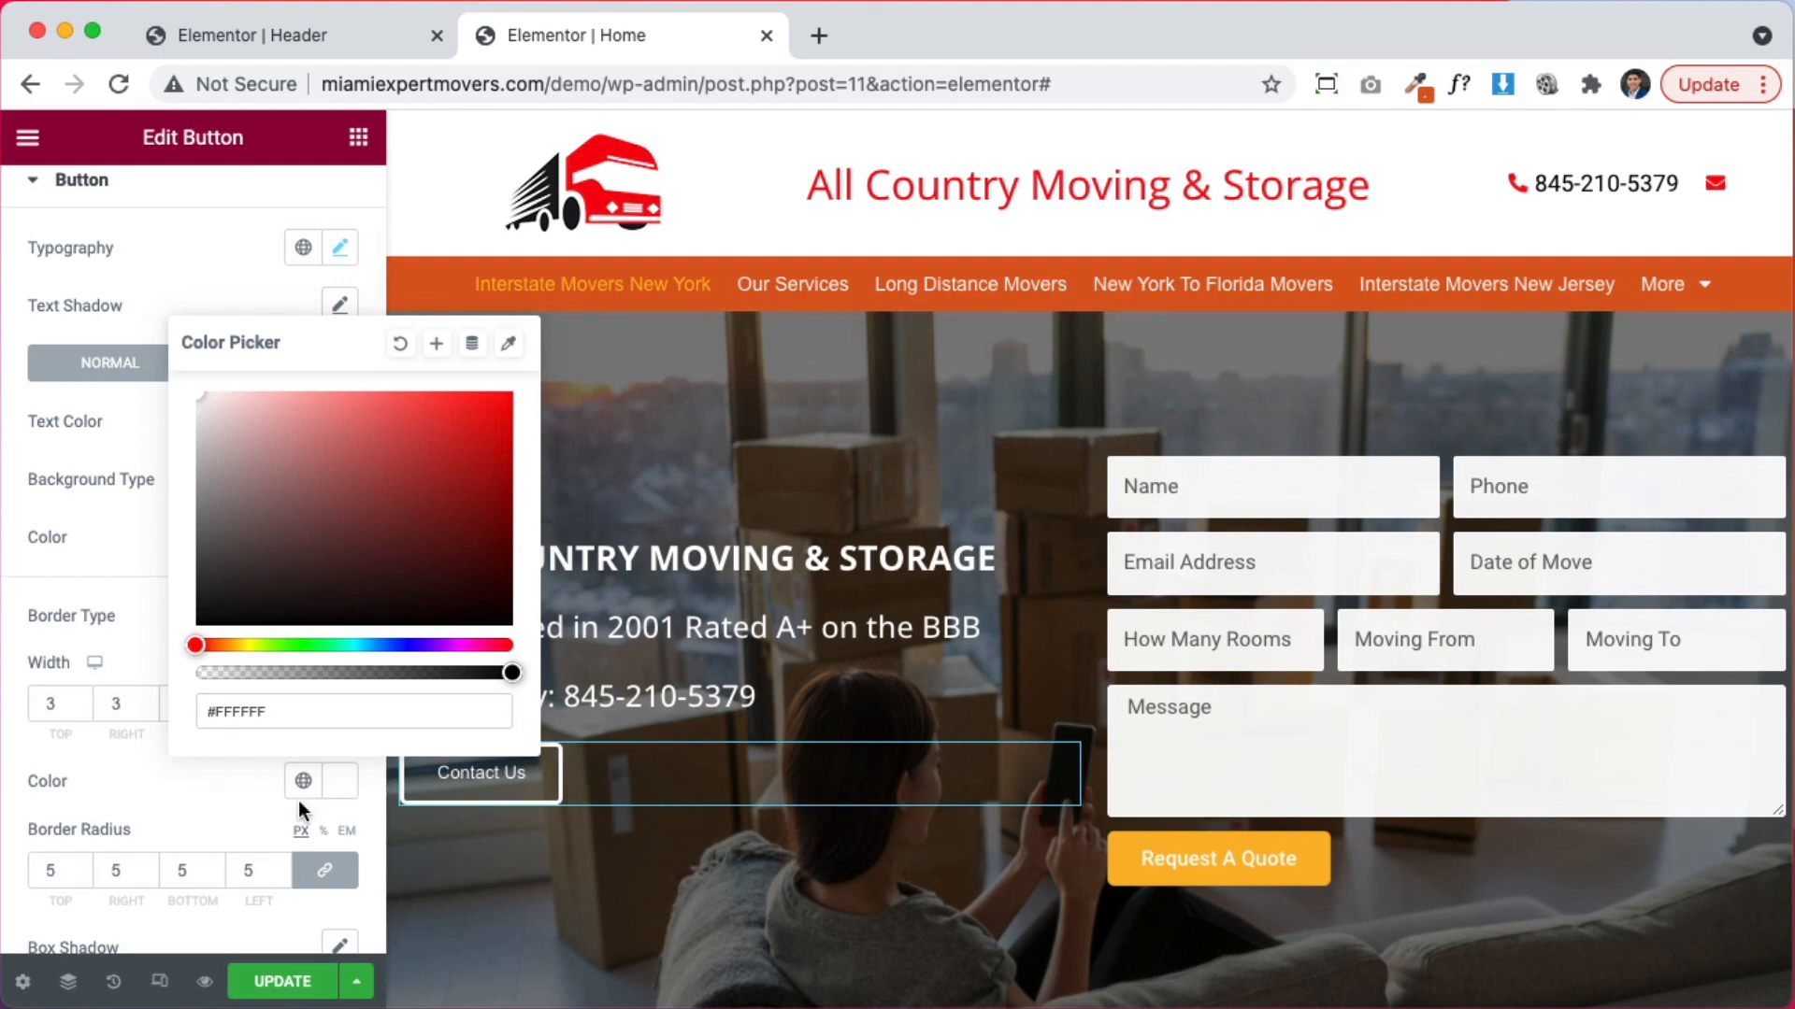
click(211, 800)
click(82, 709)
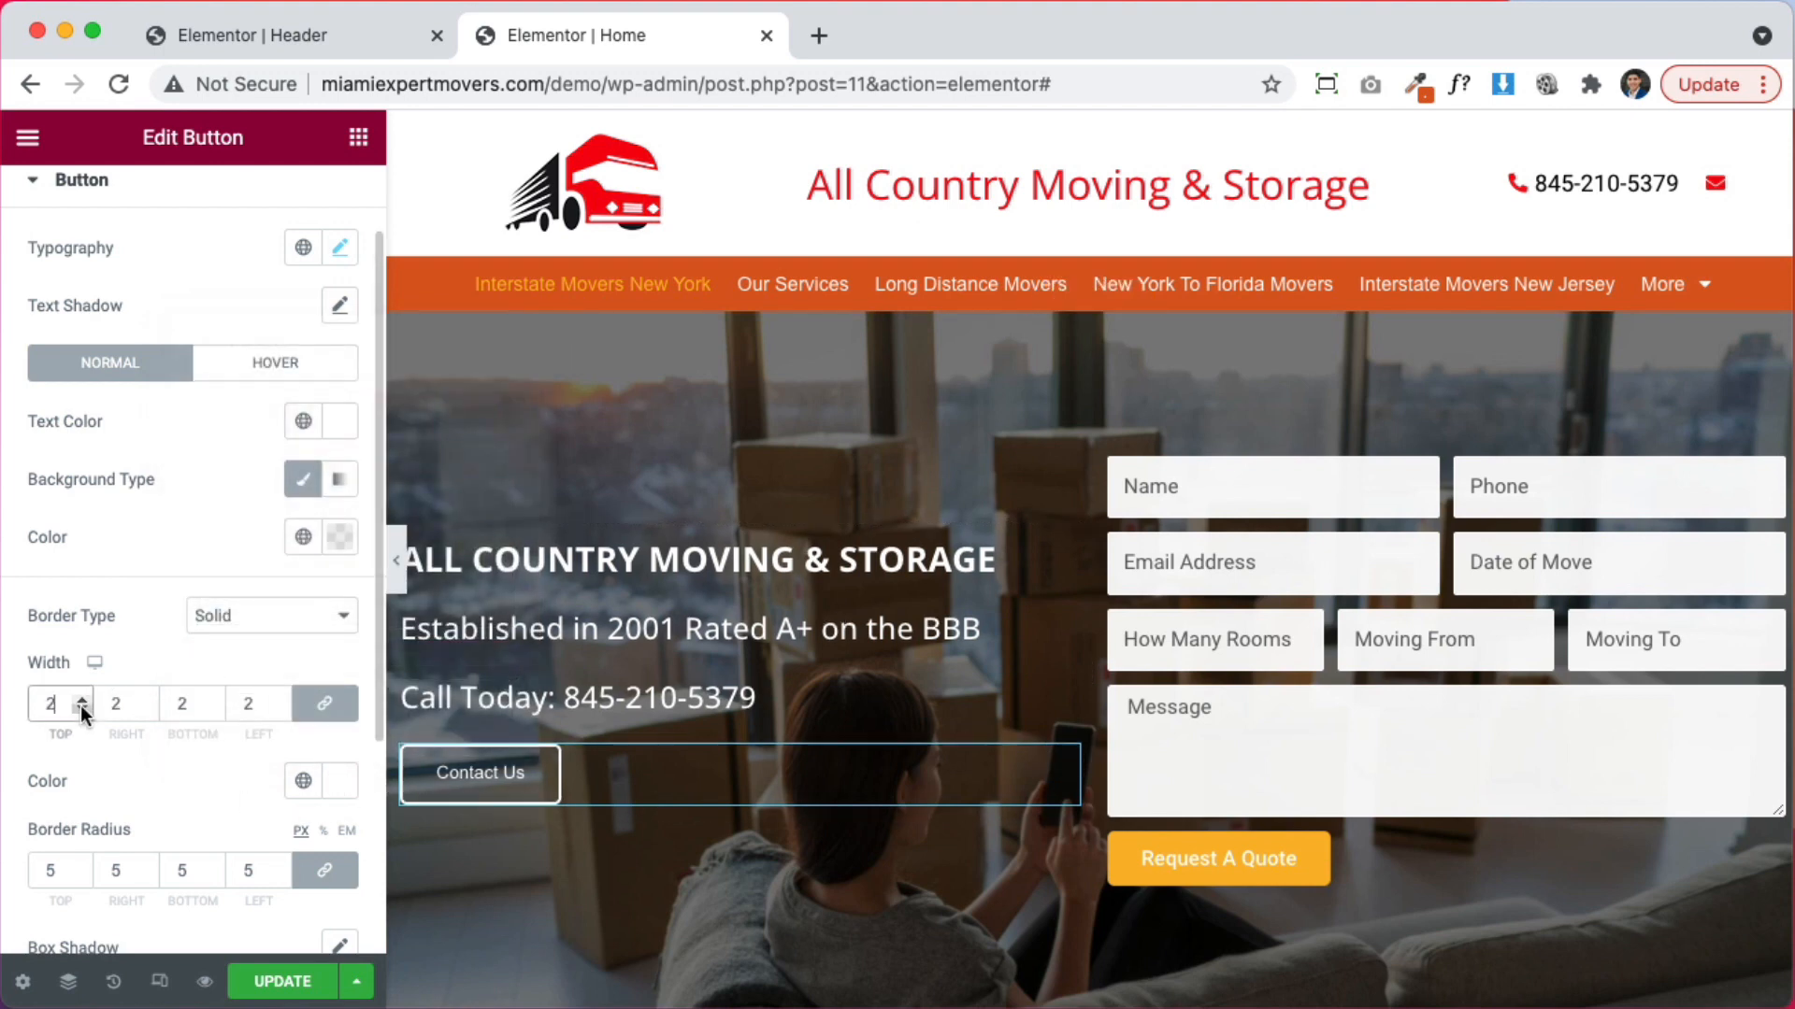
click(81, 710)
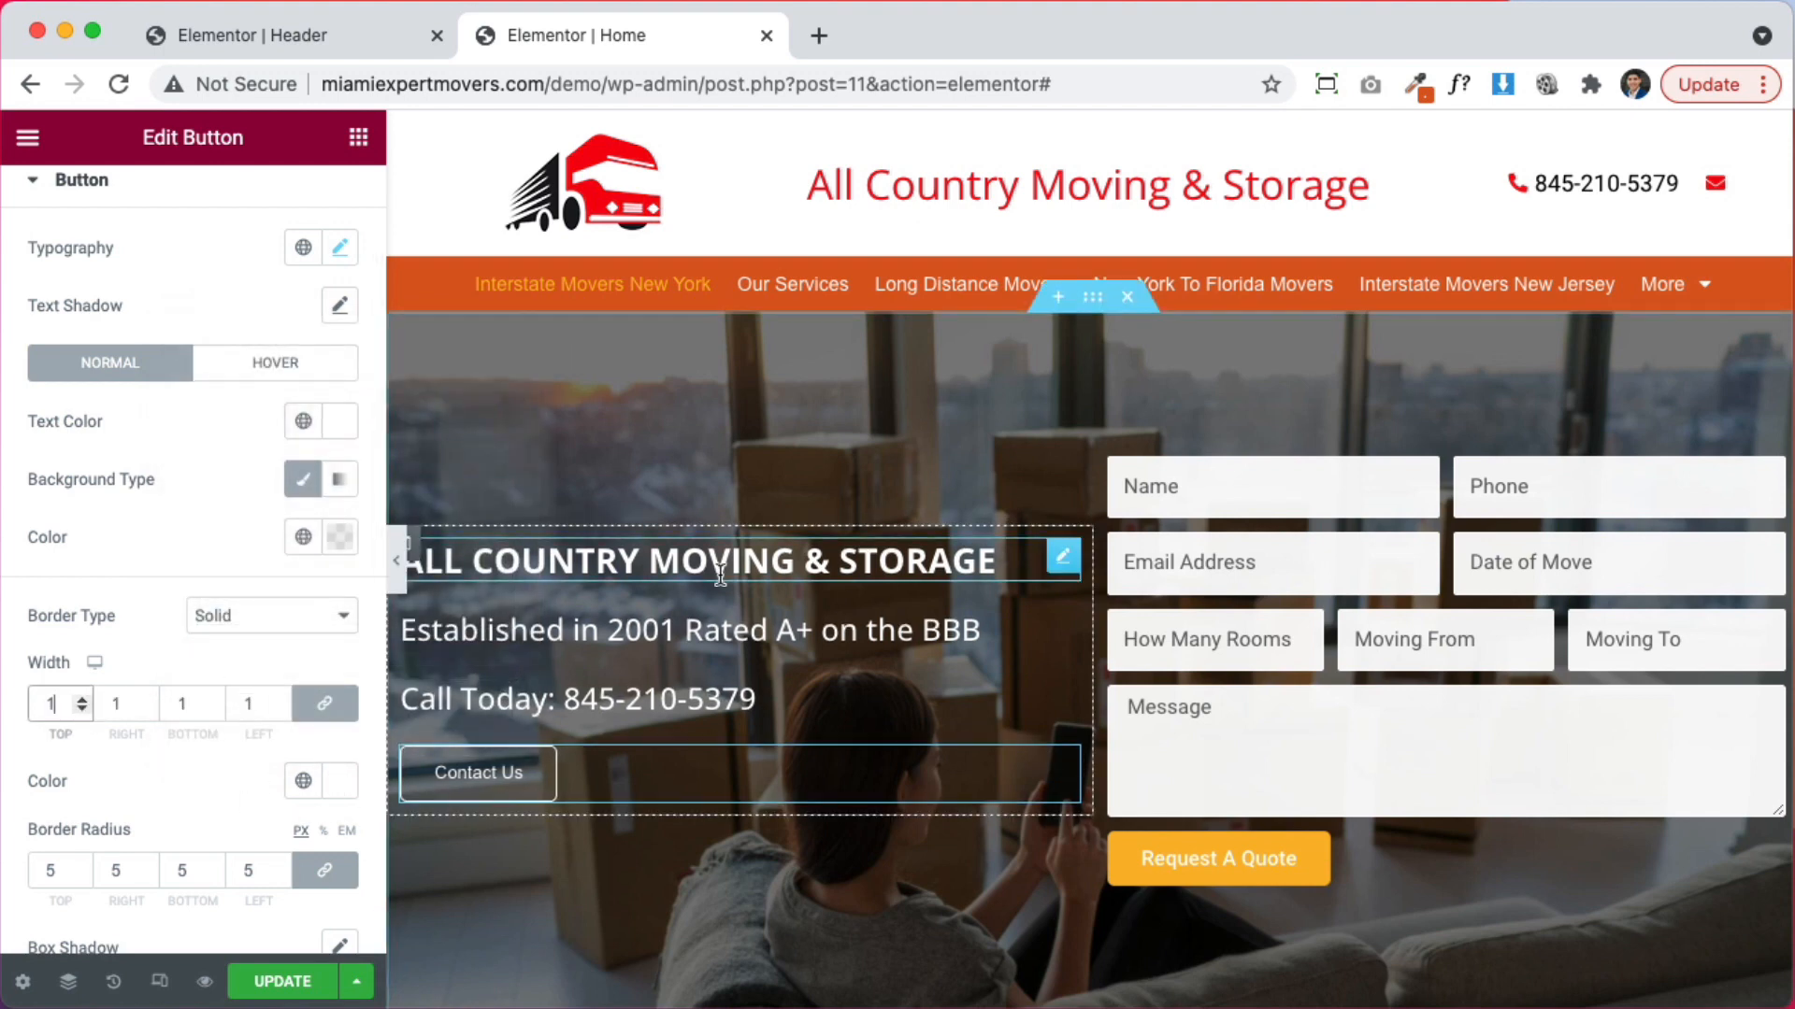
click(1015, 560)
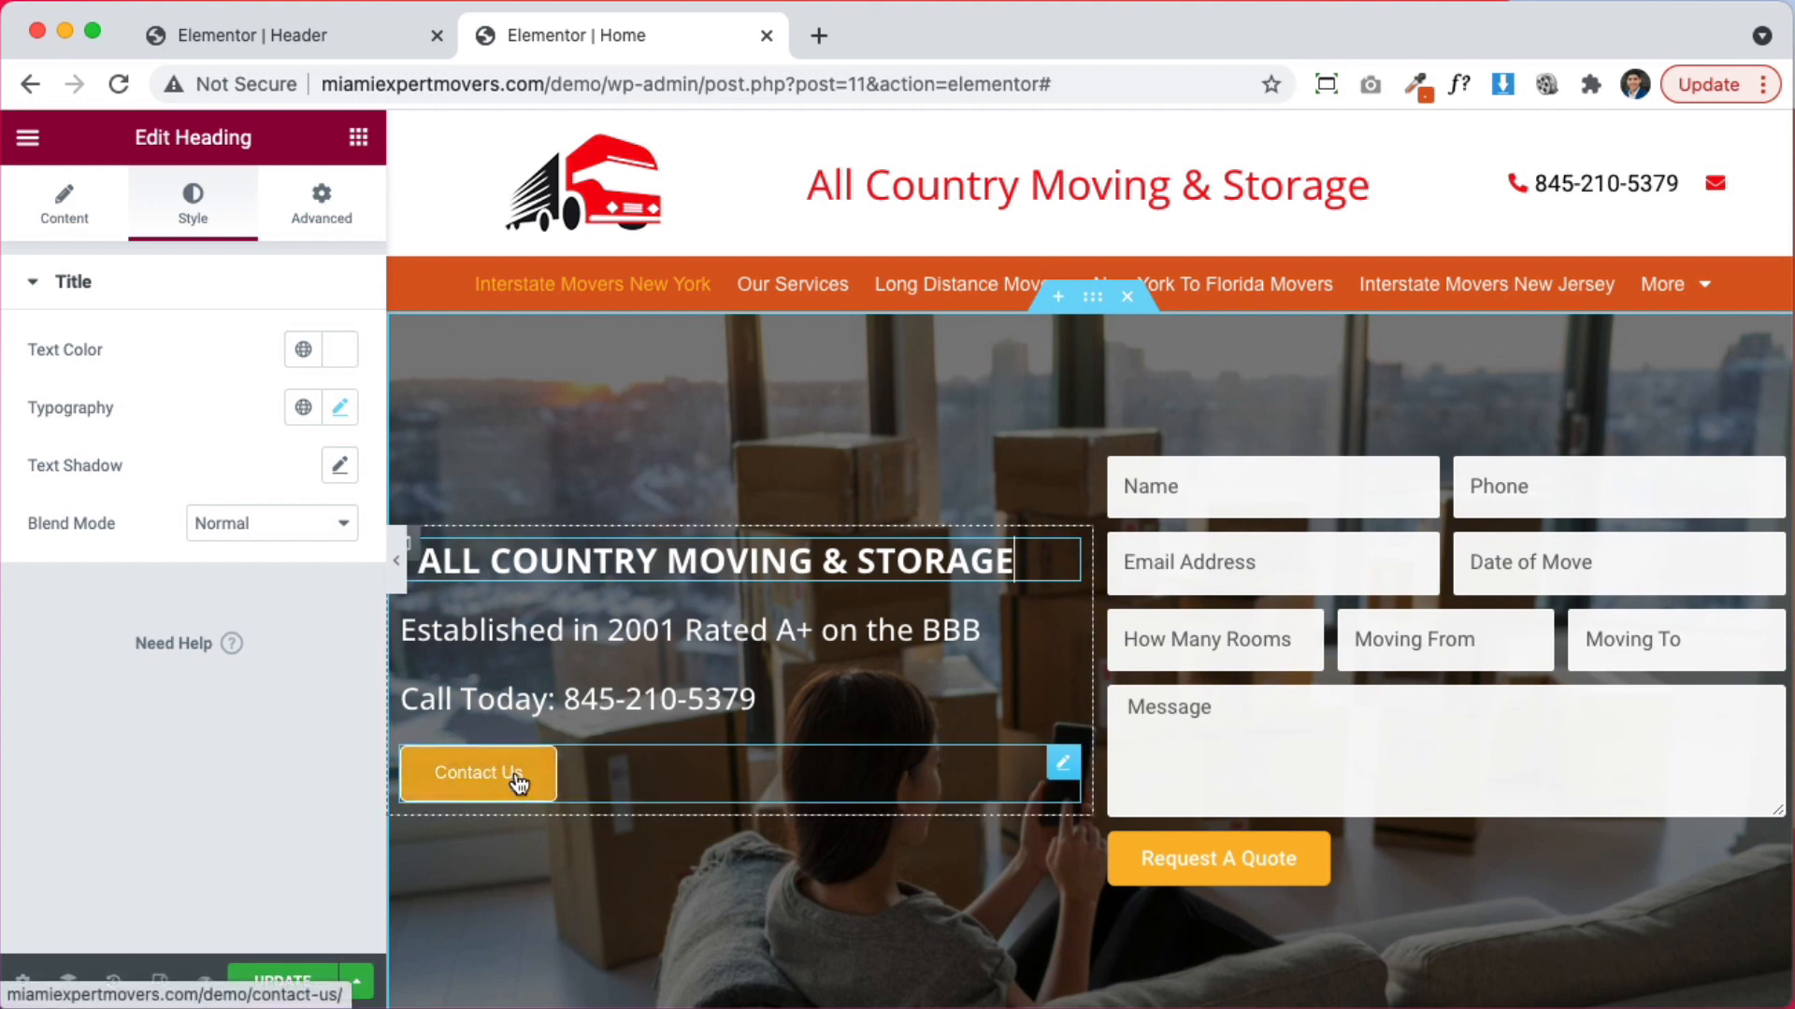
click(285, 984)
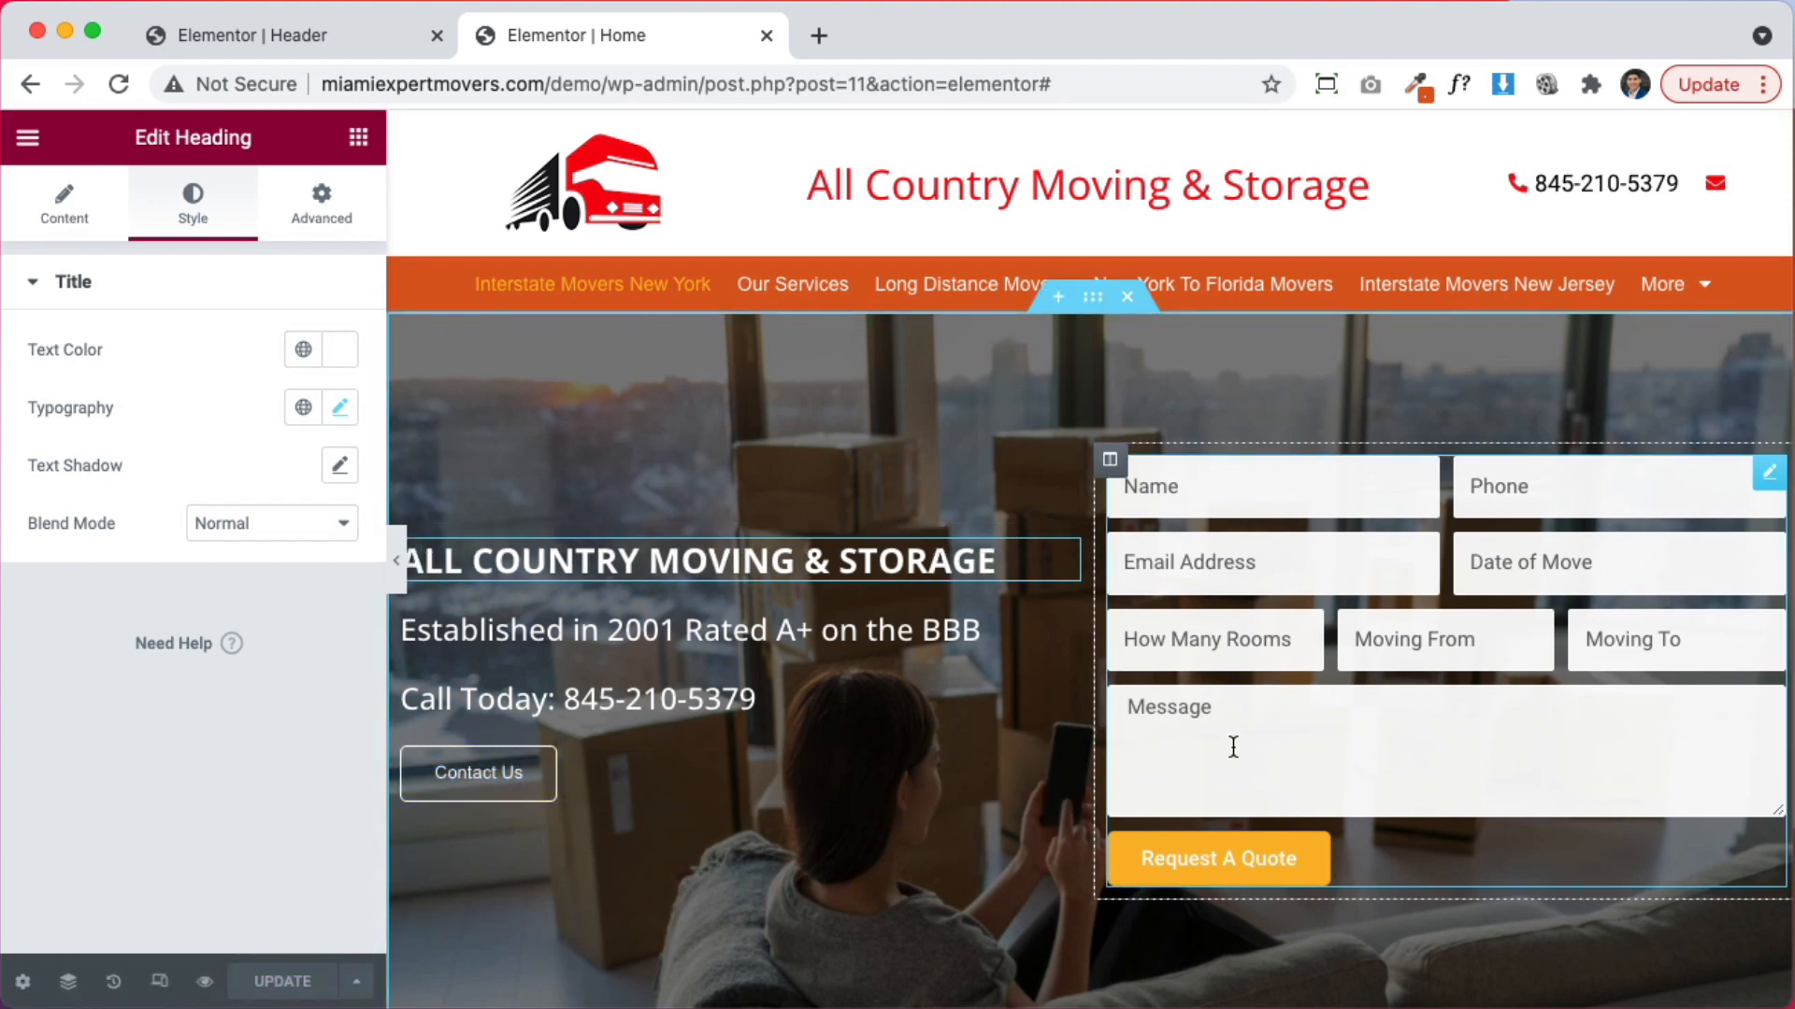
Drop a Spacer below the Contact Us button and set its space to 115 px
click(361, 140)
drag(331, 758, 641, 792)
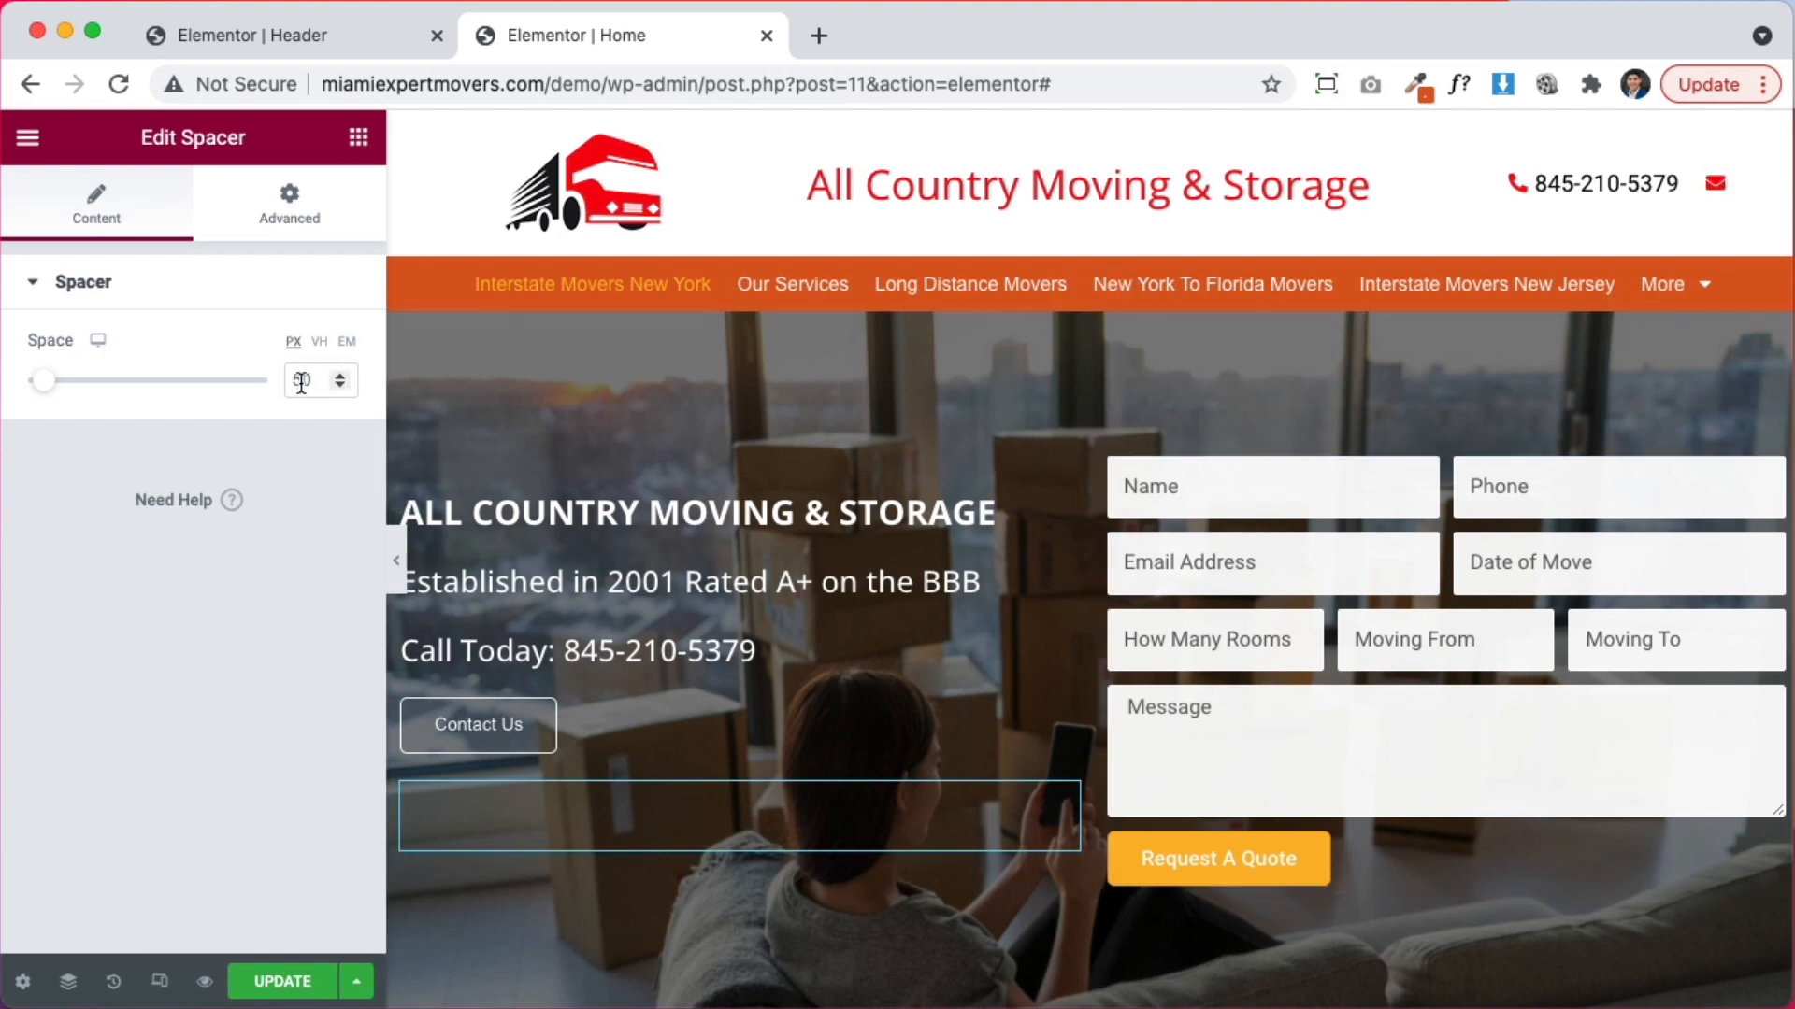
click(338, 375)
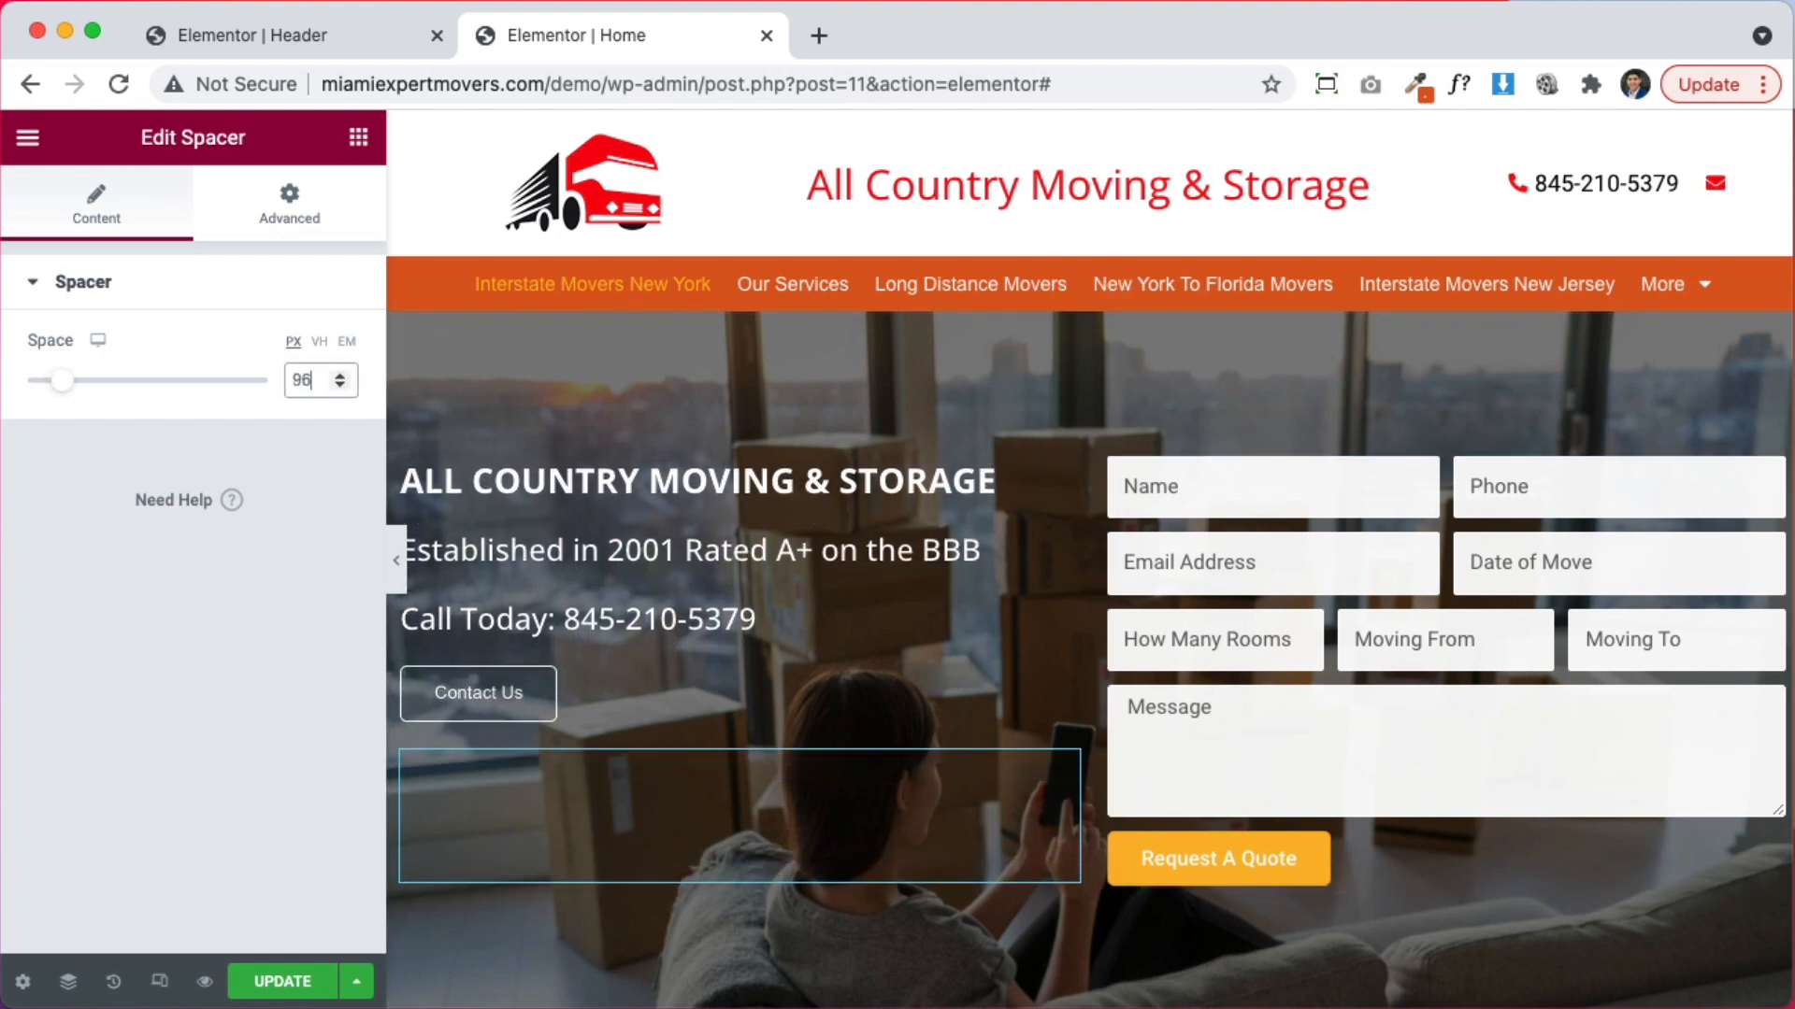
scroll(1470, 621, down, 3)
scroll(1182, 708, down, 2)
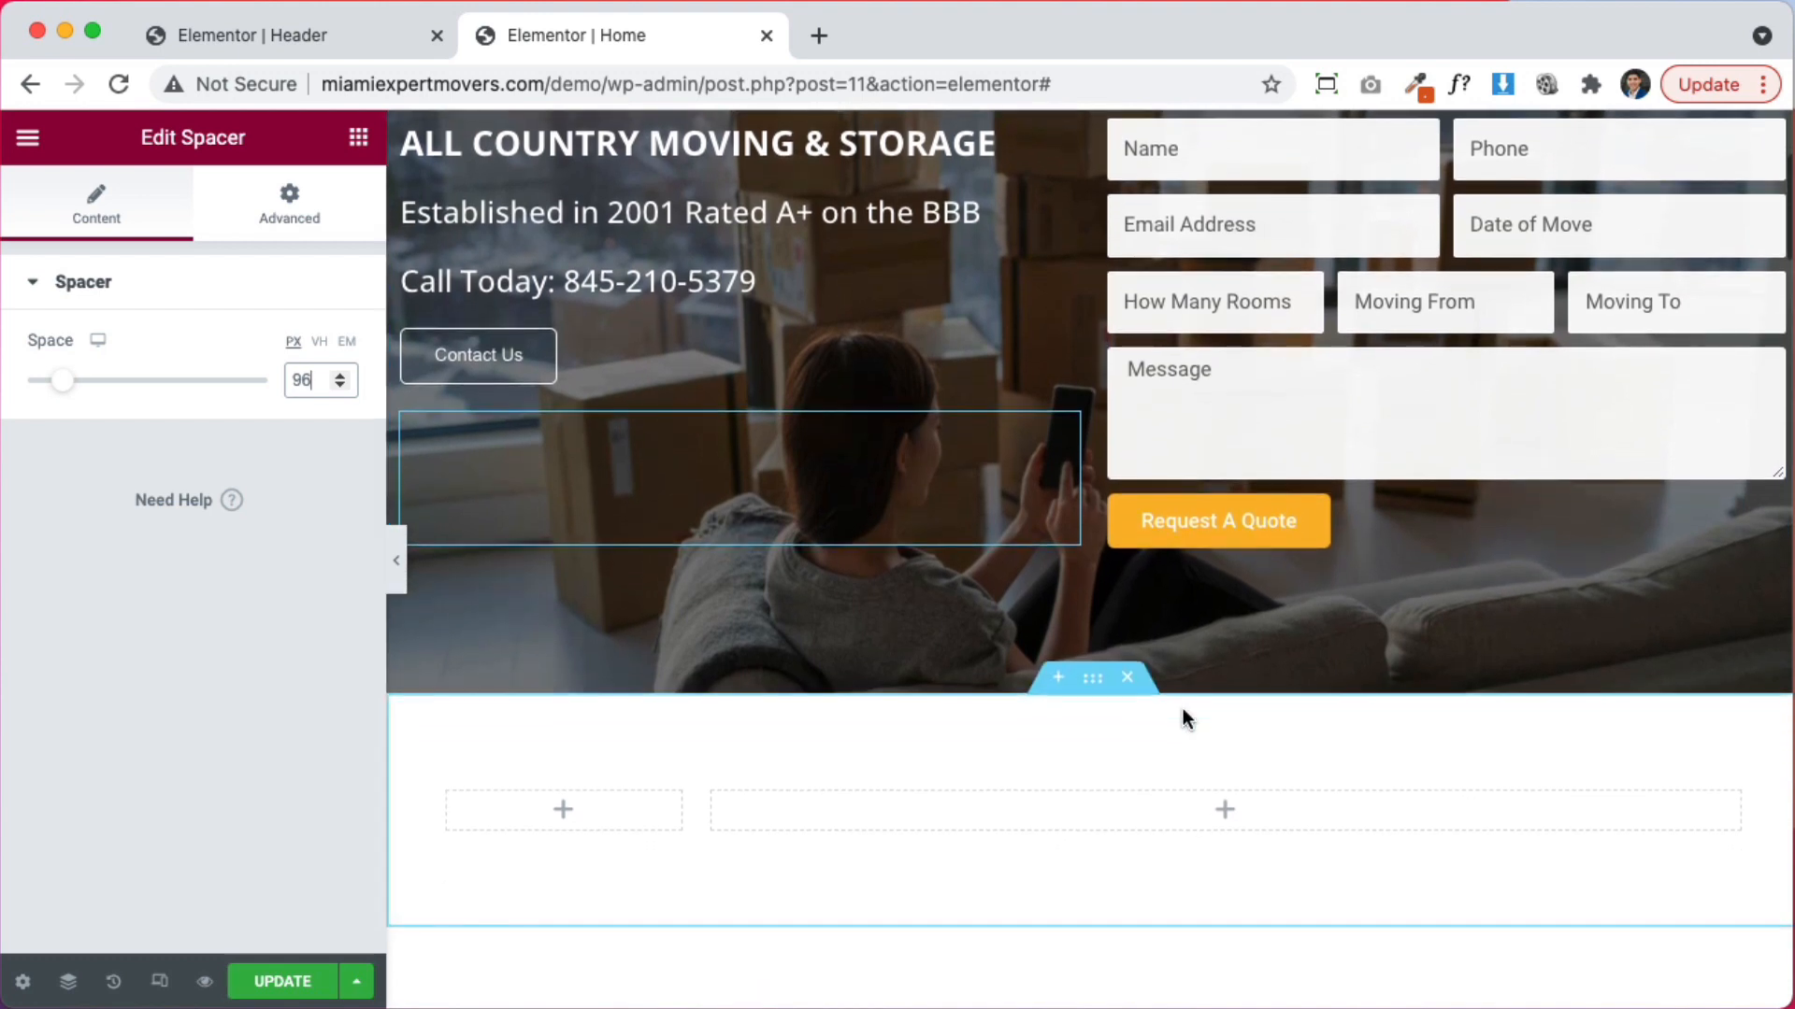
click(339, 385)
click(341, 377)
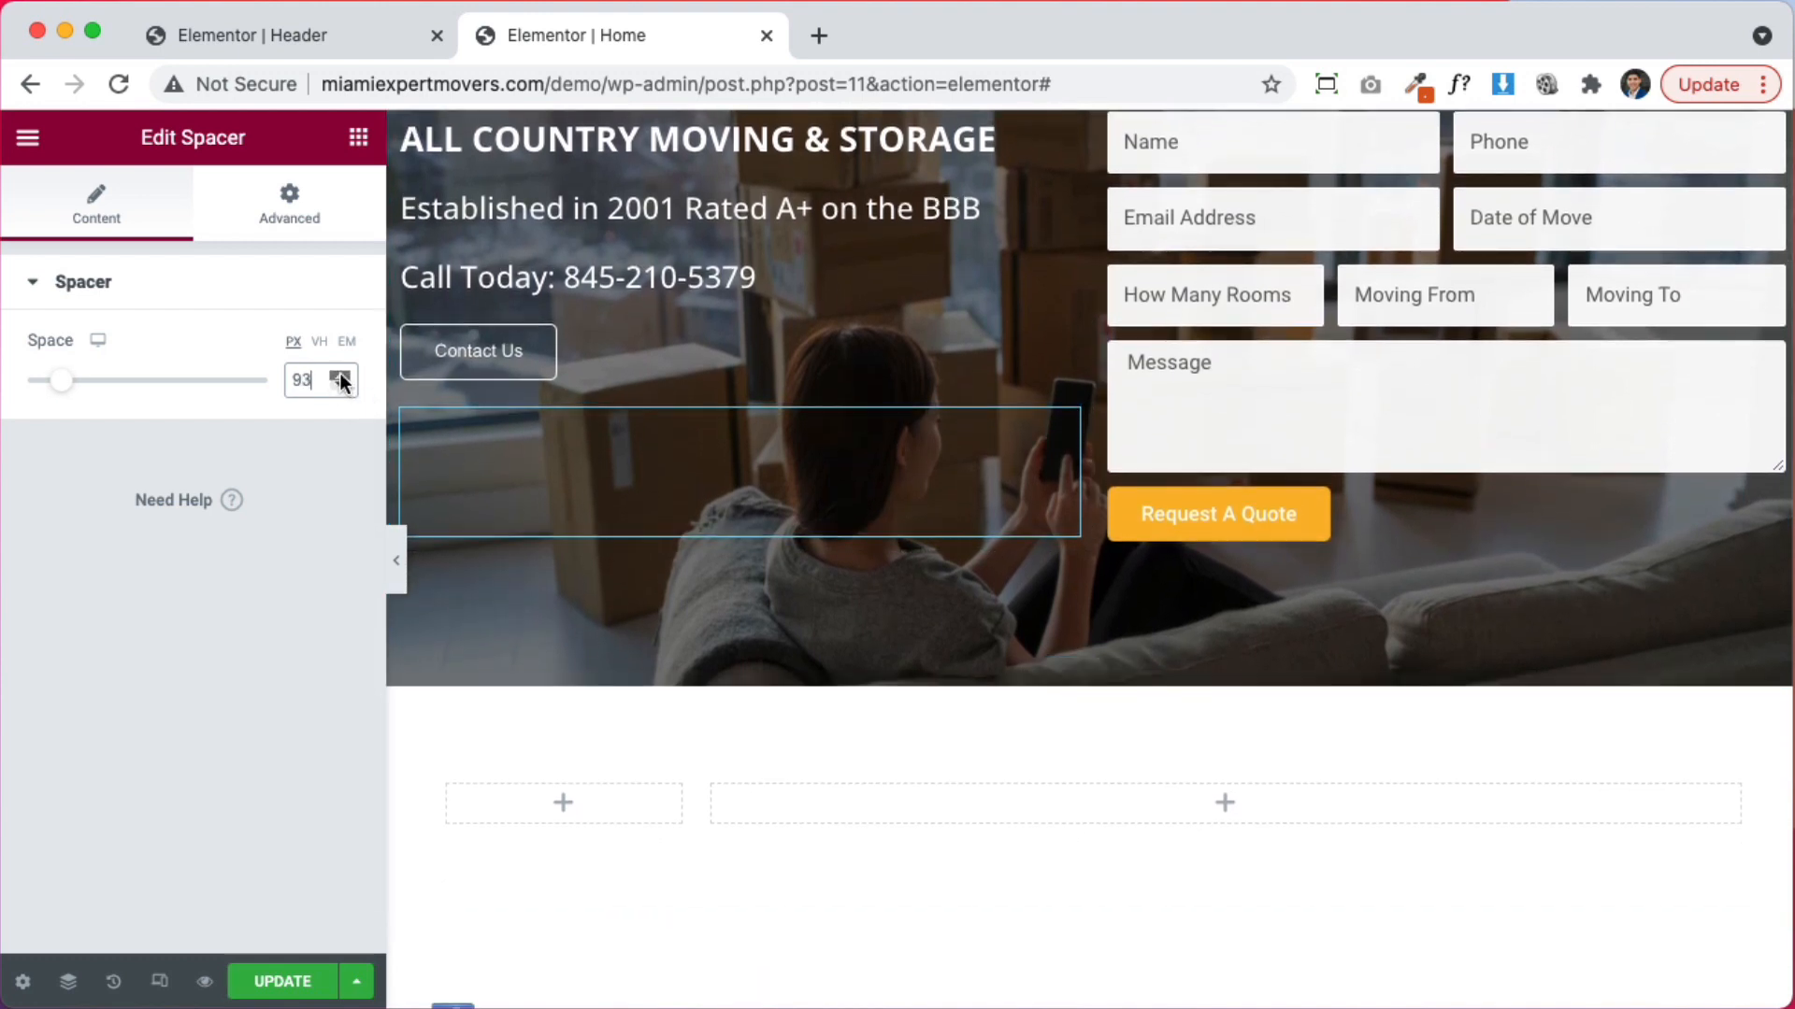
click(341, 377)
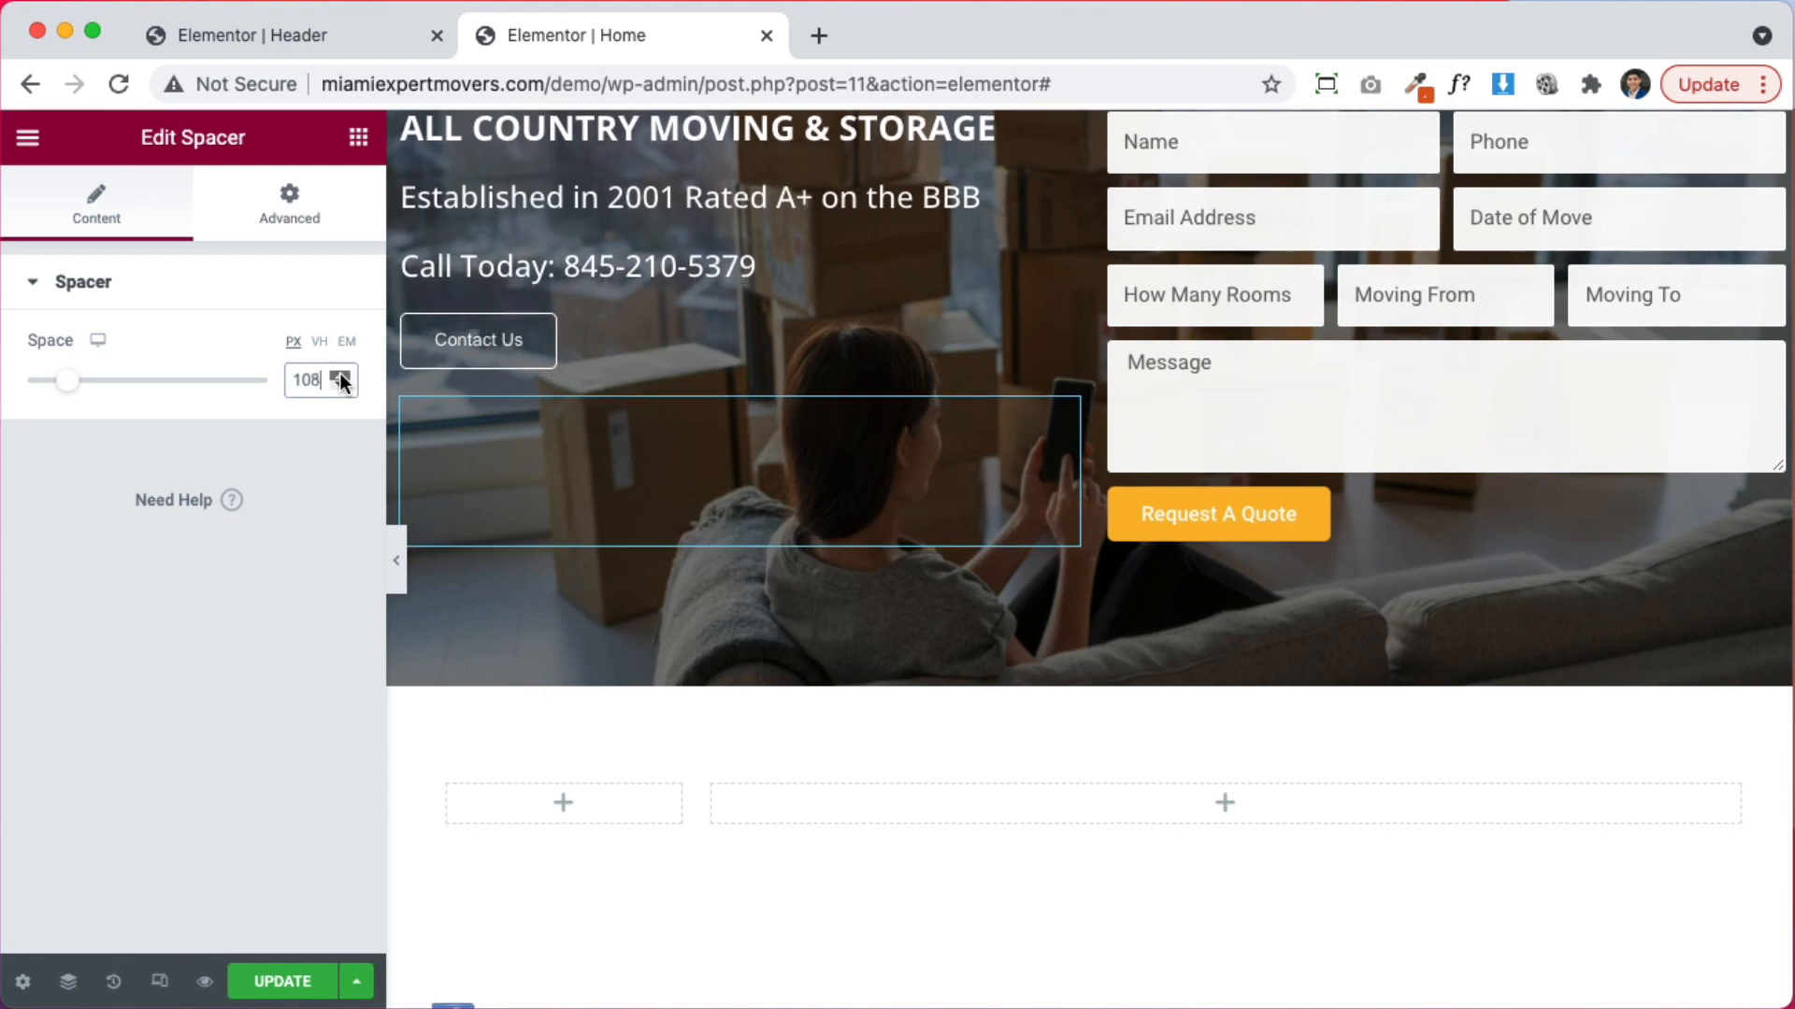
click(341, 377)
click(341, 377)
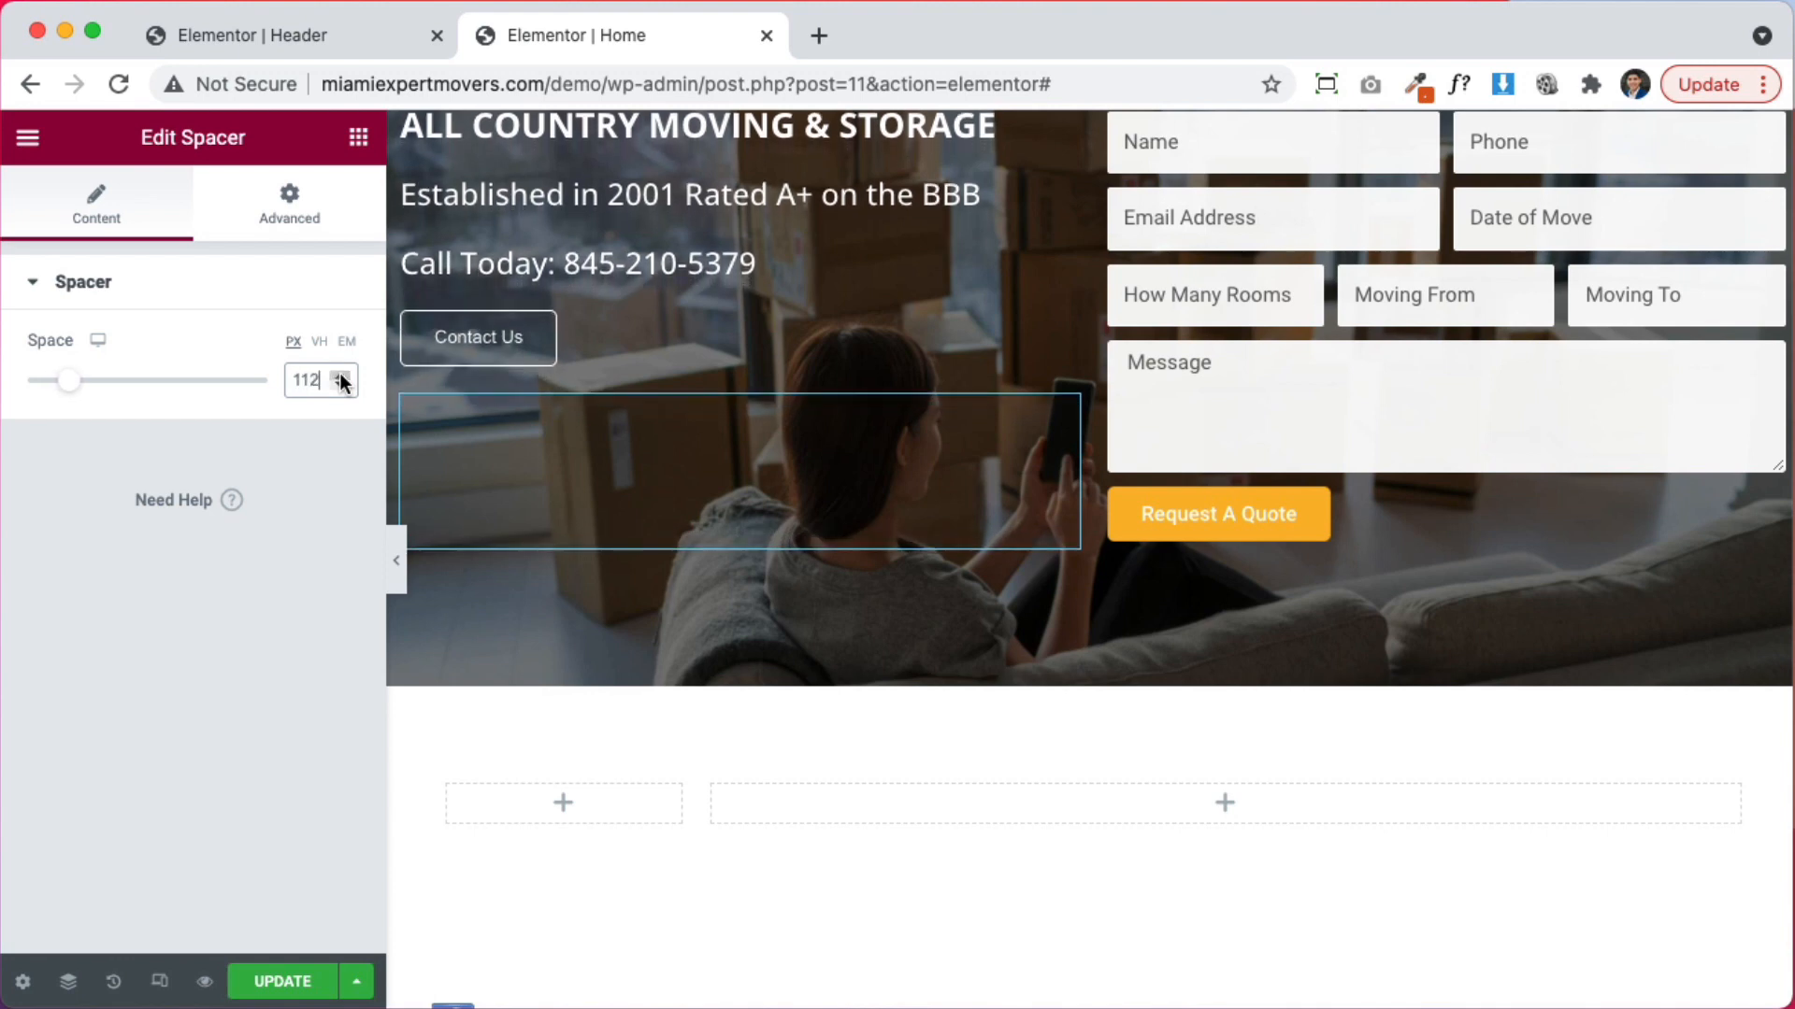
click(341, 377)
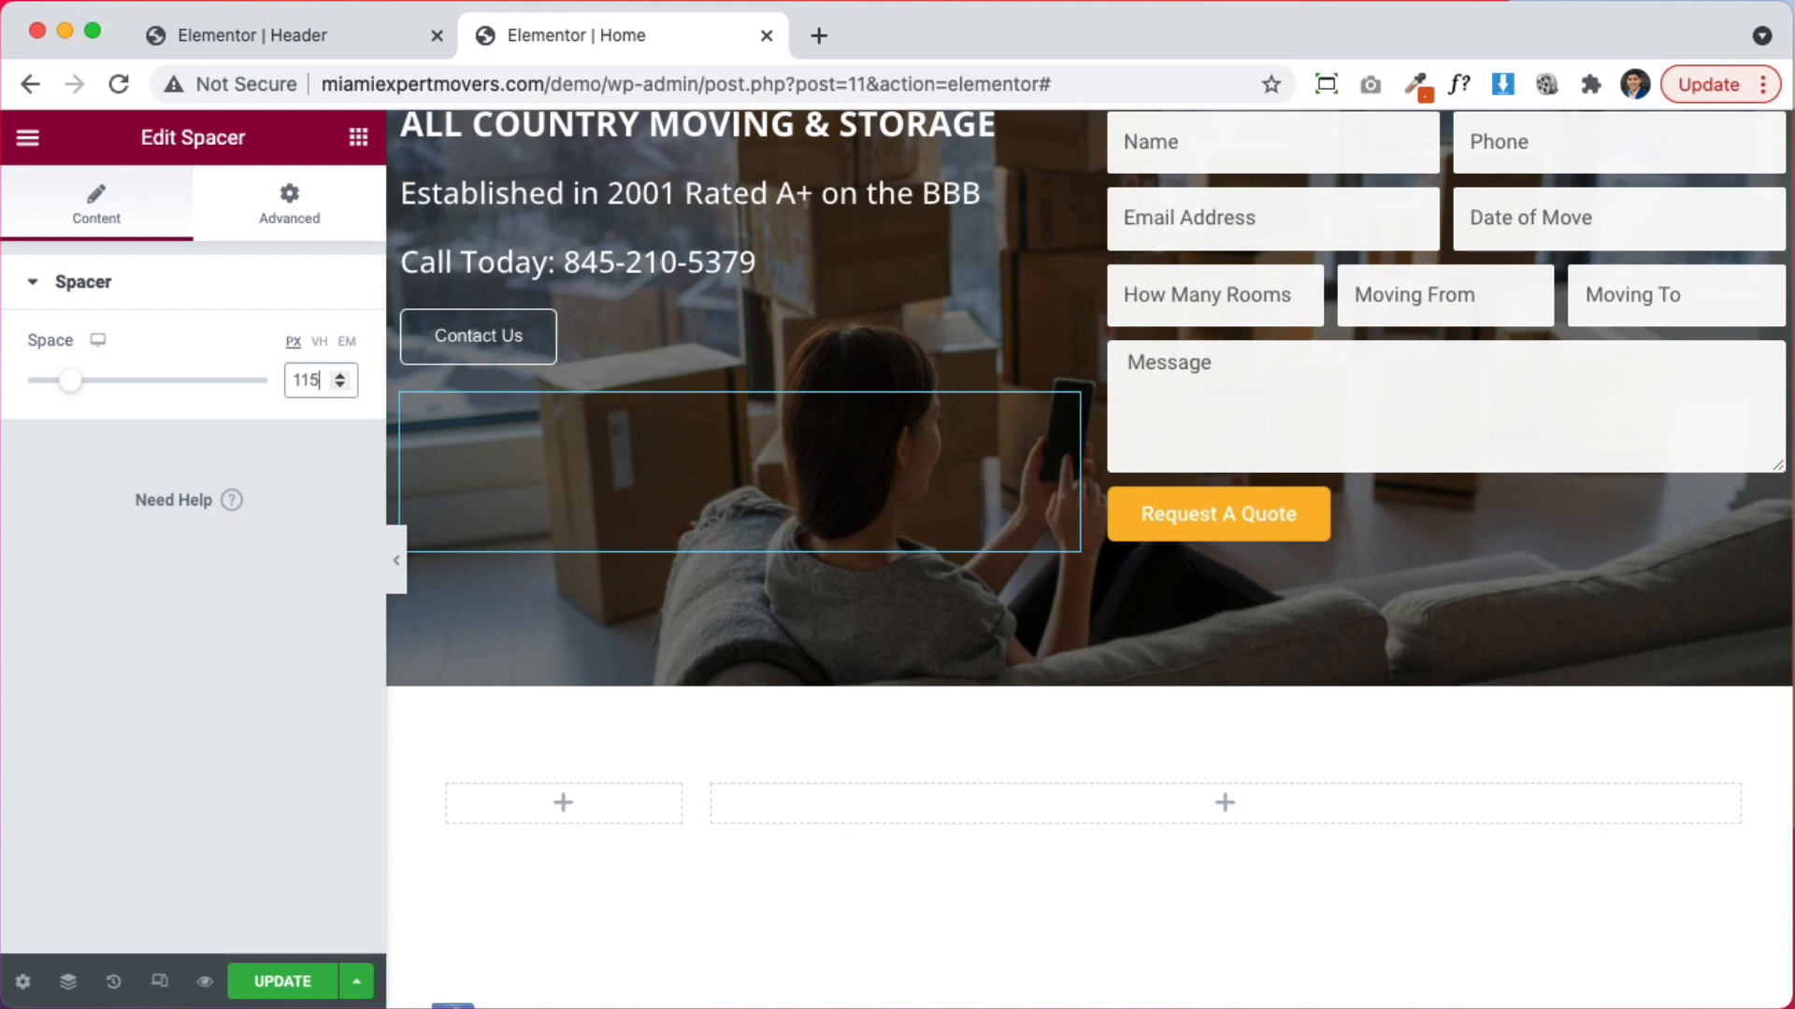
scroll(699, 468, up, 4)
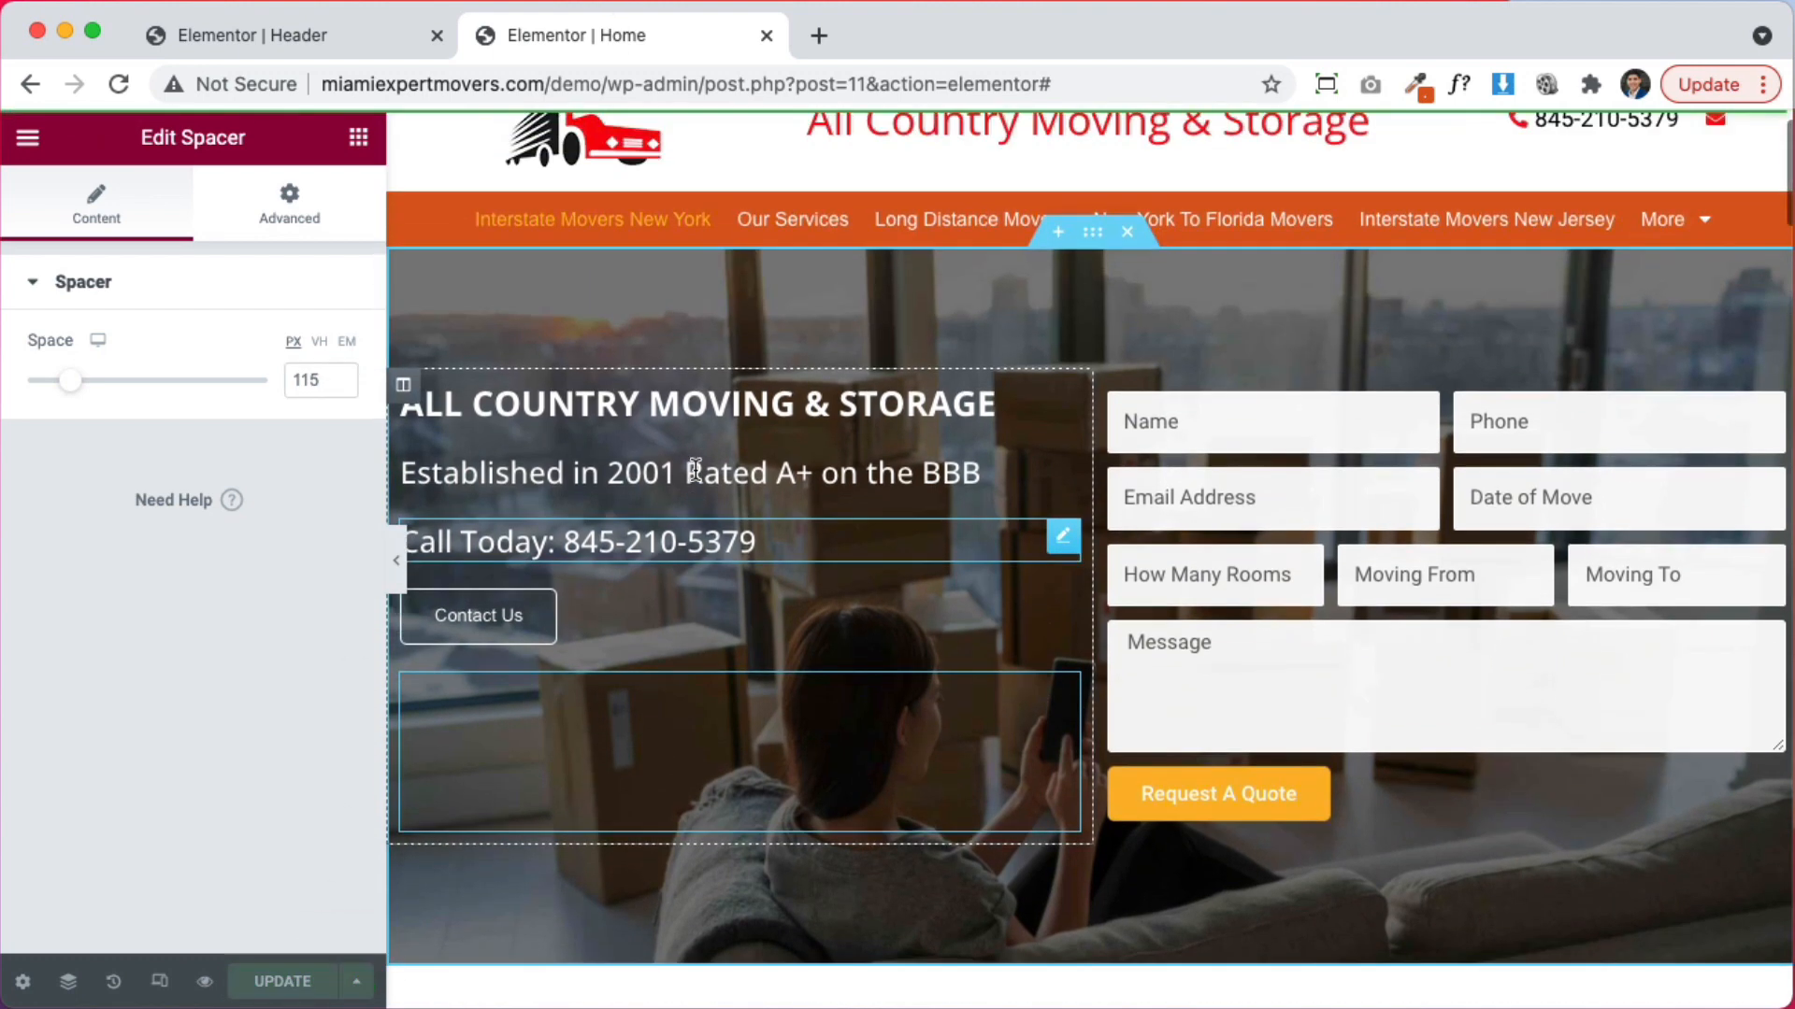
Collapse the editor and scroll through the full-width page preview
click(397, 564)
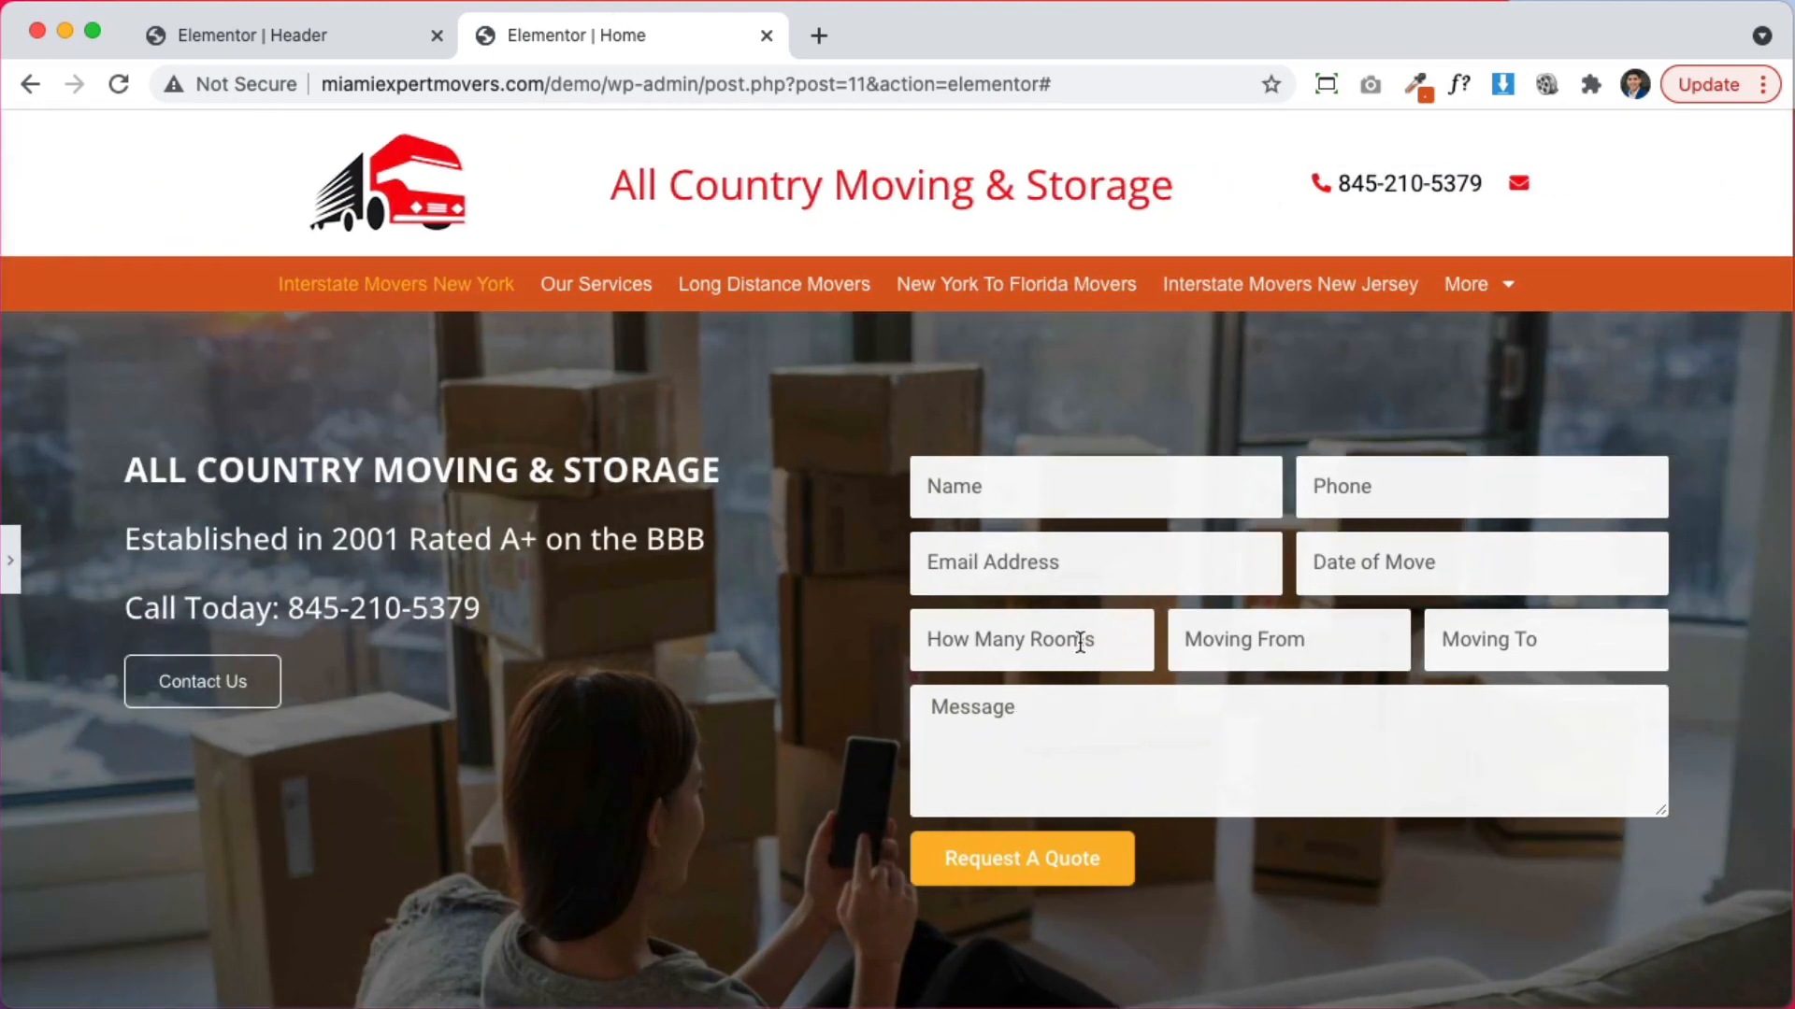
scroll(1413, 752, down, 4)
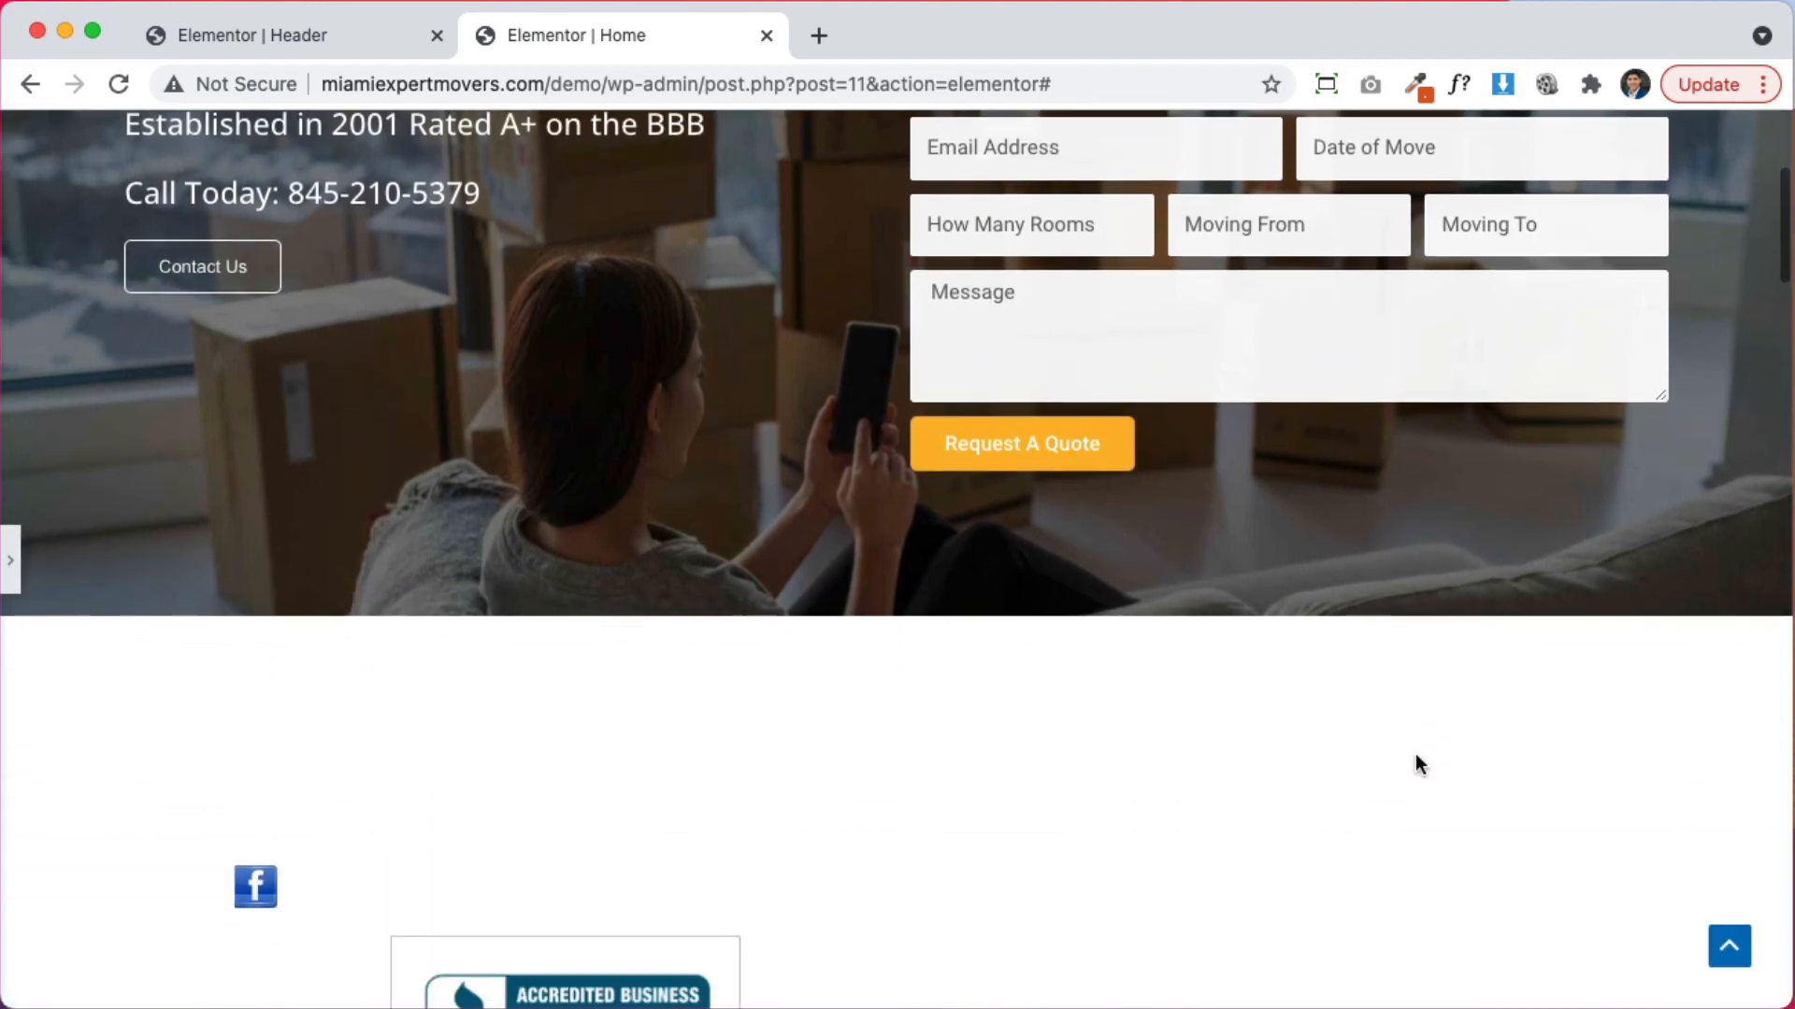
scroll(1411, 757, up, 4)
scroll(1108, 761, down, 10)
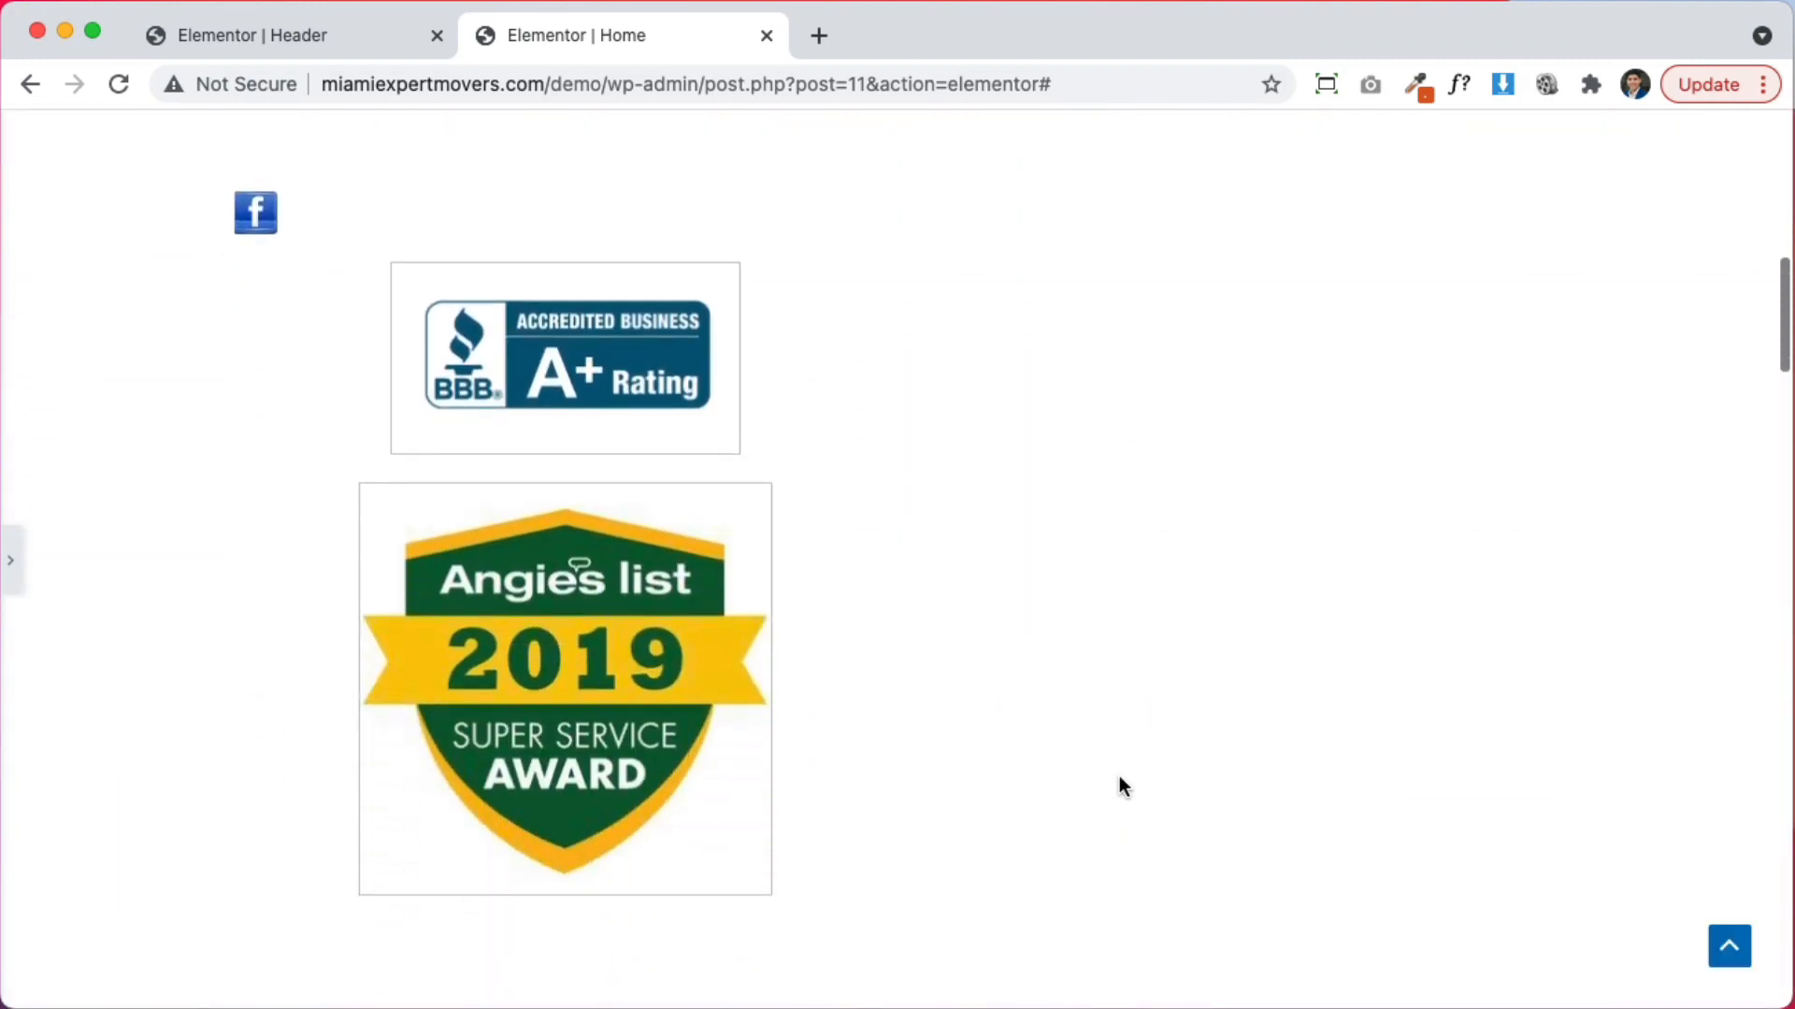
scroll(1119, 776, up, 3)
scroll(1121, 776, up, 1)
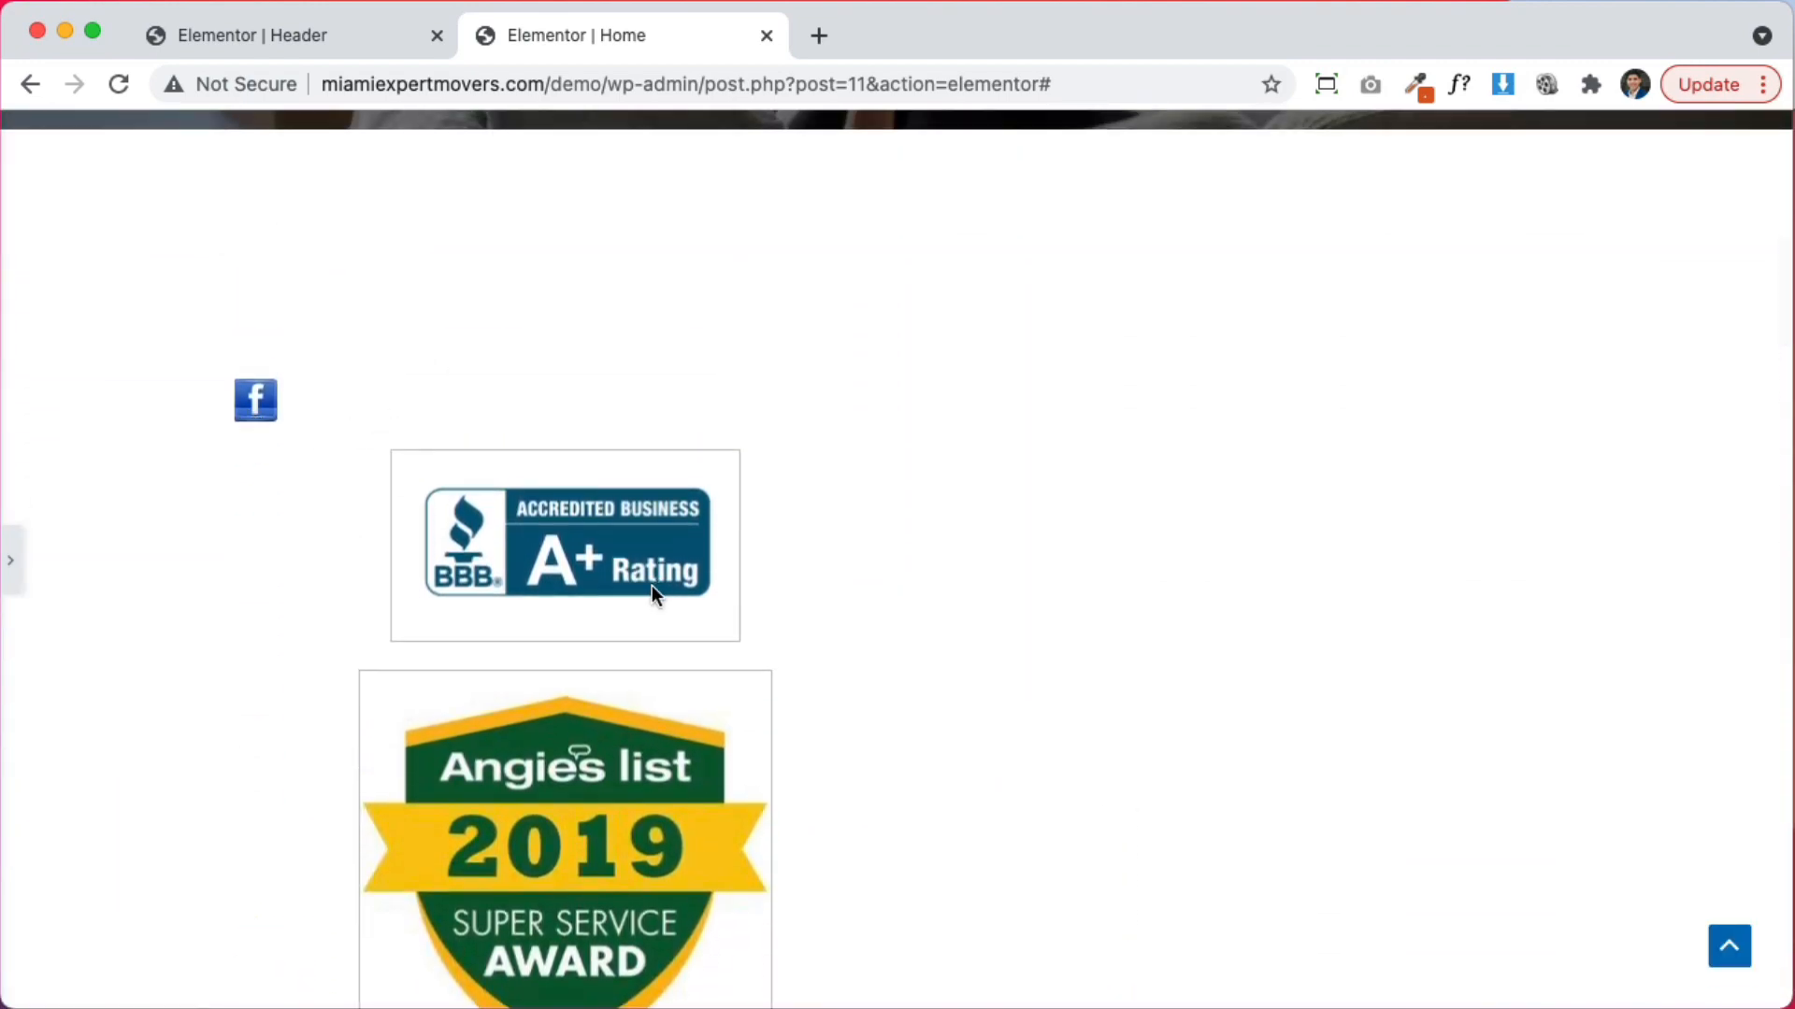
scroll(653, 585, down, 15)
scroll(511, 496, up, 20)
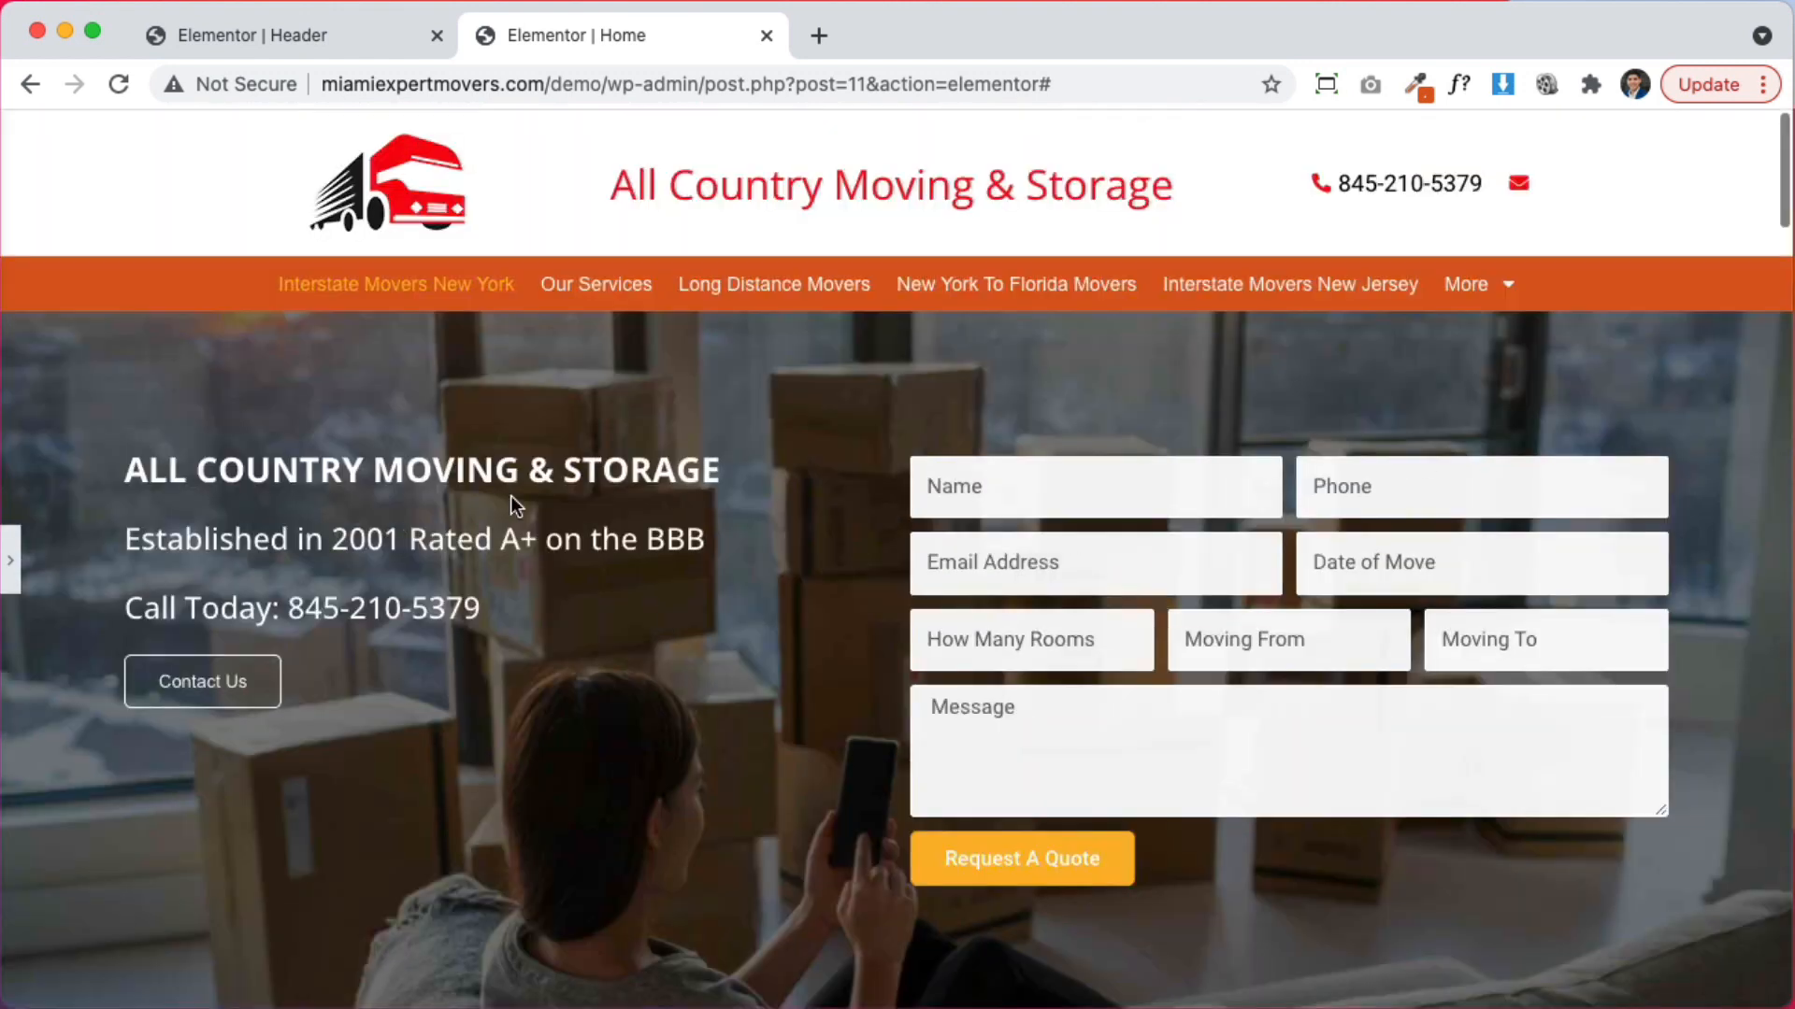
Restore the editor panel and open the BBB badge image for editing
click(12, 560)
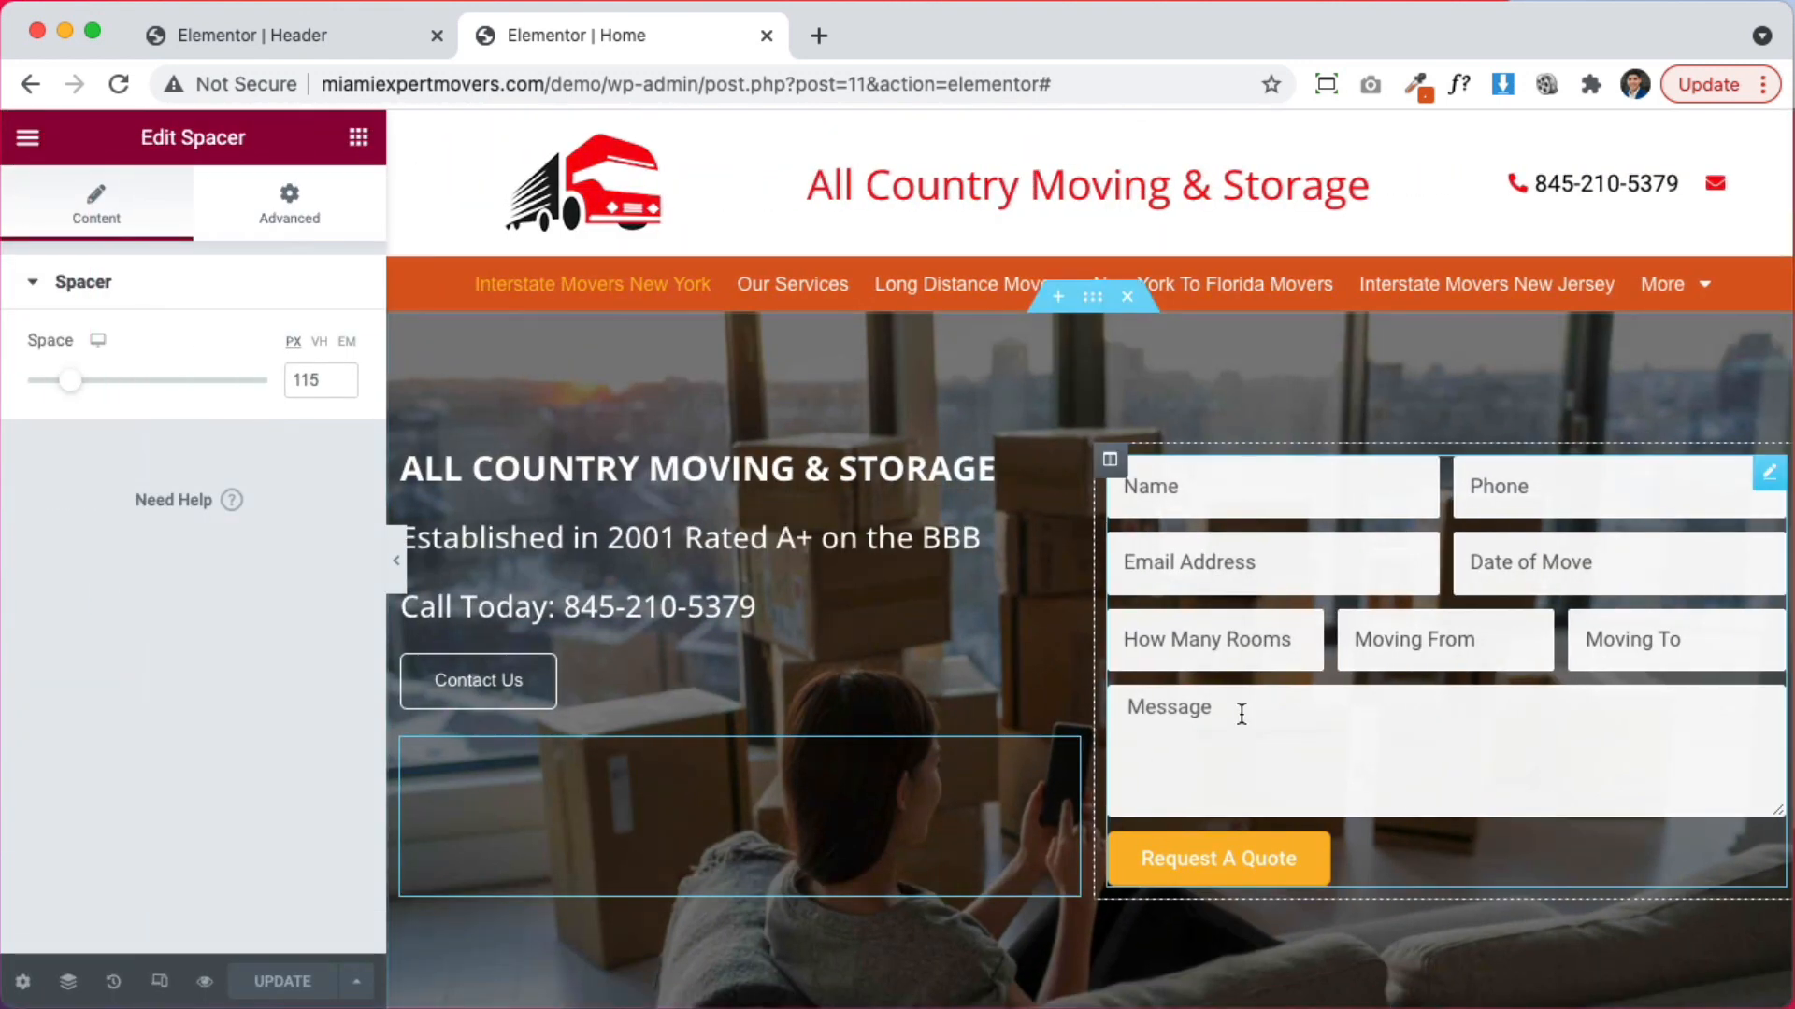
scroll(1234, 710, down, 8)
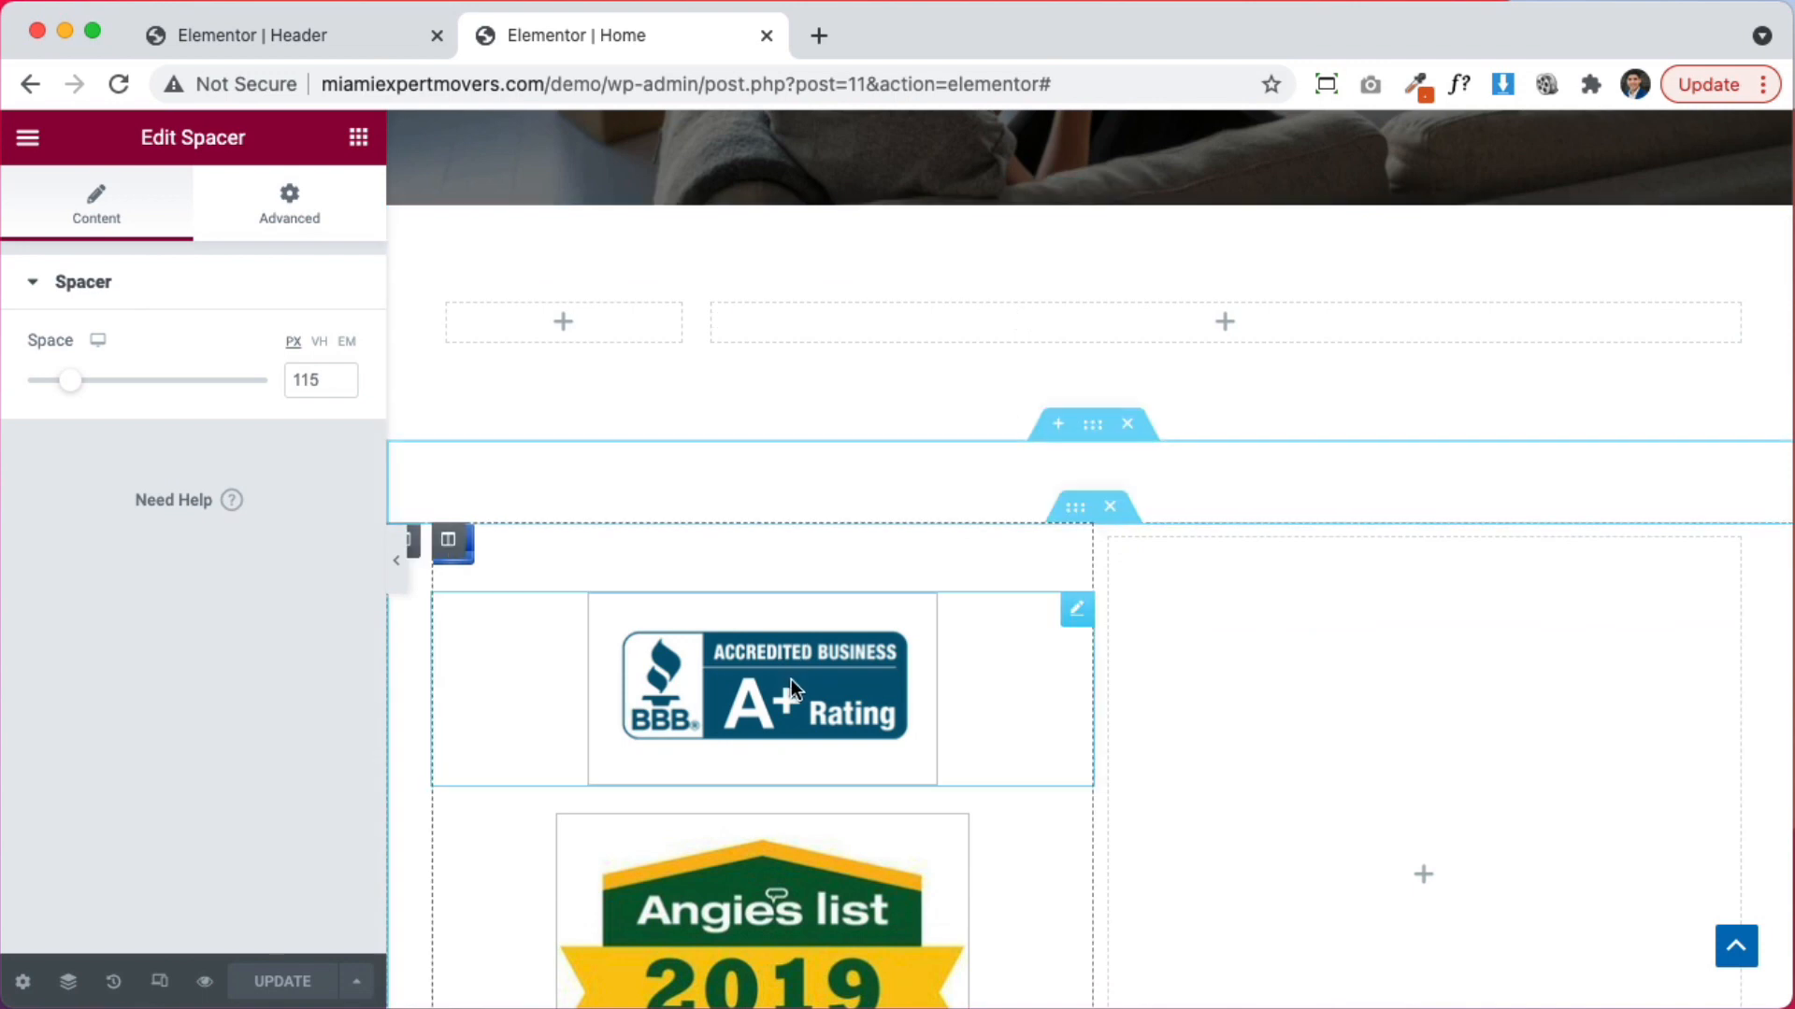
click(1076, 611)
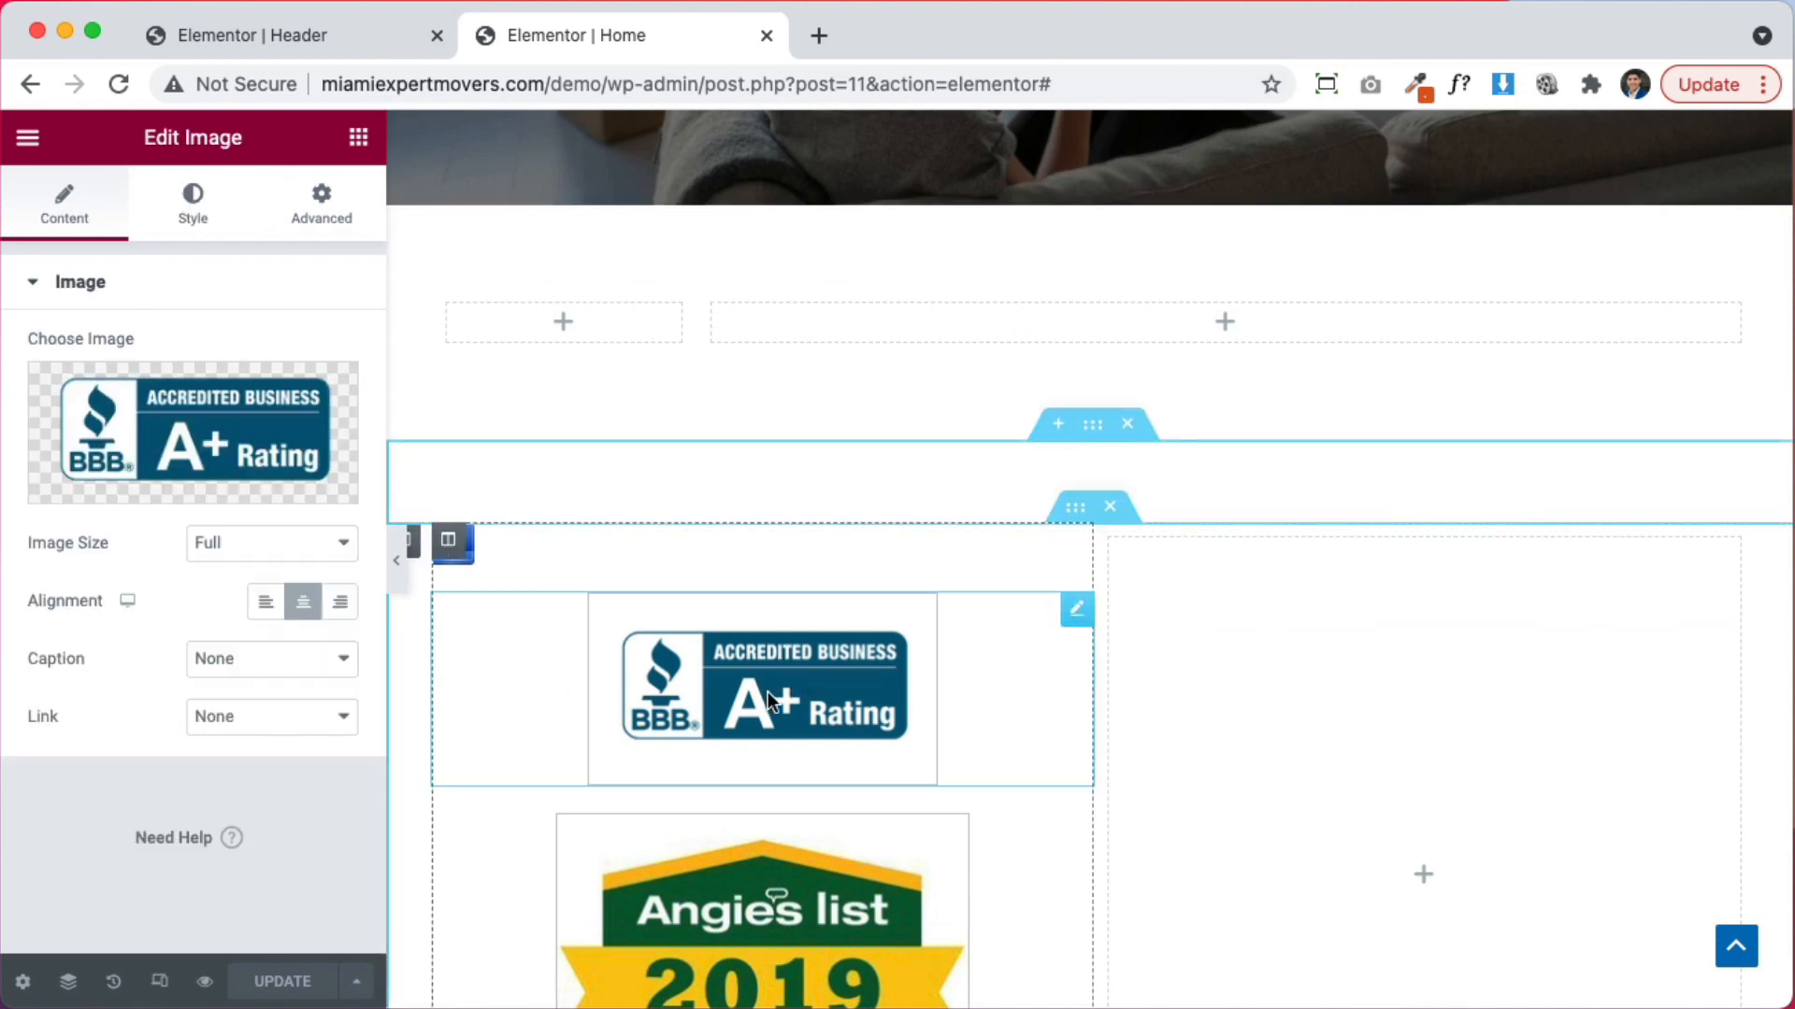
Set the BBB badge's border type to None
click(182, 225)
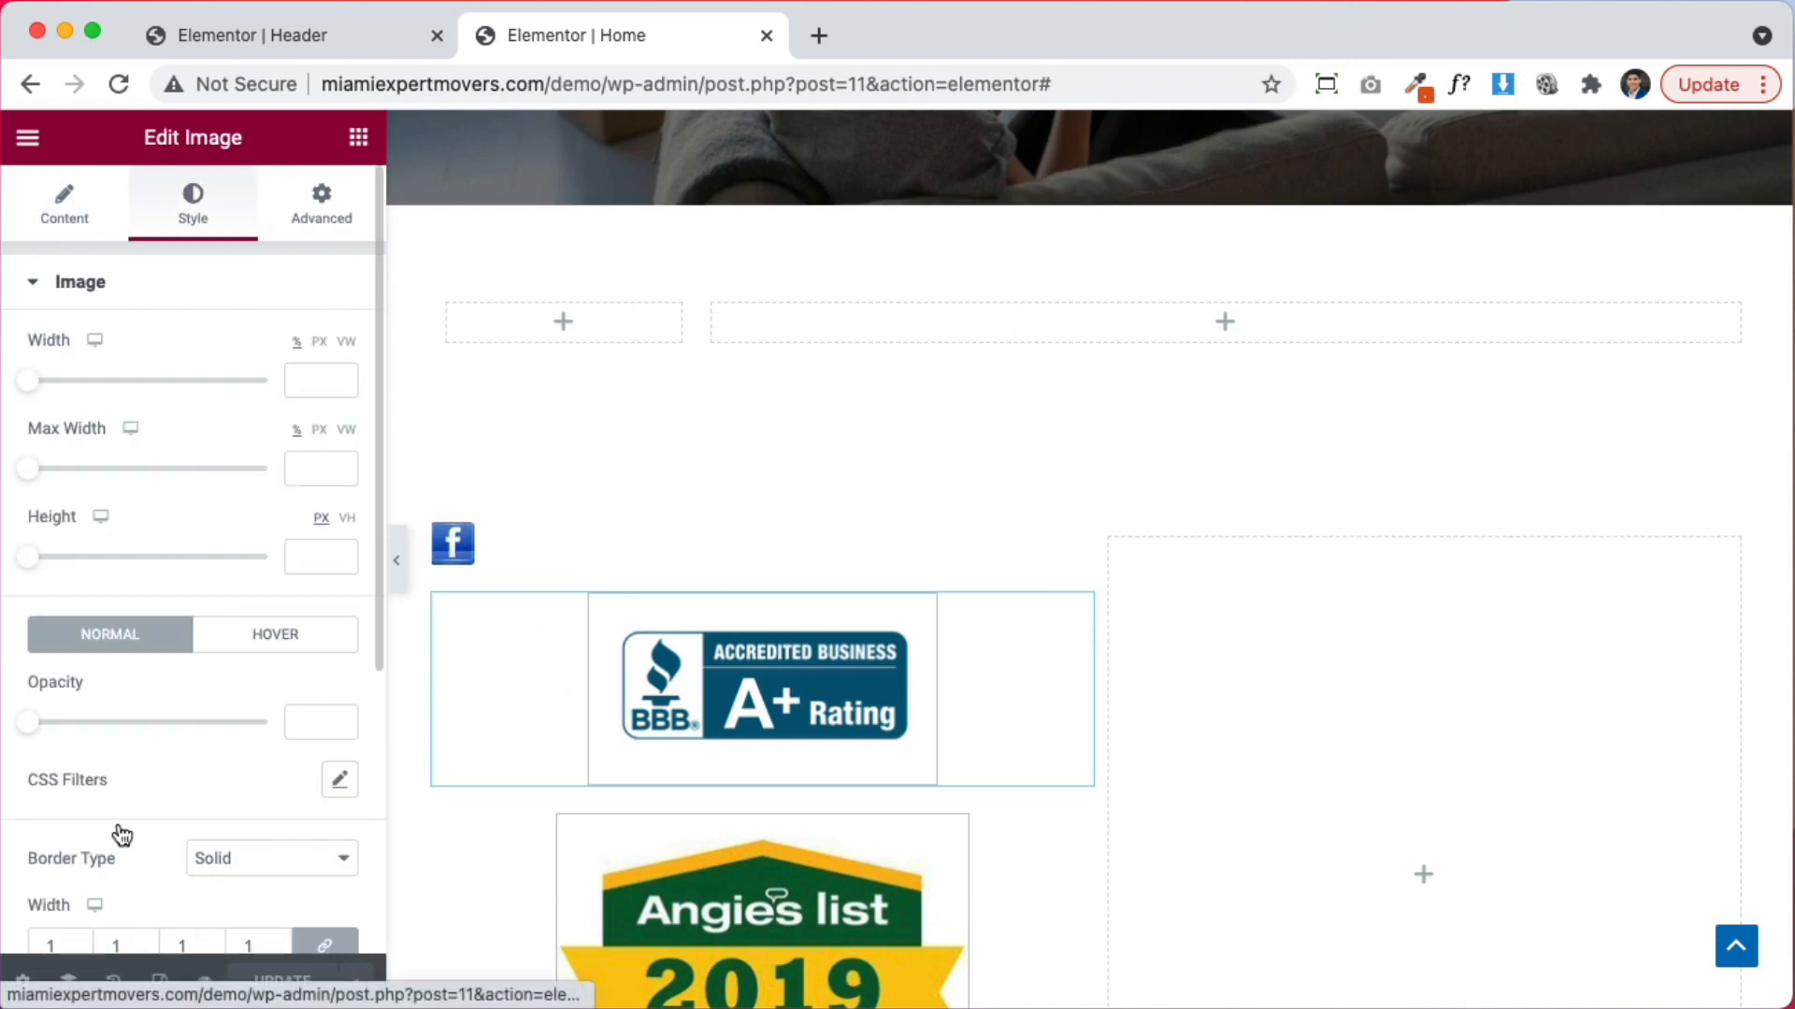
scroll(90, 883, down, 3)
click(272, 671)
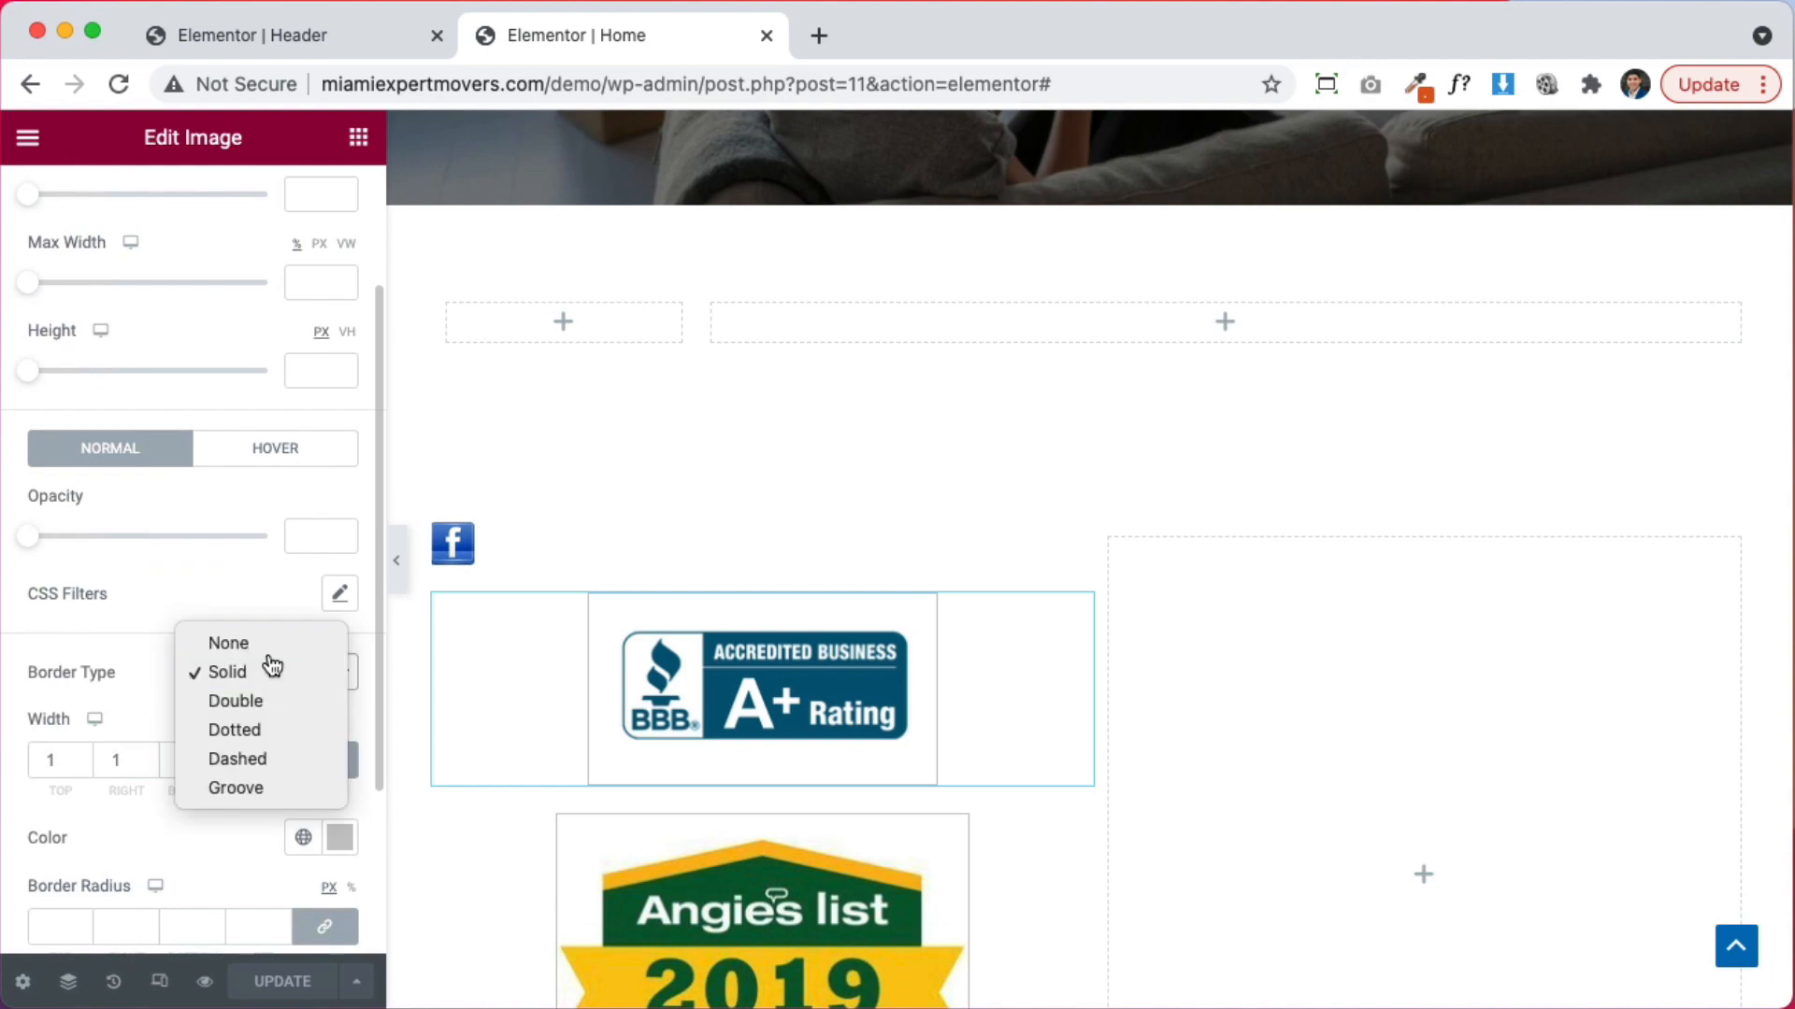
click(228, 643)
scroll(701, 675, up, 2)
scroll(917, 715, down, 1)
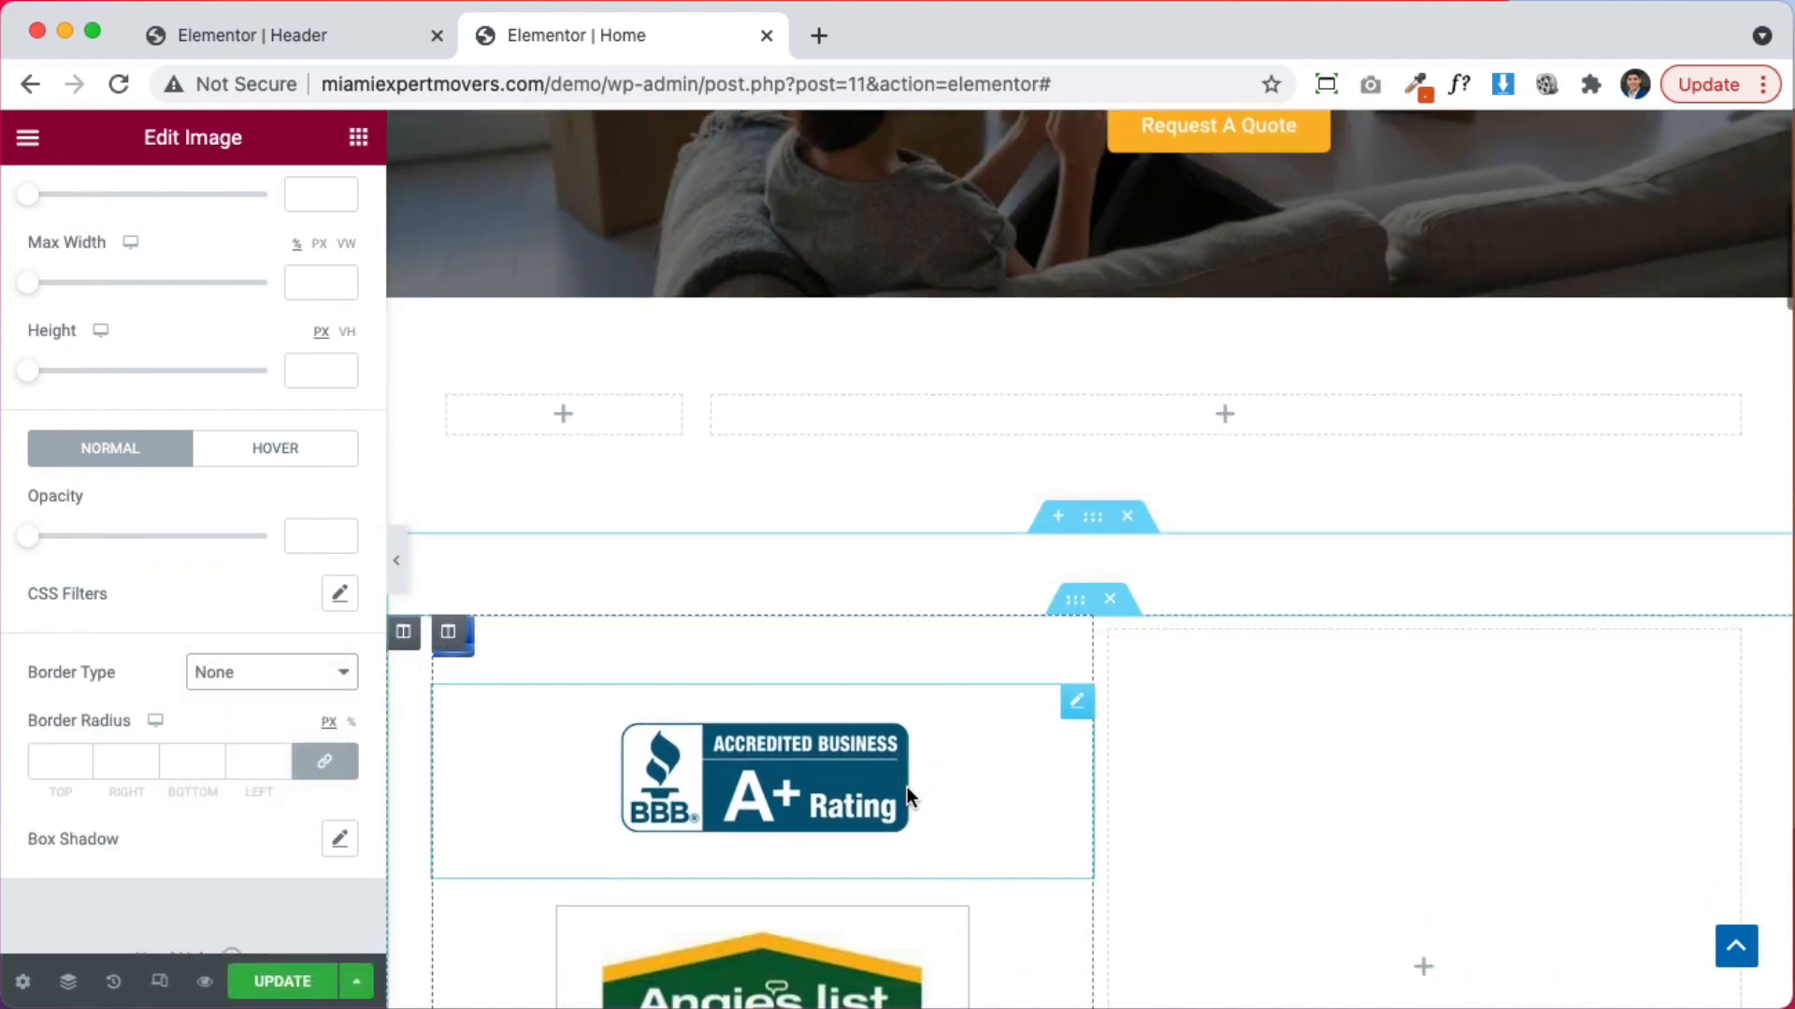
scroll(907, 787, down, 10)
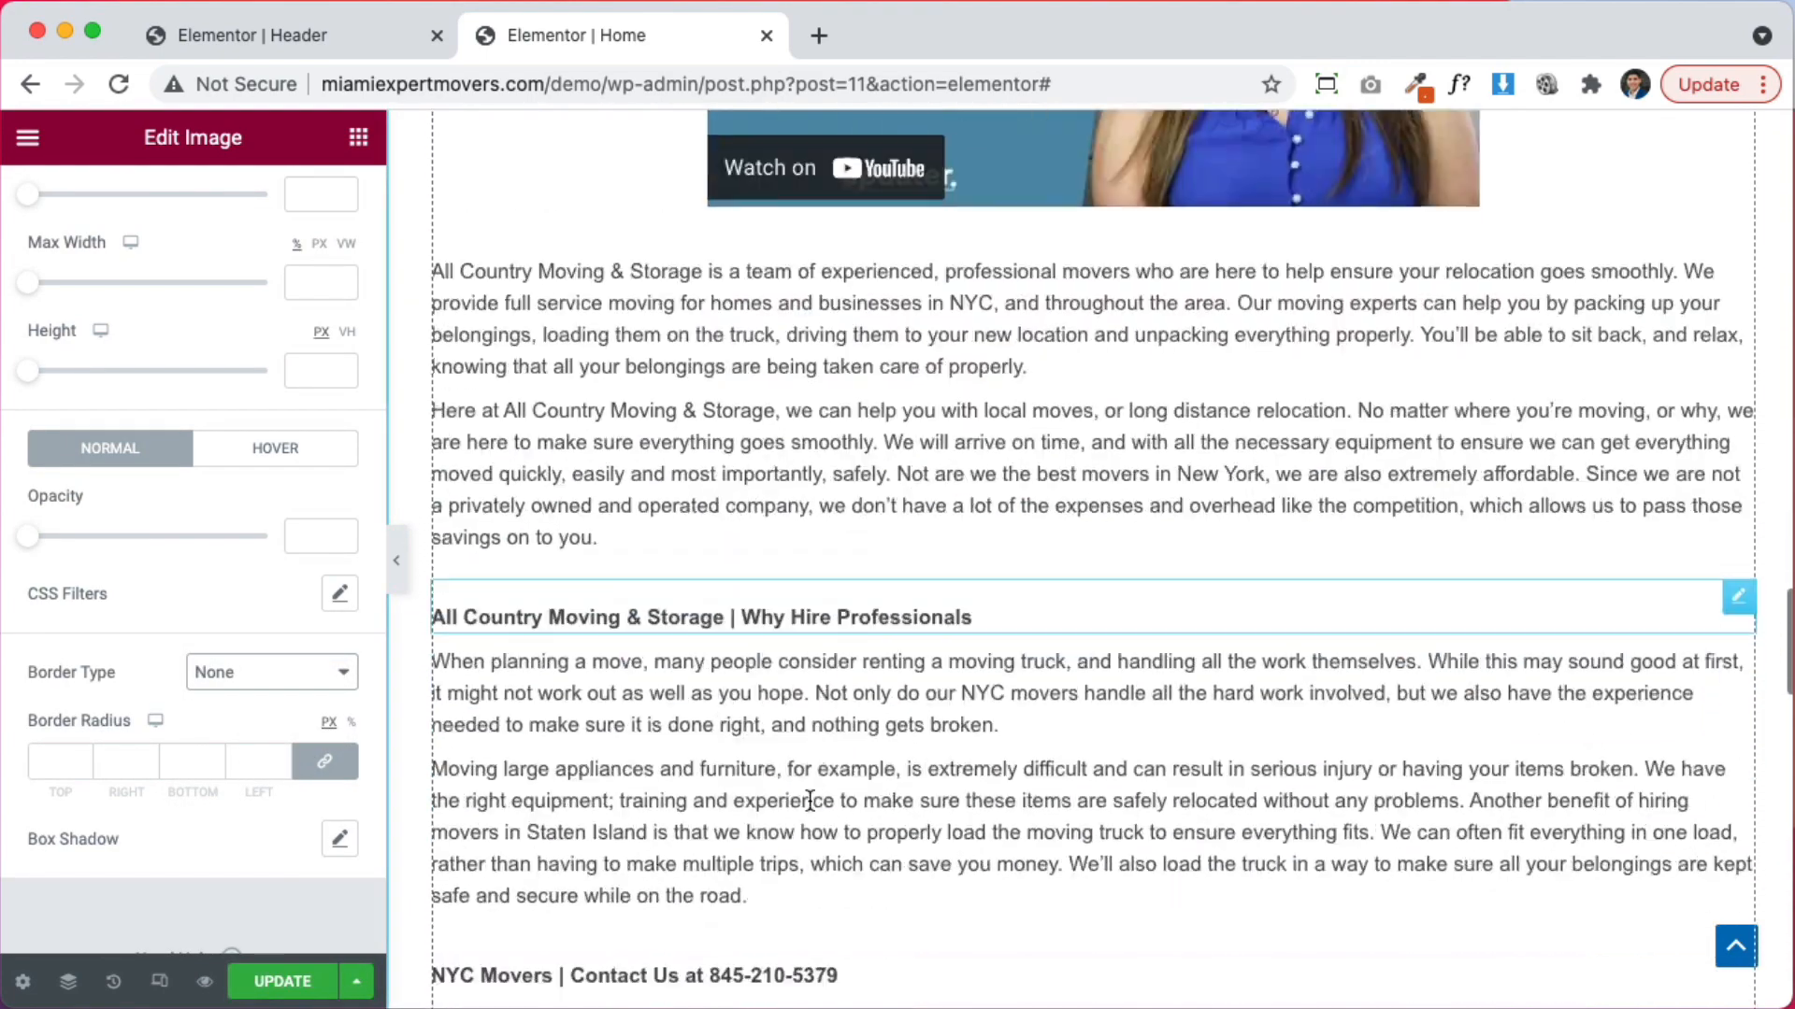
scroll(809, 799, down, 15)
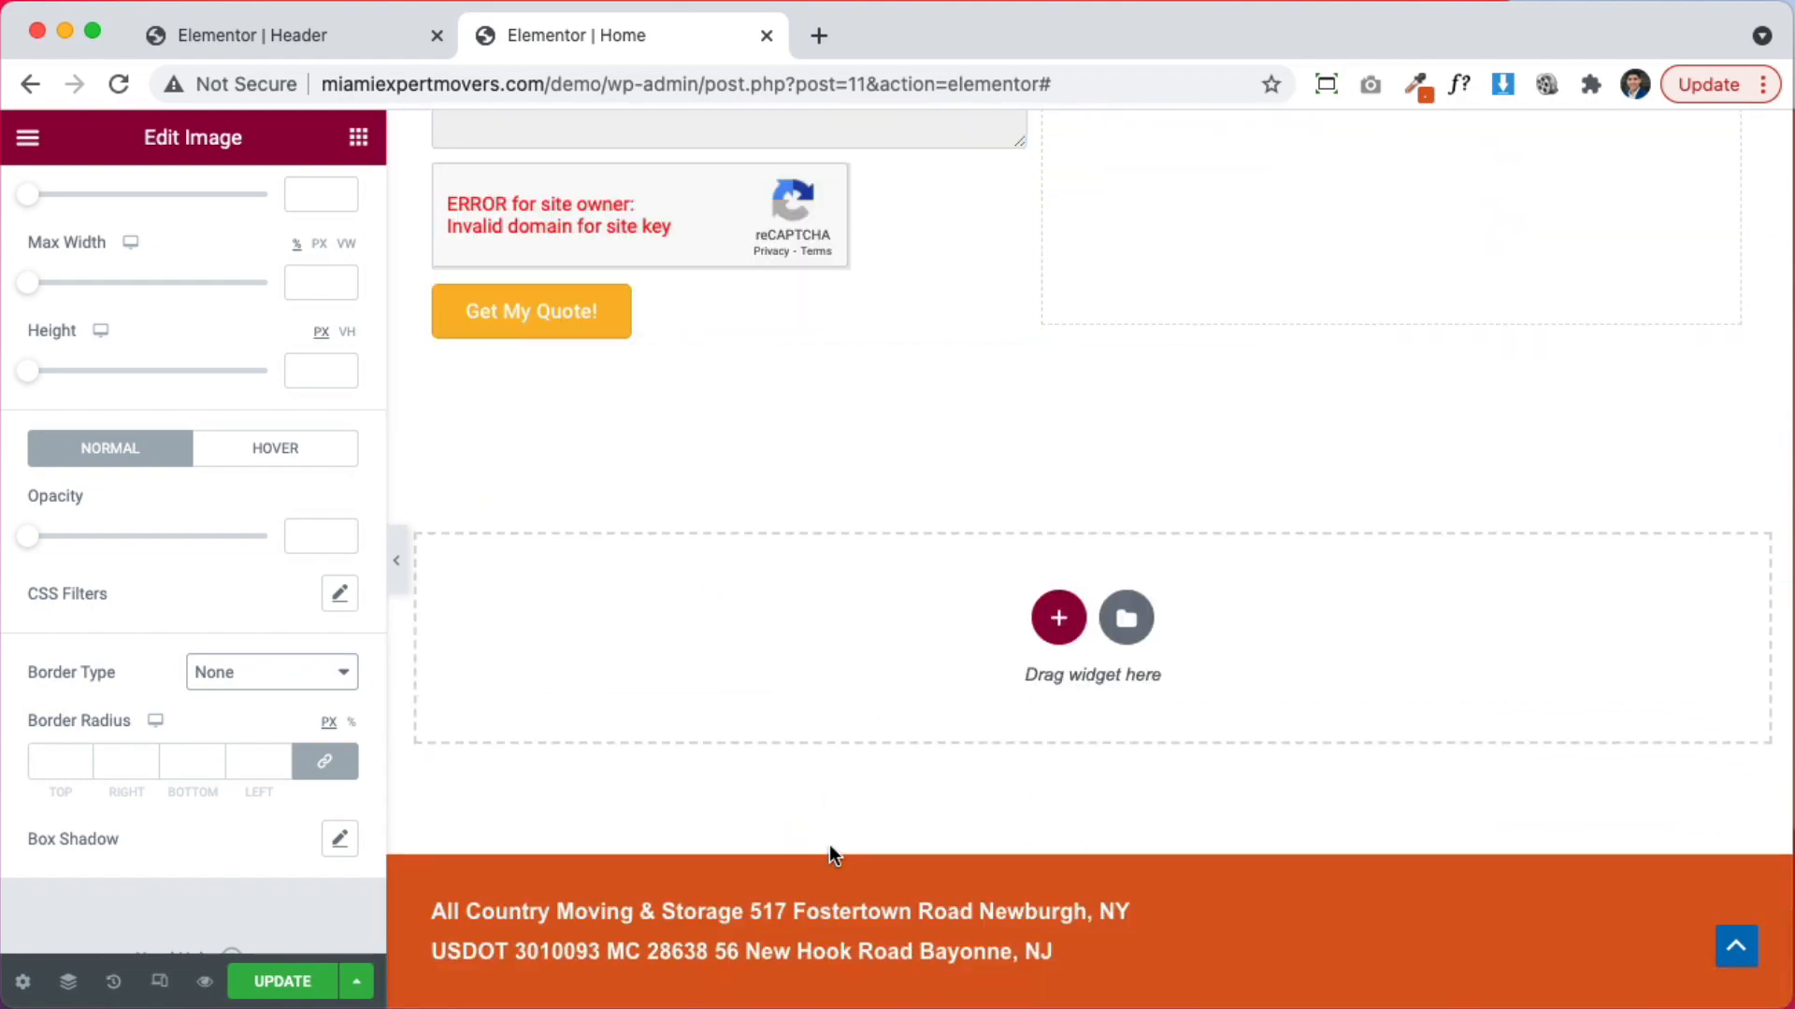
scroll(828, 844, up, 20)
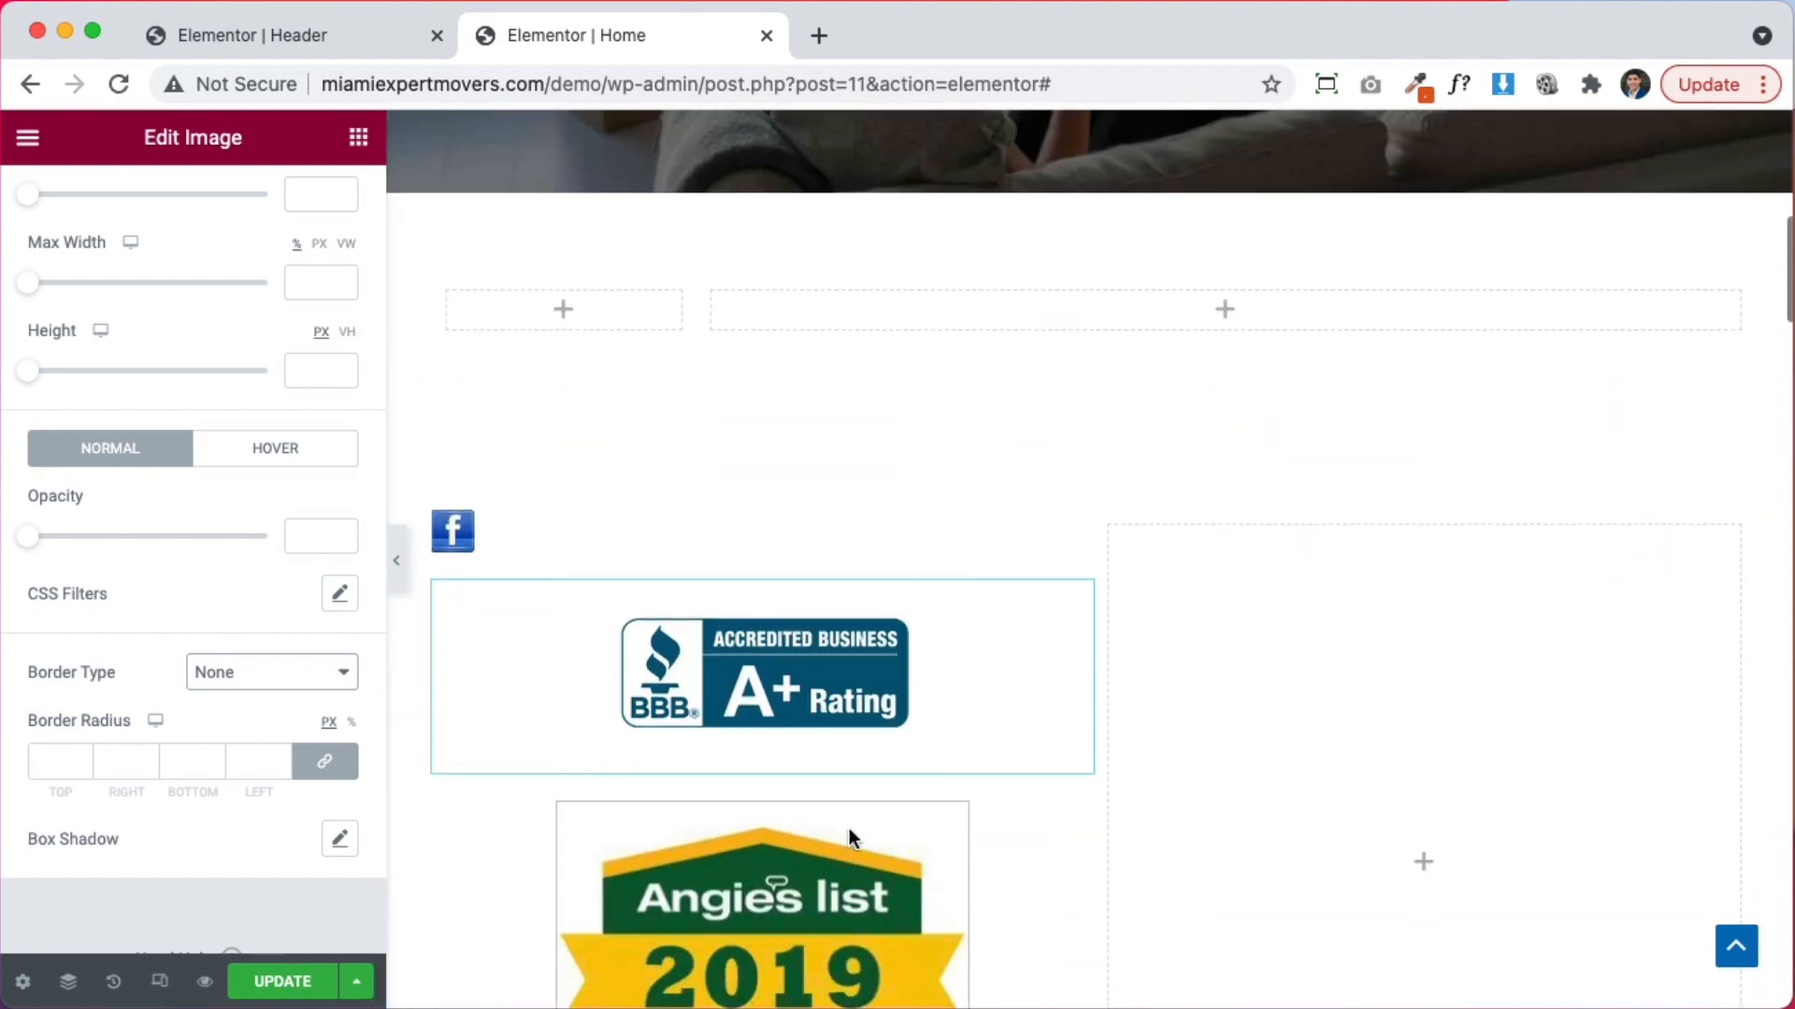
scroll(849, 828, up, 5)
scroll(849, 828, down, 2)
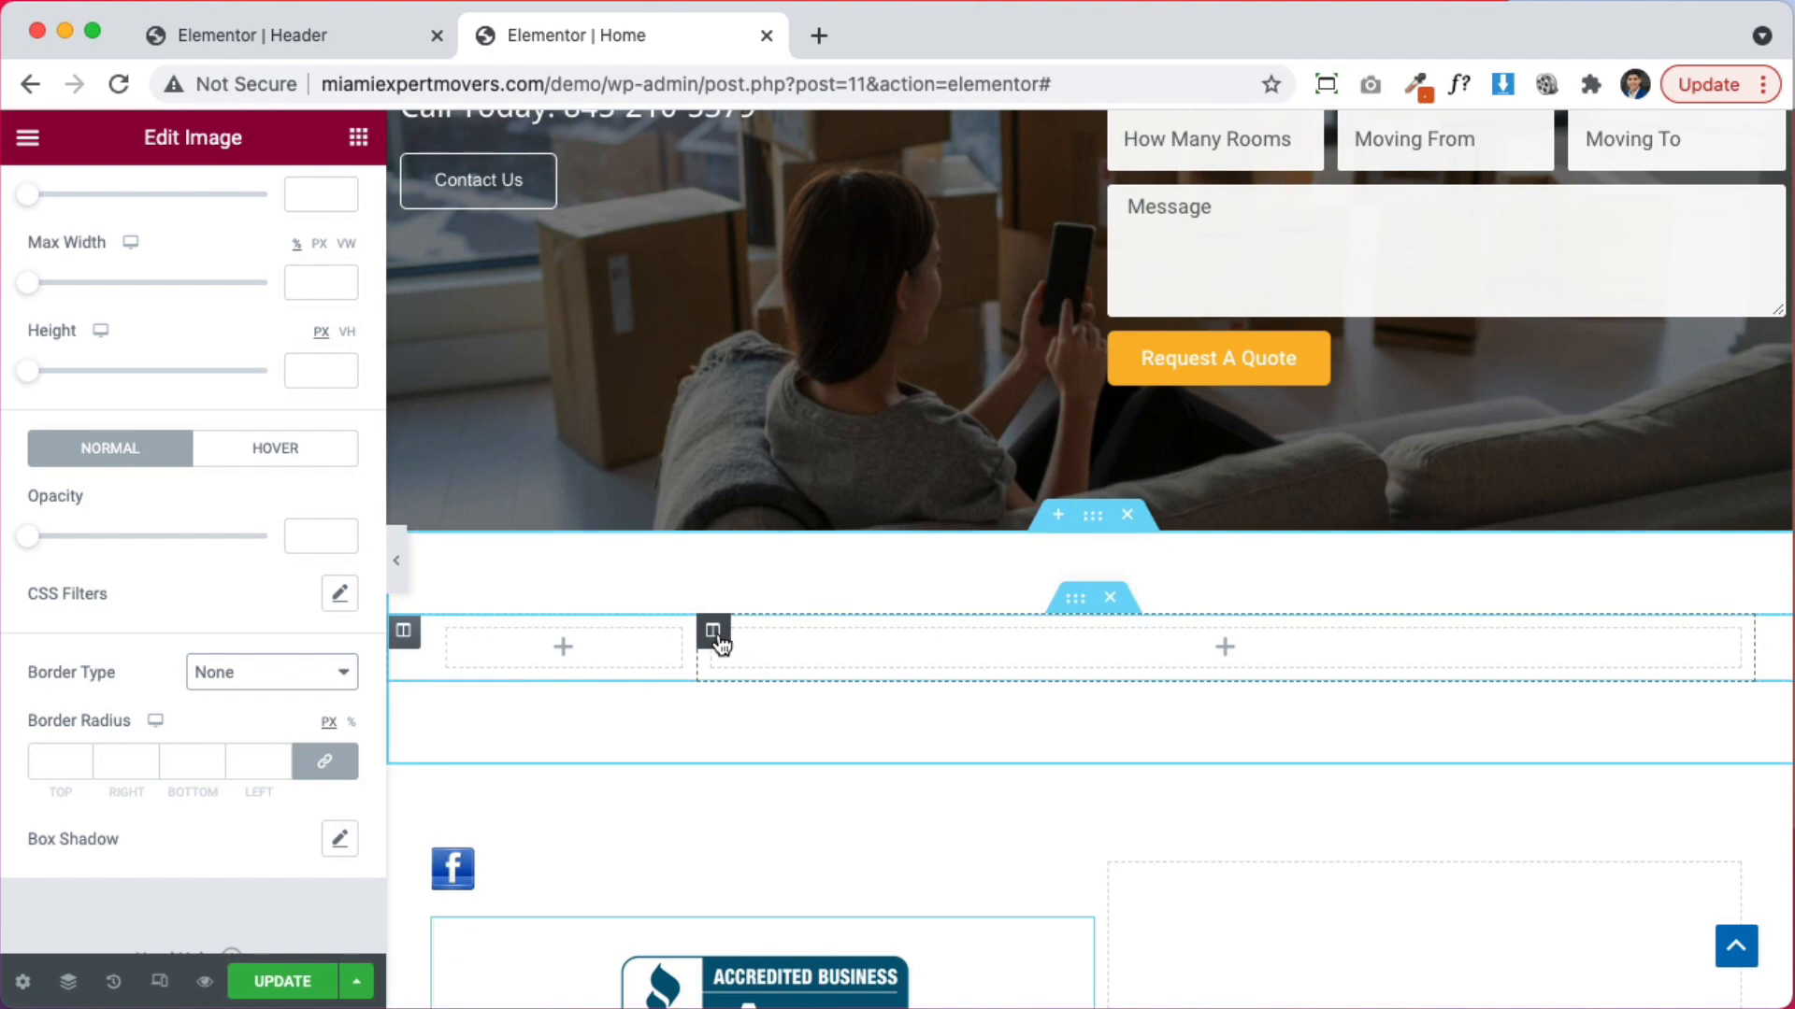
Equalize the empty columns, add a two-column section, and move the BBB badge into its left column
drag(689, 652, 1109, 656)
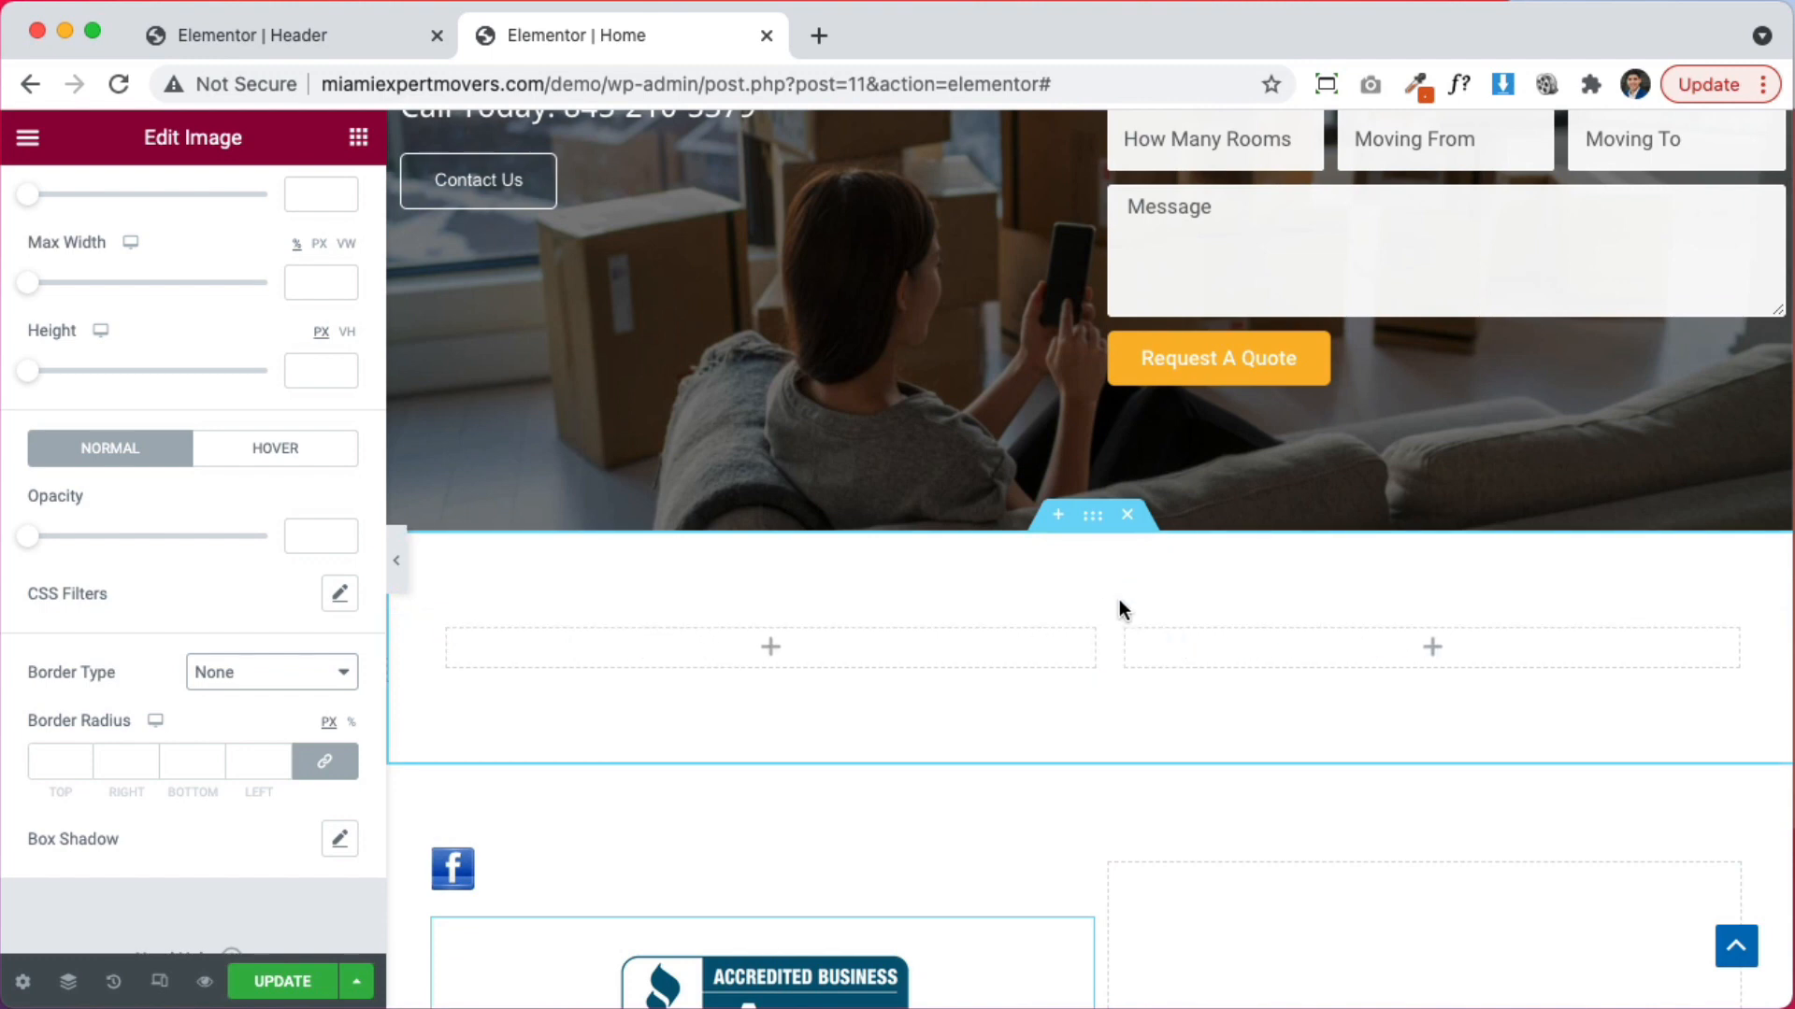
click(1046, 517)
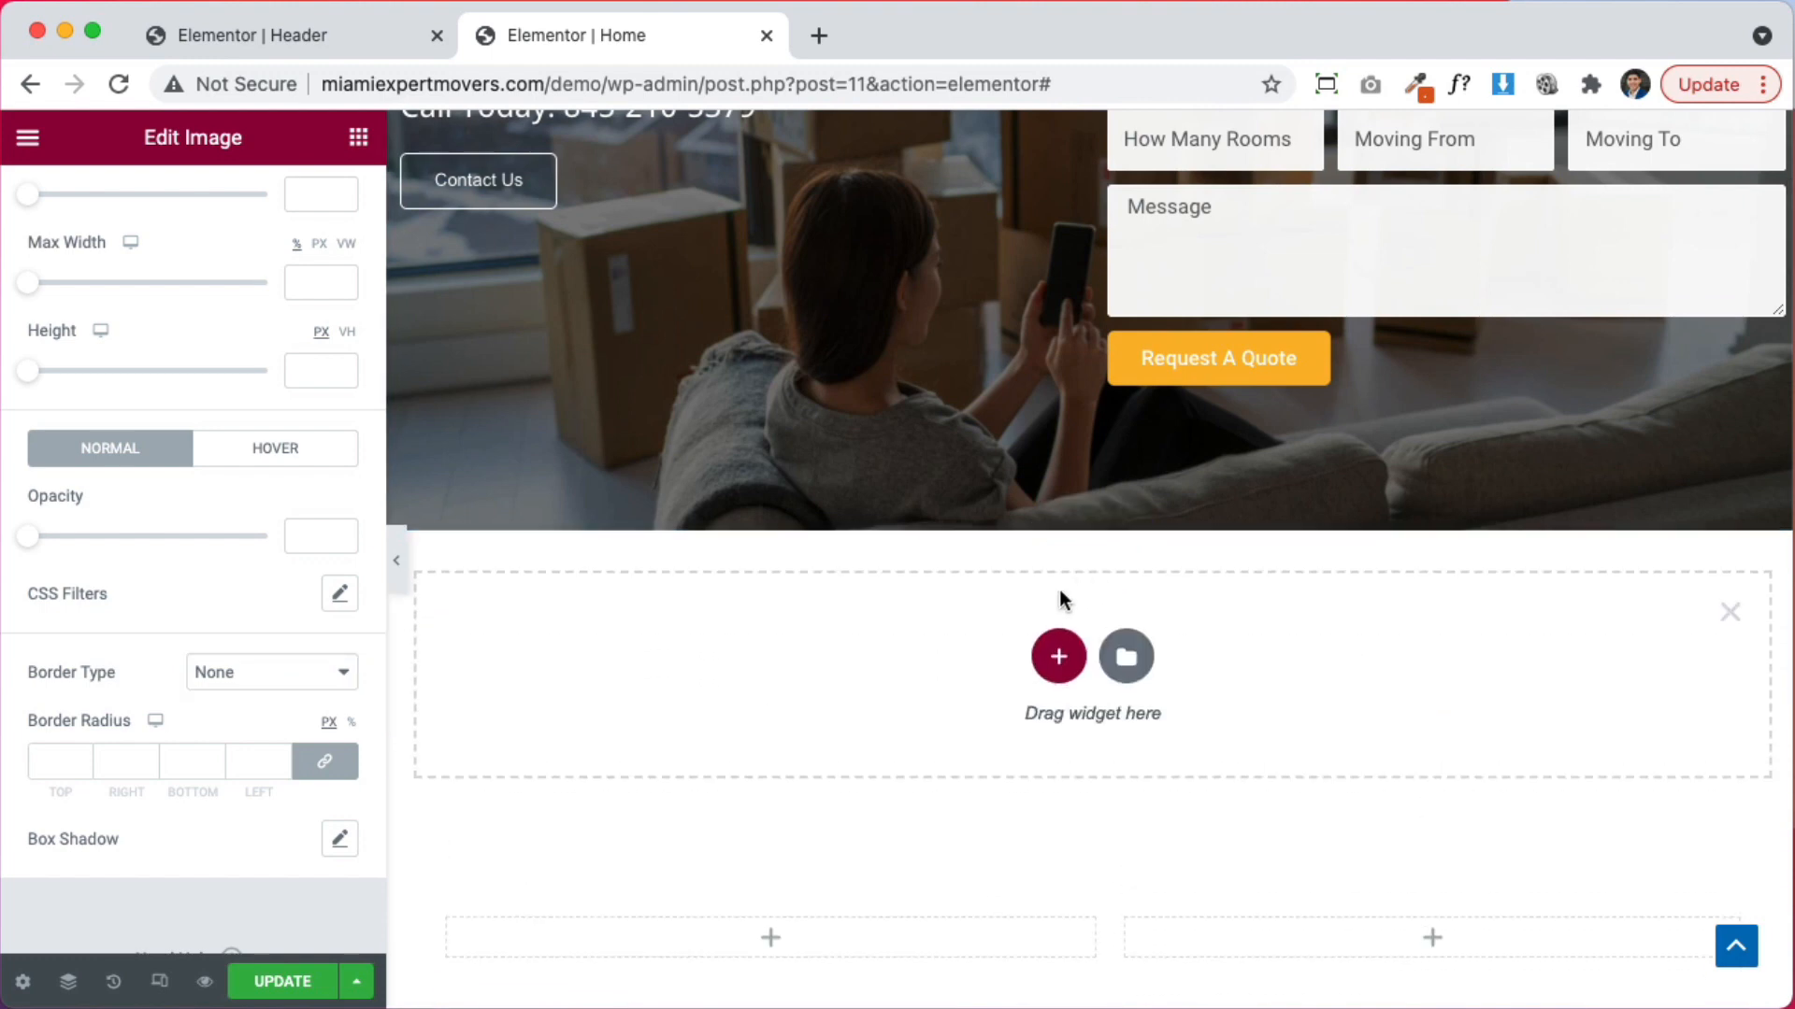
click(1059, 659)
click(840, 730)
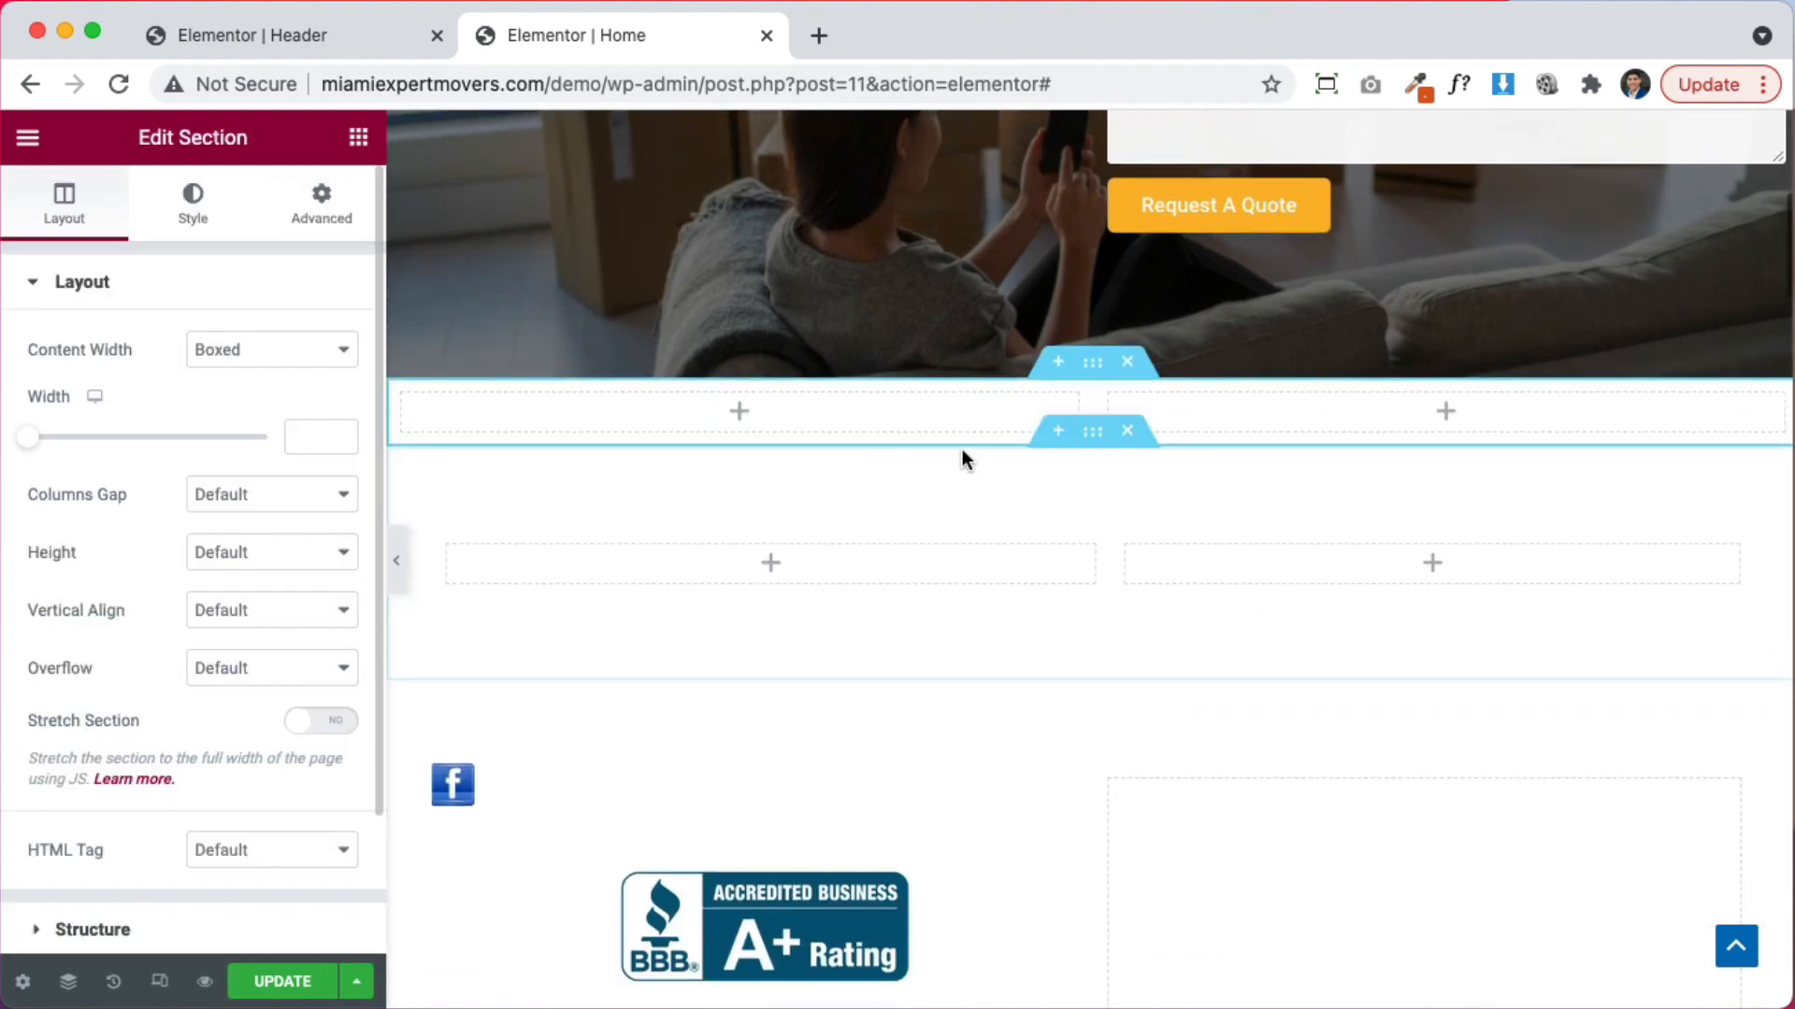
drag(1073, 869, 850, 416)
scroll(1028, 897, down, 3)
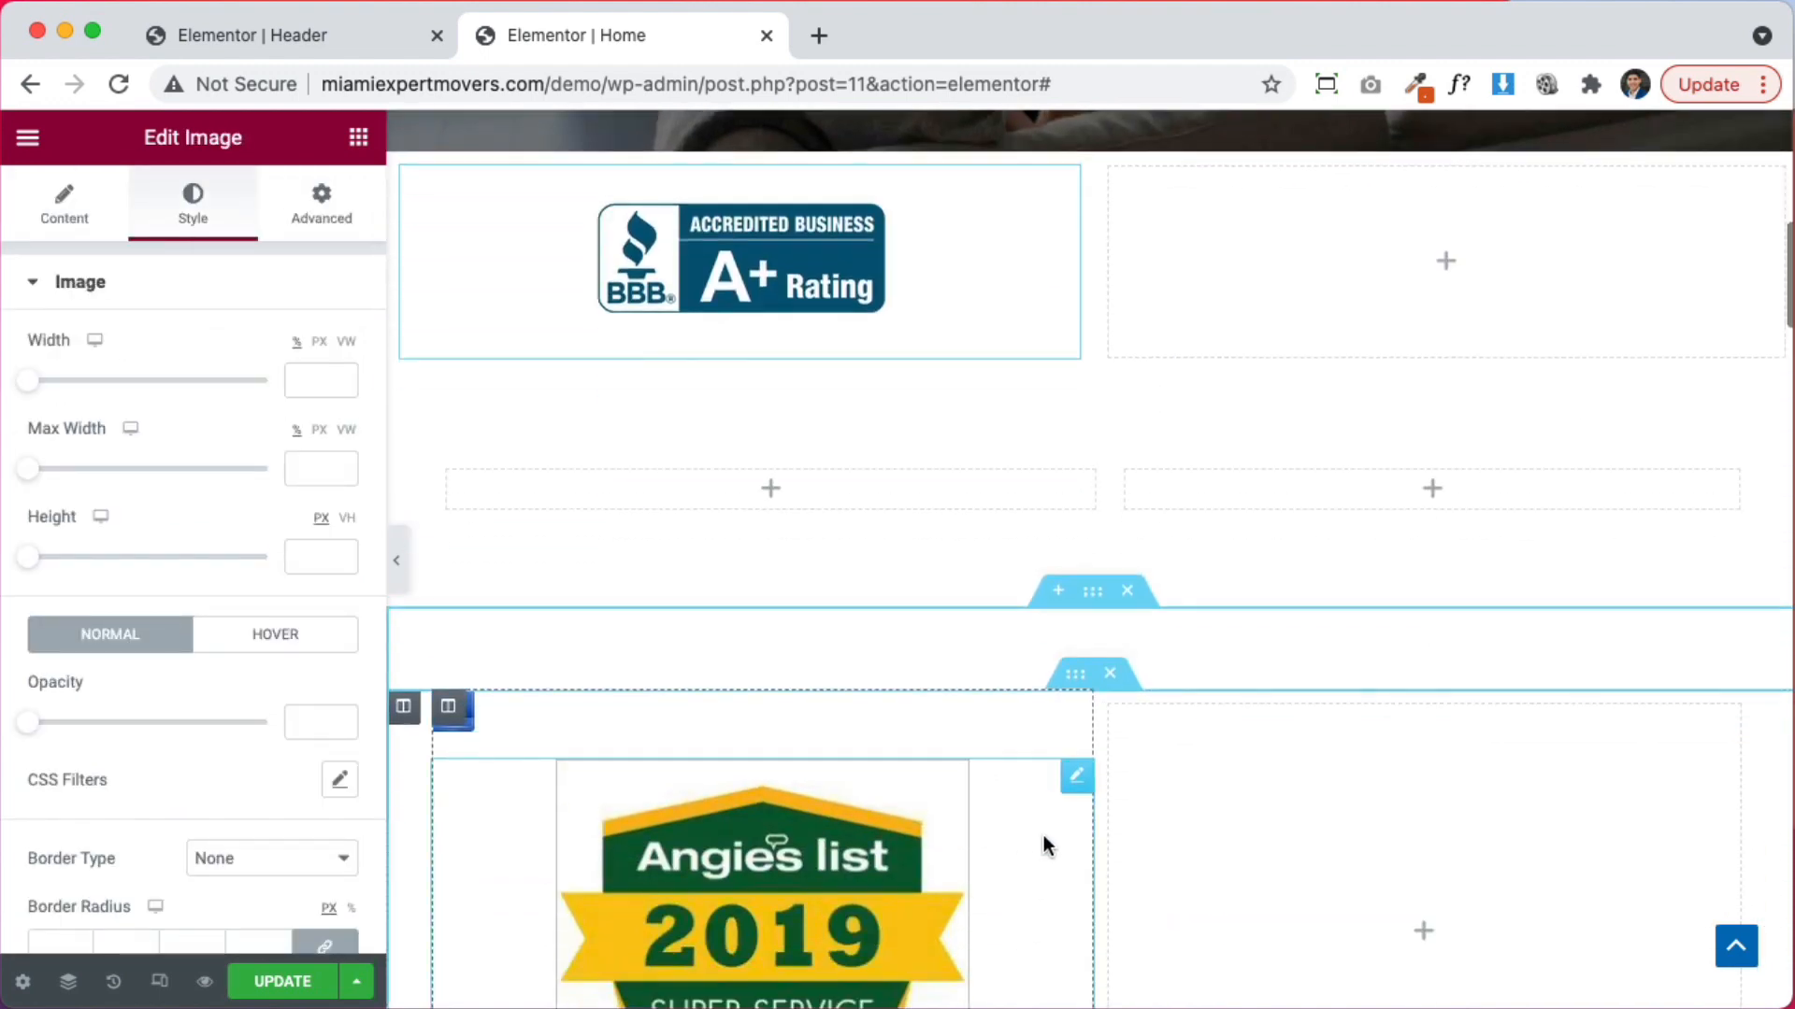
Move the Angie's List badge into the right column and paste the BBB badge's settings onto it
drag(1073, 781, 1322, 297)
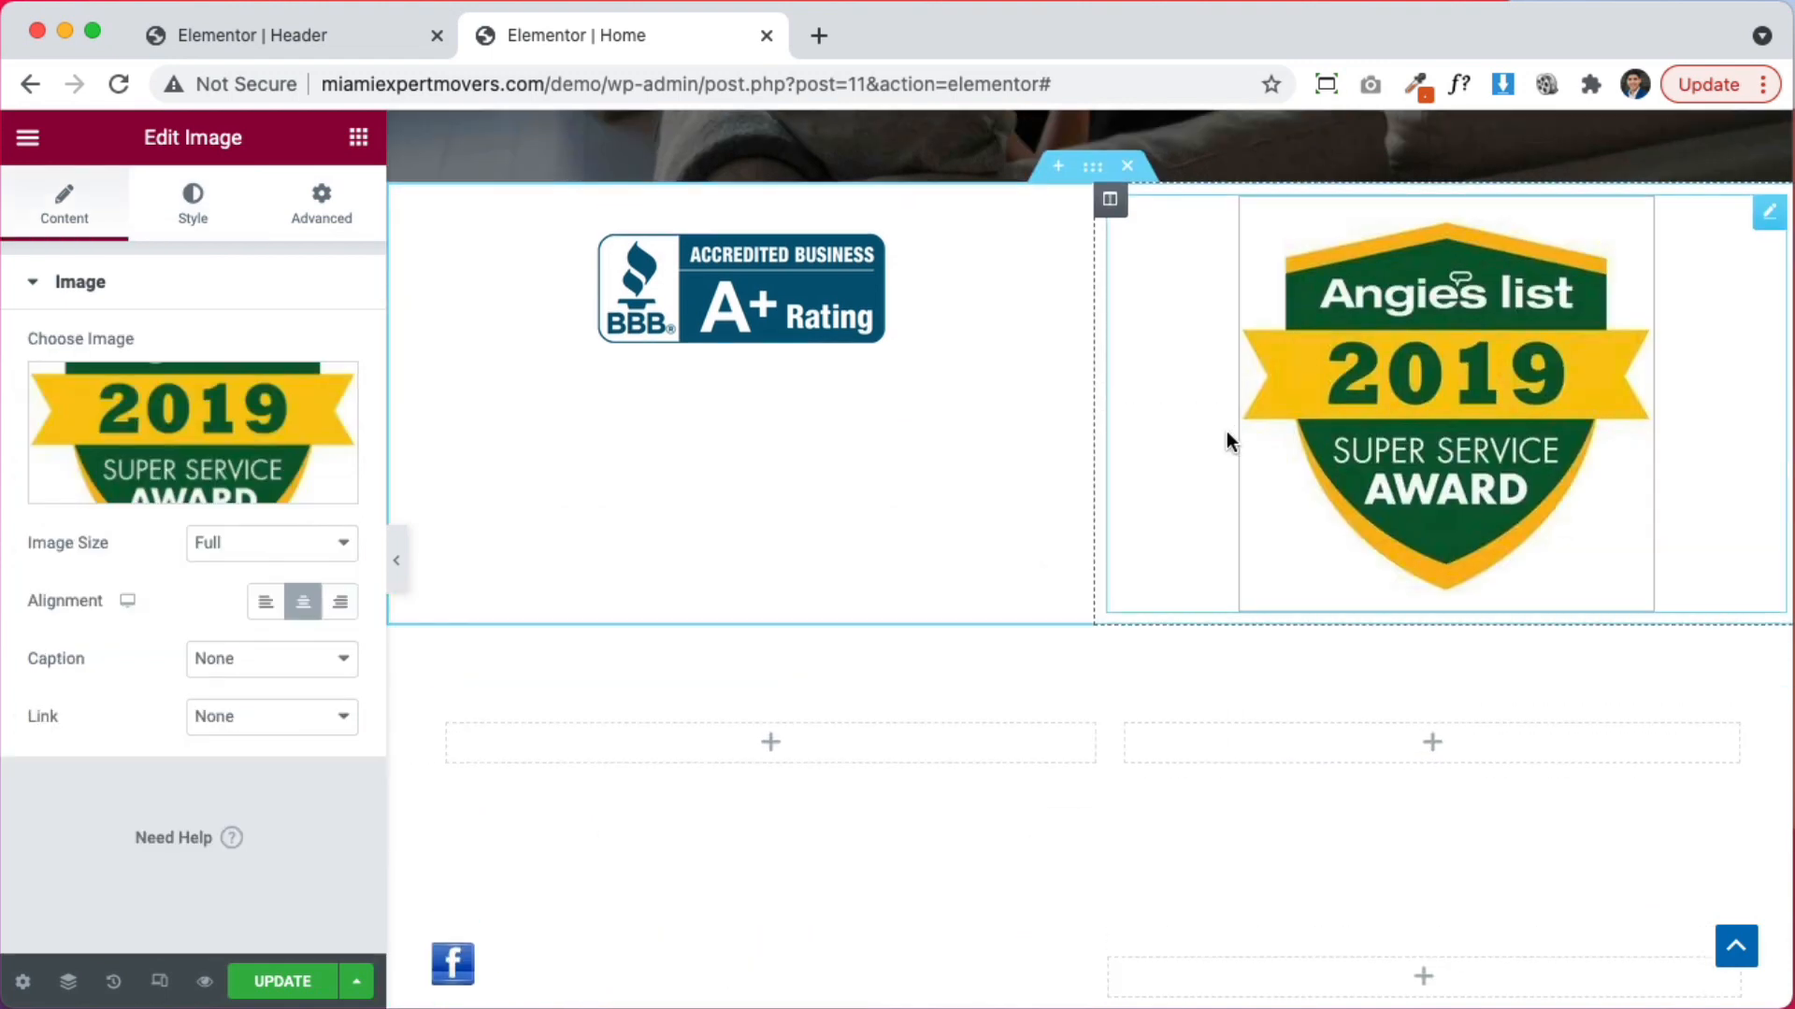
right_click(868, 451)
click(920, 561)
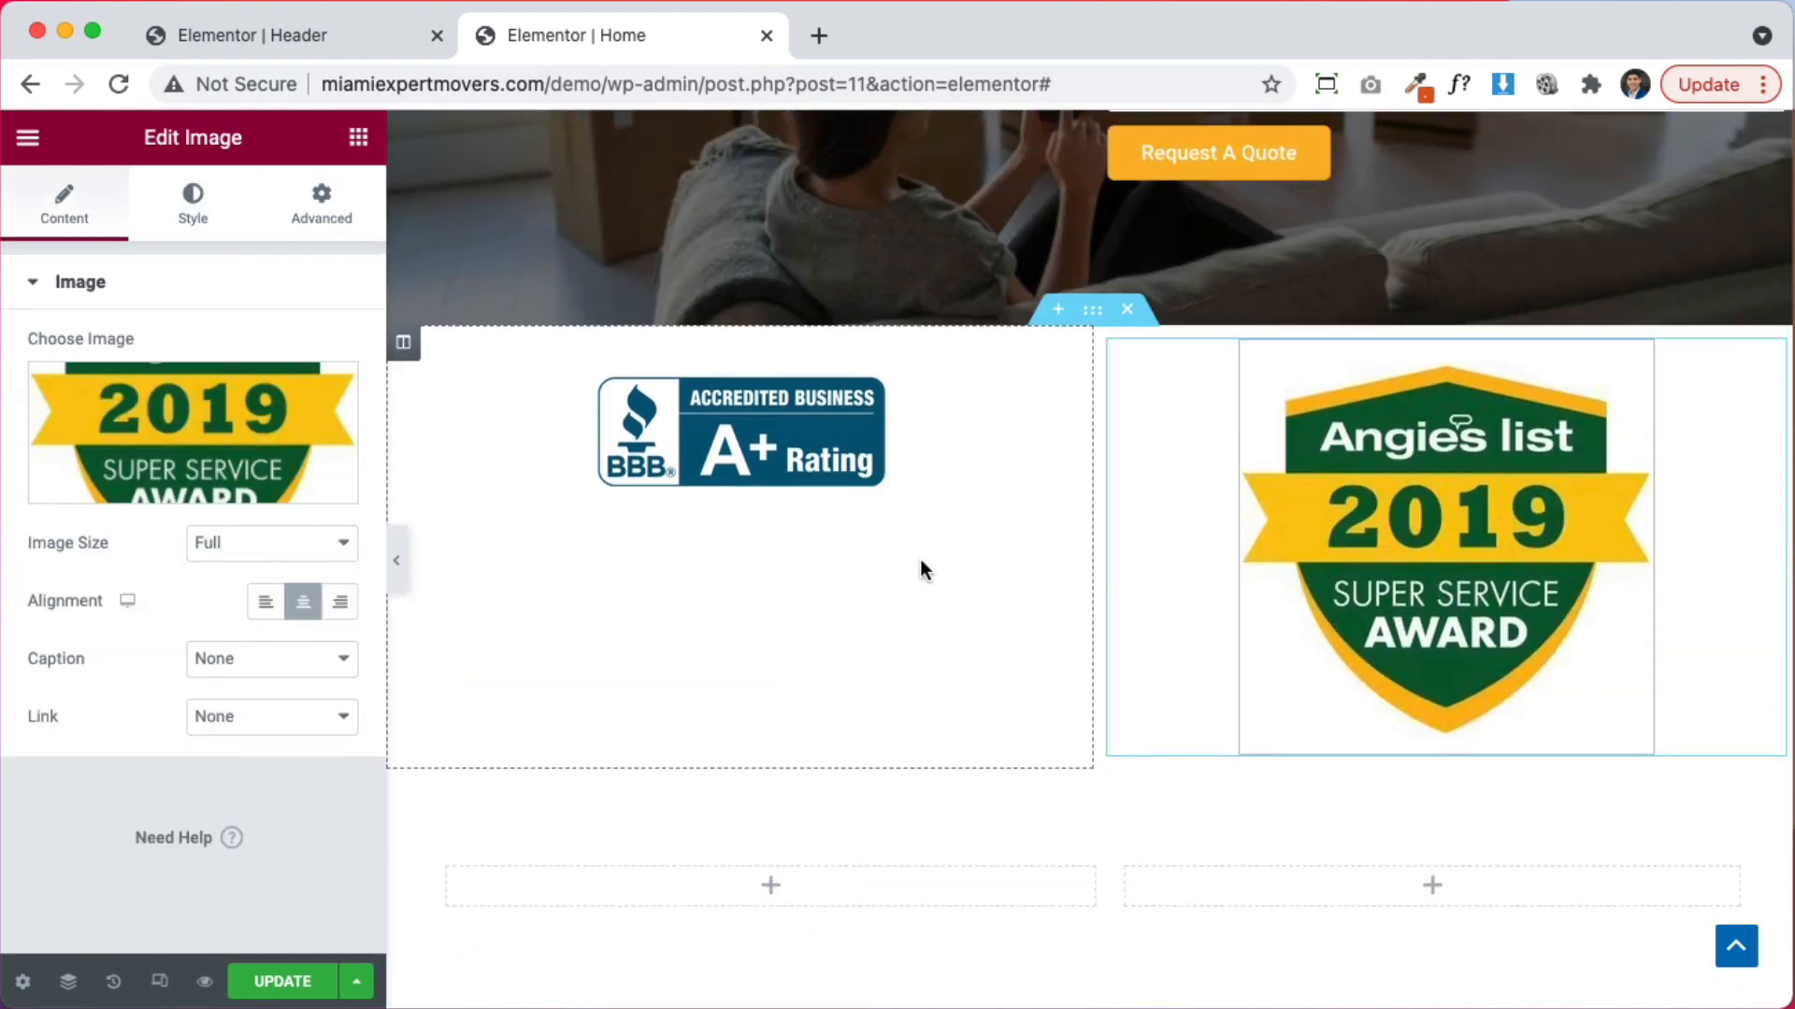
right_click(1281, 500)
click(1391, 683)
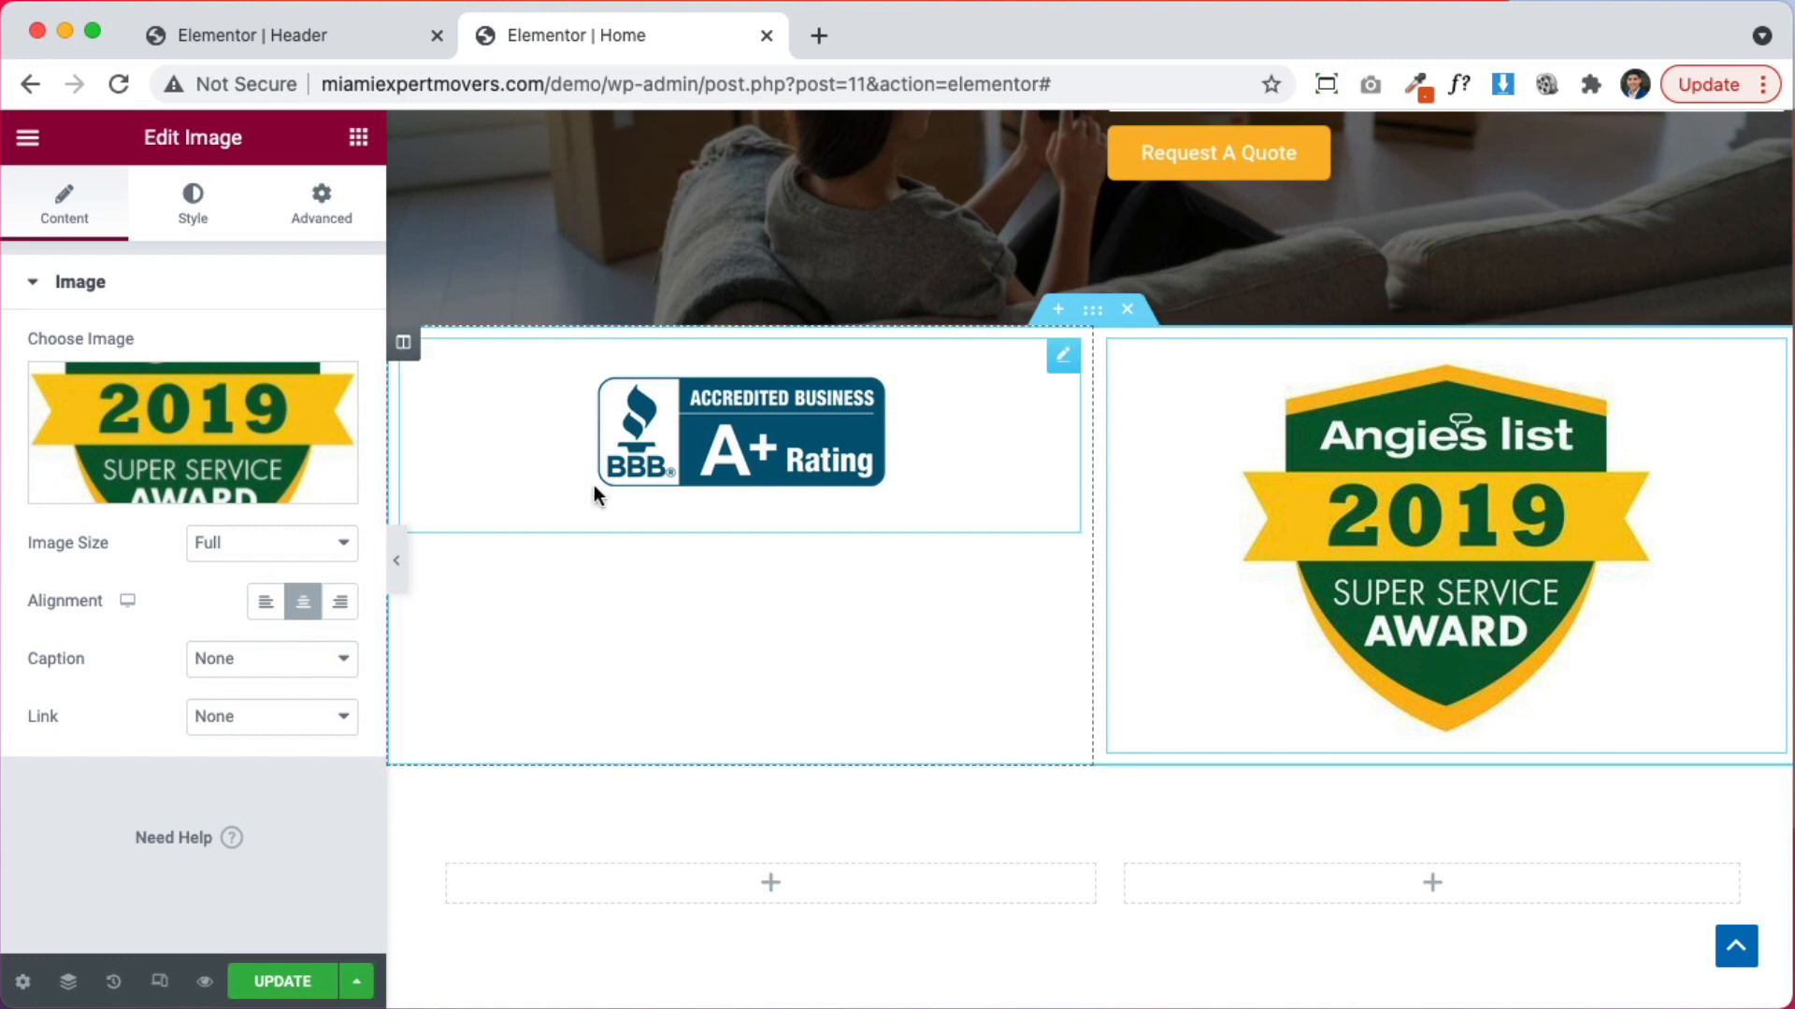
Set both badge columns' vertical alignment to Middle
click(408, 358)
click(228, 404)
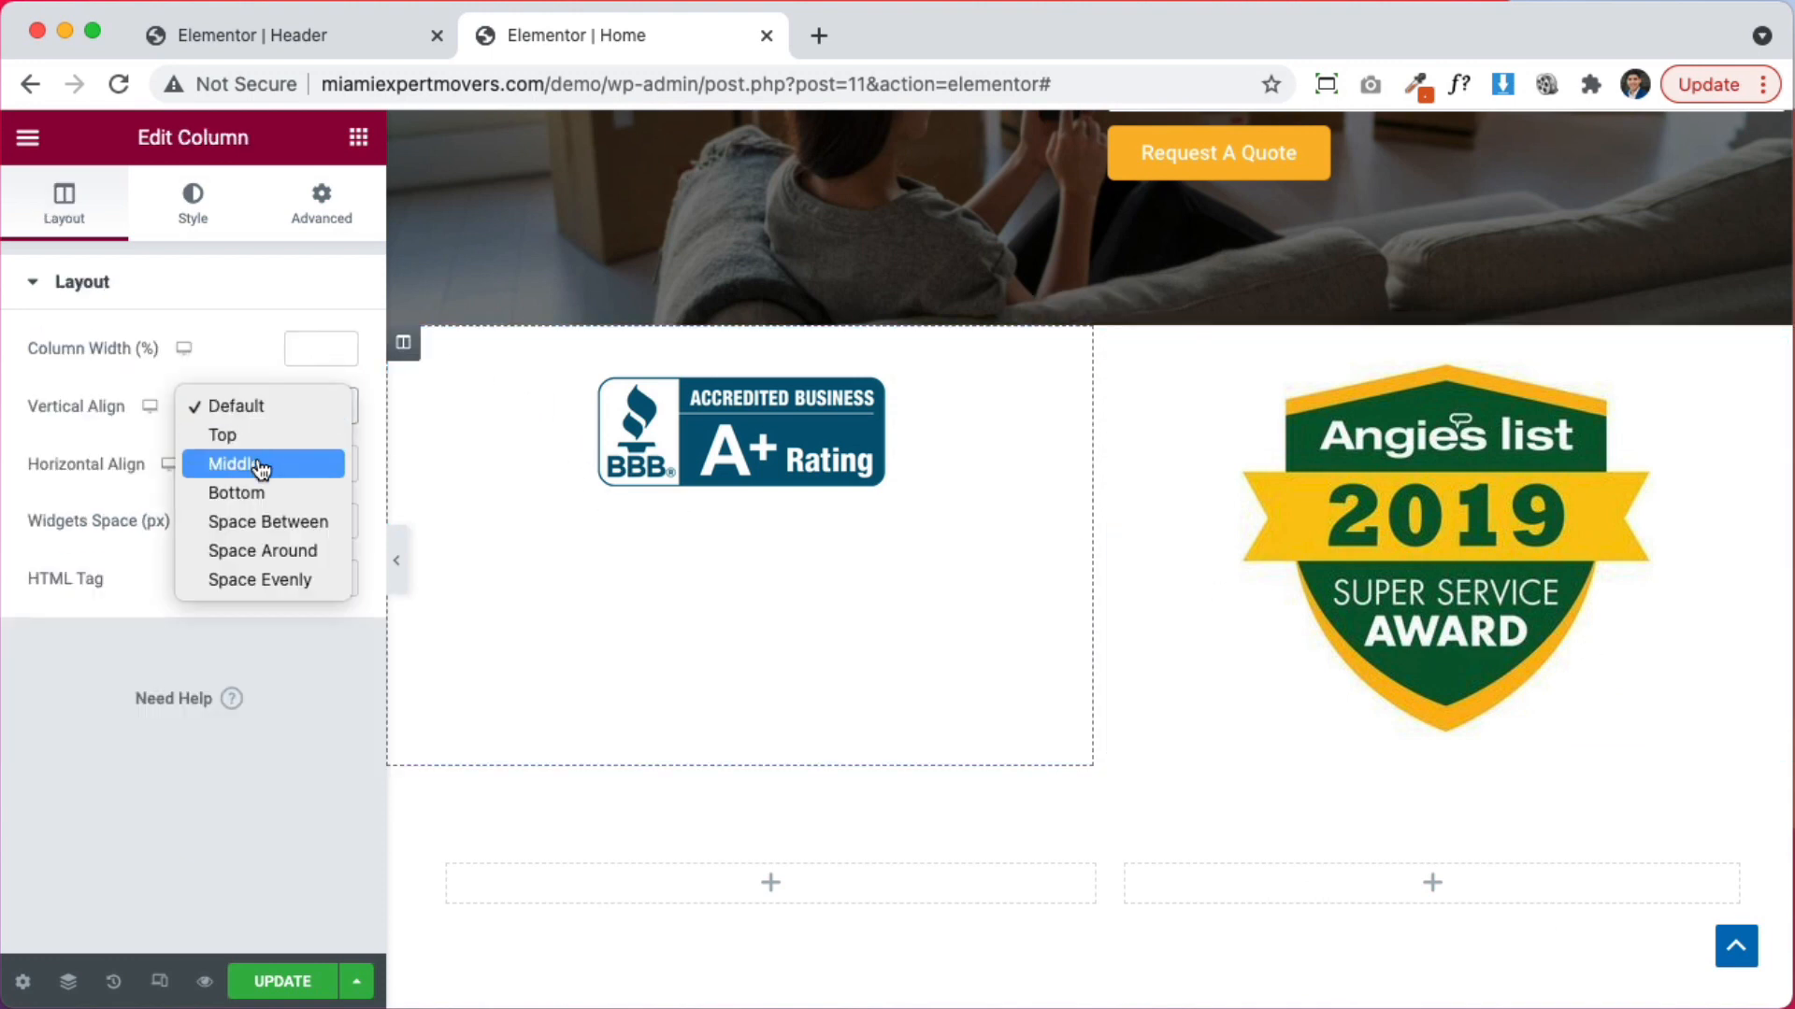
click(228, 464)
click(1111, 353)
click(317, 397)
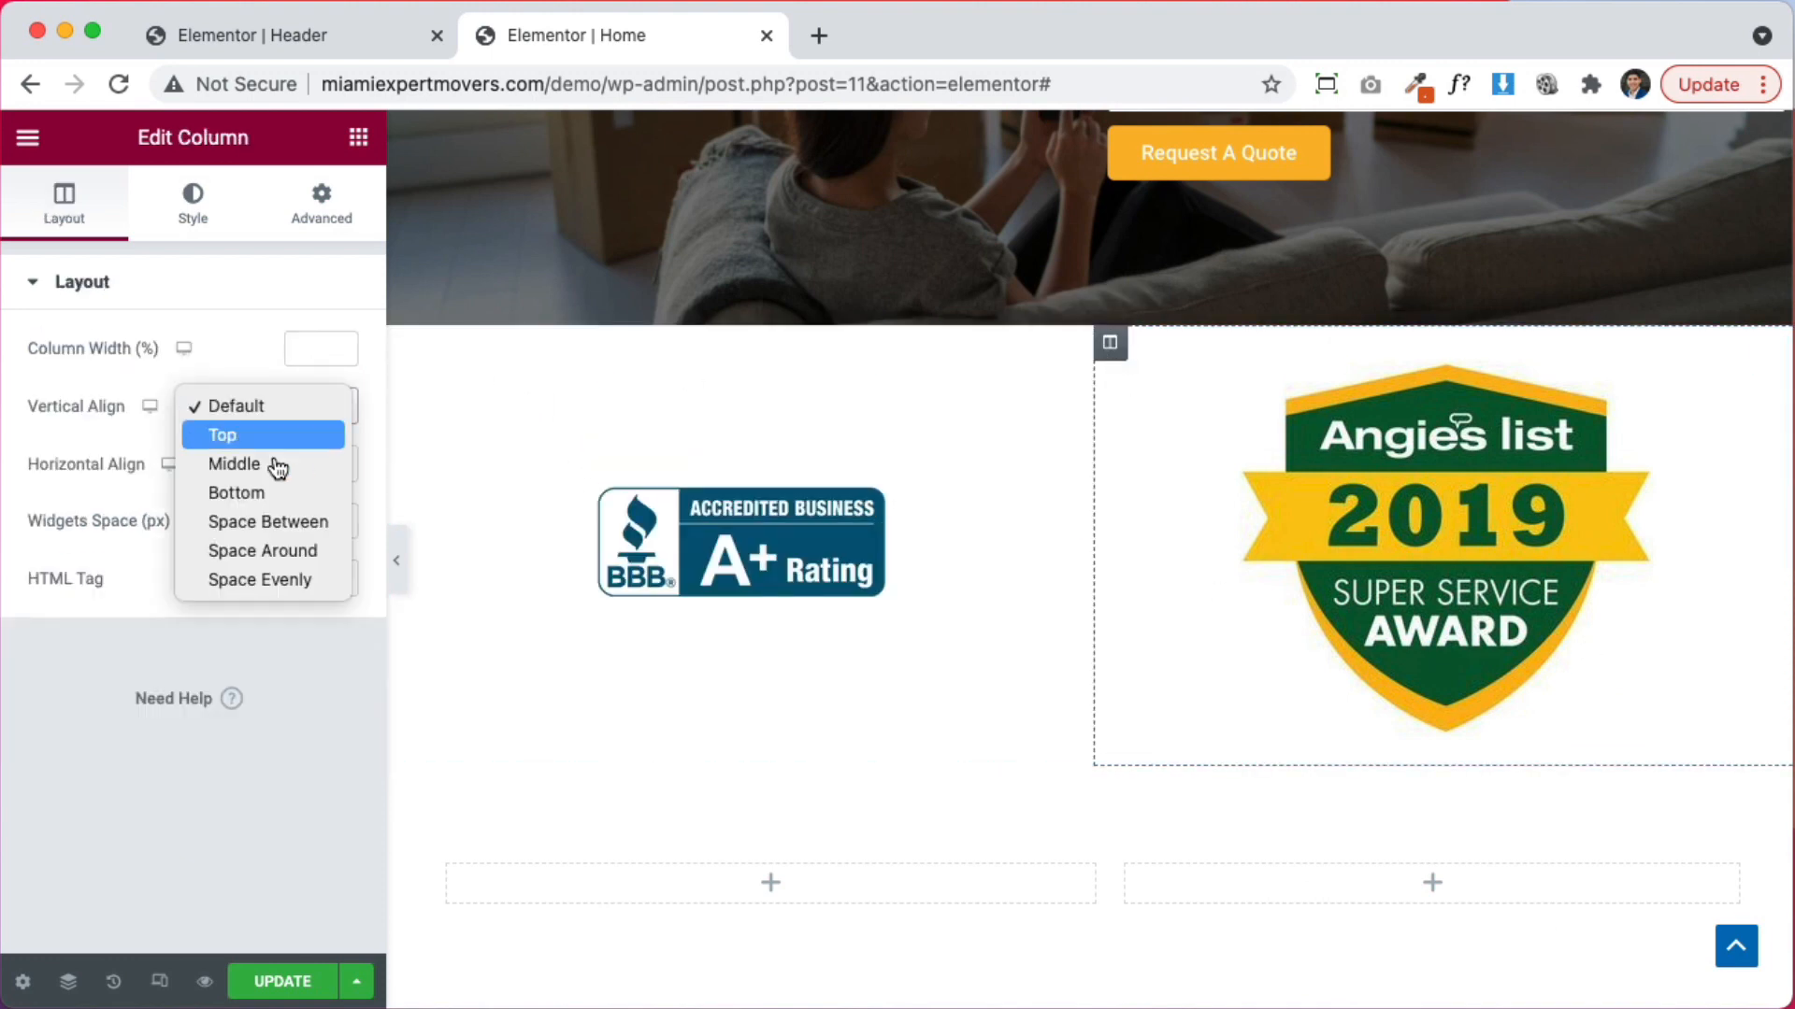
click(860, 573)
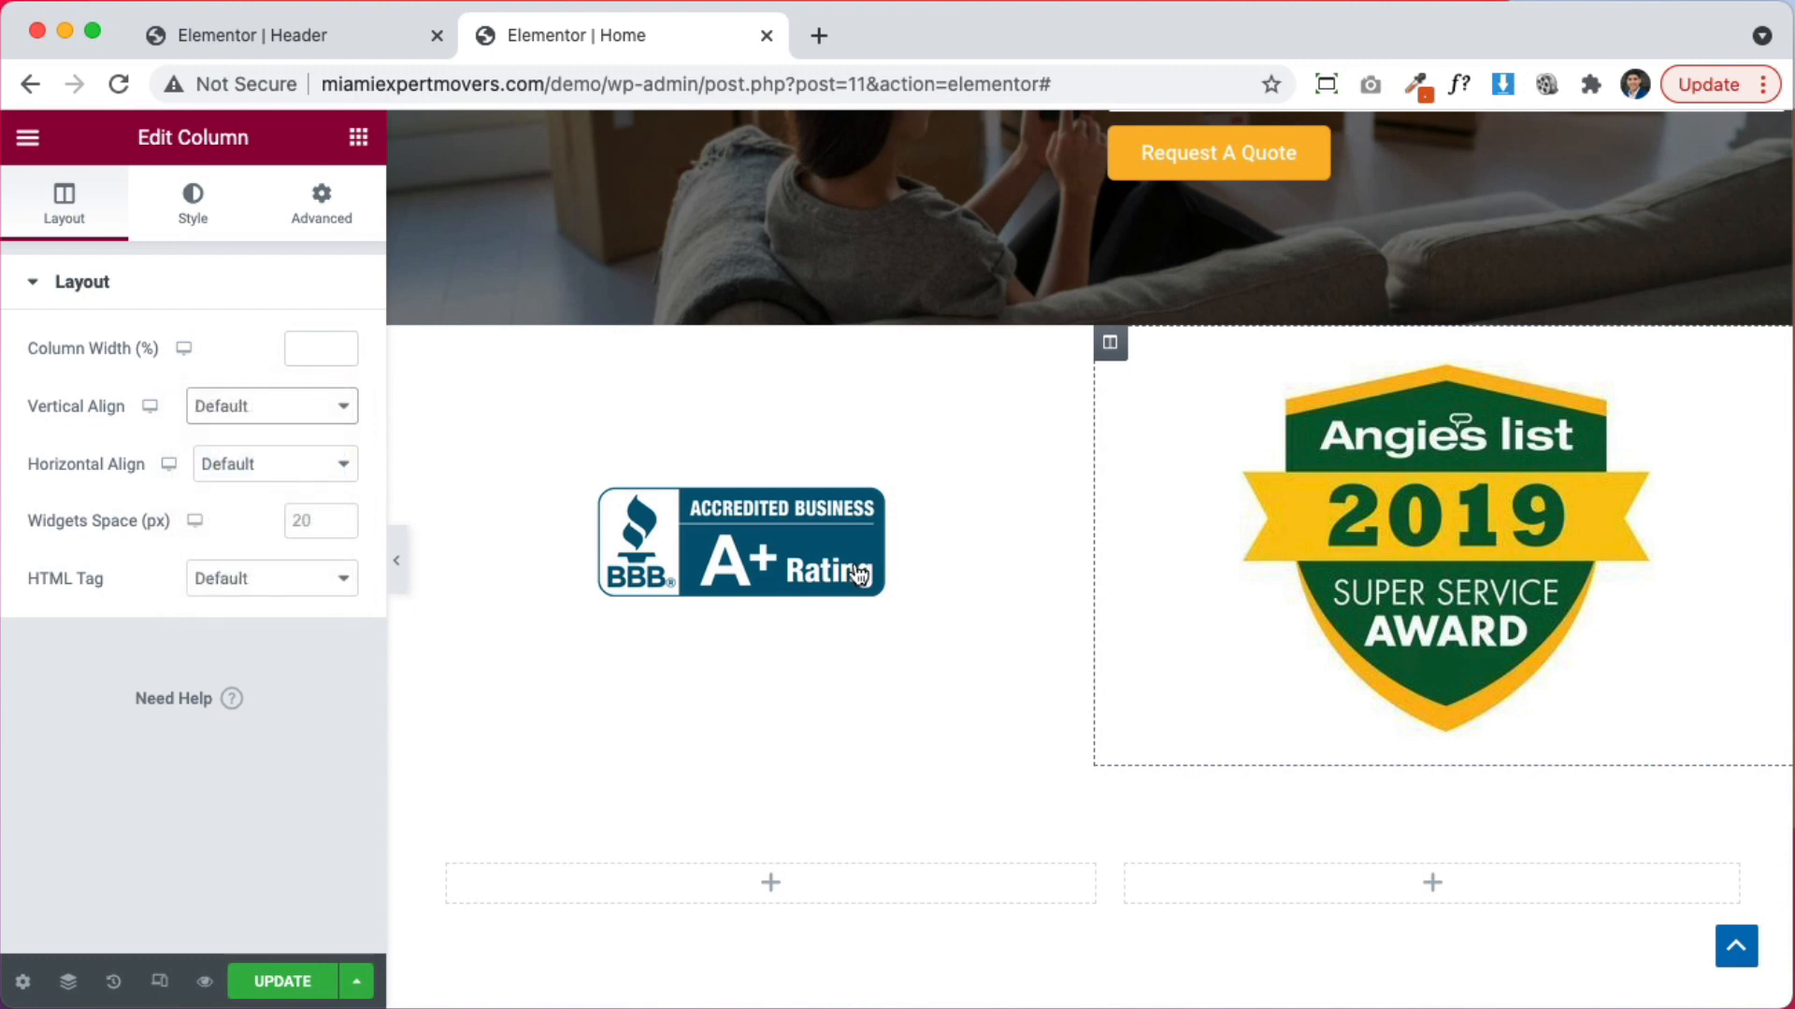
Set the Angie's List badge height to 124 px and the BBB badge to 135 px
click(1349, 507)
click(205, 222)
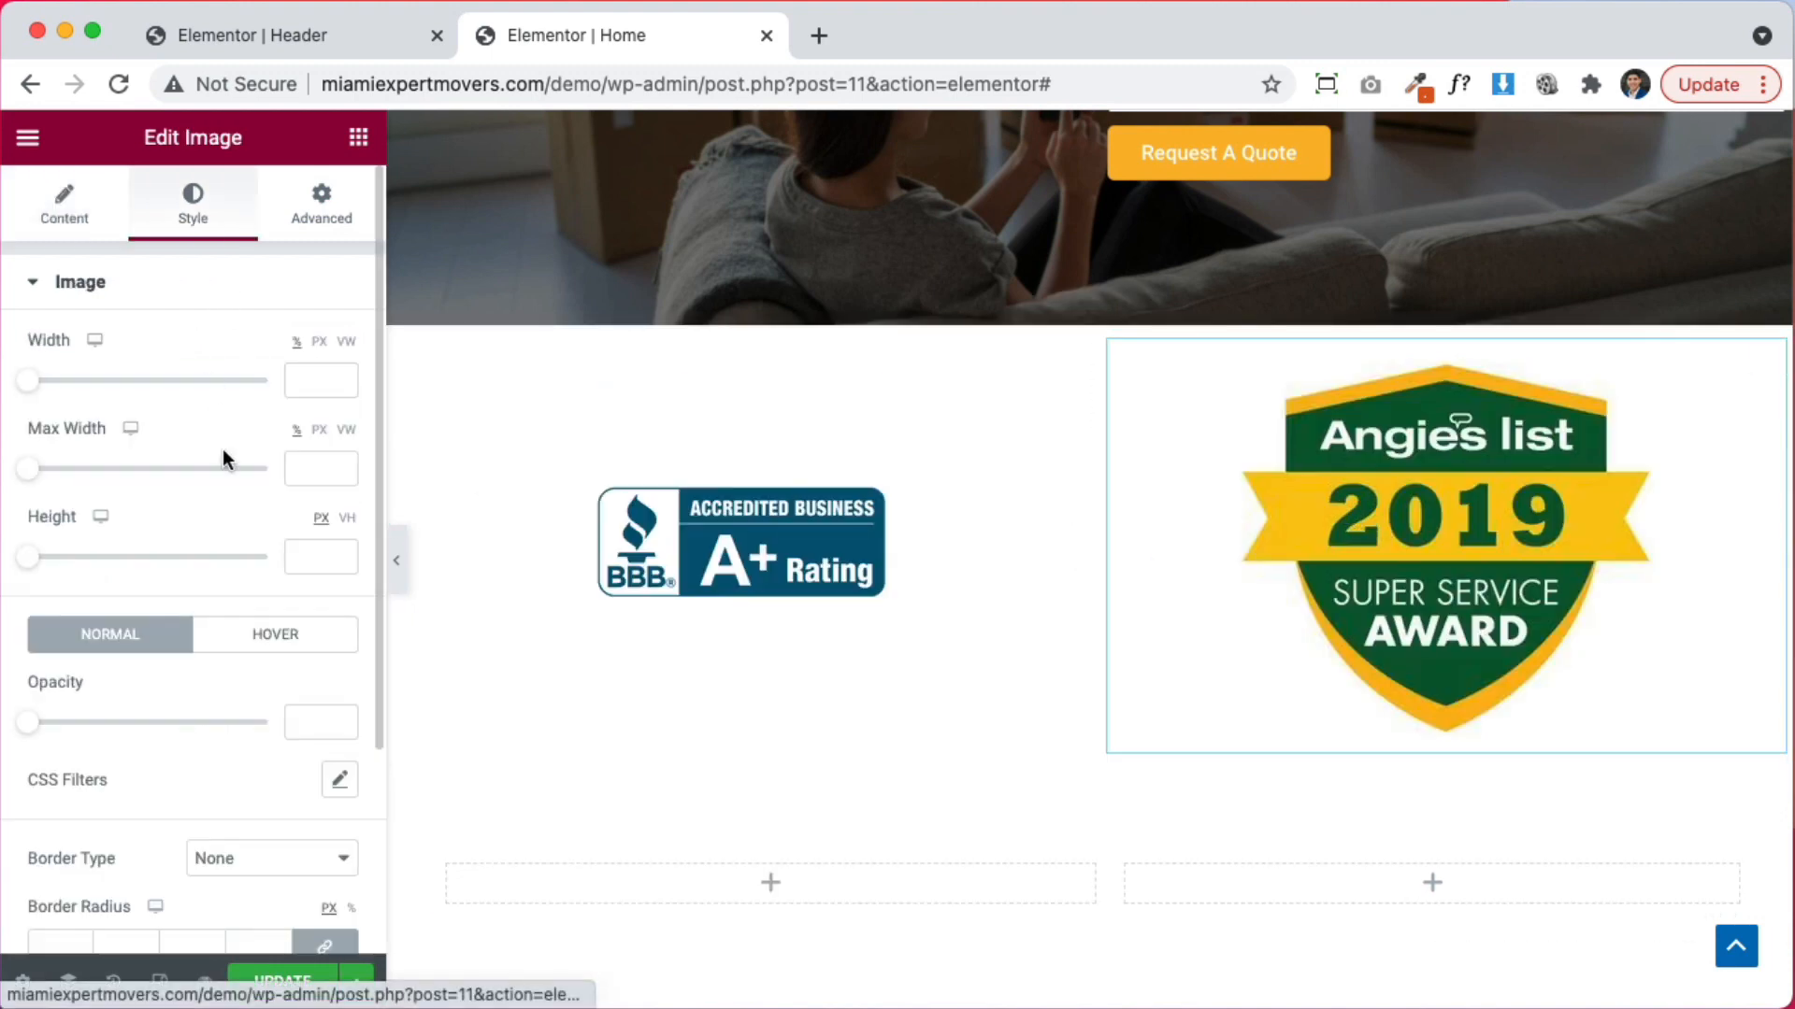
drag(34, 559, 98, 561)
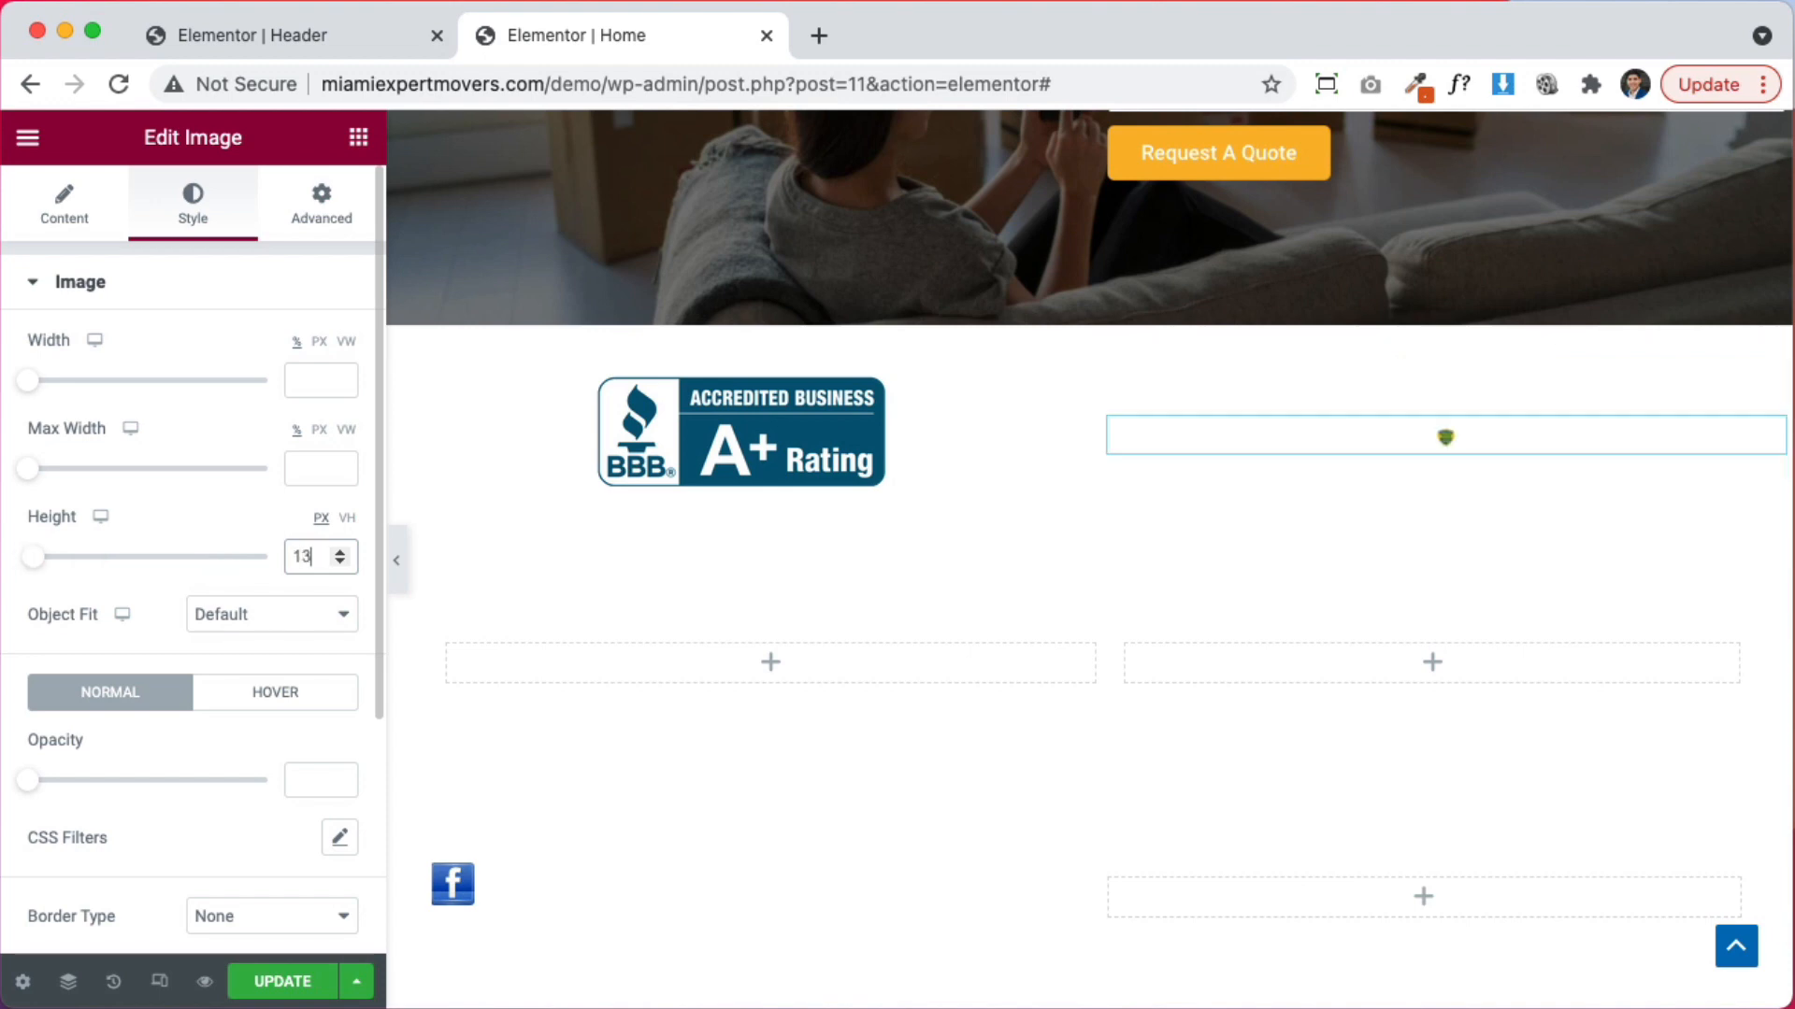
click(755, 431)
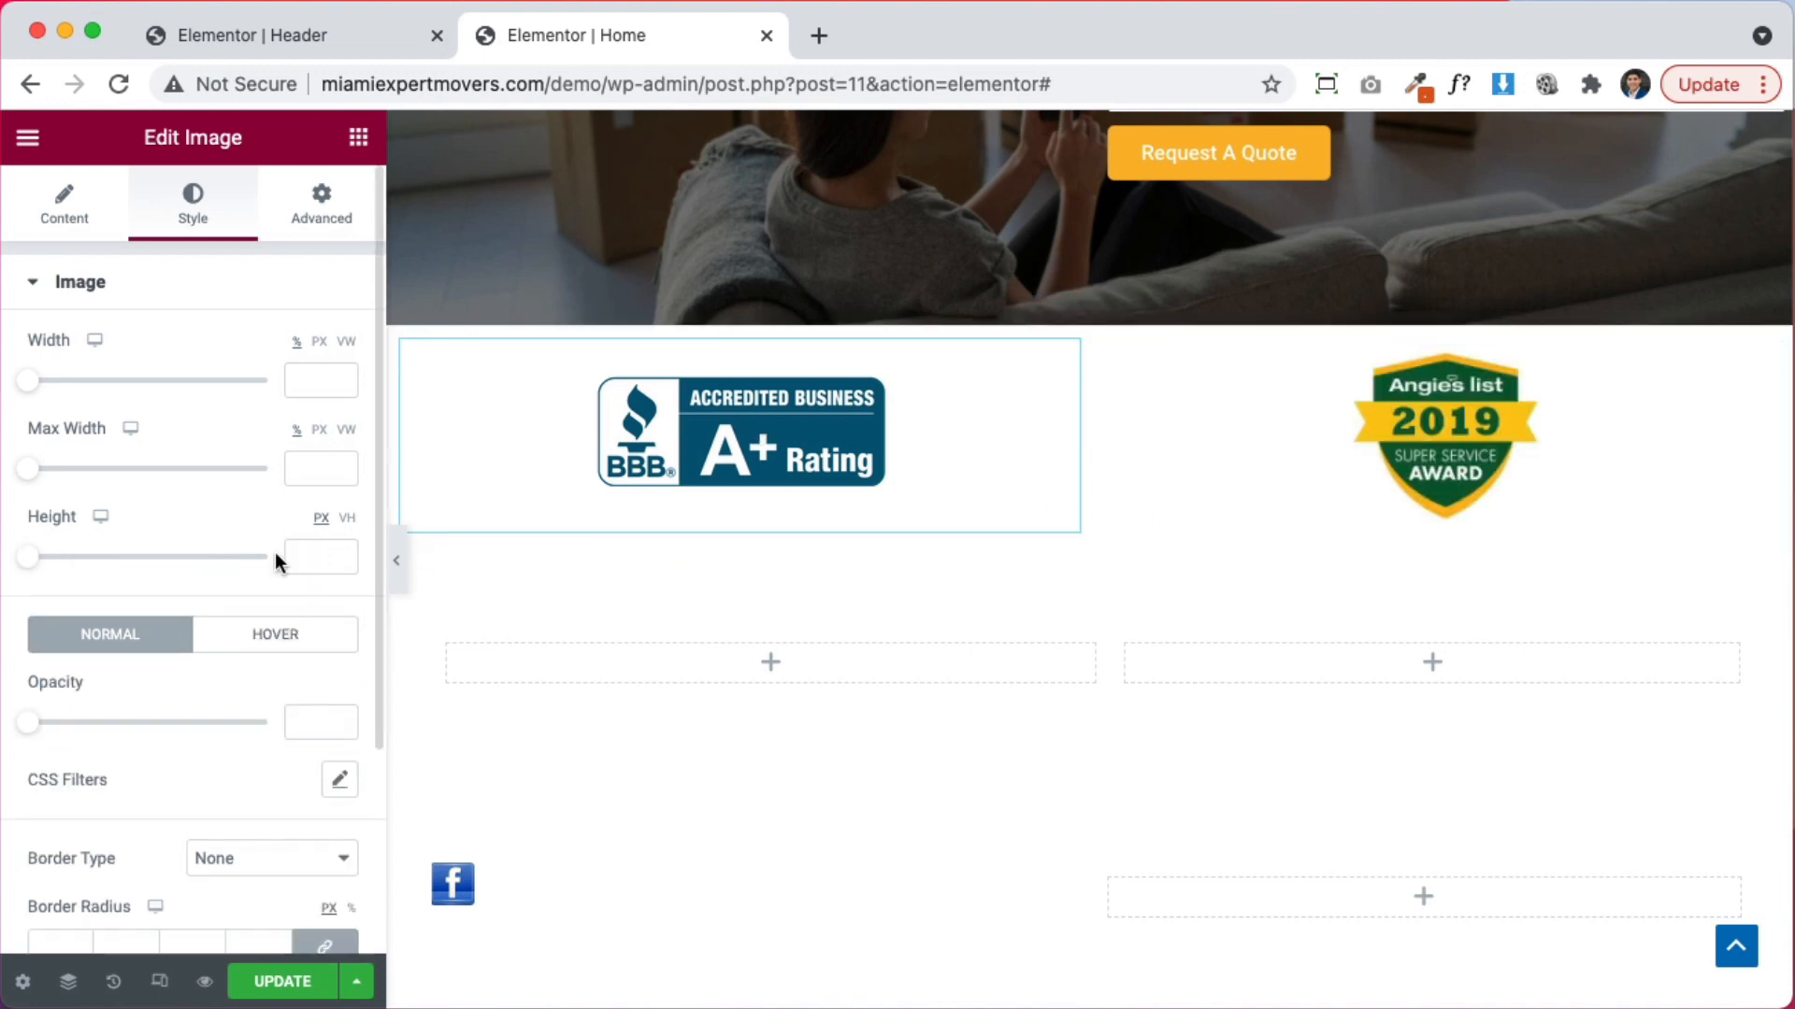
click(298, 555)
text(135)
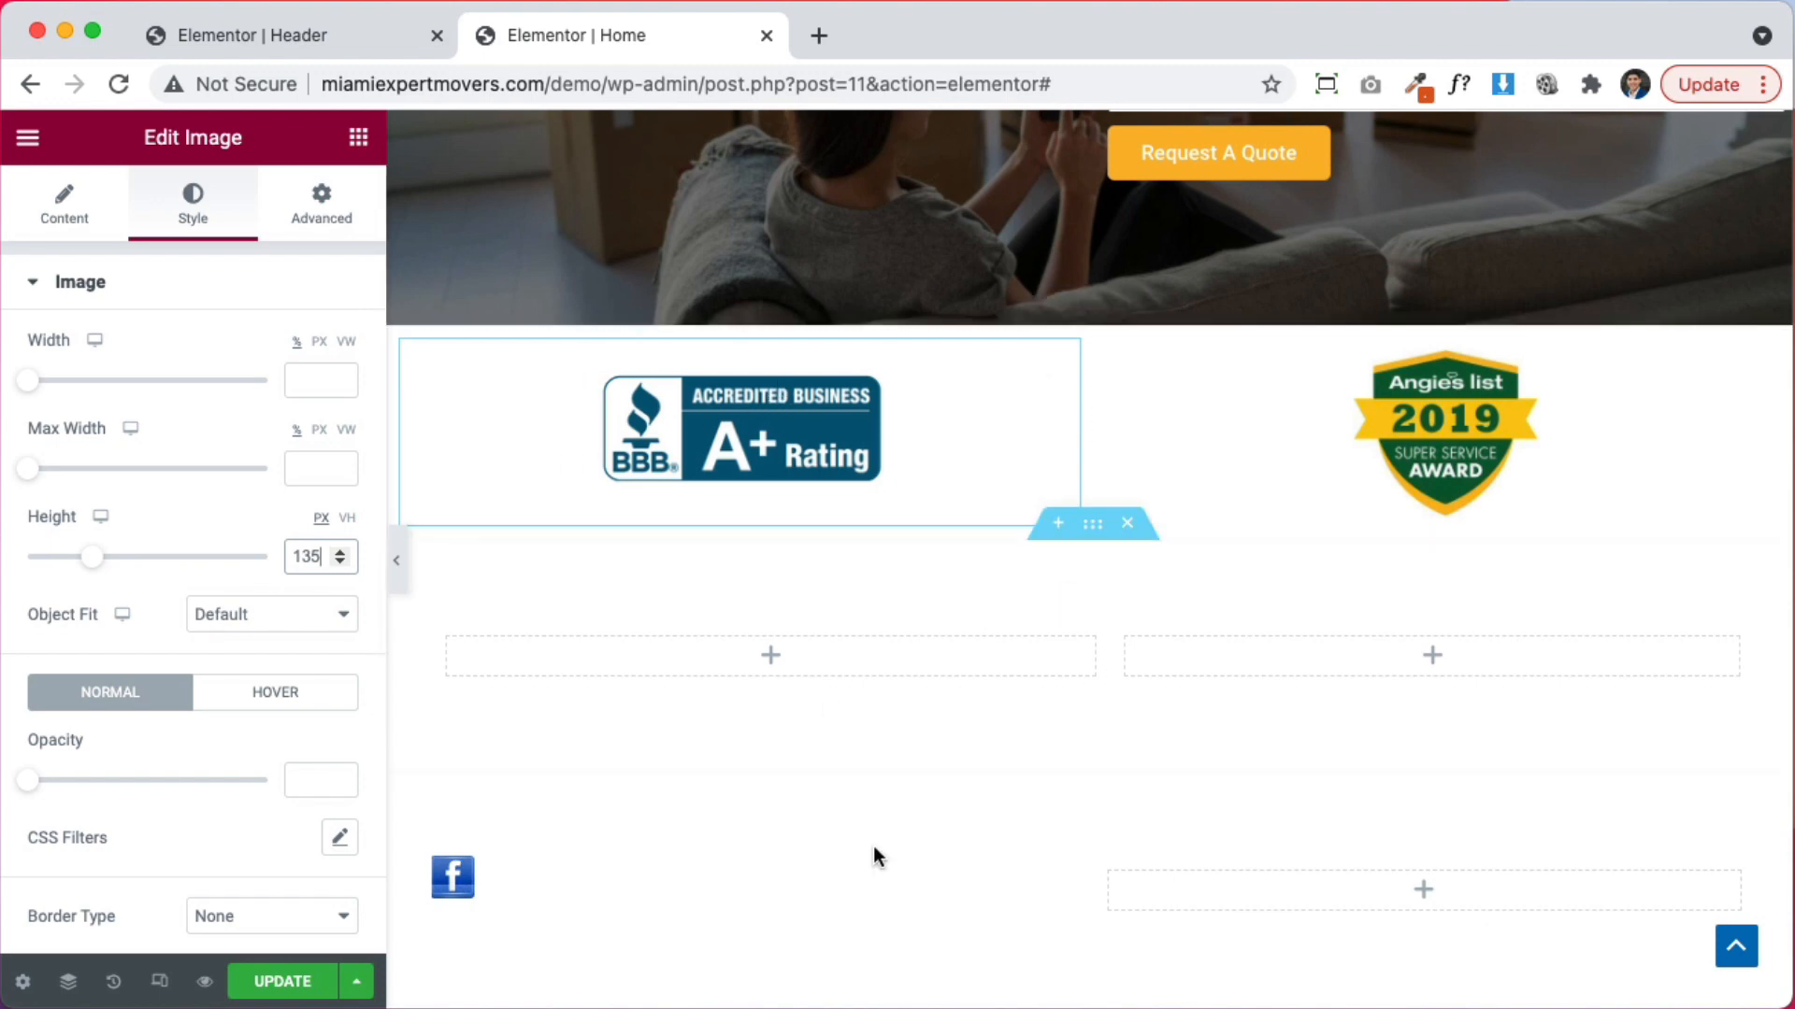
scroll(1232, 785, down, 3)
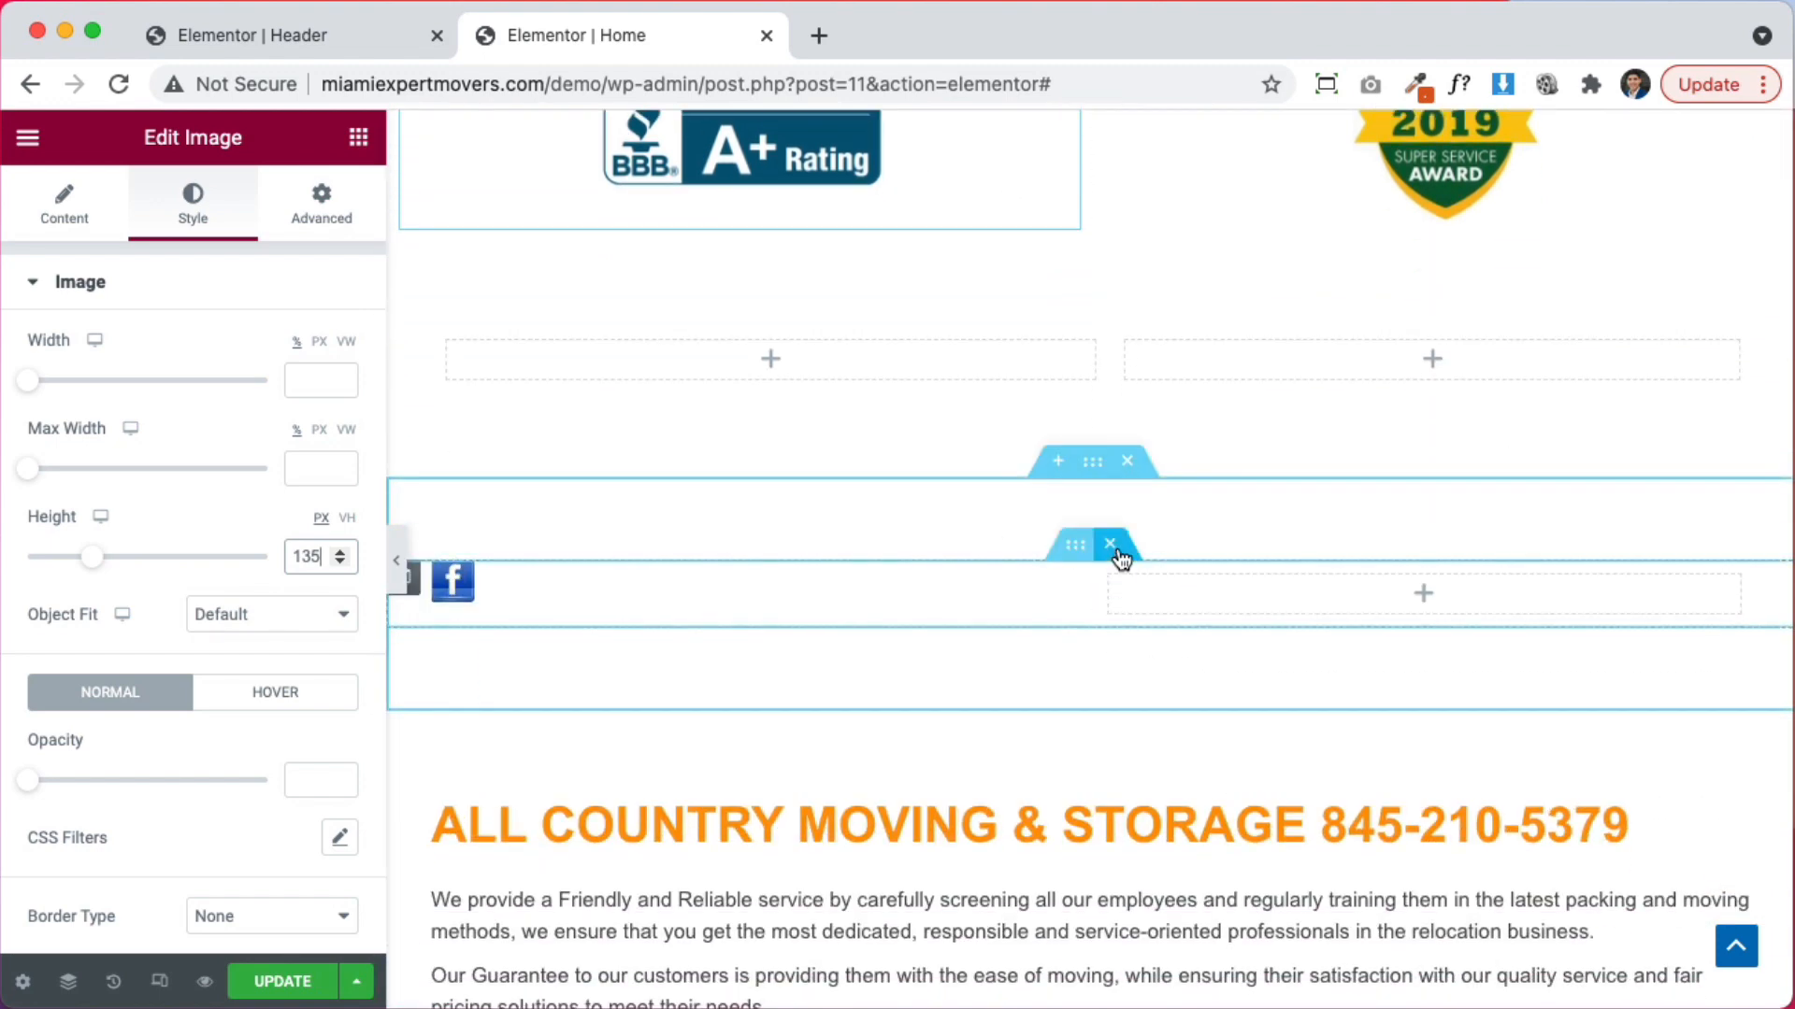
Delete the Facebook icon column, the empty section, and the empty two-column section below the badges
click(1115, 542)
click(1133, 464)
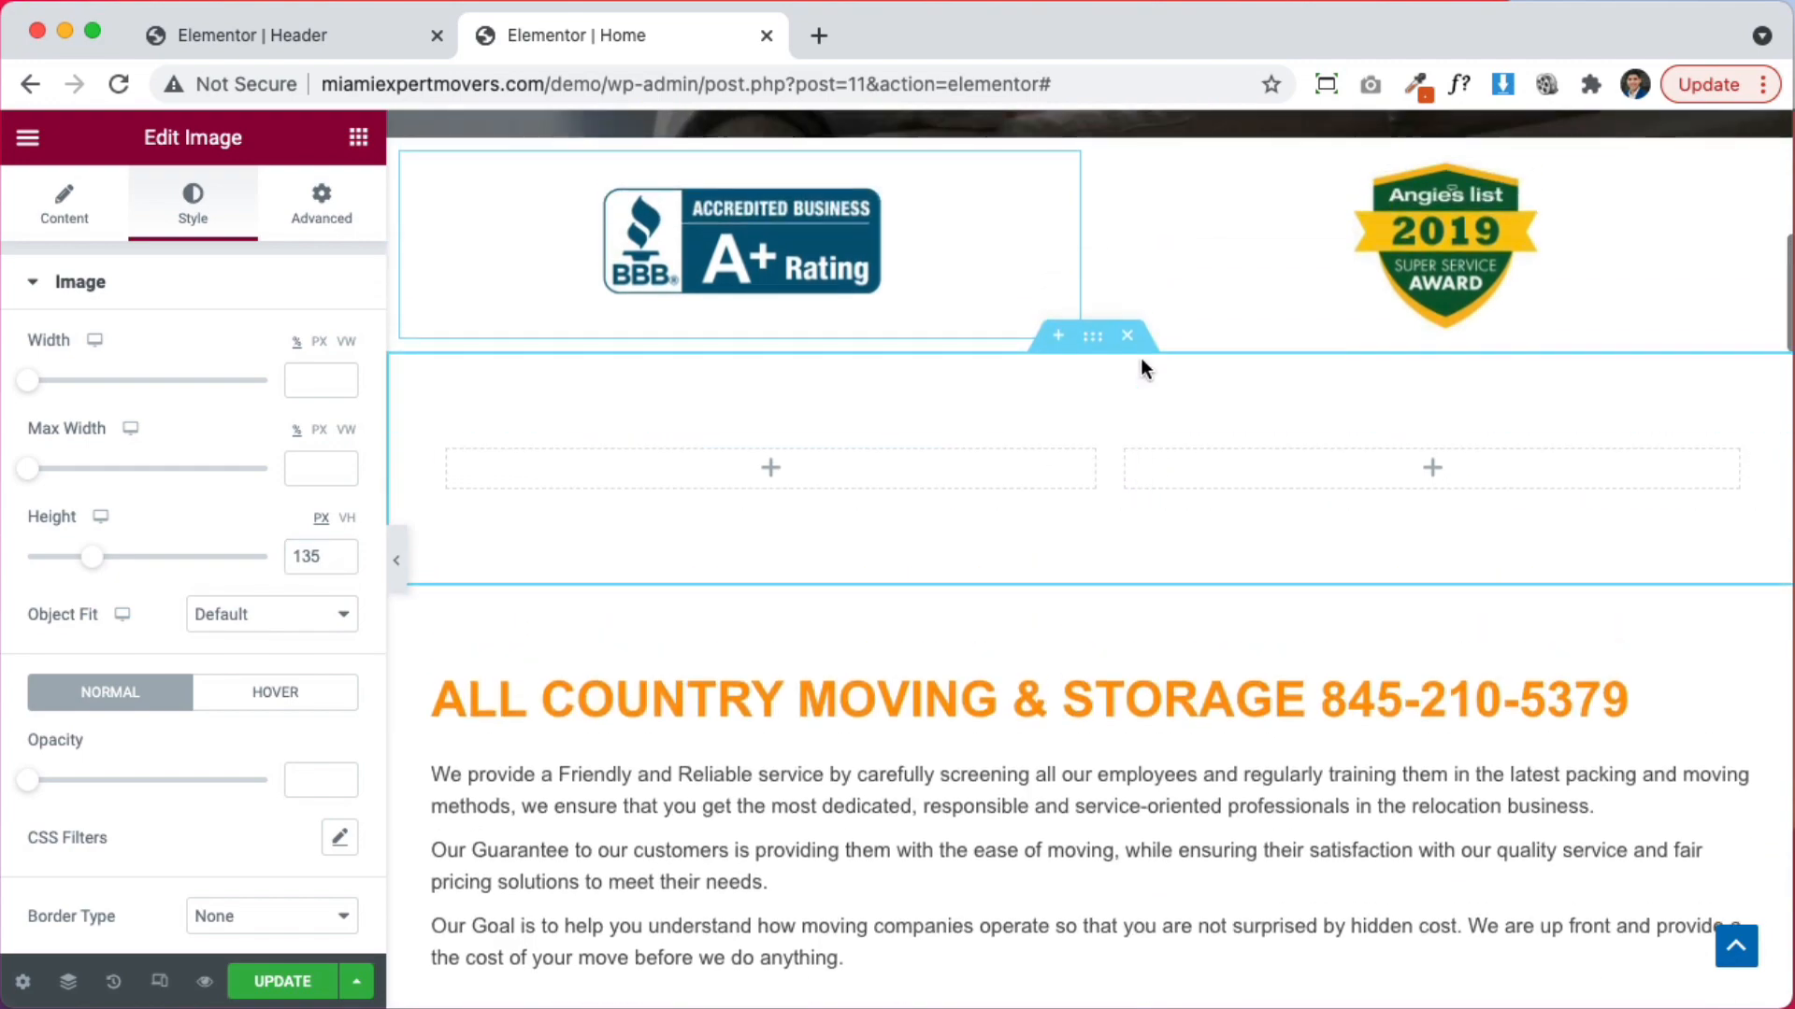
click(1138, 346)
scroll(1177, 569, up, 10)
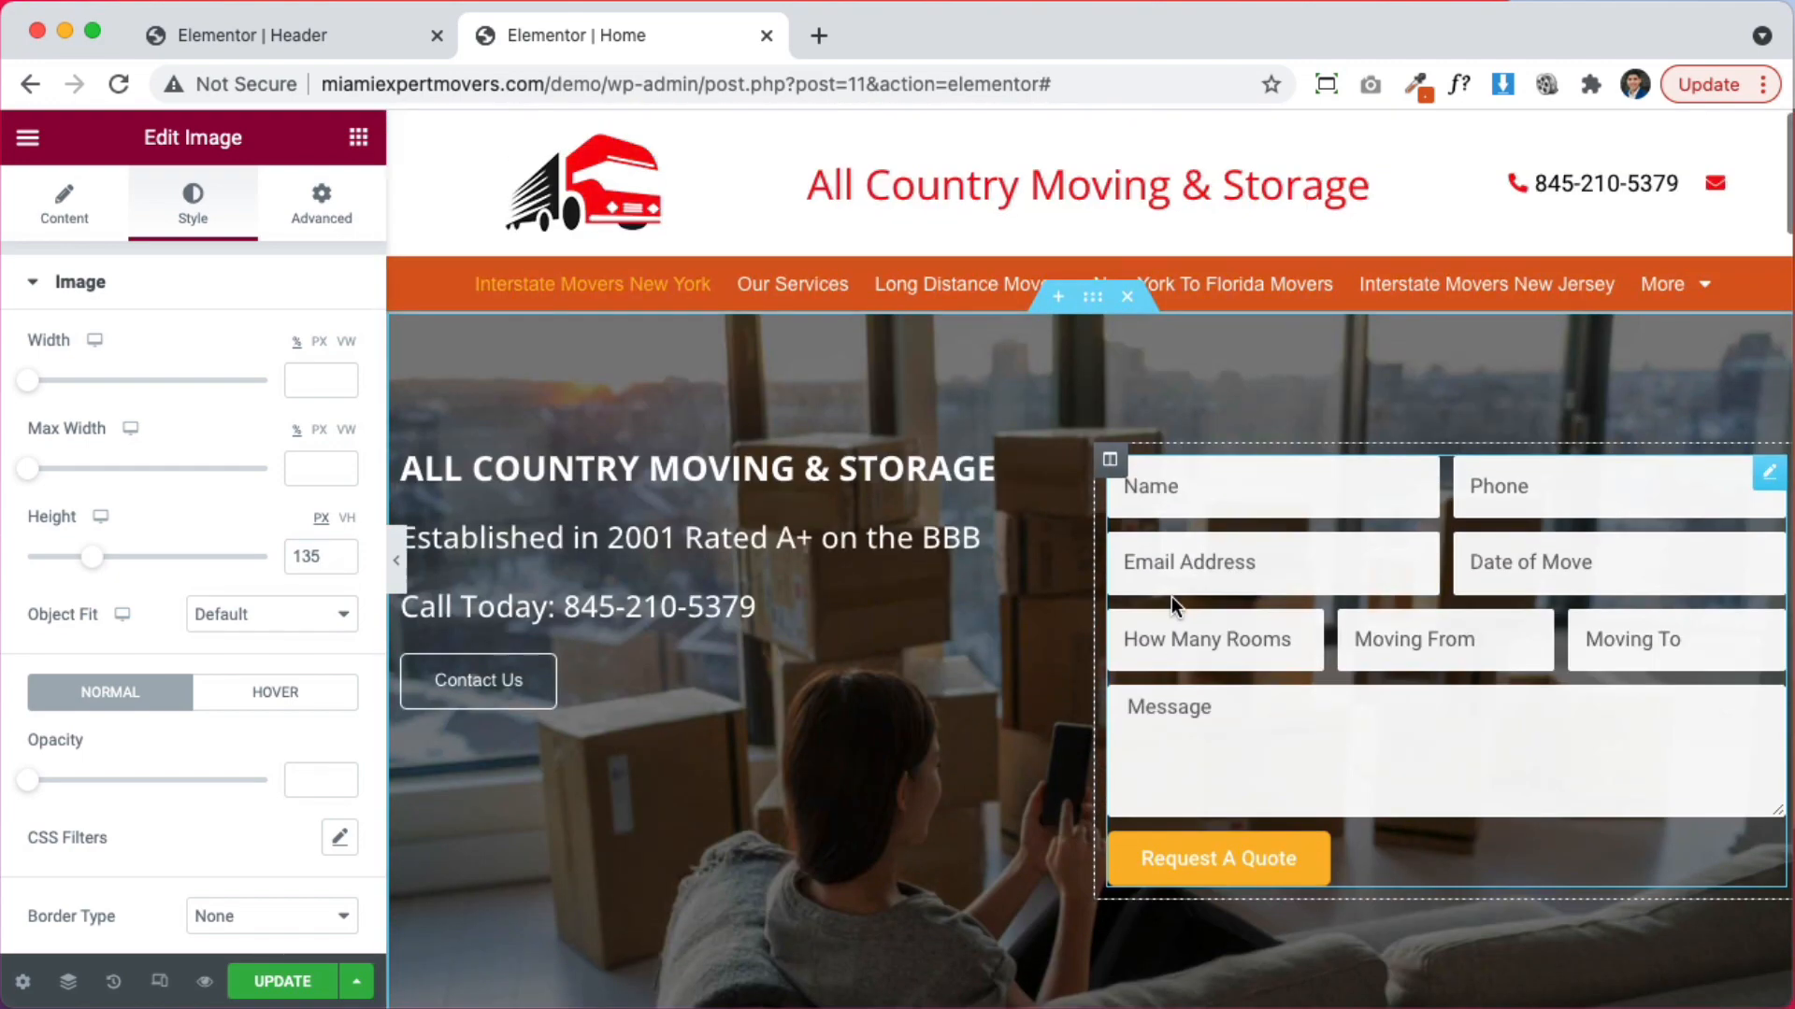
scroll(1097, 654, down, 7)
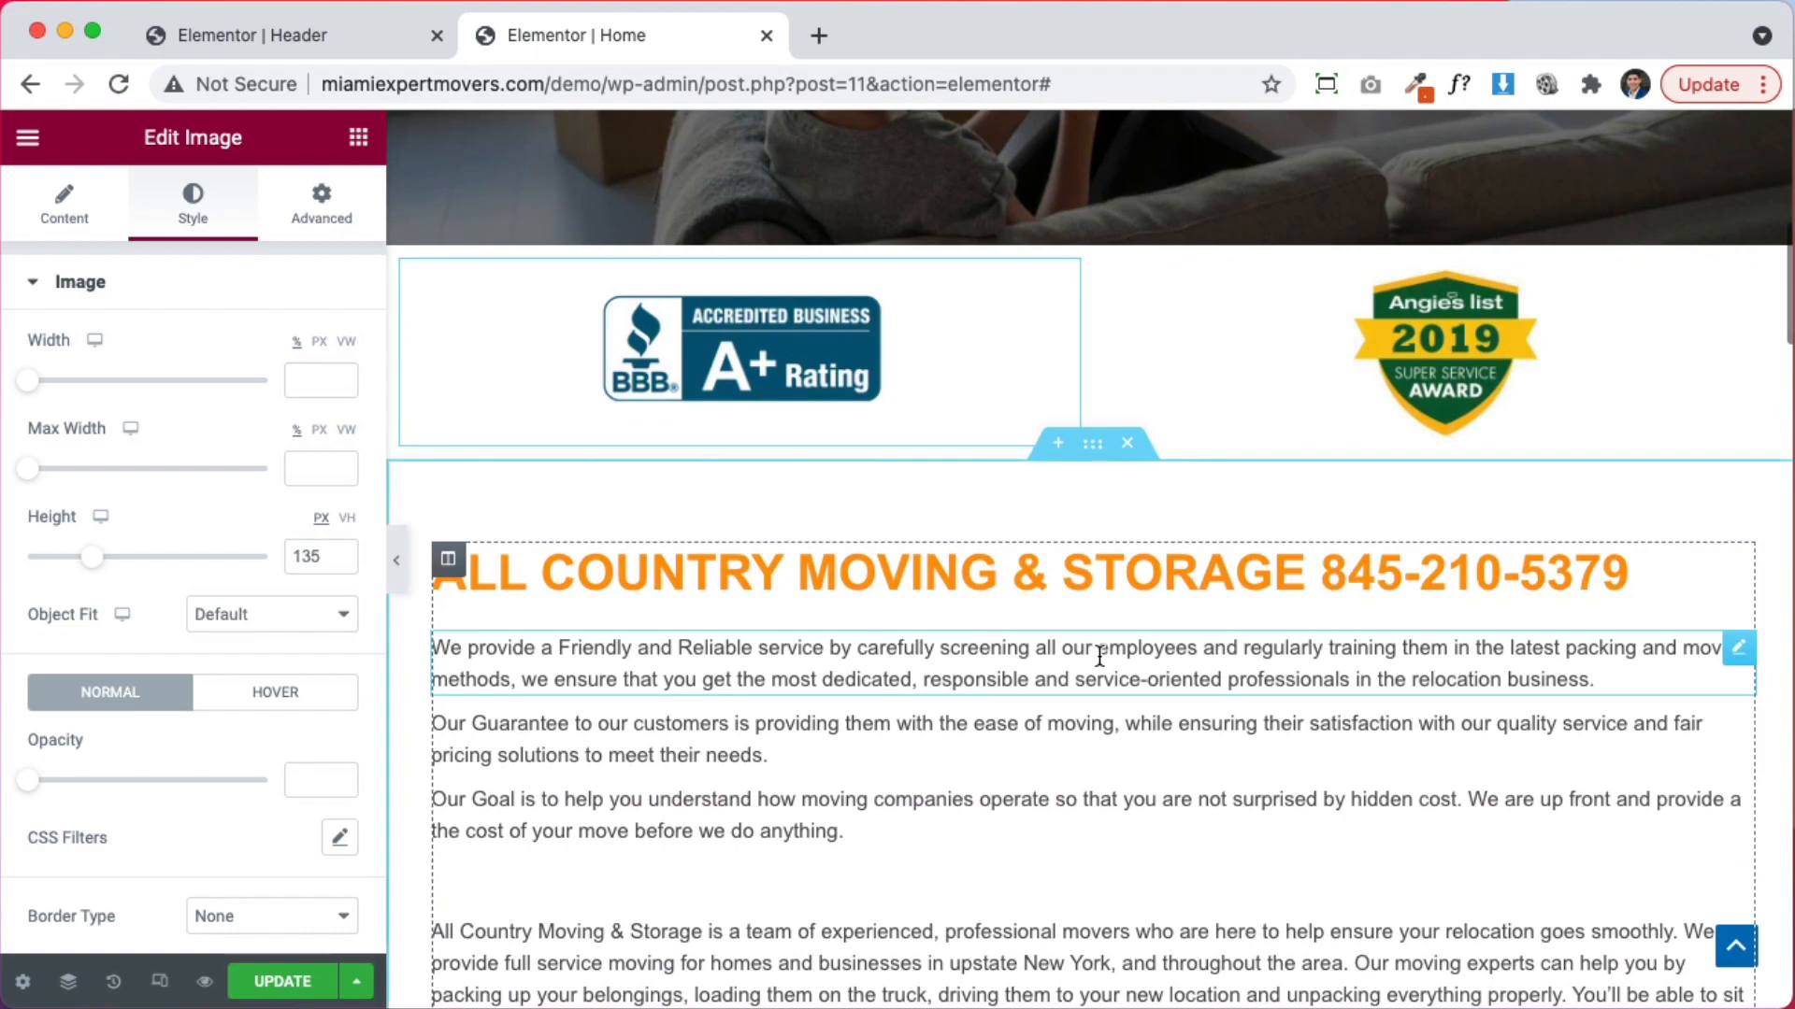
scroll(1099, 657, down, 20)
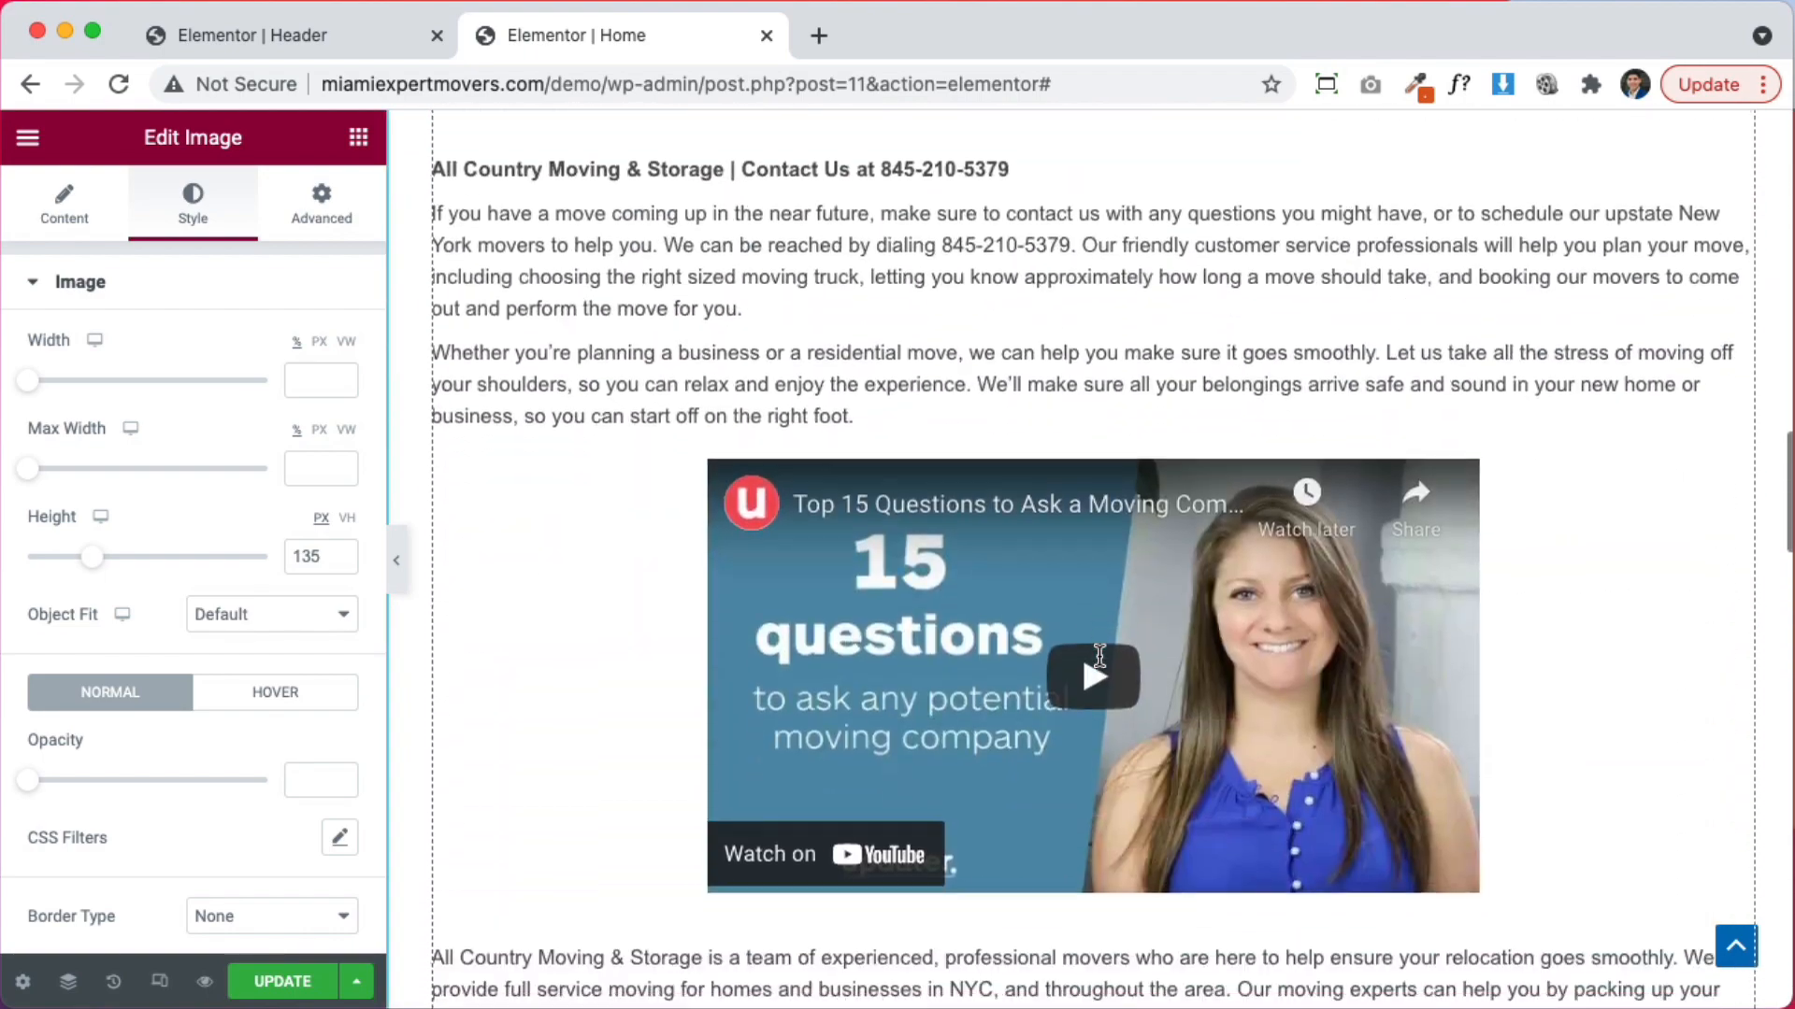
scroll(1100, 658, down, 2)
scroll(1099, 657, up, 8)
scroll(1102, 669, down, 10)
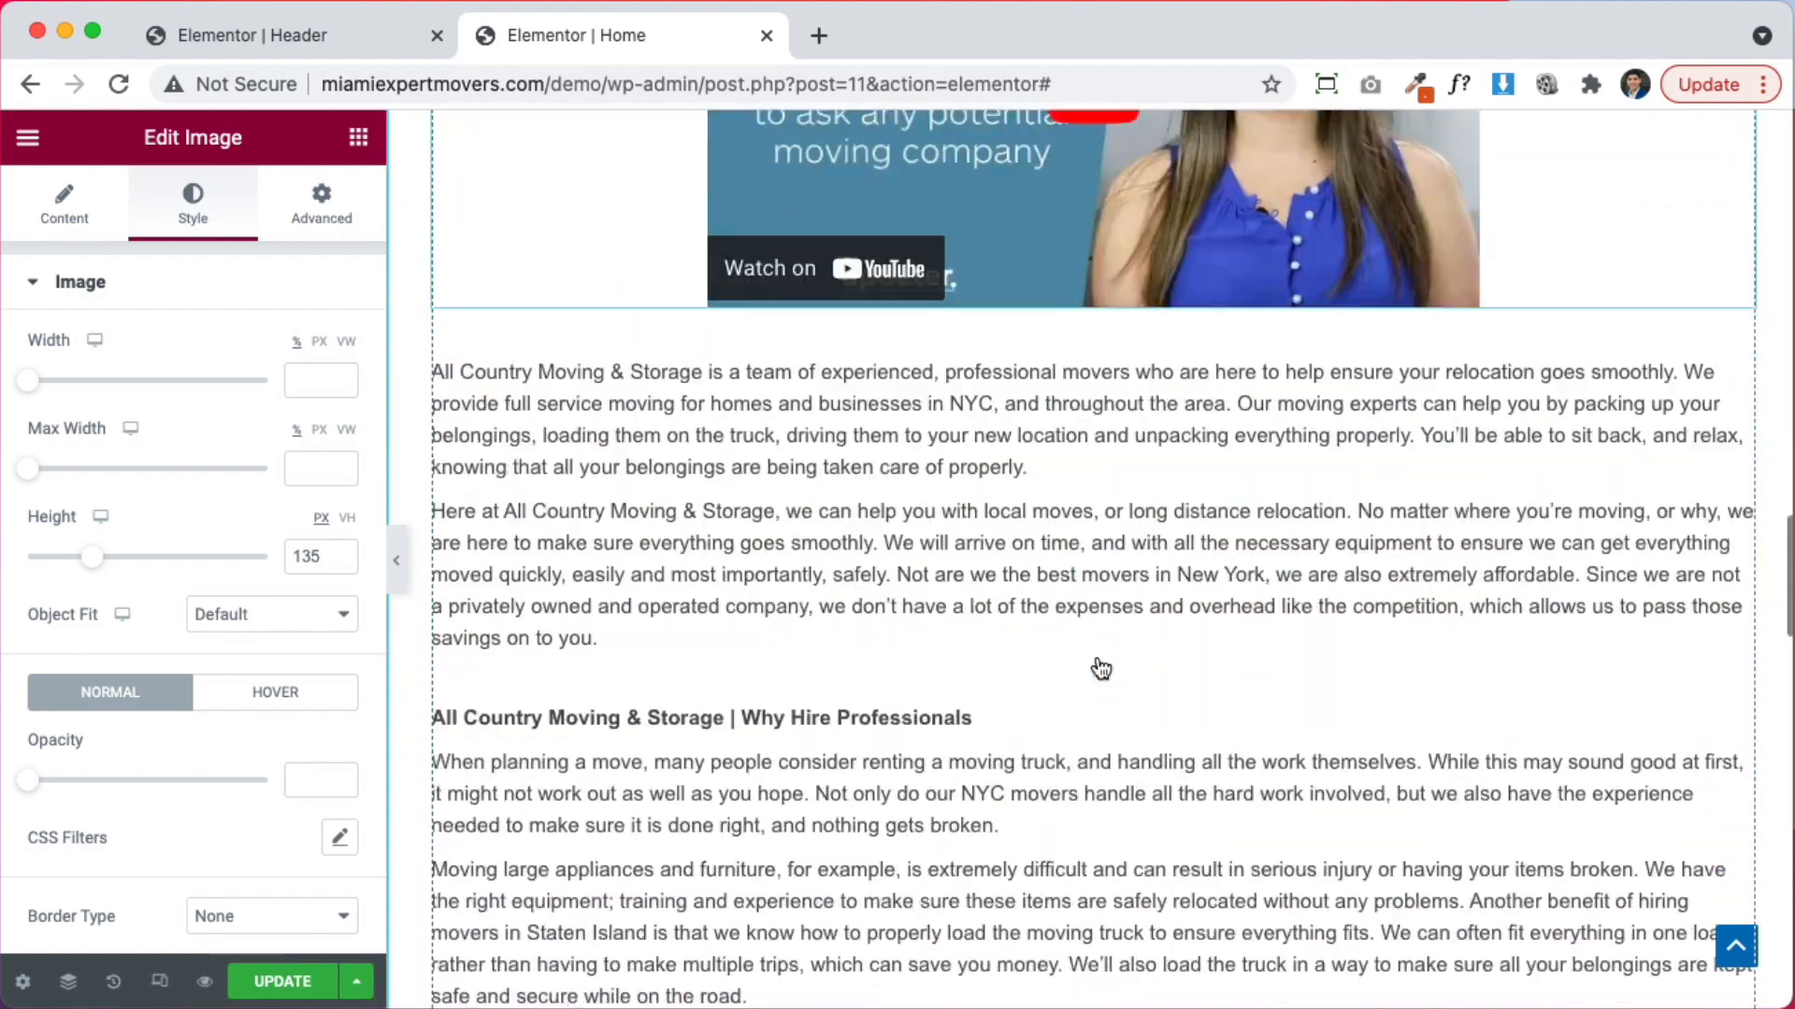
scroll(1100, 667, down, 17)
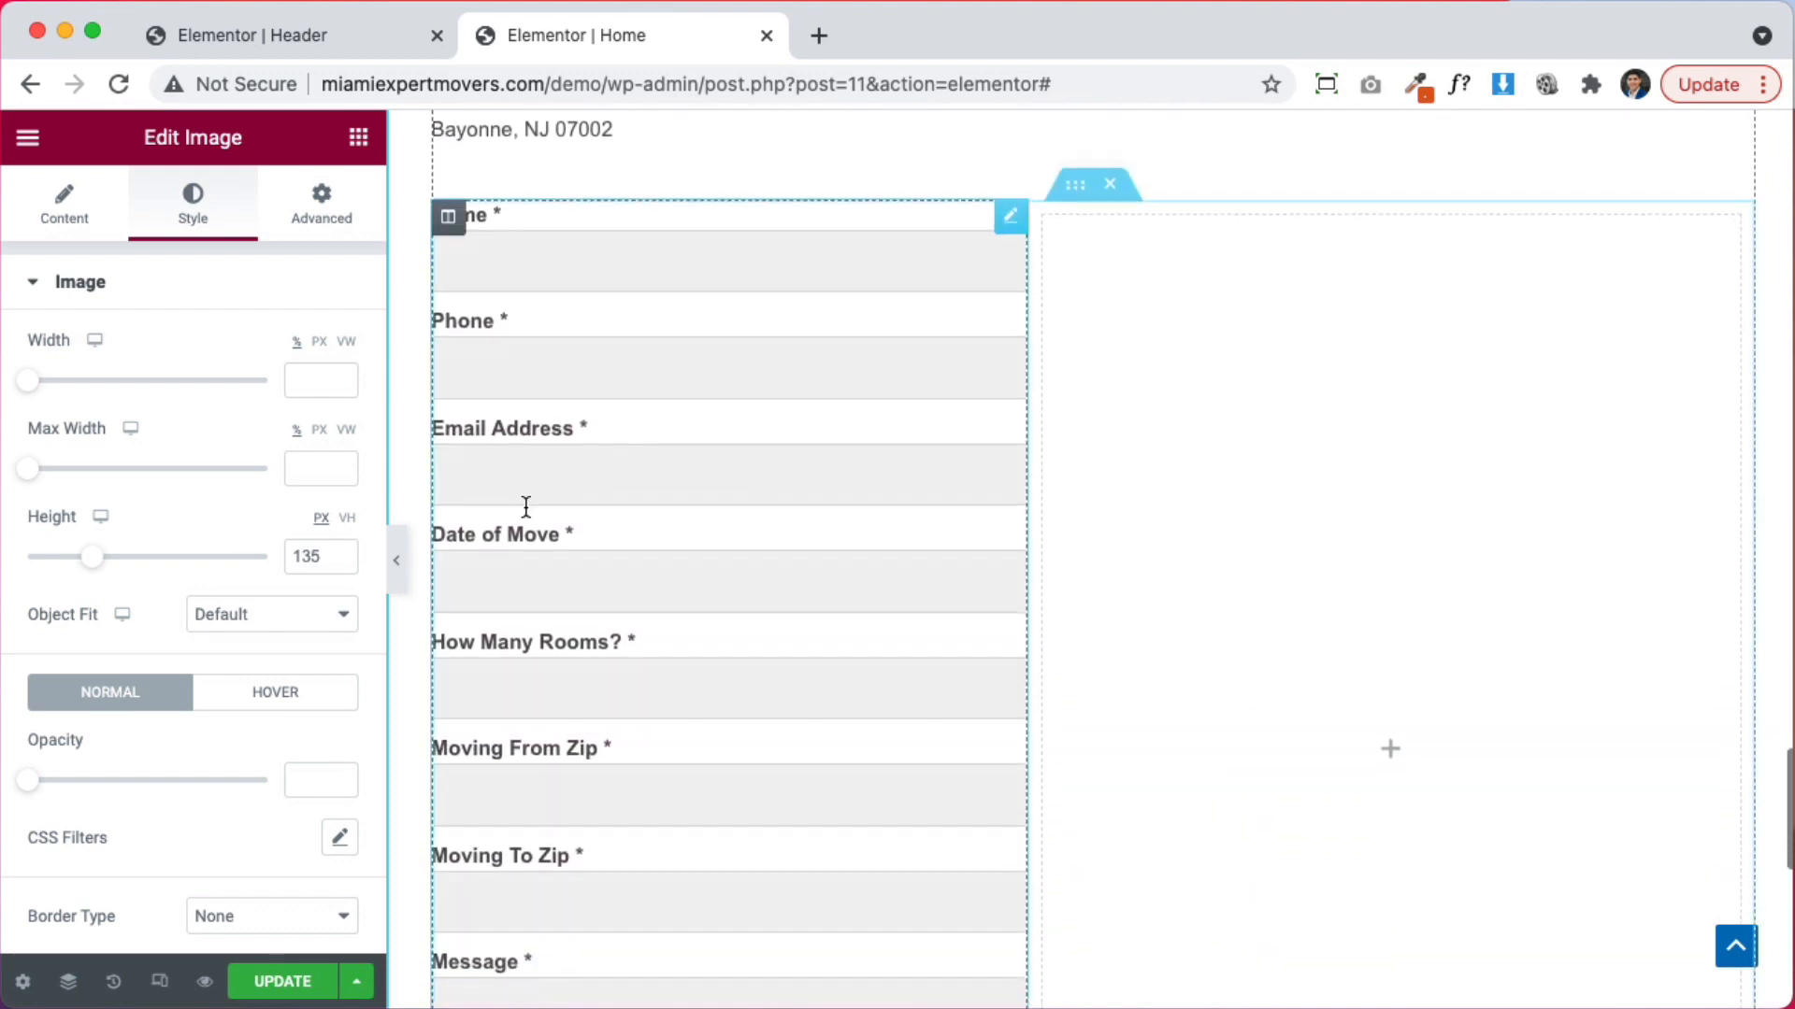
scroll(823, 670, down, 8)
scroll(835, 670, up, 8)
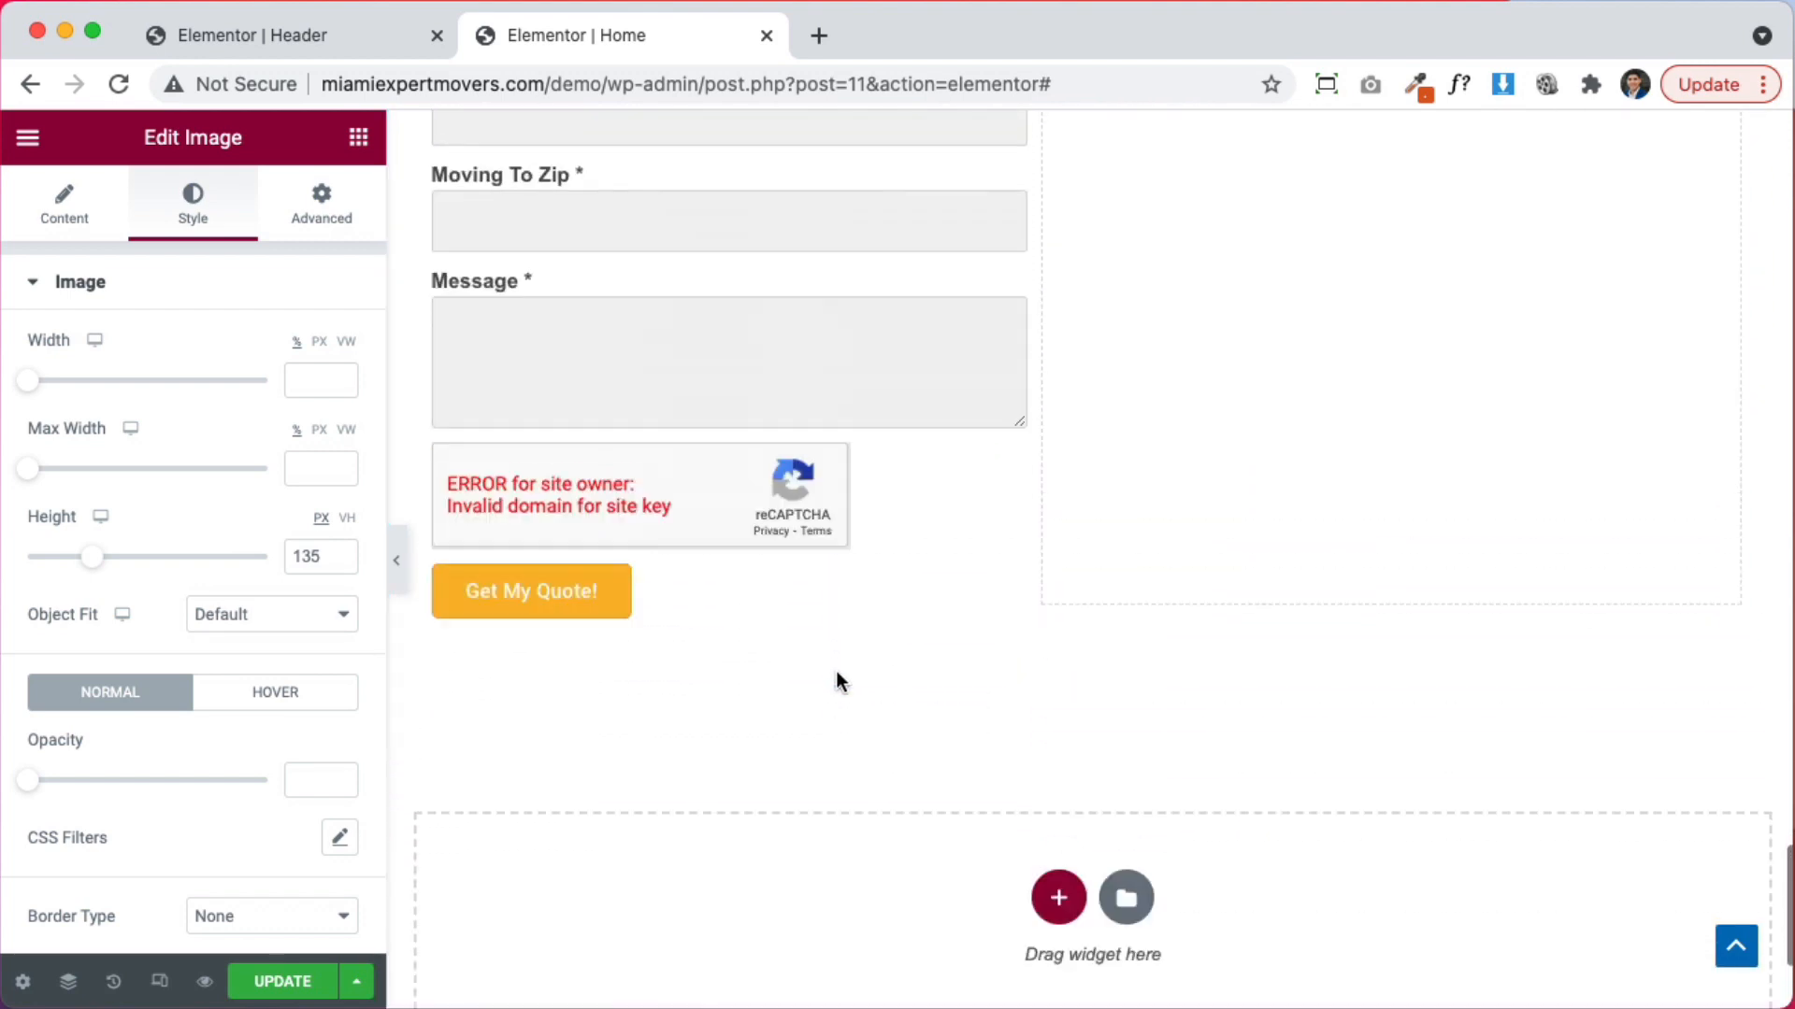
scroll(837, 672, up, 4)
scroll(836, 670, down, 2)
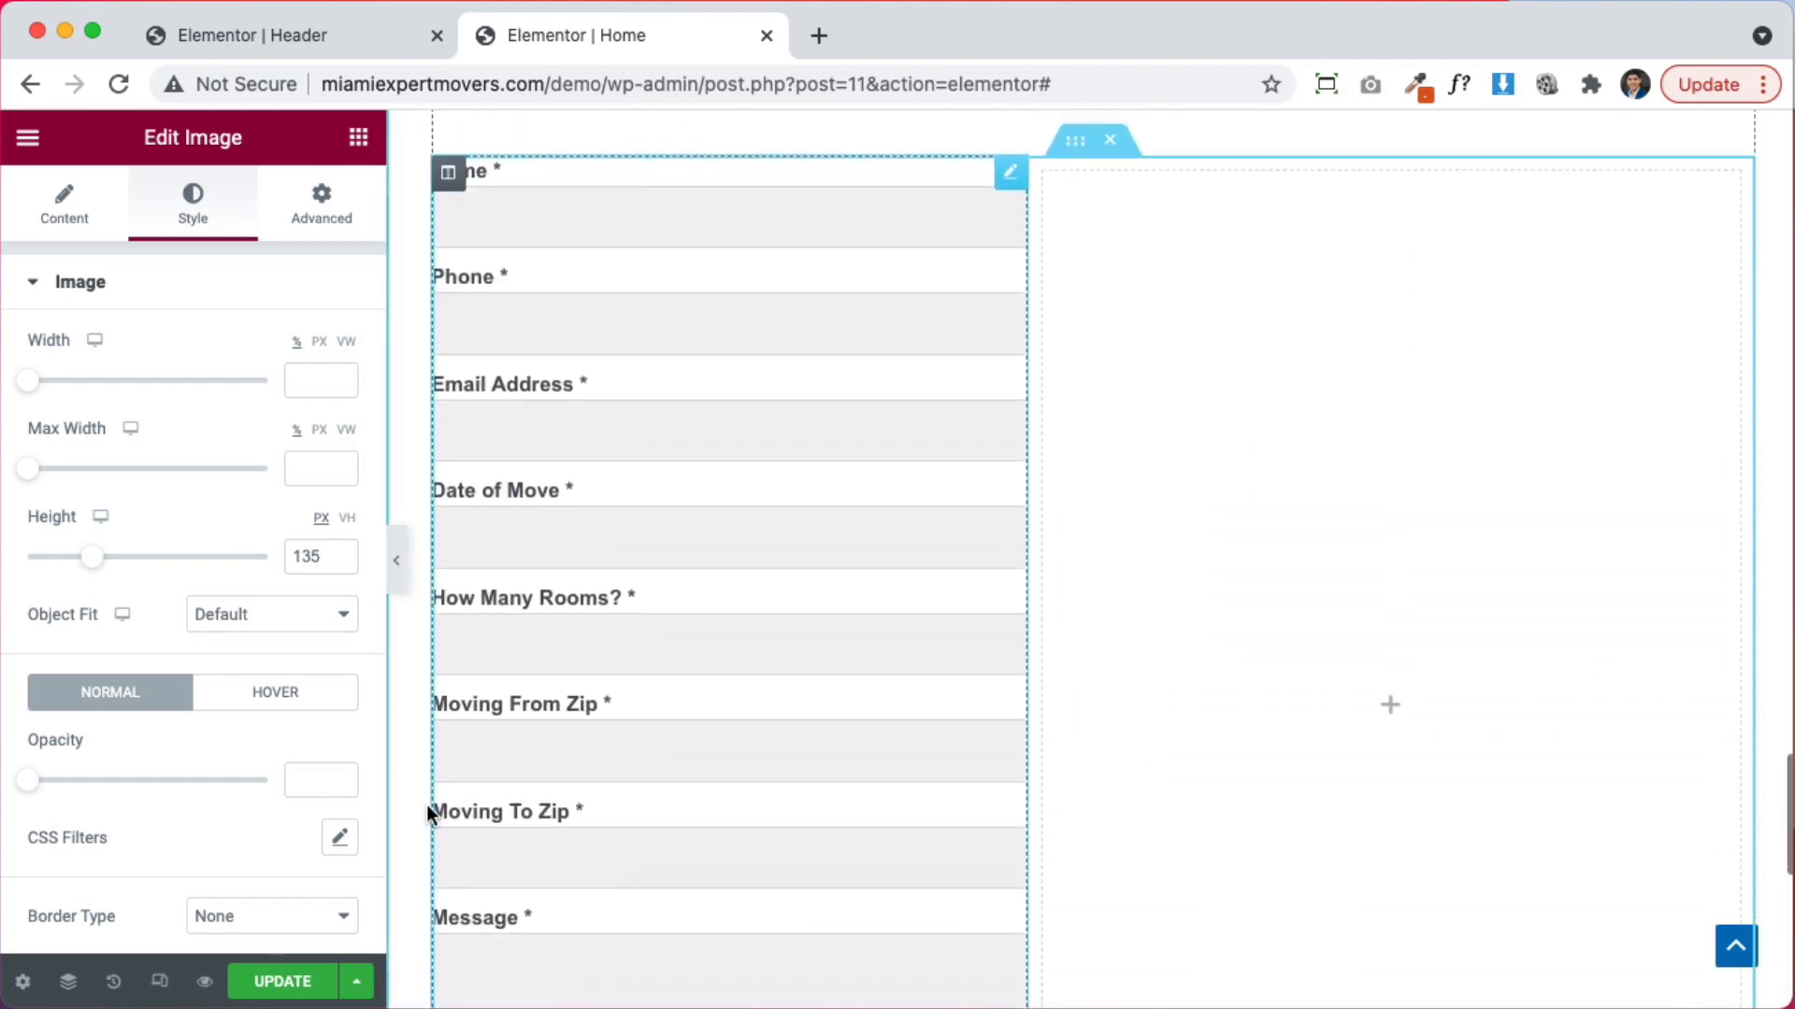
scroll(692, 703, up, 20)
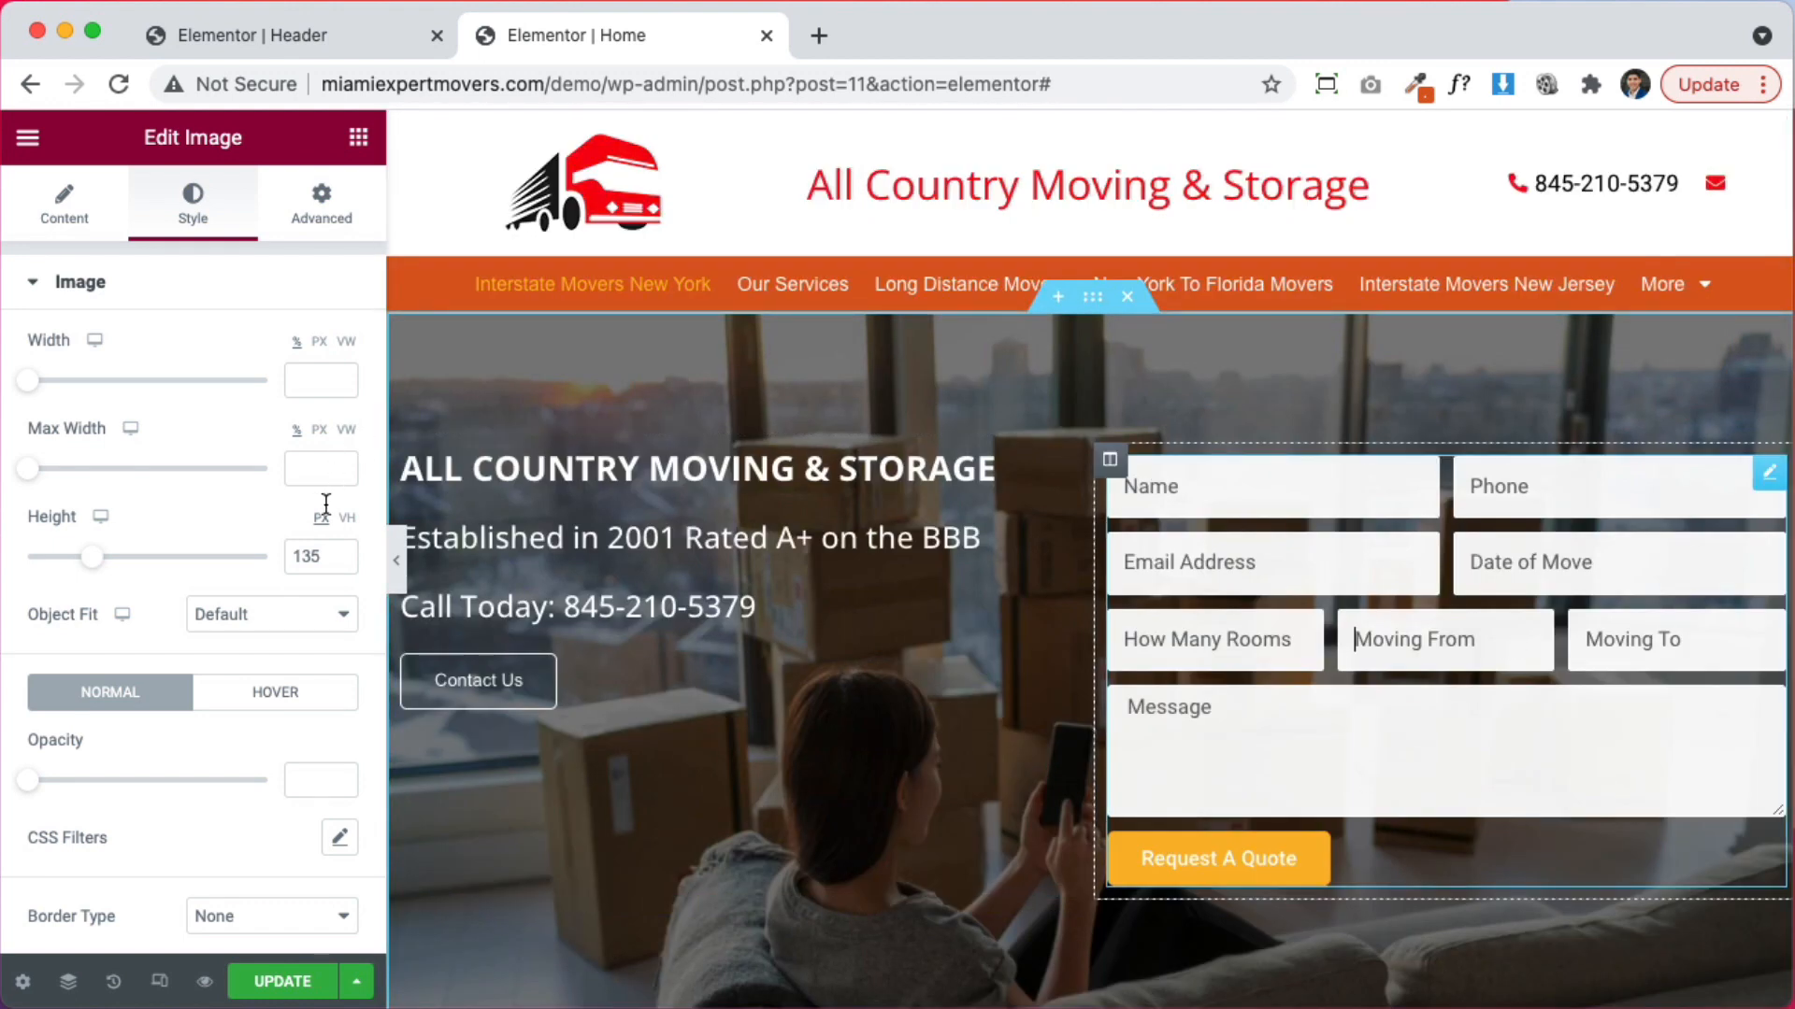
scroll(136, 771, down, 1)
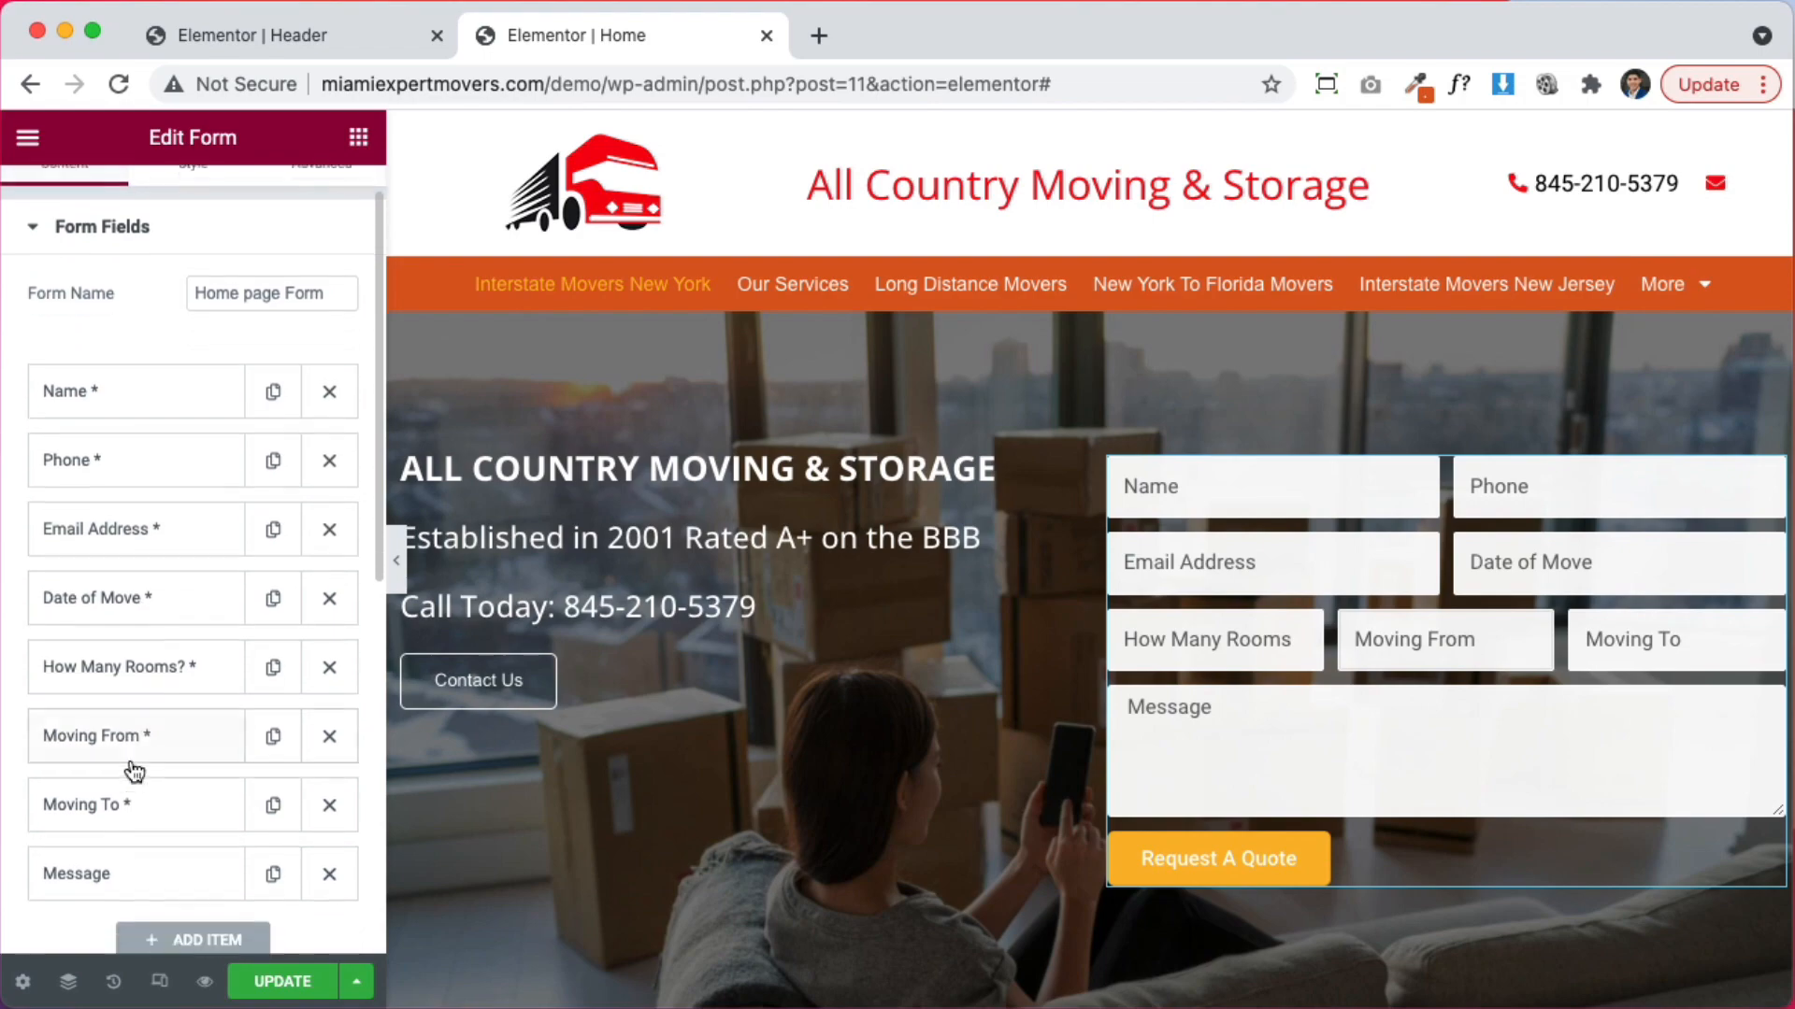
Inspect the quote form's Moving From field settings, then review the page layout
click(132, 735)
scroll(170, 761, down, 5)
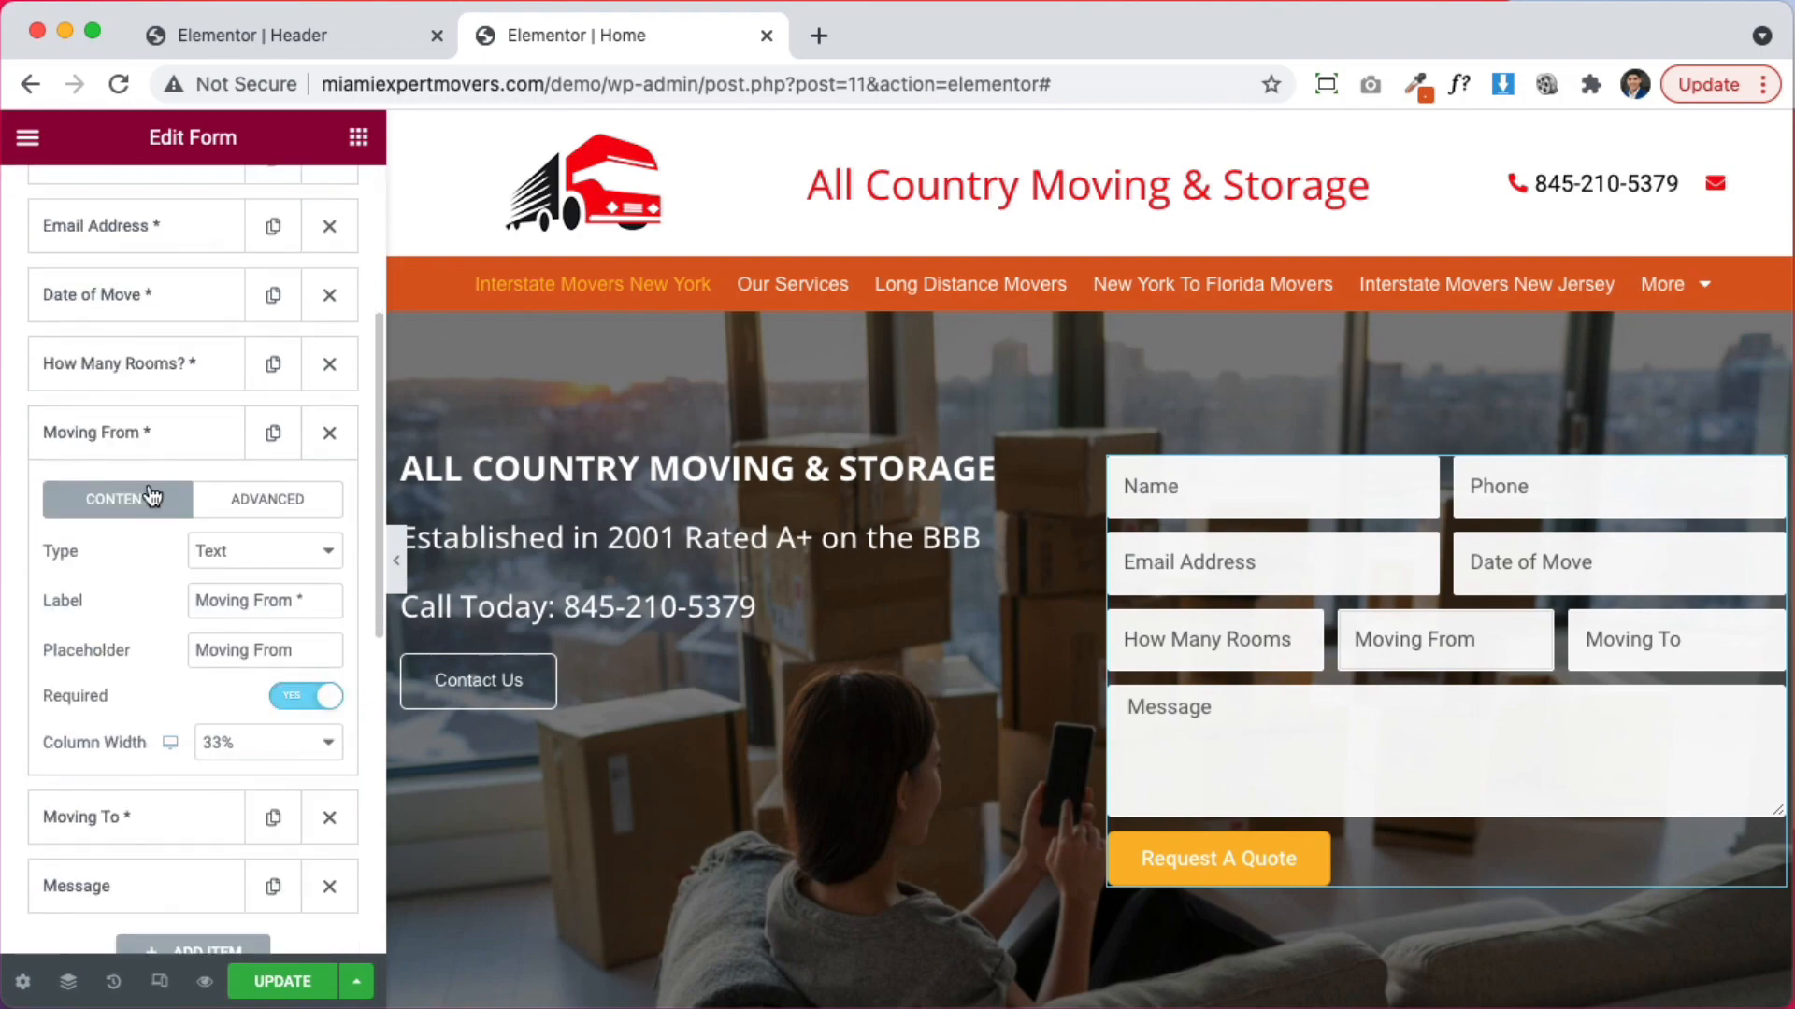
click(132, 452)
scroll(830, 751, down, 15)
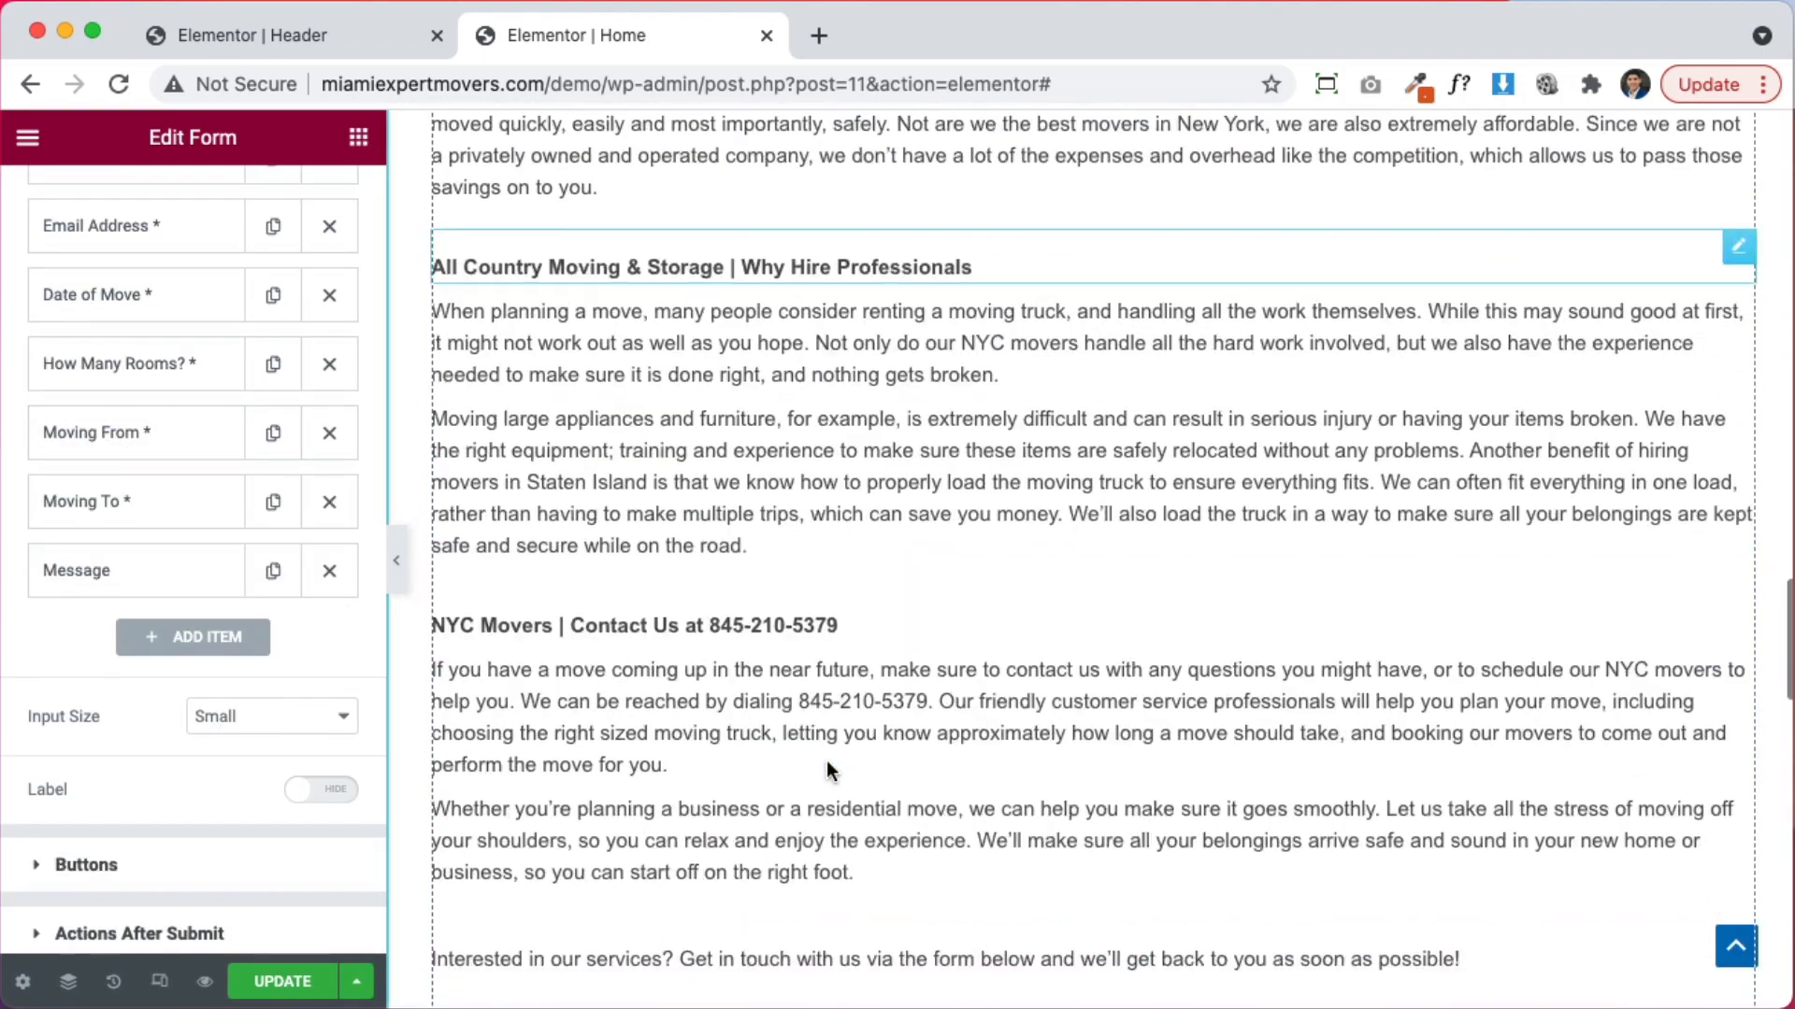
scroll(826, 760, down, 10)
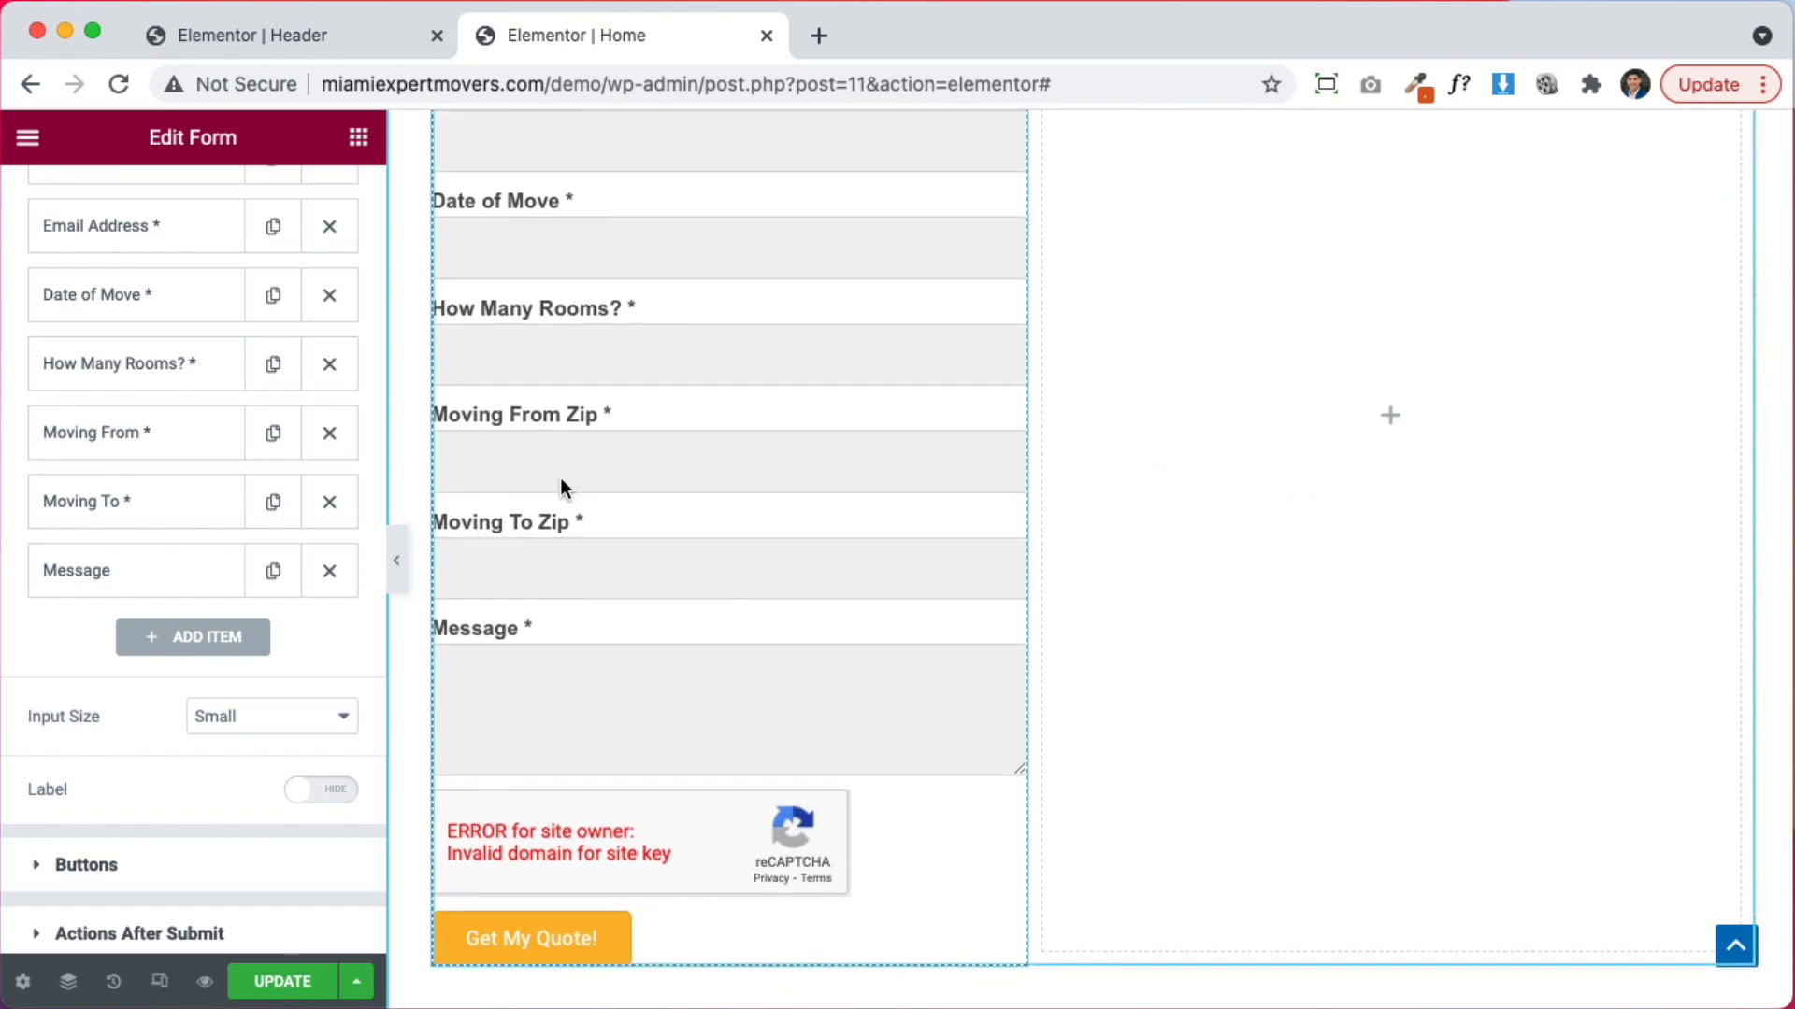
scroll(636, 694, up, 3)
scroll(789, 690, up, 20)
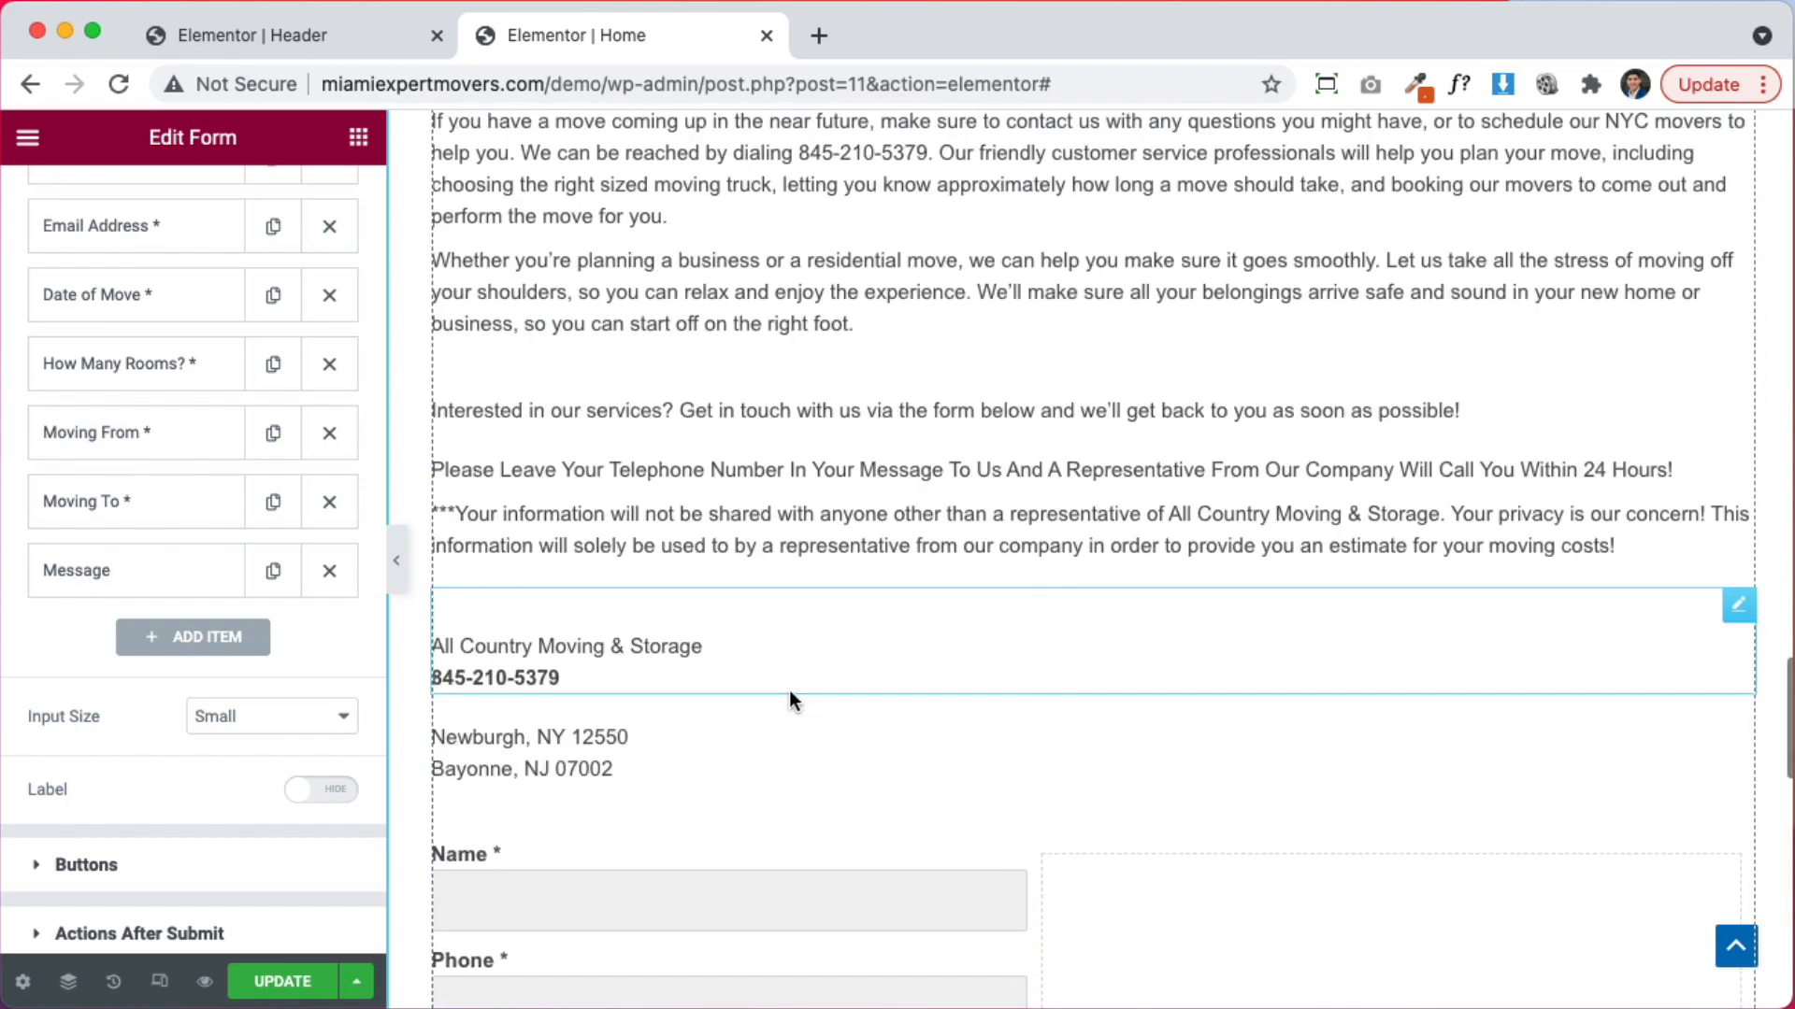
scroll(1321, 863, down, 20)
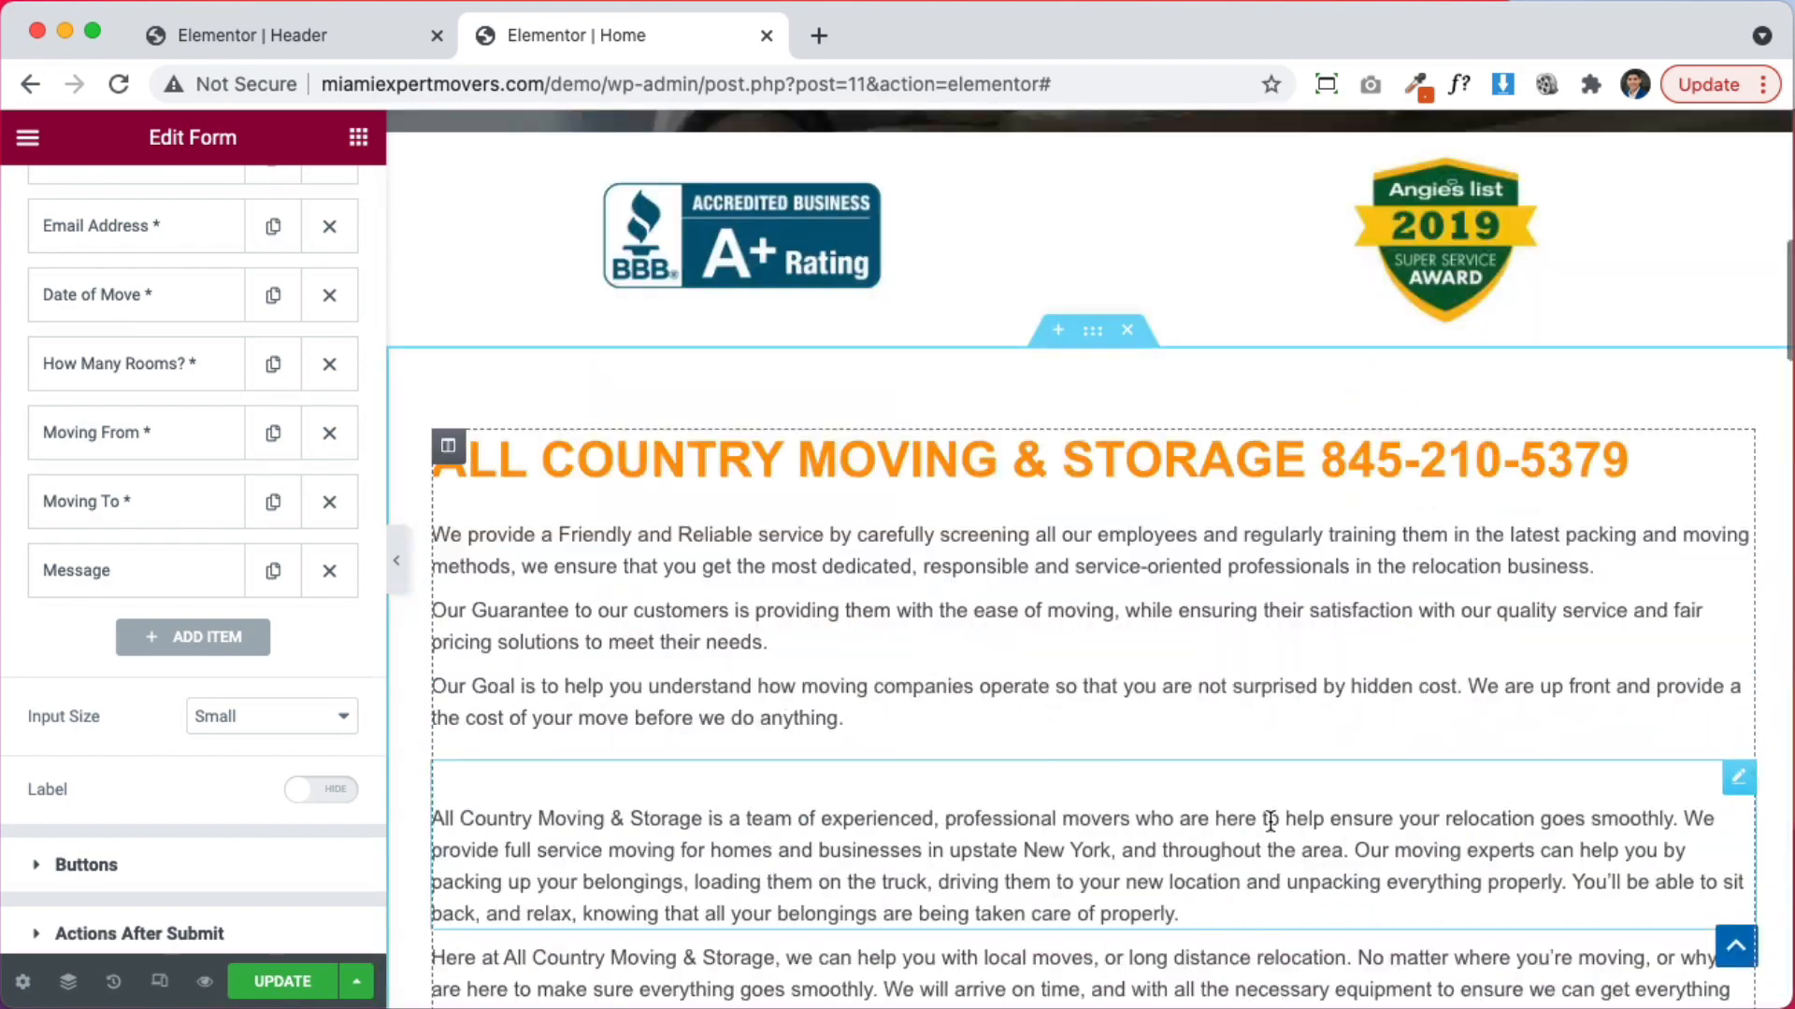
scroll(1280, 620, up, 10)
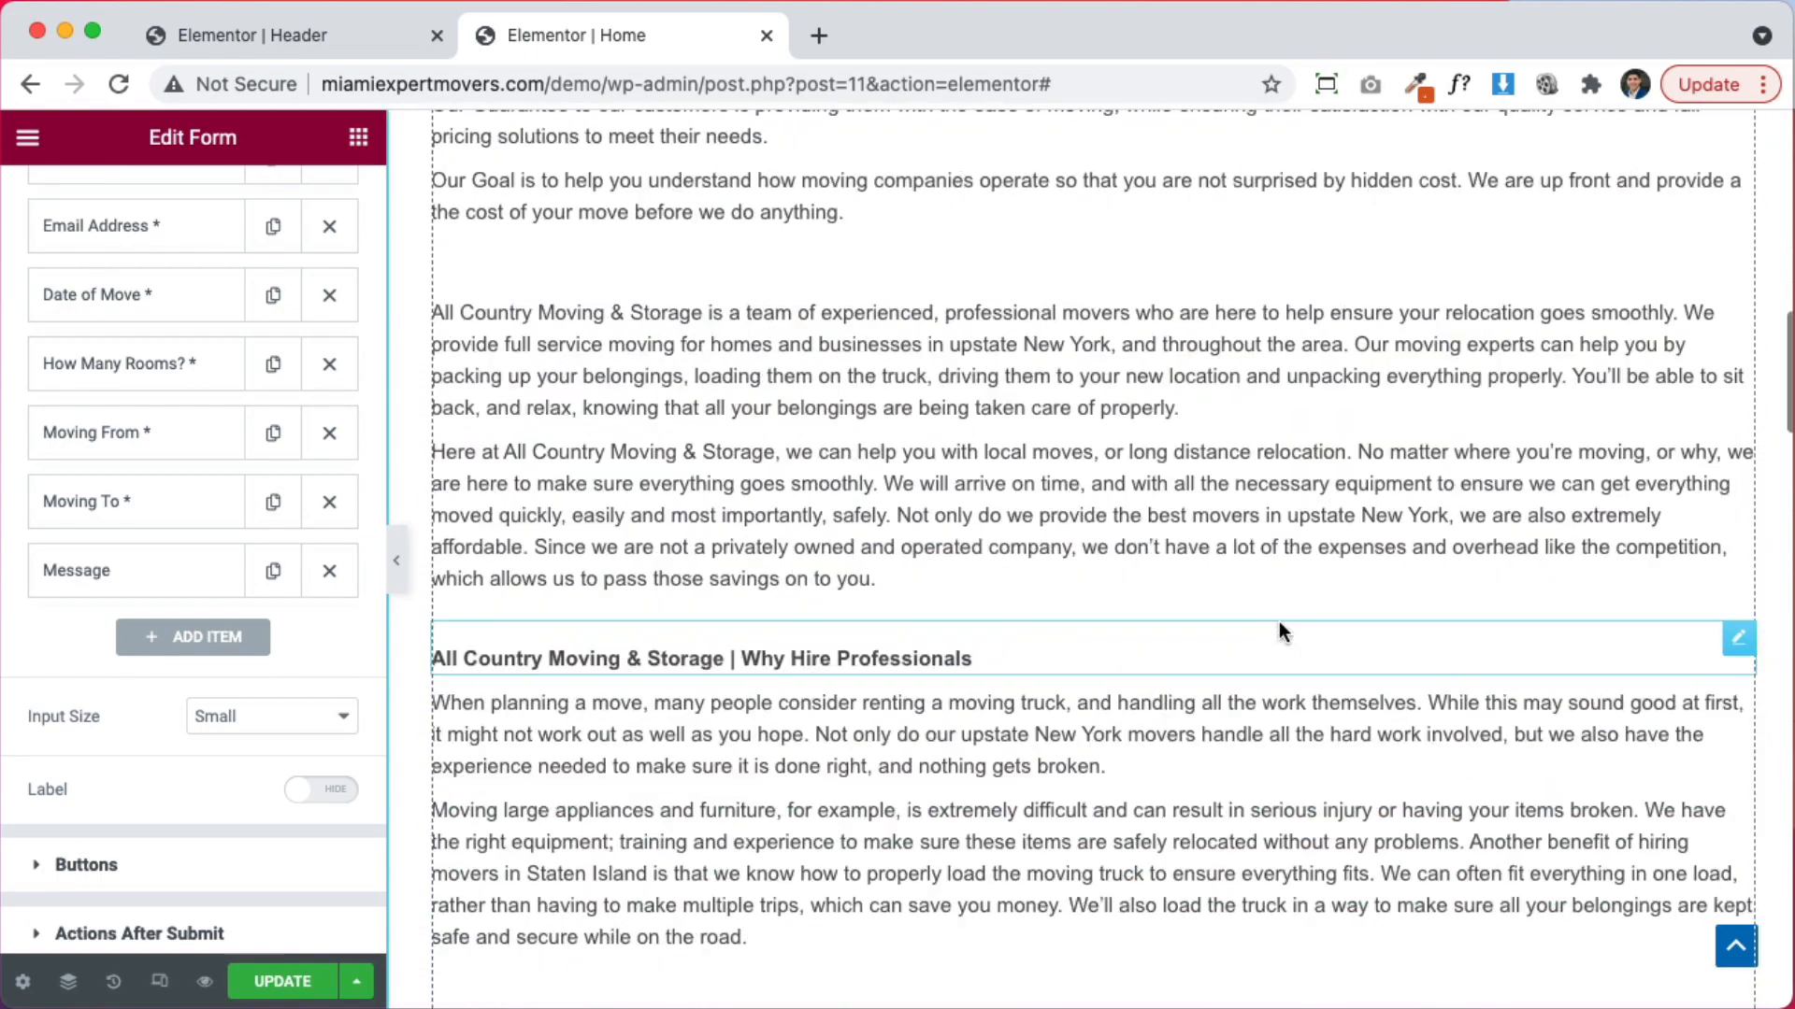
scroll(939, 290, up, 4)
scroll(939, 299, up, 4)
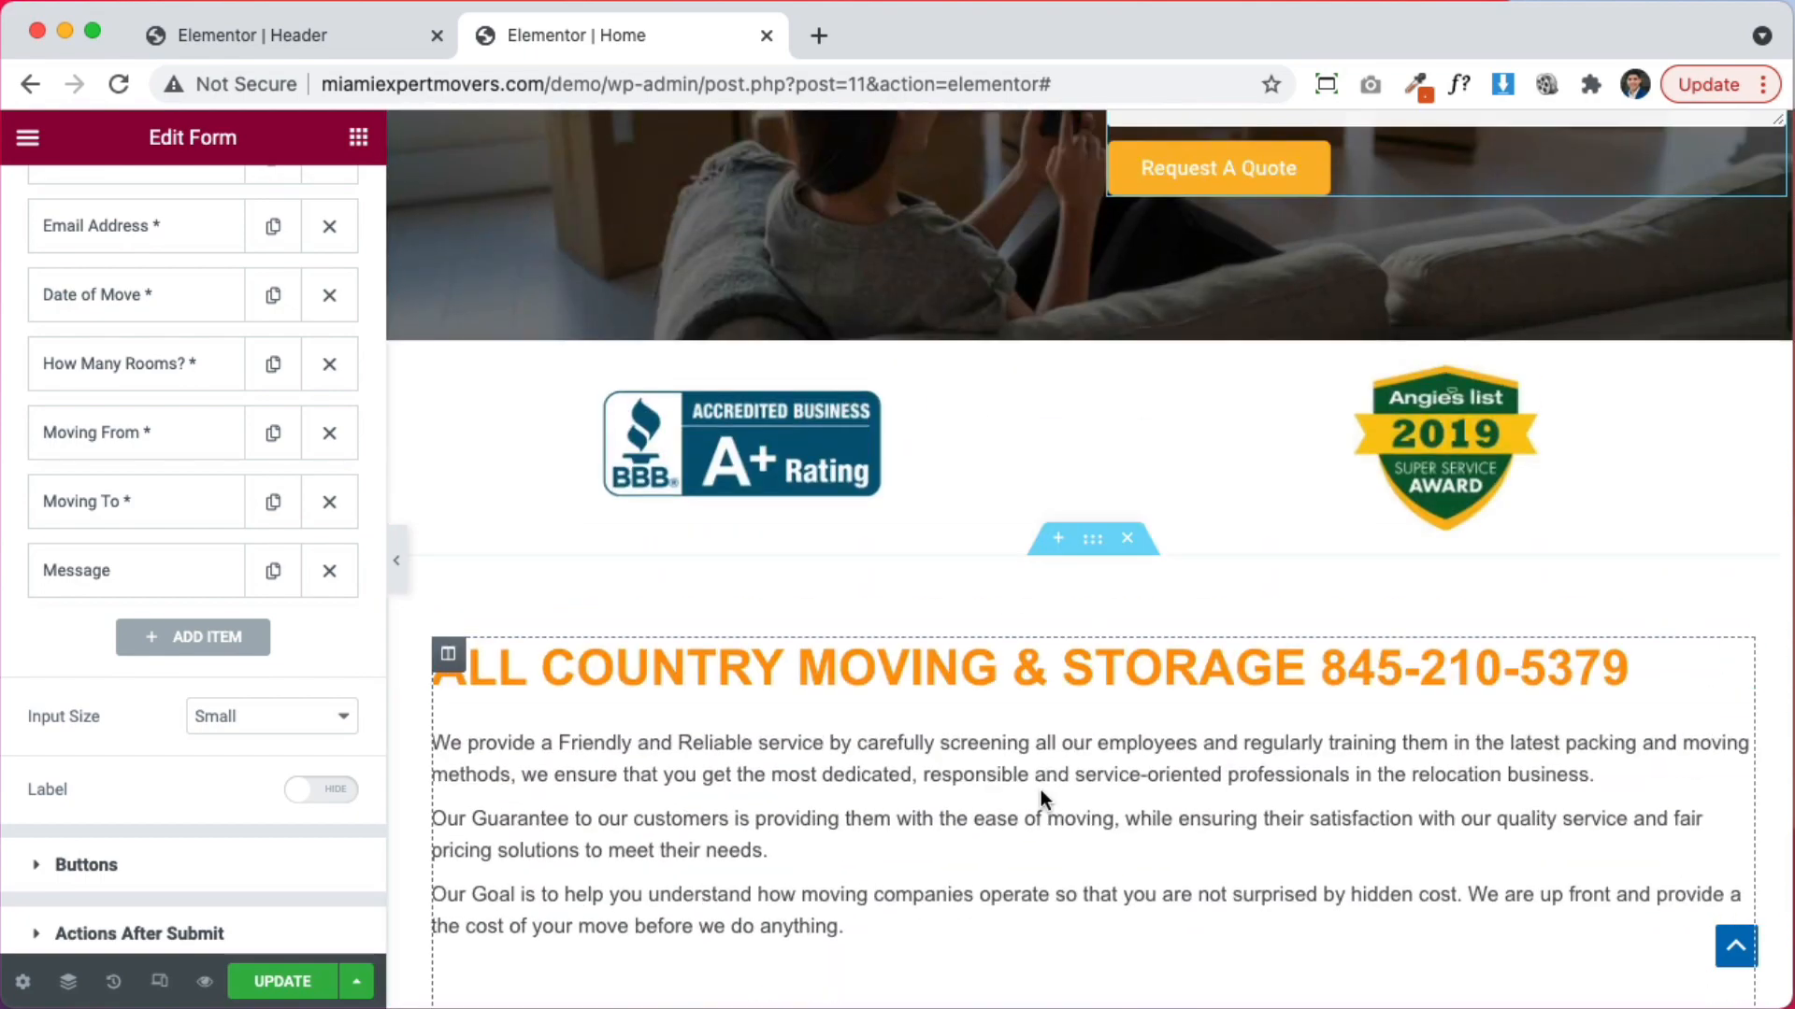
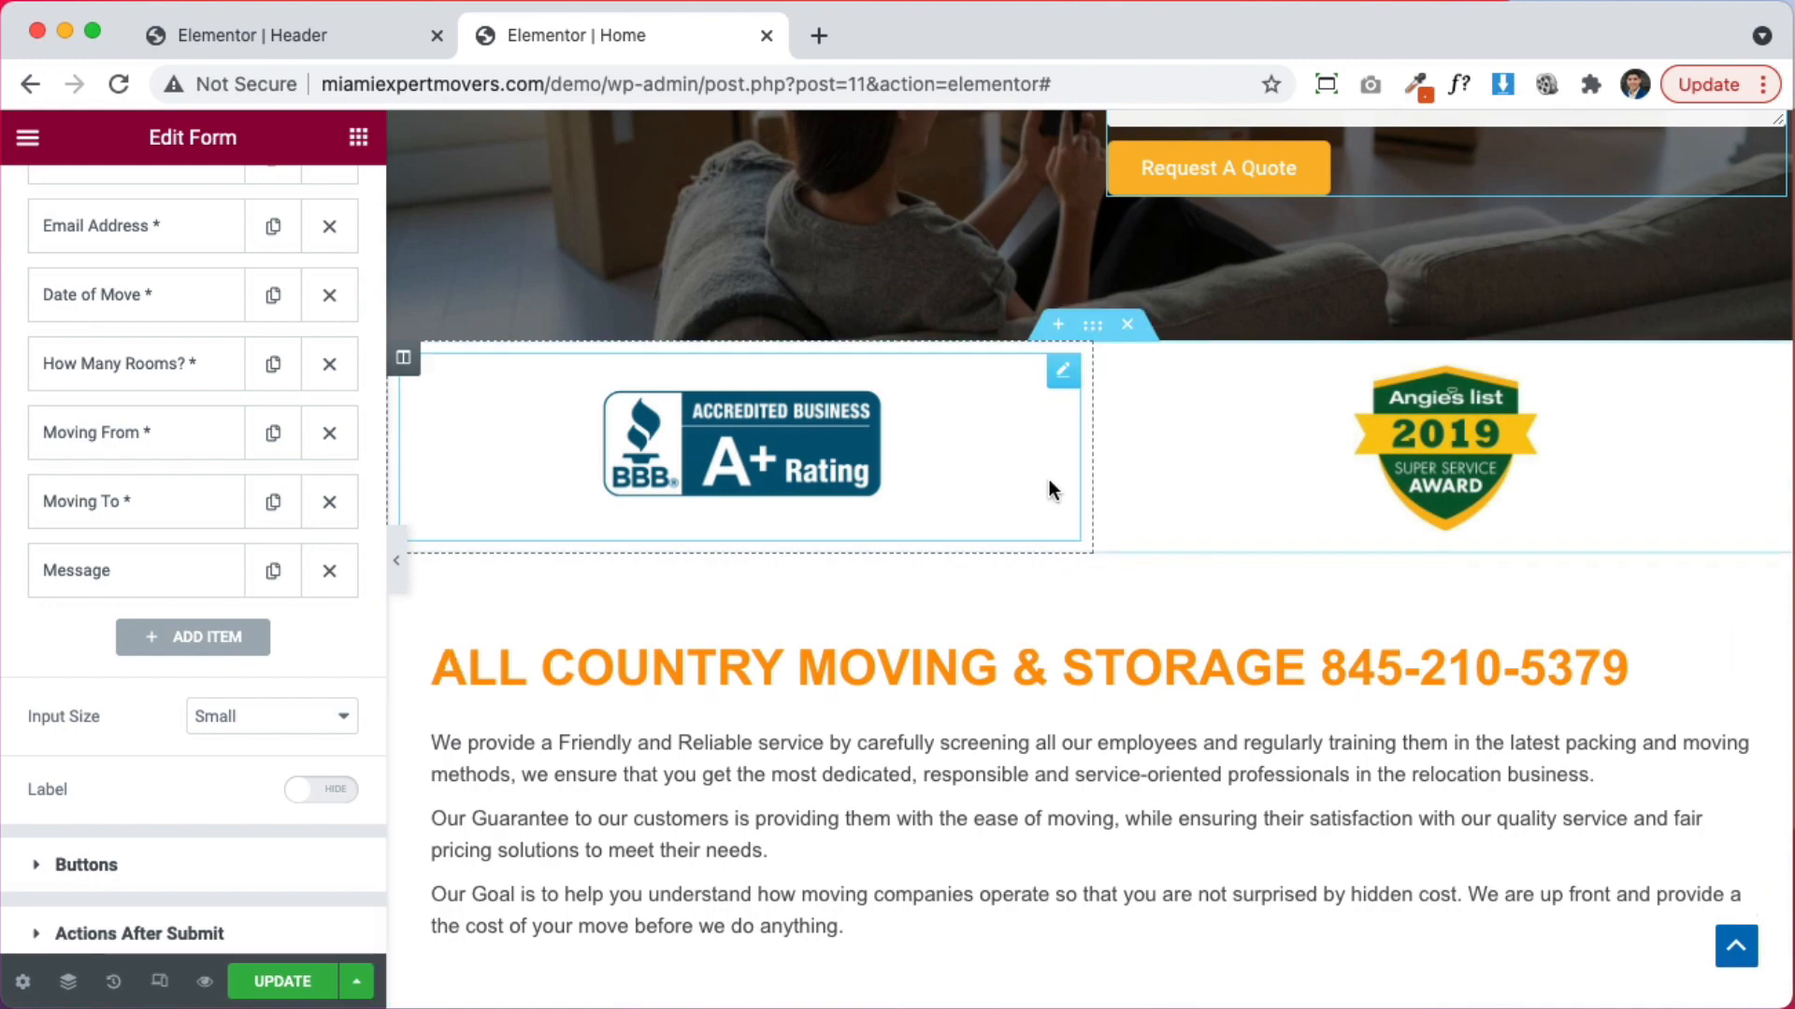
scroll(1046, 481, up, 7)
scroll(1046, 480, down, 7)
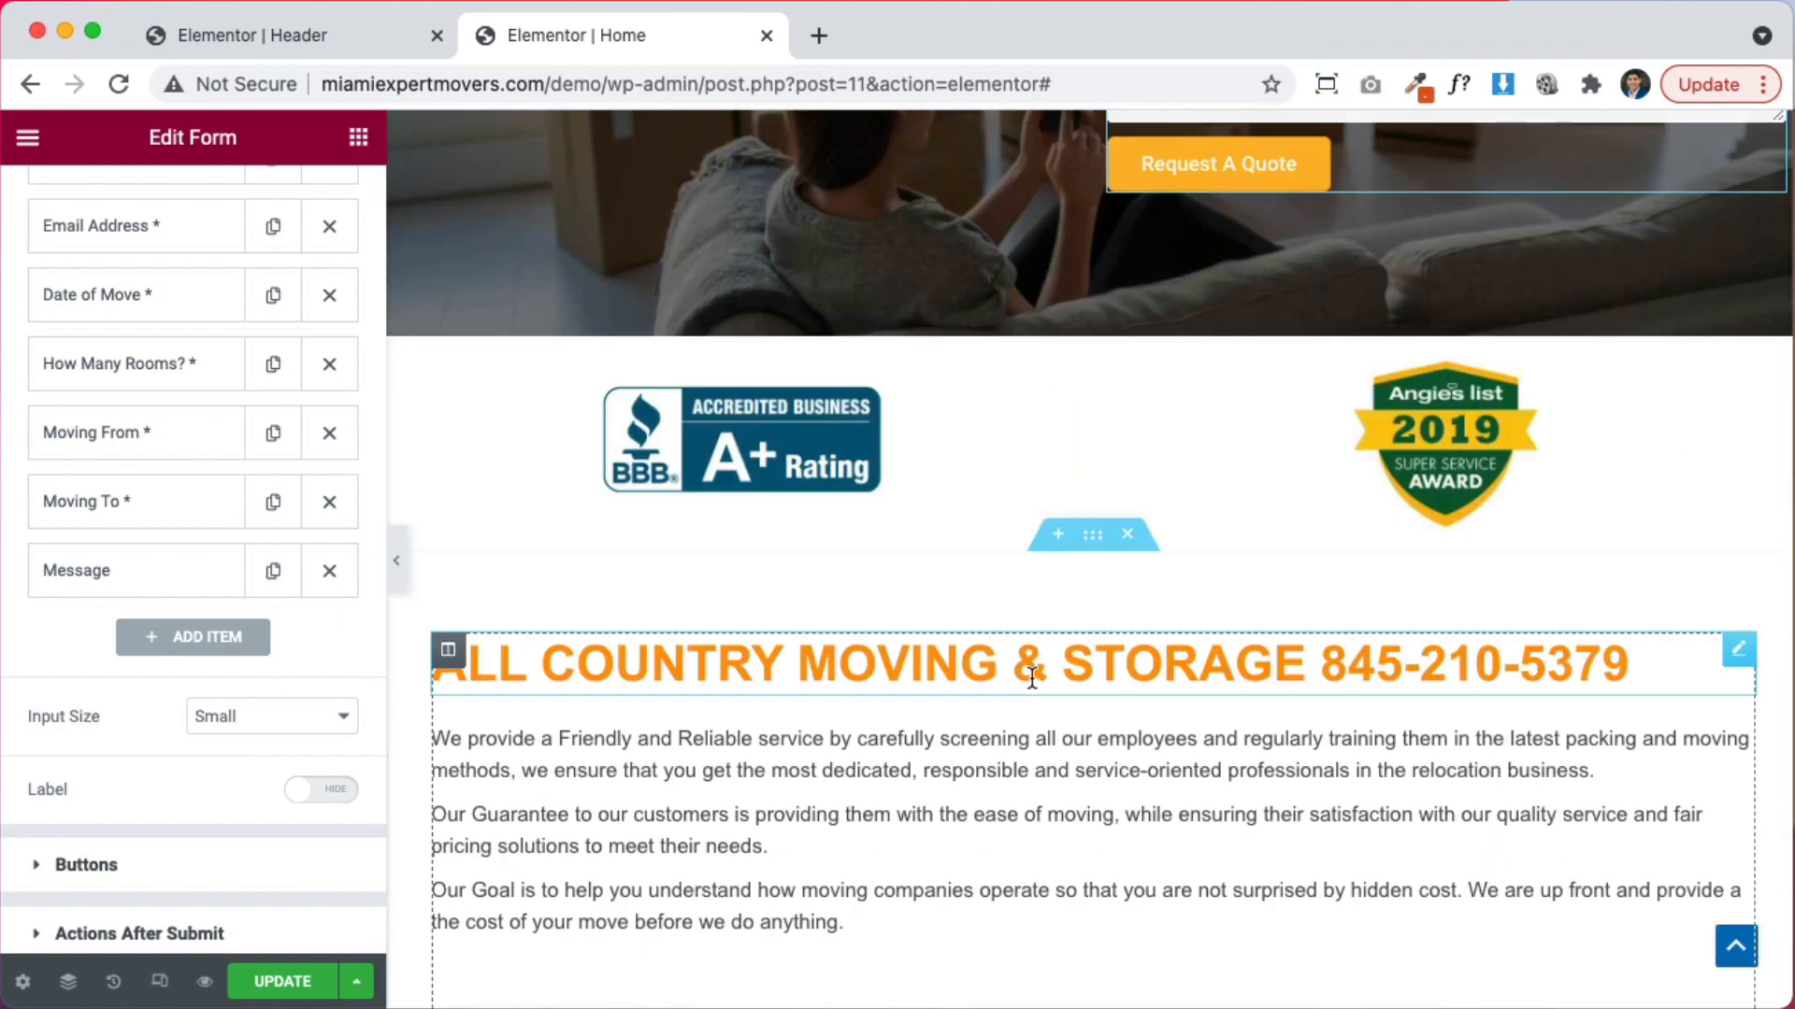
click(805, 664)
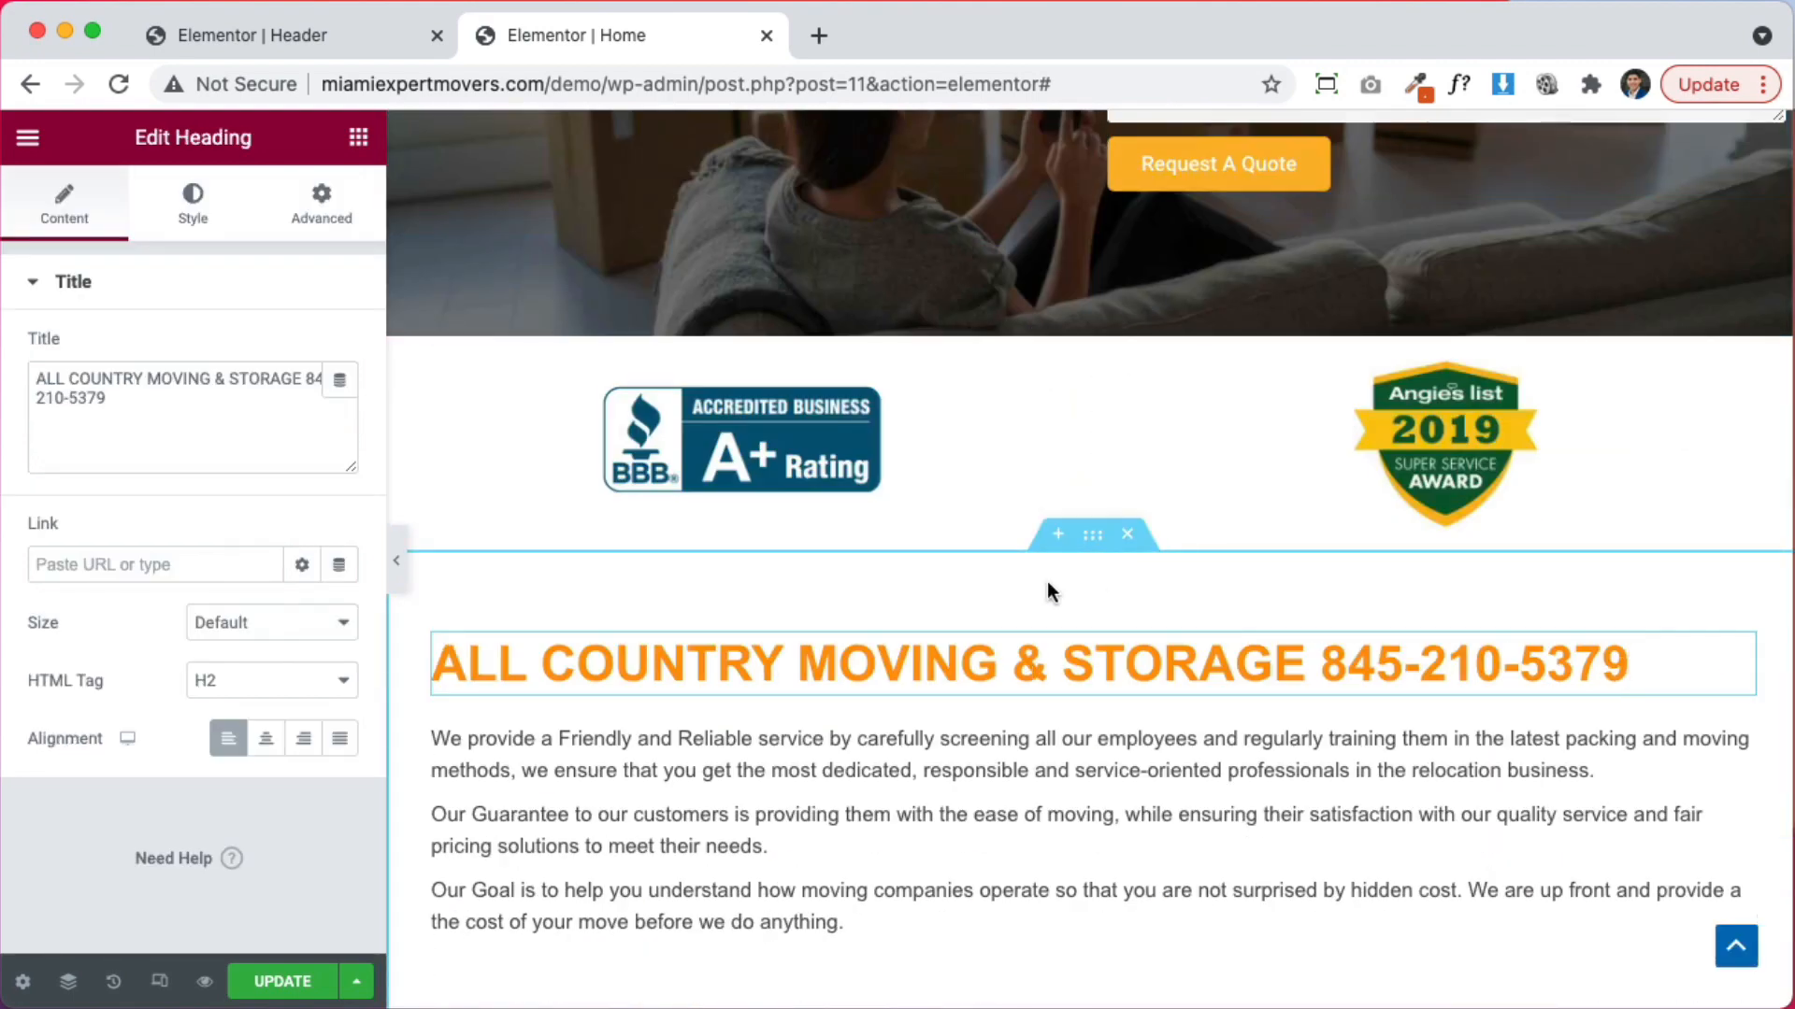
scroll(1047, 581, up, 7)
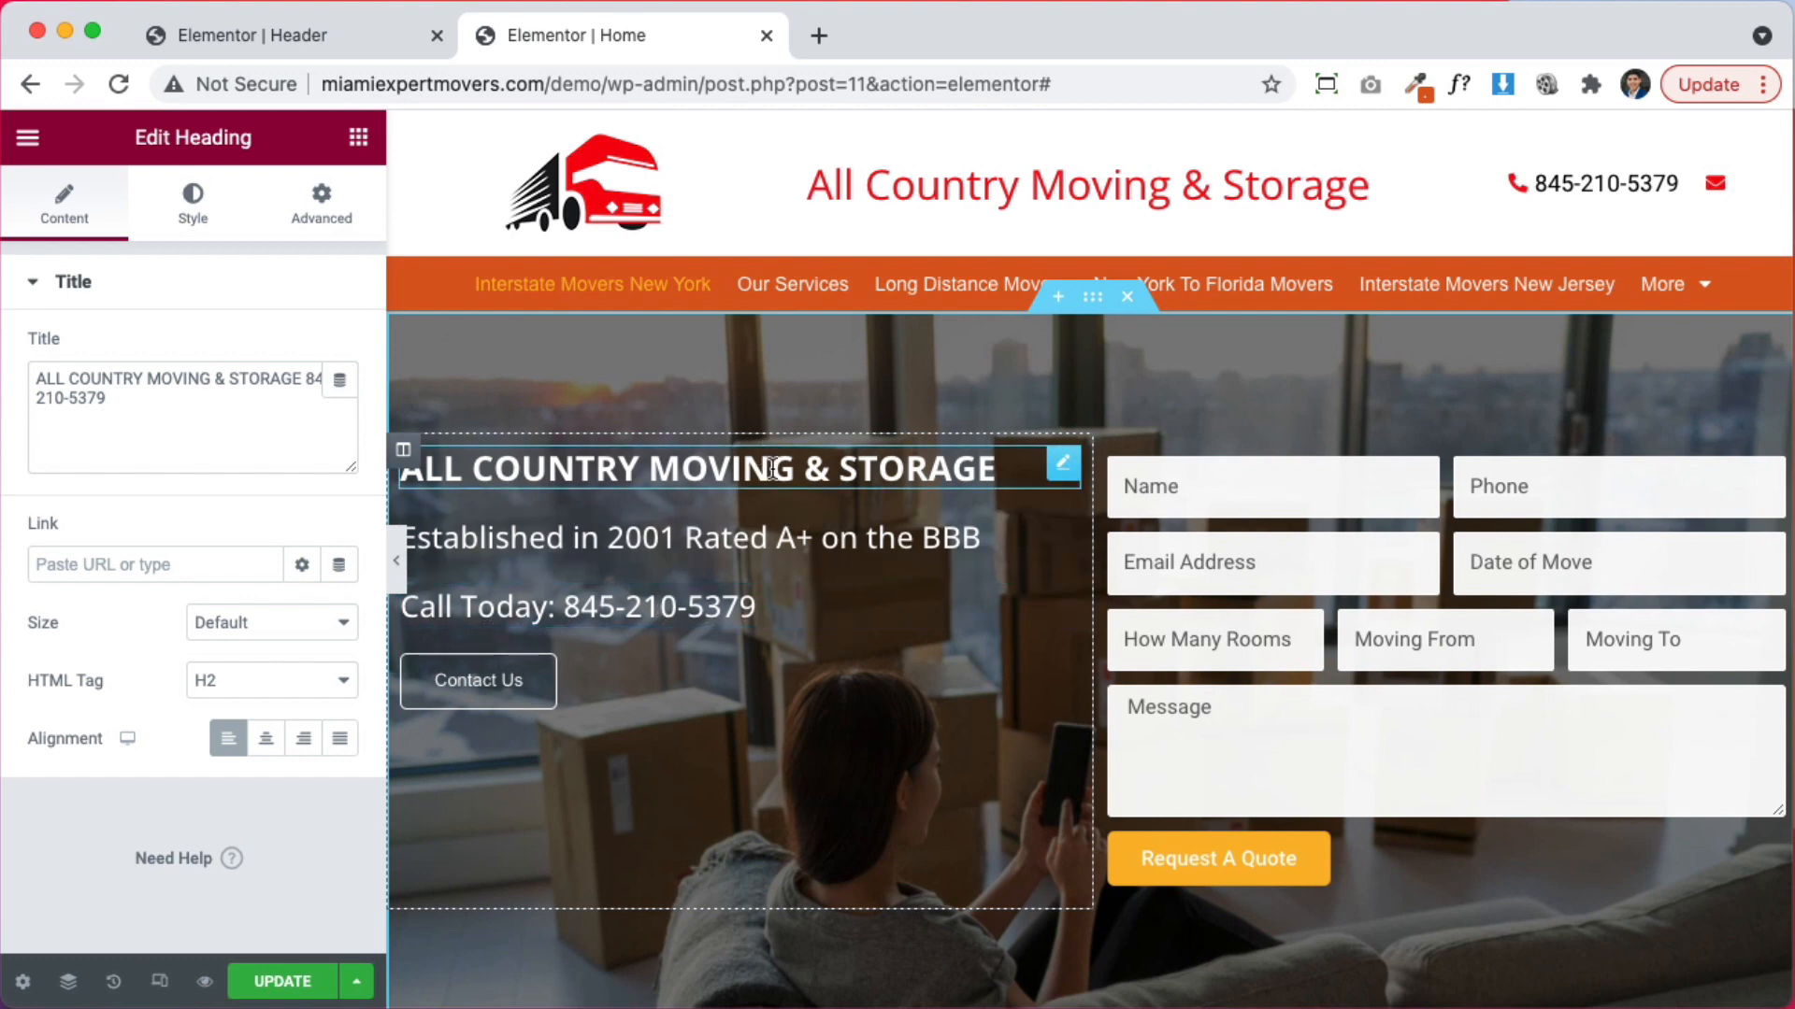
scroll(1025, 591, down, 3)
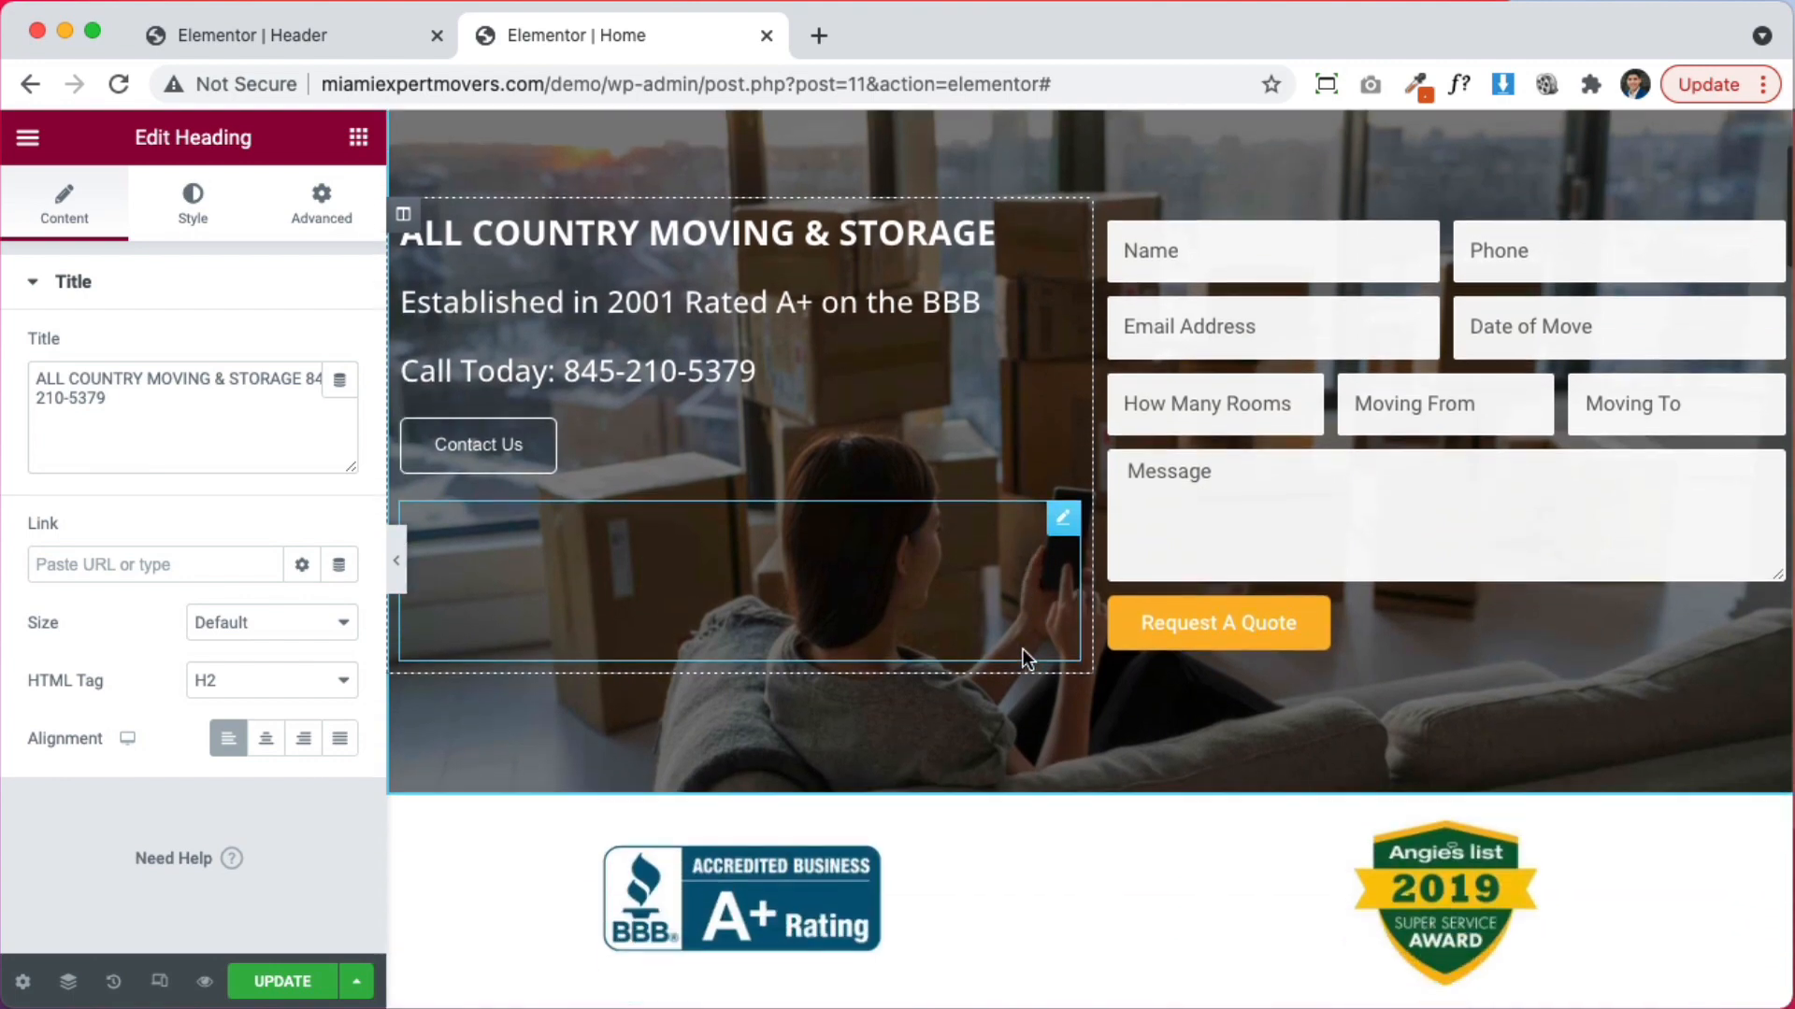
scroll(972, 374, down, 5)
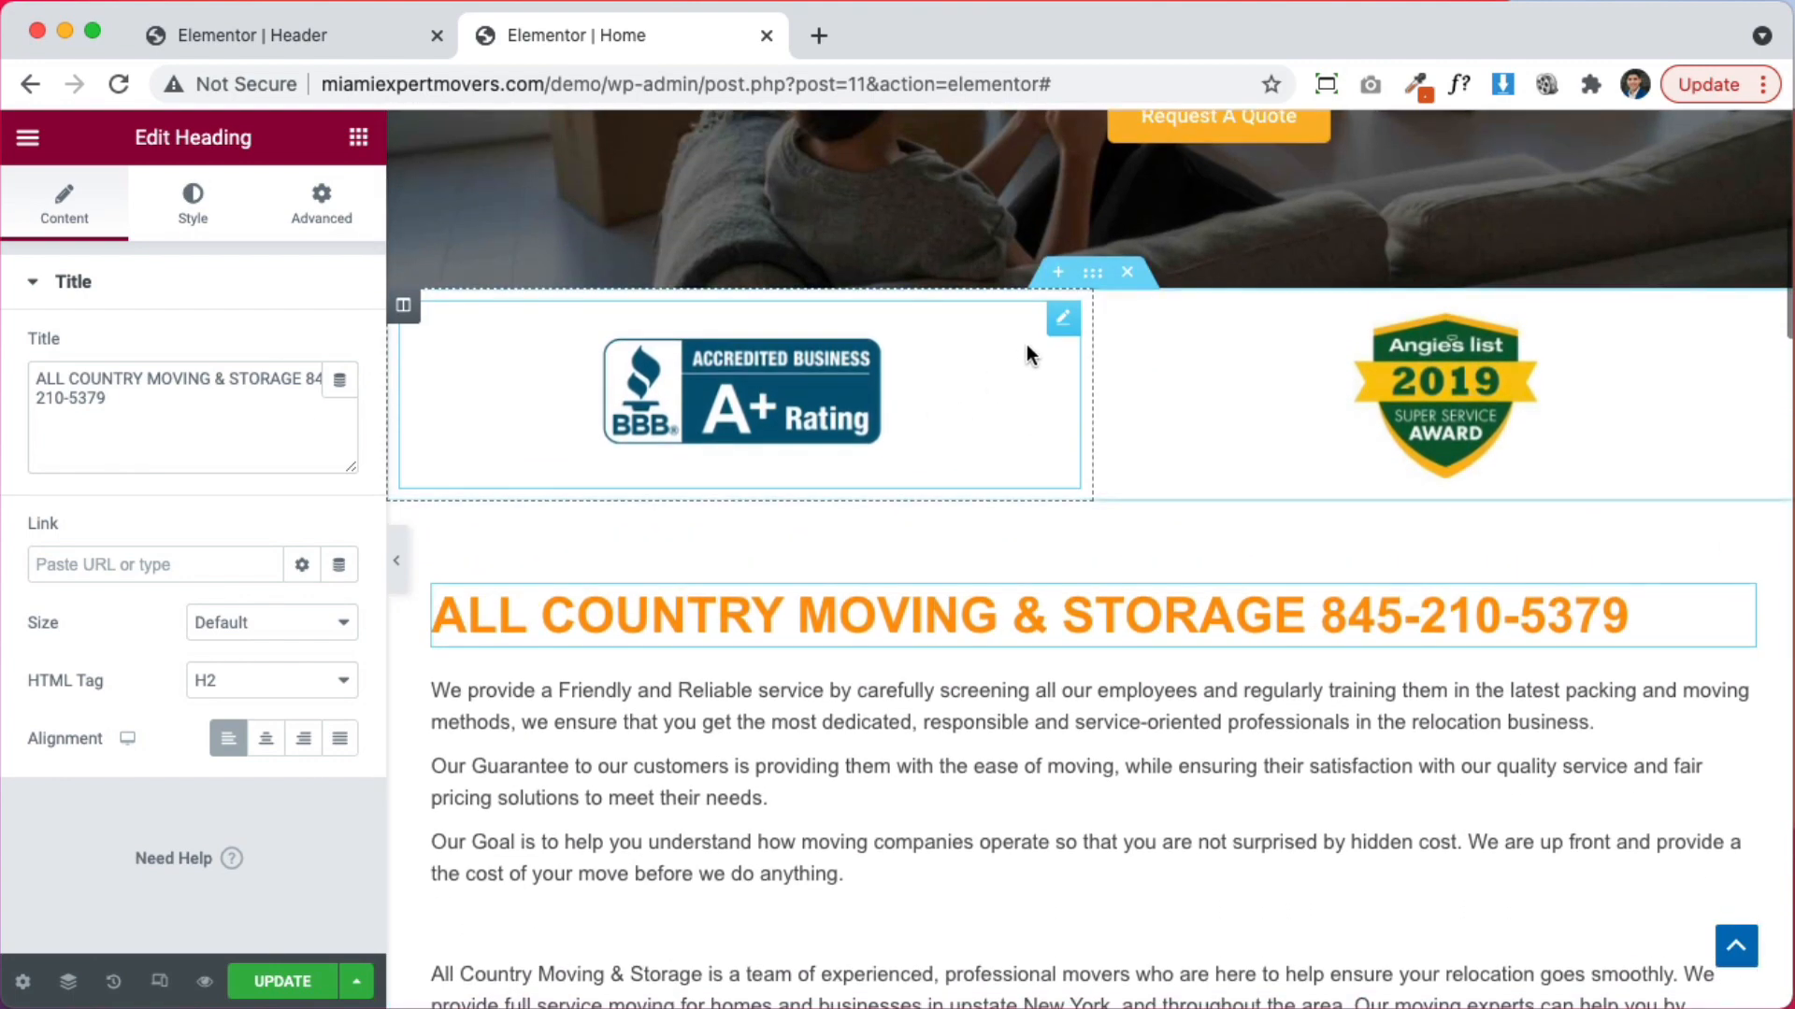
Add a one-column section above the badges and drag the company heading into it
click(1058, 272)
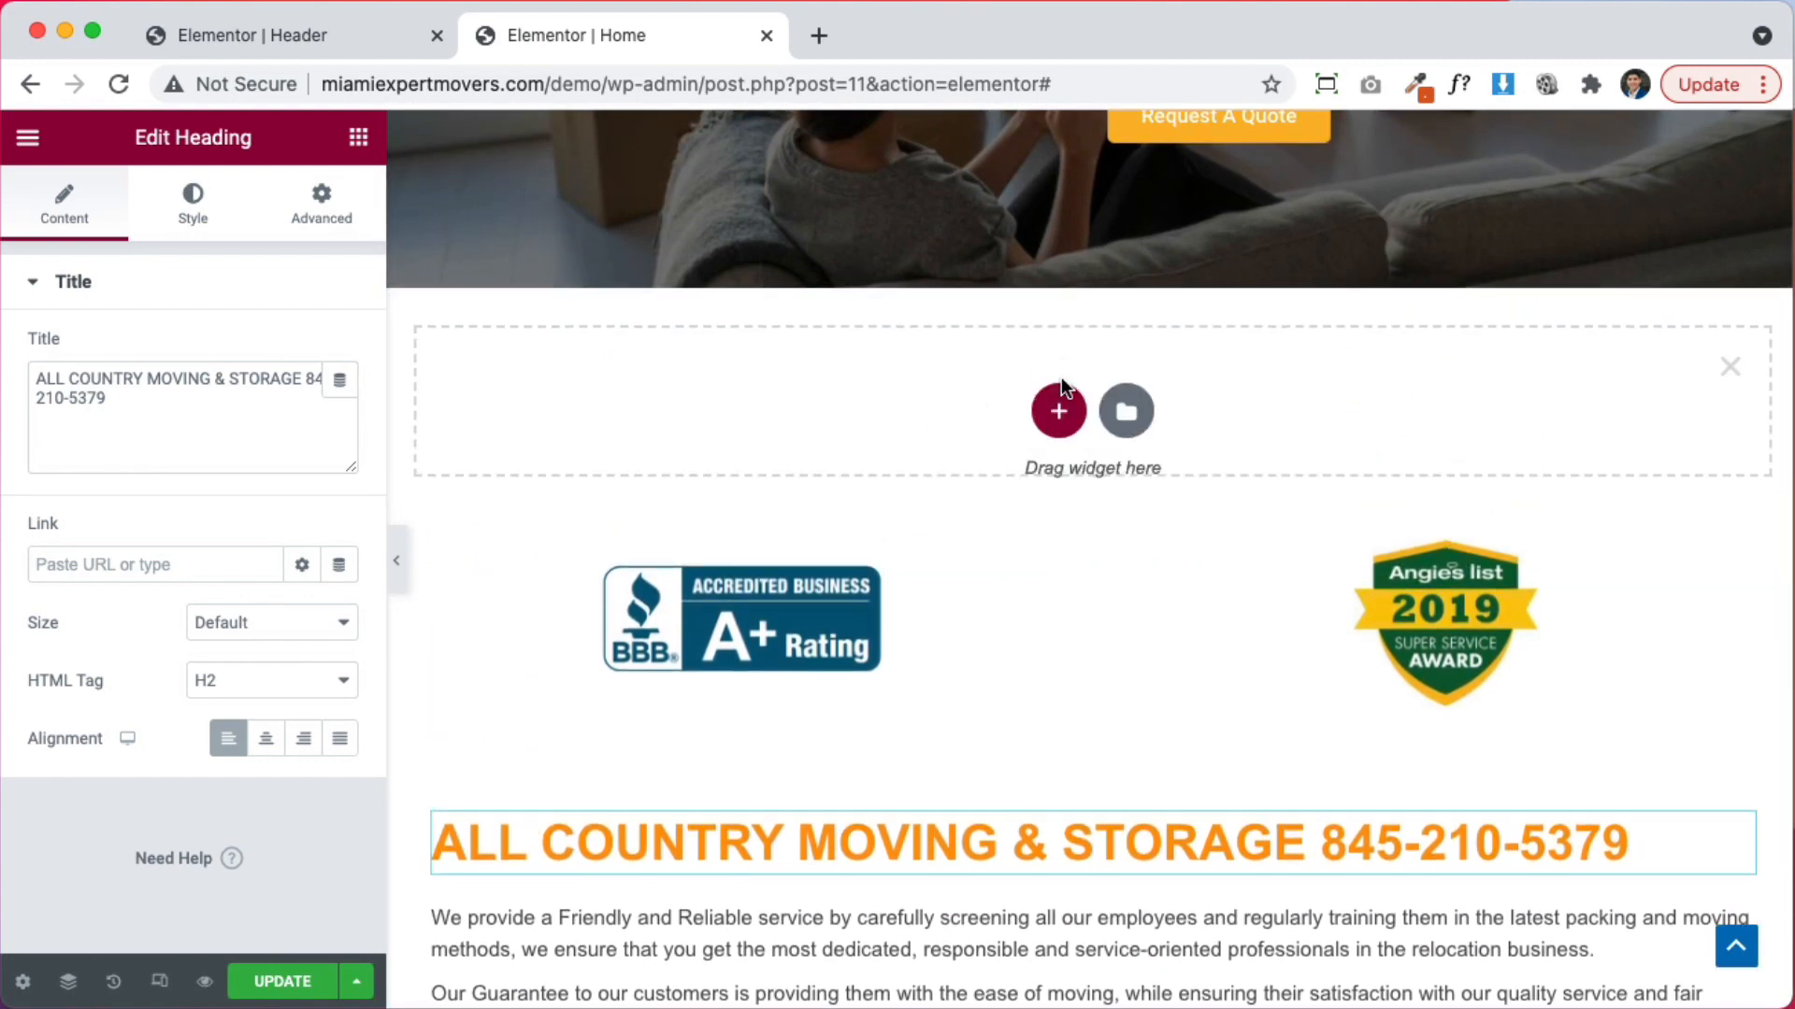
click(1059, 415)
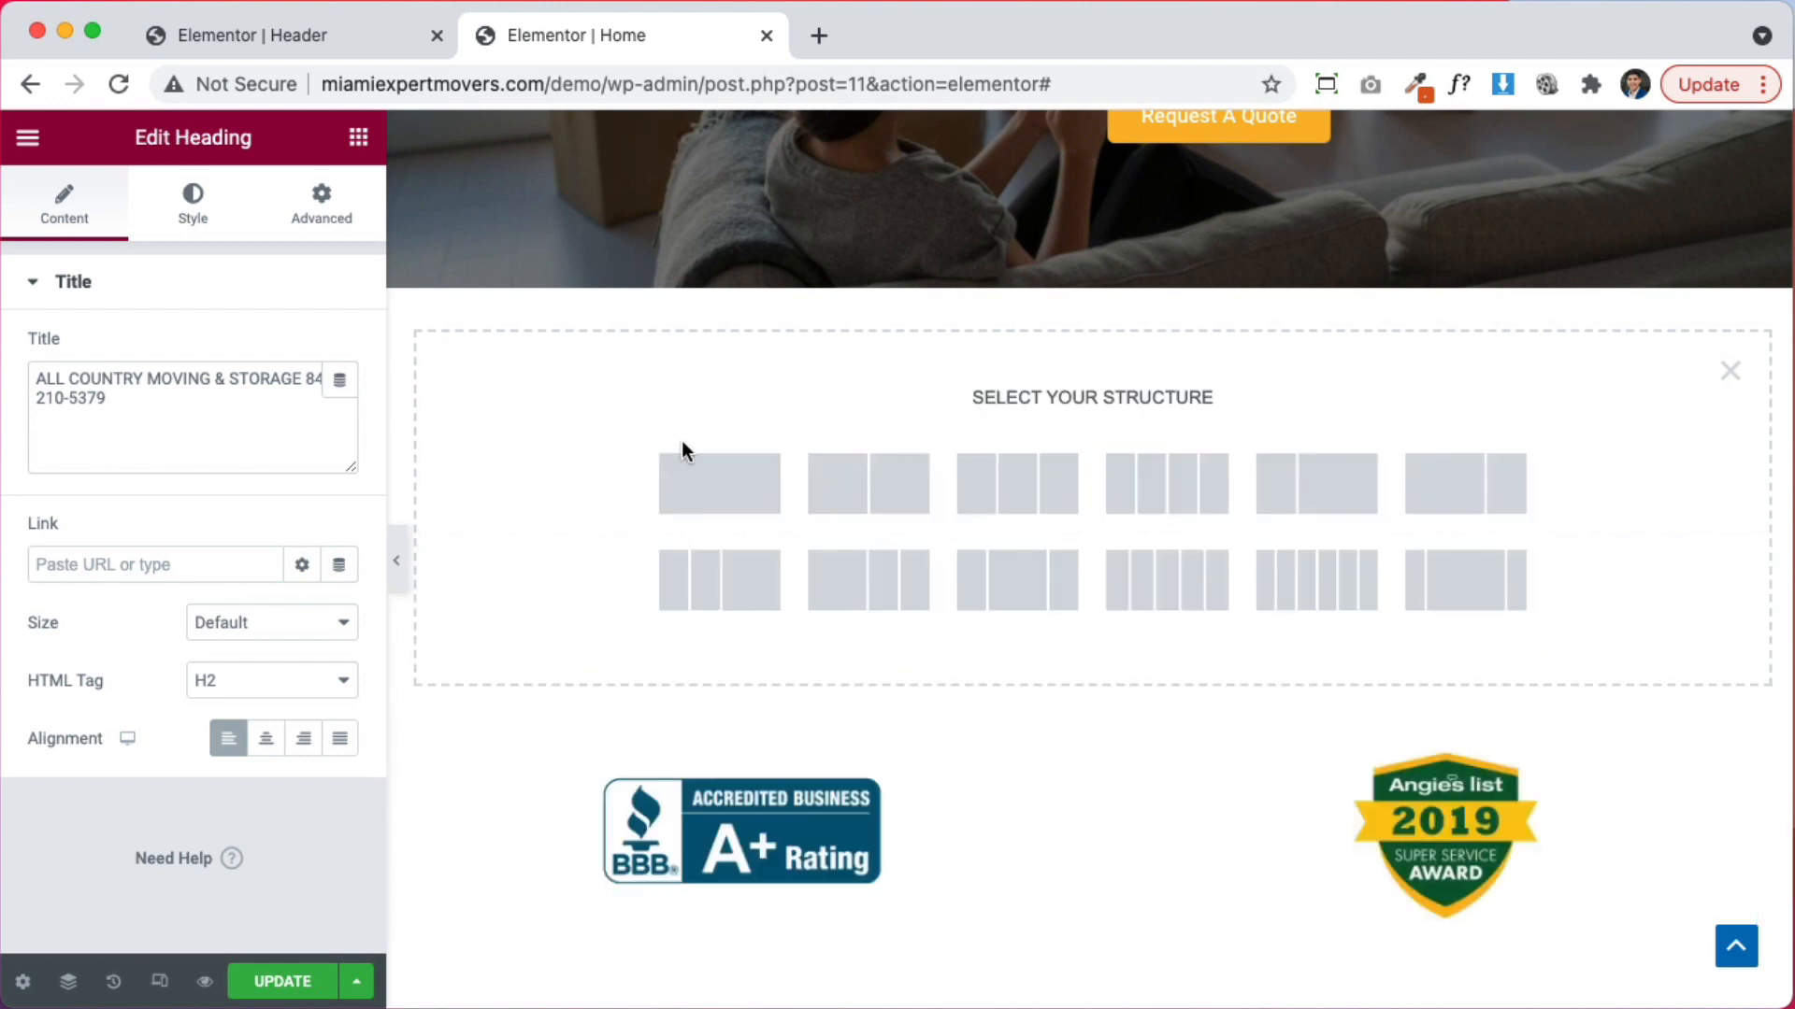
click(794, 500)
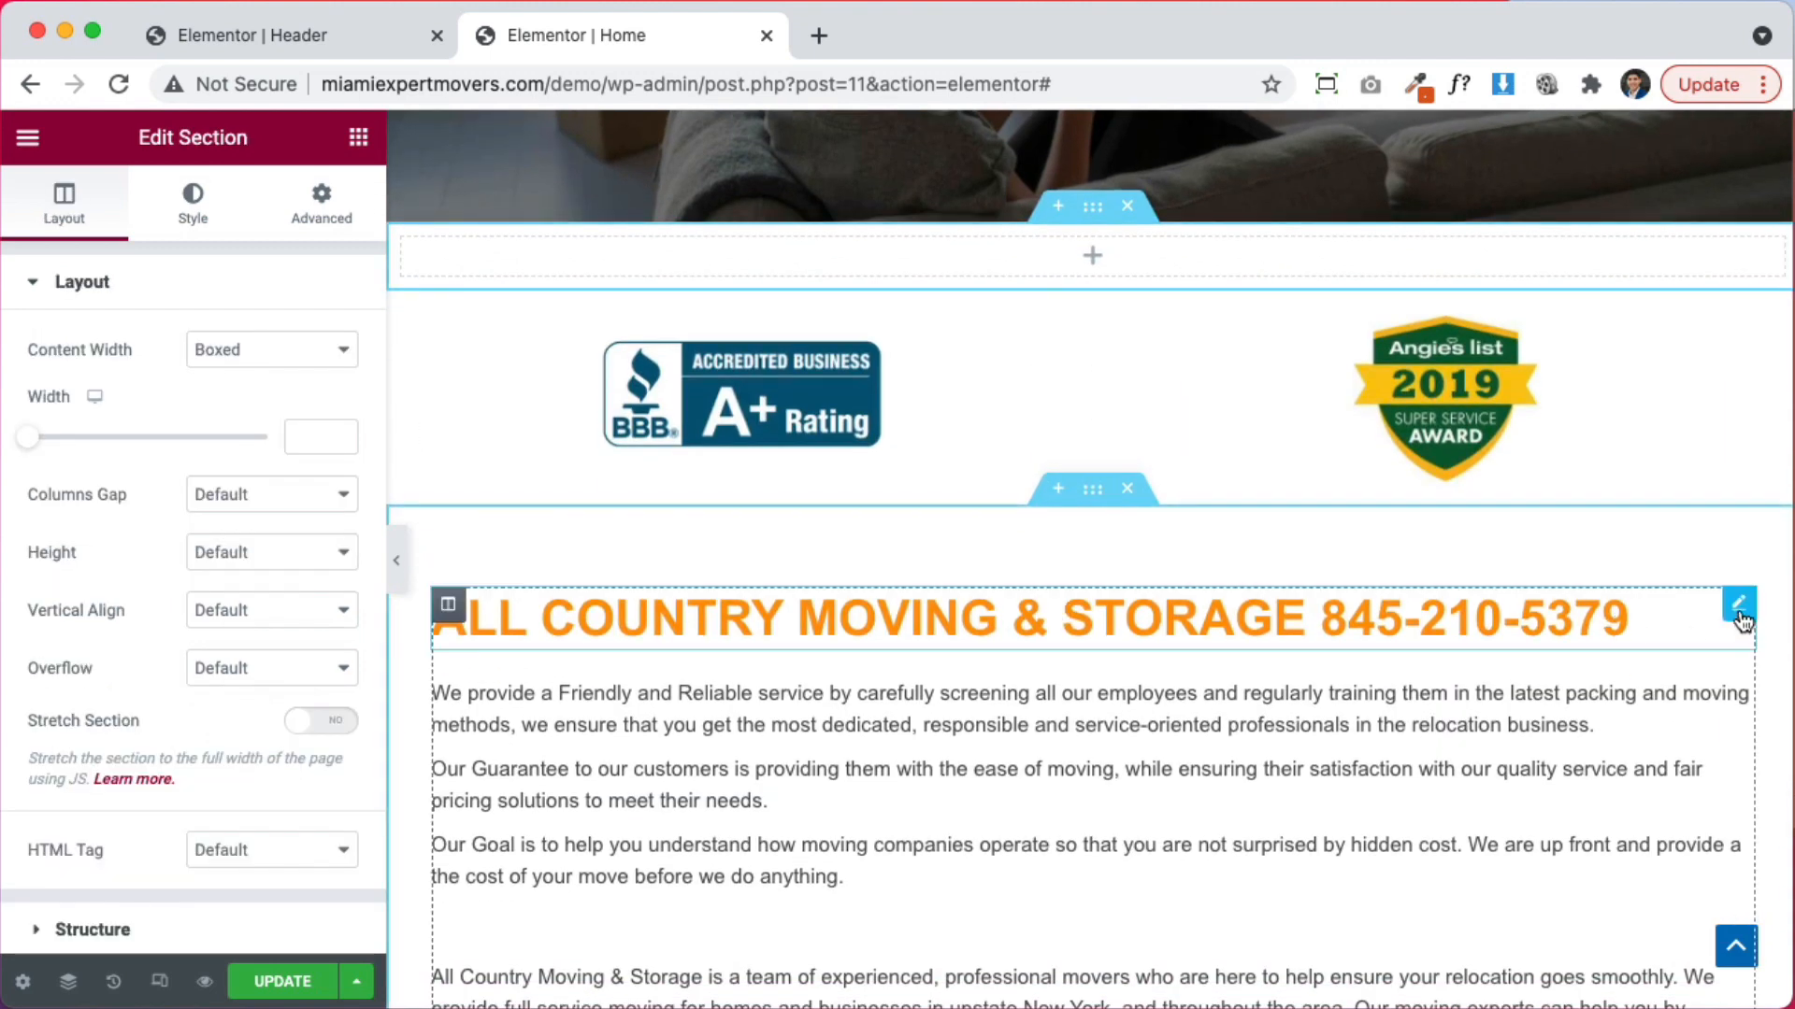
drag(1740, 619, 1262, 281)
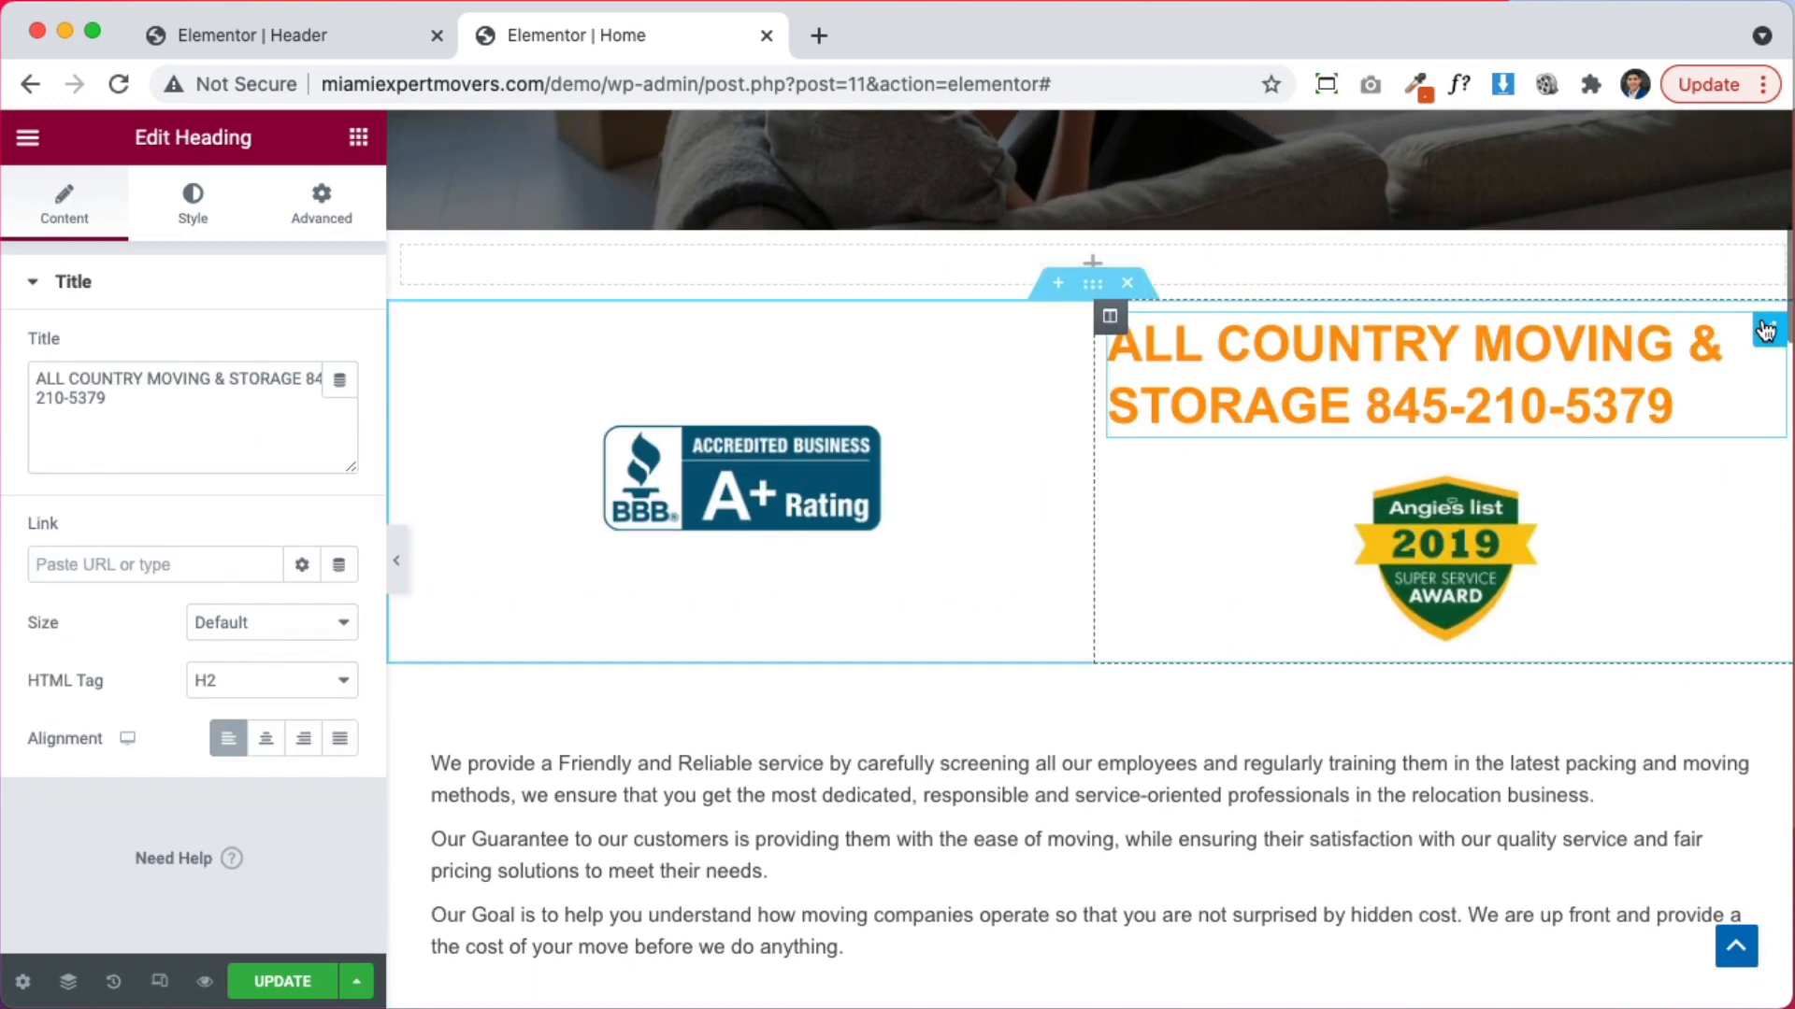
drag(1767, 329, 1421, 274)
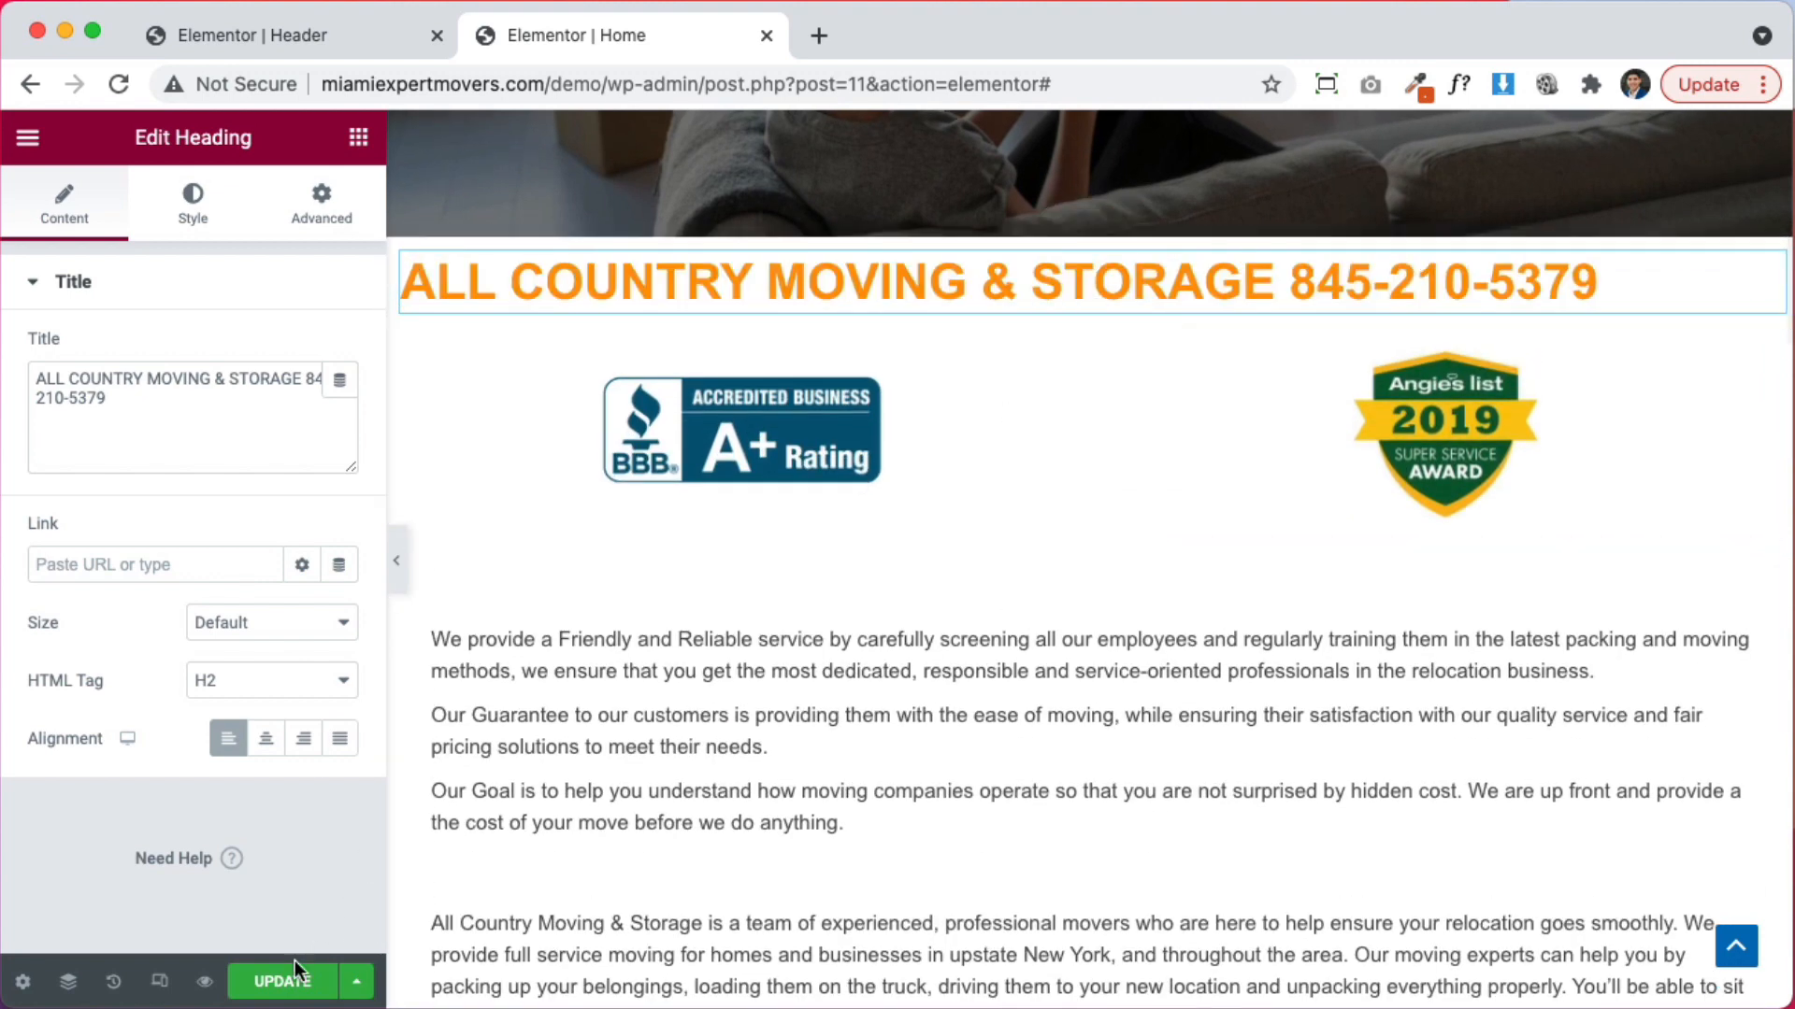
Centre the heading and set its text colour to #FFFFFF
click(266, 743)
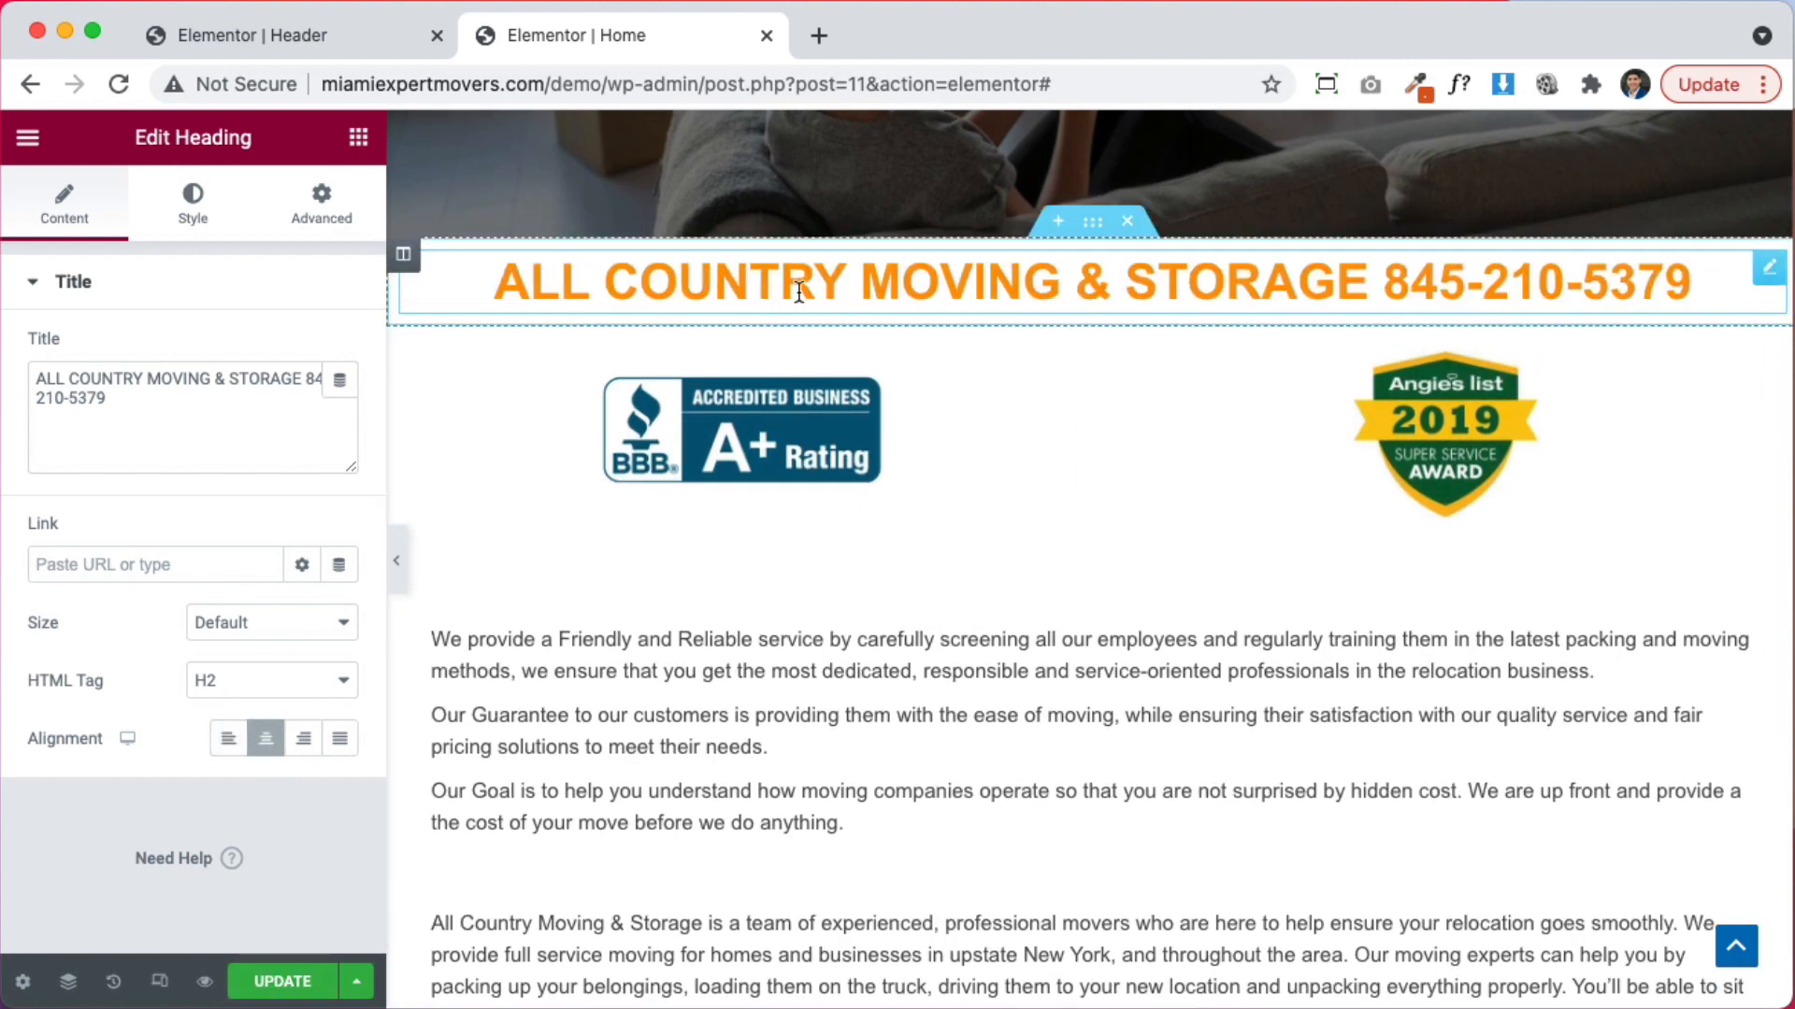
click(193, 198)
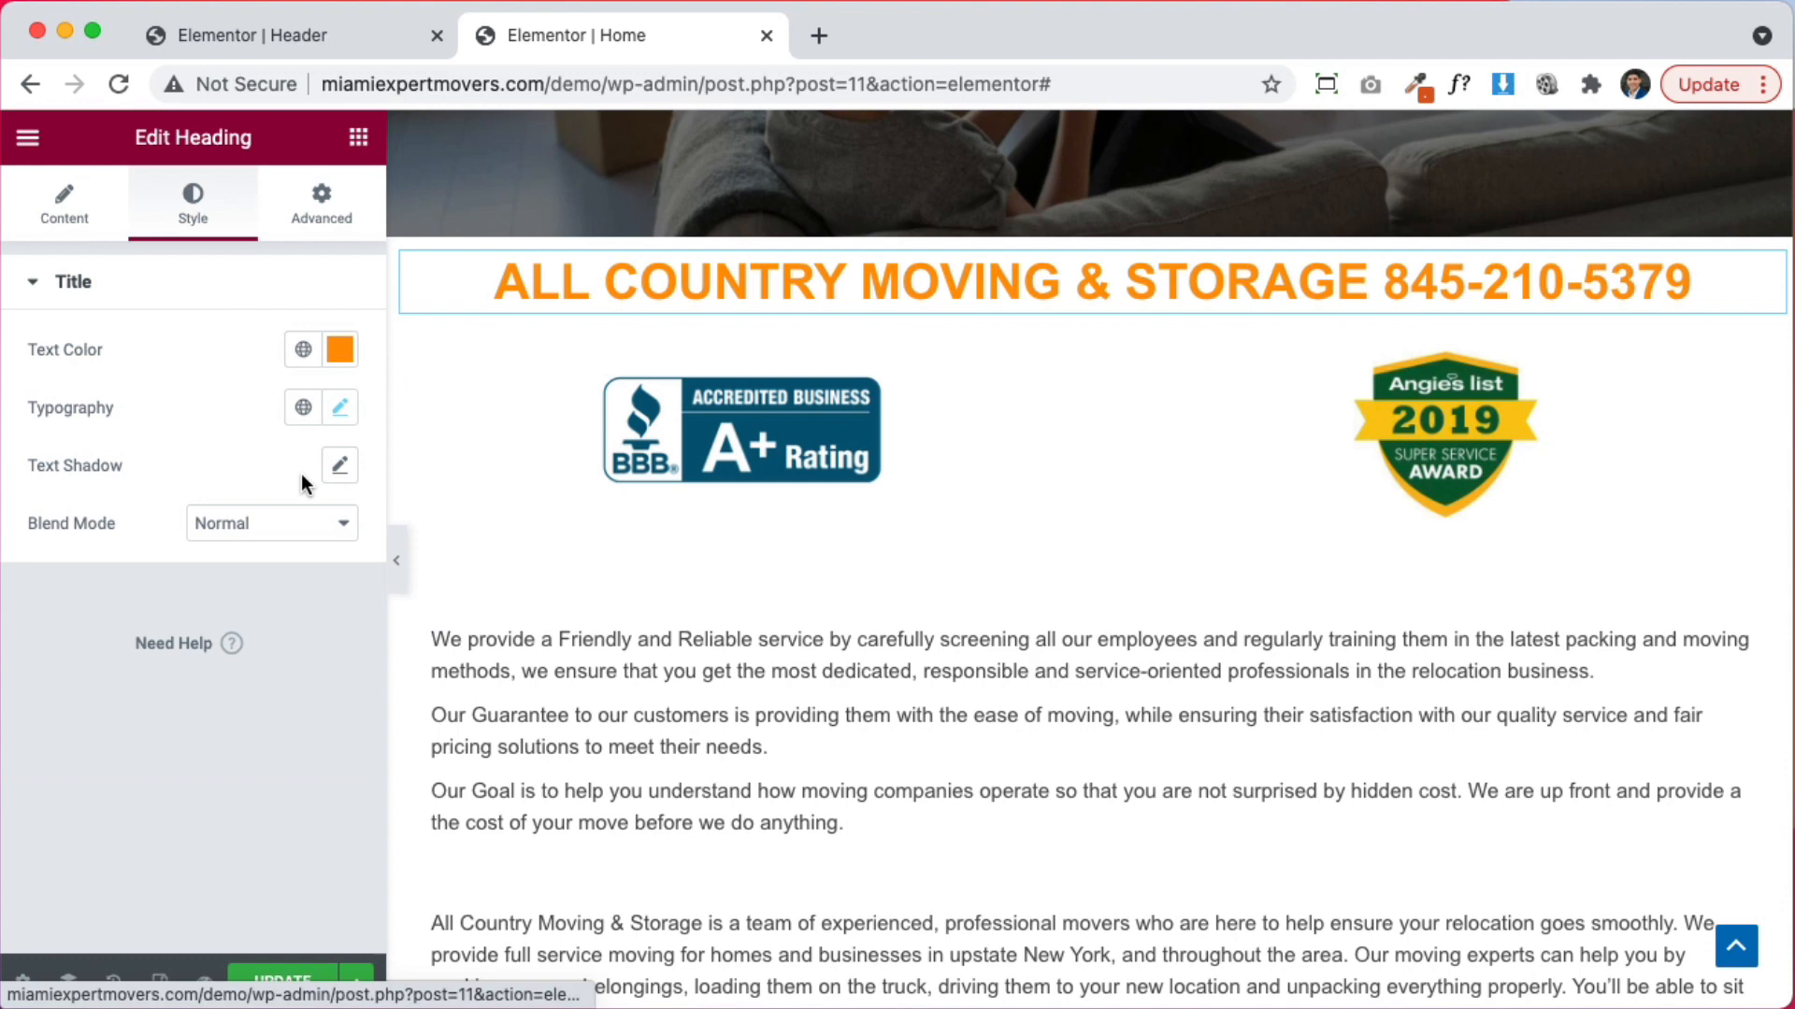
click(342, 351)
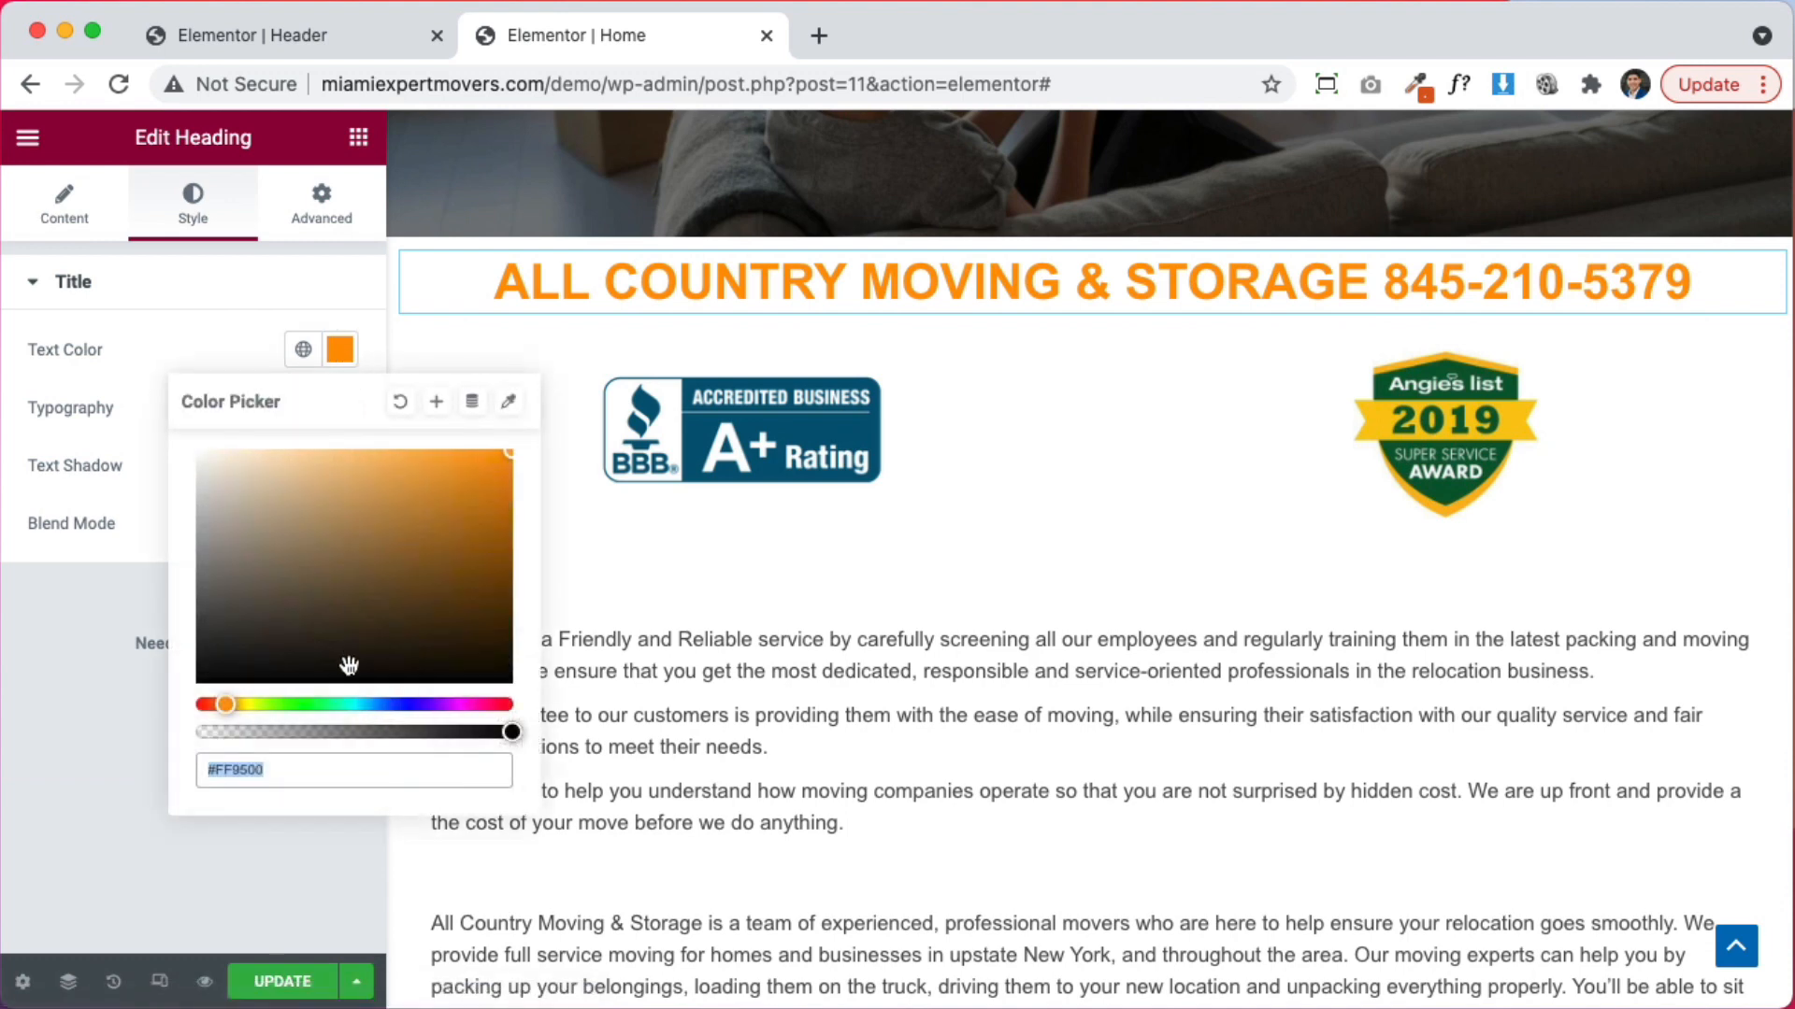
text(#FFFFFF)
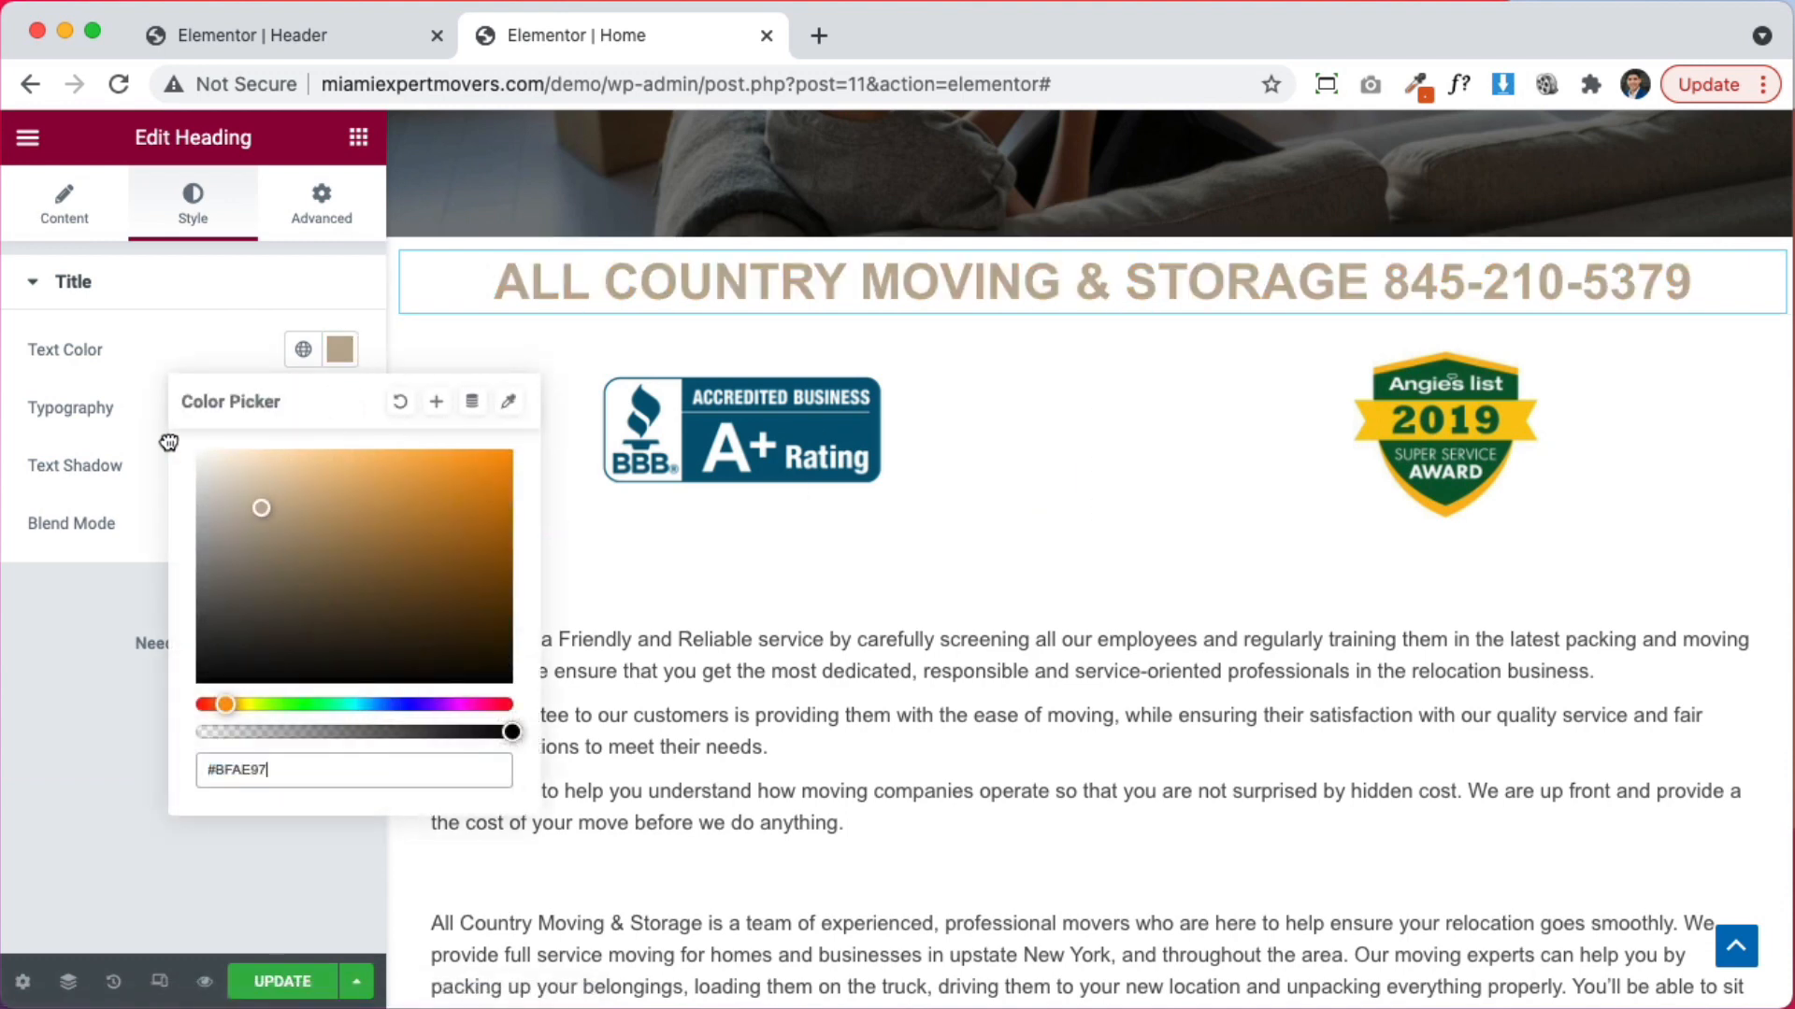
click(135, 326)
click(1090, 224)
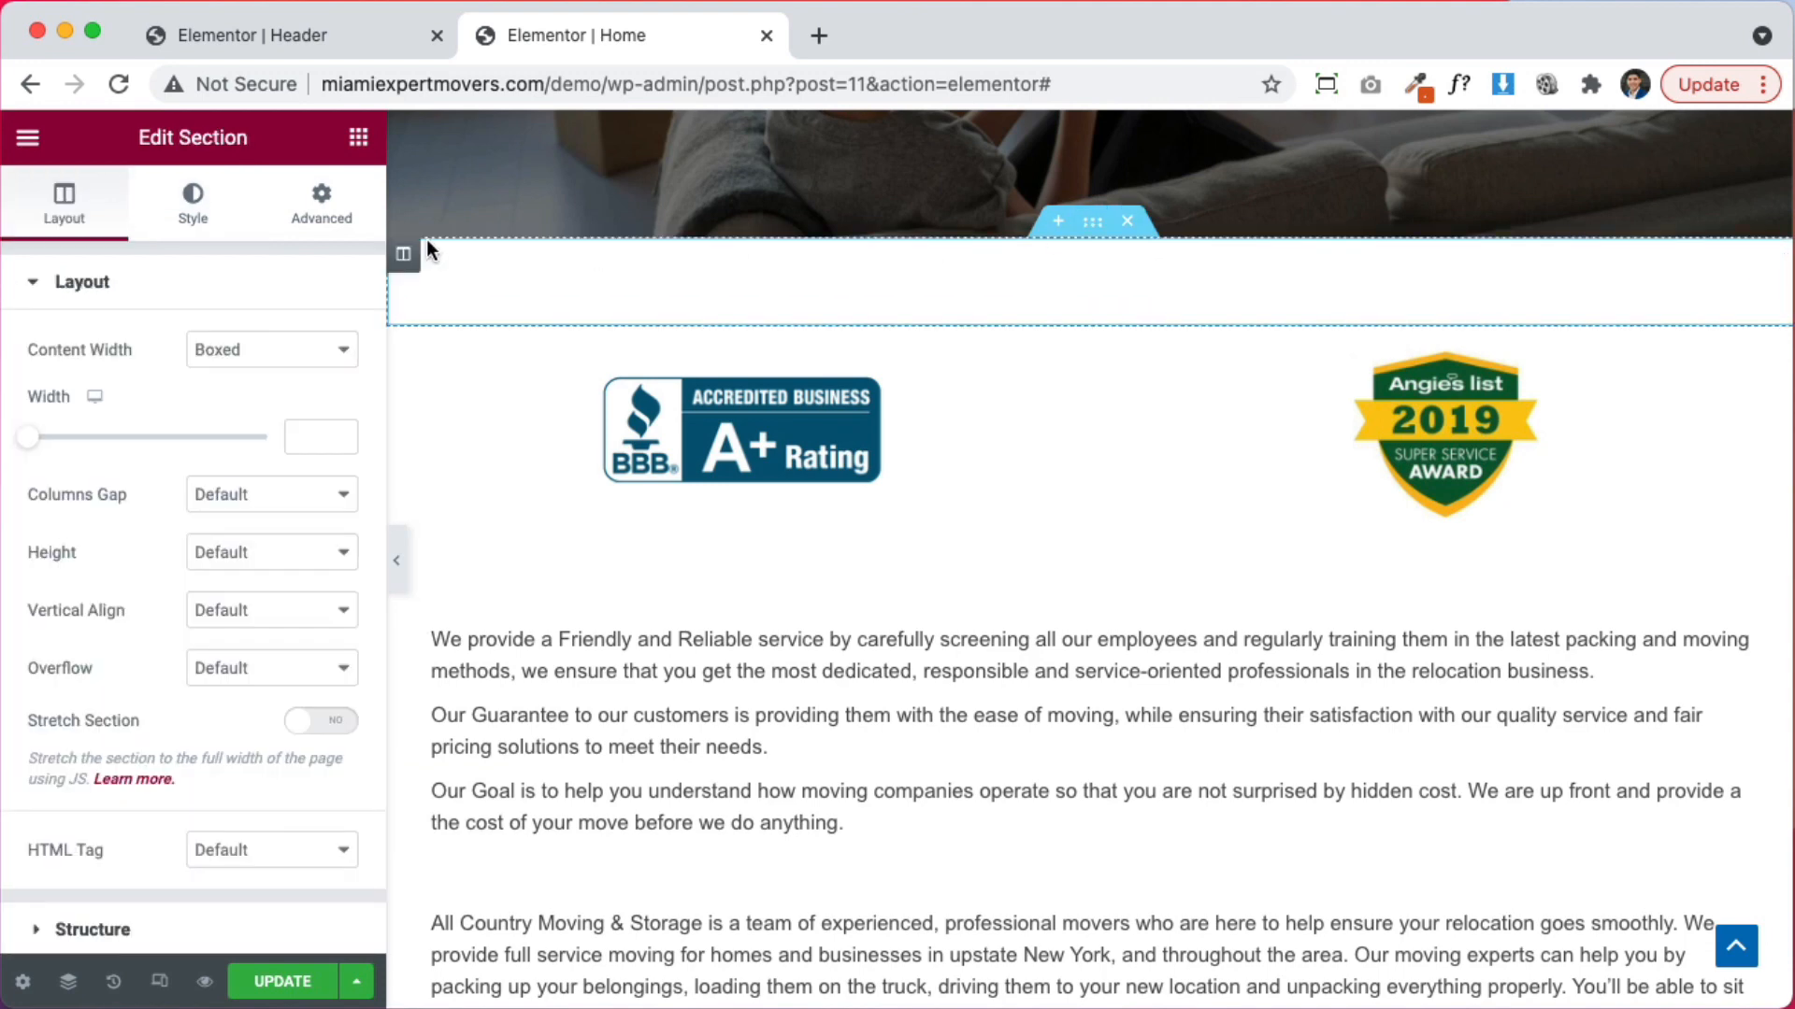
Give the banner section a solid orange background colour
click(191, 206)
click(228, 412)
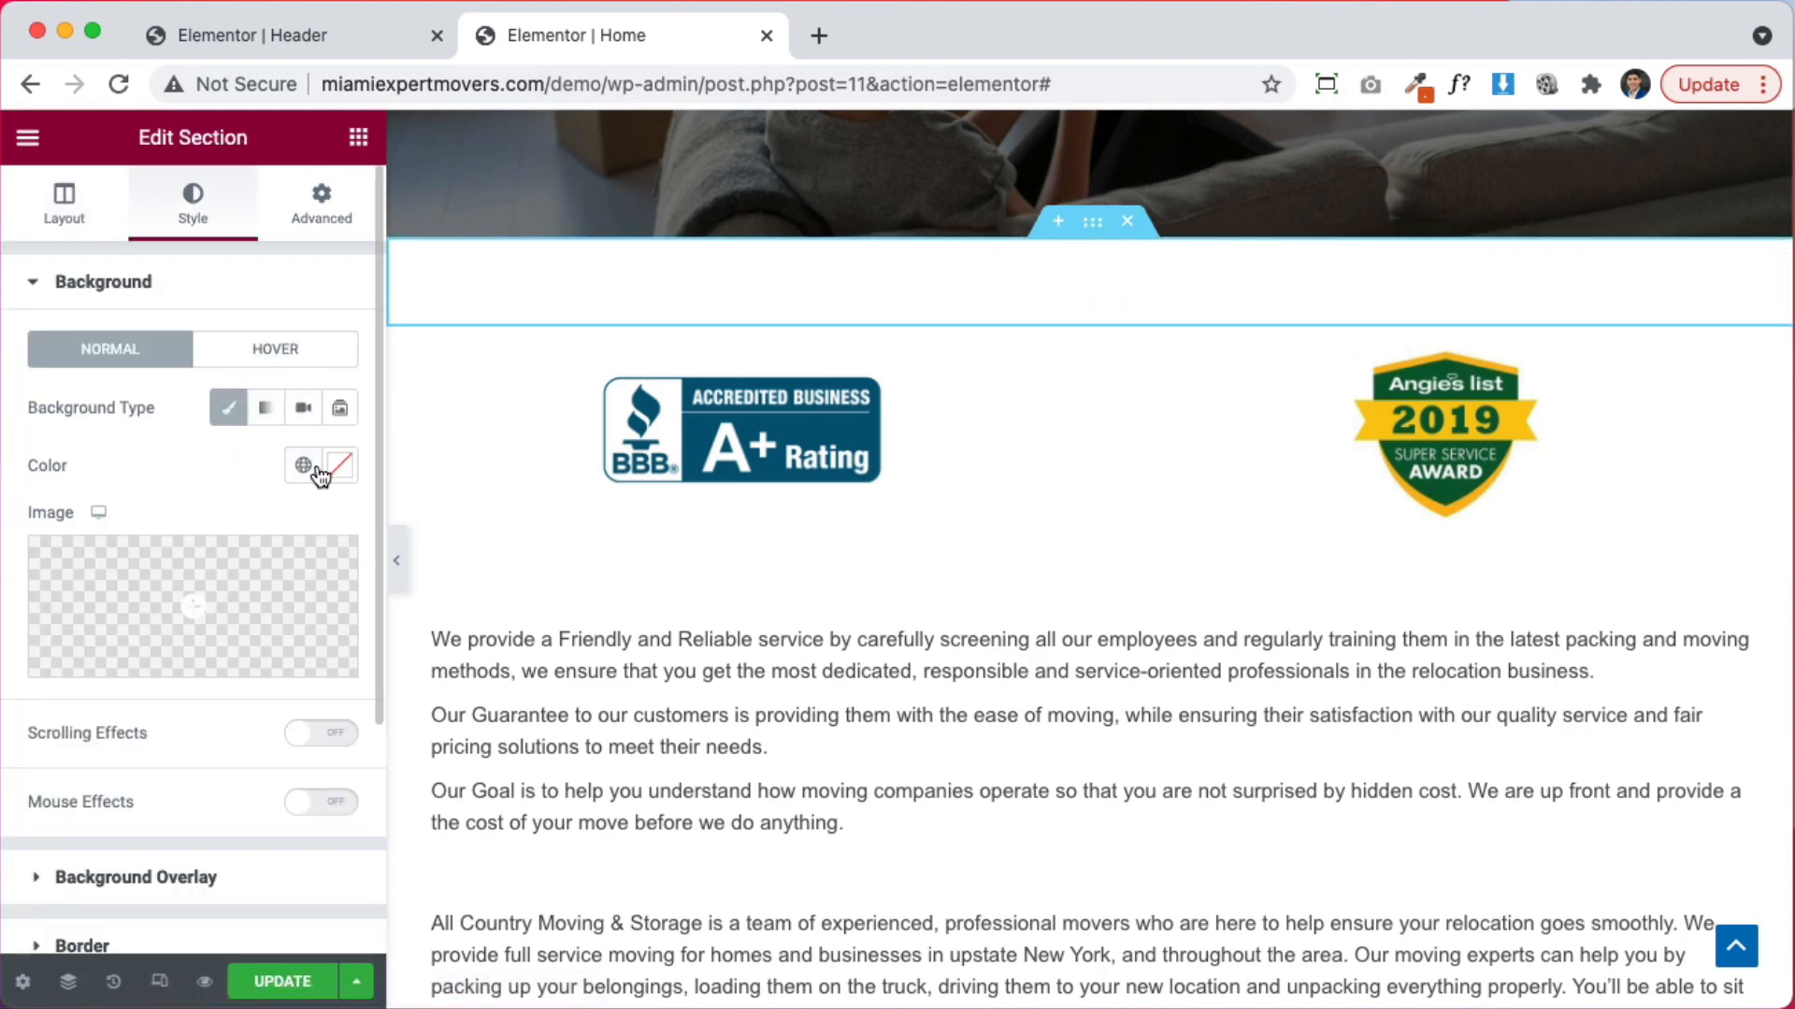
click(339, 473)
text(#FF8A00)
click(207, 471)
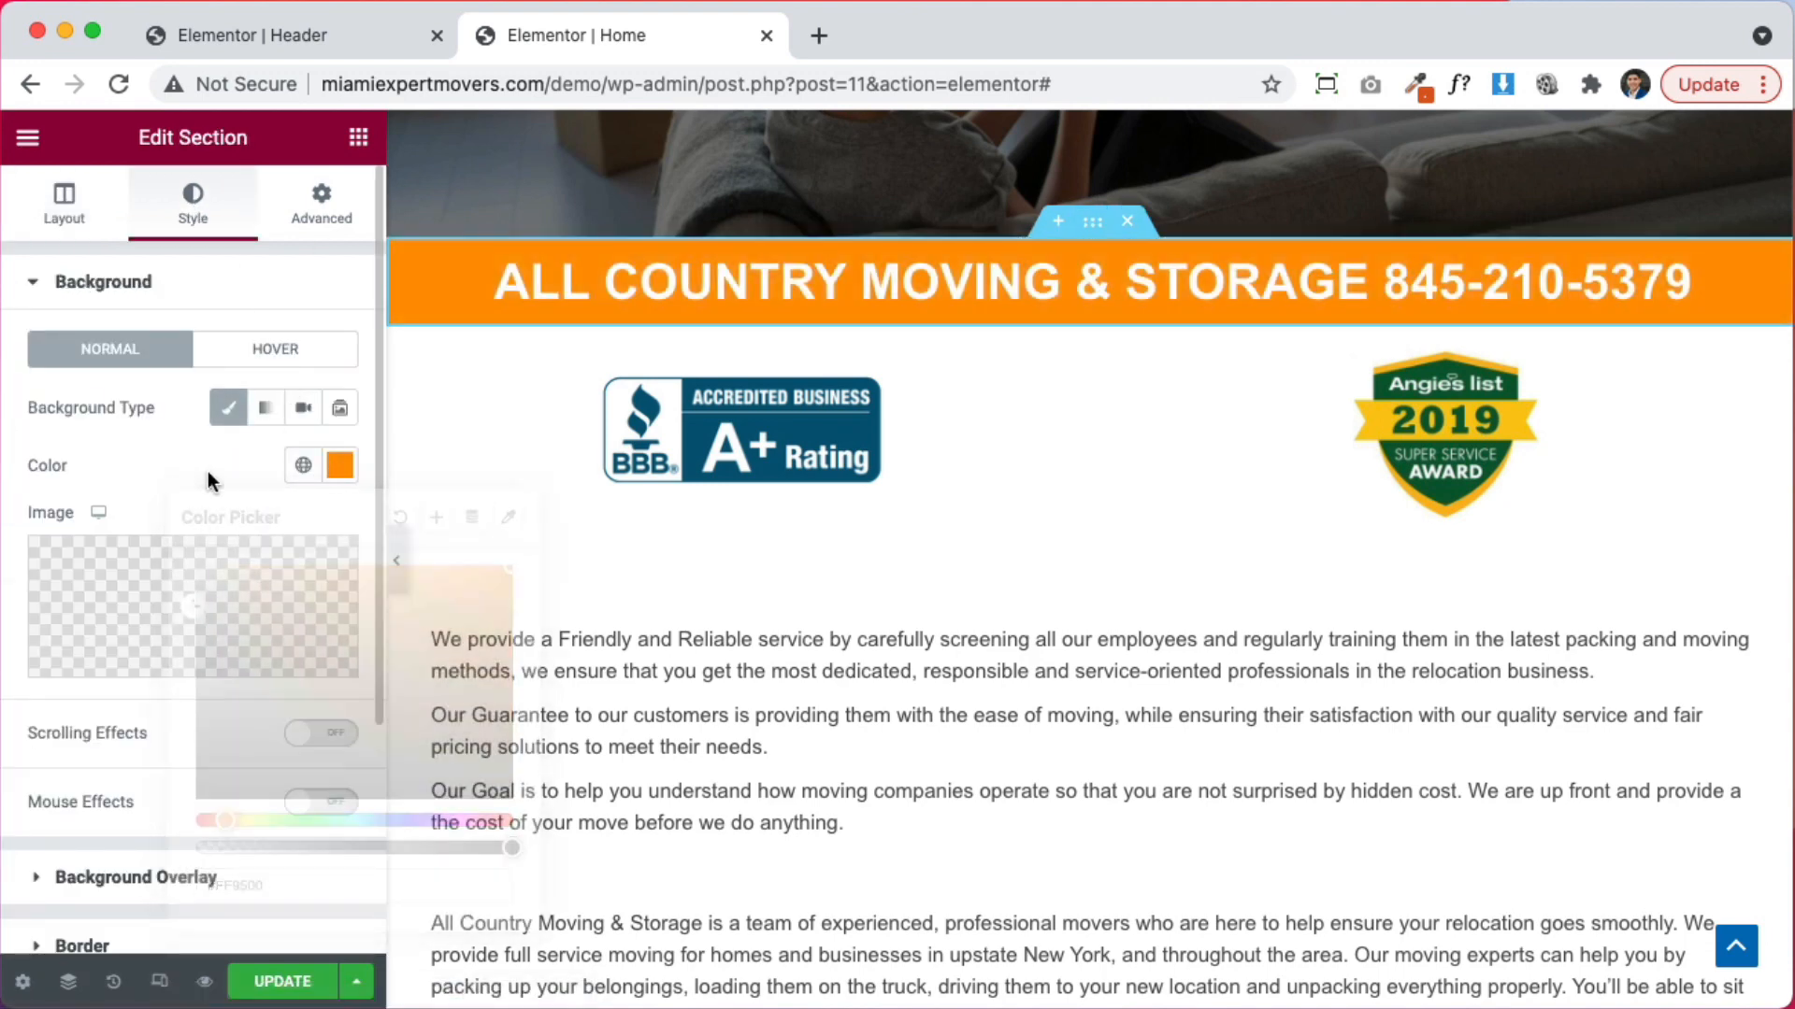
Switch the banner background to a gradient with second colour #CE4300 at a 110° angle
click(266, 407)
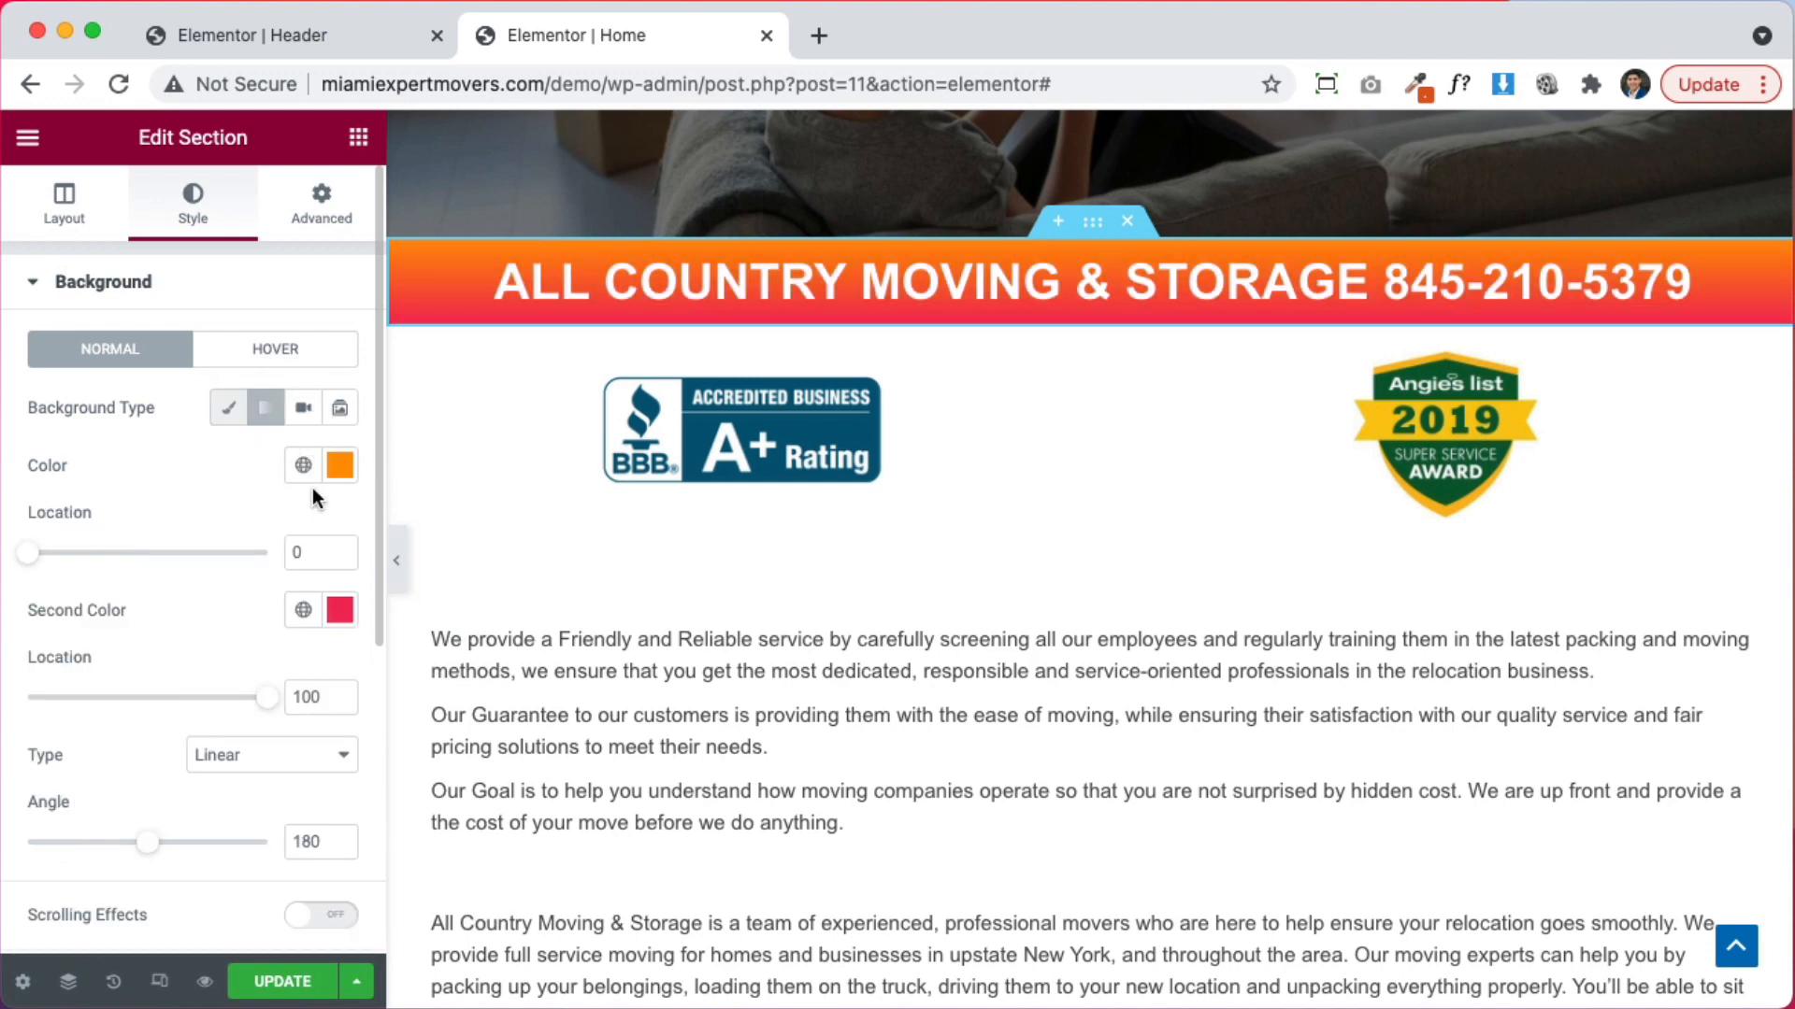
click(340, 611)
key(super+v)
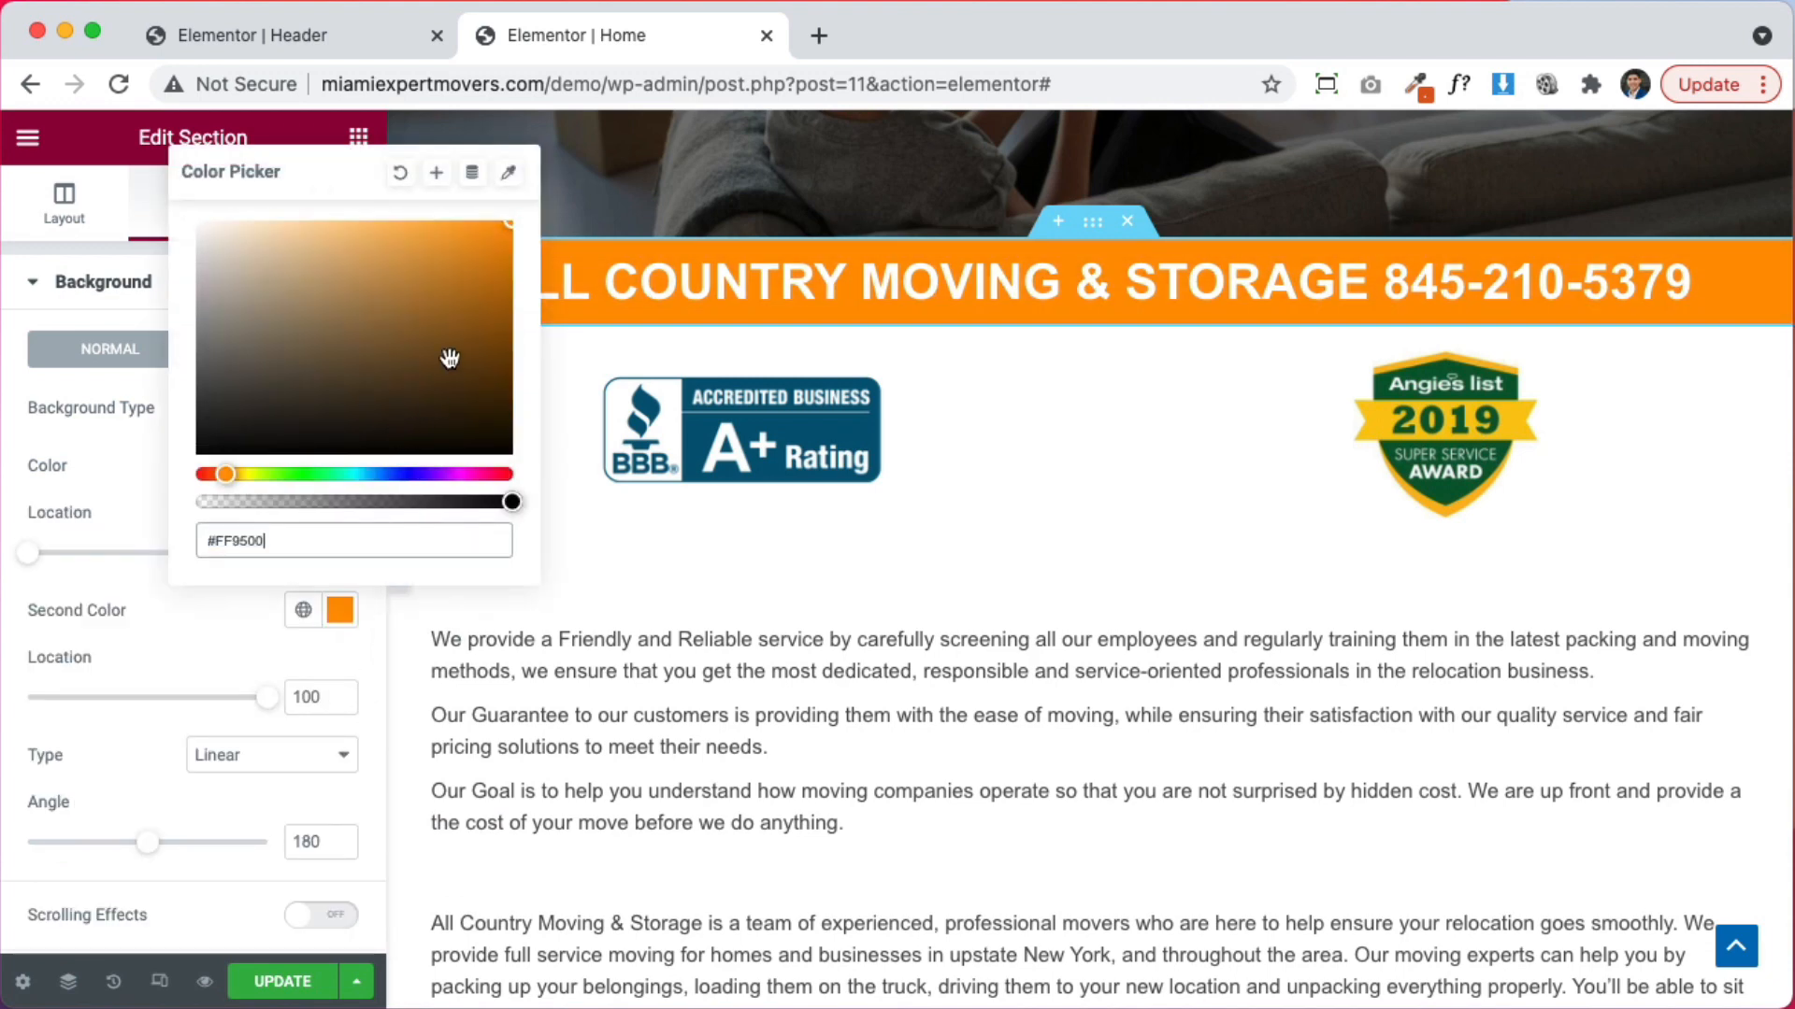
drag(492, 296, 525, 262)
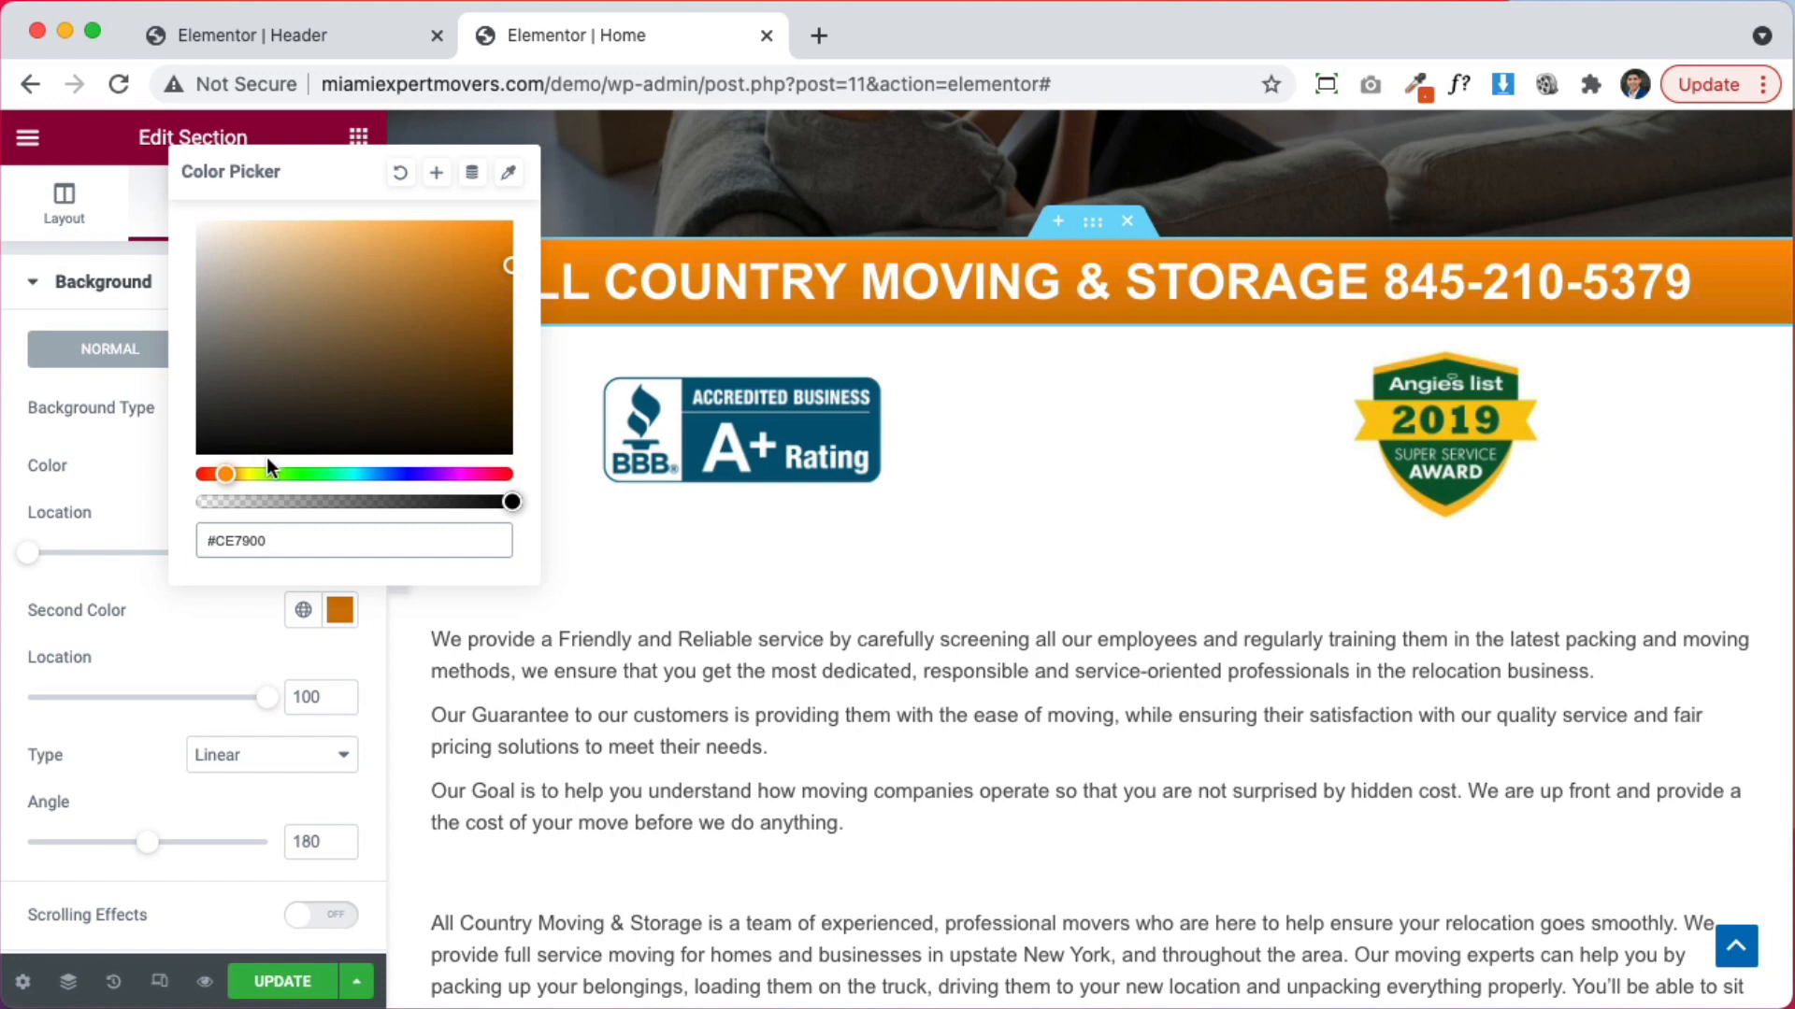
drag(223, 475, 211, 475)
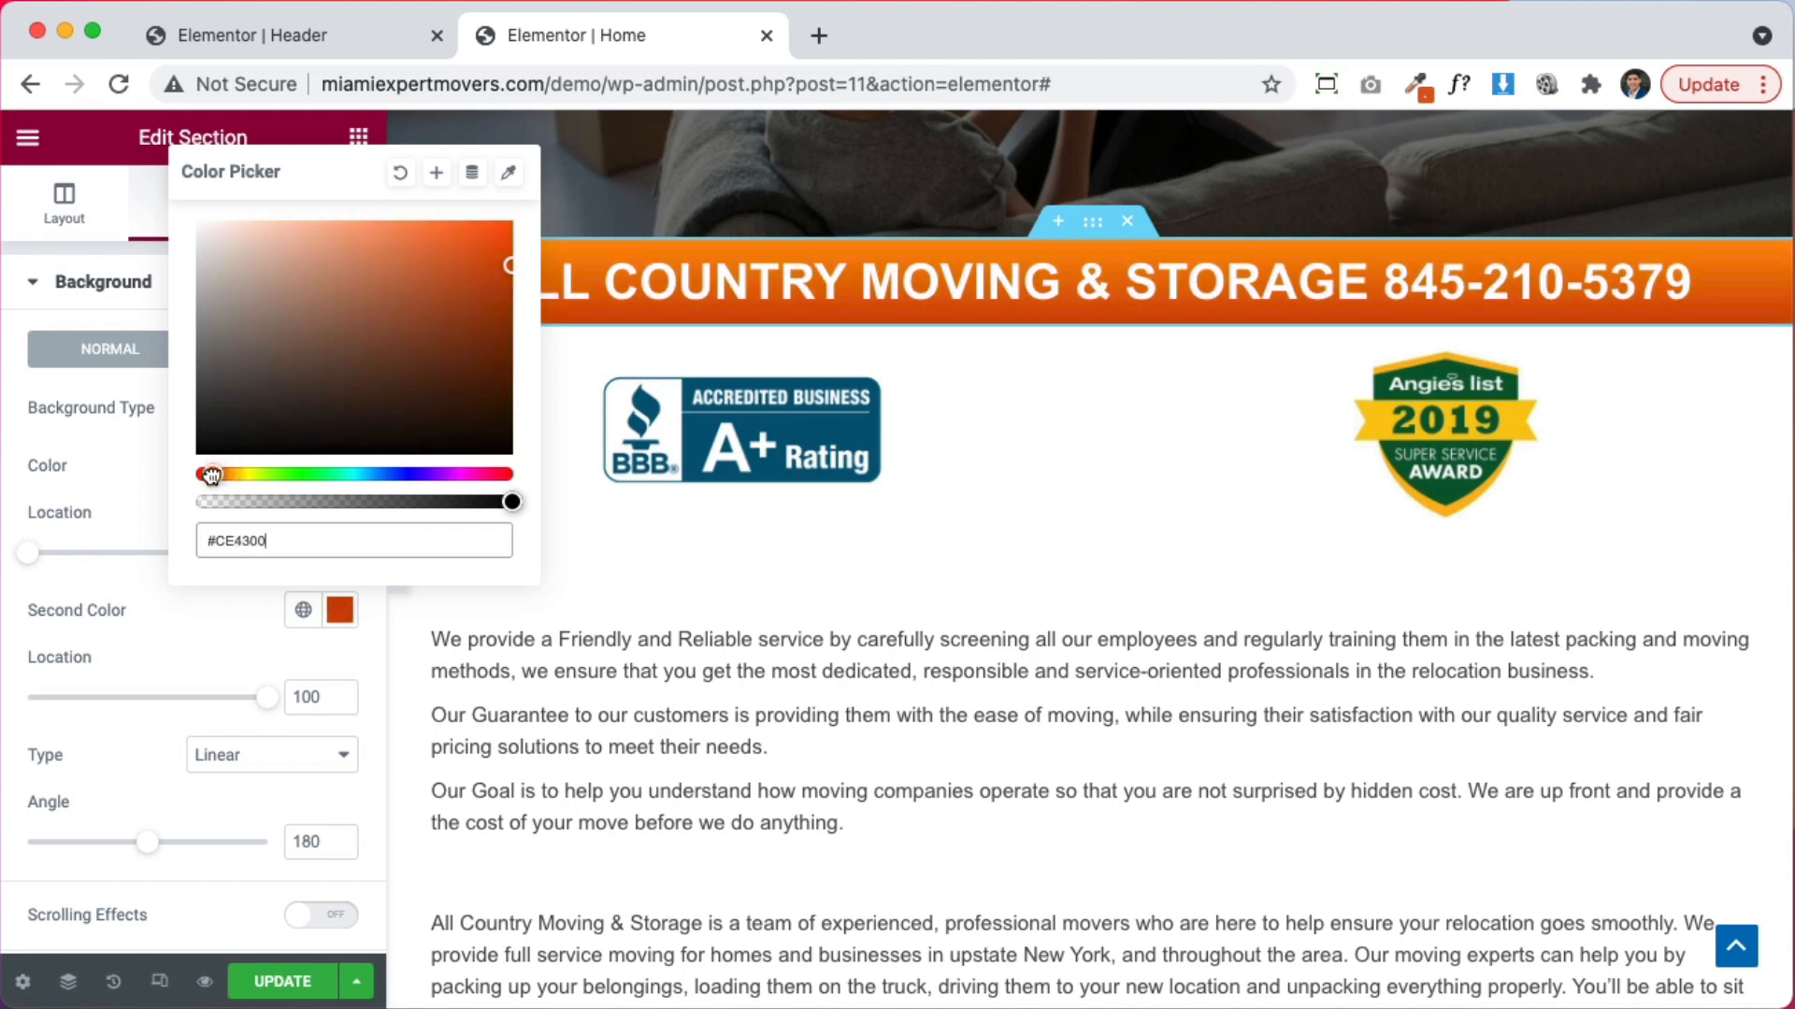
click(144, 471)
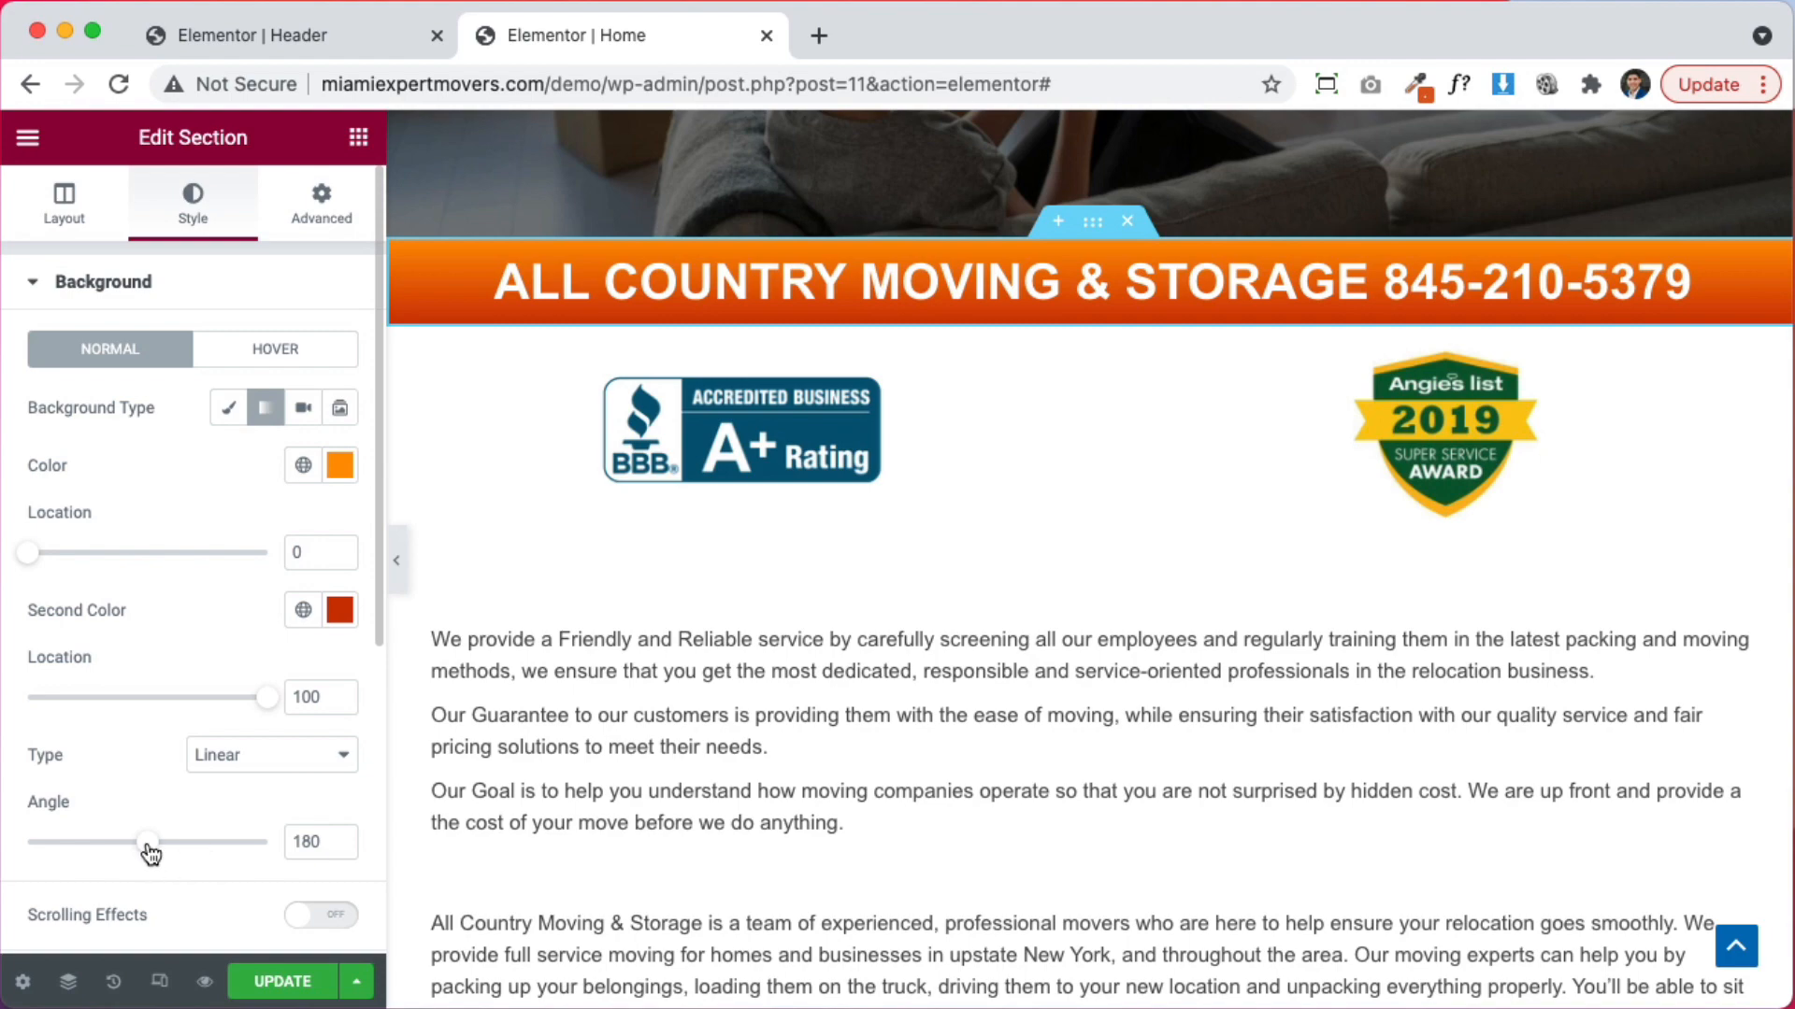
drag(153, 851, 108, 846)
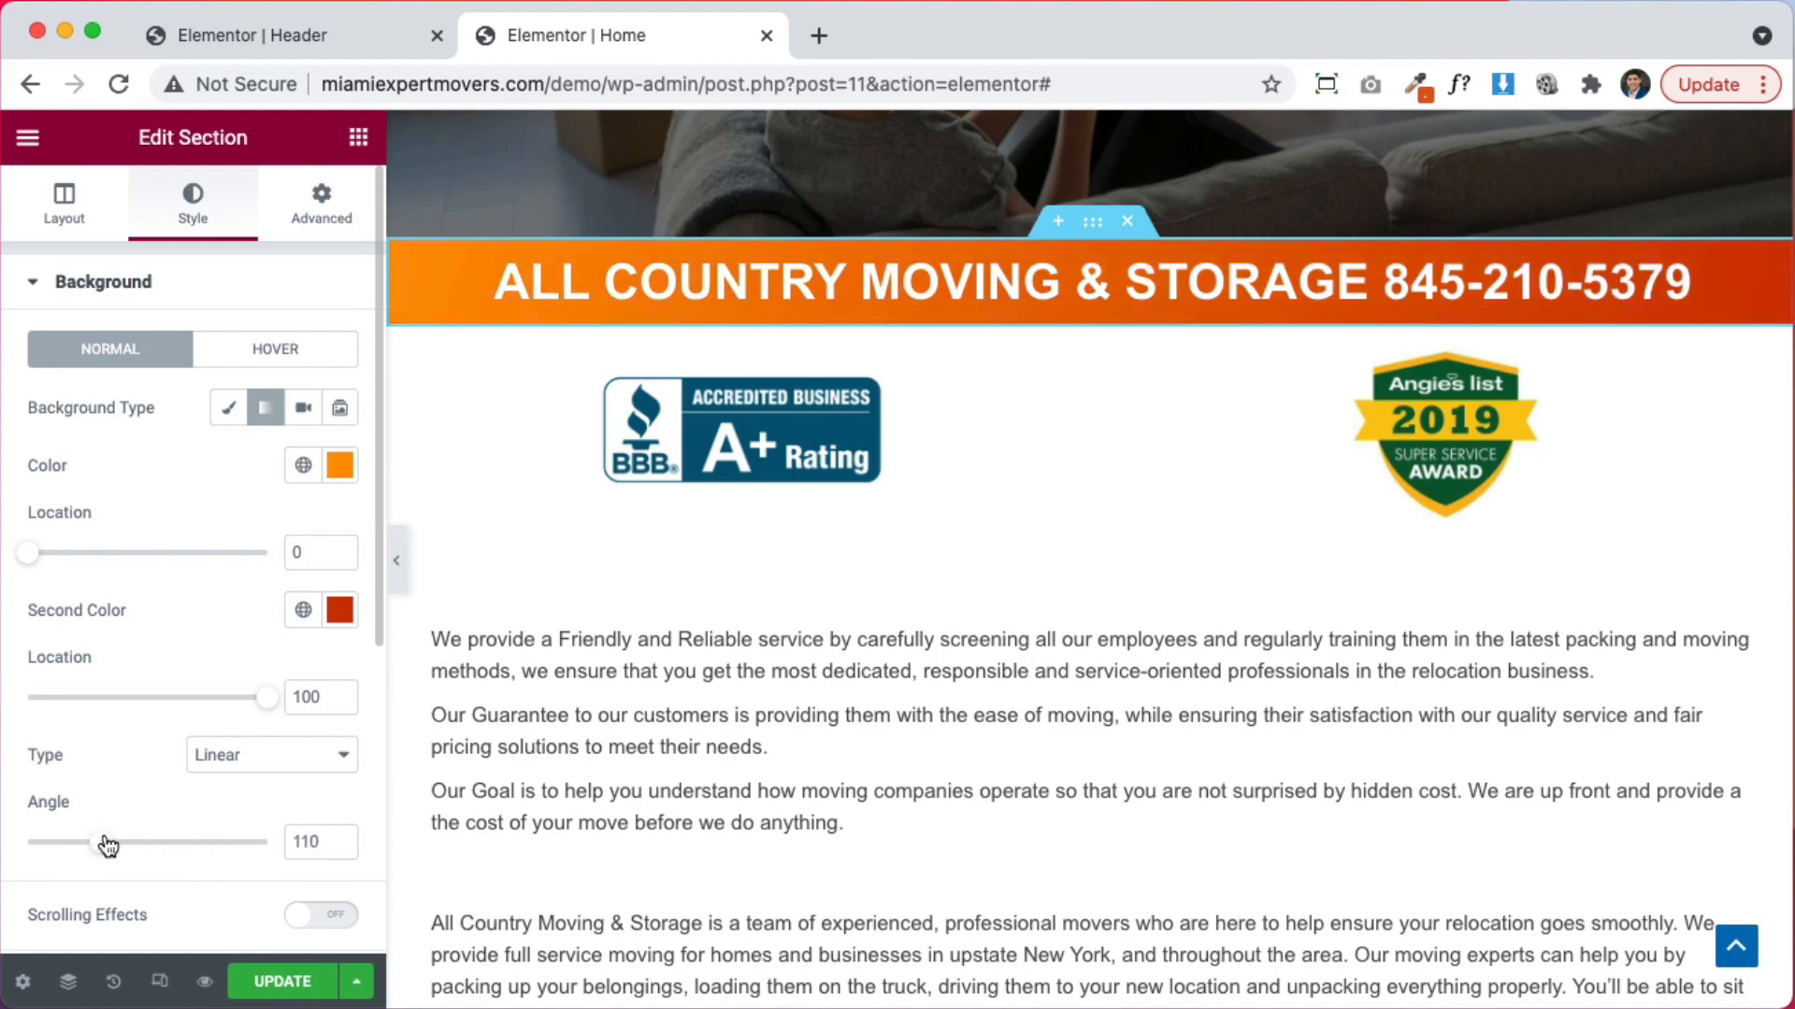
scroll(1075, 658, up, 10)
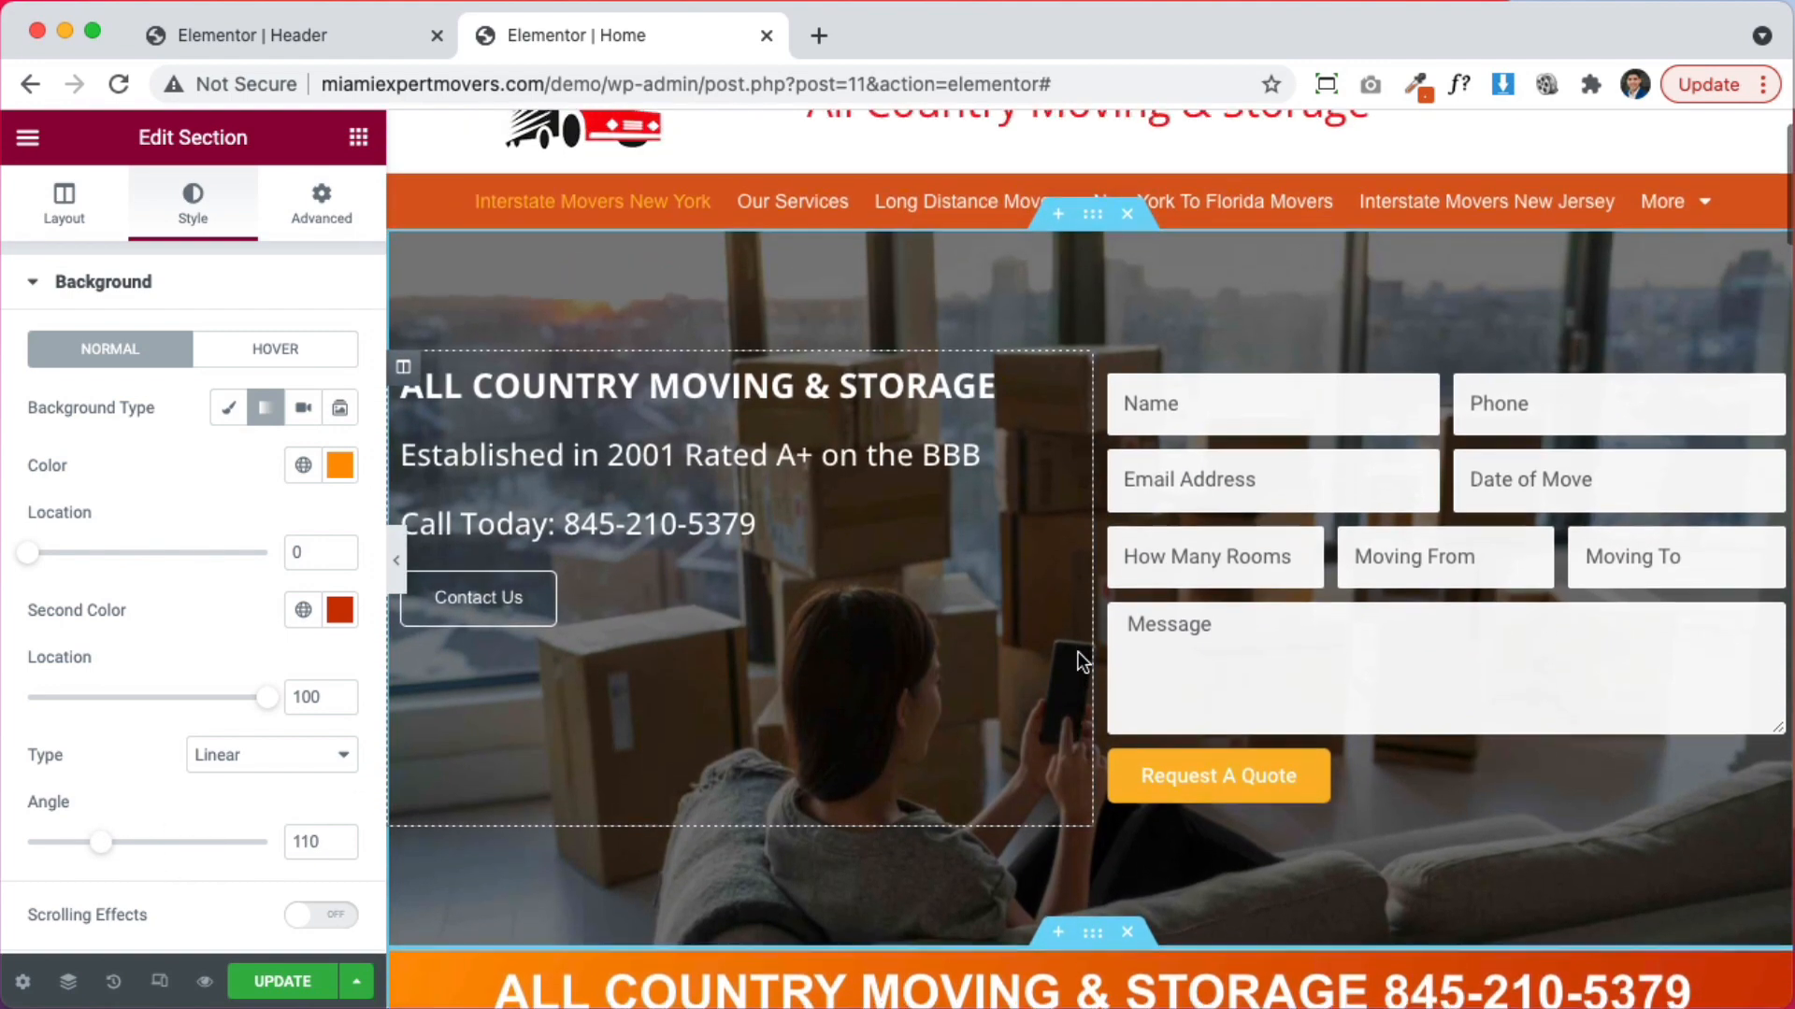
scroll(1085, 655, down, 5)
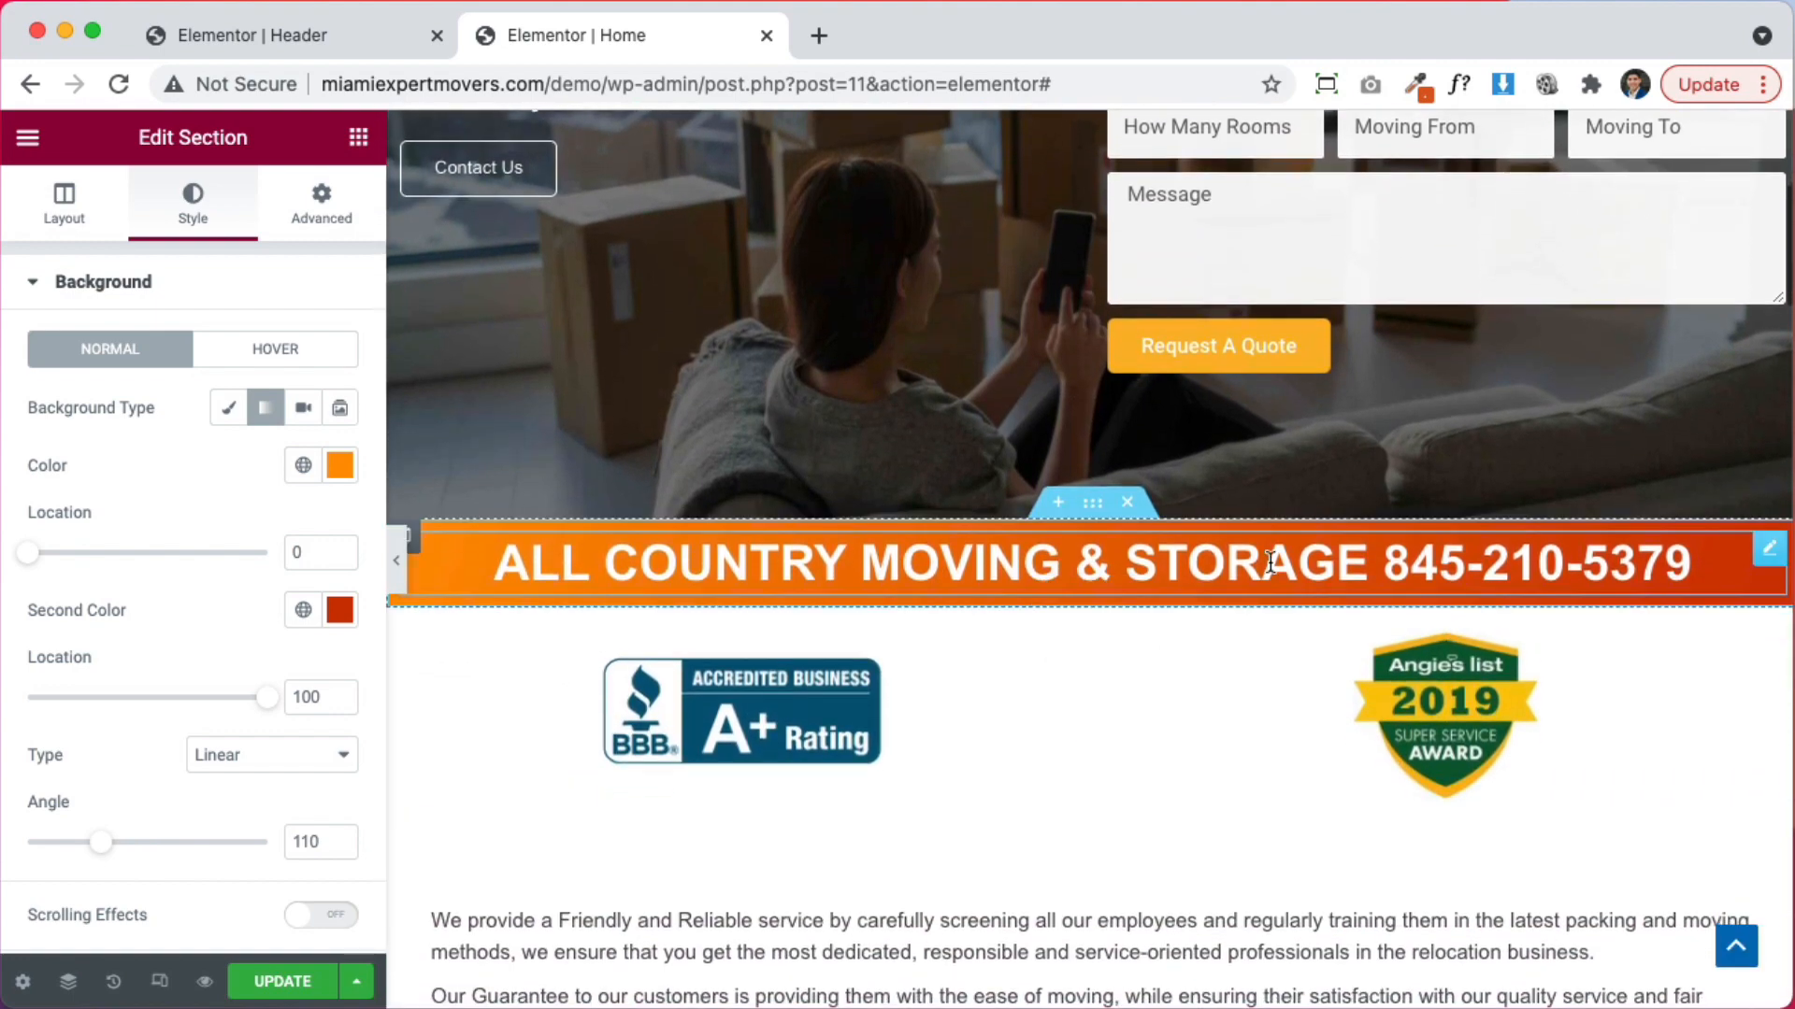
Copy the banner section's style, paste it onto the Header's nav bar, then undo it
right_click(1096, 512)
click(1162, 625)
click(359, 37)
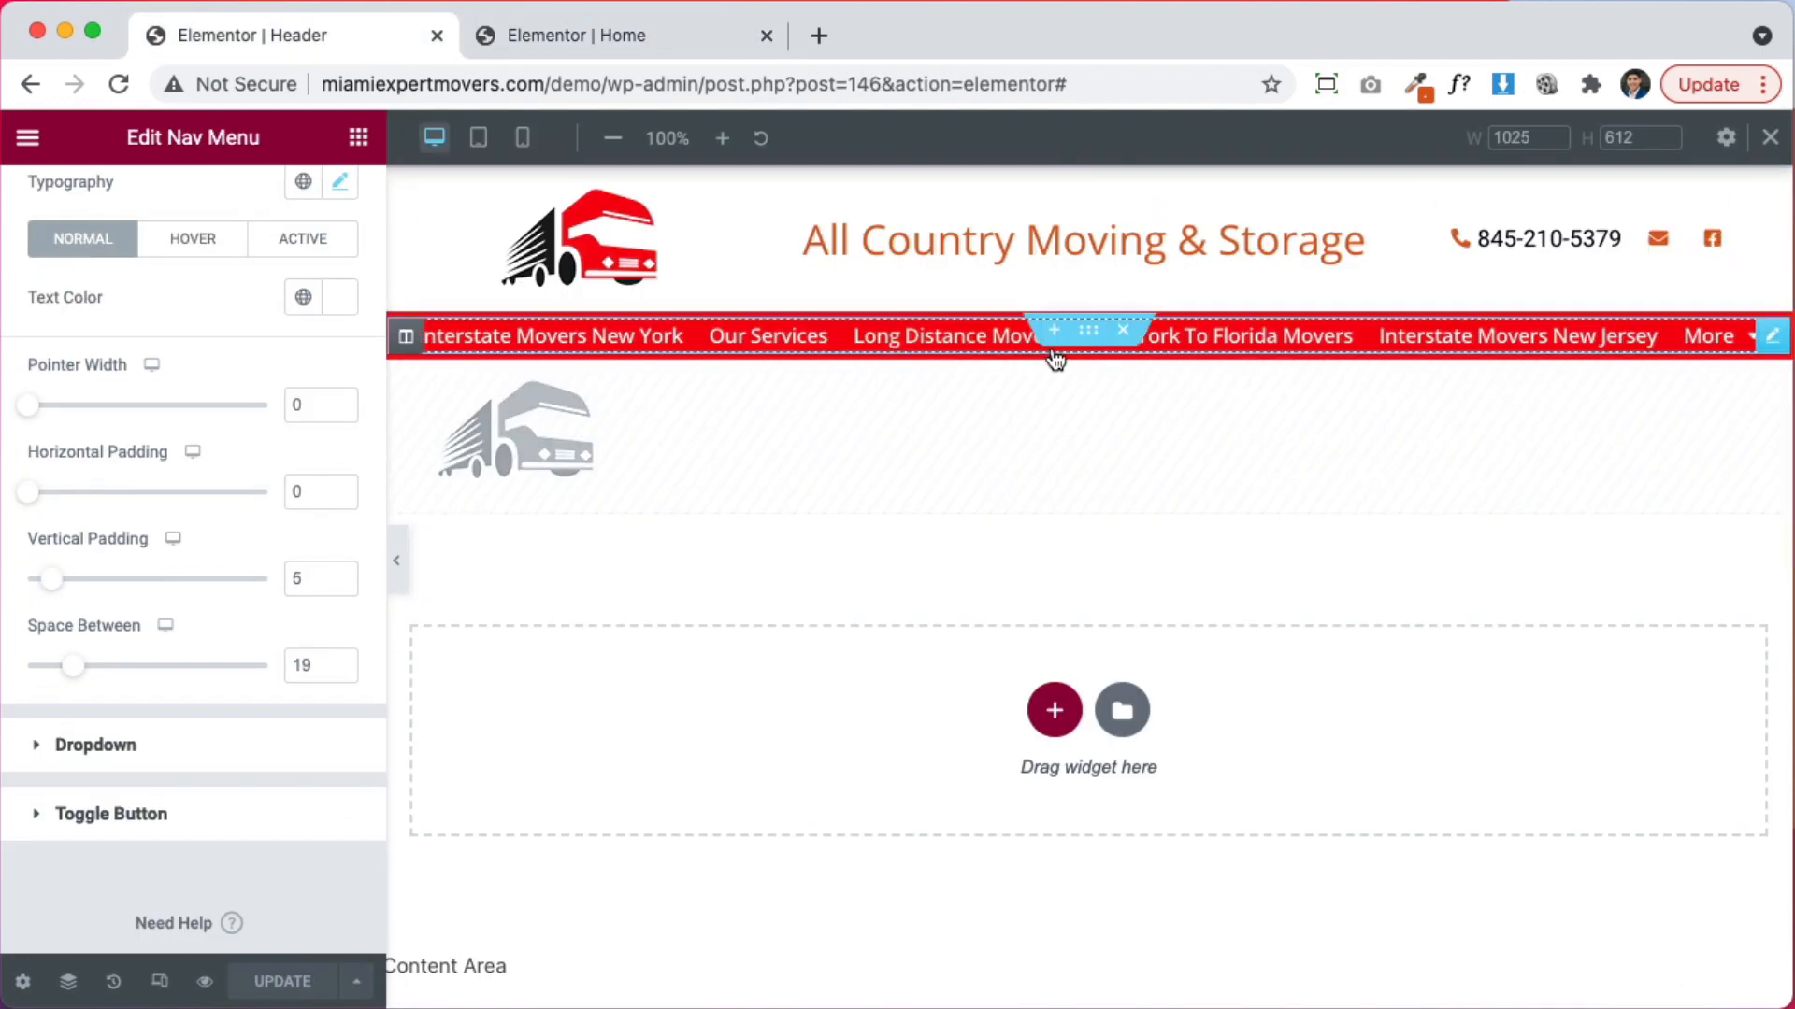
right_click(1095, 322)
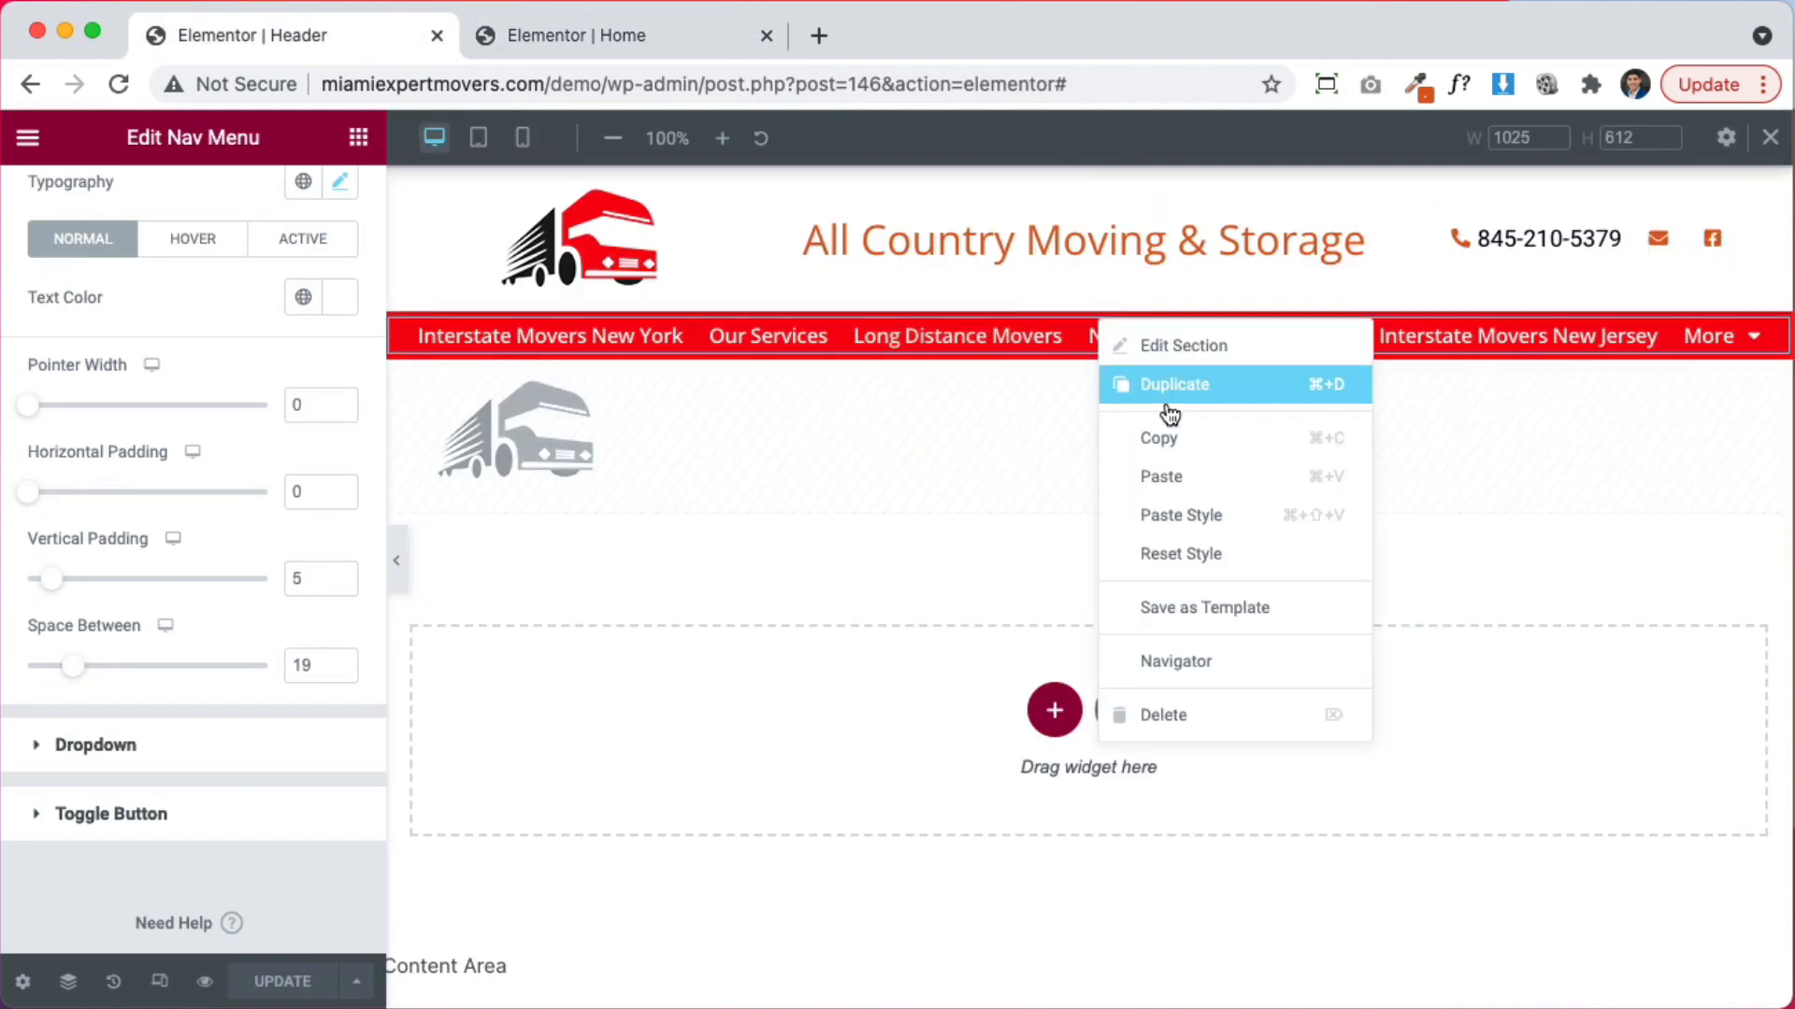
click(1216, 526)
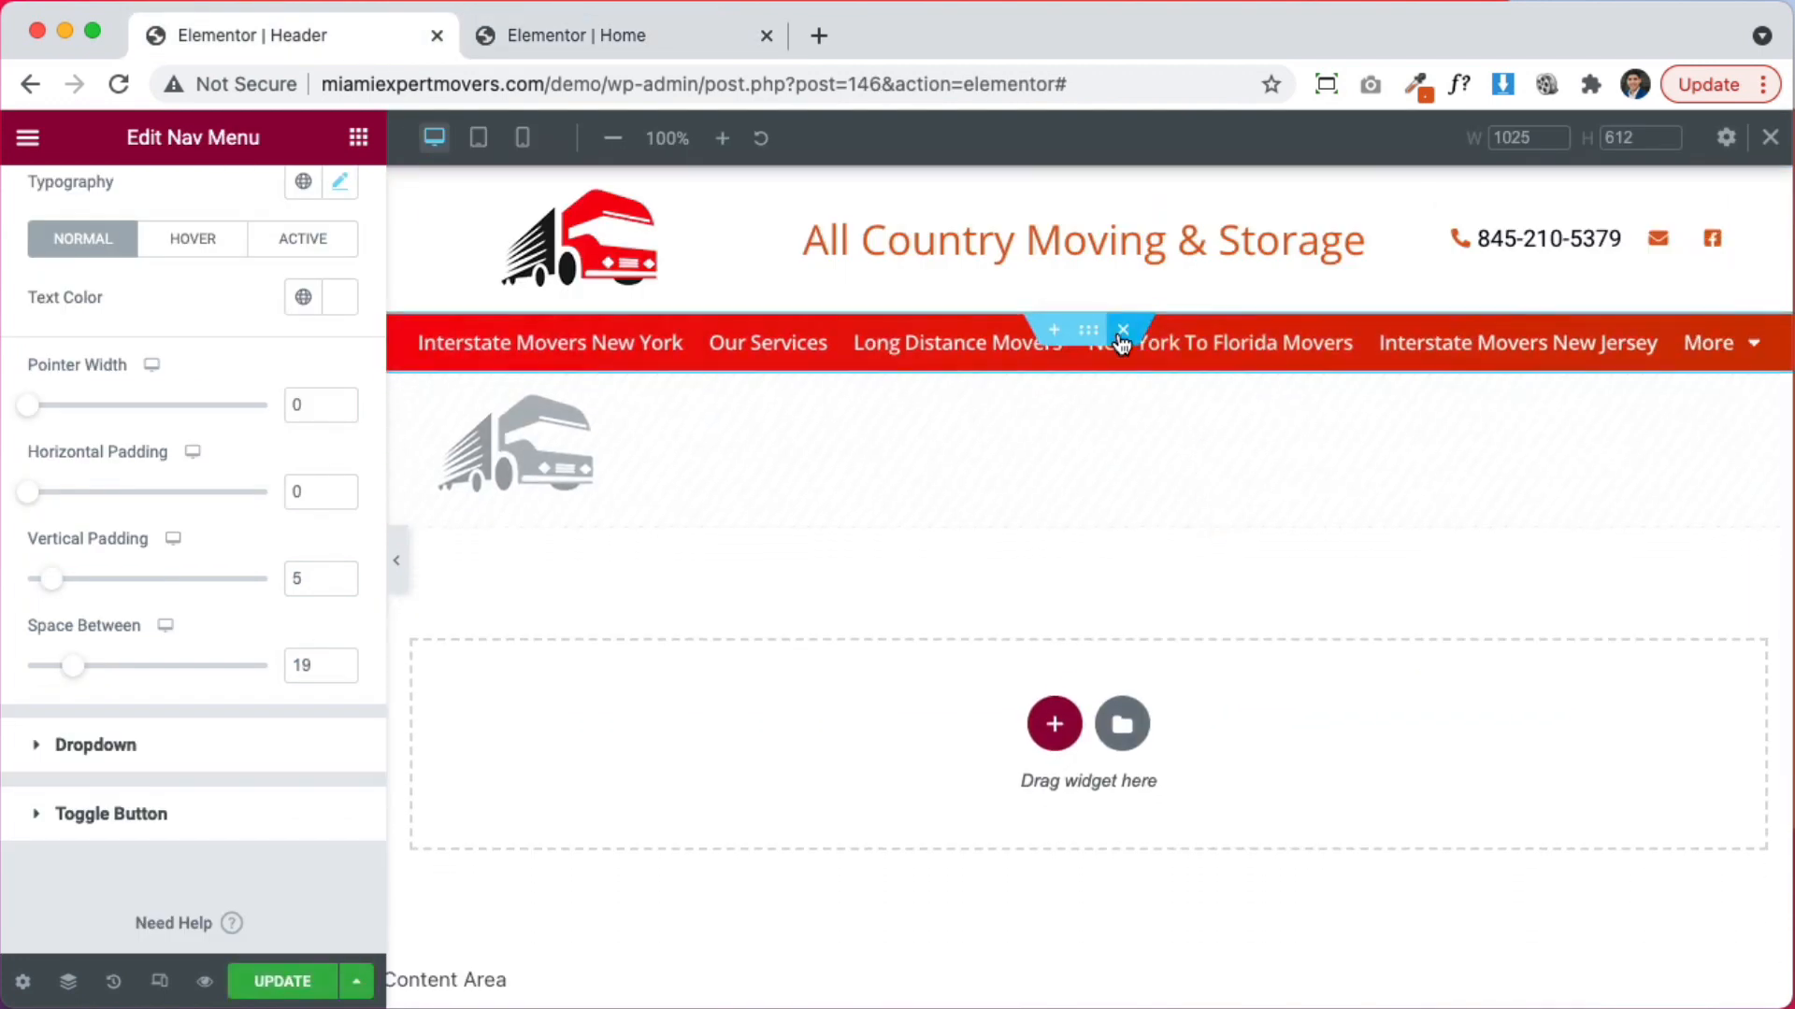
key(super+z)
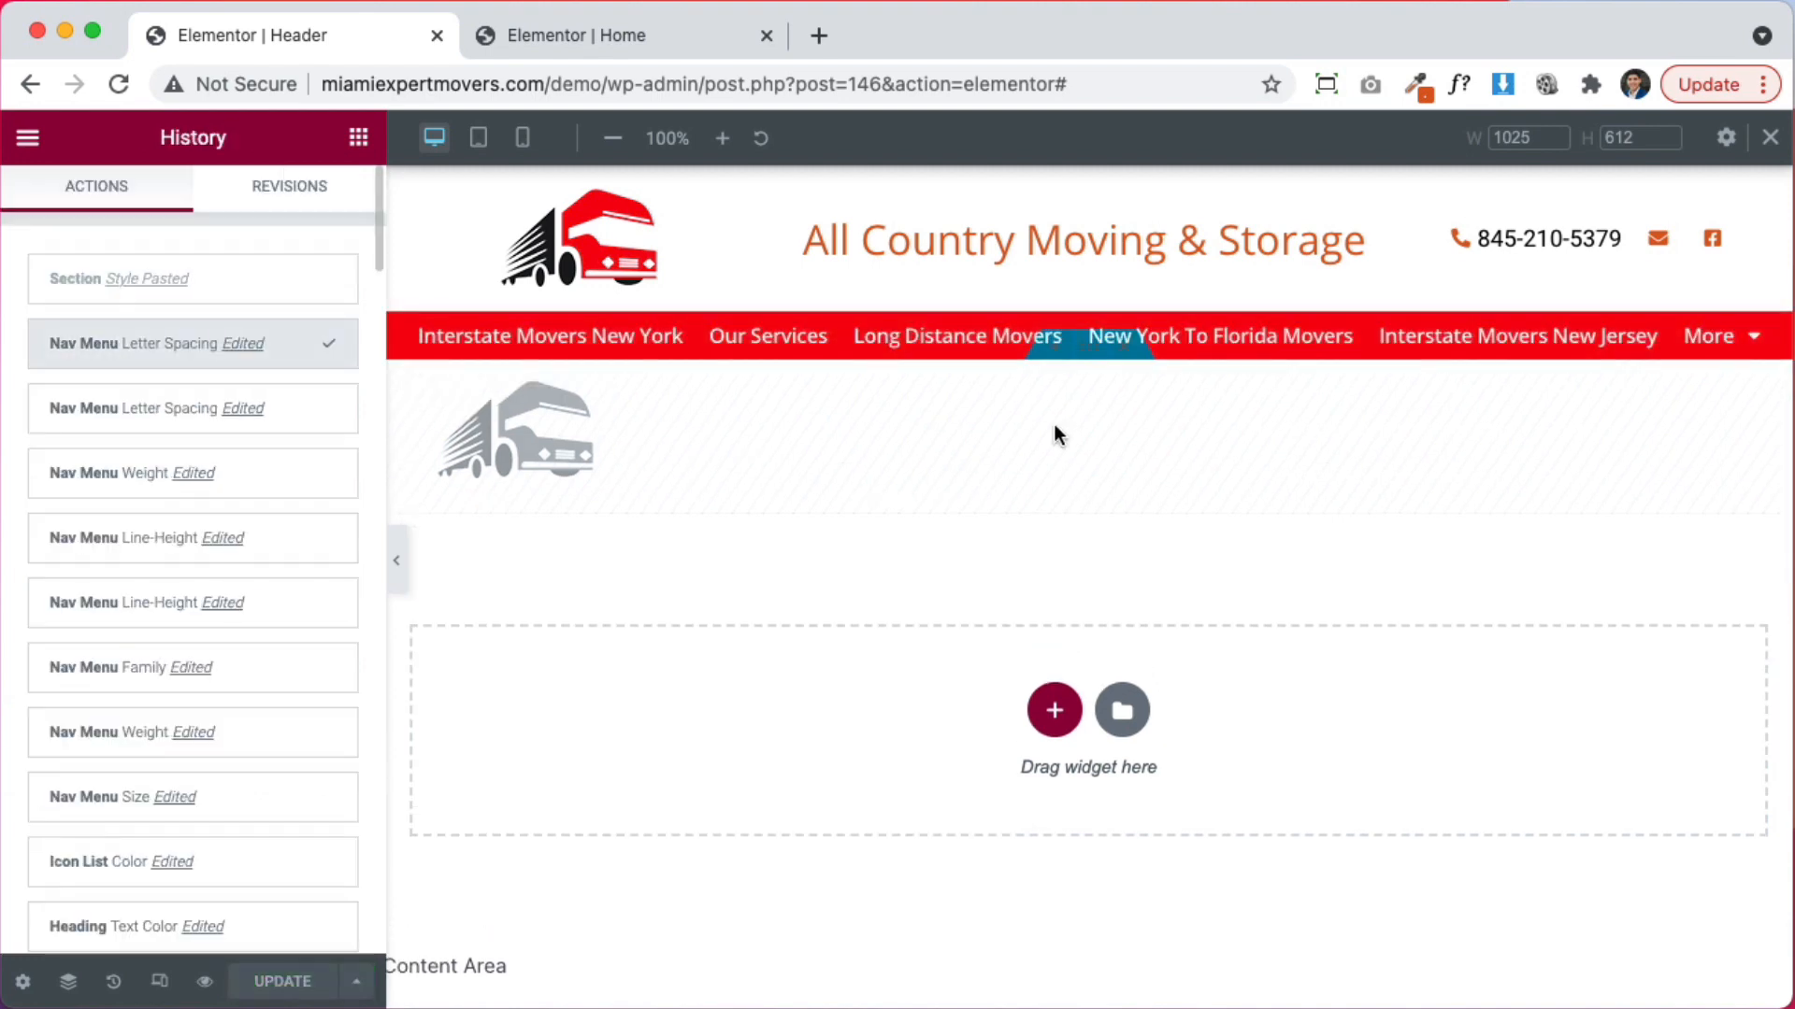
Give the nav bar a red-to-dark-red gradient background at 170° and update the header
click(1088, 331)
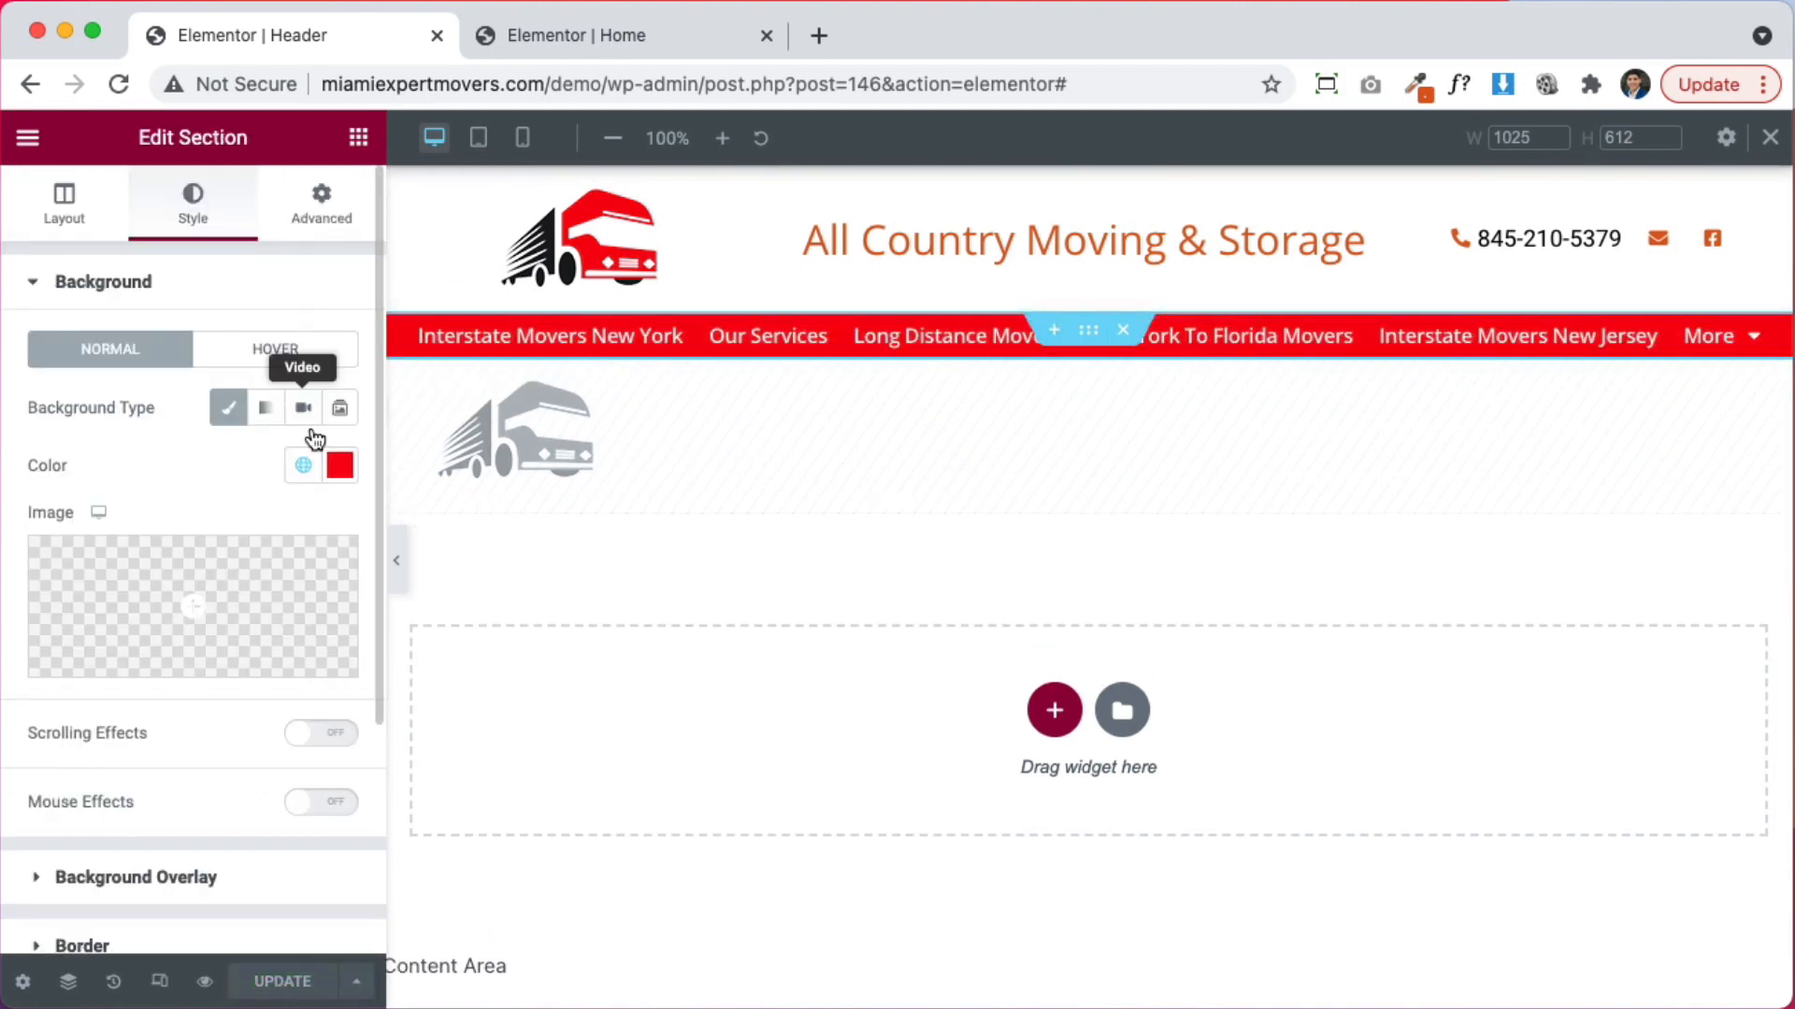
click(340, 465)
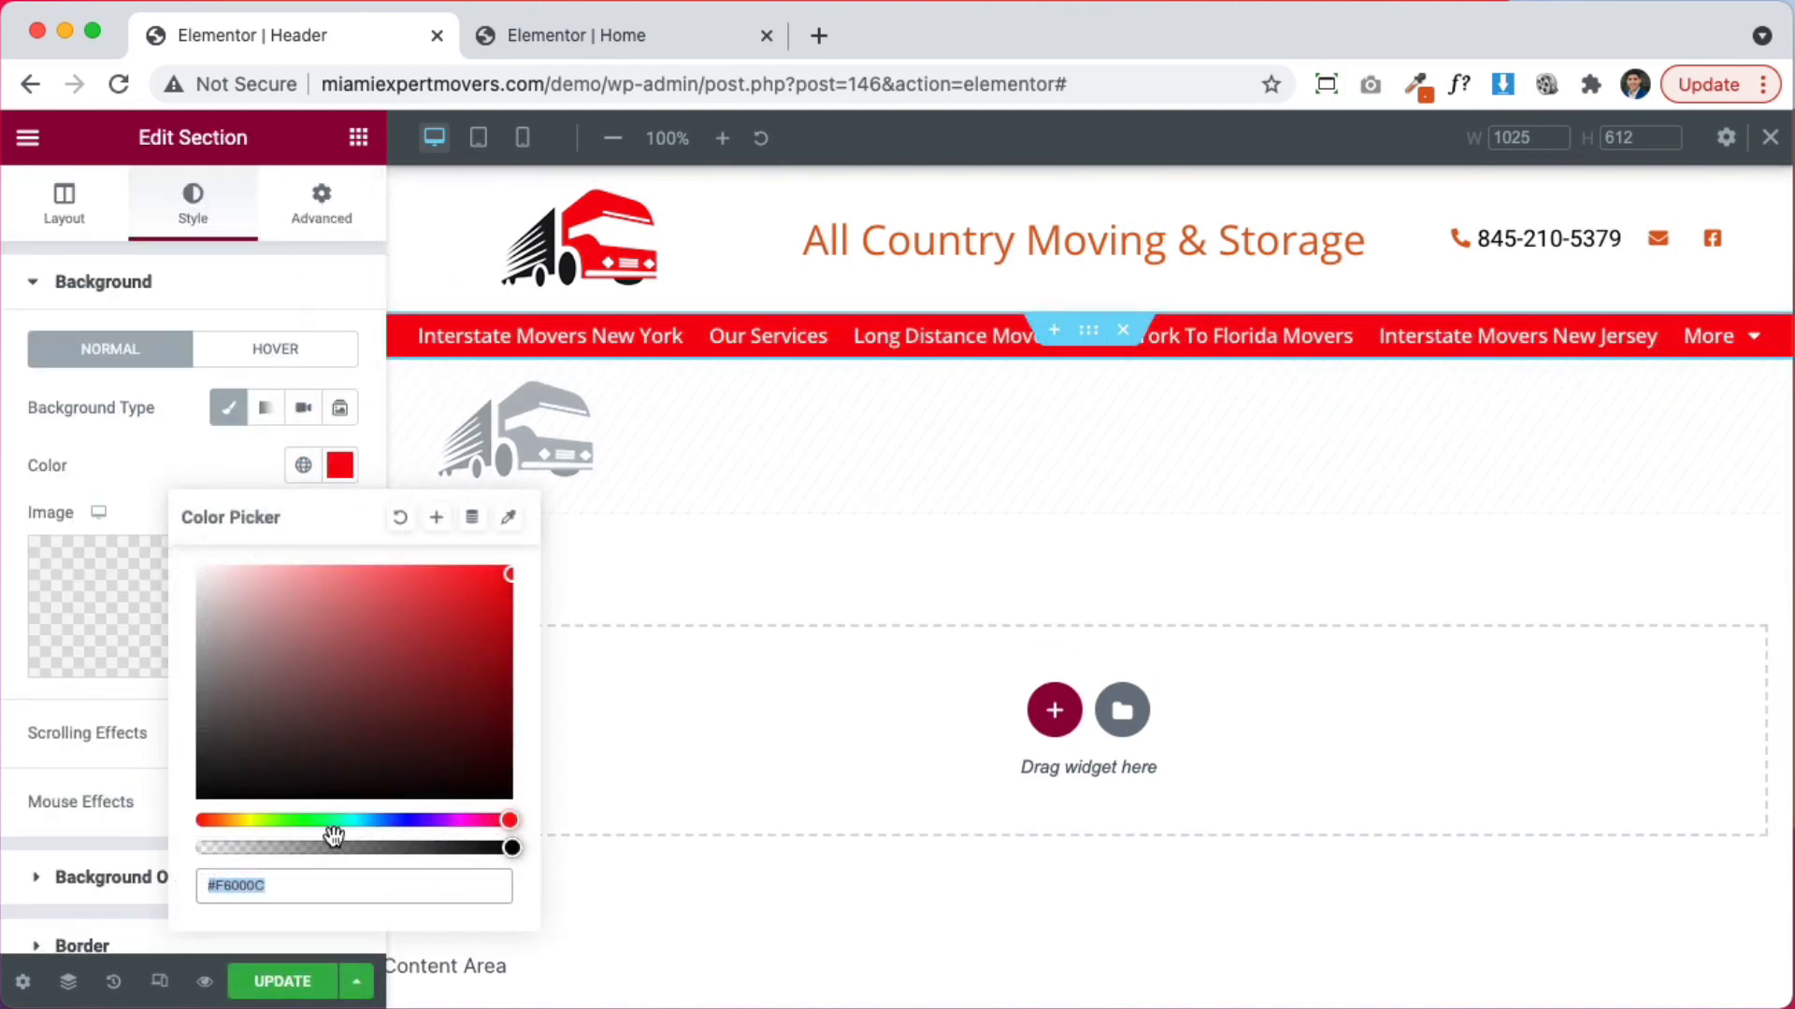
click(249, 464)
click(265, 408)
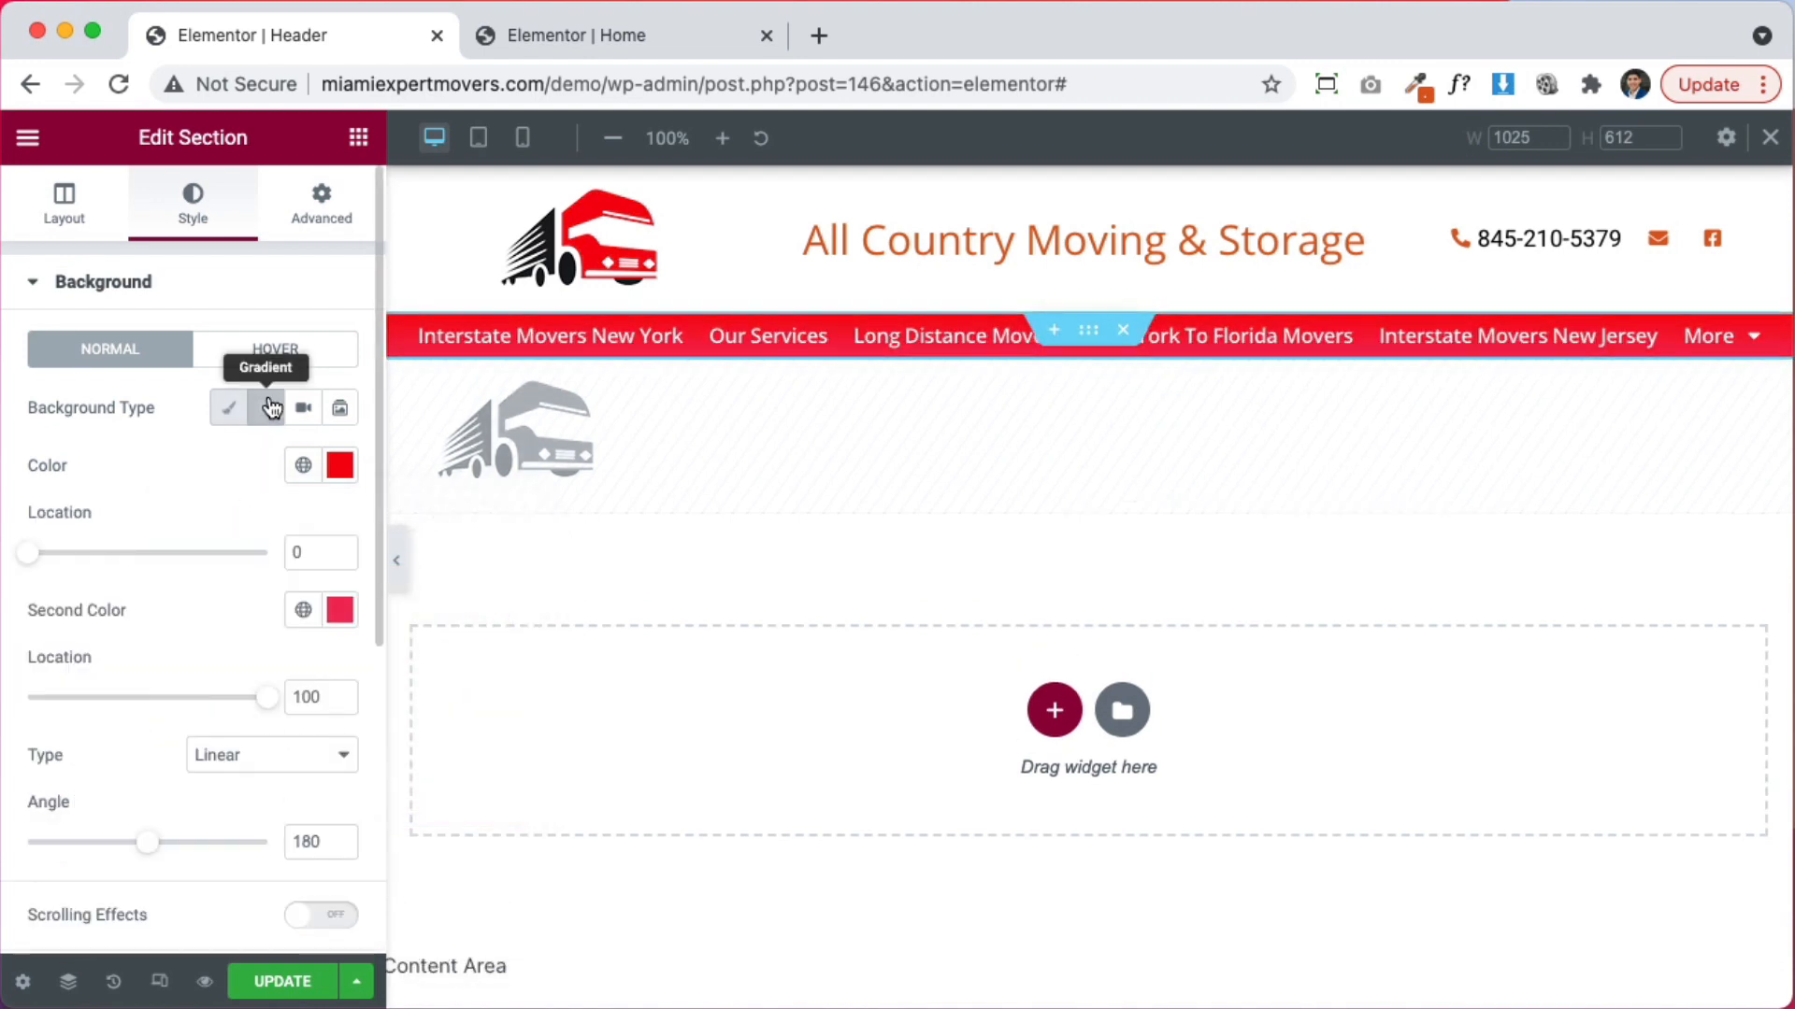
click(332, 605)
key(super+v)
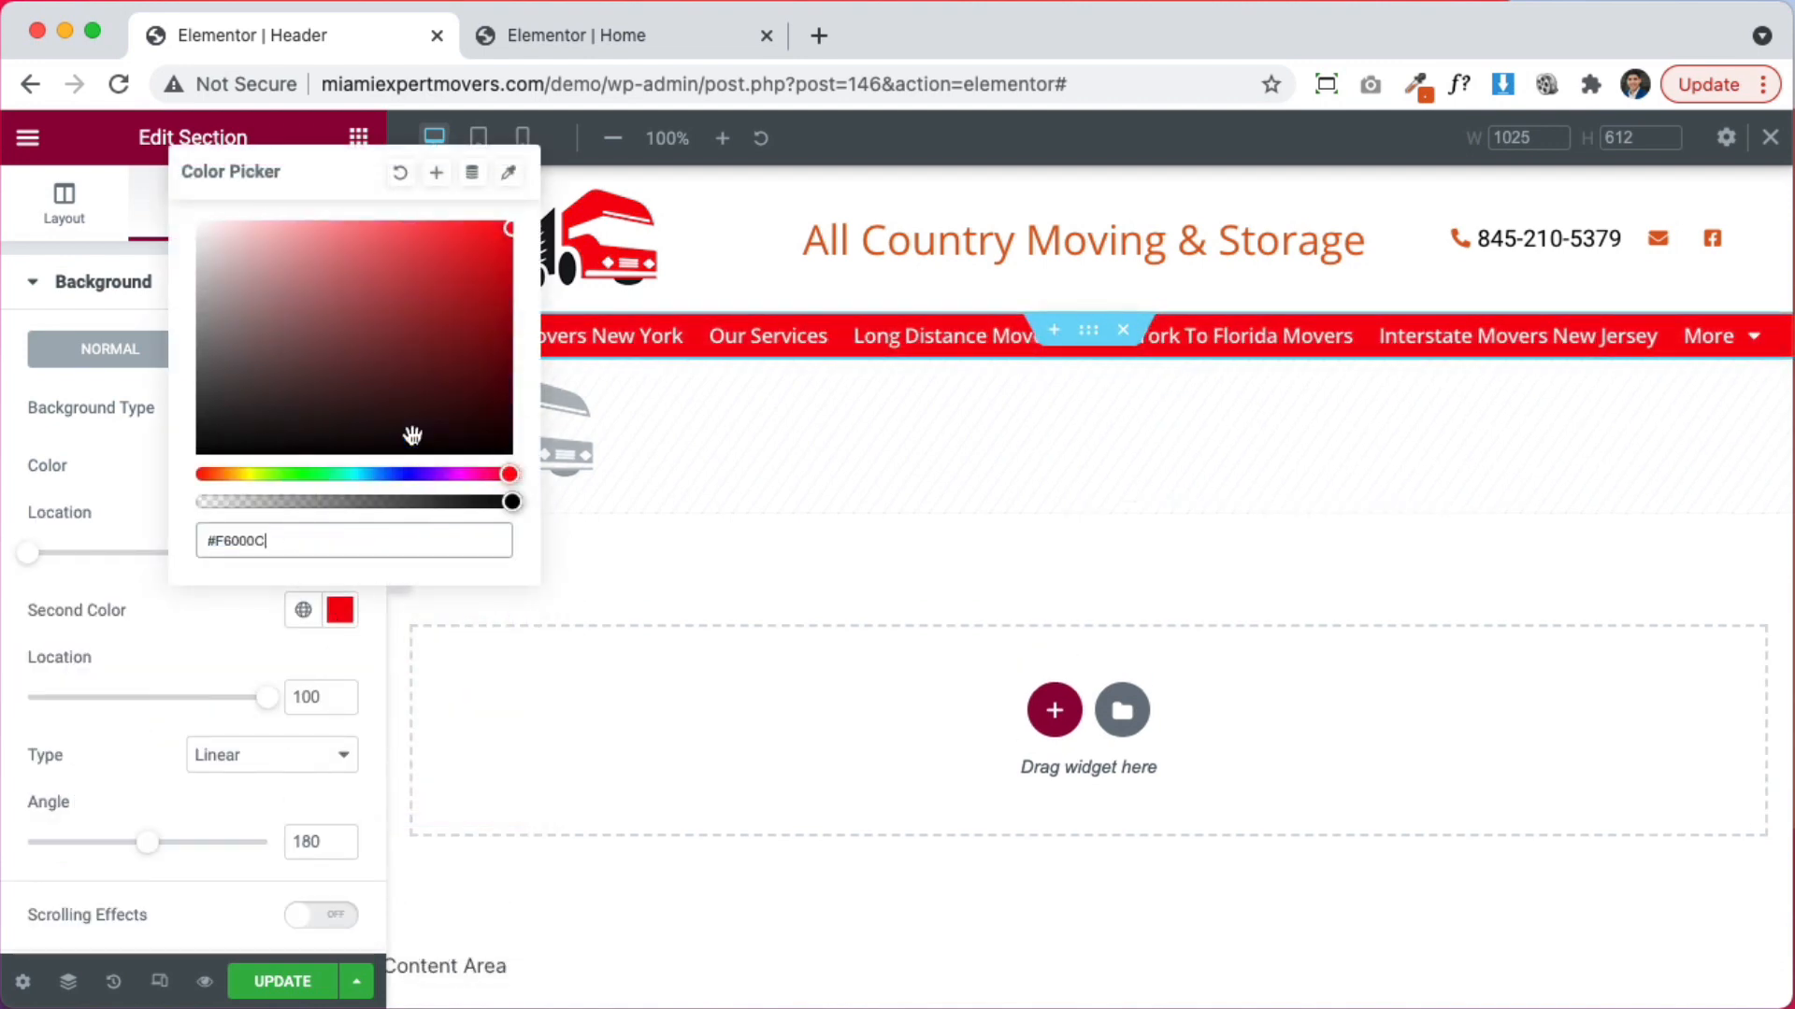
drag(479, 325, 506, 331)
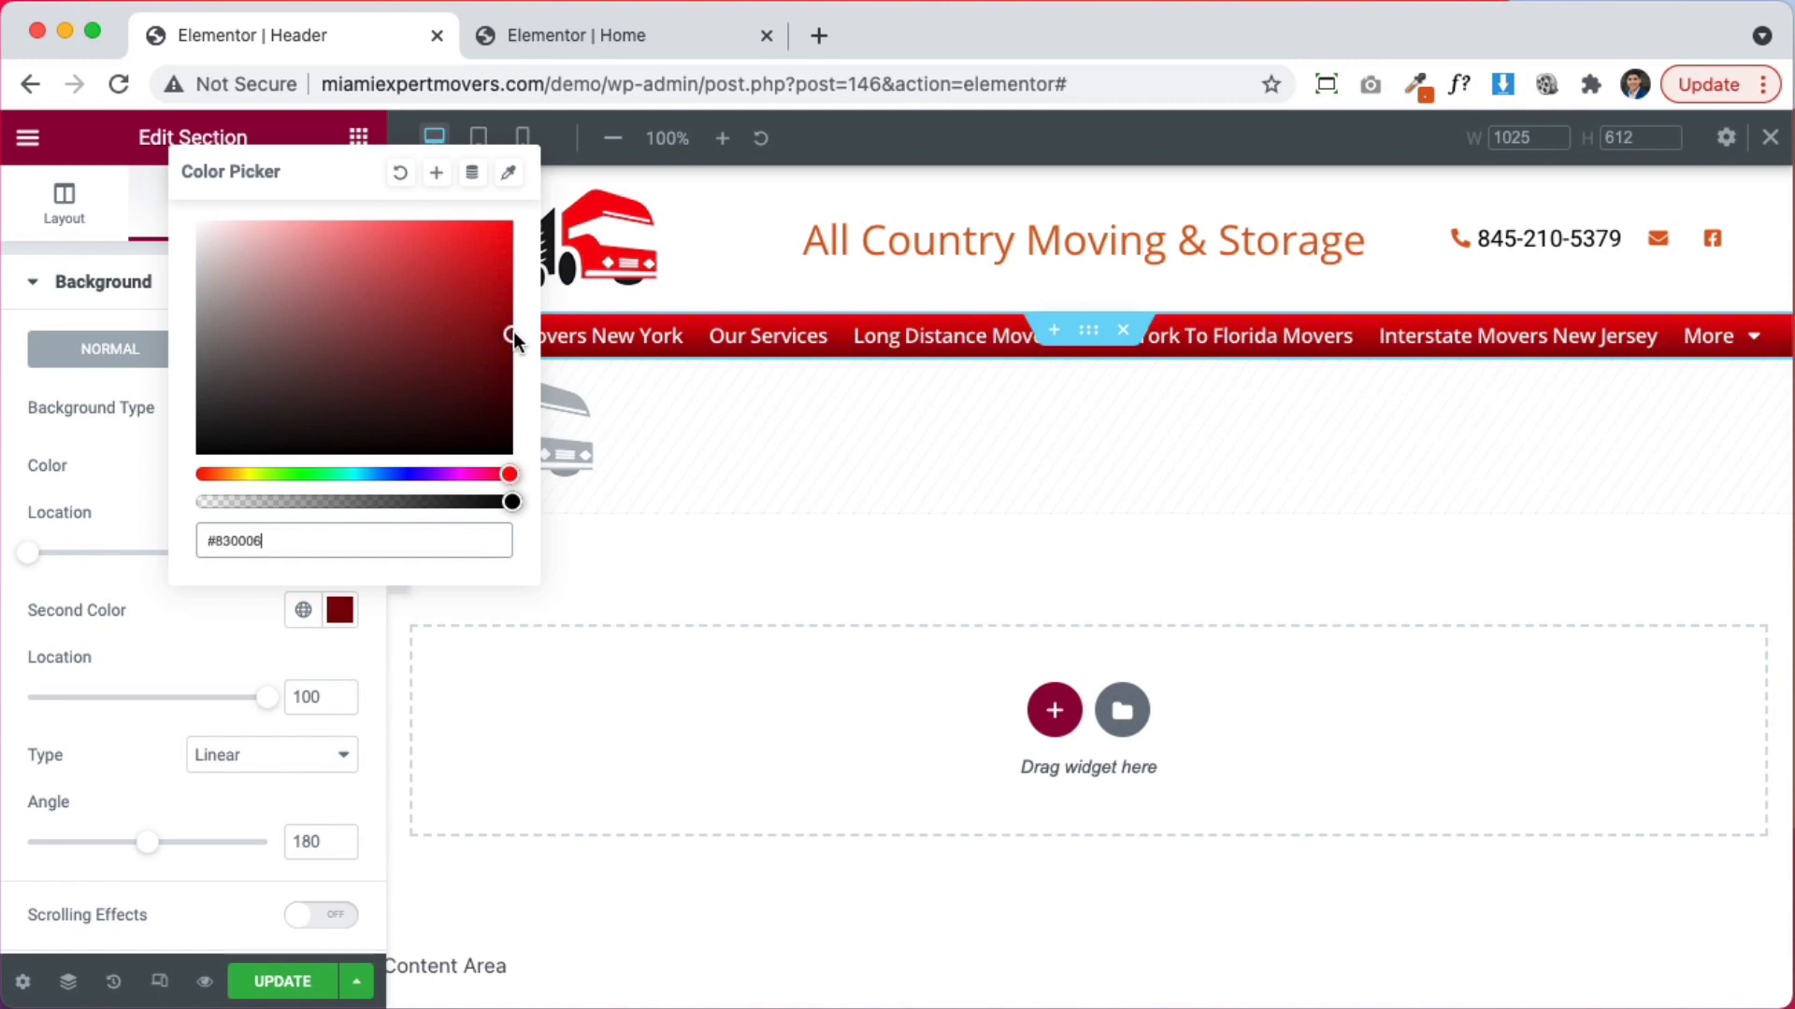
click(131, 638)
mouse_move(141, 842)
mouse_down()
mouse_move(111, 842)
mouse_move(160, 842)
mouse_move(141, 846)
mouse_up()
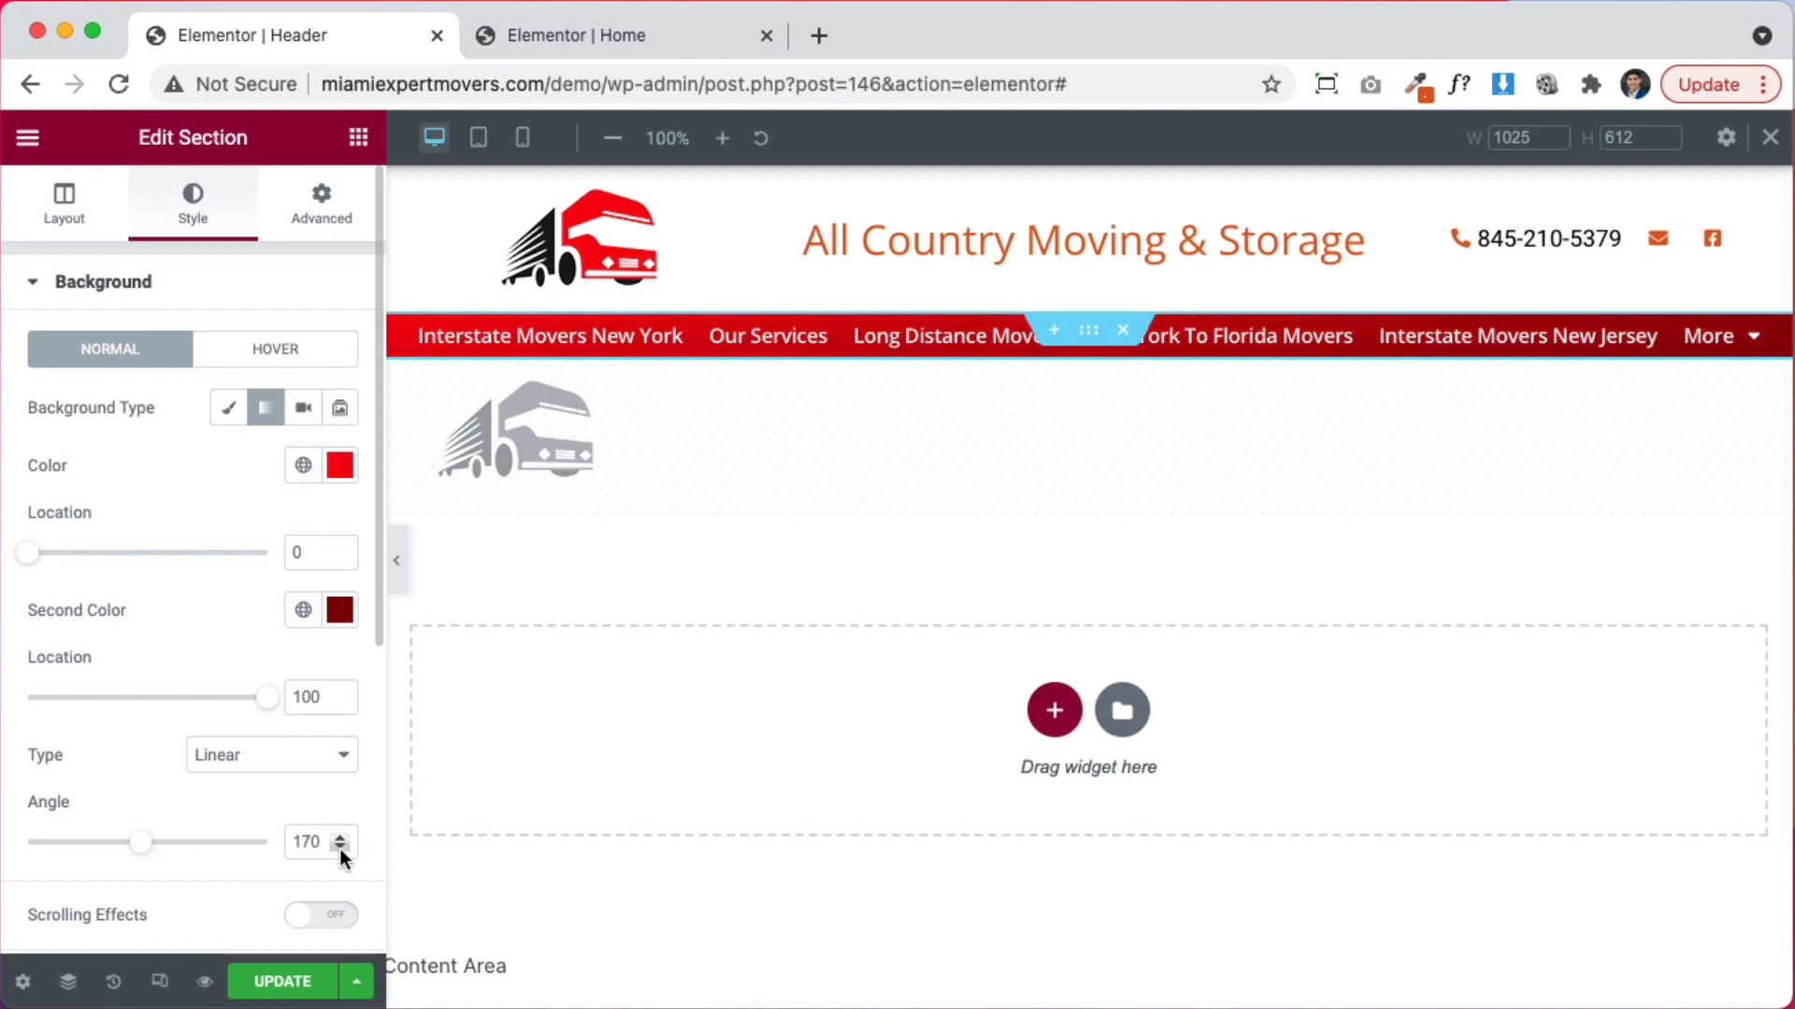
click(287, 980)
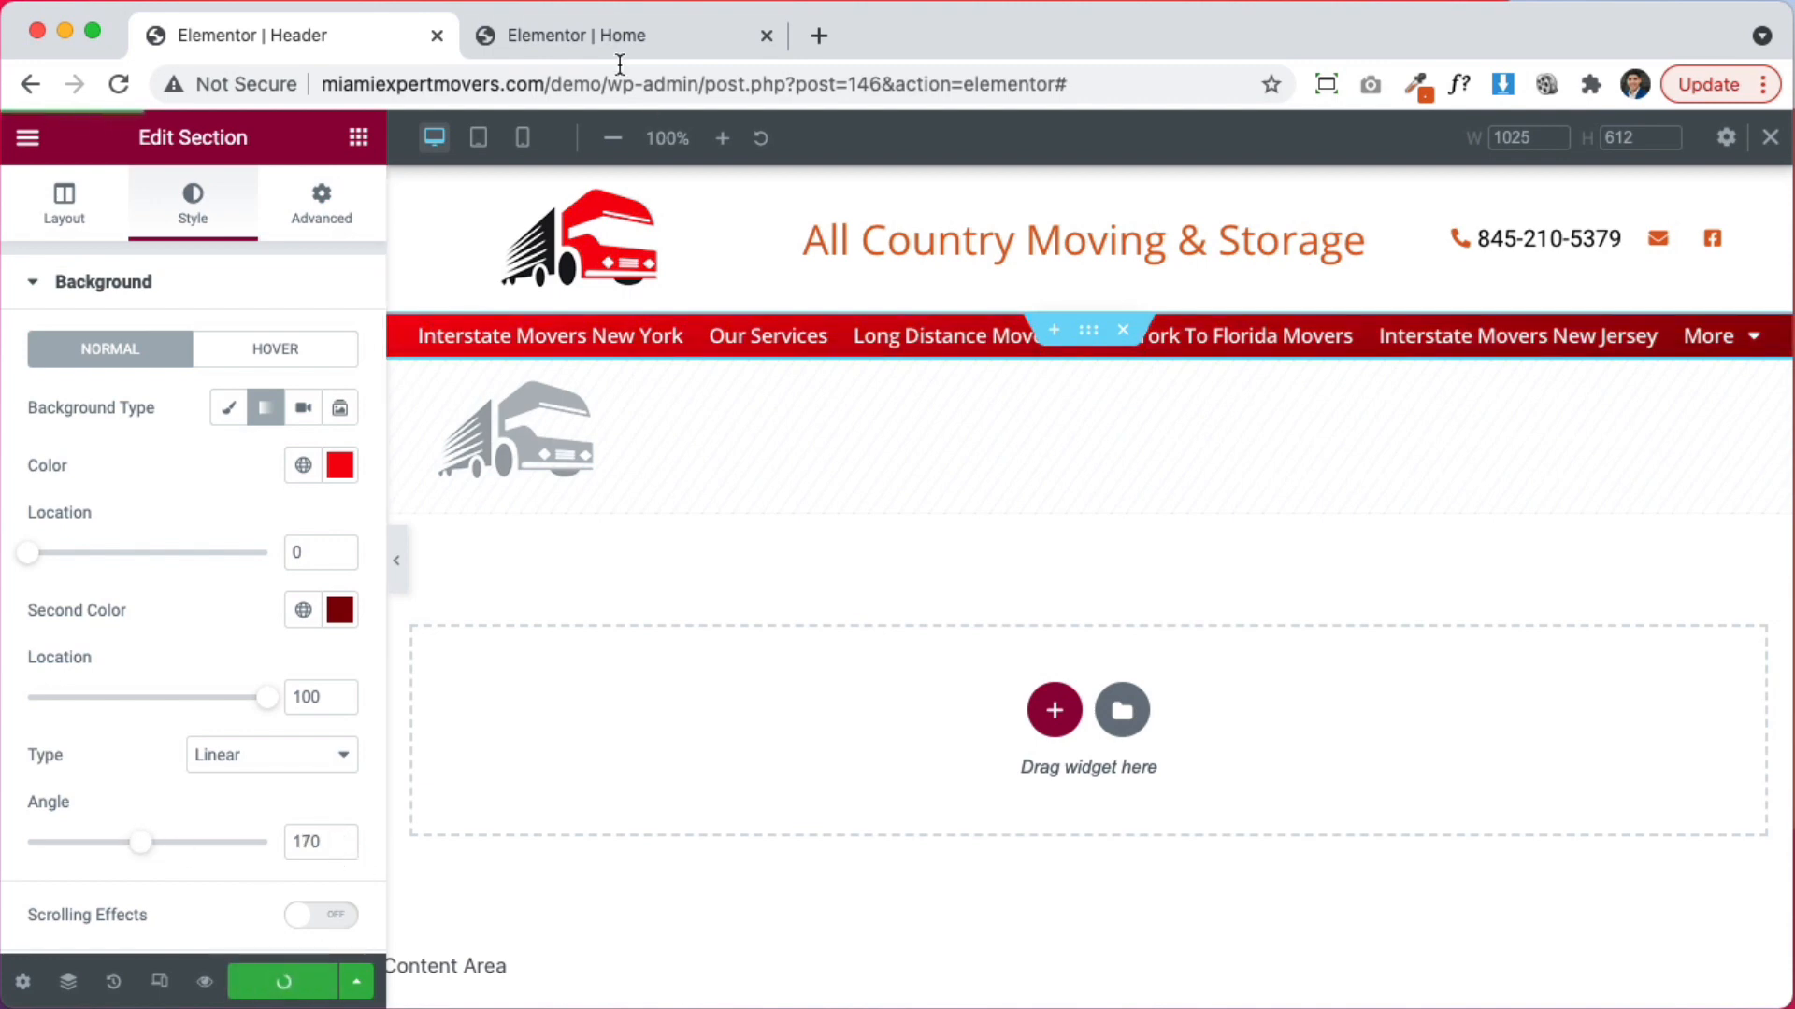
click(602, 36)
Return to the Header template editor and preview the header with the panel hidden
click(1647, 414)
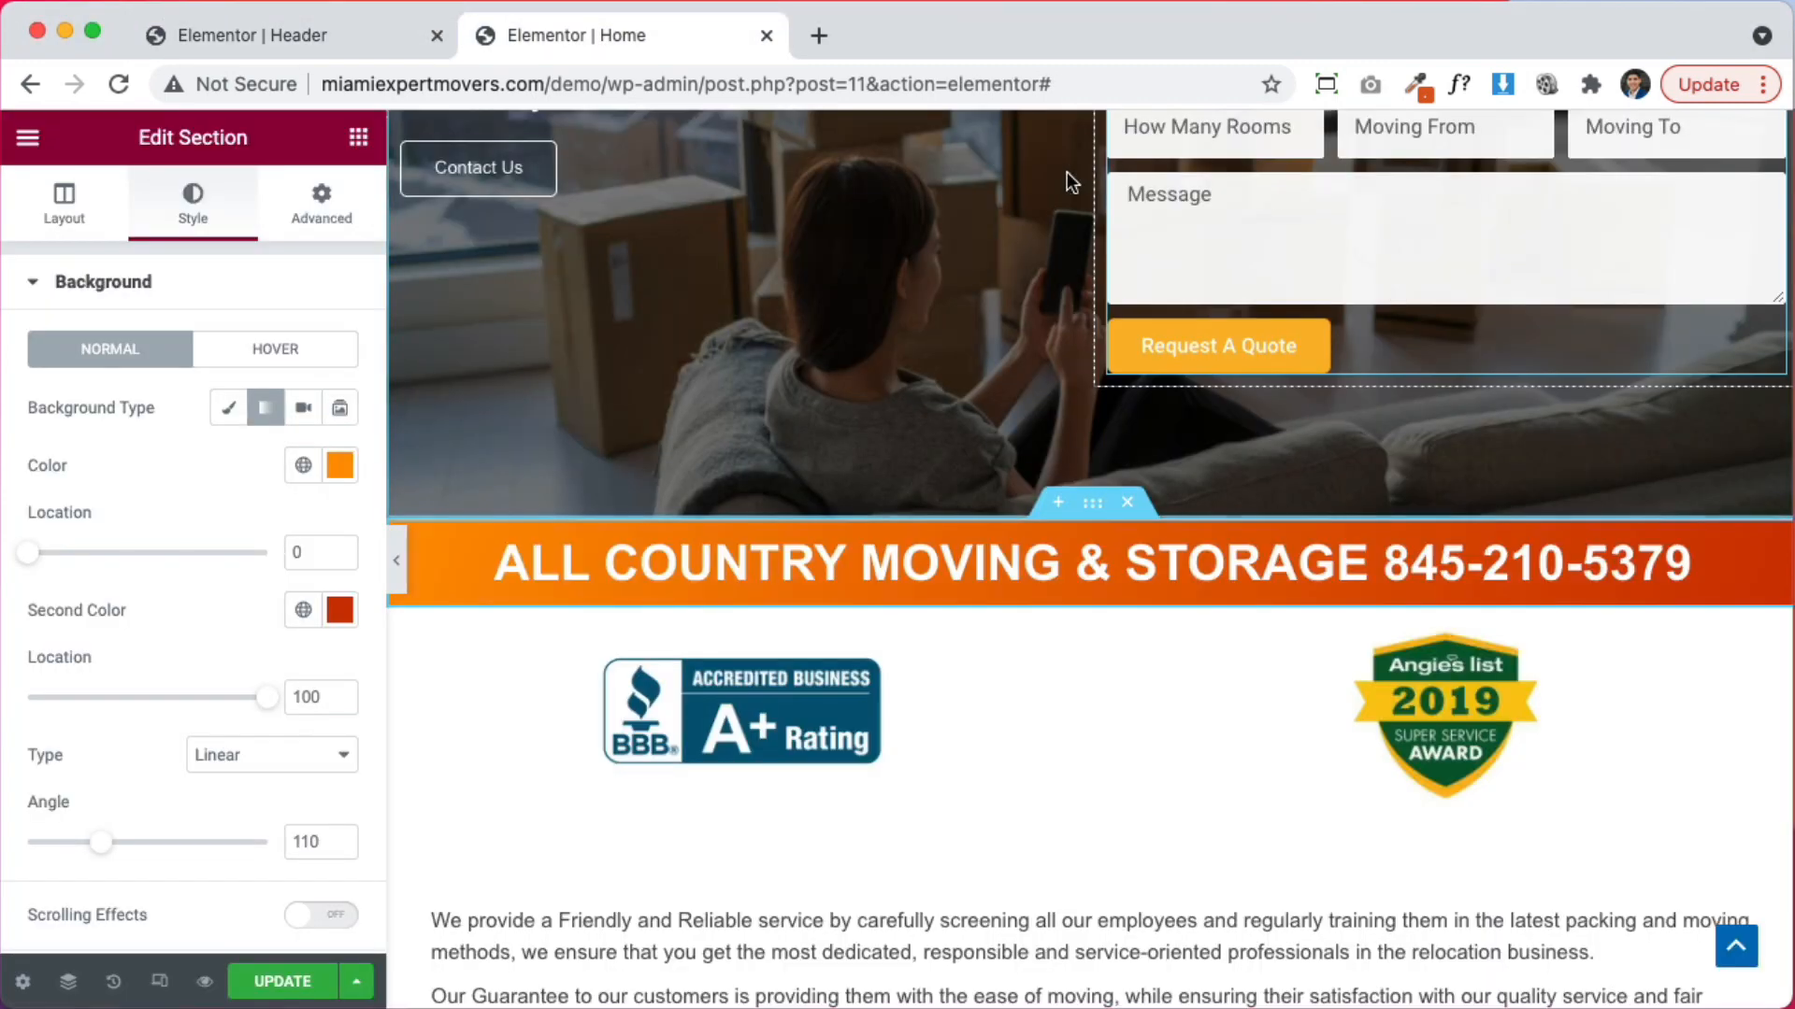
scroll(670, 794, up, 5)
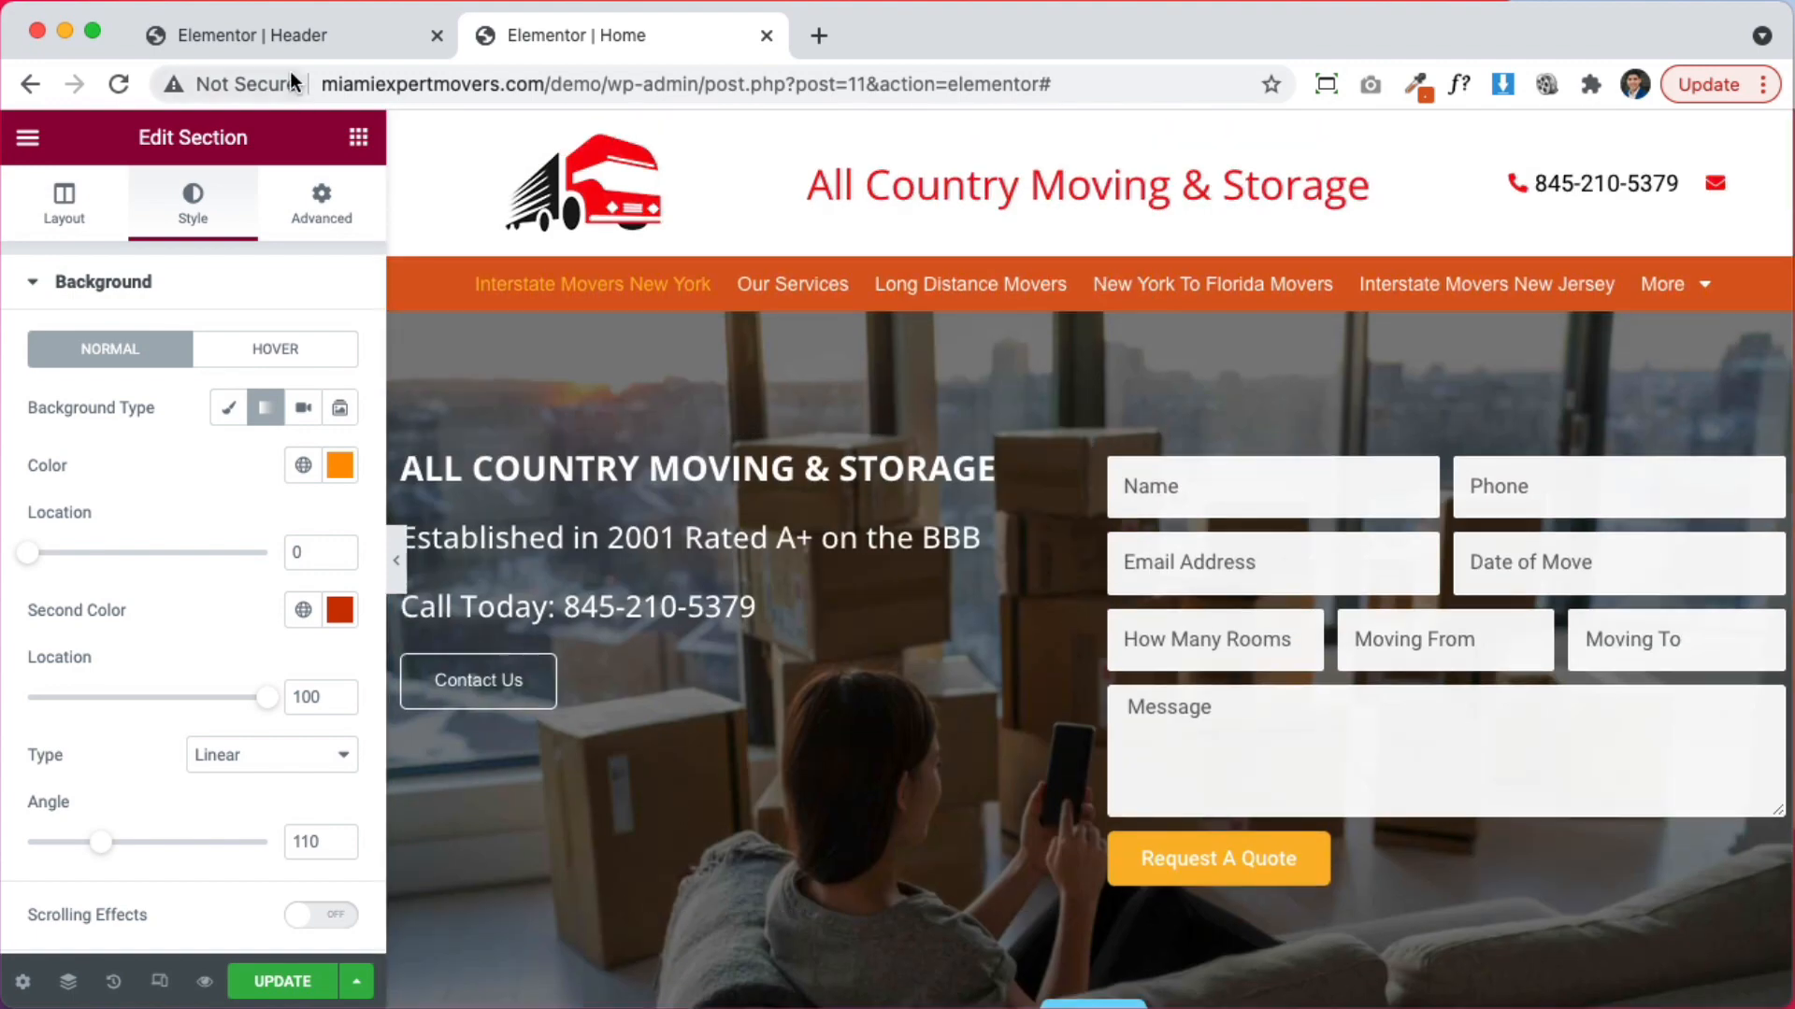
click(283, 33)
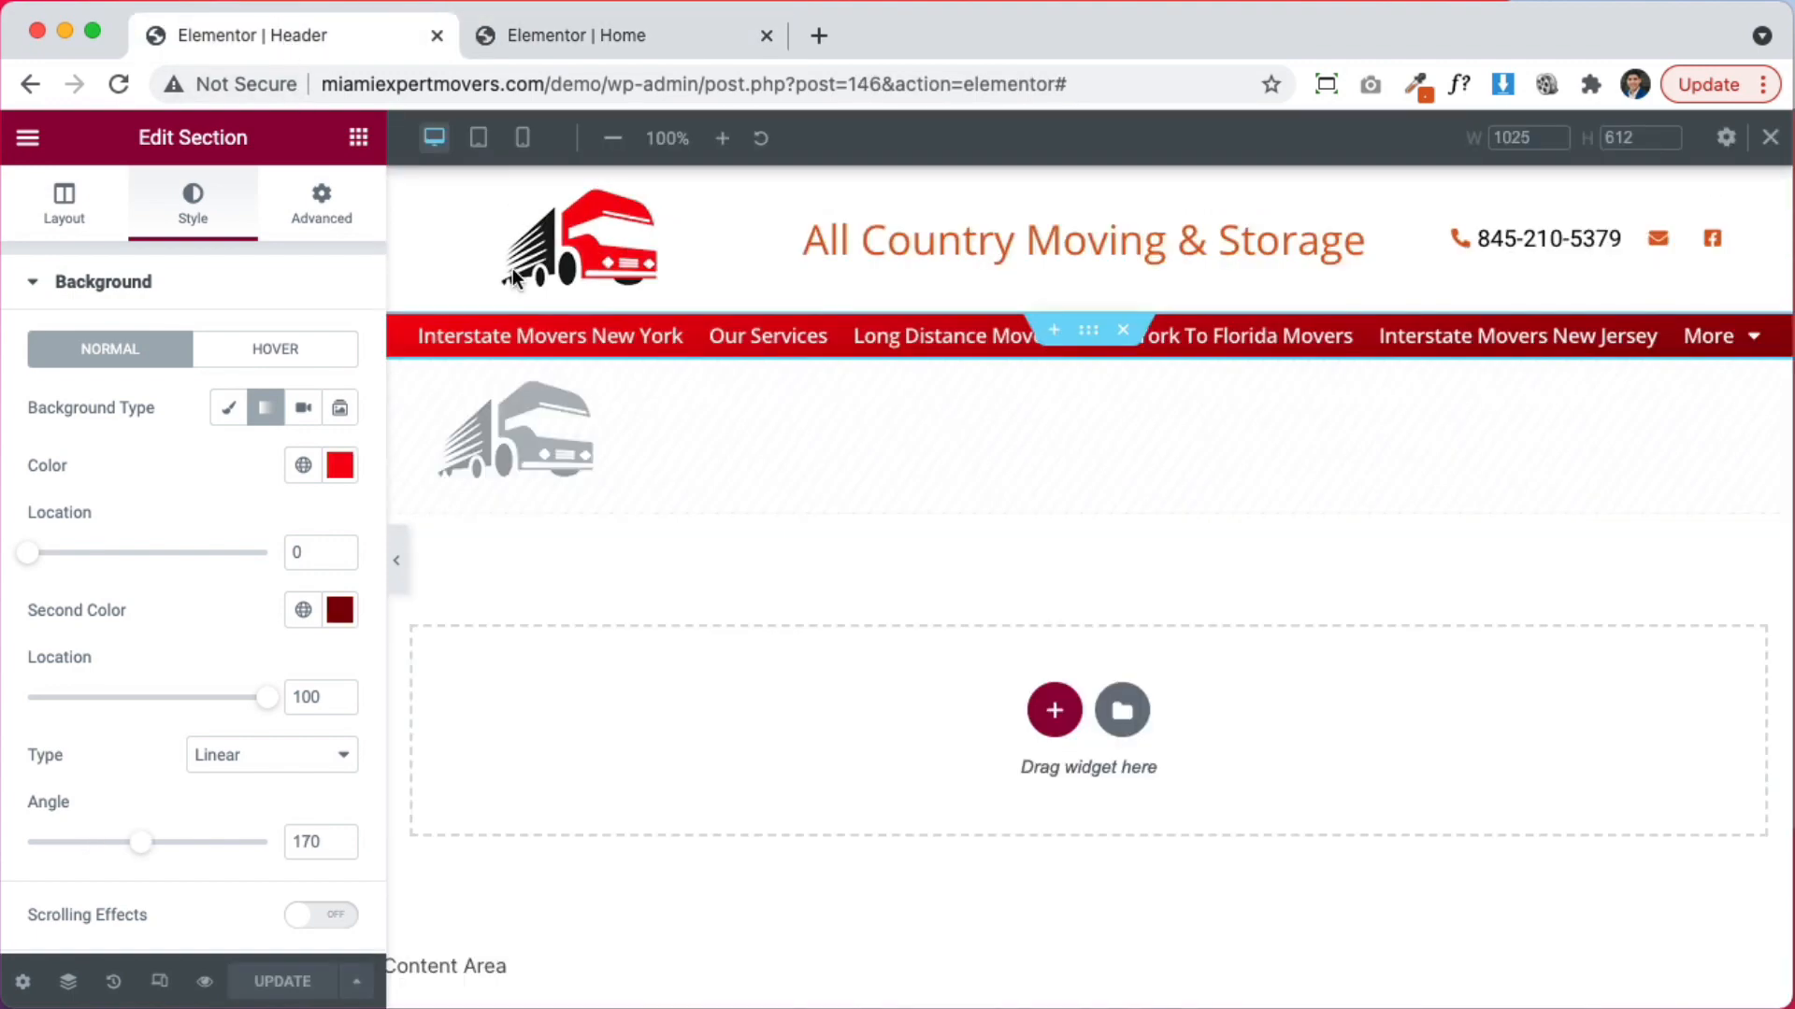
click(395, 564)
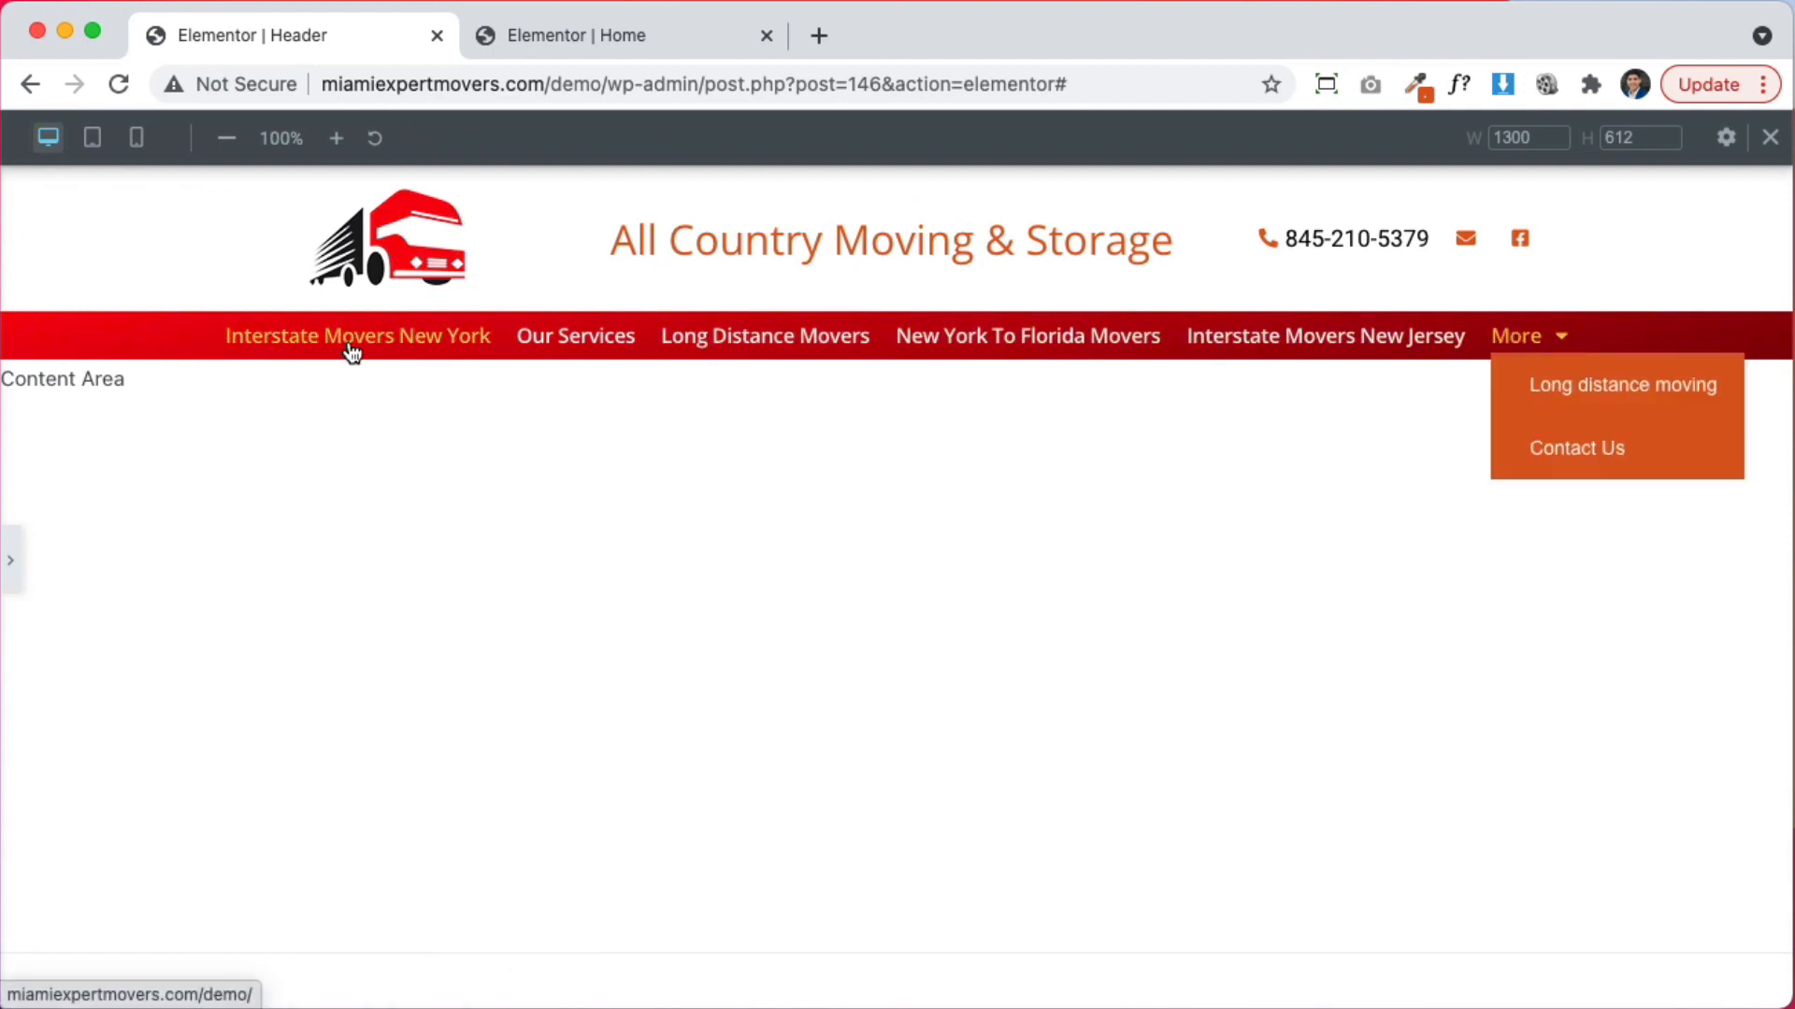
click(11, 561)
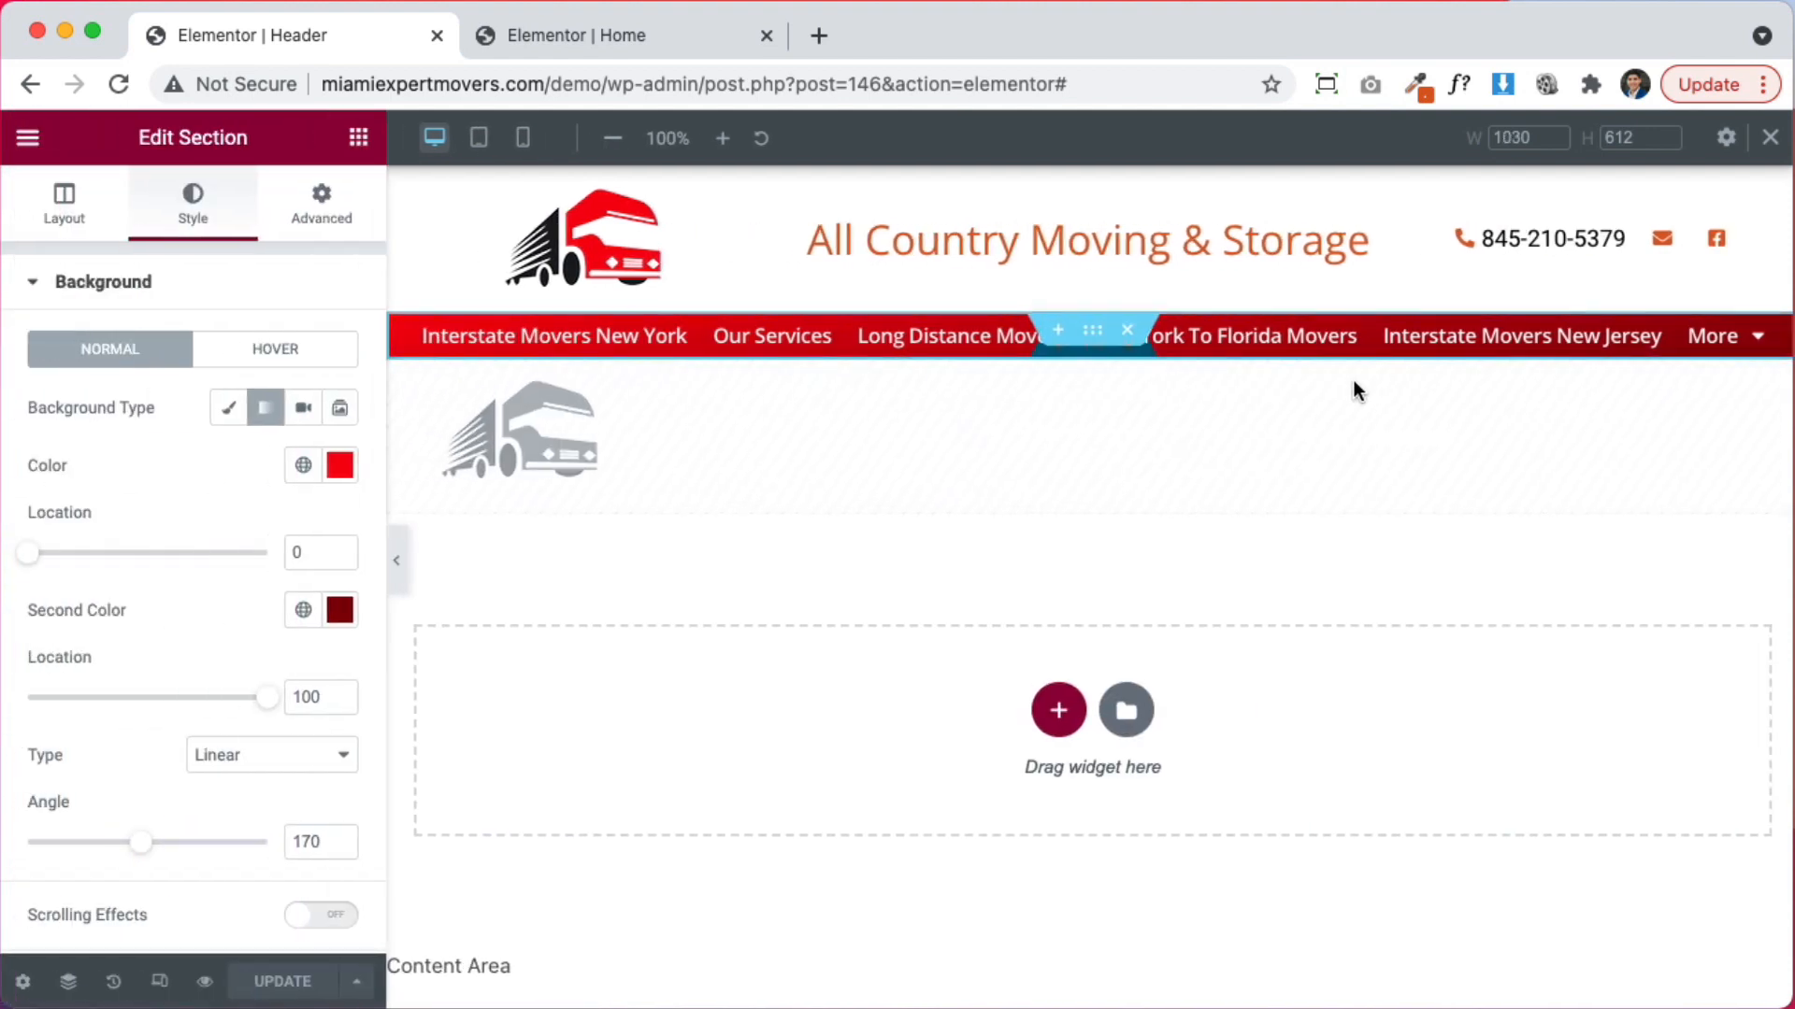
Set the nav menu's hover text and pointer colours to light grey #E4E4E4
click(1776, 339)
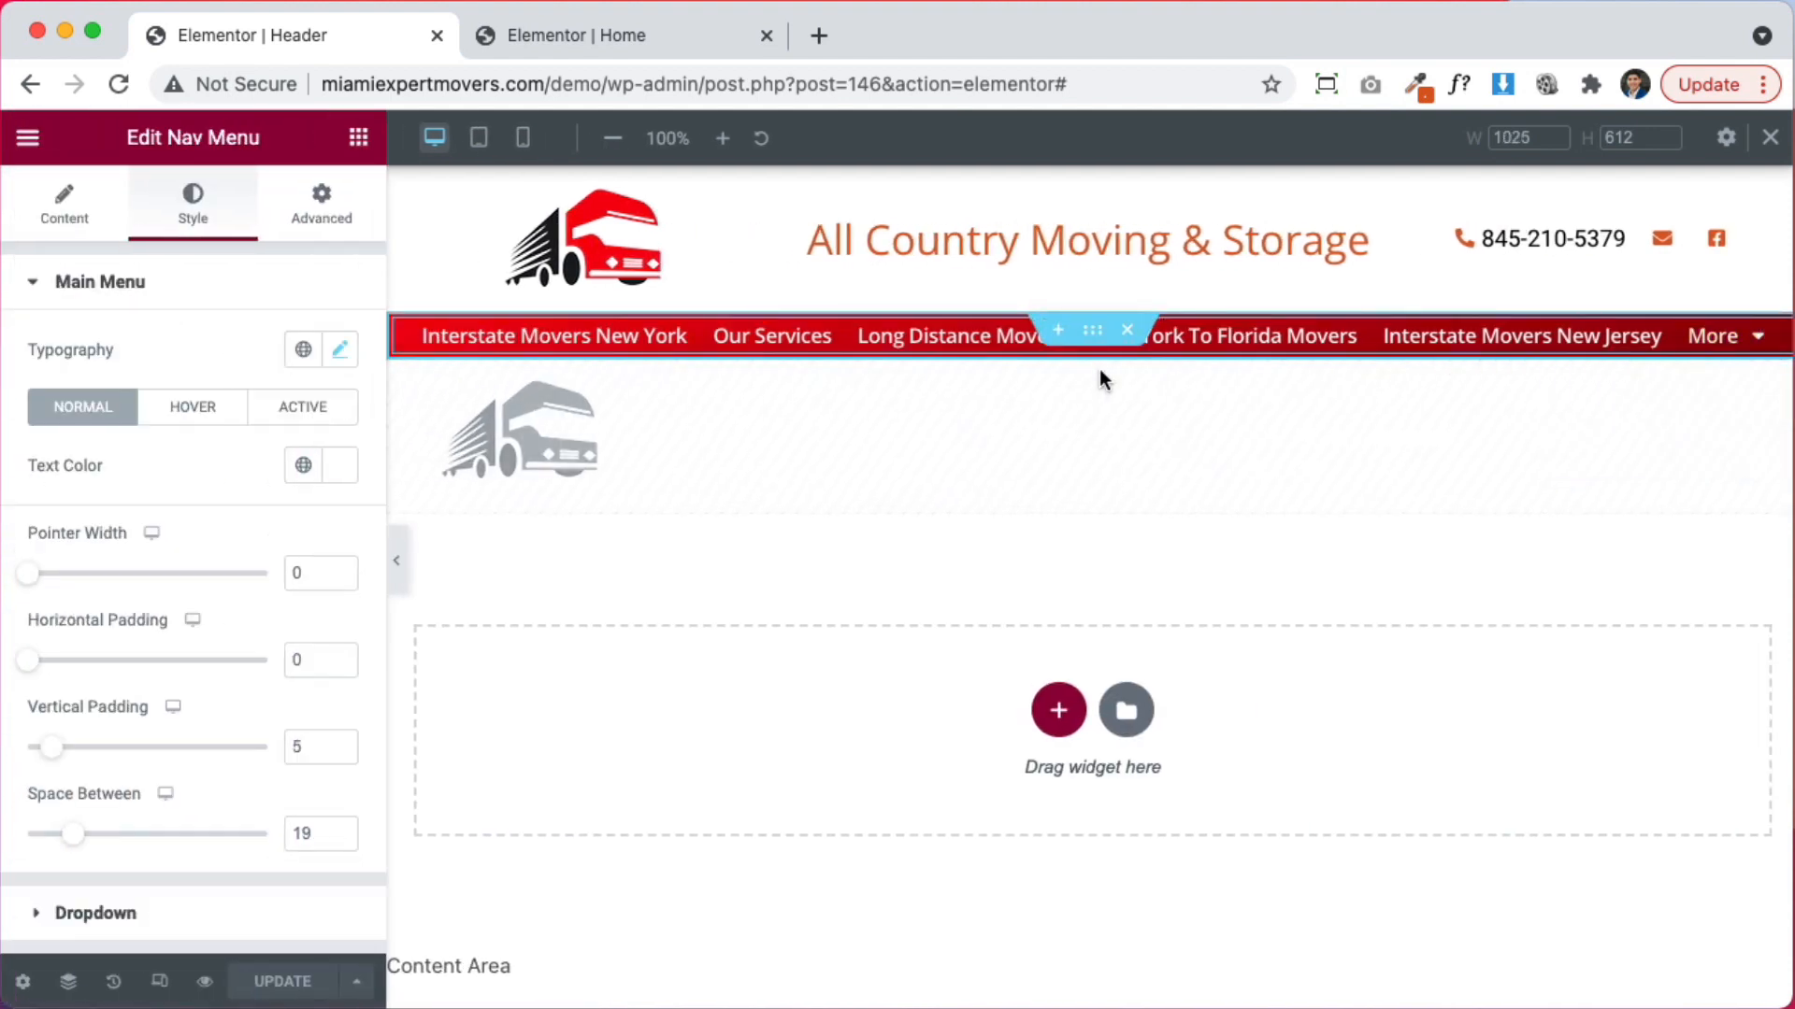
click(84, 225)
click(182, 224)
click(191, 412)
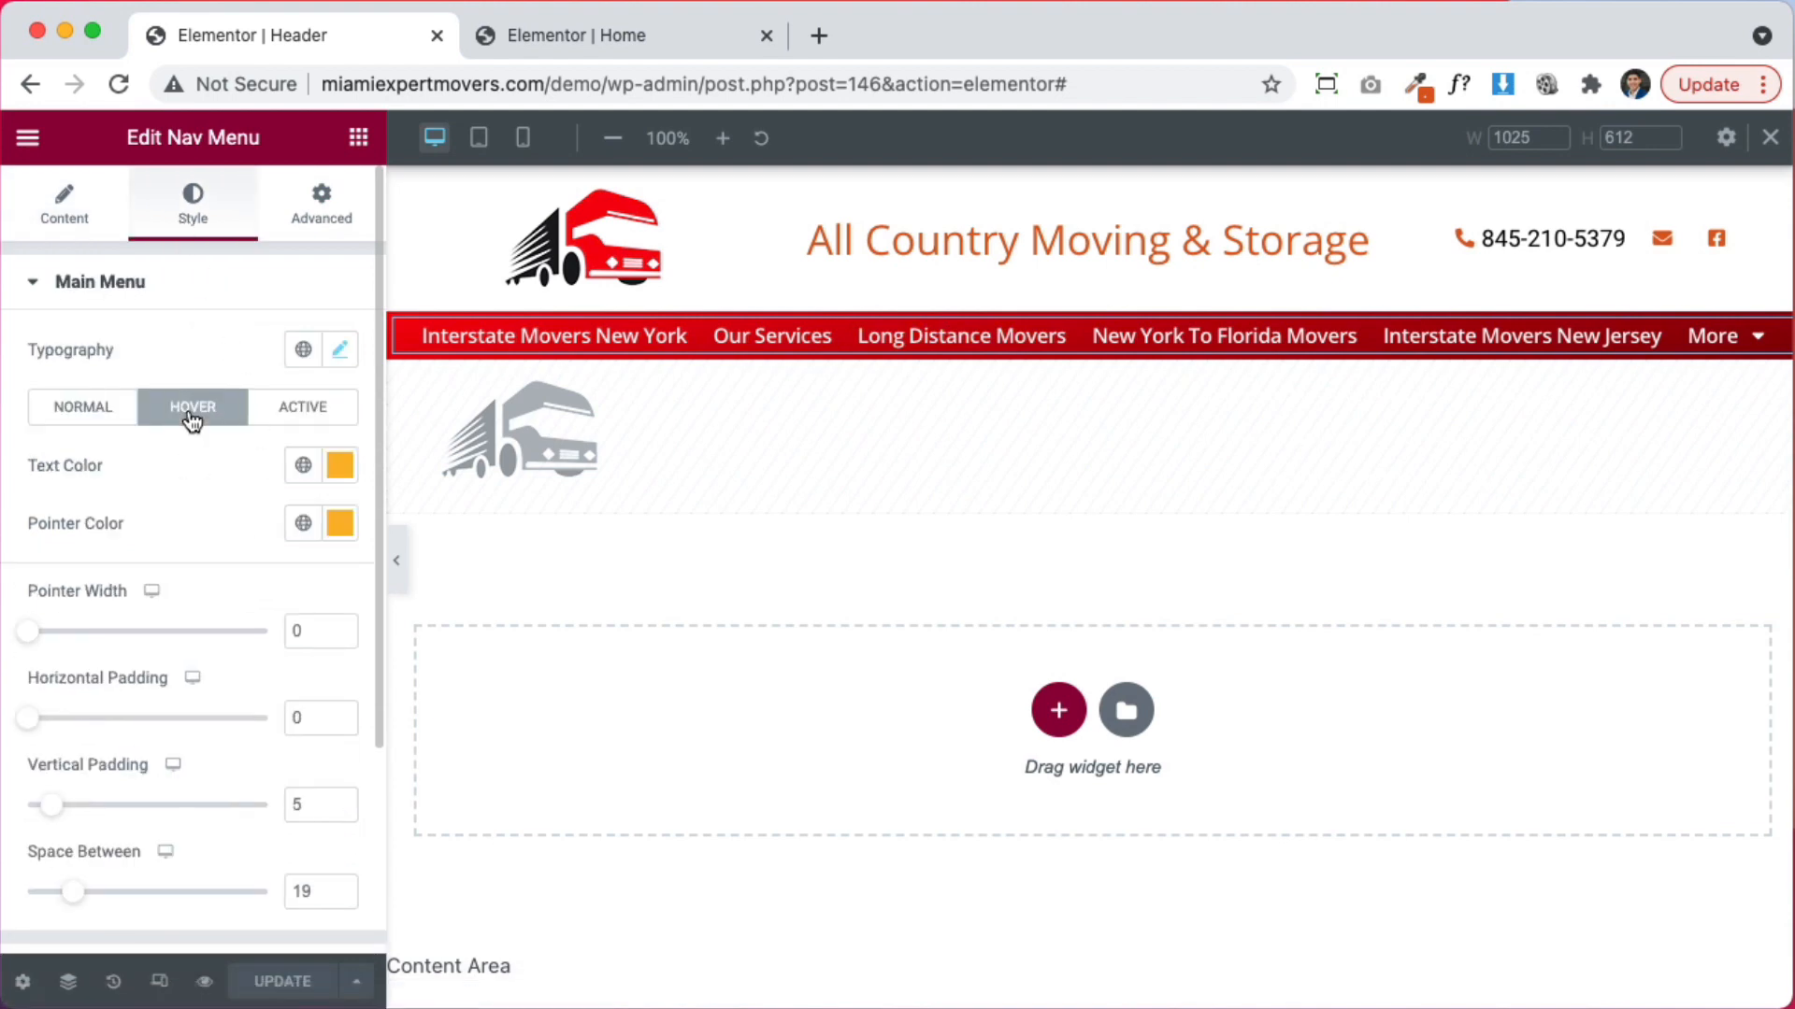
click(302, 467)
click(211, 472)
click(340, 464)
drag(266, 572, 118, 587)
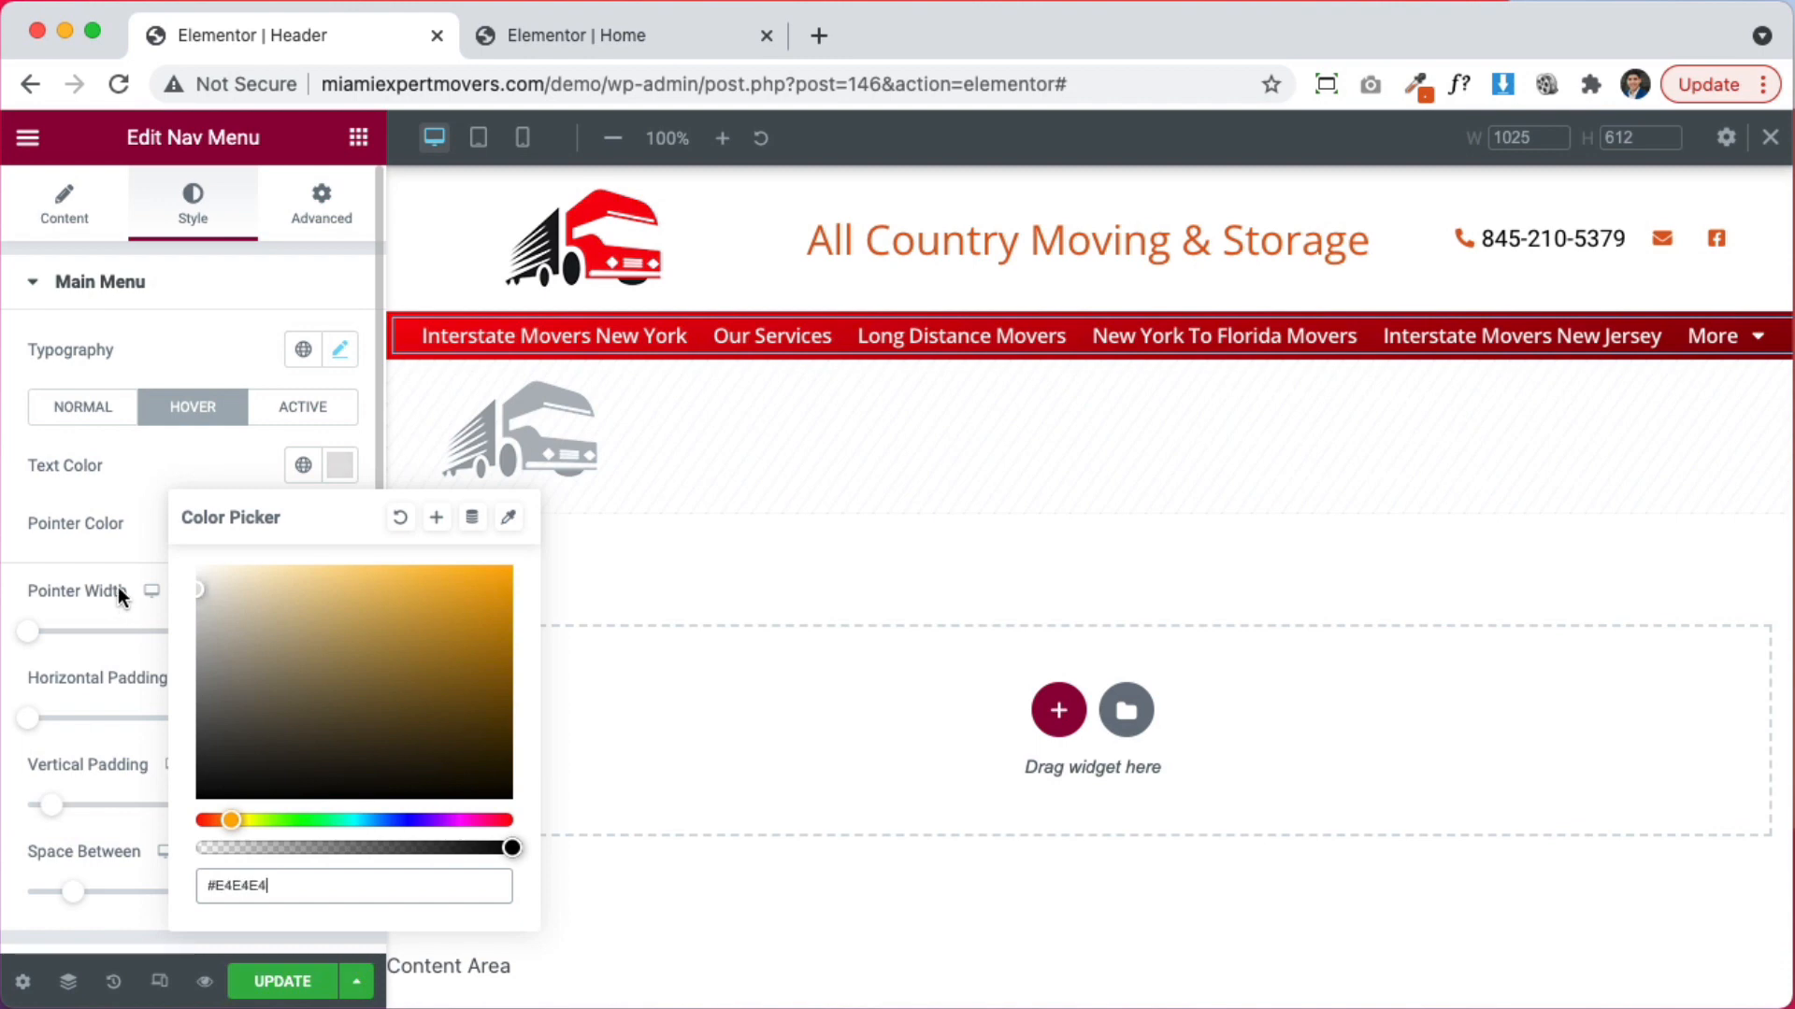
click(95, 469)
click(340, 525)
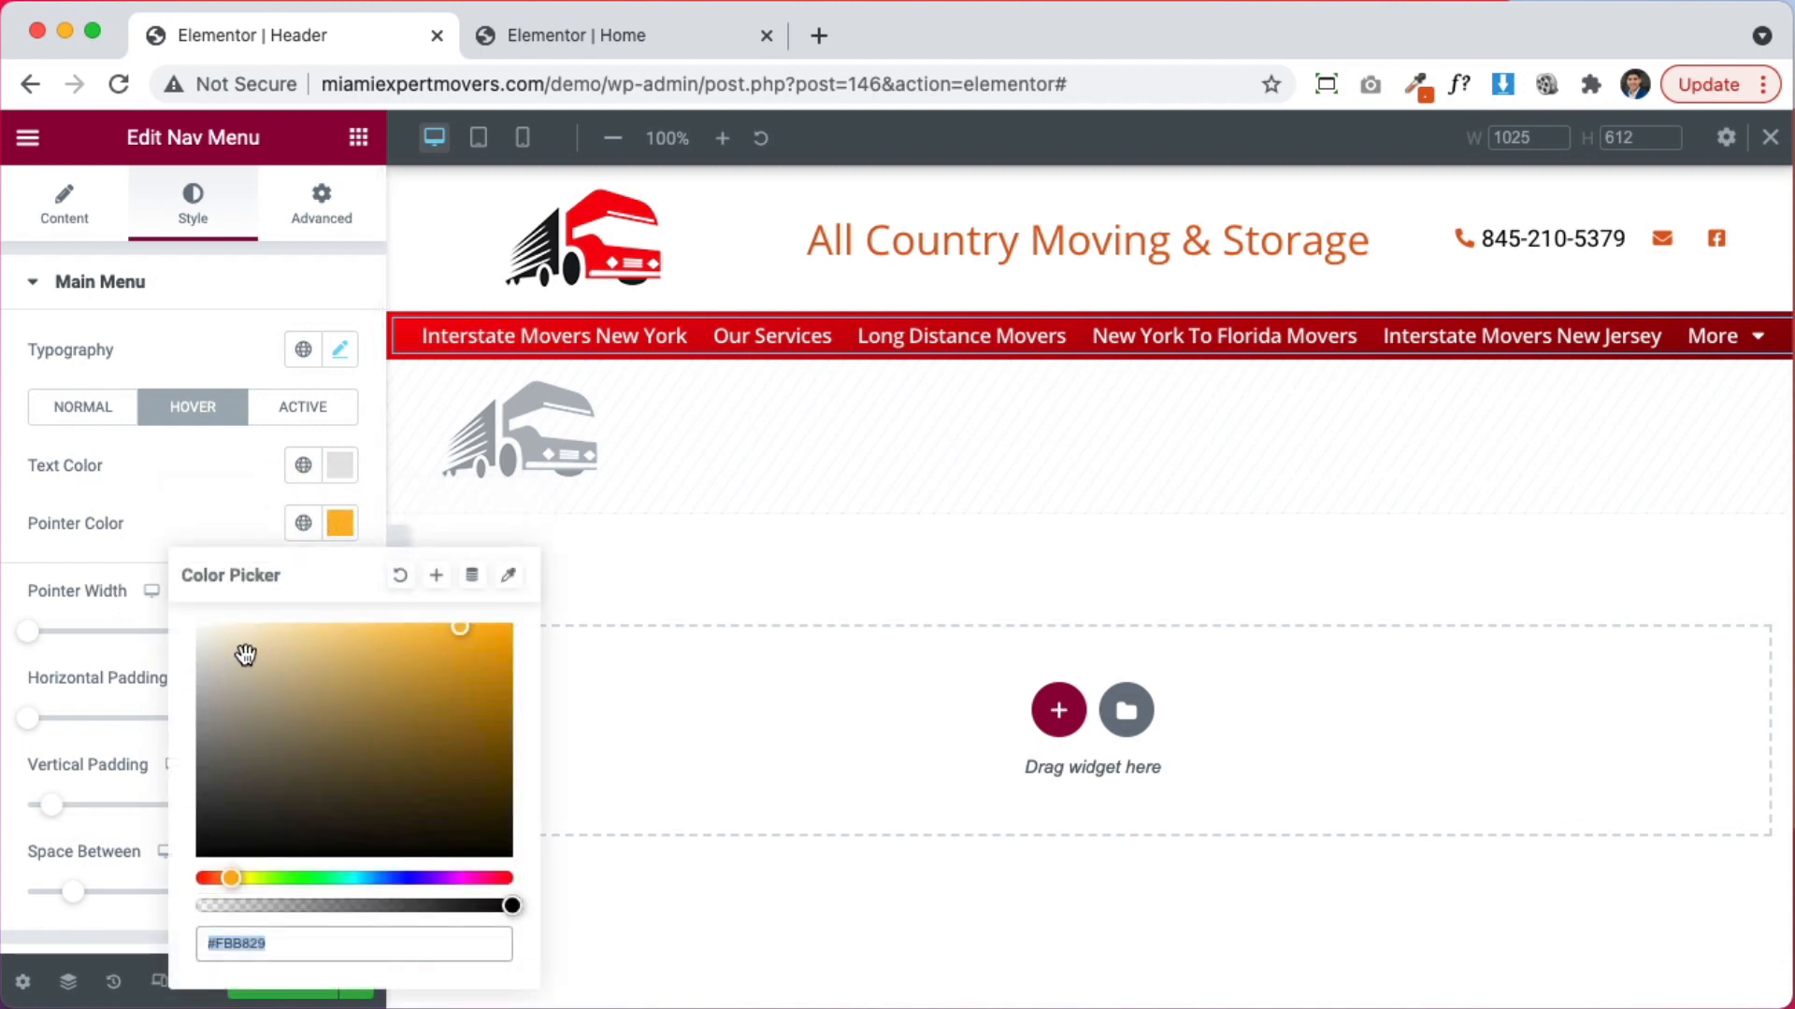
drag(249, 649, 110, 642)
click(109, 642)
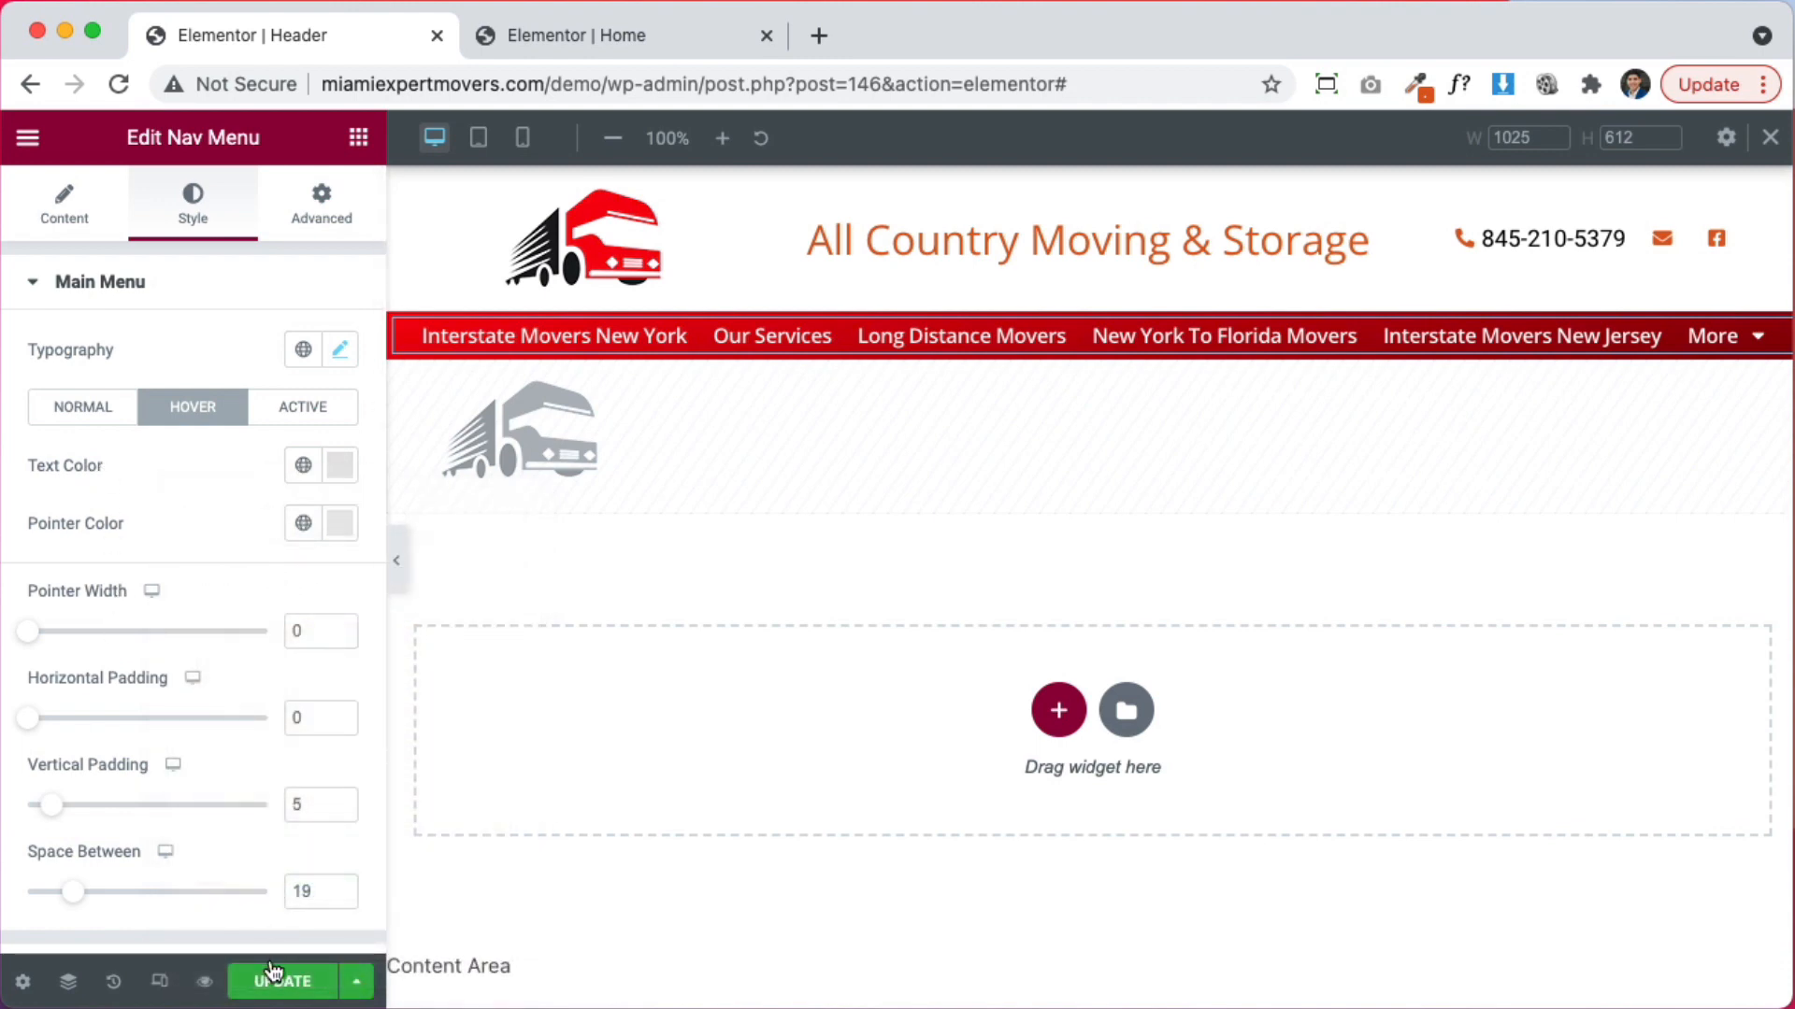
Reload the Home page editor to pick up the updated header
key(ctrl+Tab)
key(super+r)
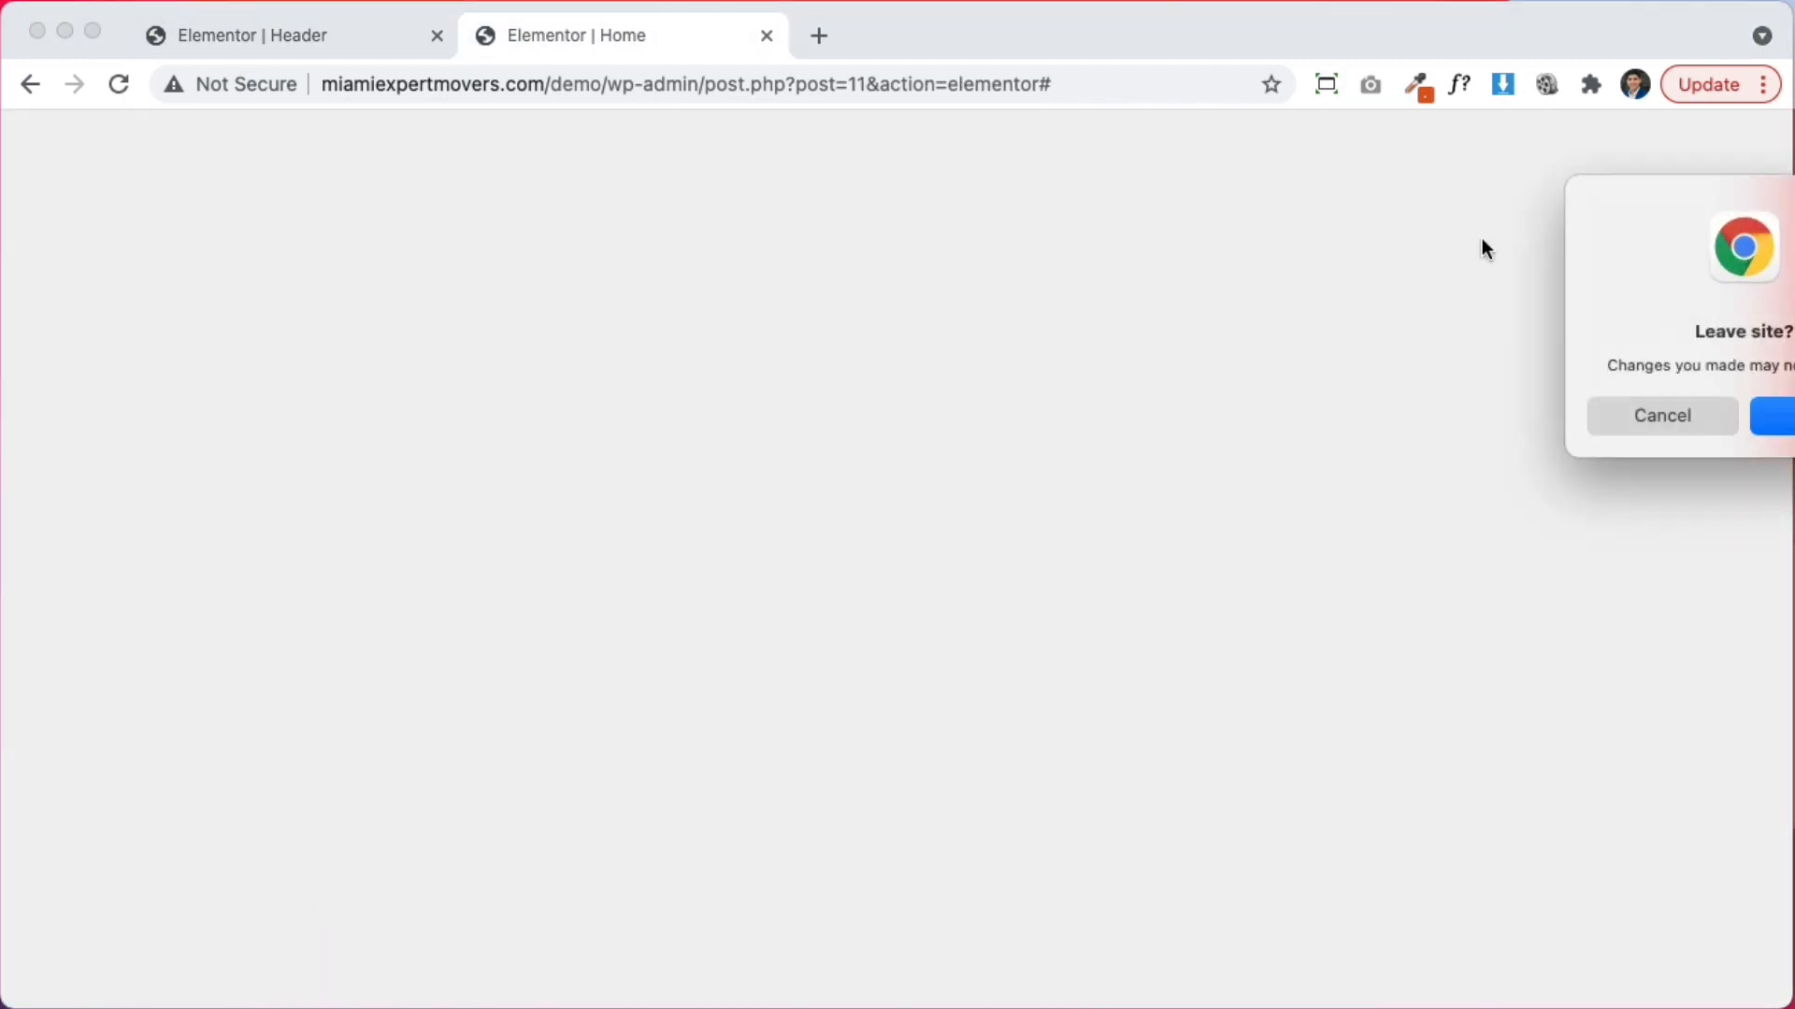
click(1639, 426)
scroll(1343, 518, down, 10)
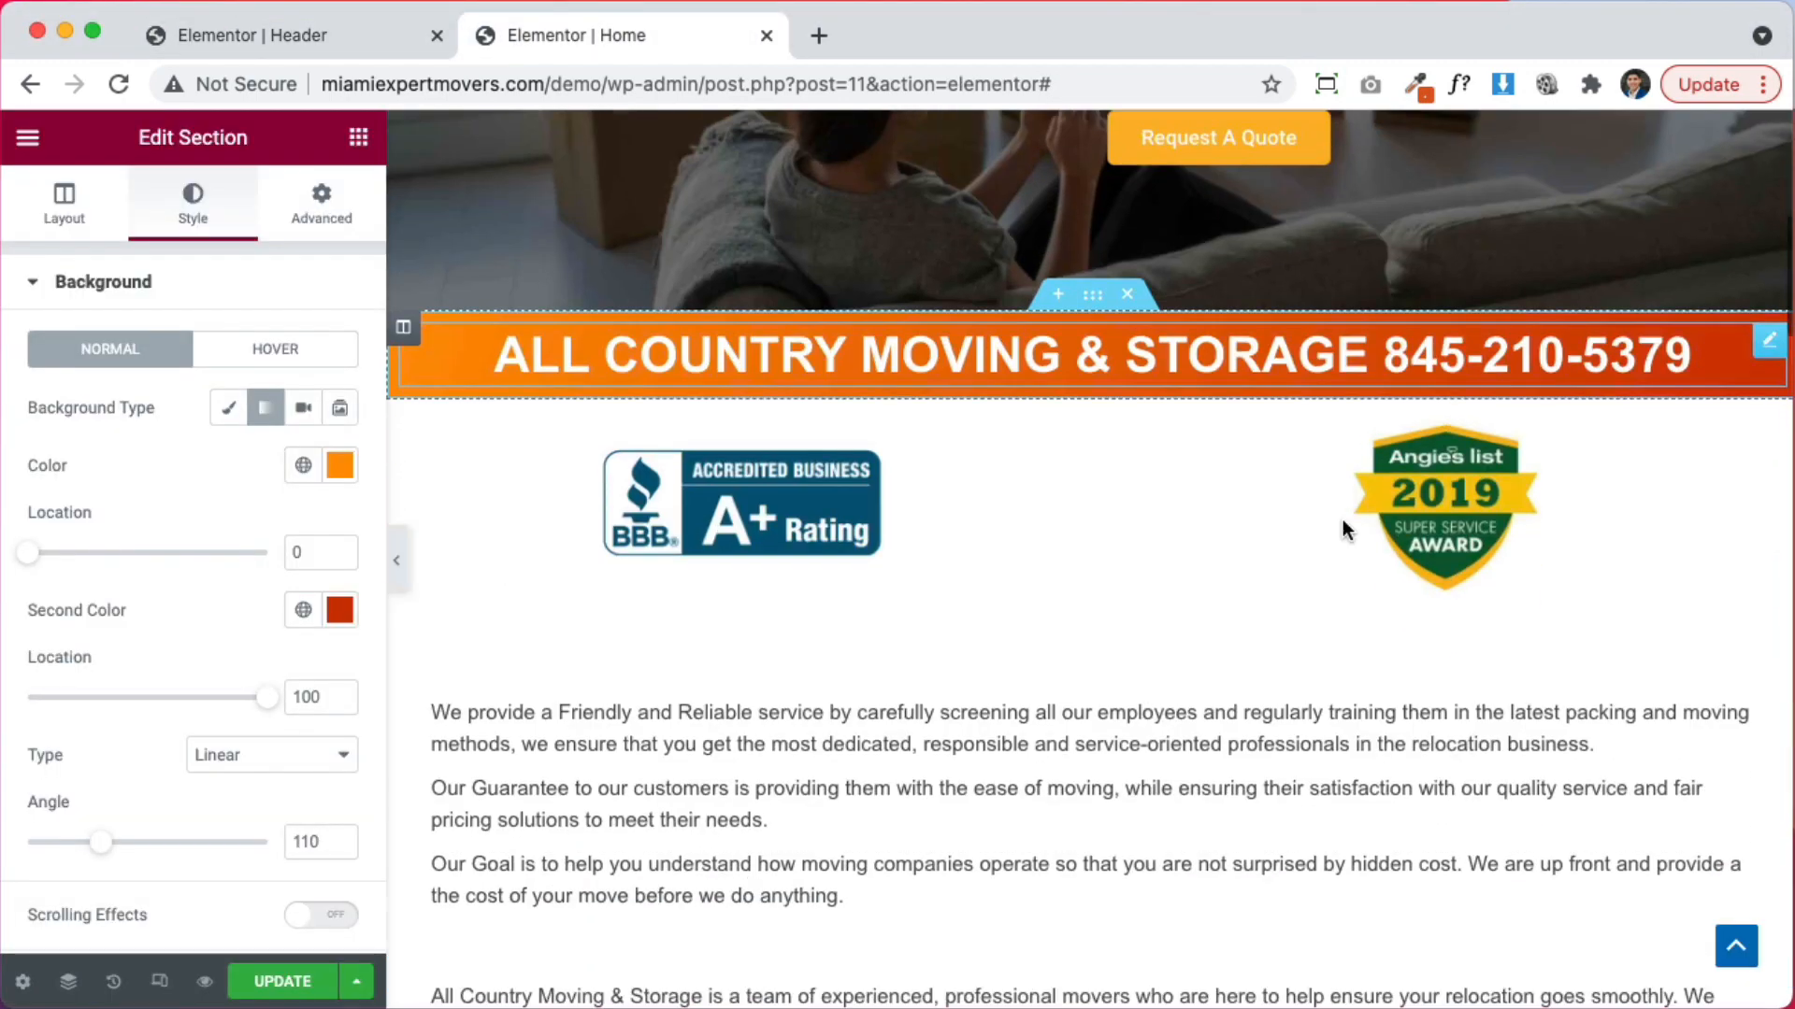
scroll(1309, 514, up, 6)
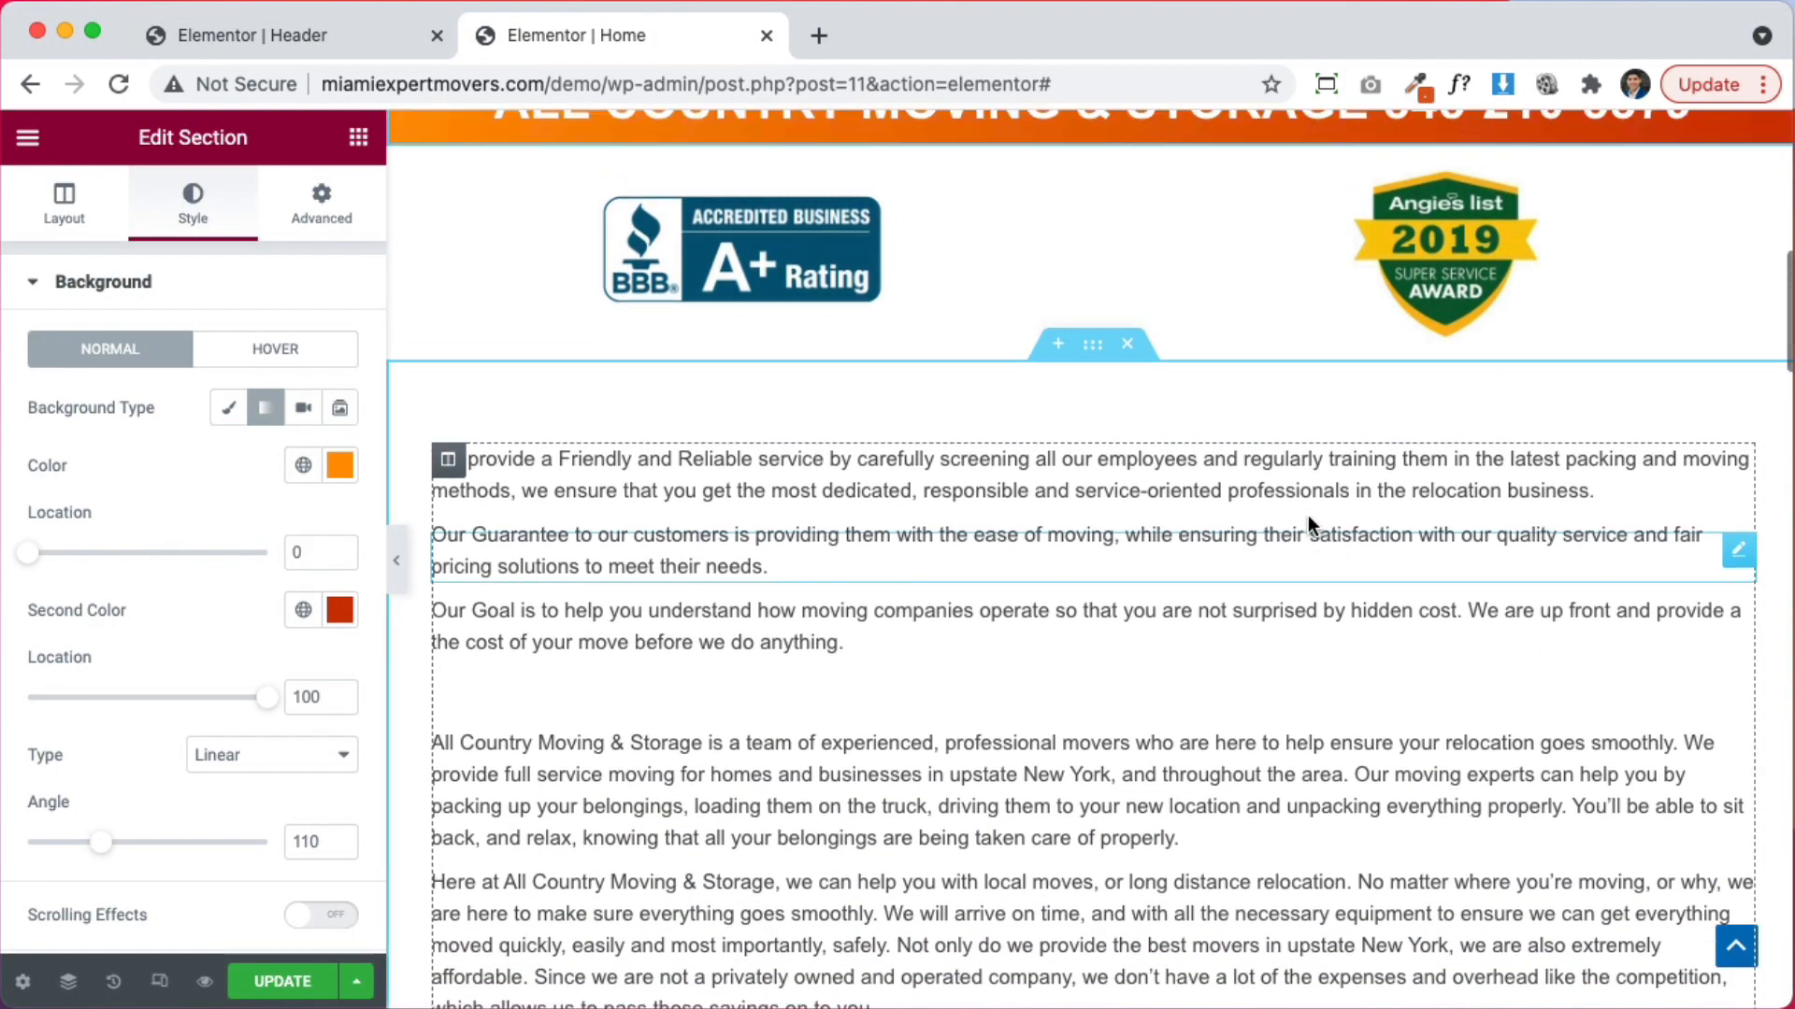
scroll(1374, 665, down, 3)
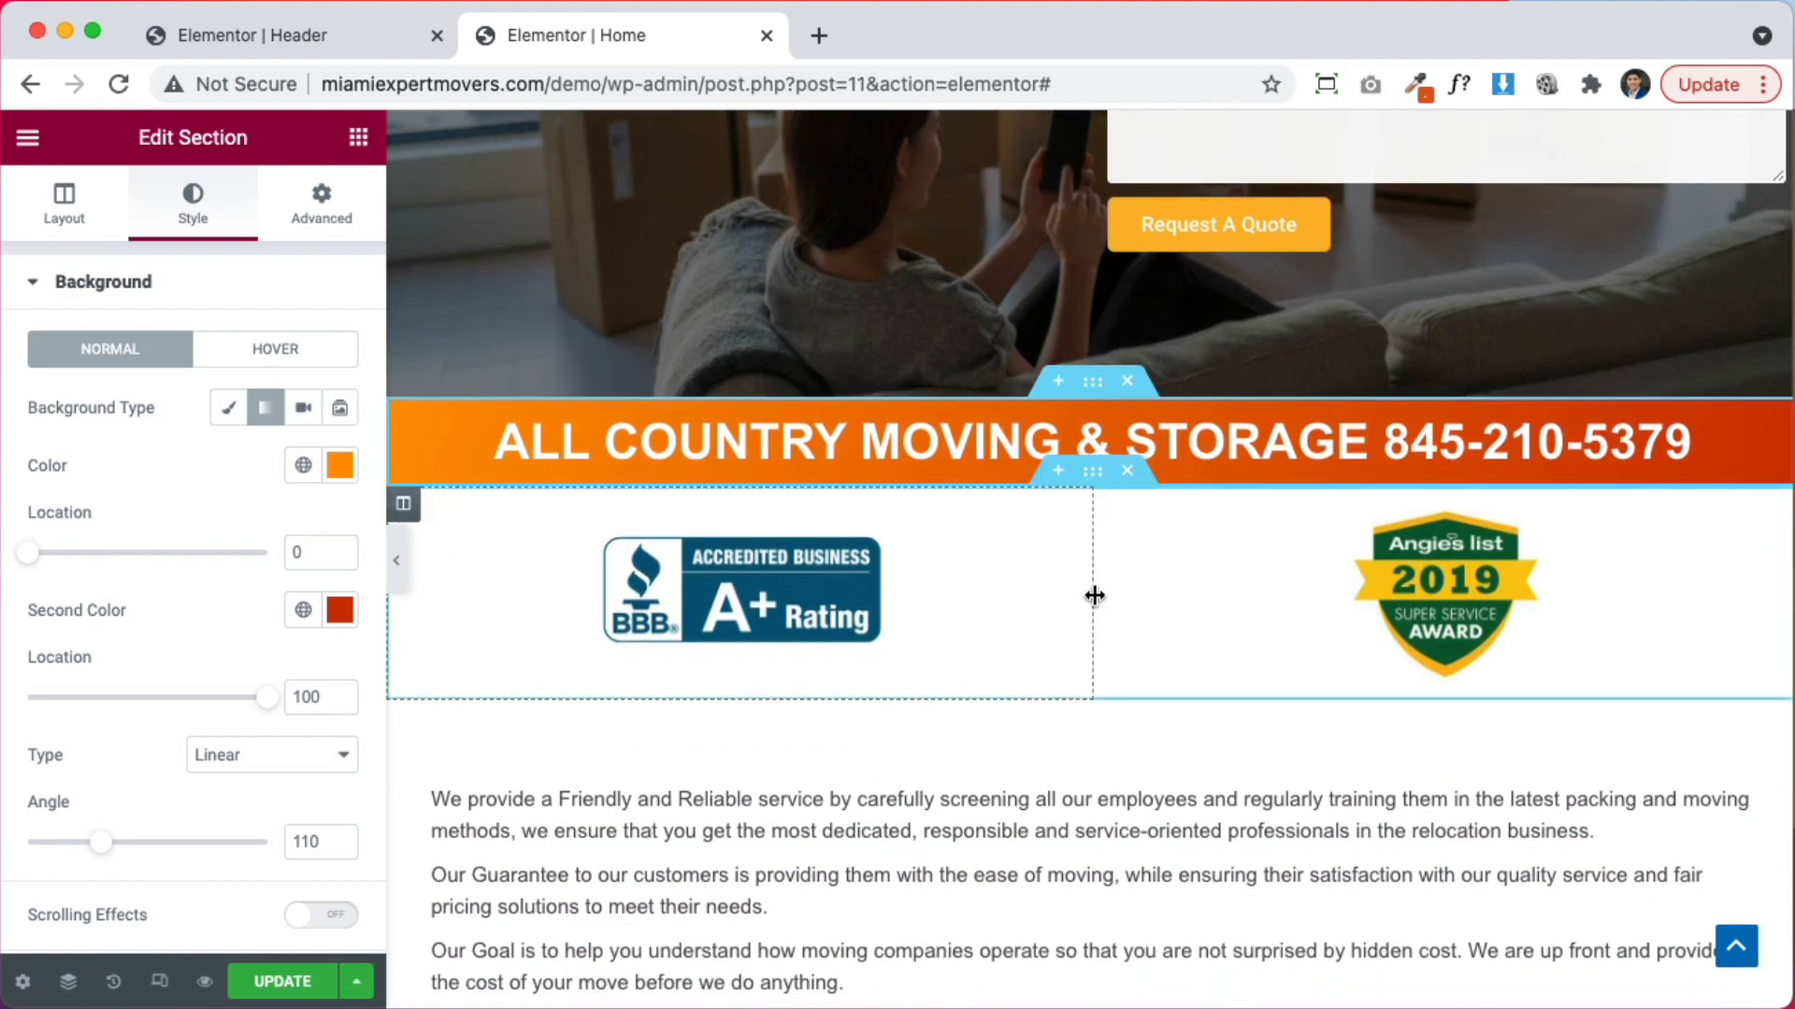
scroll(1093, 595, down, 8)
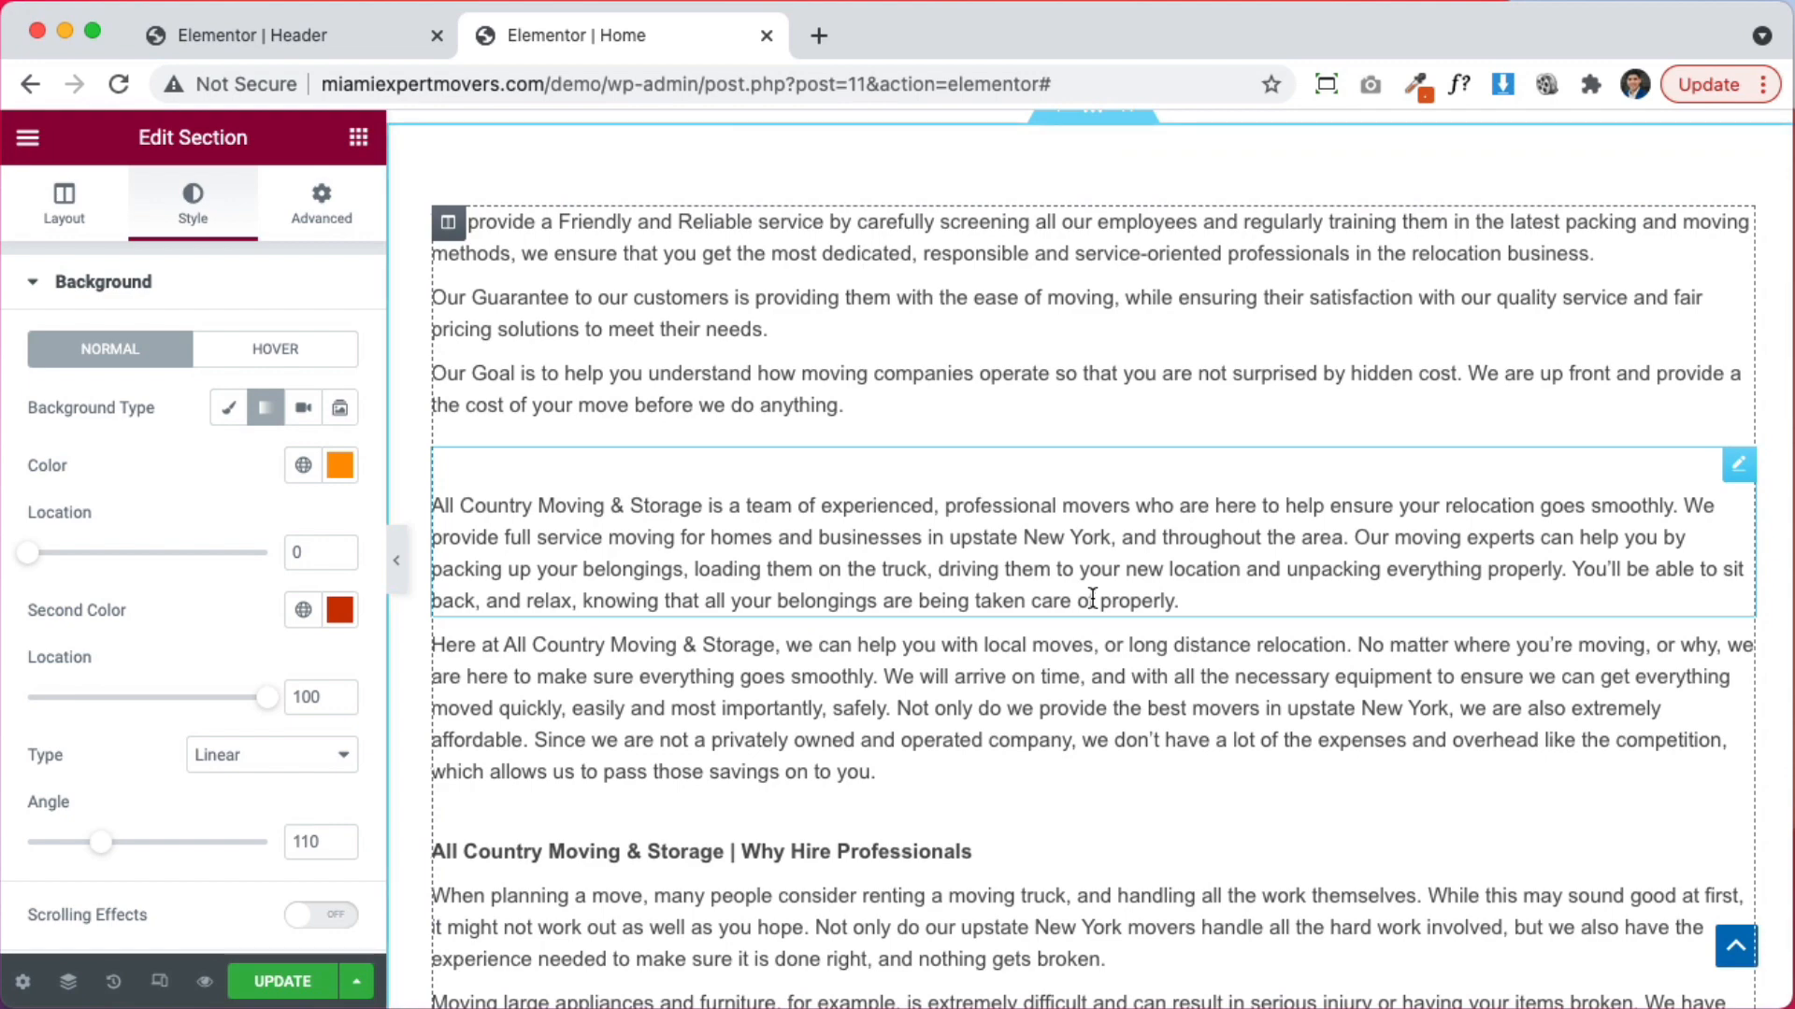
scroll(1086, 596, up, 7)
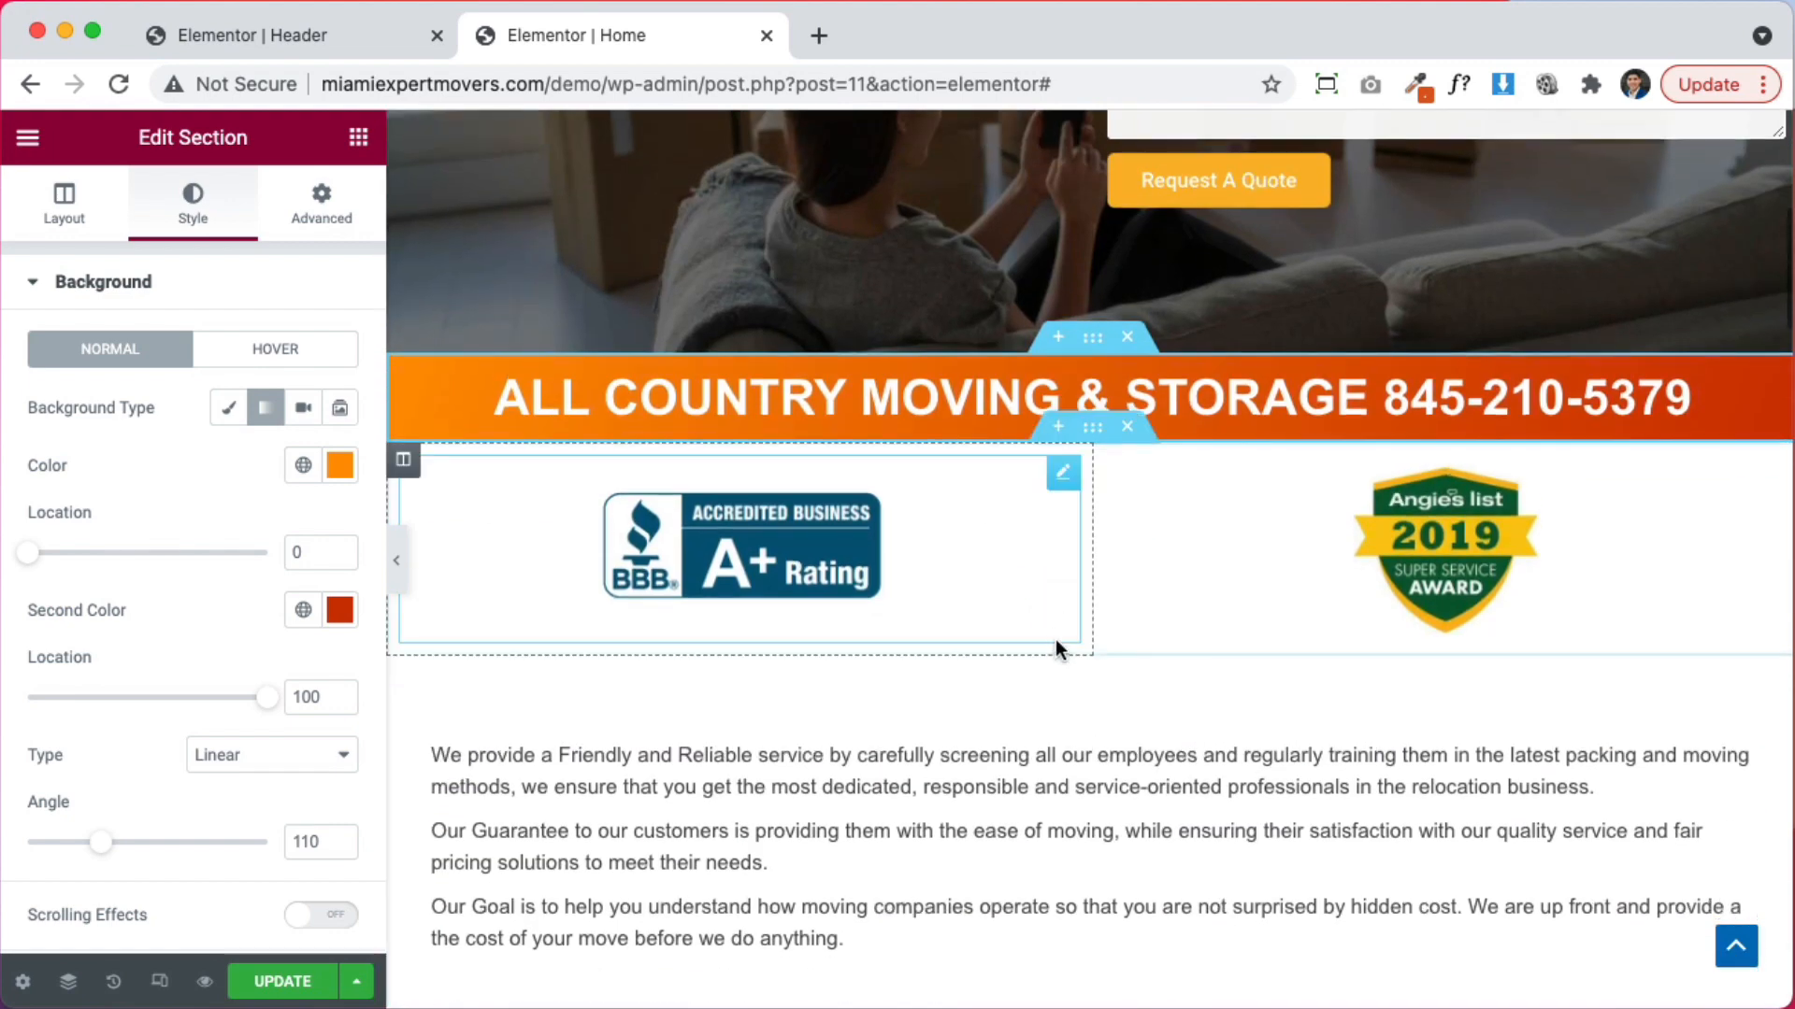
Add a two-column section below the logos and drop a Spacer into the right column
click(1059, 643)
click(1057, 781)
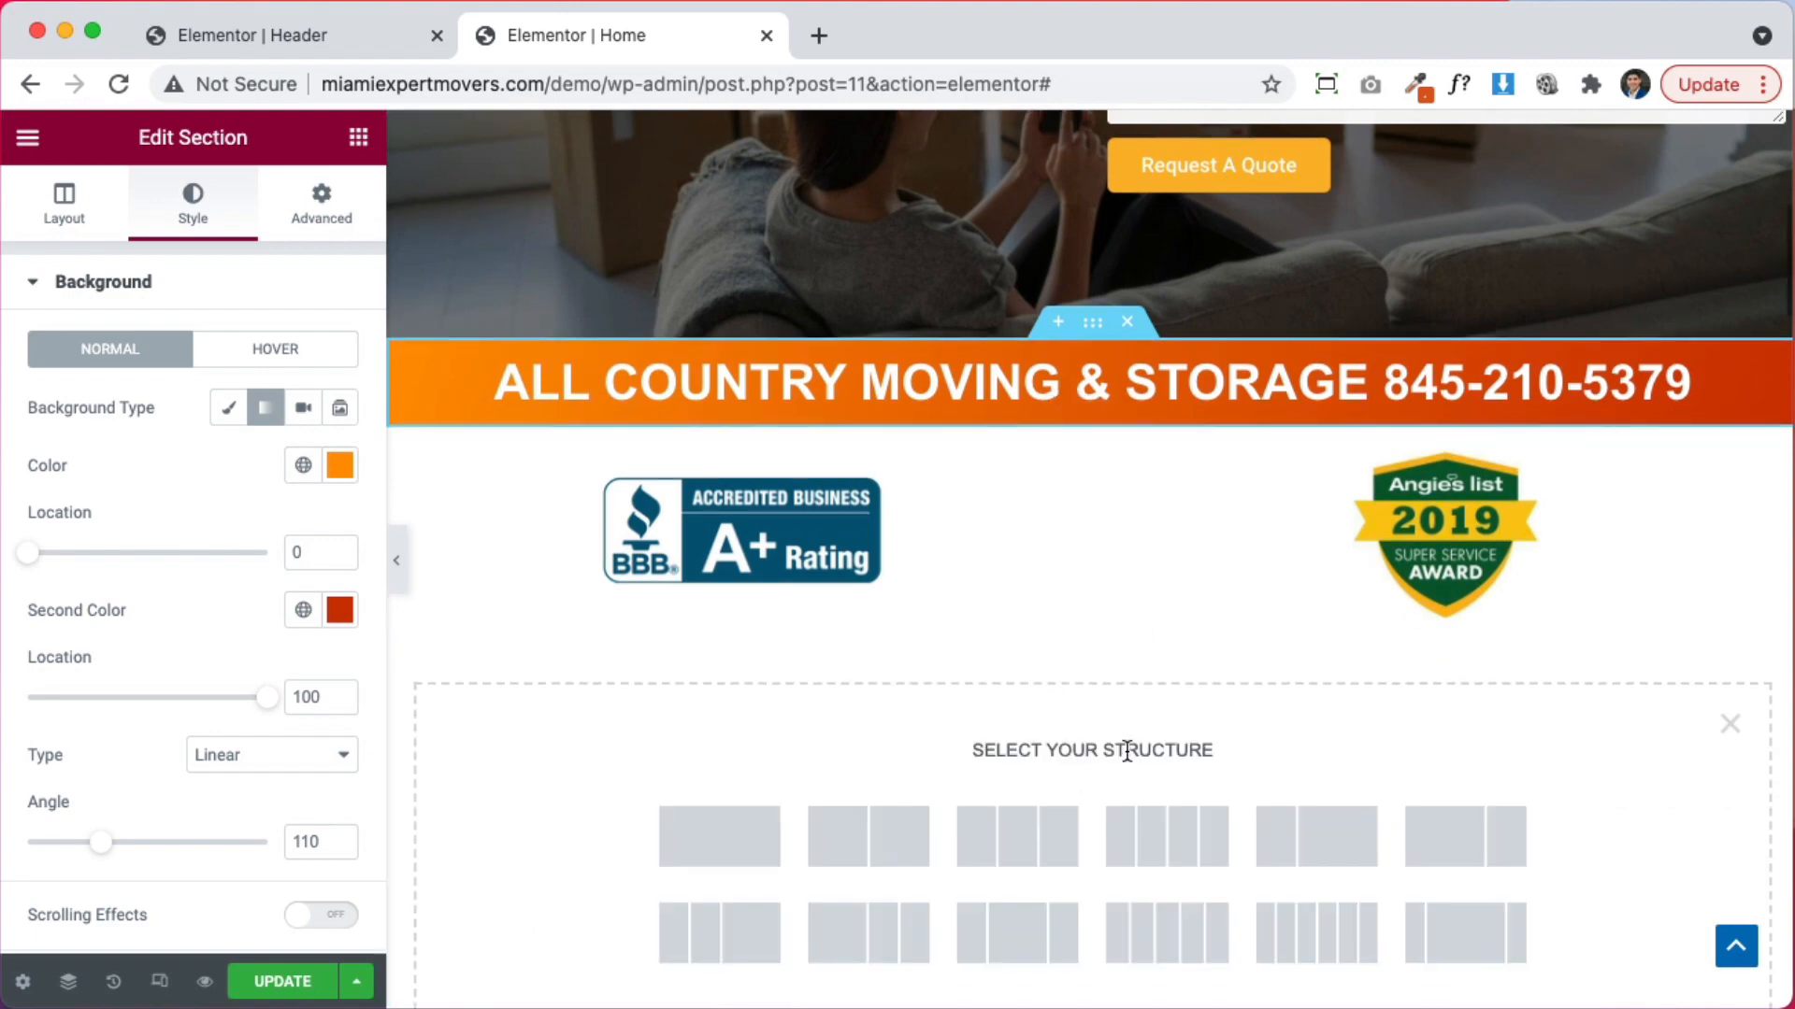
click(923, 454)
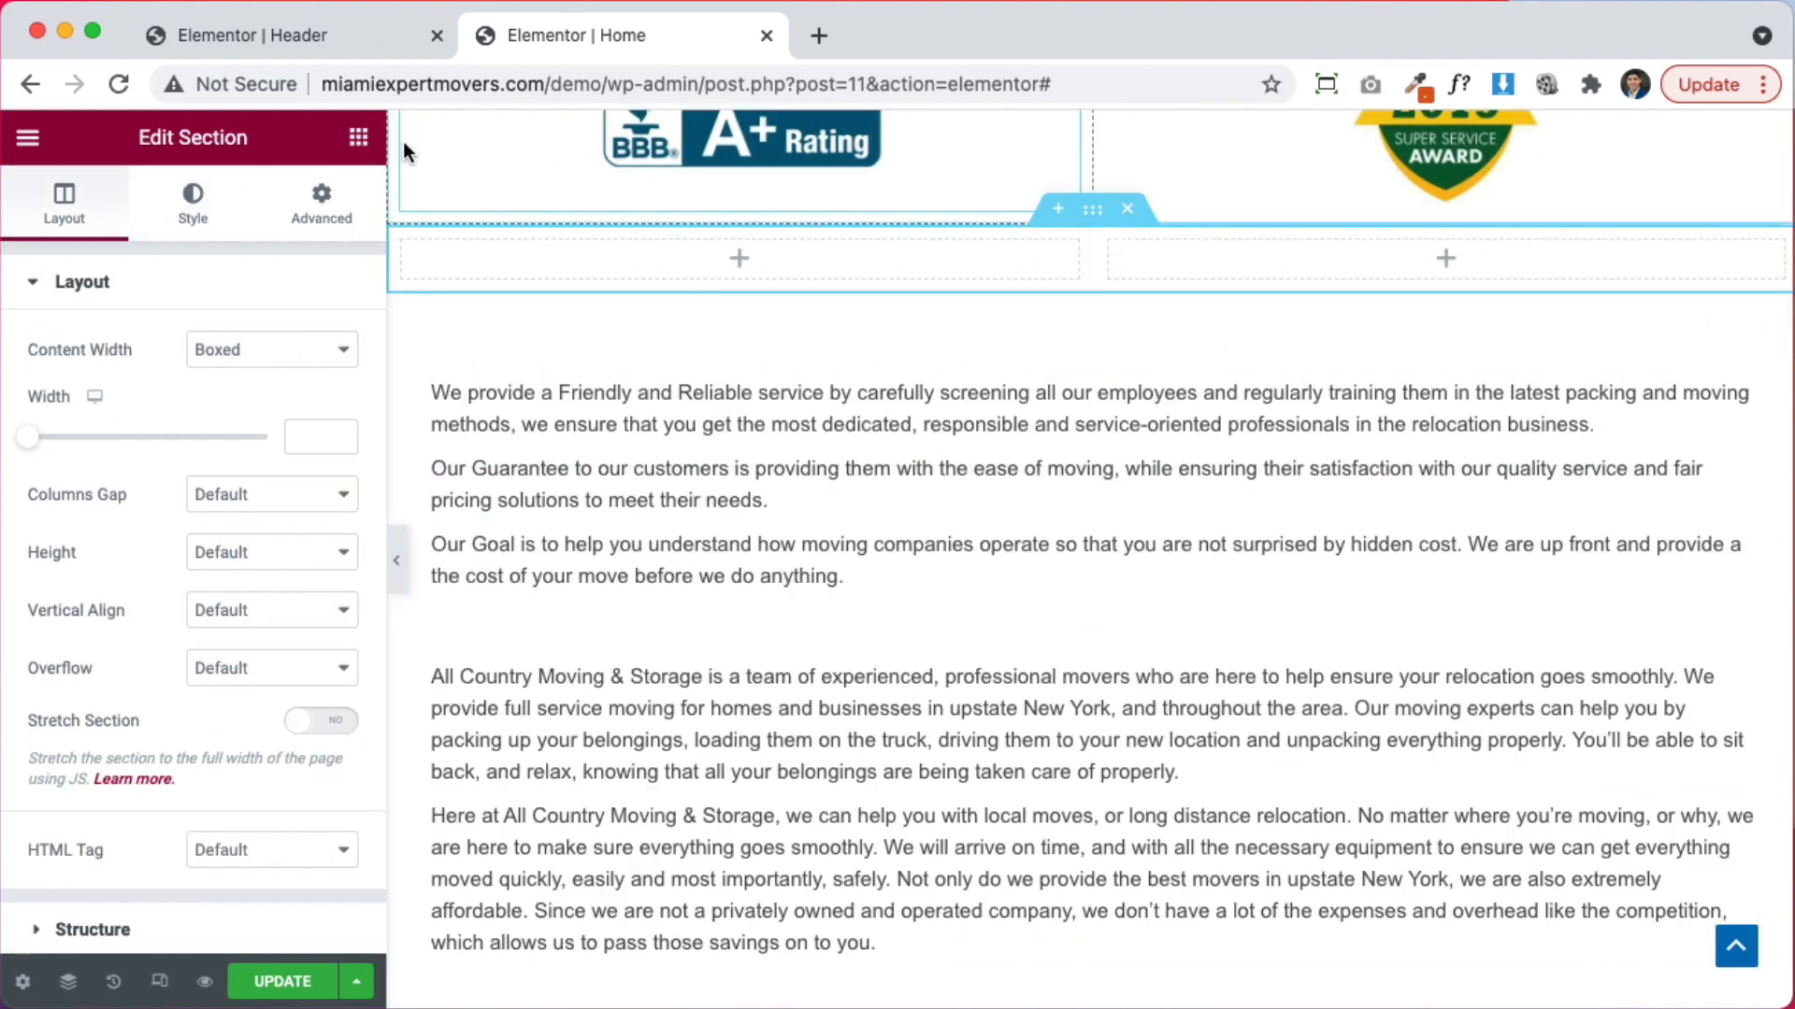
click(368, 147)
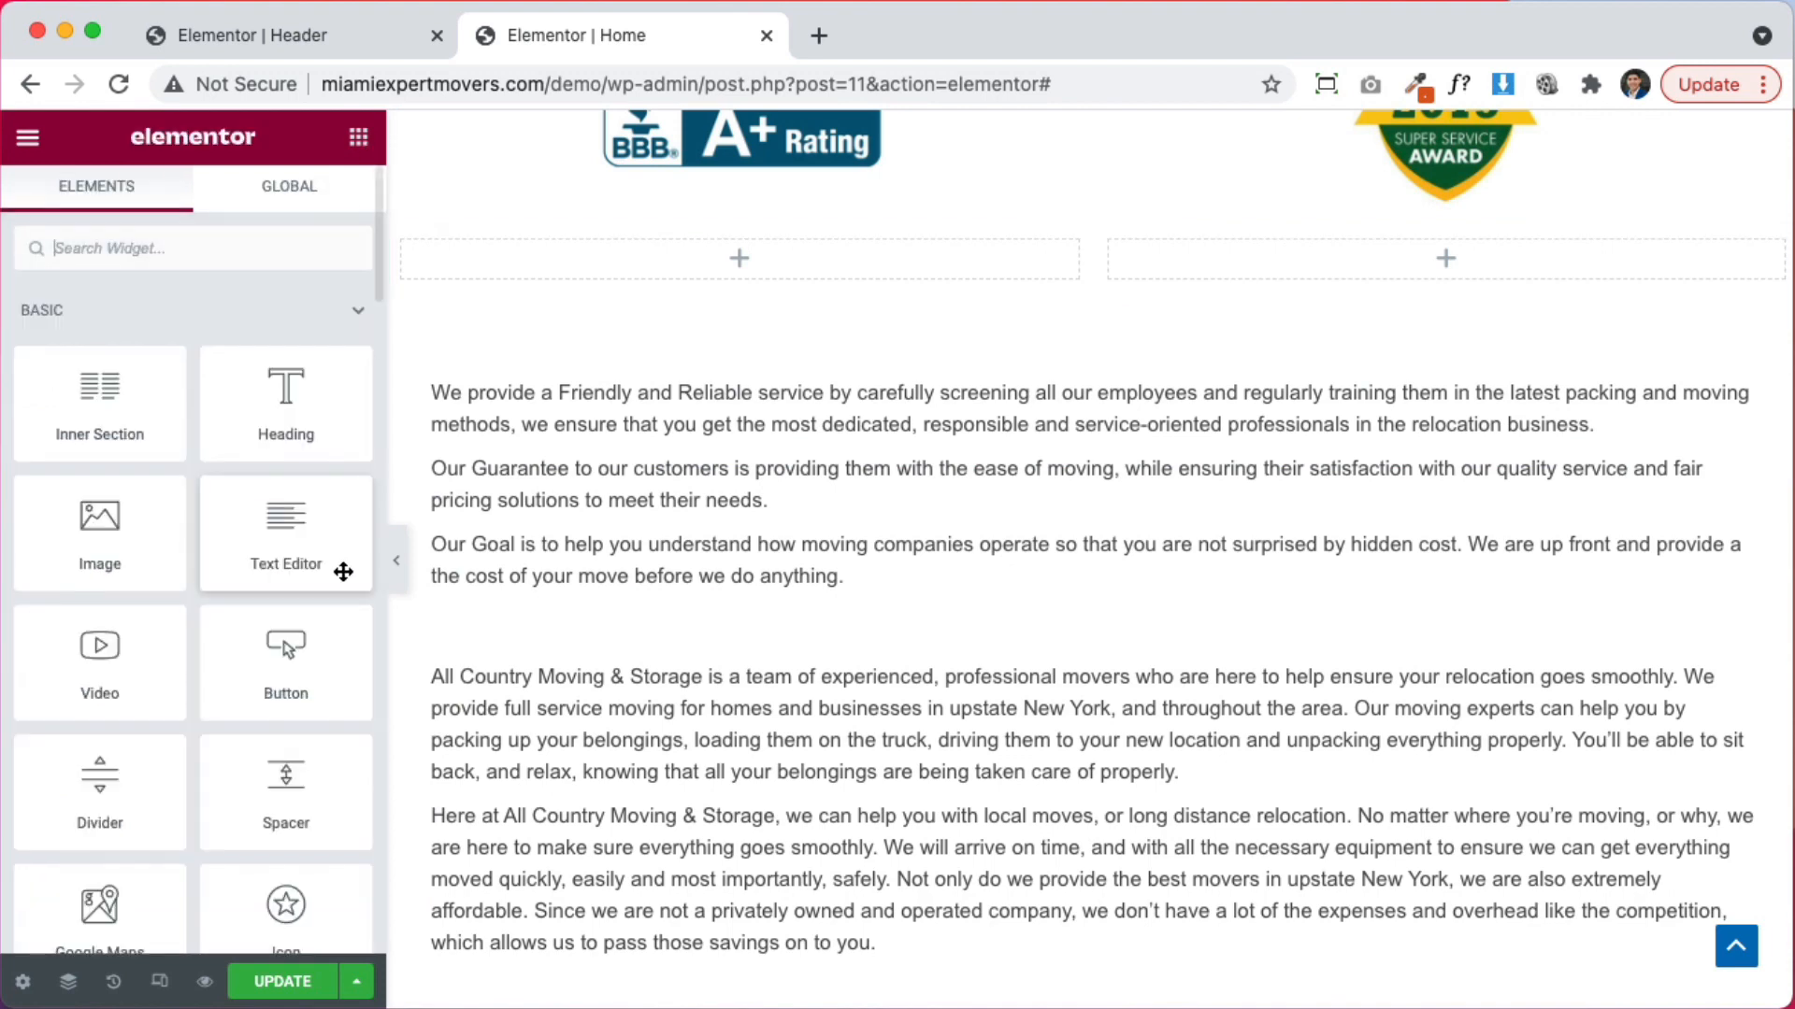
drag(280, 823, 1277, 293)
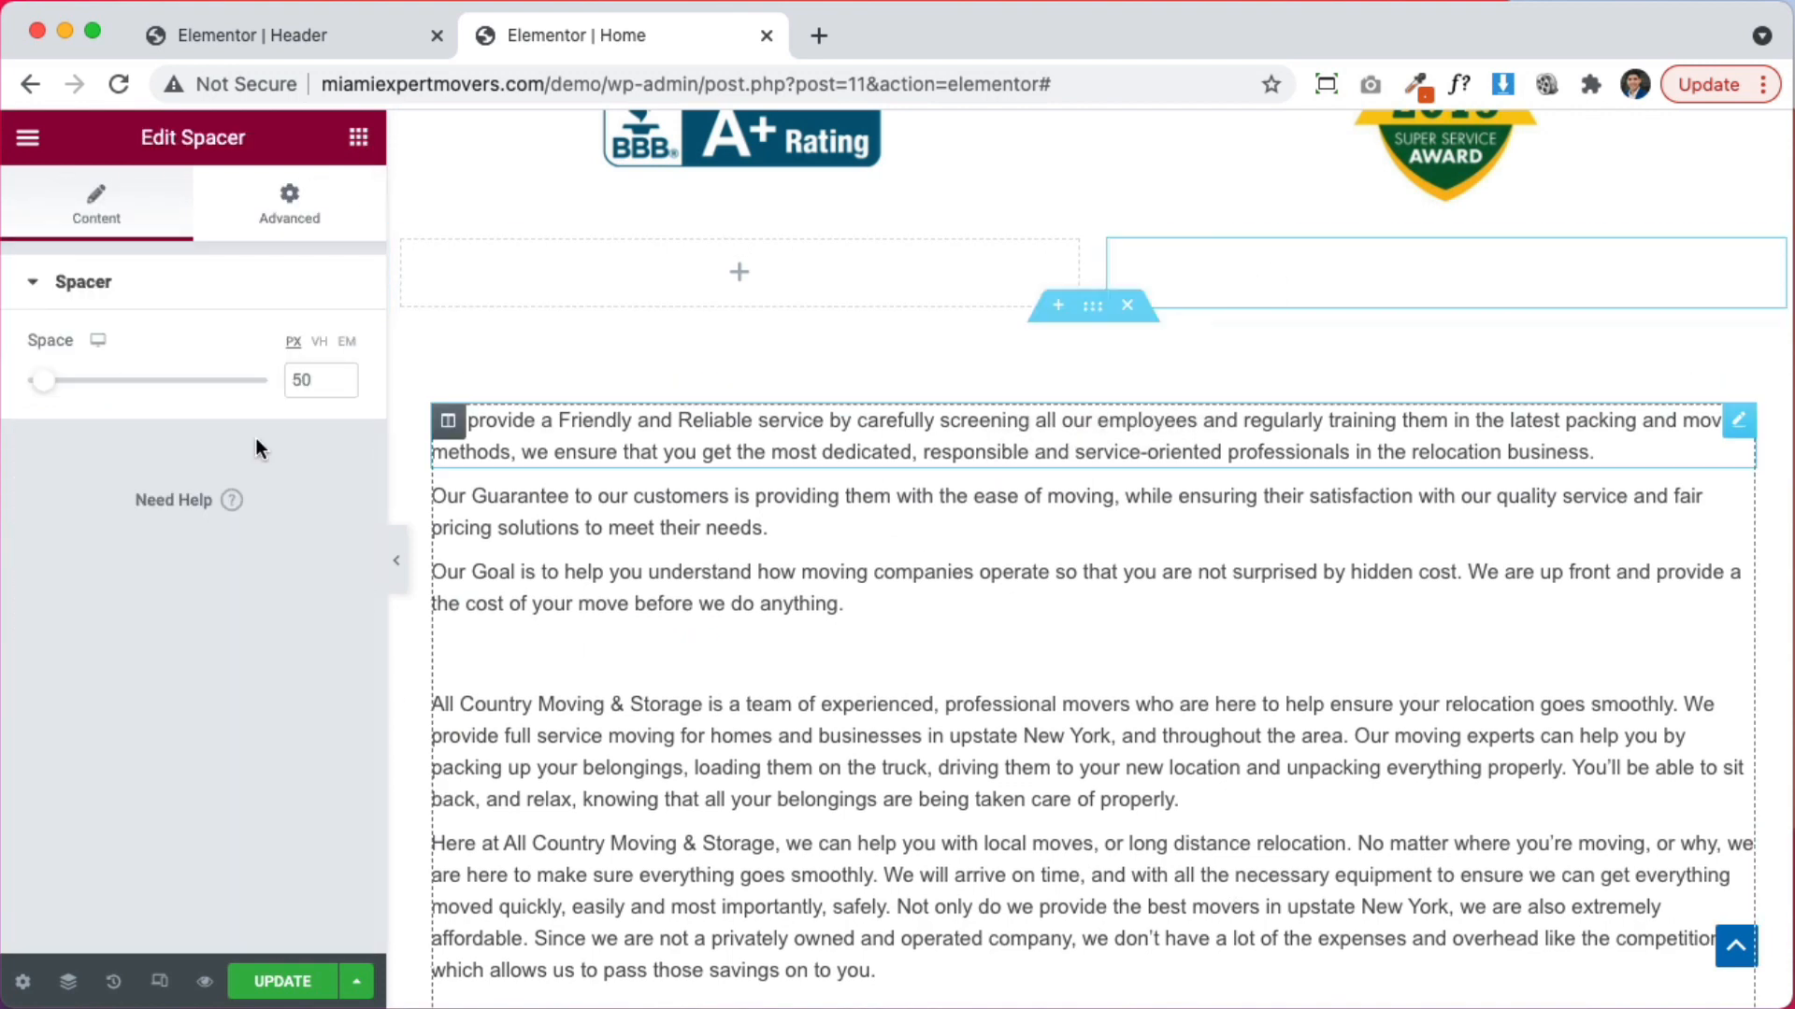
drag(45, 381, 386, 377)
drag(262, 386, 236, 380)
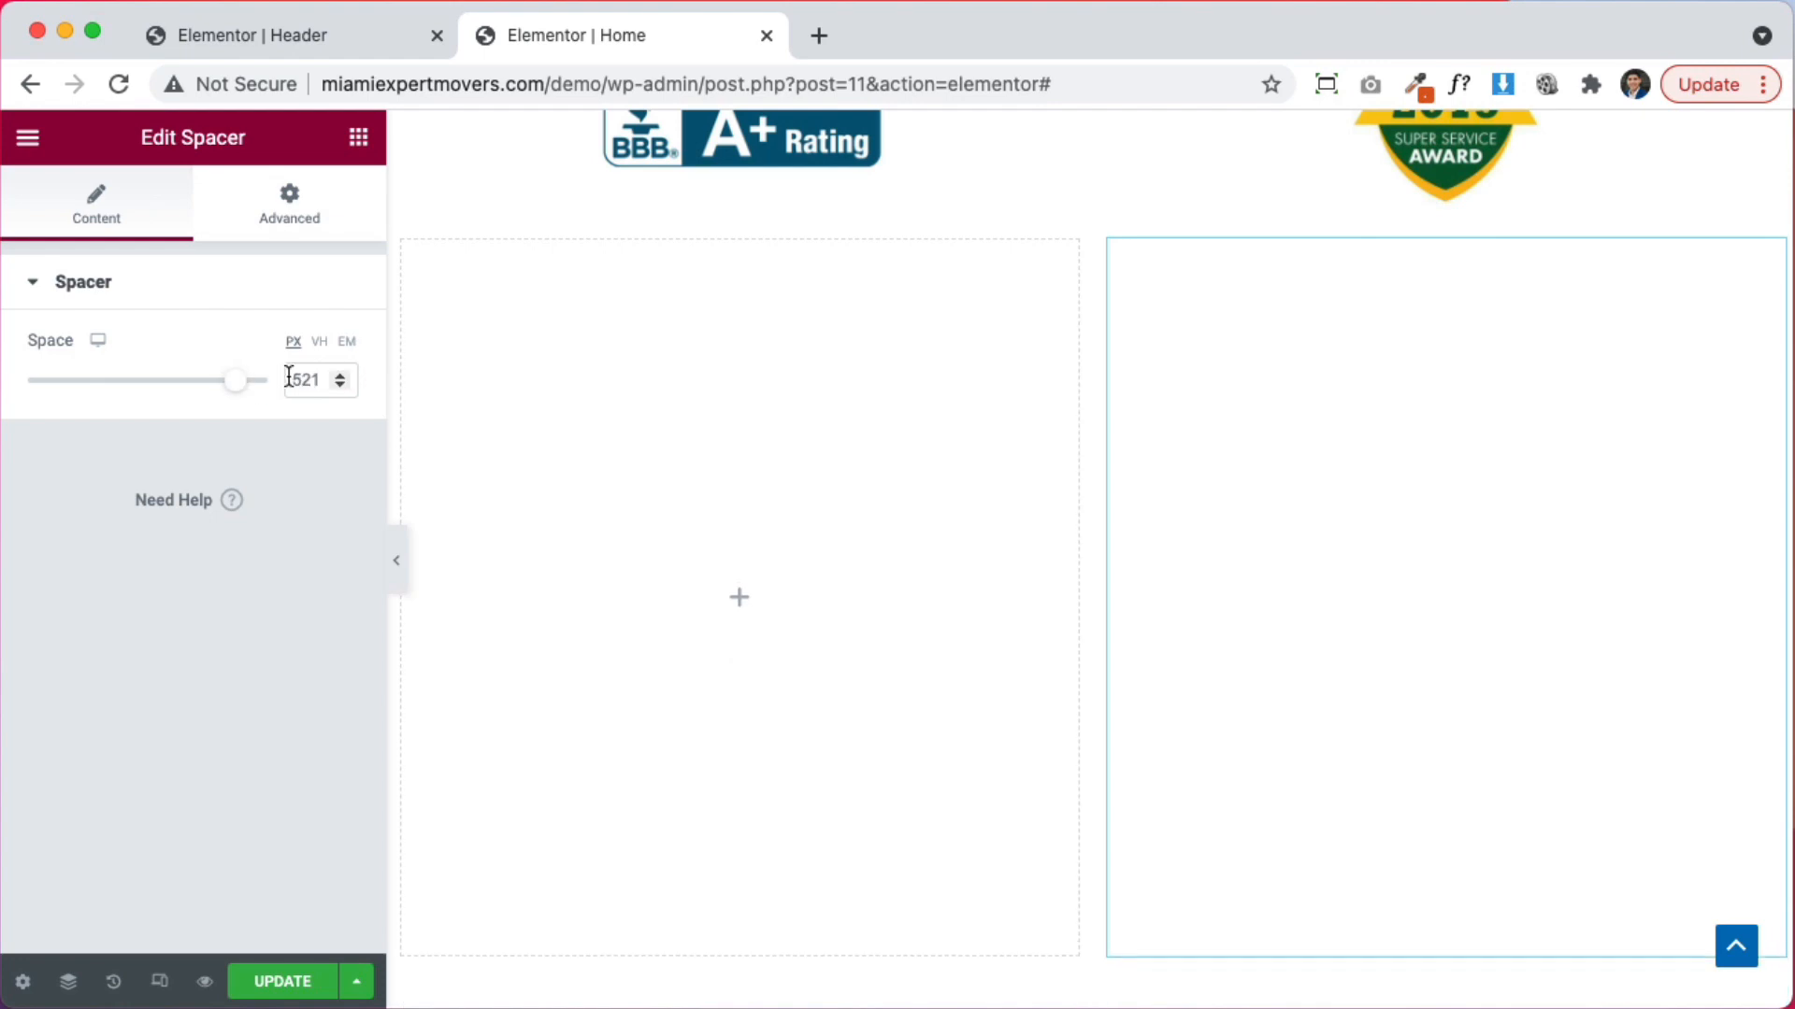
Set the spacer to 350 px and give the right column a Classic background
text(350)
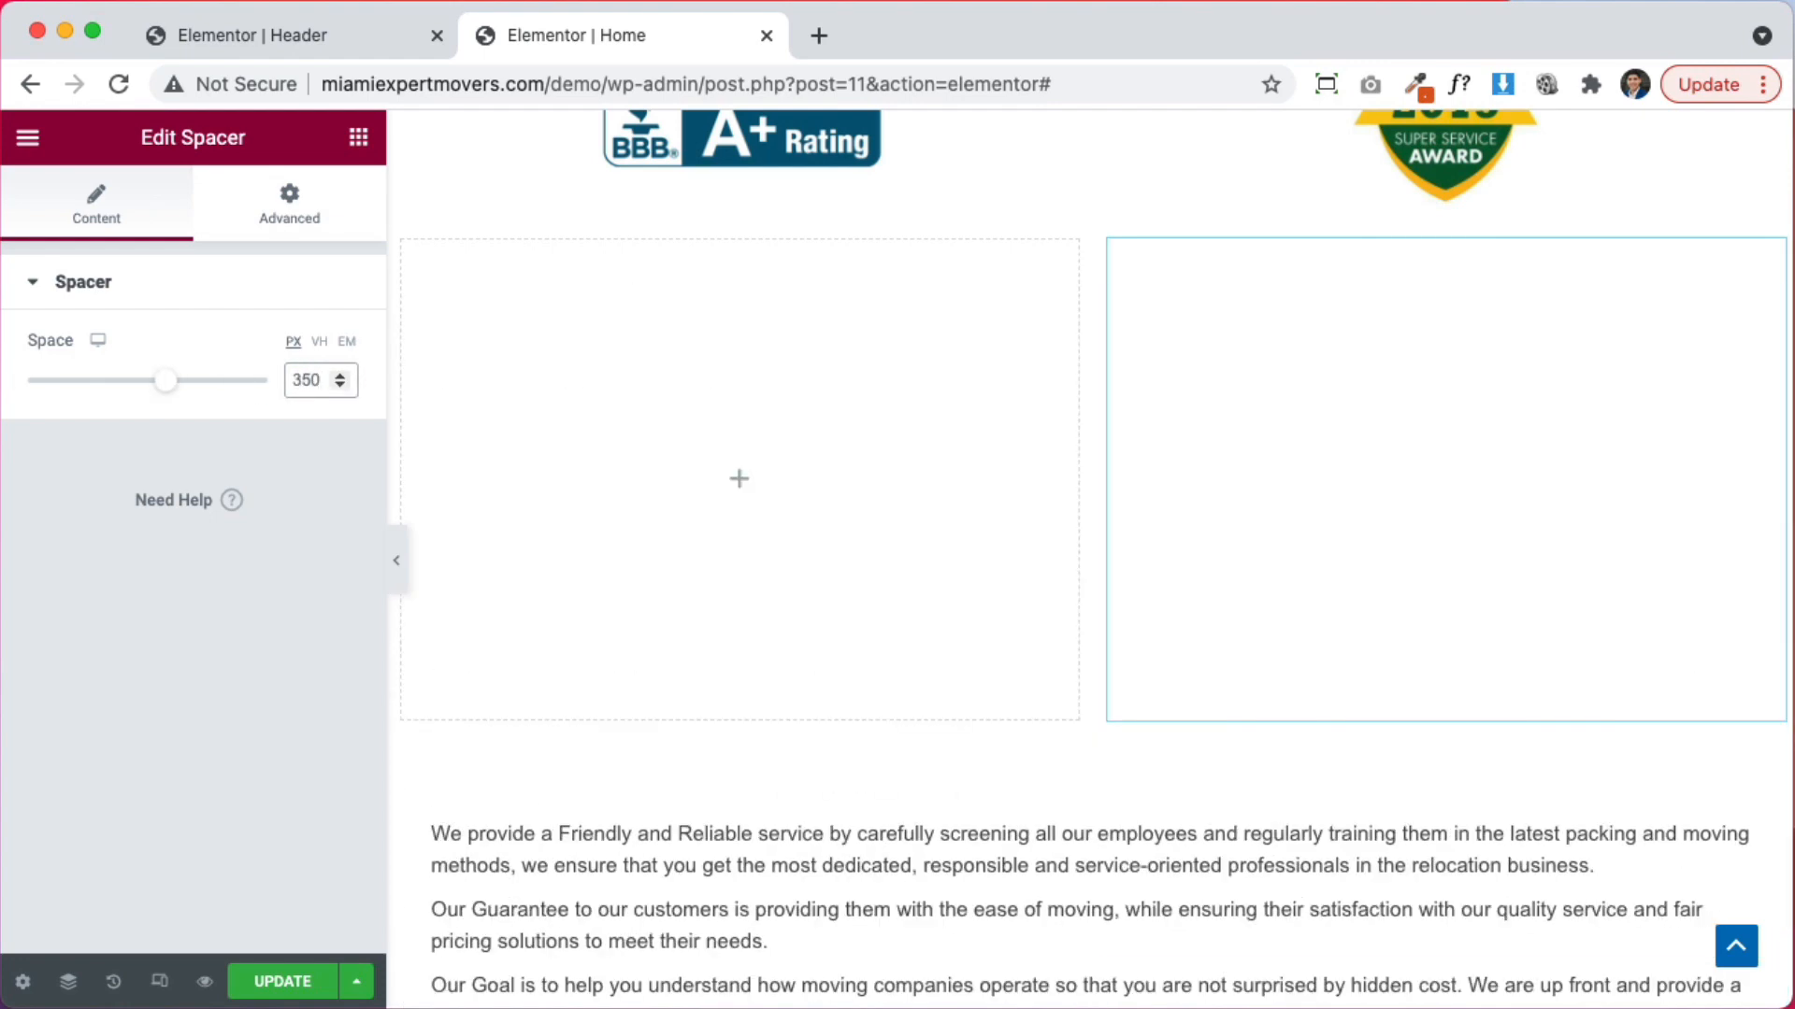
click(1110, 245)
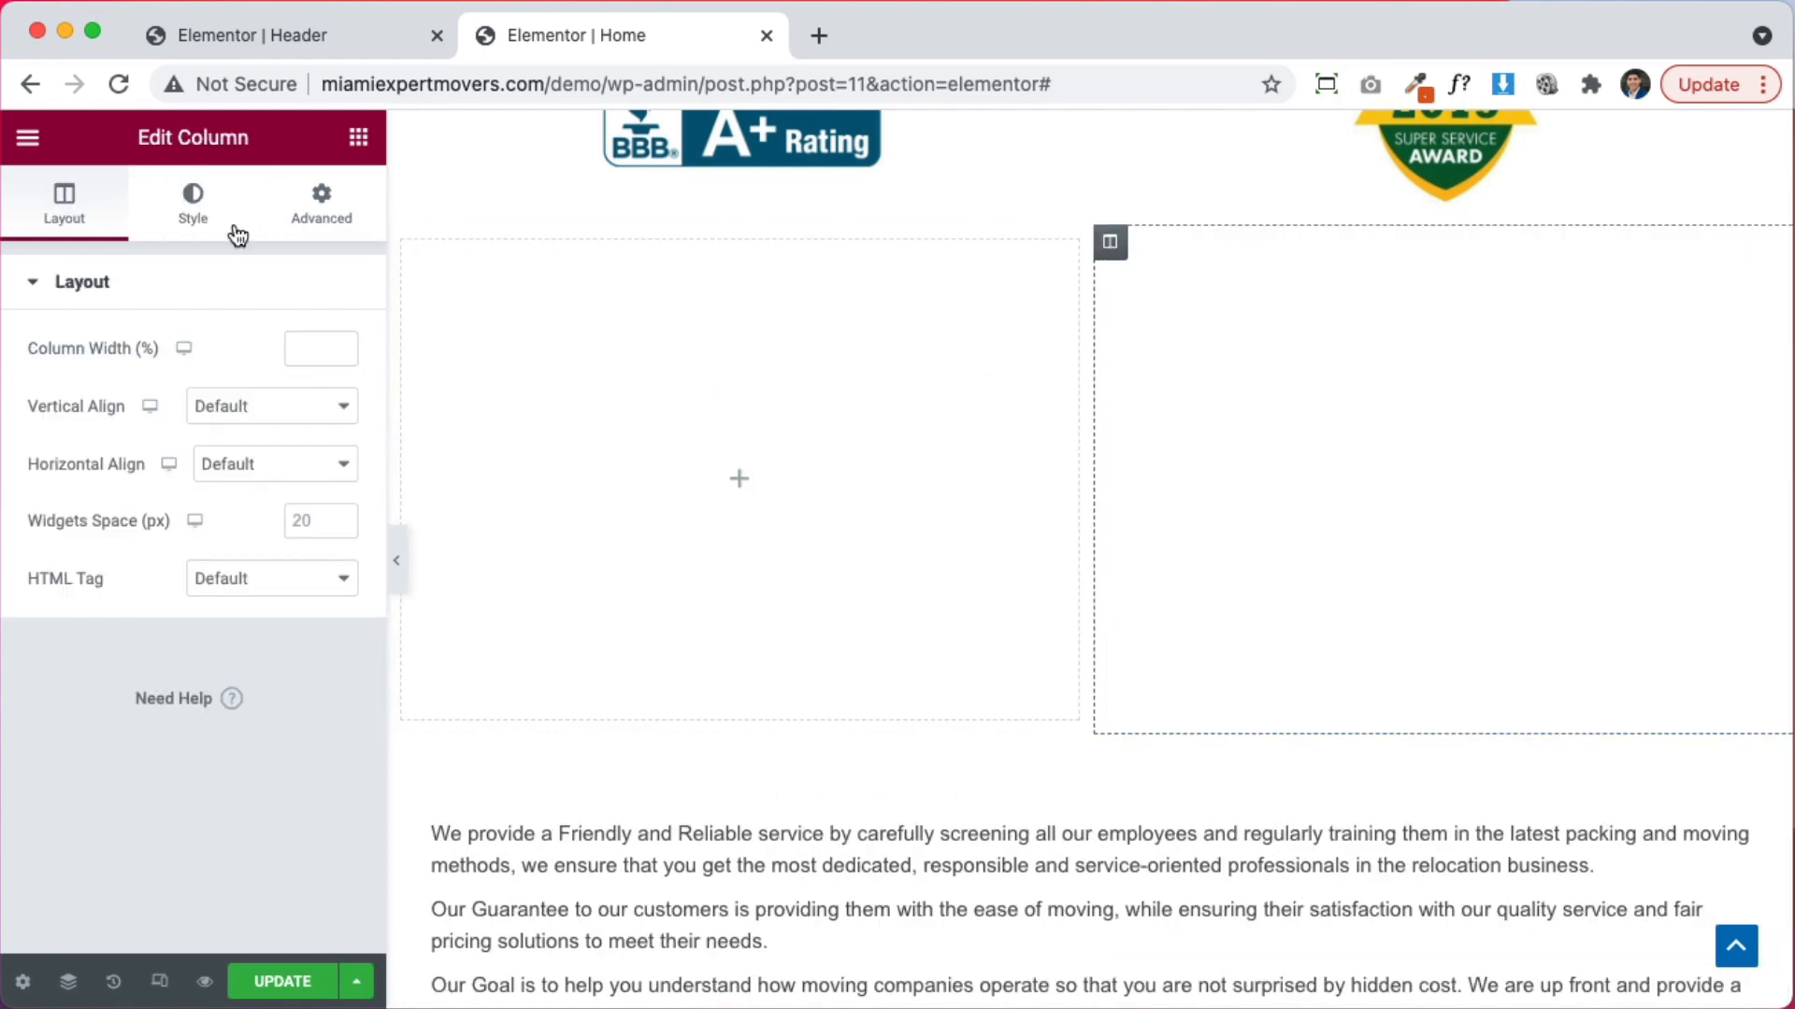
click(193, 201)
click(265, 411)
click(243, 603)
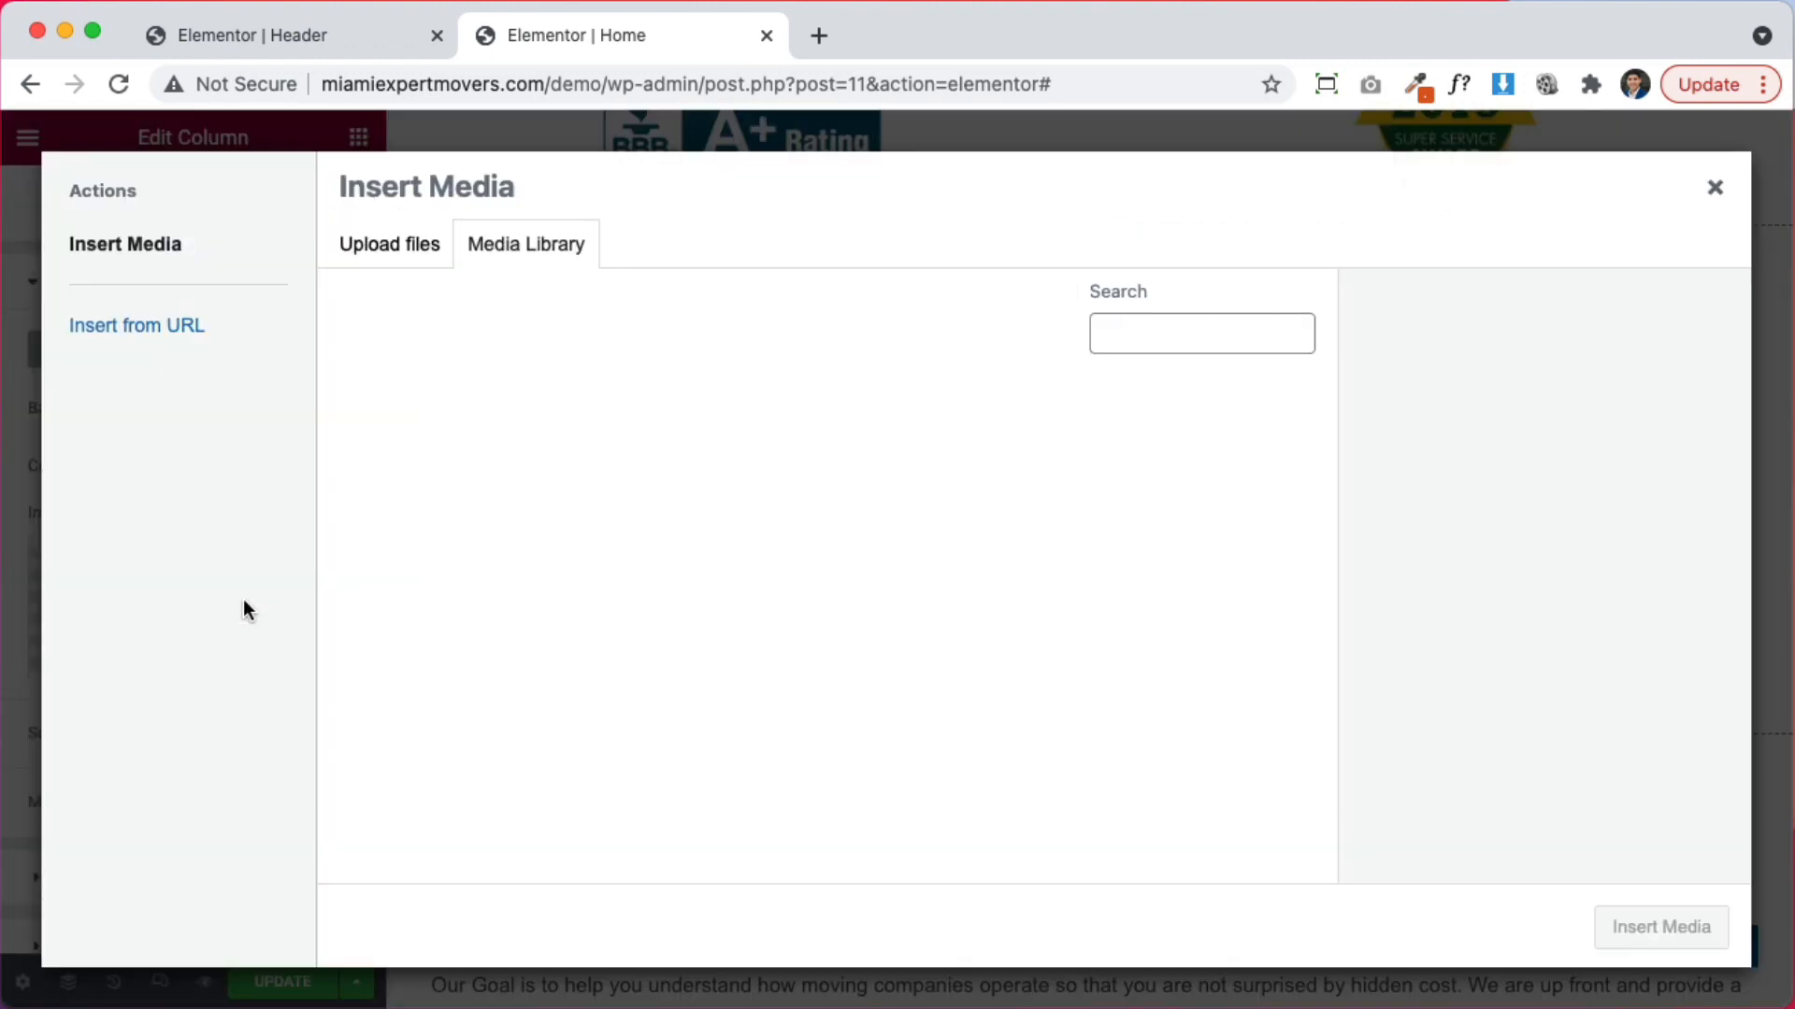
click(1723, 190)
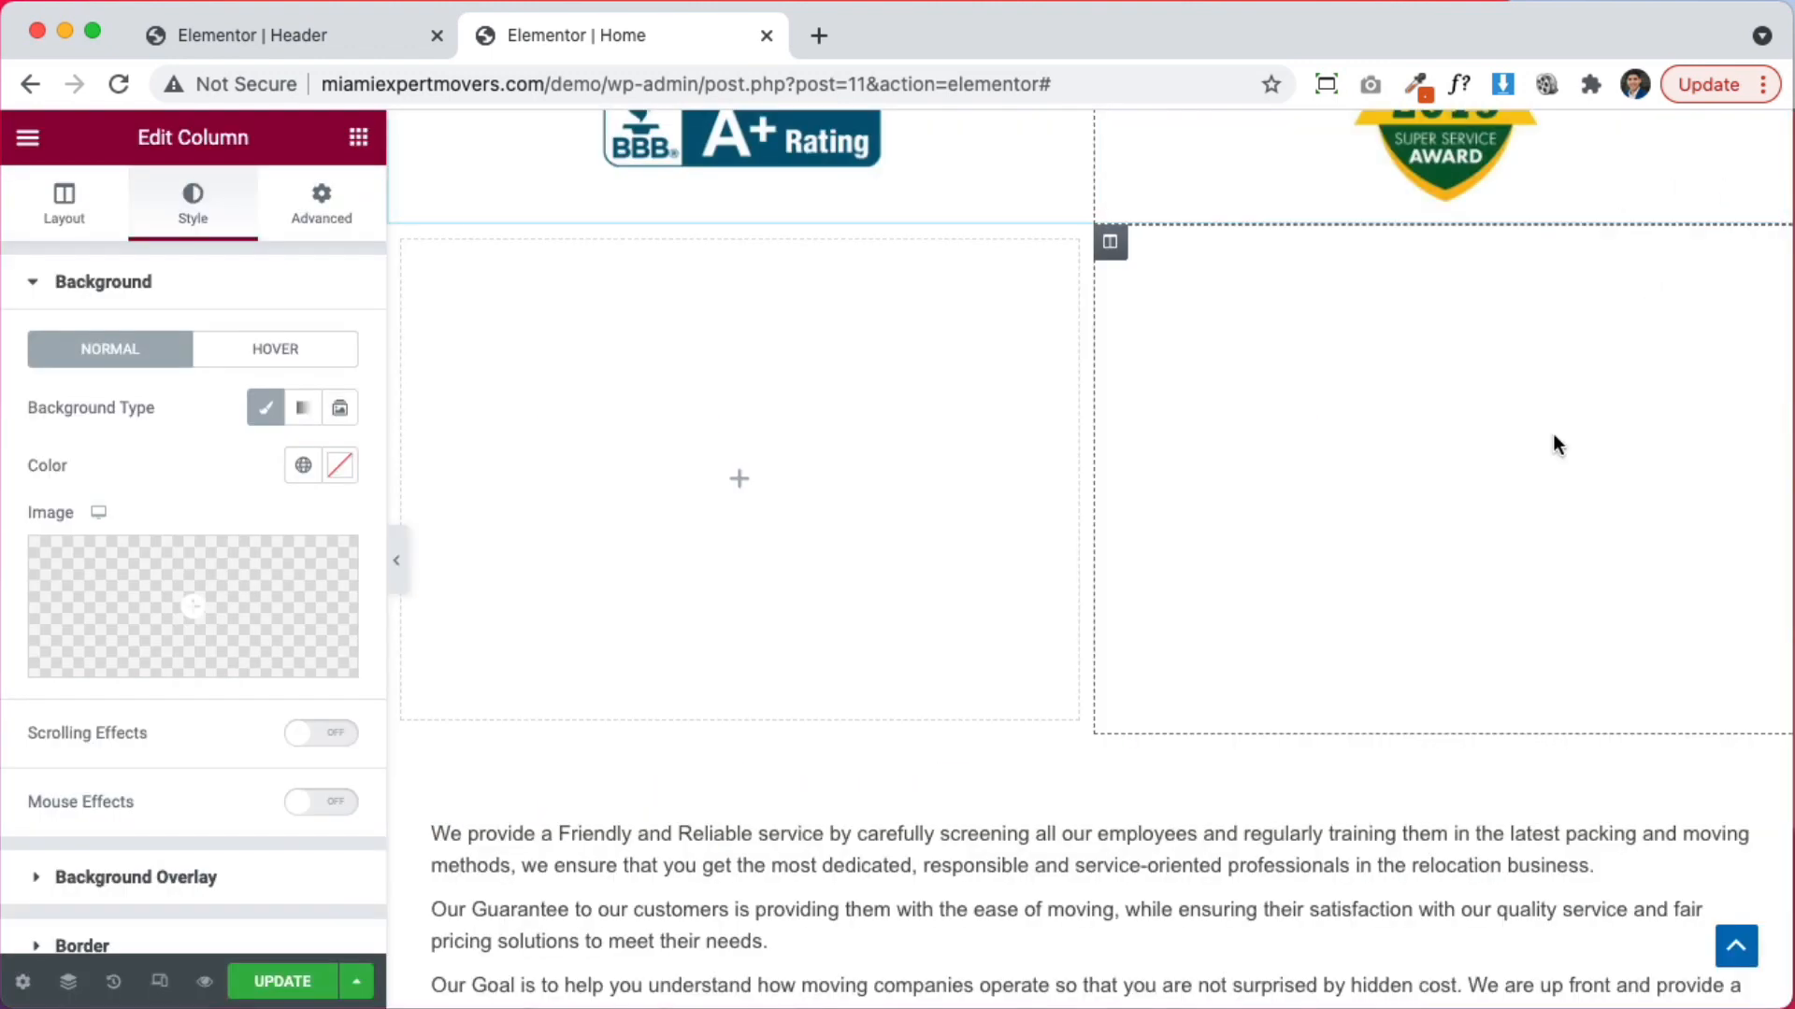
scroll(1346, 607, down, 5)
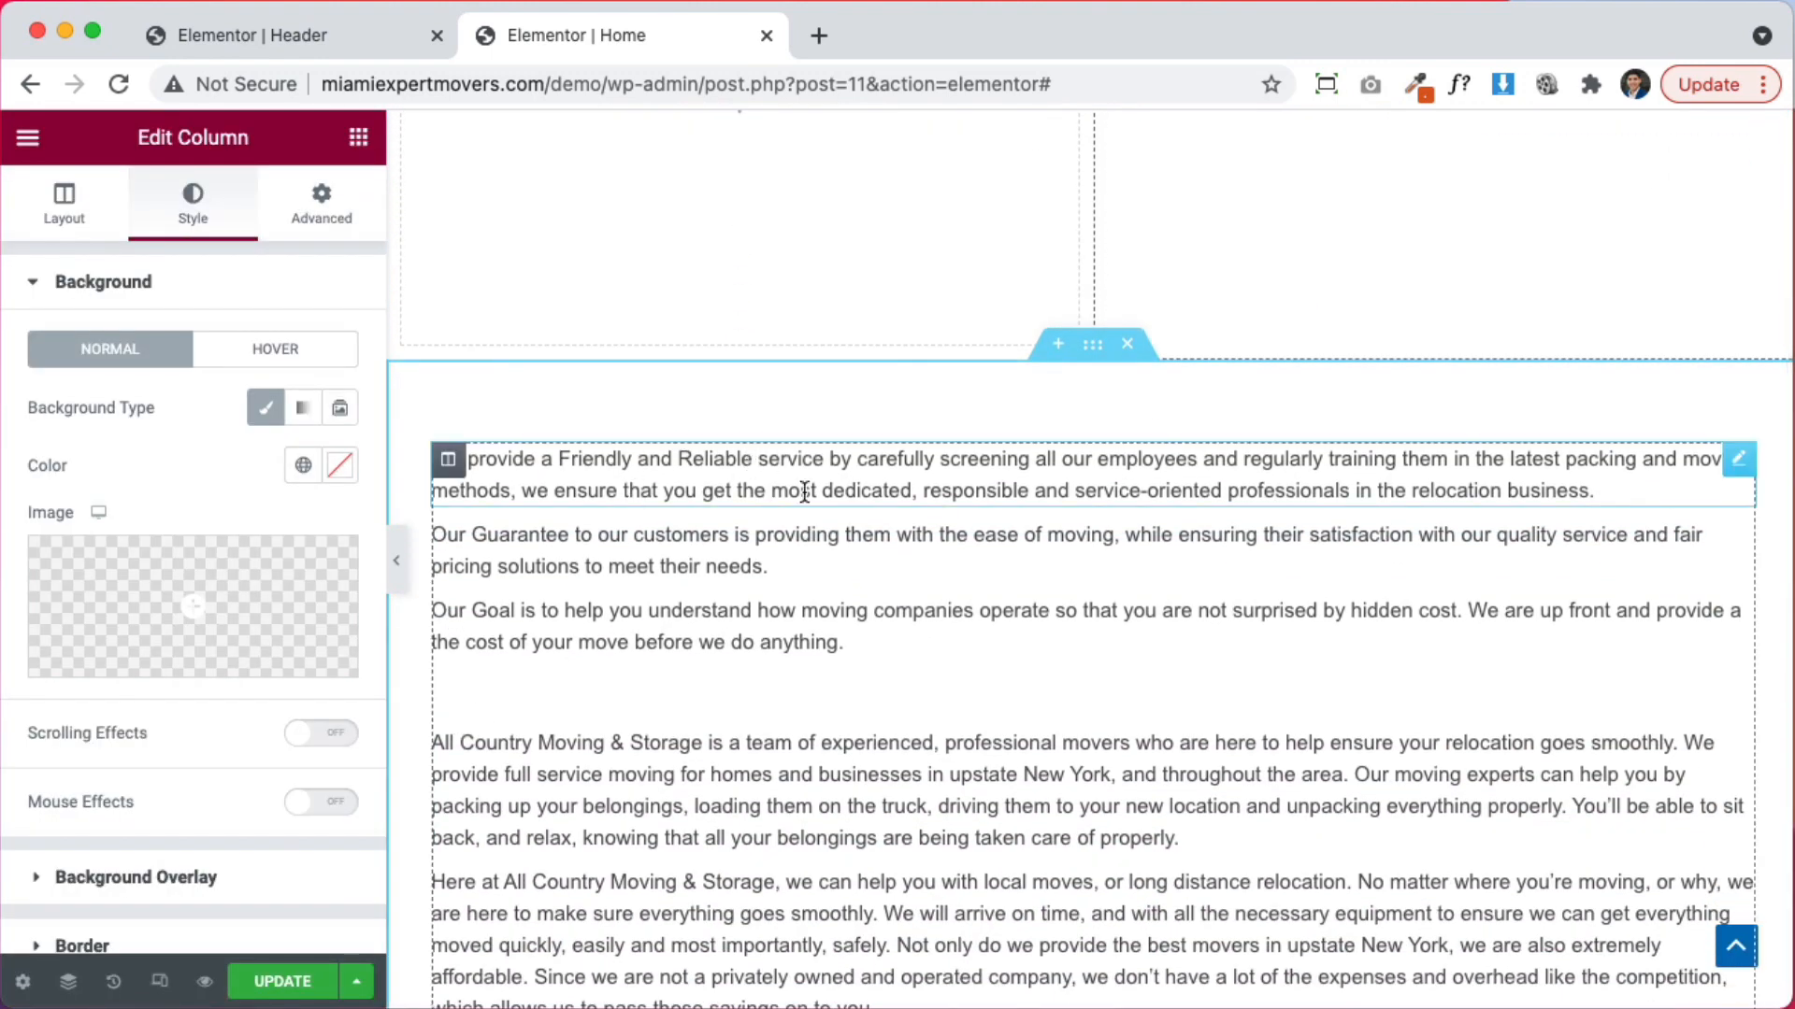
scroll(1170, 491, up, 10)
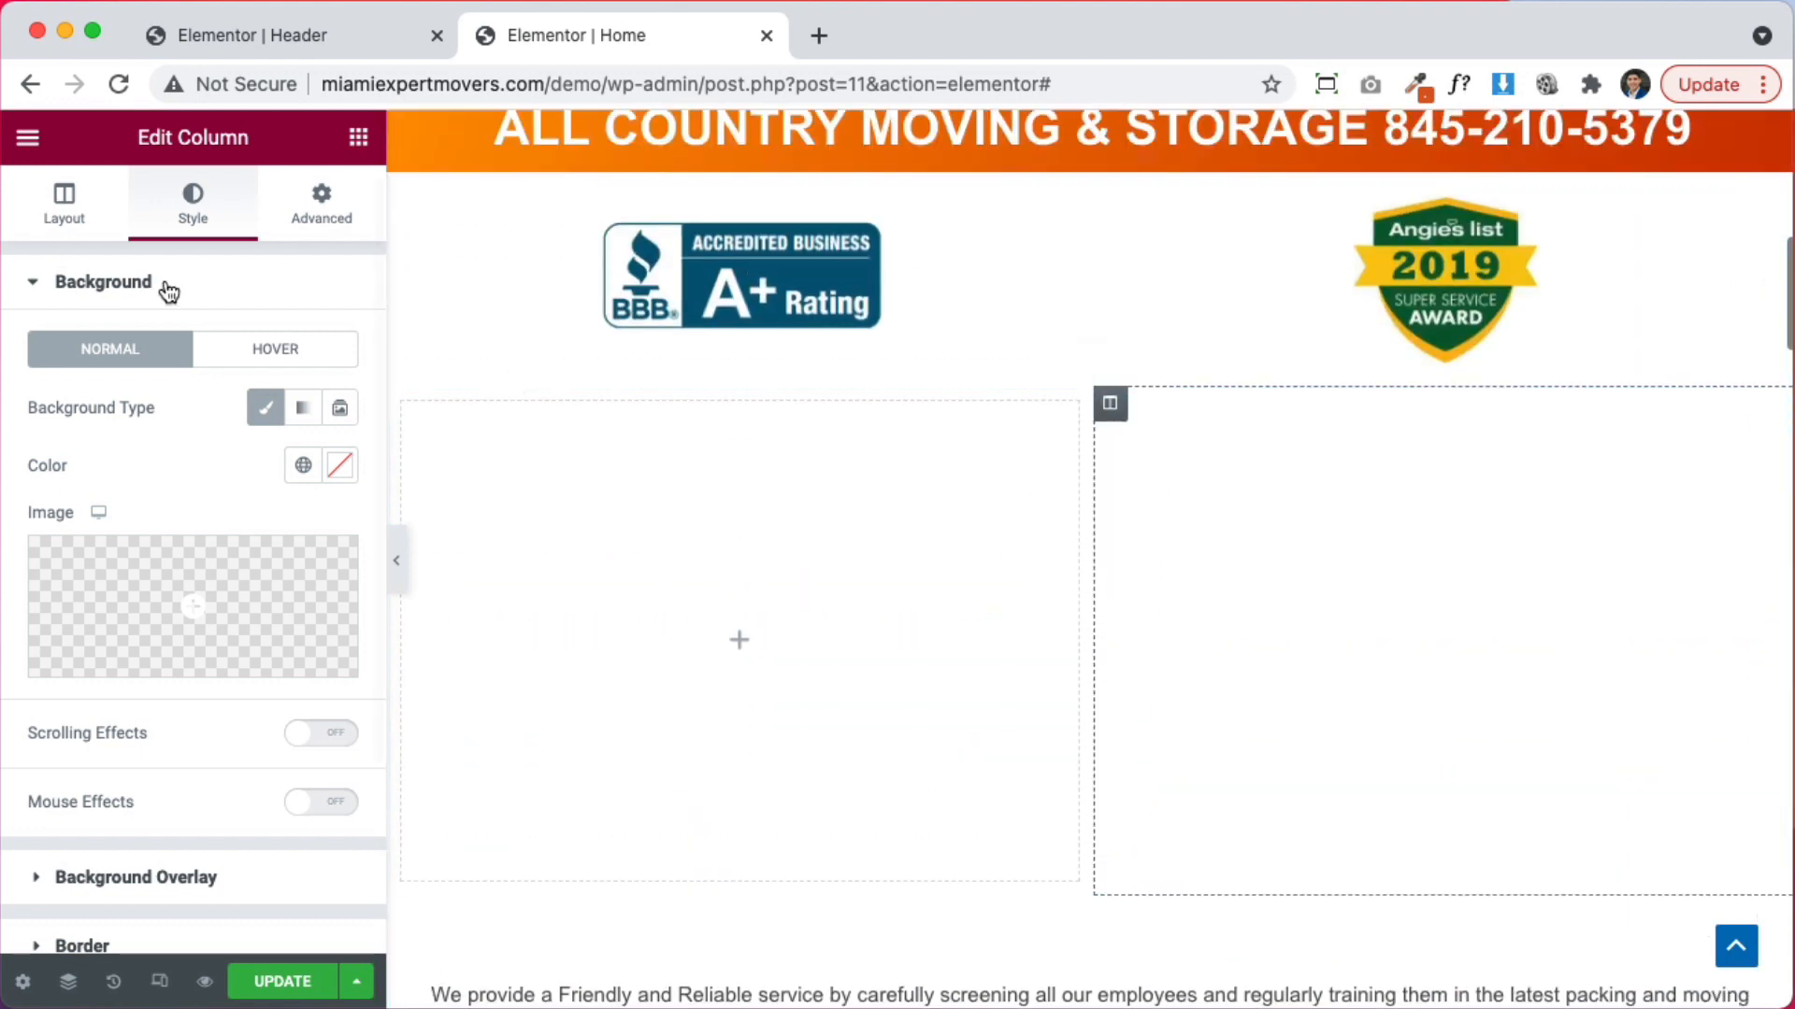
Use the couple-with-dog photo 44.jpg as the column background, sized Cover, positioned Center Center
click(232, 581)
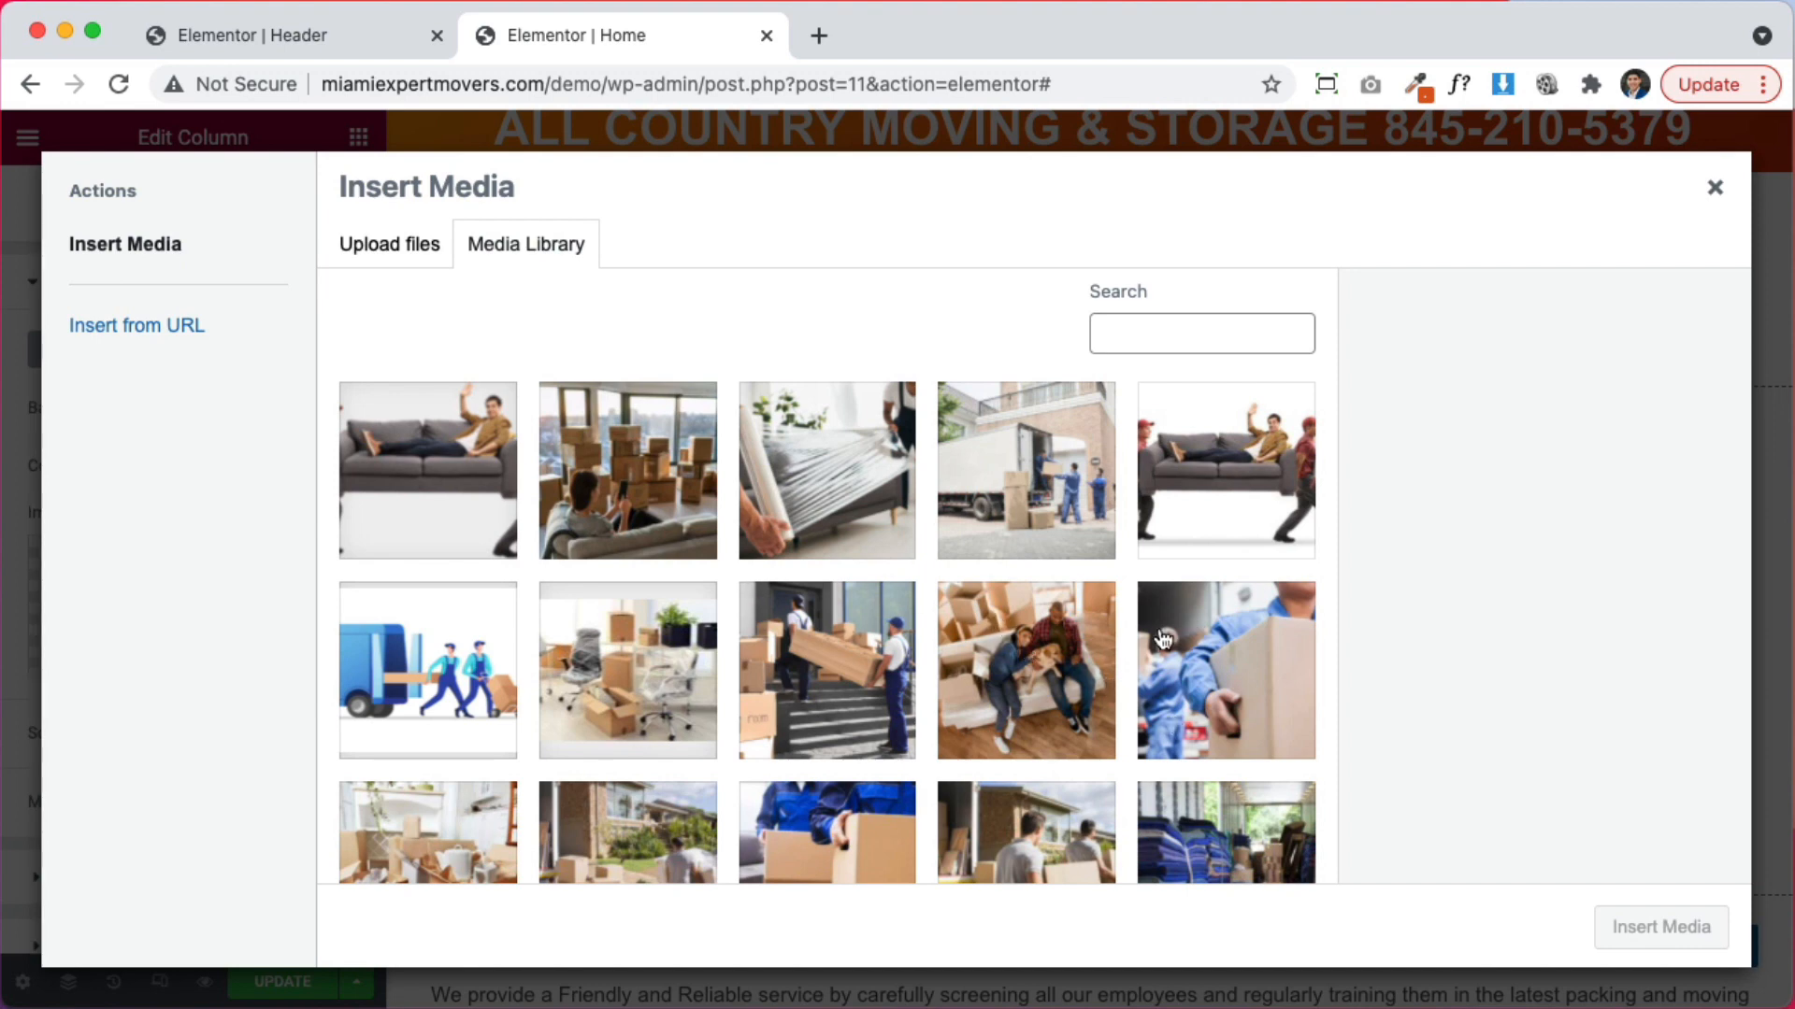
click(1066, 687)
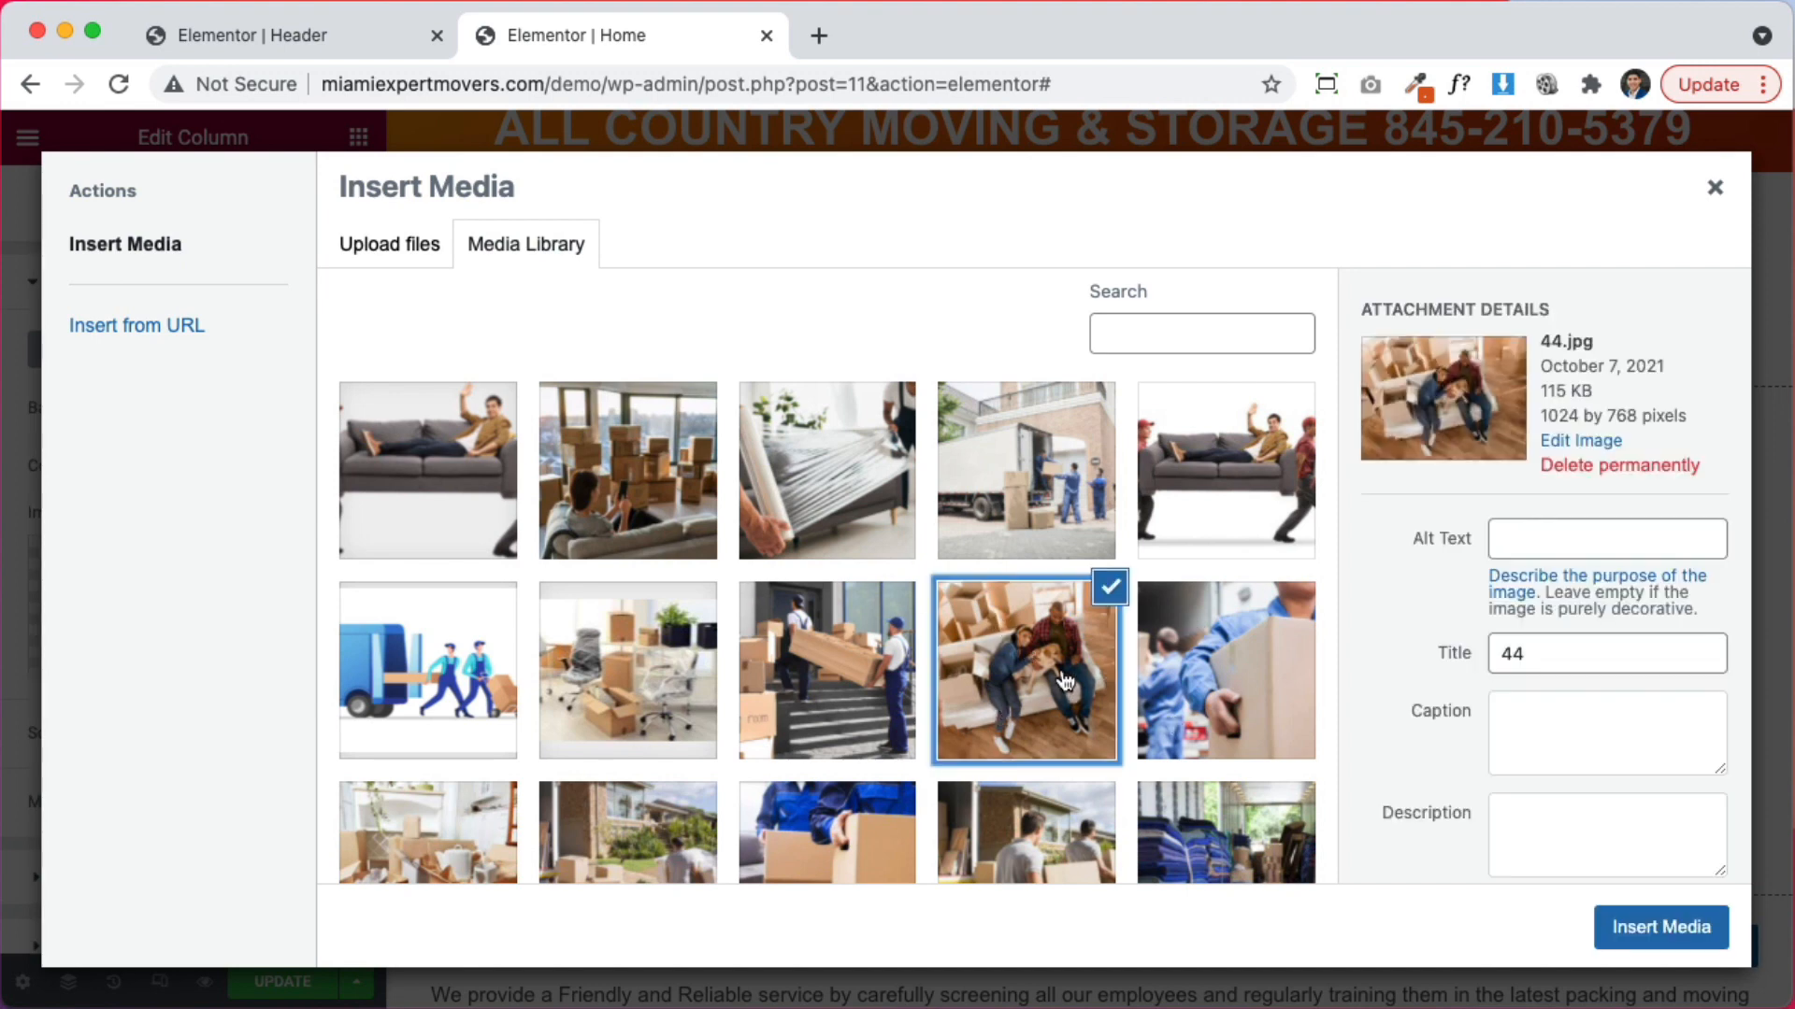
click(1661, 927)
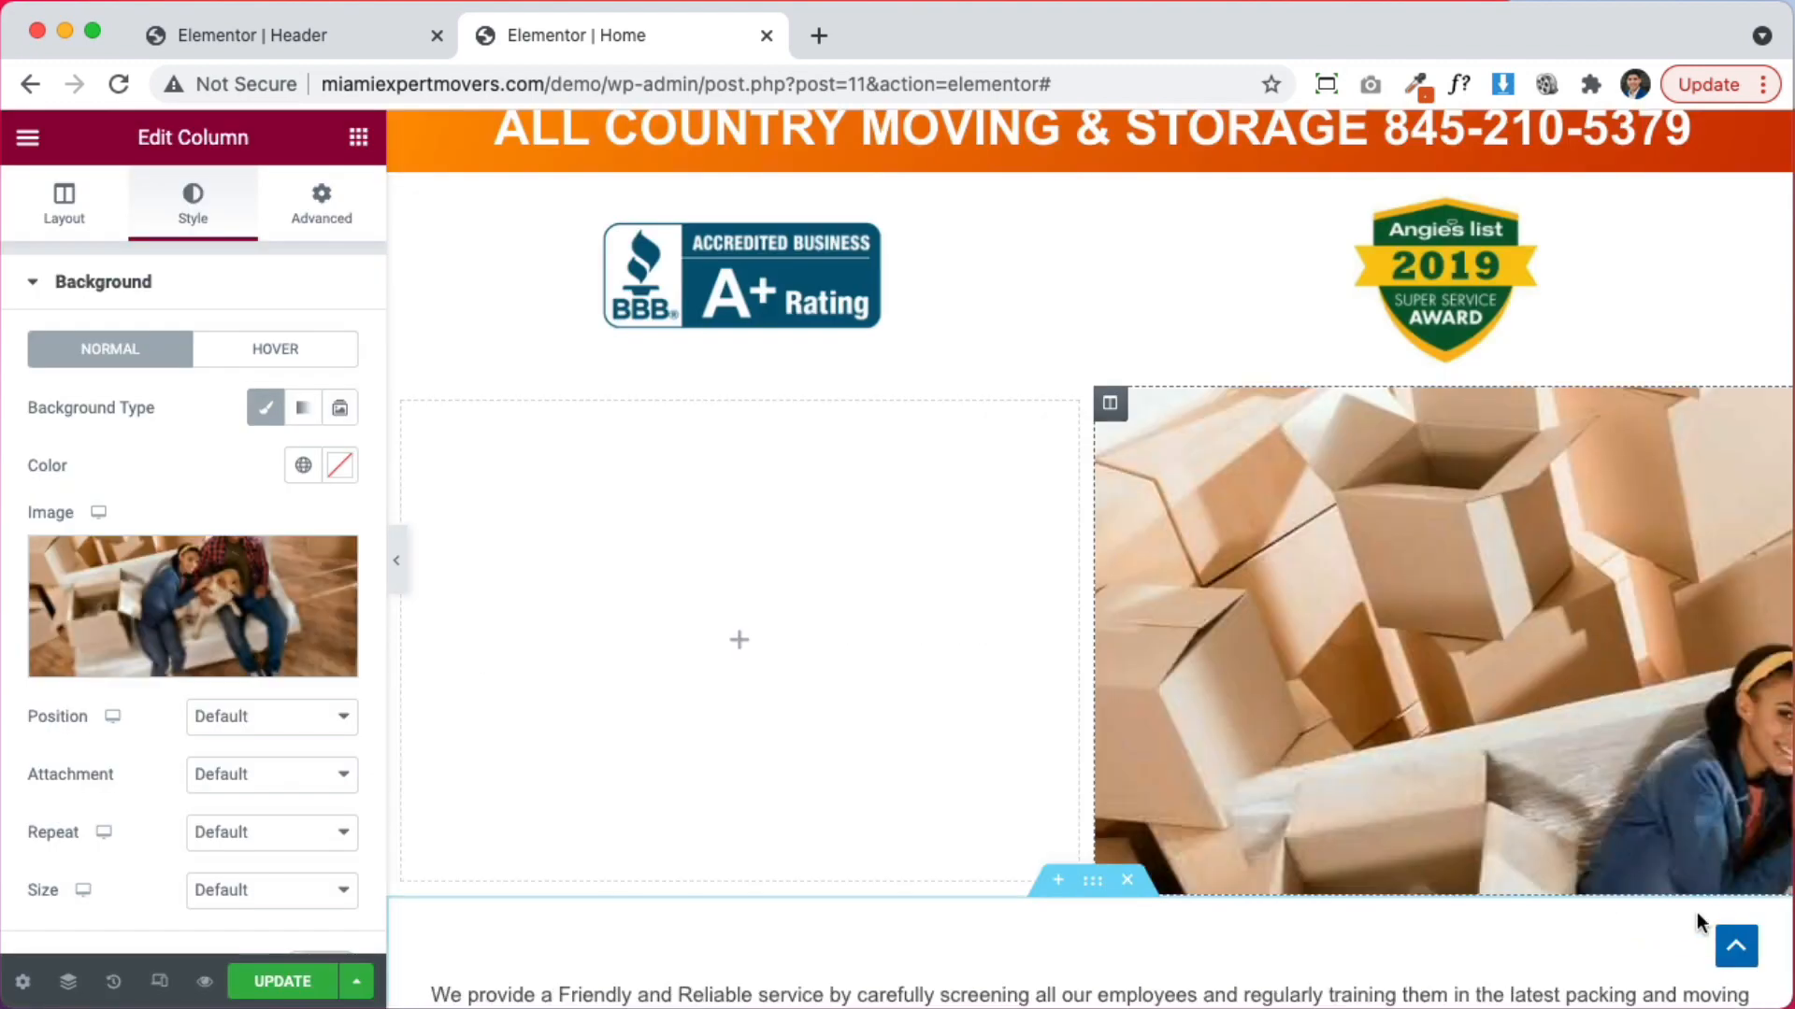
click(244, 890)
click(245, 944)
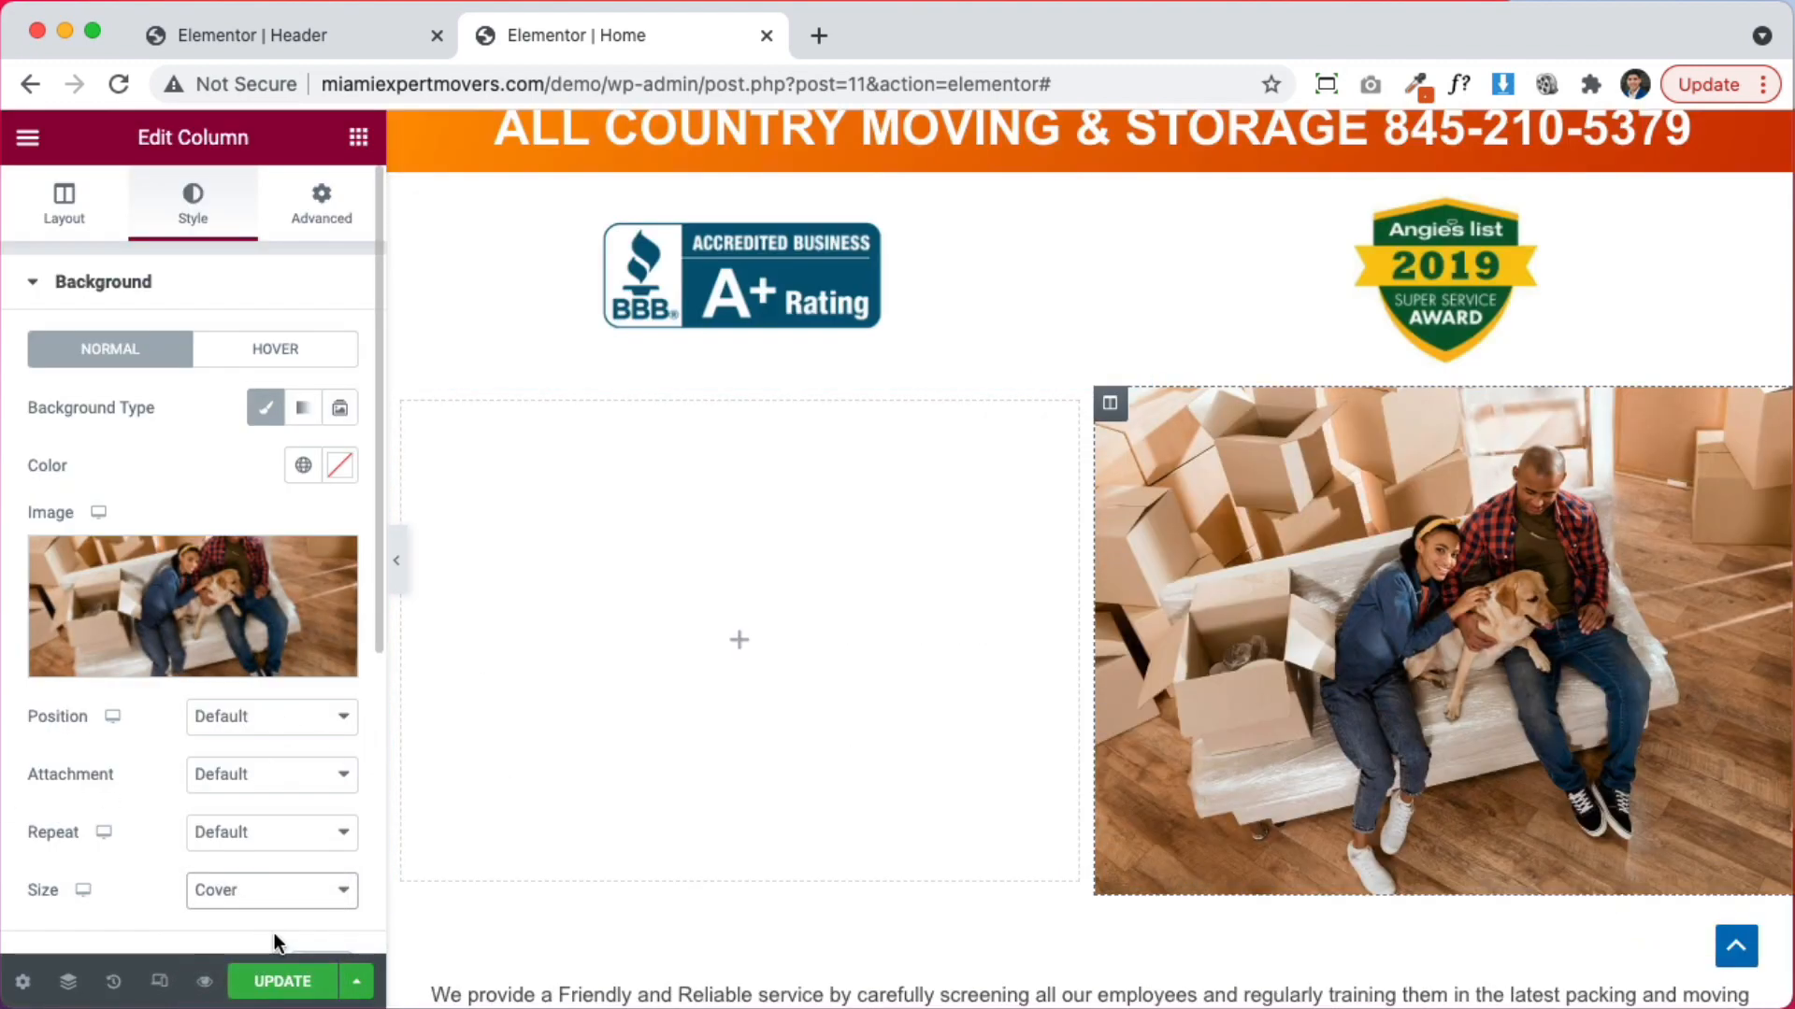
click(246, 718)
click(246, 741)
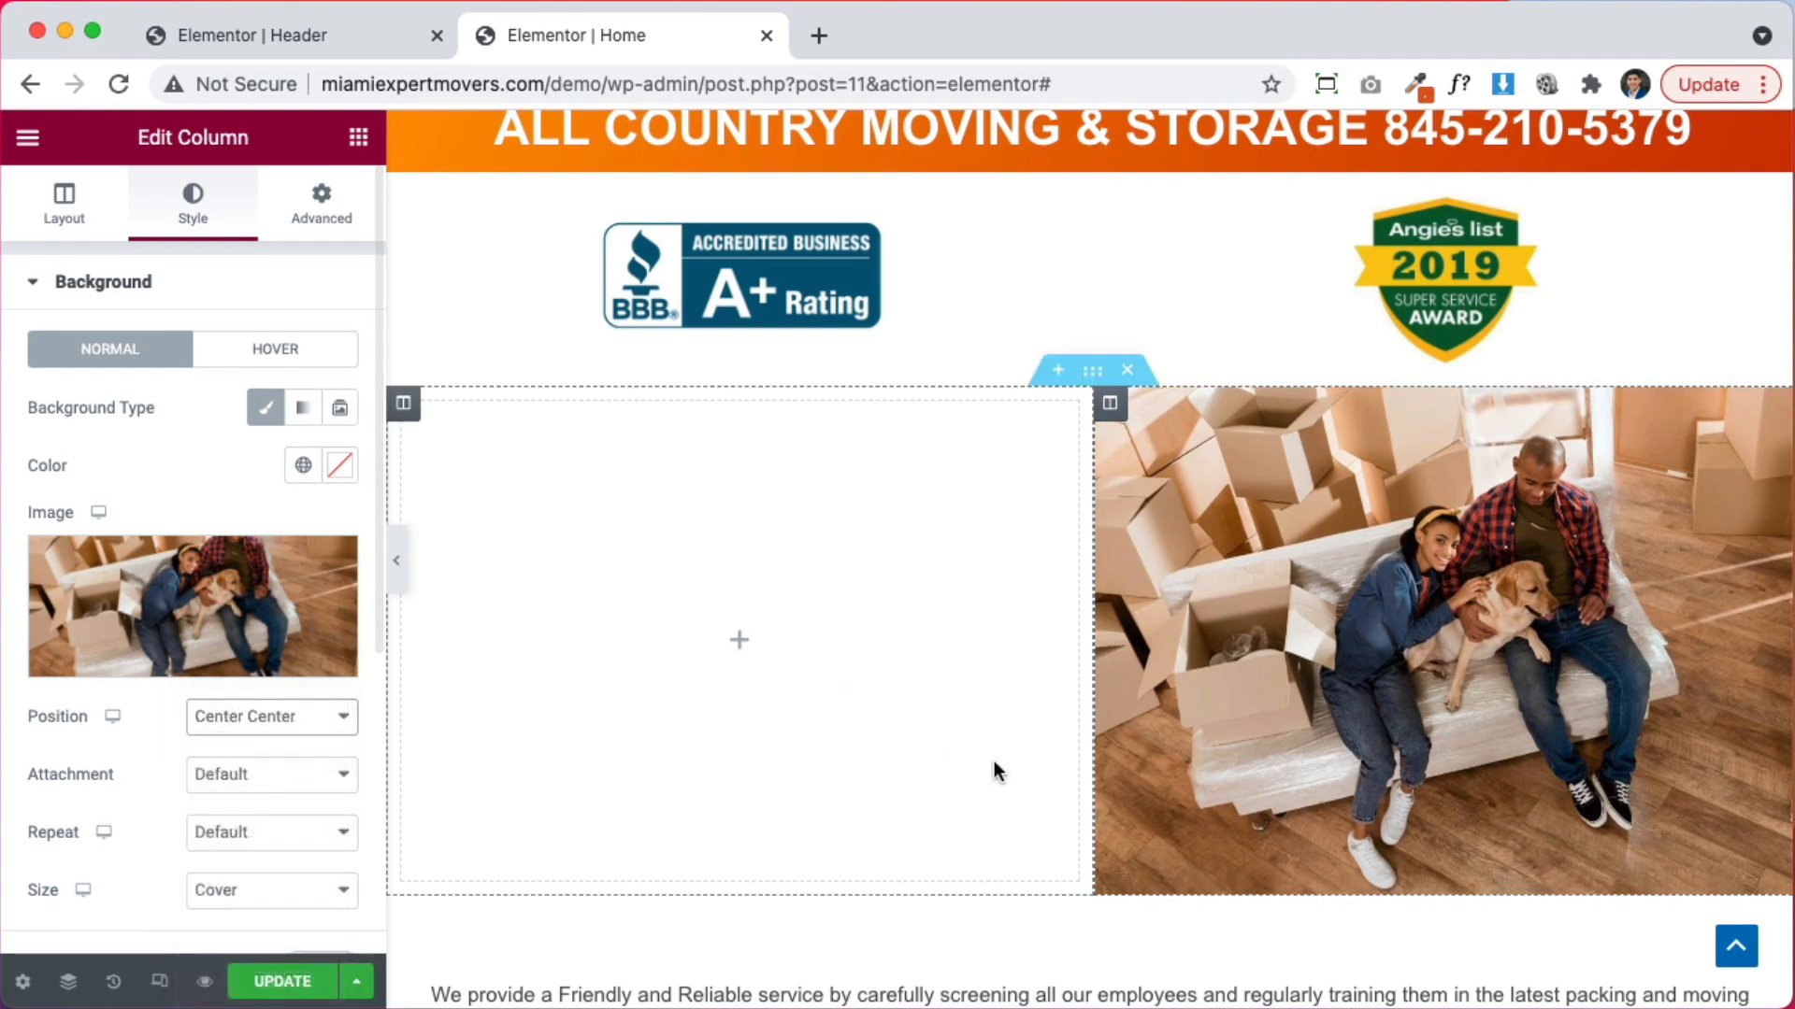
scroll(972, 794, down, 1)
scroll(1738, 912, down, 2)
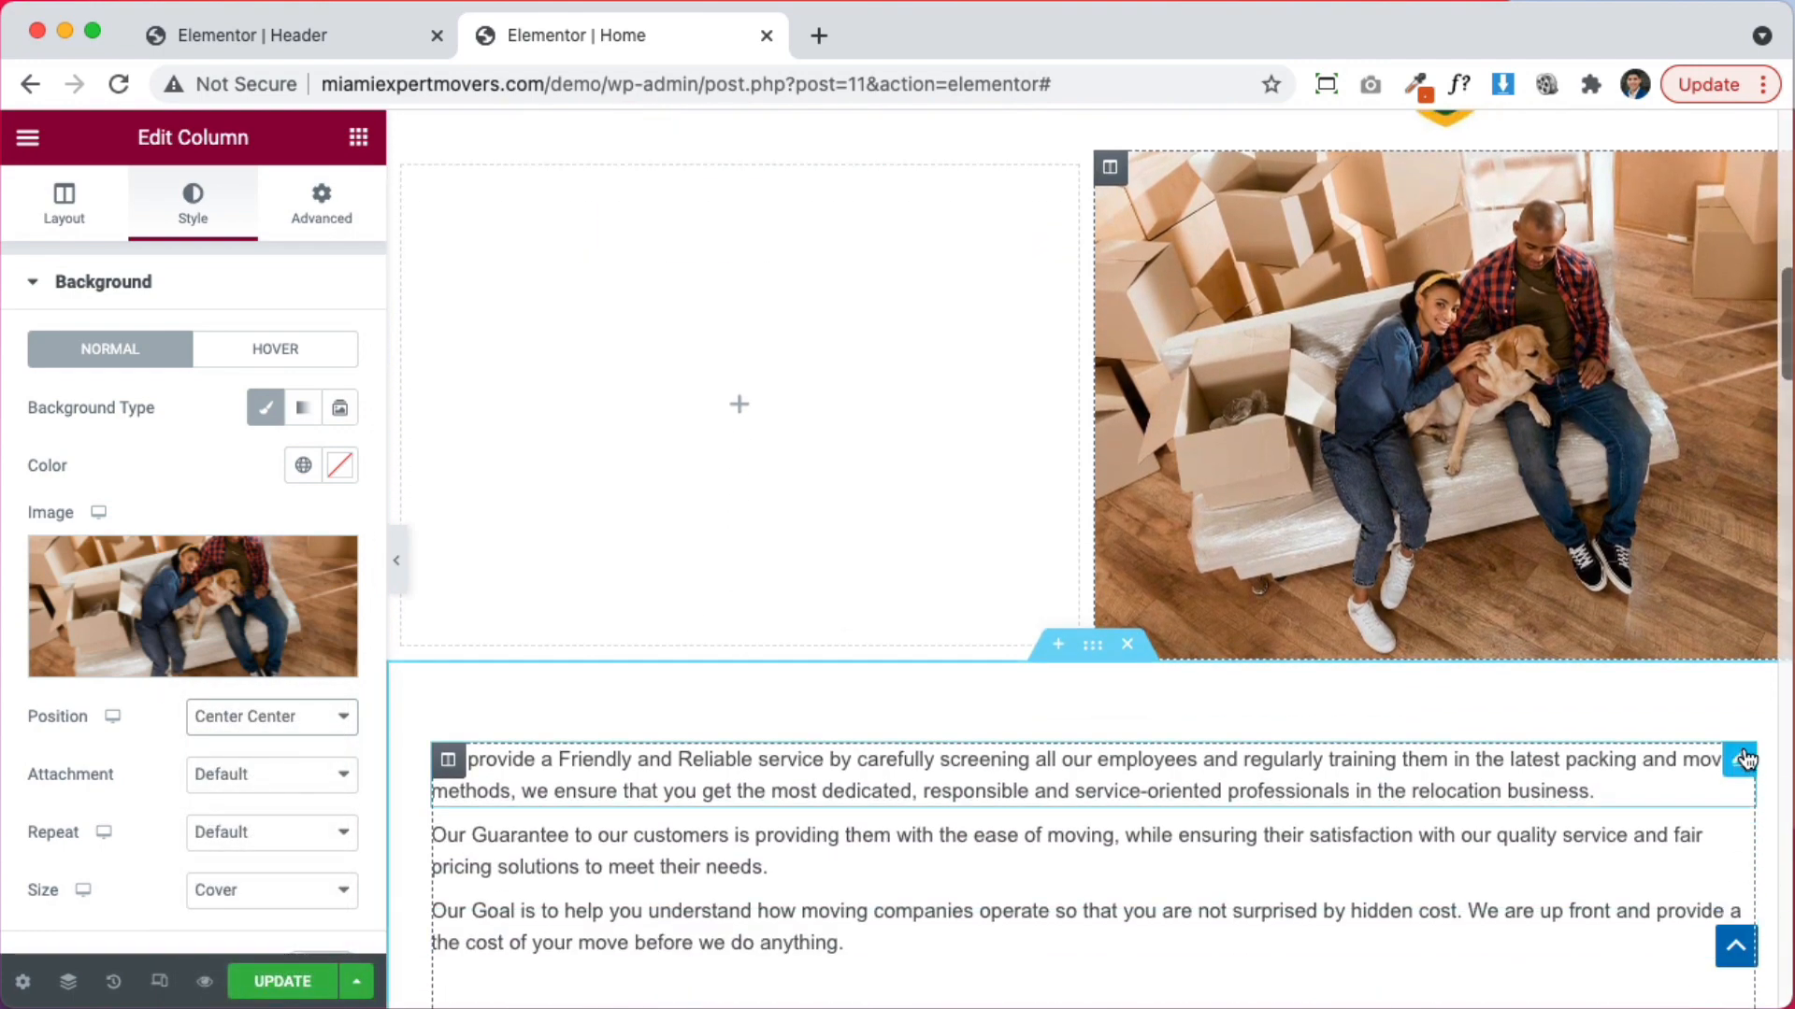
Drag the Our Guarantee, Our Goal and All Country Moving paragraphs into the left column beside the photo
drag(1744, 761, 806, 376)
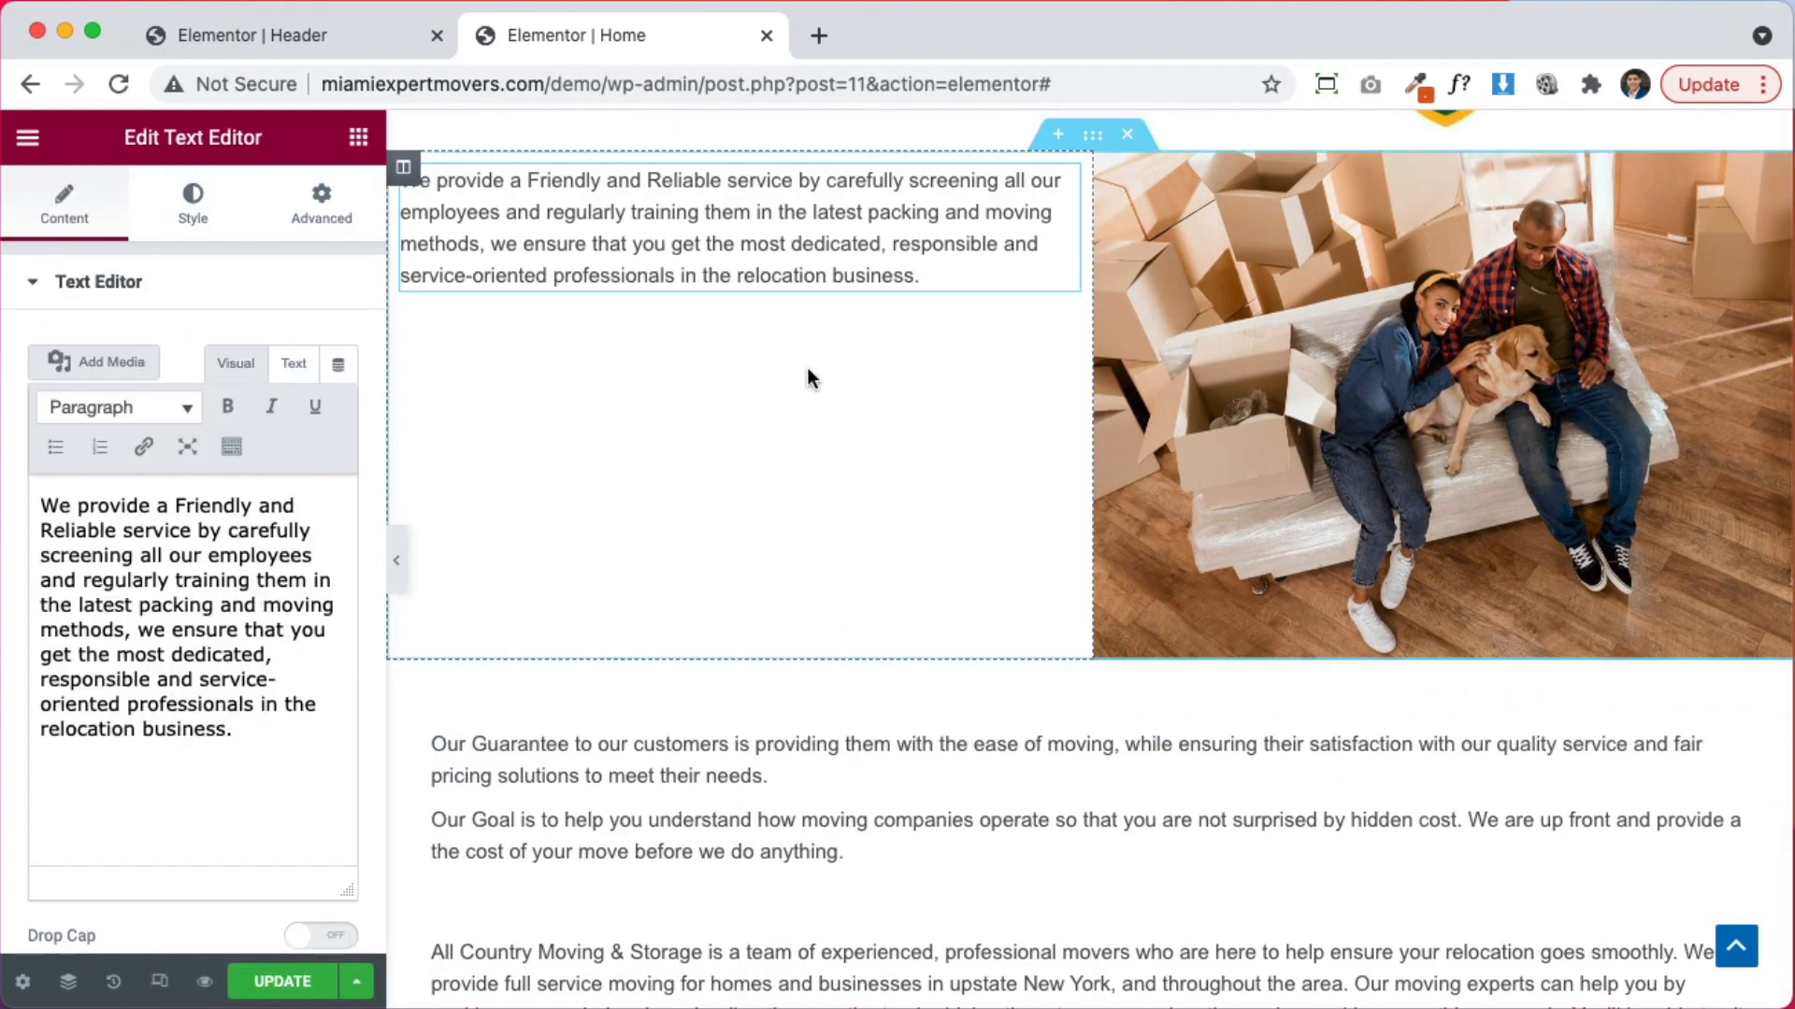
drag(1734, 765, 897, 329)
drag(1735, 761, 929, 417)
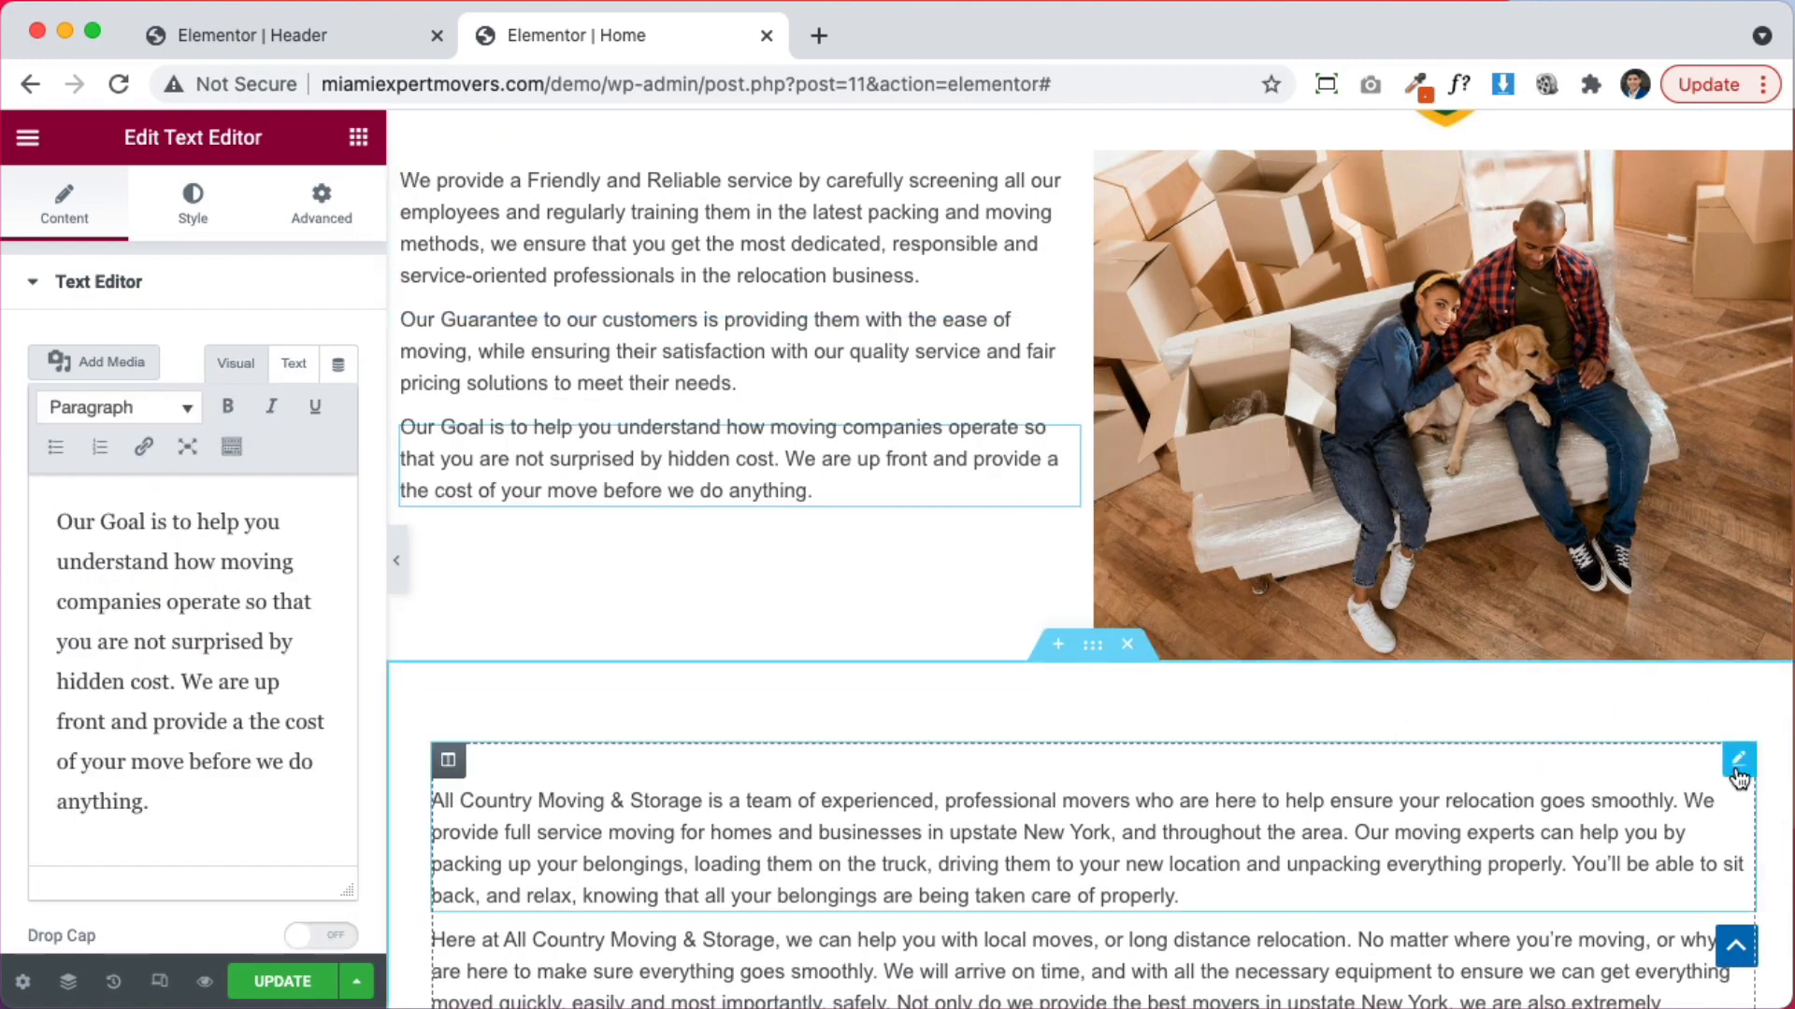
drag(1660, 777, 701, 533)
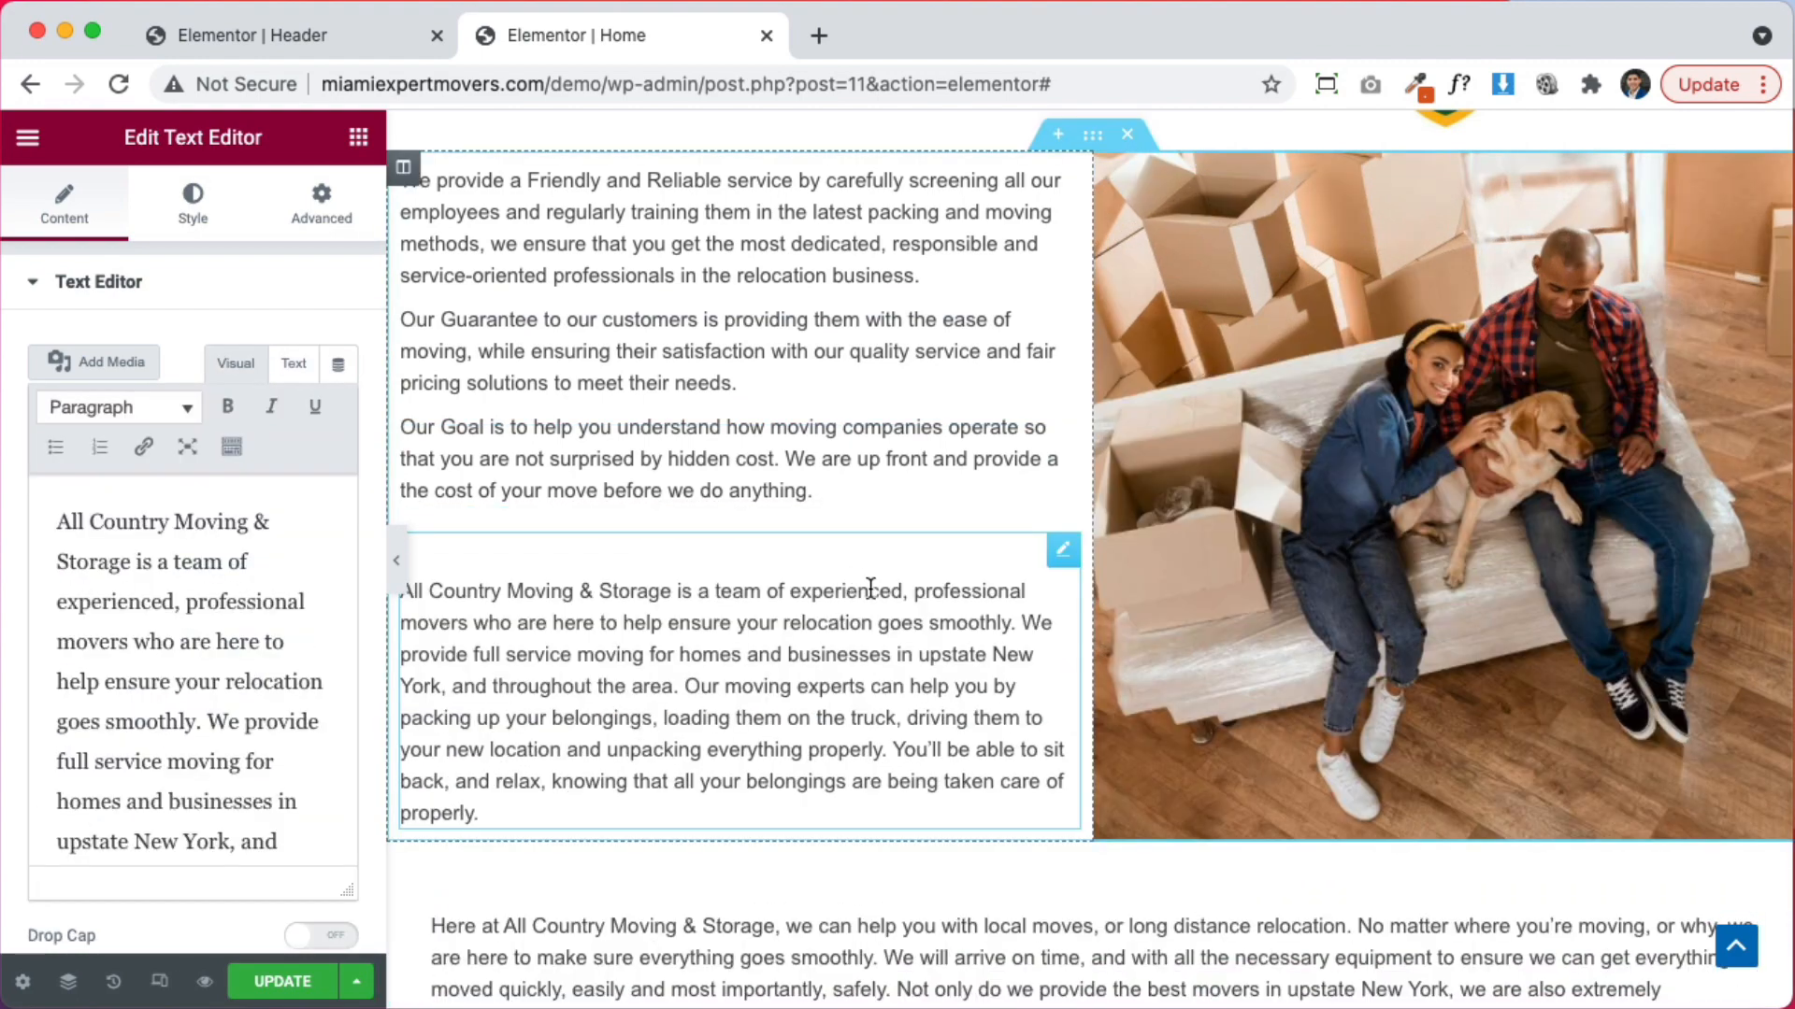
scroll(990, 514, down, 5)
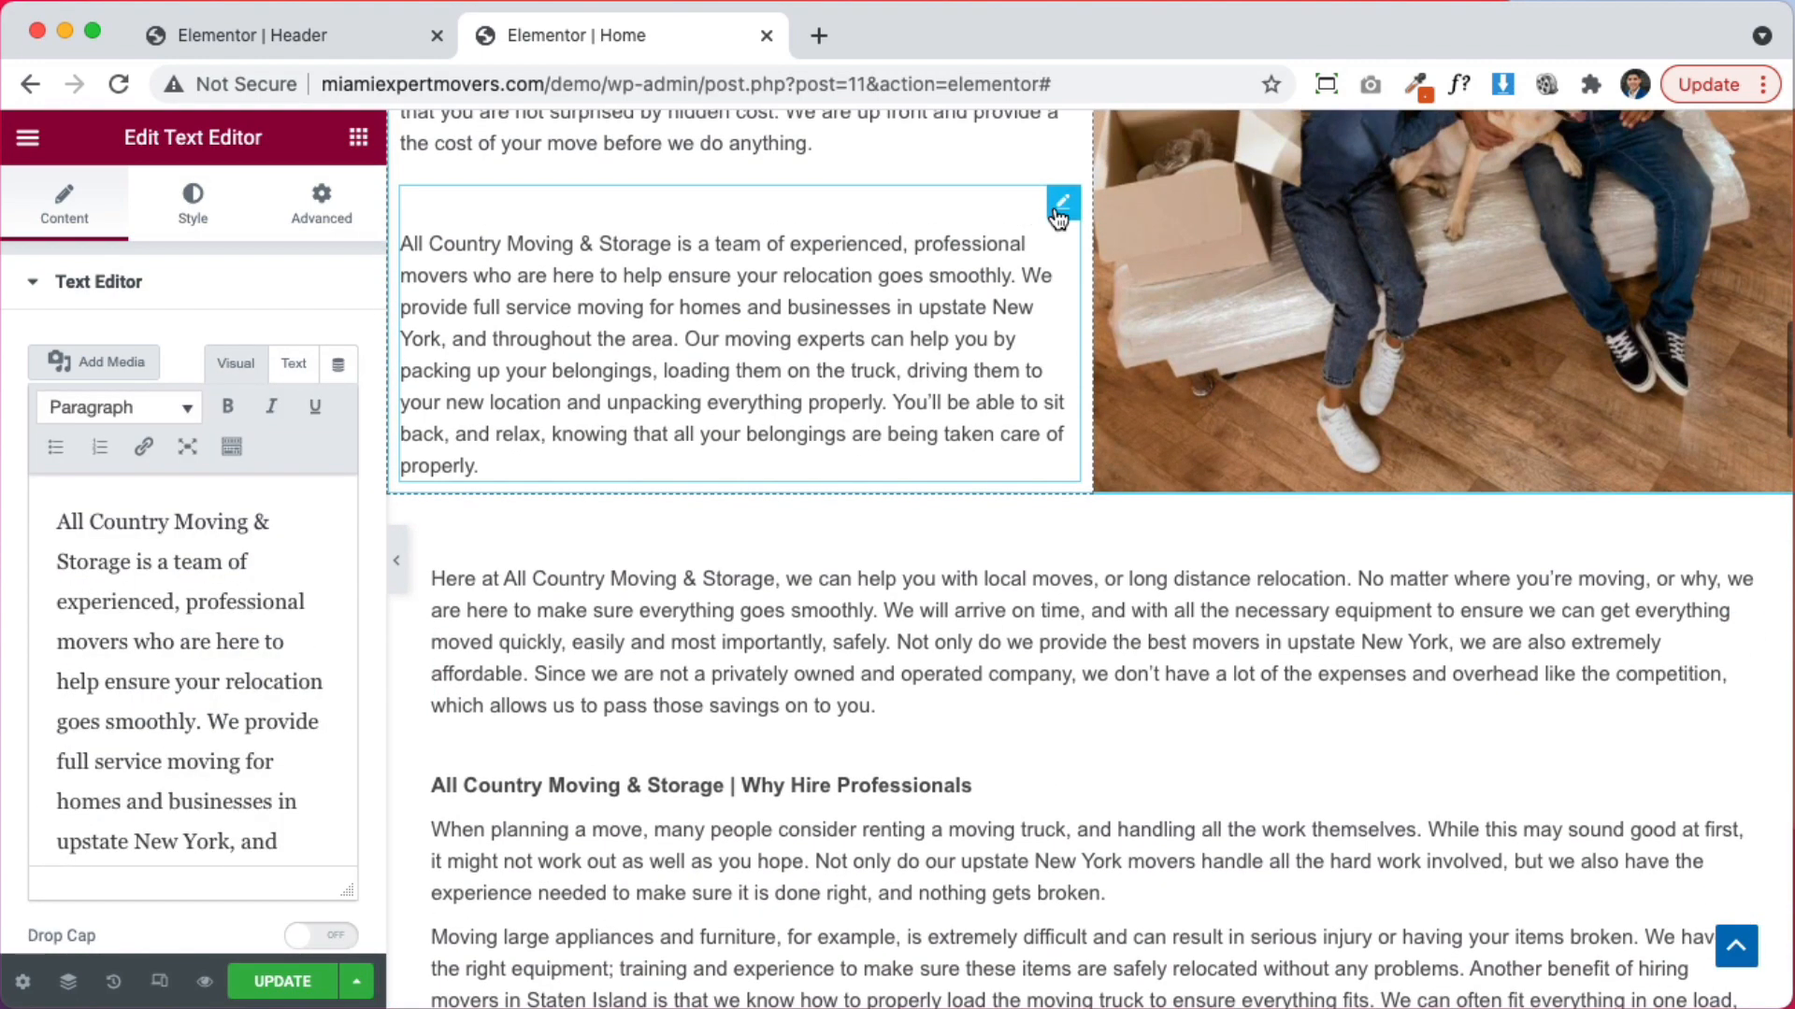
drag(1061, 215, 1013, 430)
scroll(991, 428, up, 5)
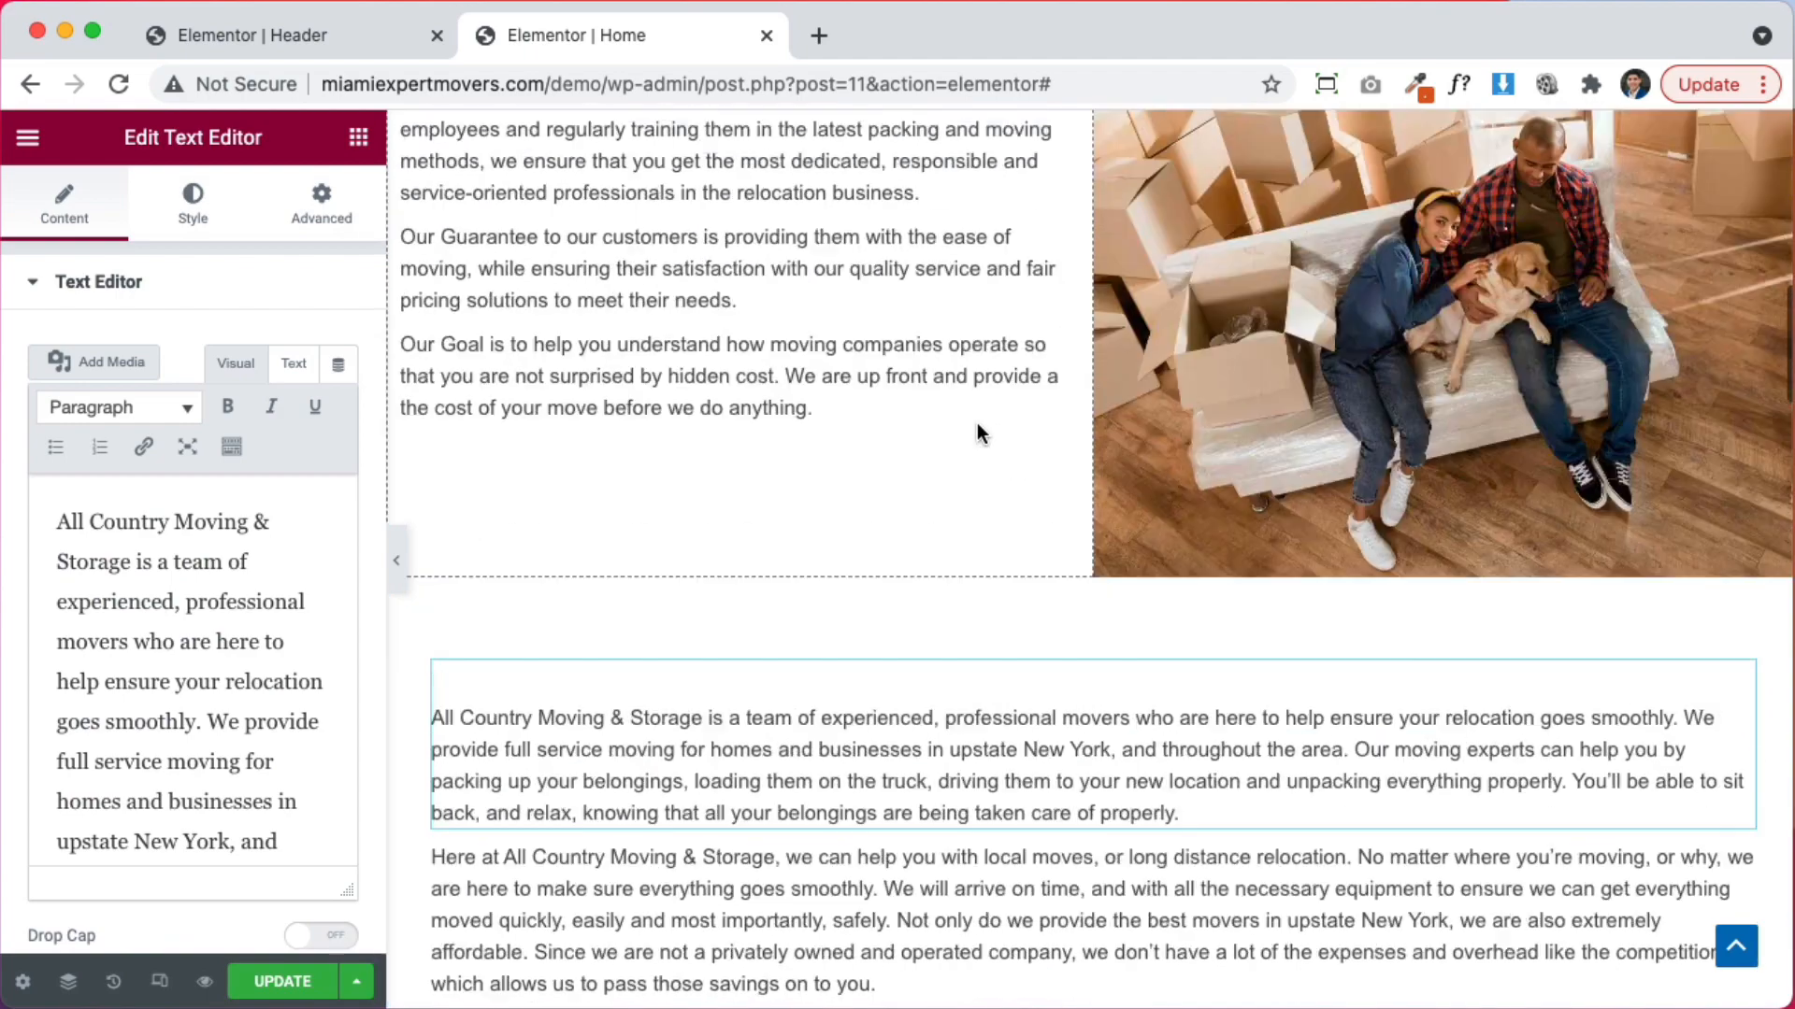
scroll(978, 733, up, 7)
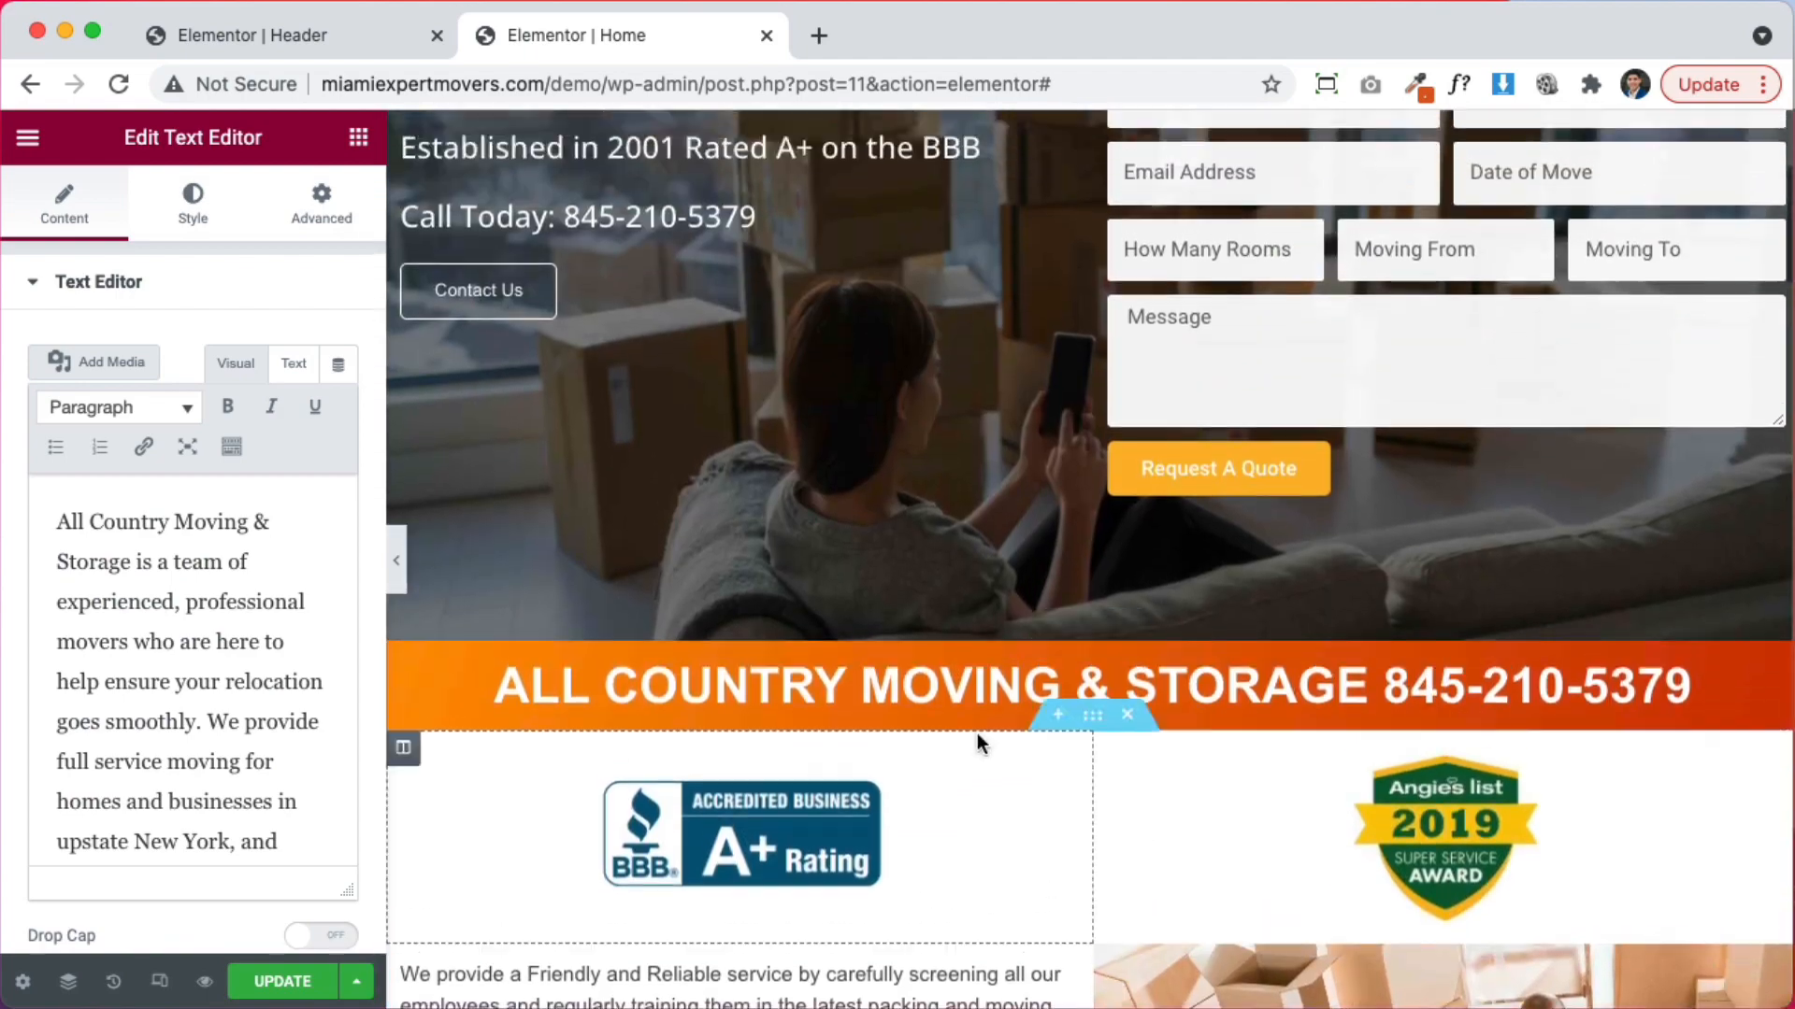
scroll(978, 731, down, 7)
scroll(1337, 554, up, 1)
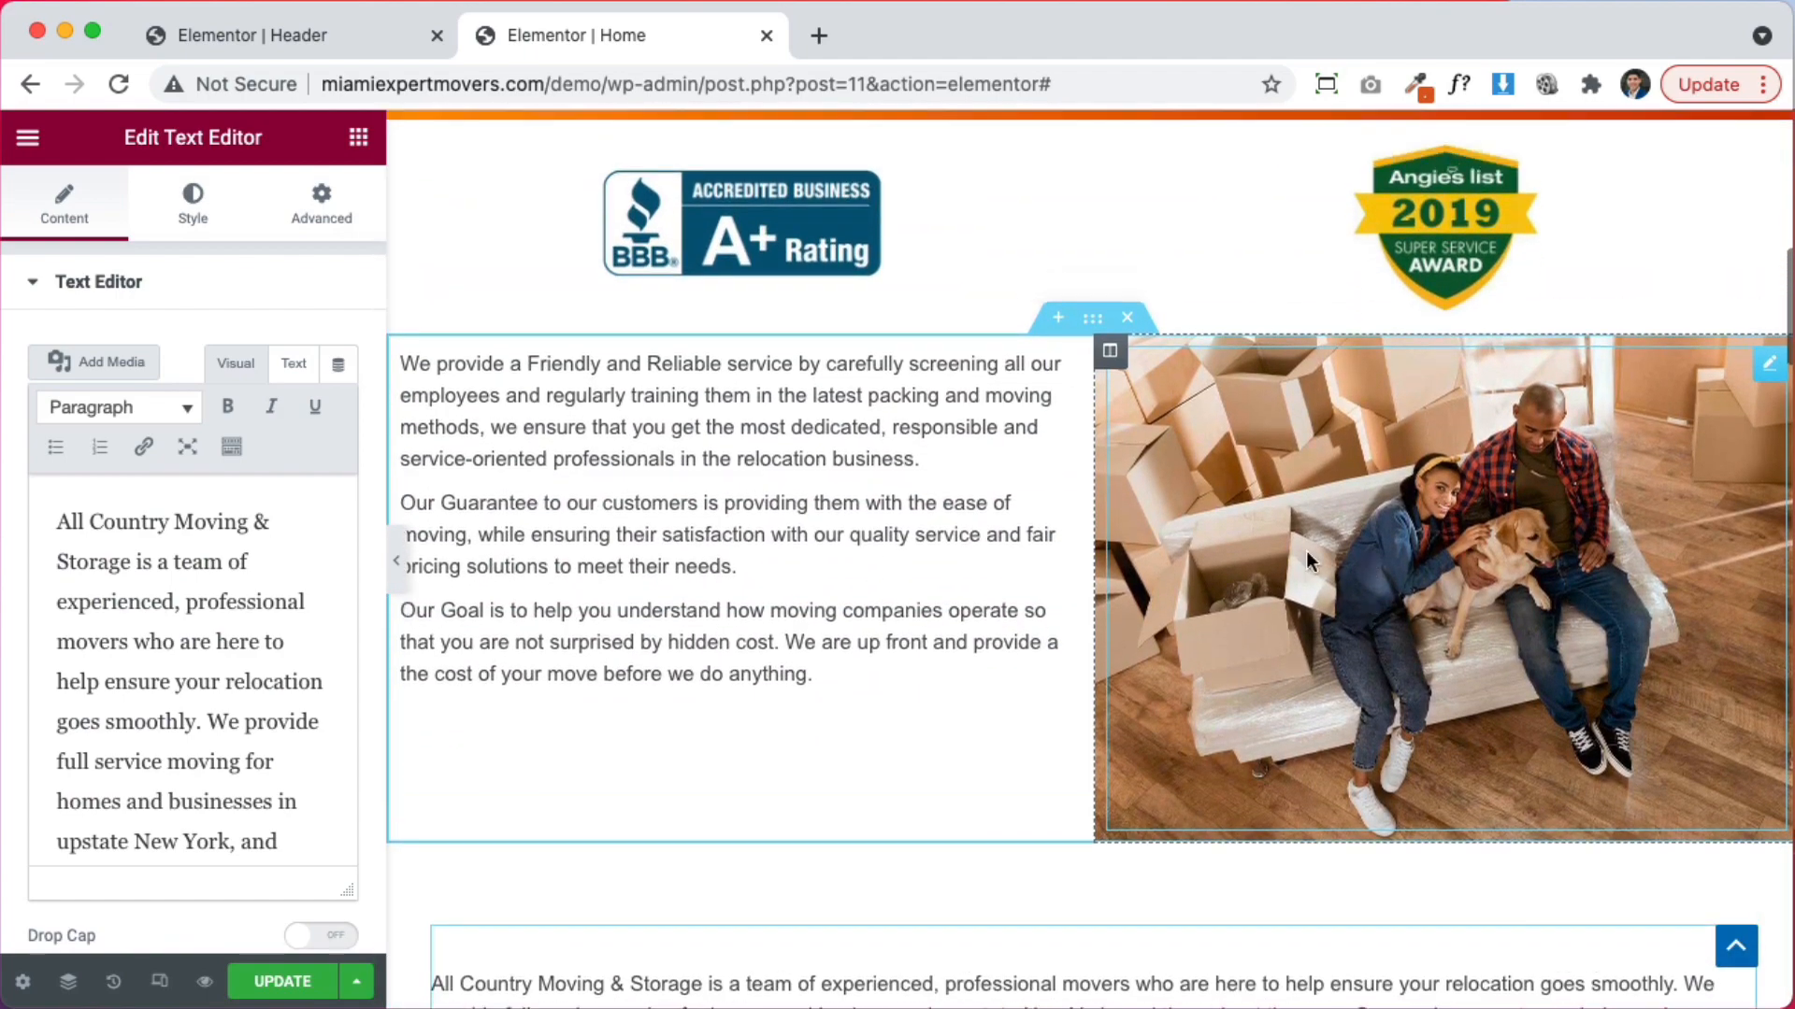
scroll(1491, 647, down, 6)
scroll(1494, 647, up, 9)
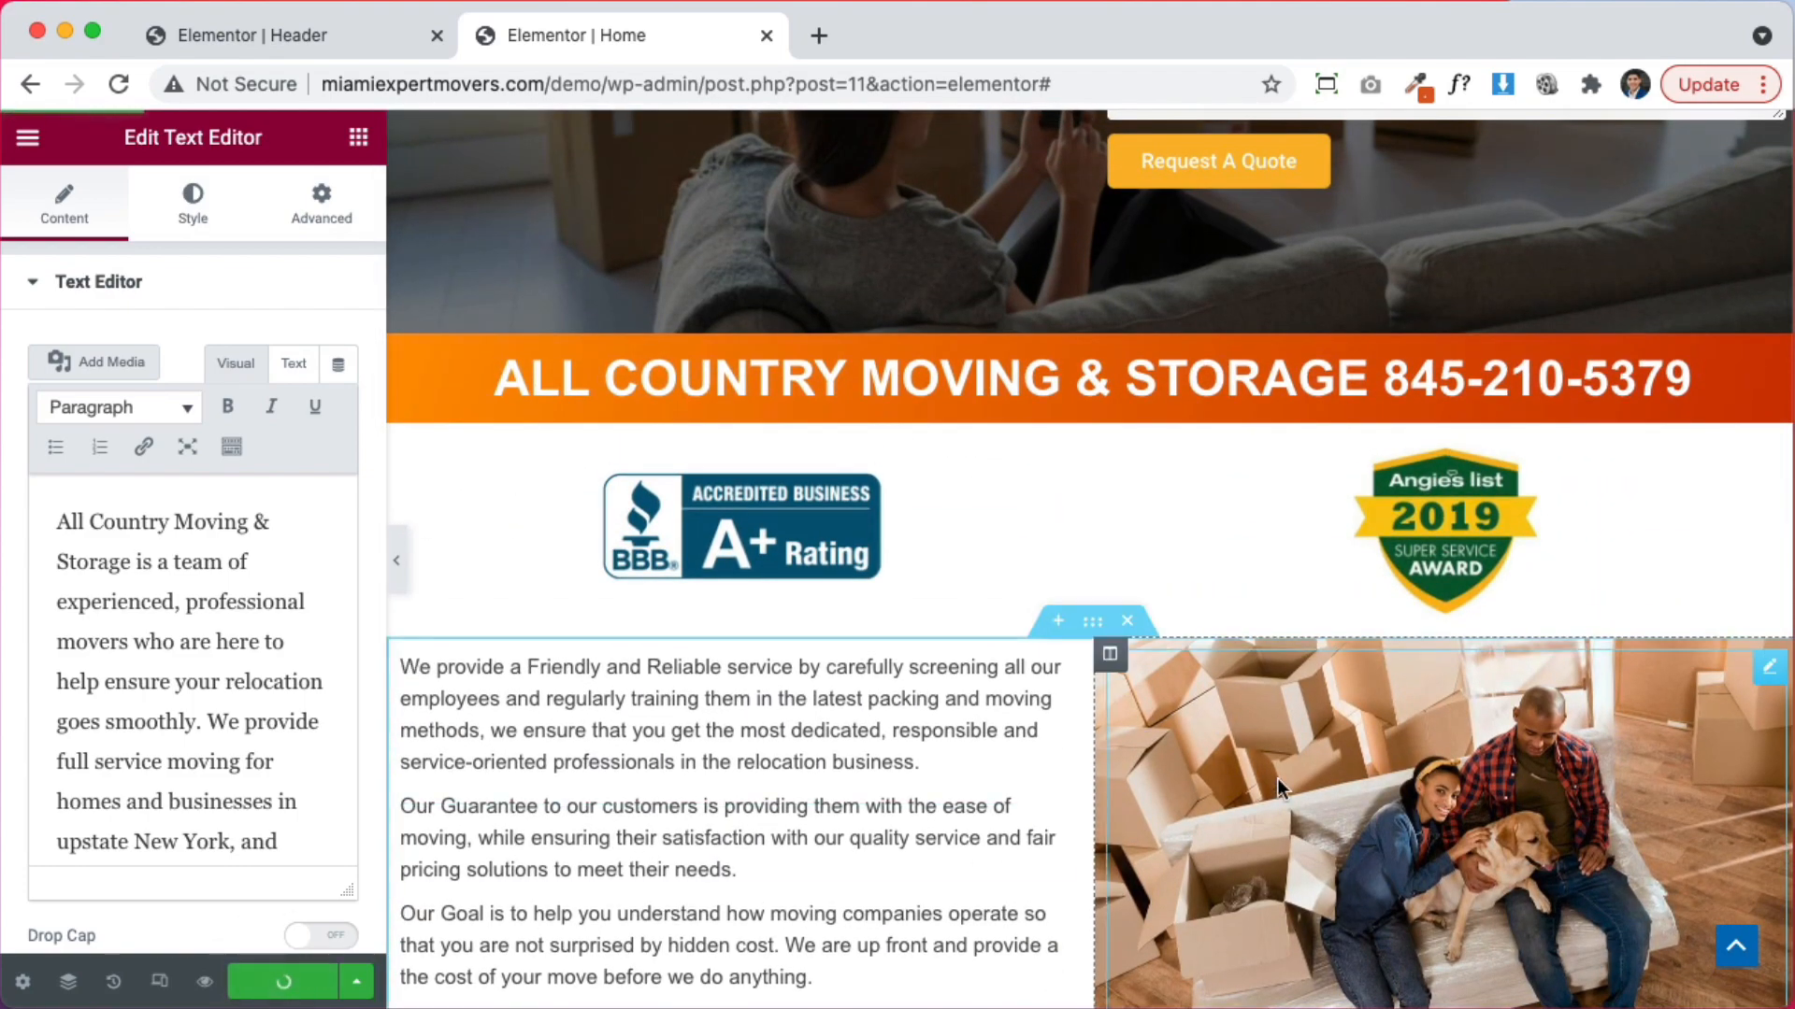
scroll(1282, 785, up, 3)
scroll(1282, 785, down, 6)
scroll(1282, 787, down, 6)
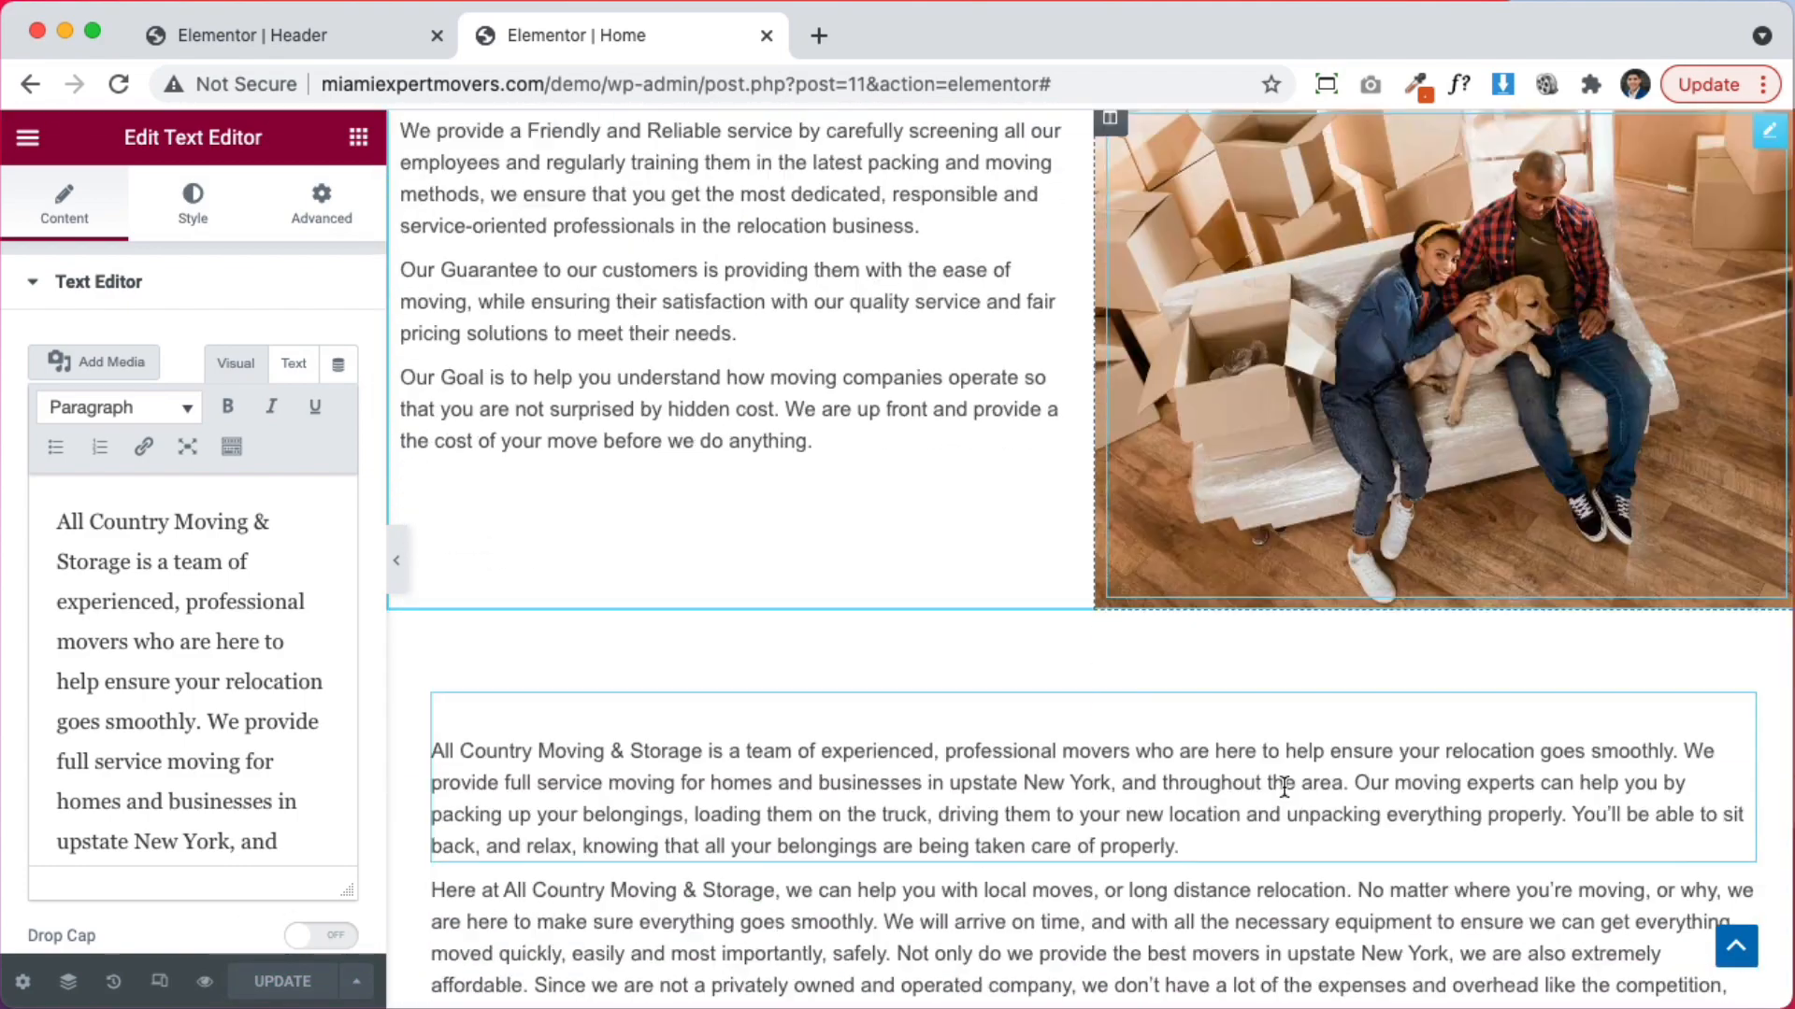
scroll(1283, 787, up, 6)
scroll(1283, 790, up, 7)
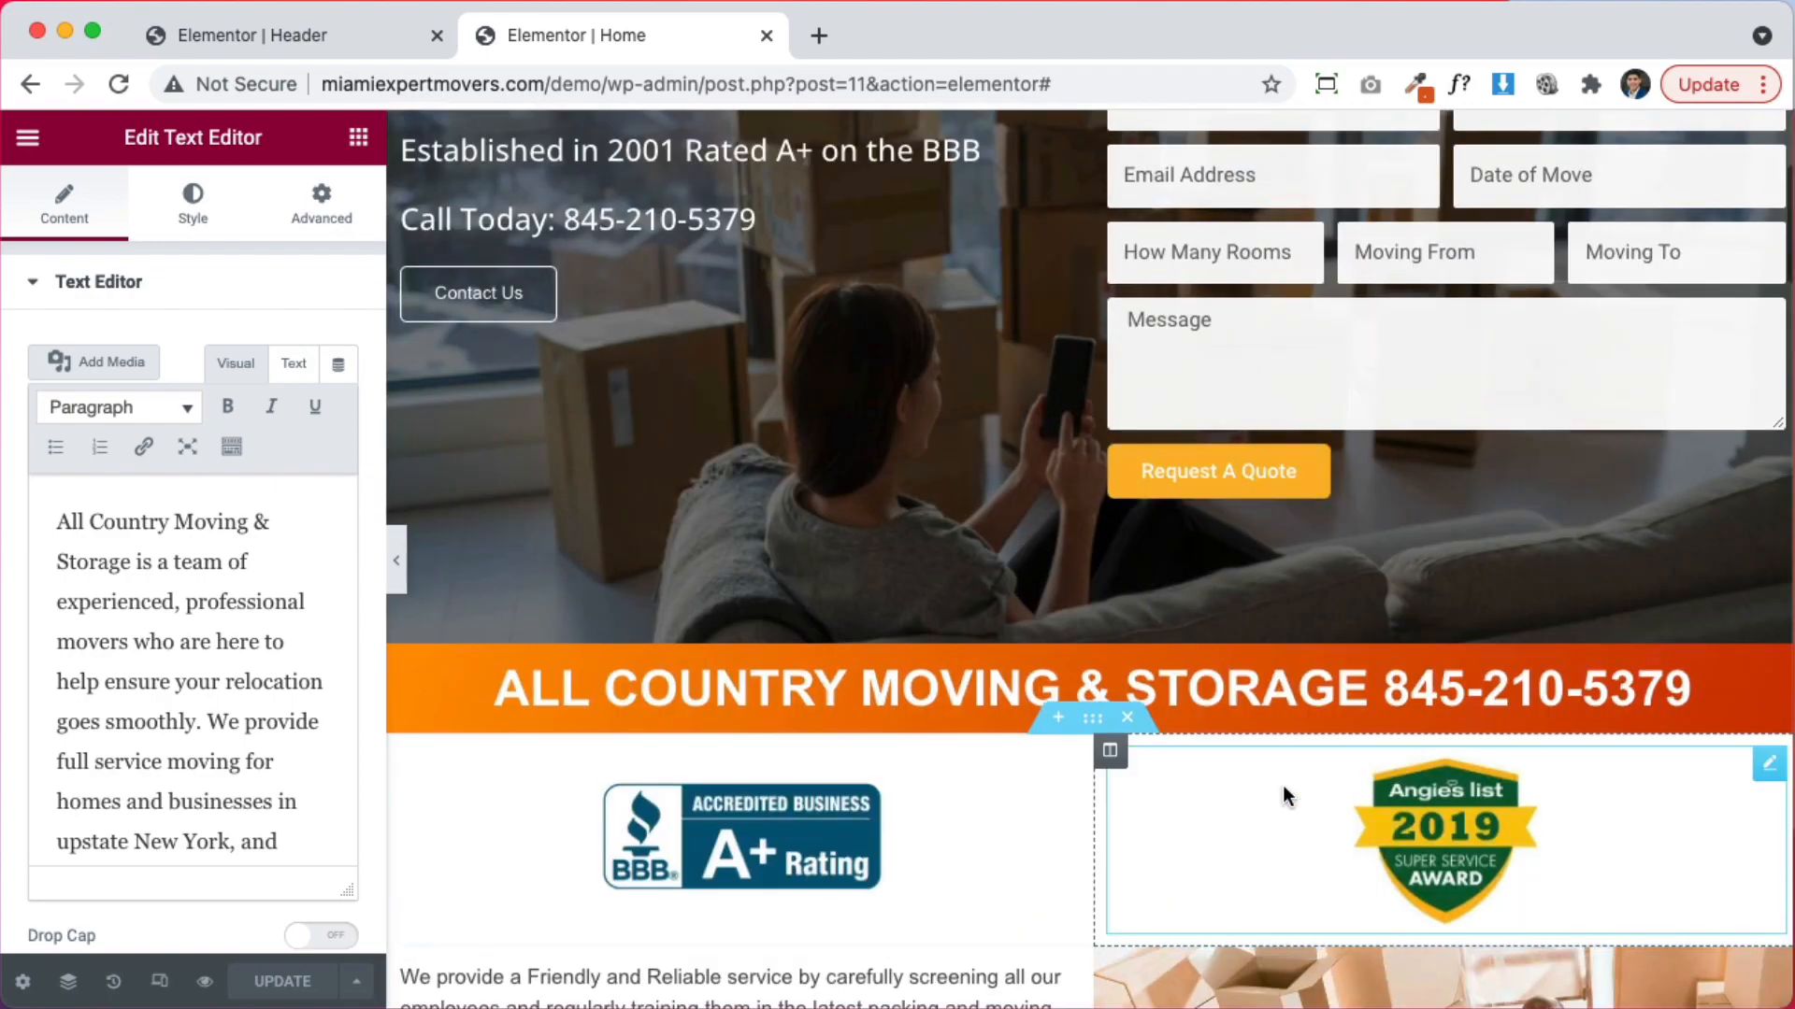
scroll(1283, 790, down, 3)
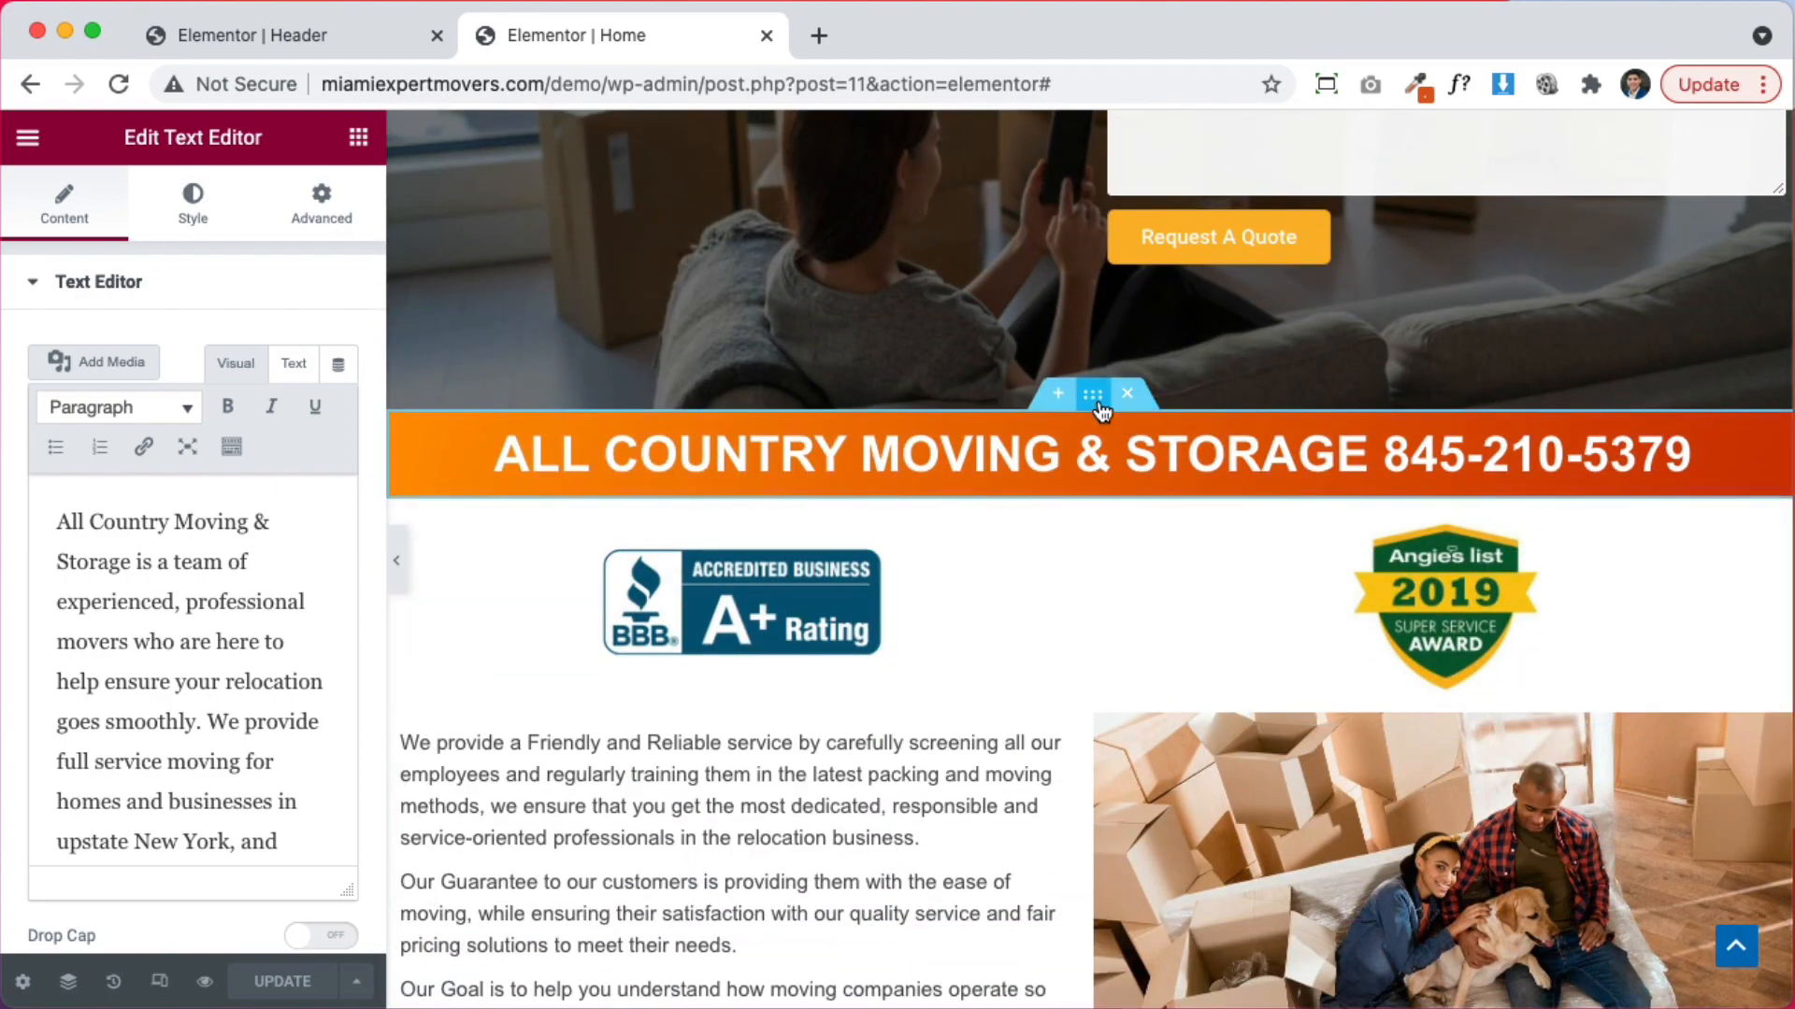
Move the orange company banner below the badge row
drag(1092, 393, 1247, 614)
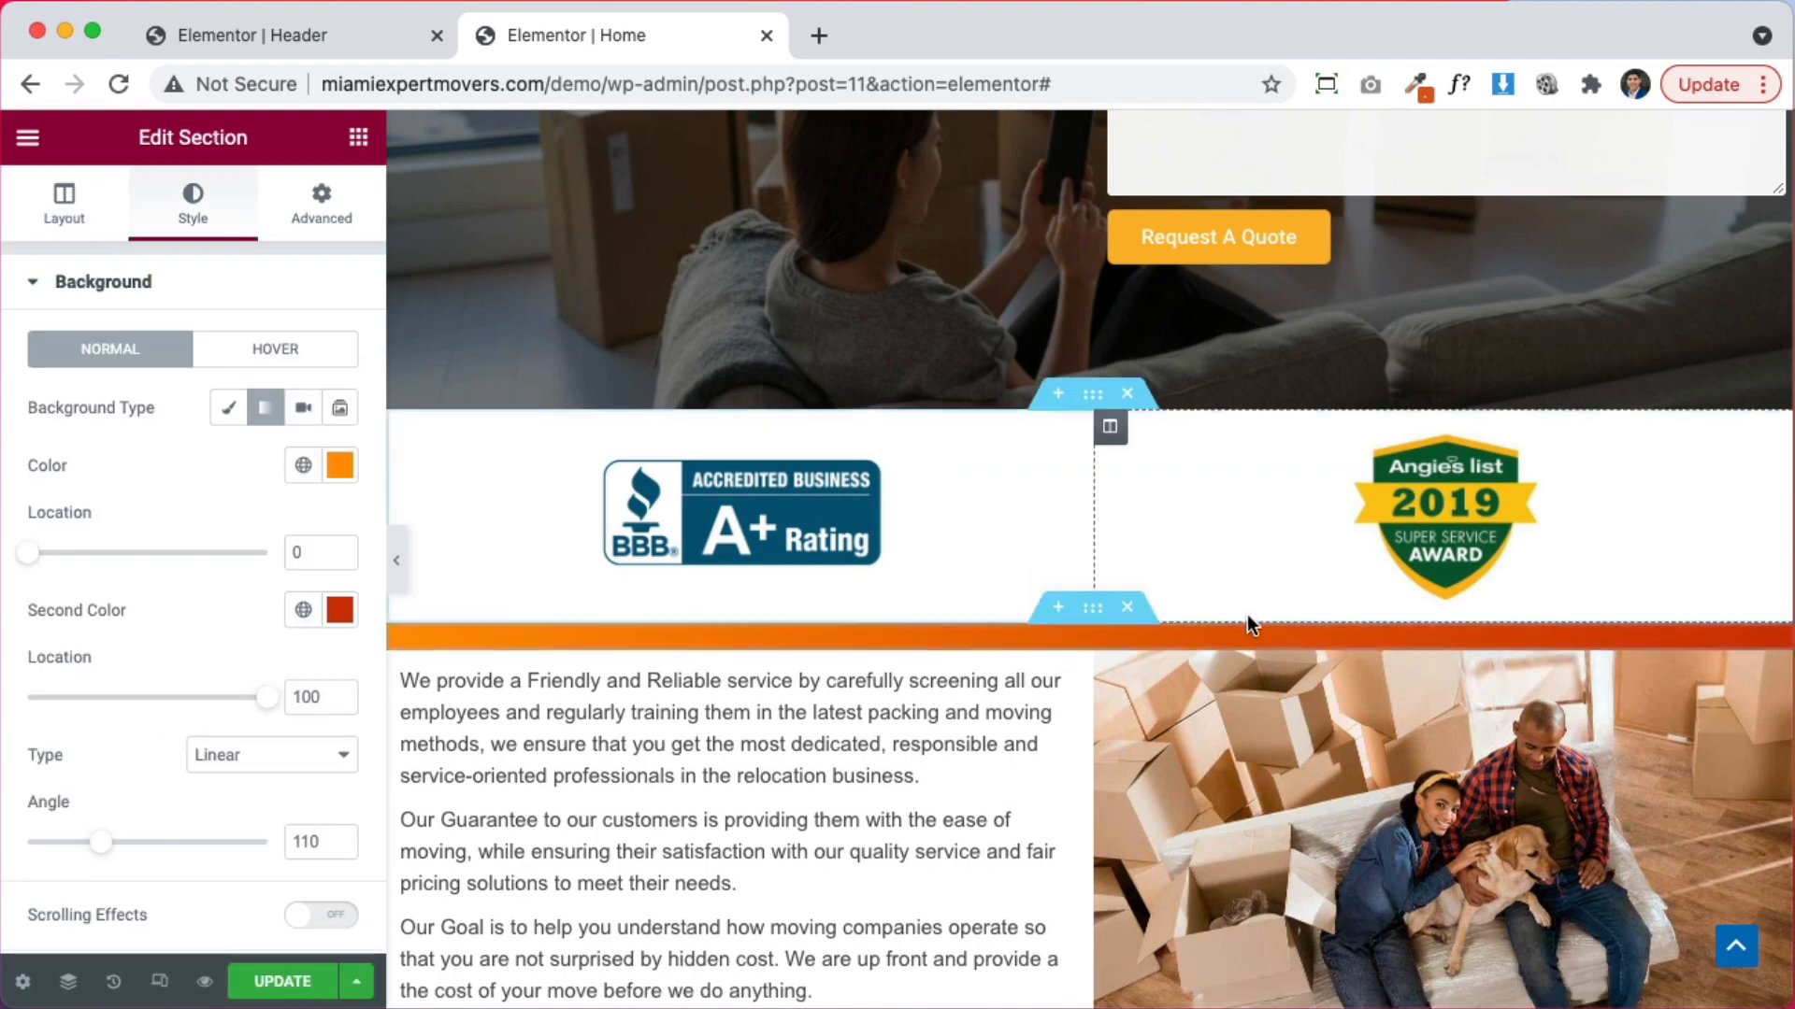
scroll(1088, 516, up, 3)
scroll(1086, 516, up, 2)
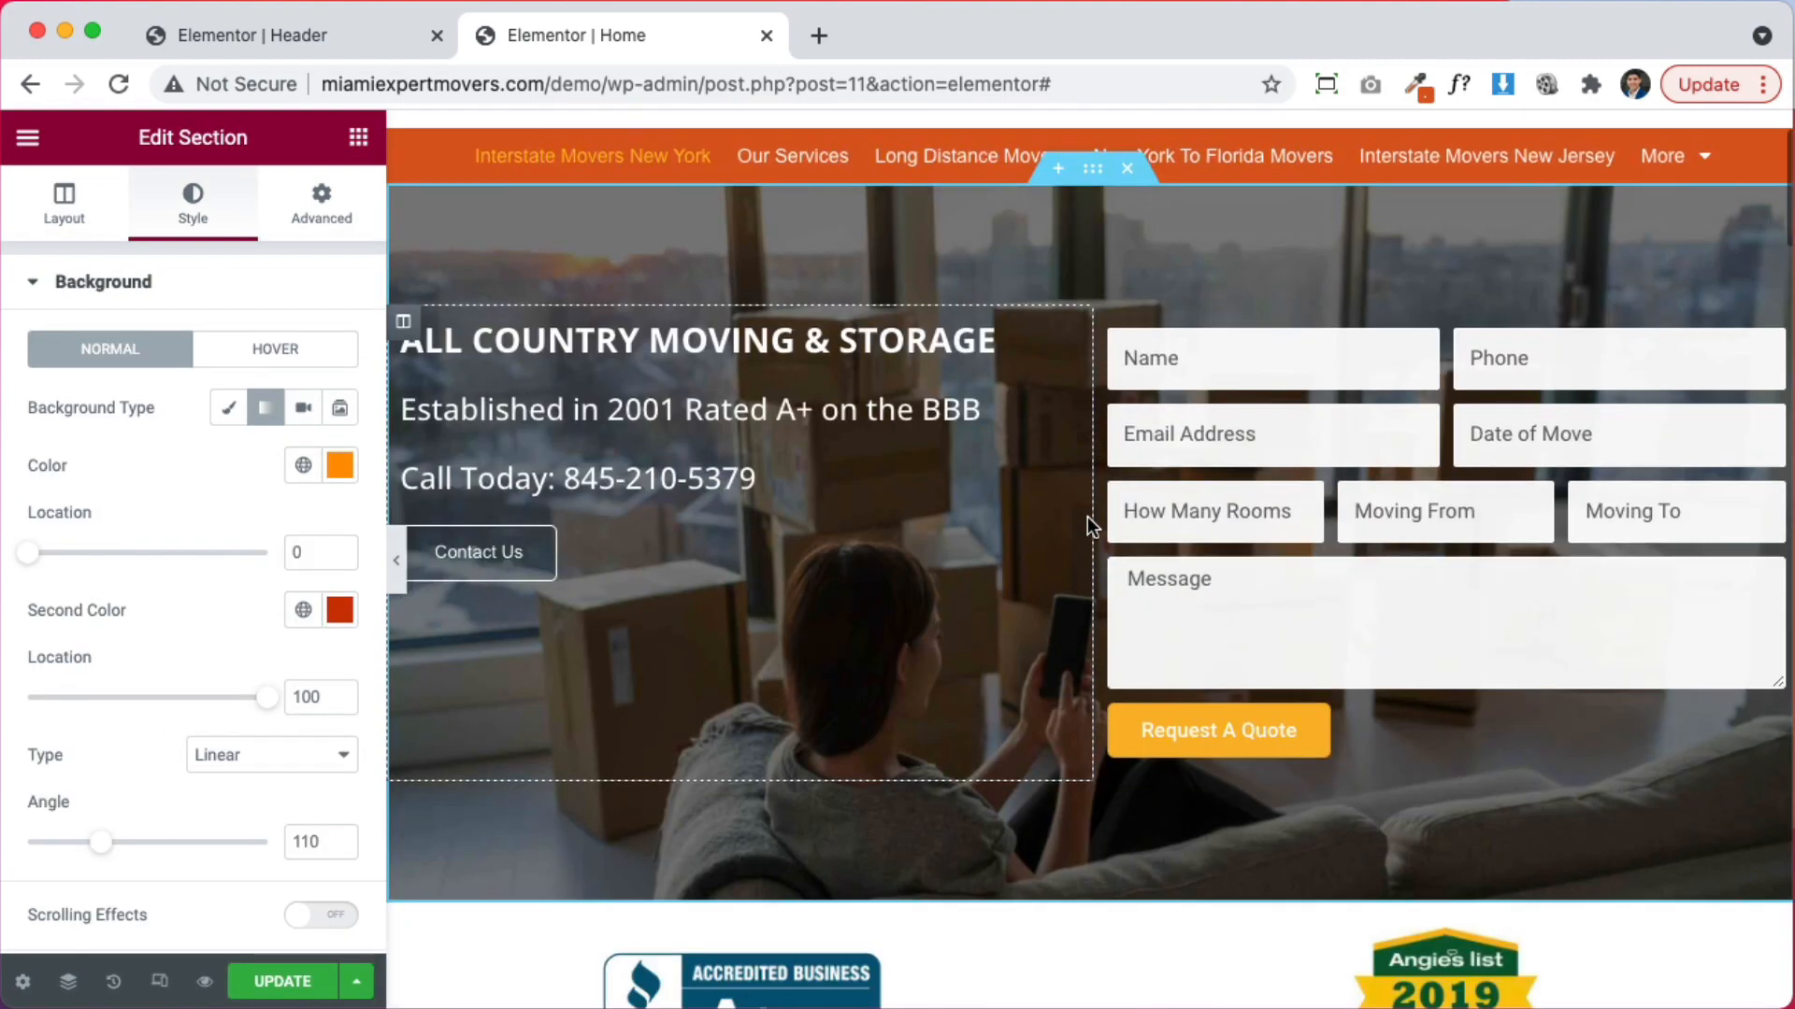
scroll(1198, 625, down, 5)
scroll(1535, 660, down, 2)
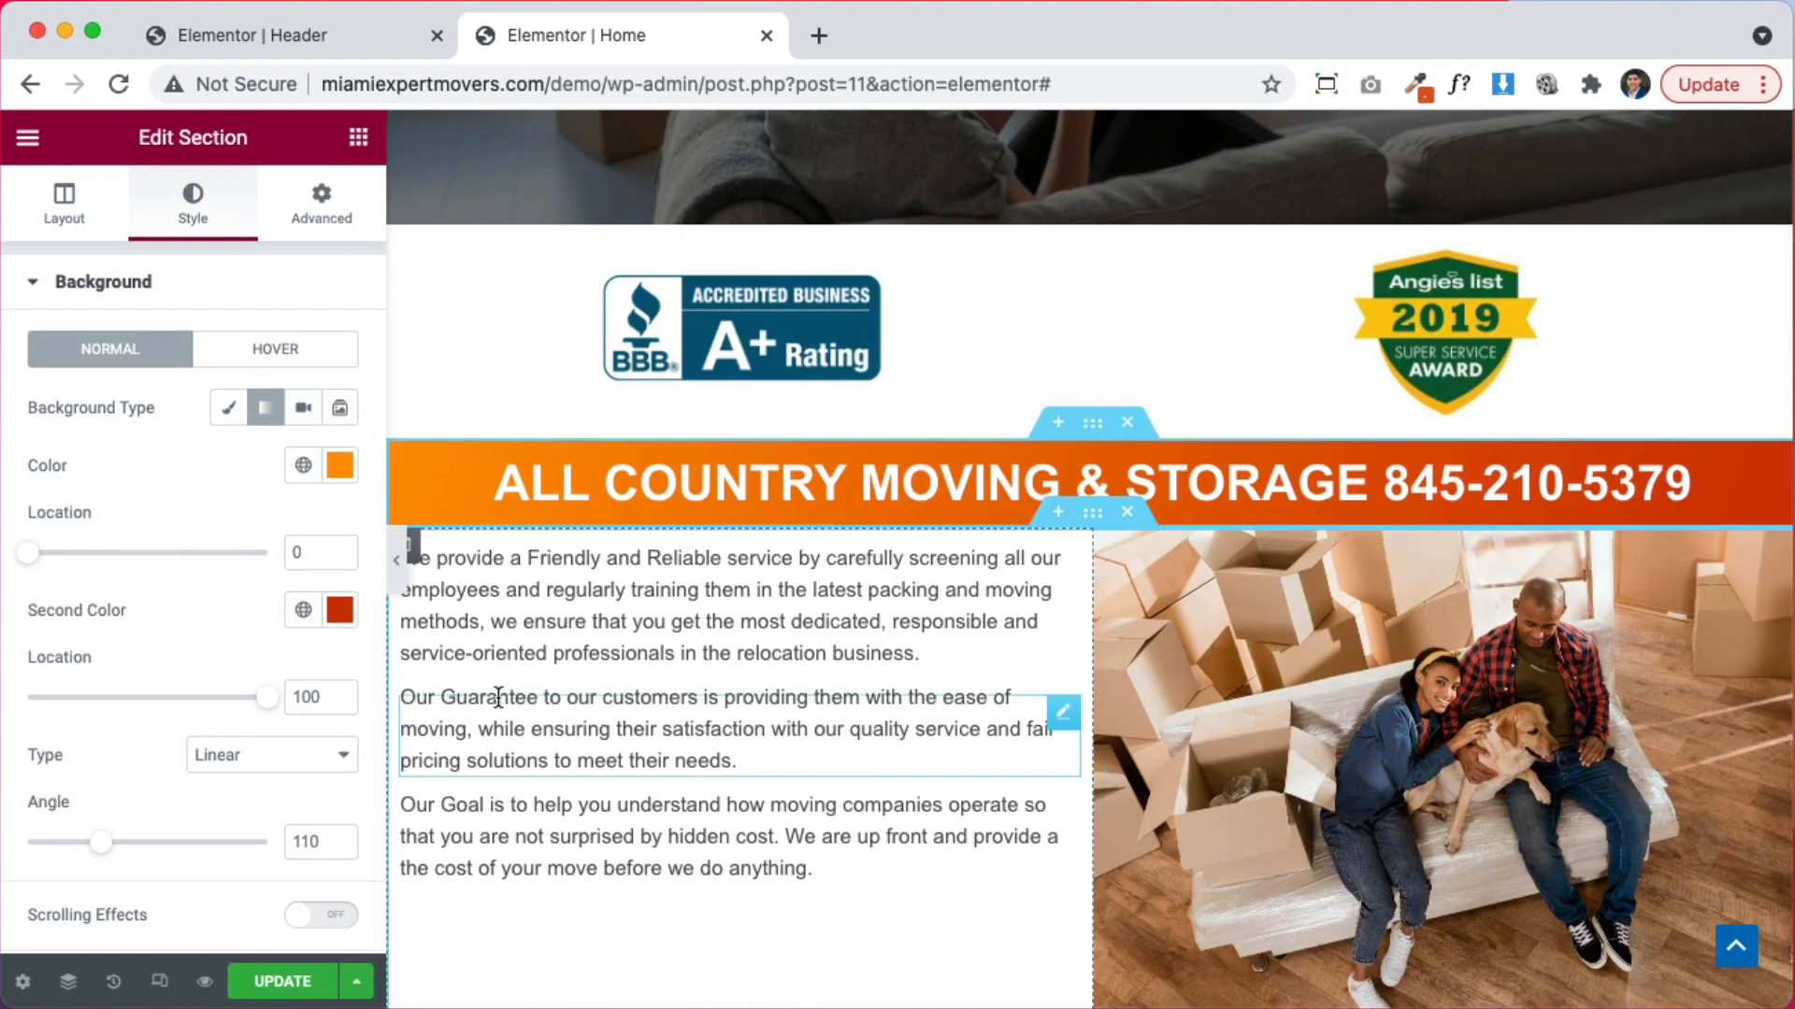
scroll(504, 673, down, 2)
Set the left text column's vertical alignment to Middle
click(404, 421)
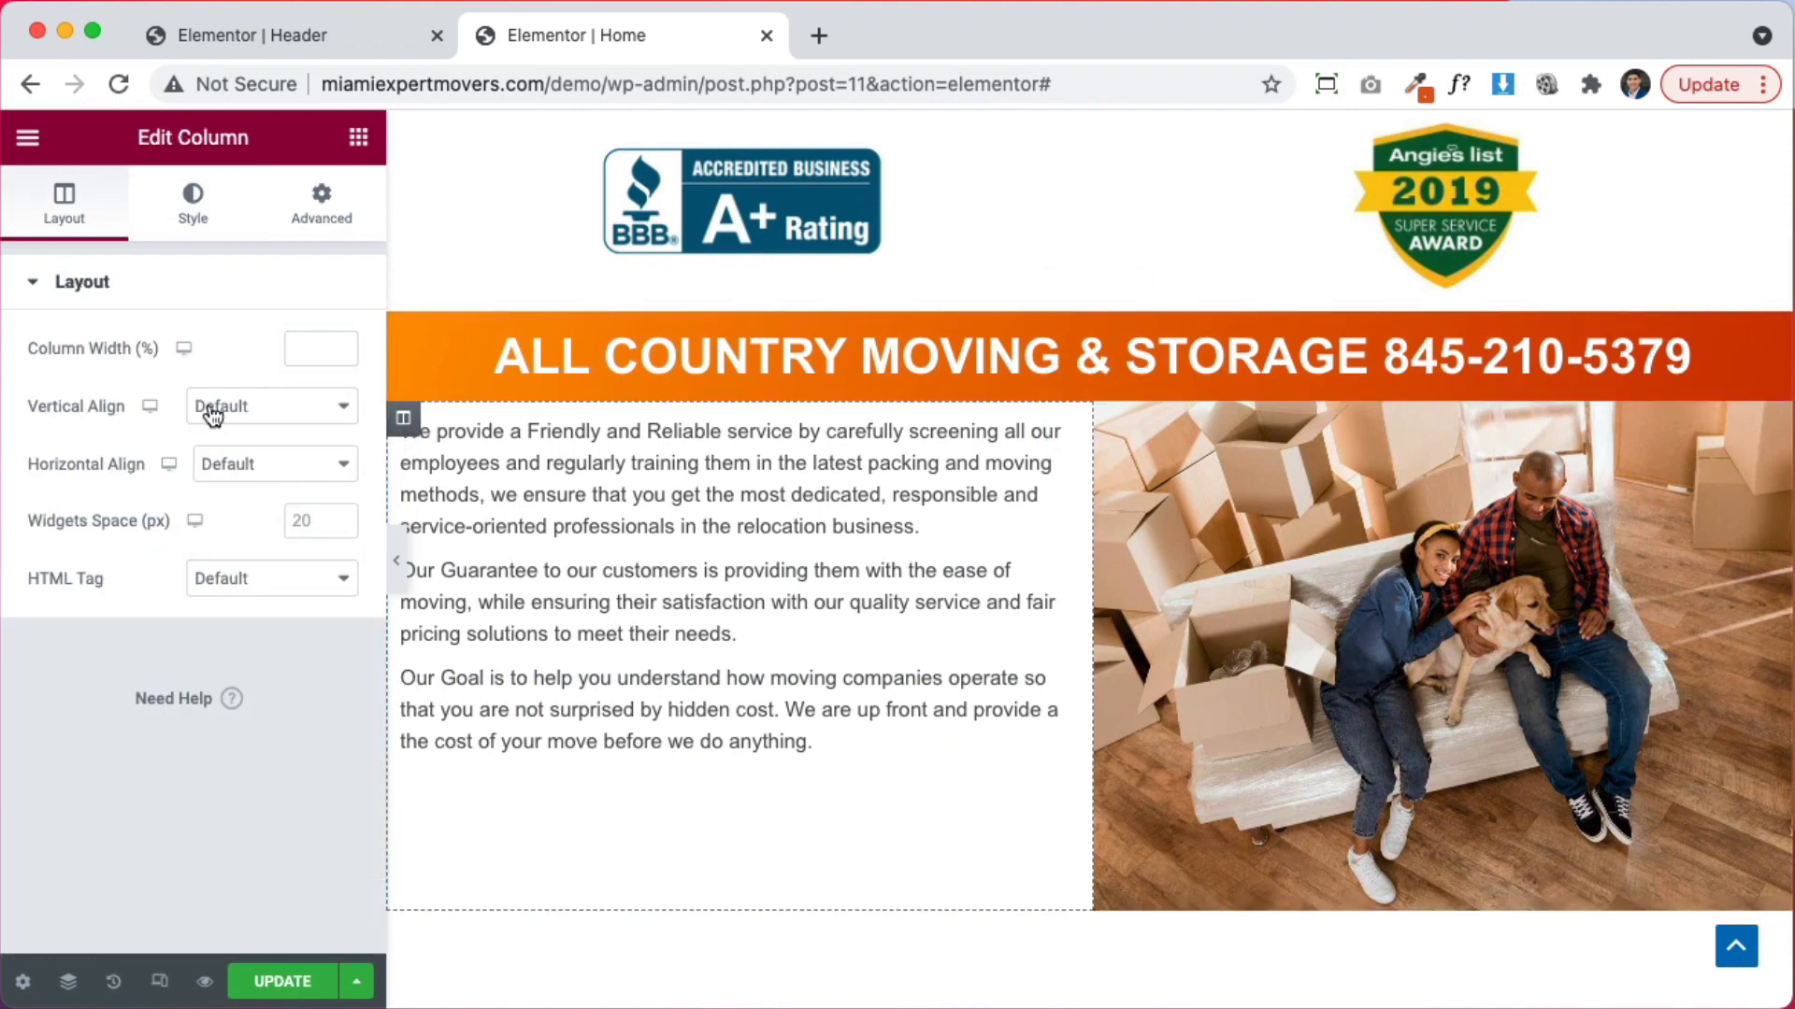
click(210, 409)
click(248, 463)
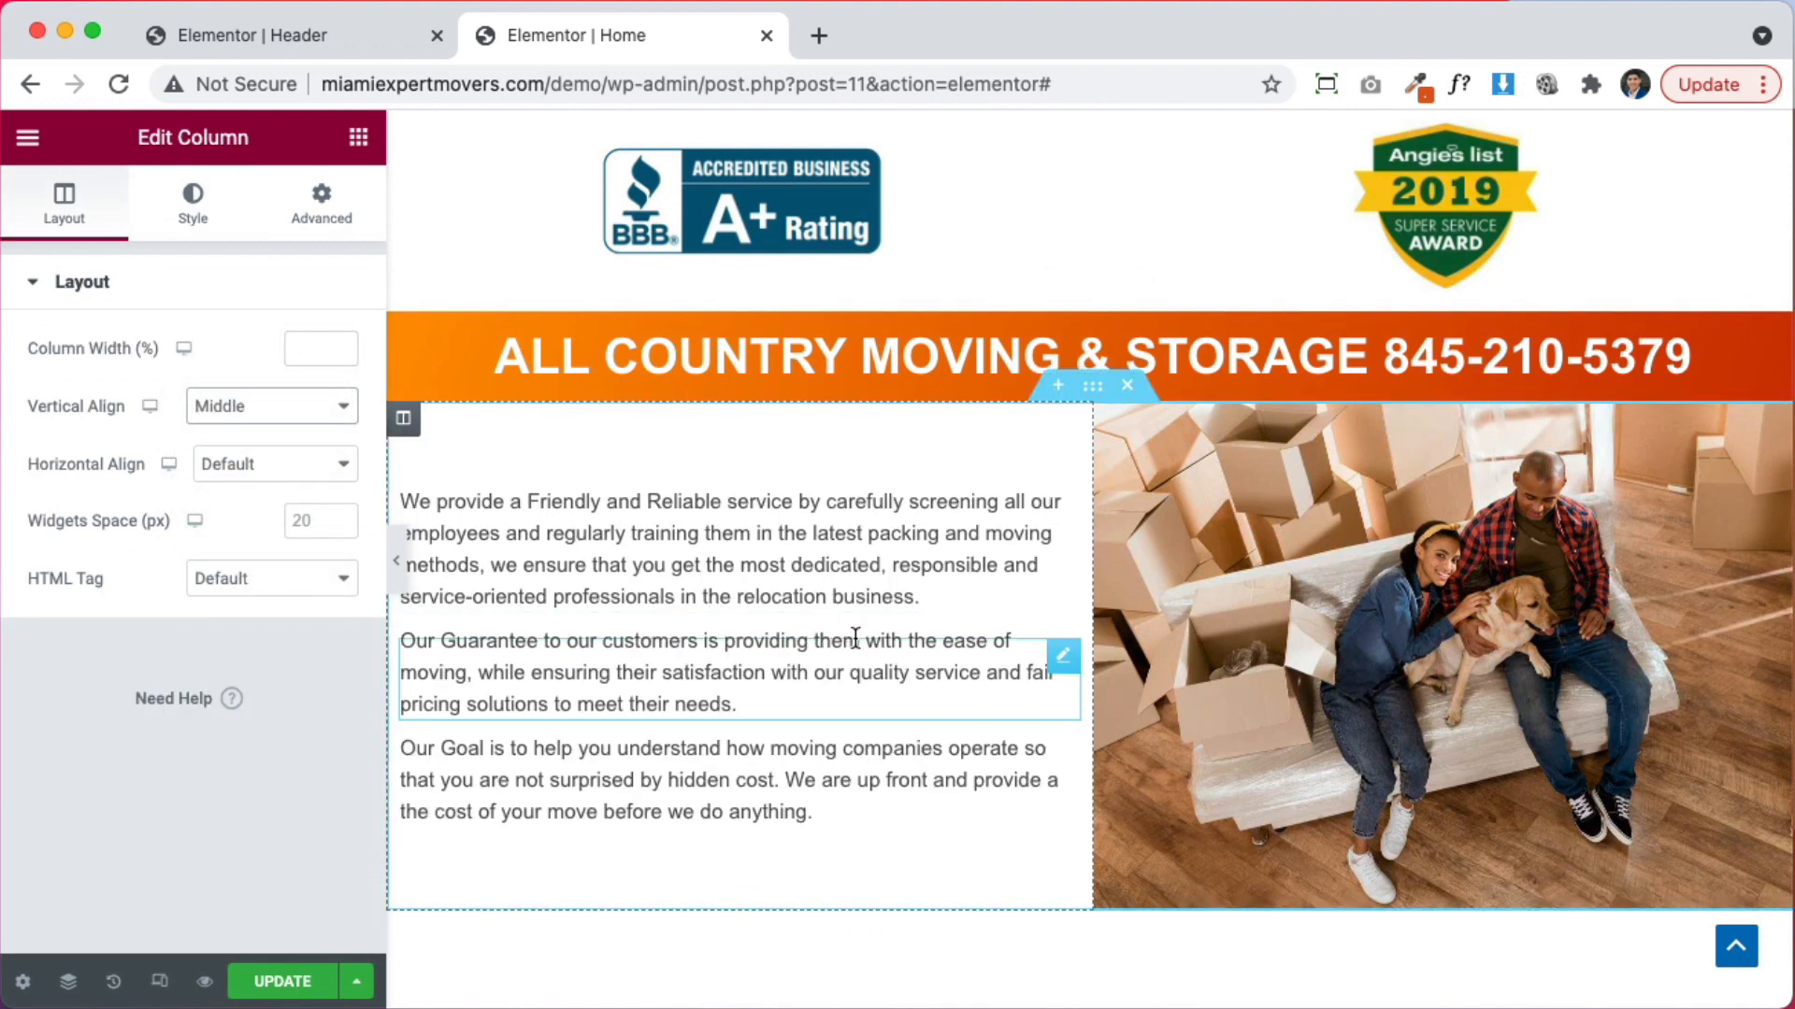
scroll(1284, 648, down, 5)
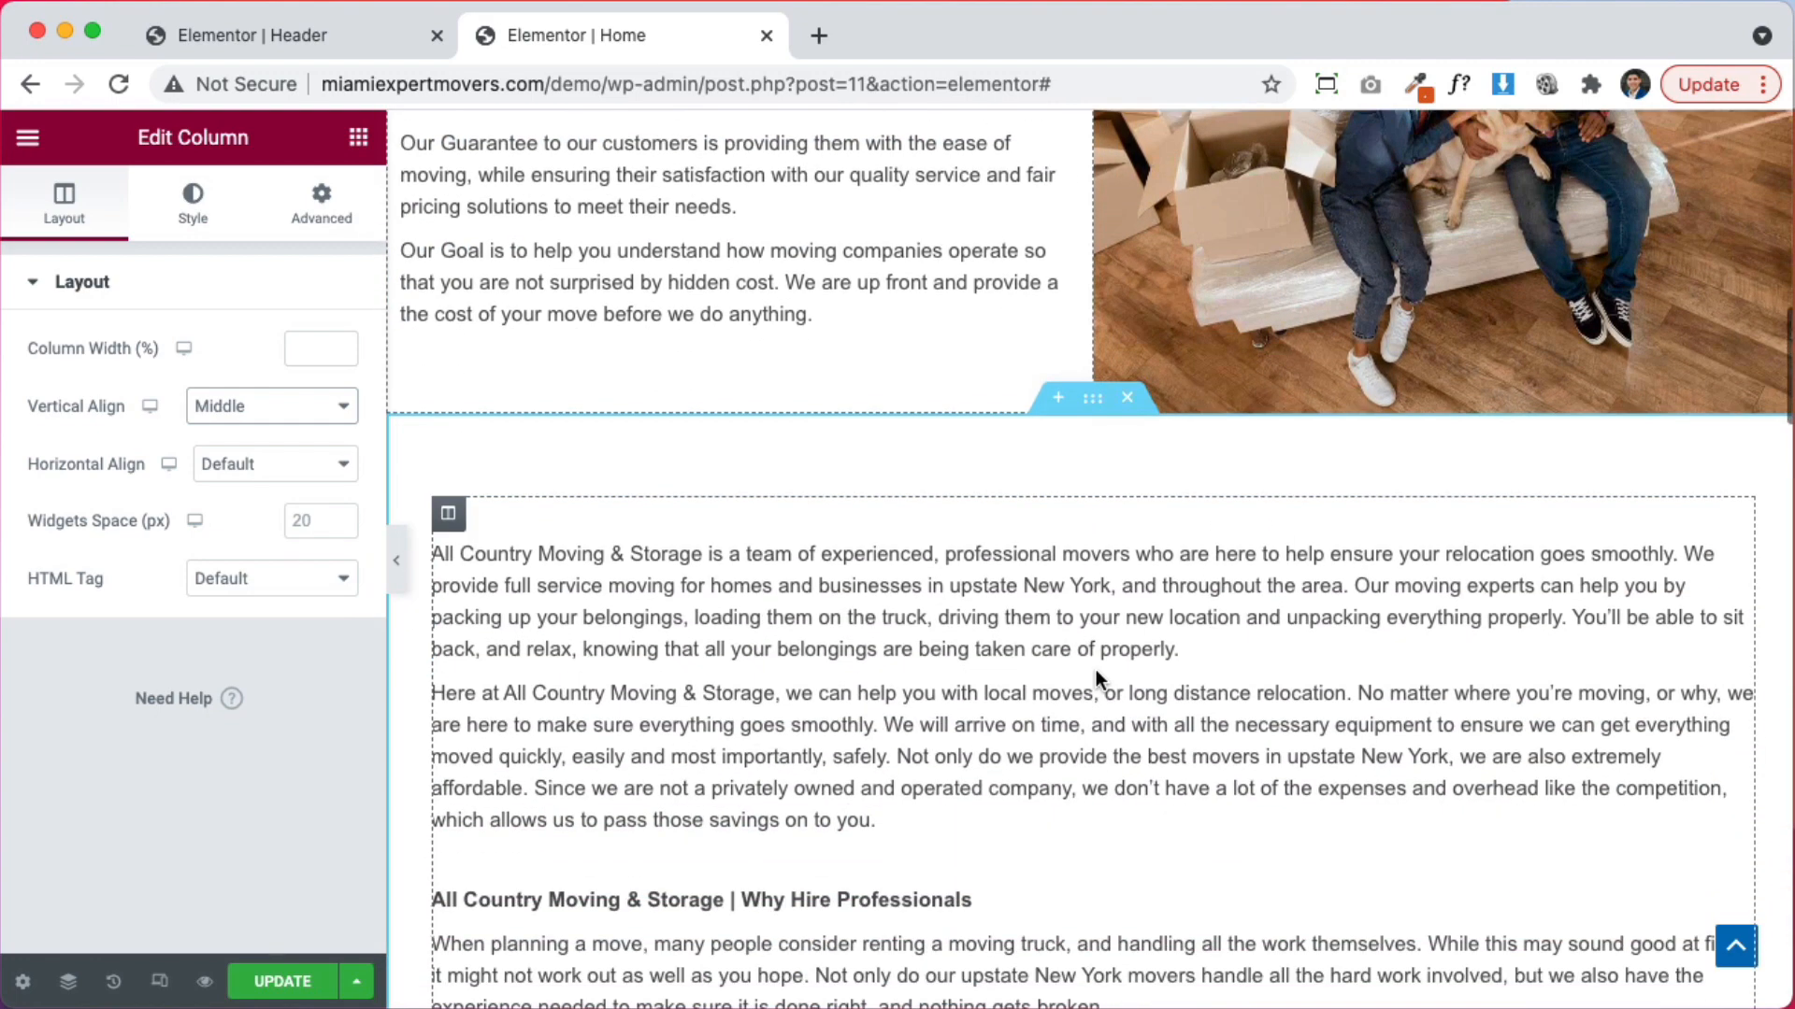
scroll(1000, 640, down, 3)
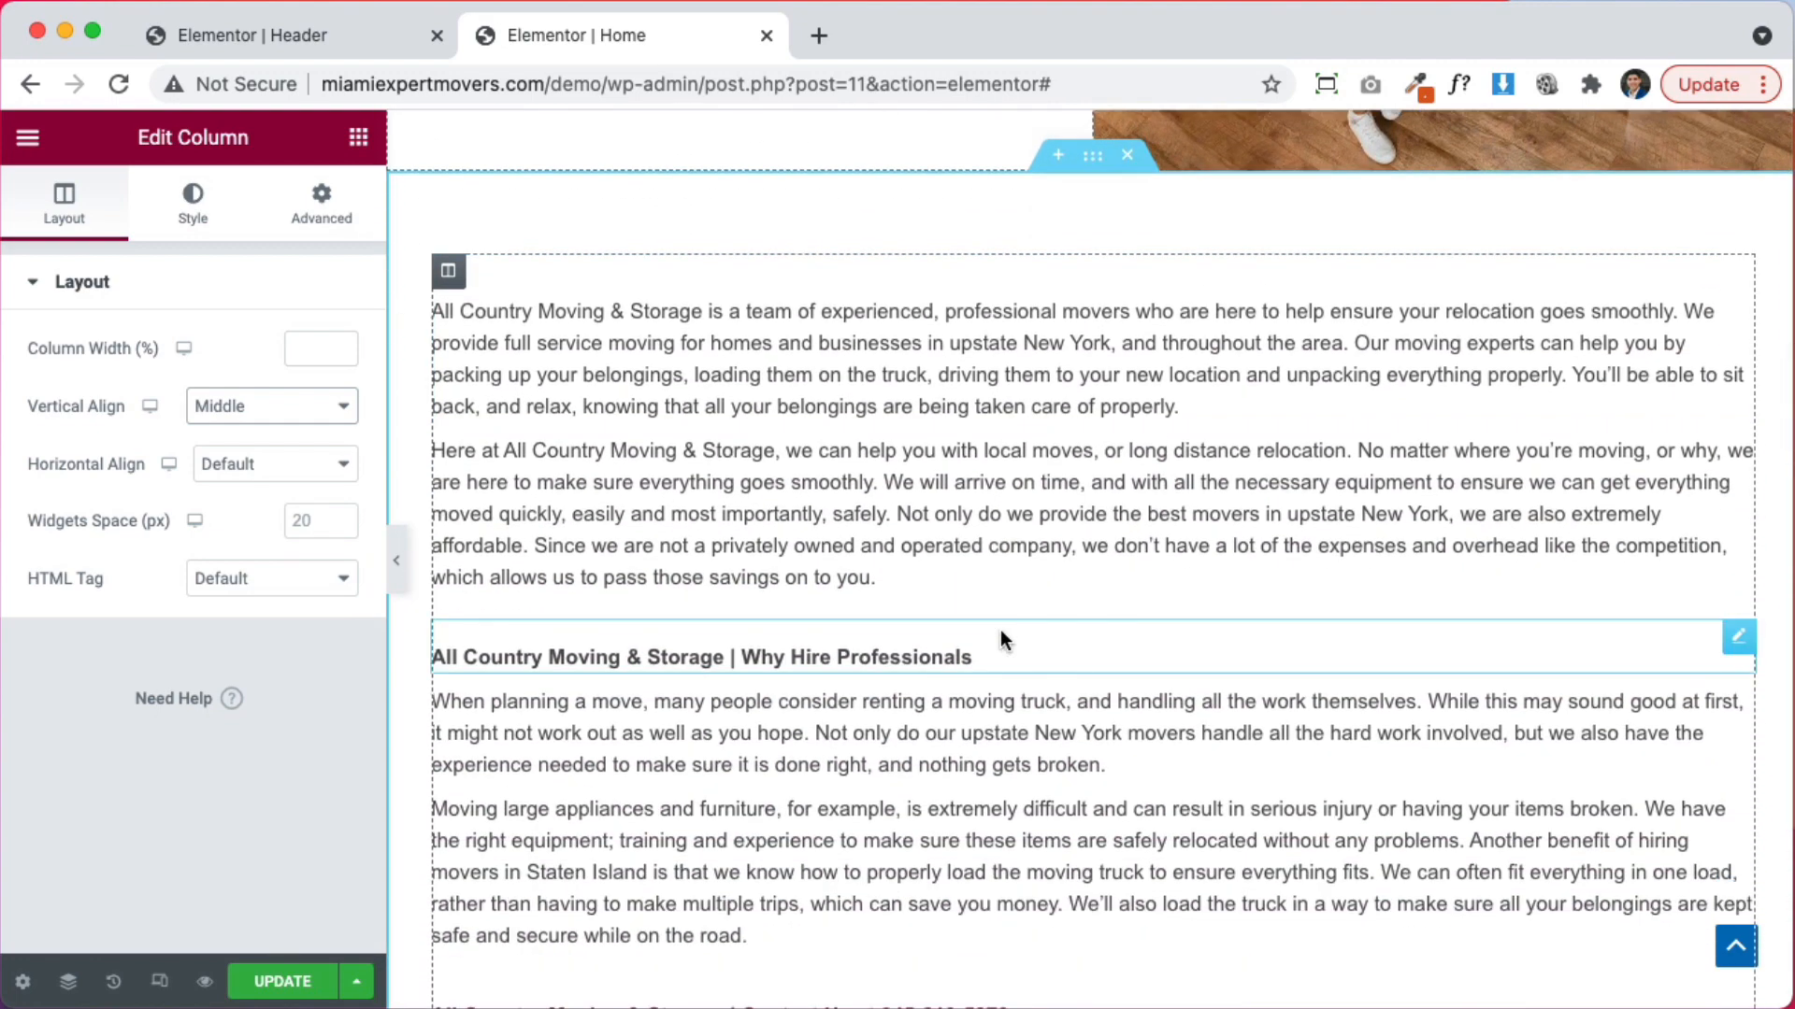
scroll(1000, 630, up, 2)
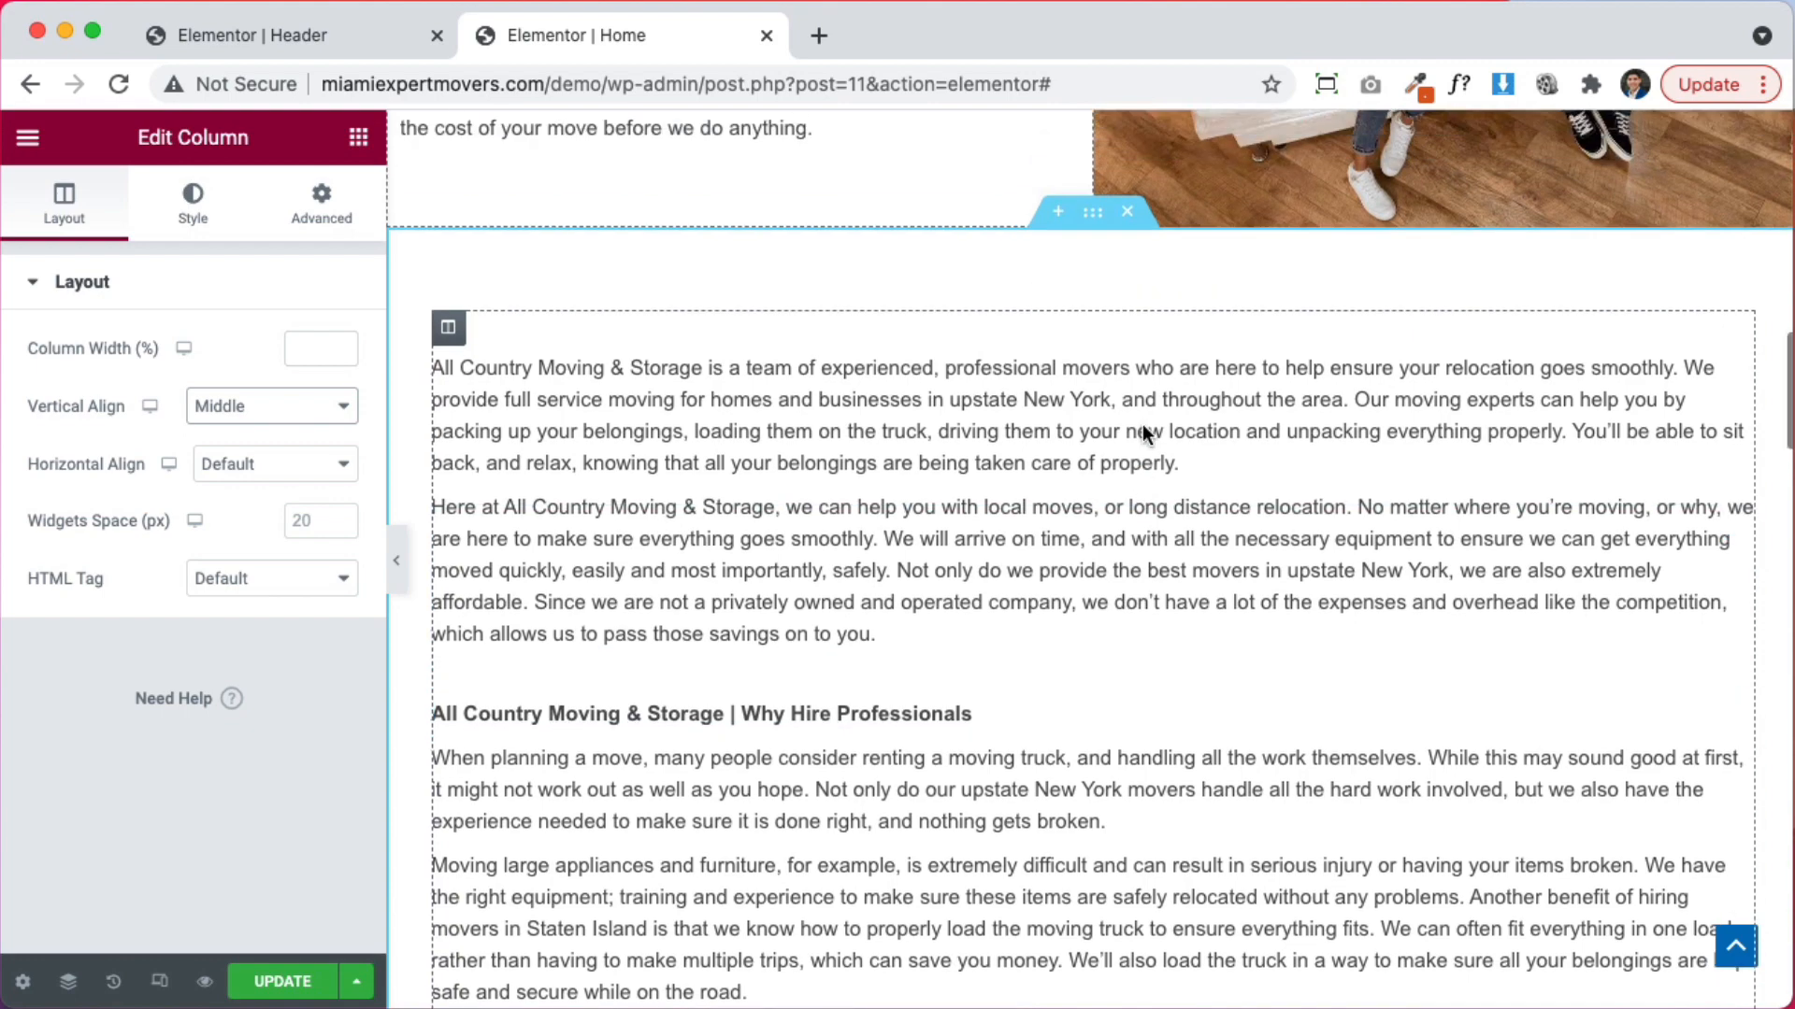
Add a single-column section below the photo row, move both intro paragraphs into it, and update the page
click(1055, 284)
click(1053, 420)
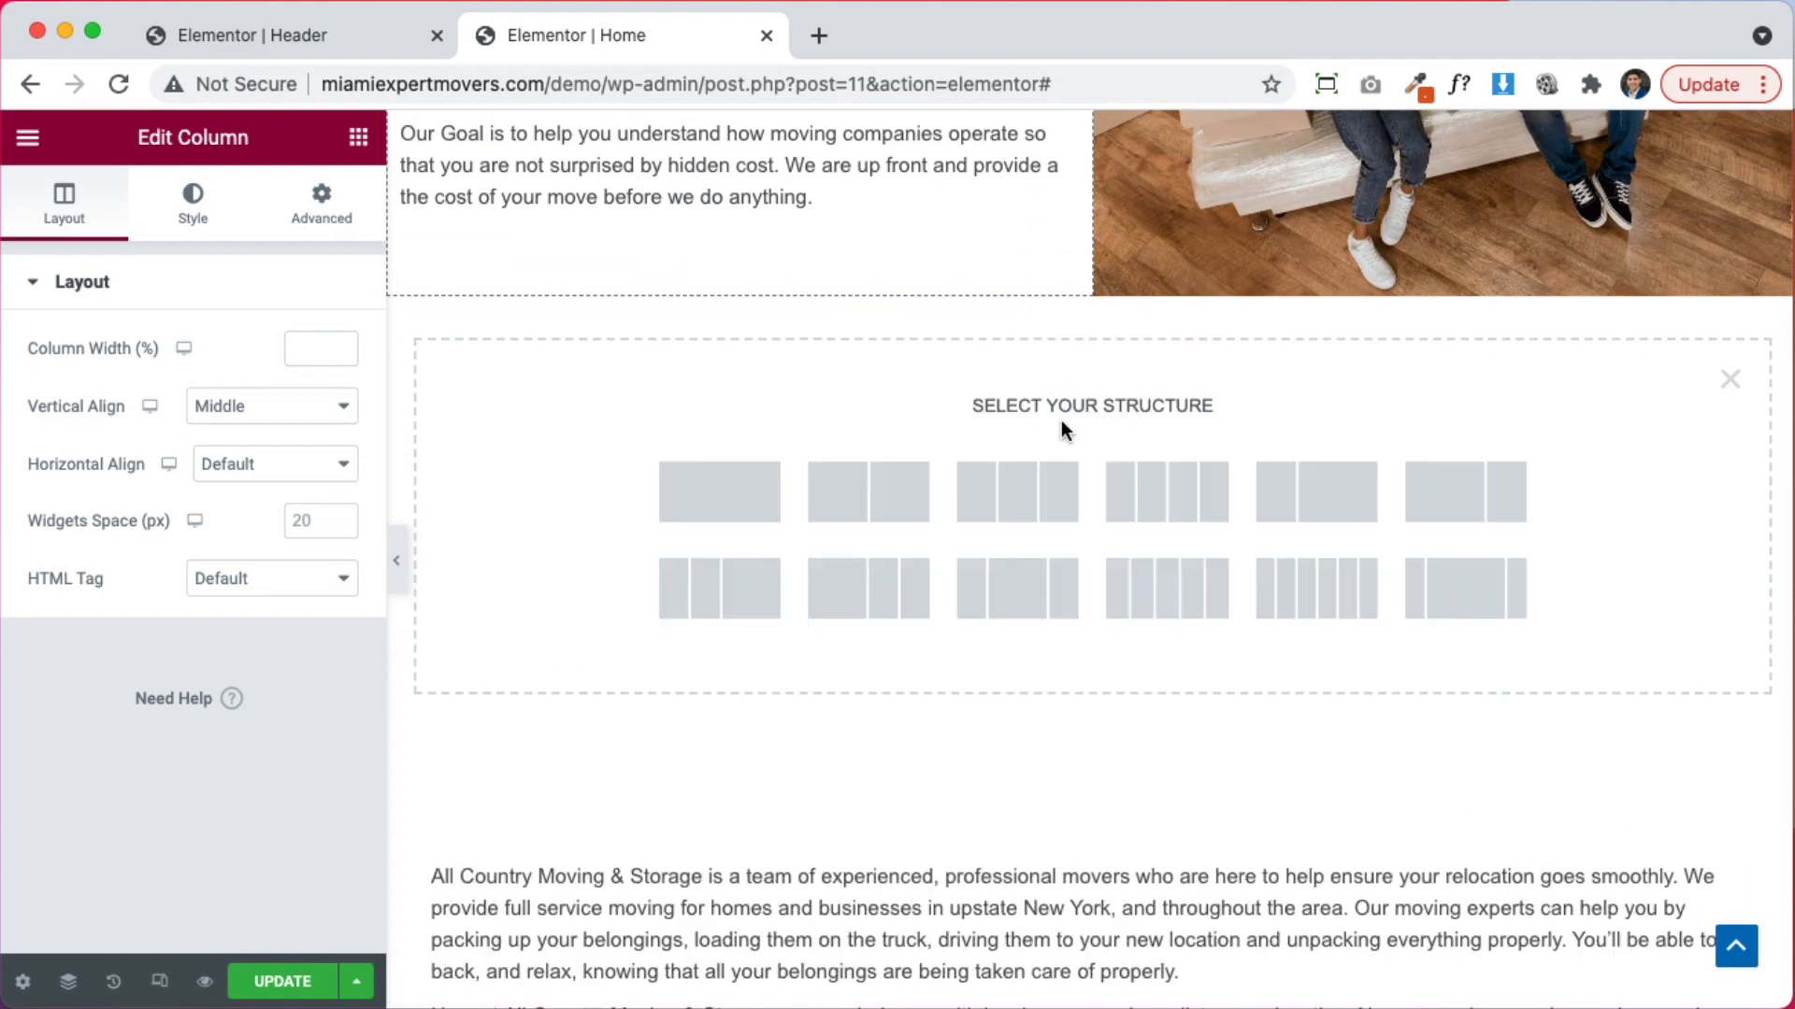
click(673, 502)
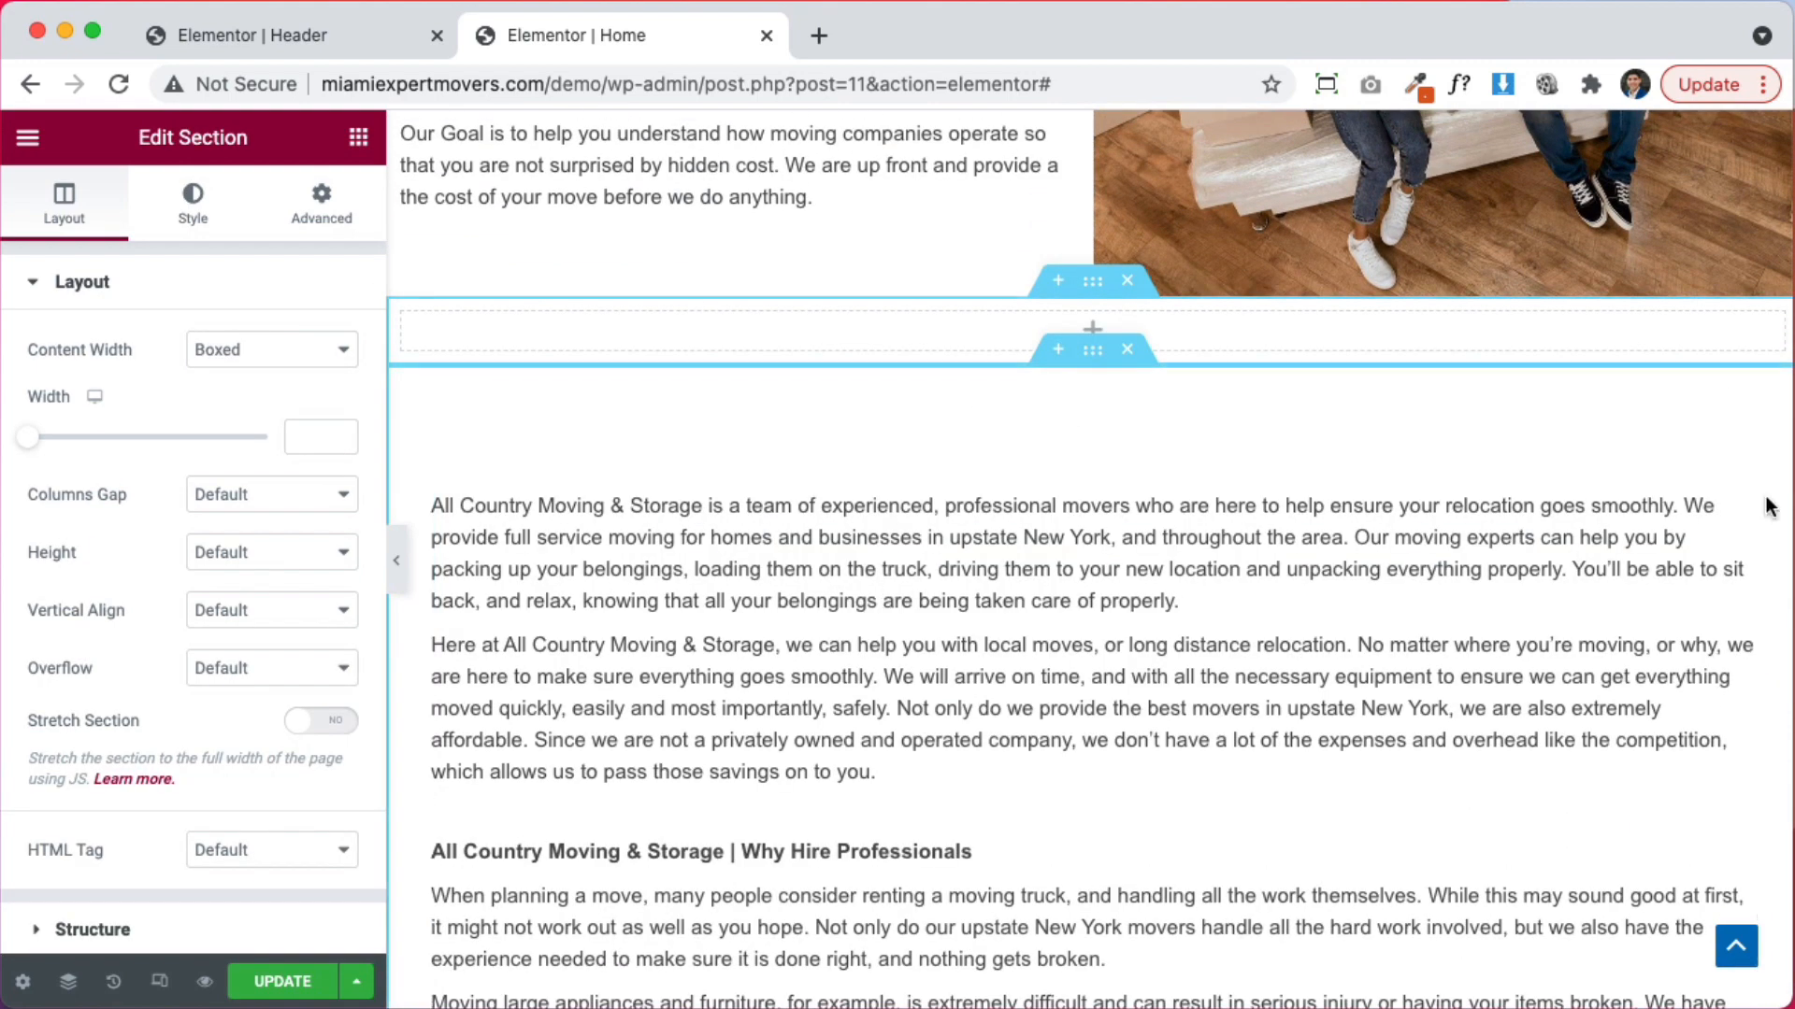
drag(1736, 467, 1492, 341)
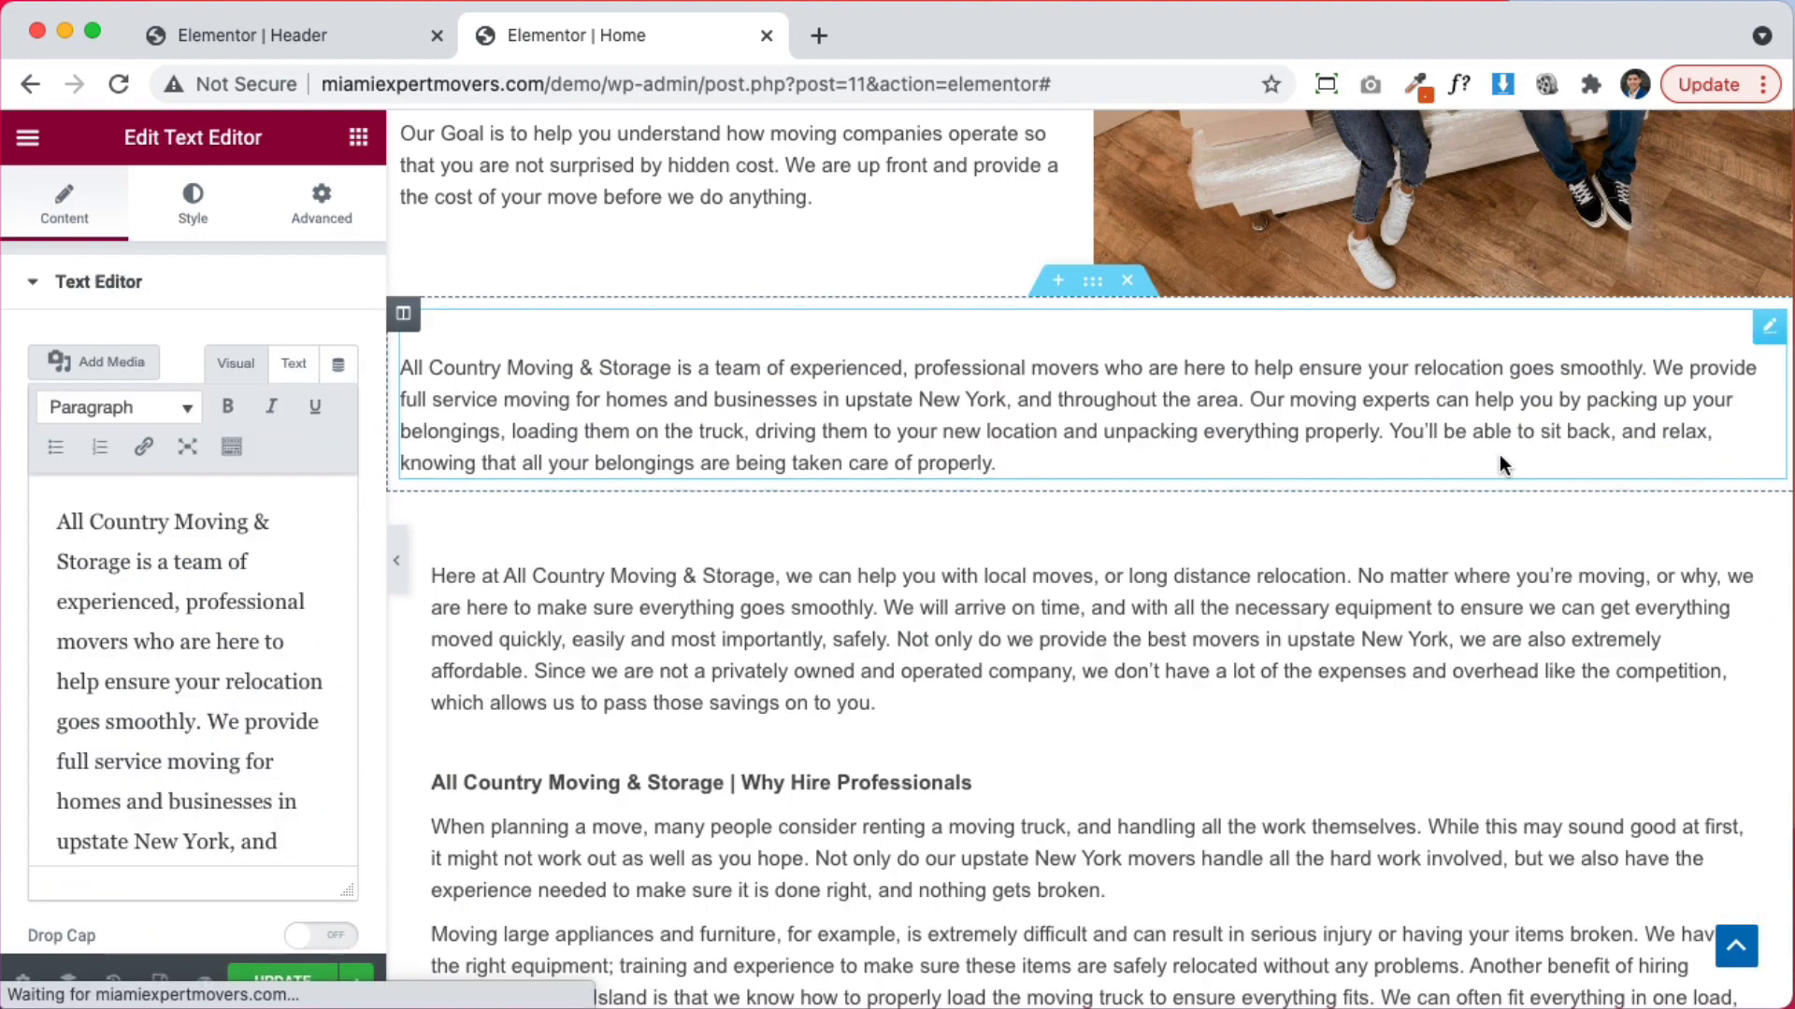
drag(1740, 607, 1490, 446)
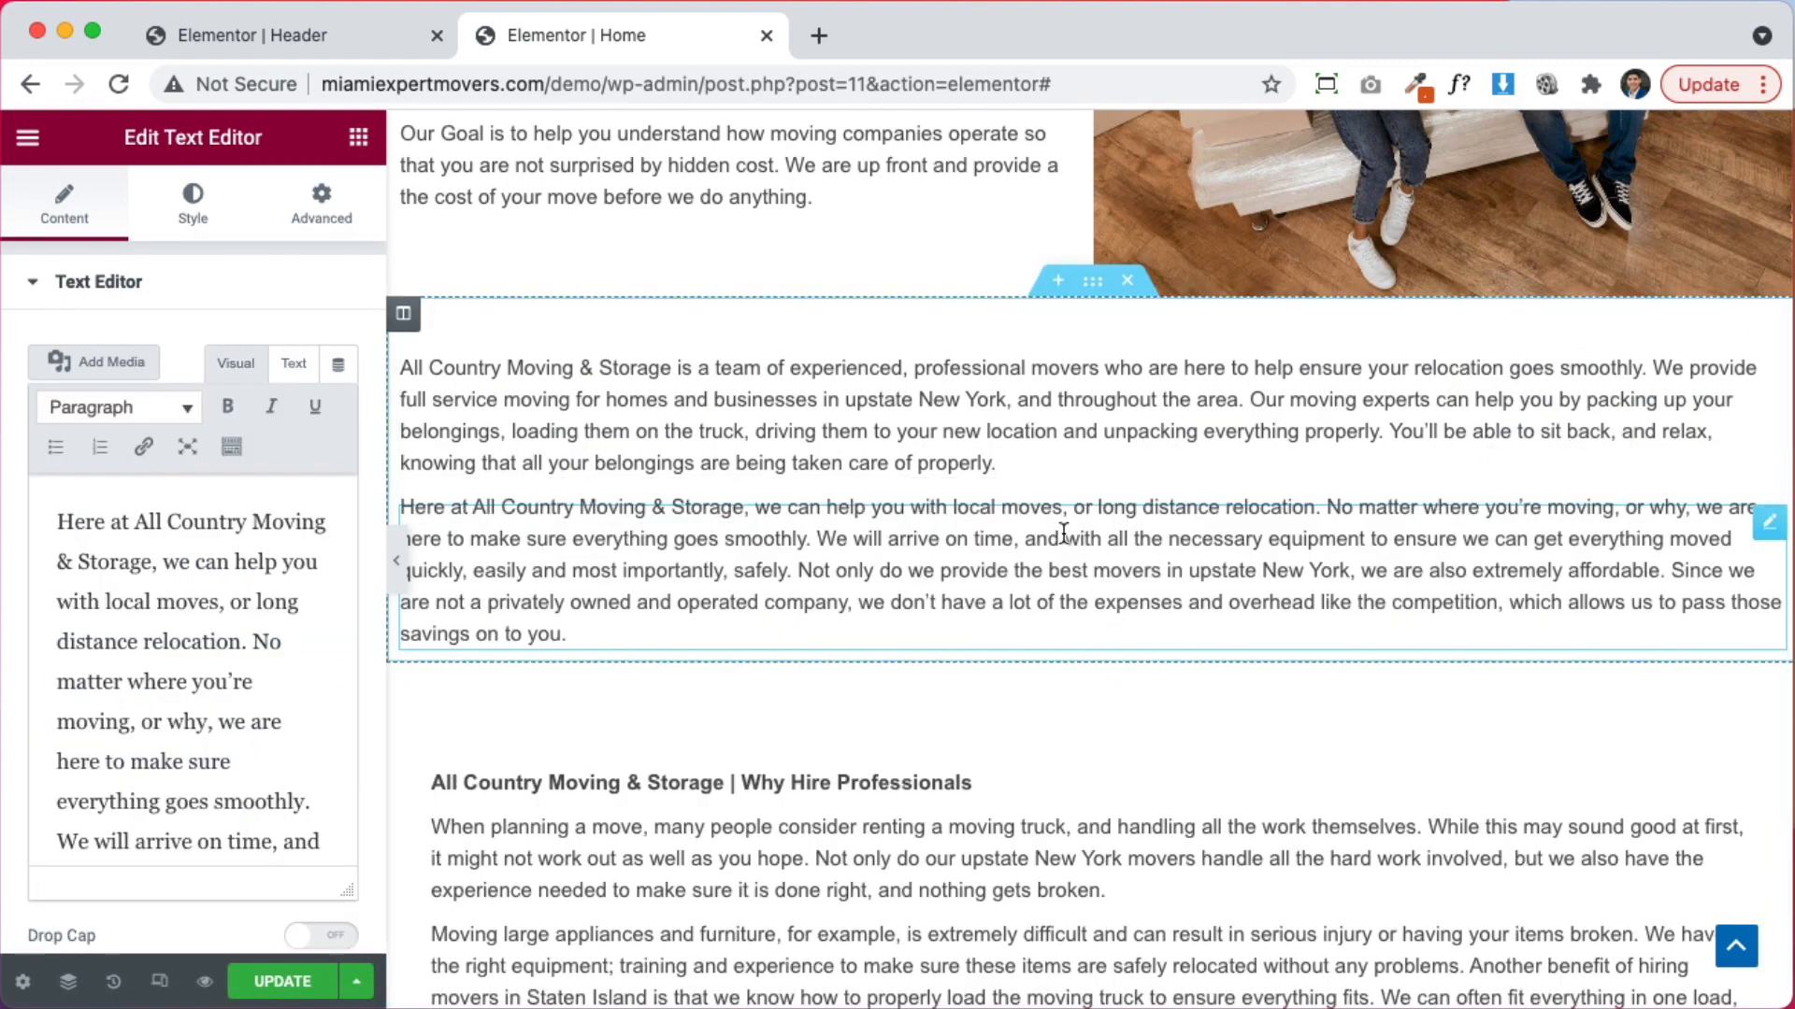
scroll(762, 391, up, 2)
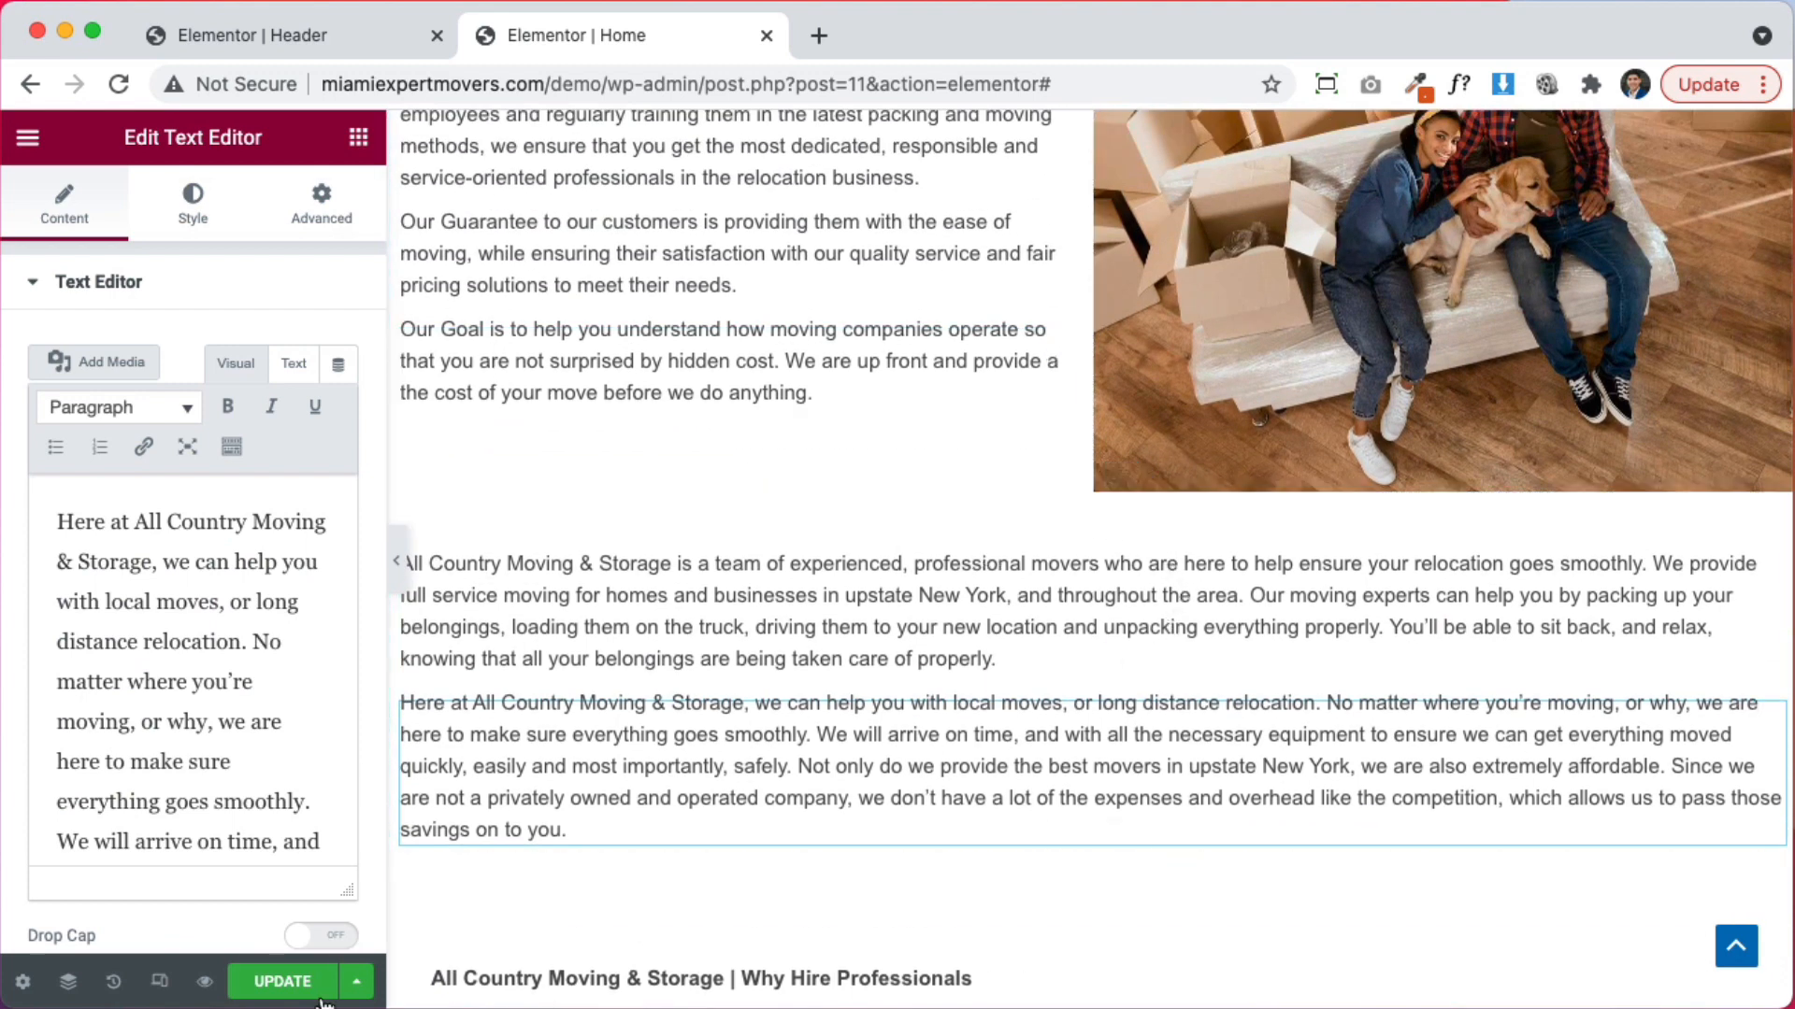
click(283, 987)
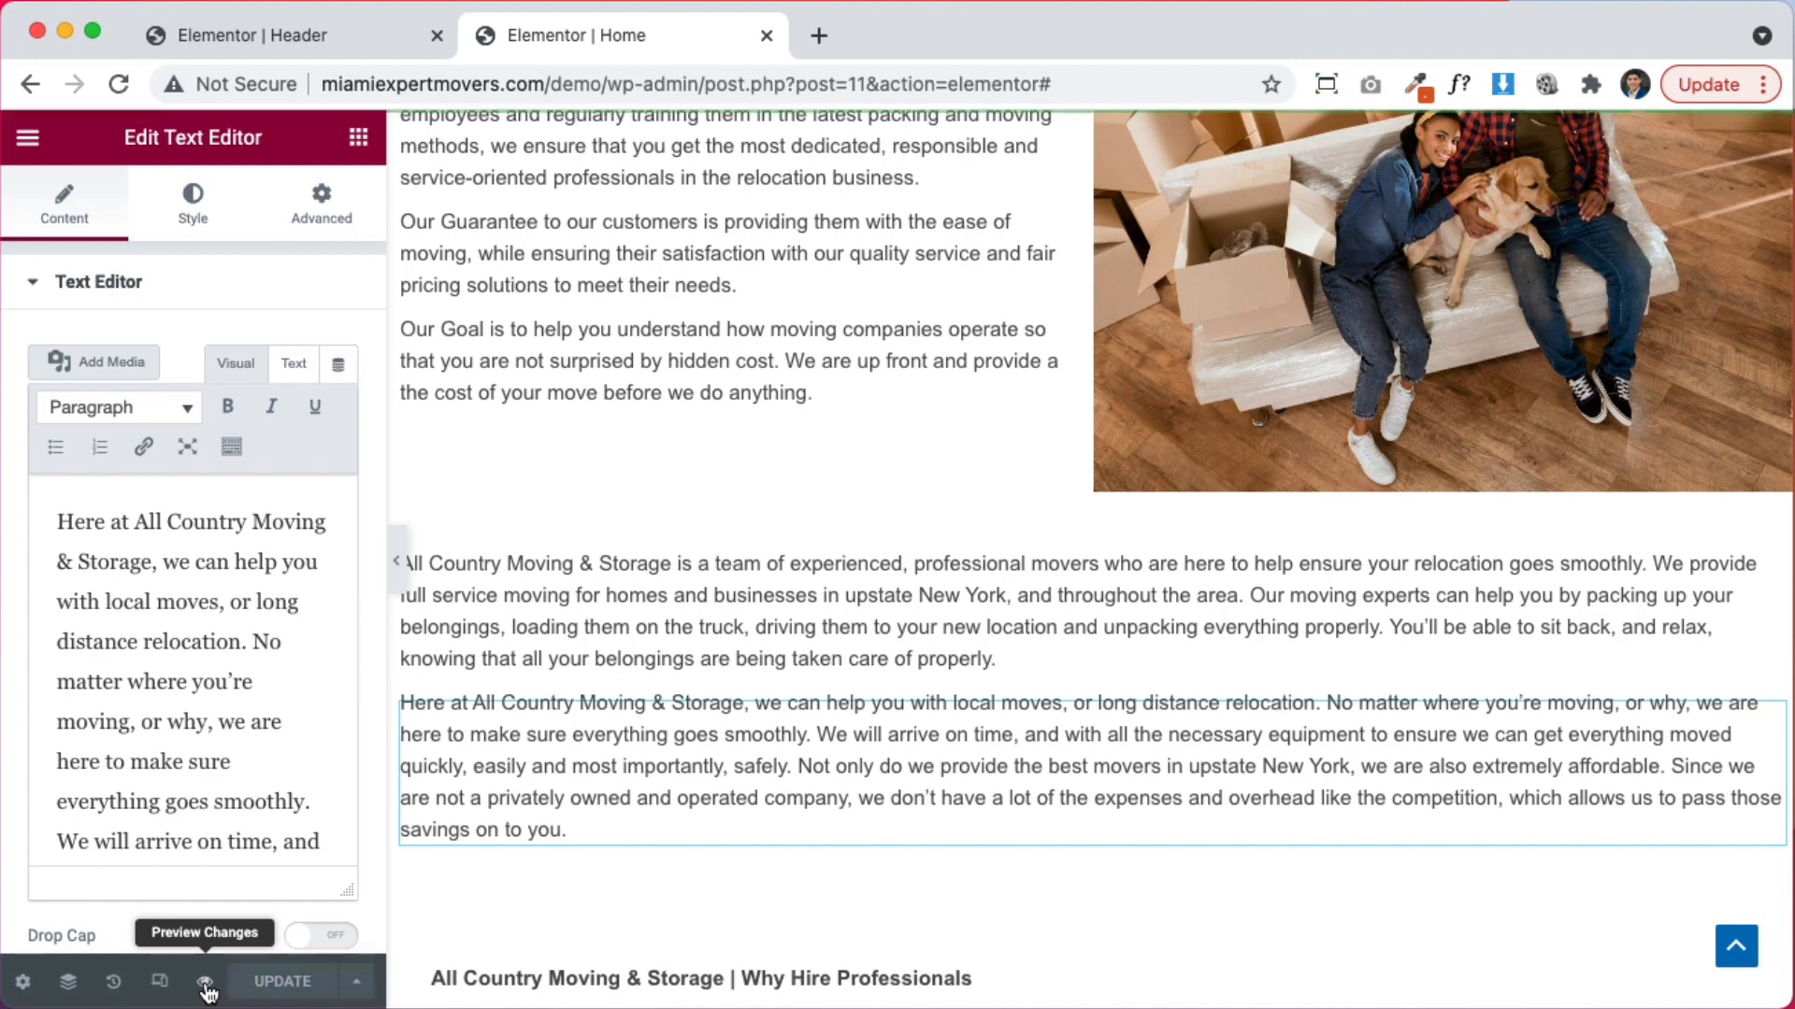
Preview the saved Home page in a new tab, check the BBB and Angie's List badges, and go back to the editor
click(206, 983)
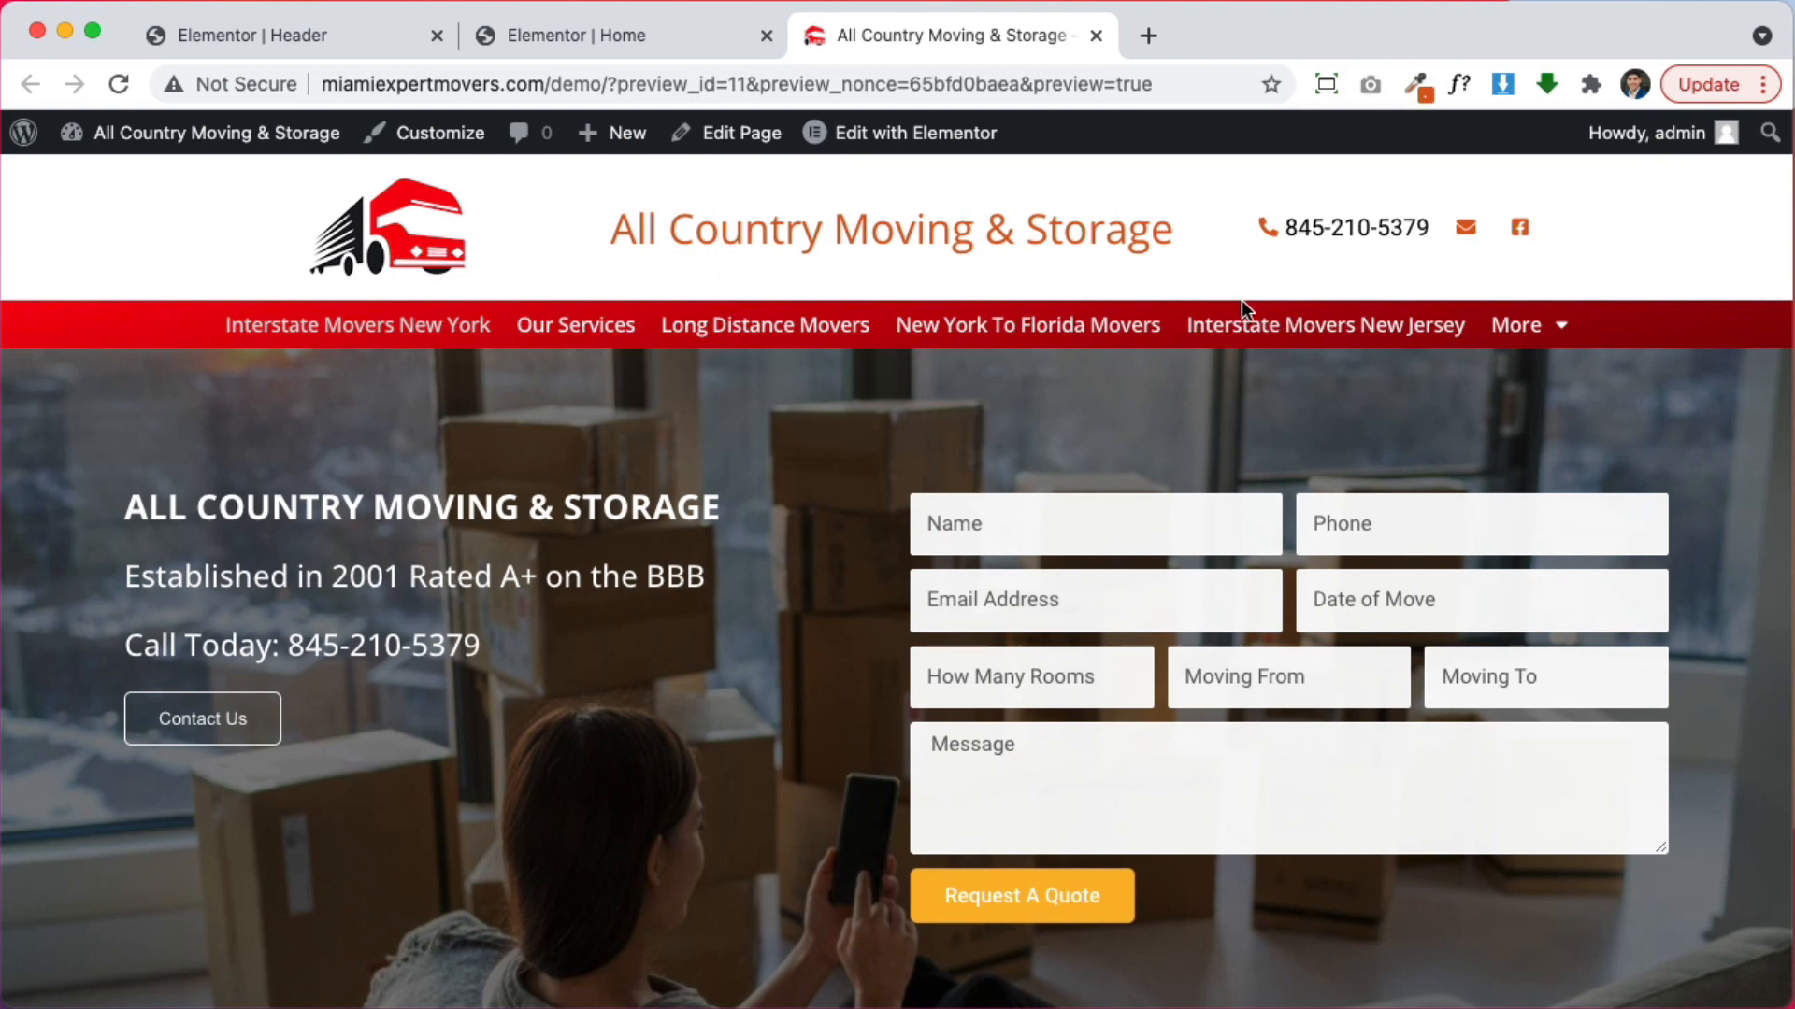
scroll(1241, 300, down, 1)
scroll(1242, 300, up, 1)
drag(612, 230, 1146, 233)
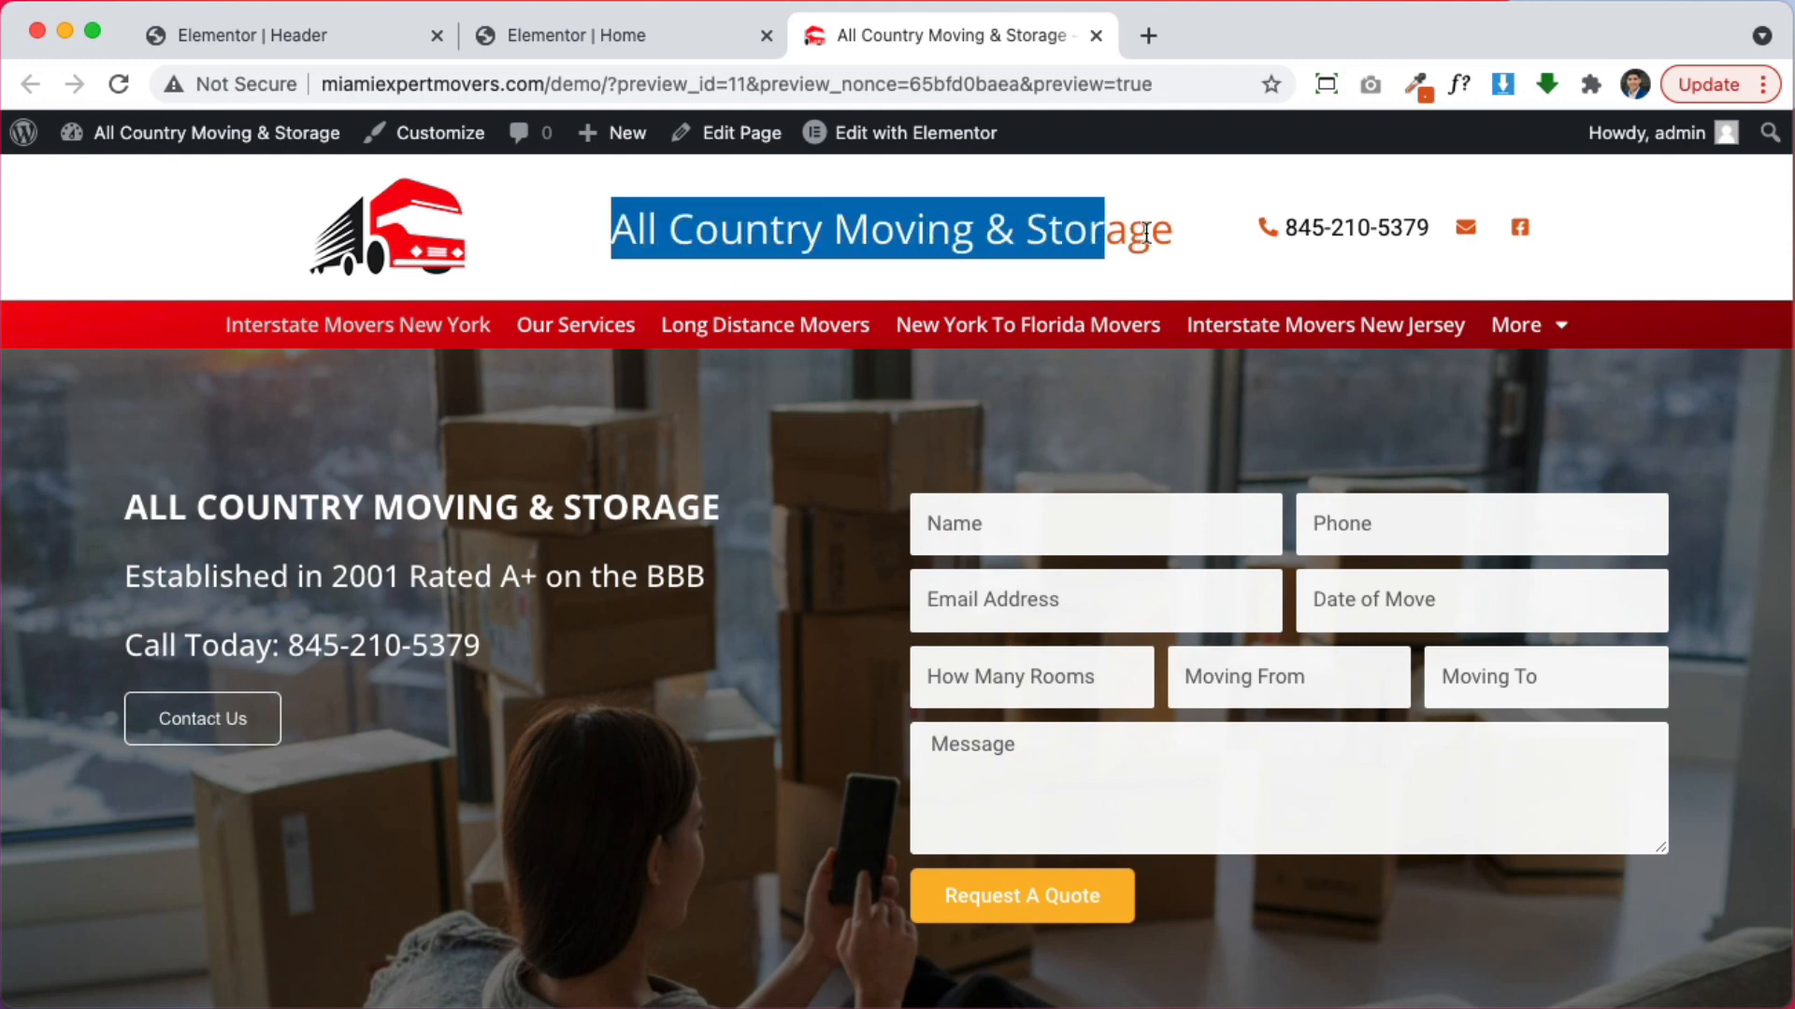
click(1196, 250)
scroll(1593, 315, down, 2)
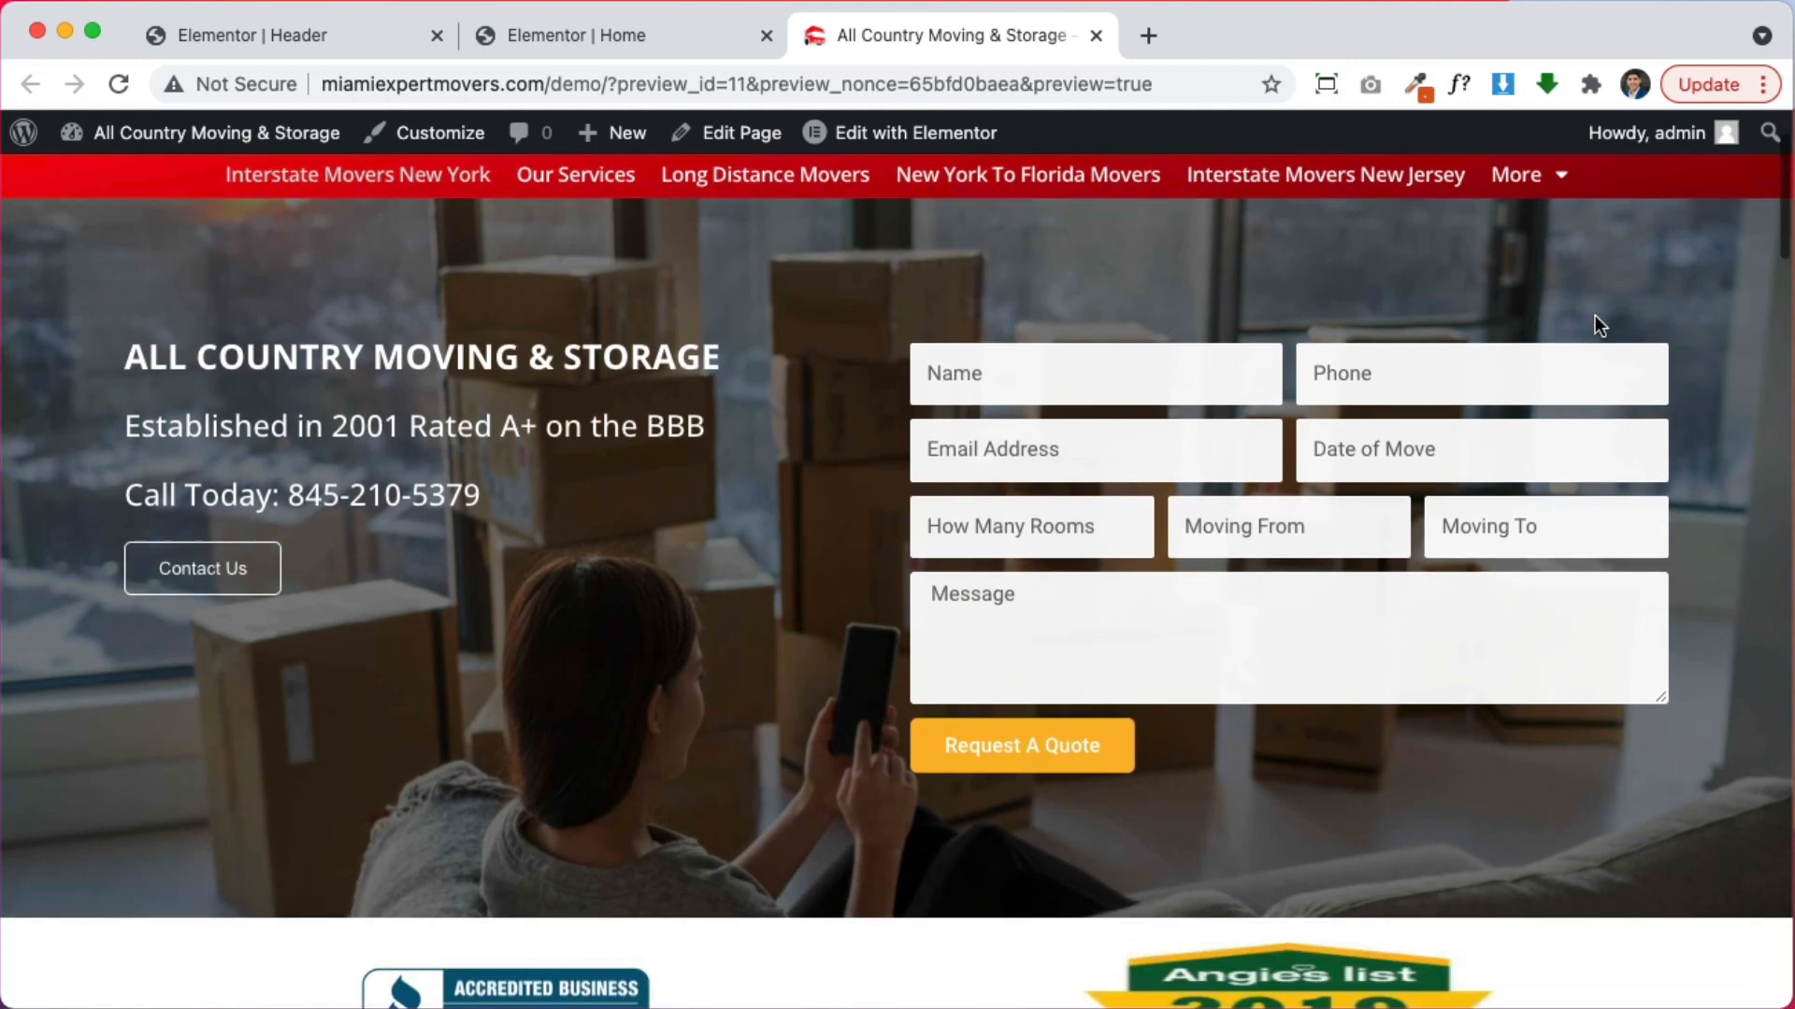
scroll(1514, 385, up, 1)
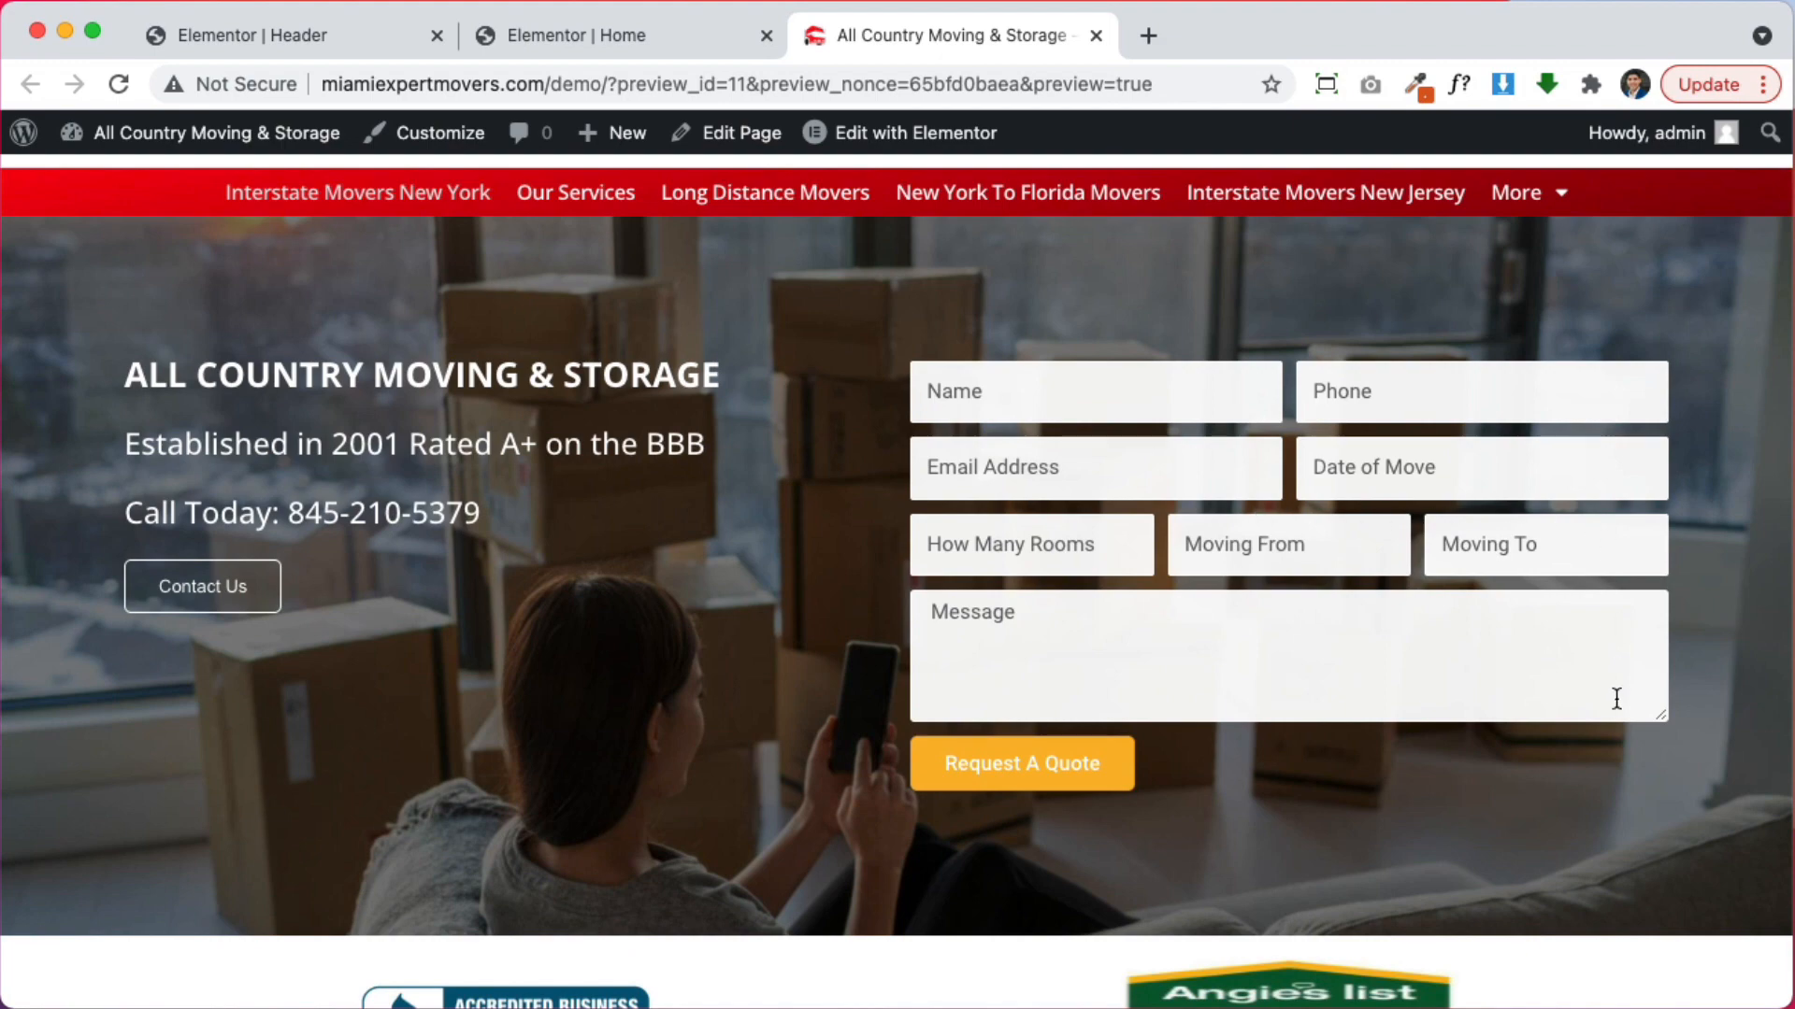
scroll(1616, 699, down, 5)
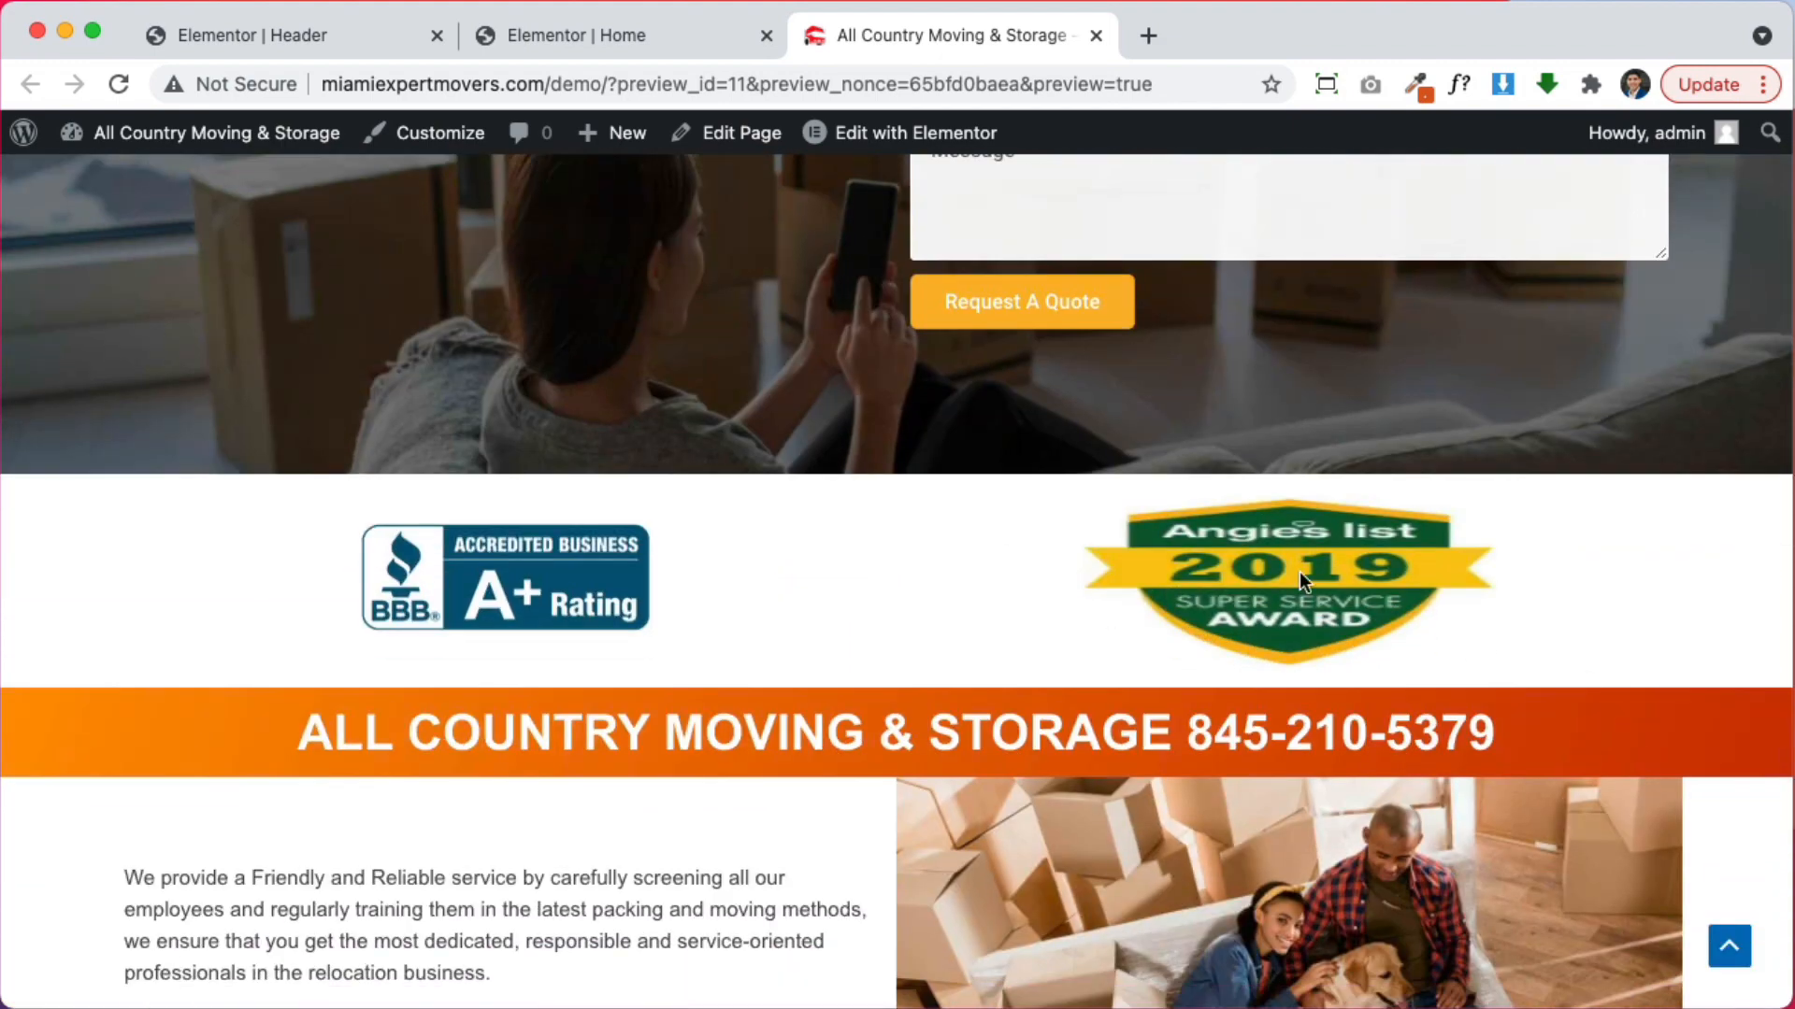
click(617, 30)
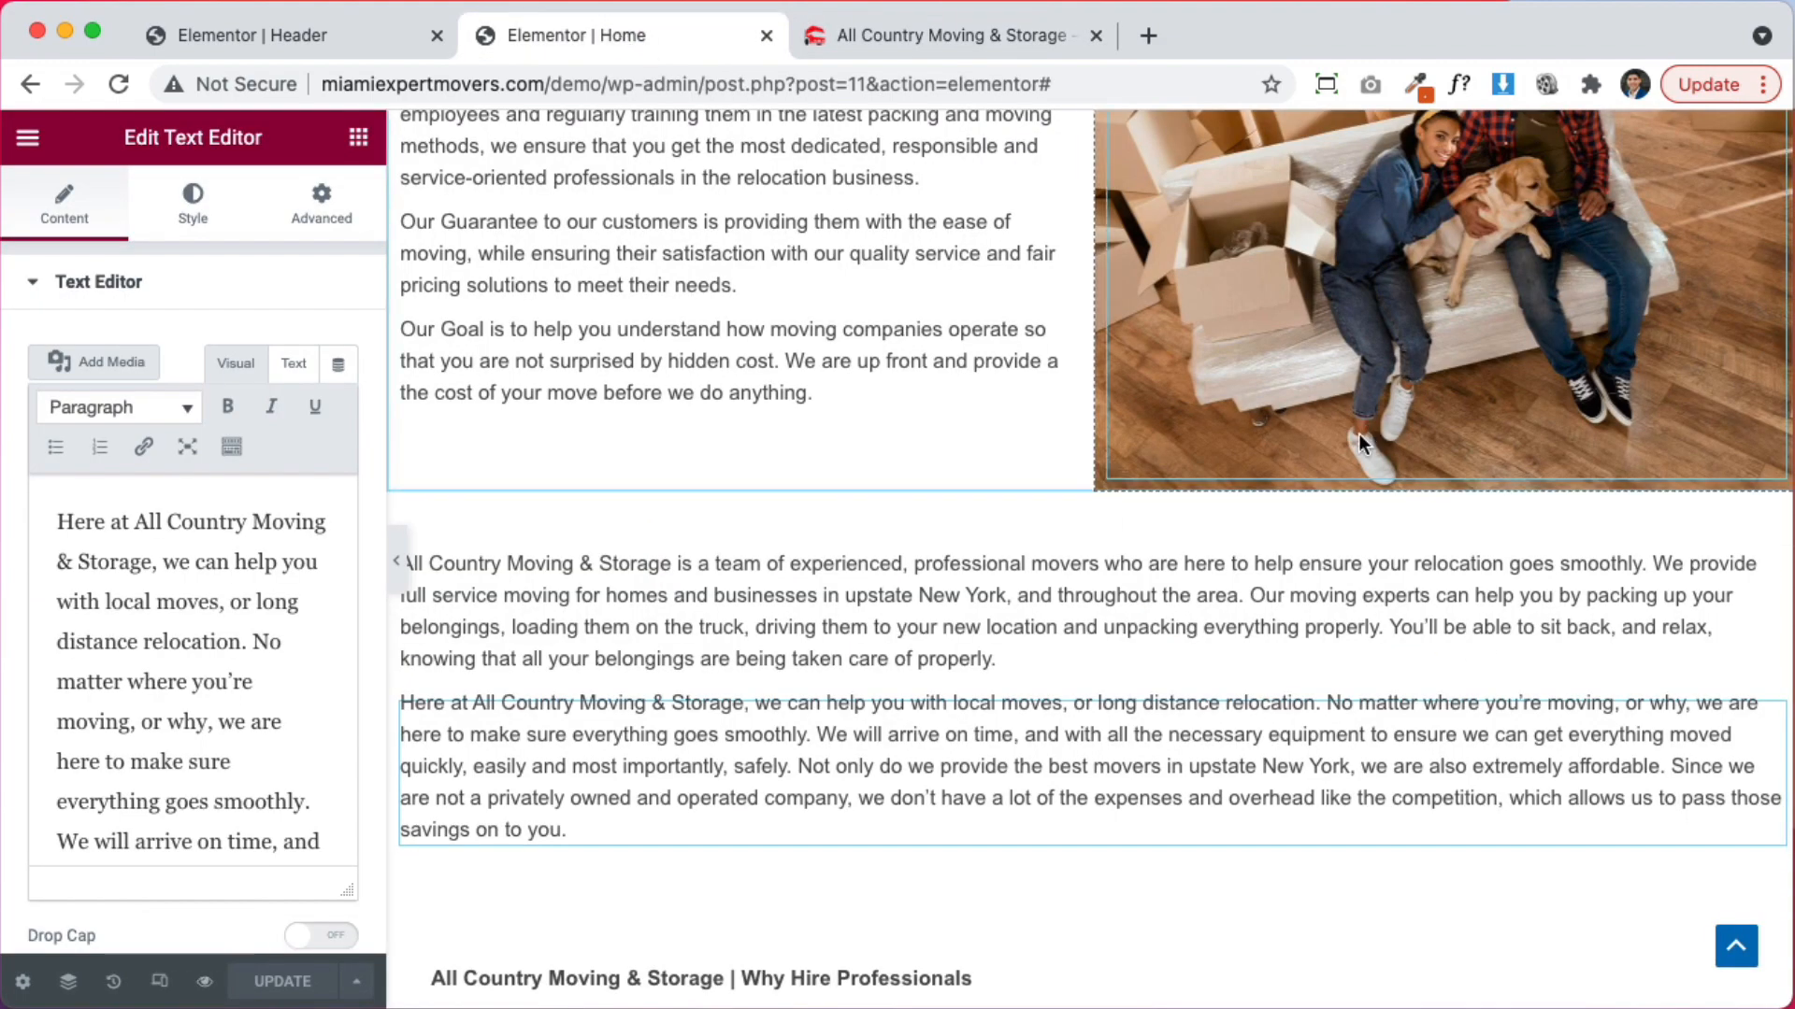
Clear the Angie's List award's fixed height and set its width to 28
scroll(1467, 889, up, 15)
scroll(1484, 890, down, 5)
click(1455, 653)
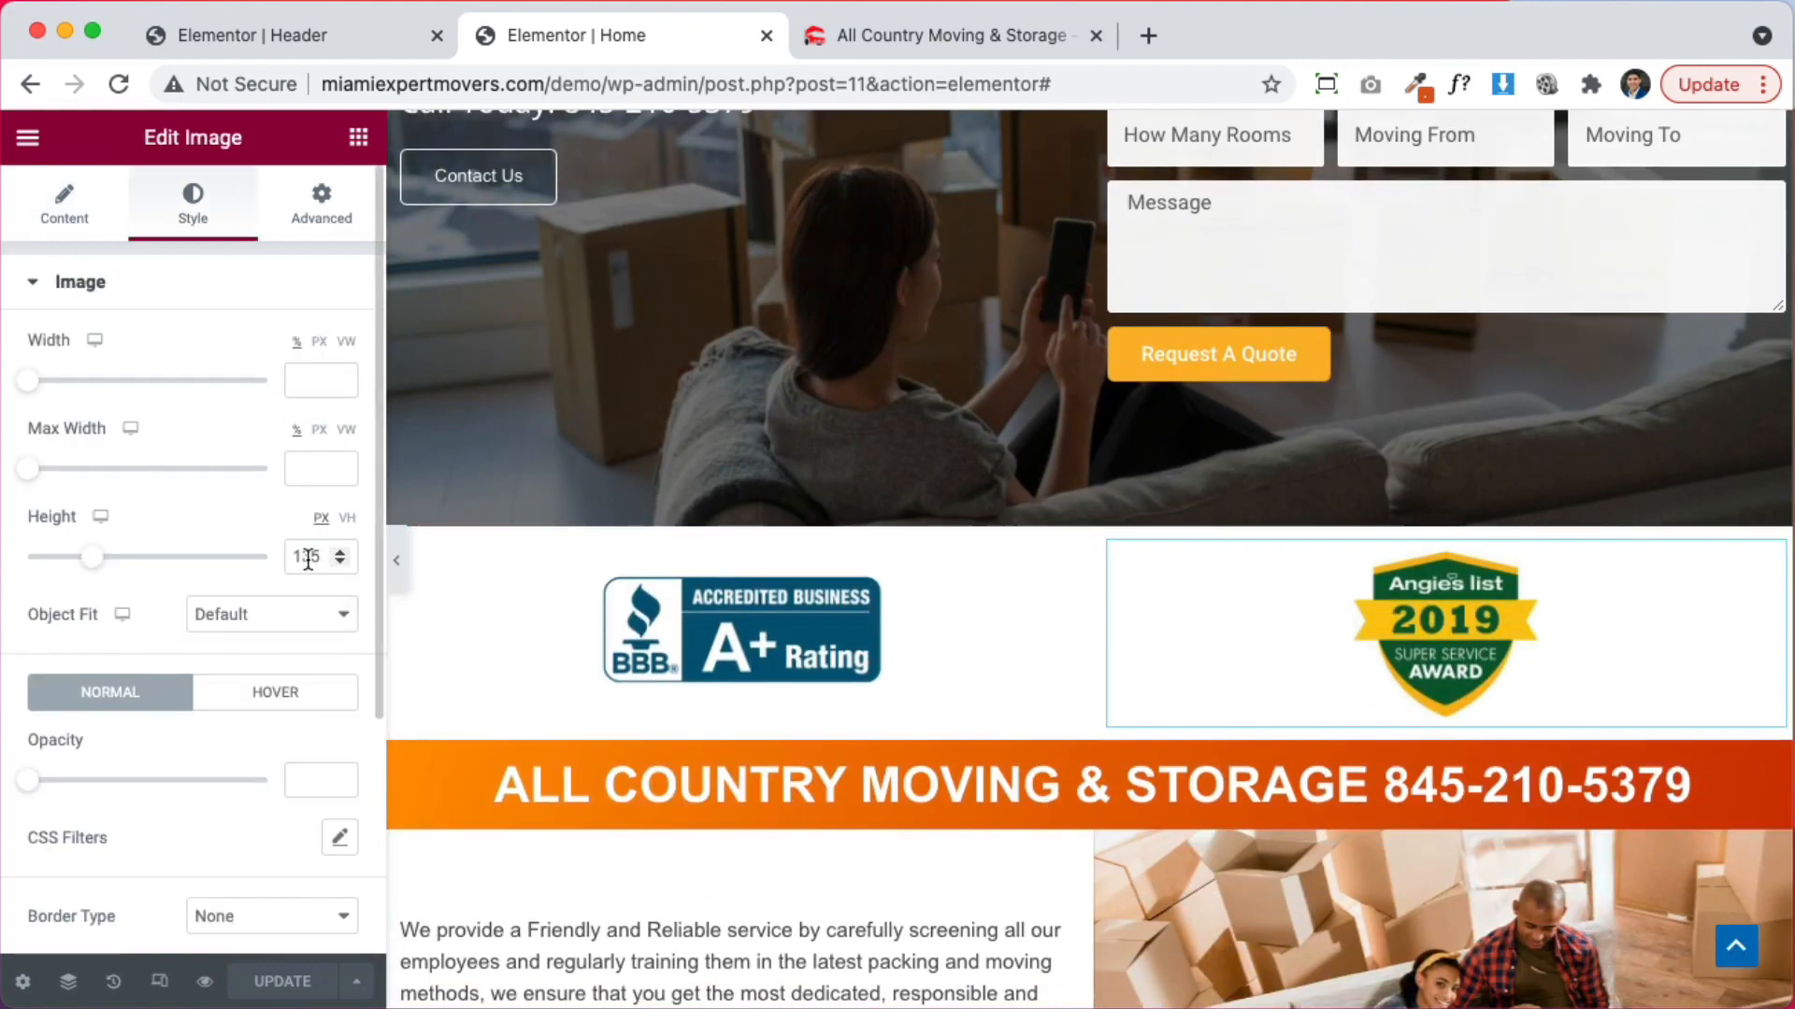
key(BackSpace)
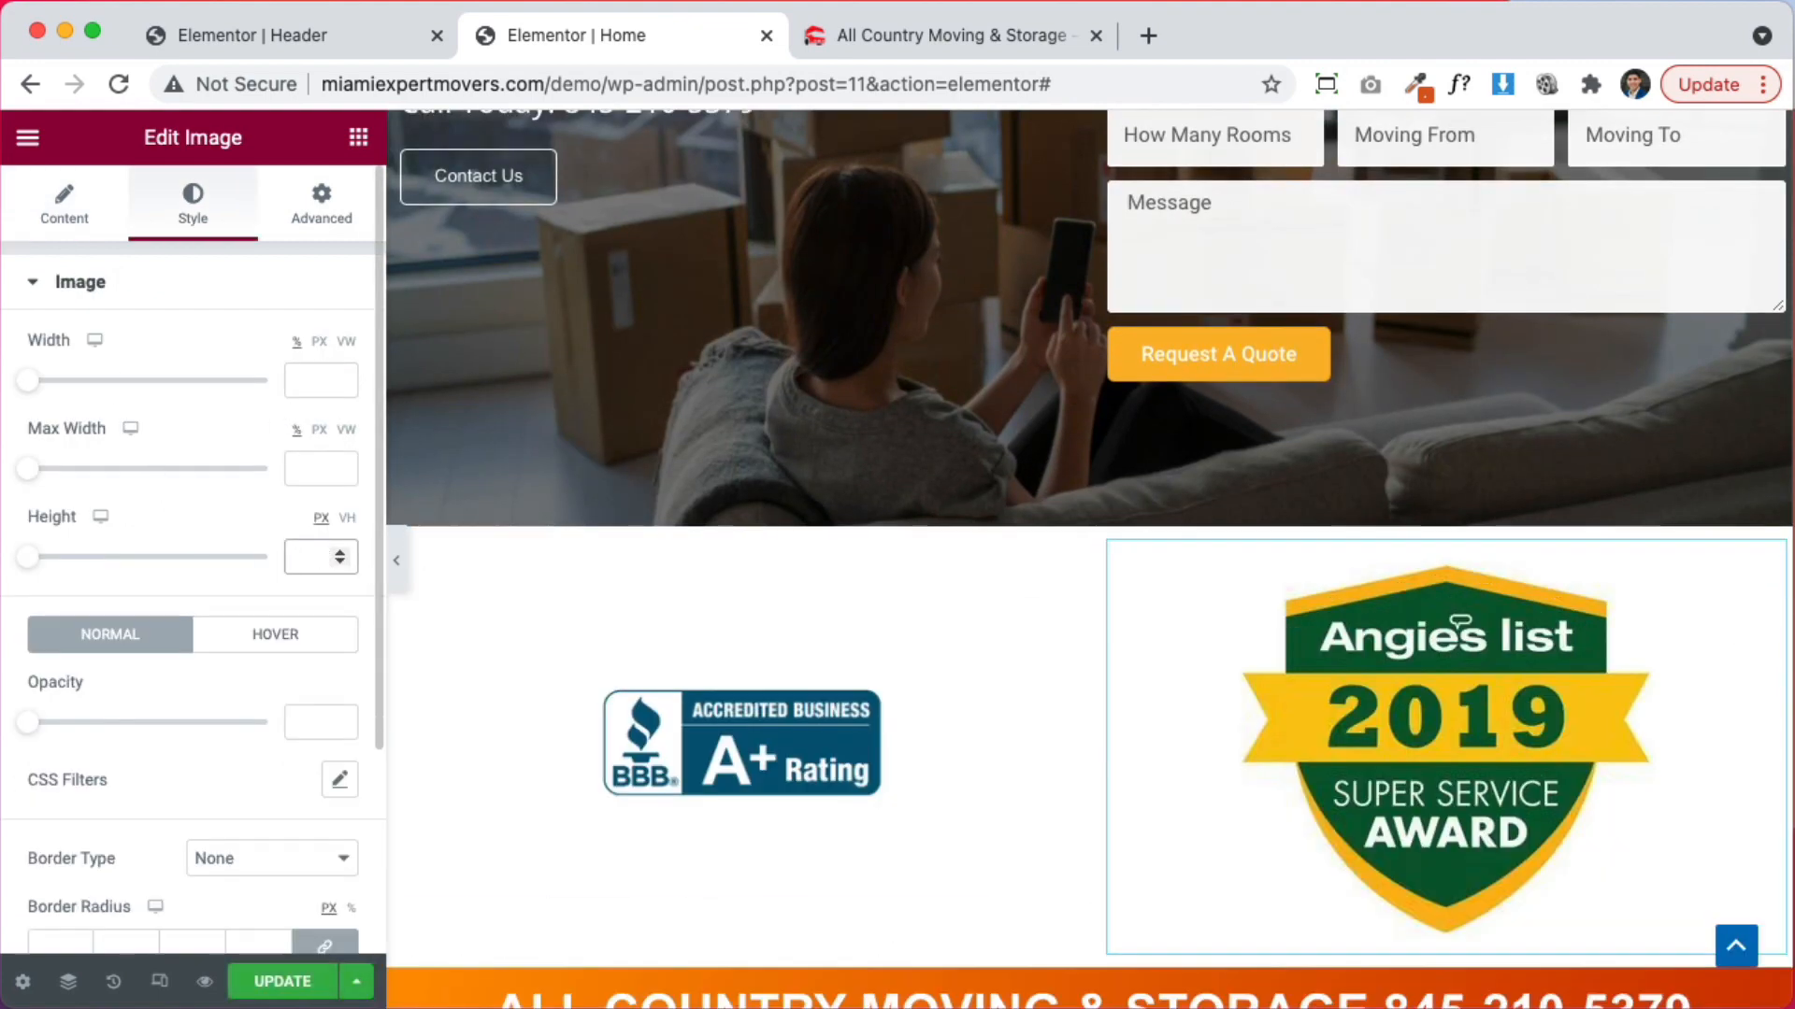
drag(32, 383, 84, 383)
click(341, 372)
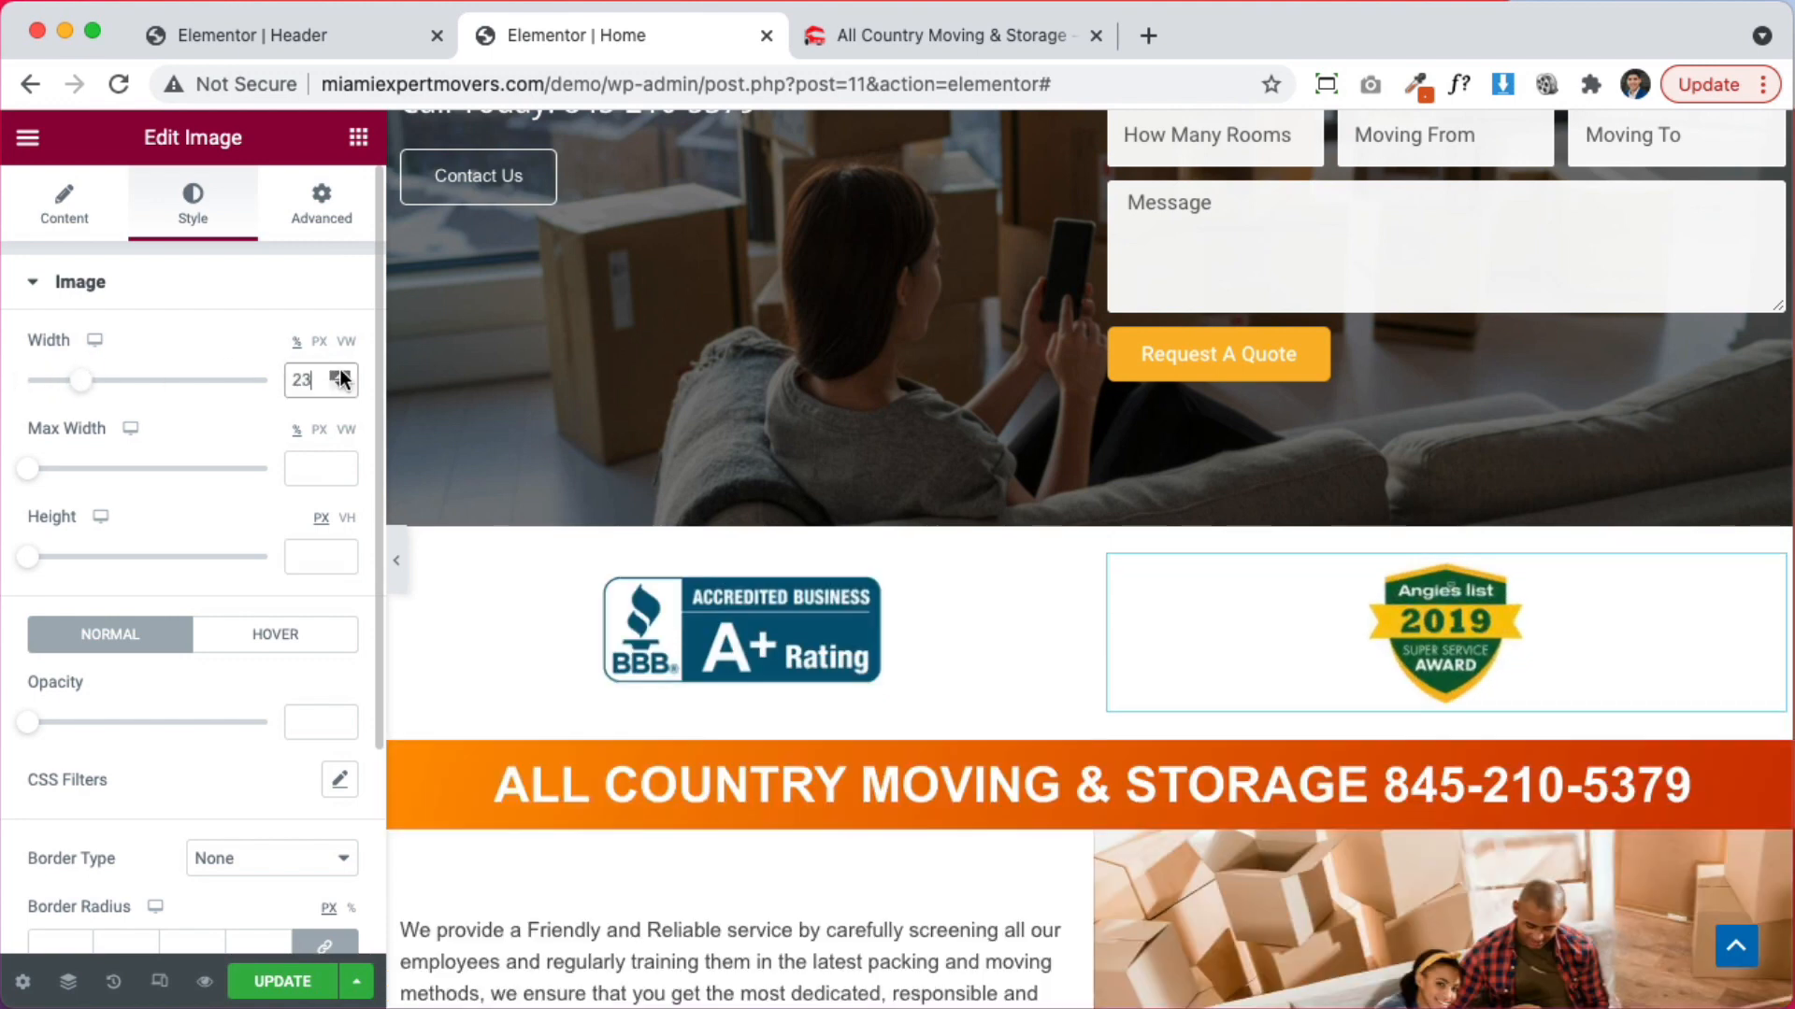
click(341, 387)
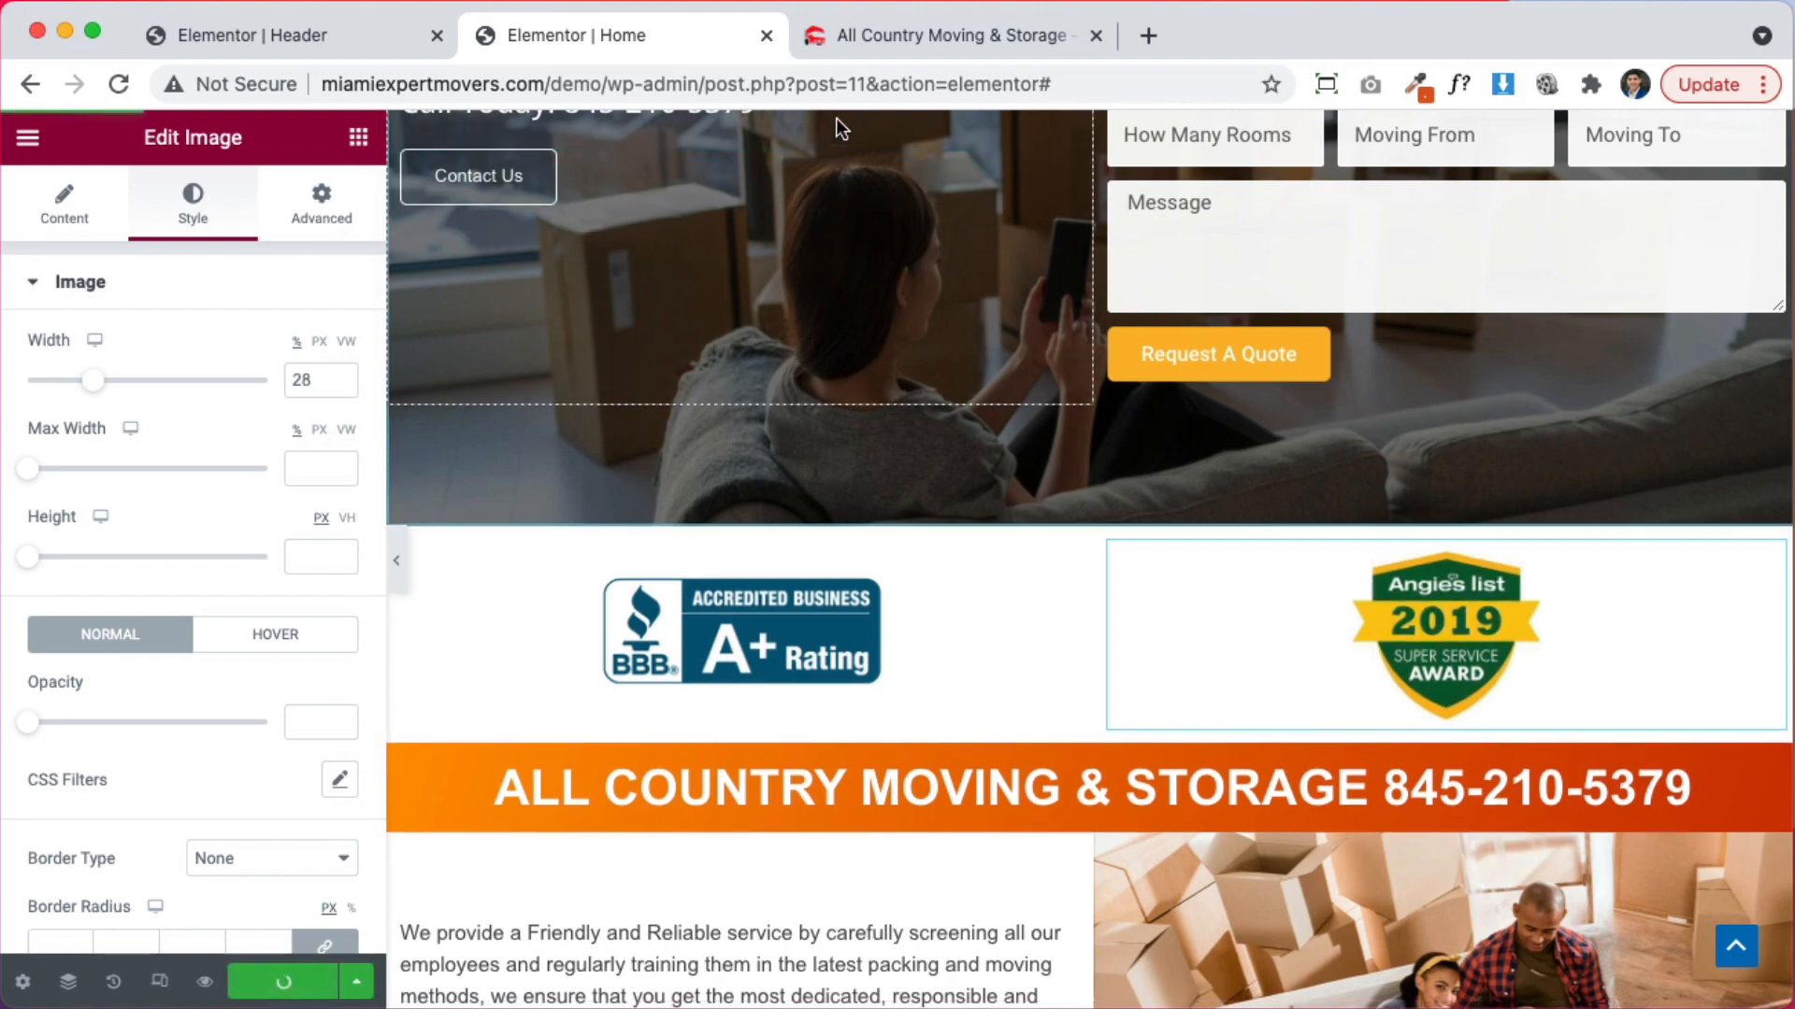
Reload the preview to check the resized award, then return to the Home page editor
click(849, 34)
key(super+r)
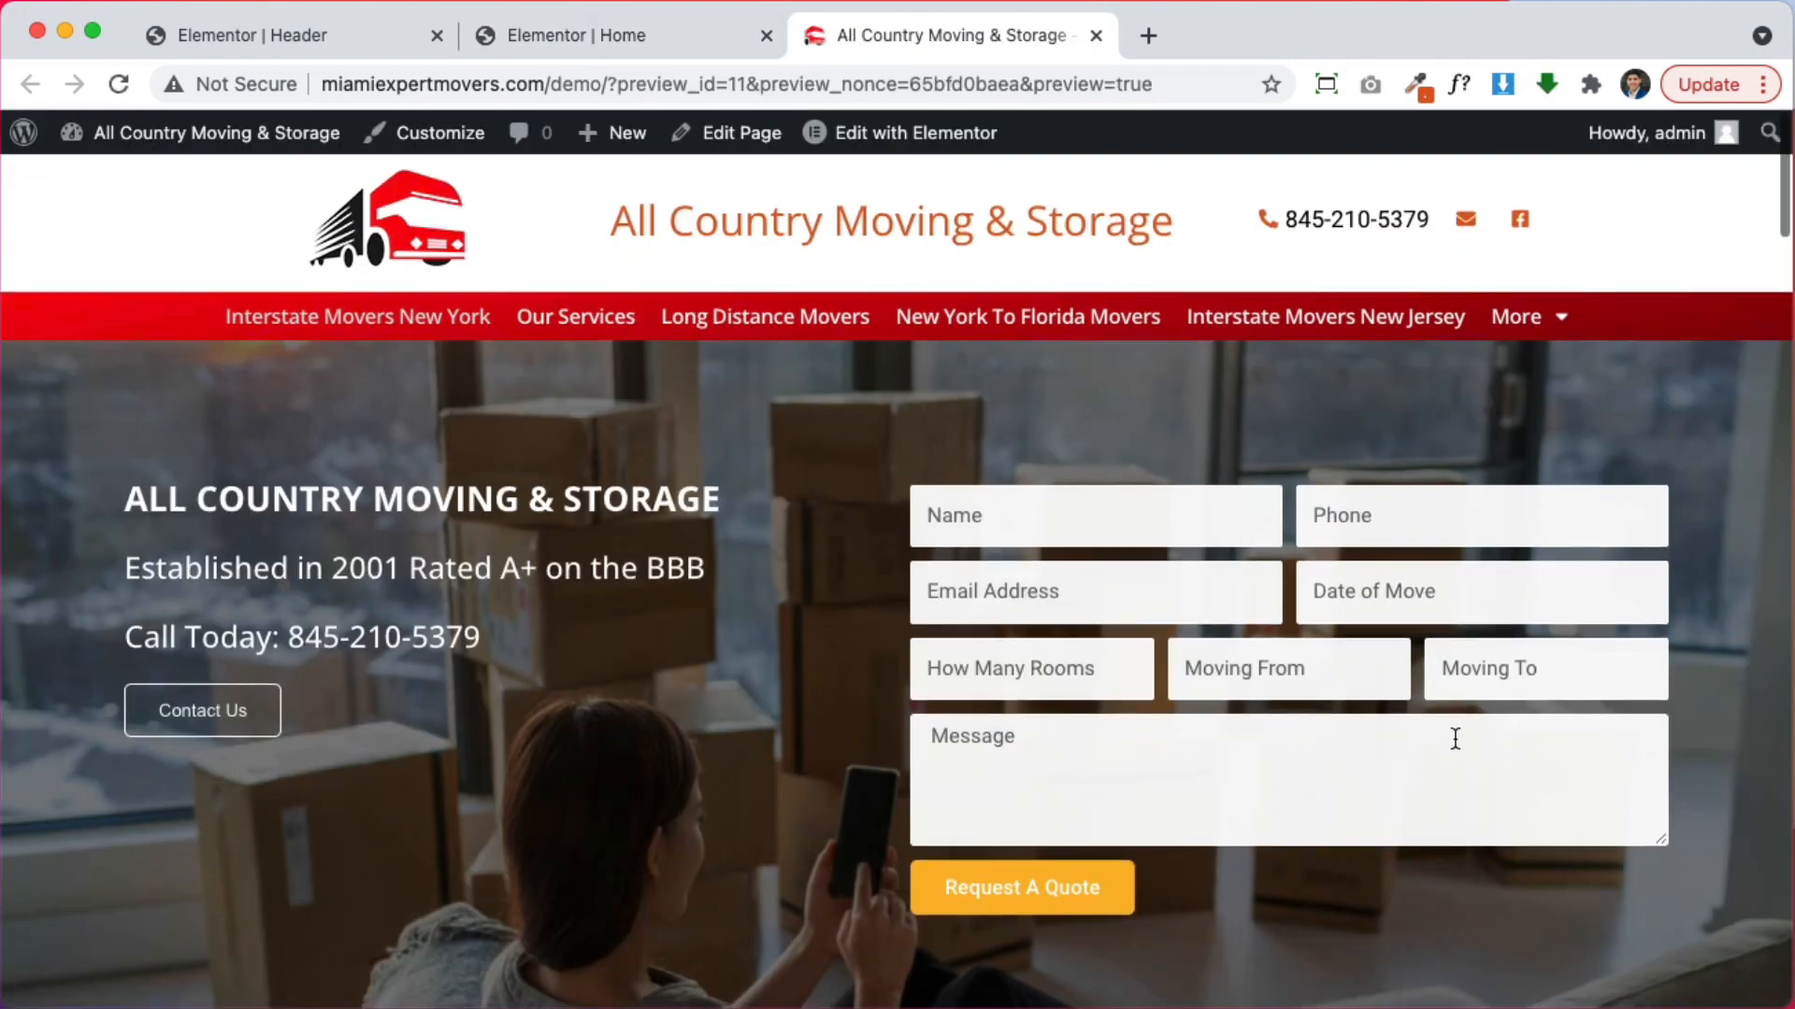
scroll(1458, 737, down, 5)
scroll(1351, 757, down, 4)
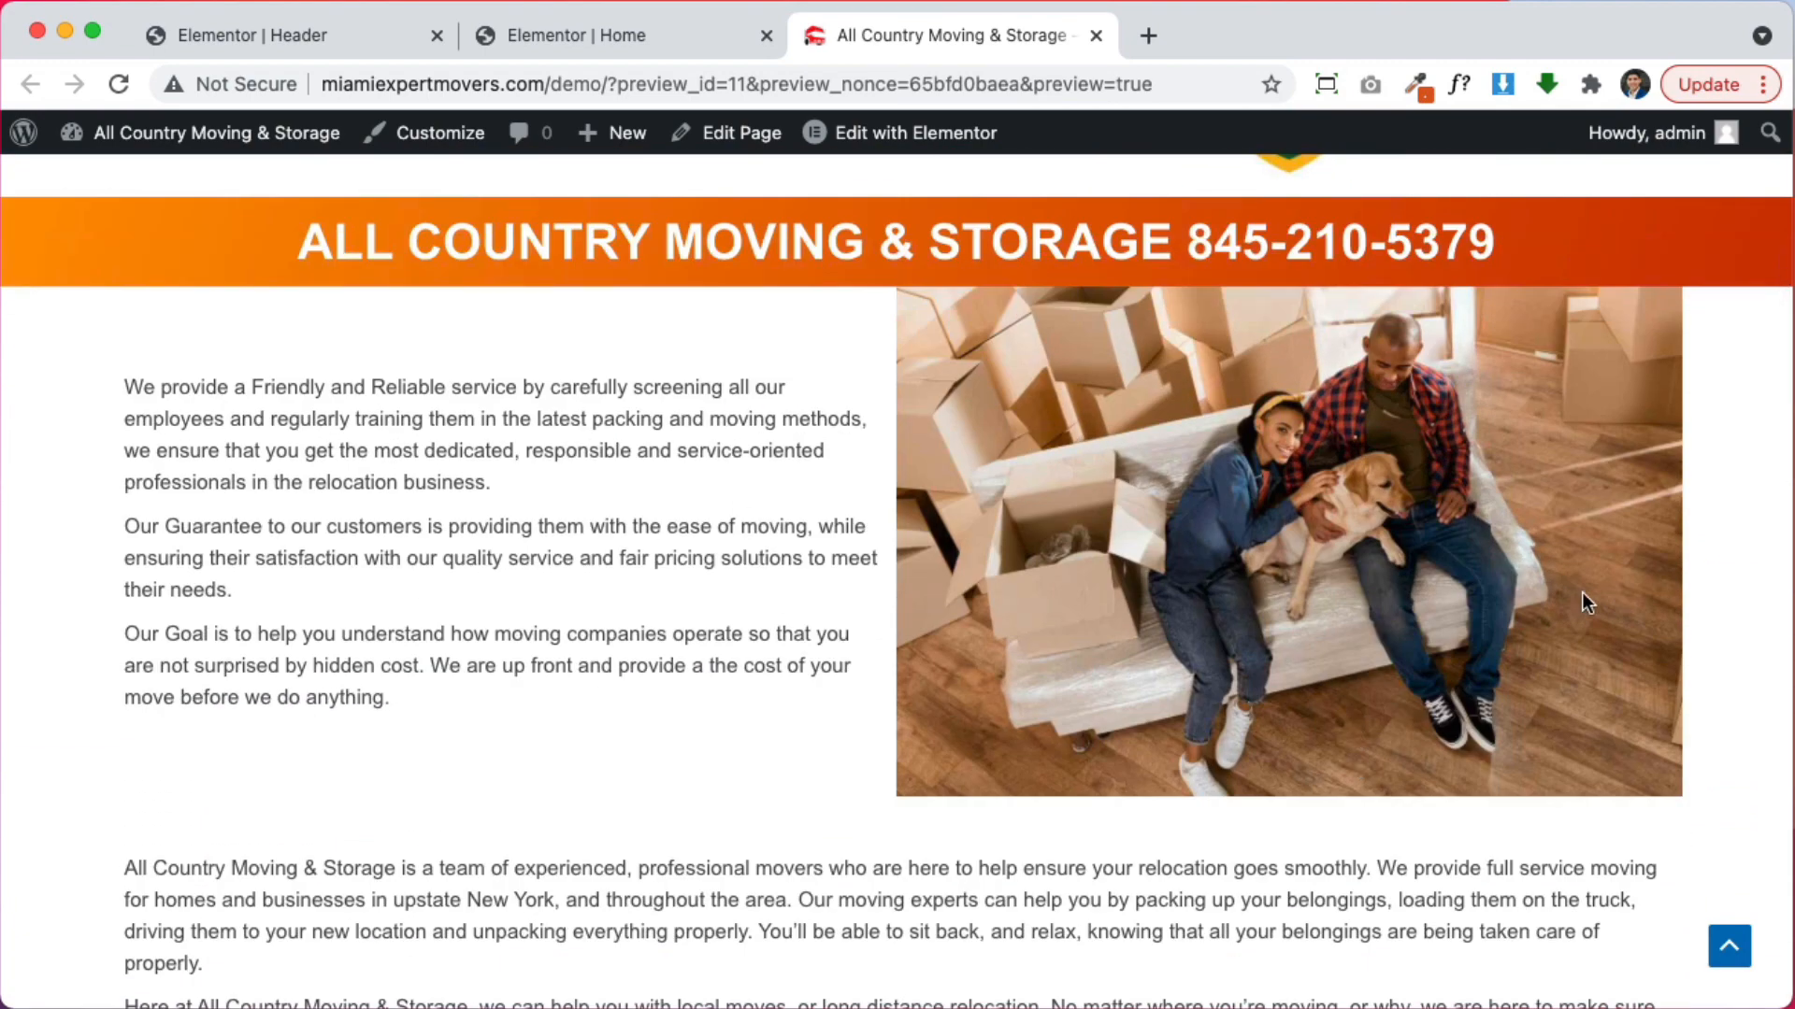
scroll(1541, 600, down, 5)
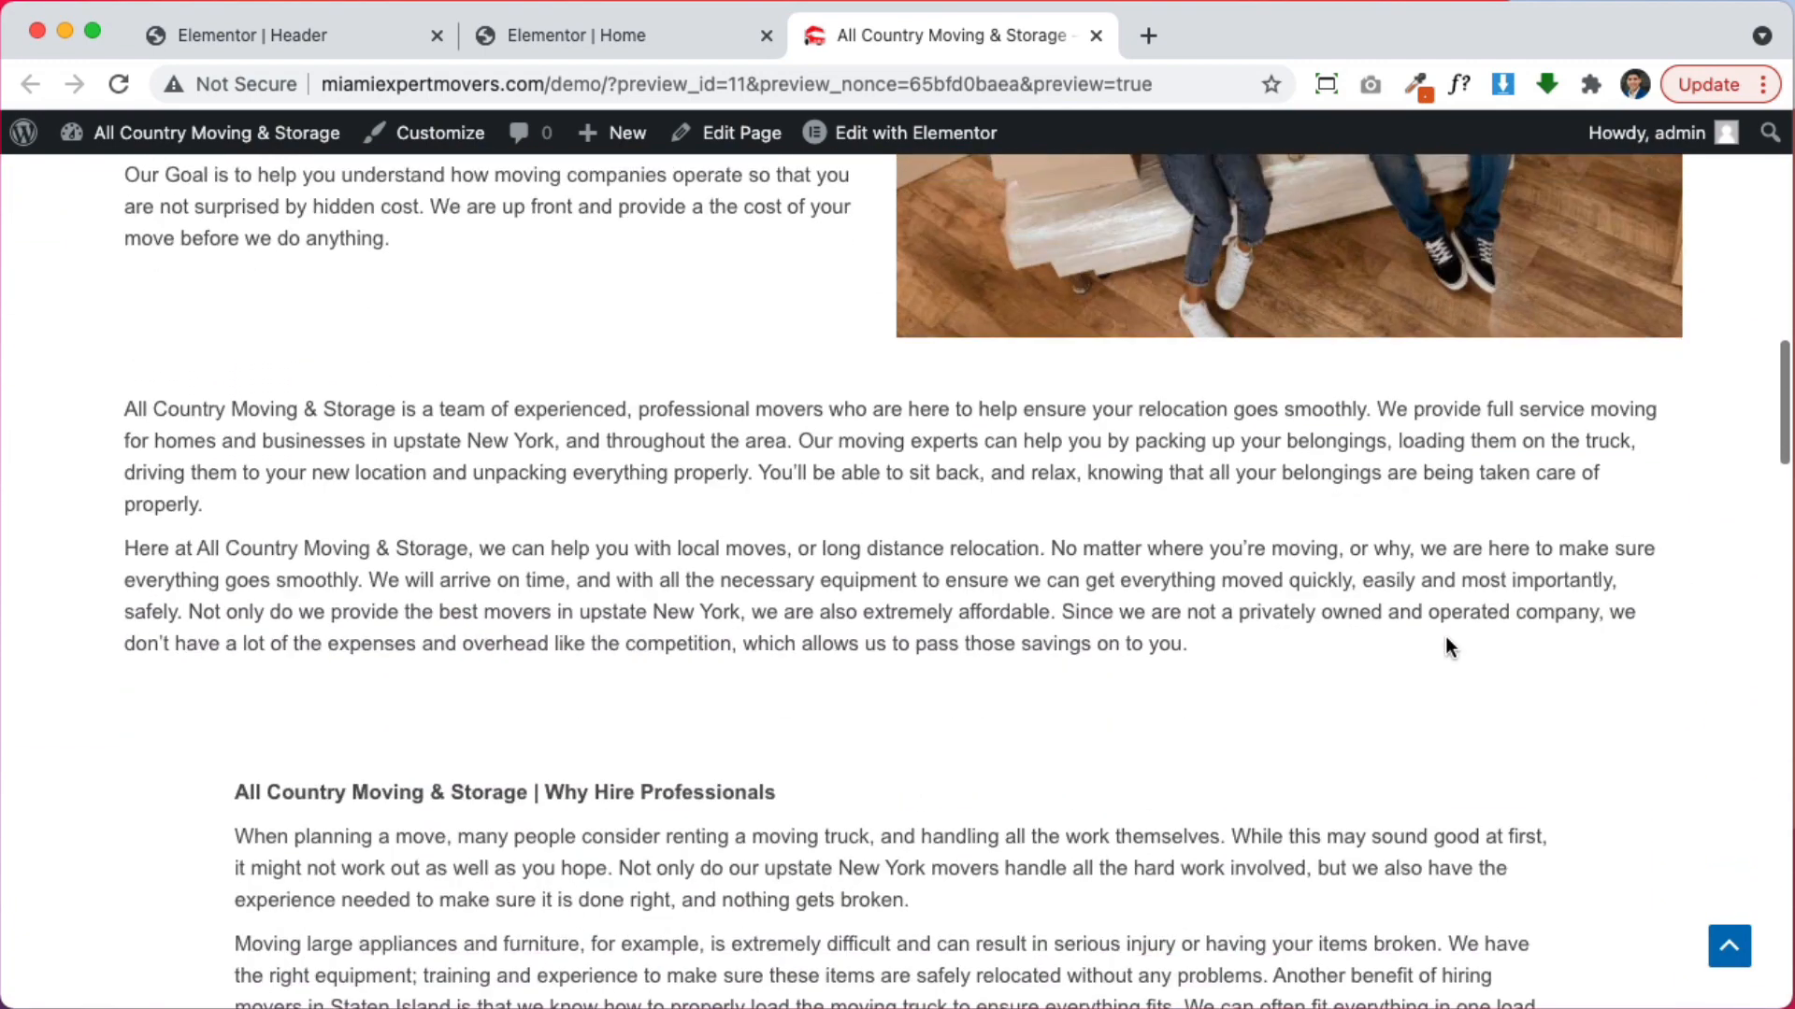
scroll(1146, 550, down, 15)
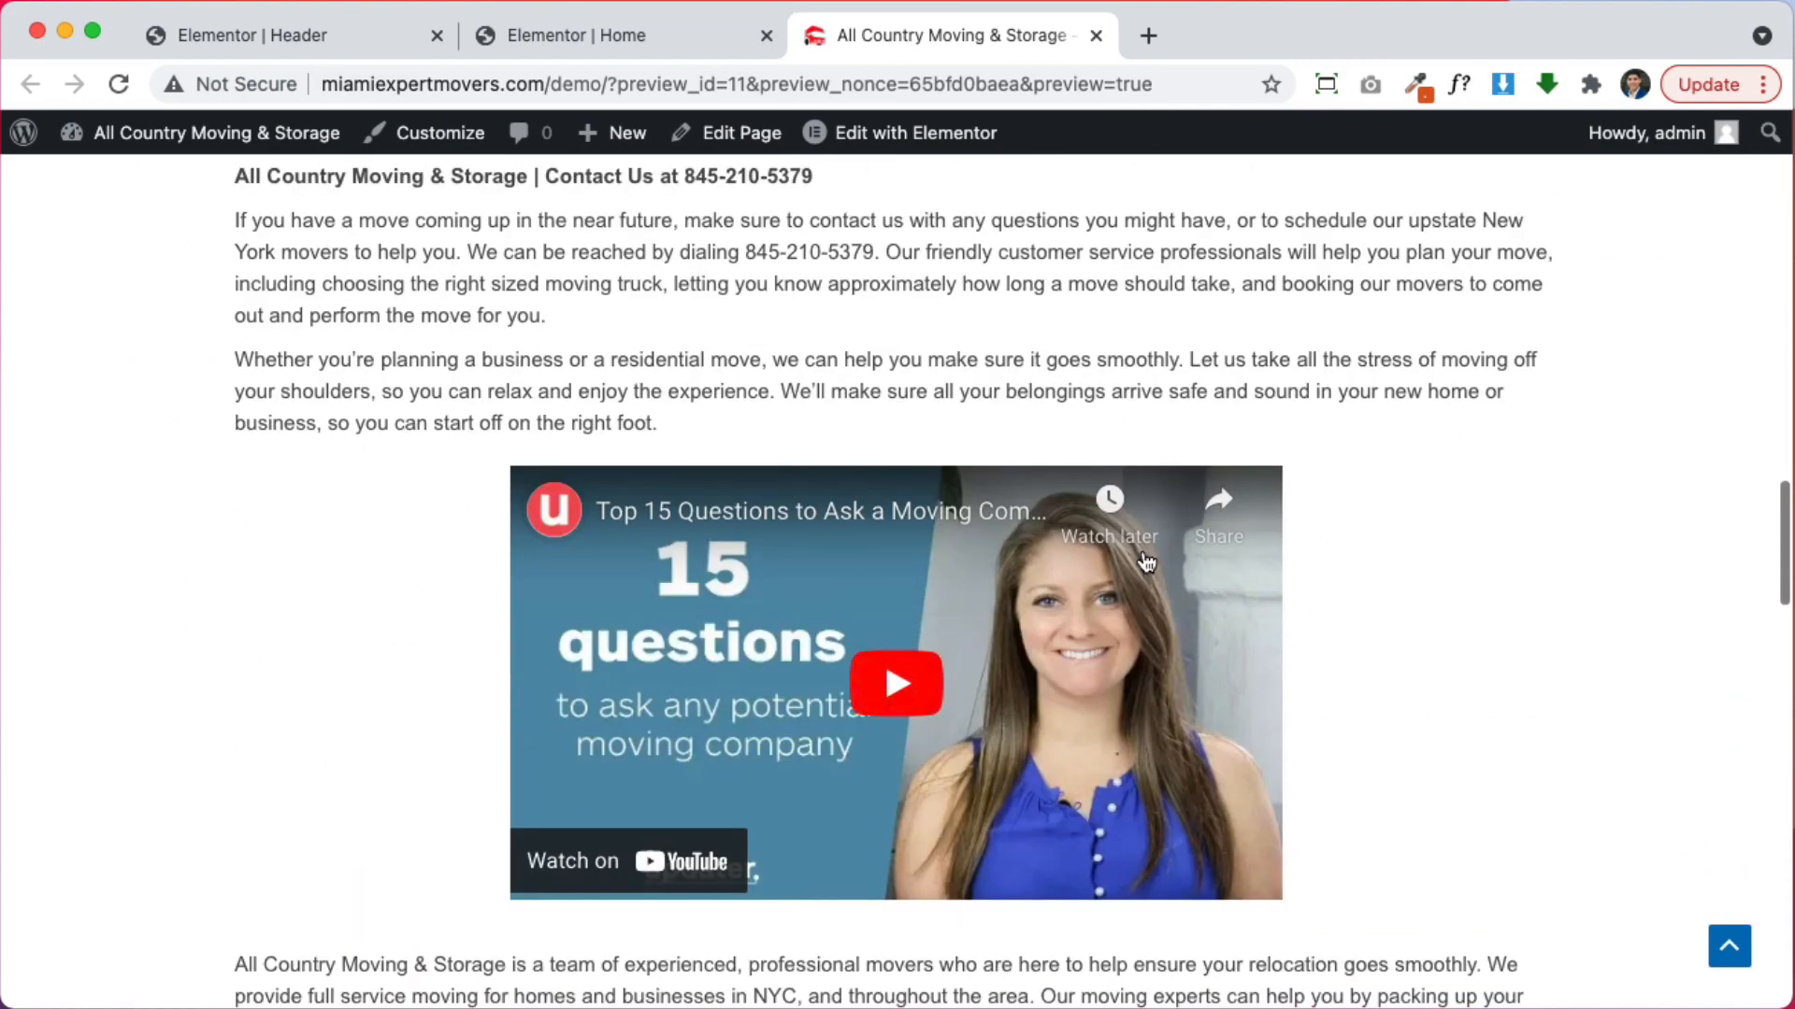
scroll(1142, 551, down, 3)
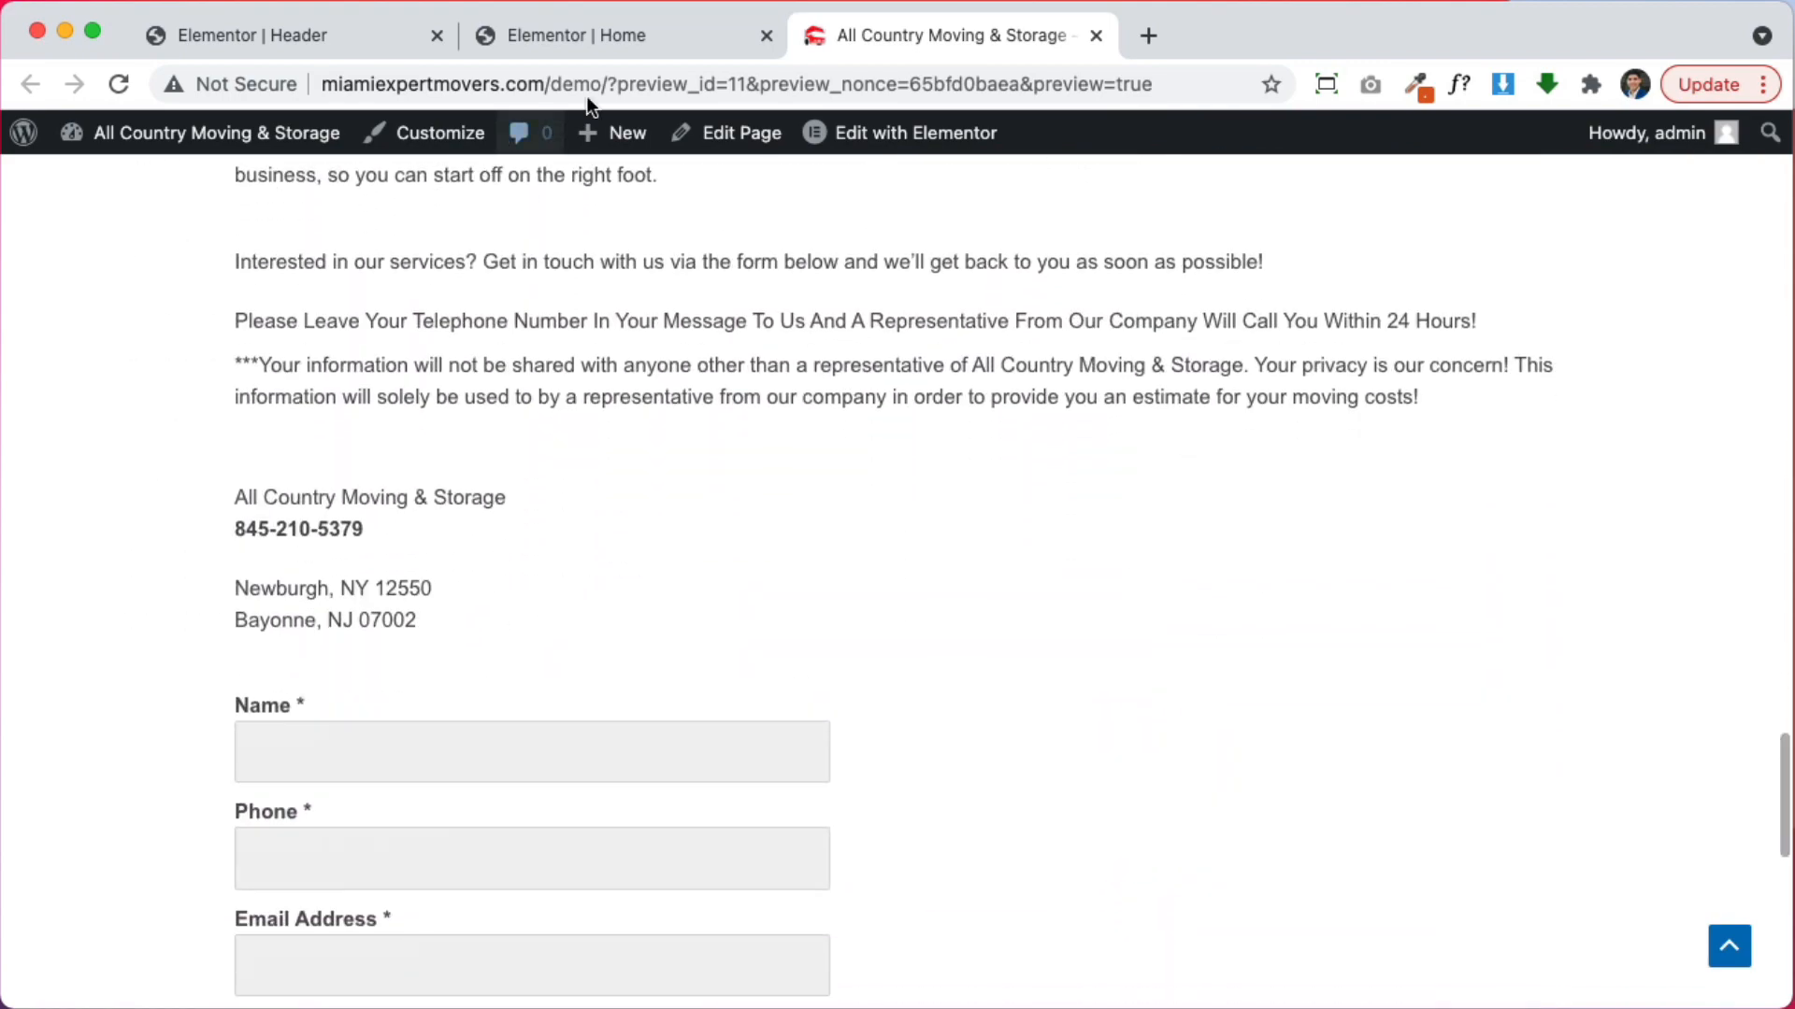
click(629, 45)
scroll(1028, 523, down, 4)
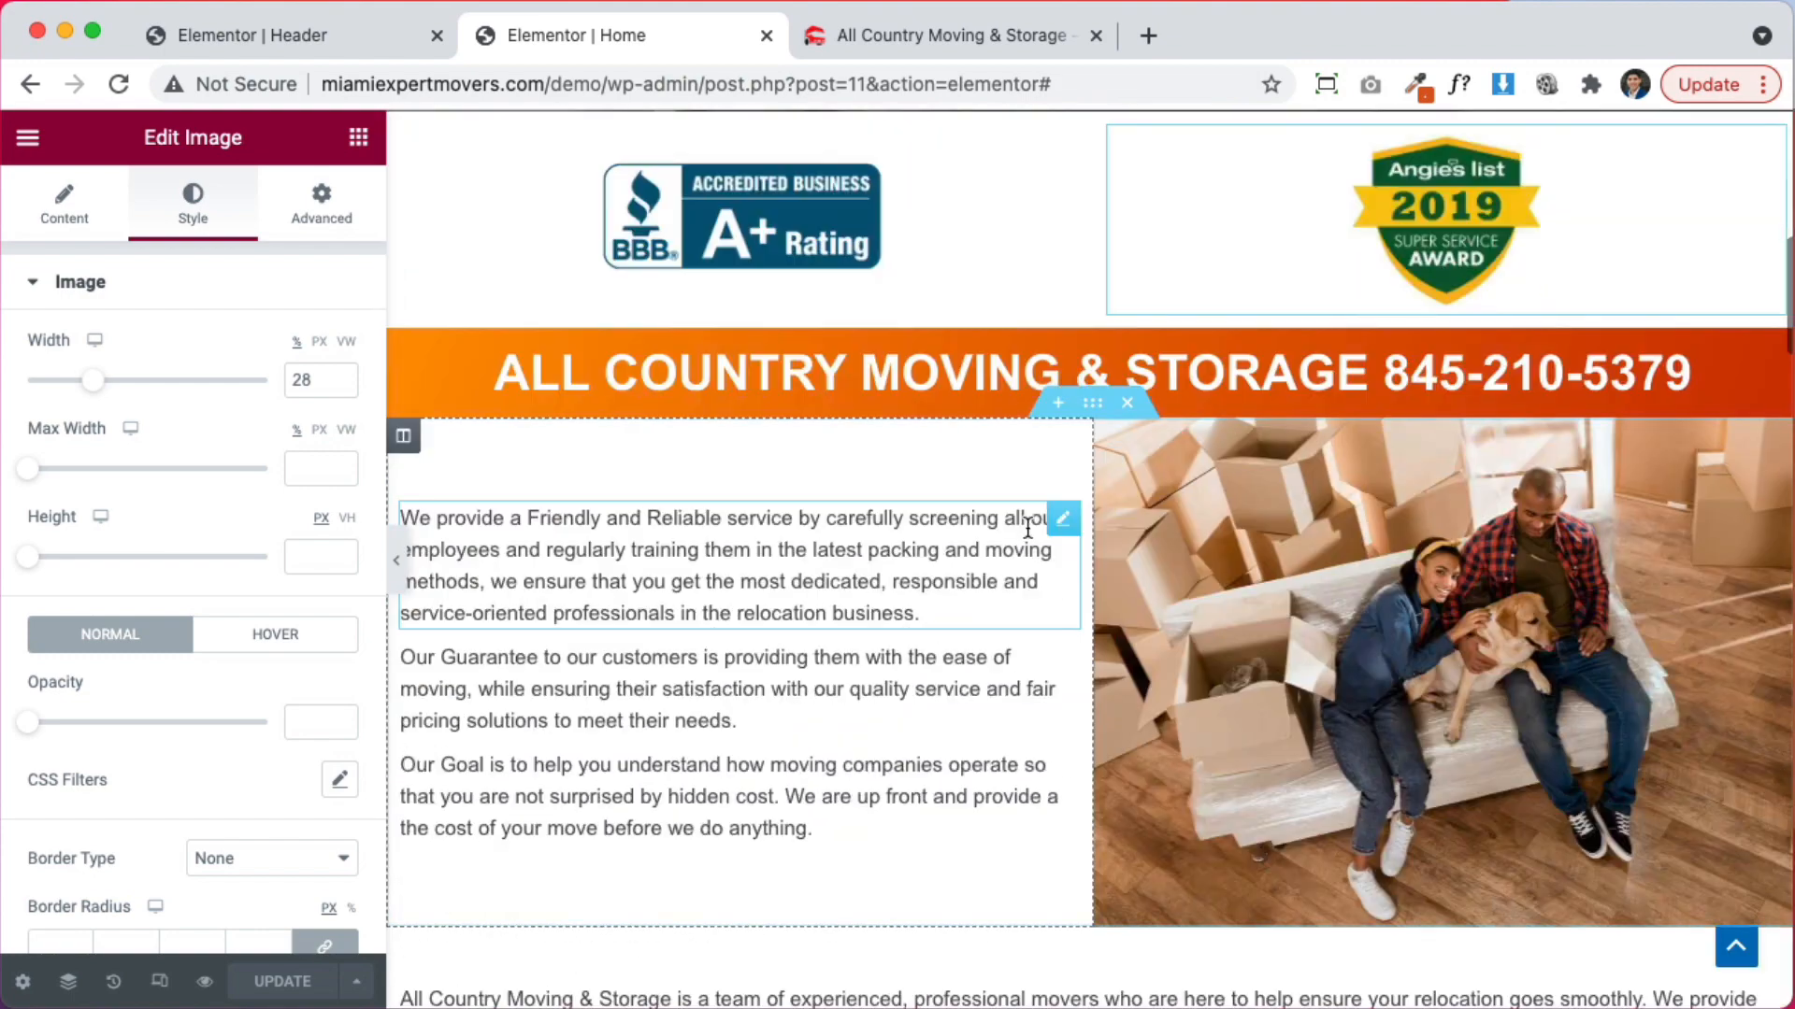
Give the text-and-photo section 30 px top and bottom padding
click(1094, 406)
click(328, 211)
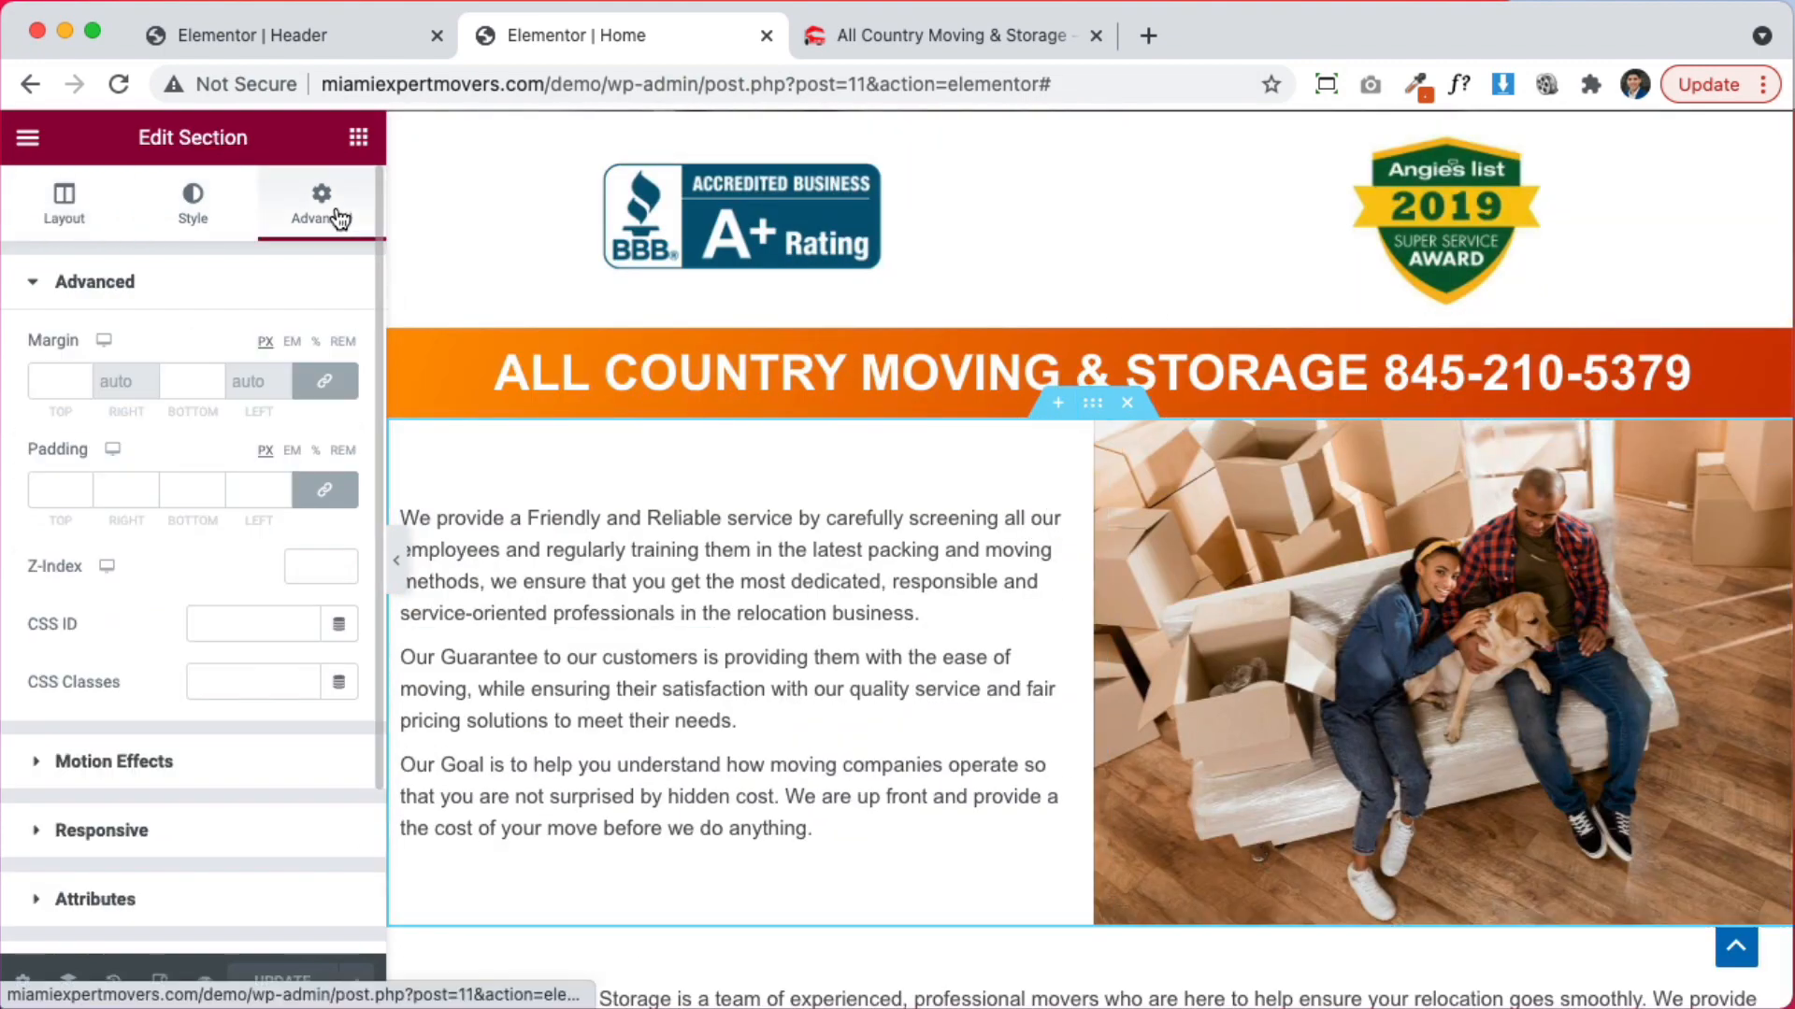
click(38, 486)
text(2)
key(BackSpace)
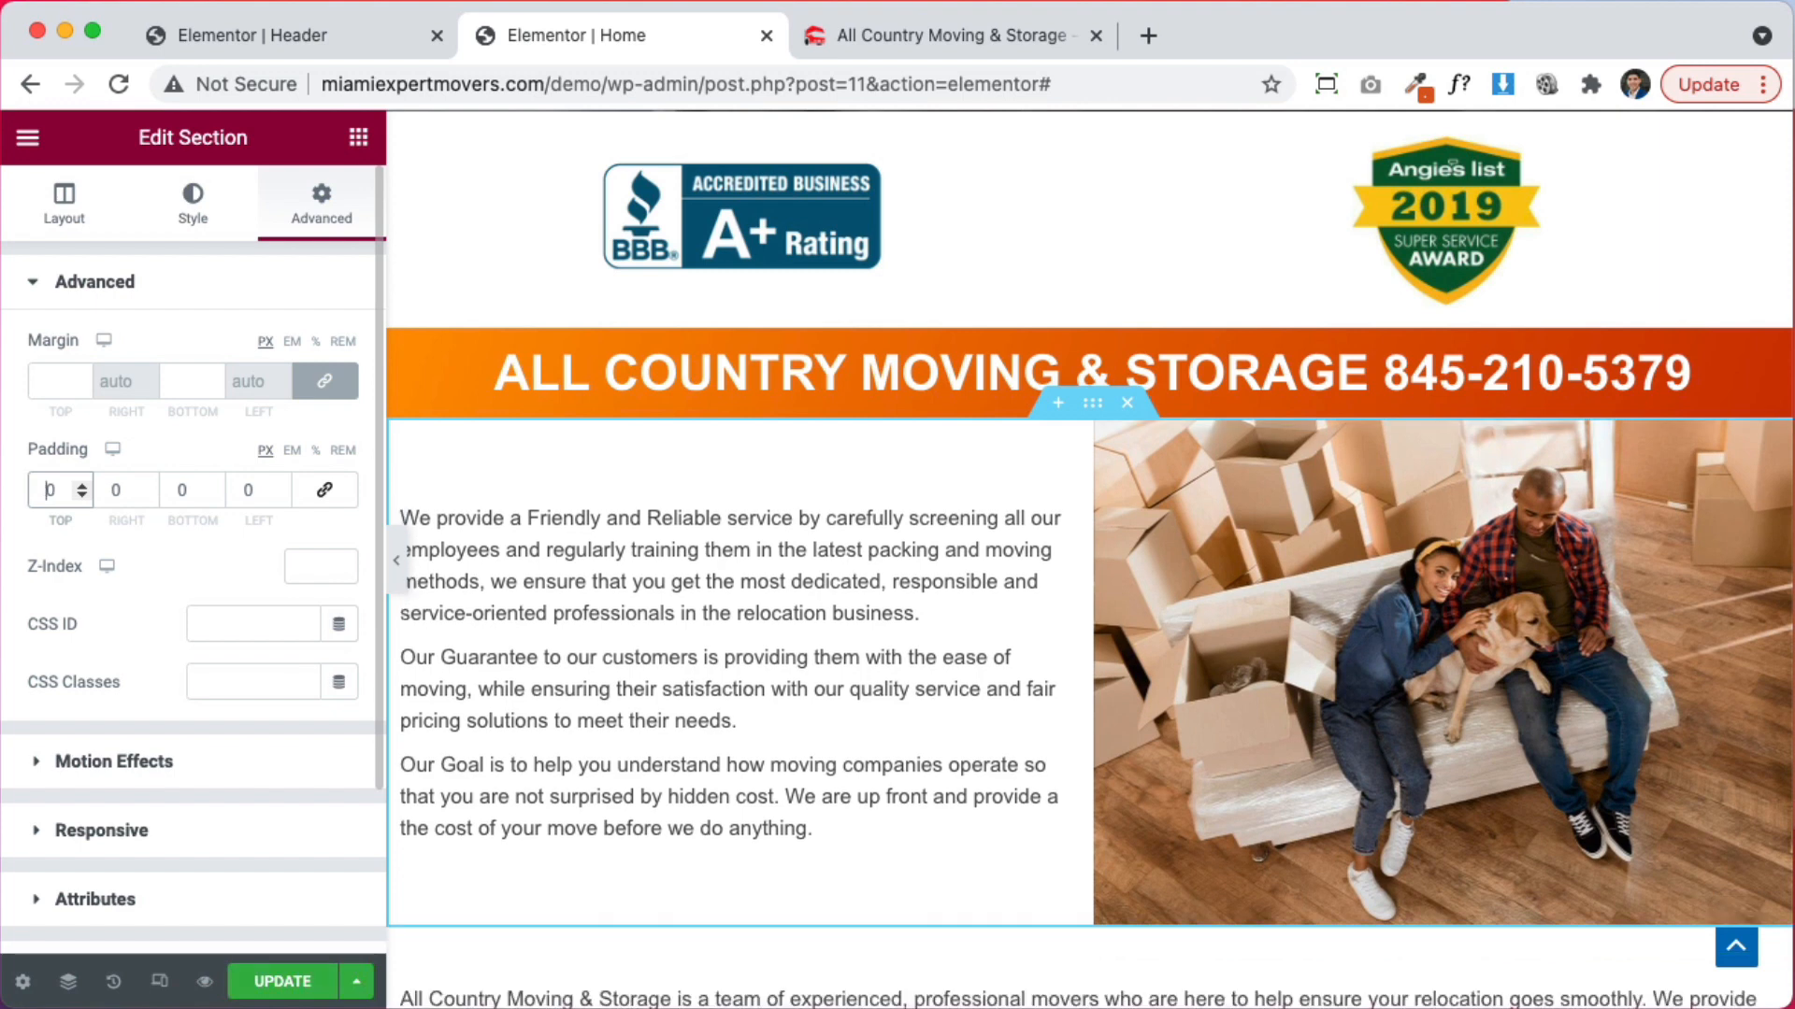
text(3)
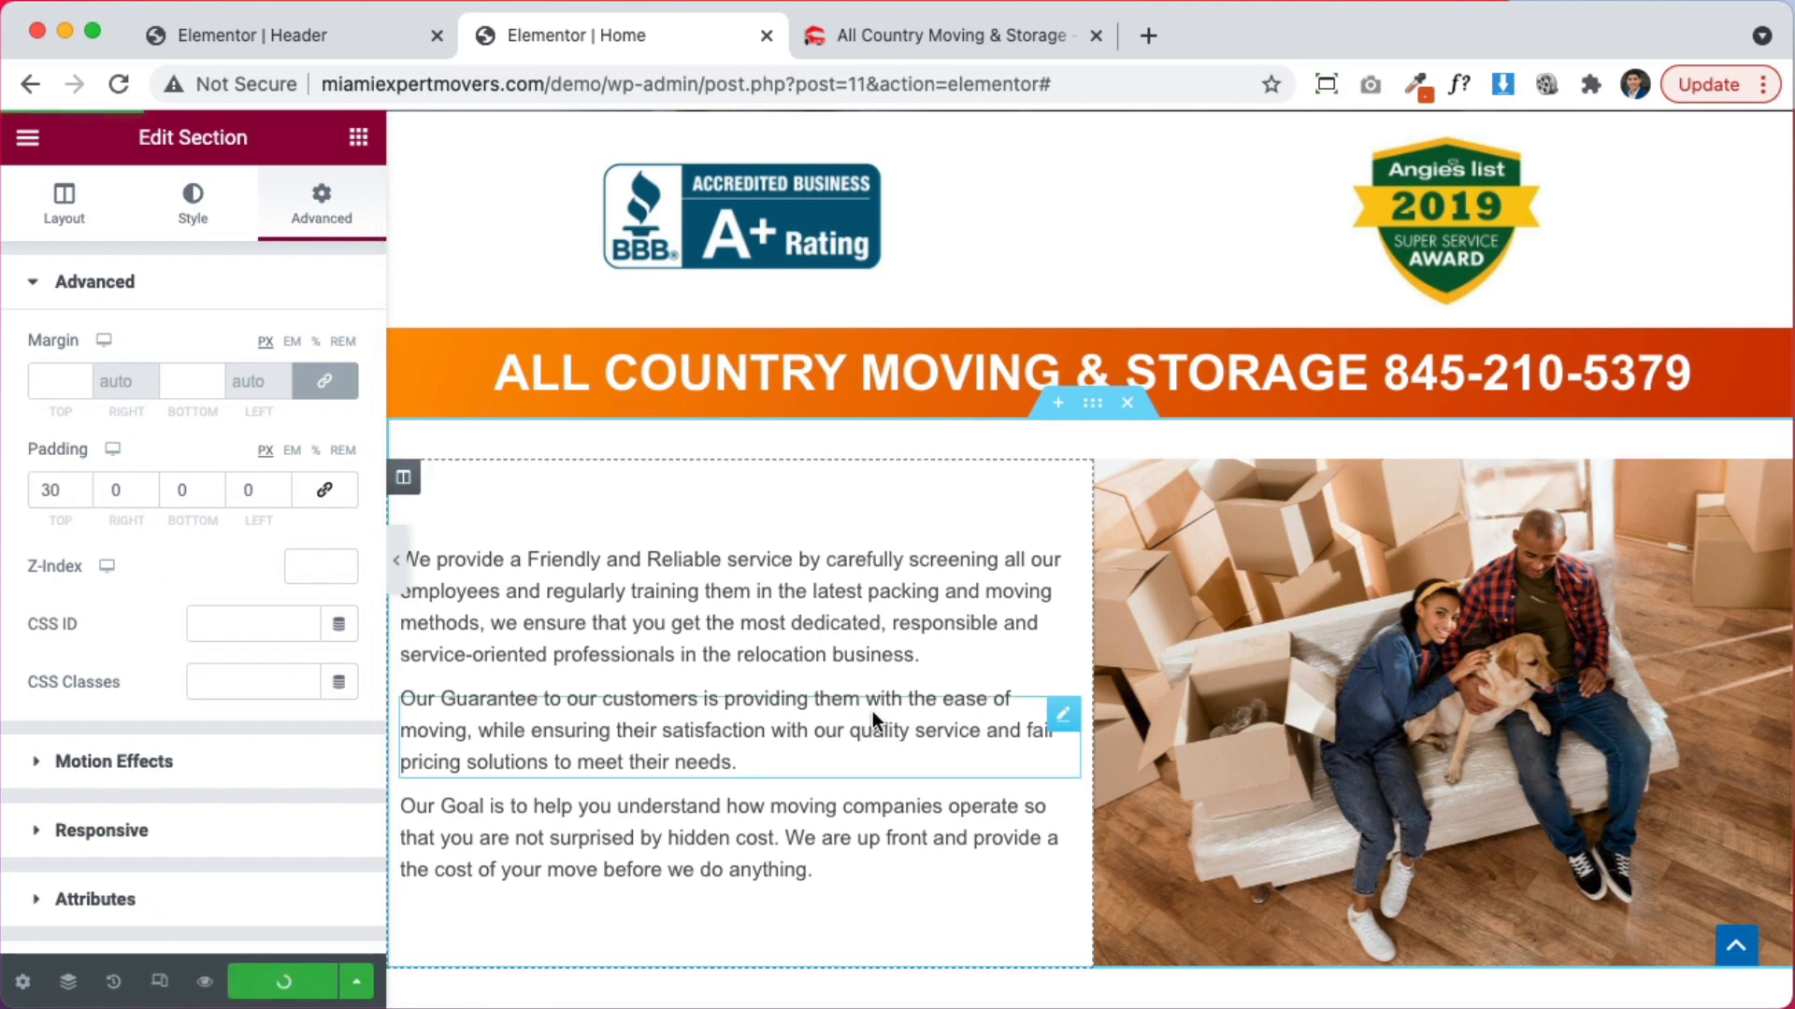
scroll(872, 710, down, 2)
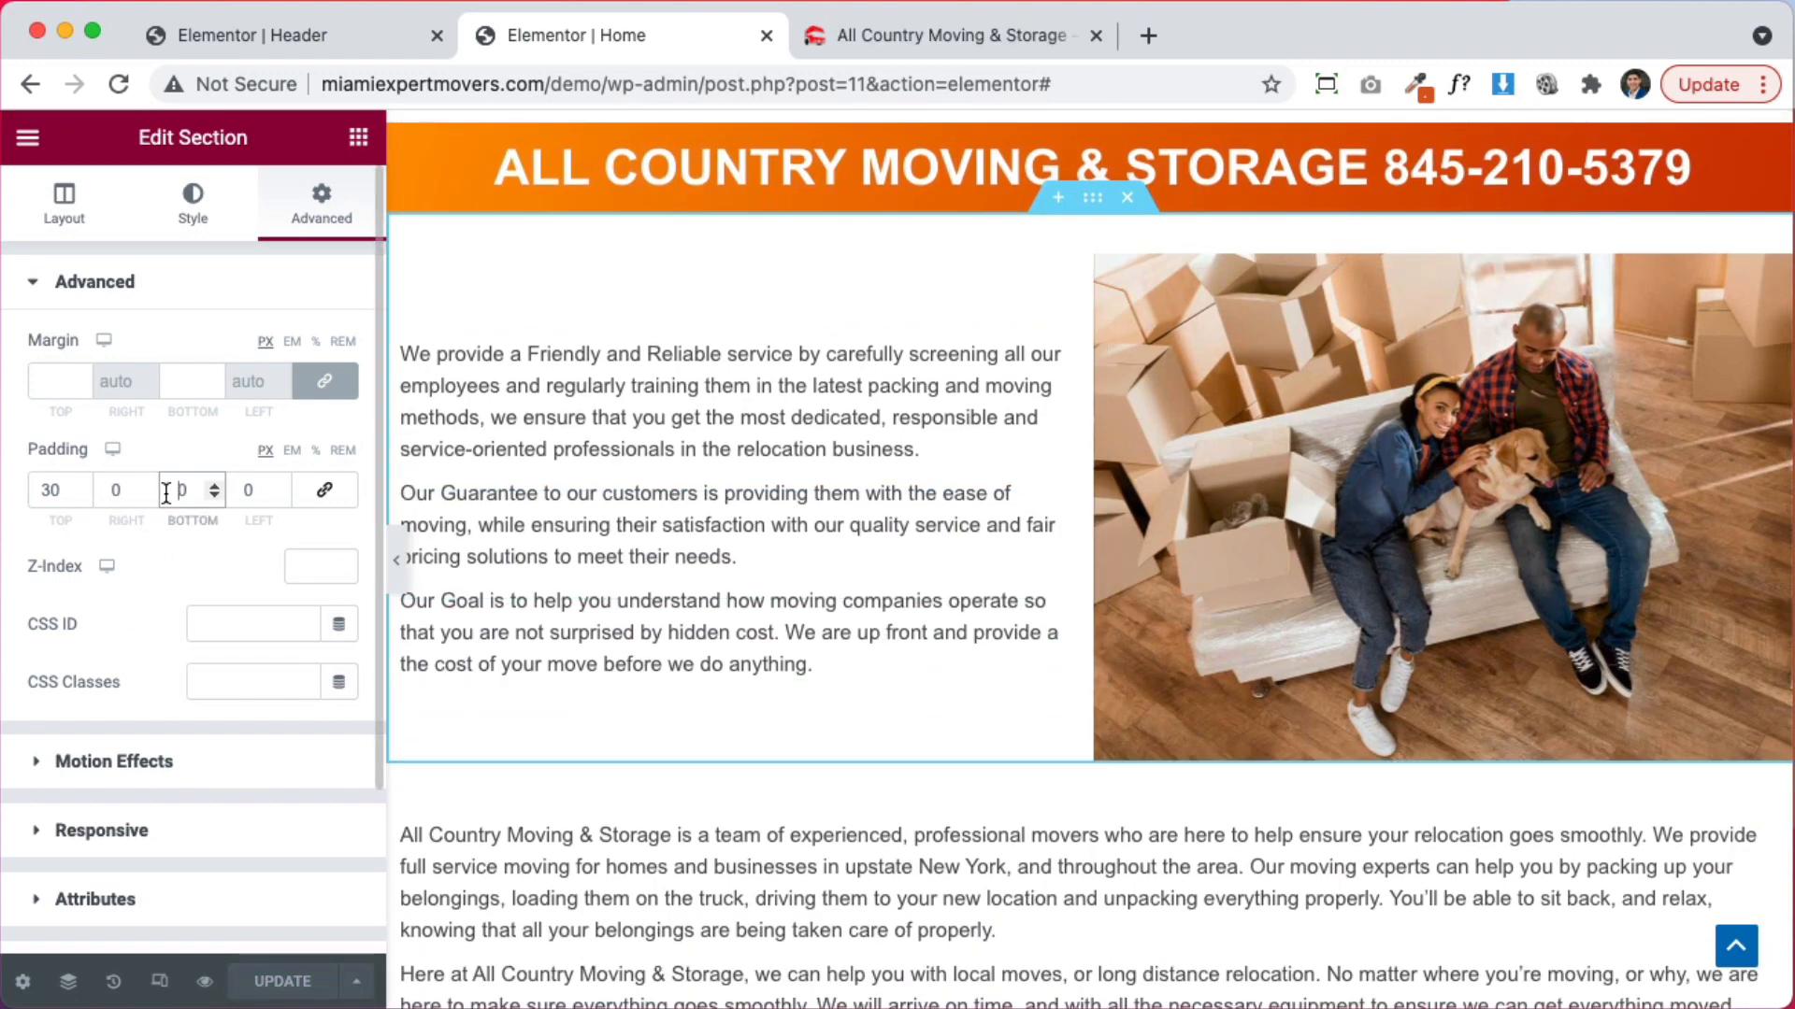
text(3)
scroll(772, 714, down, 3)
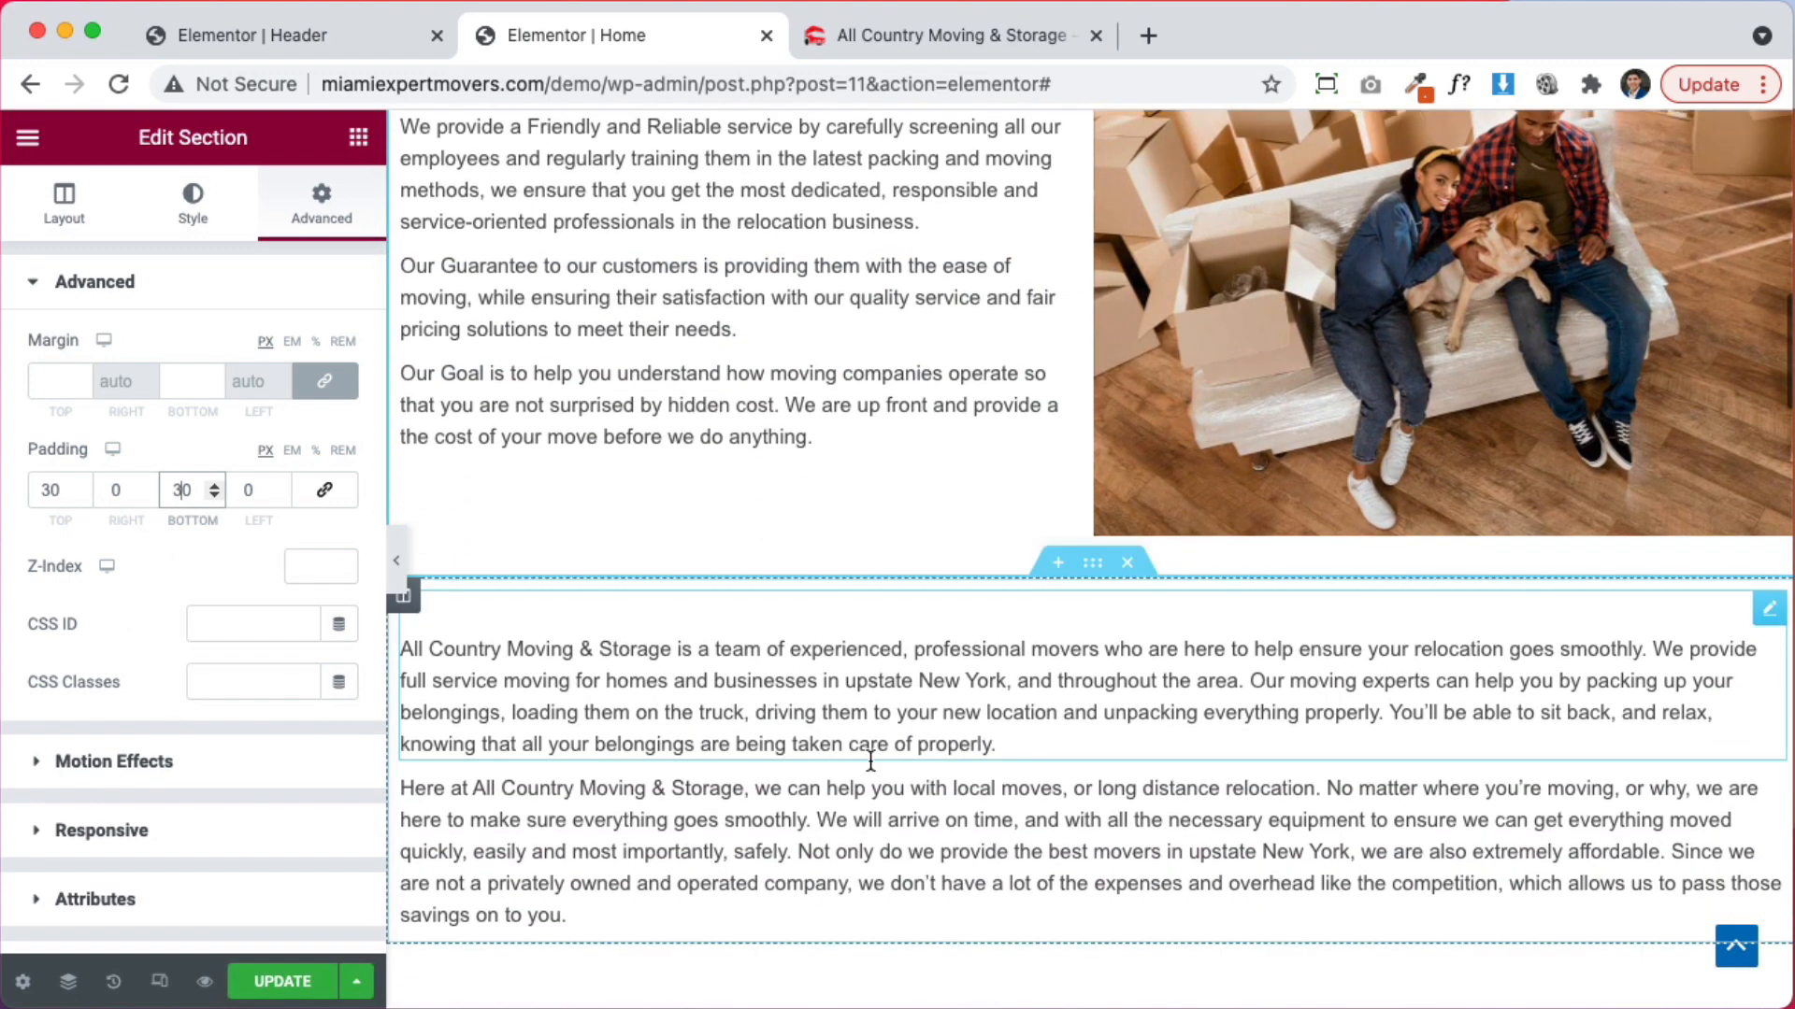
scroll(919, 774, down, 5)
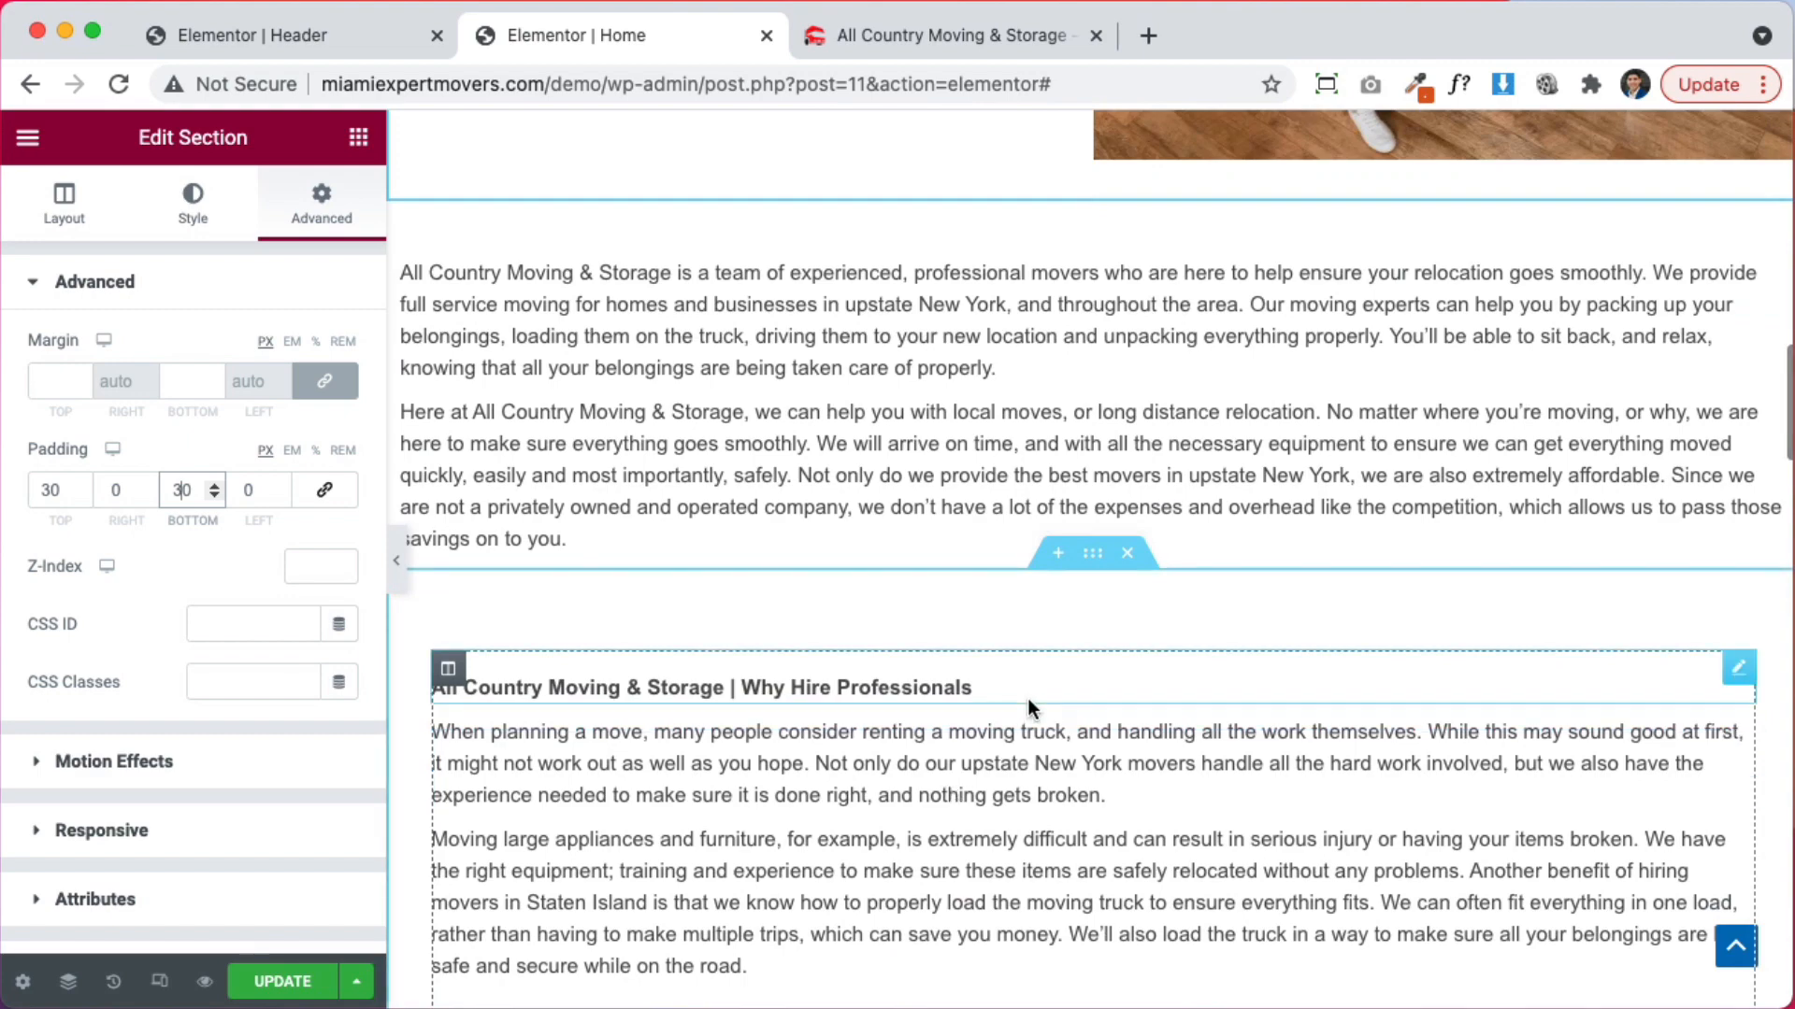
scroll(1032, 703, down, 2)
scroll(1029, 705, up, 10)
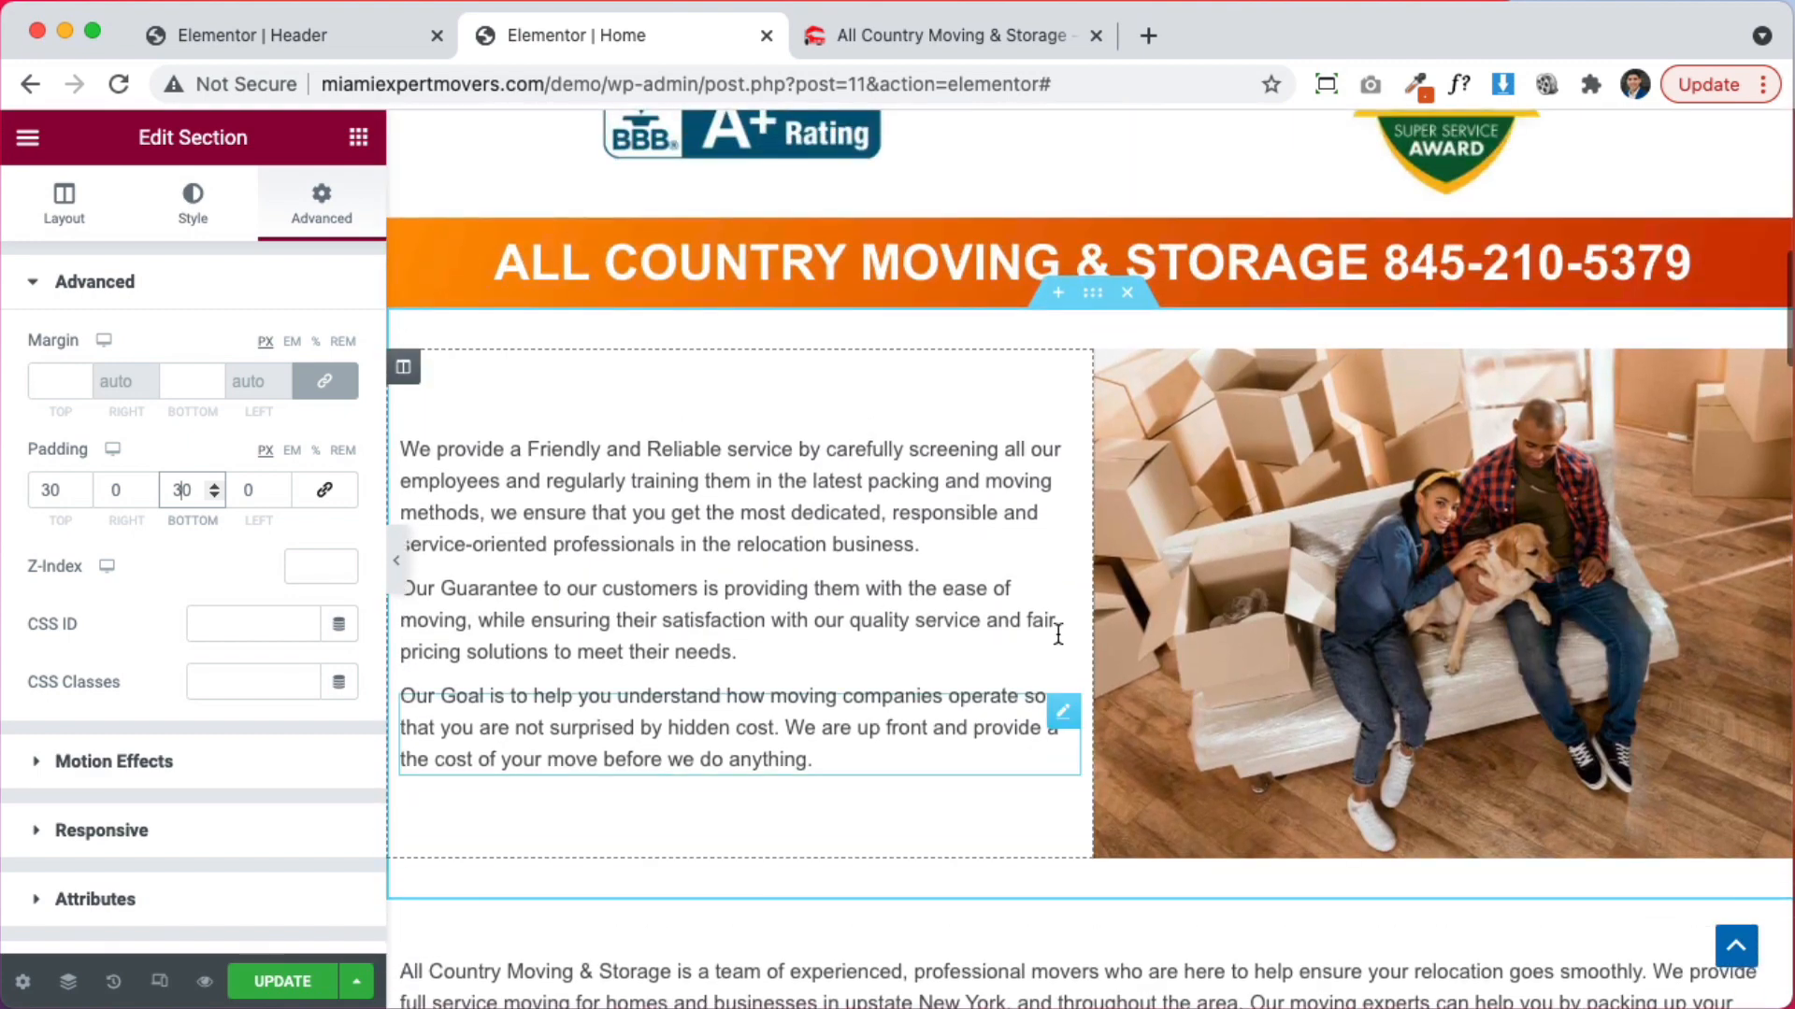
Copy the text-and-photo section and add an empty section below the intro paragraphs
right_click(1096, 304)
click(1180, 418)
scroll(1210, 675, down, 6)
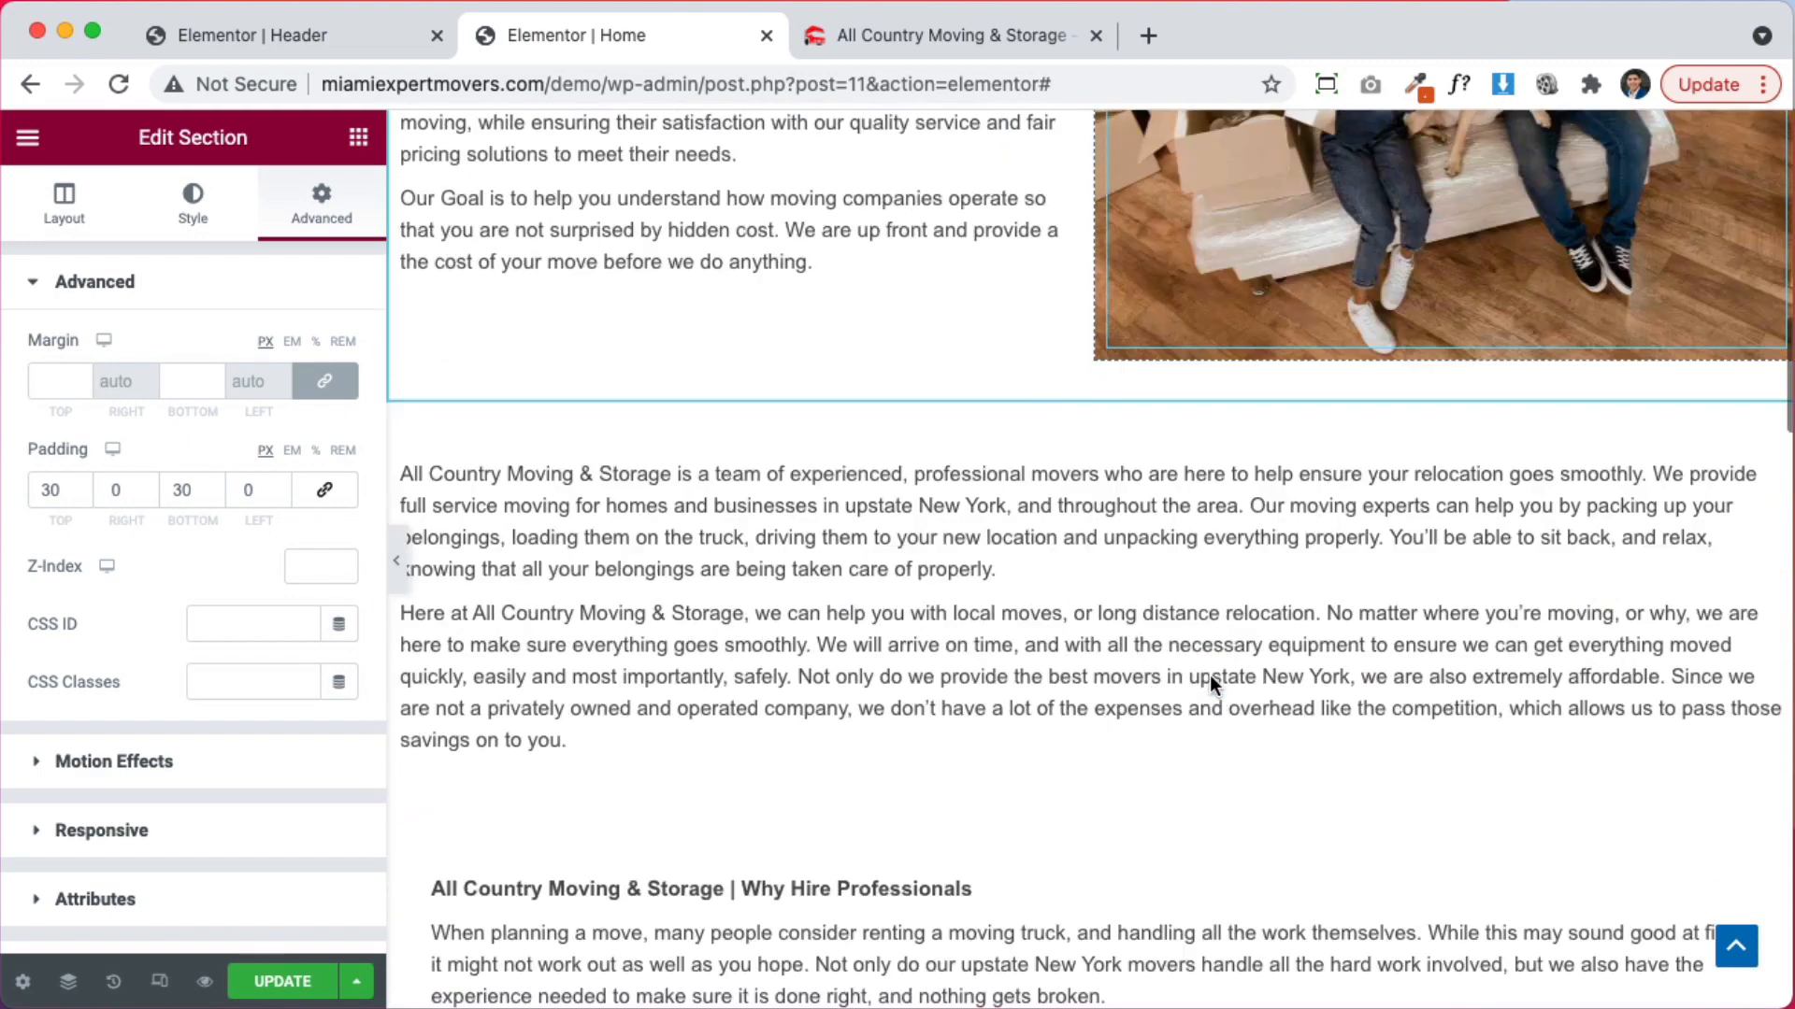
click(1057, 683)
right_click(796, 782)
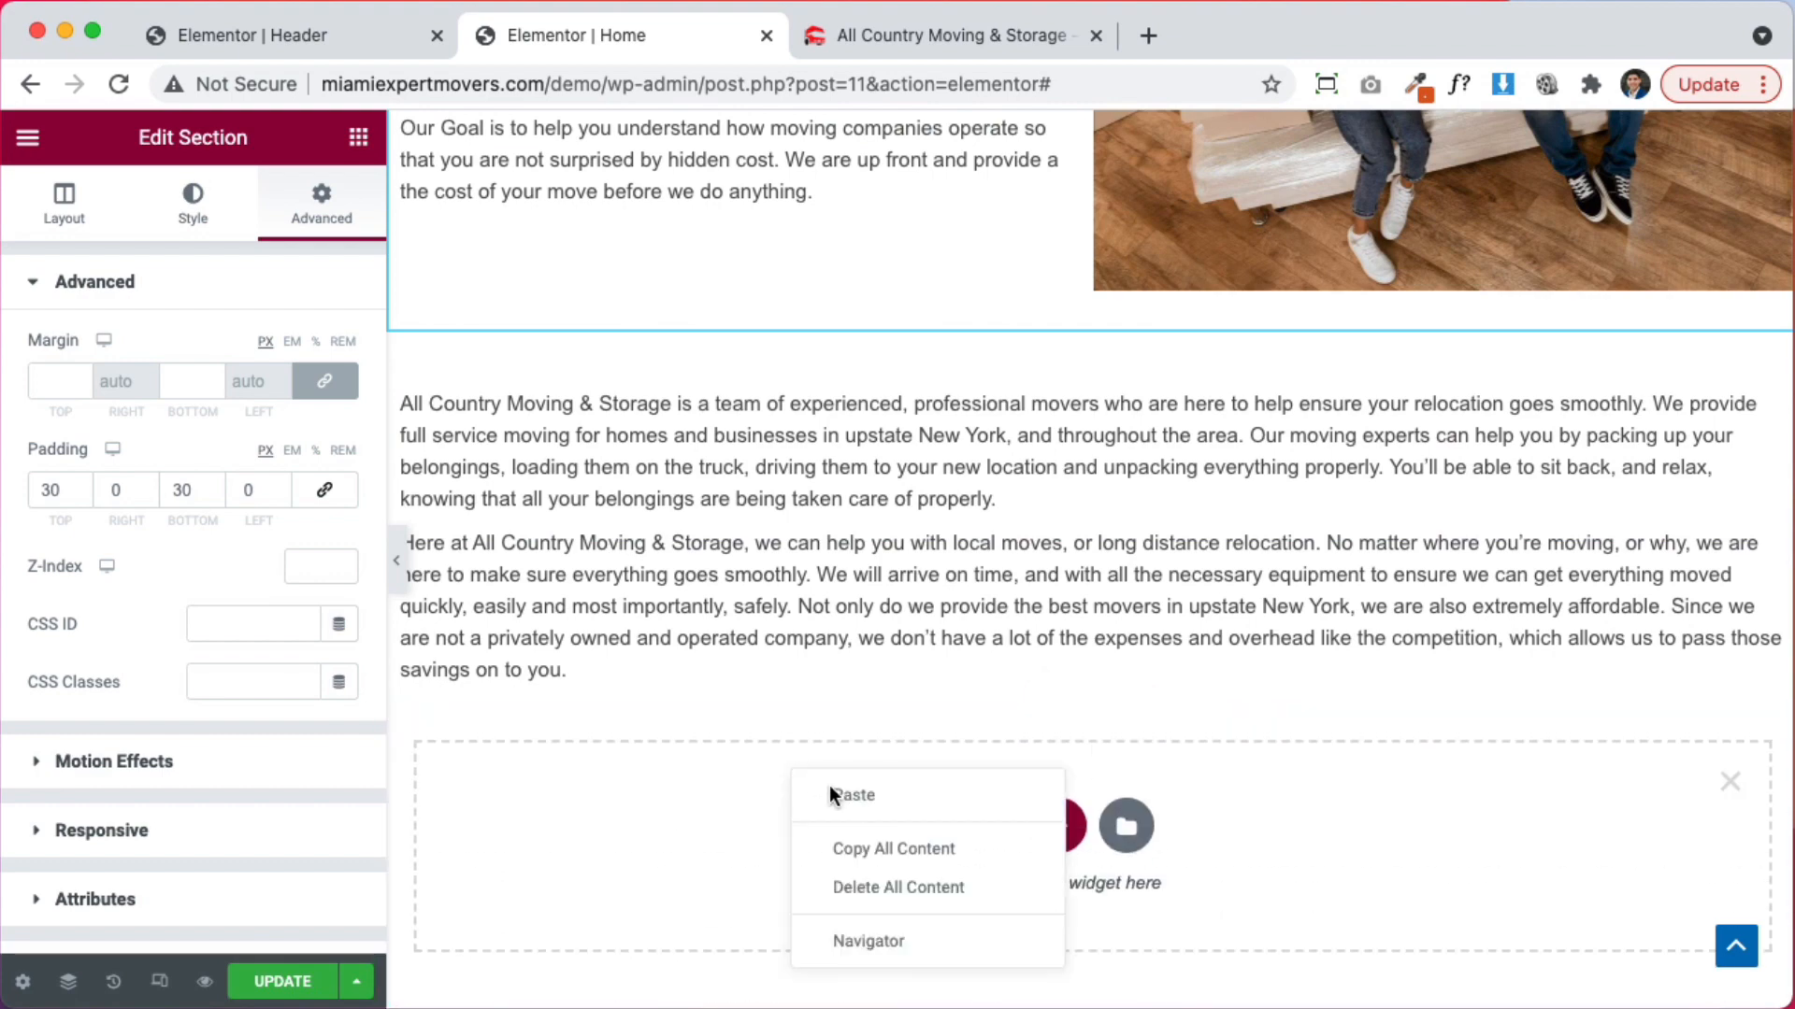
Paste the copied section with the text column on the right, and delete its three paragraphs
click(863, 797)
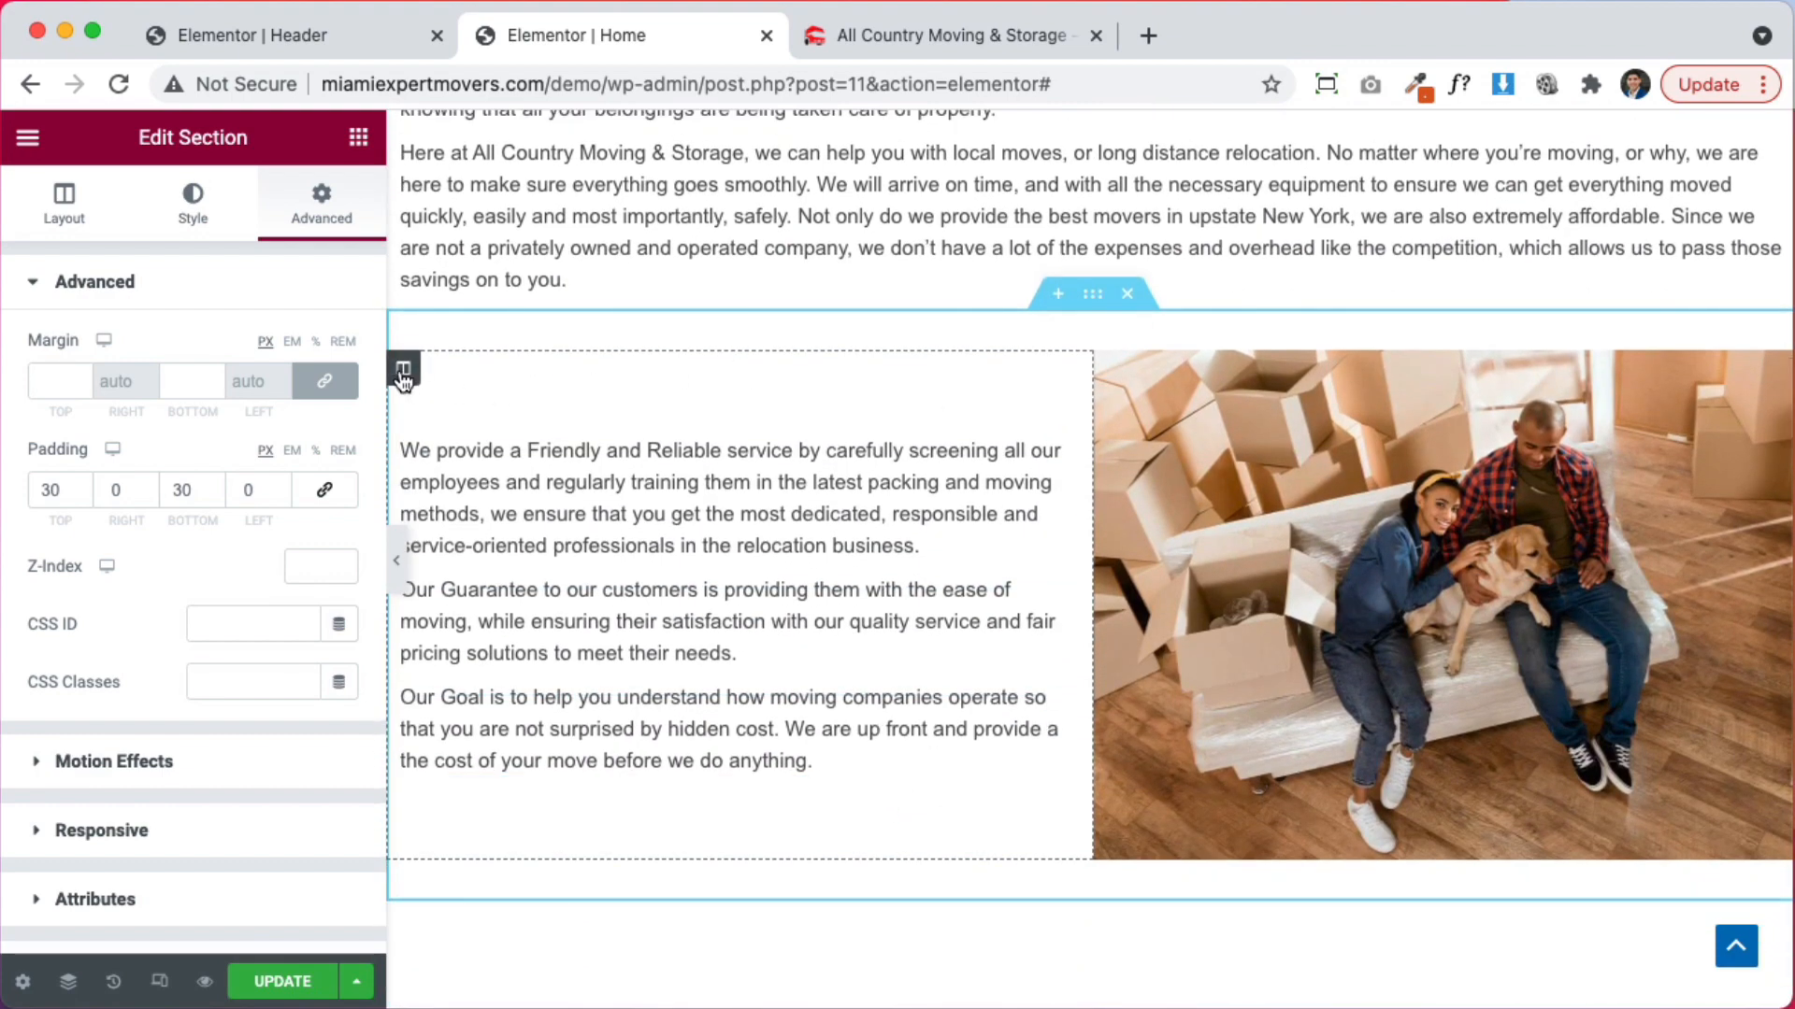
drag(402, 376, 1363, 462)
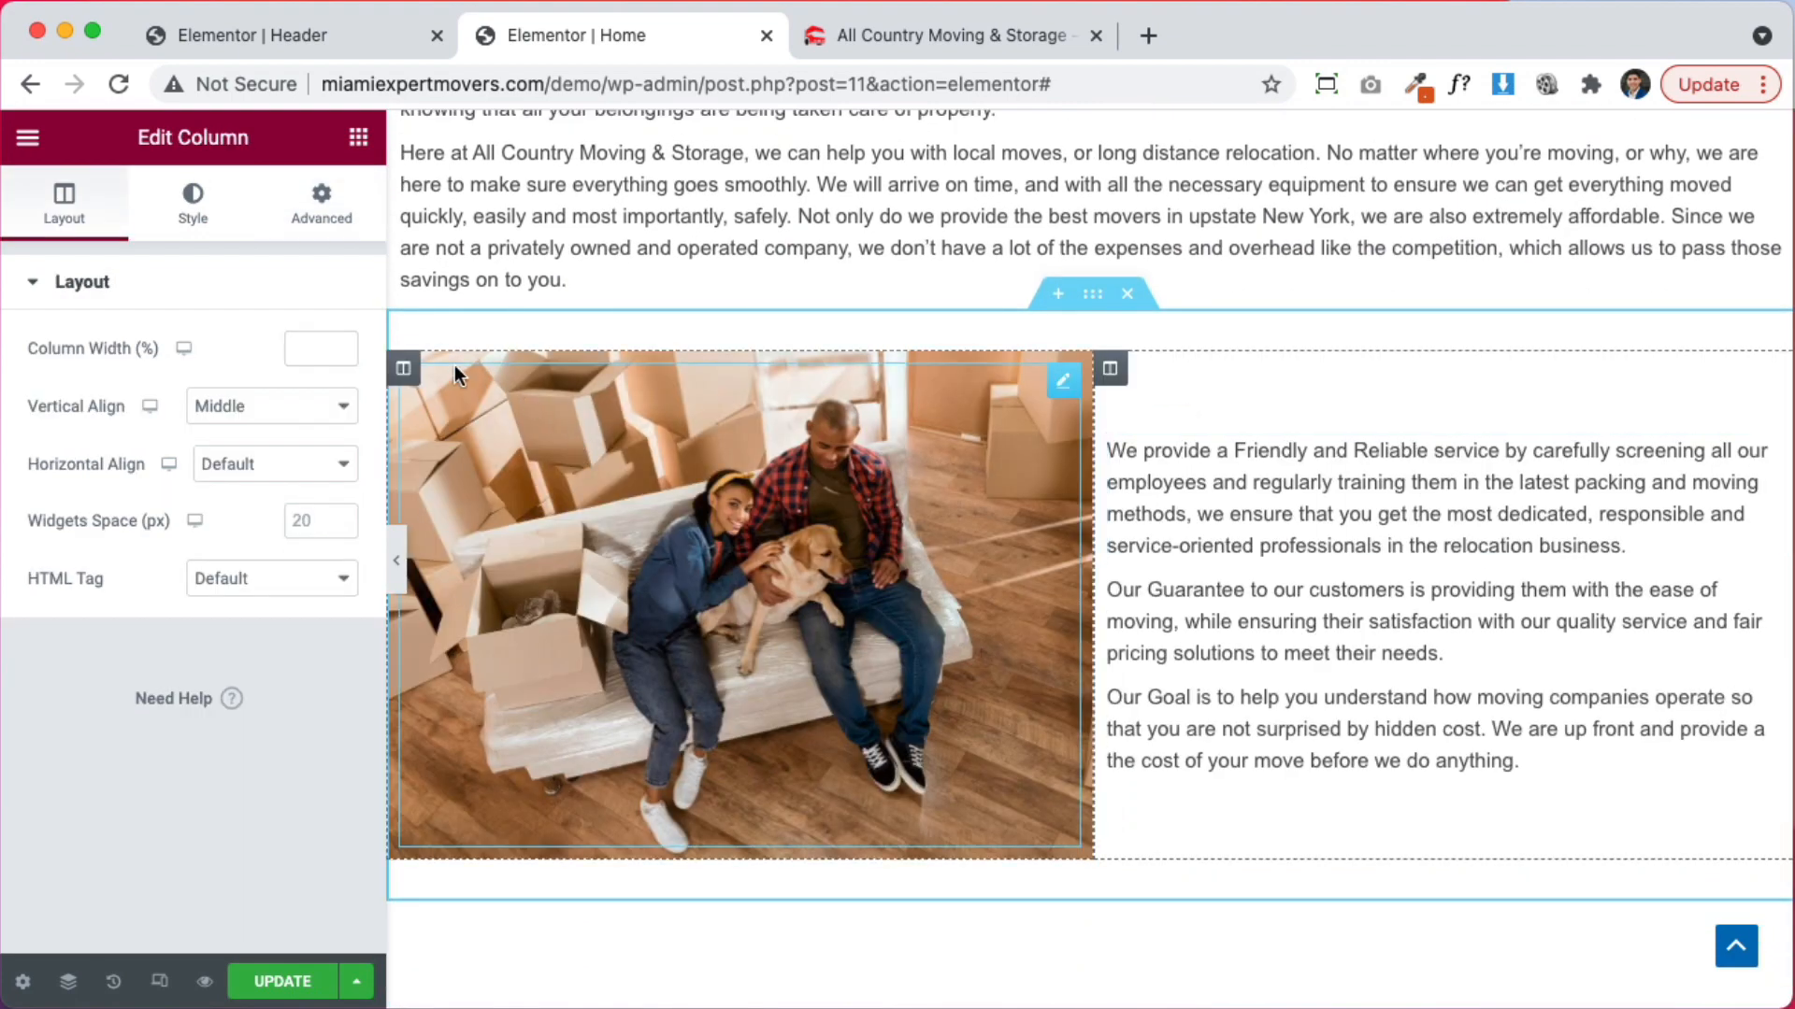
scroll(1355, 580, down, 3)
right_click(1350, 353)
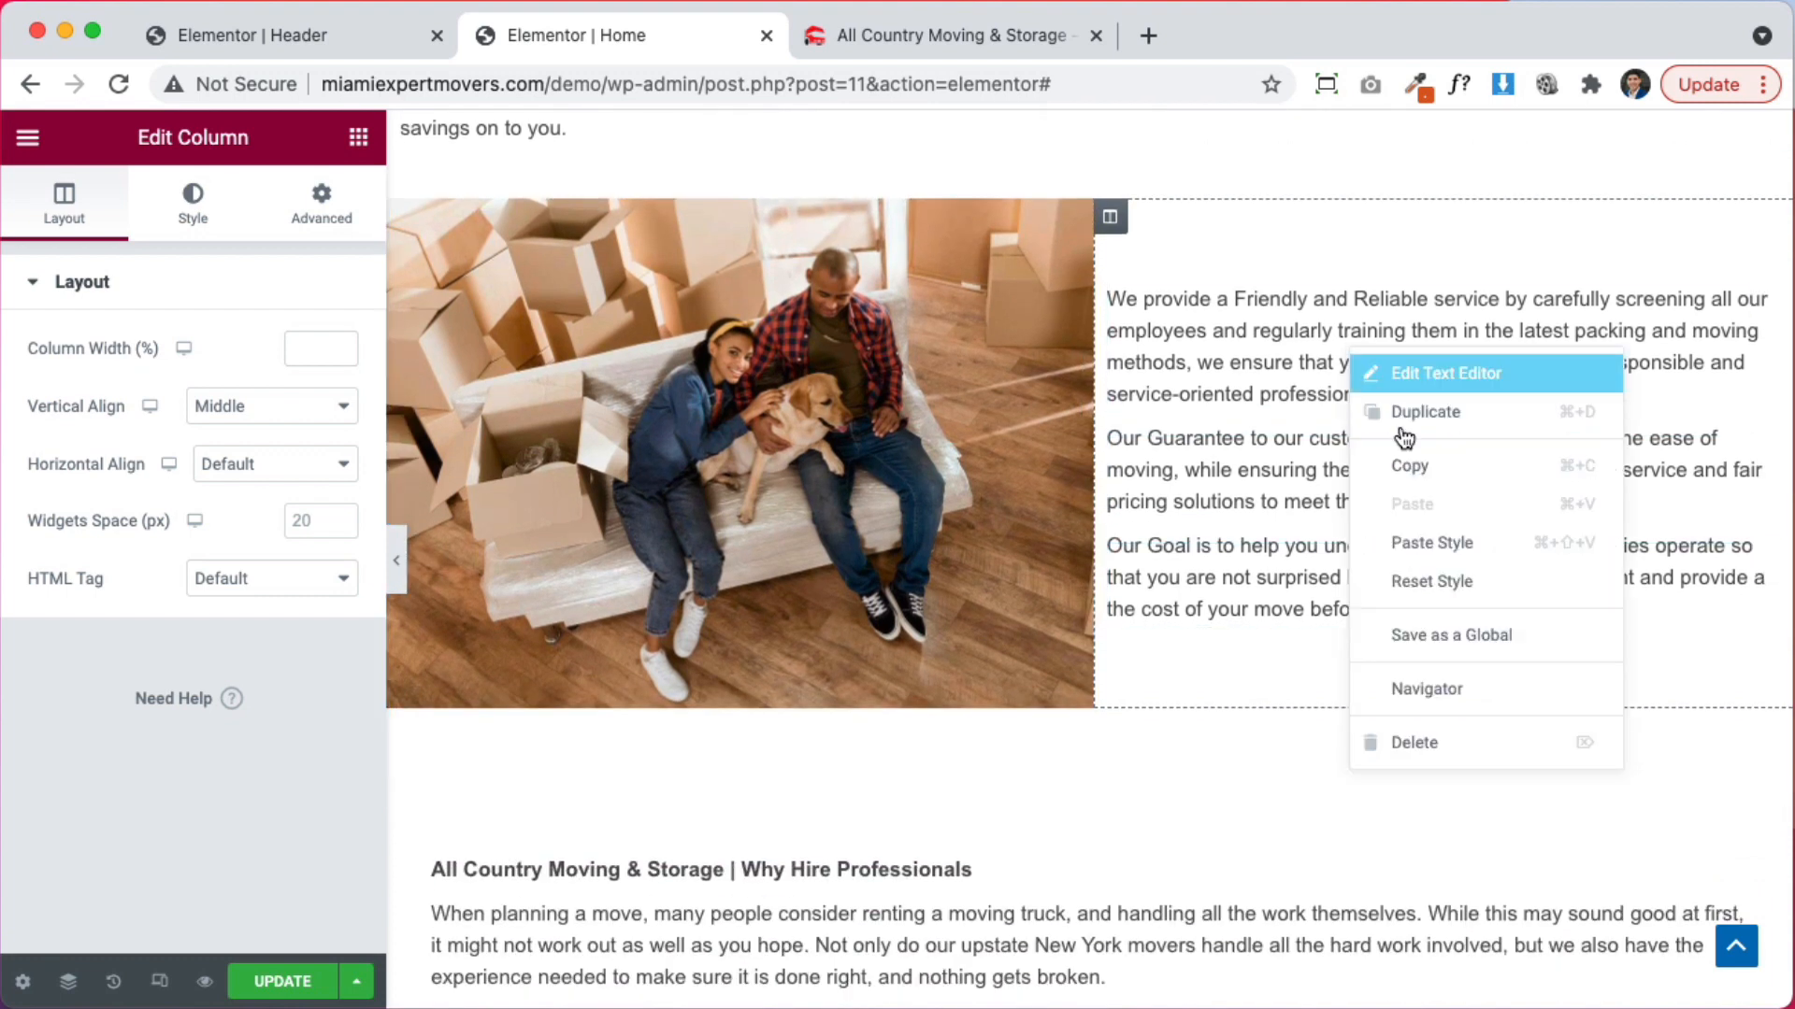
click(1432, 740)
right_click(1380, 370)
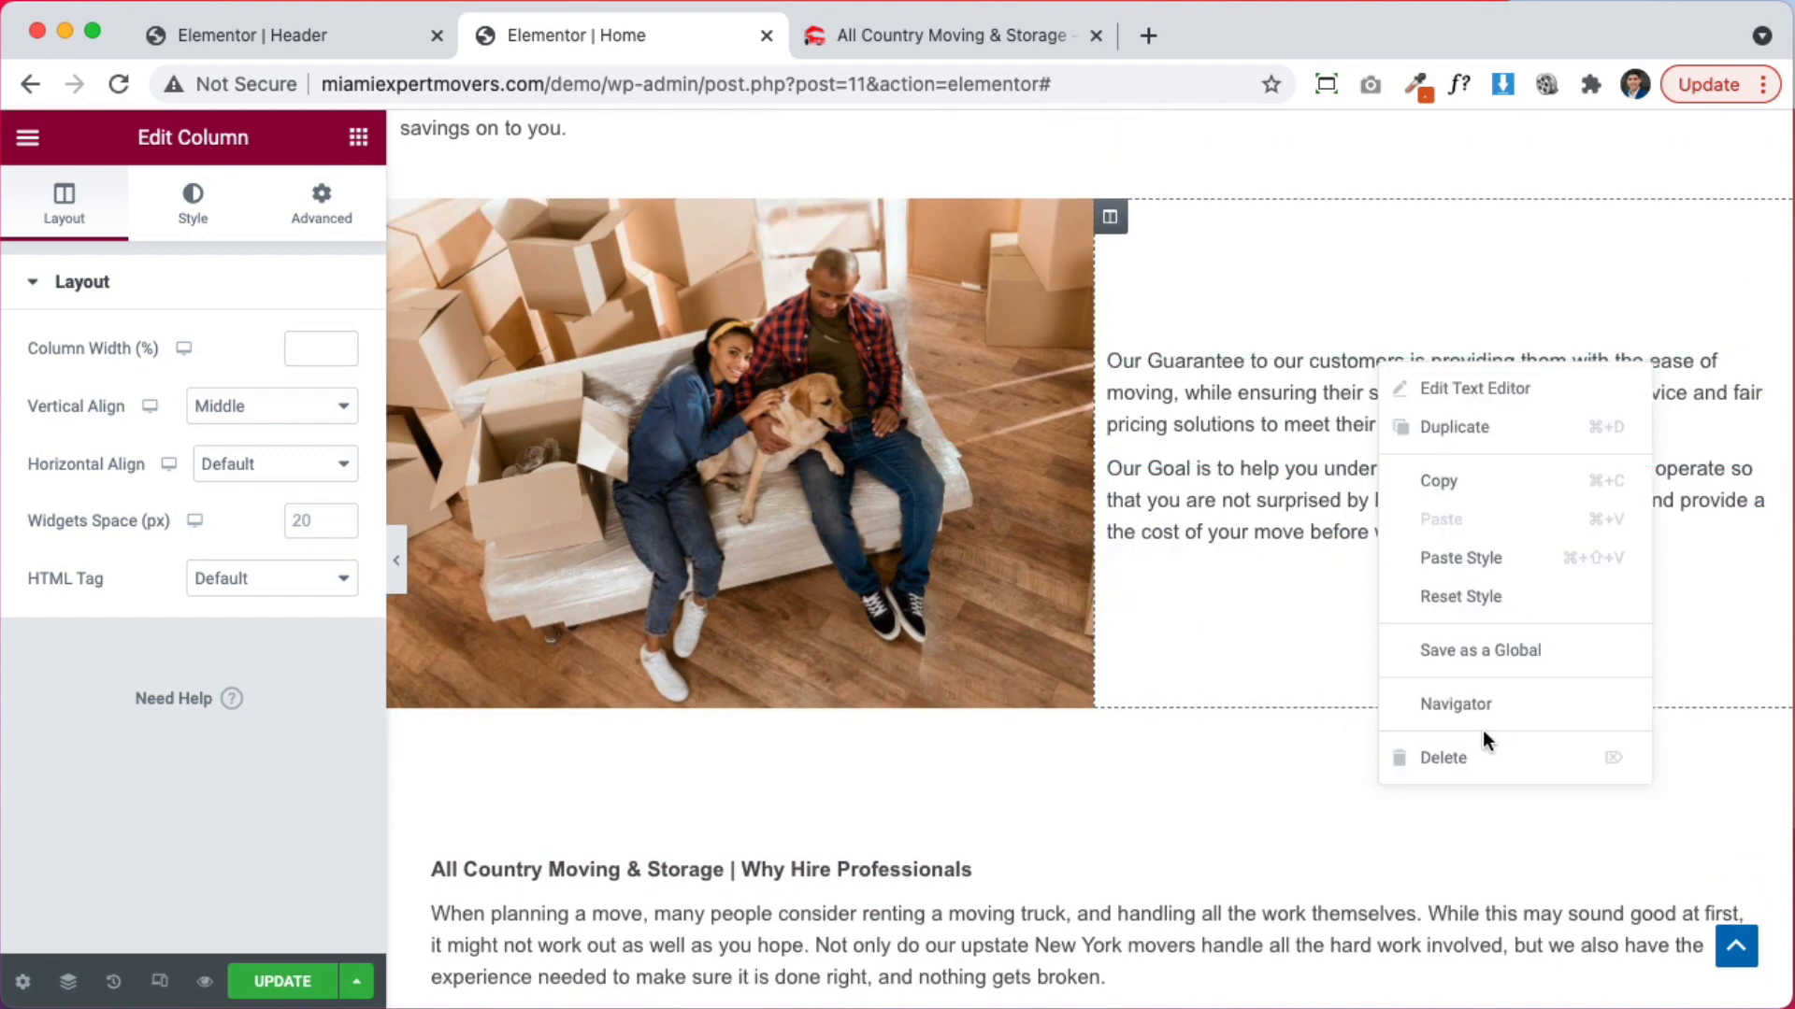
click(1485, 756)
right_click(1419, 426)
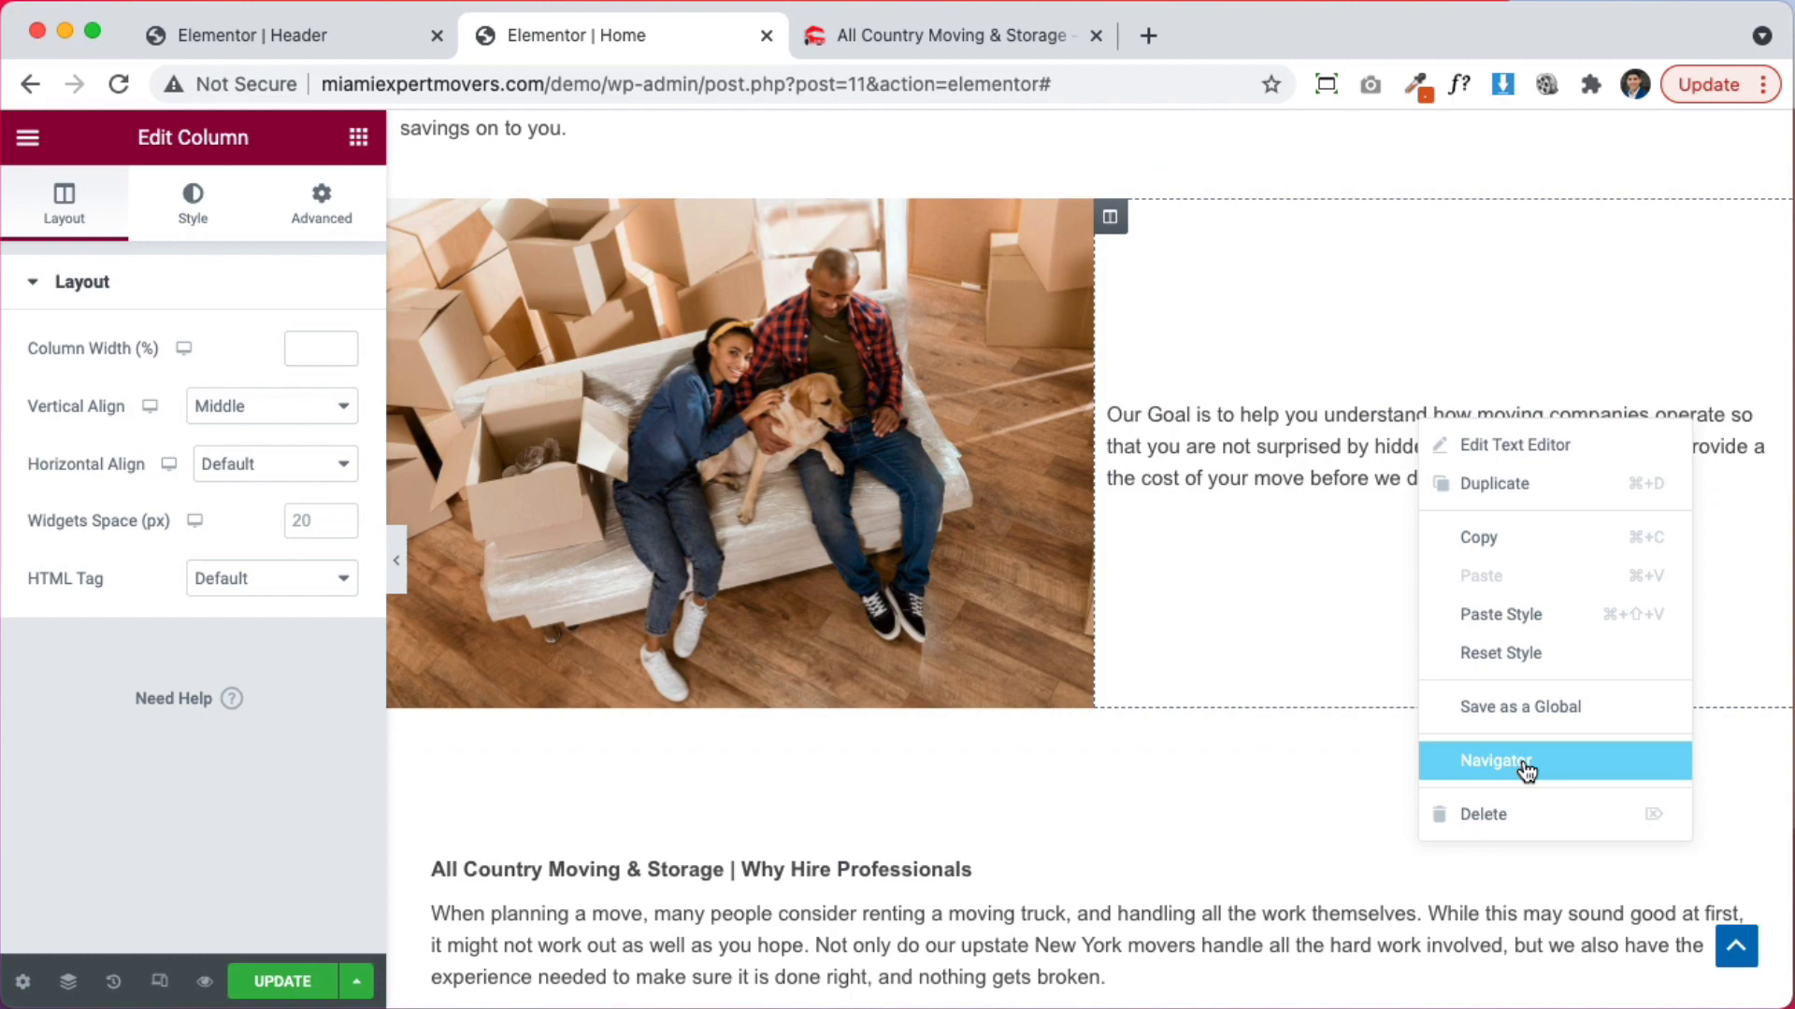
click(1525, 815)
Move the Why Hire Professionals heading and its two paragraphs into the emptied column
drag(1735, 868, 1507, 459)
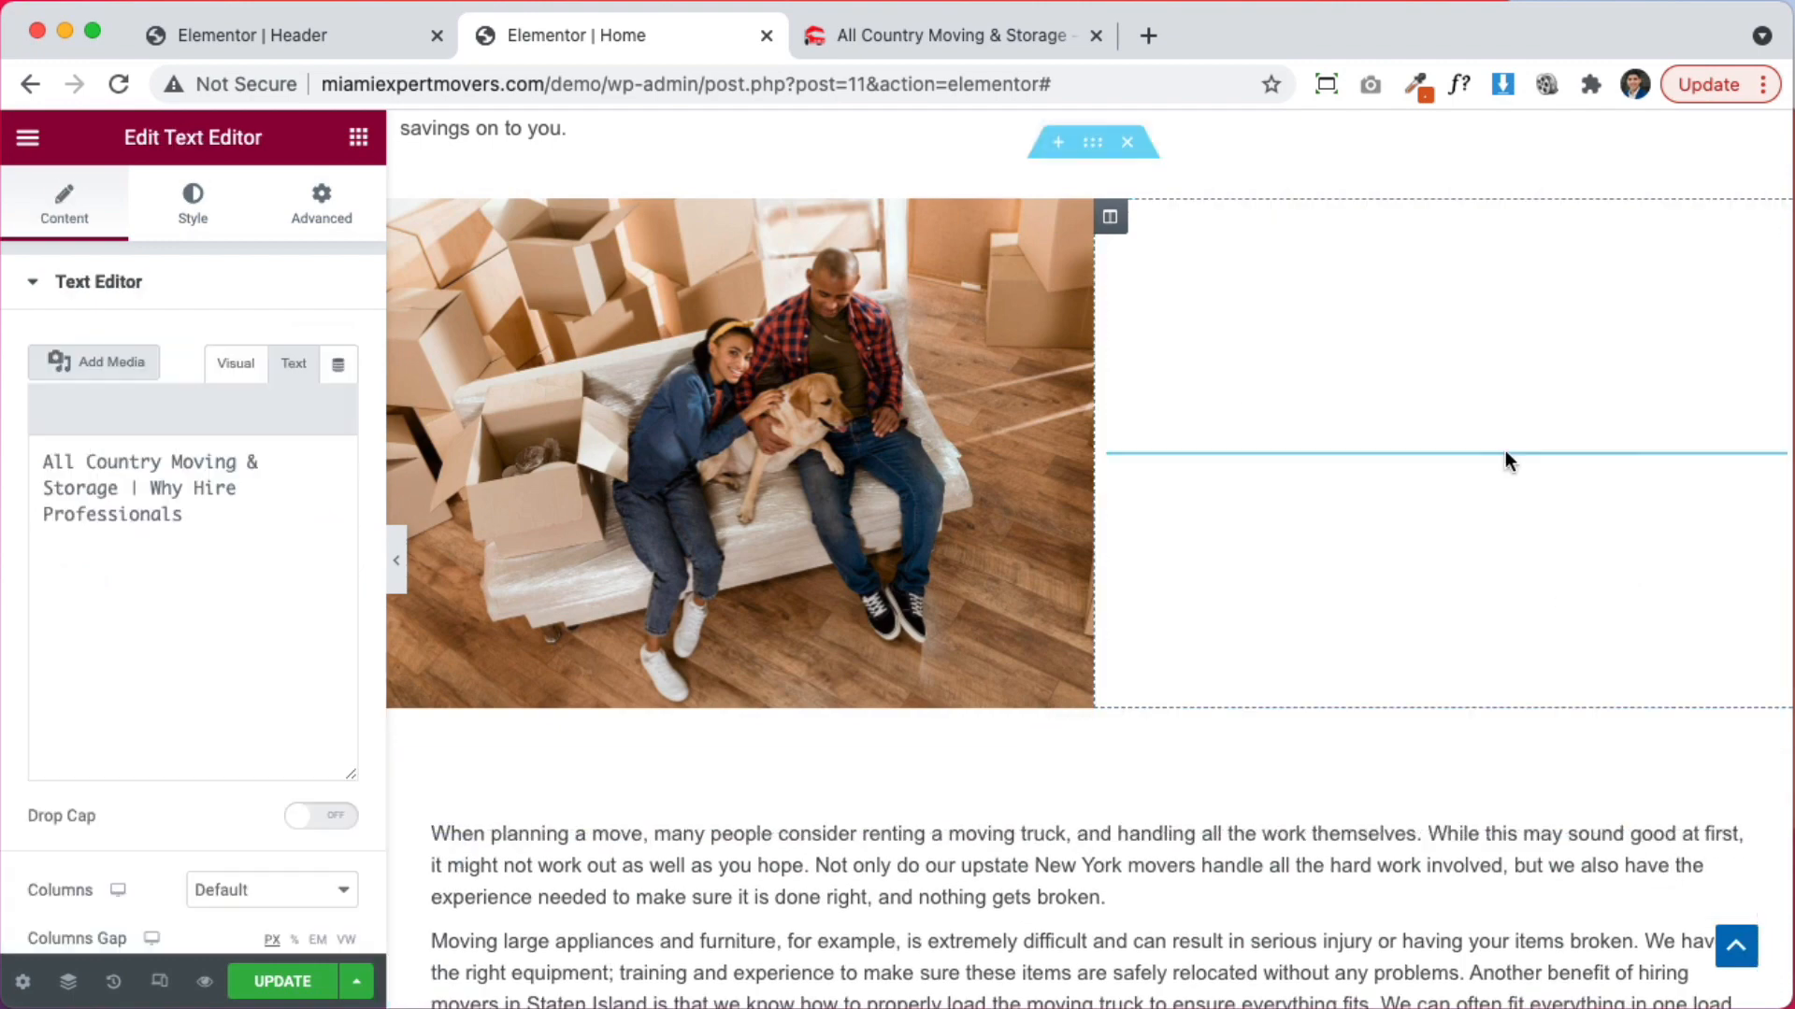
drag(1743, 854, 1535, 520)
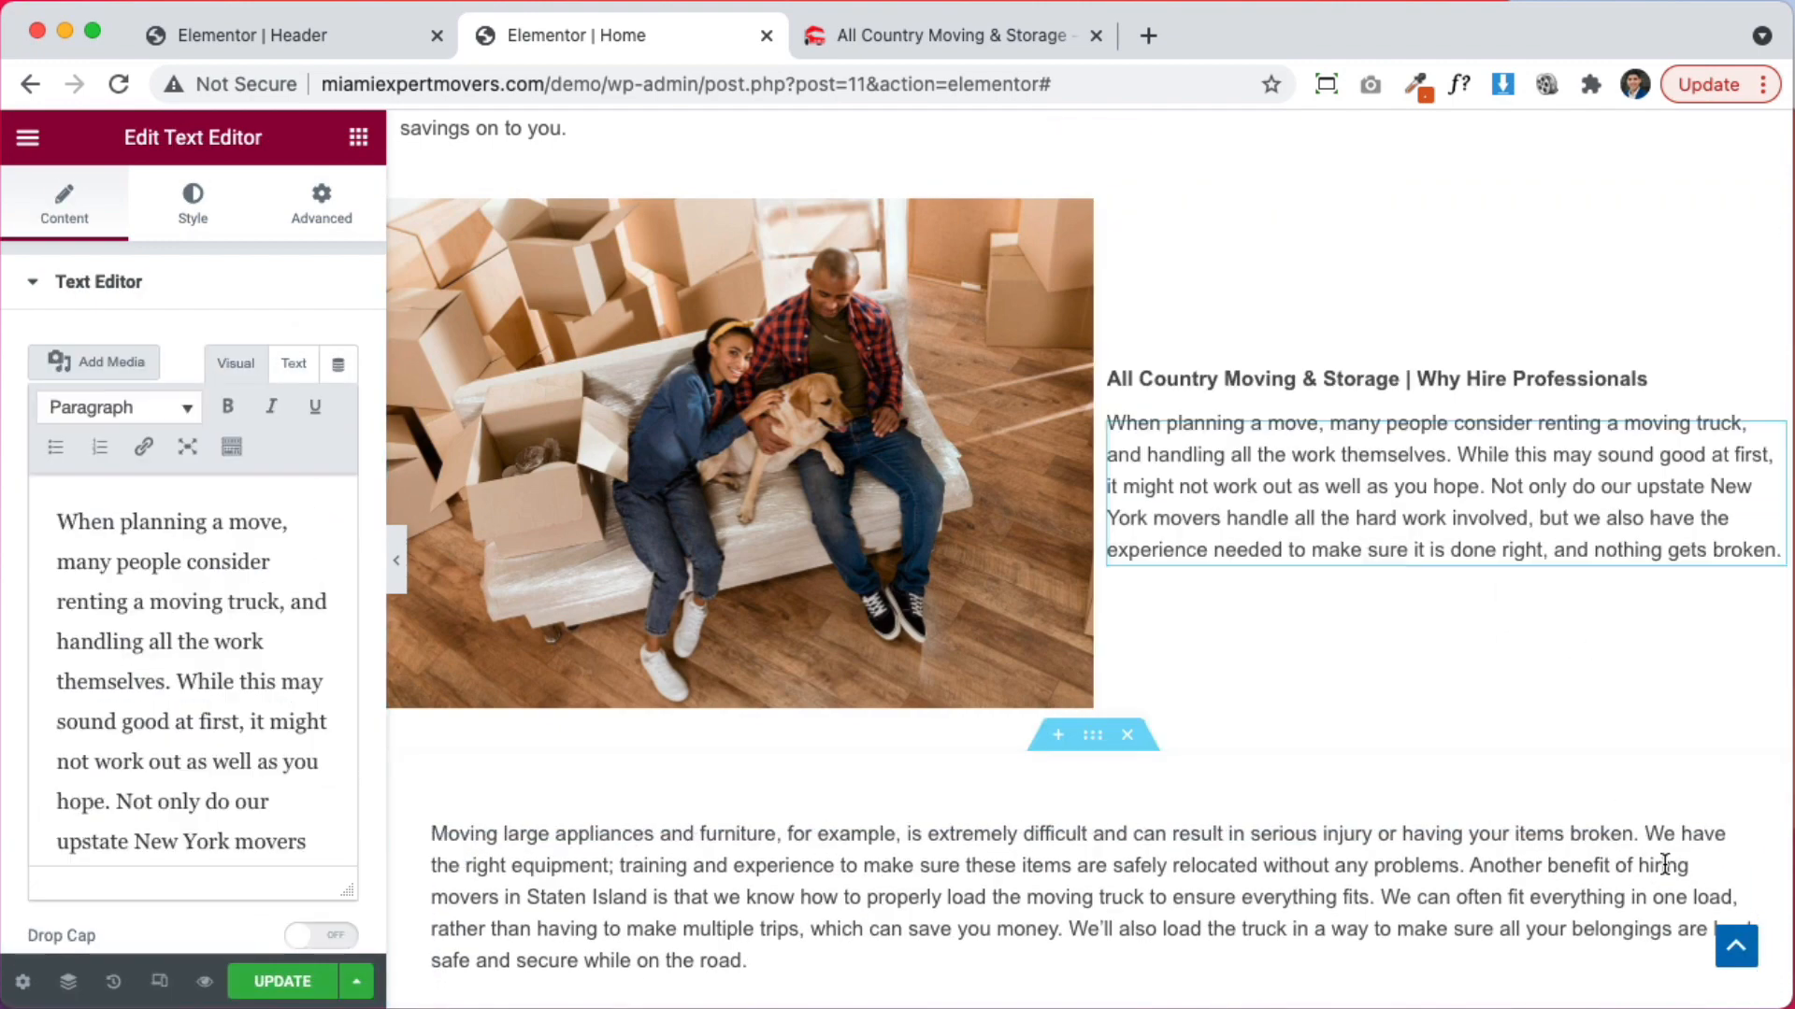
drag(1665, 864, 1553, 572)
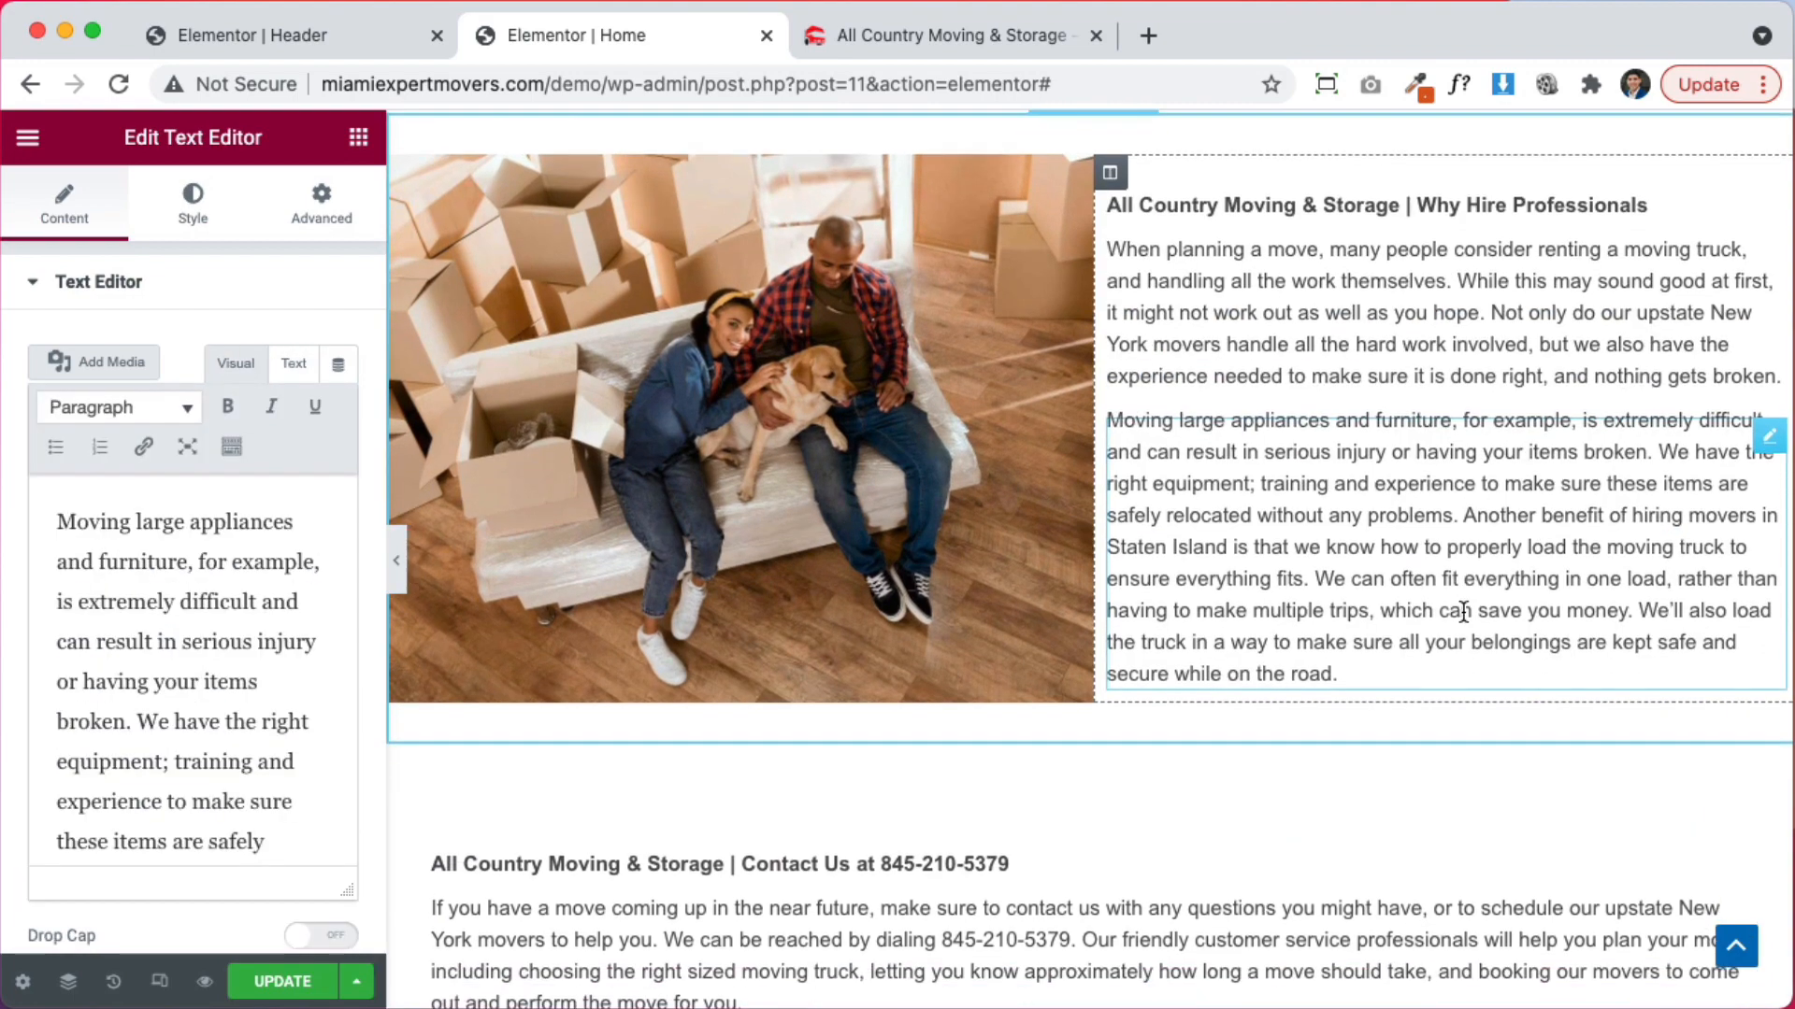
scroll(1462, 609, up, 3)
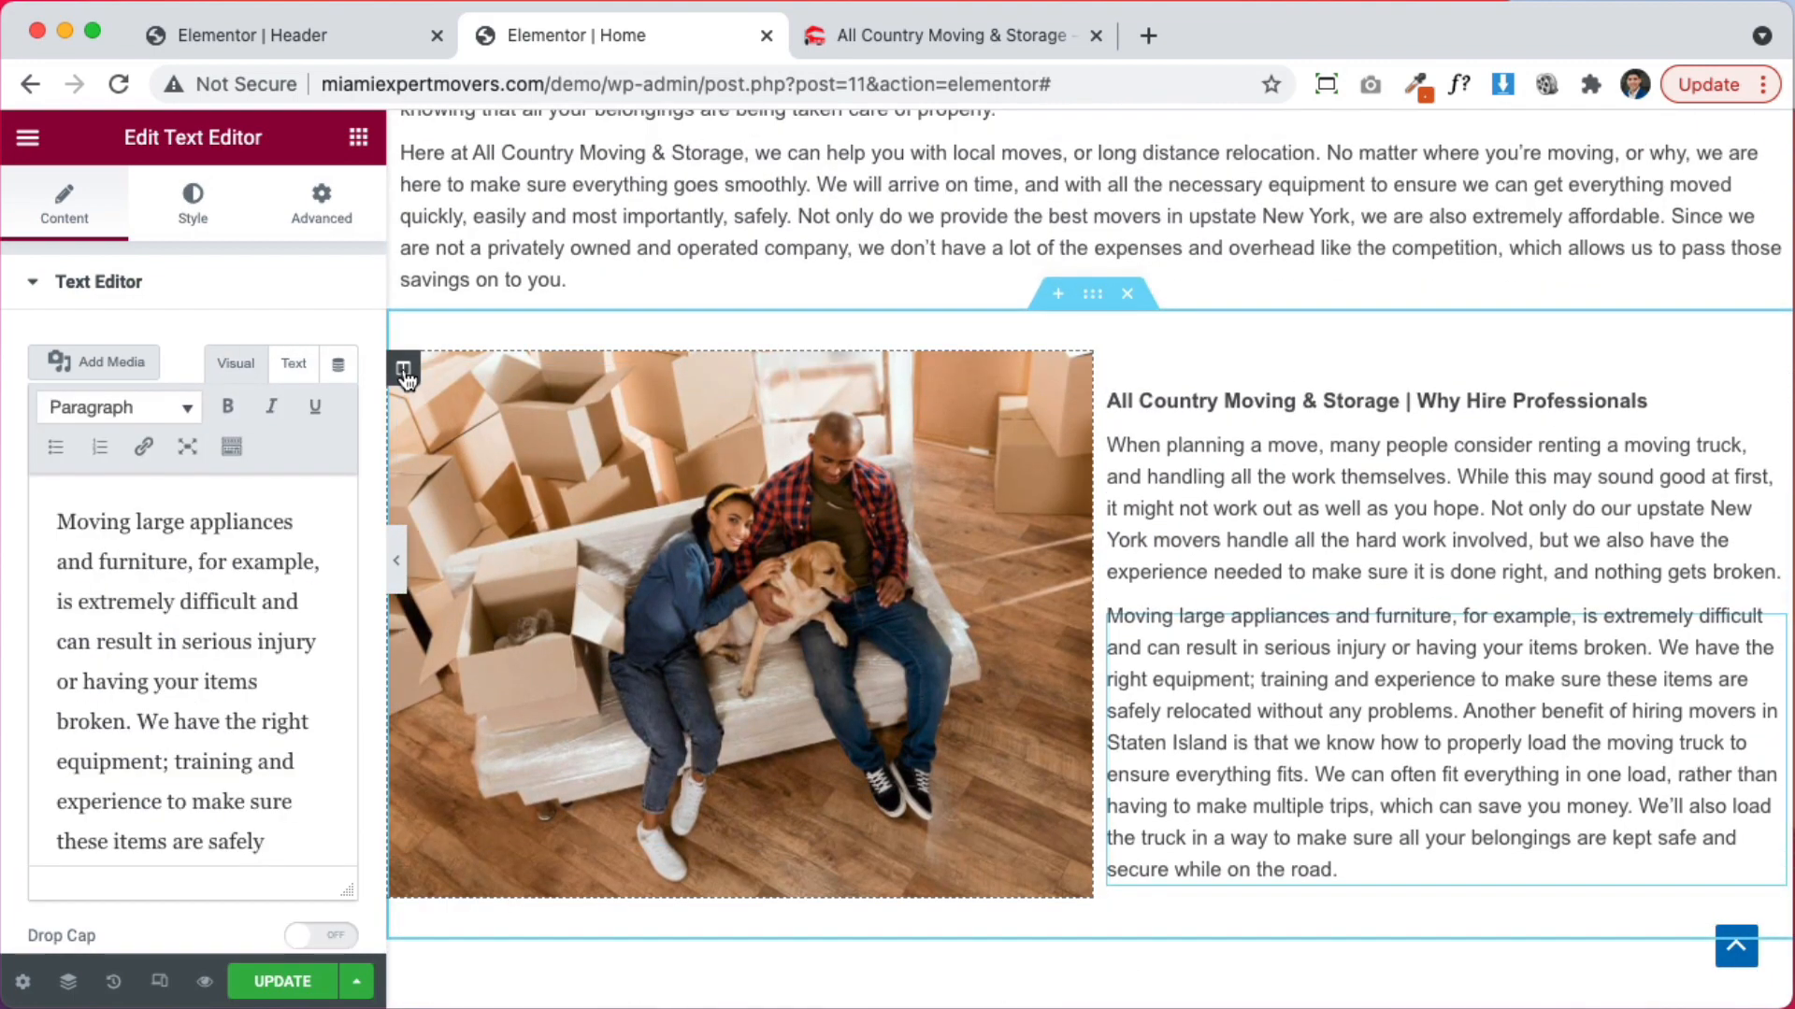
Set the photo column's background image to 667.jpg, the stacked blue moving blankets
click(404, 371)
click(193, 198)
click(238, 606)
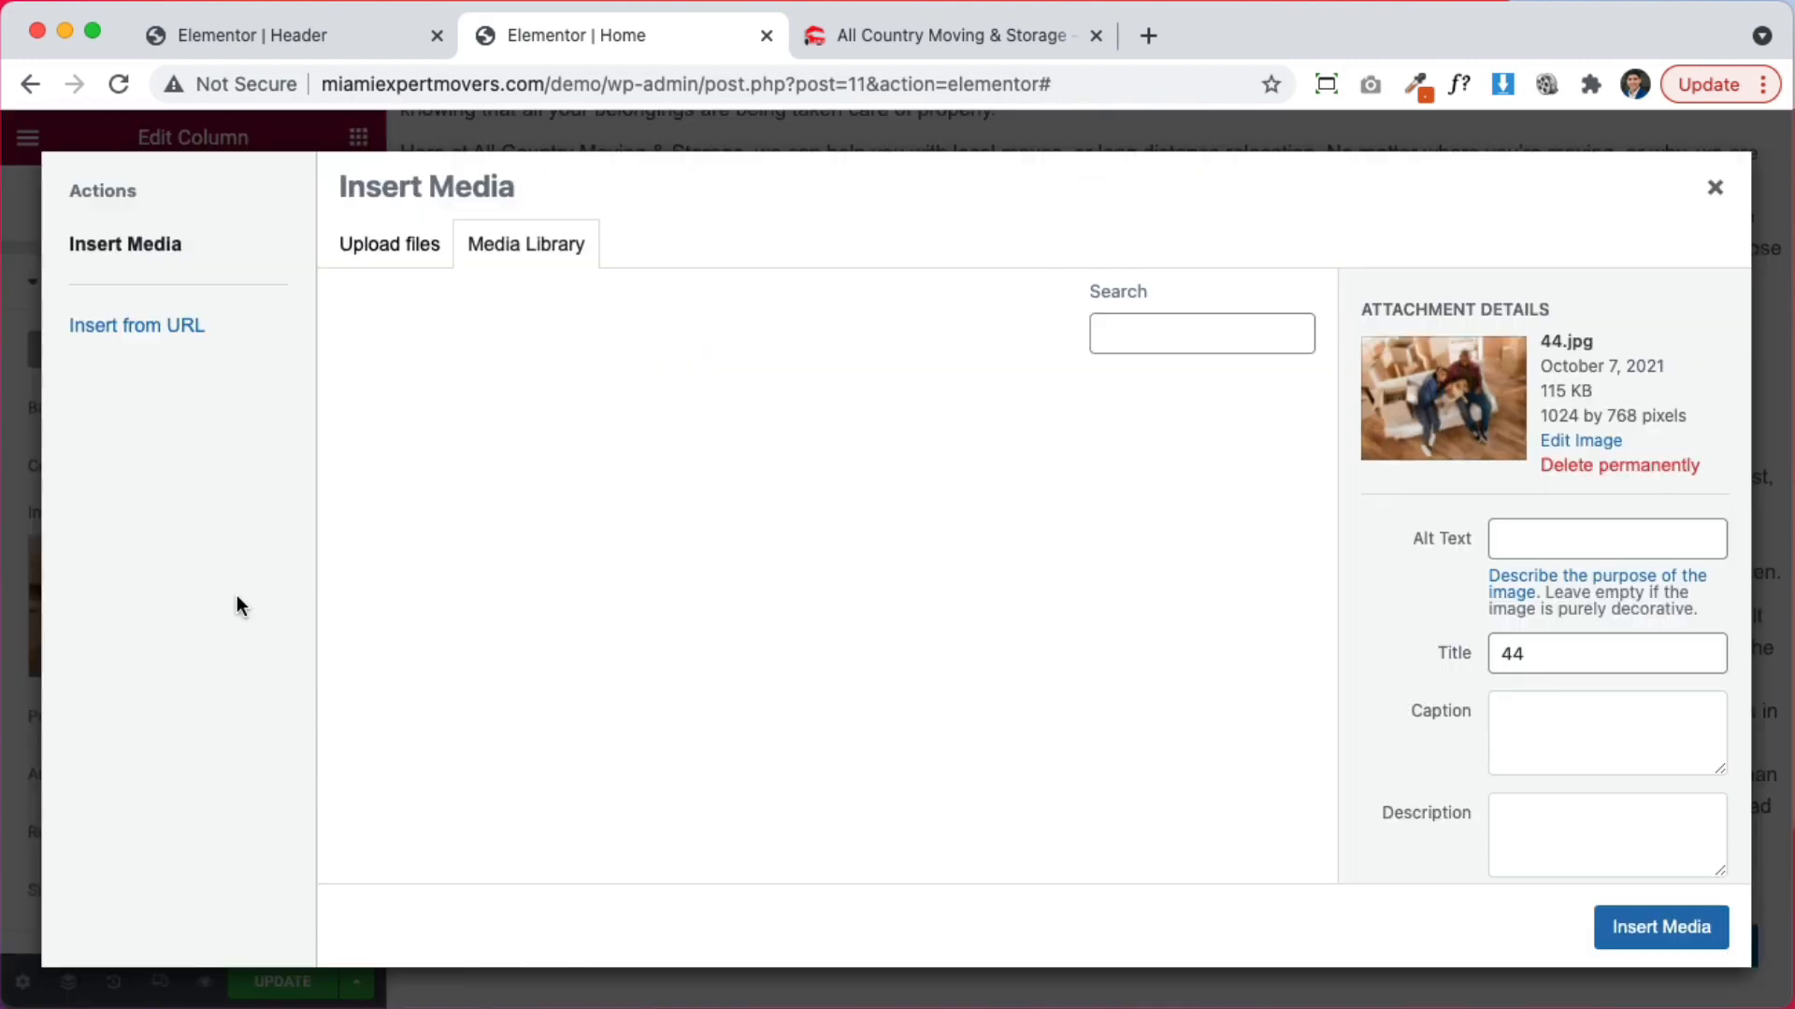
click(1714, 187)
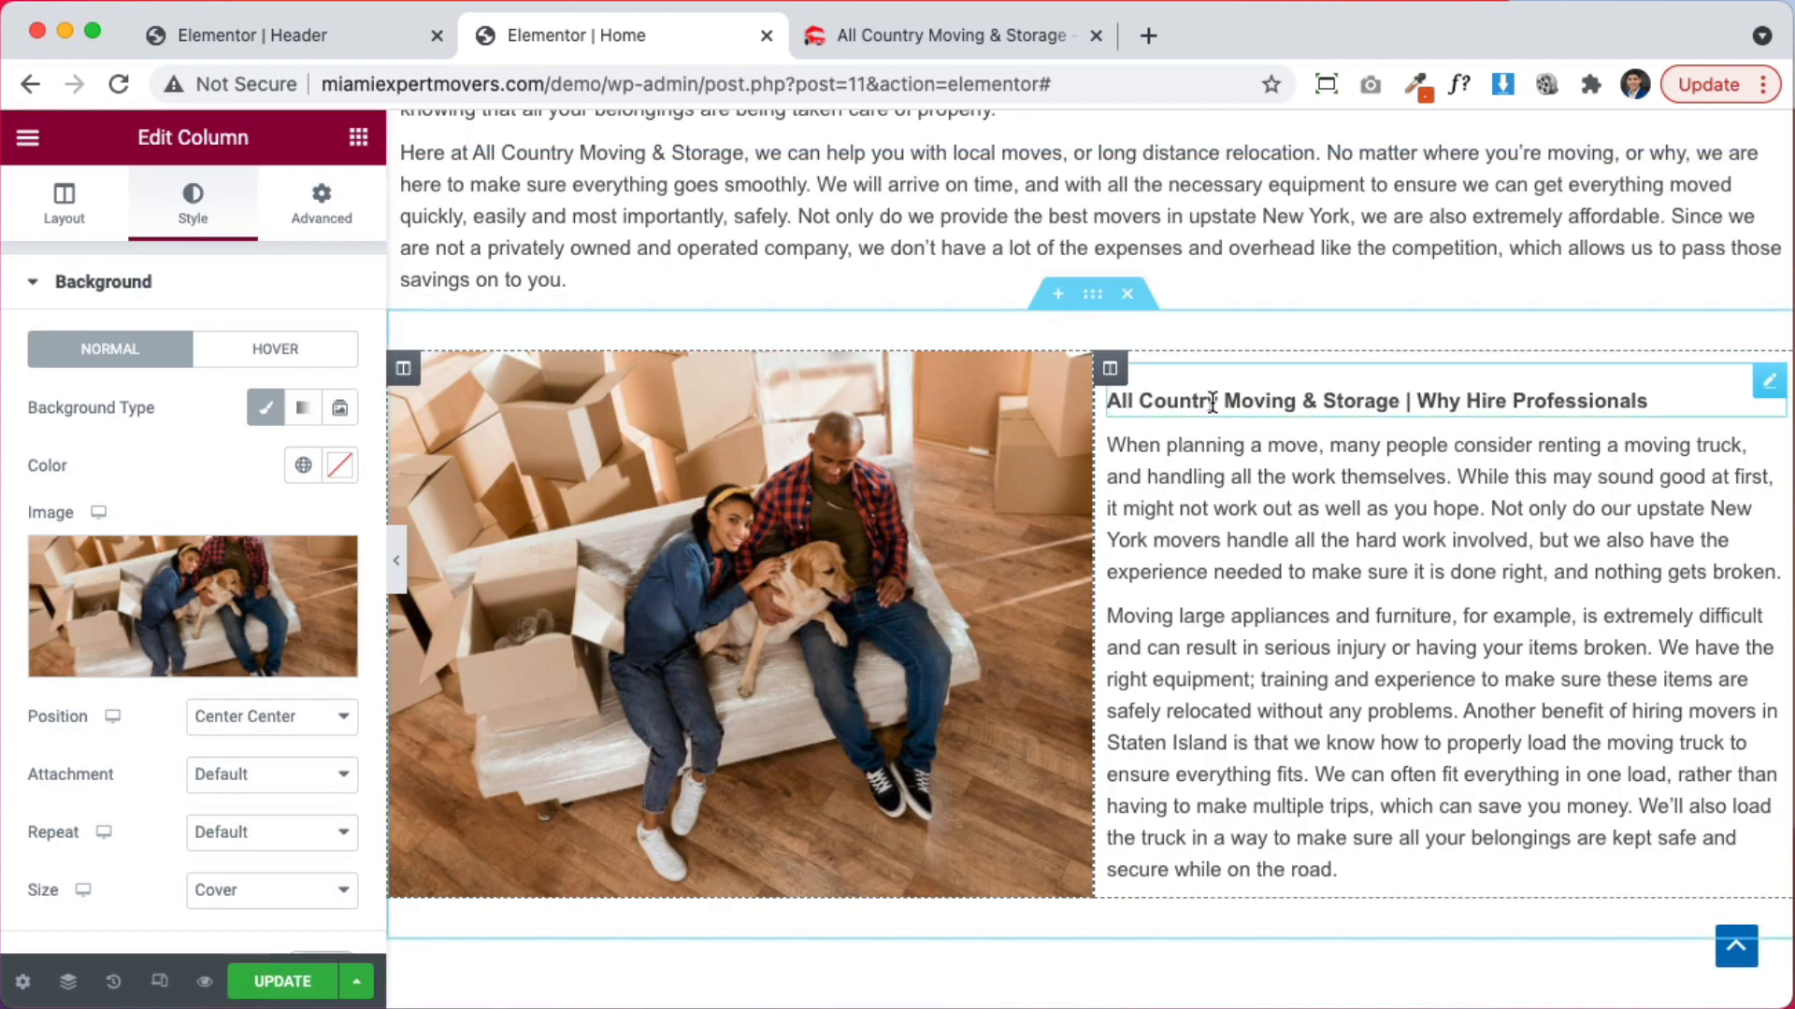
click(162, 572)
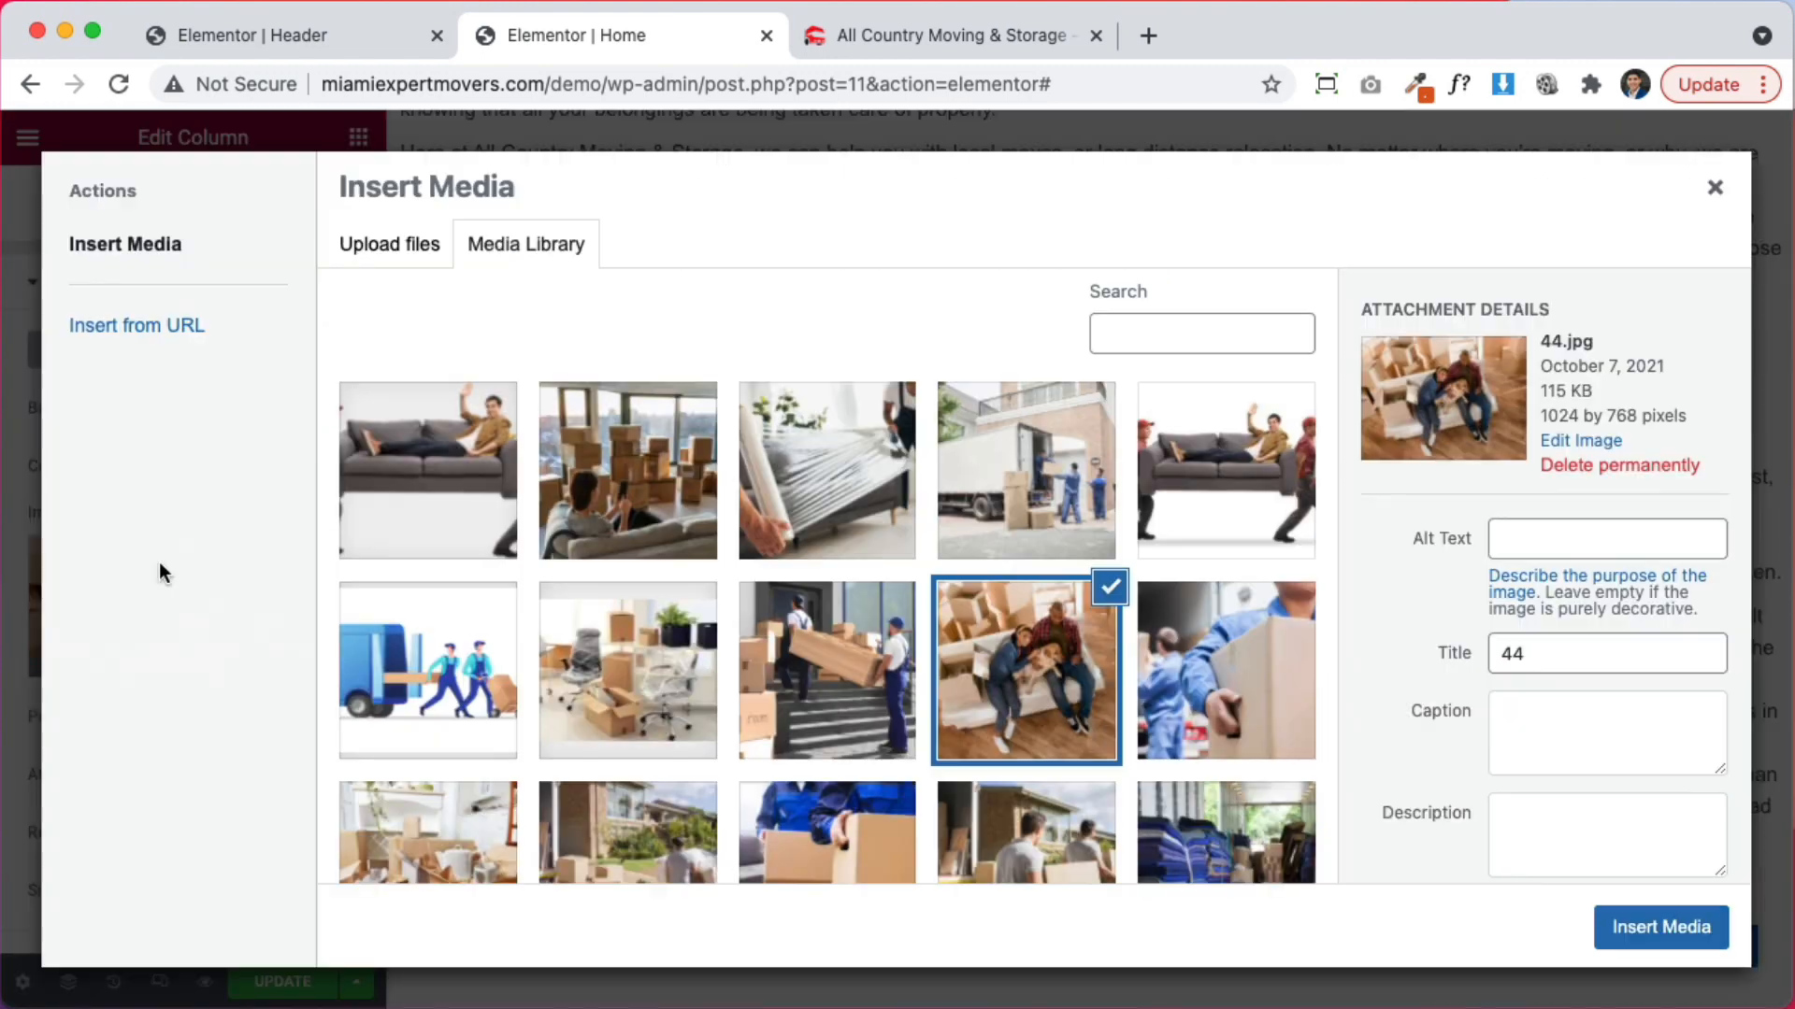
scroll(788, 628, down, 1)
scroll(799, 628, up, 1)
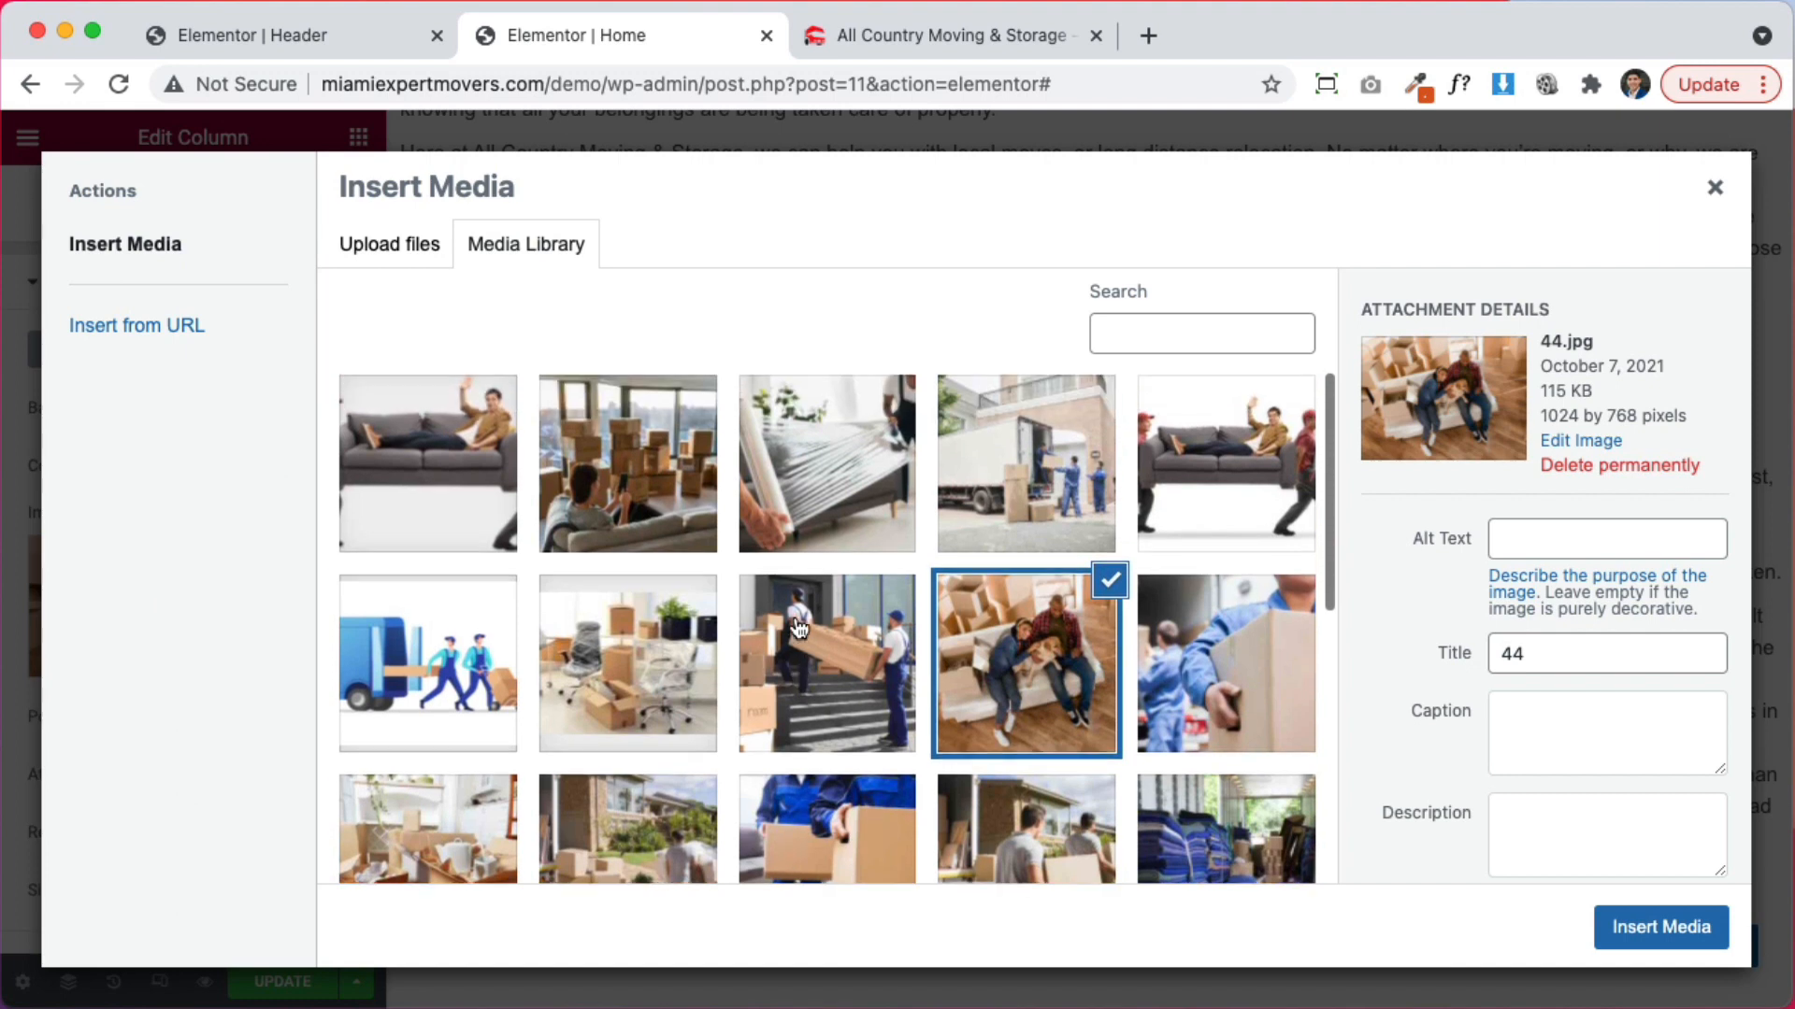
scroll(1117, 575, down, 3)
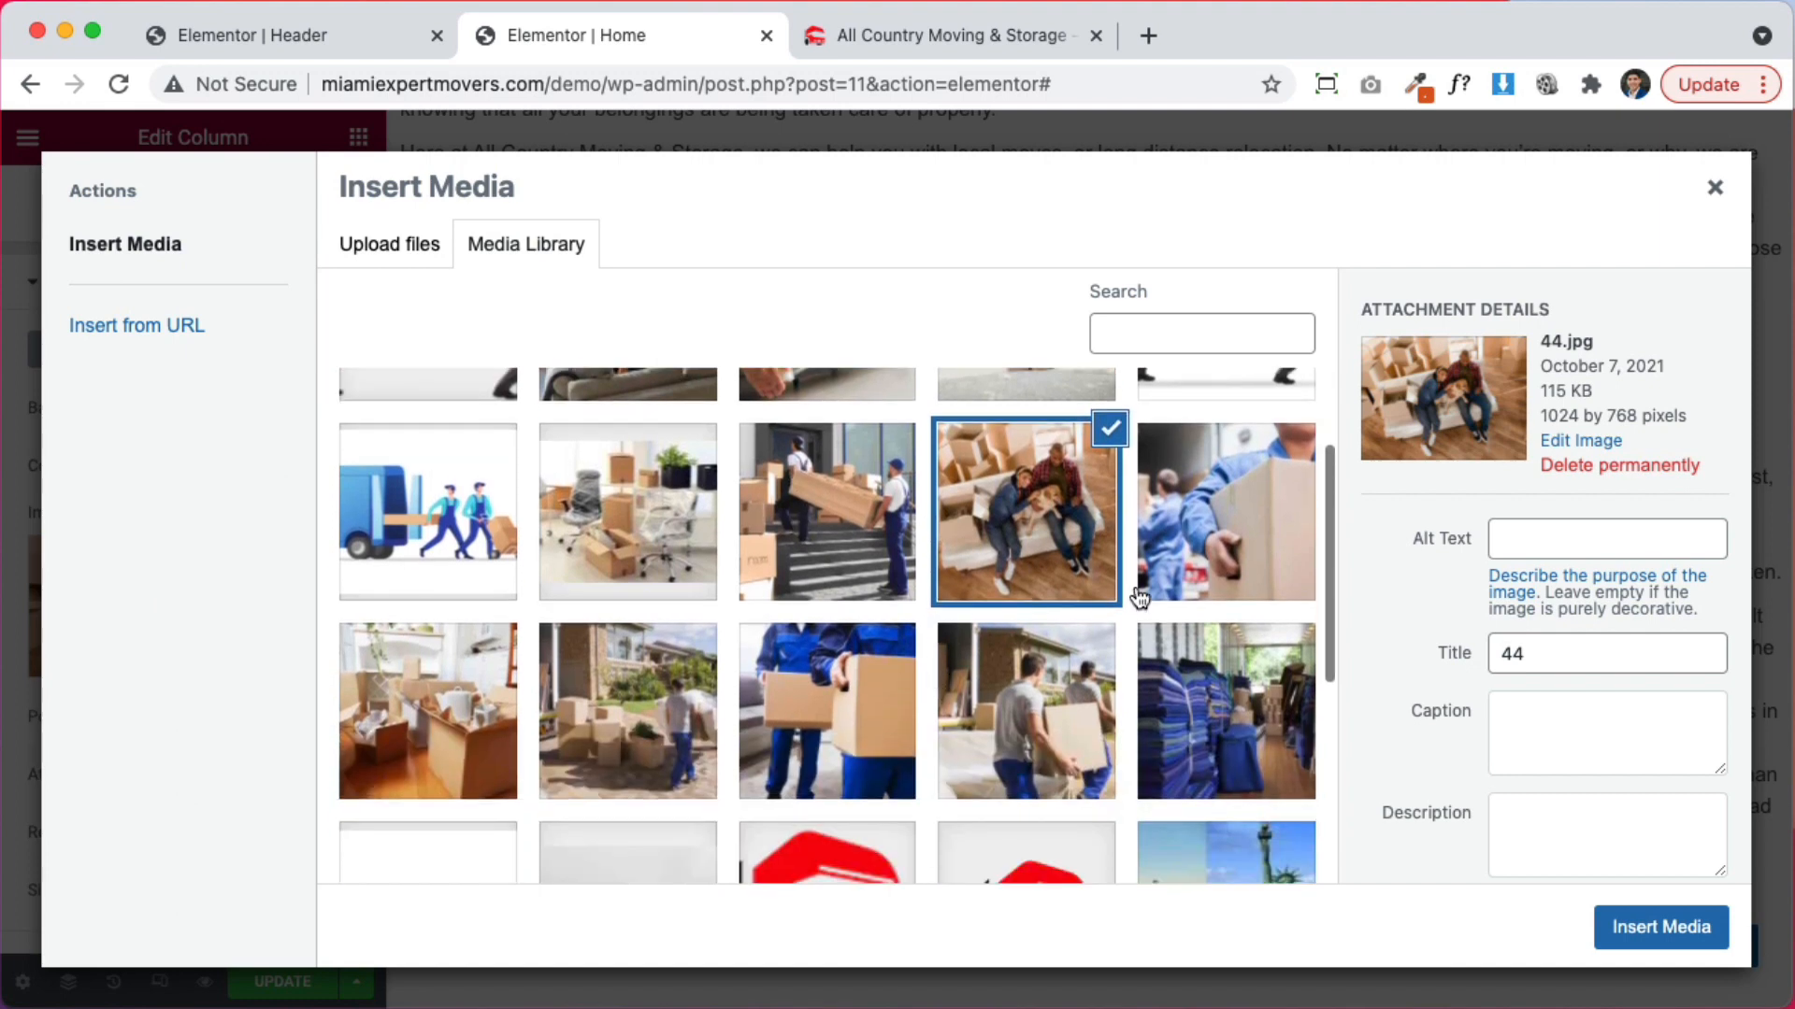
click(1055, 727)
click(1292, 743)
click(1660, 927)
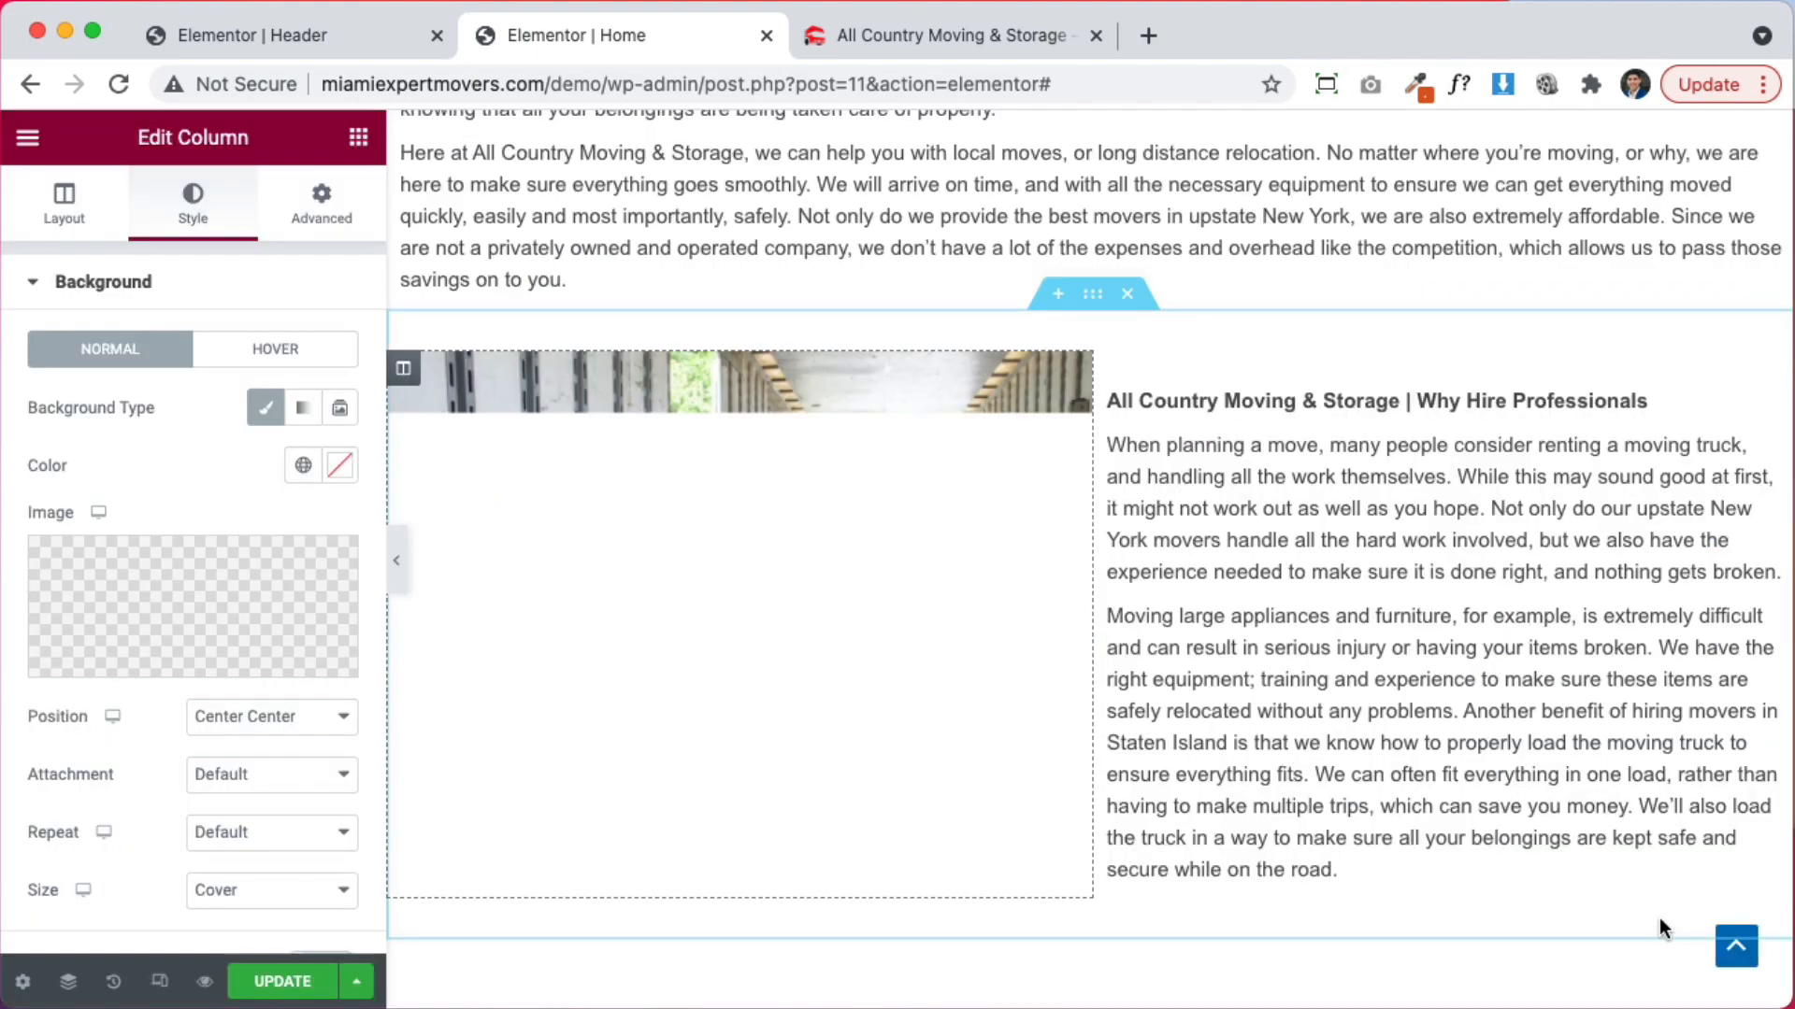
scroll(1370, 672, up, 10)
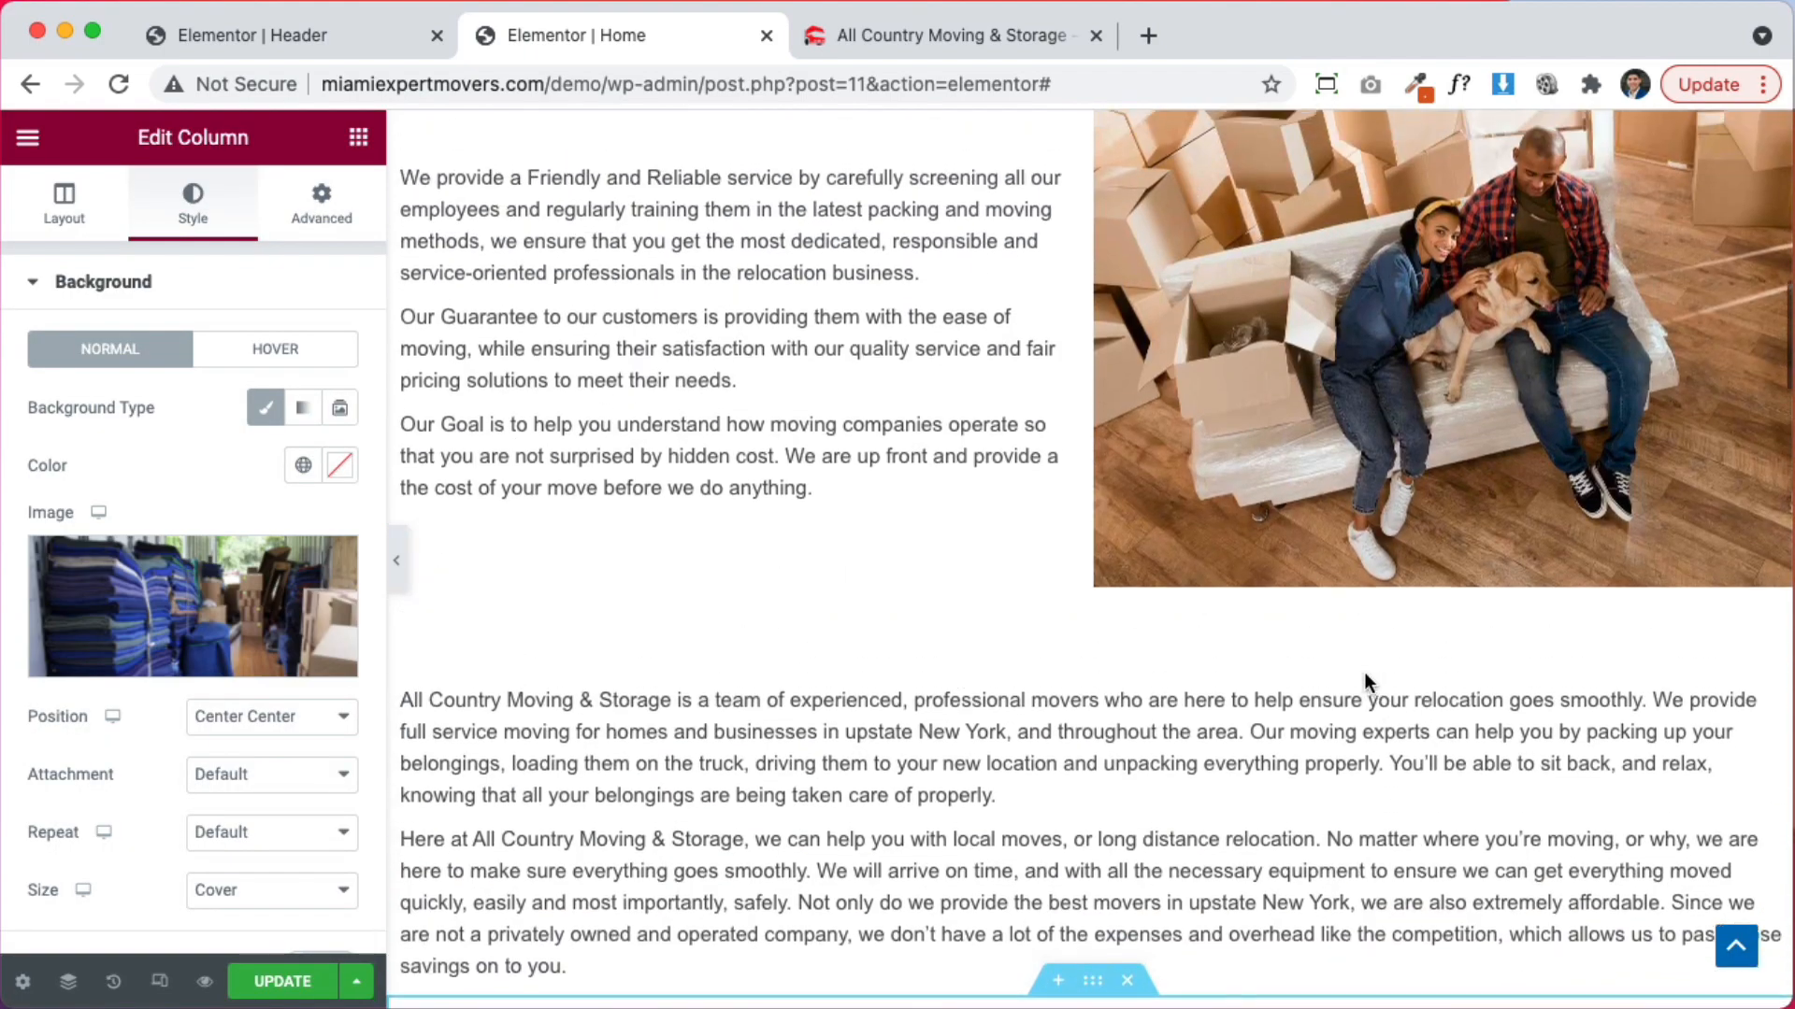
scroll(367, 684, down, 2)
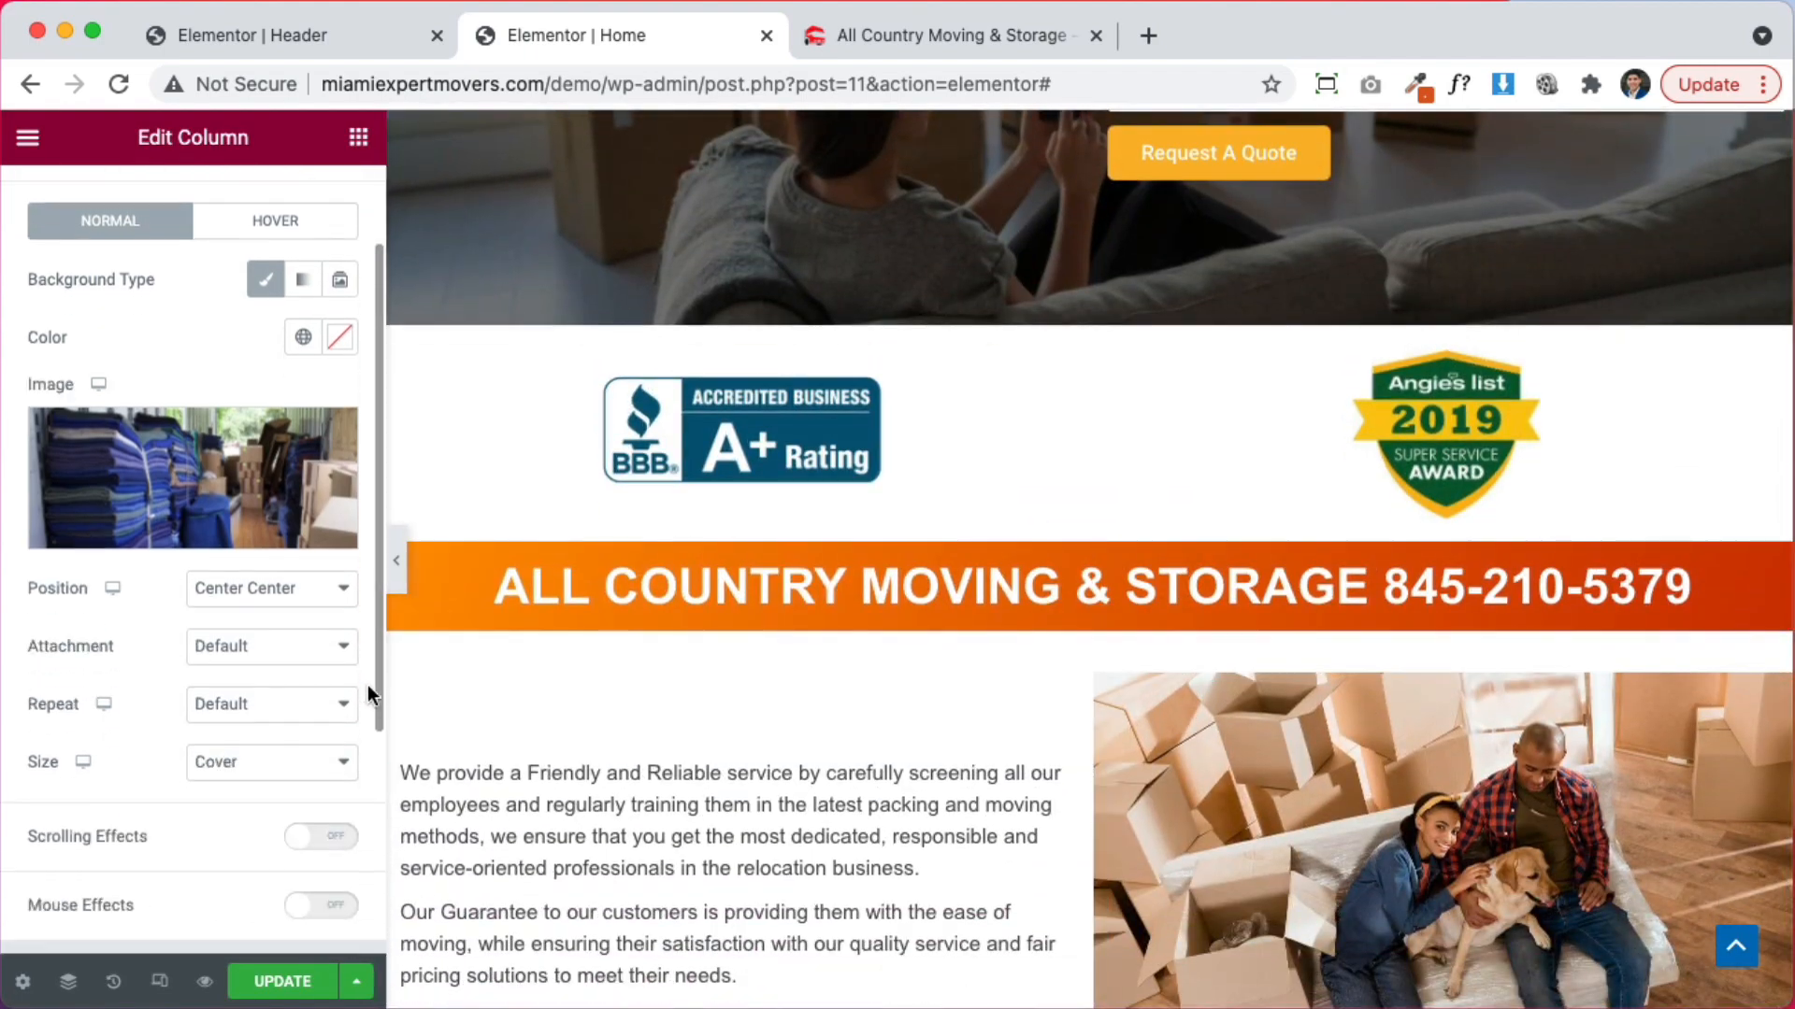
scroll(969, 673, down, 1)
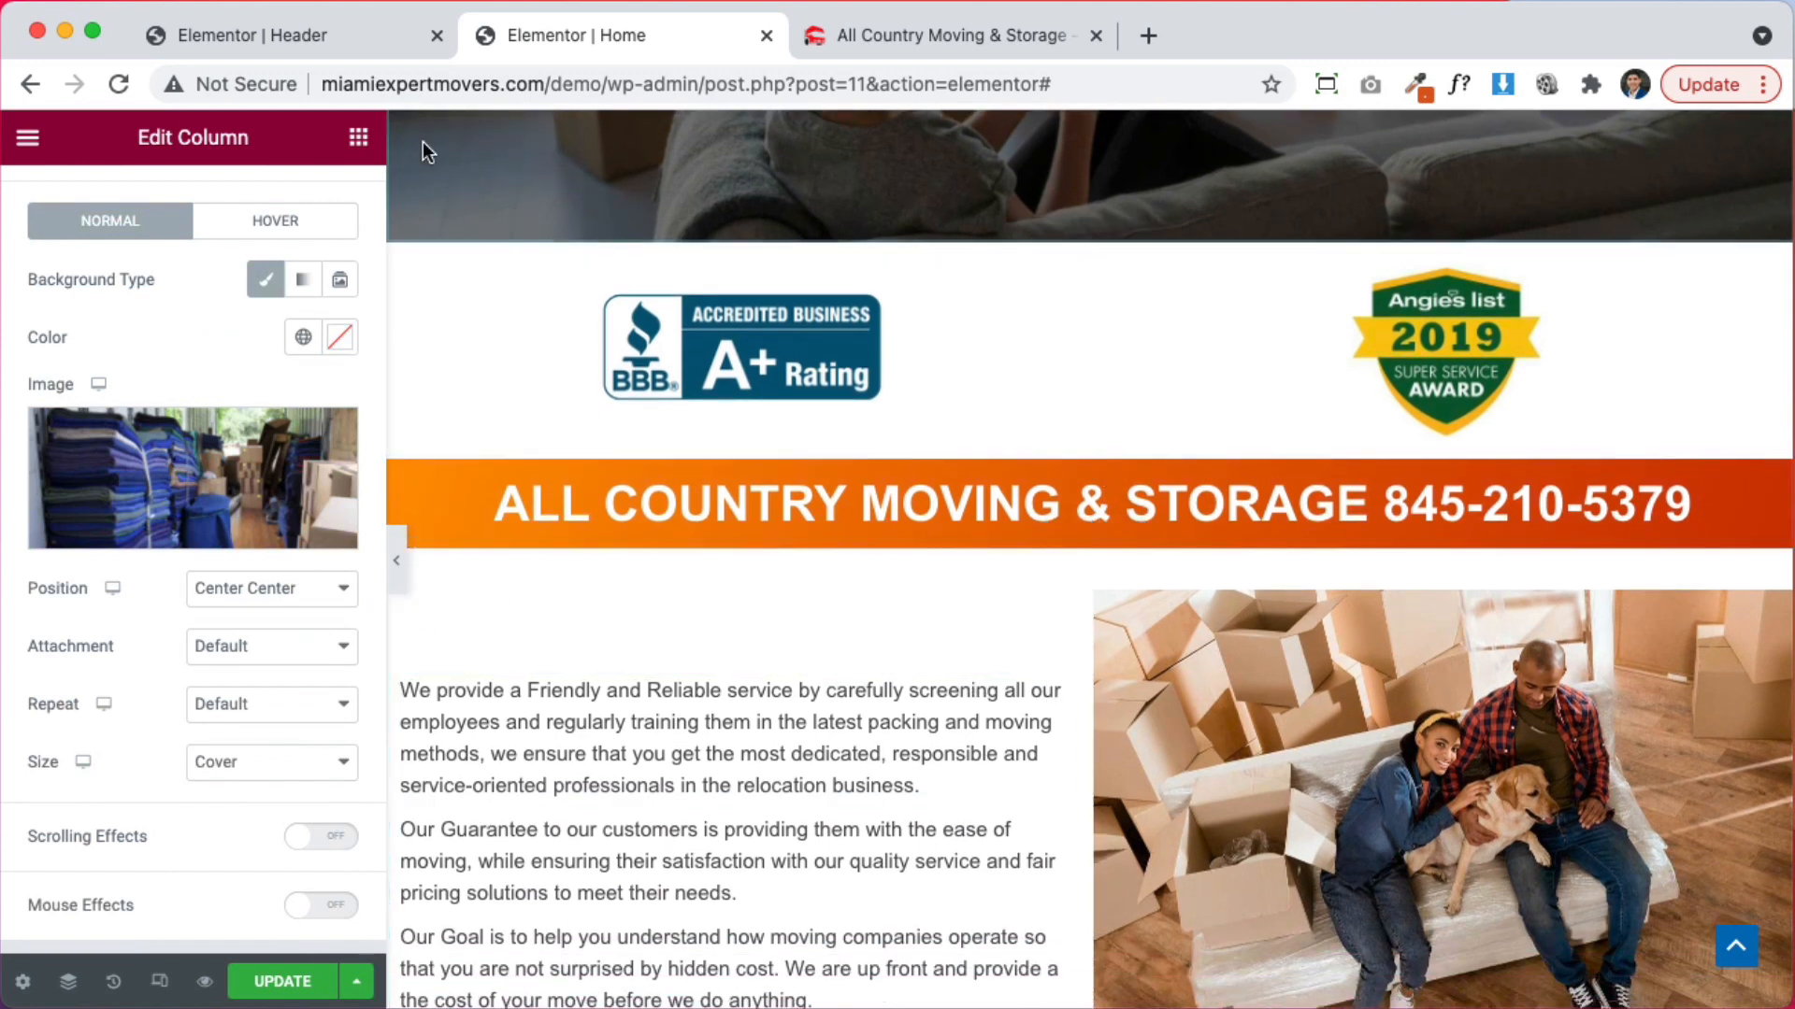
Add an Image widget below the orange banner showing 555.jpg, movers carrying a man on a sofa
click(358, 137)
drag(115, 516, 1139, 524)
click(215, 455)
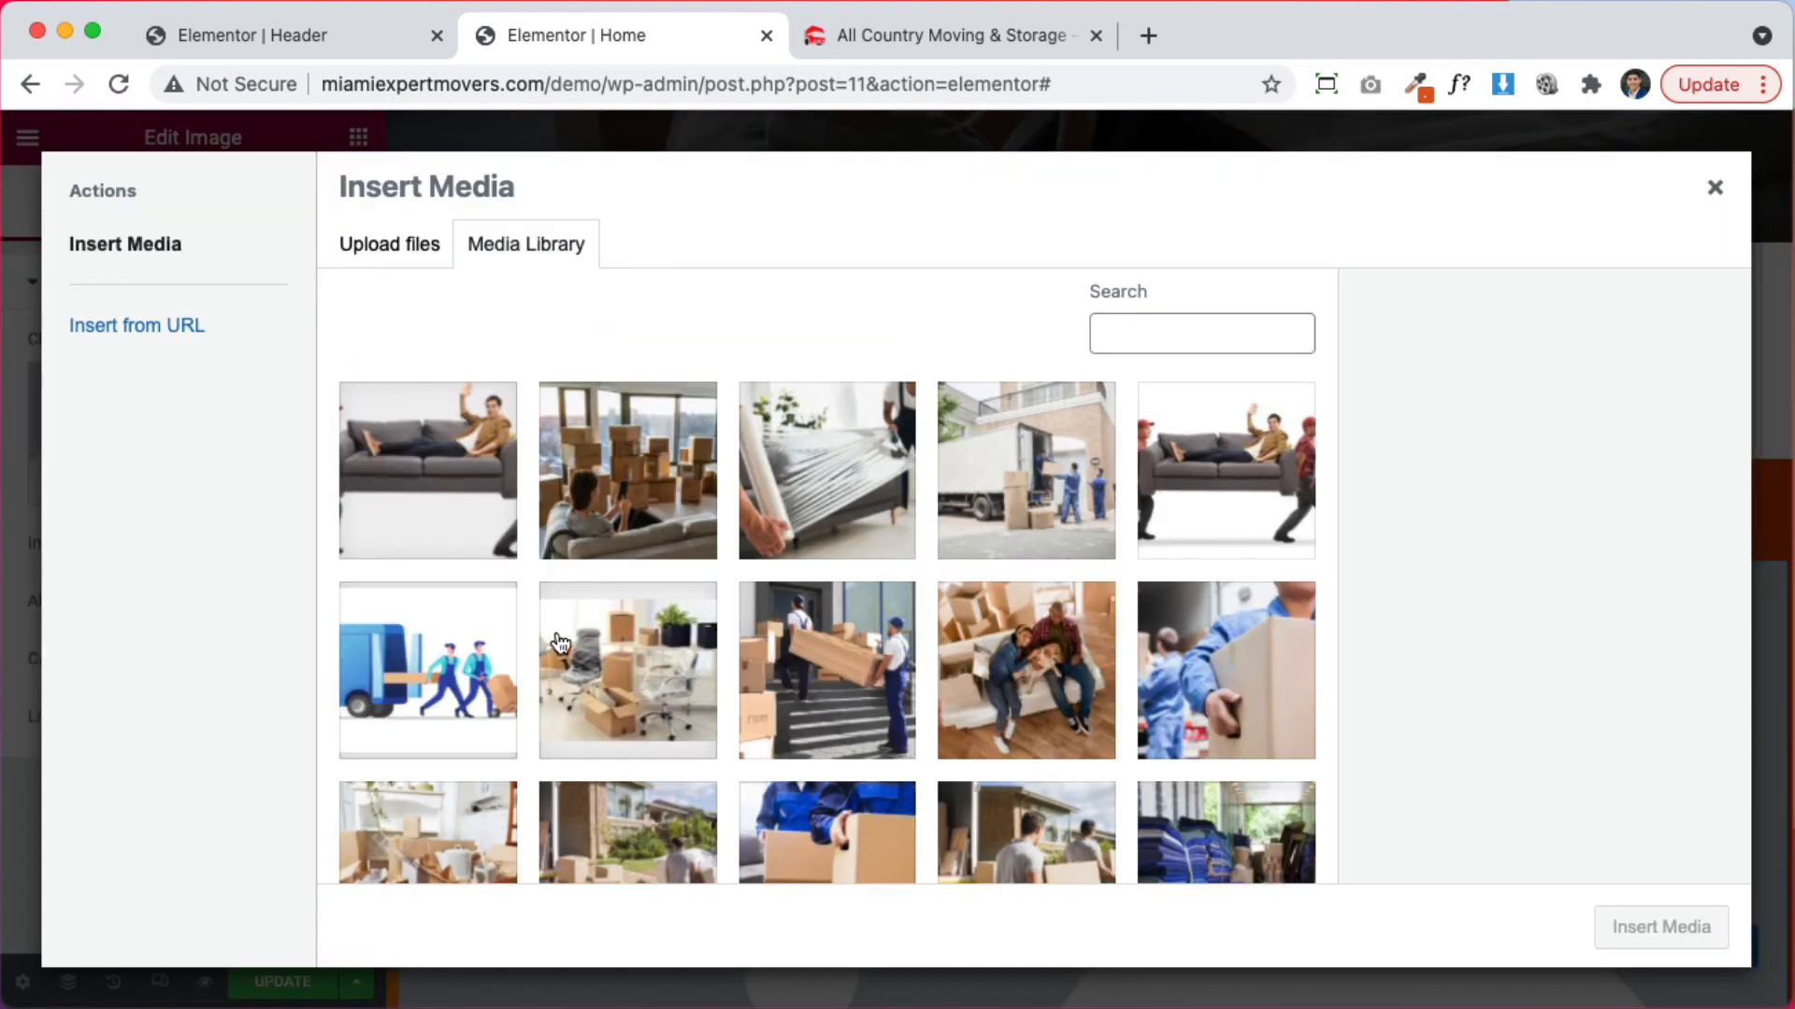
click(1246, 502)
scroll(822, 705, down, 6)
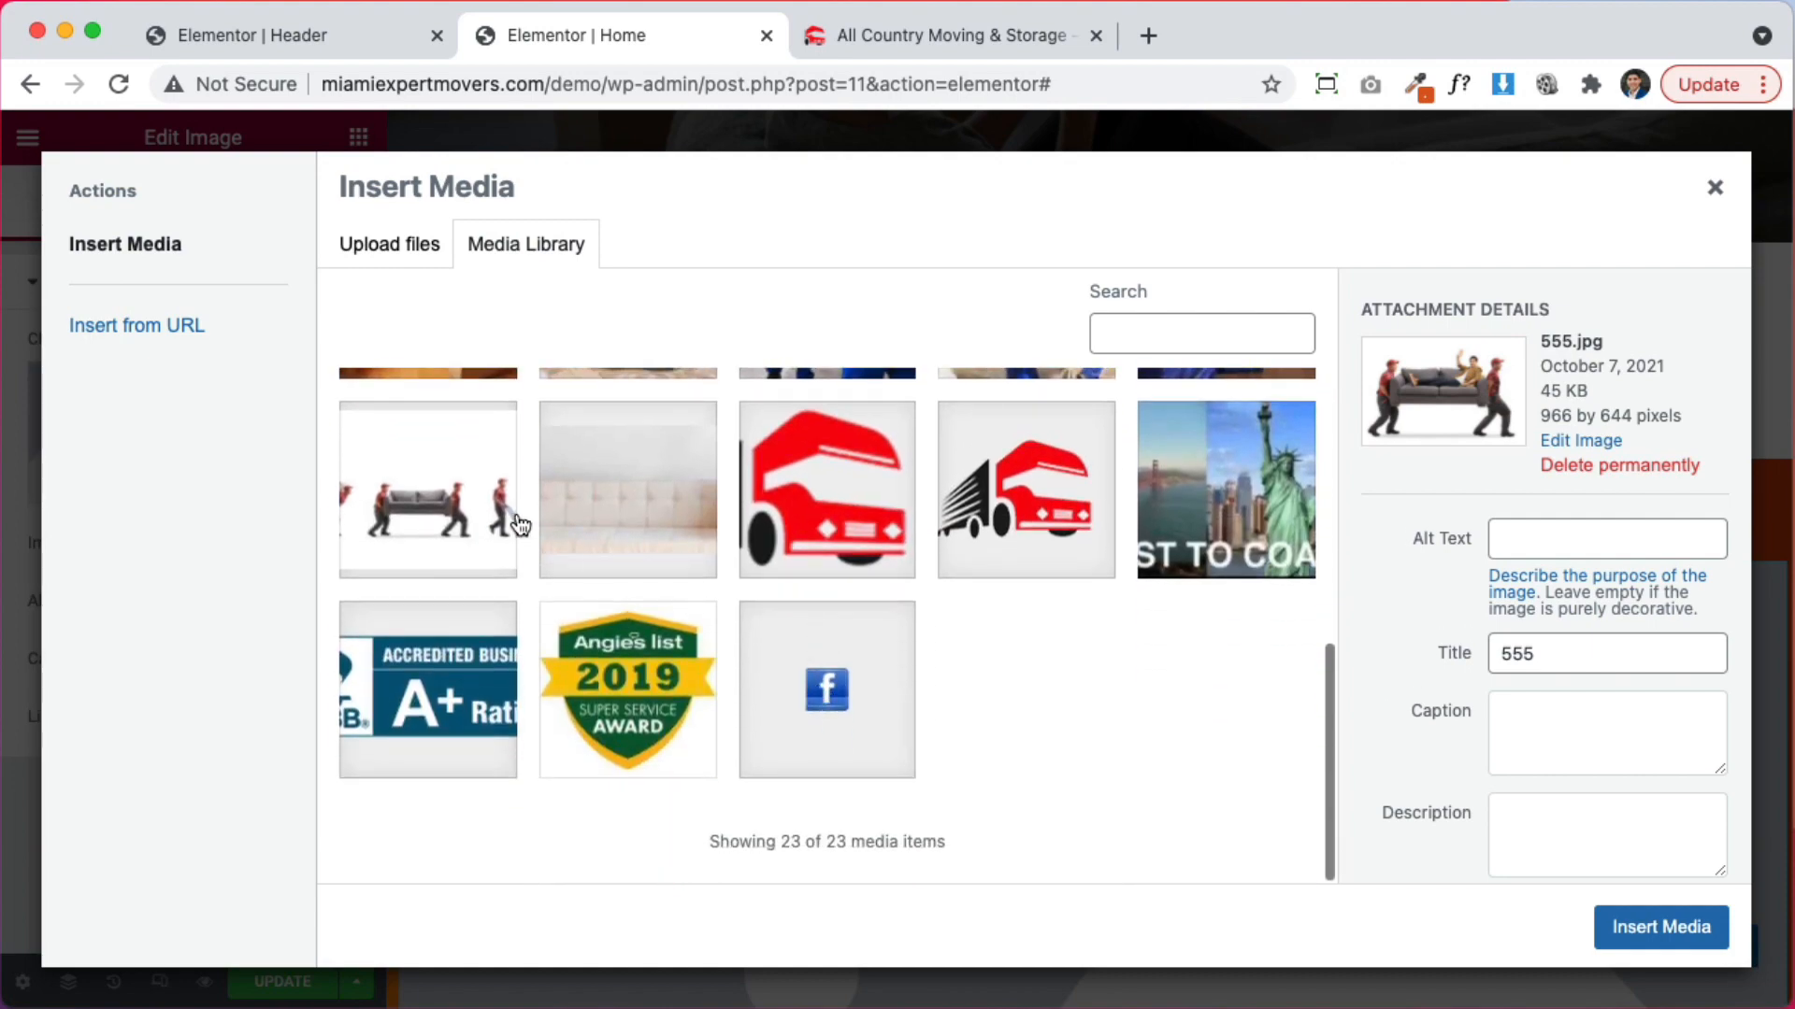
click(1696, 946)
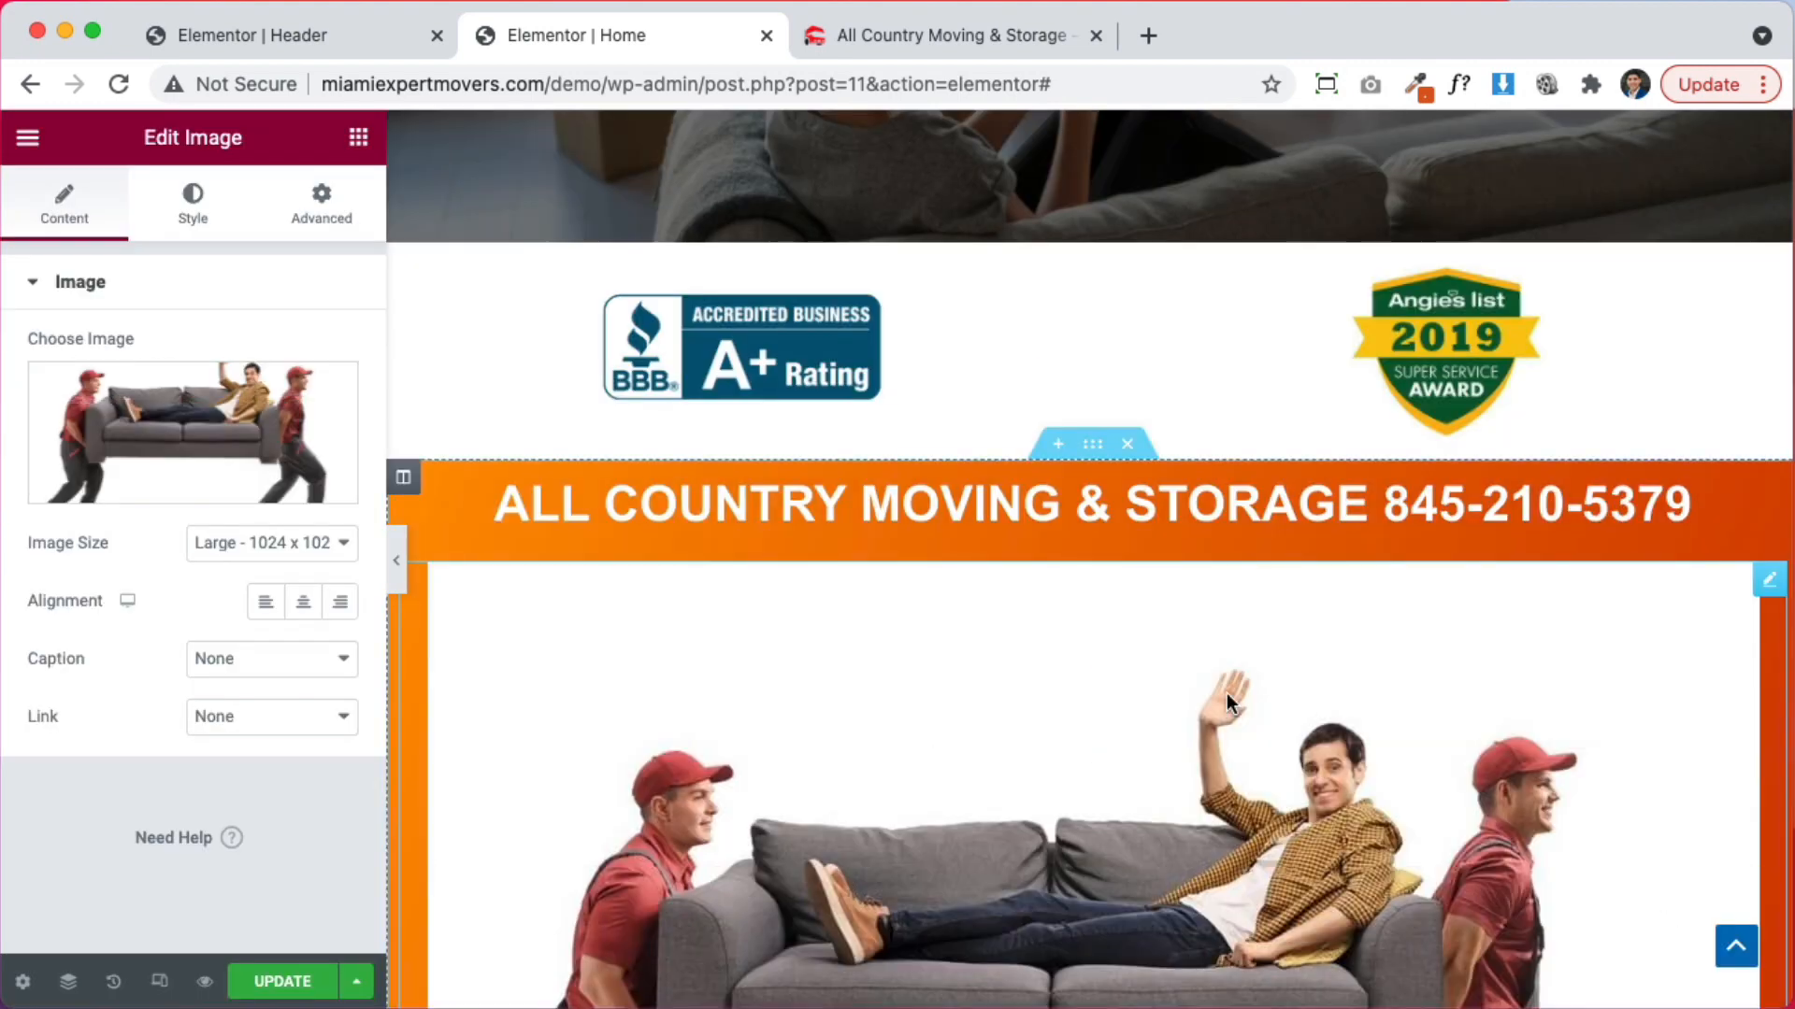
scroll(1227, 693, down, 2)
click(1090, 305)
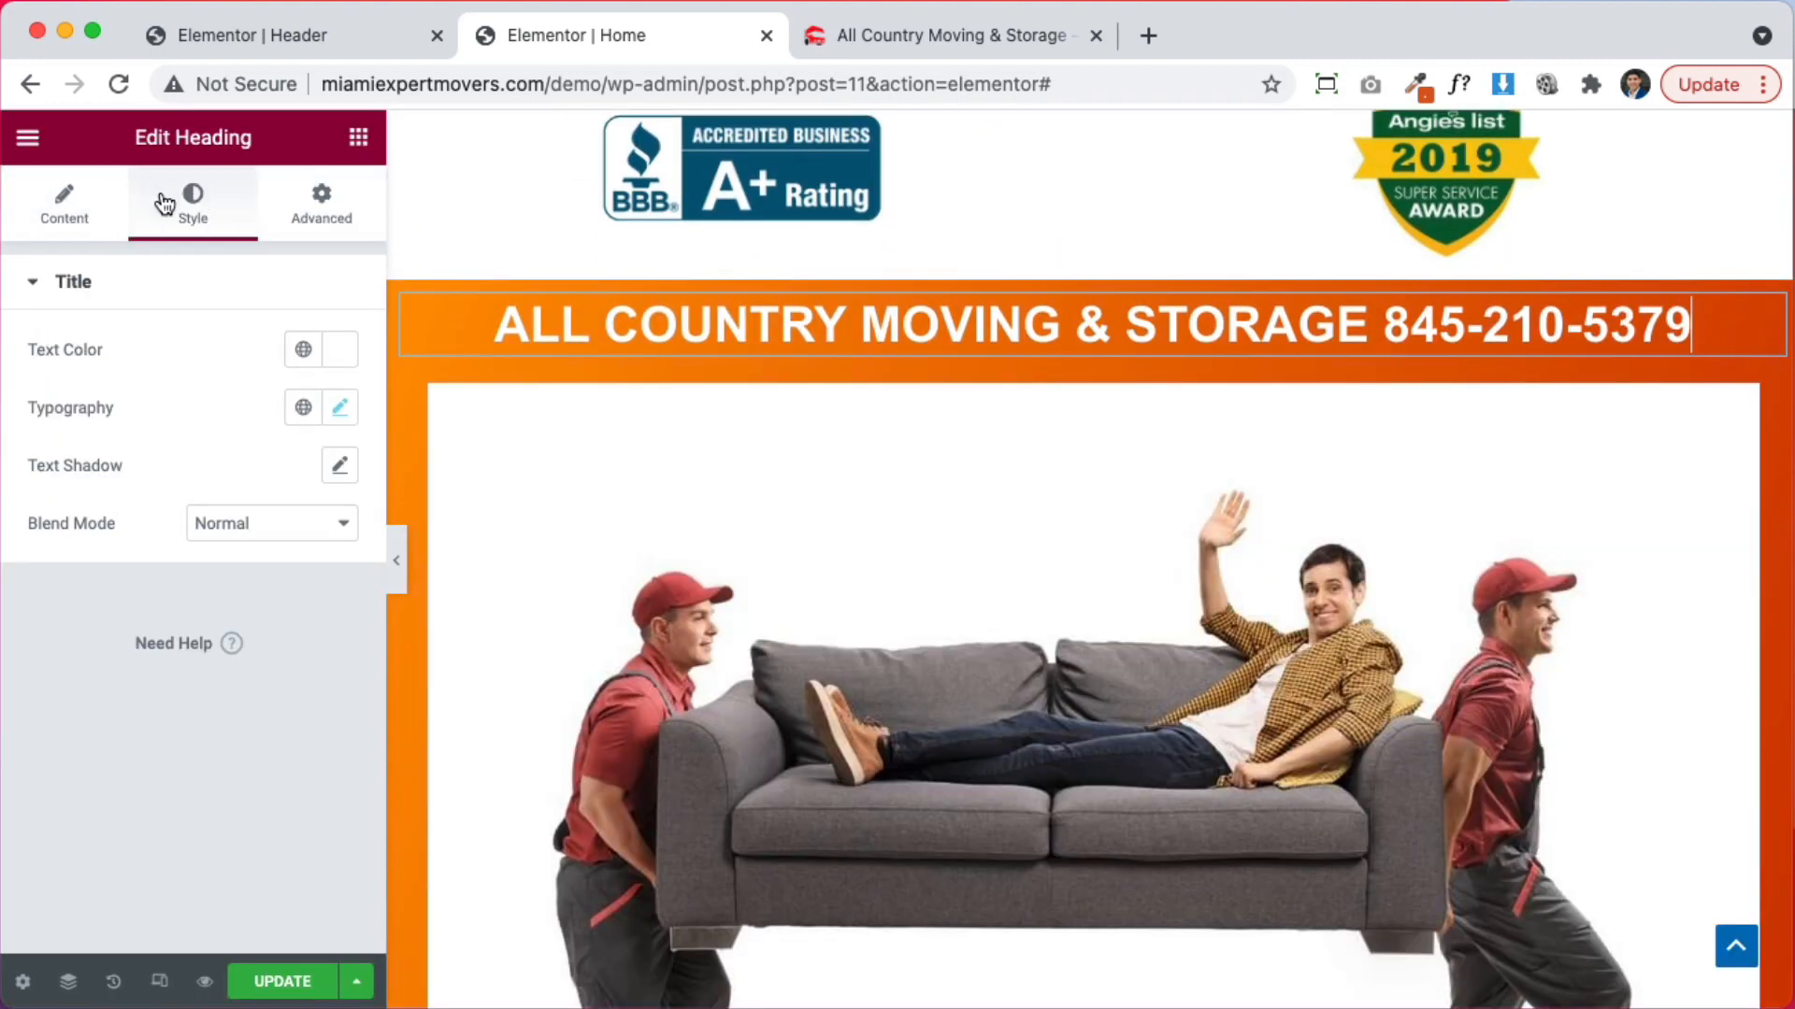
Set the company heading text to black and the section background to a classic white
click(346, 356)
click(271, 680)
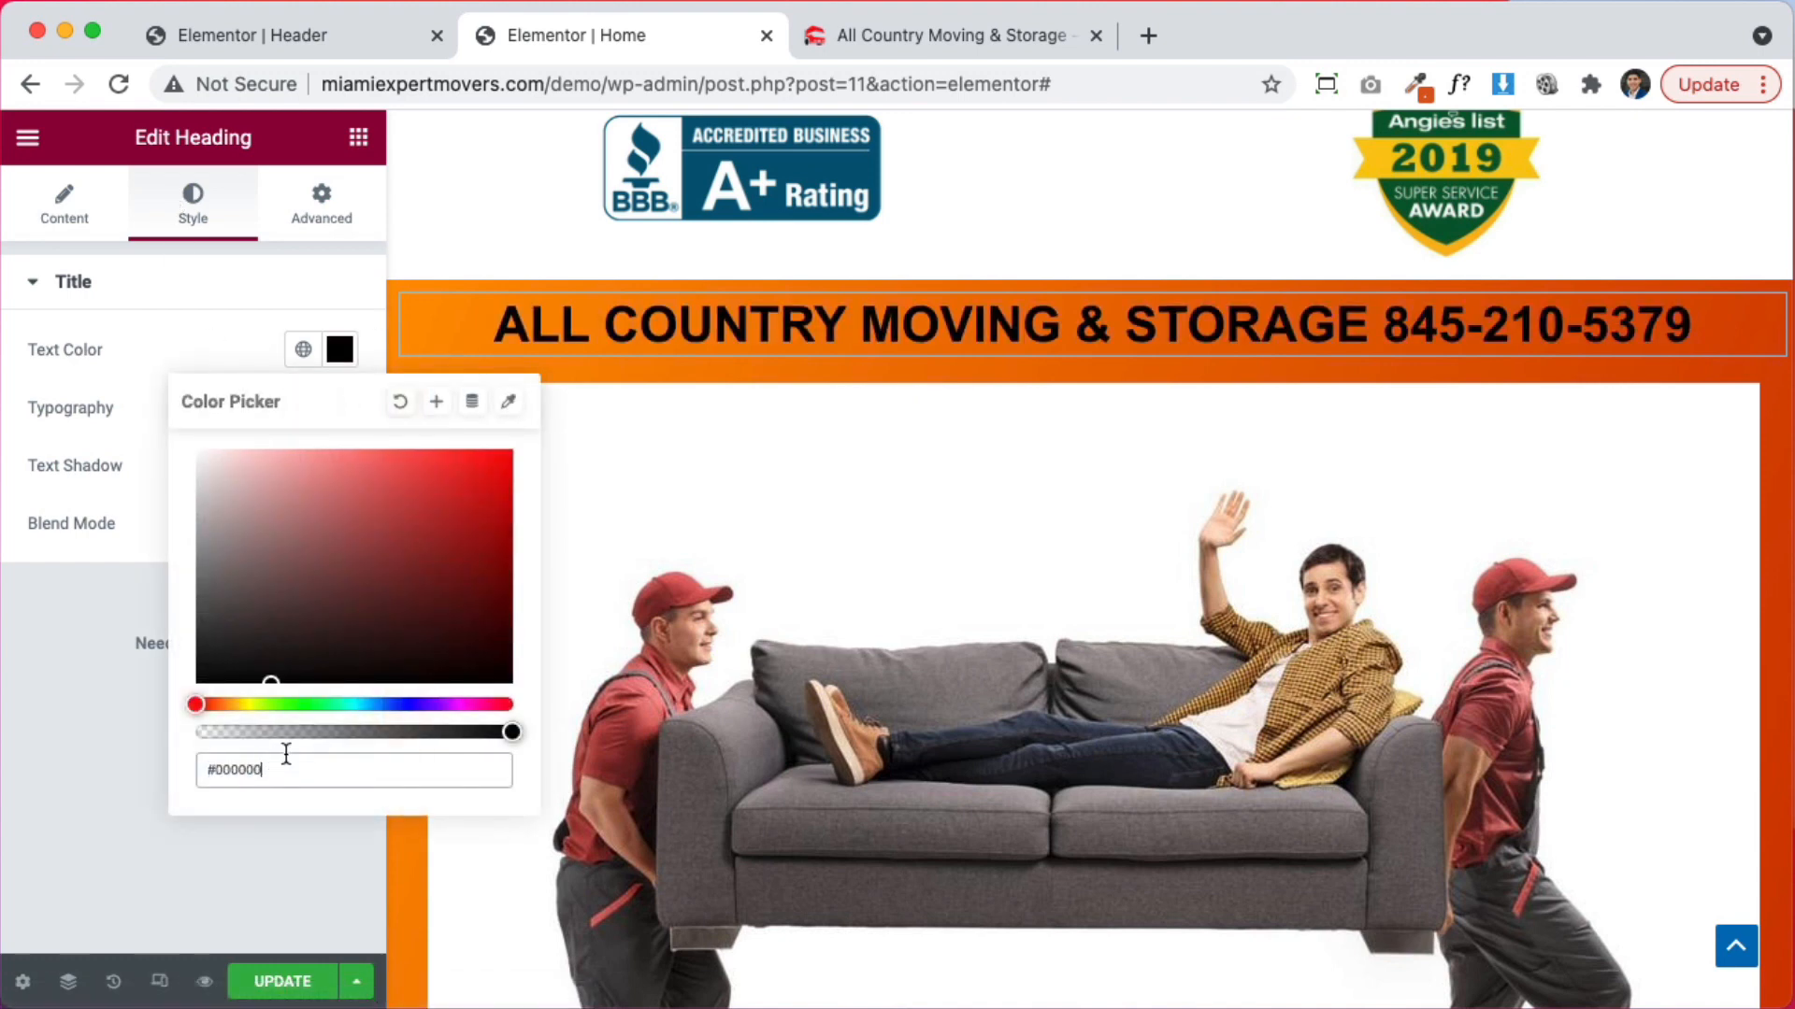
click(919, 276)
click(64, 201)
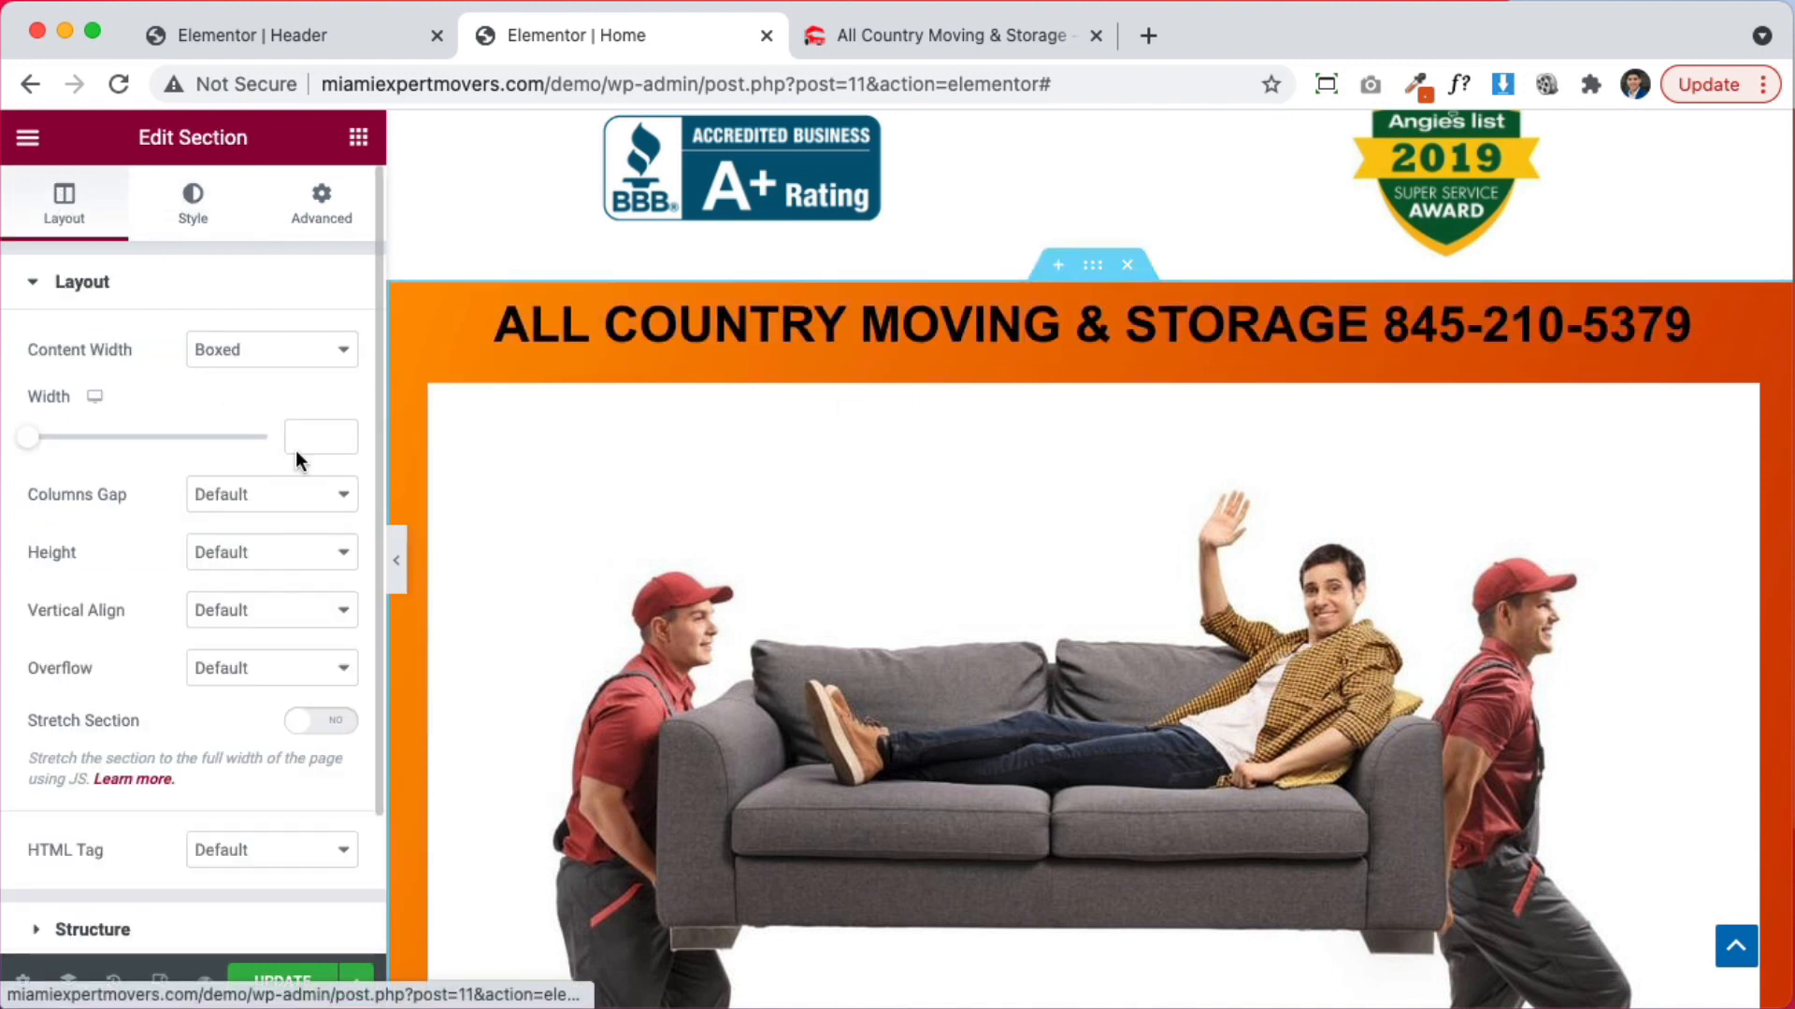
click(192, 201)
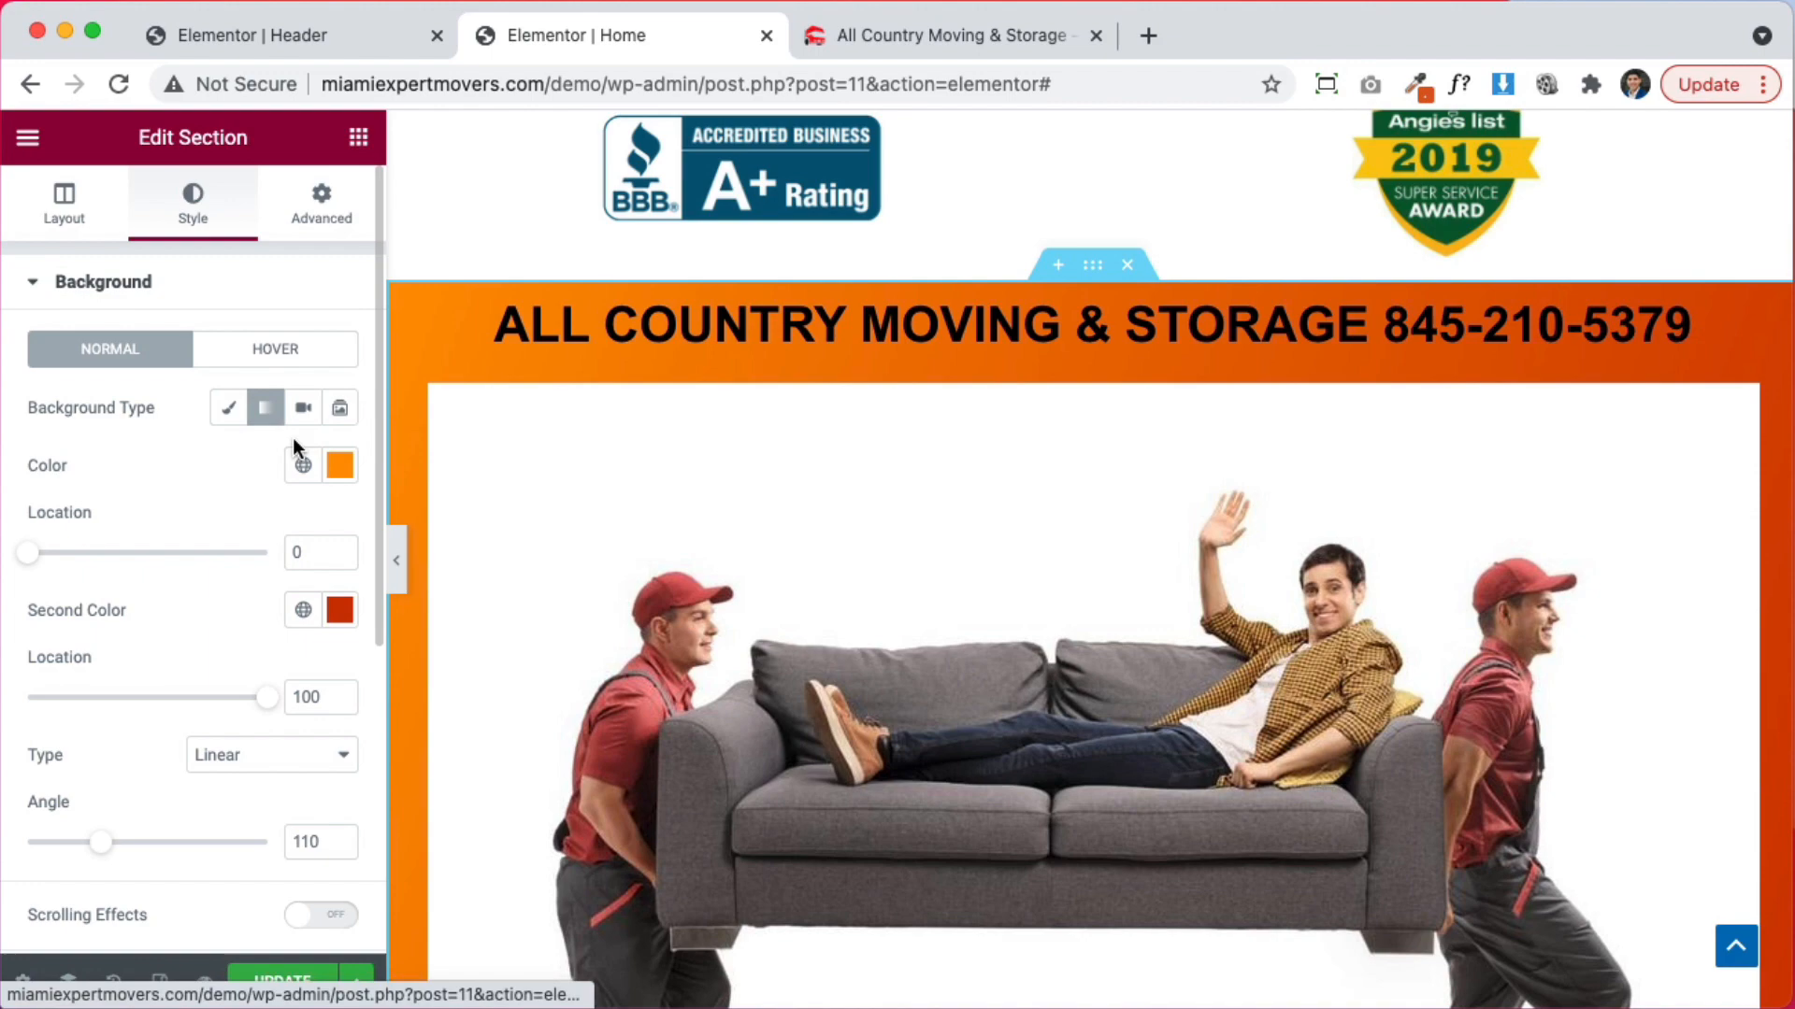
click(229, 407)
click(340, 465)
drag(302, 659, 91, 447)
click(95, 446)
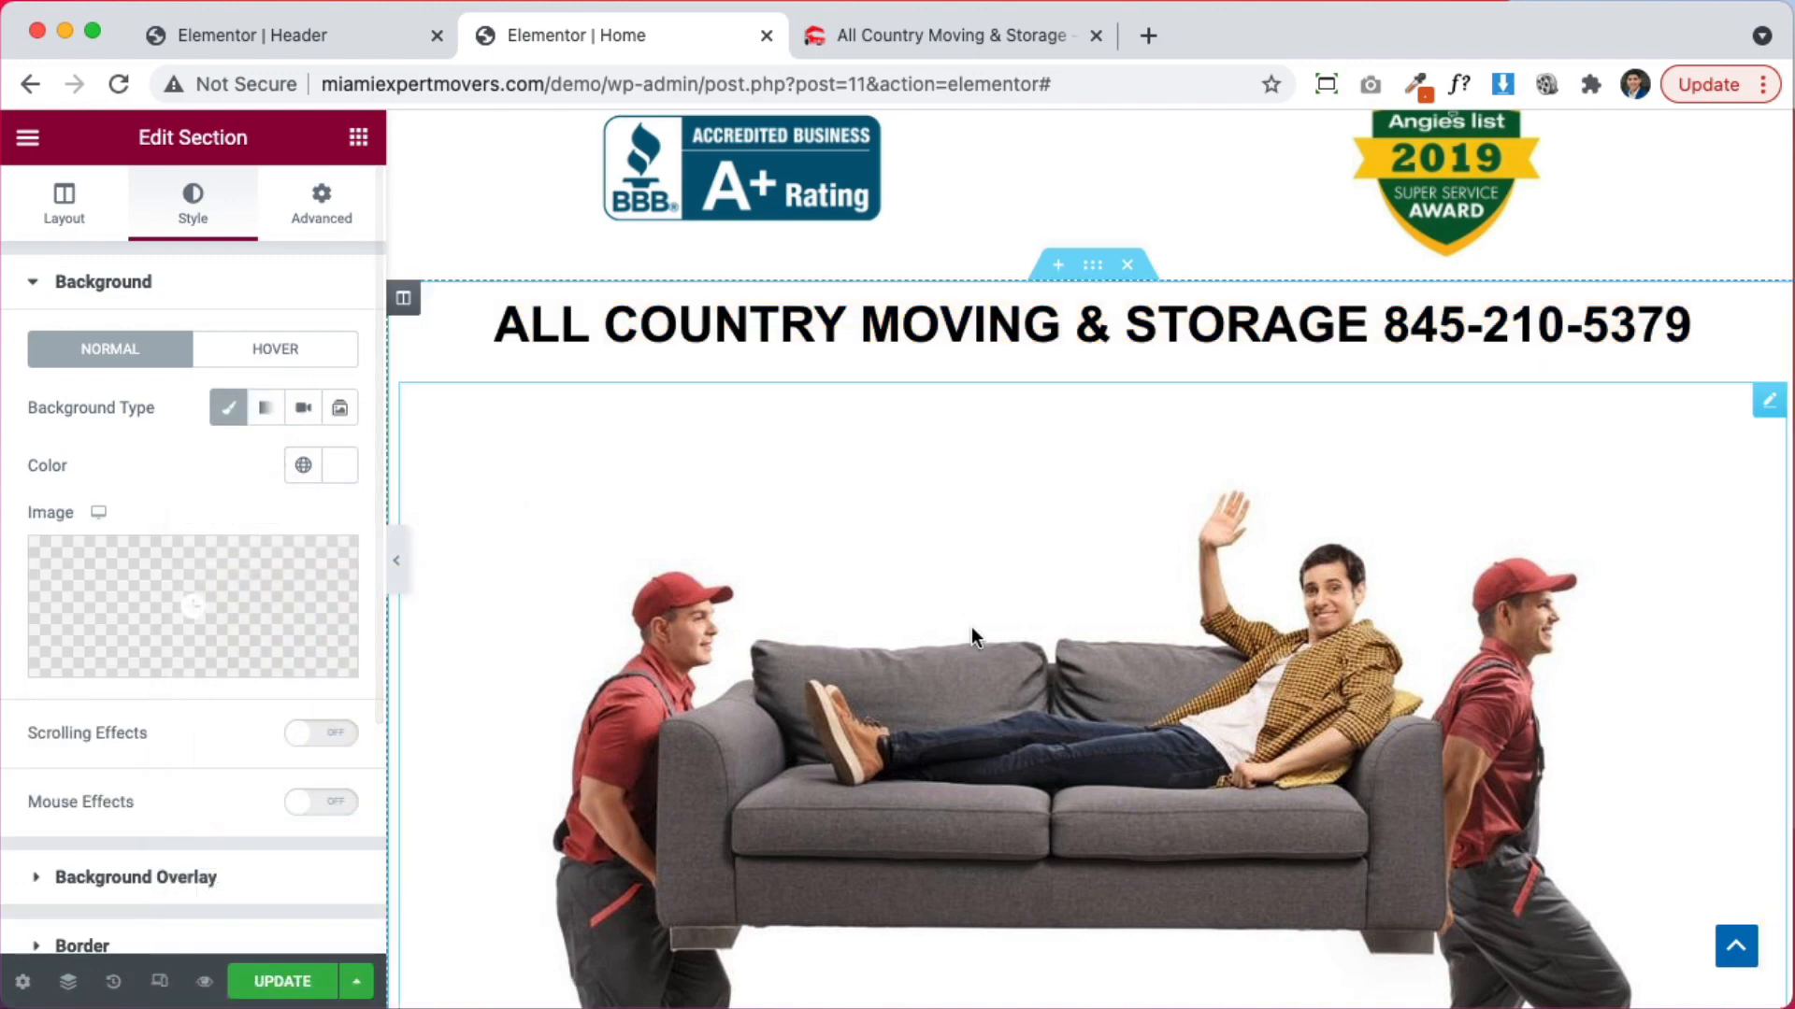
scroll(1134, 716, down, 4)
scroll(1133, 729, up, 3)
scroll(1051, 628, down, 1)
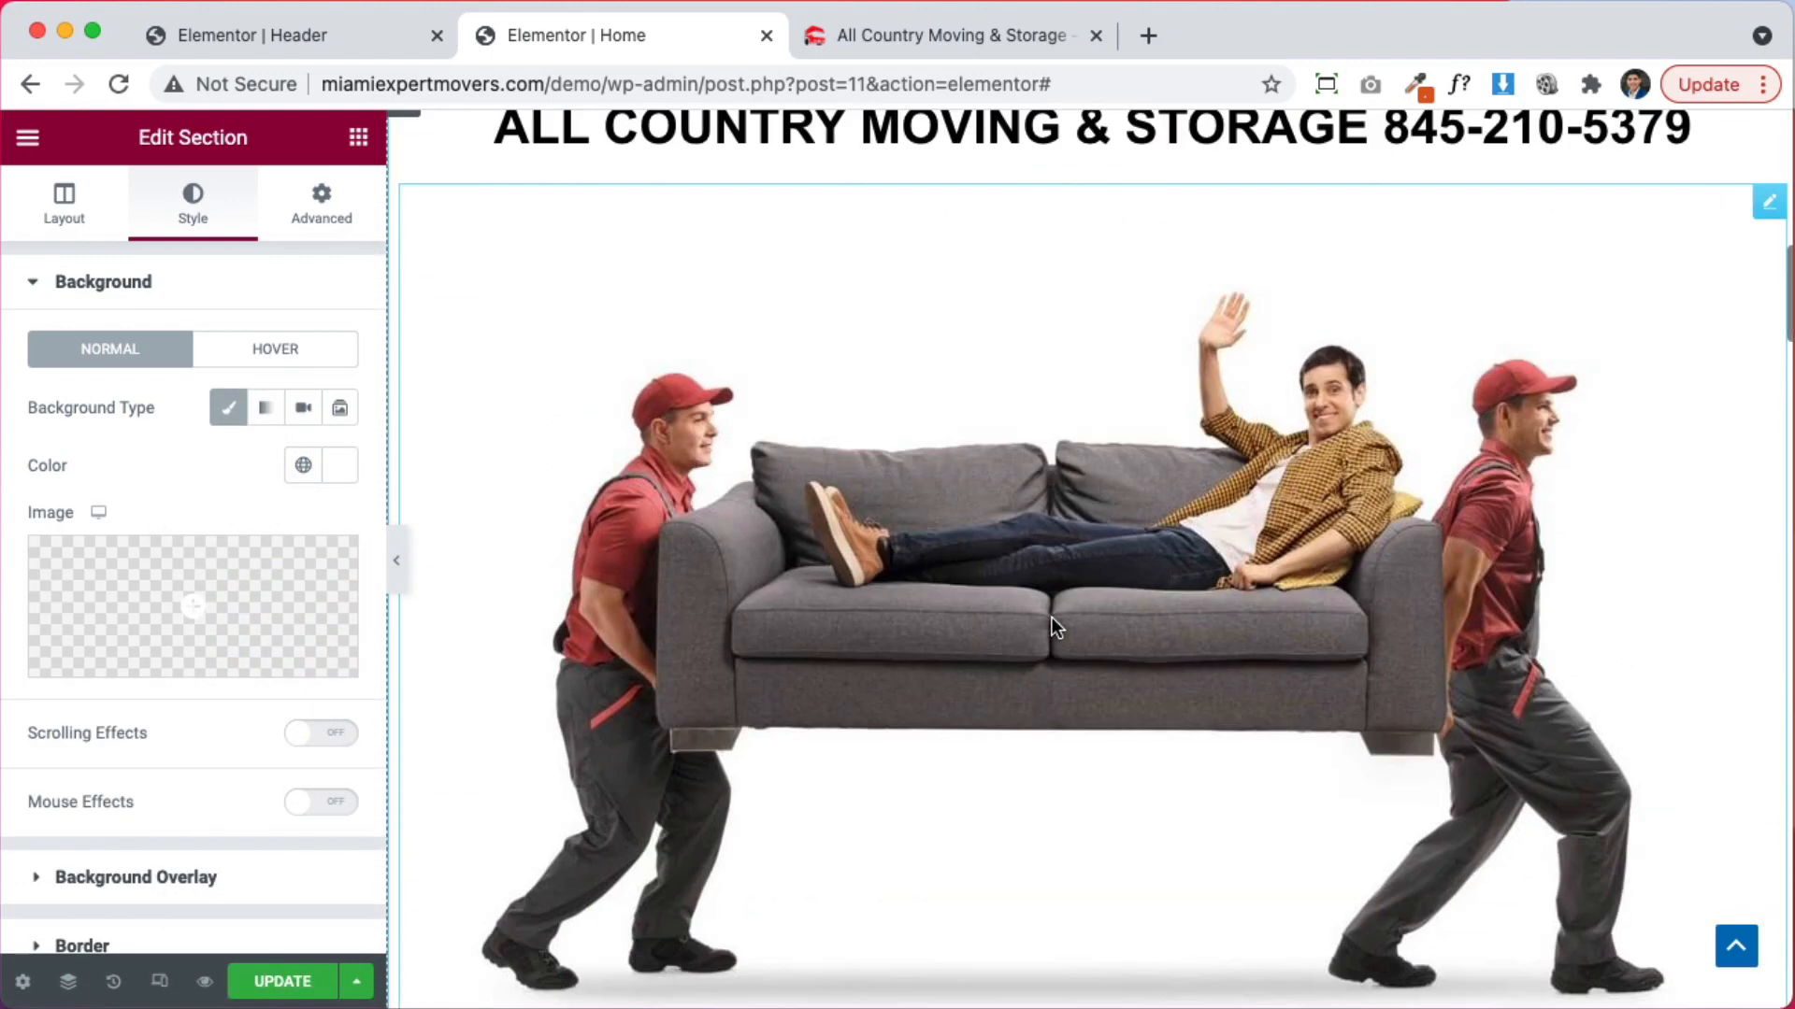
scroll(1052, 628, up, 2)
Shrink the sofa photo to 36% width
click(1054, 628)
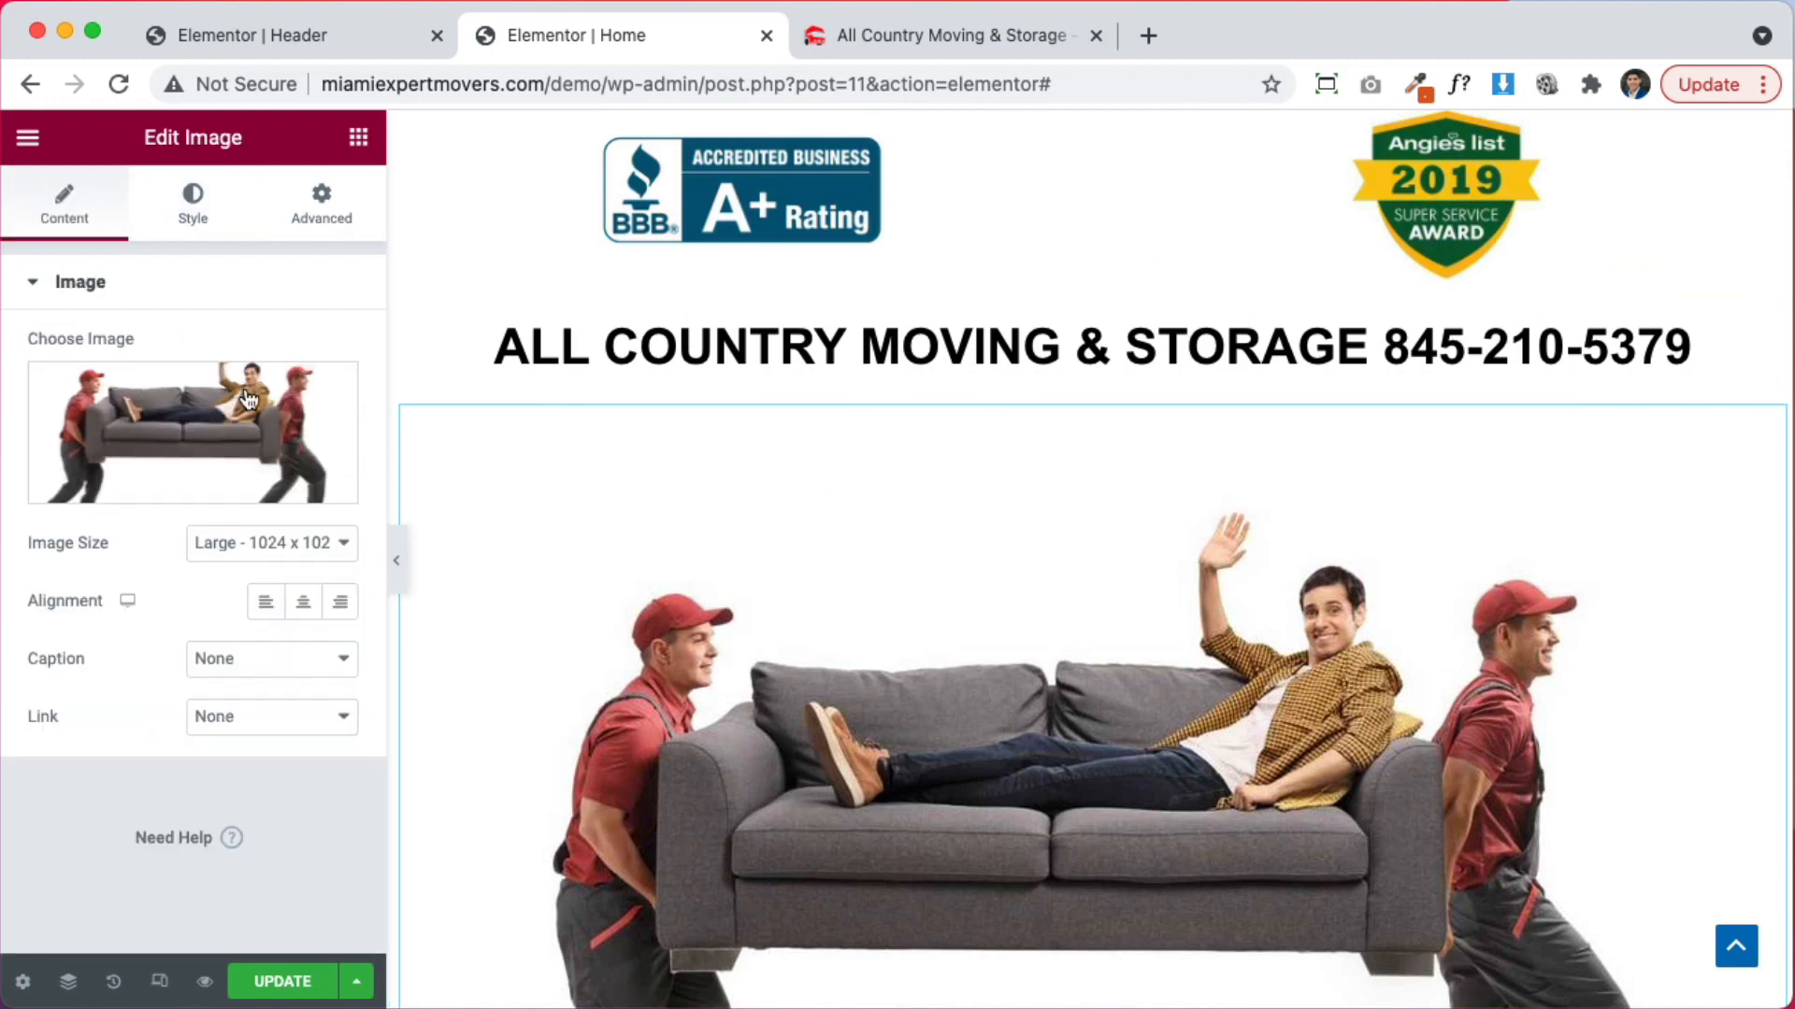
click(193, 201)
drag(30, 391, 113, 388)
scroll(1206, 514, up, 4)
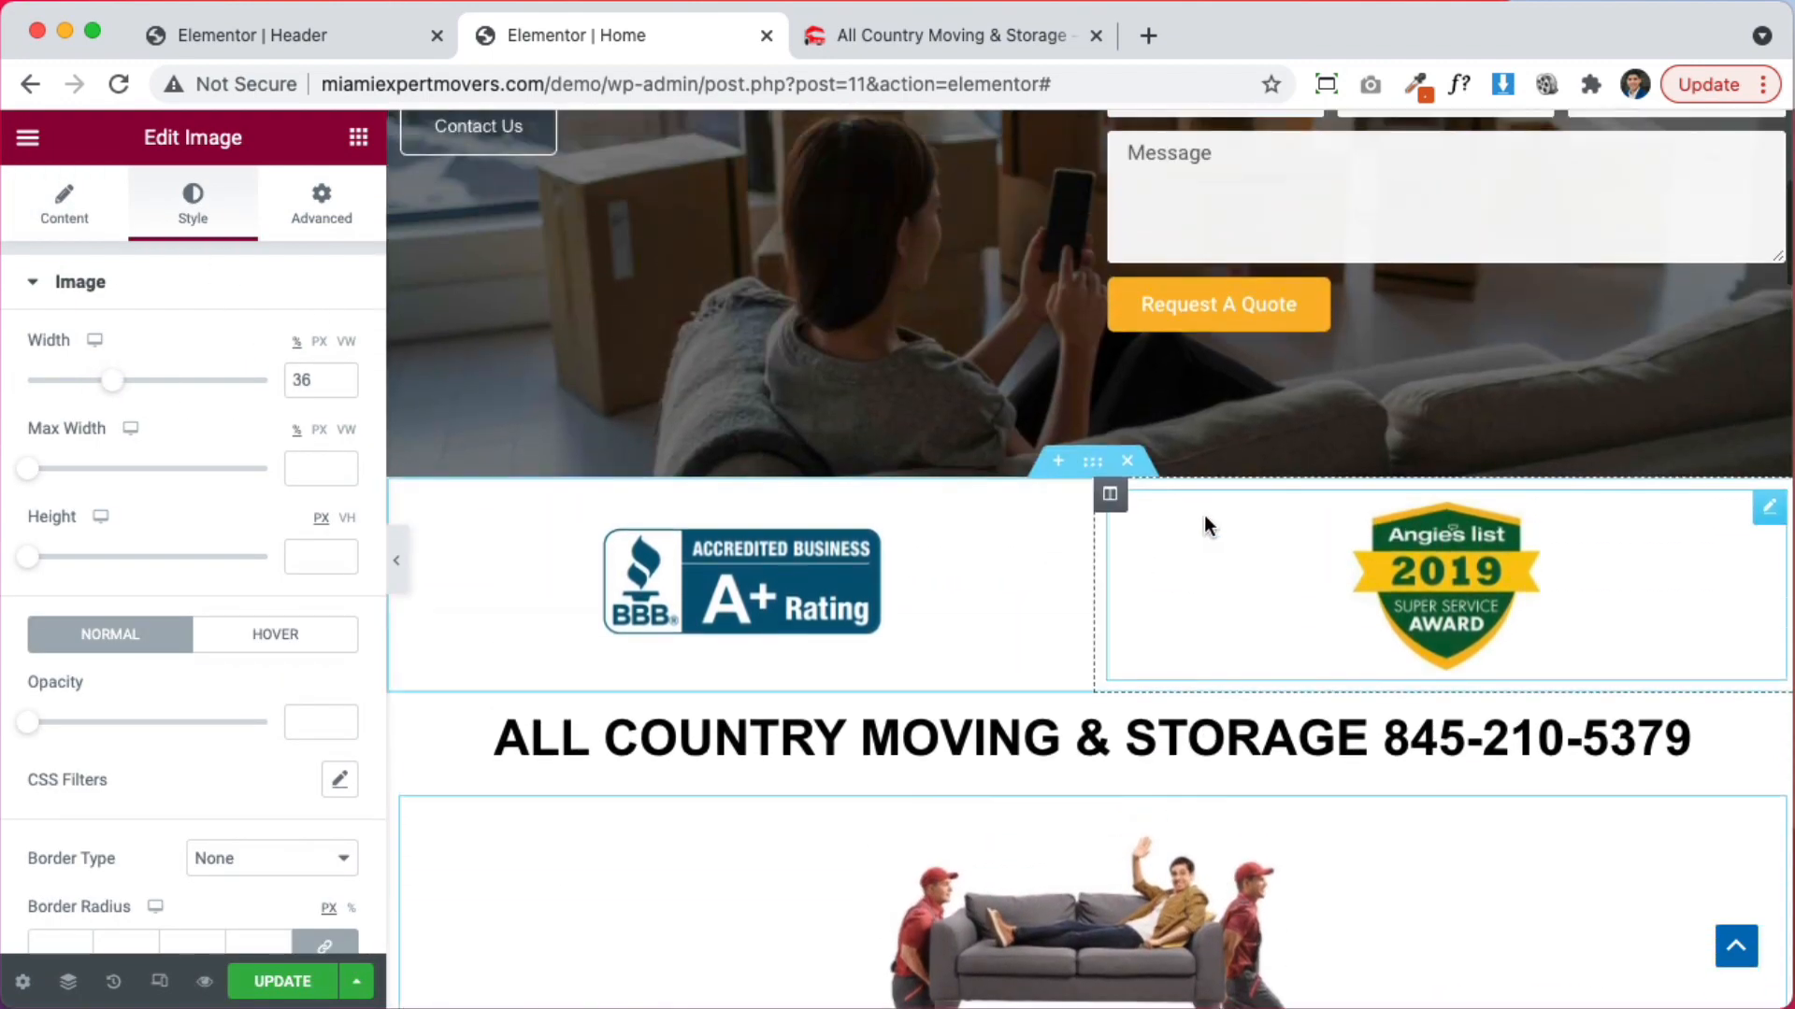
scroll(1210, 561, down, 3)
scroll(1218, 636, down, 3)
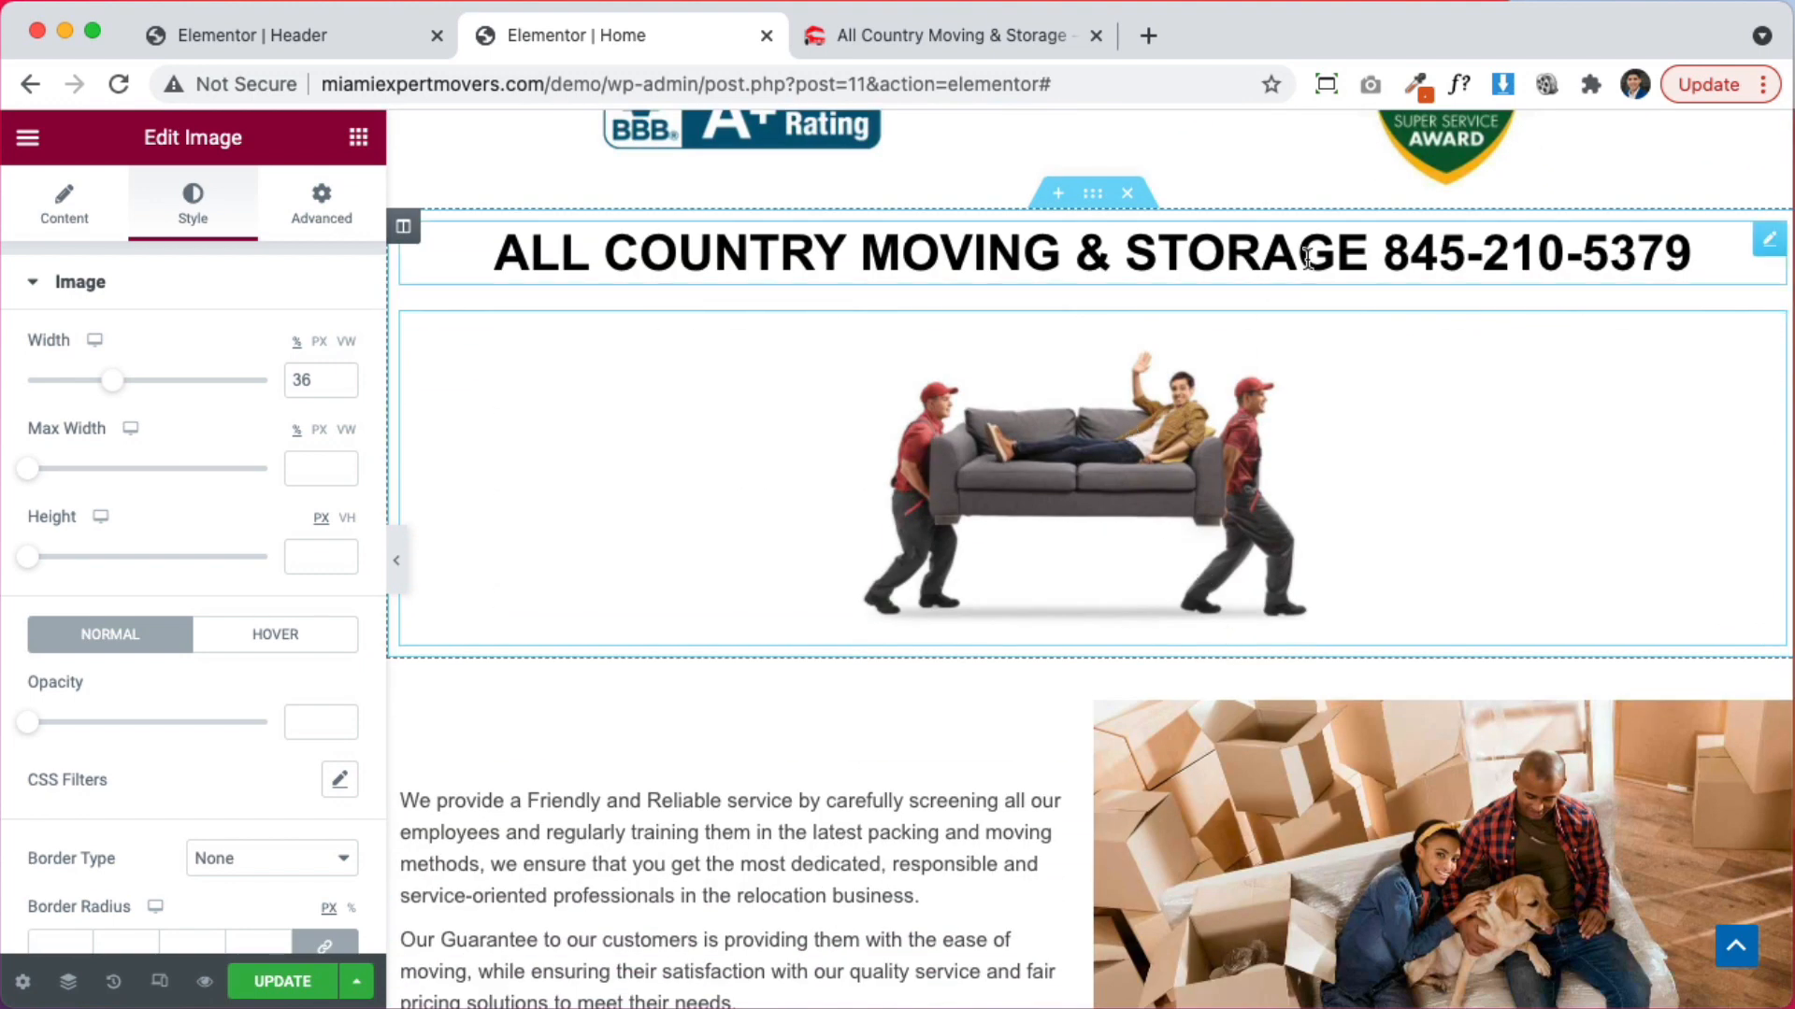
Remove the phone number so the heading reads 'ALL COUNTRY MOVING & STORAGE'
click(1075, 261)
click(42, 213)
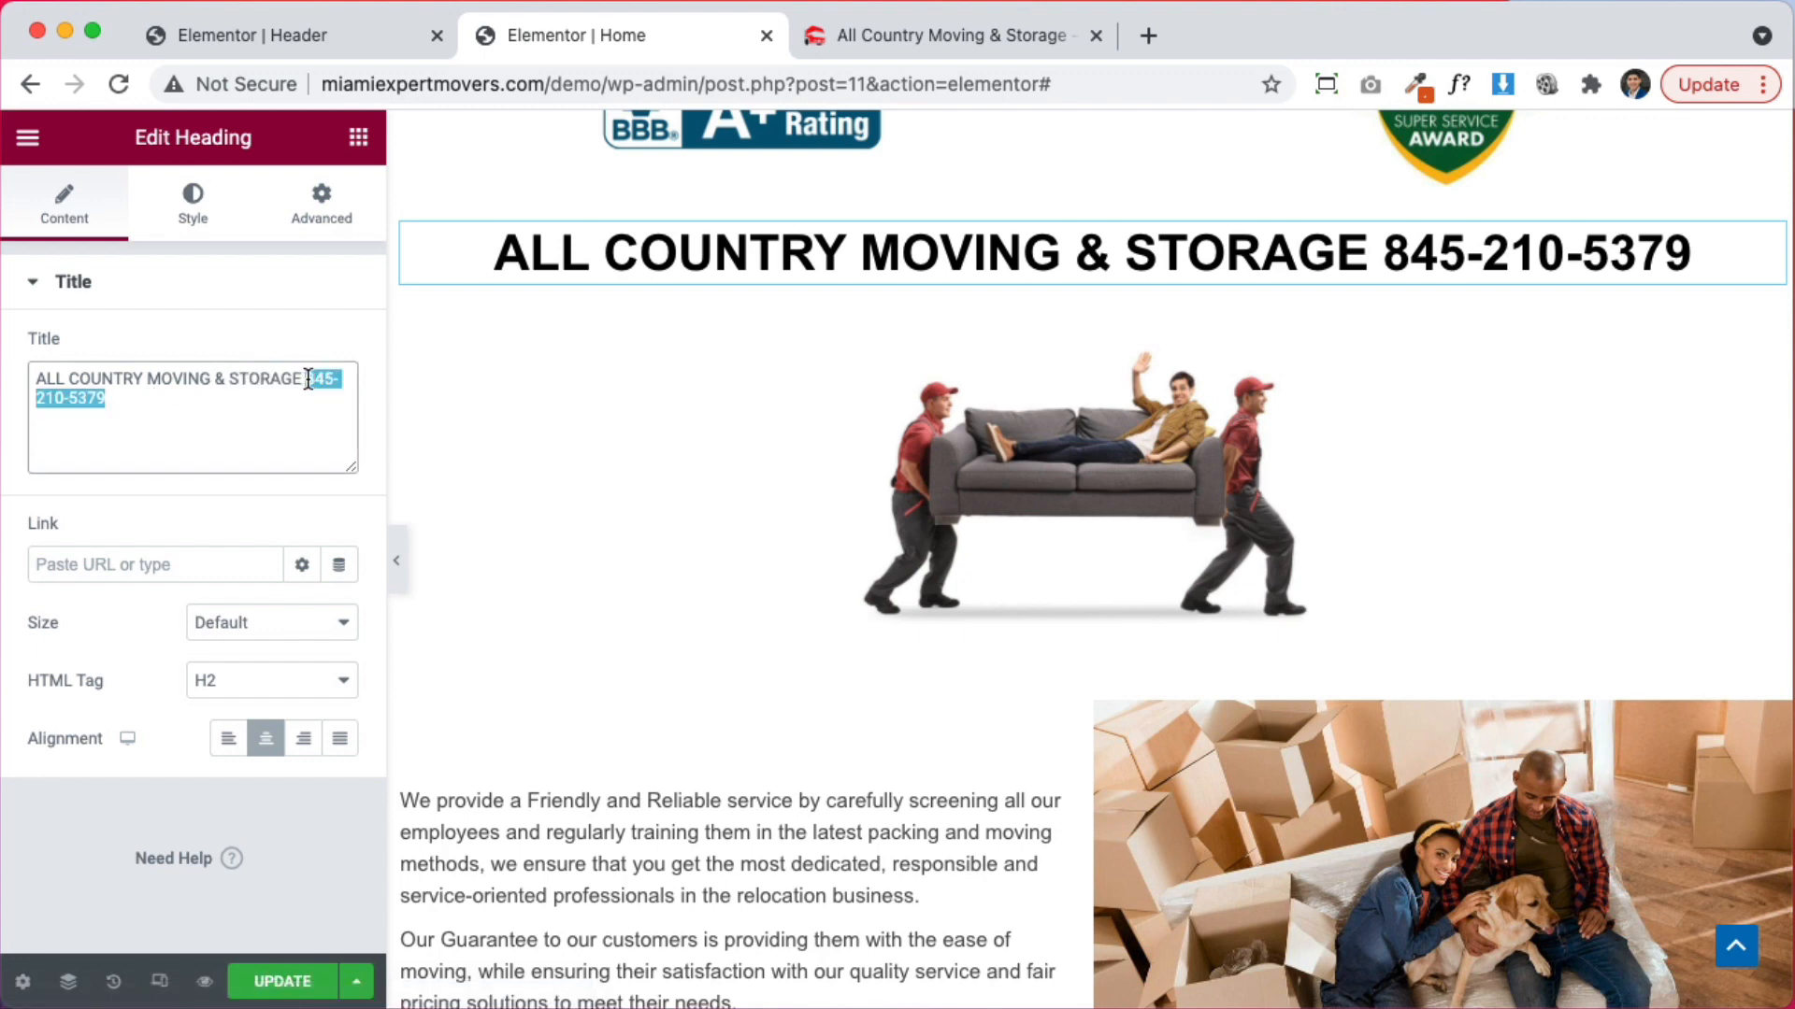
key(BackSpace)
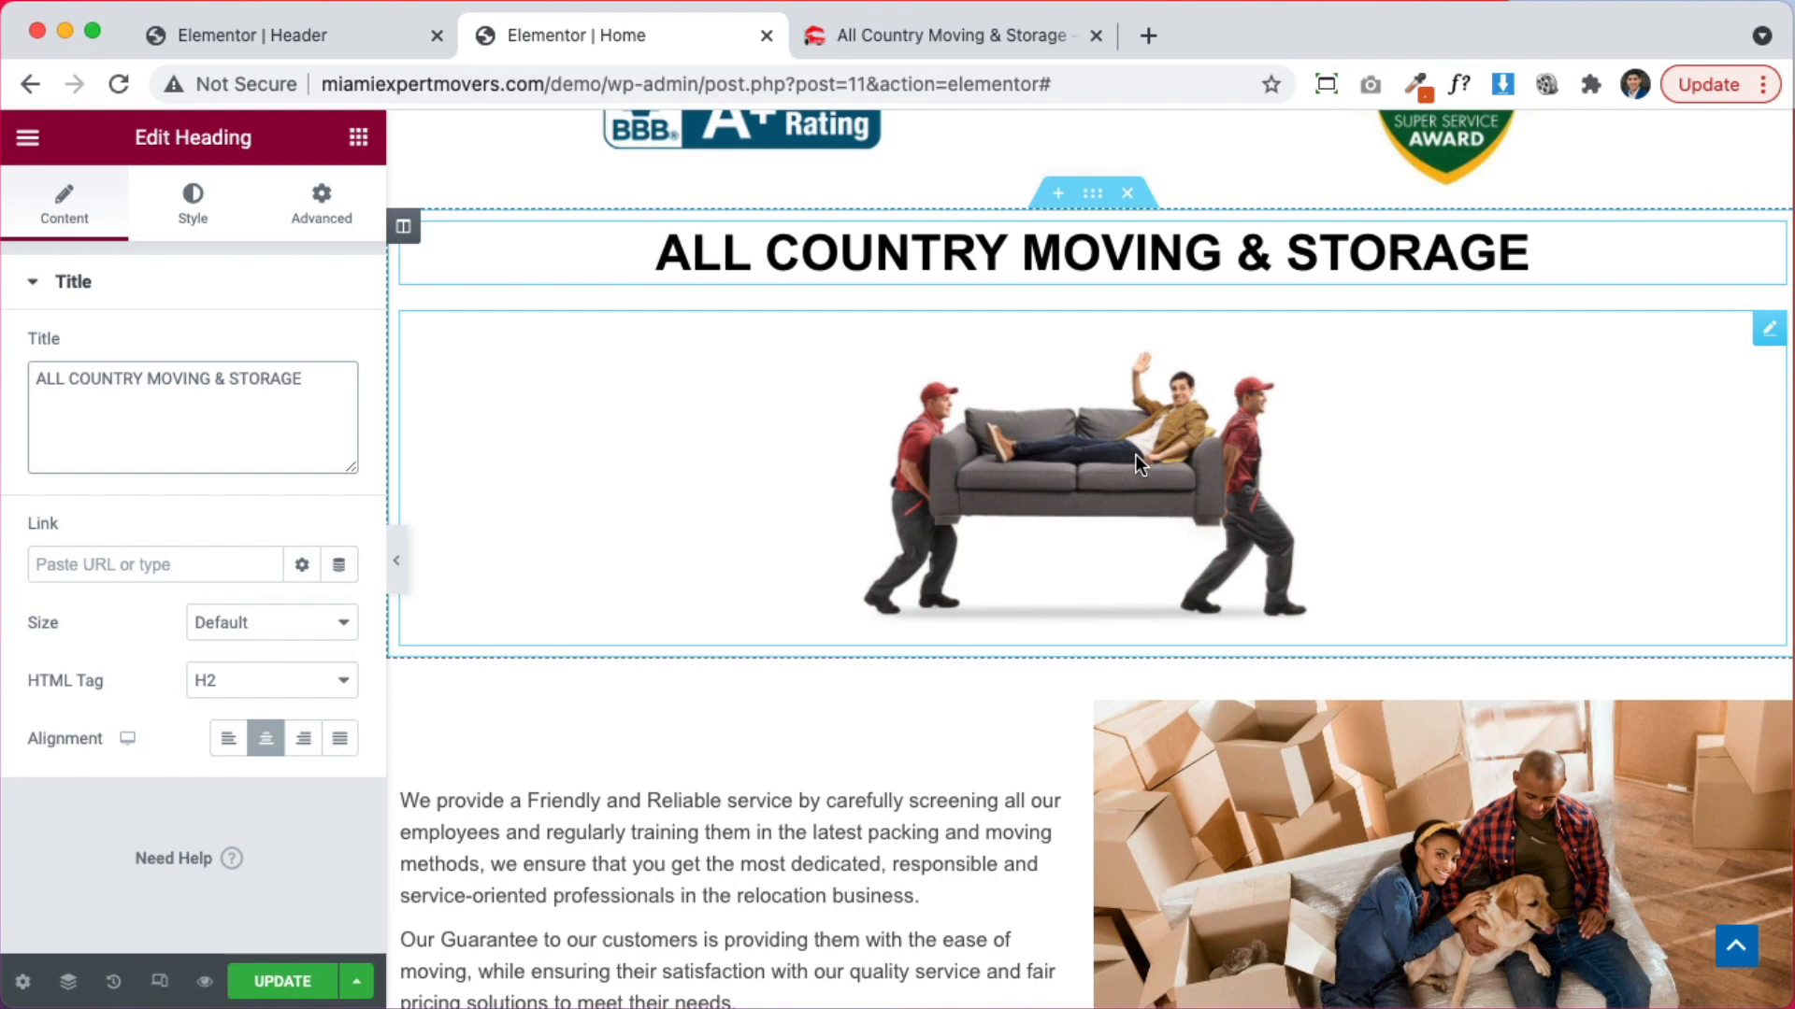
scroll(1129, 519, up, 2)
scroll(1126, 518, down, 4)
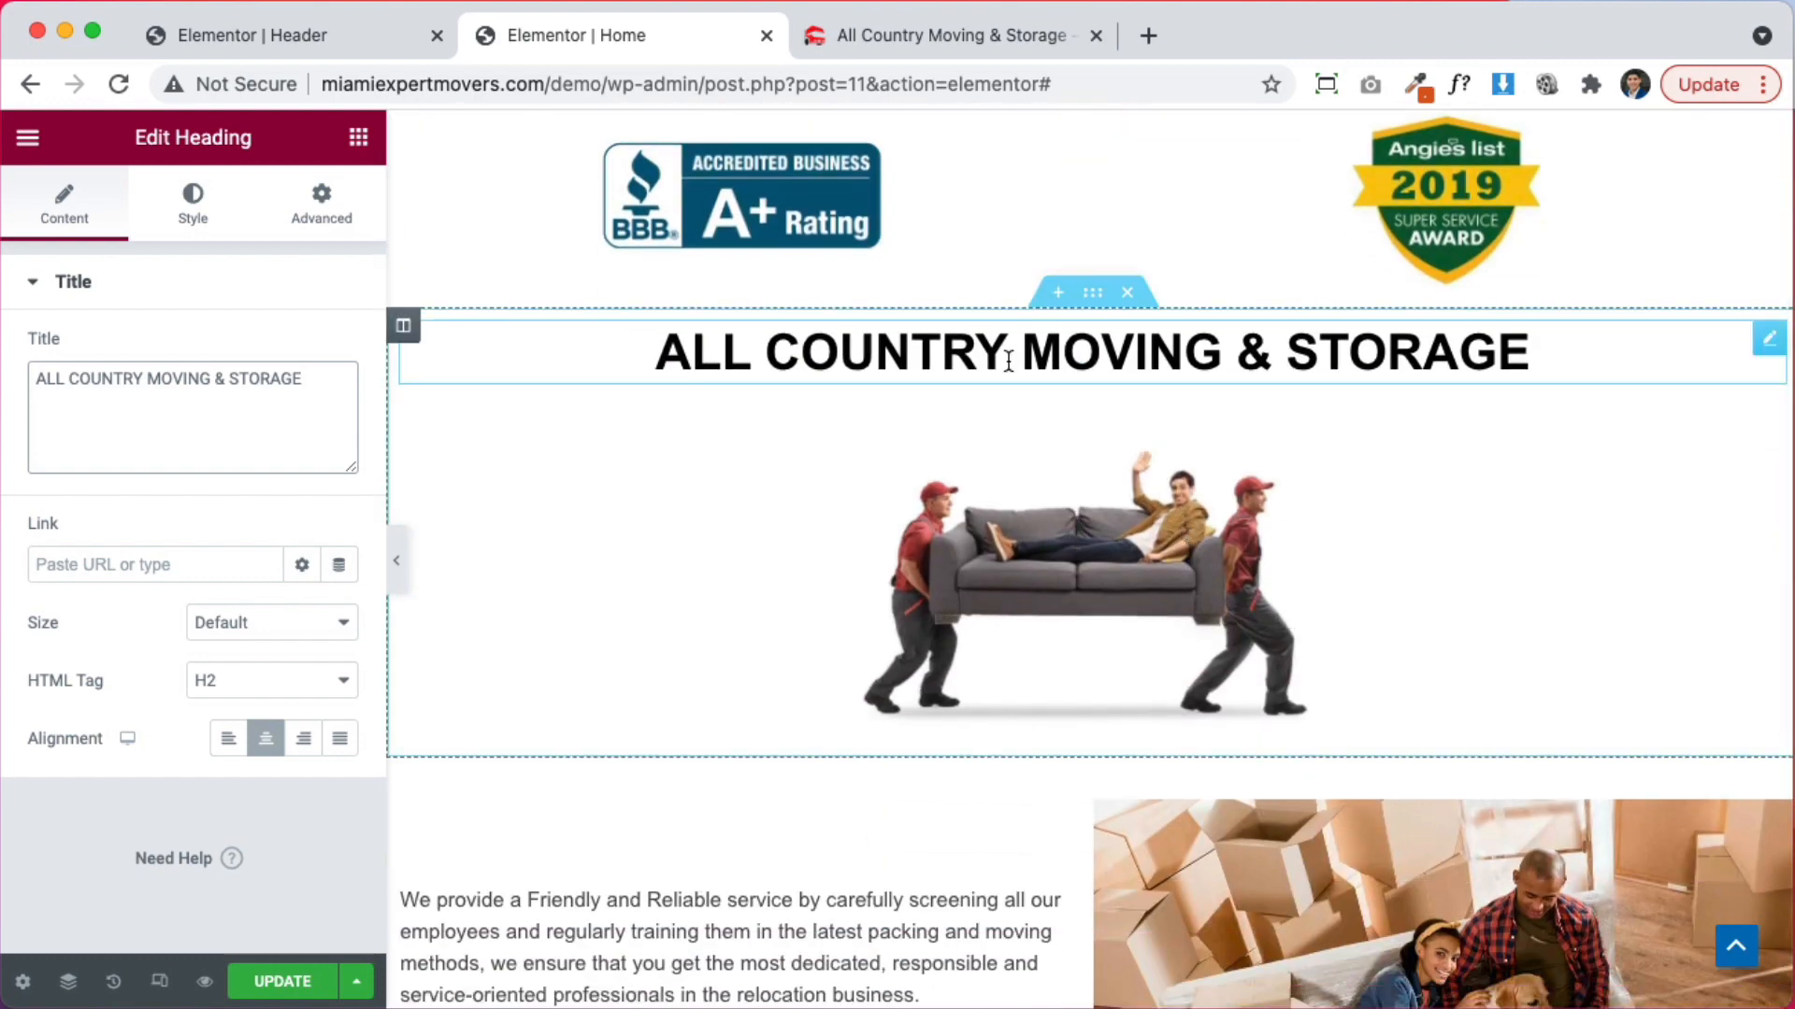
scroll(1150, 468, up, 2)
Add a third column to the badges row, put the movers photo in the middle, and move the heading above the row
right_click(1115, 315)
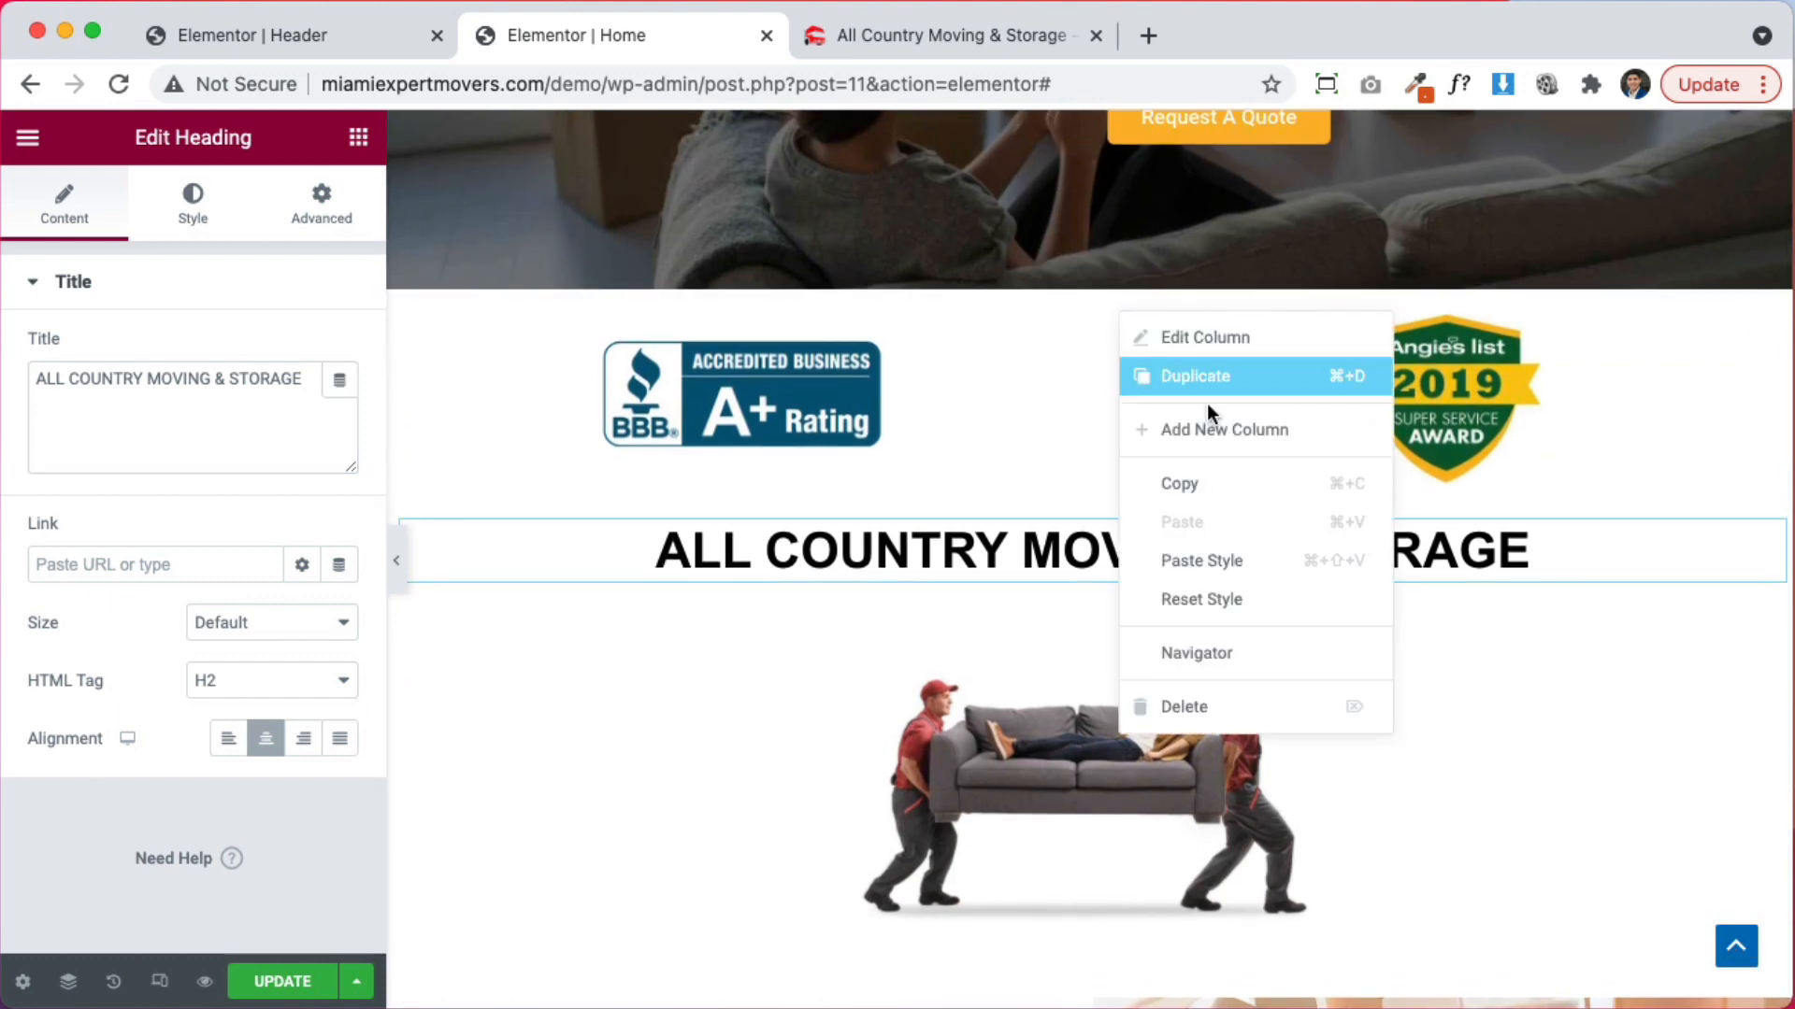
click(1206, 425)
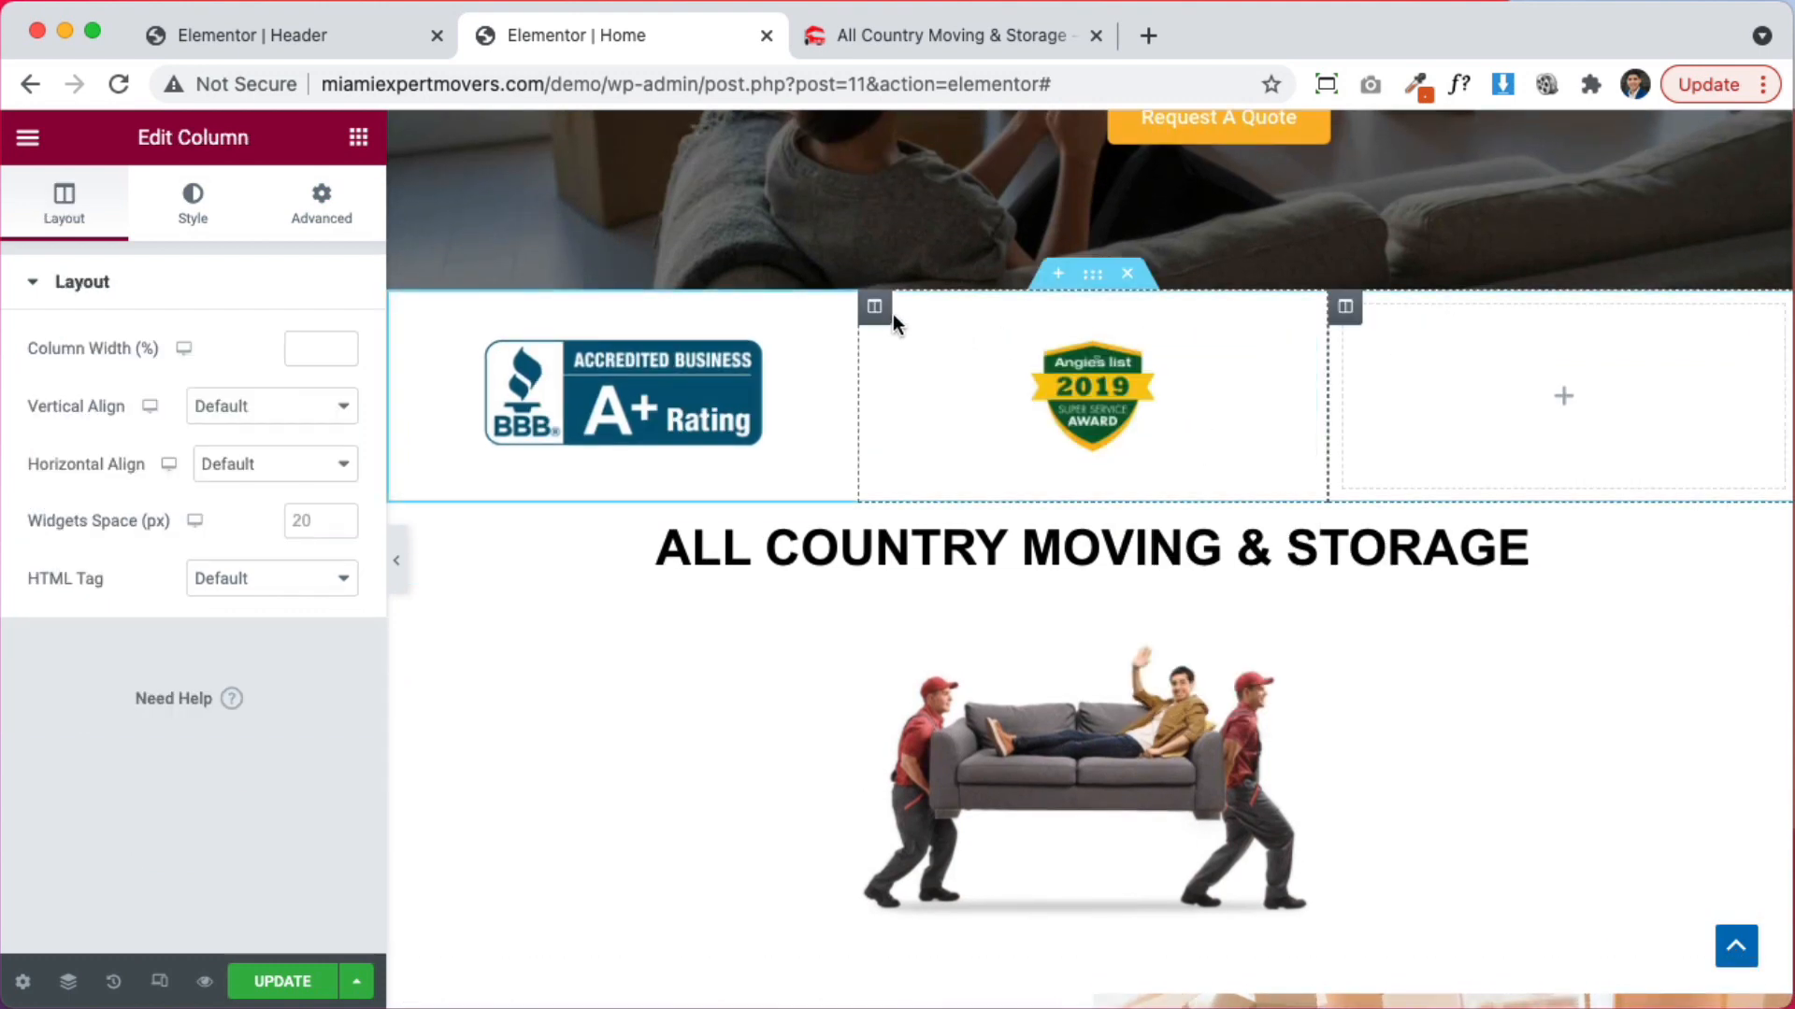
drag(884, 309, 1552, 393)
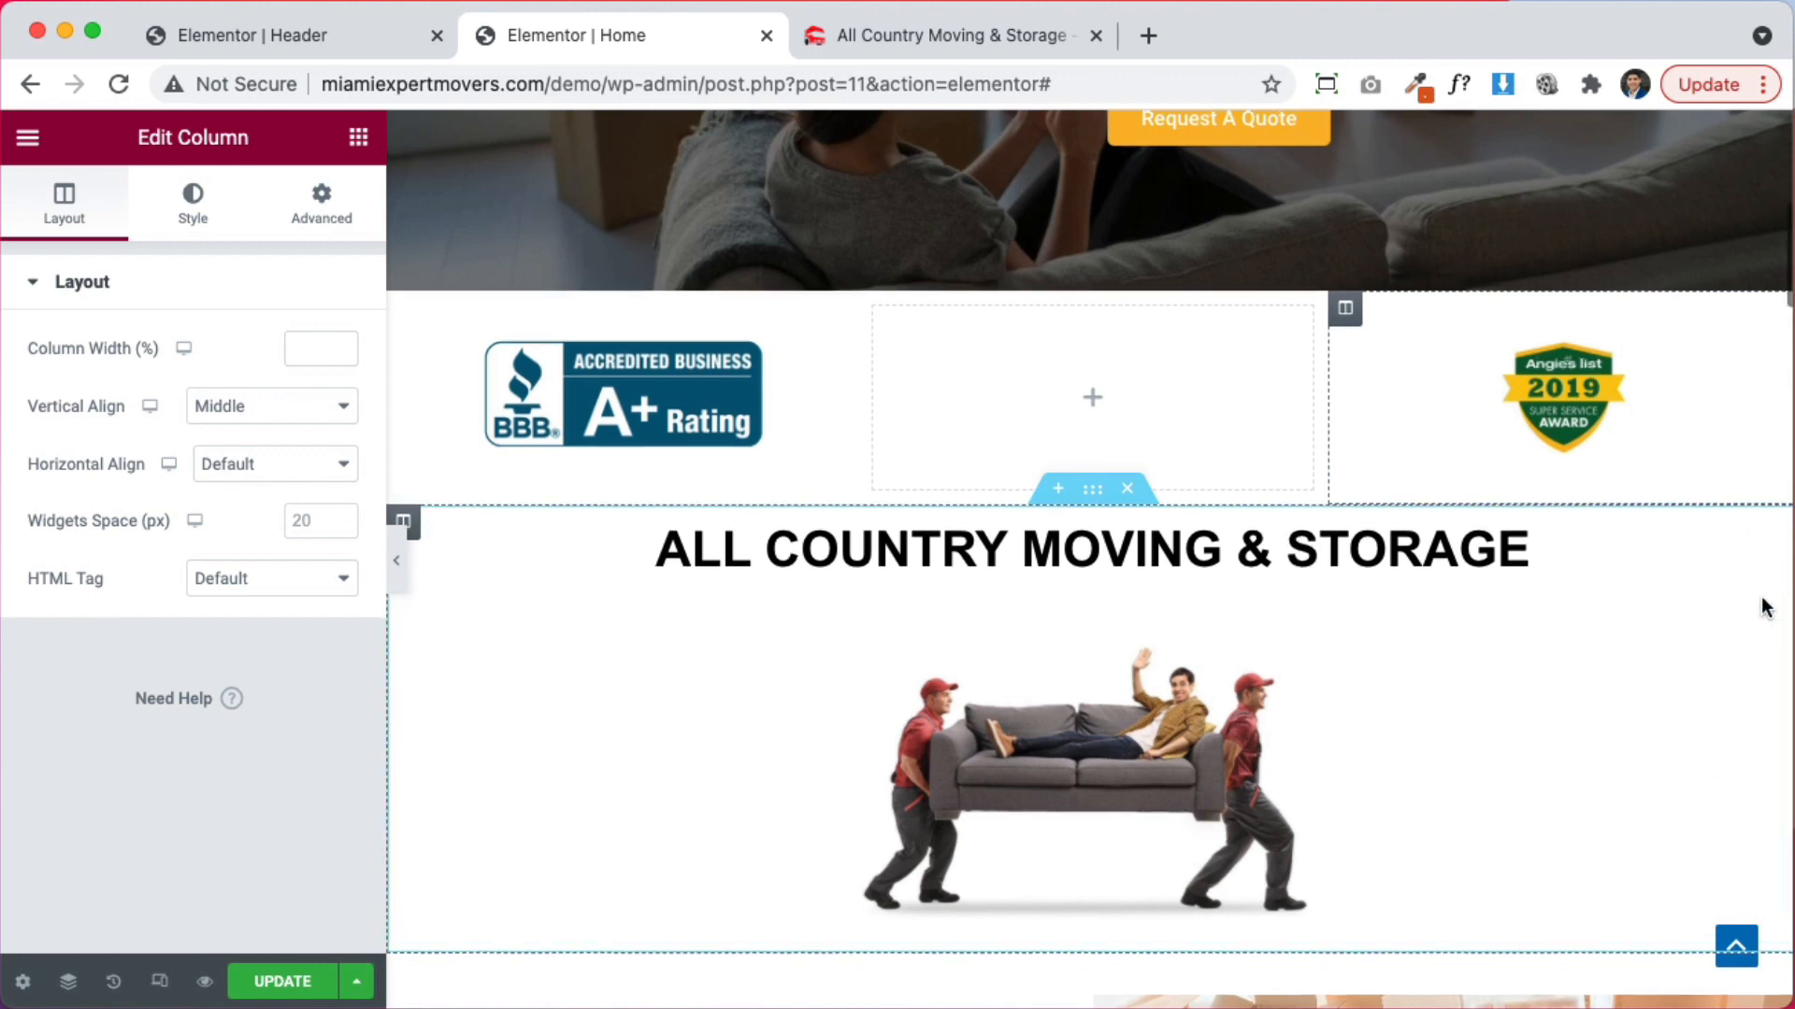
drag(1763, 609, 1159, 430)
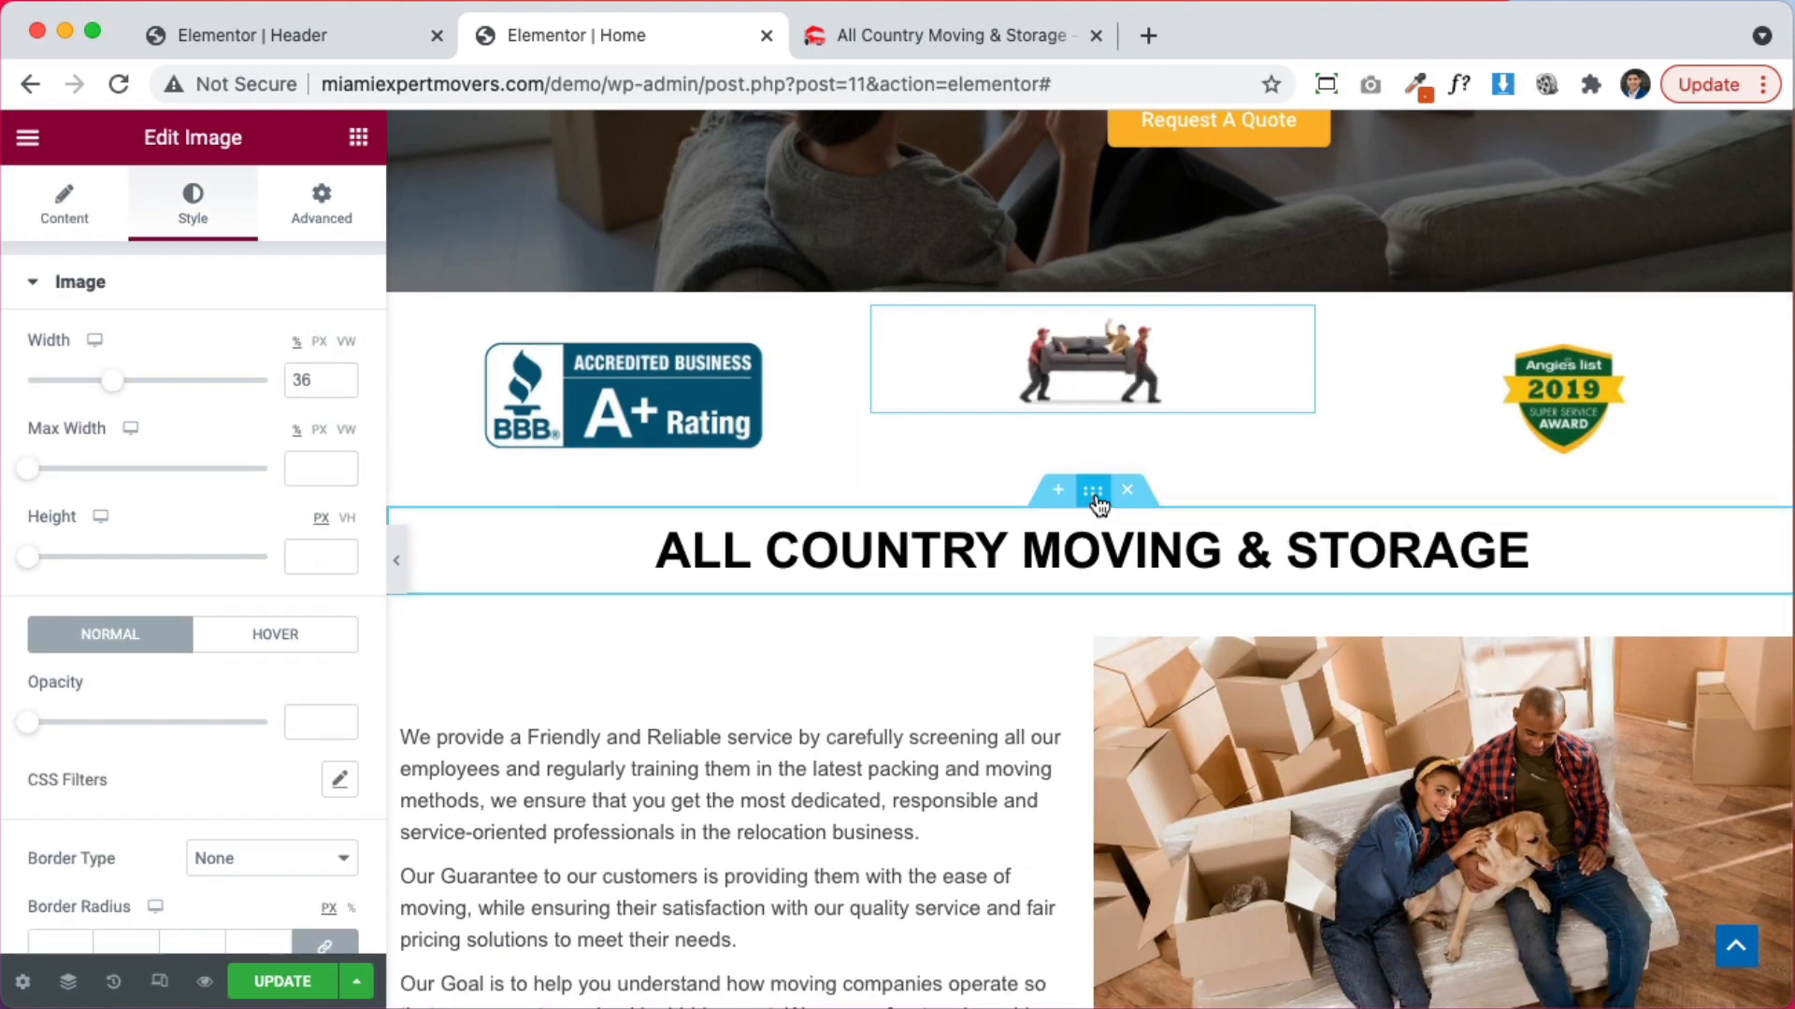
drag(1093, 490, 1096, 337)
drag(1133, 432, 1065, 471)
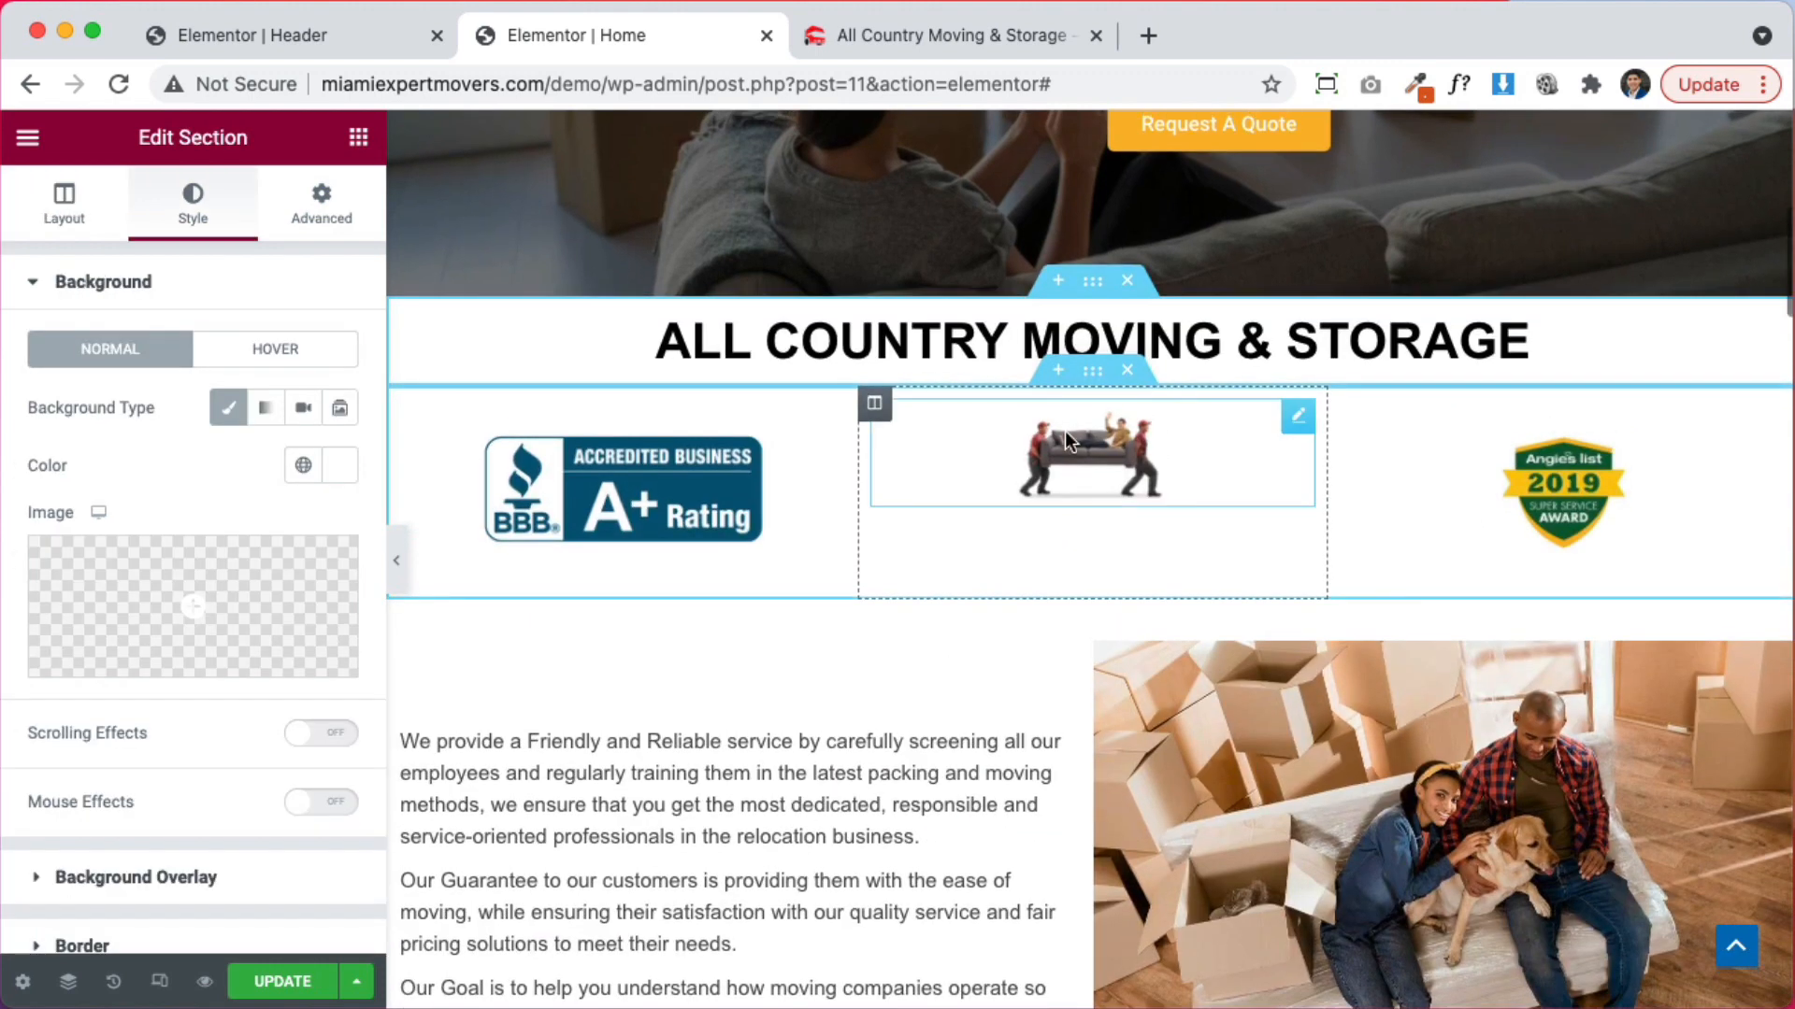
Center the movers photo vertically at 100% width and widen the middle column
click(871, 411)
click(224, 411)
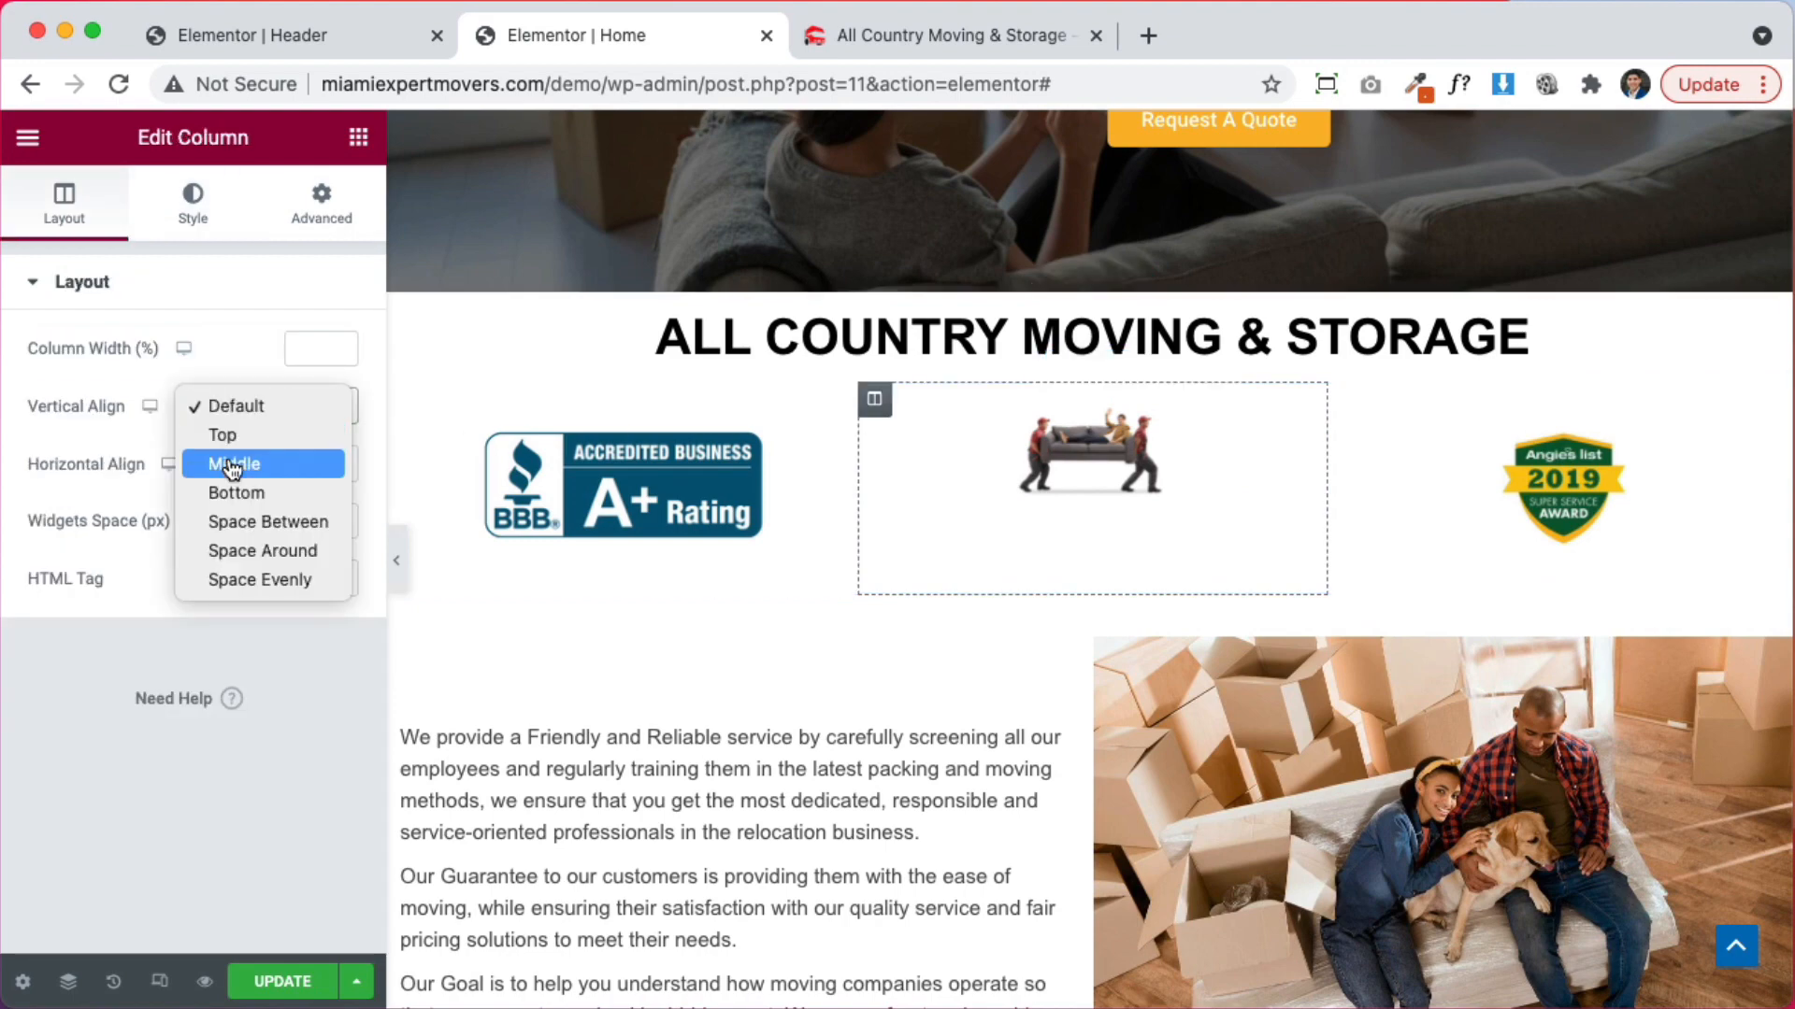
click(228, 461)
click(1017, 454)
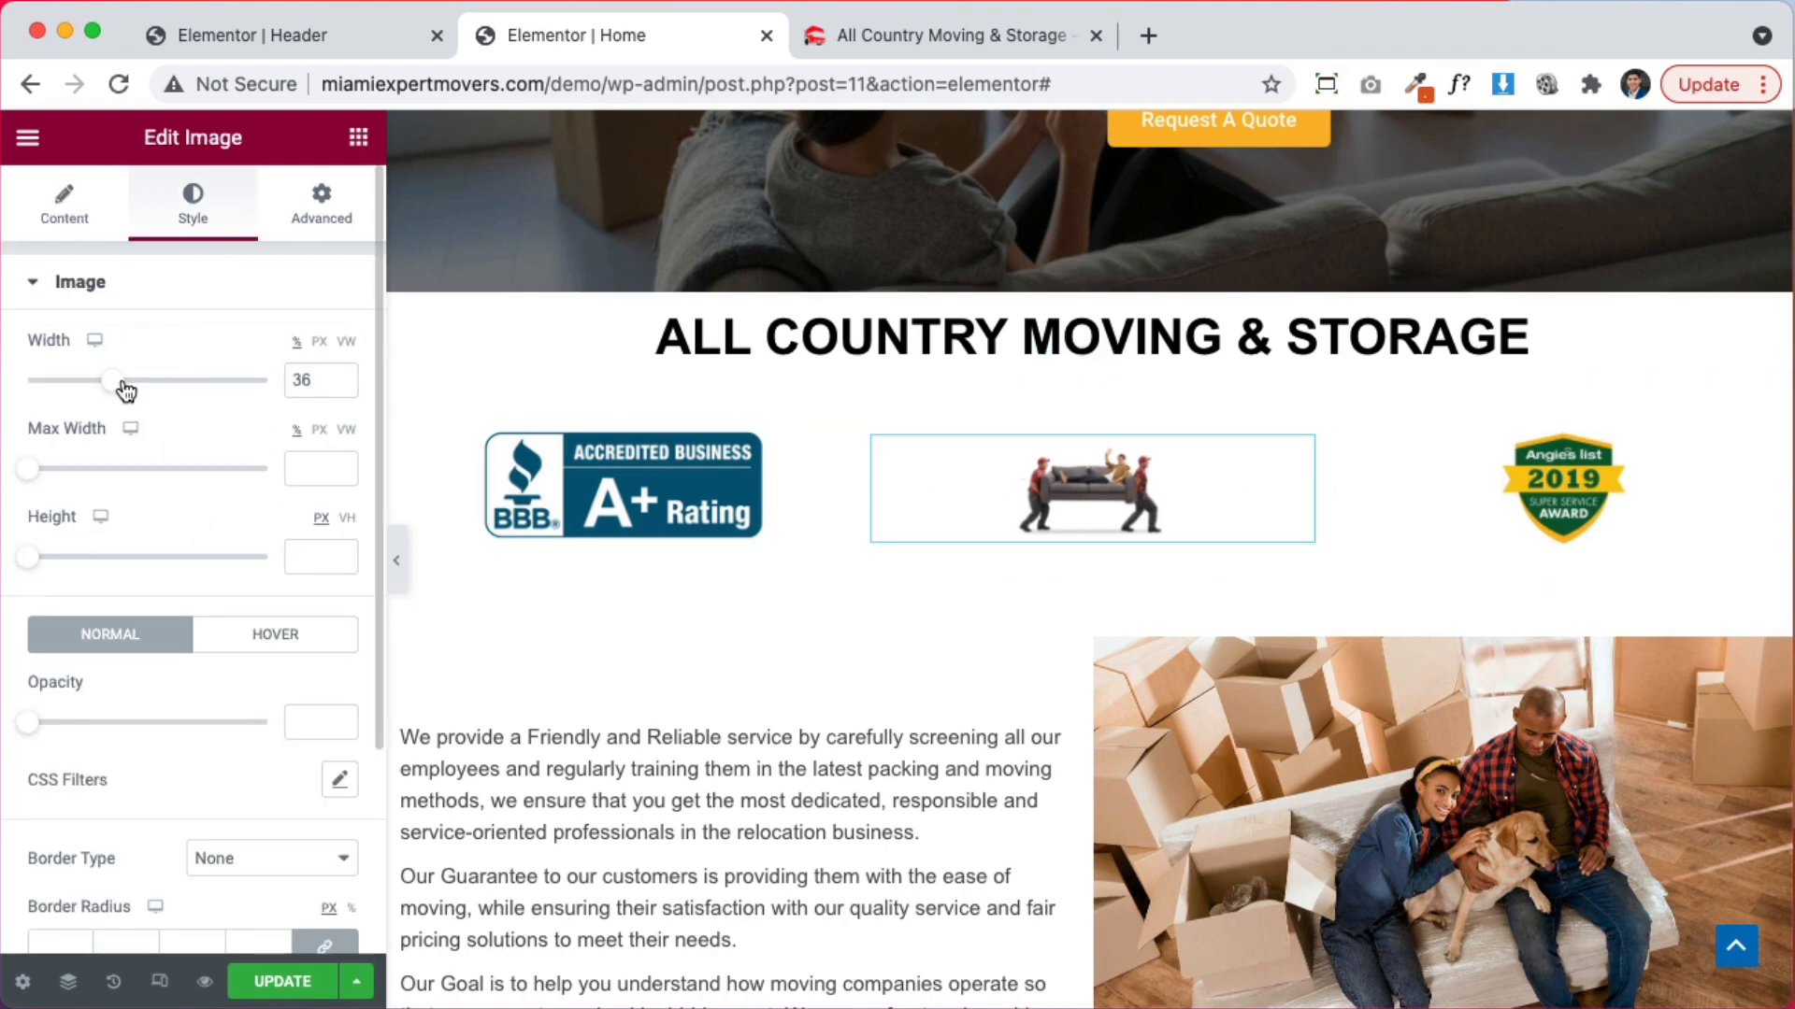
drag(127, 391, 536, 391)
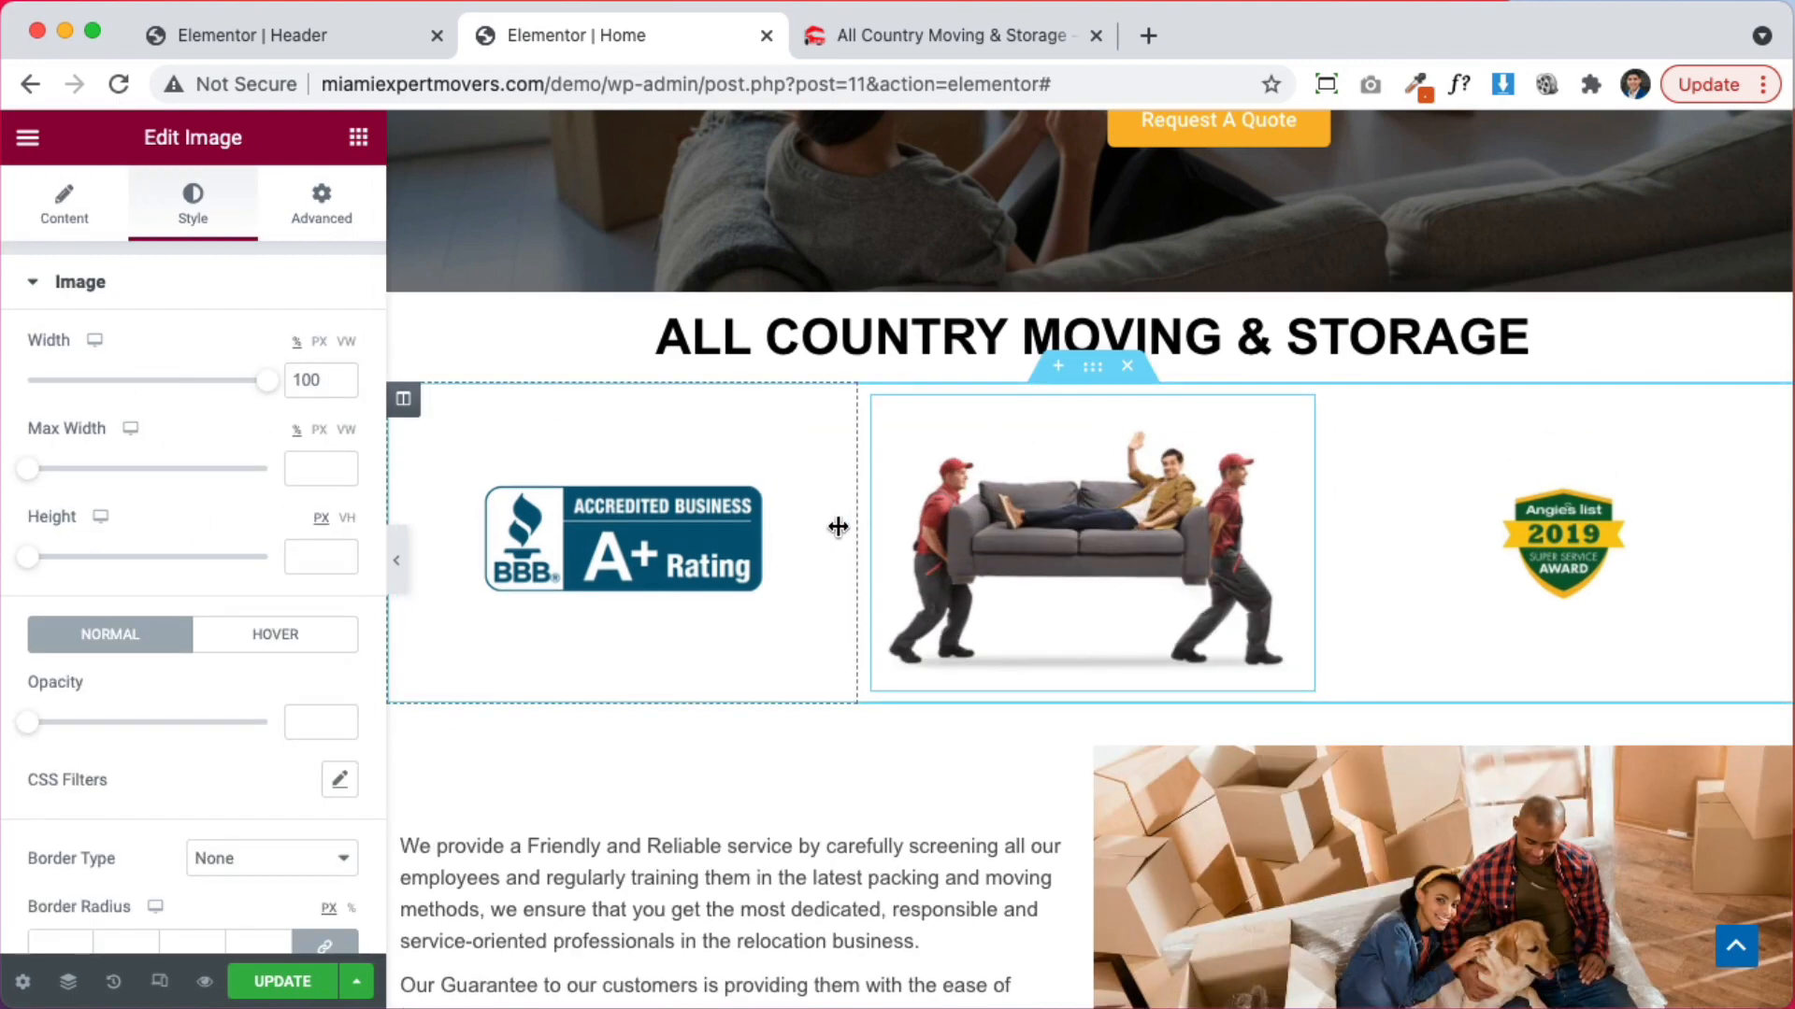
drag(837, 526, 727, 527)
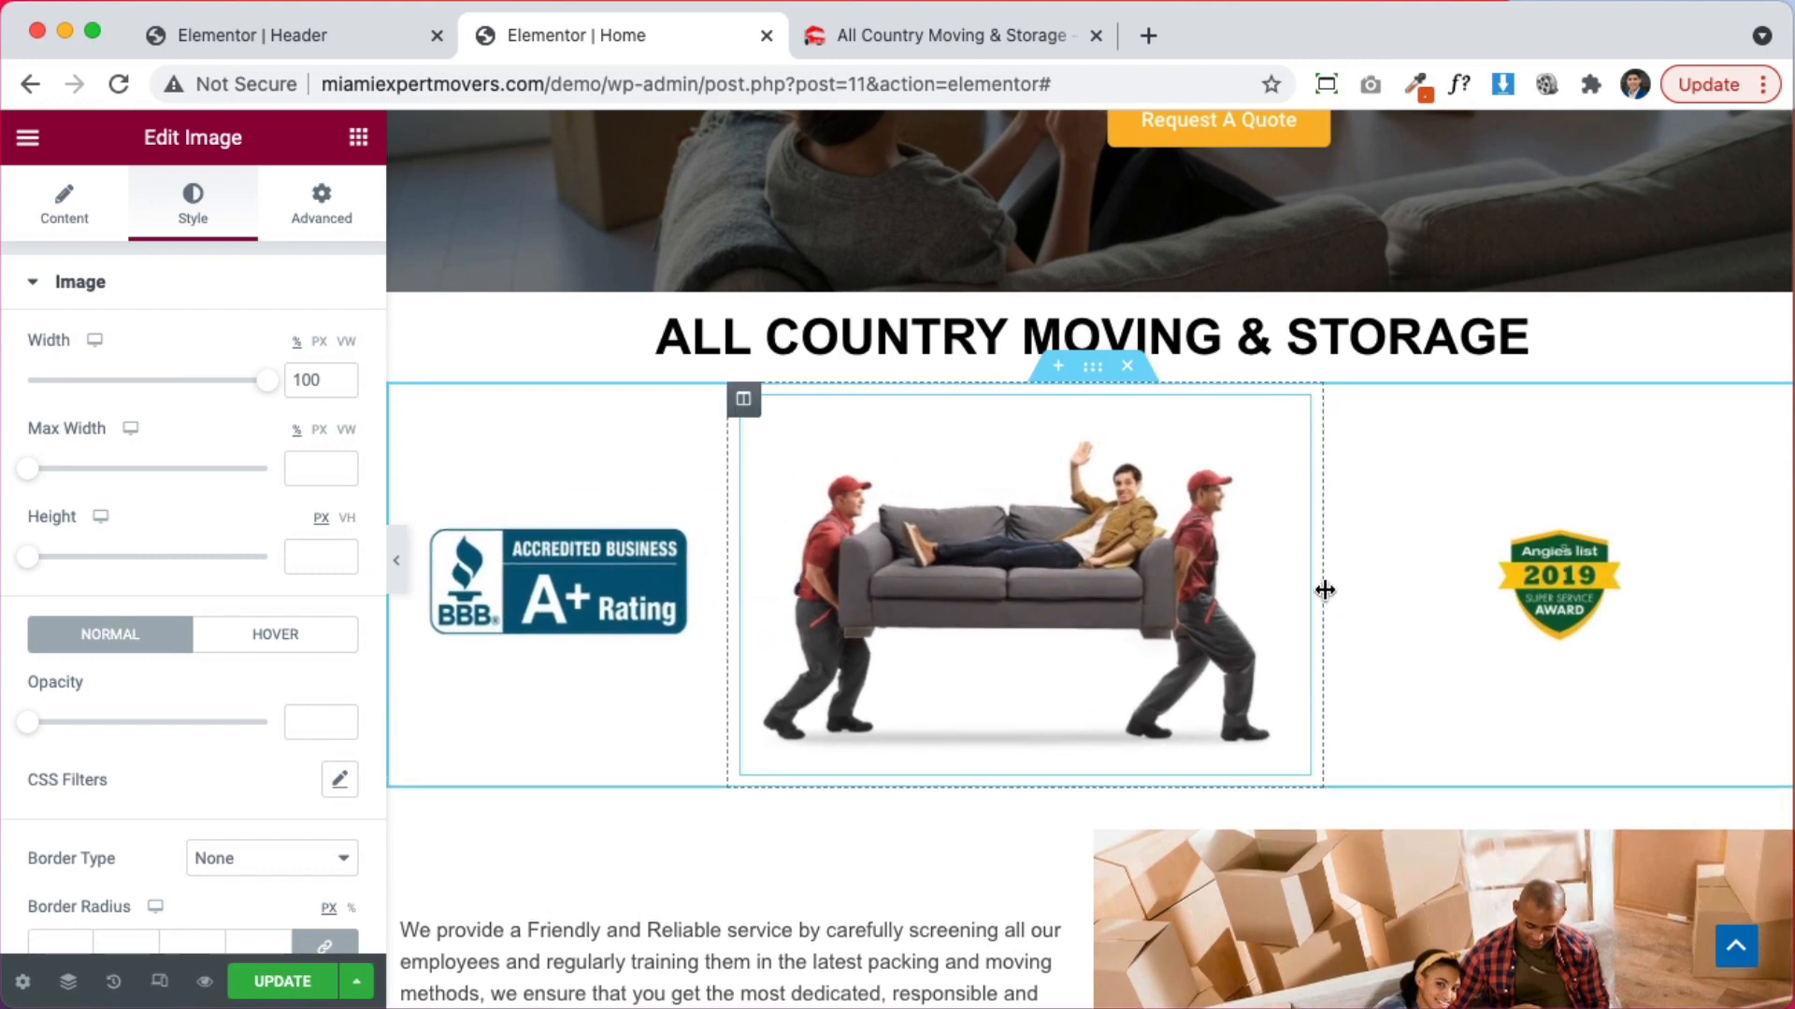
drag(1326, 590, 1419, 585)
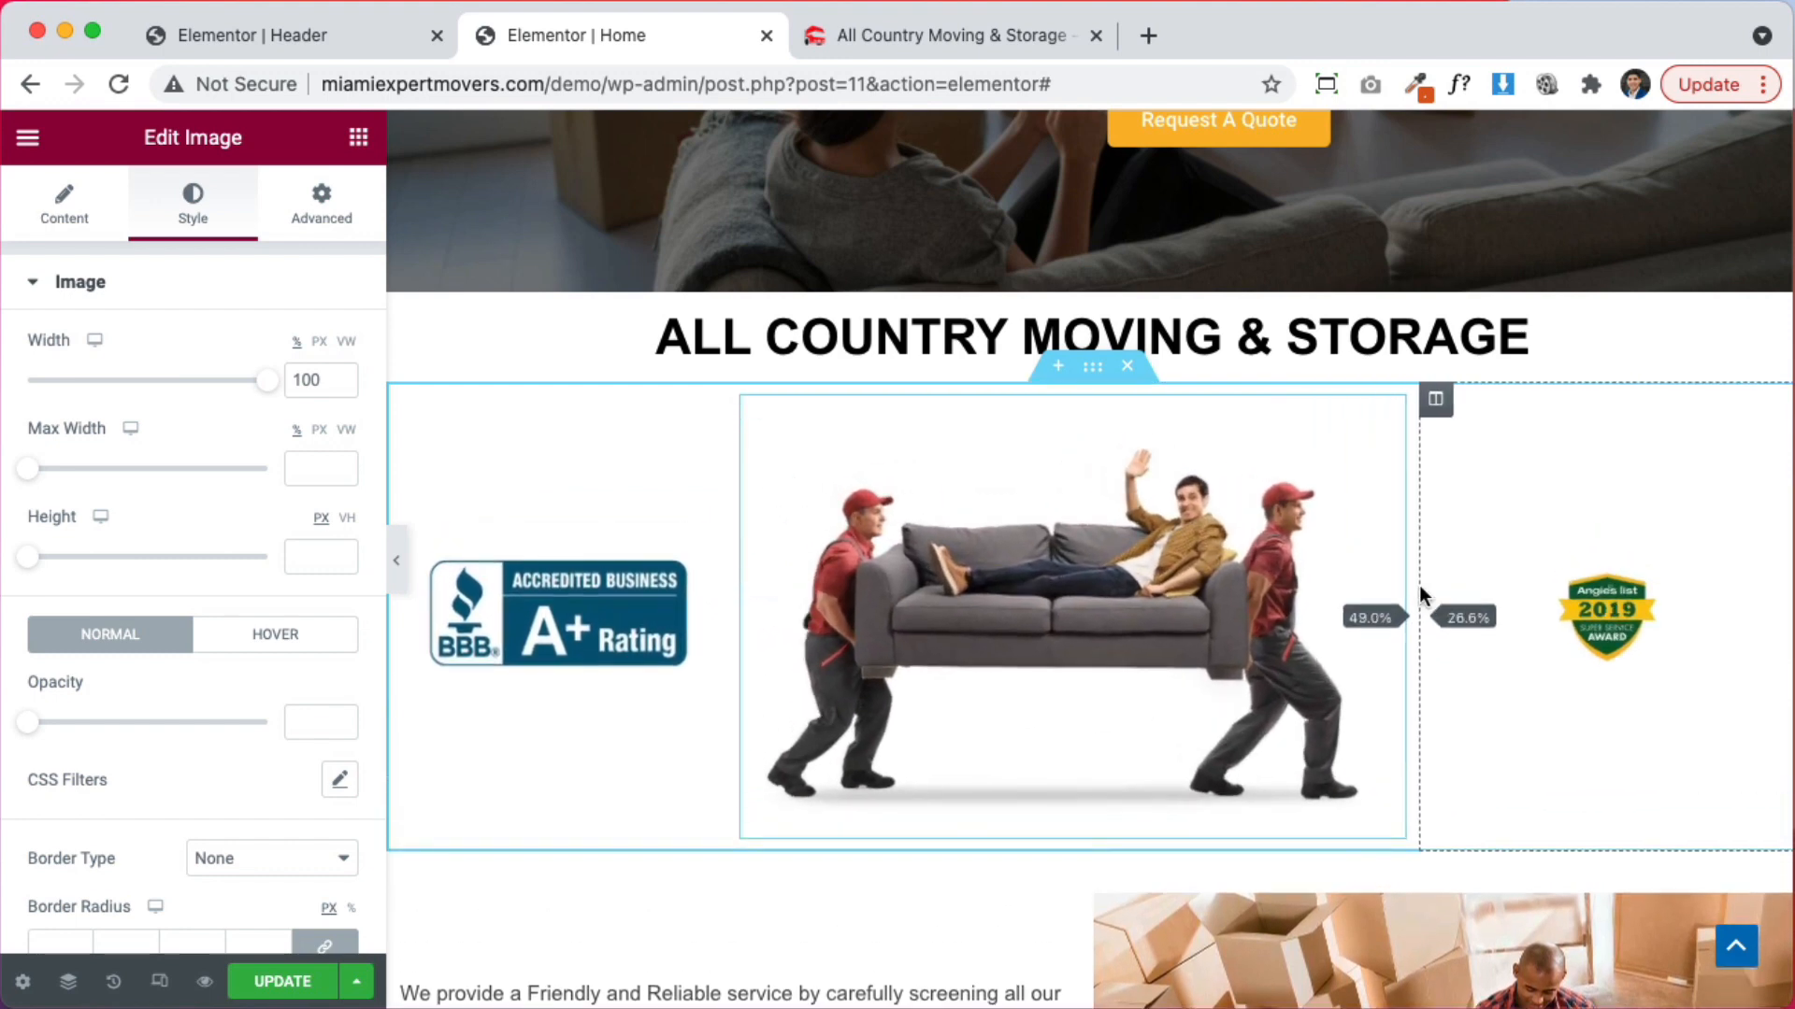
Review the Angie's List badge settings, then reselect the movers photo
click(1618, 622)
scroll(1288, 486, down, 3)
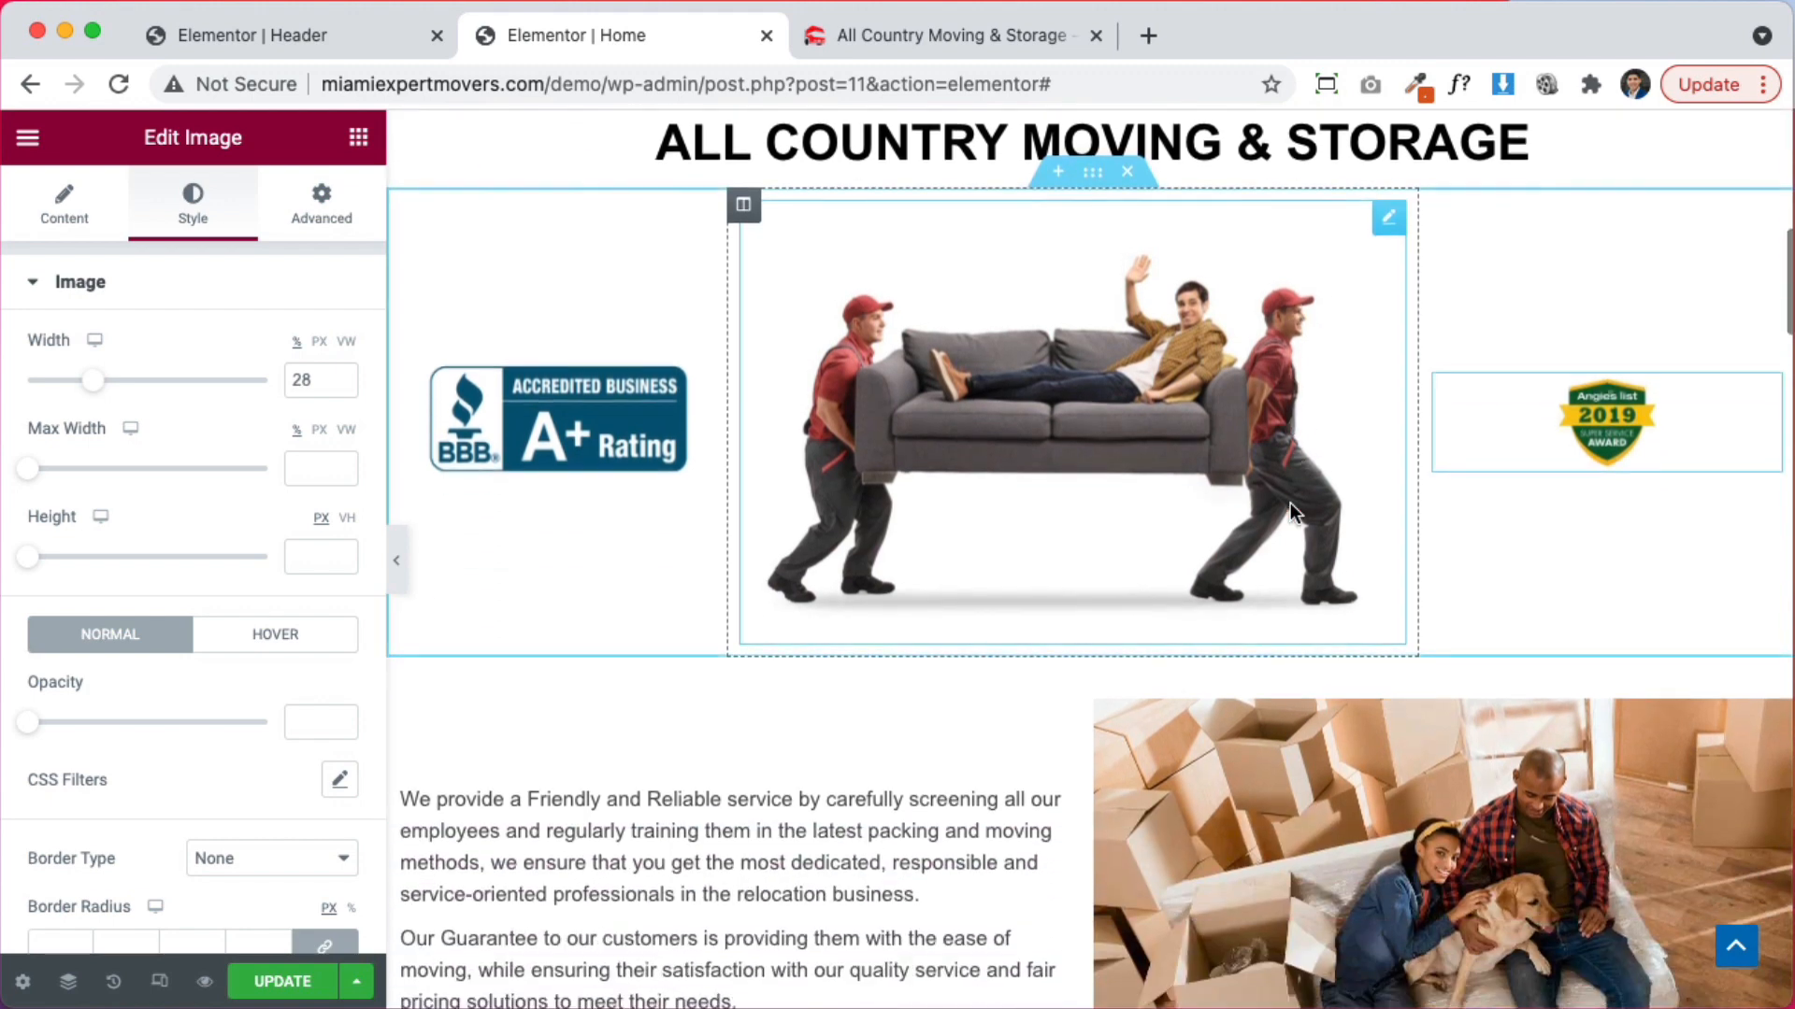
scroll(1248, 548, up, 3)
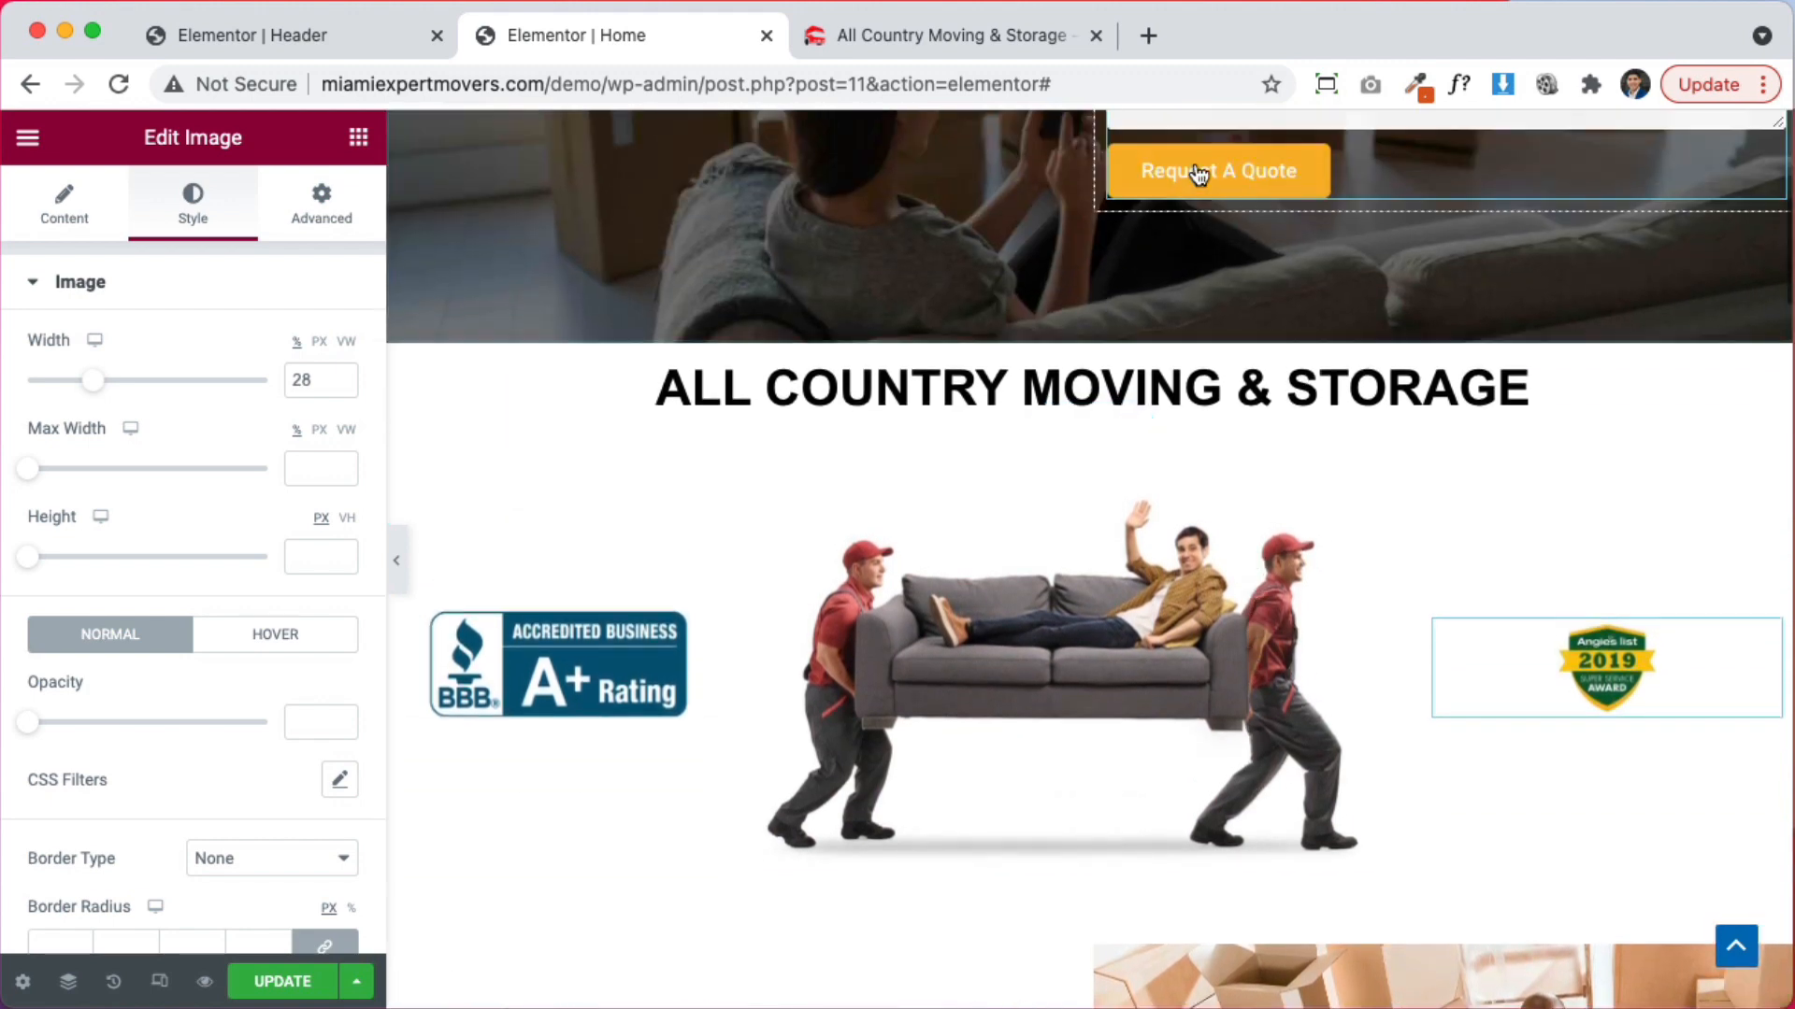
click(1041, 531)
scroll(989, 599, down, 4)
scroll(1085, 430, up, 1)
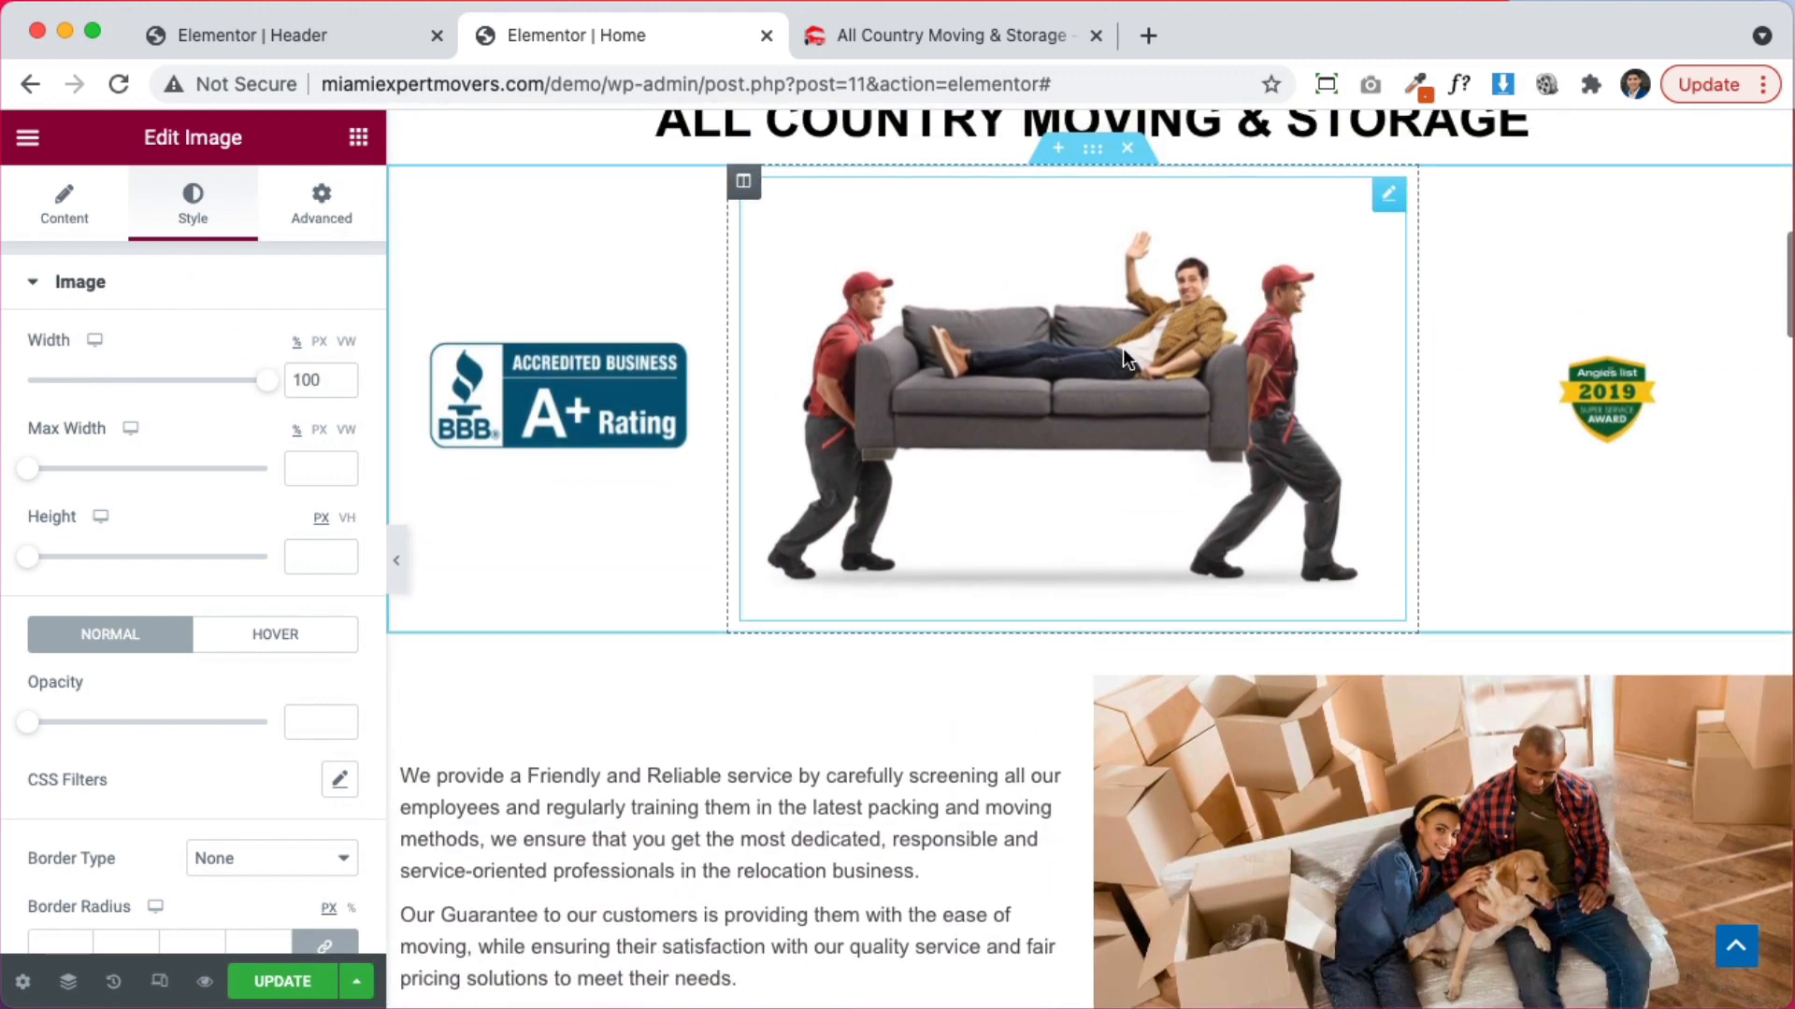
scroll(1124, 351, up, 1)
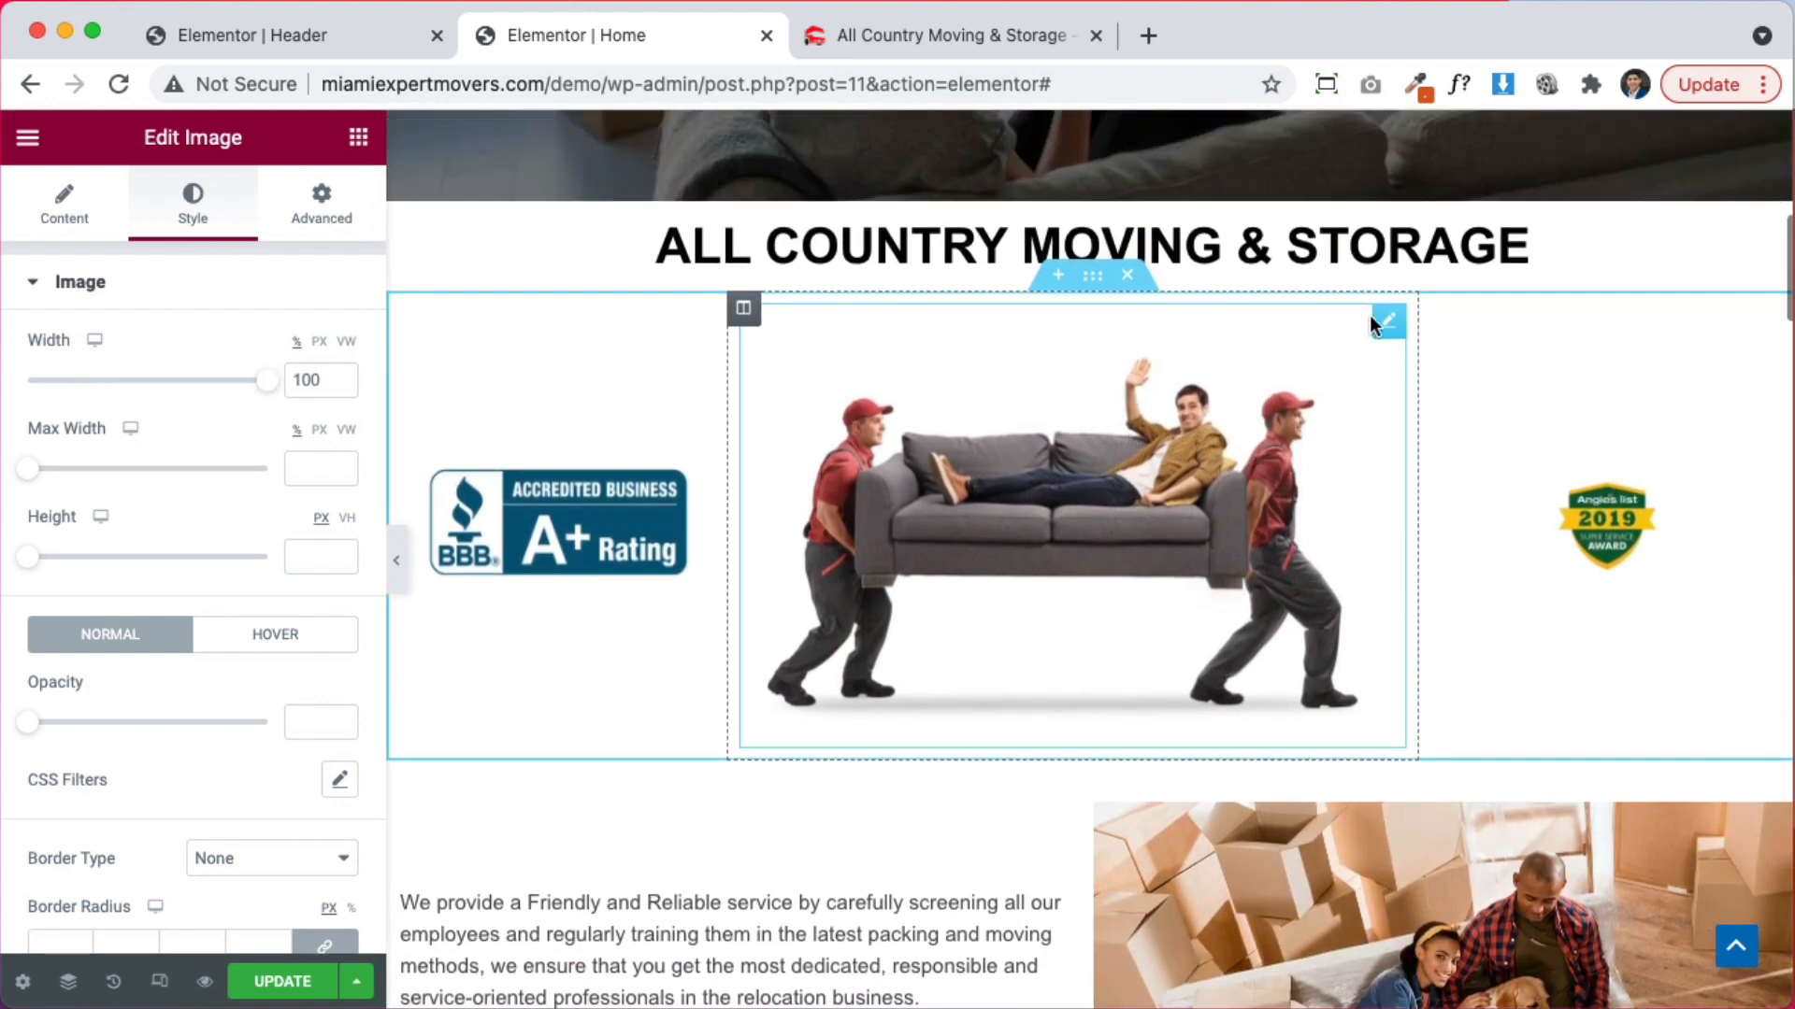
Swap the middle image for the 10photo movers strip, then undo a stray move via History
click(82, 191)
click(214, 452)
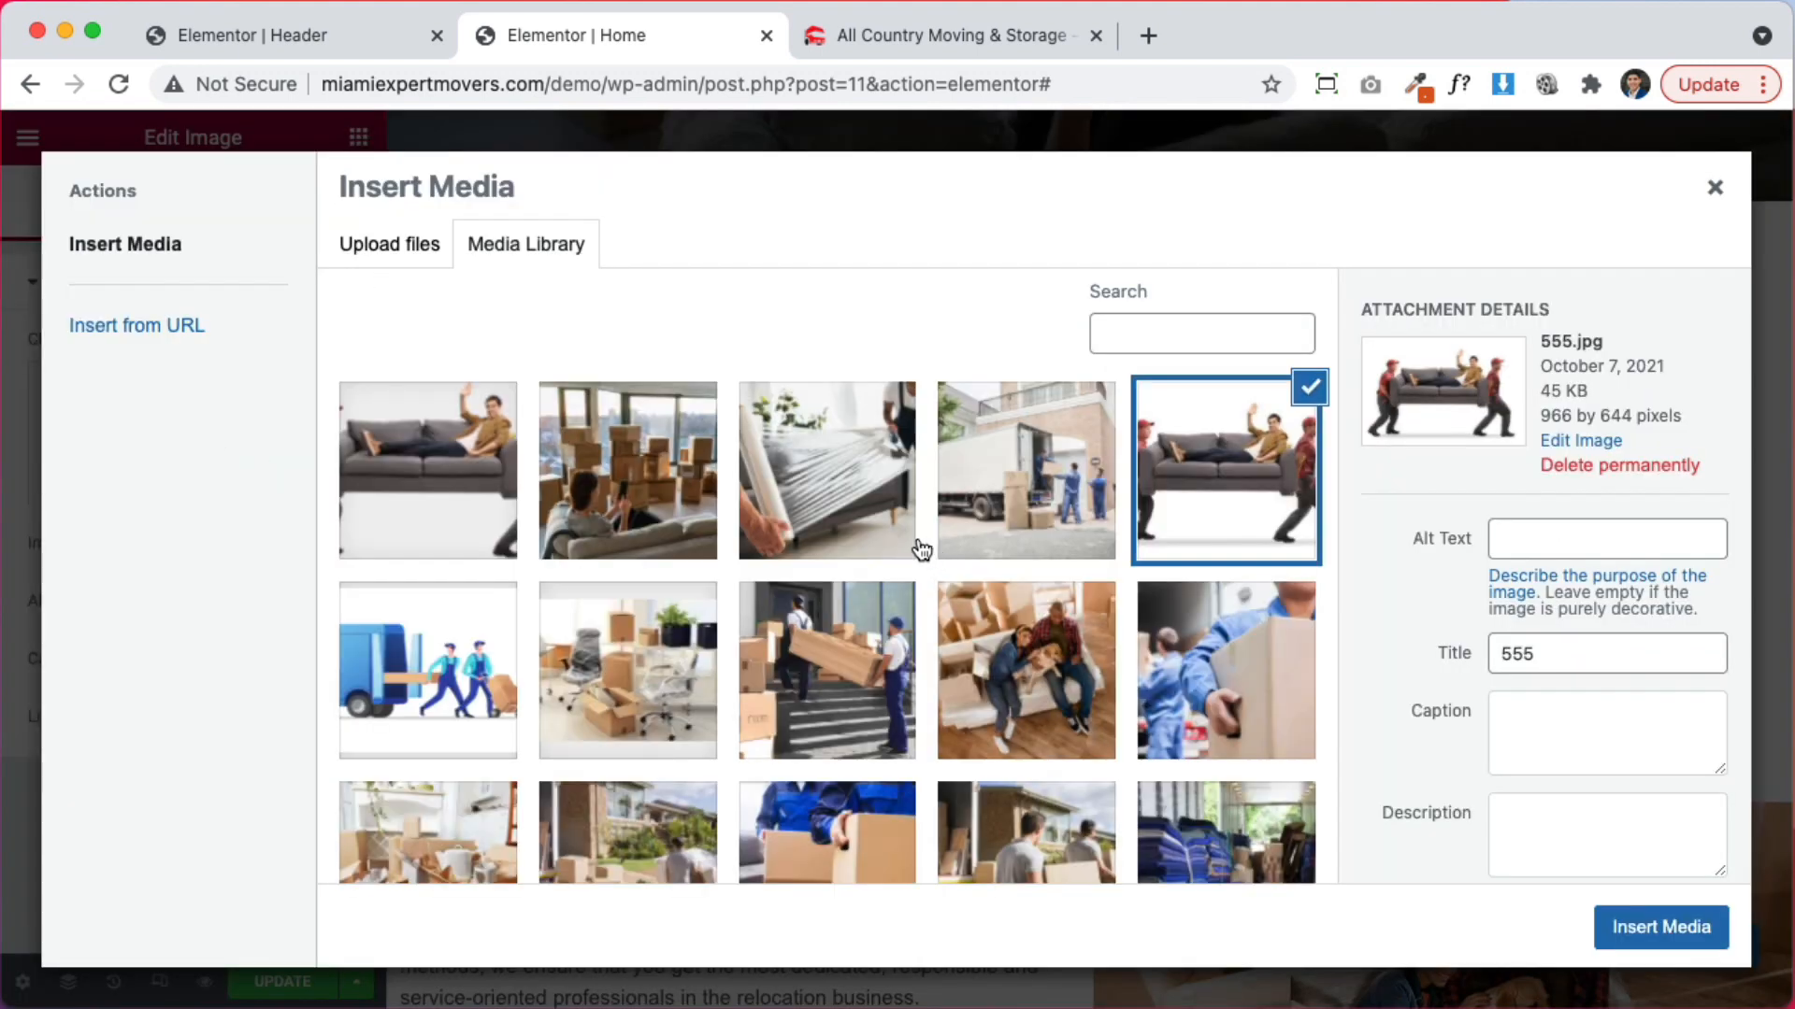
scroll(921, 556, down, 1)
scroll(1211, 624, down, 3)
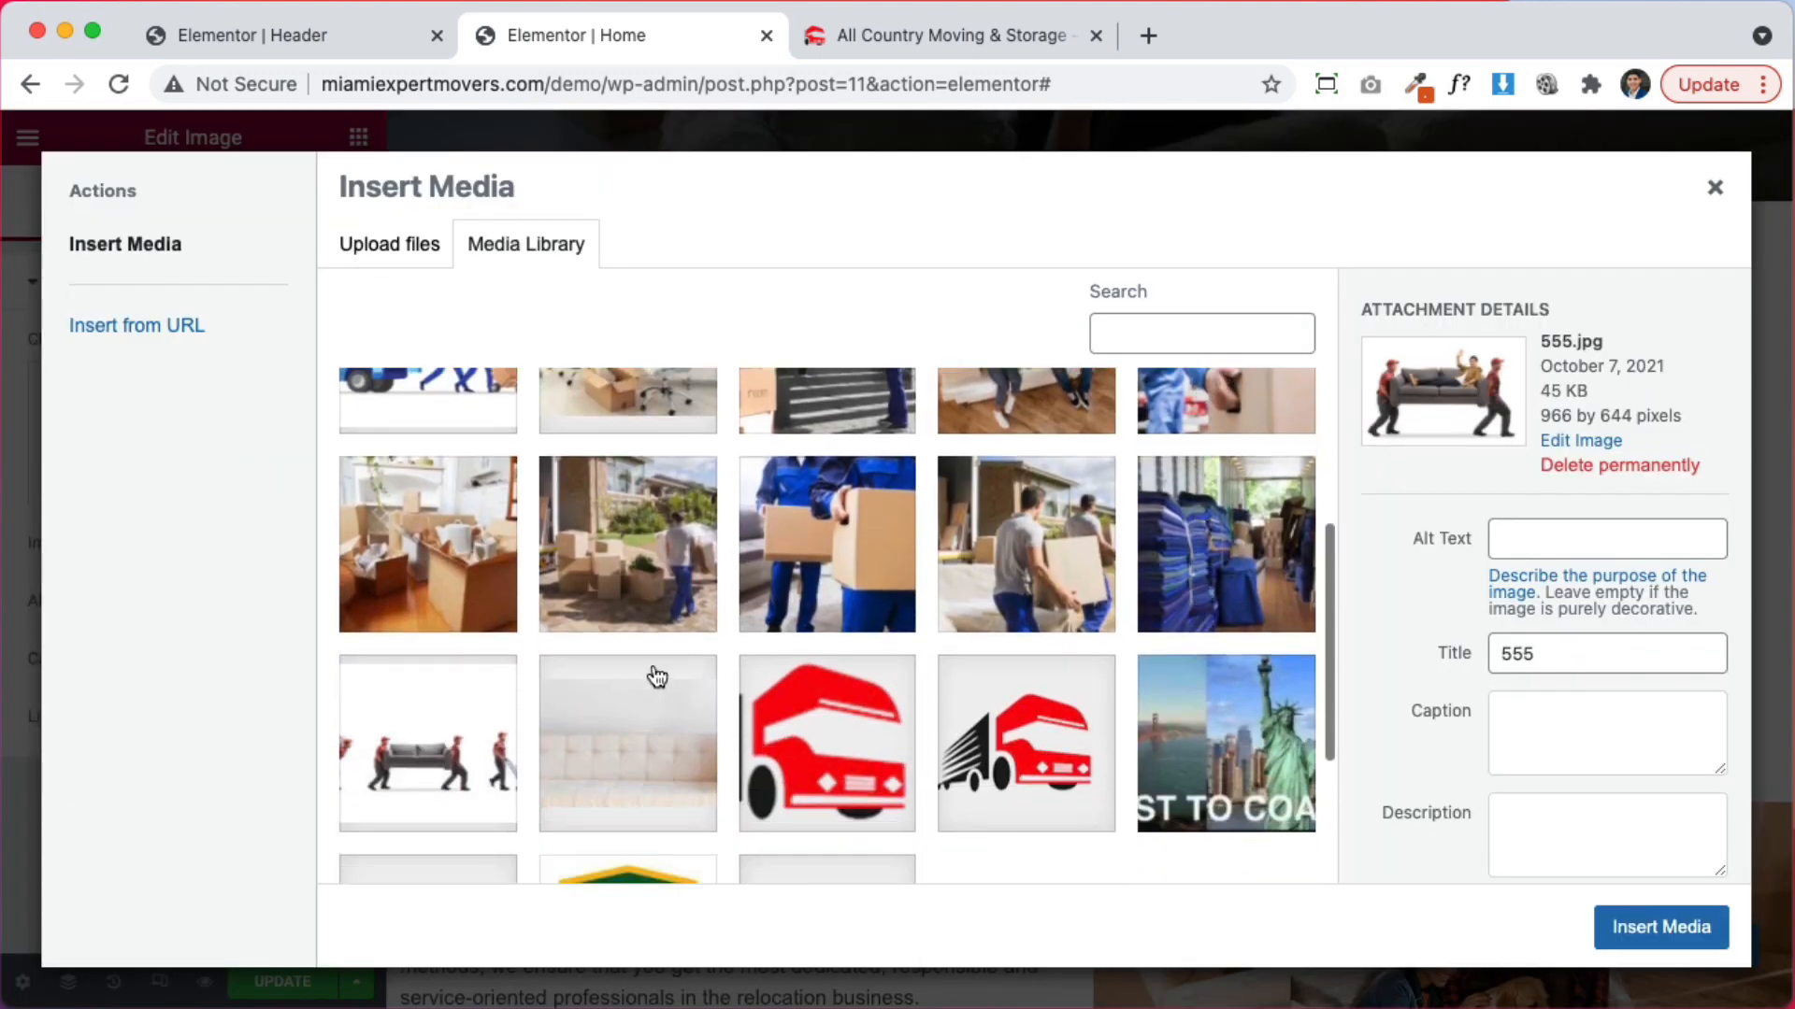
click(406, 746)
click(1598, 928)
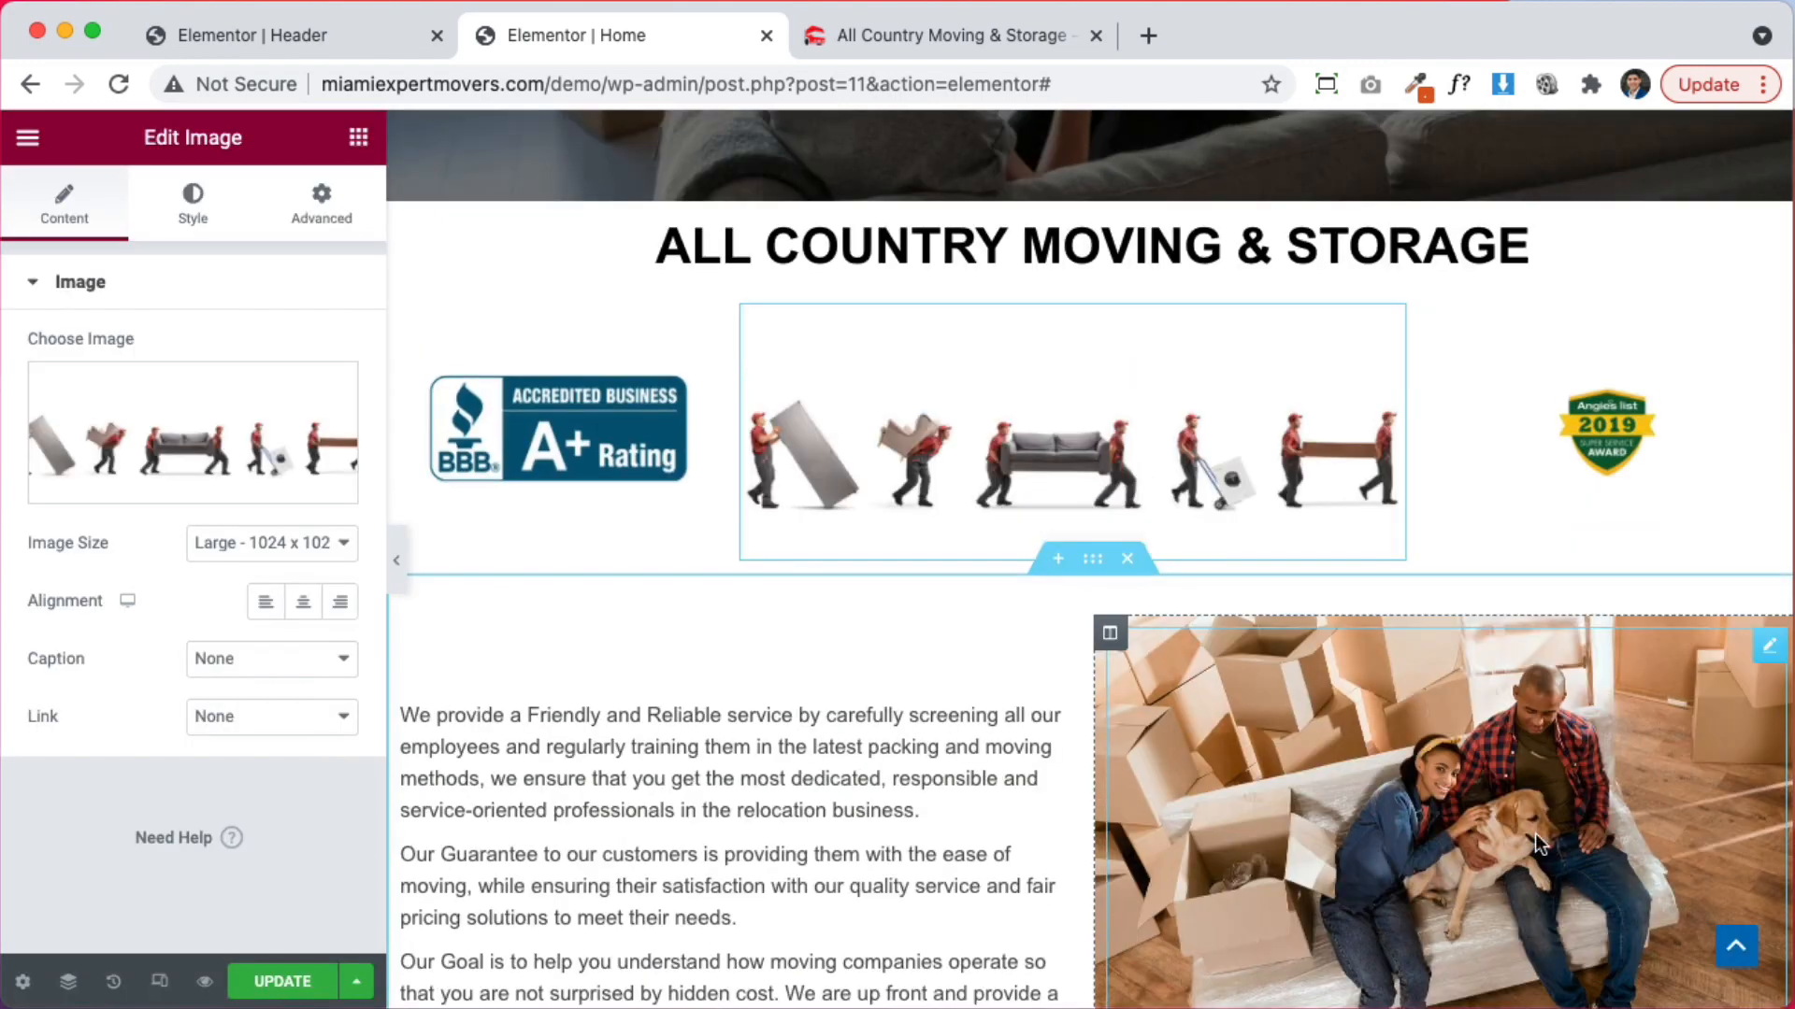
drag(1192, 548, 1387, 285)
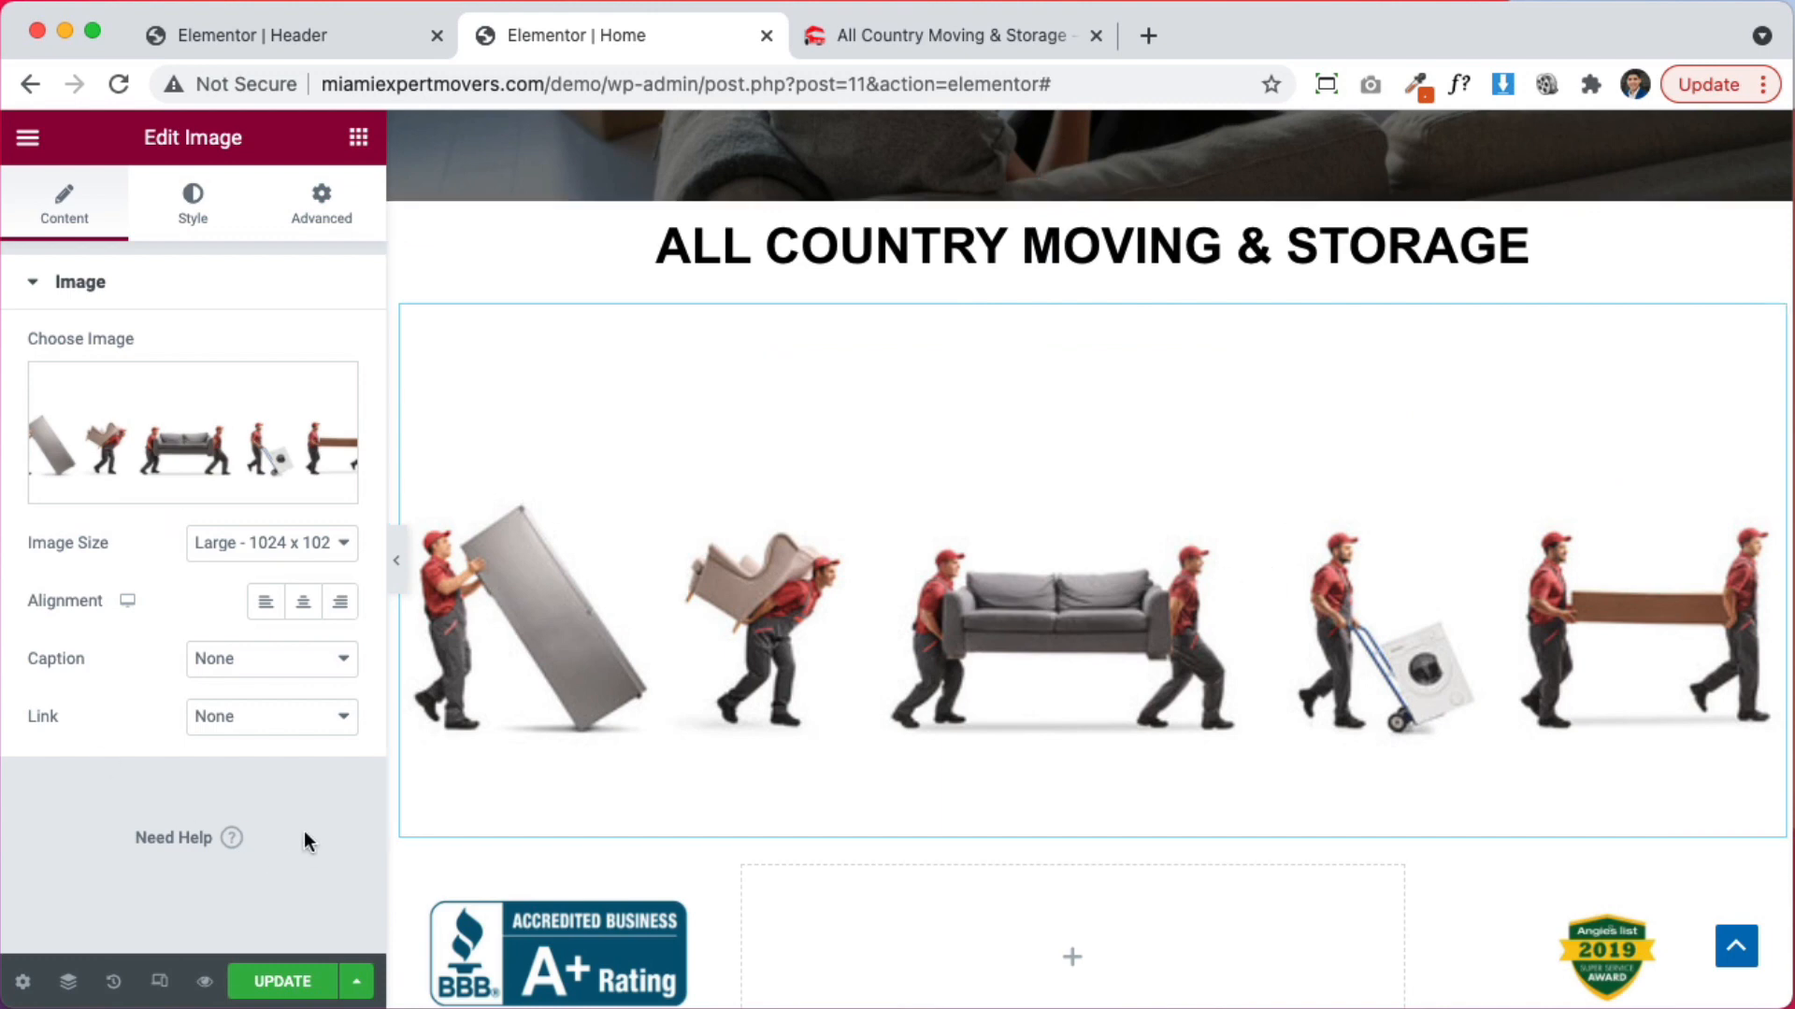
click(113, 982)
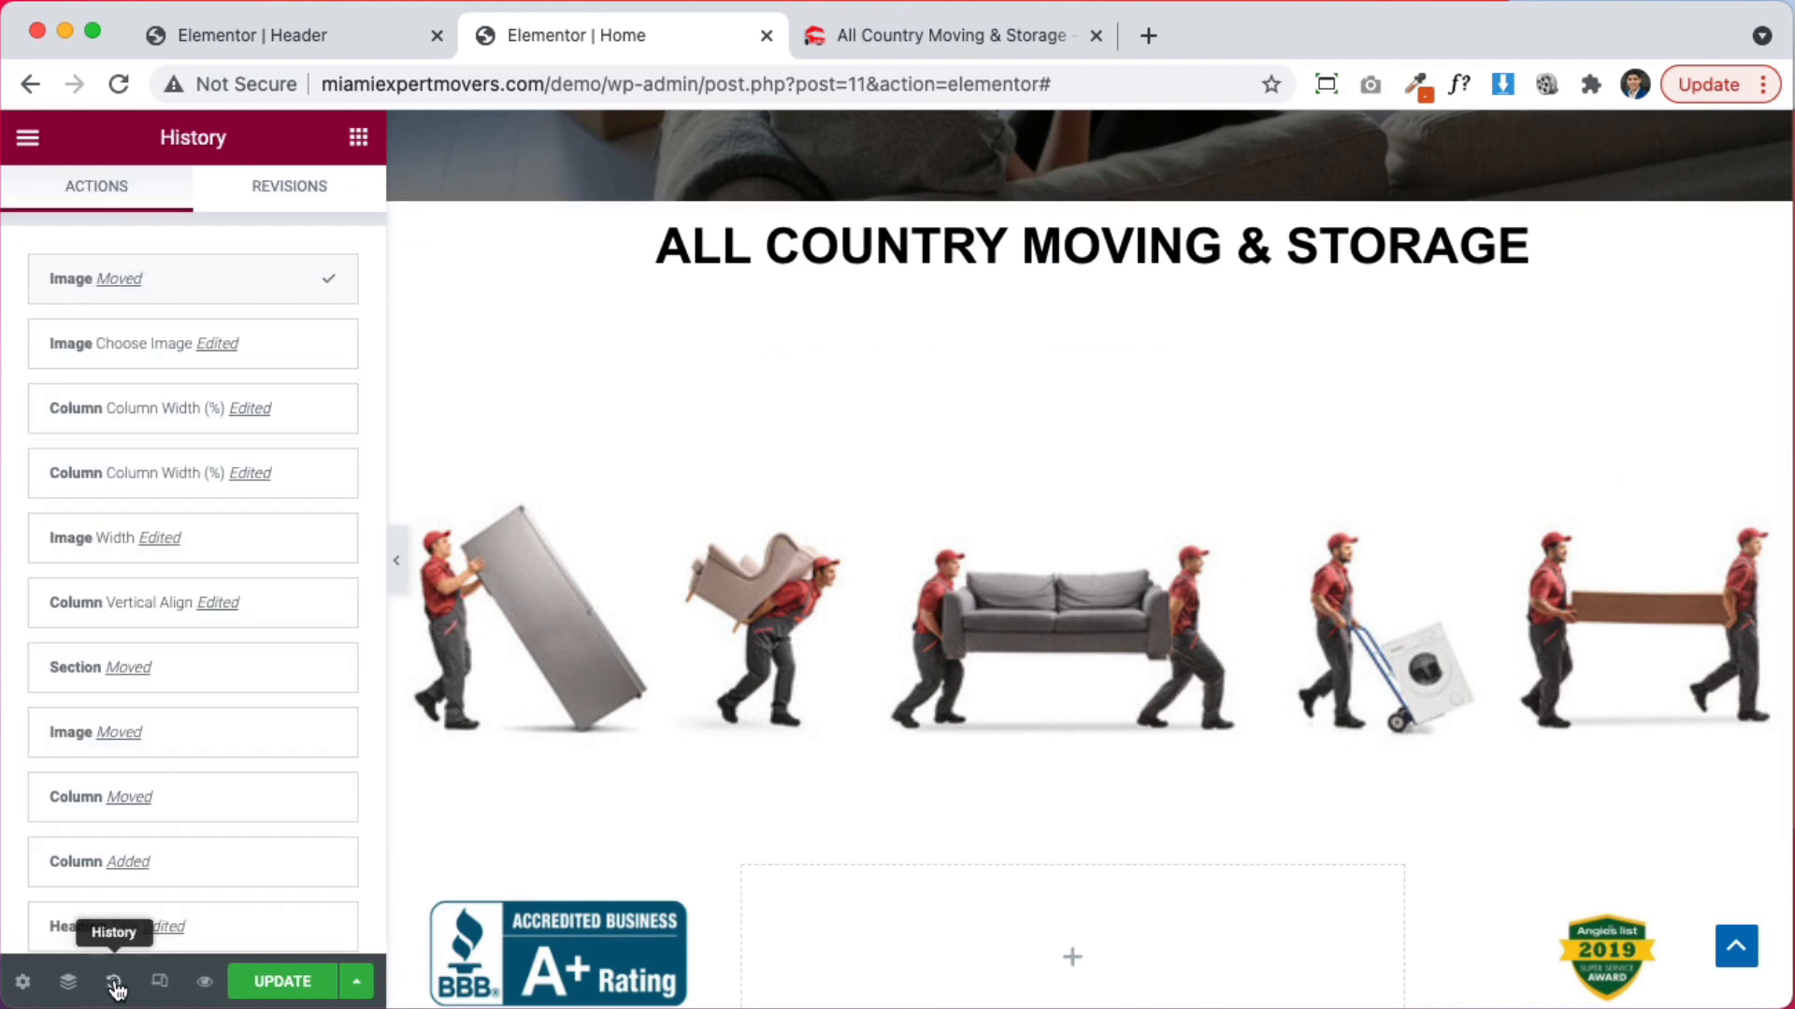
drag(115, 365, 56, 362)
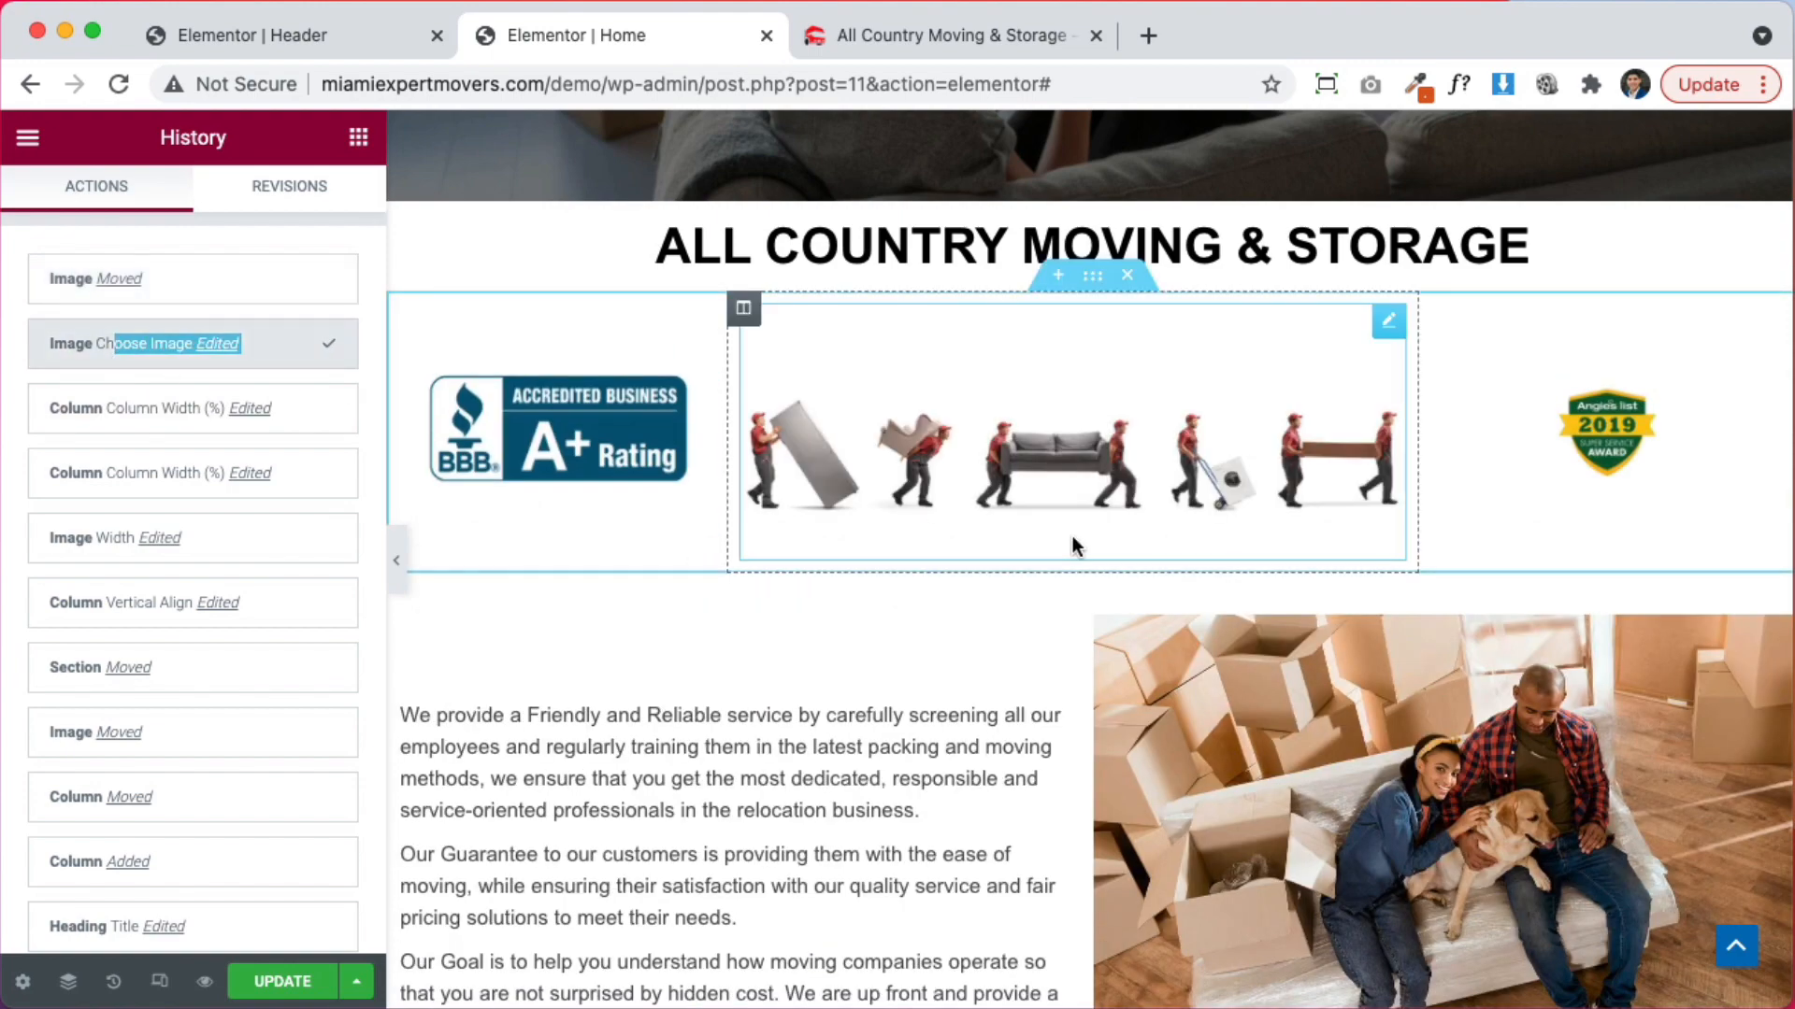
scroll(1189, 474, down, 4)
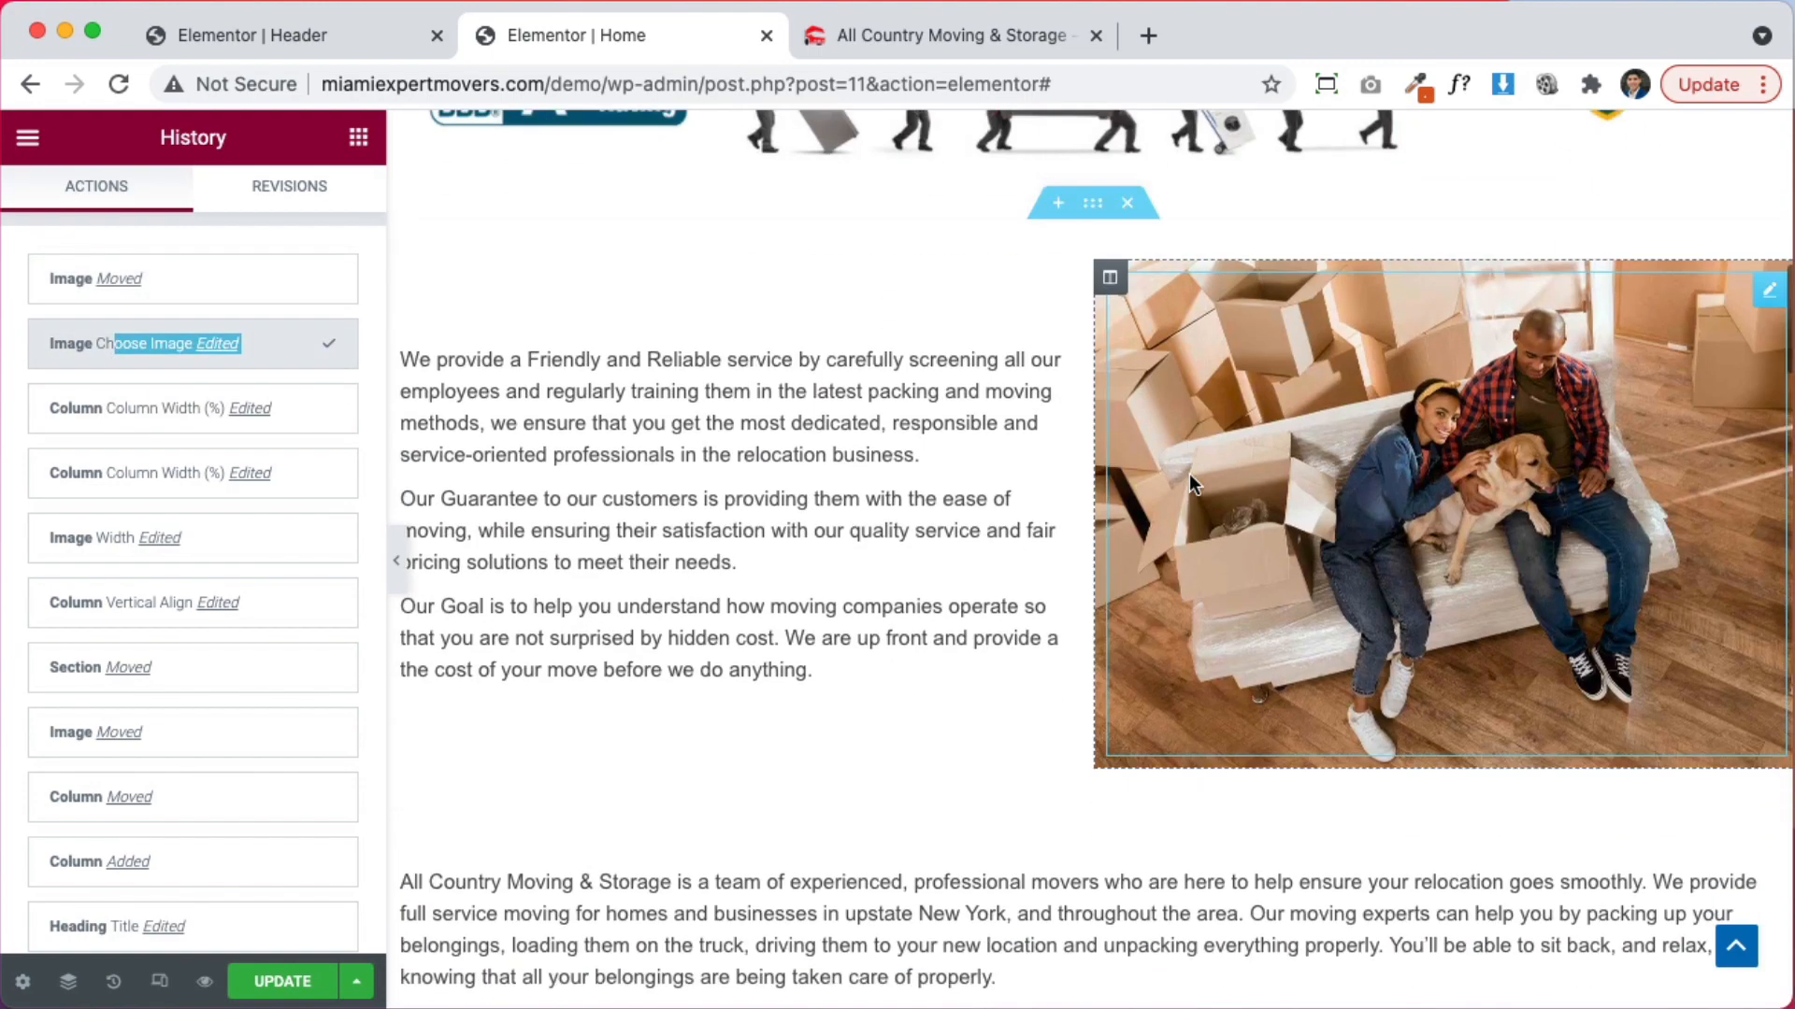
scroll(1191, 467, up, 4)
Replace the movers strip with 2photo.jpg, two men carrying a white sofa
click(1195, 450)
click(100, 383)
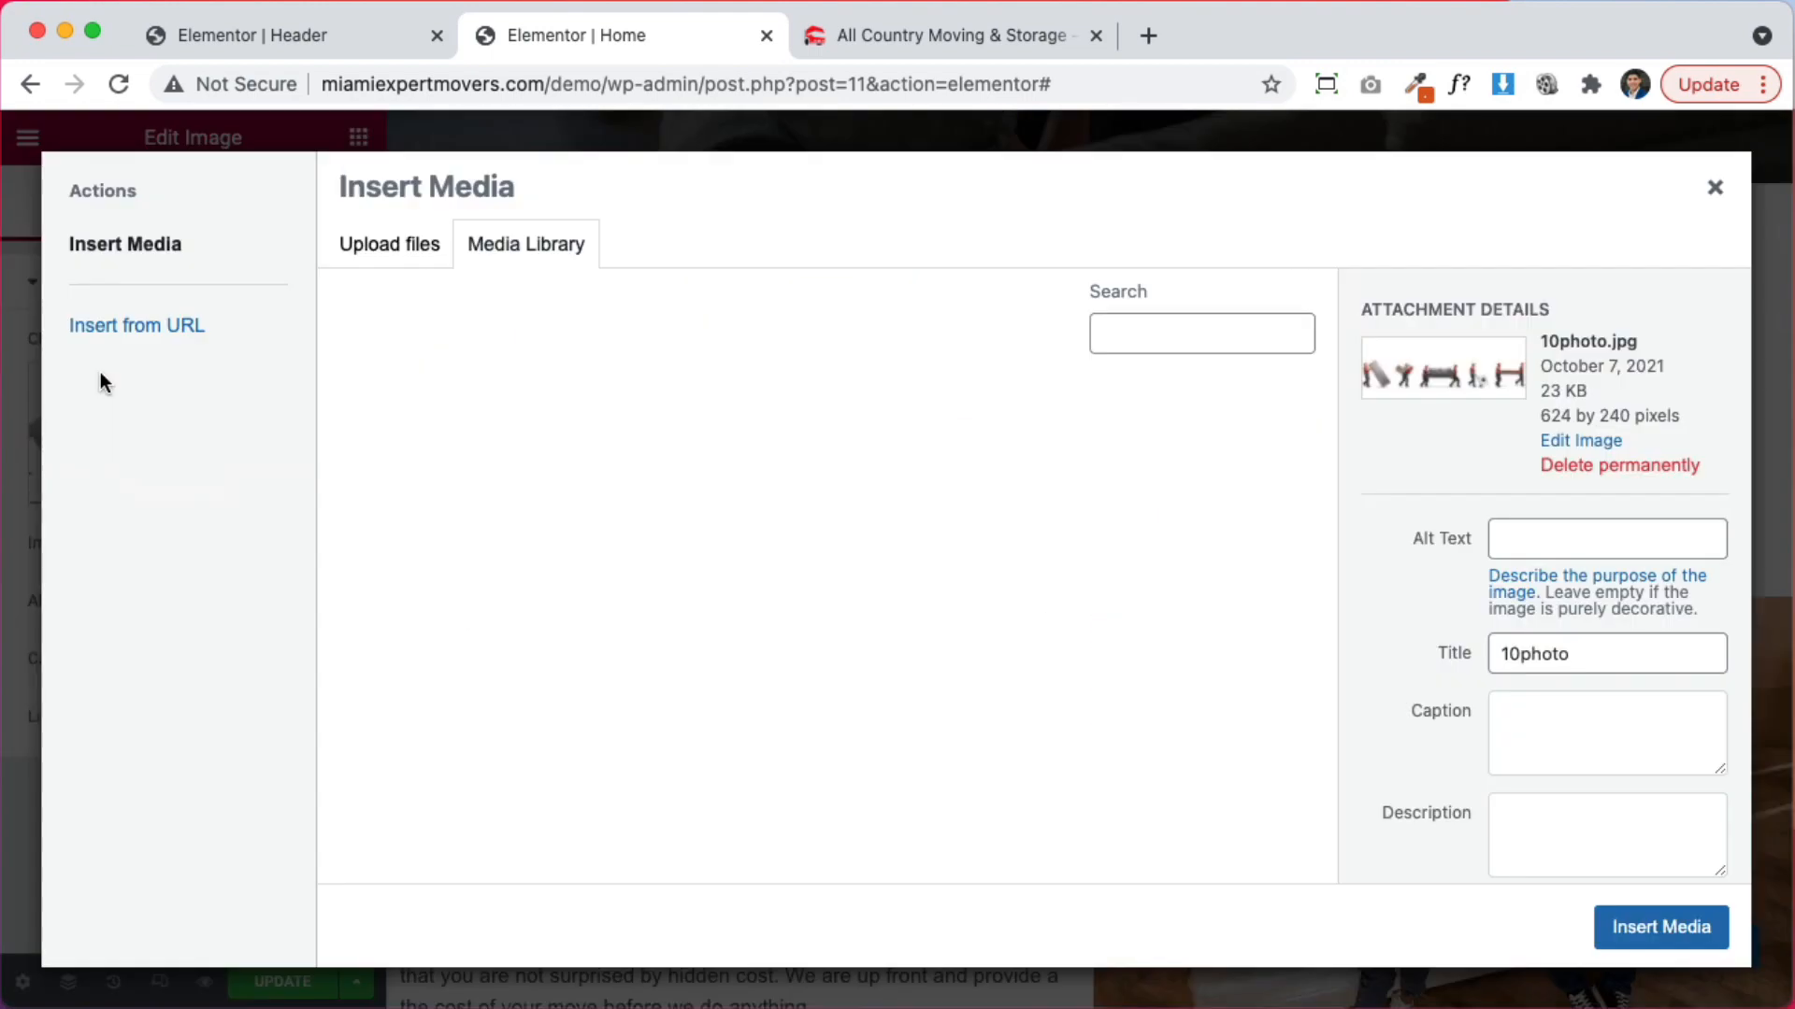
scroll(1083, 677, down, 5)
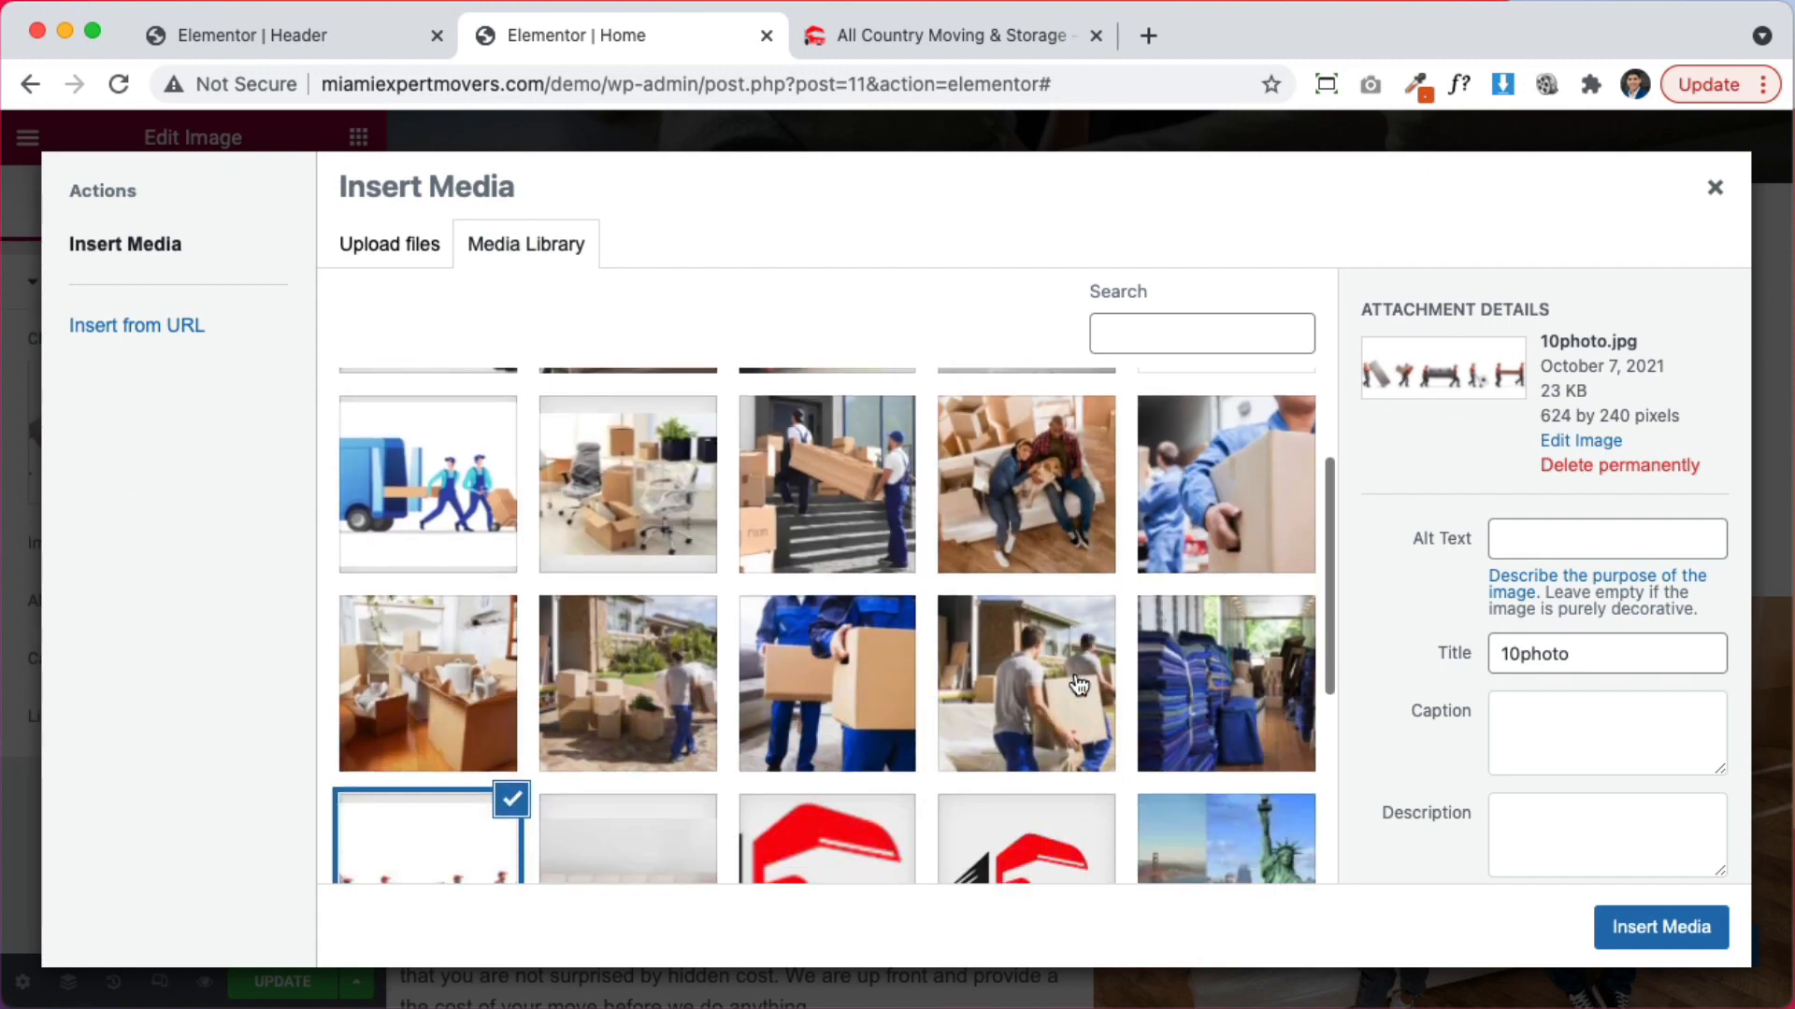
click(643, 701)
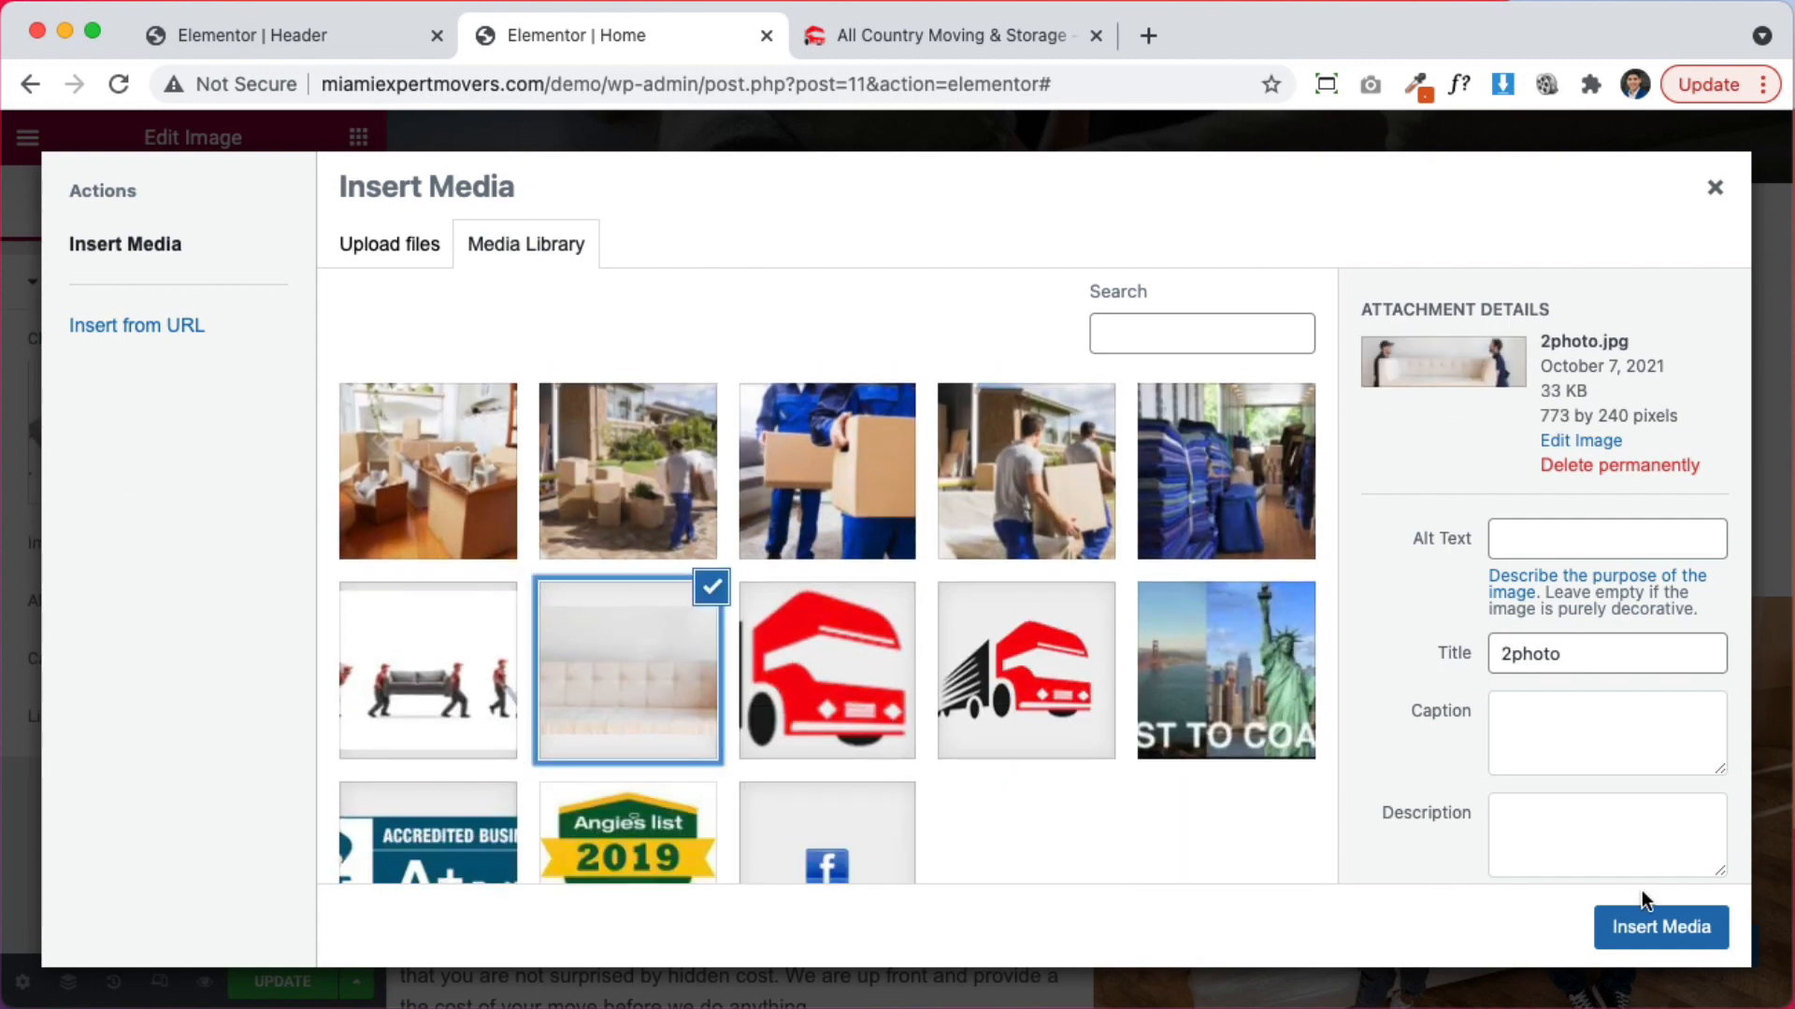
click(1624, 931)
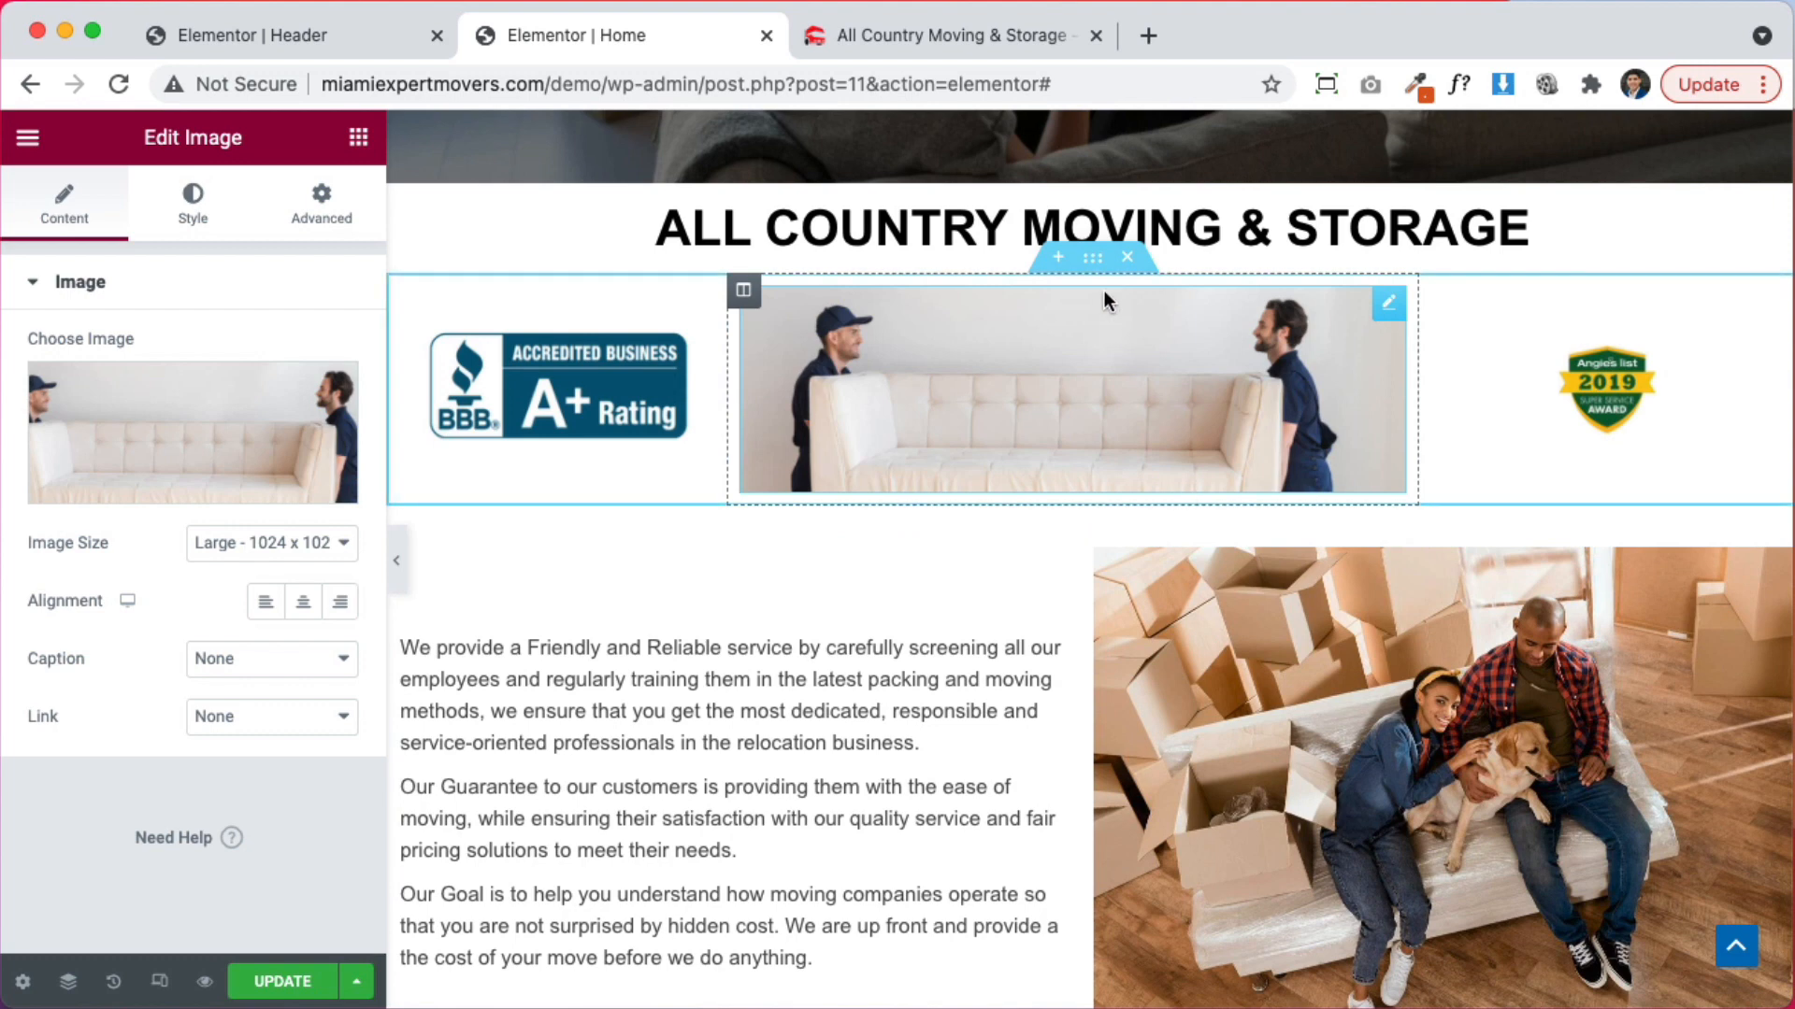
scroll(1103, 411, up, 3)
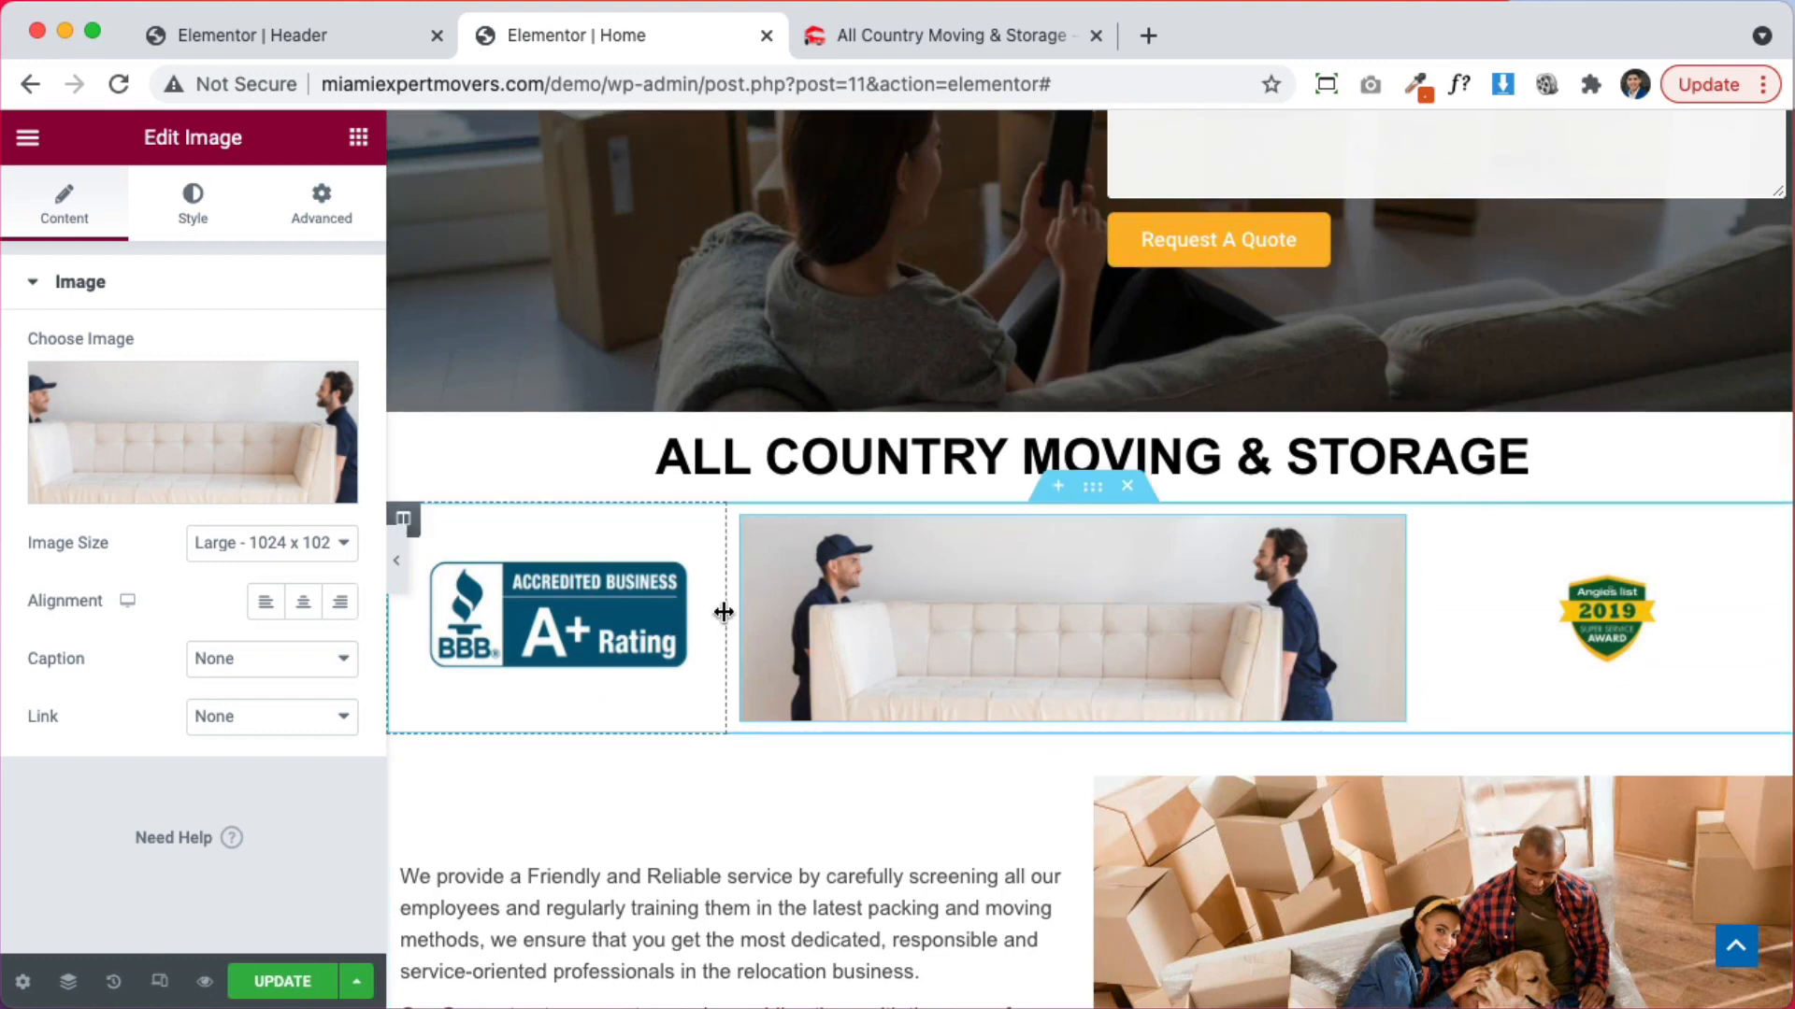
Resize the badge row's columns so the middle movers photo column is wider
drag(721, 609, 622, 613)
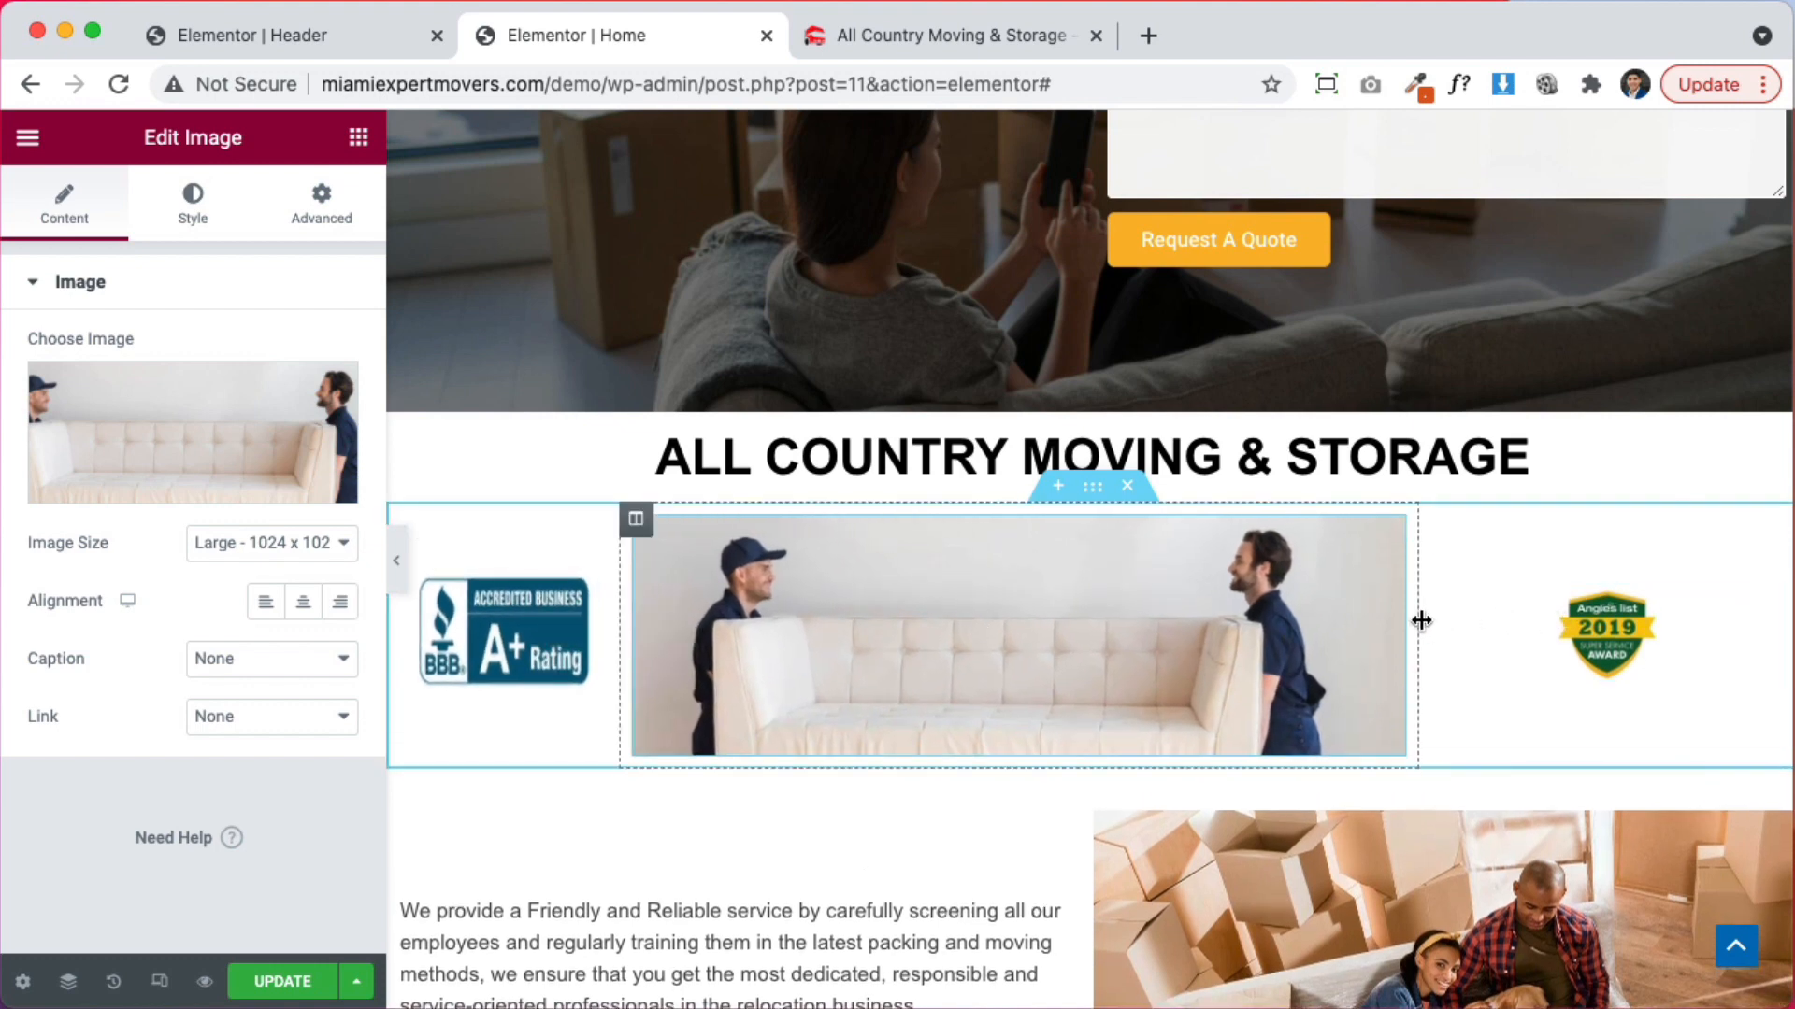
drag(1421, 621, 1608, 614)
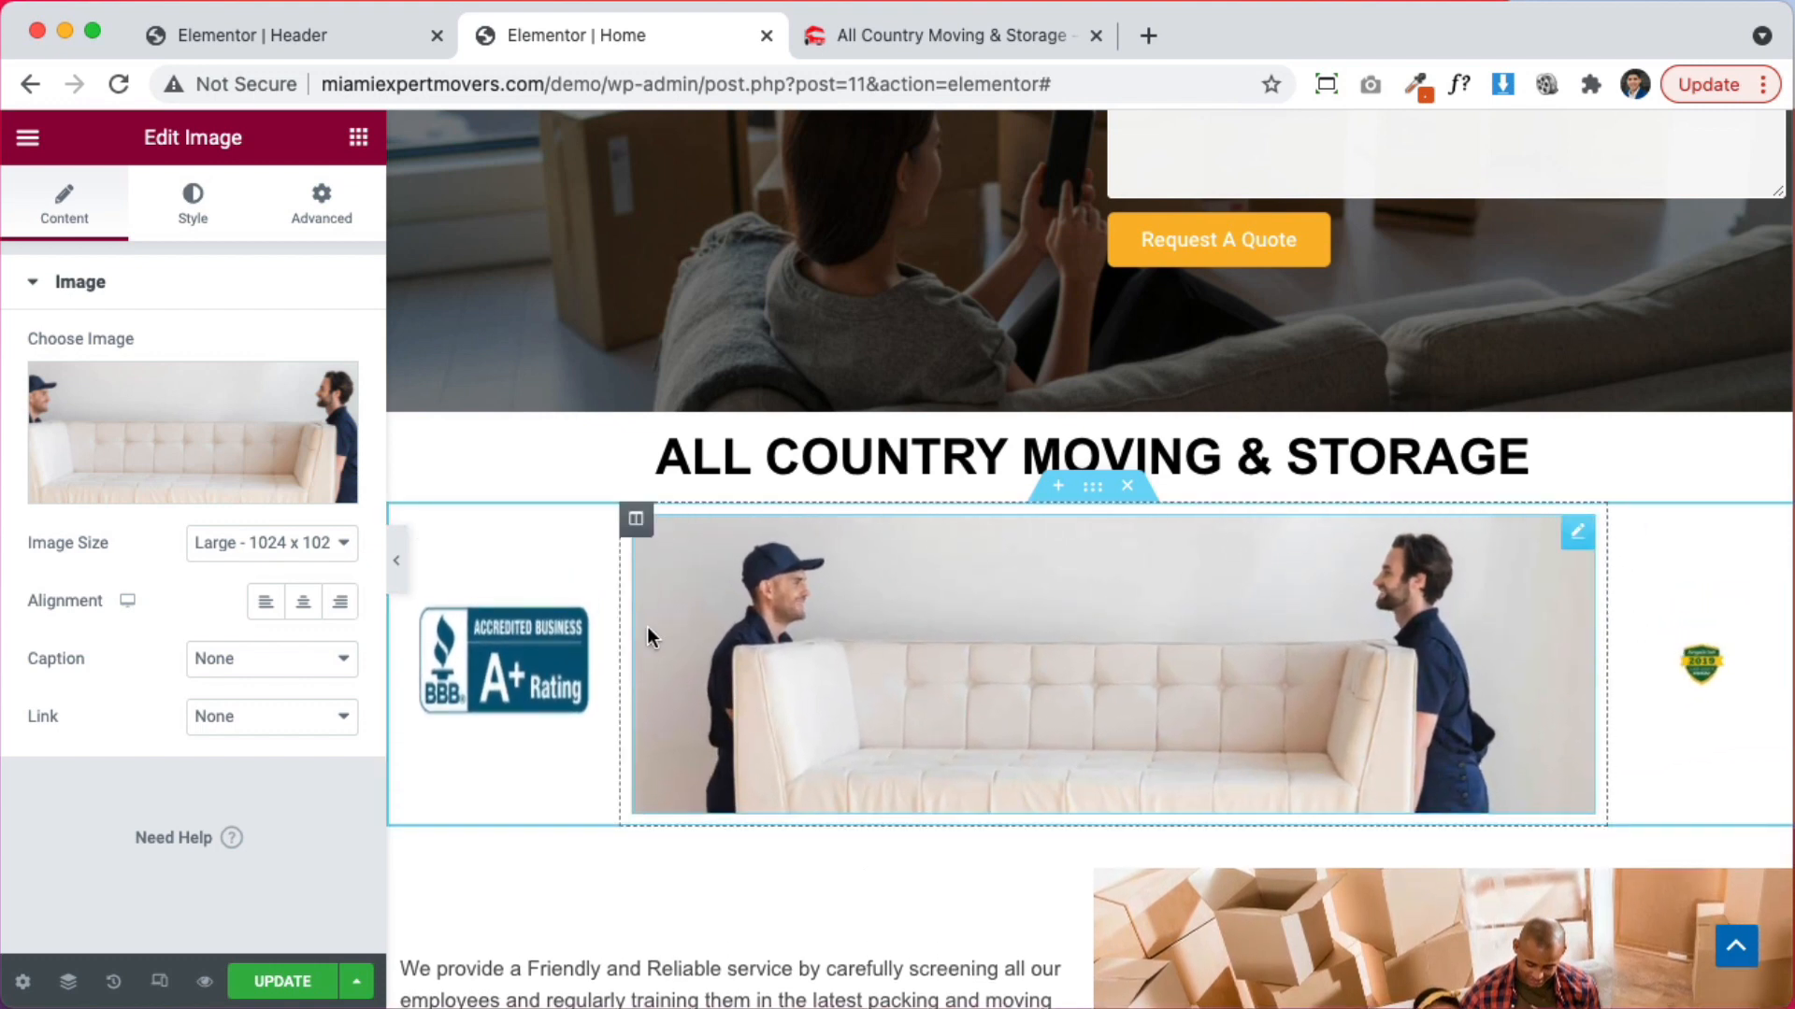
drag(621, 632, 585, 630)
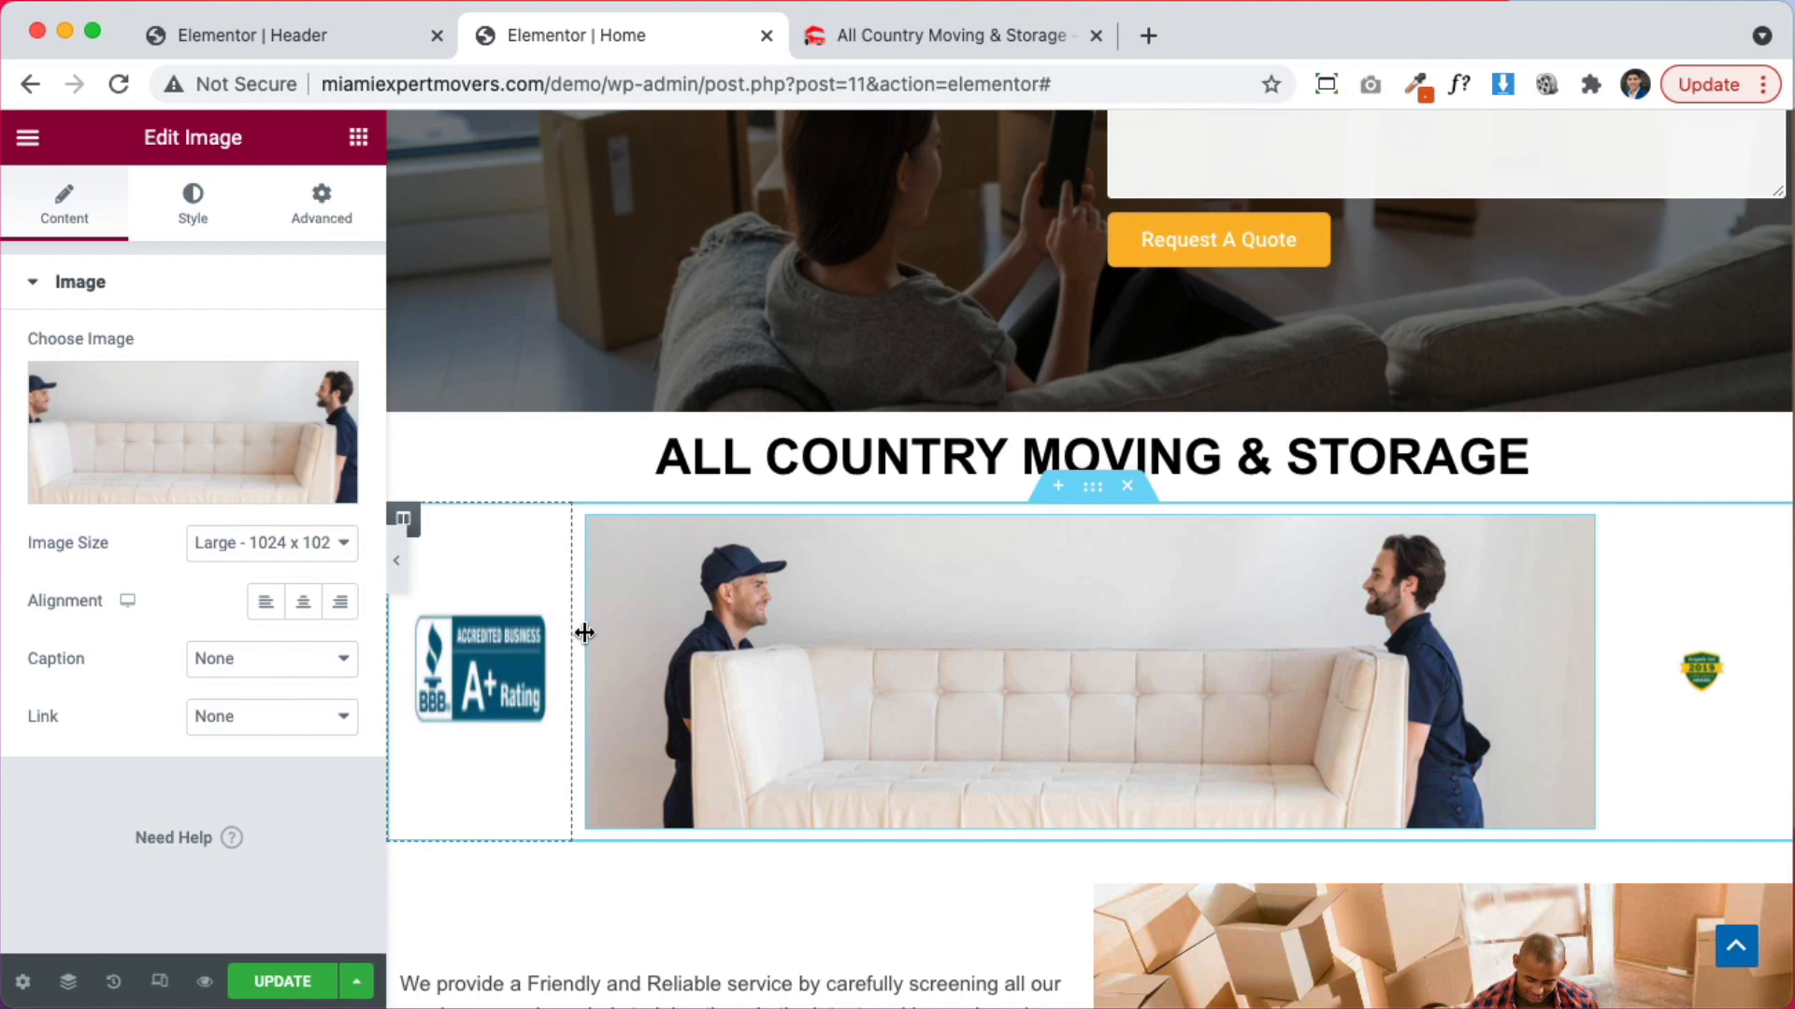
Paste the Angie's List badge style onto the BBB image and set both badges to 100% width
right_click(1686, 664)
click(1617, 709)
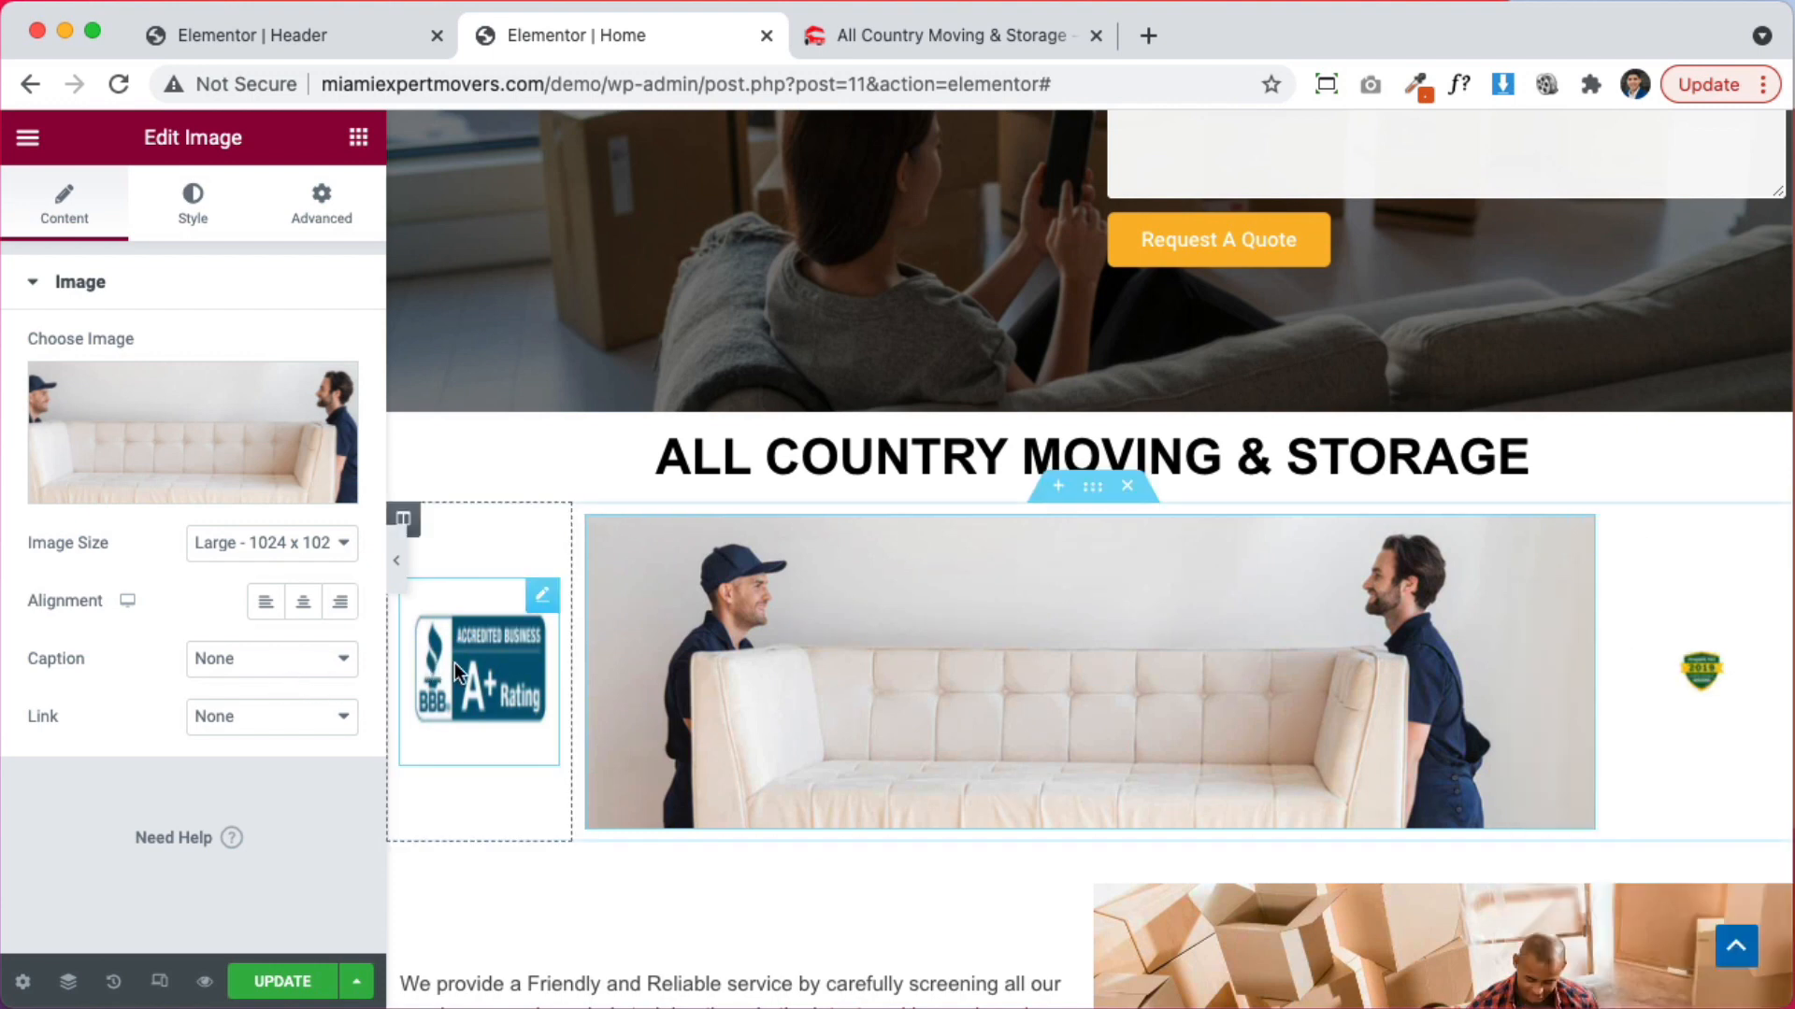
right_click(455, 664)
click(553, 757)
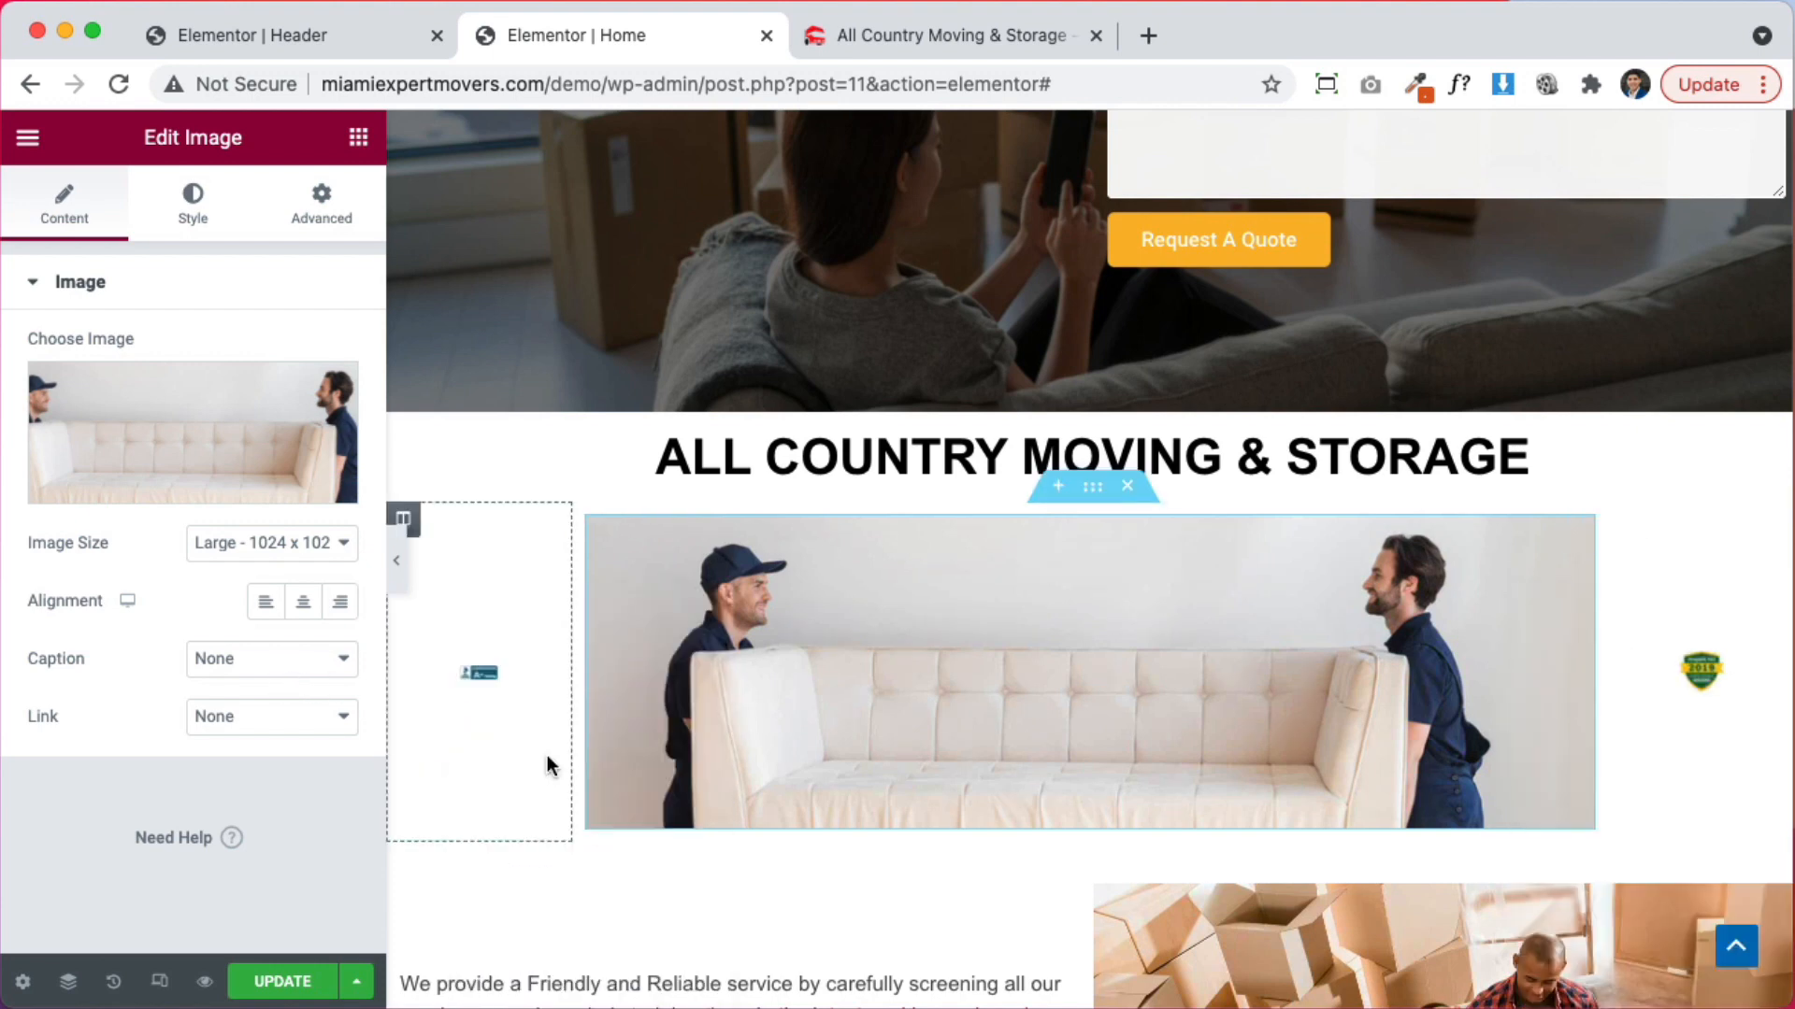
click(486, 681)
drag(98, 386, 266, 380)
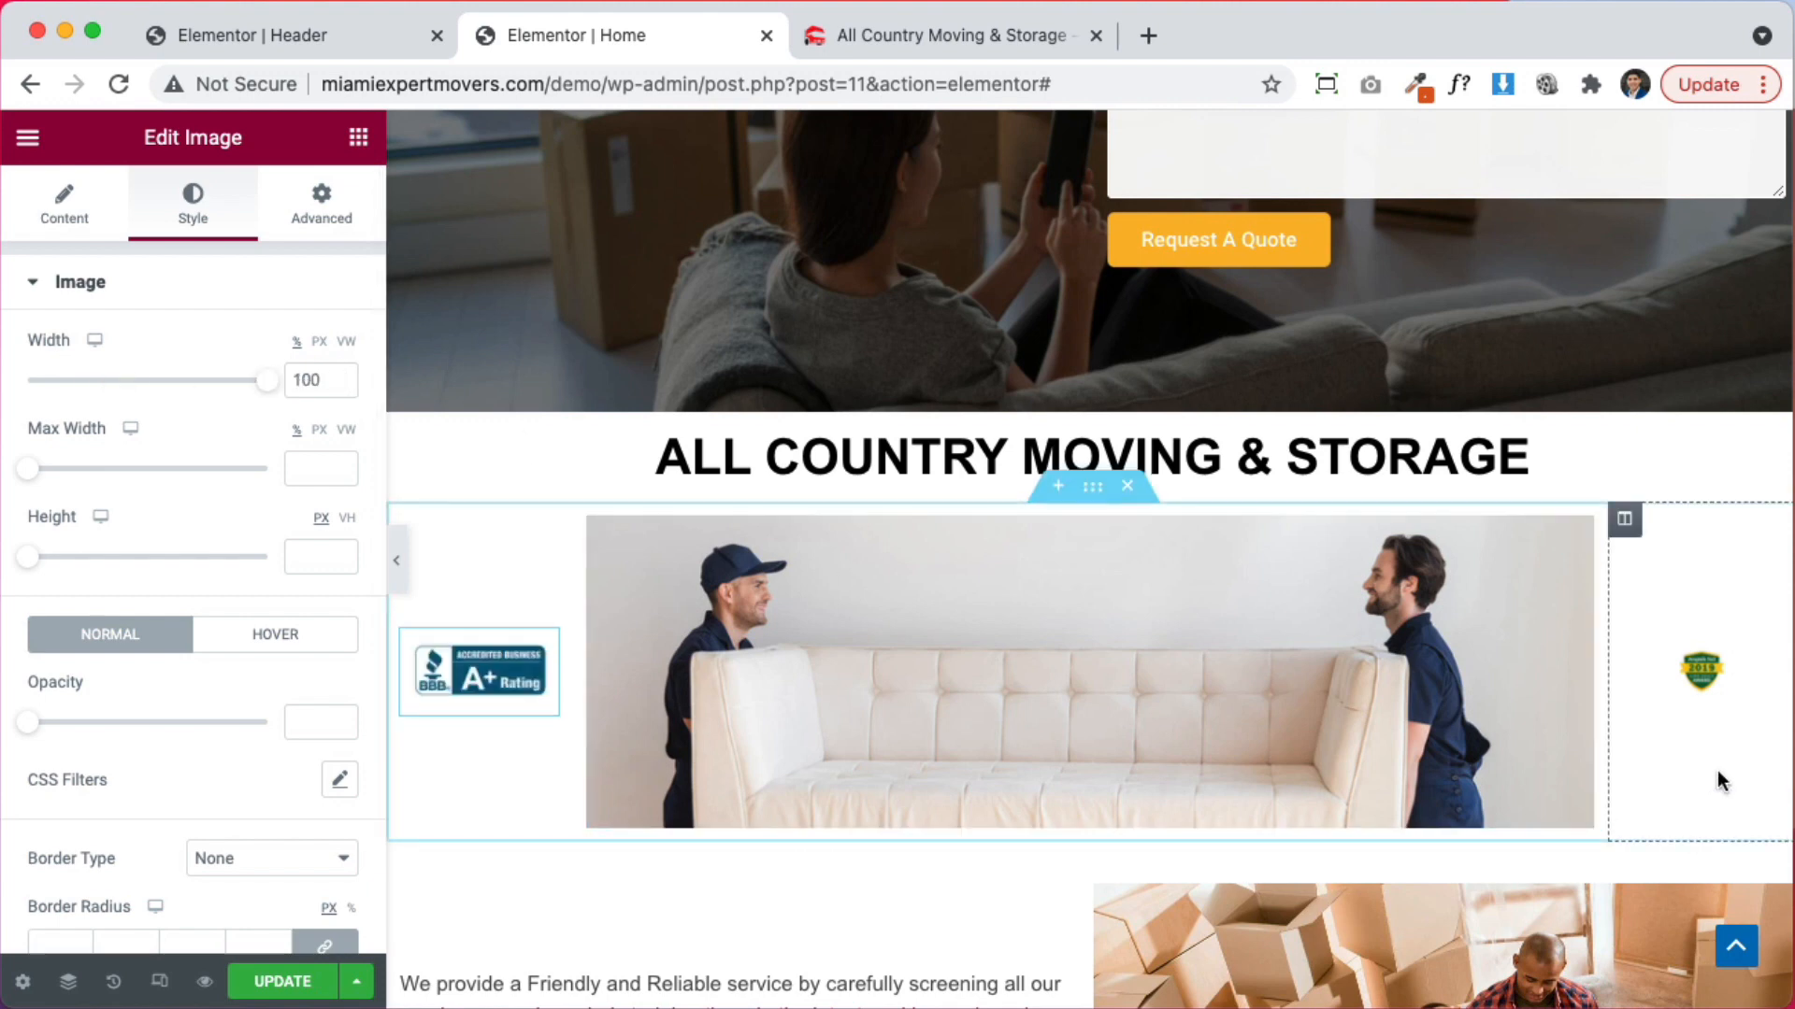
click(1703, 688)
drag(93, 381, 321, 400)
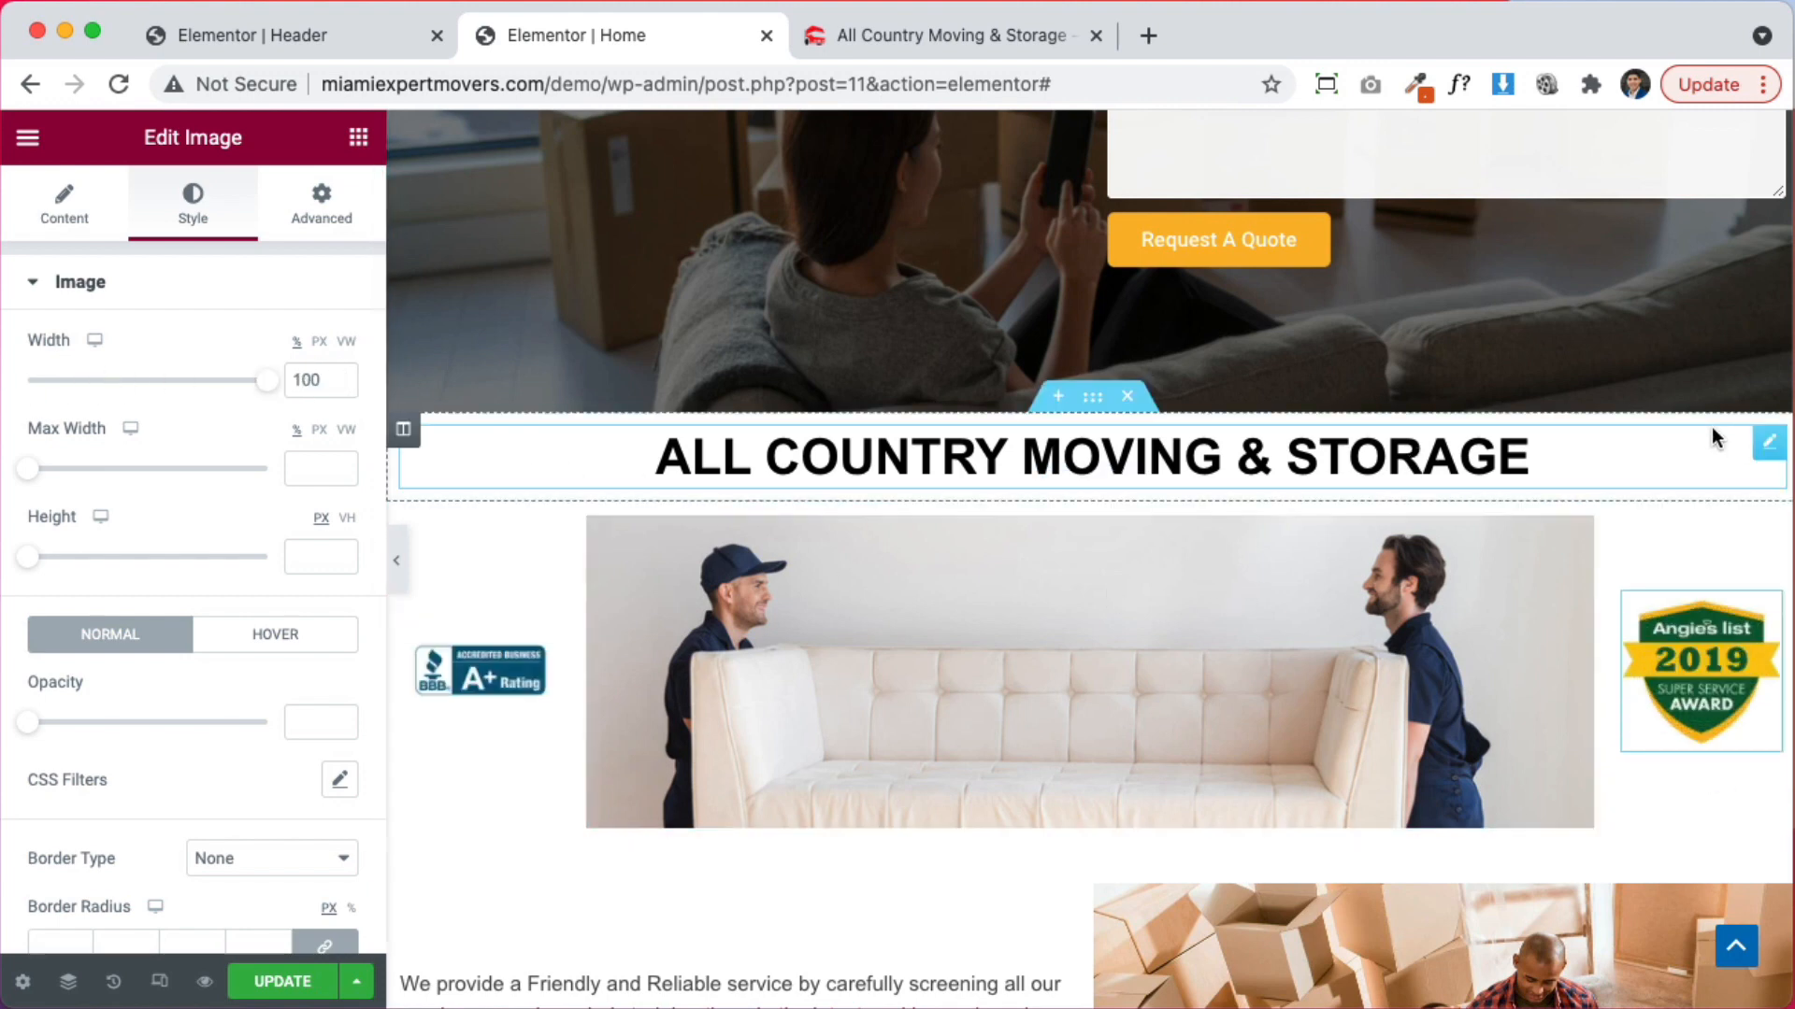
Move the heading into the middle column above the movers photo and colour its text grey #898989
drag(1769, 444, 1434, 479)
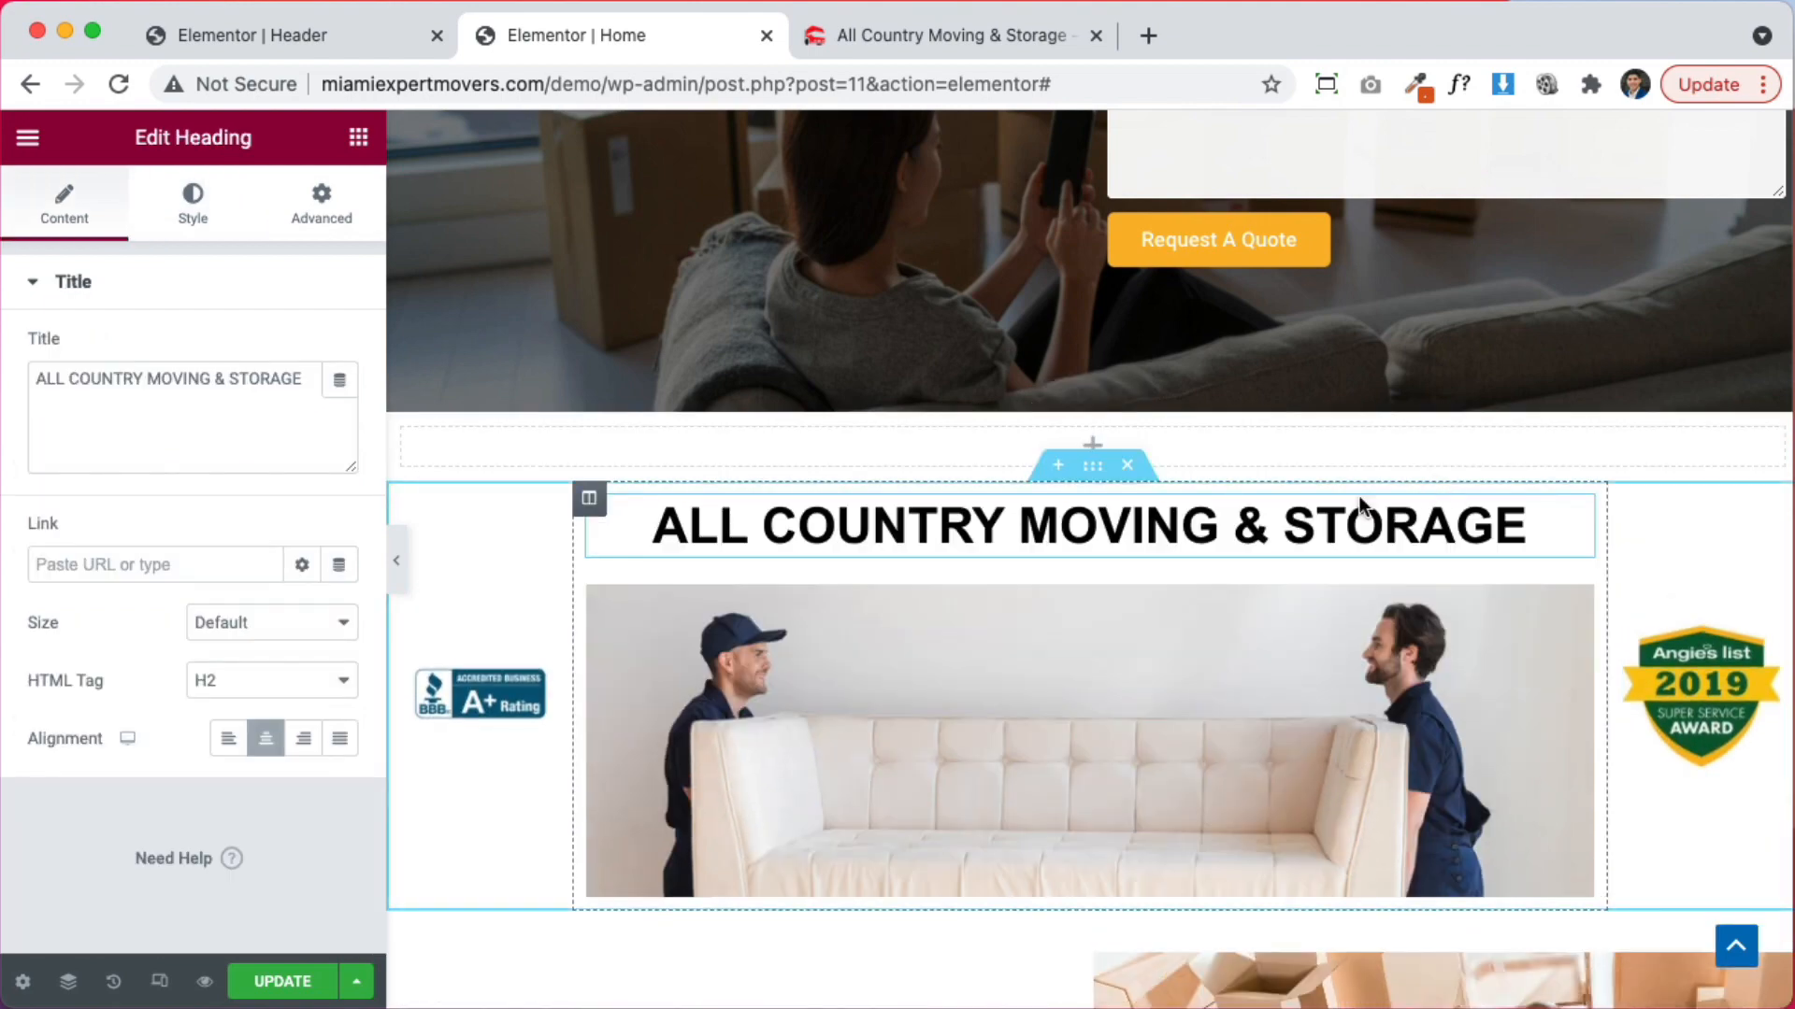
click(207, 213)
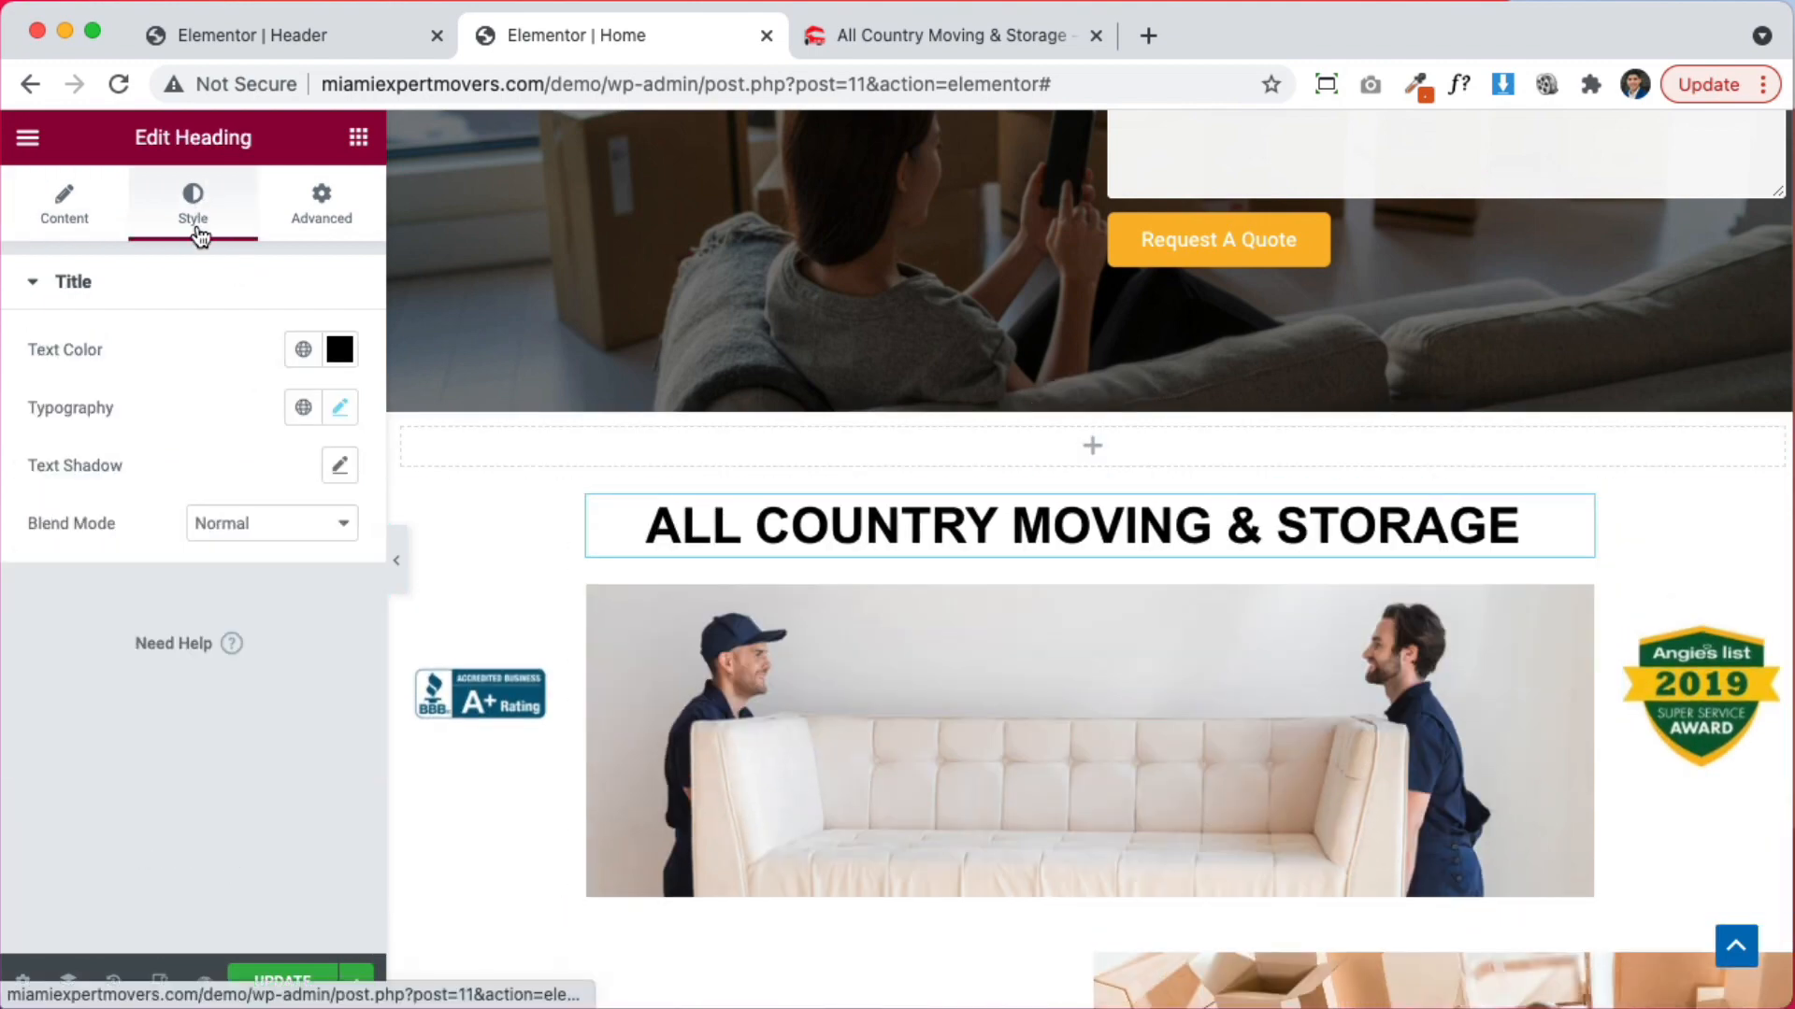
click(339, 348)
drag(264, 509, 166, 558)
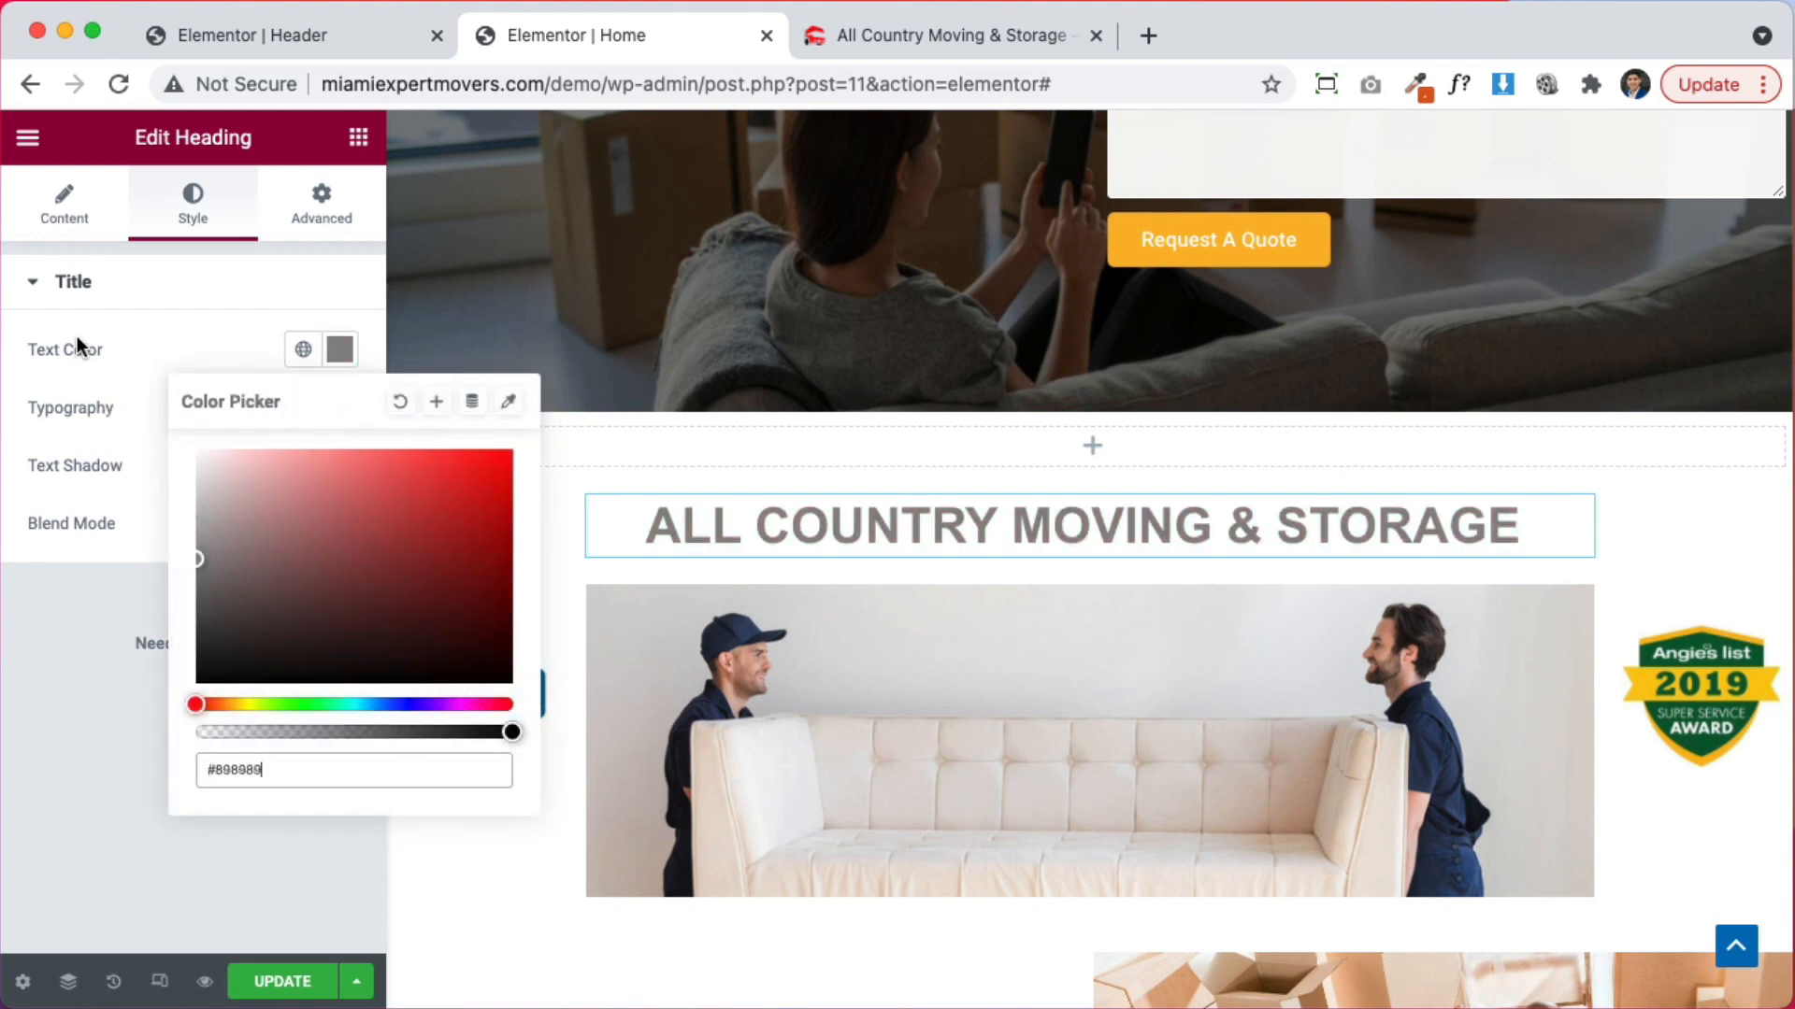
click(80, 335)
Set the heading's Advanced Margin bottom to -39 and Z-Index to 85 so it overlaps the photo
click(320, 221)
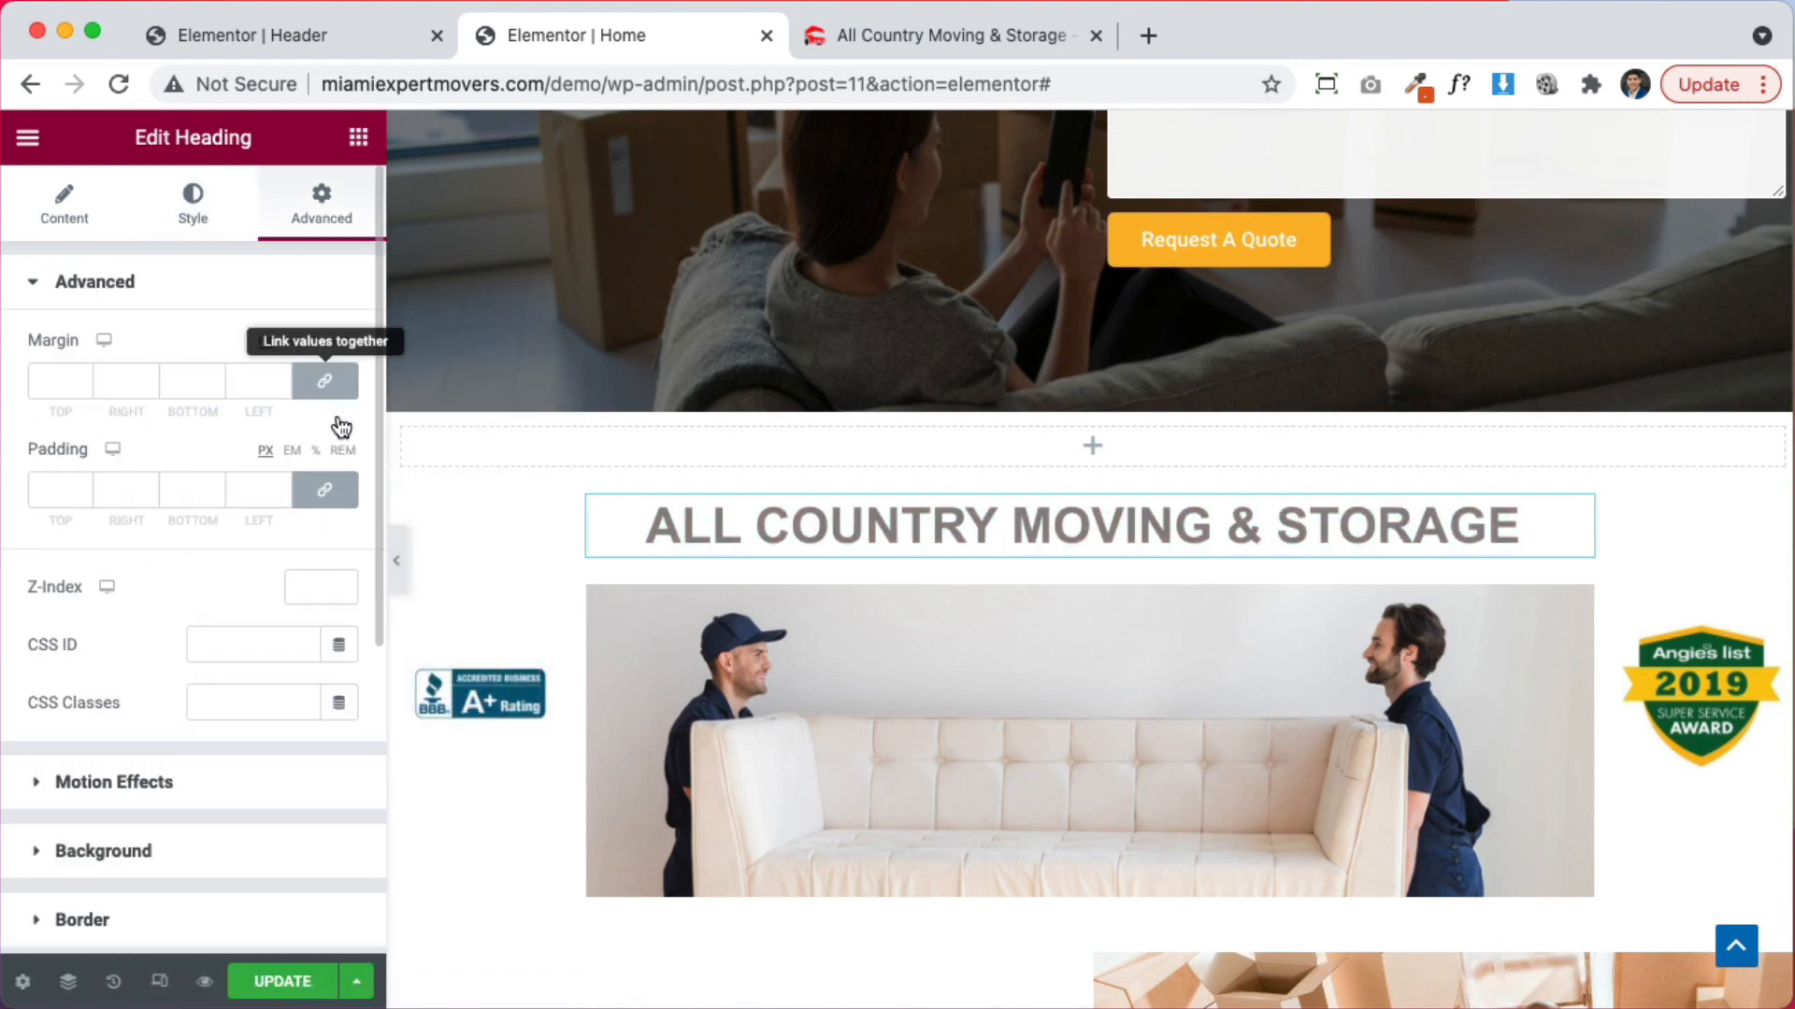
click(213, 385)
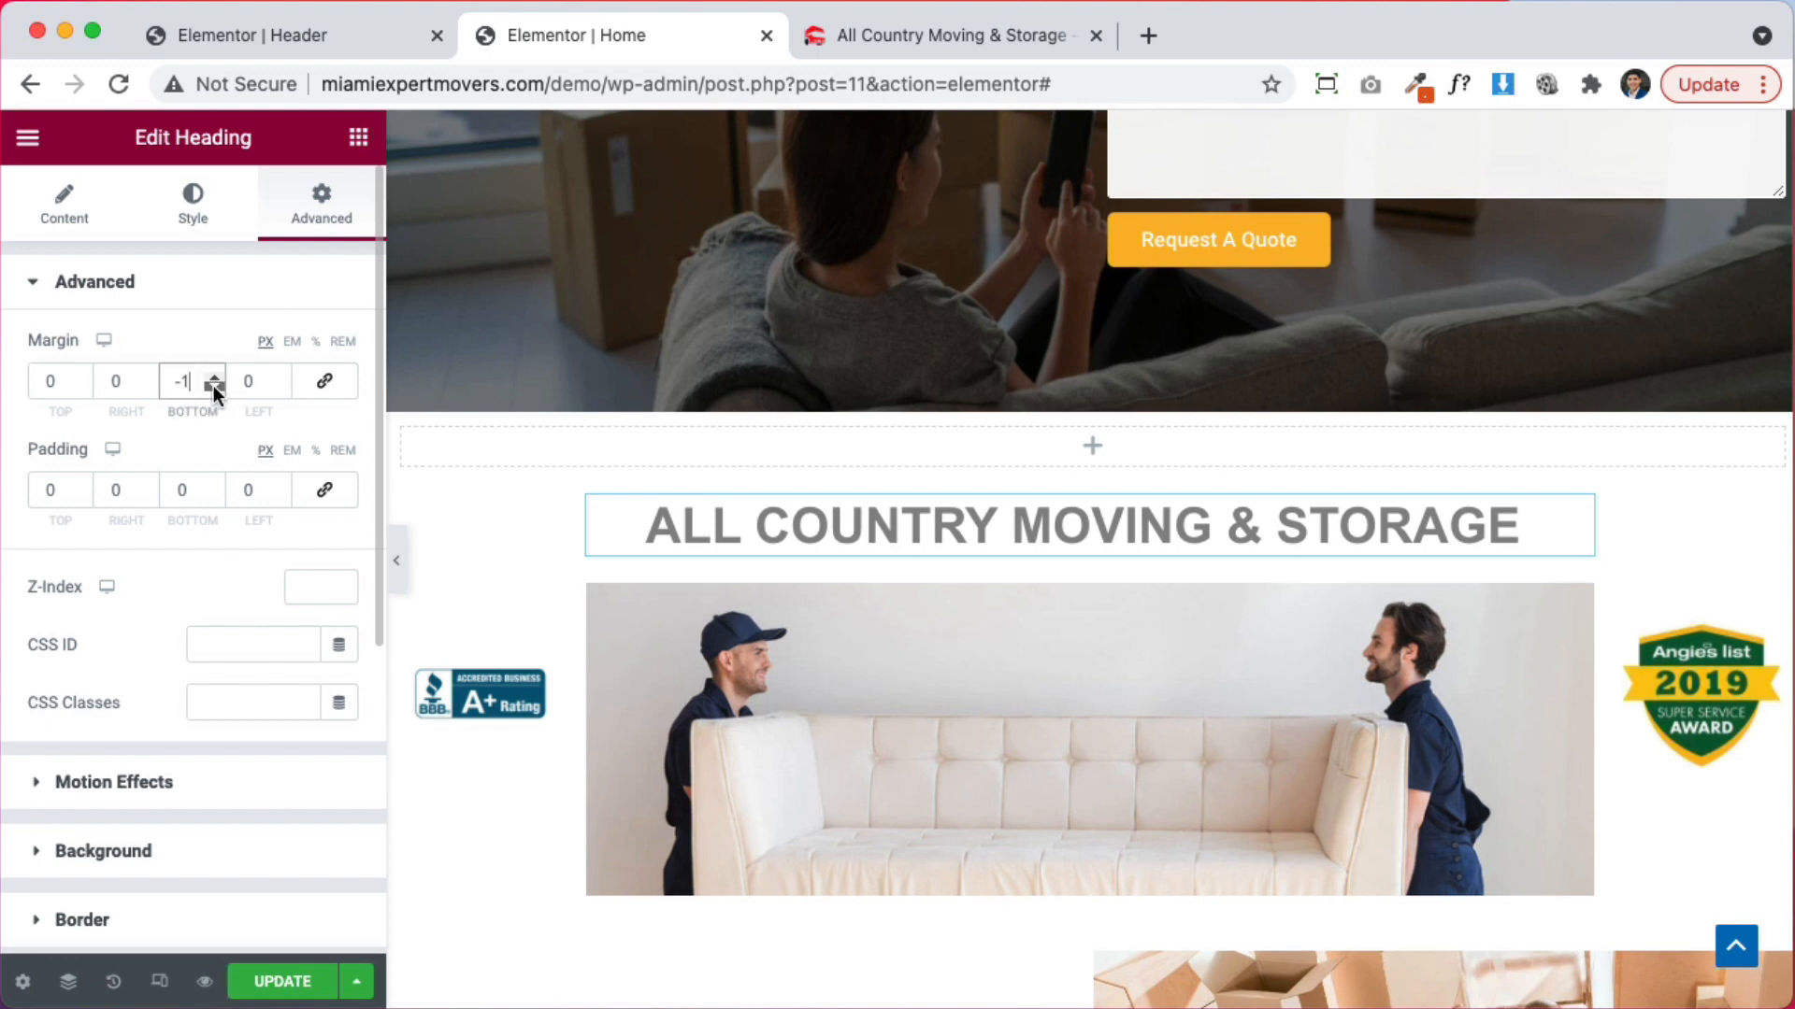
drag(213, 385, 213, 385)
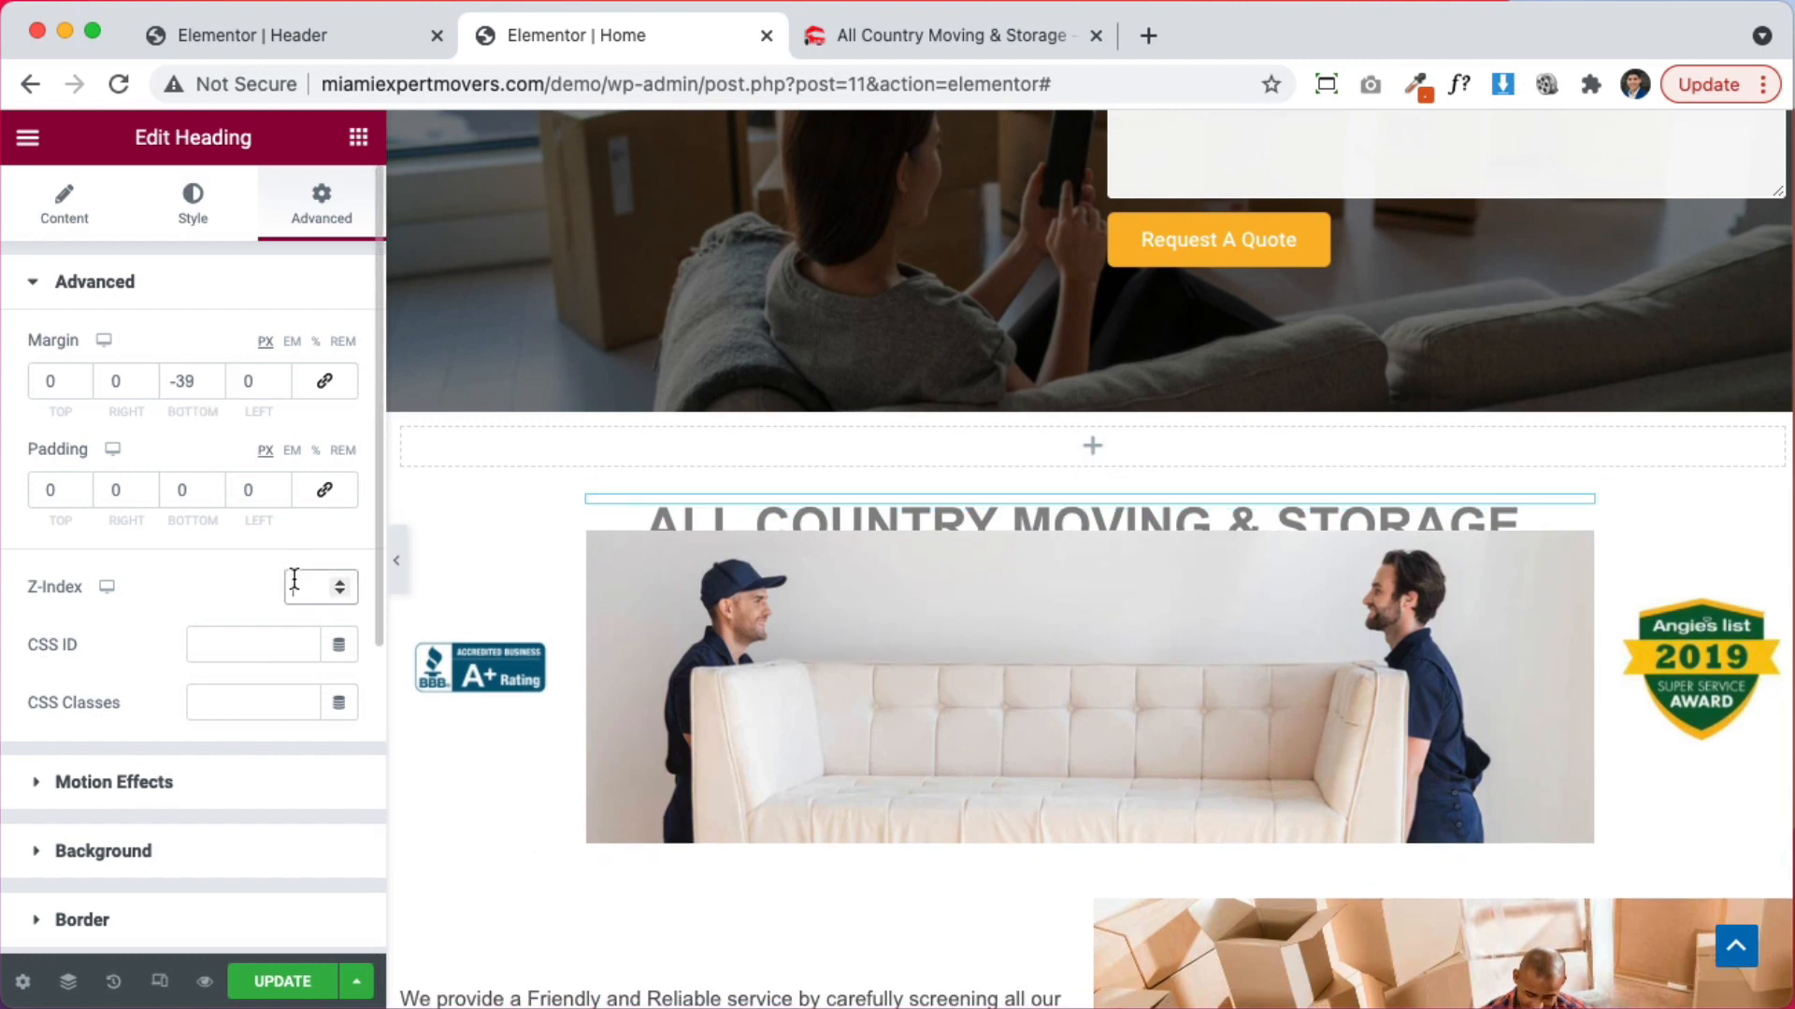
click(294, 583)
text(99)
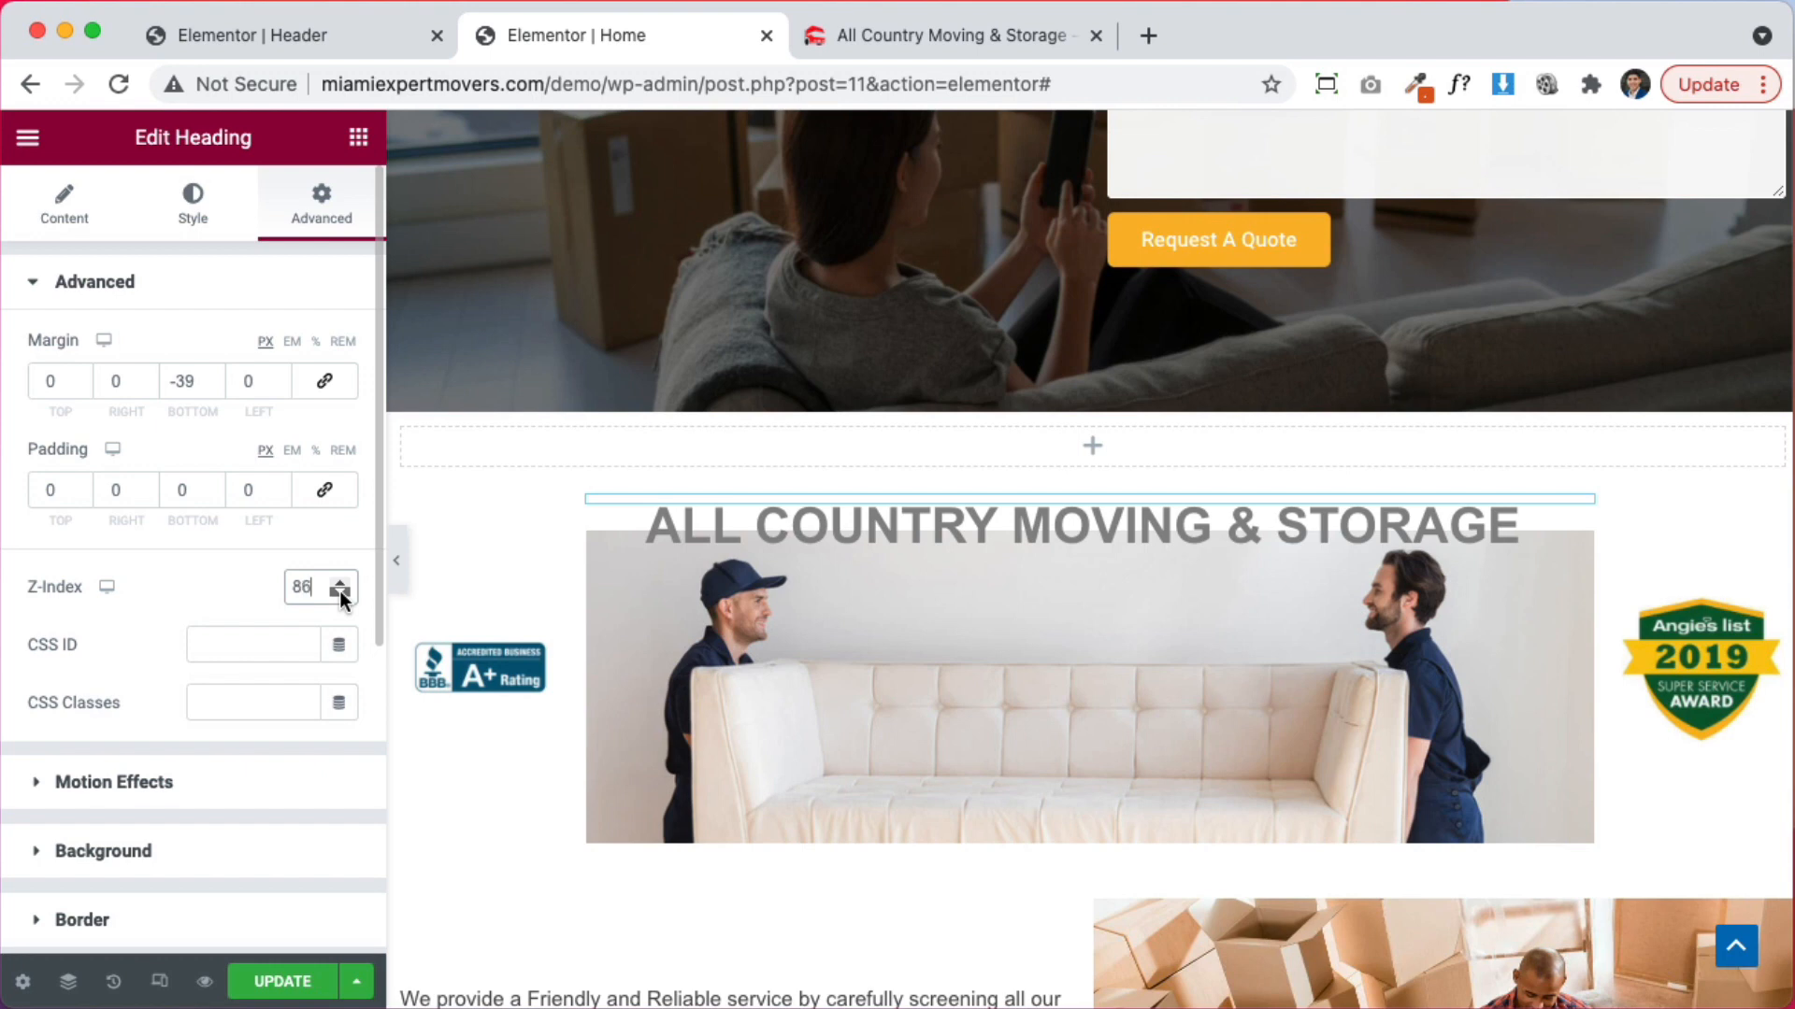
click(340, 593)
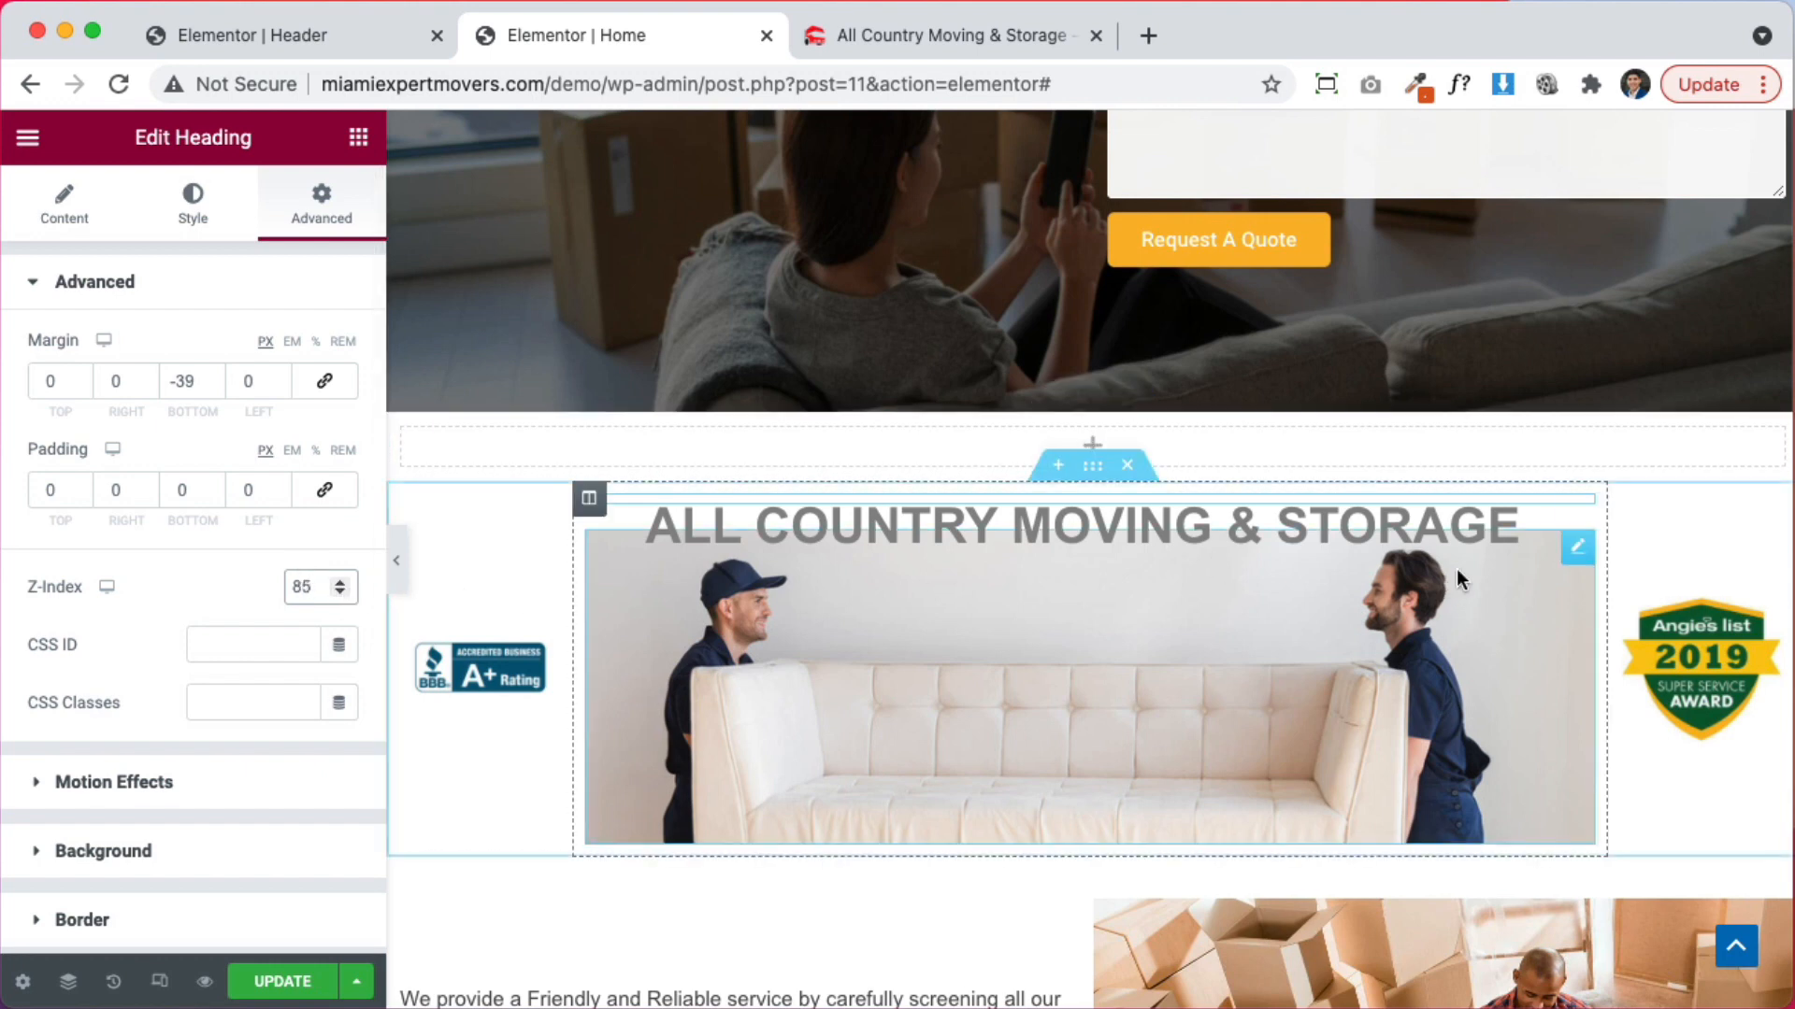
mouse_move(1067, 426)
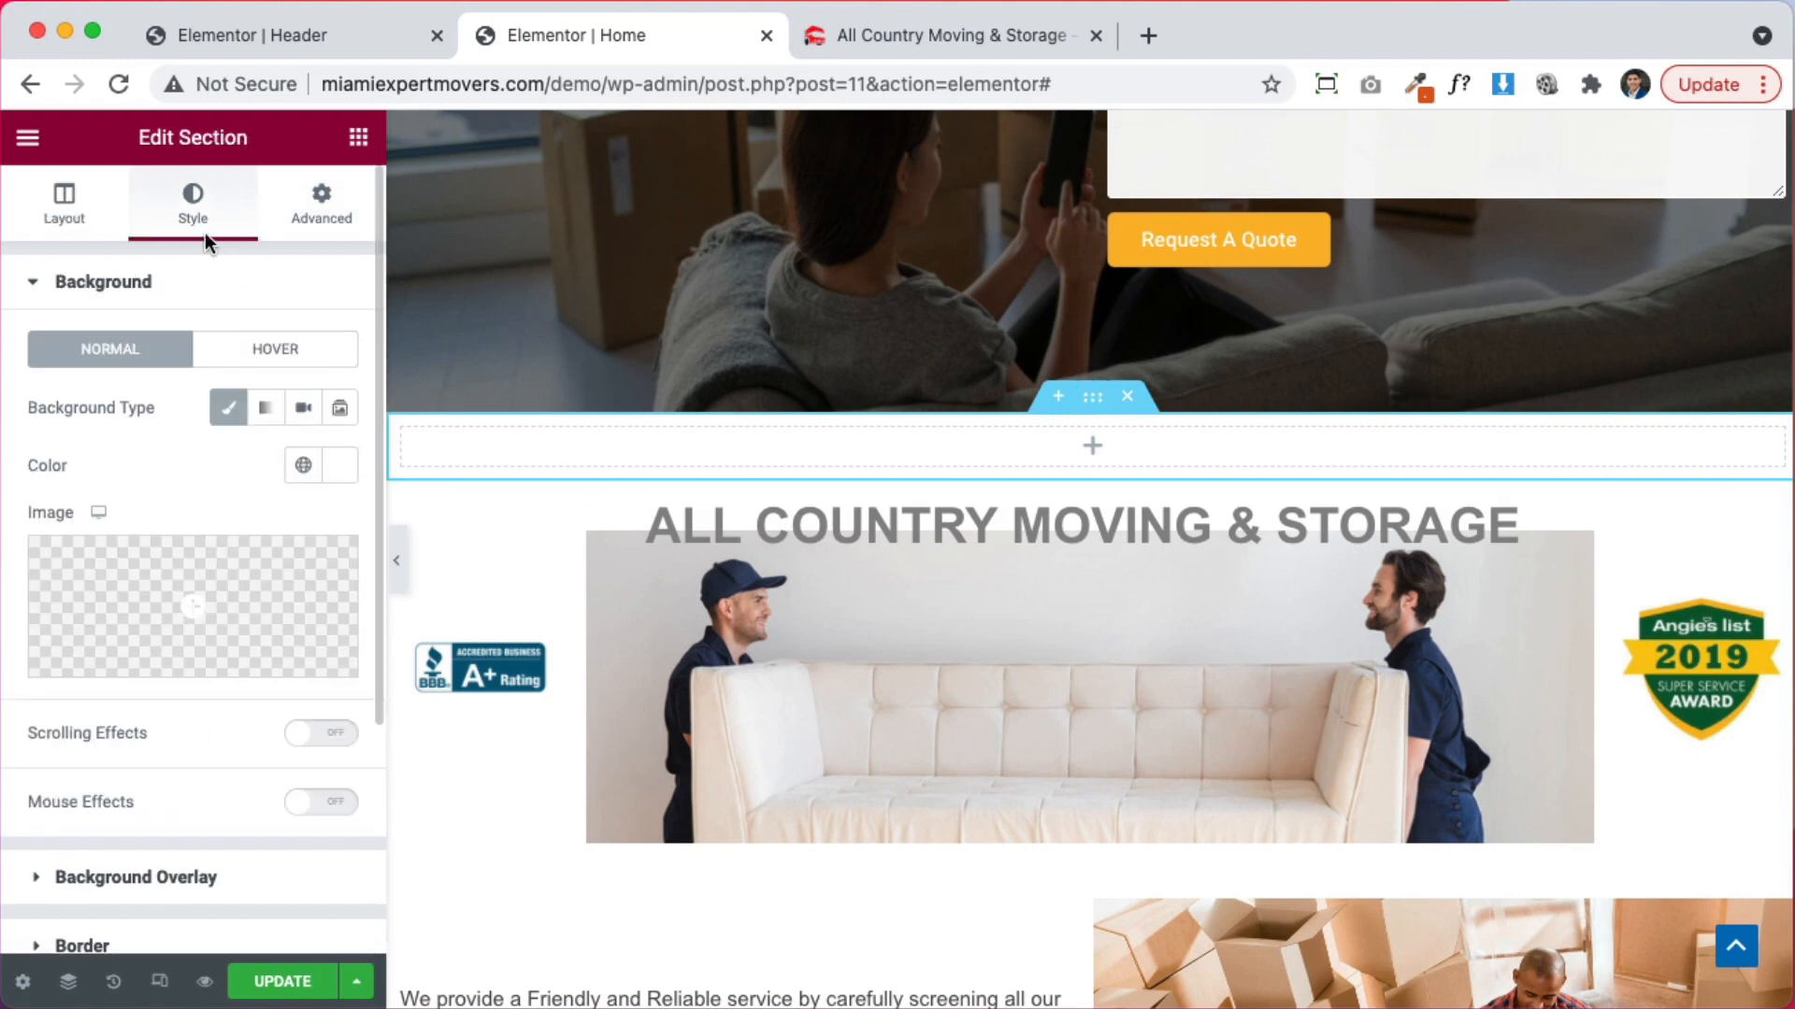
Set the couch movers photo as the section background: Contain, No-repeat, Center Center
click(258, 559)
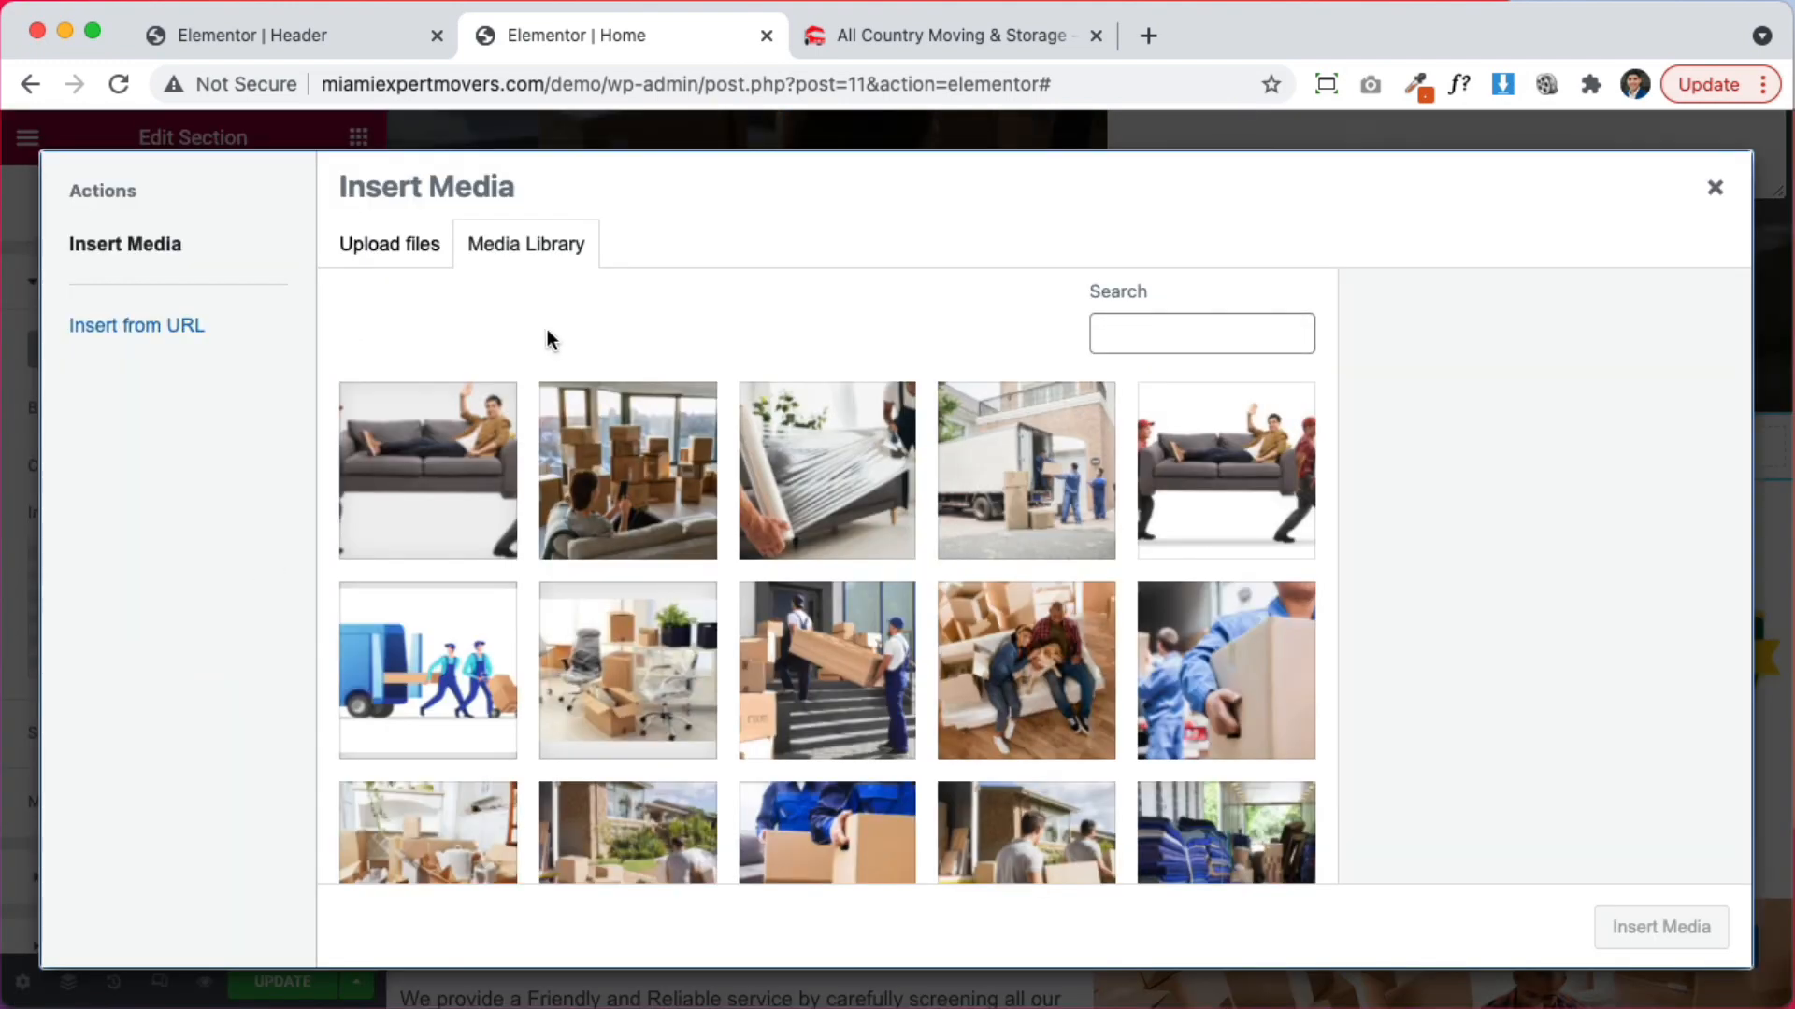
scroll(754, 608, down, 5)
scroll(754, 608, down, 3)
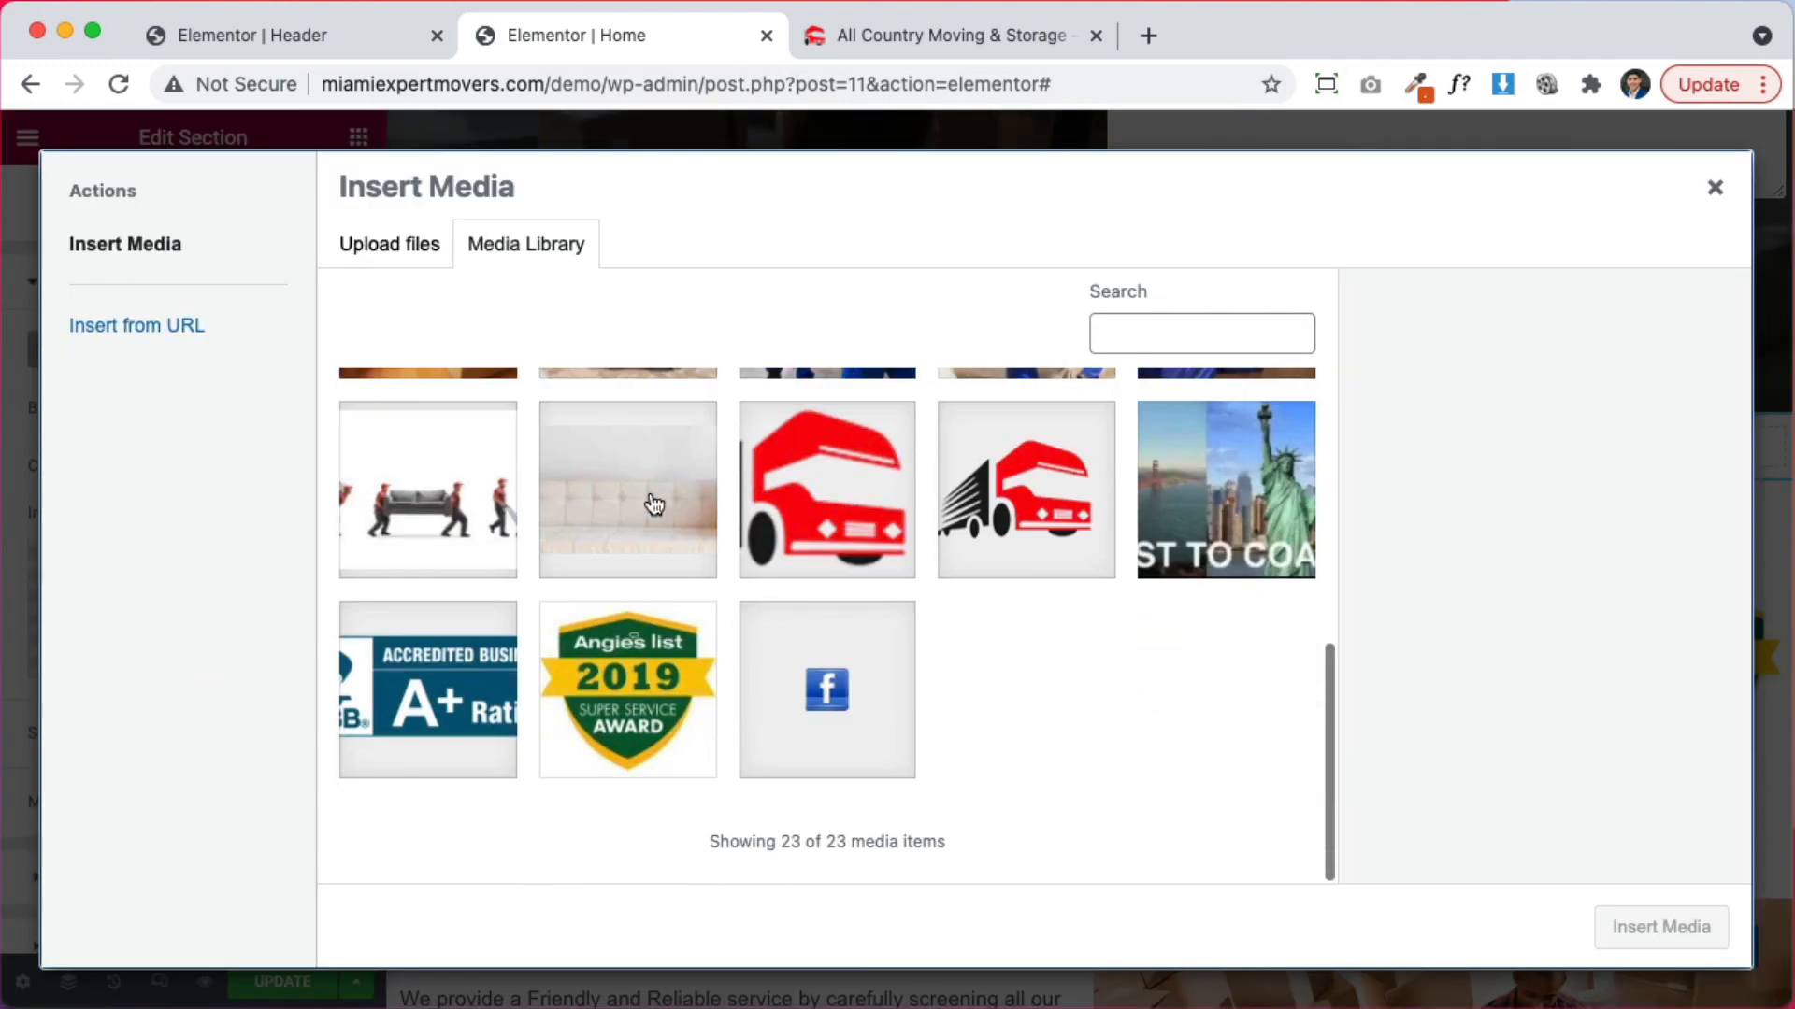
click(654, 505)
click(1660, 925)
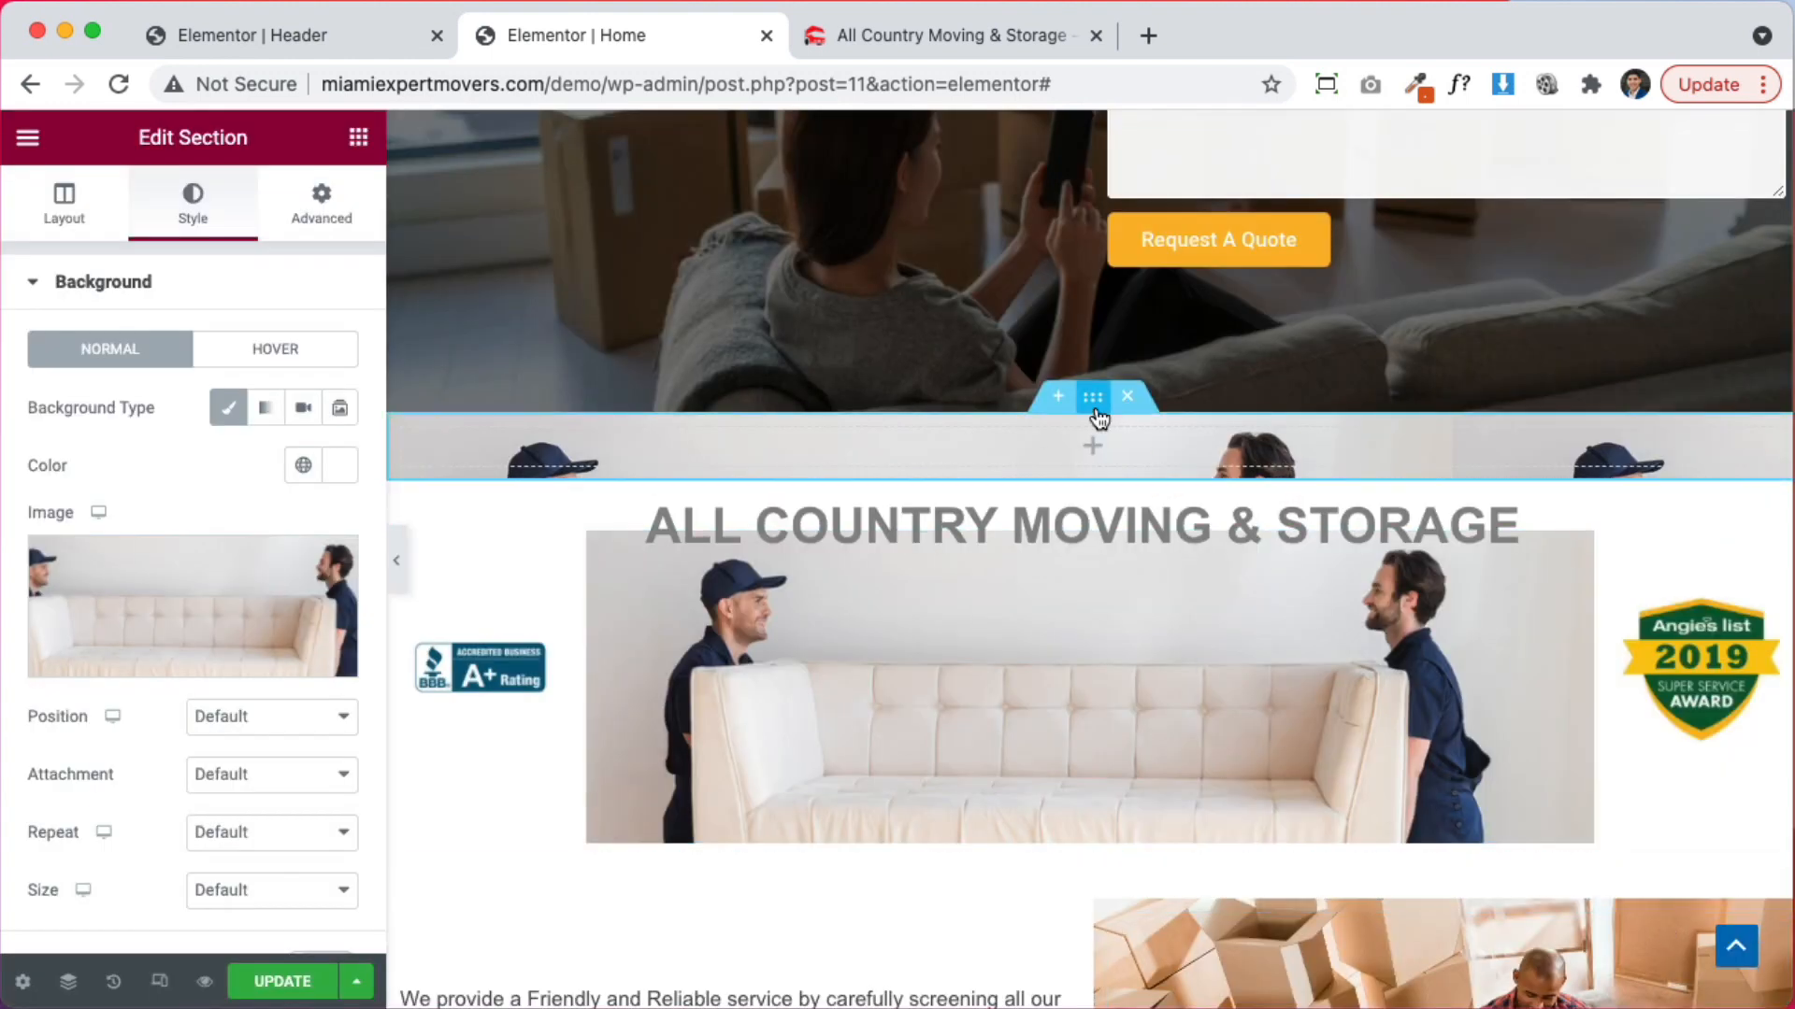
click(280, 890)
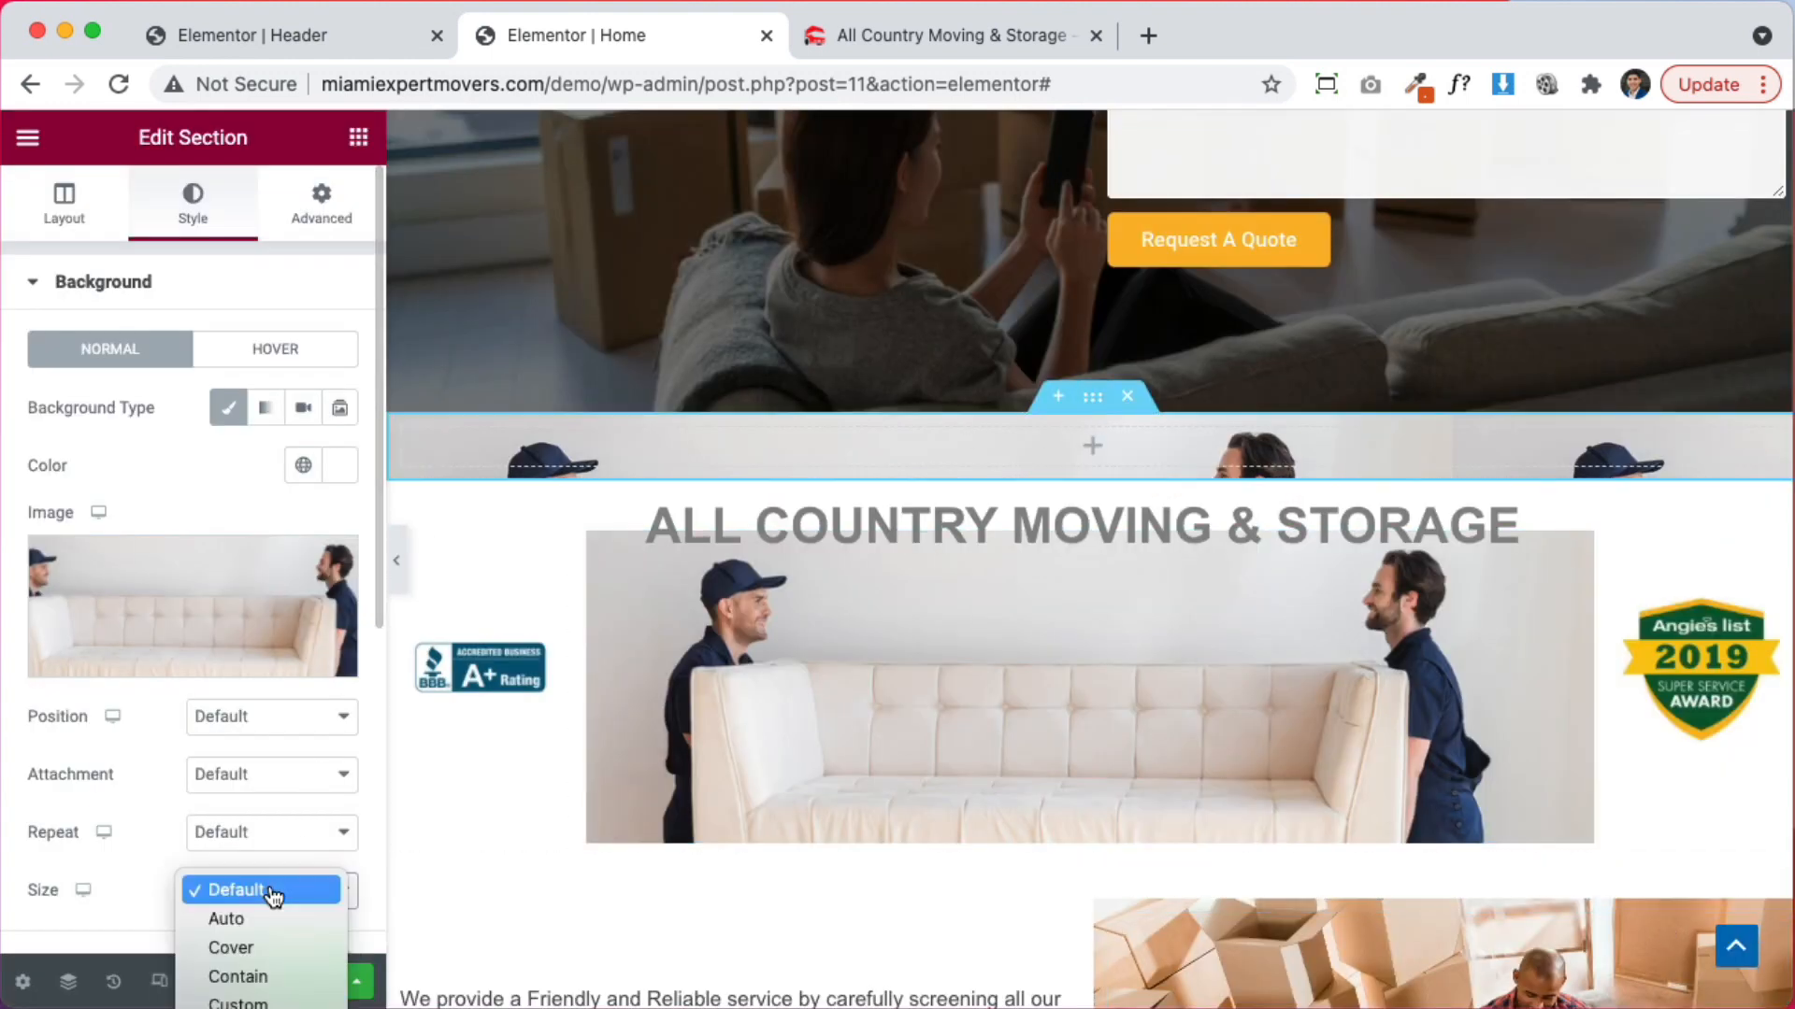
click(257, 975)
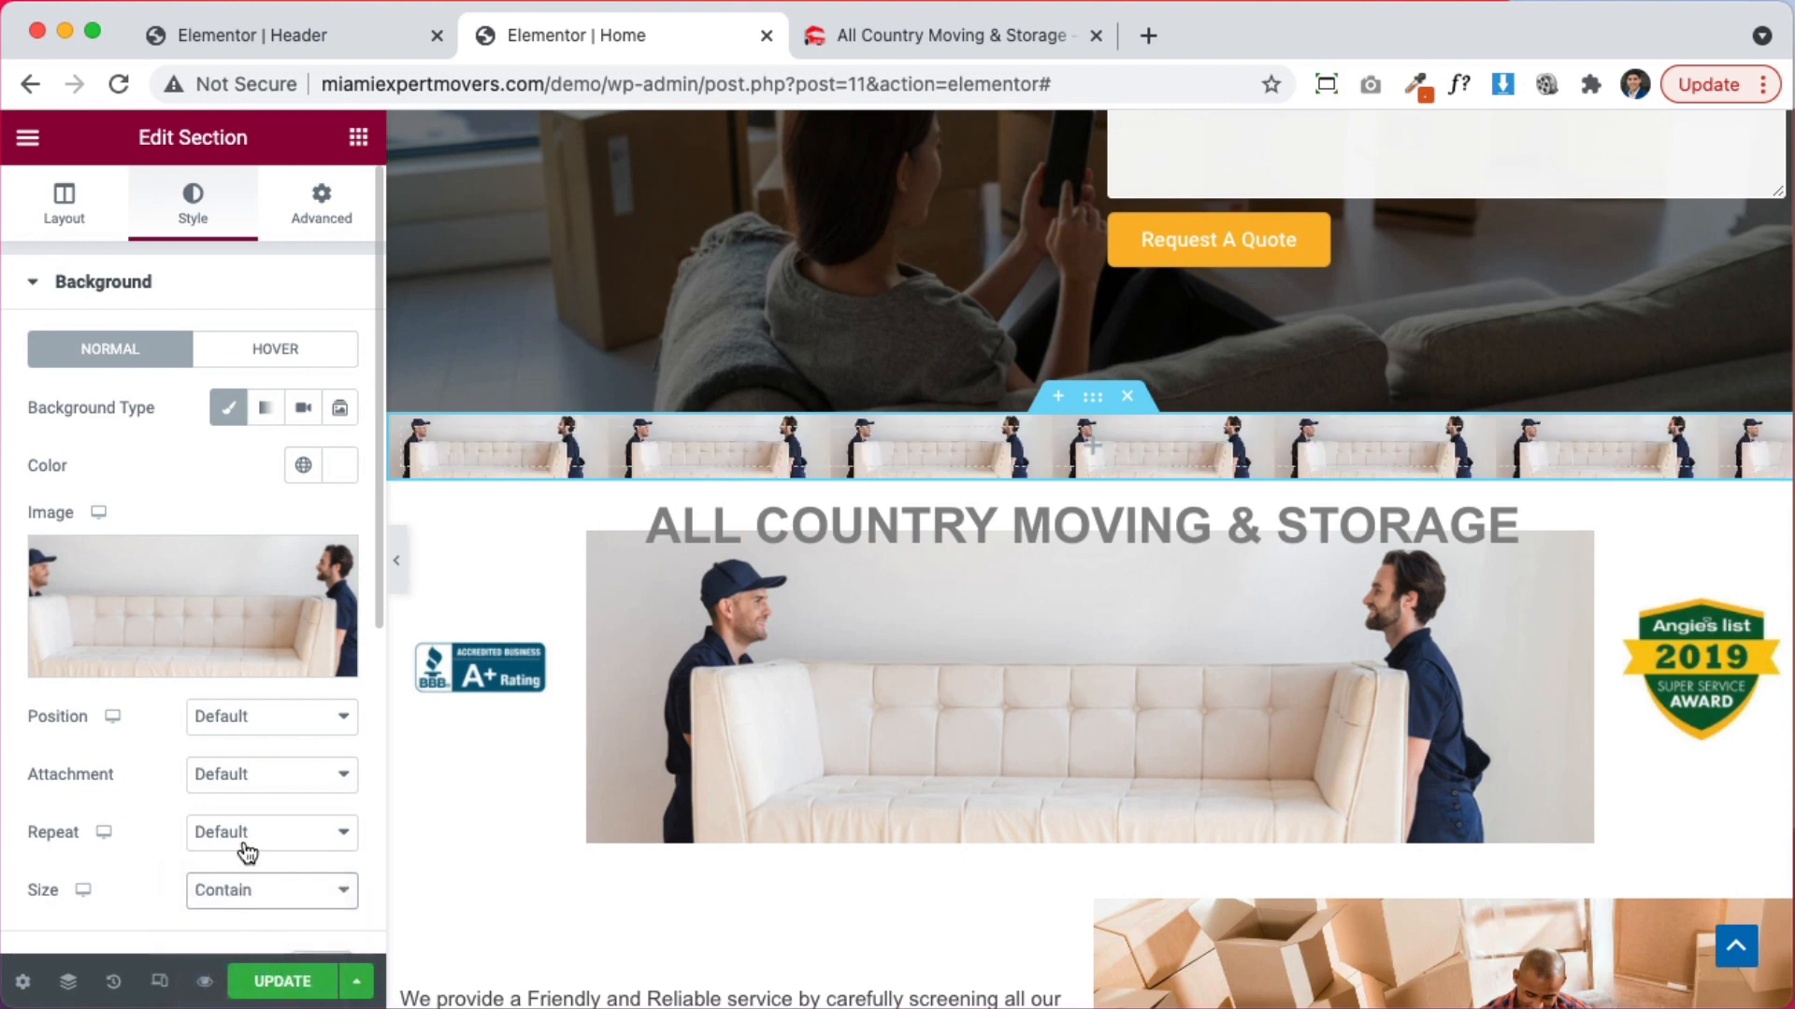
click(243, 832)
click(249, 860)
click(249, 715)
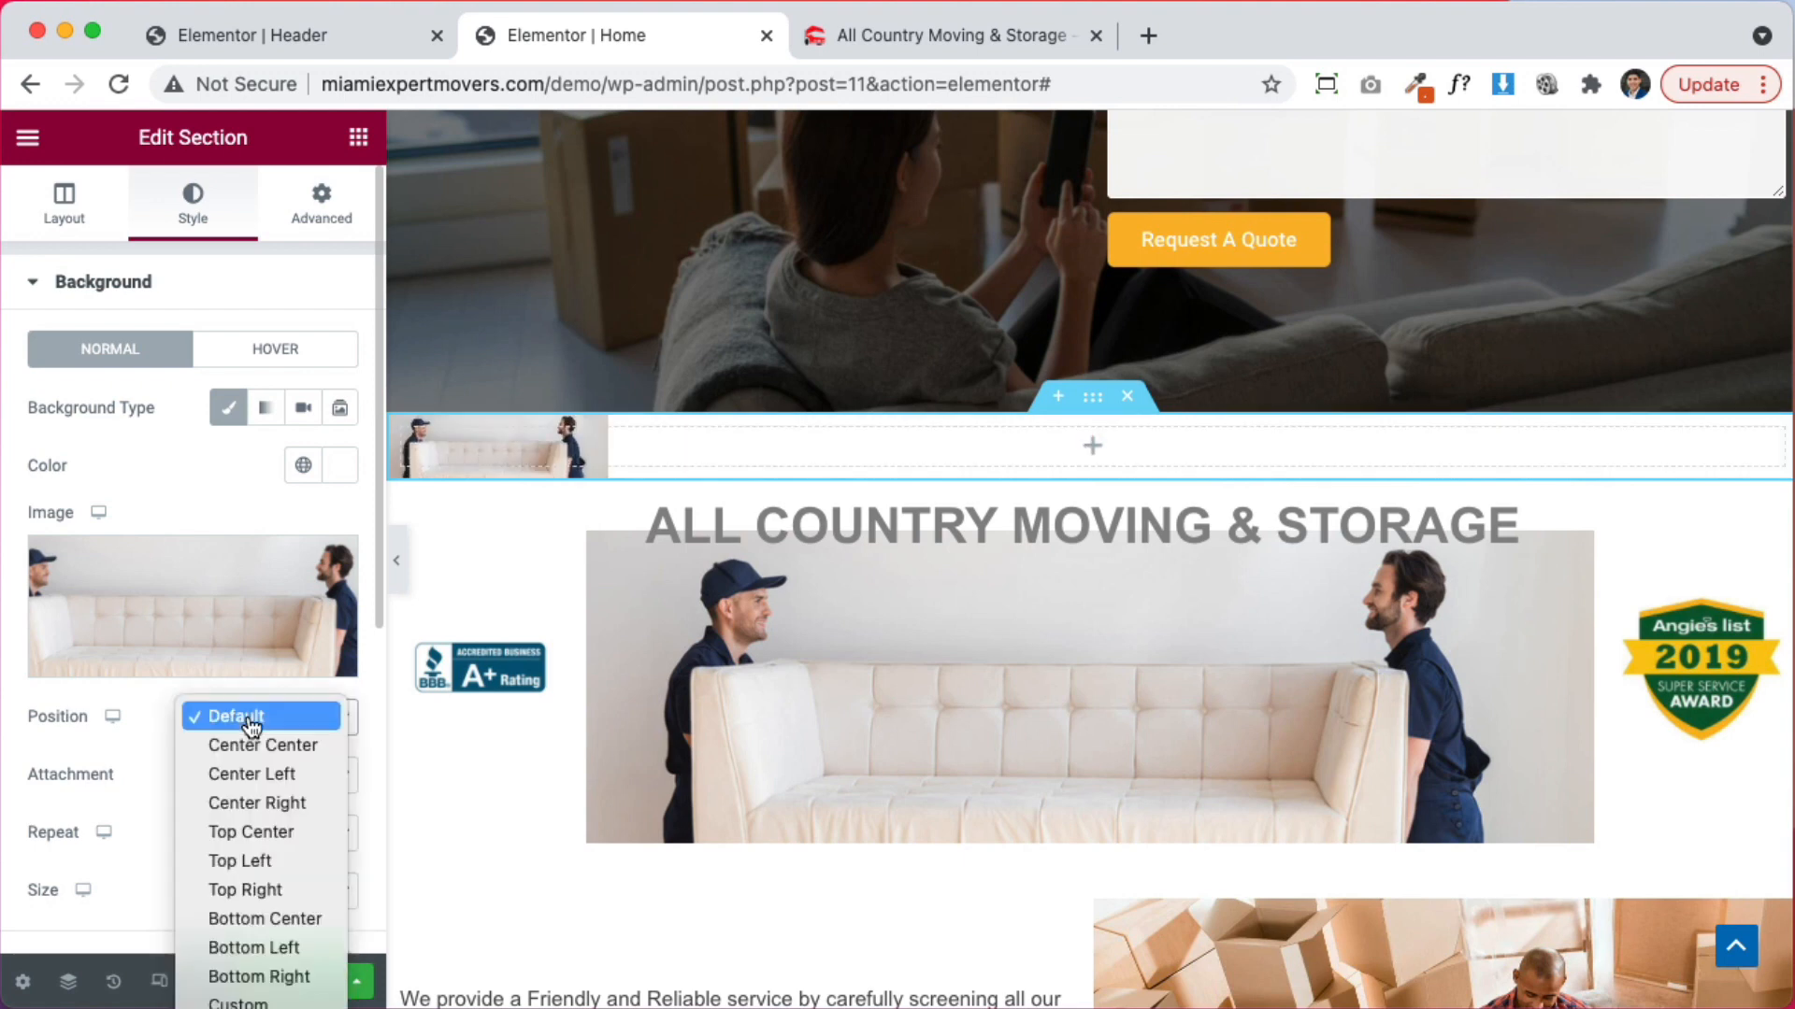
click(253, 743)
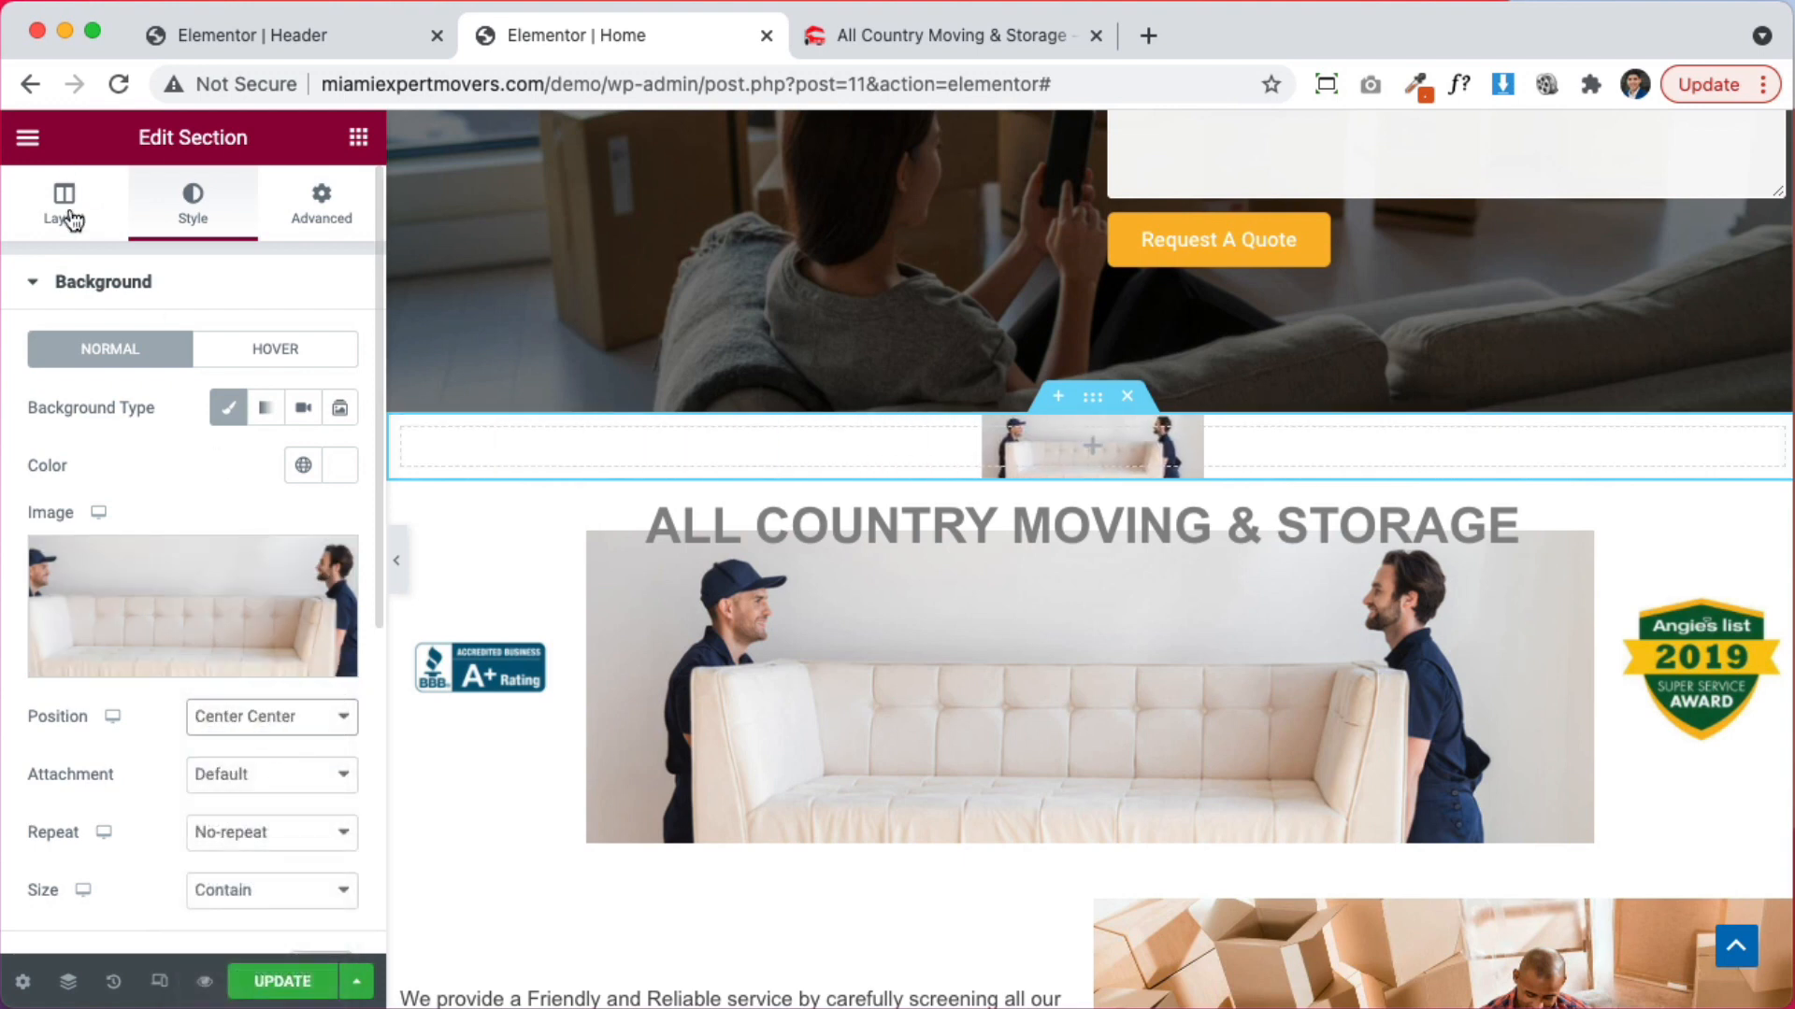
Give the section a Min Height of 50 VH in its Layout settings
click(65, 213)
click(203, 566)
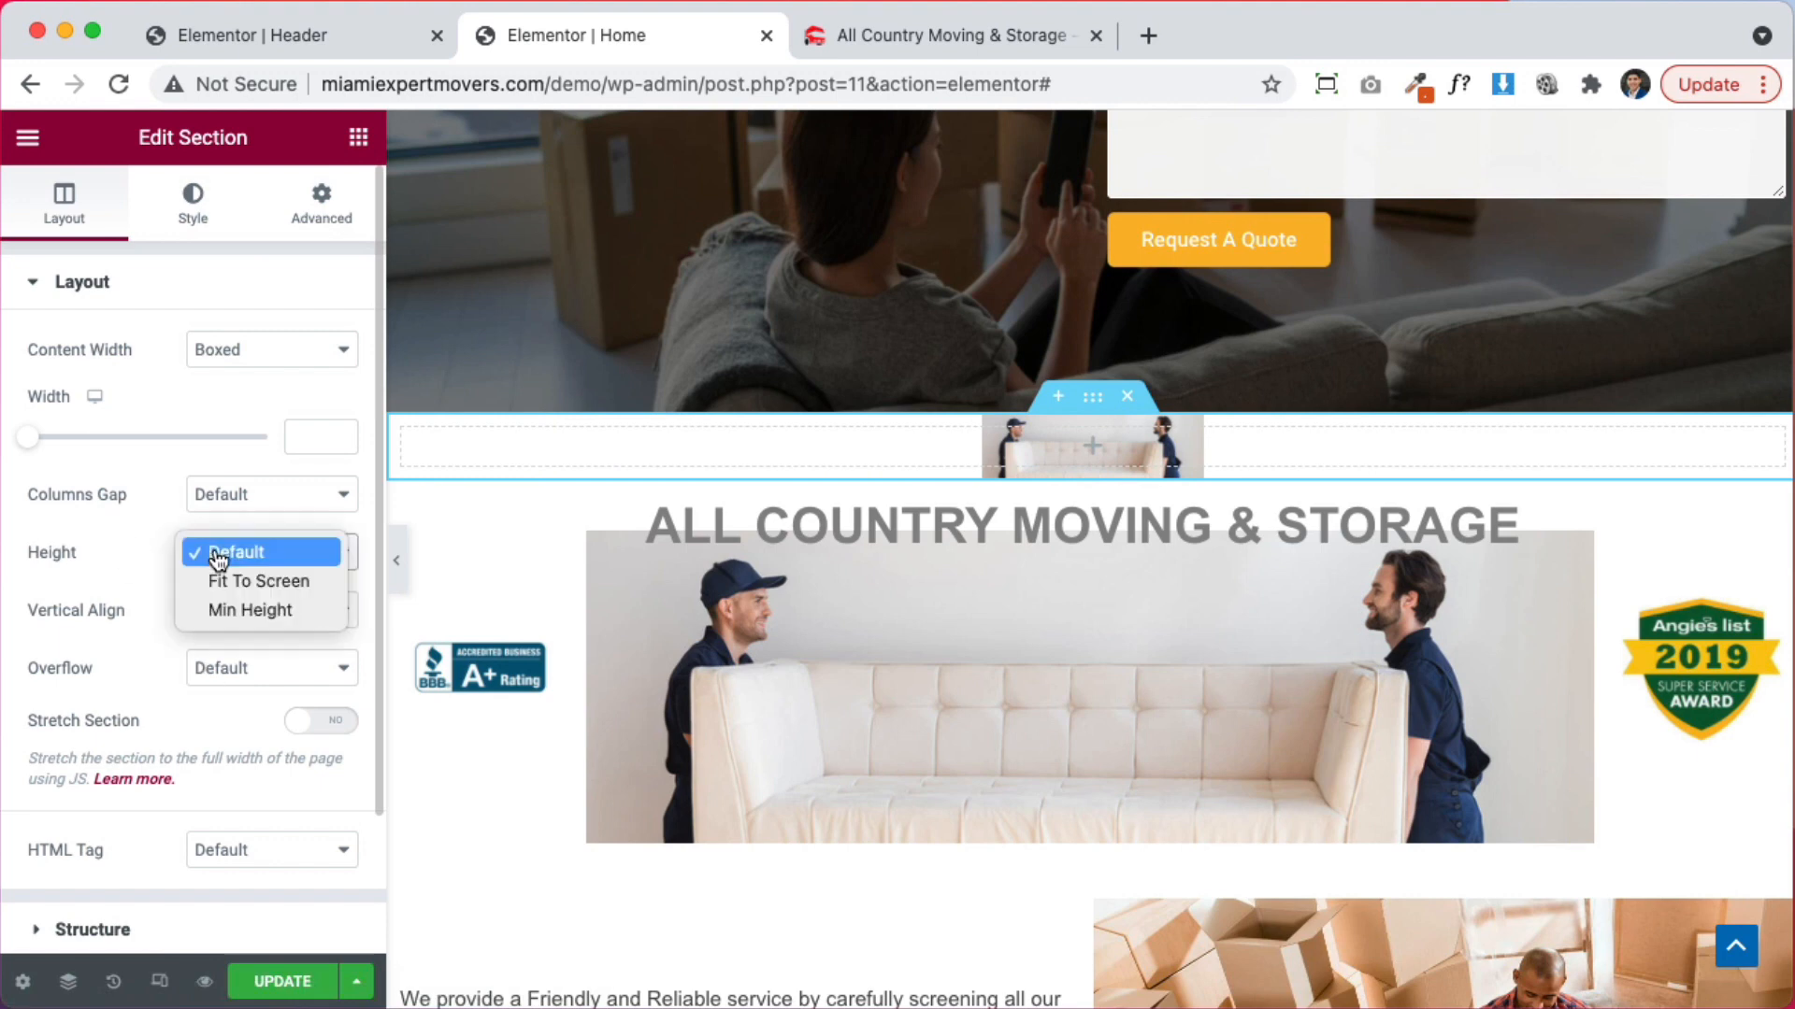
click(265, 610)
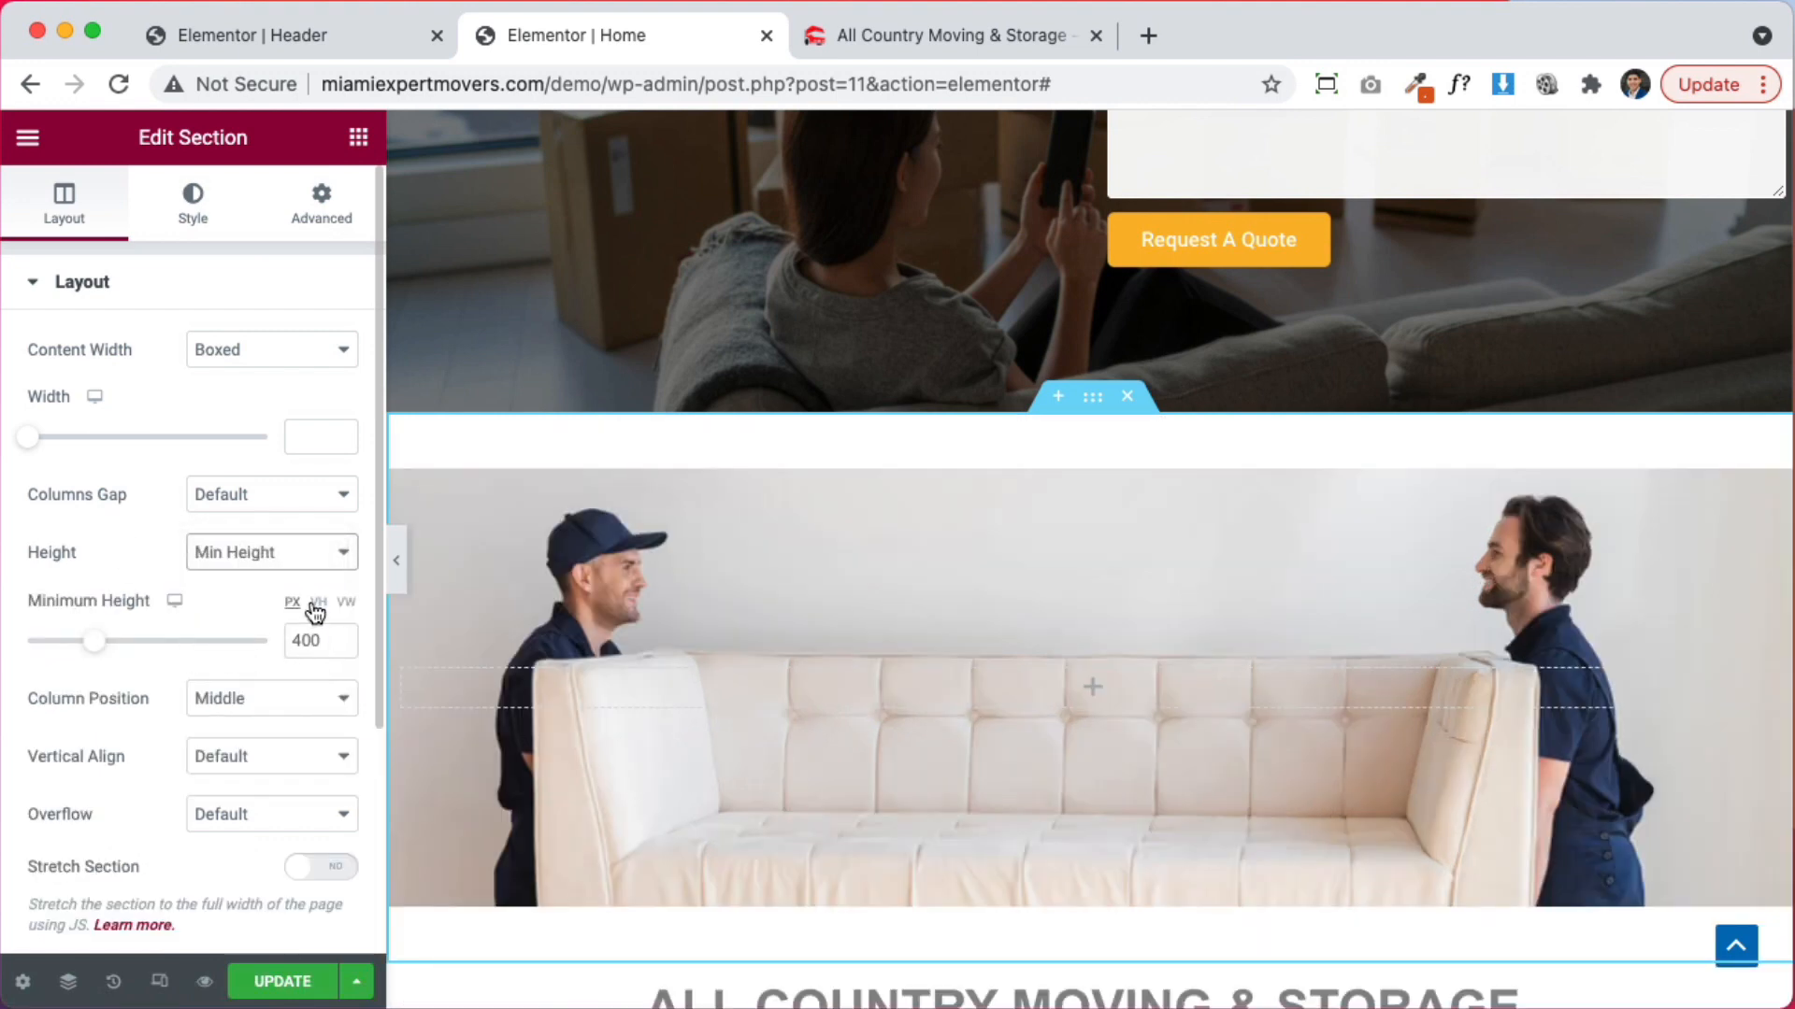
click(318, 603)
drag(266, 655, 142, 648)
click(339, 646)
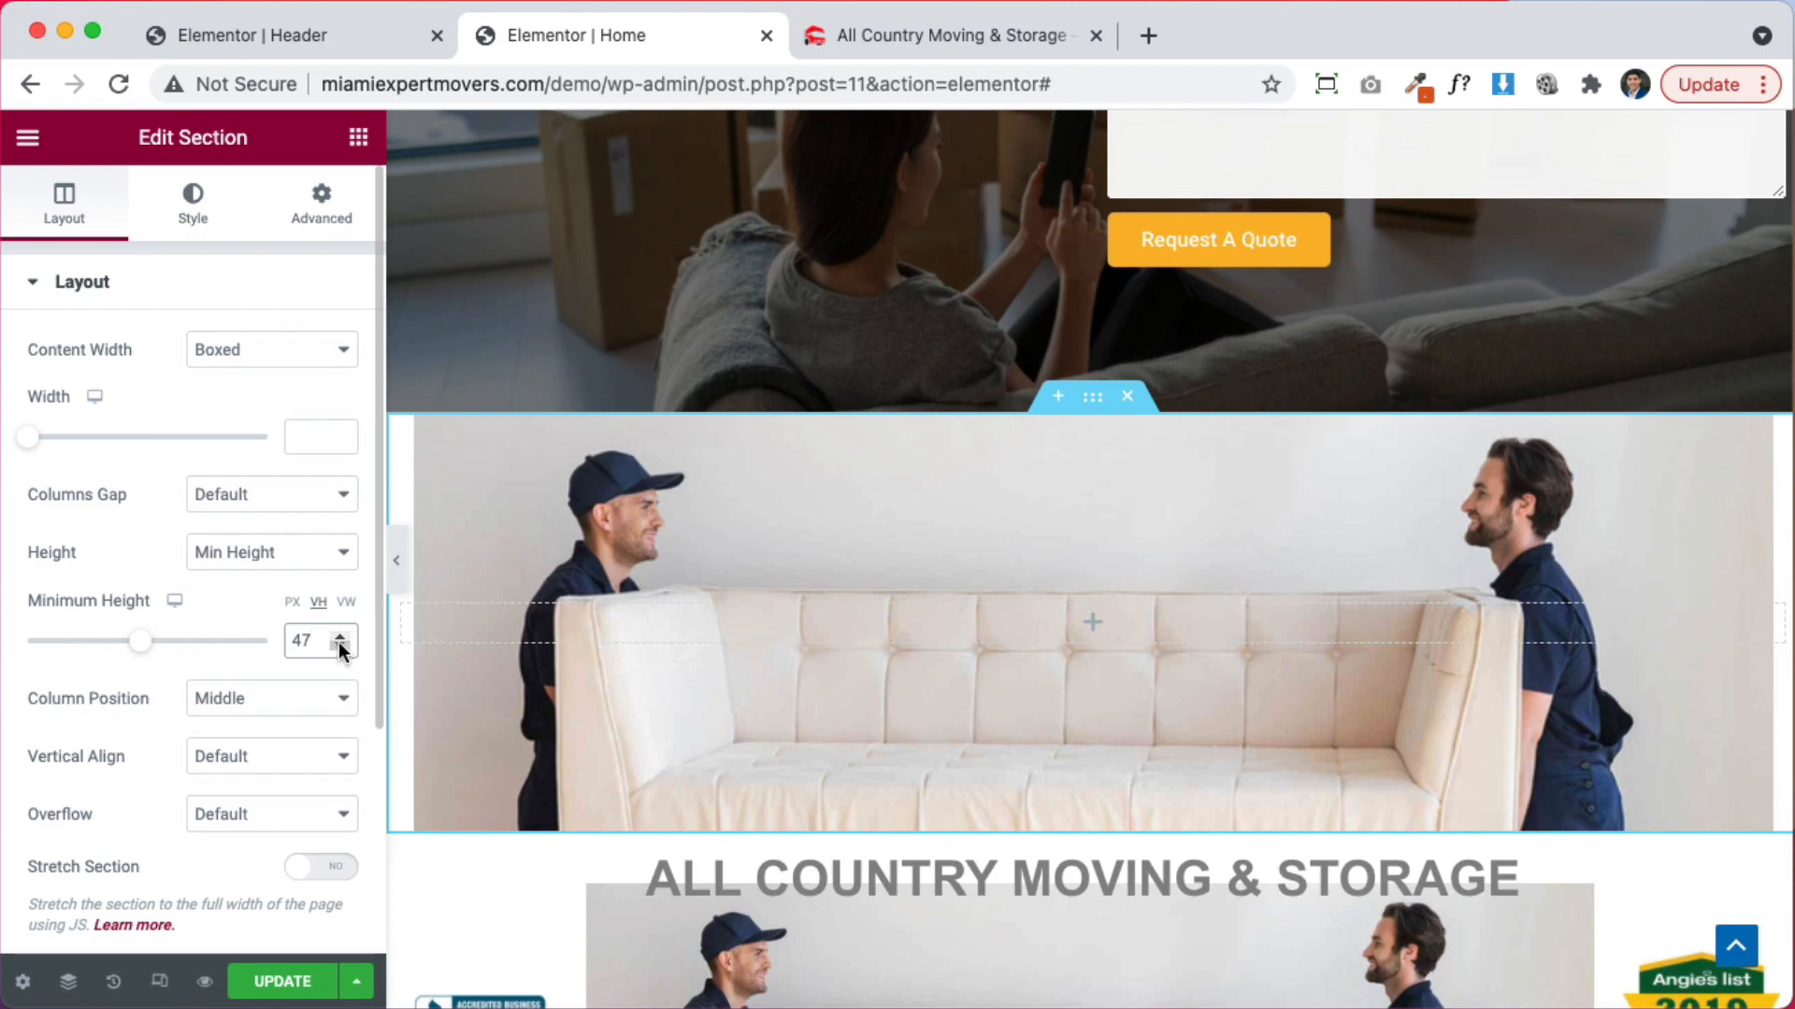
click(339, 637)
click(340, 636)
click(339, 637)
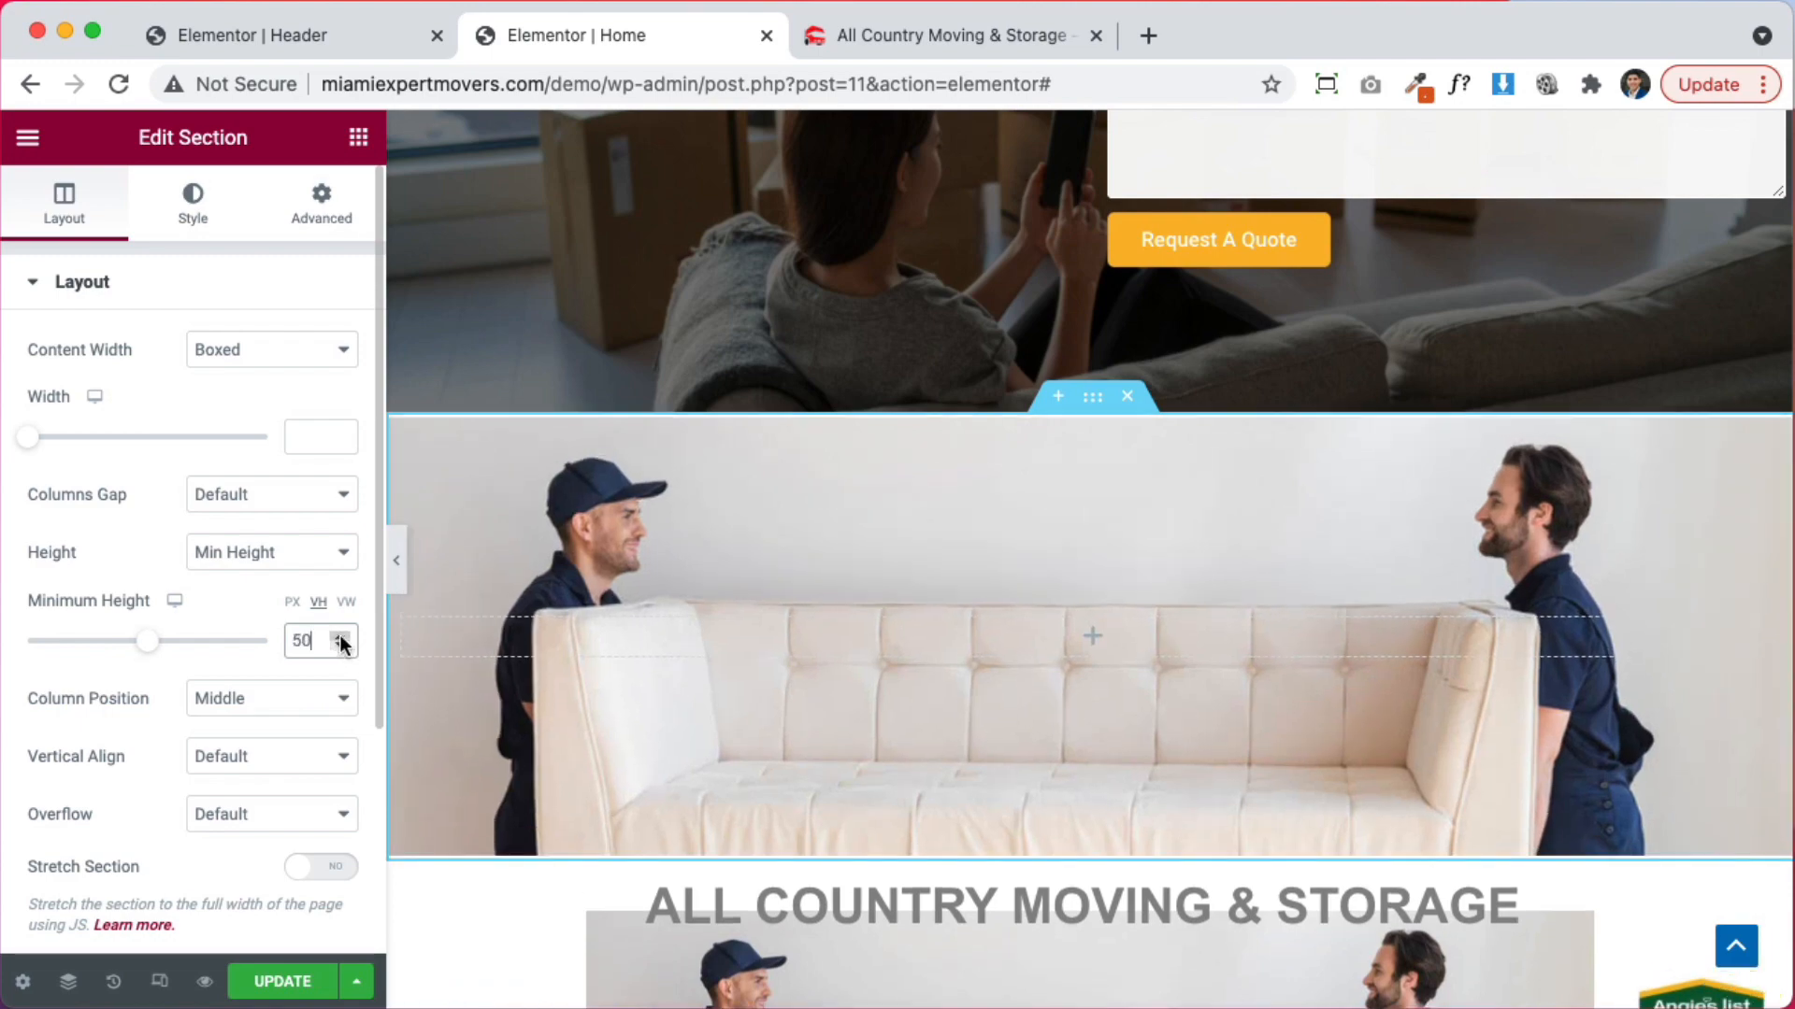
Preview the page, then move the heading onto the couch photo section
click(397, 563)
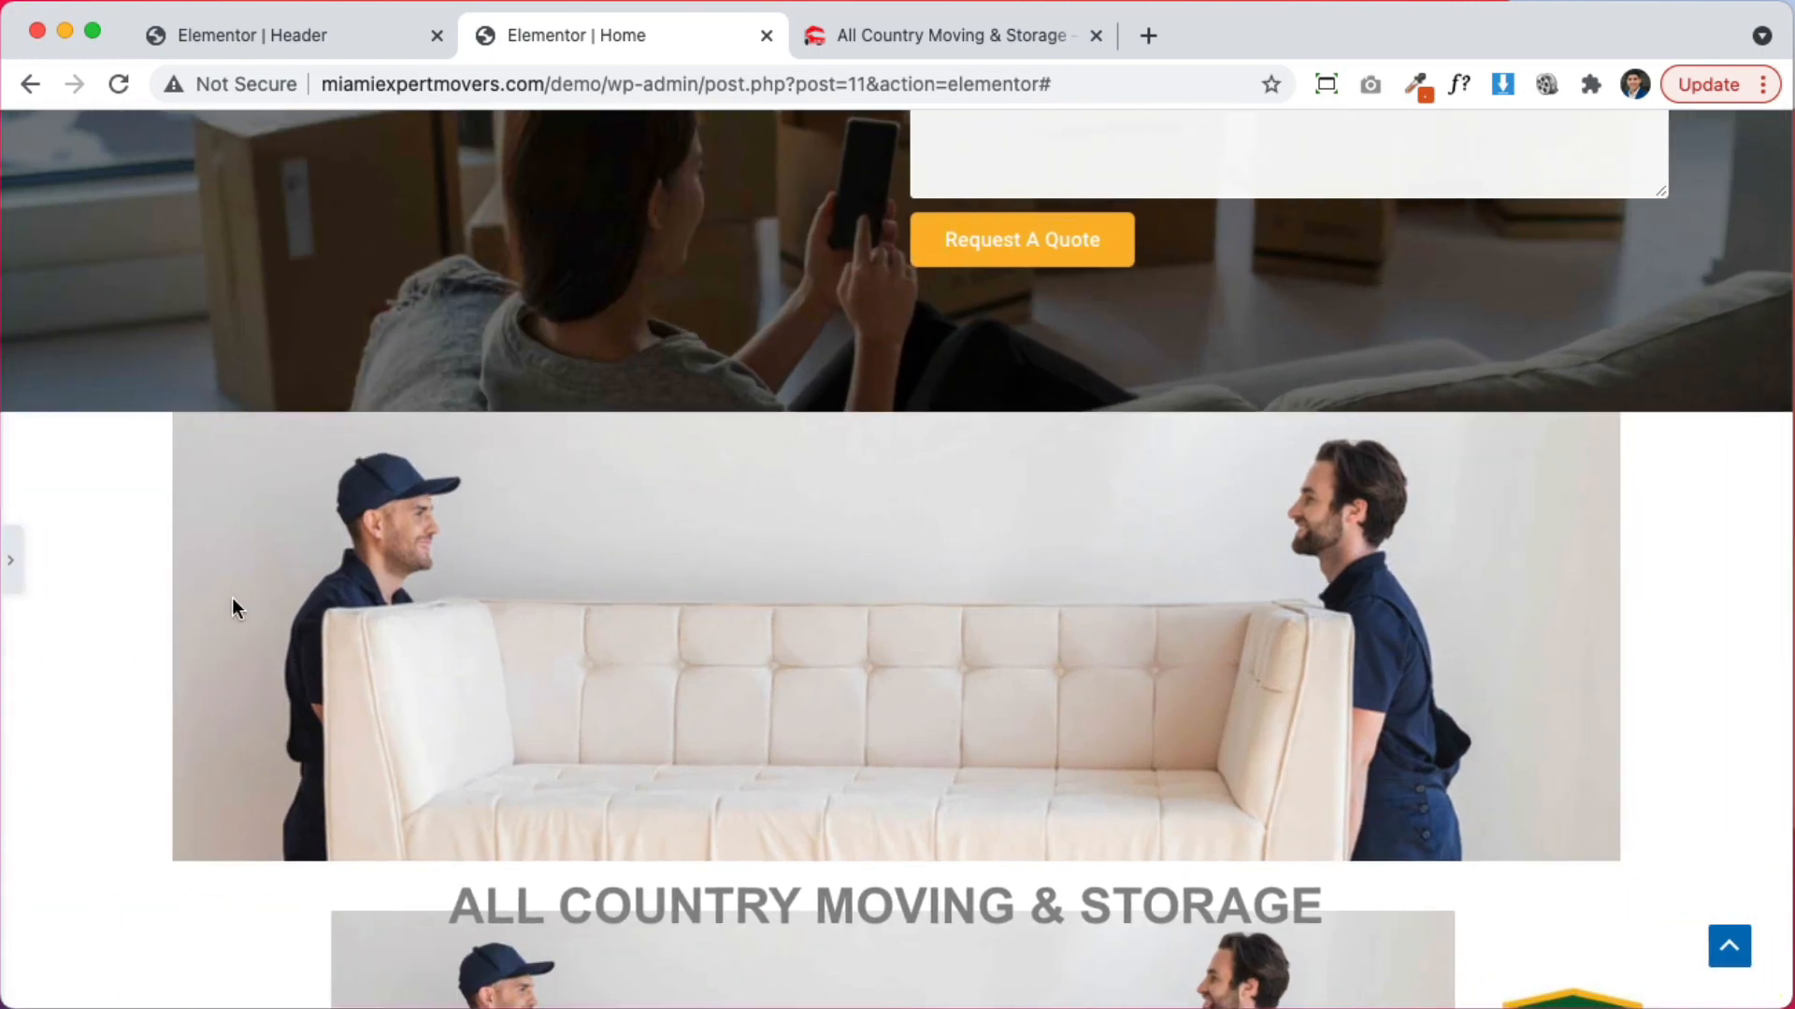
click(13, 561)
drag(1577, 907, 1383, 619)
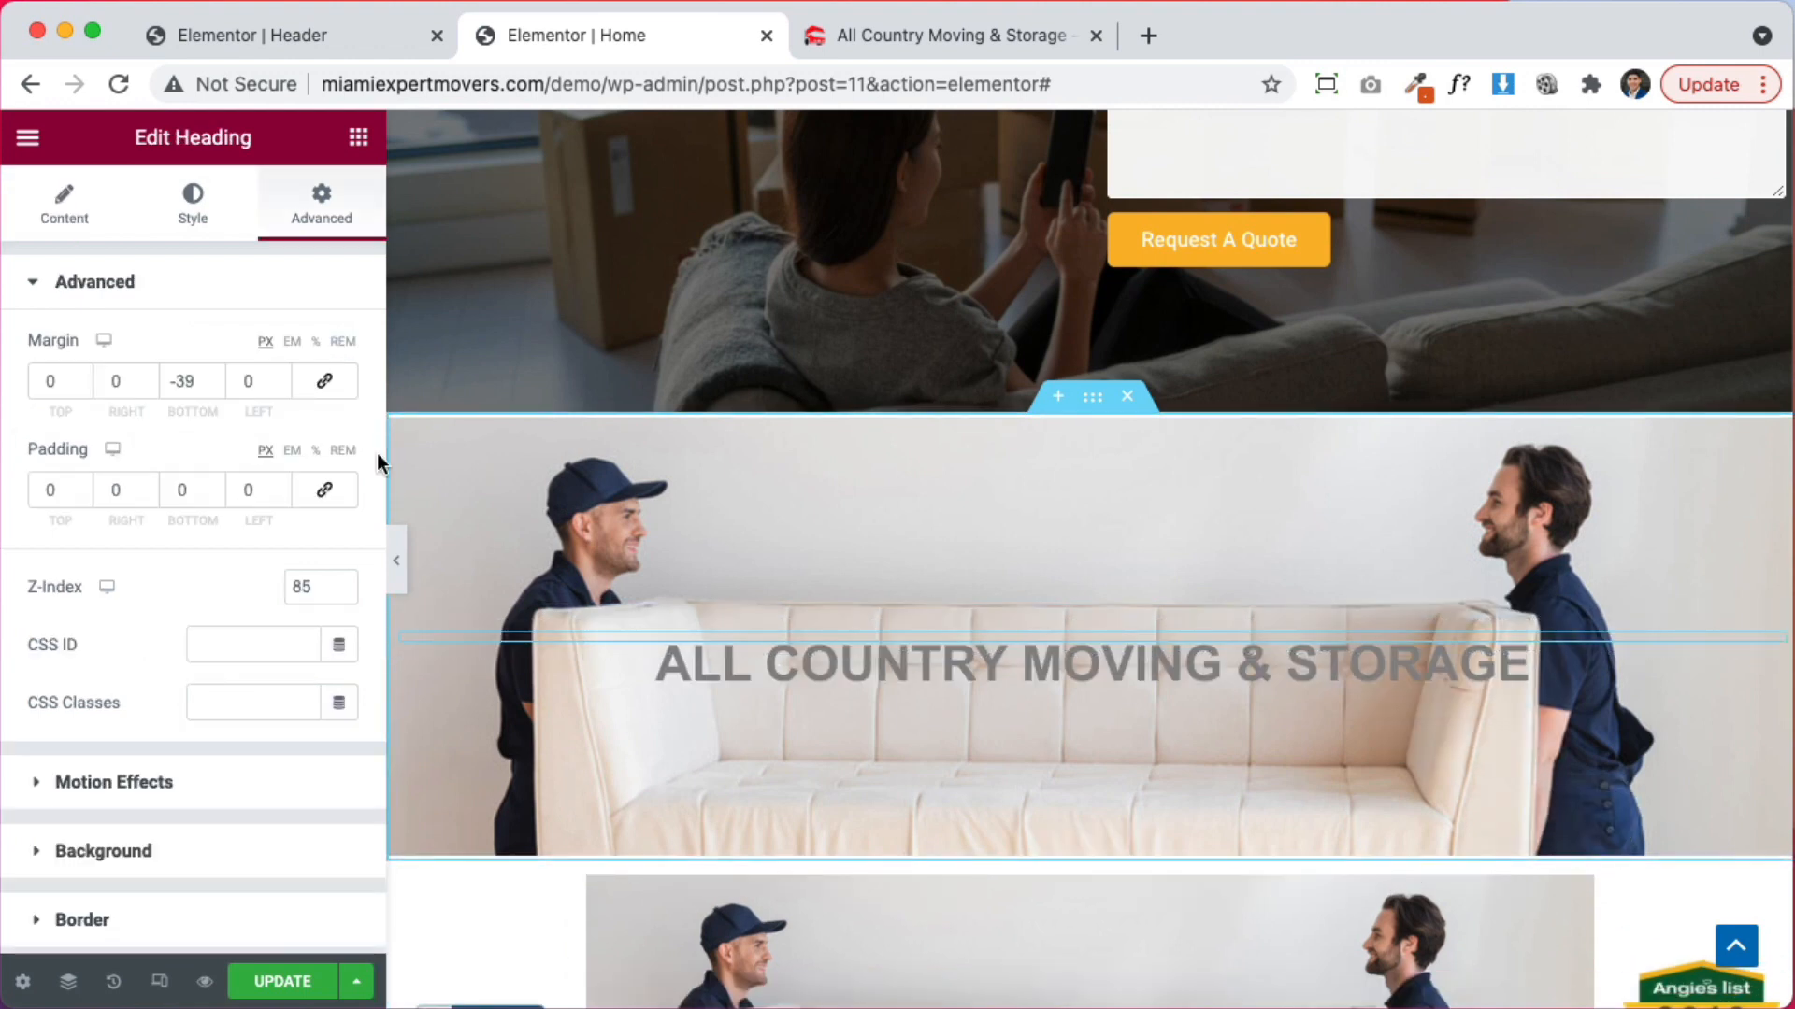
Change the heading's text colour to black
click(193, 202)
click(339, 348)
drag(291, 528, 153, 755)
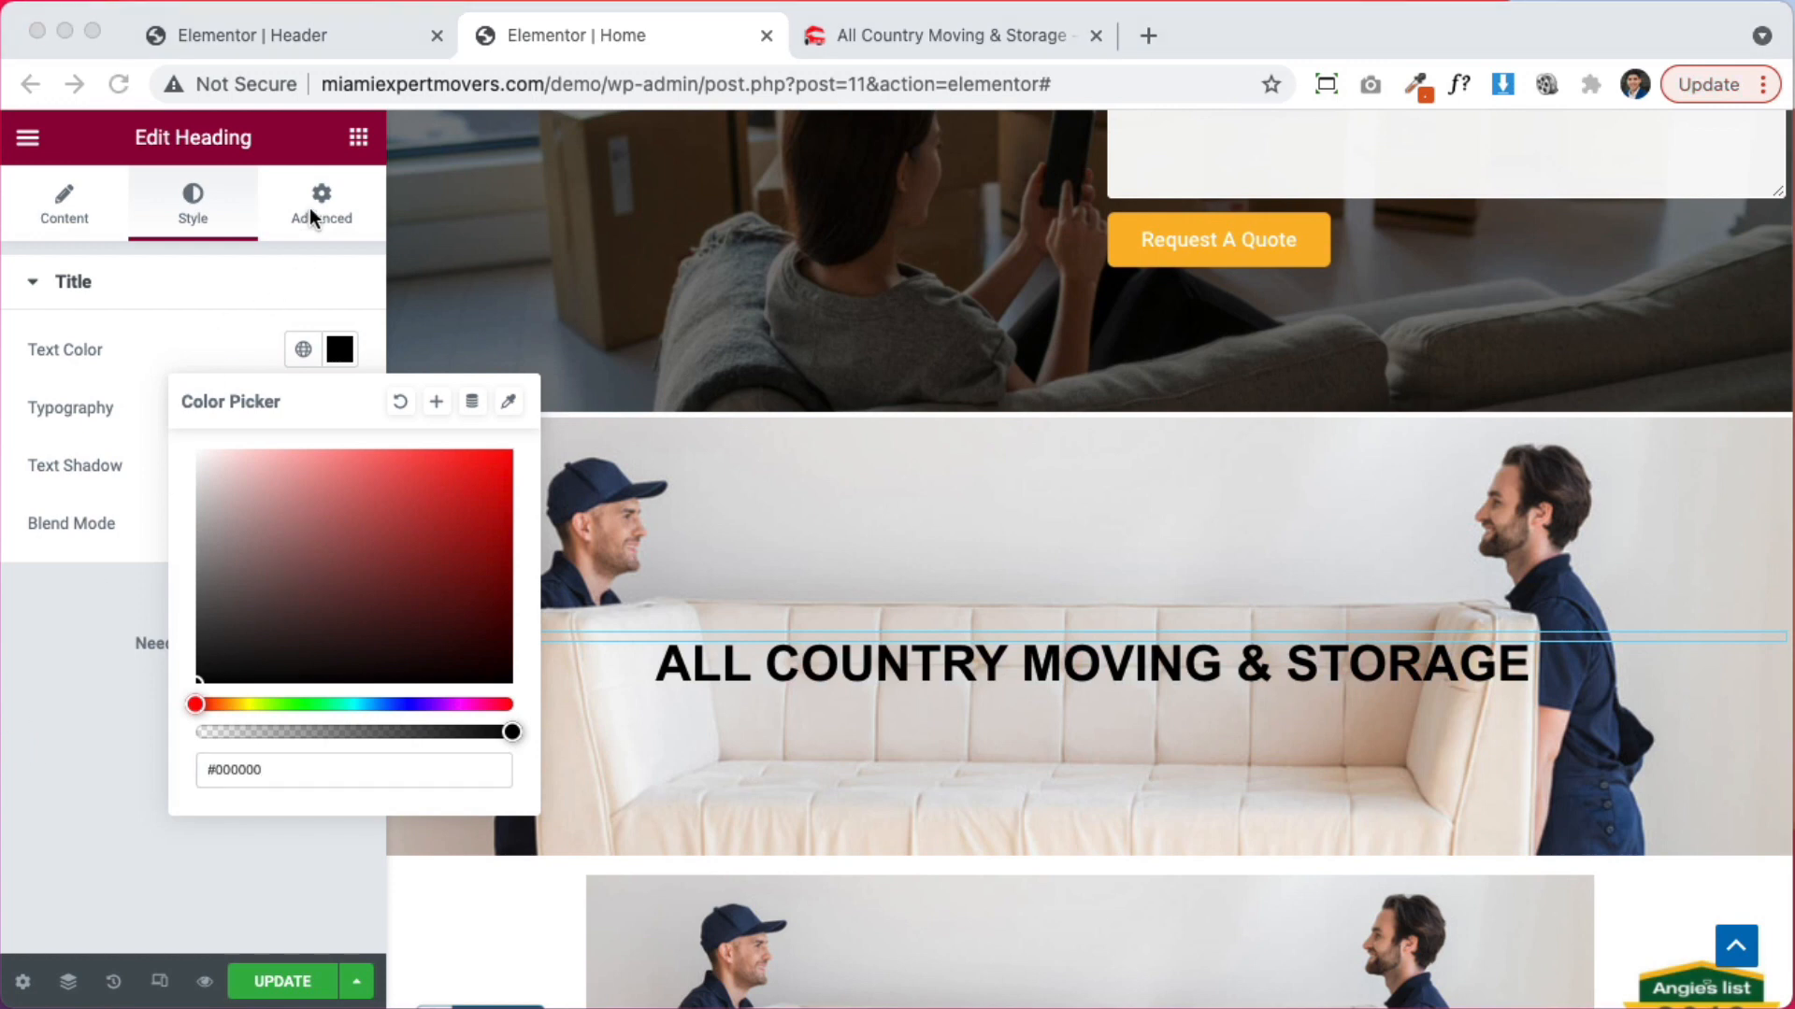
Adjust the heading's bottom padding in the Advanced settings
click(314, 208)
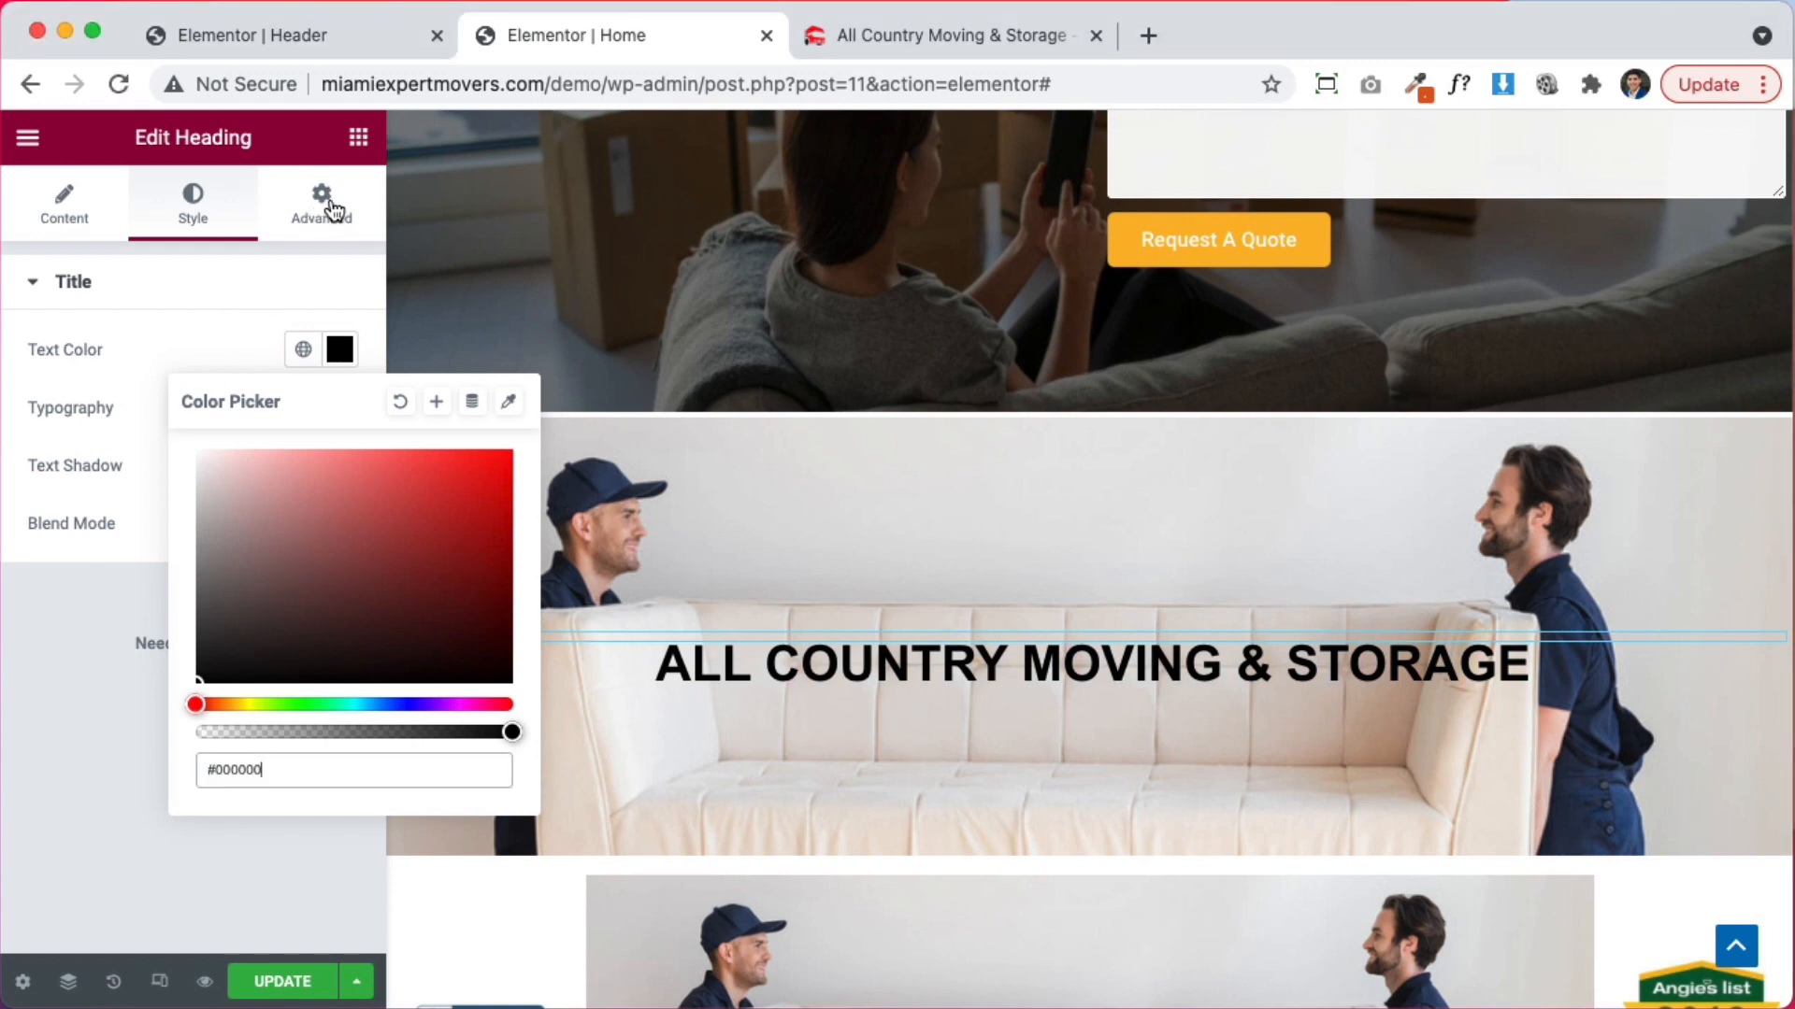
text(0)
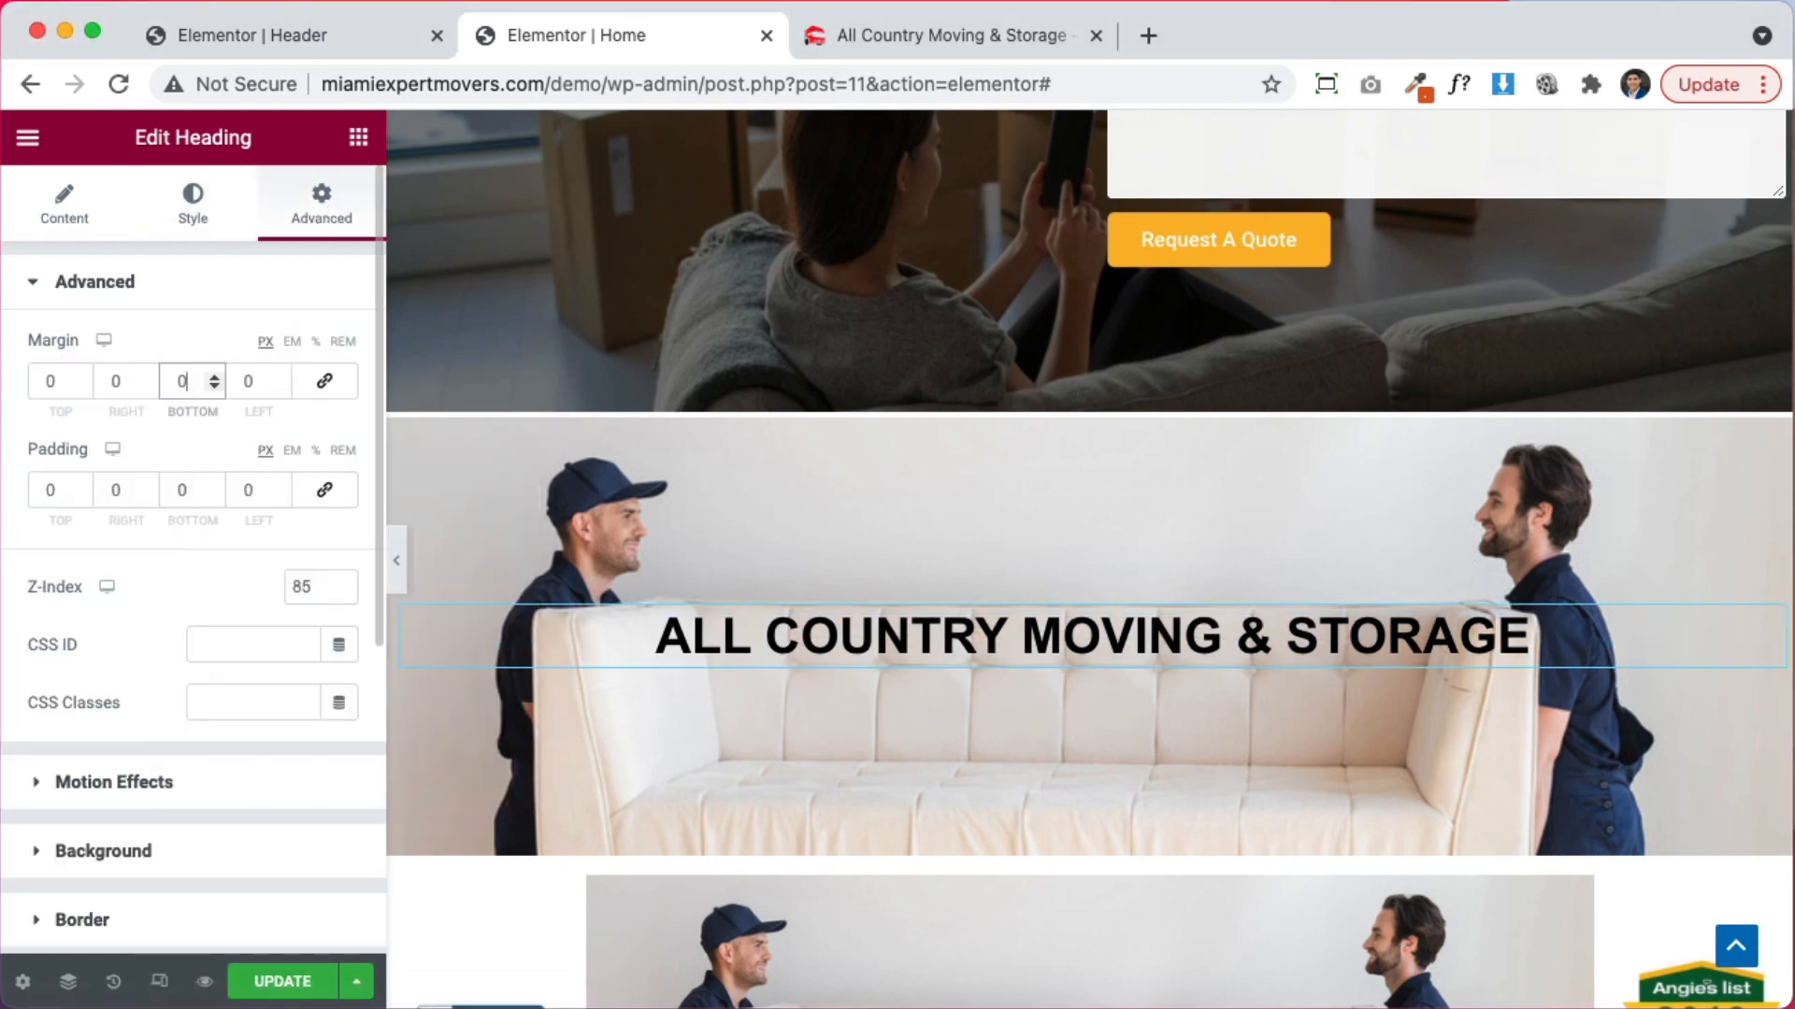
click(211, 482)
text(1)
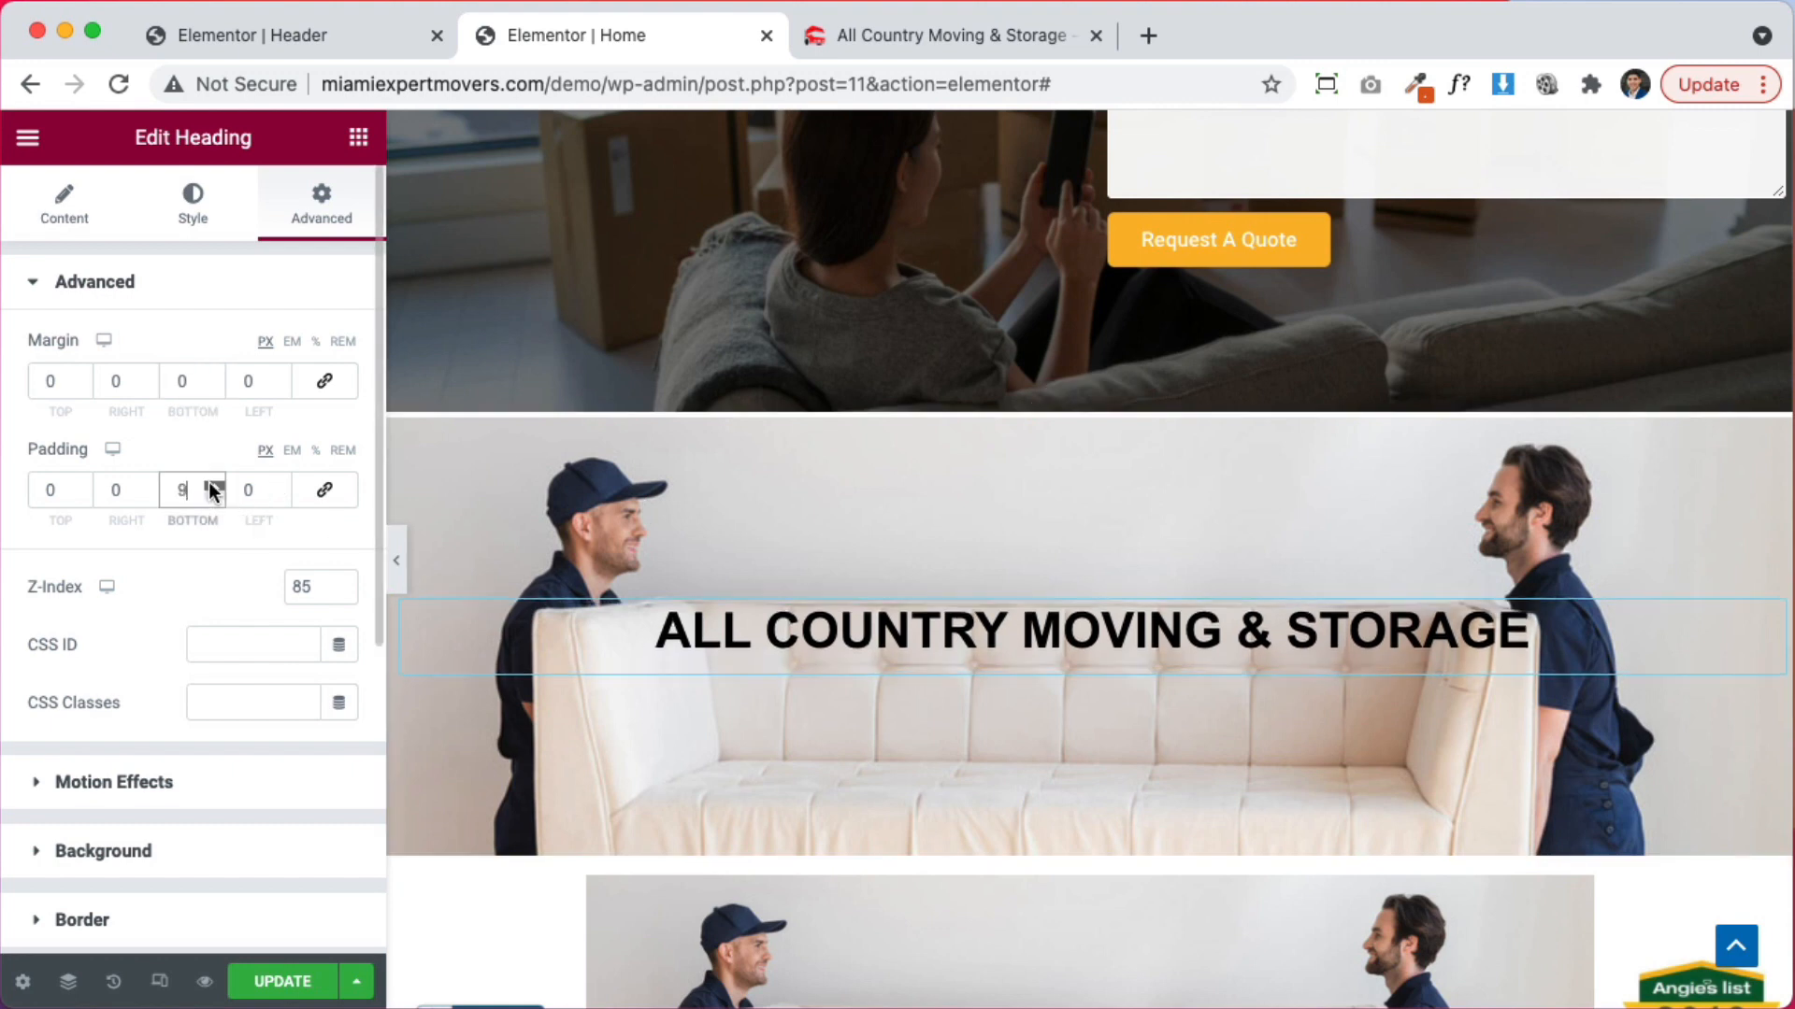
text(5)
drag(192, 492, 129, 493)
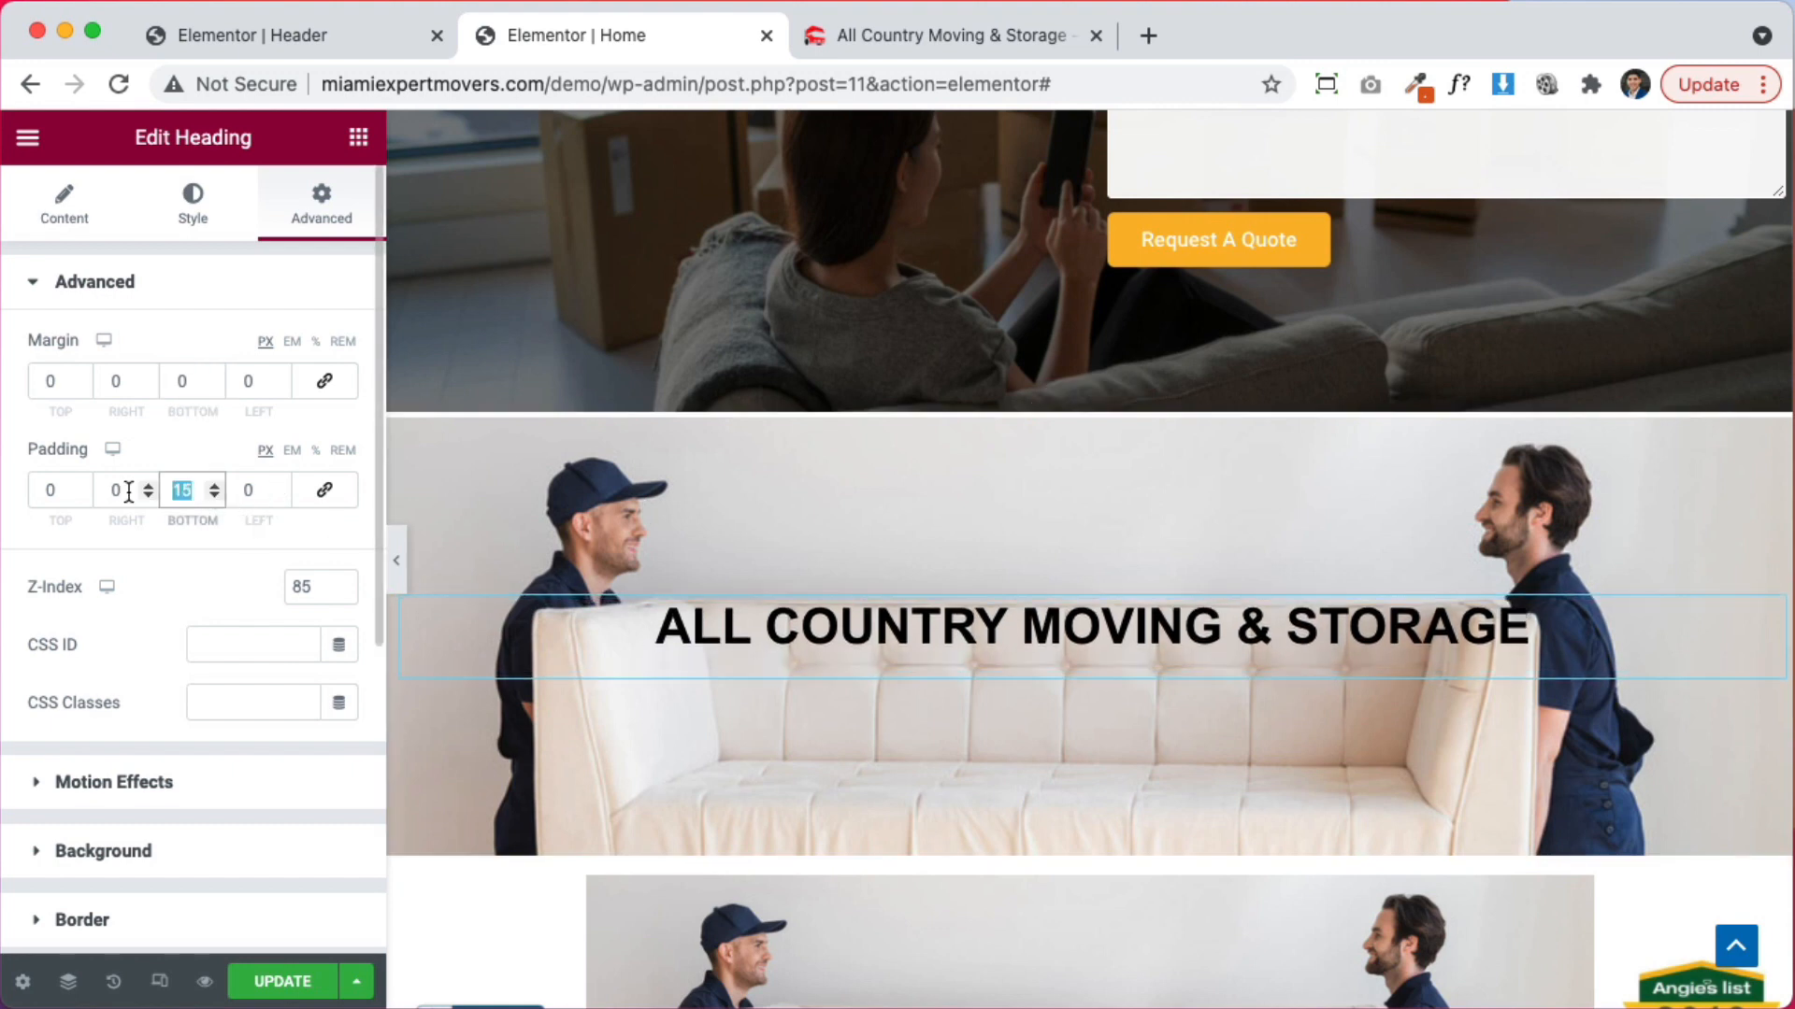
text(250)
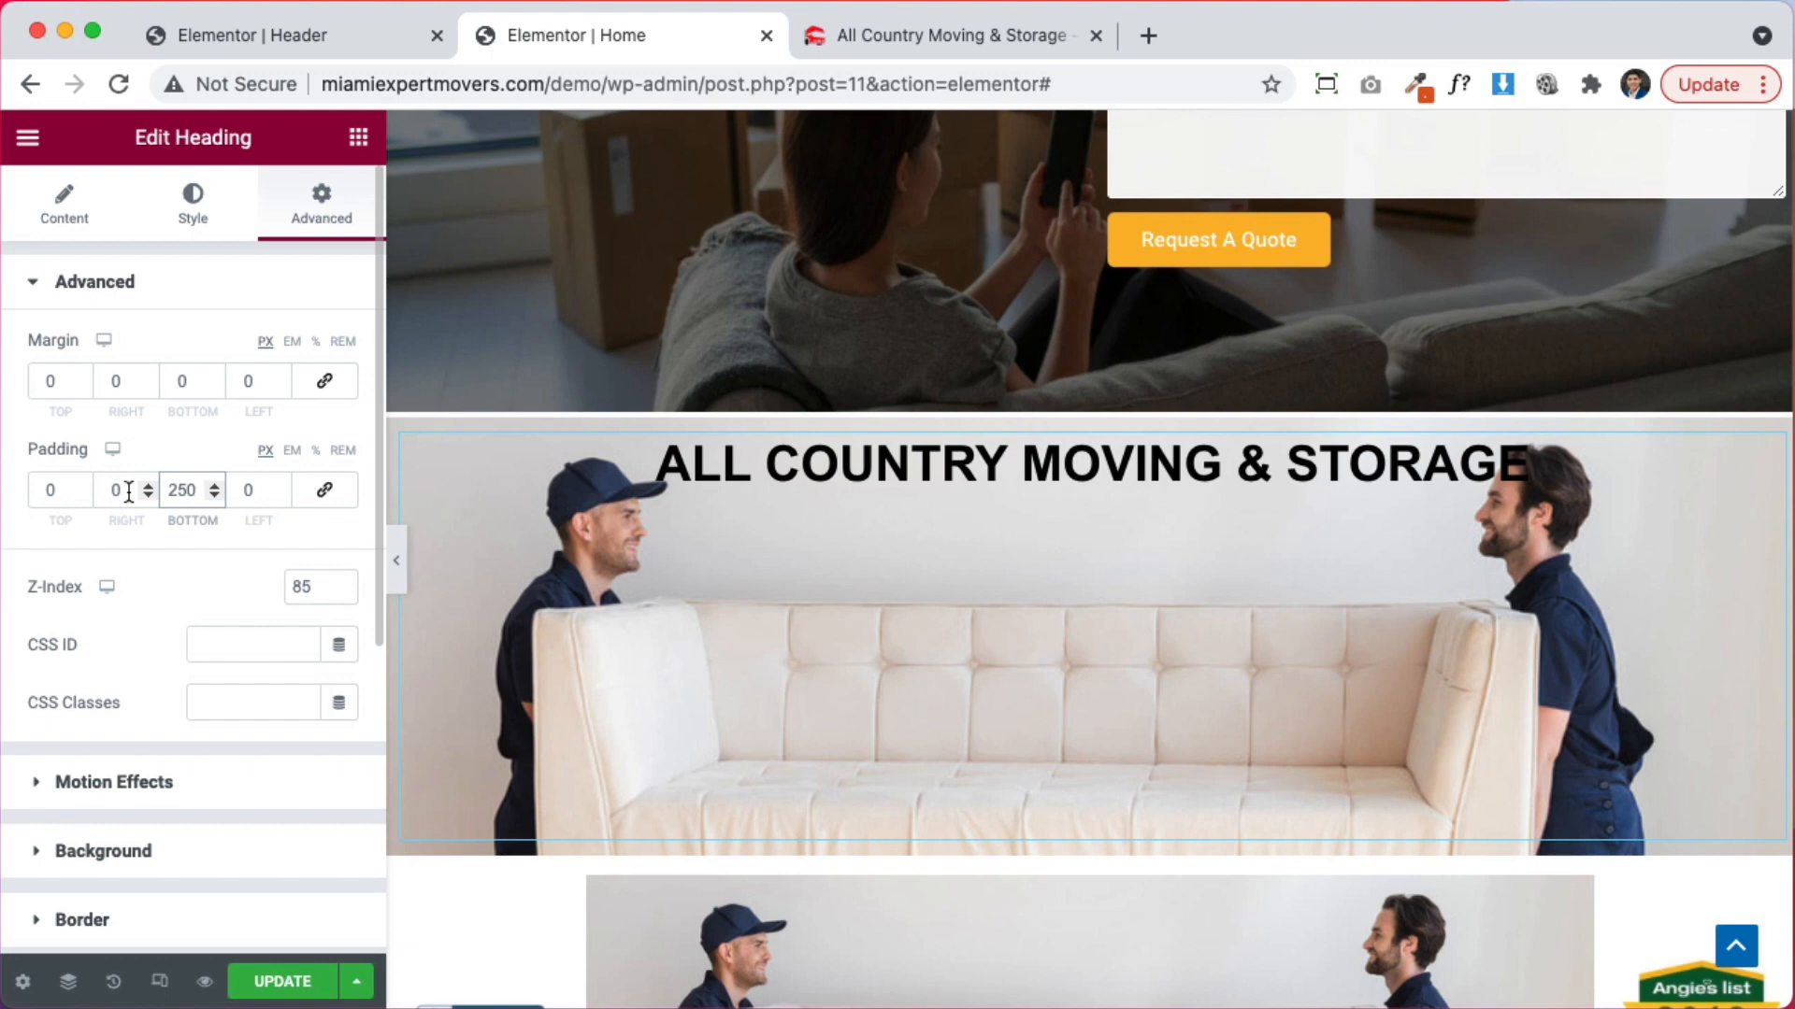
text(200)
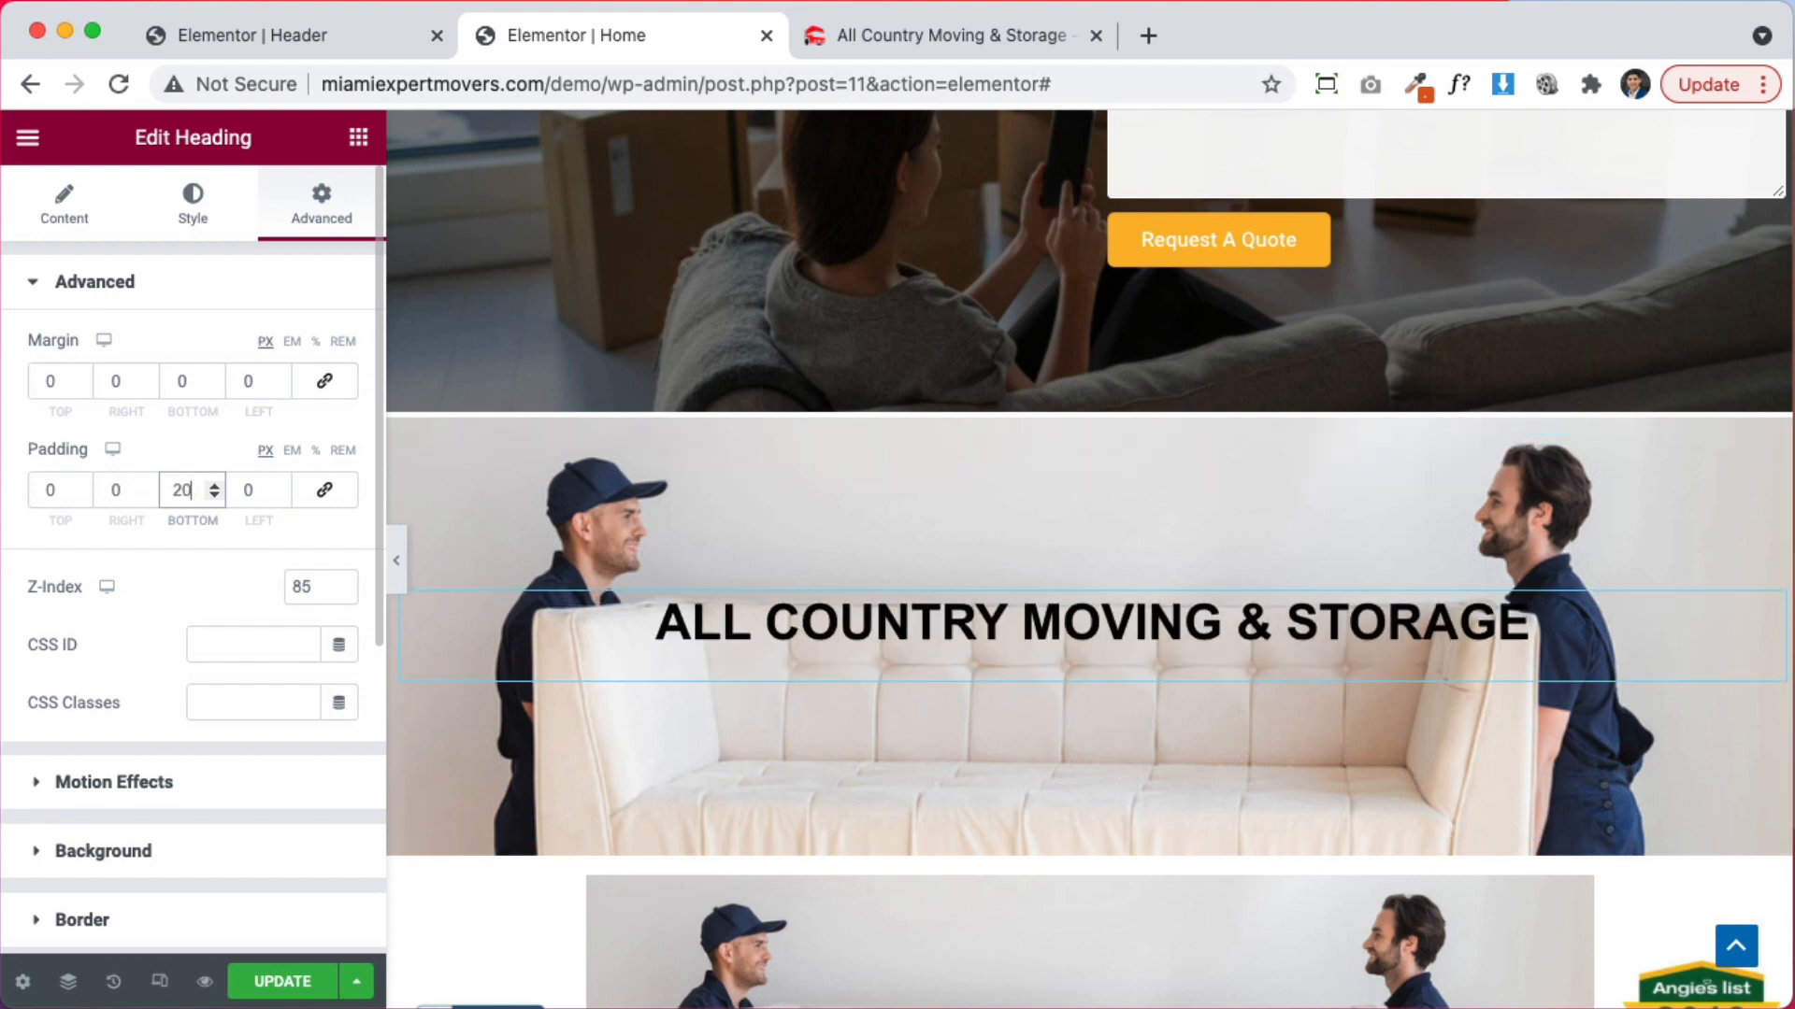
Reduce the heading's typography size to 30 px
click(193, 220)
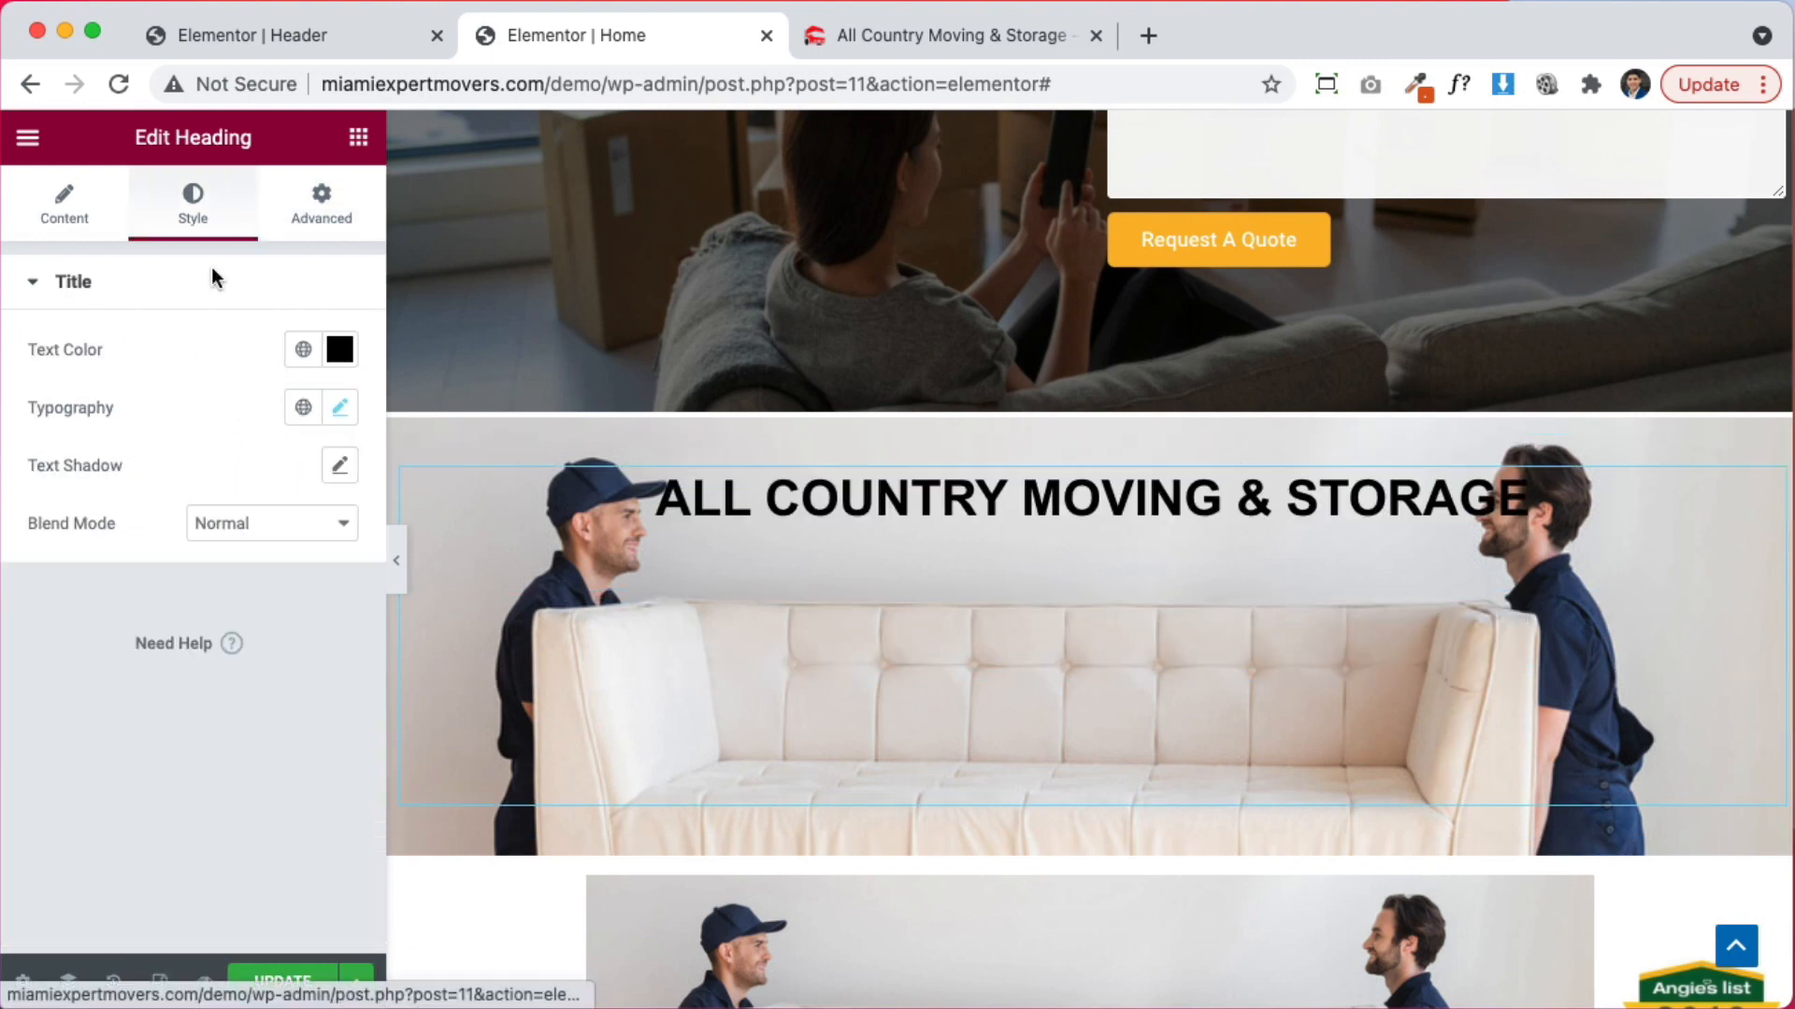
click(340, 407)
click(314, 630)
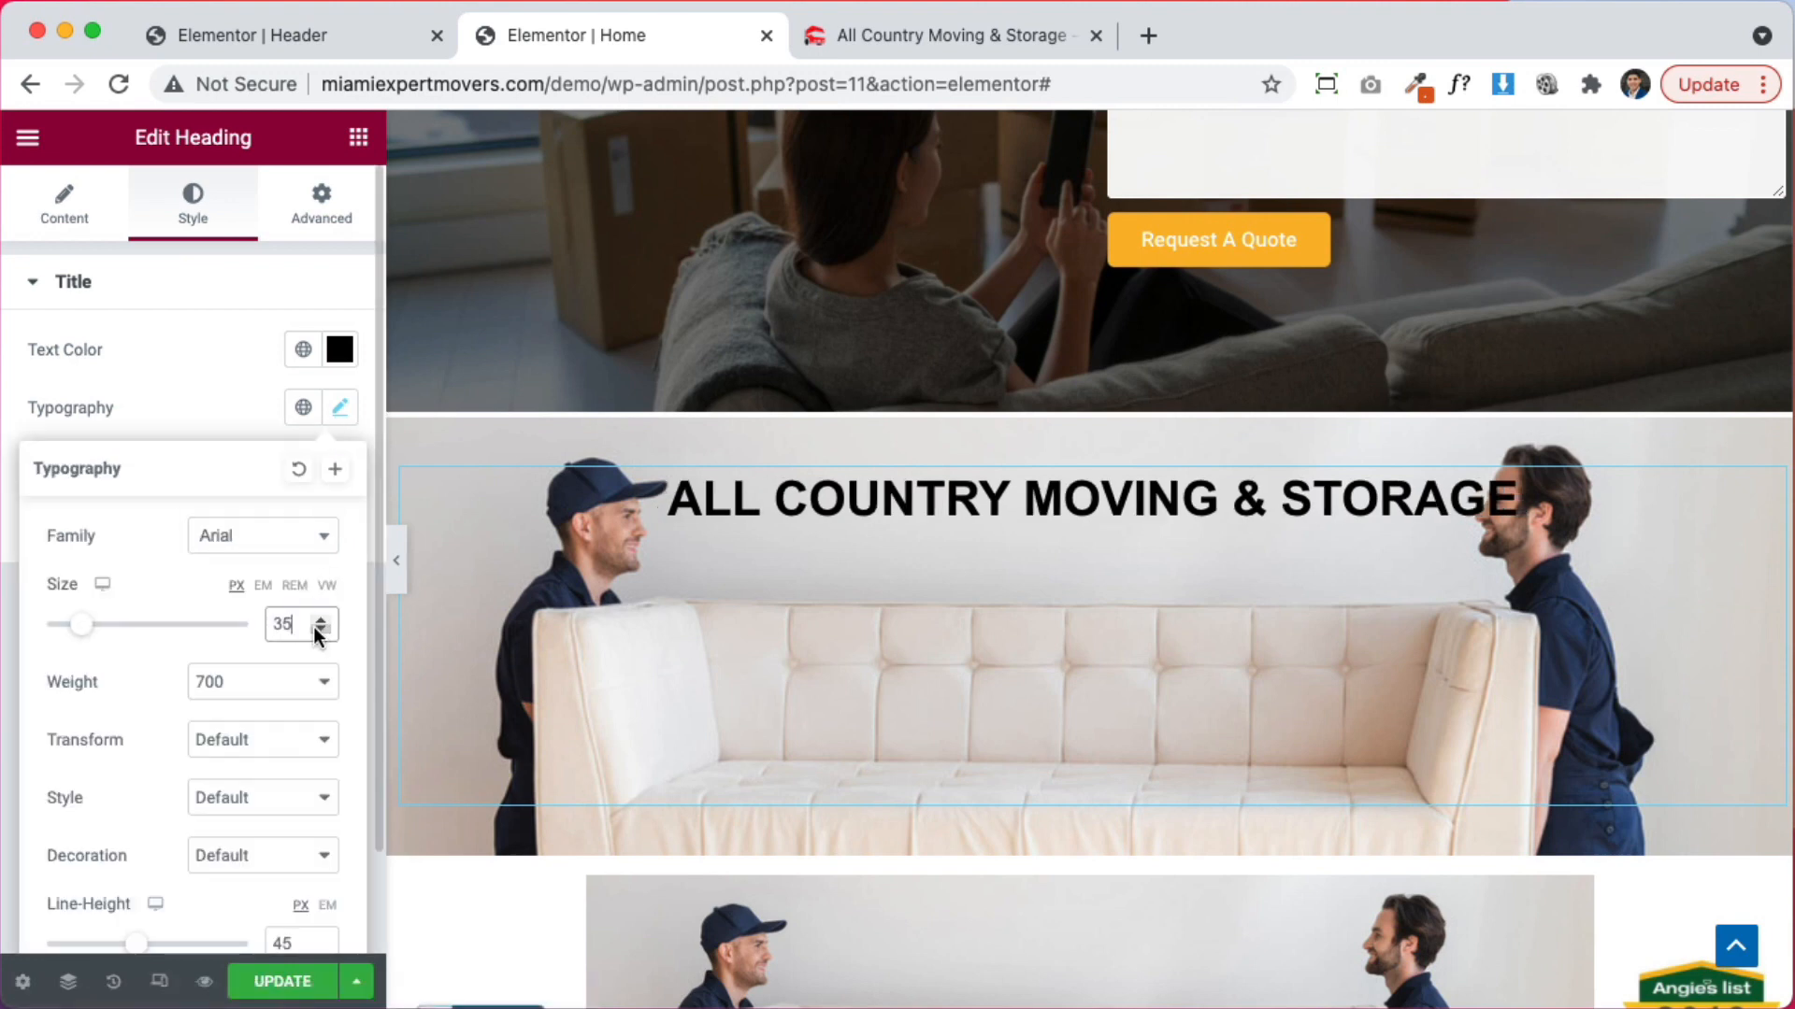
click(314, 630)
click(314, 630)
click(314, 630)
click(314, 630)
click(314, 630)
click(314, 630)
click(314, 630)
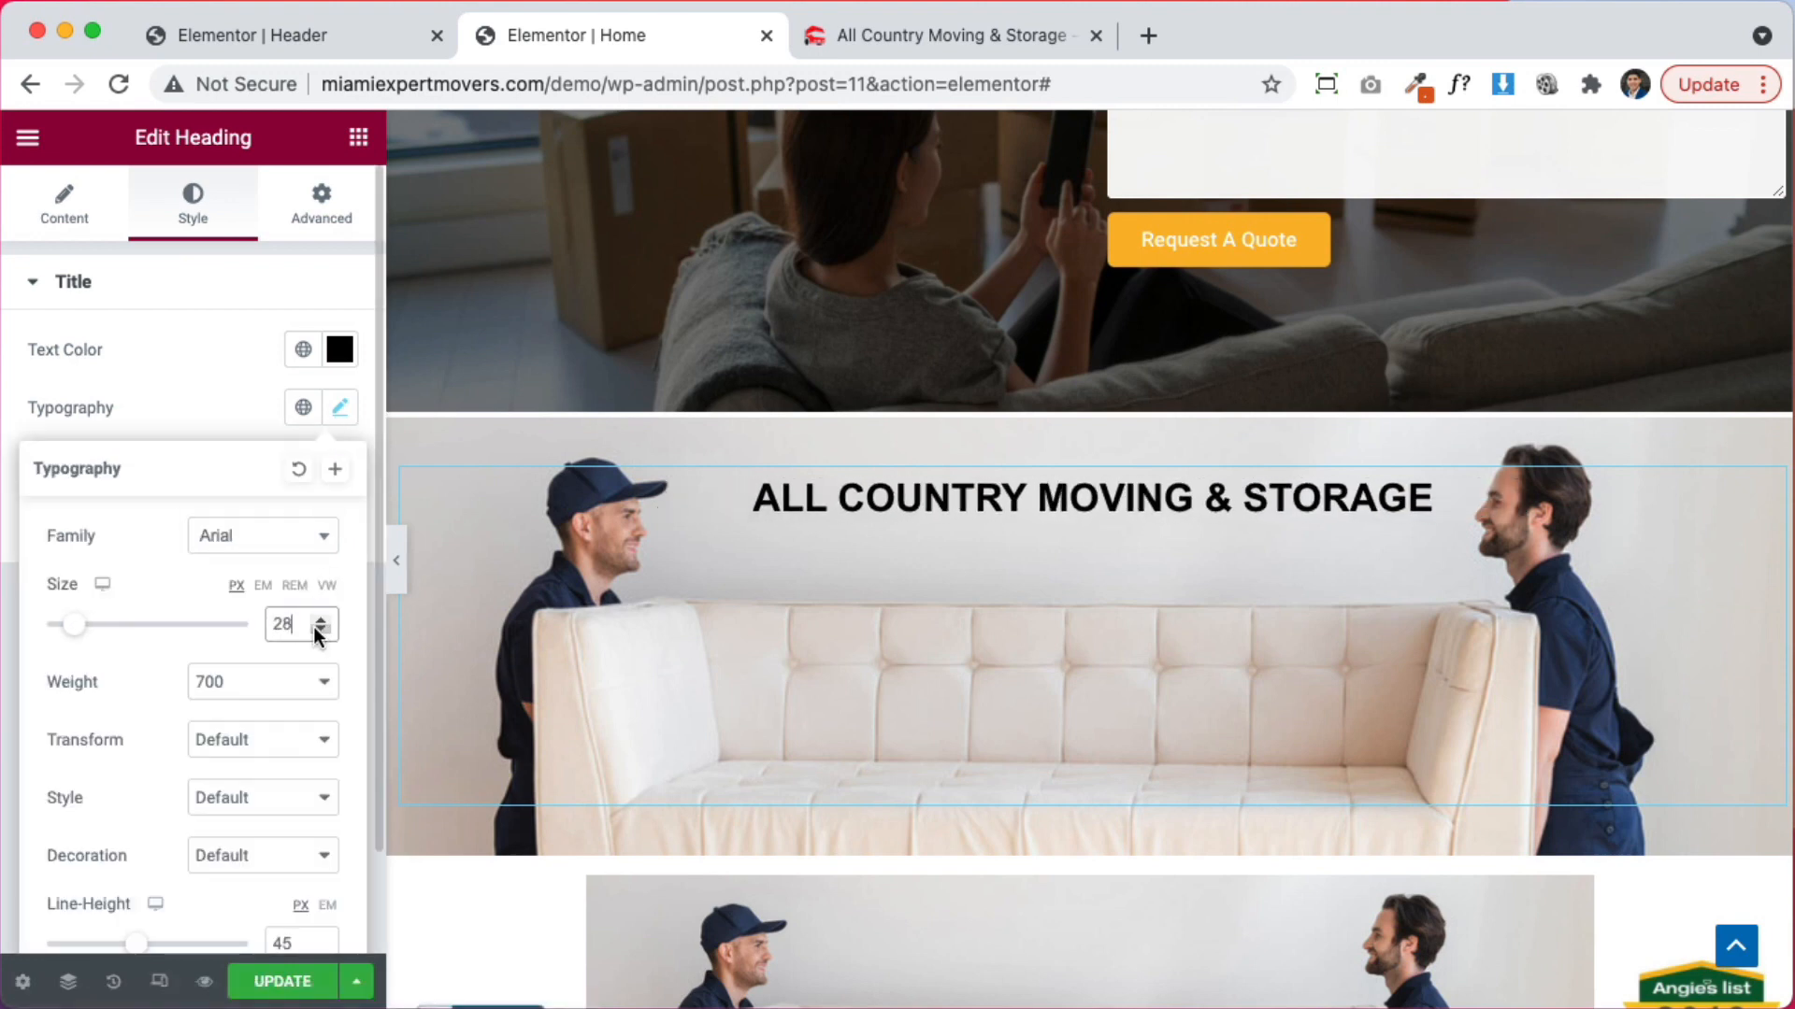
click(314, 630)
click(319, 621)
click(320, 621)
click(320, 621)
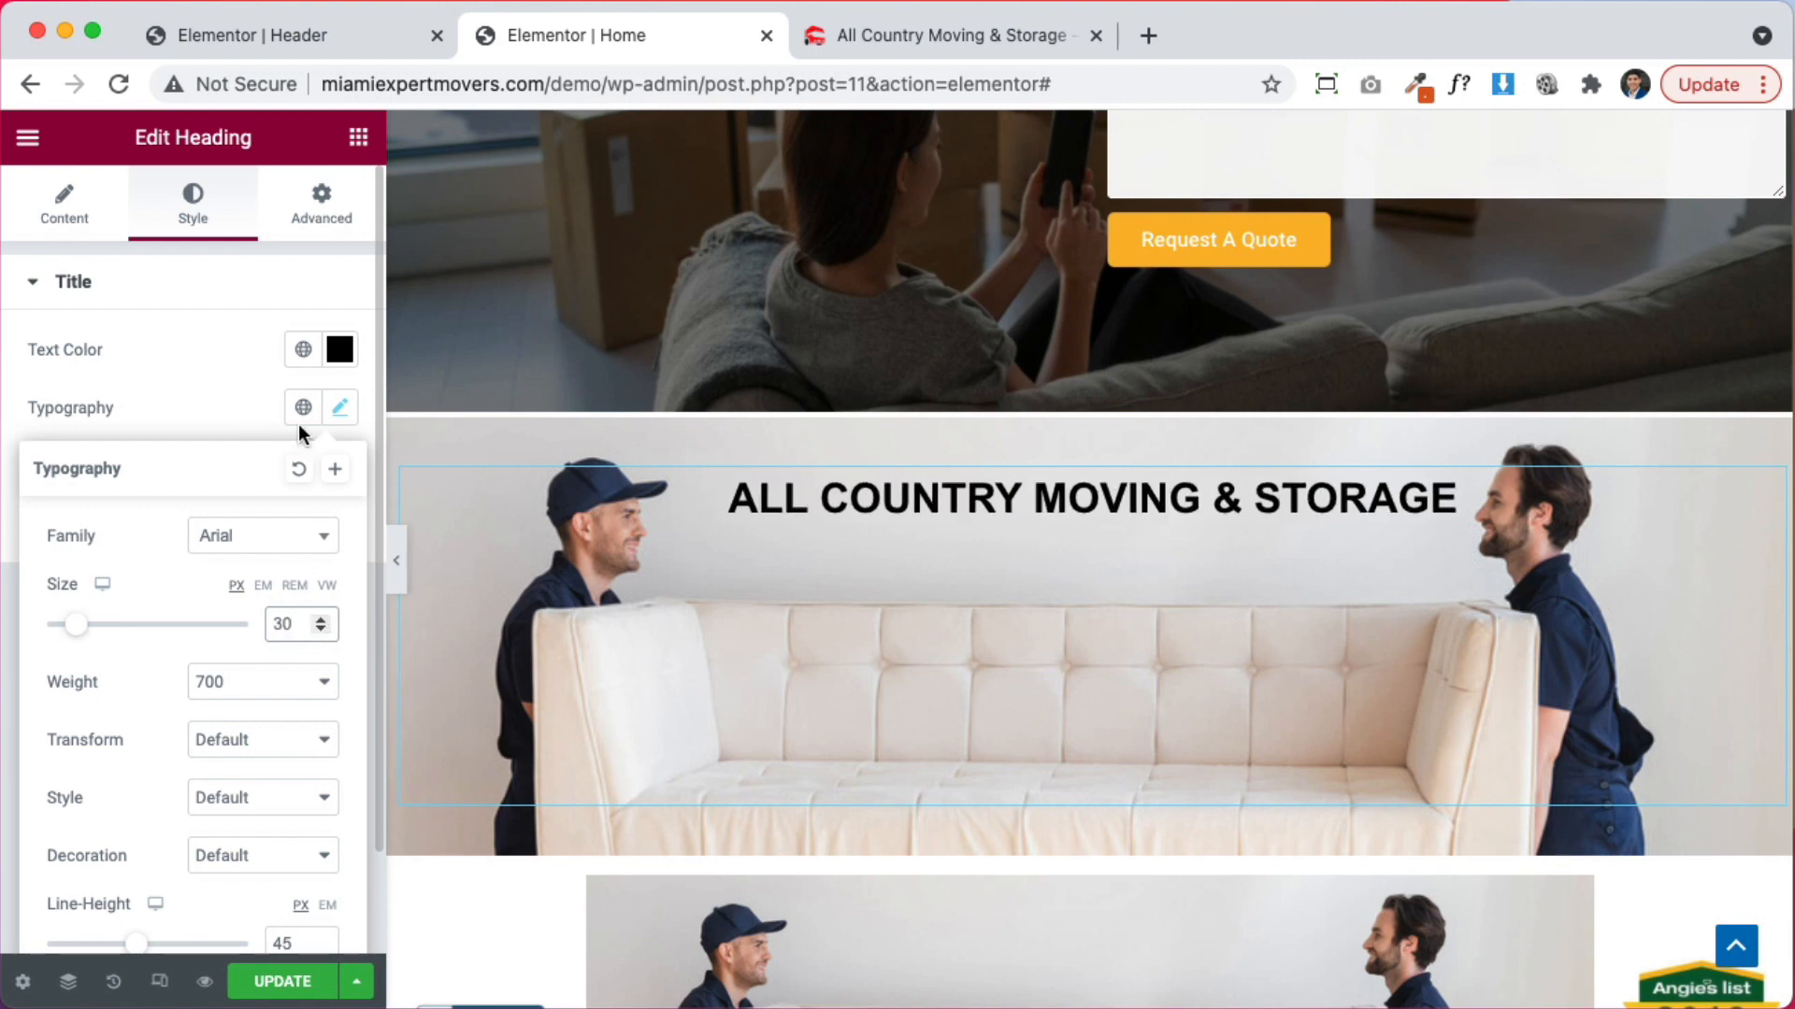
Save the page with Update and preview it with the editor panel collapsed
click(306, 989)
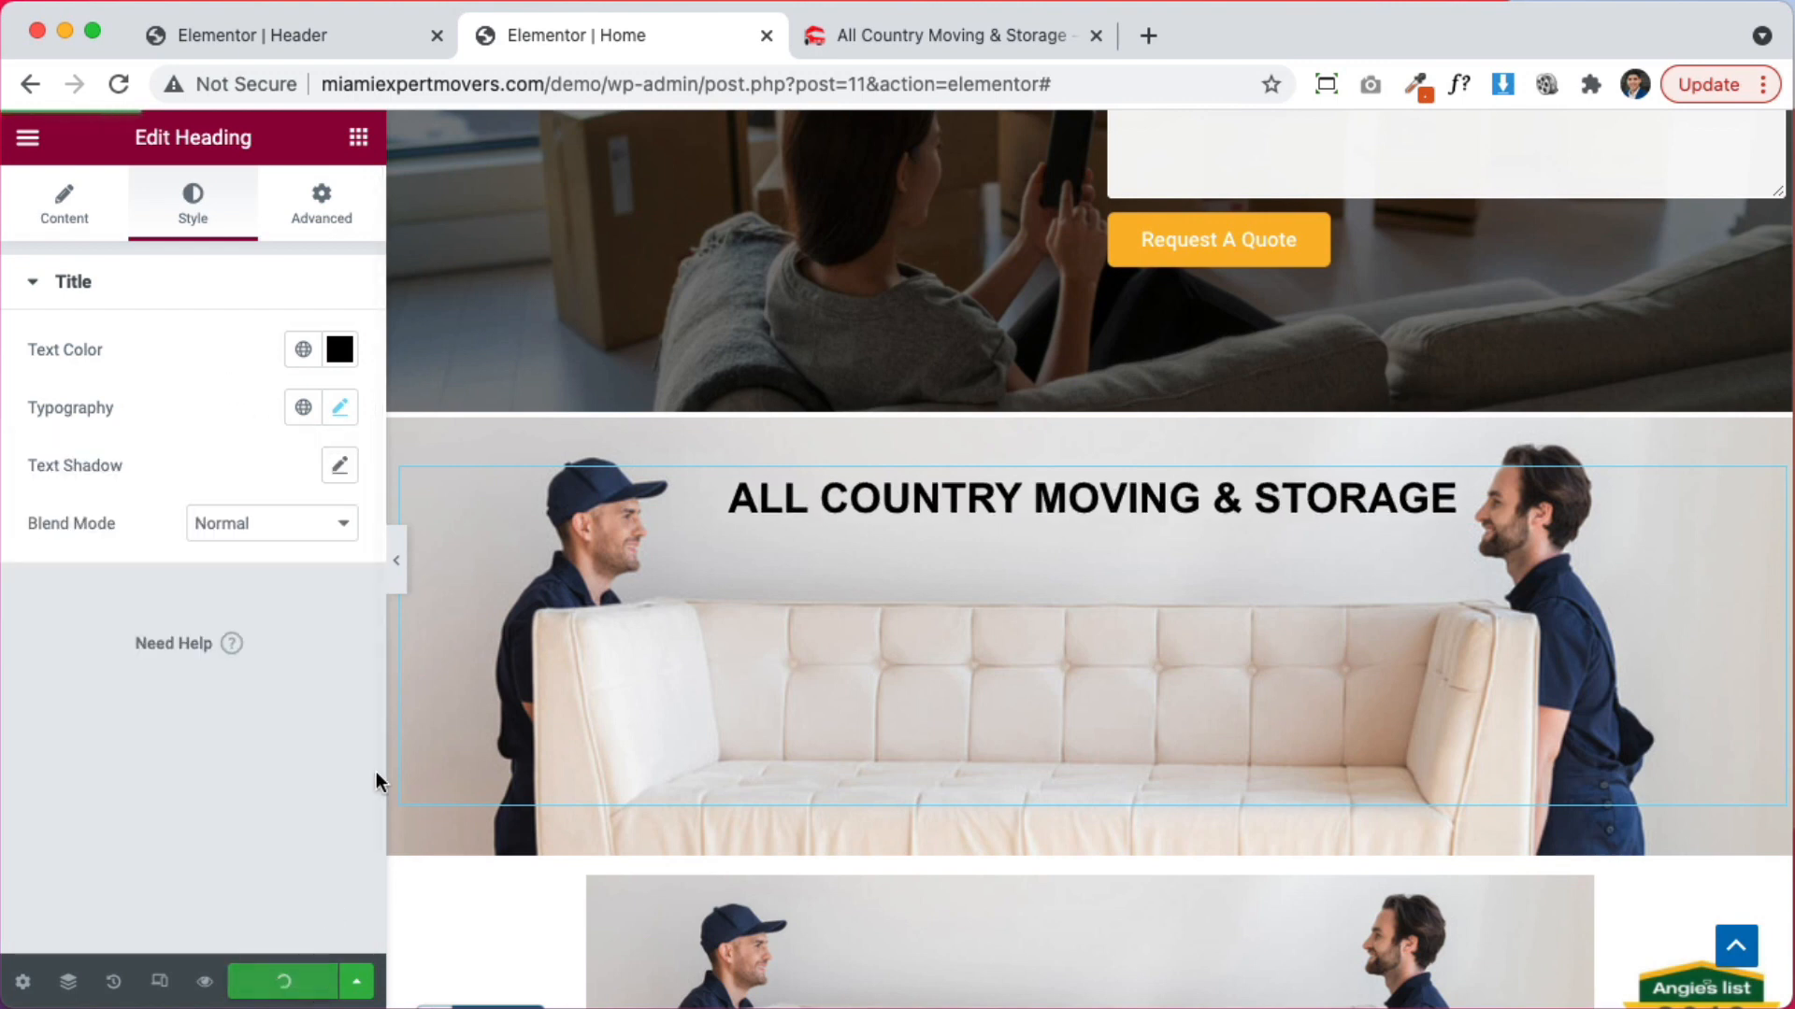
click(397, 561)
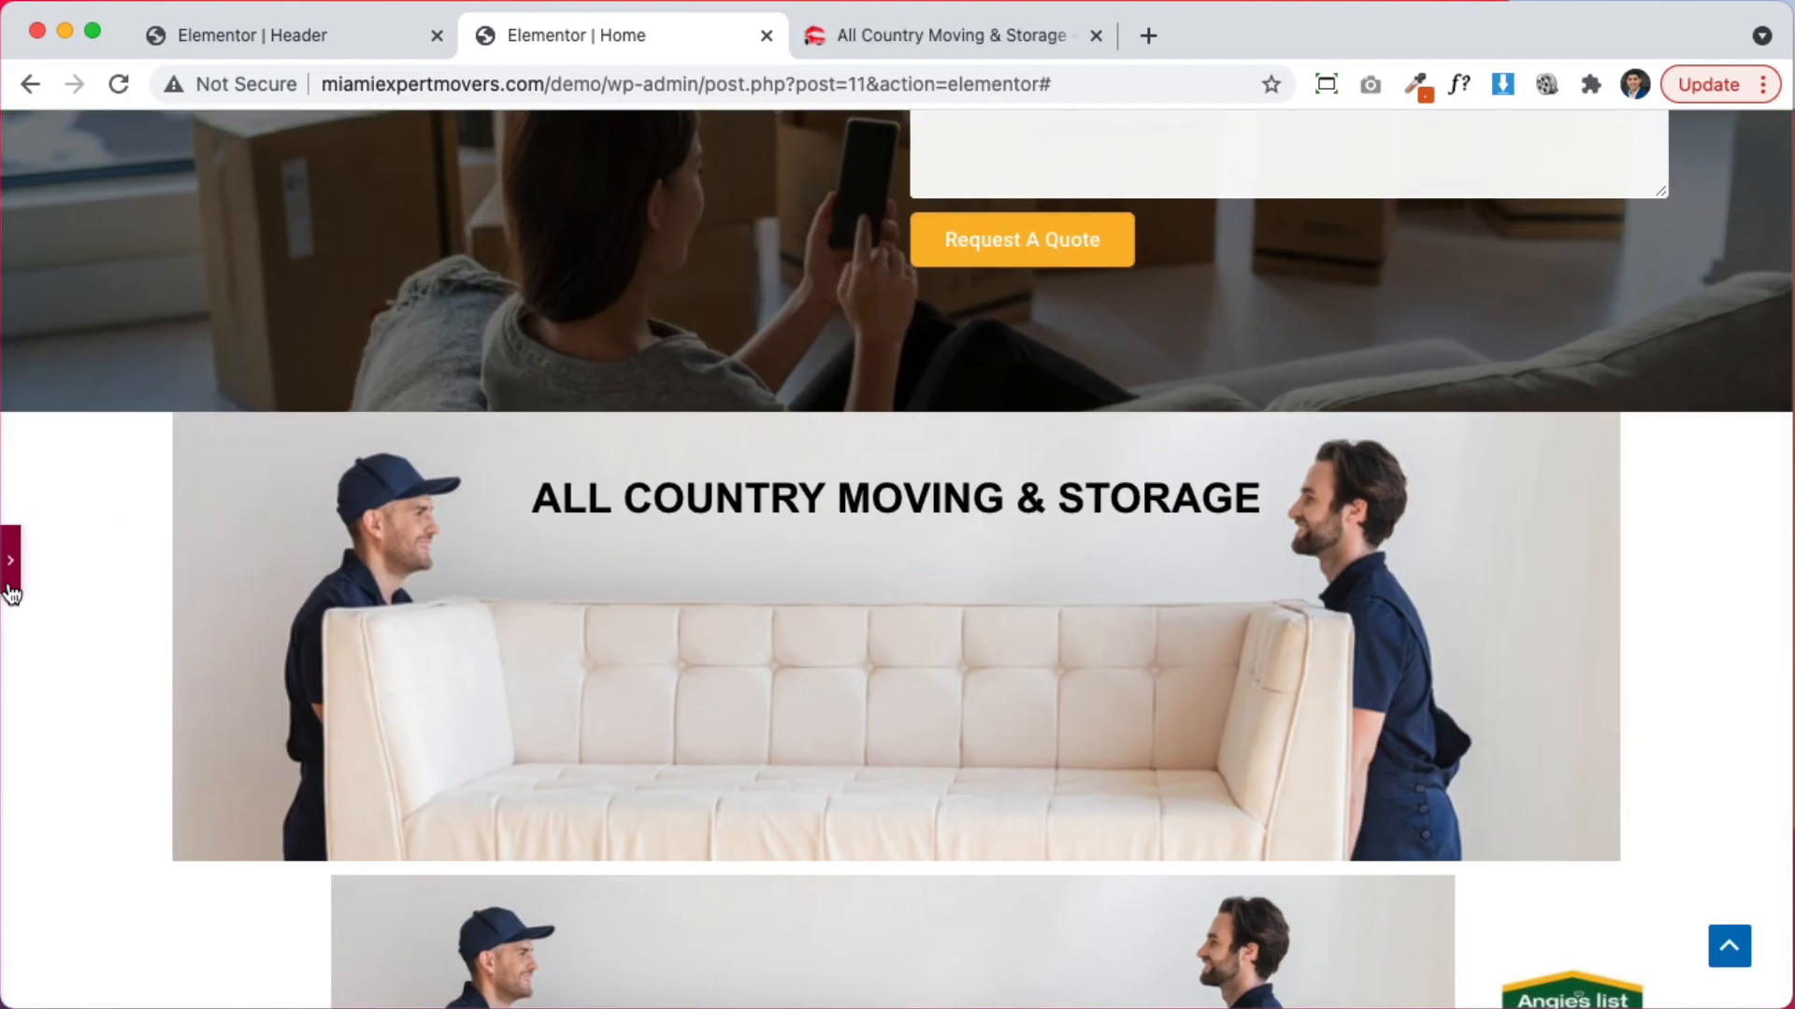
scroll(818, 768, down, 5)
scroll(818, 769, up, 6)
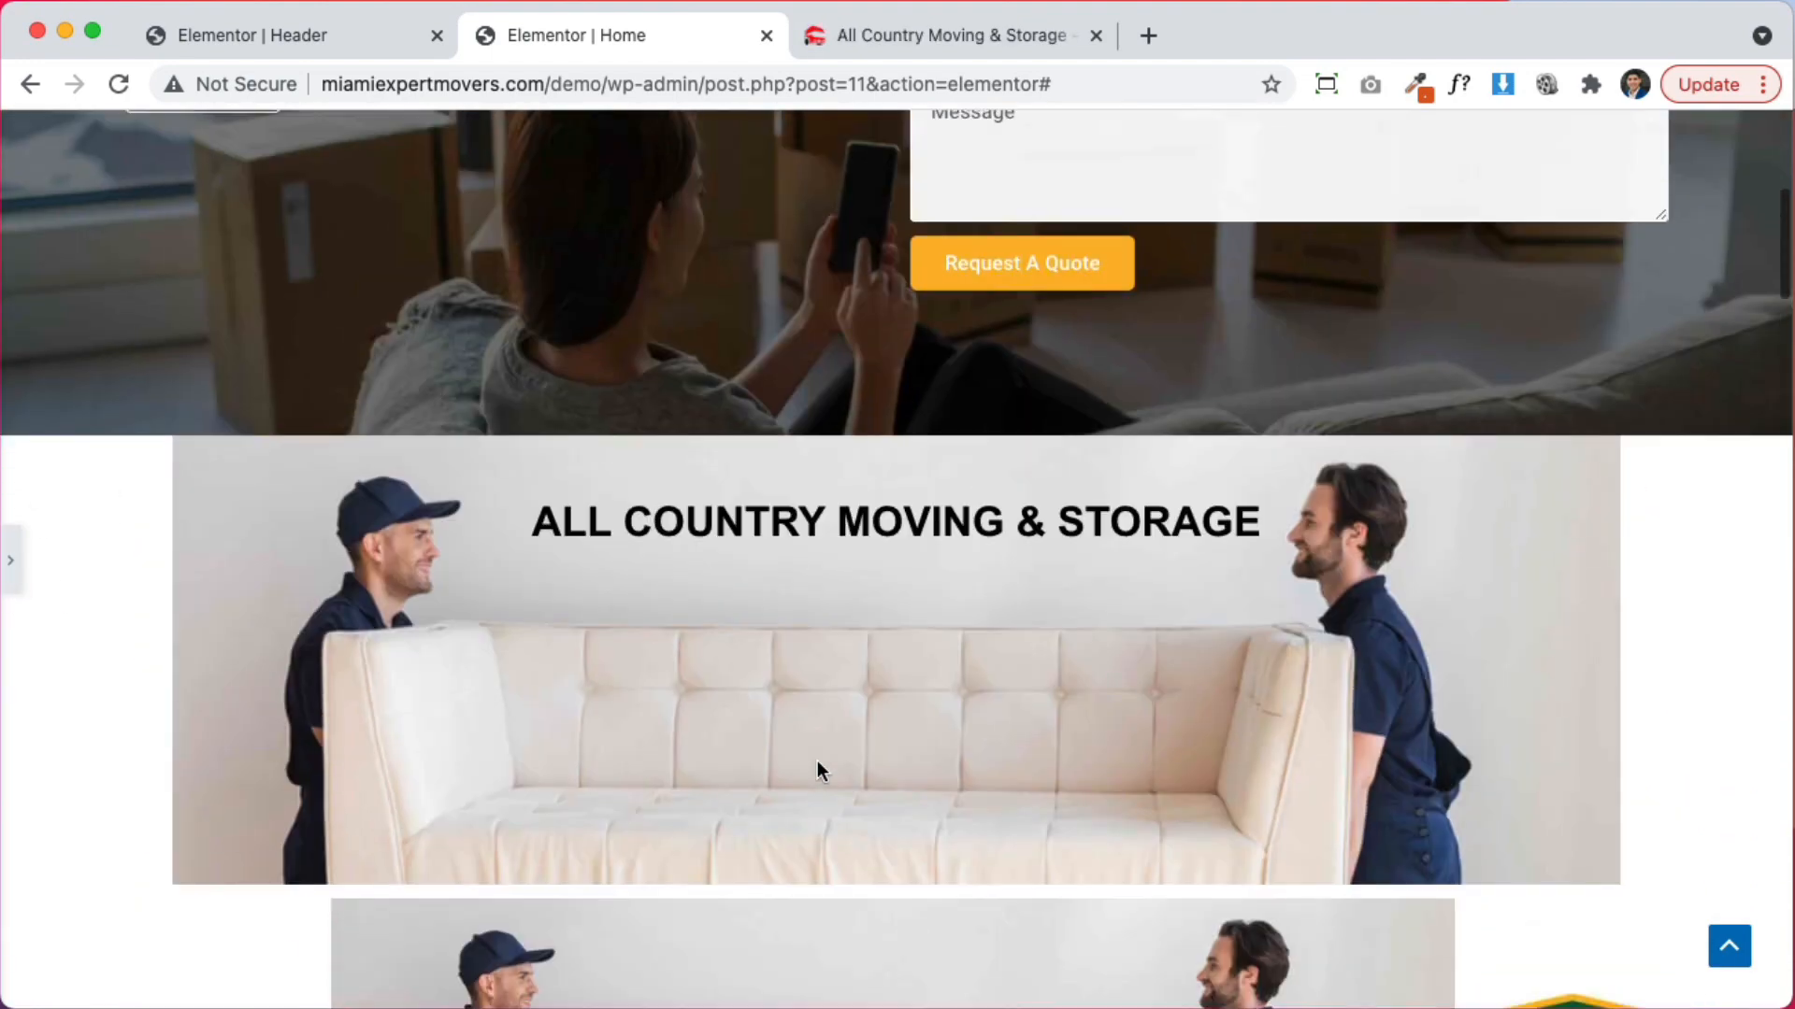
scroll(713, 664, down, 5)
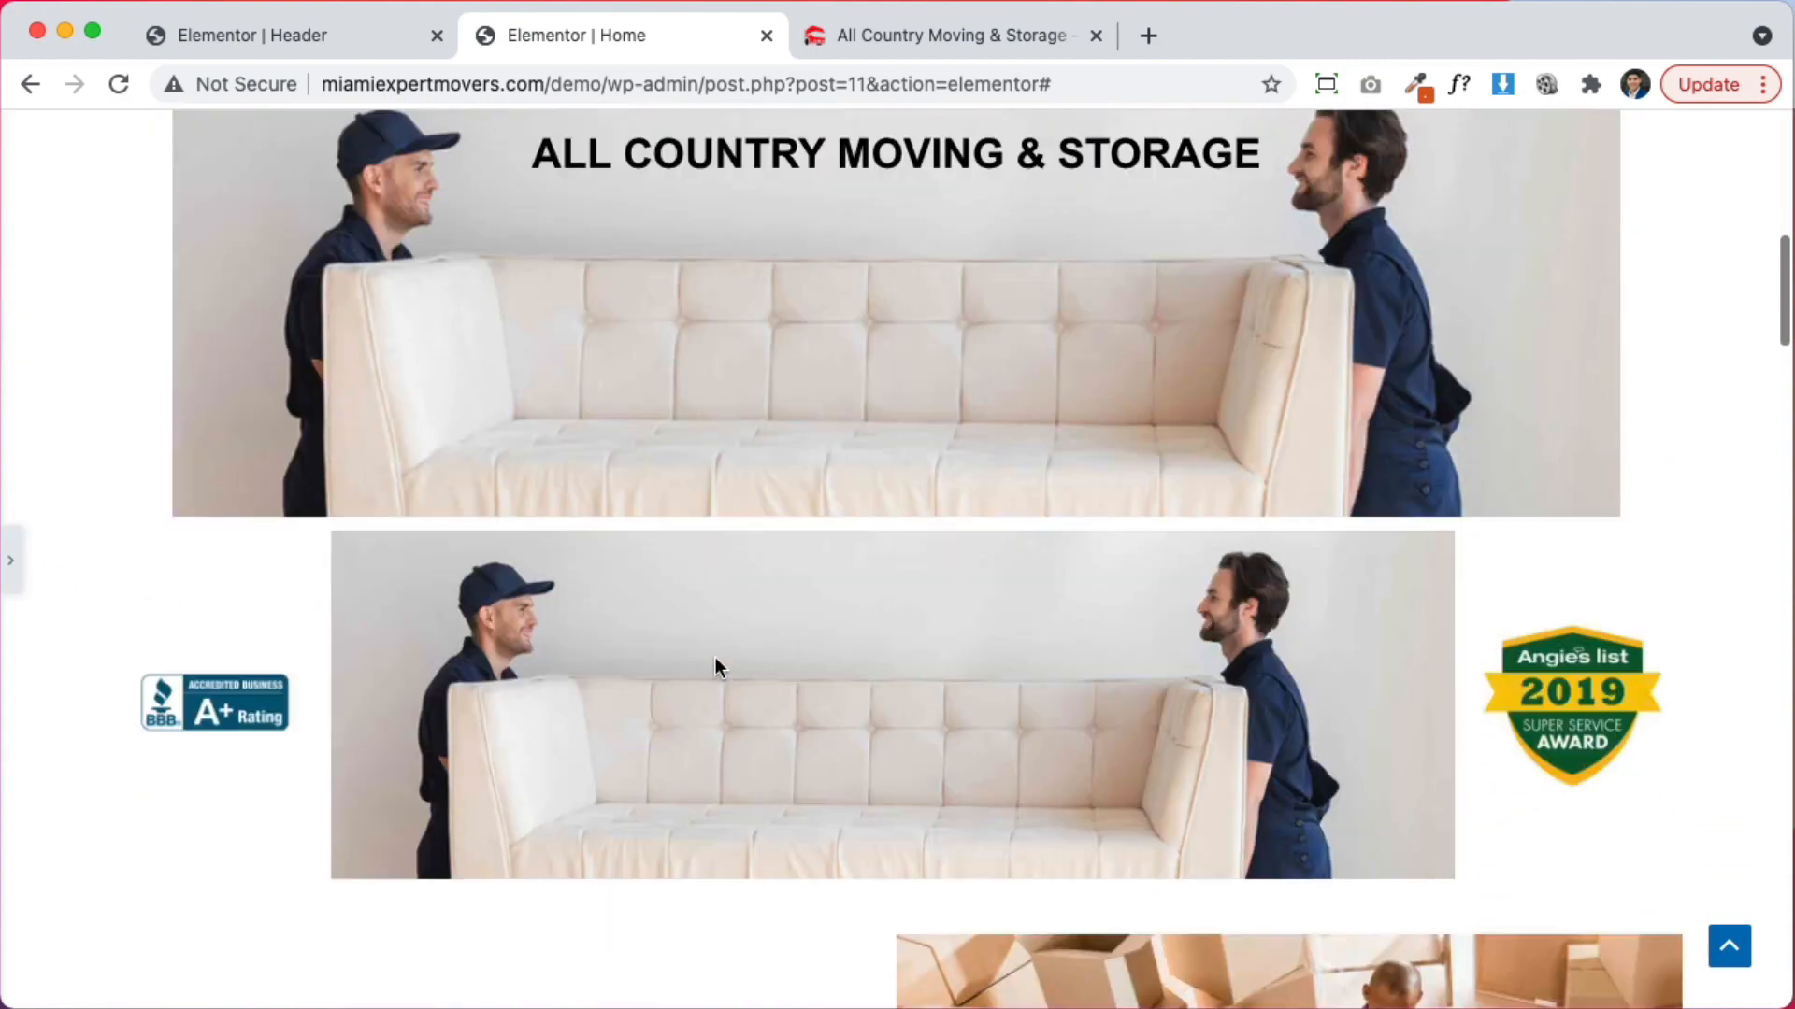
scroll(712, 664, up, 5)
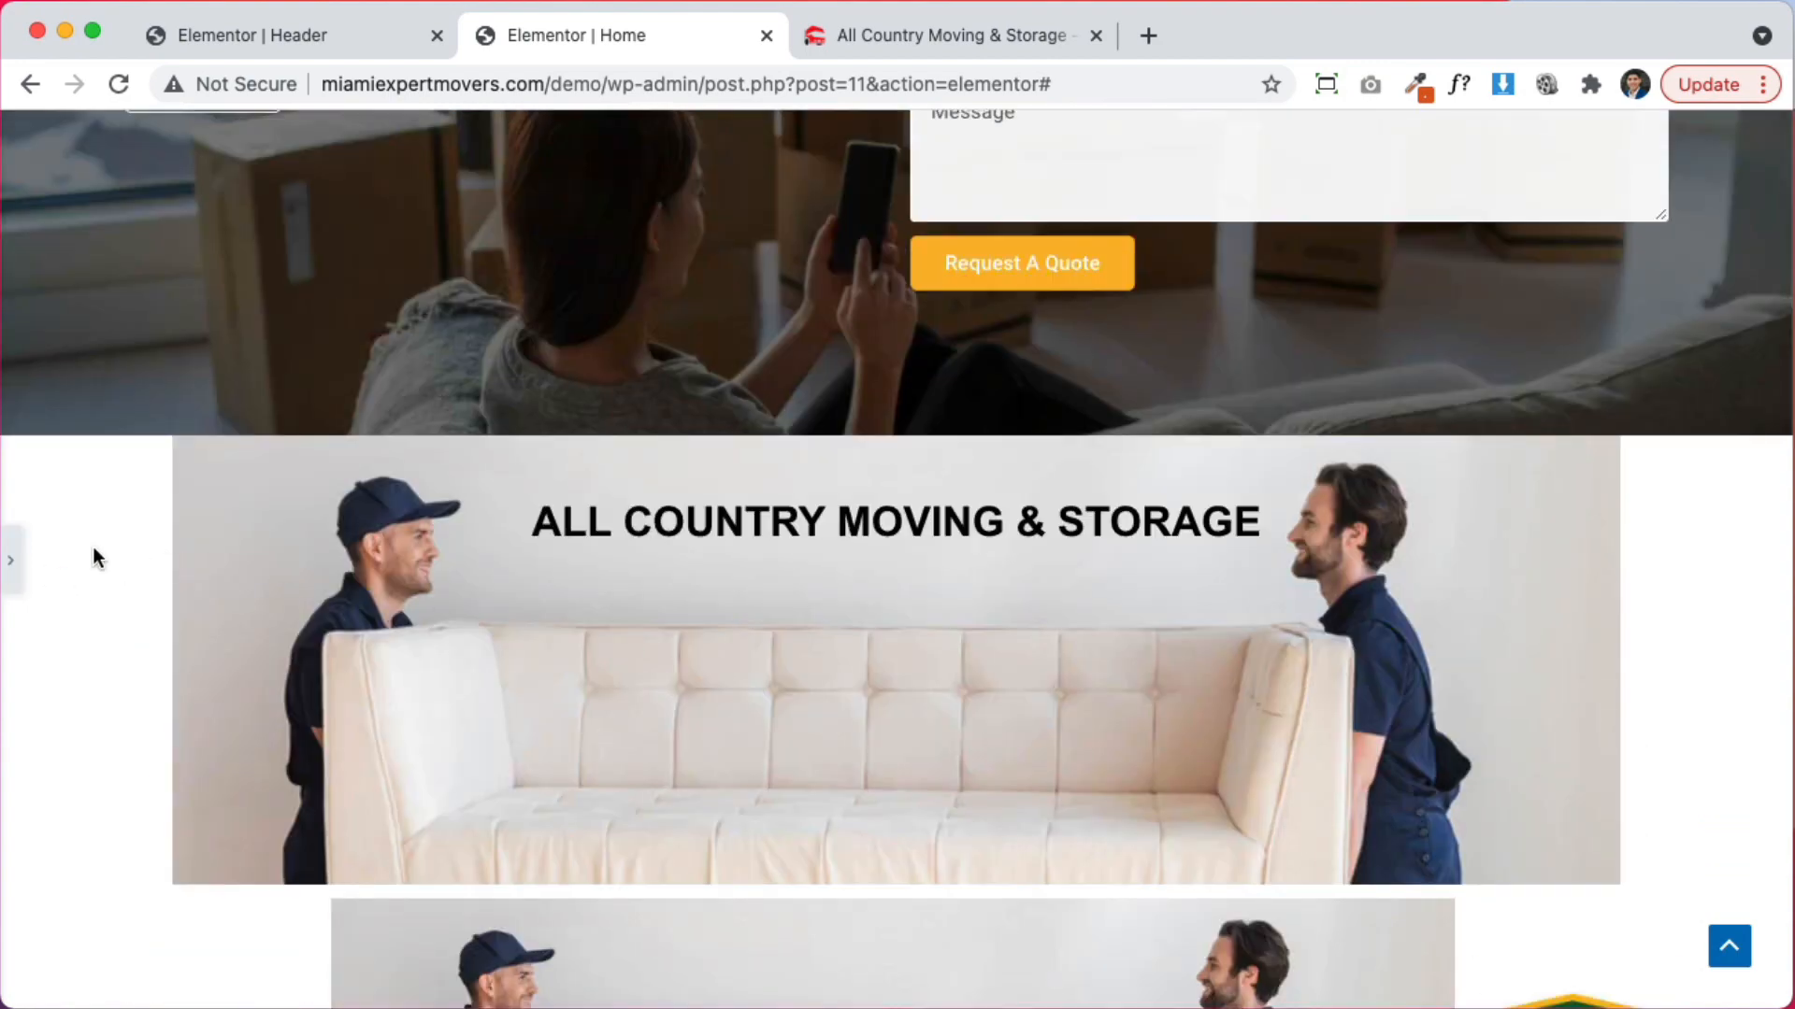
click(12, 561)
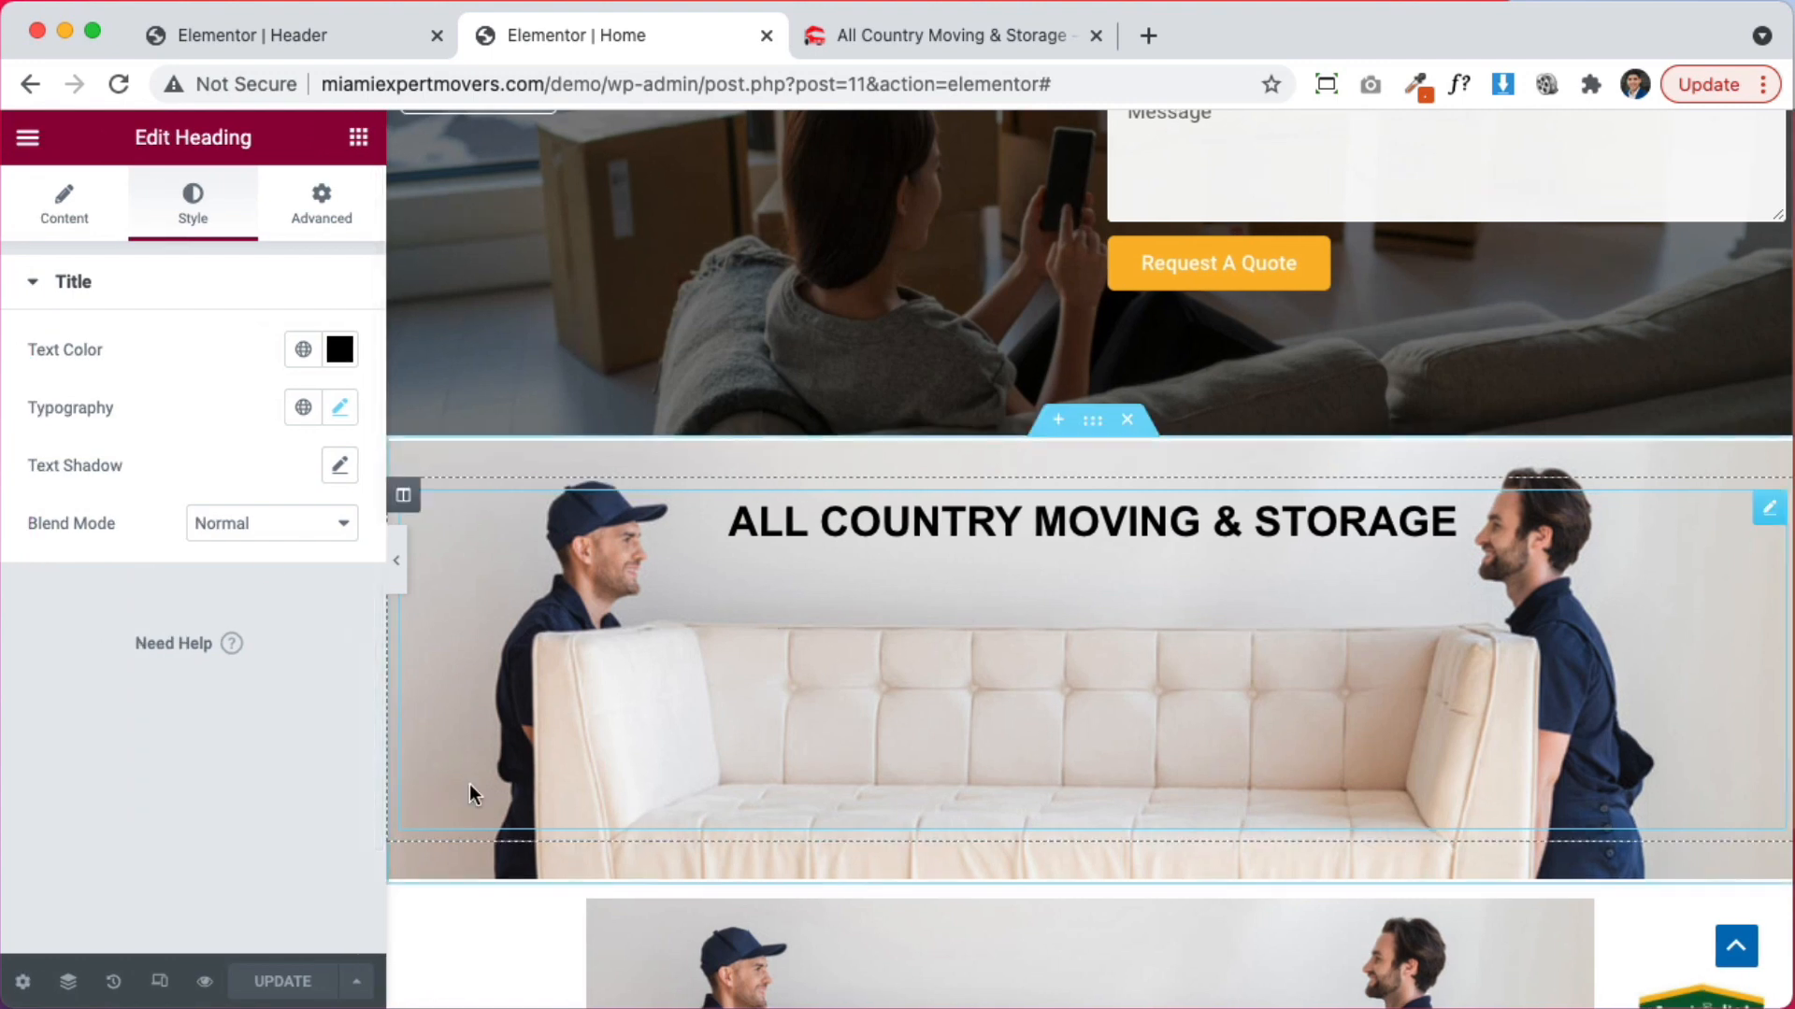
Step back through History to 'Section Moved' to restore the three-badge row under the heading
click(113, 983)
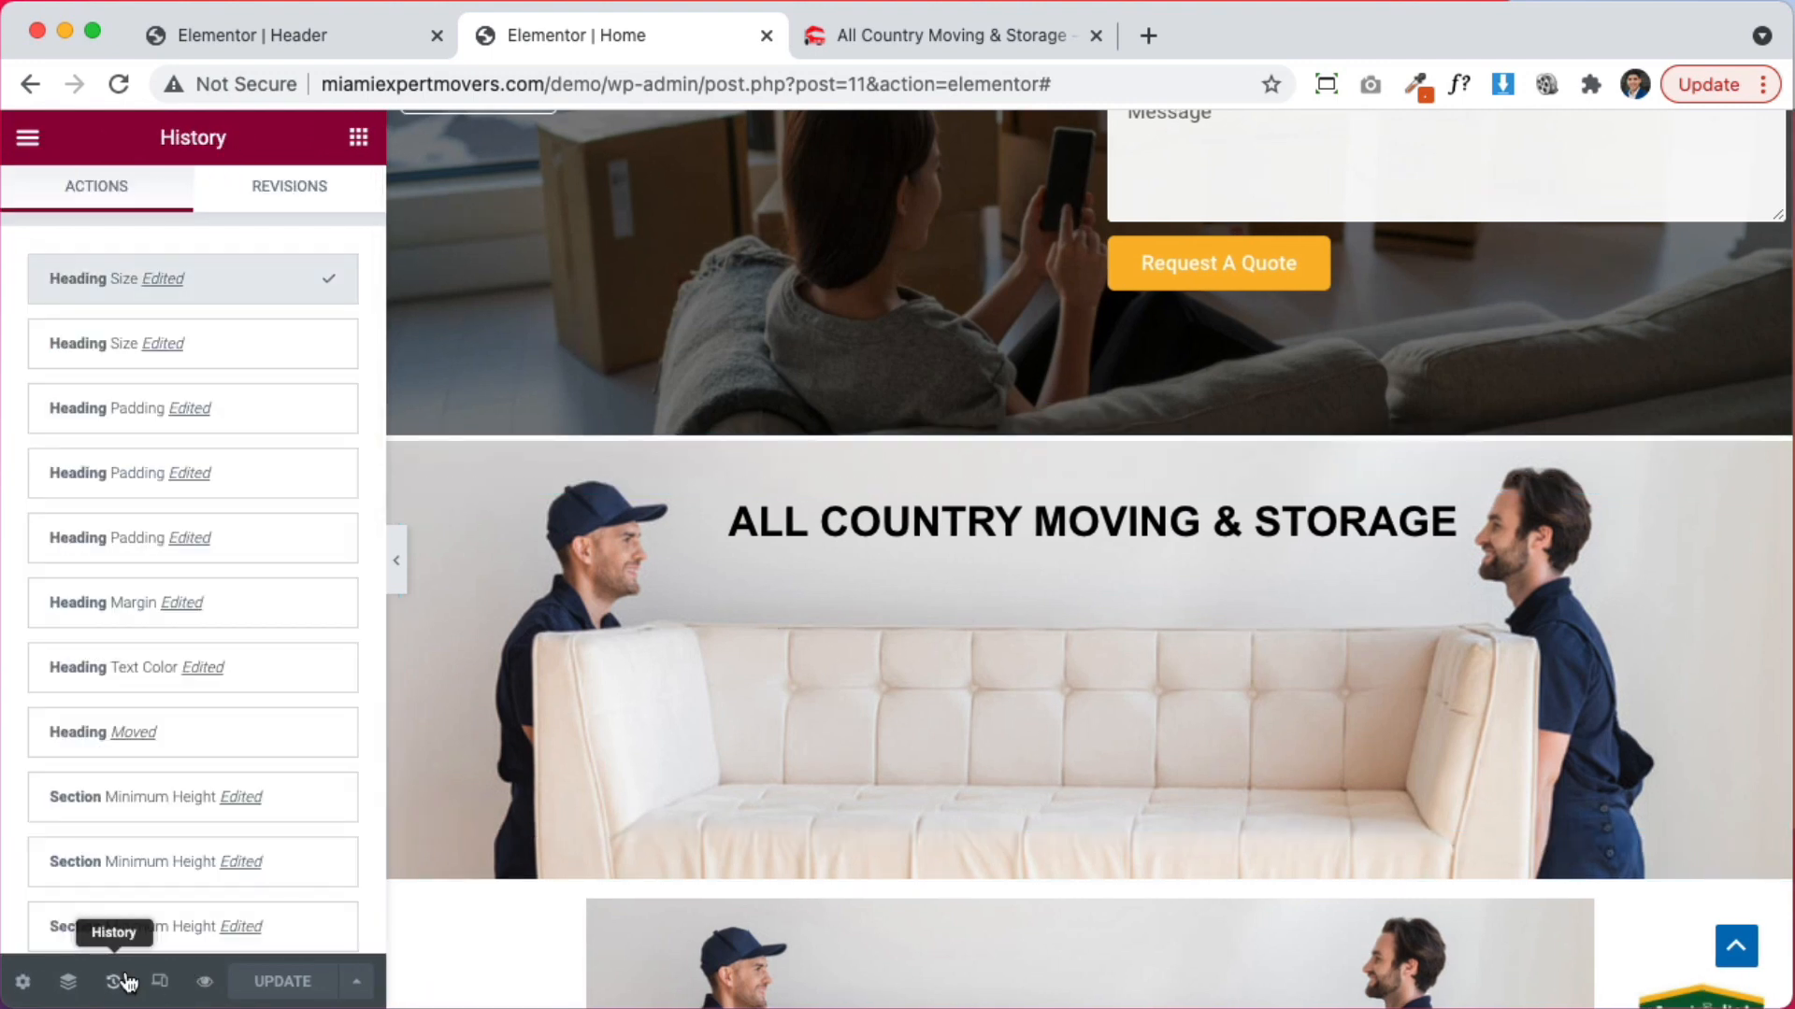
click(119, 685)
scroll(177, 832, down, 4)
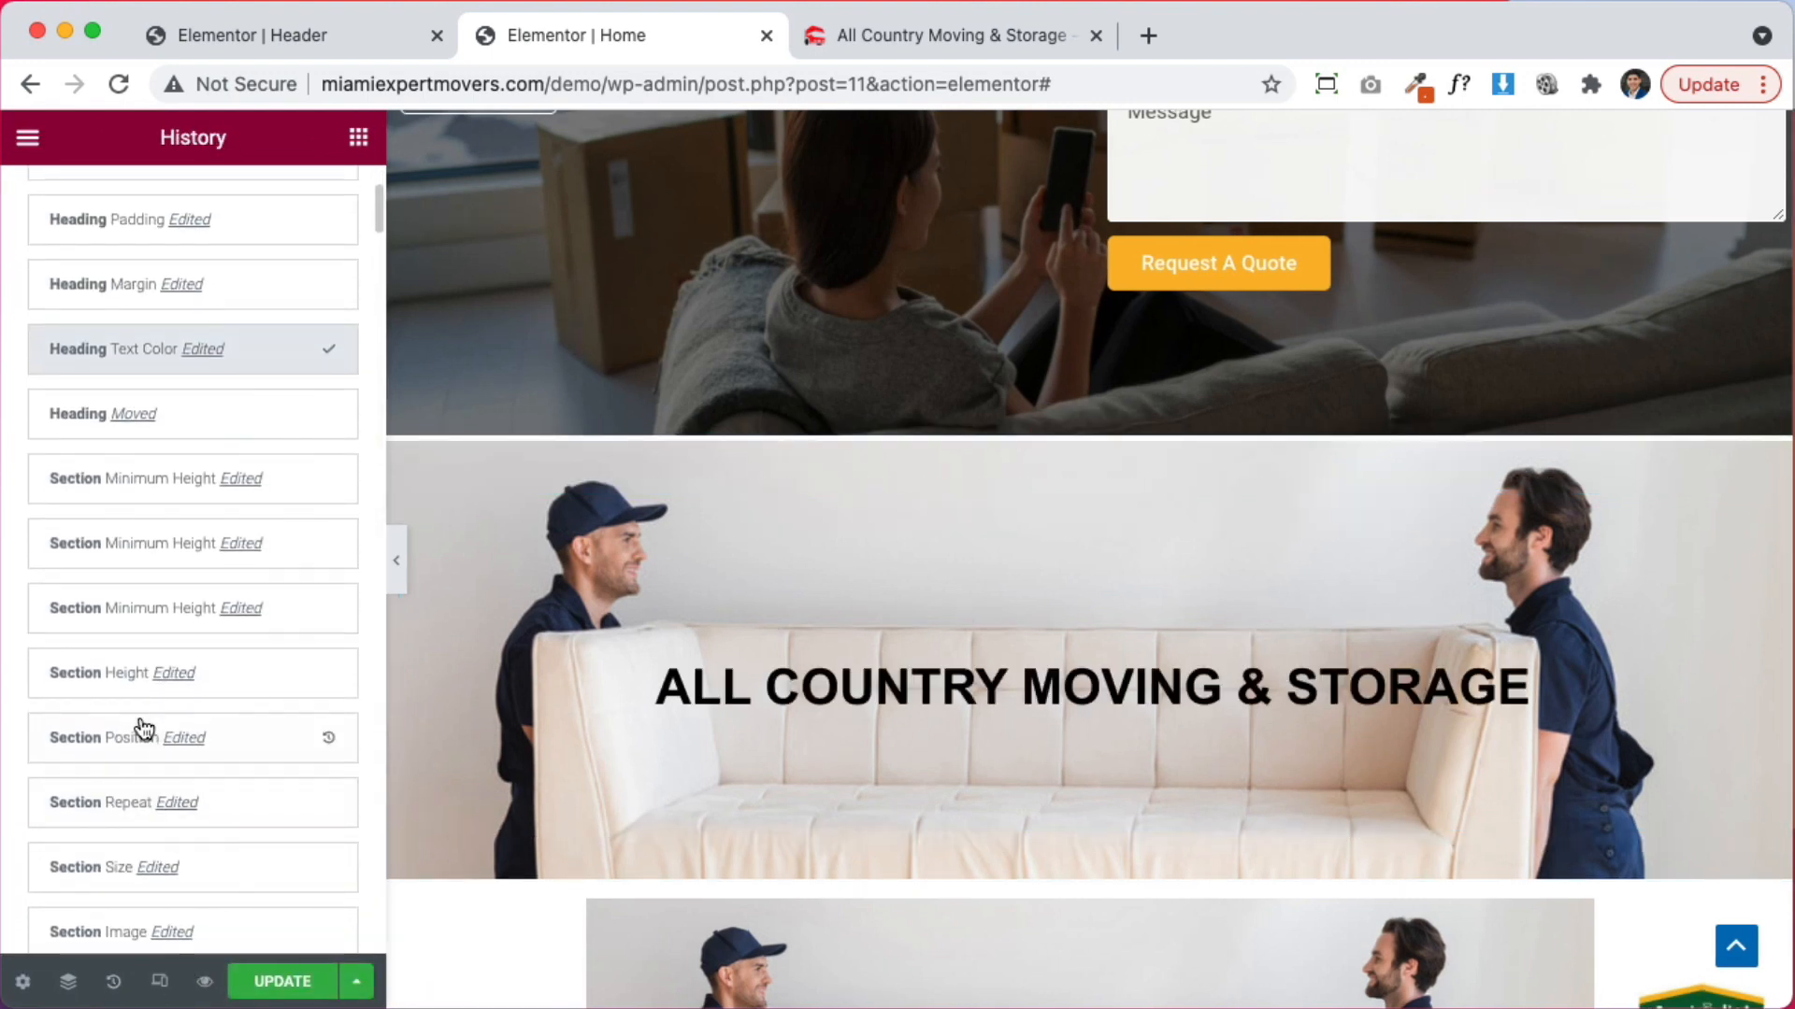
click(137, 726)
scroll(141, 776, down, 2)
click(108, 739)
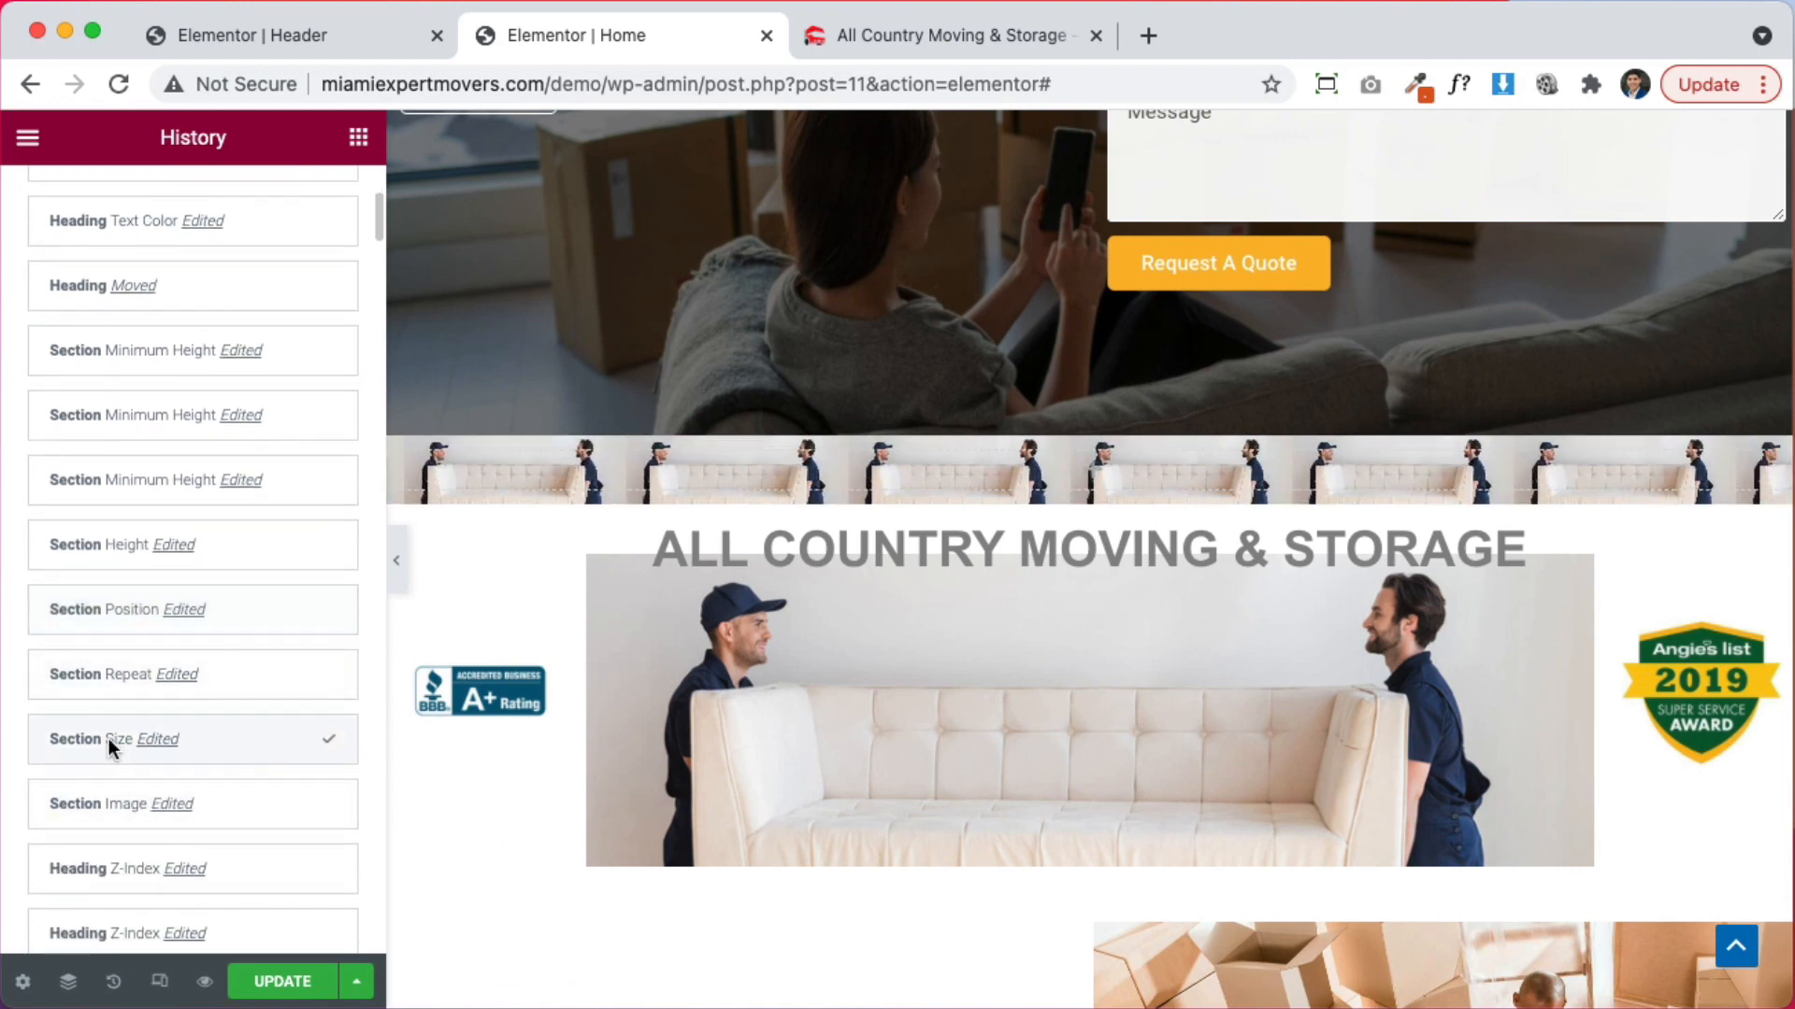
click(114, 815)
scroll(113, 820, down, 3)
click(113, 823)
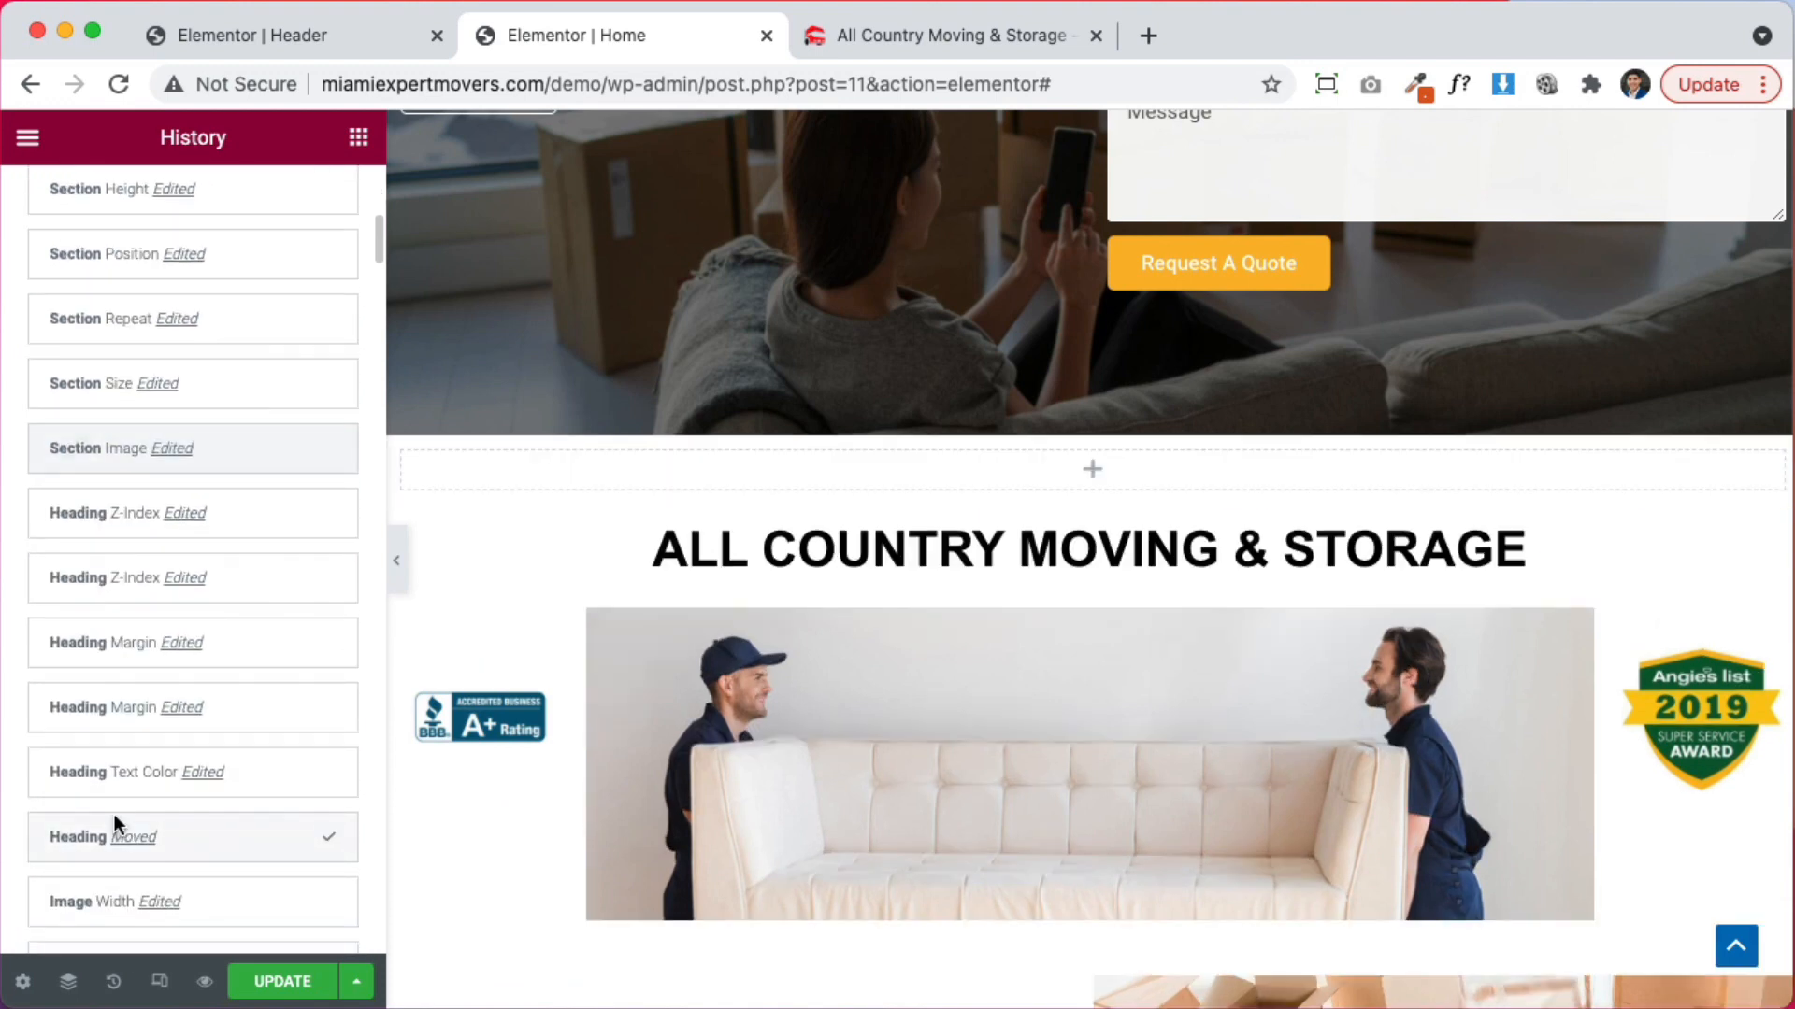
click(115, 893)
scroll(132, 853, down, 3)
click(126, 755)
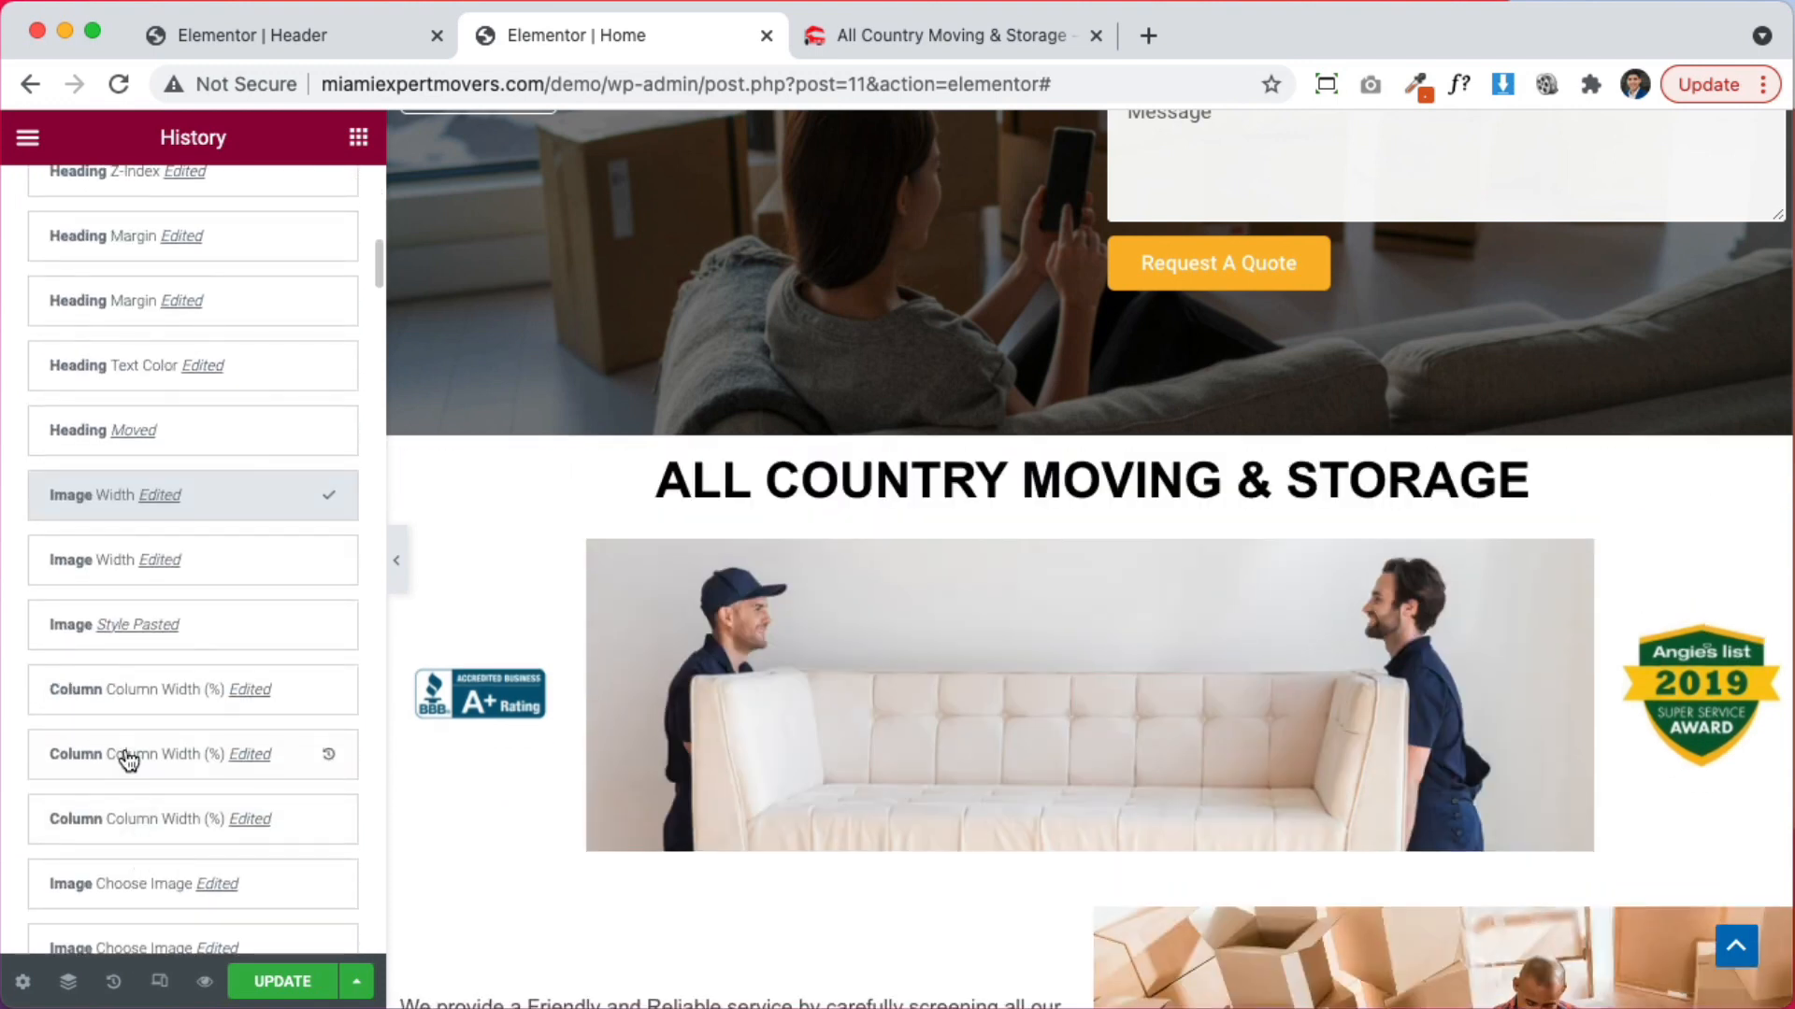
scroll(125, 755, down, 5)
click(123, 750)
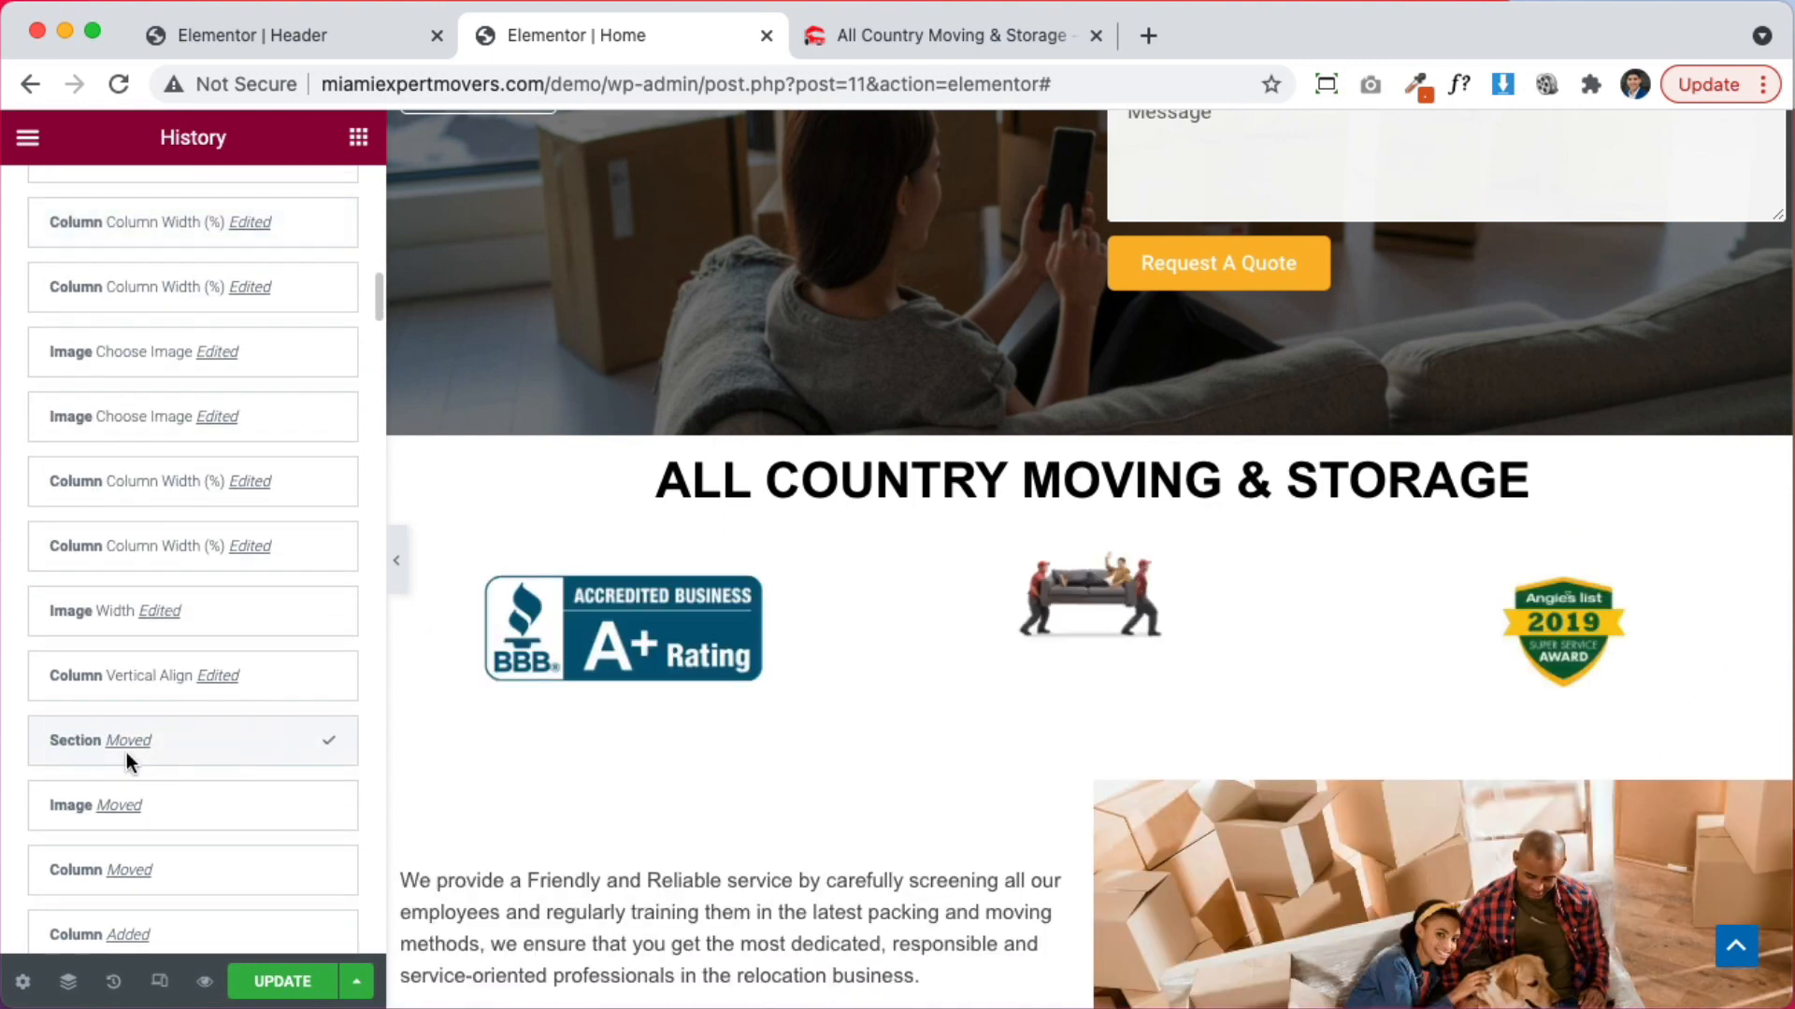
Center the movers photo and set both it and the BBB badge to 100% width
click(1058, 617)
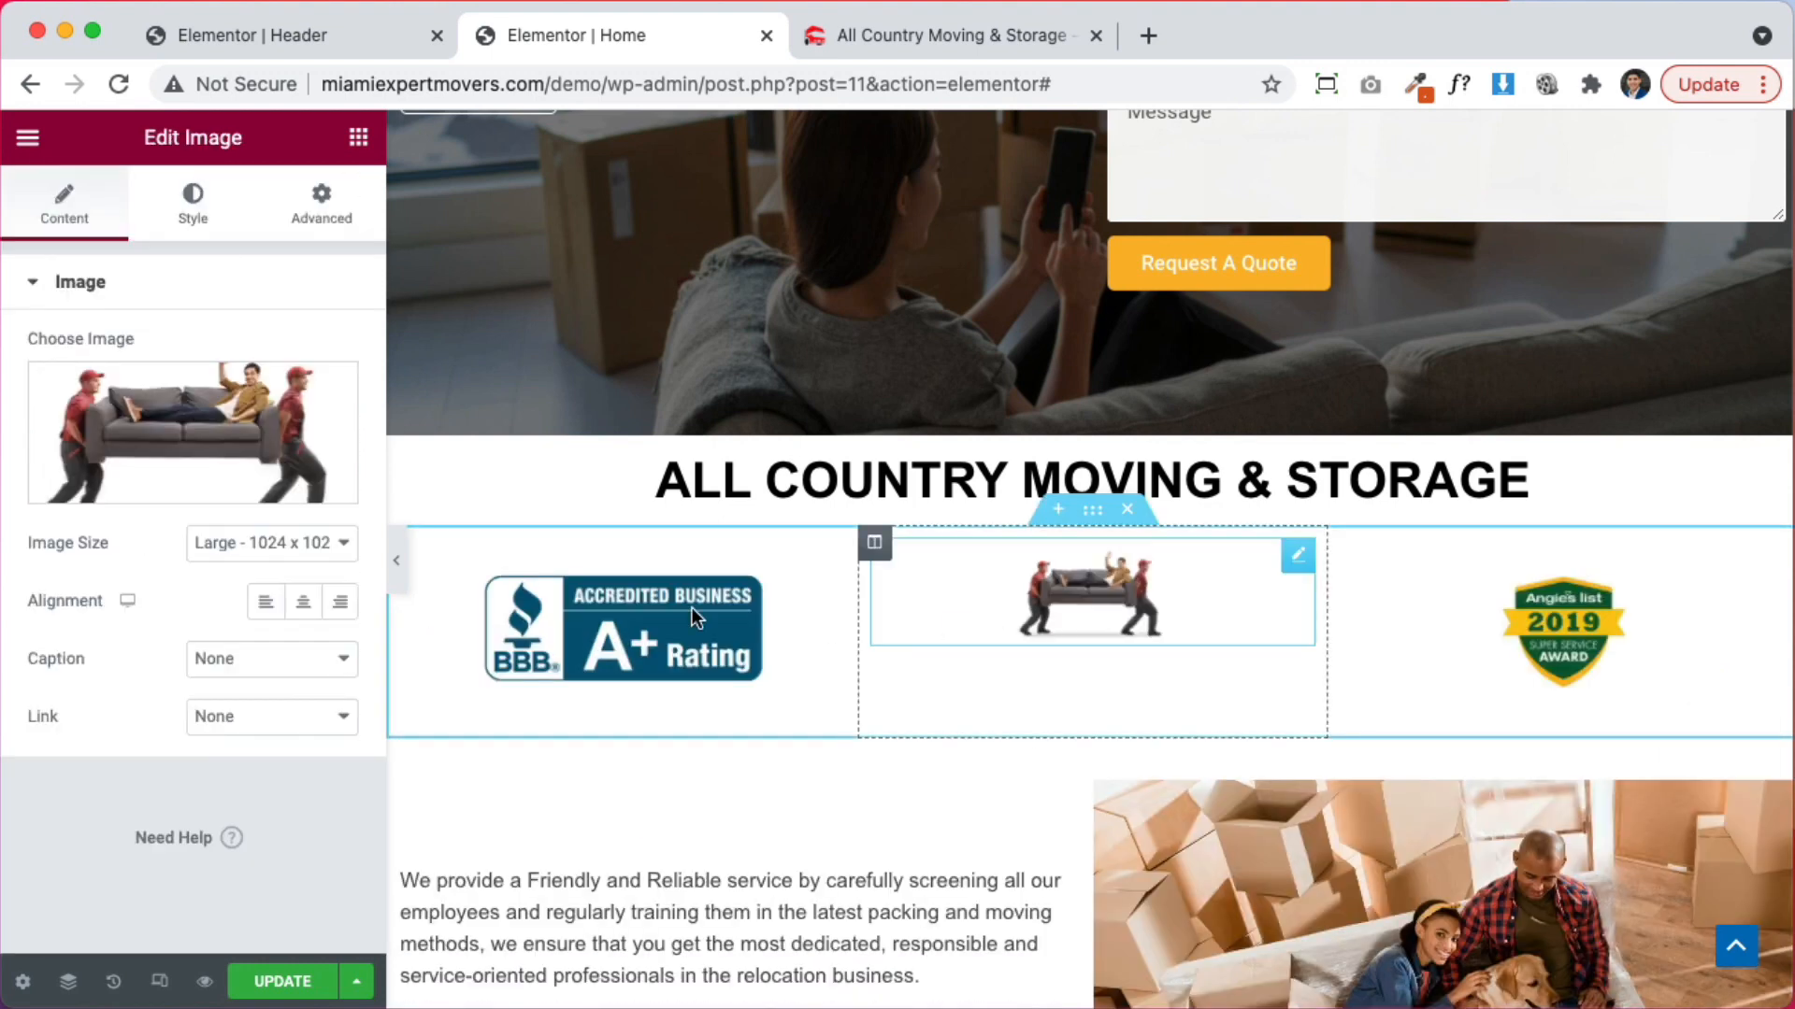
click(302, 603)
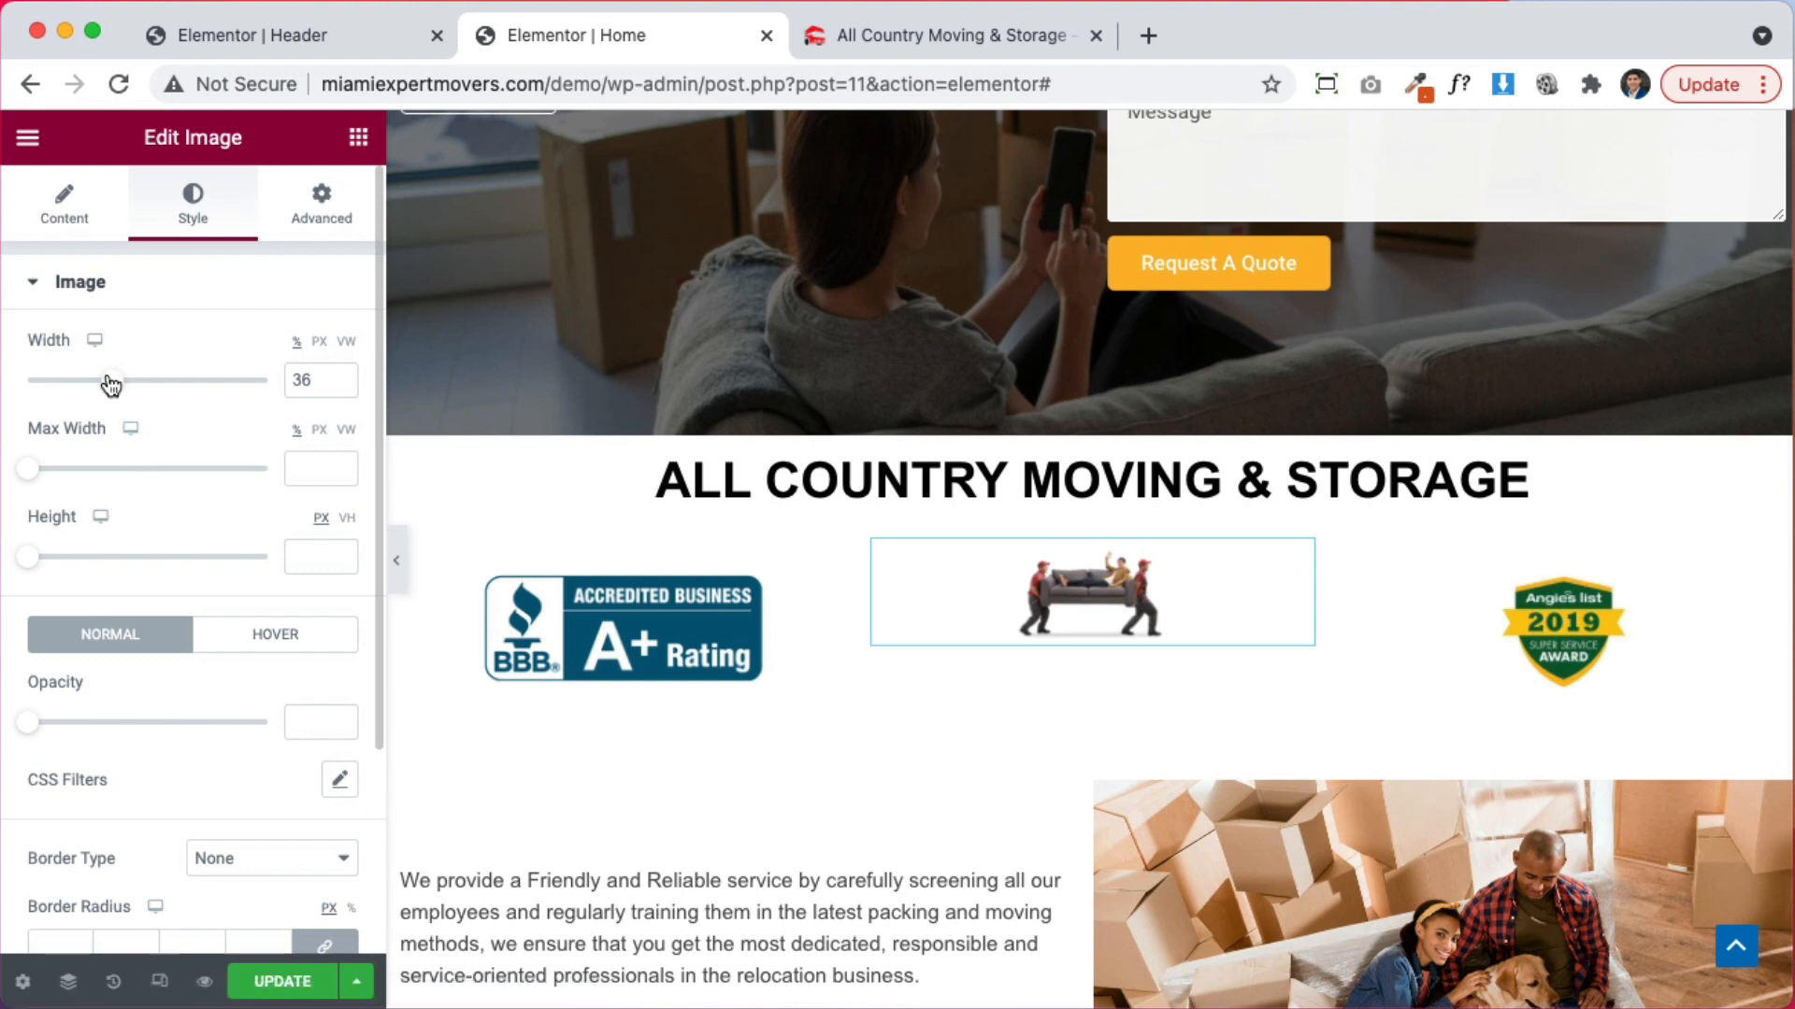
drag(112, 379, 374, 380)
click(611, 676)
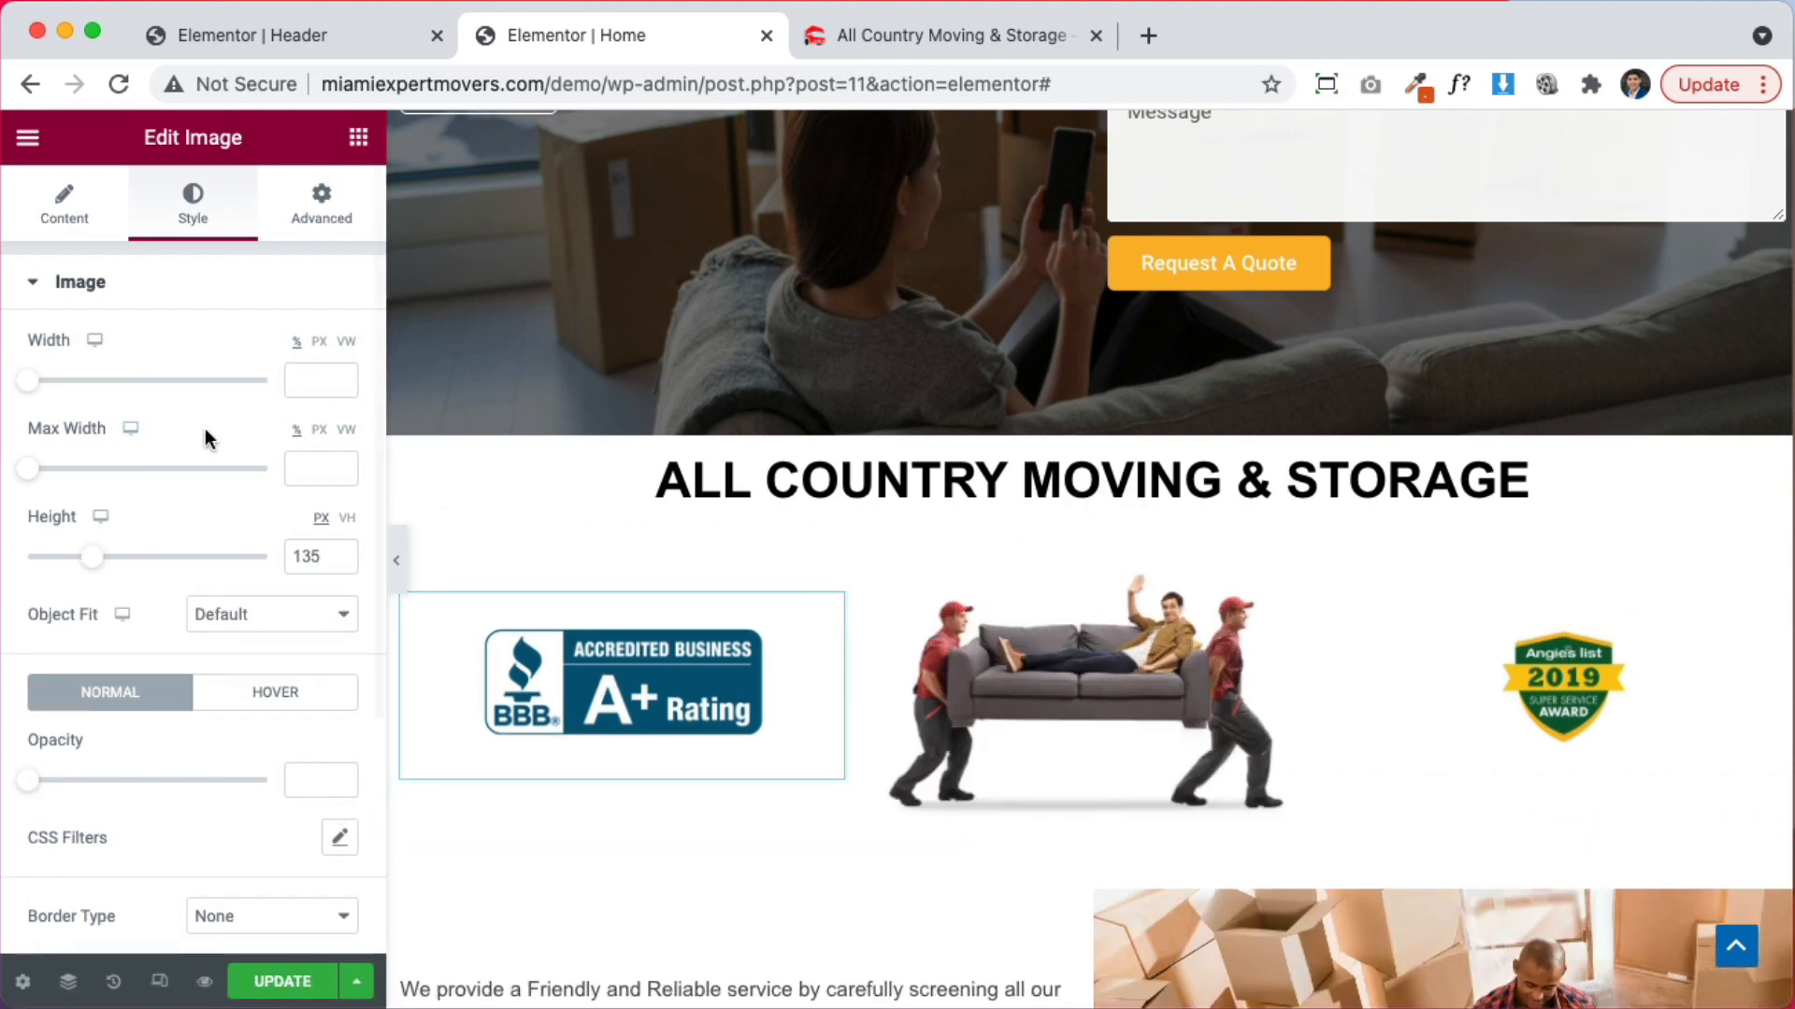
drag(31, 385, 340, 384)
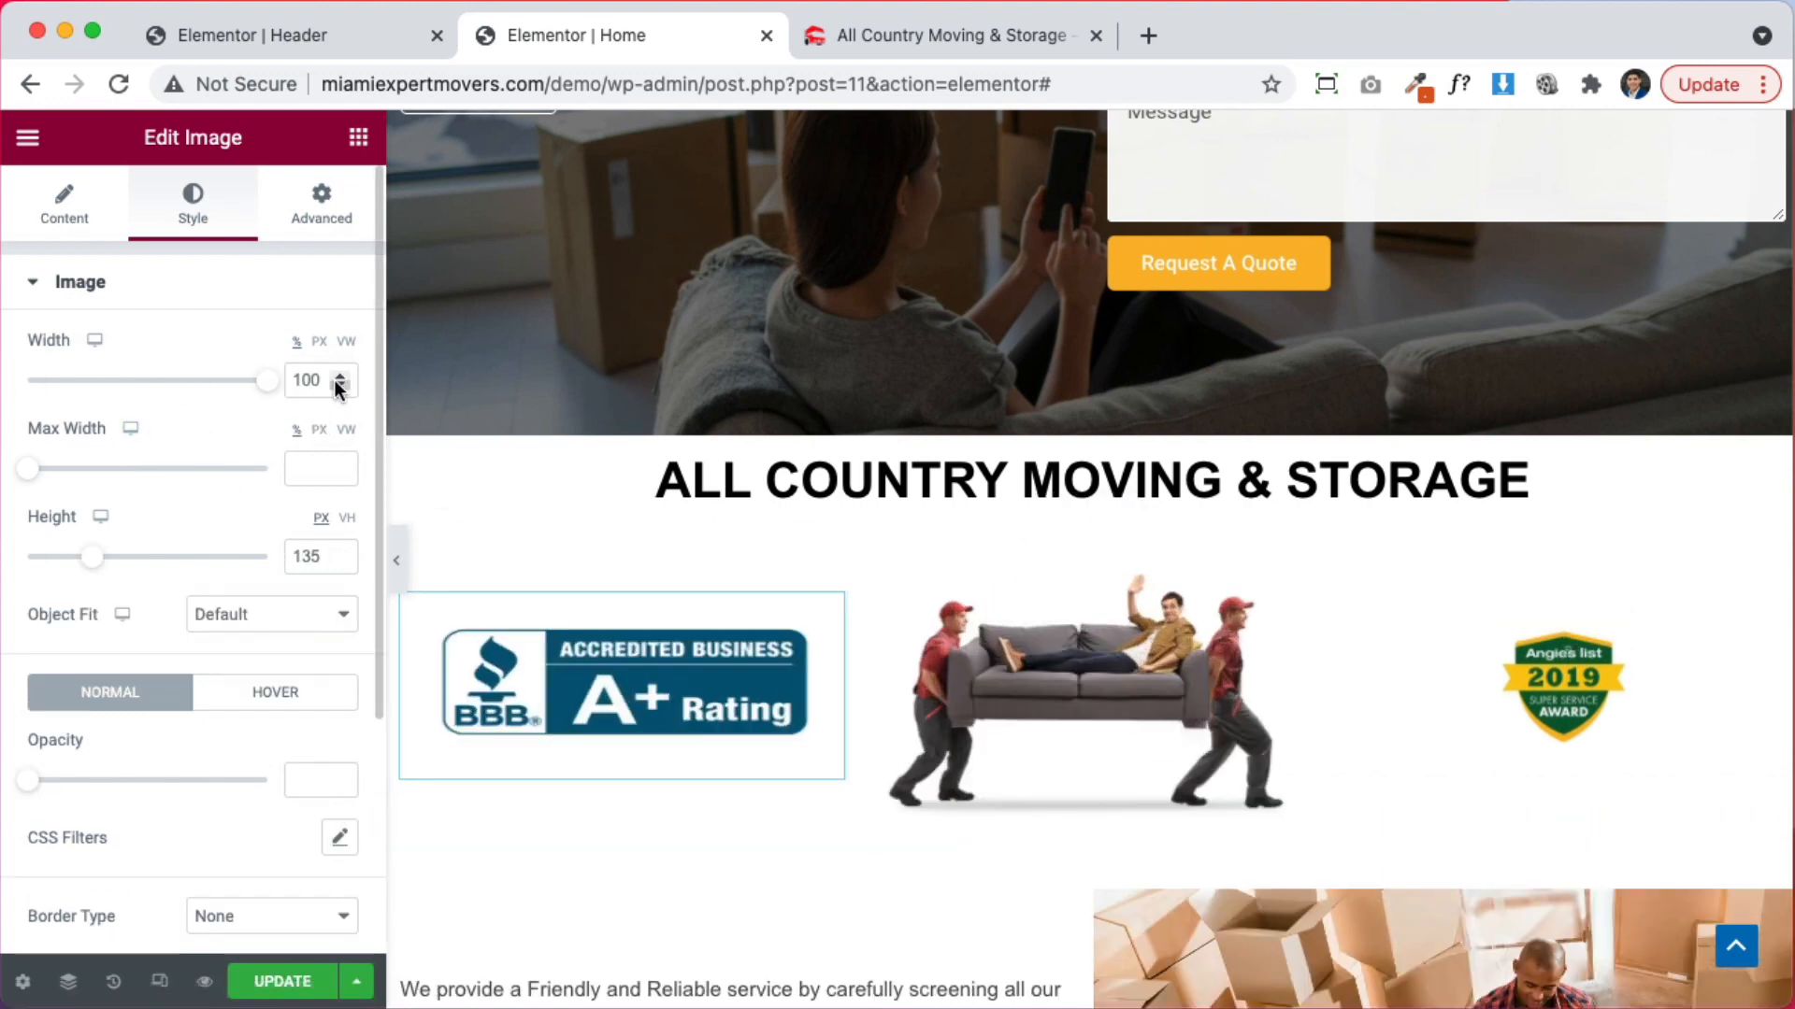
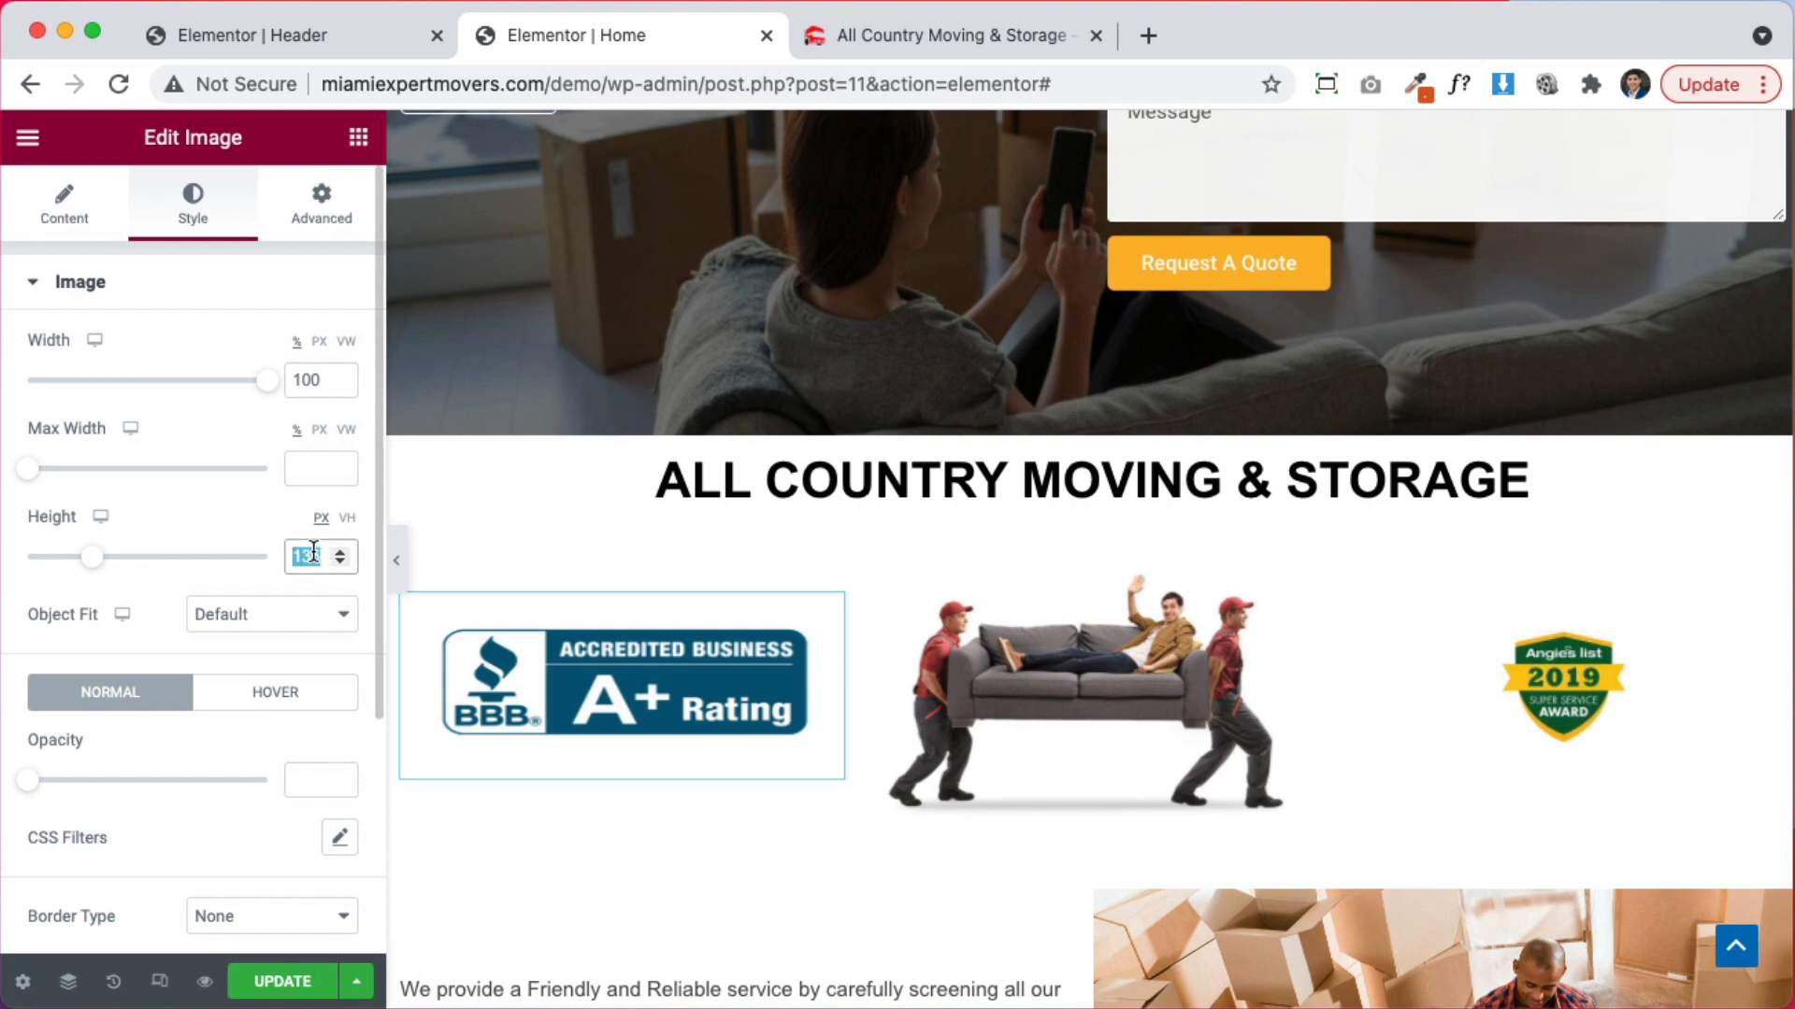
Clear the BBB badge's fixed height and widen the Angie's List badge to about 59%
key(BackSpace)
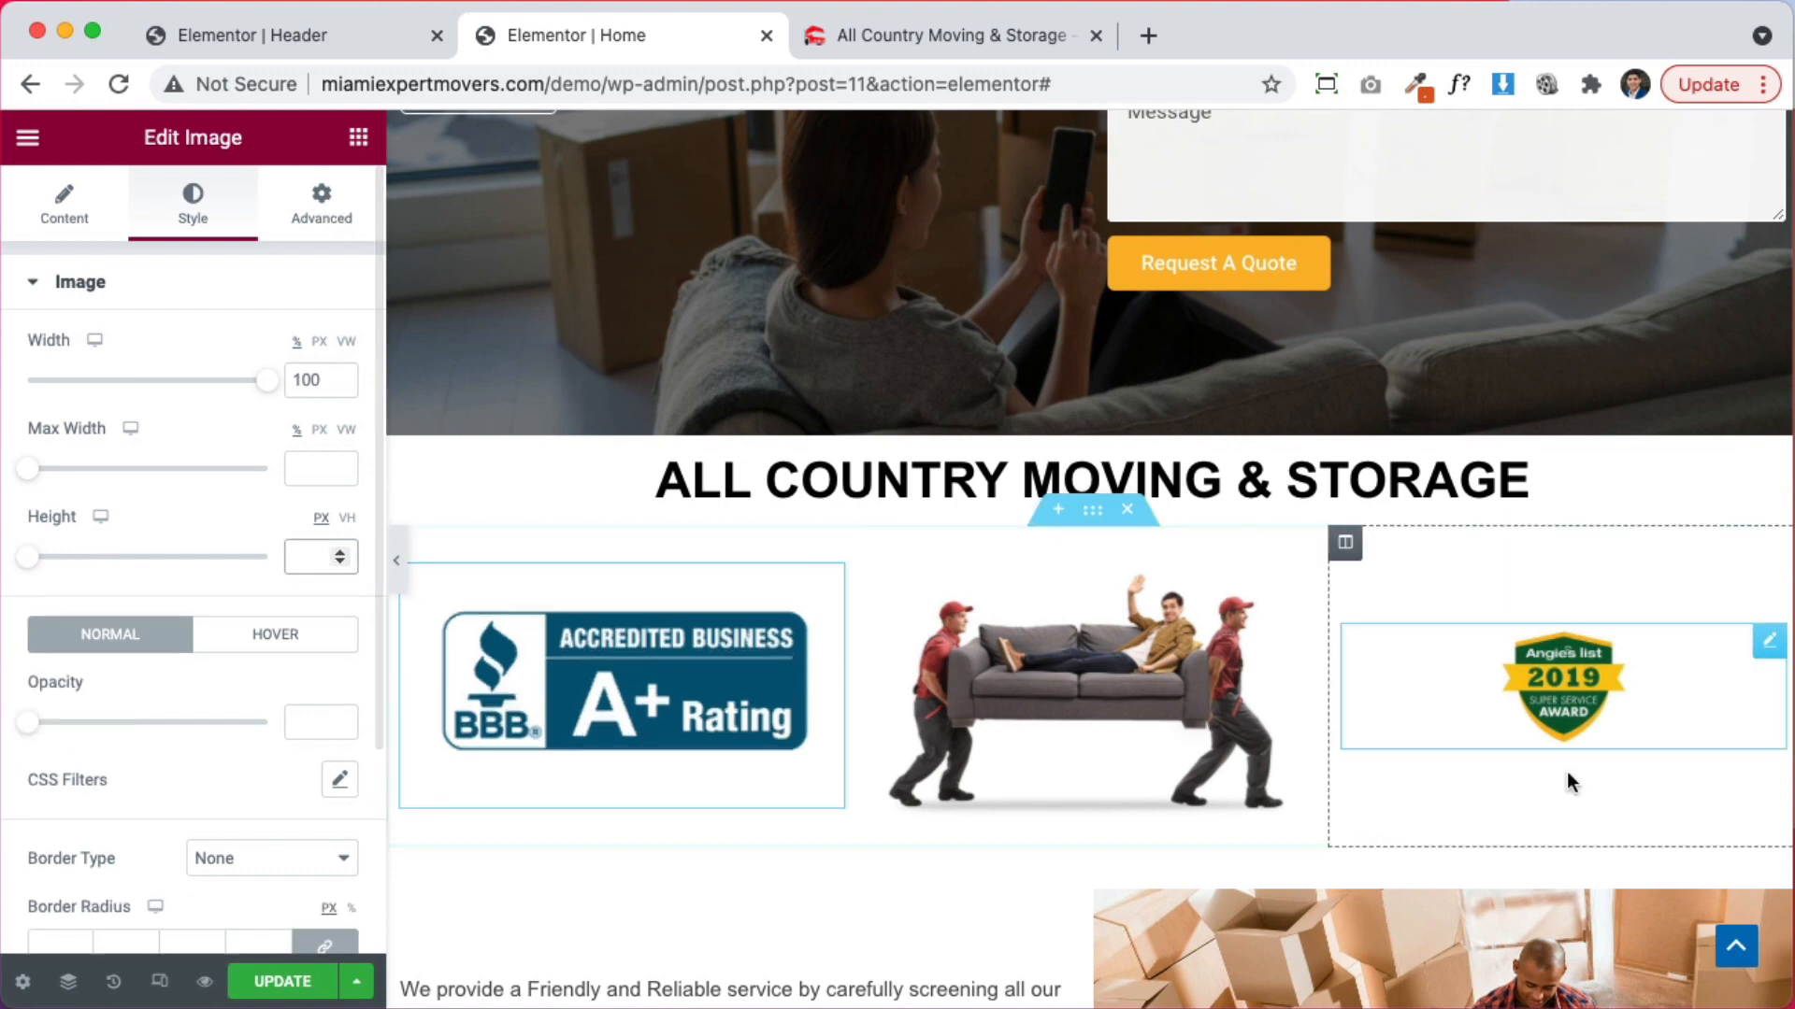
click(1560, 660)
drag(103, 386, 168, 385)
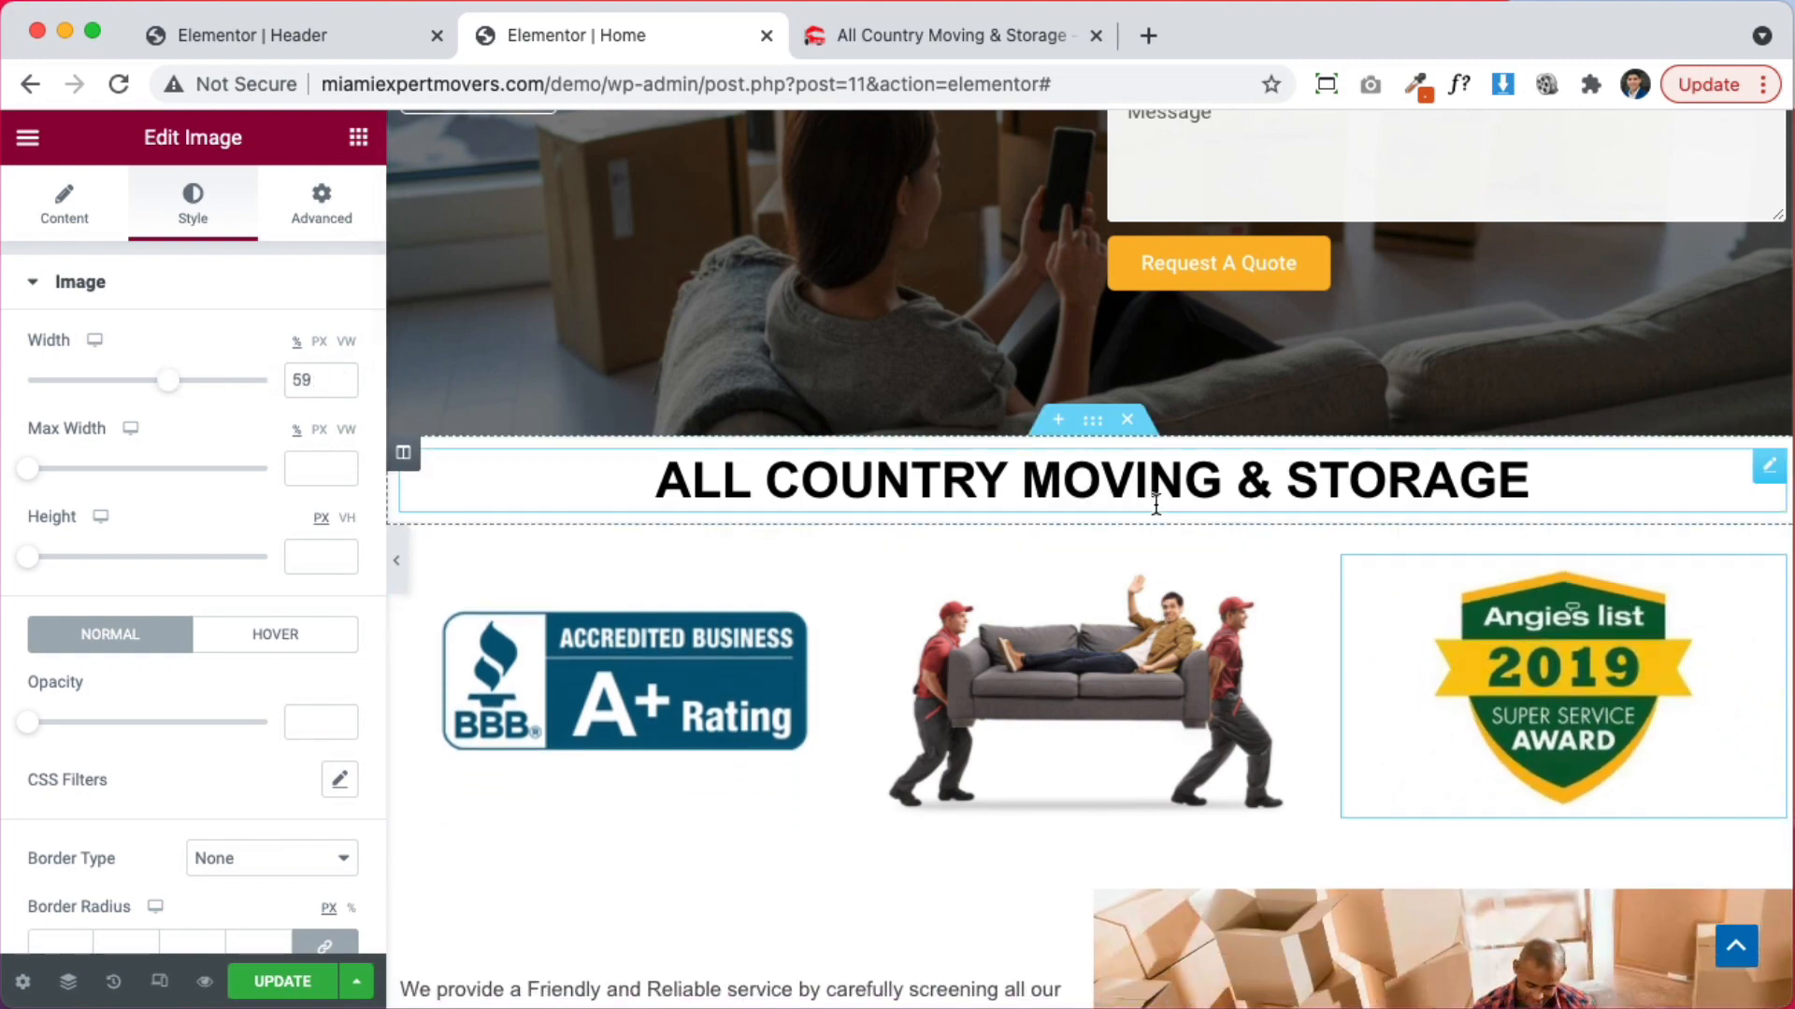
scroll(1094, 584, down, 5)
scroll(1080, 653, up, 7)
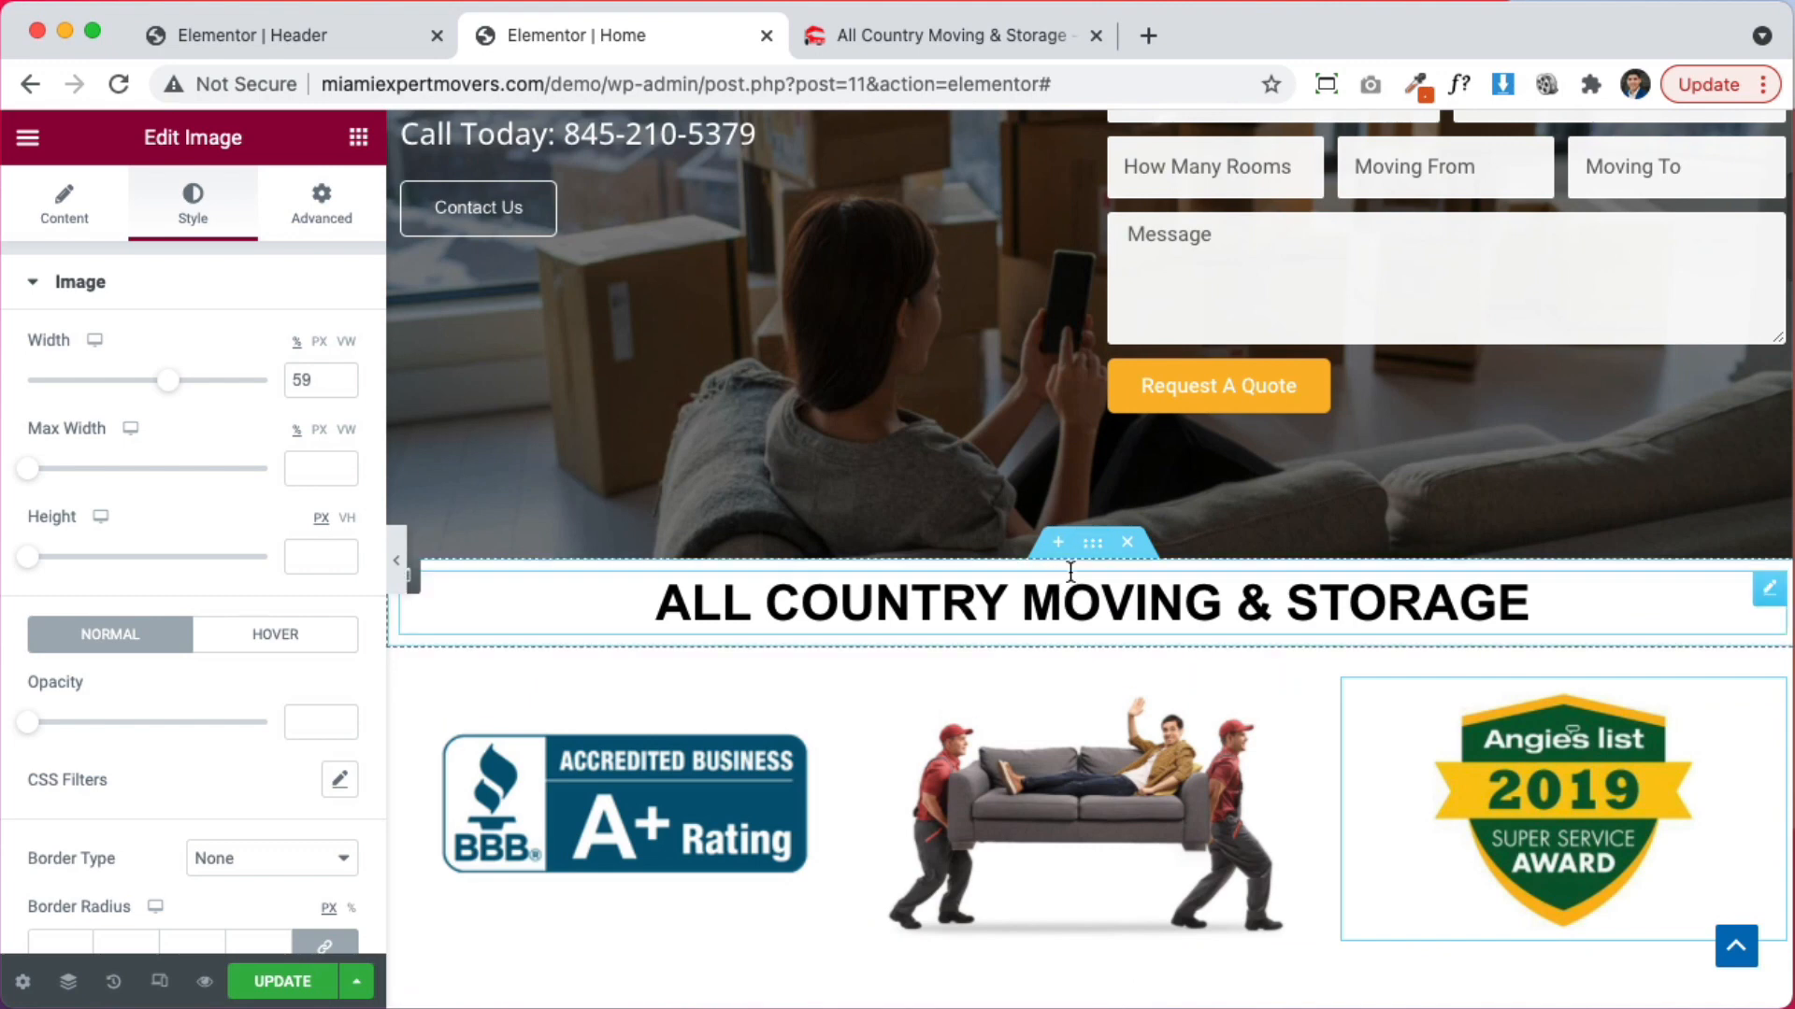
click(1093, 547)
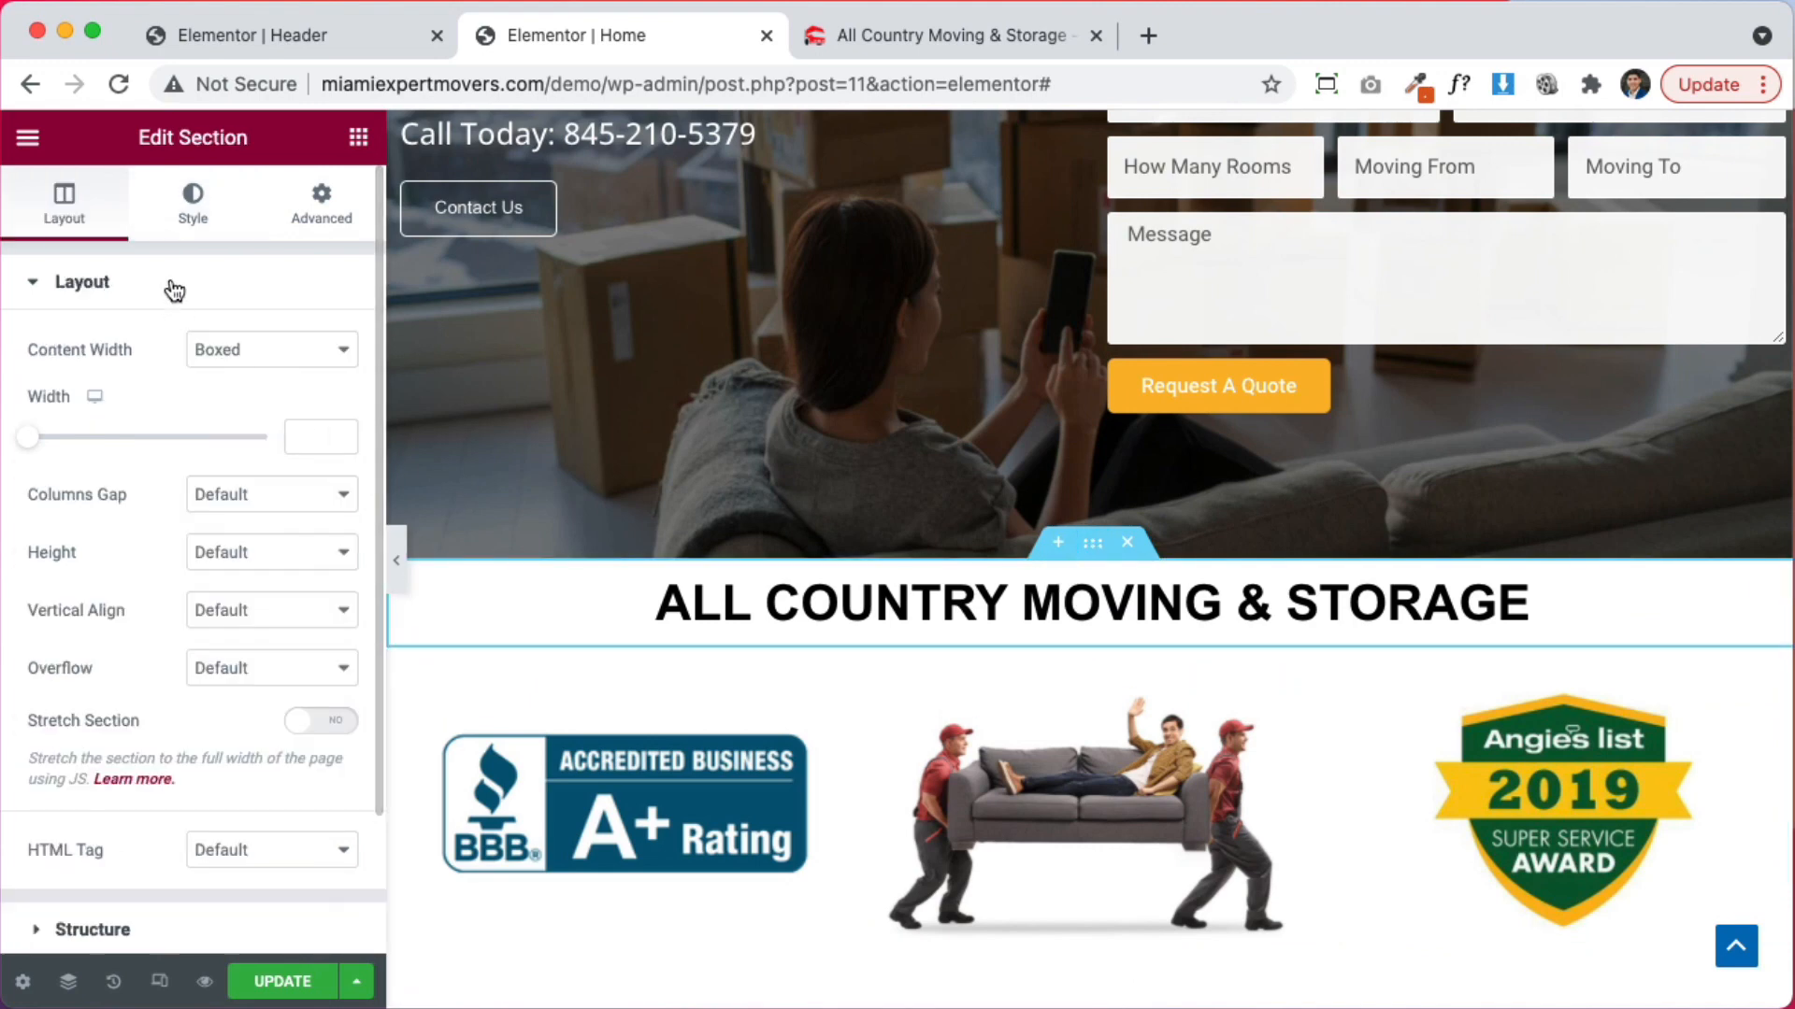
Switch the heading section's background to a gradient whose first colour is bright yellow
click(196, 210)
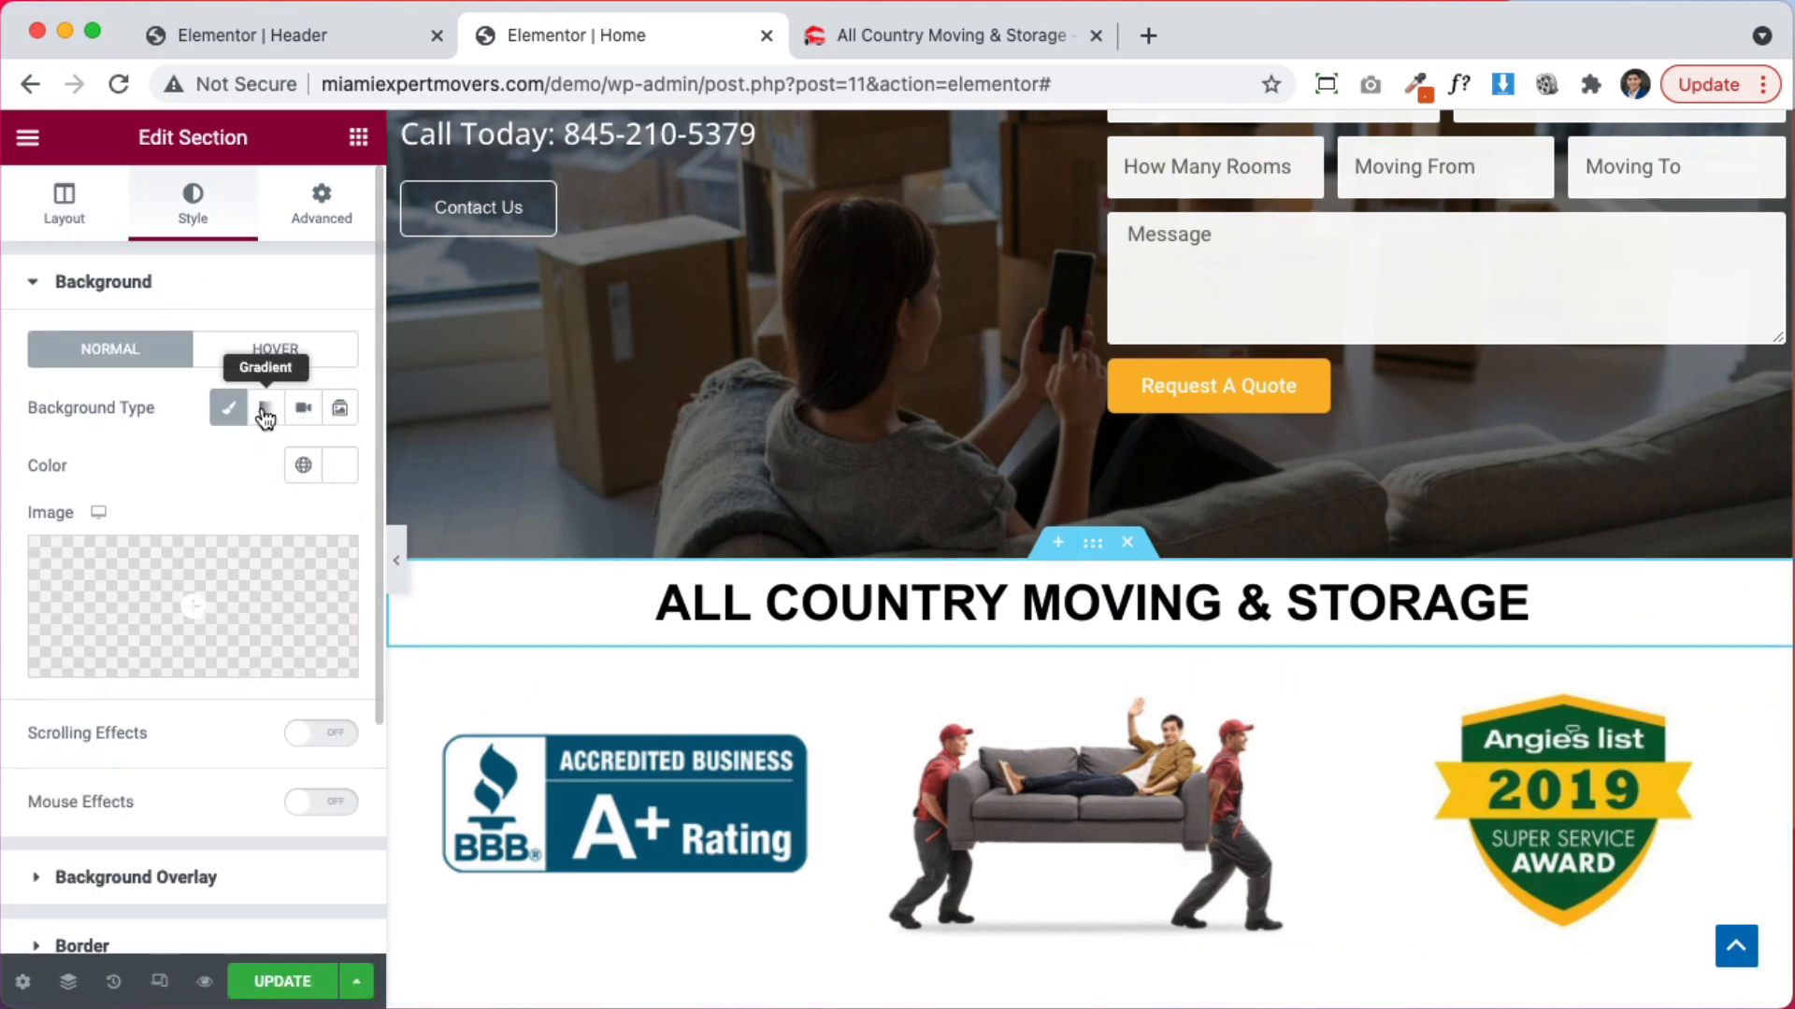
click(266, 412)
click(338, 468)
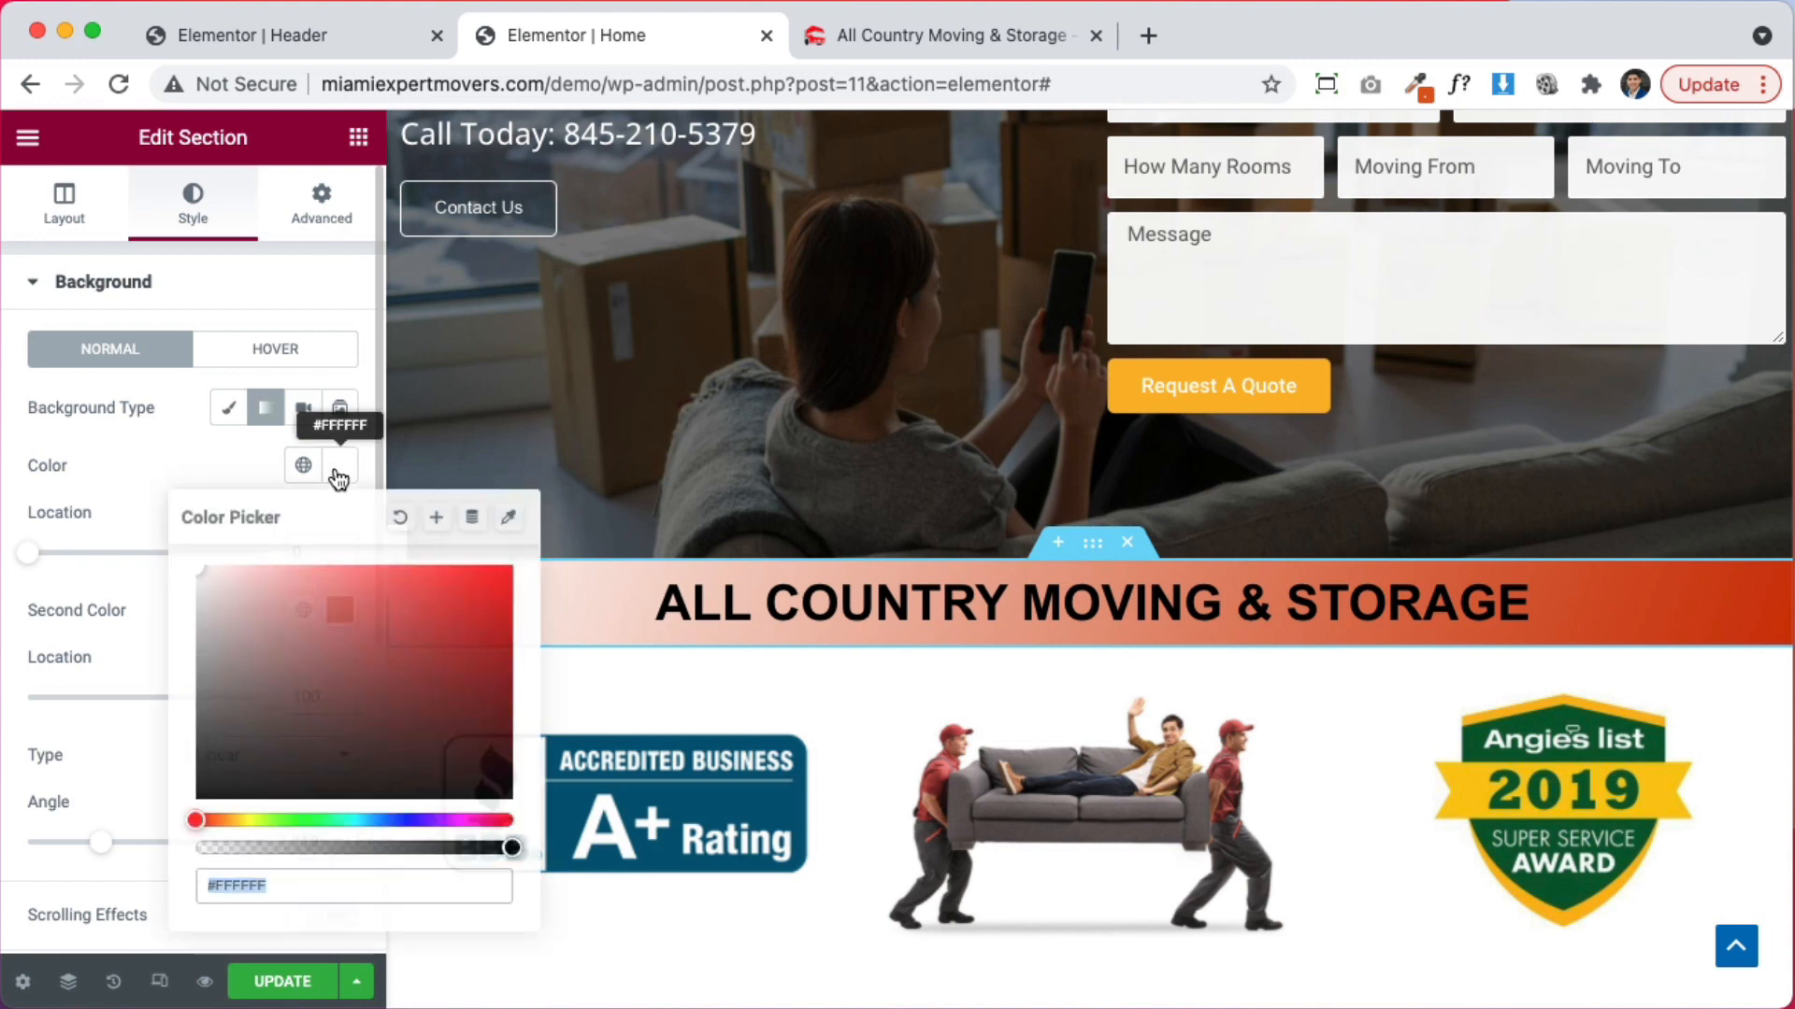
click(240, 822)
drag(400, 637, 526, 556)
click(243, 430)
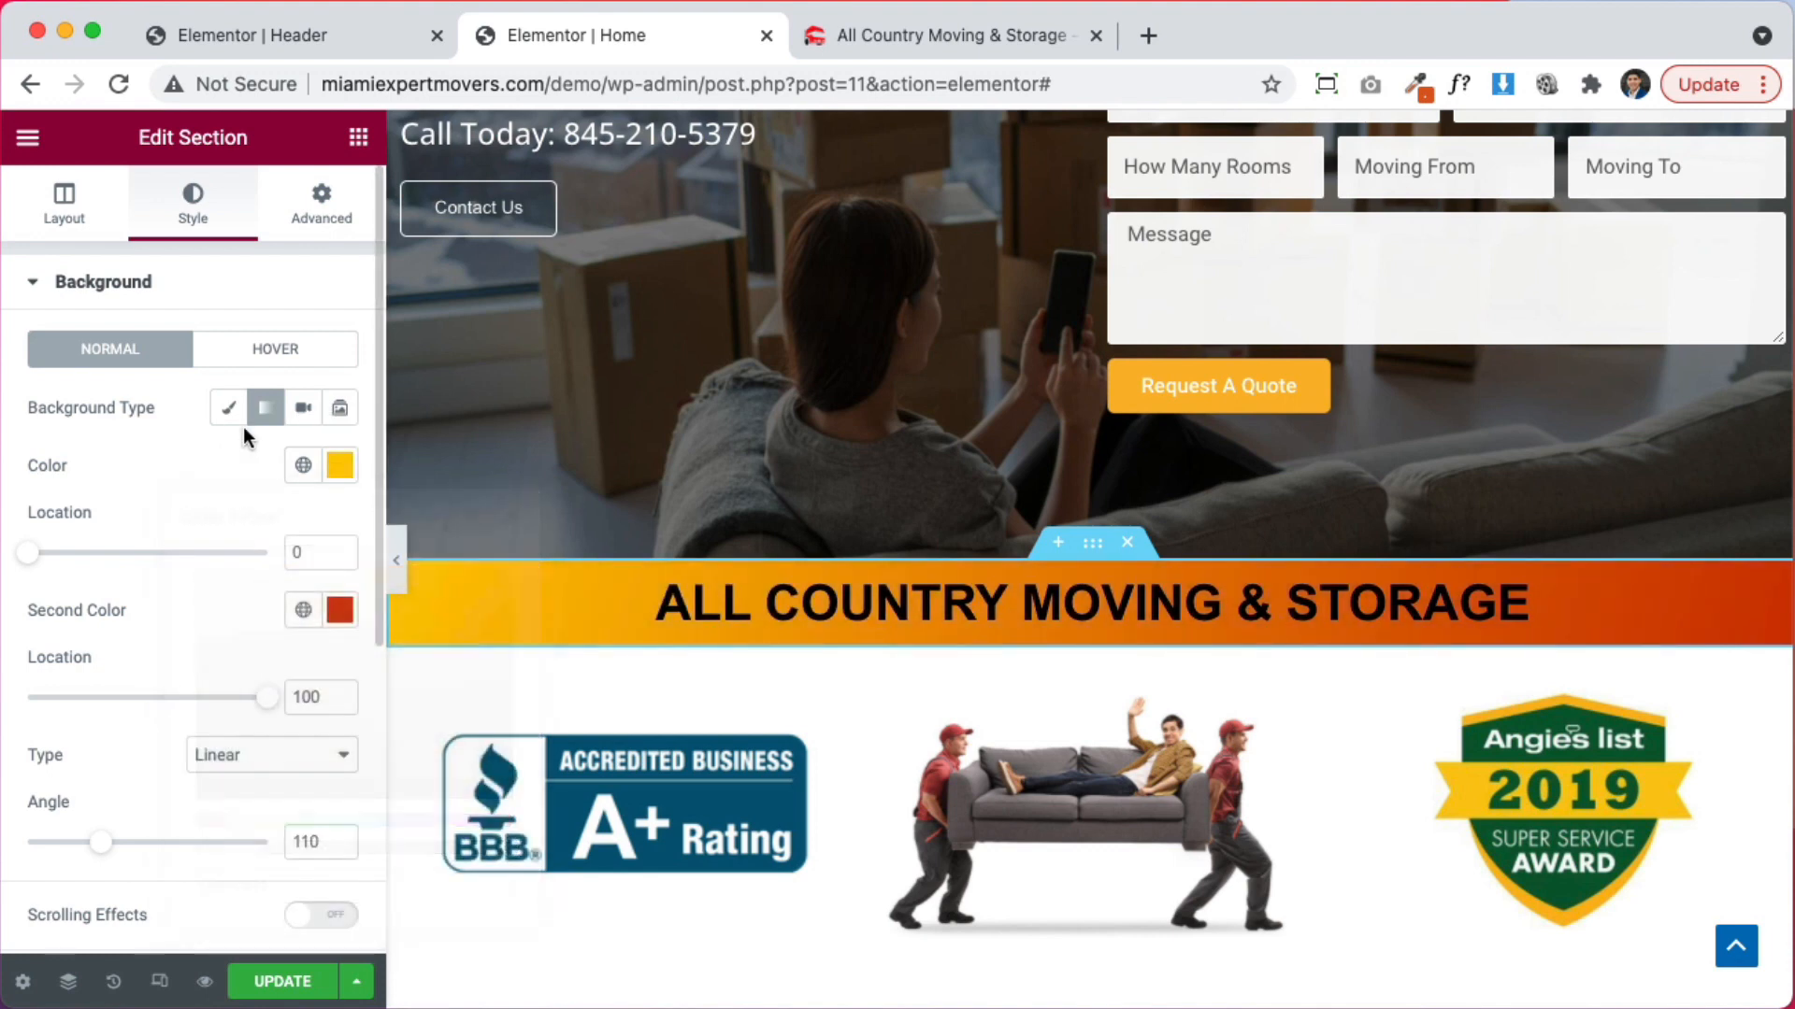
Set the ALL COUNTRY MOVING & STORAGE heading text to #ffffff and save with Update
click(1016, 601)
click(341, 359)
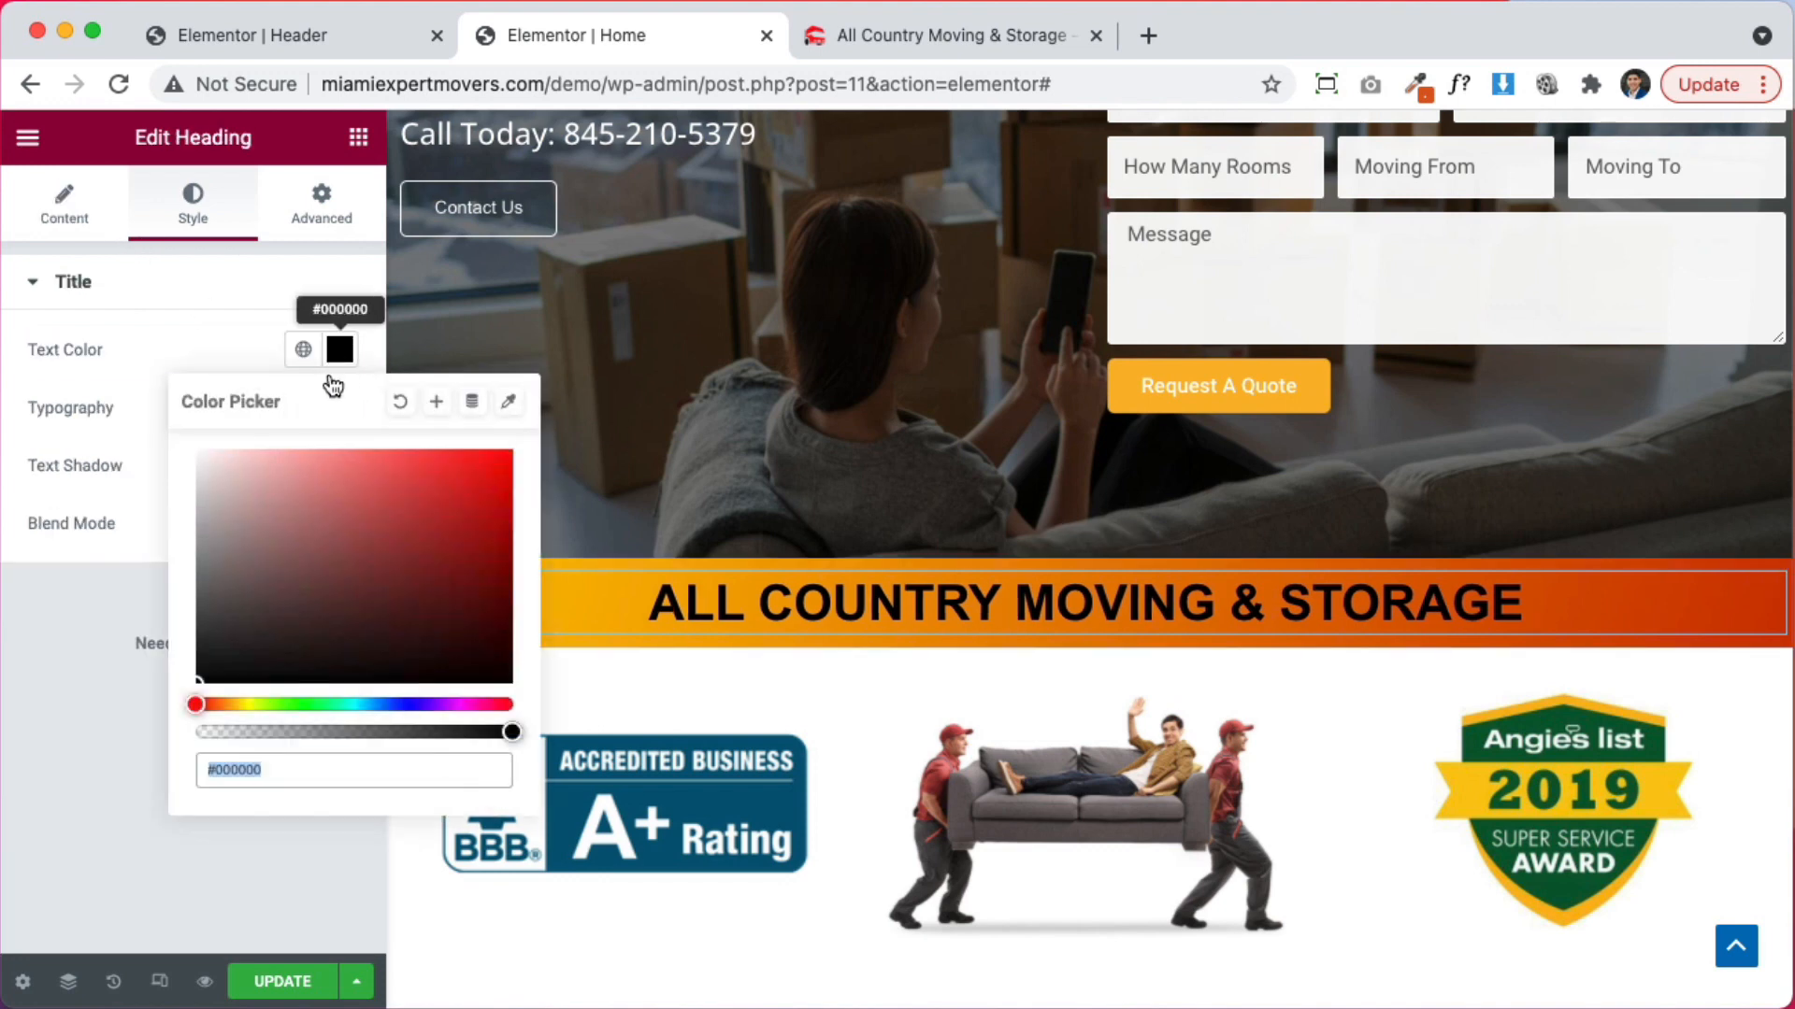
text(#ffffff)
click(172, 286)
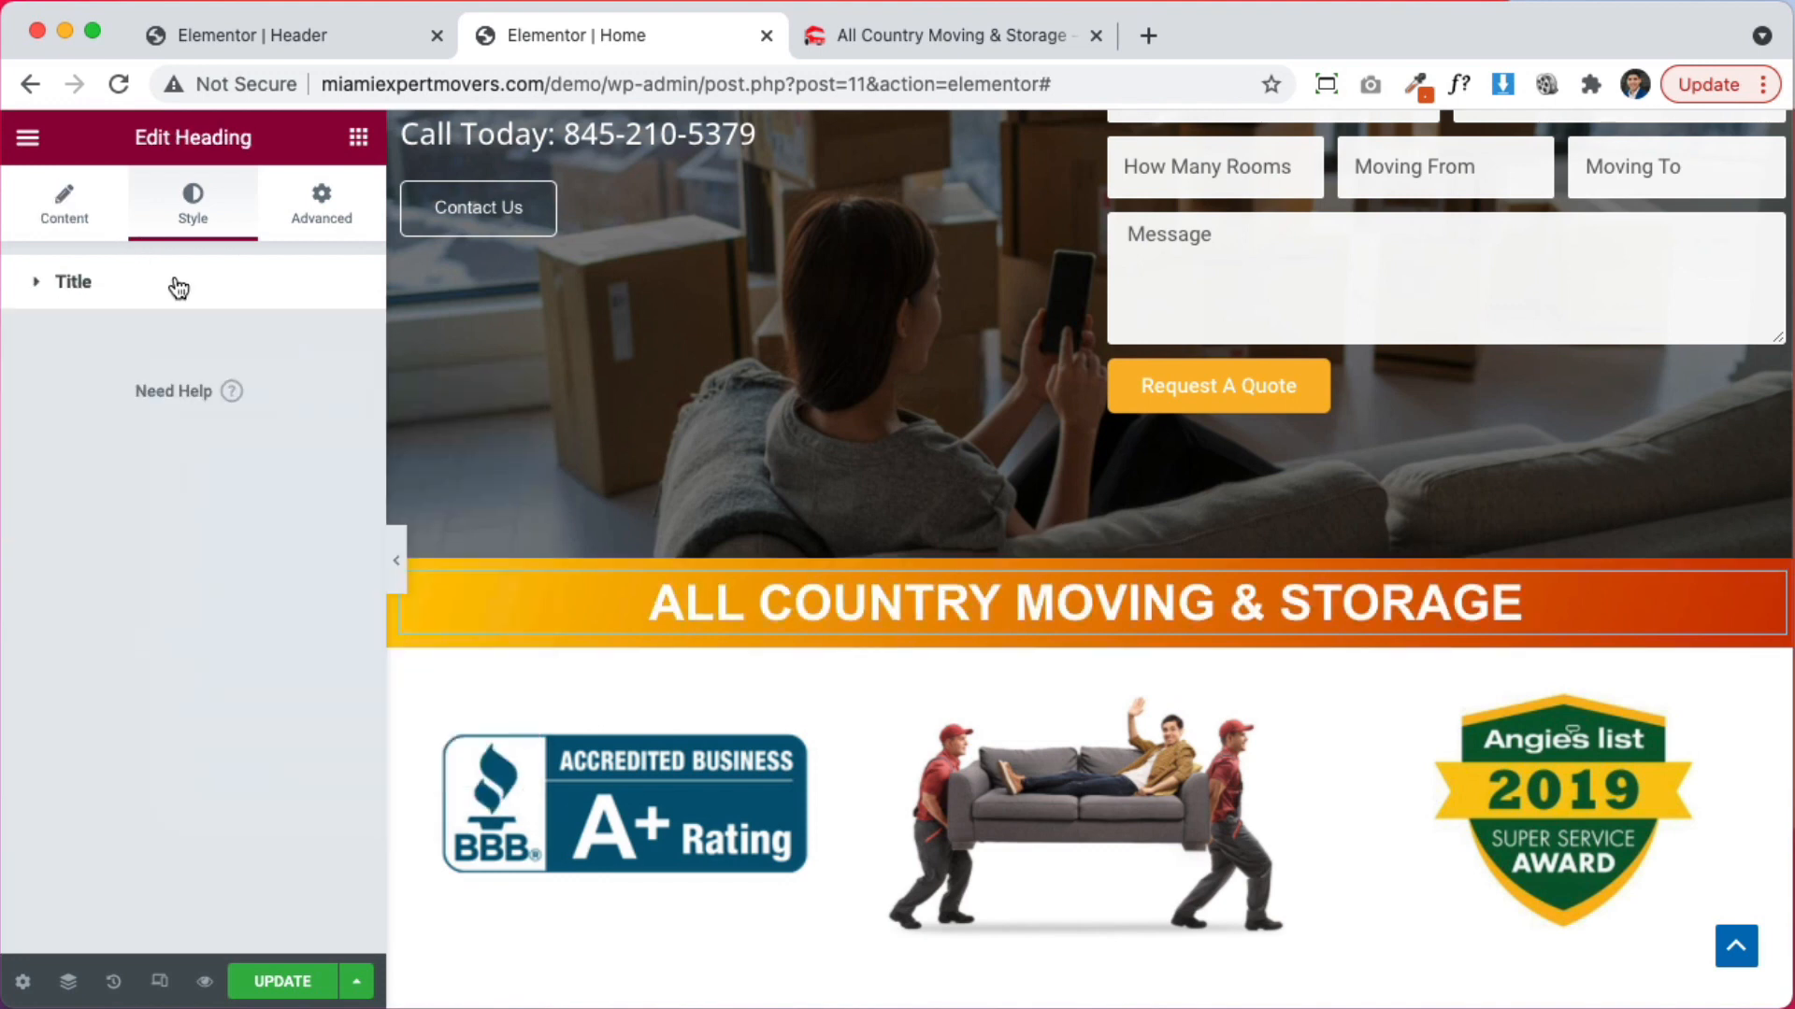
click(267, 981)
scroll(1298, 761, down, 2)
Give the text column beside the family photo 30 px padding
scroll(1299, 760, down, 8)
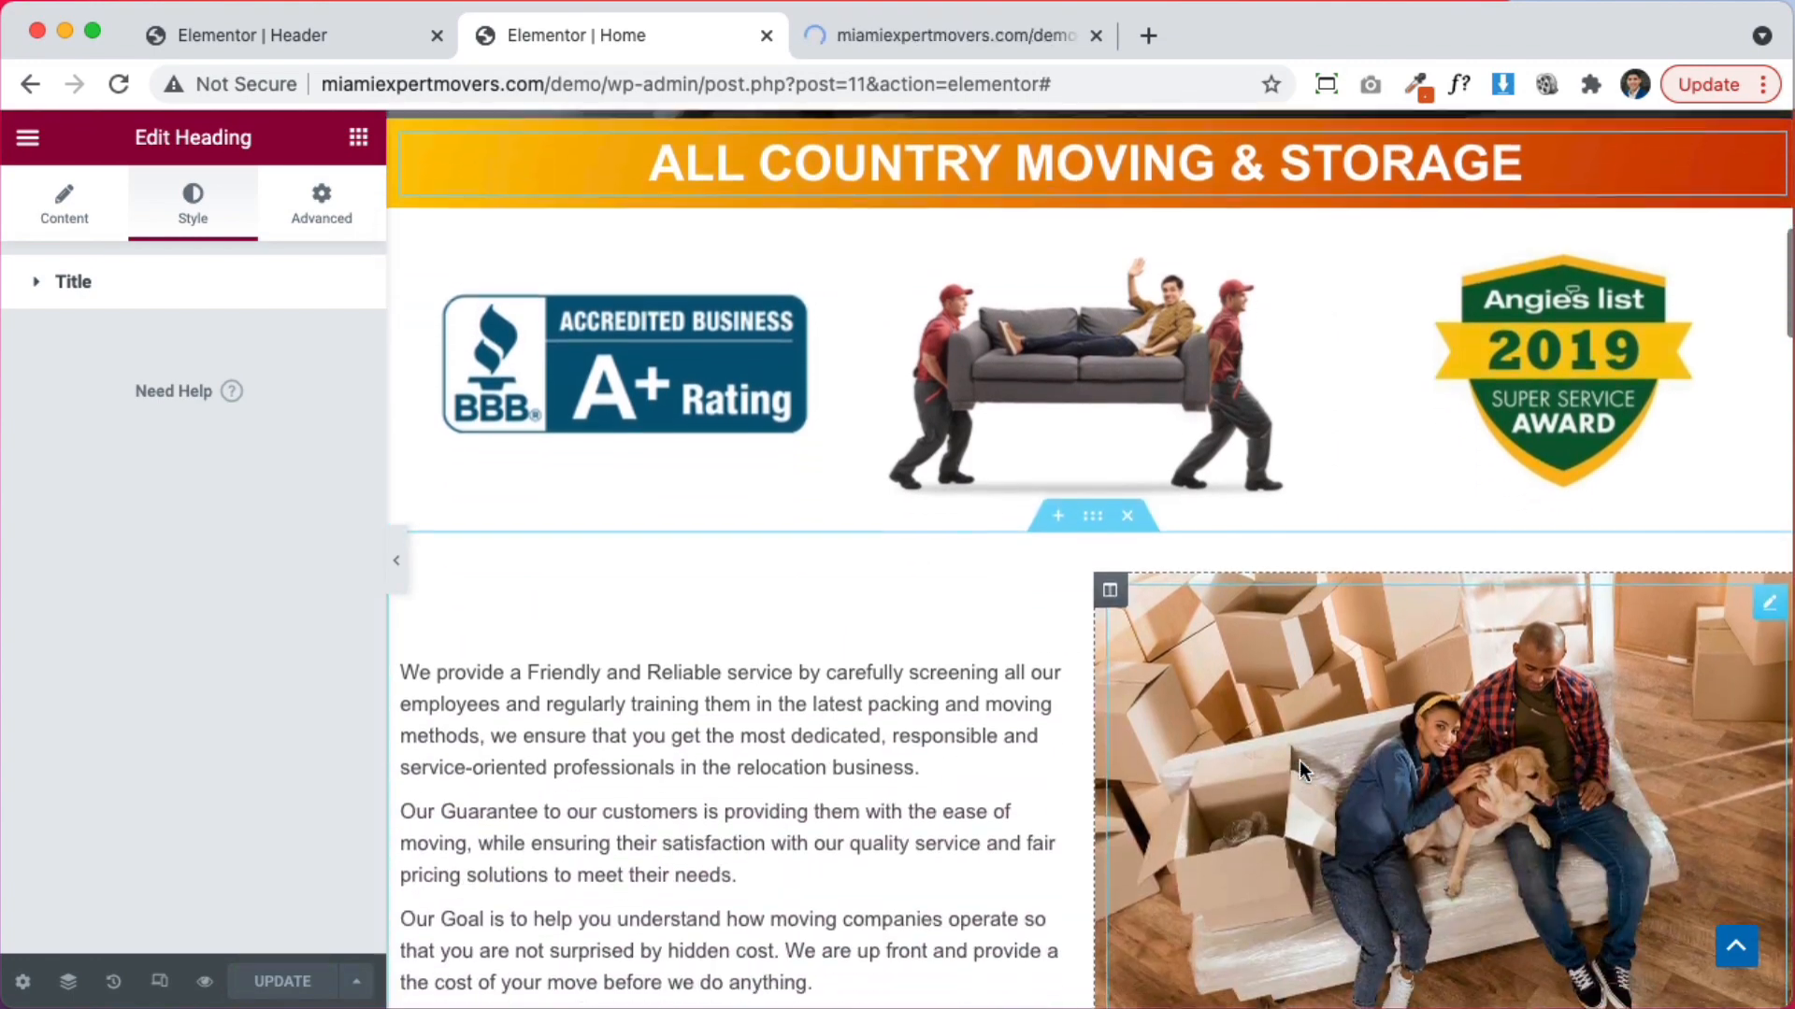
scroll(1418, 520, up, 4)
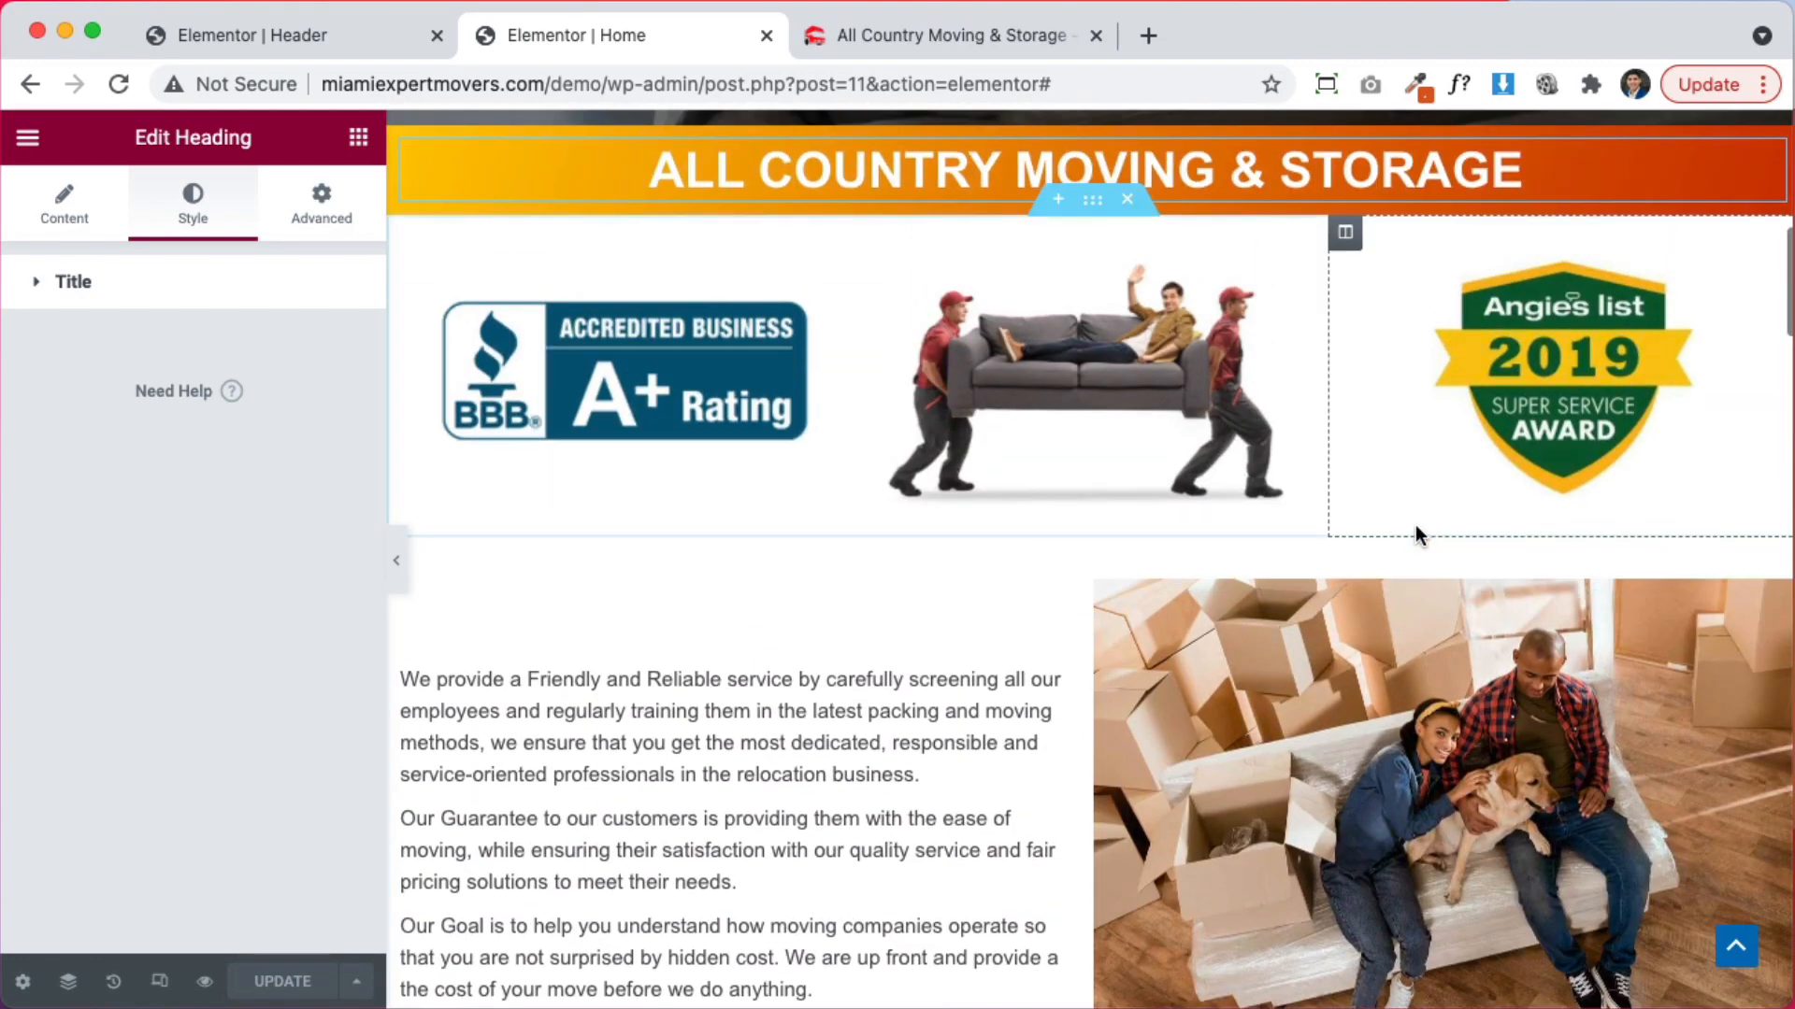
scroll(1415, 524, down, 4)
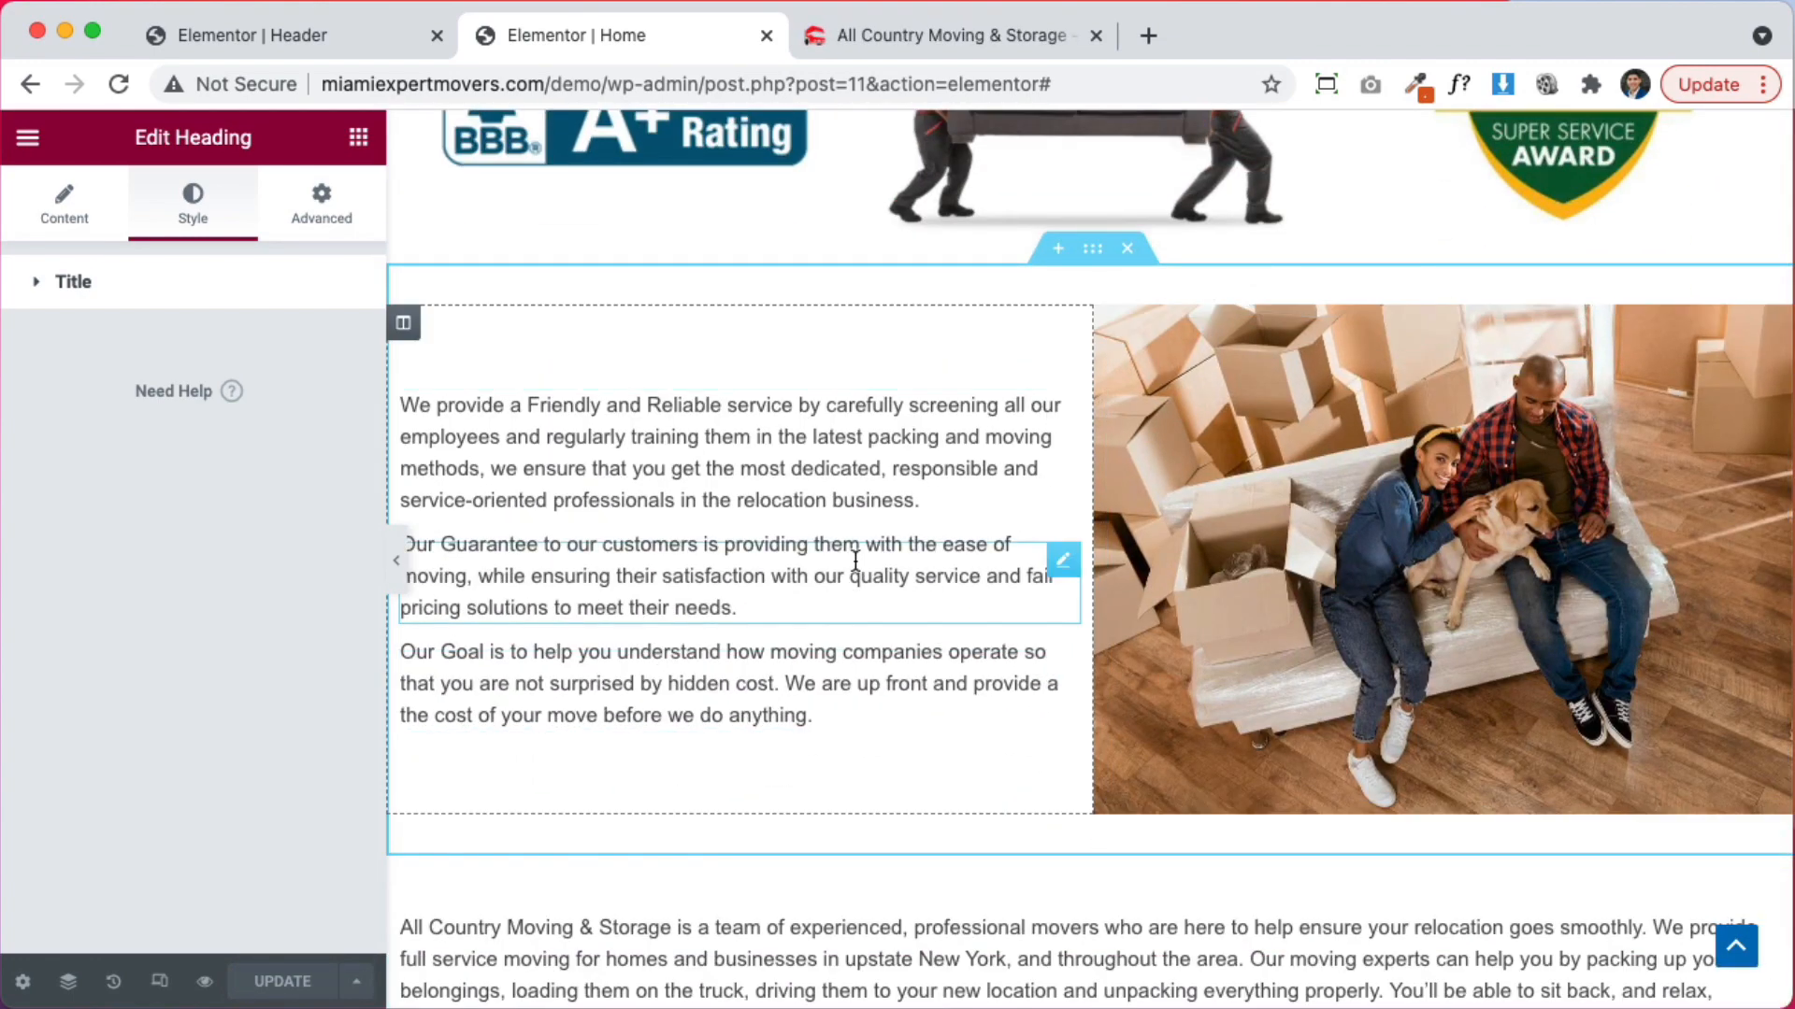
scroll(855, 560, down, 7)
scroll(956, 681, down, 7)
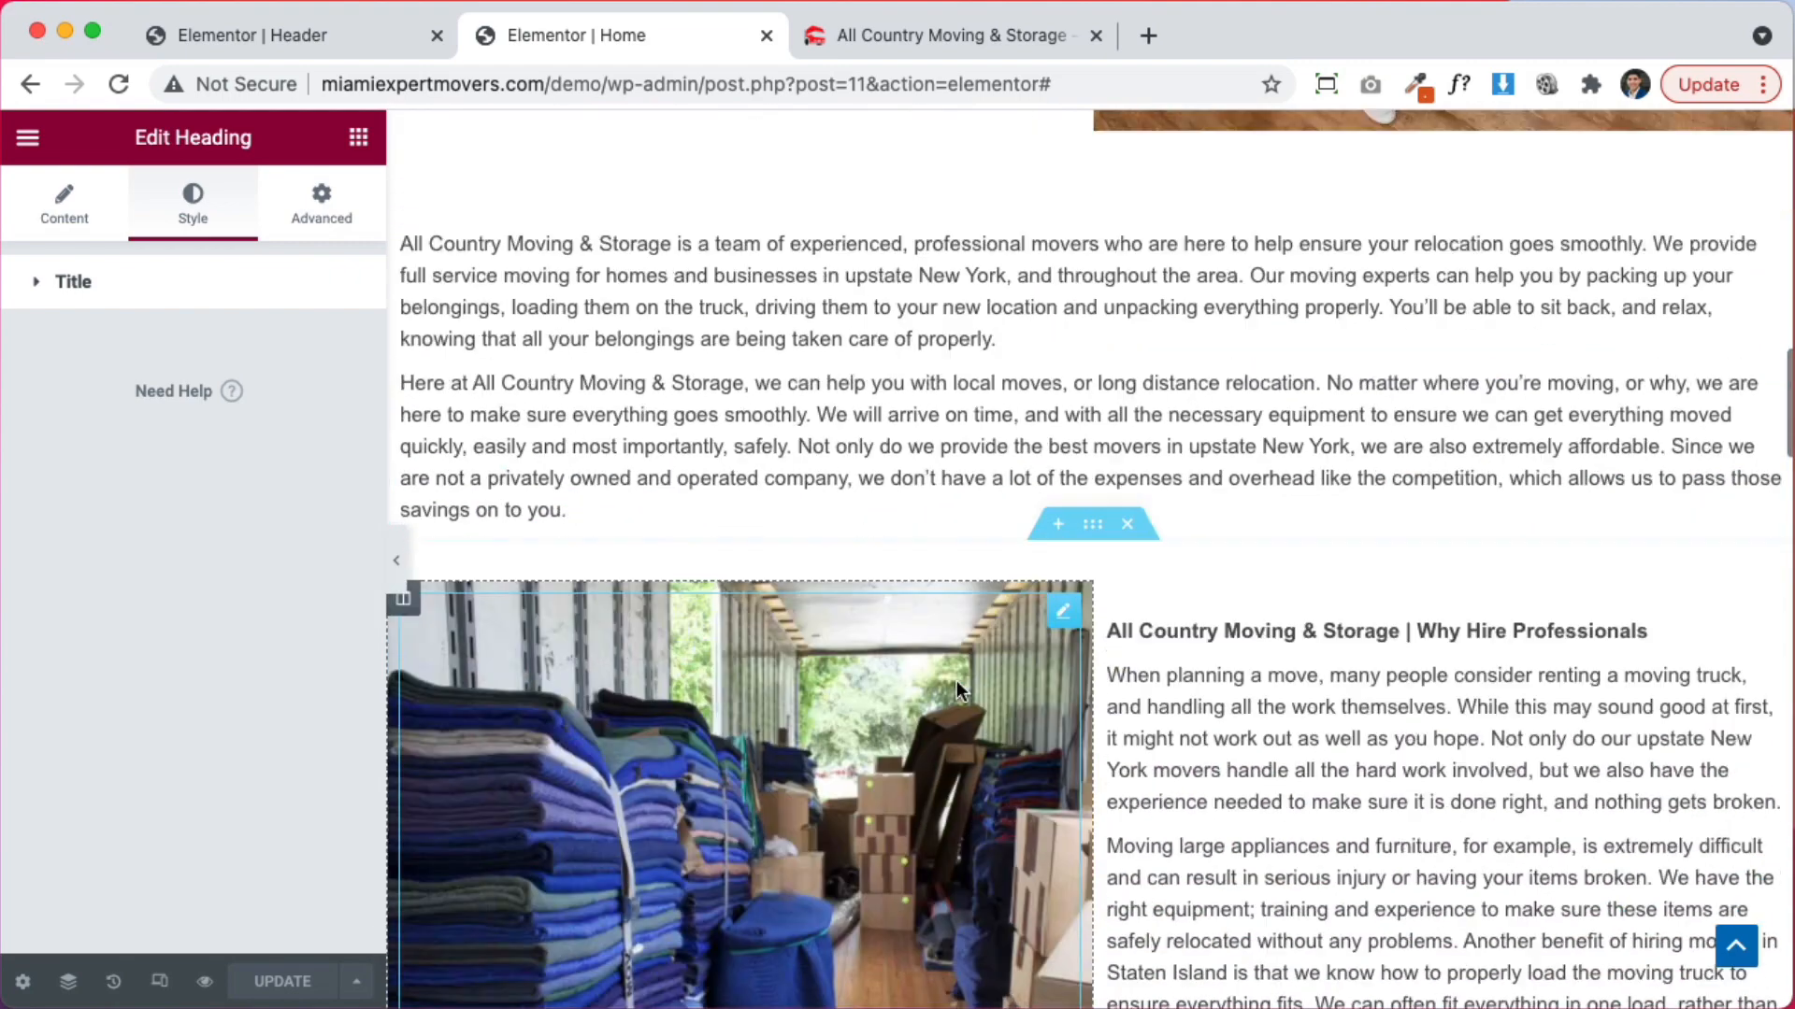
scroll(1284, 528, up, 9)
scroll(1284, 528, up, 4)
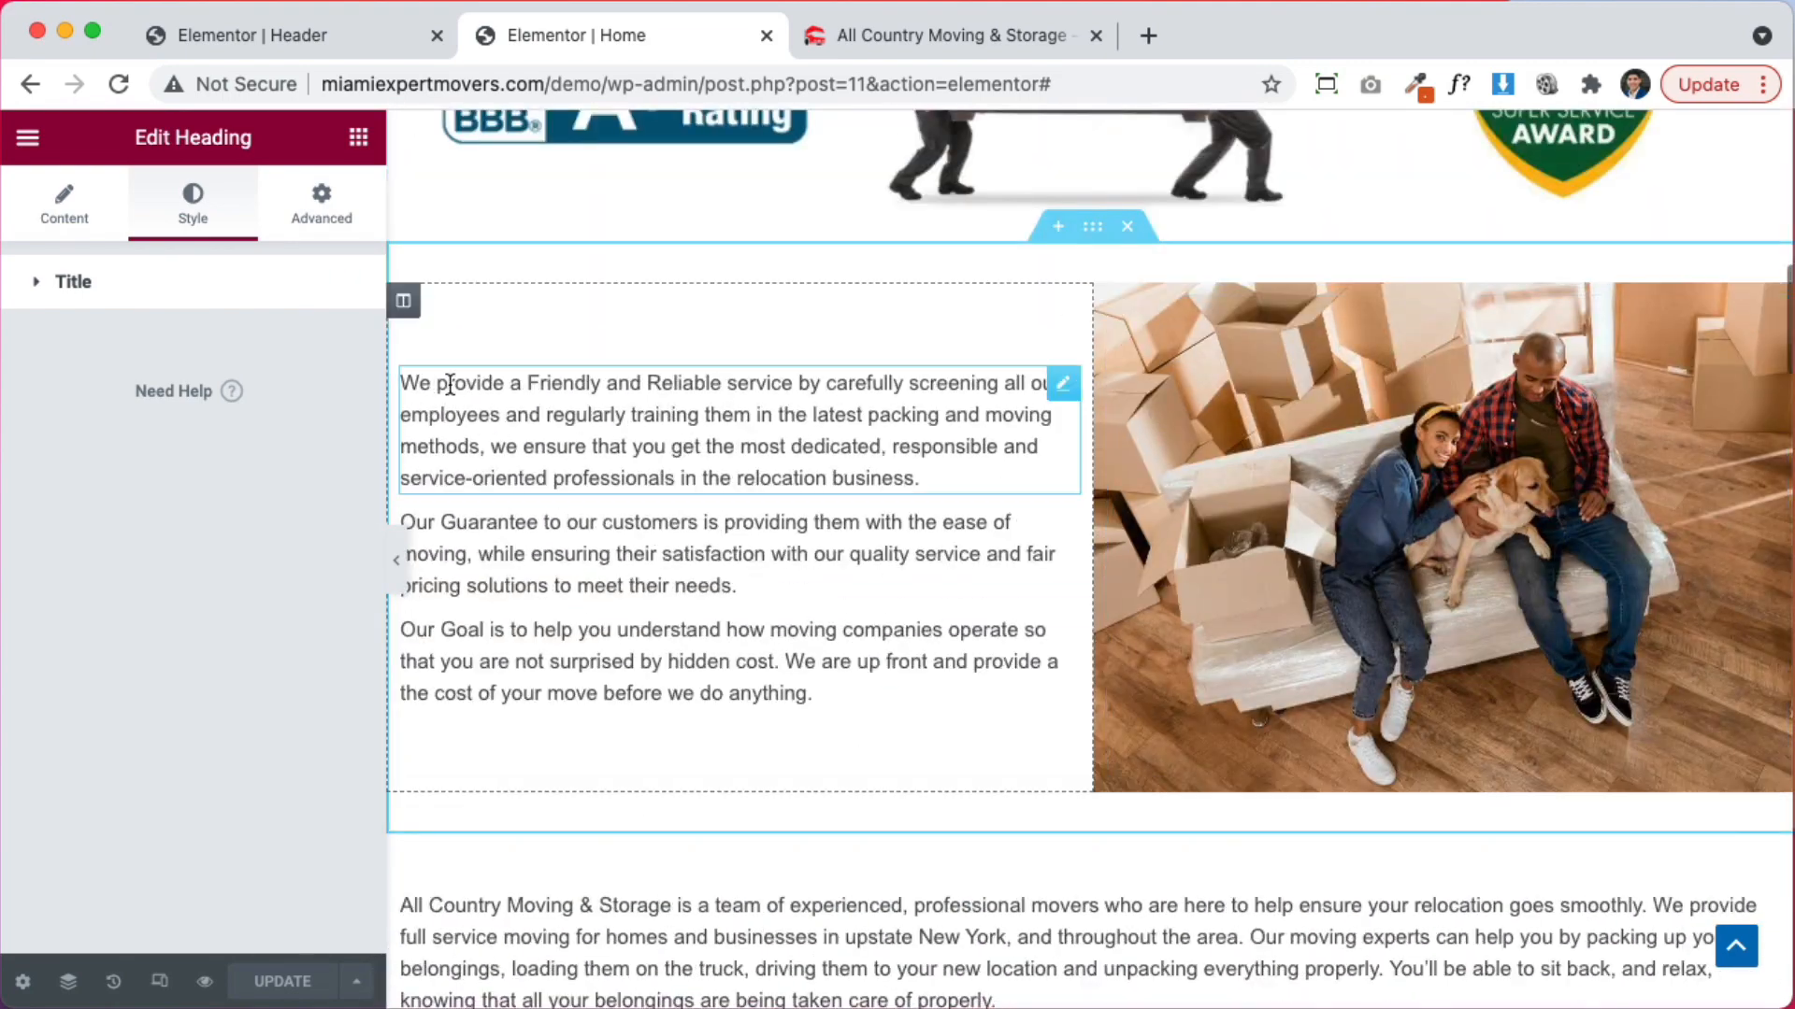
click(403, 301)
click(320, 203)
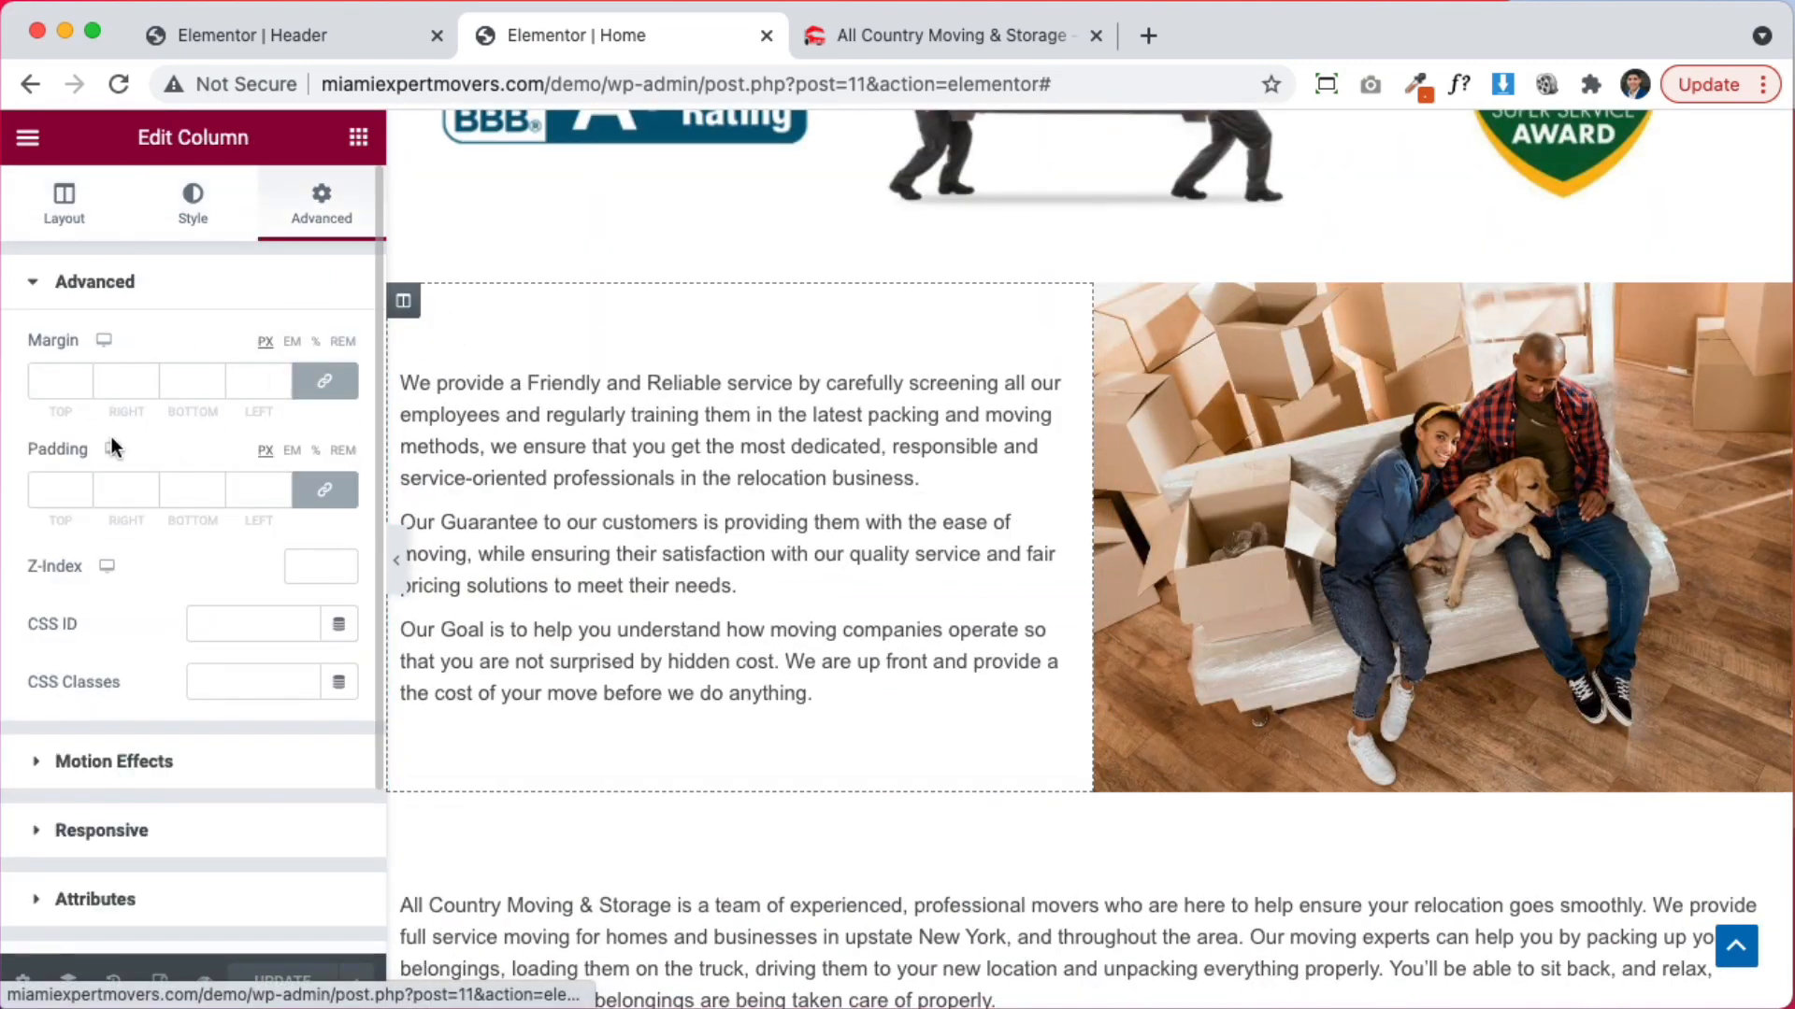
click(54, 490)
text(30)
scroll(1371, 665, down, 8)
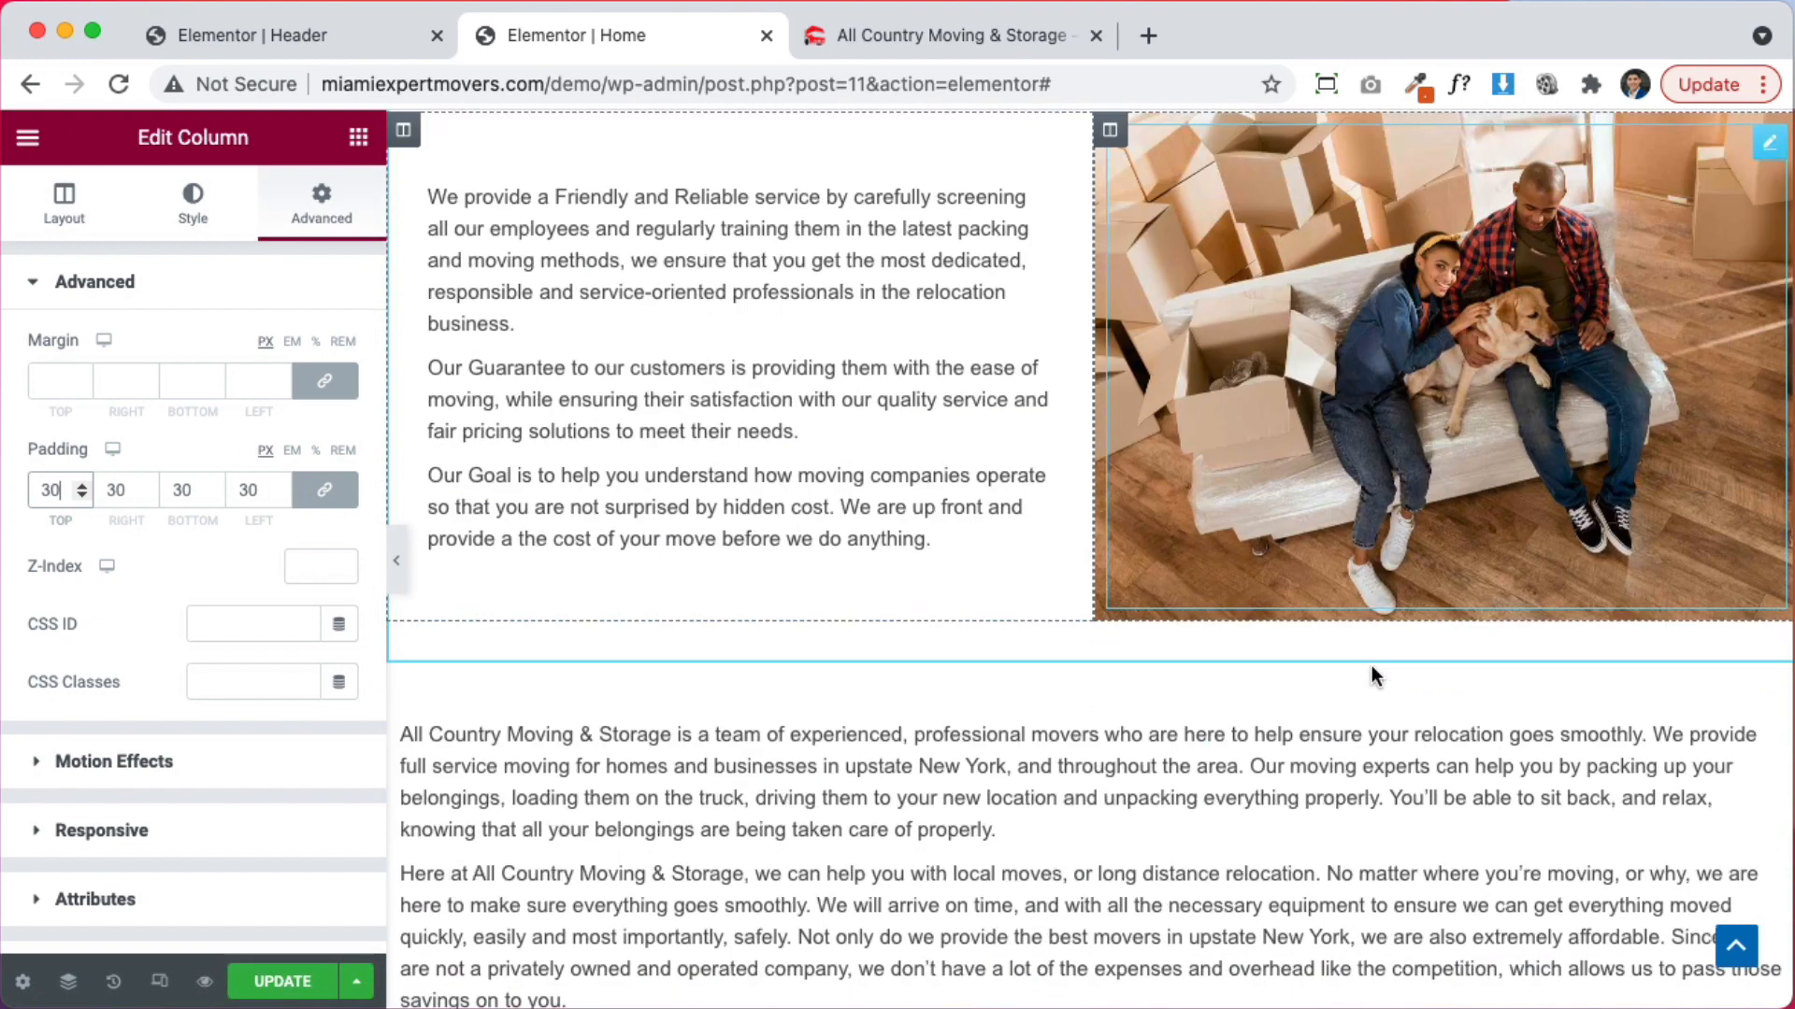
Give the Why Hire Professionals text column 30 px padding
click(1111, 513)
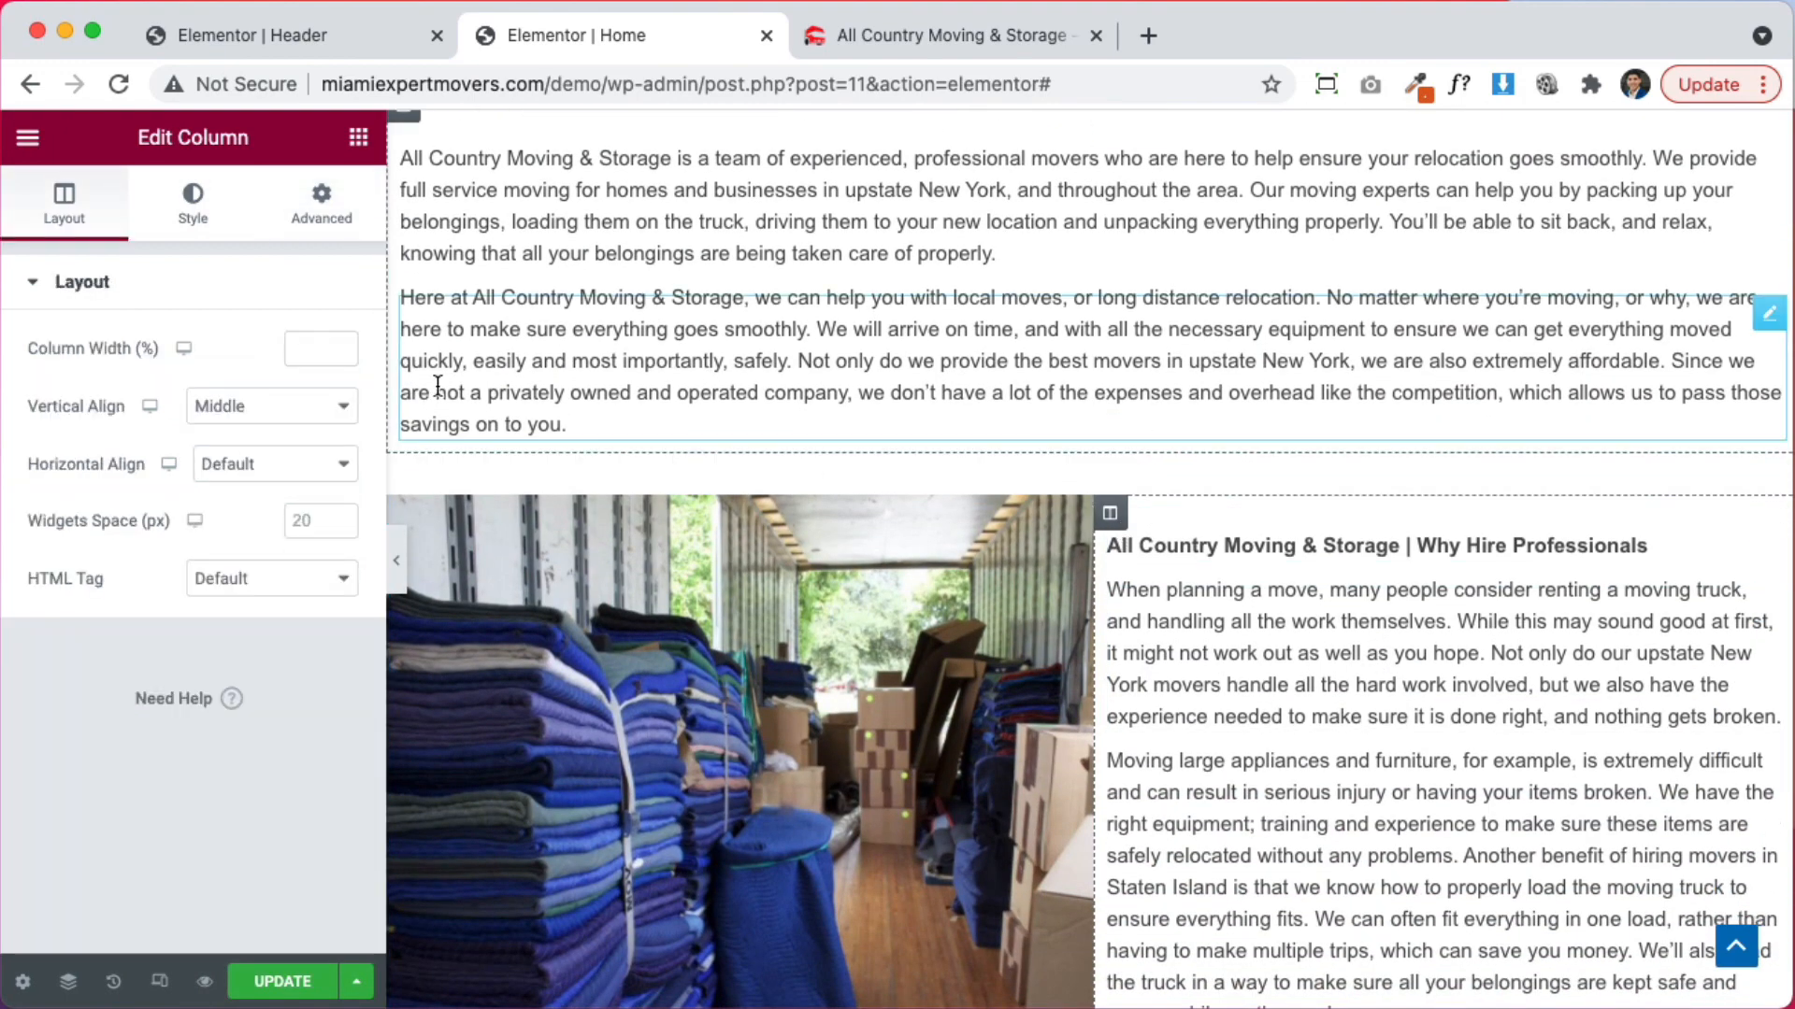
click(322, 200)
click(58, 488)
text(30)
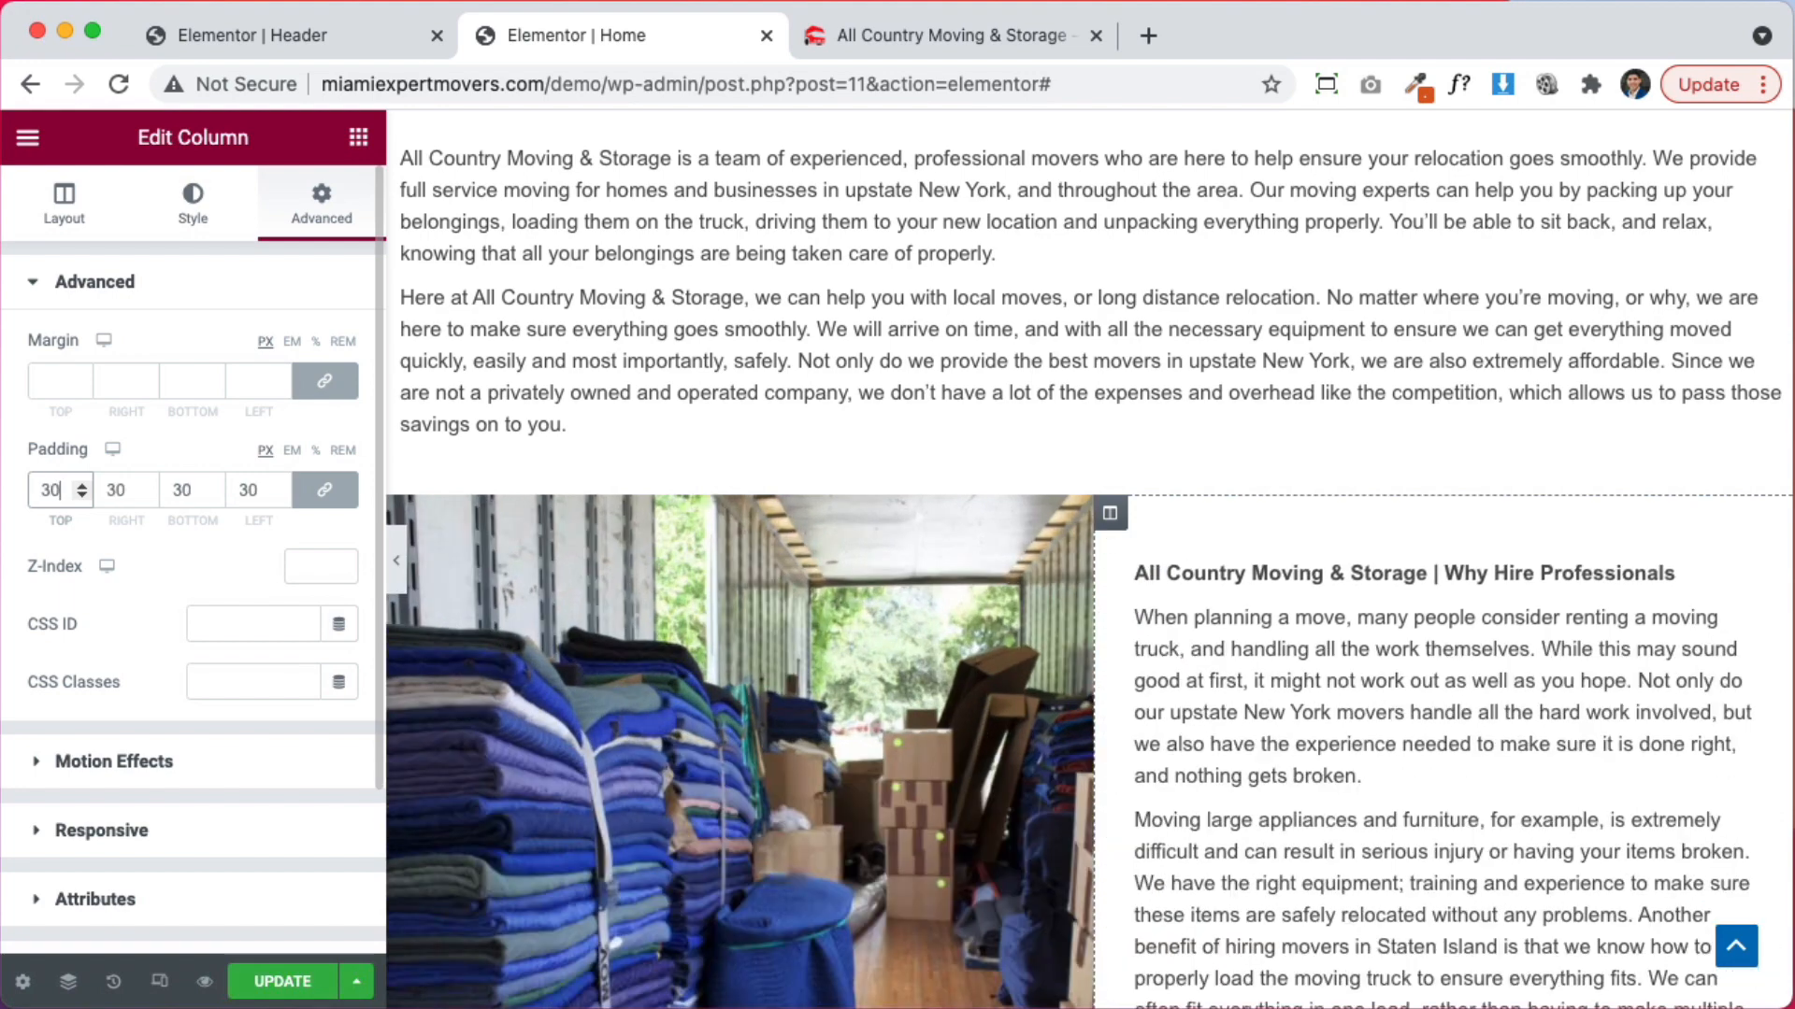
scroll(1028, 571, up, 5)
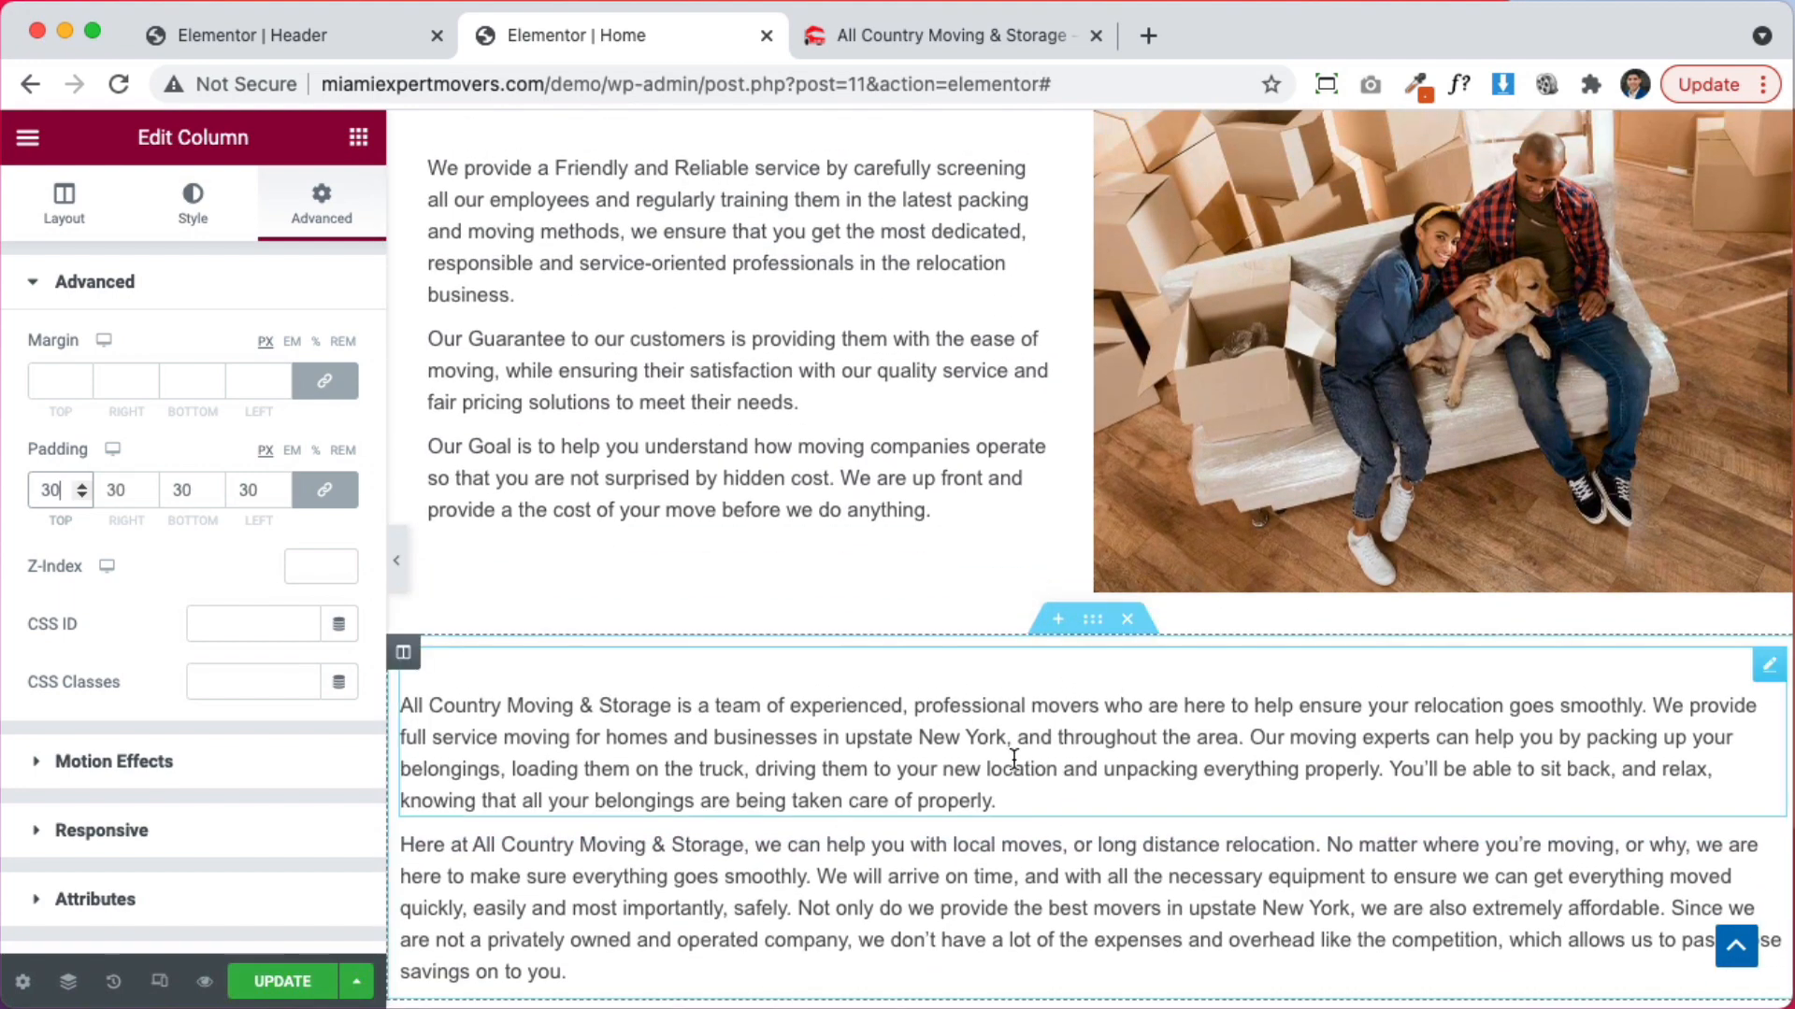
Set the intro column's vertical alignment to Top
click(403, 653)
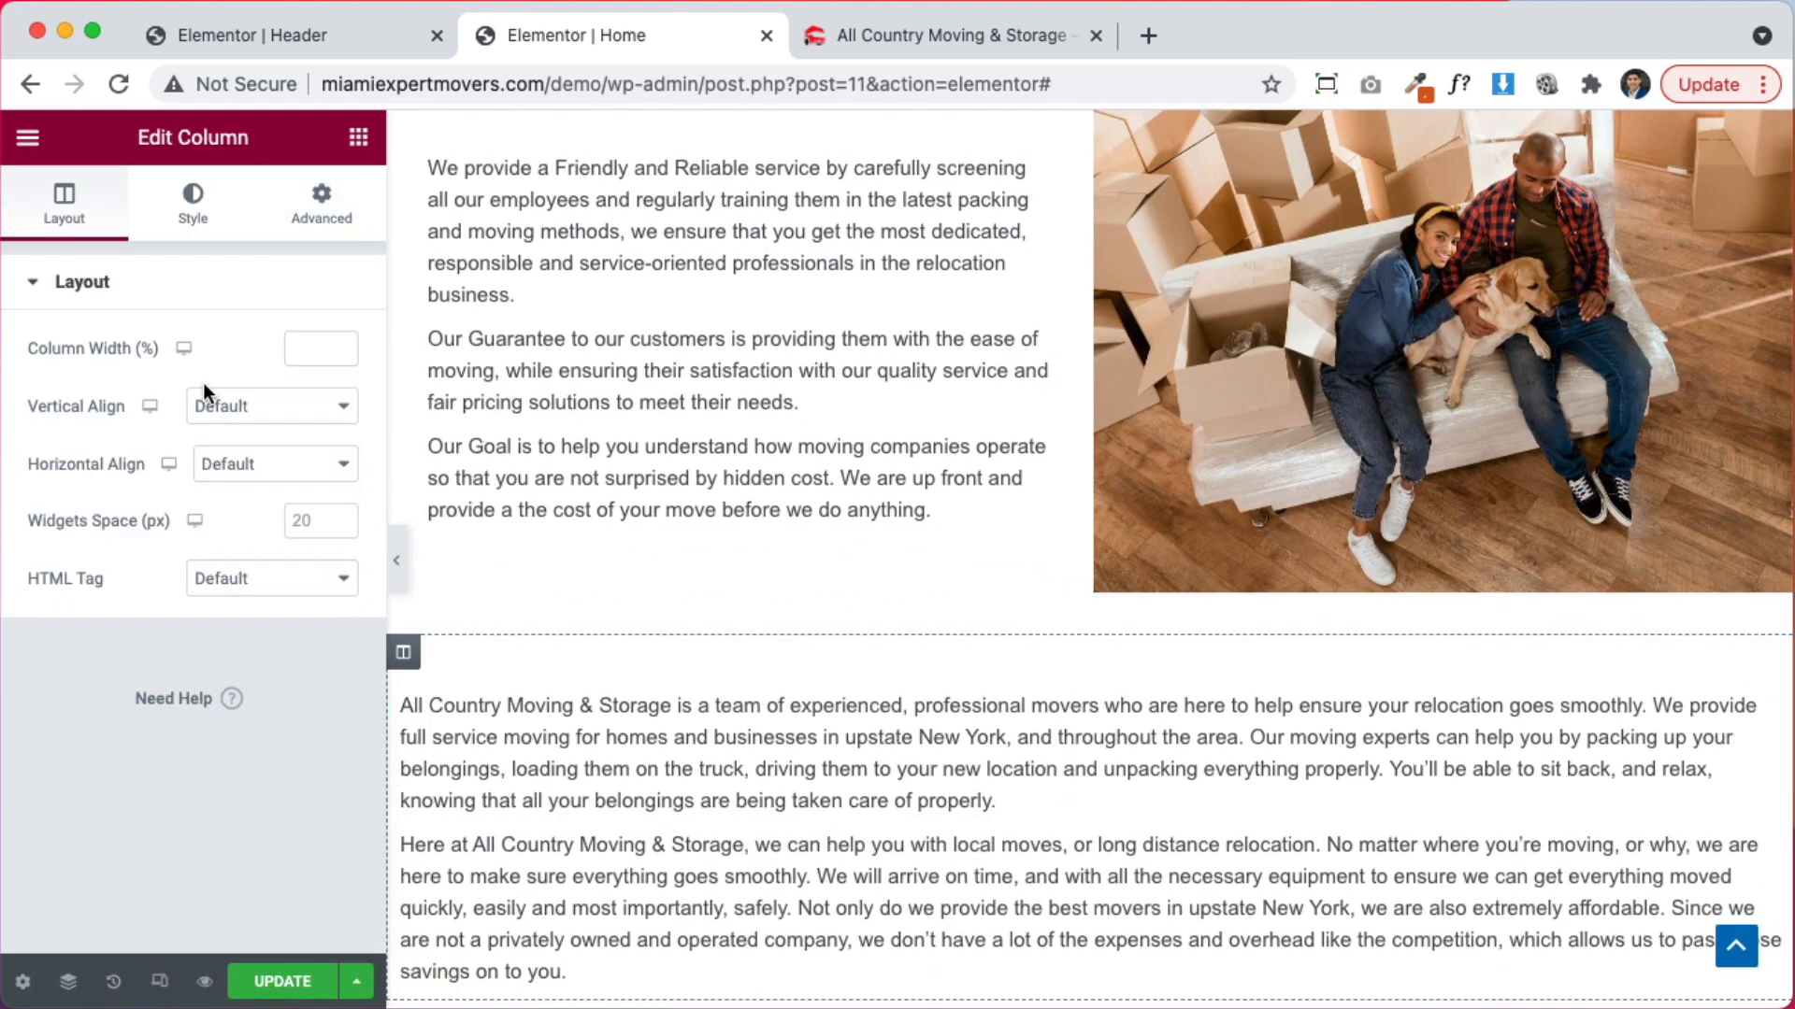
click(248, 415)
click(252, 437)
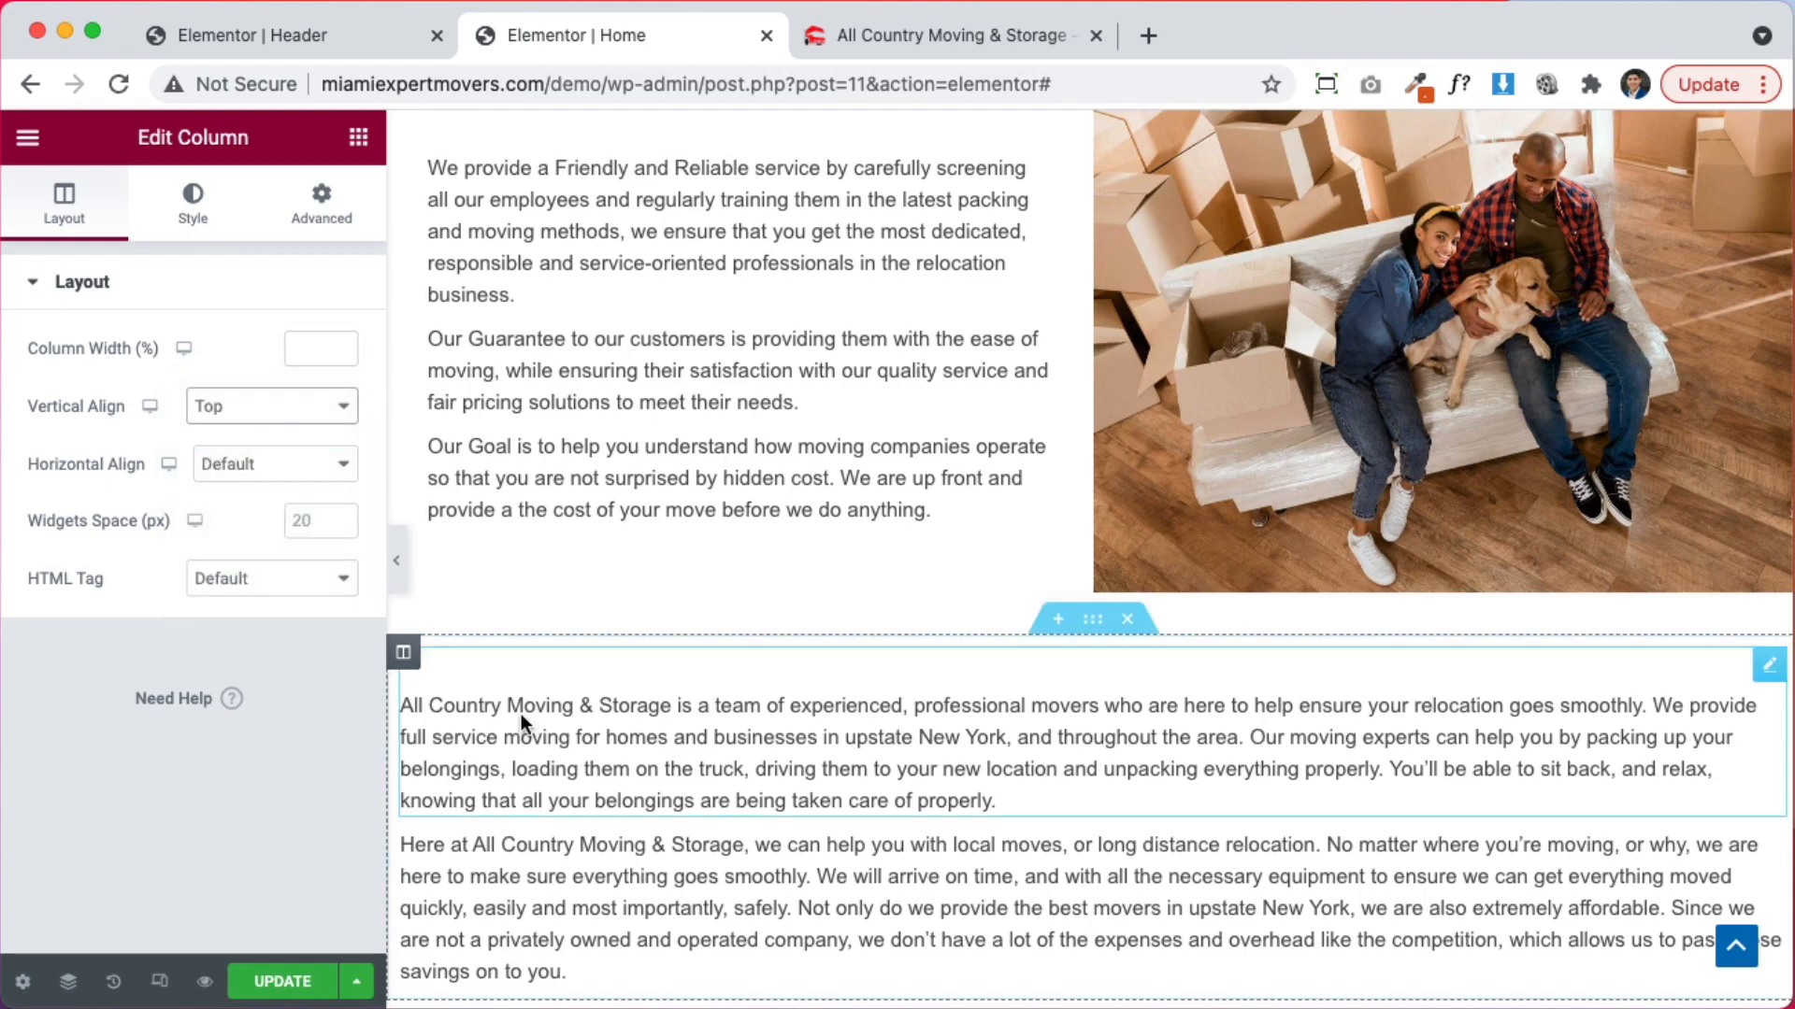
Set the intro paragraph's top margin to 0
click(521, 668)
click(321, 201)
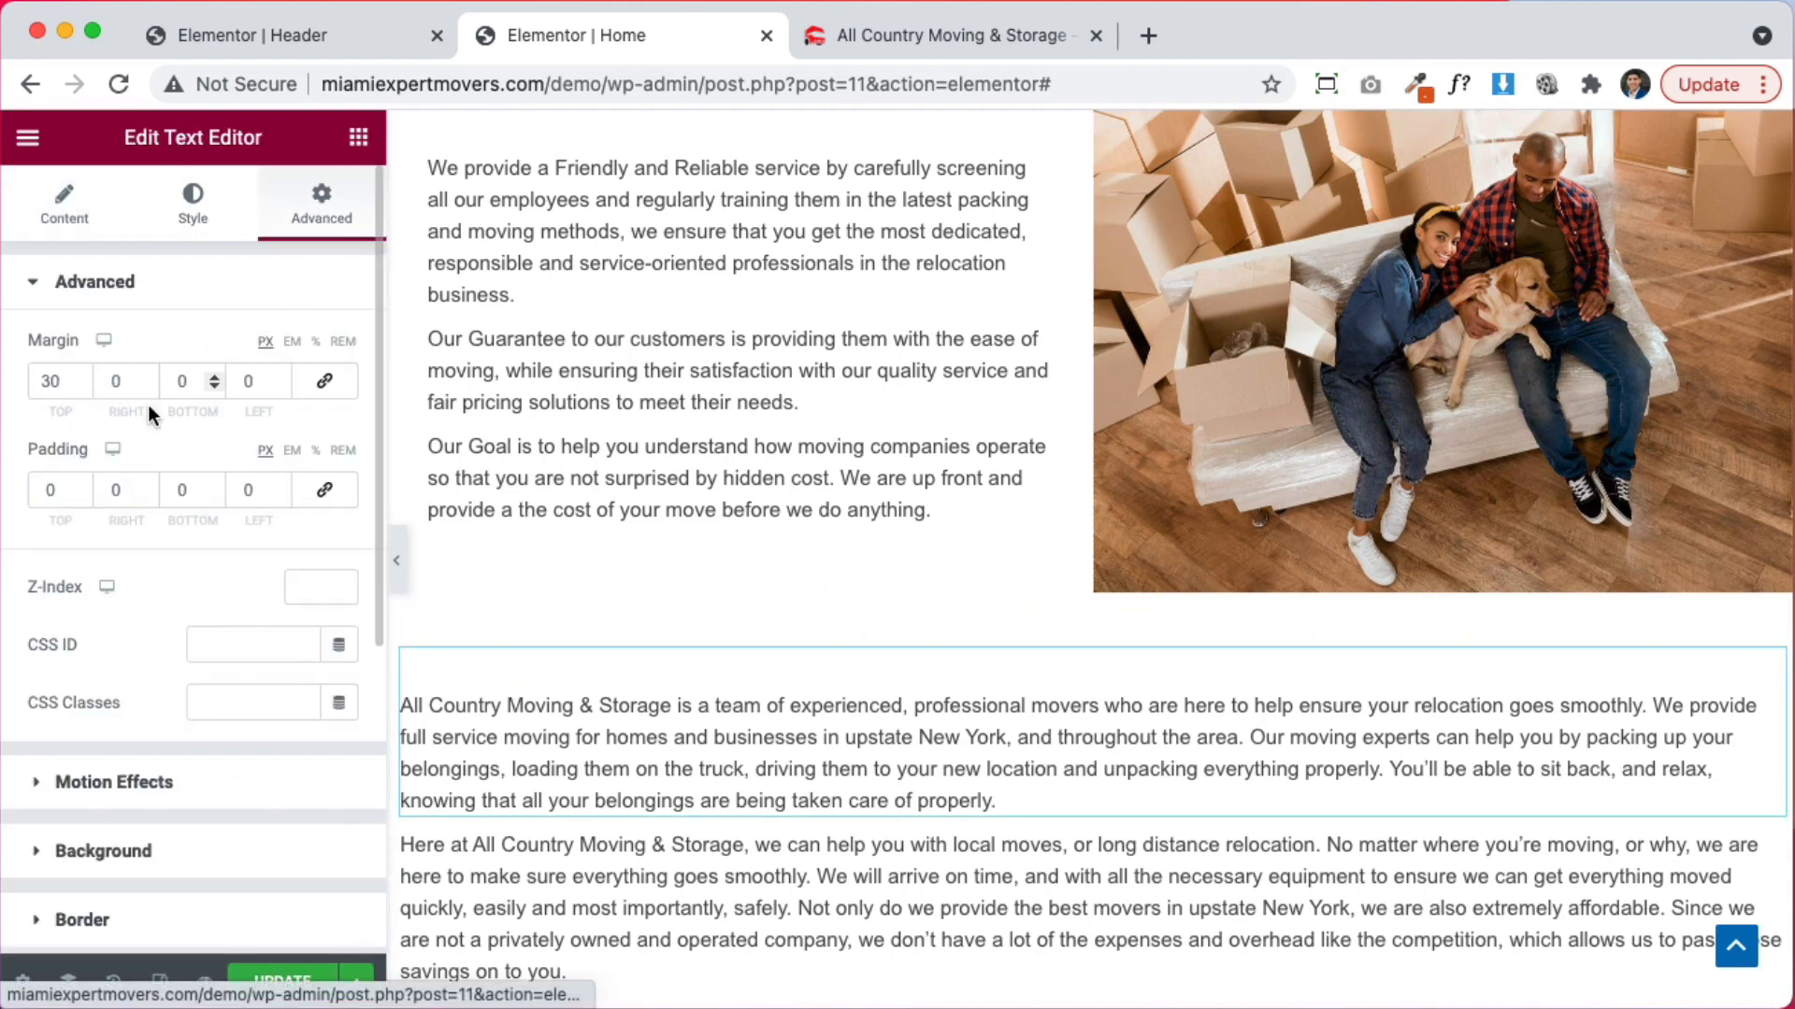
double_click(50, 381)
text(0)
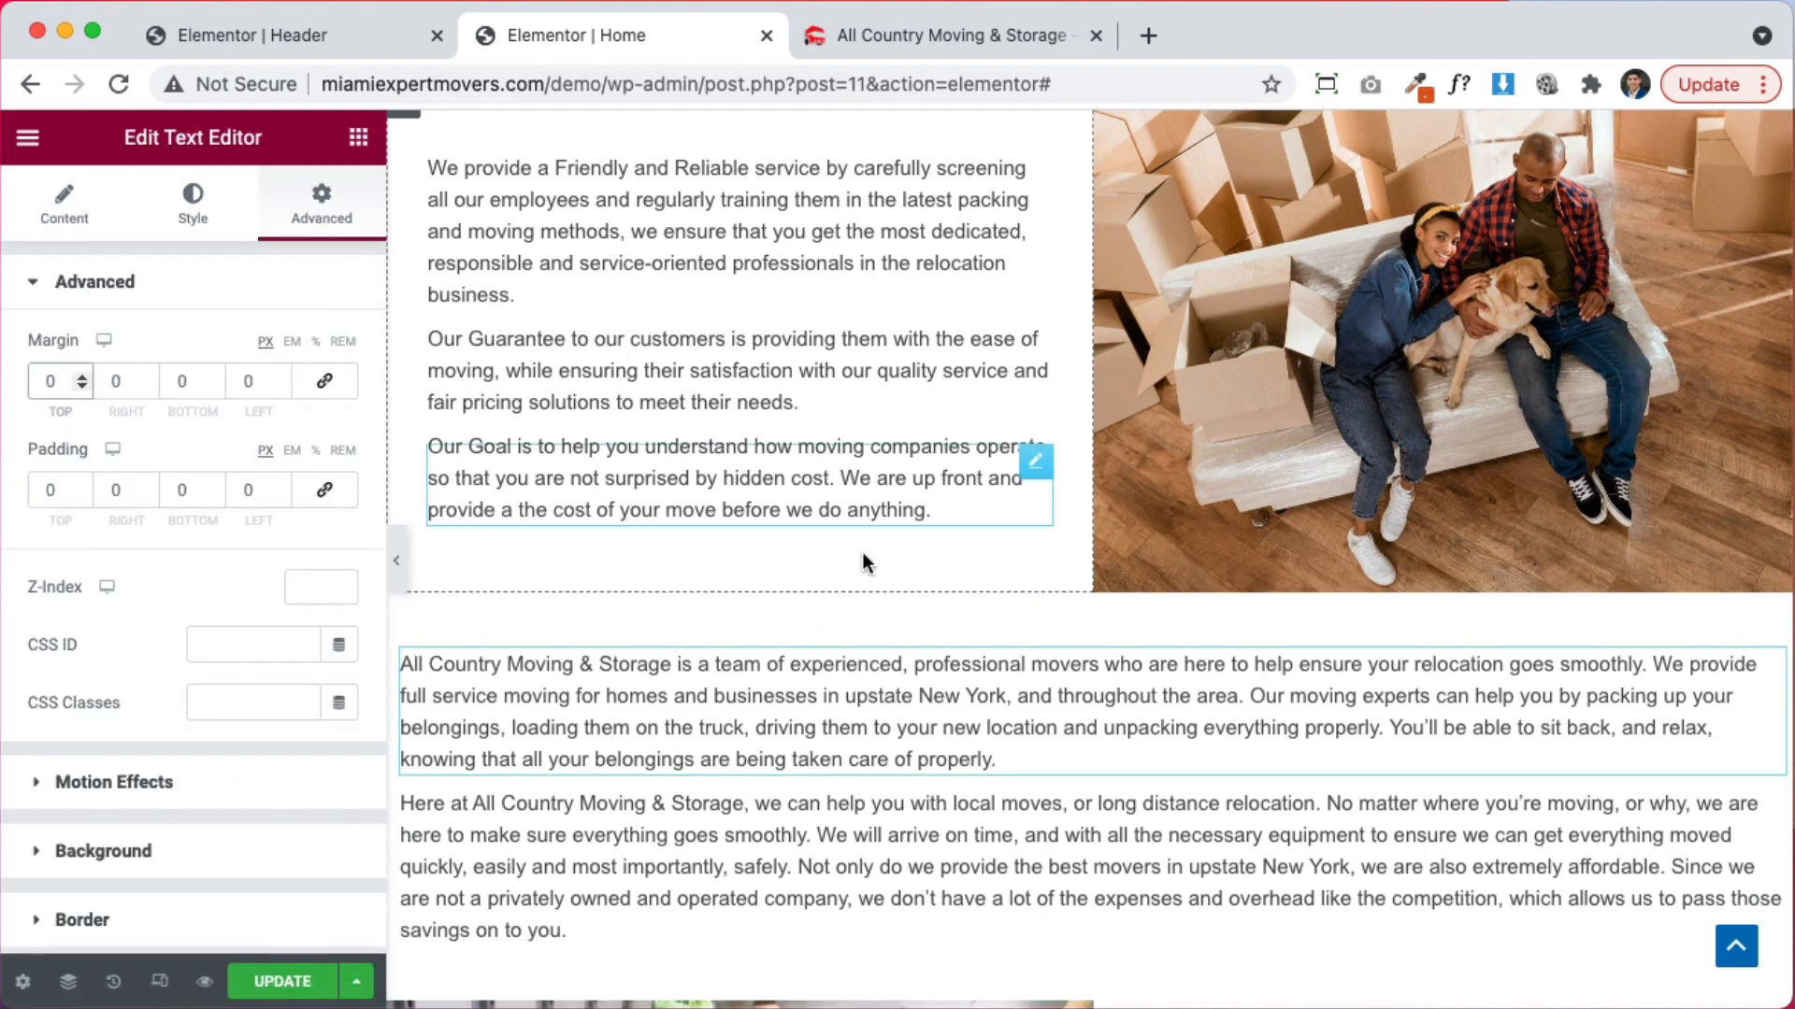
scroll(1107, 708, down, 5)
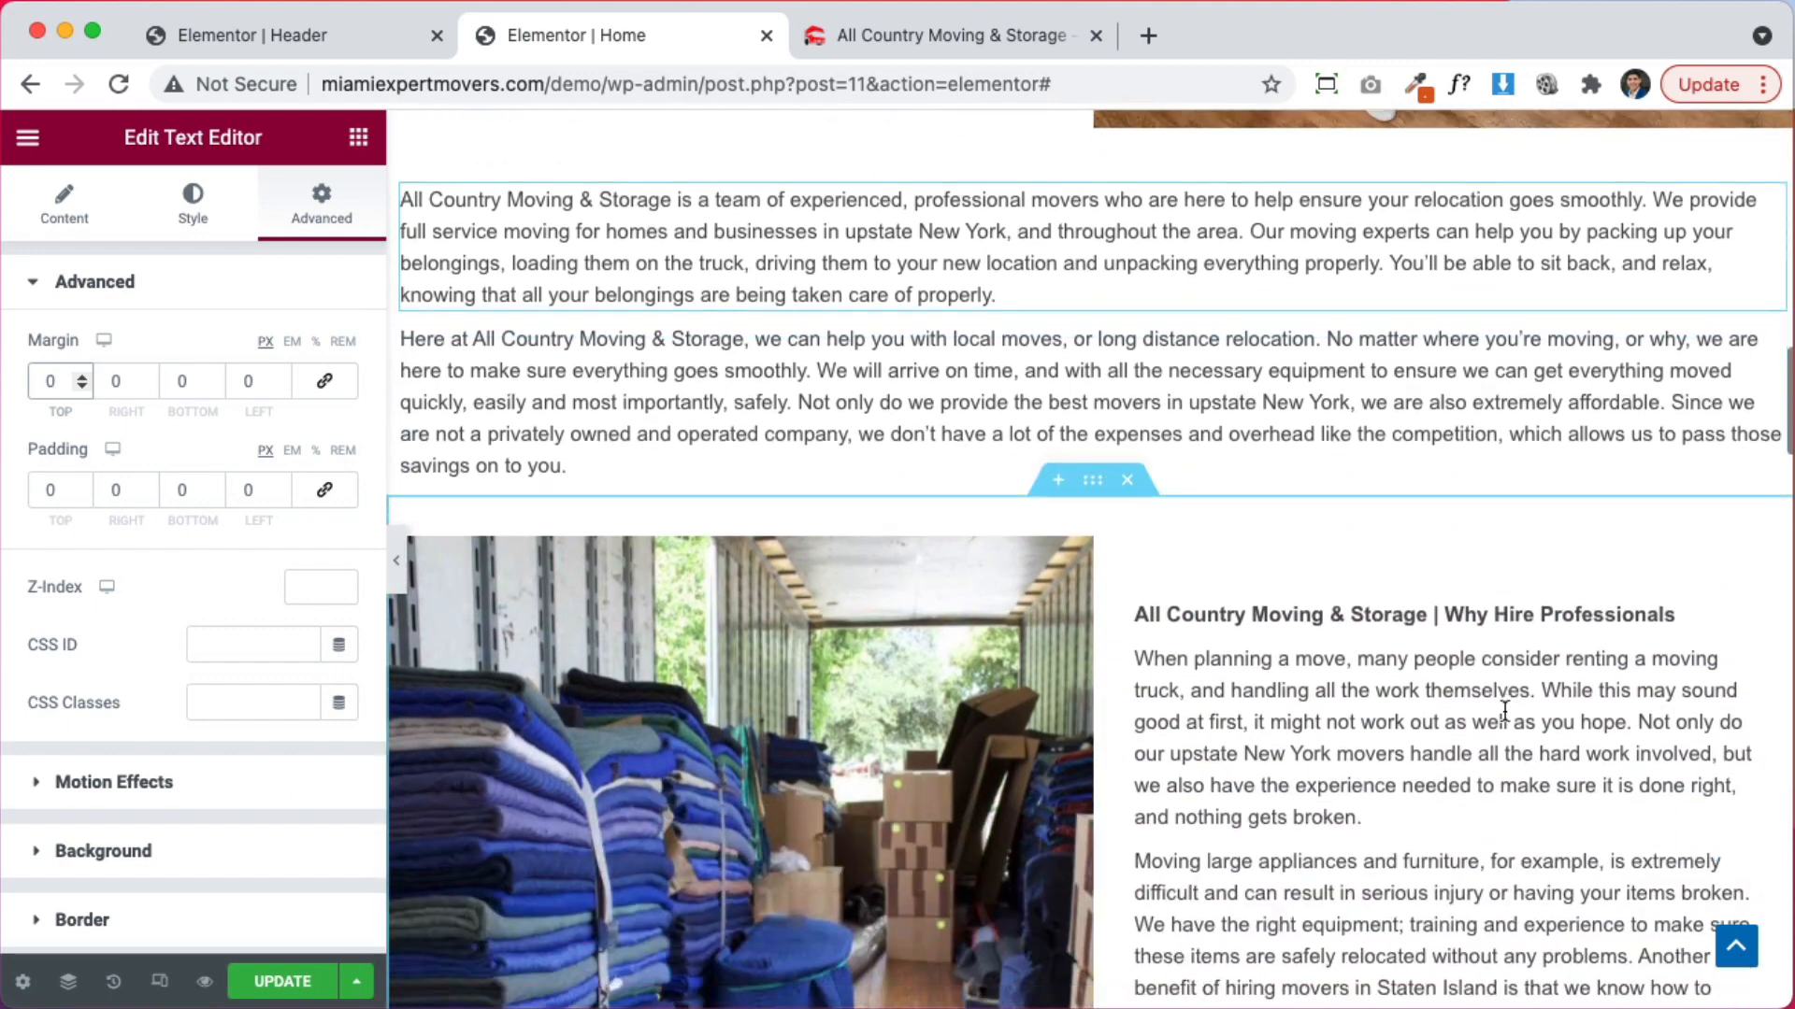
scroll(1505, 710, down, 3)
scroll(1279, 602, down, 9)
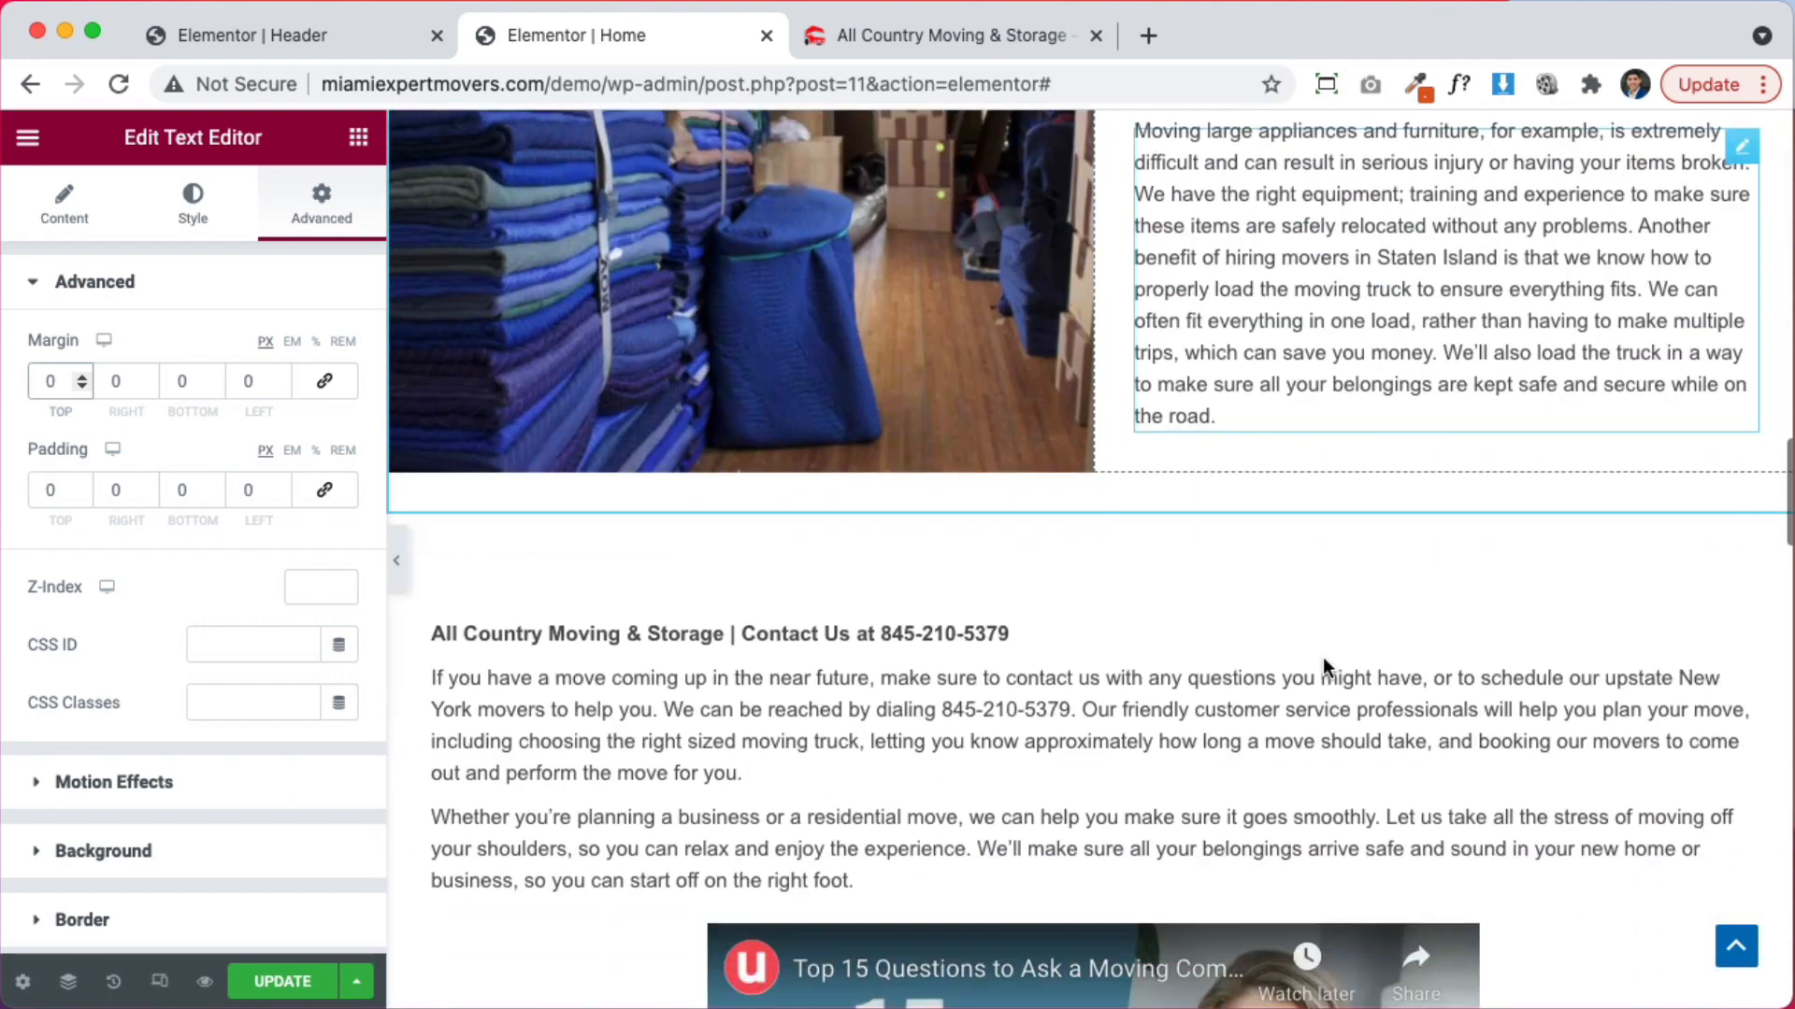
scroll(1180, 505, up, 4)
scroll(1179, 505, up, 5)
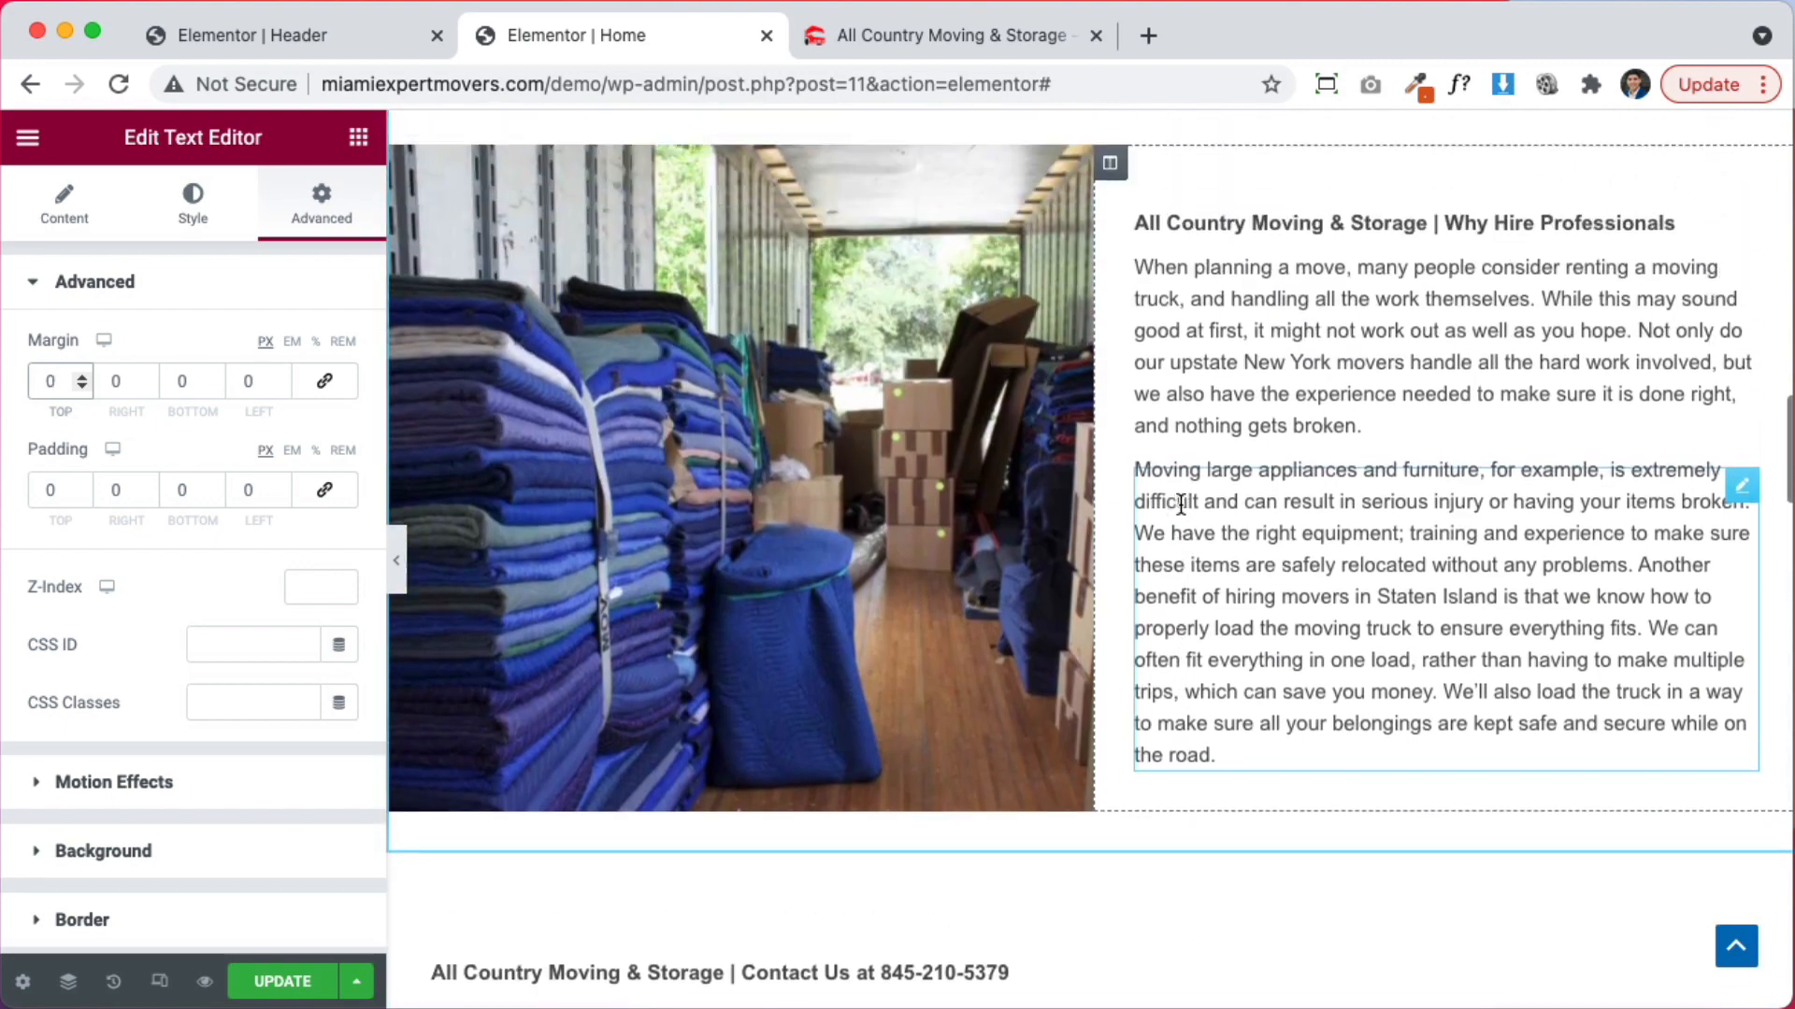
scroll(1178, 649, down, 6)
scroll(764, 693, down, 2)
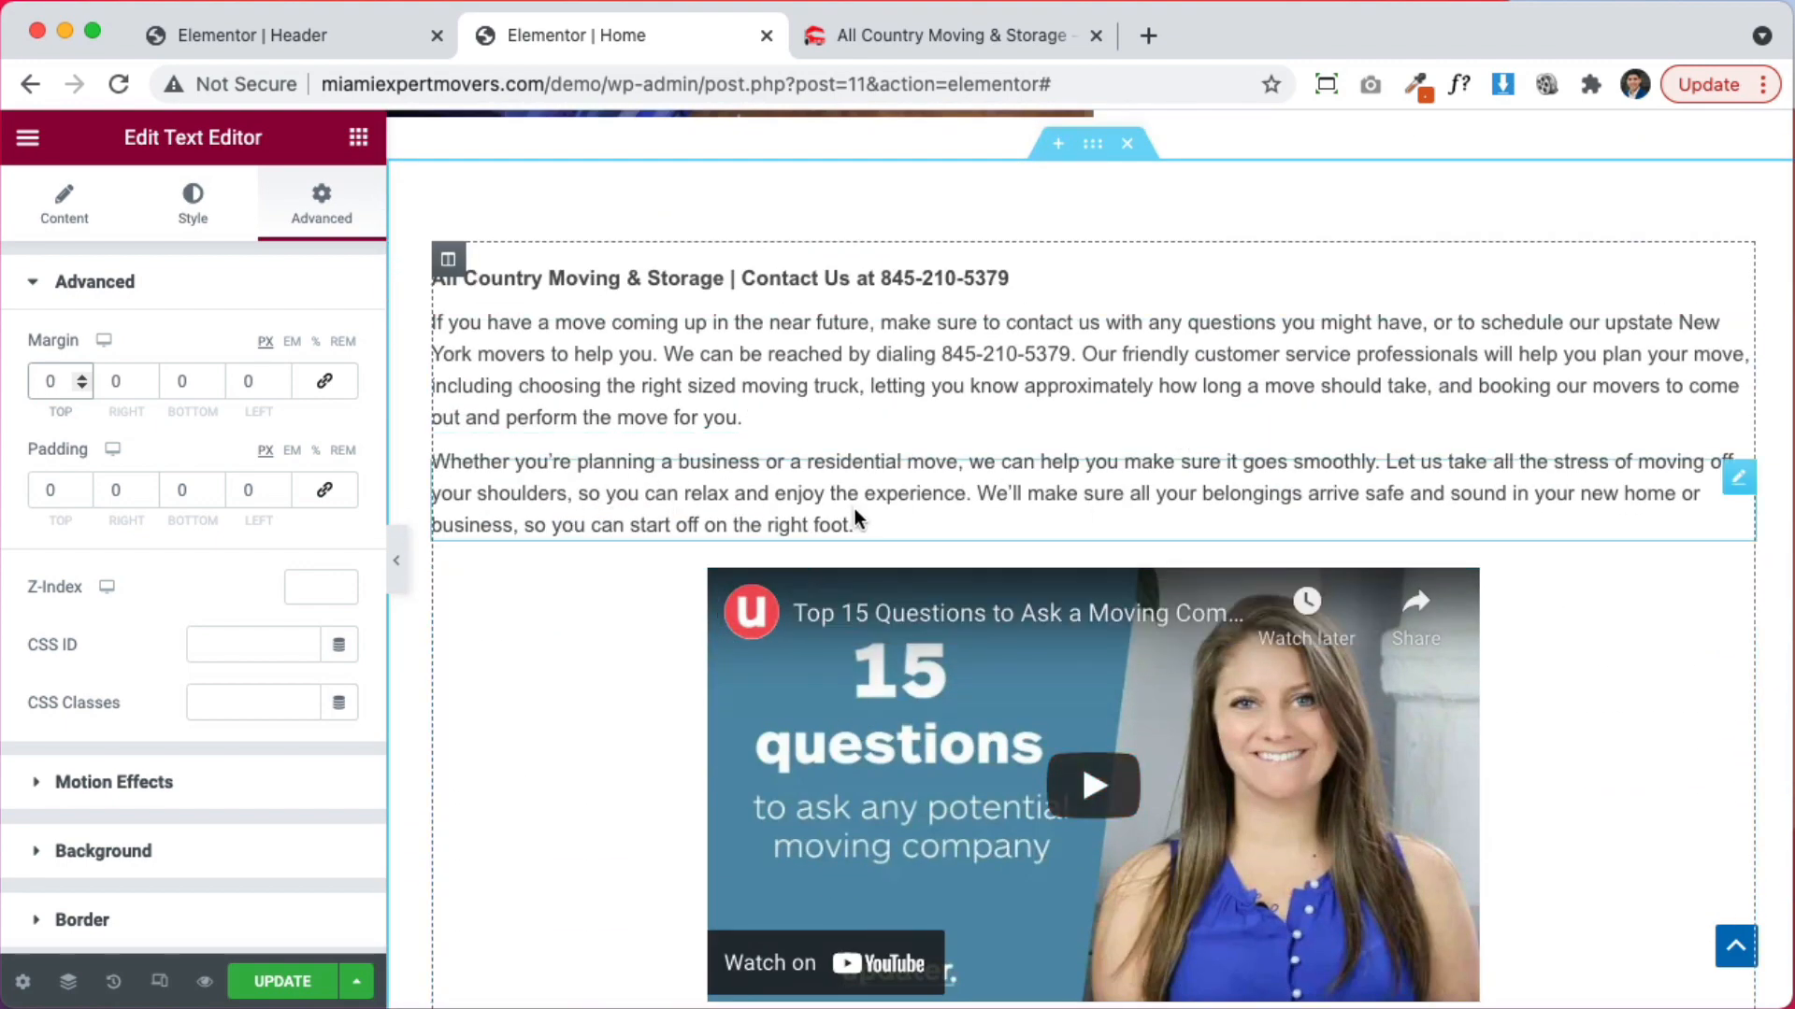
scroll(884, 457, up, 16)
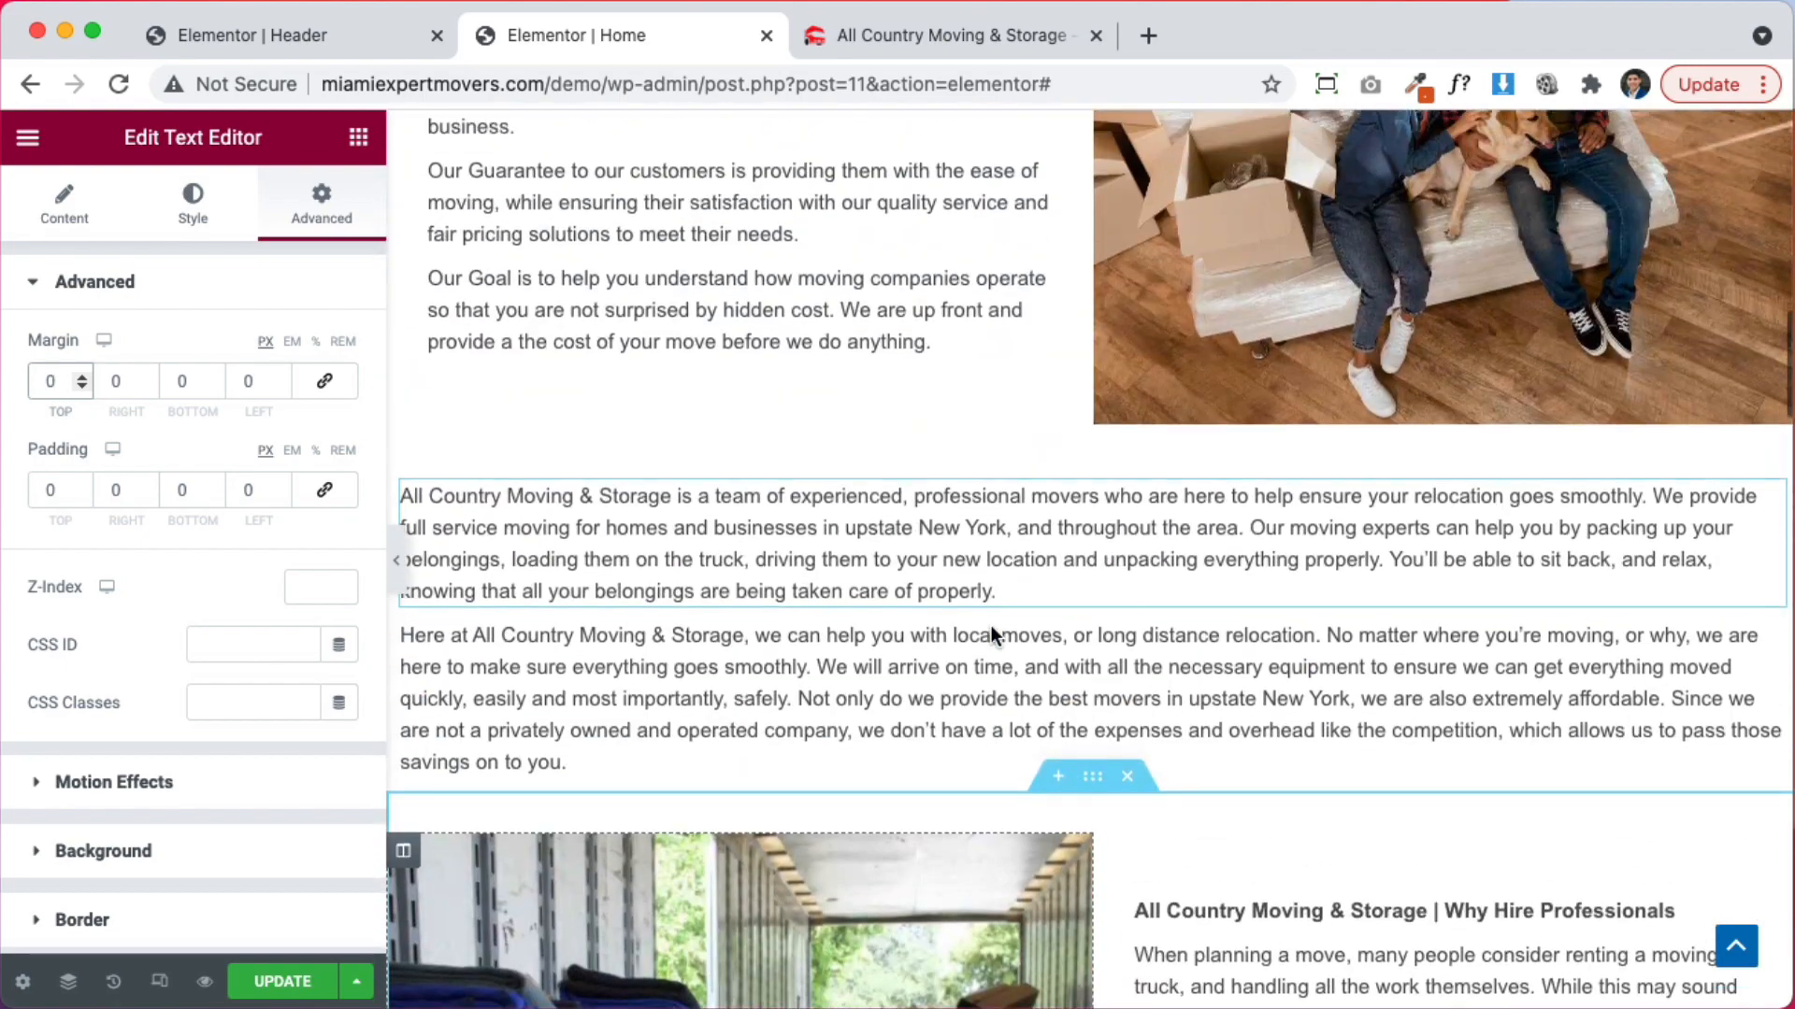
scroll(991, 628, up, 1)
scroll(856, 654, down, 16)
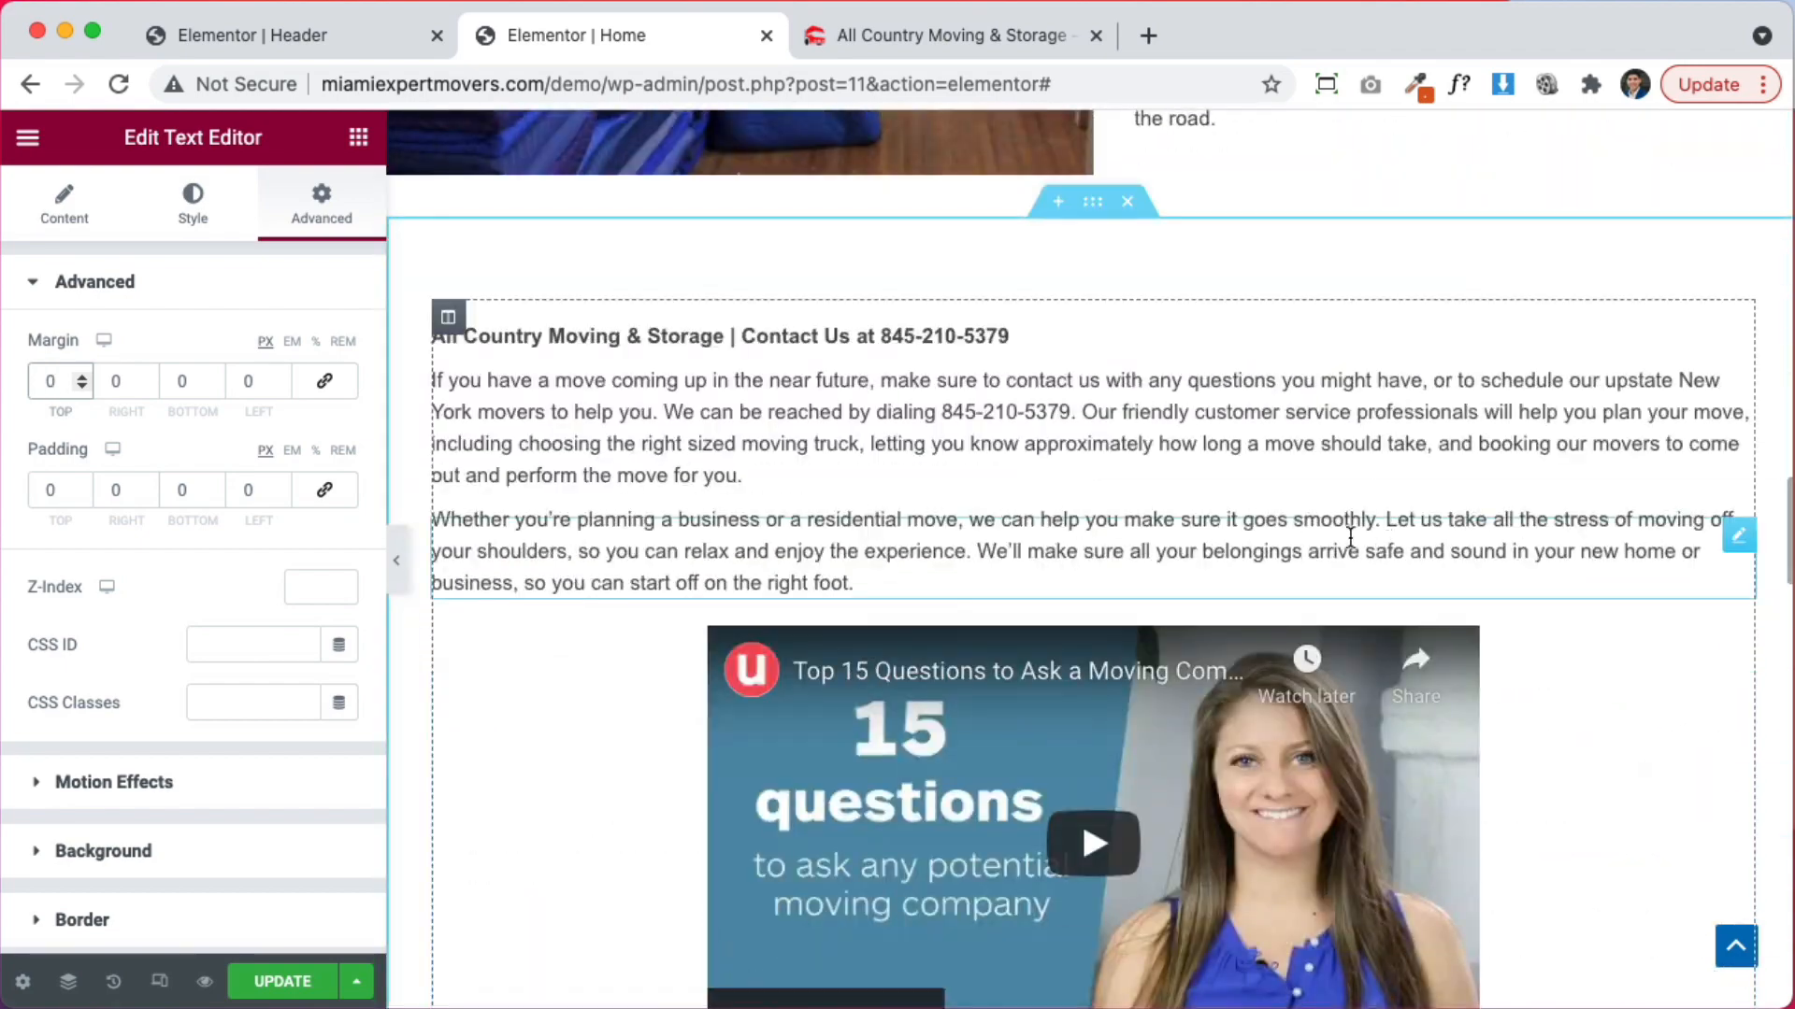
scroll(1075, 514, up, 3)
scroll(1075, 514, down, 2)
Add a one-column section above Contact Us and move the Contact Us heading and both paragraphs into it
click(1057, 353)
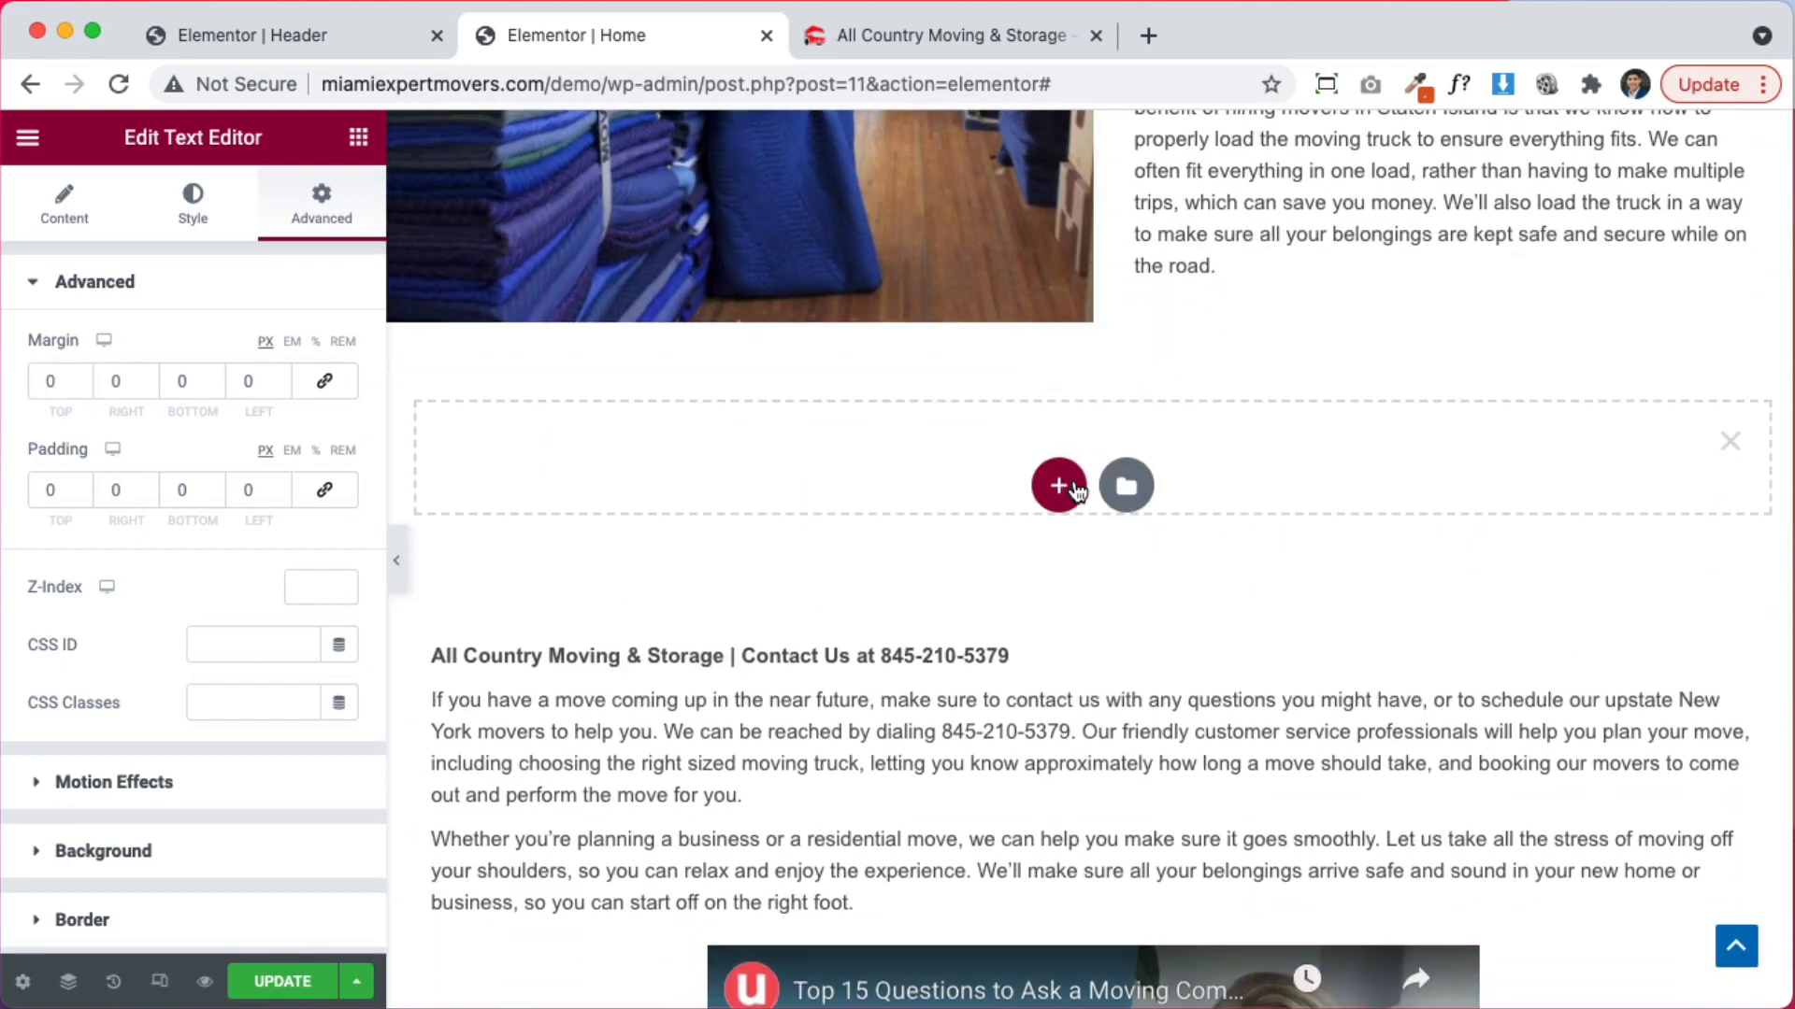
click(1059, 485)
scroll(888, 495, down, 3)
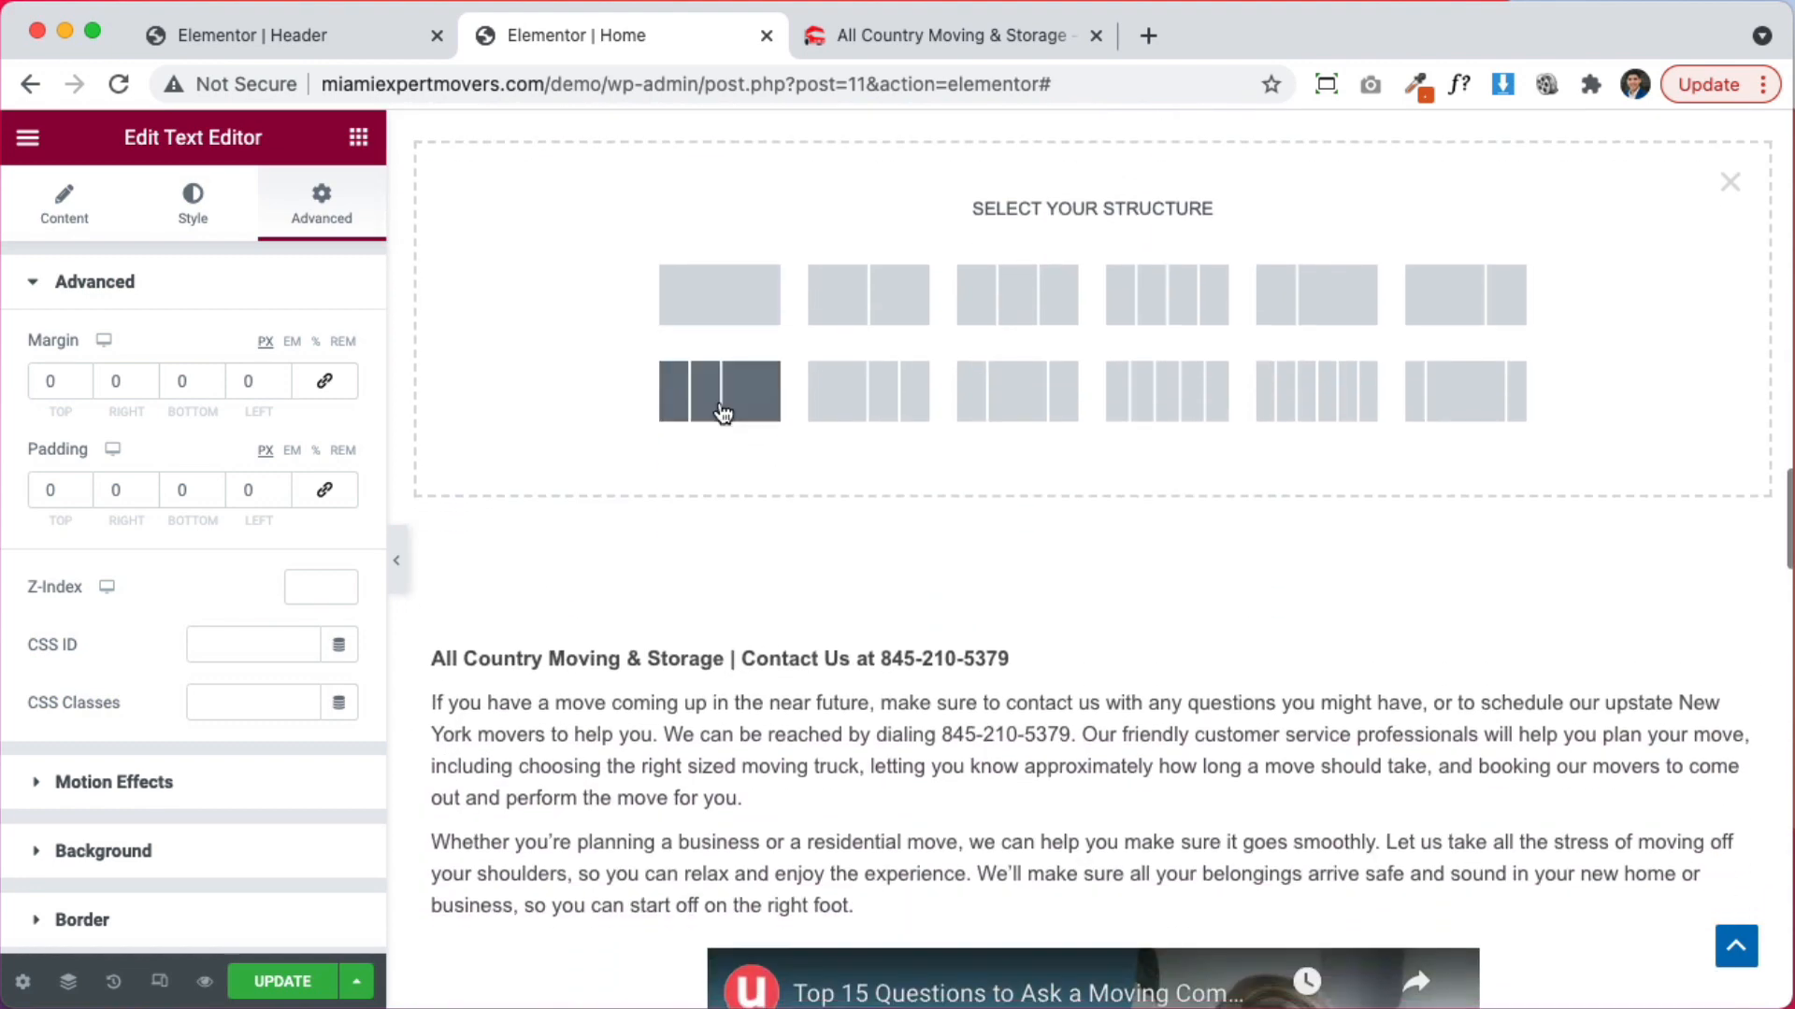
click(713, 324)
drag(1743, 651, 1589, 509)
drag(1739, 642, 1467, 535)
drag(1735, 654, 1528, 507)
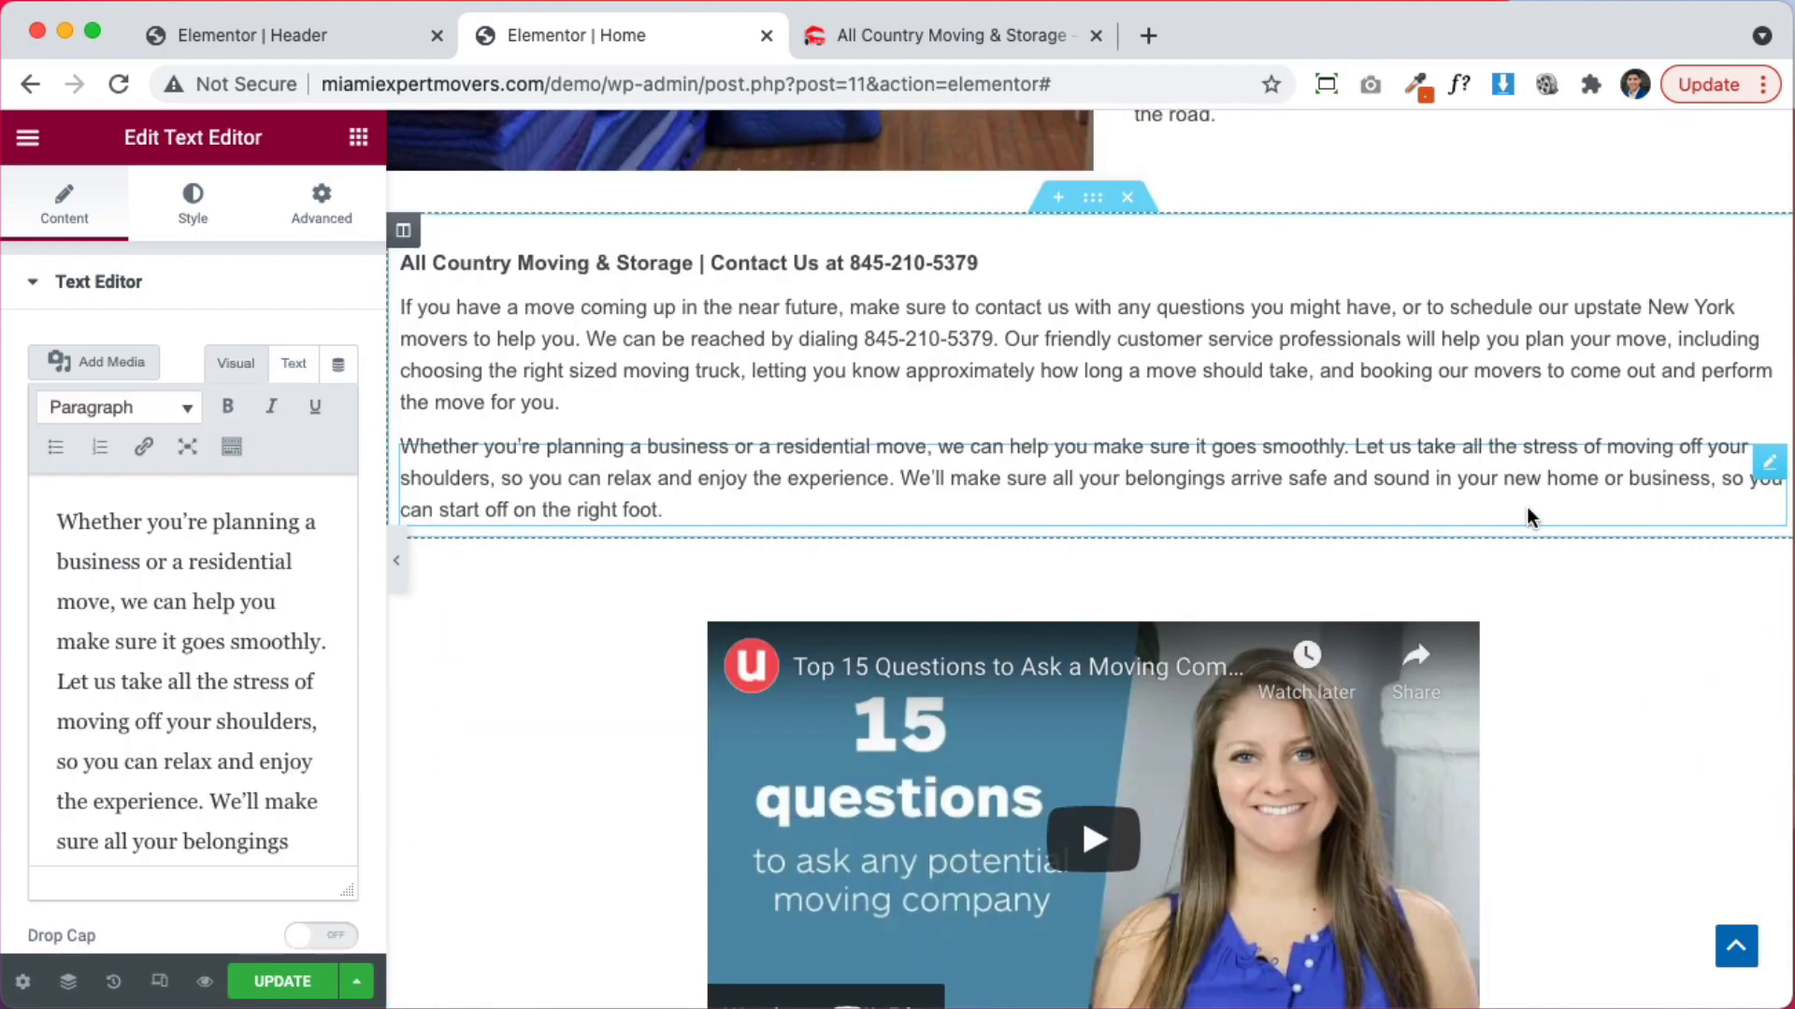
Set the Contact Us heading's top margin to 0
click(573, 256)
click(318, 217)
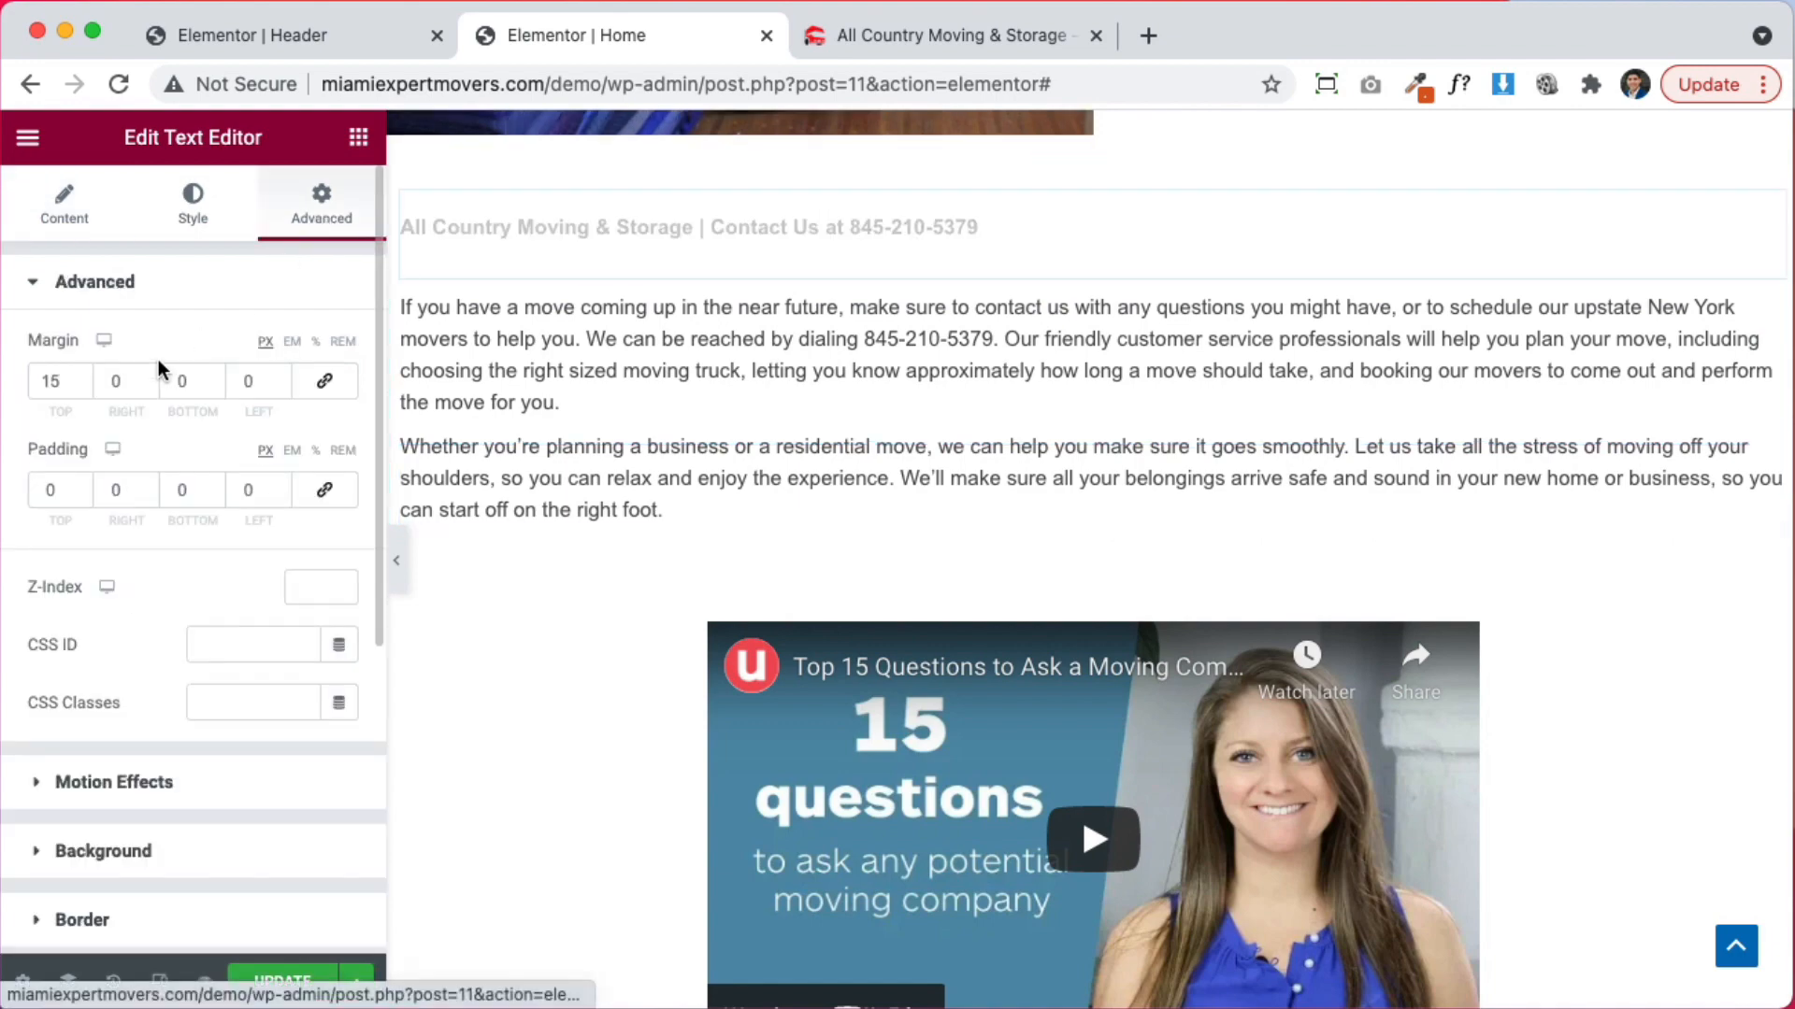
drag(61, 381, 2, 378)
text(0)
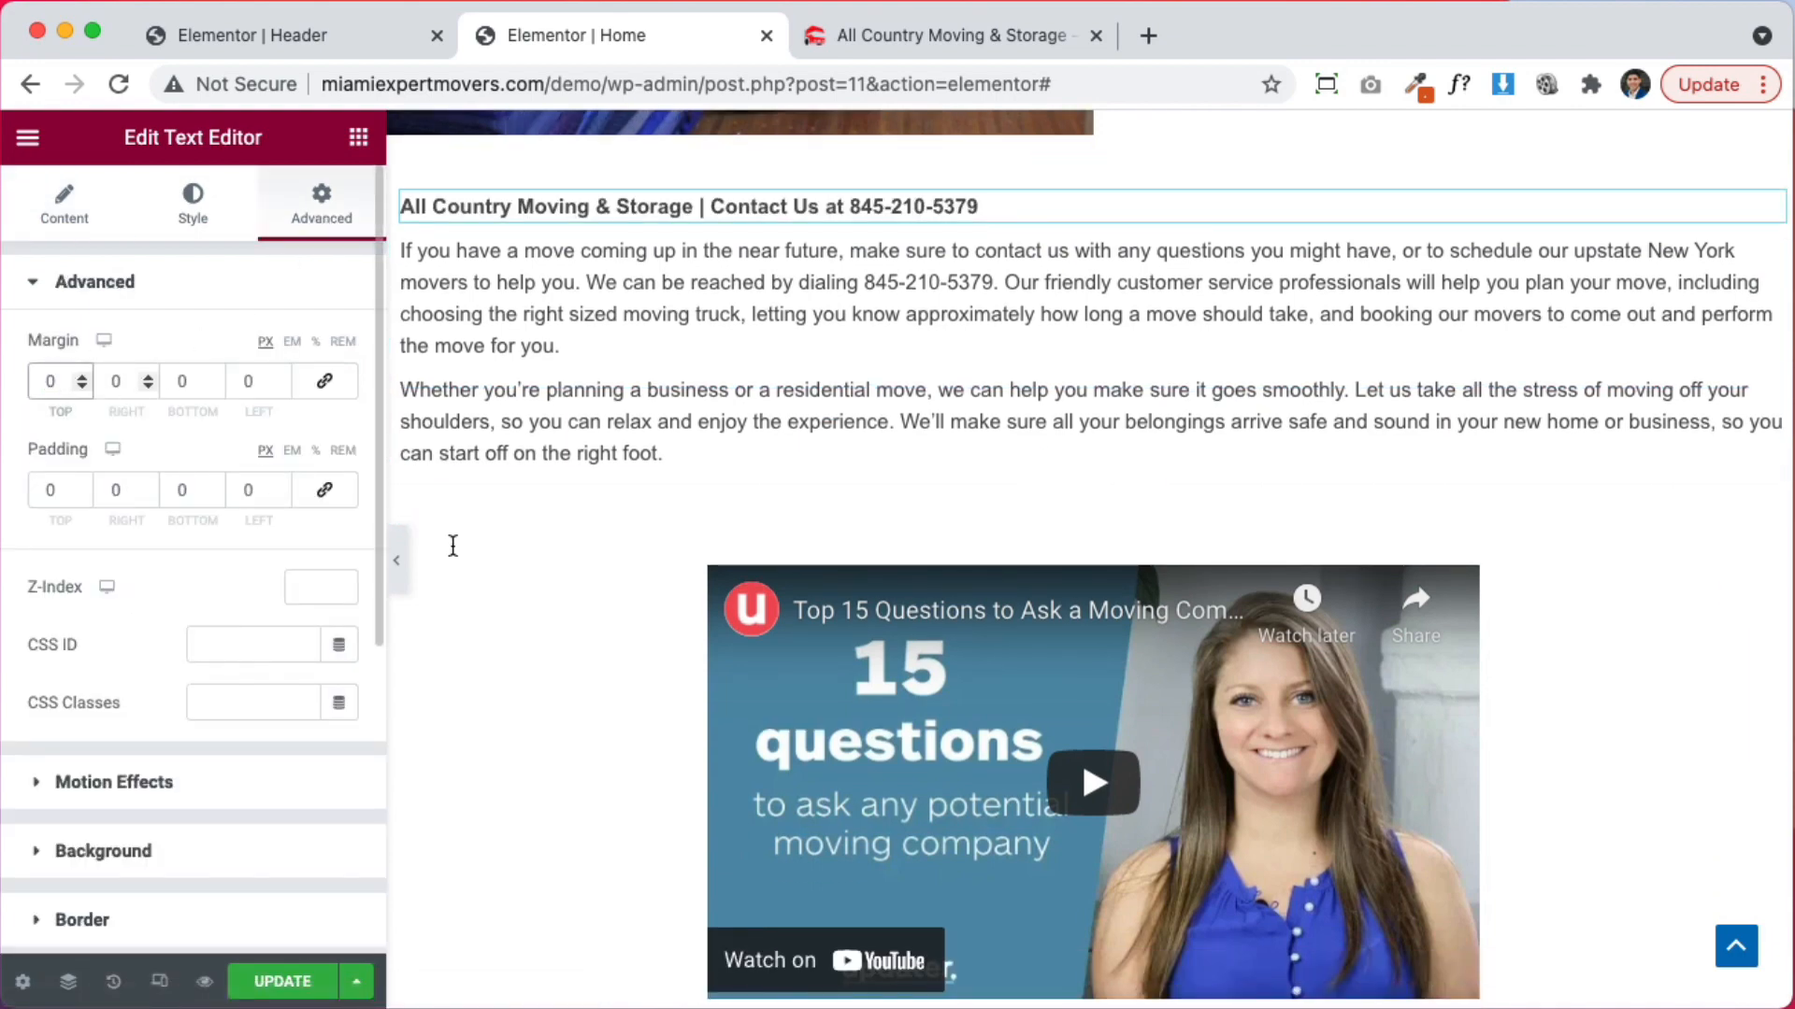
scroll(452, 546, down, 5)
scroll(1305, 756, up, 3)
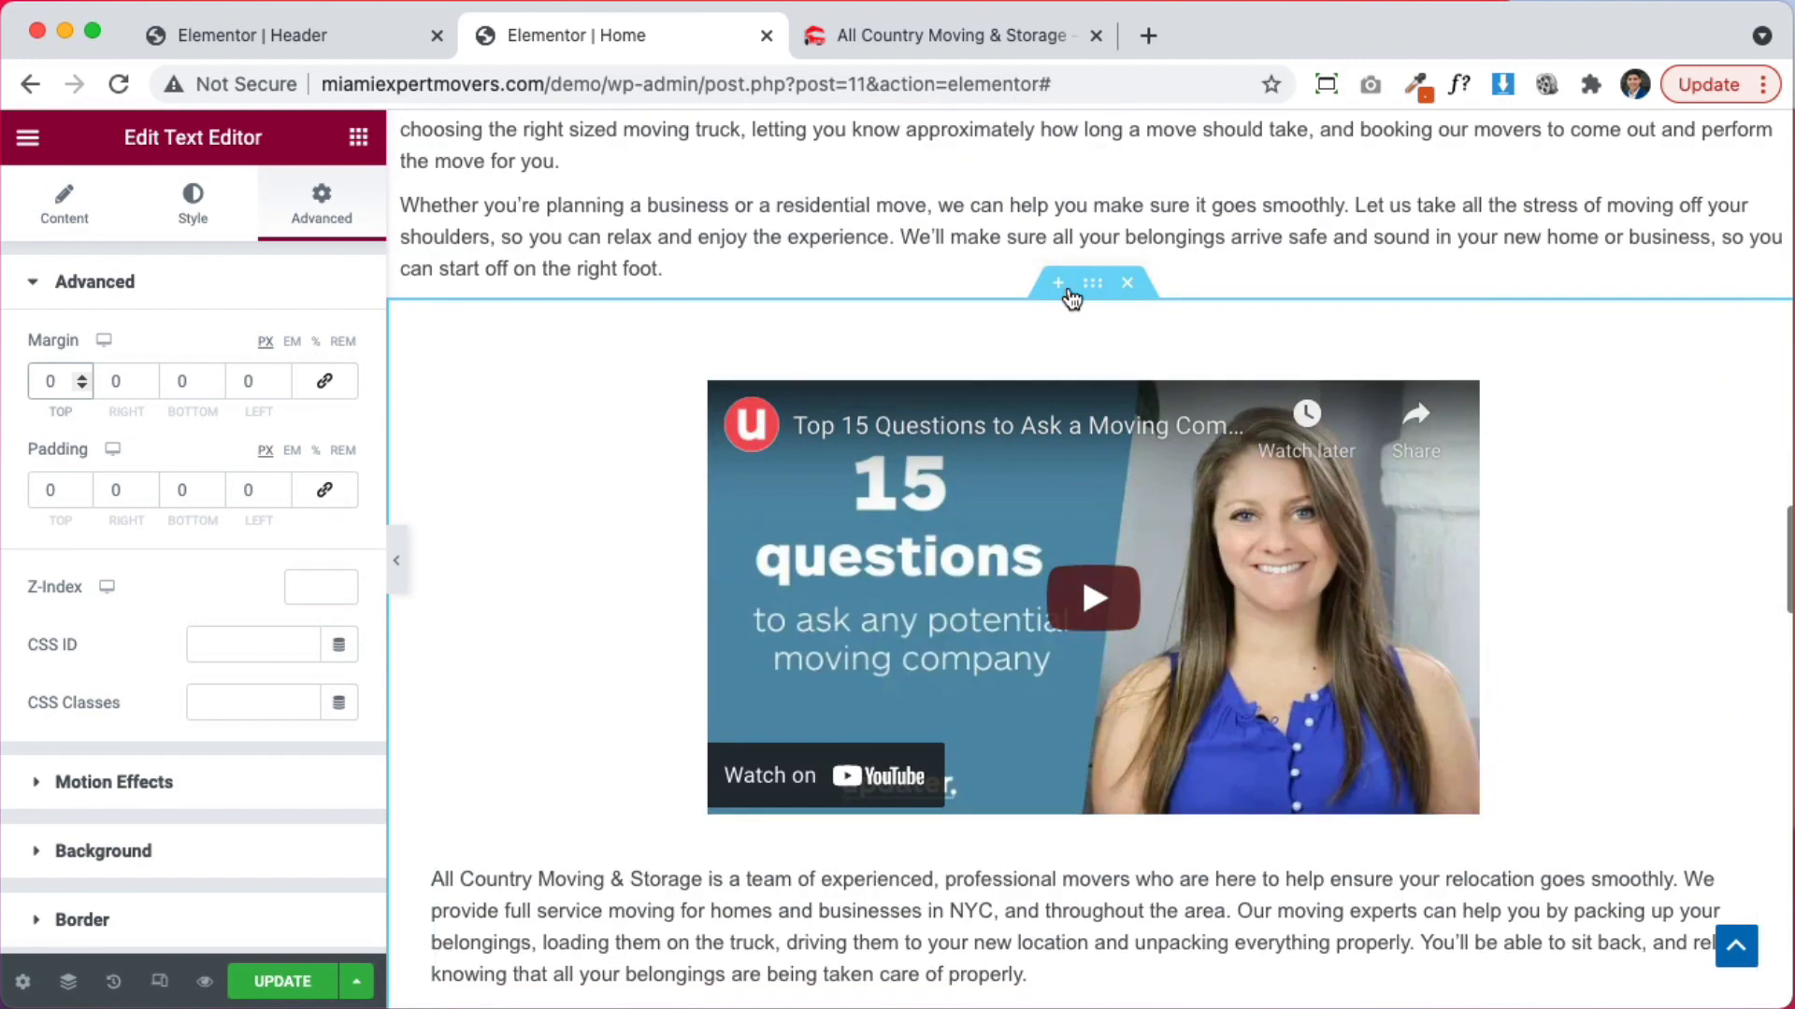
Add a two-column section with the YouTube video right and both company paragraphs left
click(1062, 284)
click(1058, 426)
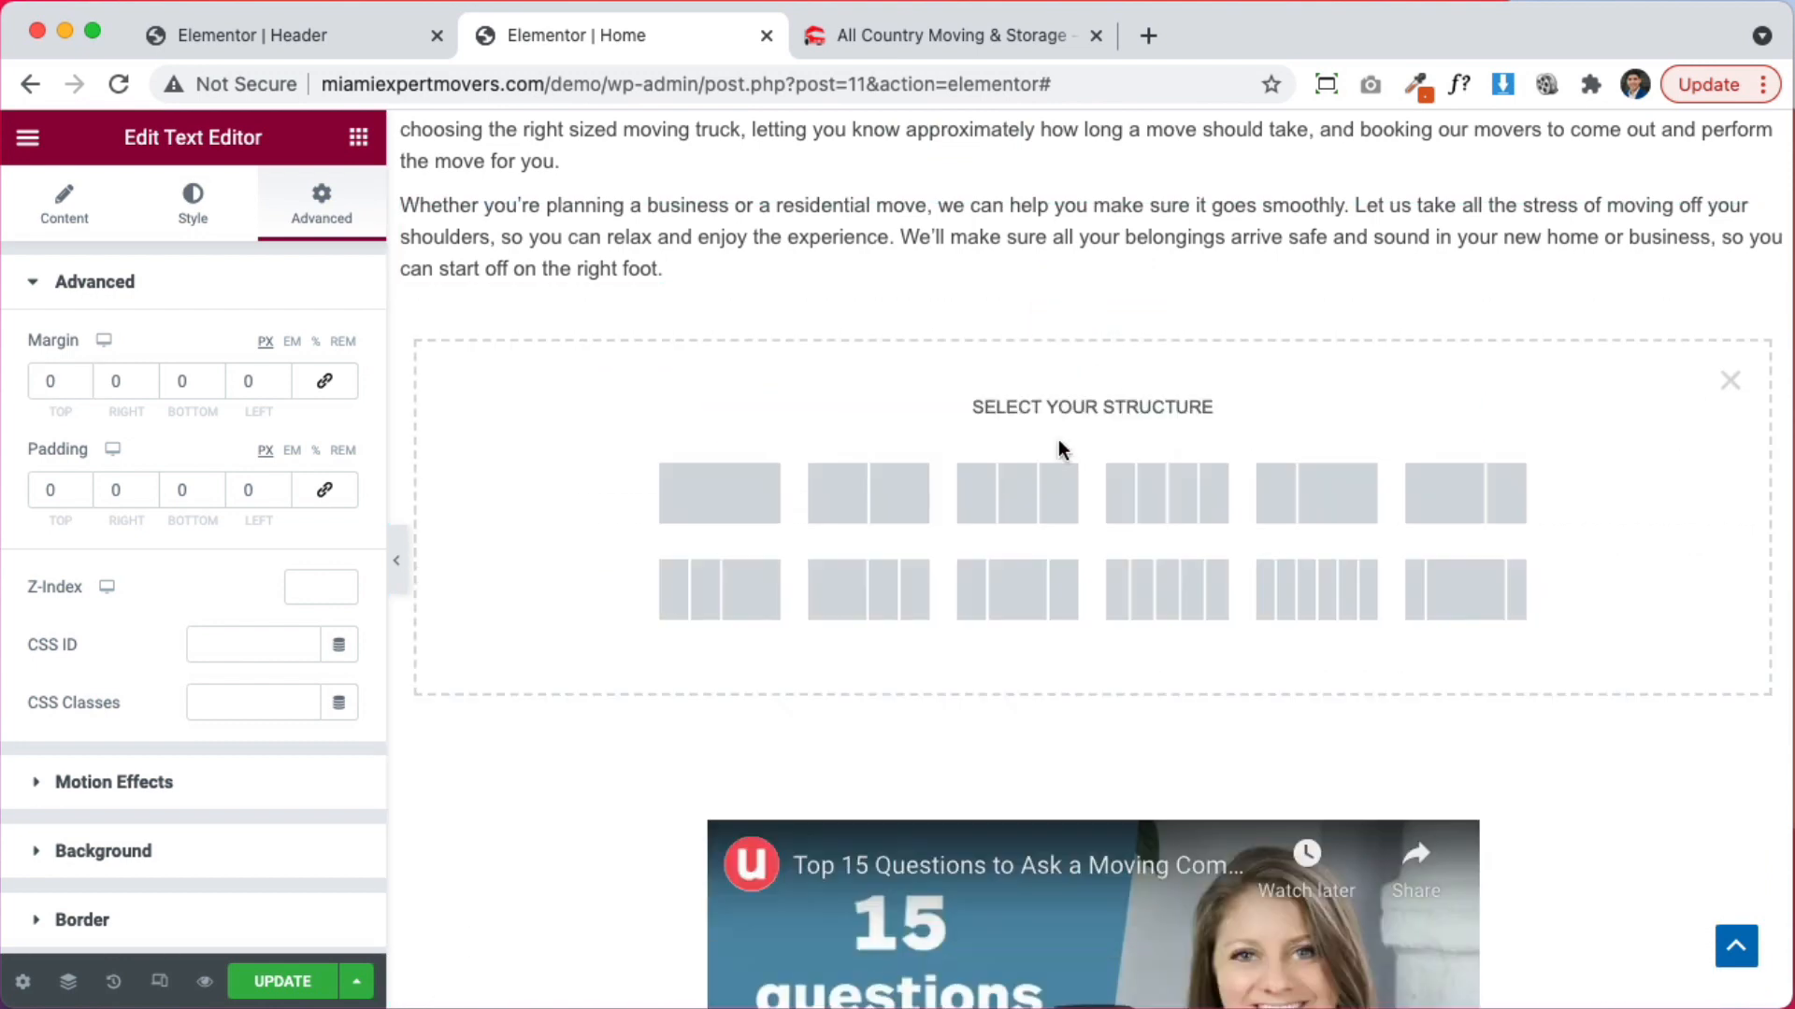
click(857, 500)
drag(1747, 470, 1642, 378)
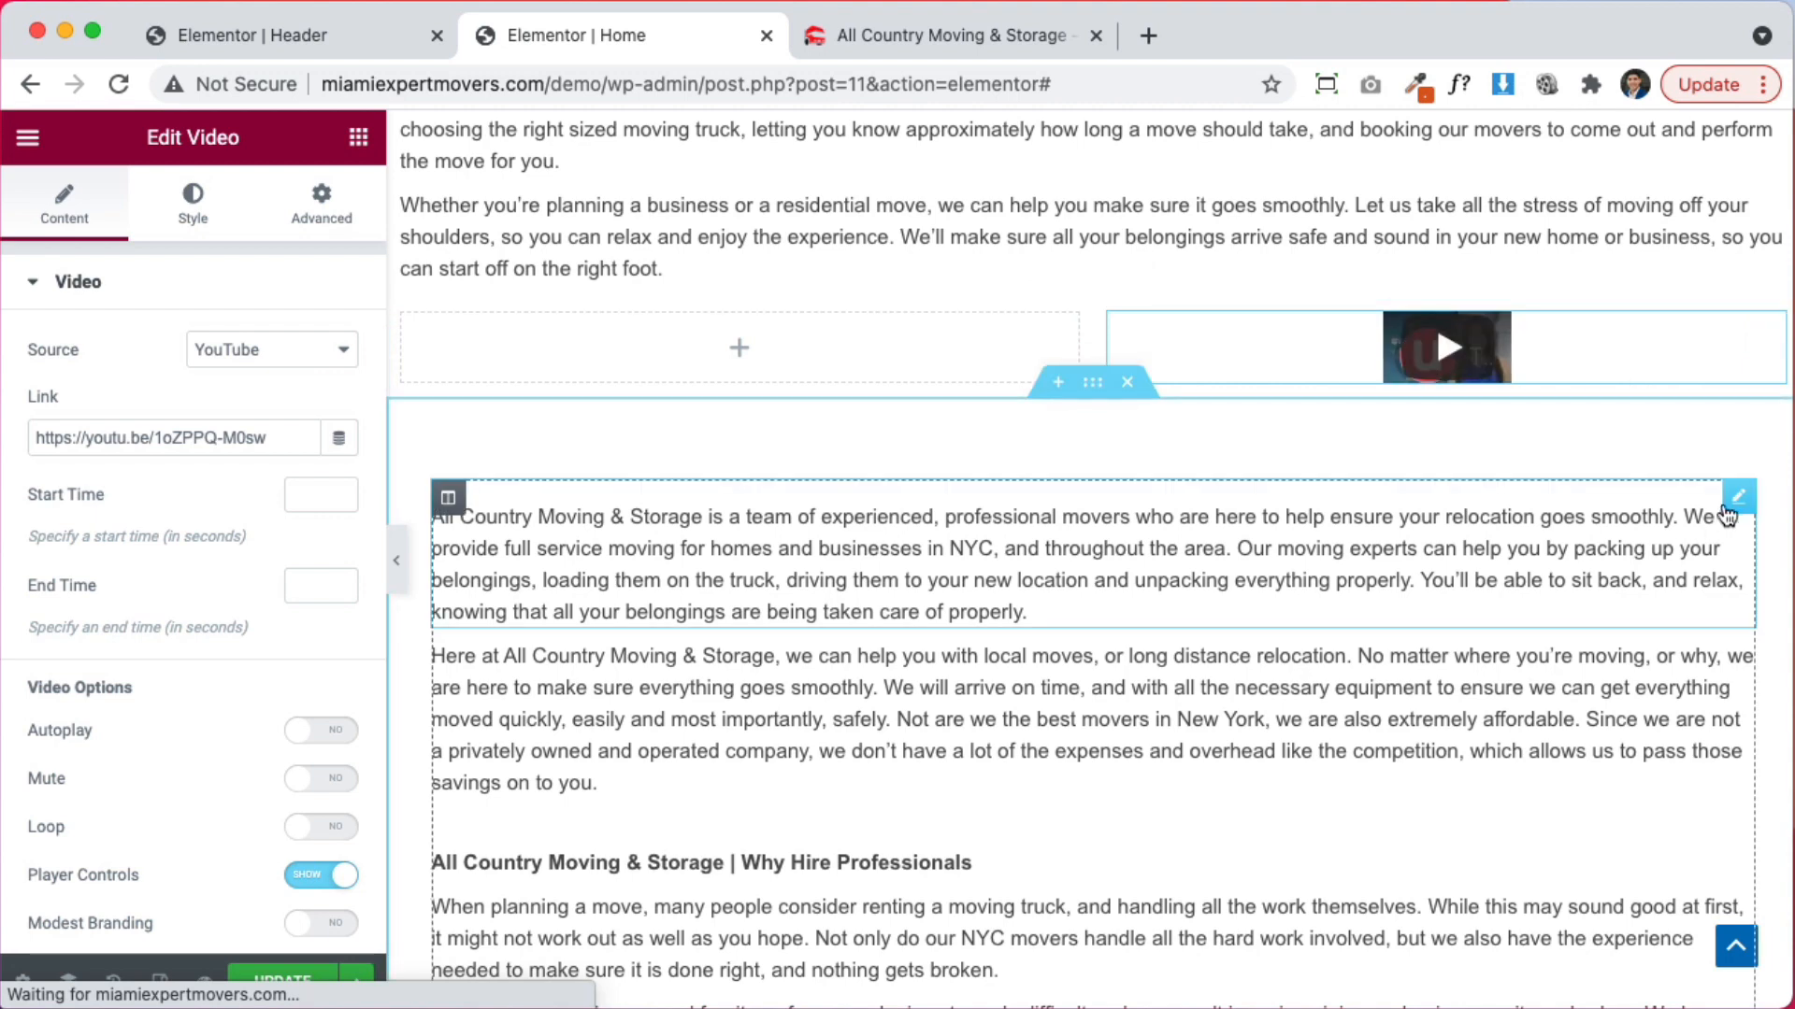
drag(1728, 514, 822, 356)
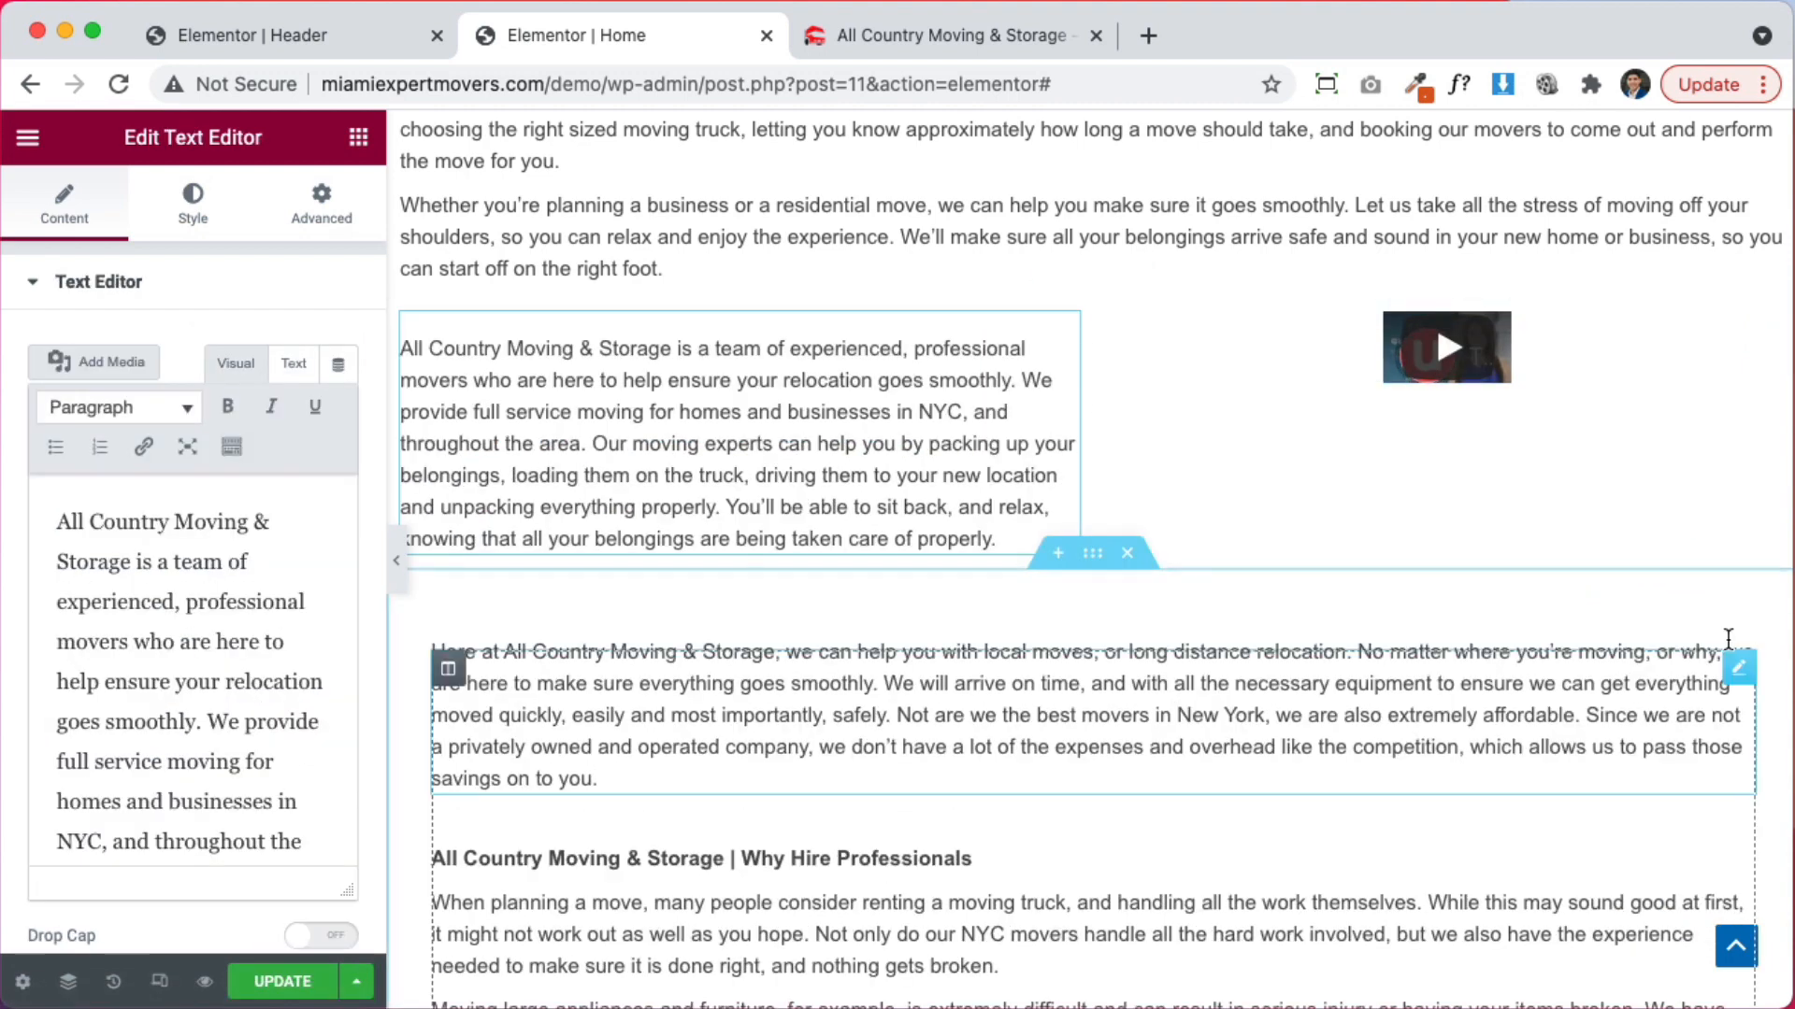
drag(1736, 671, 935, 565)
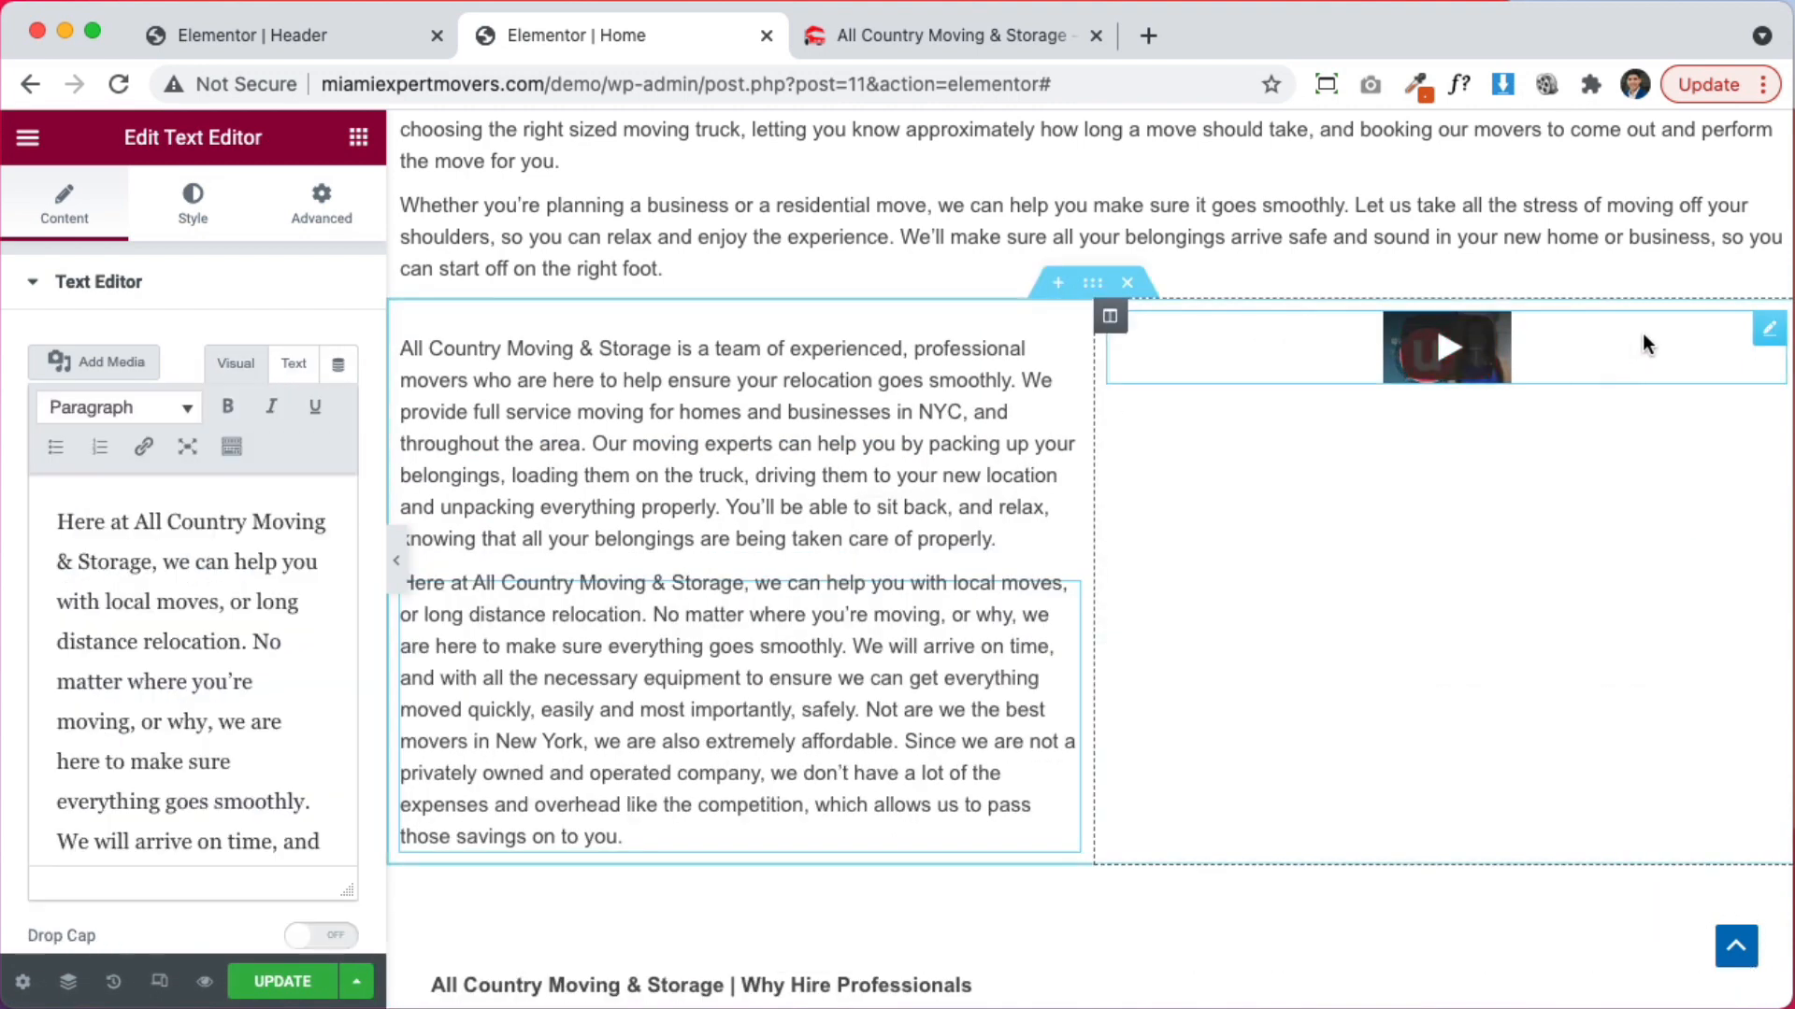
Keep the video's aspect ratio at 16:9 in its style options
click(1761, 332)
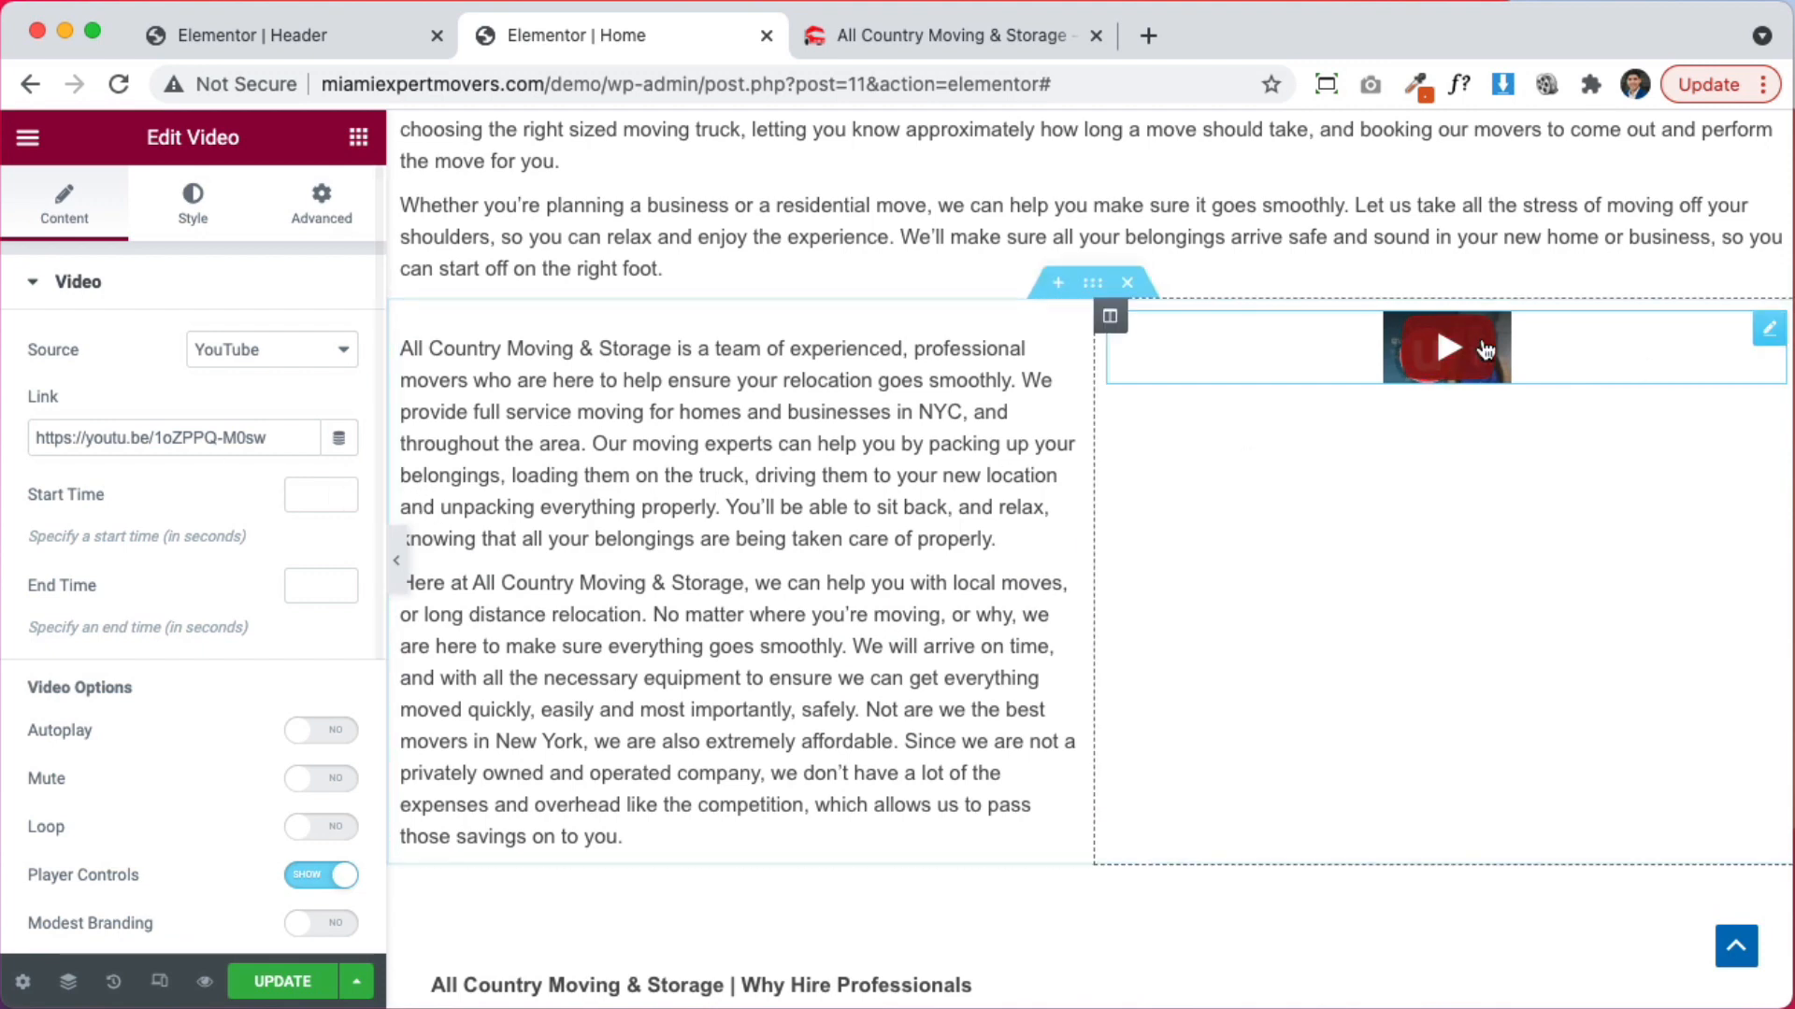
scroll(217, 735, down, 5)
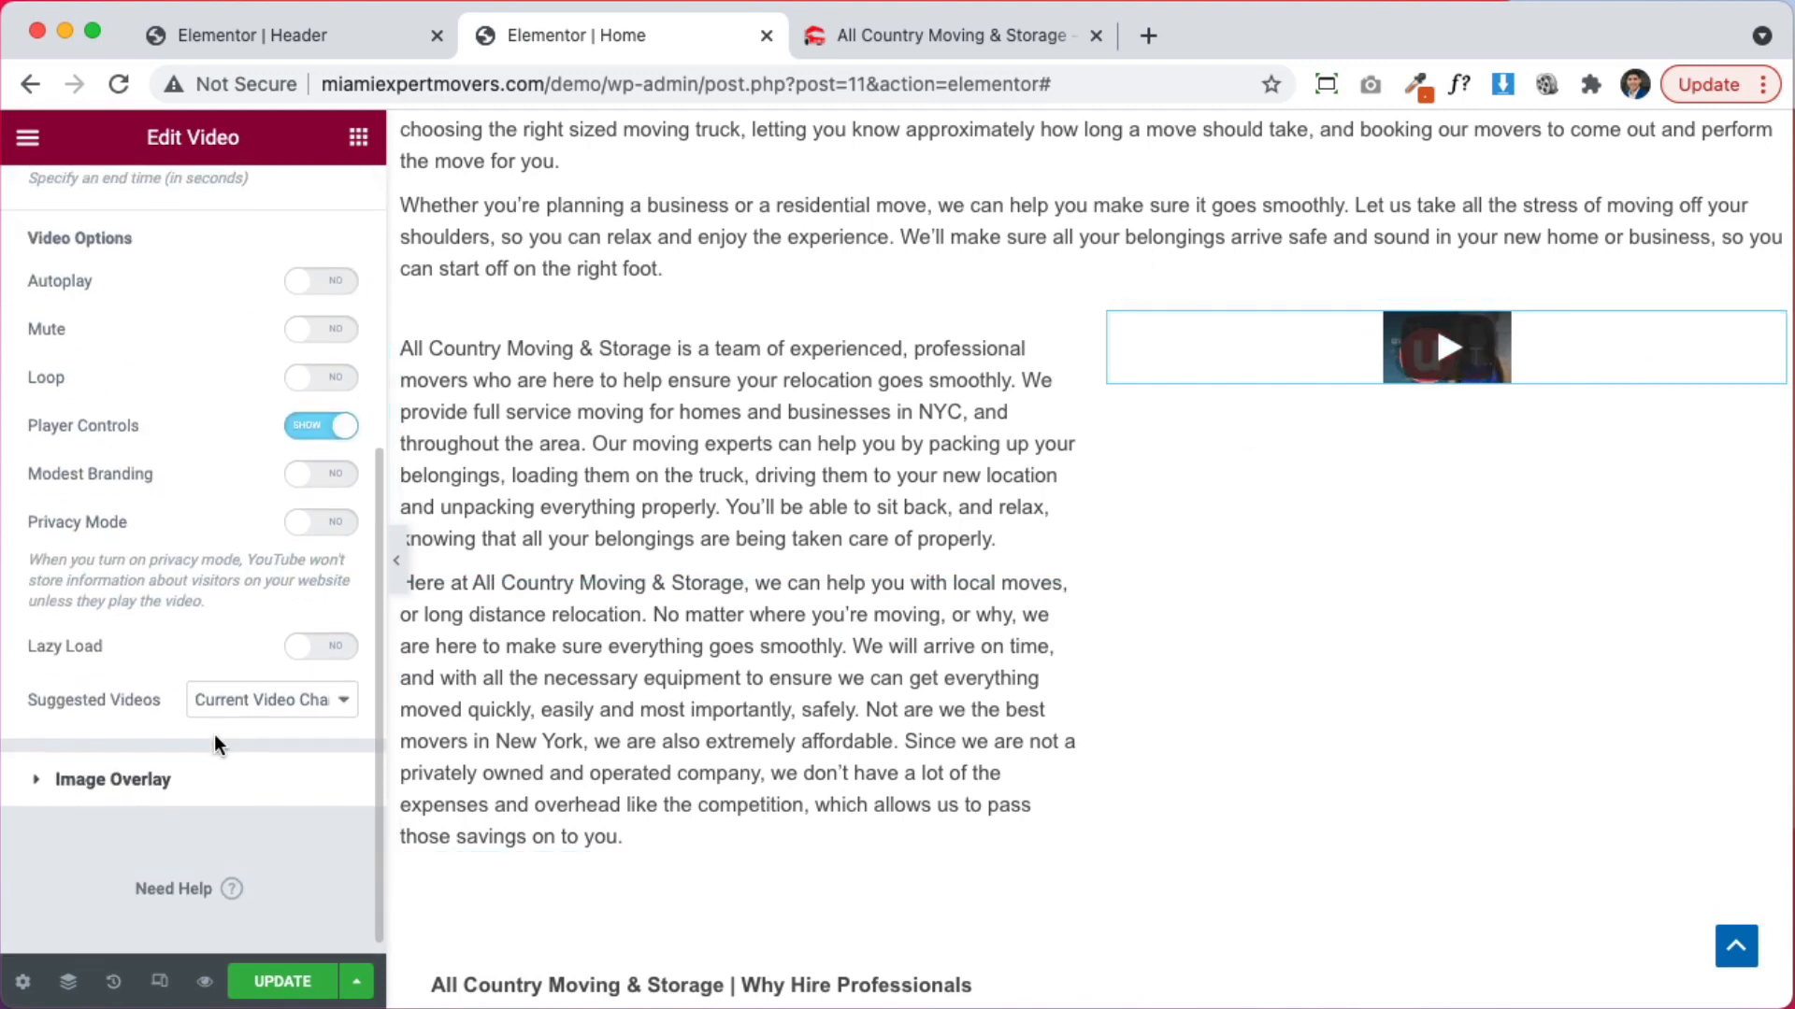
scroll(215, 733, up, 5)
click(207, 198)
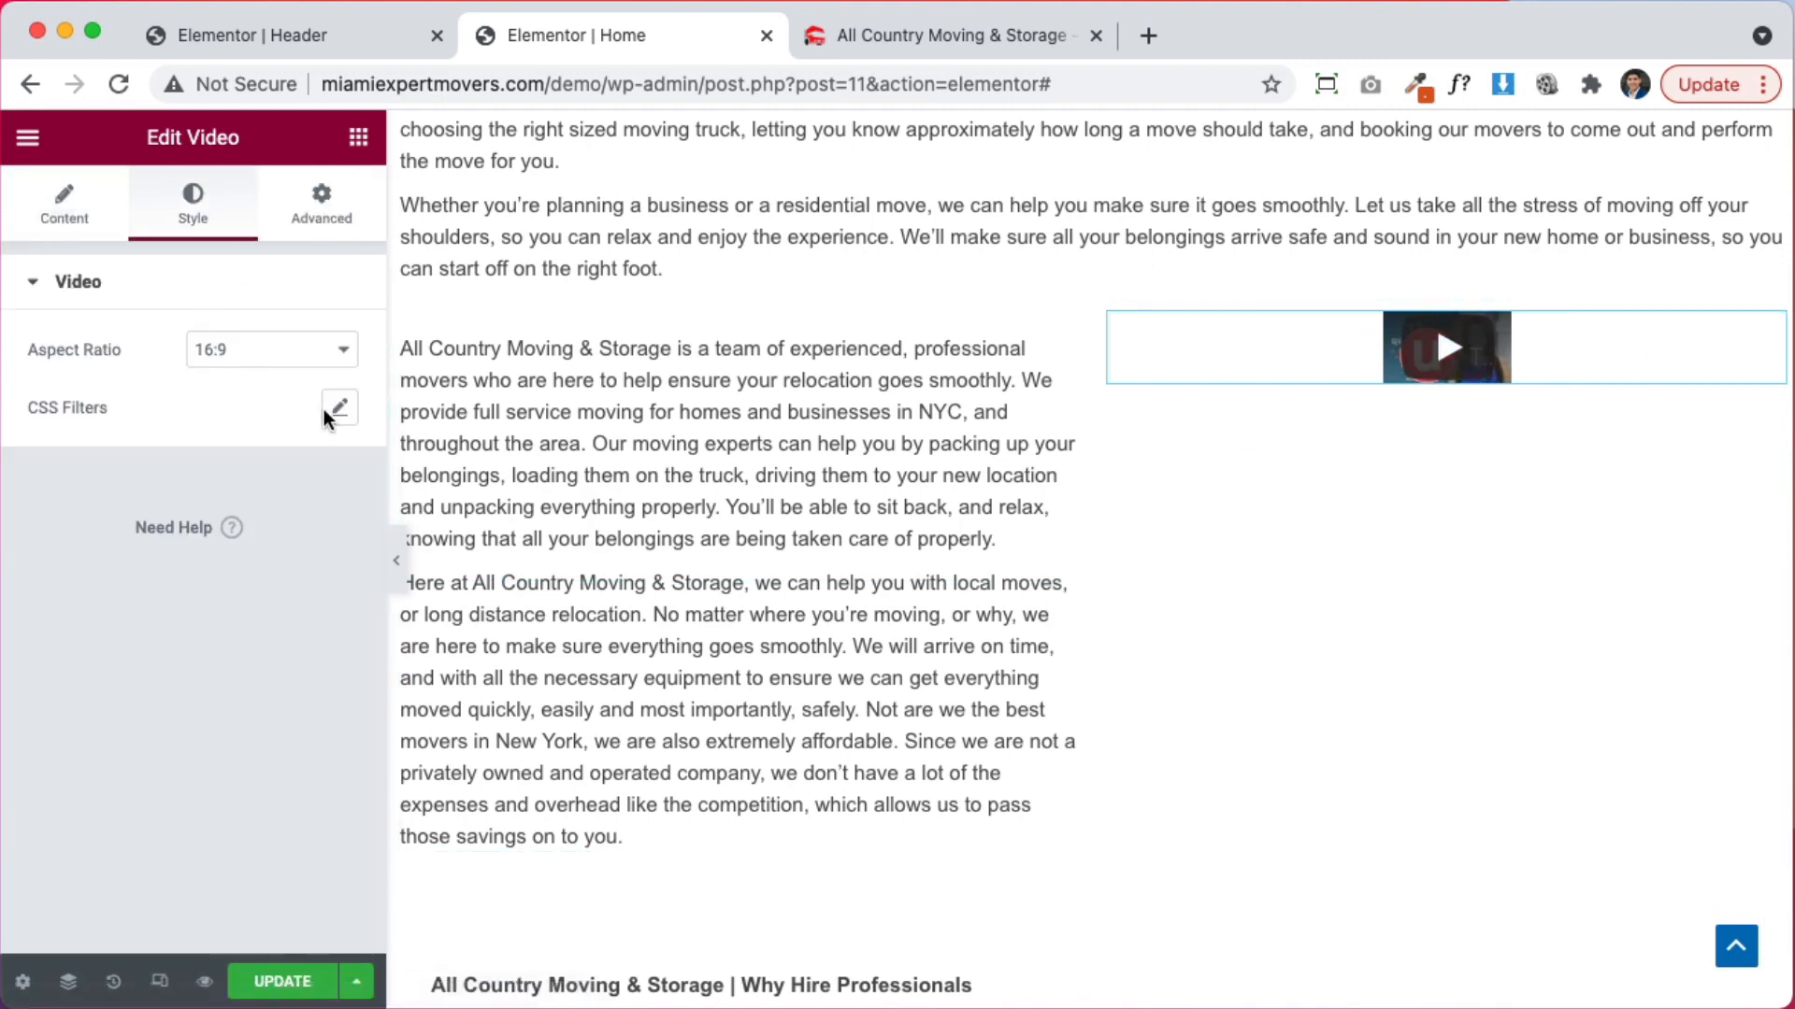
click(297, 355)
click(297, 363)
Update the page, review it in the site preview, and return to the editor
click(860, 39)
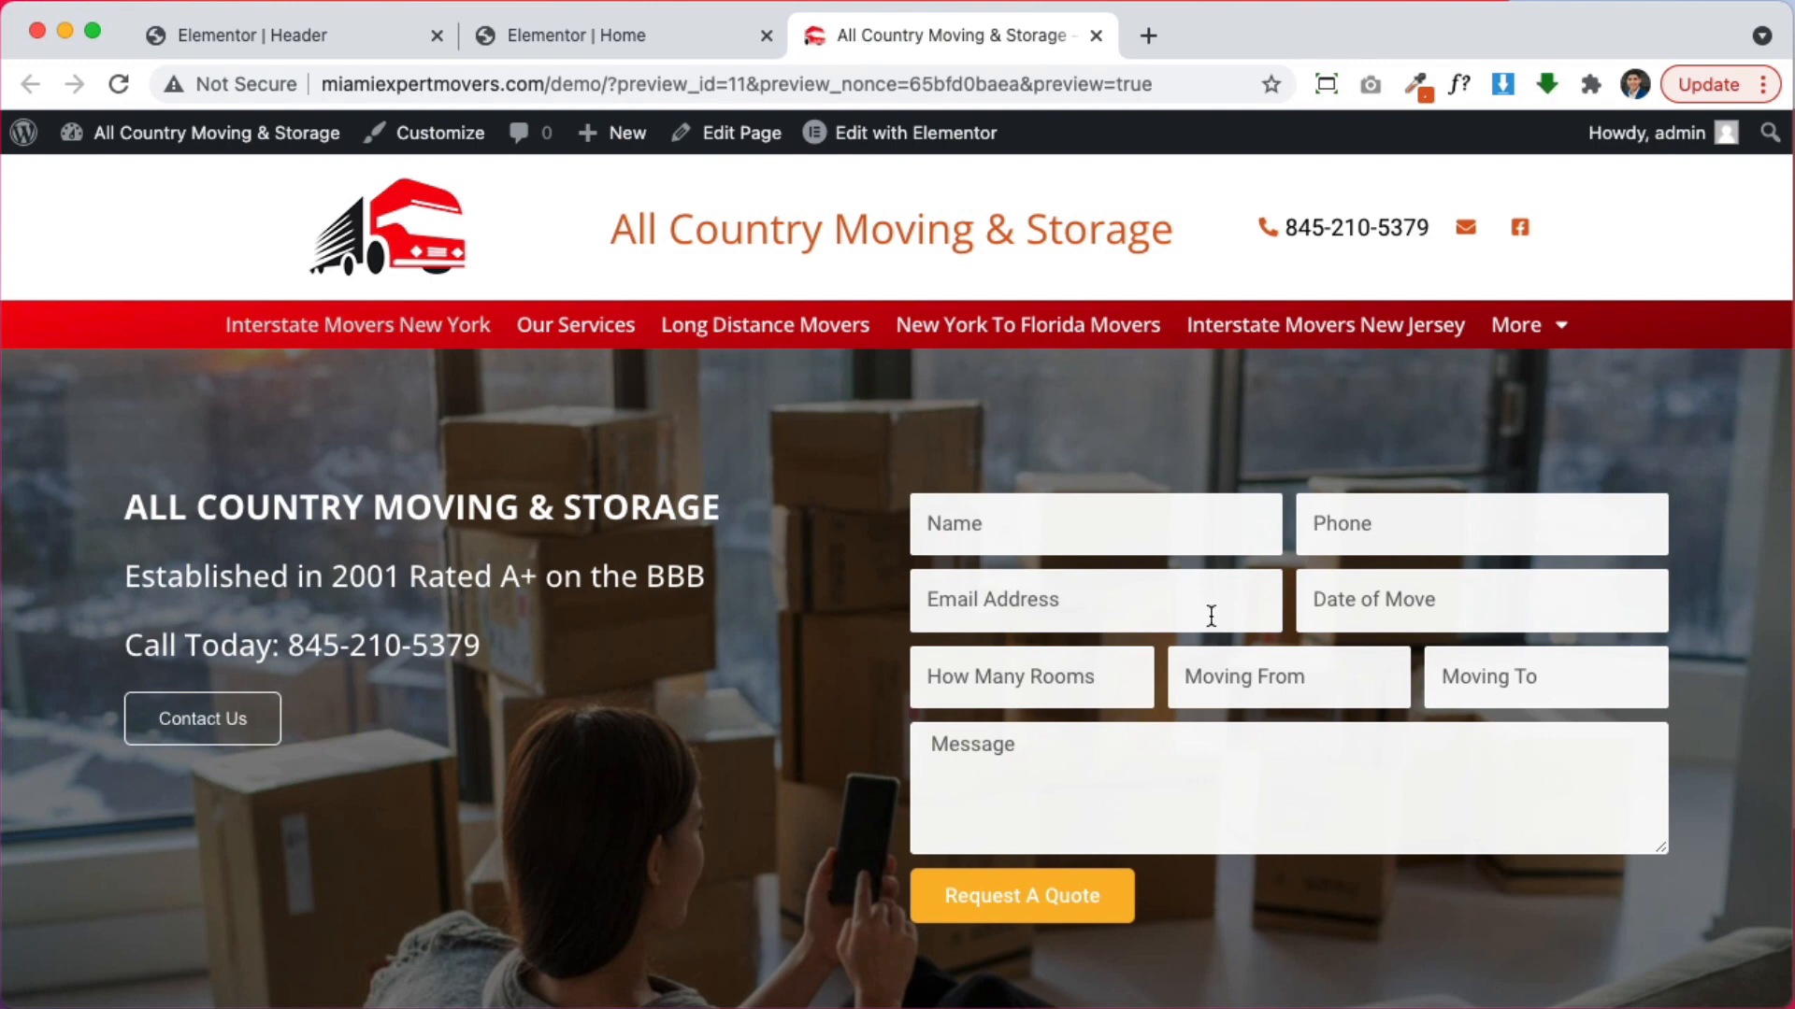
scroll(1281, 706, down, 20)
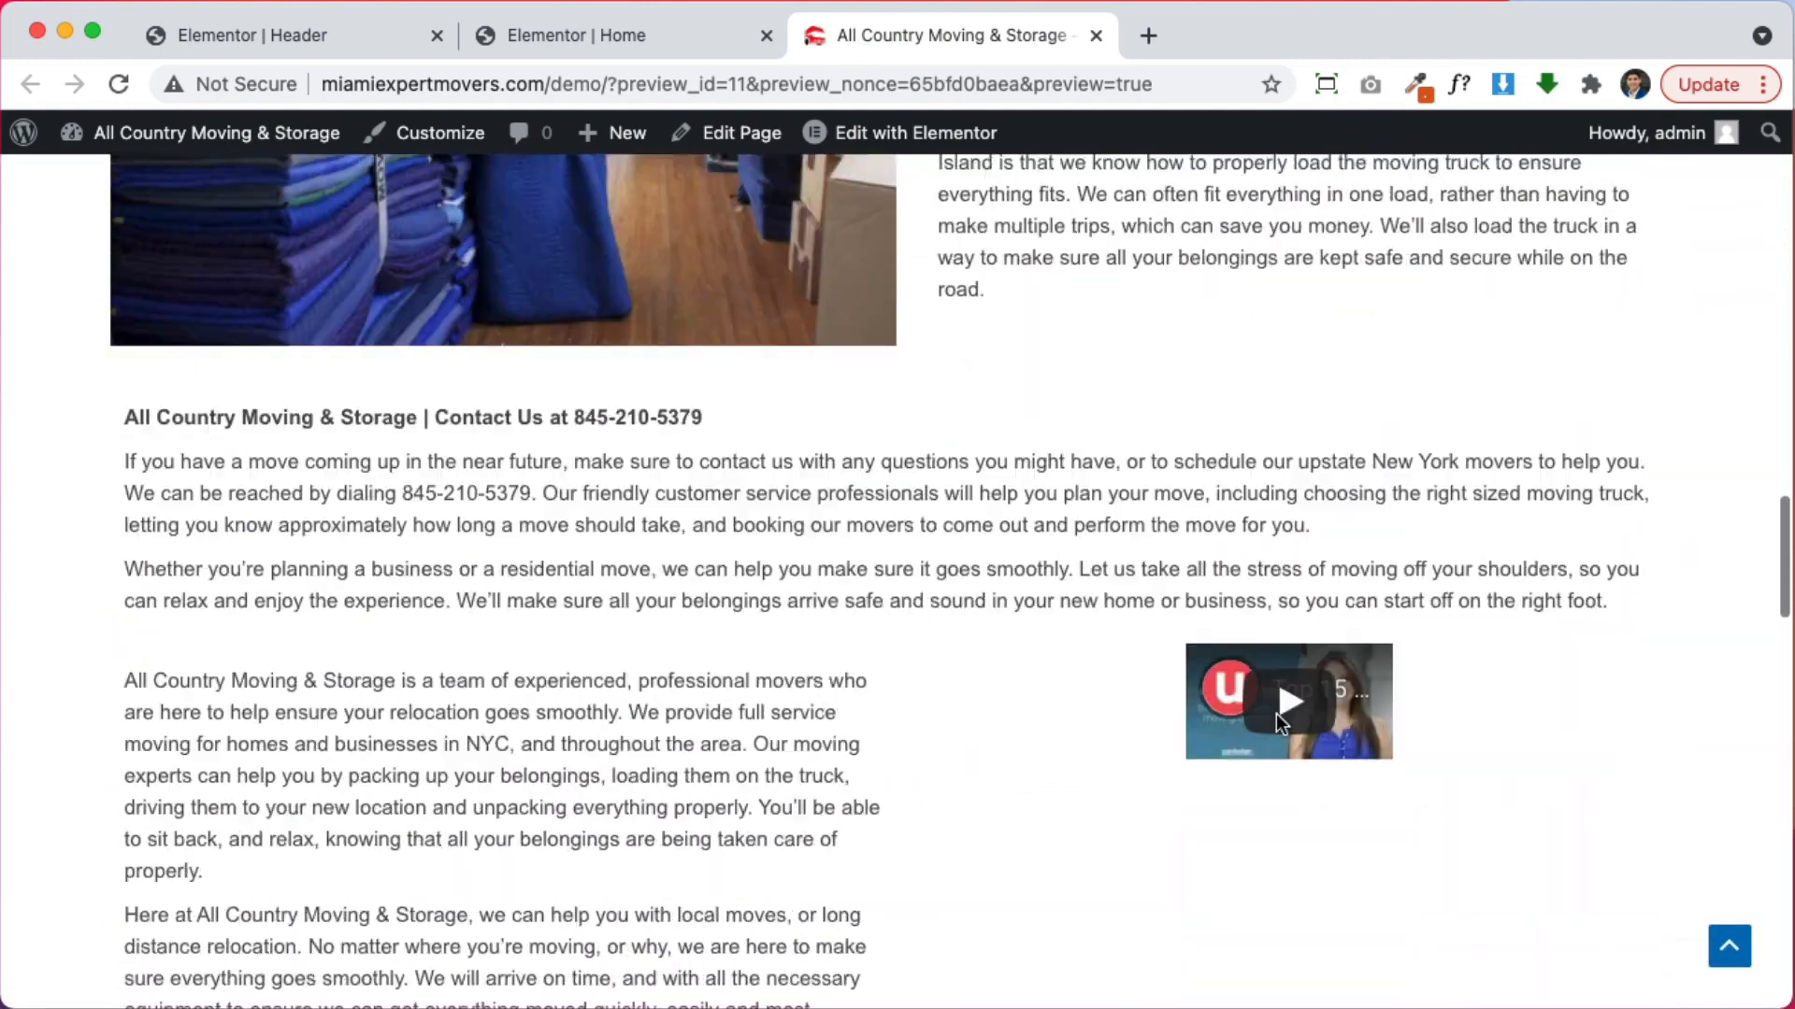
scroll(1276, 714, down, 5)
click(629, 28)
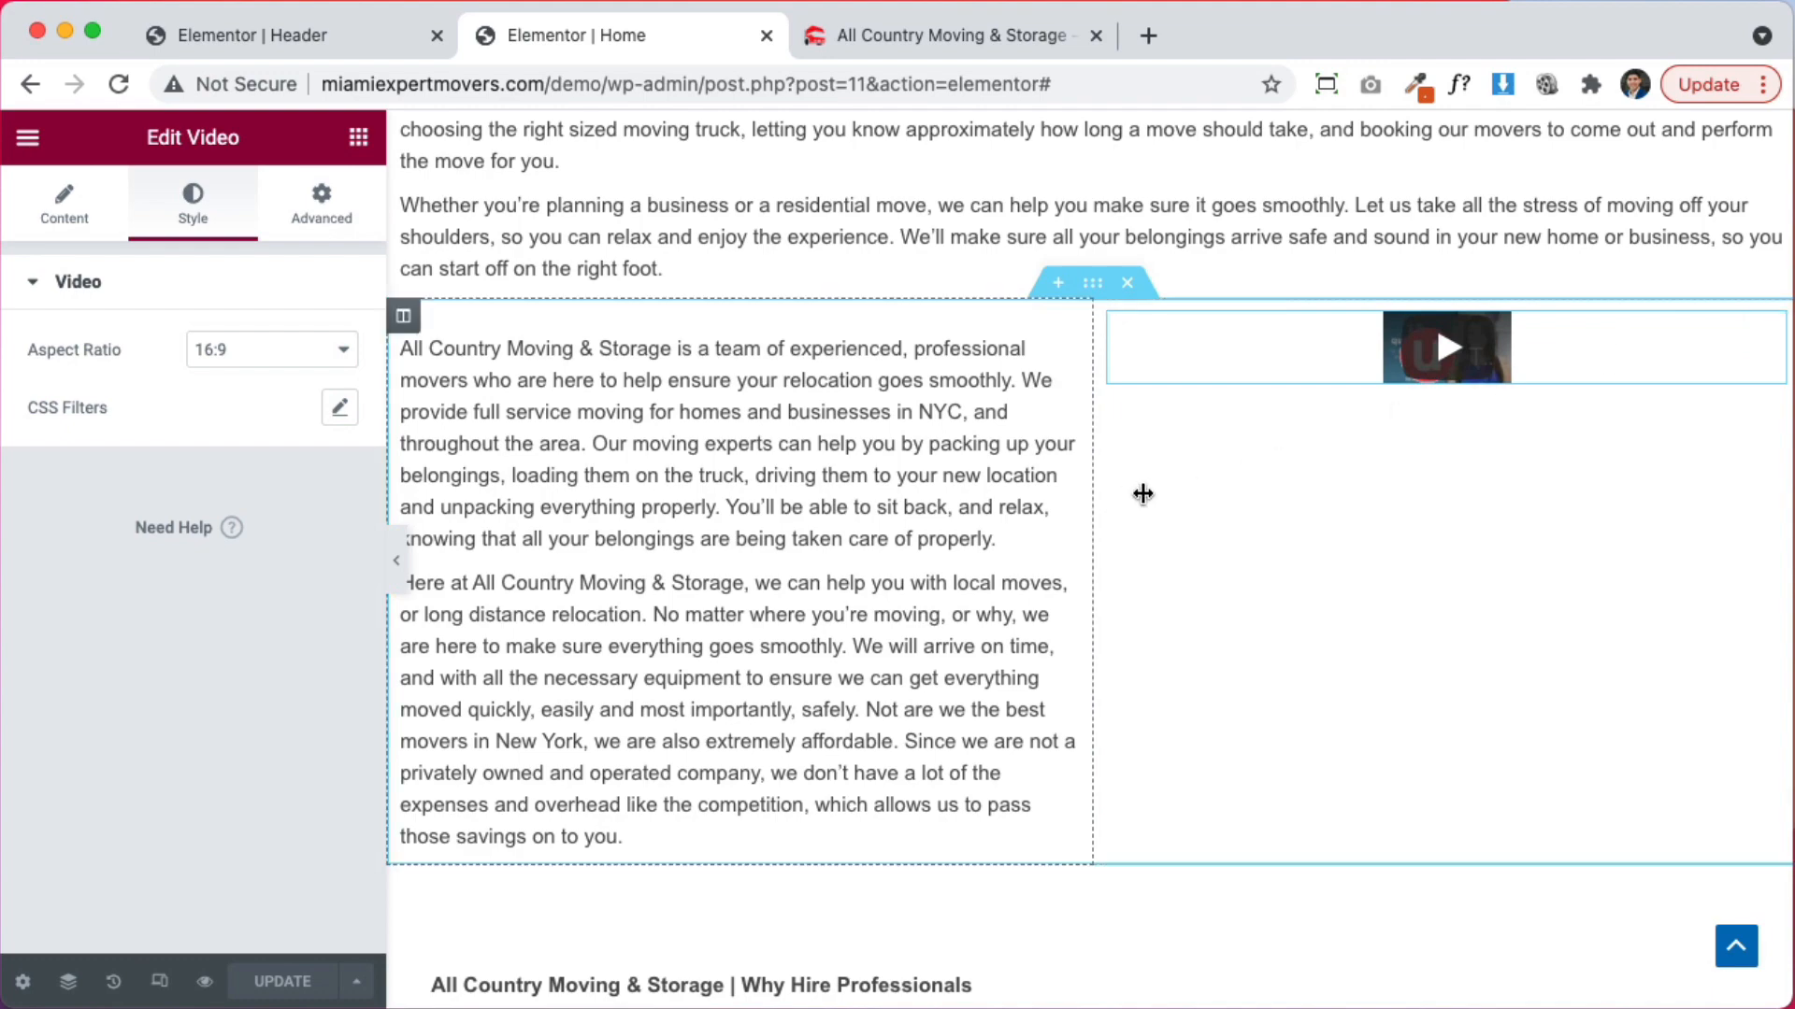
Set the video's right and left padding to 0 so it fills the column
drag(1143, 493, 1023, 480)
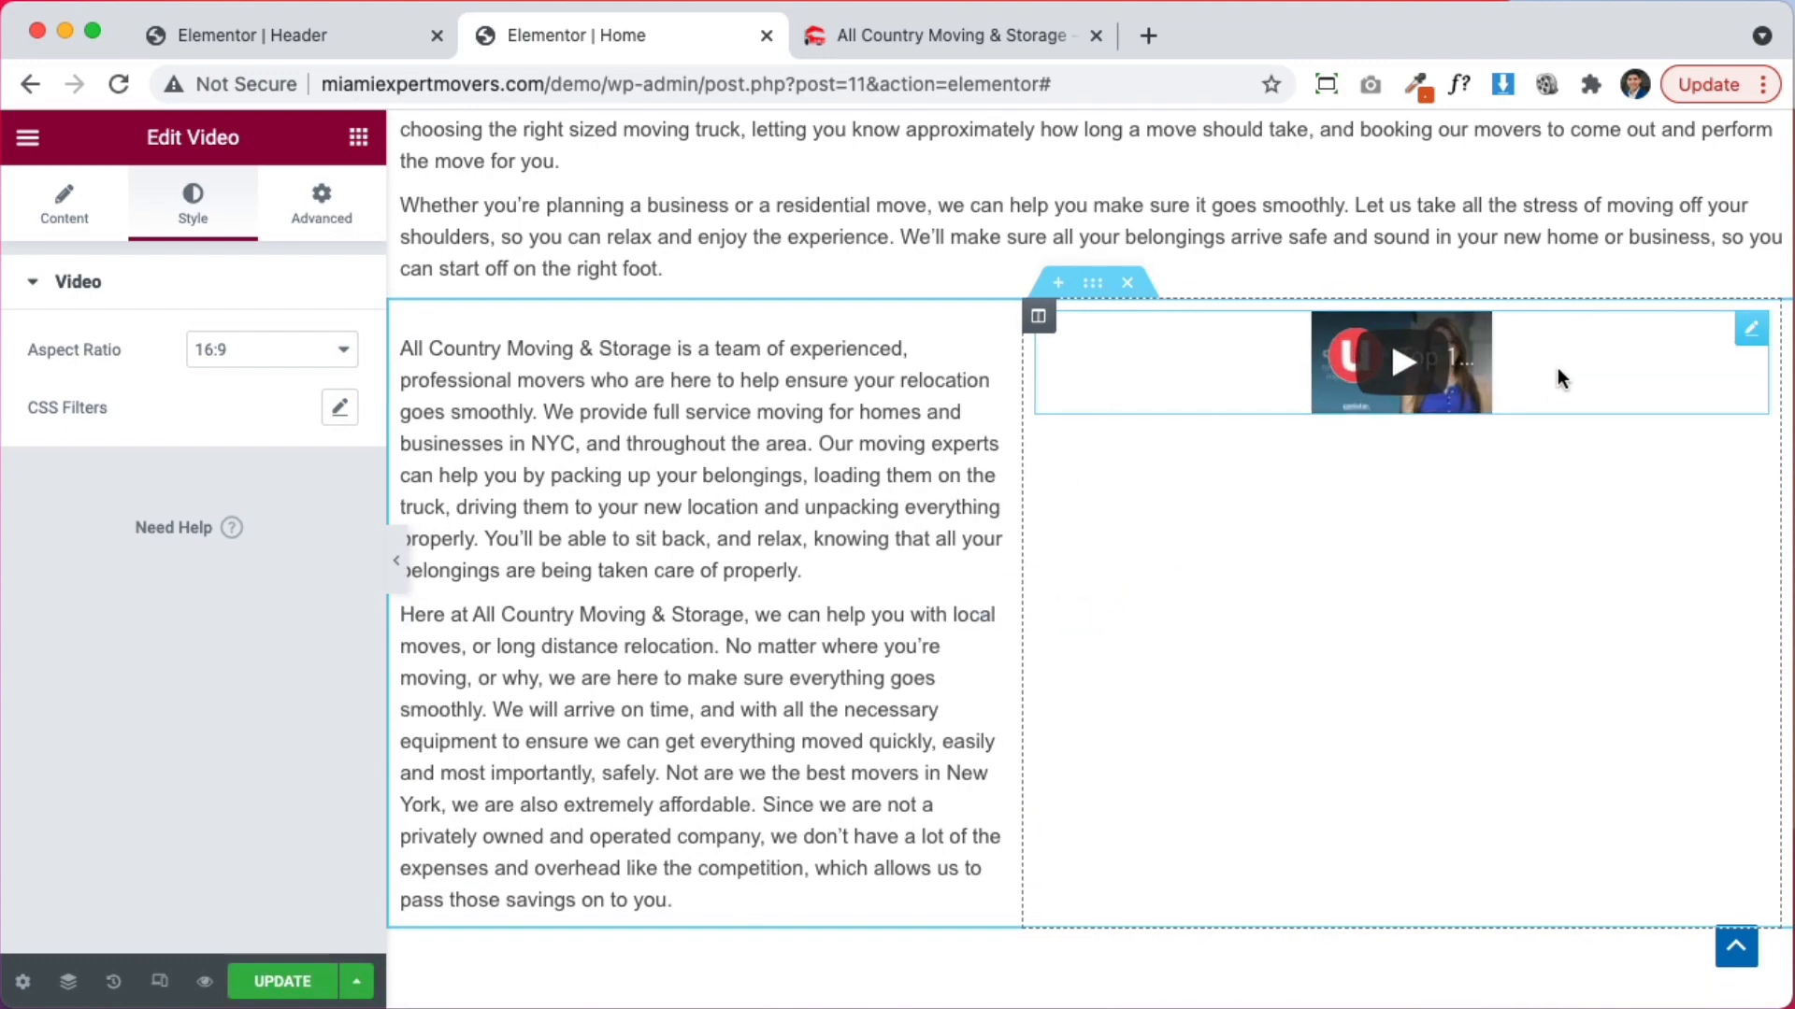
click(327, 208)
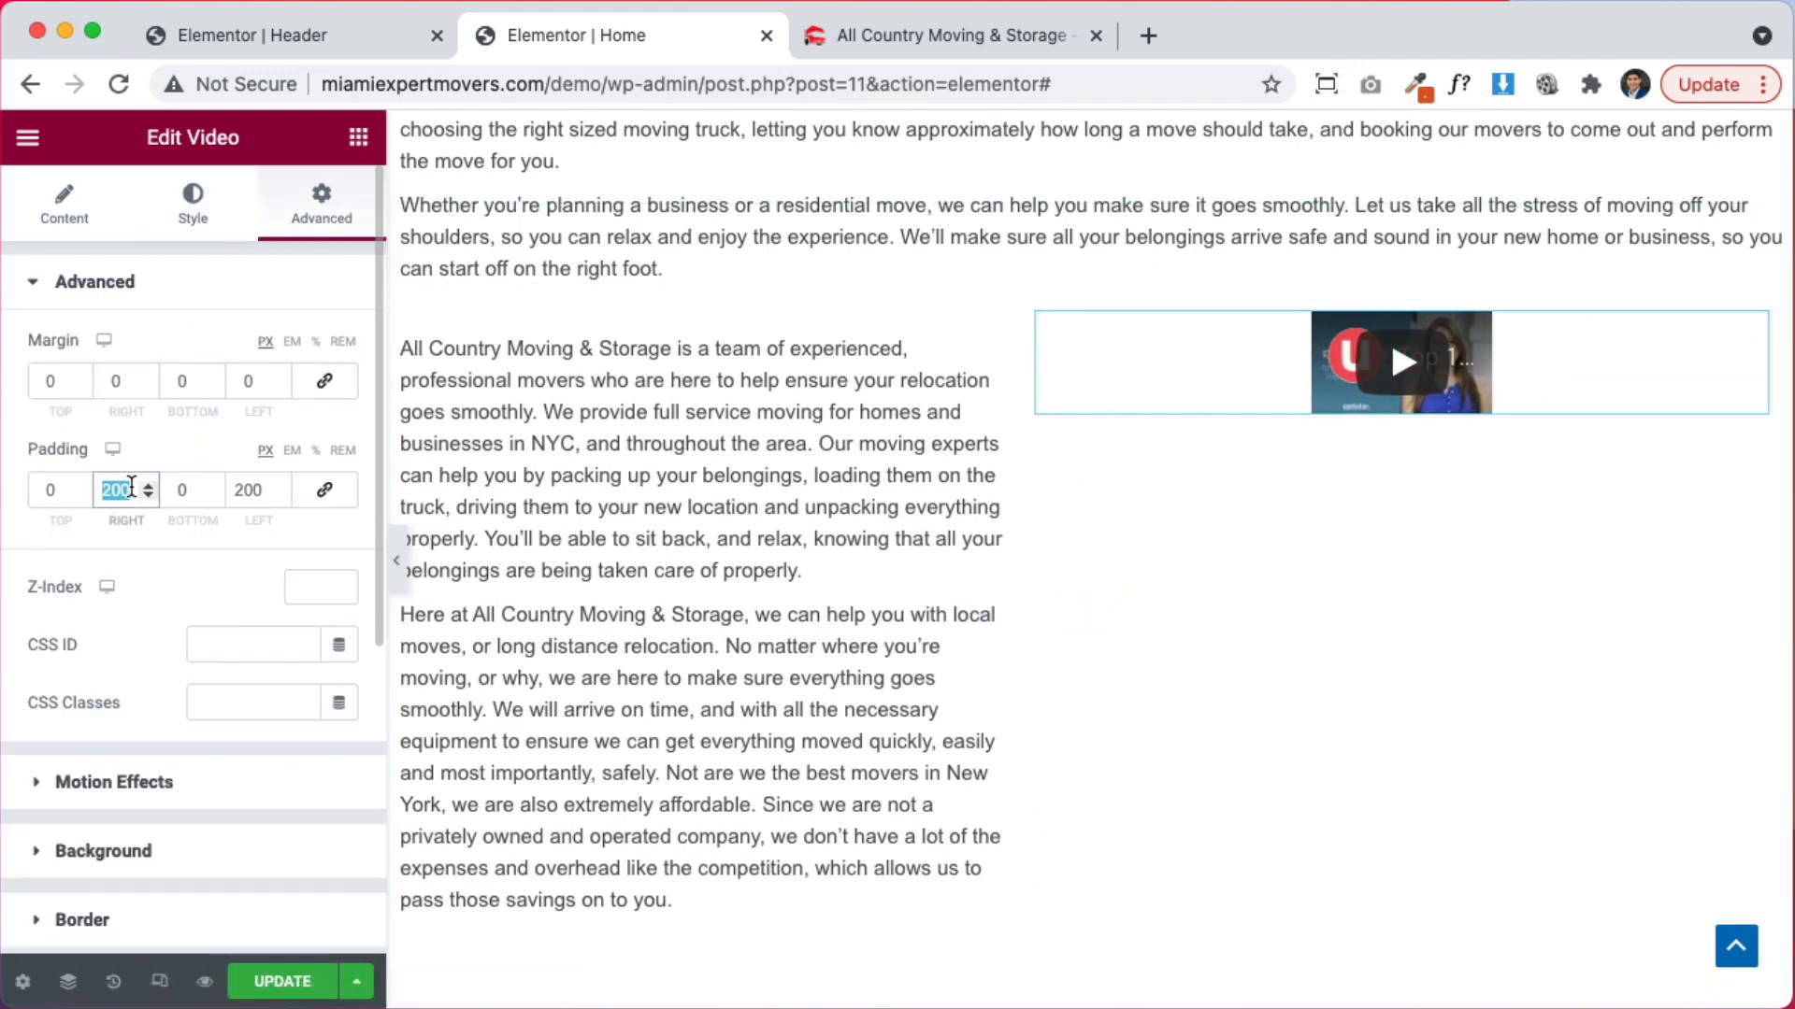
text(0)
double_click(246, 490)
text(0)
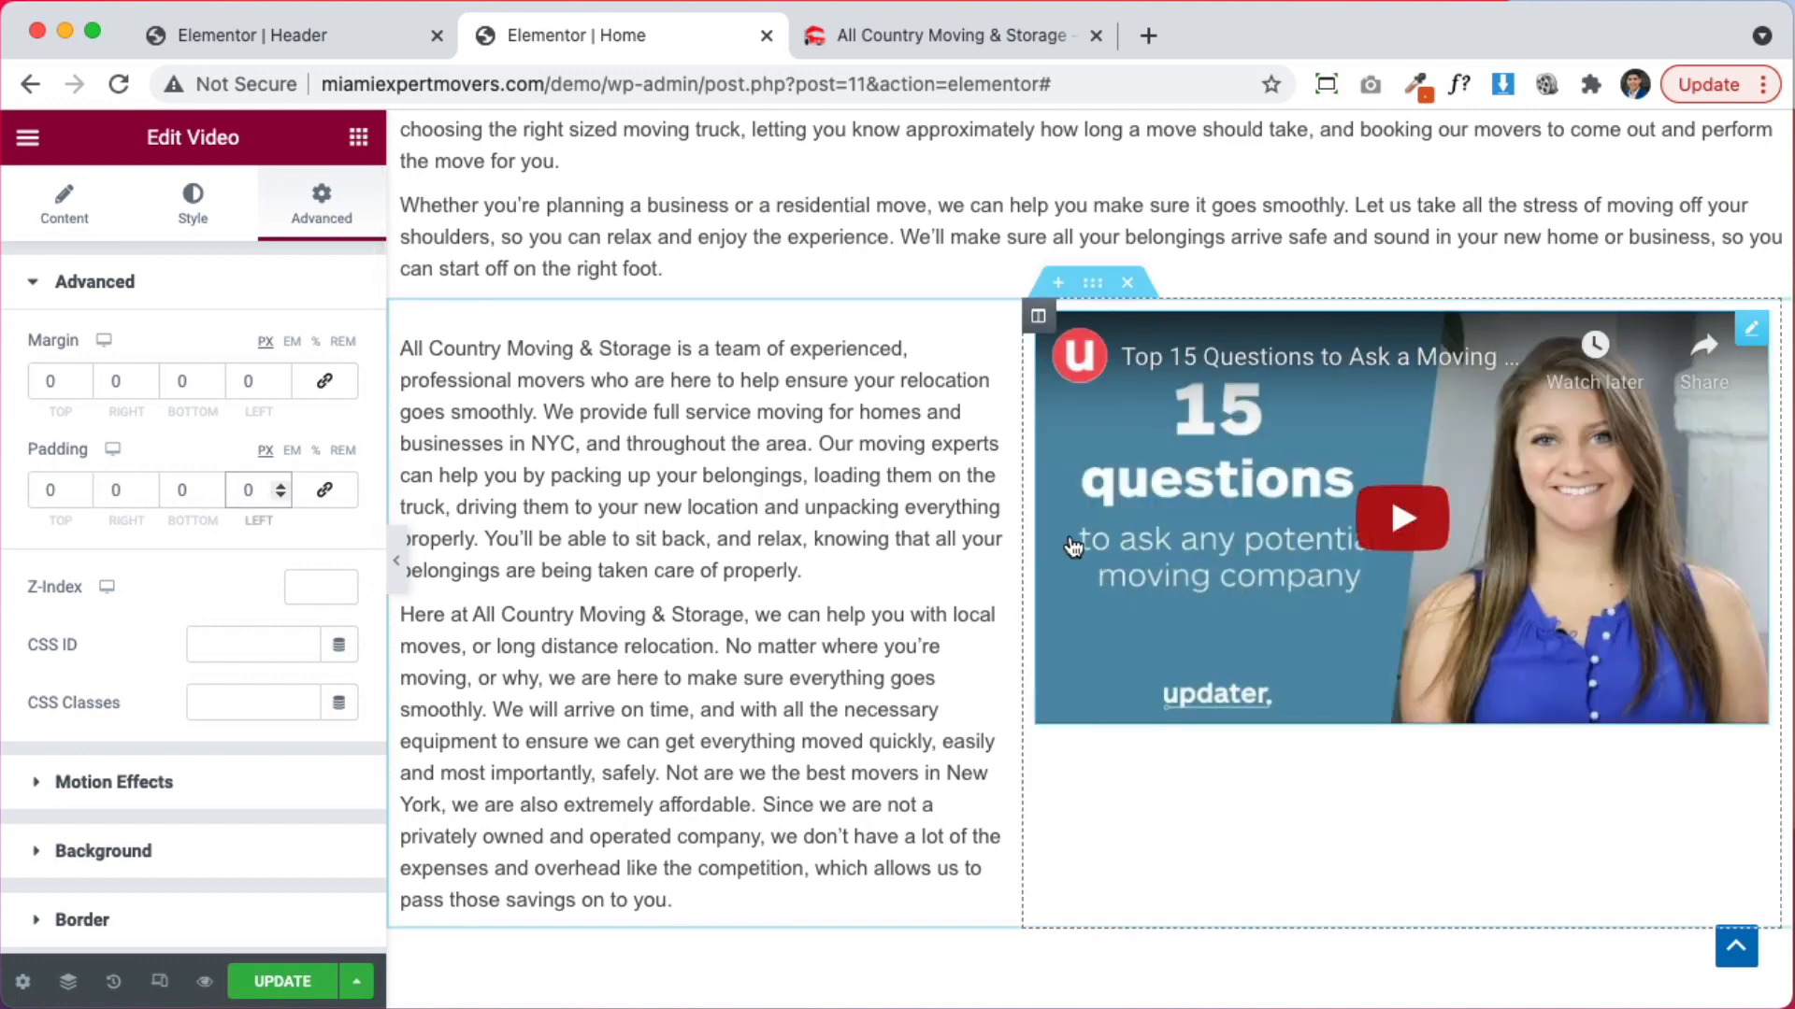
Set the video column to 50% width with Vertical Align Middle
click(1038, 318)
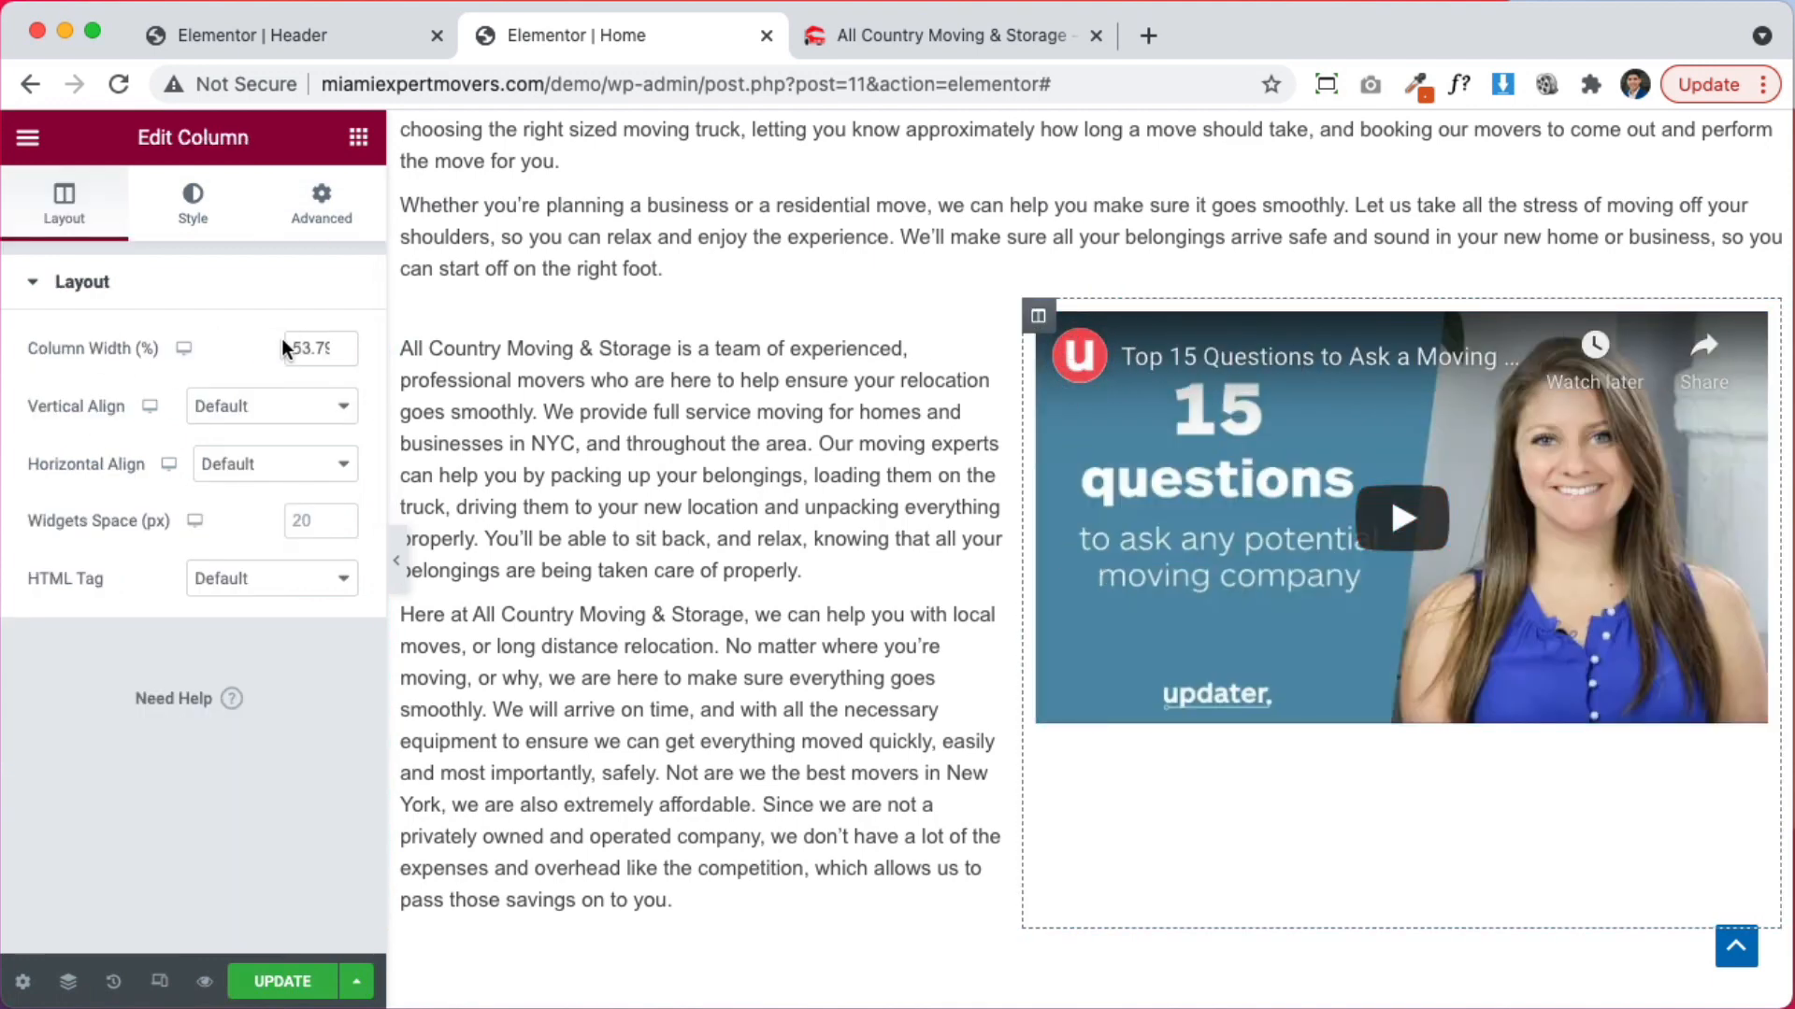
text(50)
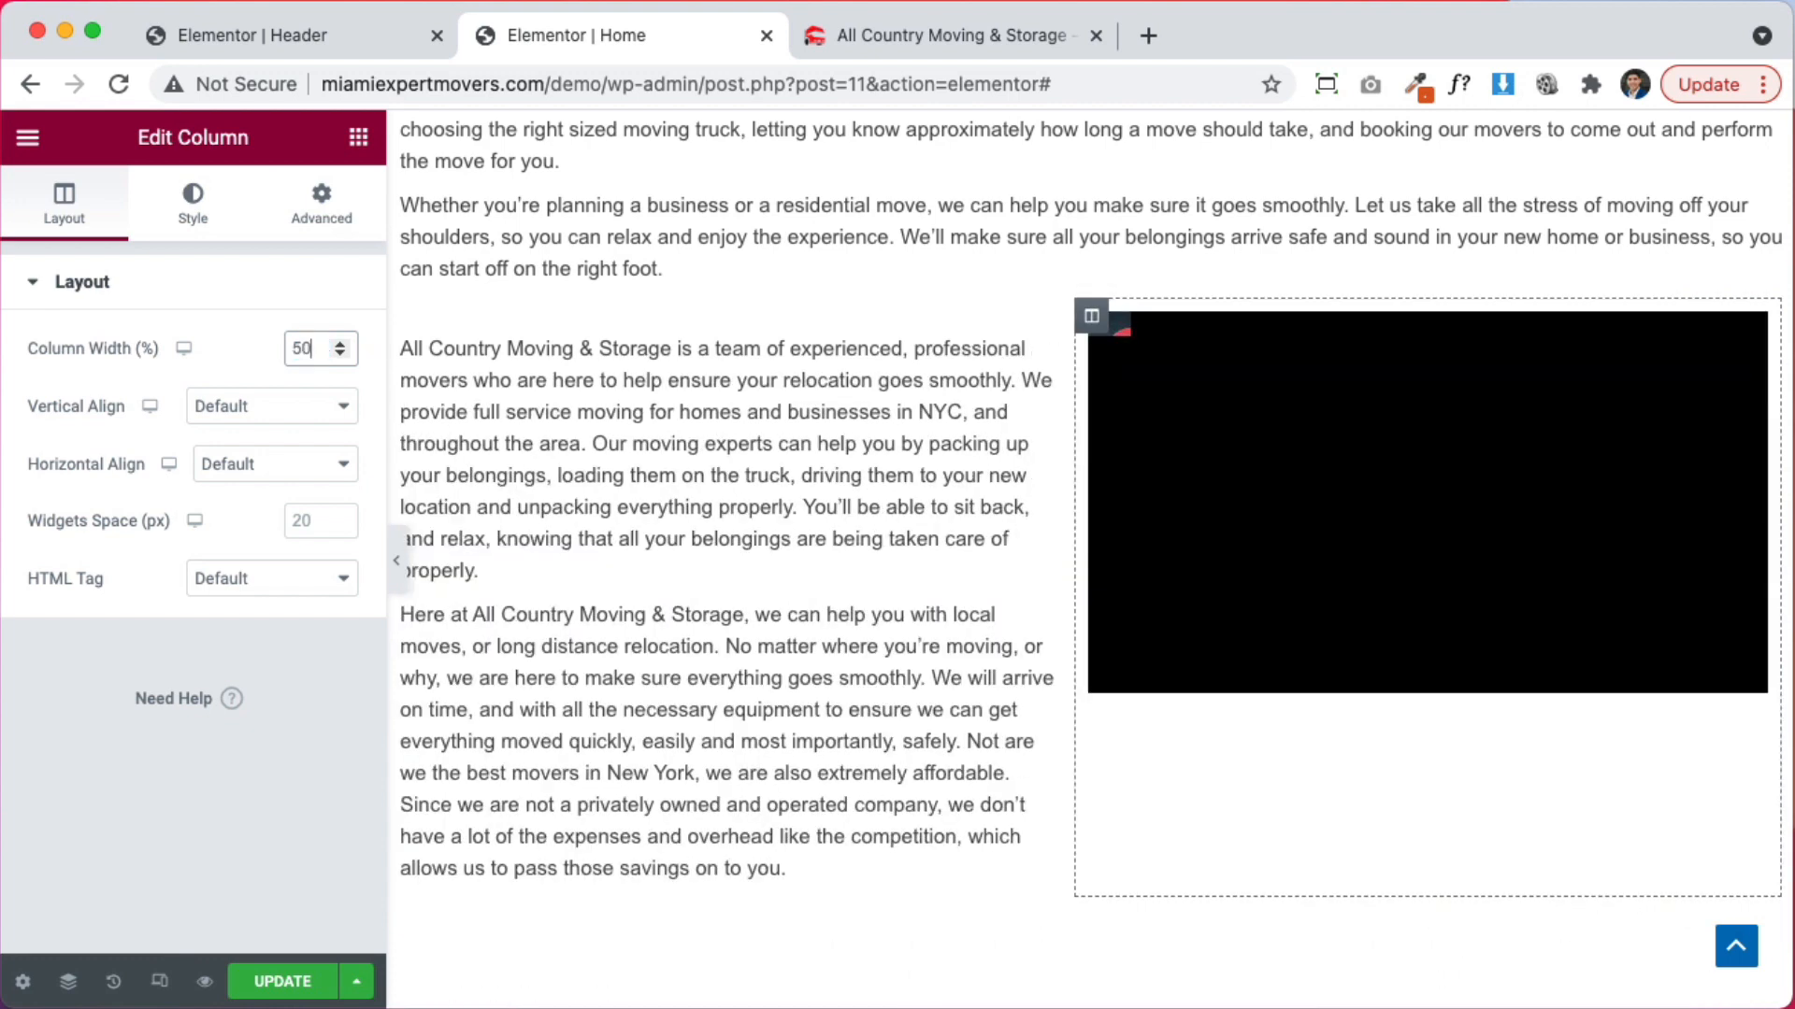
click(208, 408)
click(247, 465)
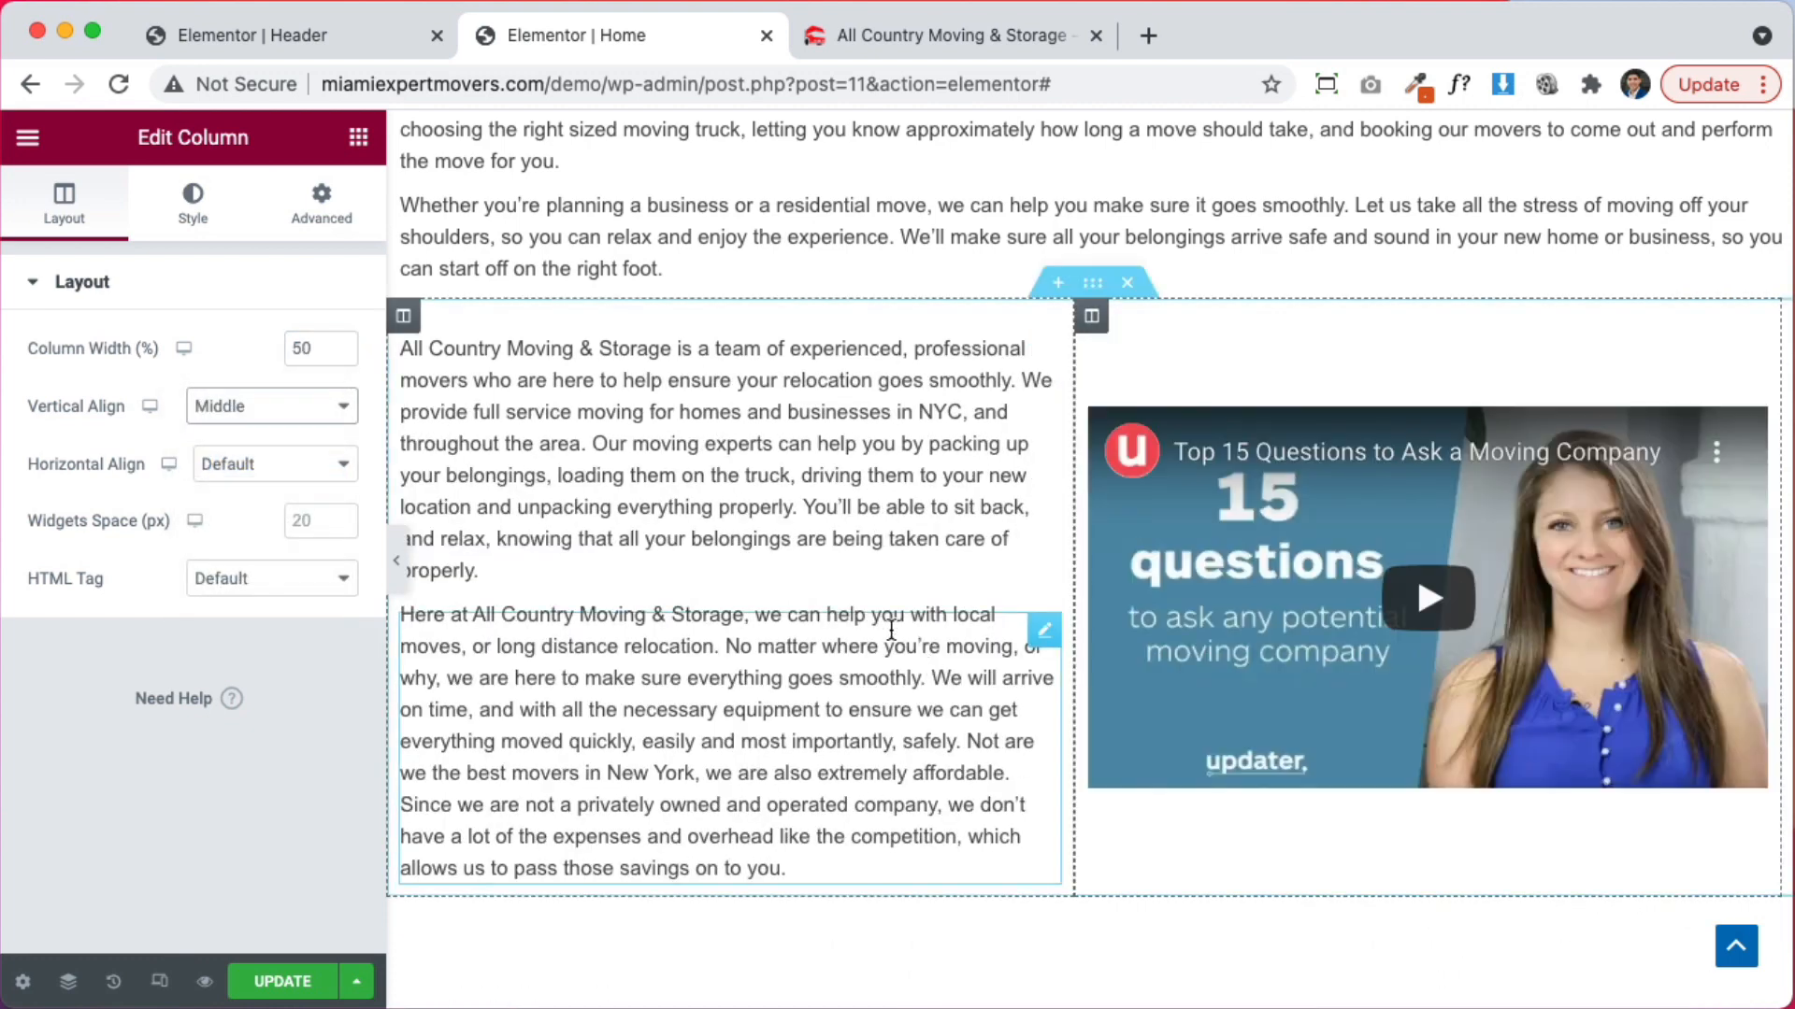
click(322, 204)
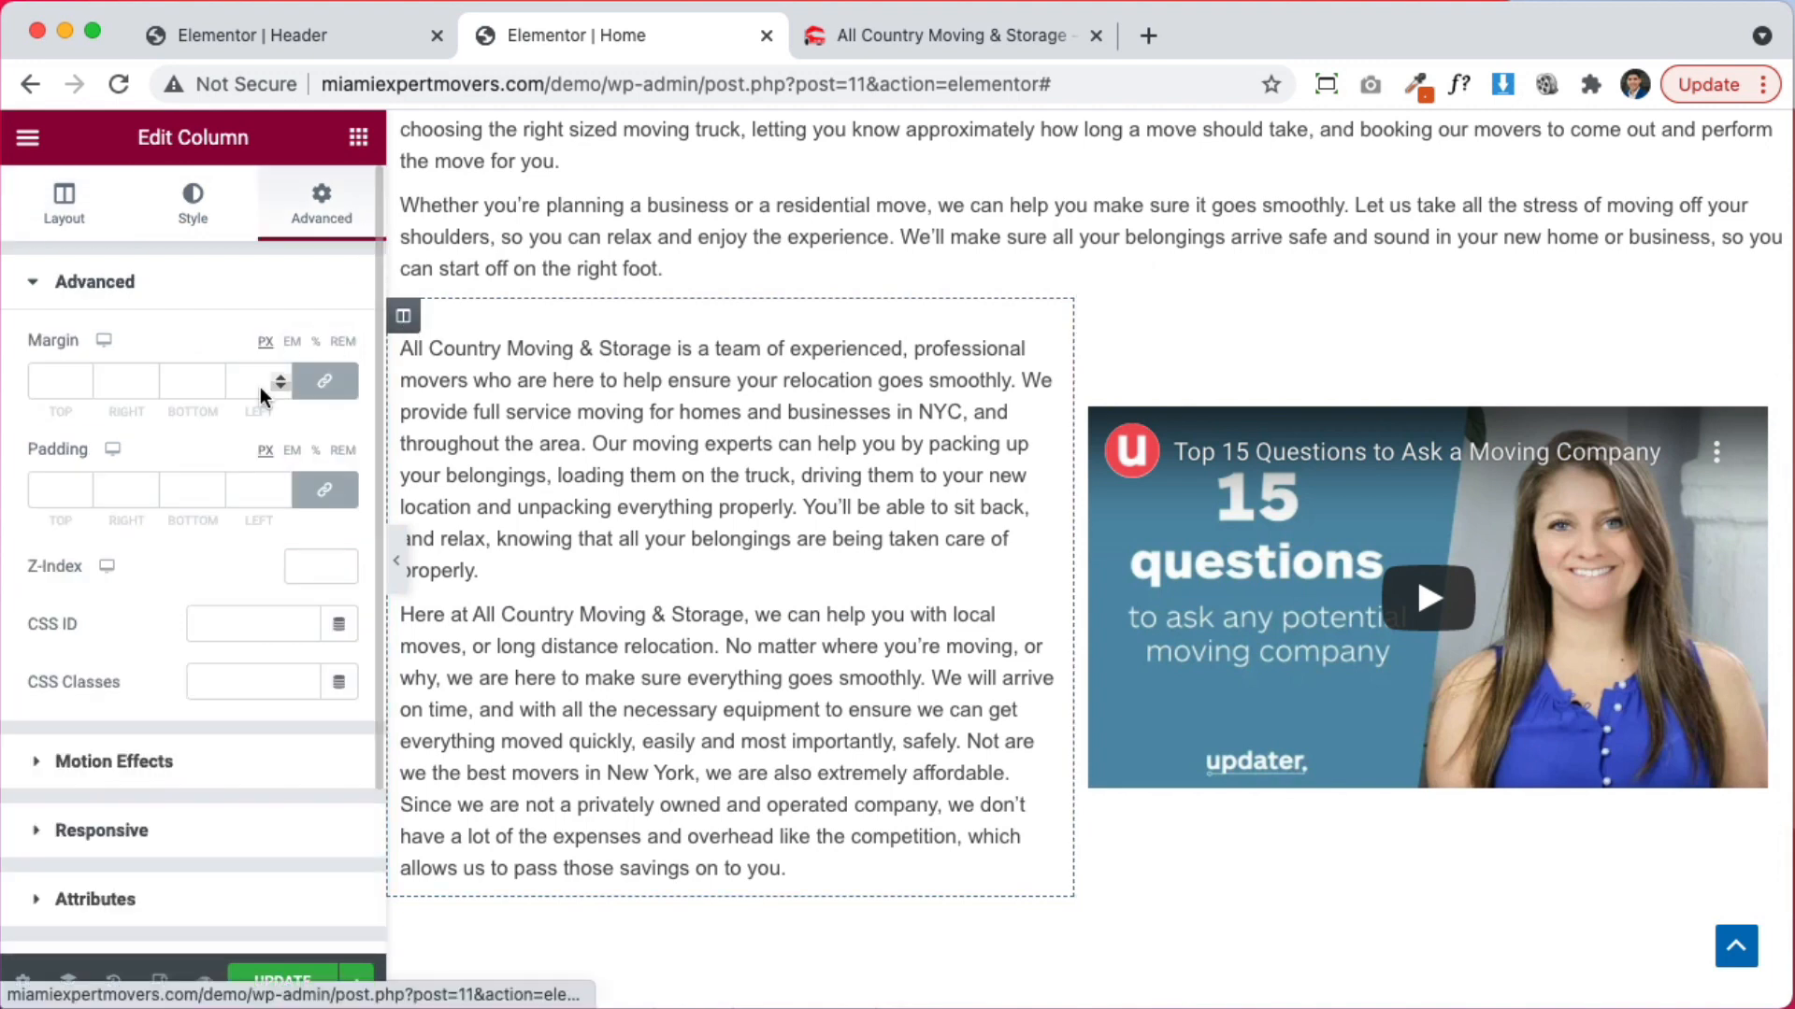
Give the column 30 px padding, then unlink sides and set top and bottom to 0
click(30, 493)
text(30)
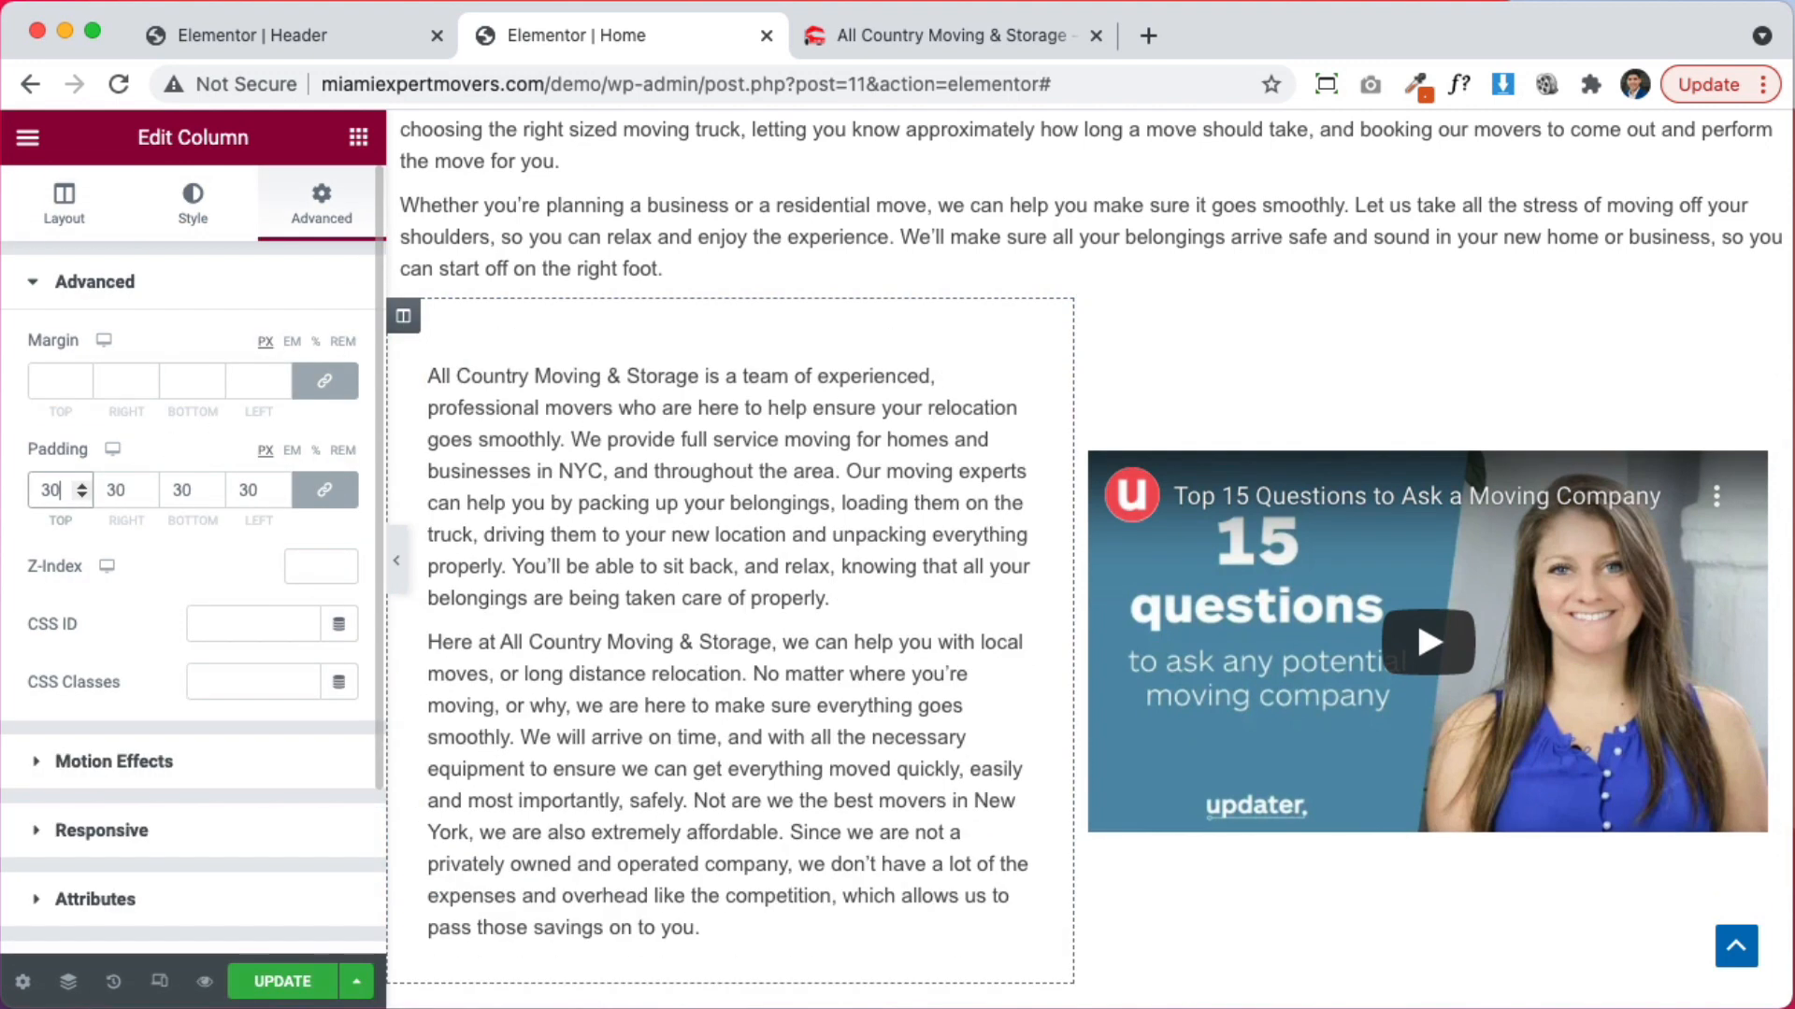
scroll(1006, 524, down, 4)
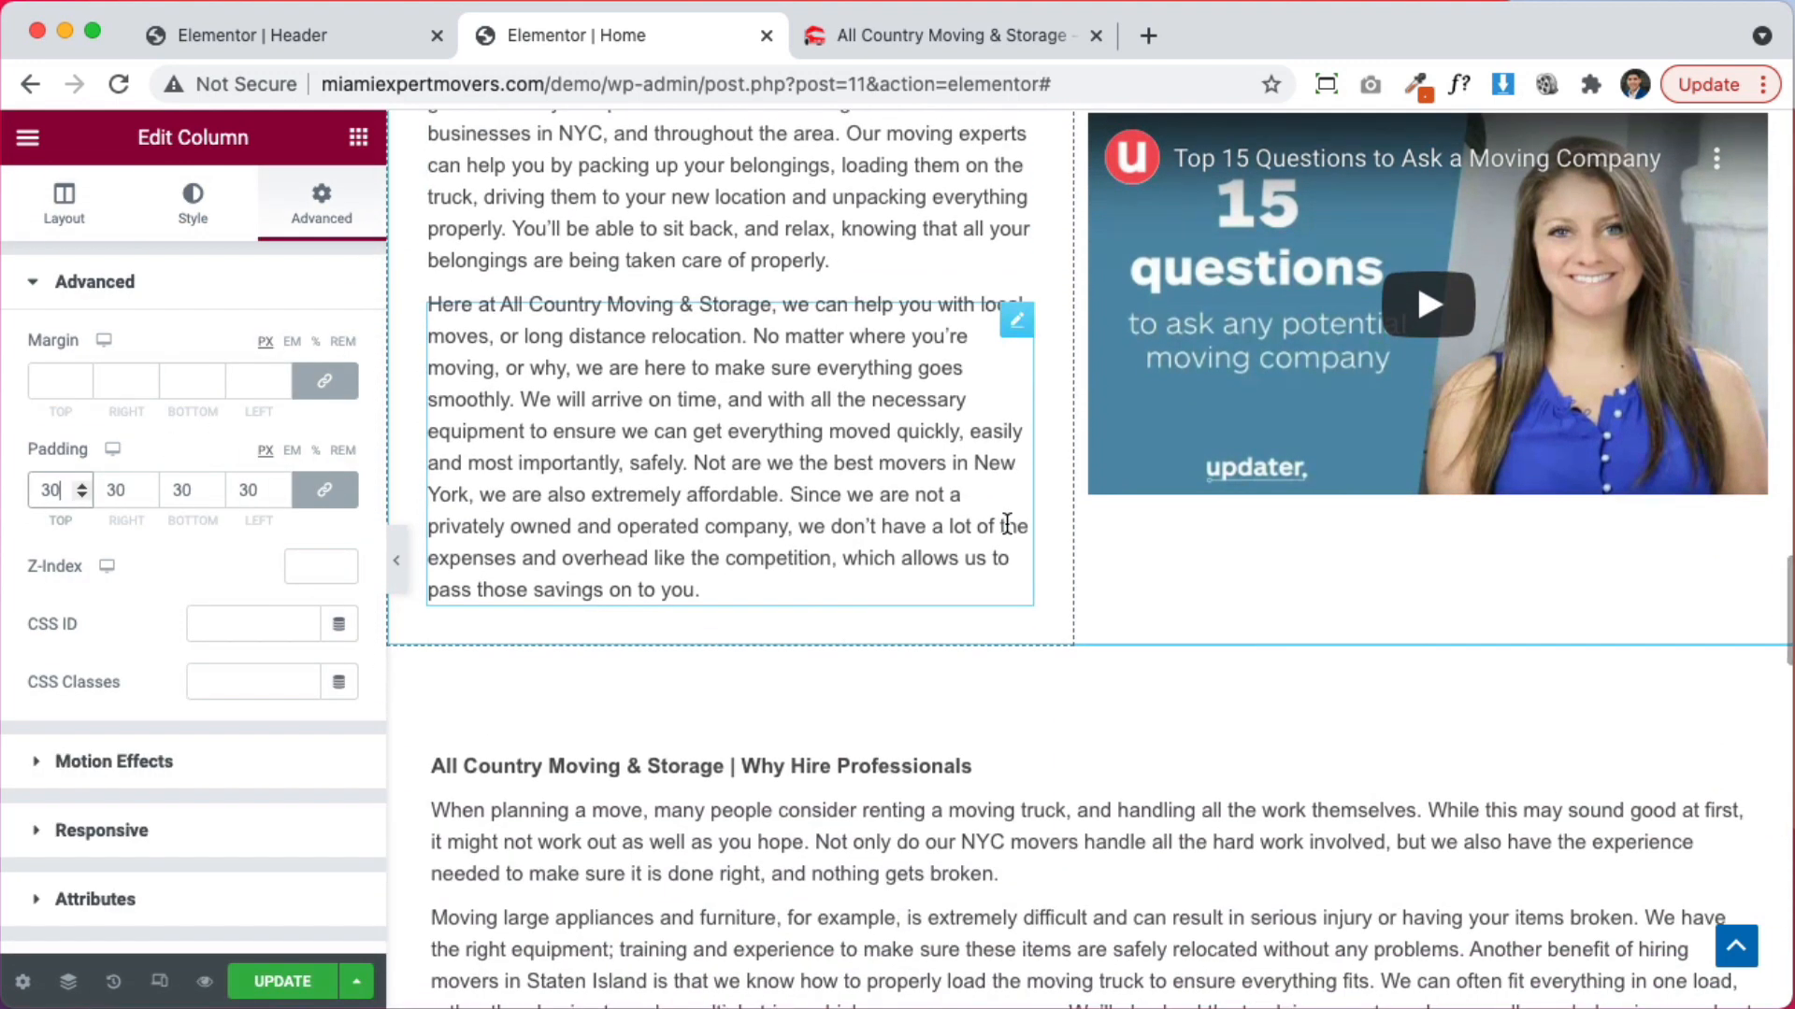
scroll(1006, 524, up, 2)
scroll(505, 574, up, 2)
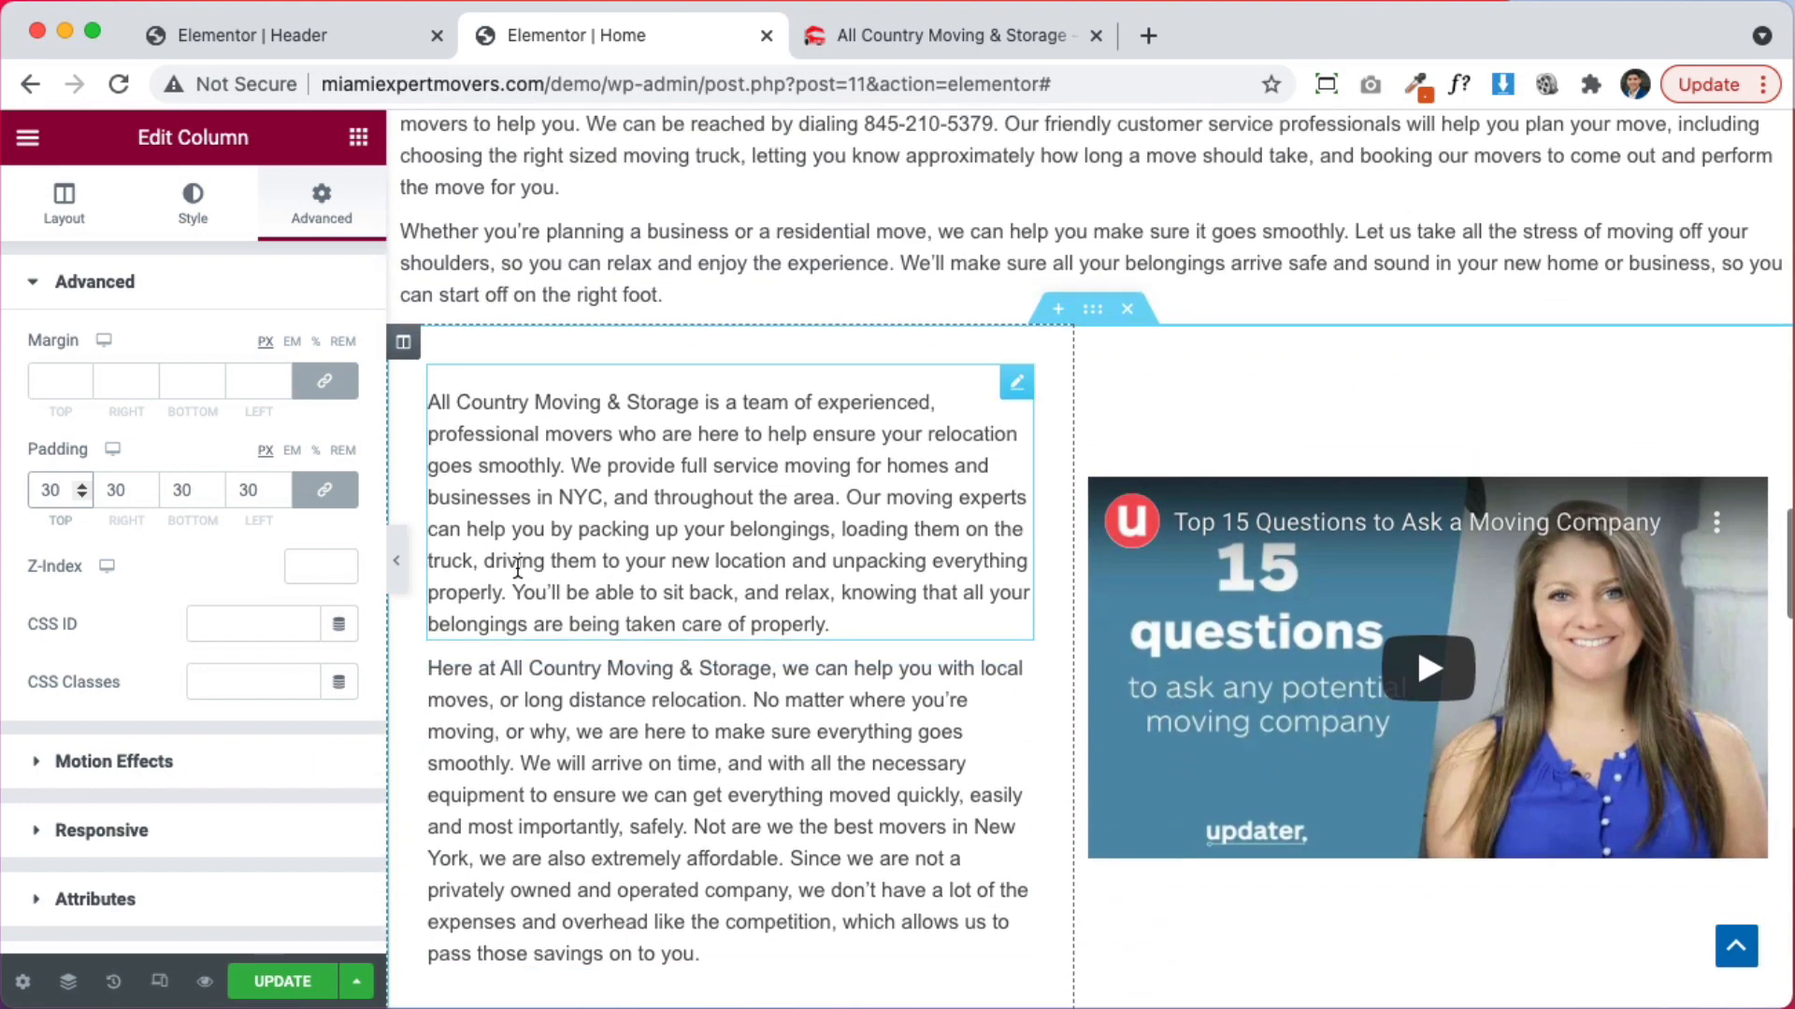
click(327, 500)
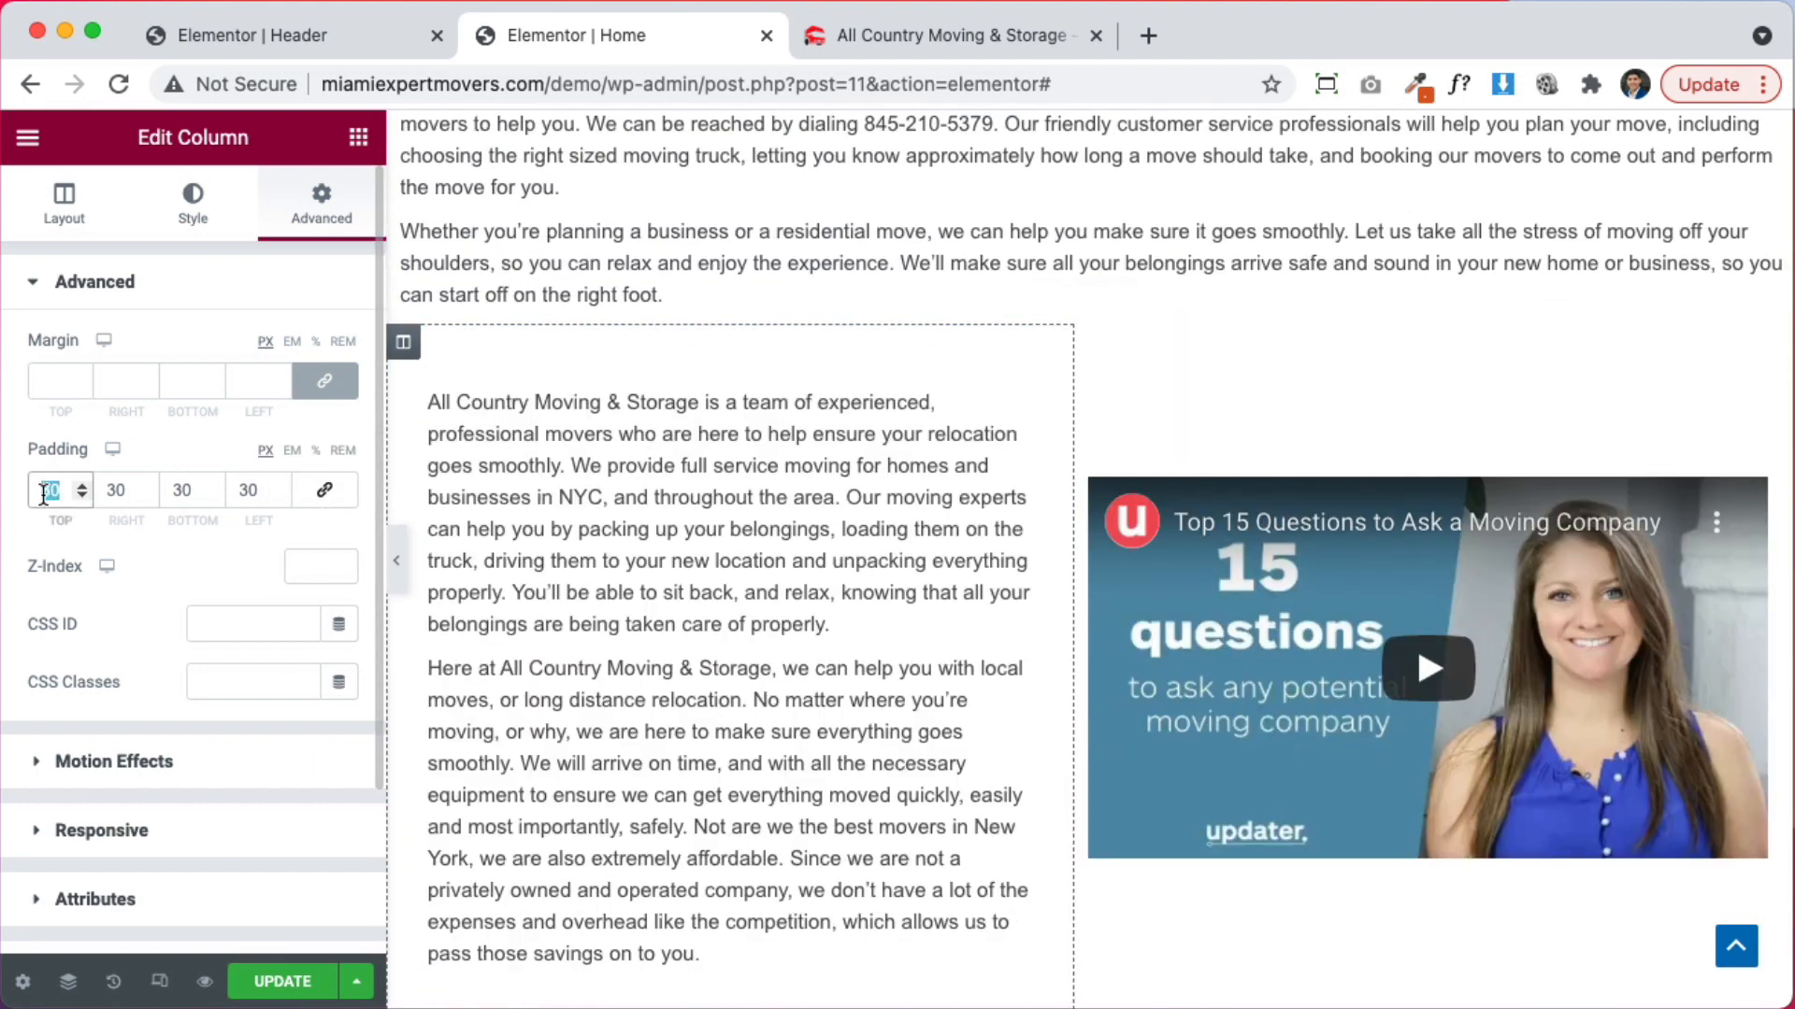
text(0)
double_click(180, 488)
text(0)
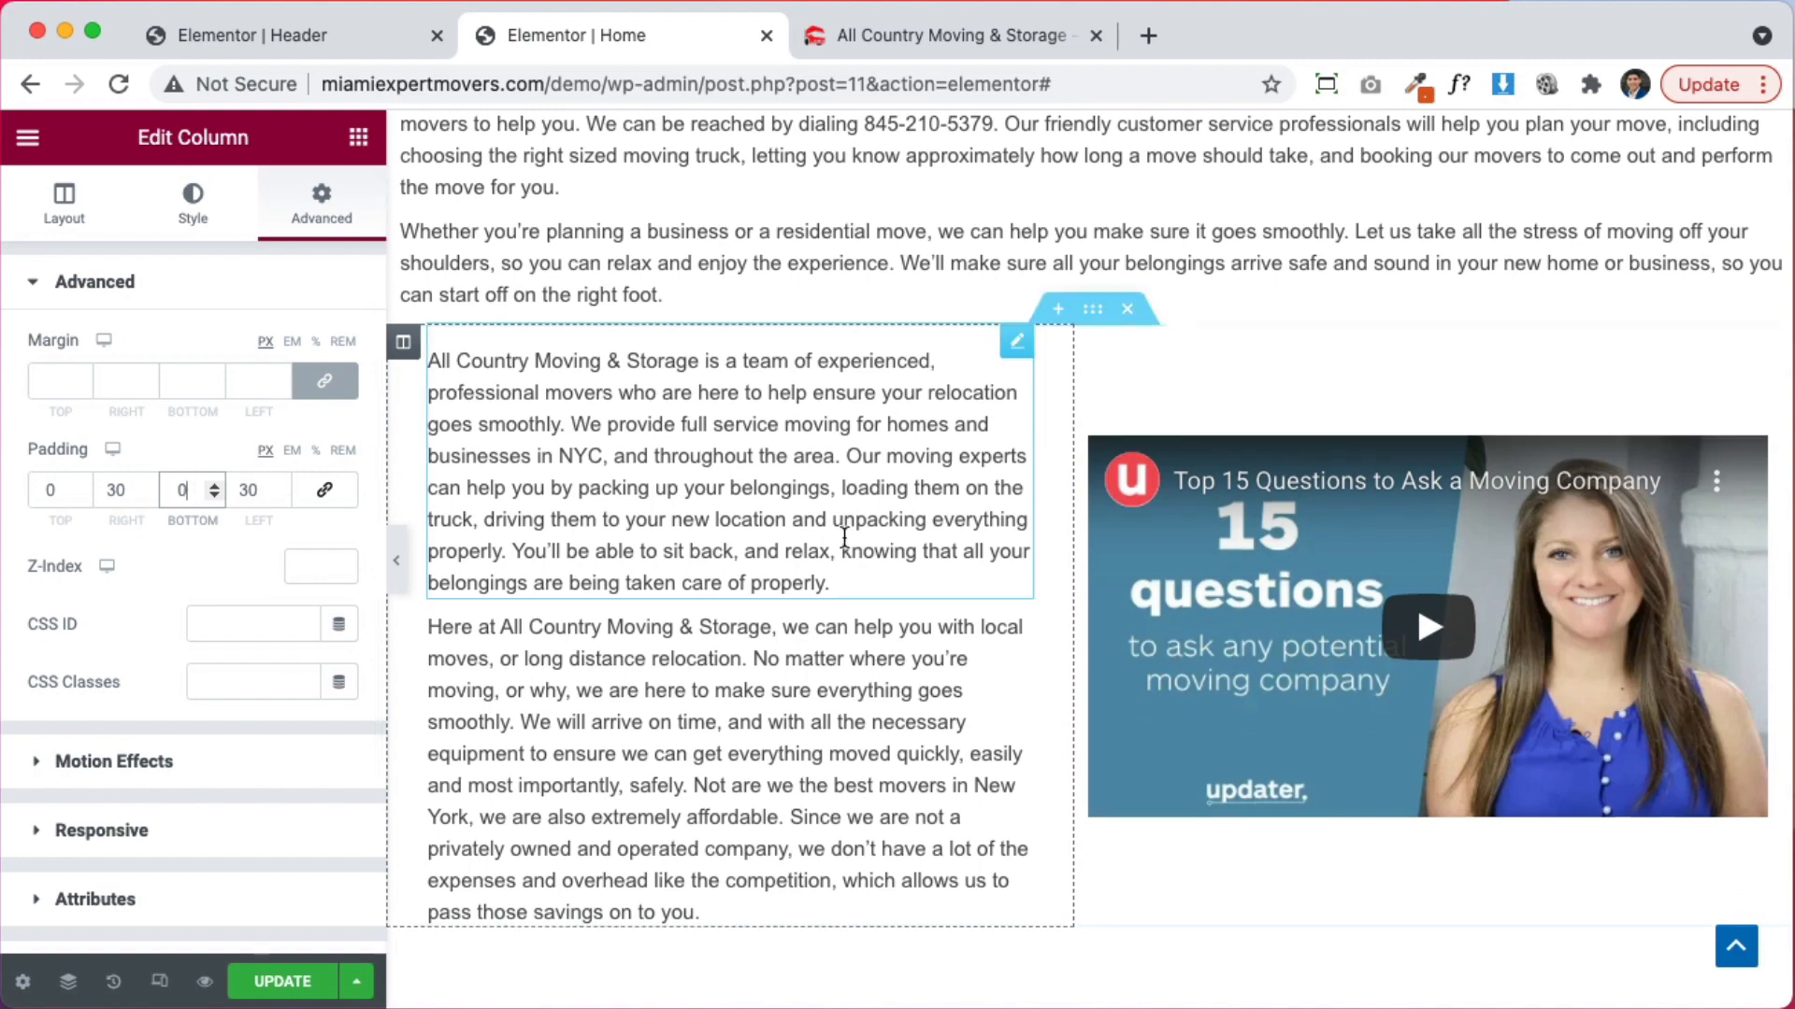
scroll(839, 547, up, 5)
Set the Contact Us section's right and left padding to 30 px
click(1093, 471)
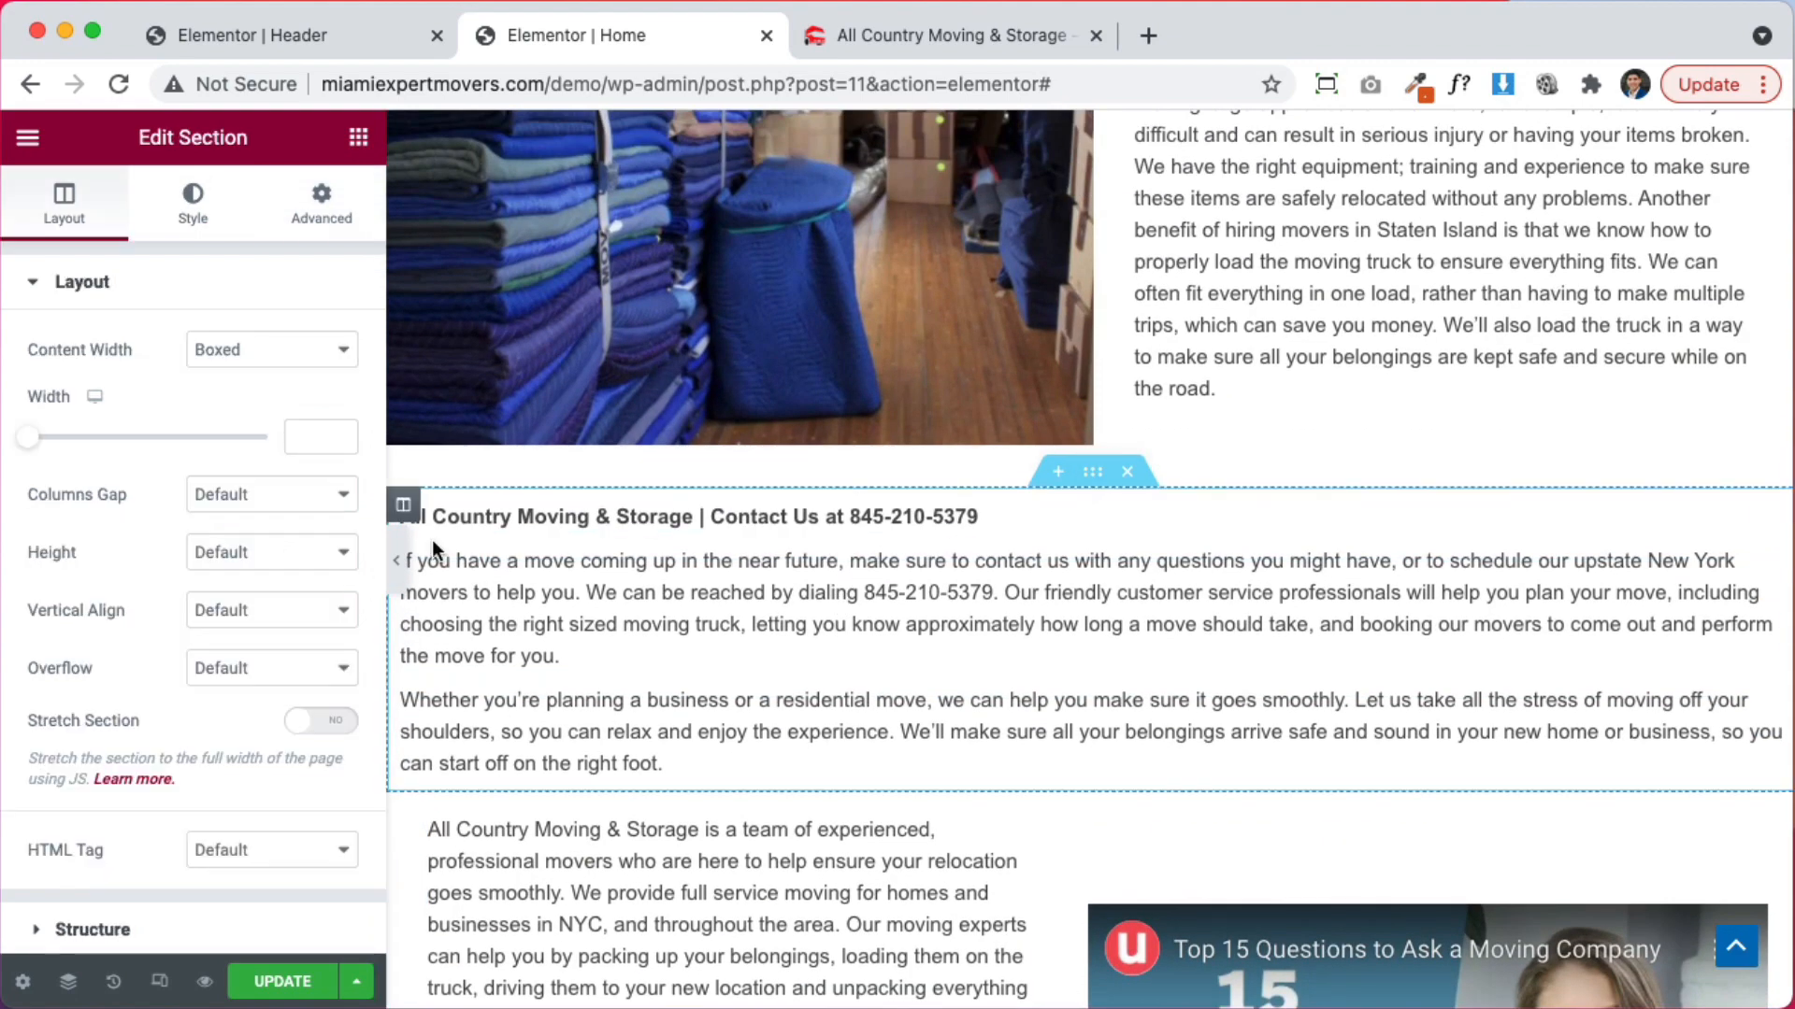
click(327, 213)
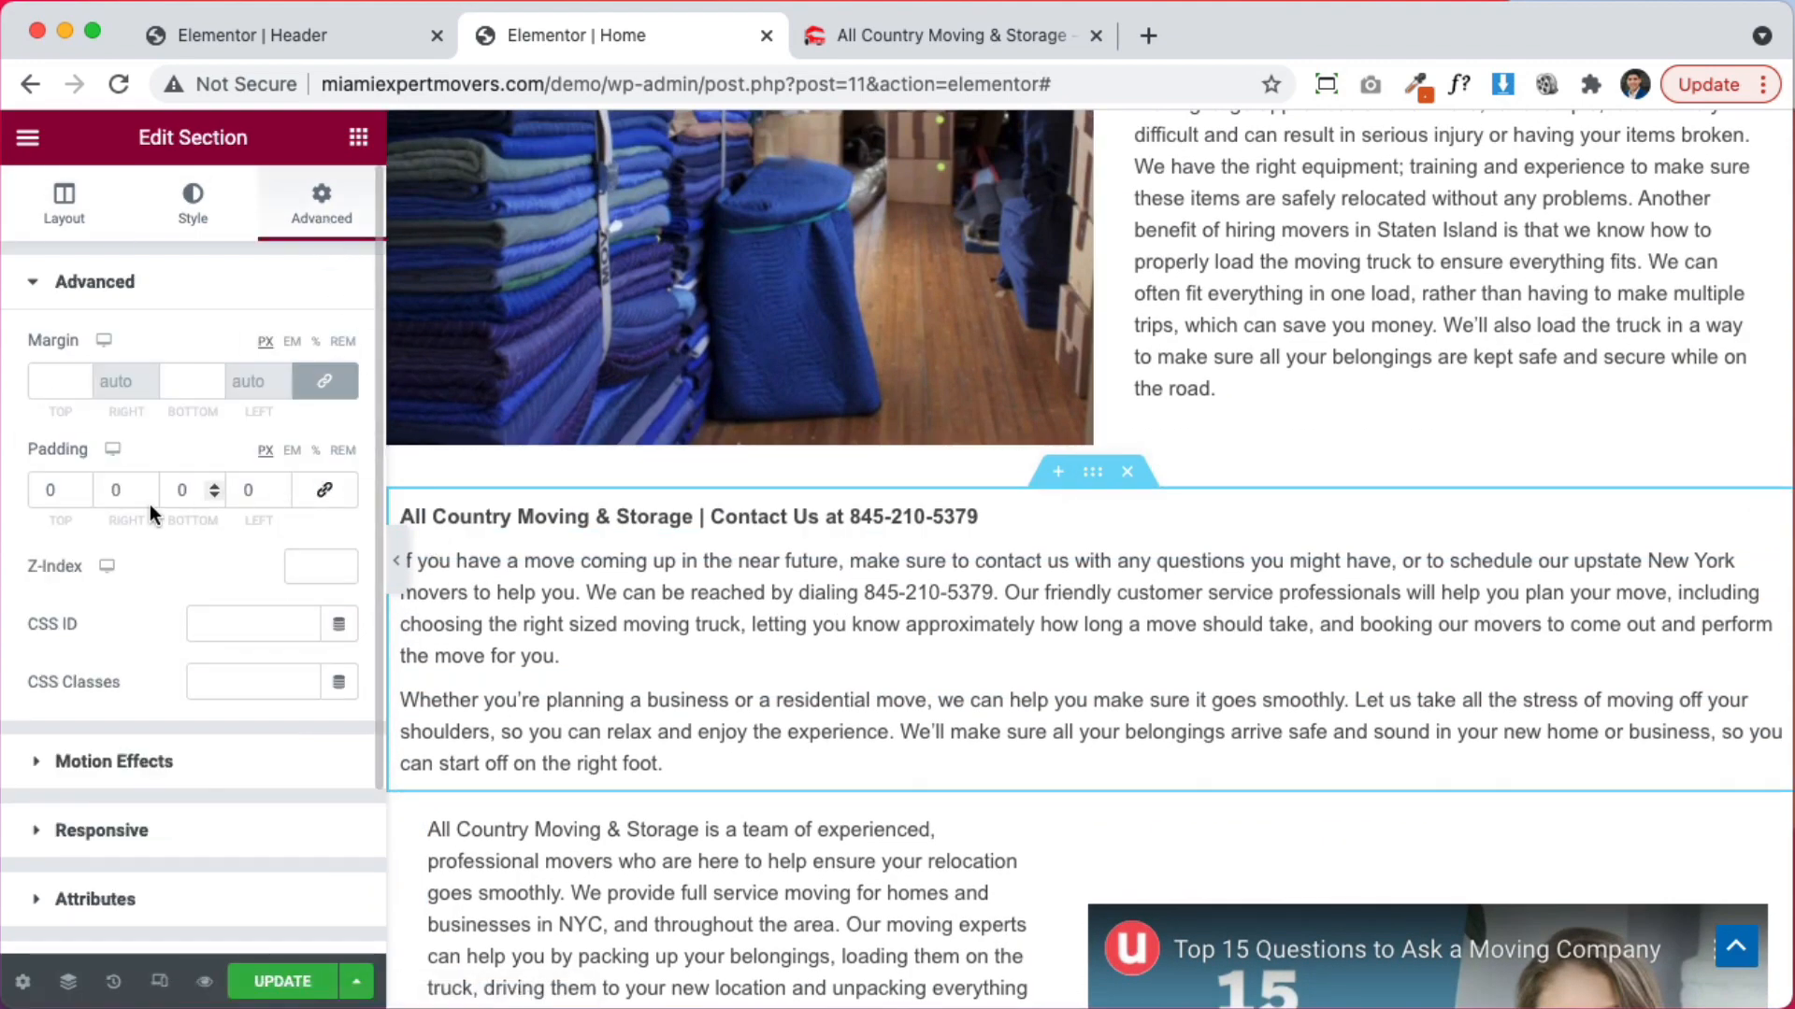
double_click(109, 491)
text(30)
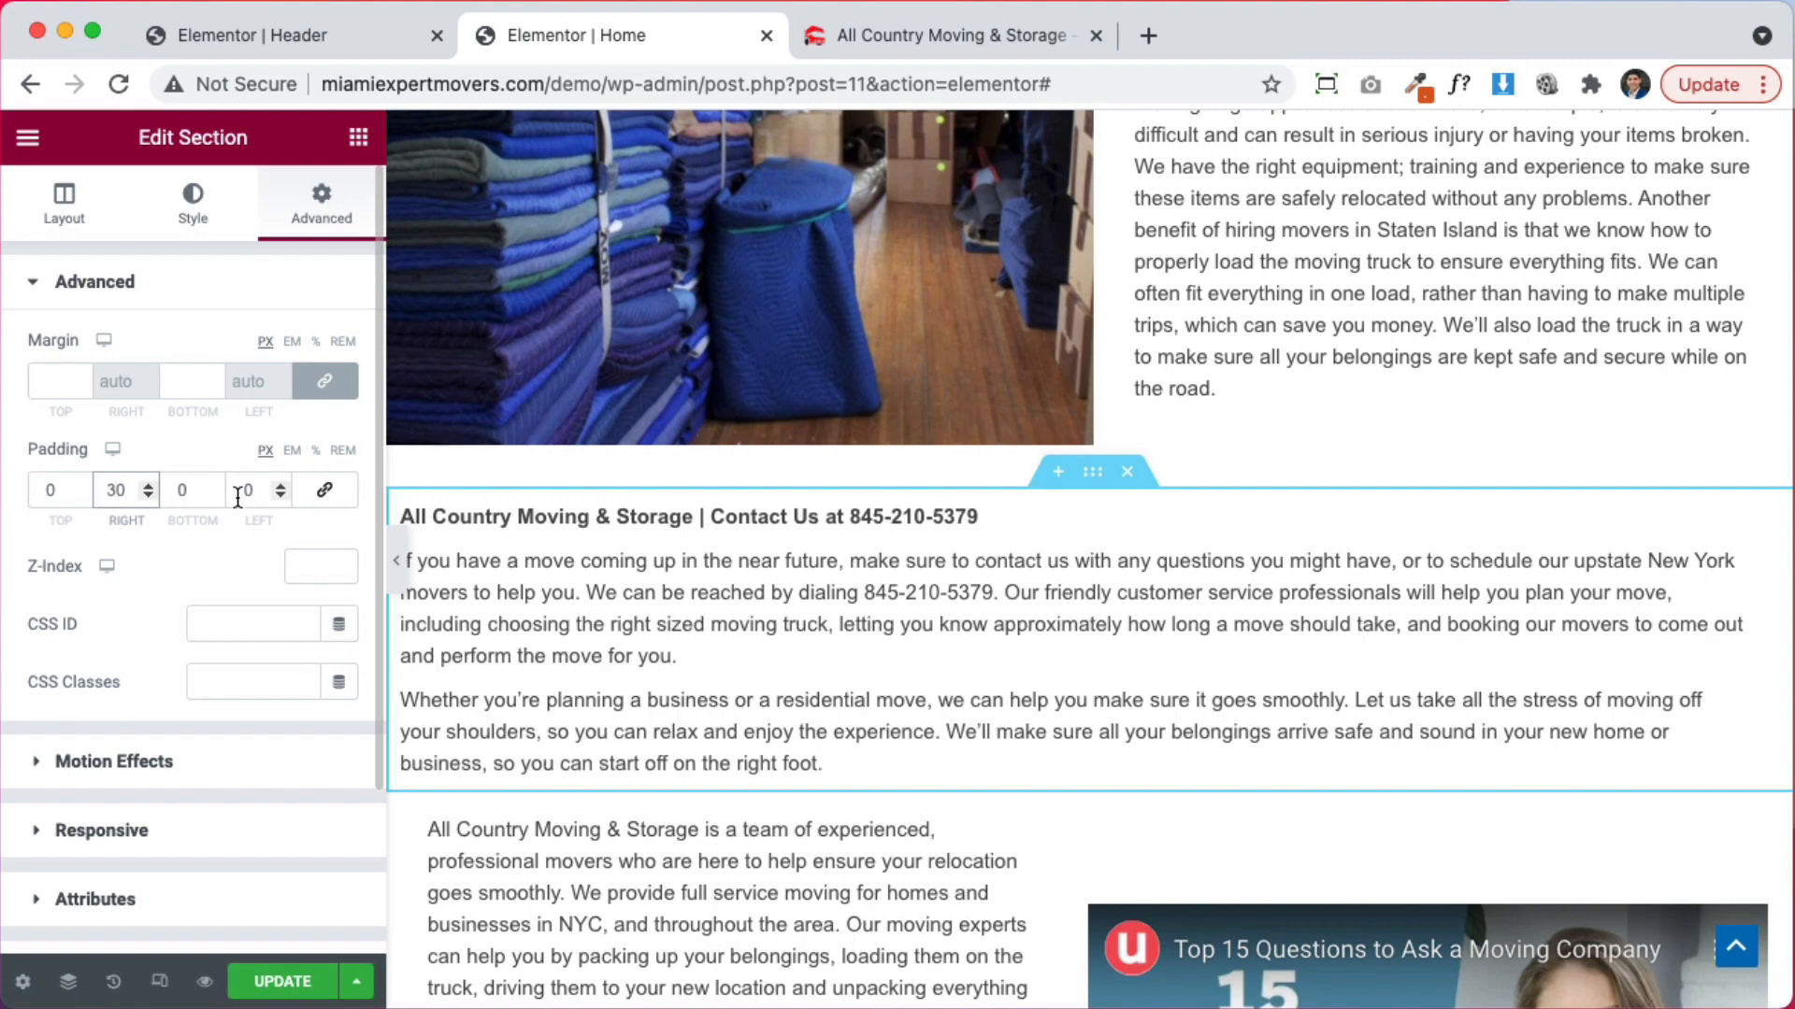
double_click(242, 494)
text(30)
scroll(822, 579, up, 5)
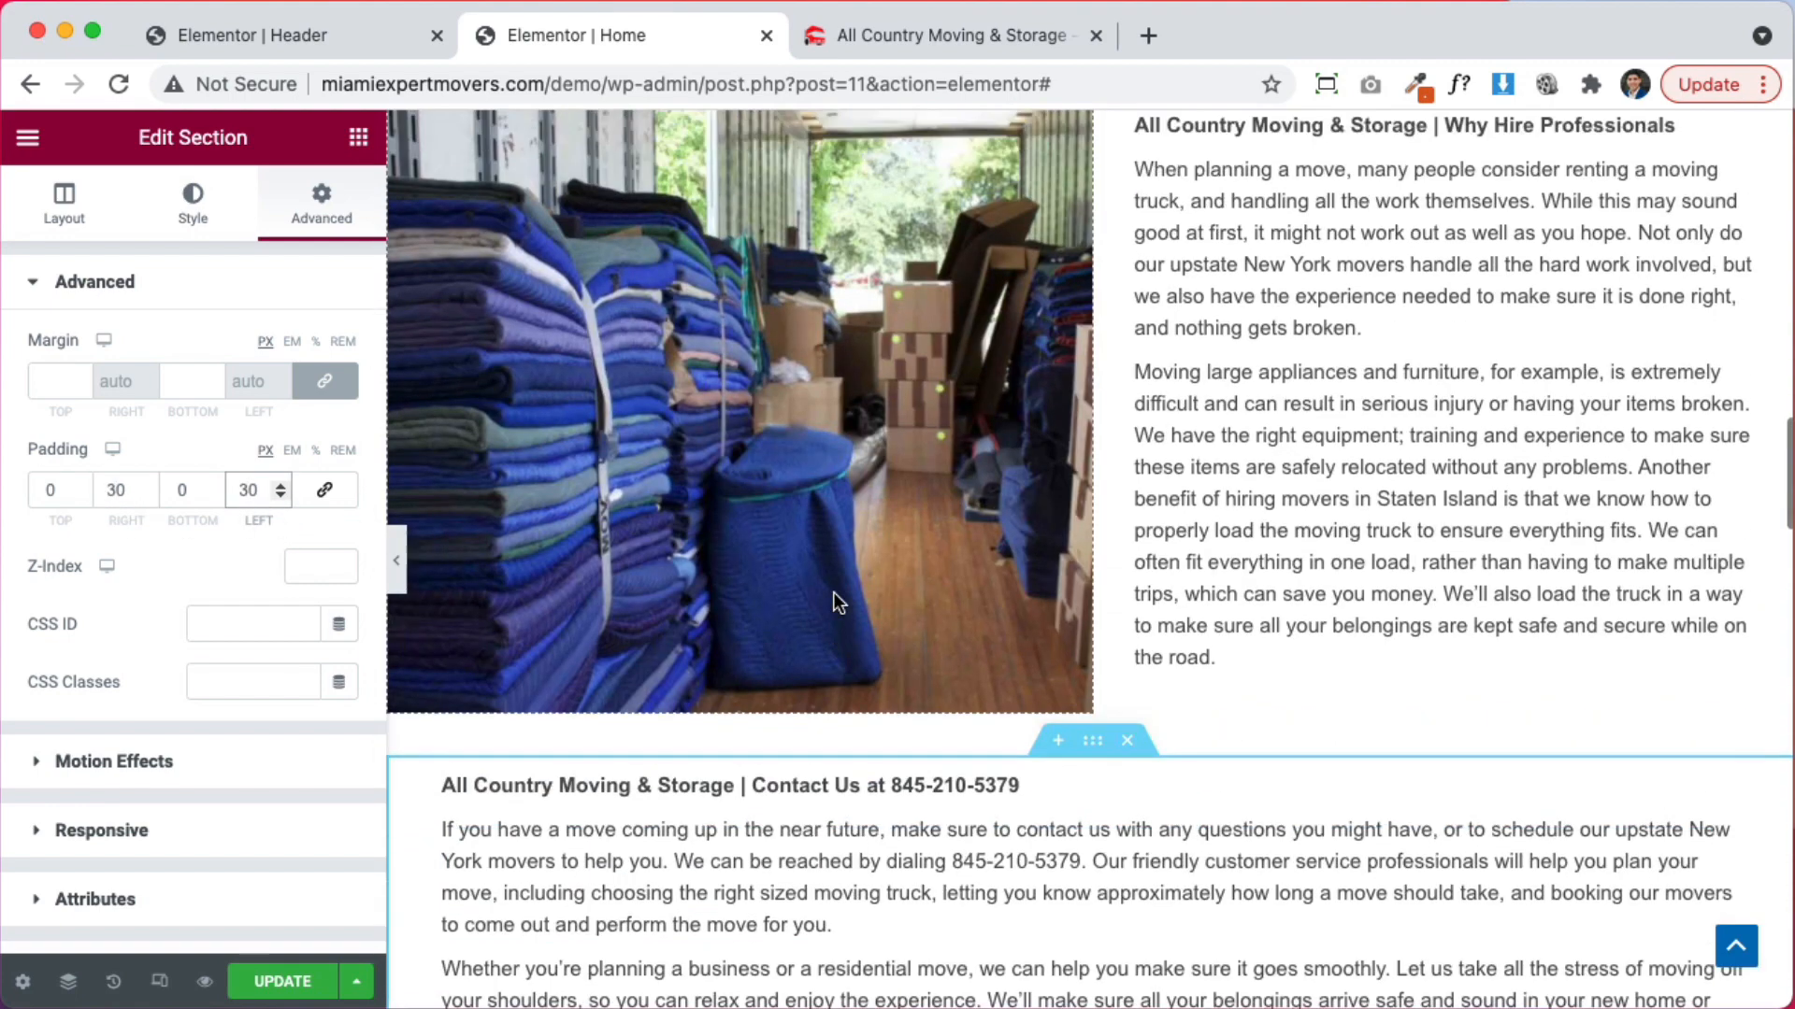
scroll(1157, 340, up, 5)
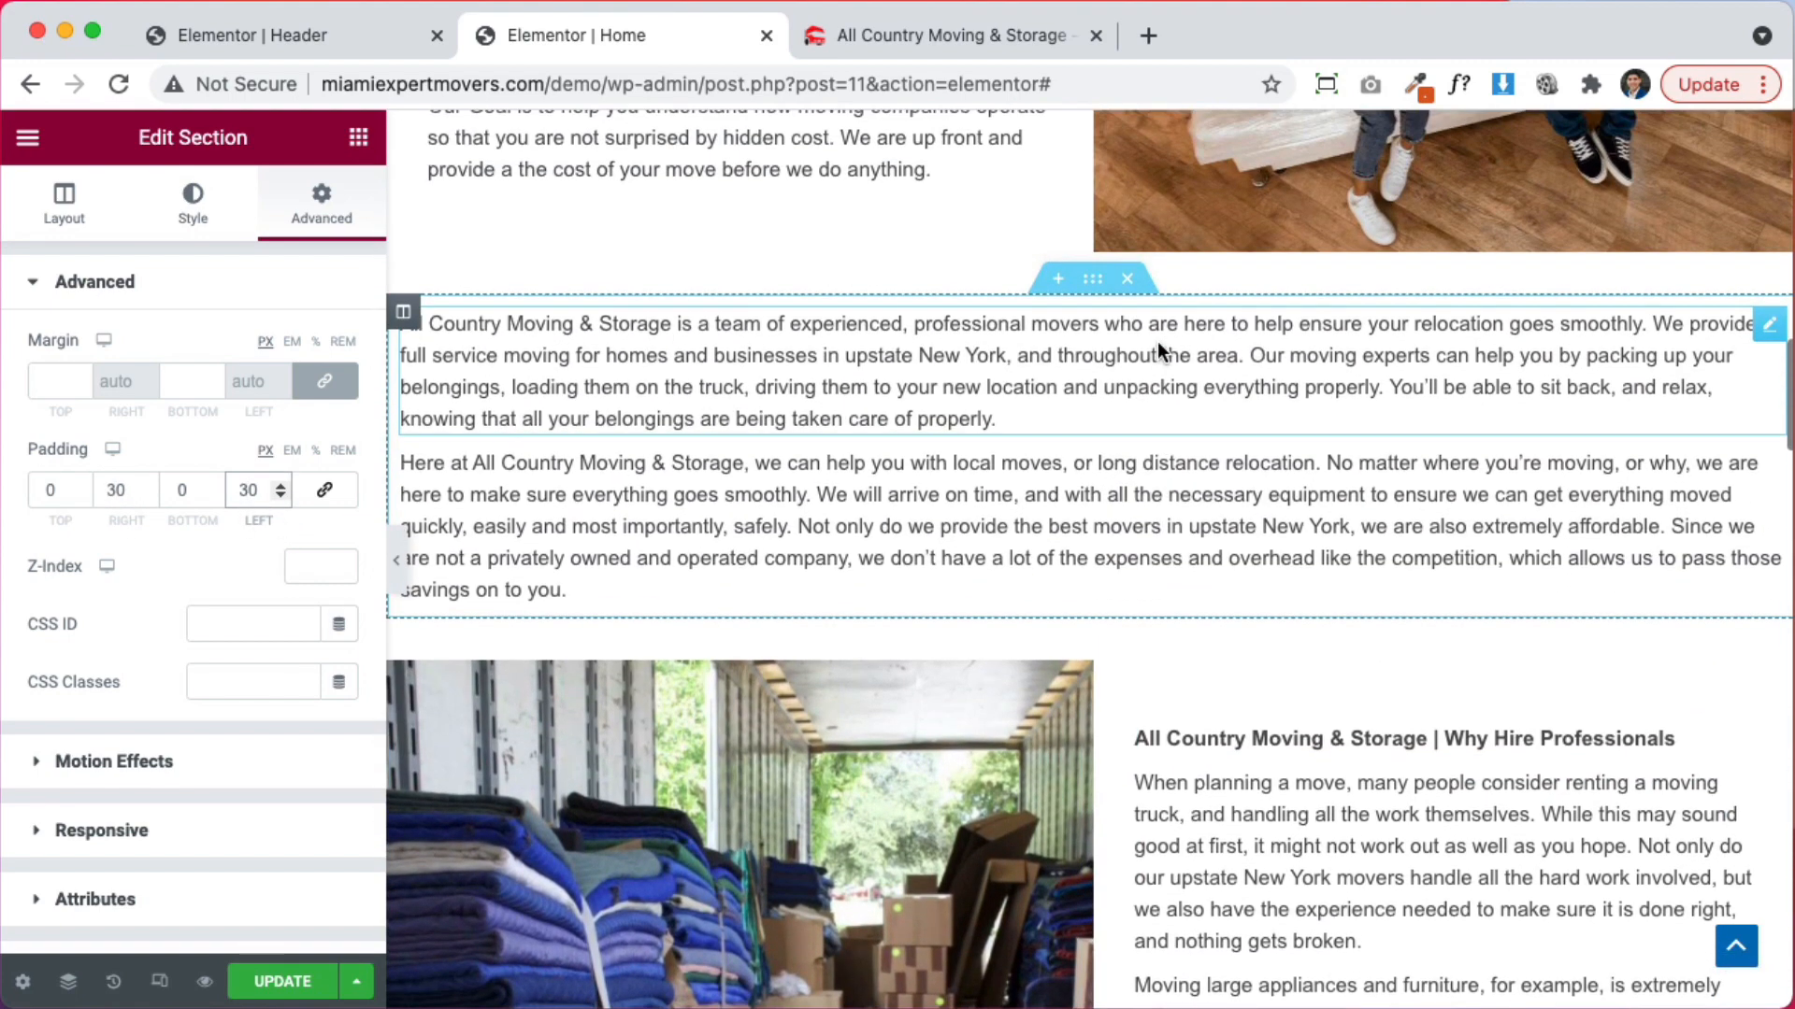
Set the Why Hire Professionals column's top and bottom padding to 0
click(1111, 680)
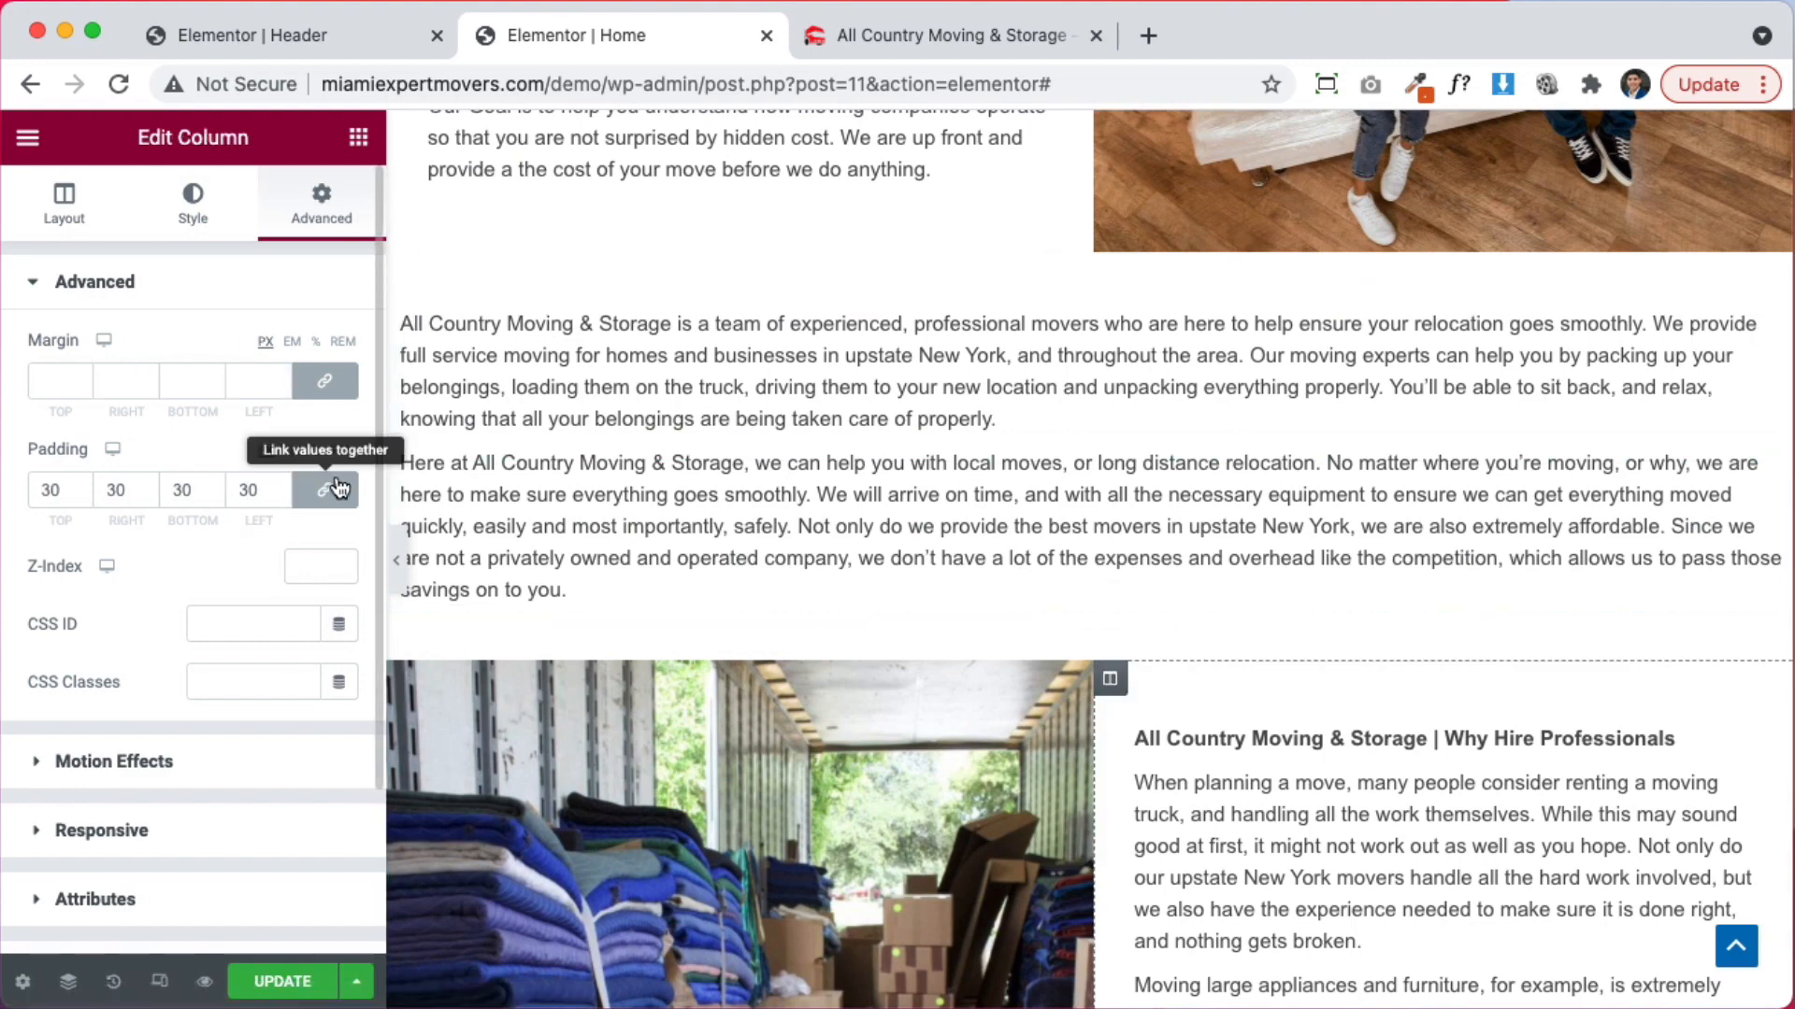
double_click(50, 490)
text(0)
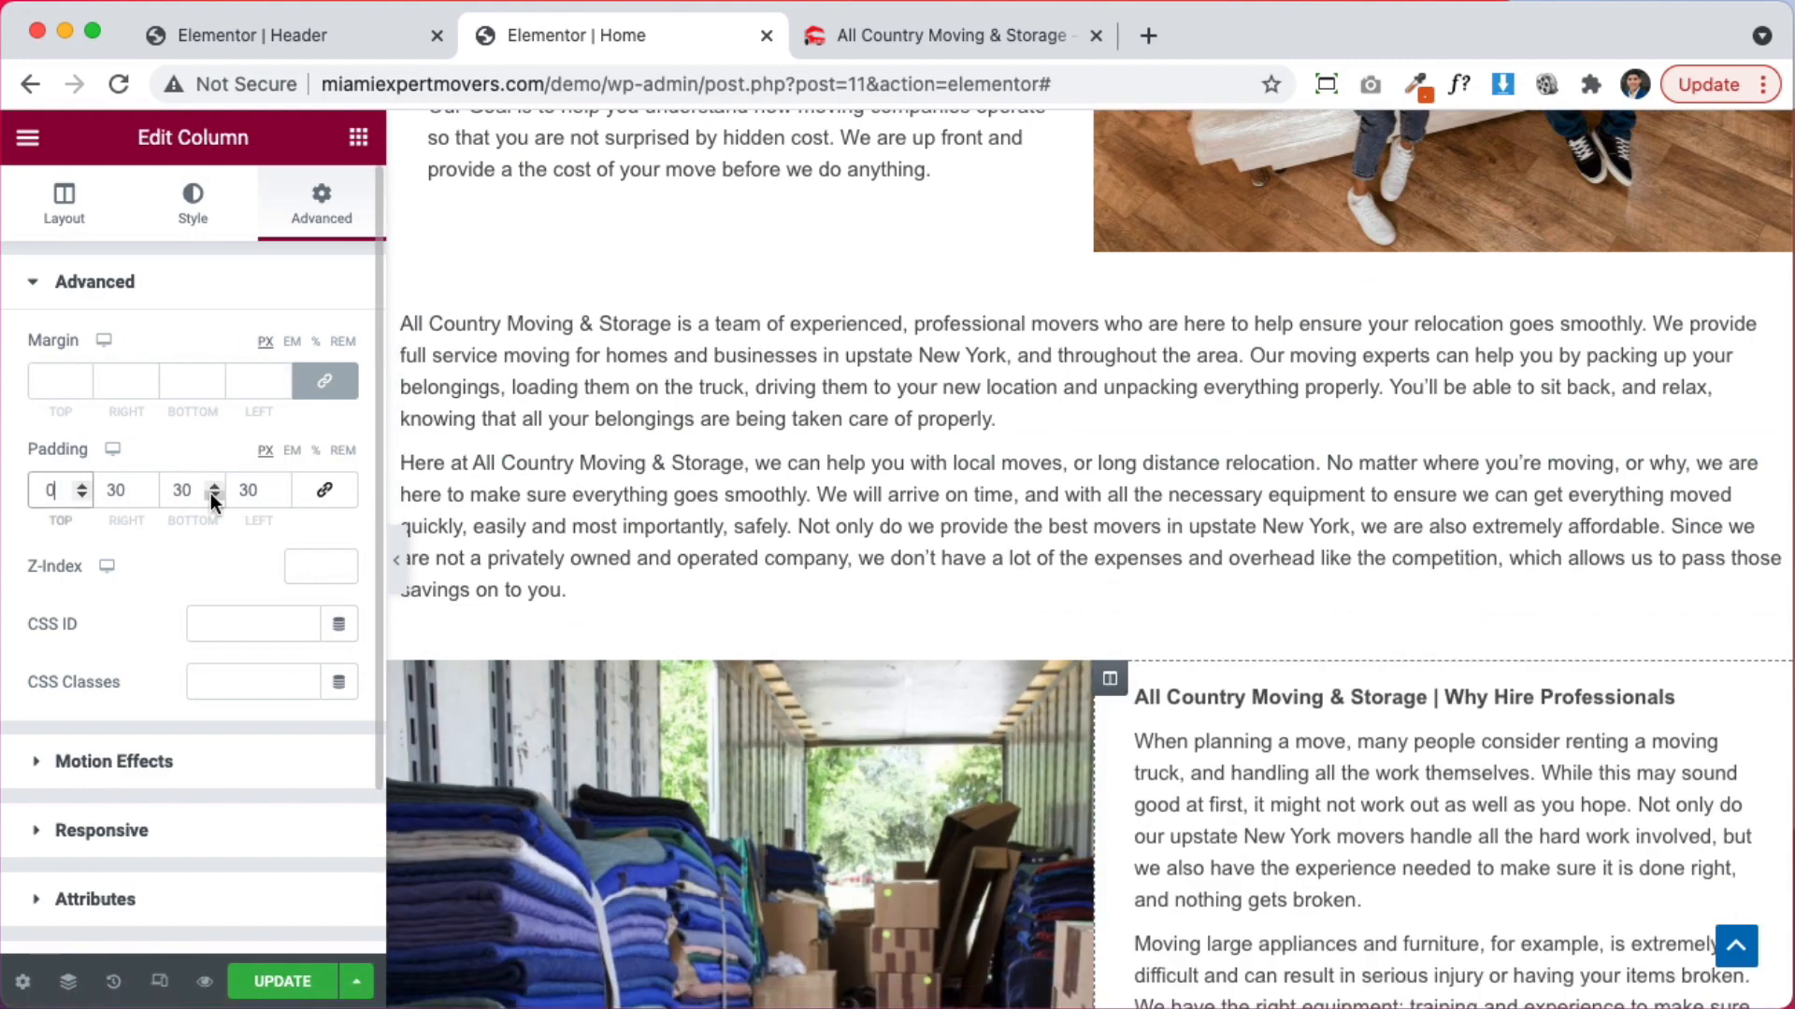
double_click(172, 493)
text(0)
scroll(1049, 675, down, 2)
scroll(1049, 674, up, 3)
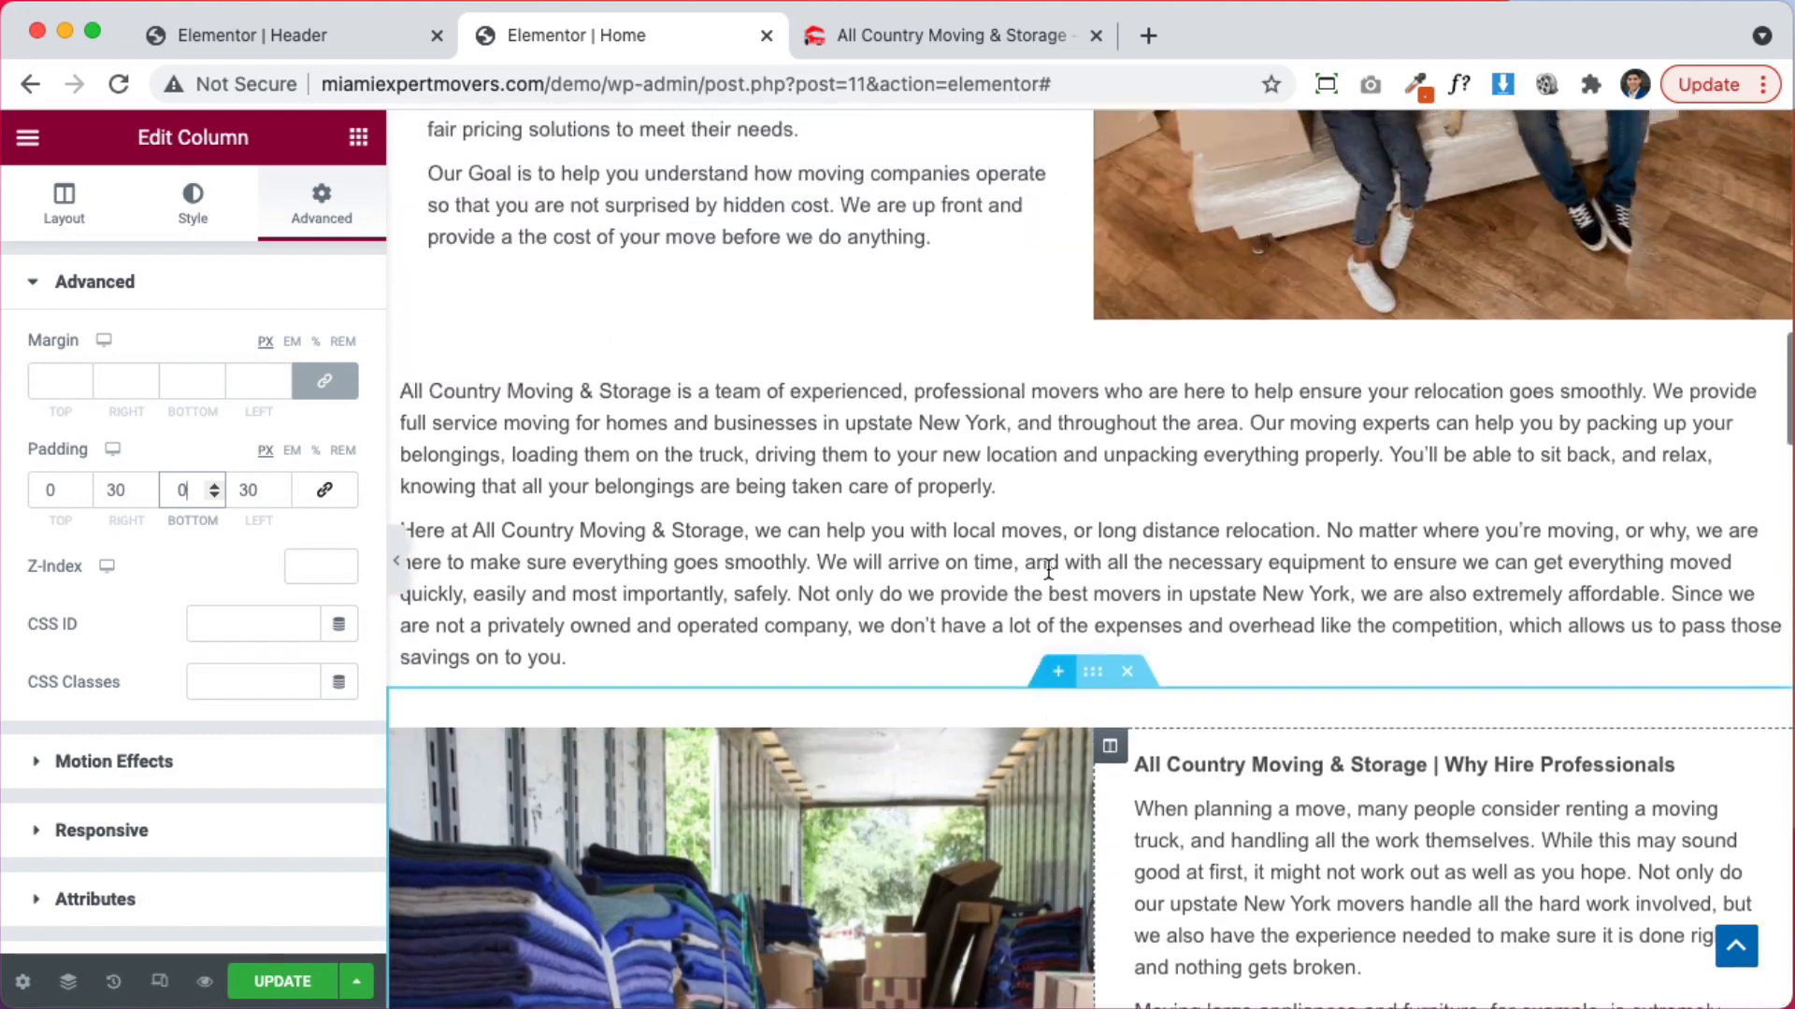
Enter side padding for the full-width intro text section, aiming for 30 px (typed as 330)
click(1091, 382)
click(1098, 413)
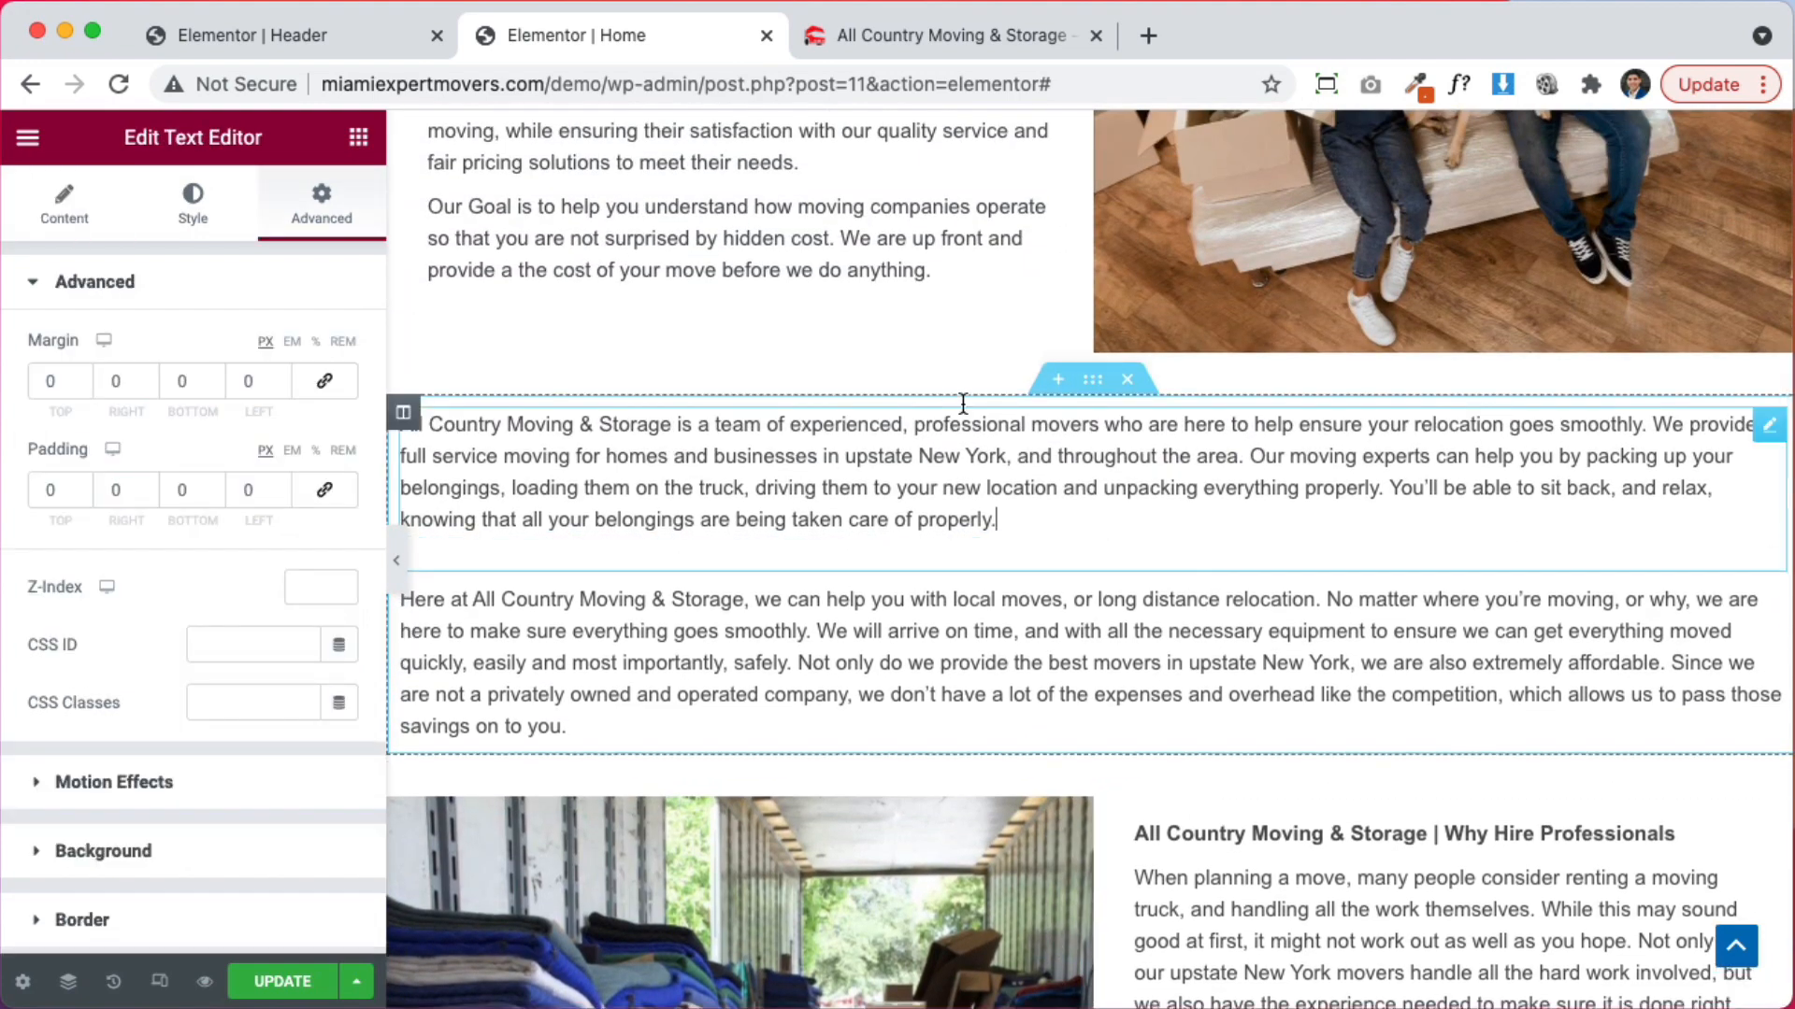
click(1092, 379)
click(321, 201)
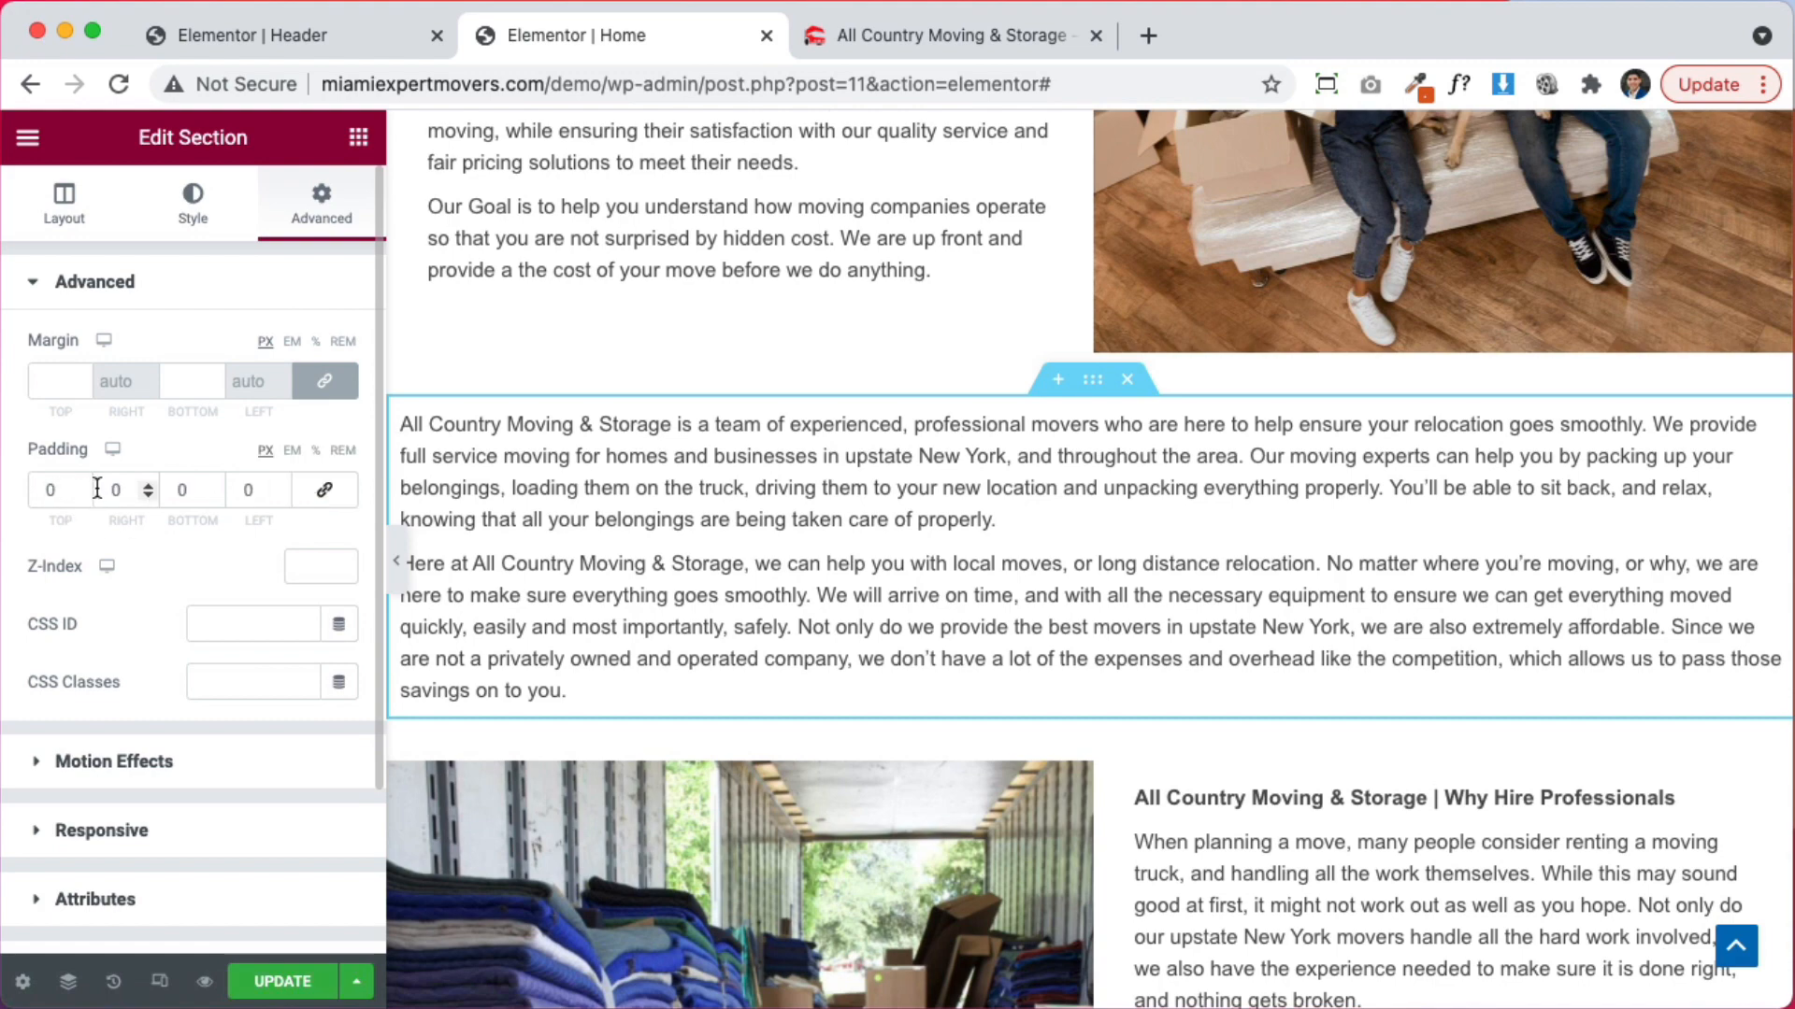
text(3)
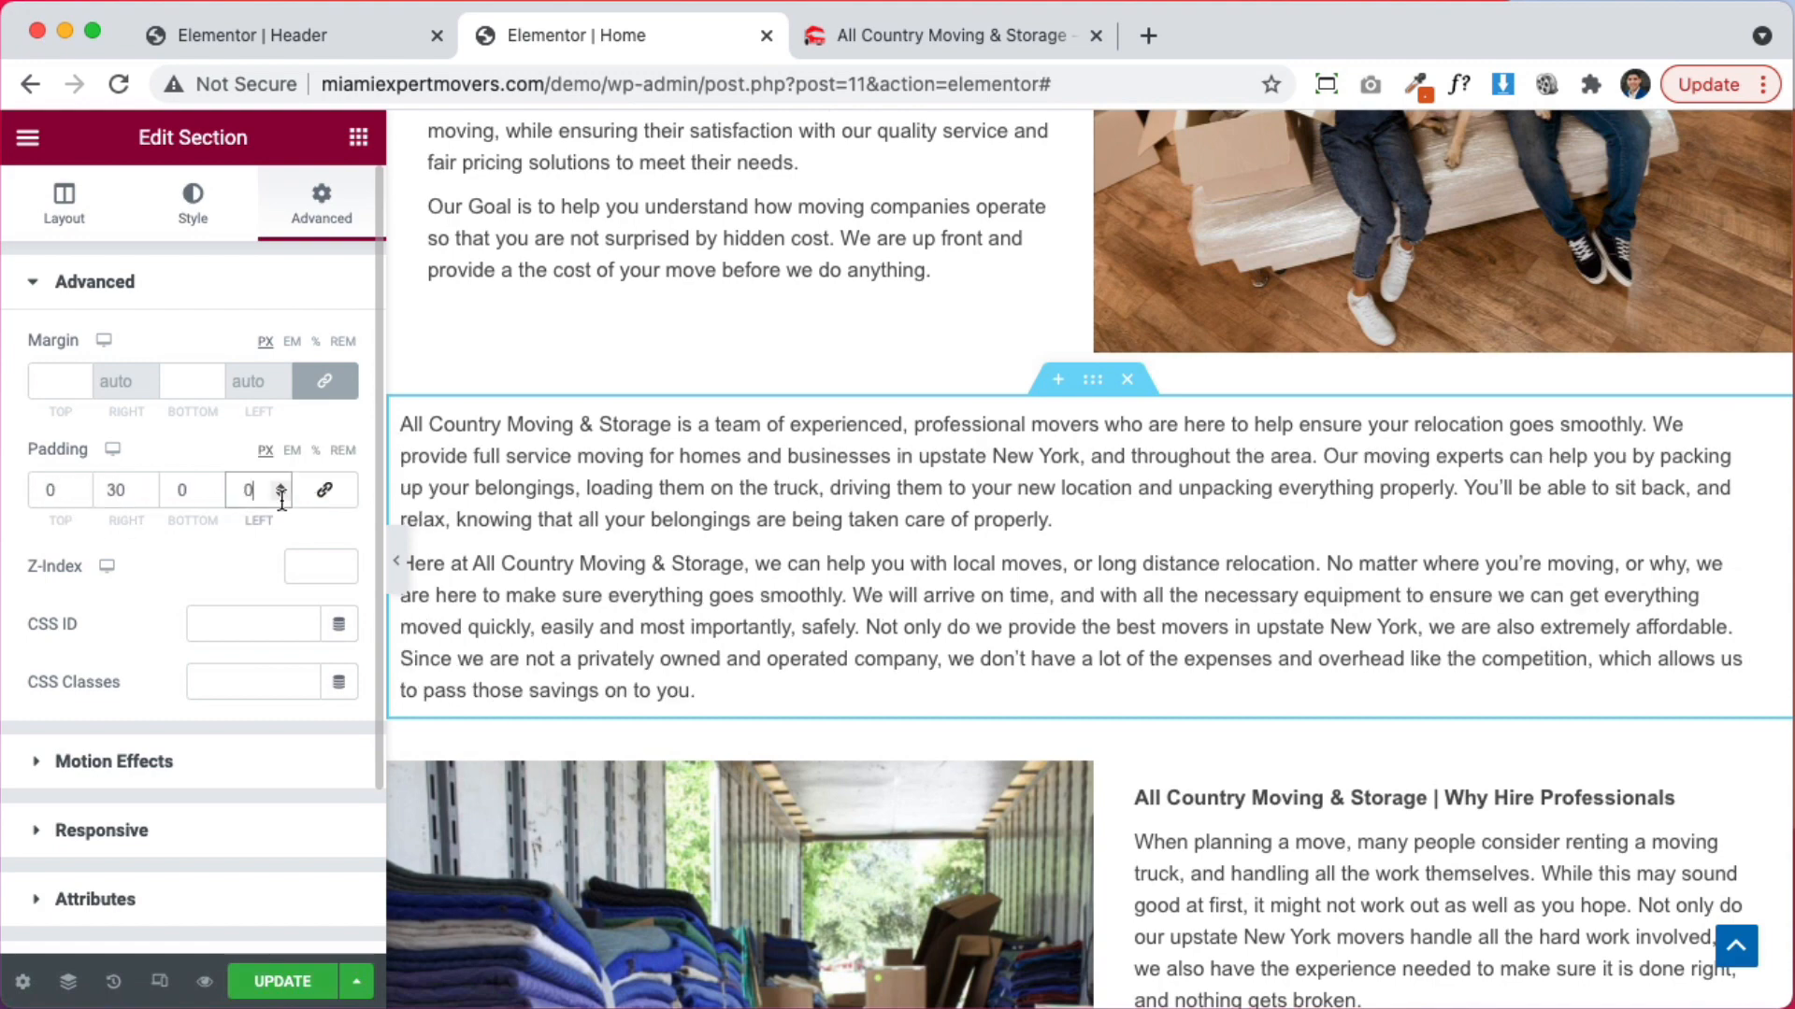
text(30)
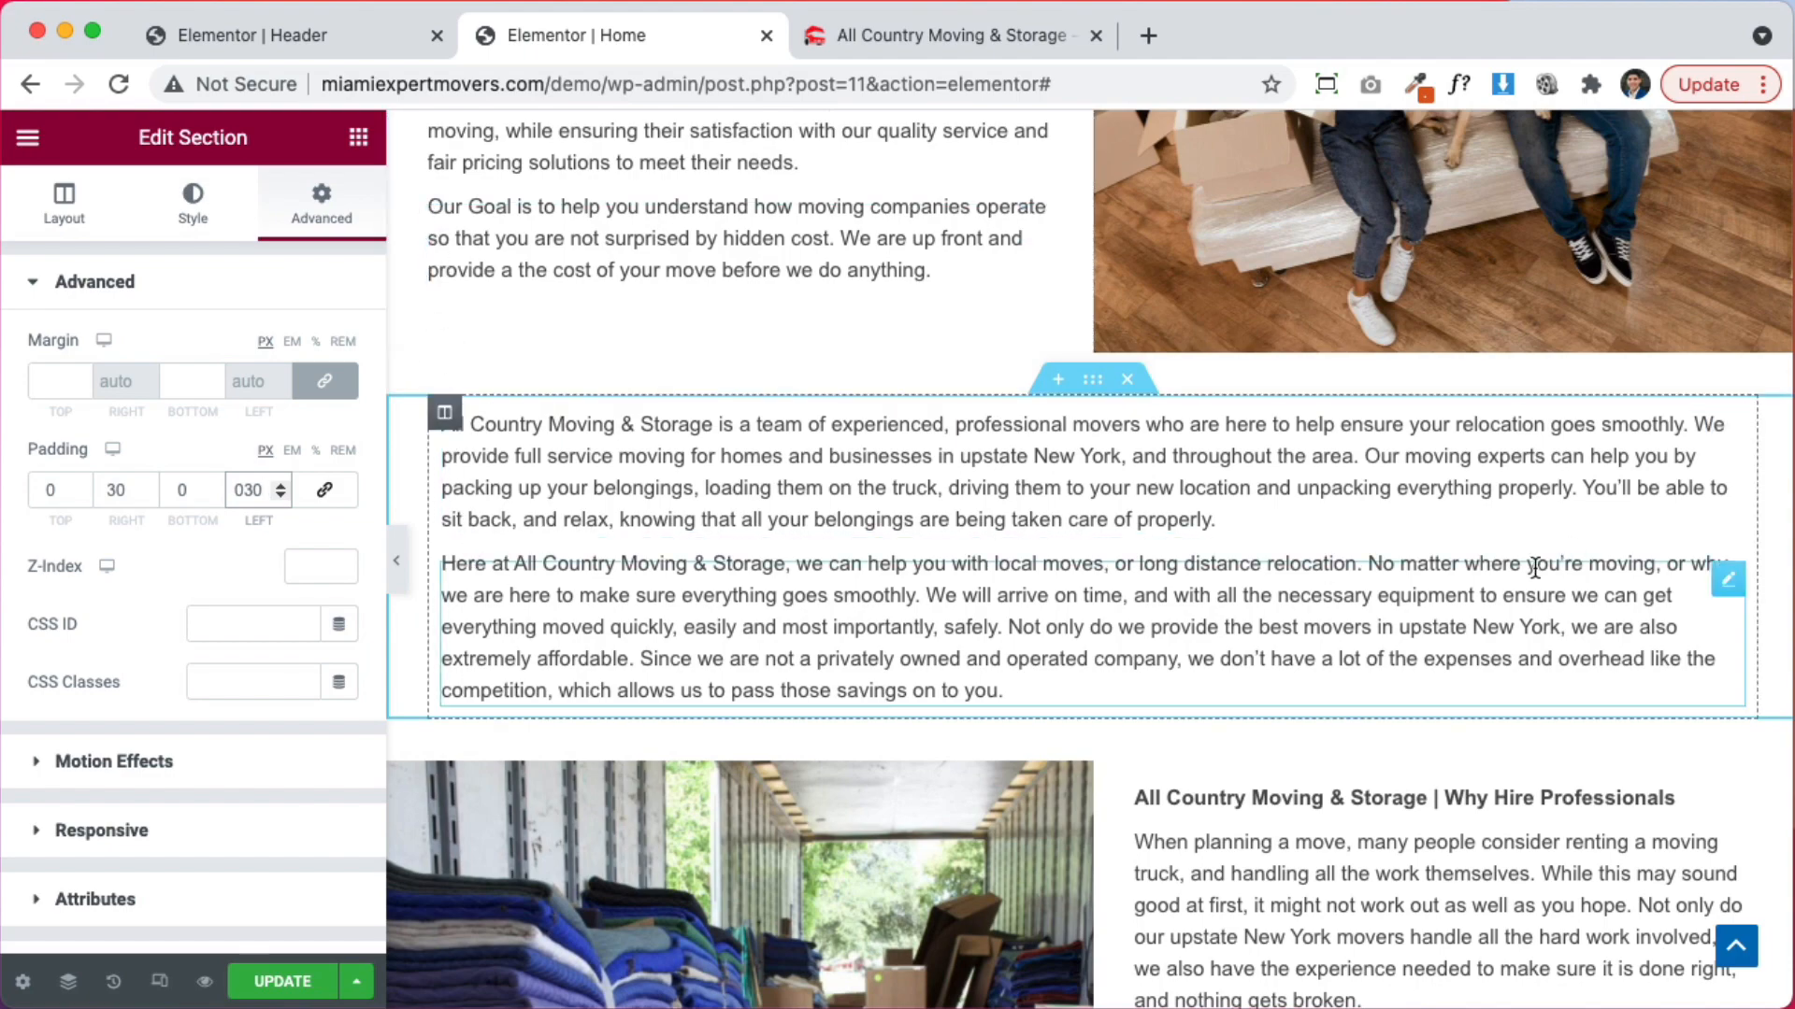
scroll(1534, 568, up, 8)
scroll(1282, 682, down, 12)
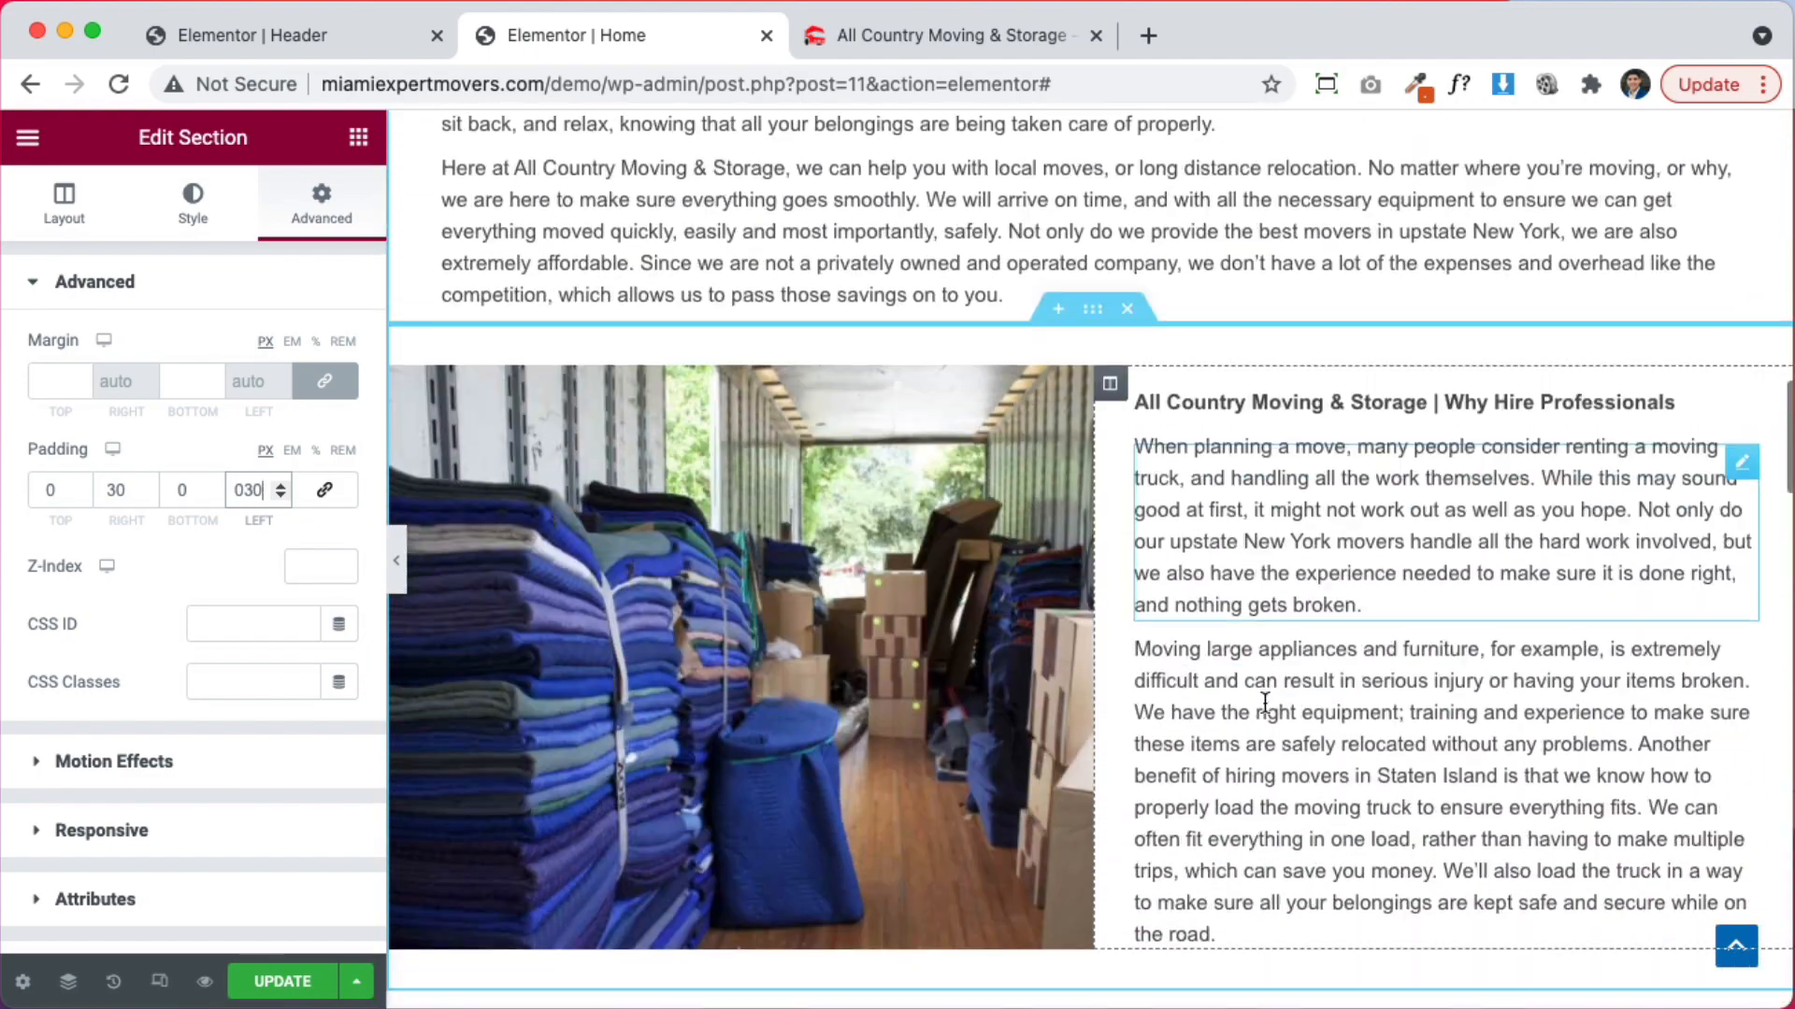
scroll(1259, 698, down, 8)
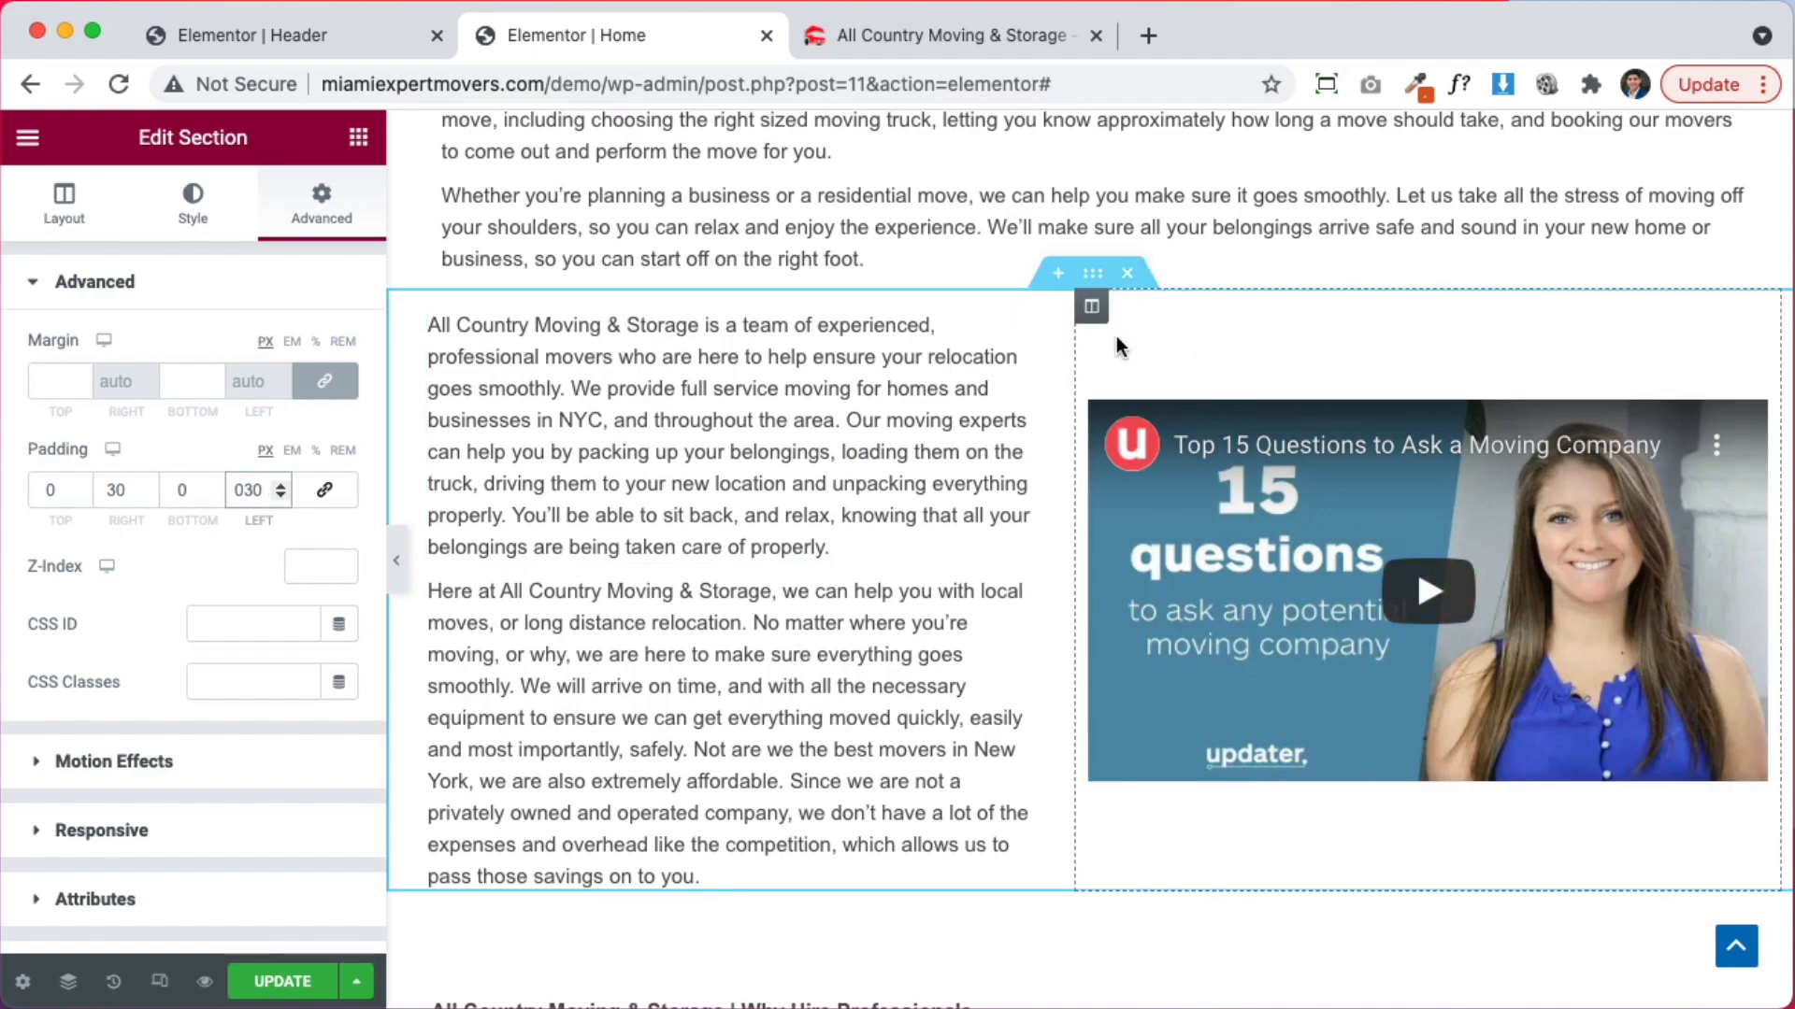
scroll(1114, 334, up, 10)
scroll(1091, 607, up, 8)
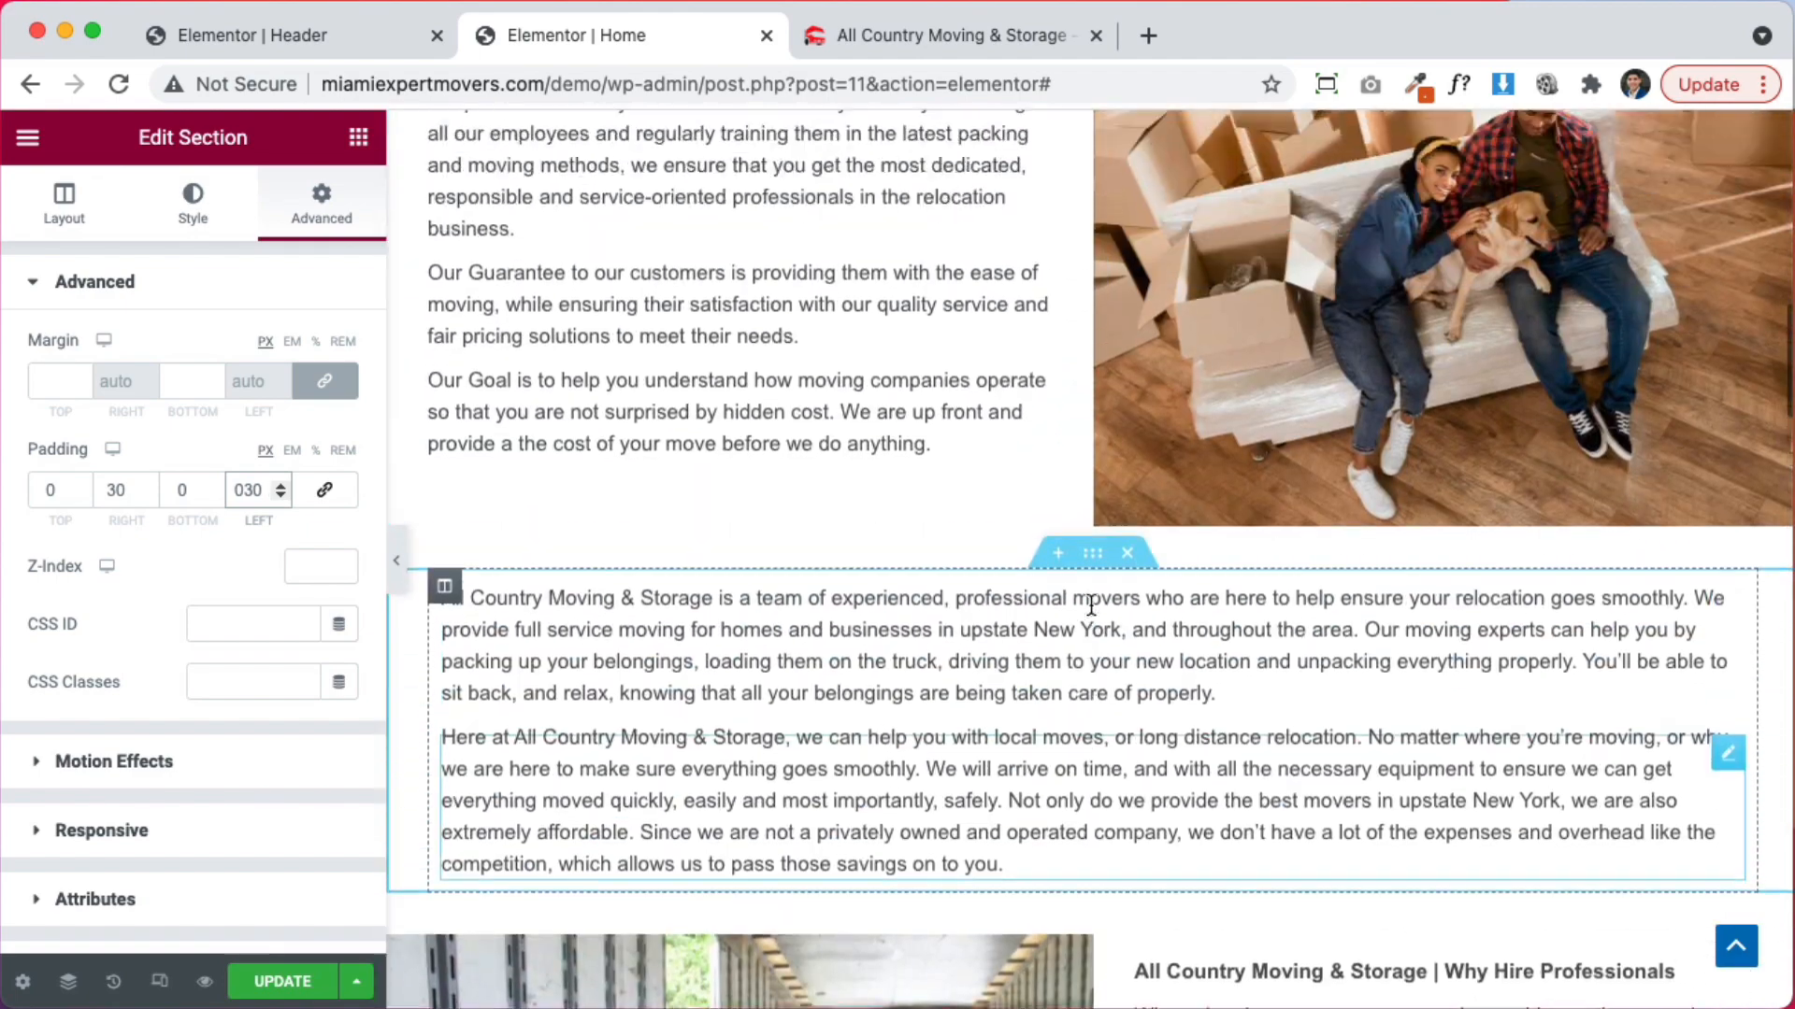
scroll(1090, 603, down, 10)
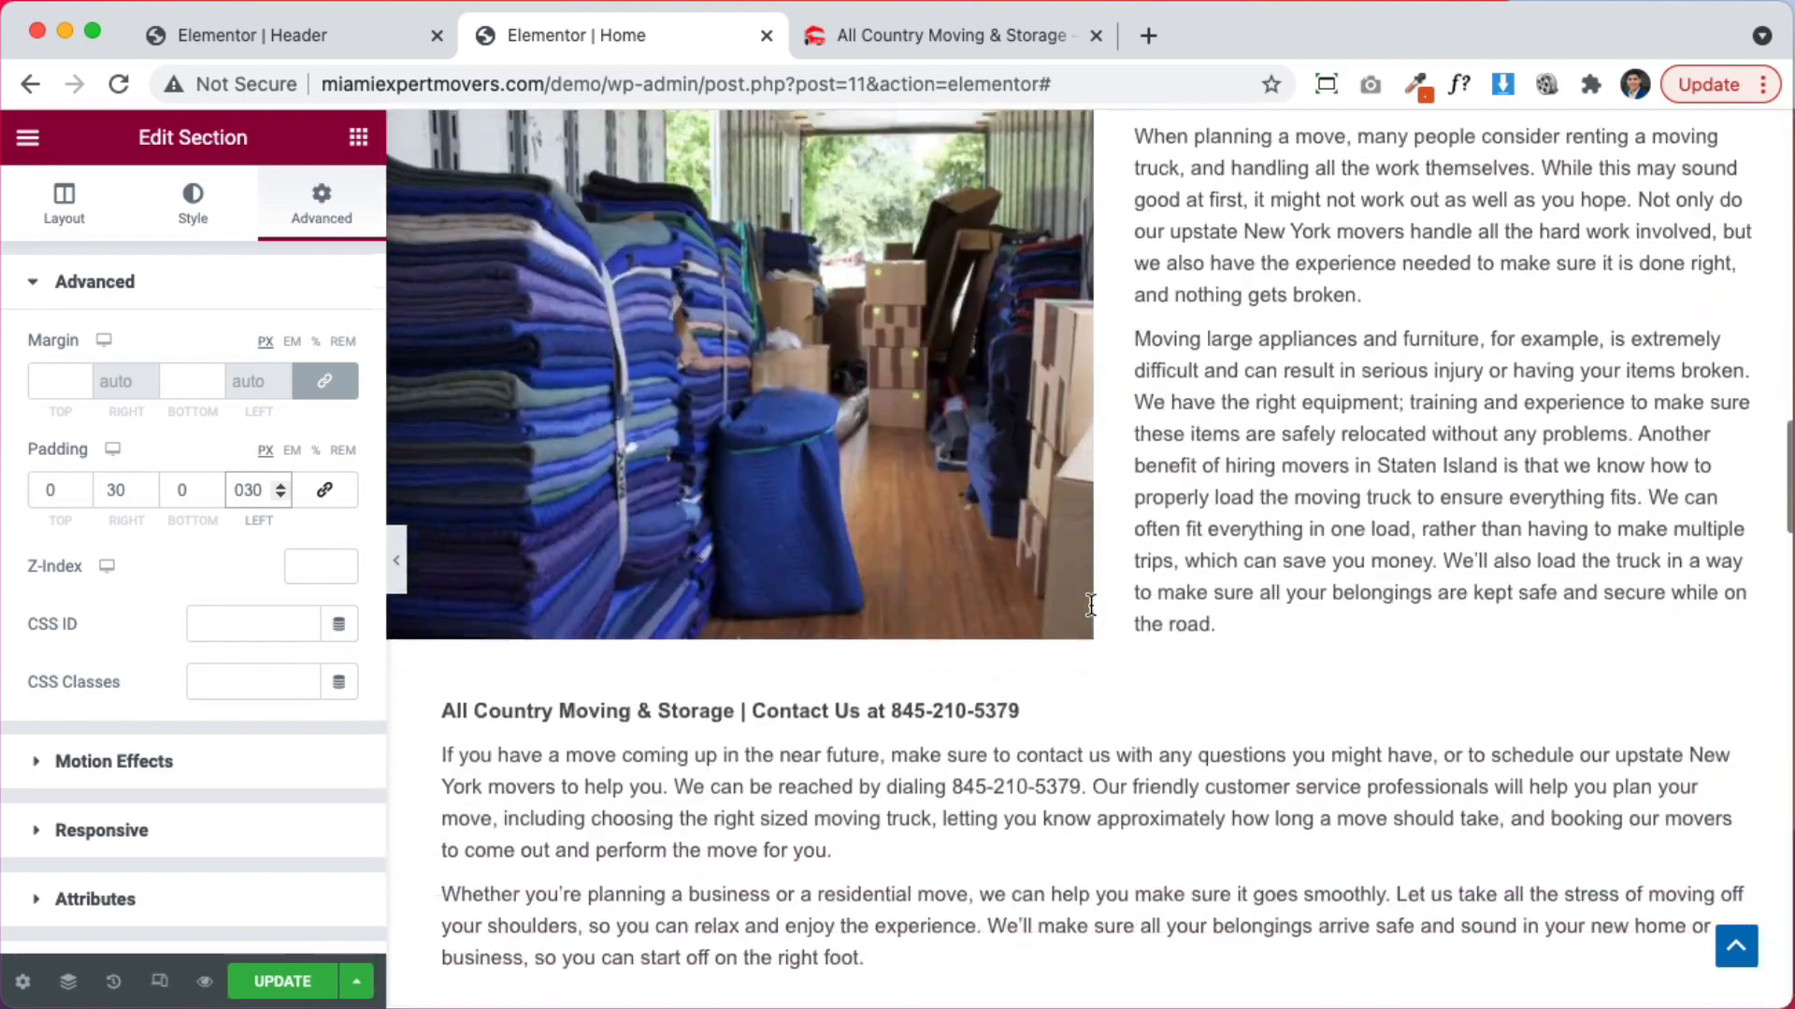
scroll(1094, 602, down, 5)
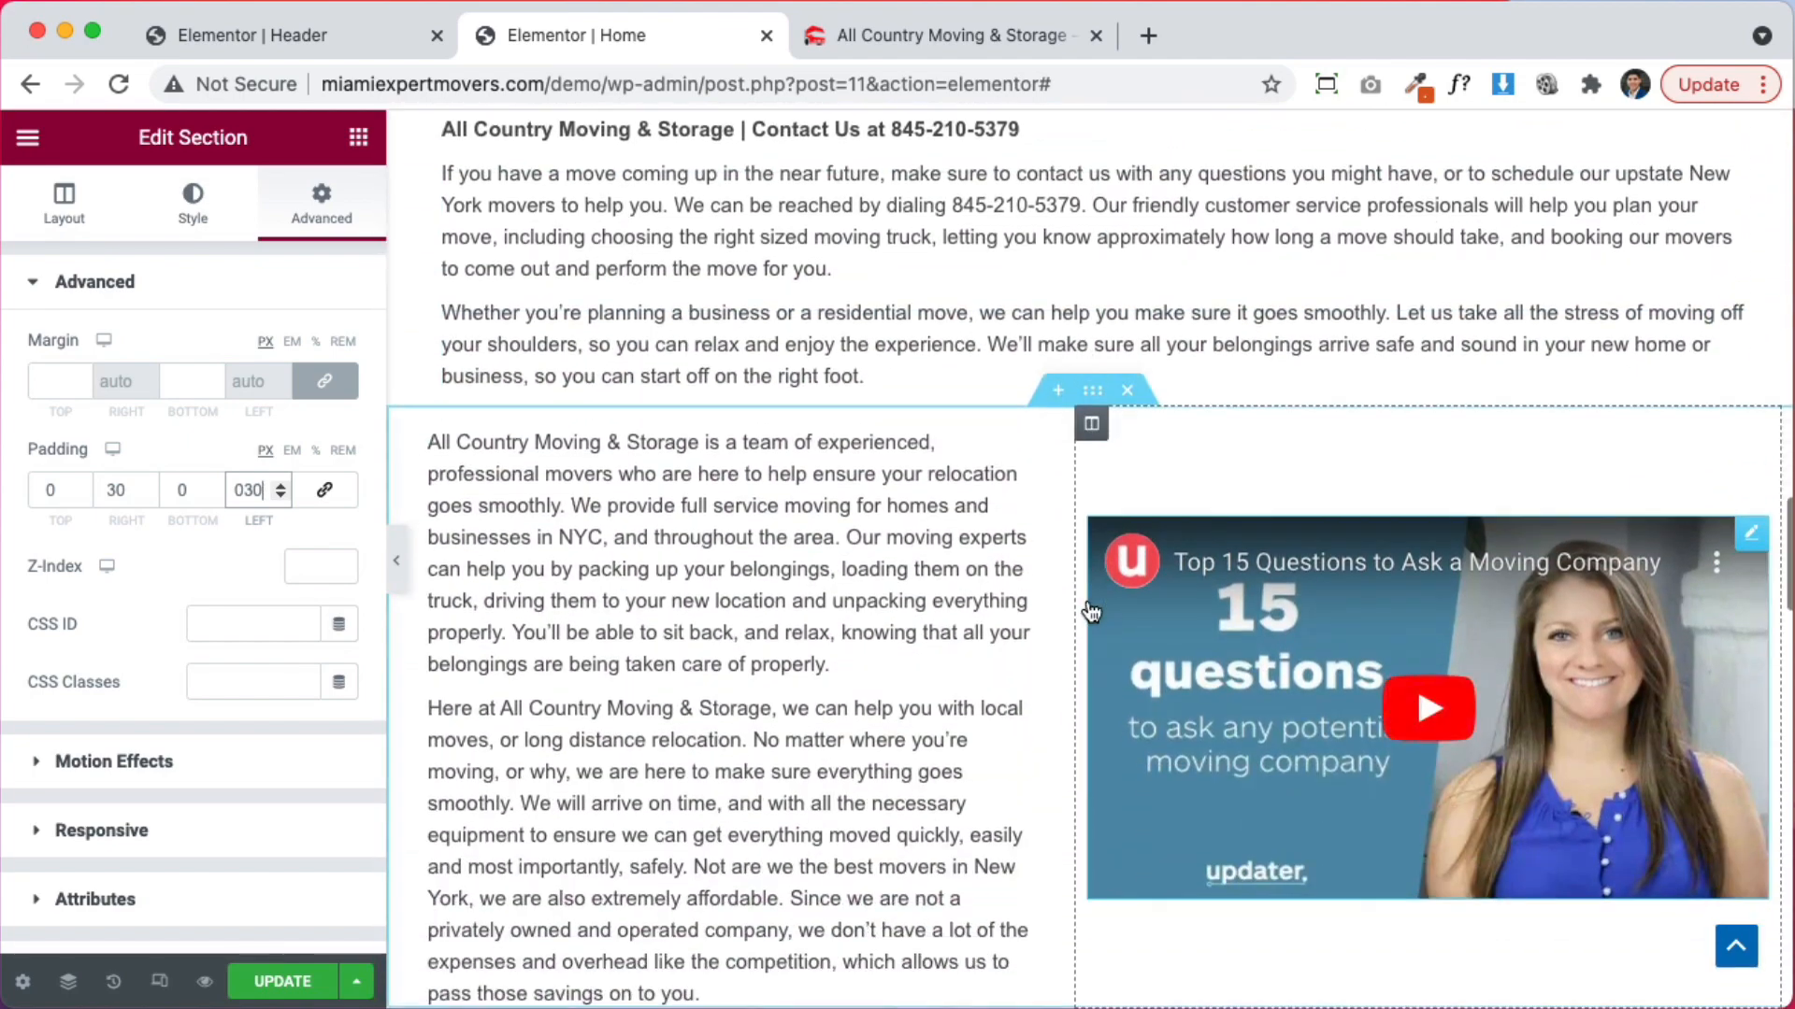
scroll(984, 589, down, 15)
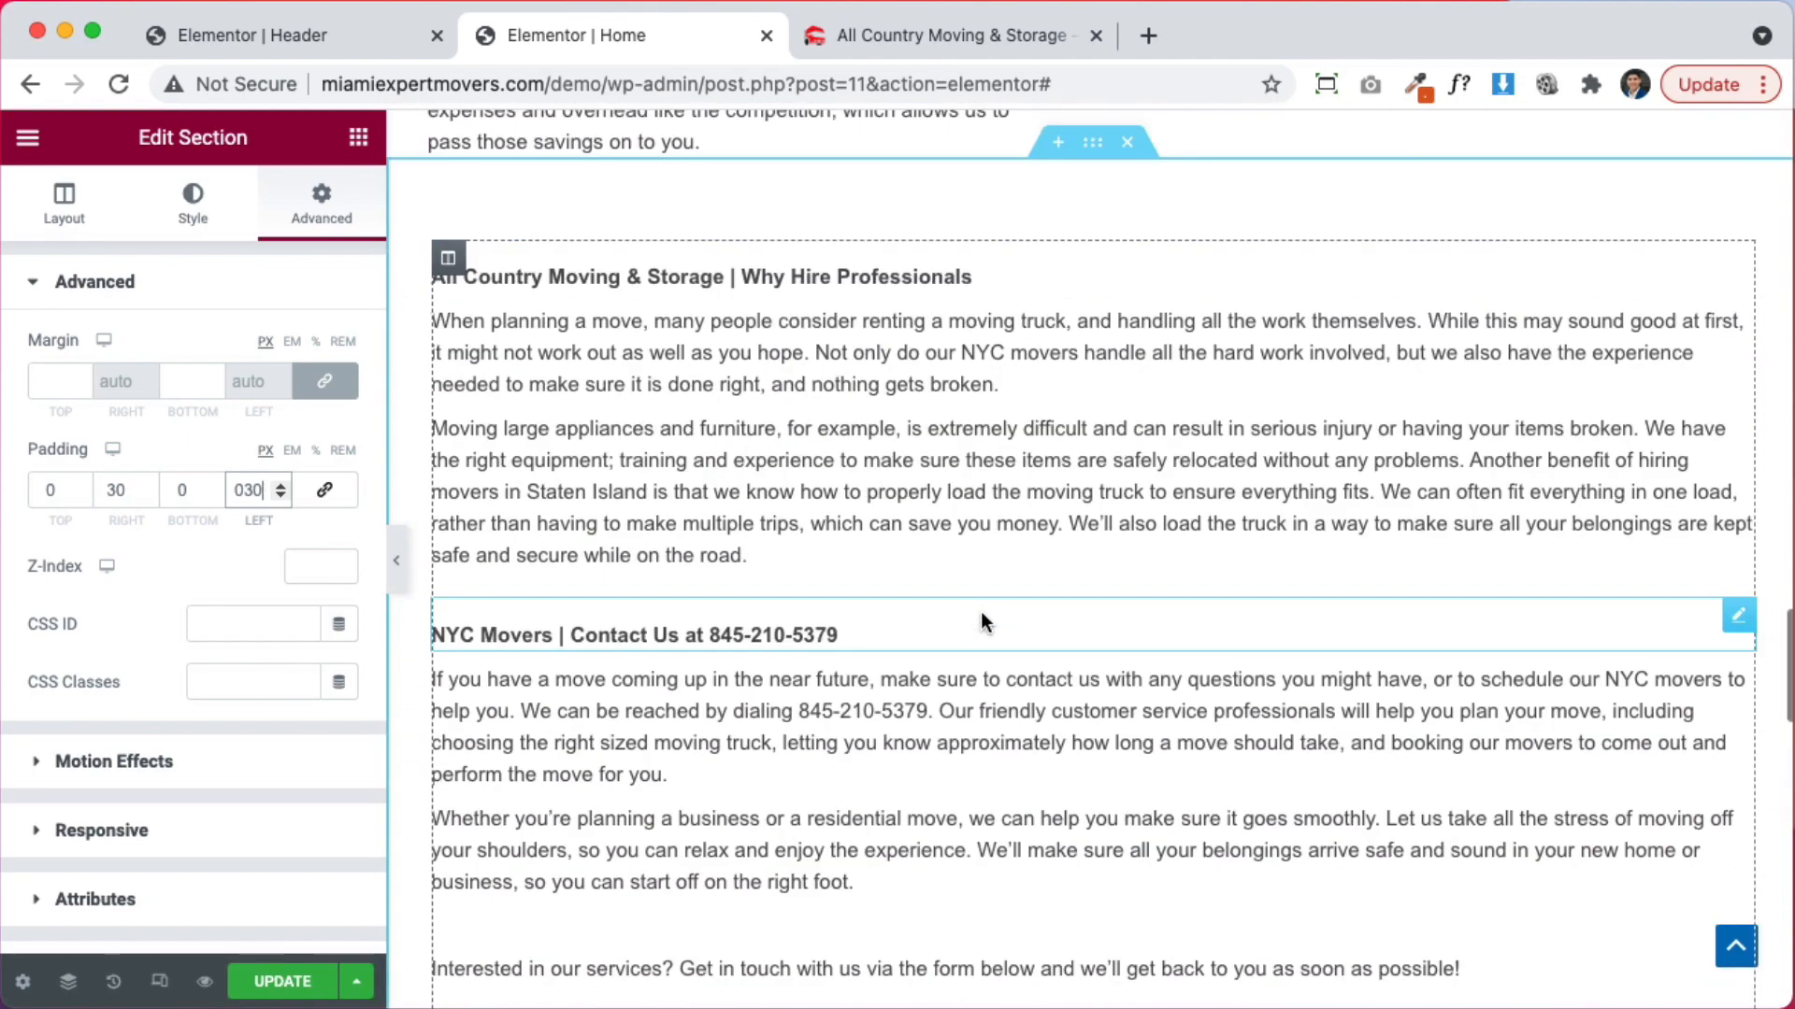
scroll(979, 611, up, 15)
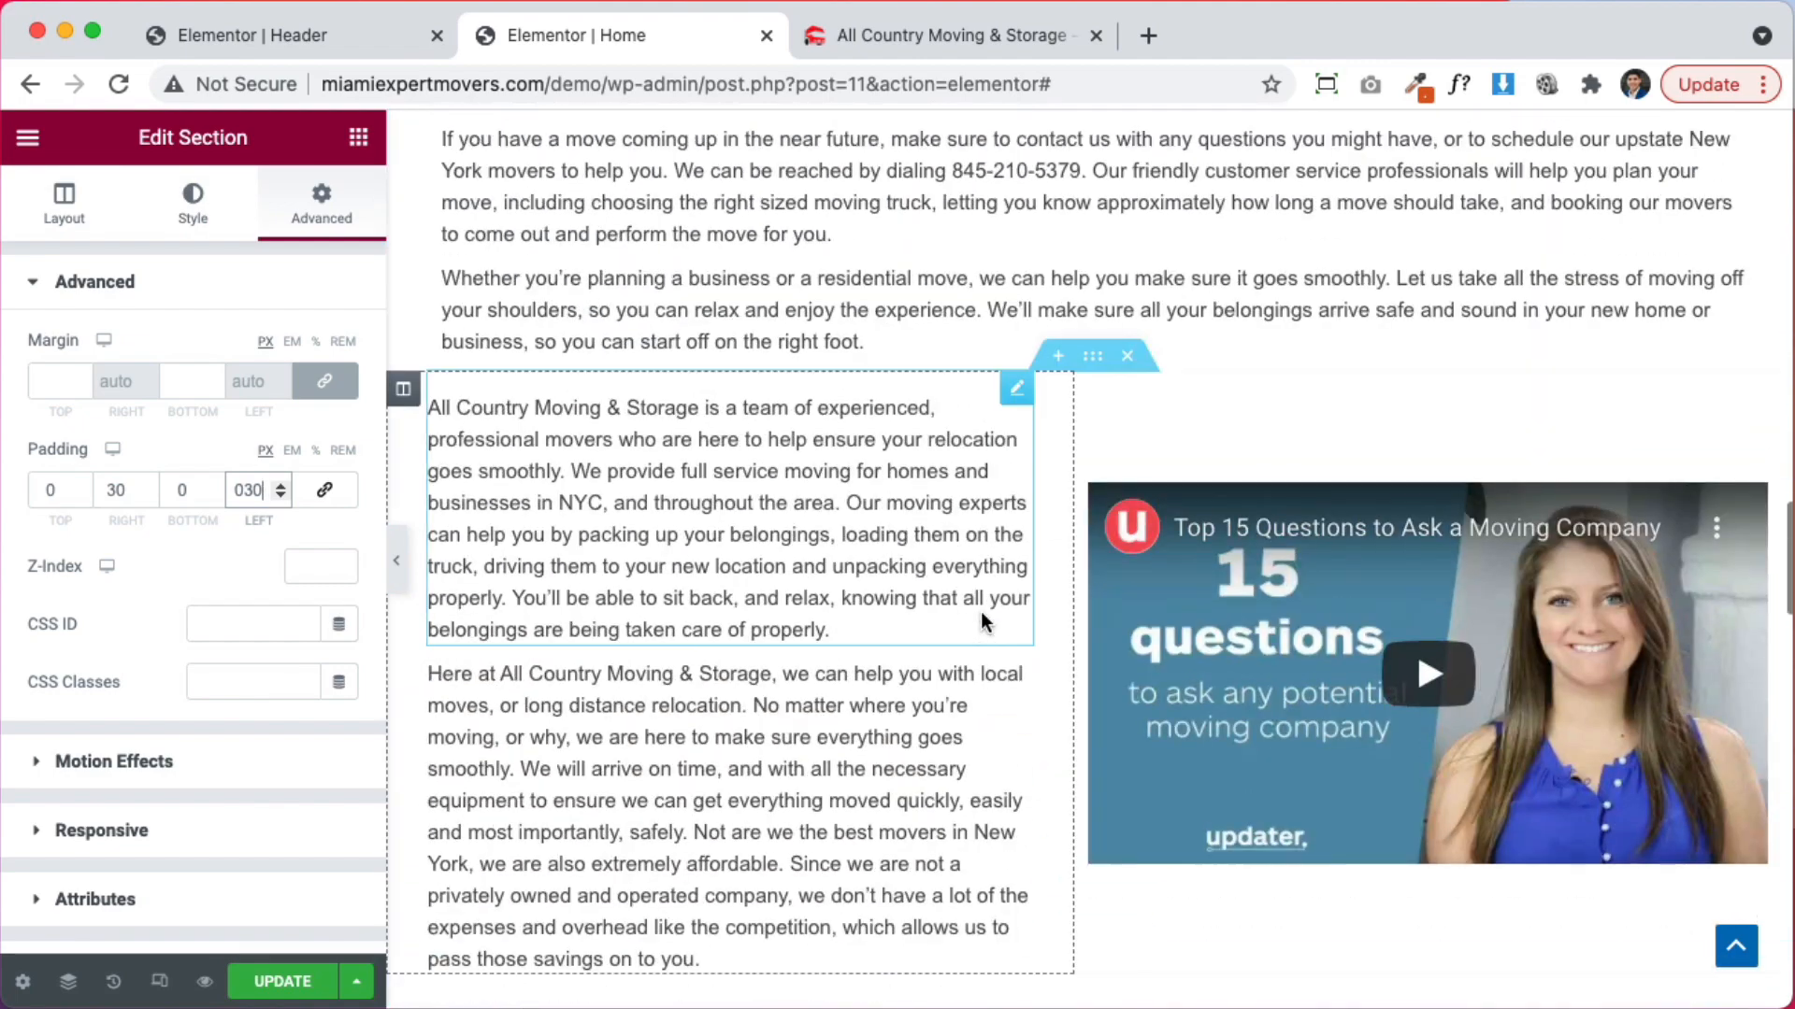
Set the text-and-video section to a Classic background in light grey #F3F3F3
click(1094, 359)
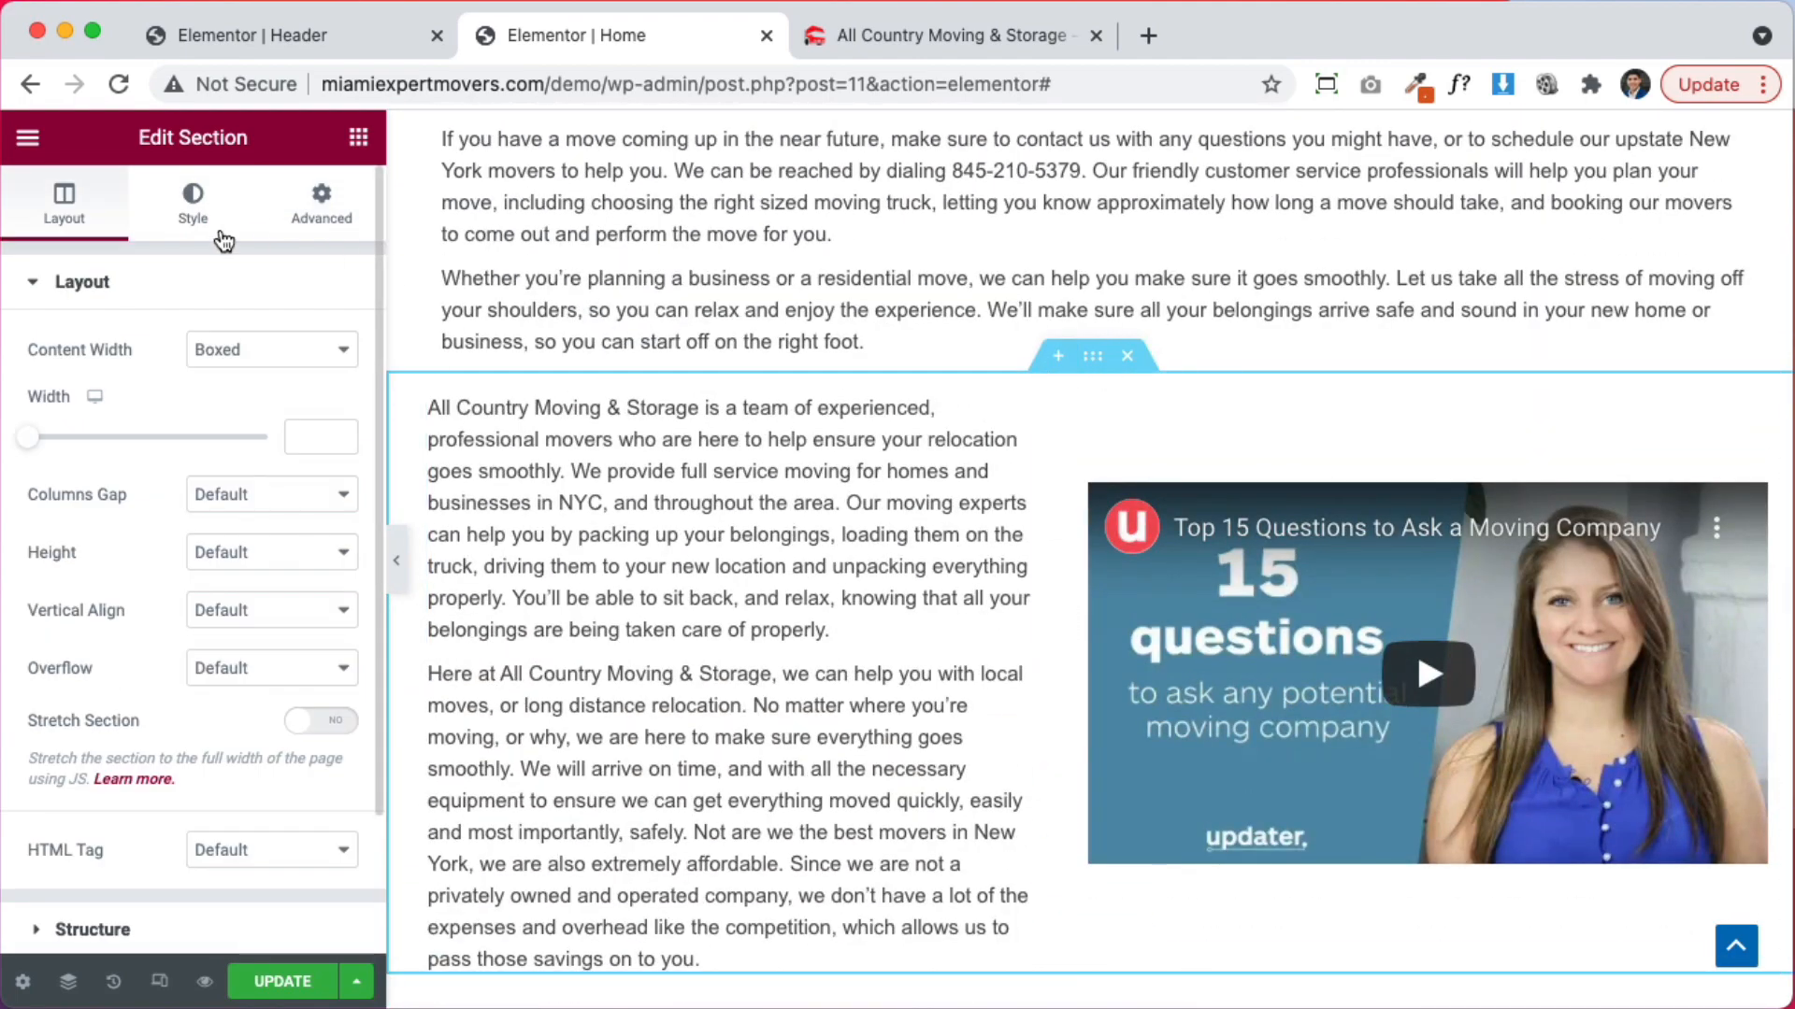
click(196, 211)
click(228, 408)
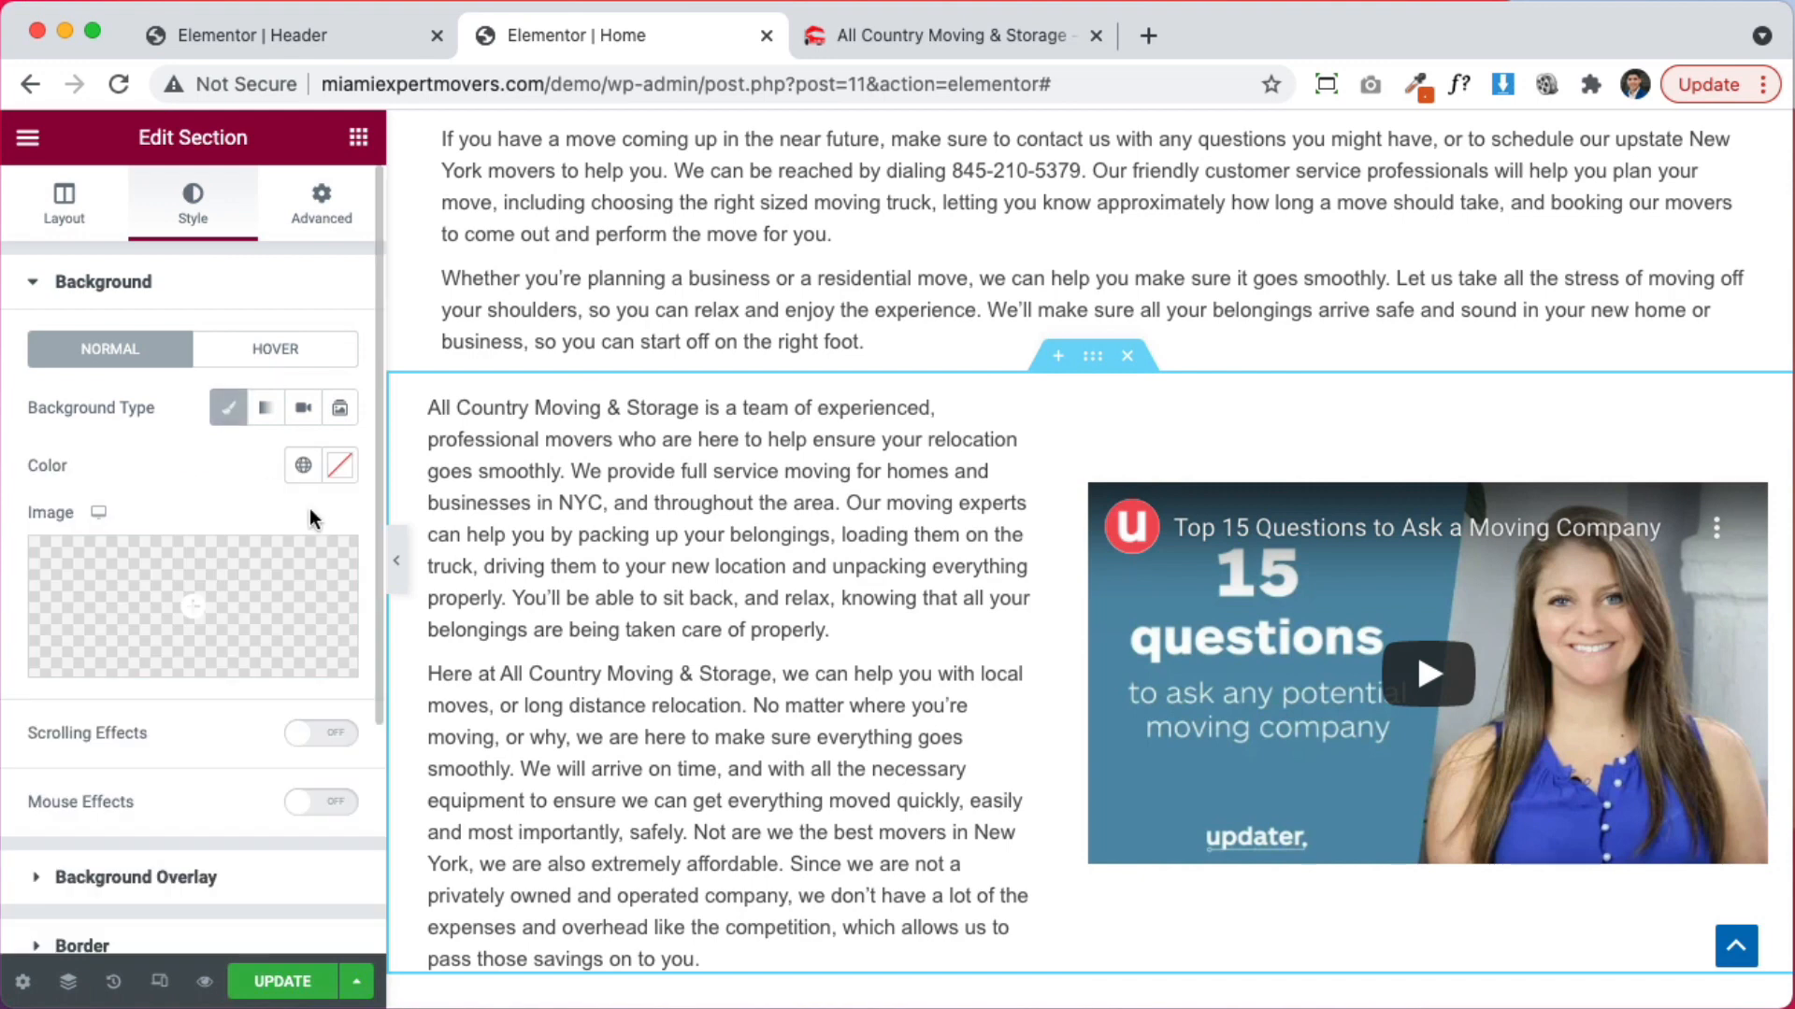
click(340, 465)
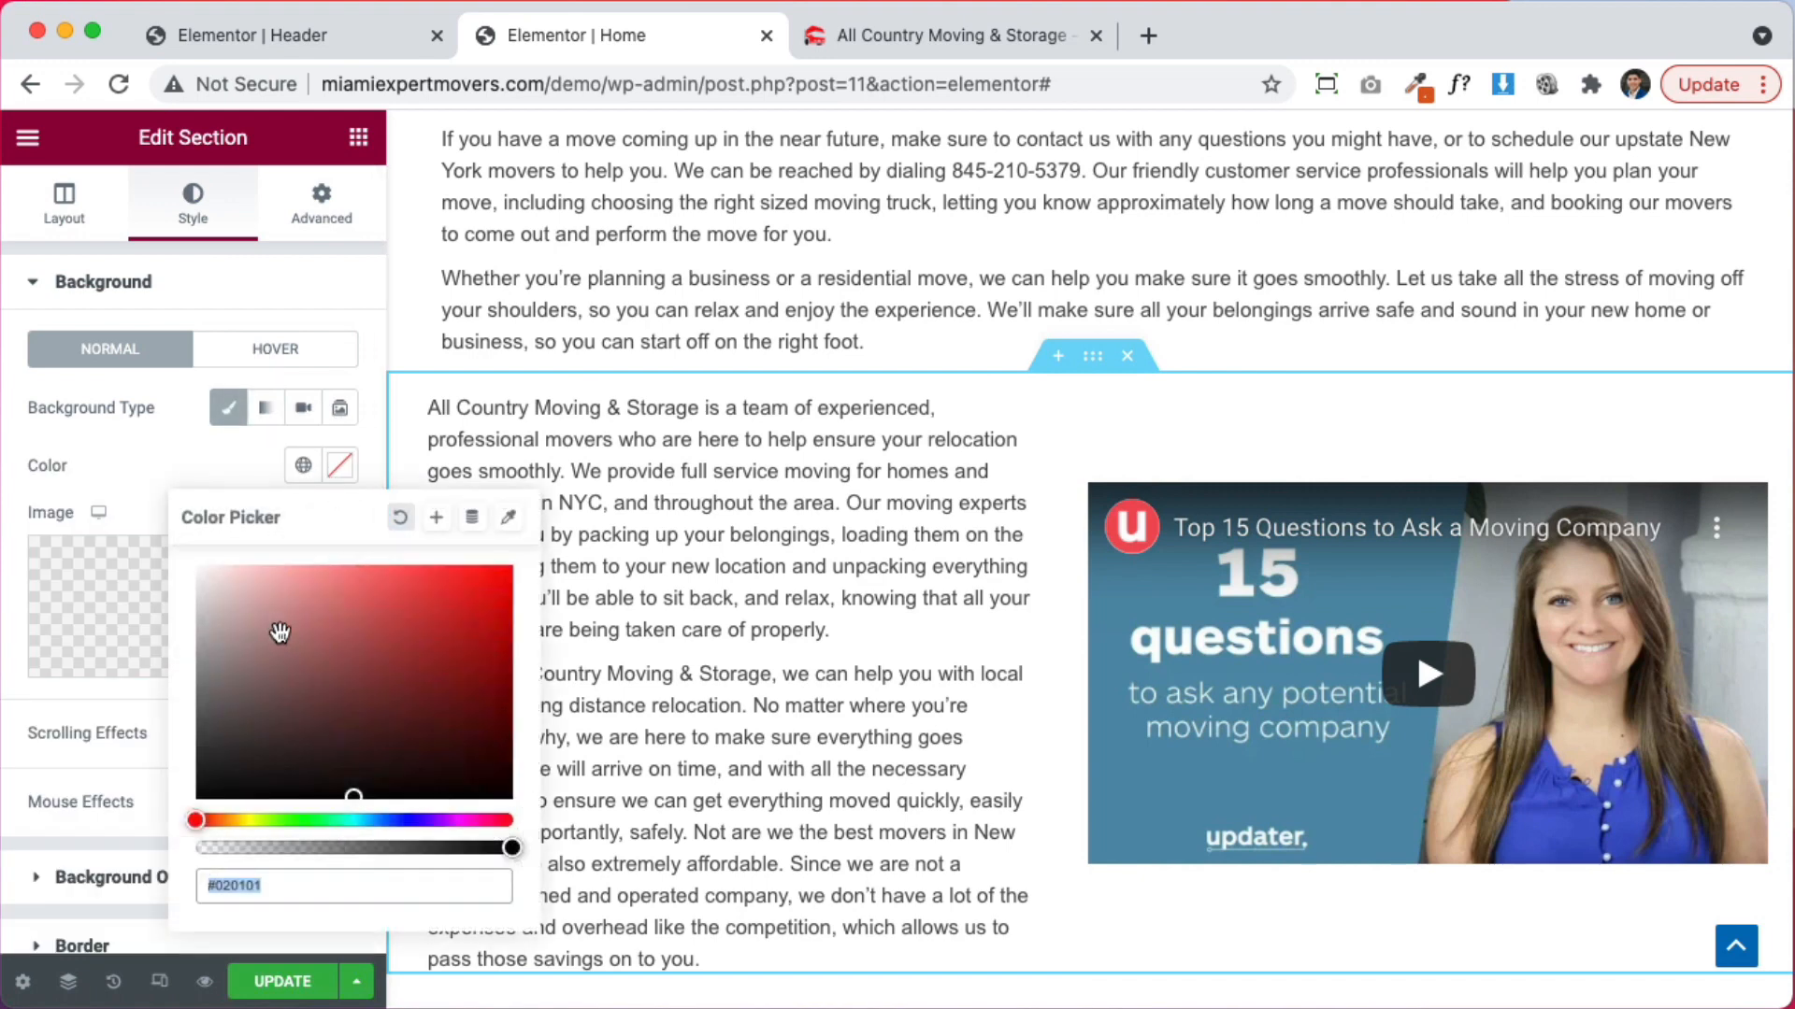
drag(243, 635, 182, 564)
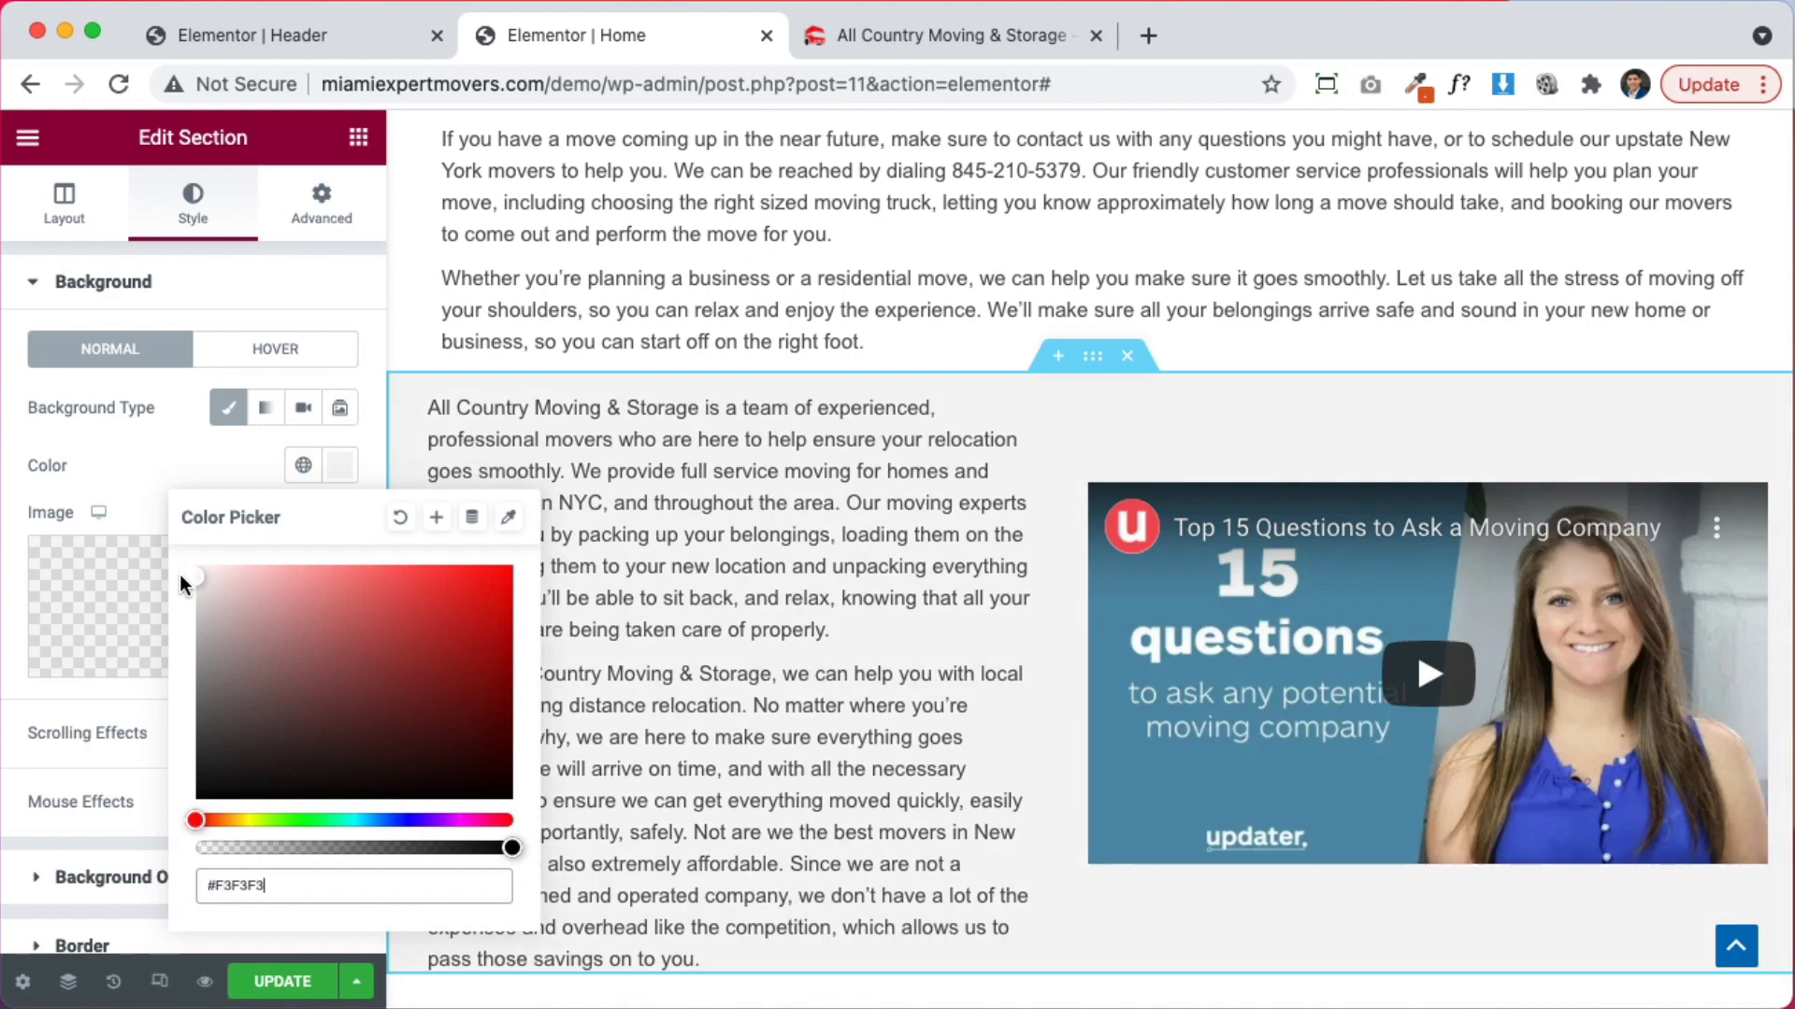
click(170, 437)
scroll(948, 658, down, 1)
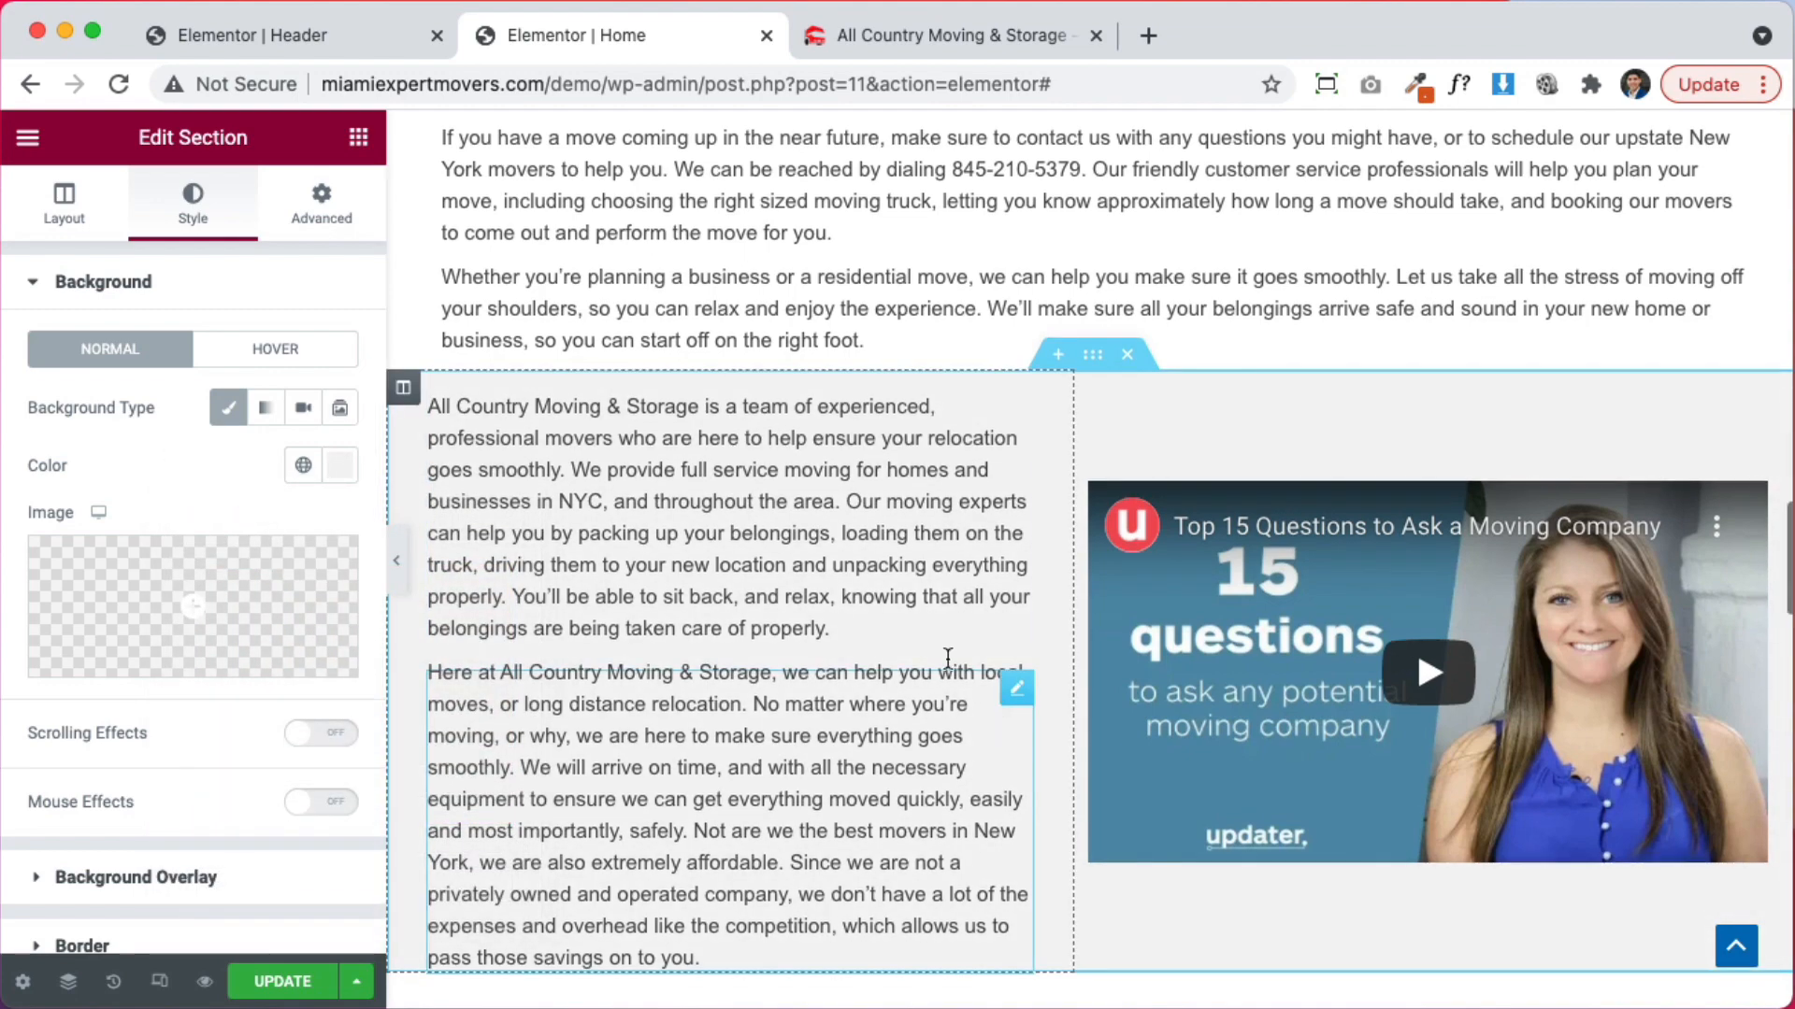
scroll(1047, 514, down, 4)
scroll(1047, 612, up, 5)
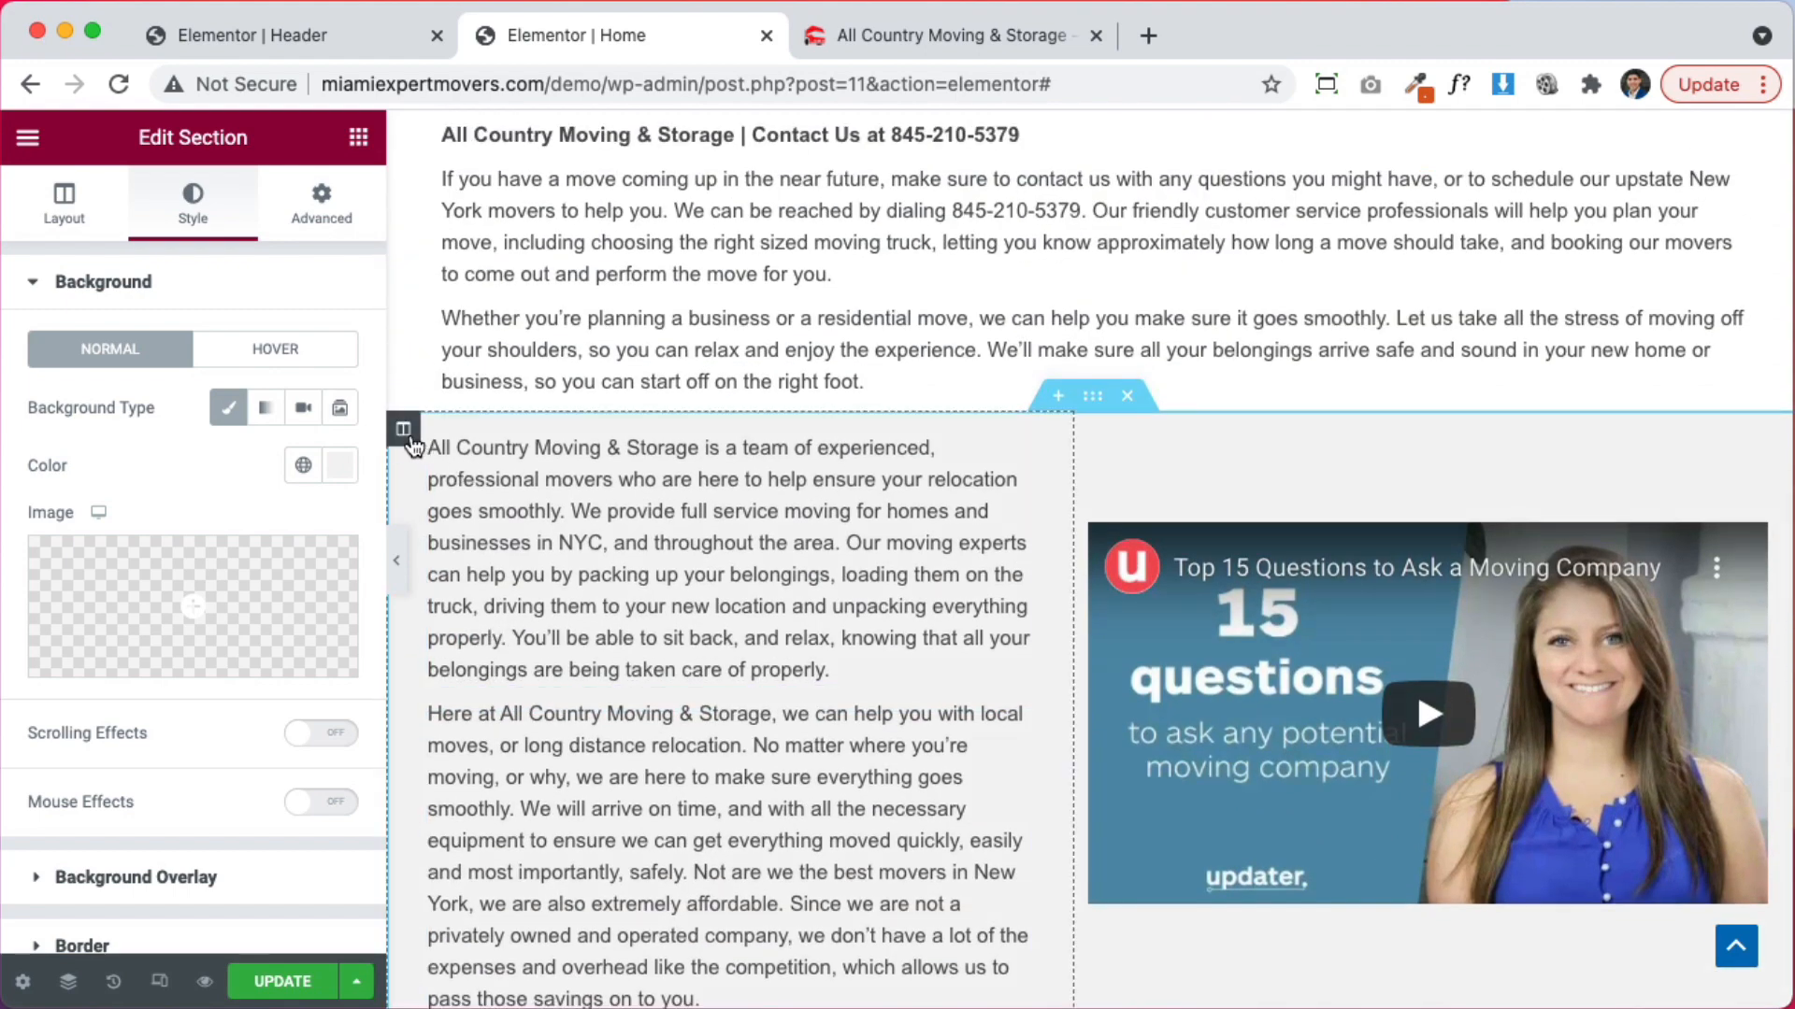
Give the grey section's company-text column a 30 px bottom padding in its Advanced settings
click(393, 431)
click(313, 206)
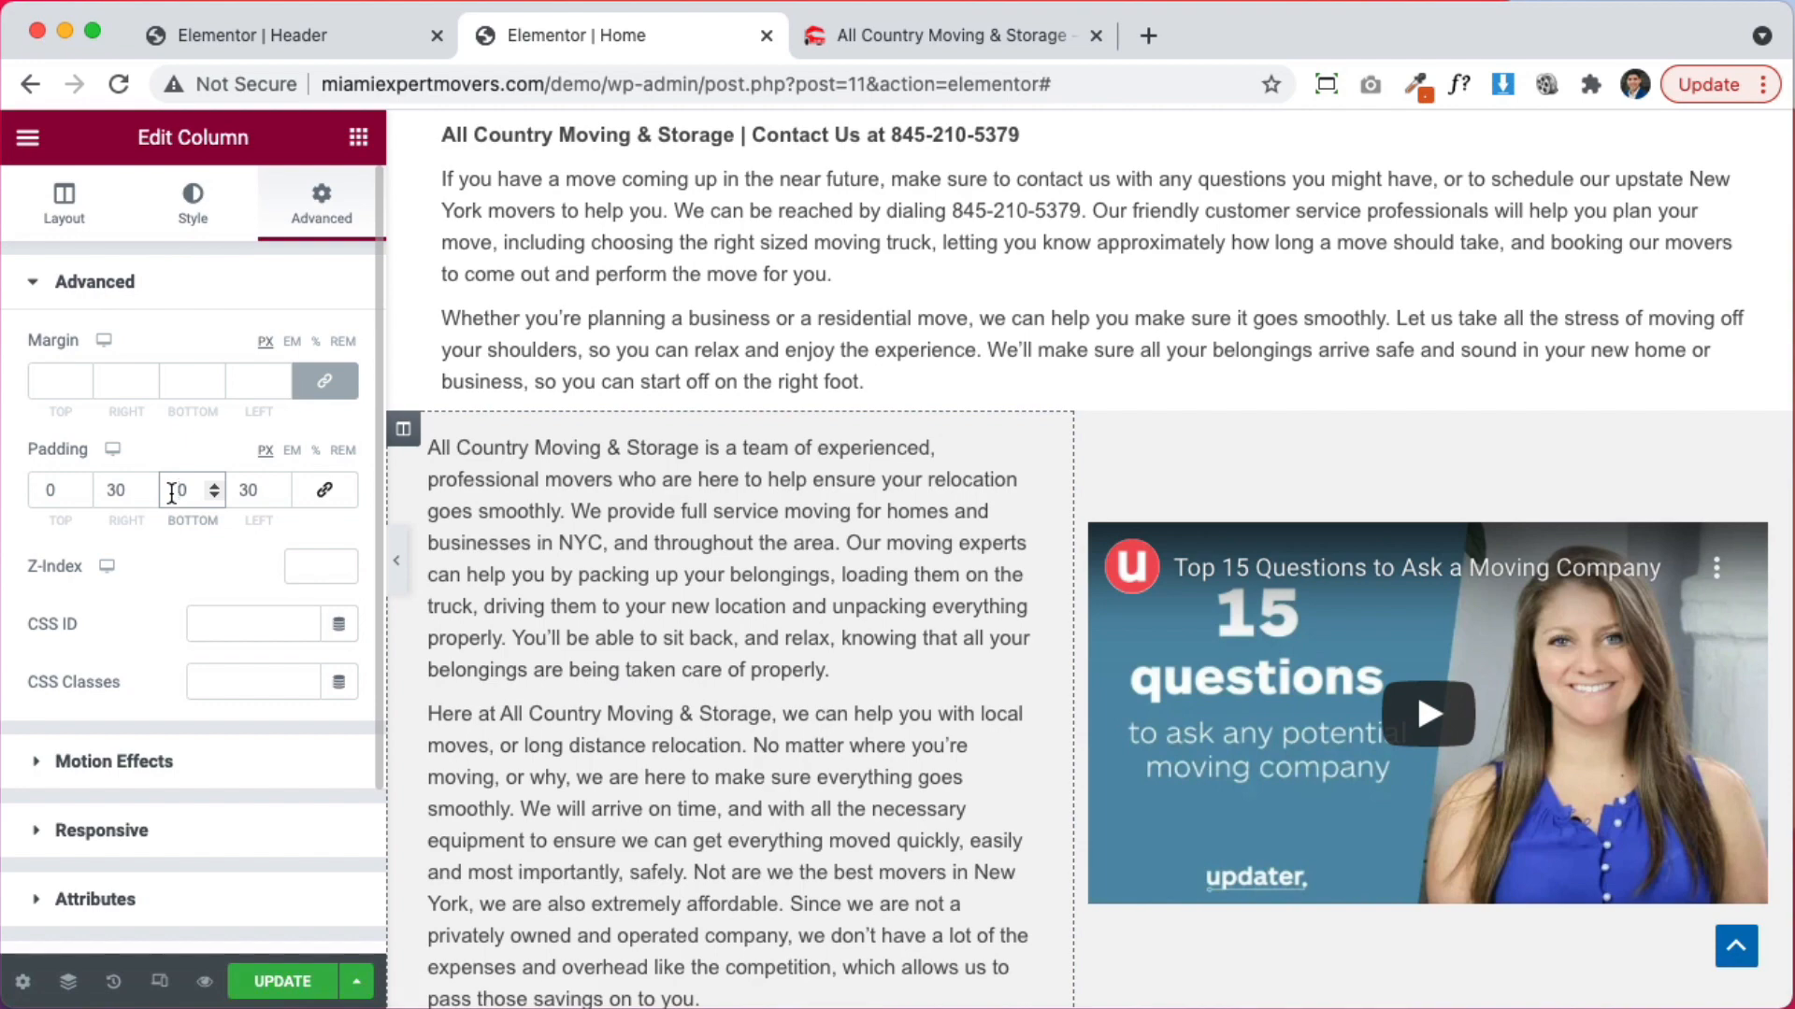
scroll(981, 580, down, 4)
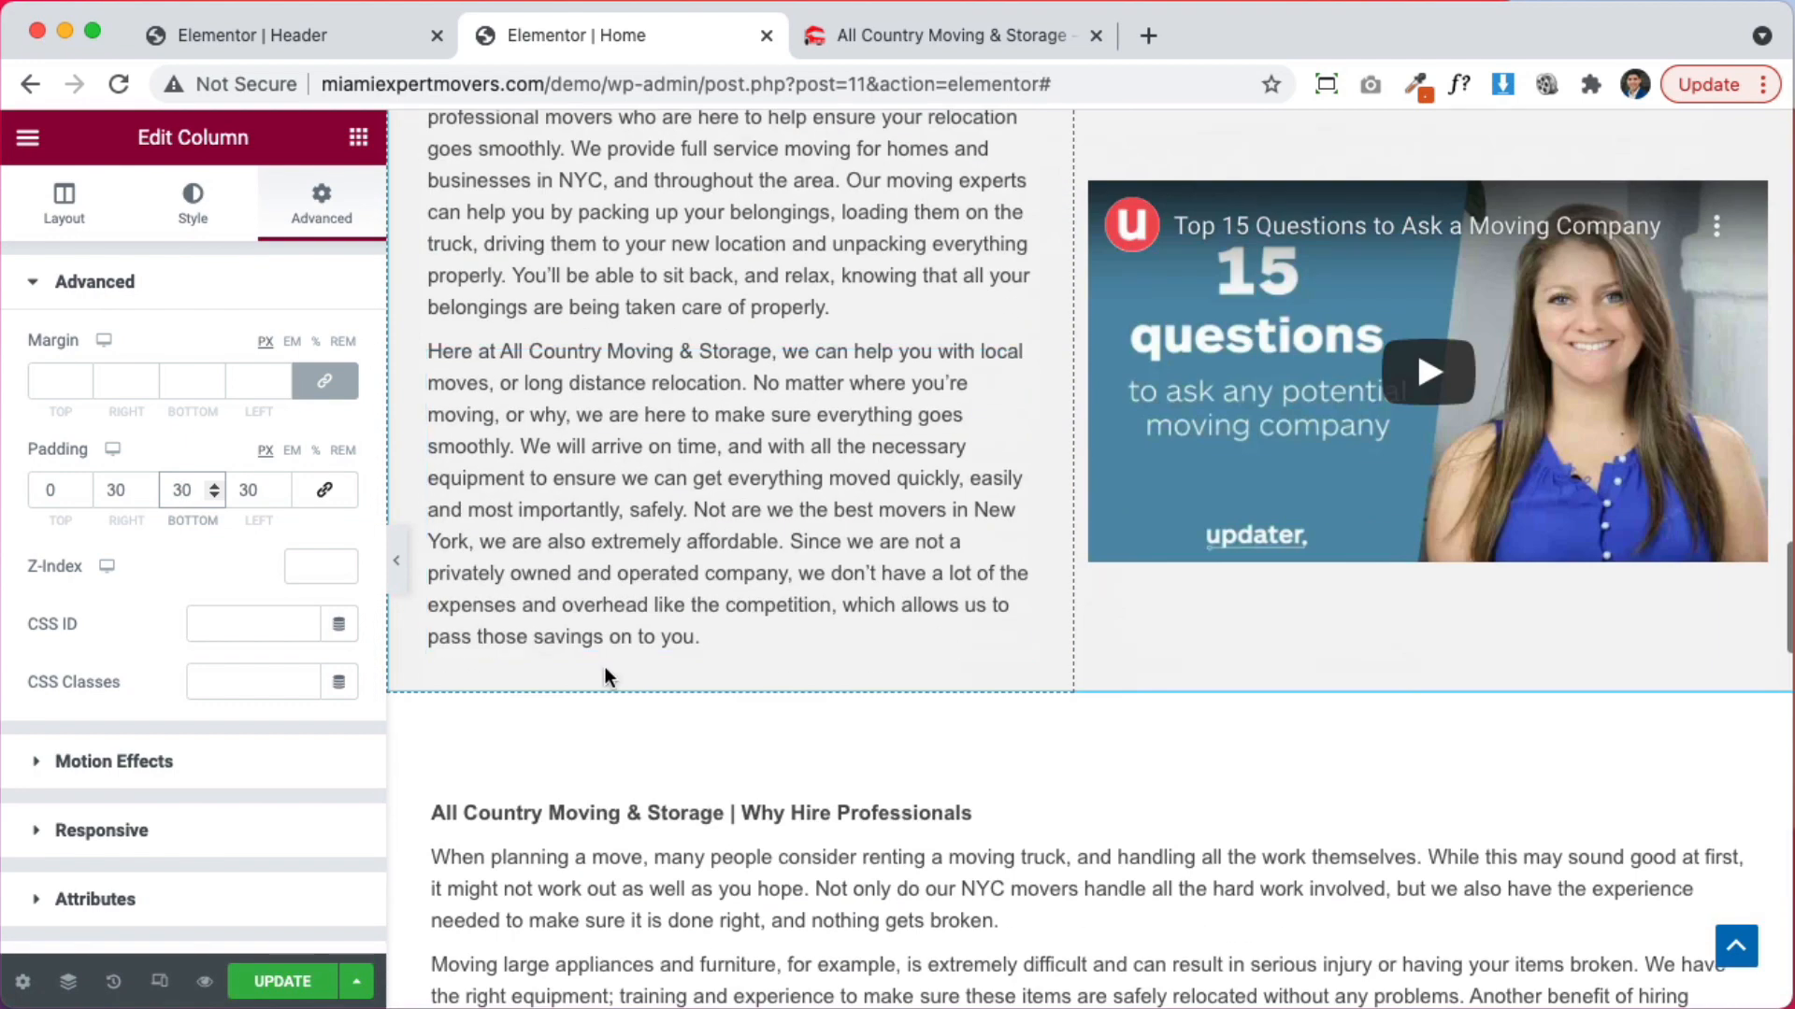
scroll(746, 649, up, 5)
scroll(757, 641, down, 5)
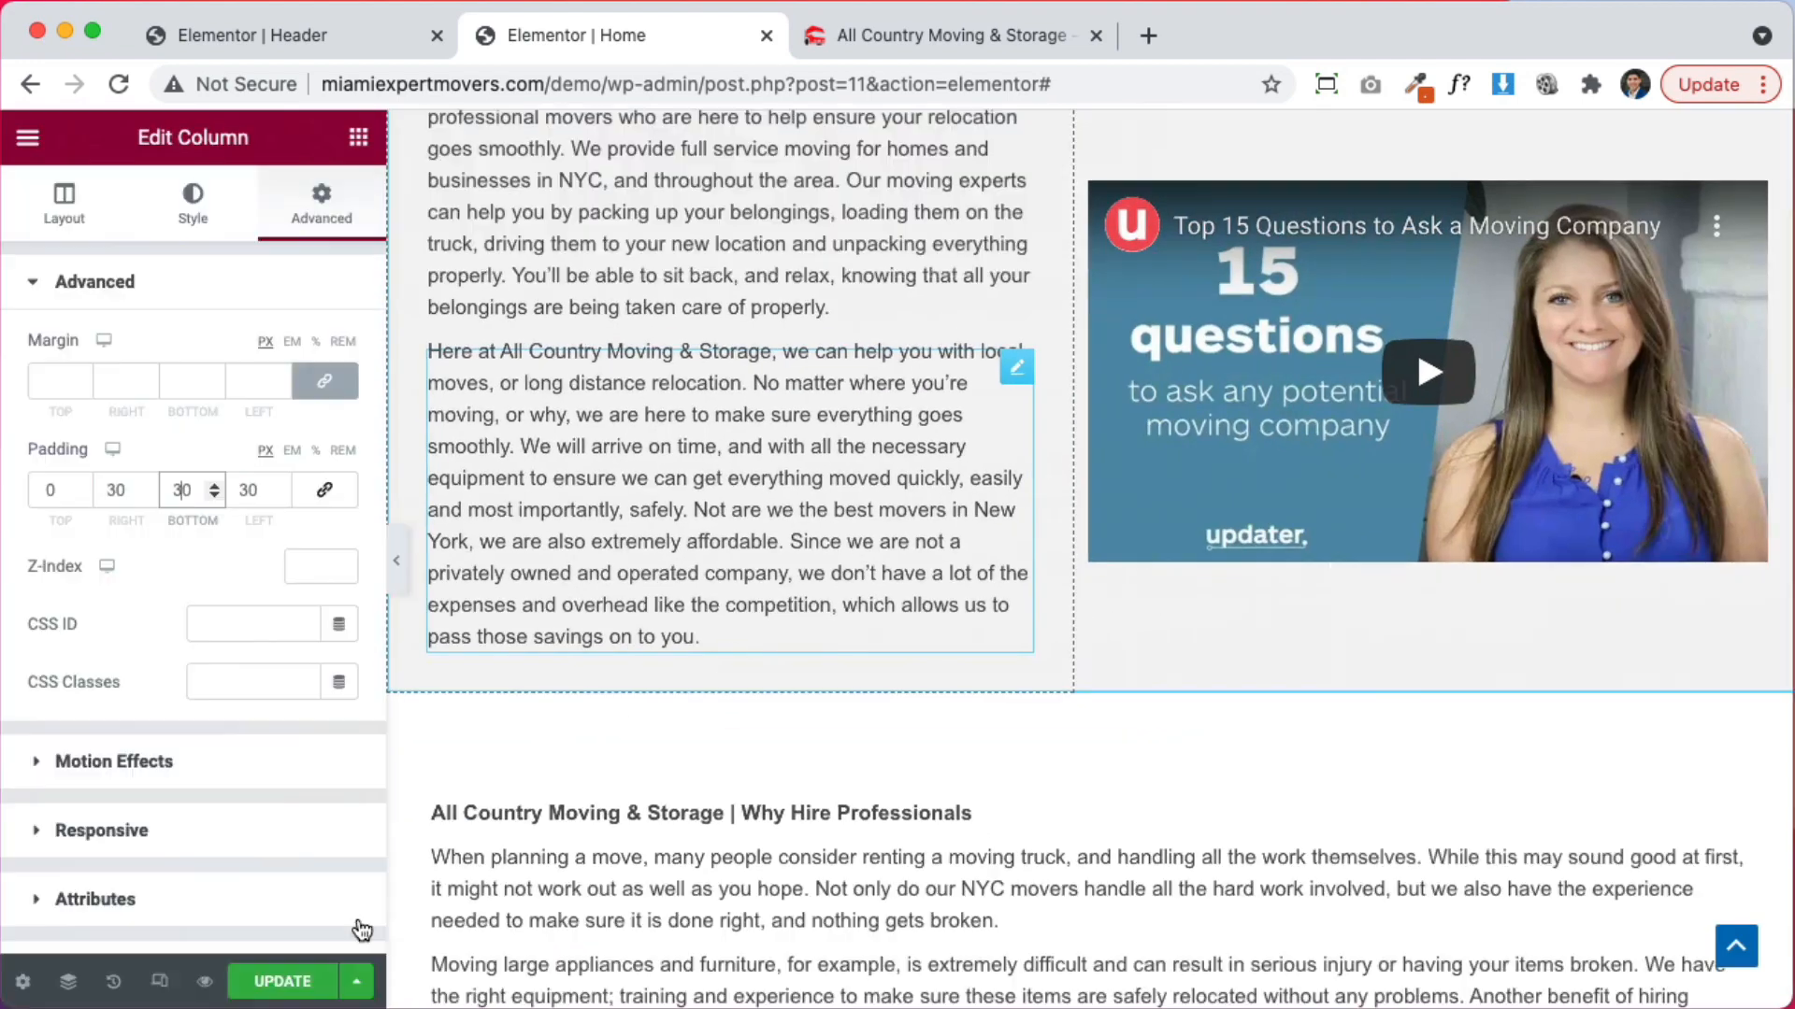
scroll(738, 804, down, 4)
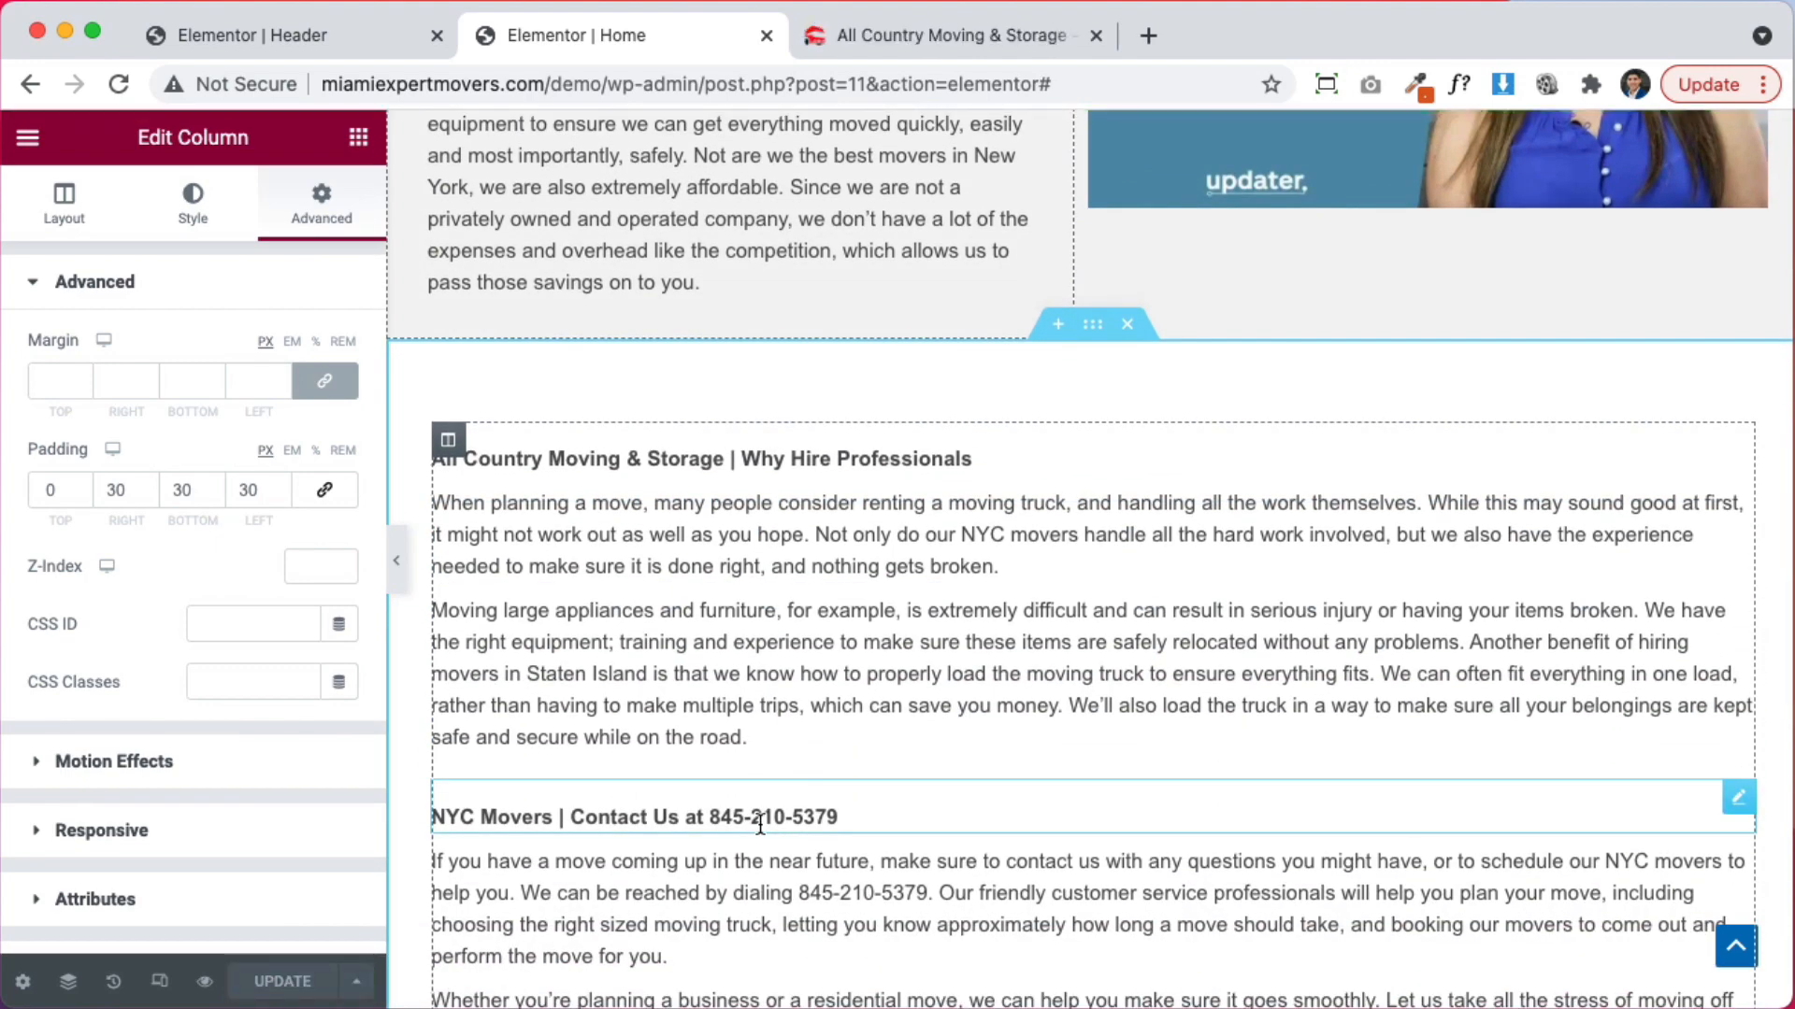
scroll(760, 822, down, 10)
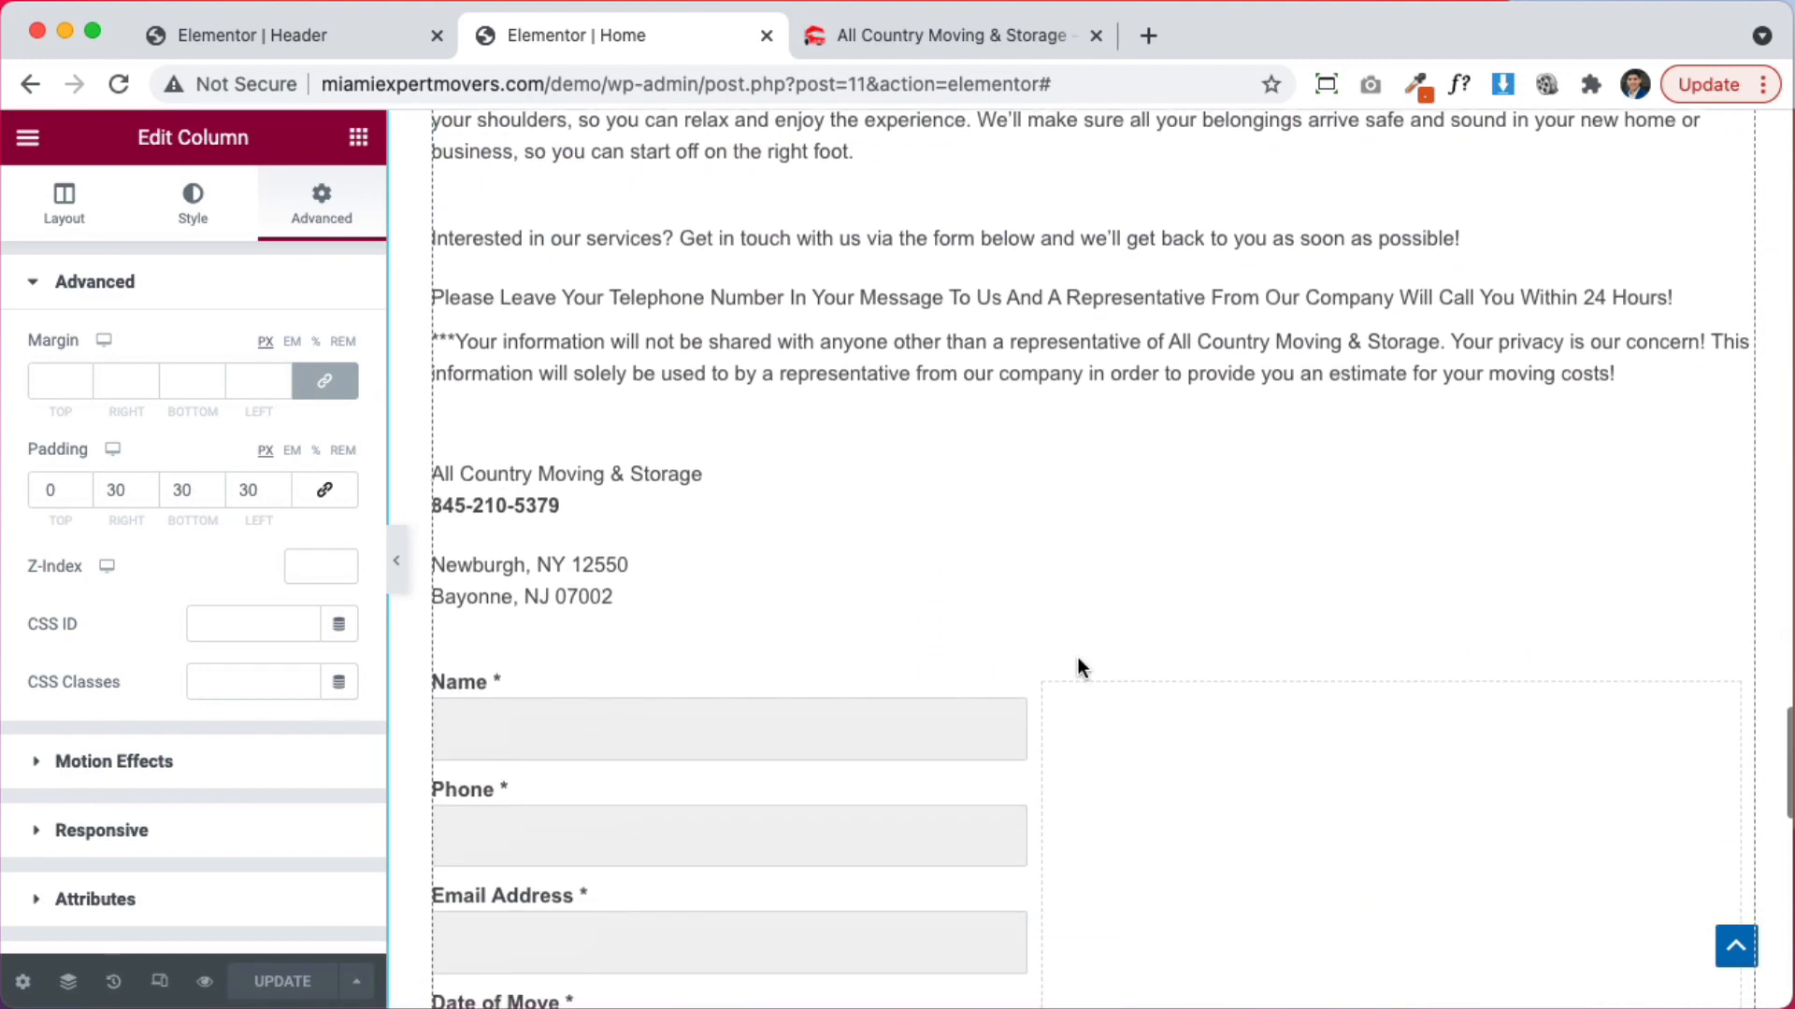
scroll(1079, 658, down, 16)
scroll(1079, 658, up, 20)
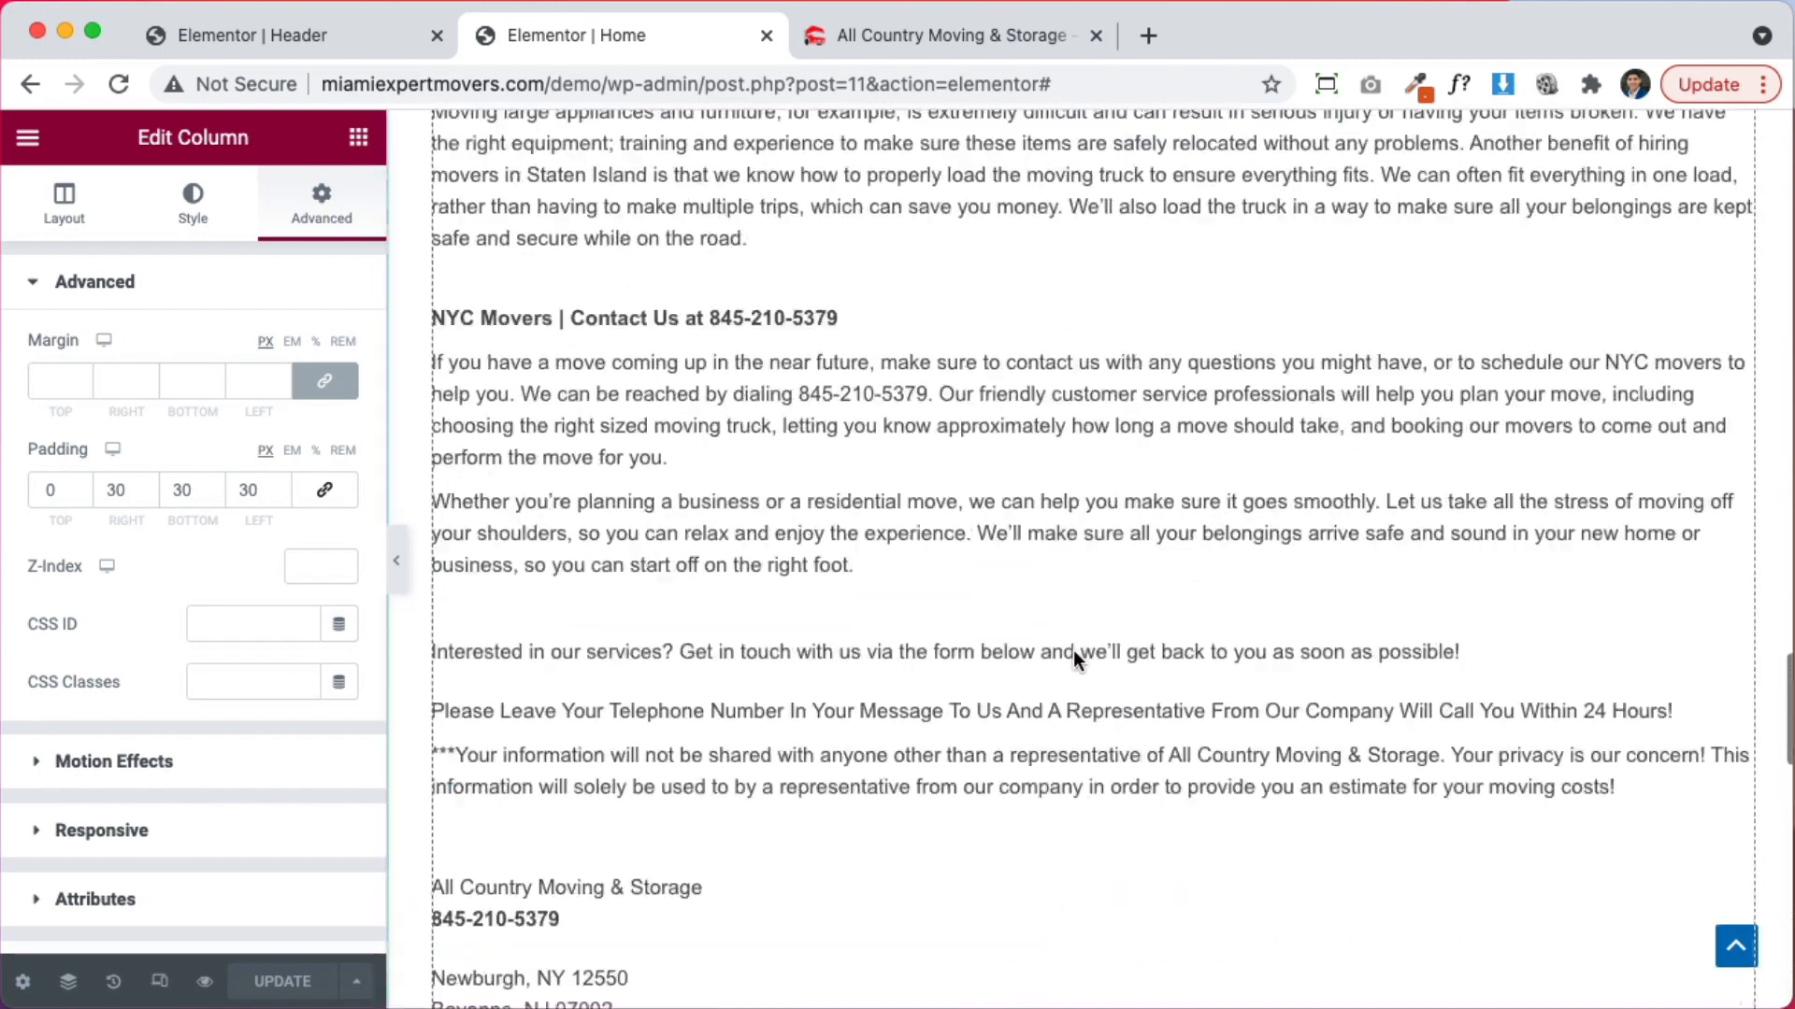
scroll(1073, 648, up, 11)
scroll(1075, 654, down, 6)
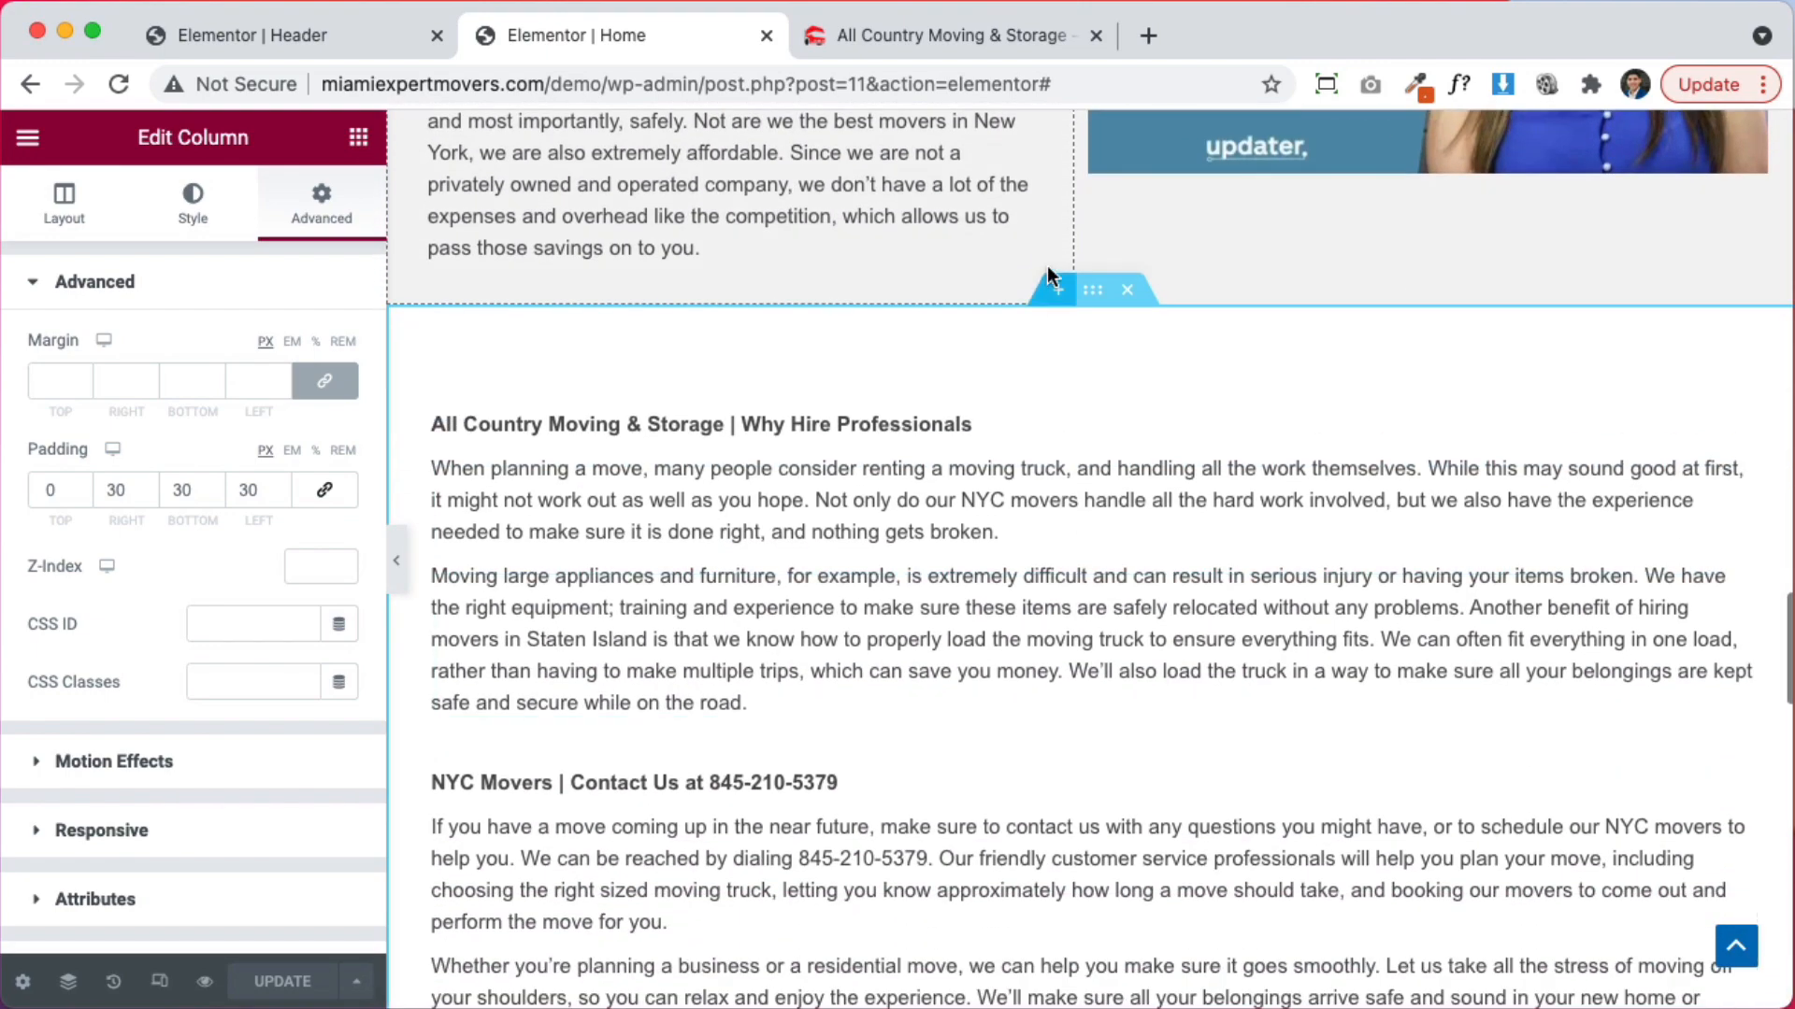
Copy the hero section from its right-click menu
click(1057, 291)
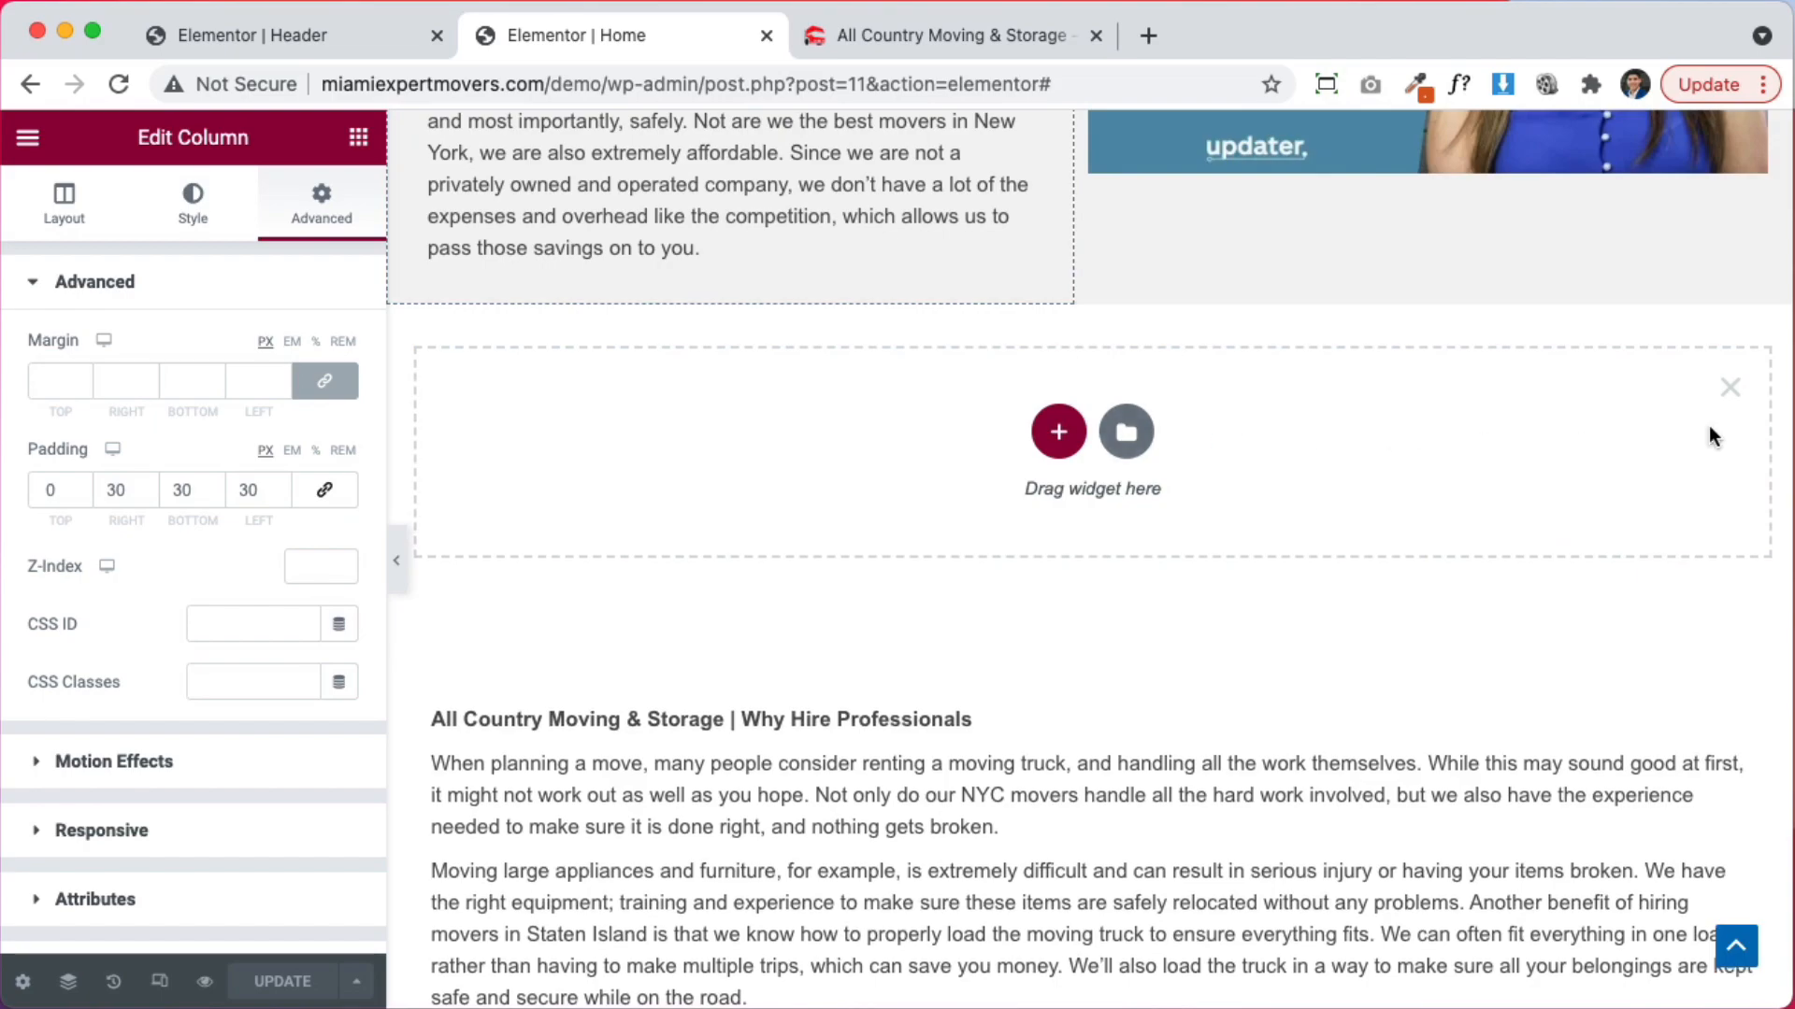
click(1731, 389)
scroll(1182, 355, up, 20)
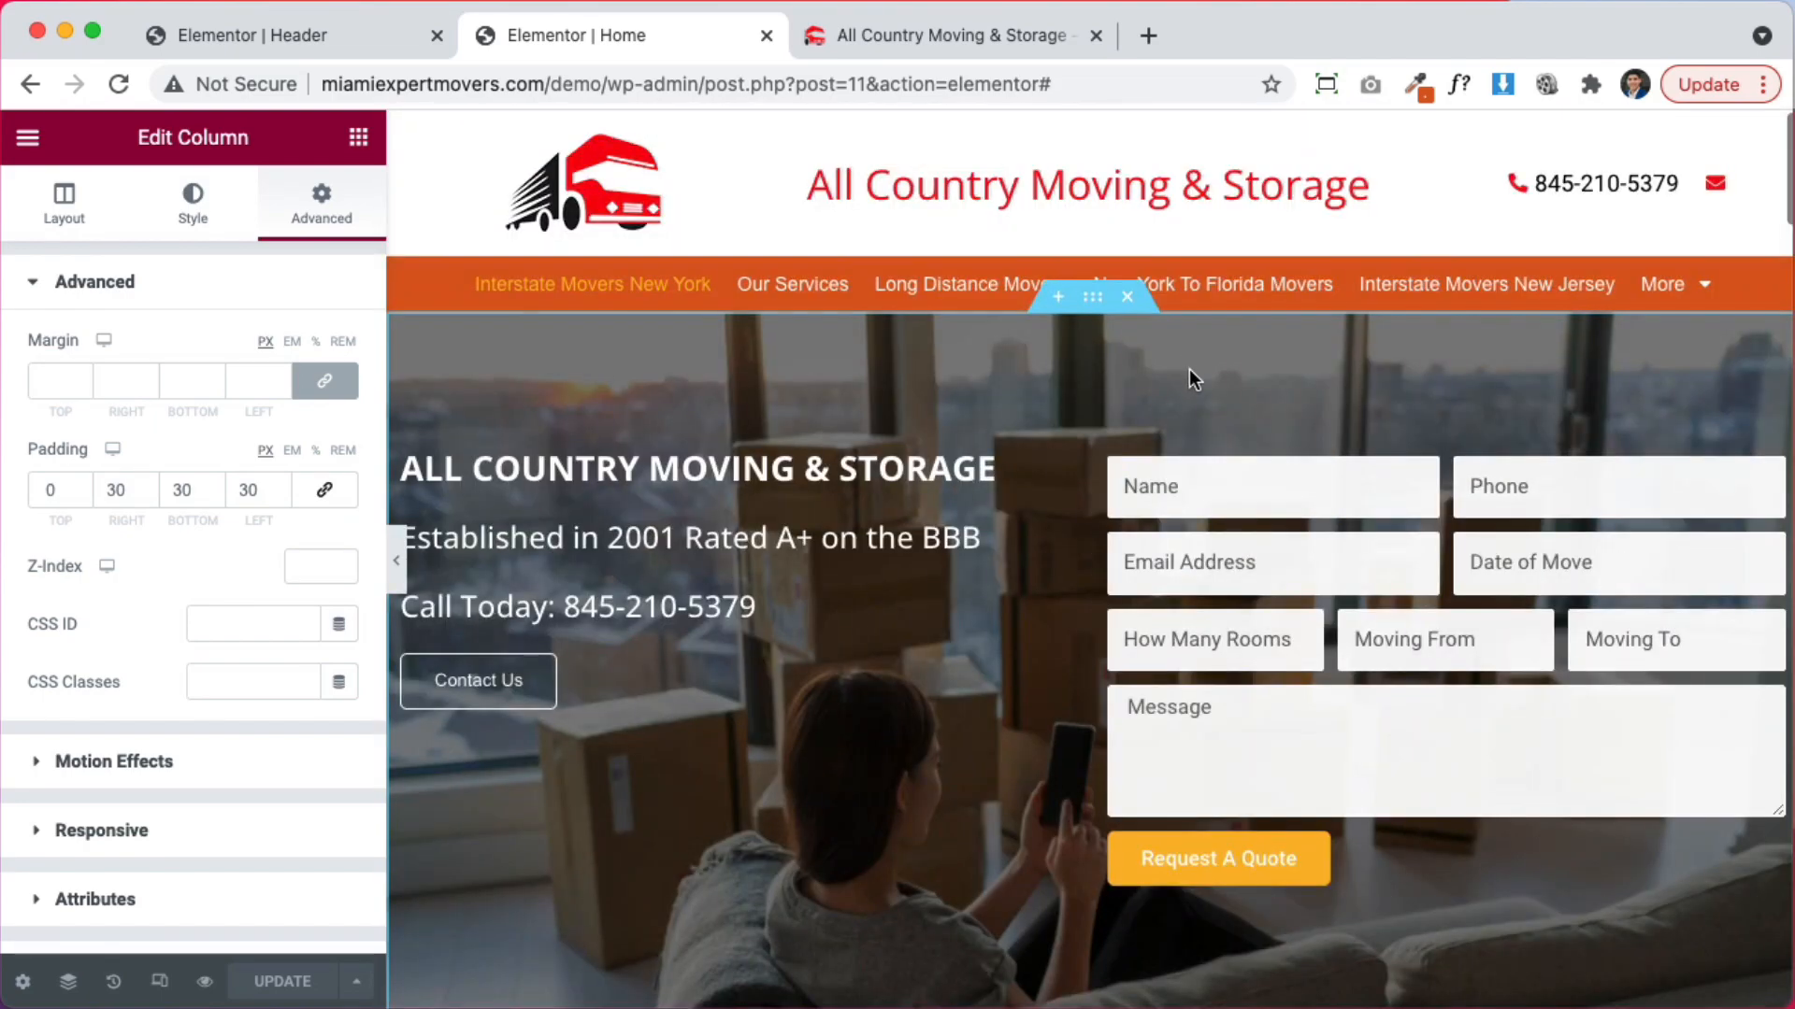
right_click(1096, 306)
click(1170, 417)
Paste the copied hero into a new empty section above Why Hire Professionals
scroll(1091, 454, down, 15)
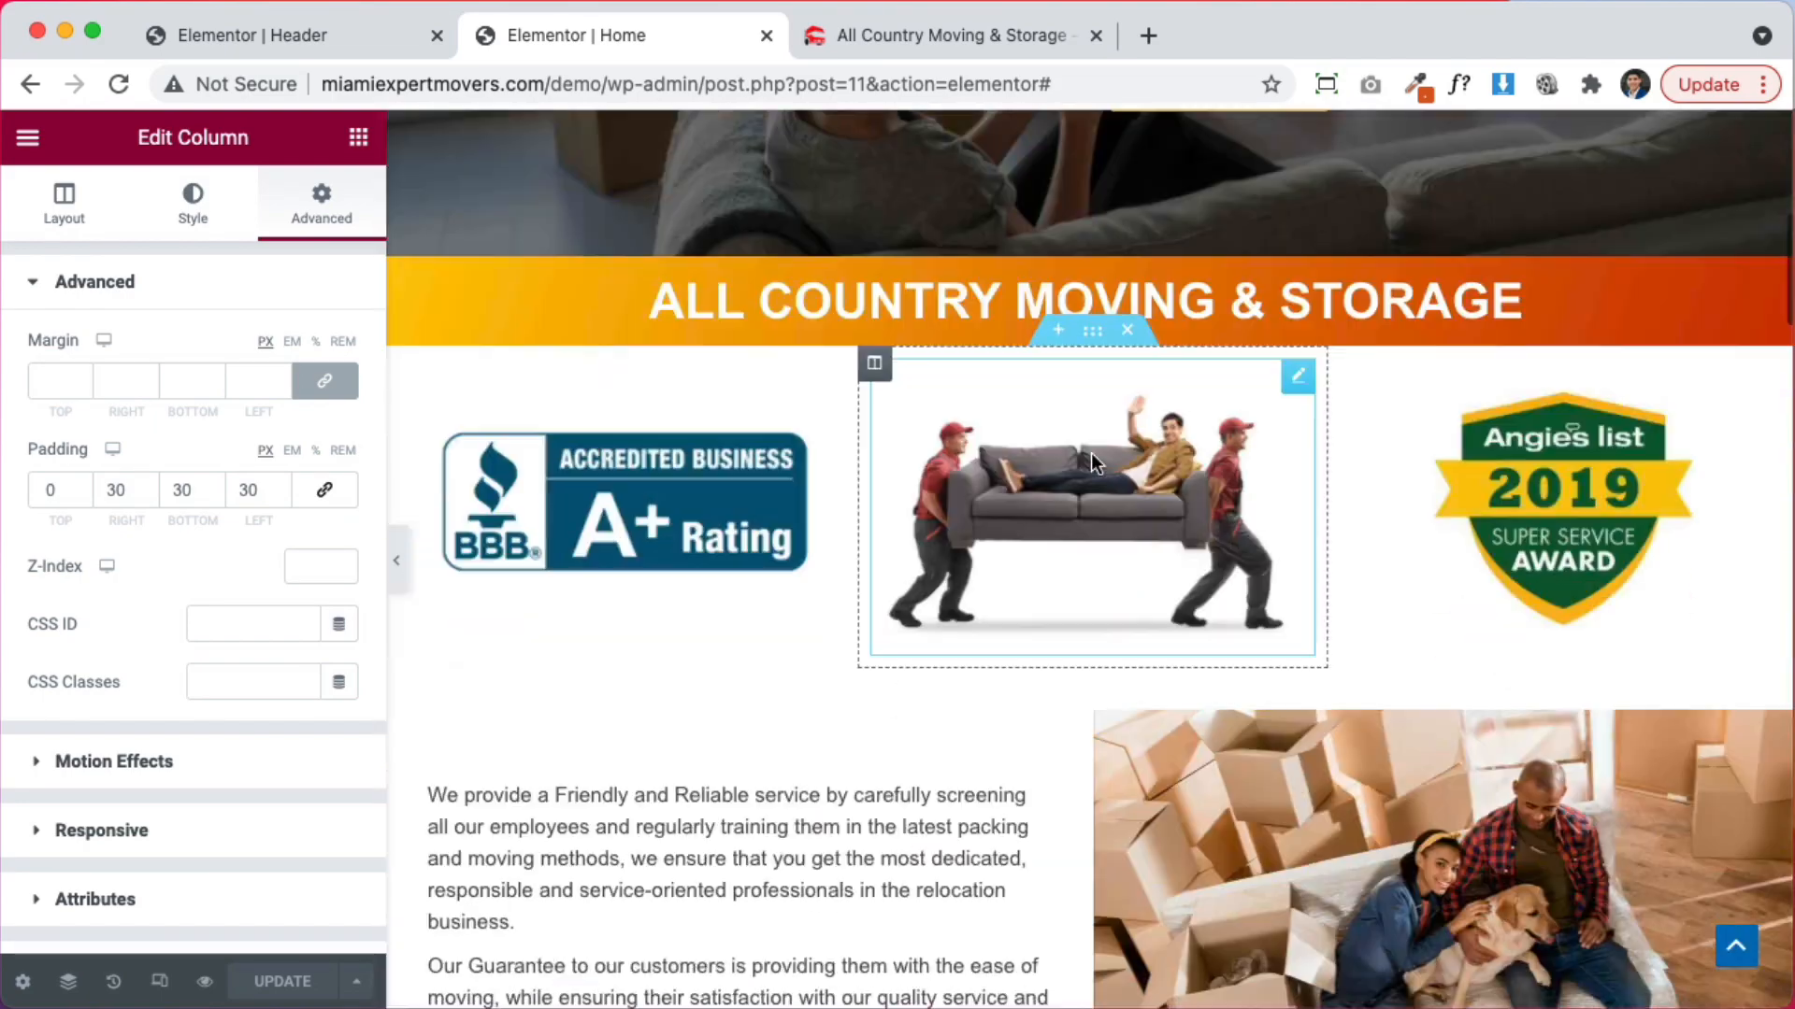
scroll(1091, 458, down, 20)
scroll(1094, 463, up, 14)
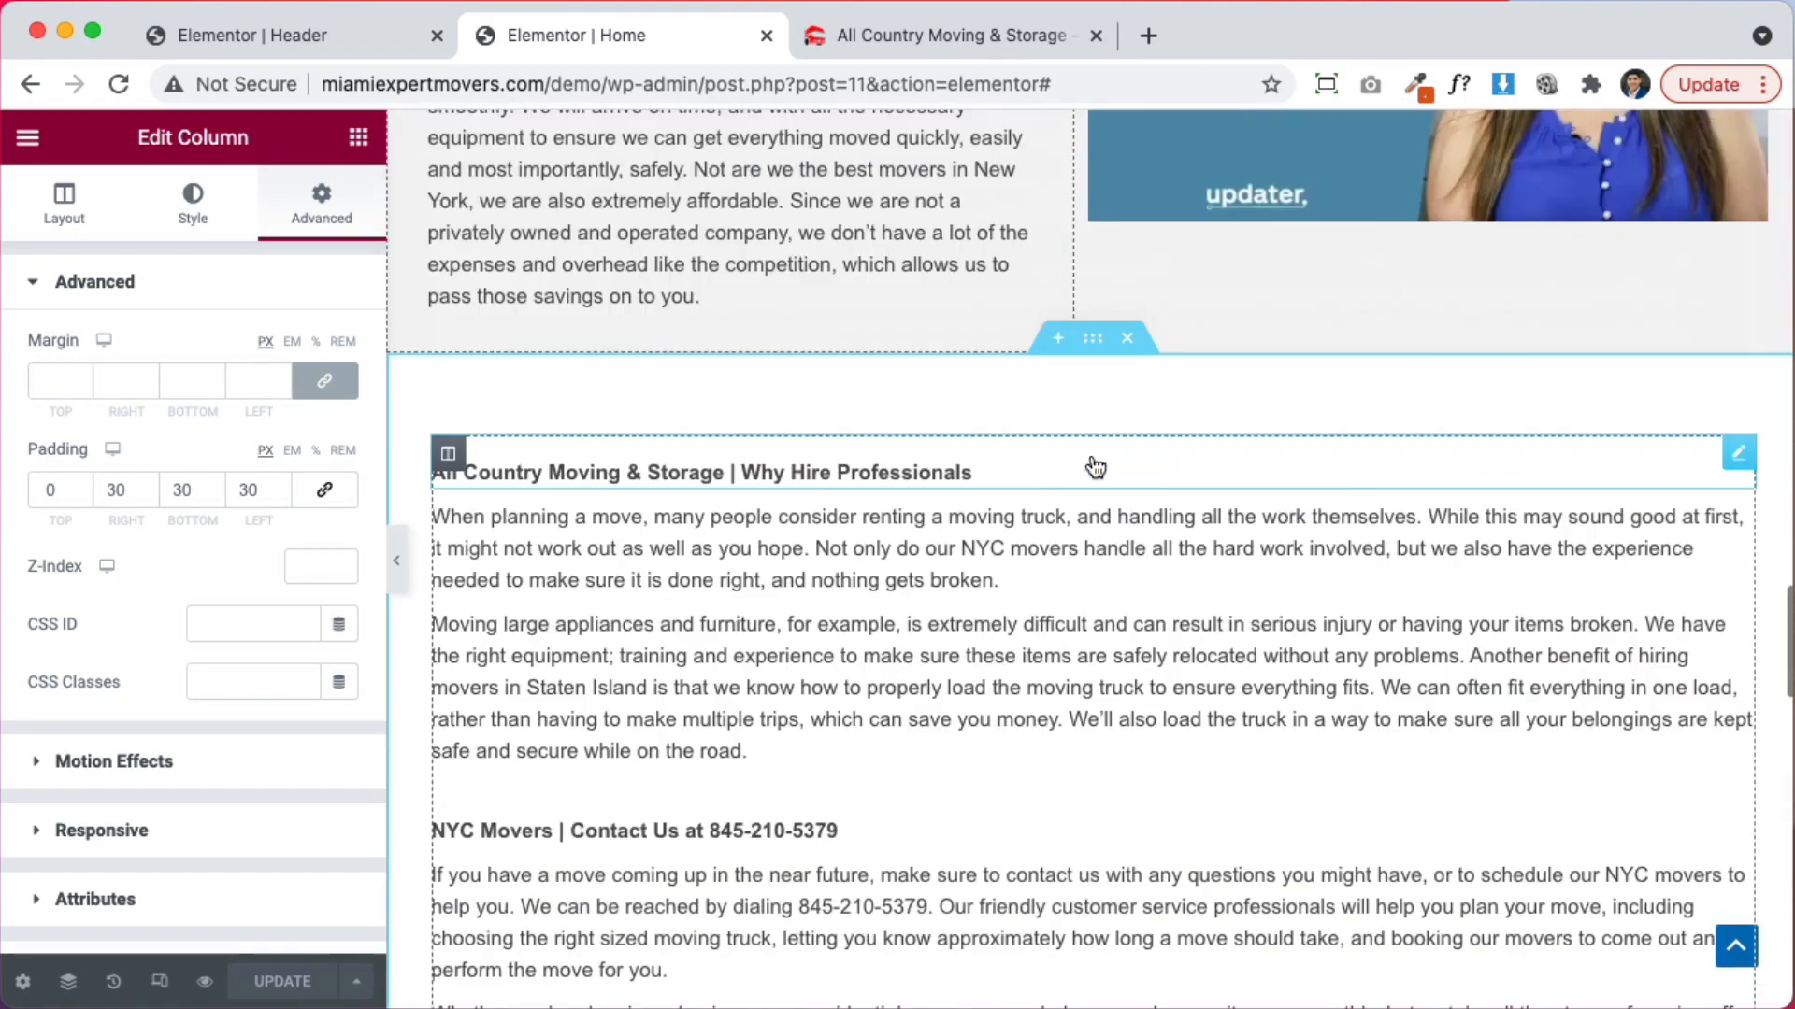
click(1060, 344)
right_click(796, 460)
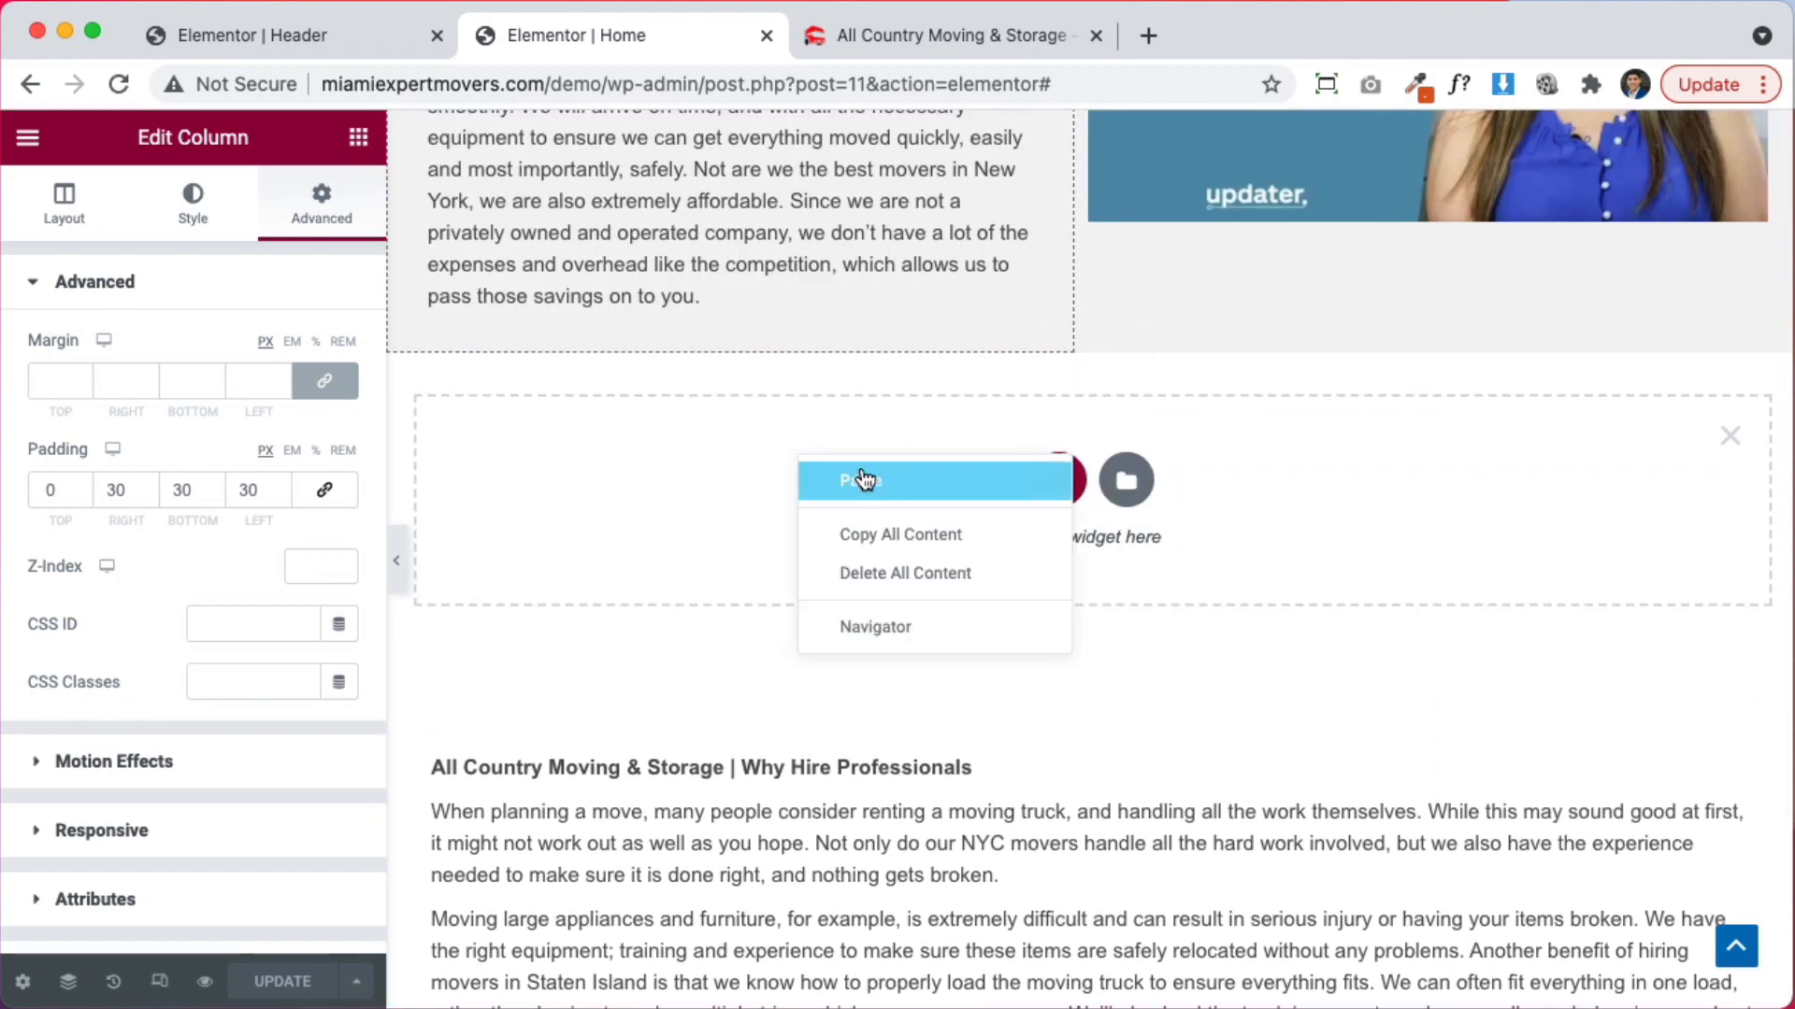
click(864, 479)
Delete the pasted hero's heading, text column and contact form, then add a second column
scroll(878, 473, down, 5)
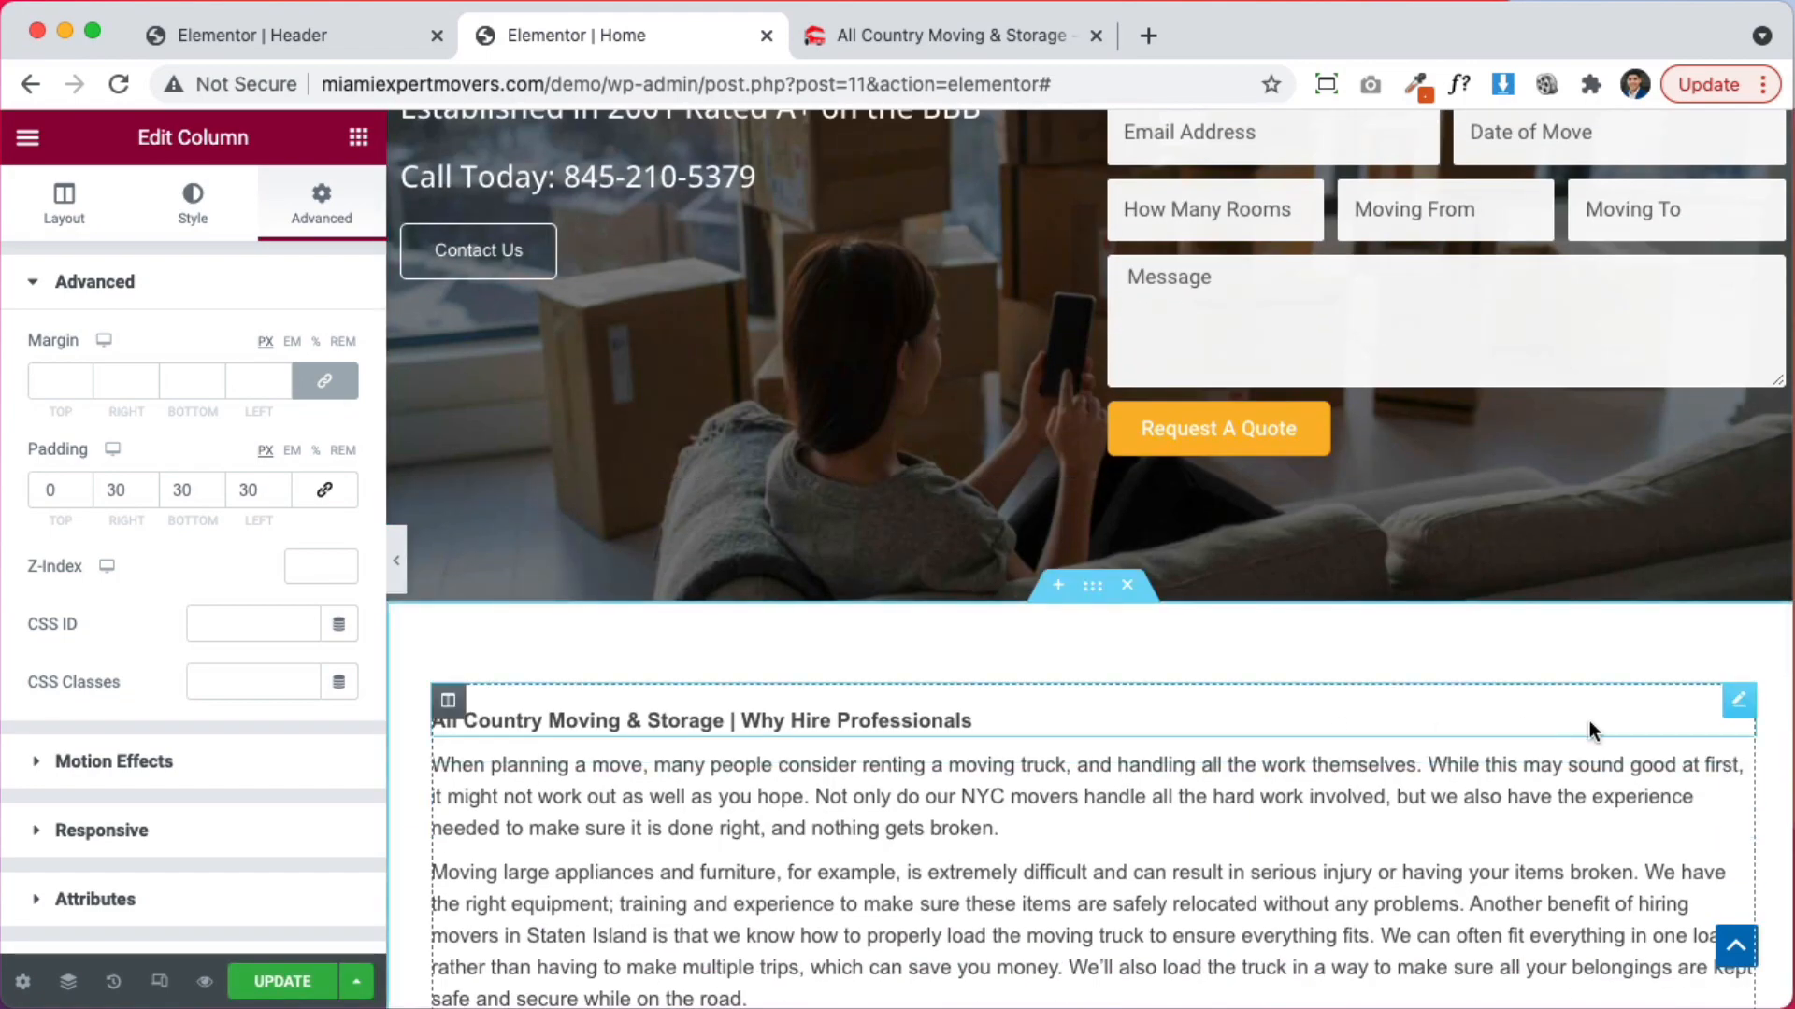
scroll(841, 468, up, 2)
click(677, 249)
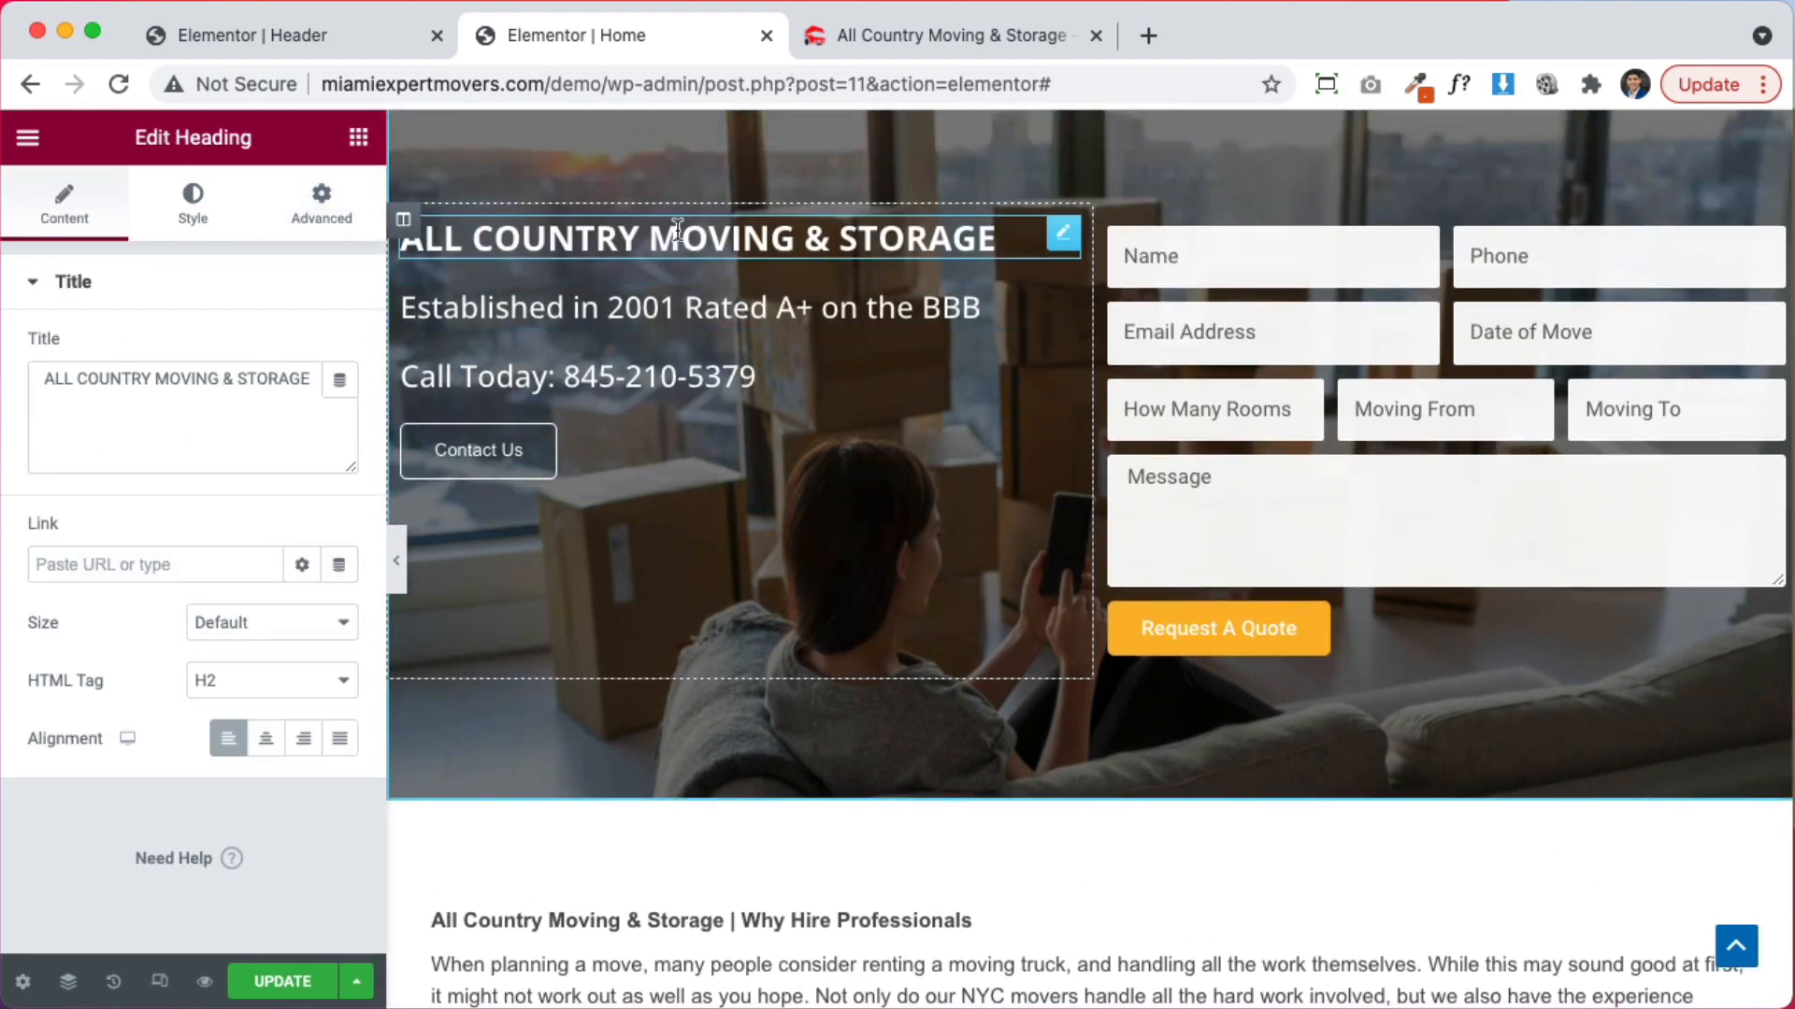
right_click(659, 263)
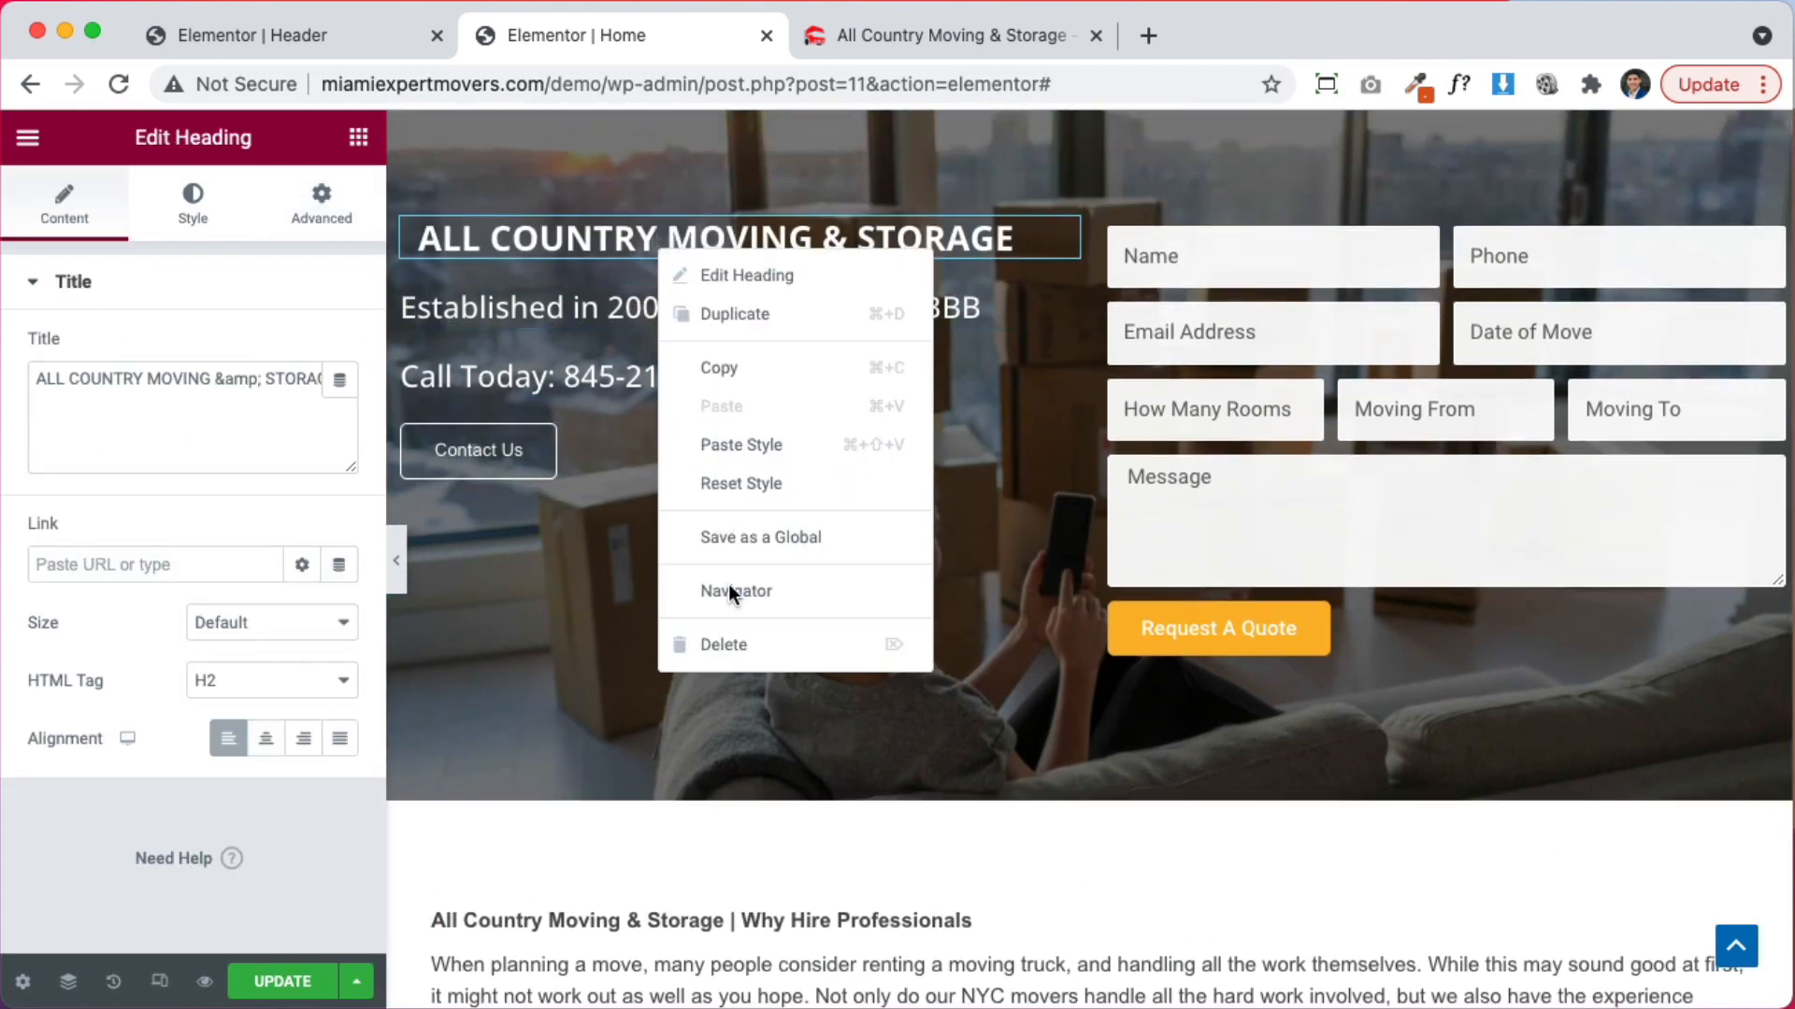
click(734, 644)
right_click(691, 299)
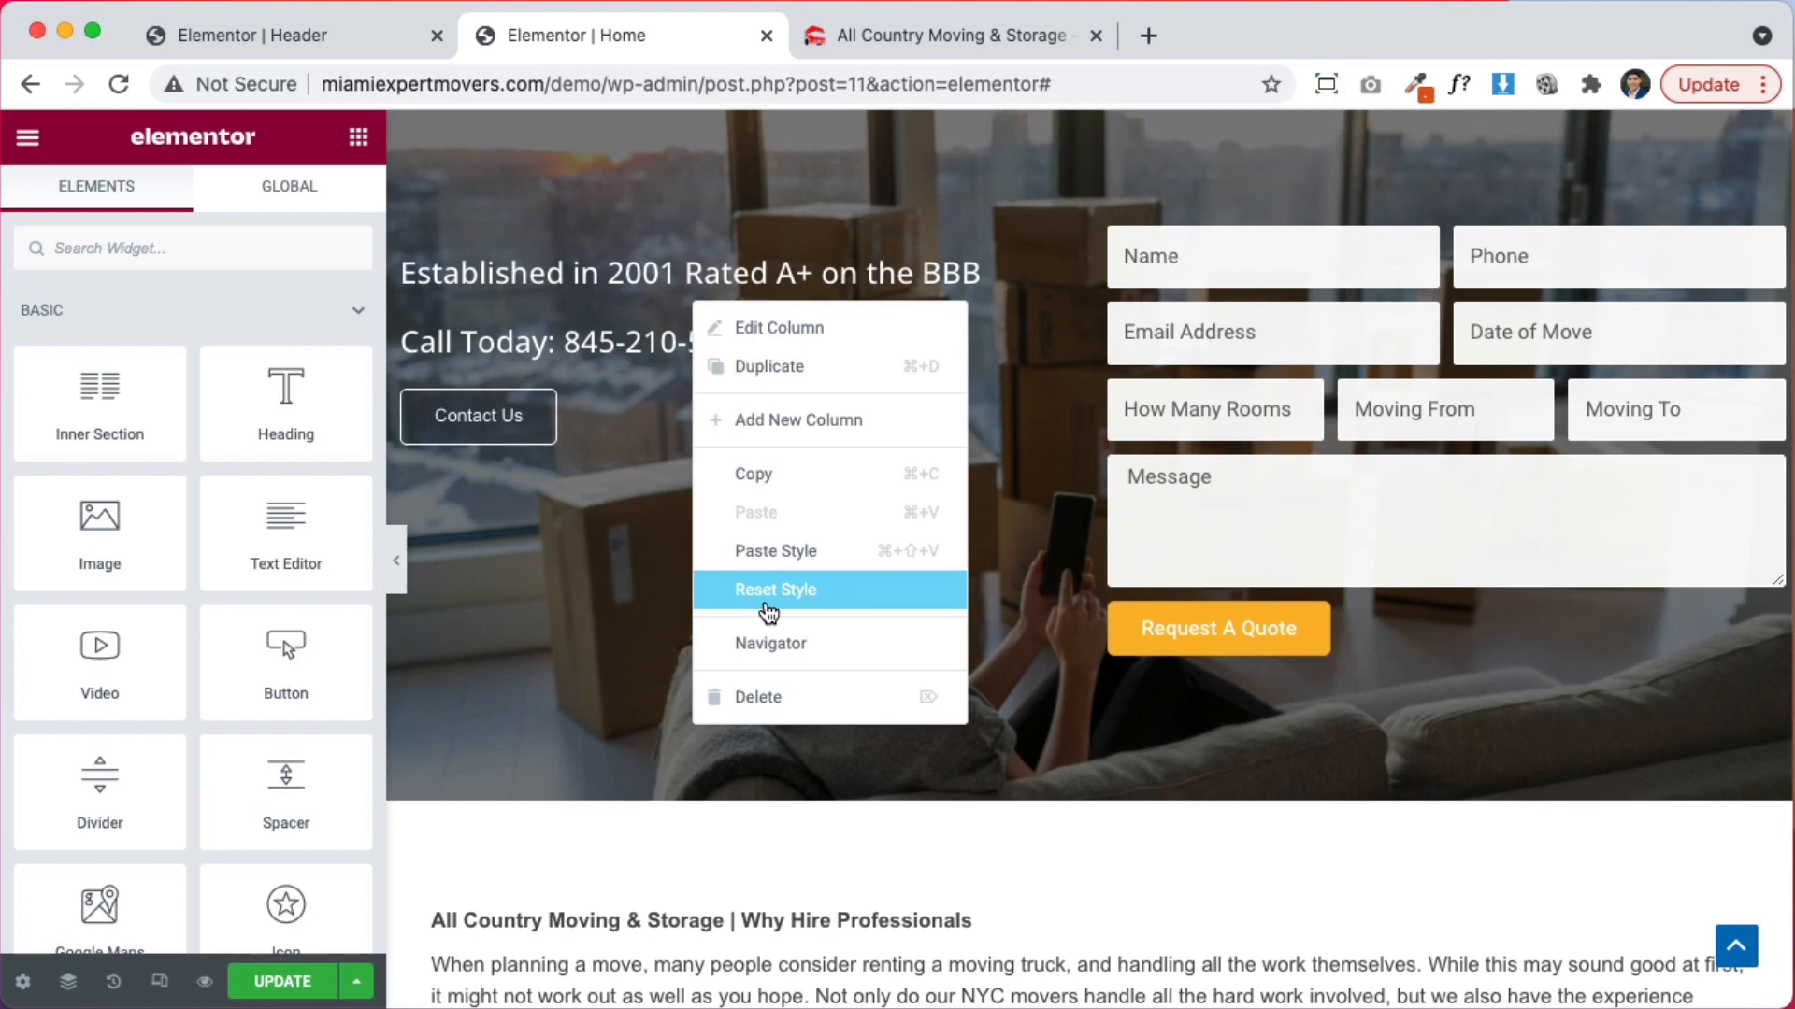
click(785, 689)
right_click(757, 383)
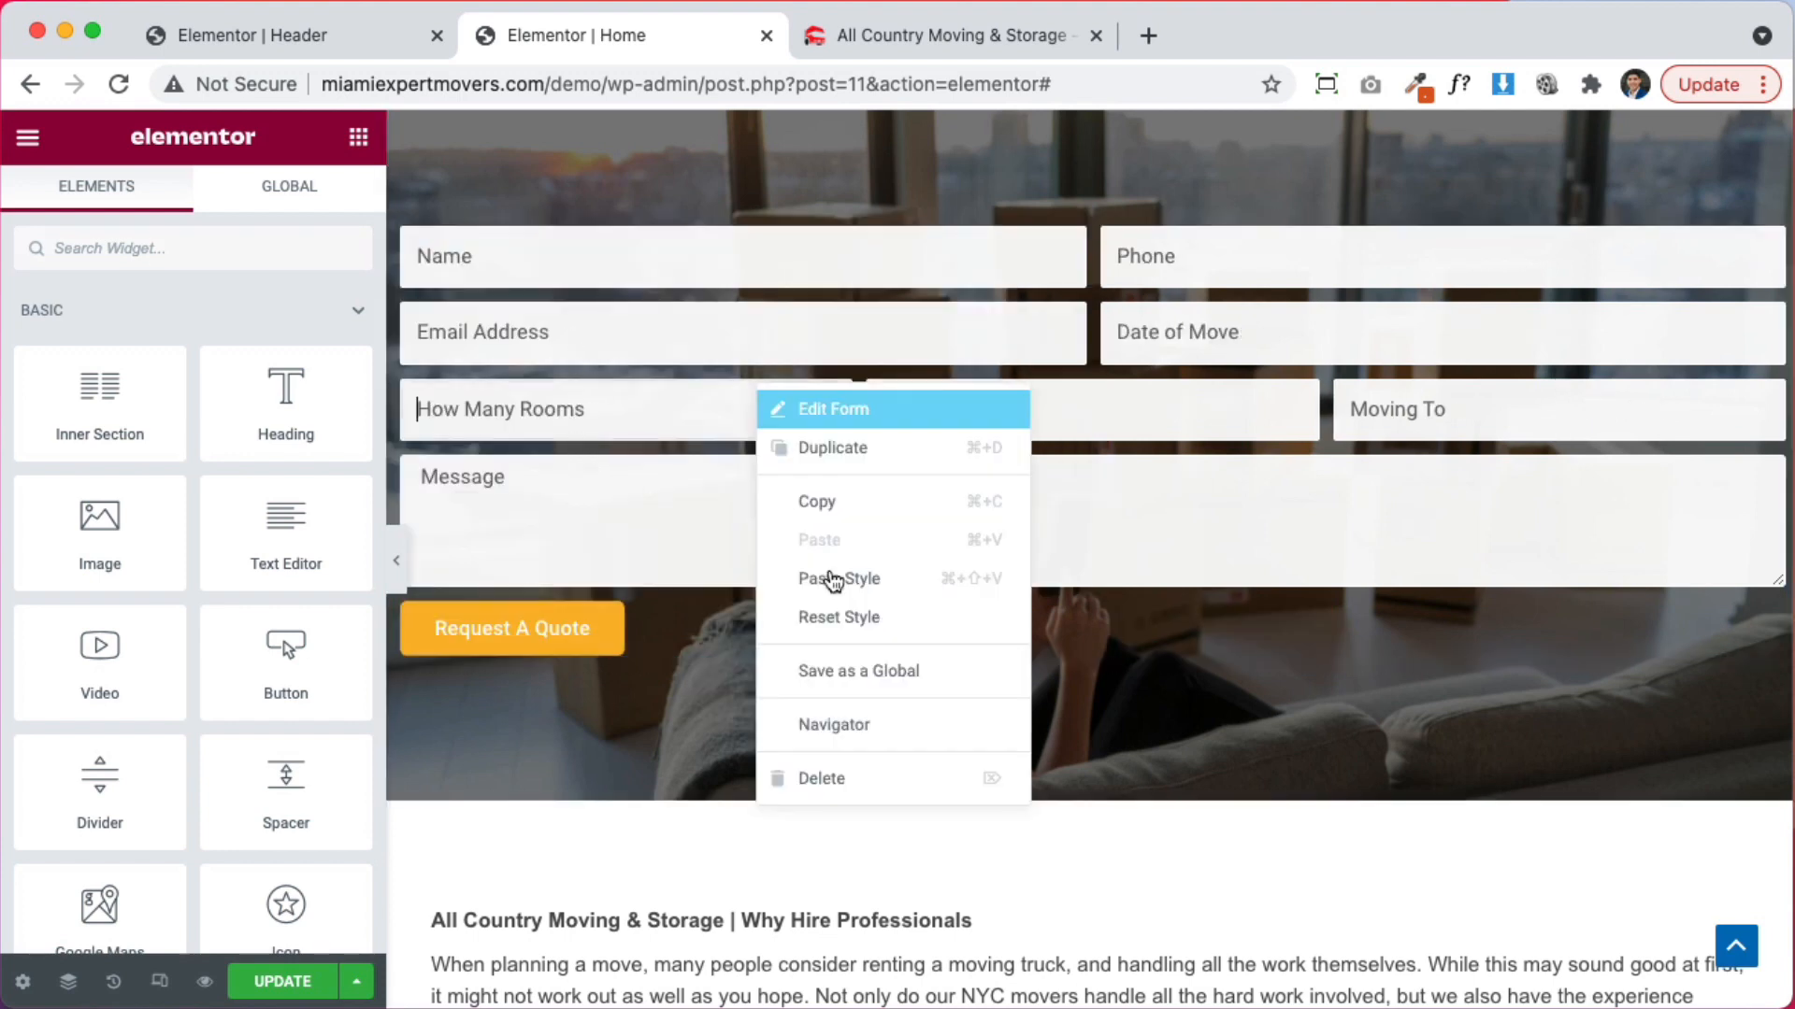
click(839, 775)
scroll(776, 664, down, 2)
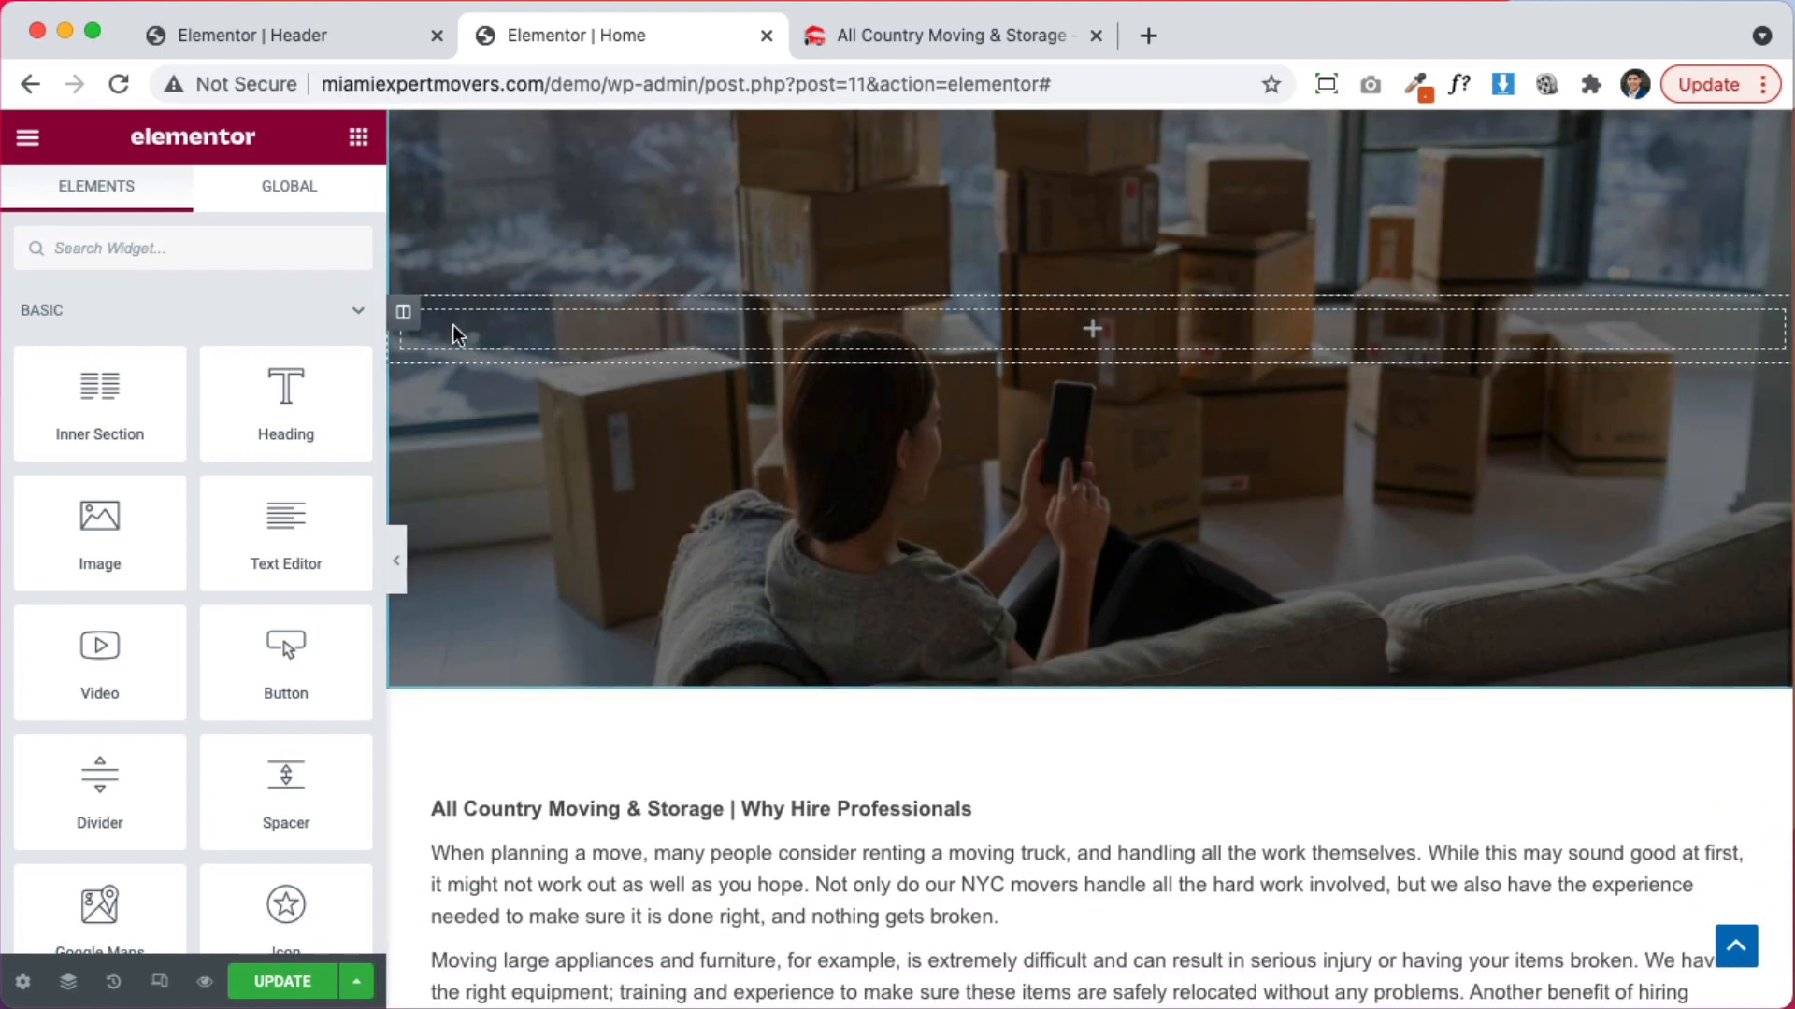
right_click(409, 313)
click(482, 435)
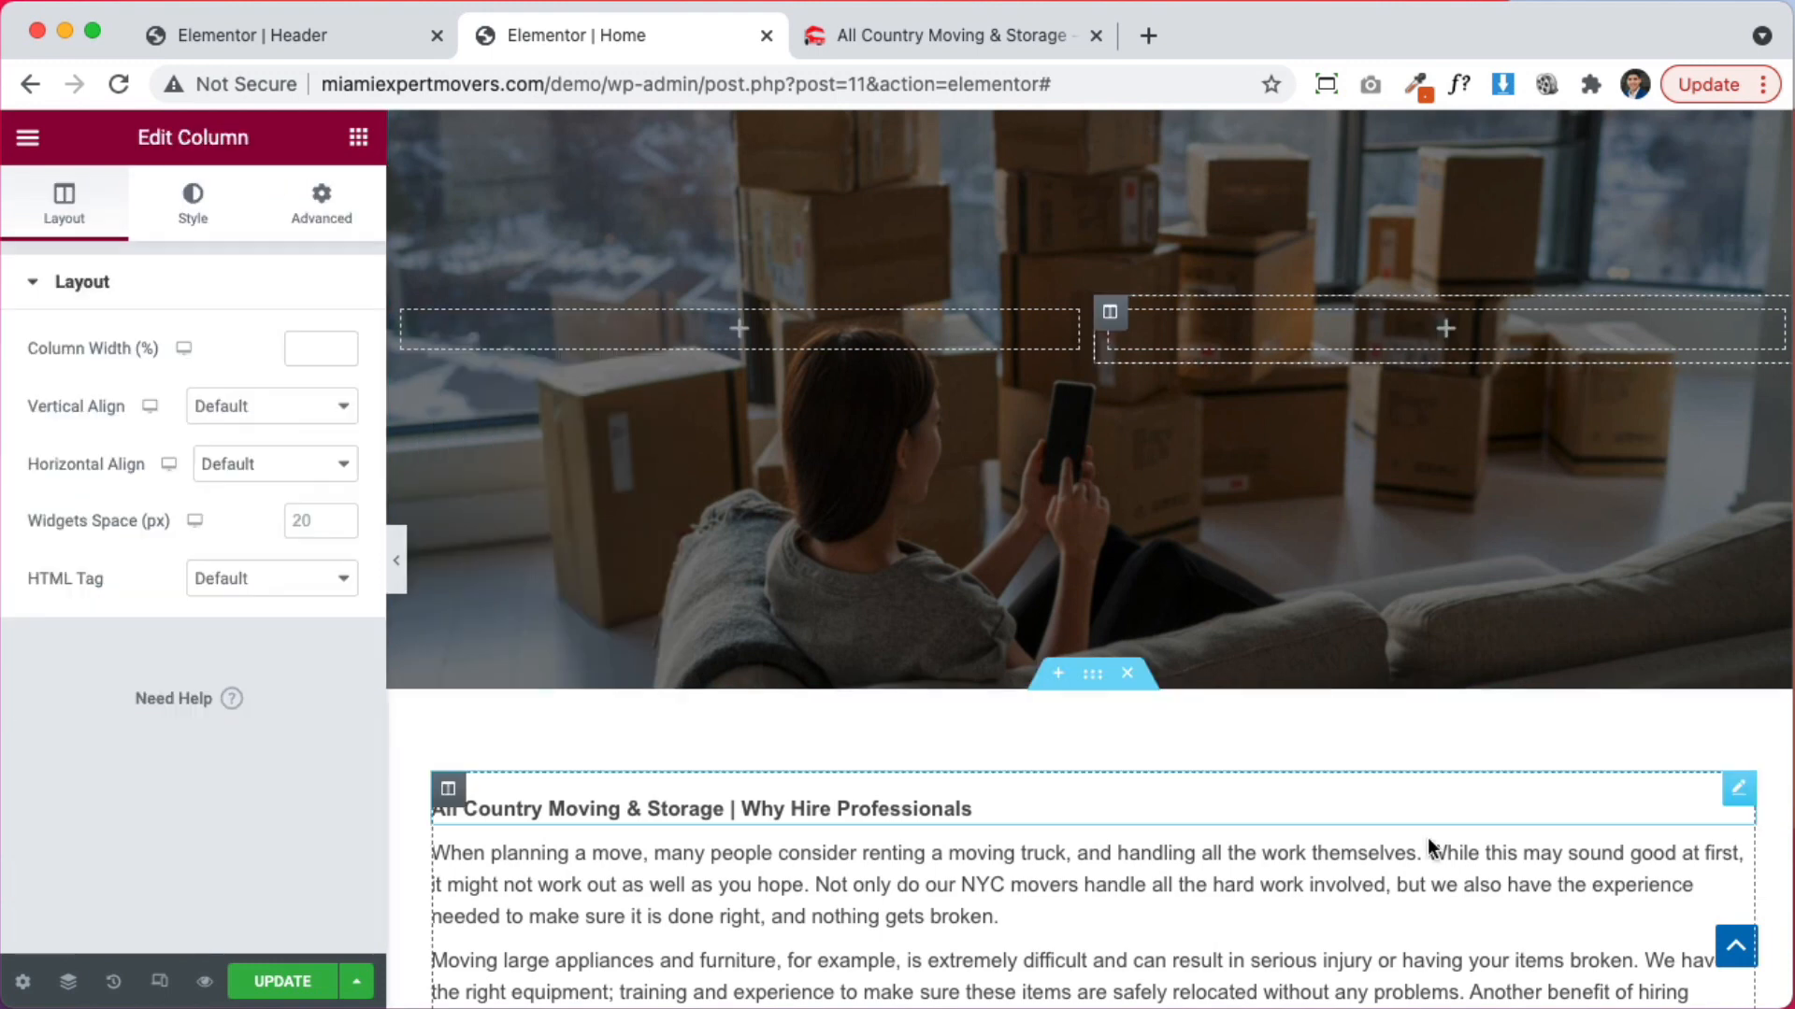
Drag the Why Hire Professionals heading and its first two paragraphs into the left column
drag(1710, 787, 977, 336)
drag(1739, 787, 709, 356)
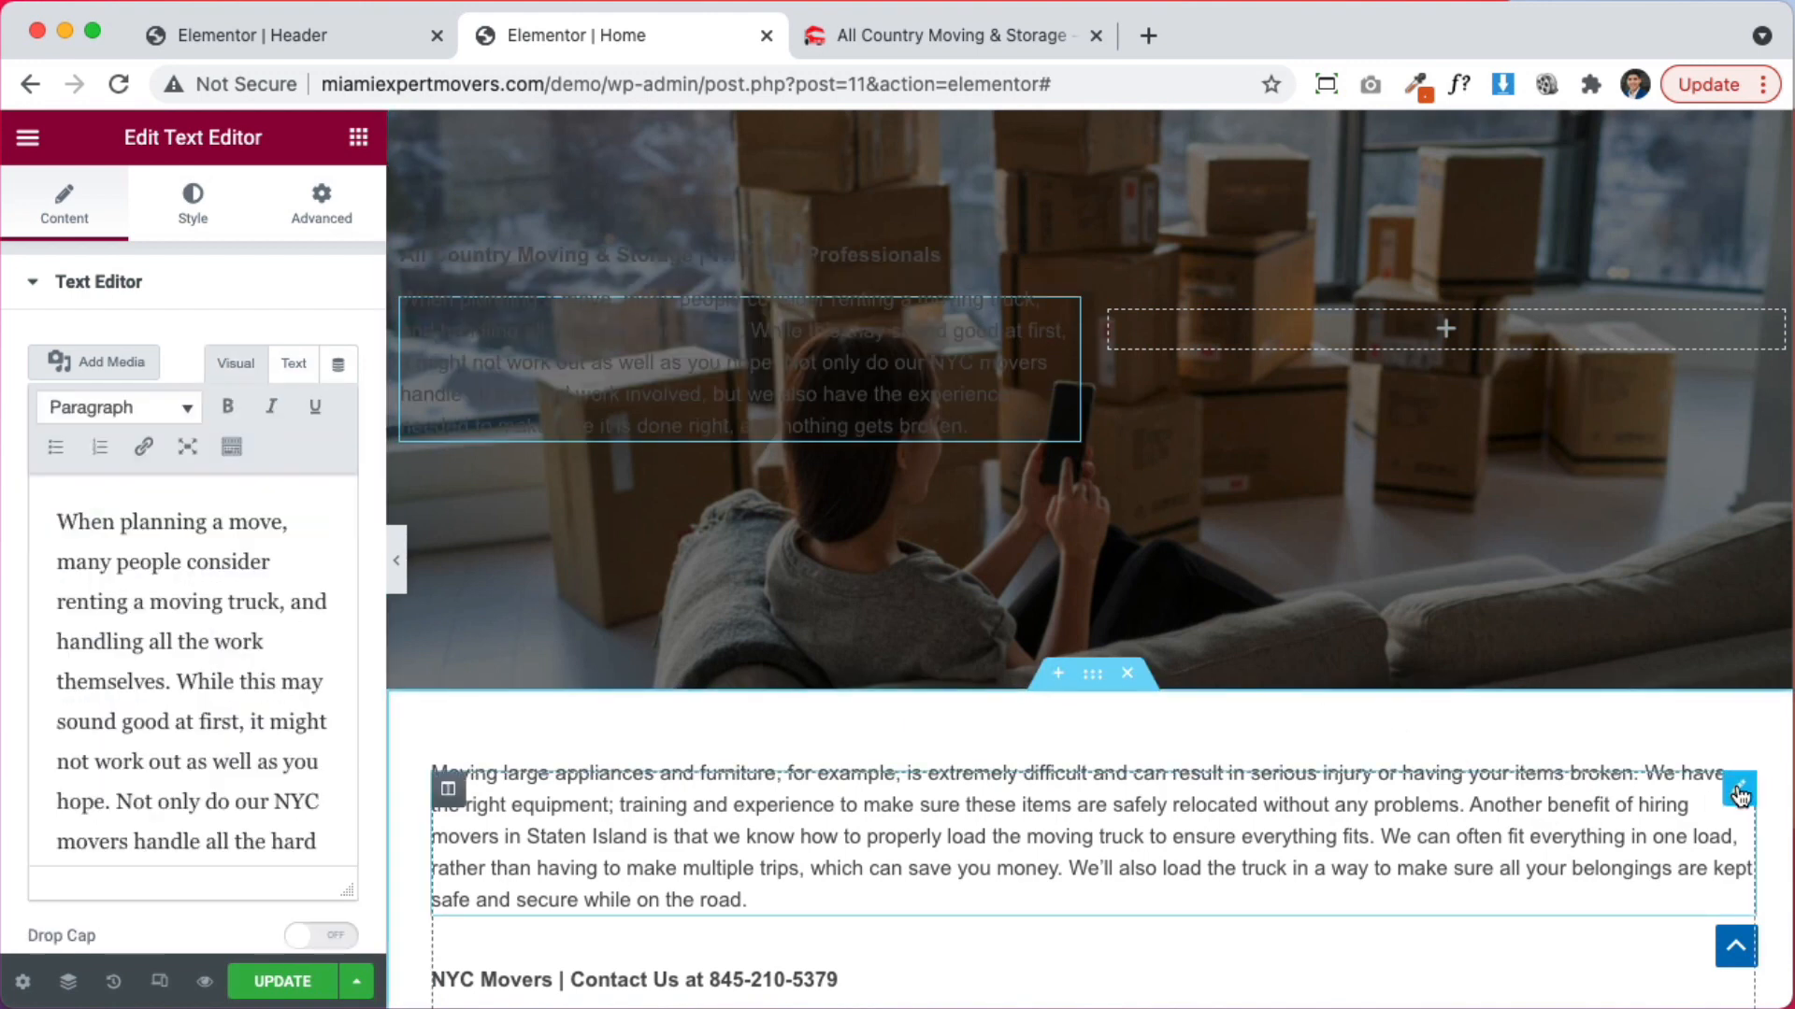
drag(1740, 795, 732, 311)
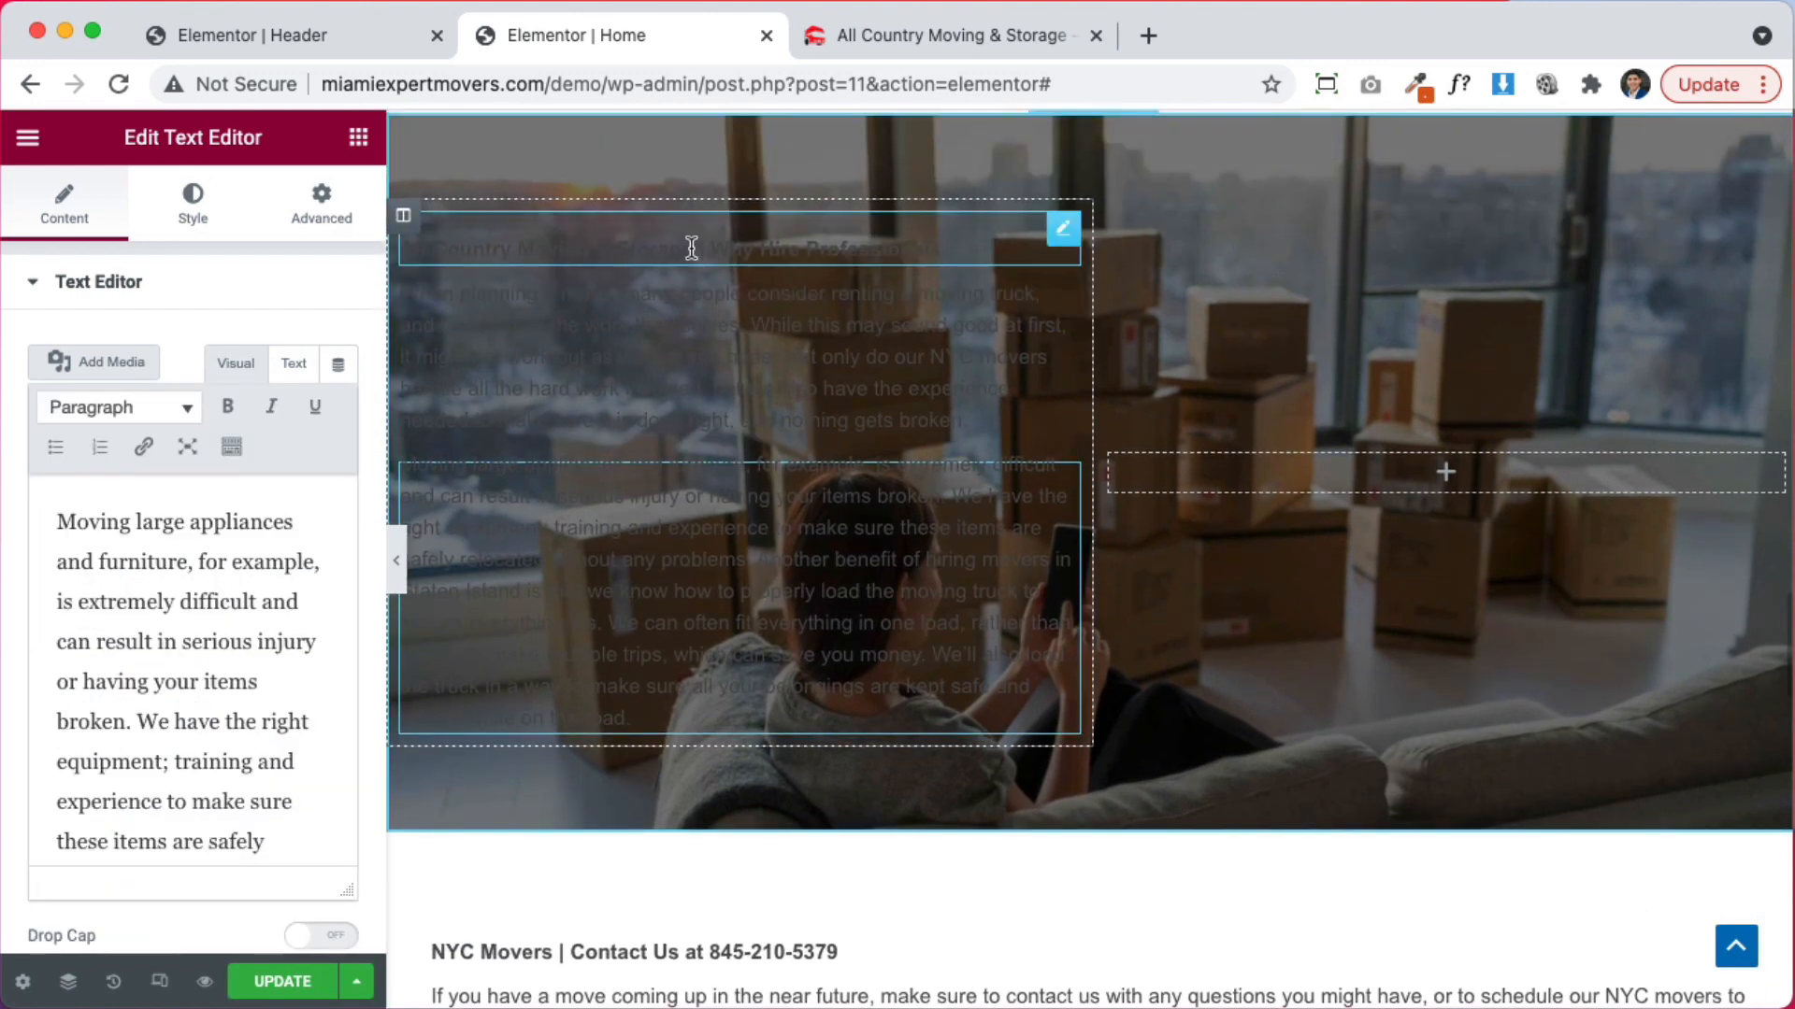
Set the heading and both paragraphs to white #FFFFFF text
click(689, 249)
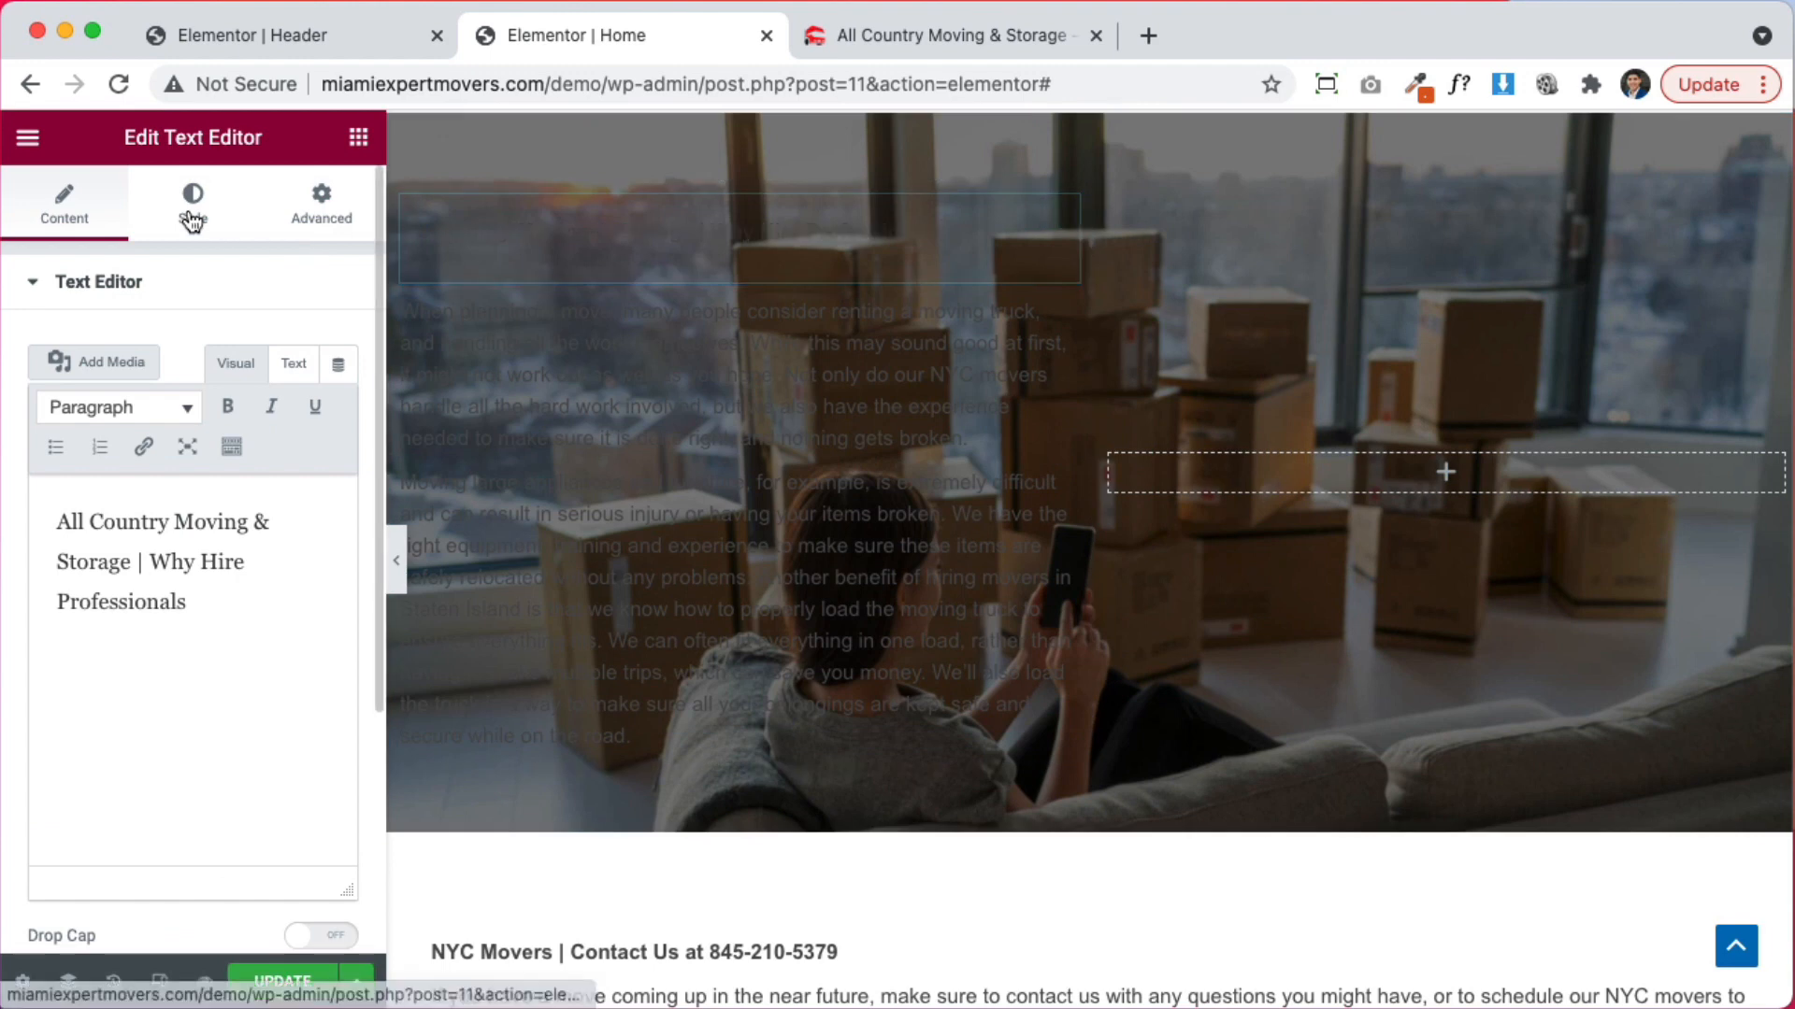
click(192, 221)
click(340, 417)
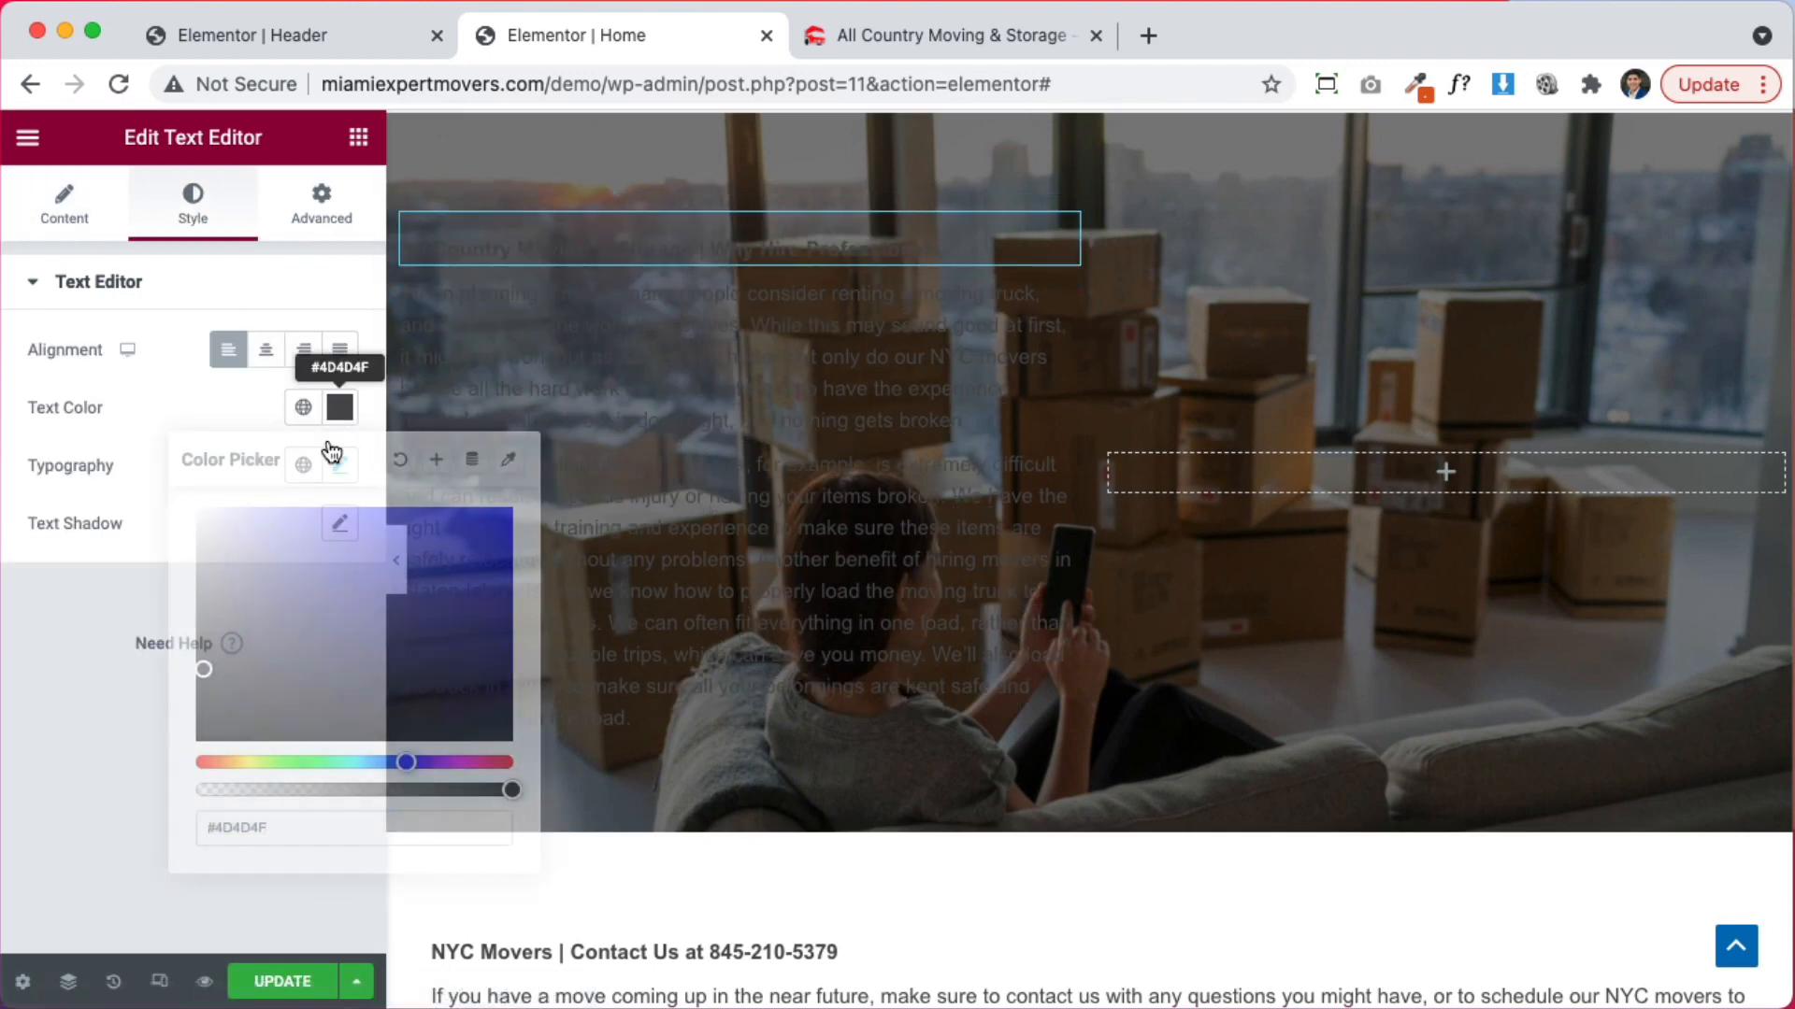
drag(245, 544, 44, 490)
click(721, 408)
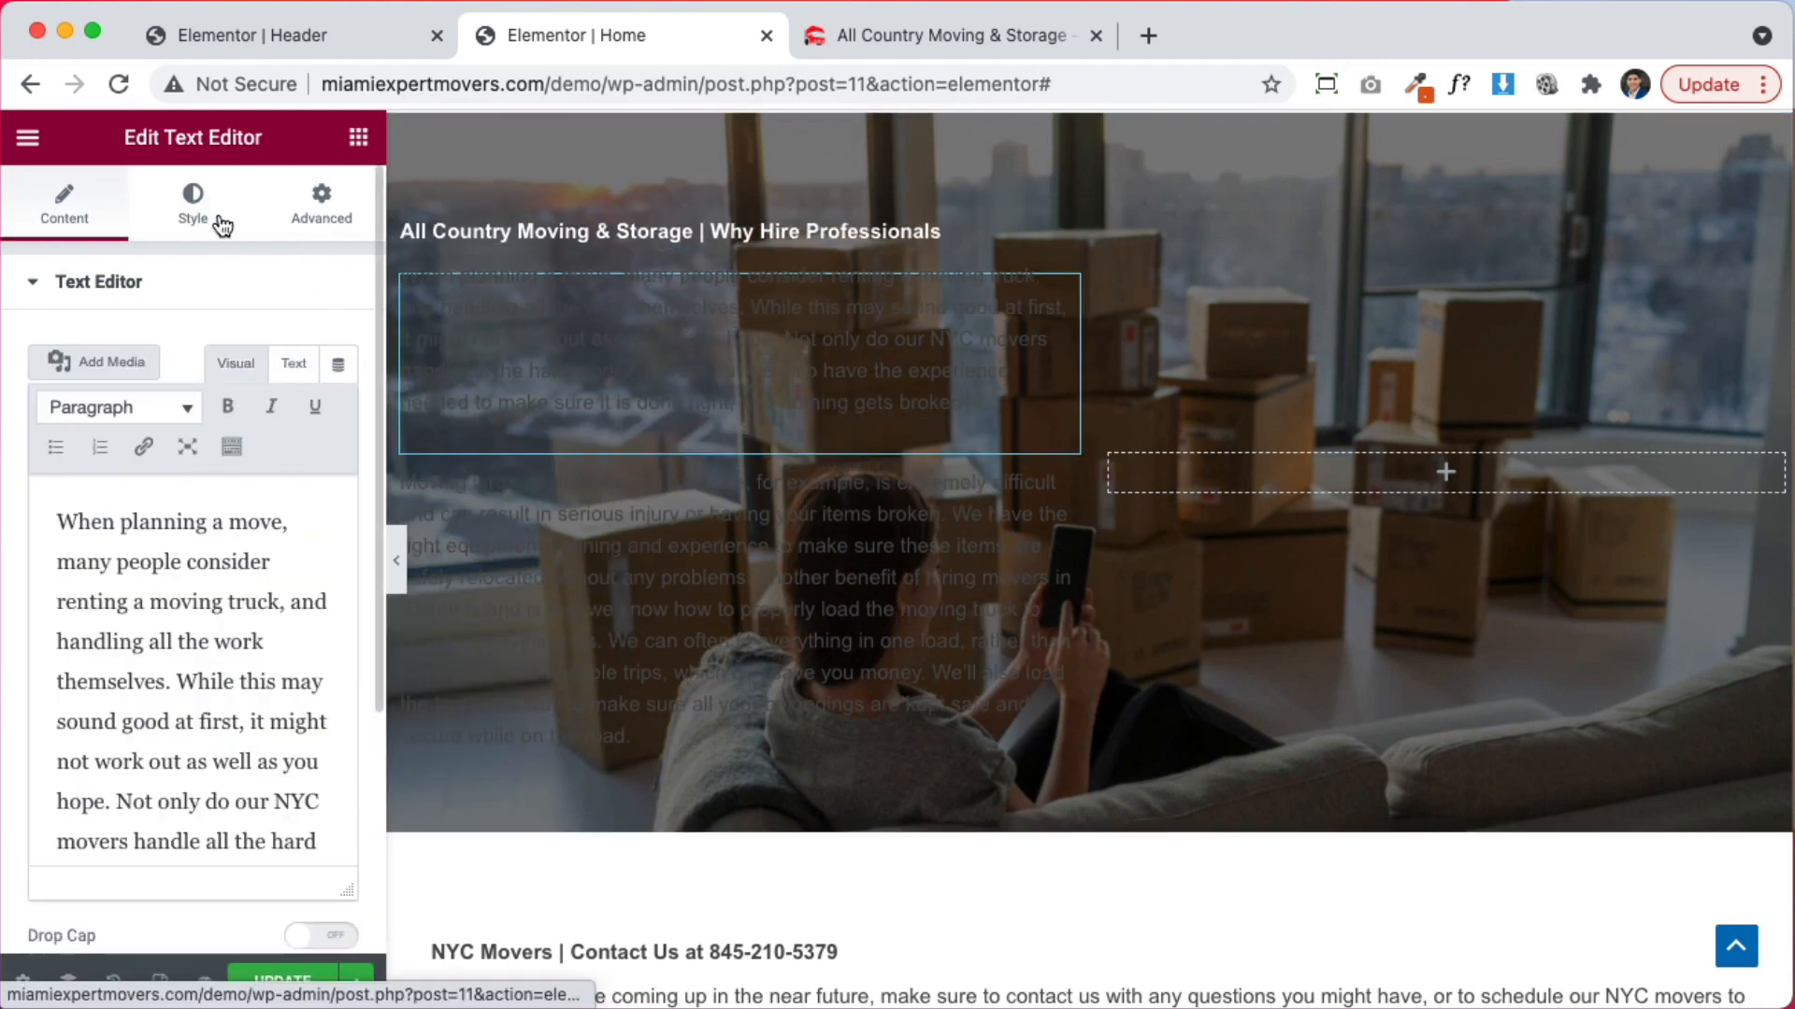
click(196, 215)
click(340, 407)
drag(142, 499, 112, 496)
click(769, 519)
click(207, 207)
click(340, 417)
click(23, 639)
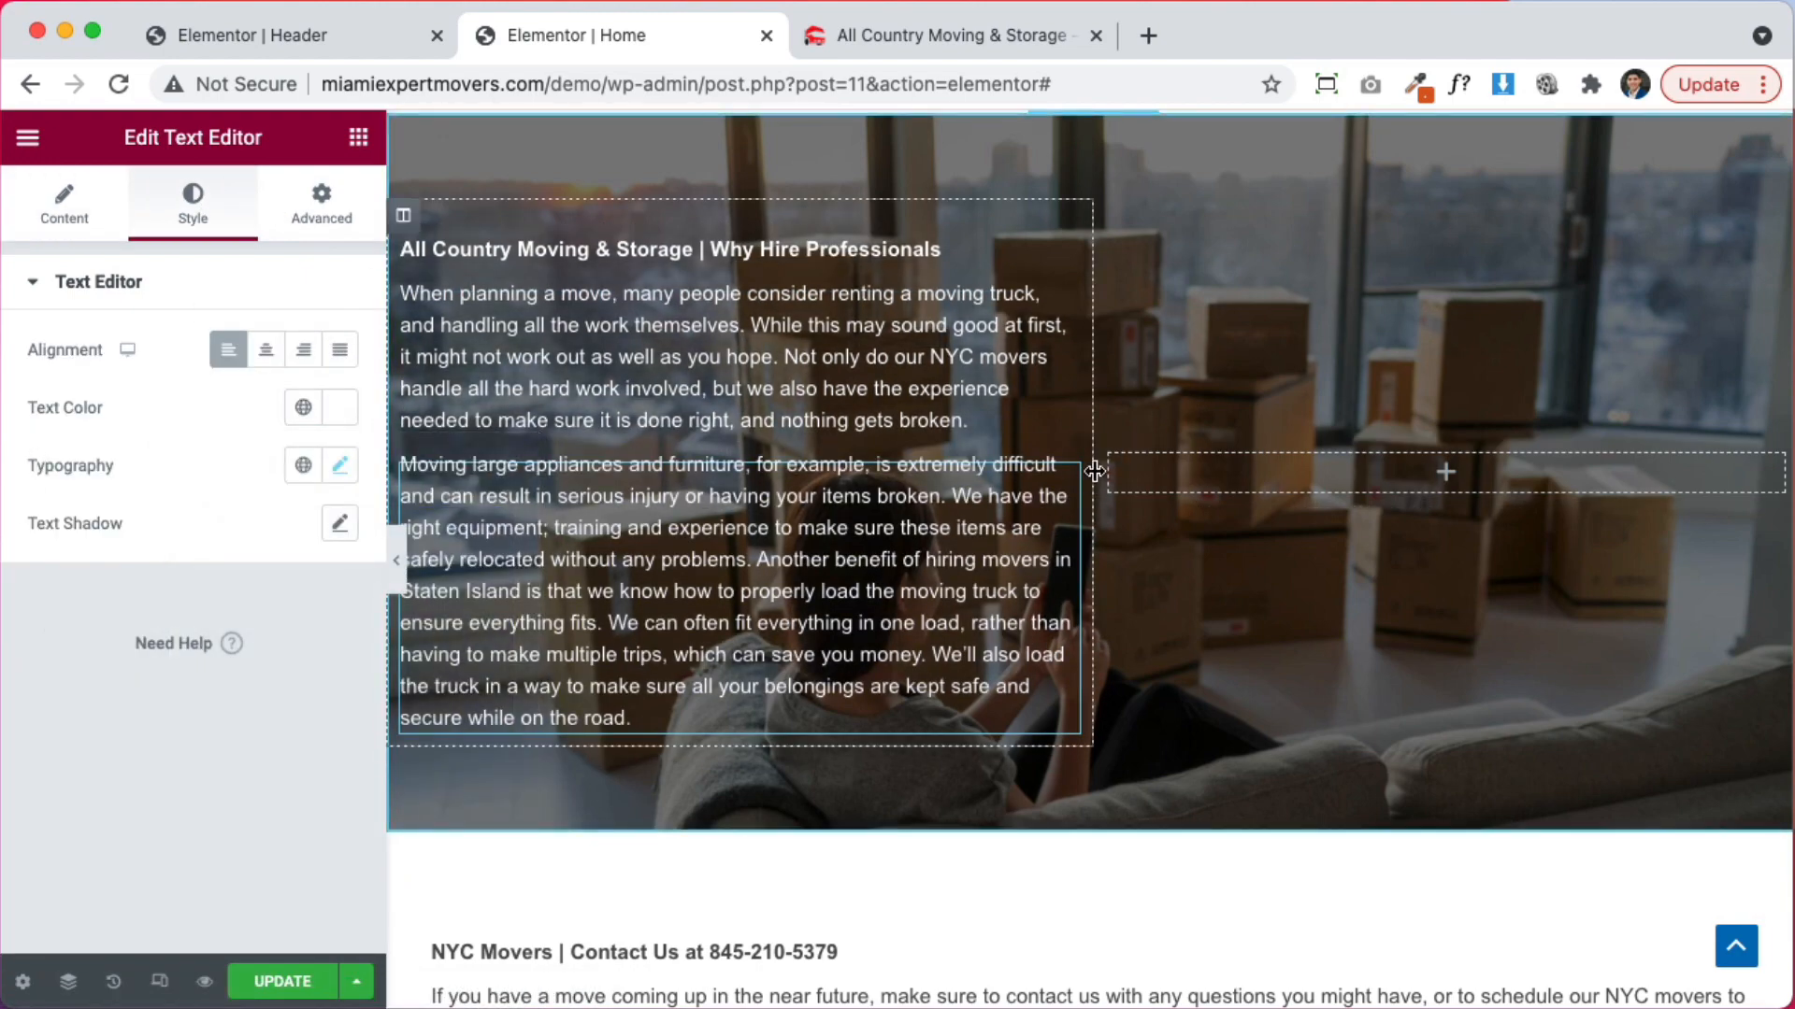
Widen the left text column to about 59.8%
drag(1093, 479, 1236, 477)
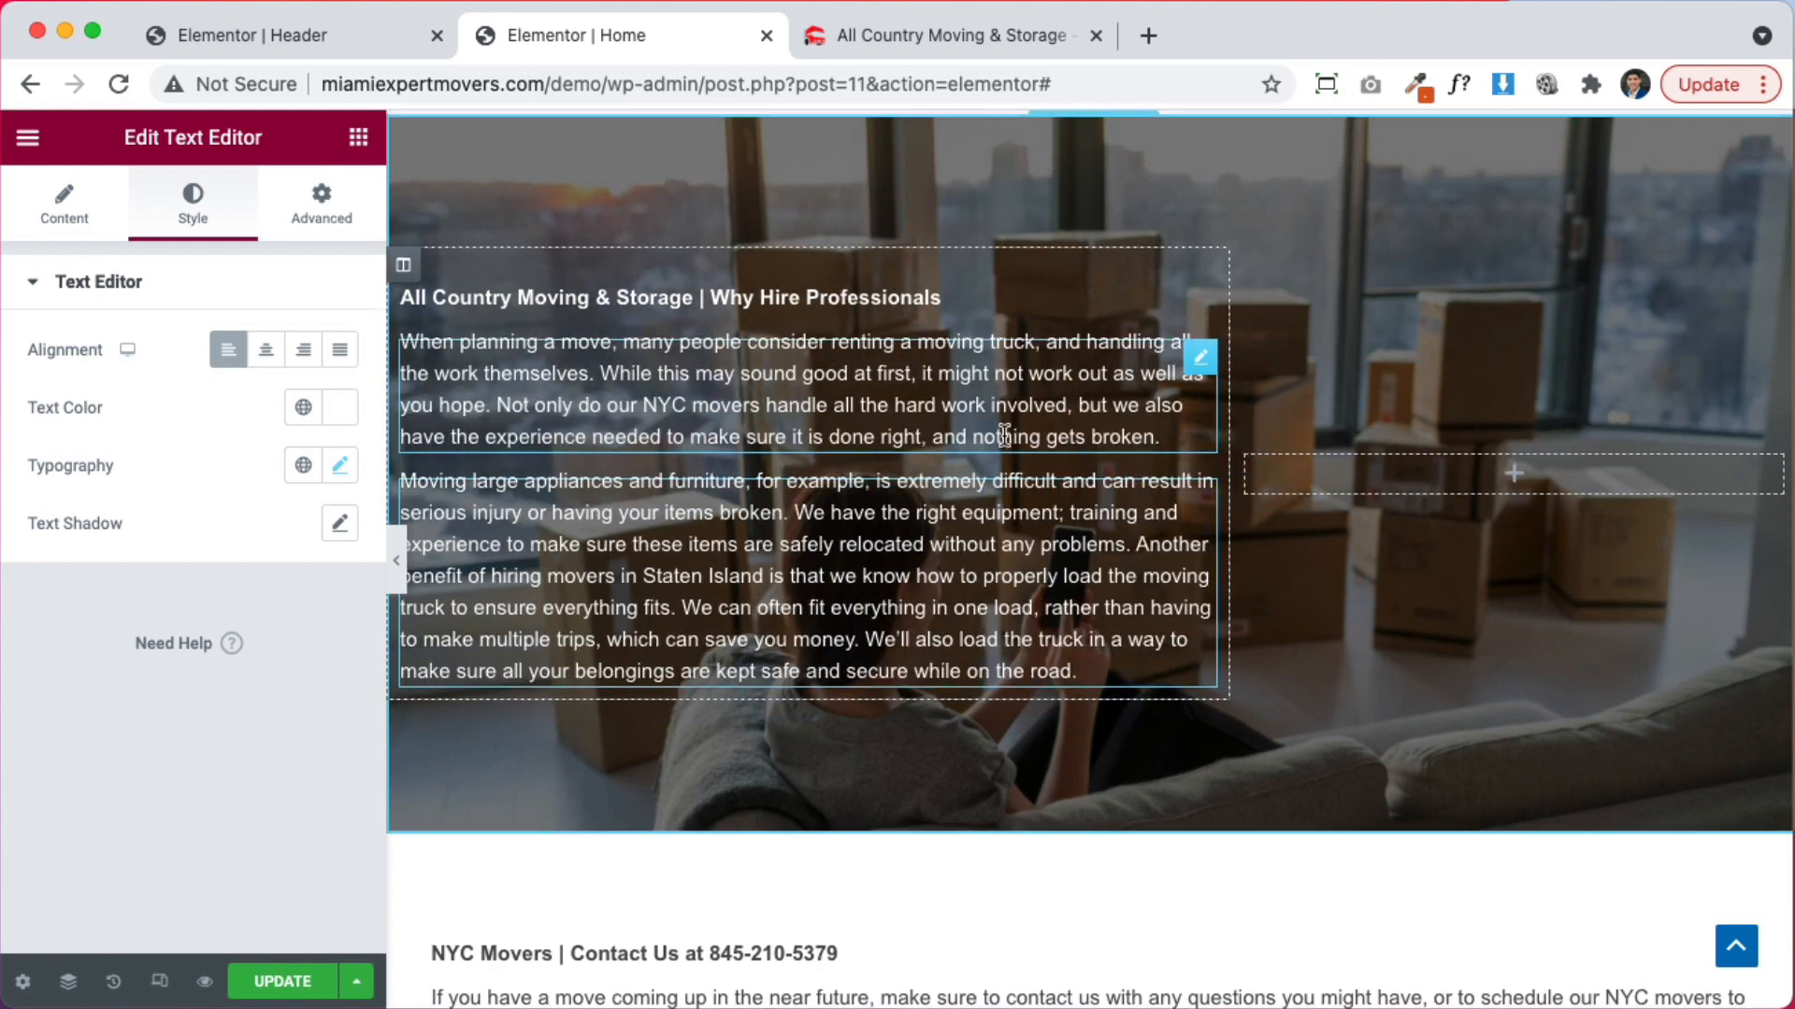
scroll(1048, 290, up, 2)
click(1099, 214)
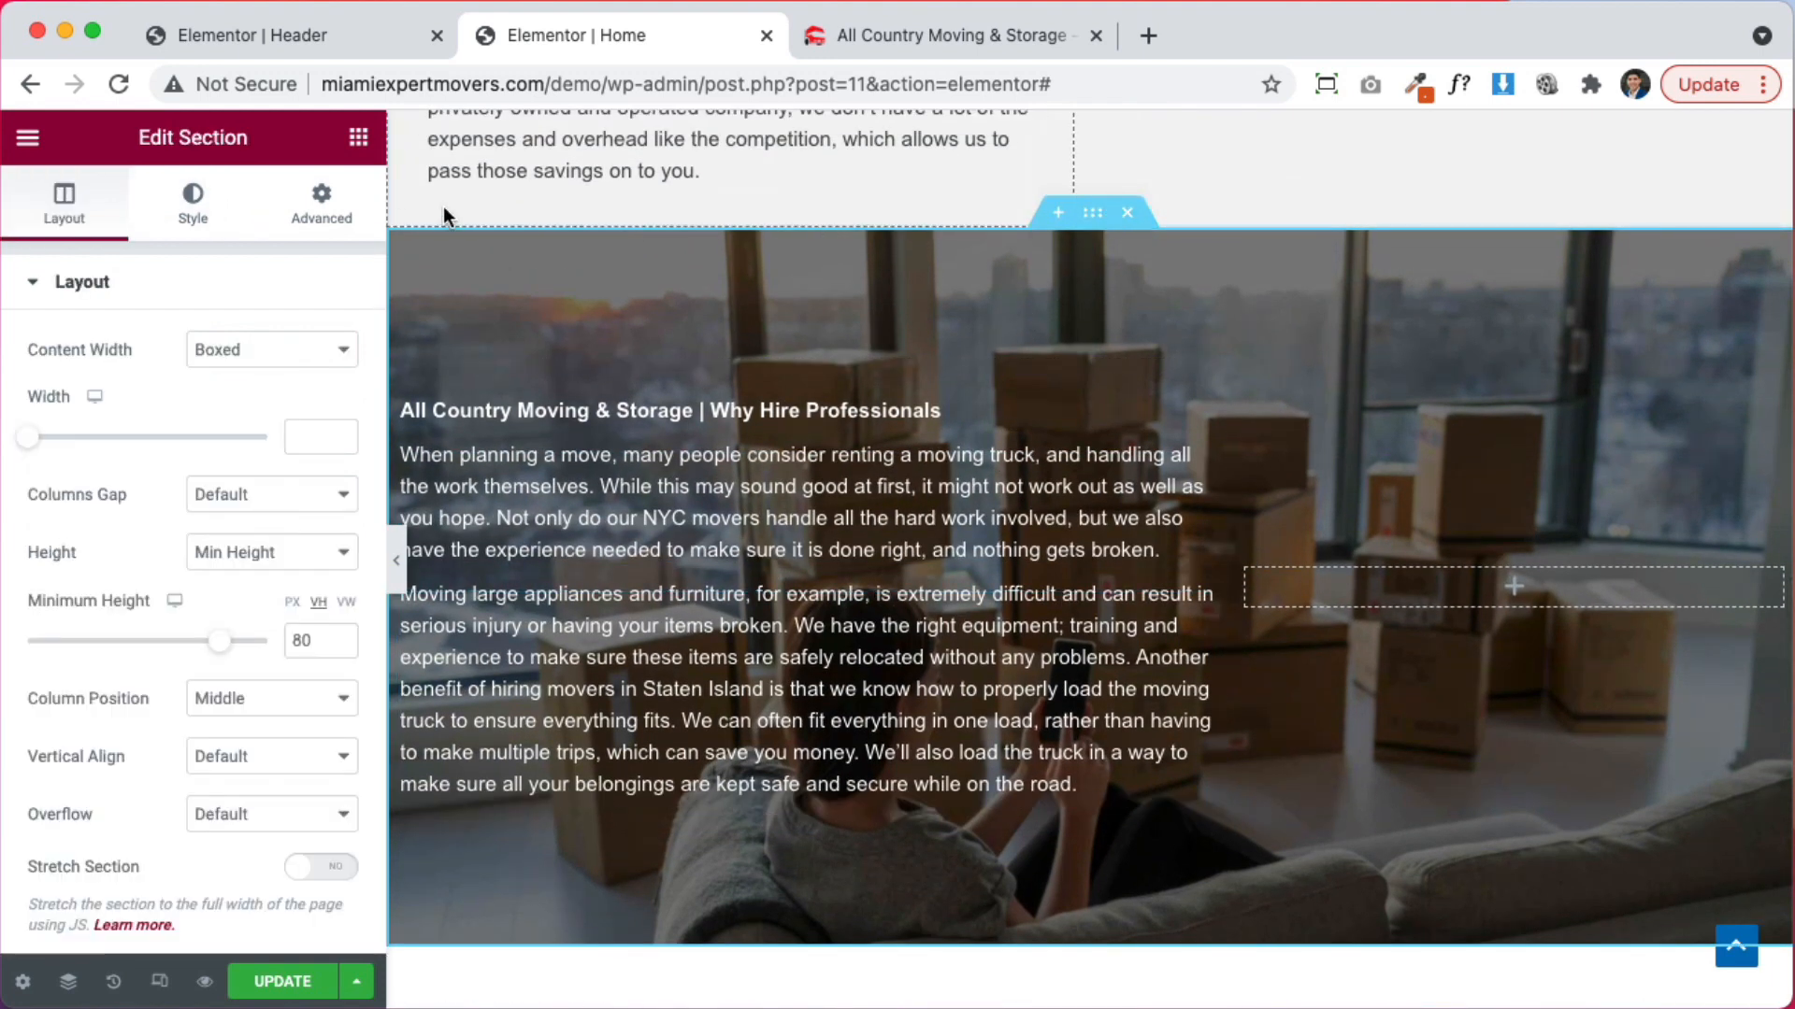
Set the moving-truck photo from the Media Library as the section background
click(192, 219)
click(234, 571)
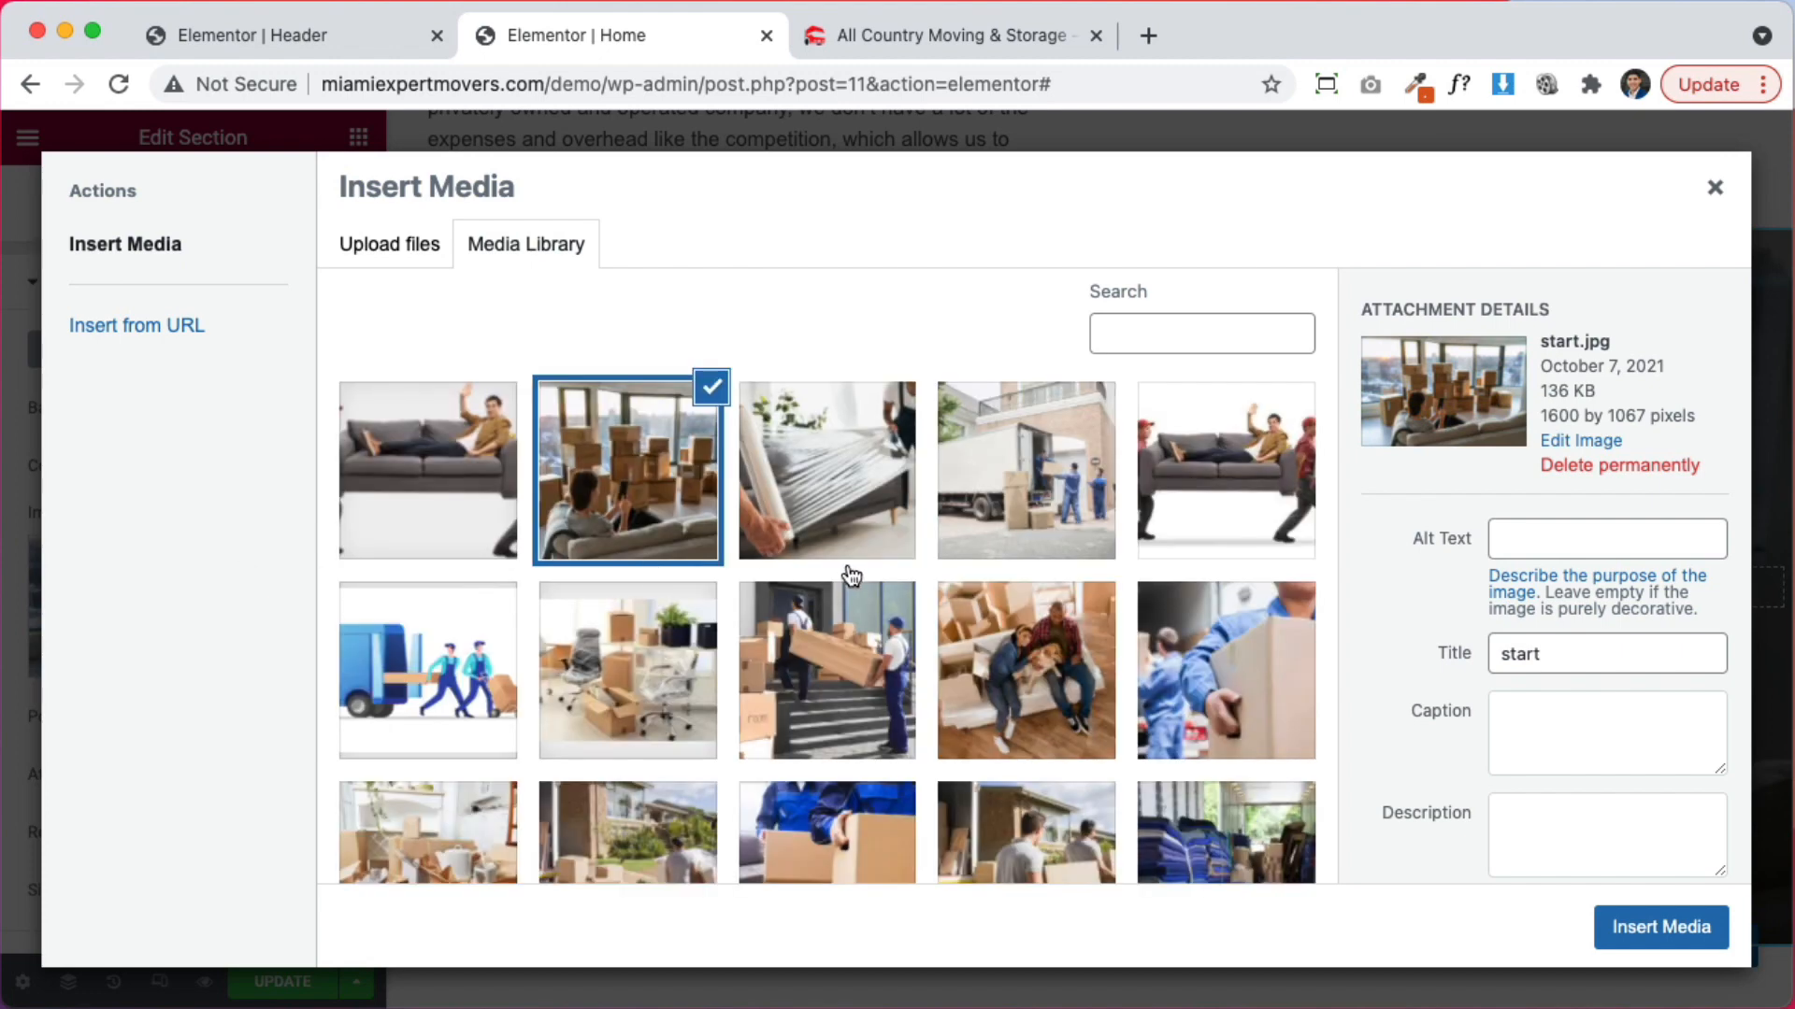
scroll(853, 598, down, 2)
scroll(854, 600, up, 2)
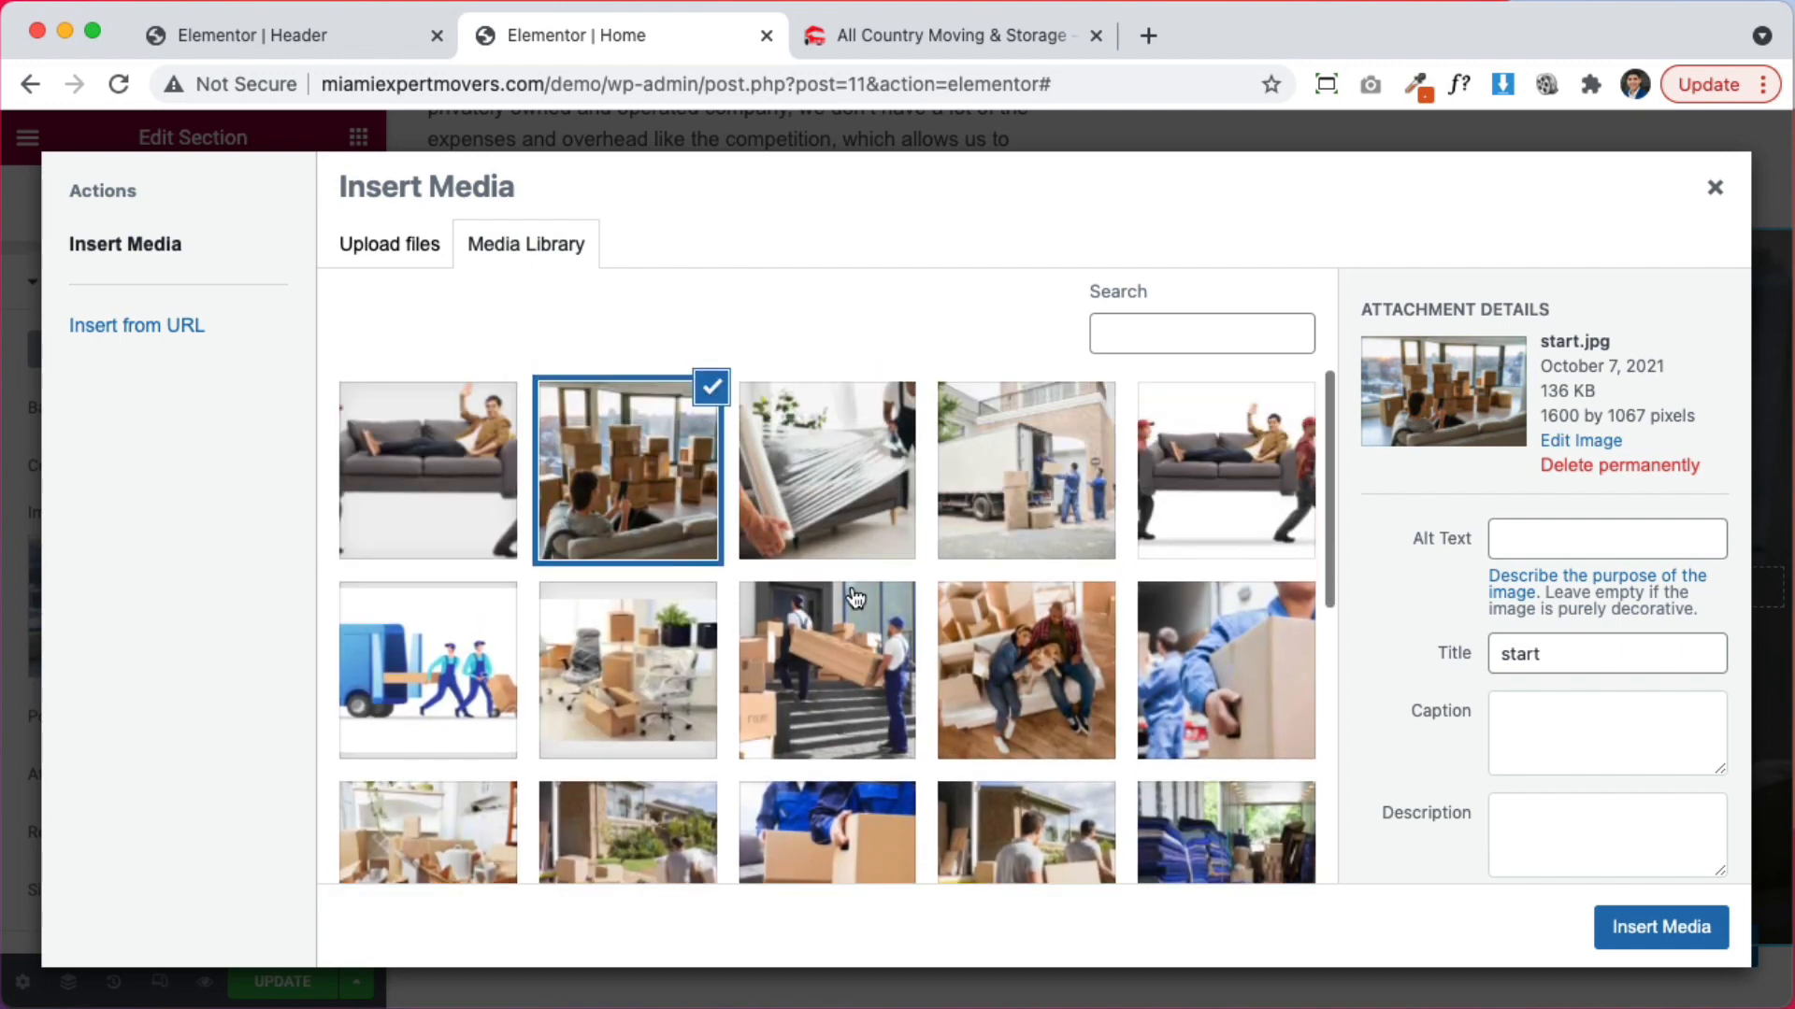
click(1005, 484)
click(1670, 942)
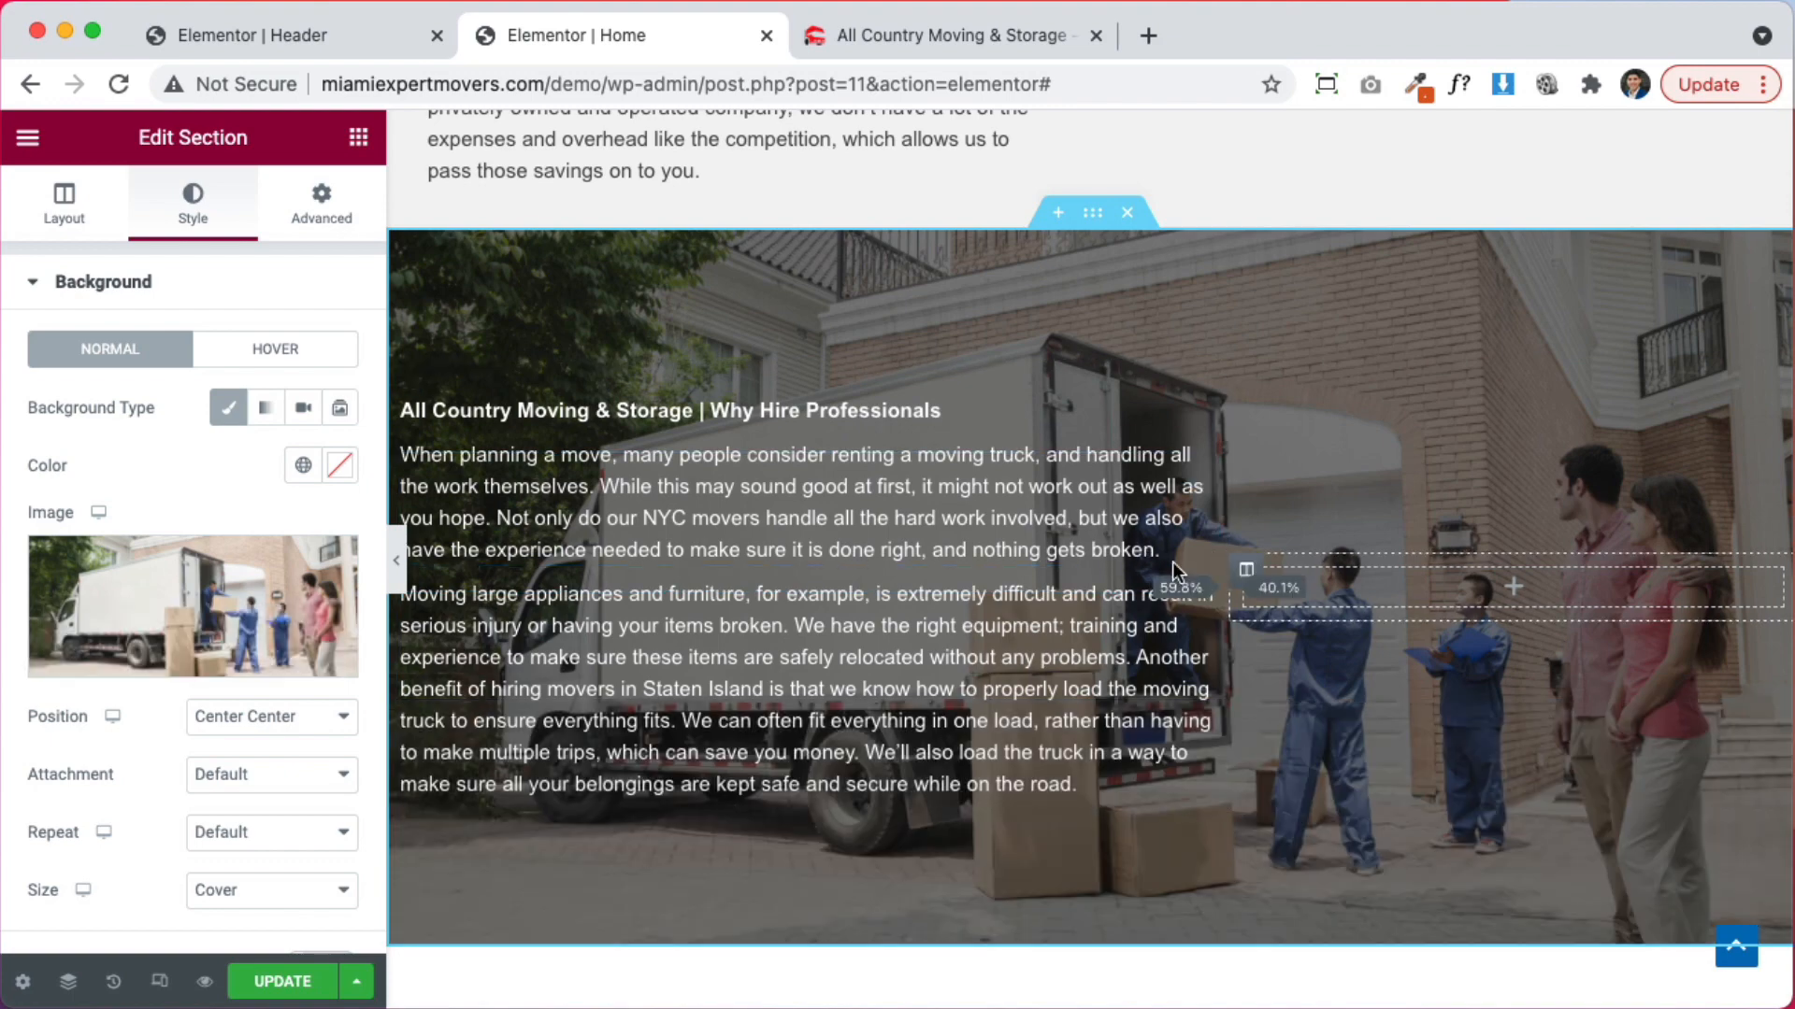
Narrow the text column by dragging its edge left
drag(1229, 572, 1138, 574)
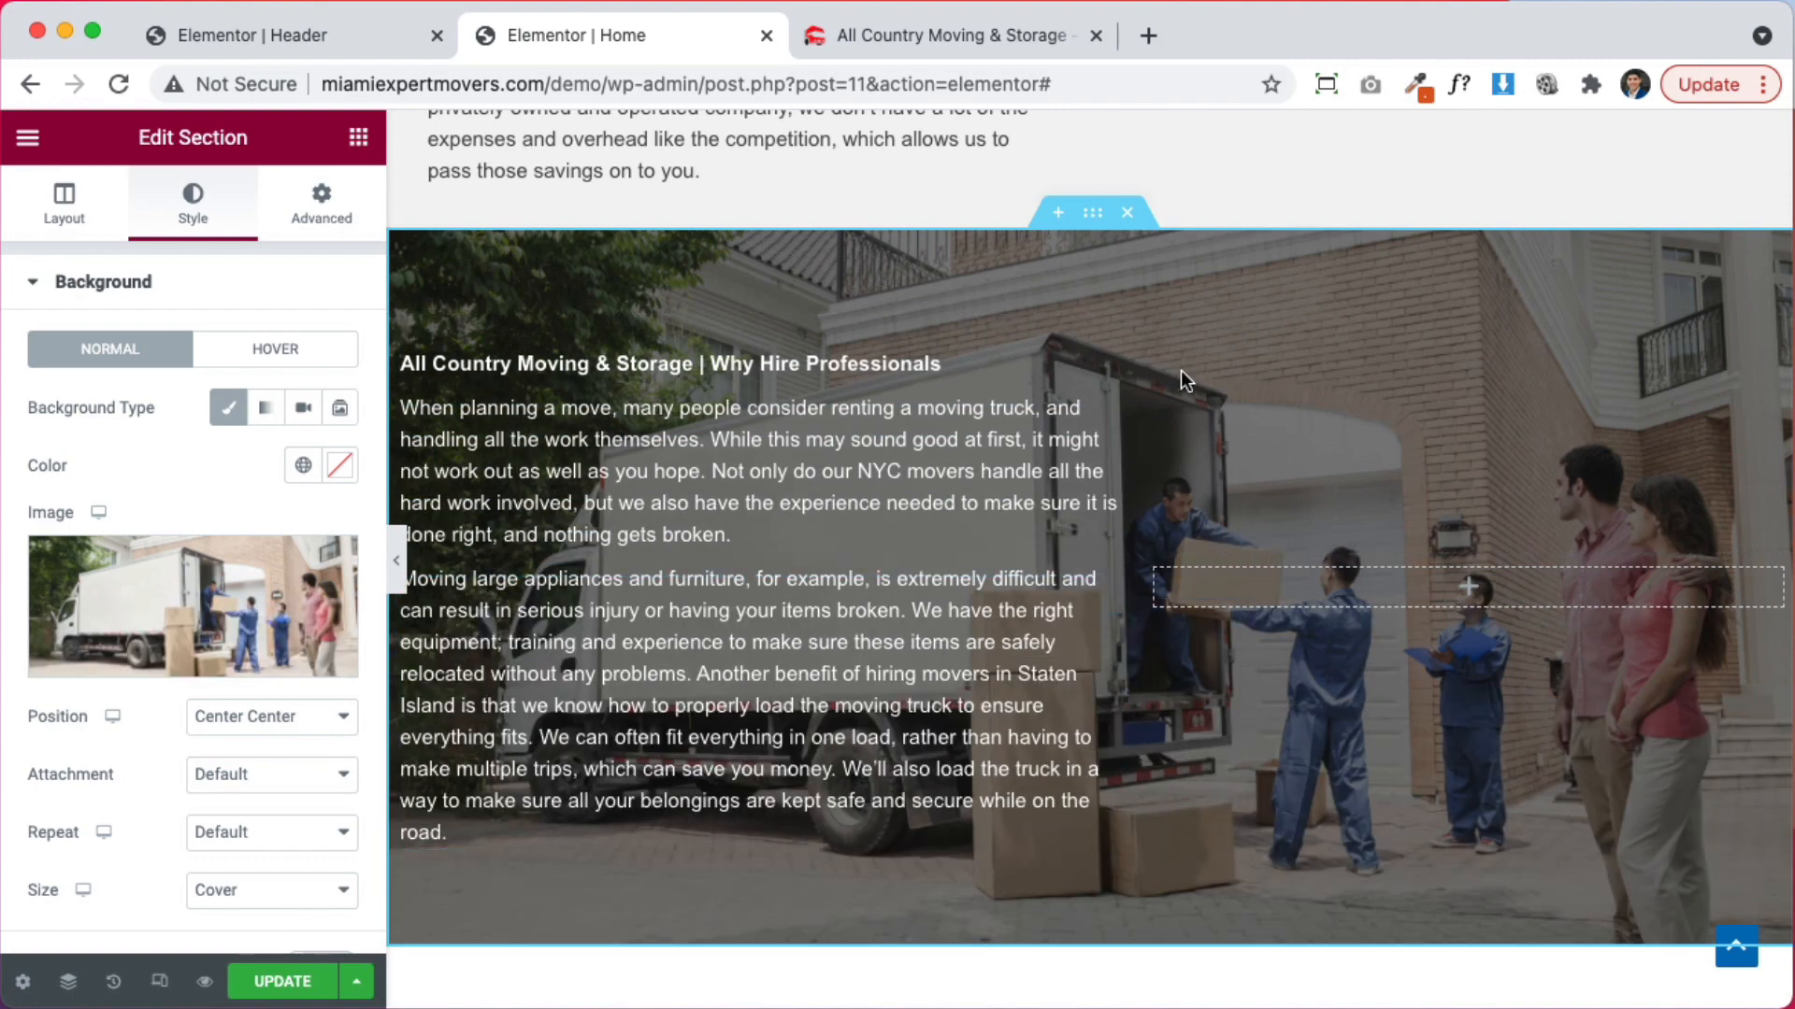
scroll(184, 767, down, 5)
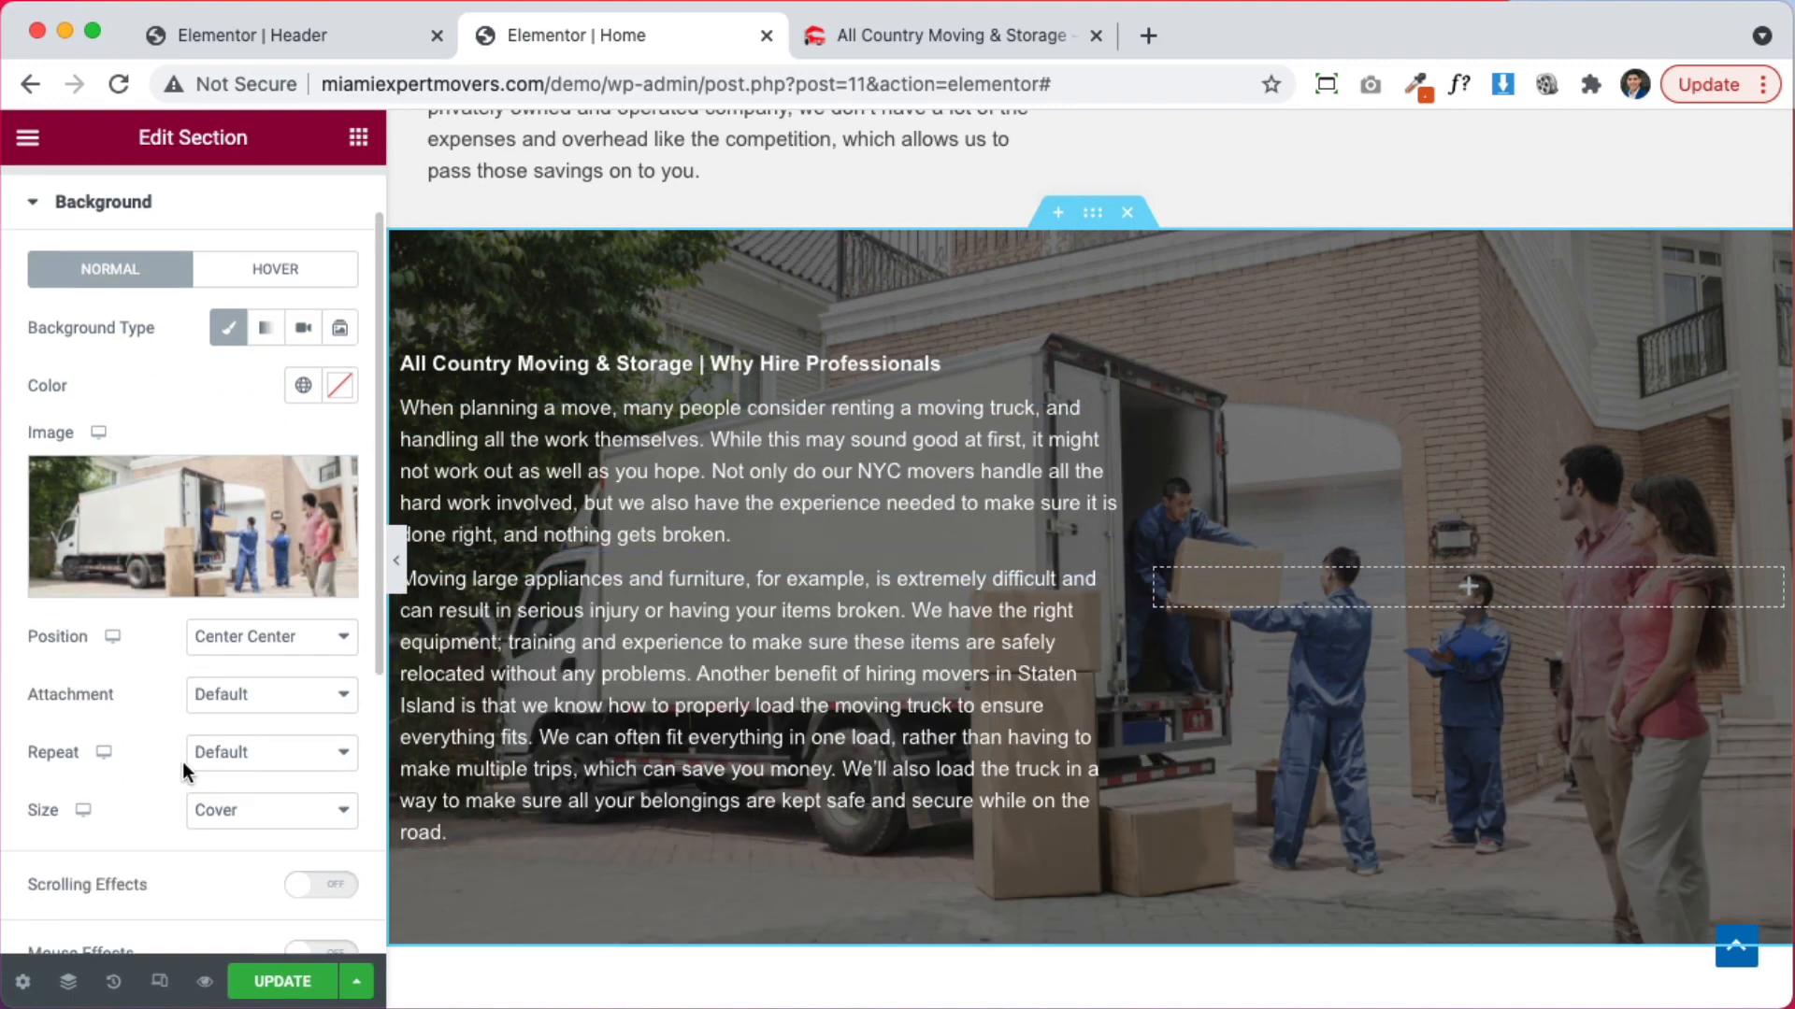
click(184, 764)
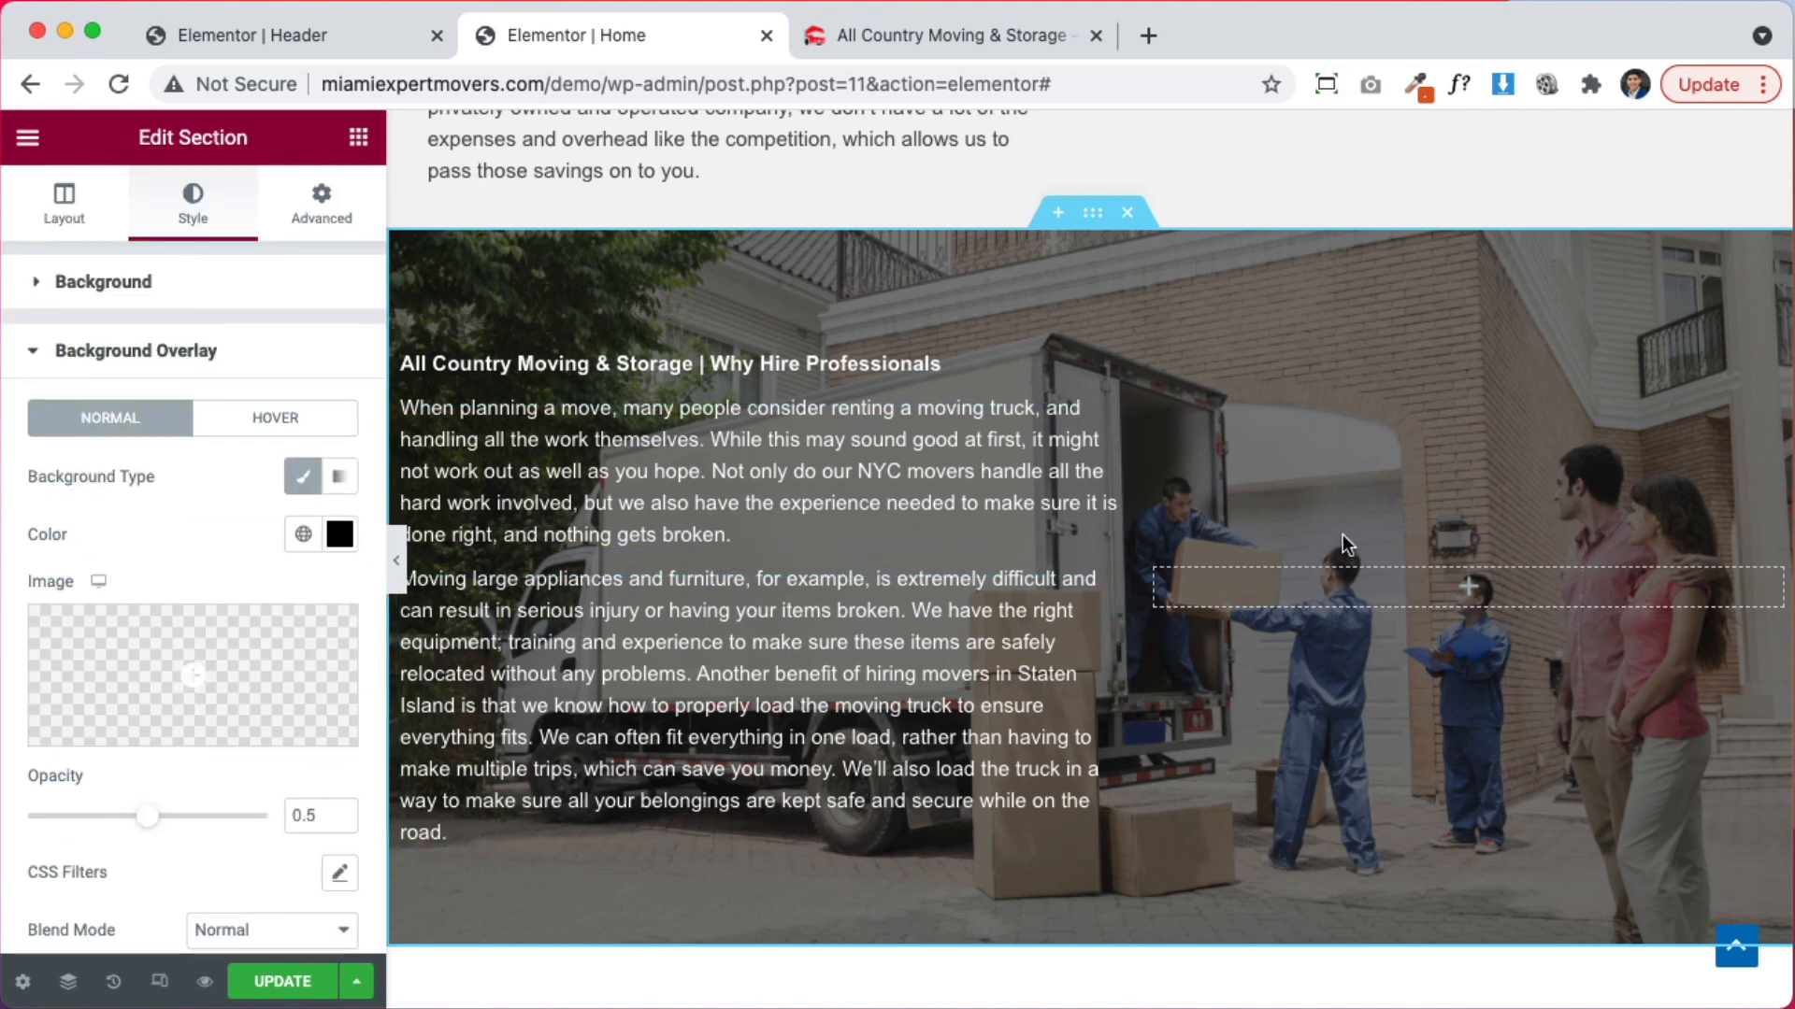
Switch the background overlay to a gradient with a white second colour and high opacity
scroll(341, 645, down, 2)
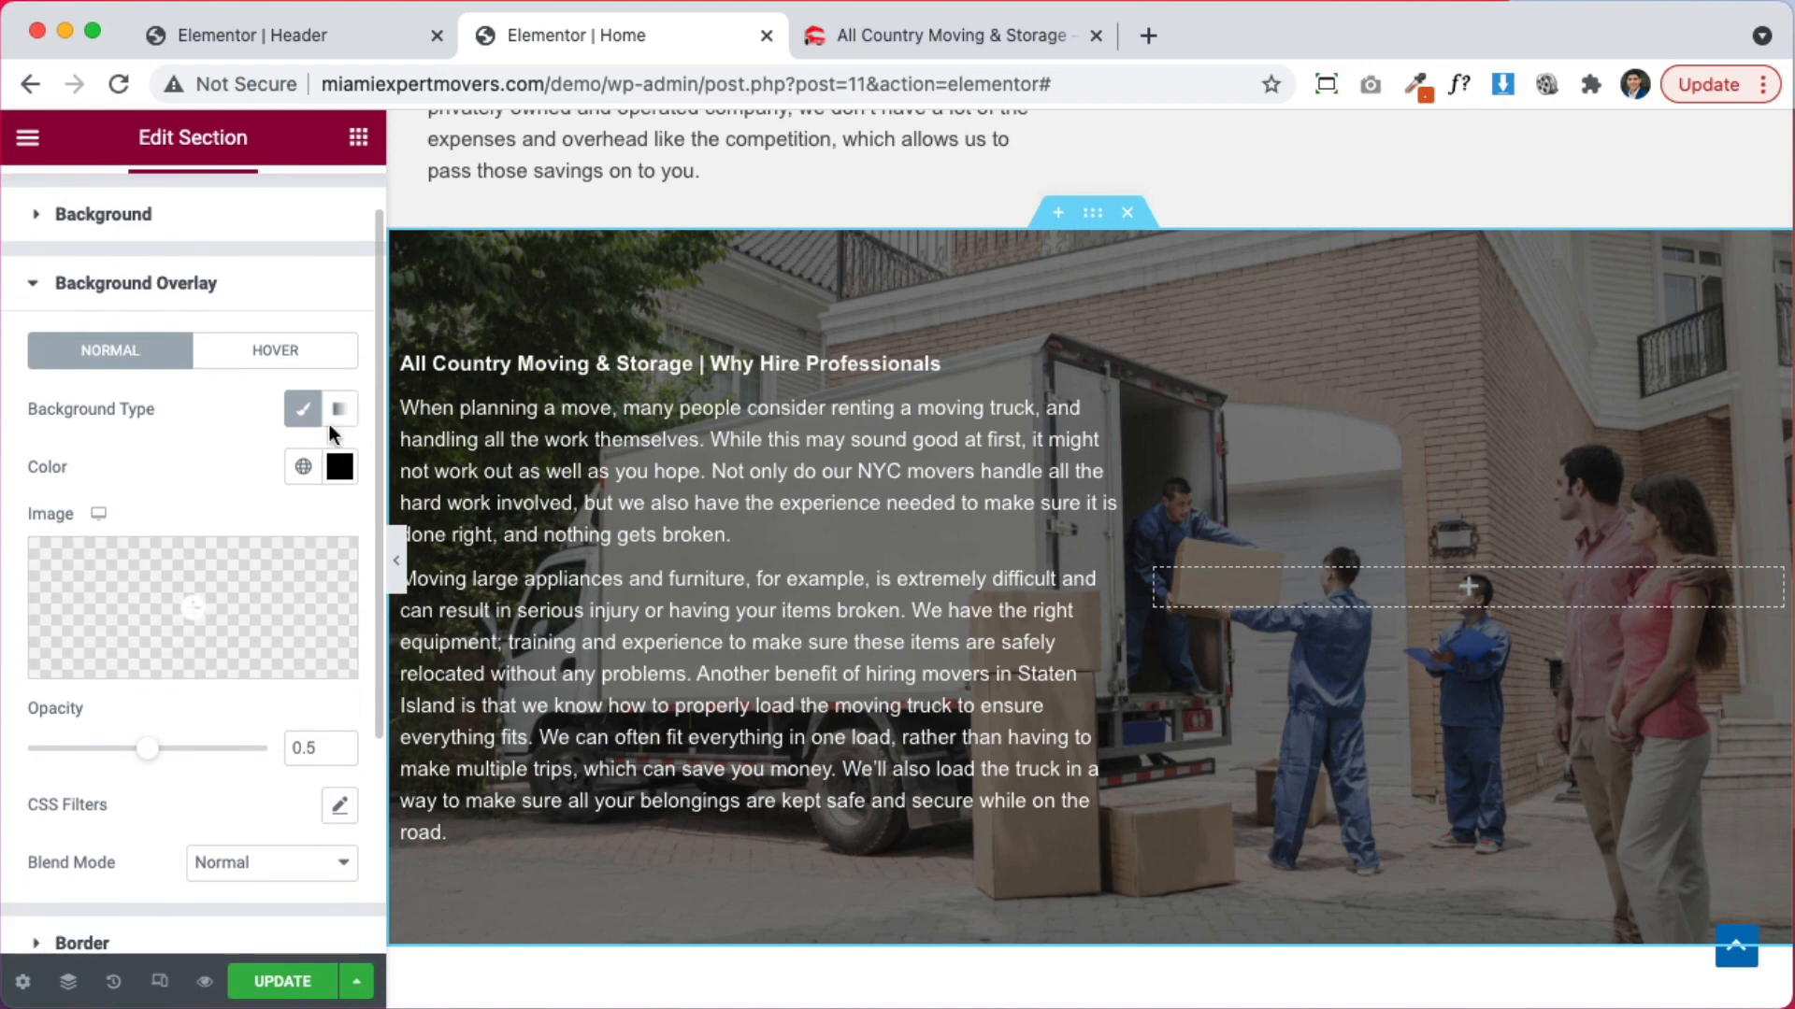
click(340, 412)
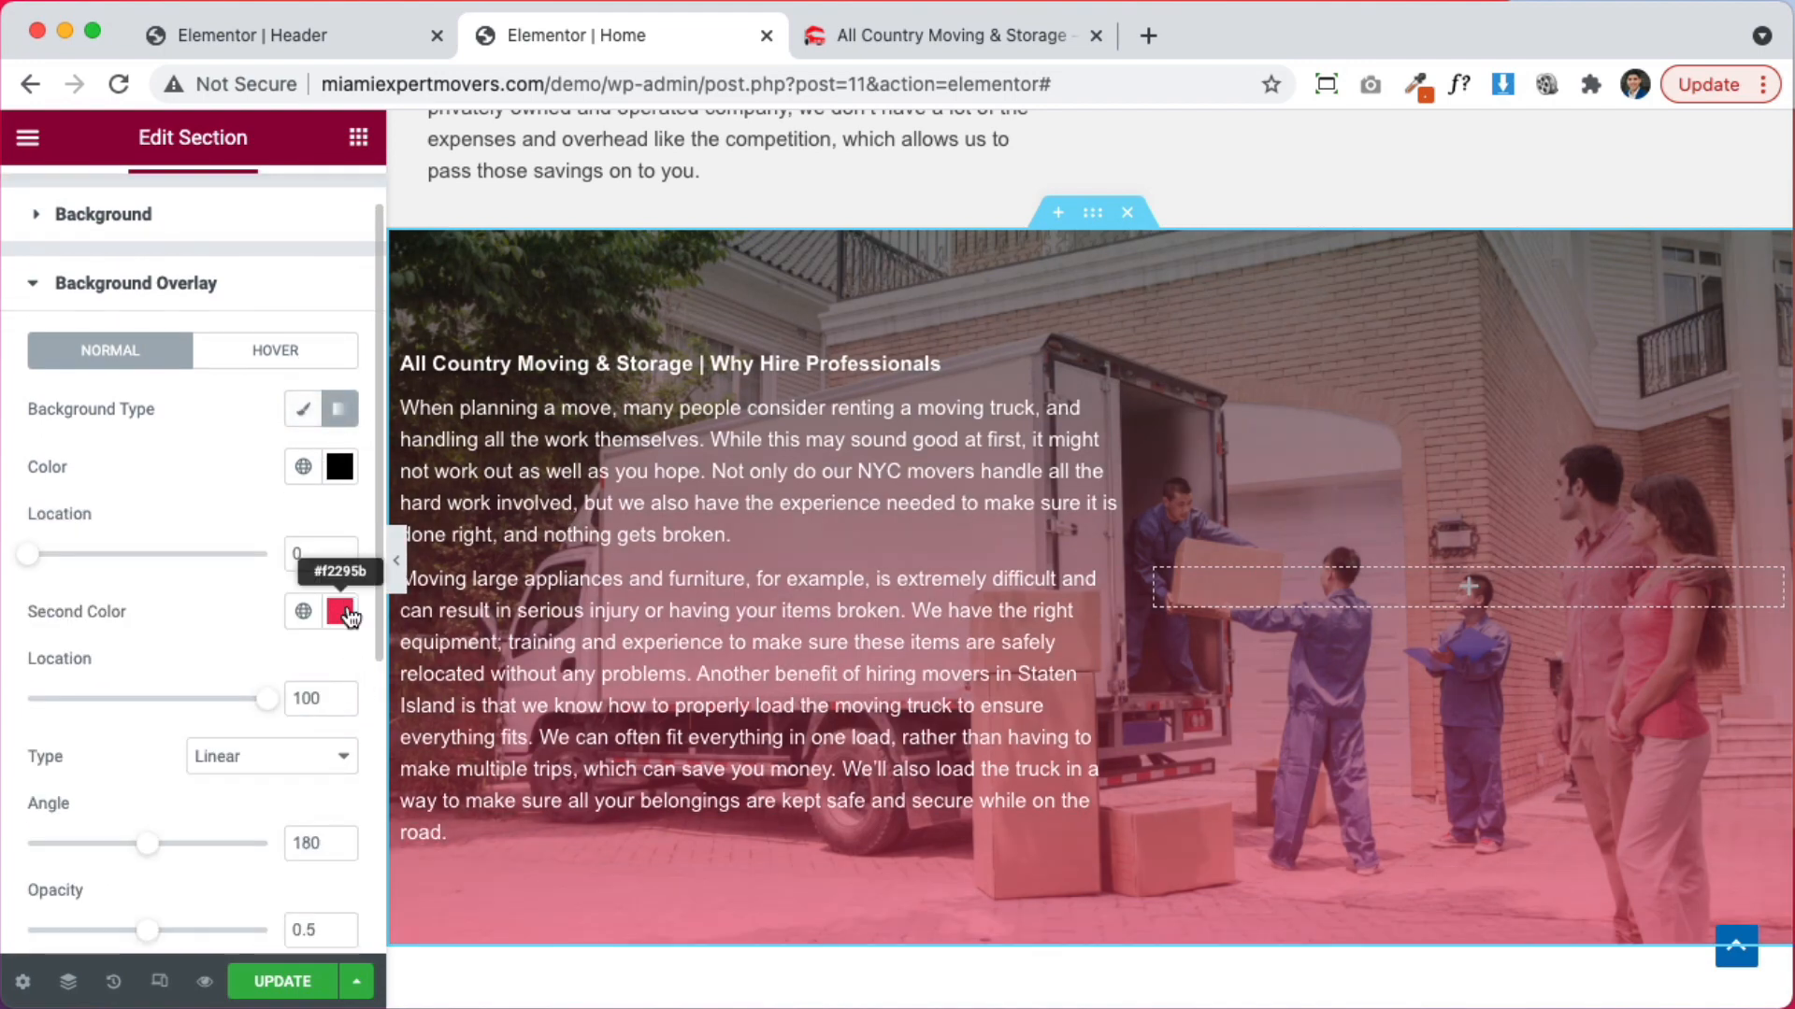
click(340, 612)
text(#FFFFFF)
click(81, 411)
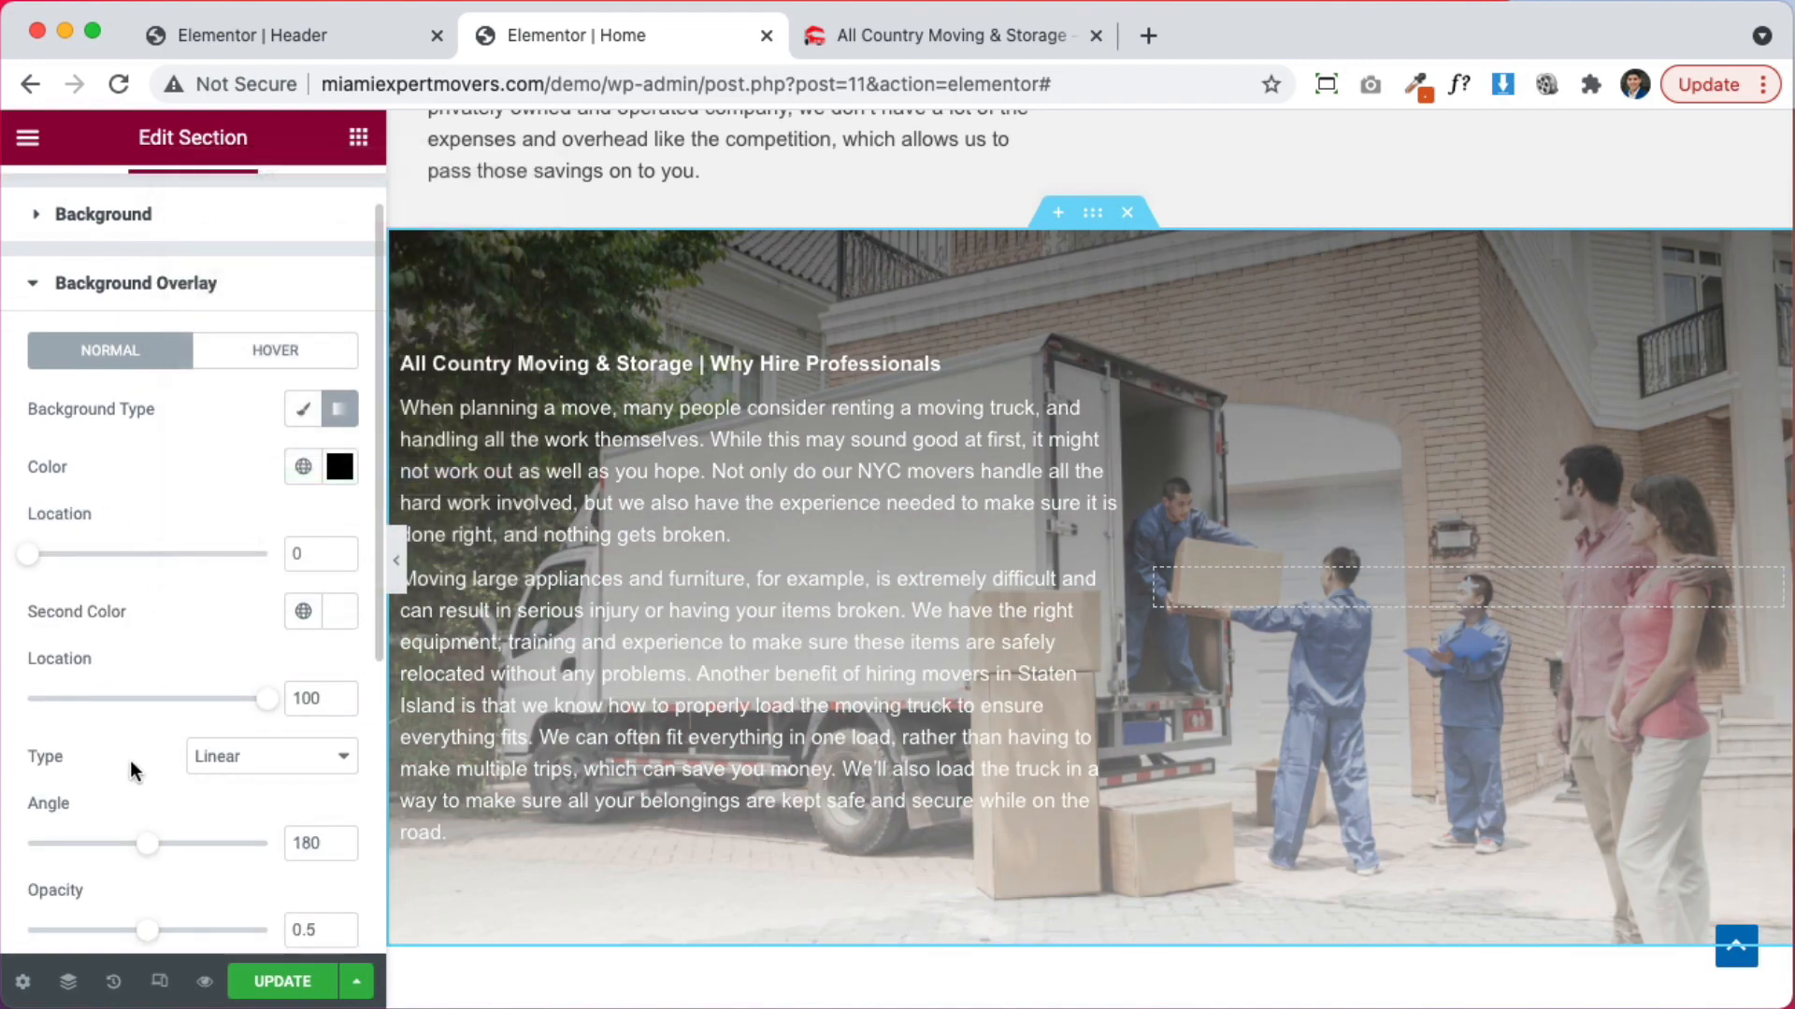
scroll(130, 881, down, 3)
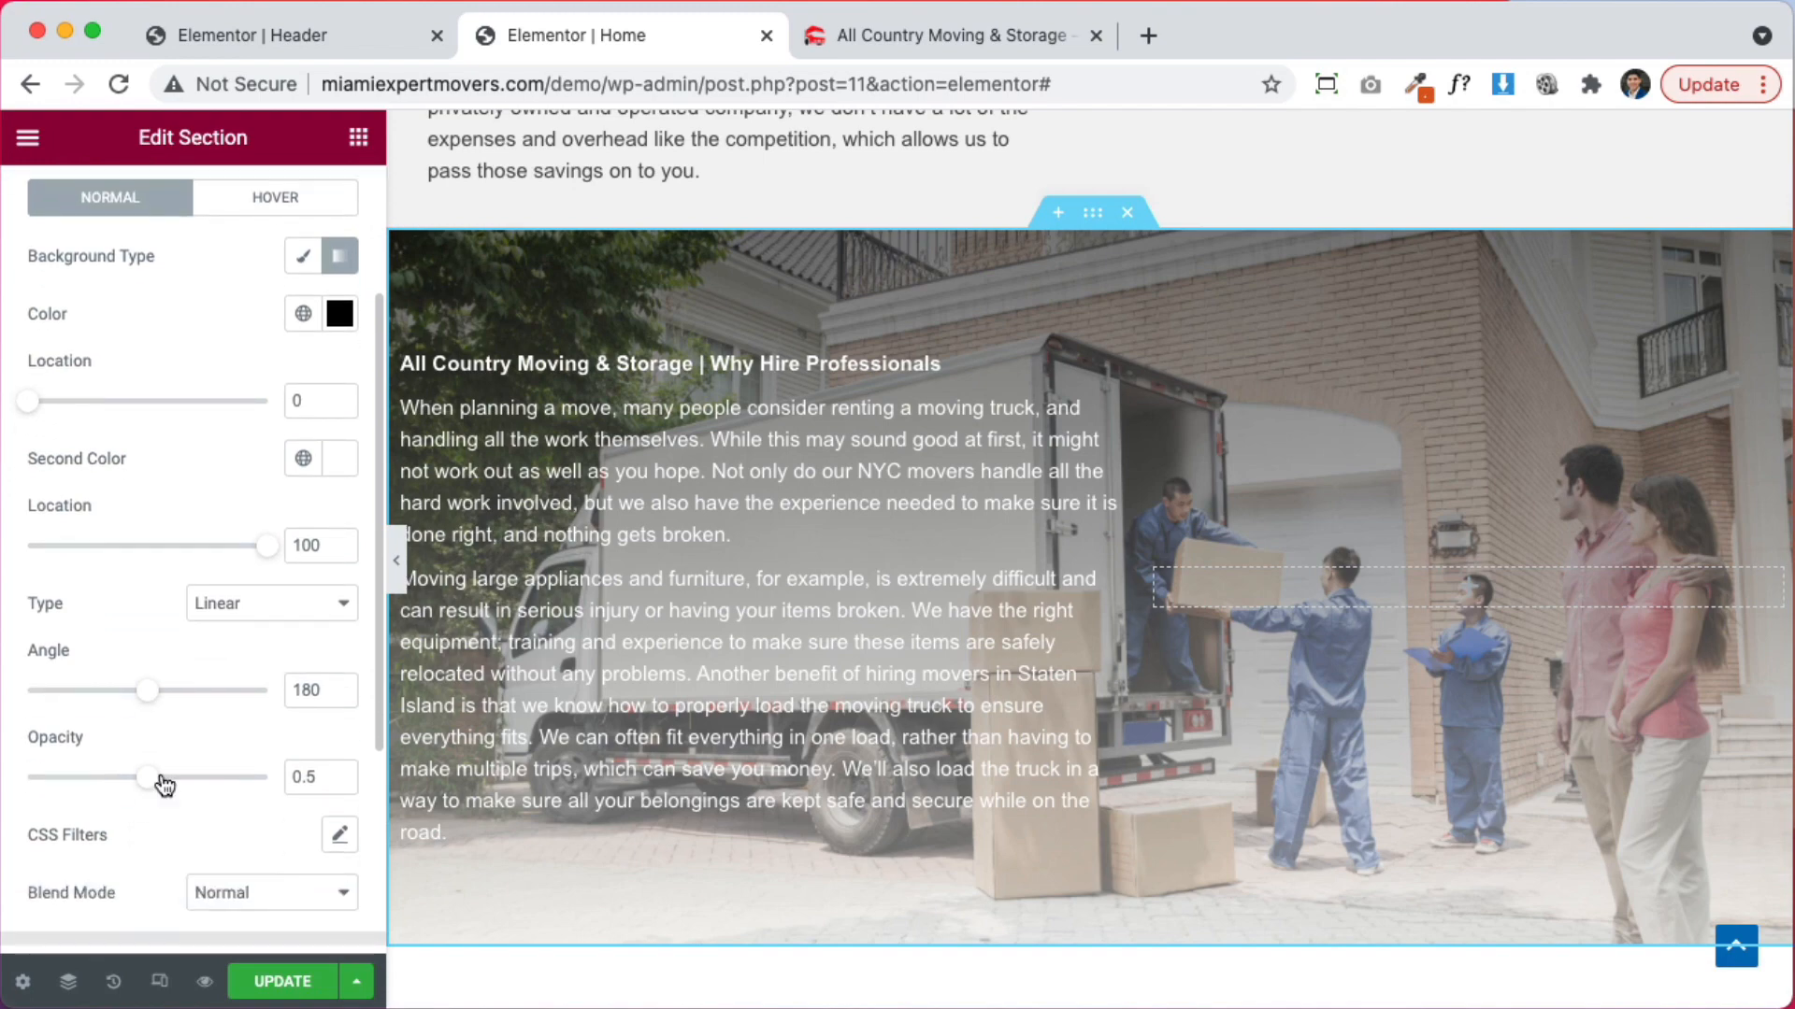
drag(150, 778, 358, 766)
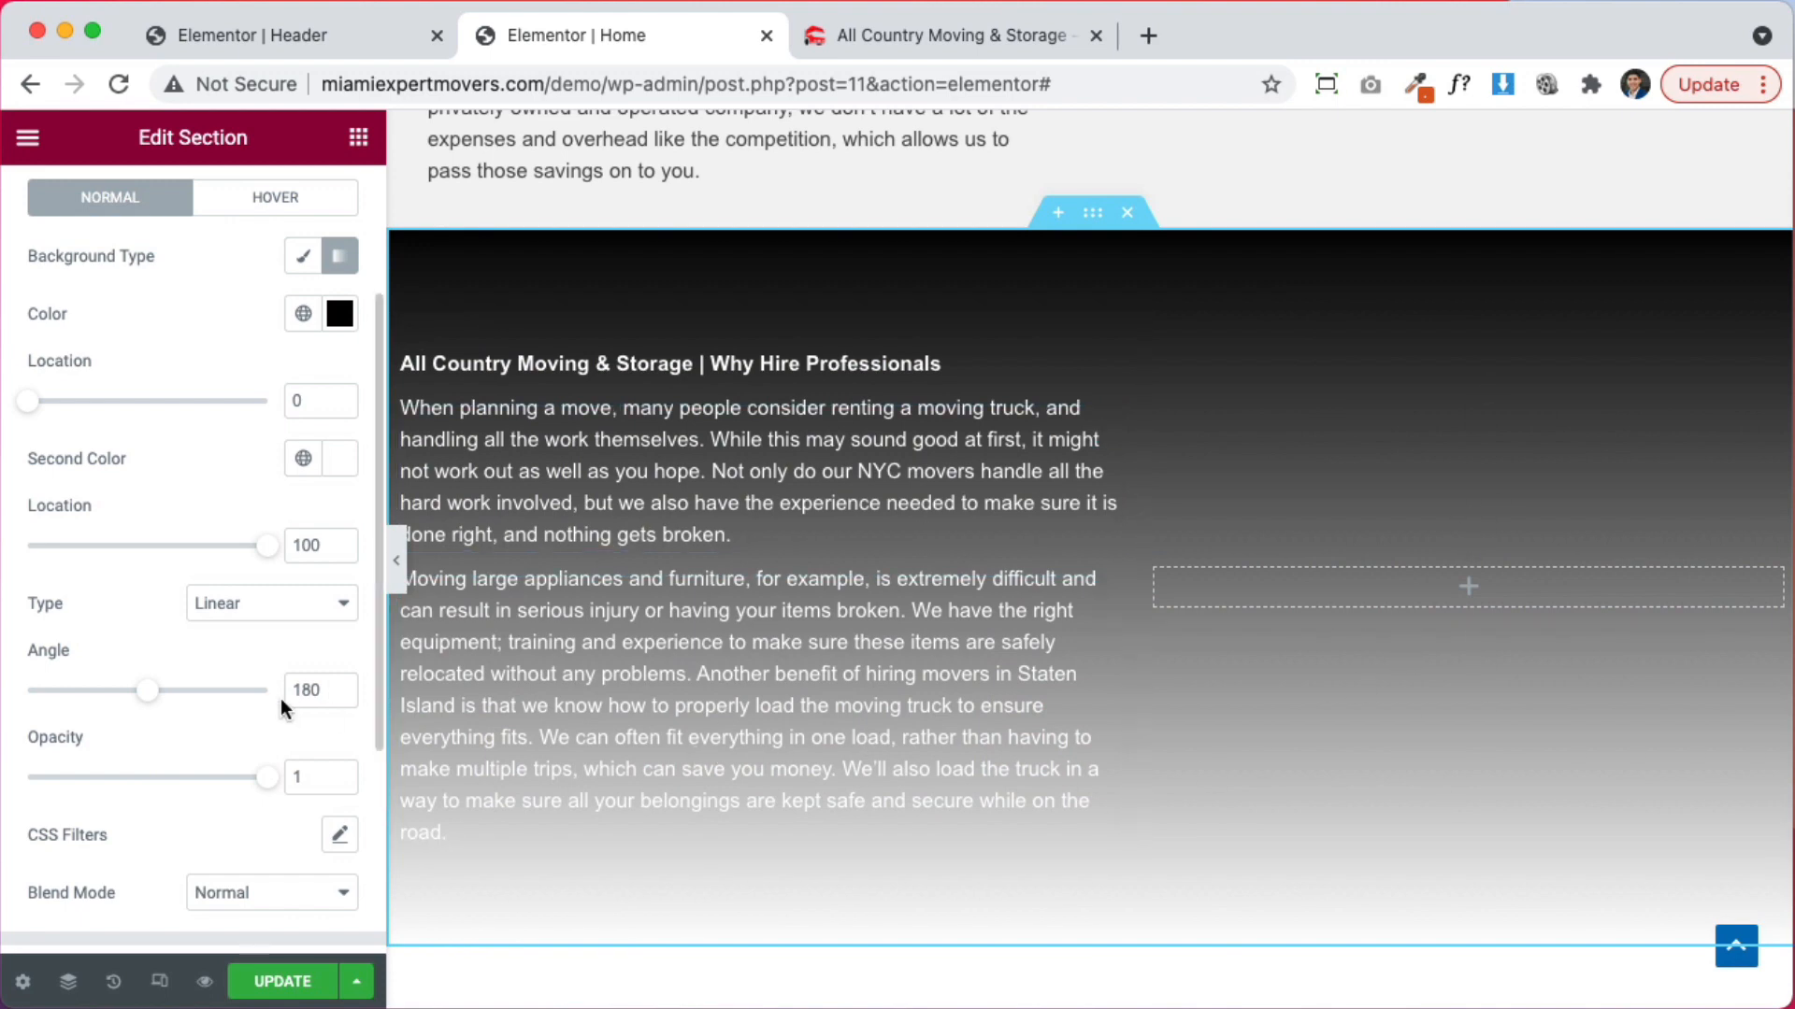
Set the gradient angle to 90° with locations at 38 and 66
mouse_move(151, 696)
mouse_down()
mouse_move(186, 694)
mouse_move(122, 698)
mouse_up()
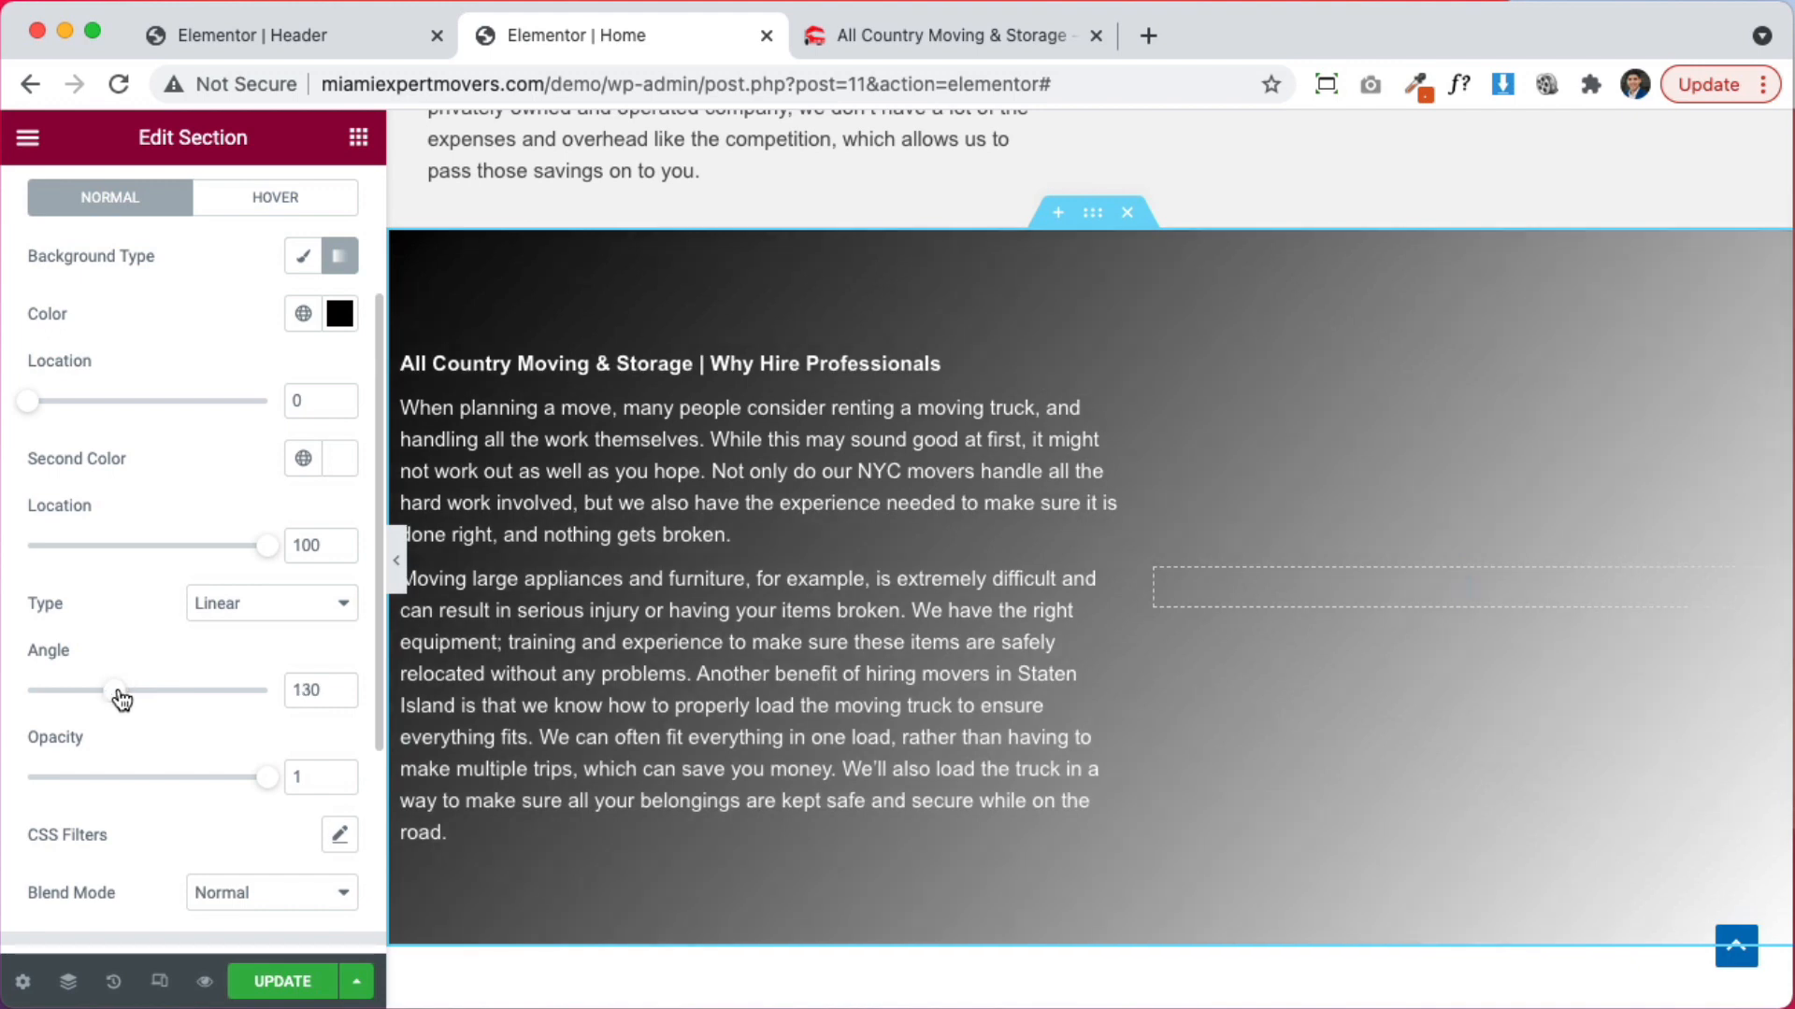
drag(35, 411, 131, 411)
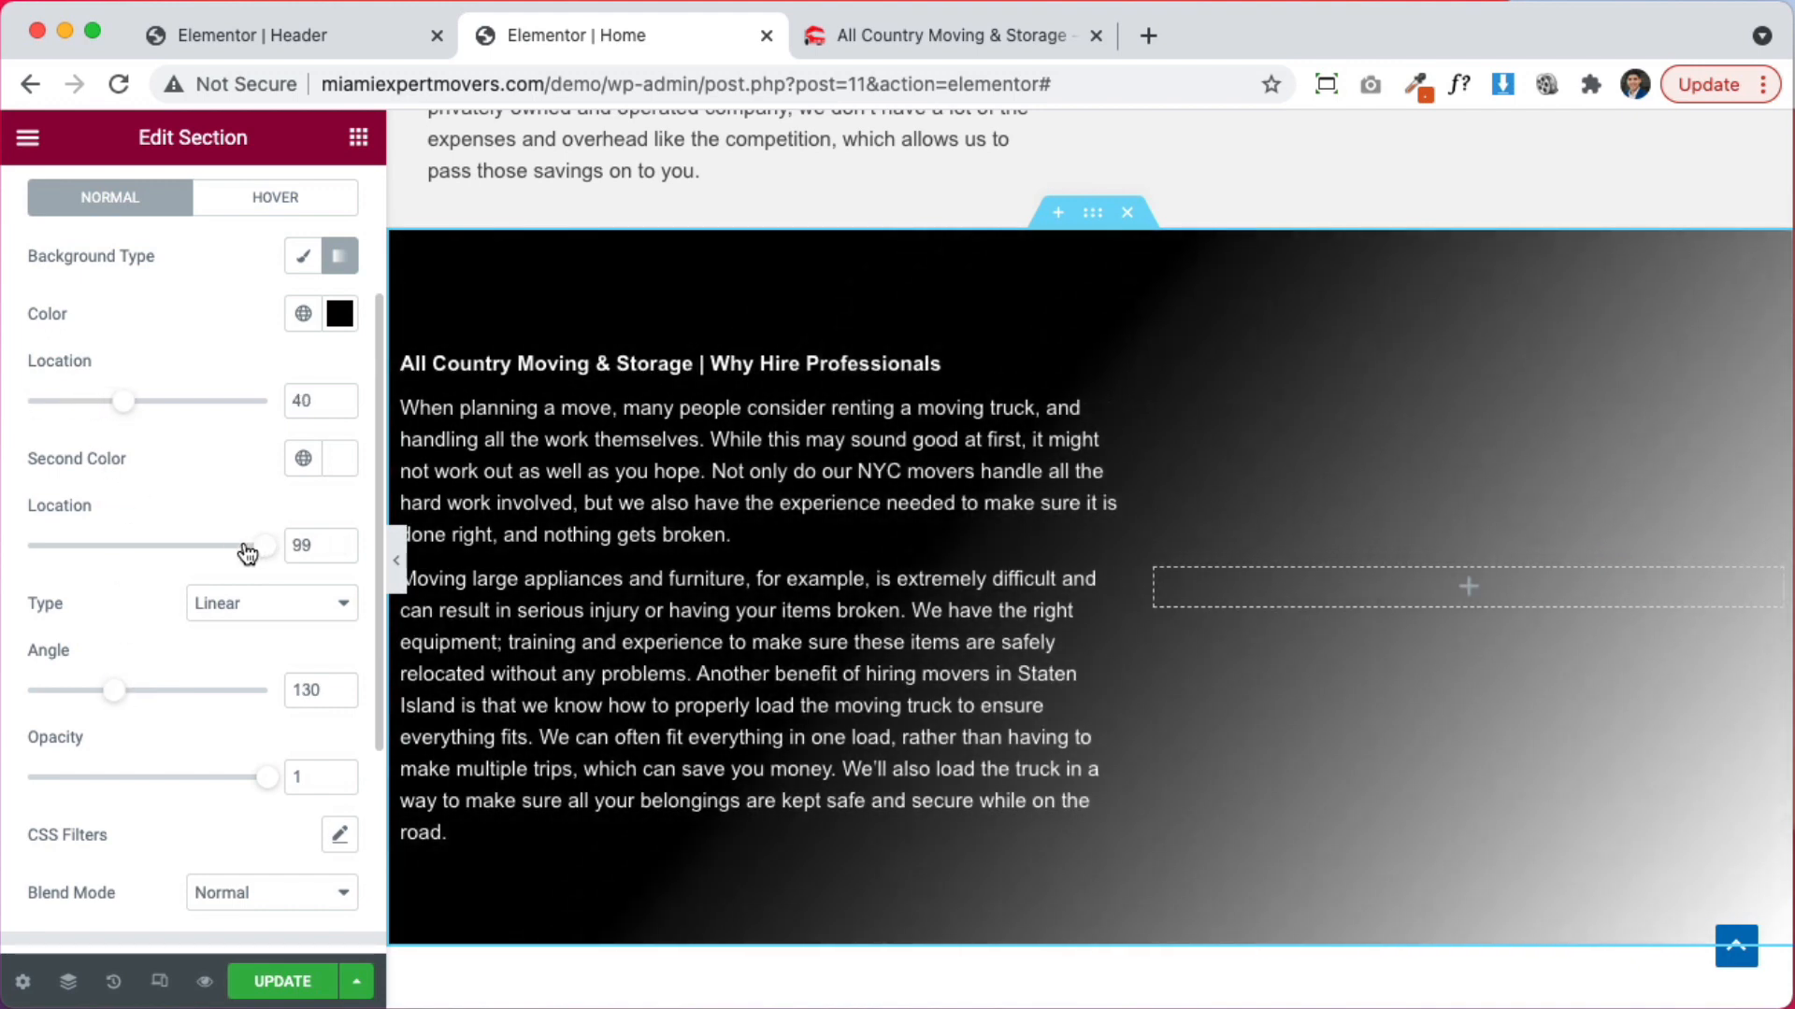
drag(248, 553, 168, 552)
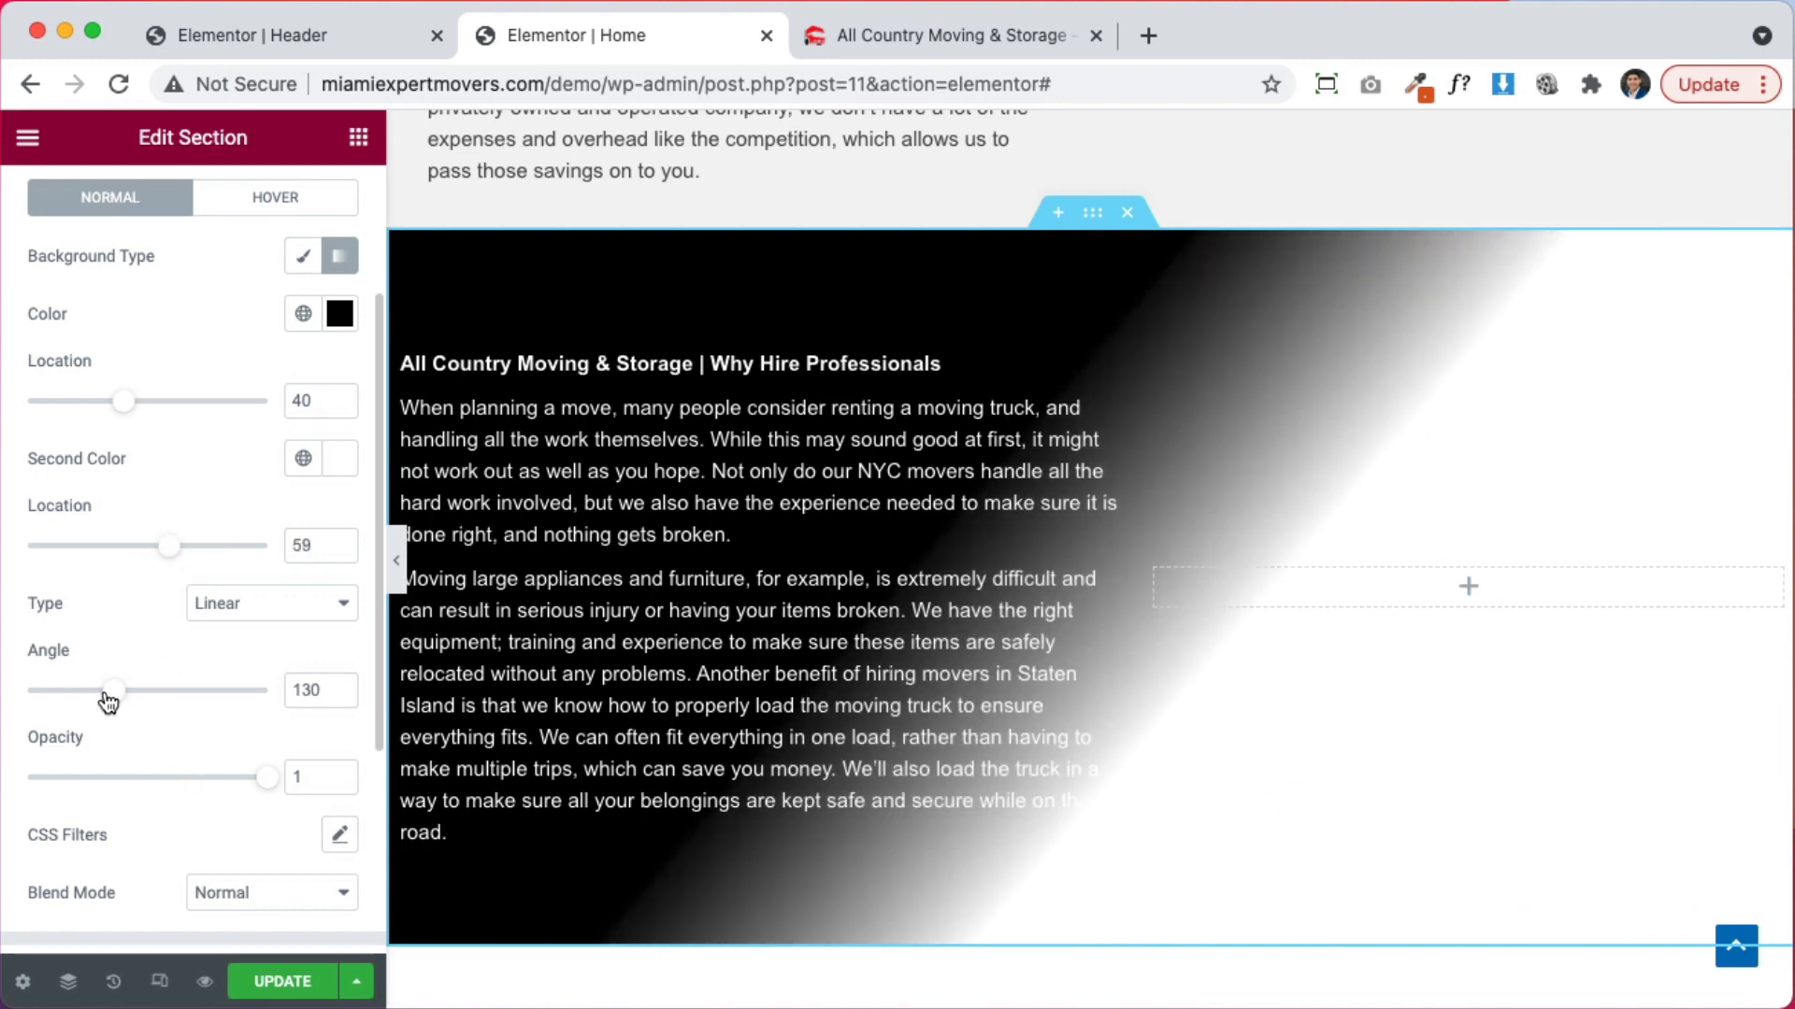
drag(108, 700, 86, 699)
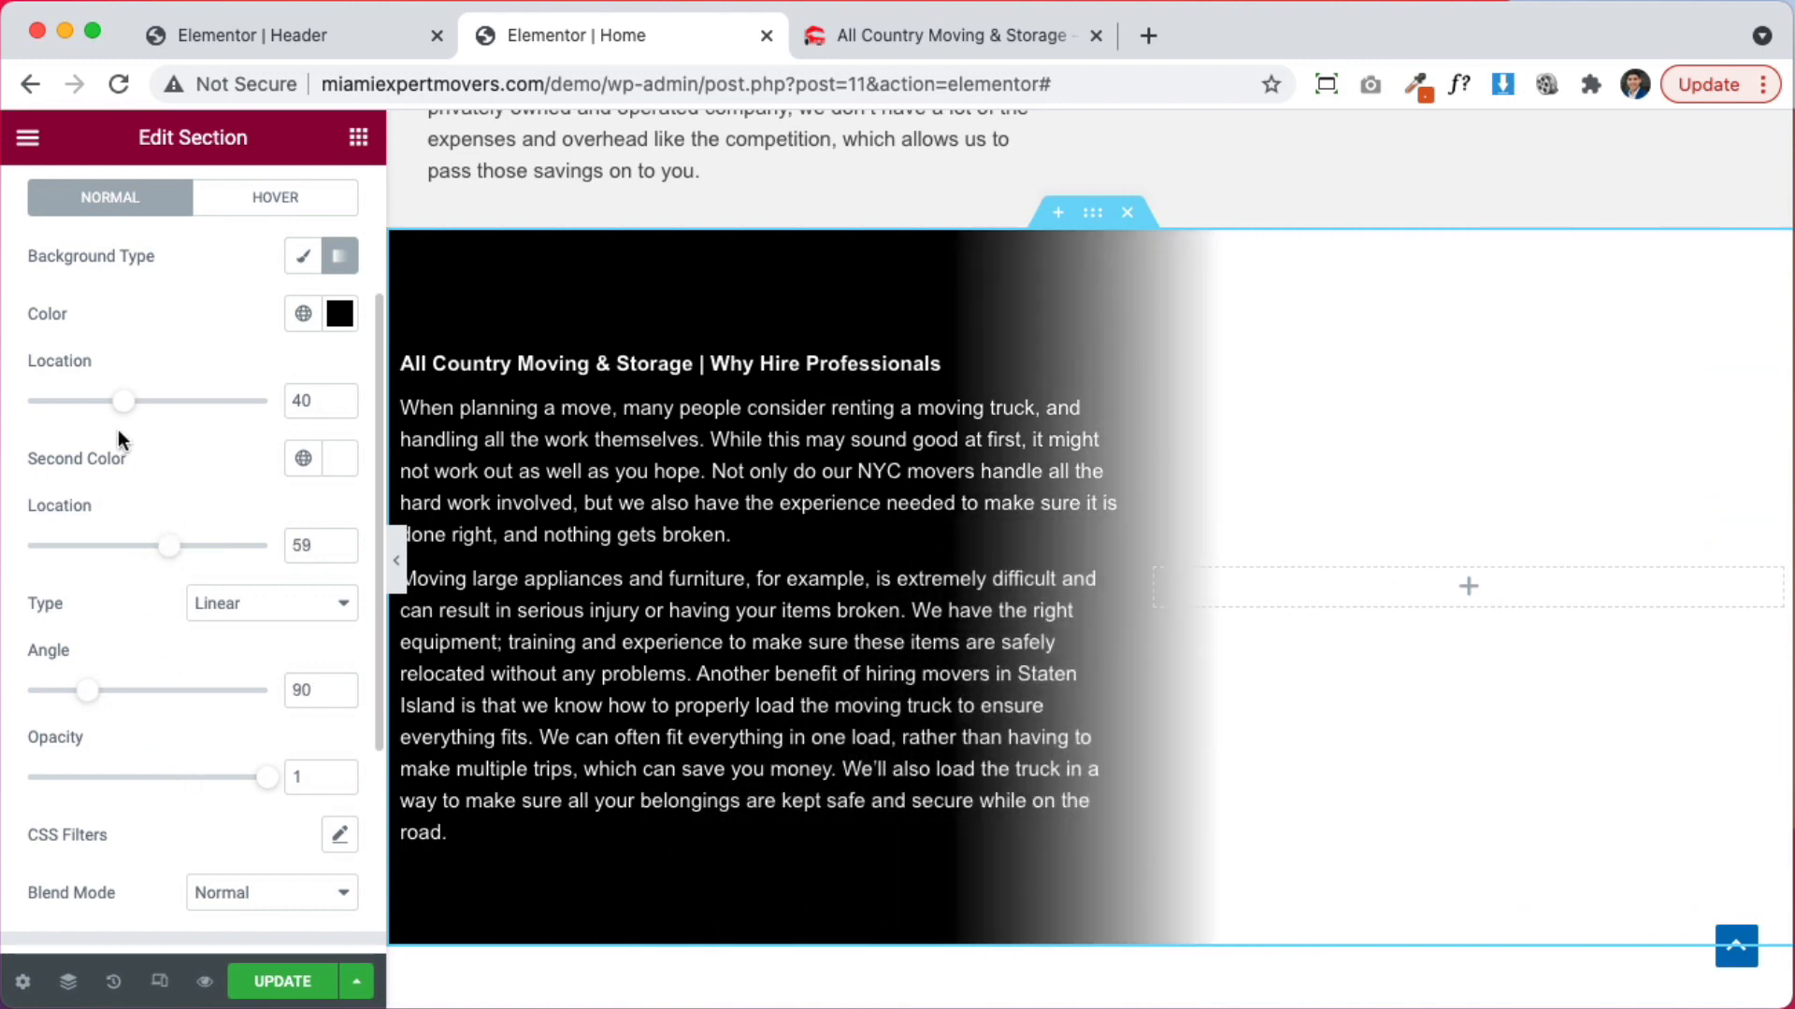
mouse_move(123, 404)
mouse_down()
mouse_move(148, 410)
mouse_move(69, 412)
mouse_move(119, 409)
mouse_up()
mouse_move(182, 552)
mouse_down()
mouse_move(217, 558)
mouse_move(165, 553)
mouse_move(181, 555)
mouse_up()
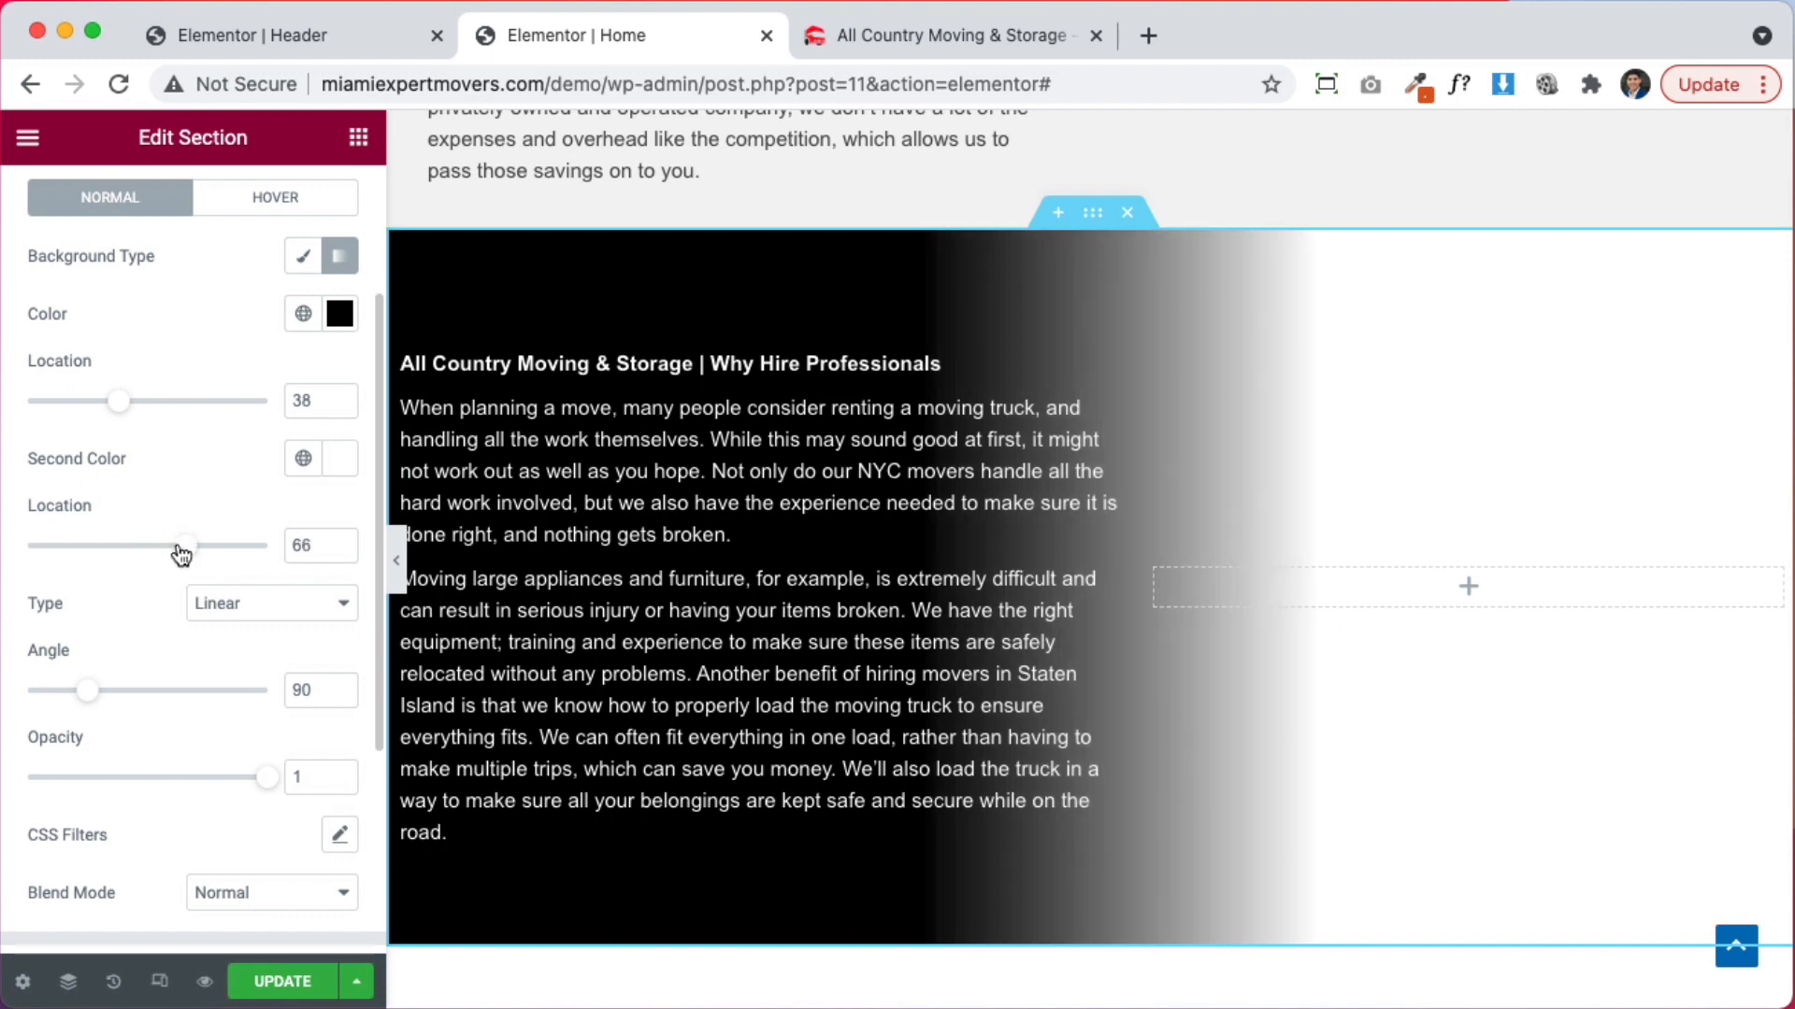
Make the second gradient colour fully transparent, set opacity to 0.45, and save with UPDATE
click(339, 460)
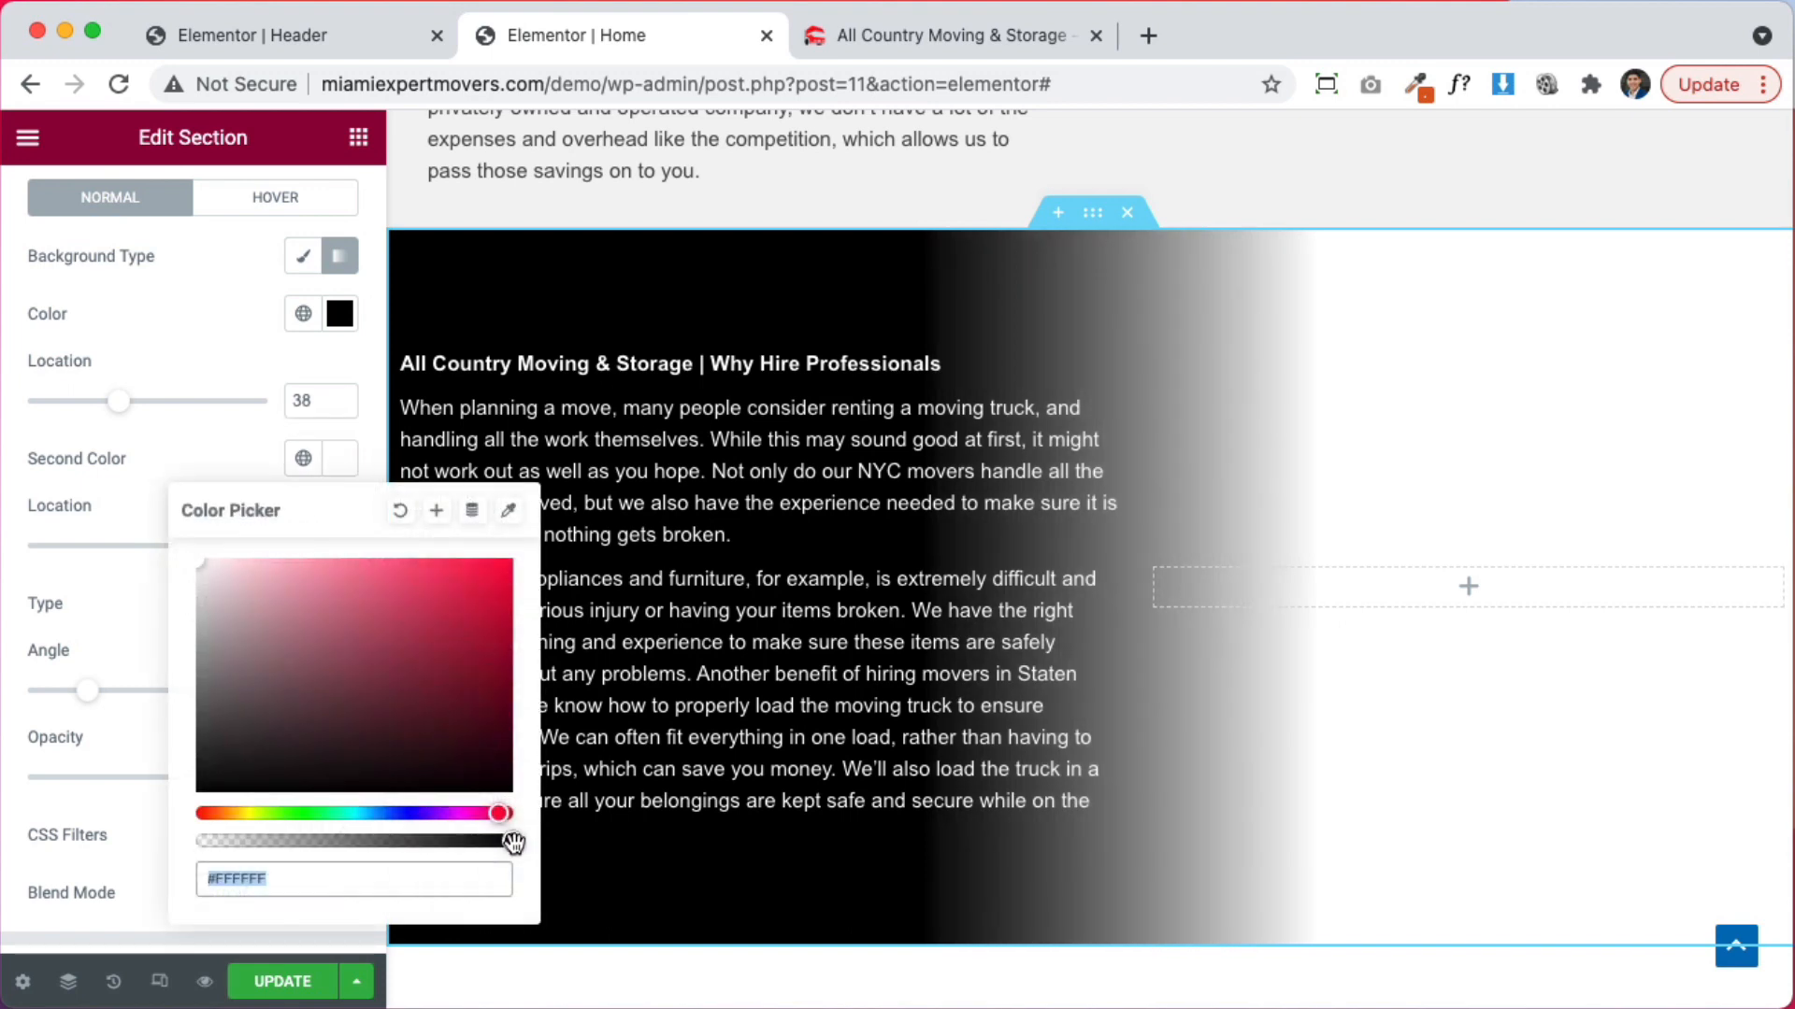
drag(512, 842, 115, 833)
click(106, 715)
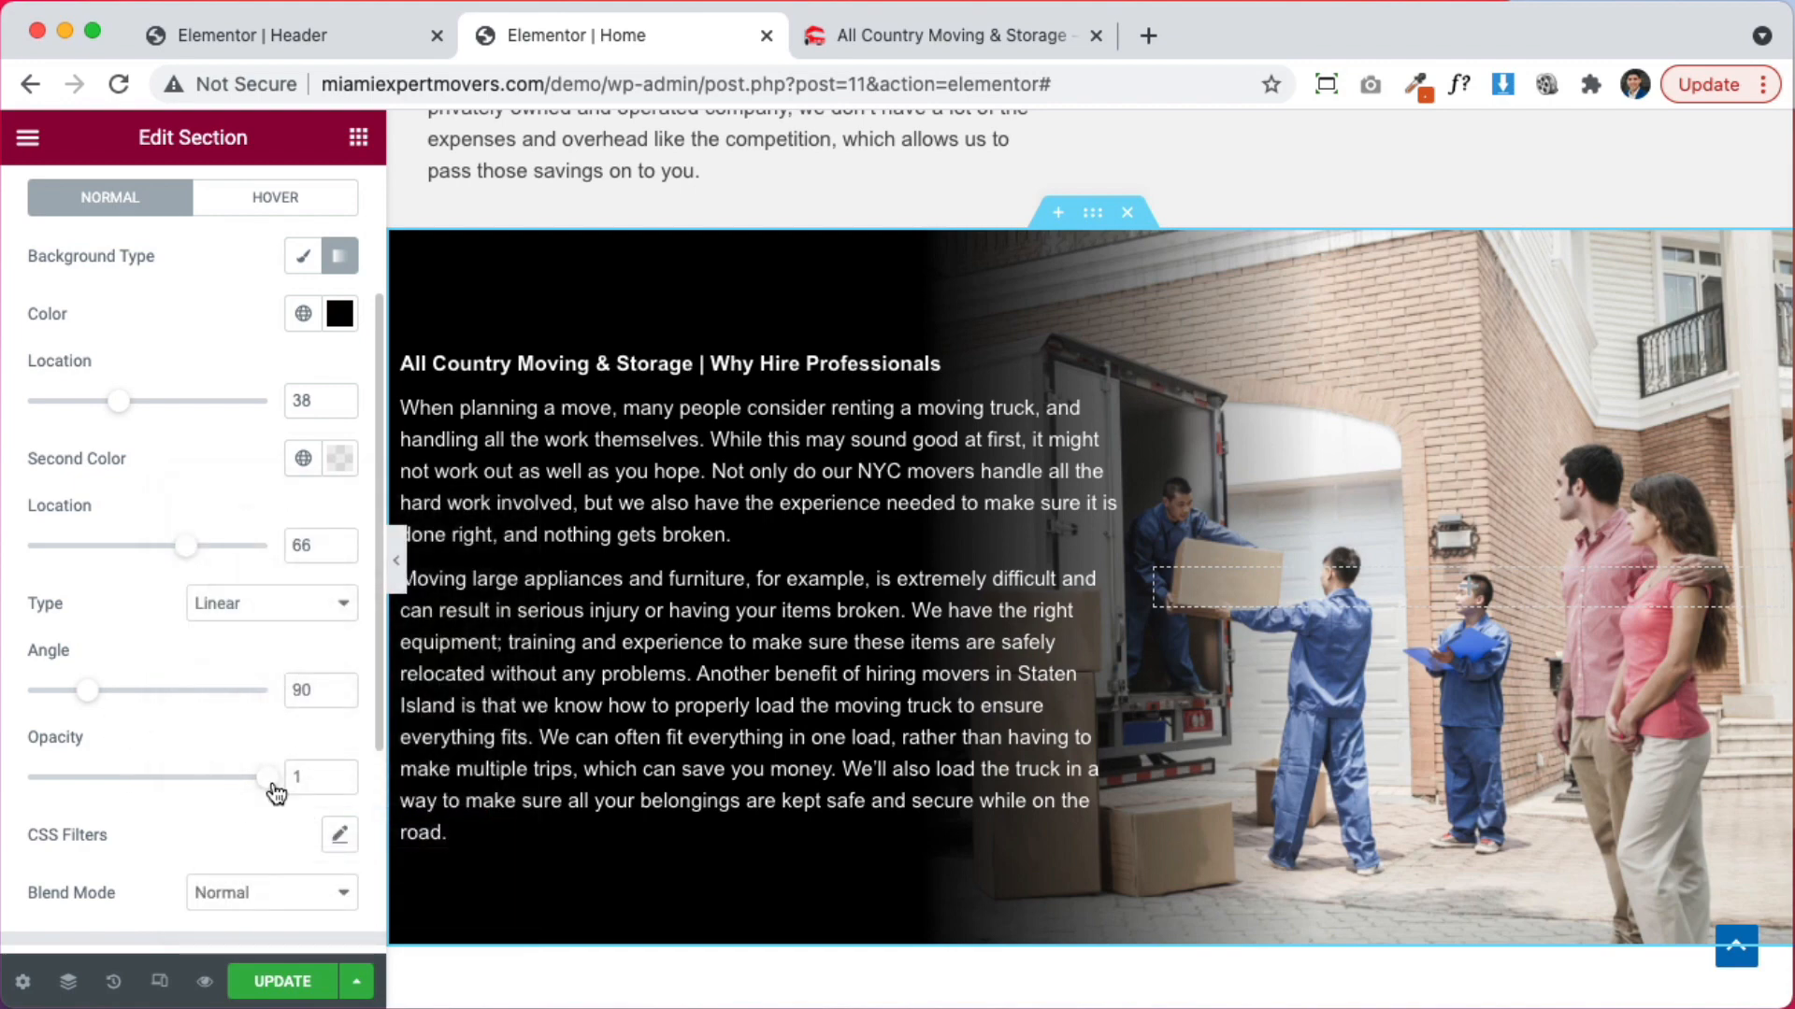
drag(272, 783, 140, 789)
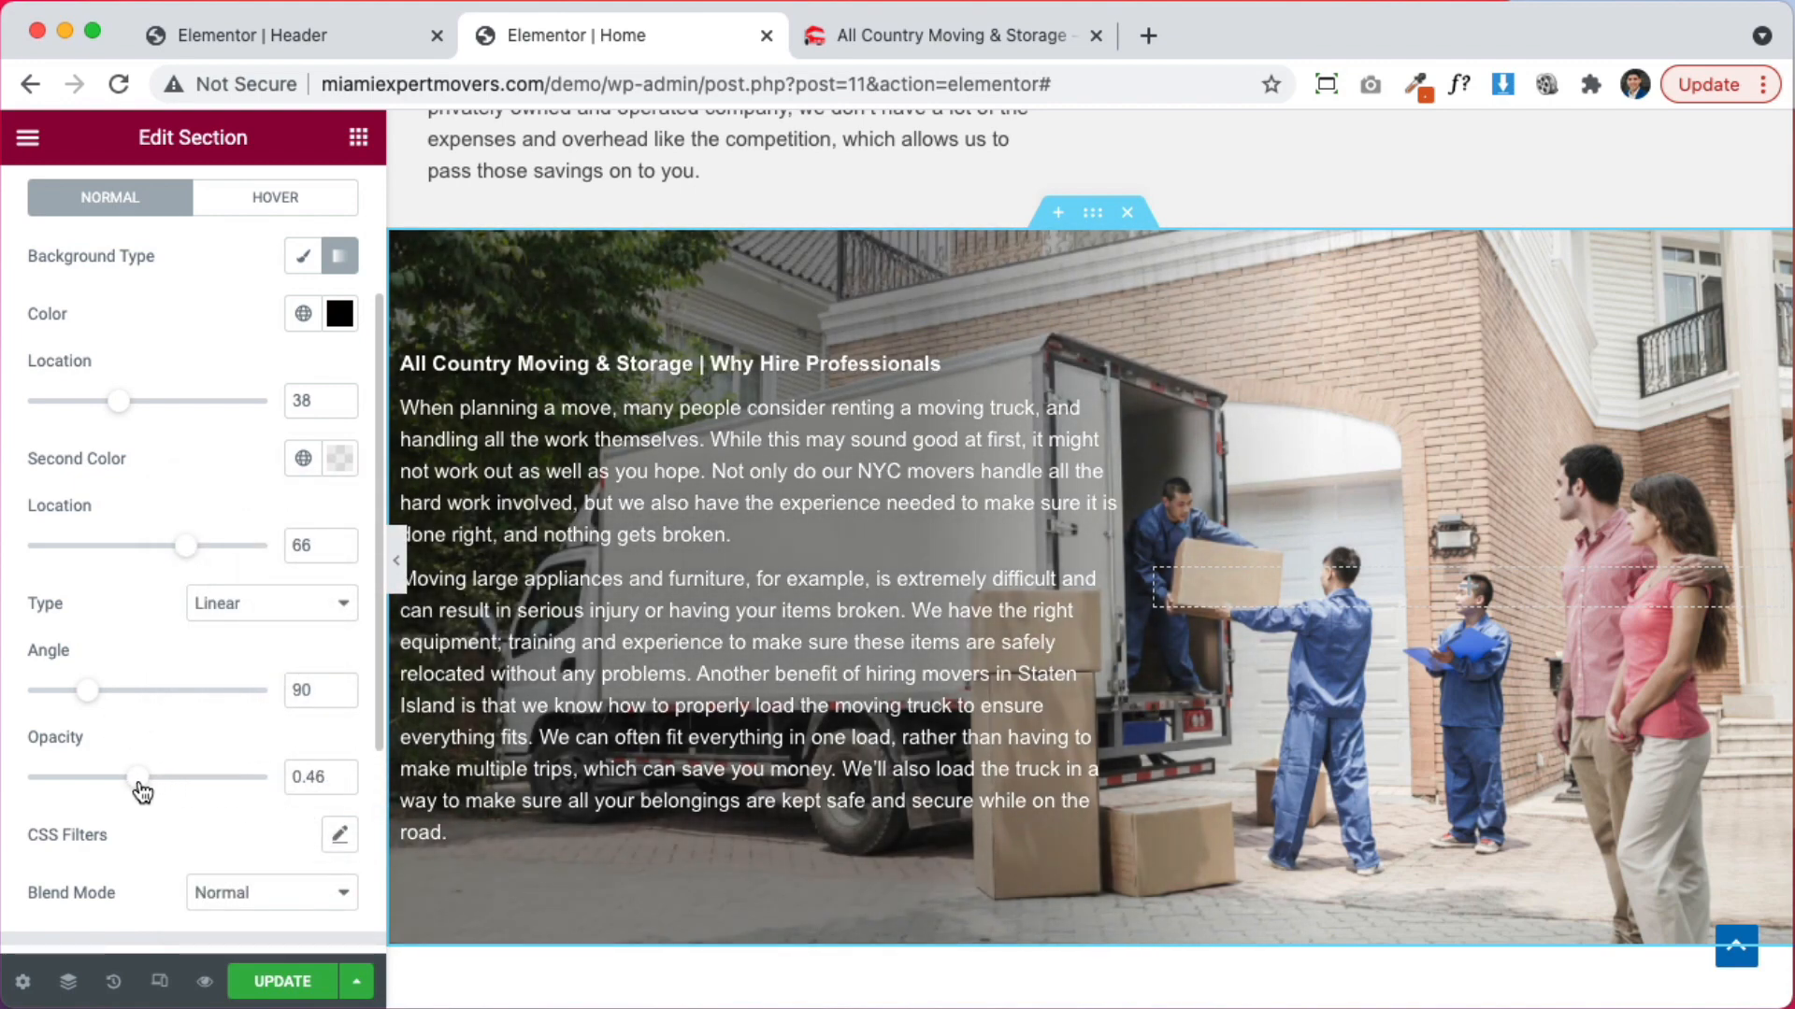
click(341, 786)
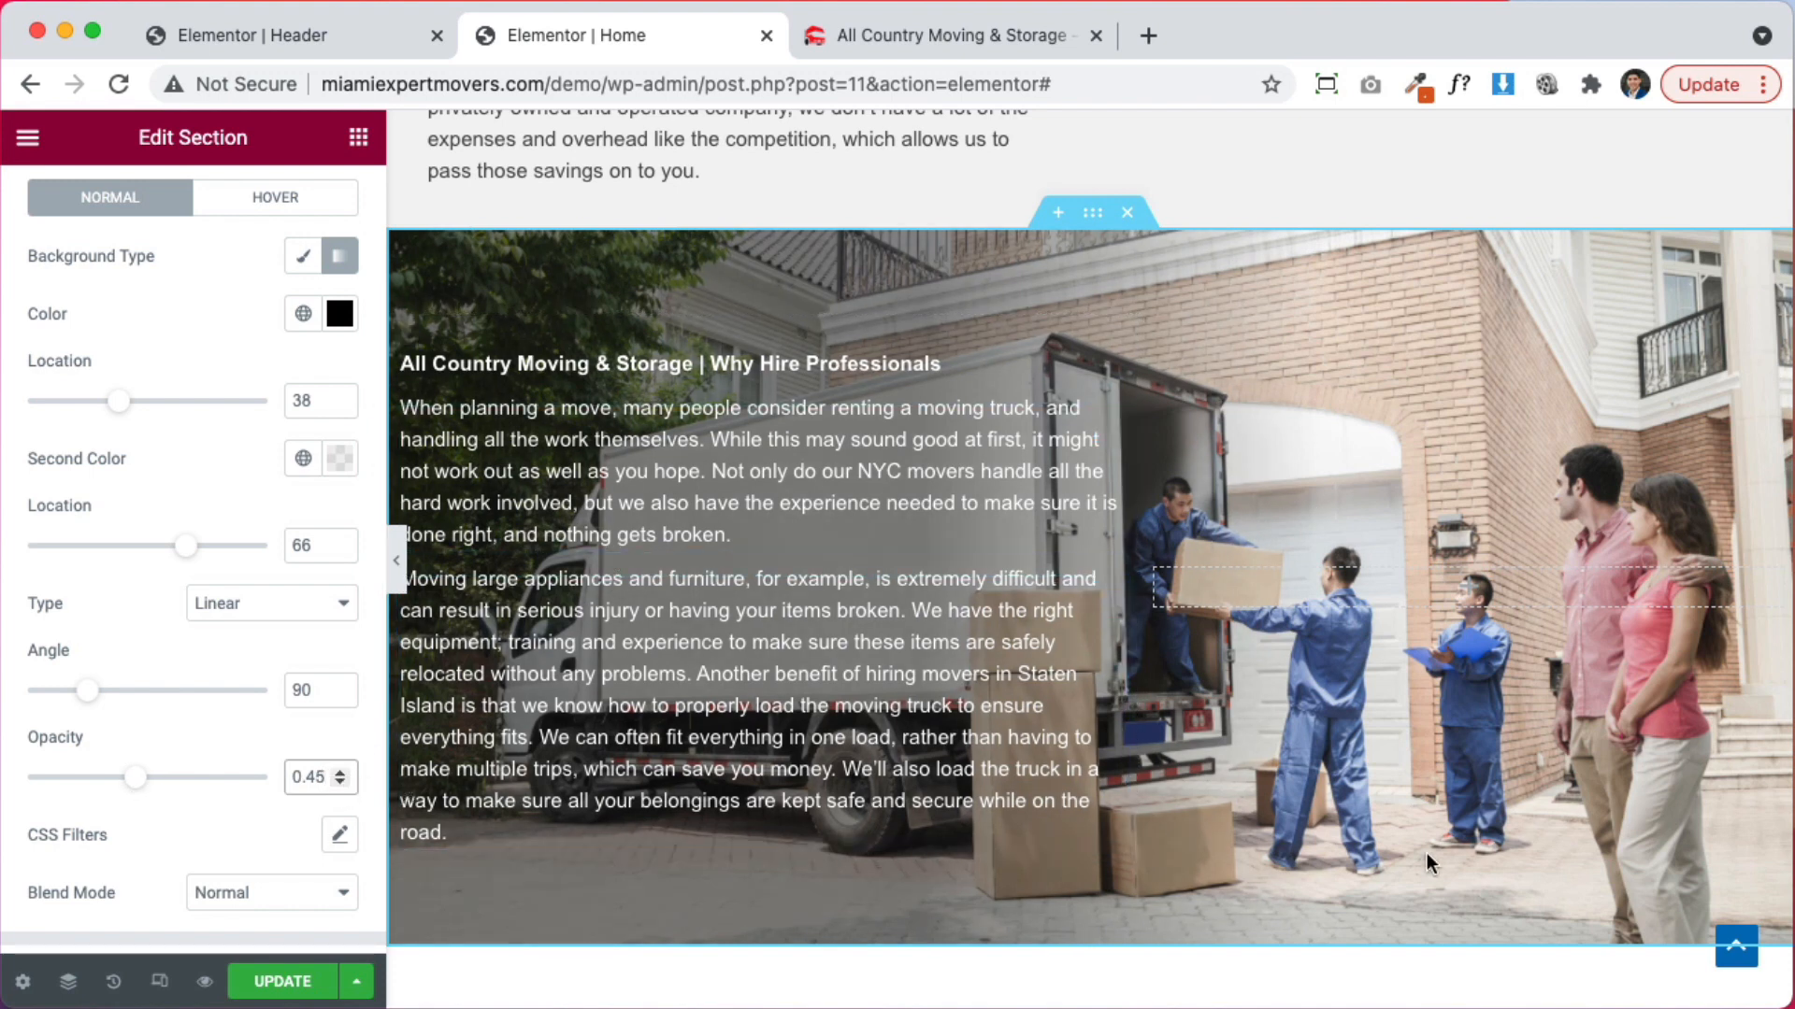
click(281, 980)
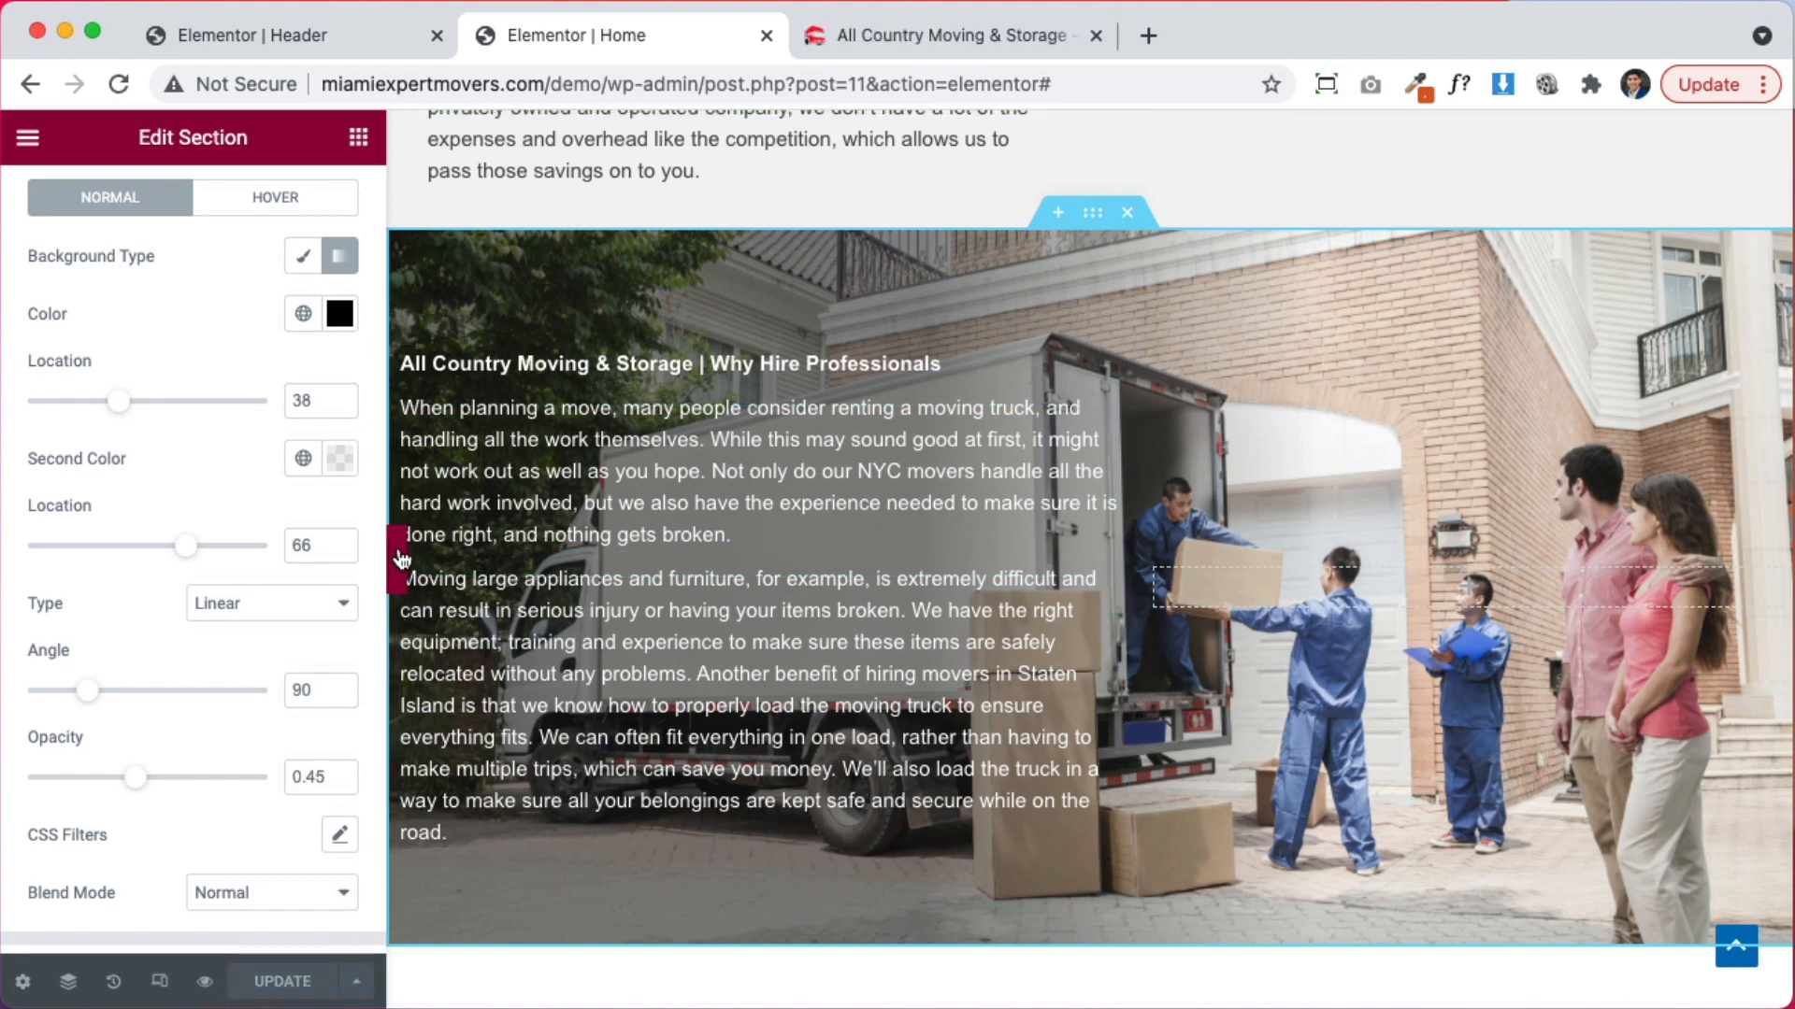
Set 30 px linked padding on all sides of the Why Hire Professionals text column
click(400, 558)
scroll(1192, 472, up, 2)
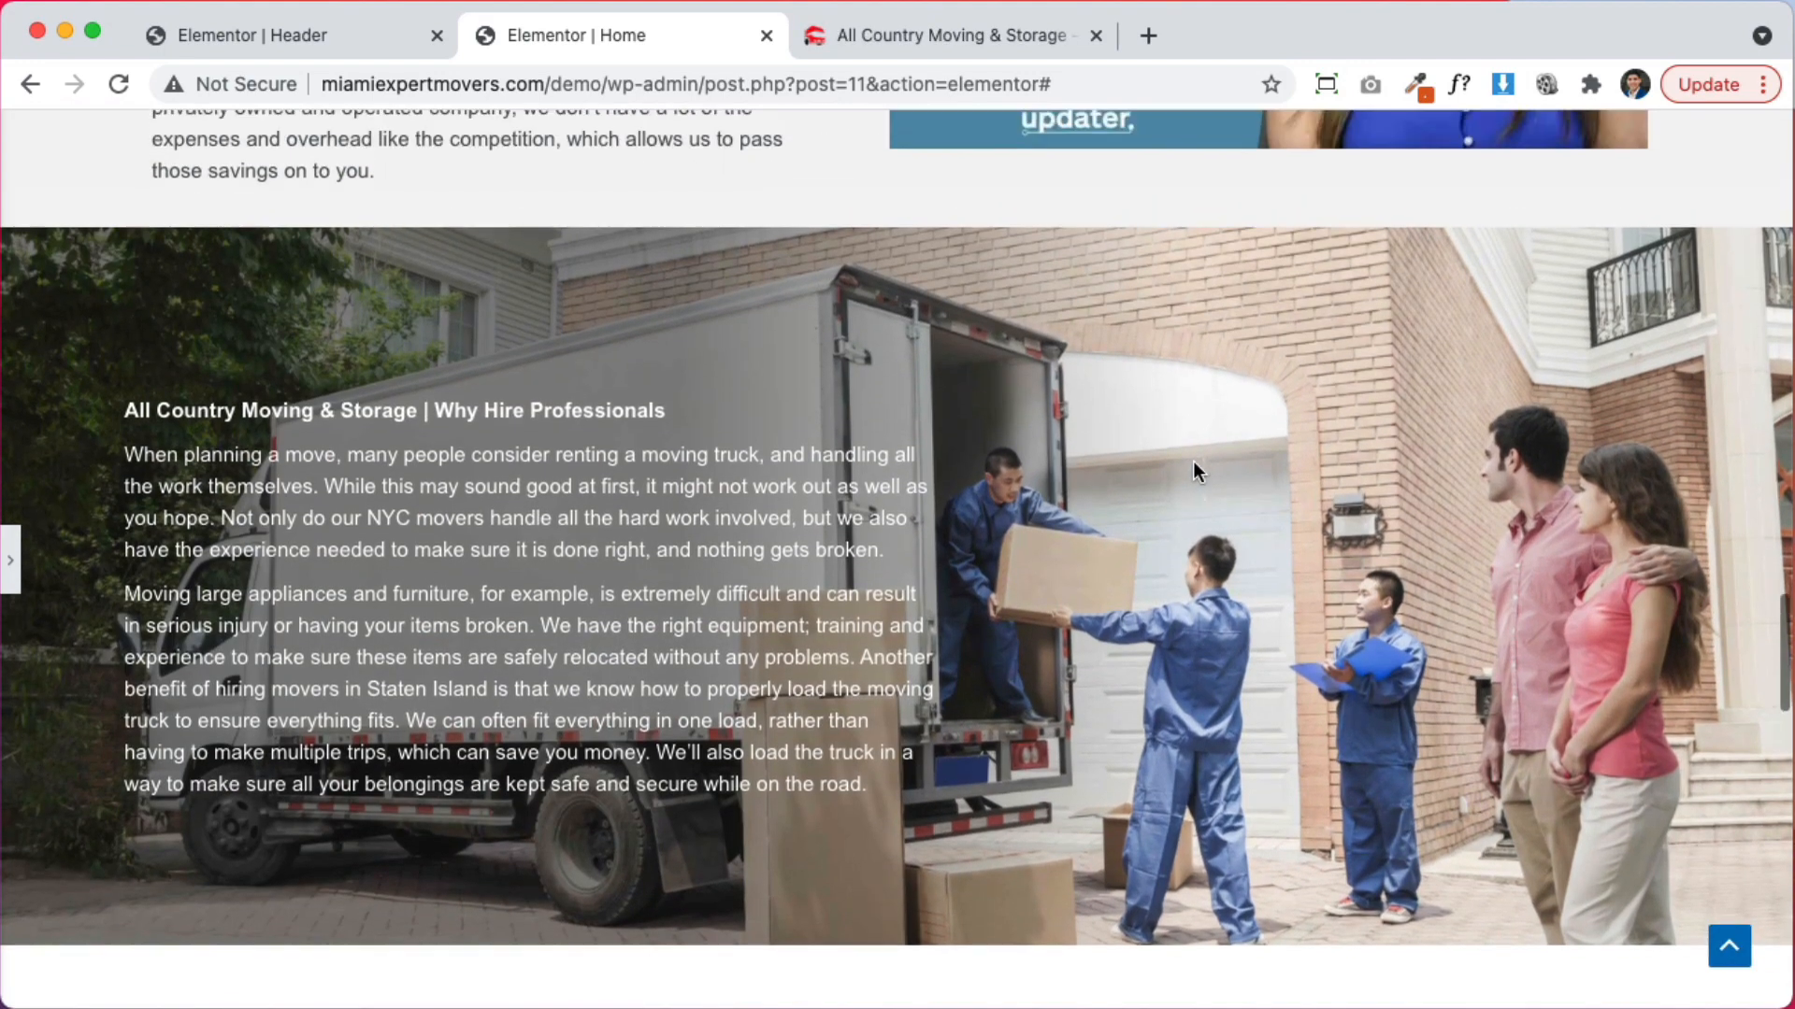
click(14, 565)
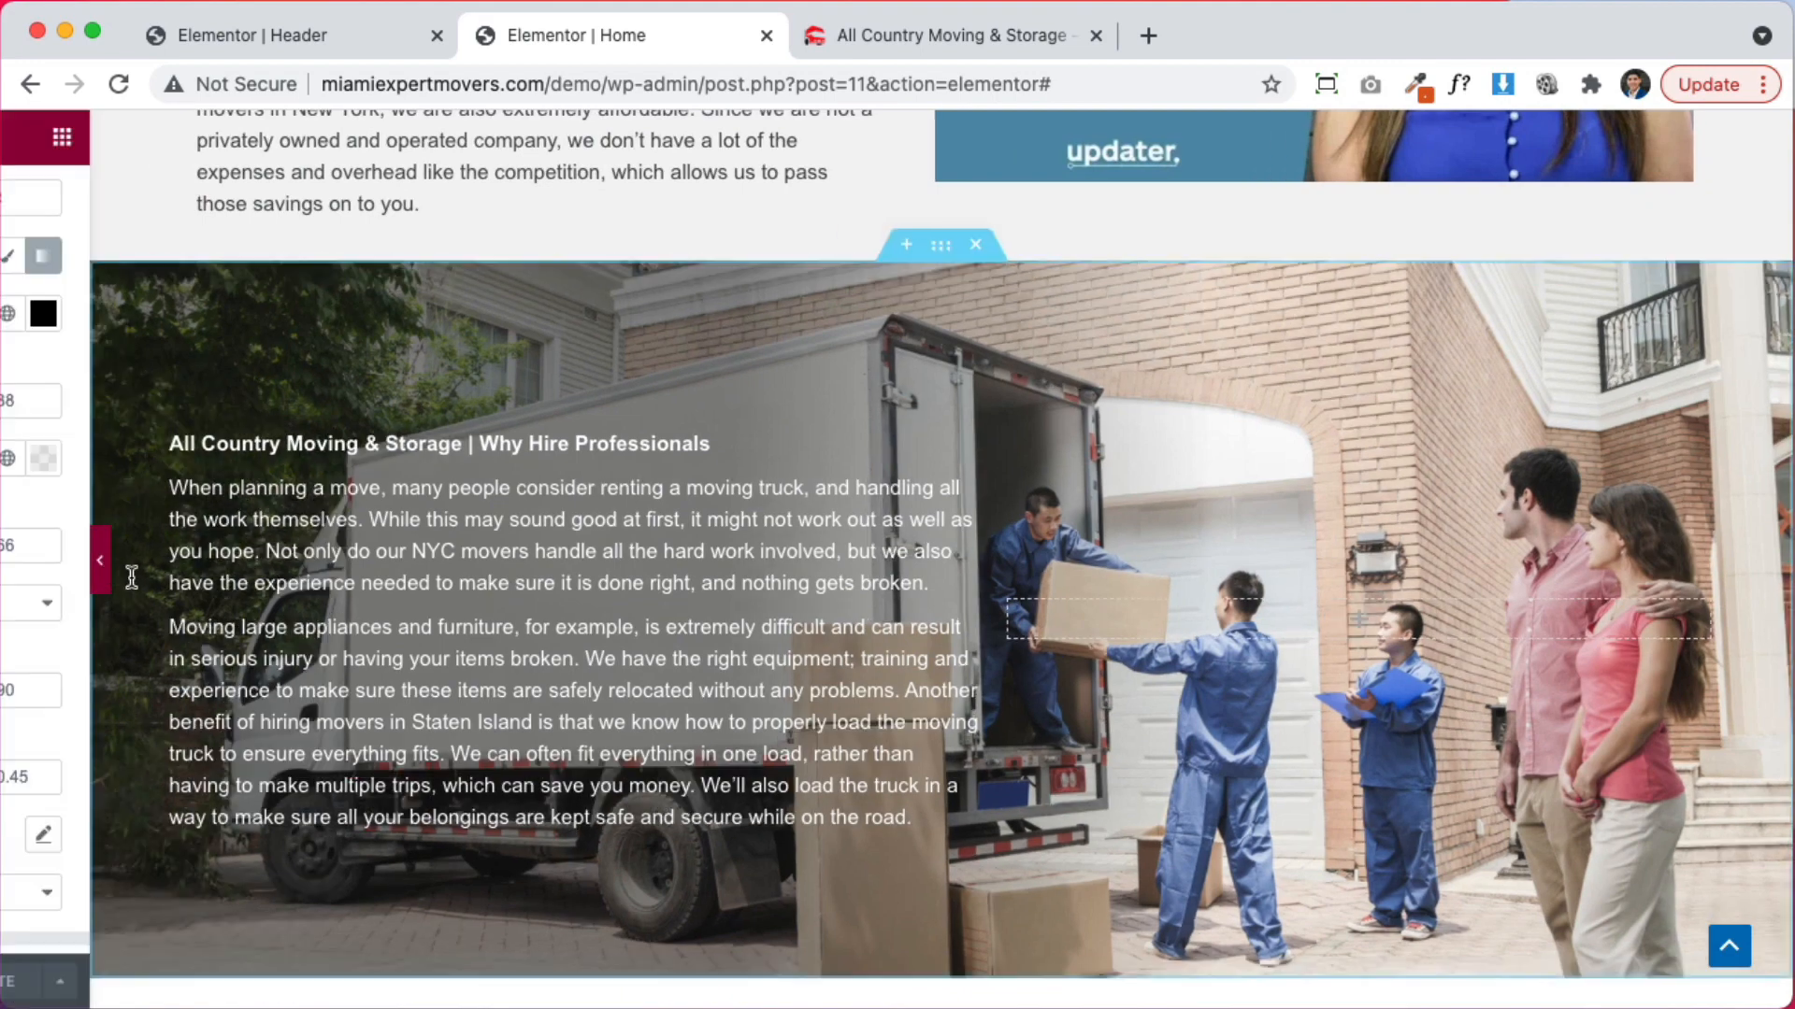
click(405, 430)
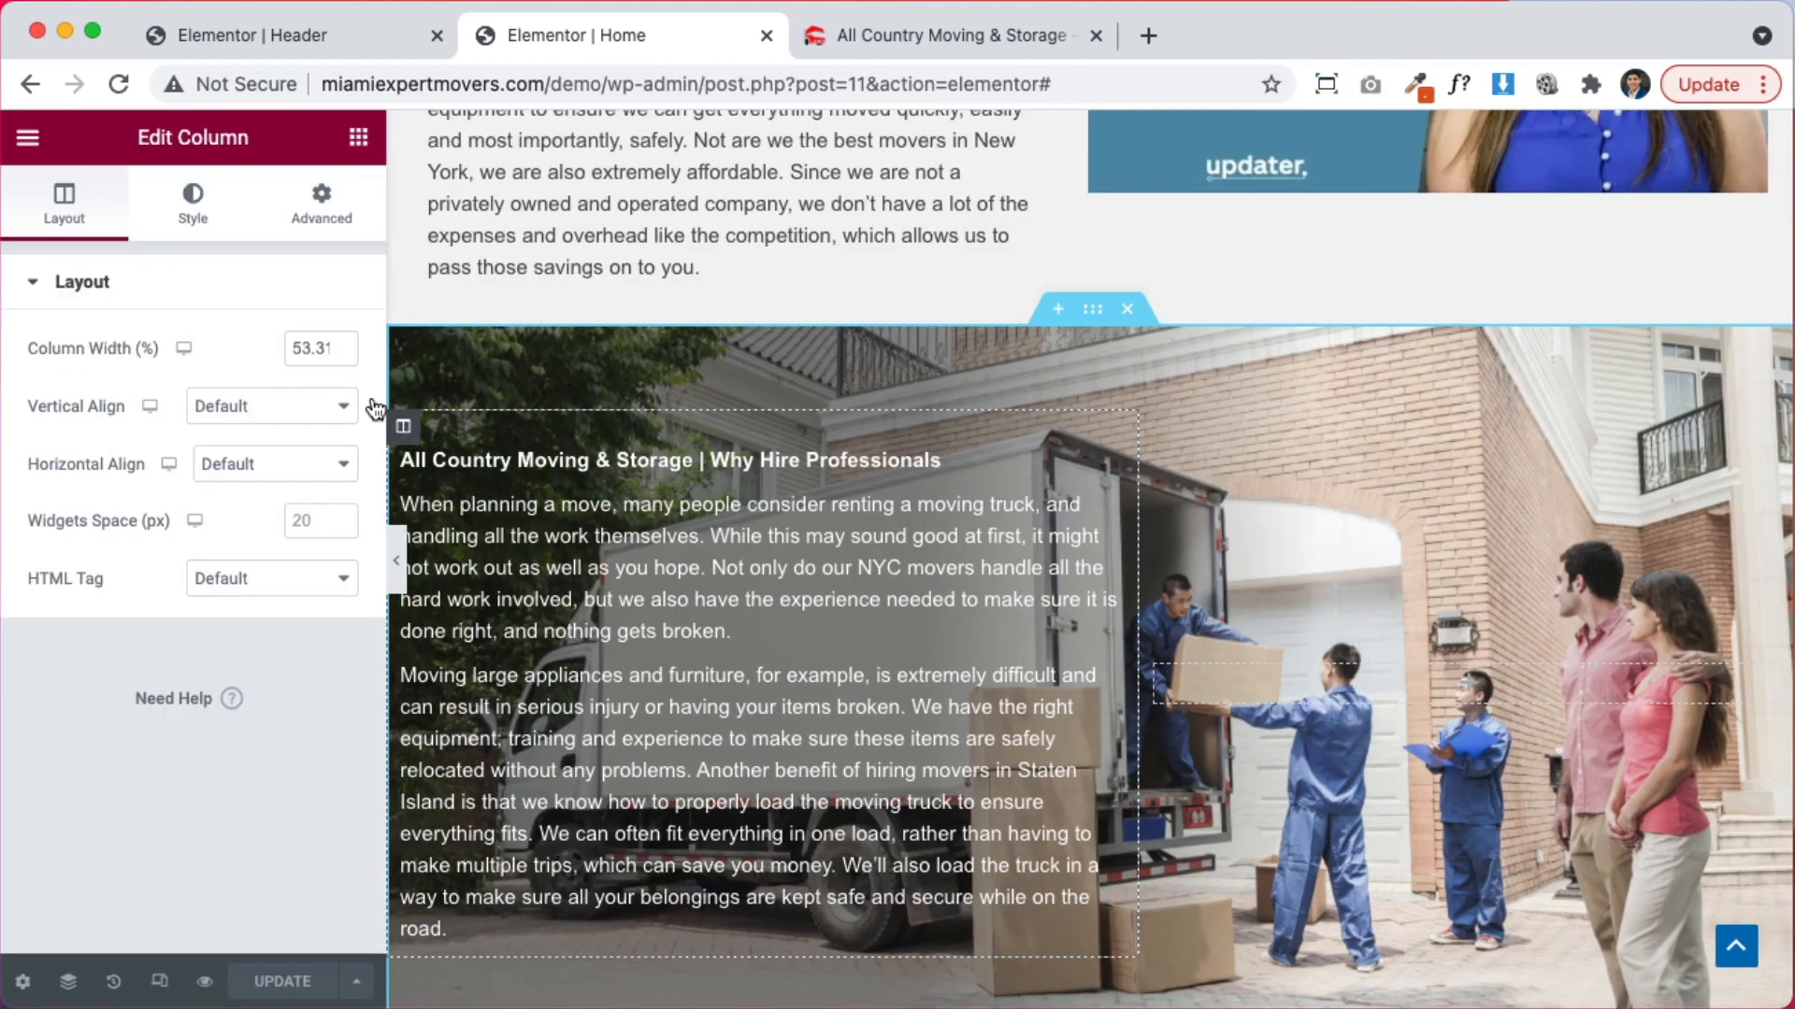
click(321, 204)
click(48, 485)
text(30)
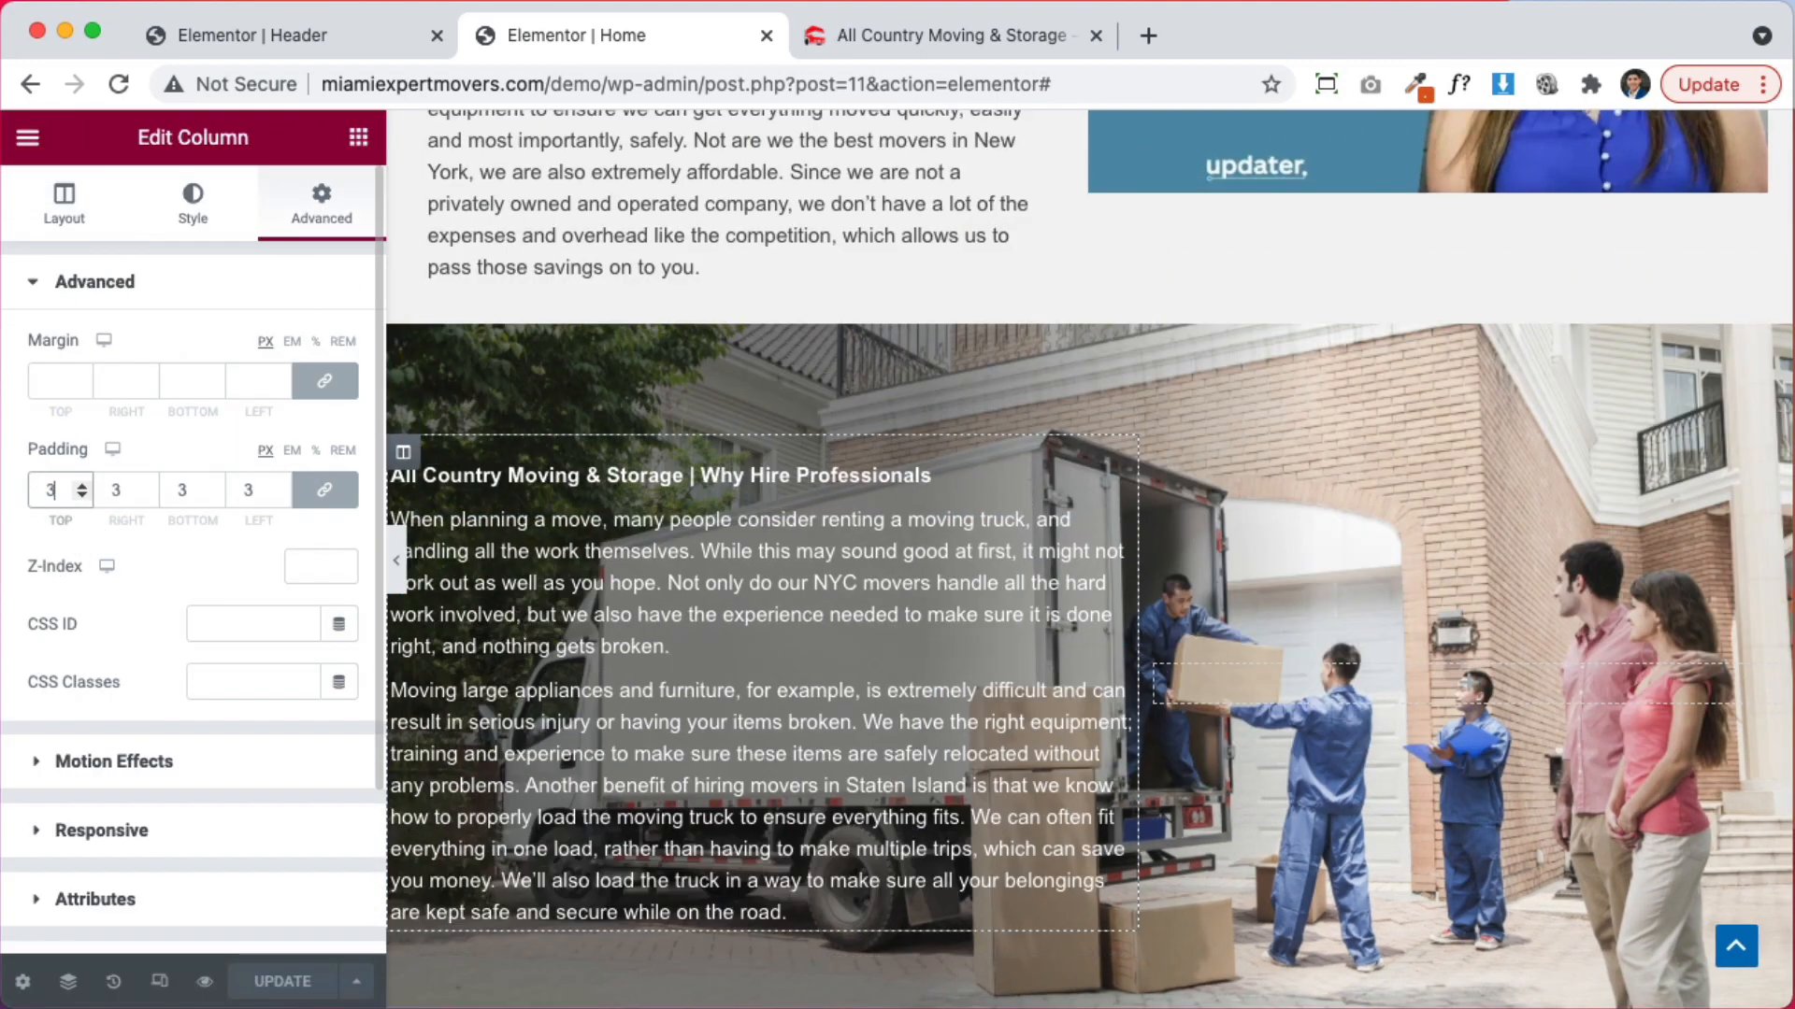
click(397, 572)
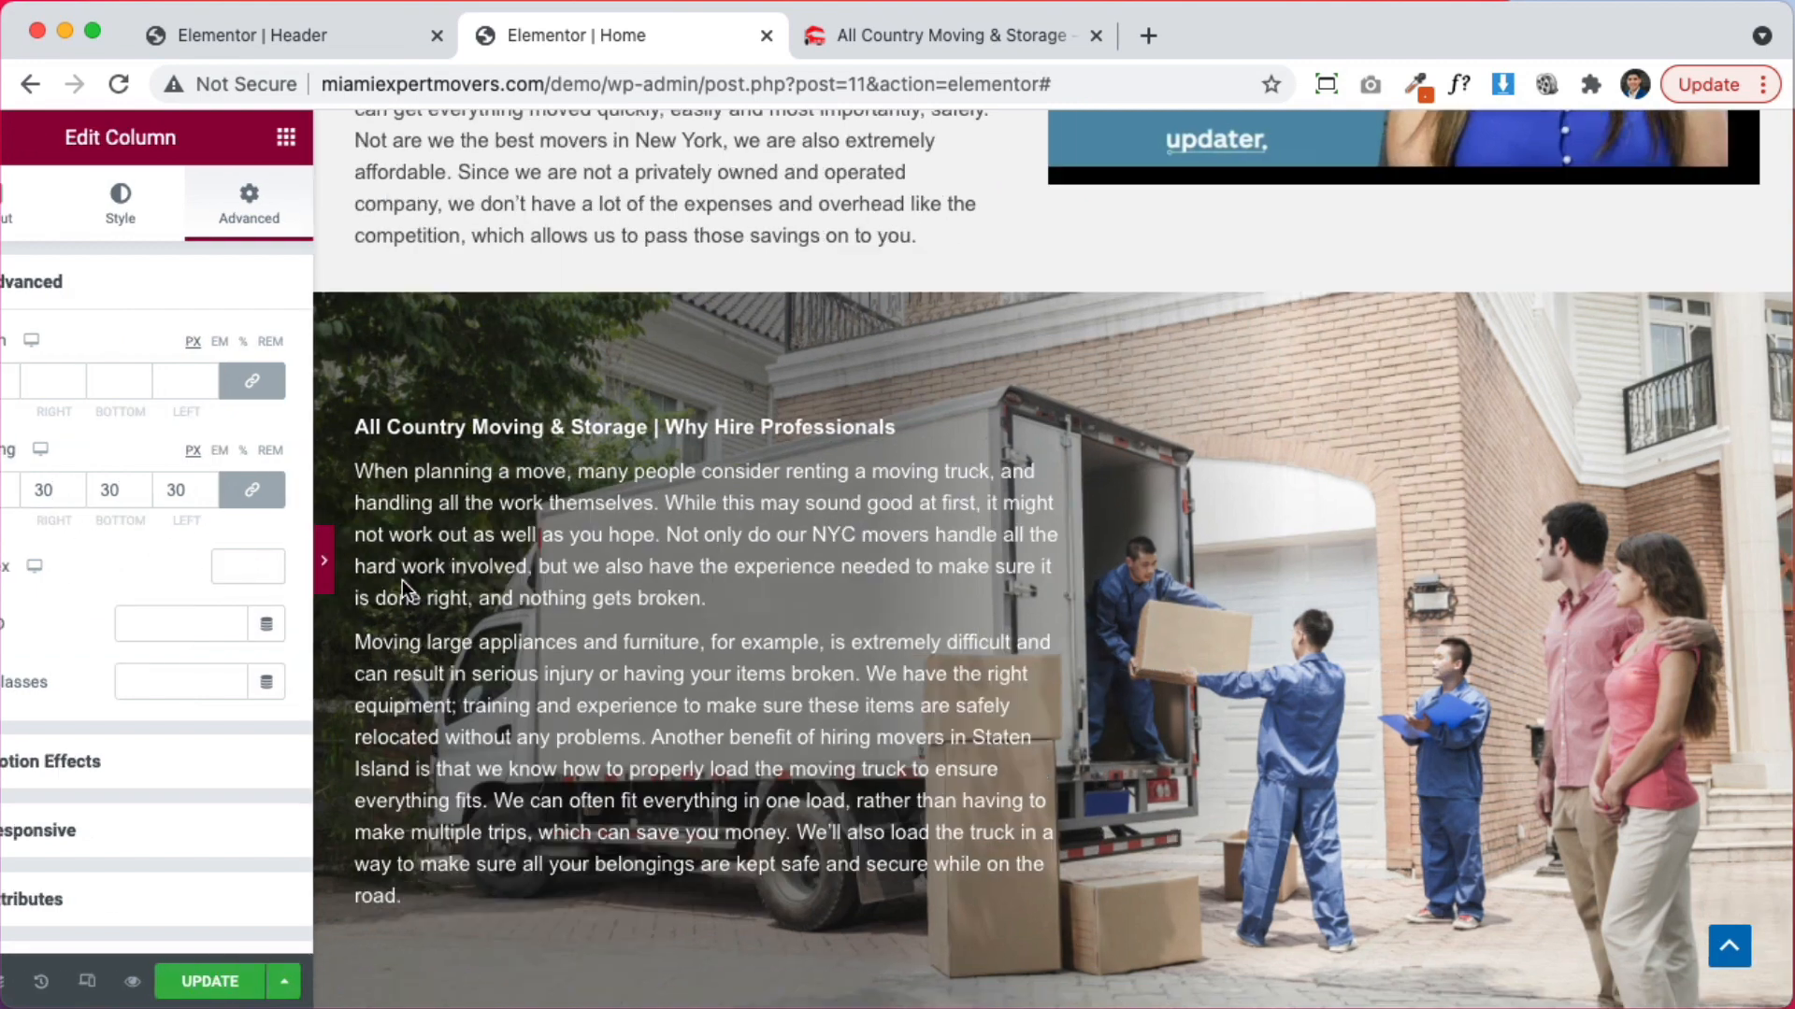
scroll(214, 604, down, 1)
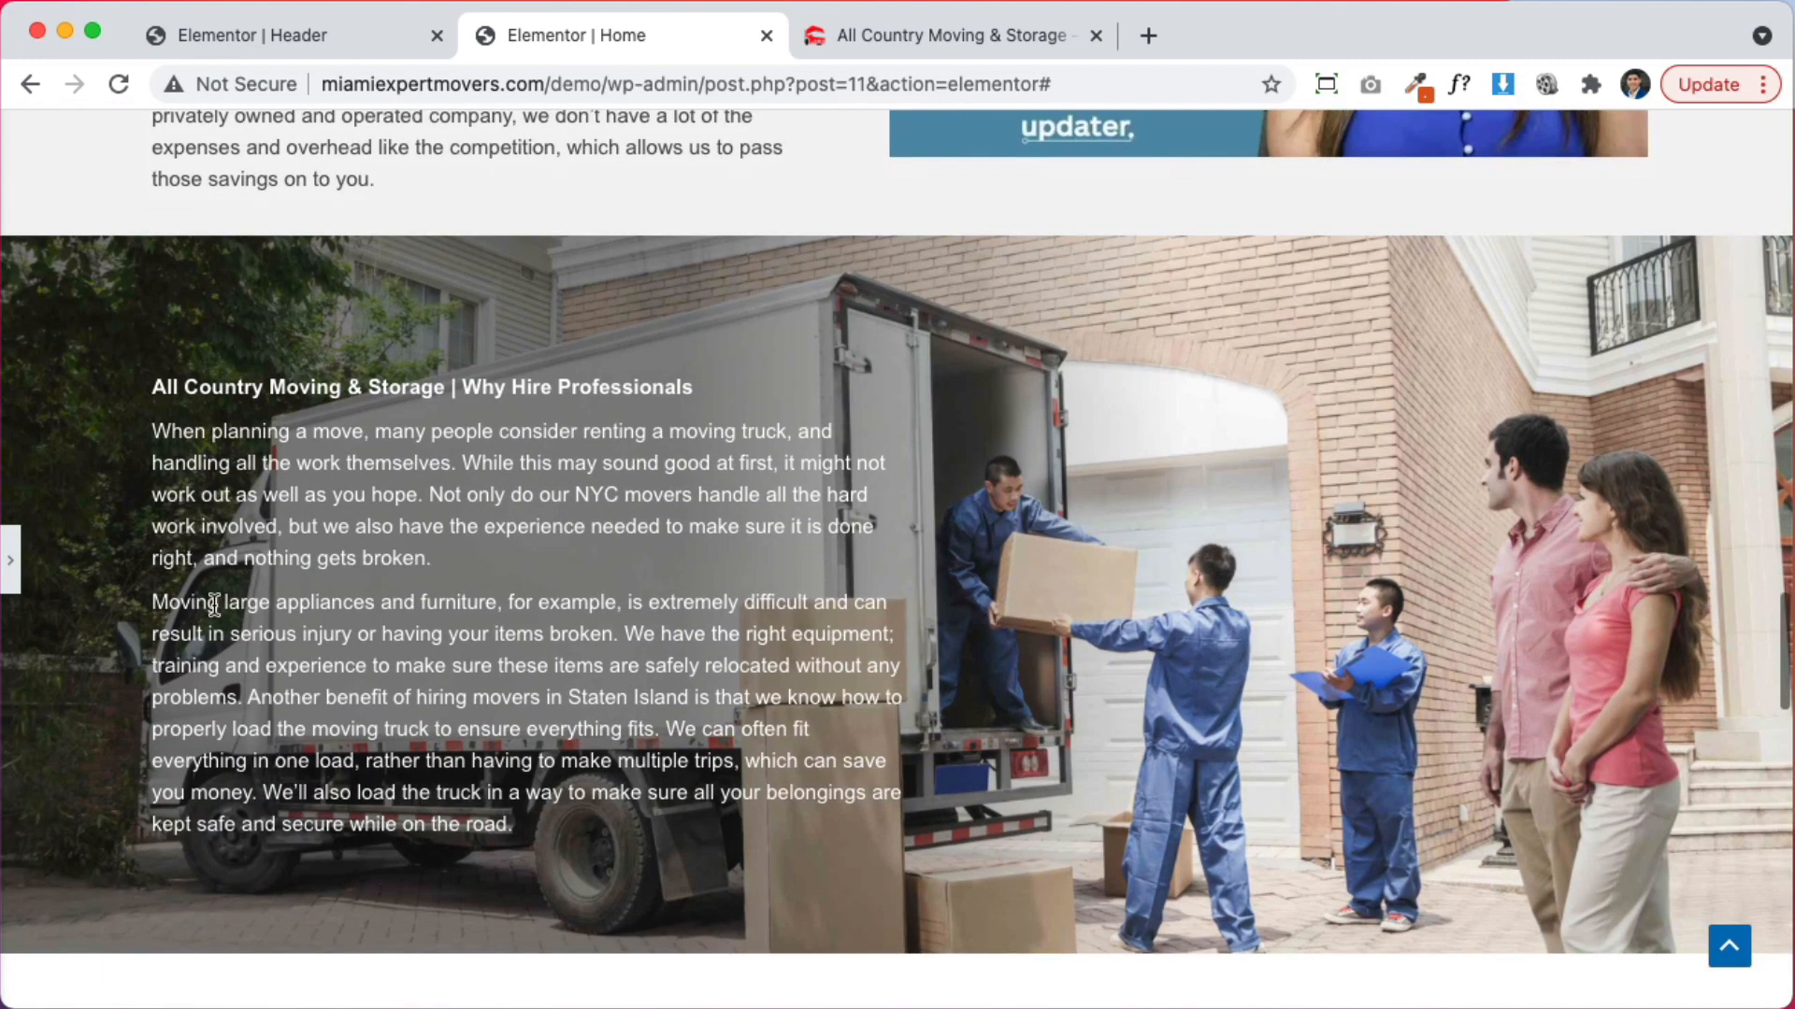
click(10, 560)
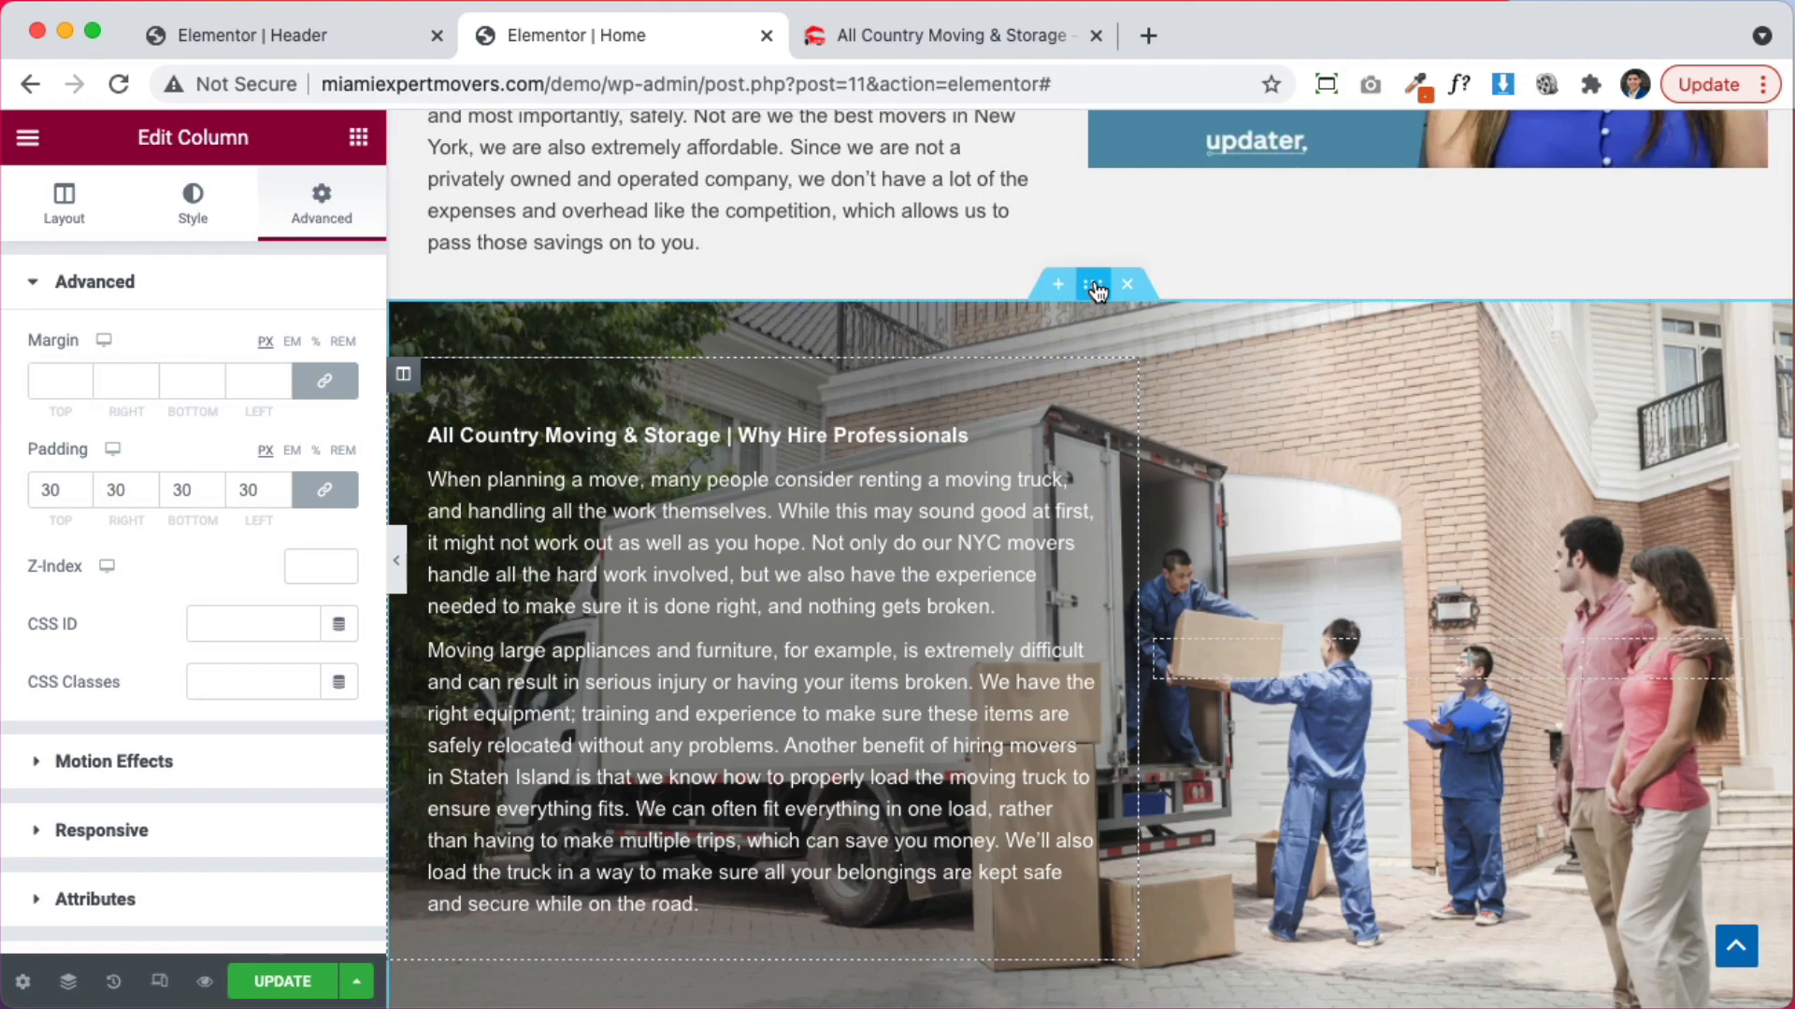
Set the truck photo's background attachment to Fixed and preview the scrolling effect
click(1093, 285)
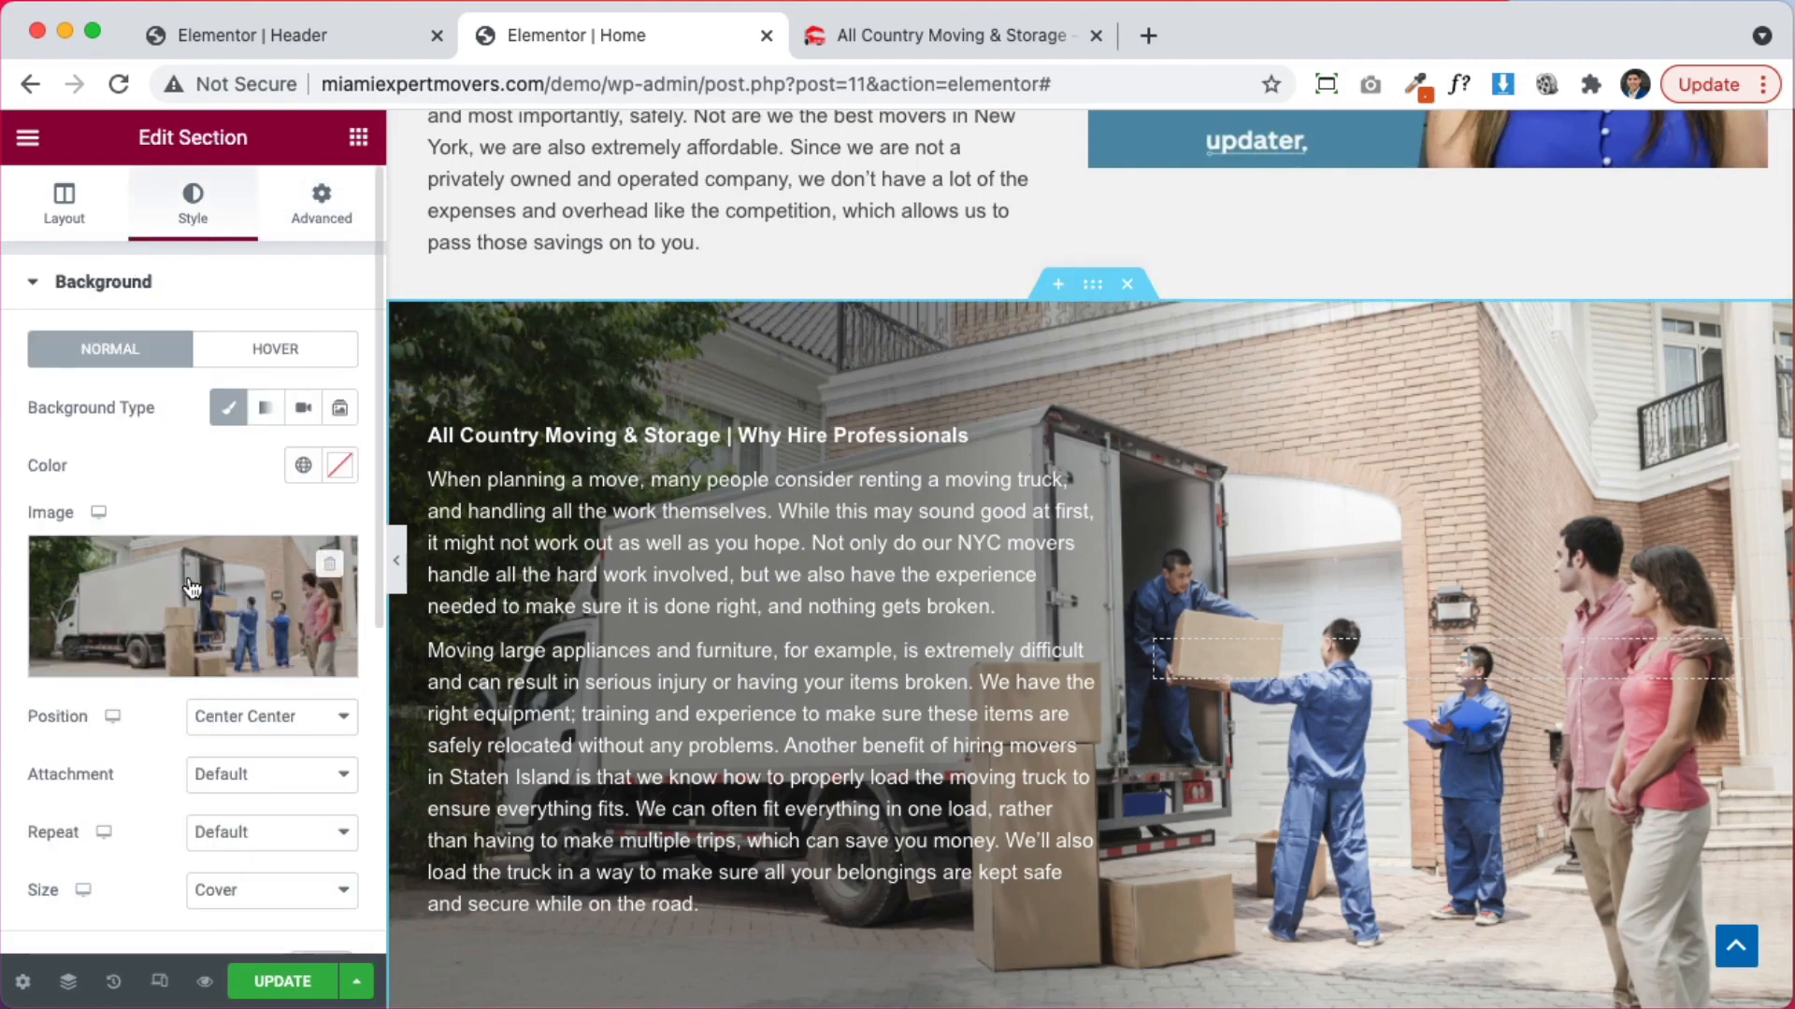
scroll(197, 603, down, 3)
click(261, 610)
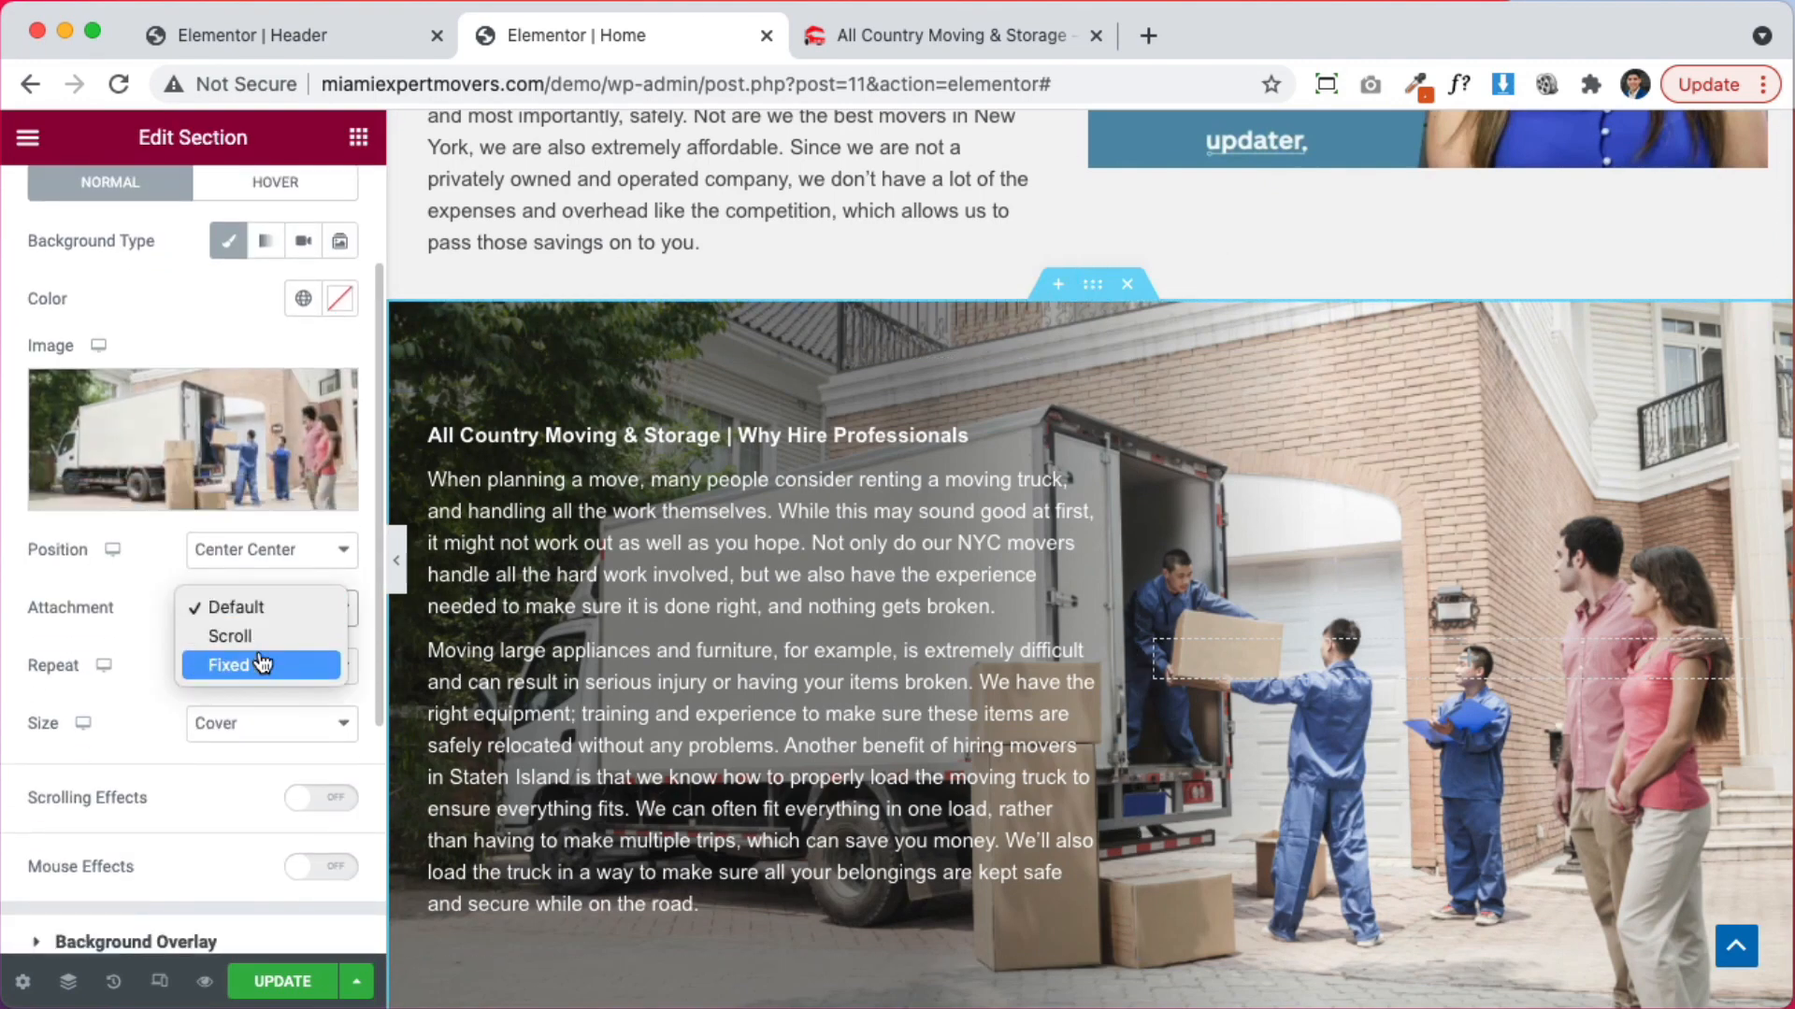
click(263, 665)
click(400, 563)
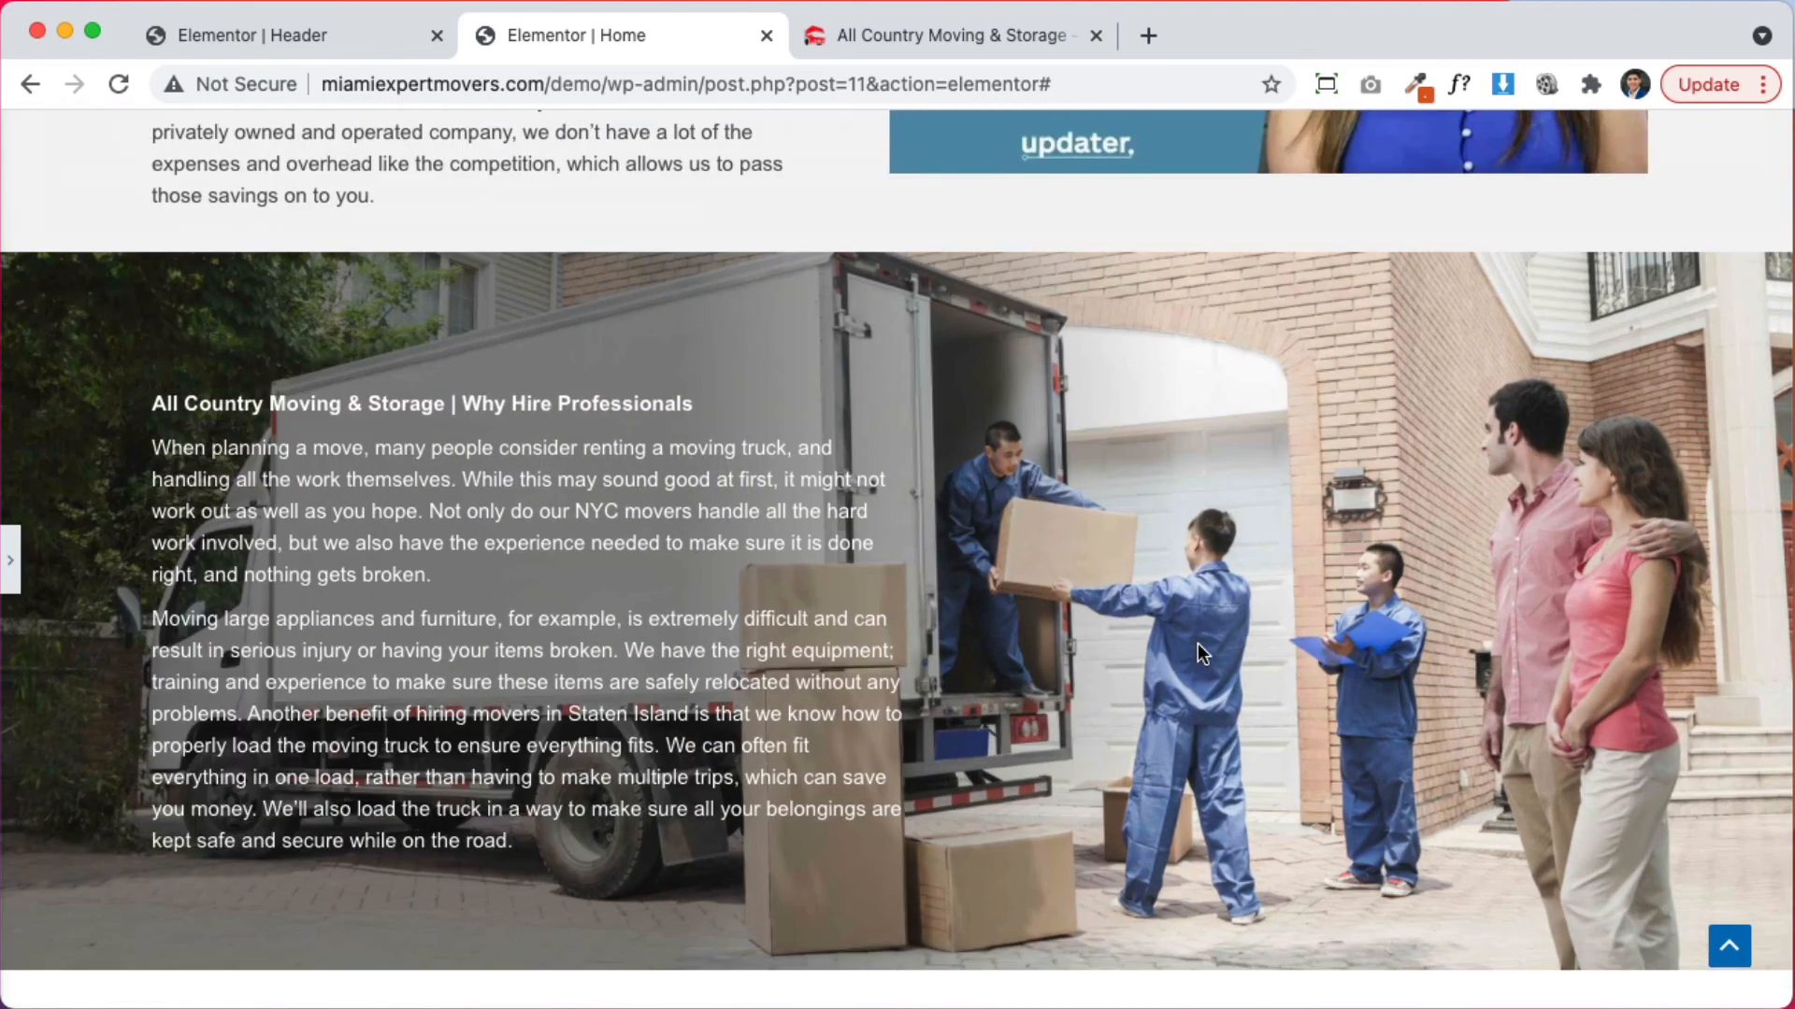
scroll(1197, 643, down, 10)
scroll(1170, 668, down, 15)
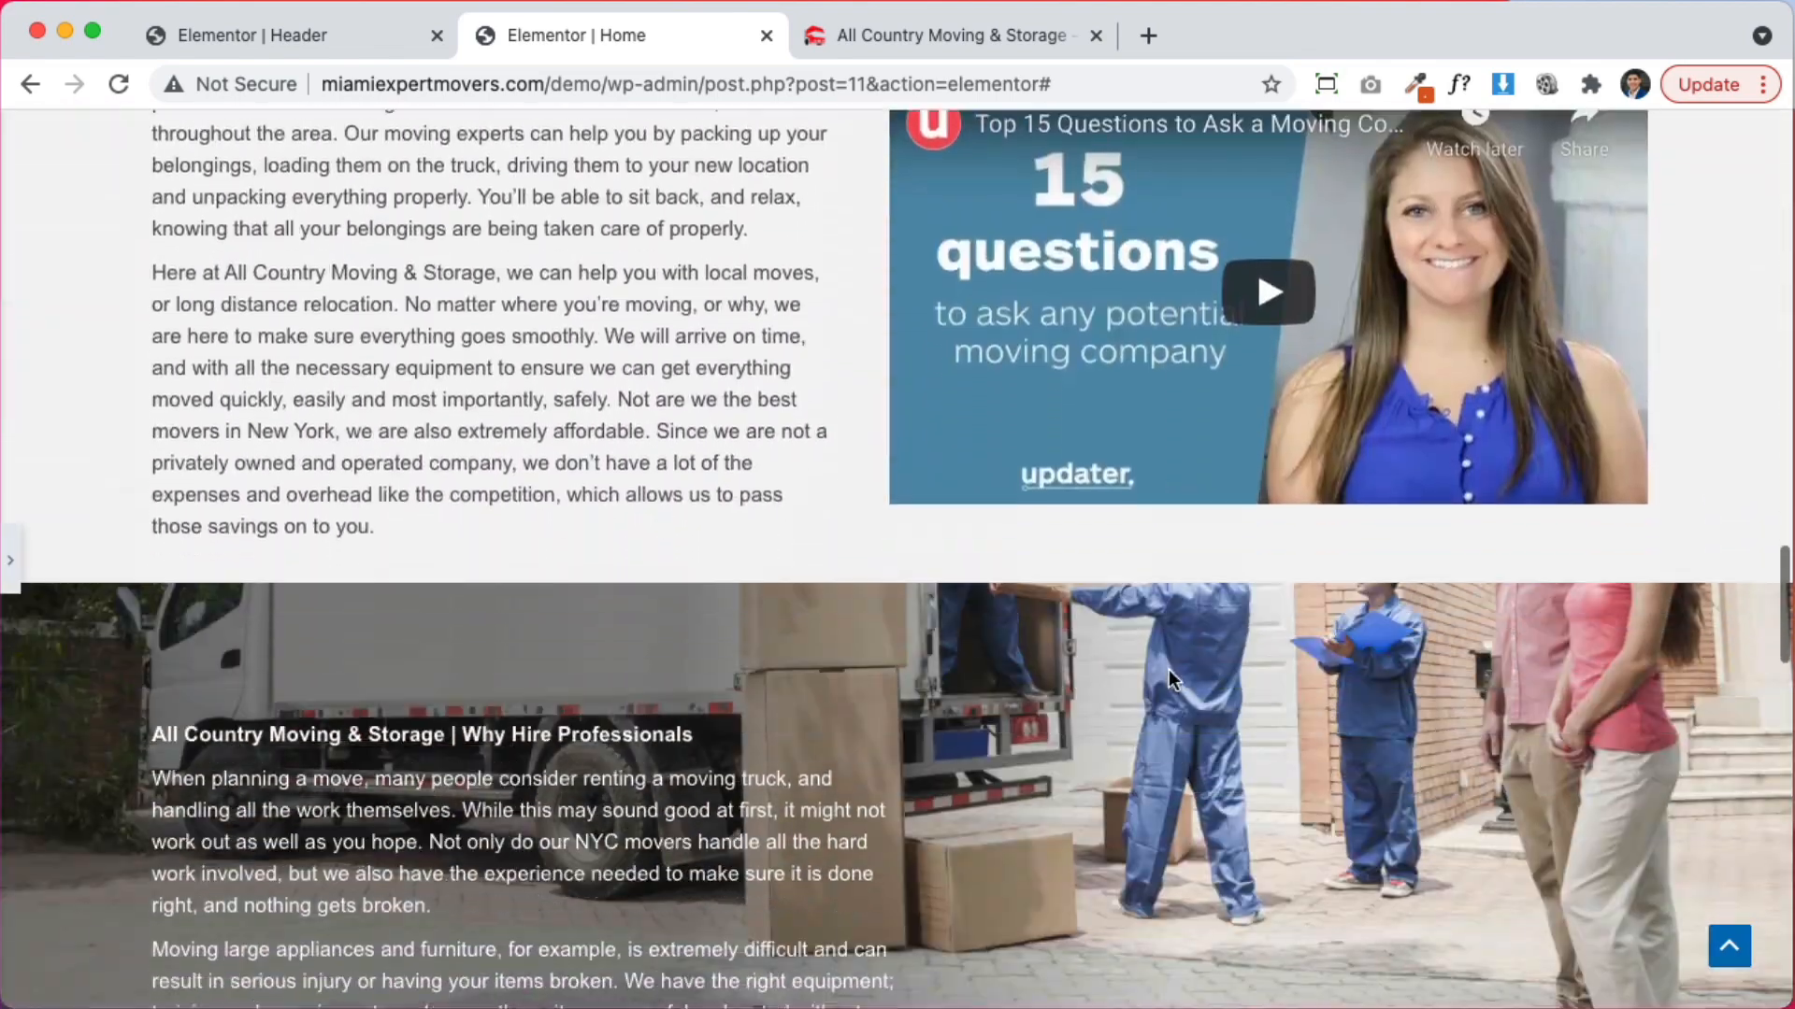
scroll(1168, 669, down, 1)
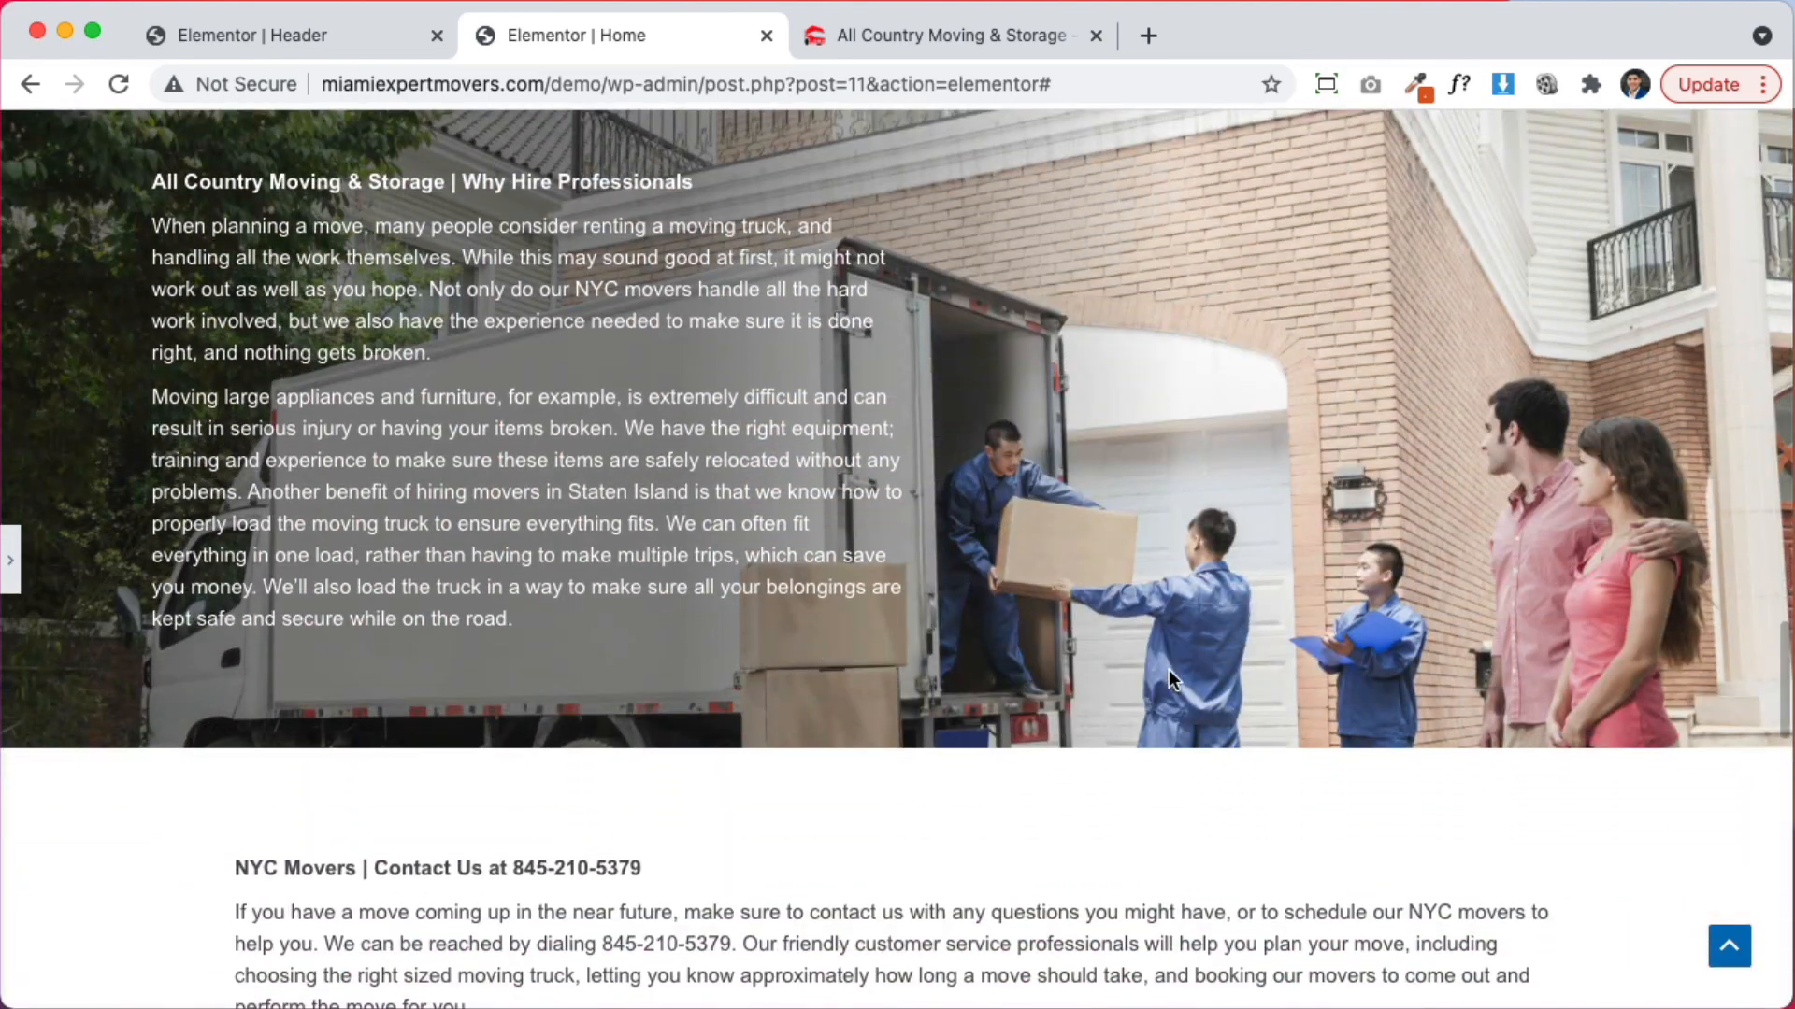
Copy the Why Hire Professionals section from its right-click menu
click(10, 586)
scroll(1300, 617, up, 9)
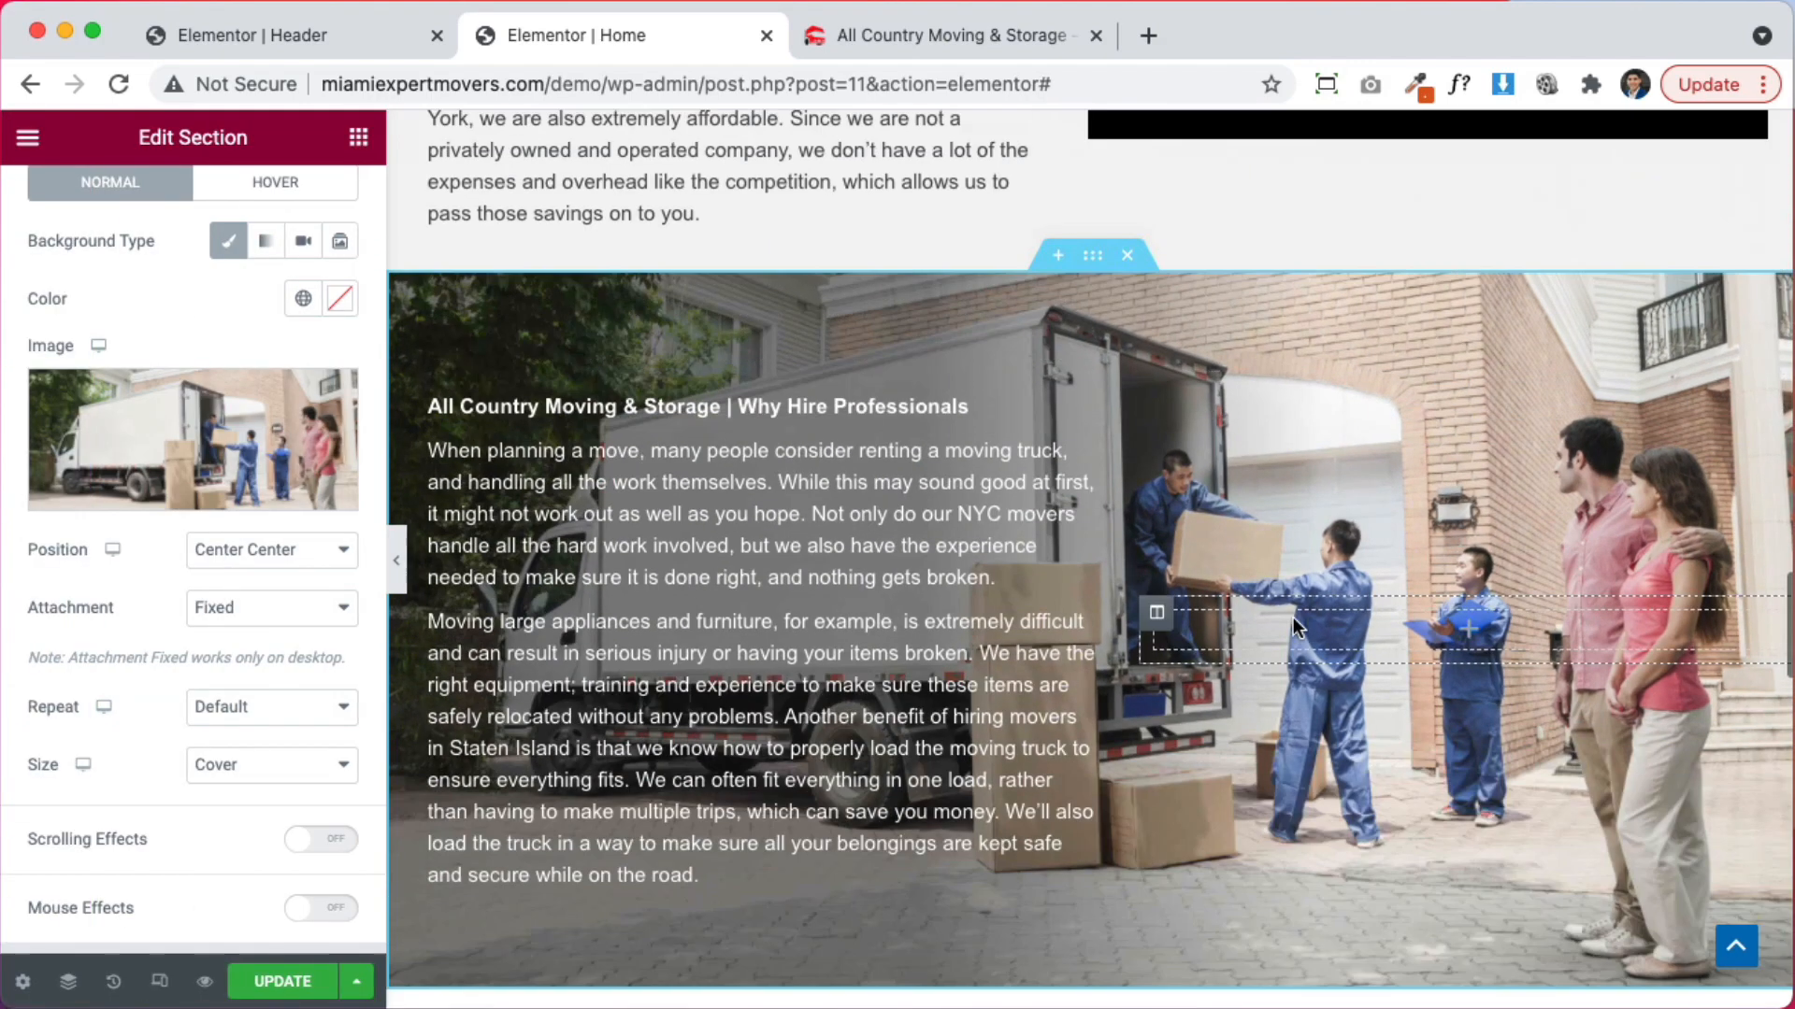
scroll(1295, 622, up, 15)
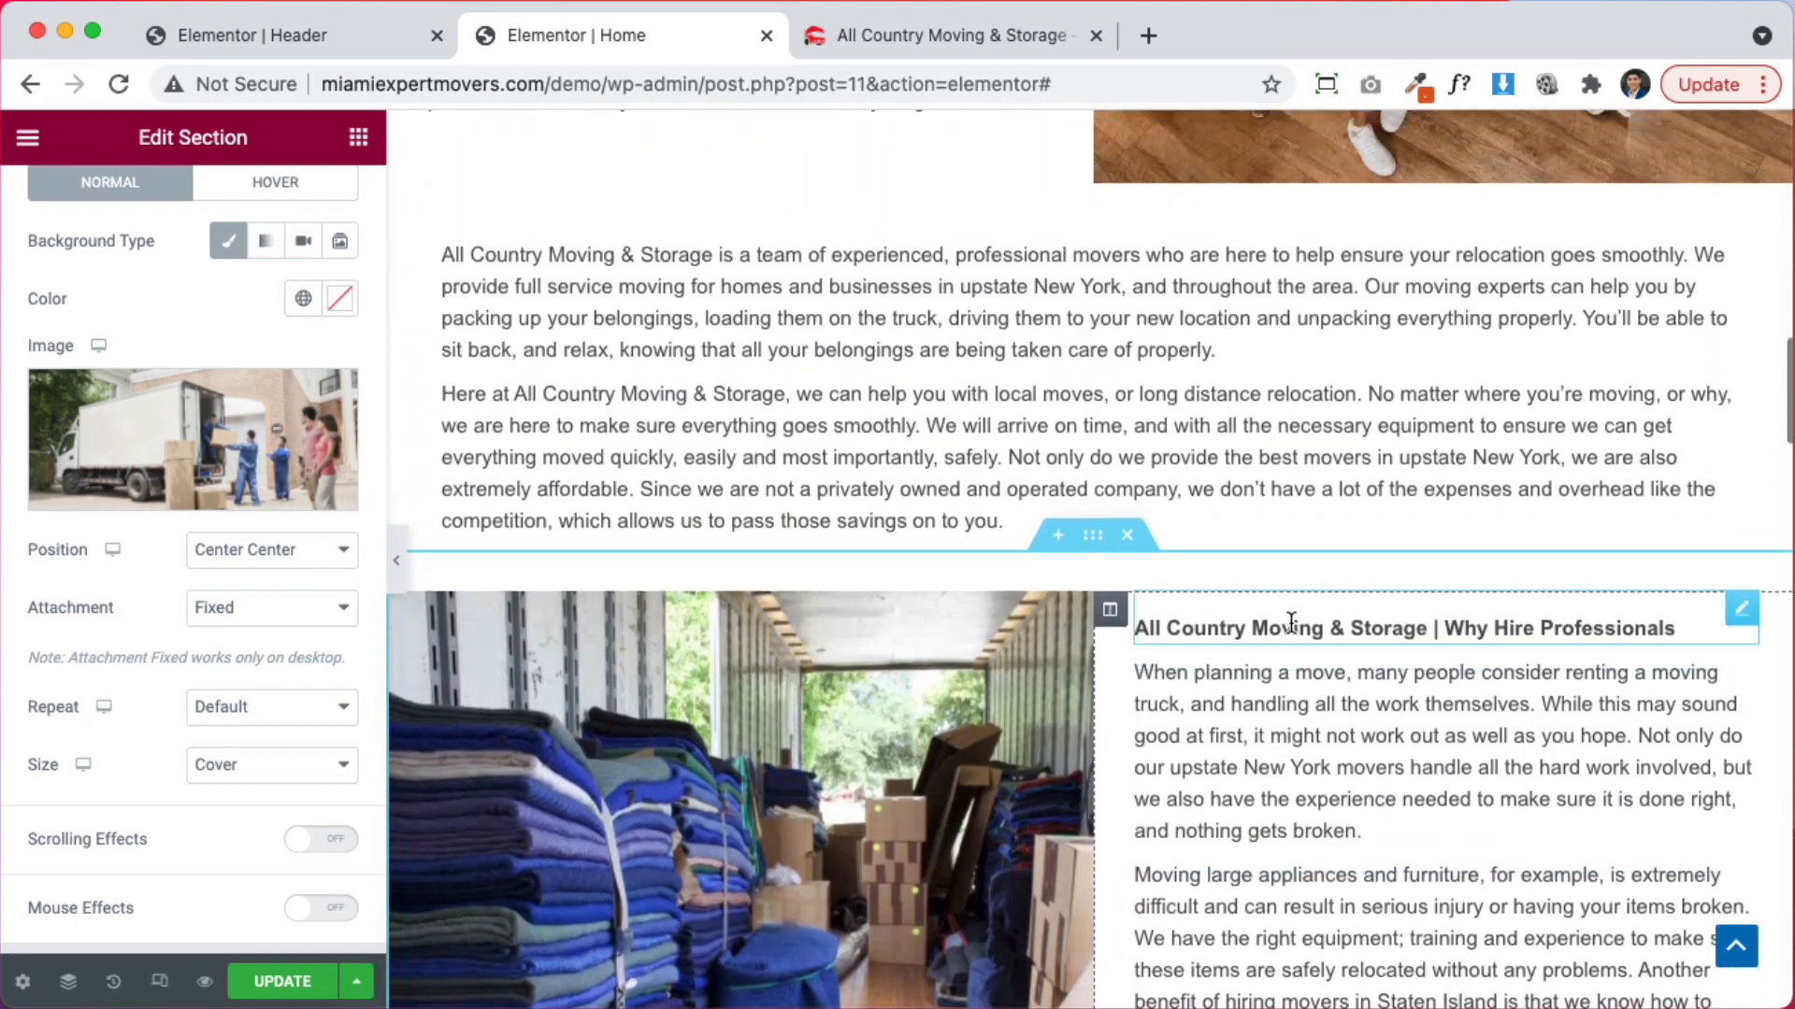
scroll(1271, 620, up, 6)
scroll(1265, 623, down, 6)
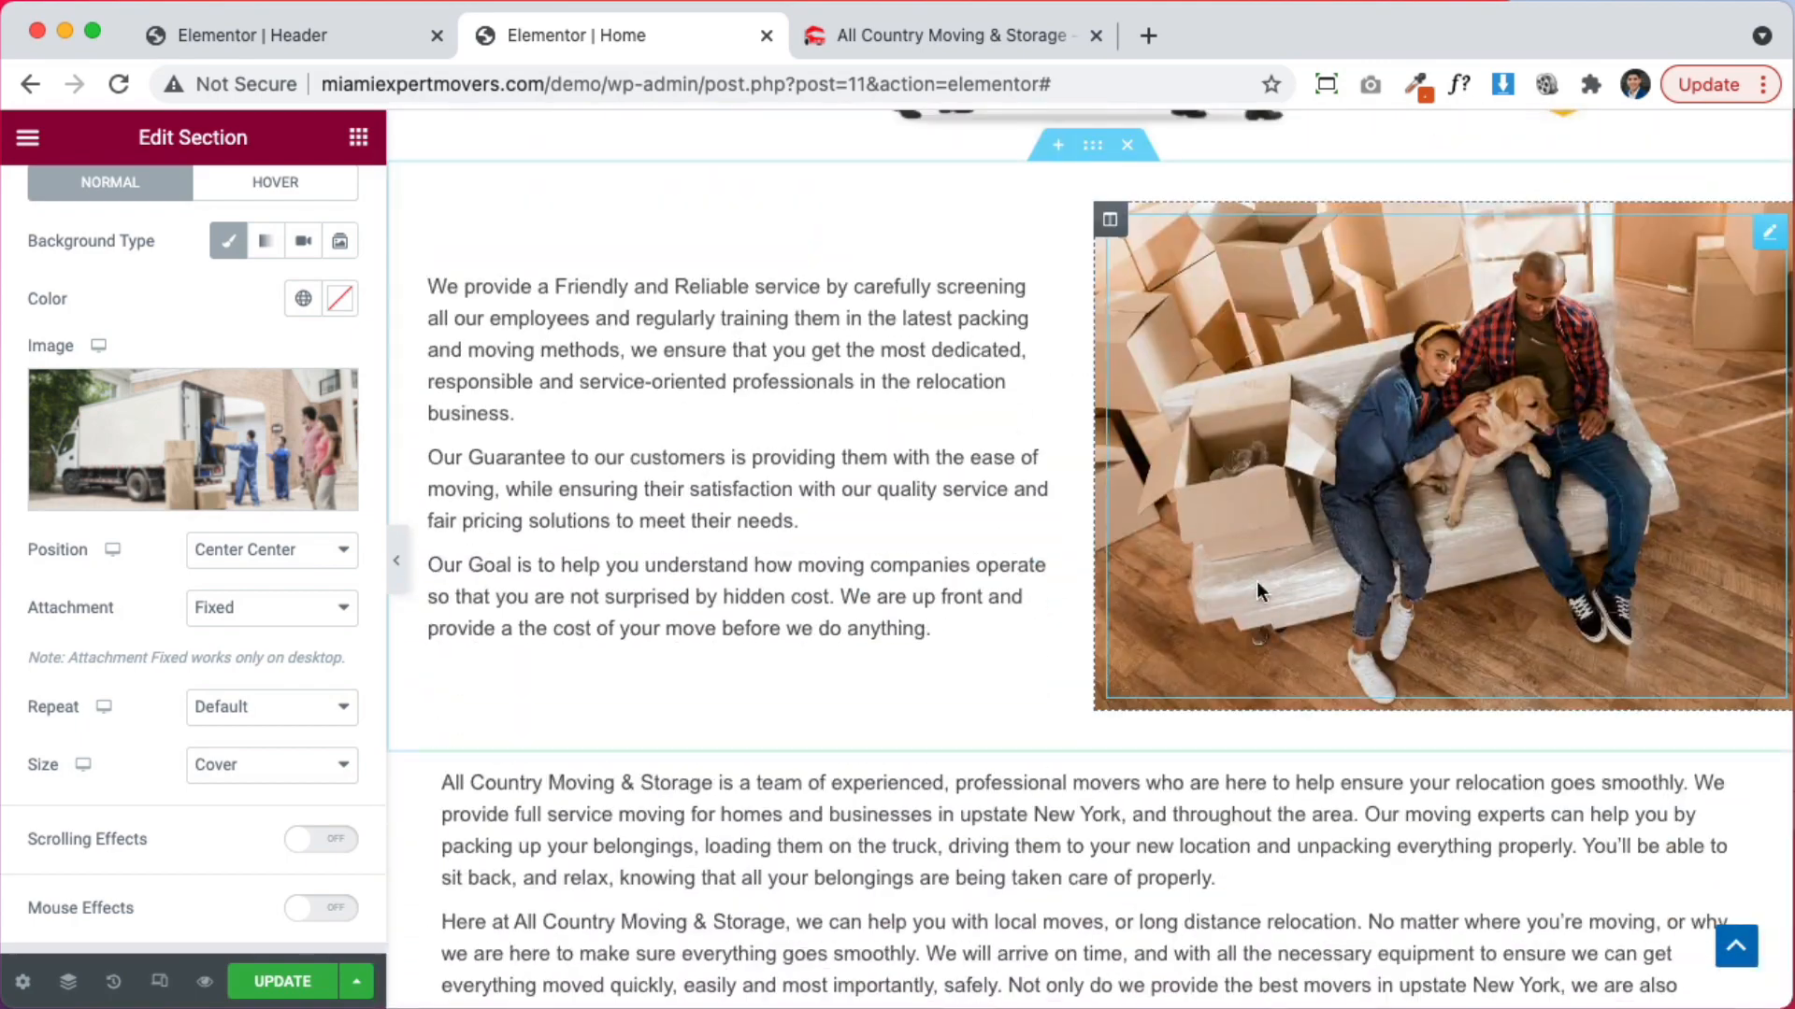
scroll(1216, 561, down, 10)
scroll(1219, 589, up, 4)
scroll(1220, 591, down, 3)
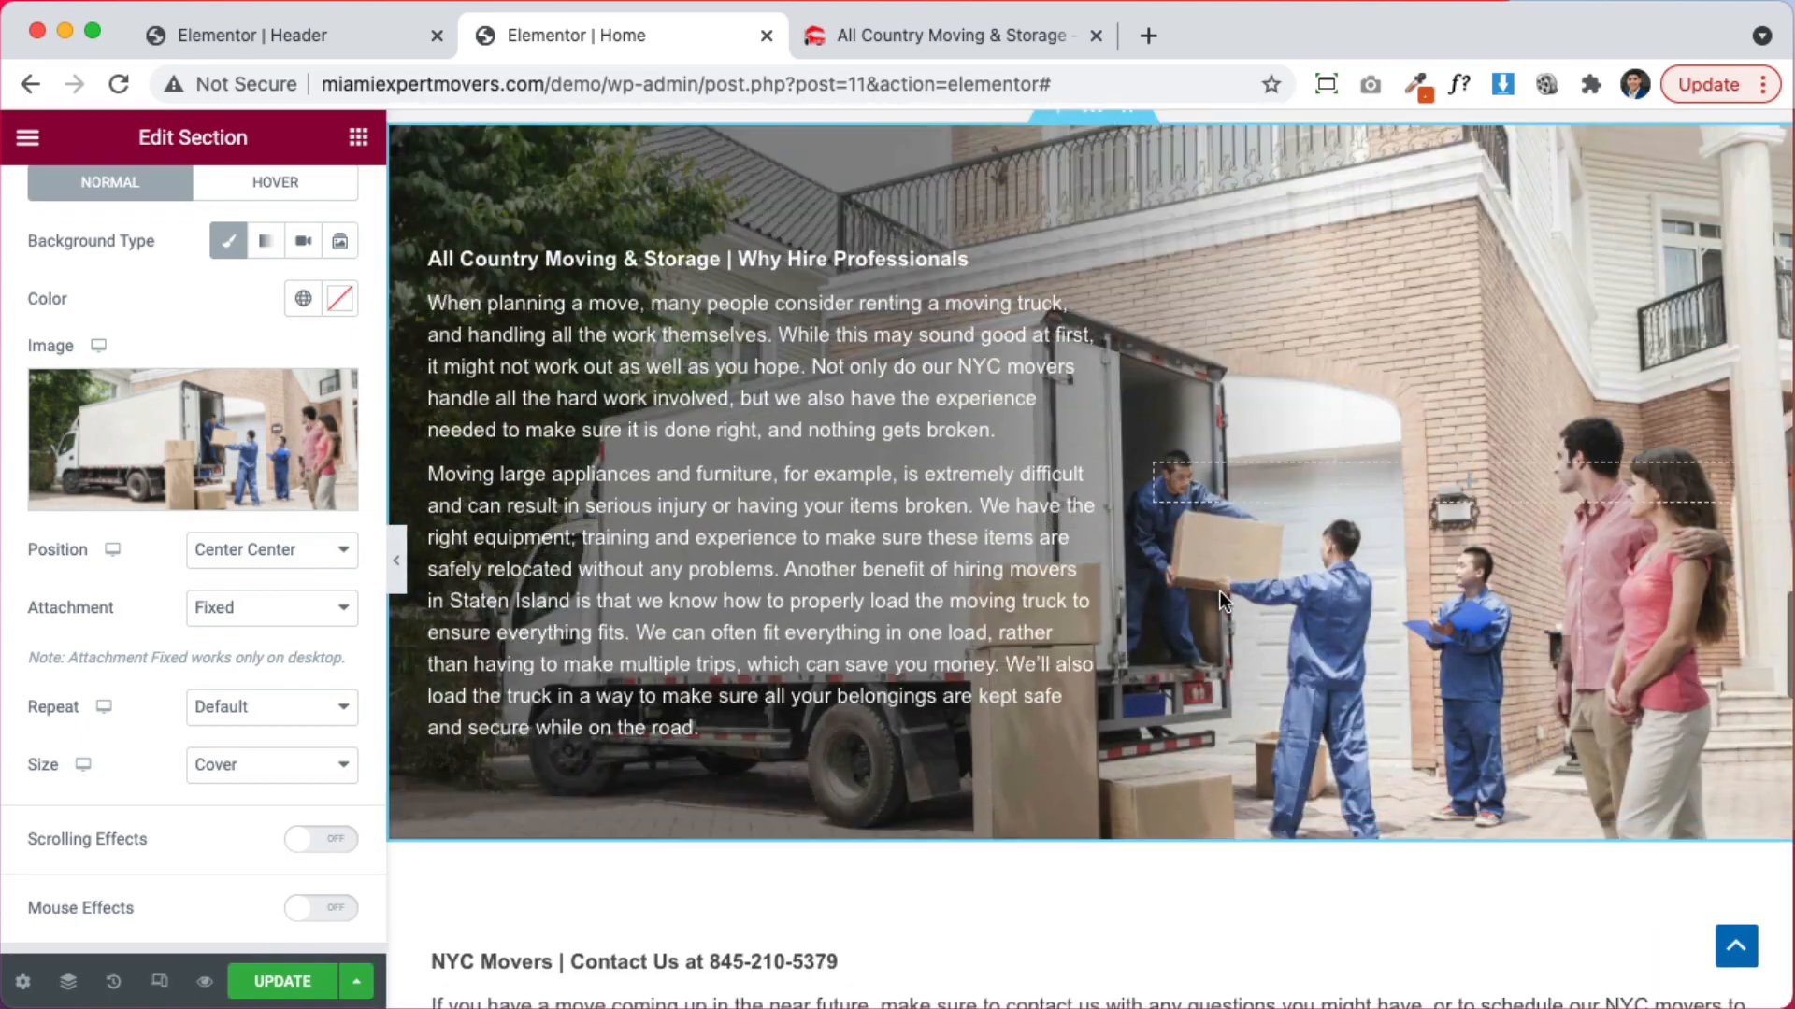
scroll(1168, 504, up, 2)
right_click(1091, 326)
click(1153, 446)
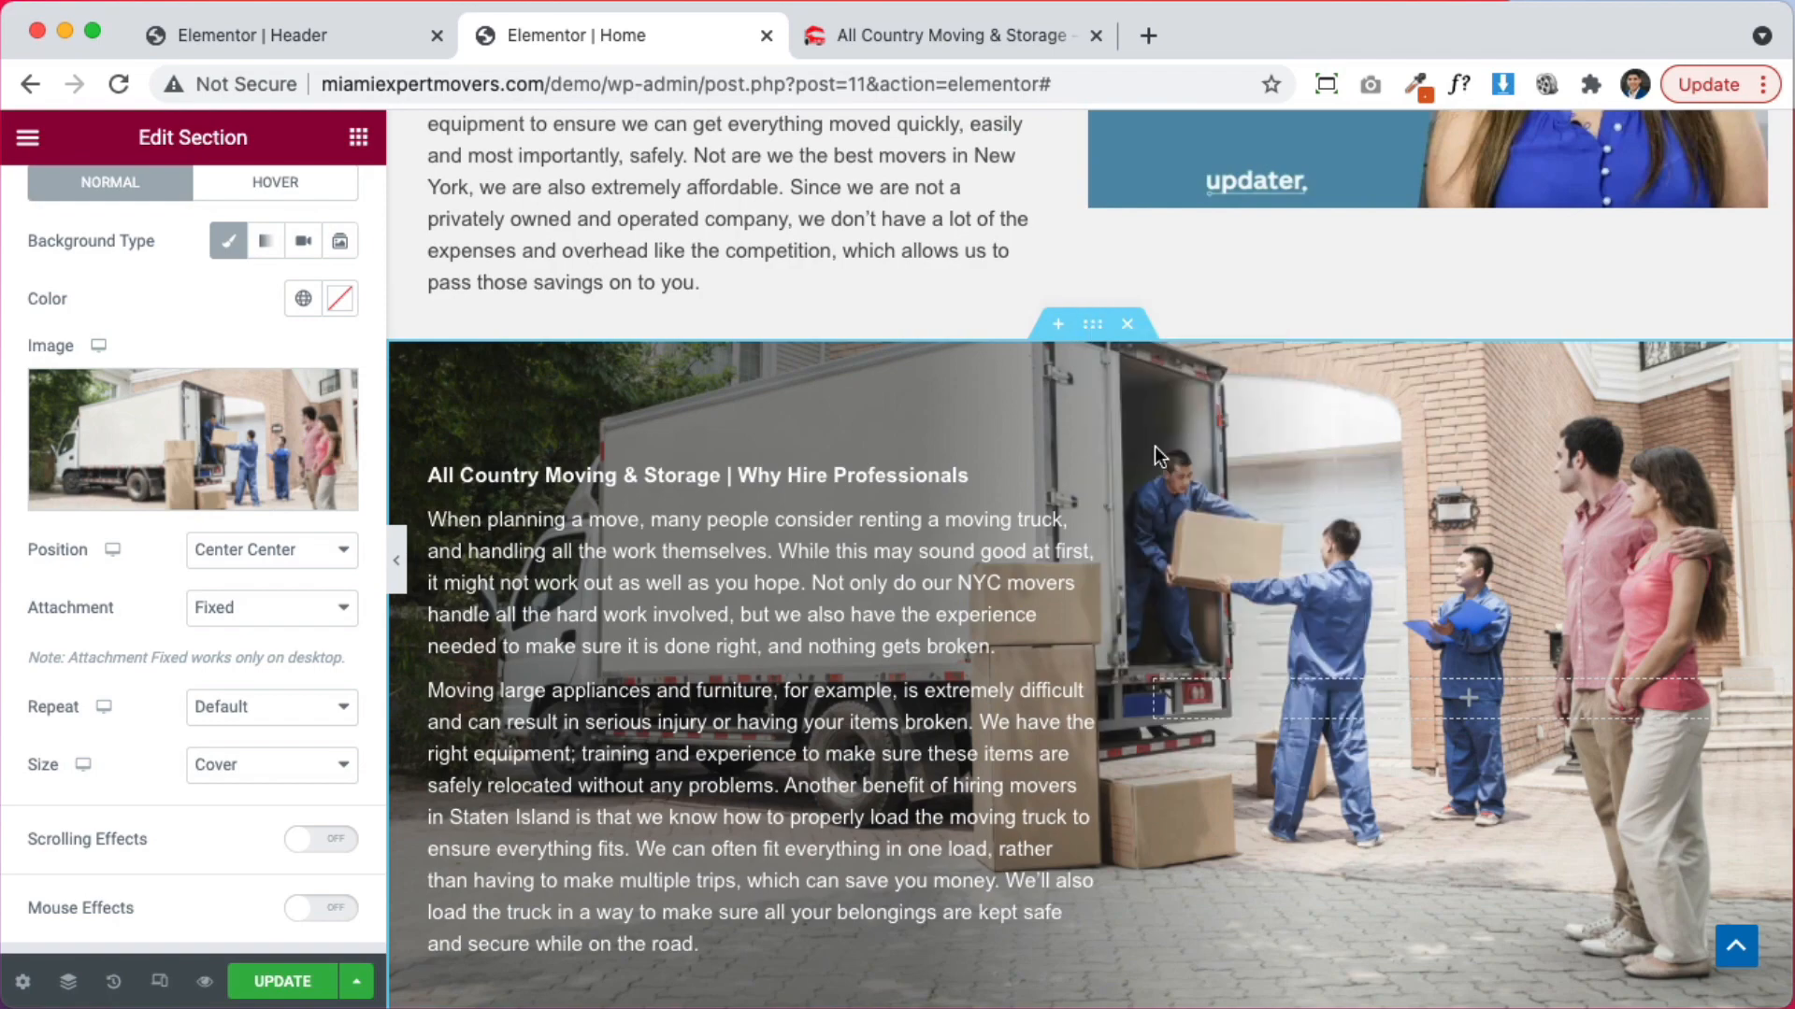
scroll(1194, 499, up, 10)
scroll(1195, 498, up, 15)
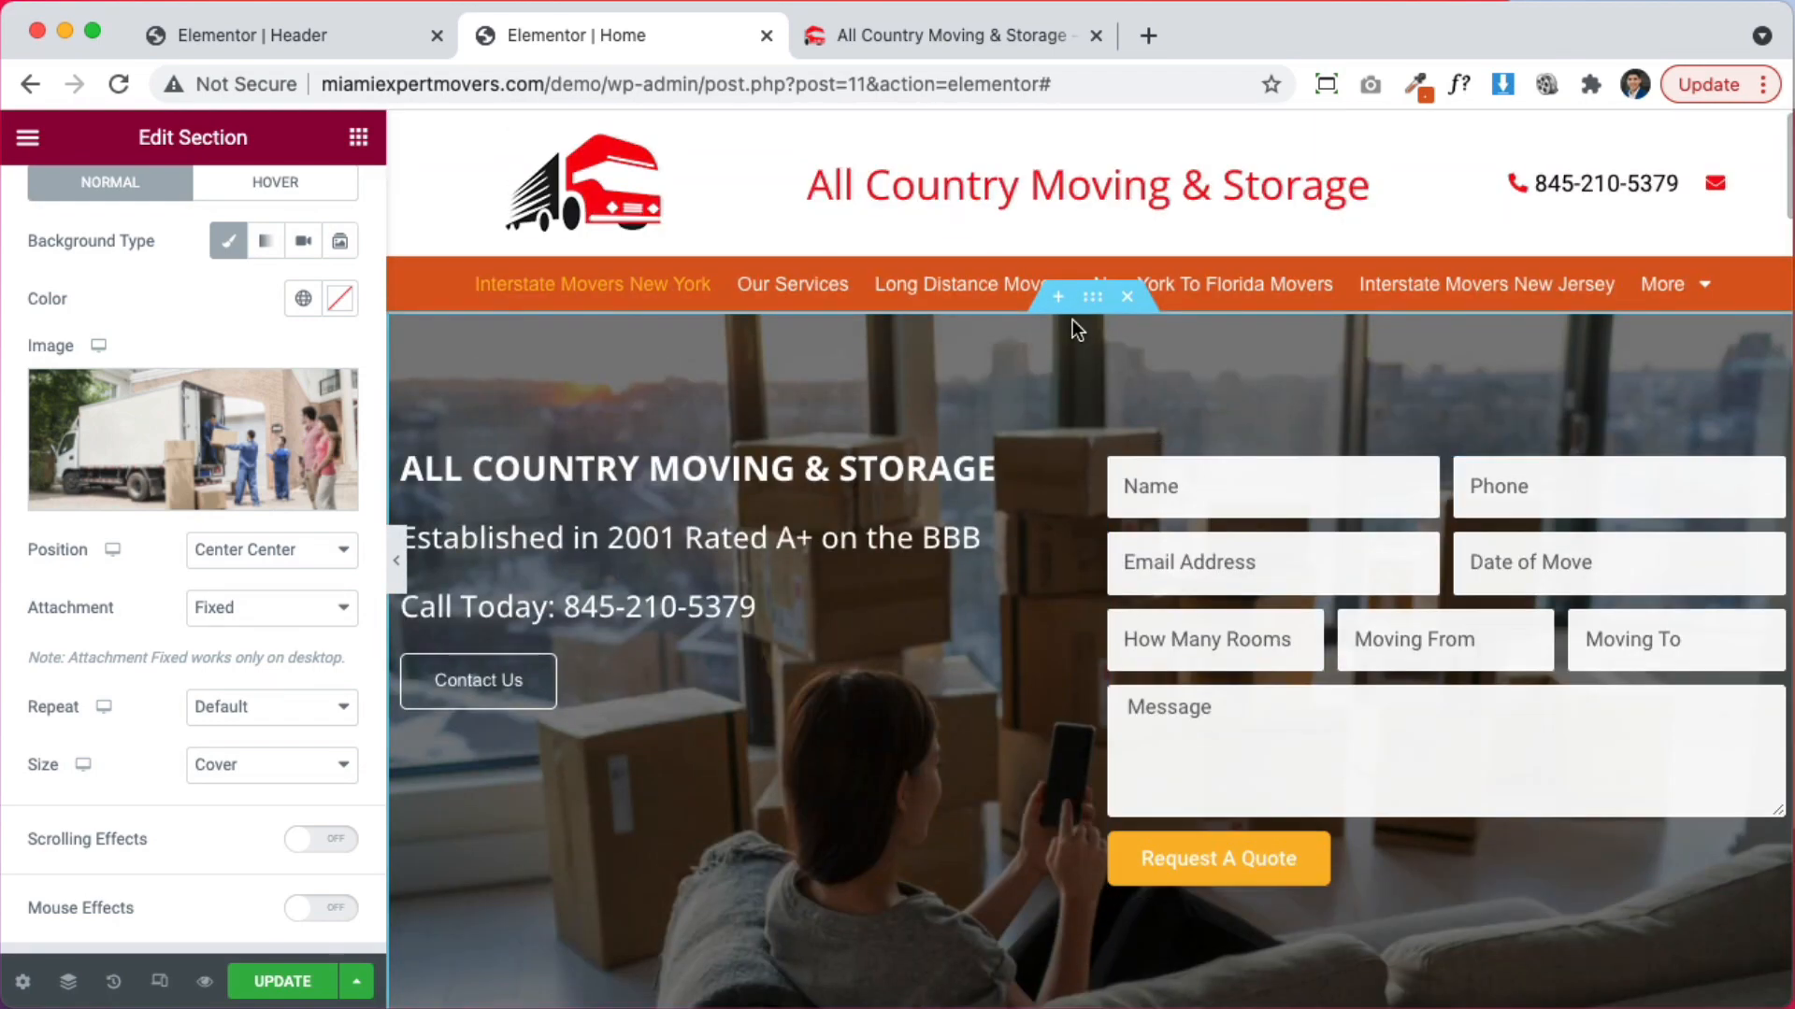
Set the hero section's background attachment to Default so the photo no longer stays fixed
click(1089, 308)
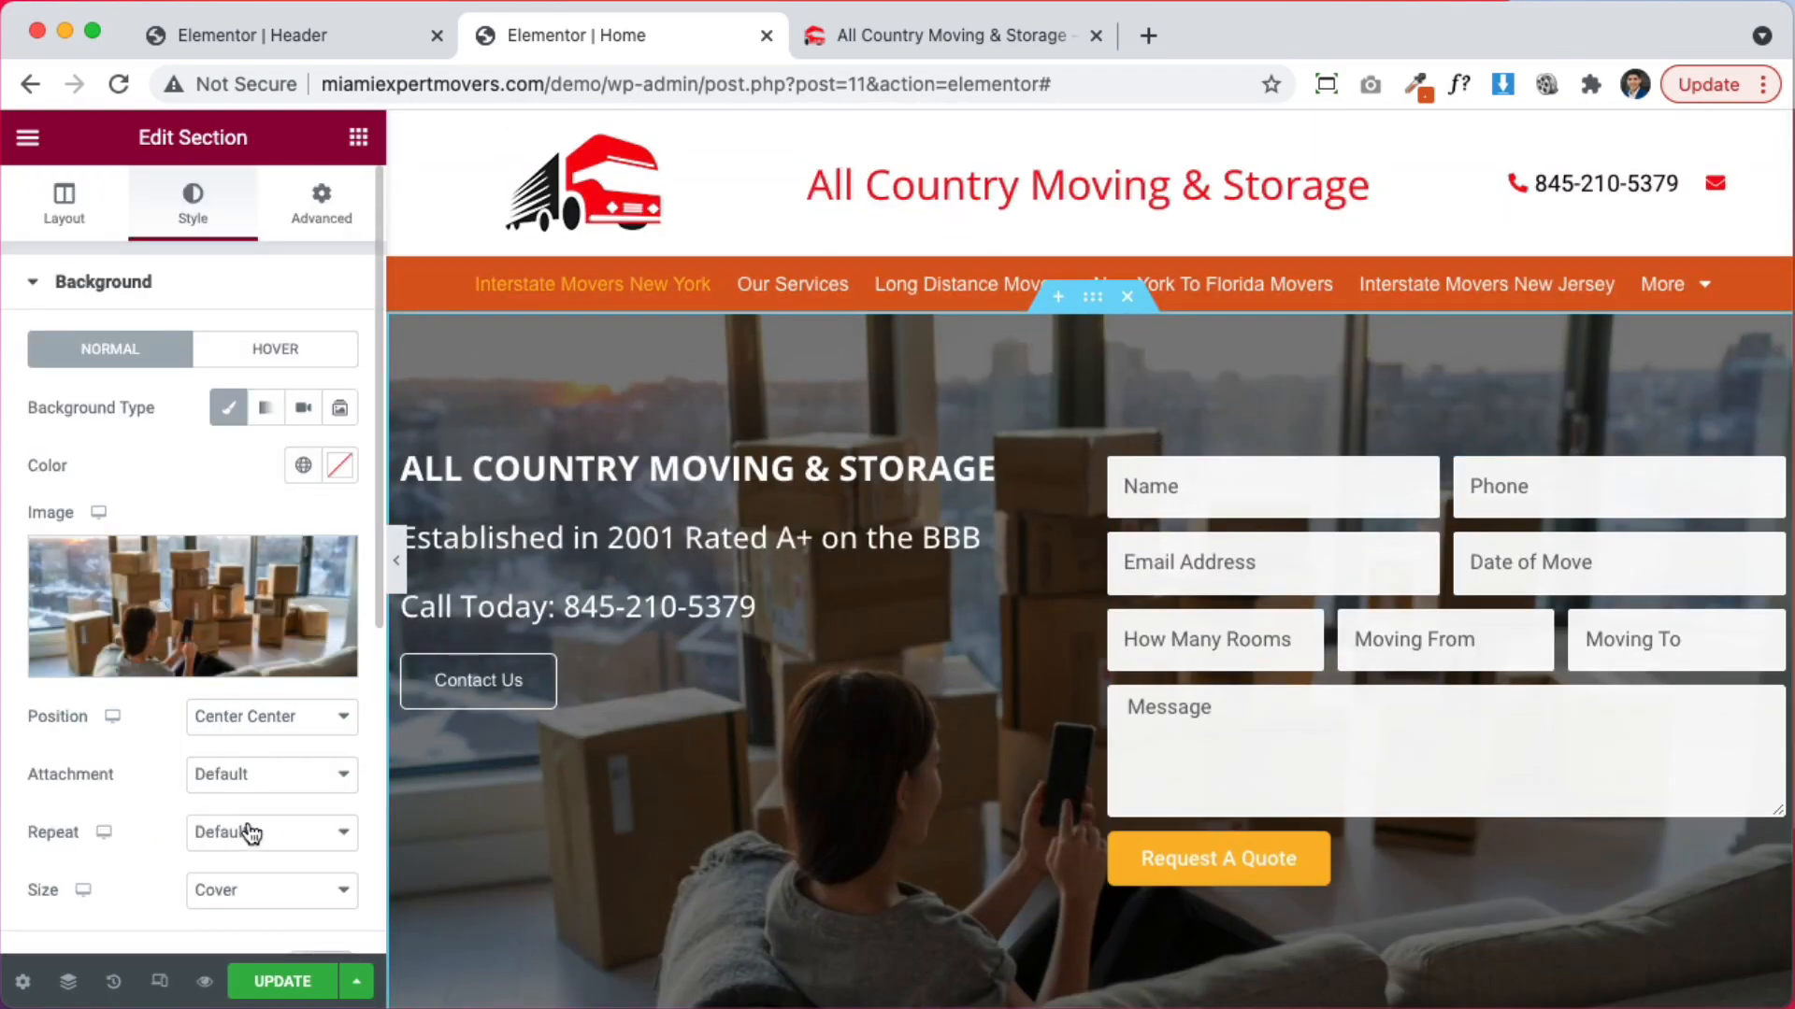
click(265, 784)
click(265, 833)
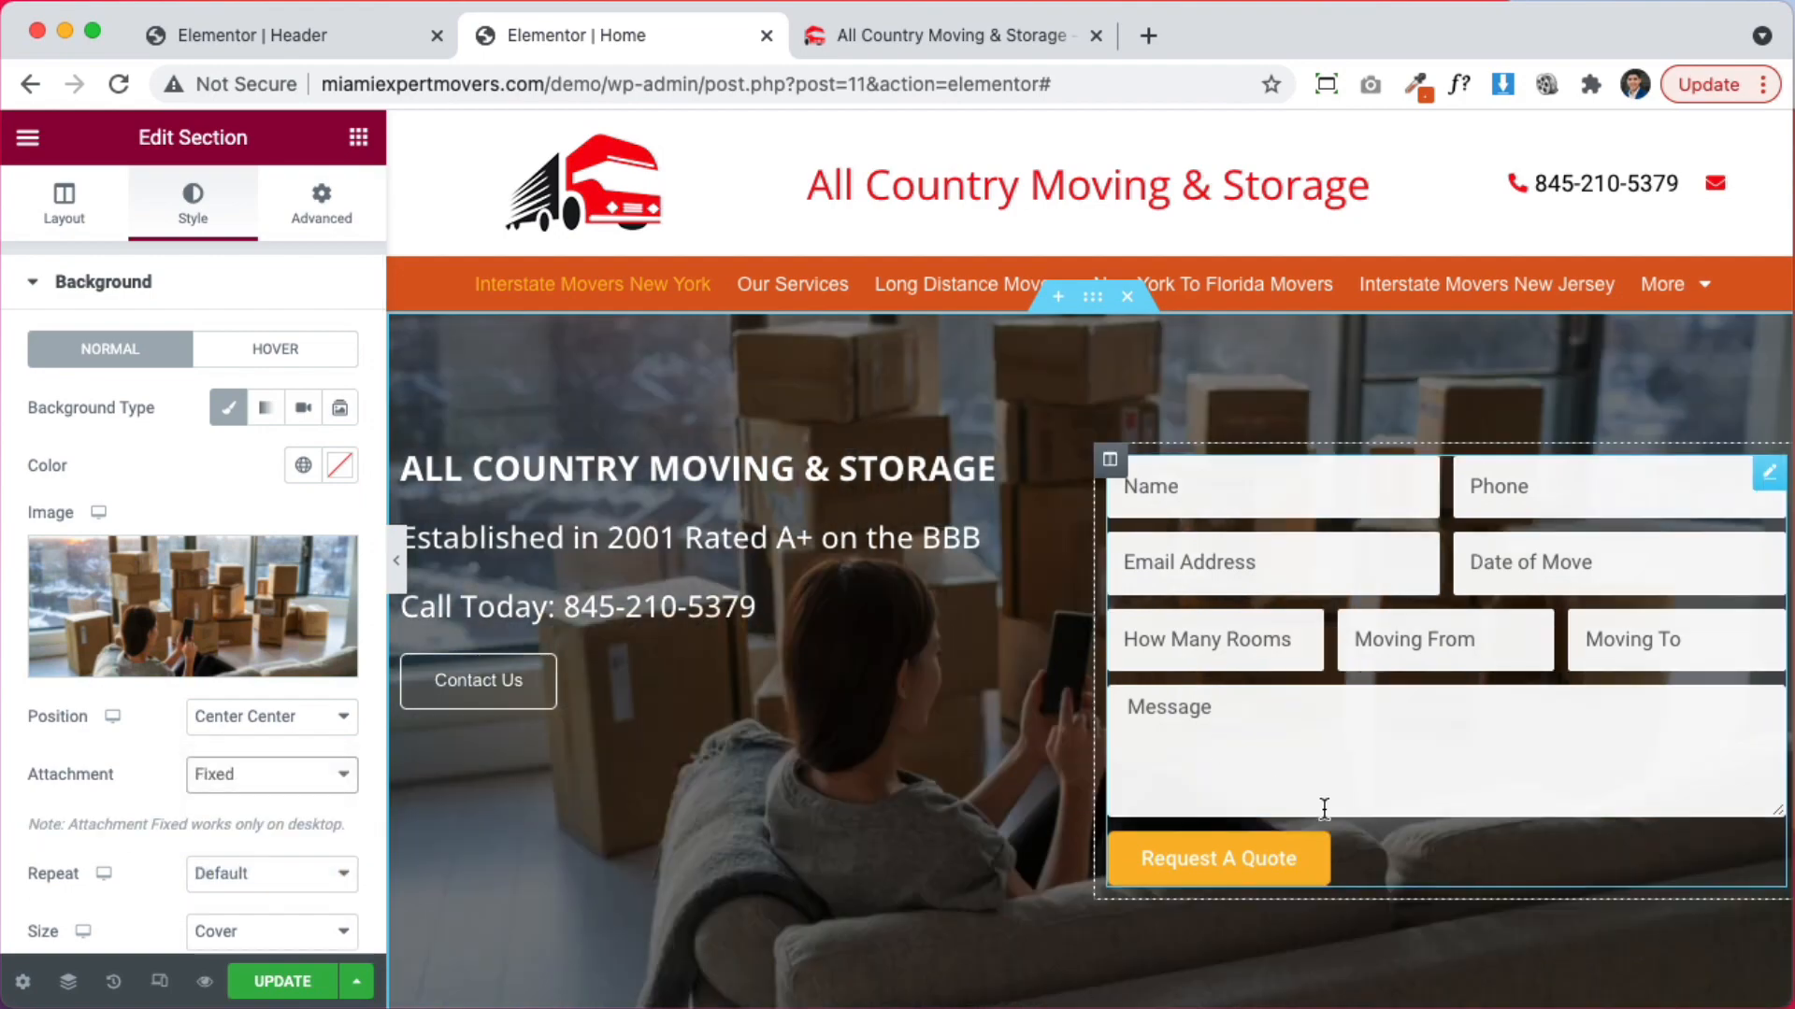
scroll(1322, 806, down, 3)
scroll(1323, 809, up, 2)
scroll(1323, 809, up, 2)
scroll(1322, 809, down, 12)
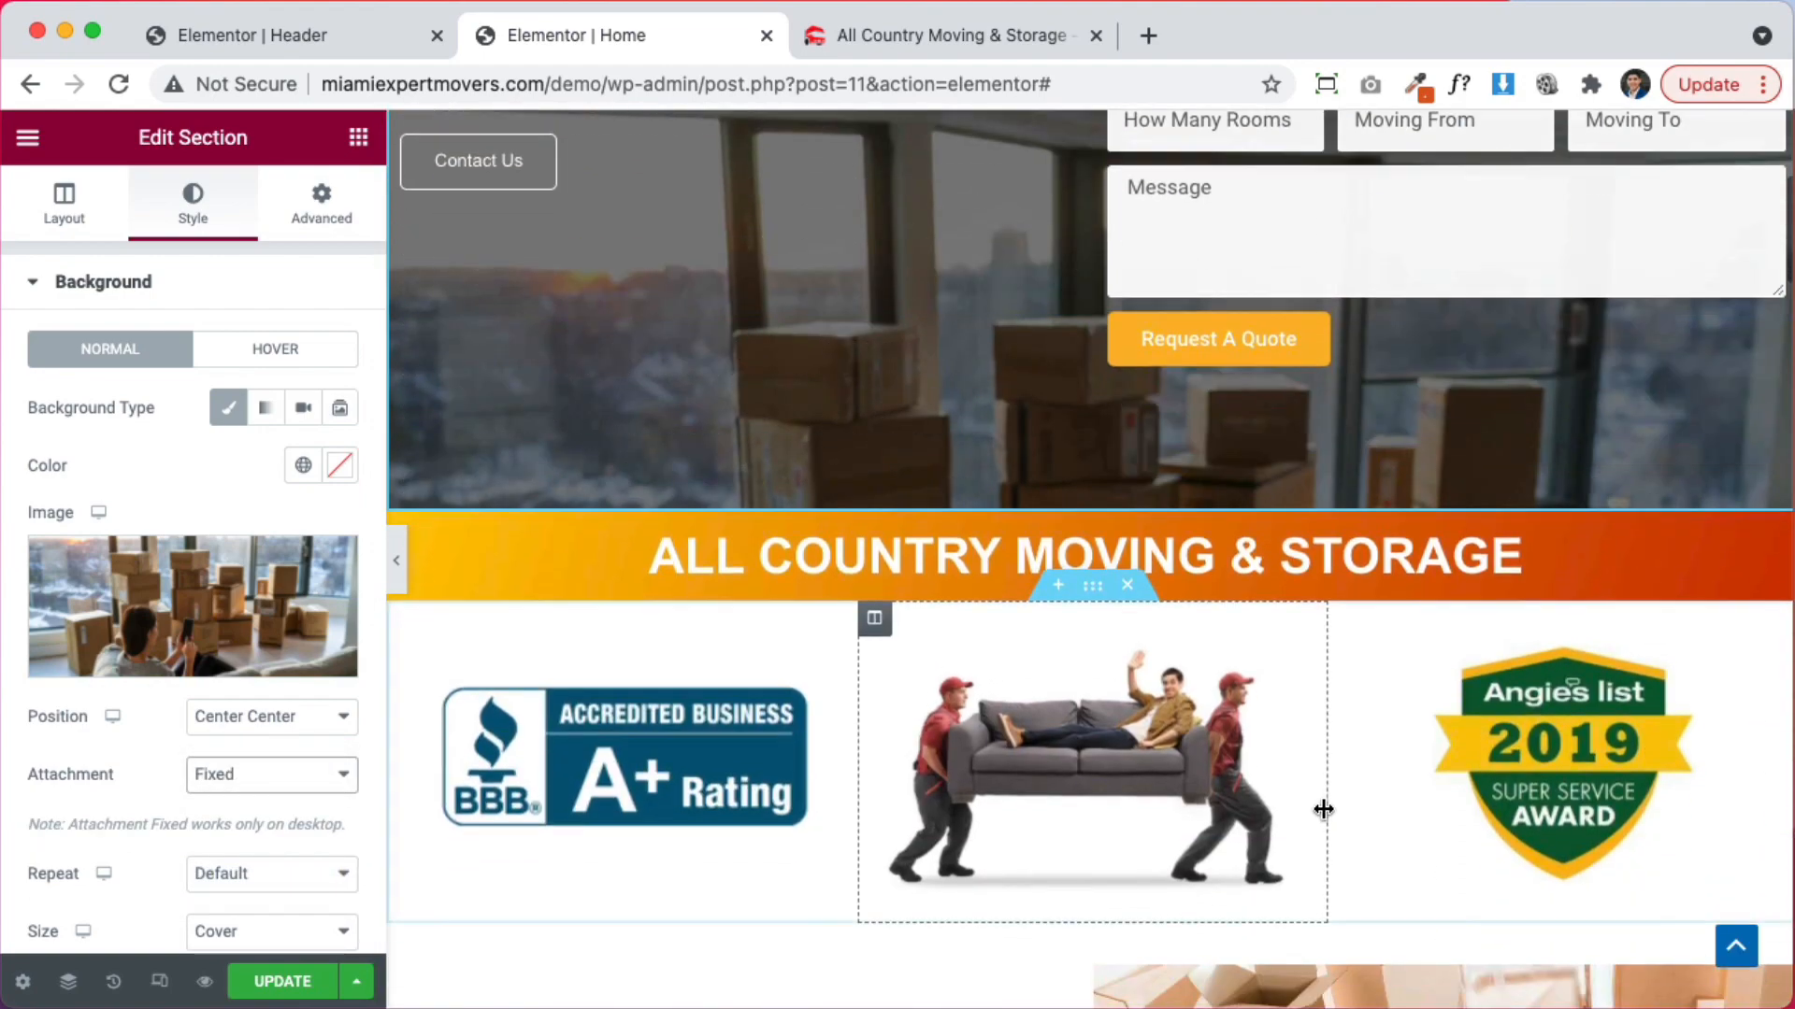
scroll(1325, 811, up, 12)
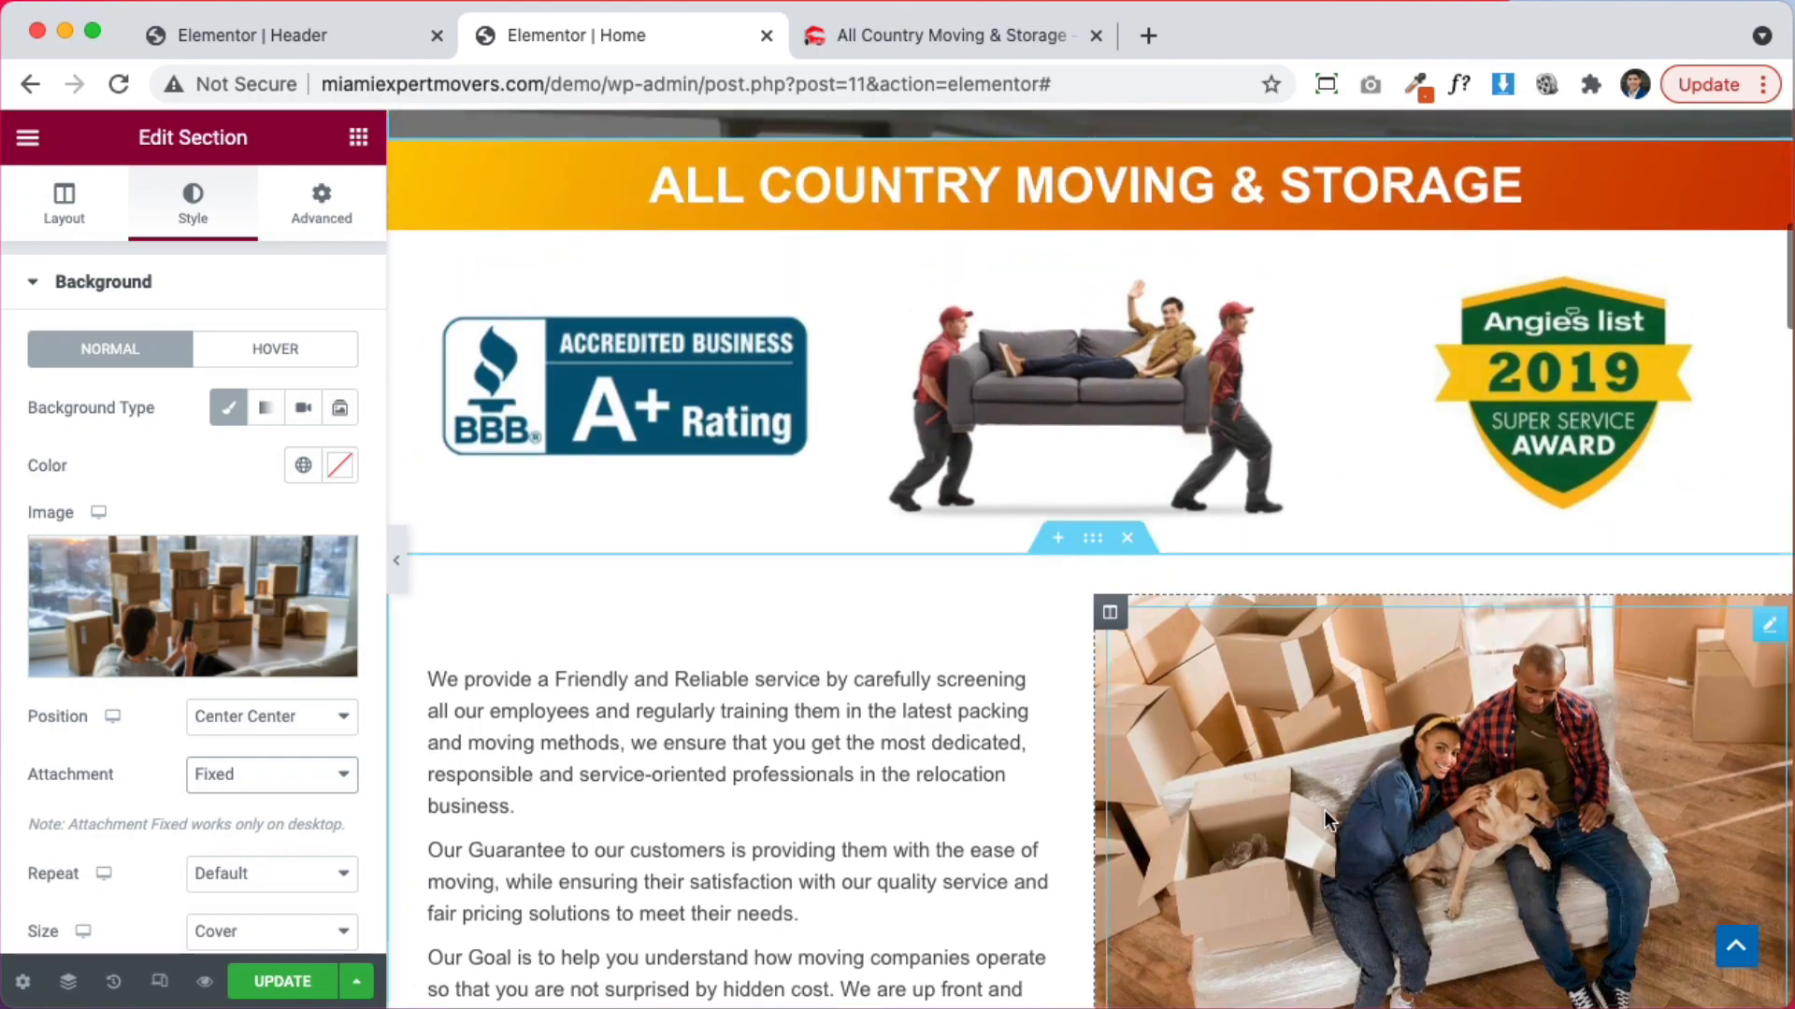
scroll(1322, 811, down, 12)
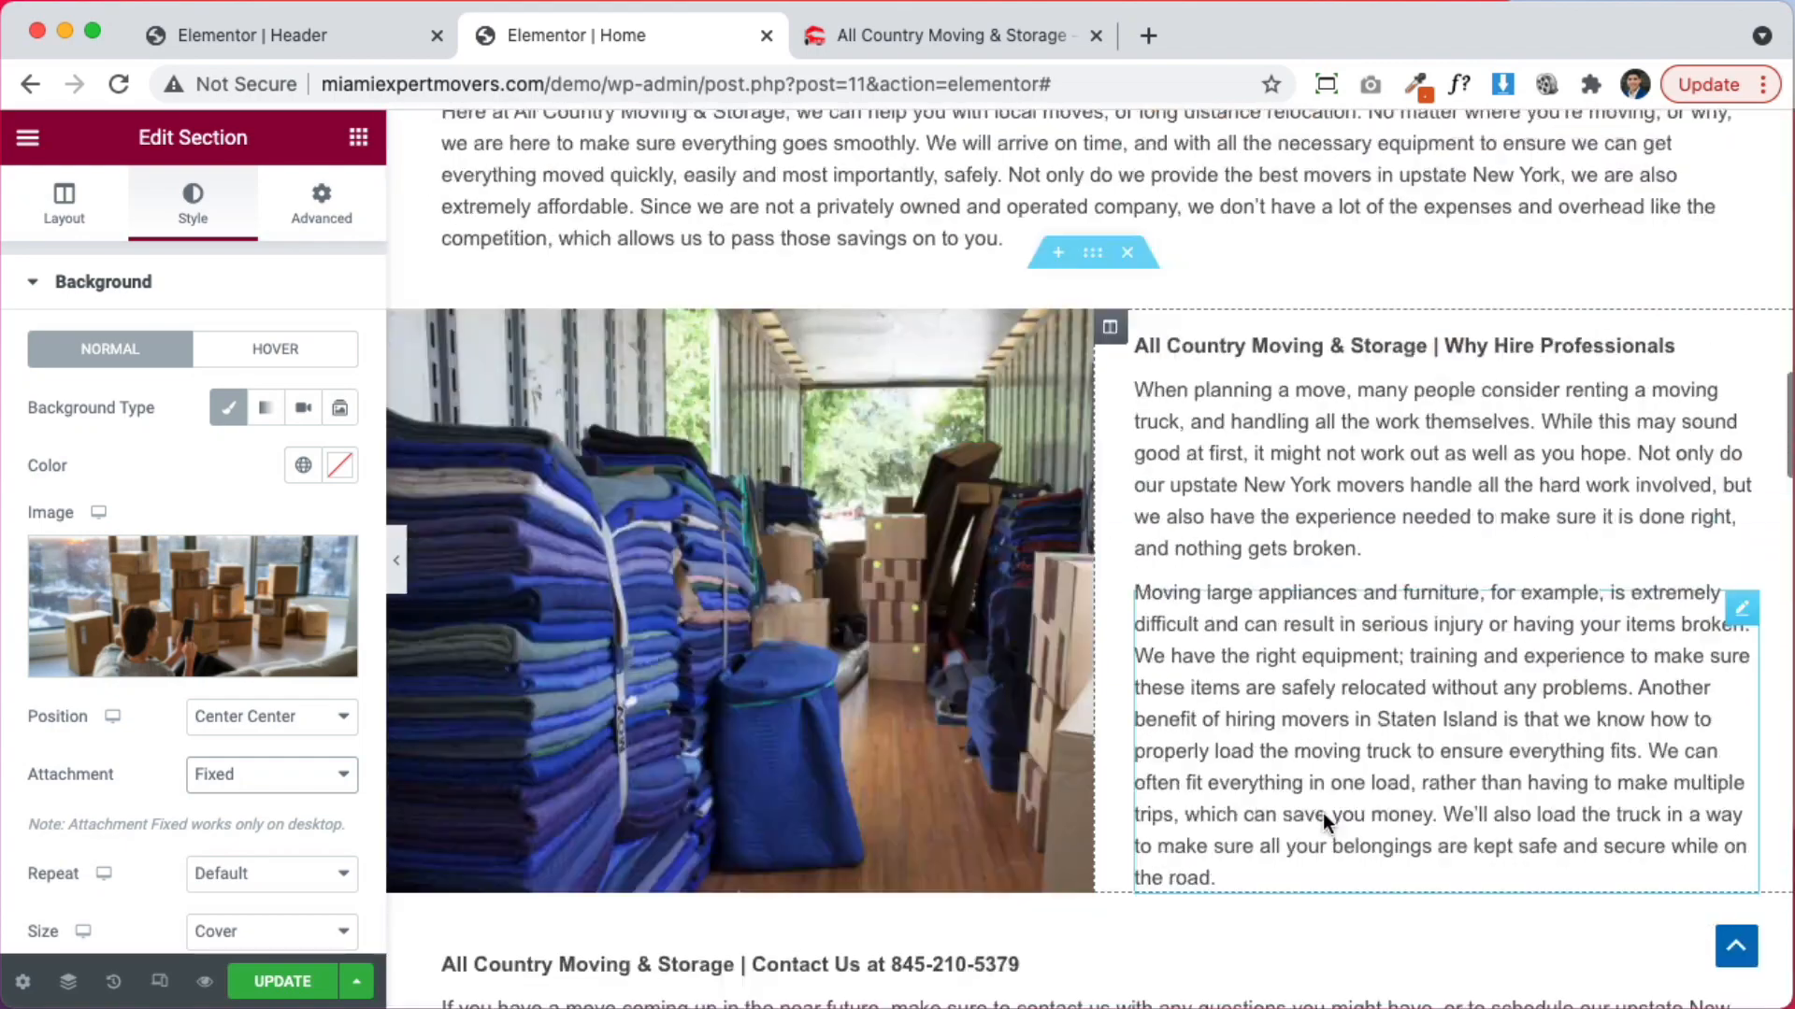
scroll(1318, 814, up, 12)
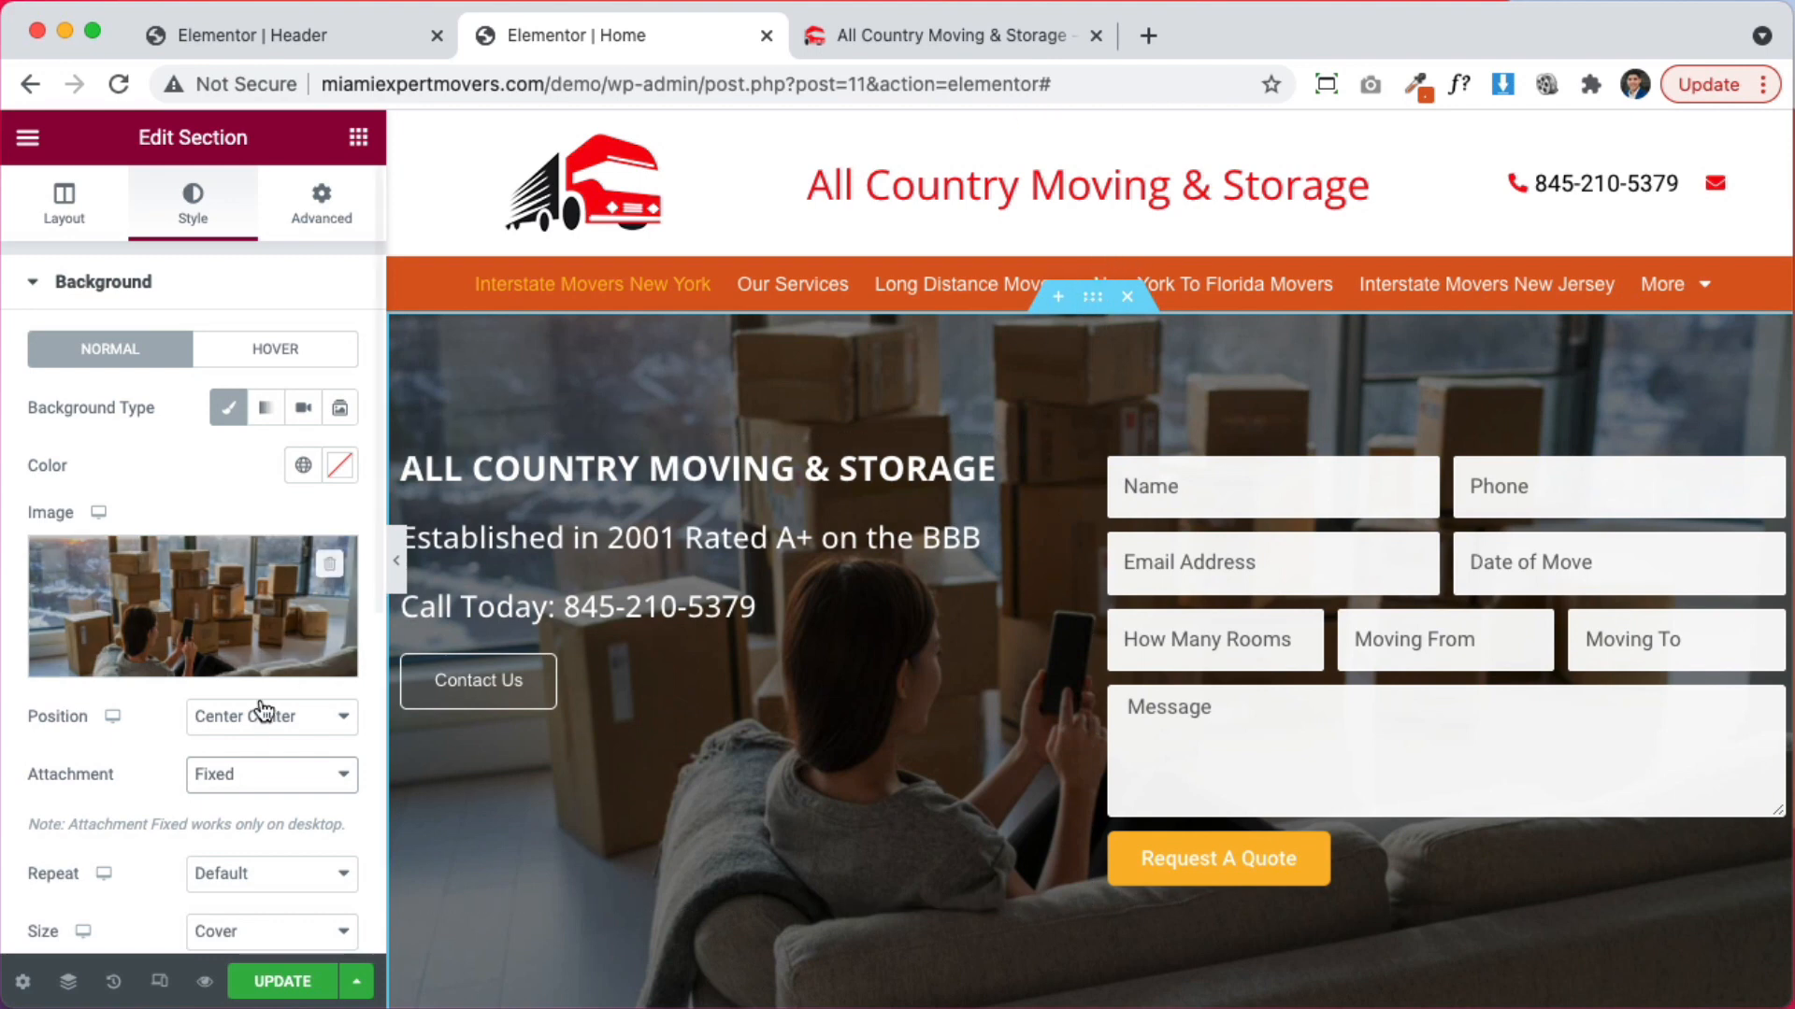
scroll(180, 778, down, 5)
click(229, 503)
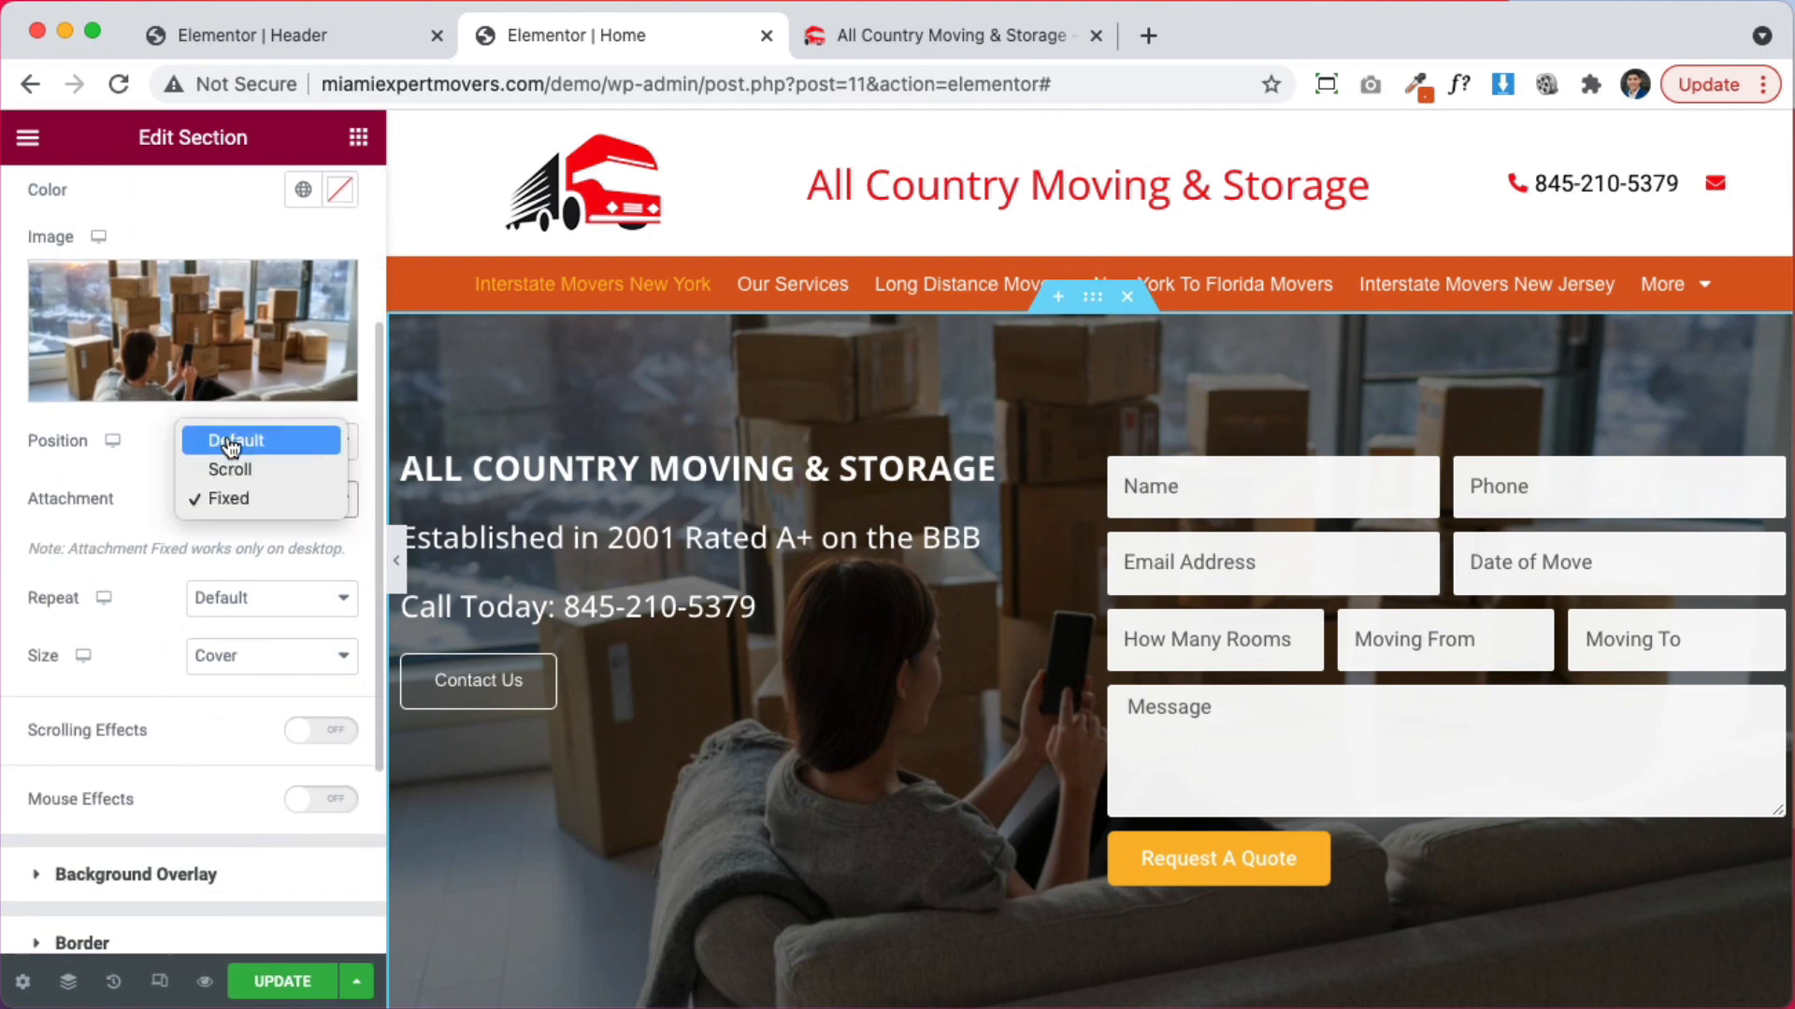
click(231, 443)
Lighten the hero's dark background overlay to 0.4 opacity
click(179, 830)
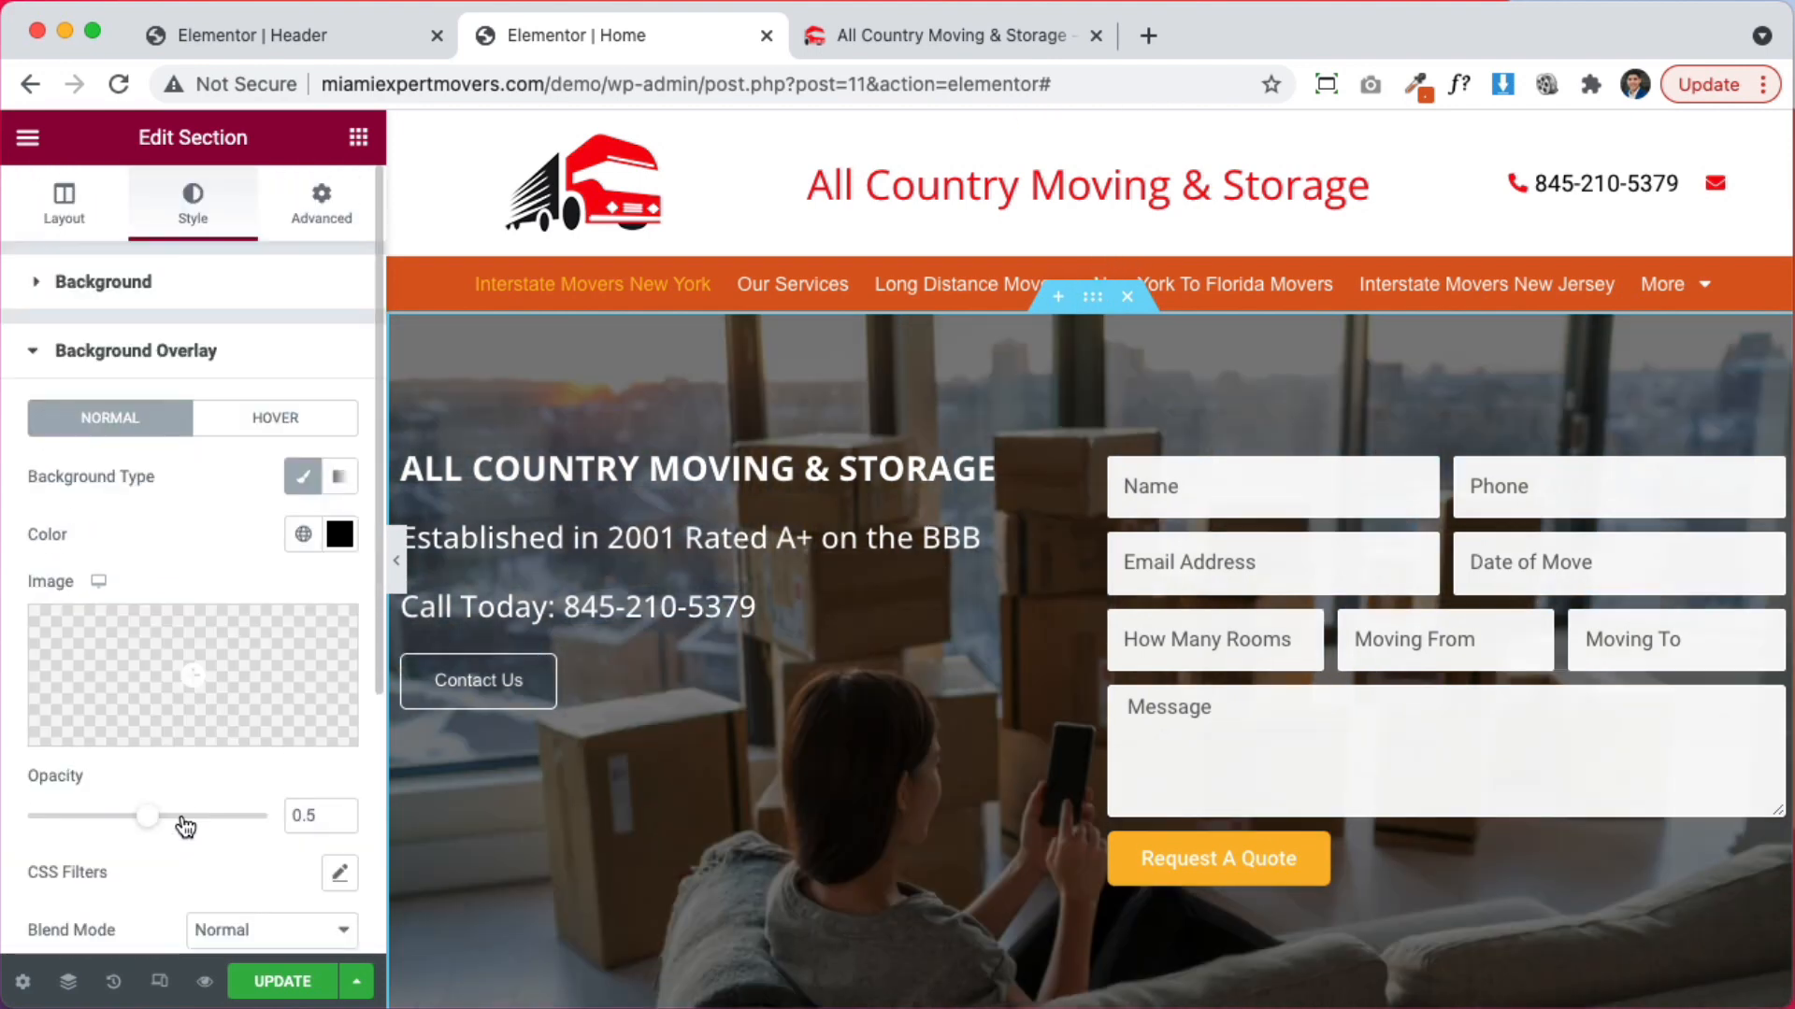
drag(186, 826, 129, 826)
click(340, 810)
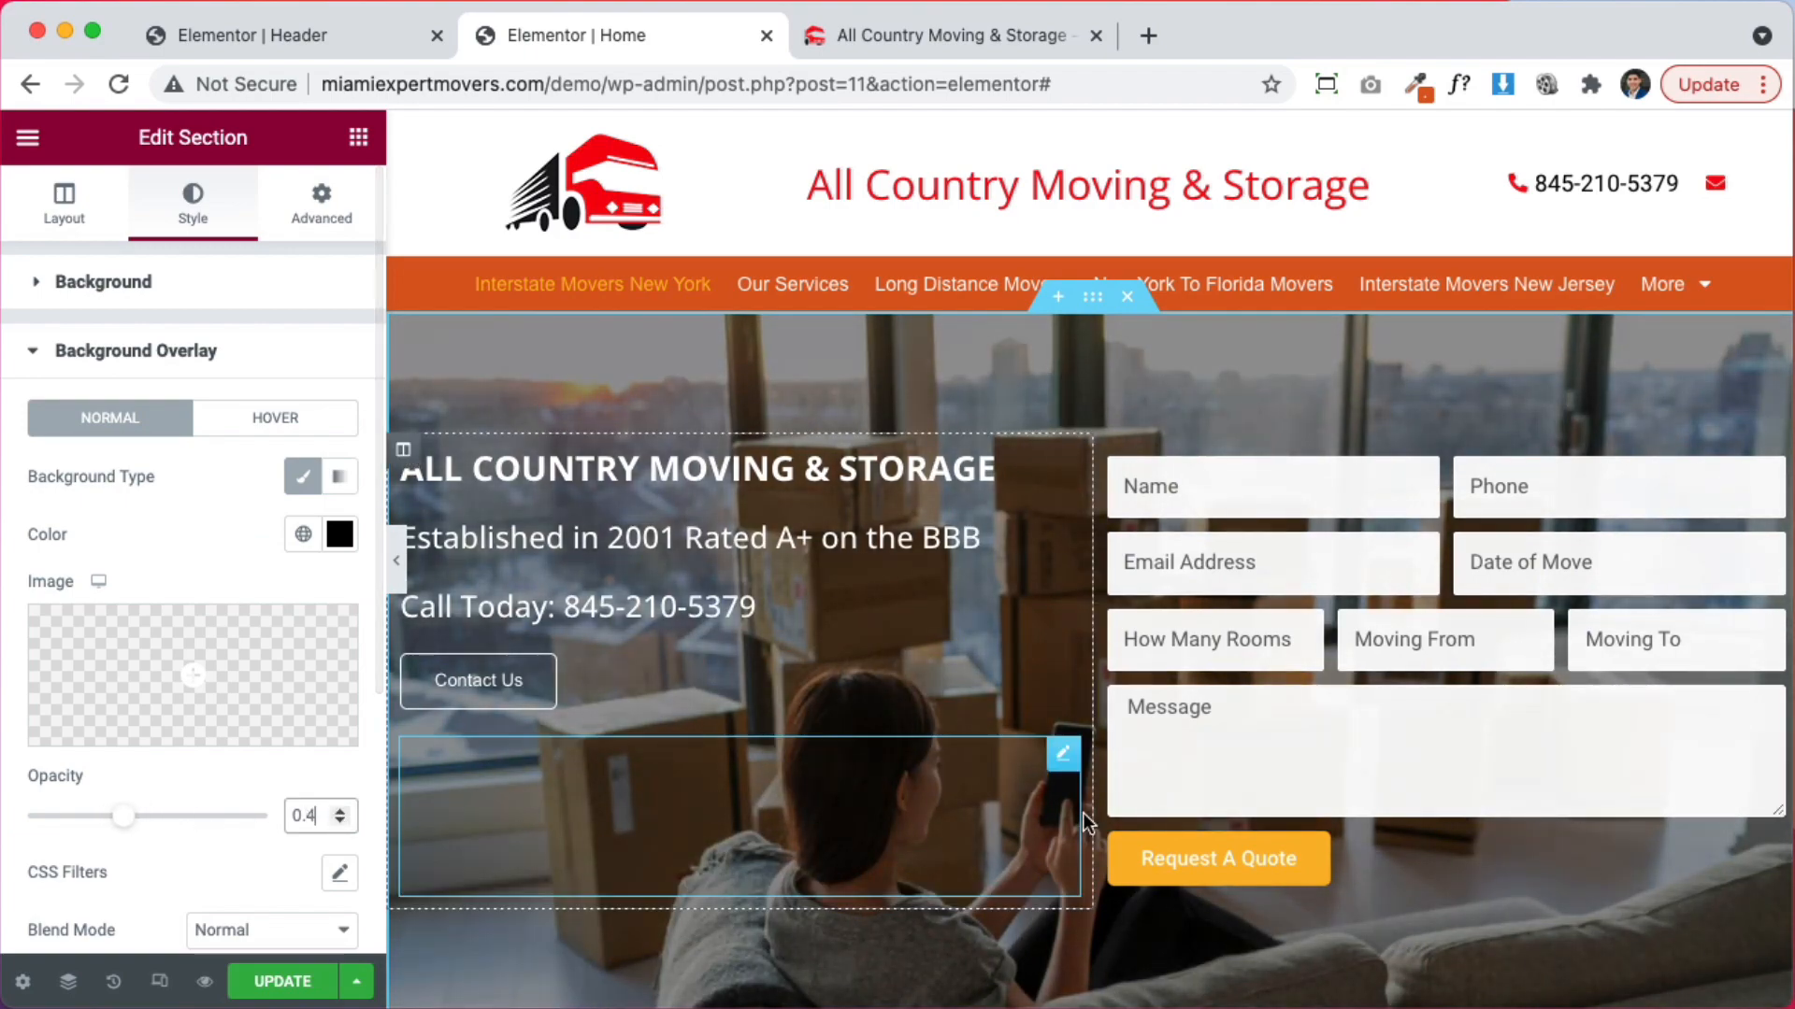
scroll(1084, 812, down, 10)
scroll(1181, 821, down, 1)
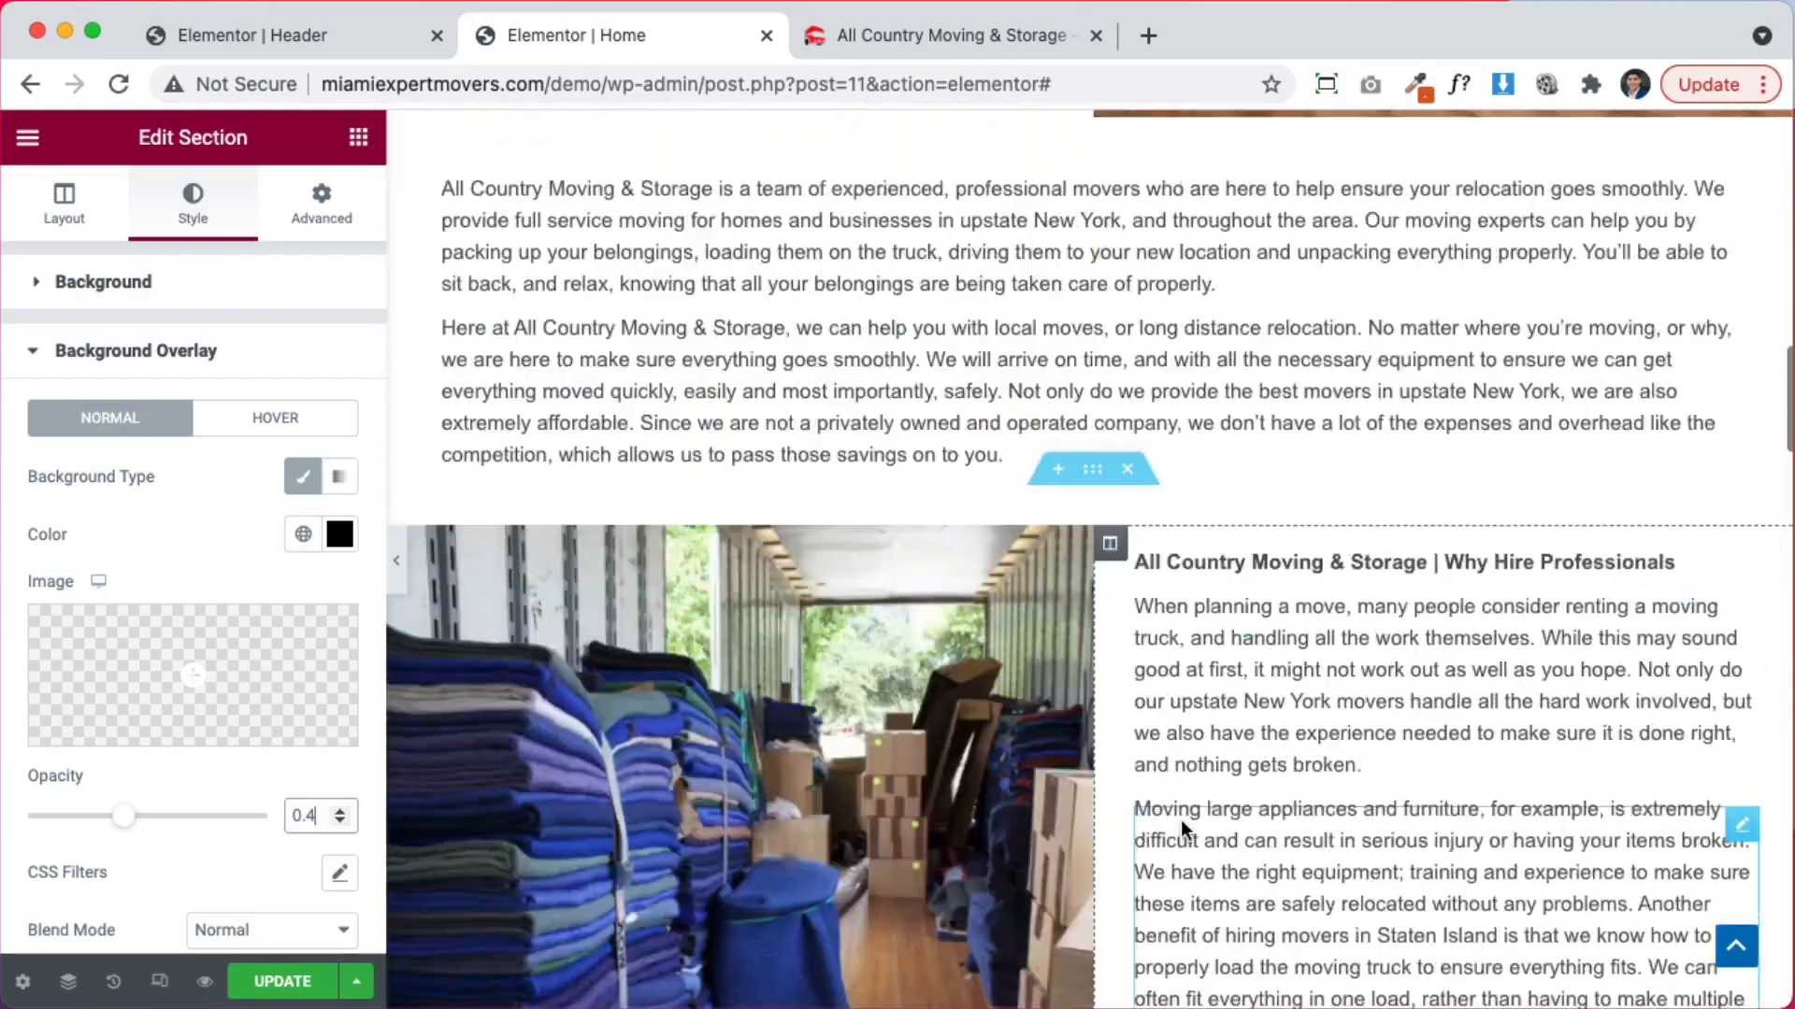
scroll(1180, 821, up, 15)
scroll(1202, 793, down, 7)
scroll(1202, 794, down, 15)
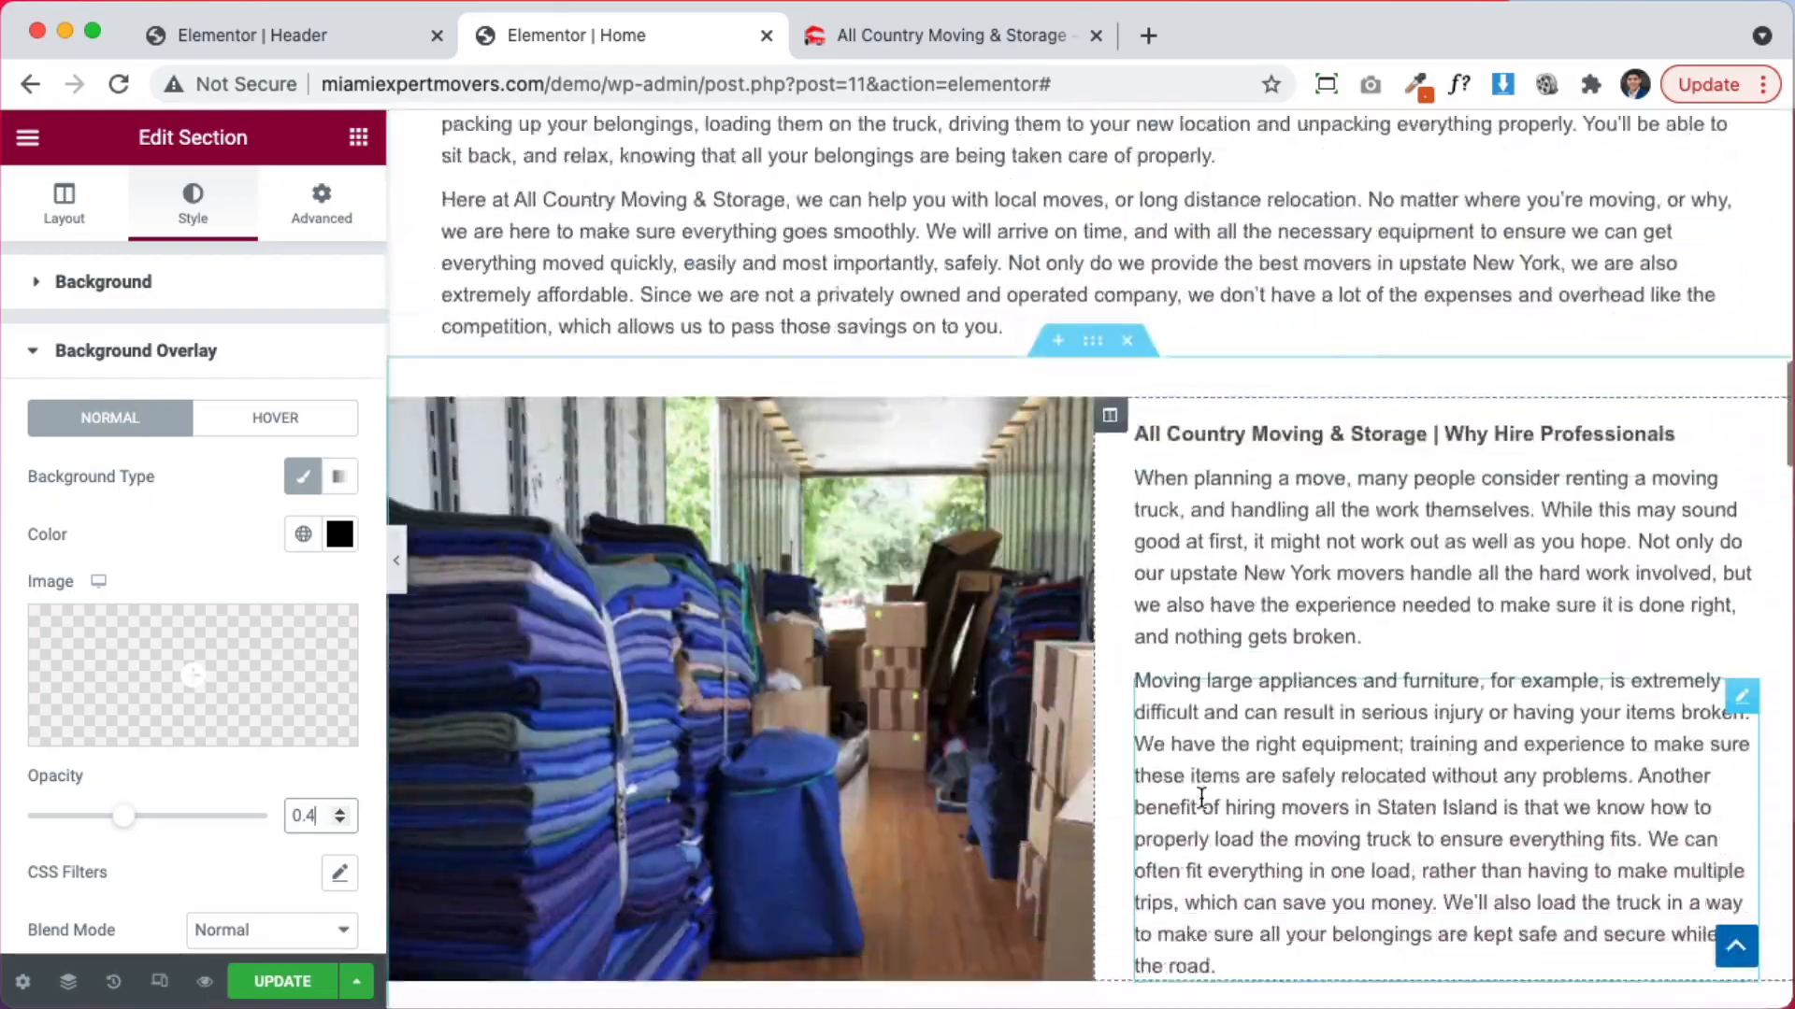
scroll(1202, 798, up, 8)
scroll(1204, 795, down, 2)
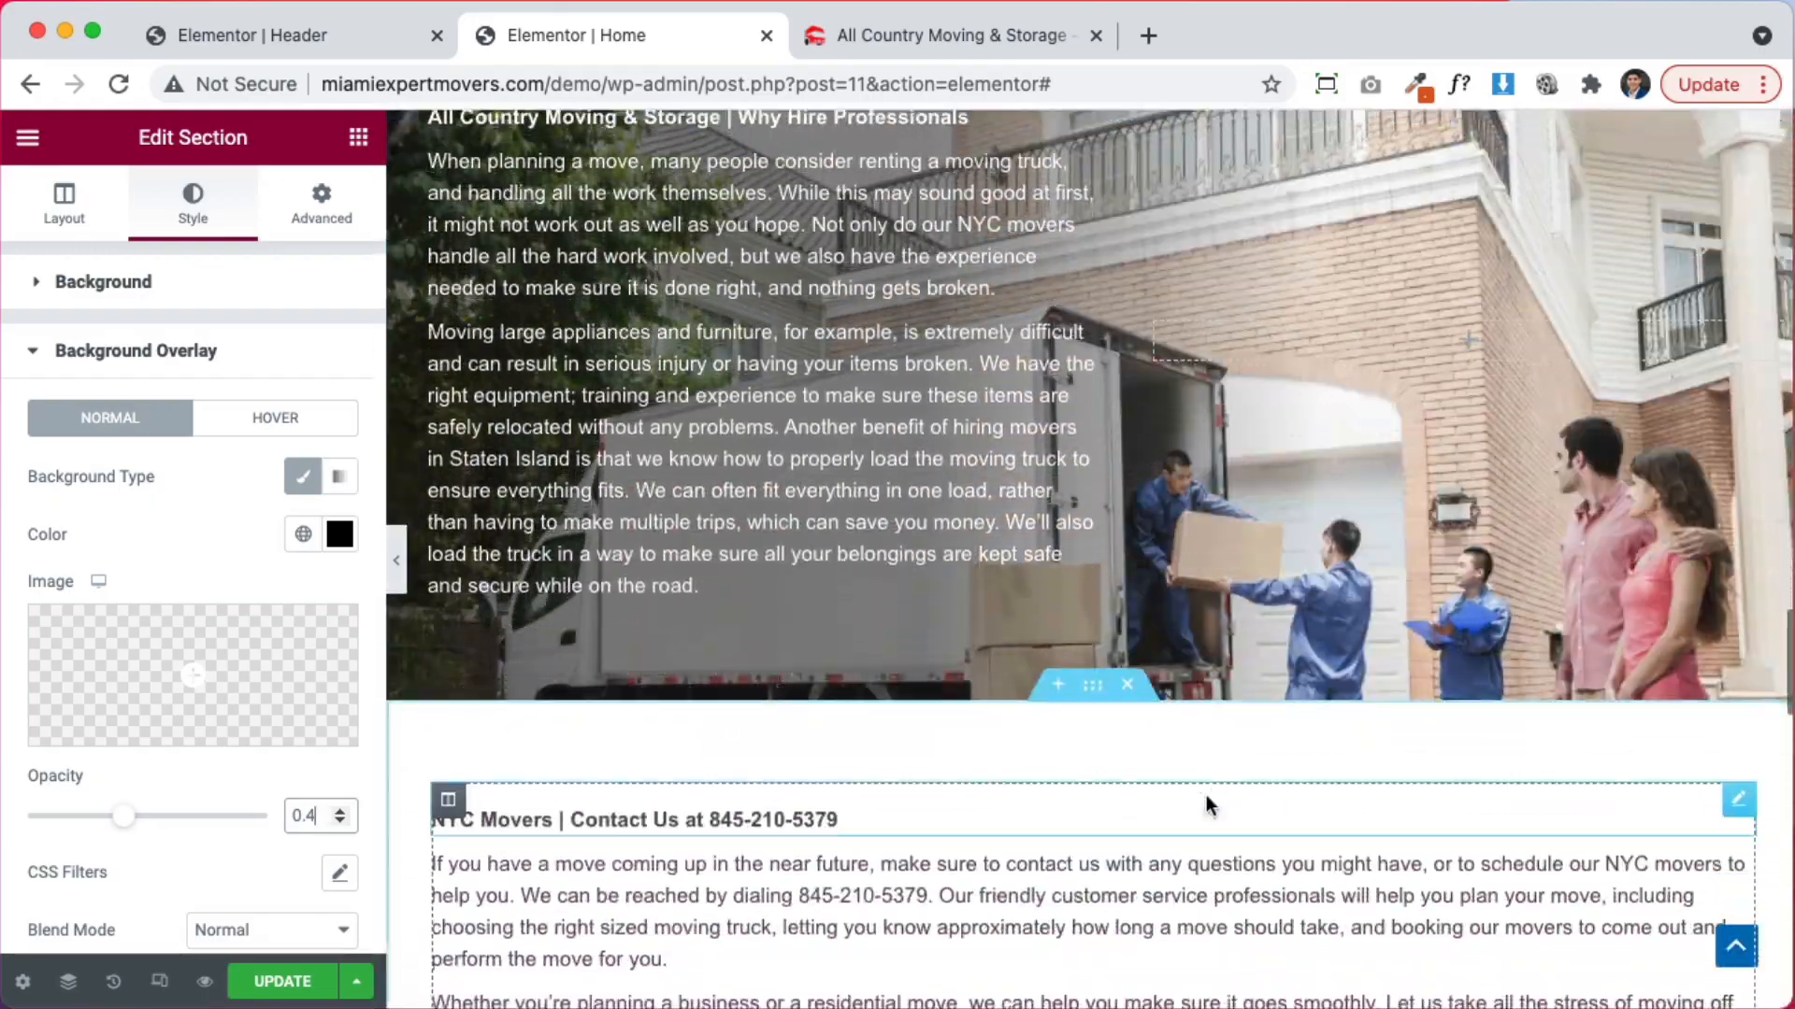
scroll(1206, 797, up, 5)
scroll(1205, 797, down, 6)
scroll(1205, 798, up, 8)
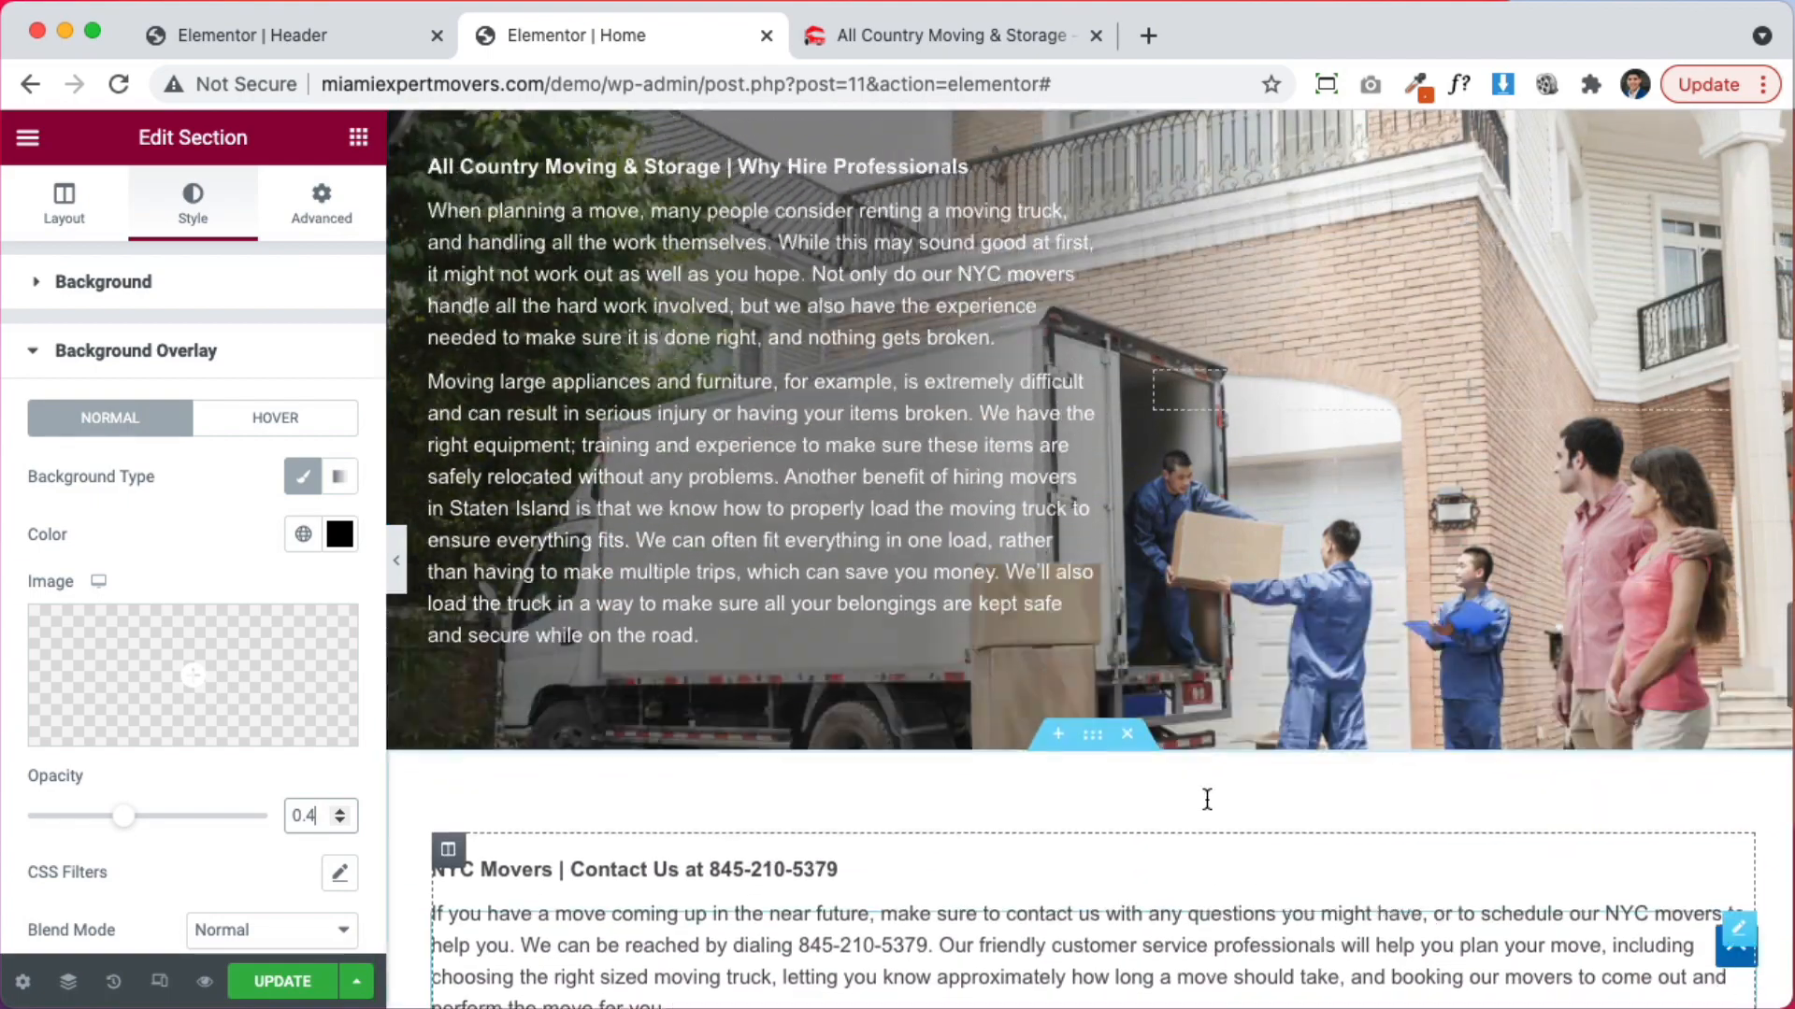
Copy the truck-photo section
right_click(1090, 462)
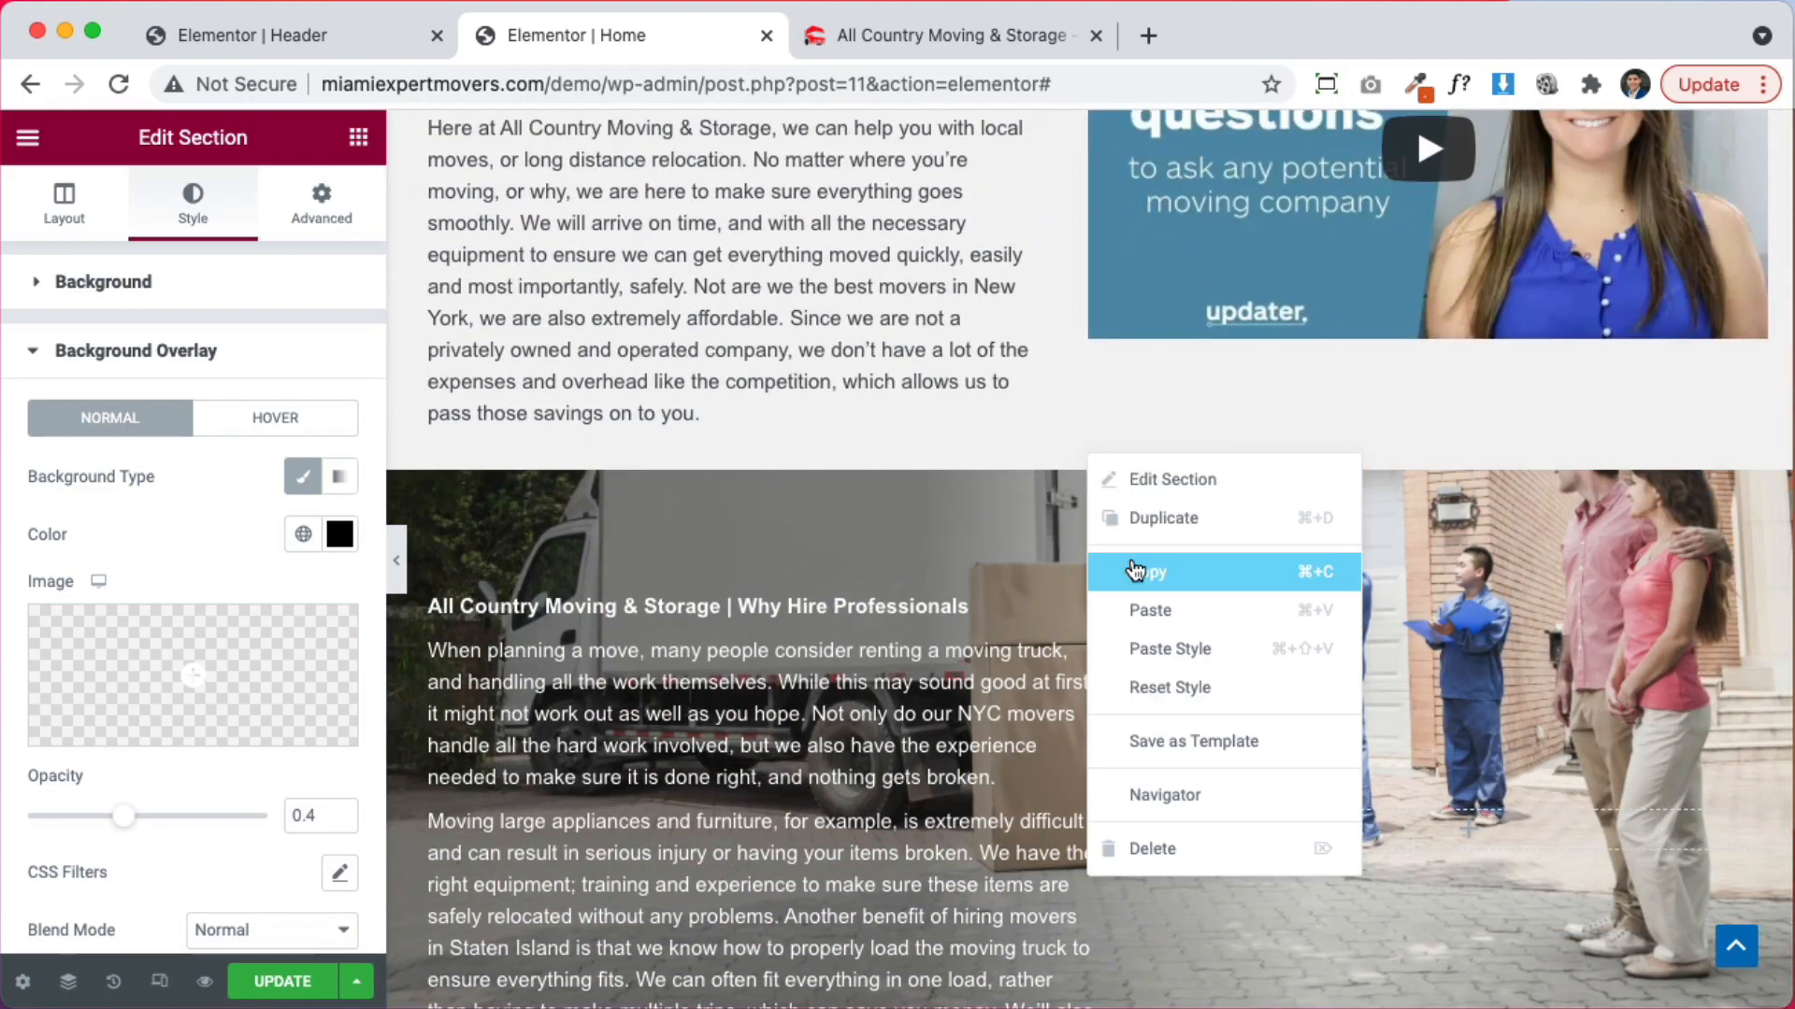
click(1138, 572)
scroll(1217, 668, up, 20)
scroll(1226, 658, up, 8)
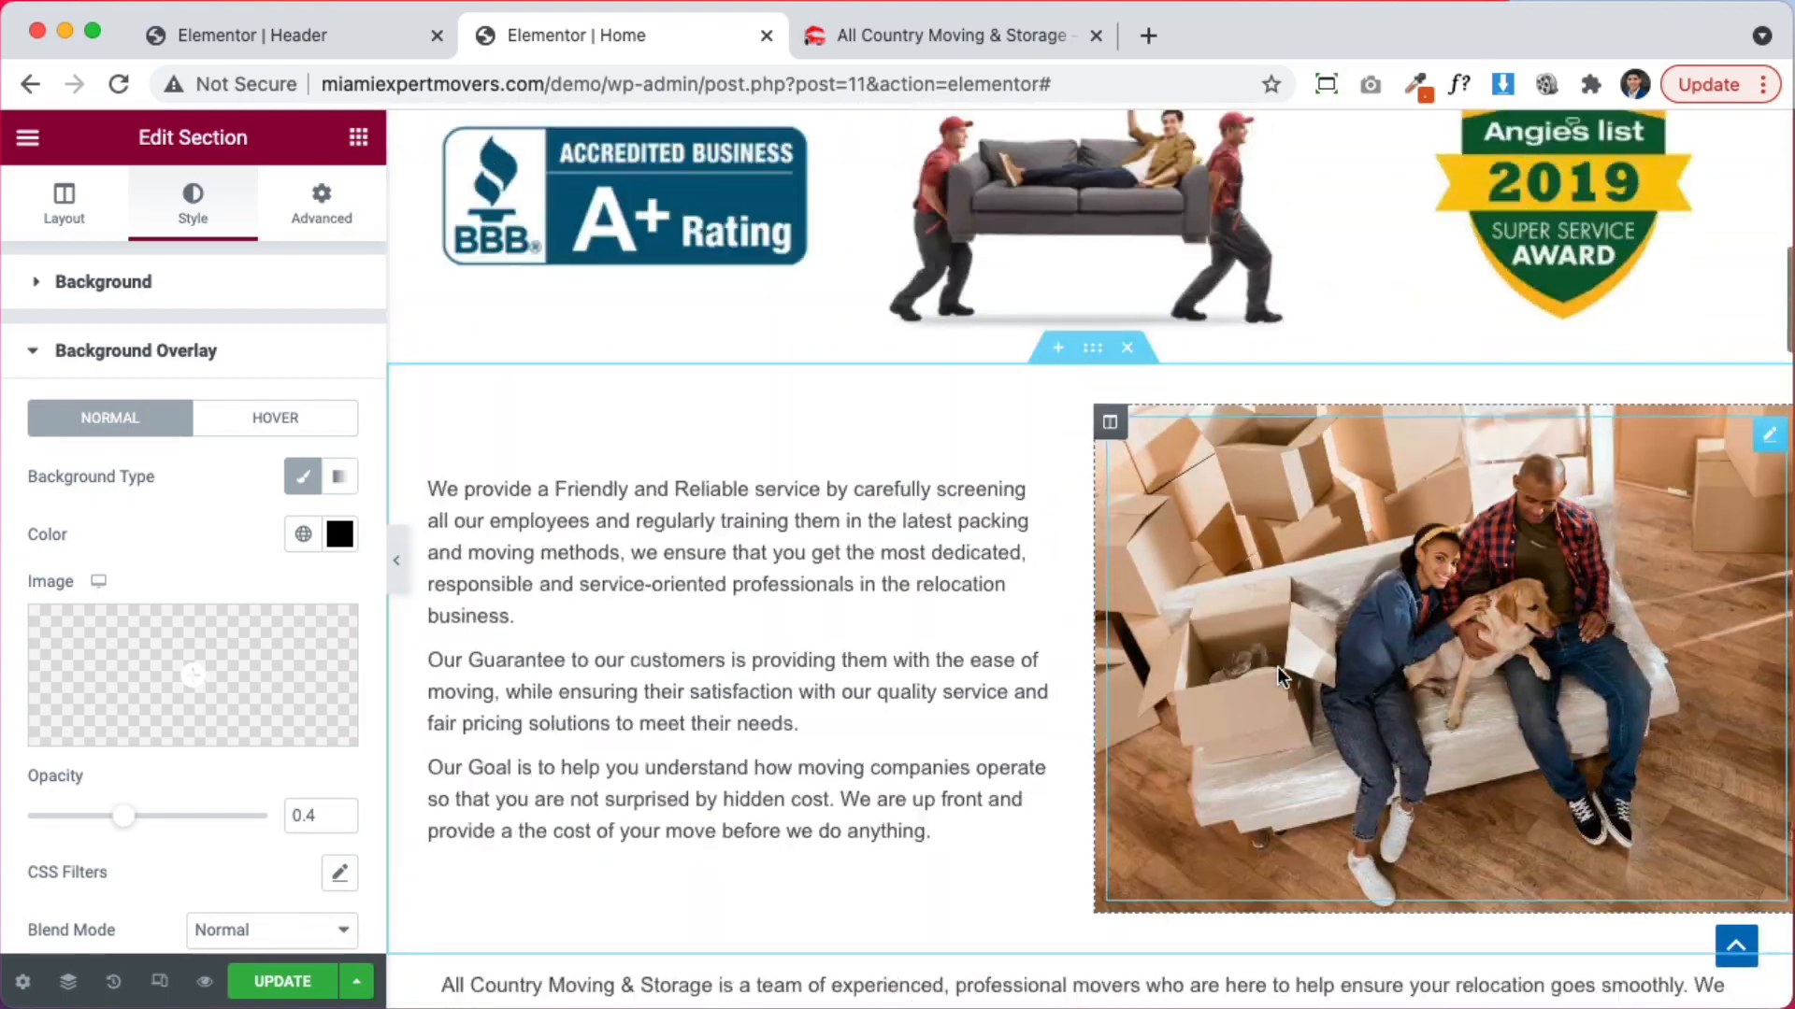
Paste the copied truck-photo section into a new section below the badges
click(1059, 458)
right_click(809, 559)
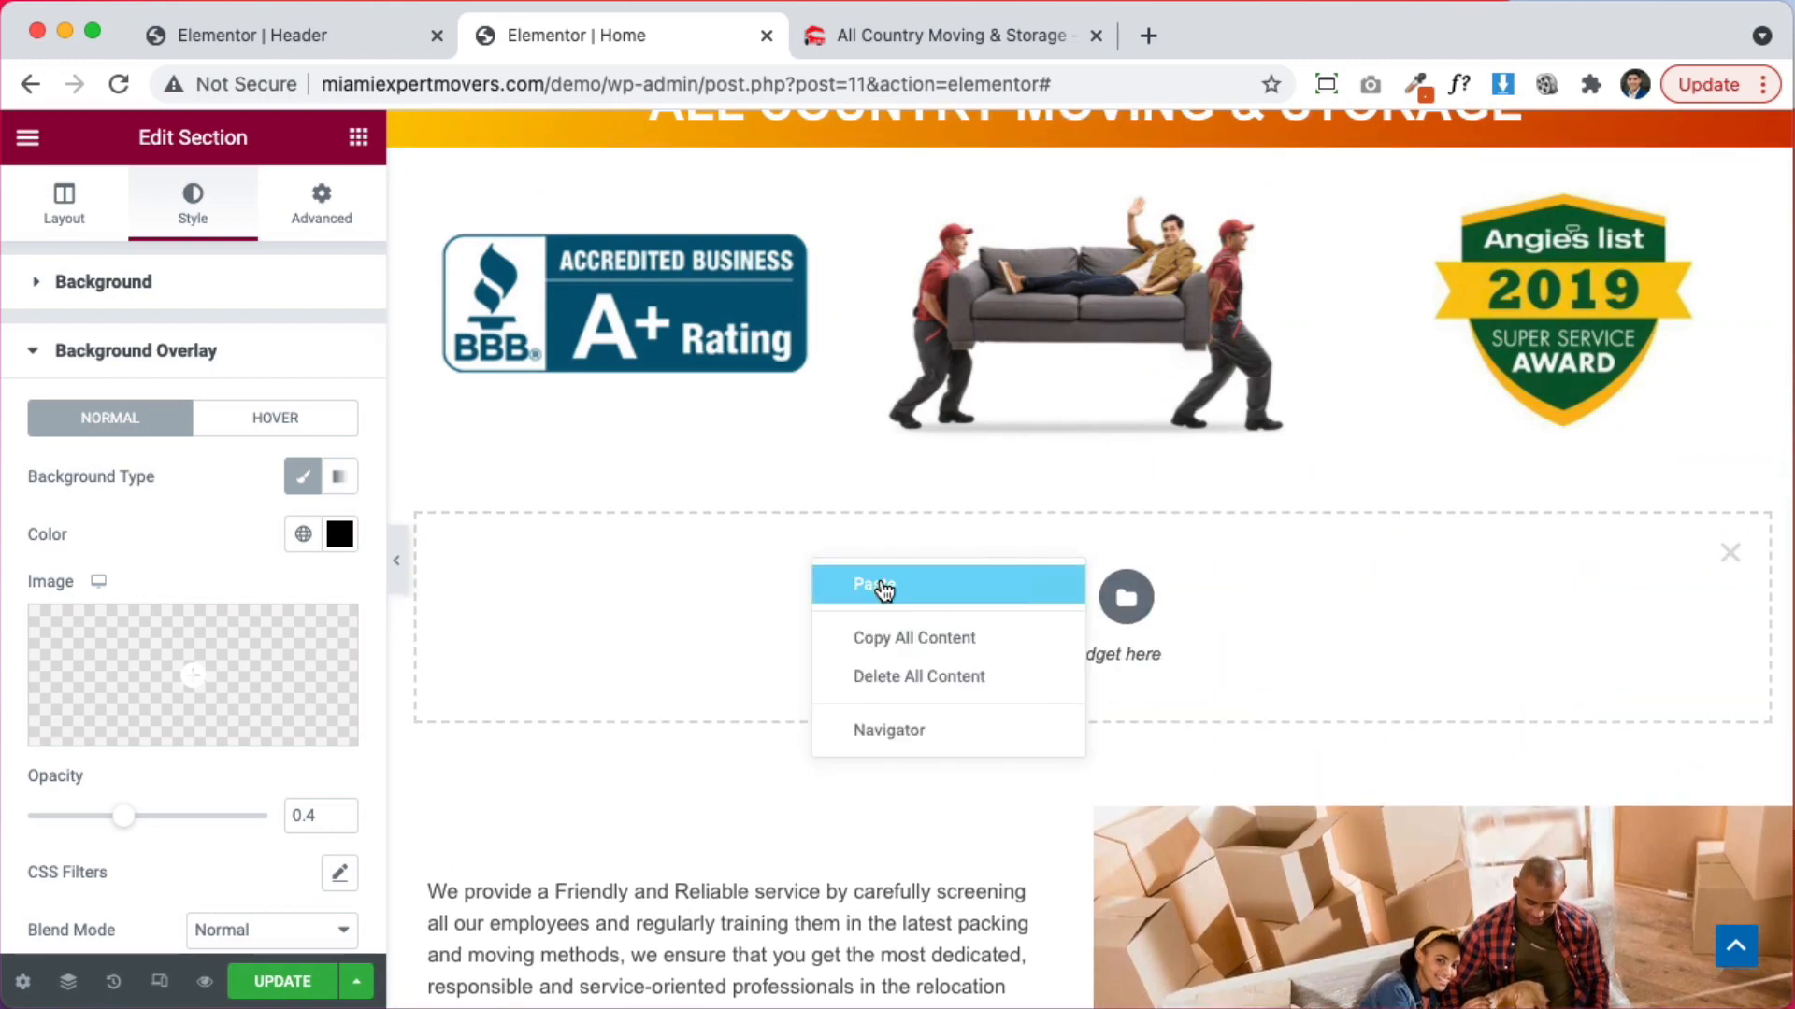
click(881, 589)
scroll(985, 621, down, 2)
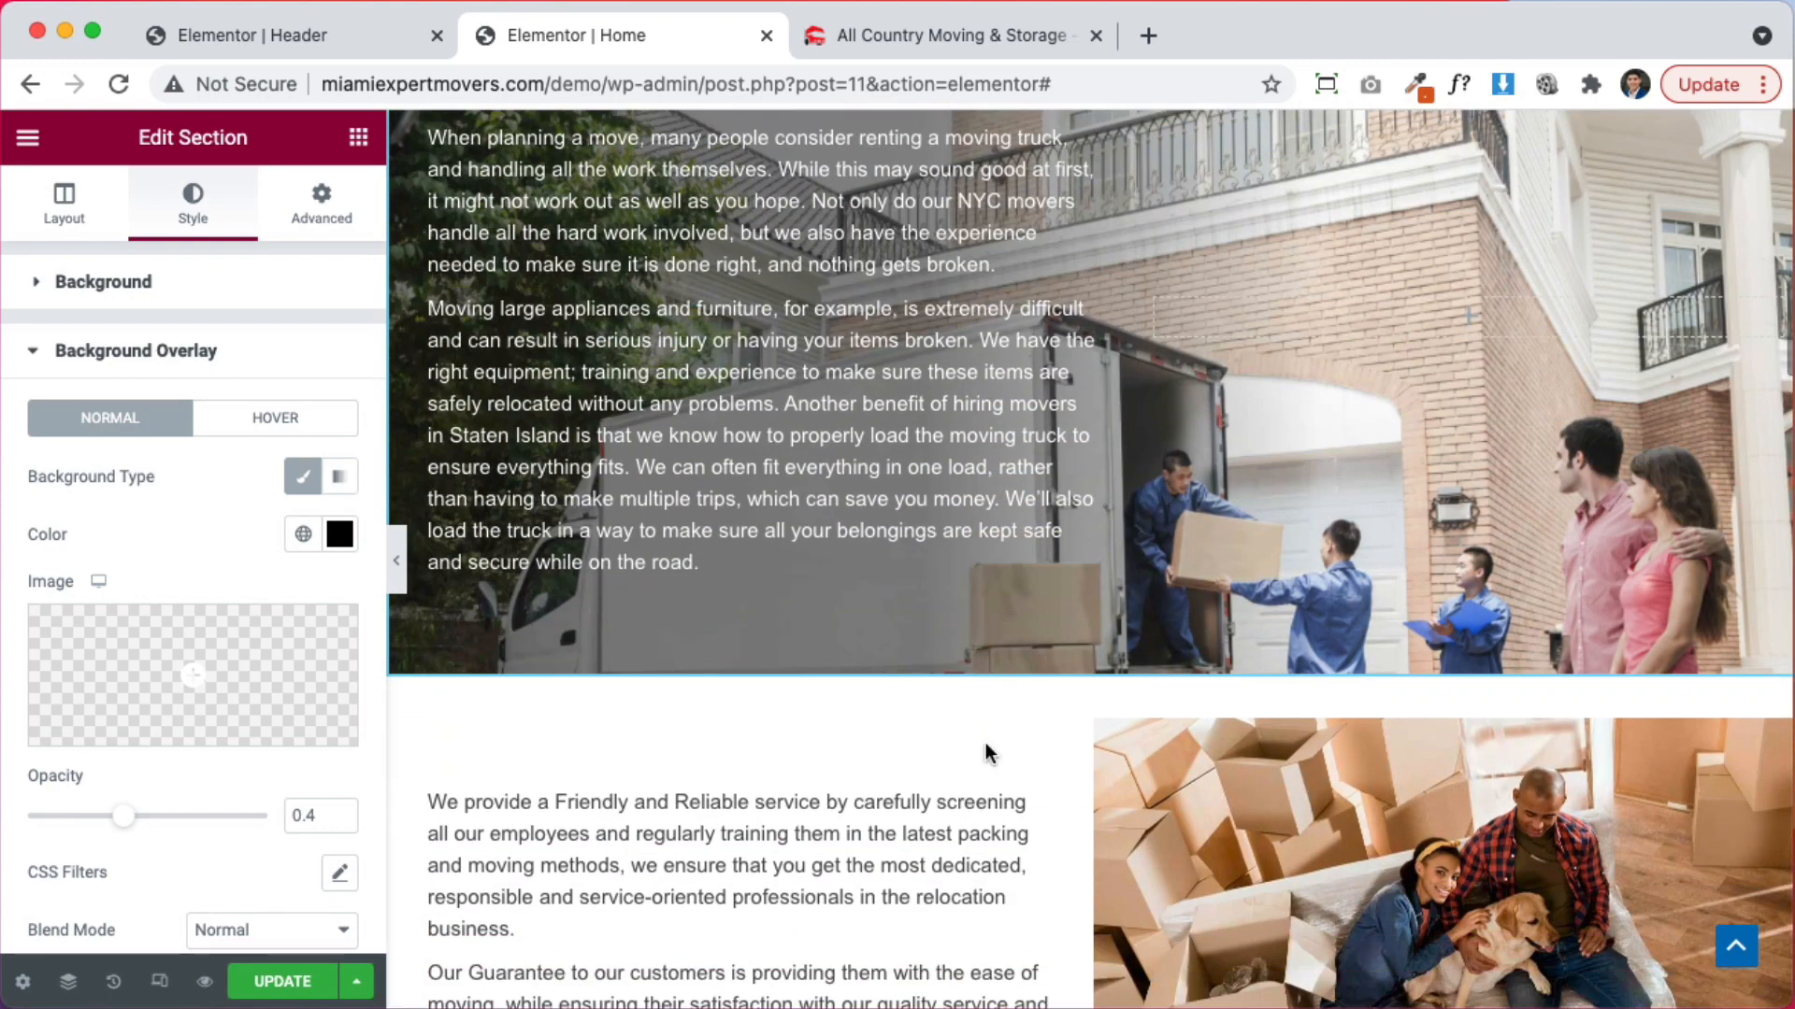
Delete the appliances text block, Why Hire Professionals heading and leftover paragraph from the pasted section
right_click(922, 327)
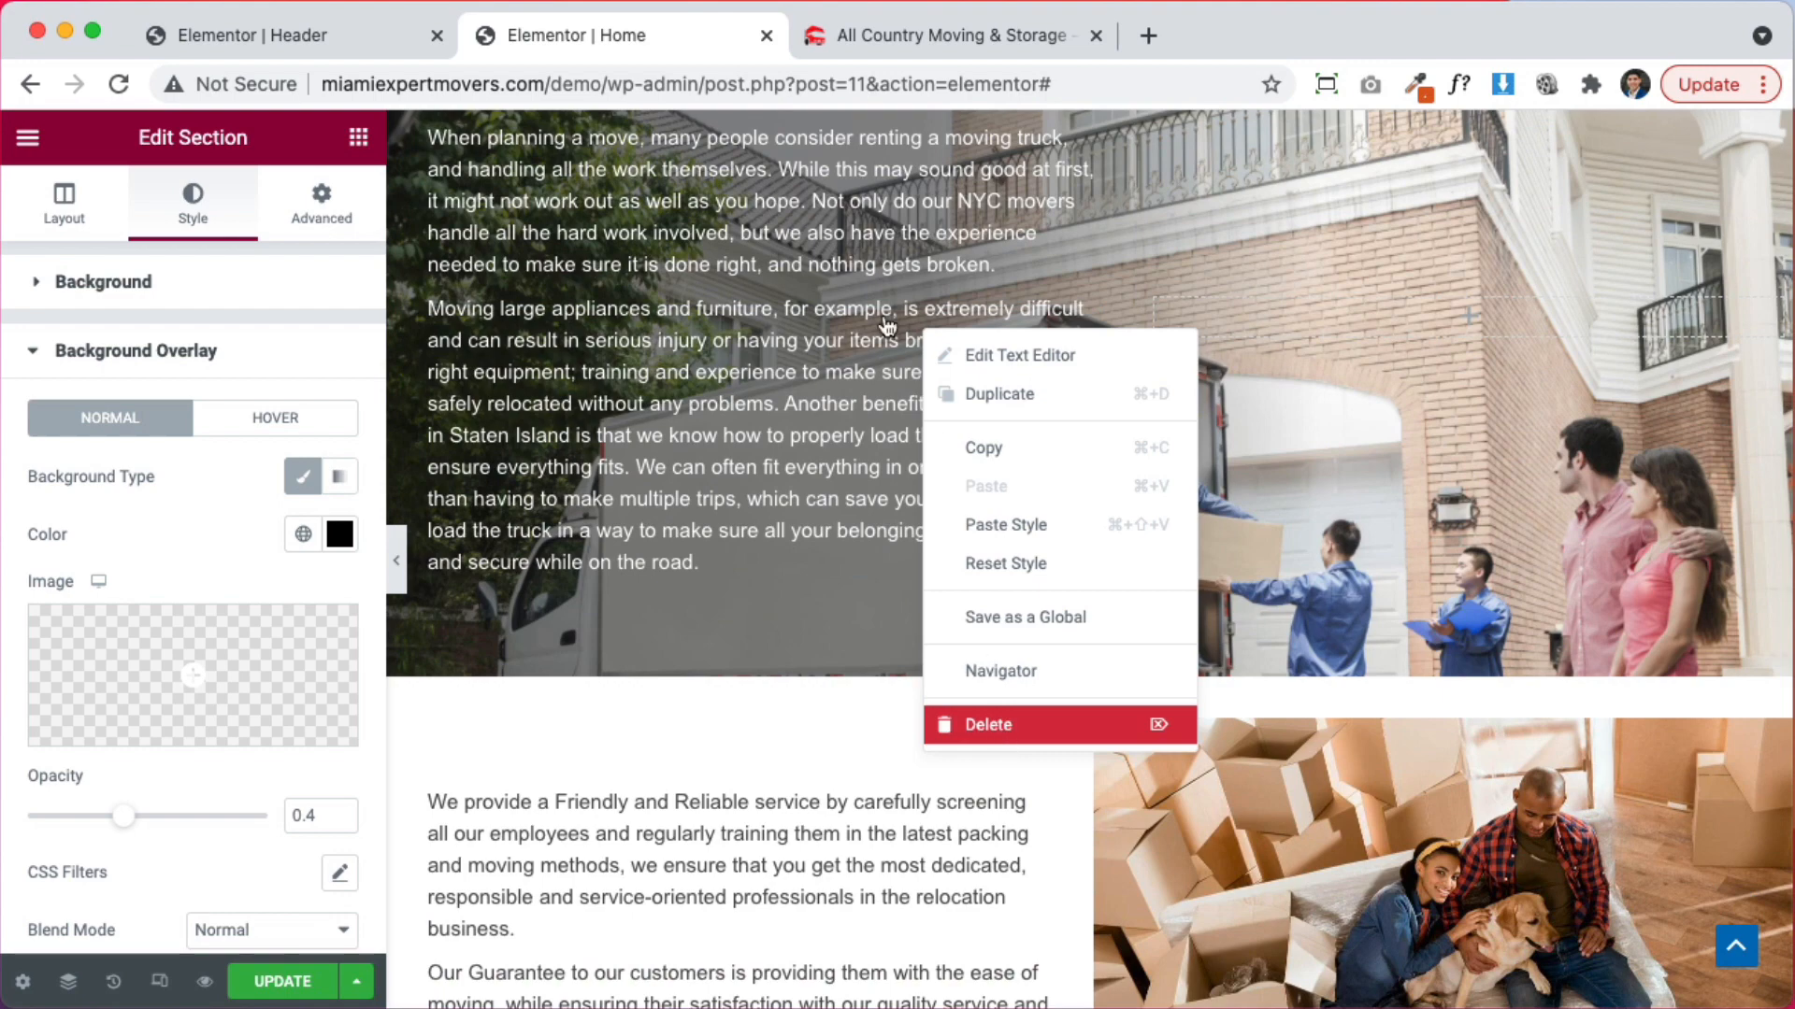
click(988, 724)
right_click(847, 246)
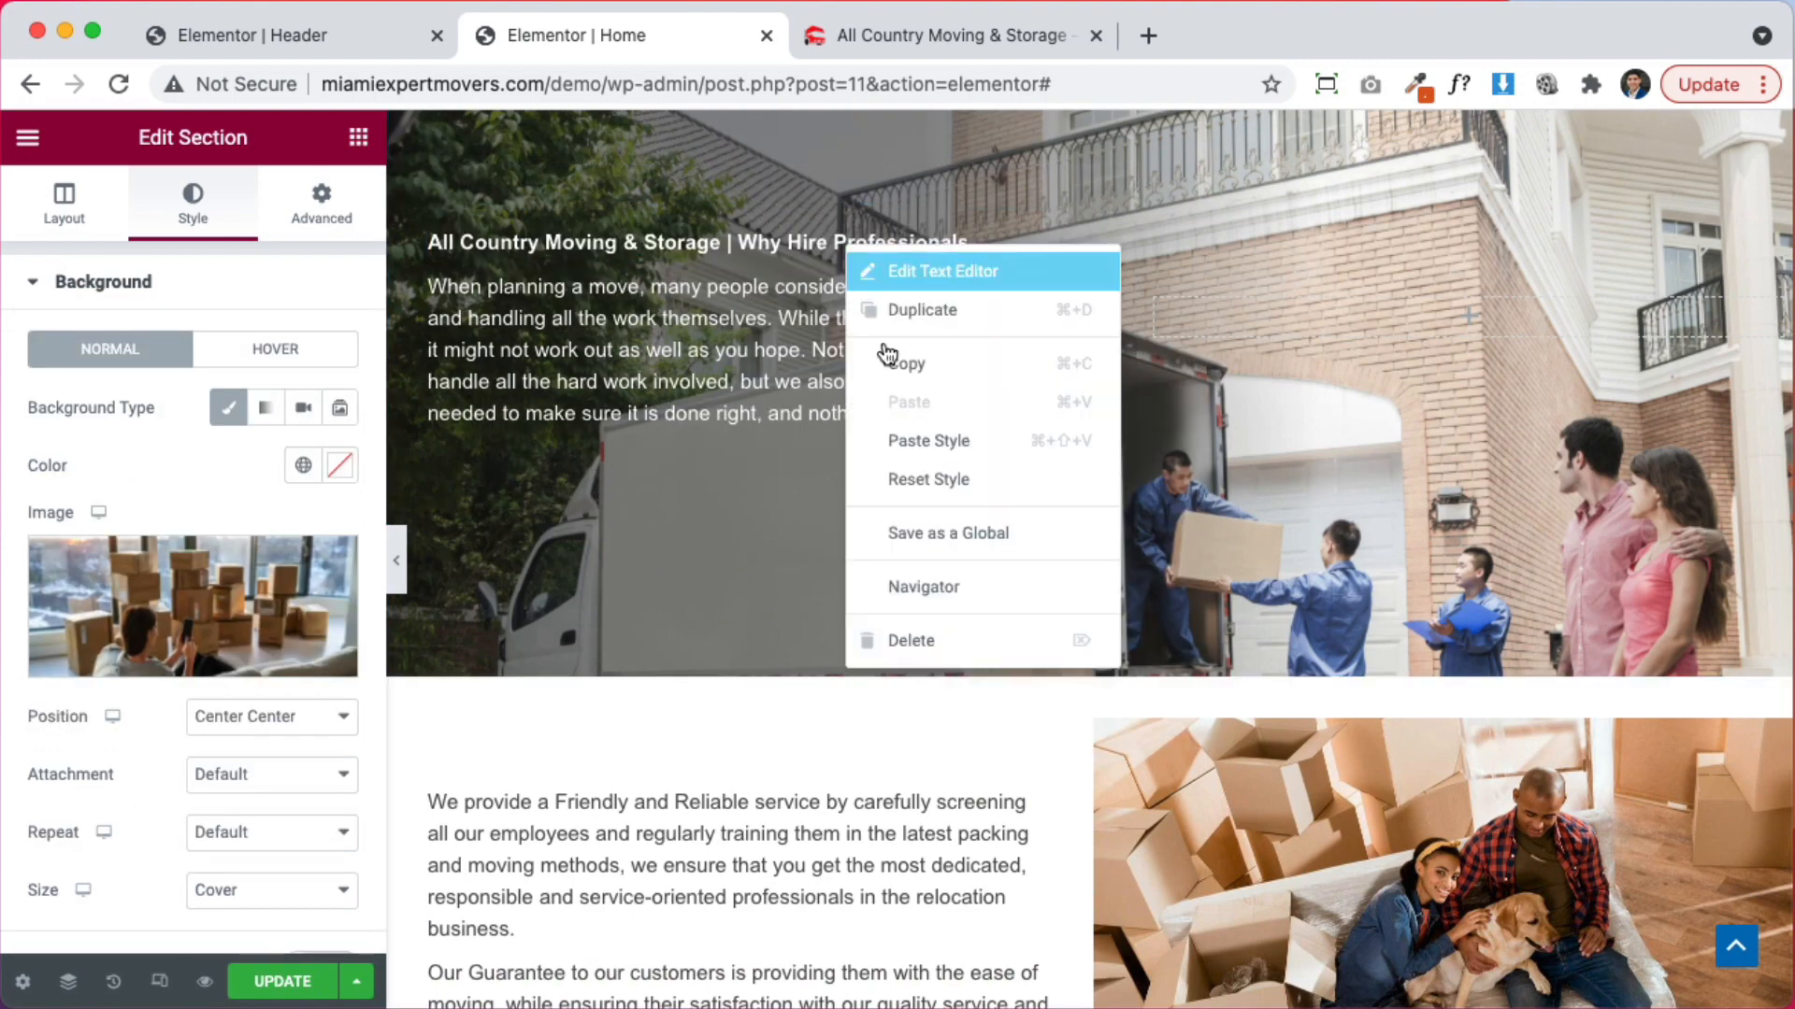
key(Delete)
right_click(798, 329)
click(1012, 716)
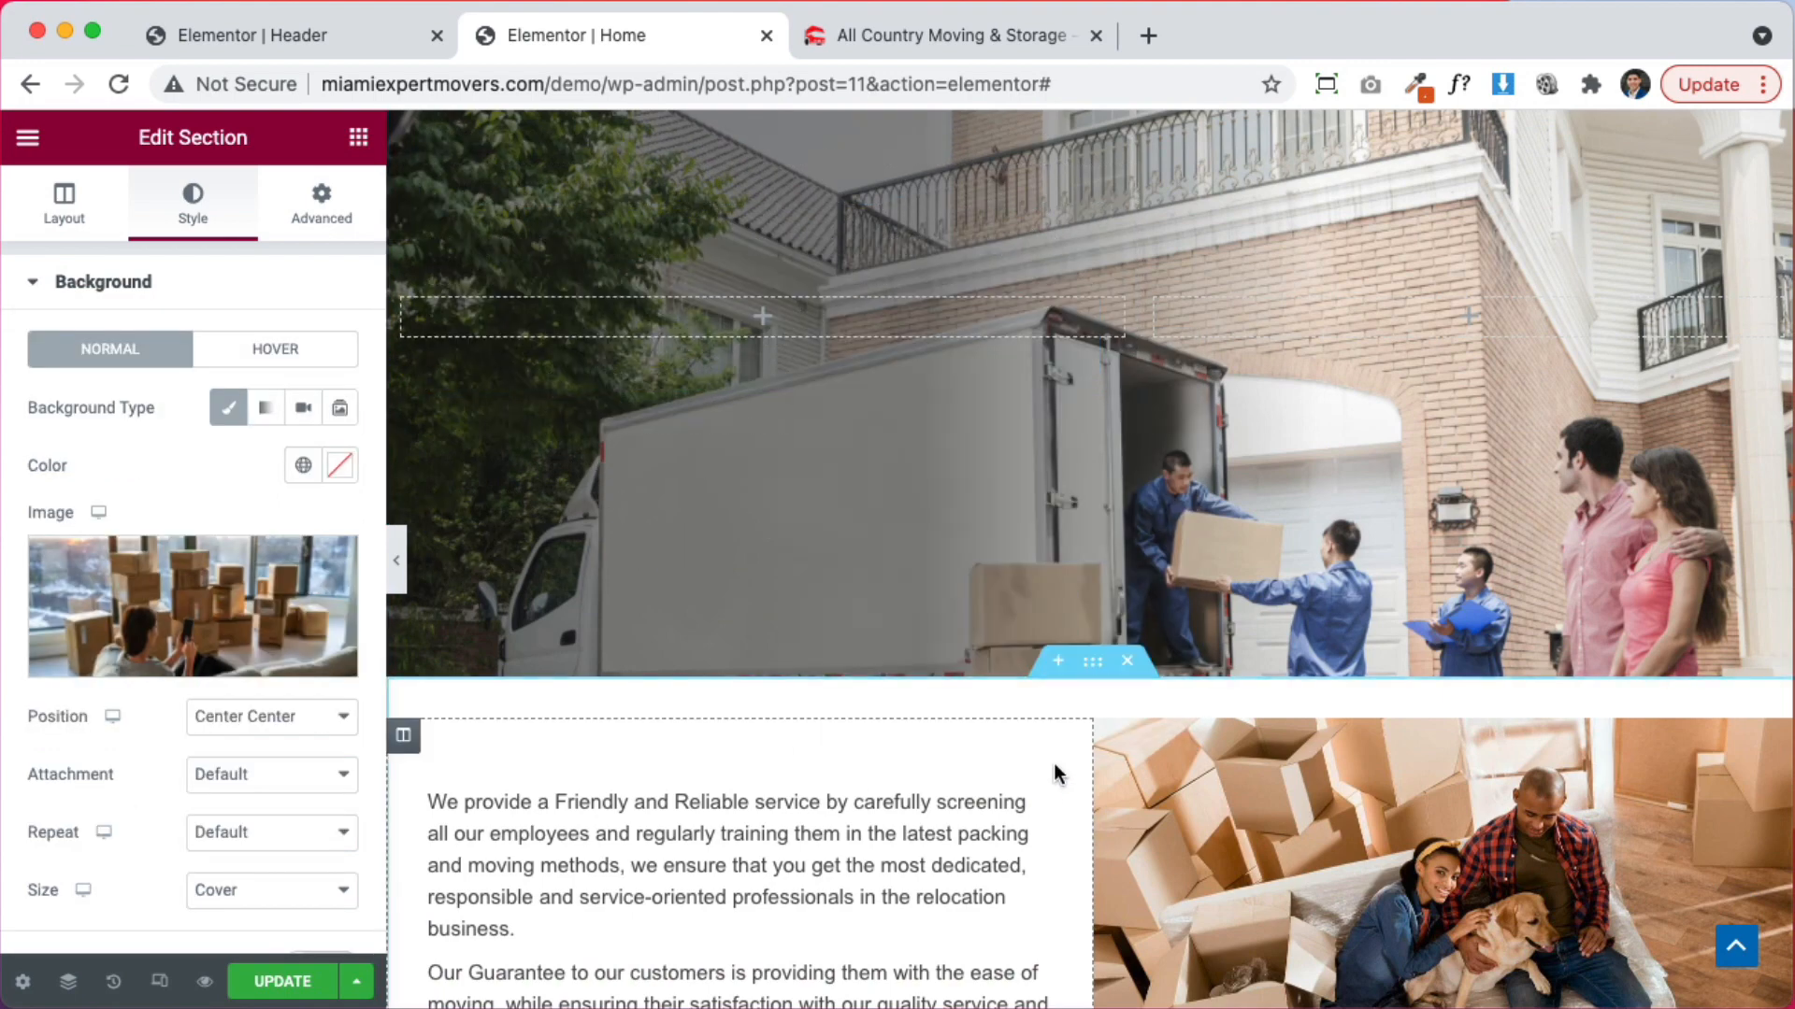
Move the We provide, Our Guarantee and Our Goal paragraphs into the pasted section
drag(1036, 802, 839, 332)
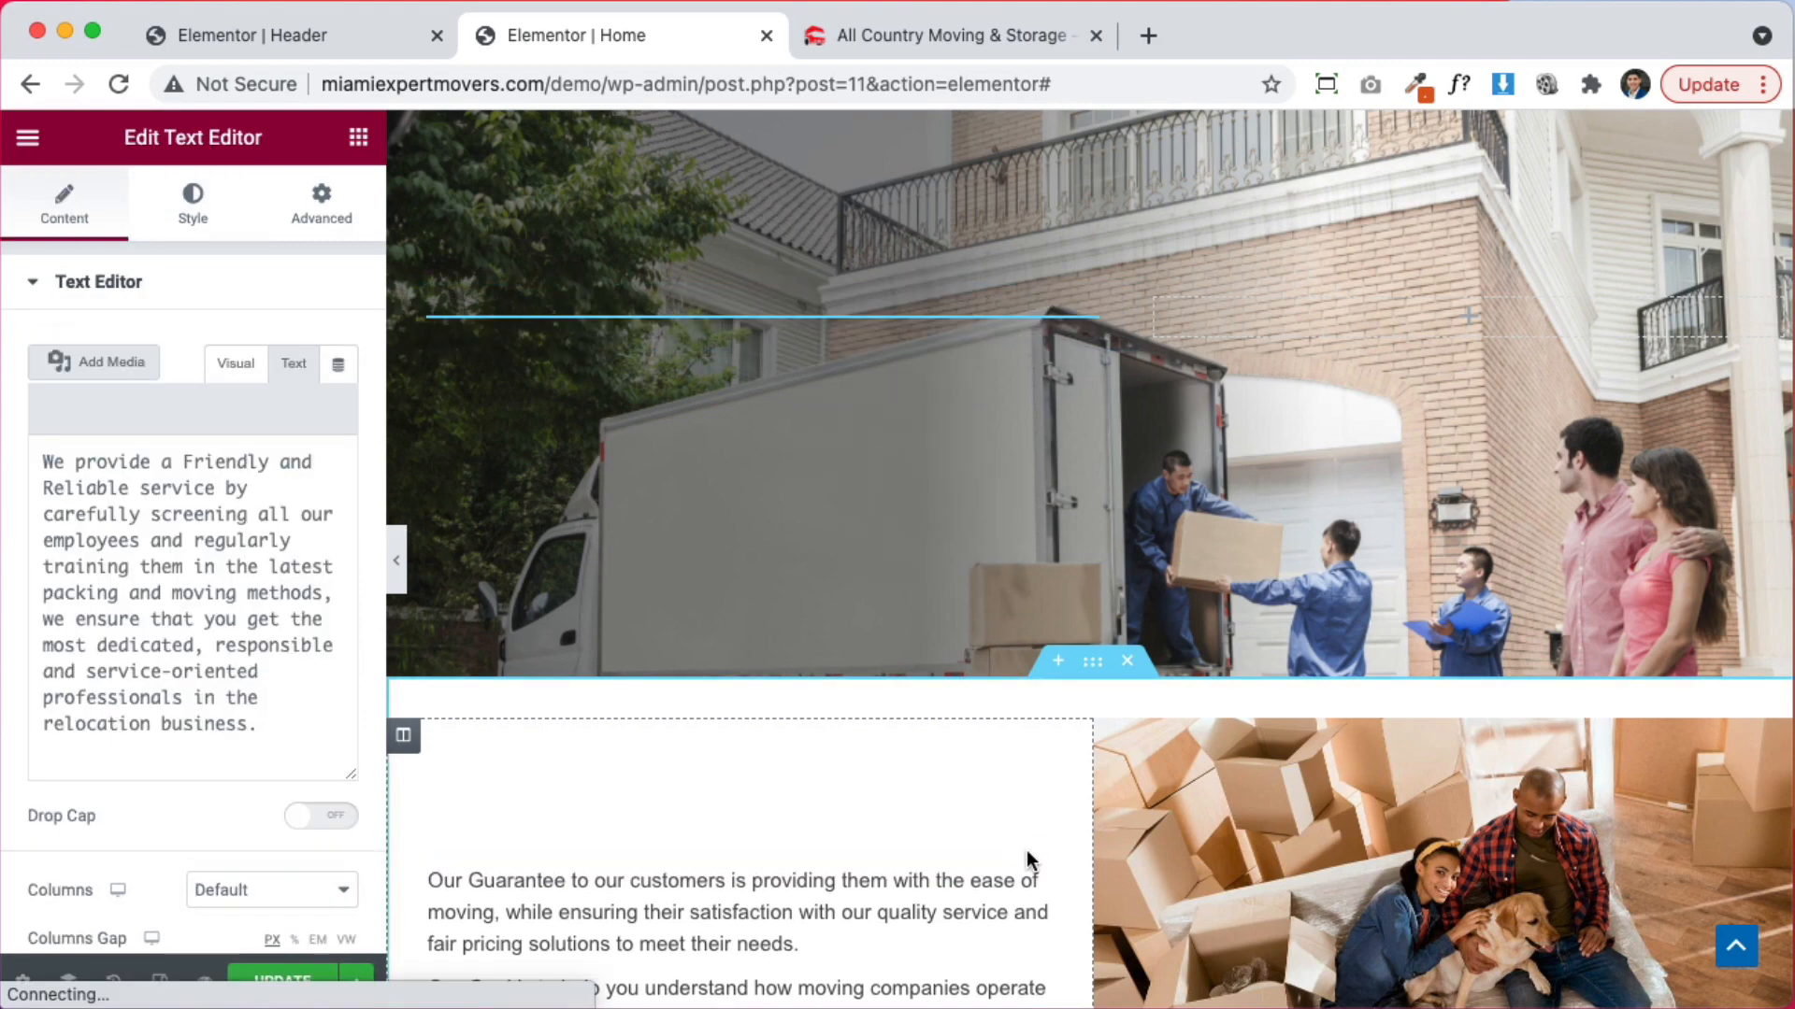
drag(1039, 897, 855, 376)
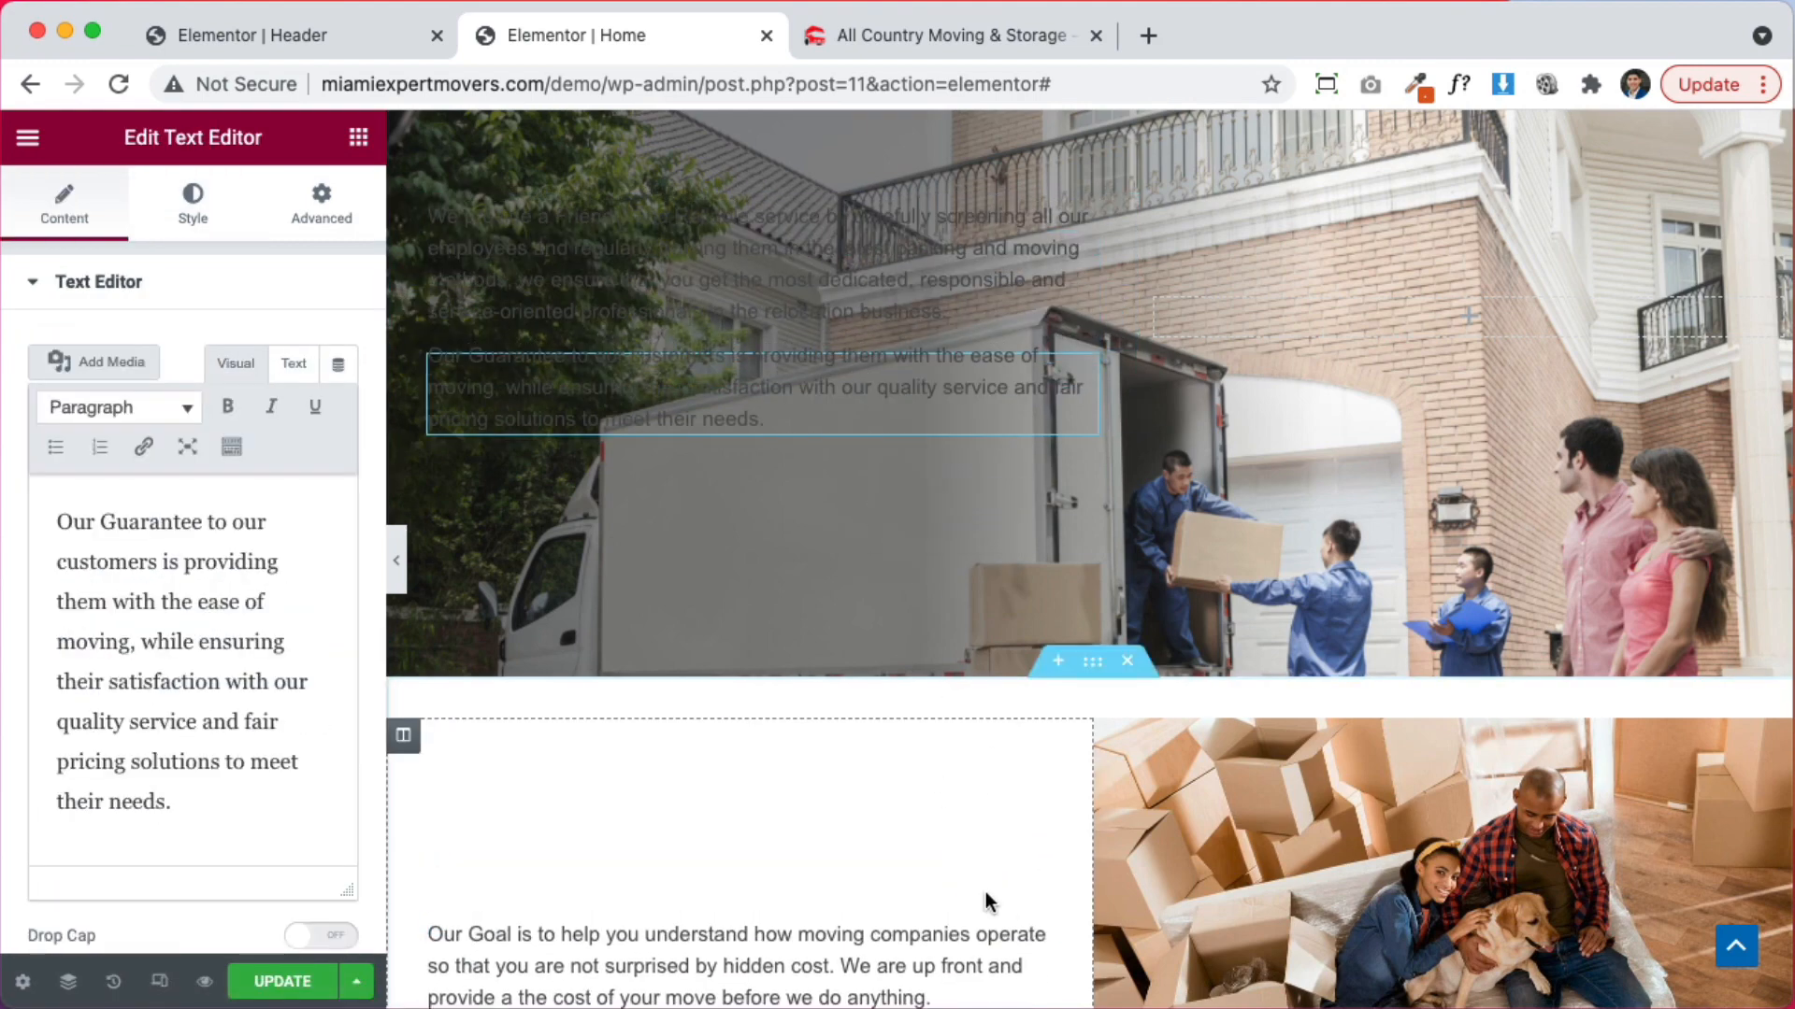
drag(1034, 952, 900, 469)
scroll(899, 471, down, 4)
scroll(899, 471, up, 6)
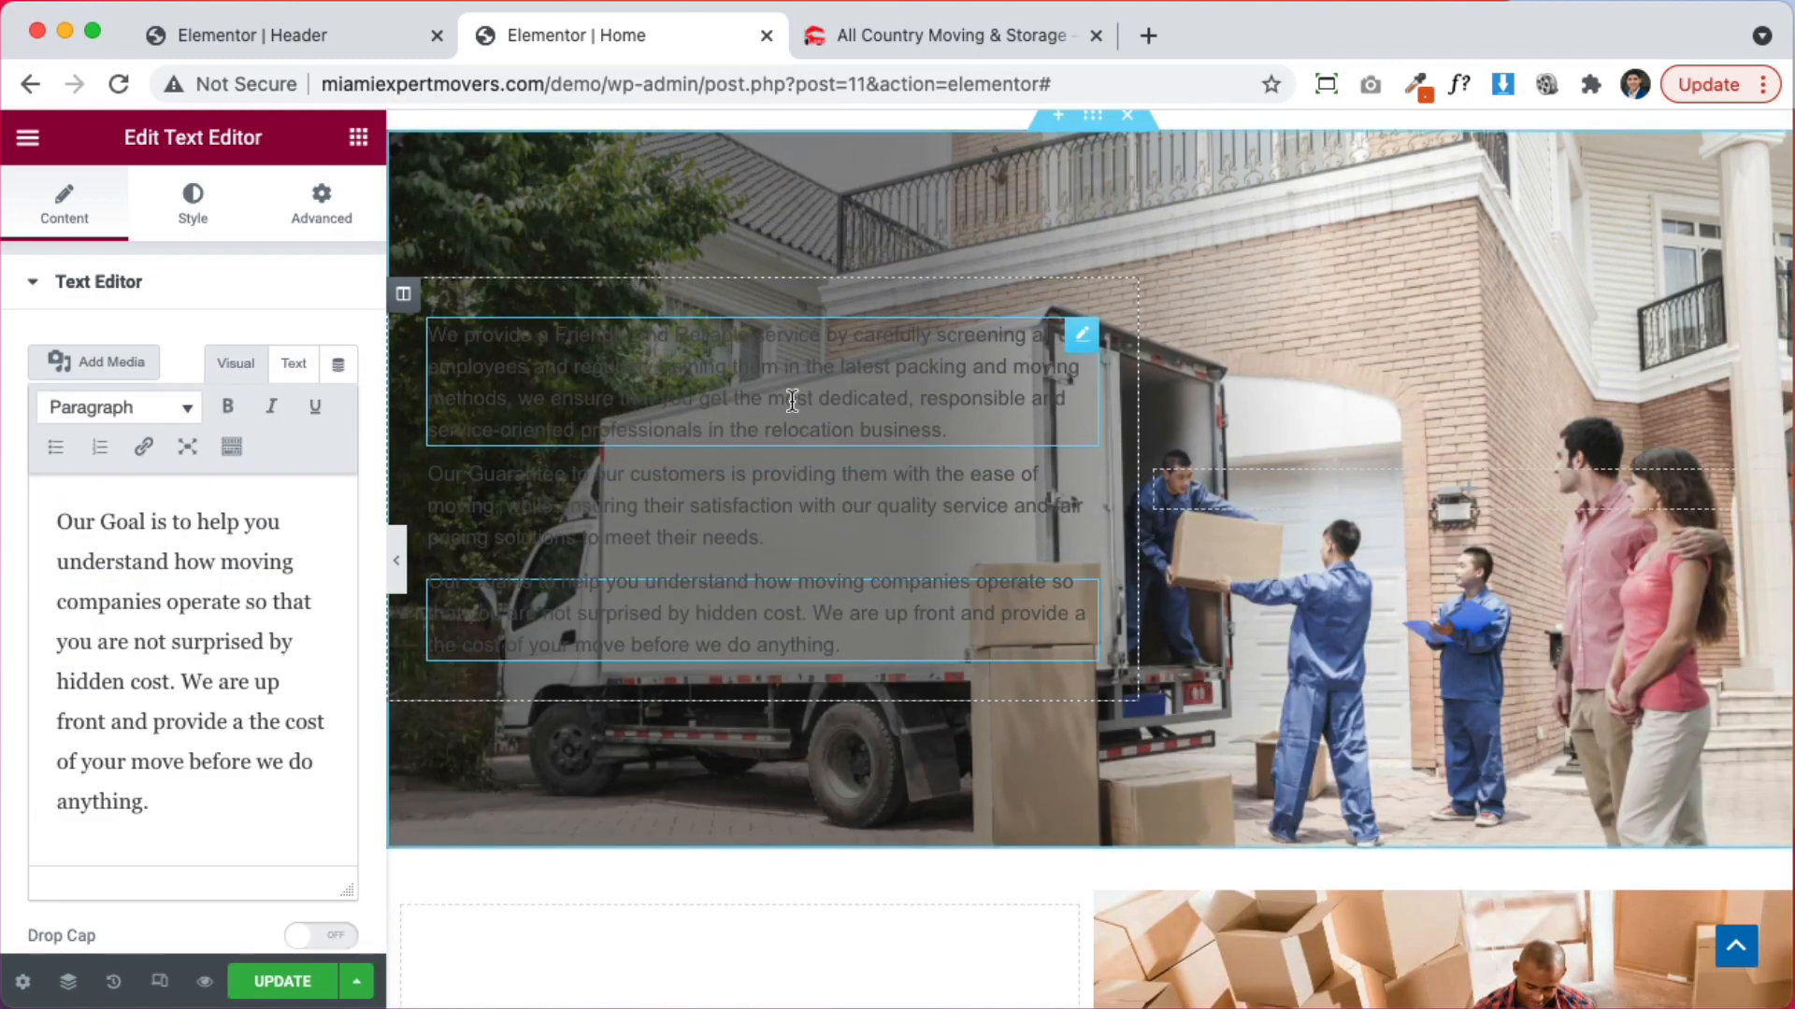
Set the text colour of all three paragraphs to white (#FFFFFF)
click(794, 399)
click(198, 217)
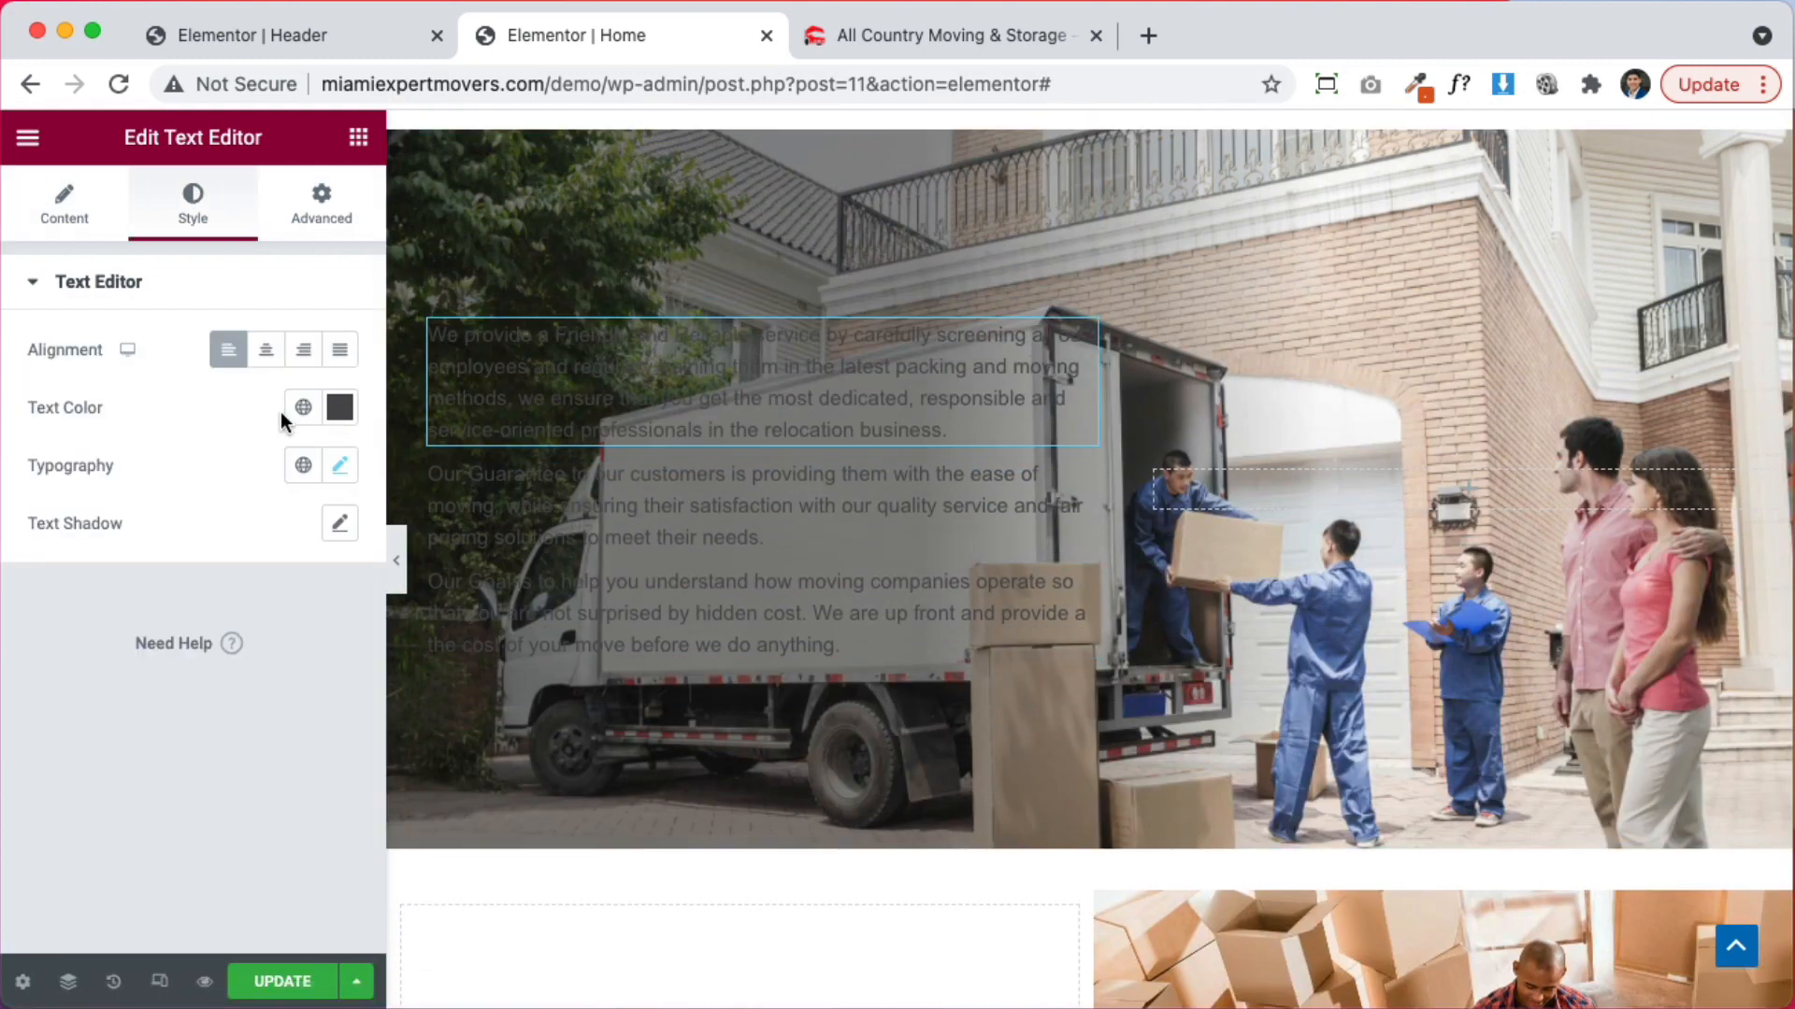
click(348, 412)
key(super+v)
click(561, 509)
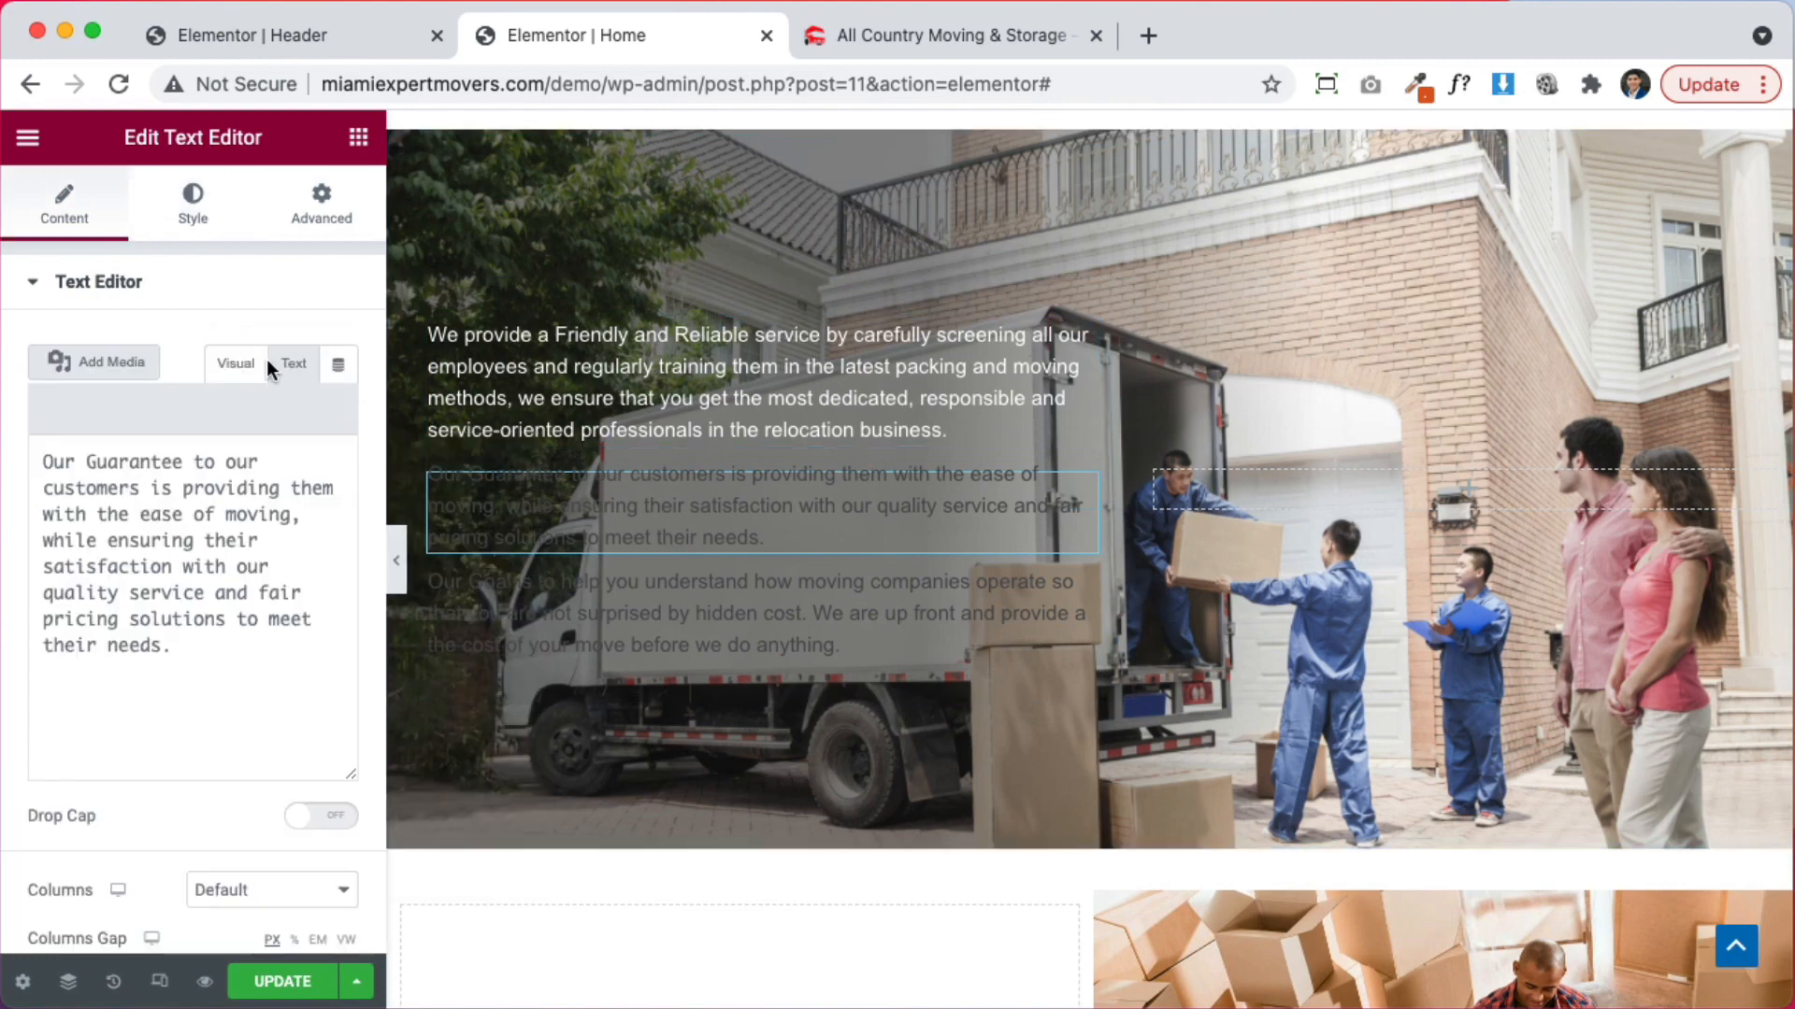
click(213, 211)
click(344, 408)
key(super+v)
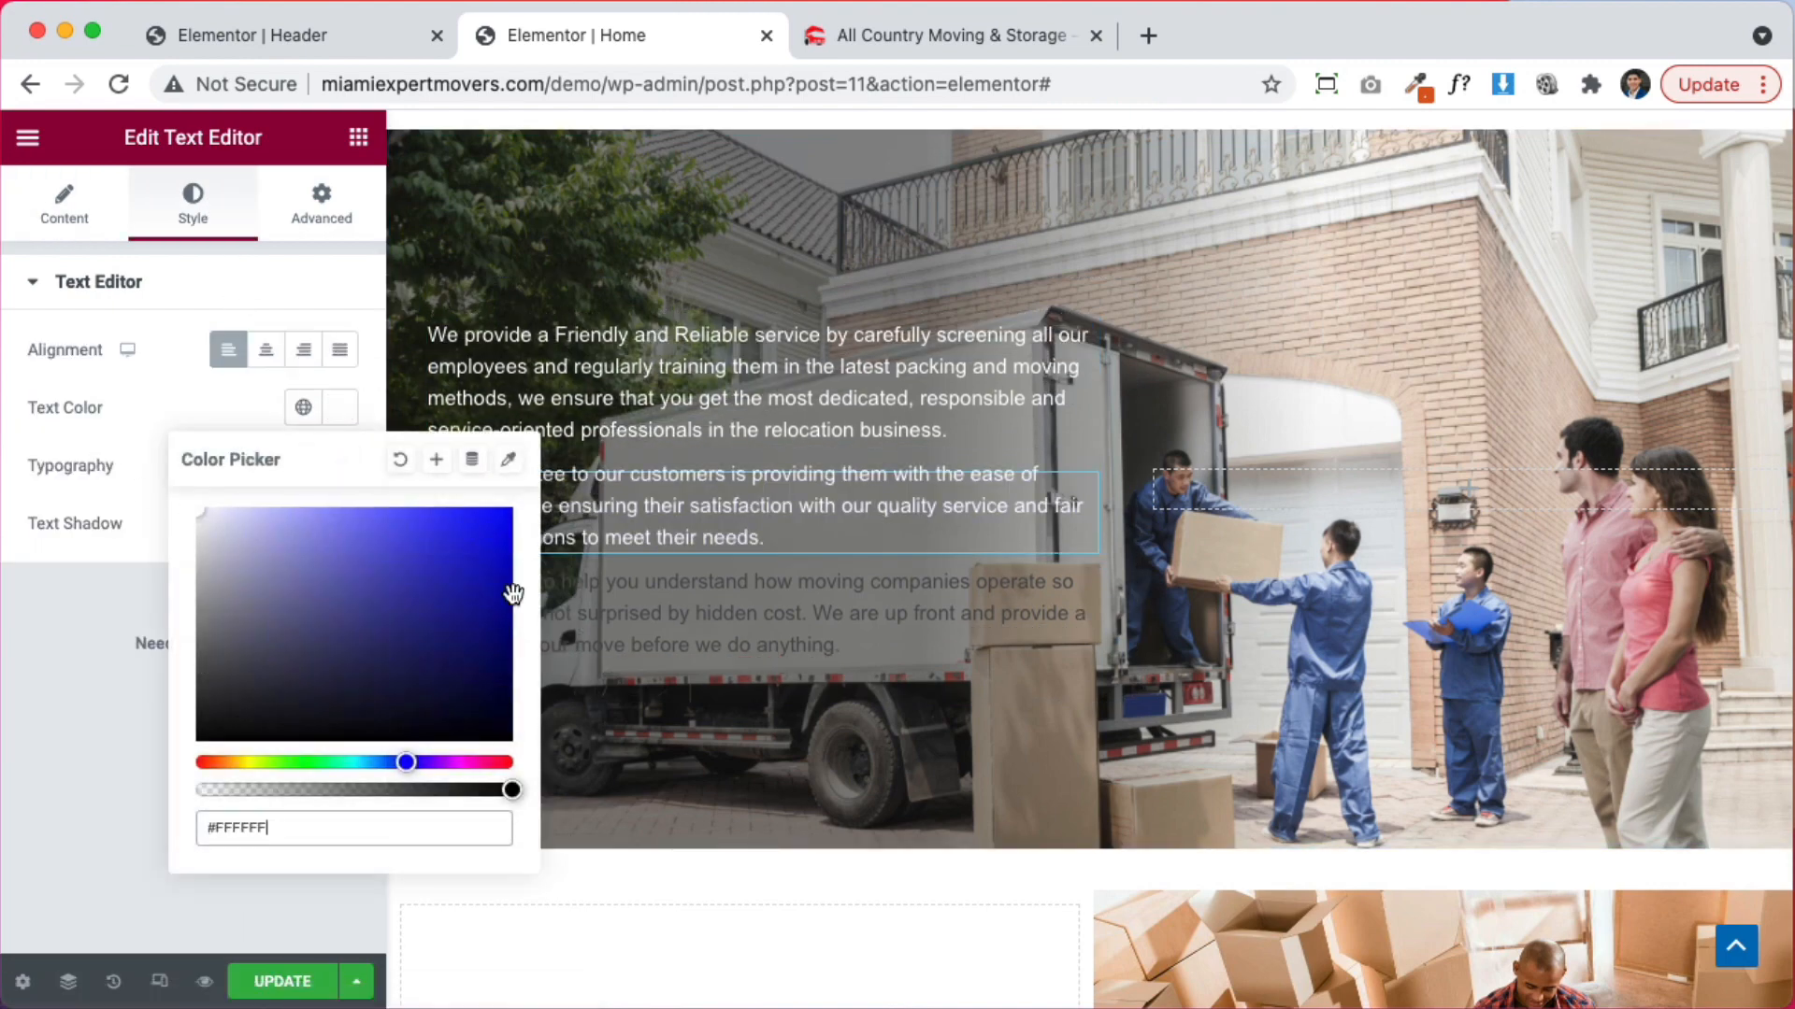
click(458, 603)
click(193, 206)
click(340, 407)
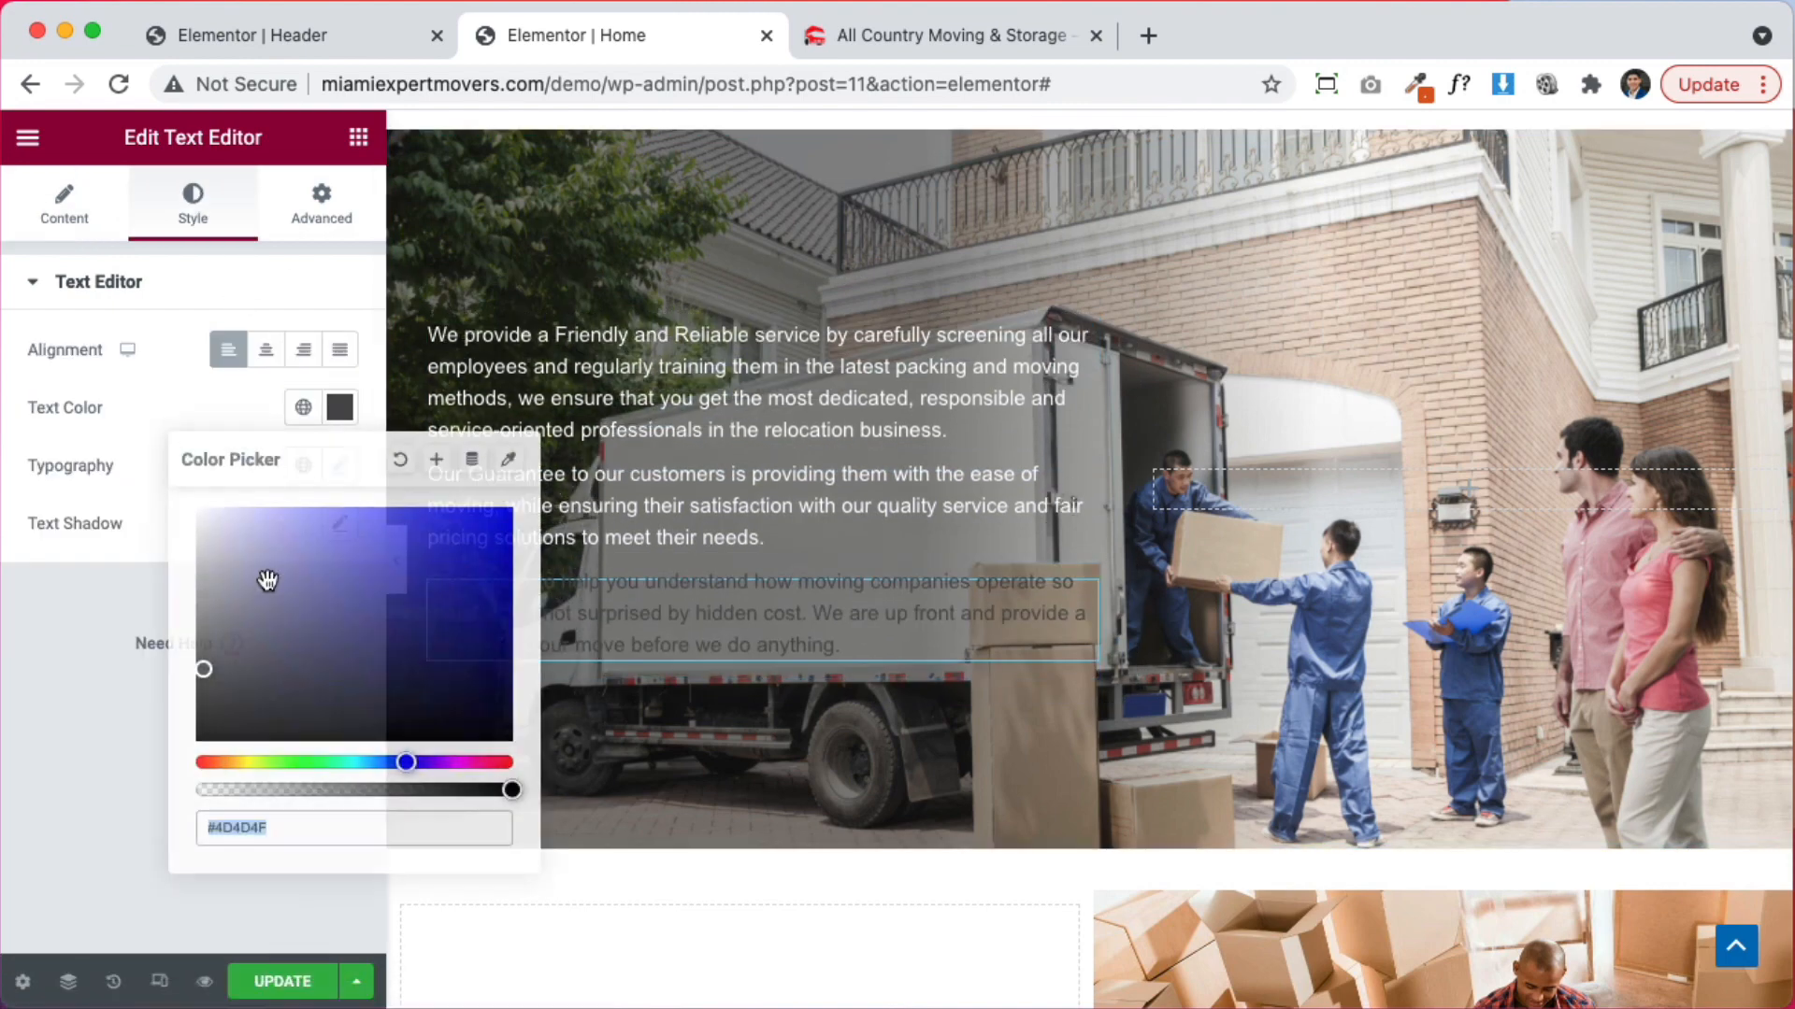
key(super+v)
scroll(913, 446, up, 3)
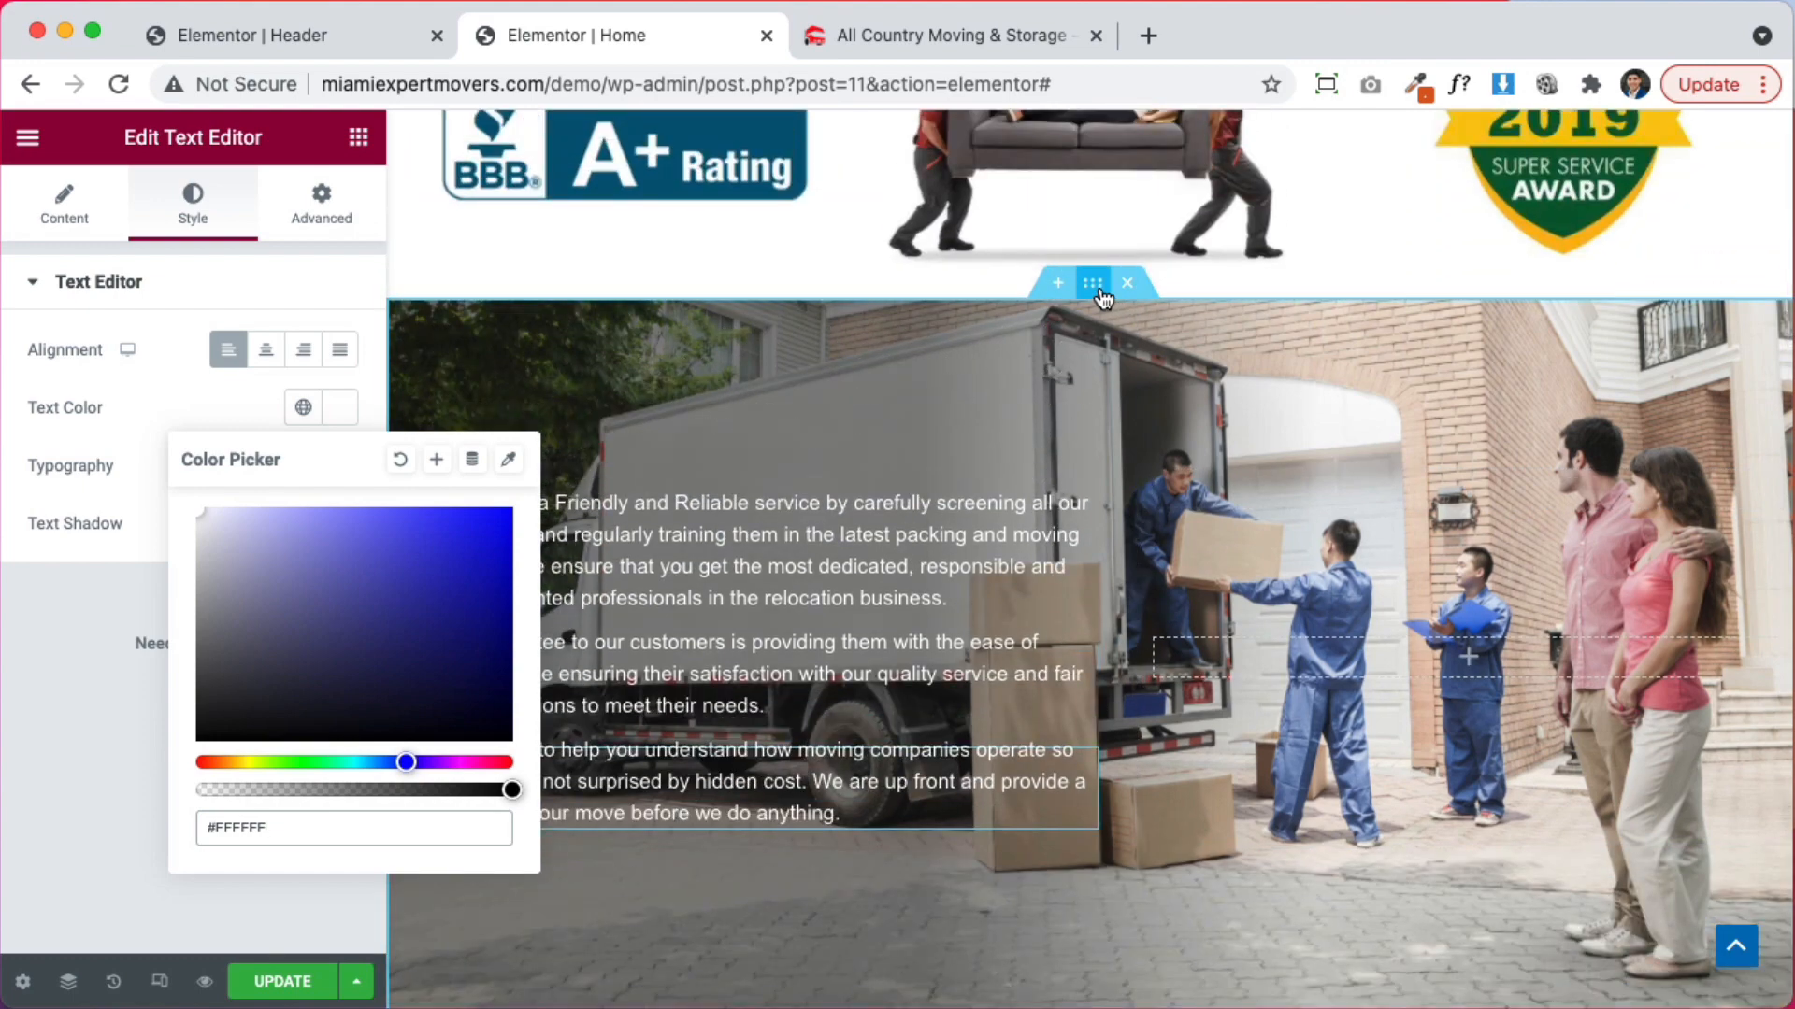
Try the movers-with-shelving and stretch-film sofa photos as the truck section's background
click(1092, 282)
click(192, 206)
click(192, 523)
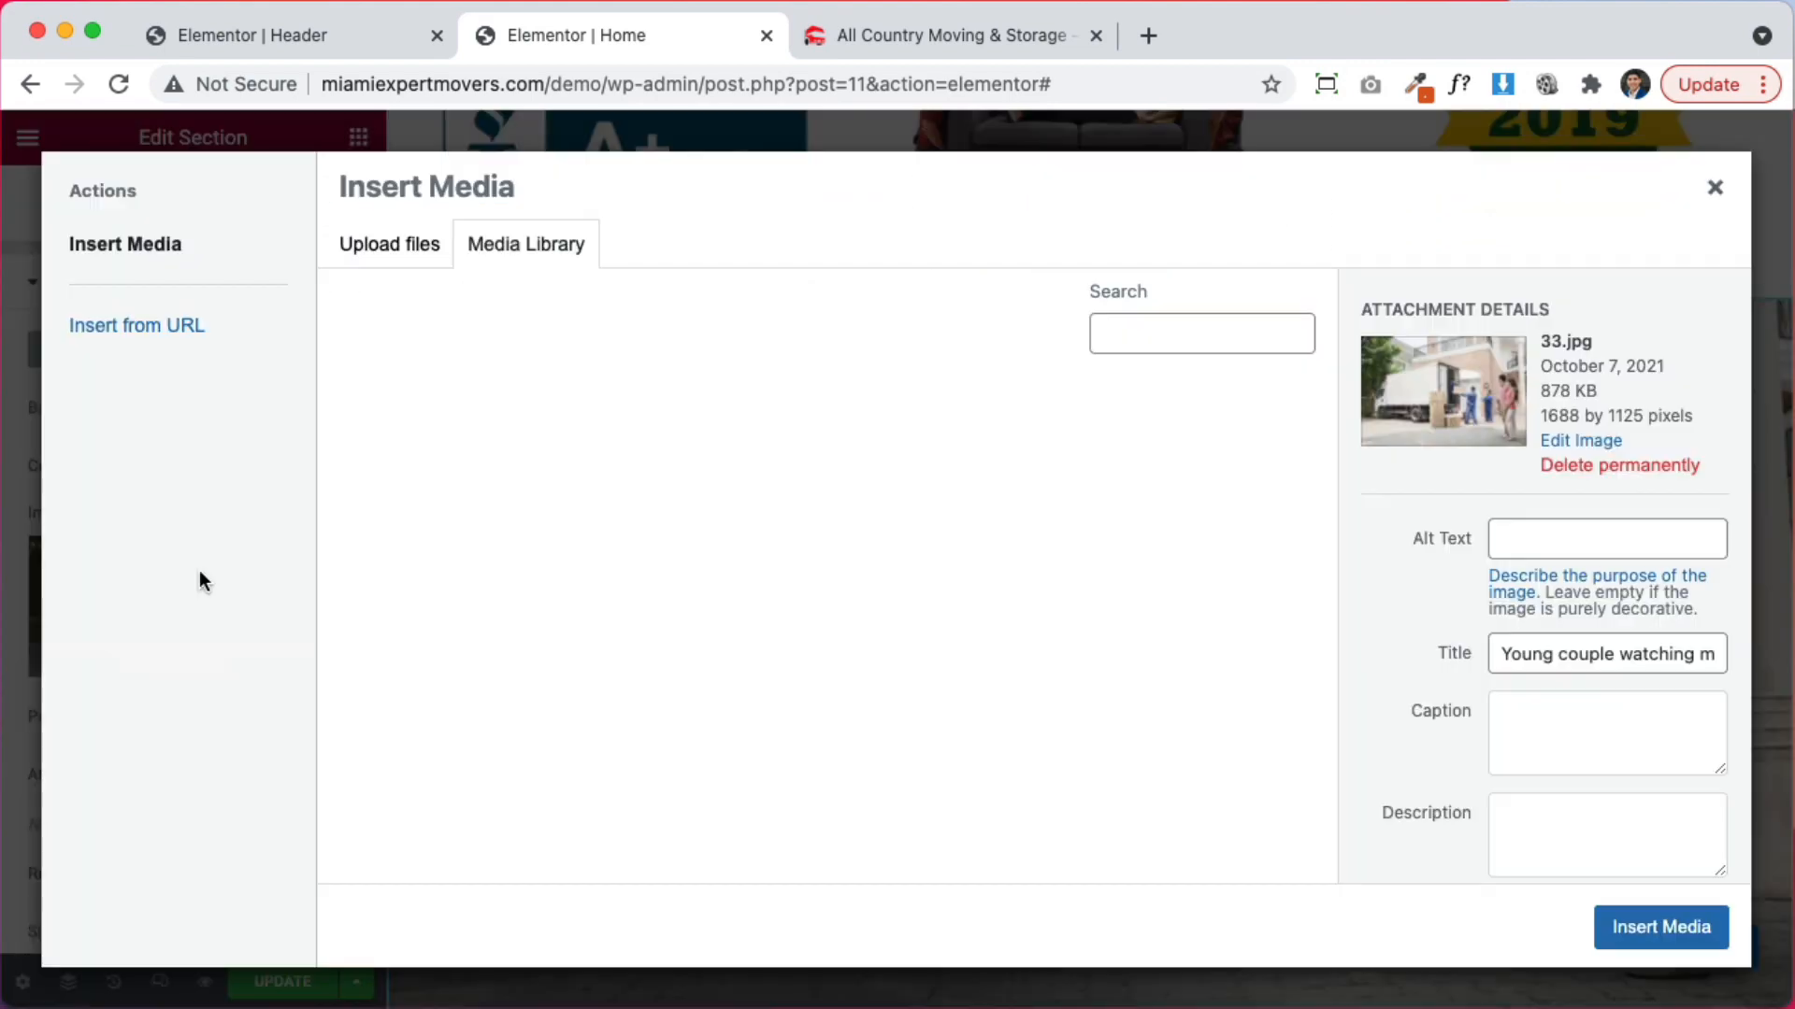
click(852, 695)
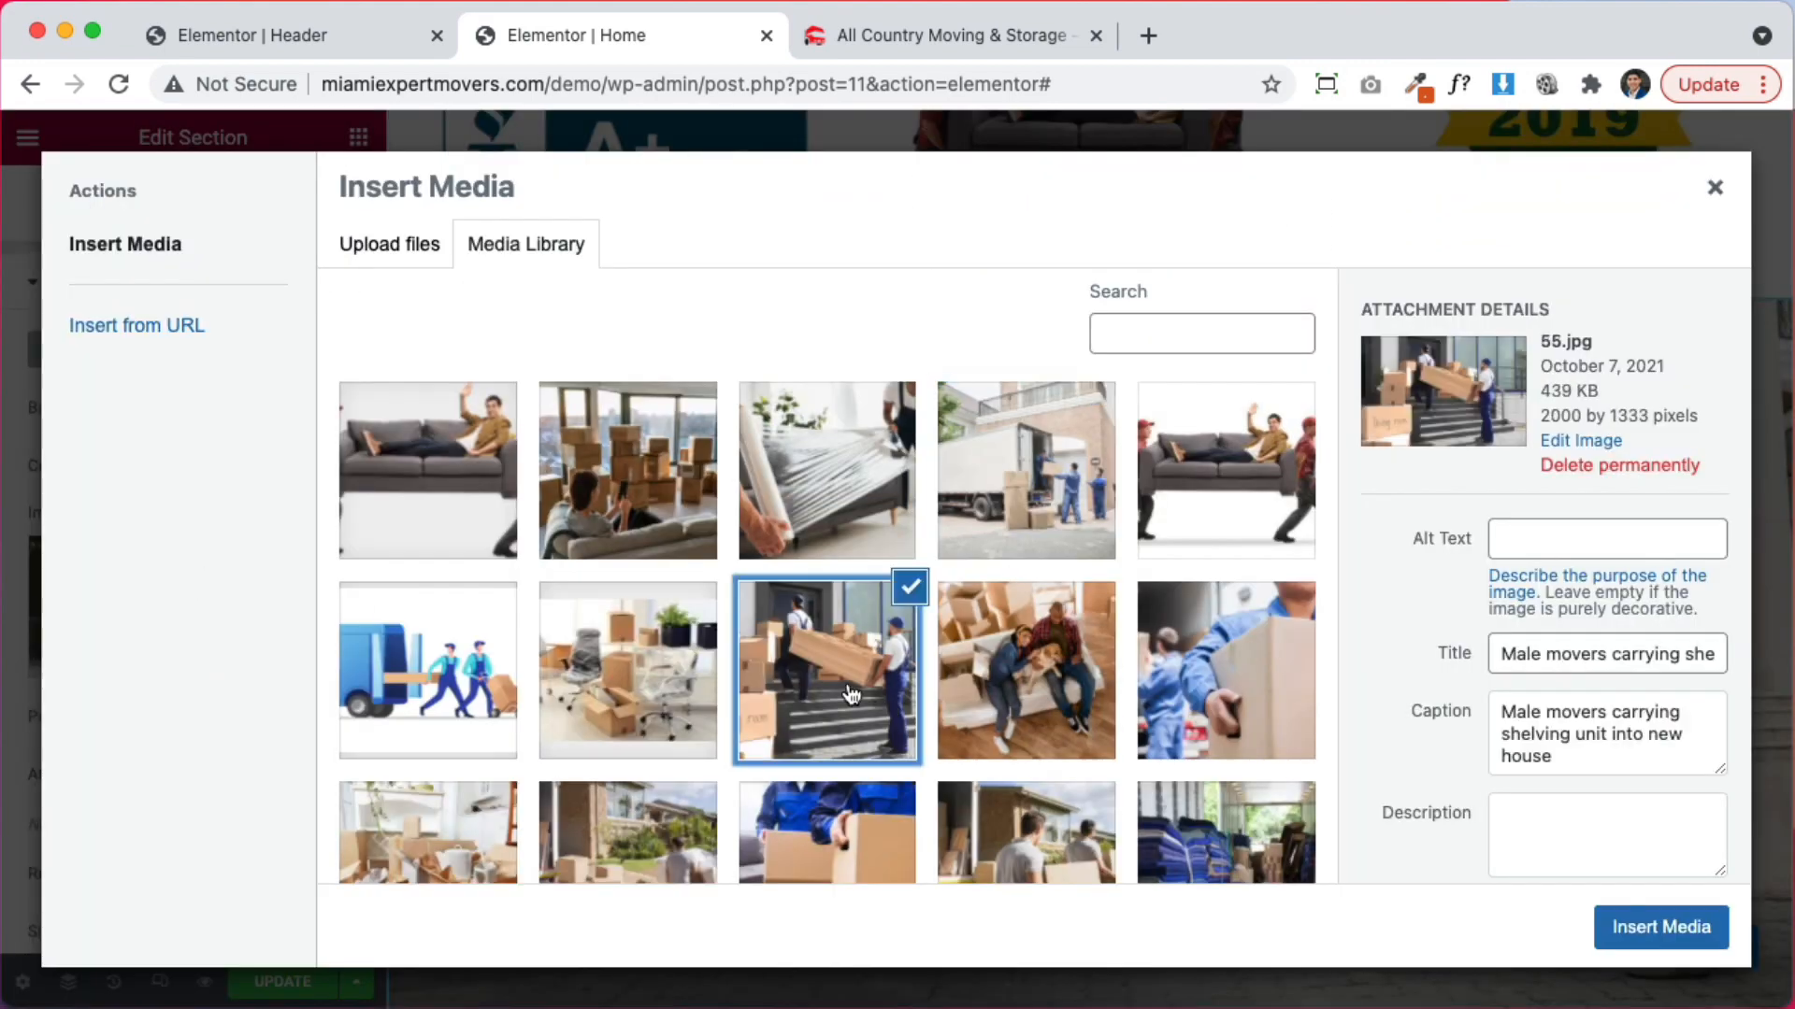
click(1660, 927)
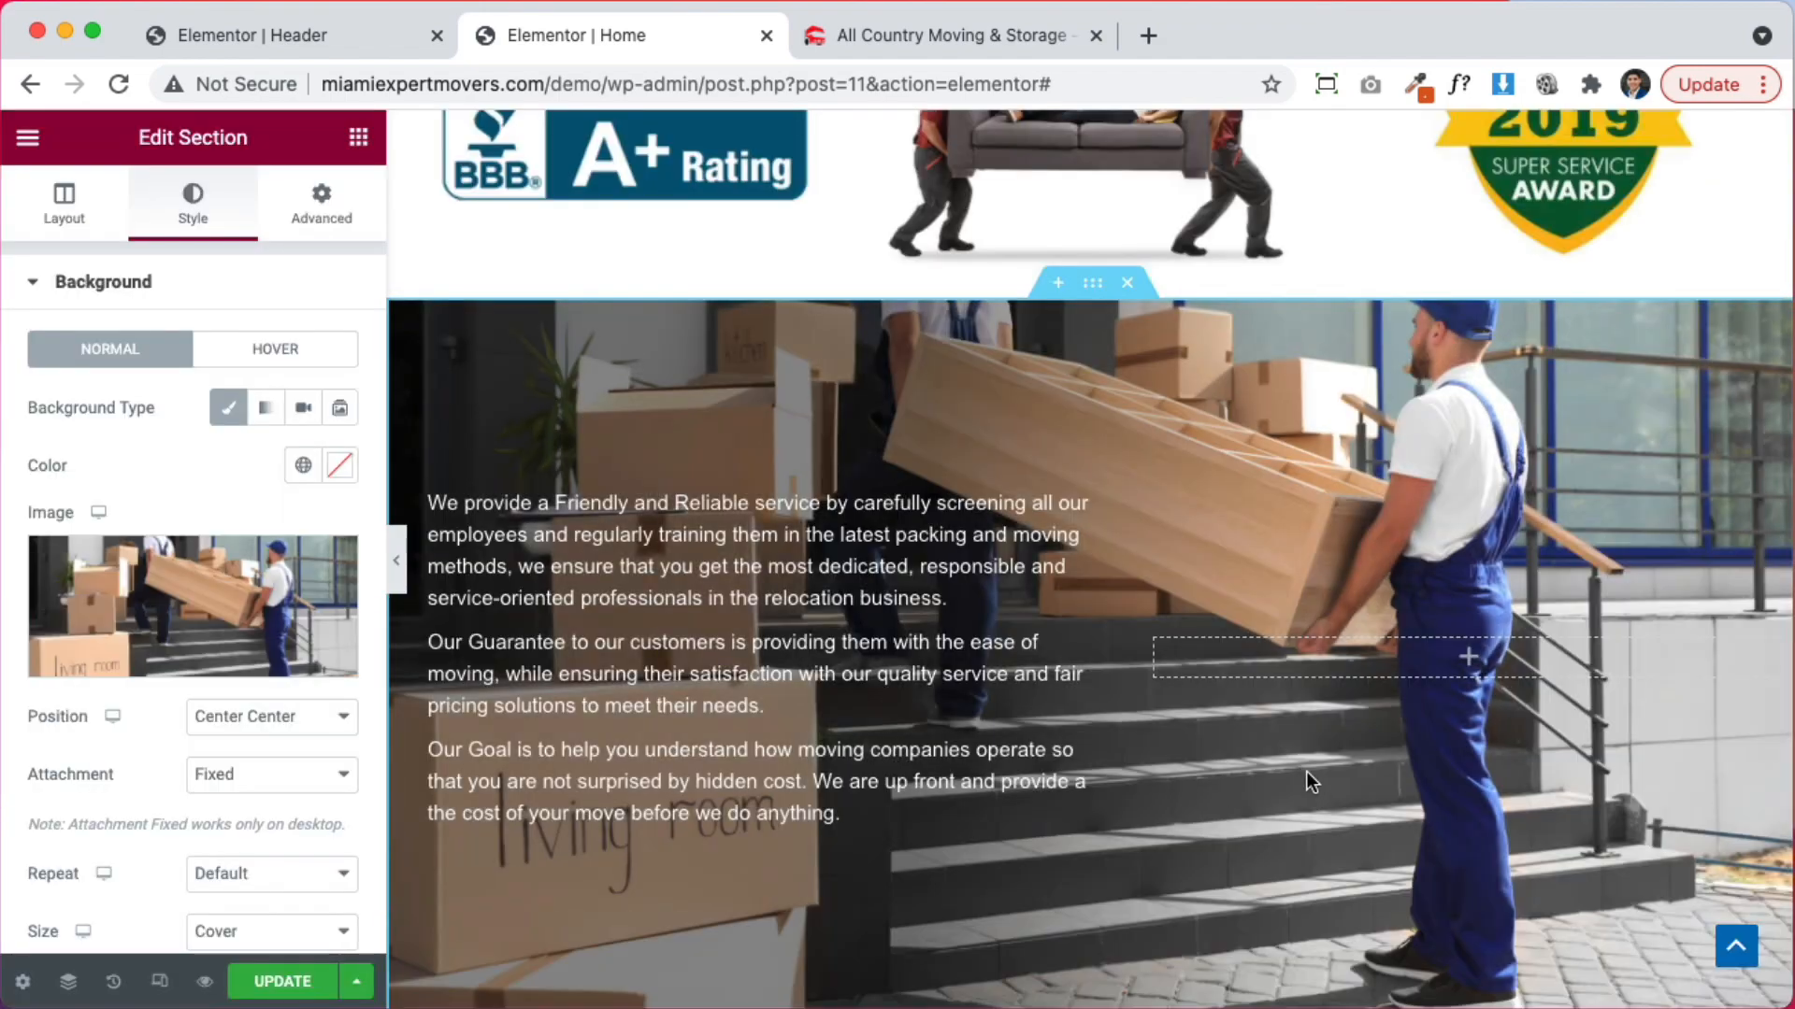
scroll(1301, 768, down, 4)
scroll(1303, 768, up, 12)
scroll(1303, 774, down, 8)
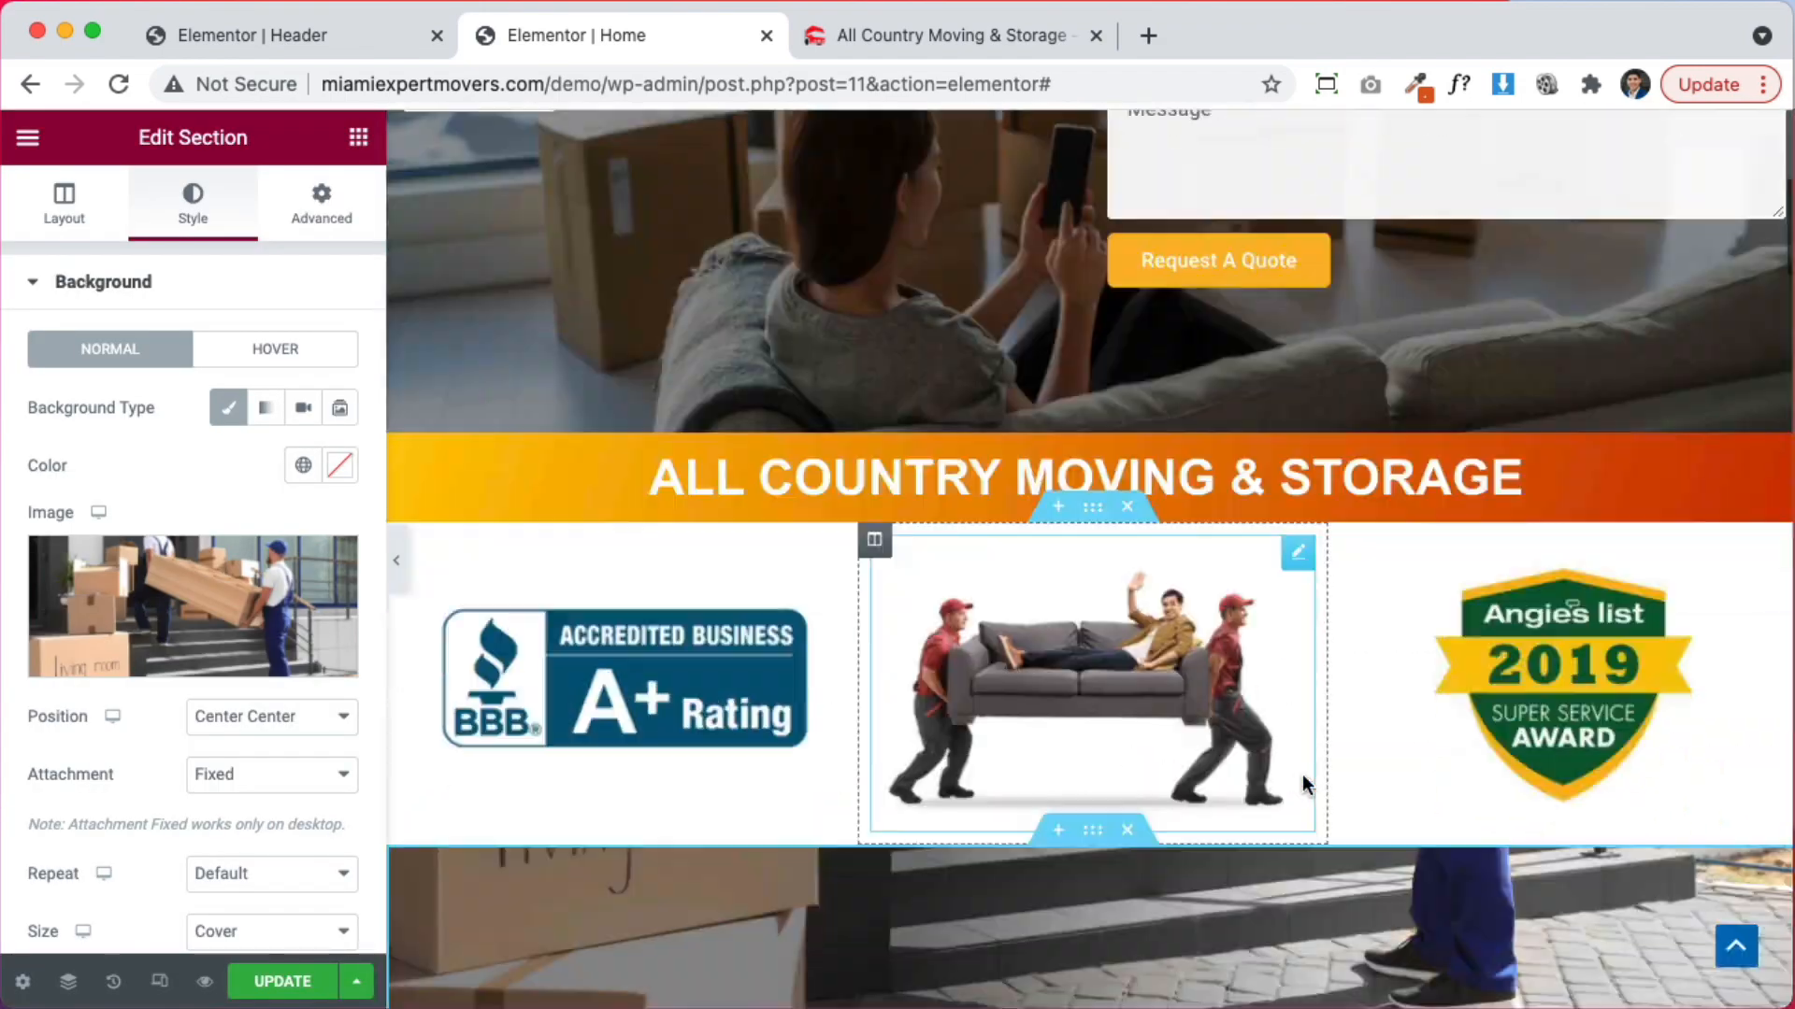
scroll(1303, 774, down, 5)
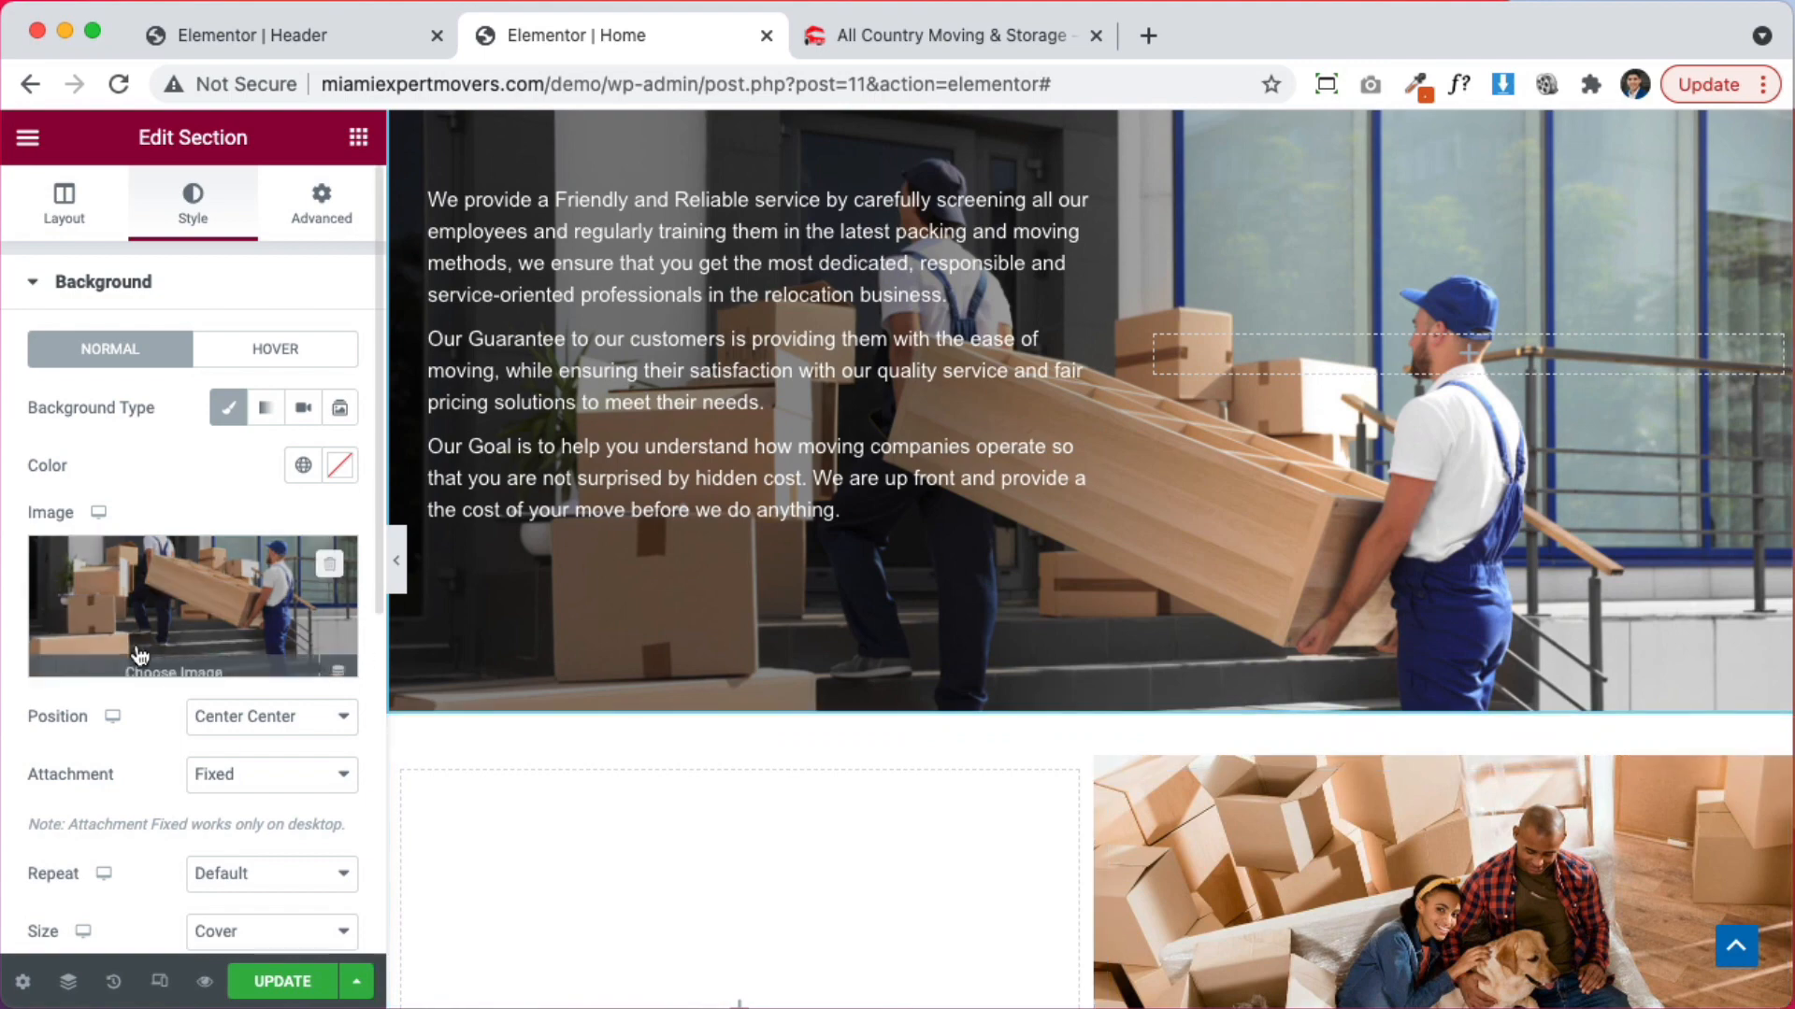
click(128, 610)
click(824, 488)
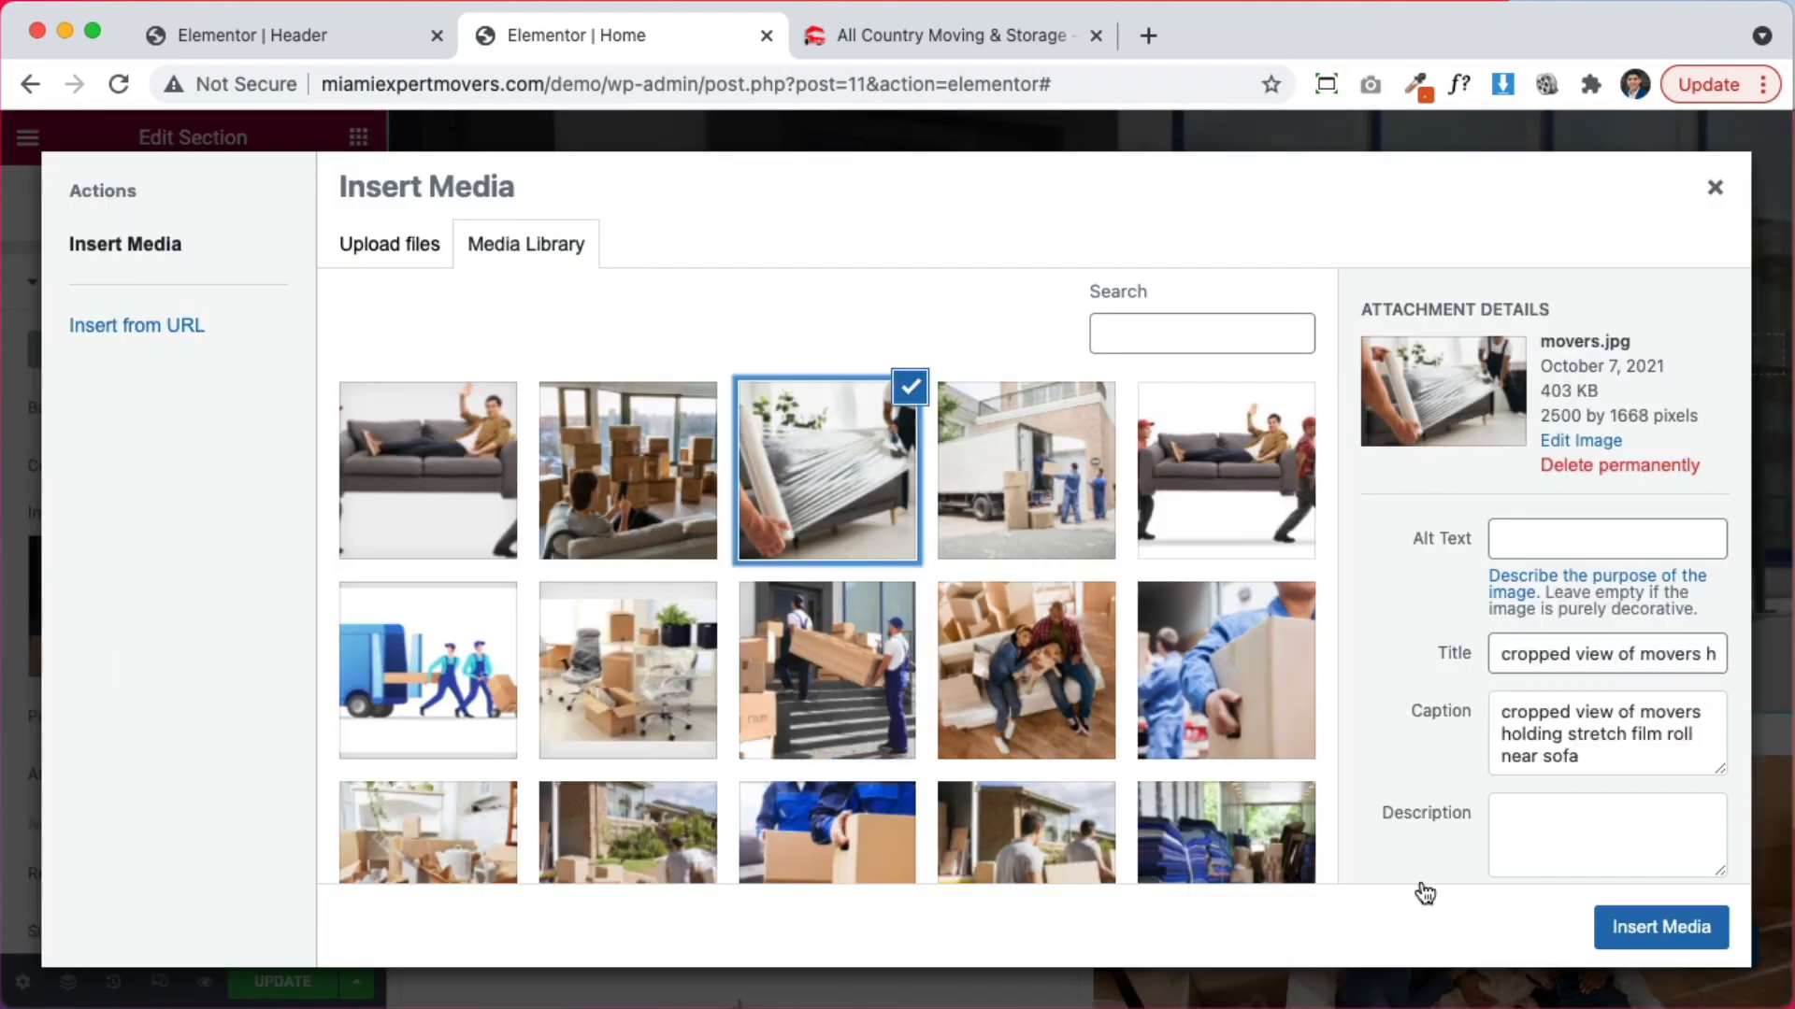
click(1660, 927)
scroll(1420, 738, up, 10)
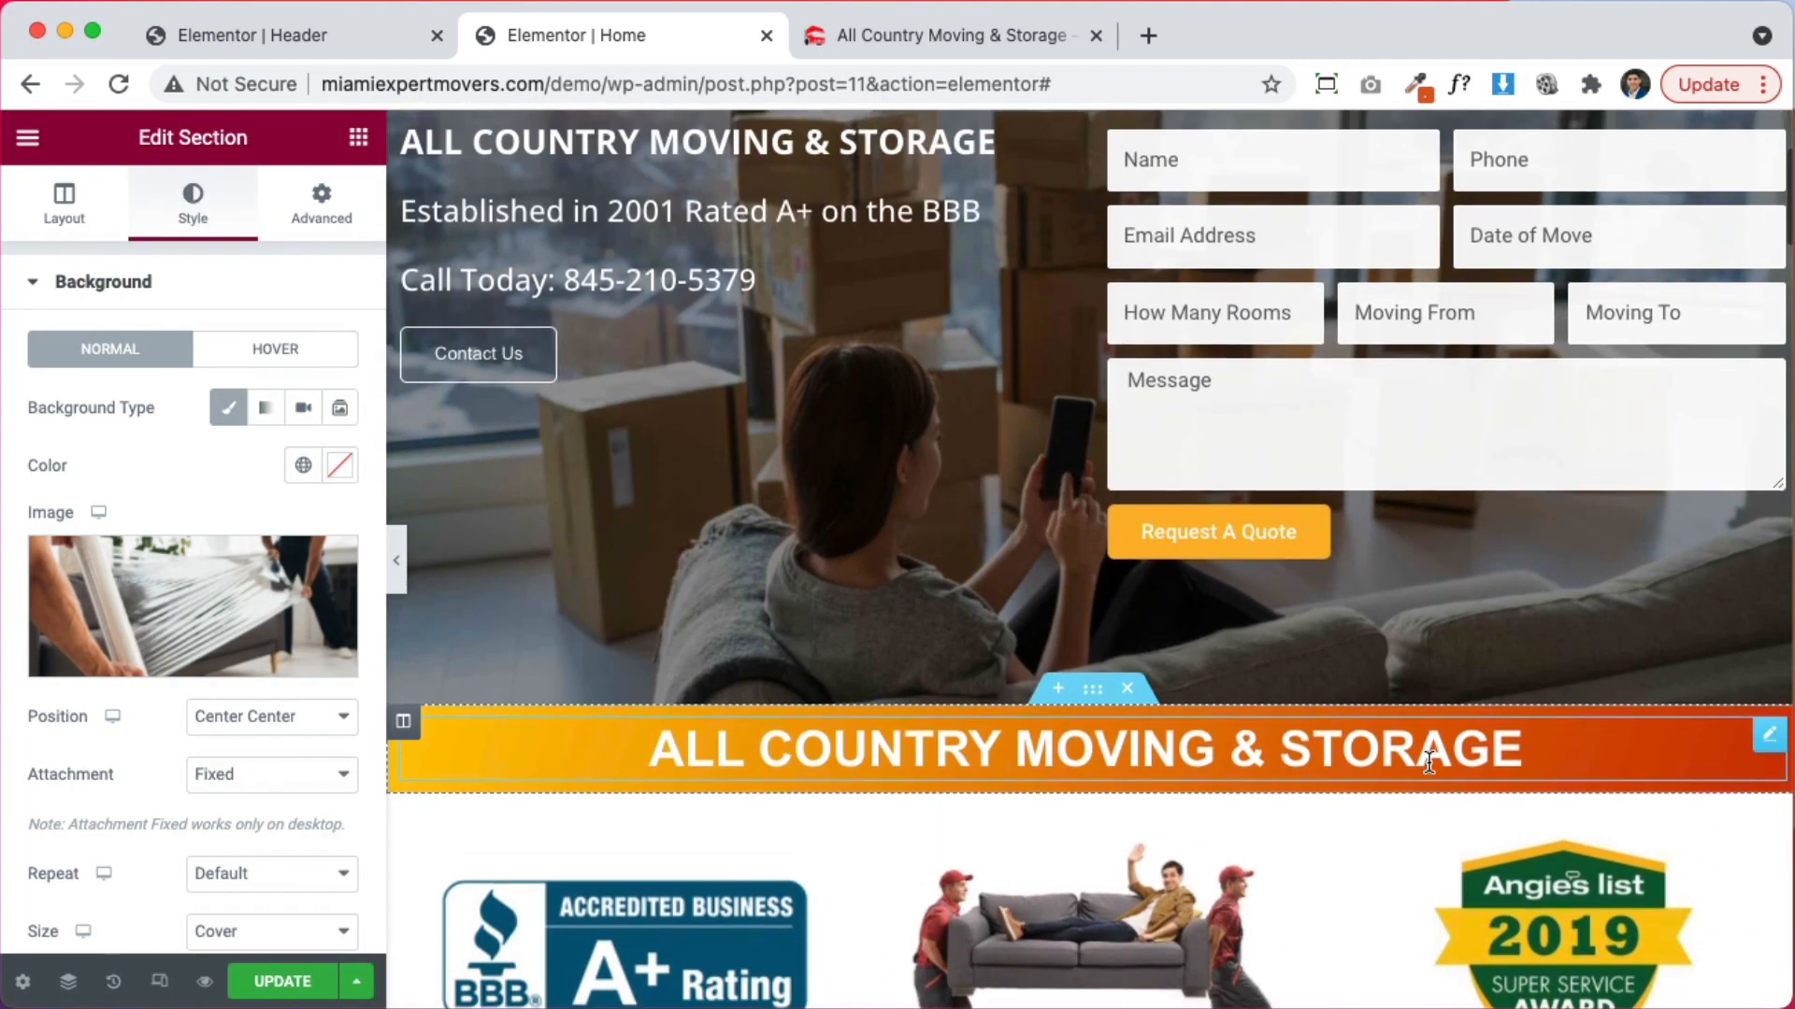
scroll(1428, 761, down, 10)
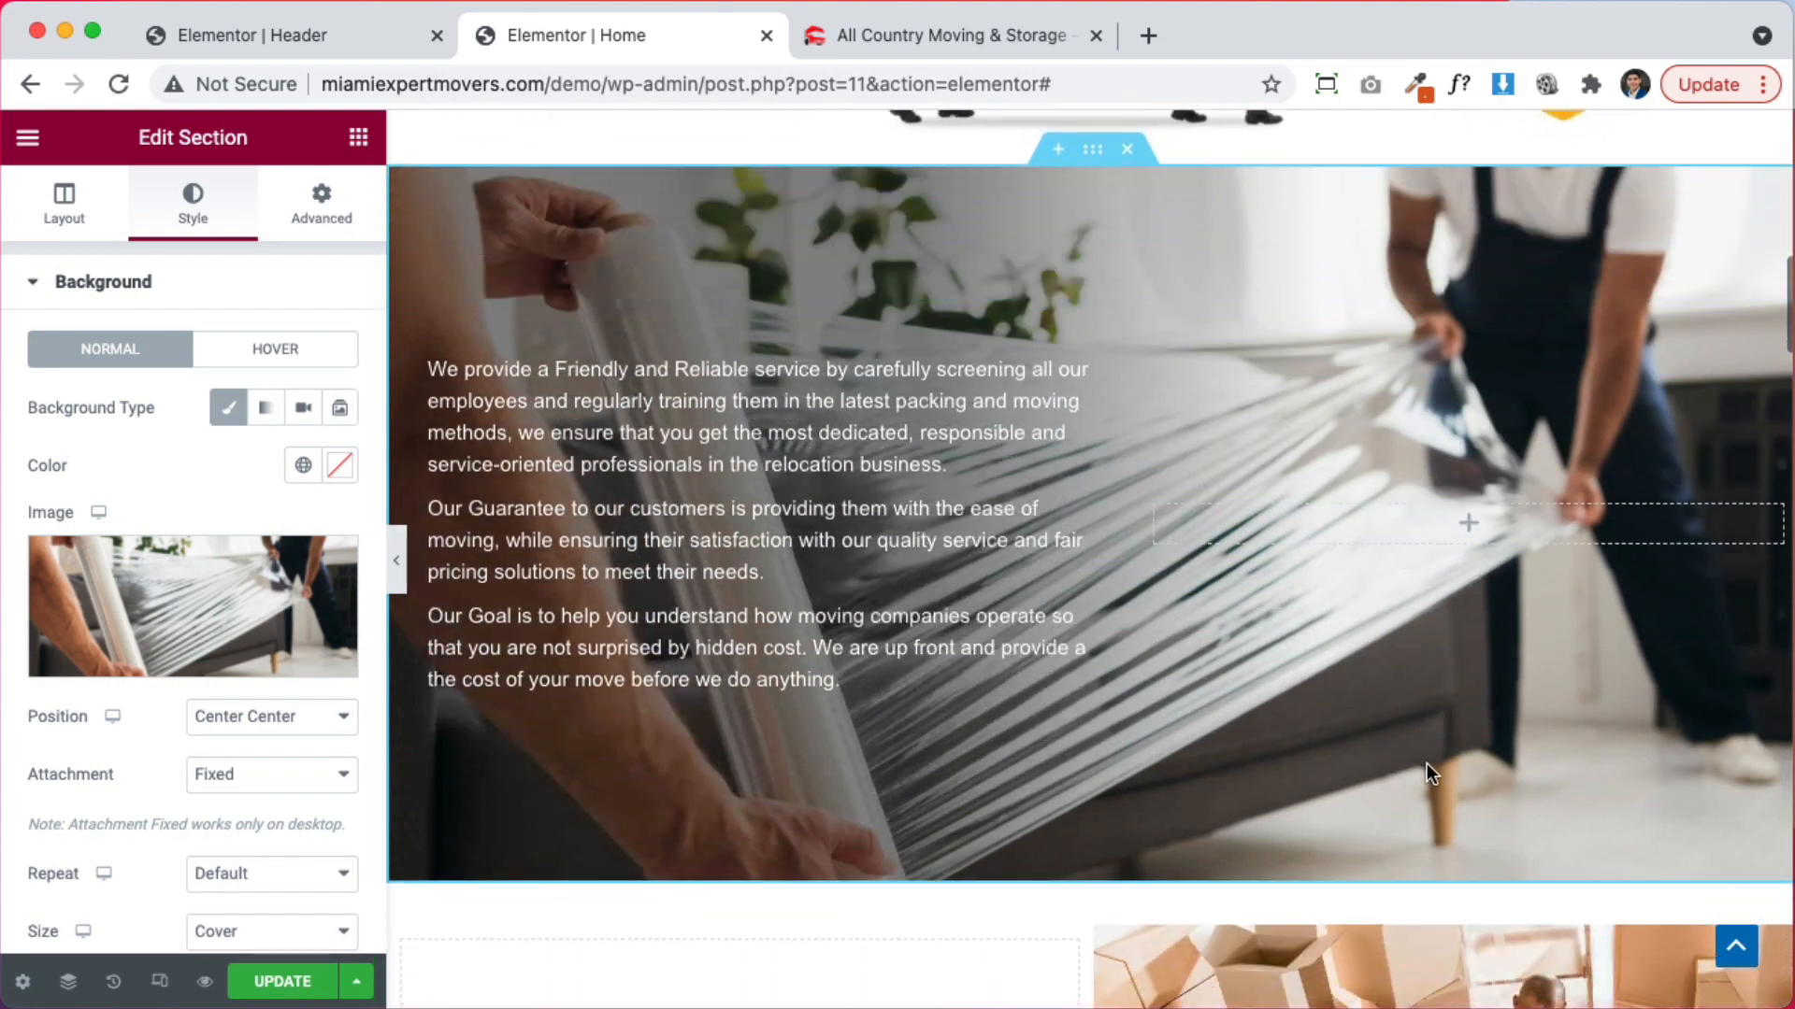
scroll(1426, 763, down, 1)
scroll(1220, 672, down, 2)
scroll(1221, 671, up, 6)
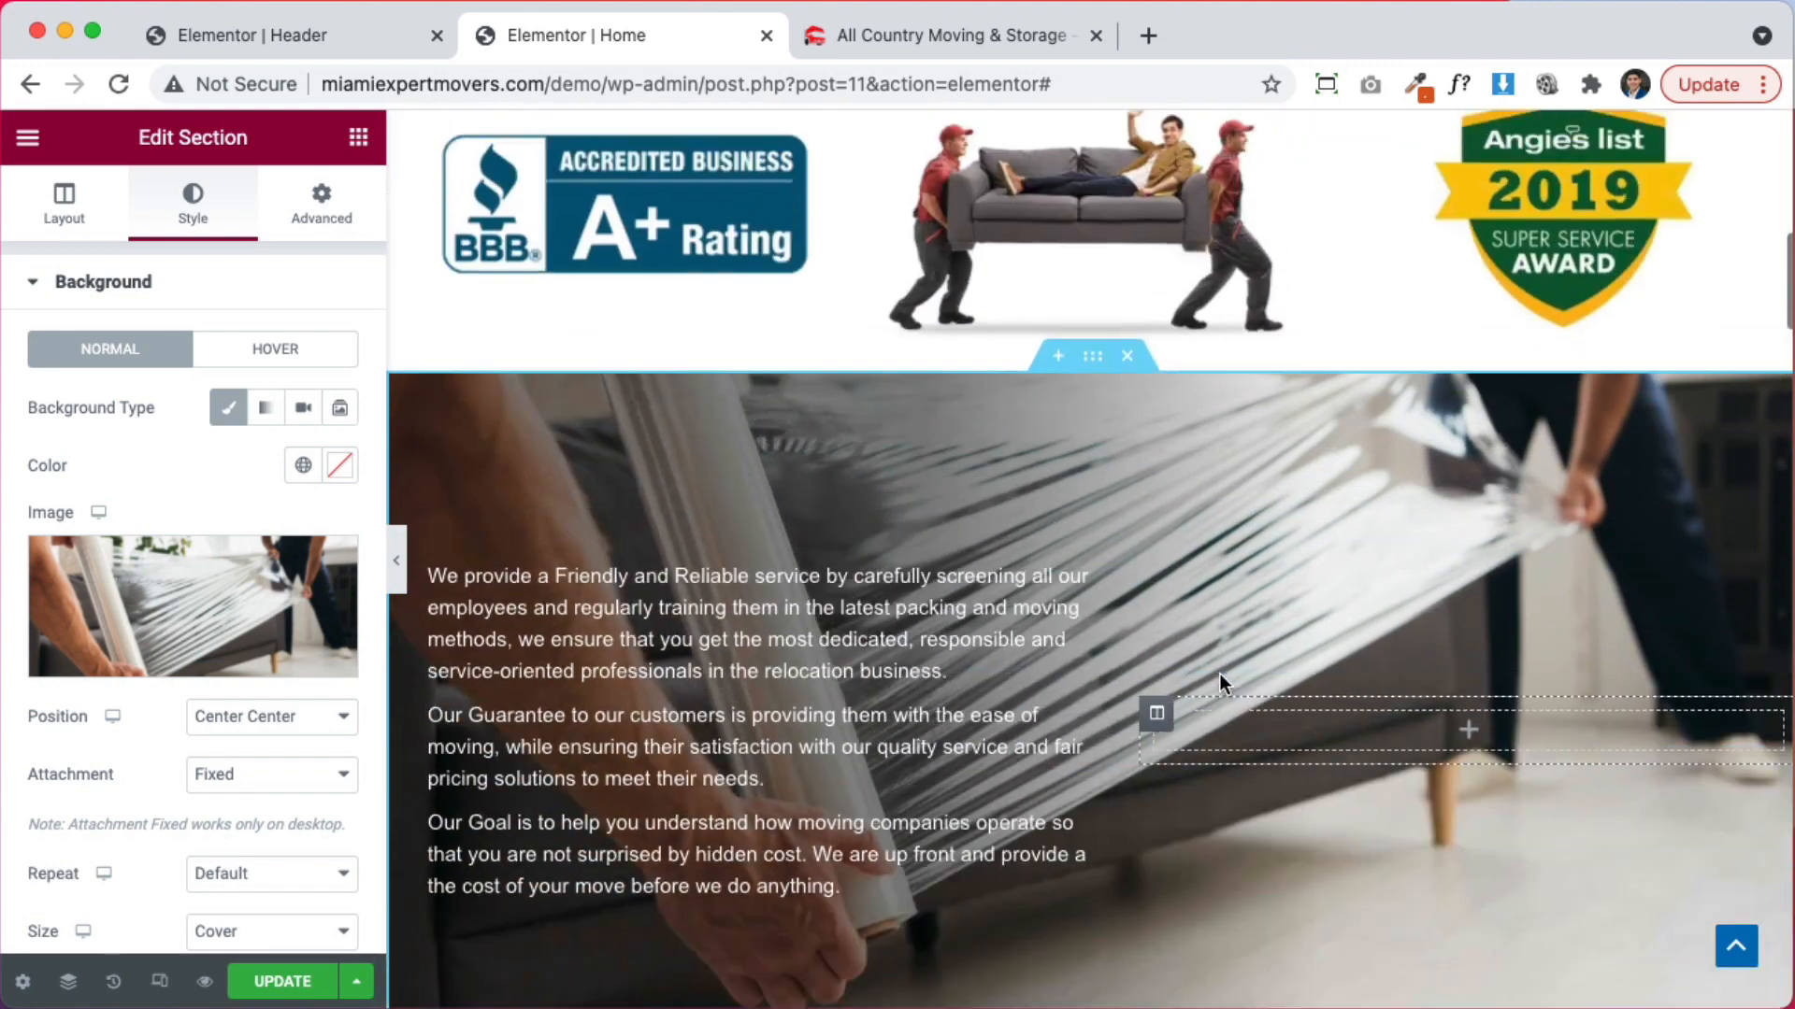
Switch the section background to a.jpg, the movers carrying a wrapped sofa from the van
click(295, 589)
scroll(1011, 669, down, 2)
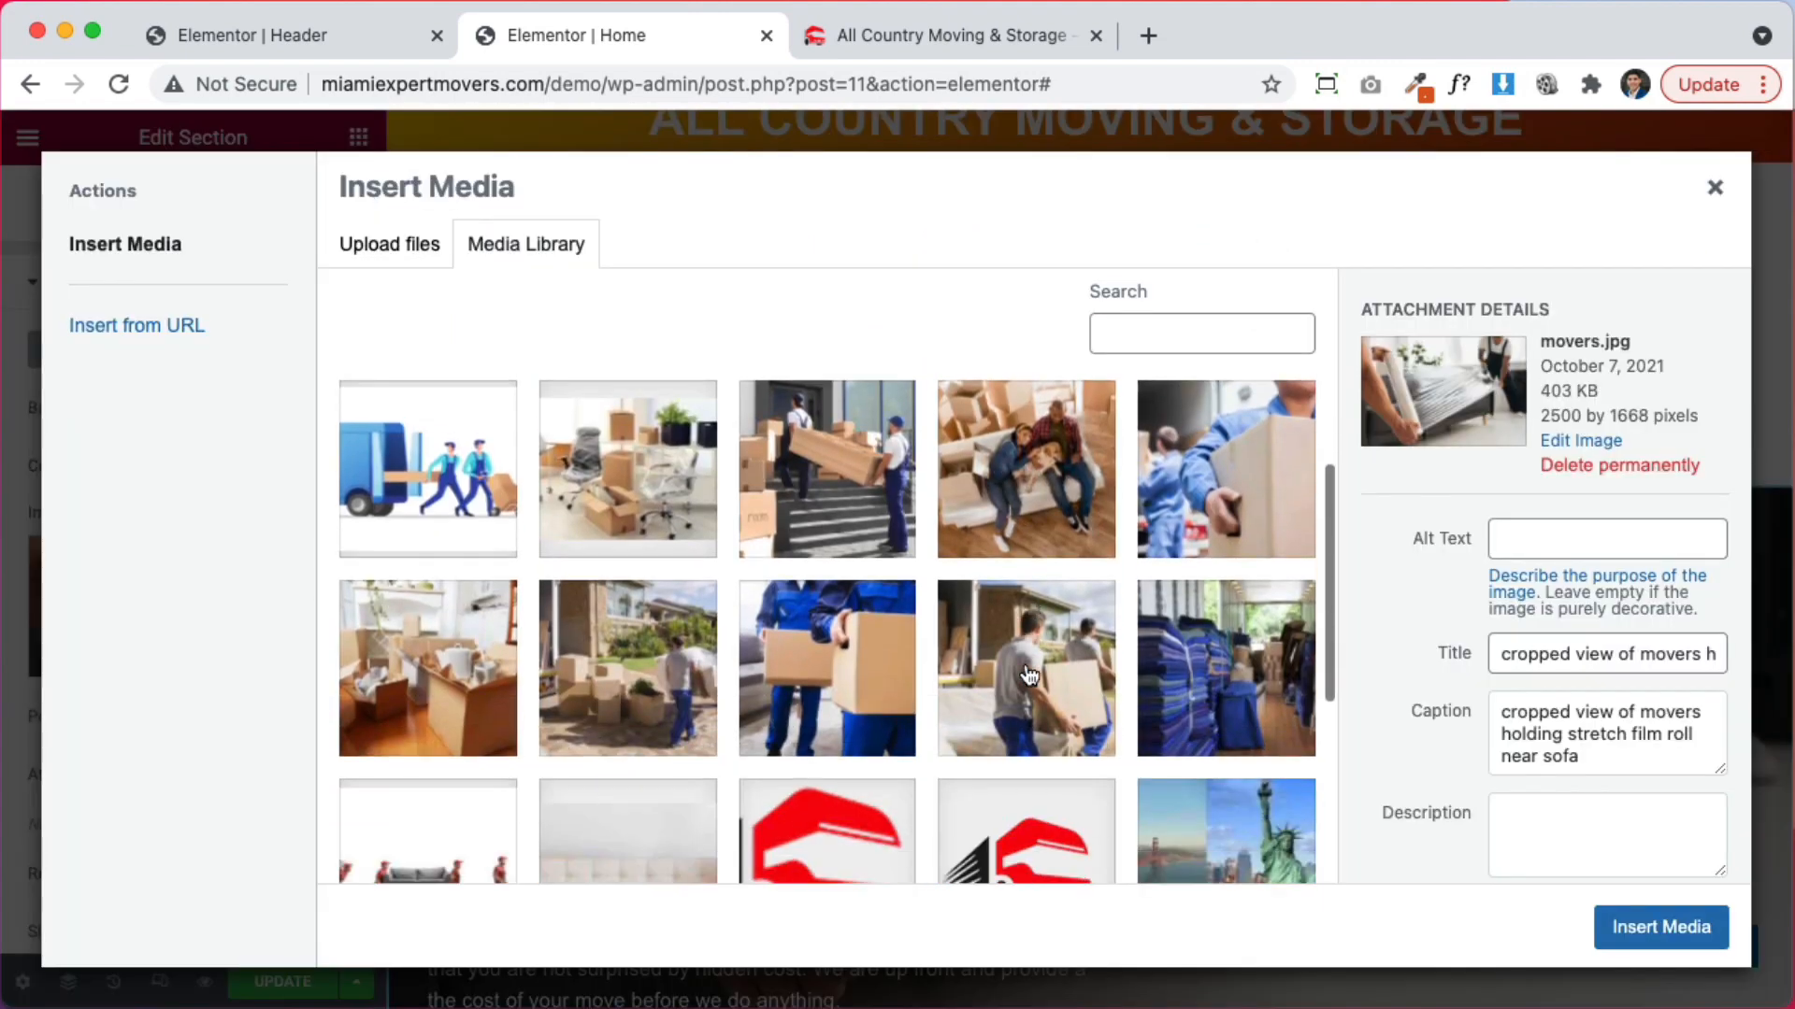
scroll(826, 733, down, 2)
click(641, 589)
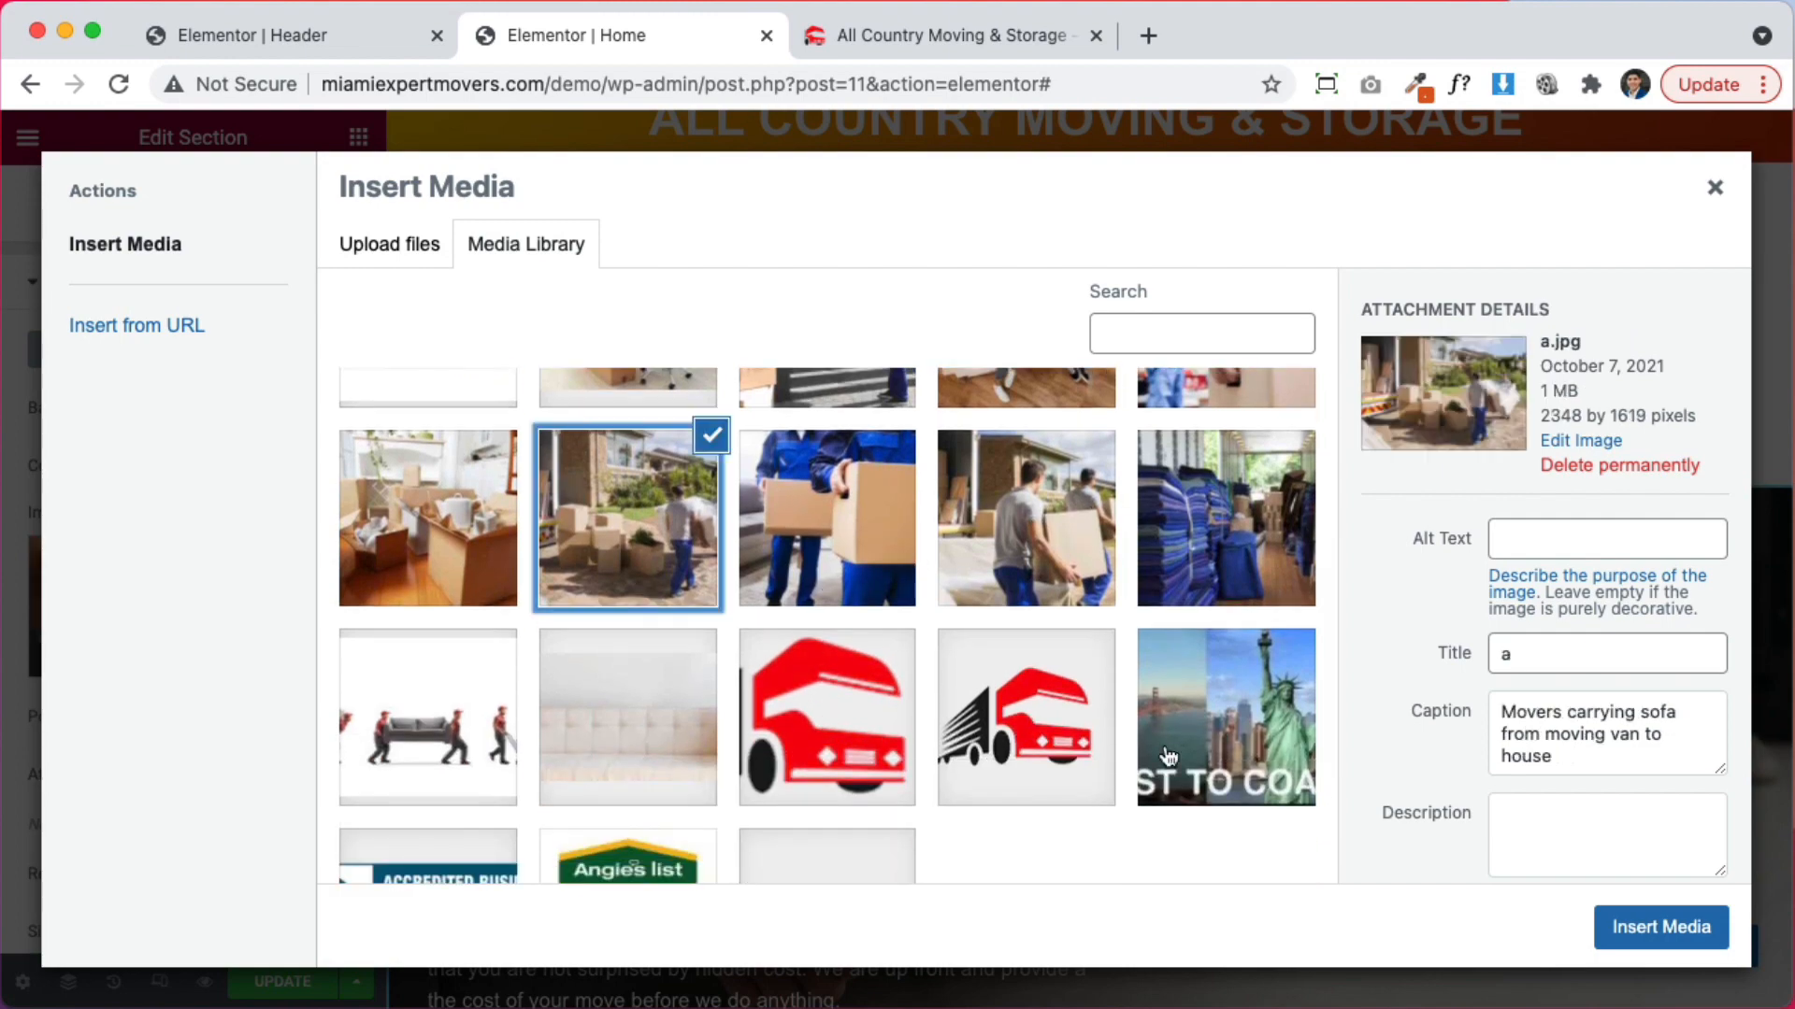
click(1656, 928)
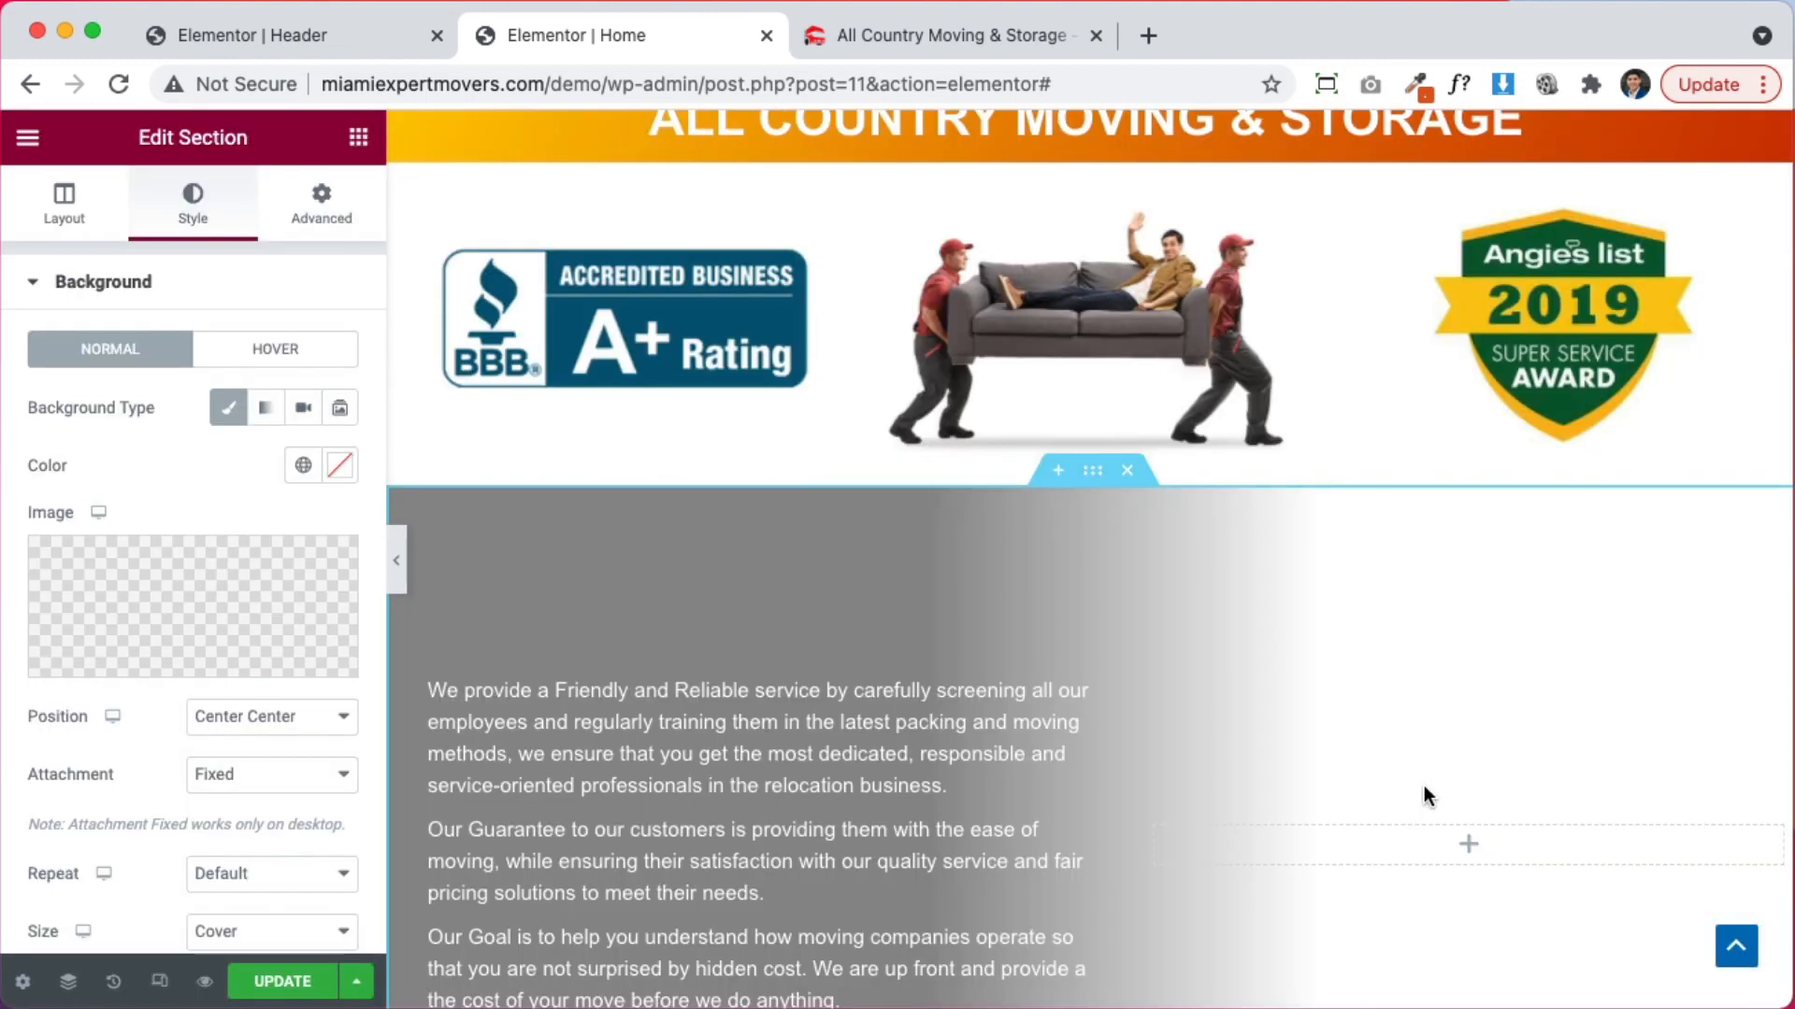
scroll(1422, 785, up, 5)
scroll(1423, 785, down, 10)
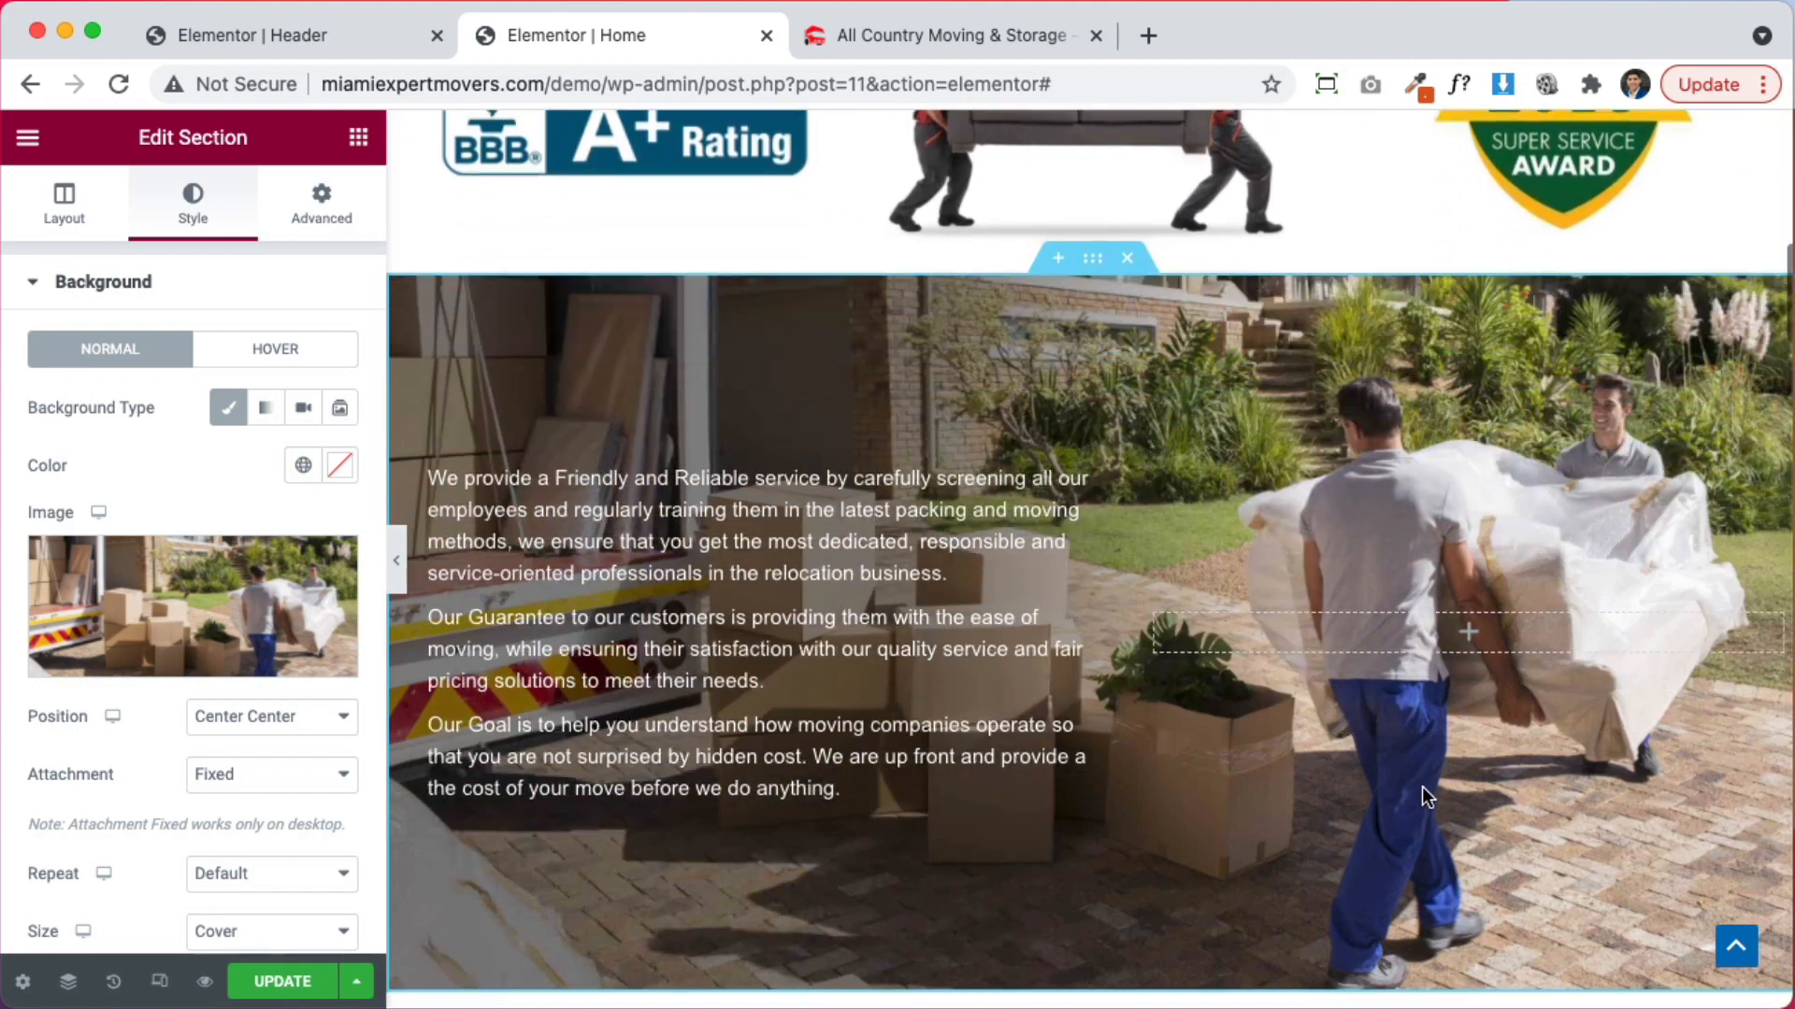
scroll(1412, 785, up, 4)
scroll(1412, 786, down, 2)
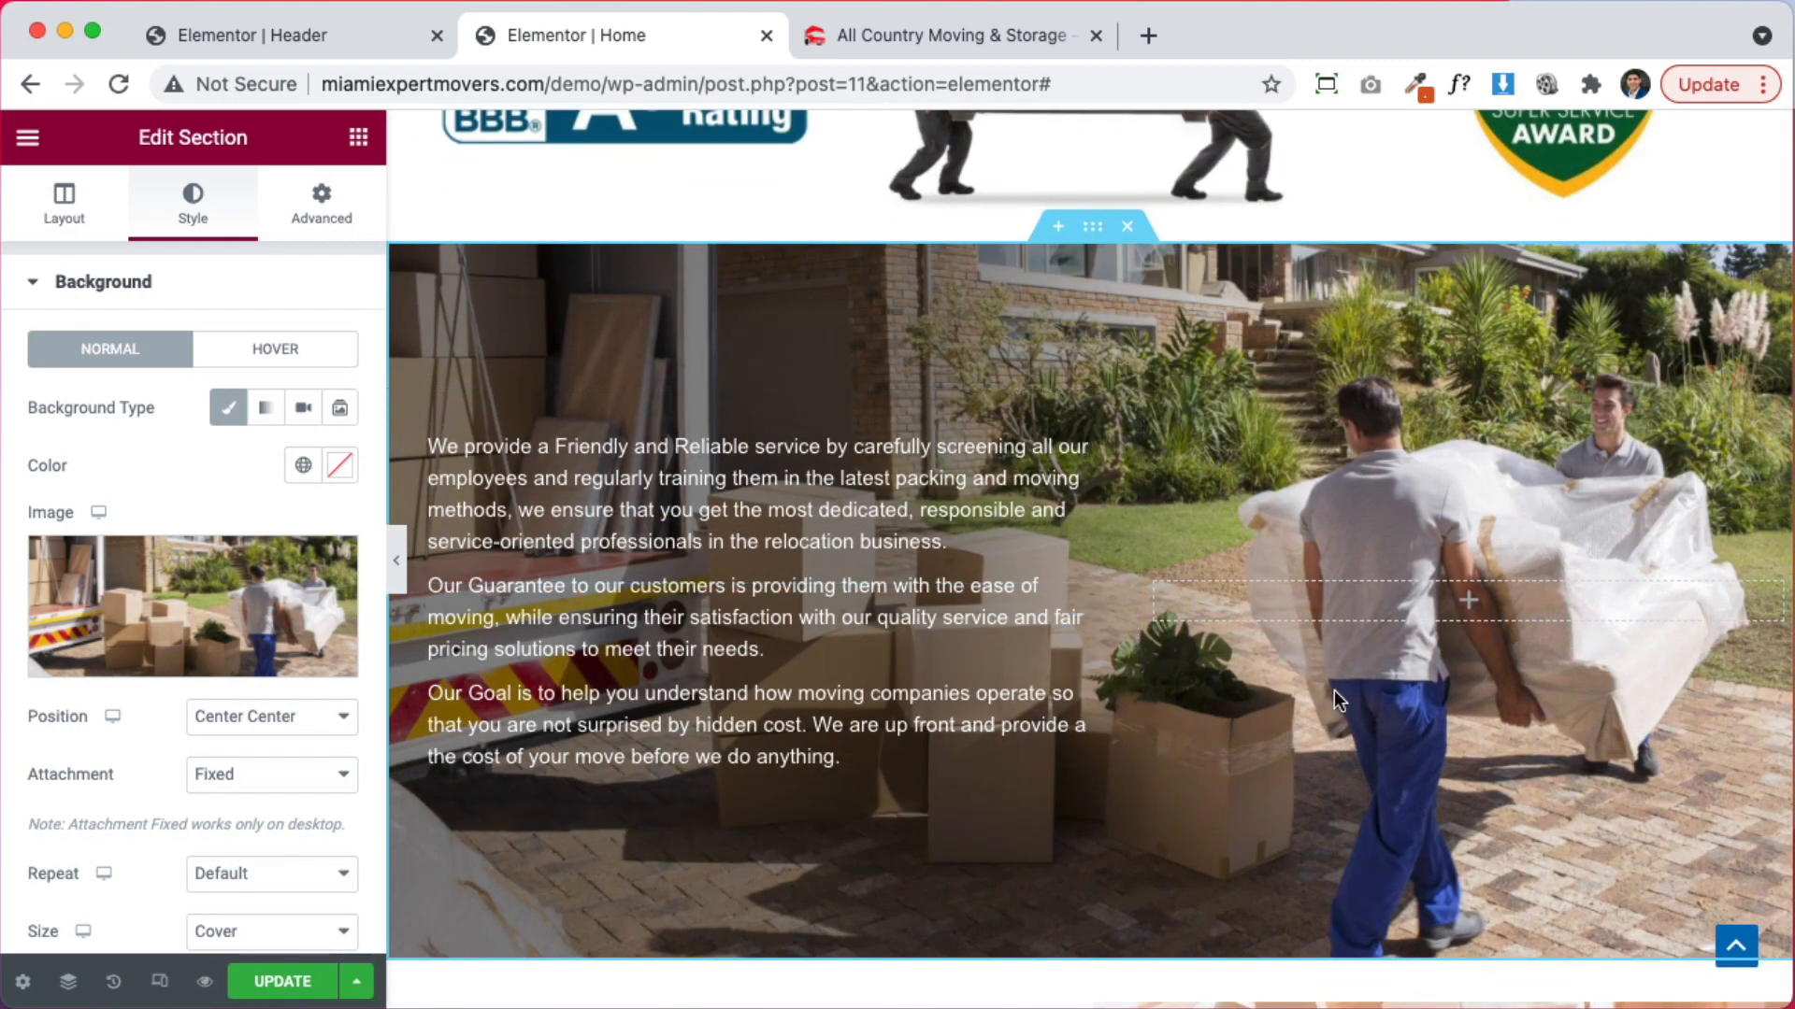
scroll(1567, 615, up, 2)
scroll(1567, 615, down, 3)
scroll(1566, 615, up, 3)
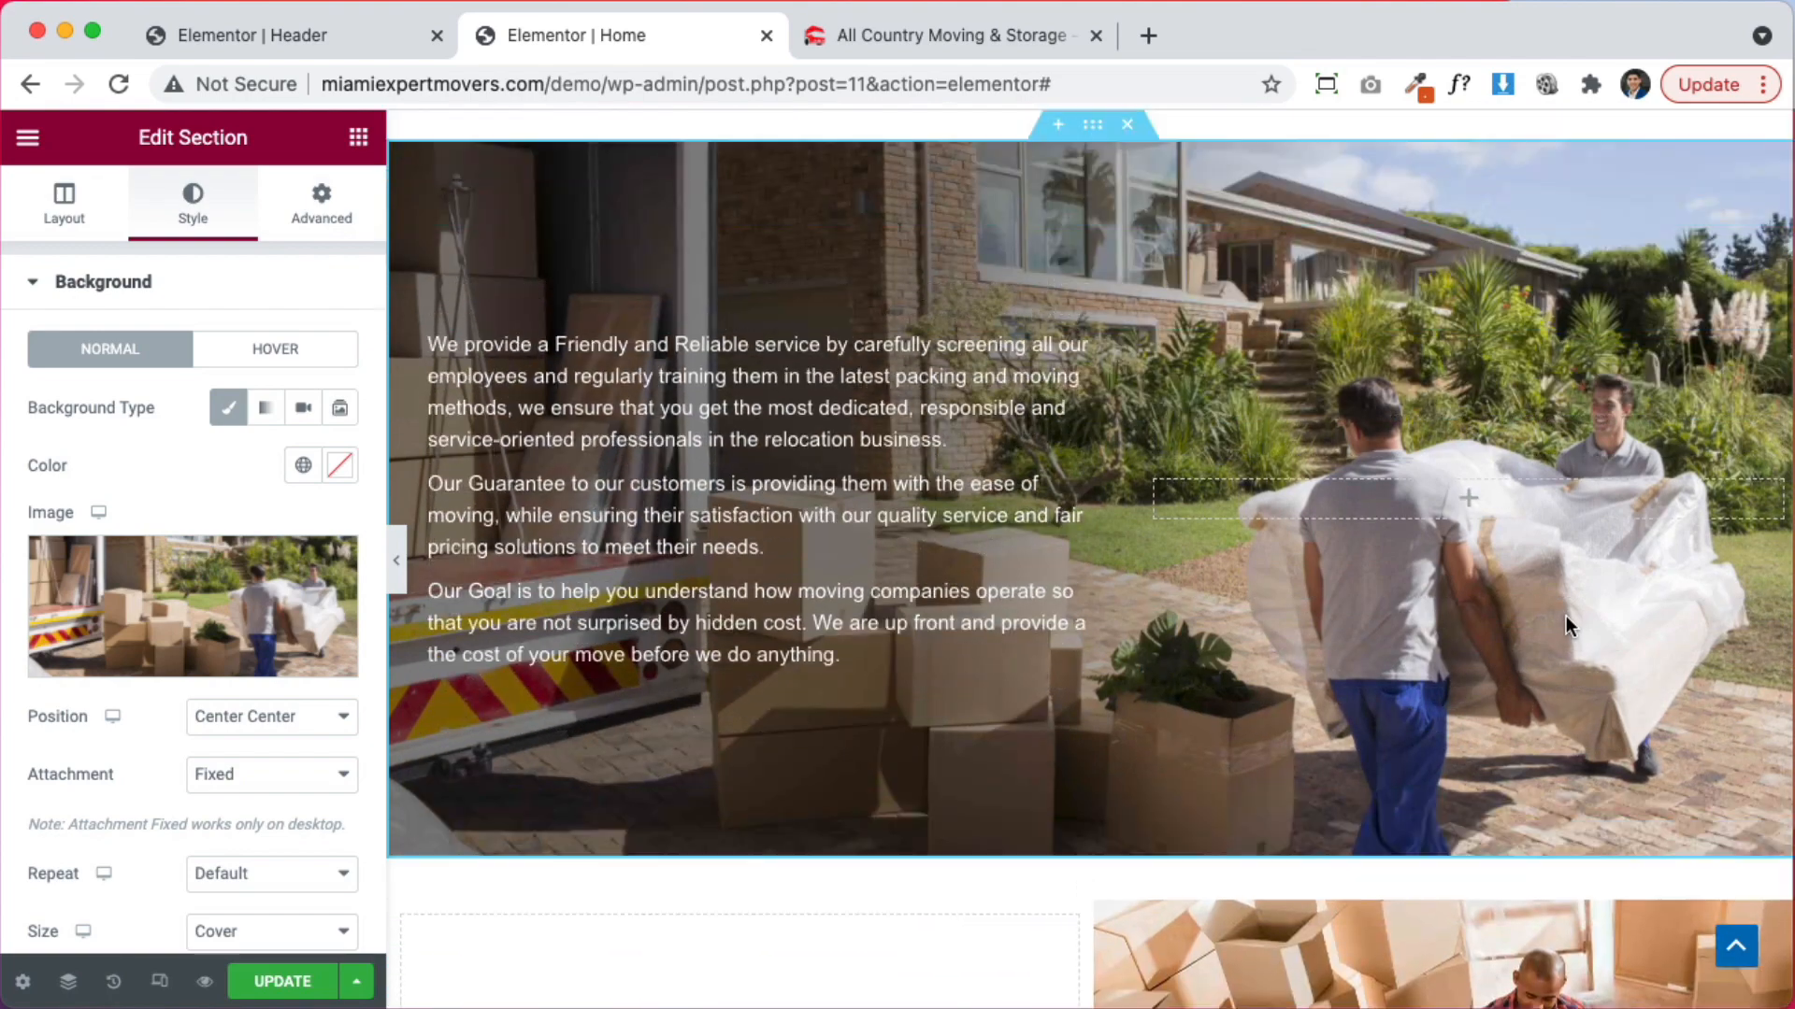
scroll(1563, 615, down, 3)
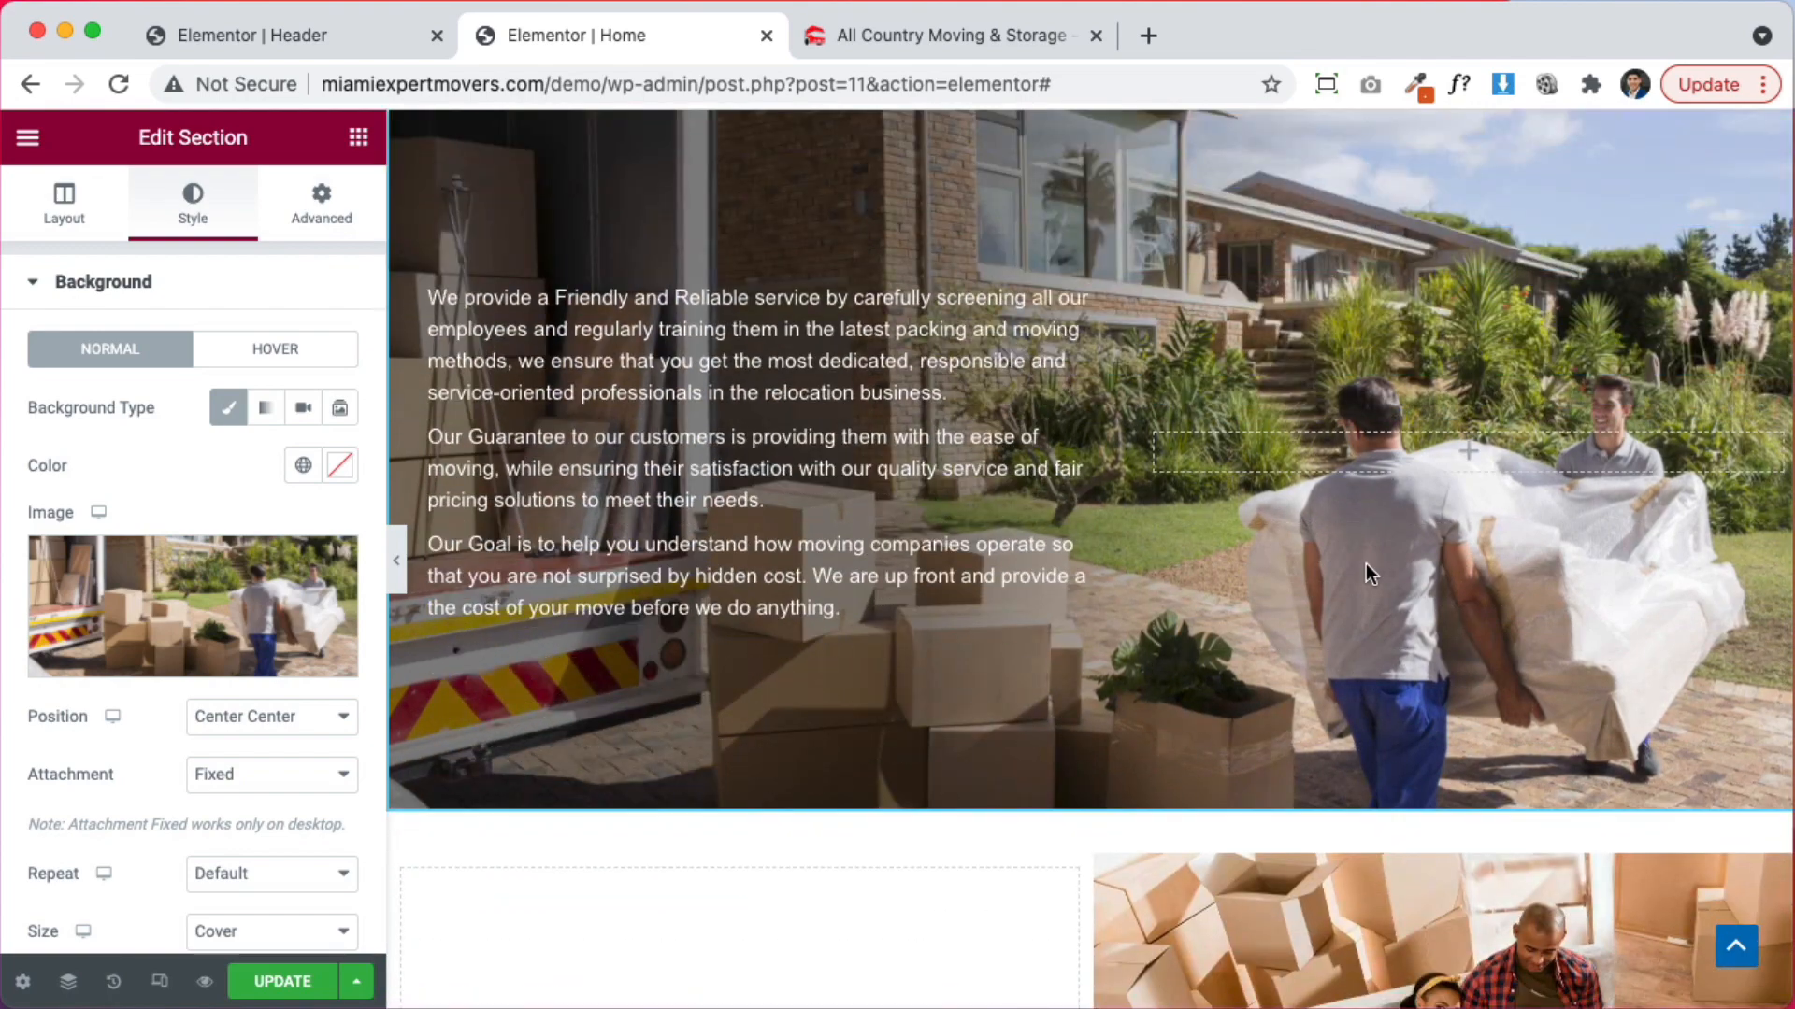
scroll(1365, 573, down, 7)
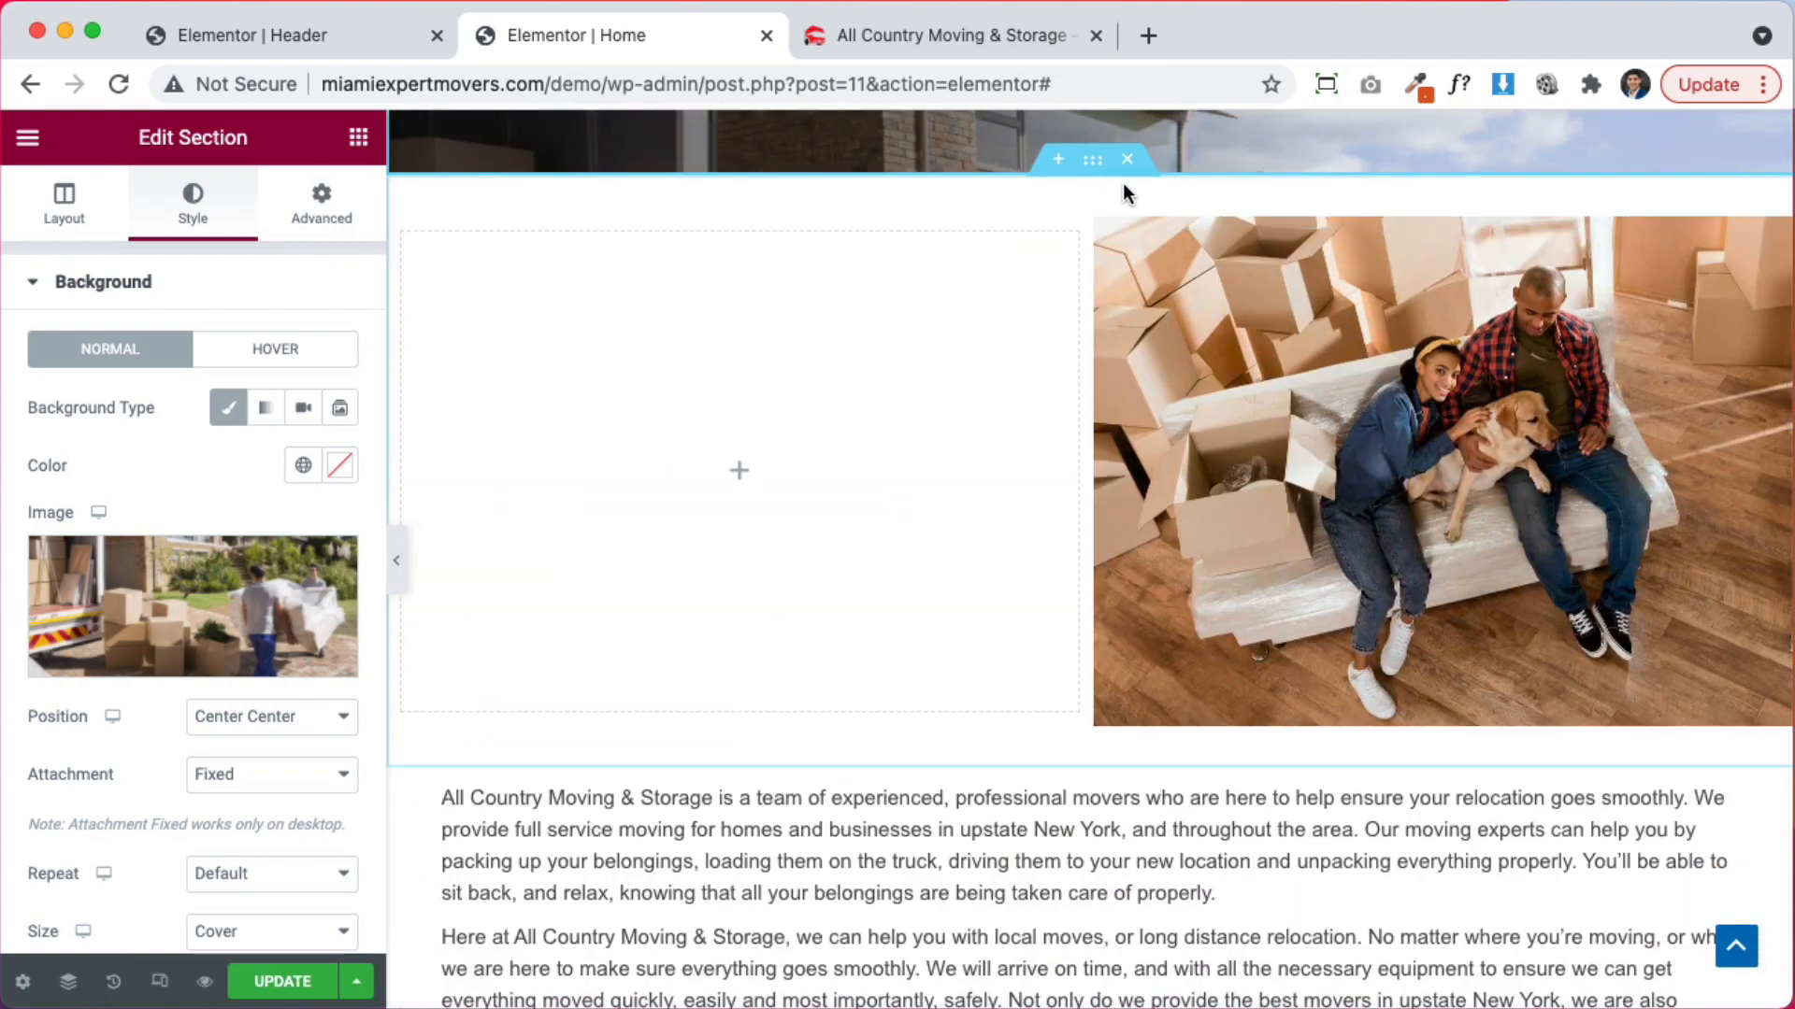
Delete the couple-on-sofa section and give the text column 30 px padding on every side
click(1127, 164)
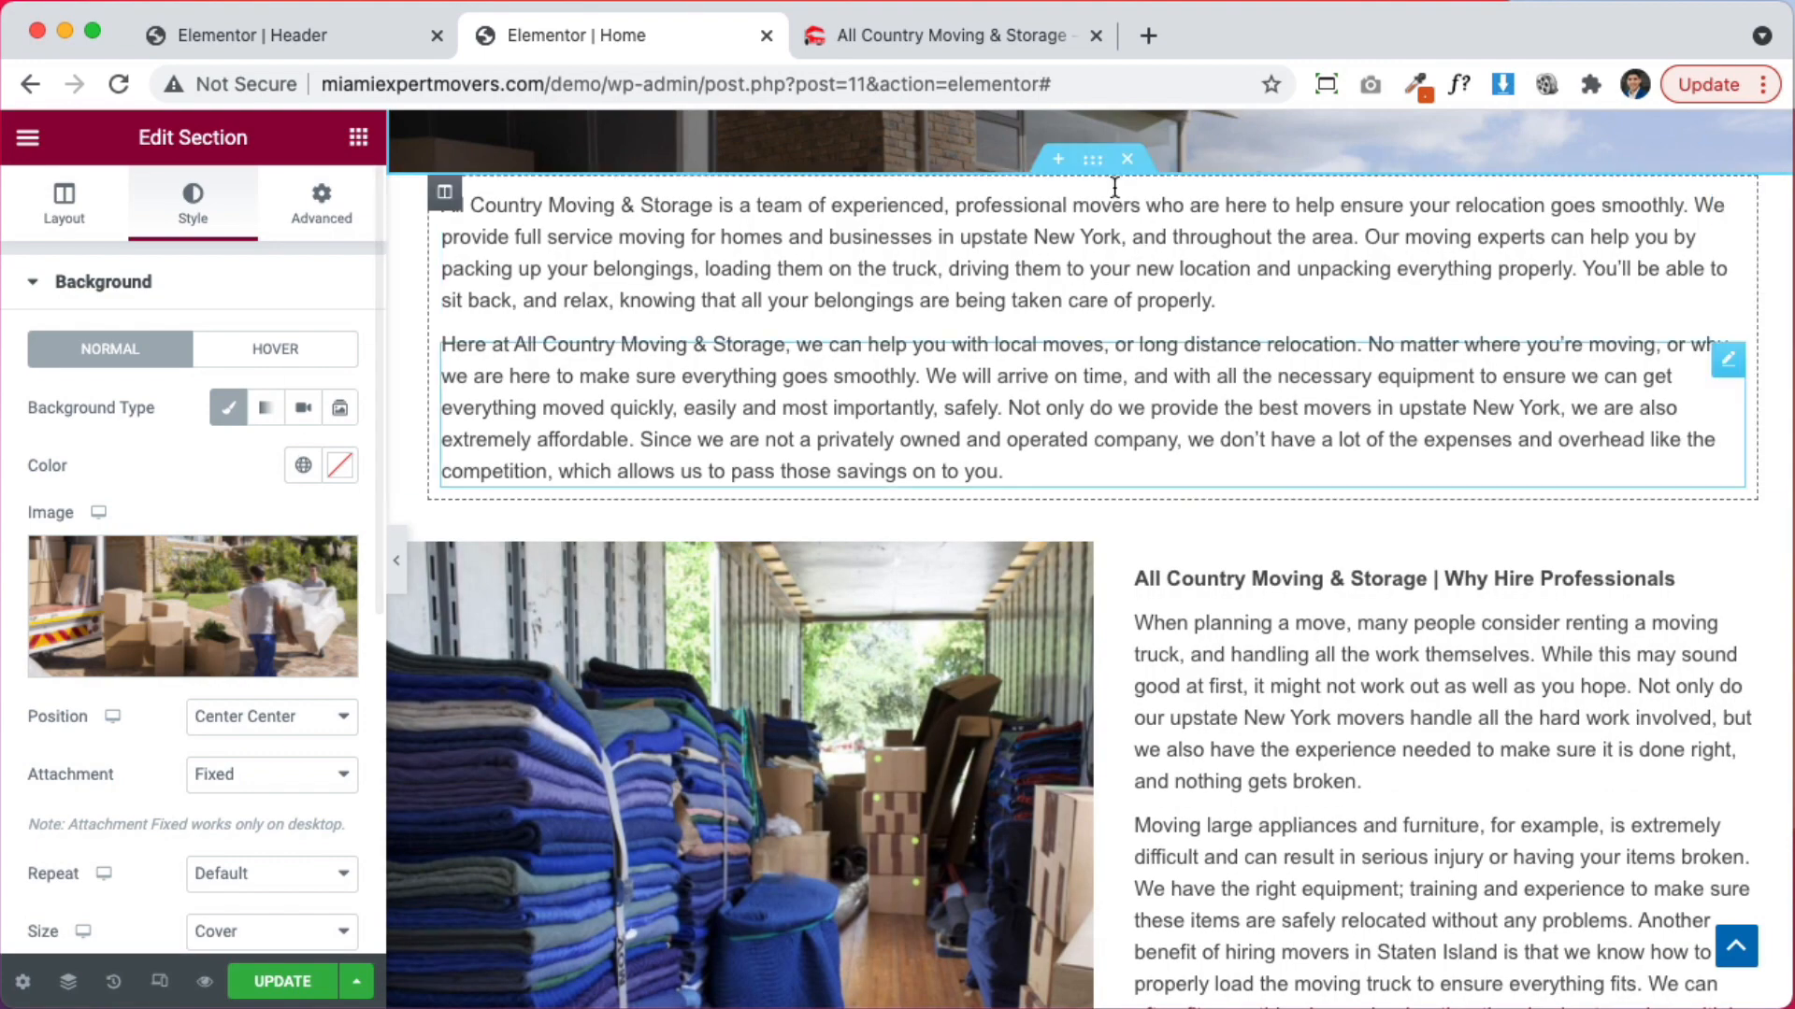
click(445, 195)
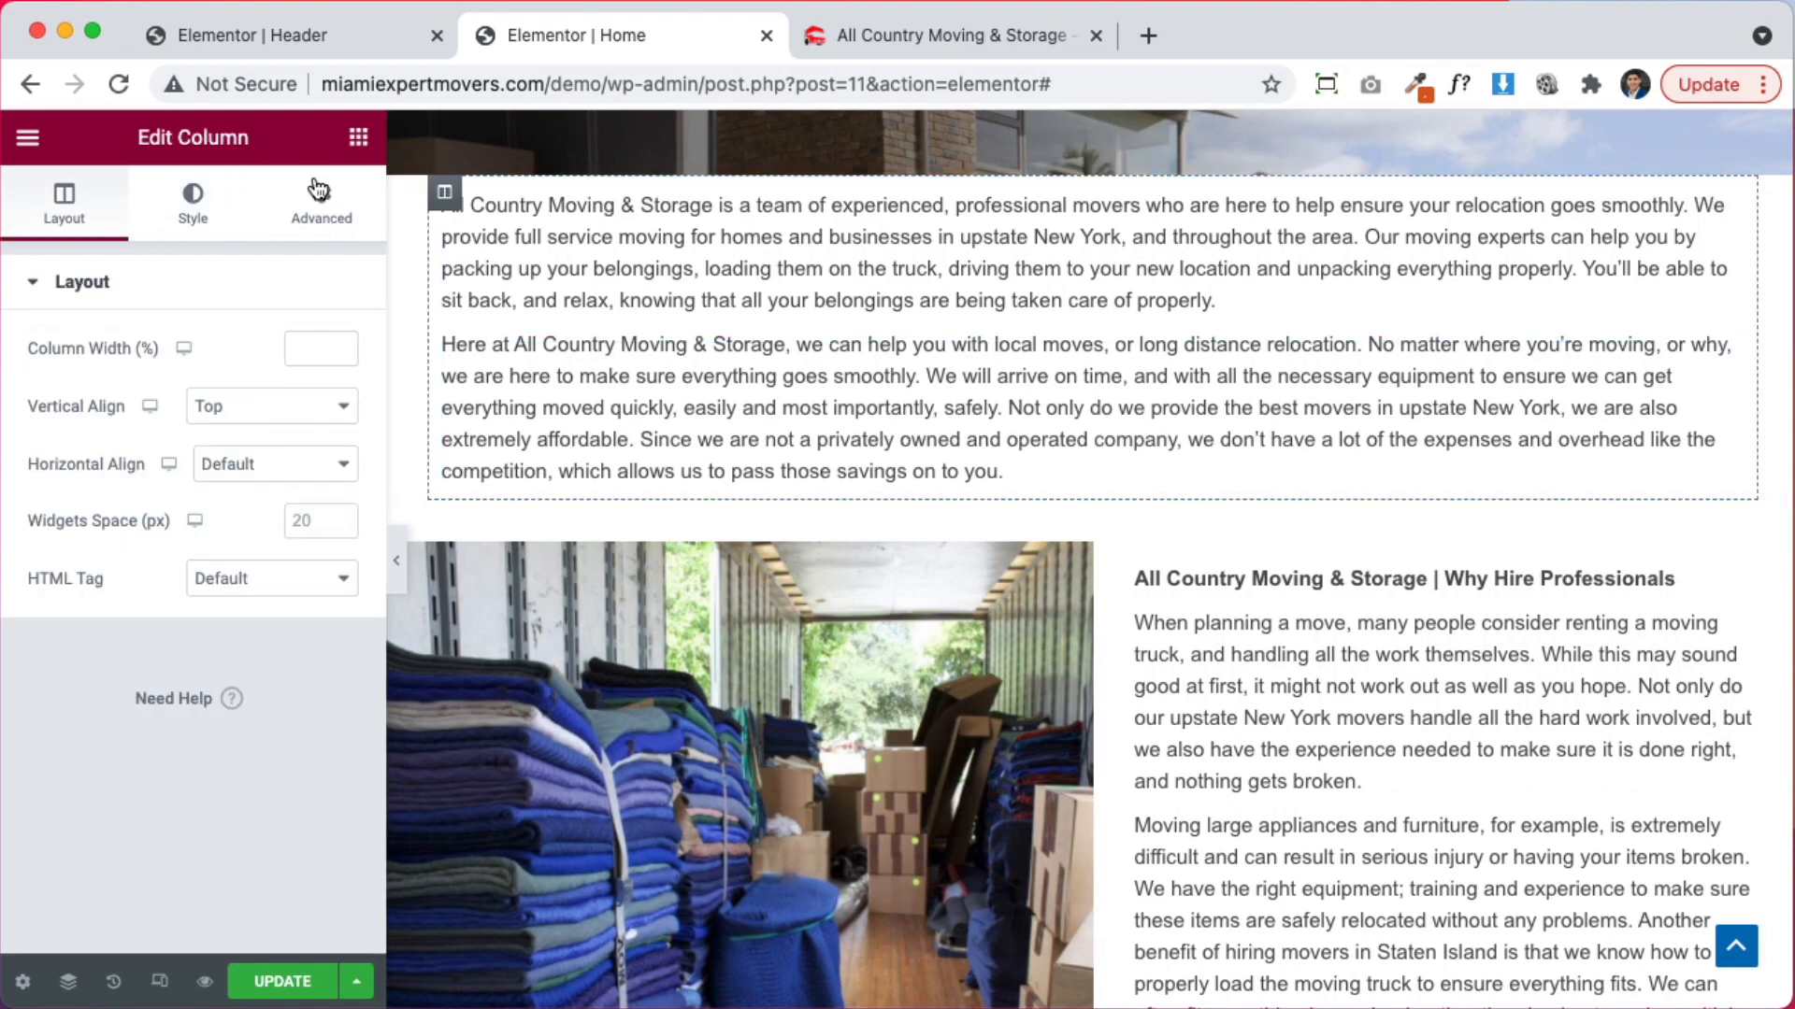
click(321, 201)
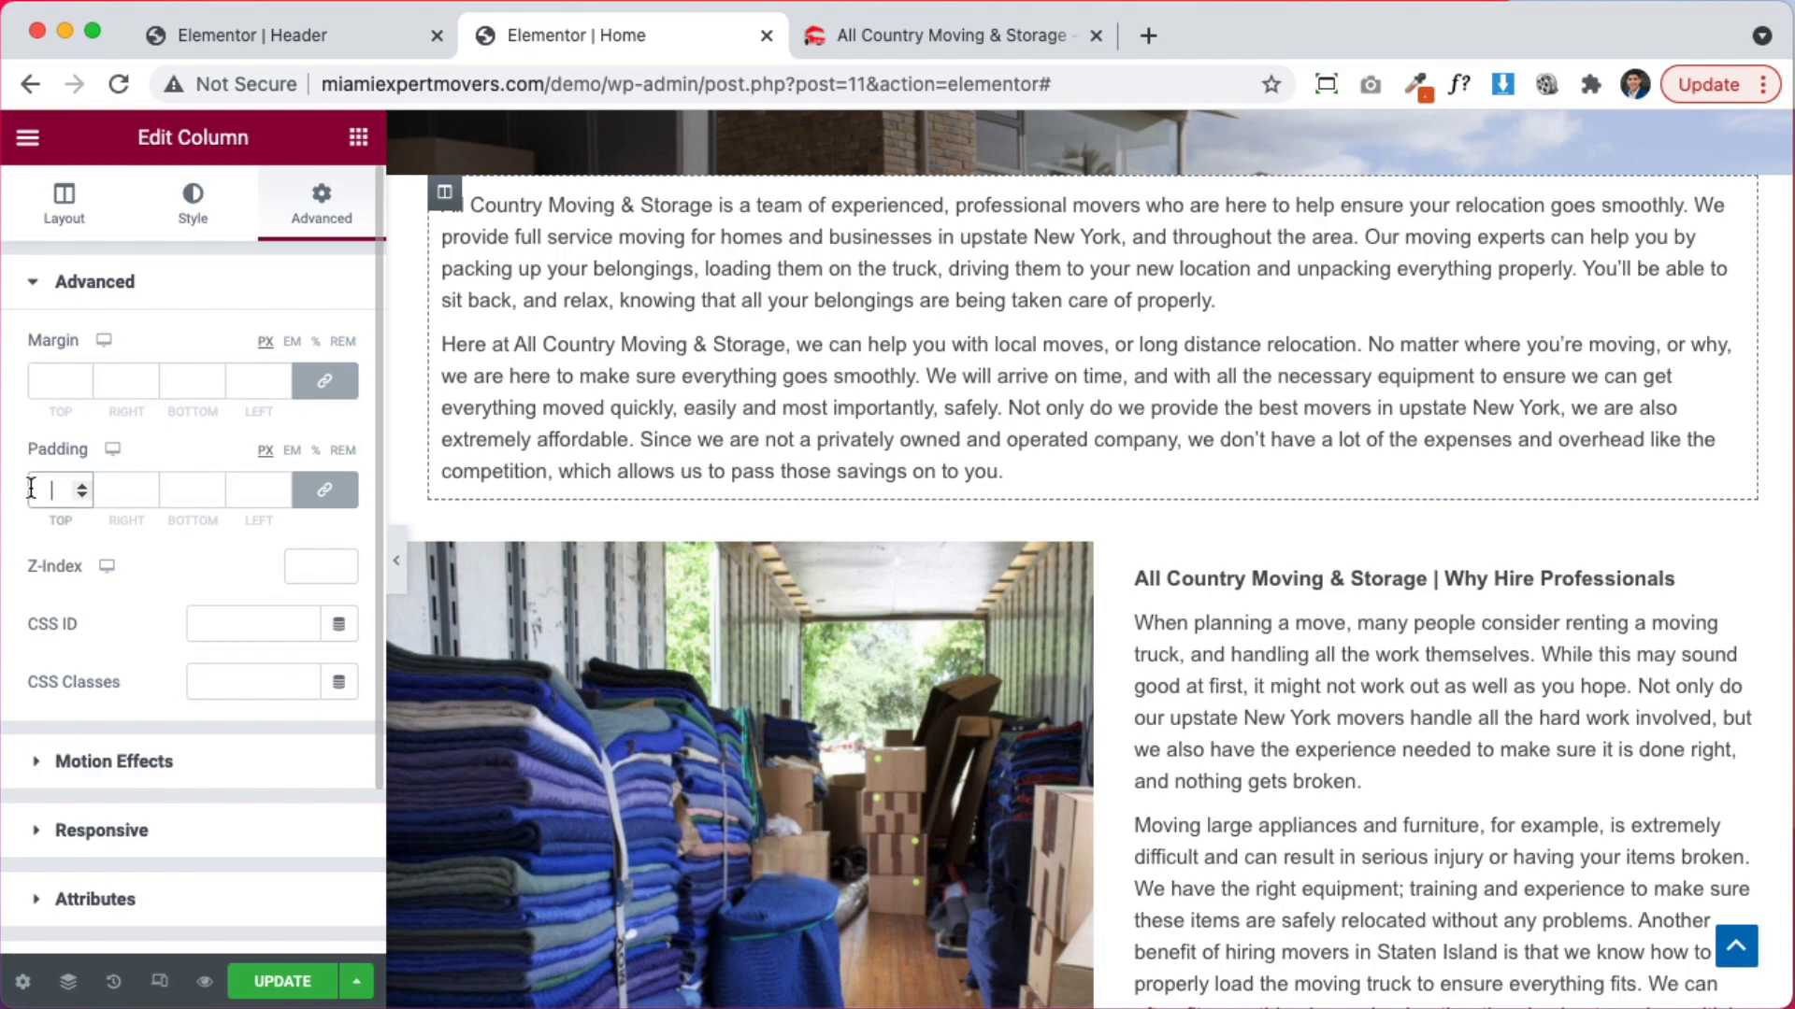
text(30)
scroll(1199, 598, up, 15)
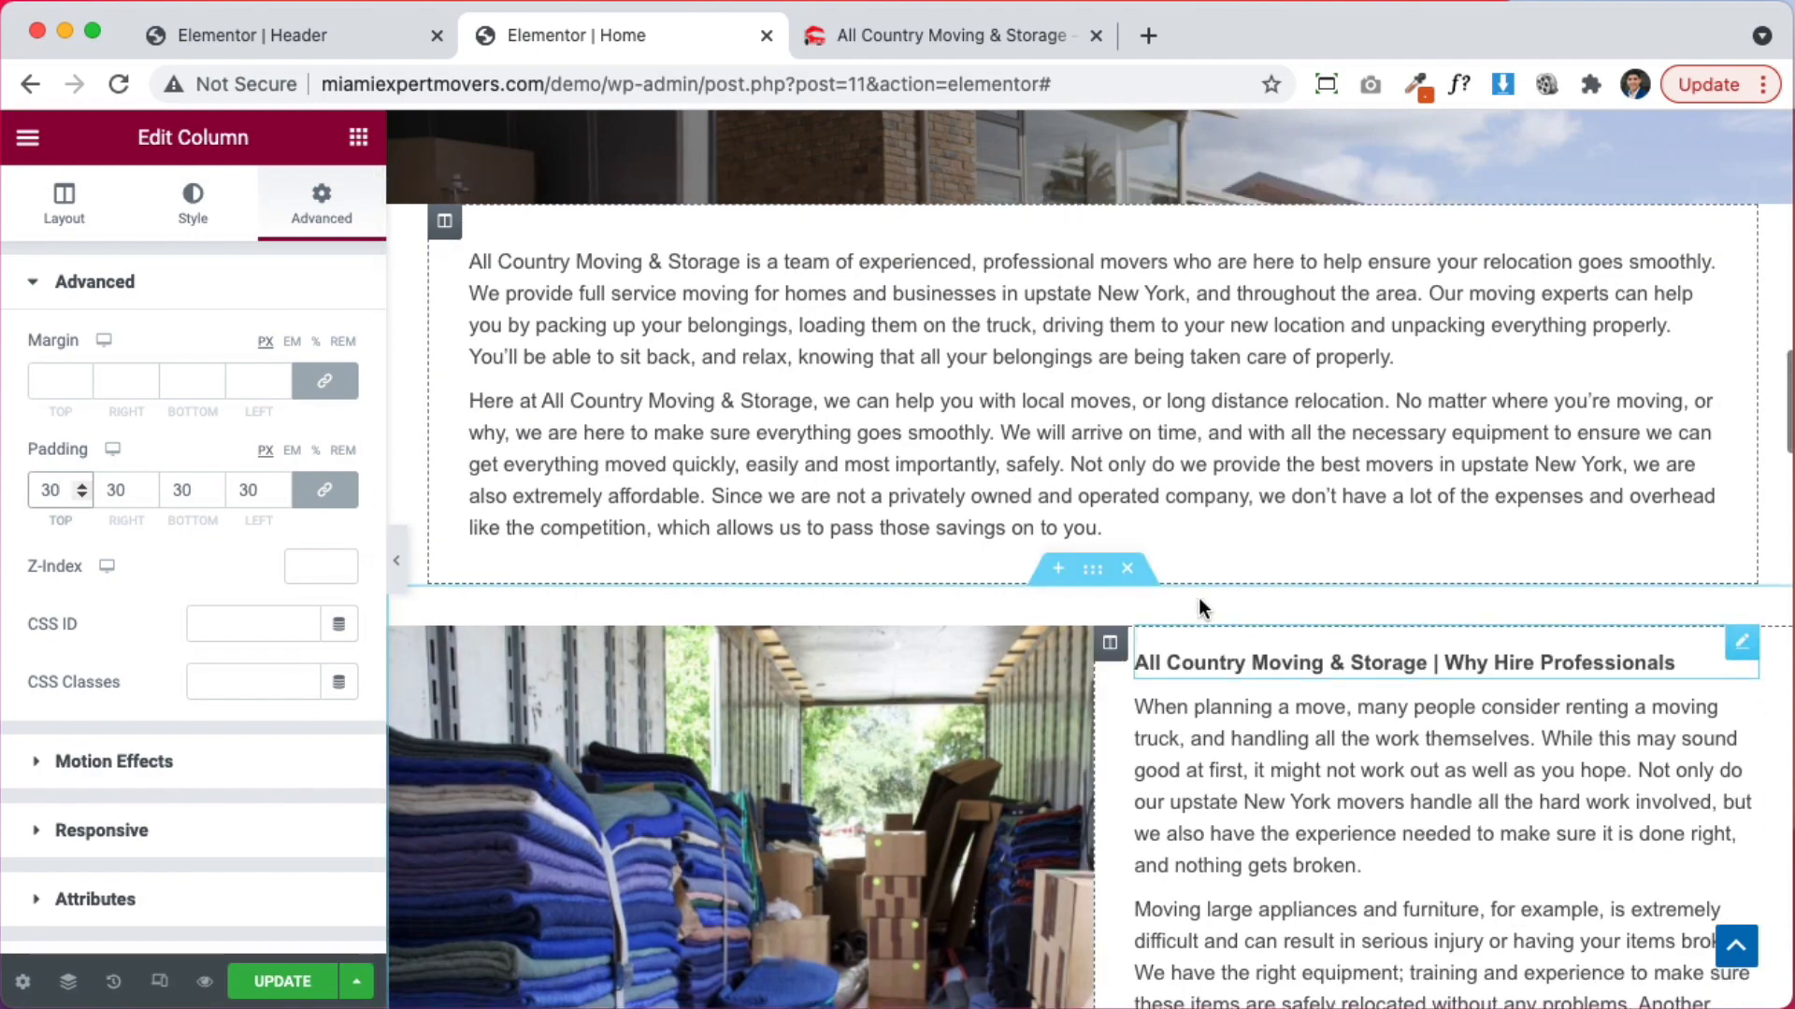
scroll(1357, 754, up, 5)
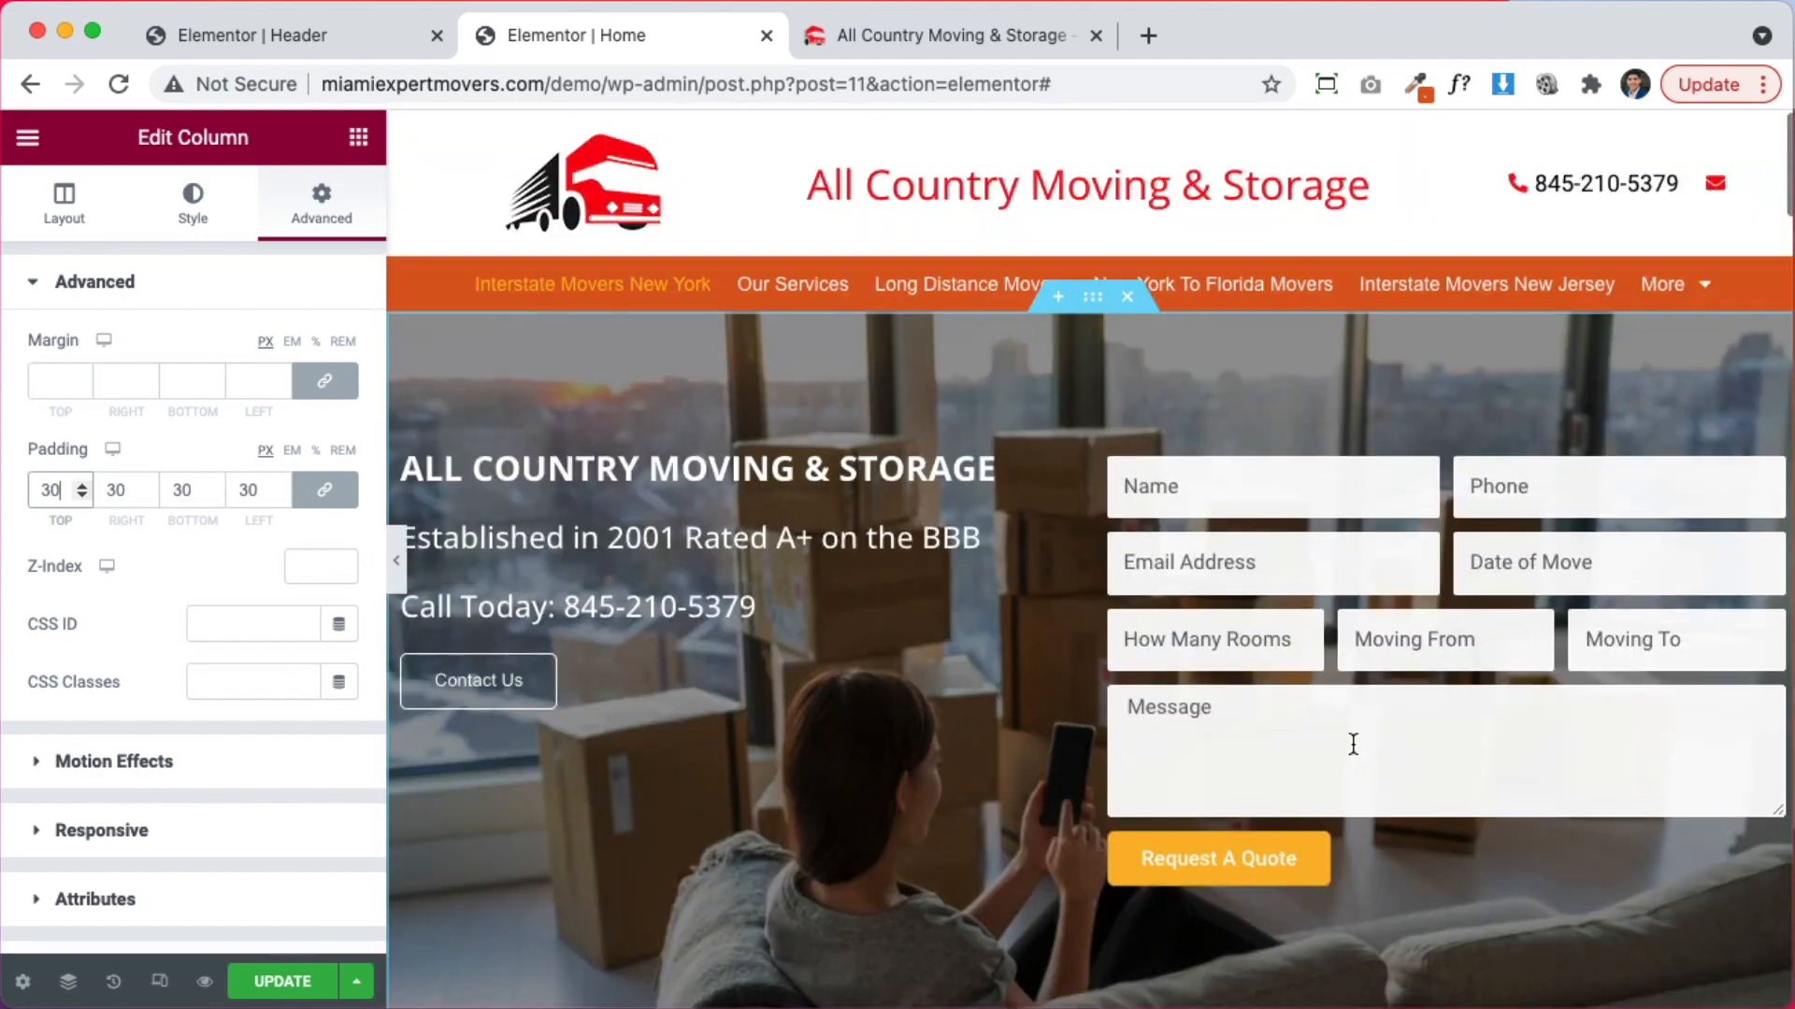
scroll(1354, 748, down, 5)
scroll(1344, 752, up, 3)
scroll(1346, 751, up, 1)
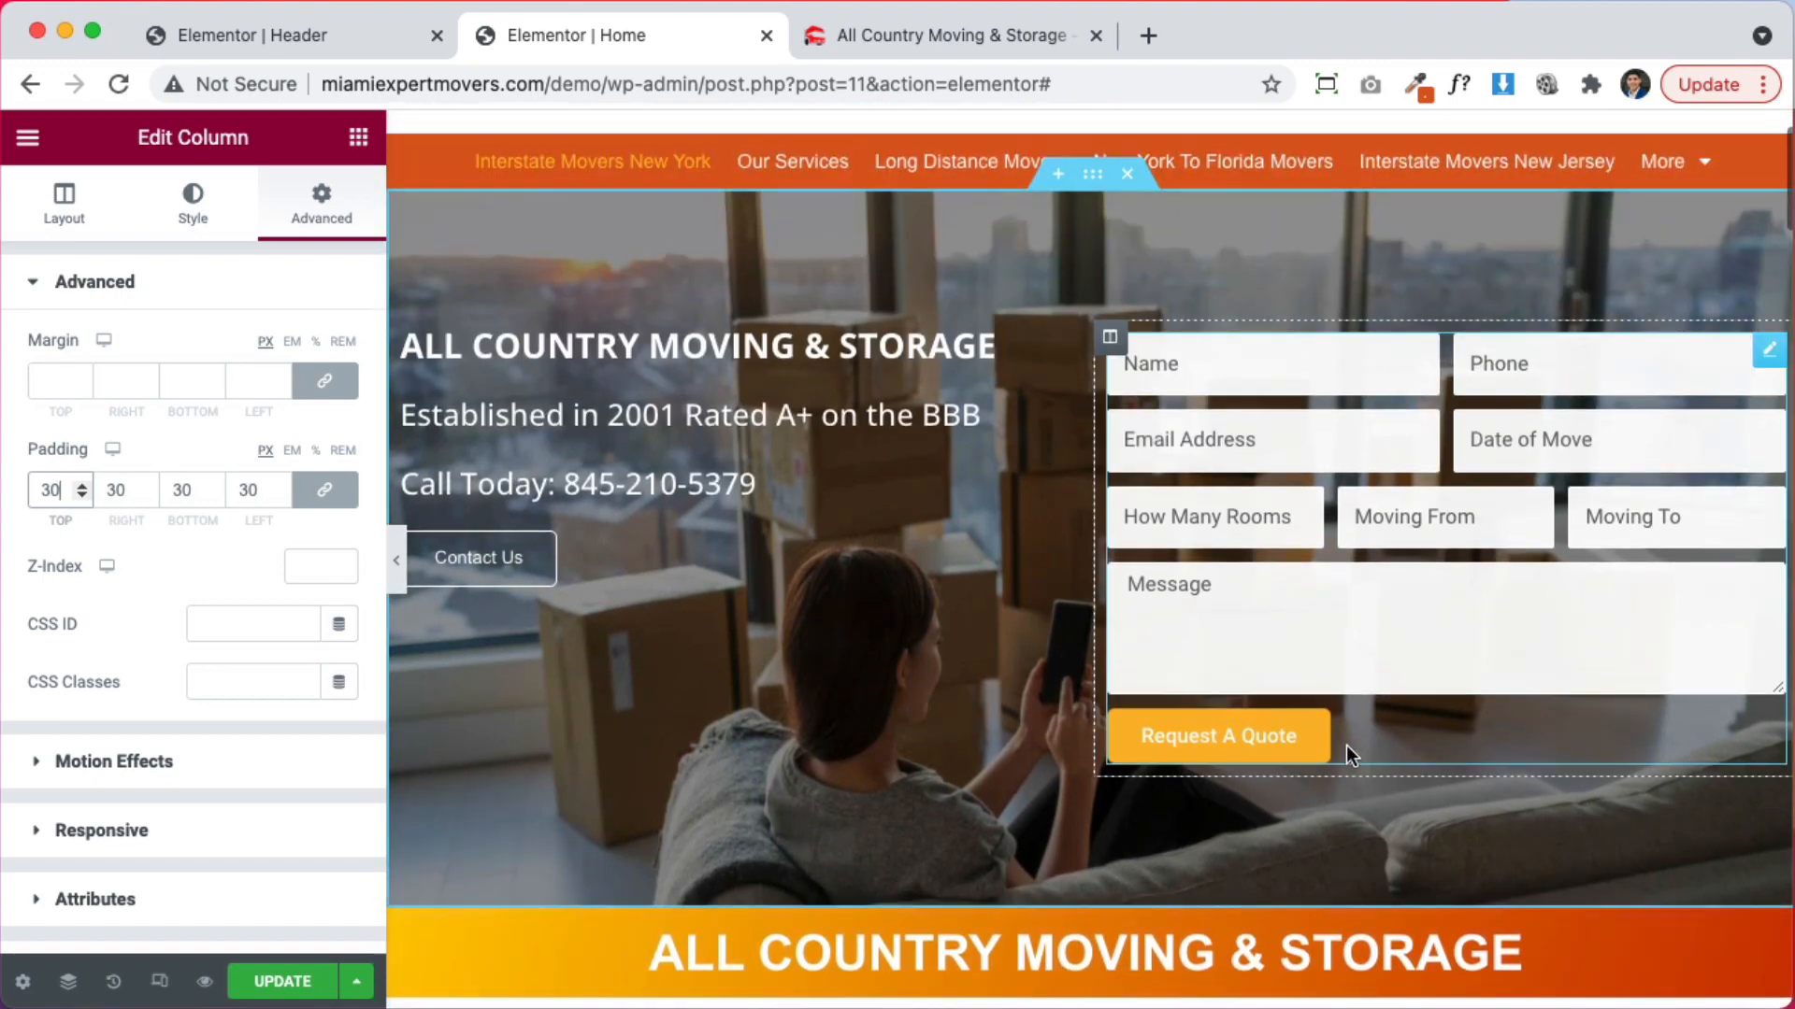
scroll(1346, 748, down, 3)
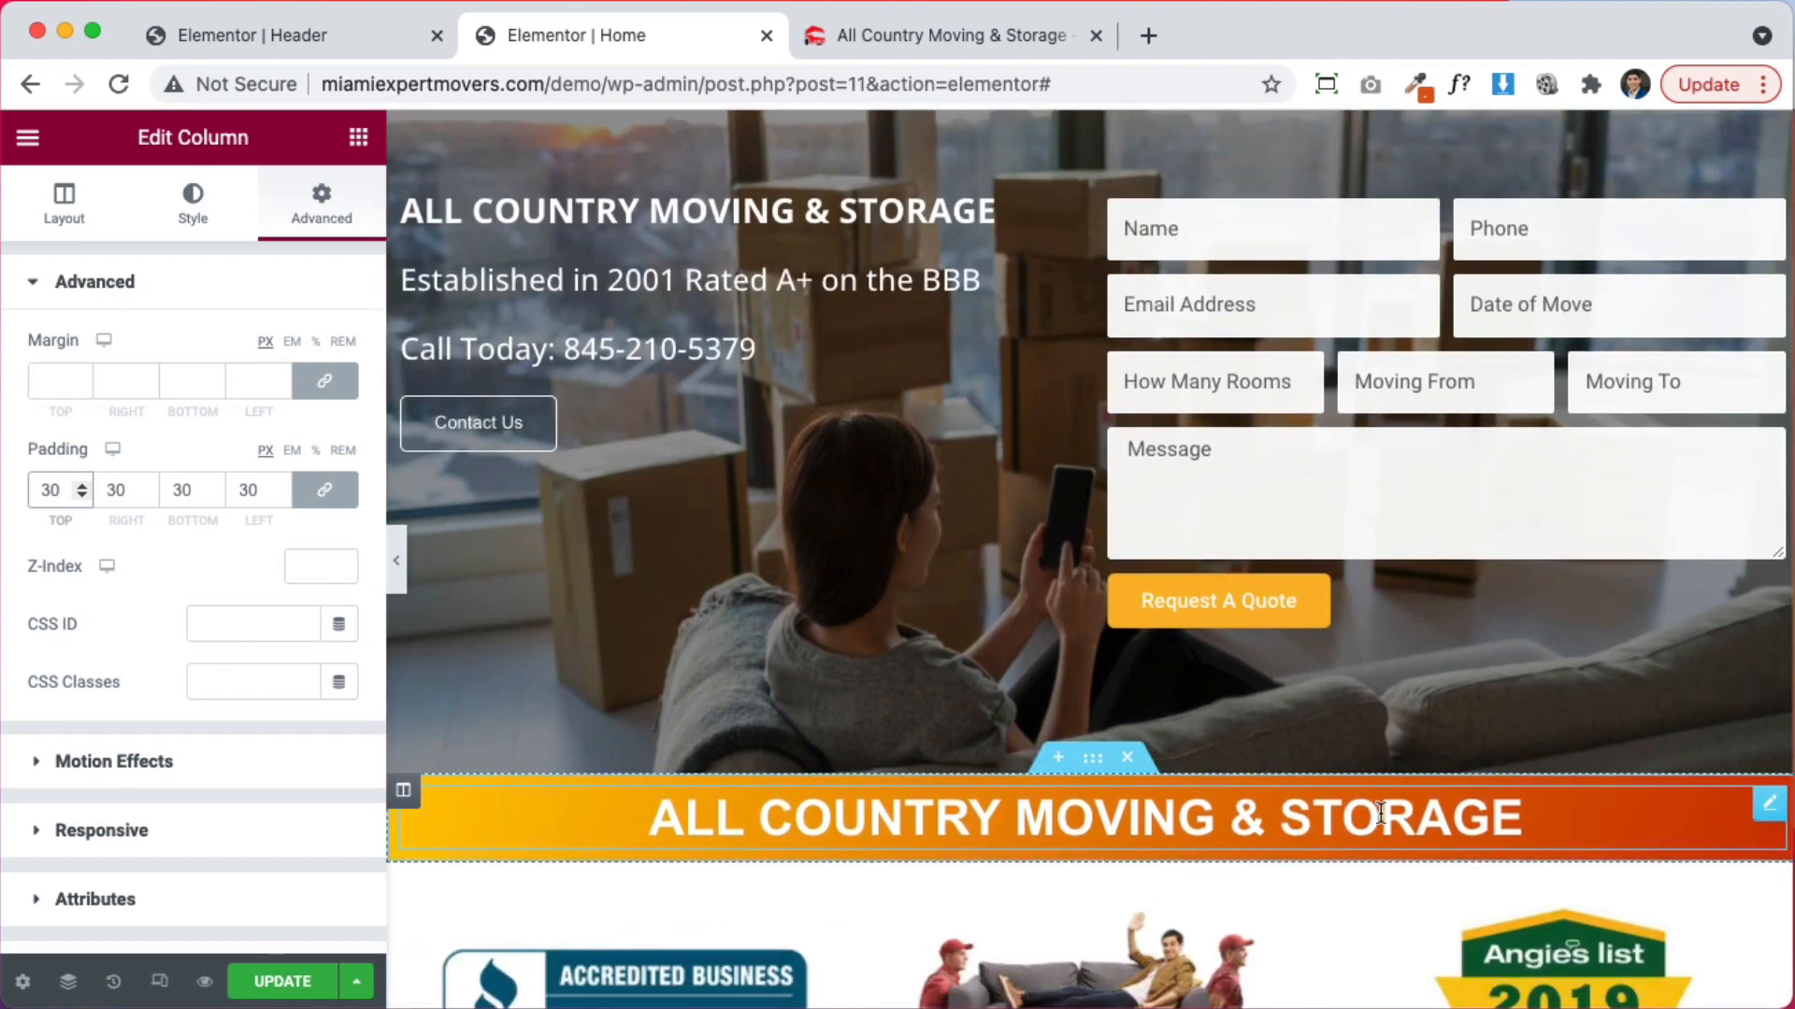
scroll(892, 386, up, 3)
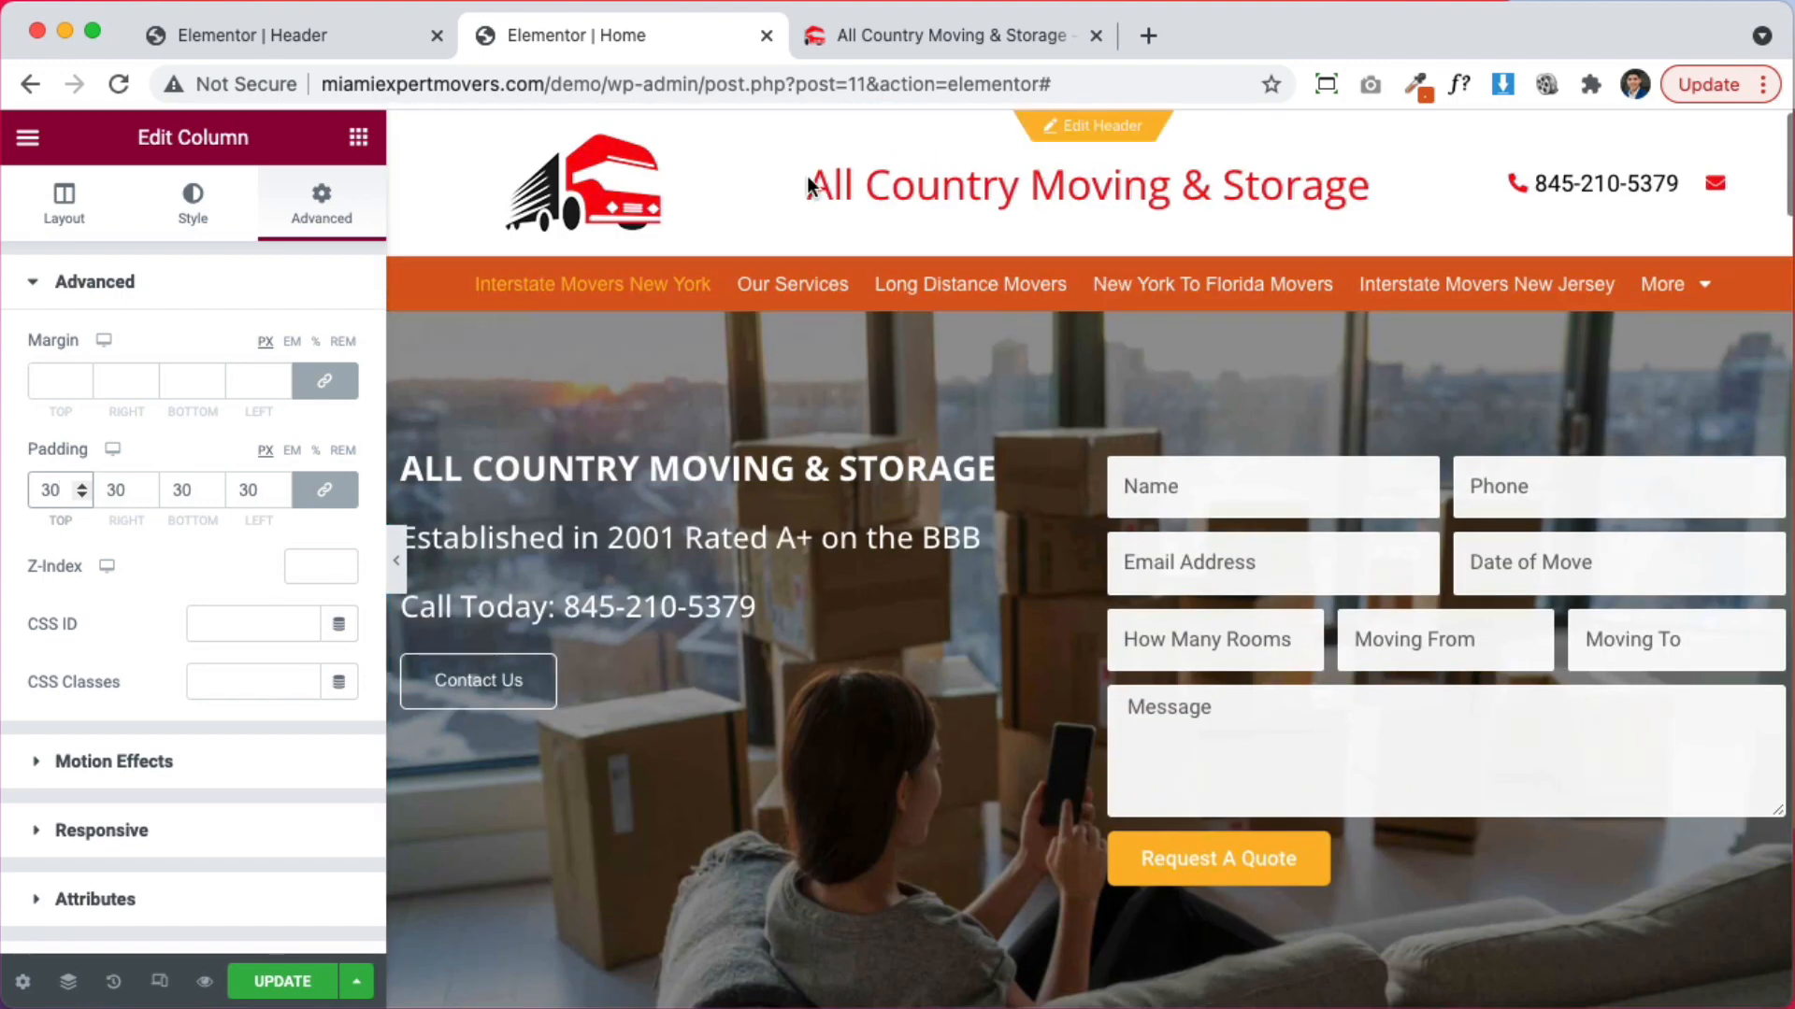
scroll(785, 668, down, 5)
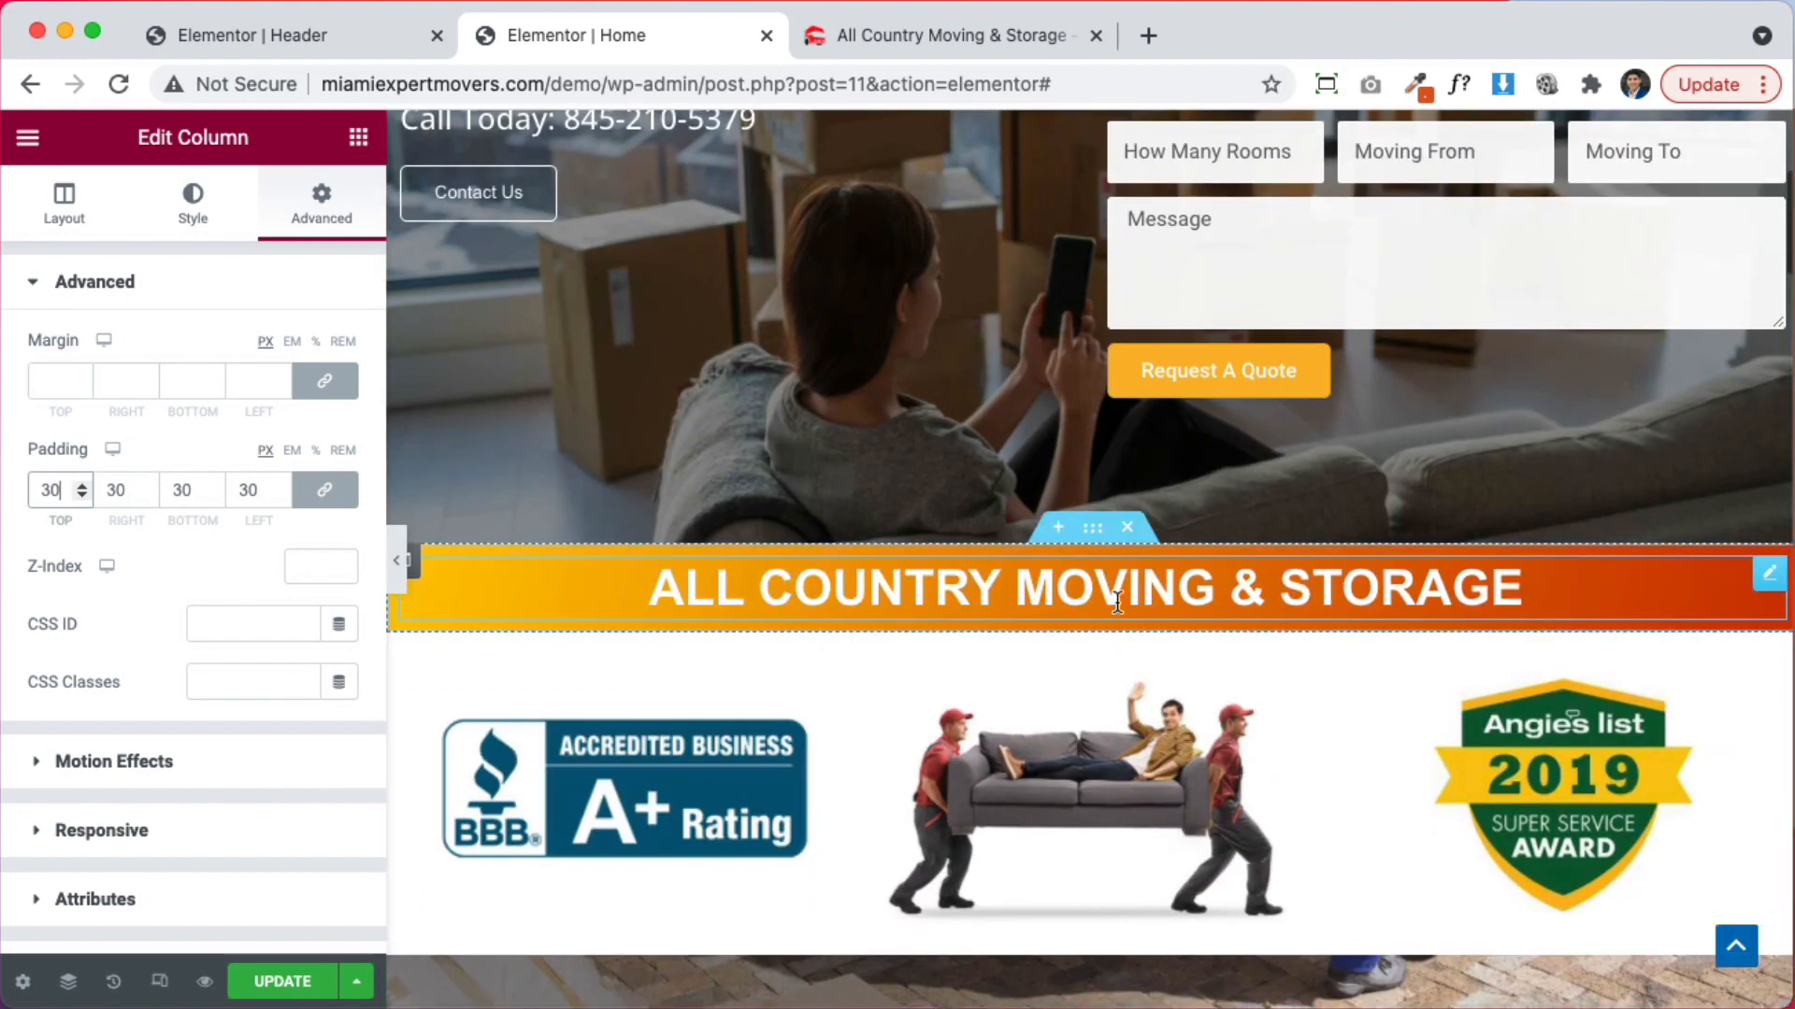
Delete the orange company-name banner section
click(1128, 529)
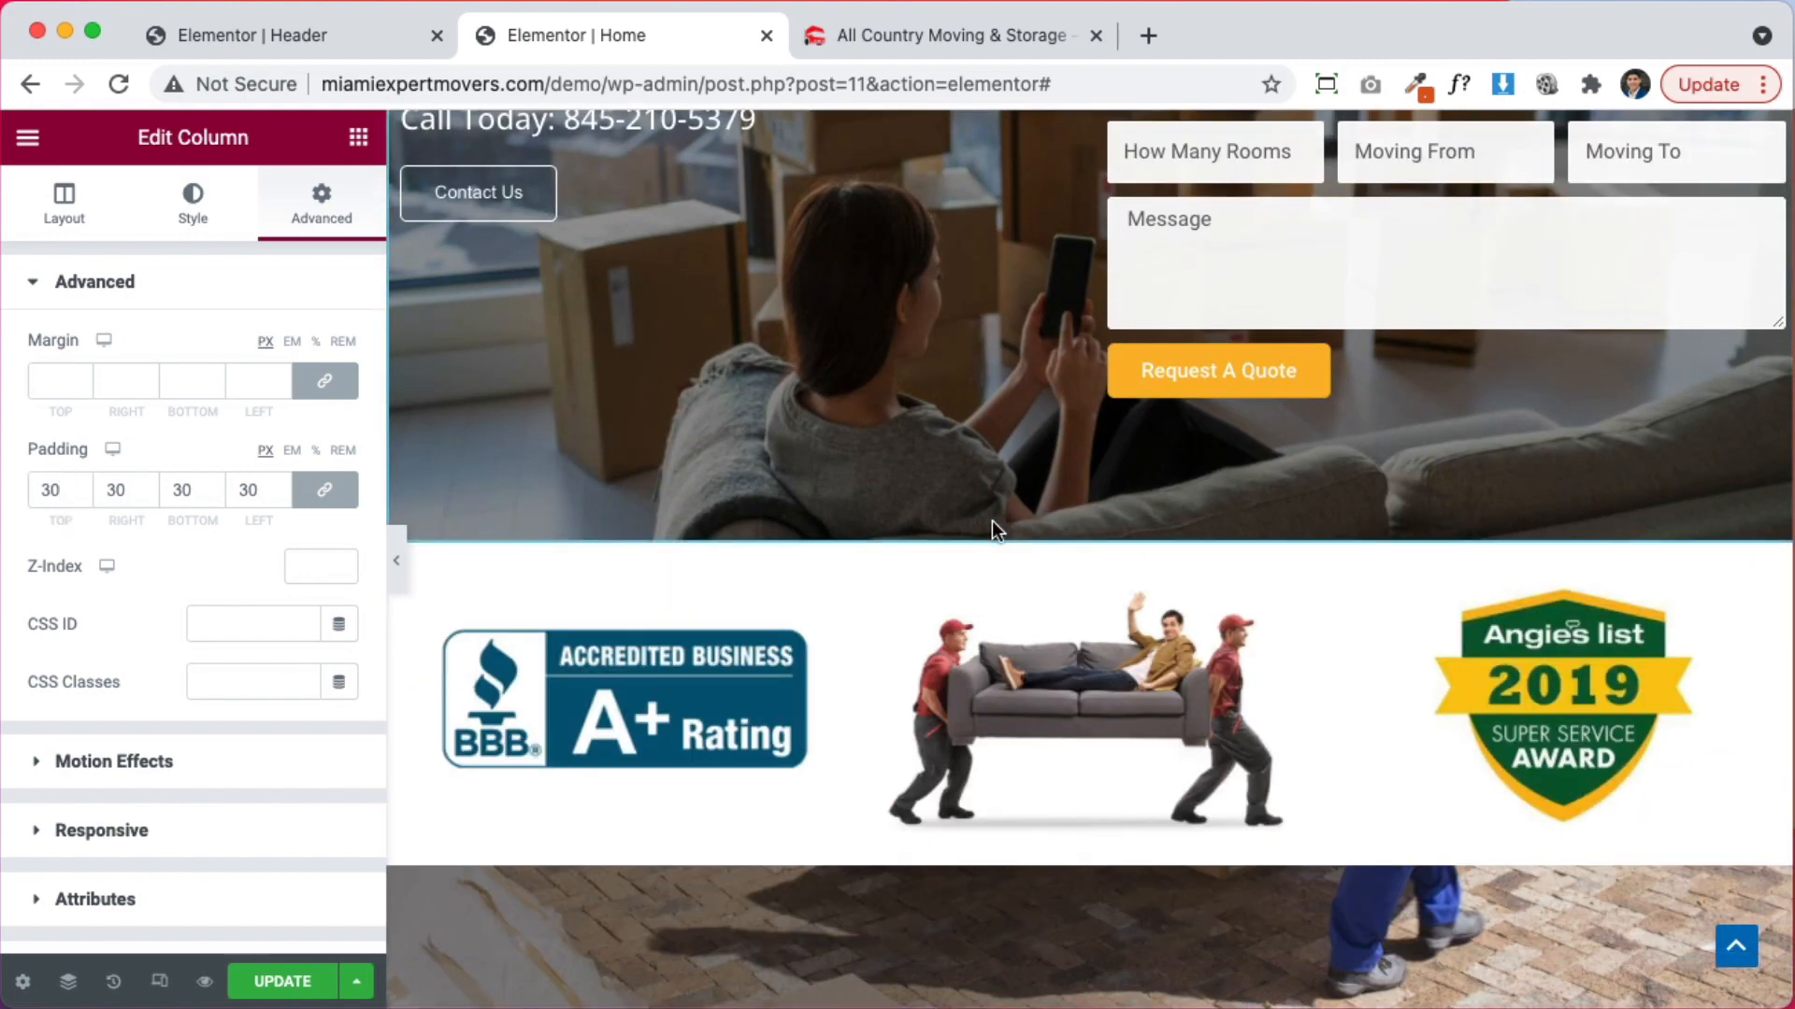
scroll(894, 552, up, 3)
scroll(894, 552, down, 3)
scroll(938, 632, up, 2)
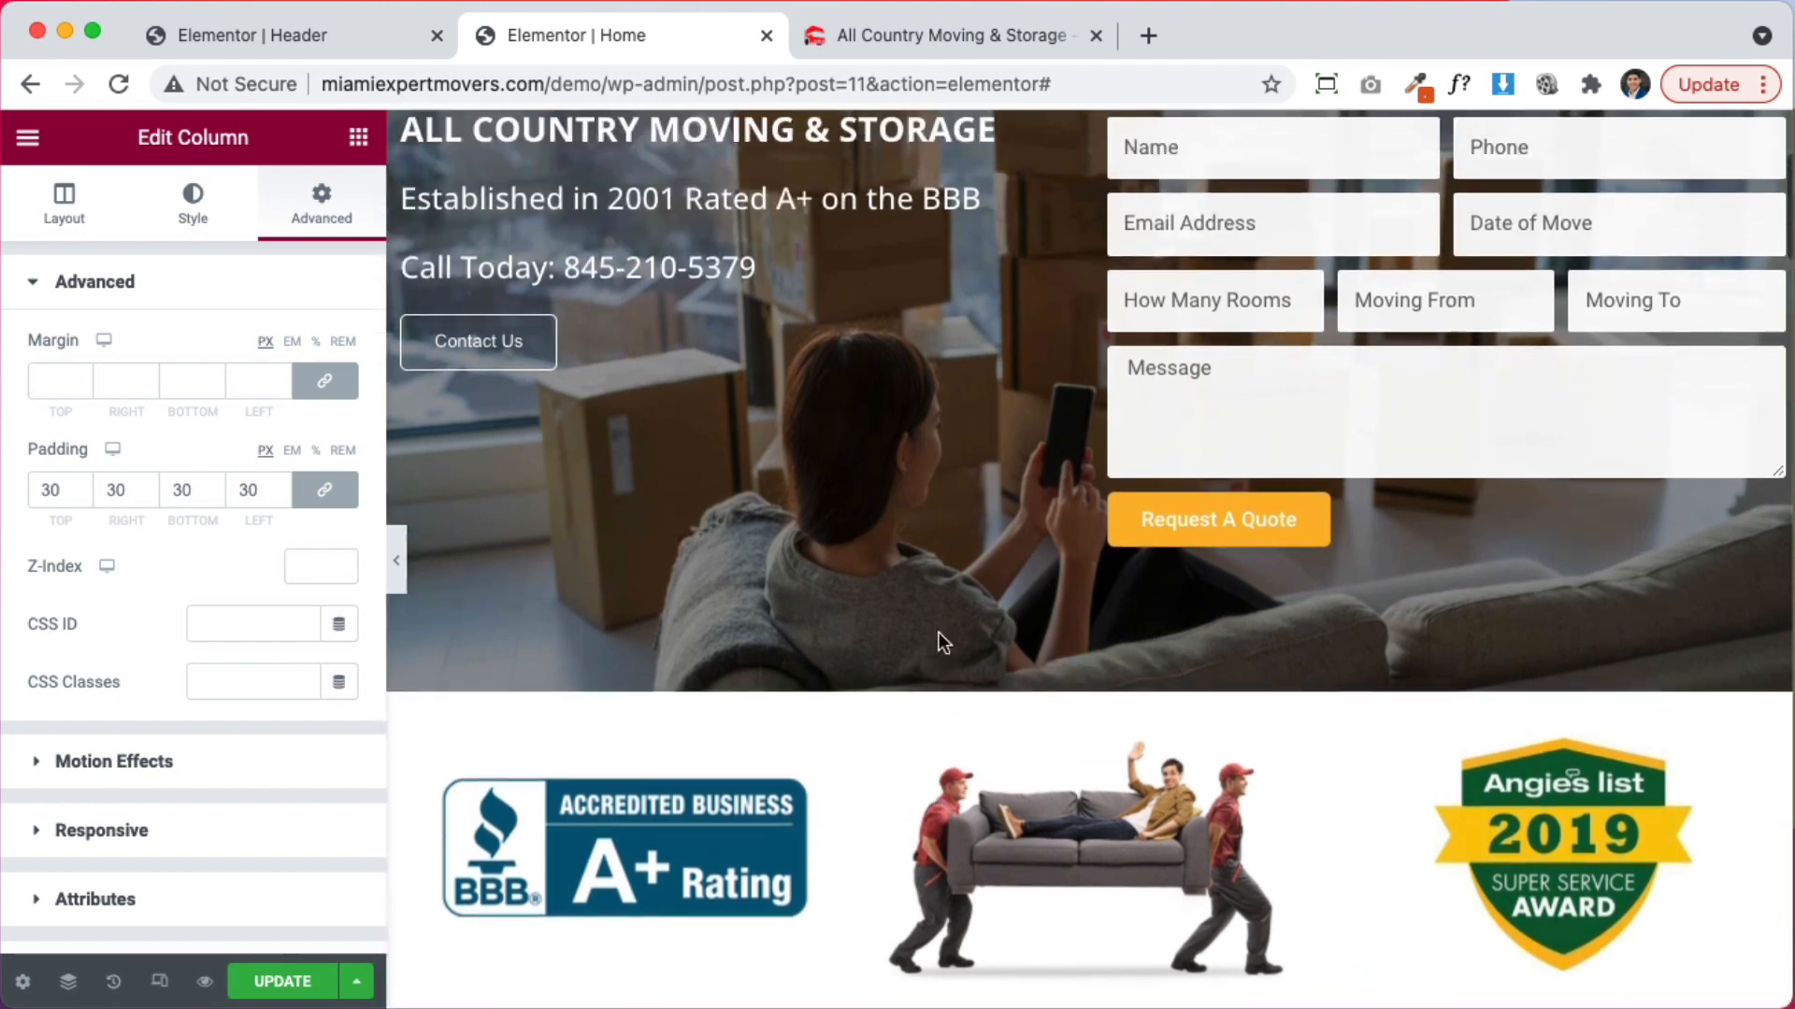
click(658, 853)
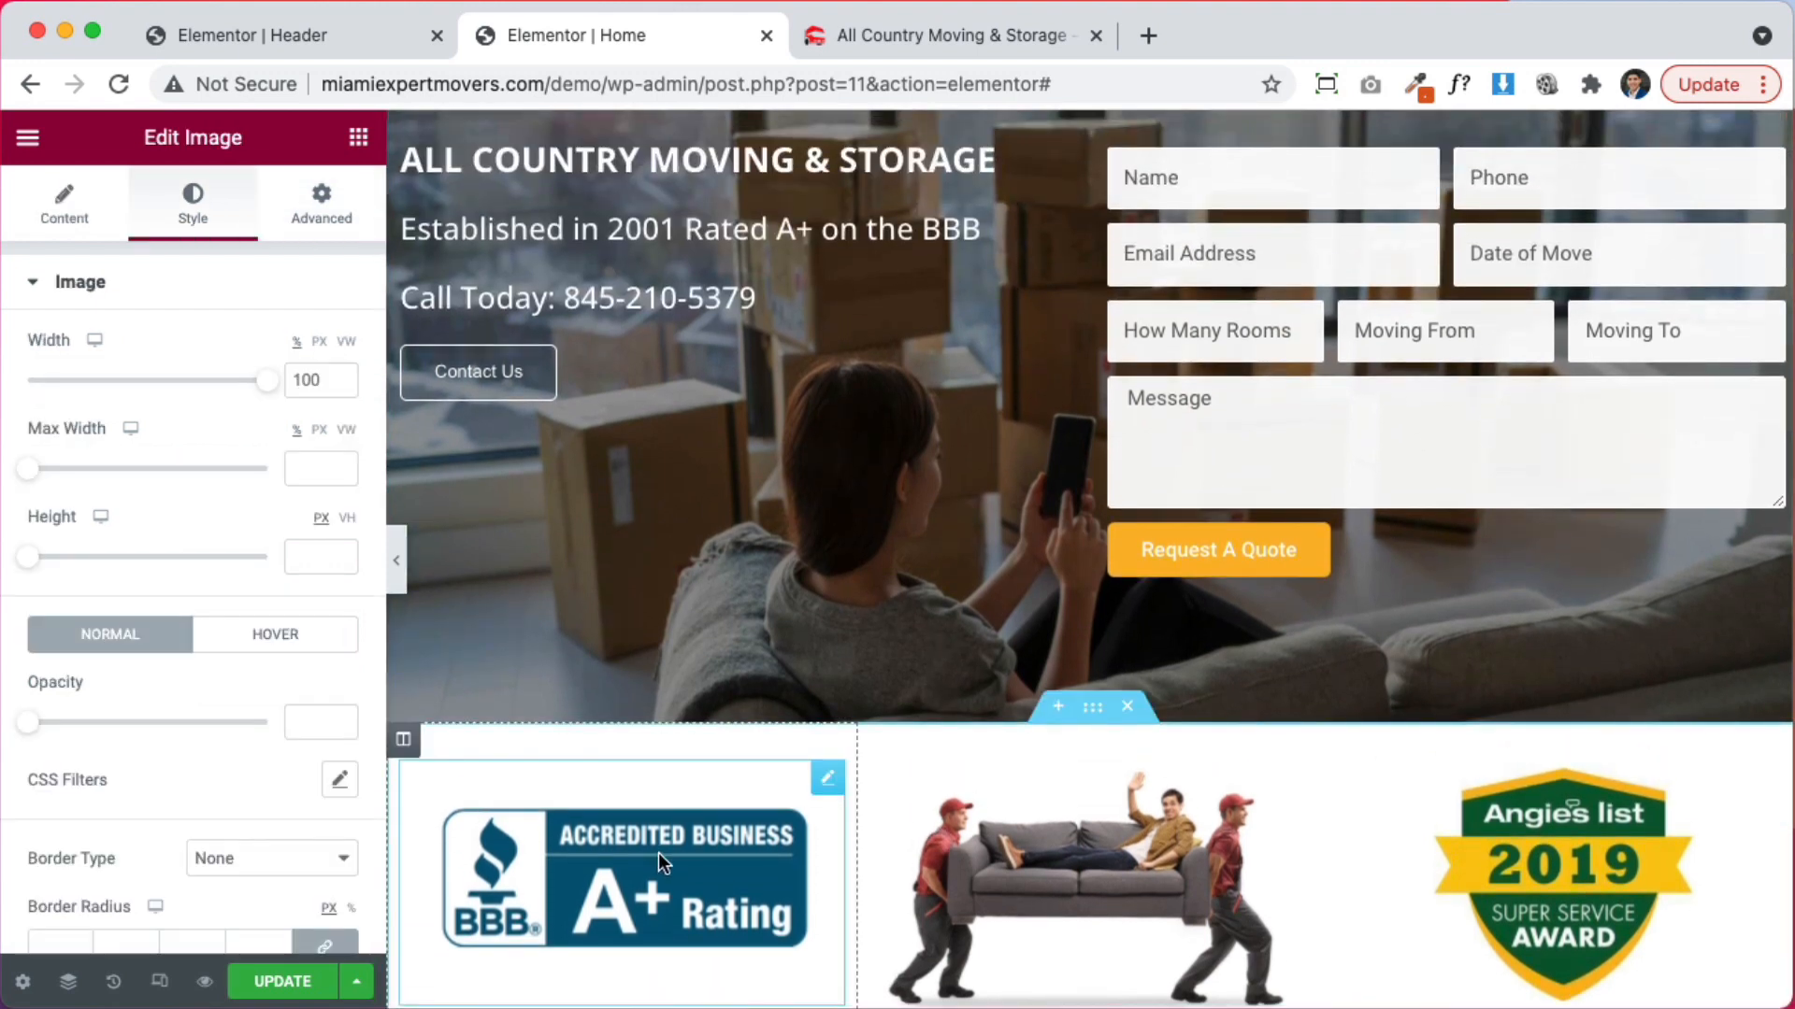
Add a two-column Inner Section beneath the hero's Contact Us button
click(64, 204)
click(1500, 791)
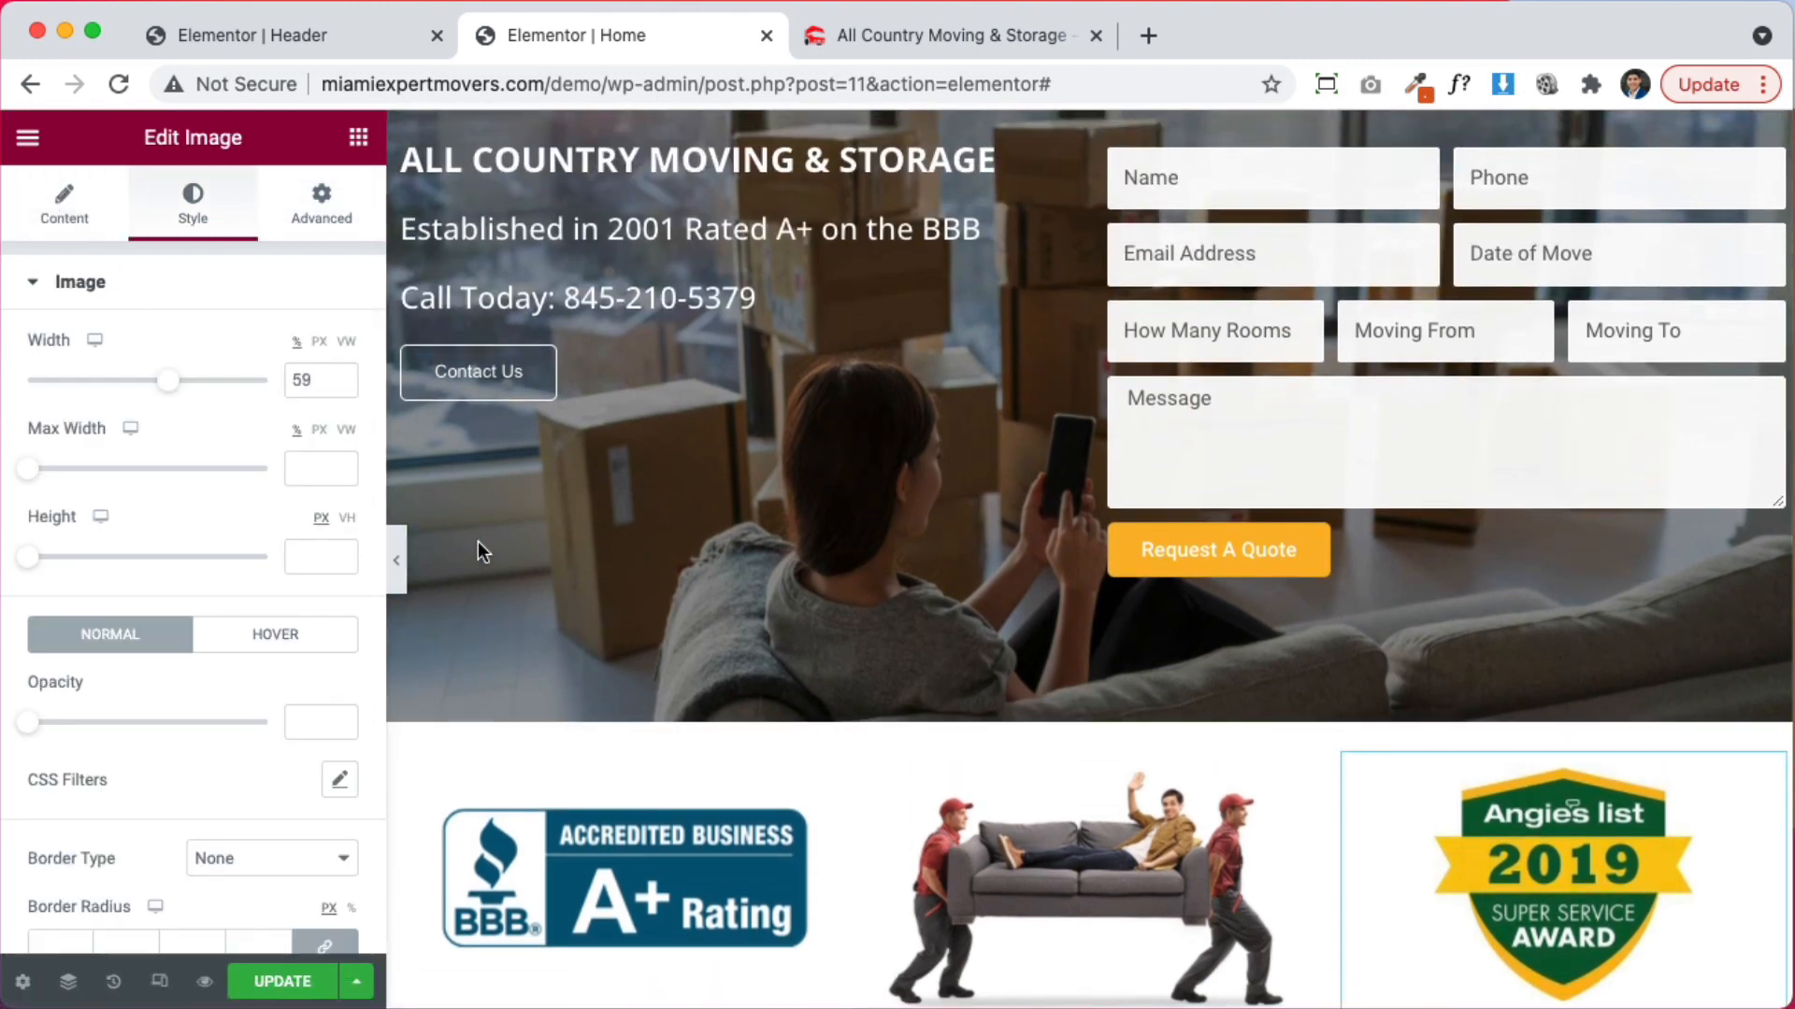
click(83, 218)
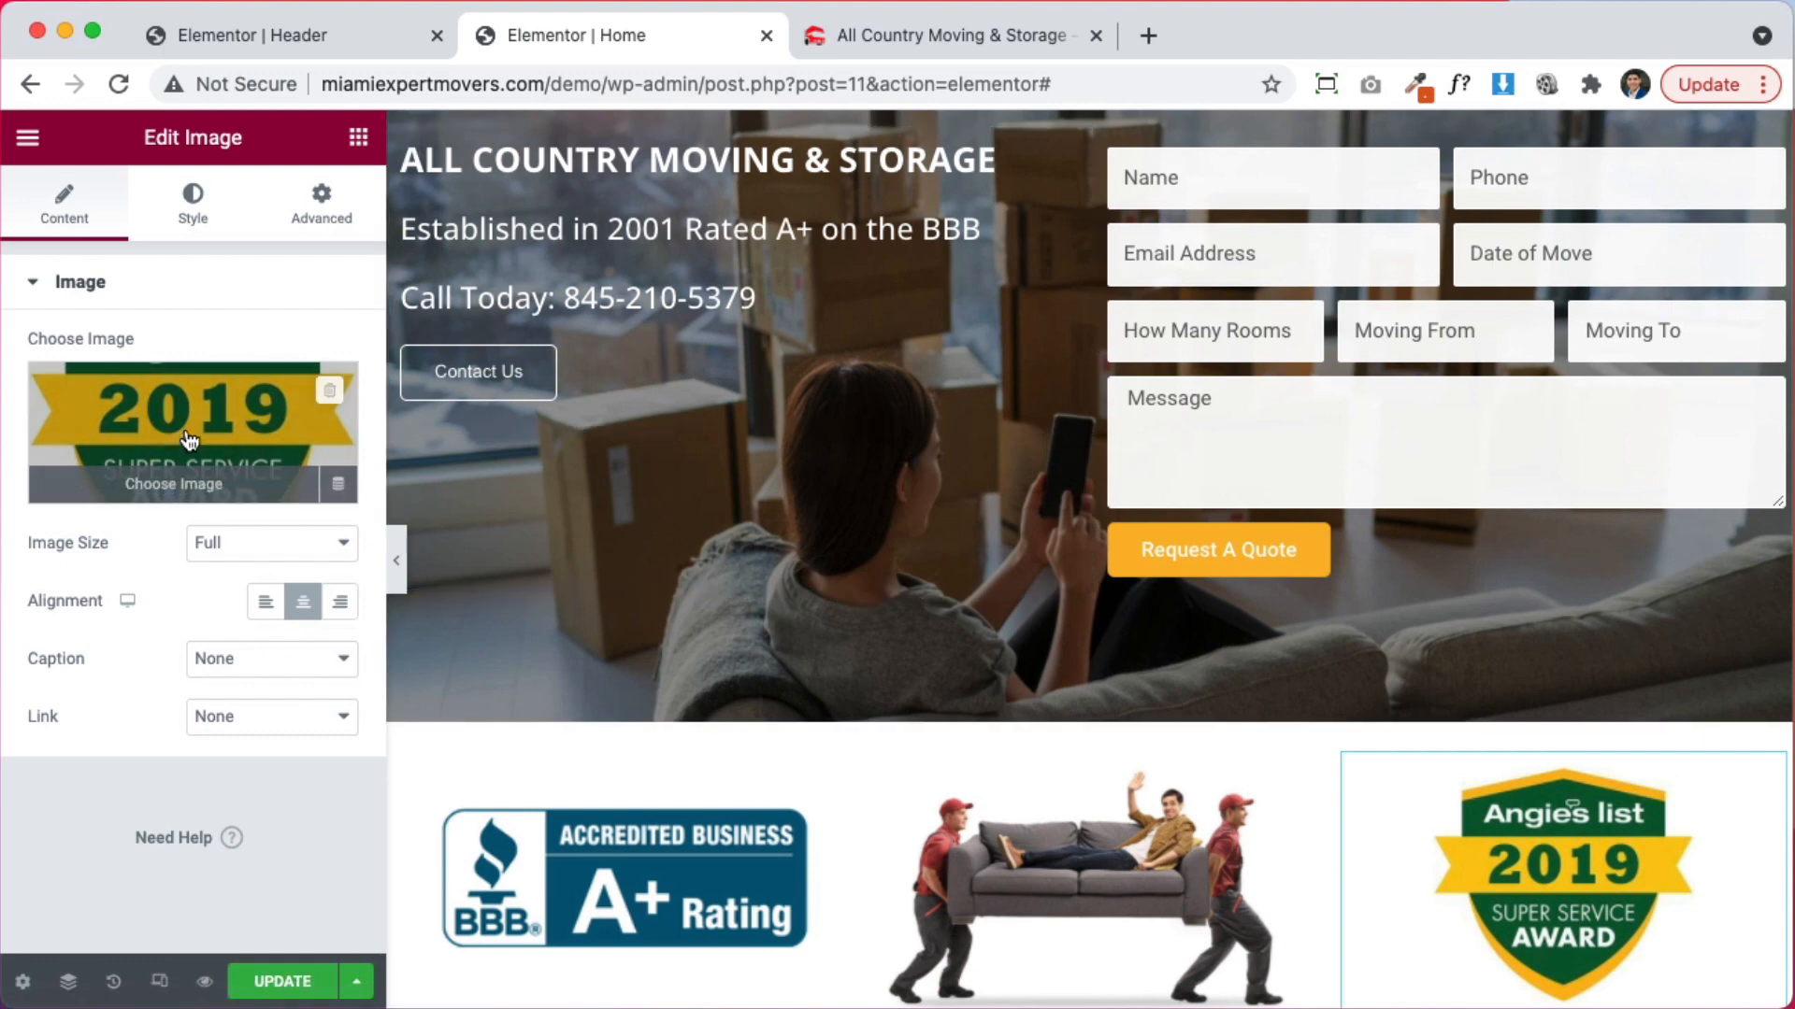
scroll(653, 564, up, 3)
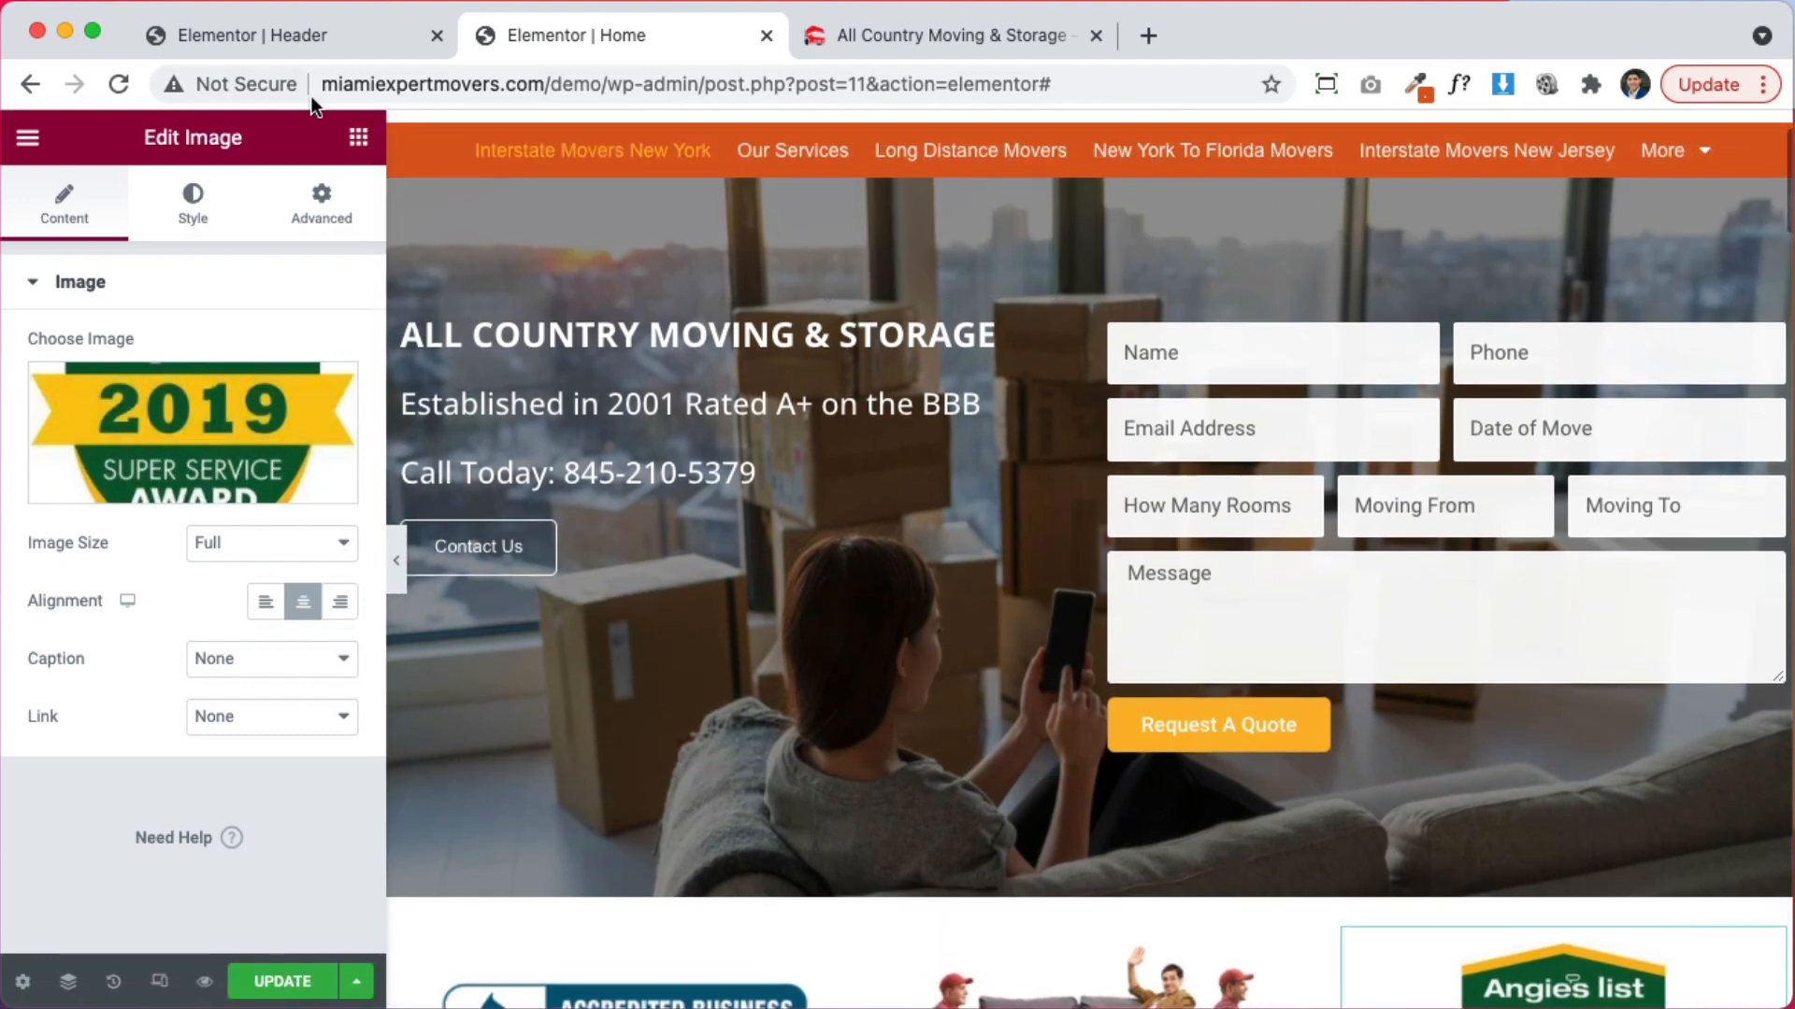
click(356, 137)
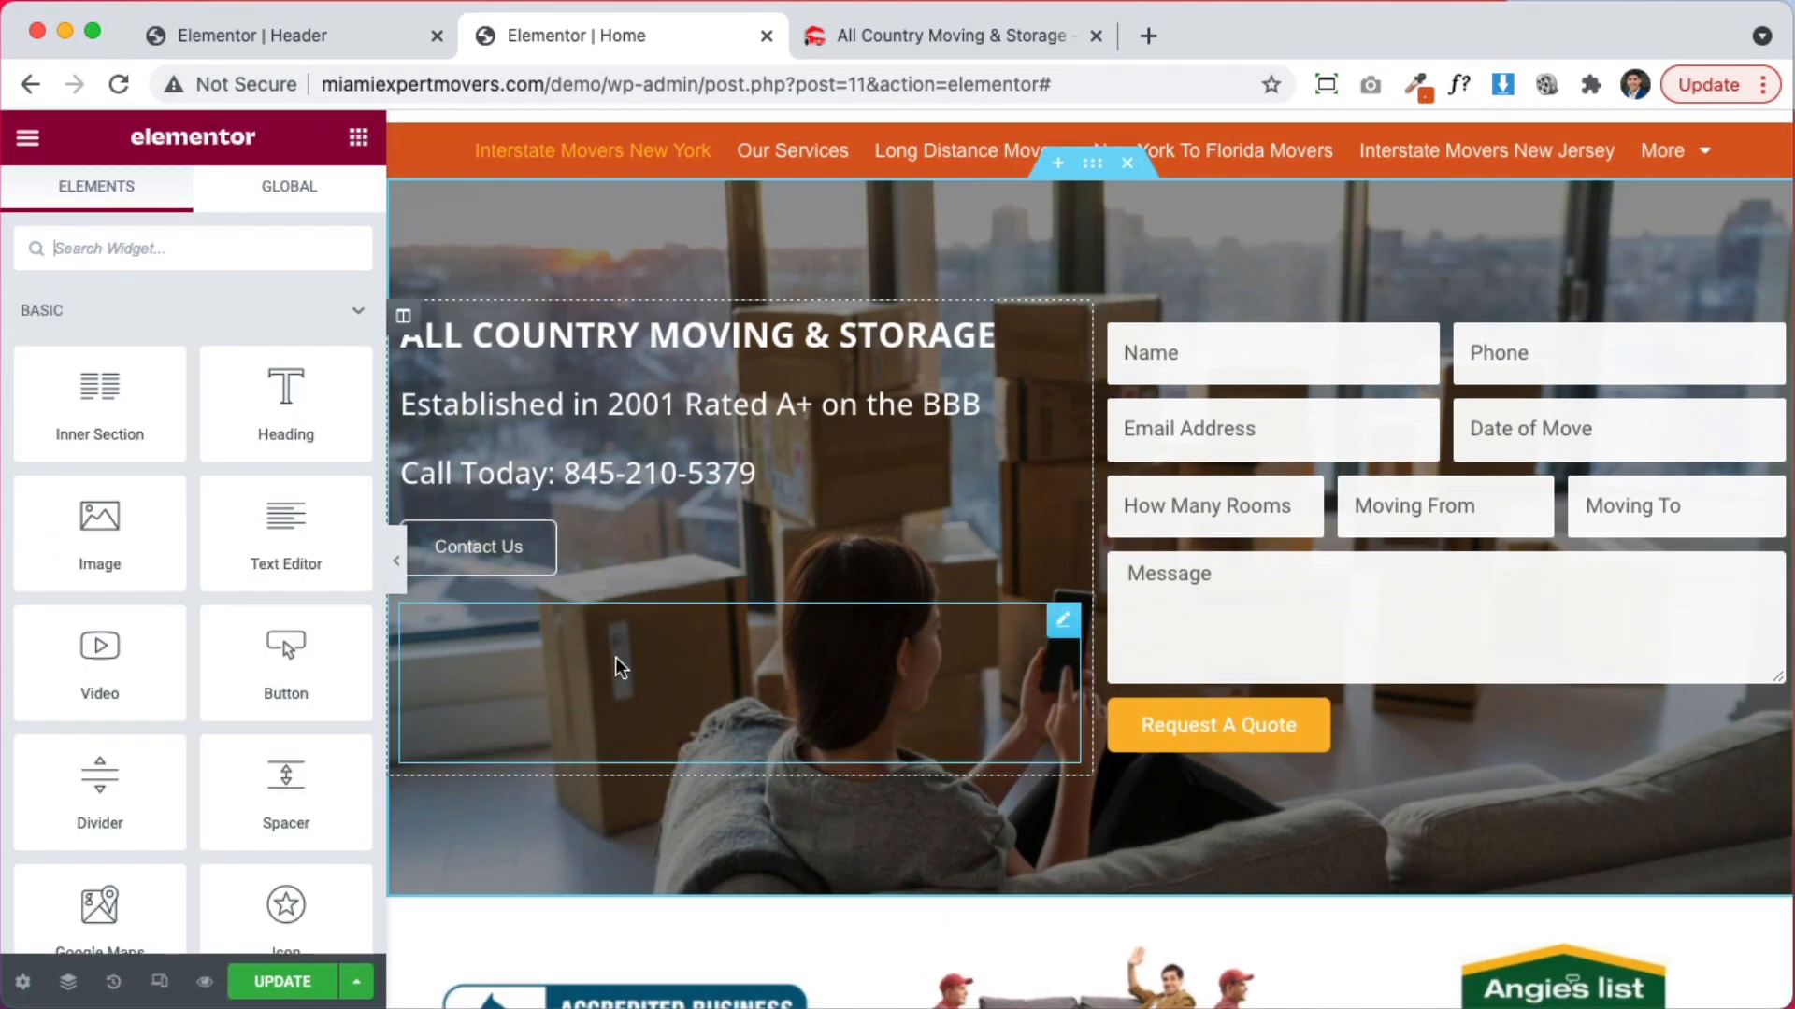
scroll(641, 664, down, 2)
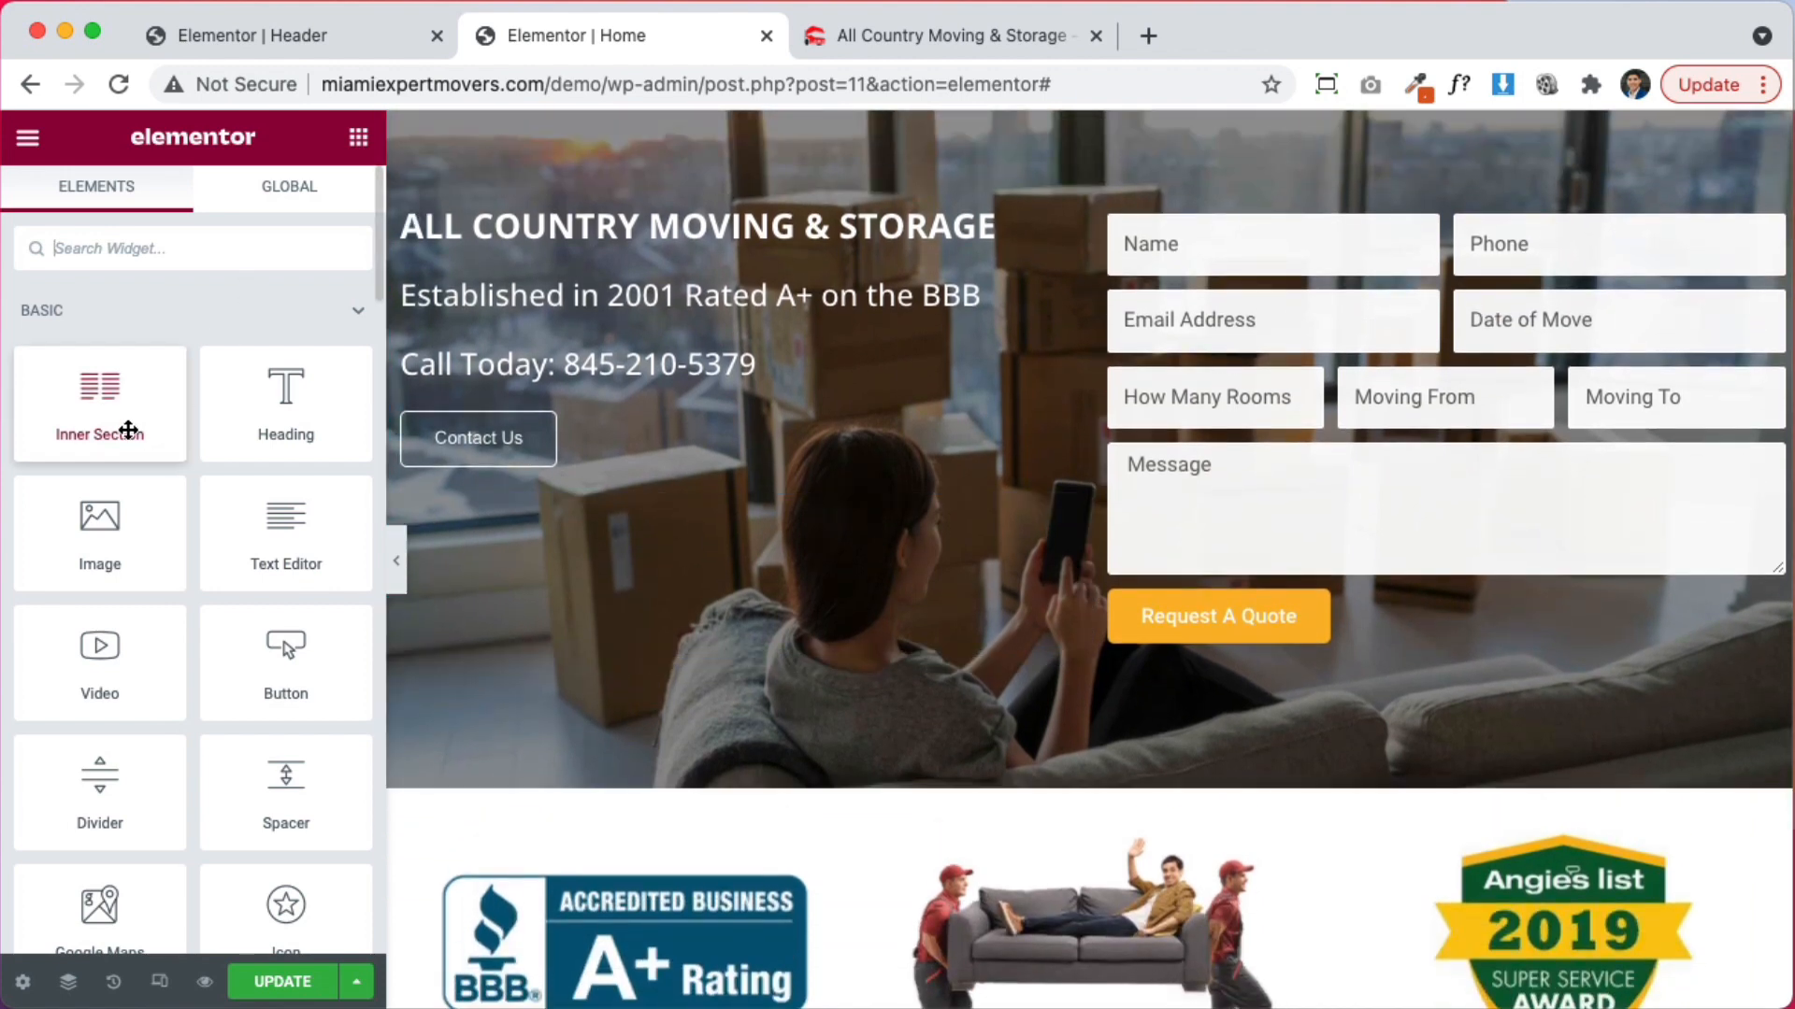
drag(128, 430, 535, 463)
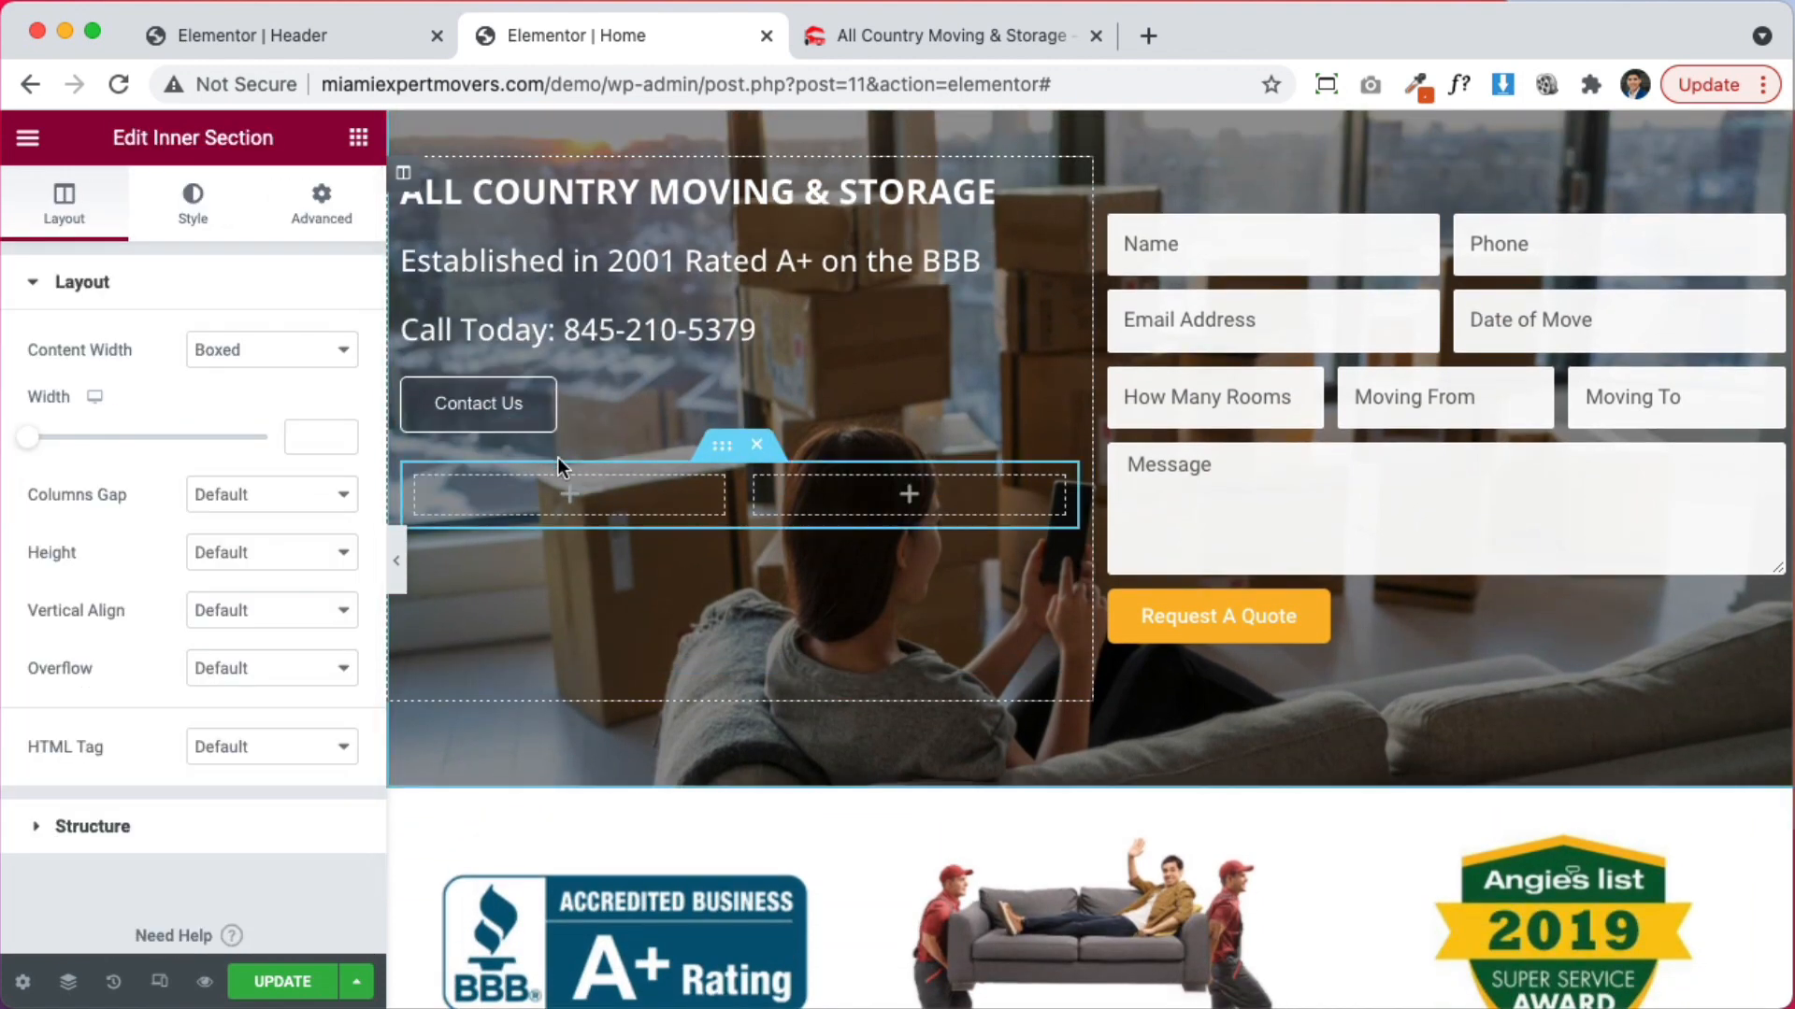
Move the BBB and Angie's List badges into its two columns, undoing an accidental section delete
drag(822, 852, 601, 491)
drag(1766, 853, 824, 499)
scroll(1062, 733, down, 3)
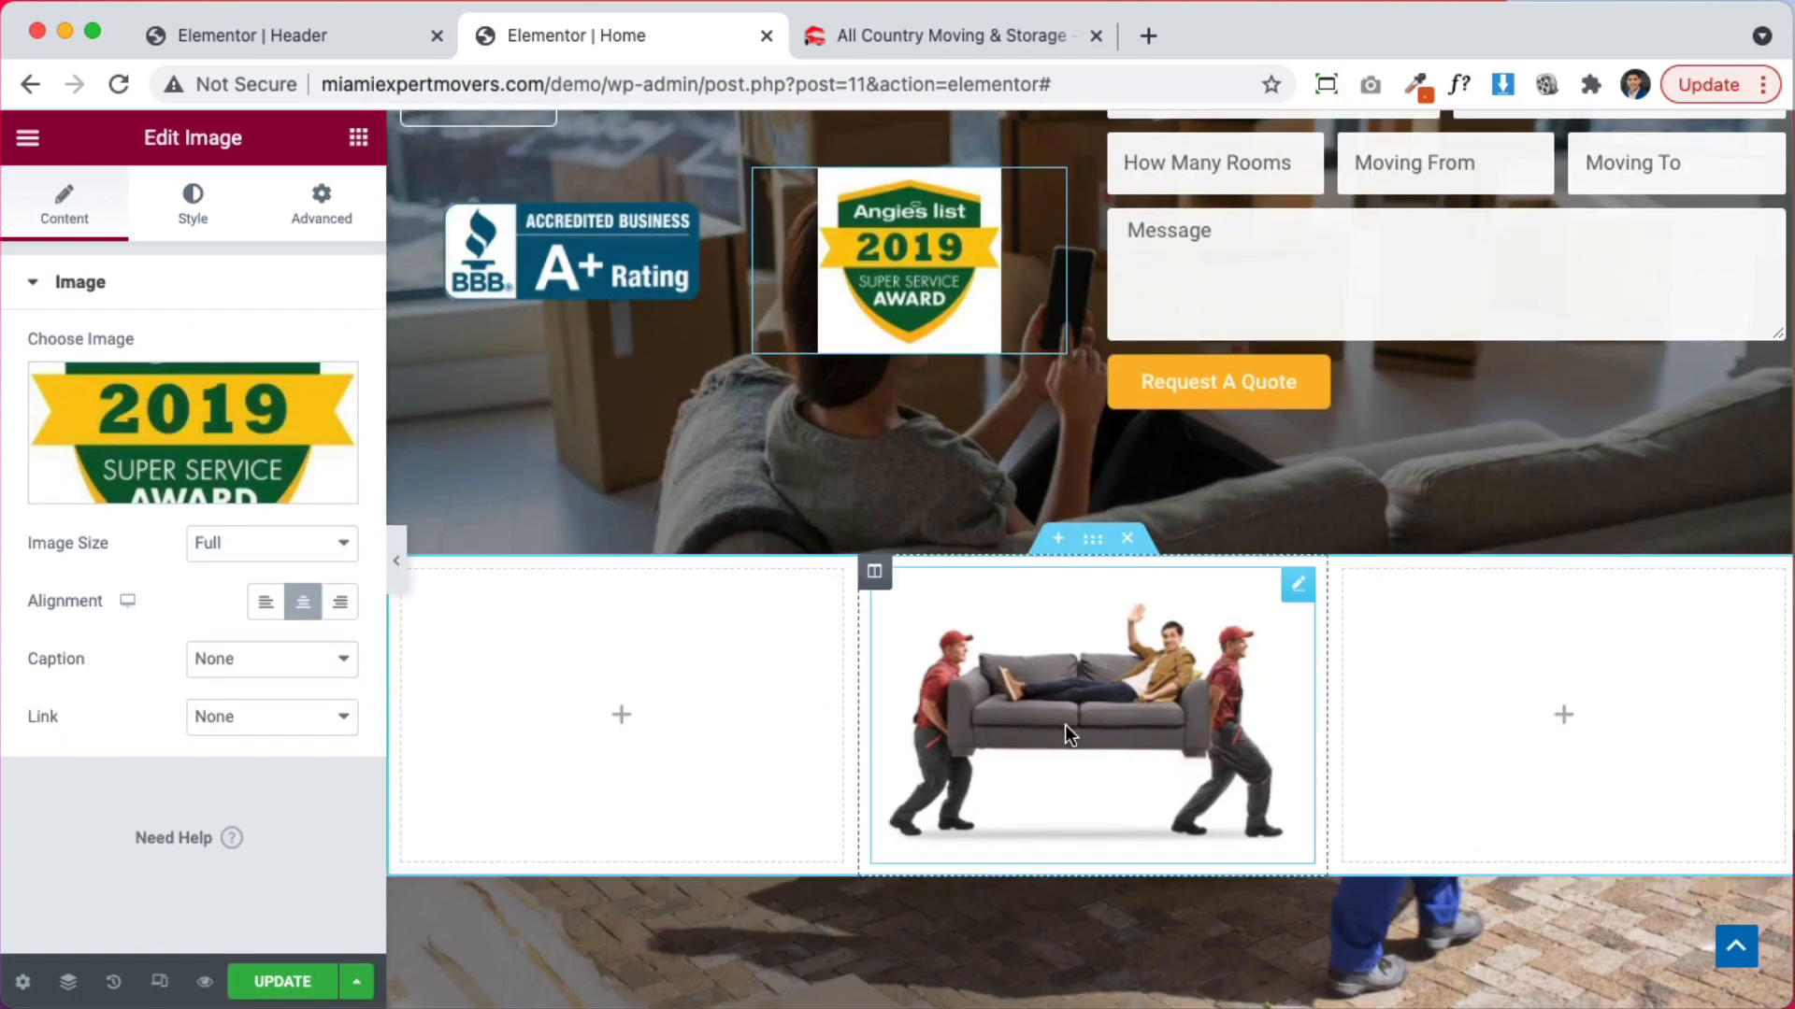
scroll(1064, 726, down, 5)
scroll(1064, 725, up, 4)
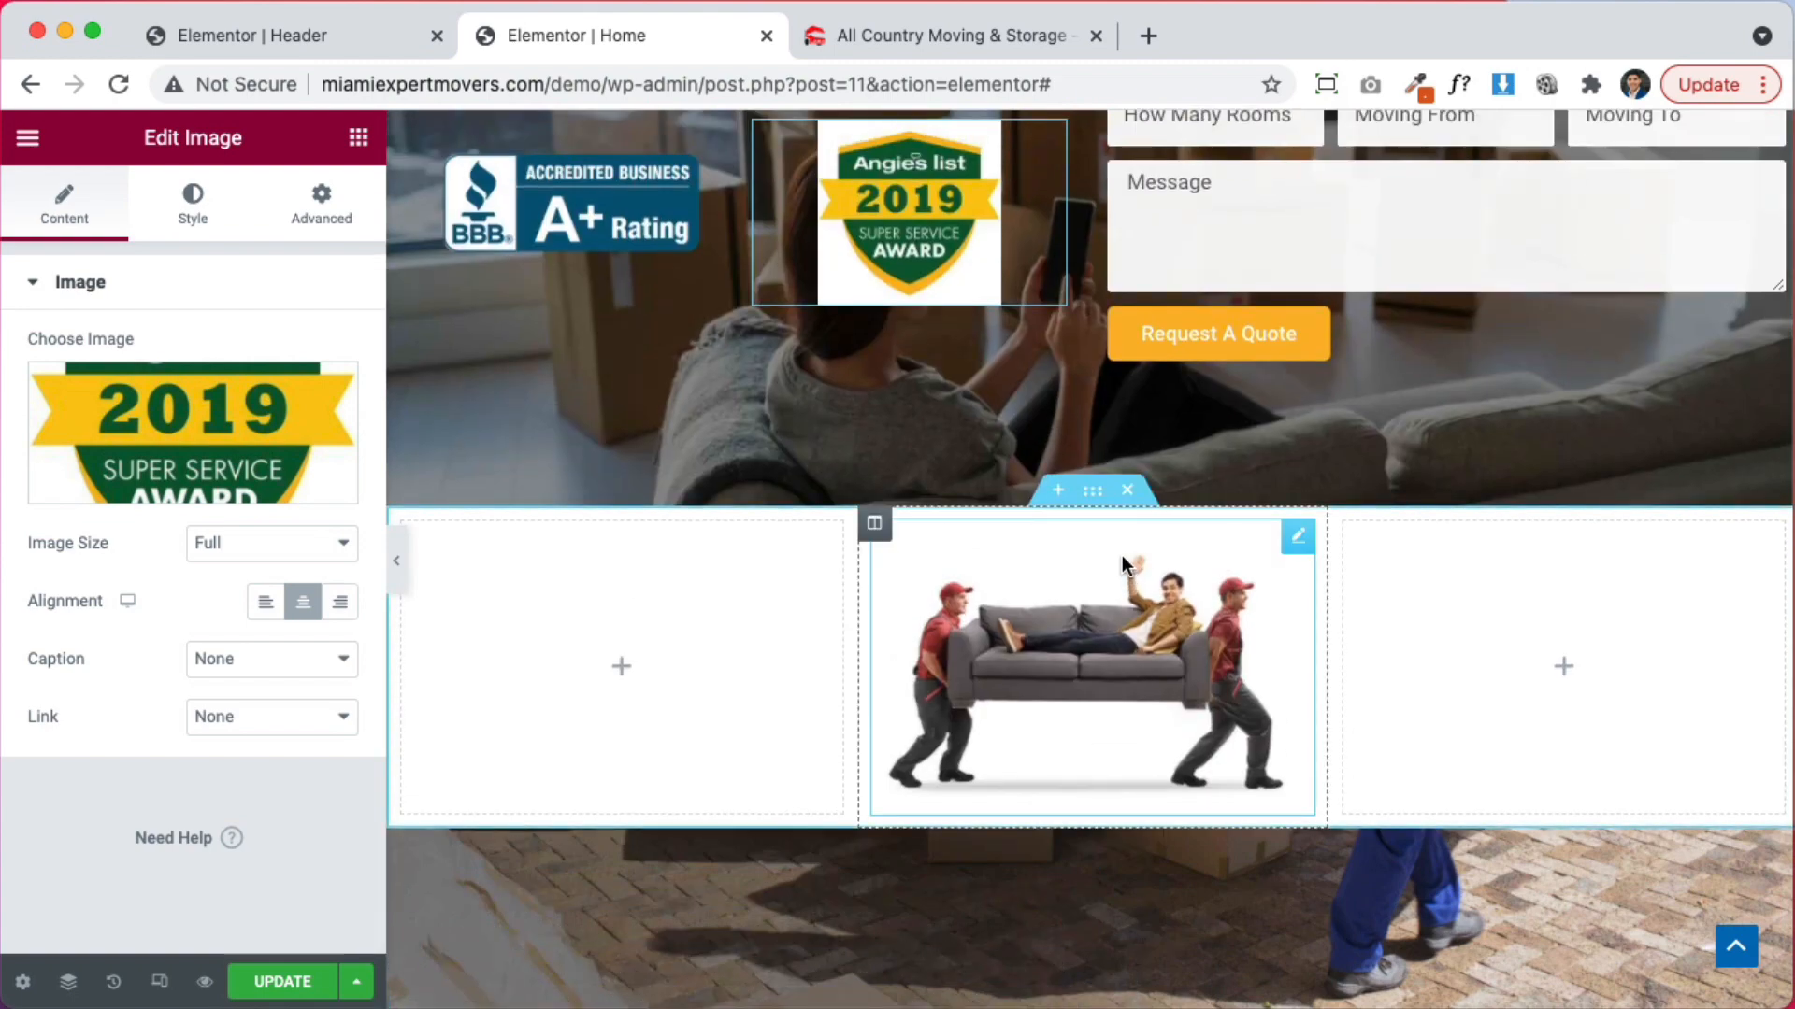
click(1132, 493)
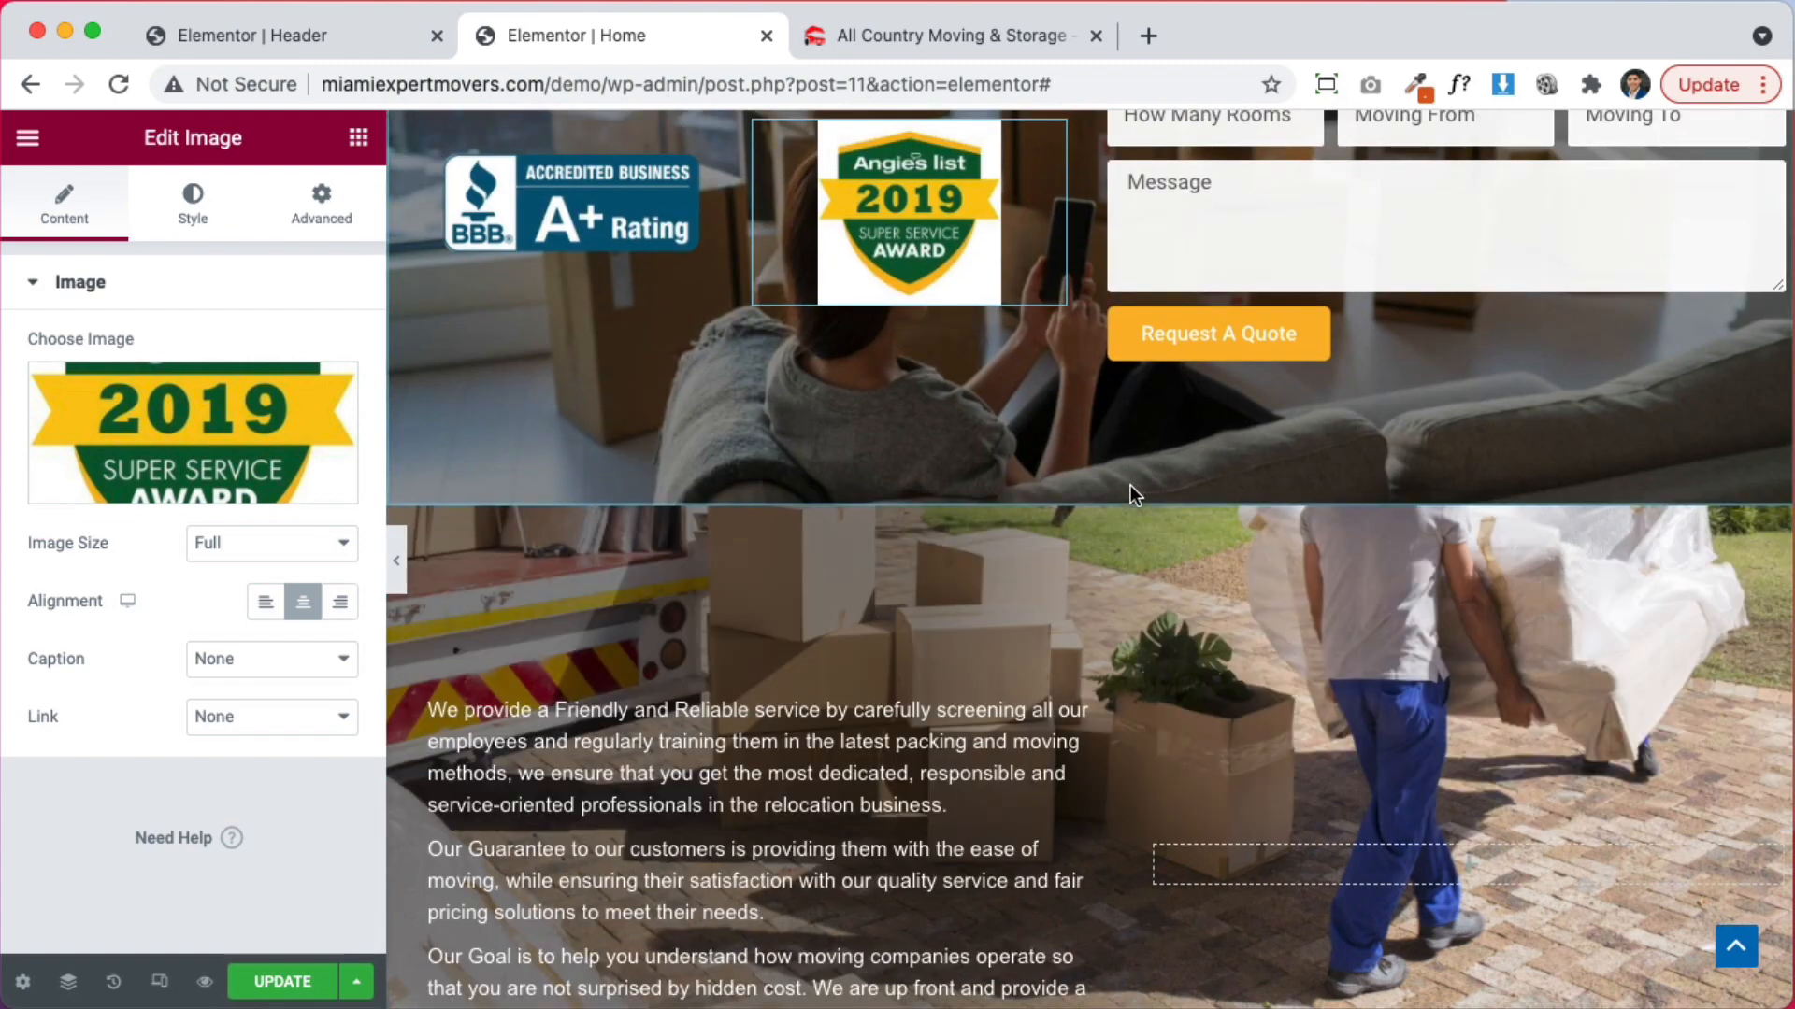
key(super+z)
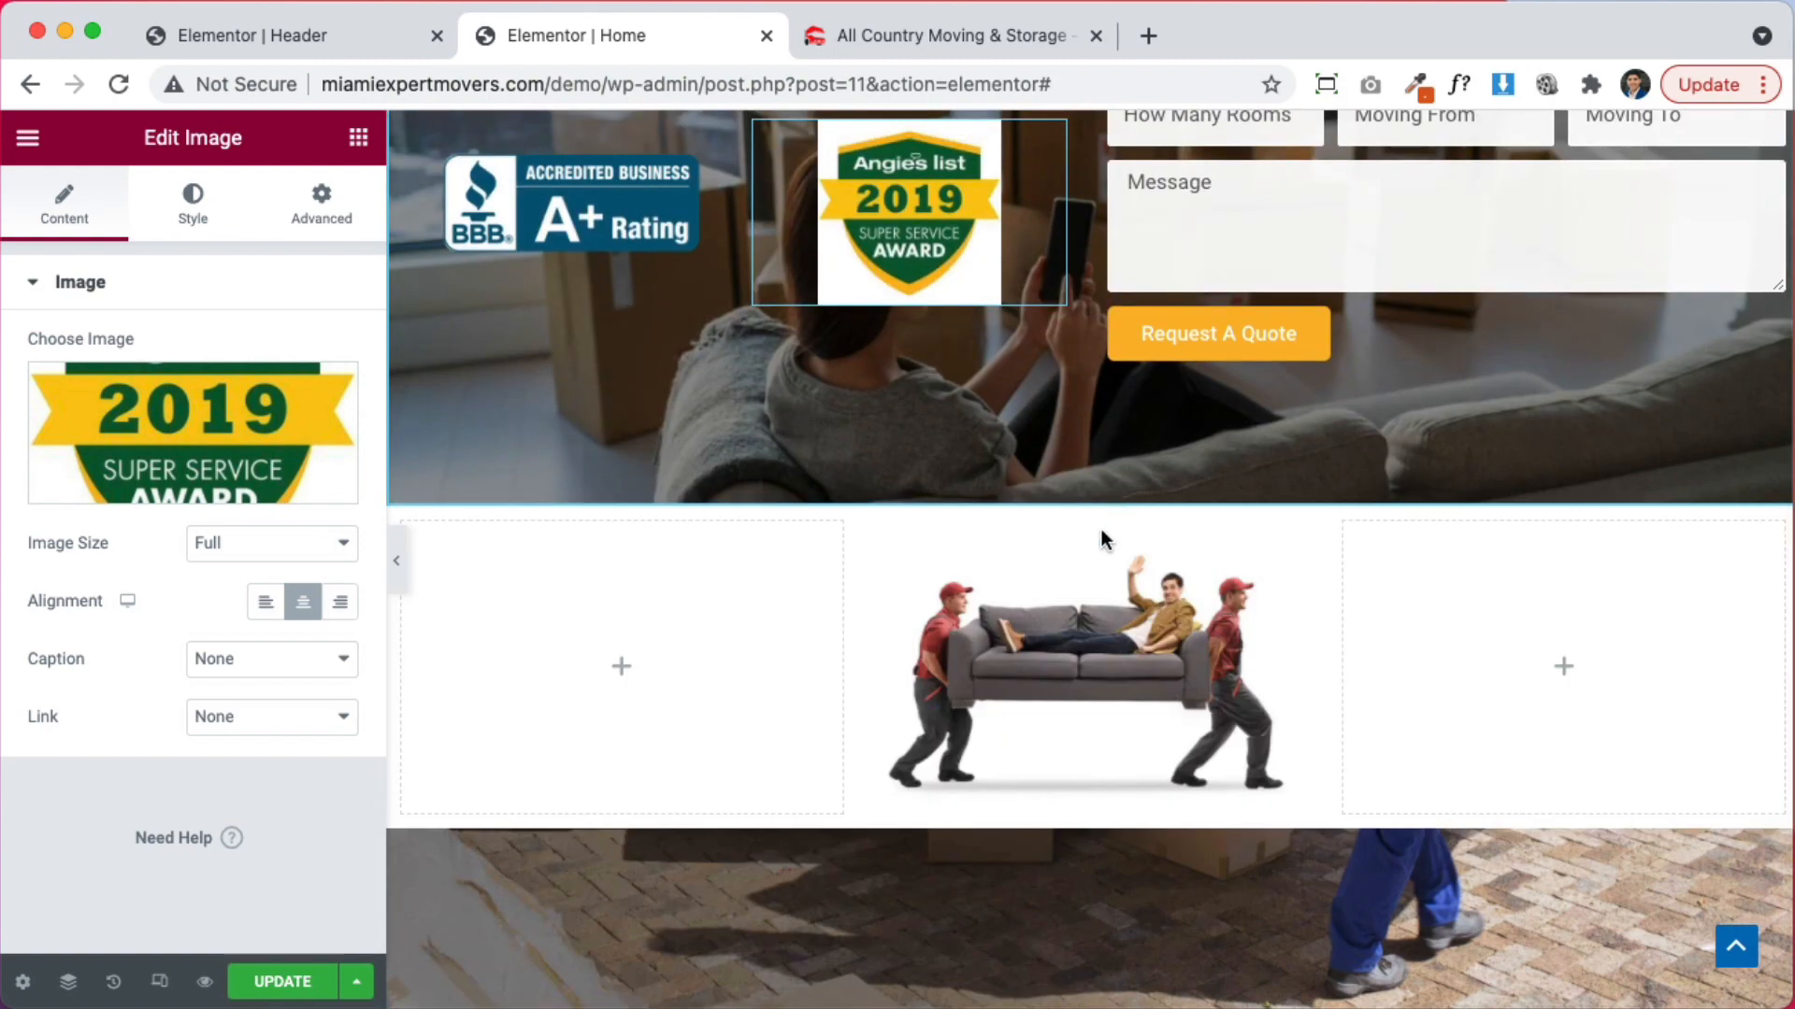
scroll(858, 535, up, 3)
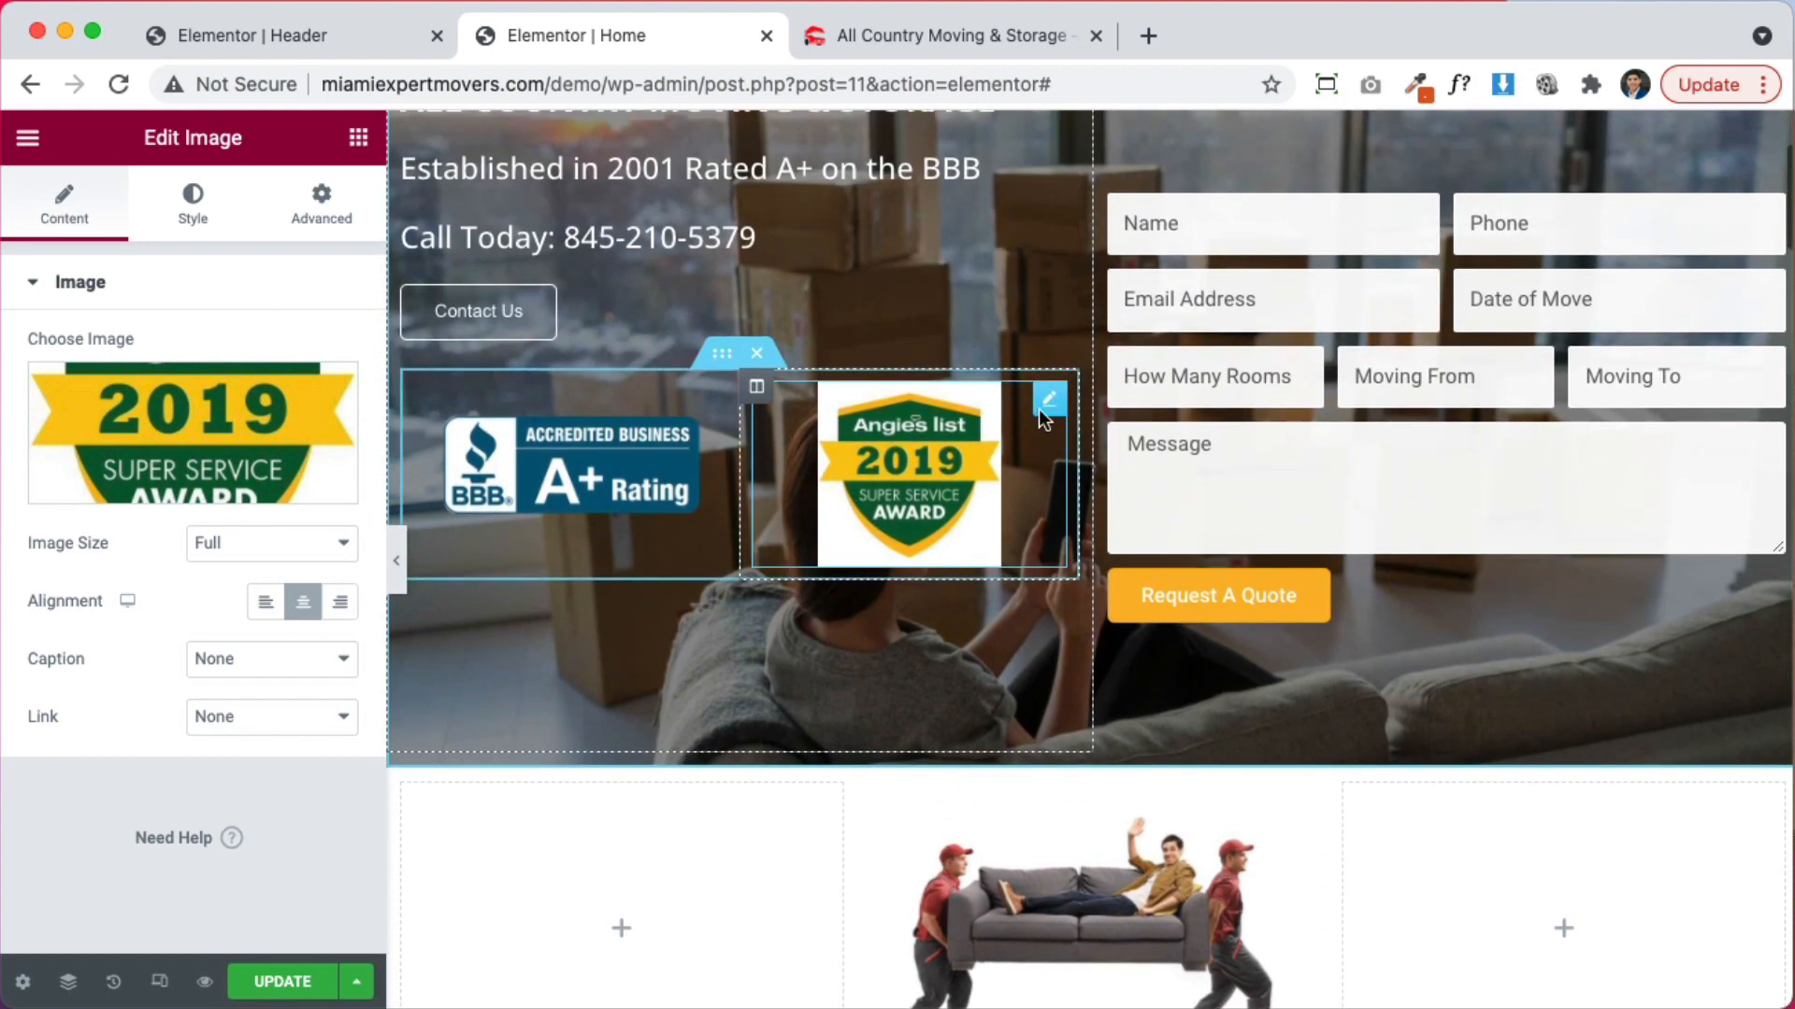
Give the Angie's List badge a classic white (#FFFFFF) background
click(190, 218)
scroll(182, 802, down, 3)
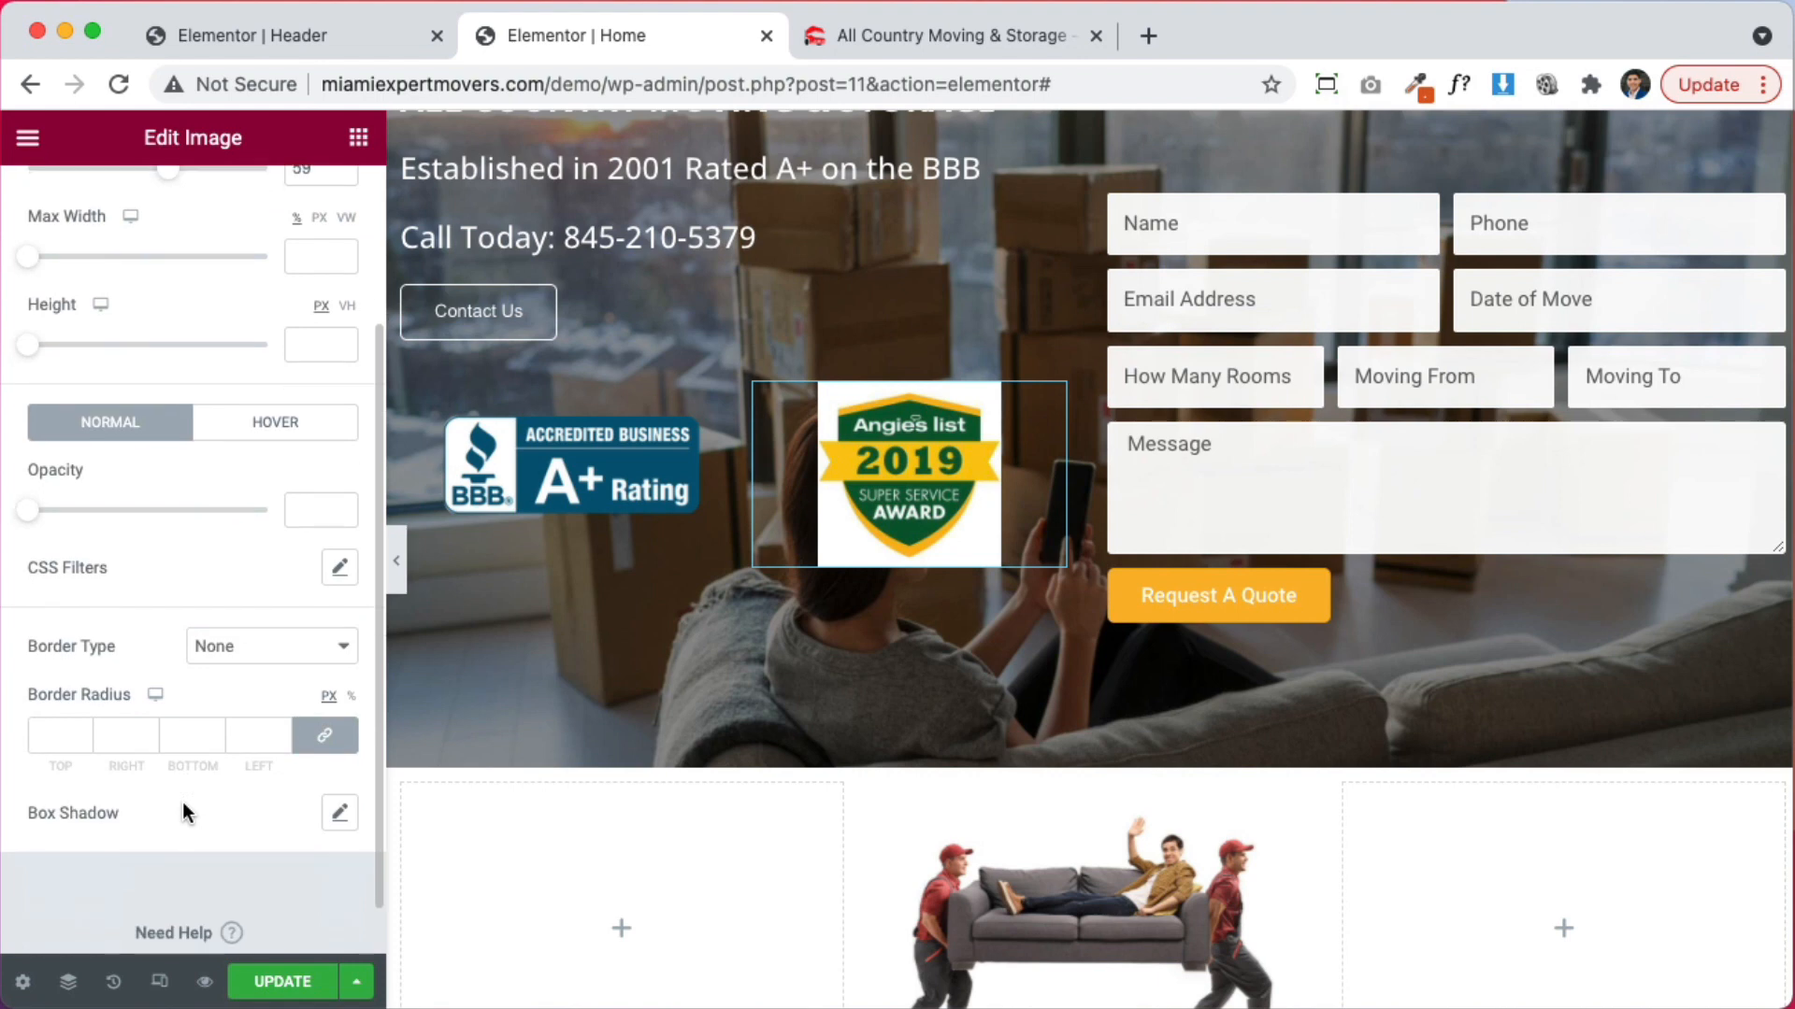
scroll(182, 802, up, 3)
click(313, 205)
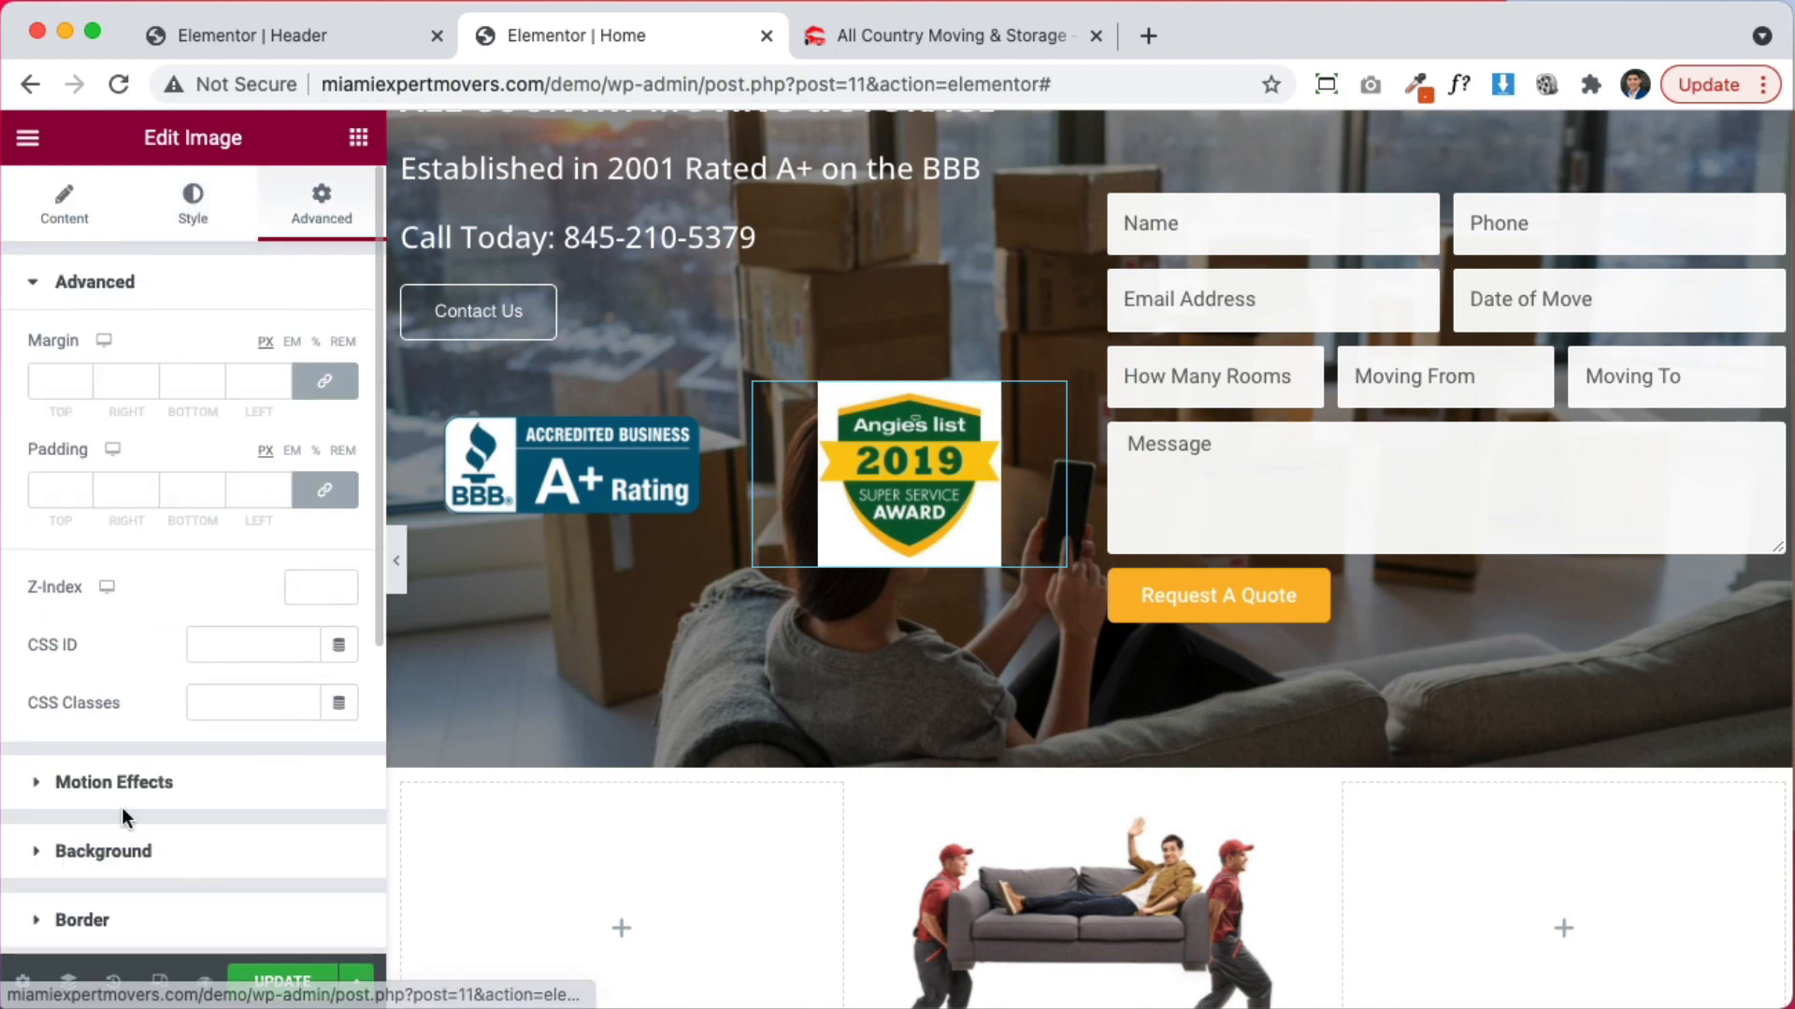
click(272, 851)
click(305, 548)
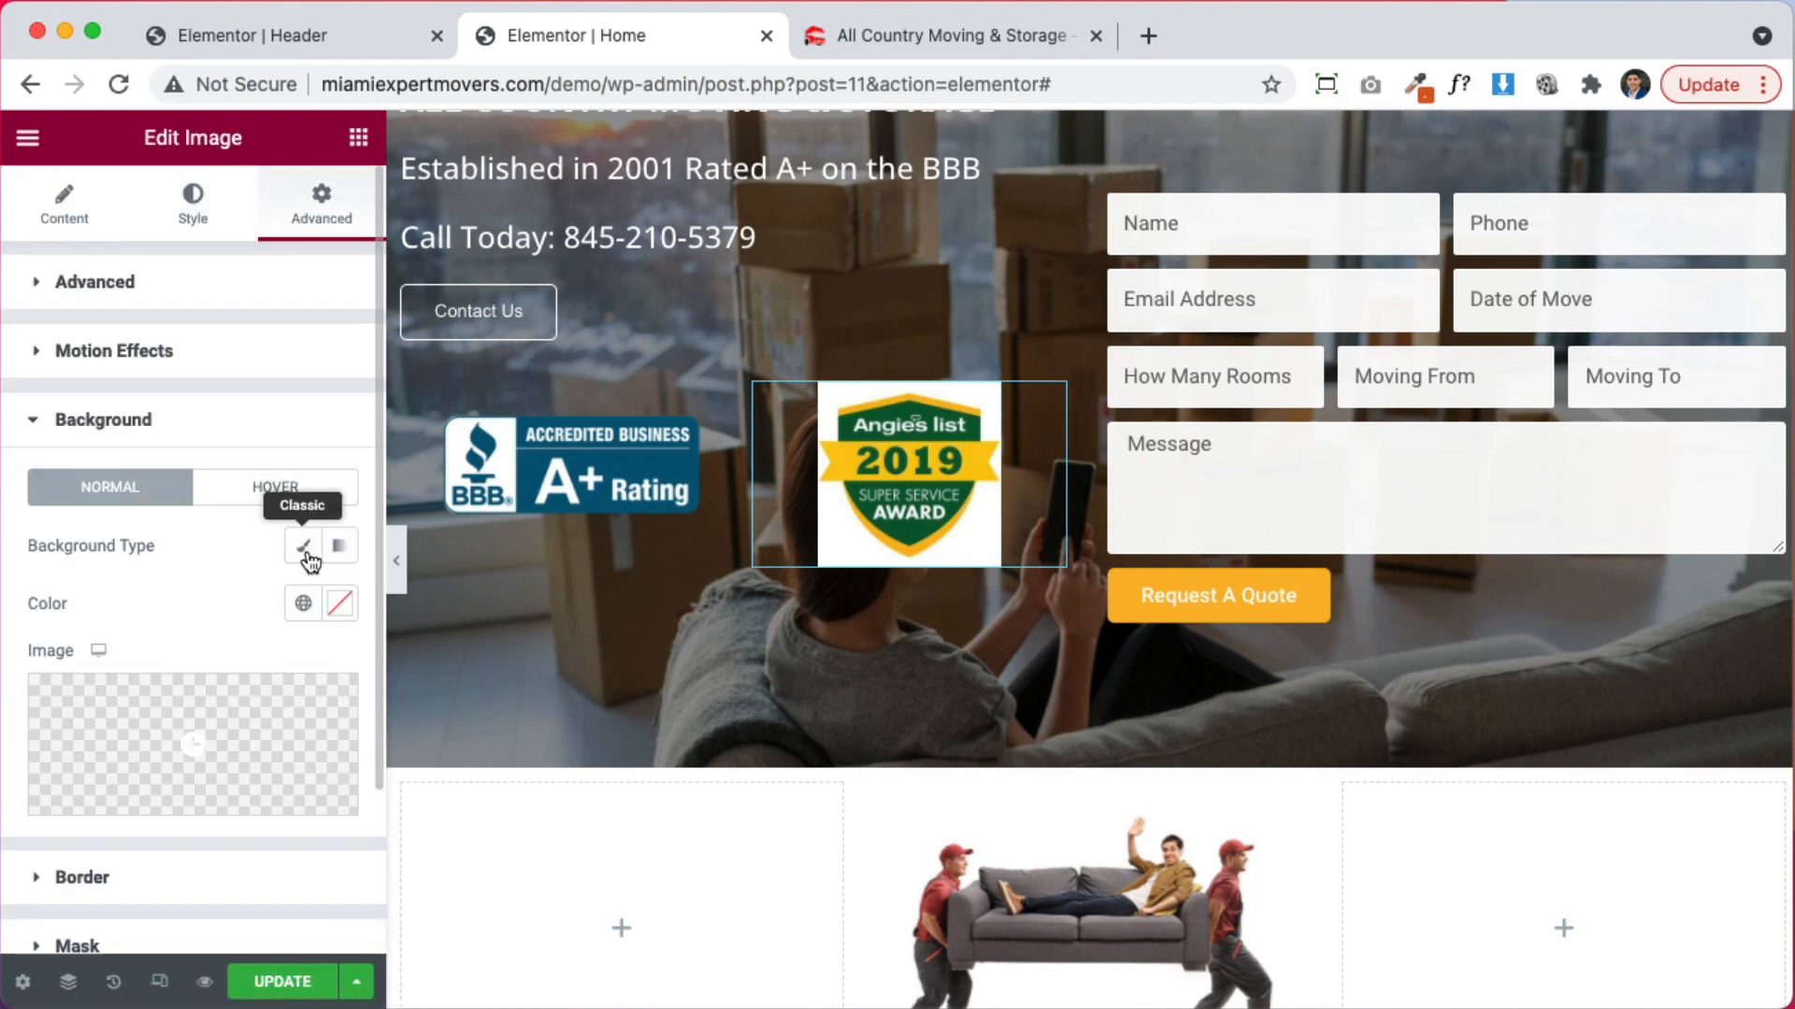
click(343, 606)
drag(213, 278, 97, 142)
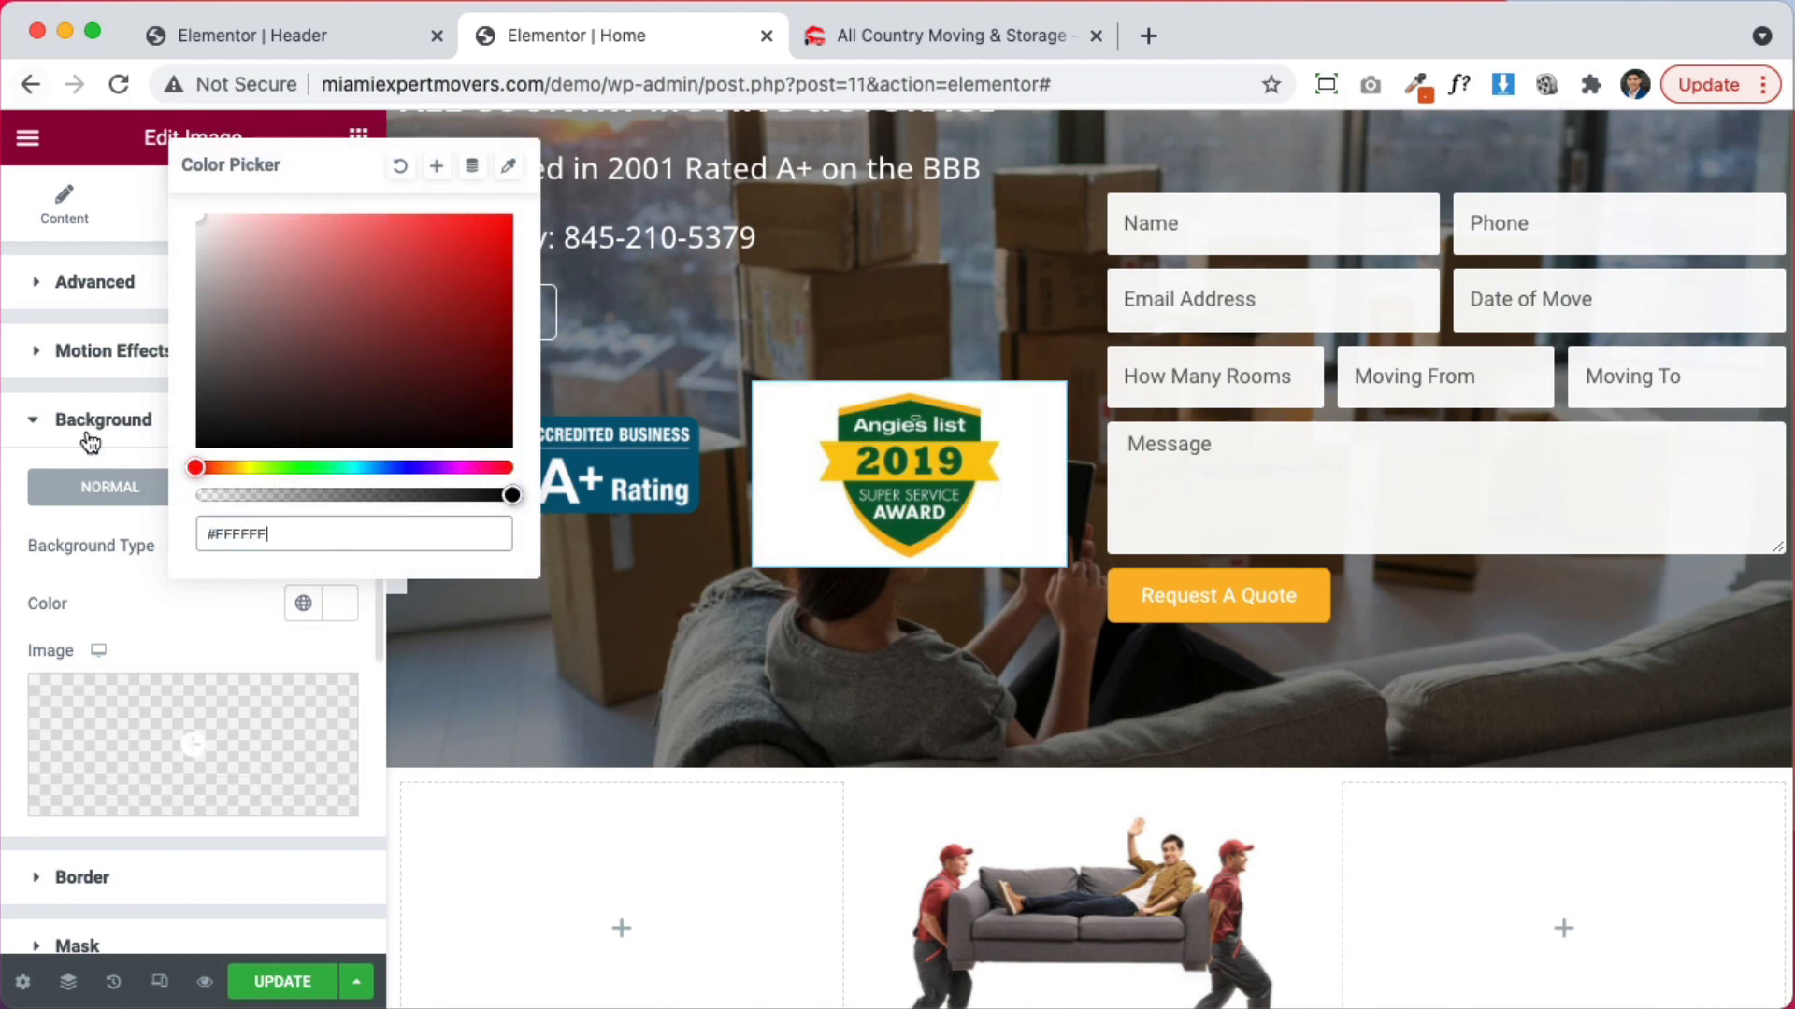
click(80, 593)
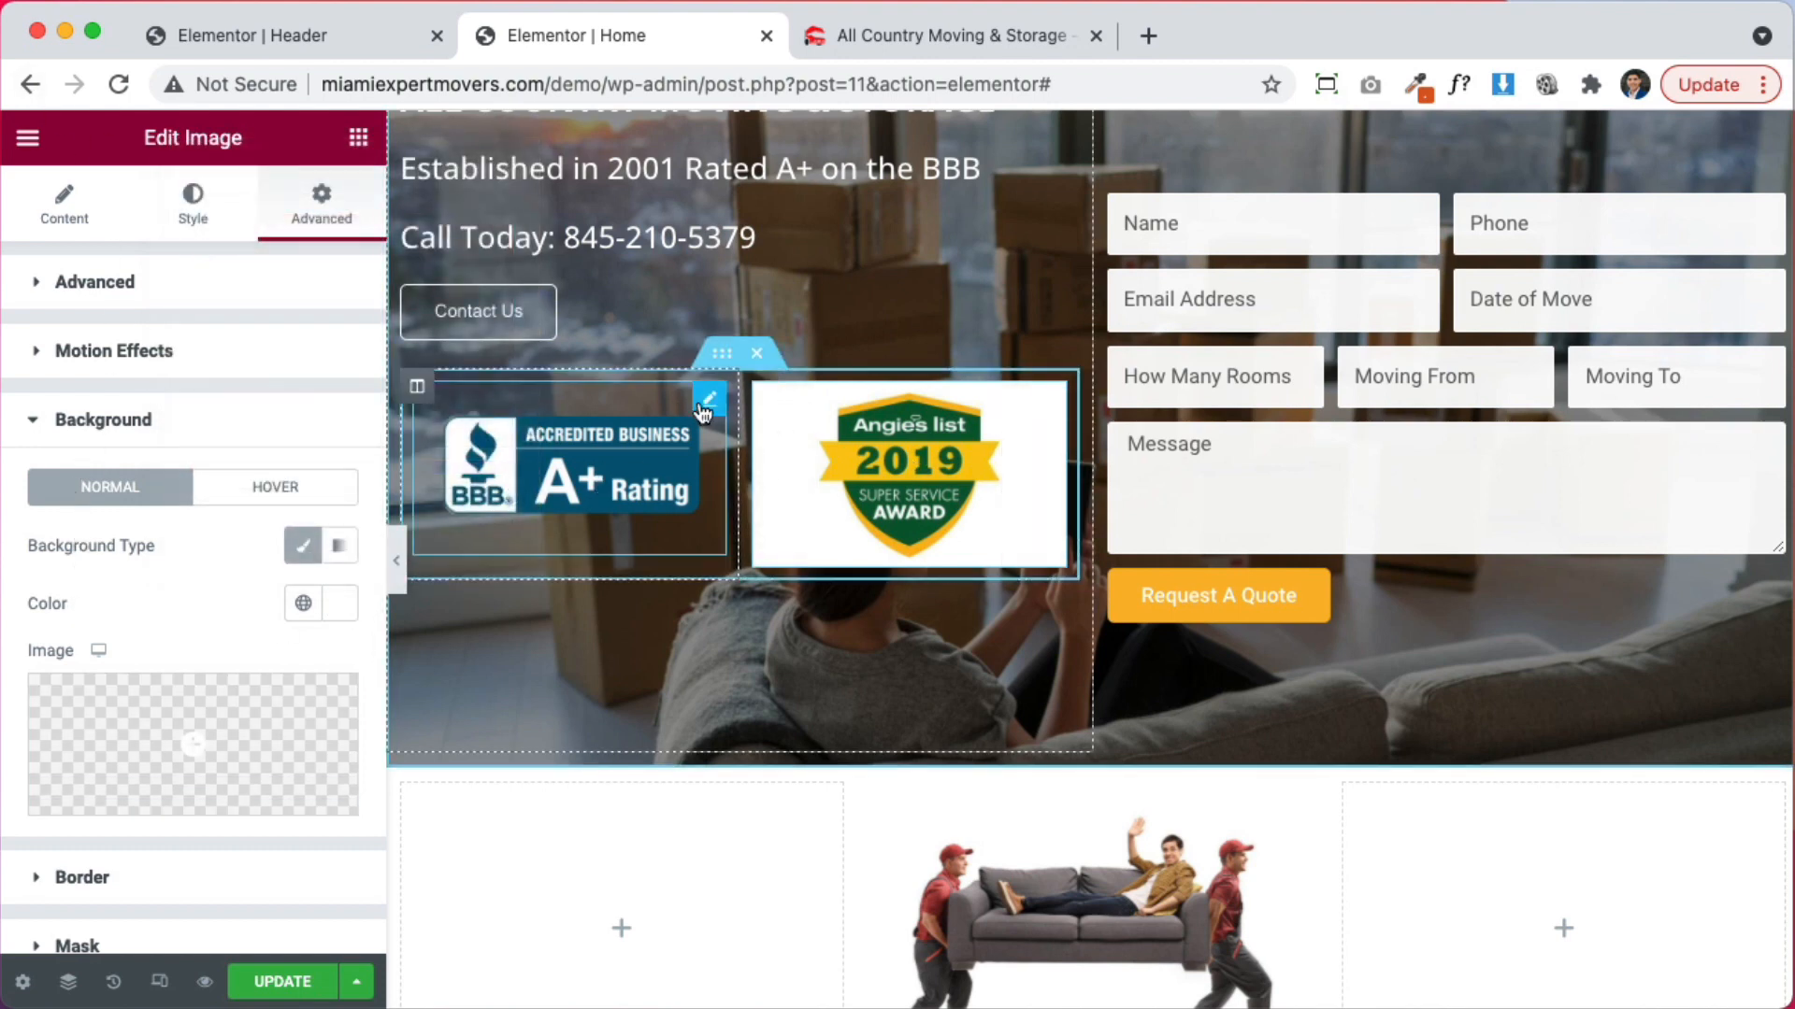
Stretch the Angie's List badge to 100% width and widen the BBB column to about 59%
click(708, 404)
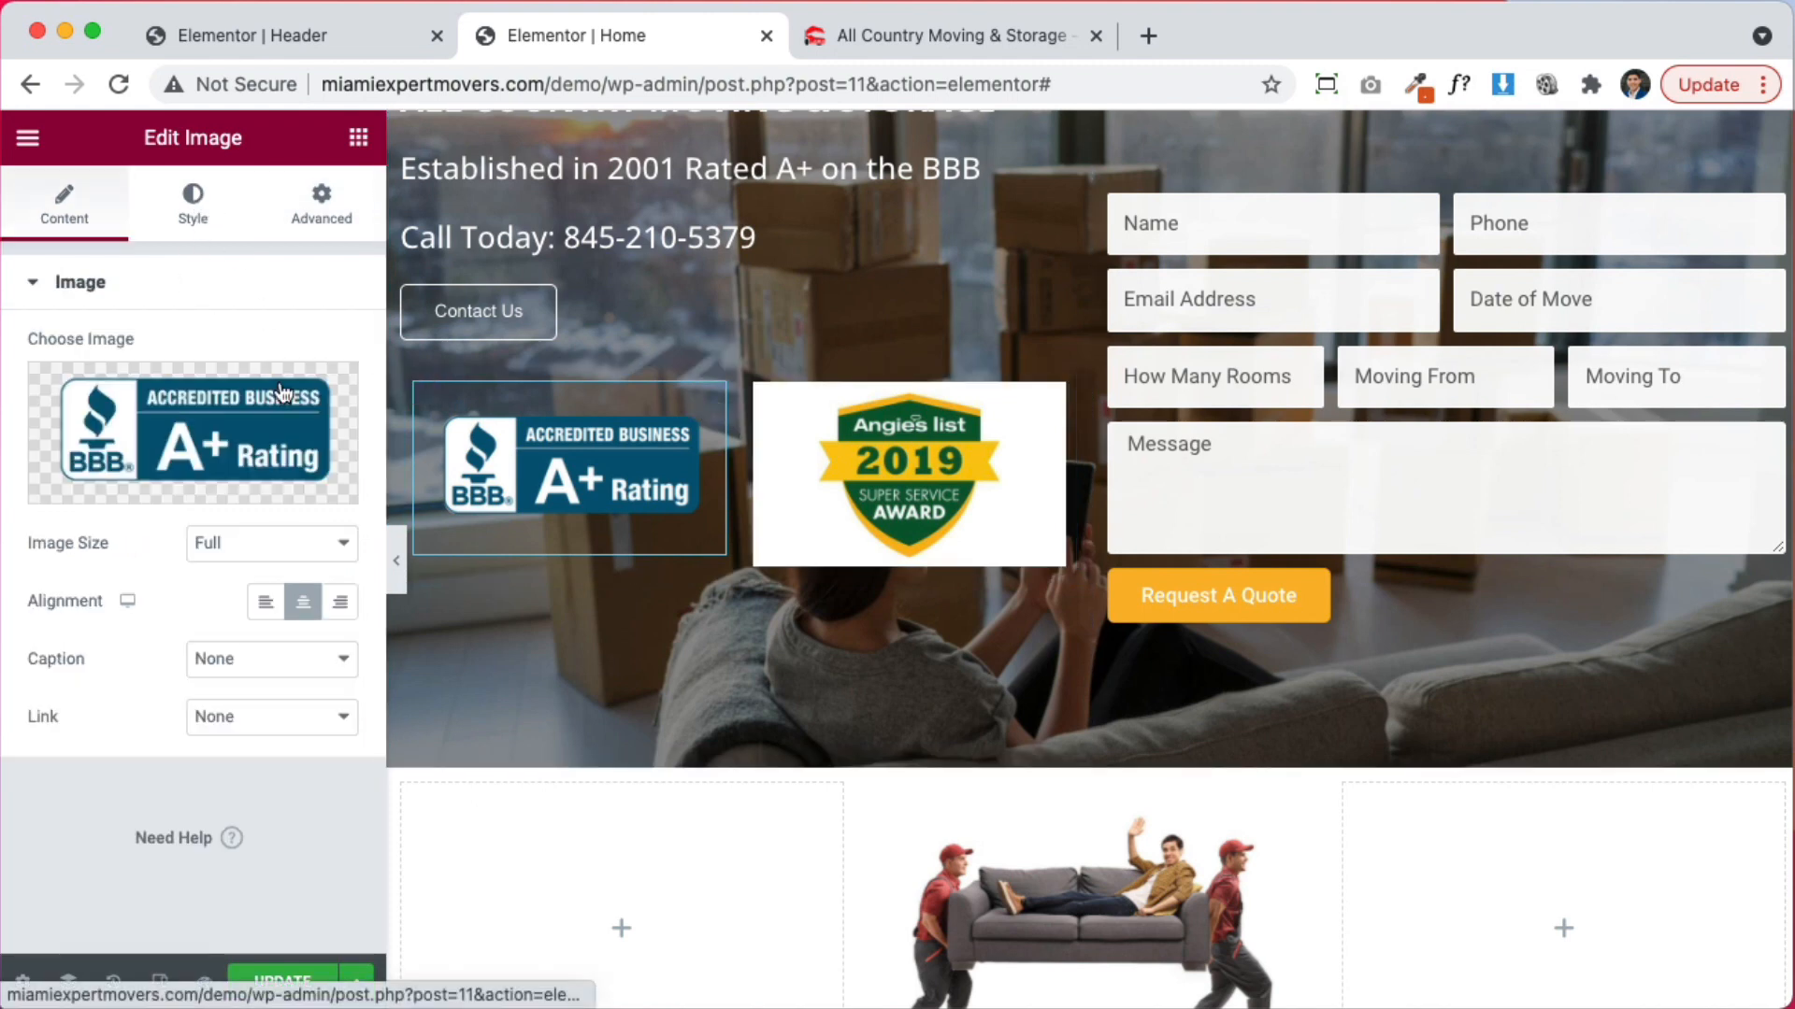
click(195, 210)
click(805, 486)
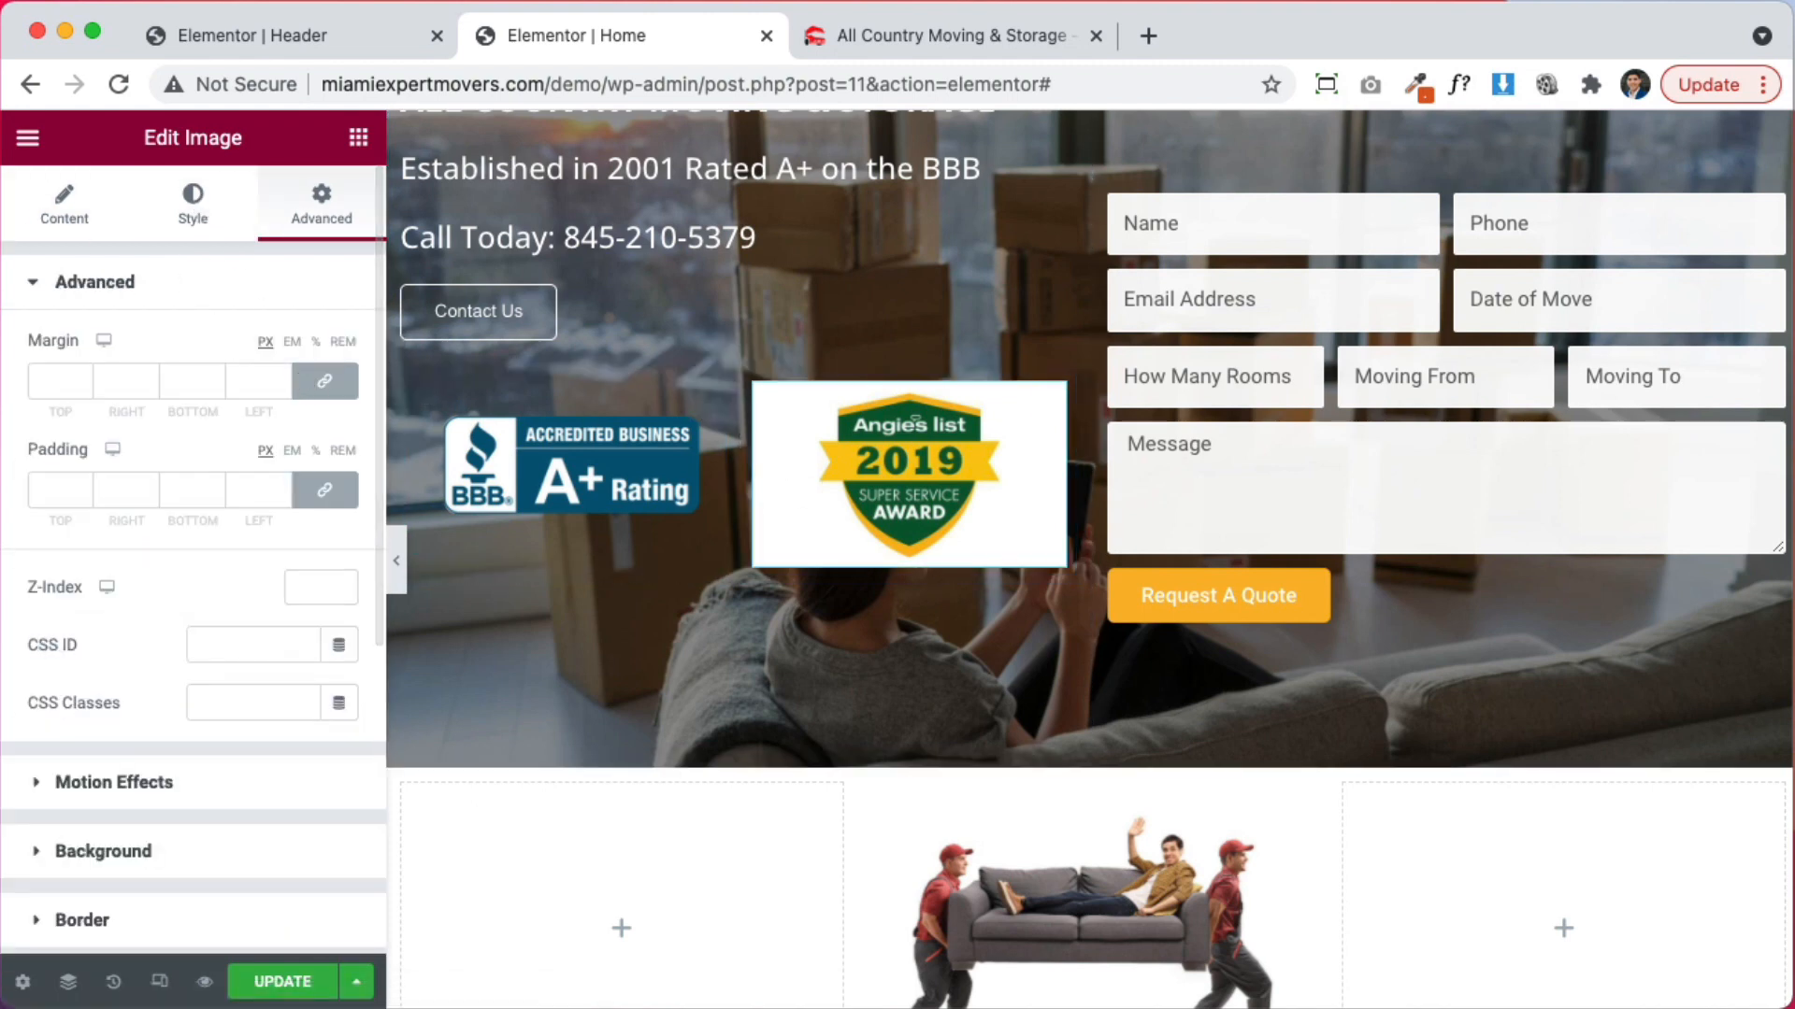
click(98, 205)
click(157, 206)
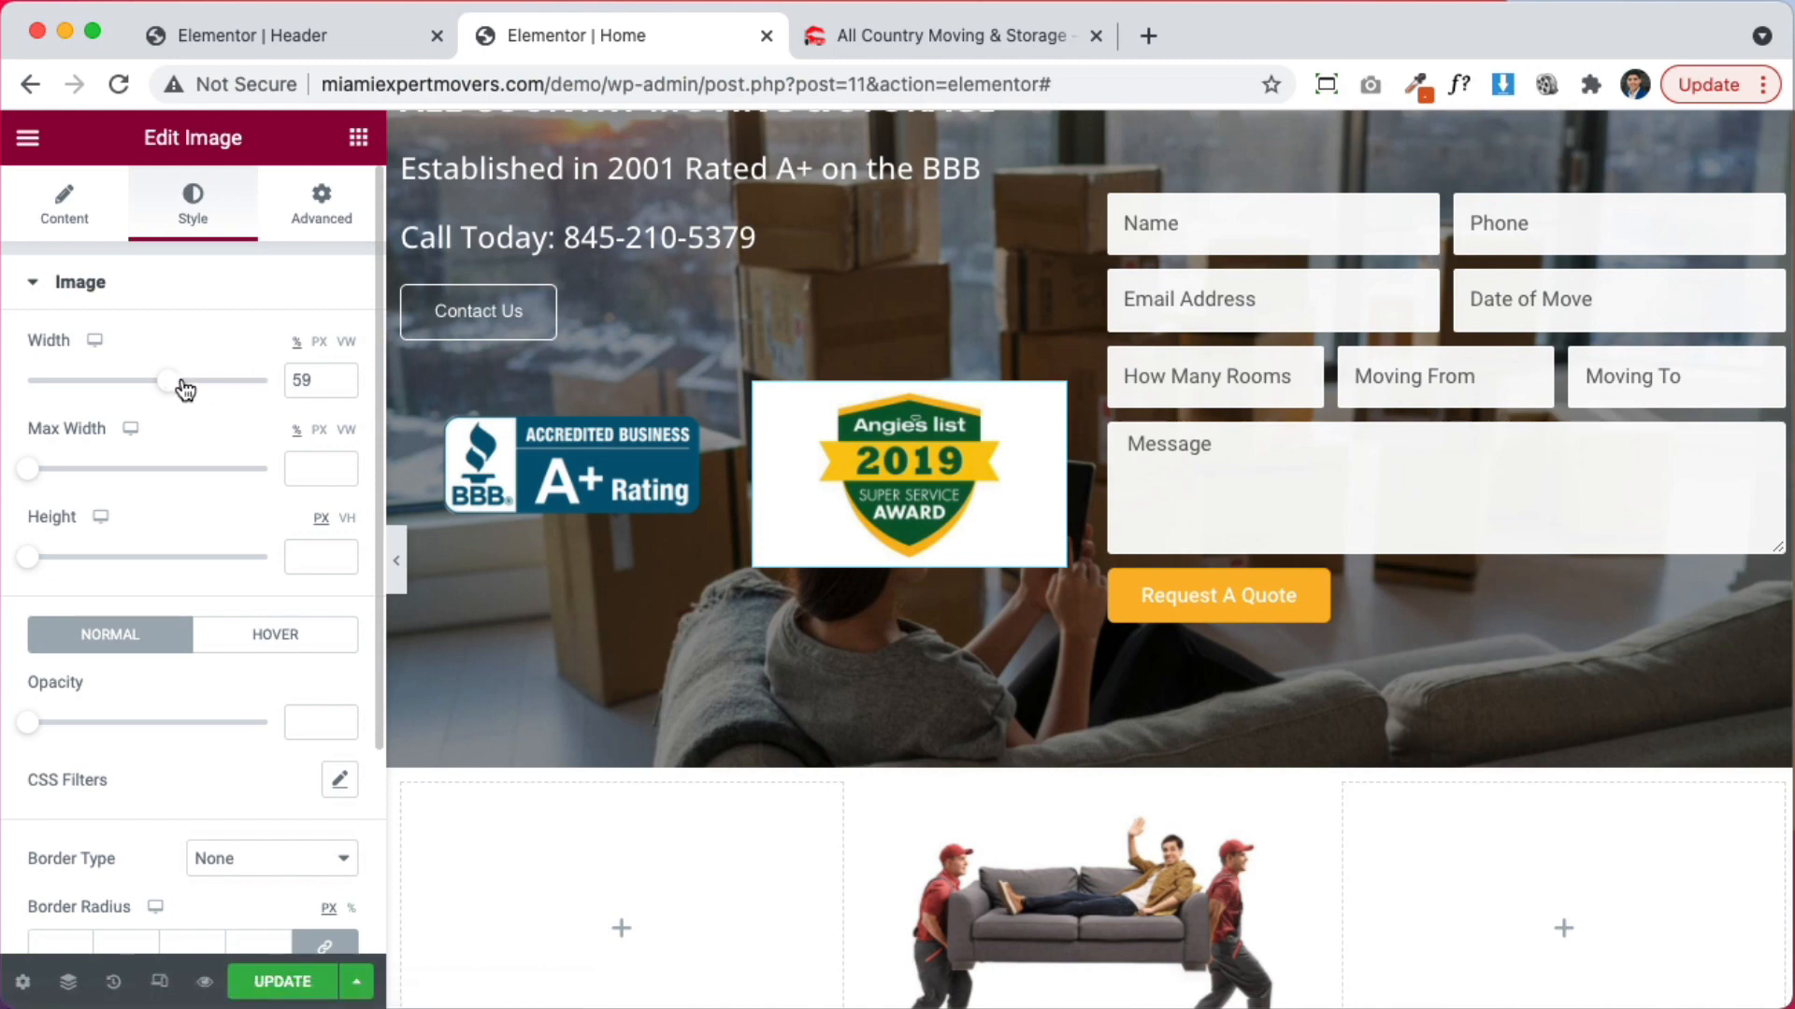
drag(180, 387, 258, 379)
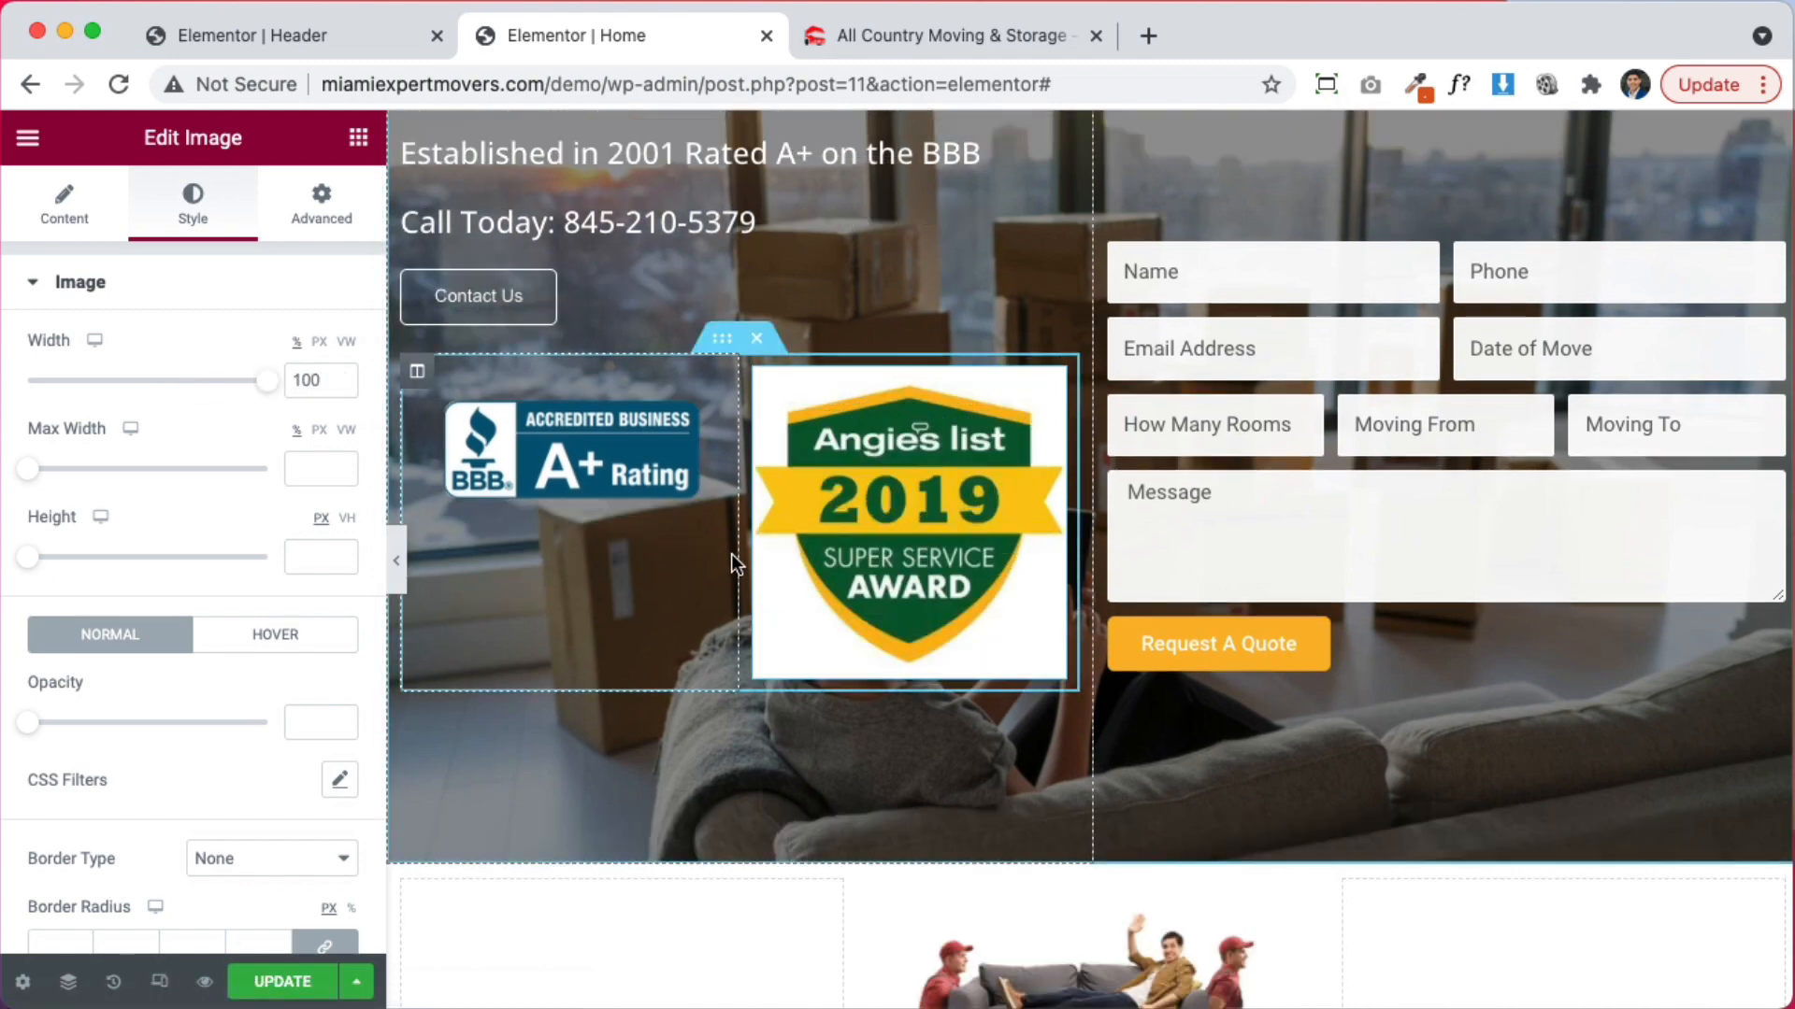
drag(737, 554, 822, 530)
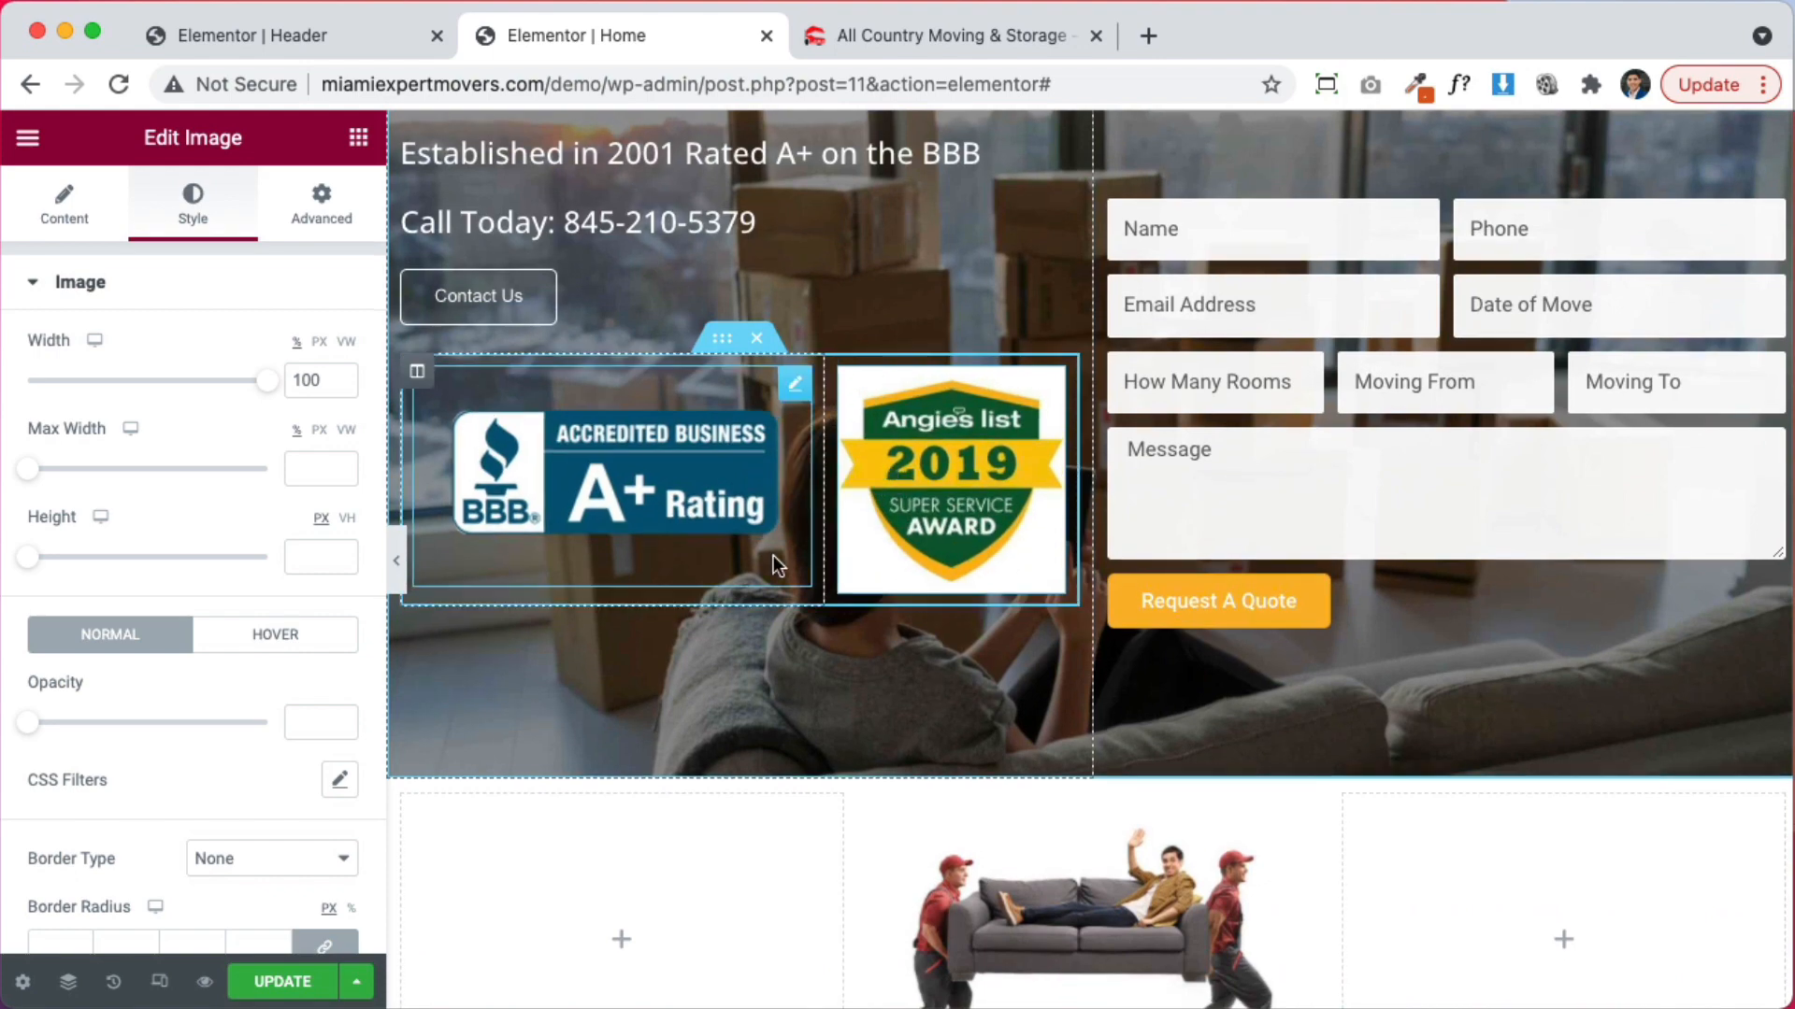
scroll(773, 555, up, 3)
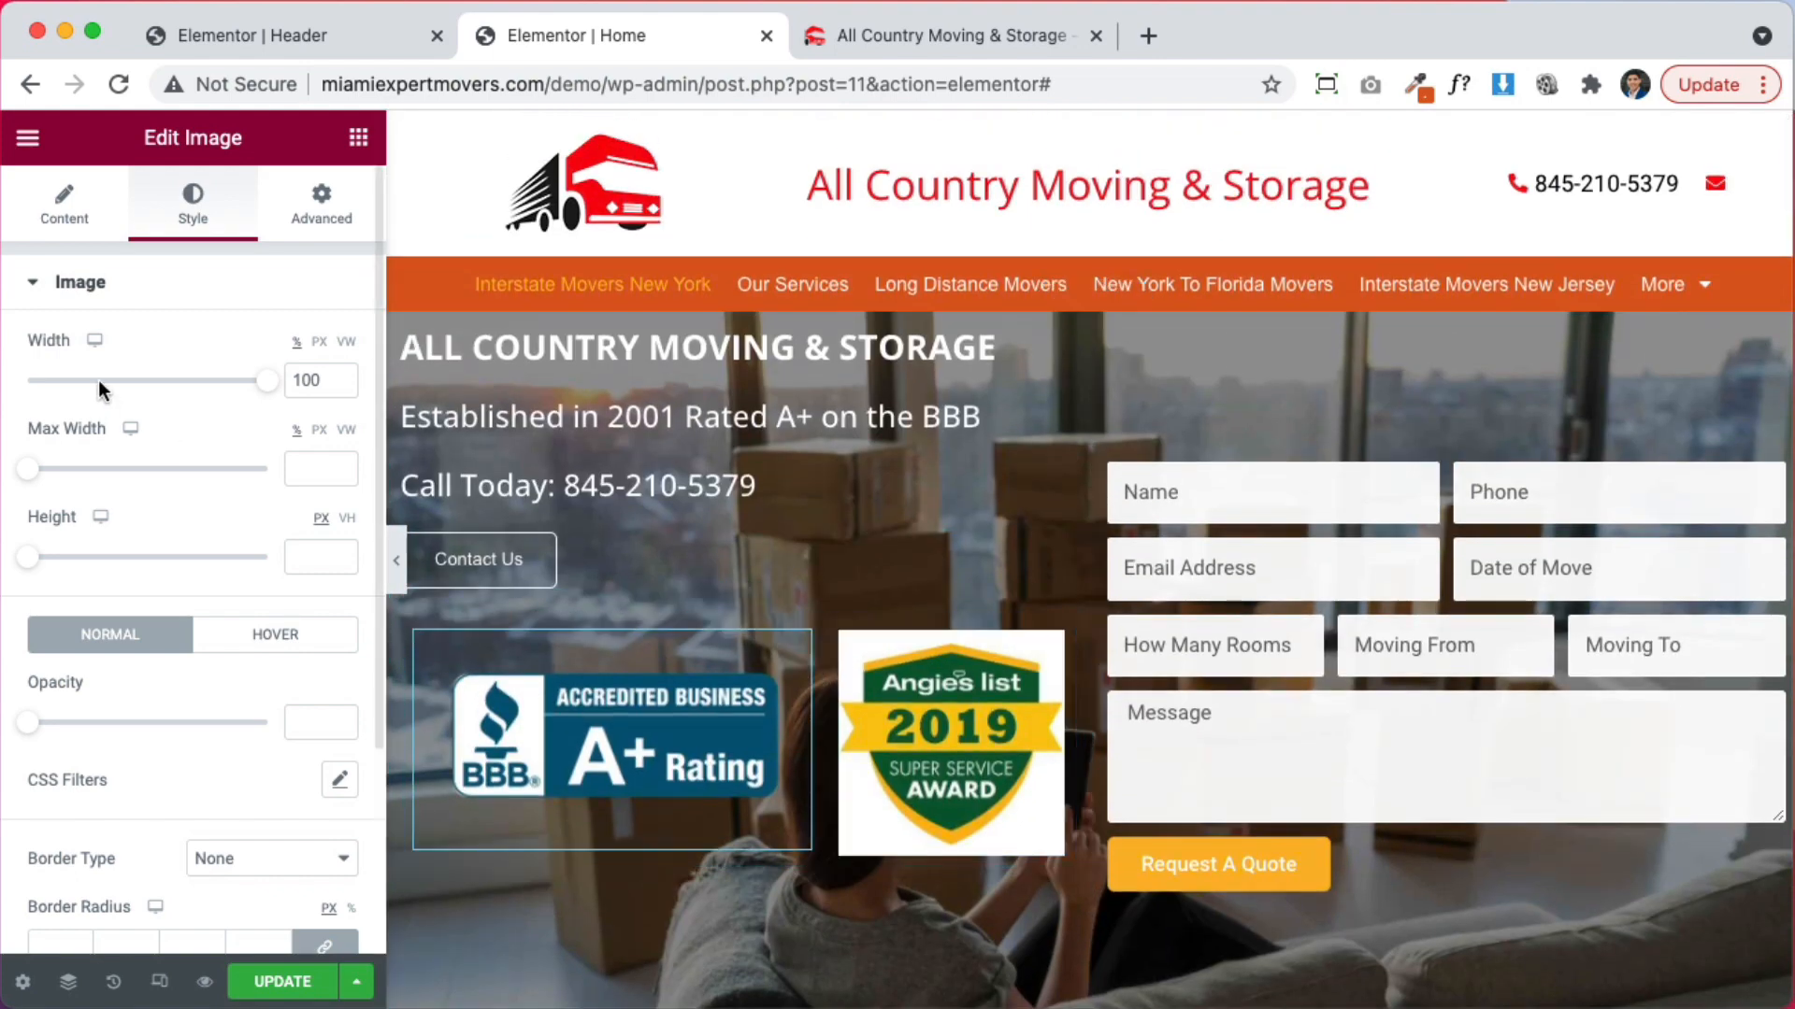
Shrink the BBB badge to 72% width, then drag the divider between the badge columns
drag(278, 389, 207, 393)
click(956, 753)
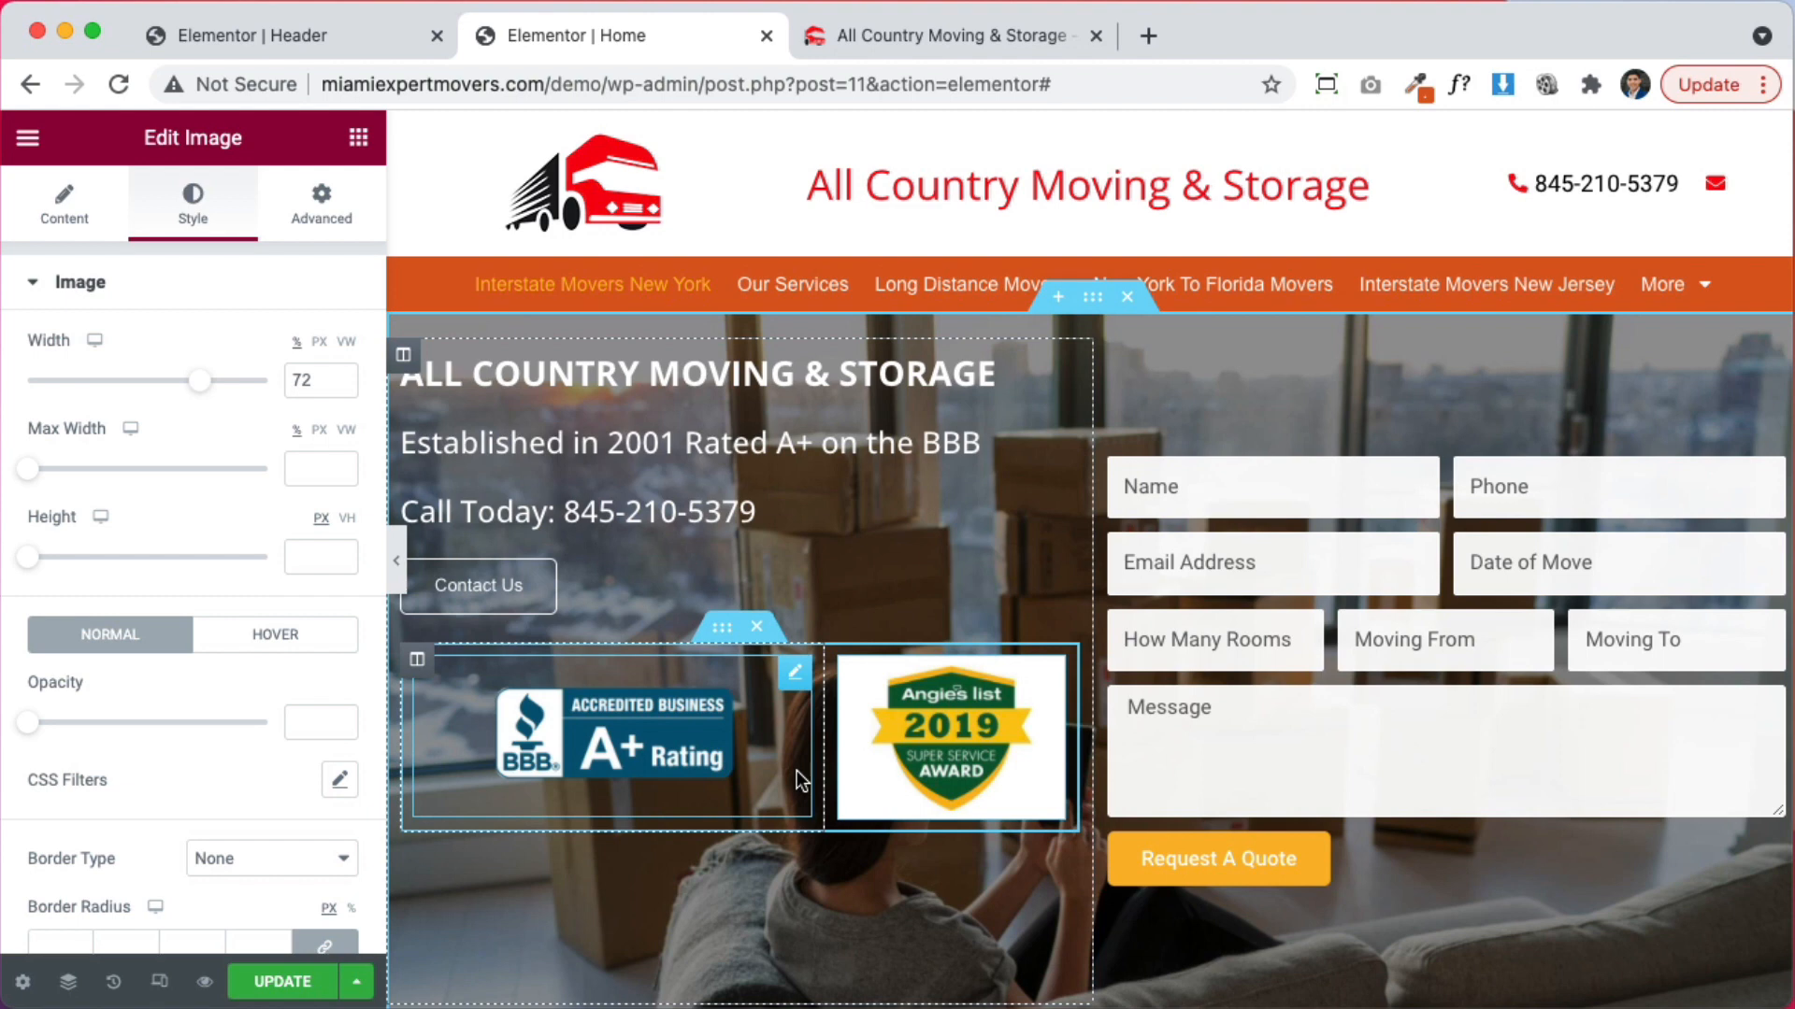
scroll(636, 750, down, 5)
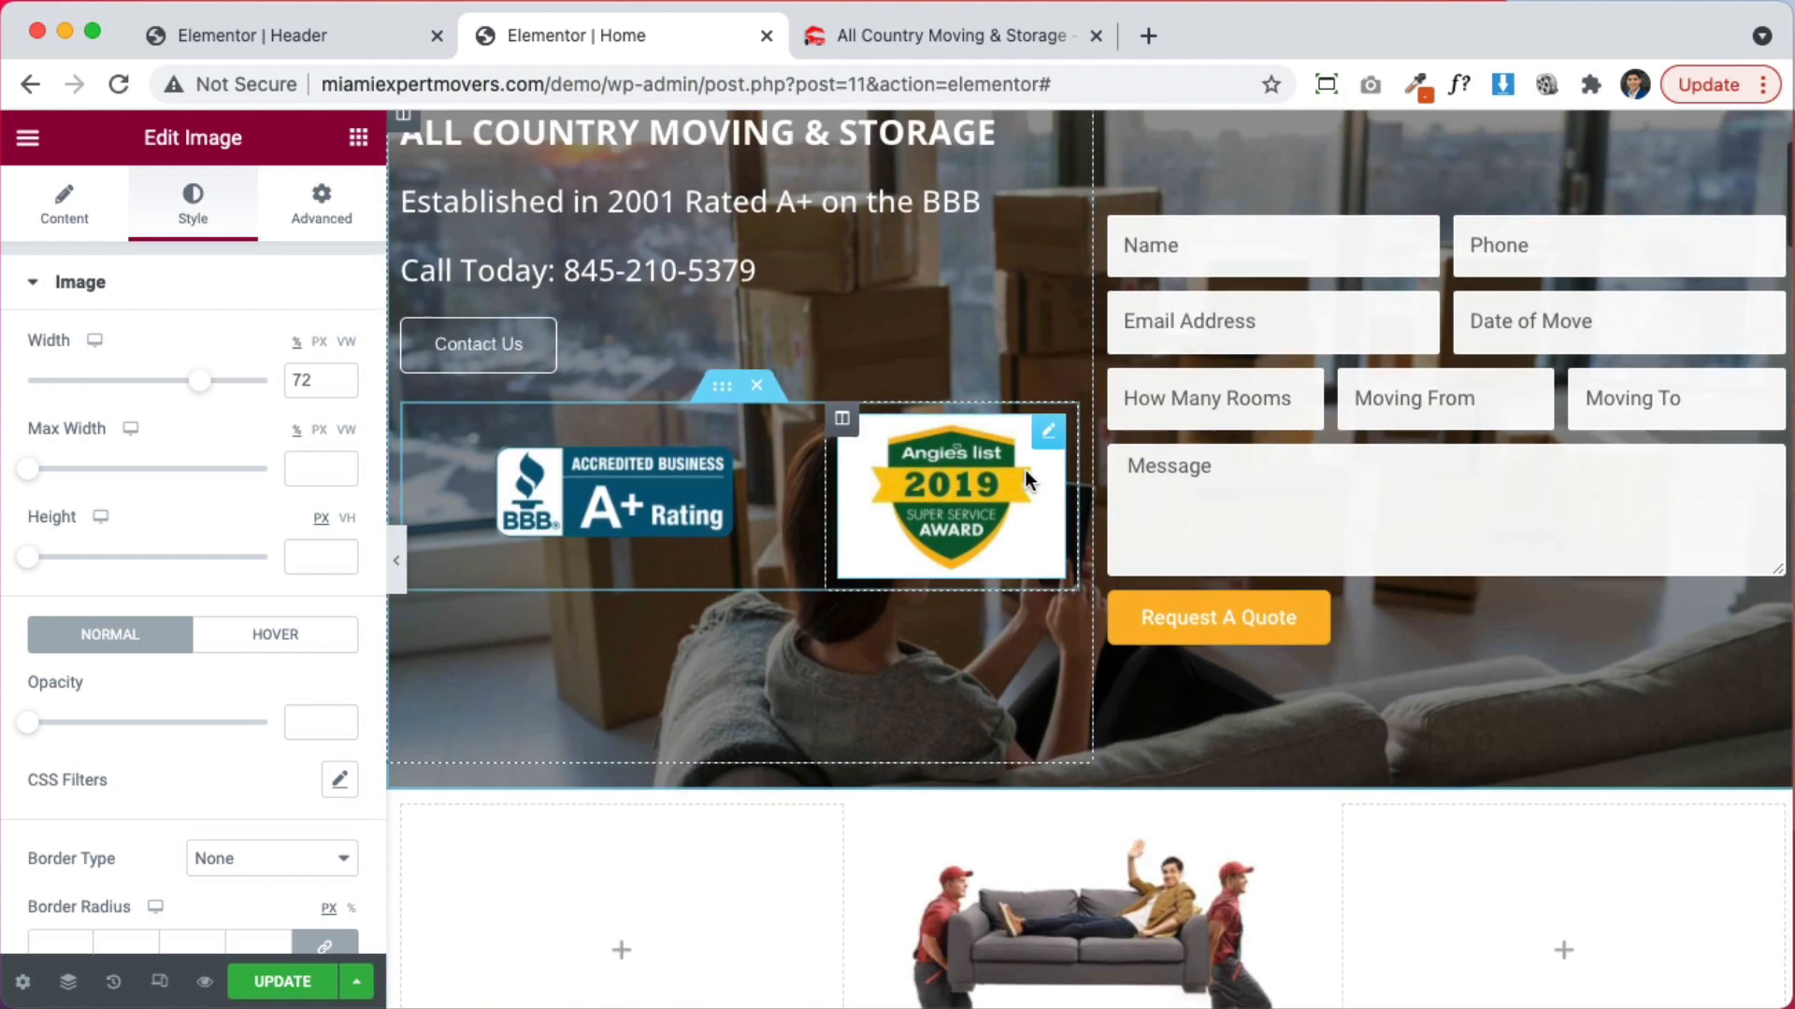
scroll(1027, 481, up, 3)
drag(1092, 447, 1006, 446)
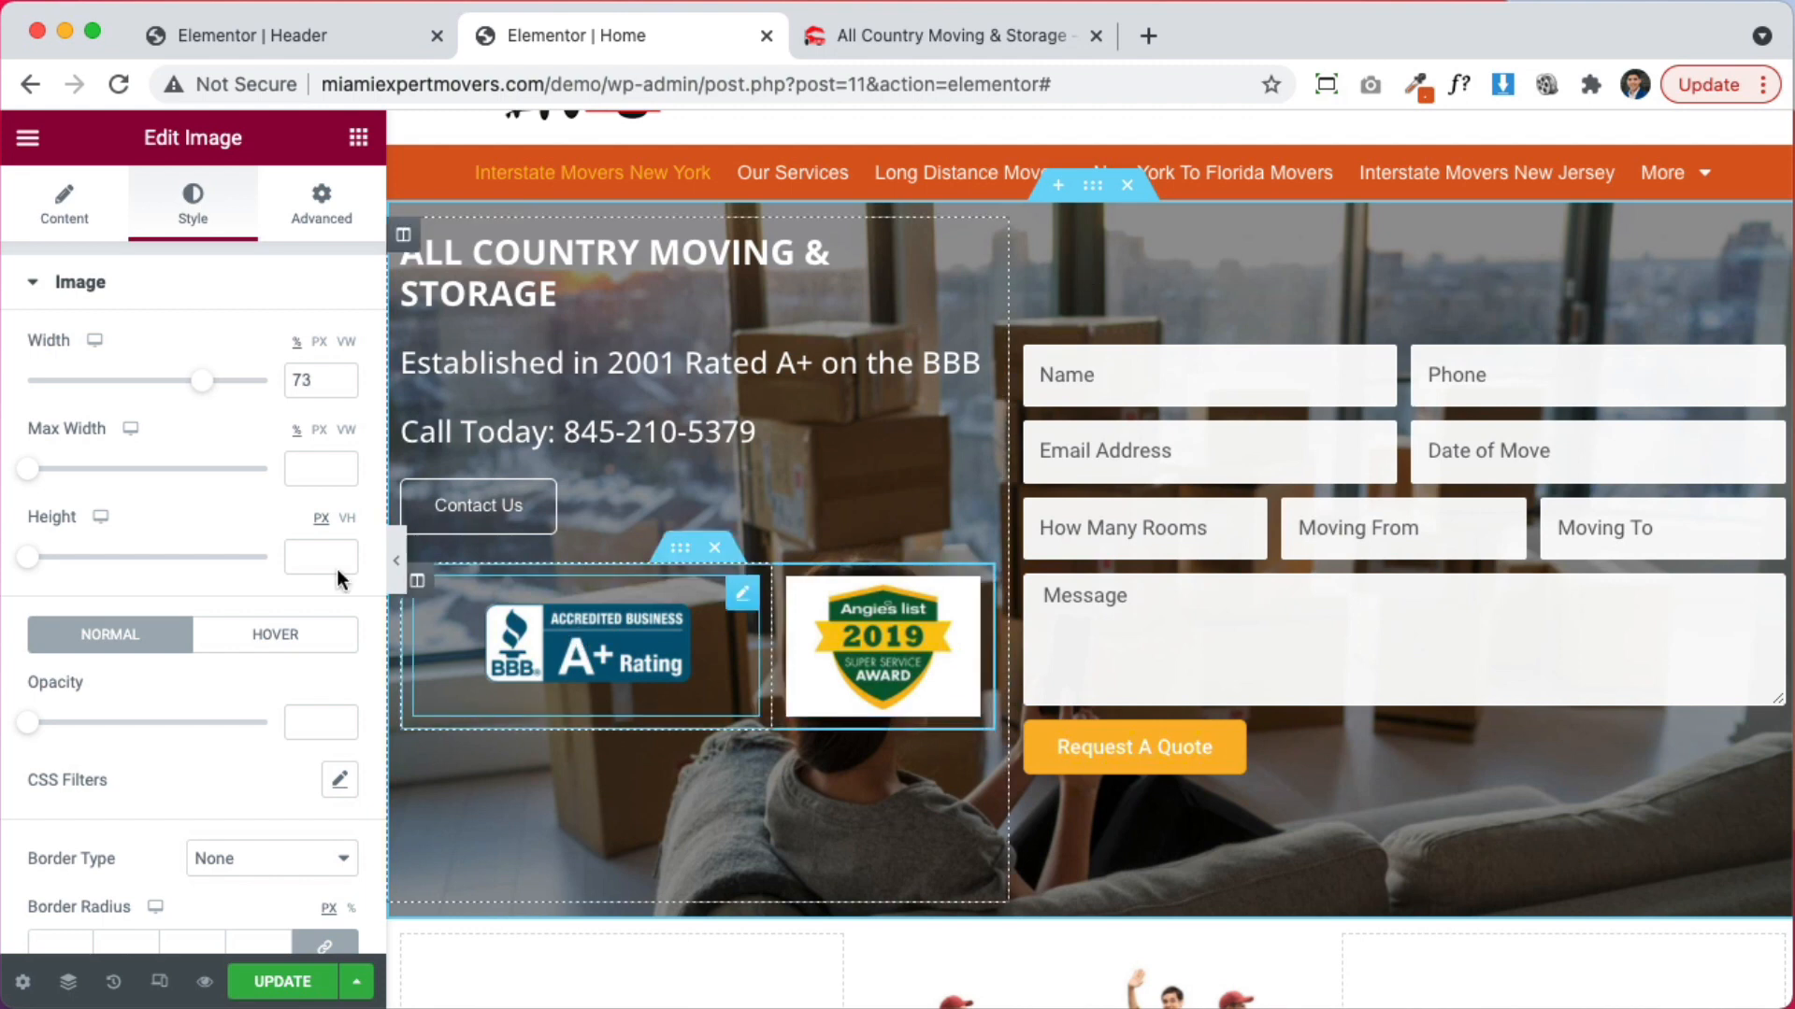
Left-align the BBB badge, narrow its column, and enlarge the badge to 100% width
click(63, 201)
click(266, 609)
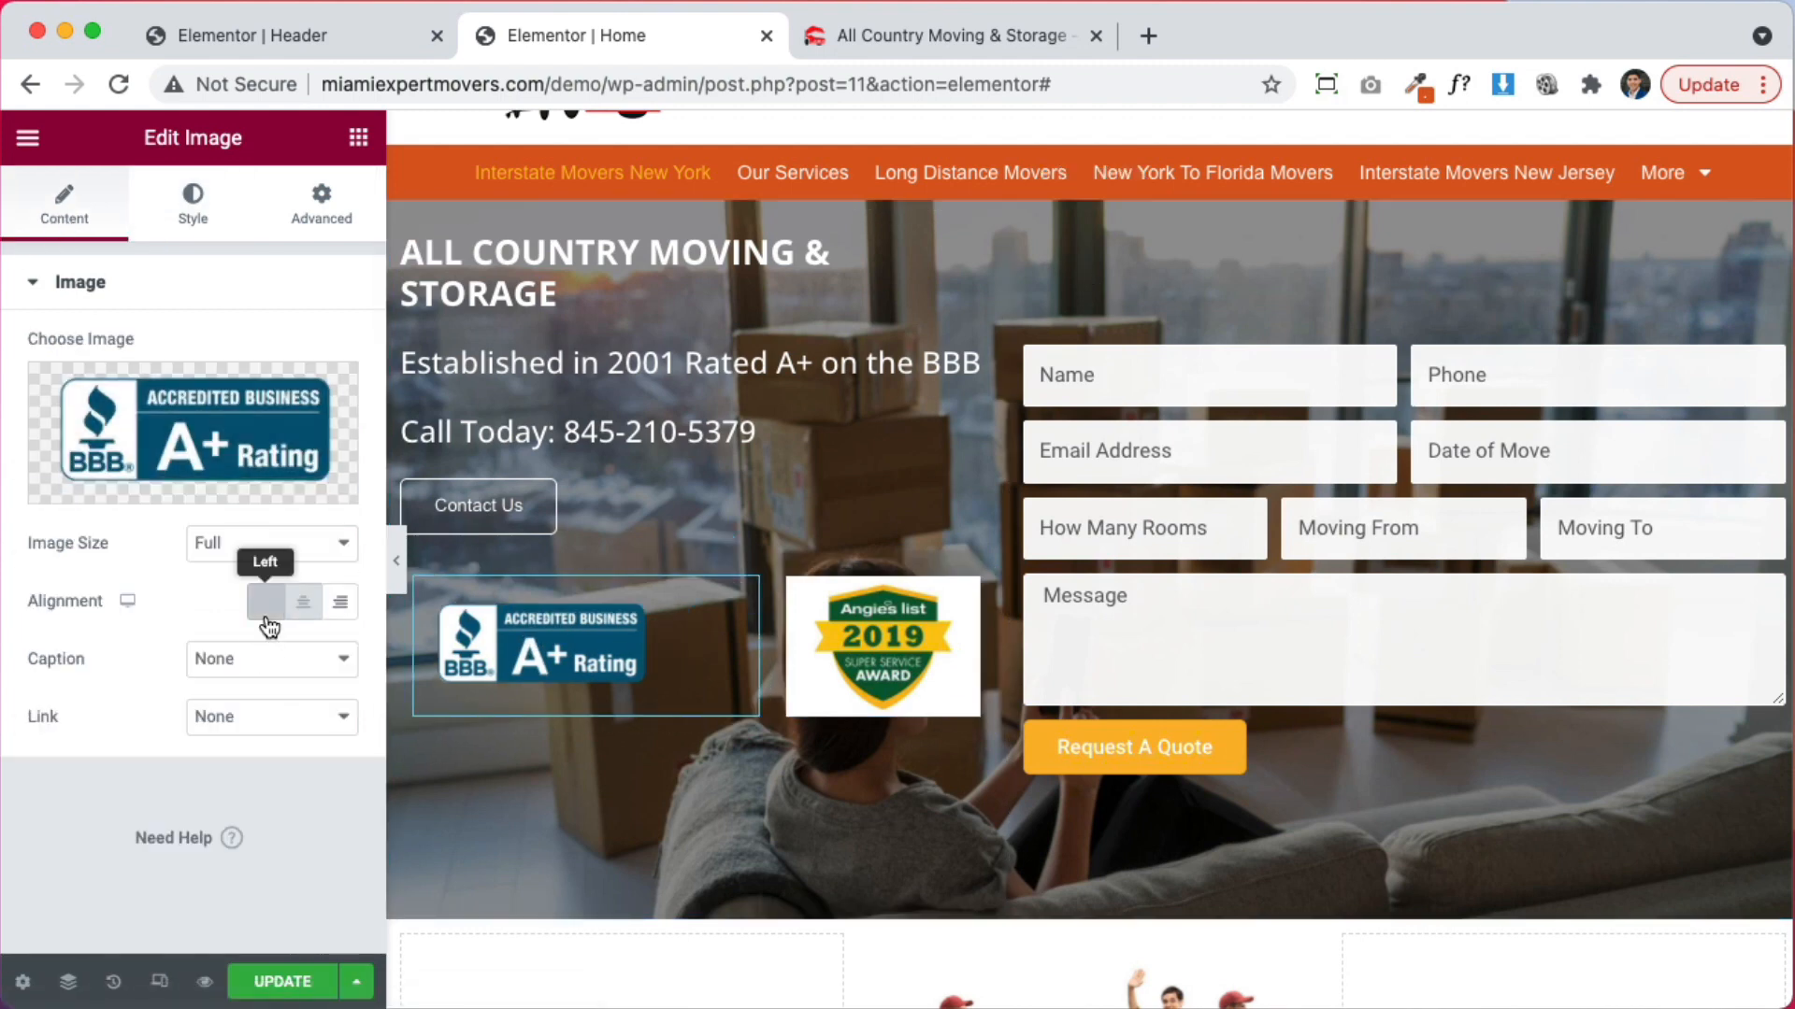
drag(764, 666, 701, 660)
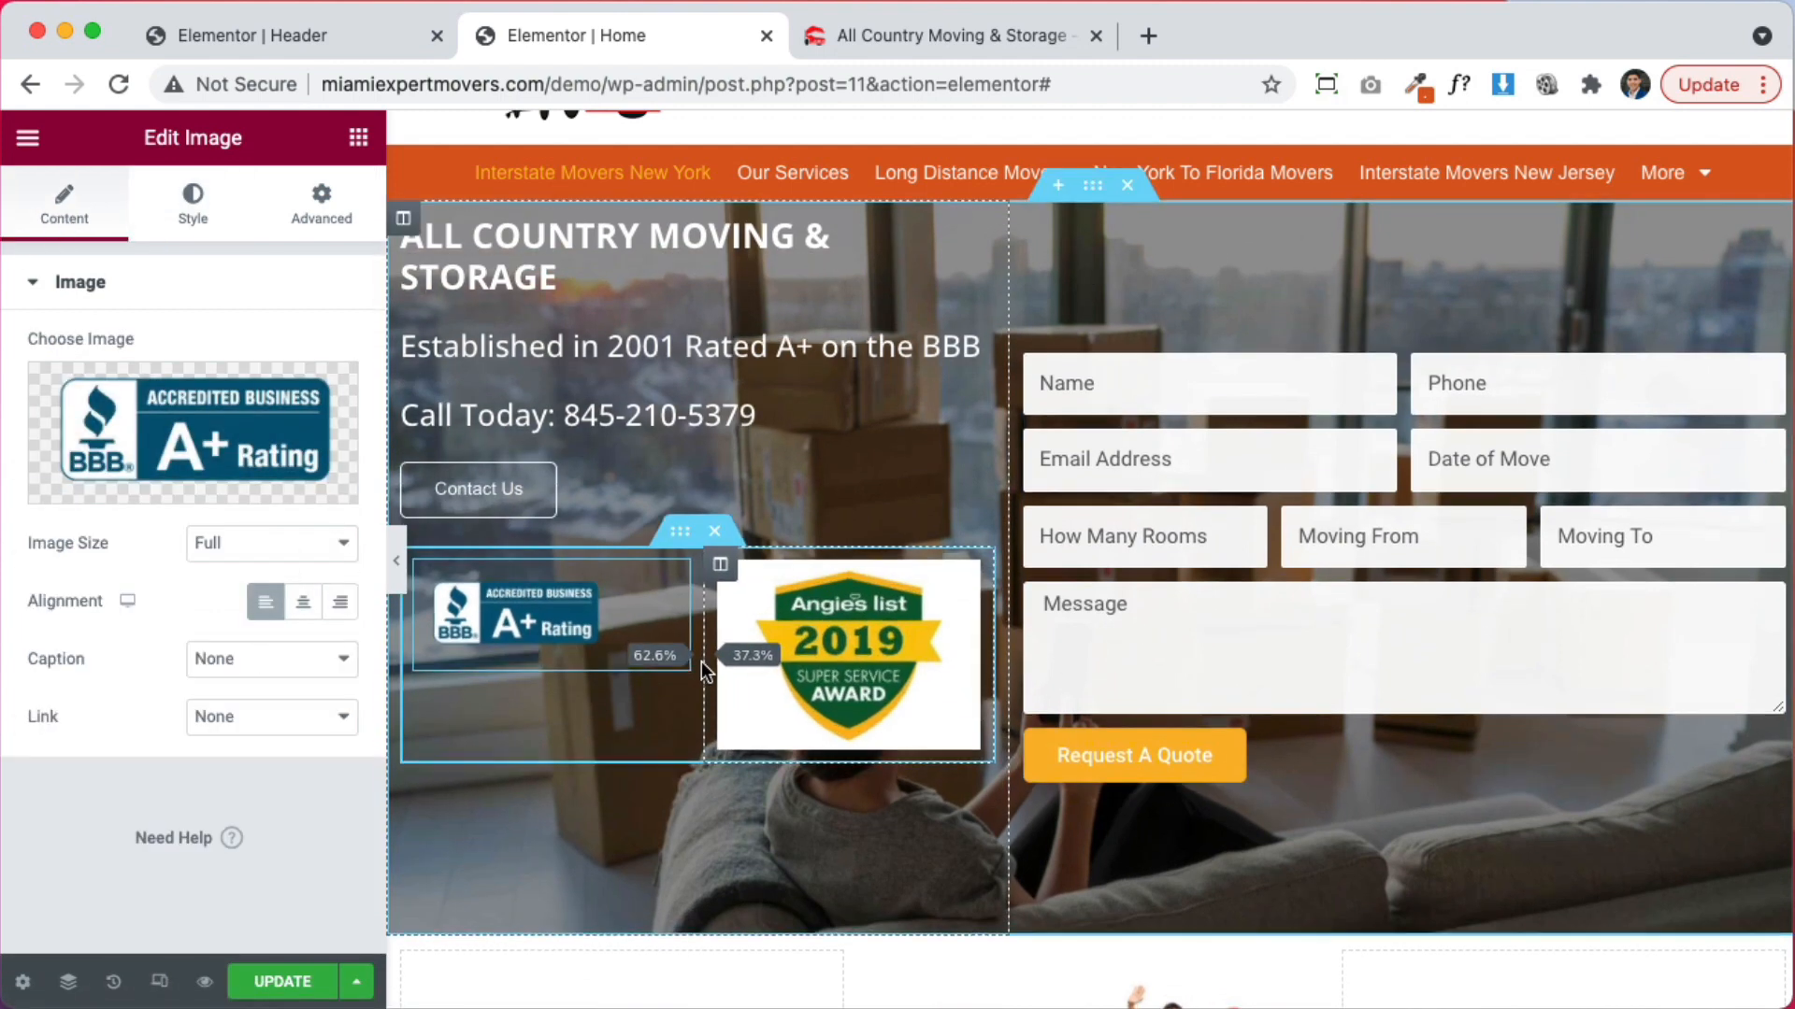
click(190, 224)
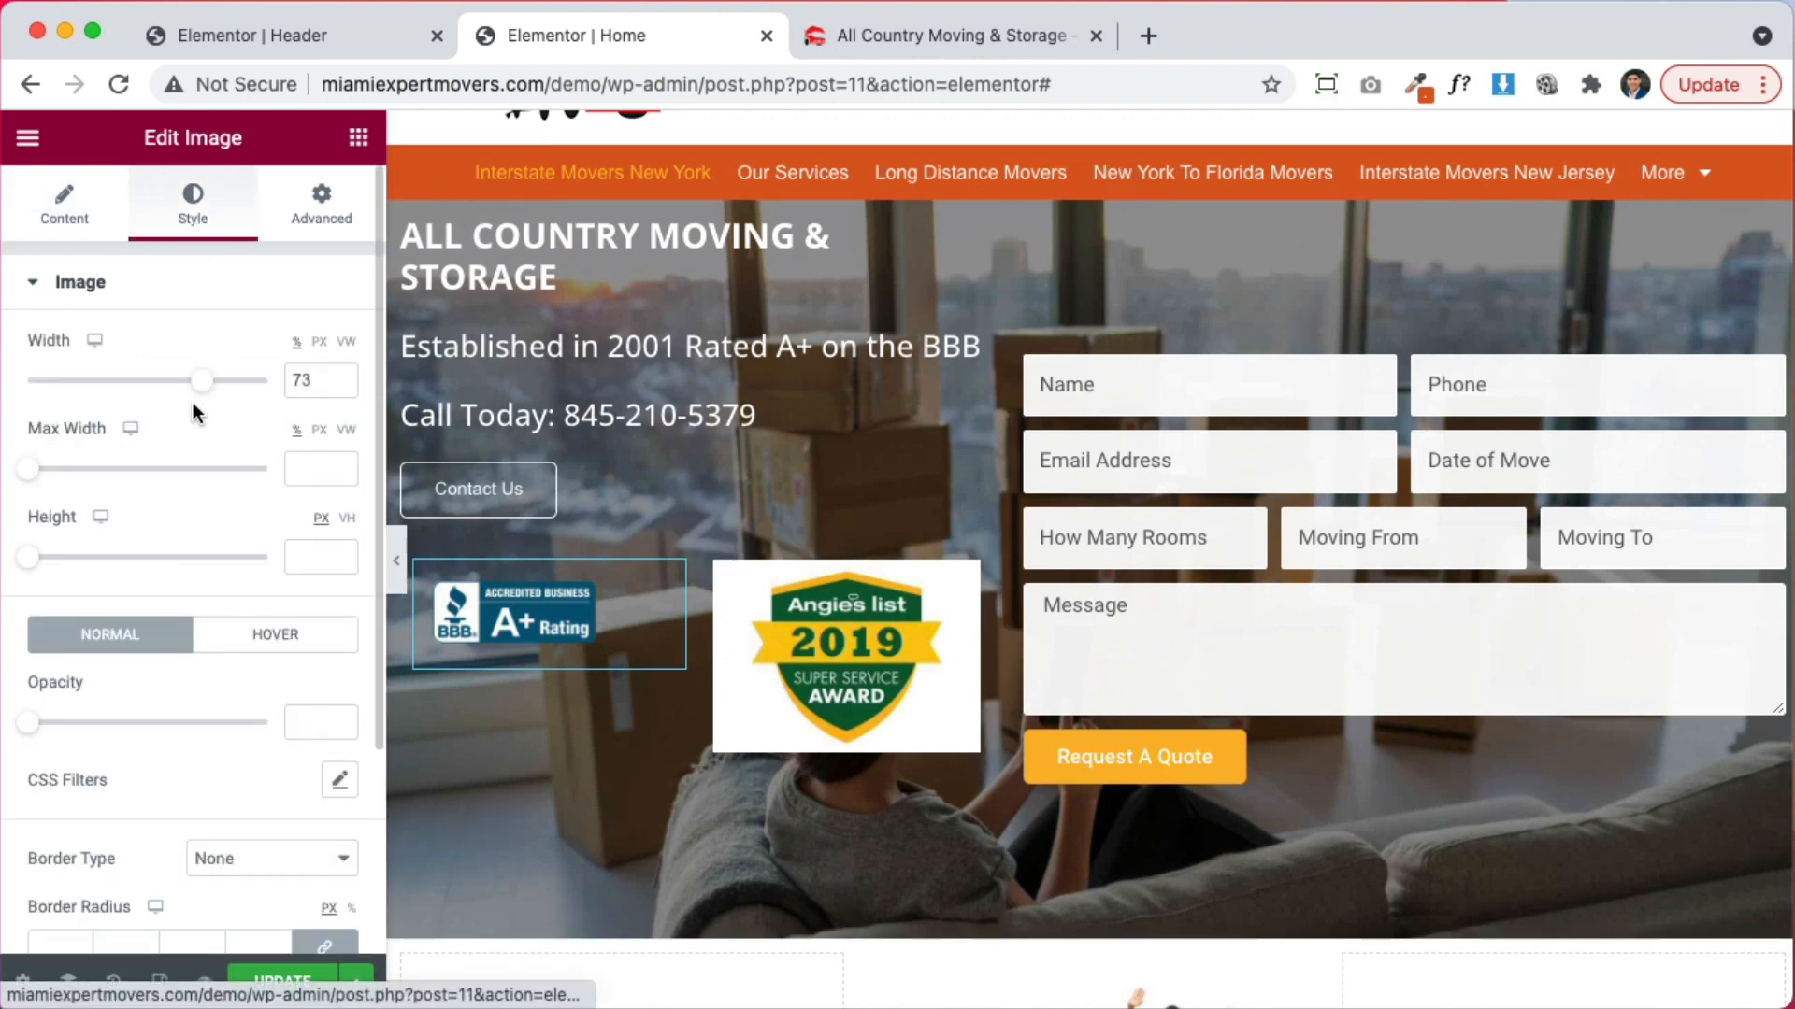
drag(208, 383, 281, 385)
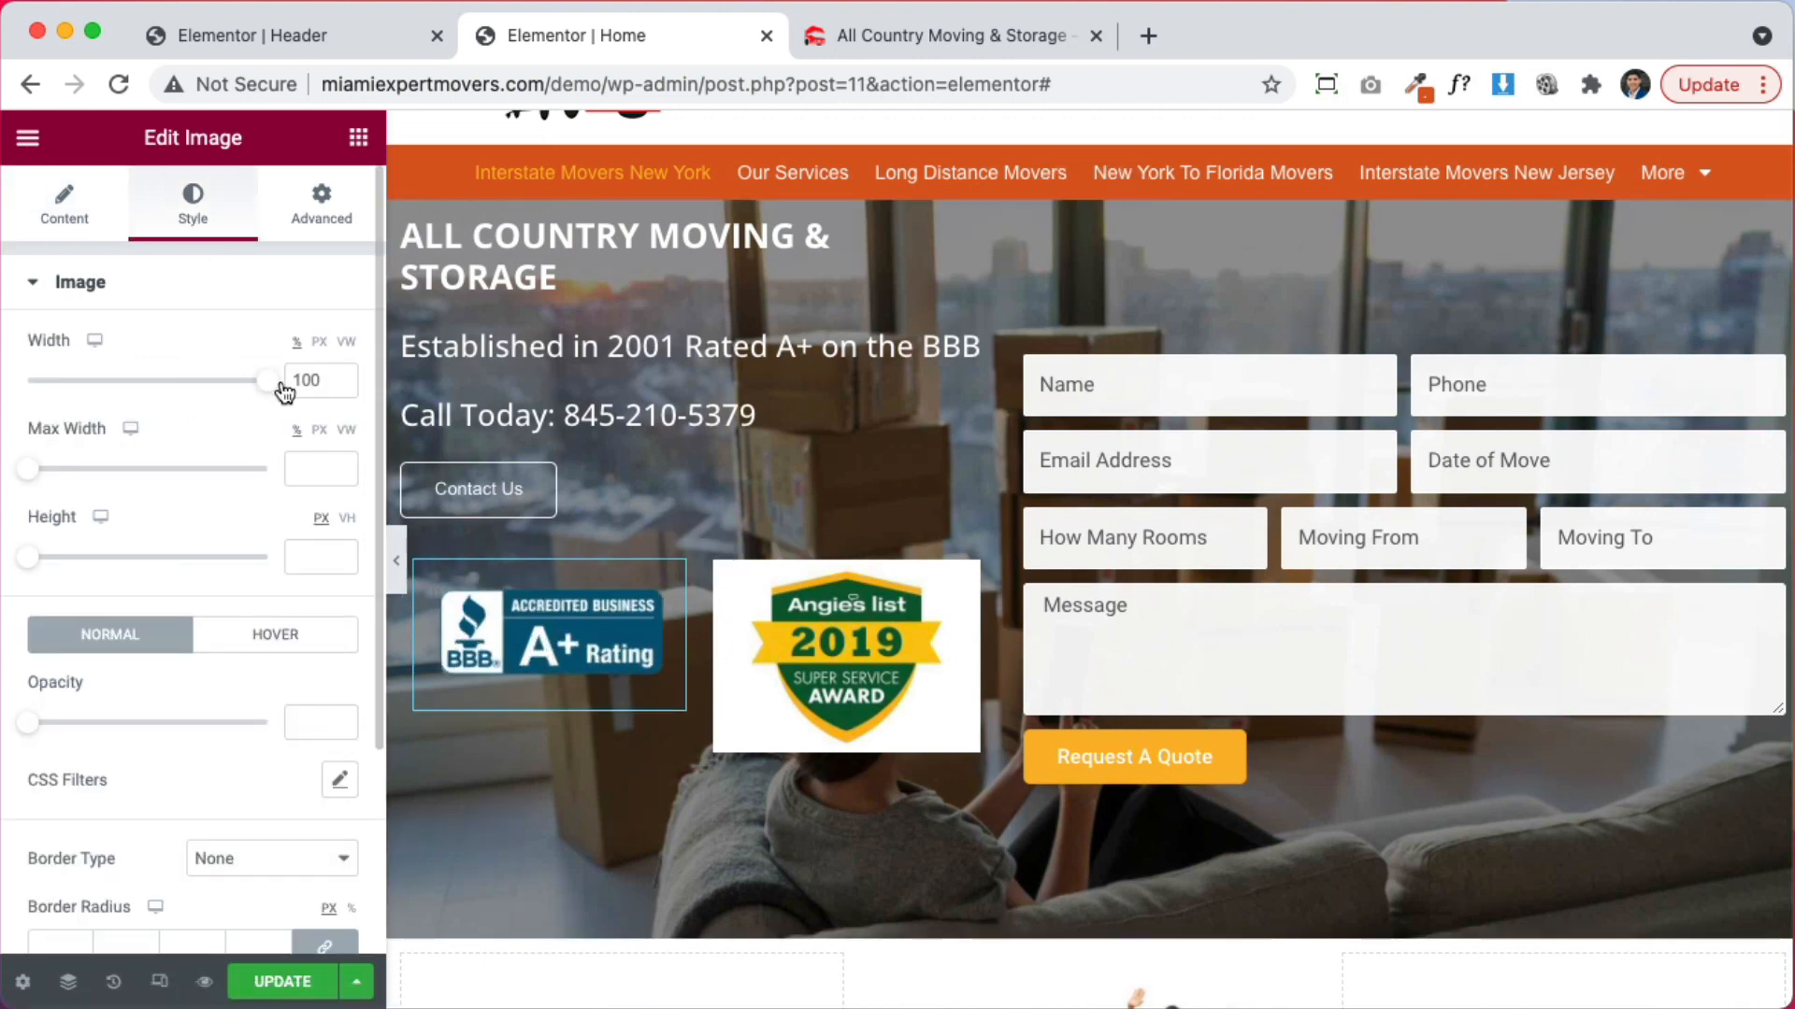
Lower the Angie's list badge width to 62%
click(862, 617)
click(342, 384)
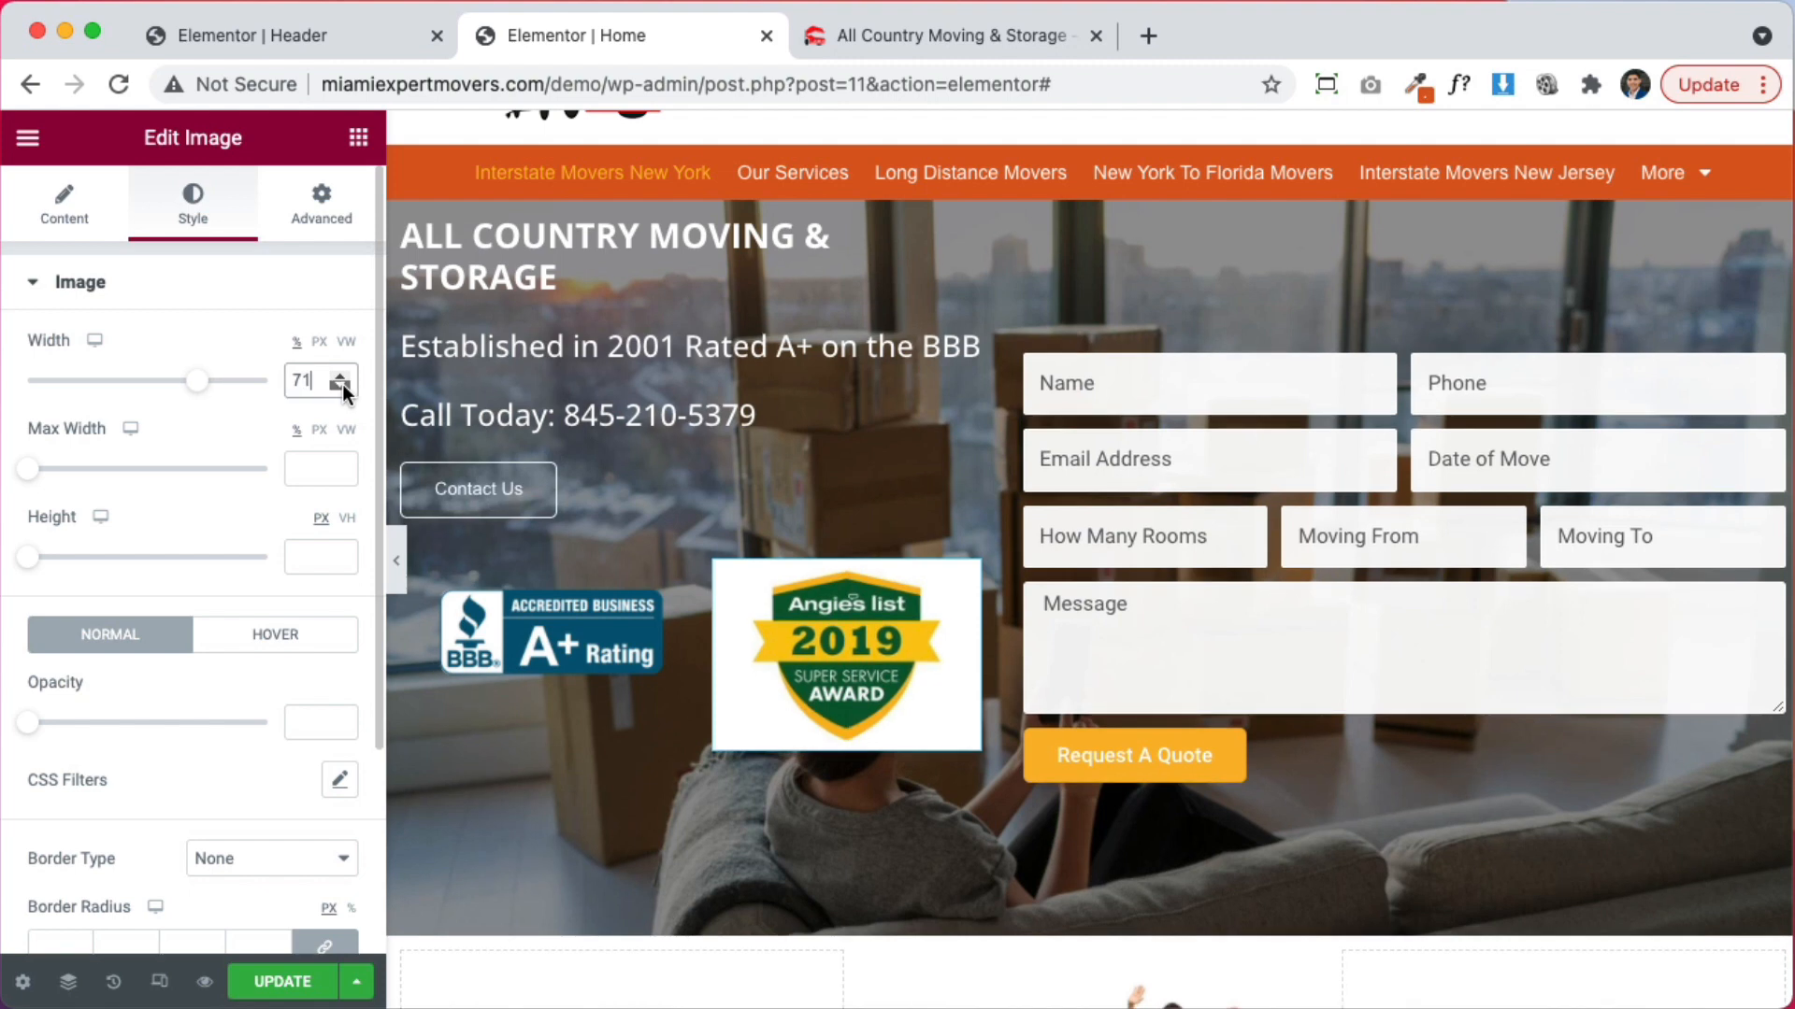
click(342, 385)
click(342, 384)
click(342, 384)
click(342, 384)
click(342, 384)
click(342, 384)
click(343, 384)
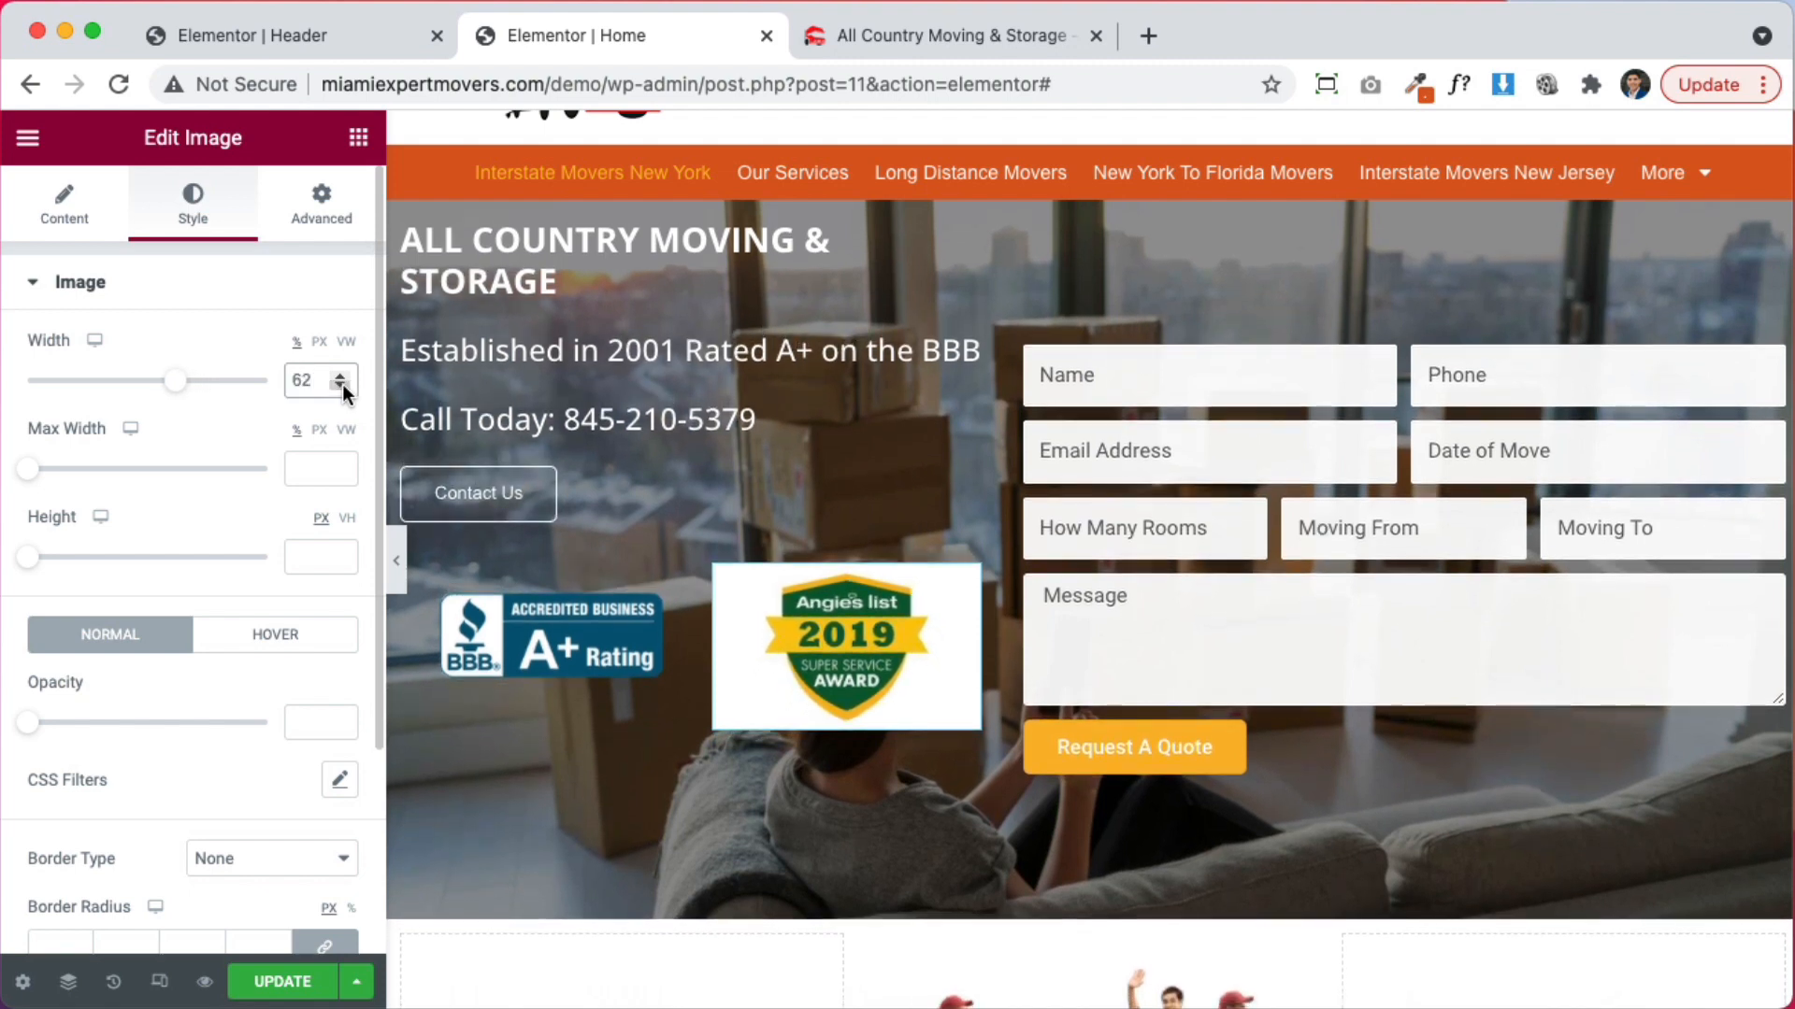
click(342, 384)
click(342, 384)
click(322, 204)
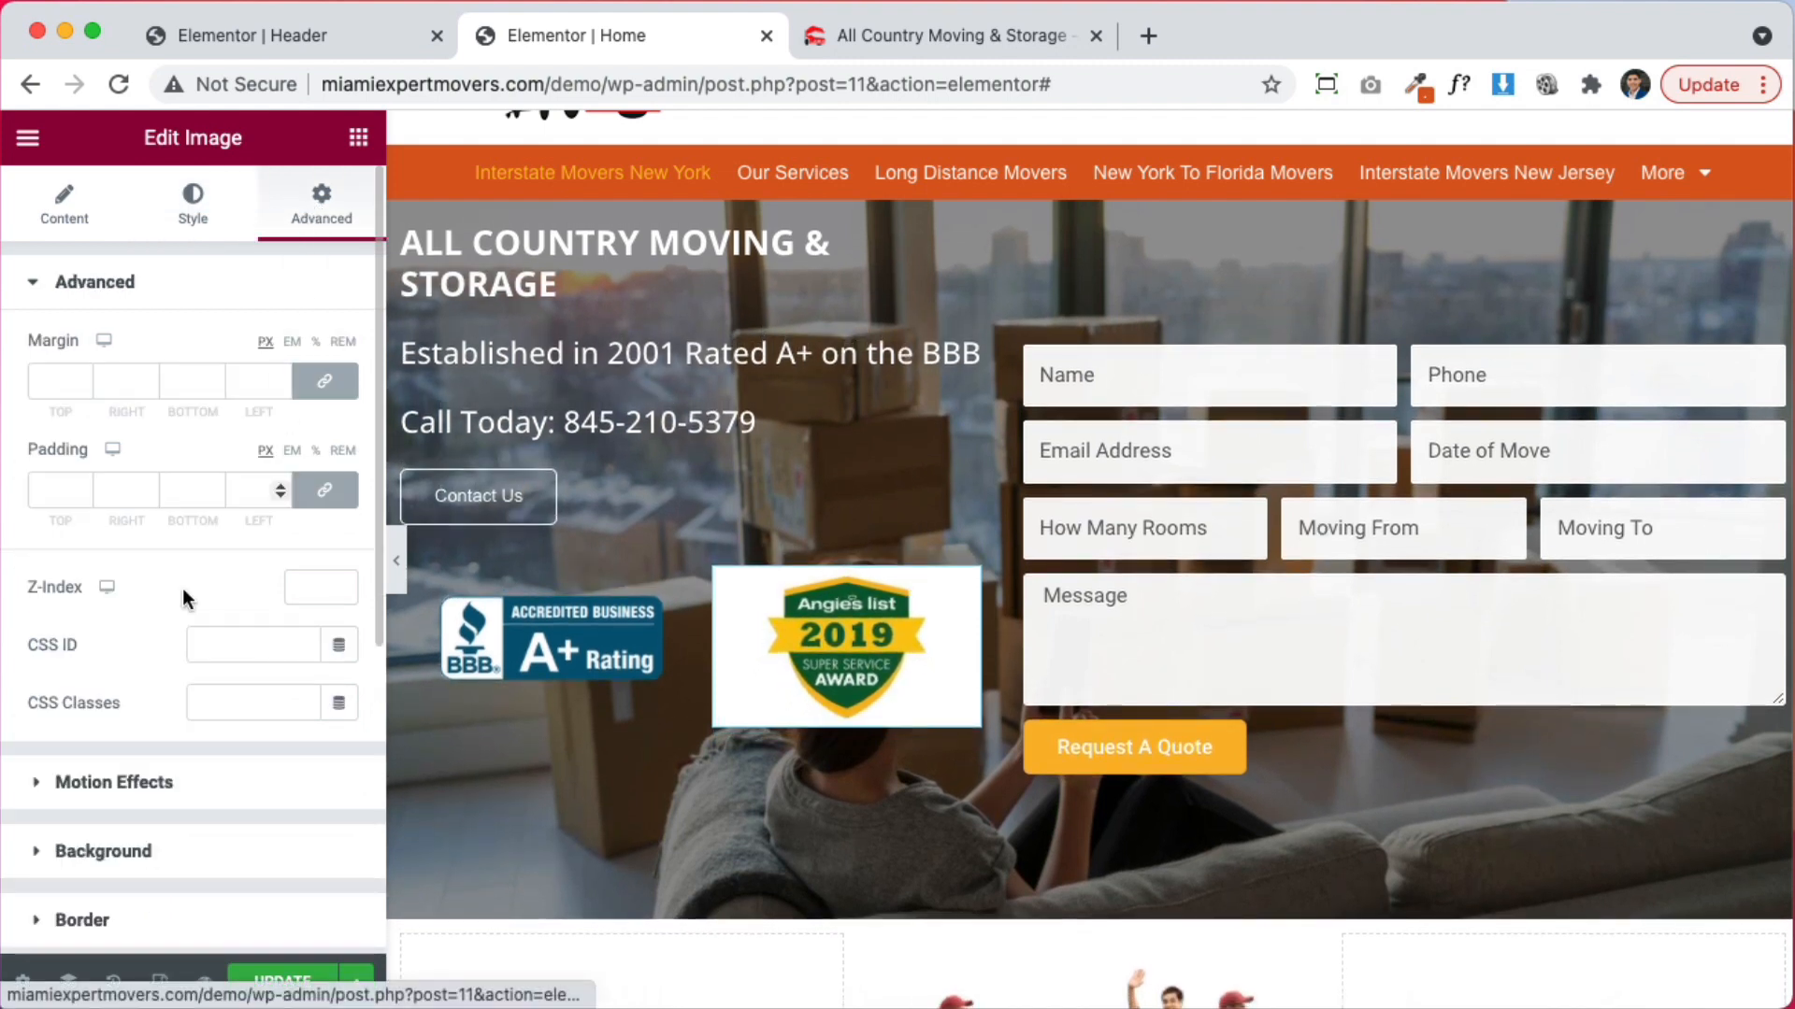
Make the Angie's list badge's Advanced background colour fully transparent (alpha 0)
scroll(121, 759, down, 3)
click(124, 604)
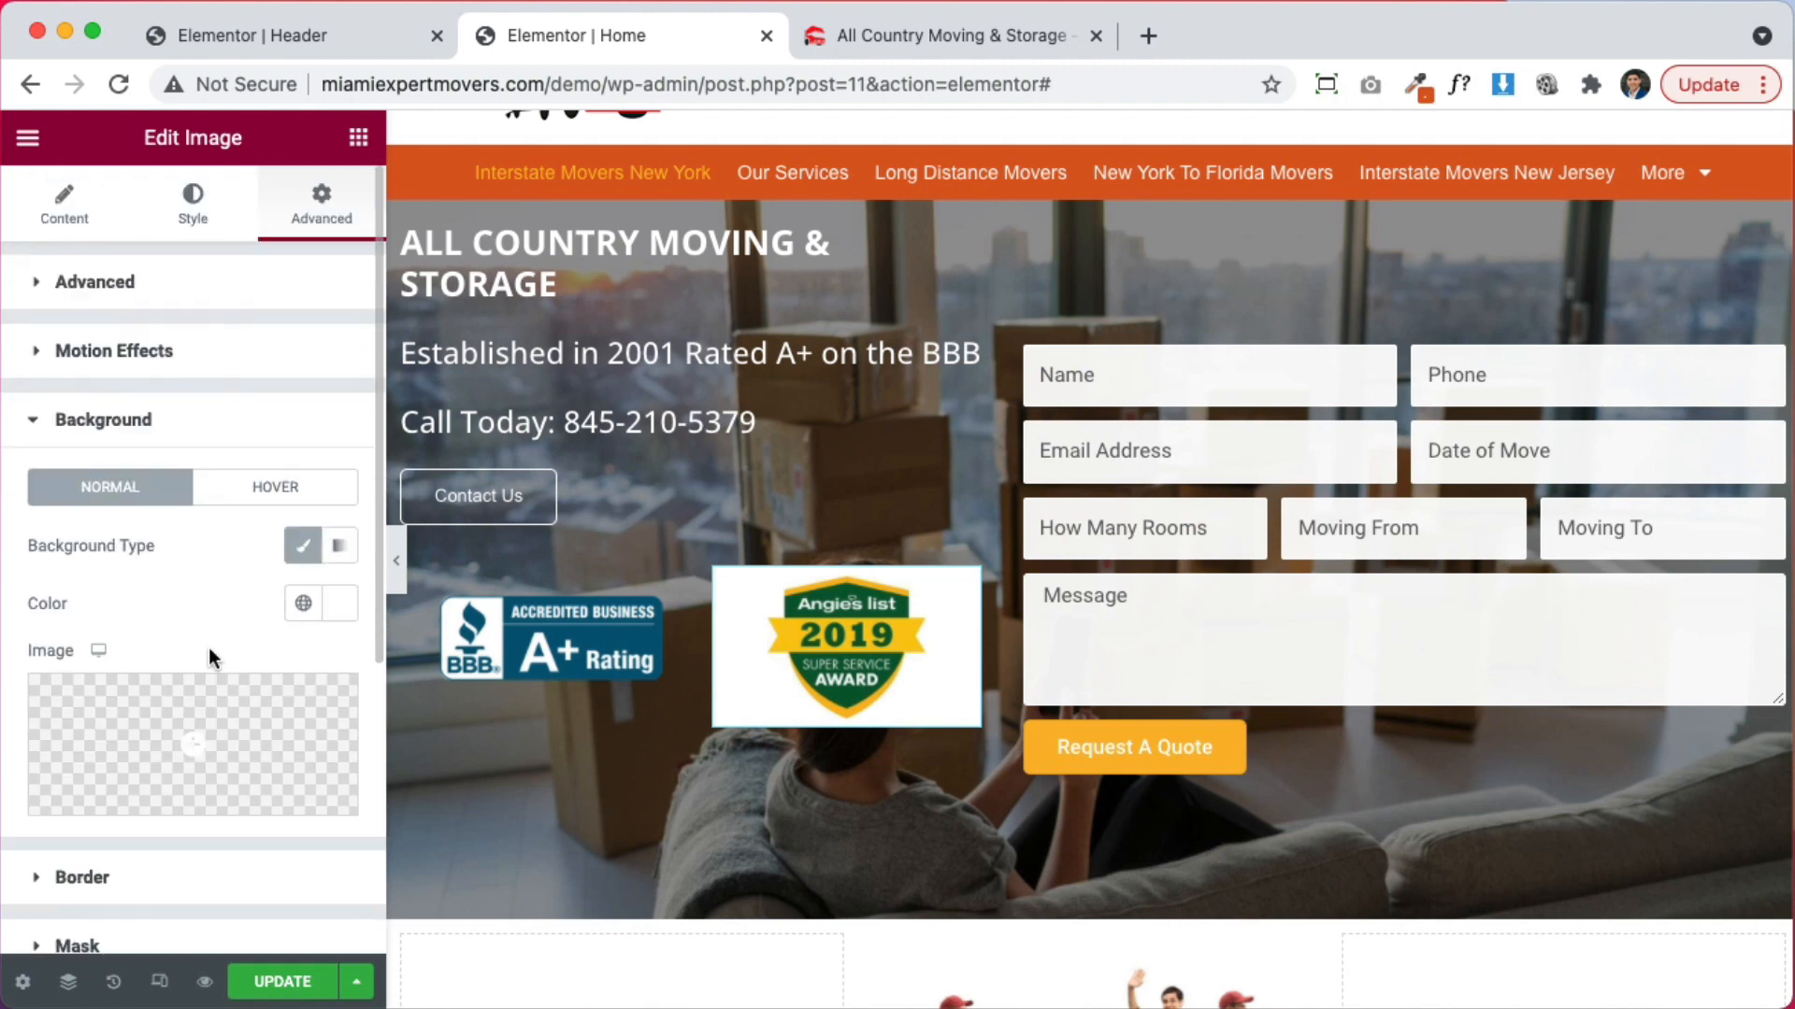
click(334, 617)
drag(329, 406, 279, 449)
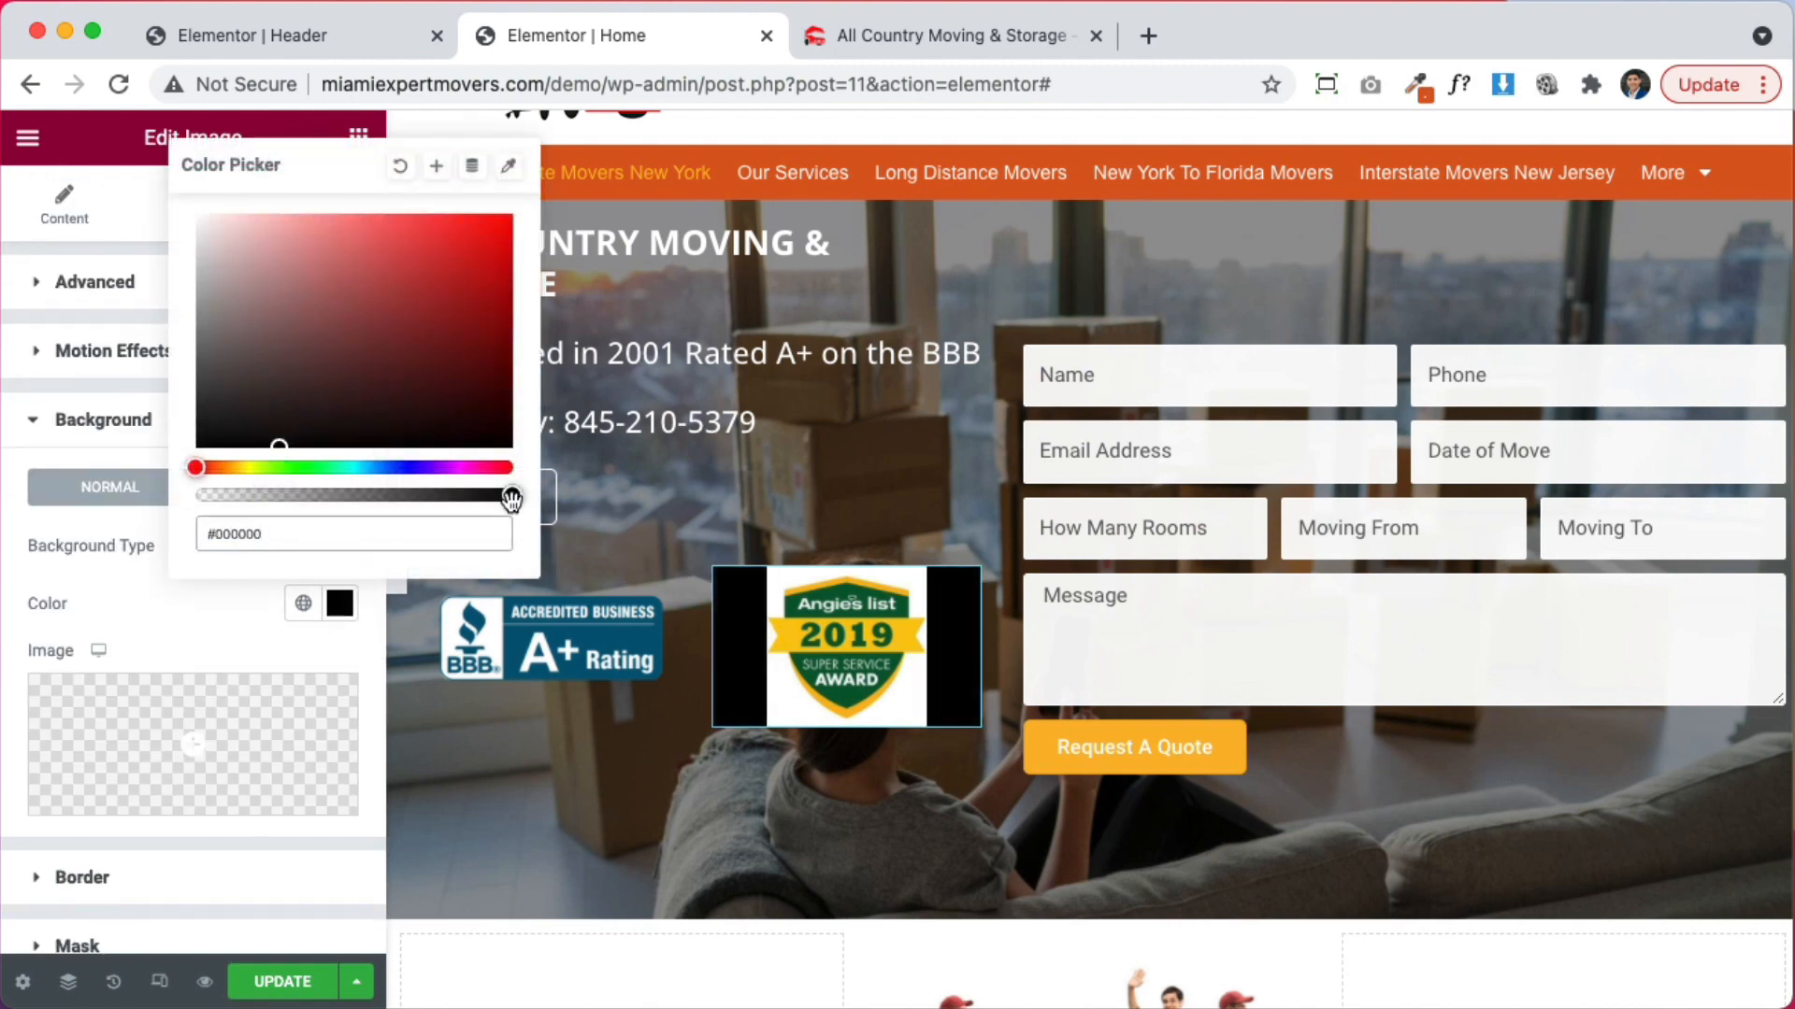
drag(510, 500, 76, 521)
click(86, 605)
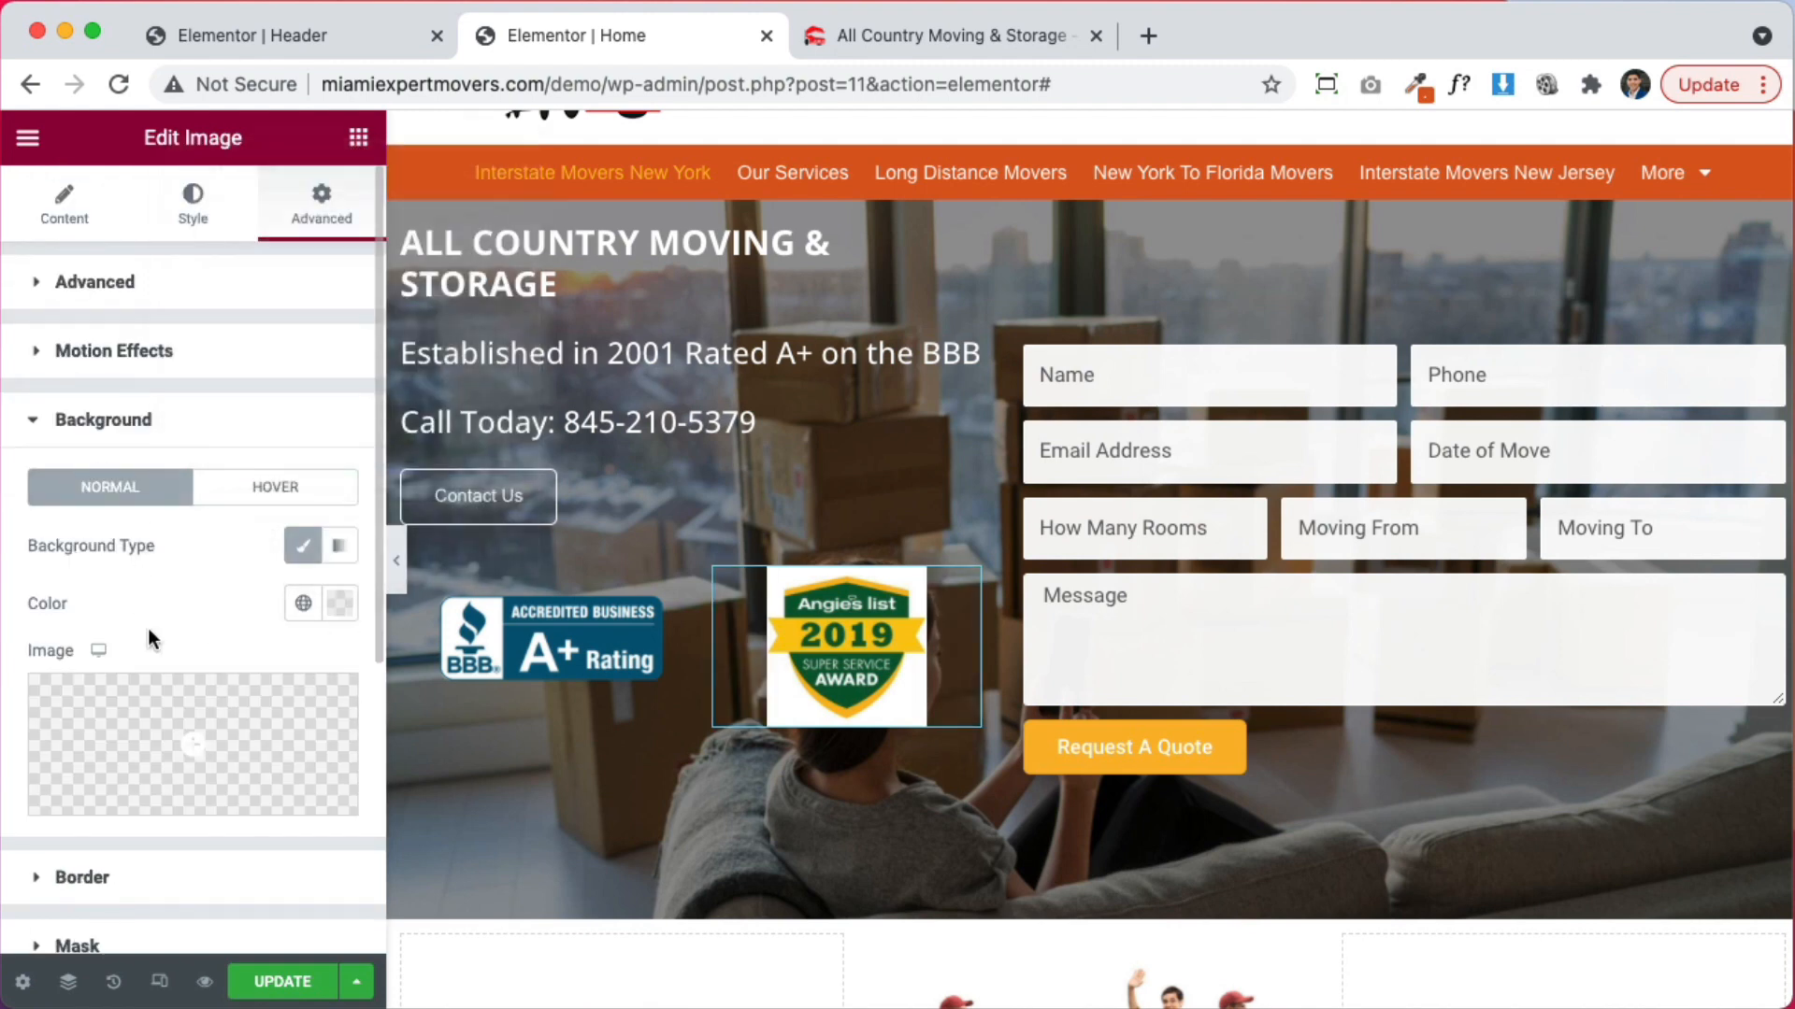
Bring up the badge's border options and its image Style settings for the 50 border radius
scroll(153, 739, down, 3)
click(156, 723)
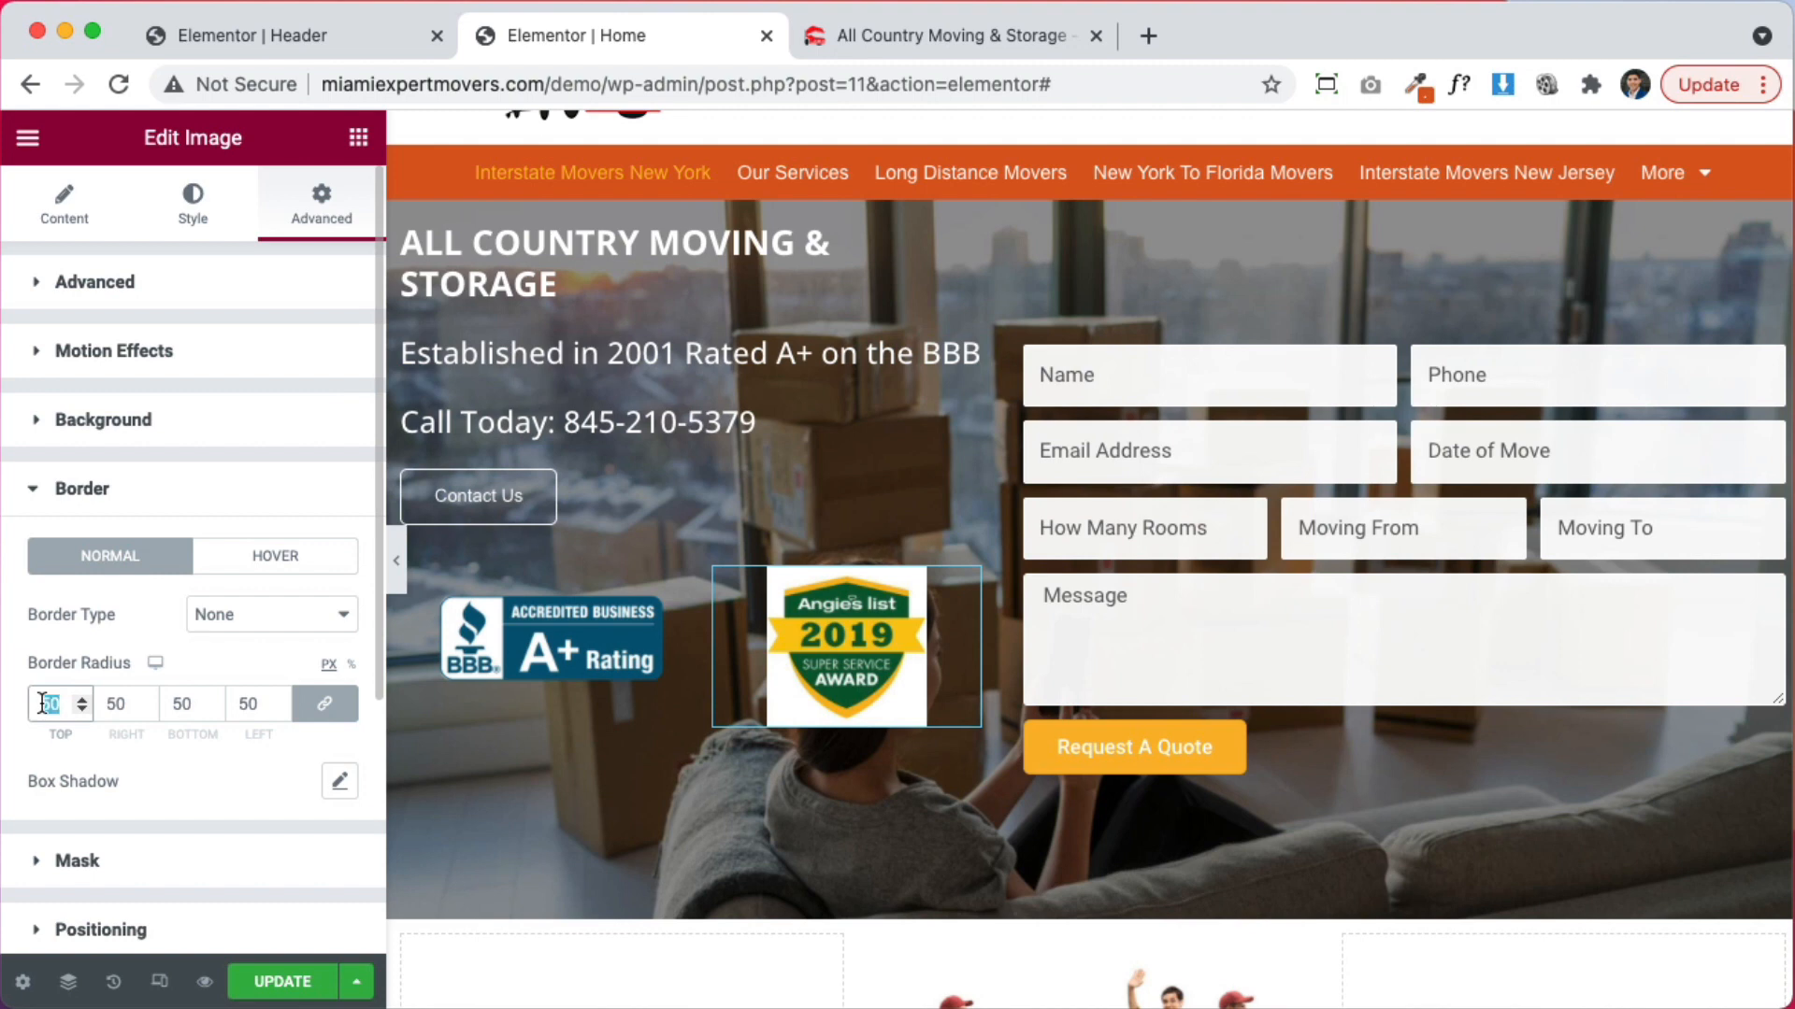
click(171, 221)
scroll(210, 782, down, 3)
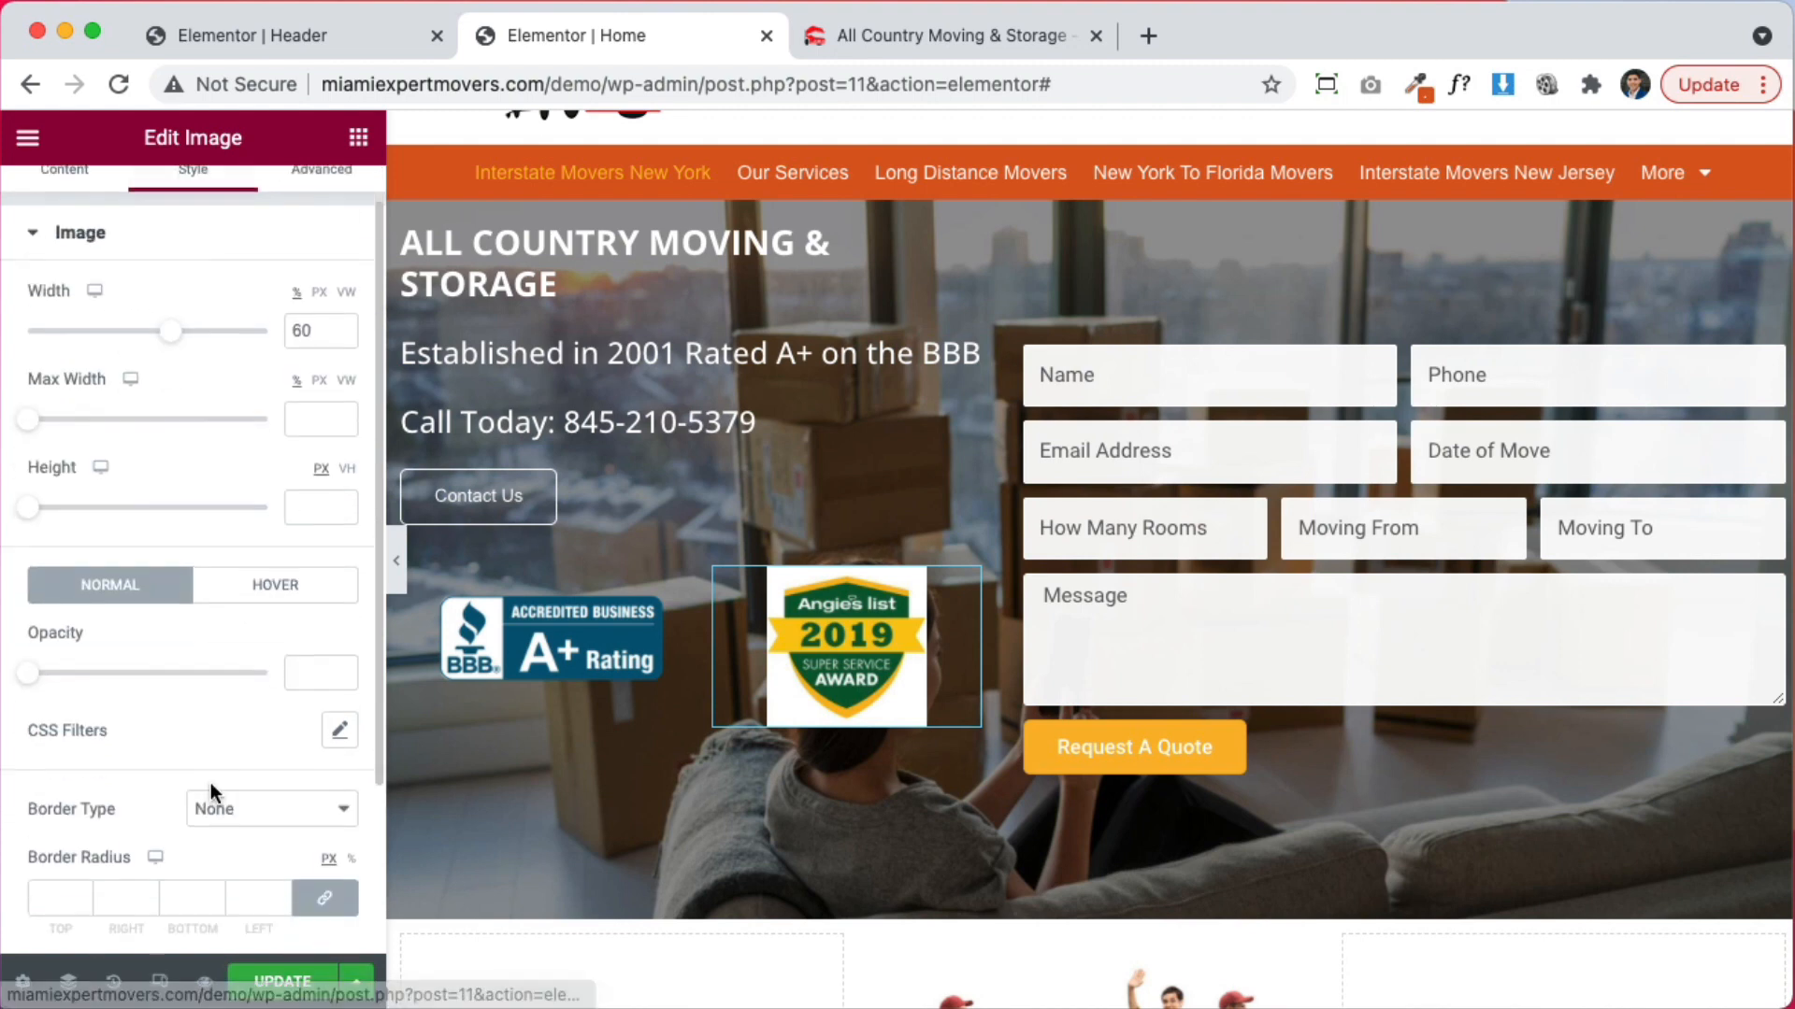
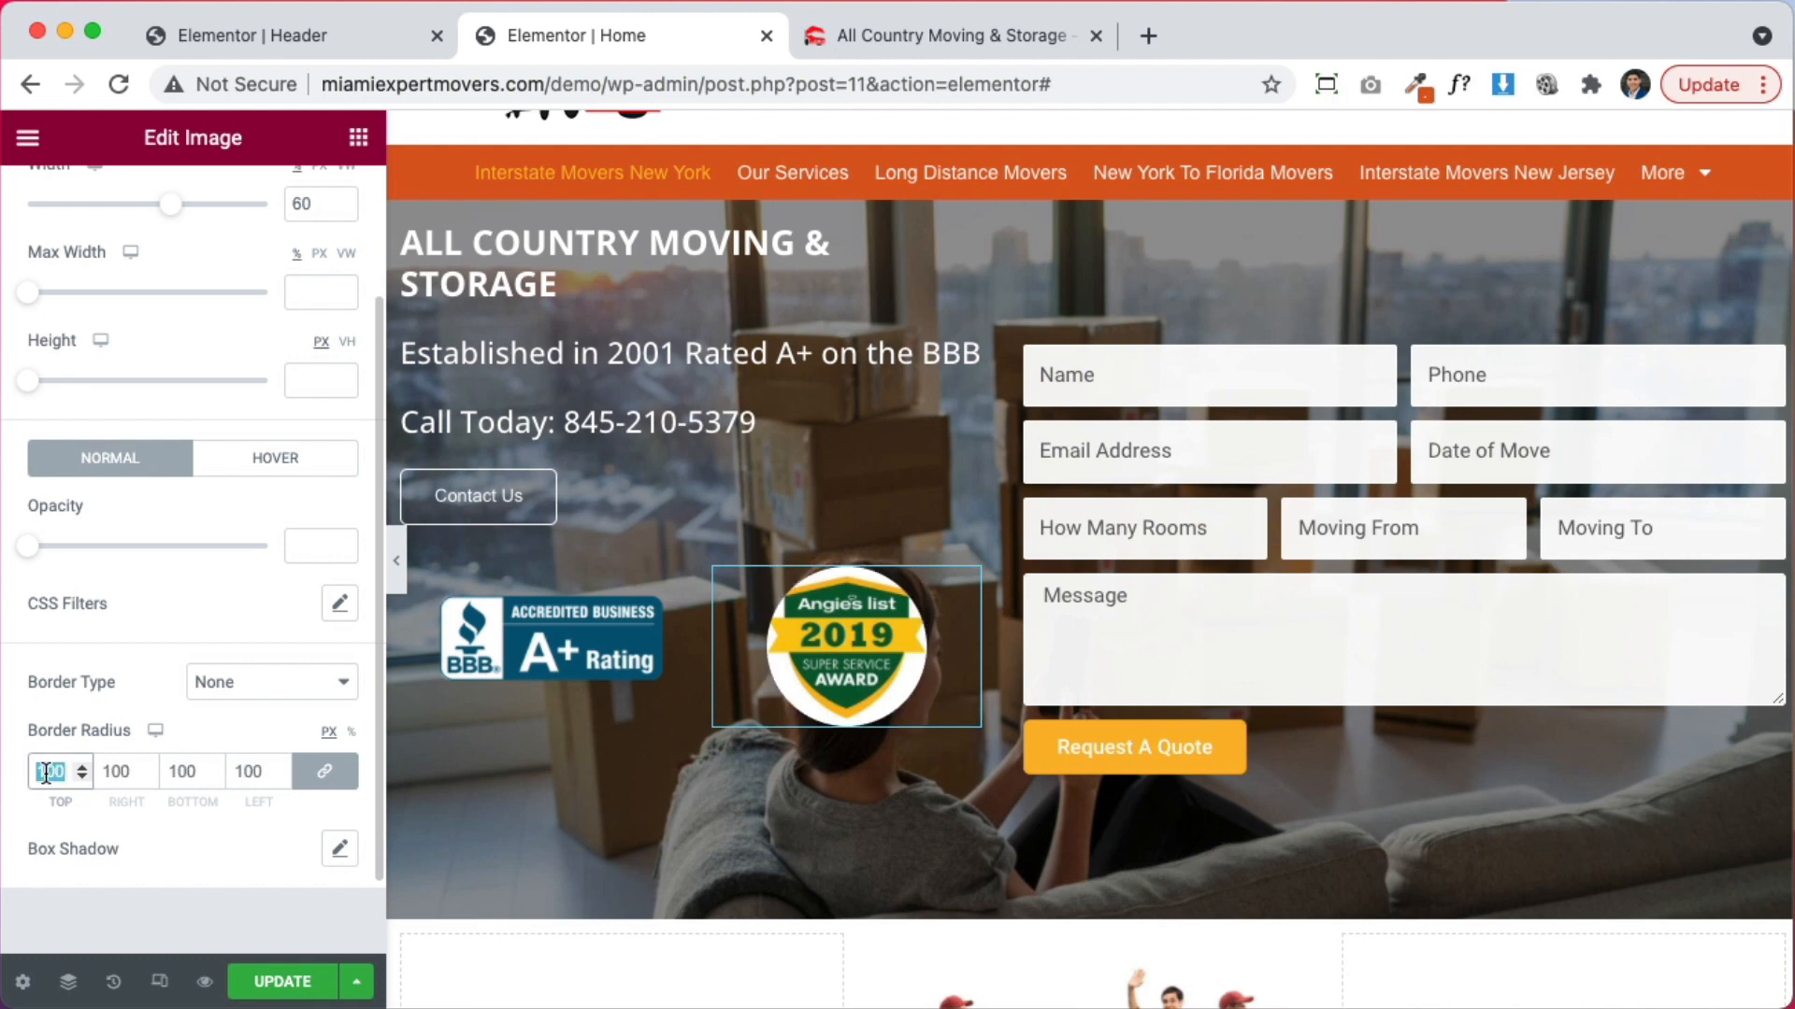
Enter 250 as the badge image's border radius on all linked corners
text(2)
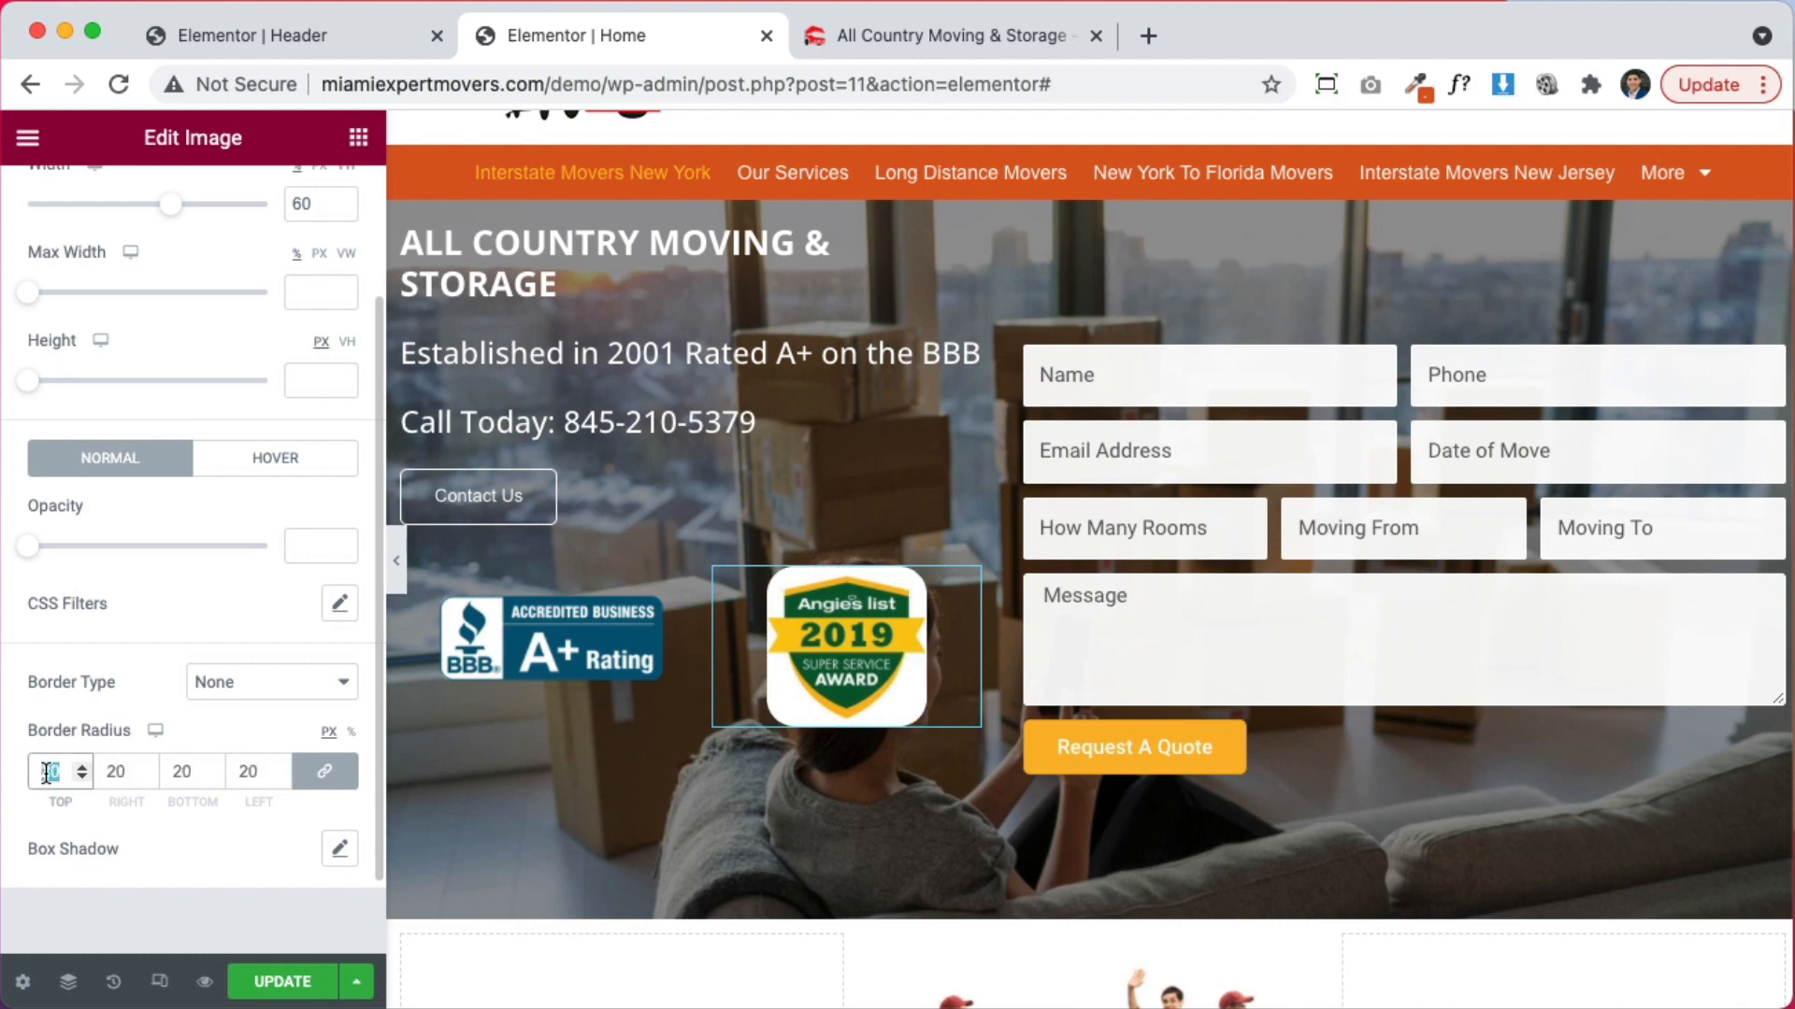
text(50)
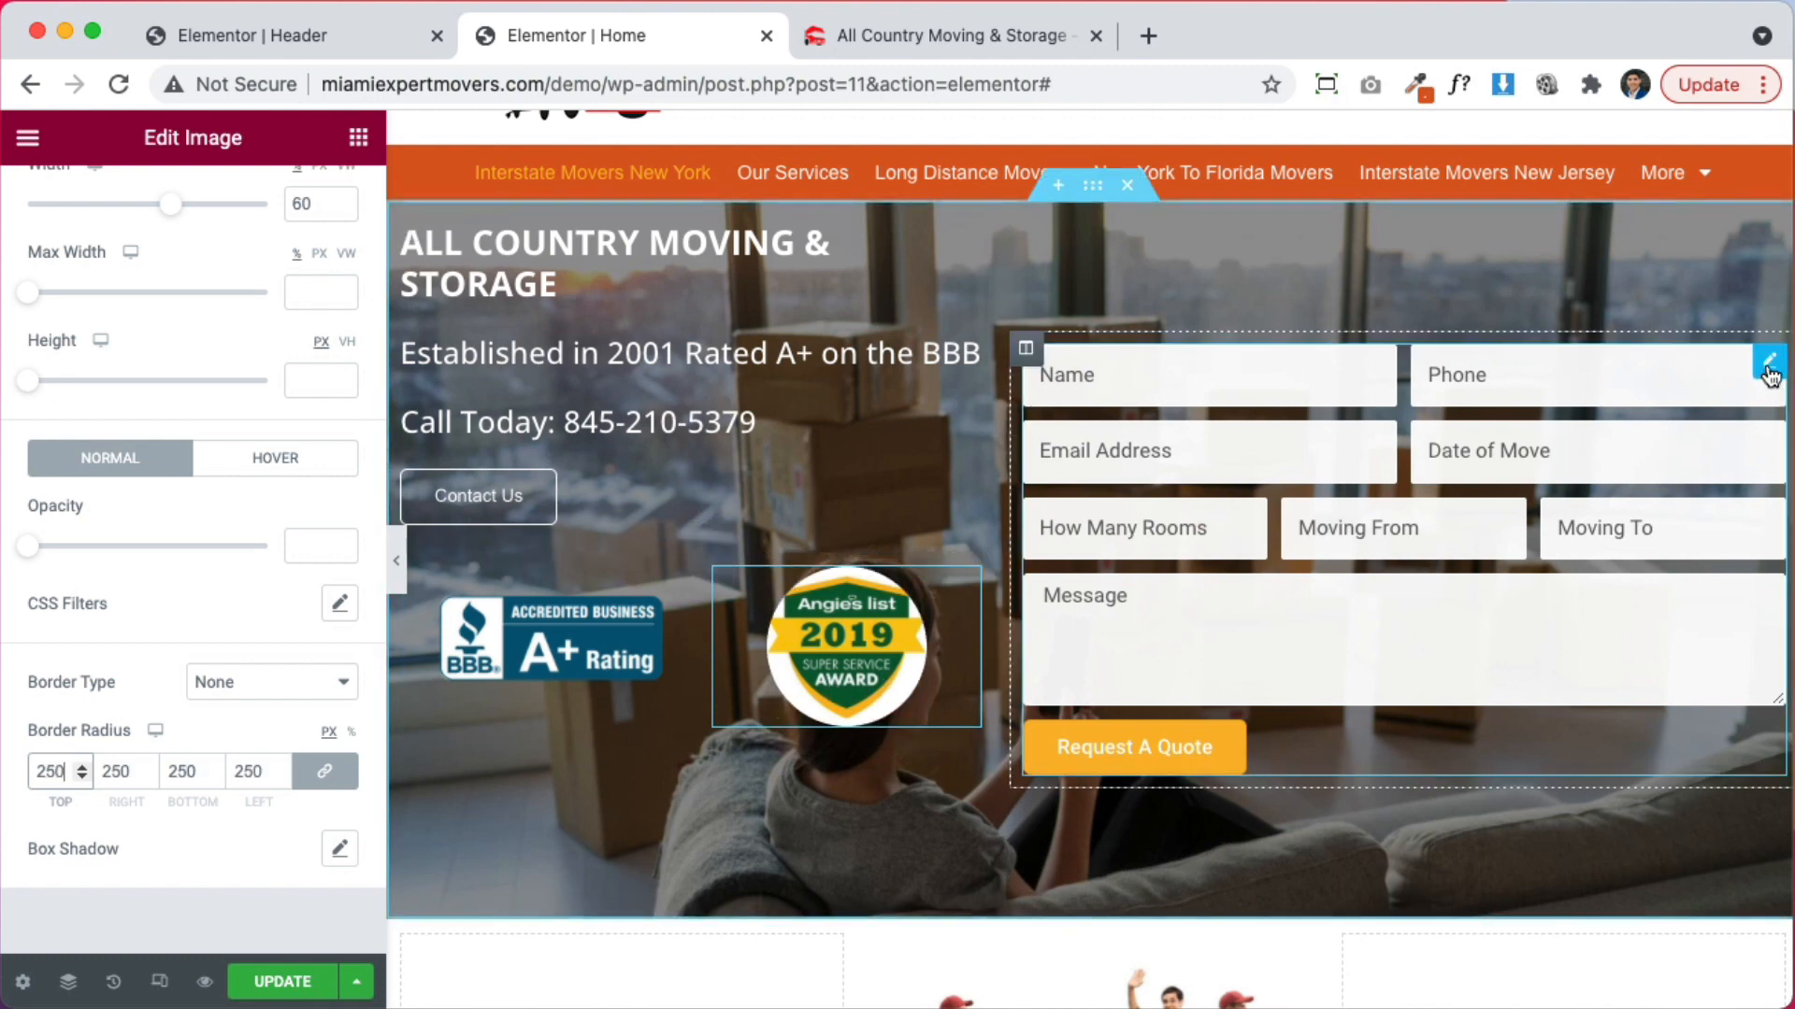
Give the quote-form column 30 px padding on all sides
click(1768, 365)
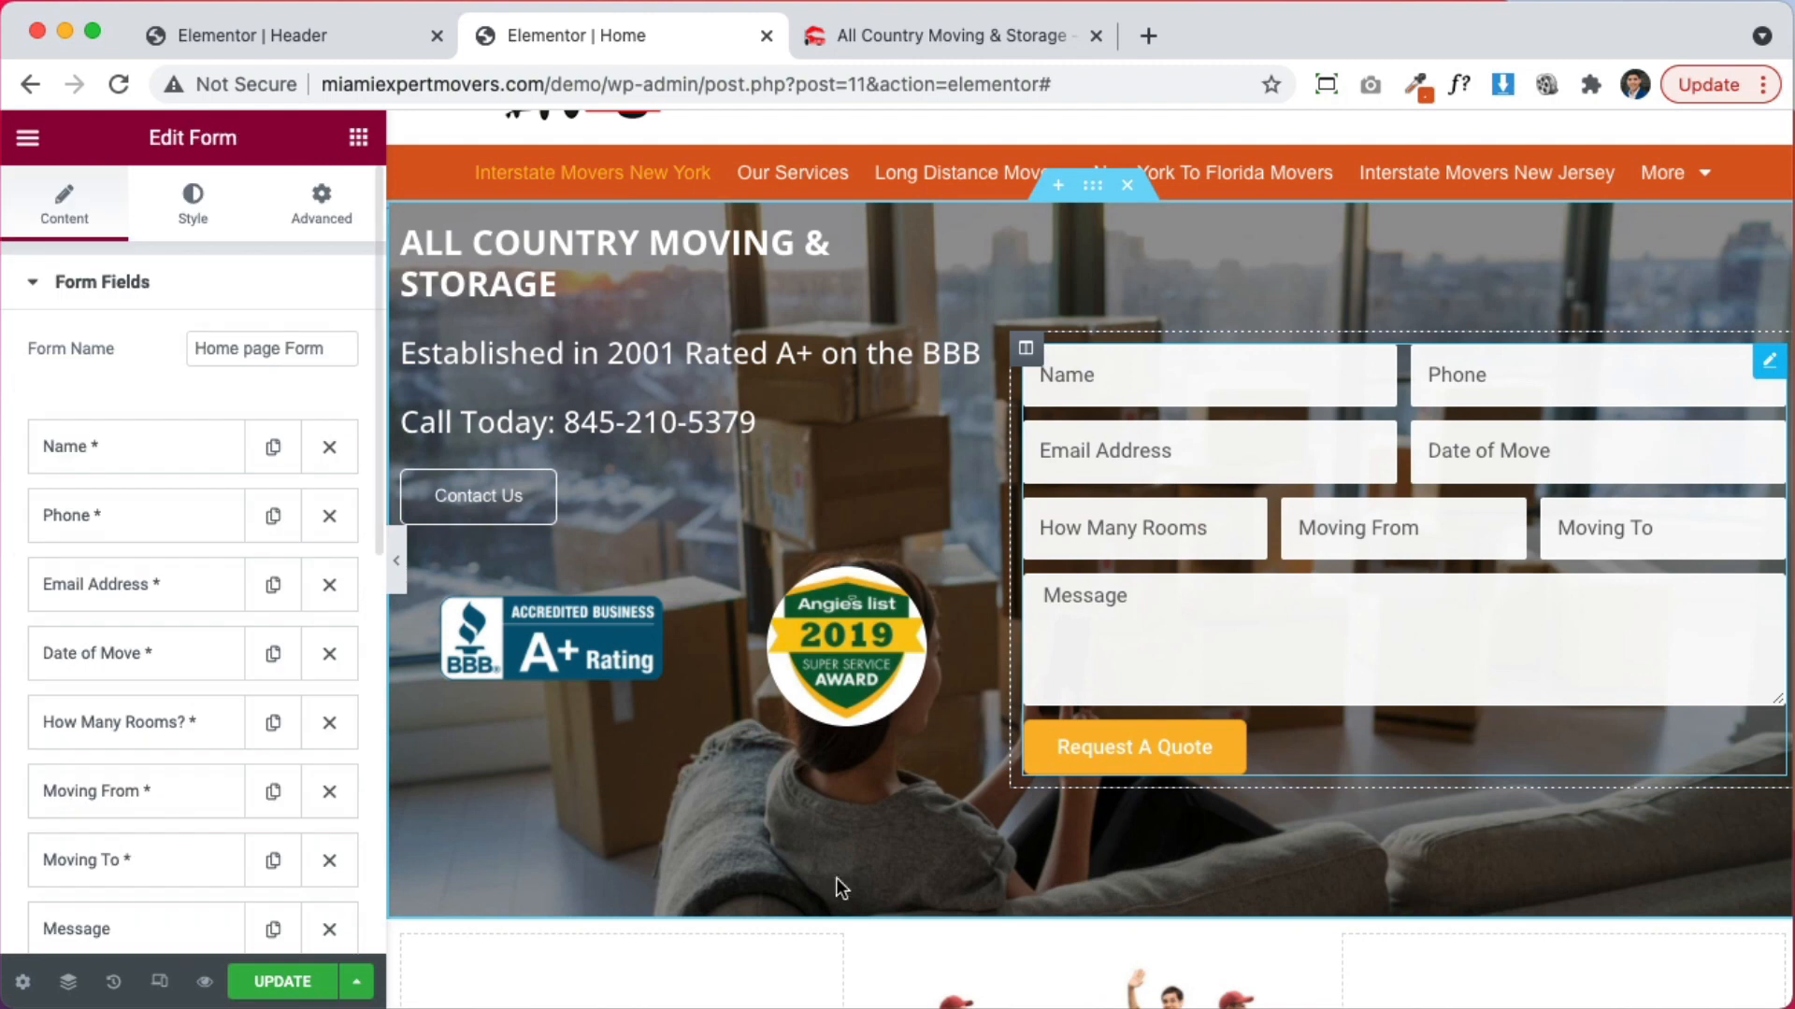
click(1026, 355)
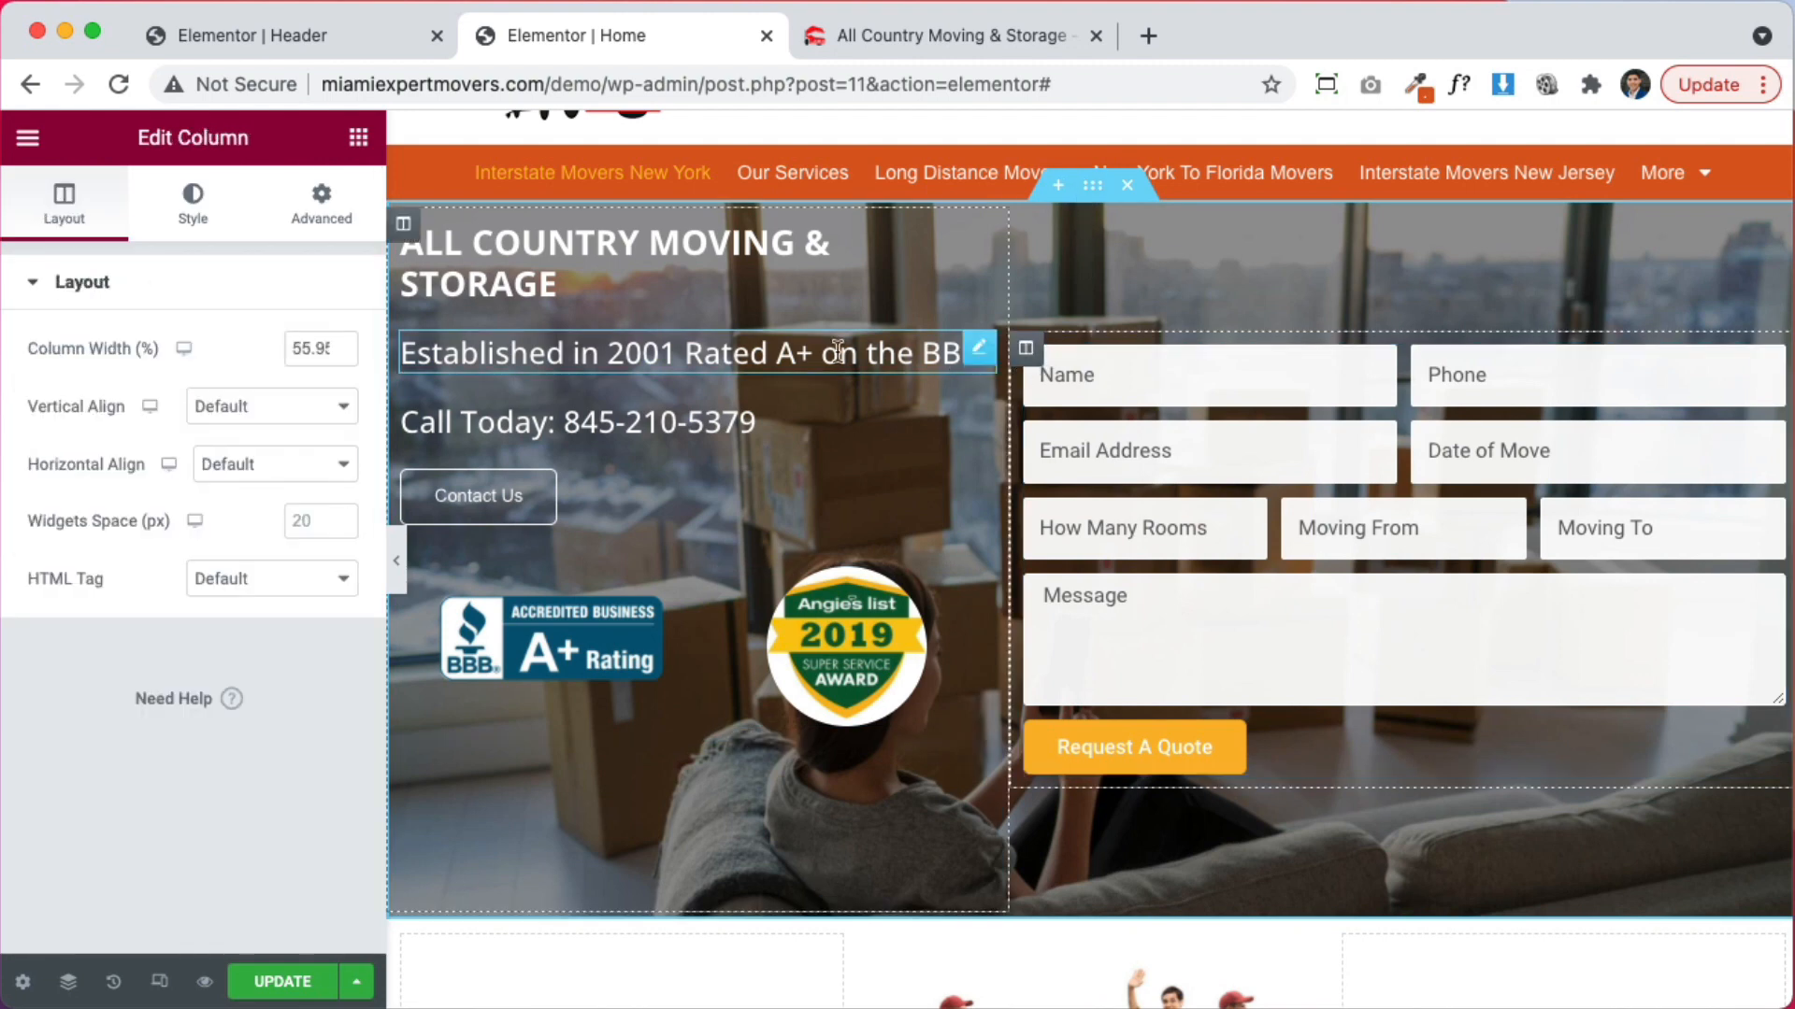
click(327, 207)
click(55, 484)
text(30)
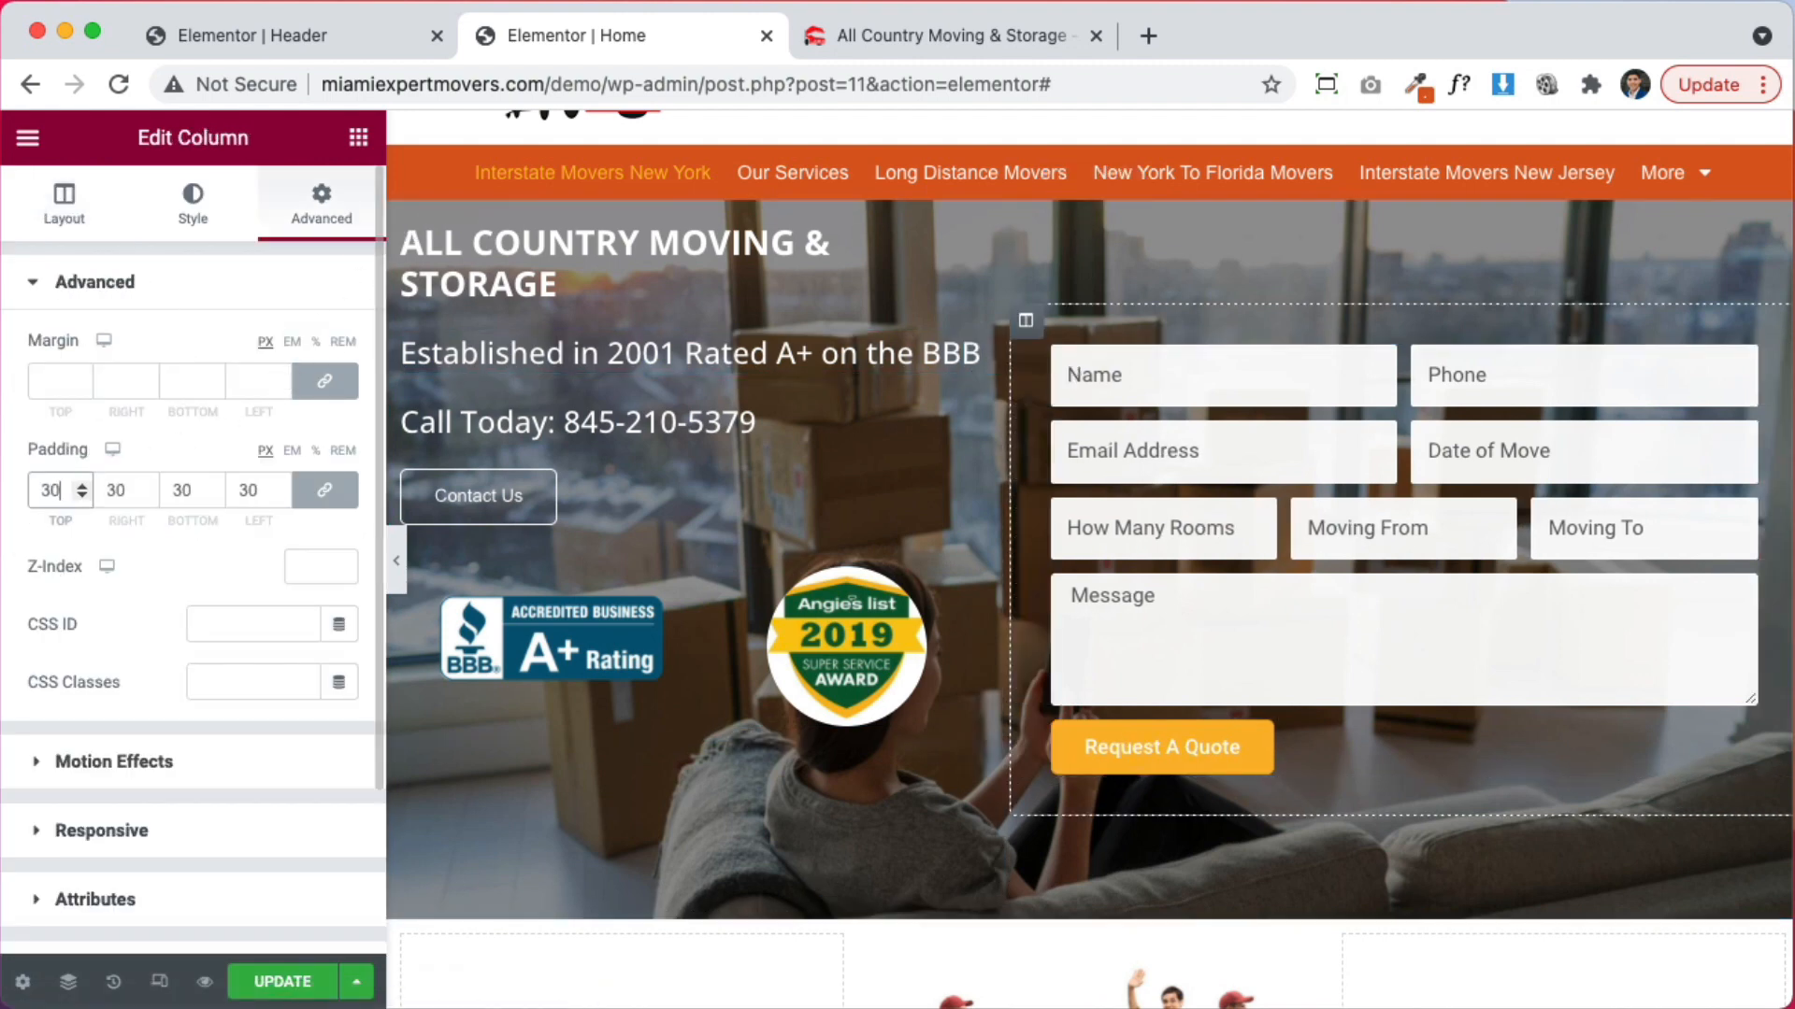
scroll(884, 486, up, 2)
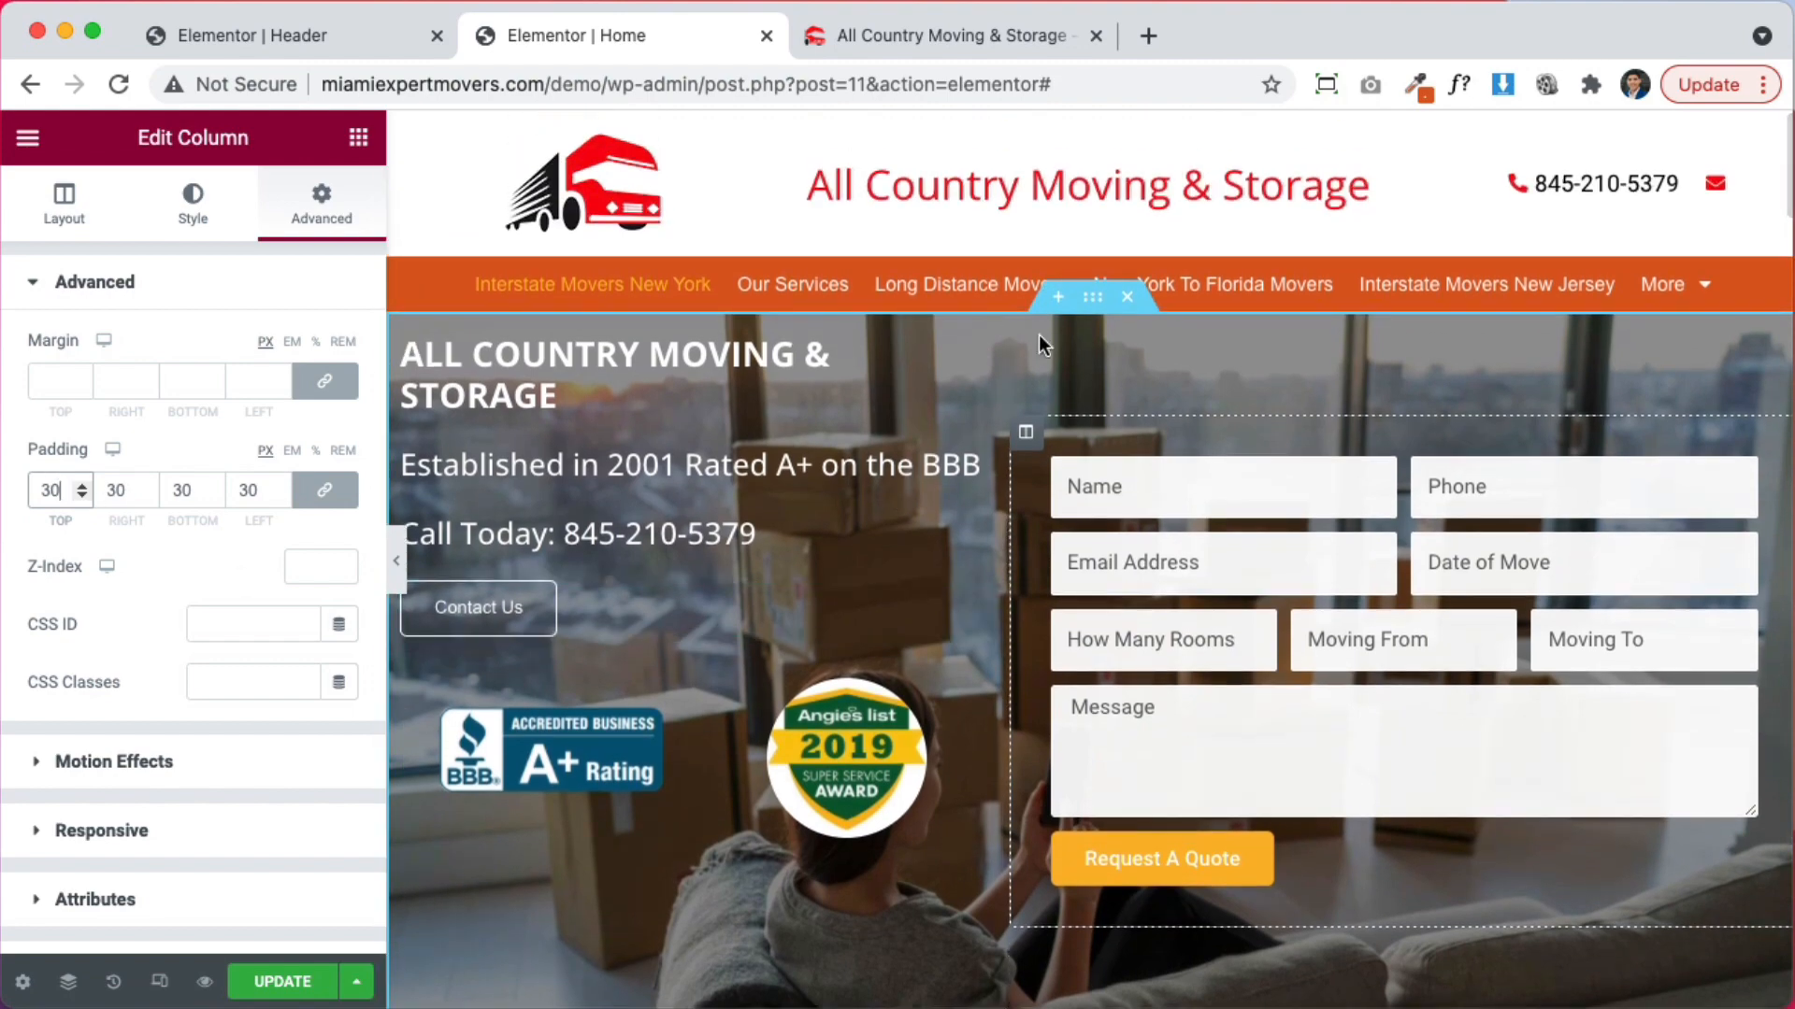
scroll(998, 434, down, 4)
scroll(998, 434, up, 2)
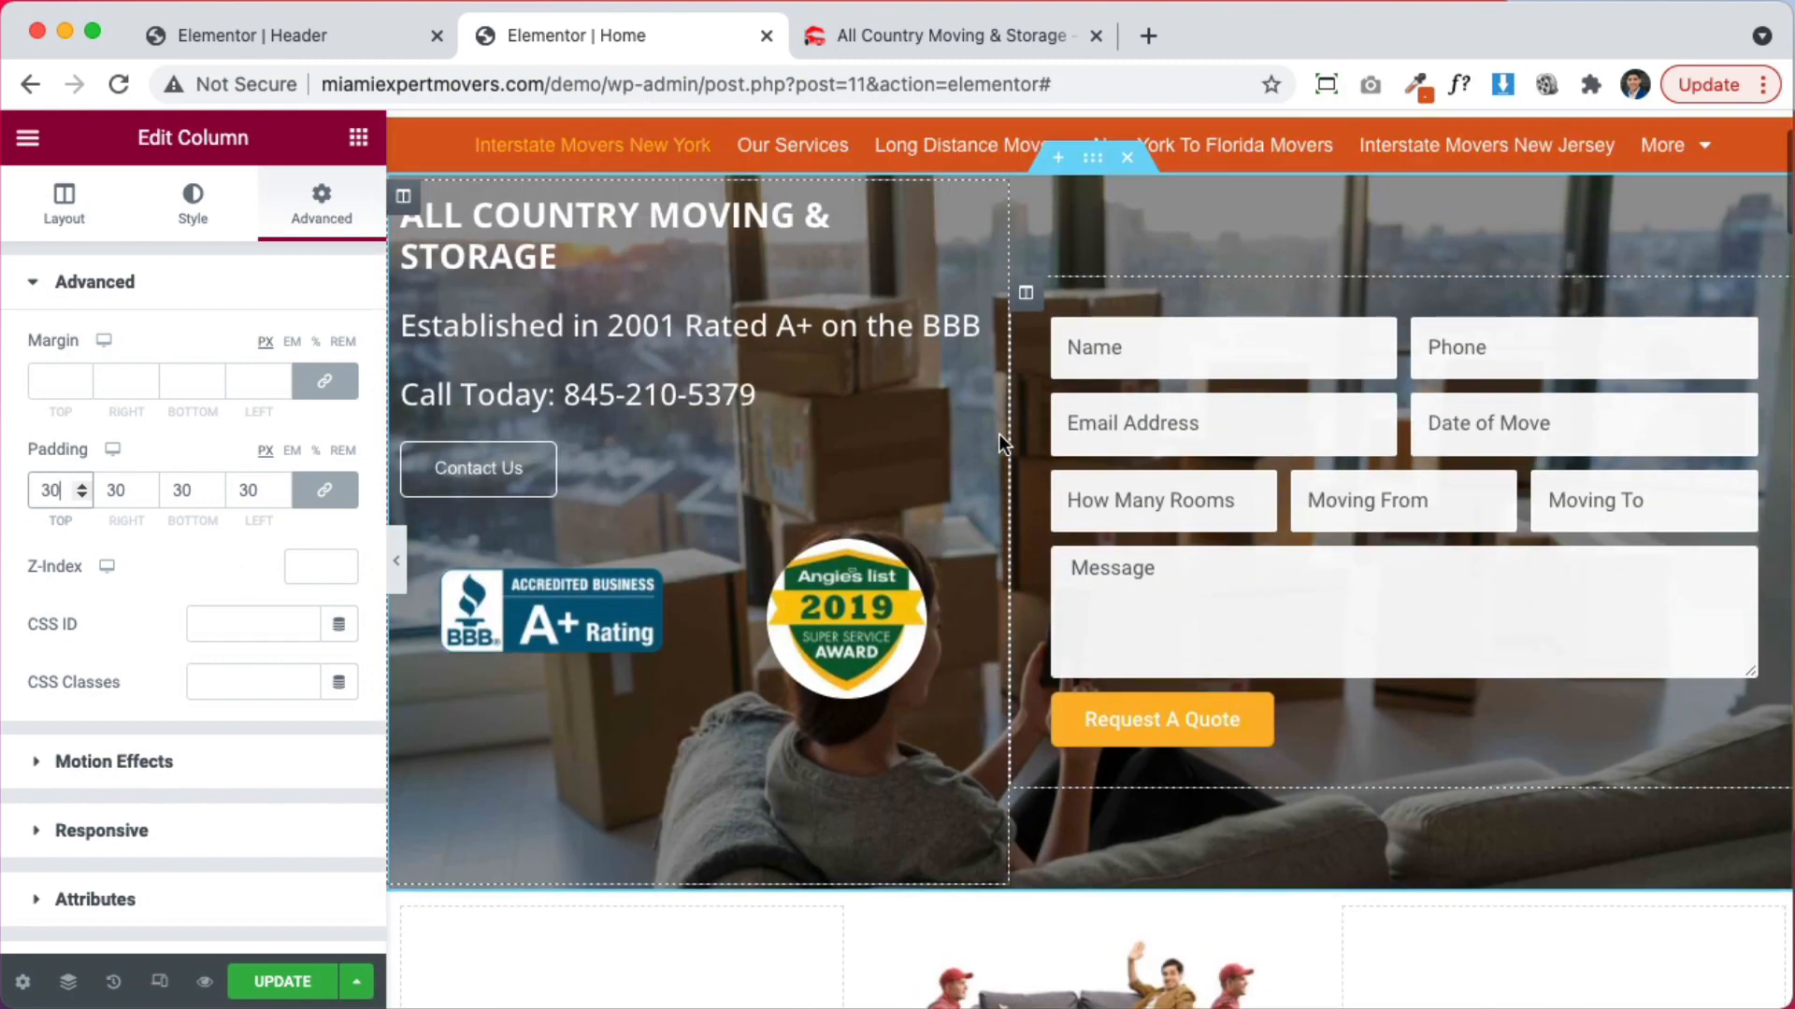
Delete the spacer beneath the badges and preview the layout
right_click(718, 809)
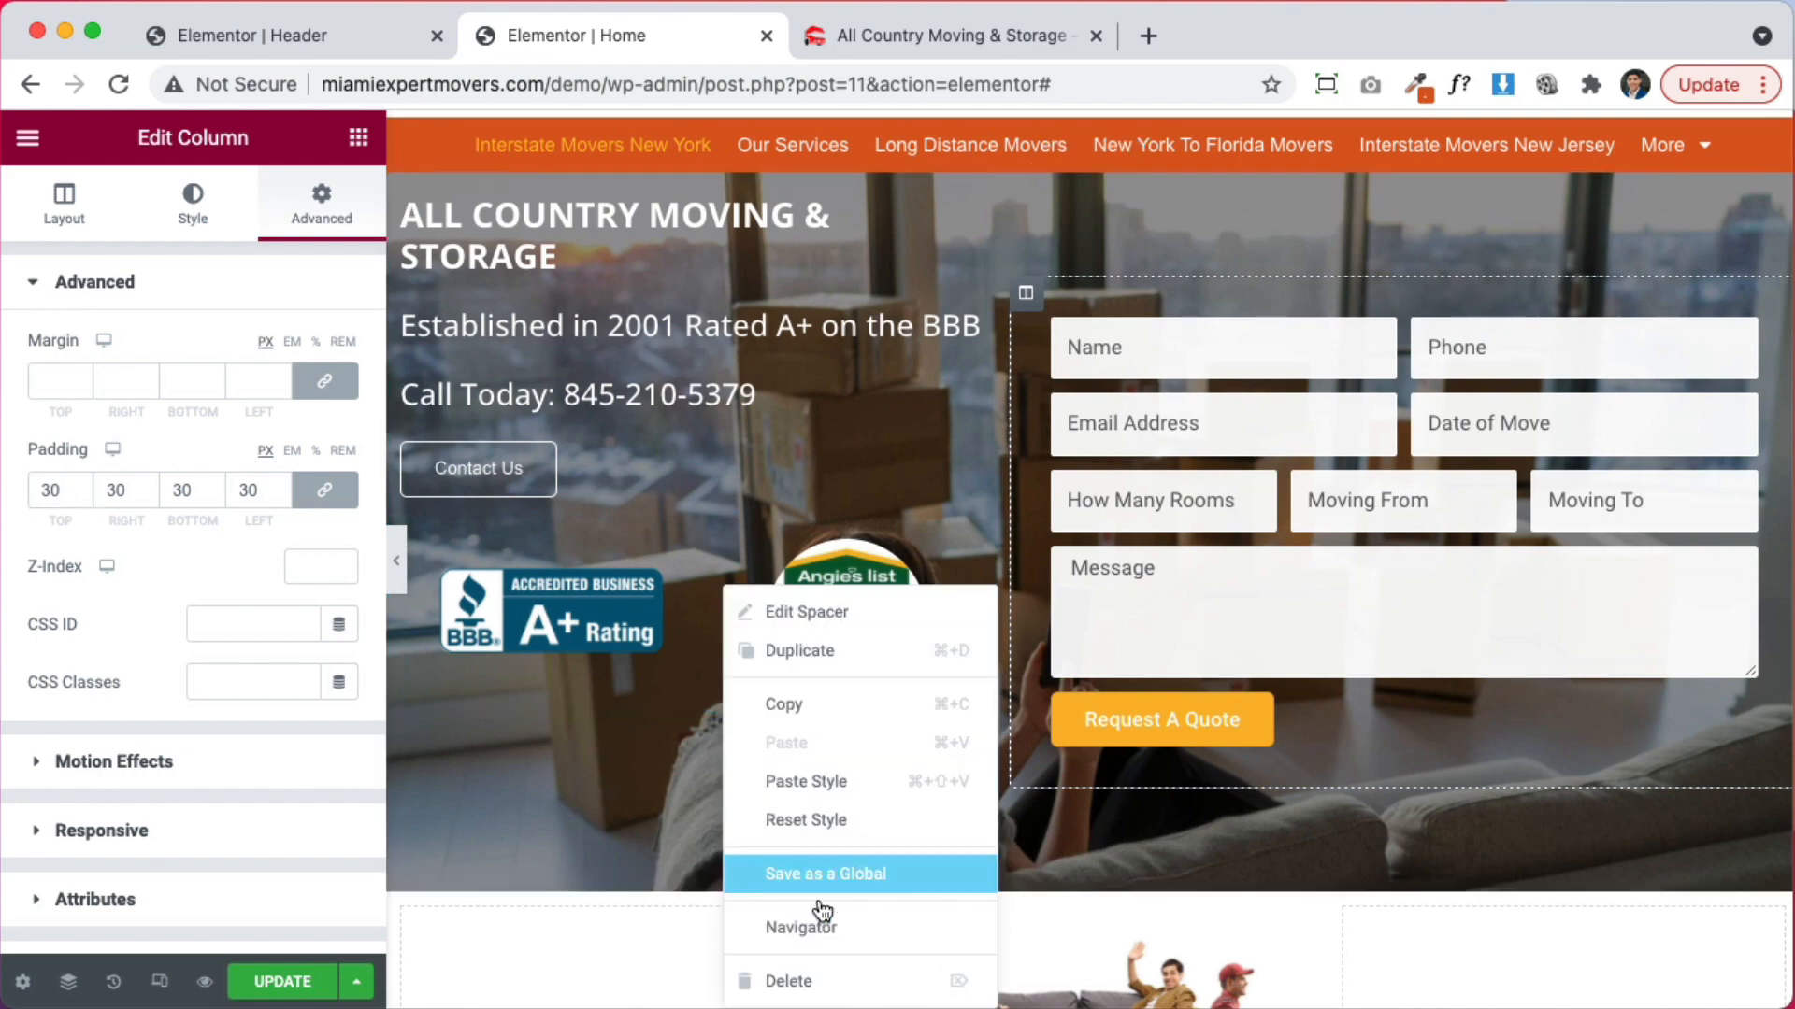
click(850, 975)
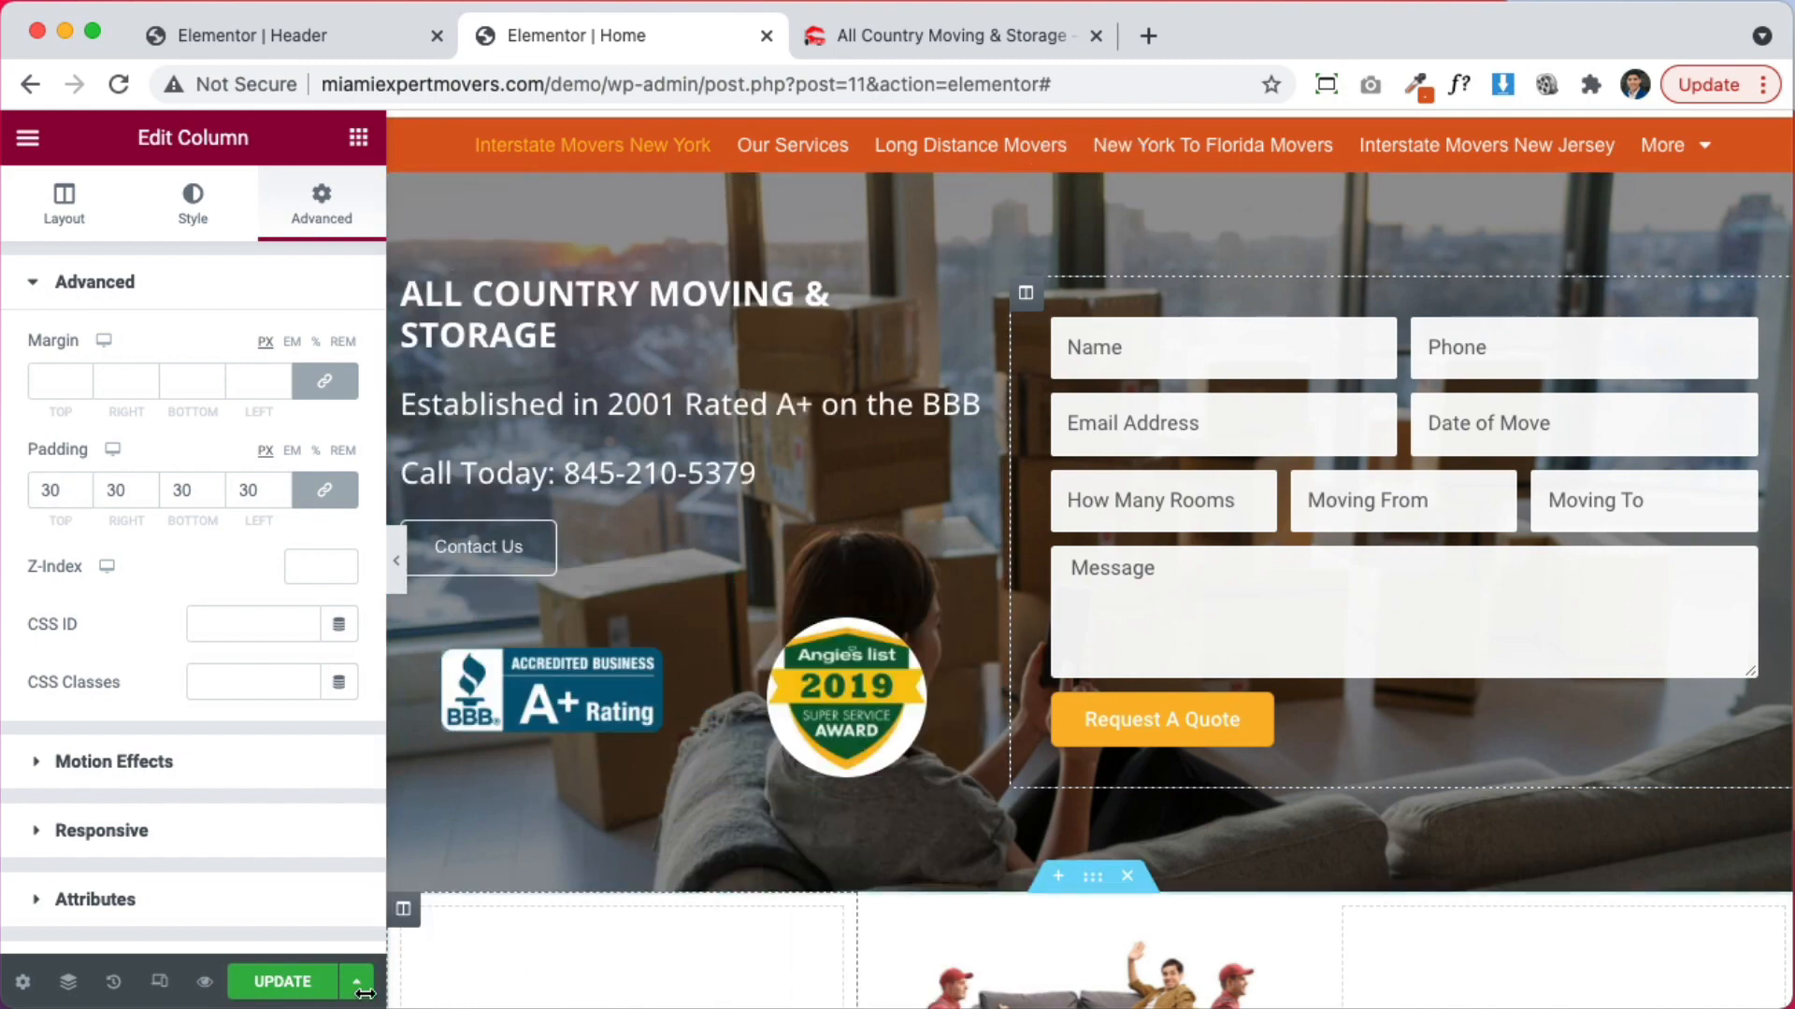
click(397, 566)
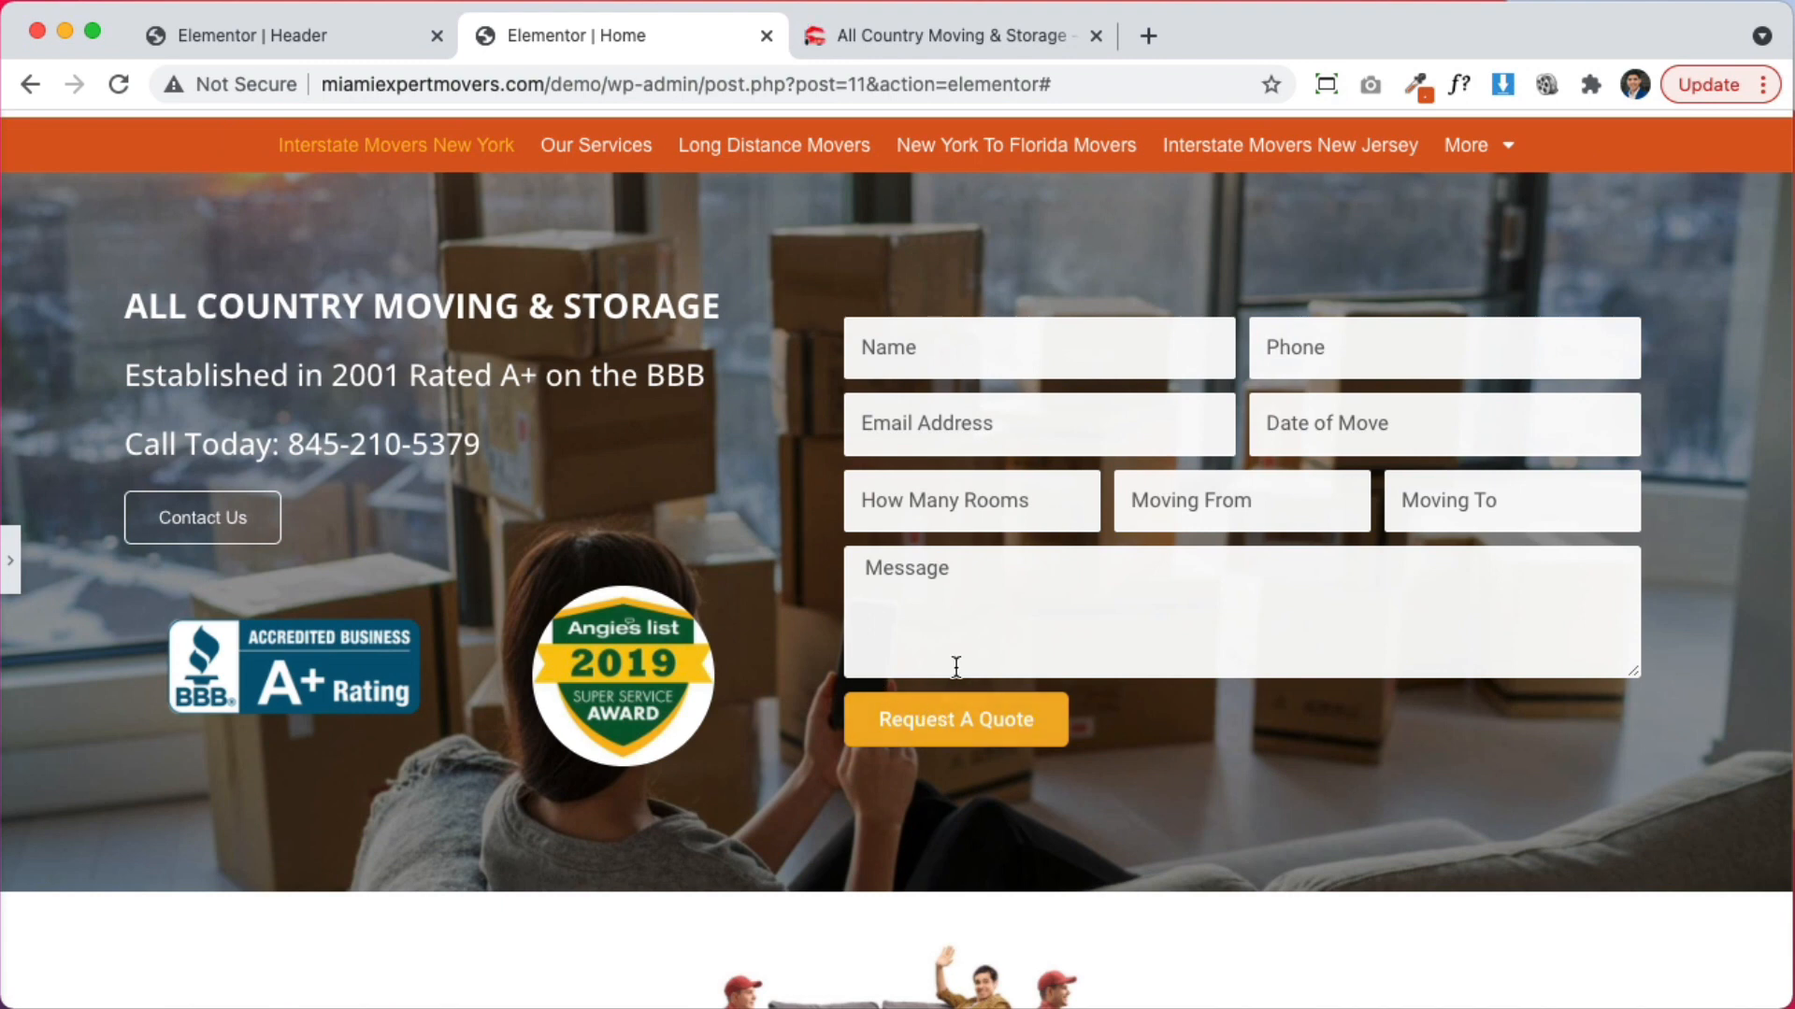
click(17, 559)
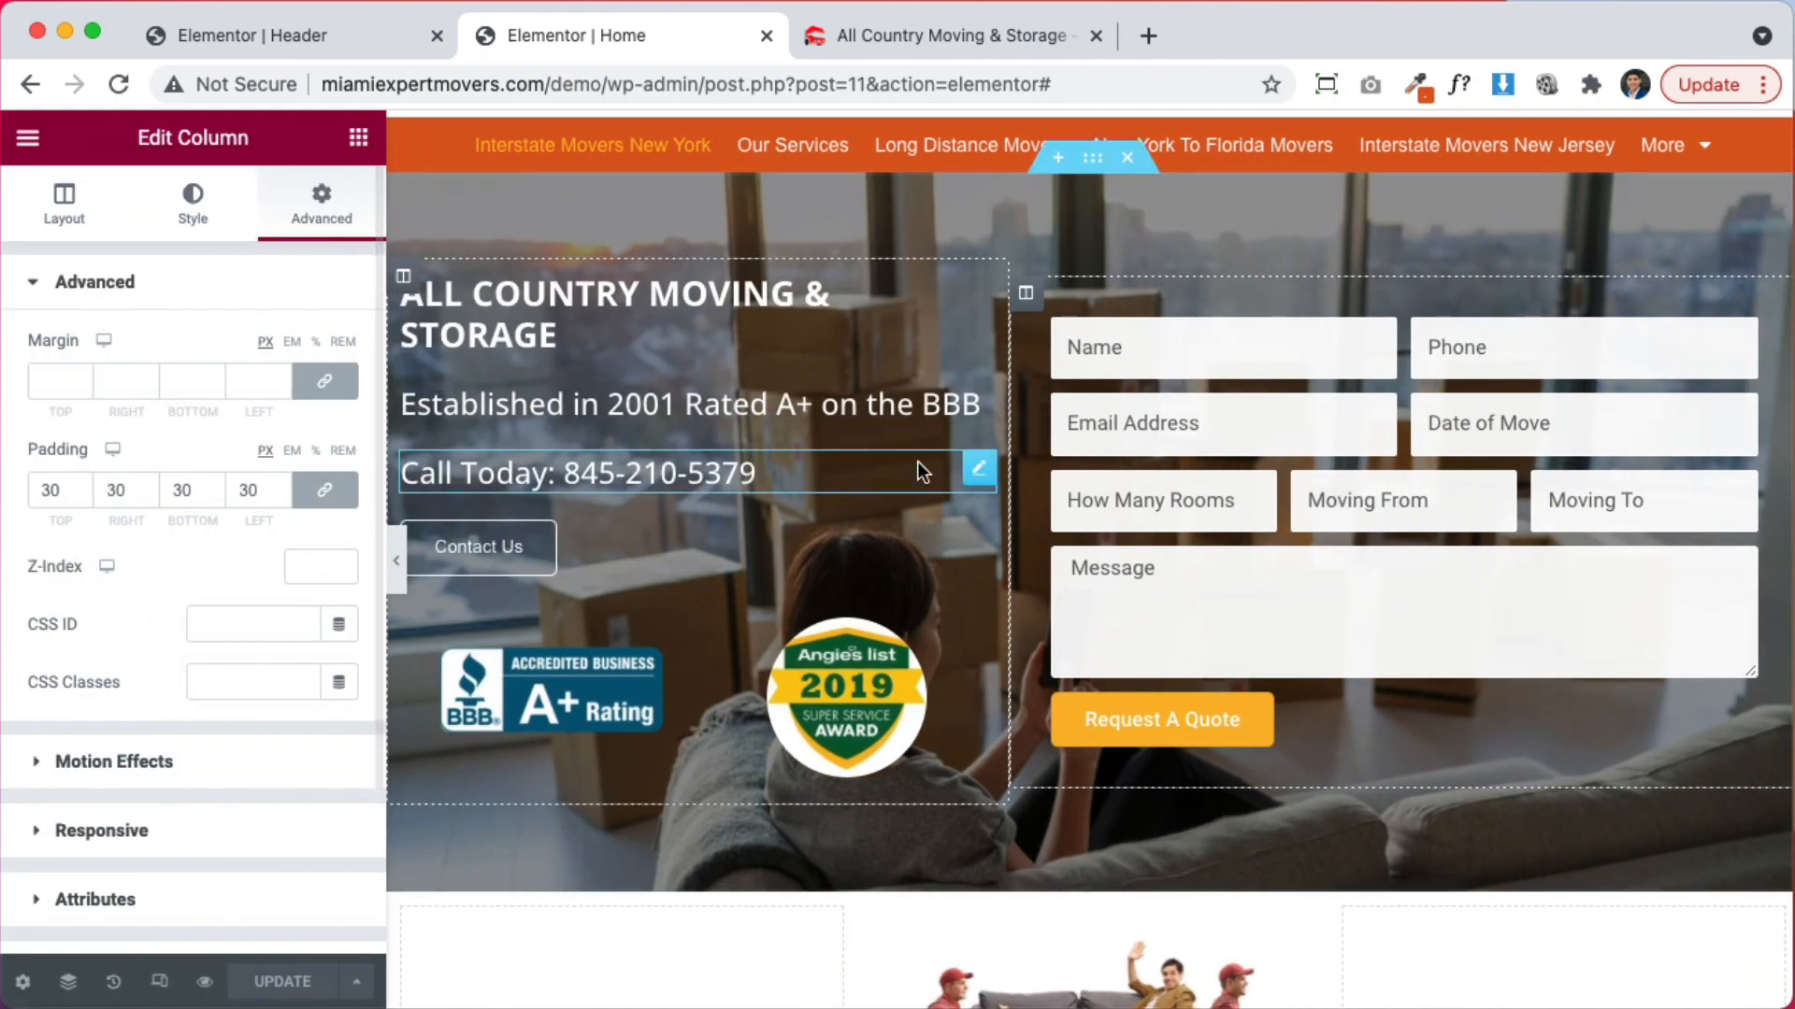
scroll(917, 461, up, 2)
Switch the hero section's minimum height unit to PX
click(1092, 253)
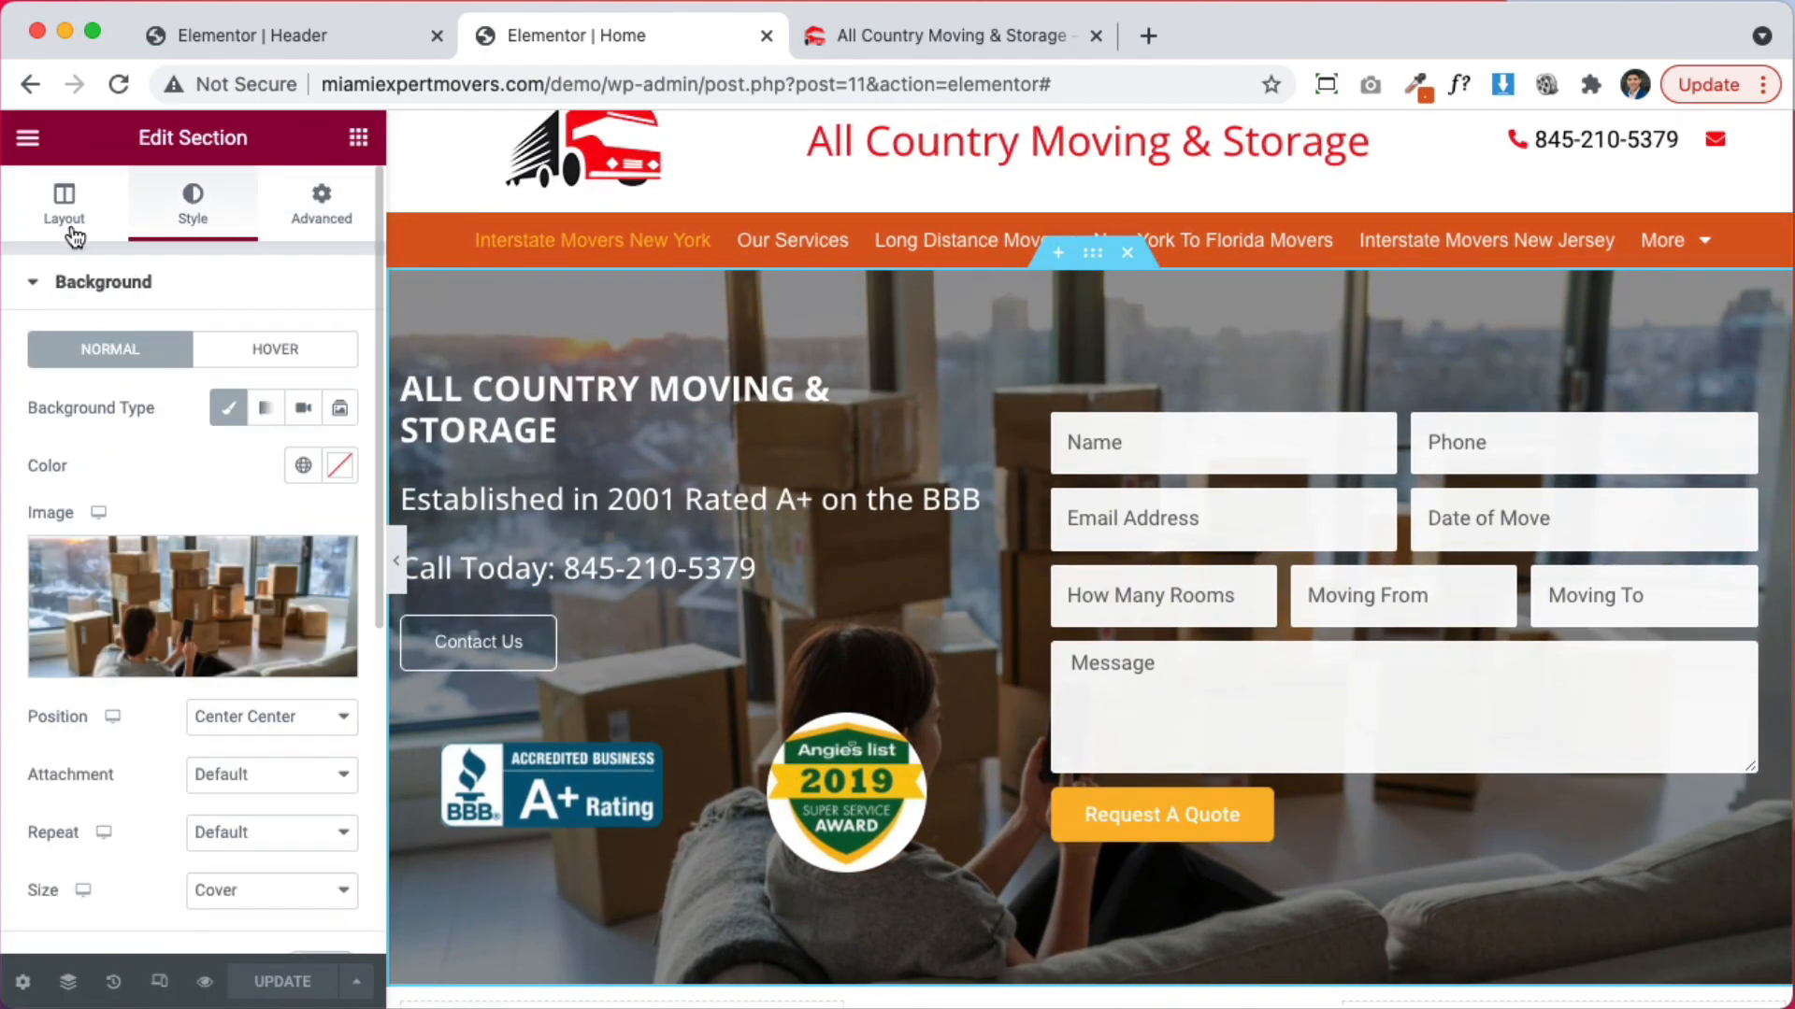
click(65, 206)
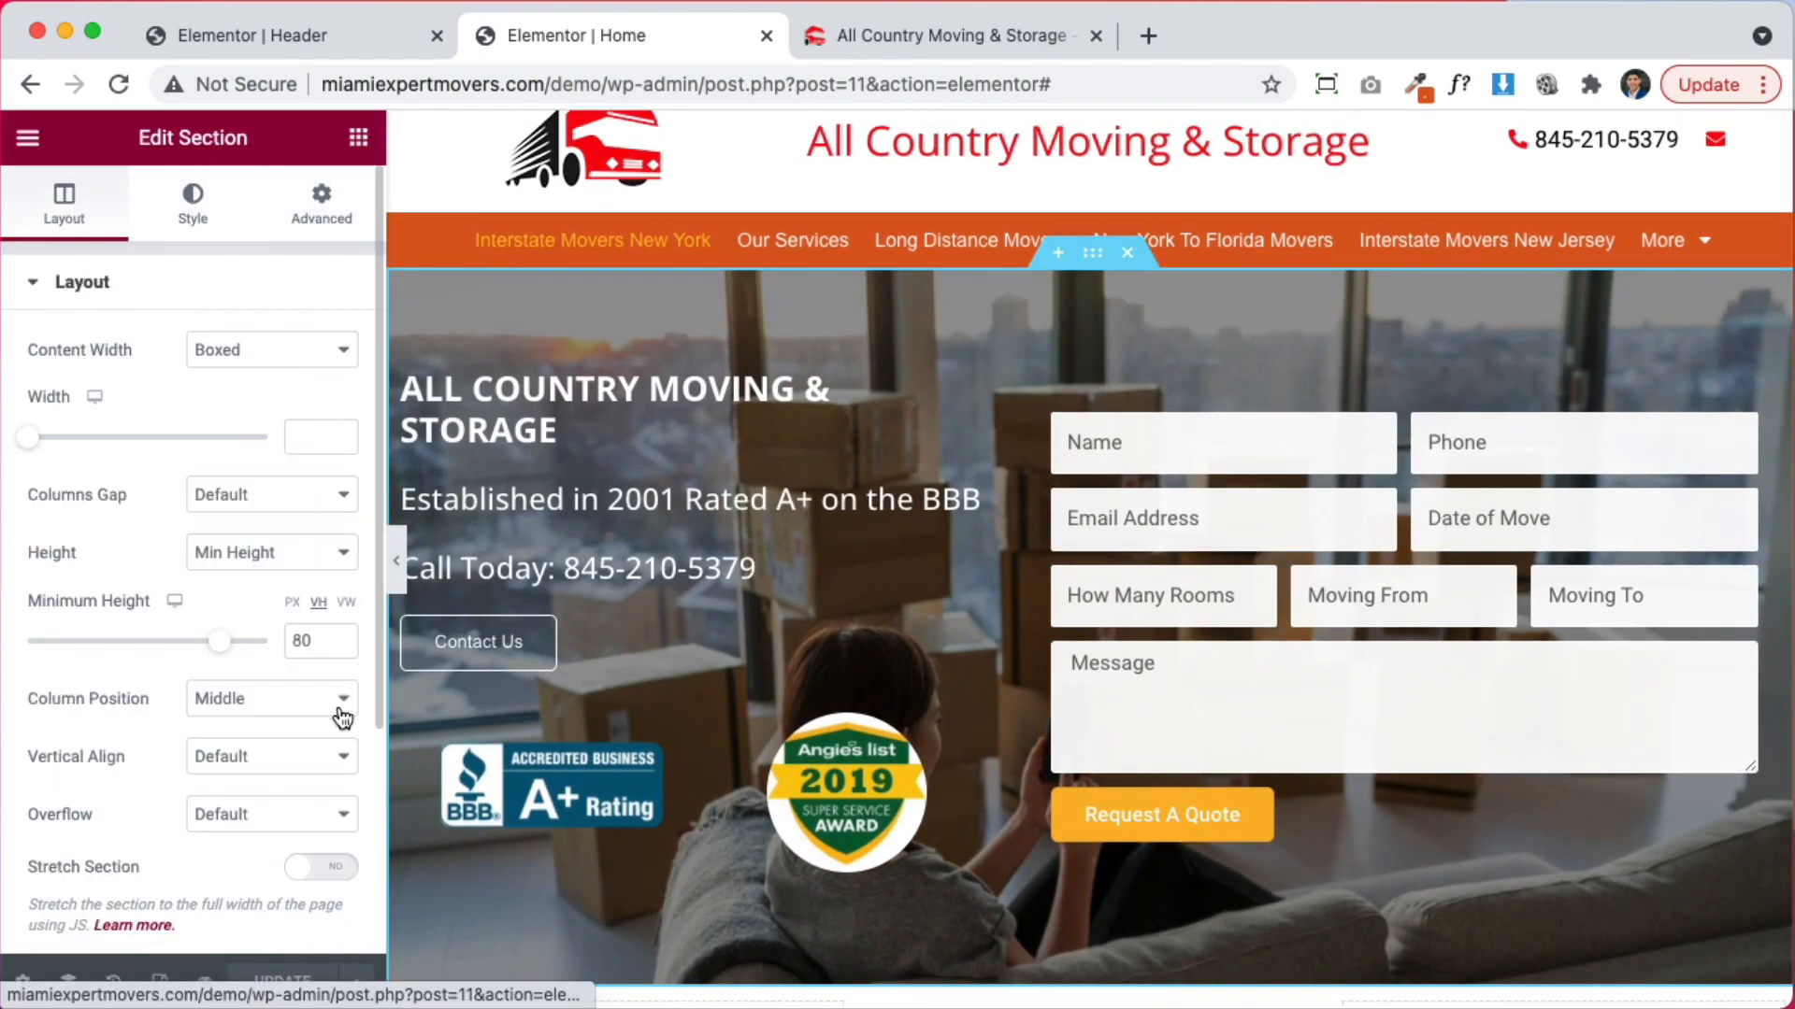
click(291, 604)
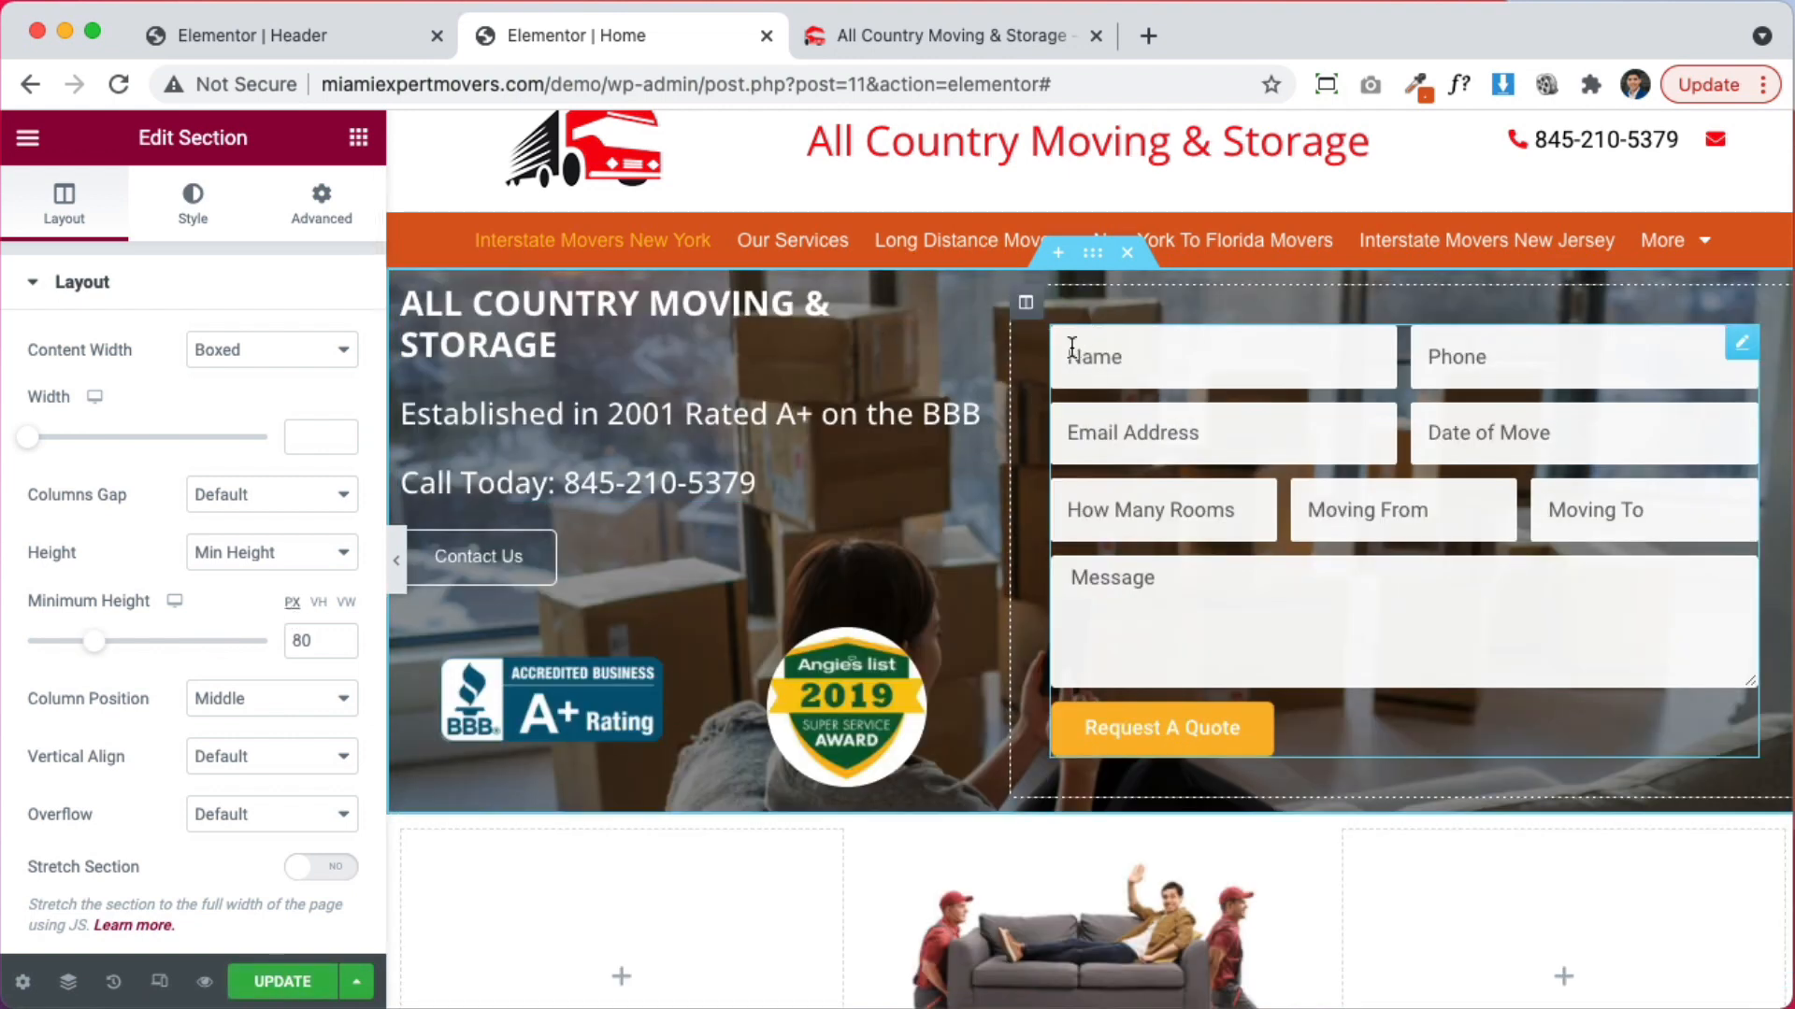
Give the left heading column 30 px padding
click(404, 288)
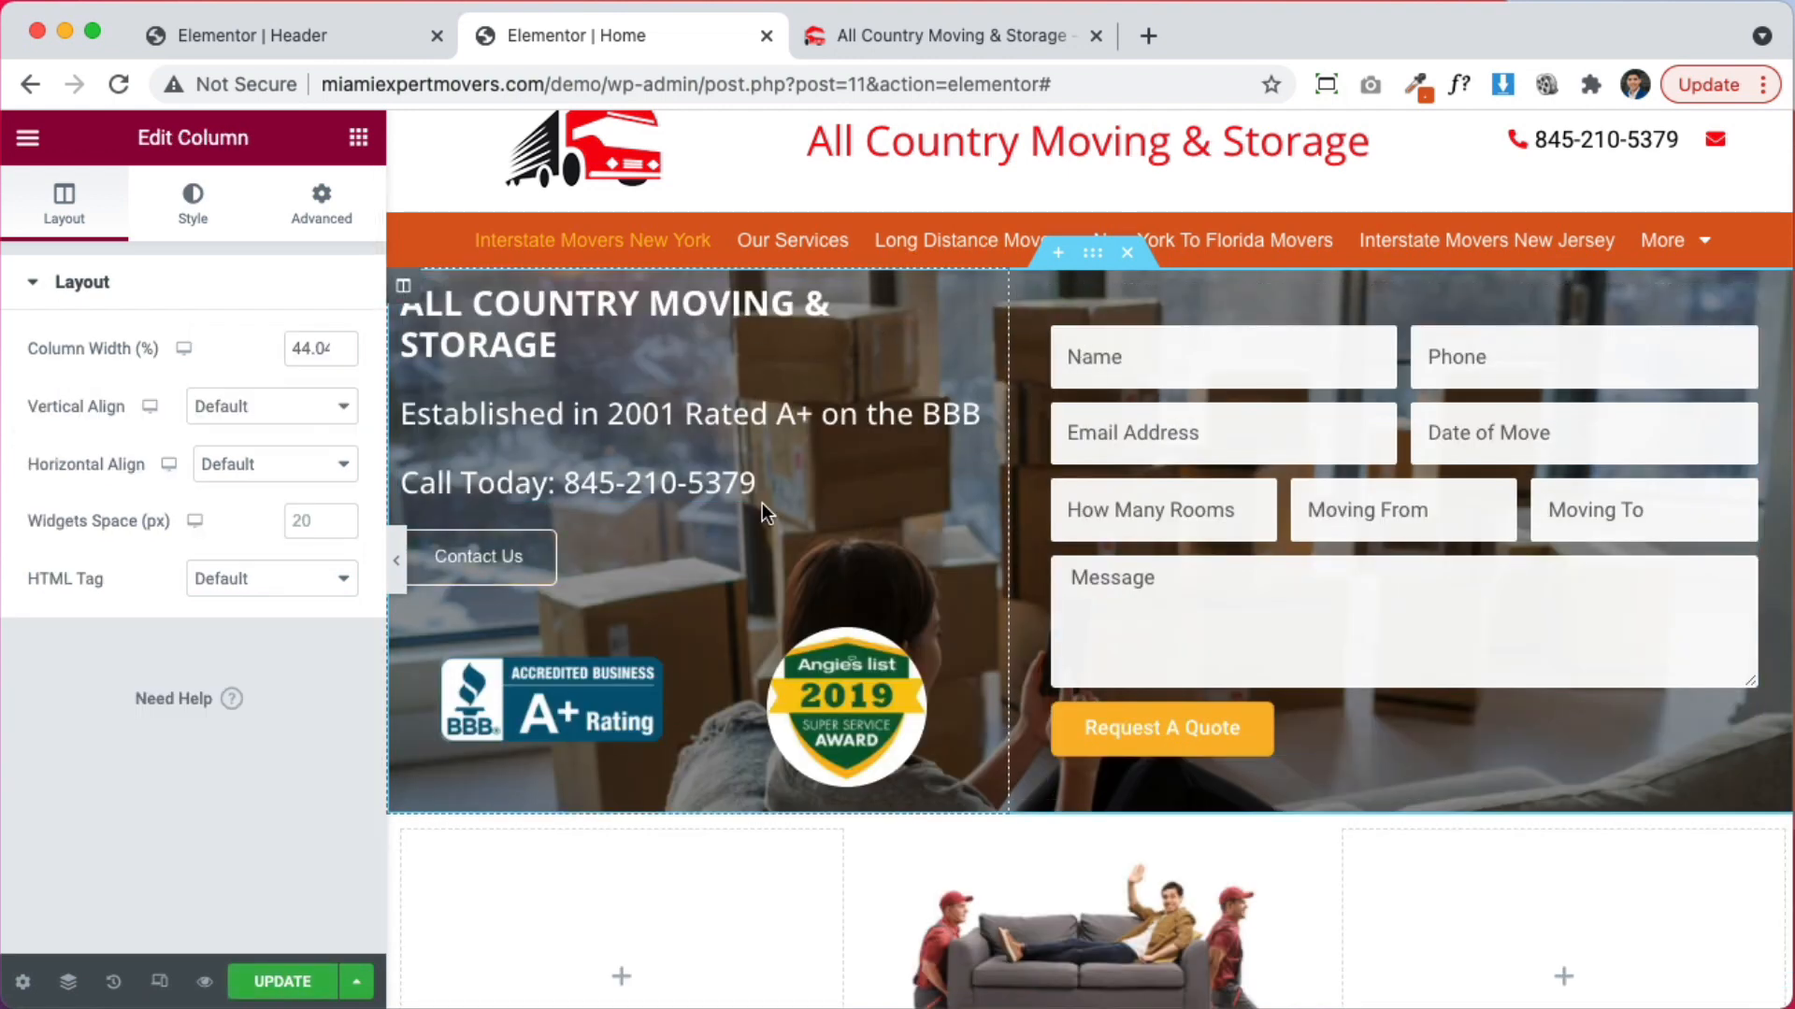
click(373, 200)
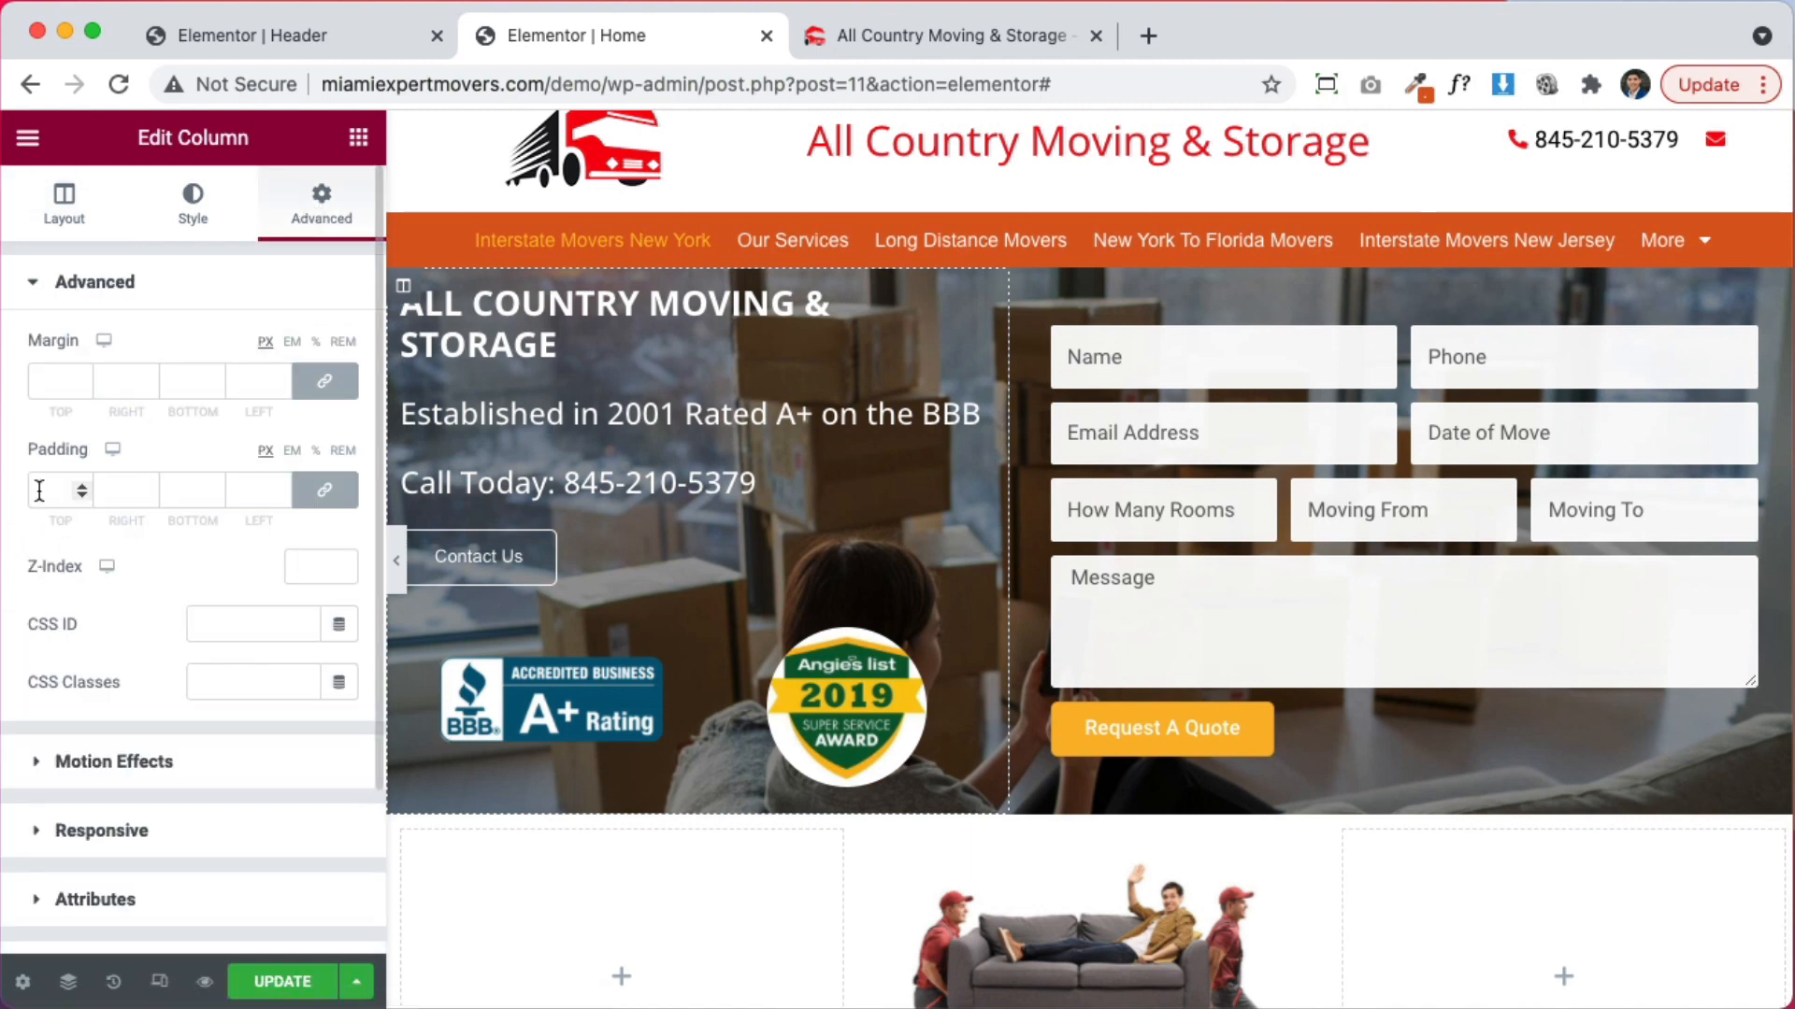
text(30)
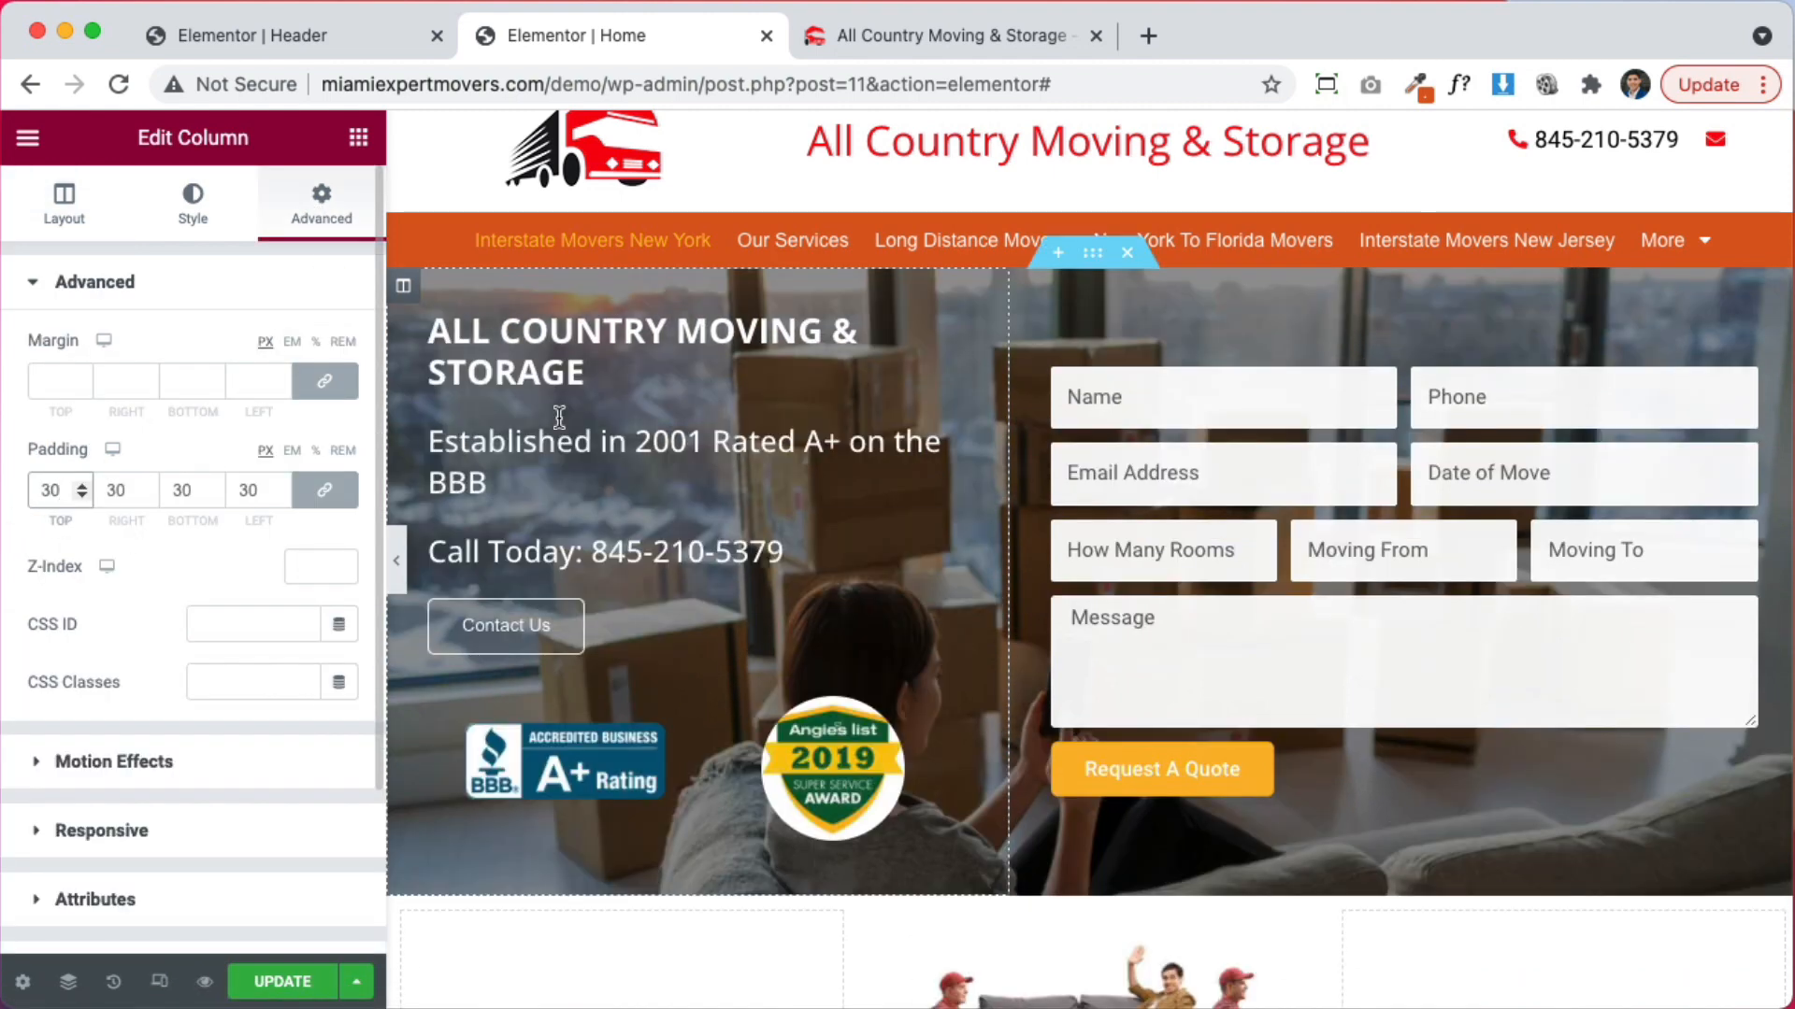
scroll(1075, 329, up, 1)
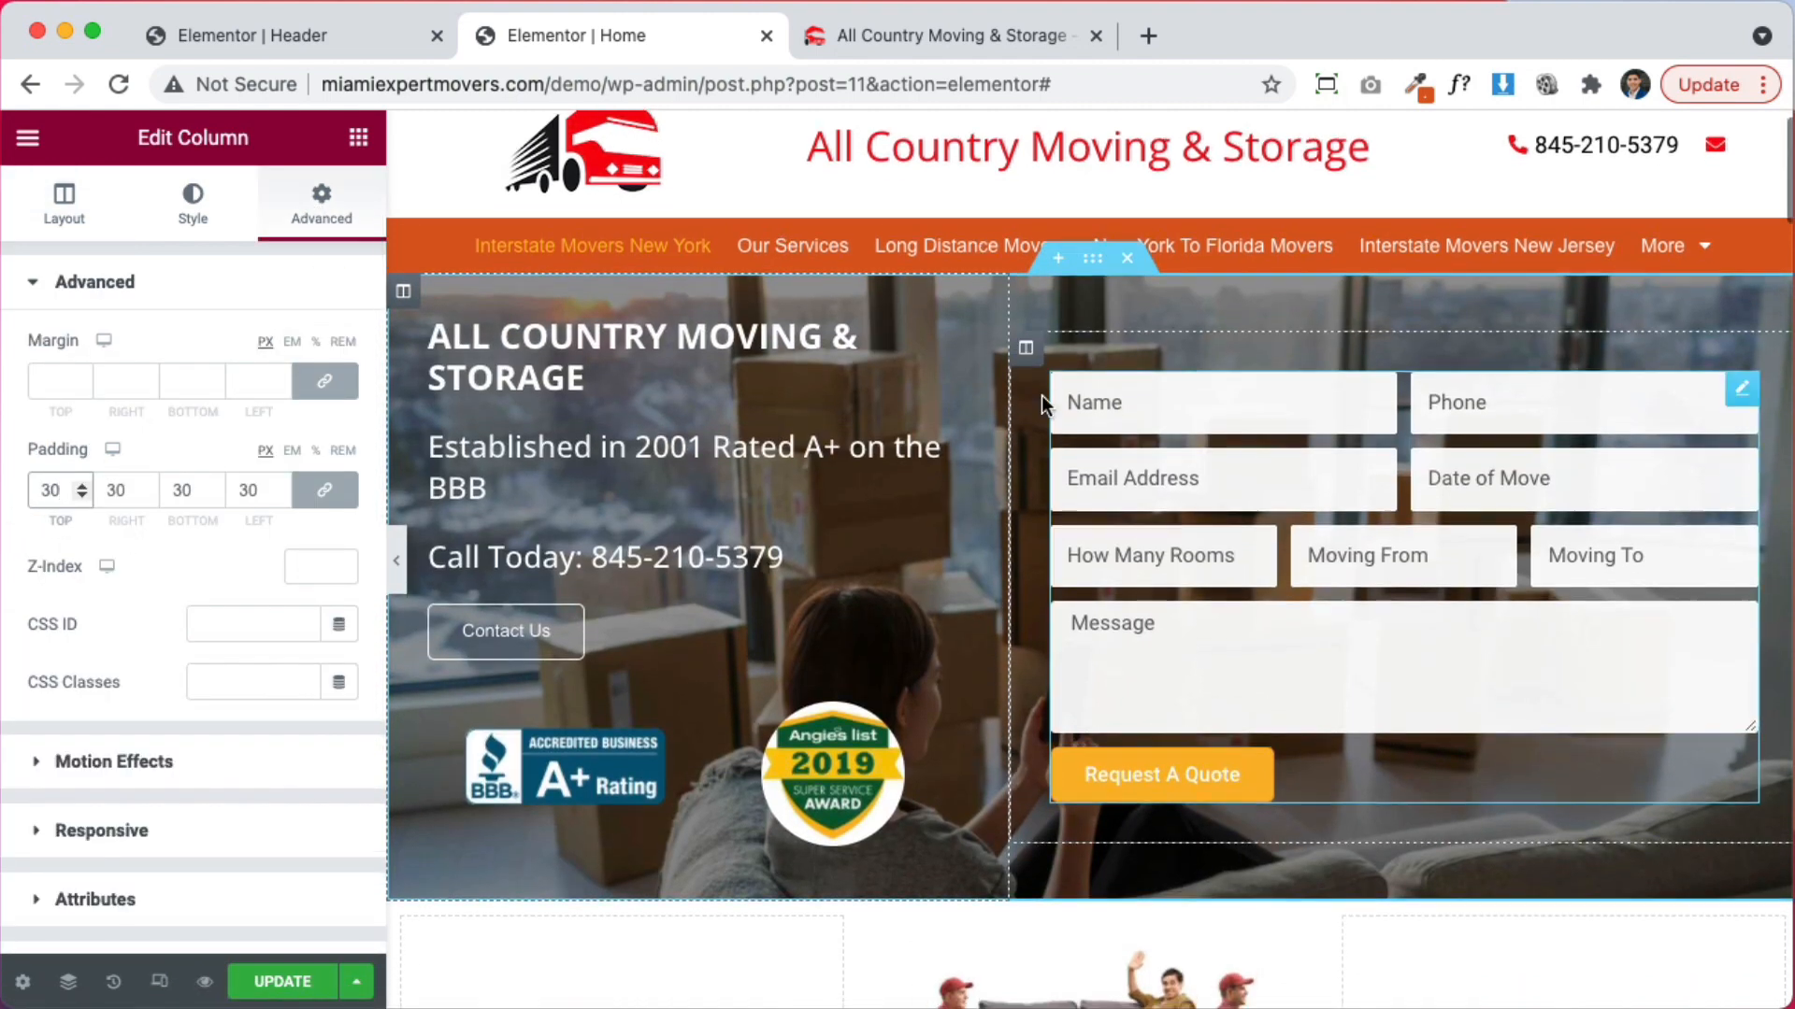
scroll(1078, 344, up, 1)
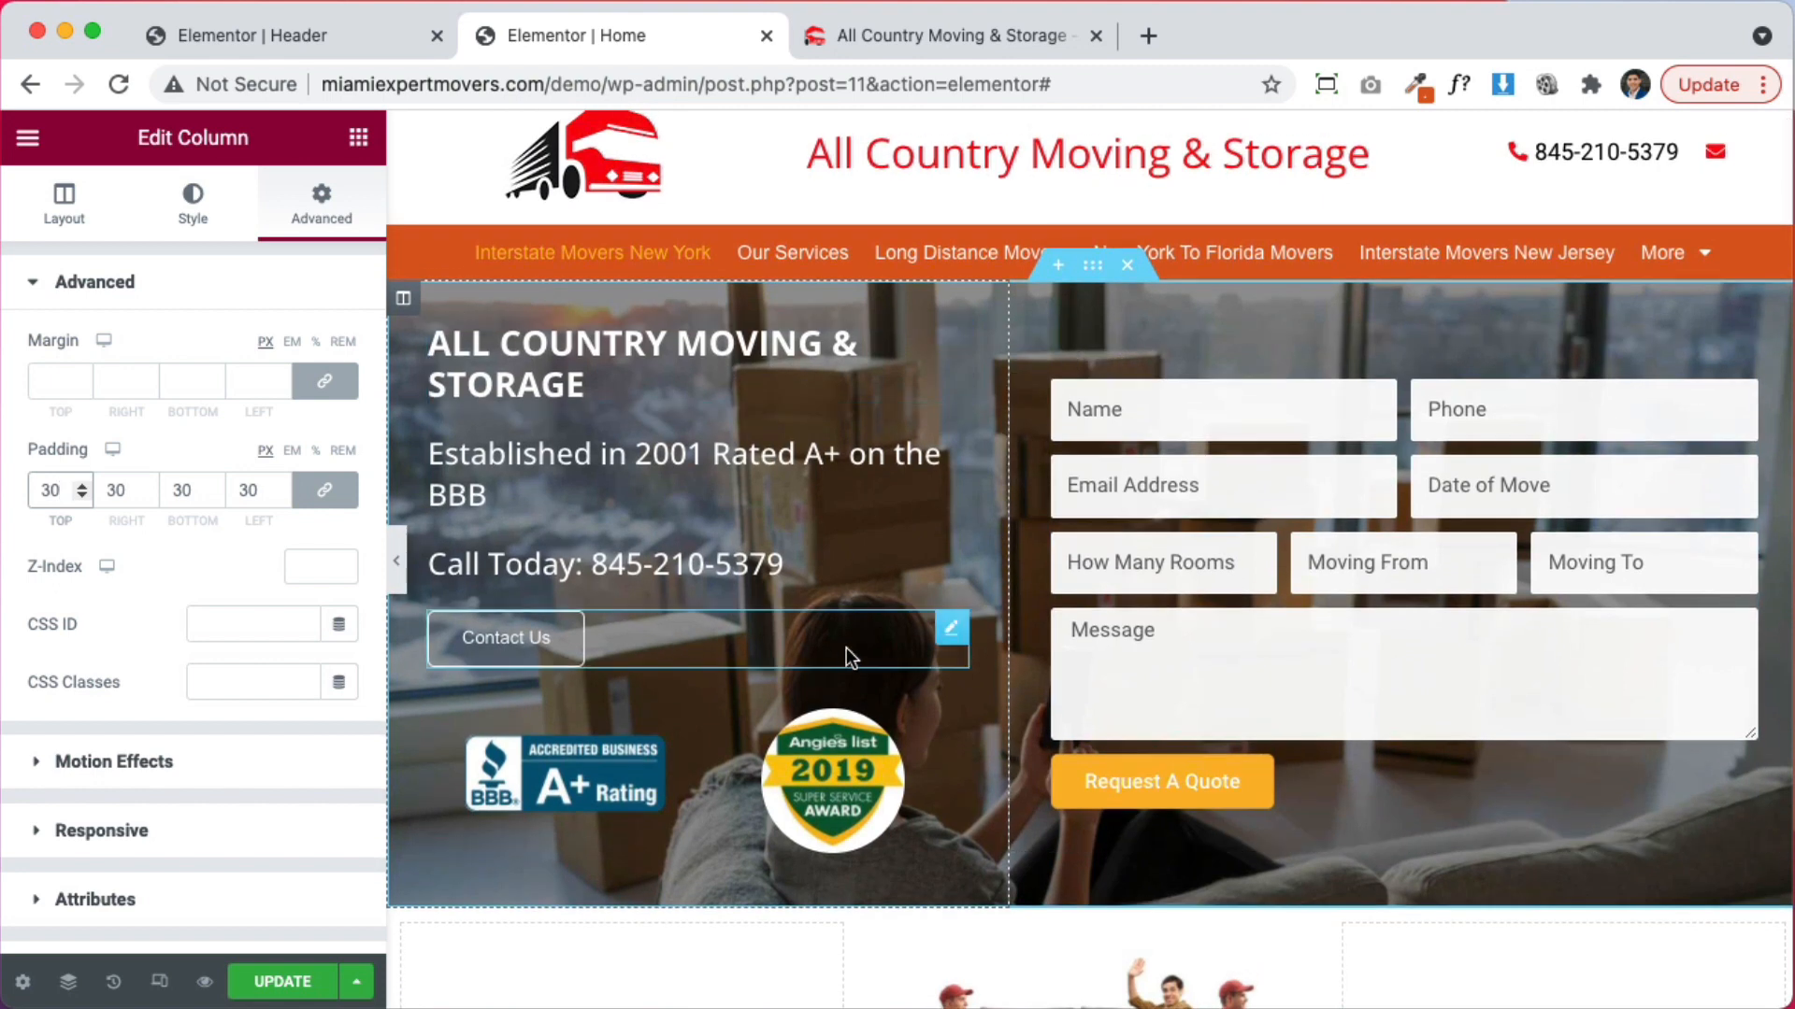
Delete the Contact Us button and preview the result
right_click(955, 639)
click(1038, 975)
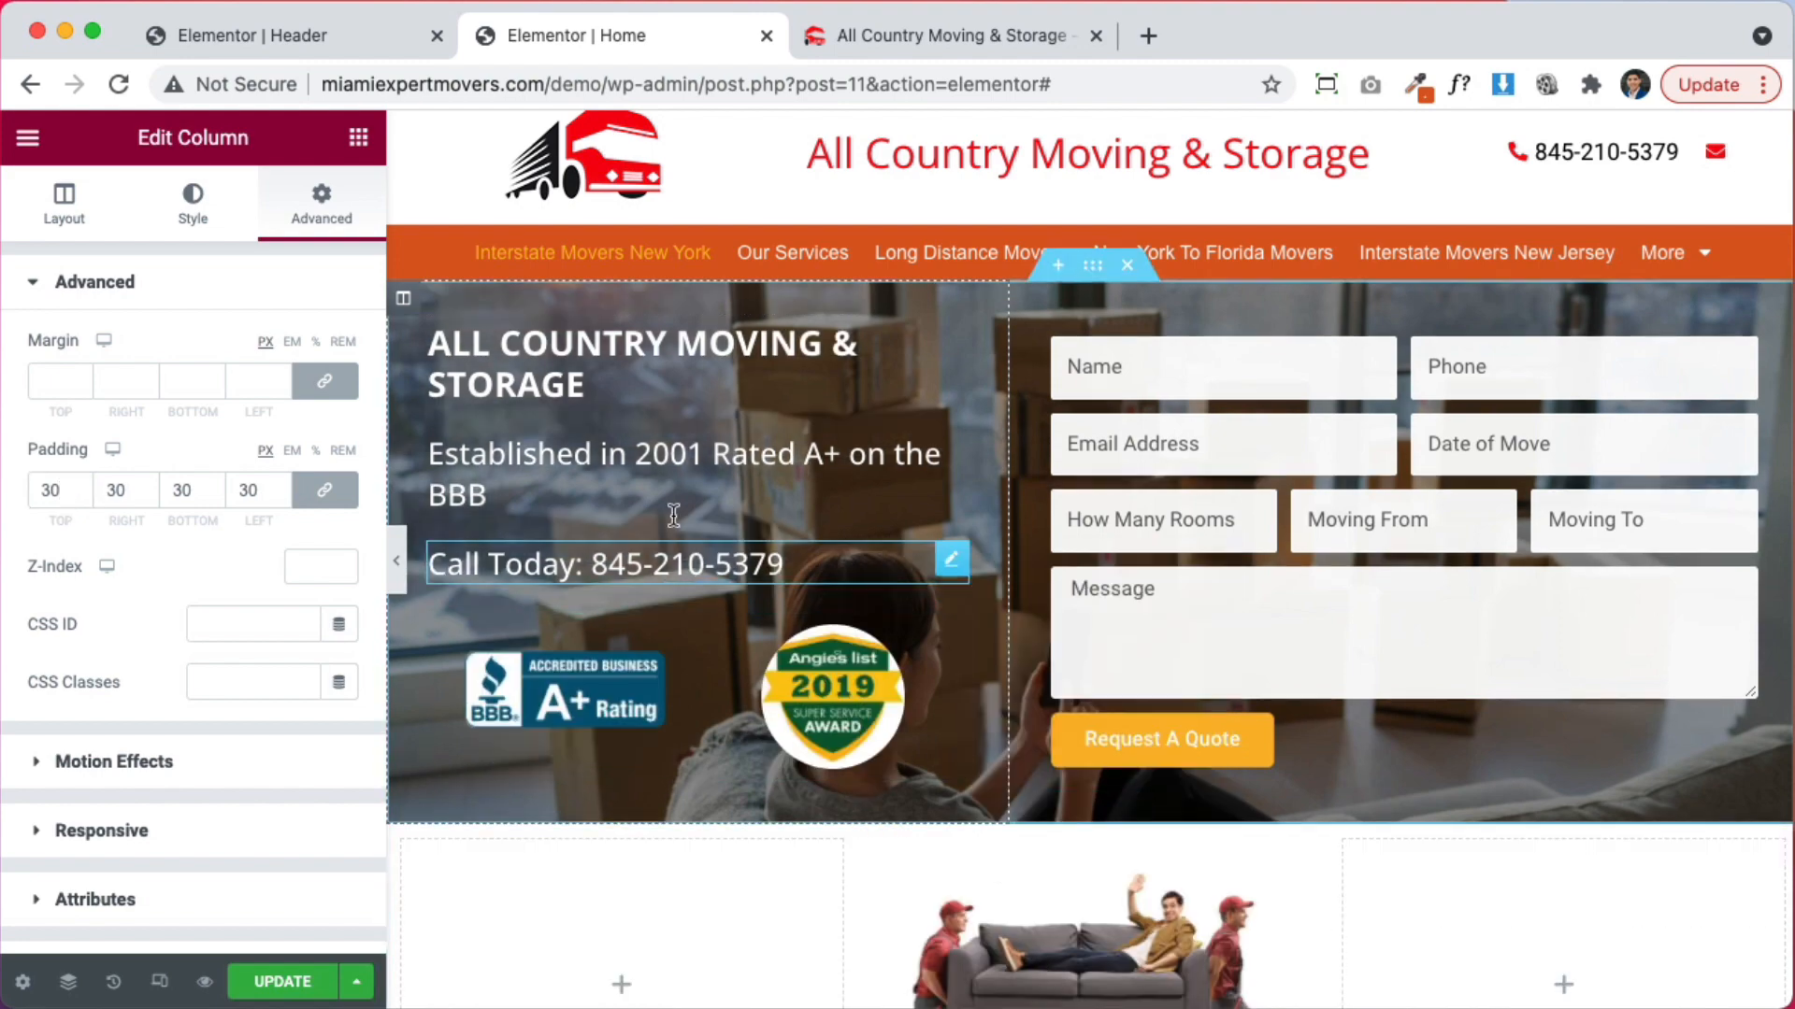
click(396, 565)
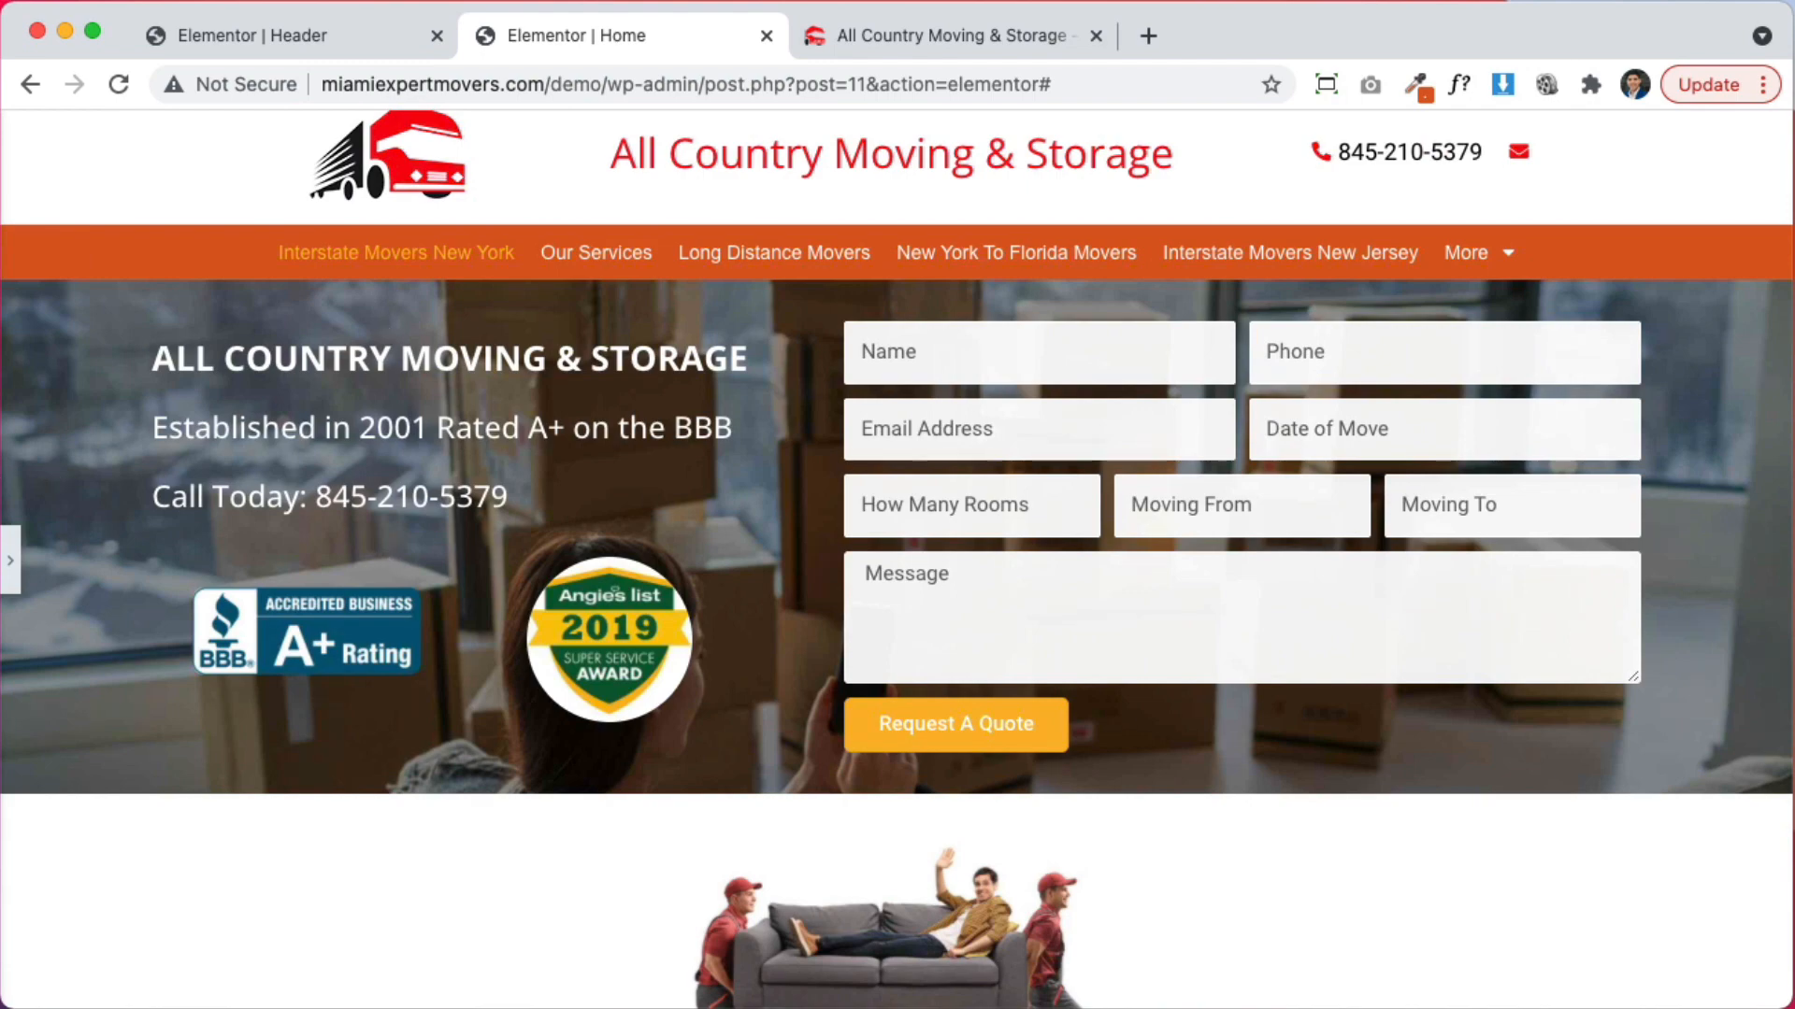
click(13, 558)
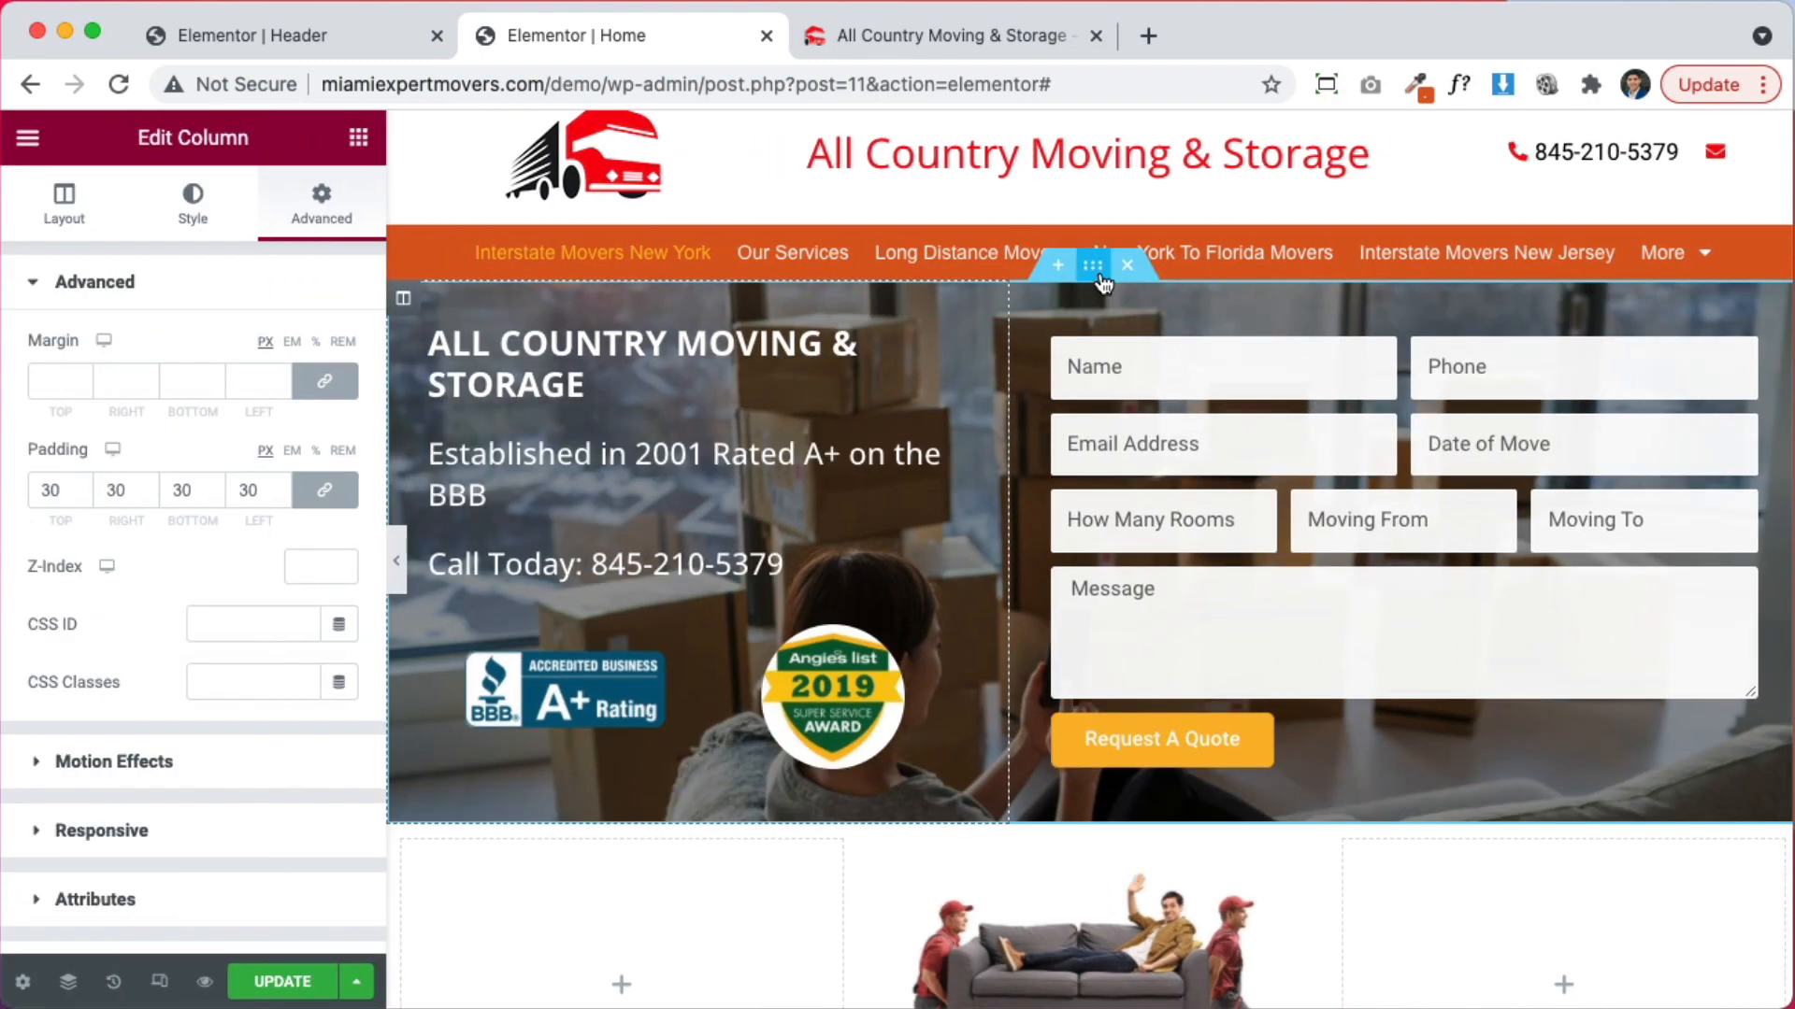
Set the hero section's top and bottom padding to 70 px
click(1098, 273)
click(319, 206)
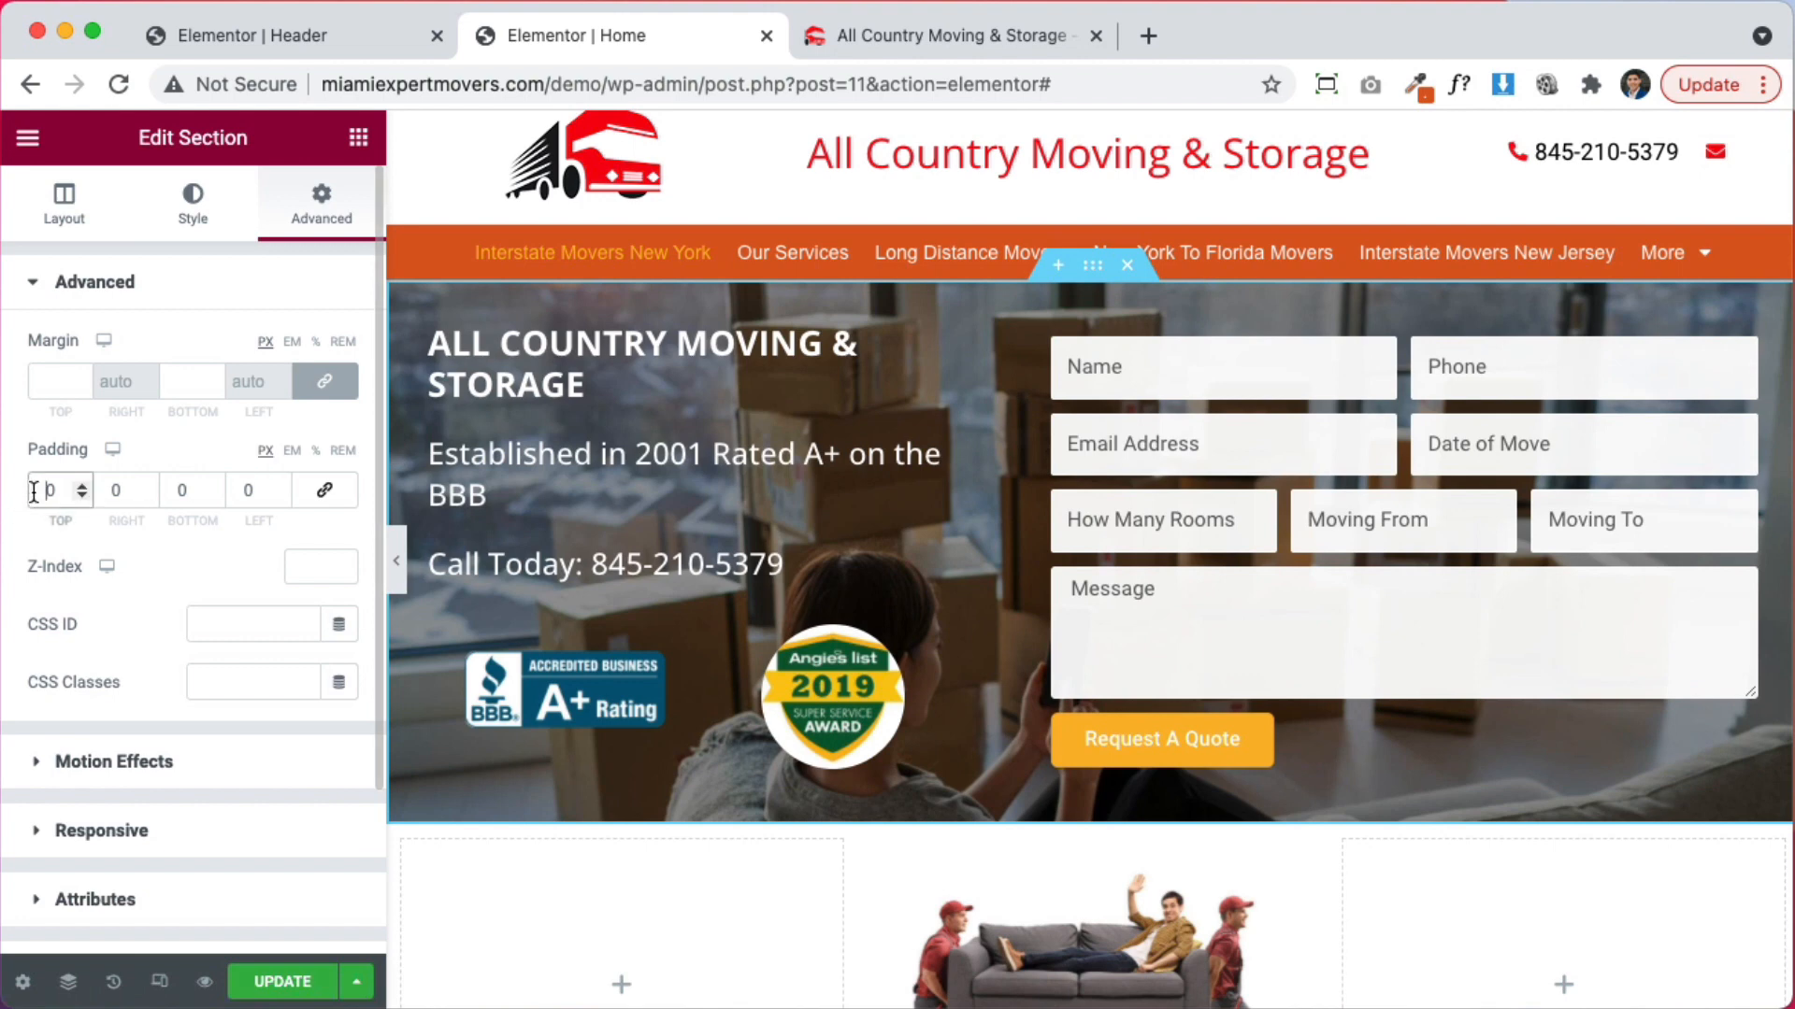
text(7)
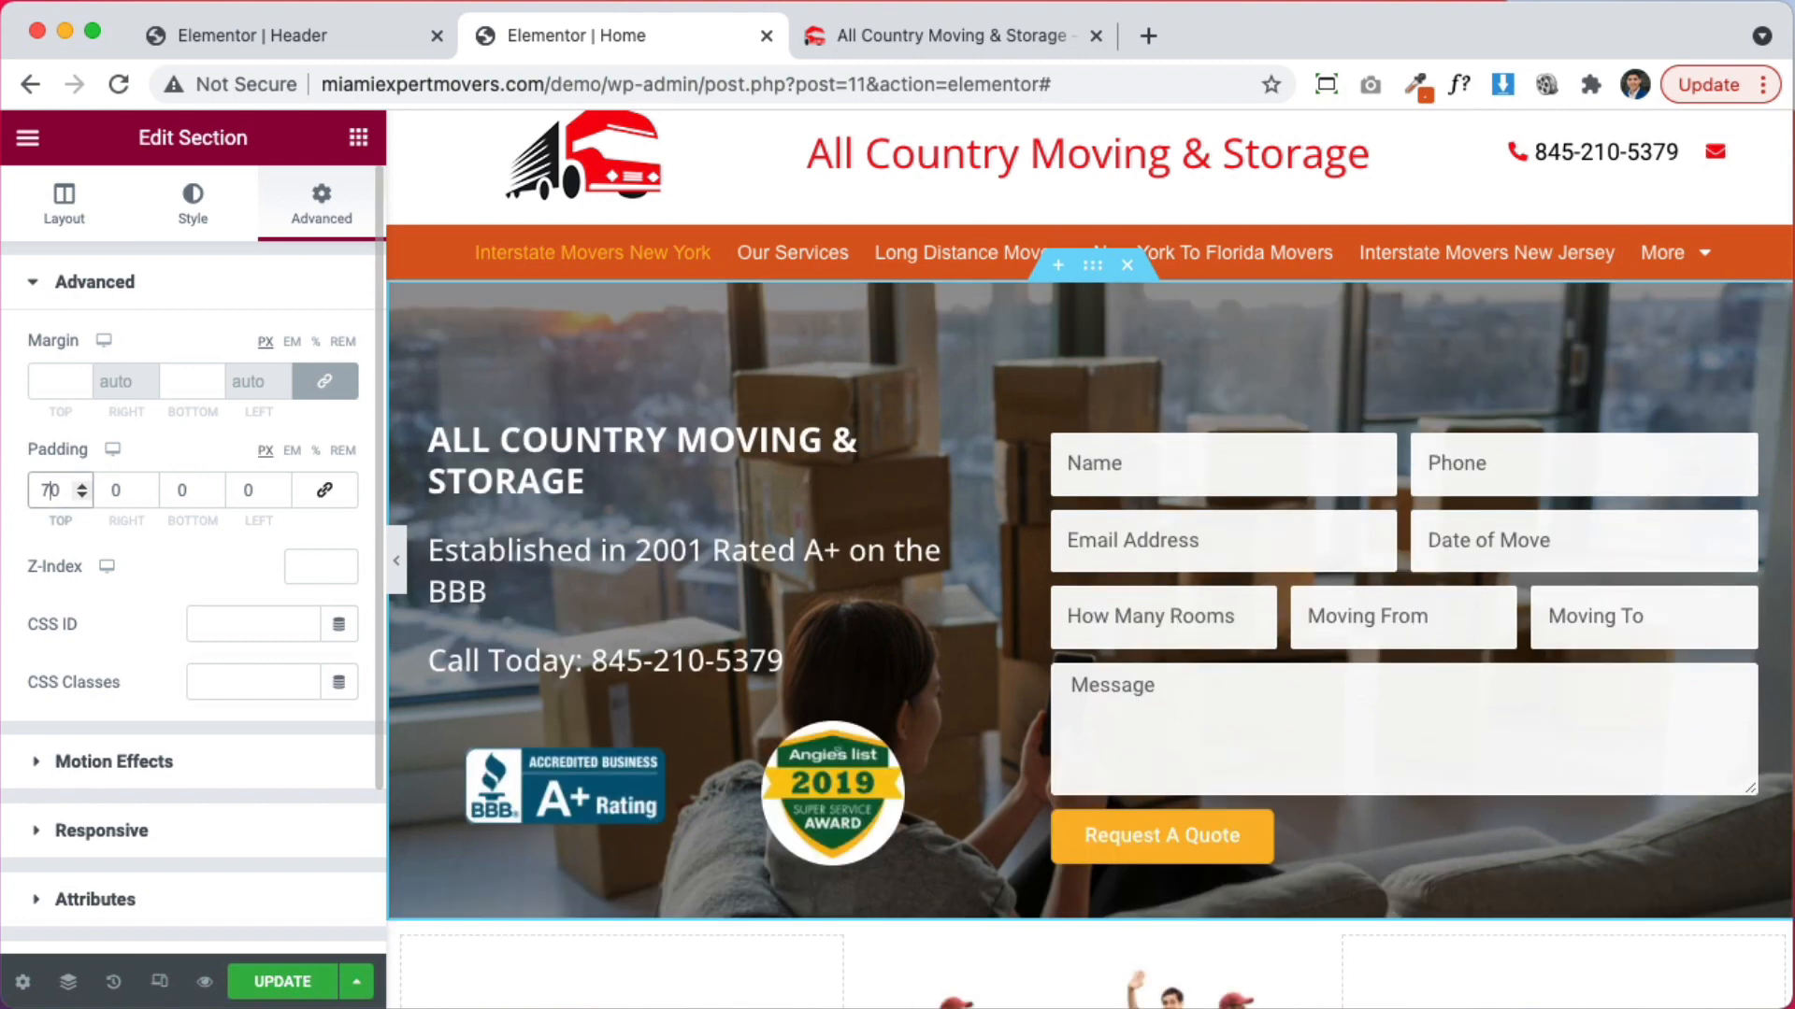
click(177, 491)
text(7)
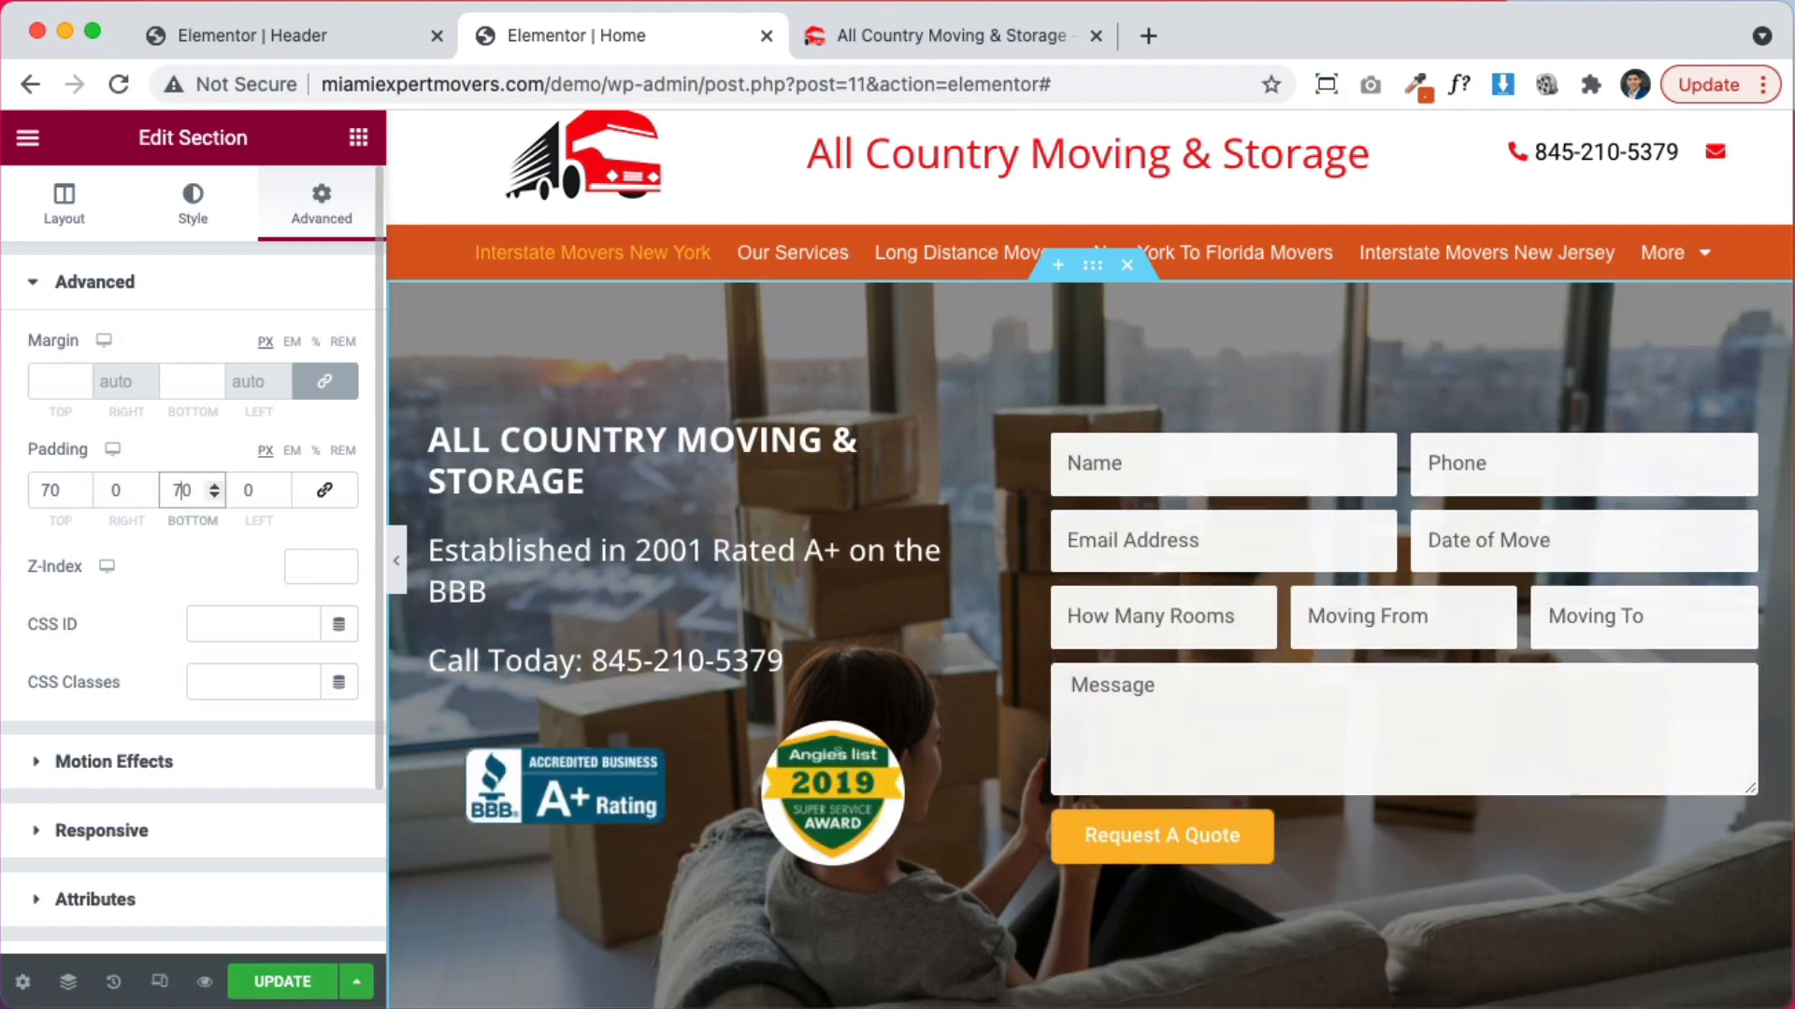
click(394, 566)
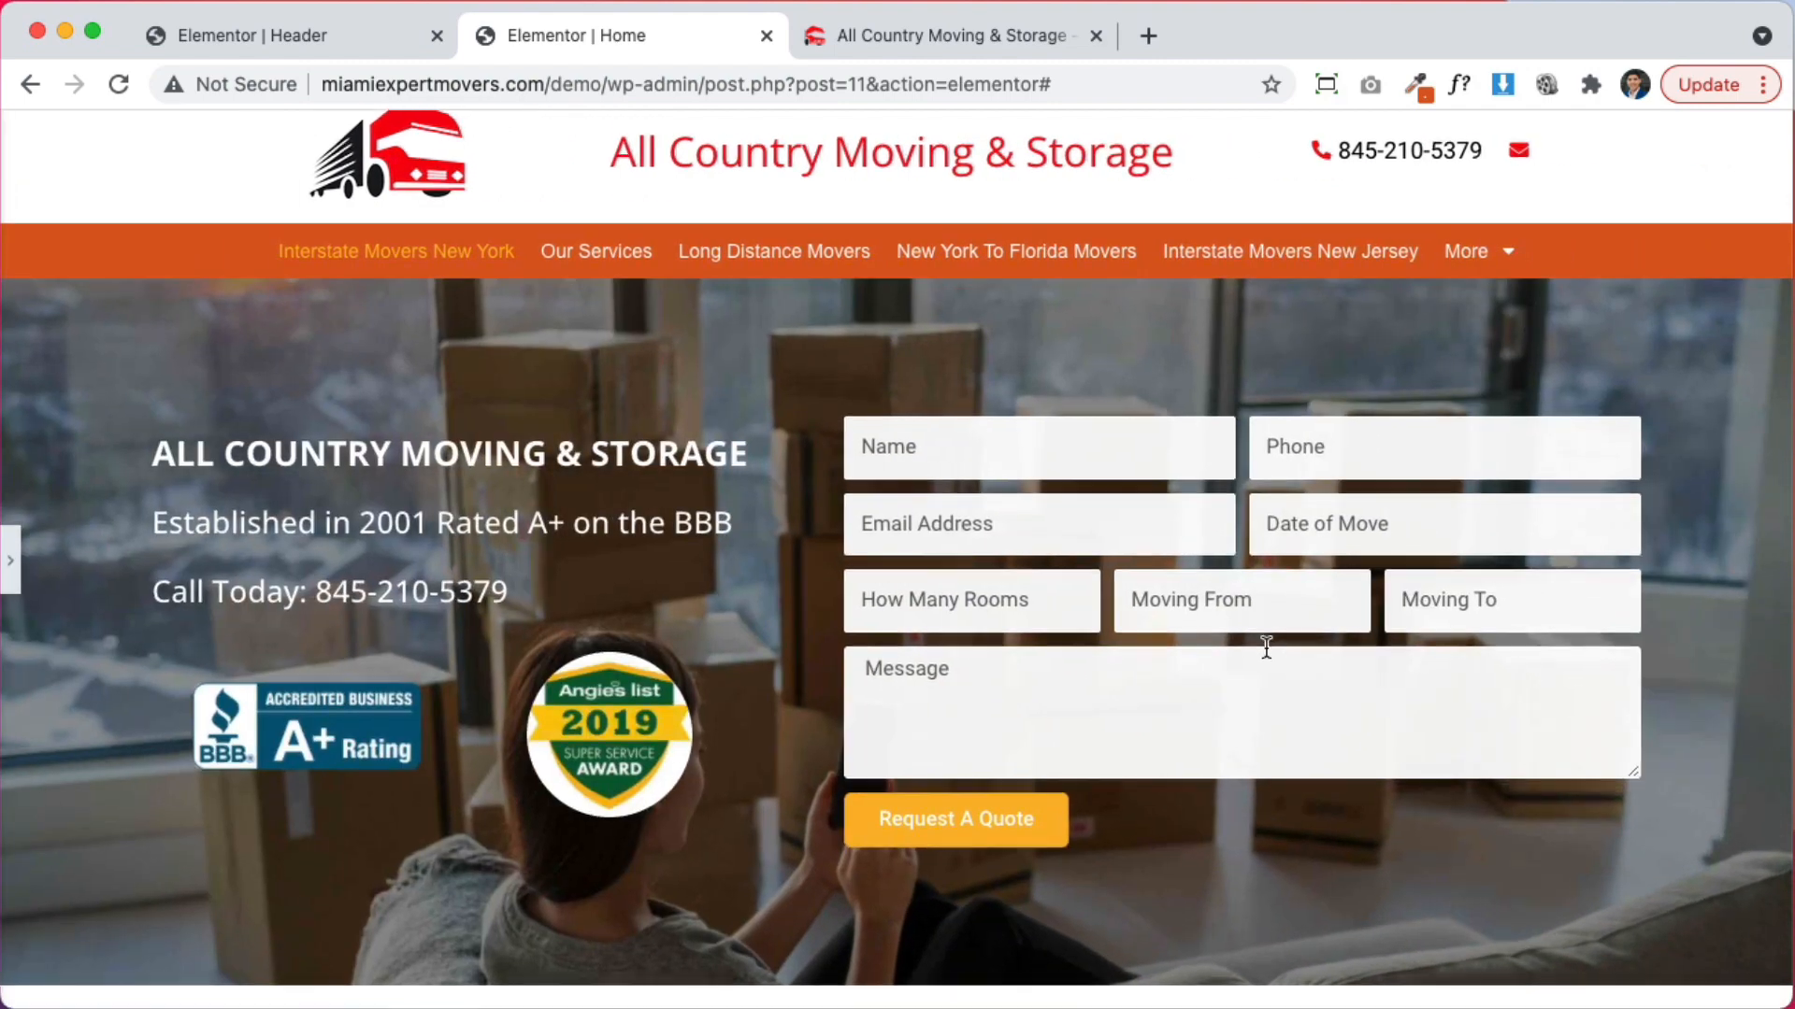
scroll(1265, 645, down, 5)
scroll(1265, 646, up, 5)
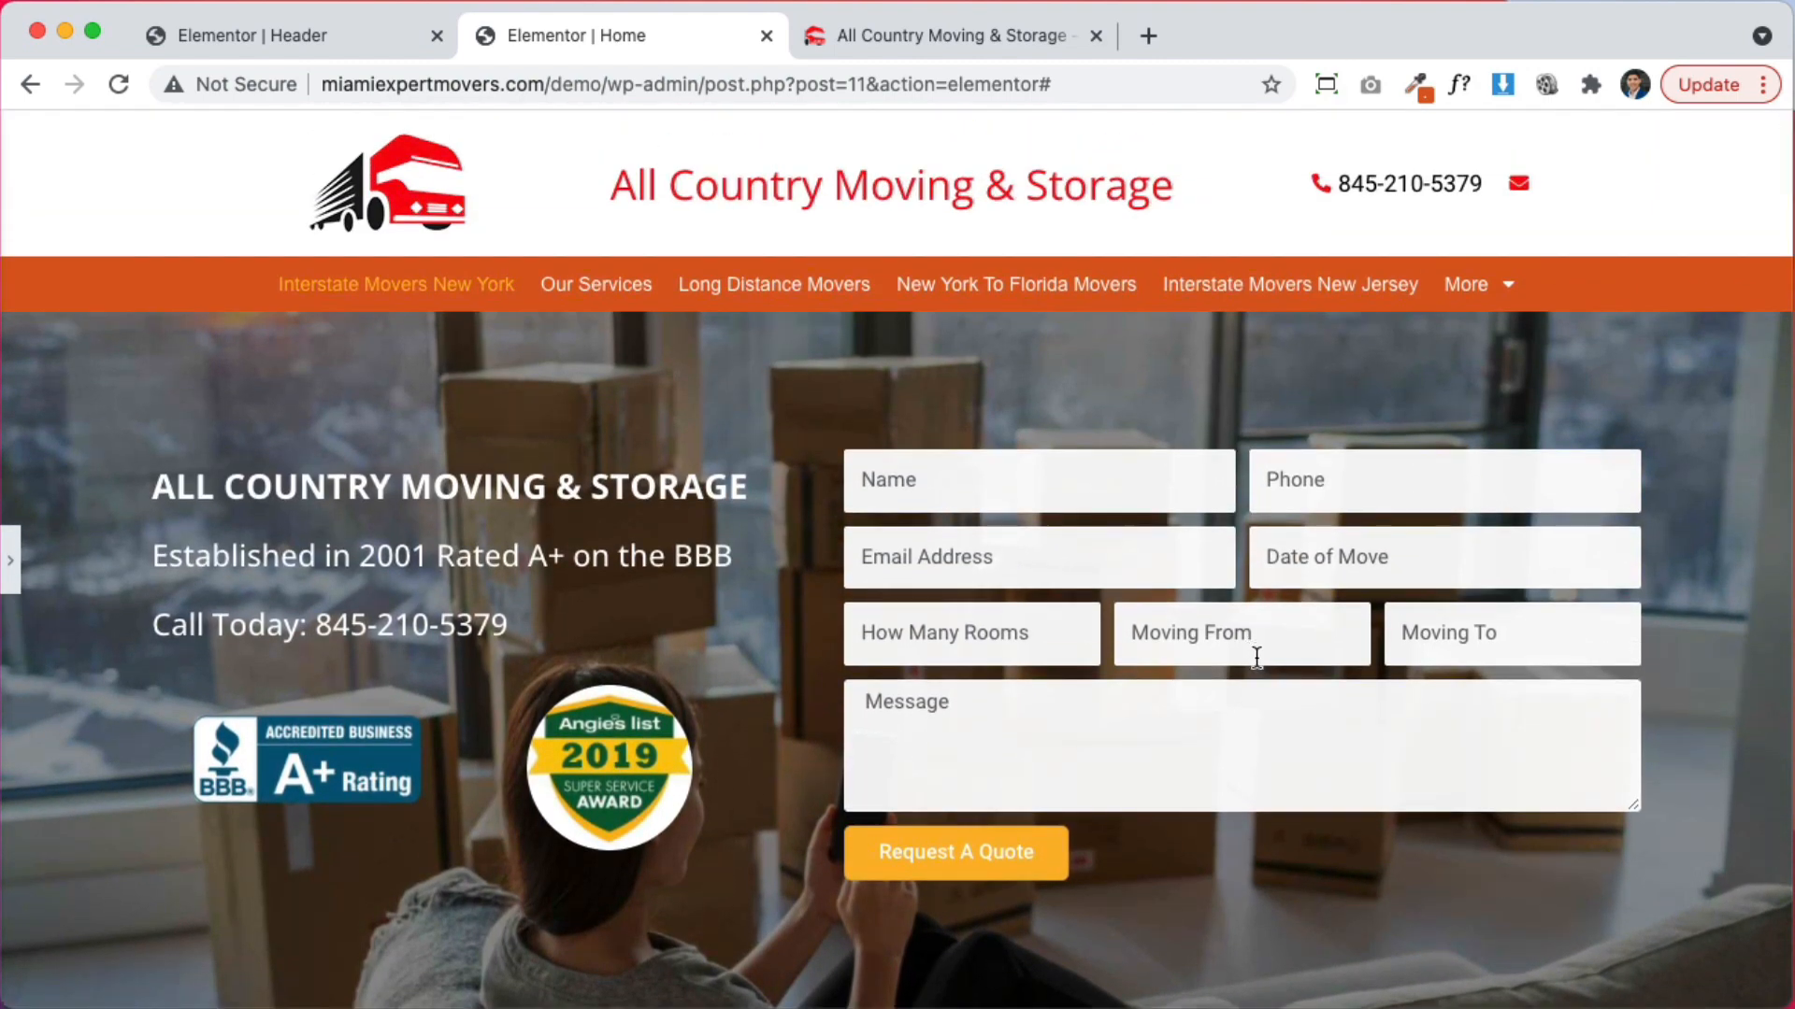
scroll(1257, 659, down, 1)
scroll(1258, 659, down, 1)
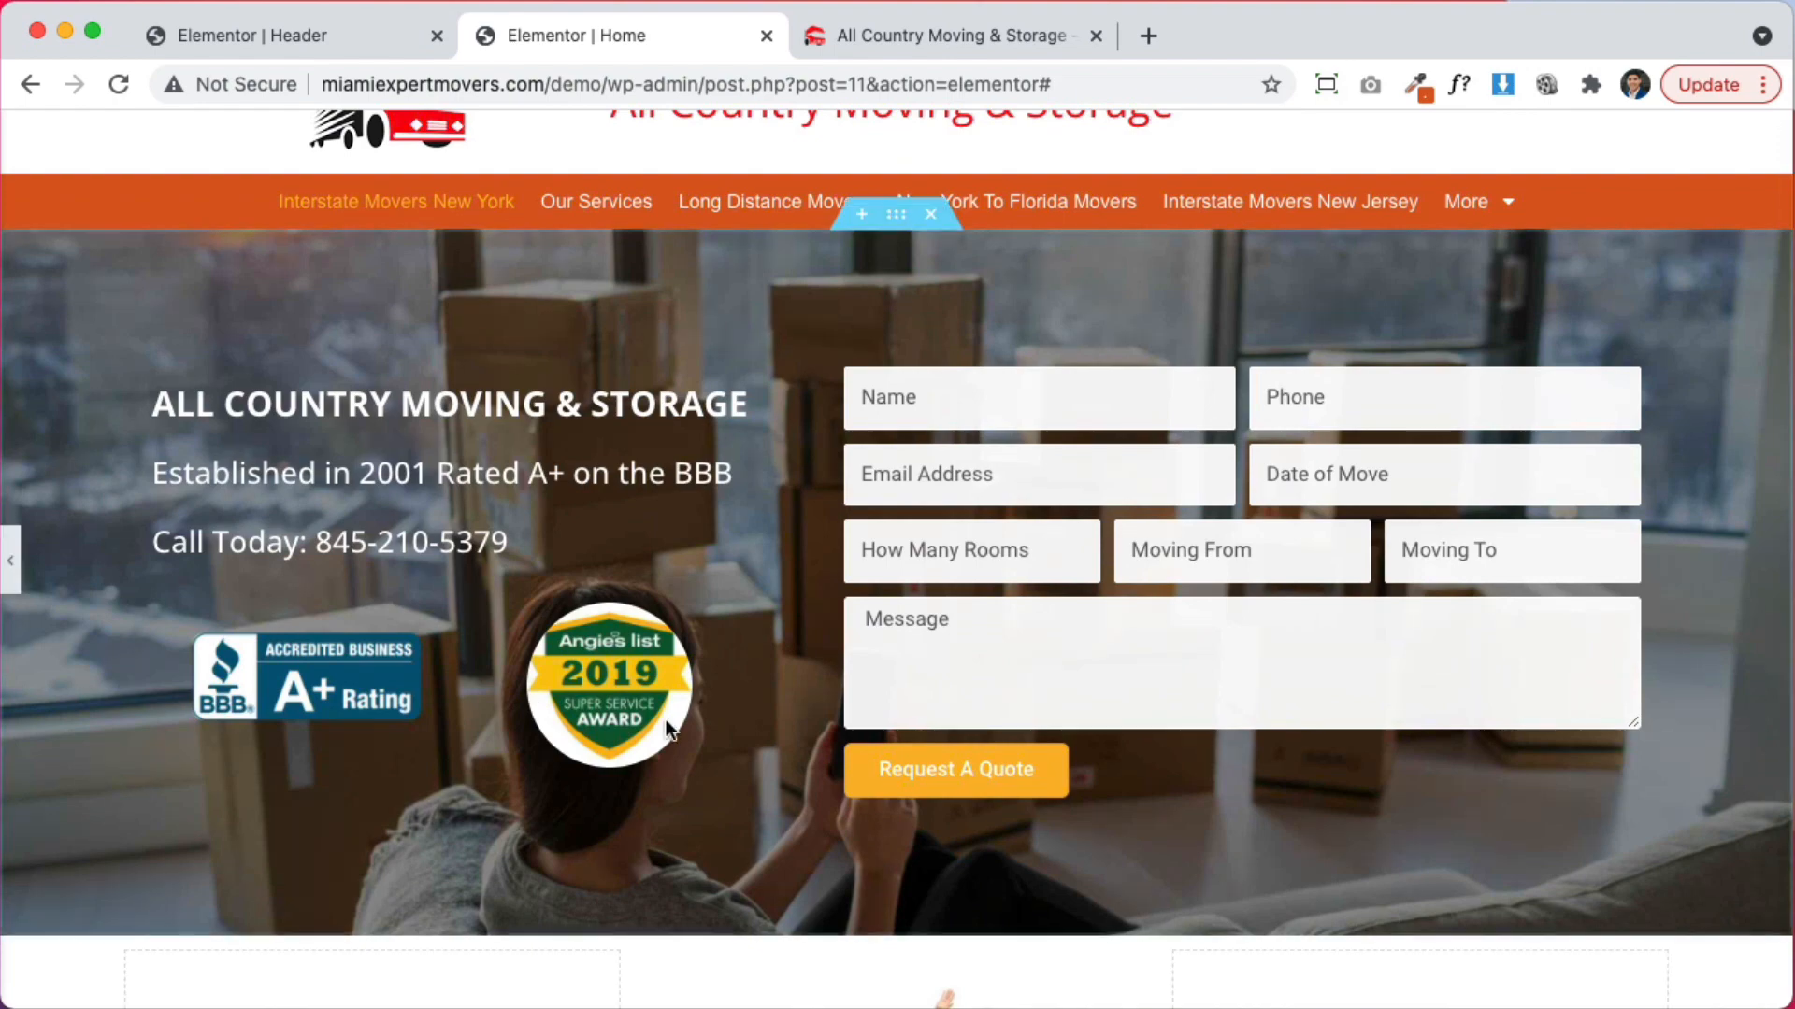
Move the BBB badge to the right of the Angie's List badge
click(9, 561)
drag(458, 690, 830, 754)
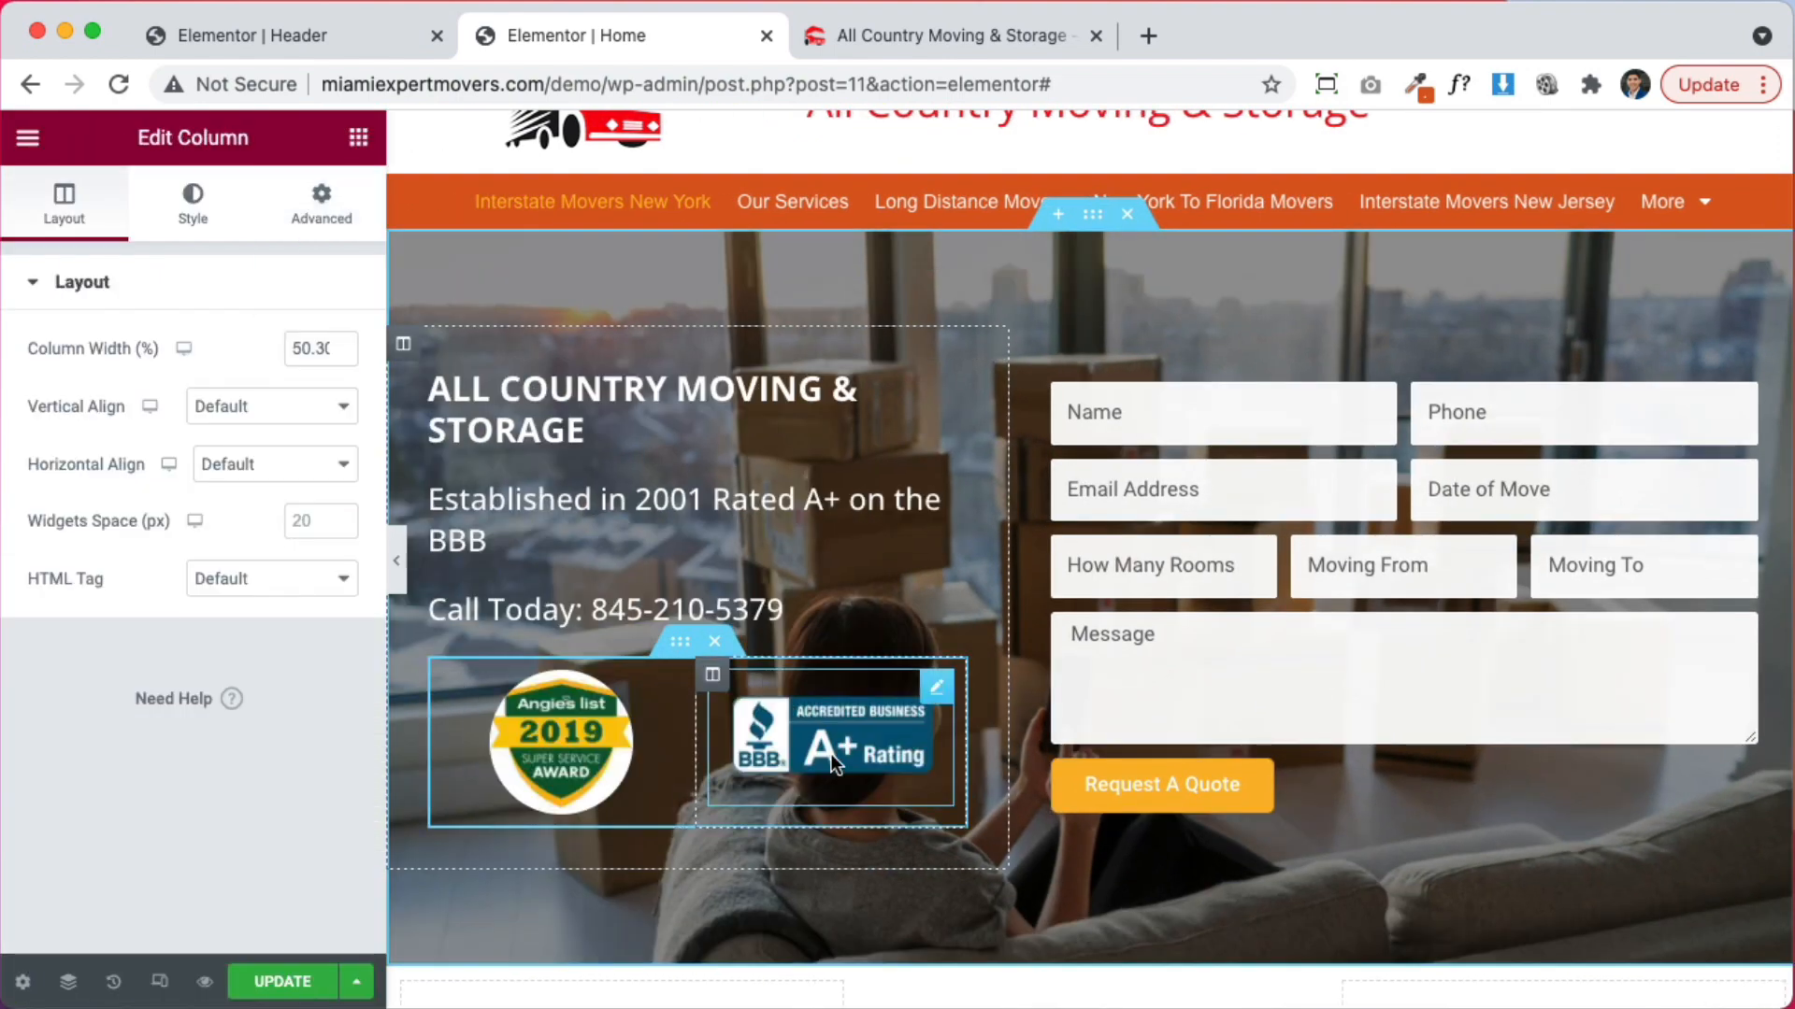
click(396, 561)
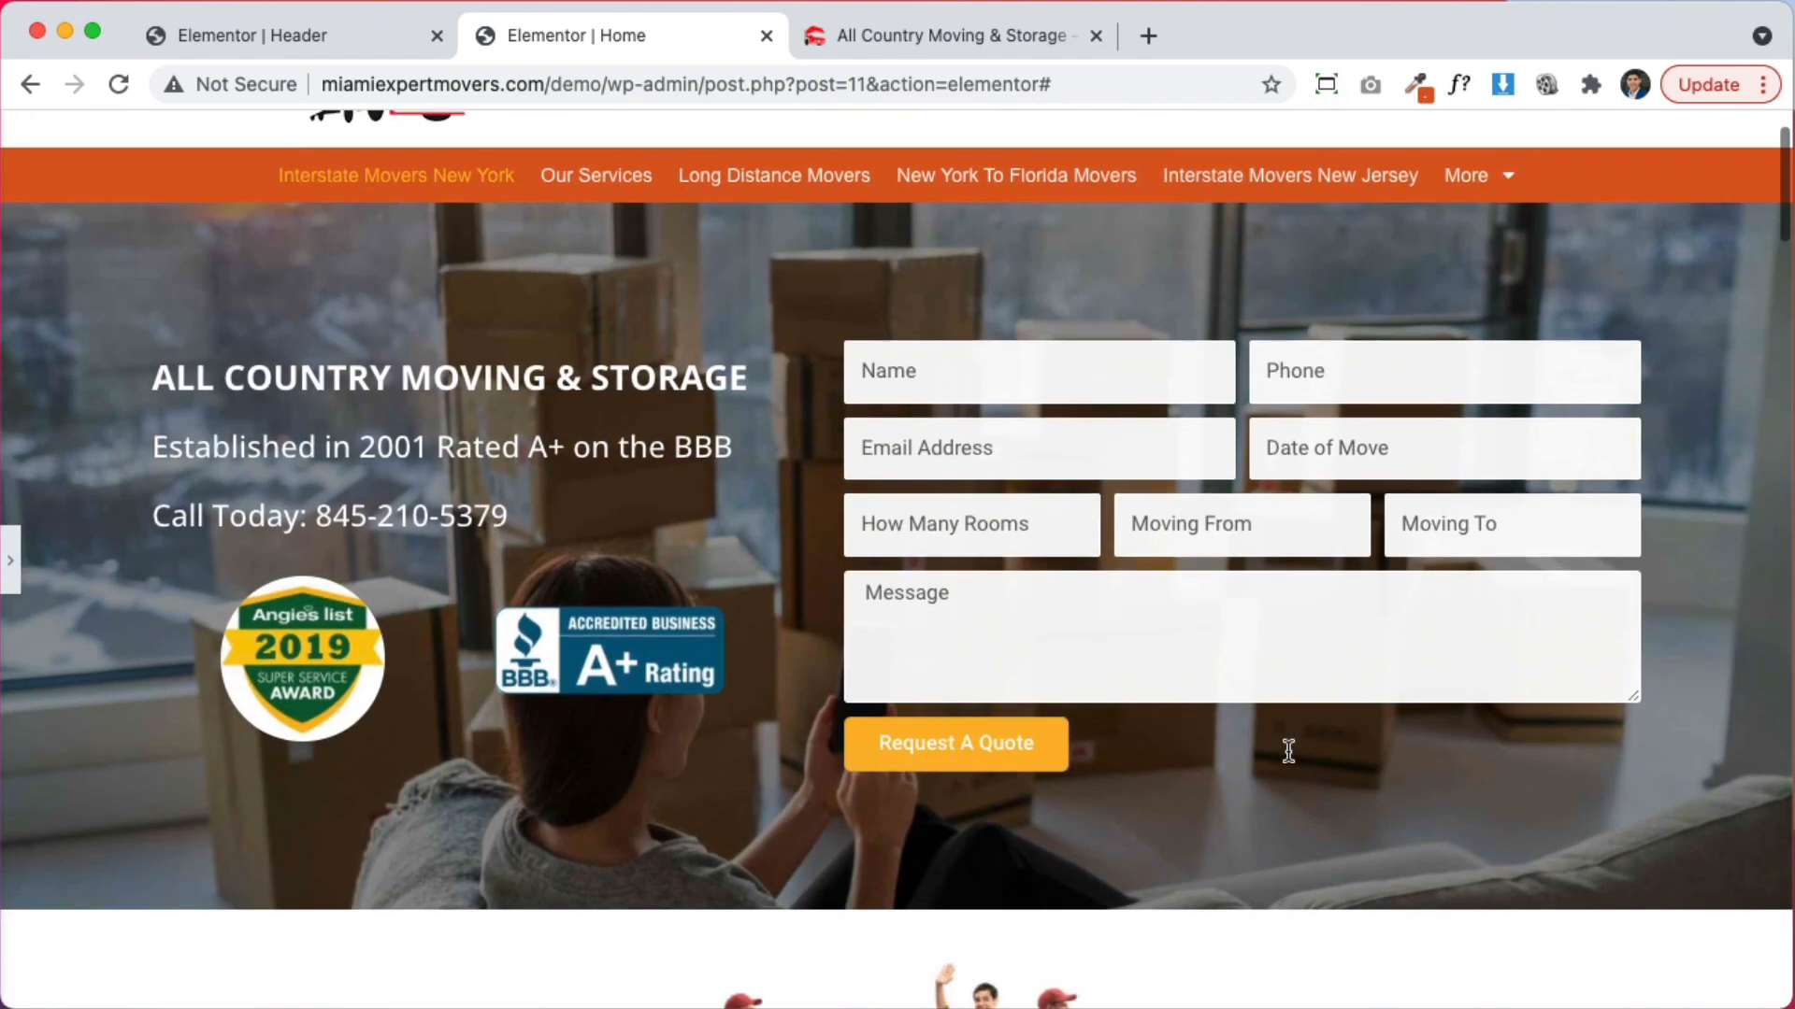
scroll(1288, 751, down, 1)
Set Vertical Align to Middle for both badge columns and preview the page
click(16, 582)
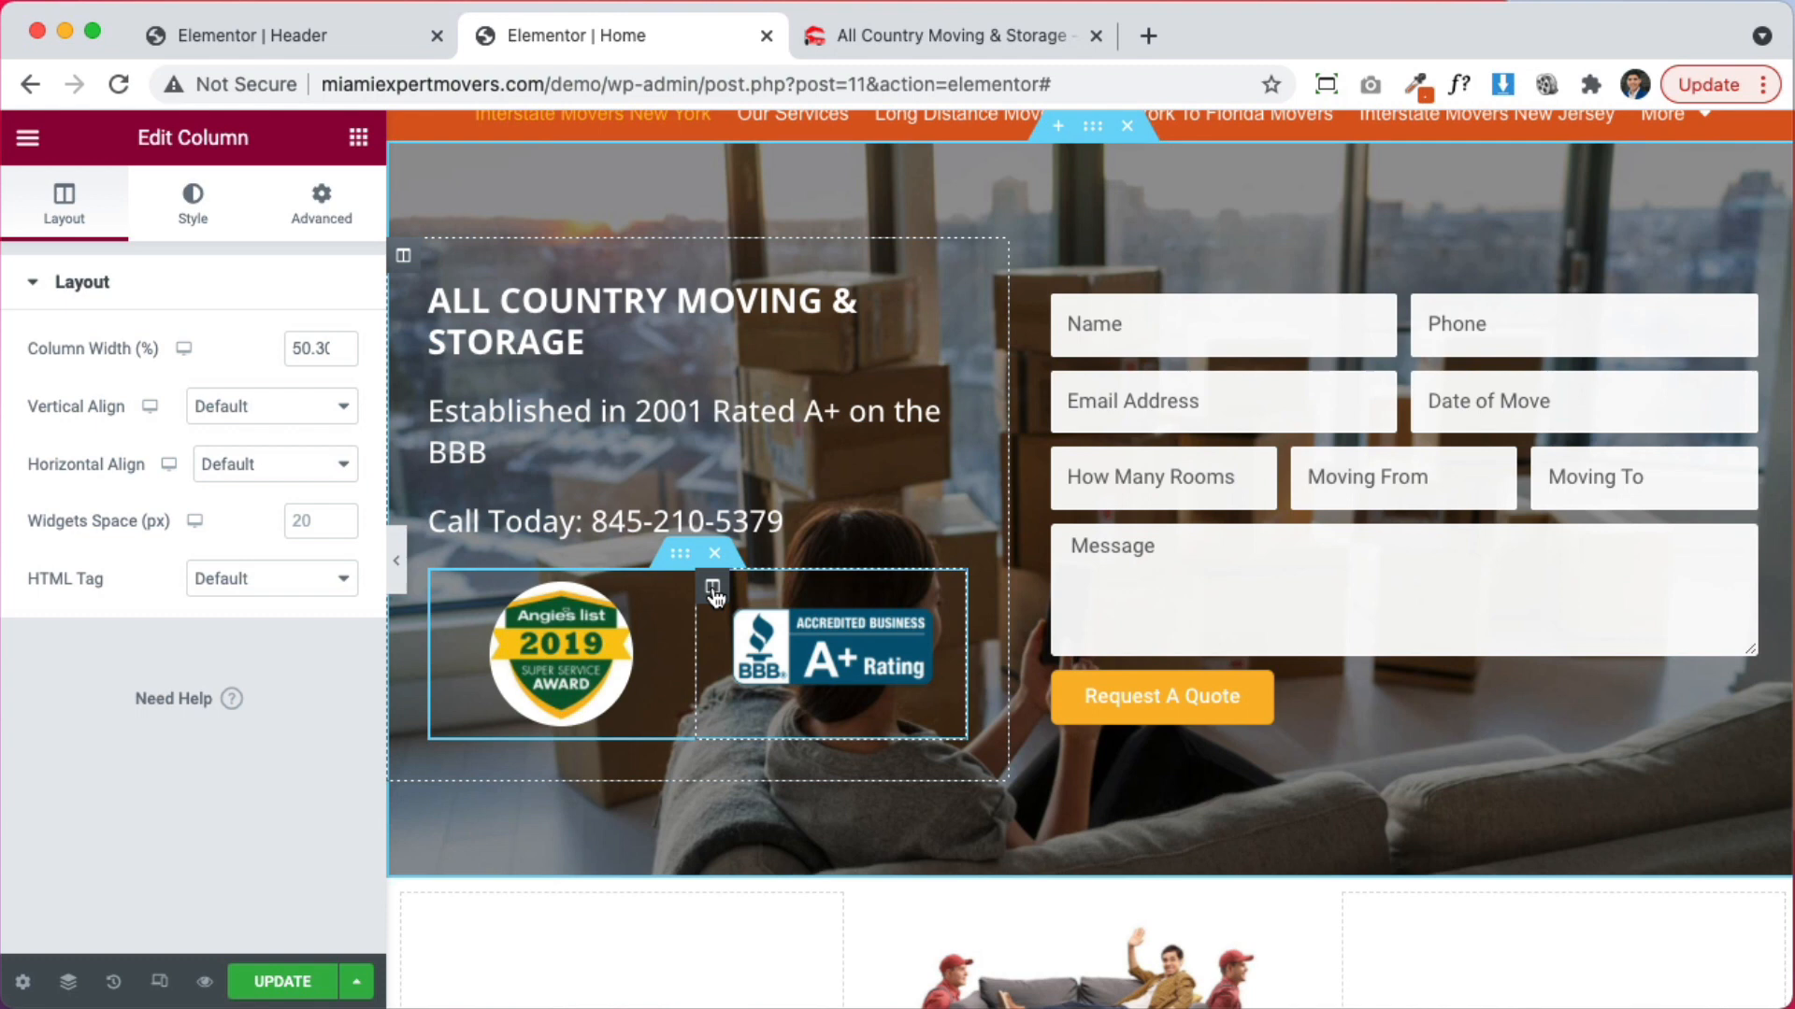
click(228, 405)
click(238, 463)
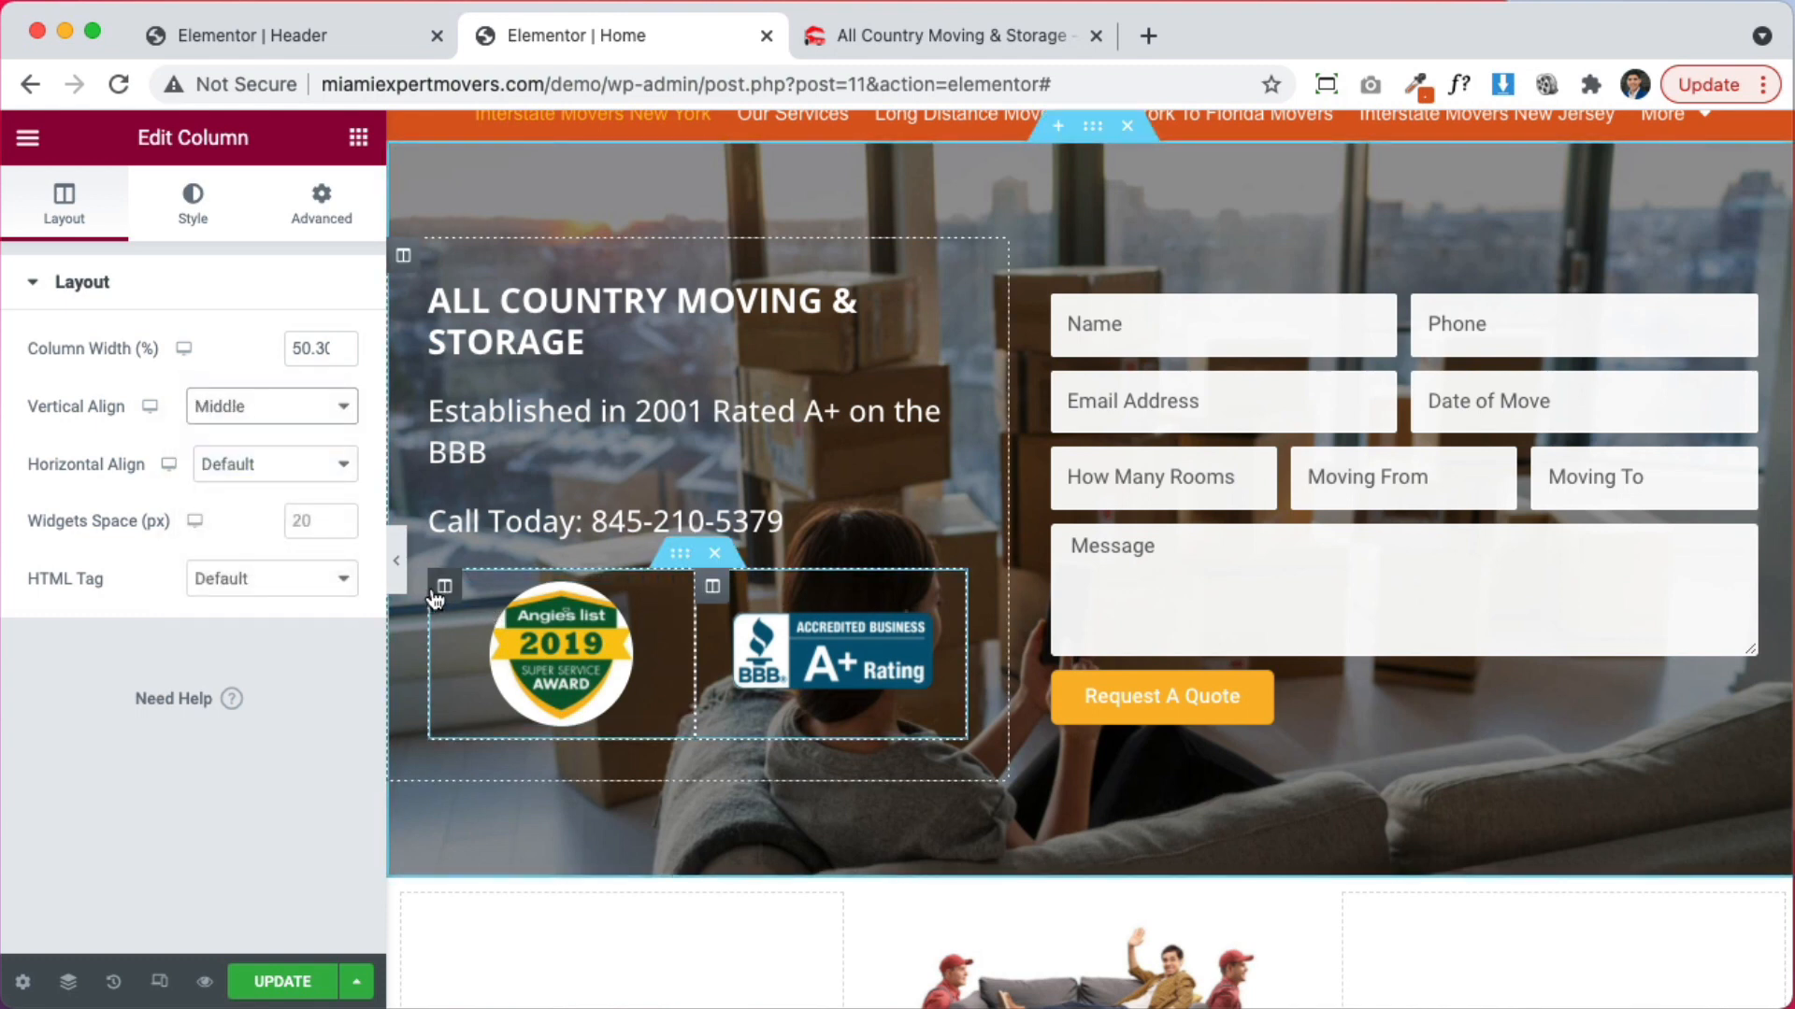
click(271, 406)
click(275, 465)
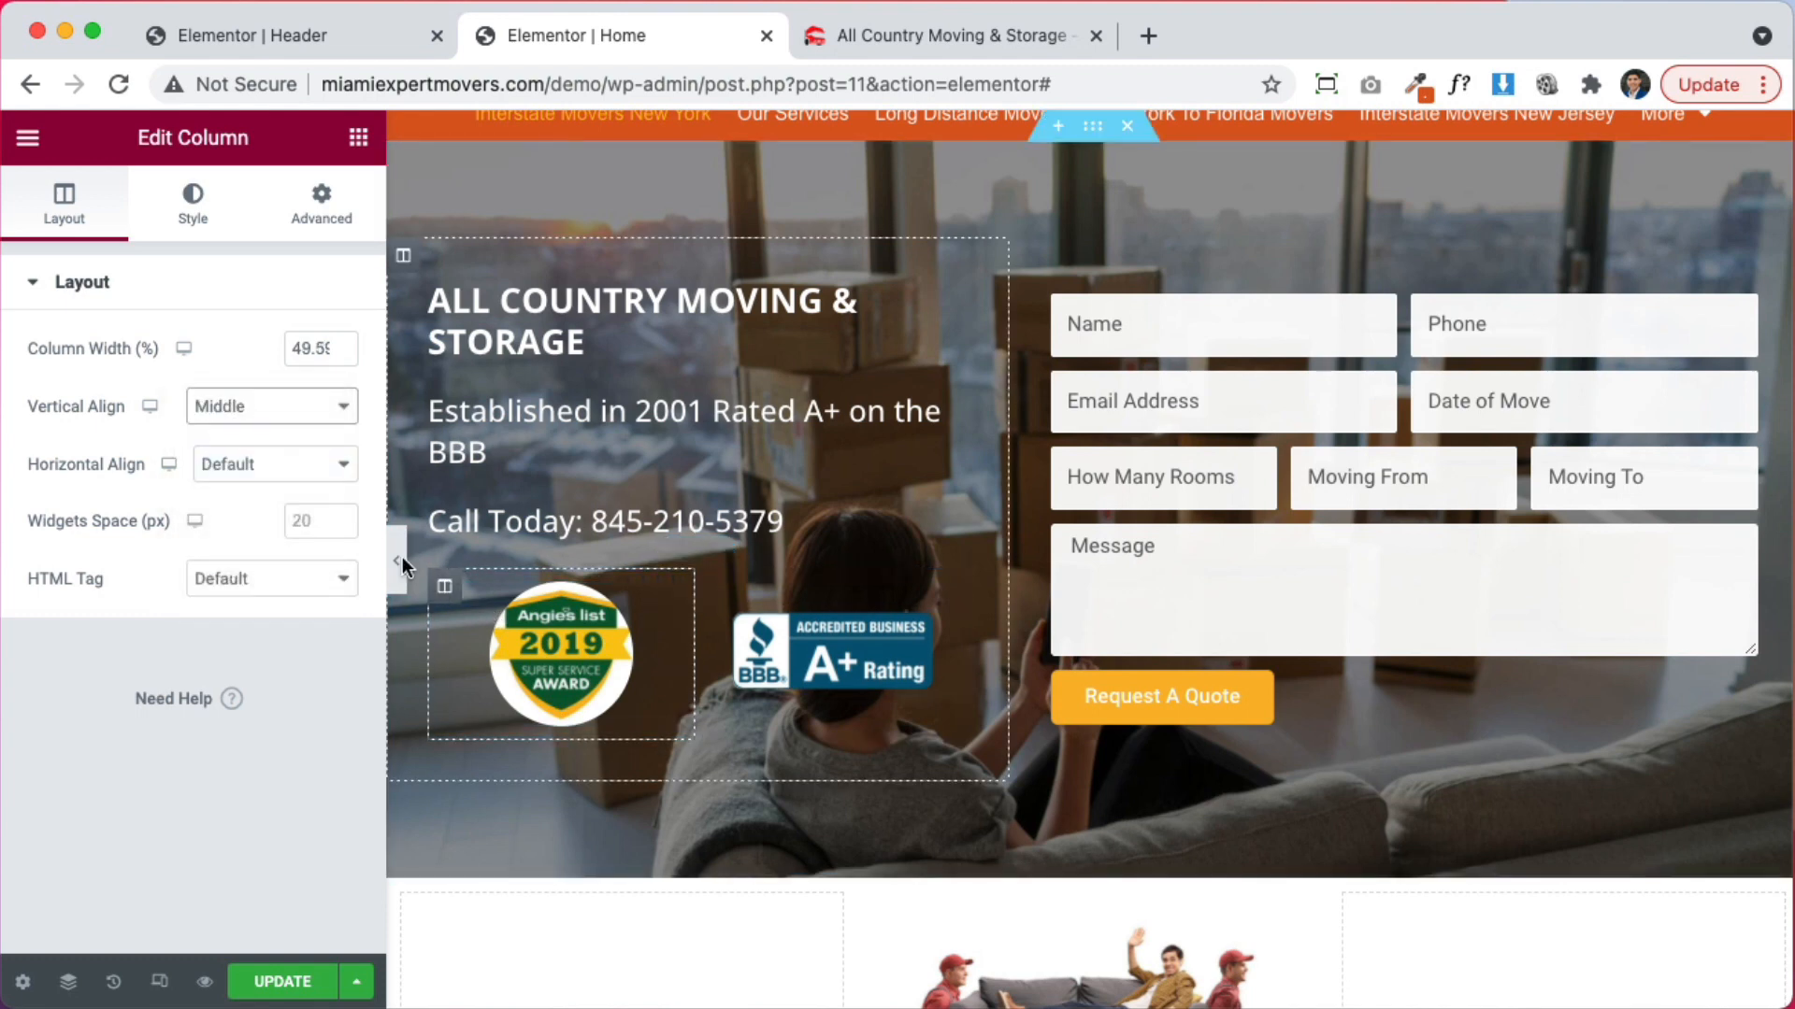
click(396, 566)
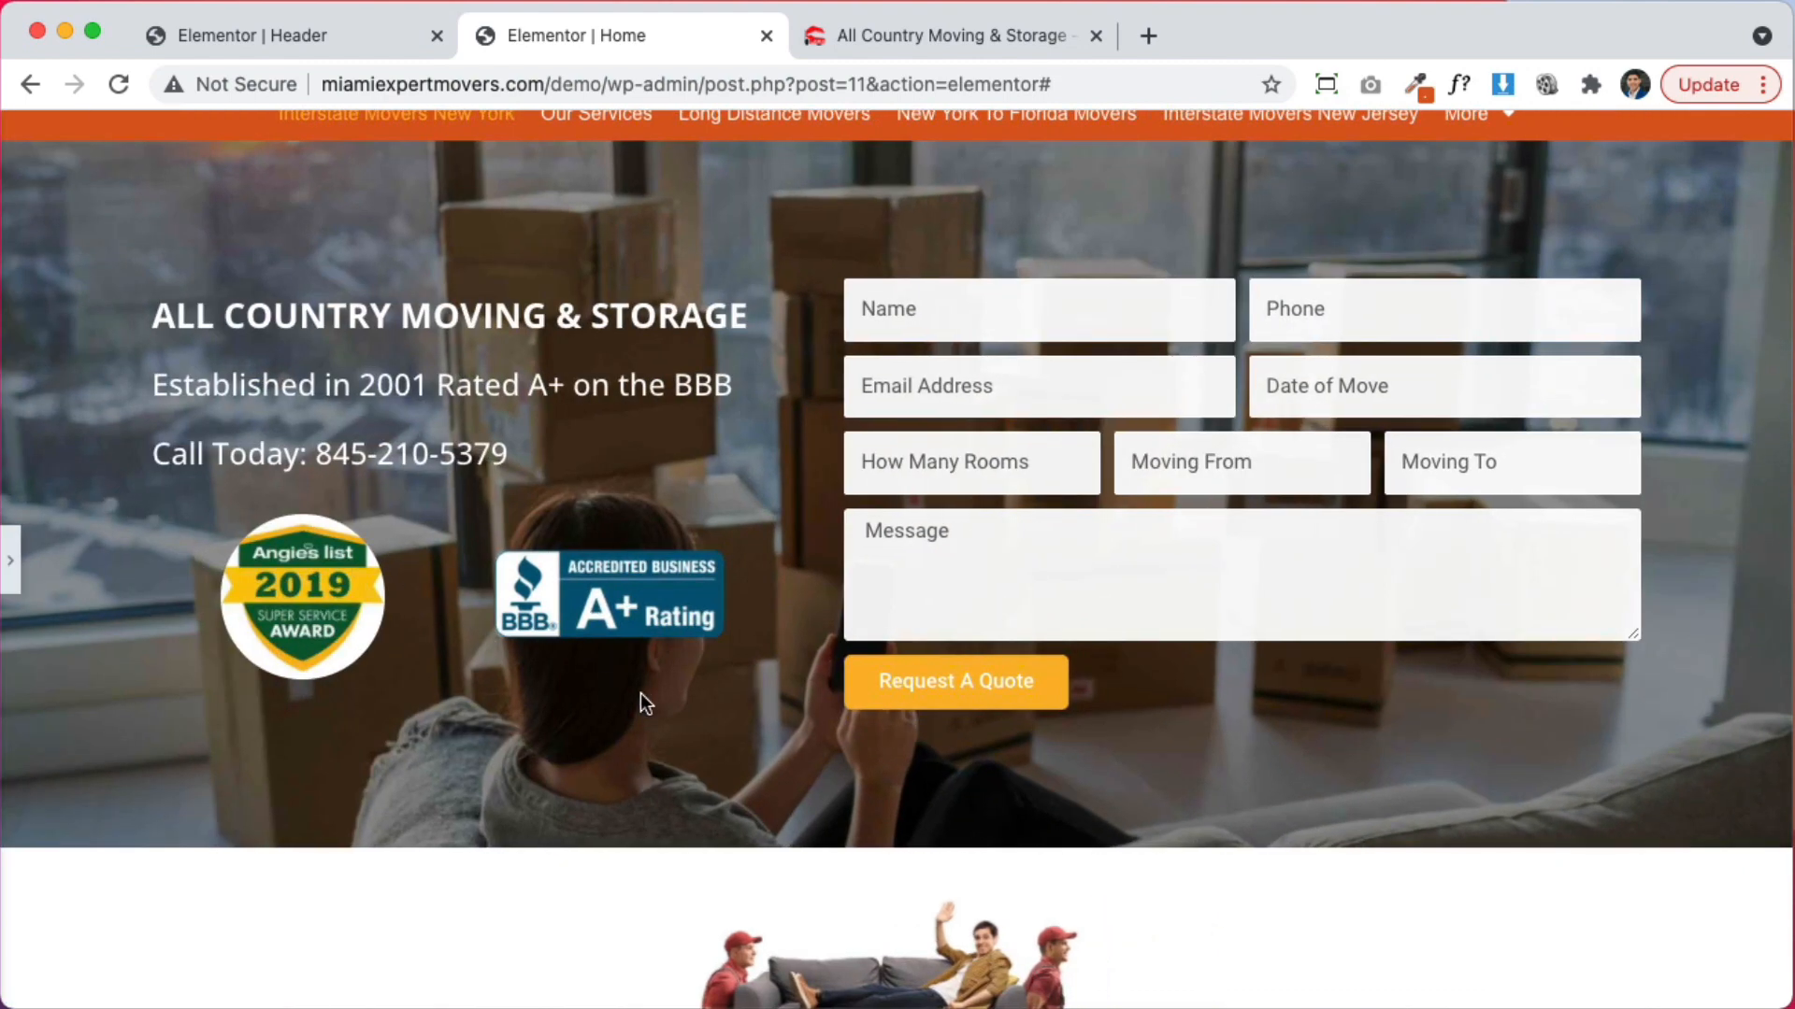
scroll(636, 693, up, 2)
scroll(1103, 803, down, 4)
scroll(1124, 805, up, 4)
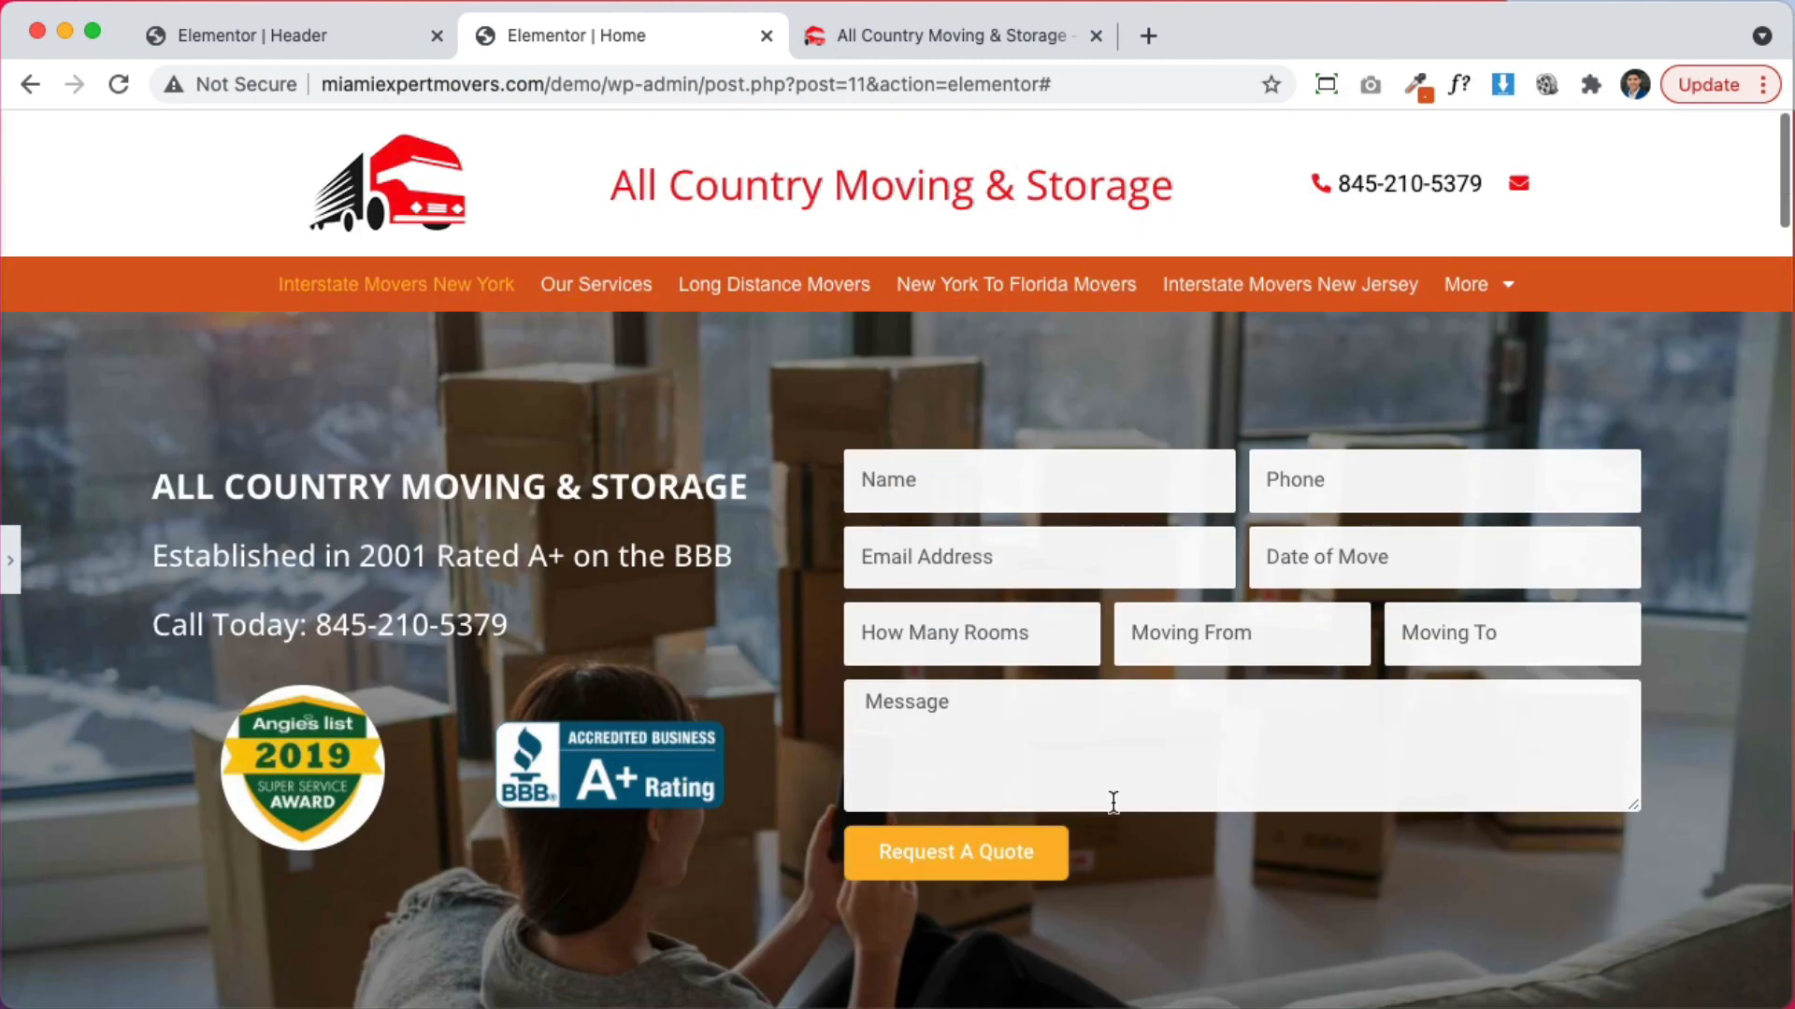
scroll(1112, 804, down, 4)
scroll(1099, 804, up, 3)
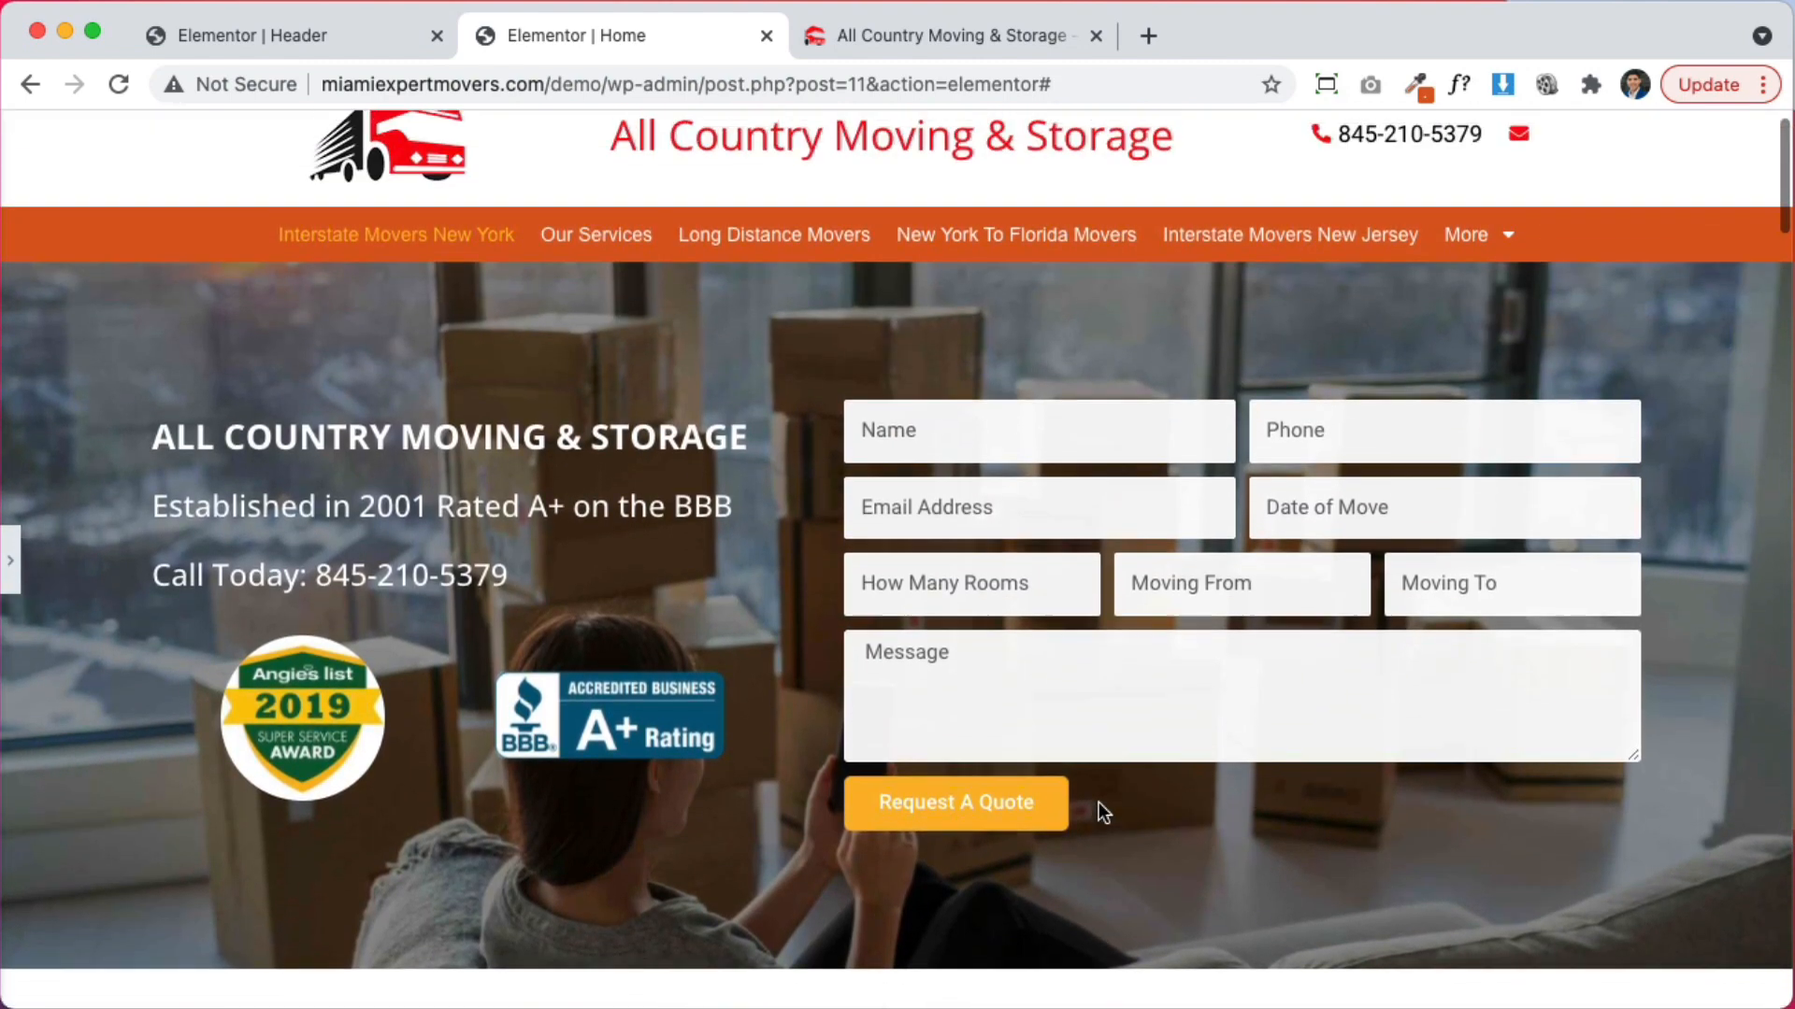
click(11, 575)
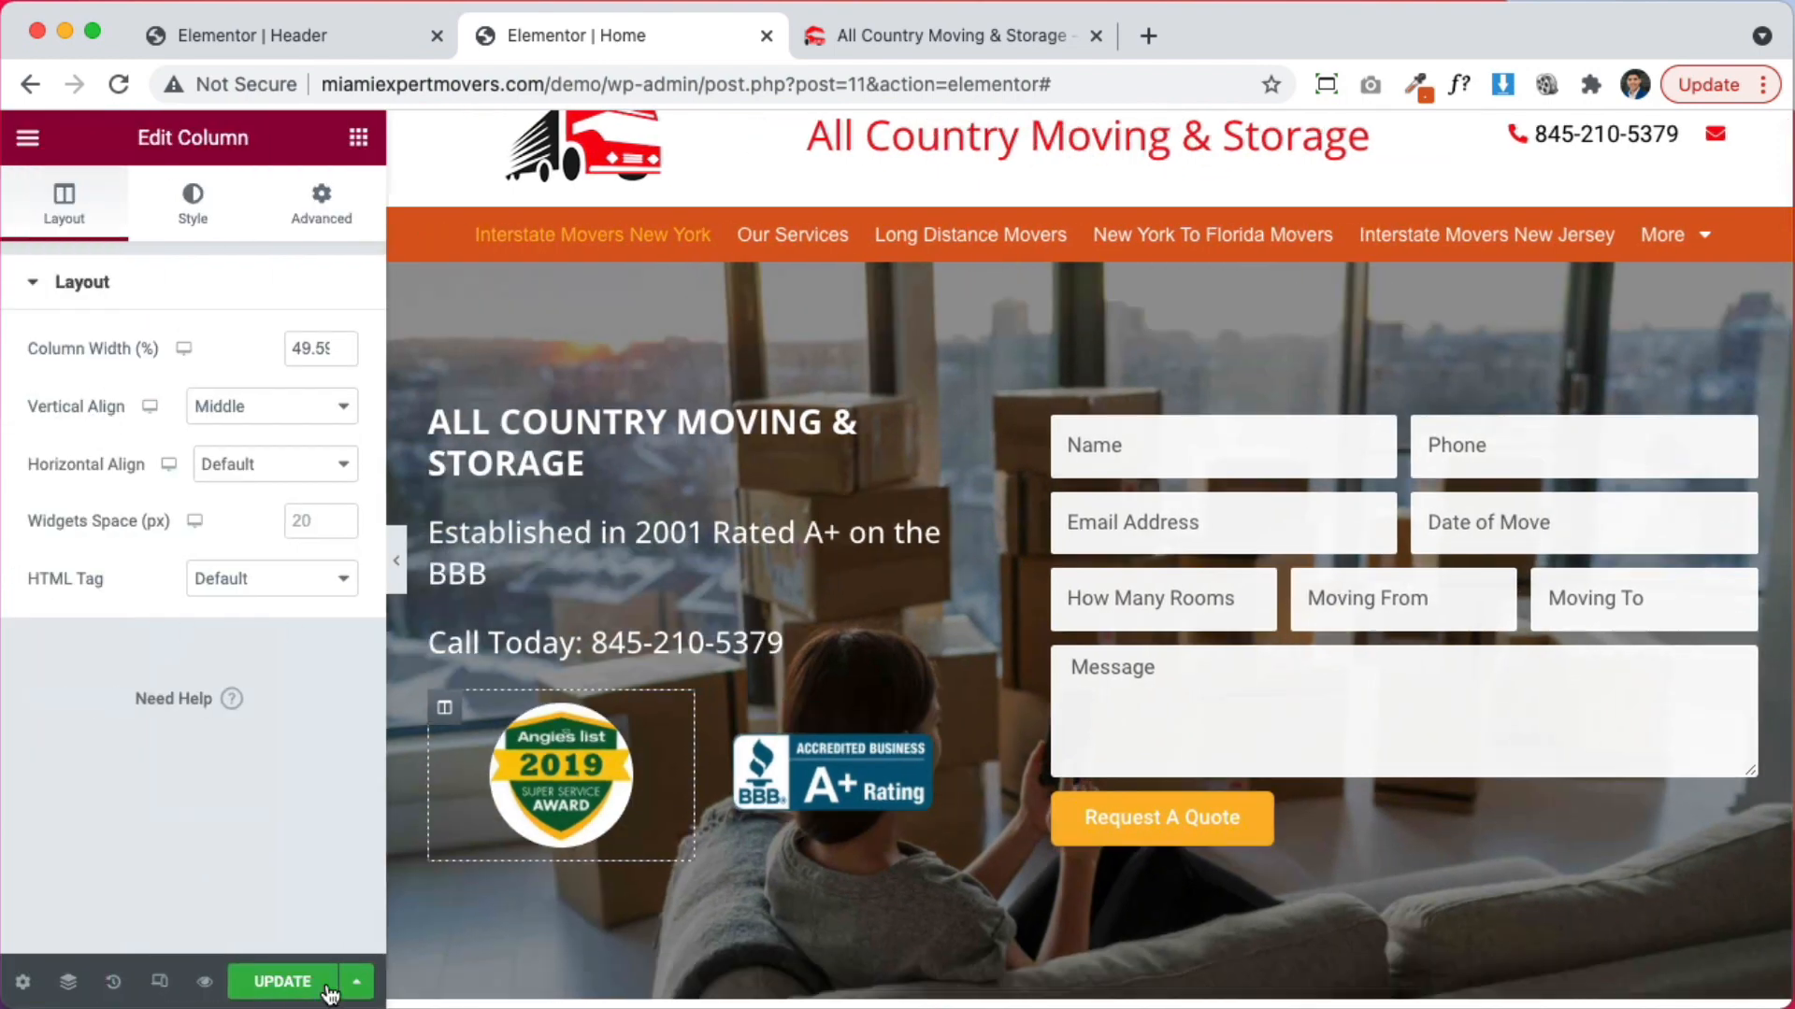
Resize the couch section's column widths and save the page
scroll(1454, 836, down, 5)
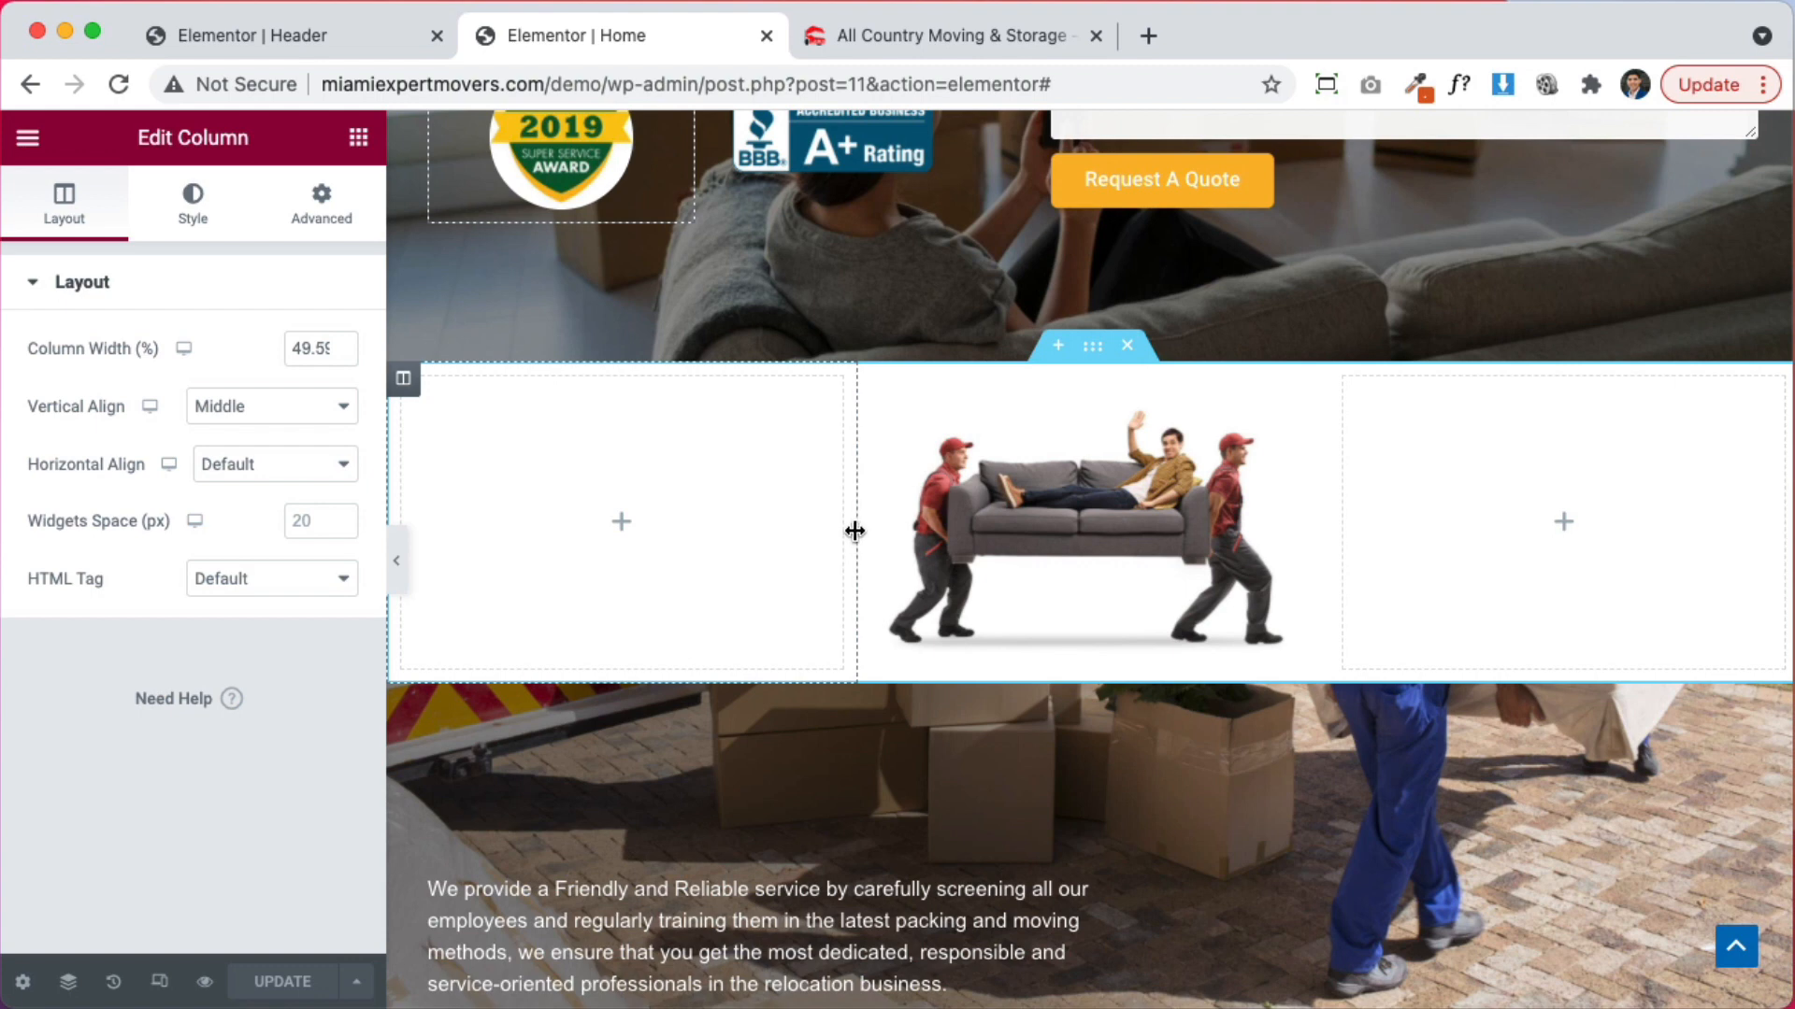
drag(854, 526, 673, 524)
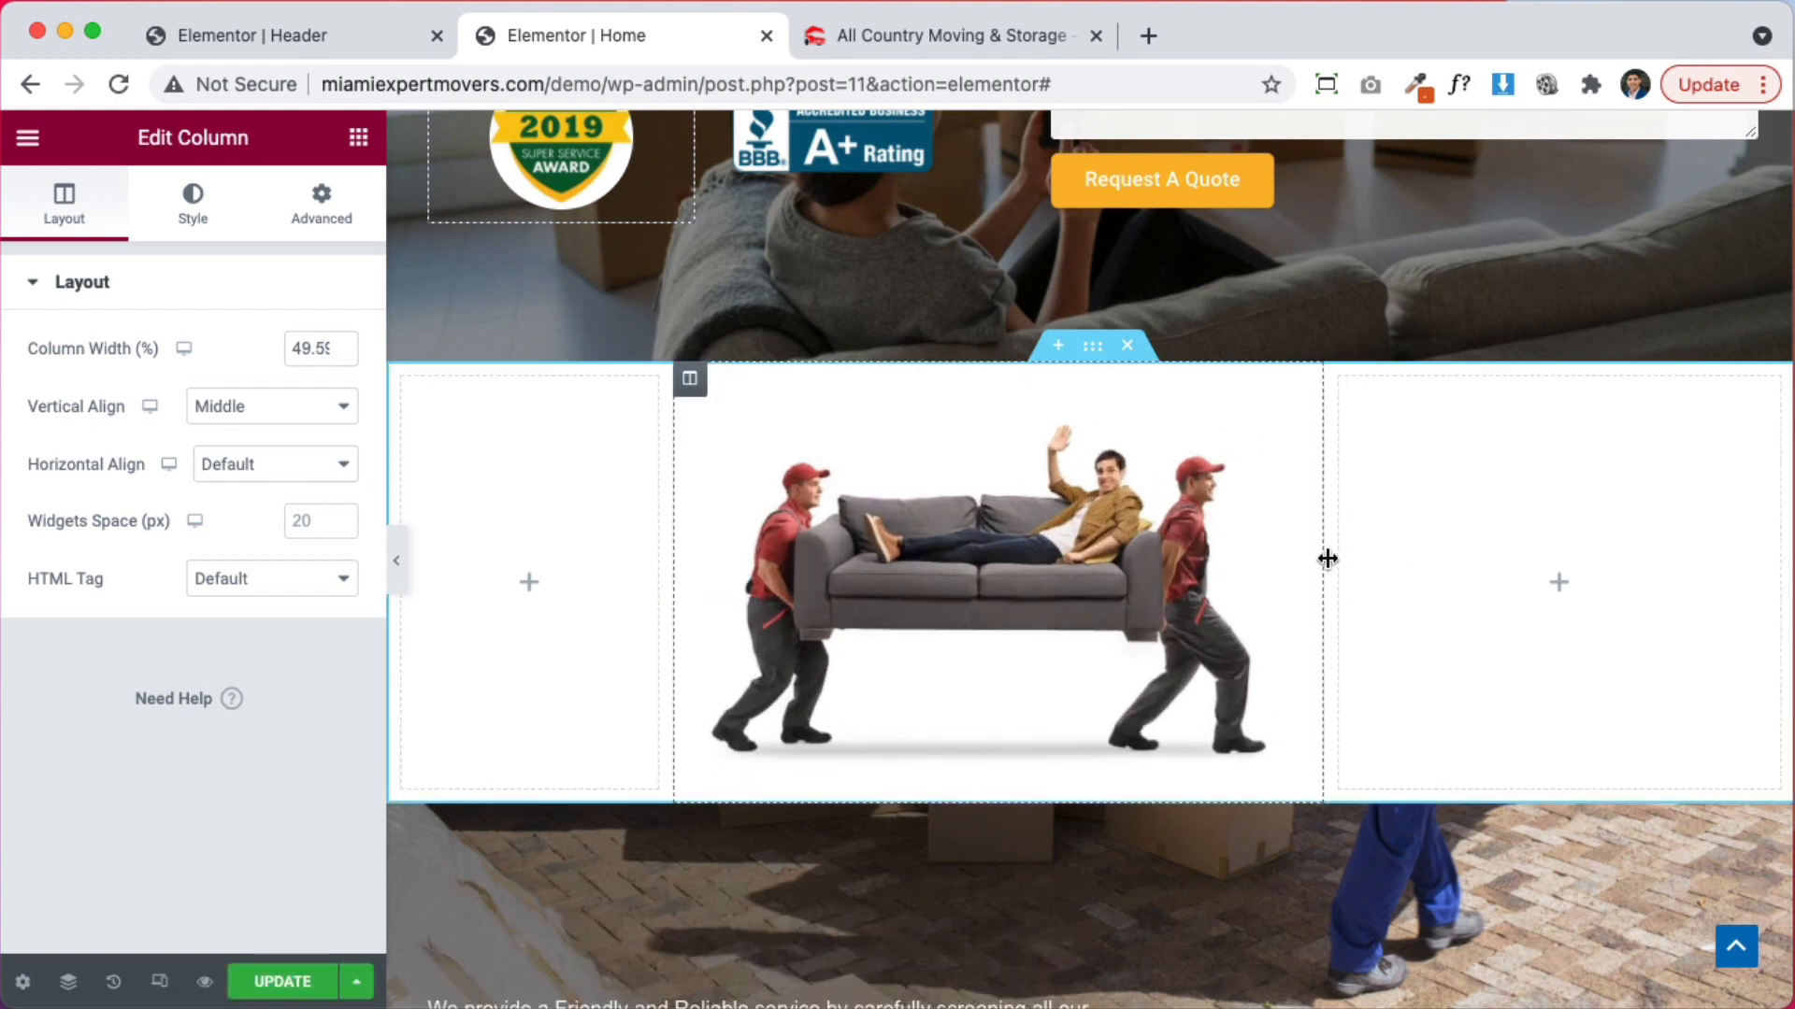
mouse_move(1328, 558)
mouse_down()
mouse_move(1418, 564)
mouse_move(1329, 556)
mouse_up()
drag(673, 597, 805, 592)
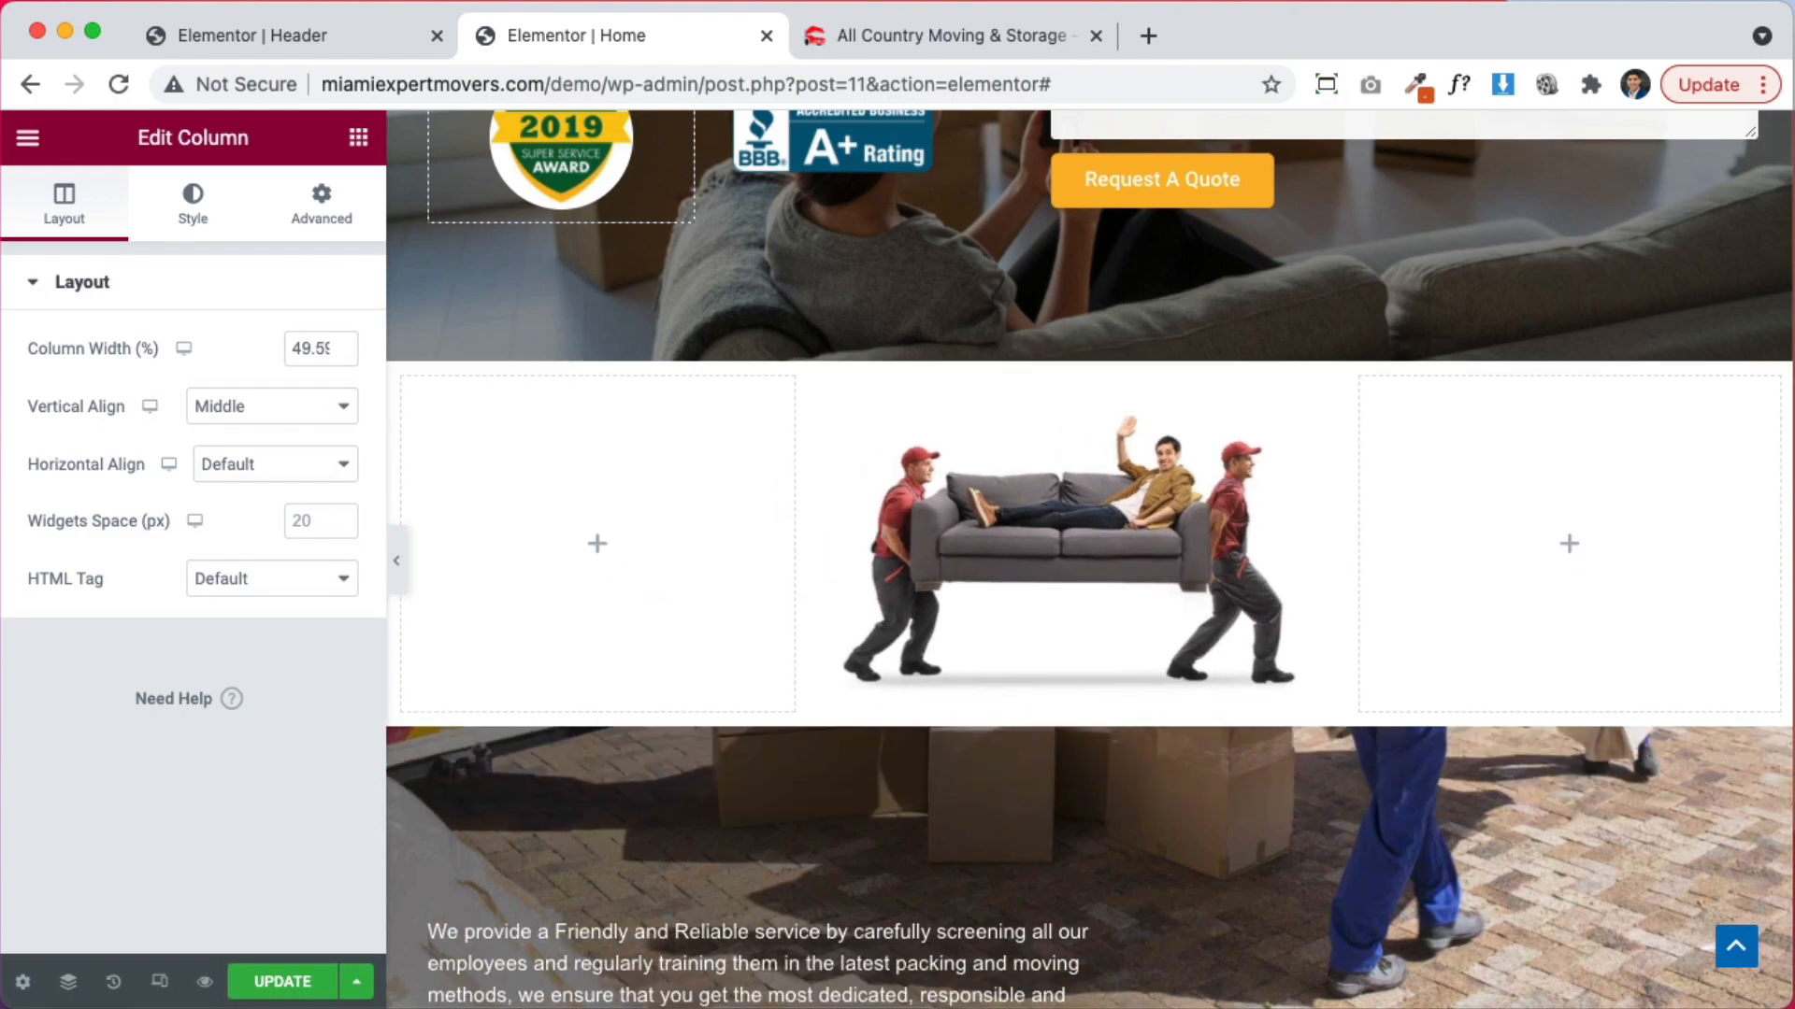
click(264, 989)
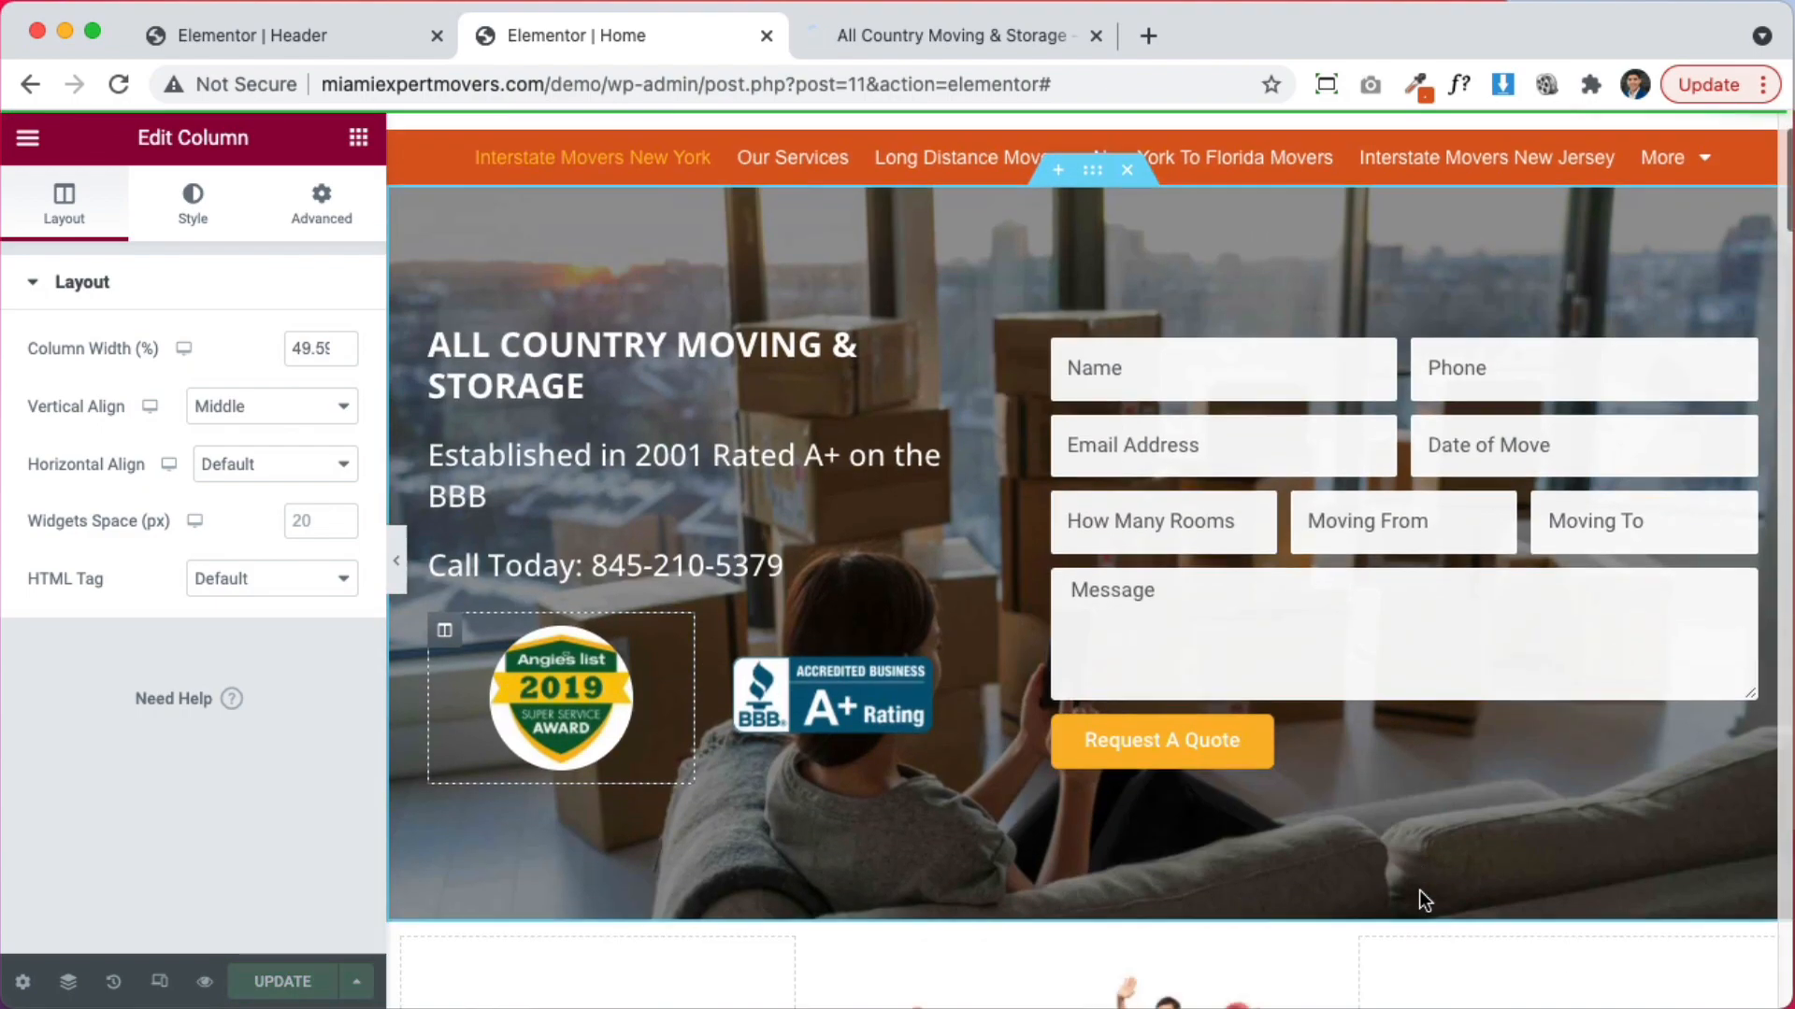
scroll(1418, 891, down, 10)
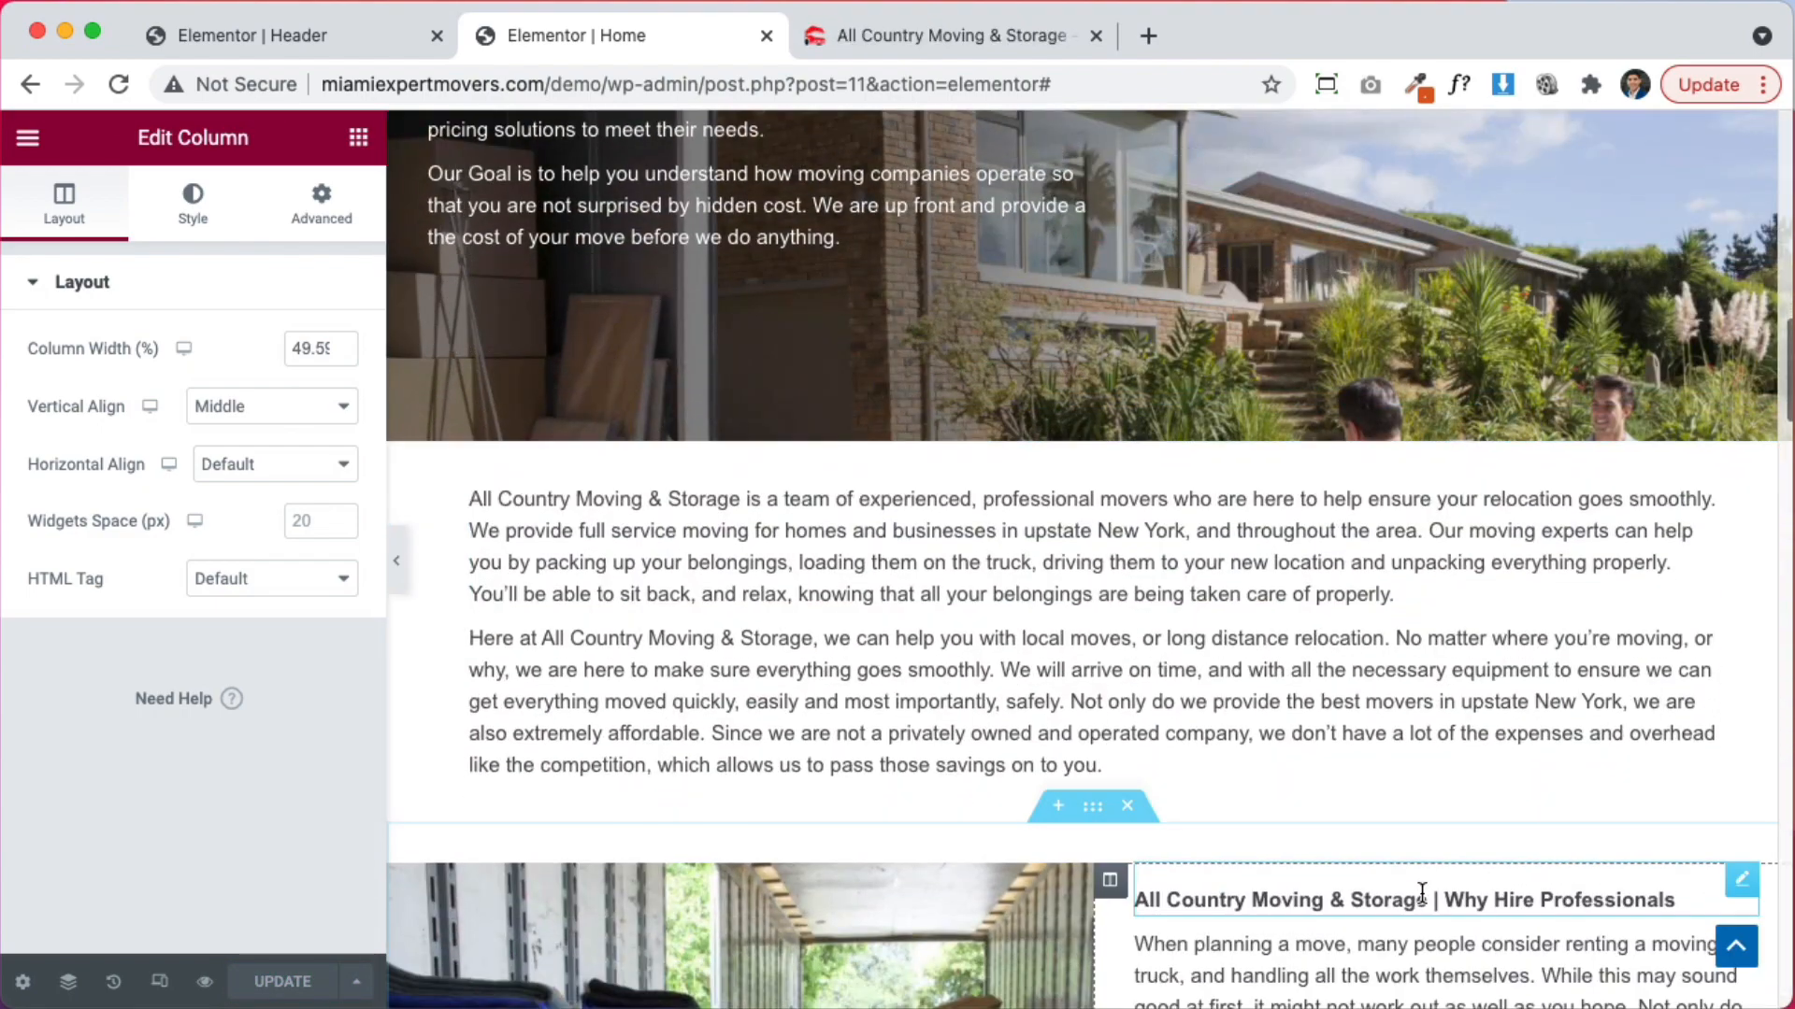
scroll(1242, 849, up, 1)
scroll(1242, 849, up, 10)
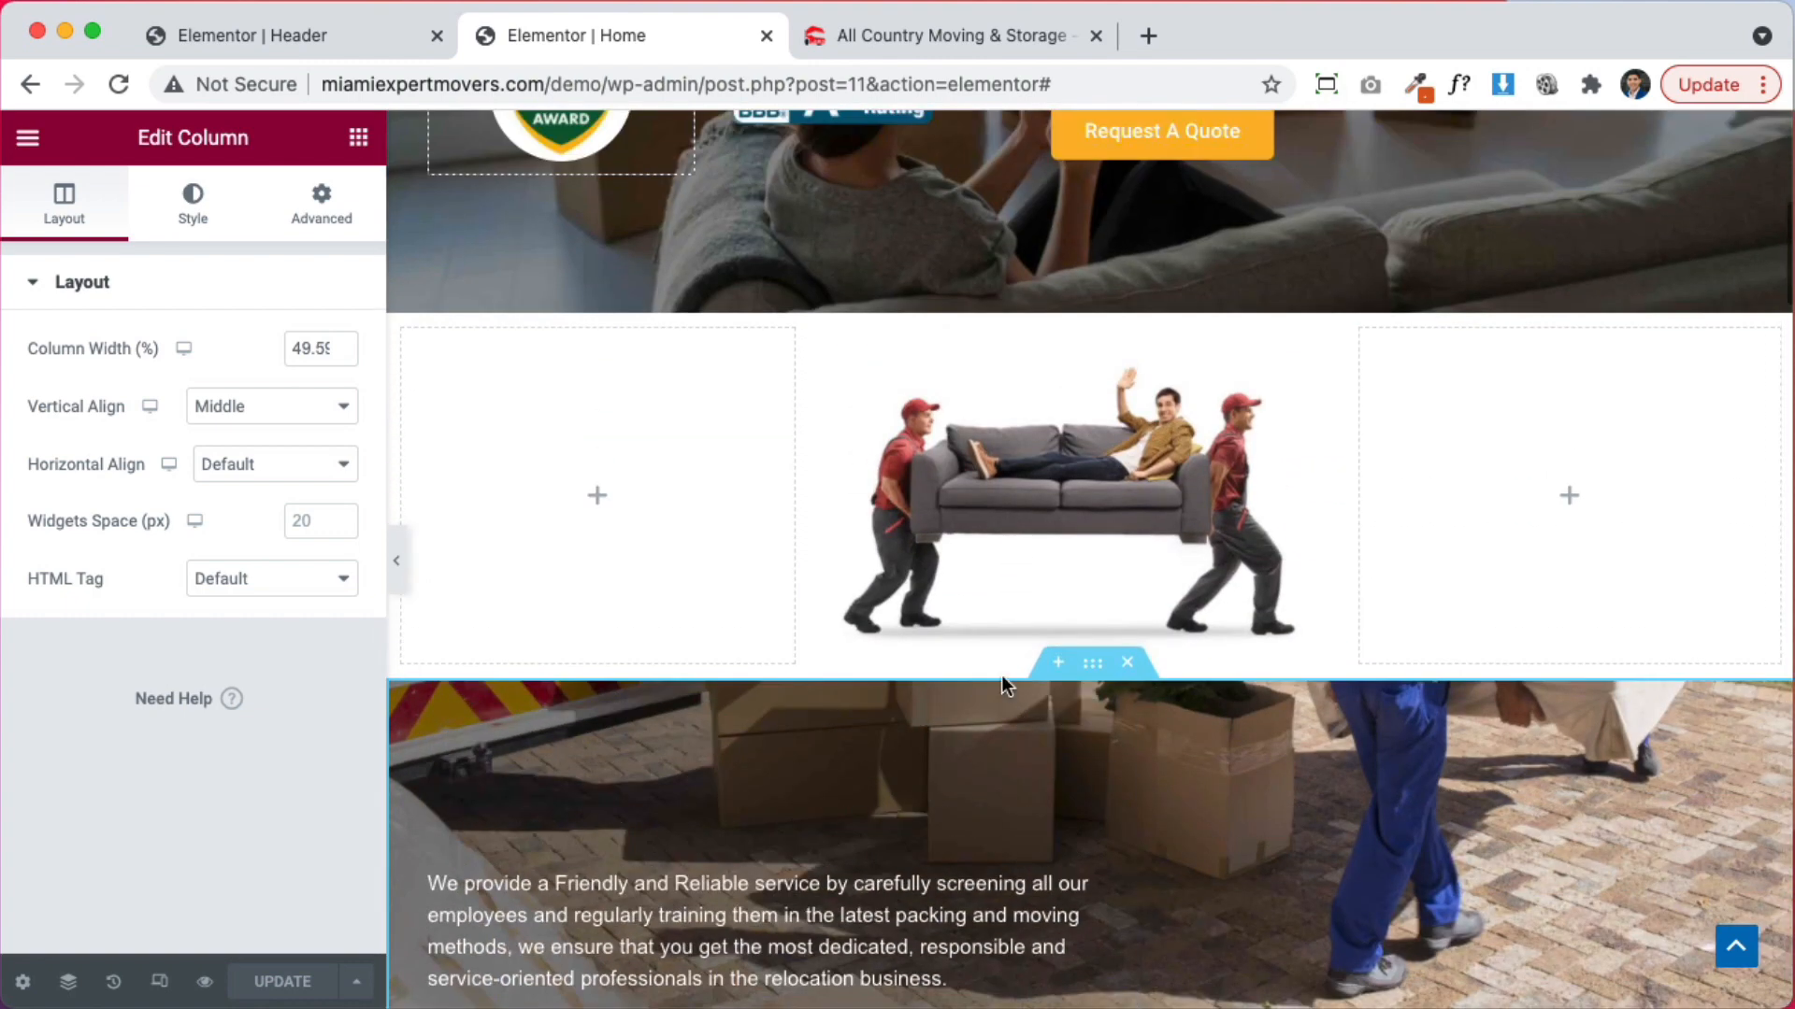
Delete the empty right column beside the couch image
right_click(1367, 337)
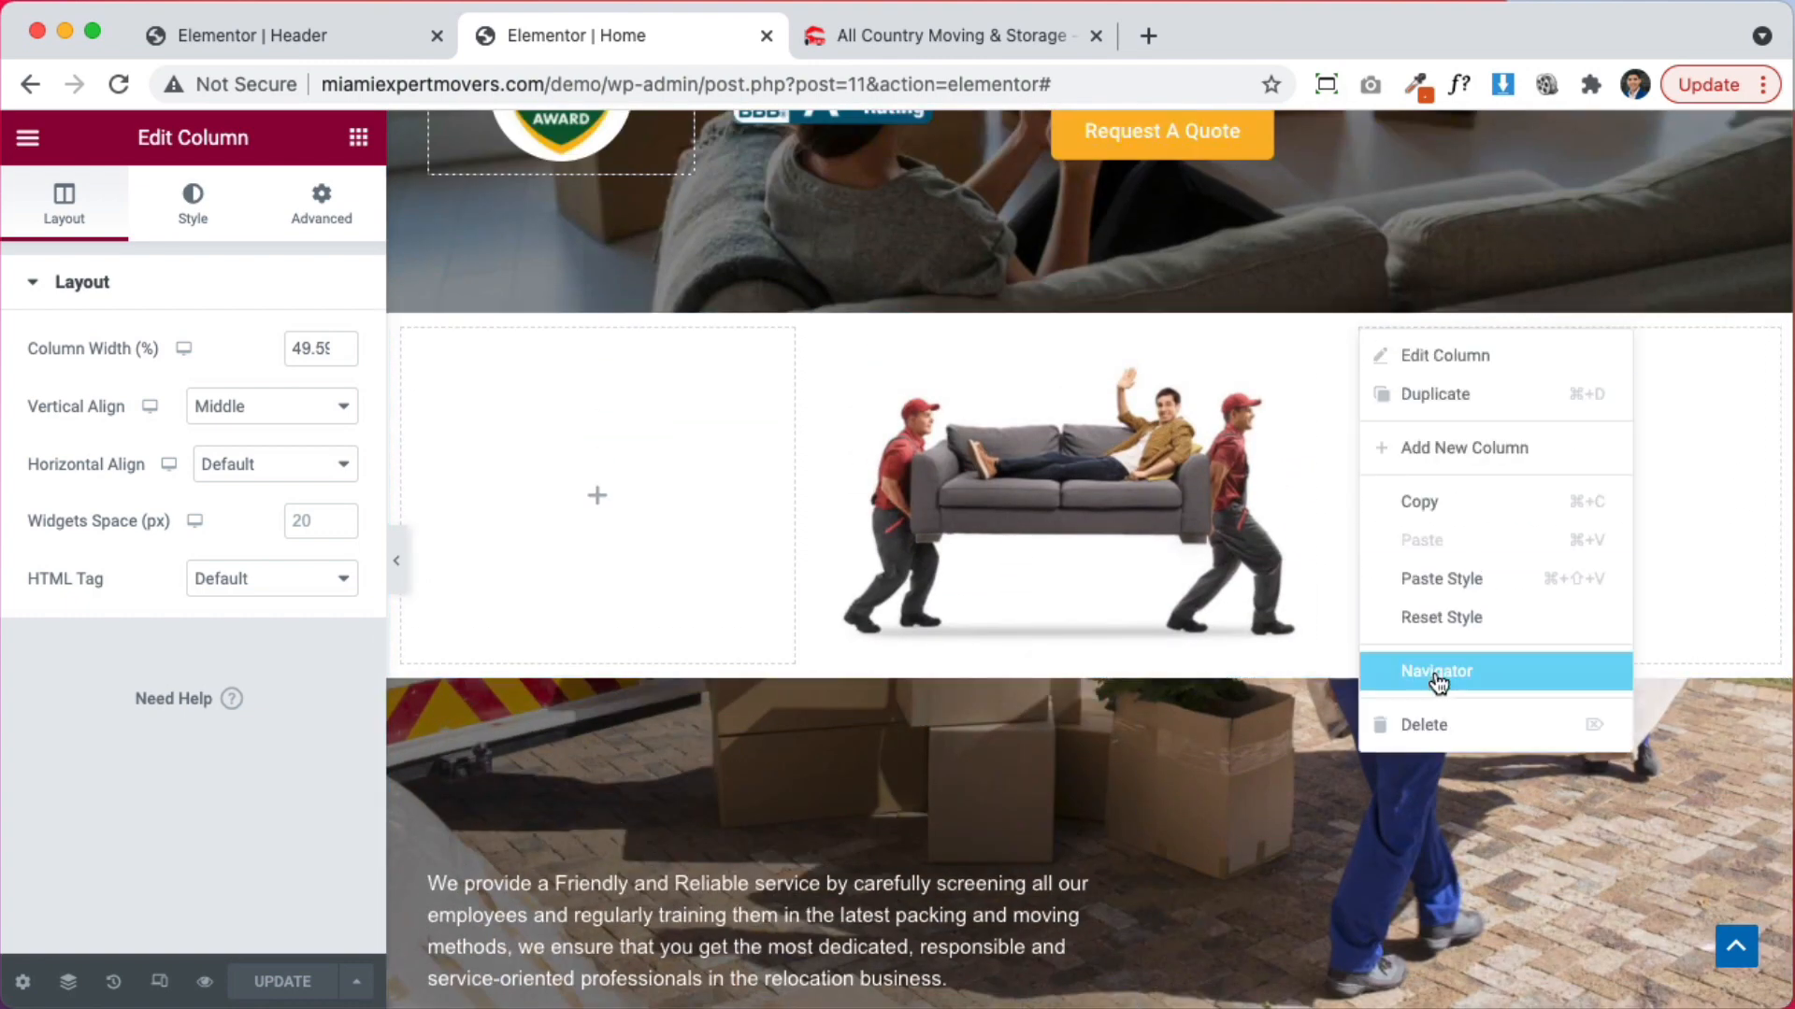
click(1452, 722)
scroll(1080, 828, down, 6)
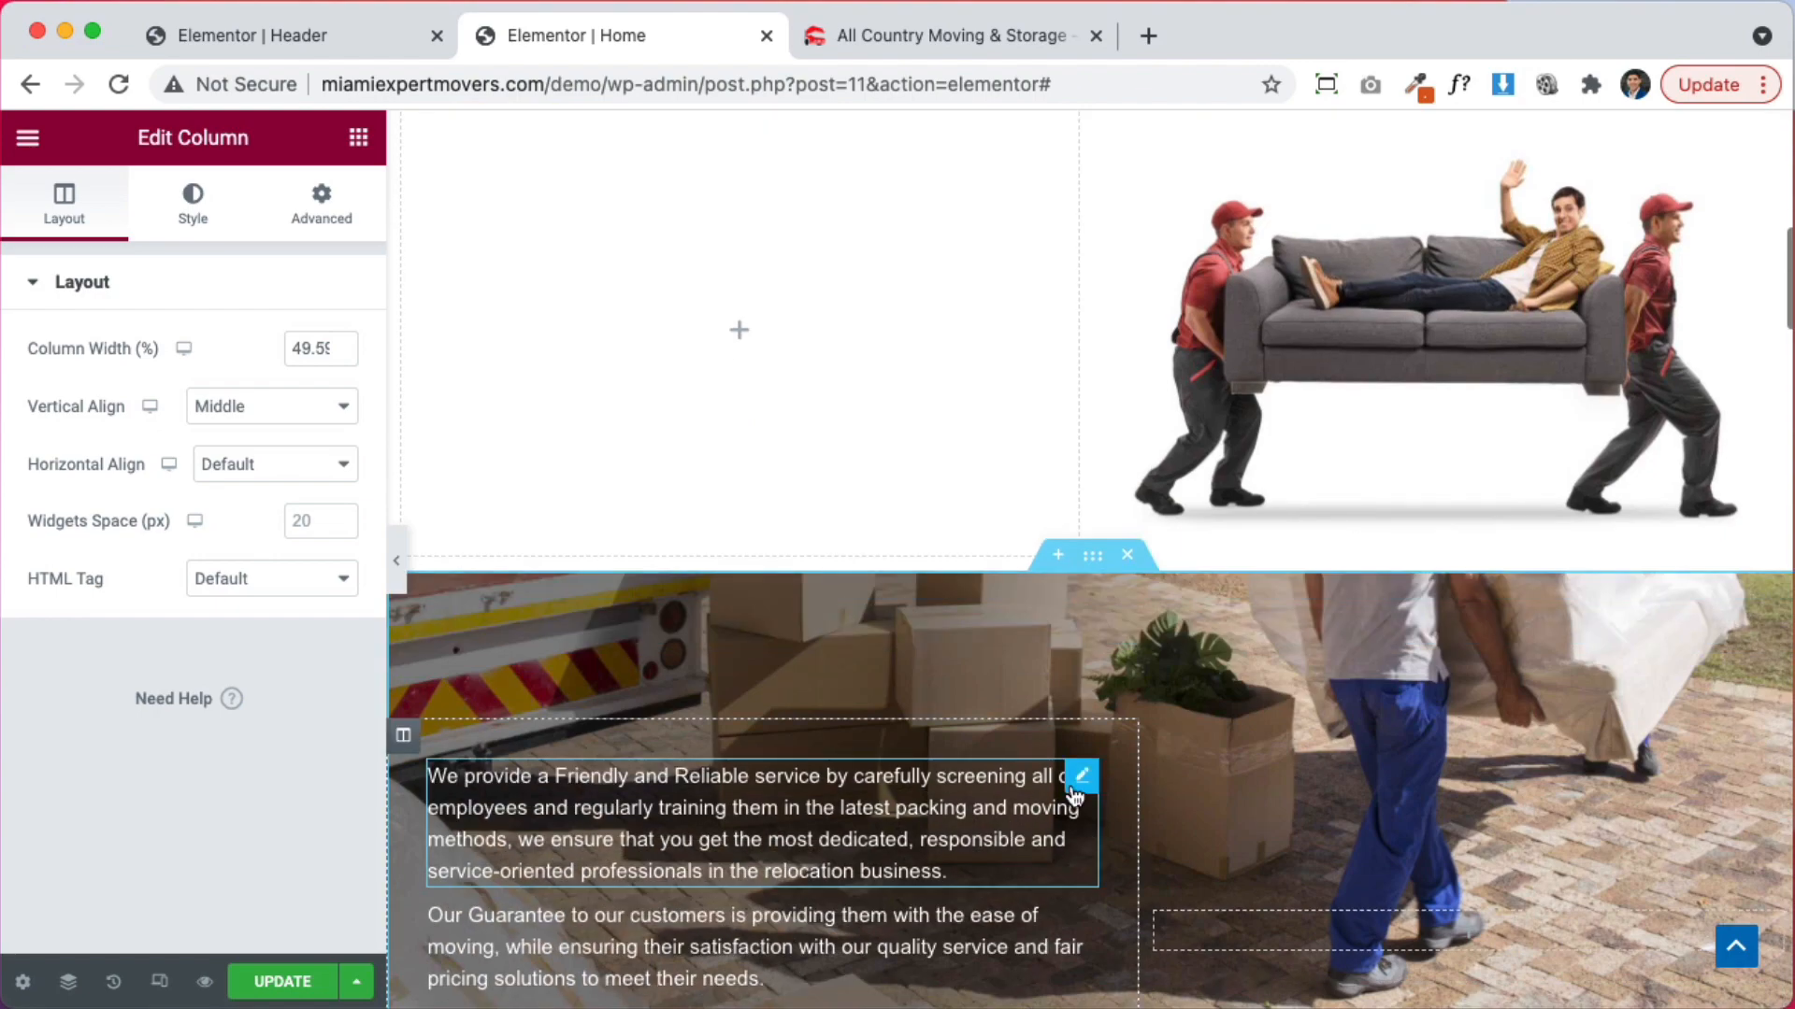
scroll(1079, 776, up, 1)
scroll(1078, 772, down, 4)
scroll(1077, 748, up, 7)
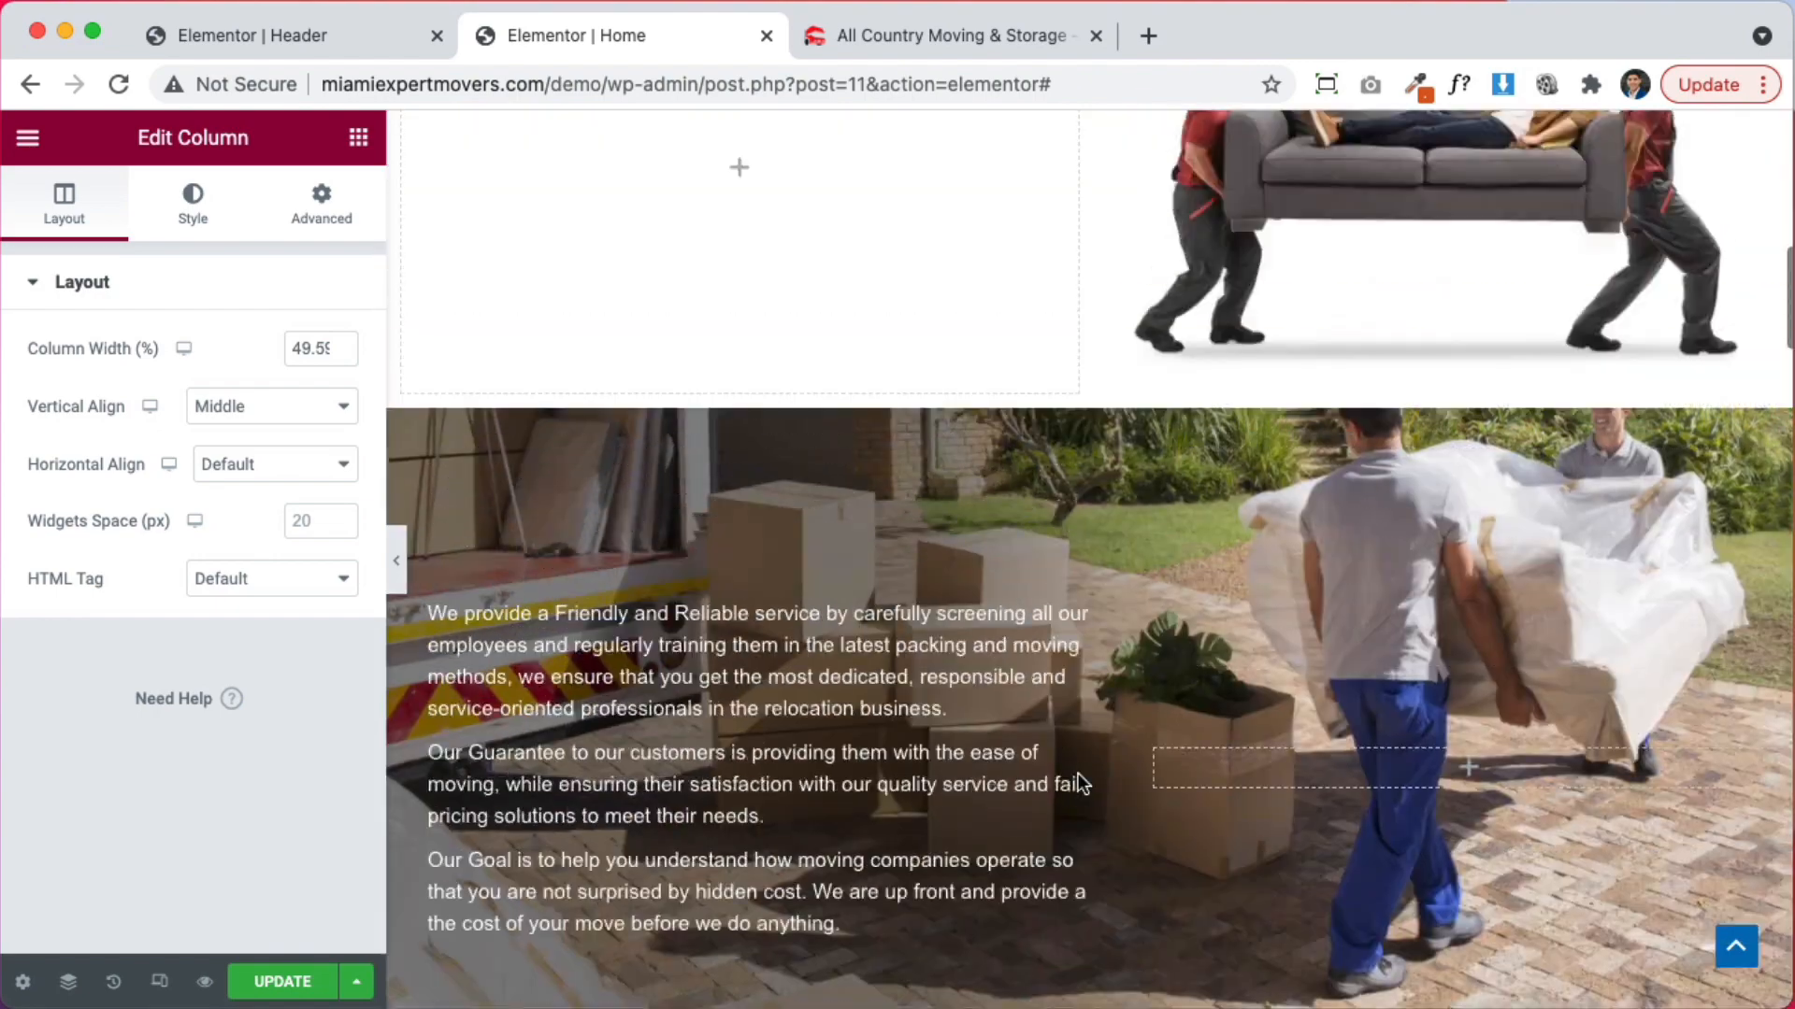
scroll(1084, 744, down, 8)
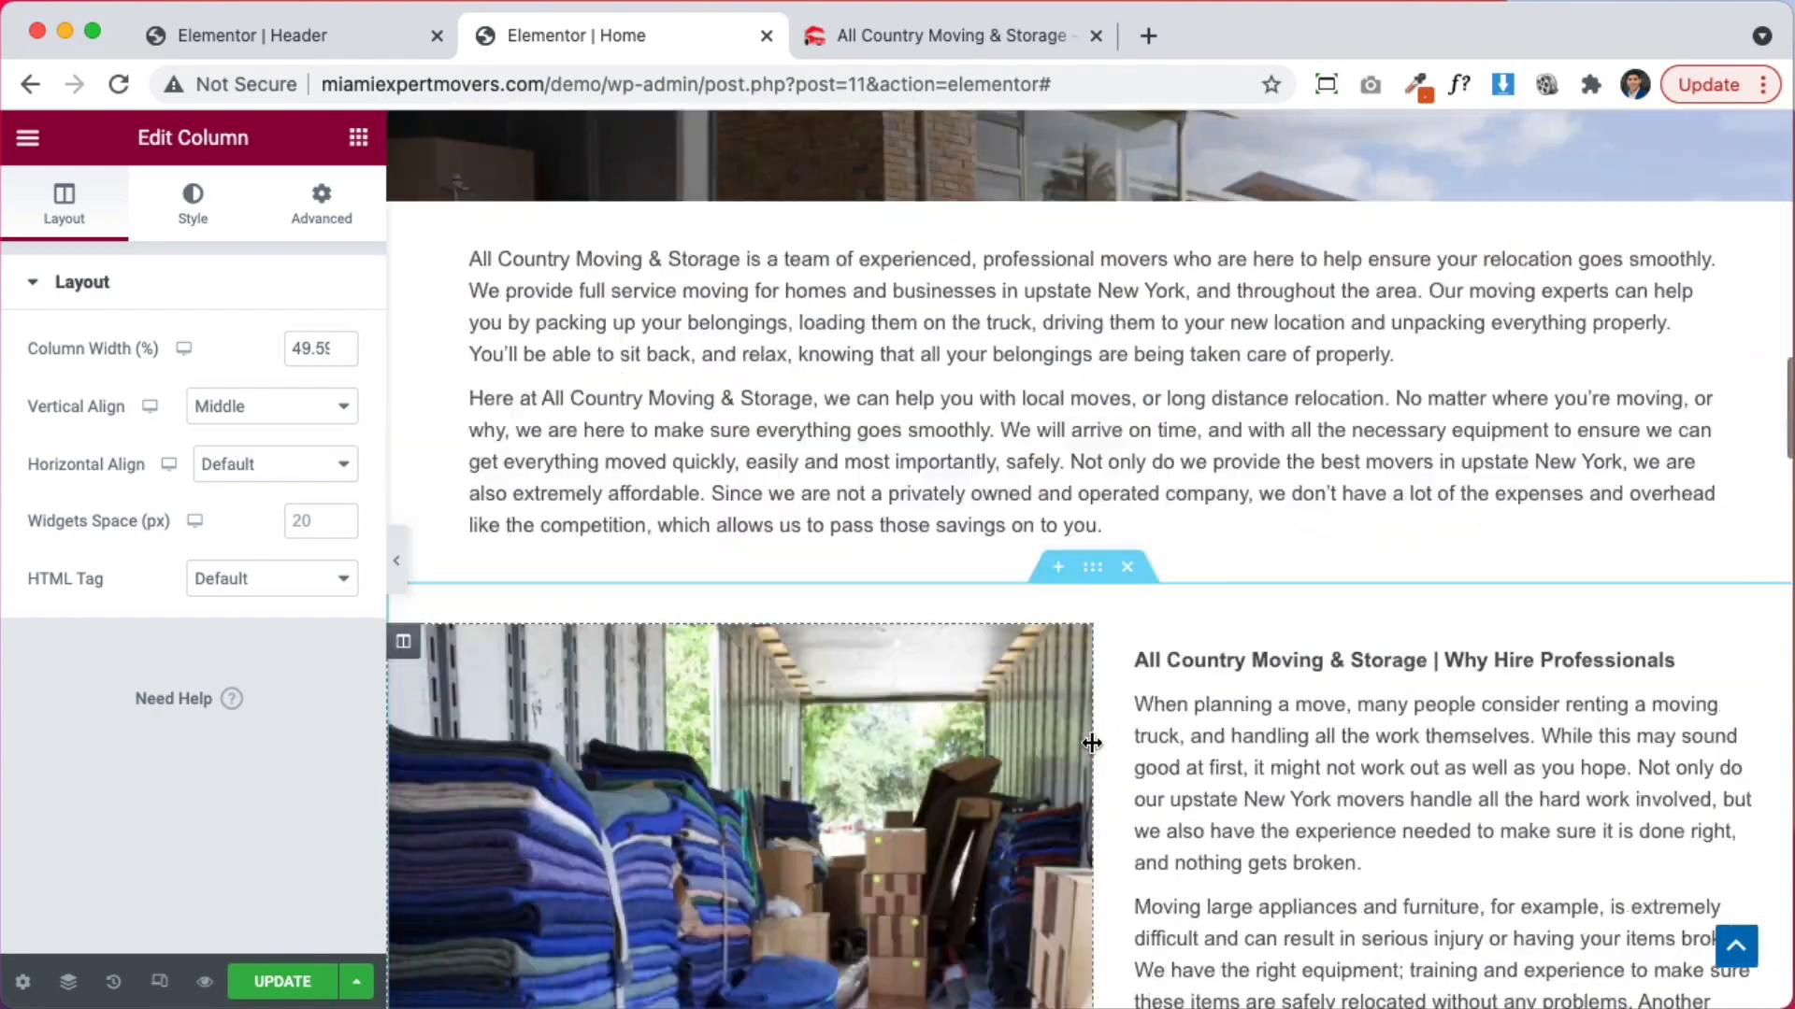
scroll(1092, 748, up, 7)
scroll(1091, 743, up, 6)
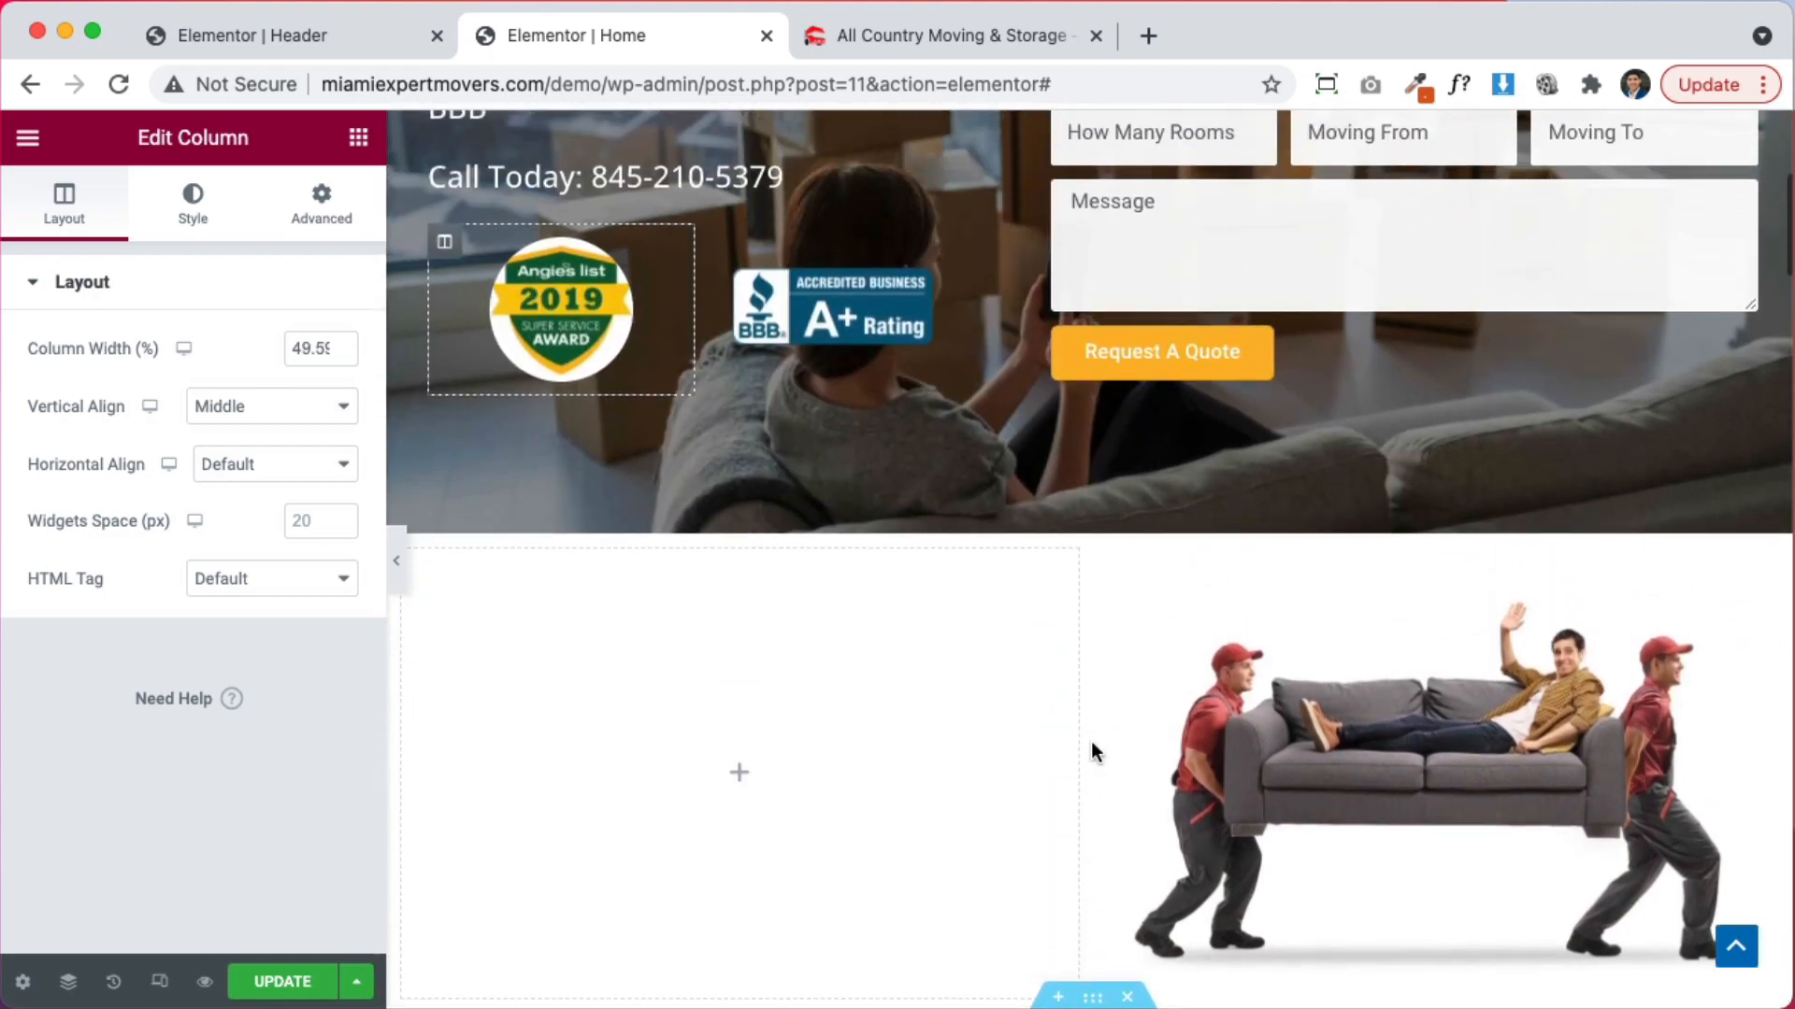
scroll(1091, 742, down, 11)
scroll(1091, 742, up, 6)
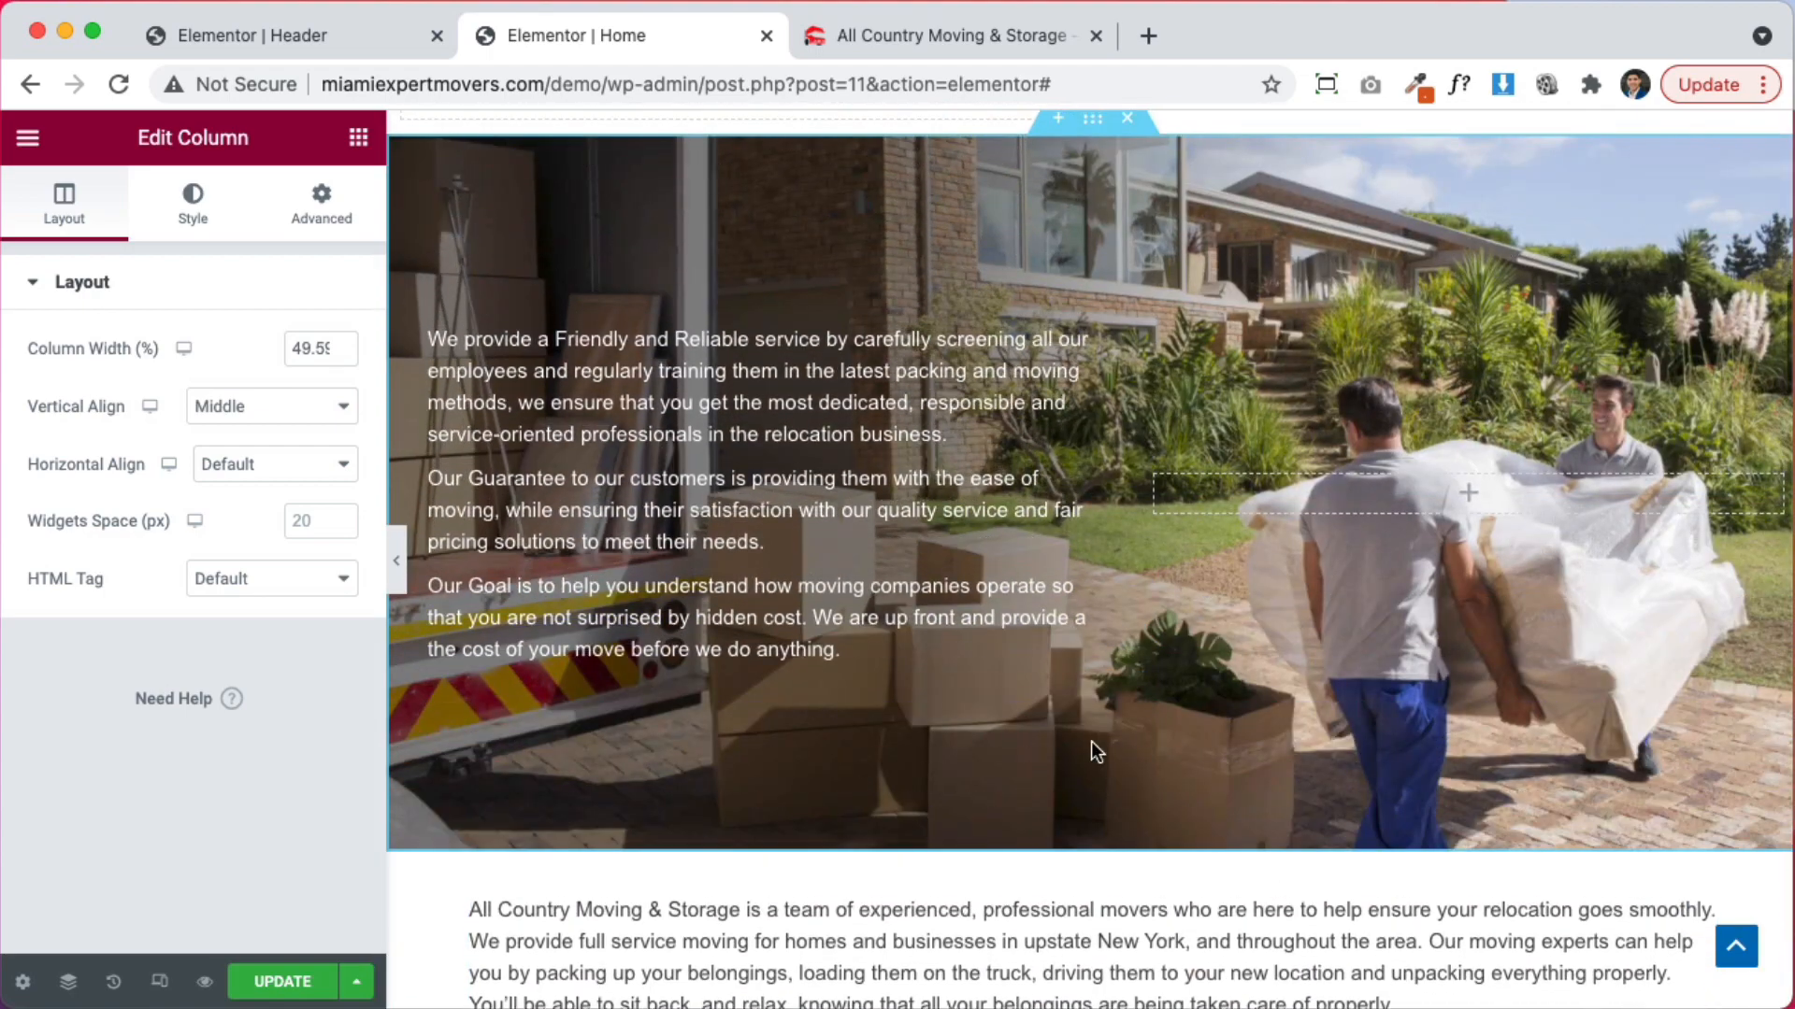
scroll(1091, 742, up, 5)
scroll(1091, 742, down, 6)
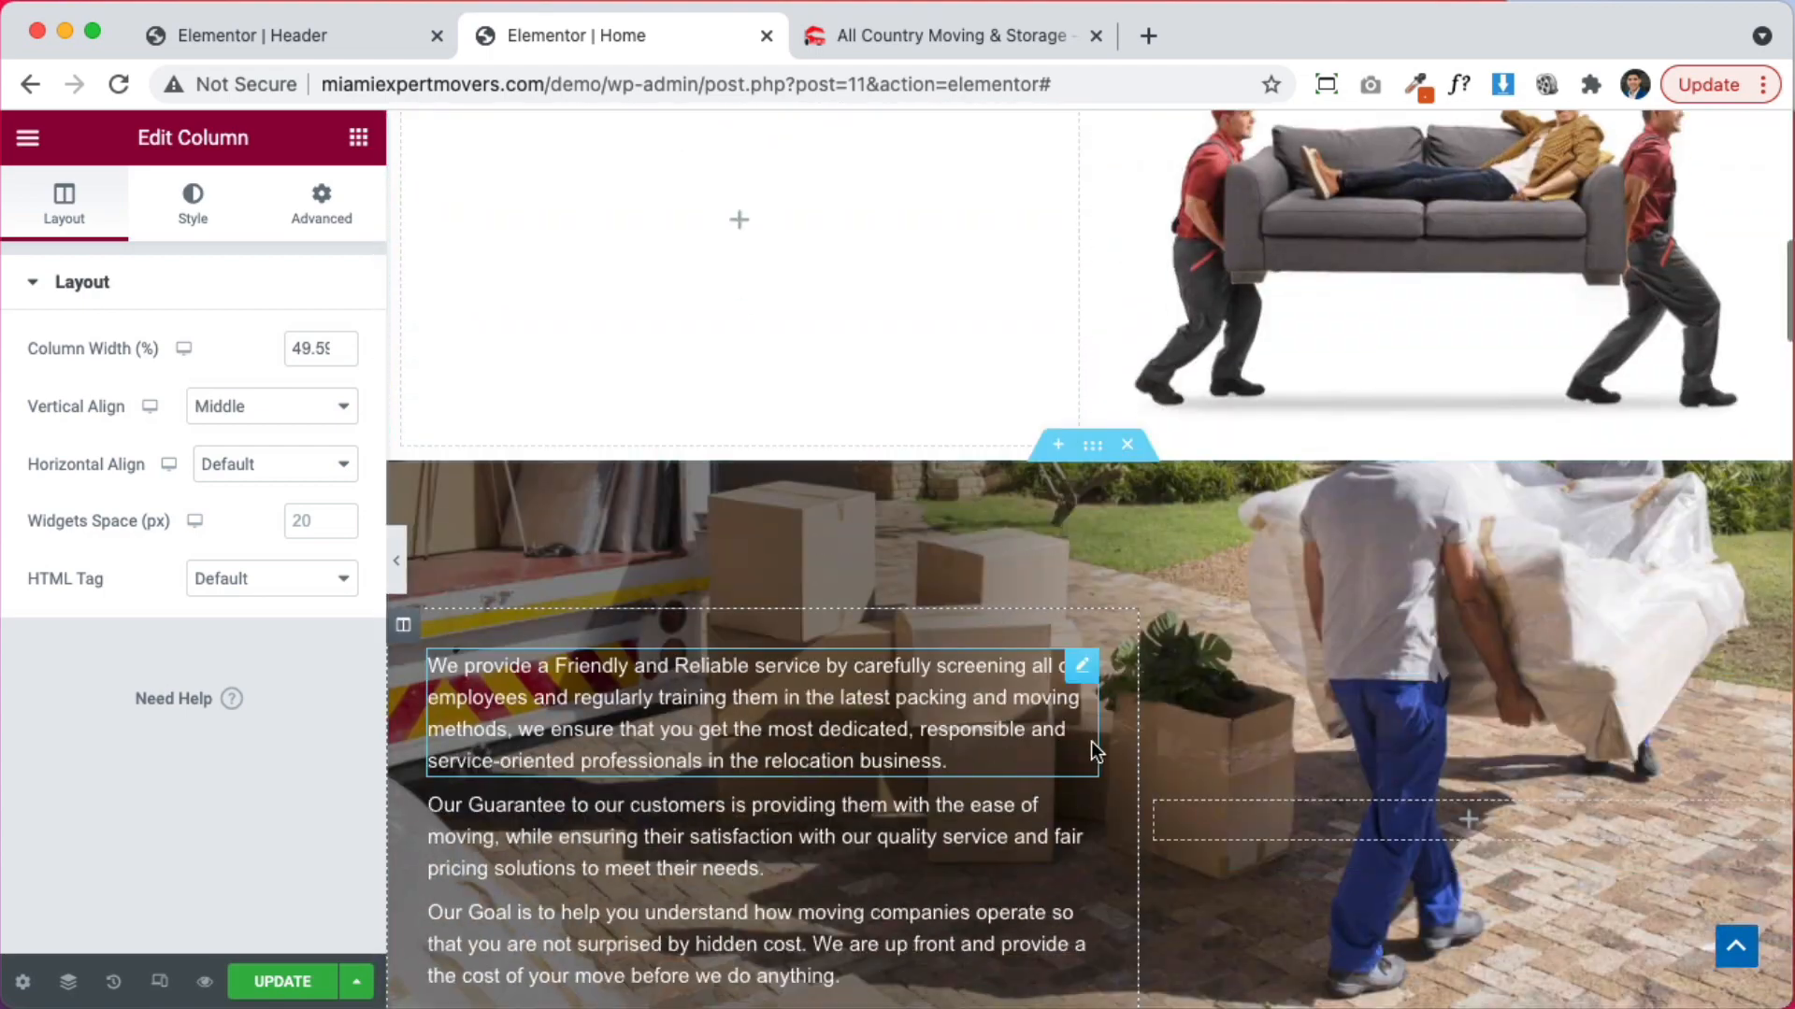
Drag the service paragraphs into the empty left column and make all three texts black (#000000)
drag(1080, 685, 927, 290)
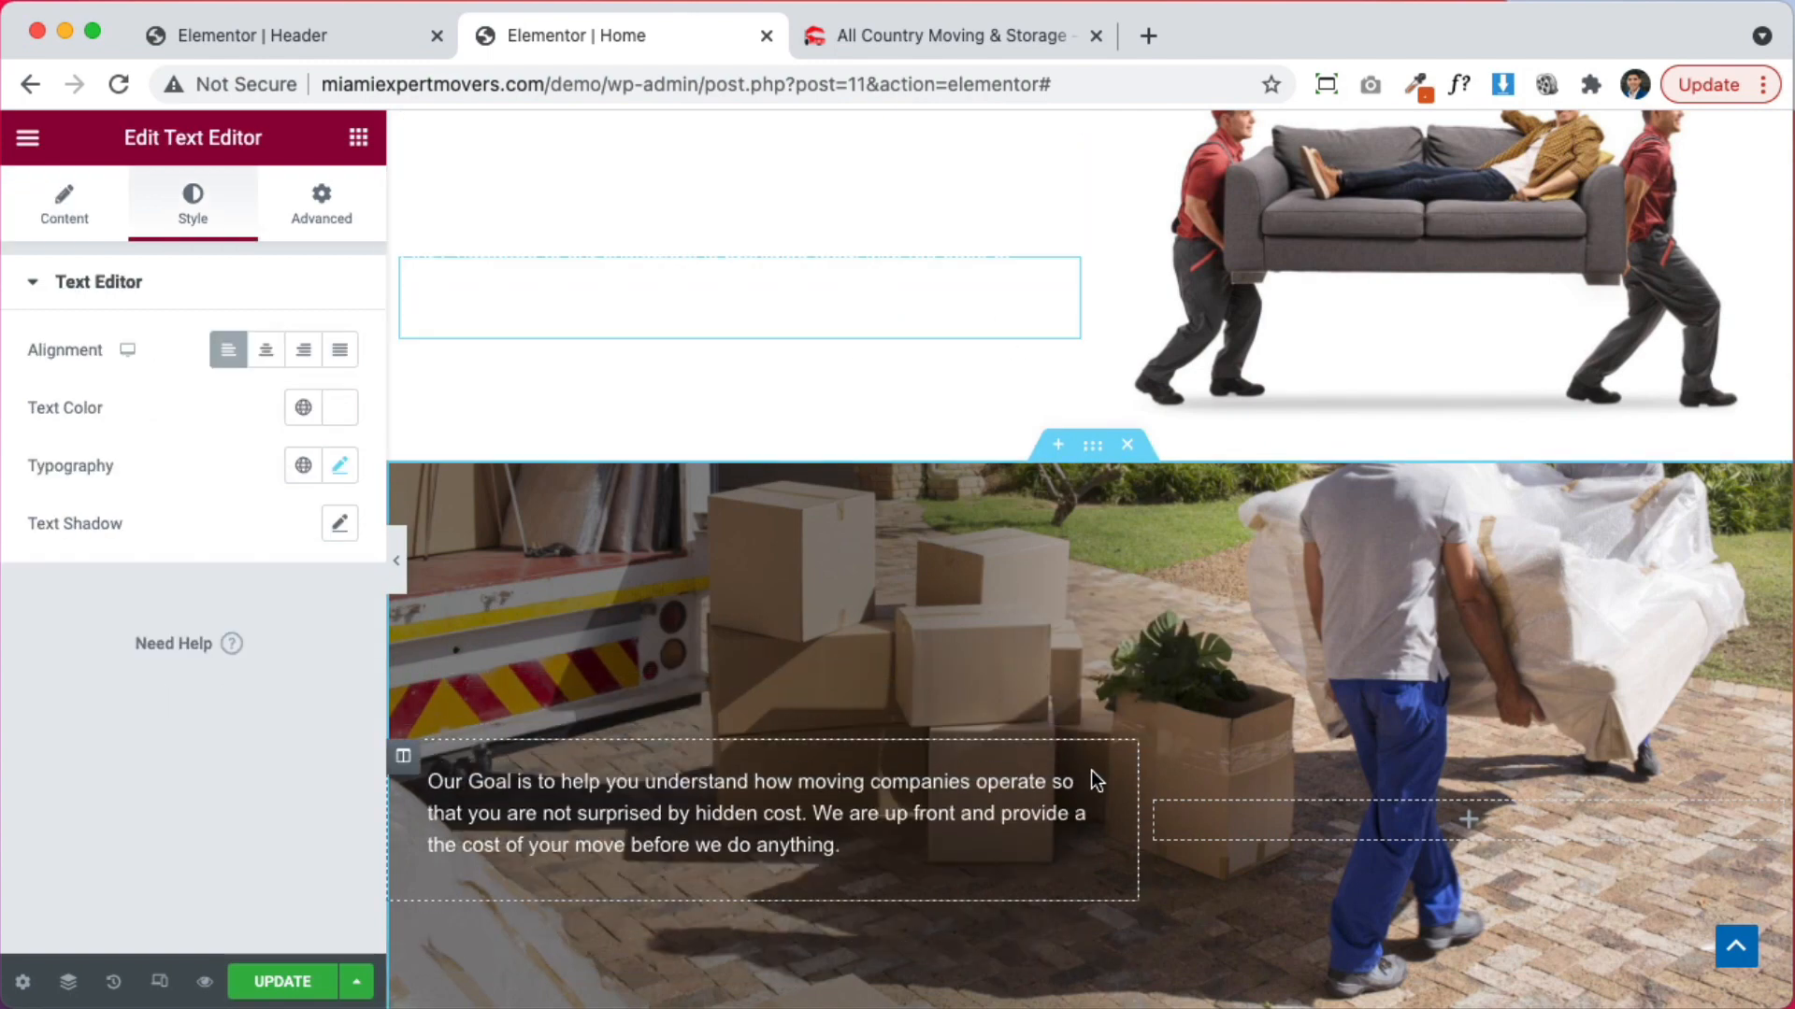
drag(1086, 798, 933, 401)
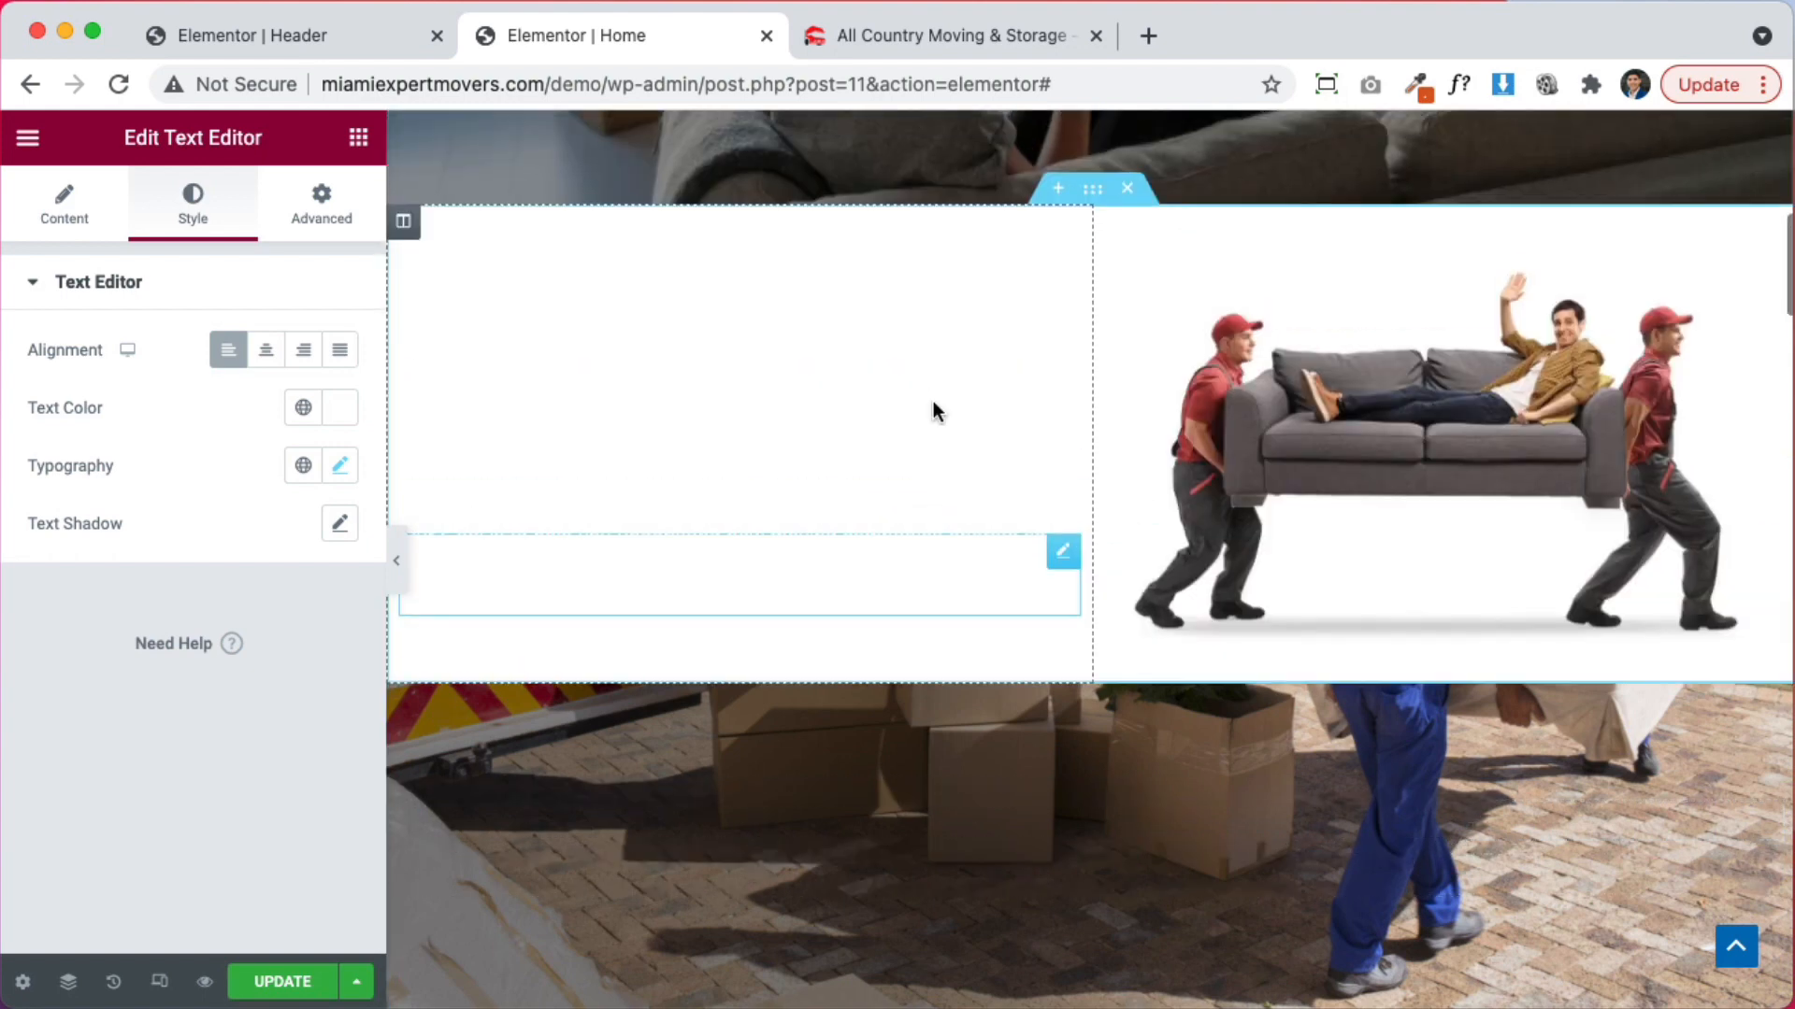
click(340, 407)
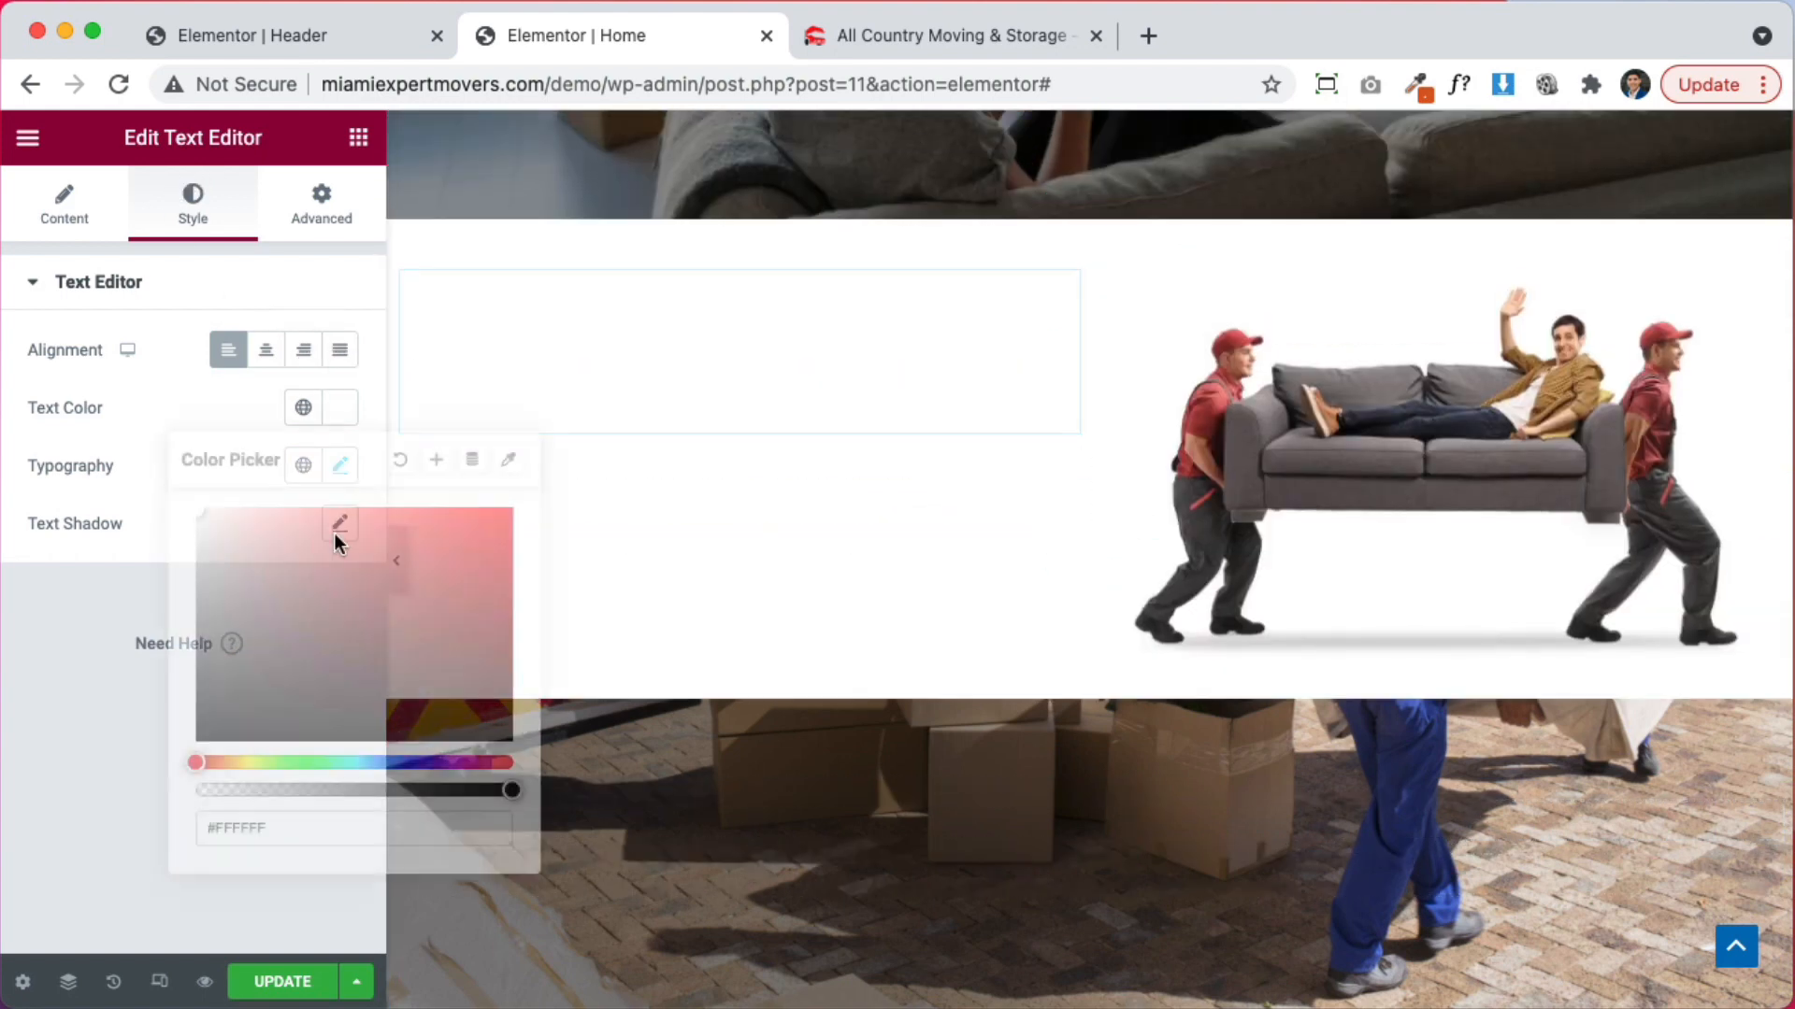
drag(337, 537, 196, 741)
click(401, 459)
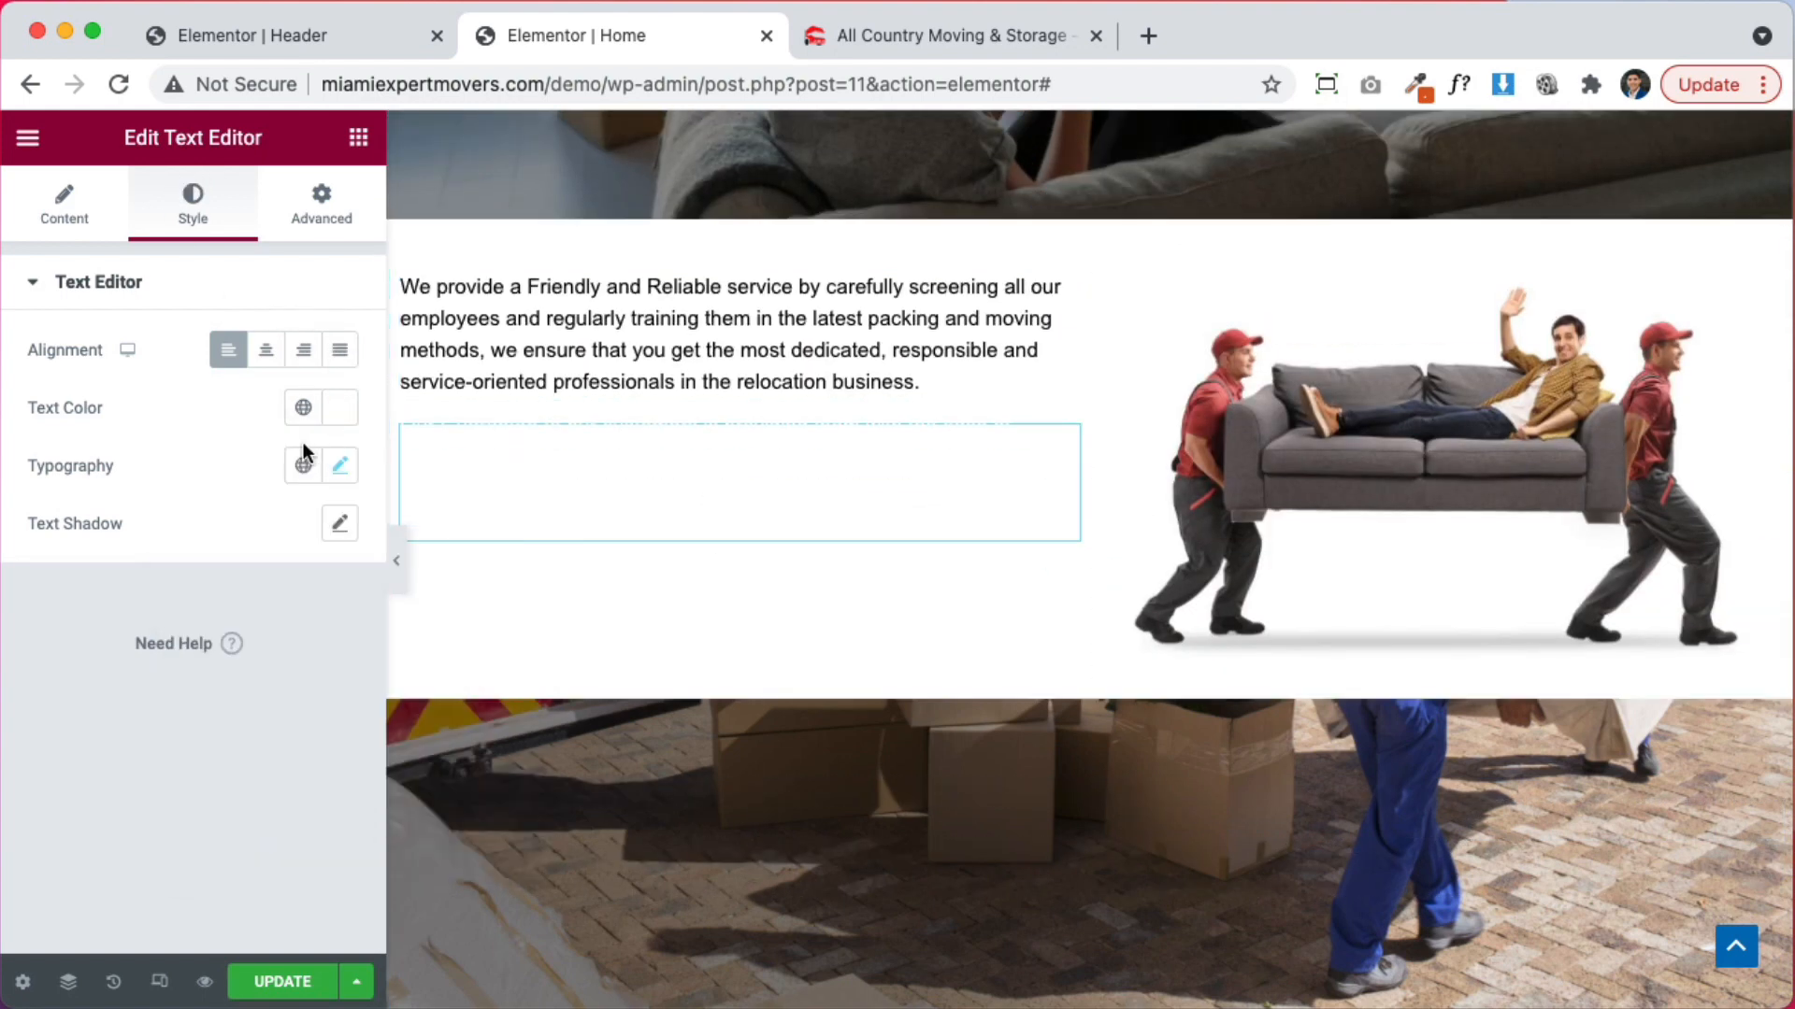
click(329, 423)
click(725, 566)
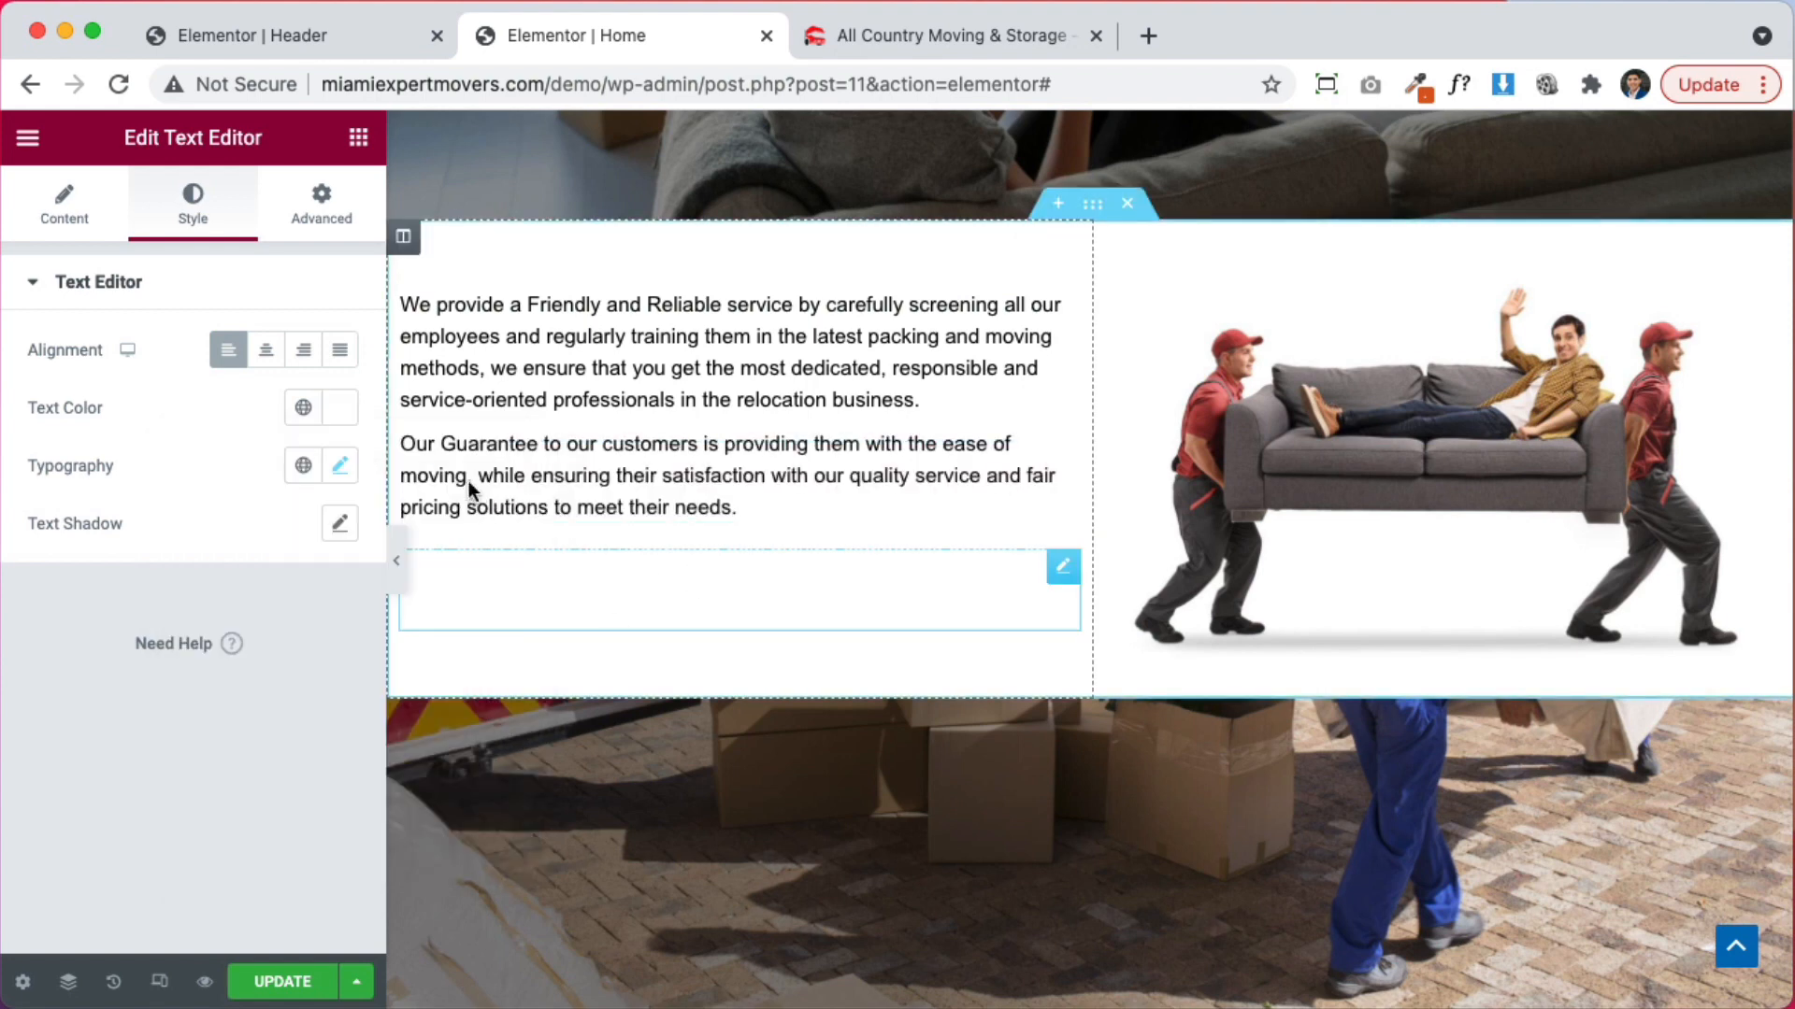
click(342, 412)
drag(300, 585, 103, 753)
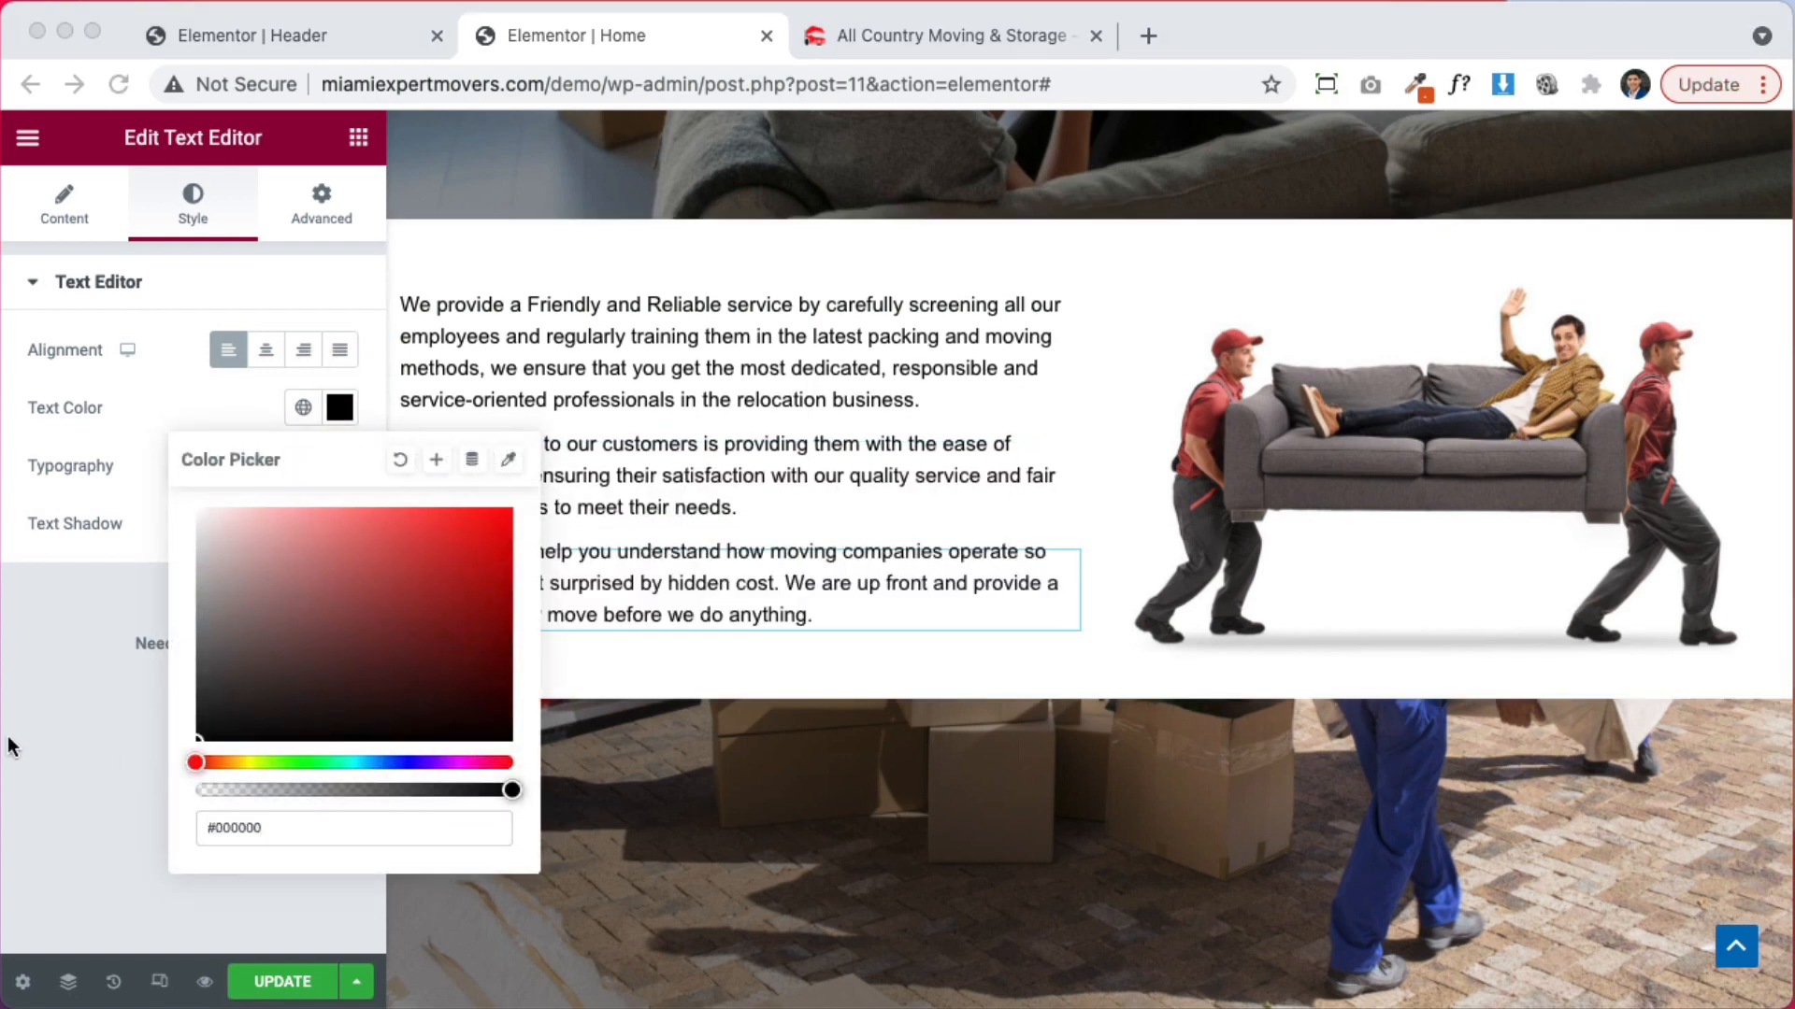
click(978, 490)
click(403, 235)
click(322, 206)
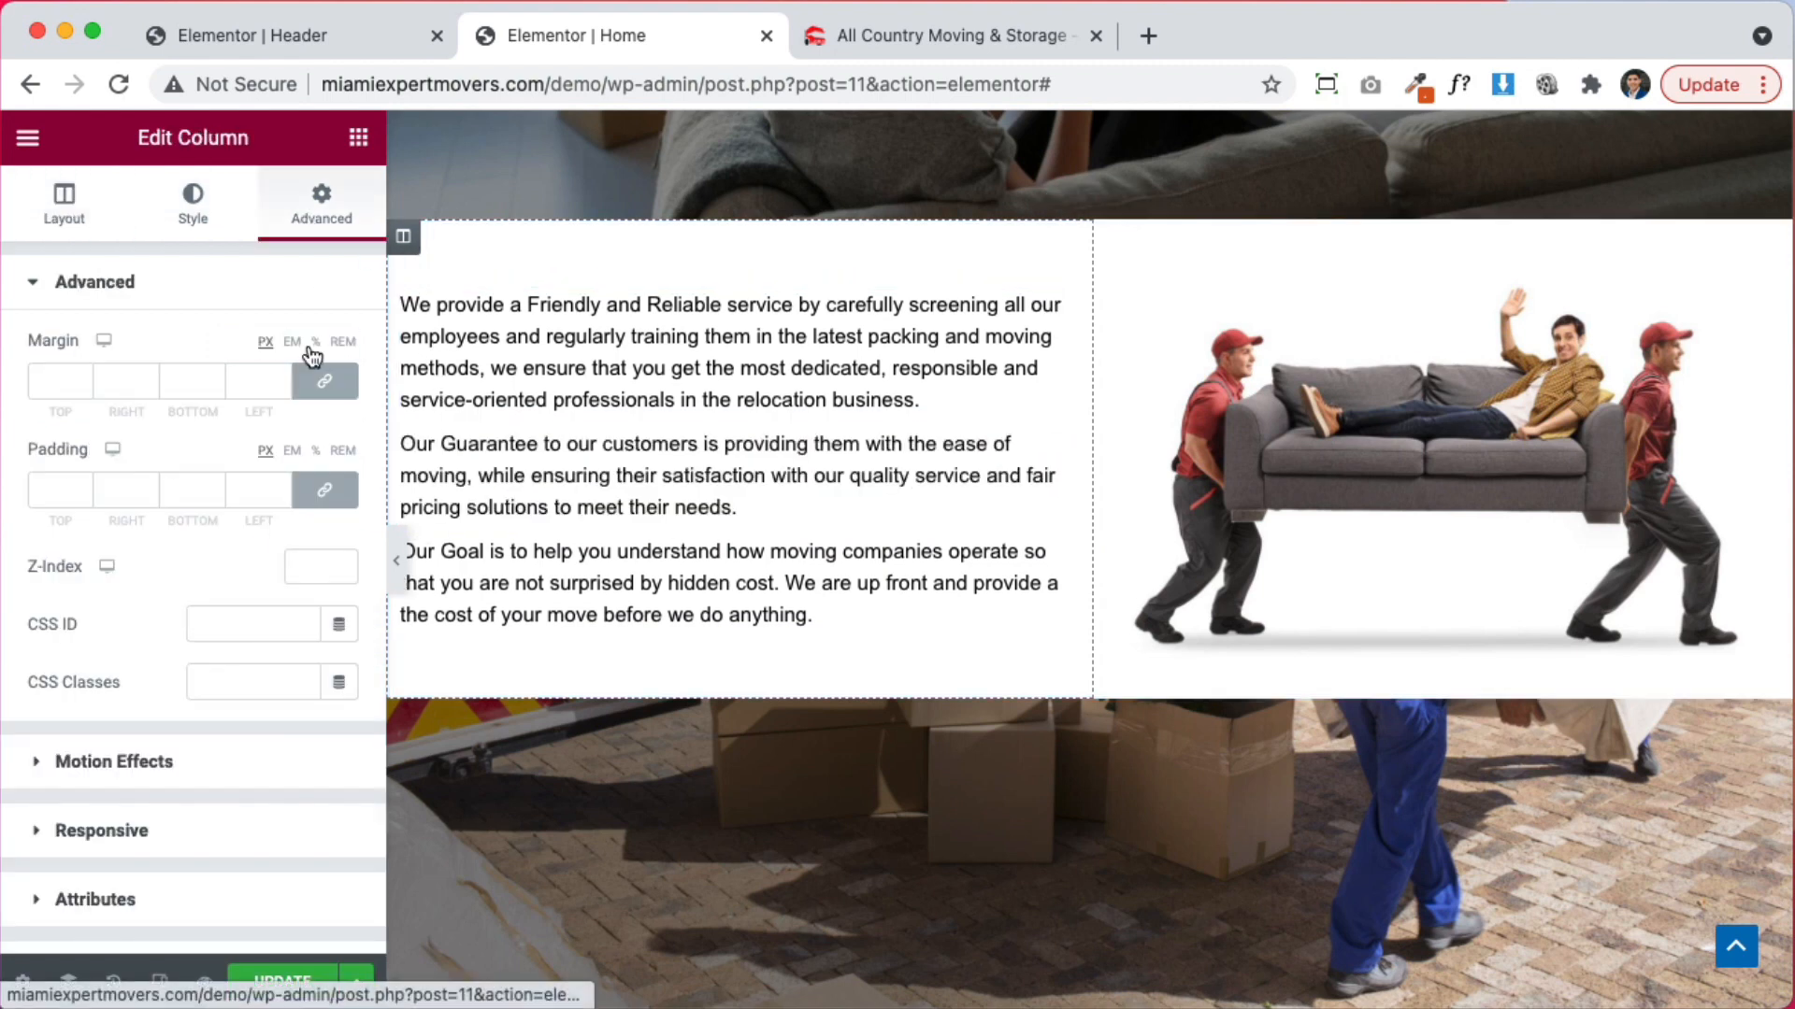
Give the paragraph column 30 px padding on all sides and preview it
click(50, 488)
text(30)
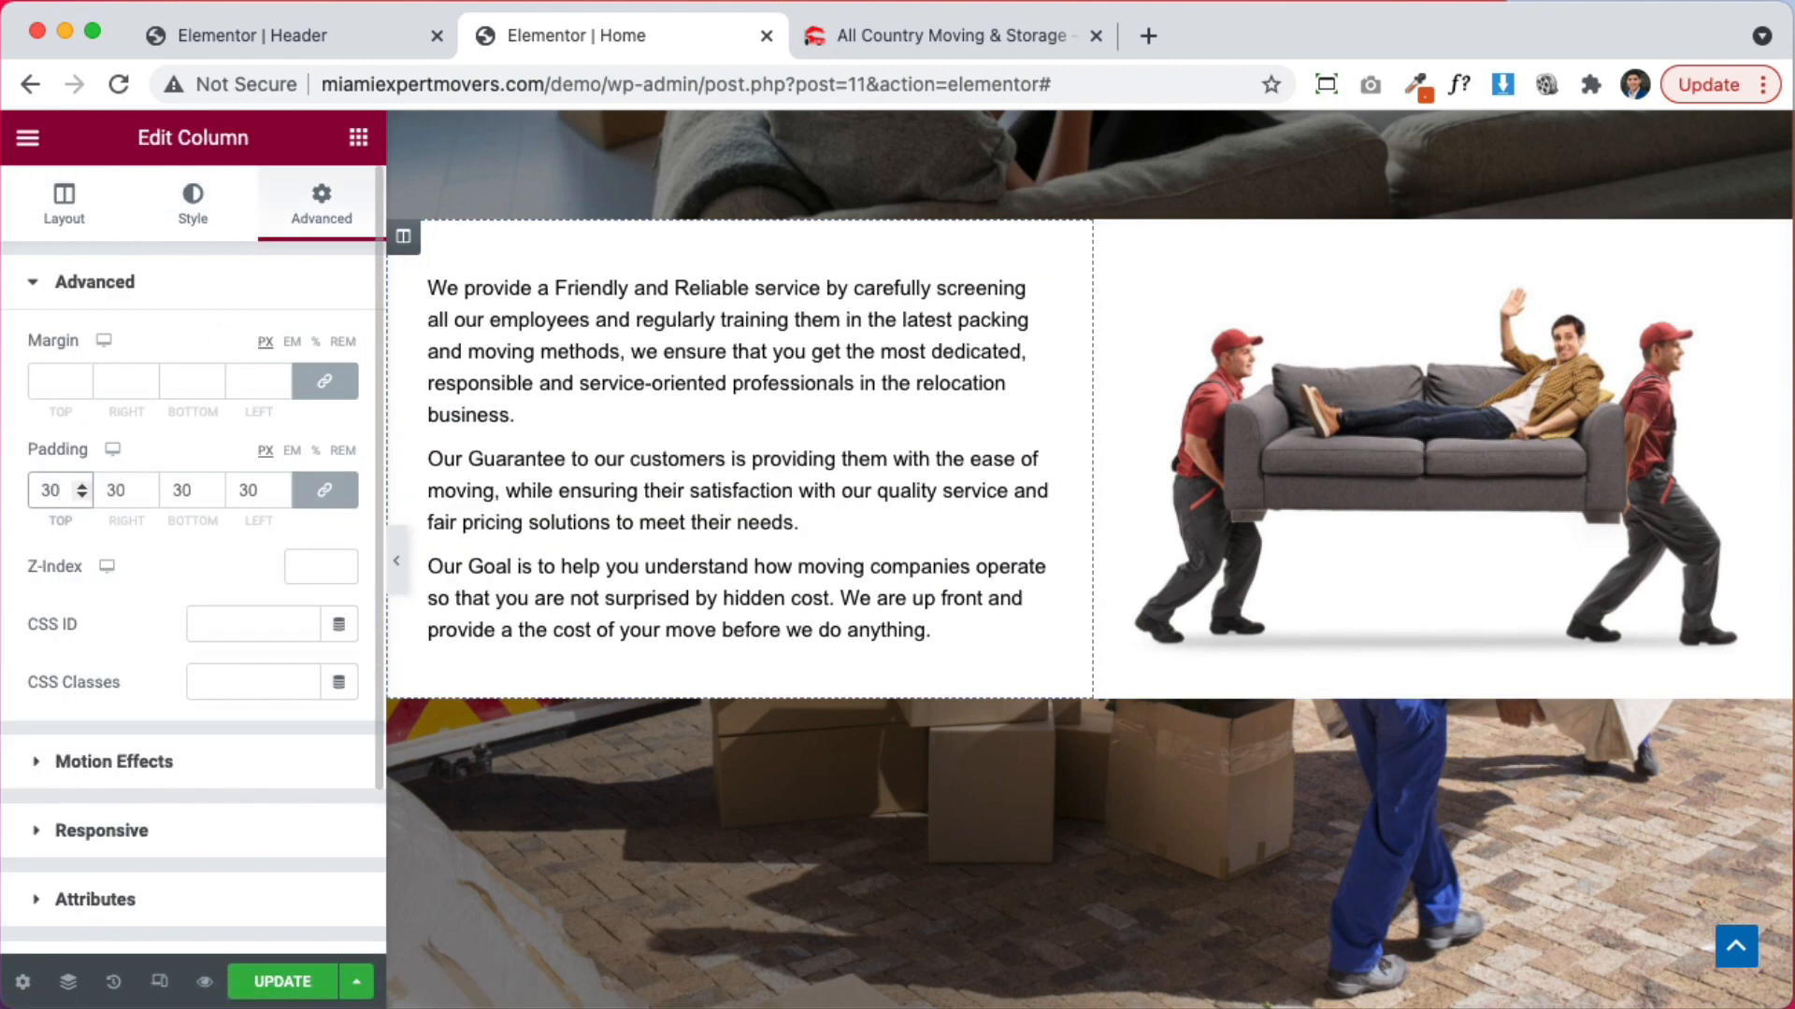
click(400, 560)
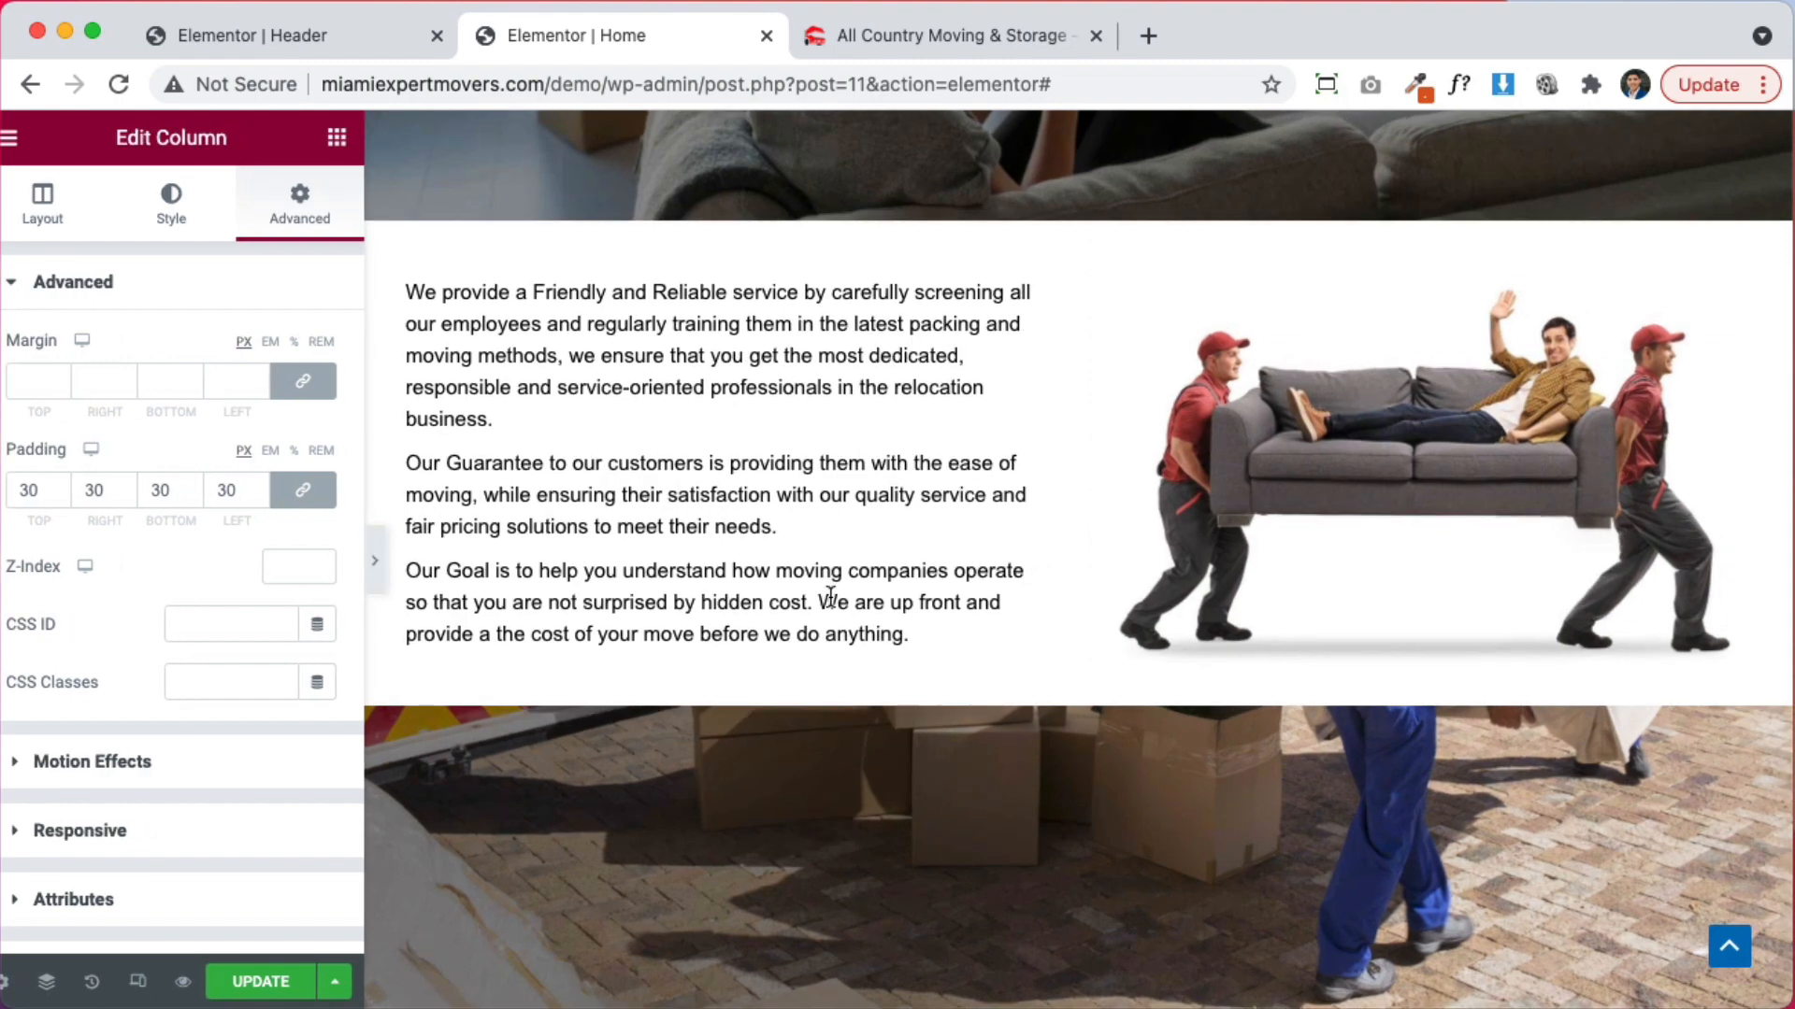
scroll(916, 636, down, 10)
scroll(916, 635, up, 7)
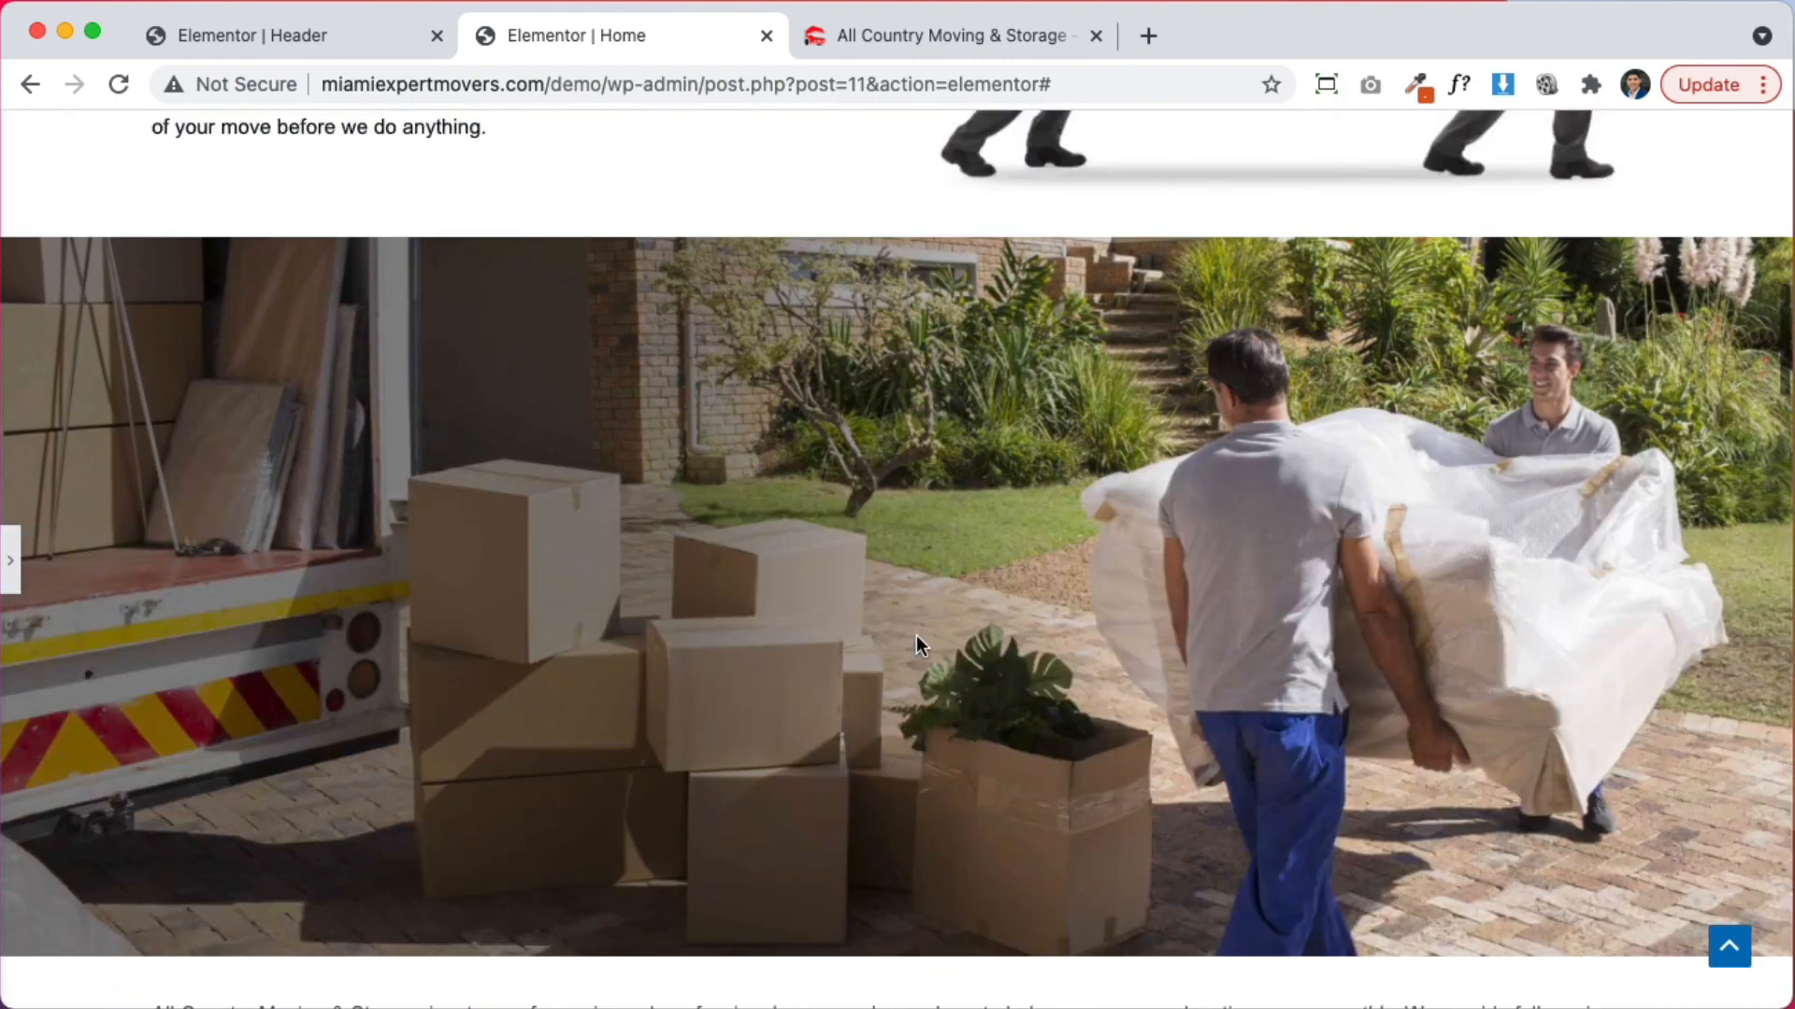
click(19, 589)
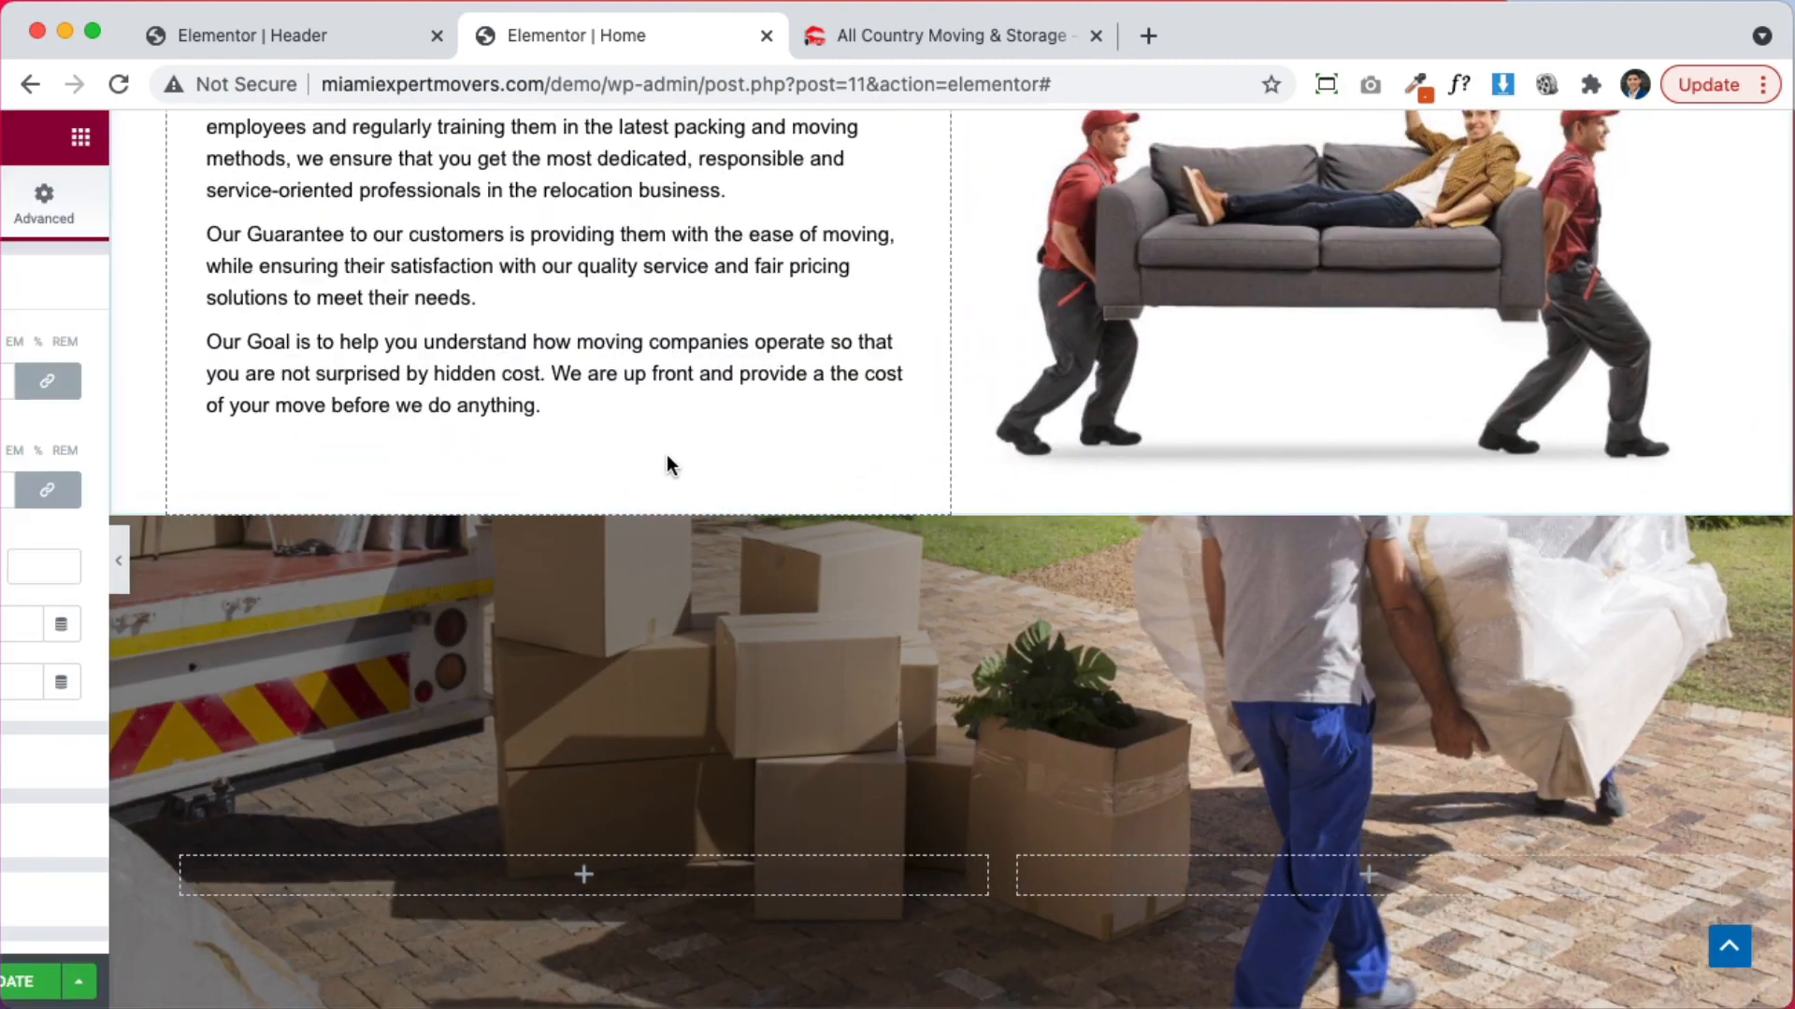
Copy the moving-company text's style and paste it onto all three sofa-section paragraphs
scroll(842, 565, down, 7)
right_click(844, 688)
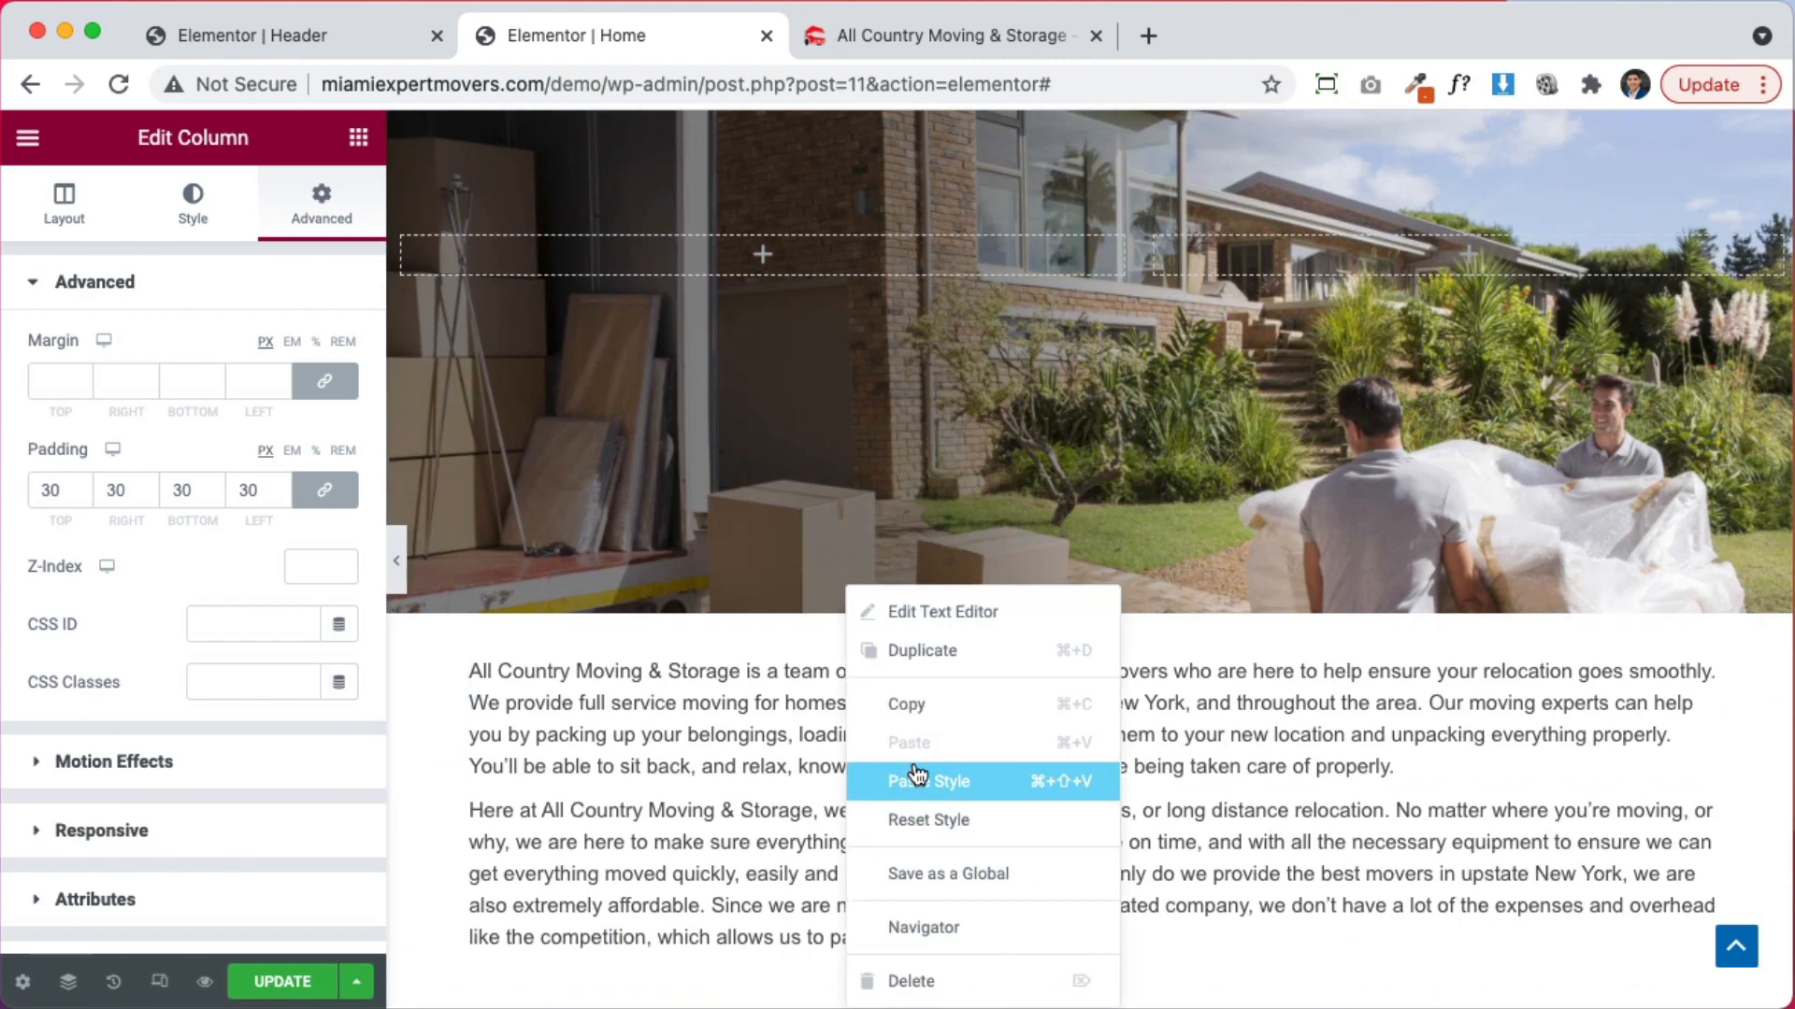
click(910, 706)
scroll(844, 680, up, 10)
right_click(690, 772)
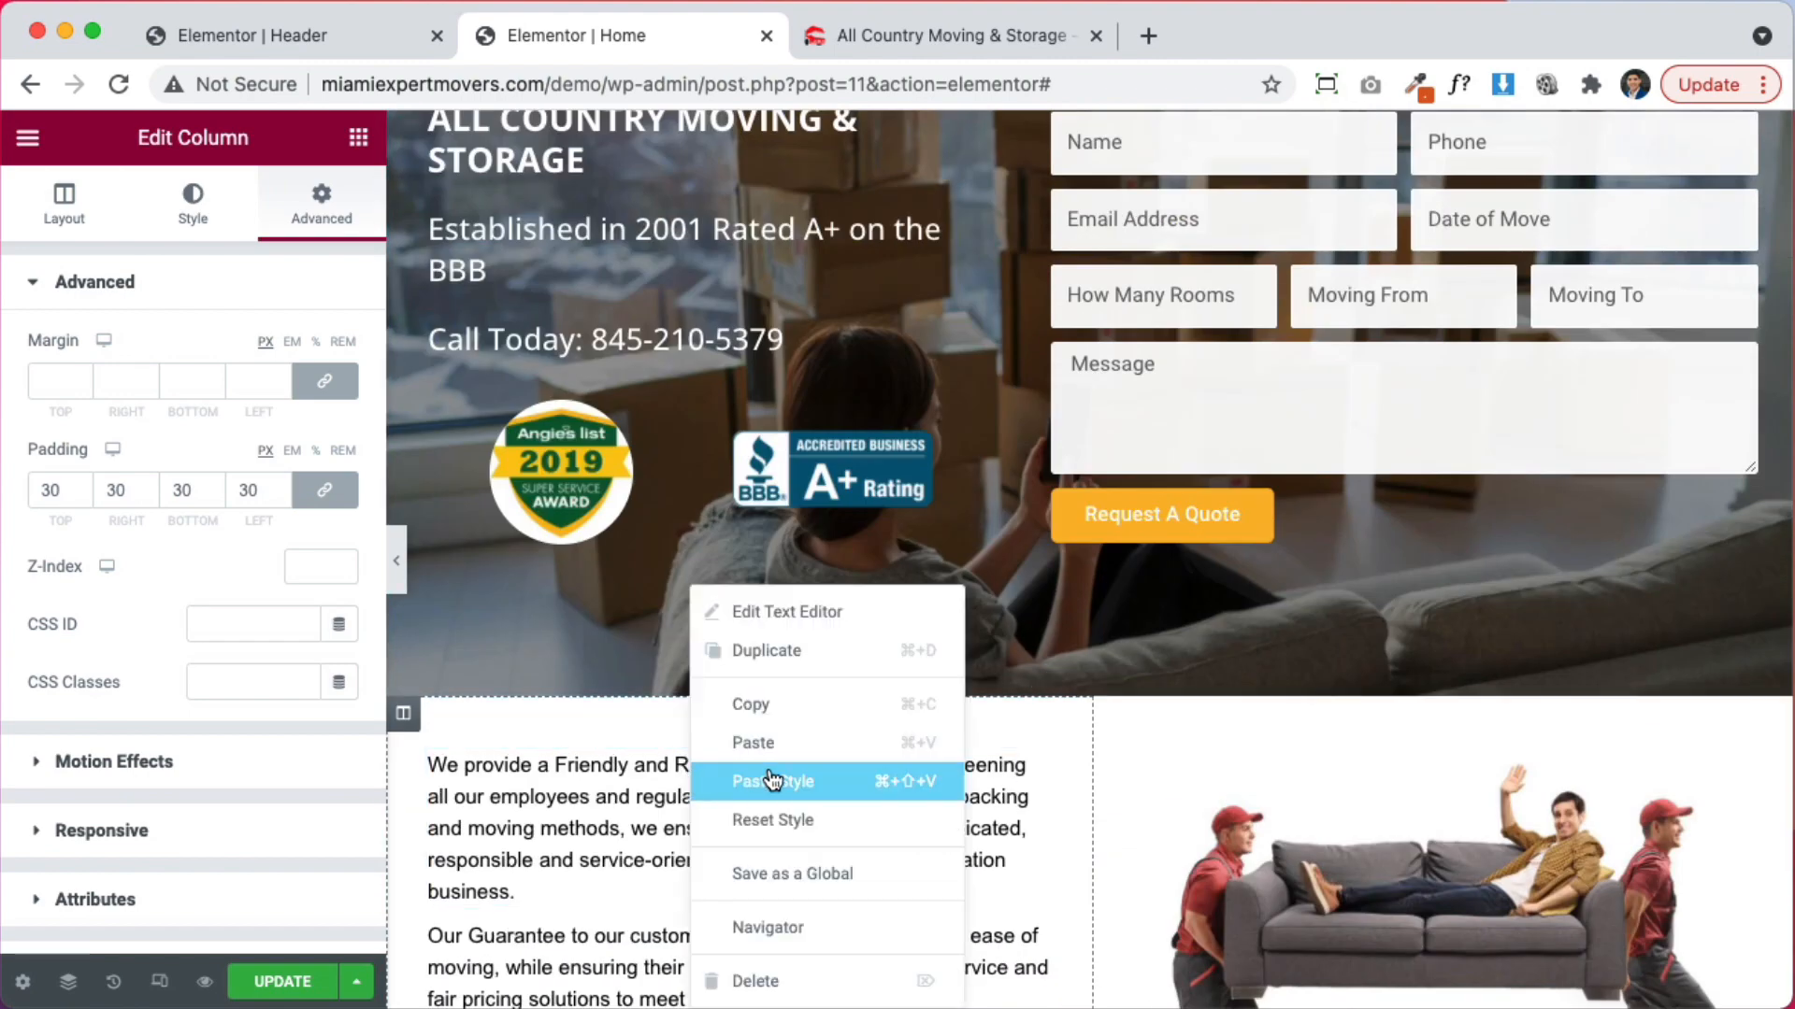
click(794, 779)
scroll(793, 765, down, 3)
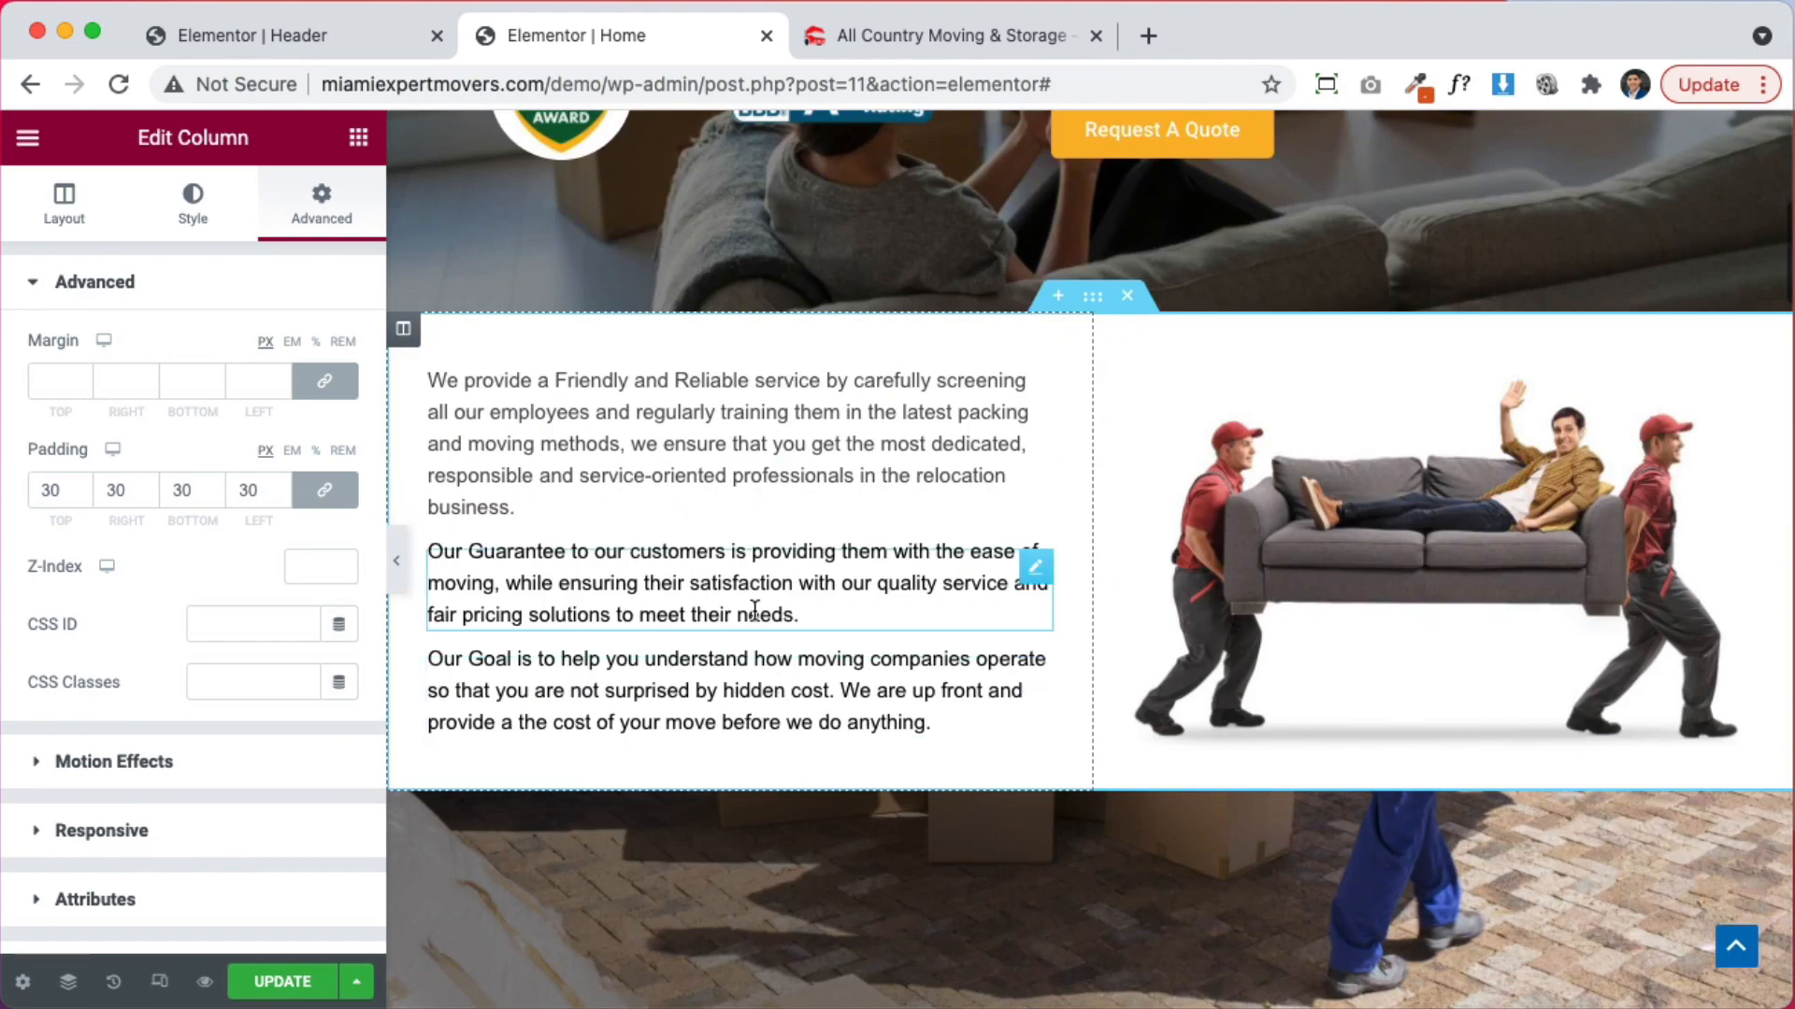
right_click(762, 584)
click(833, 781)
right_click(715, 676)
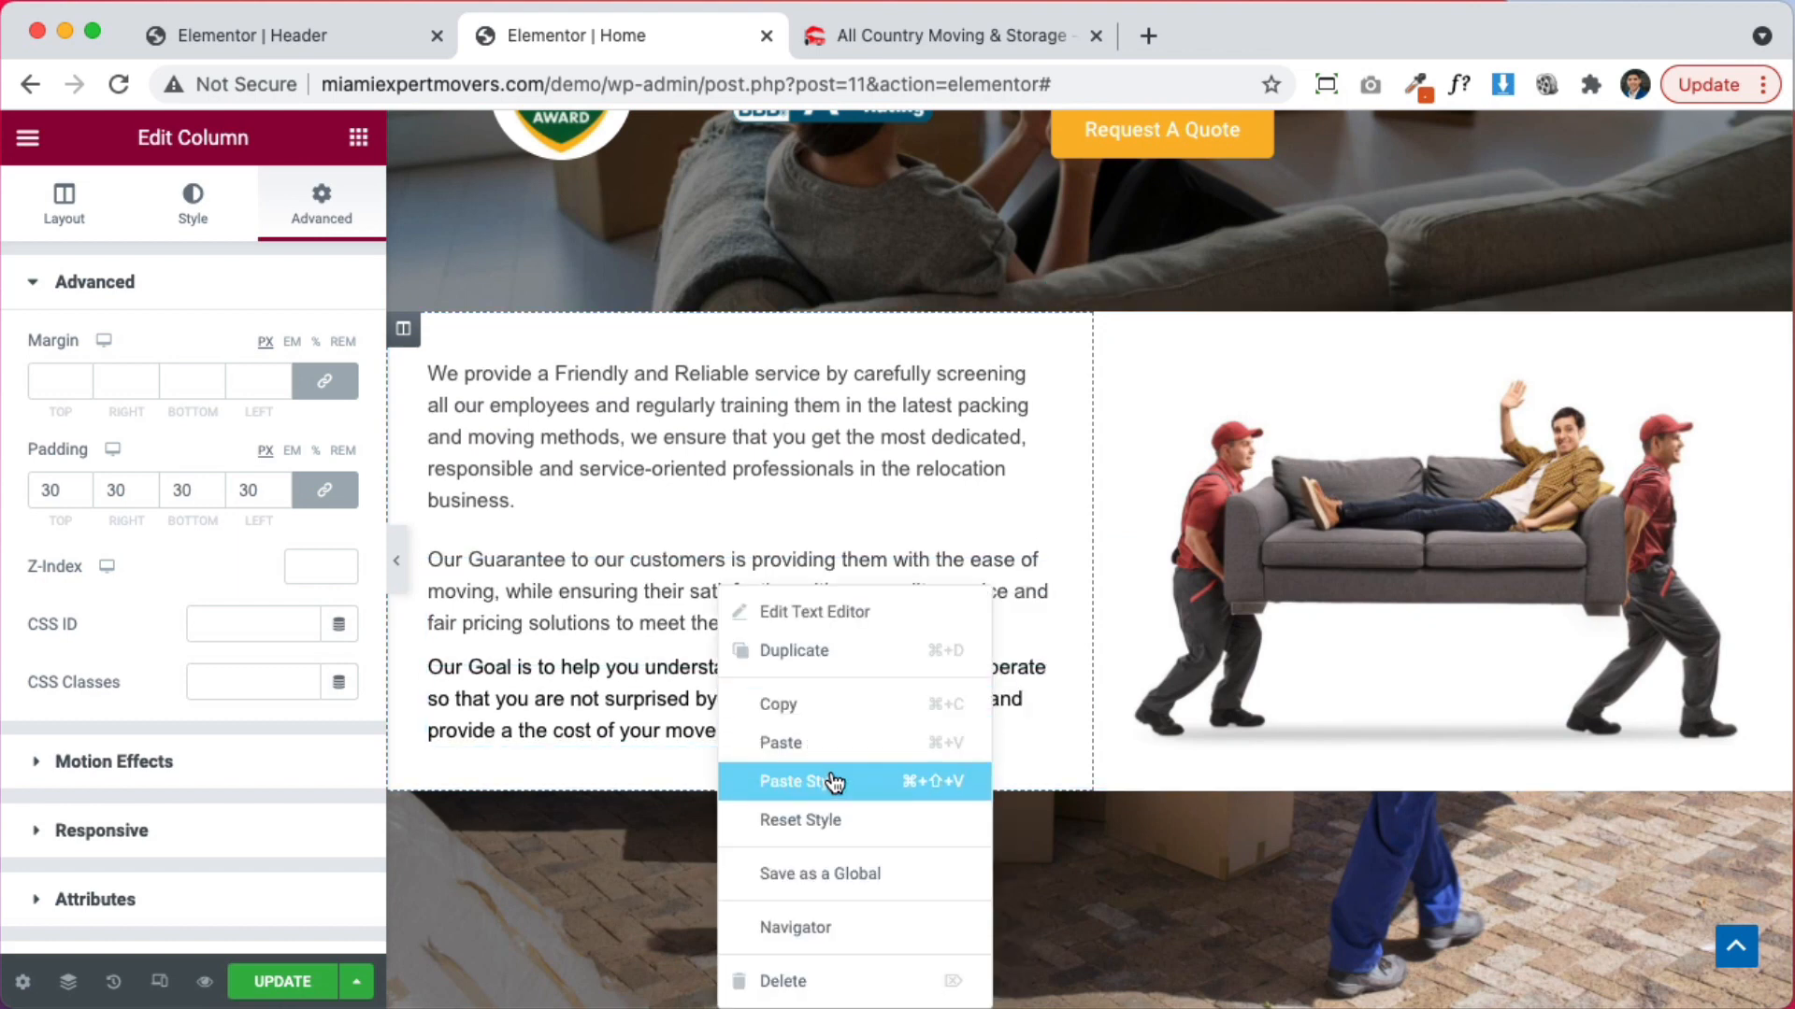
click(834, 784)
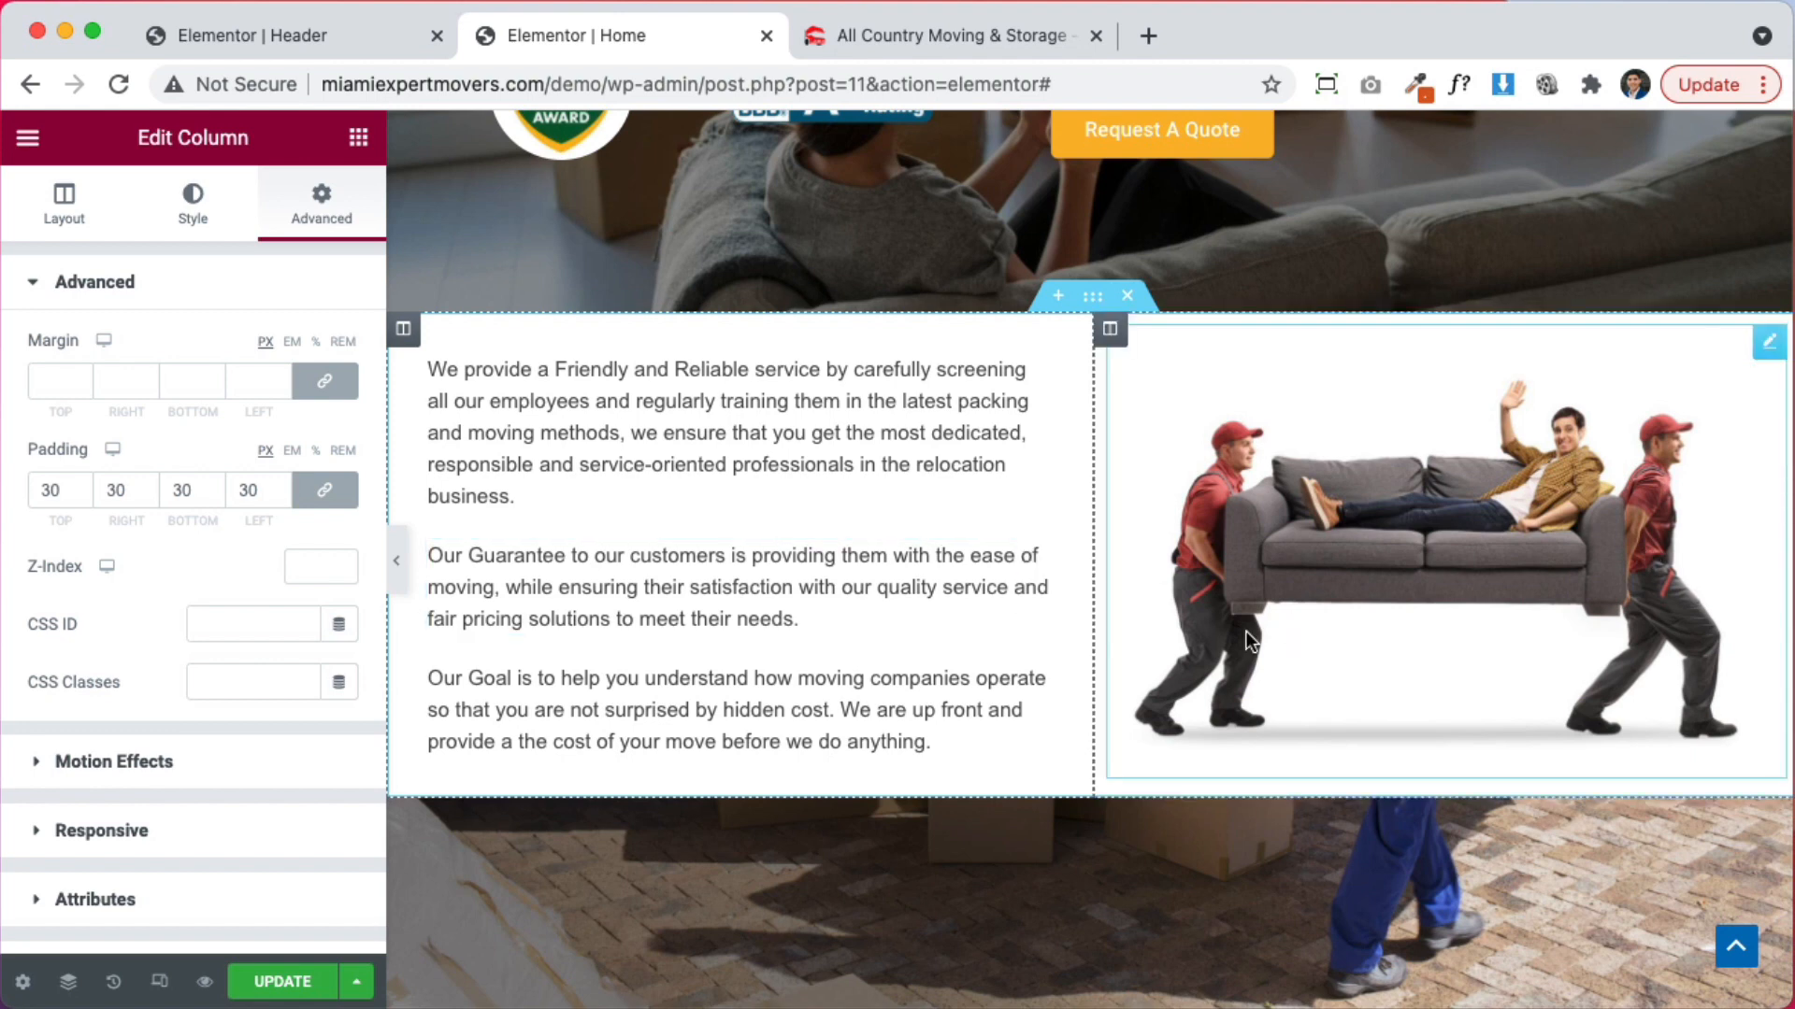
click(1092, 298)
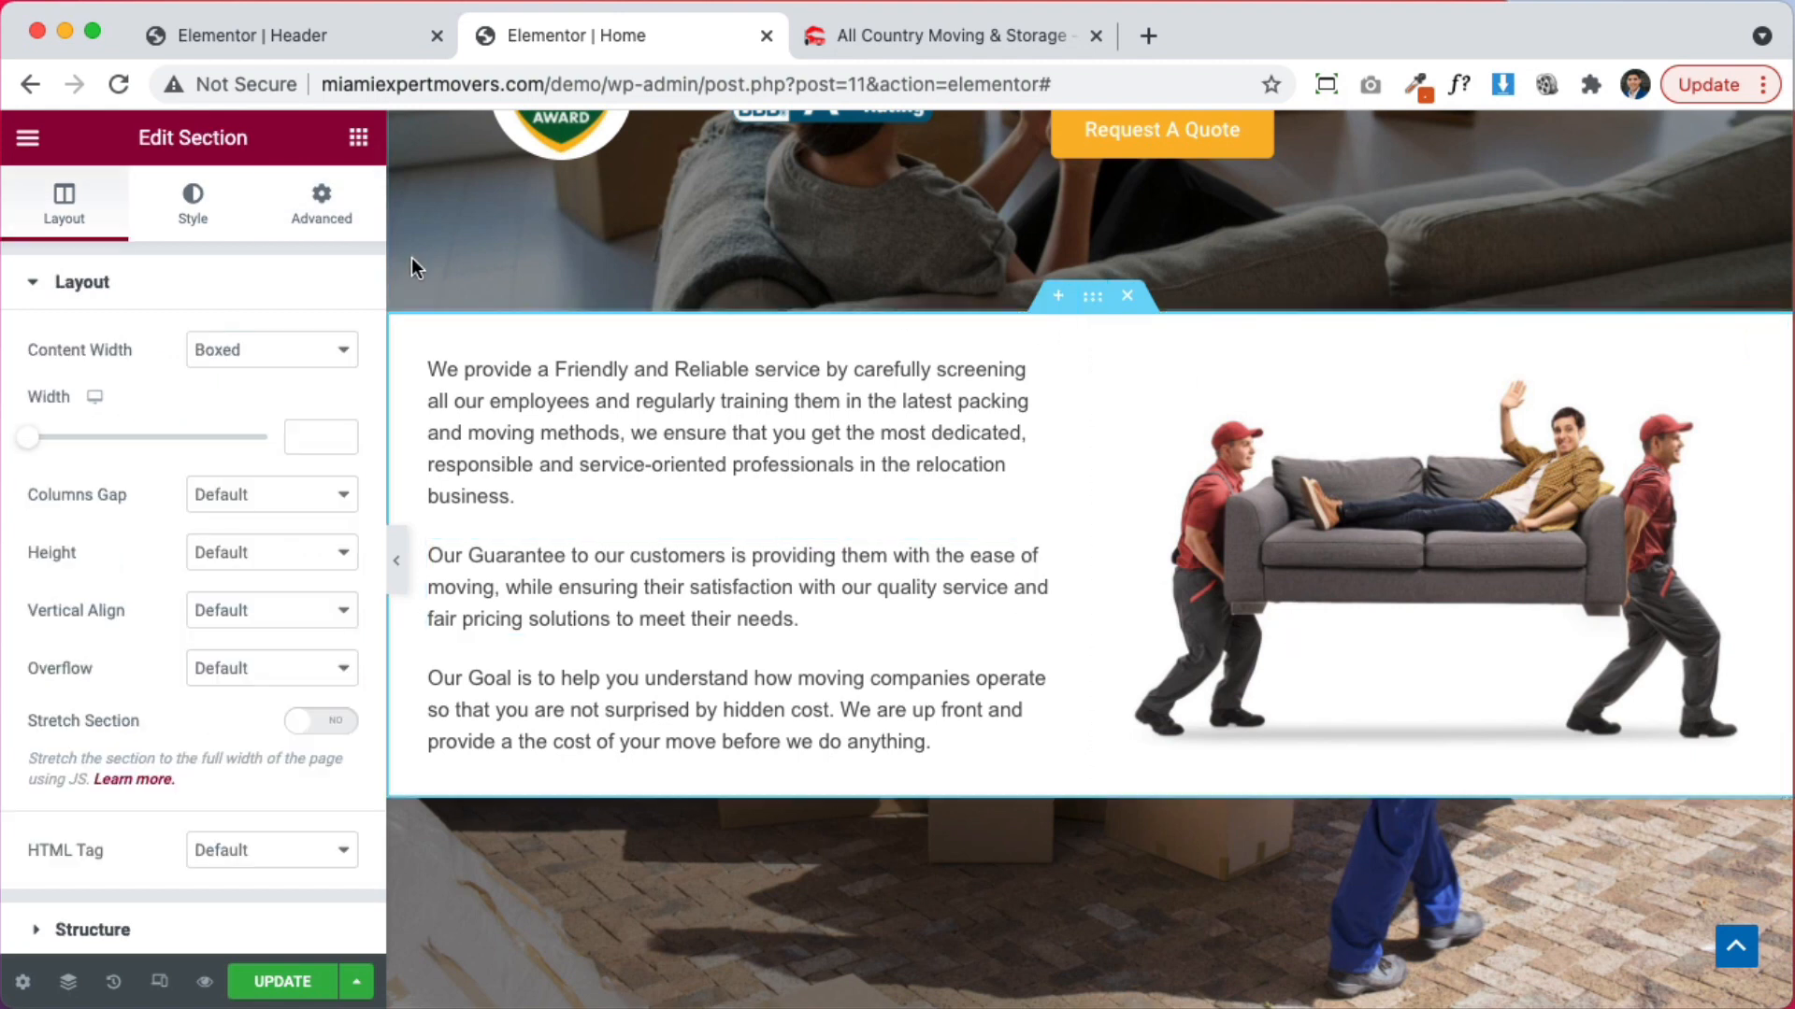
Unlink the sofa section's padding and enter the top padding value
click(327, 216)
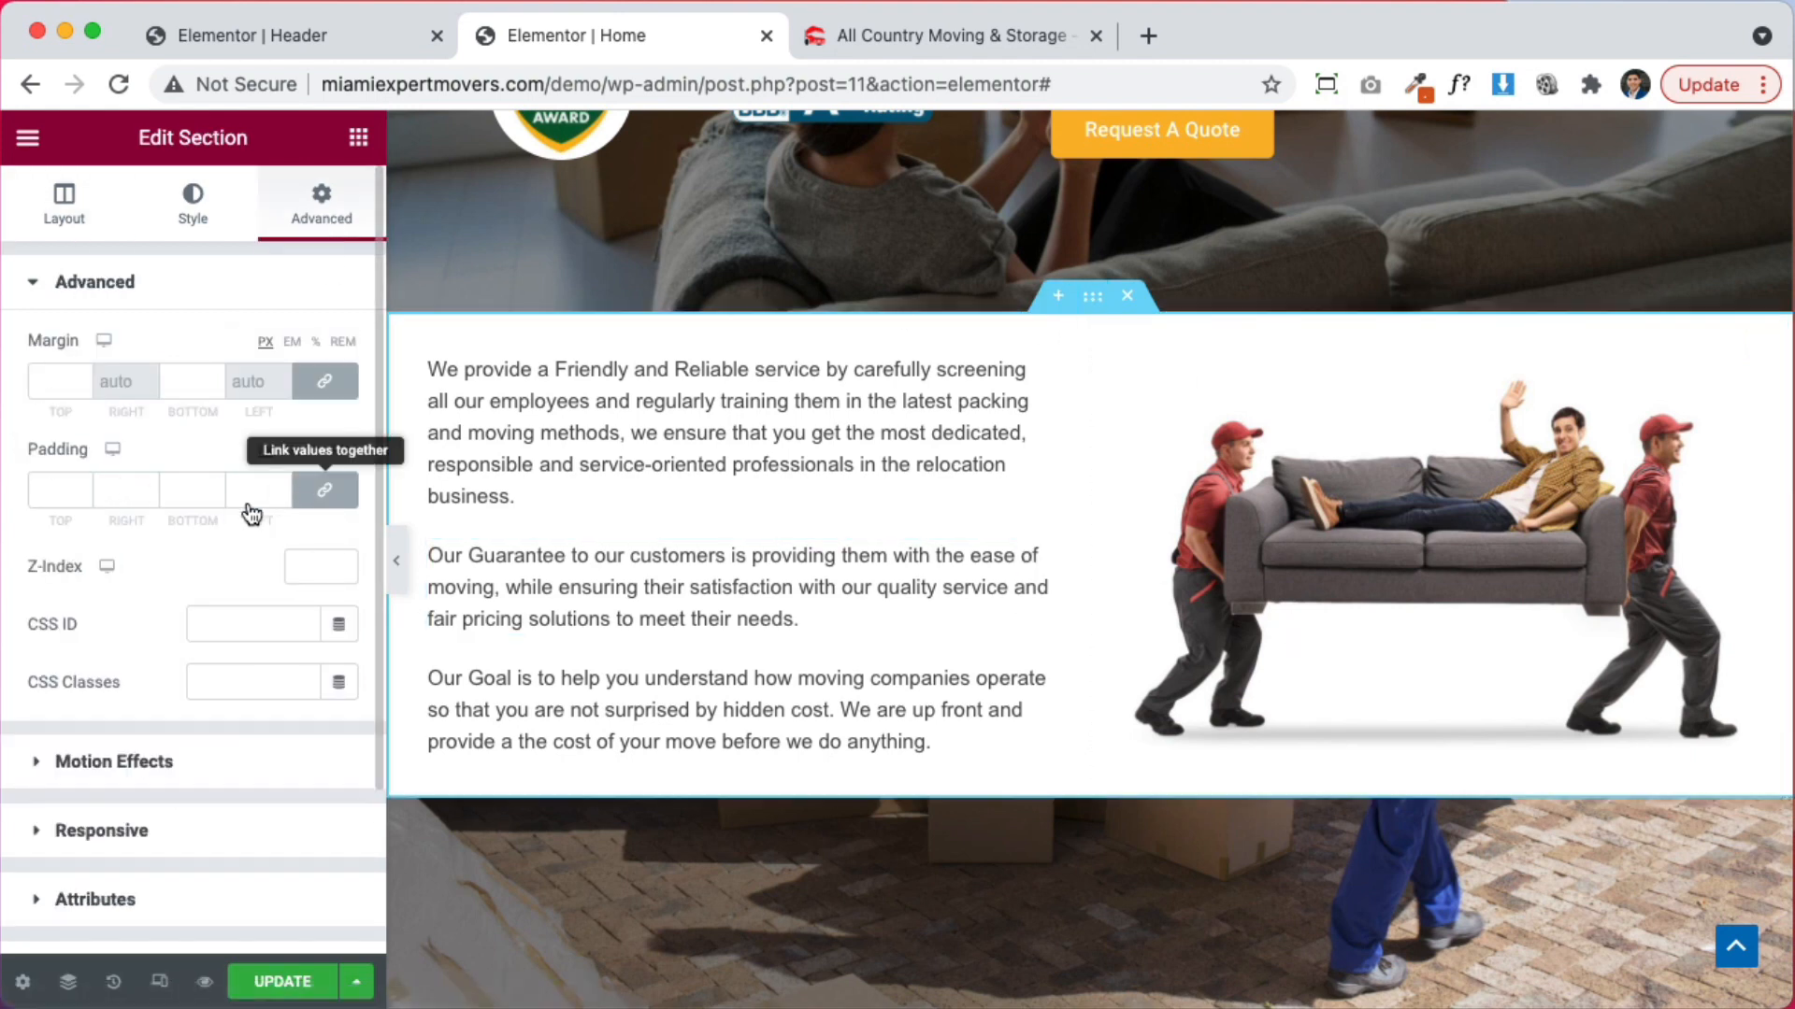
click(323, 491)
click(44, 491)
text(50)
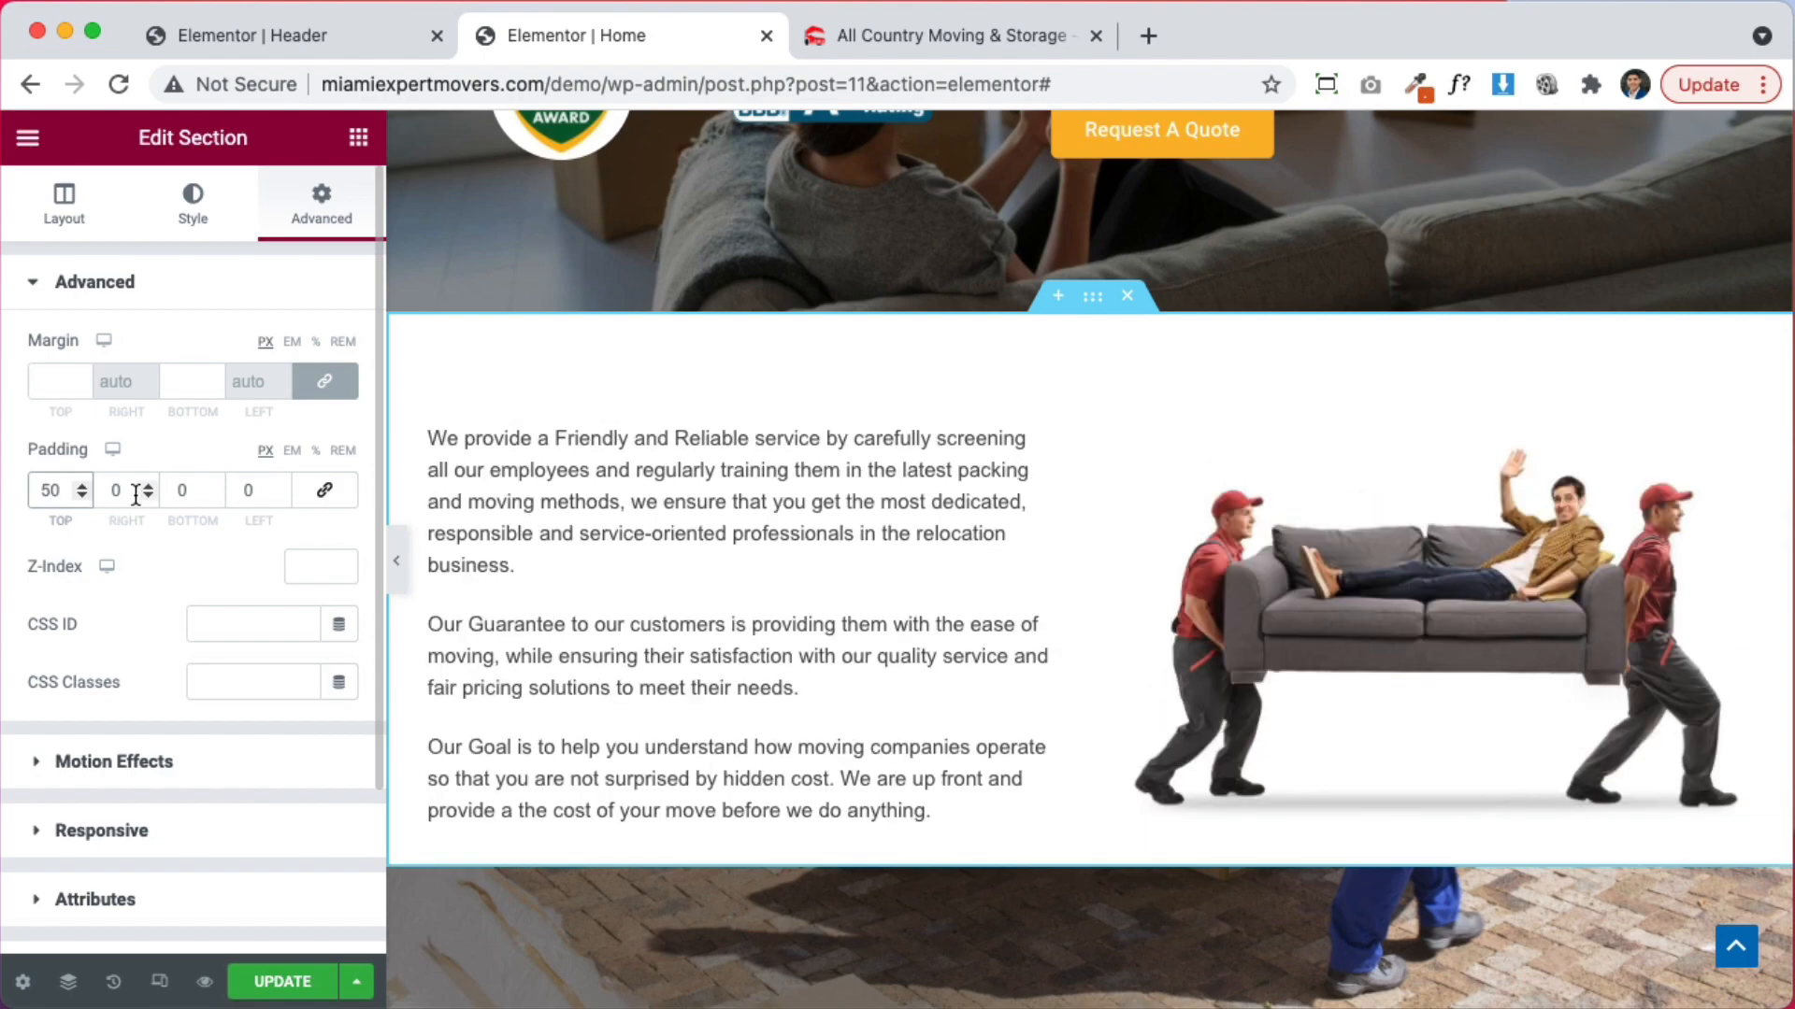
text(5)
scroll(737, 497, down, 10)
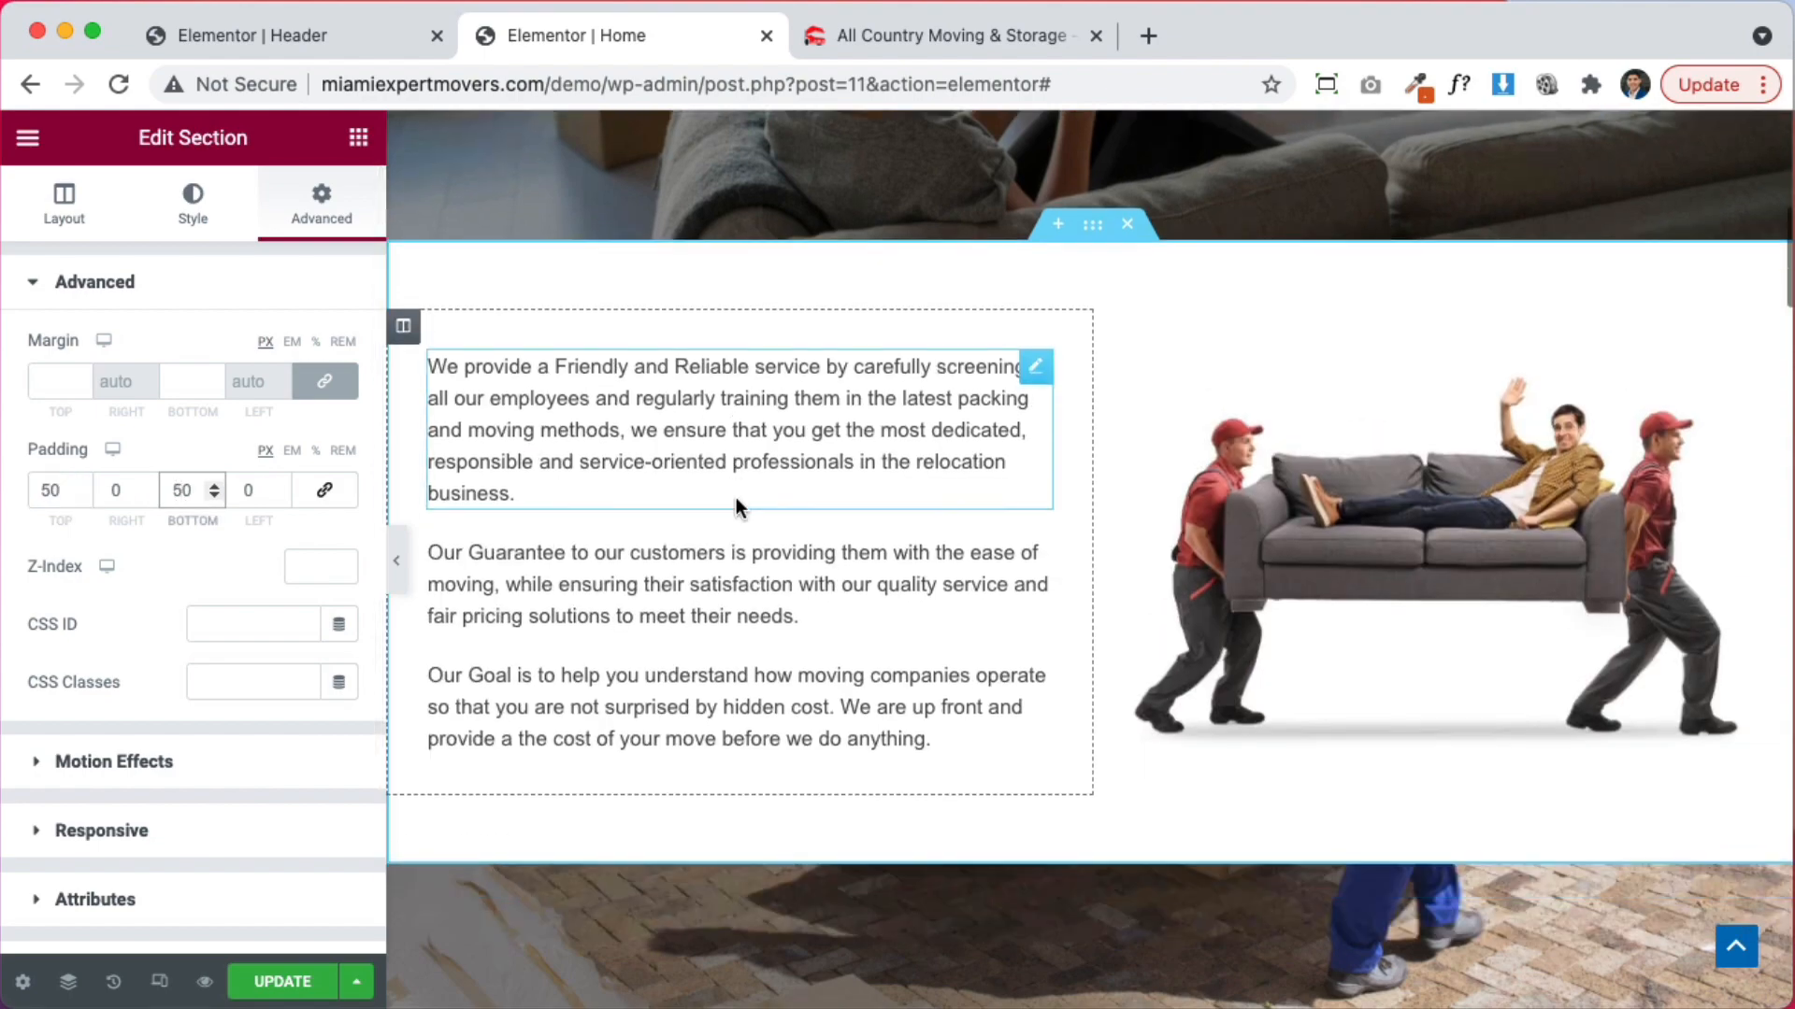
scroll(737, 497, down, 7)
scroll(737, 498, up, 7)
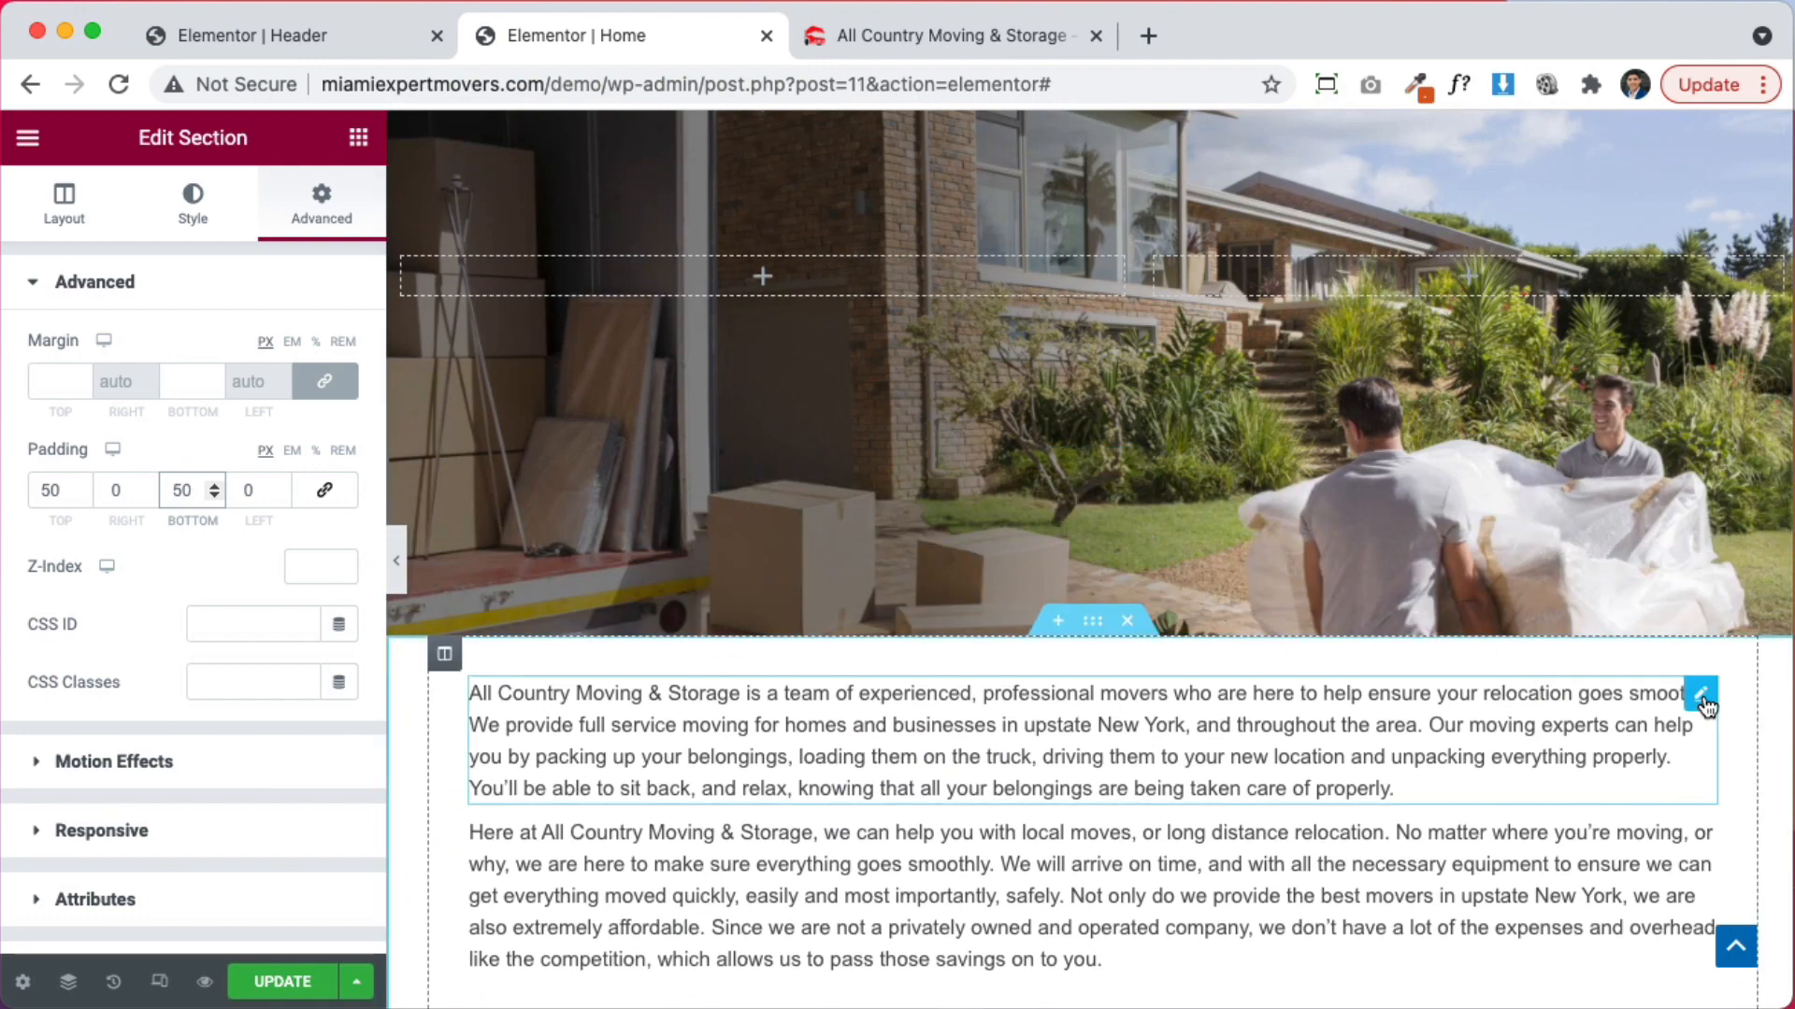
Drag both moving-company paragraphs into the photo section and delete the empty section
drag(1702, 694, 785, 282)
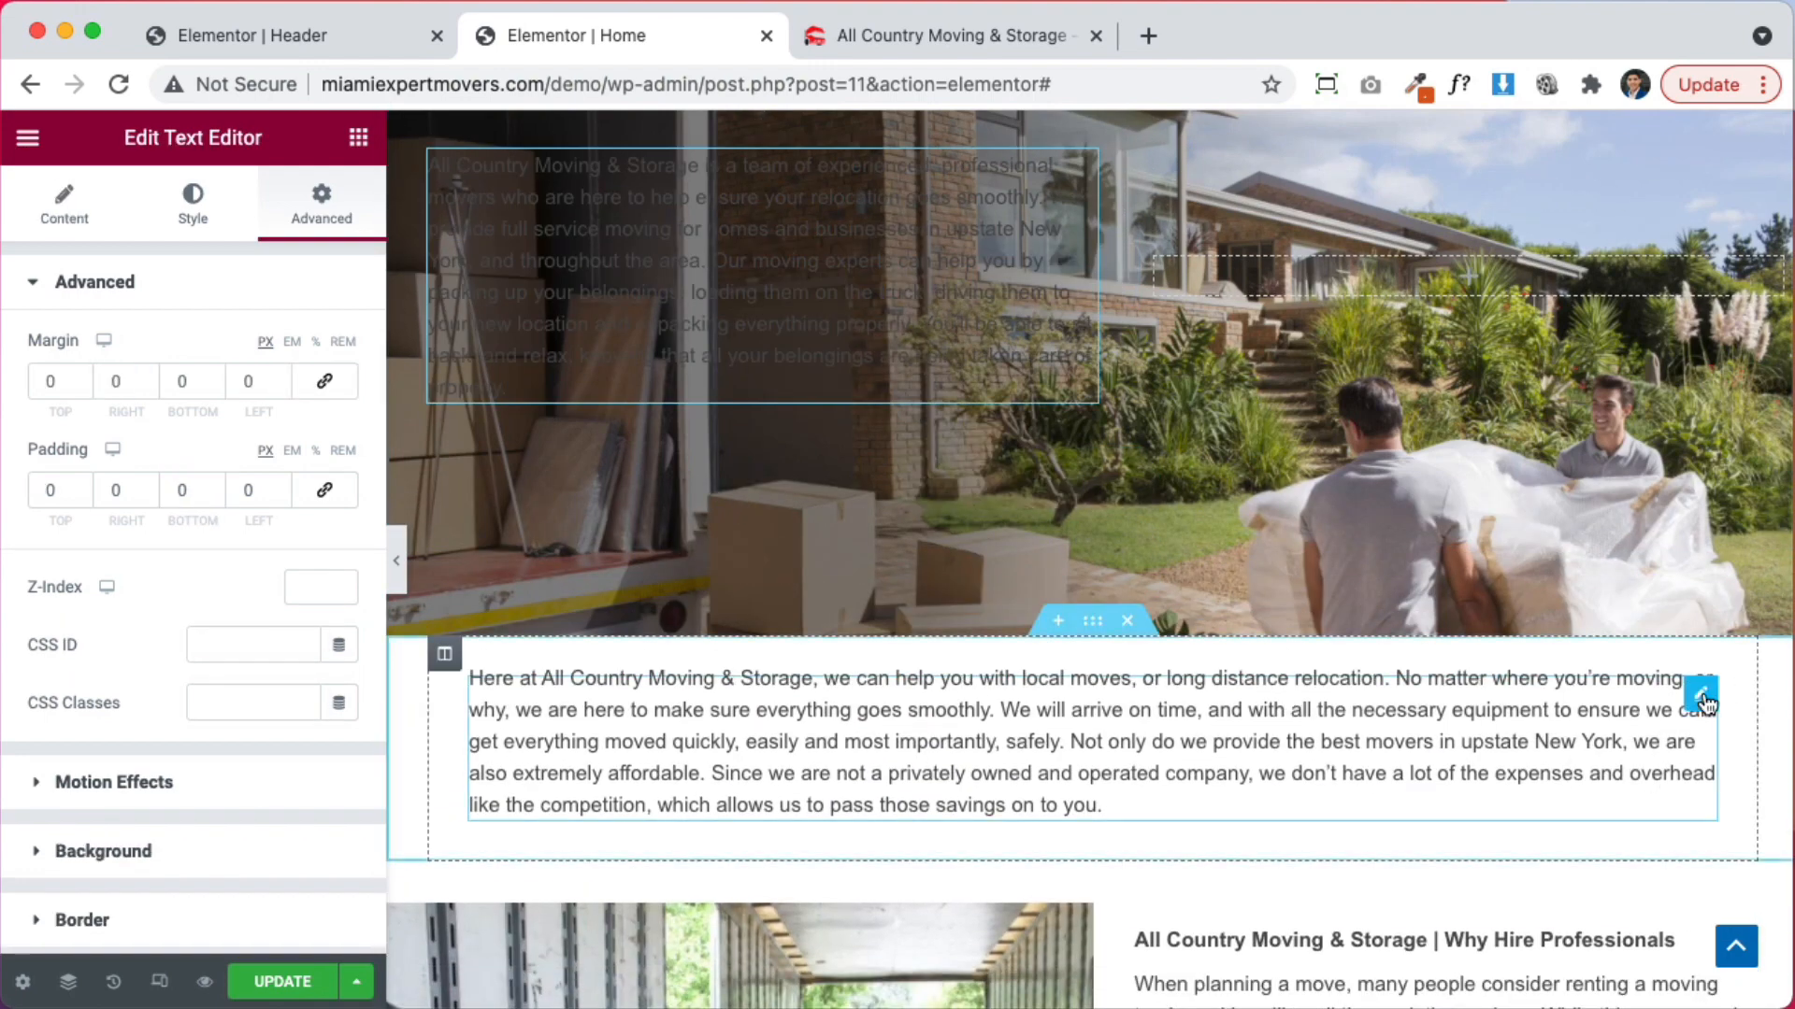
drag(1702, 695, 894, 376)
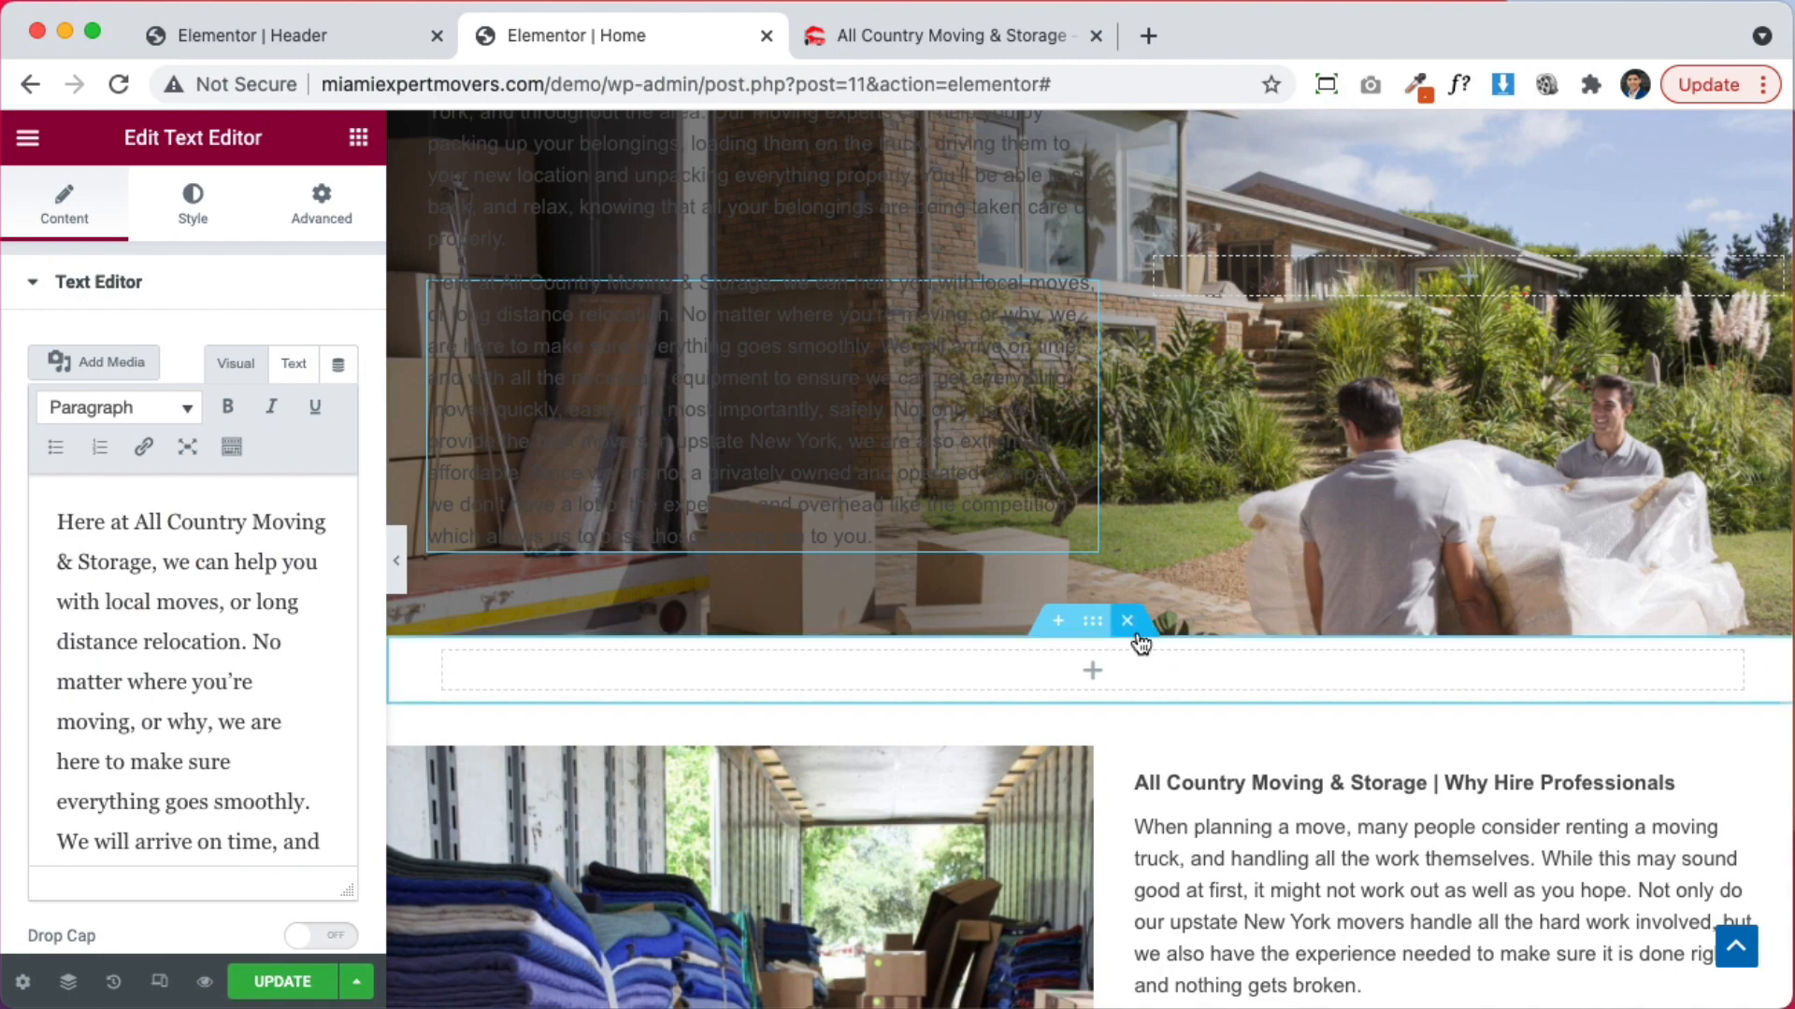
click(1128, 621)
scroll(1164, 634, up, 3)
Set both paragraphs' text colour to white (#FFFFFF) and save the page
click(322, 204)
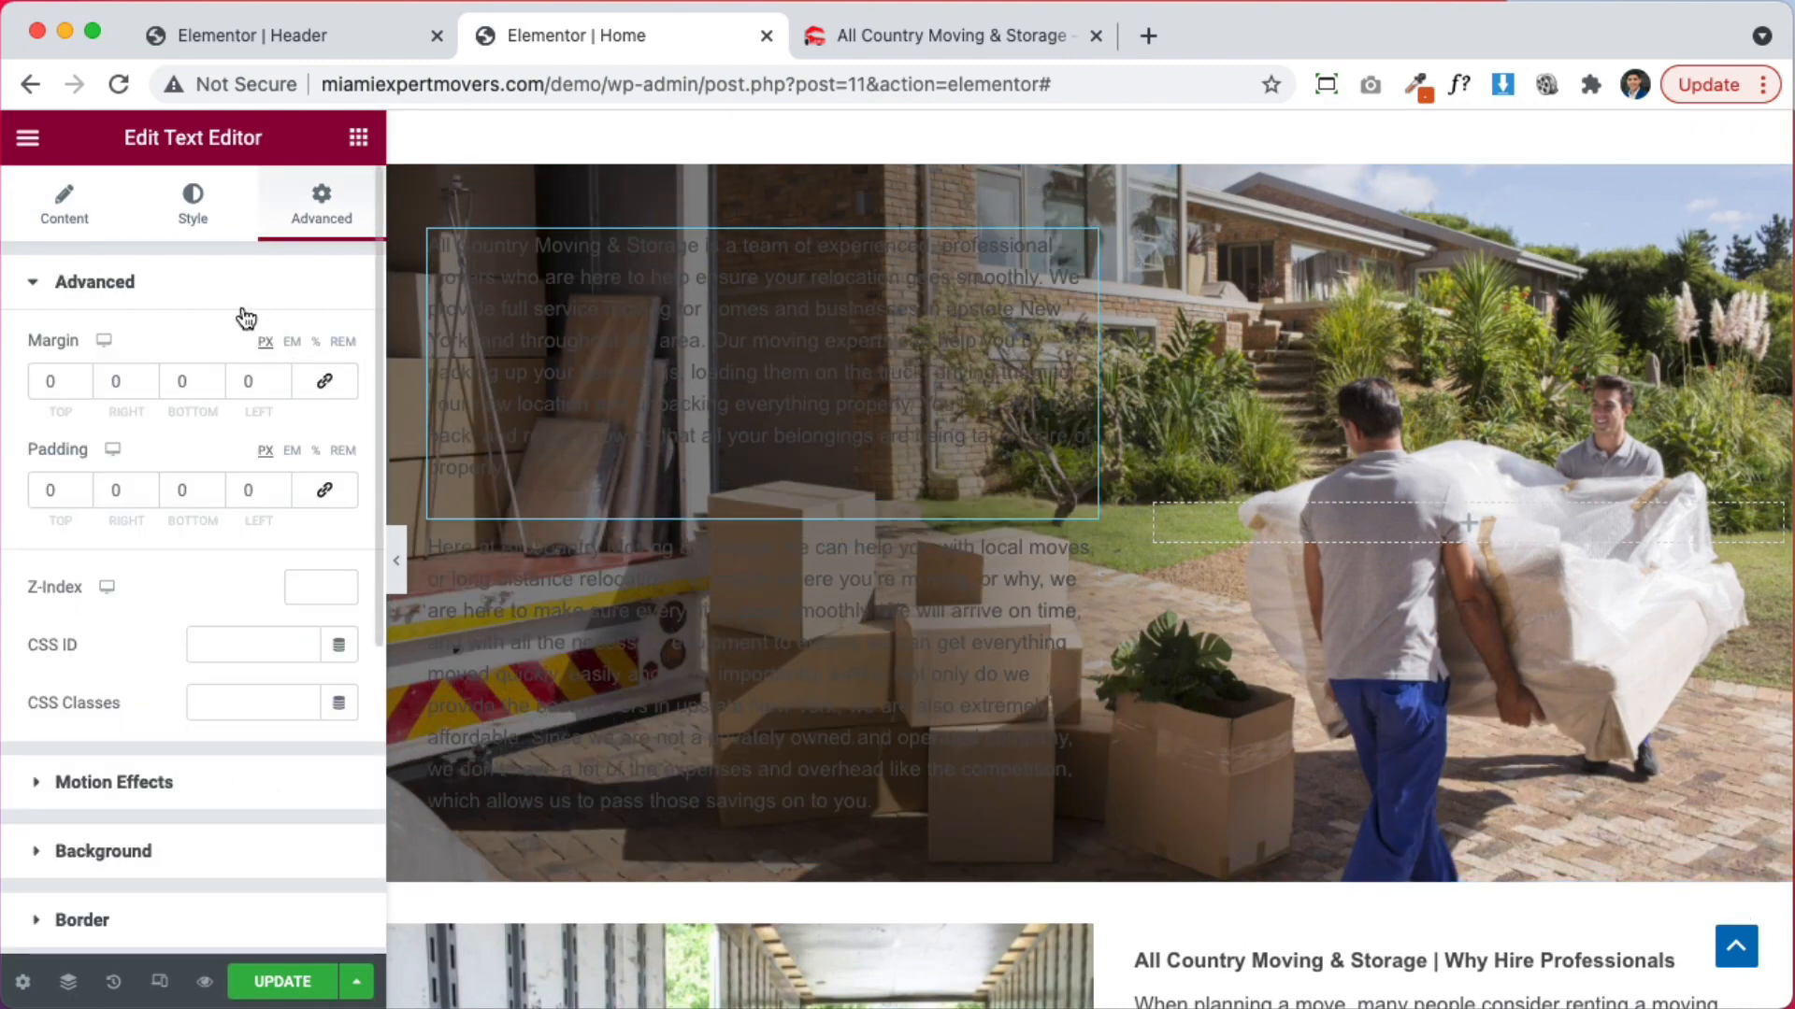
click(204, 224)
click(340, 409)
drag(301, 524, 191, 501)
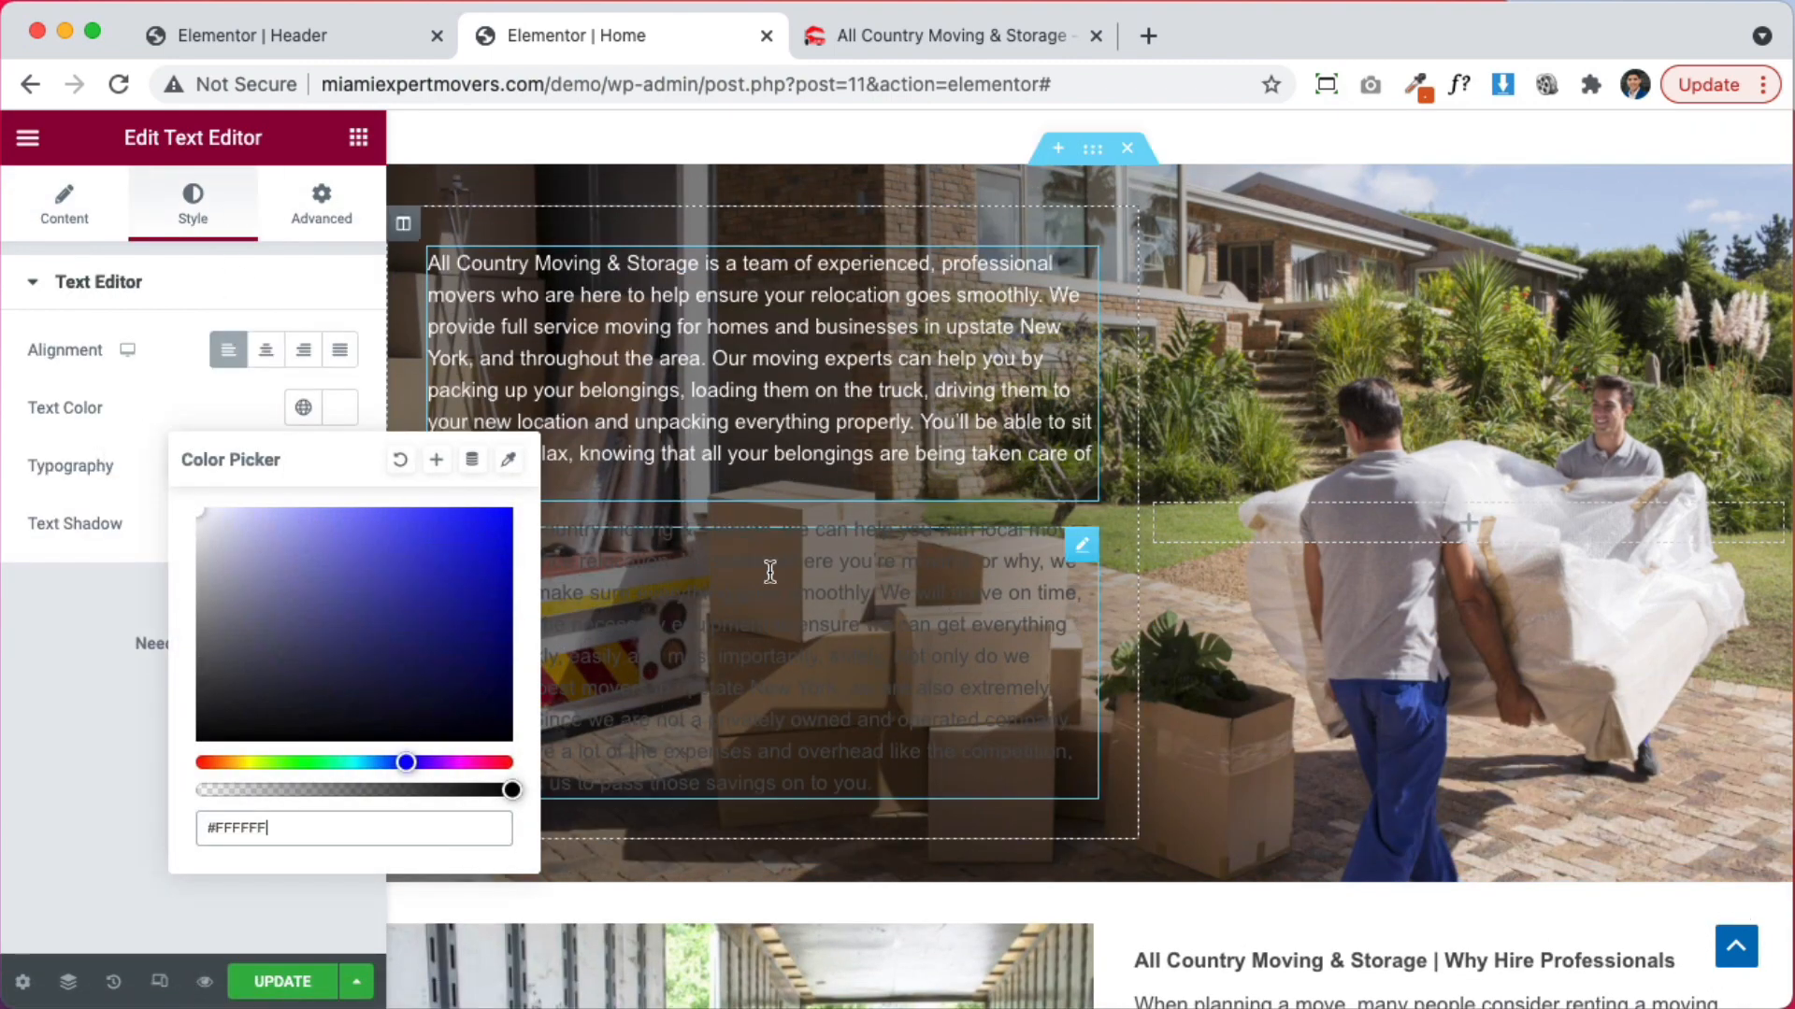
click(770, 572)
click(206, 221)
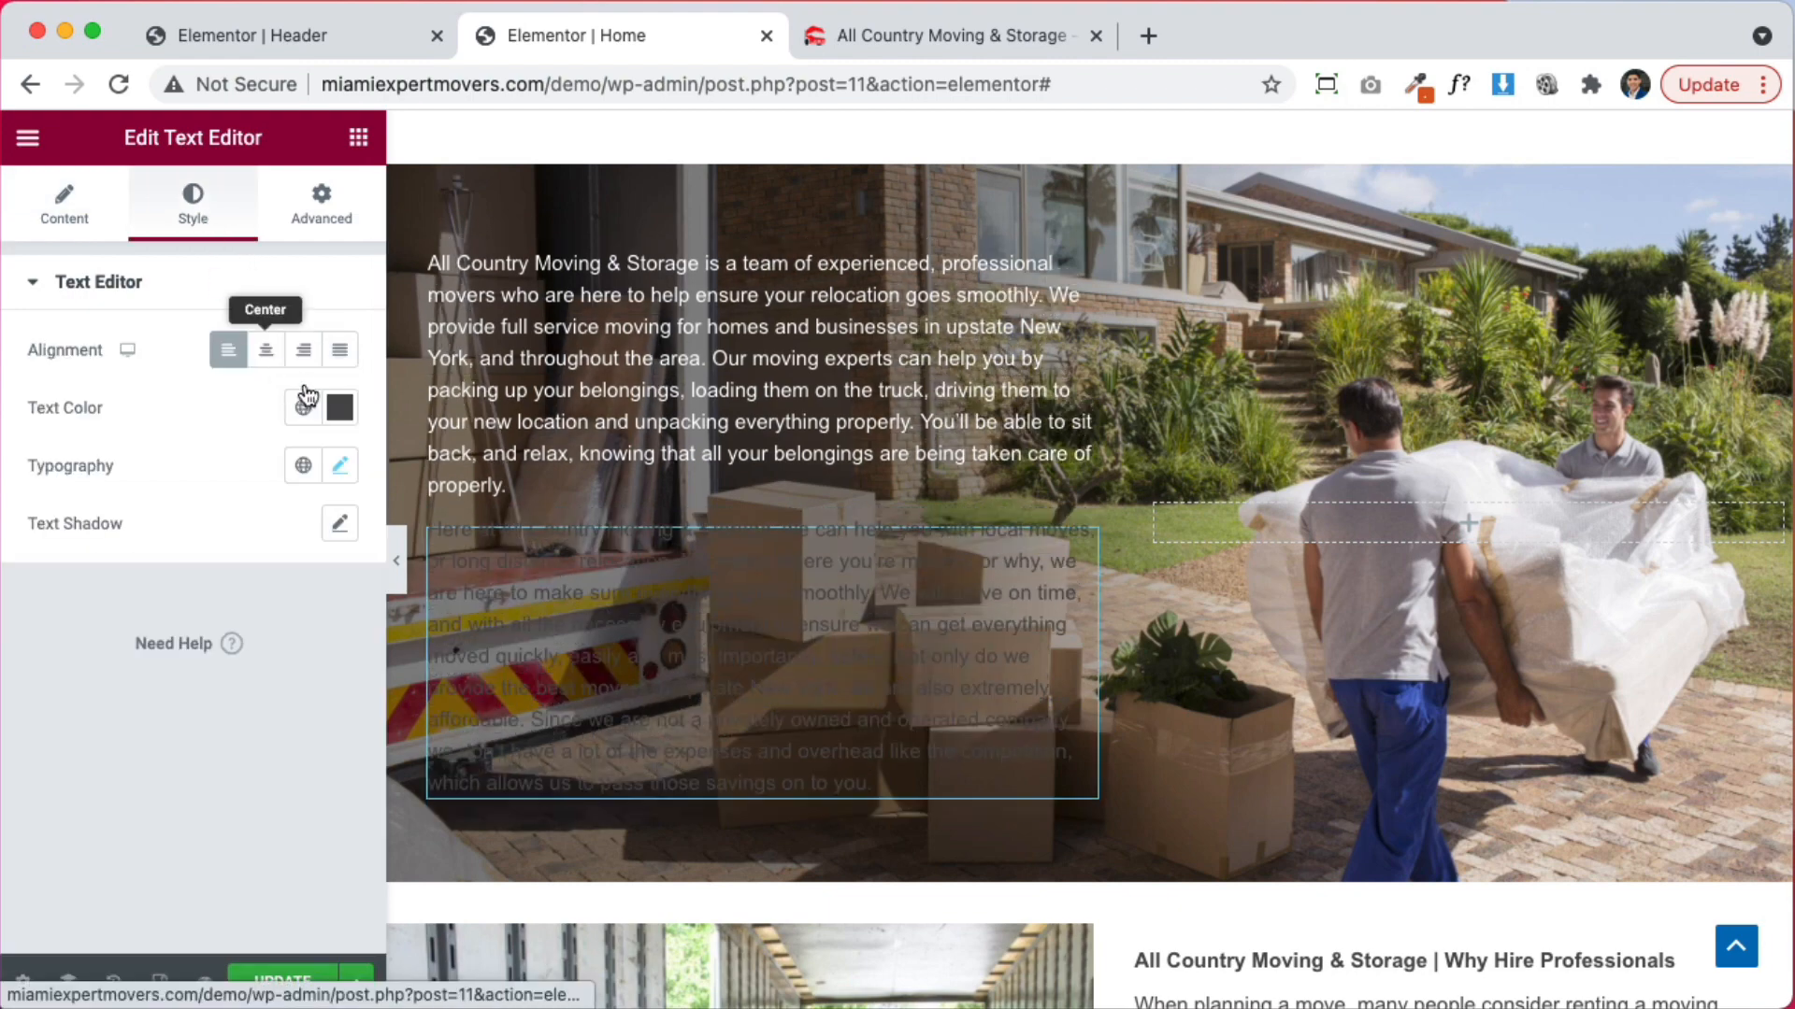
click(340, 408)
click(208, 542)
click(32, 725)
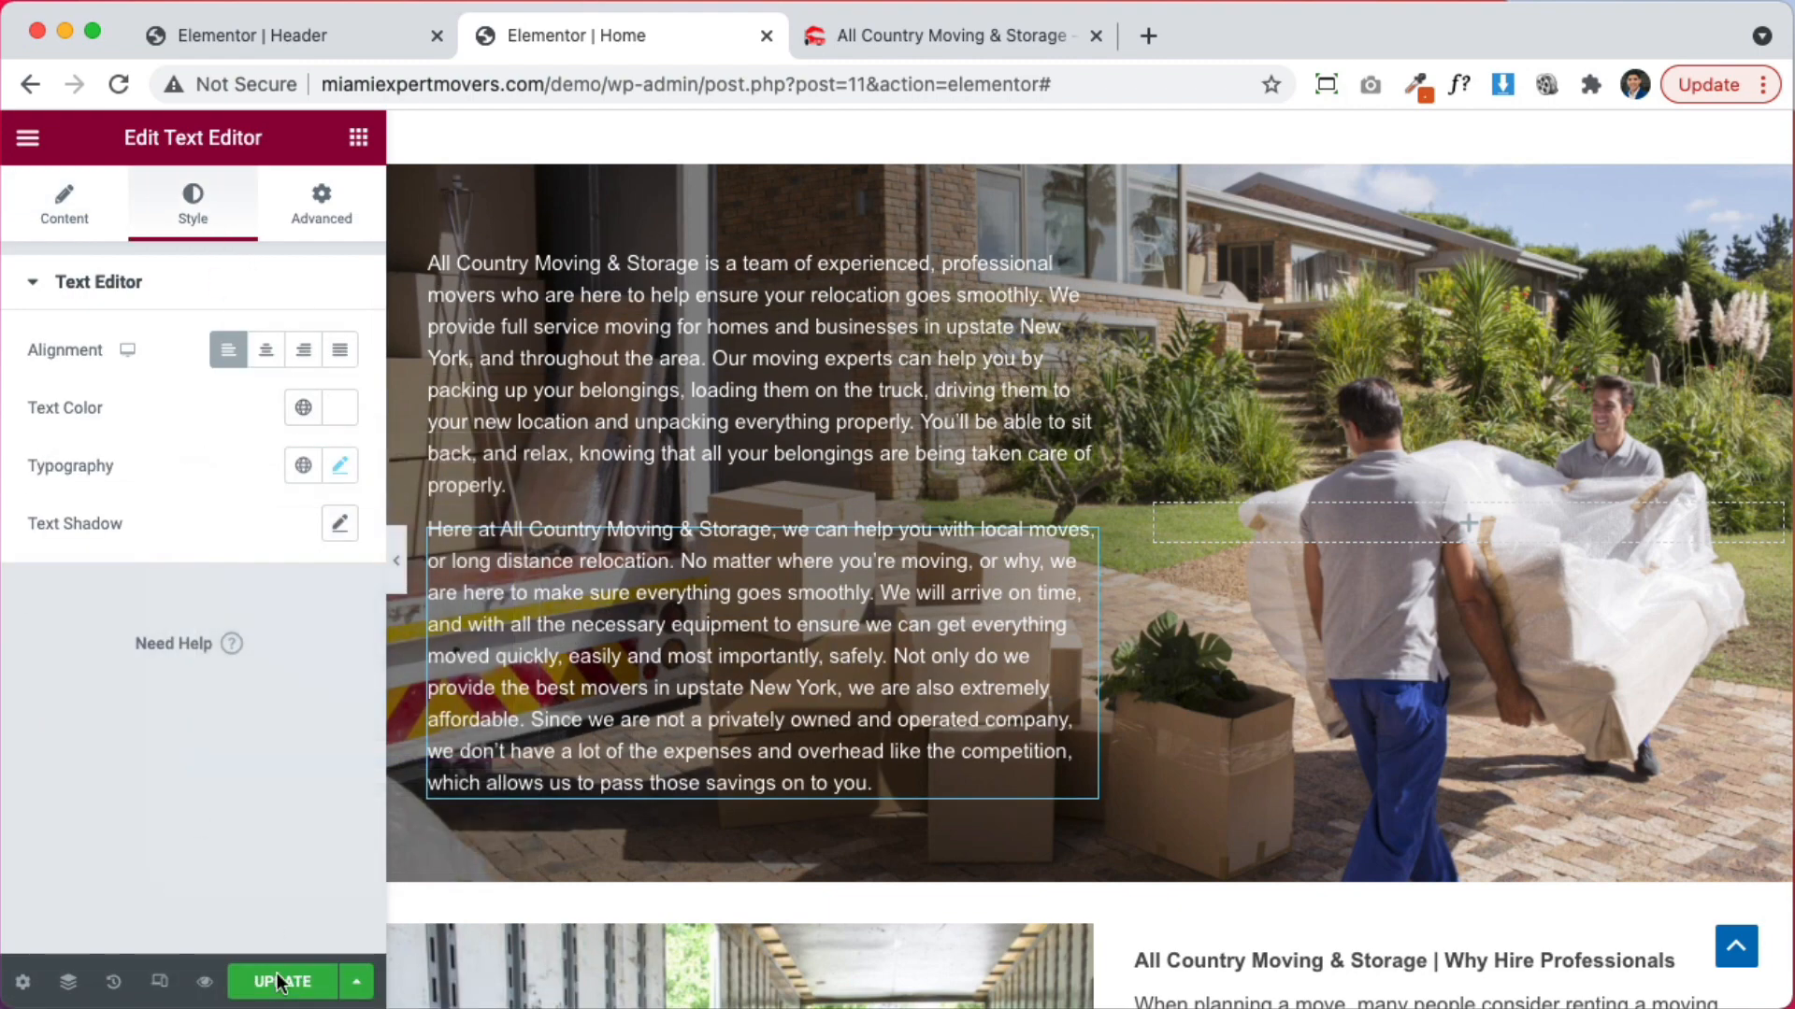
click(272, 989)
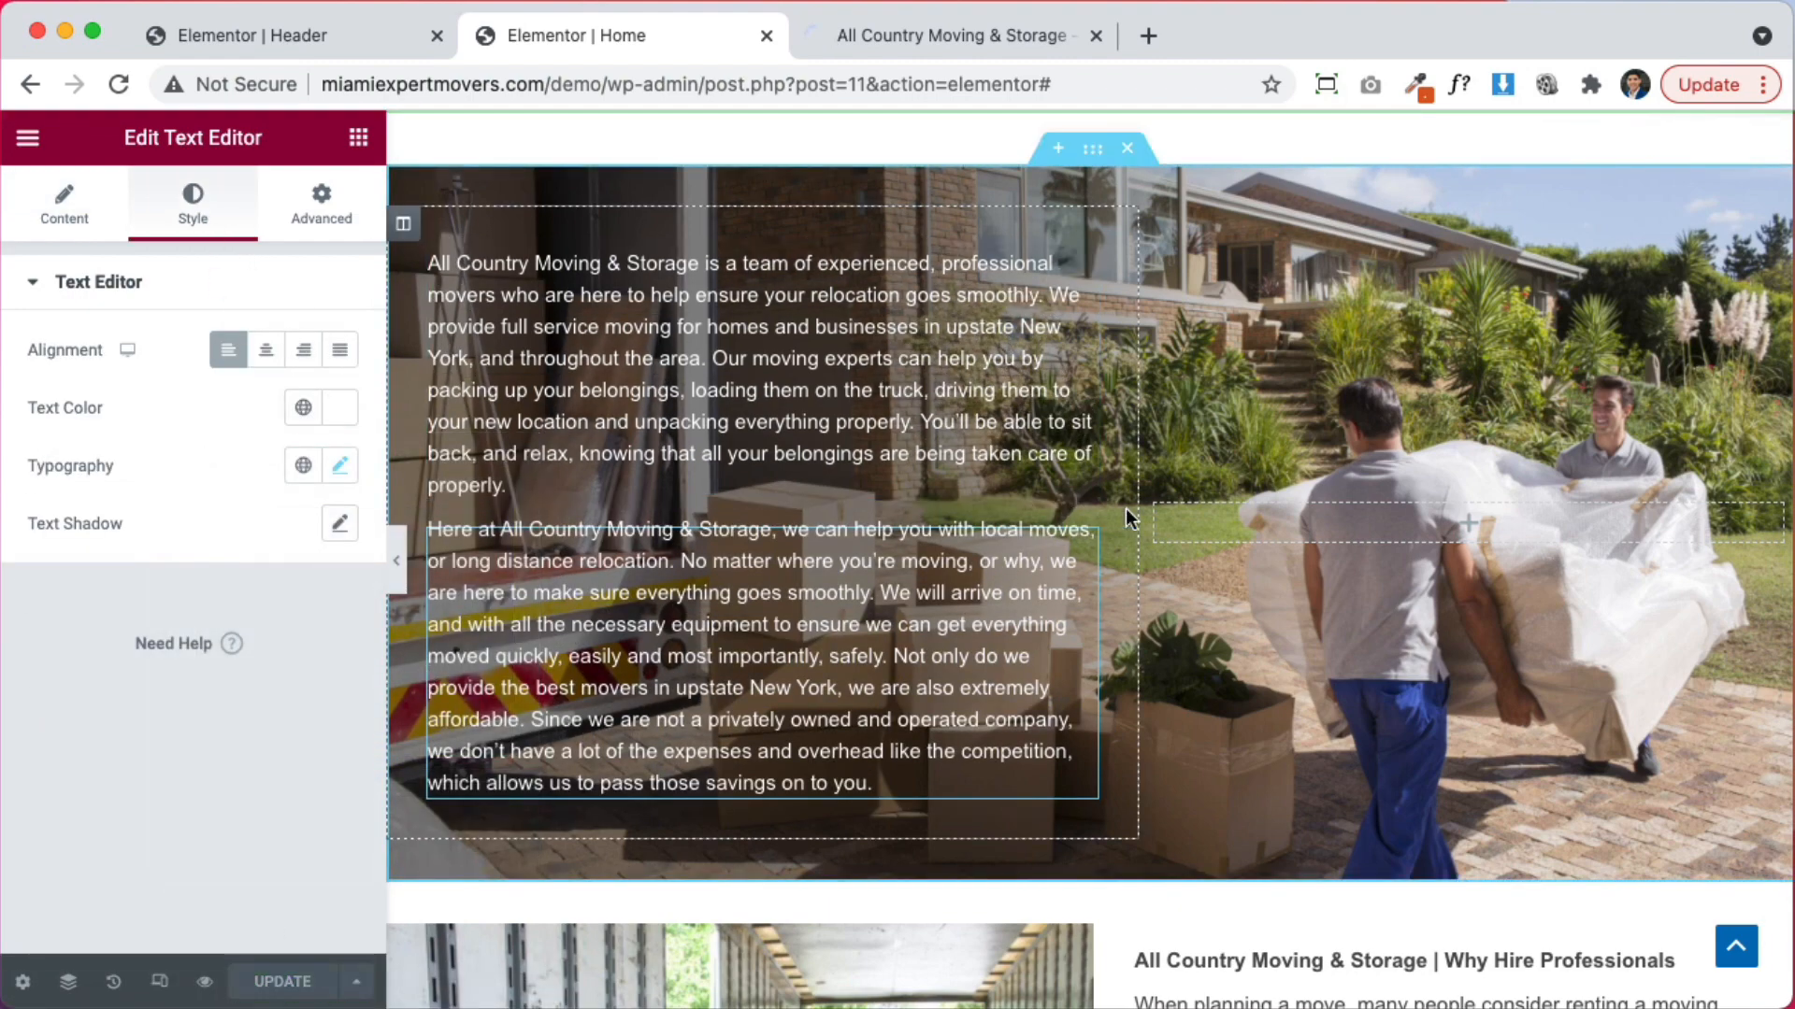
Set the white-text column's right padding to 0 and preview the page
click(403, 224)
click(319, 206)
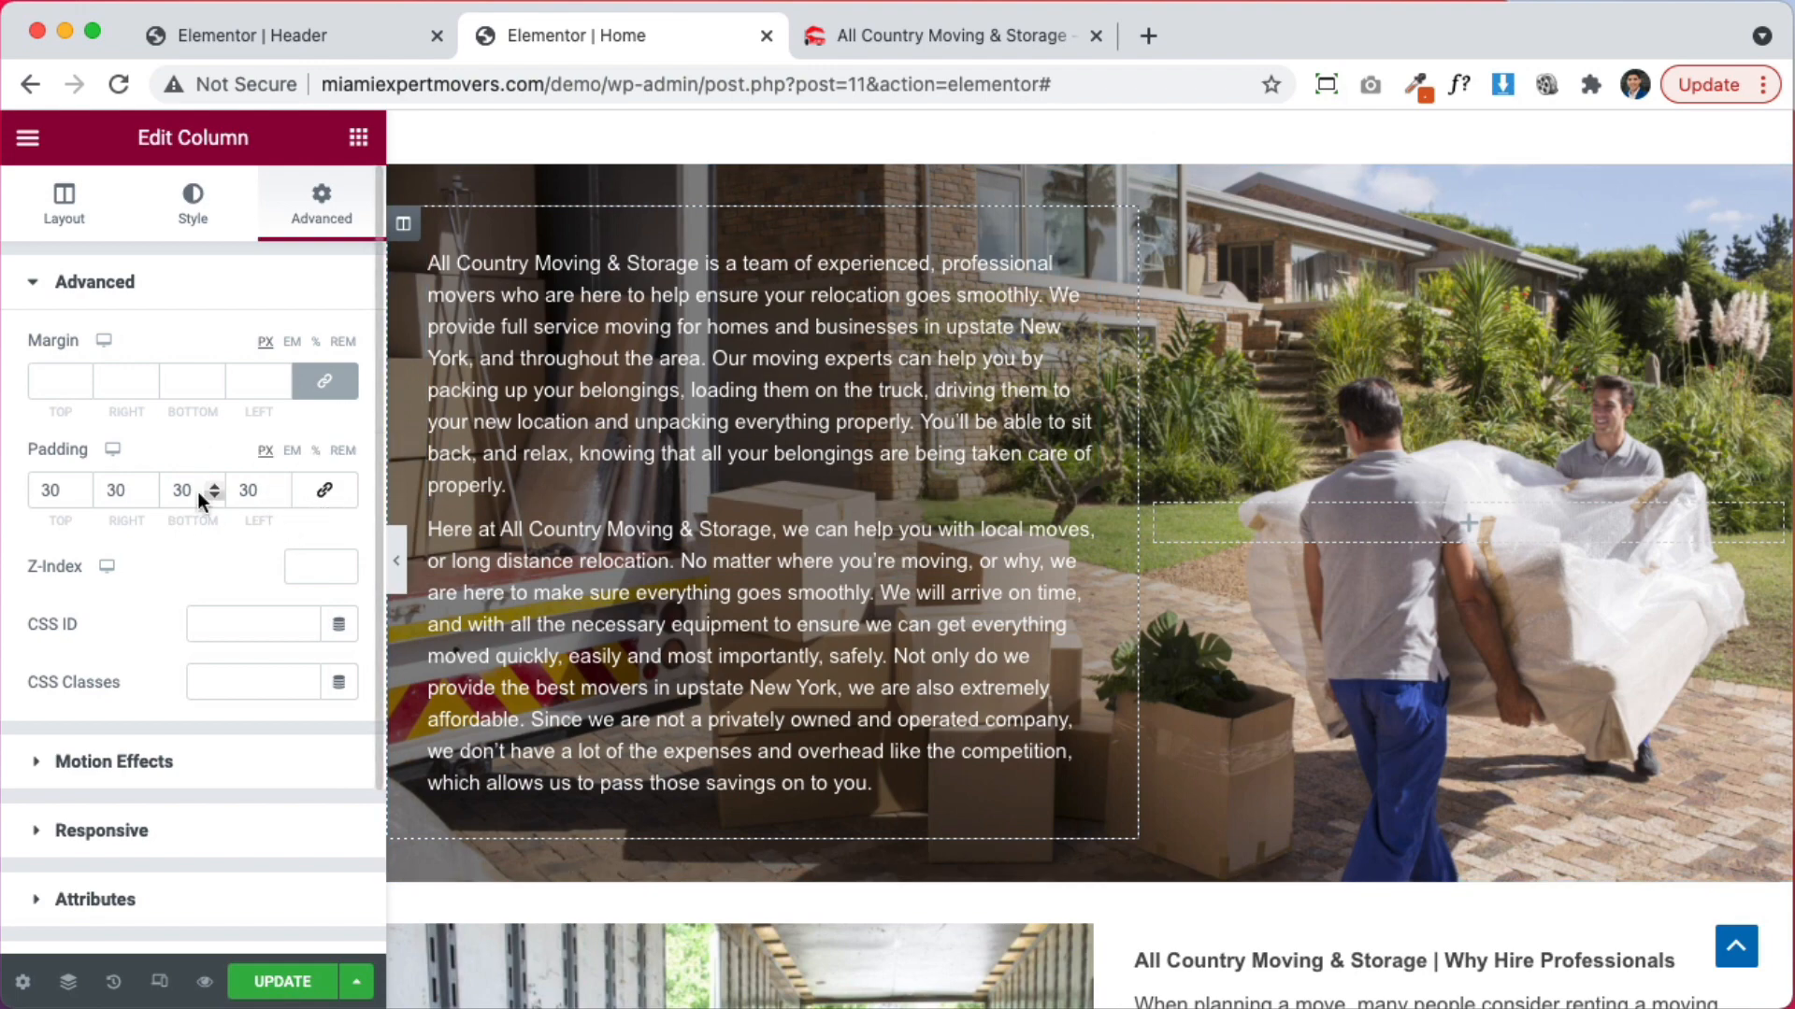
text(0)
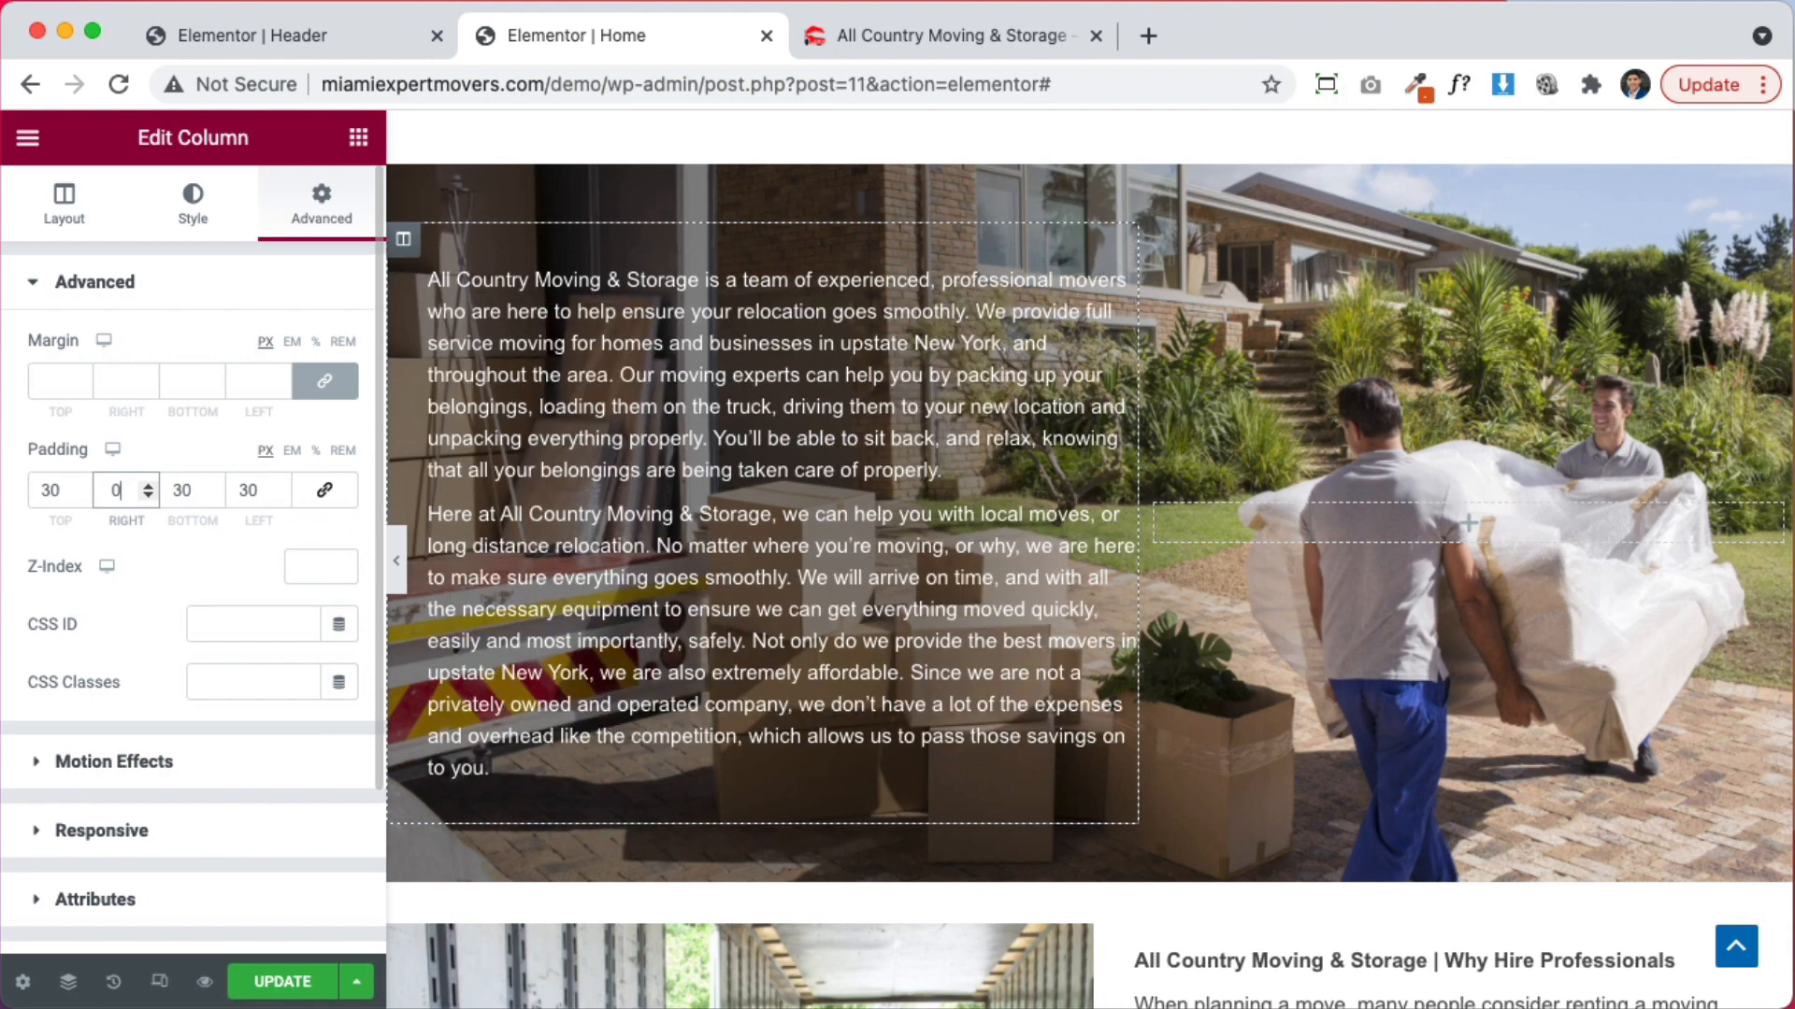
click(397, 561)
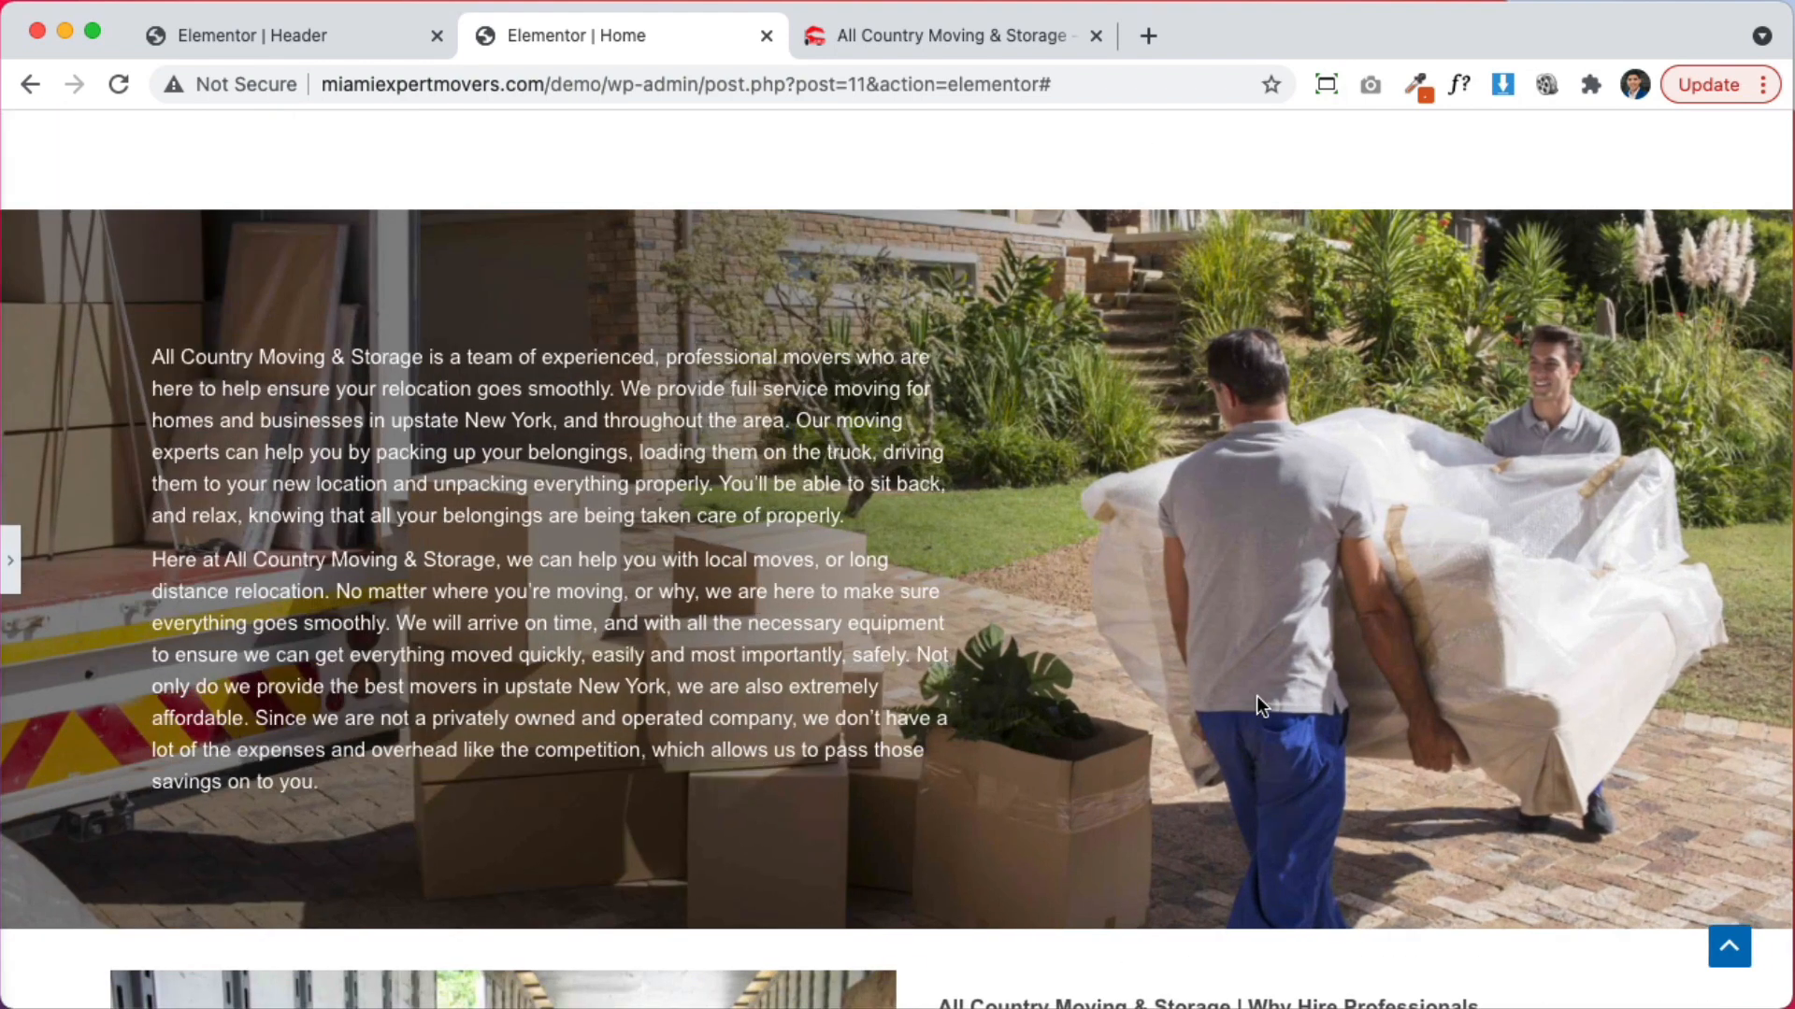
Scroll through the sofa and movers-photo sections, then reopen the editor panel
scroll(1270, 653, up, 15)
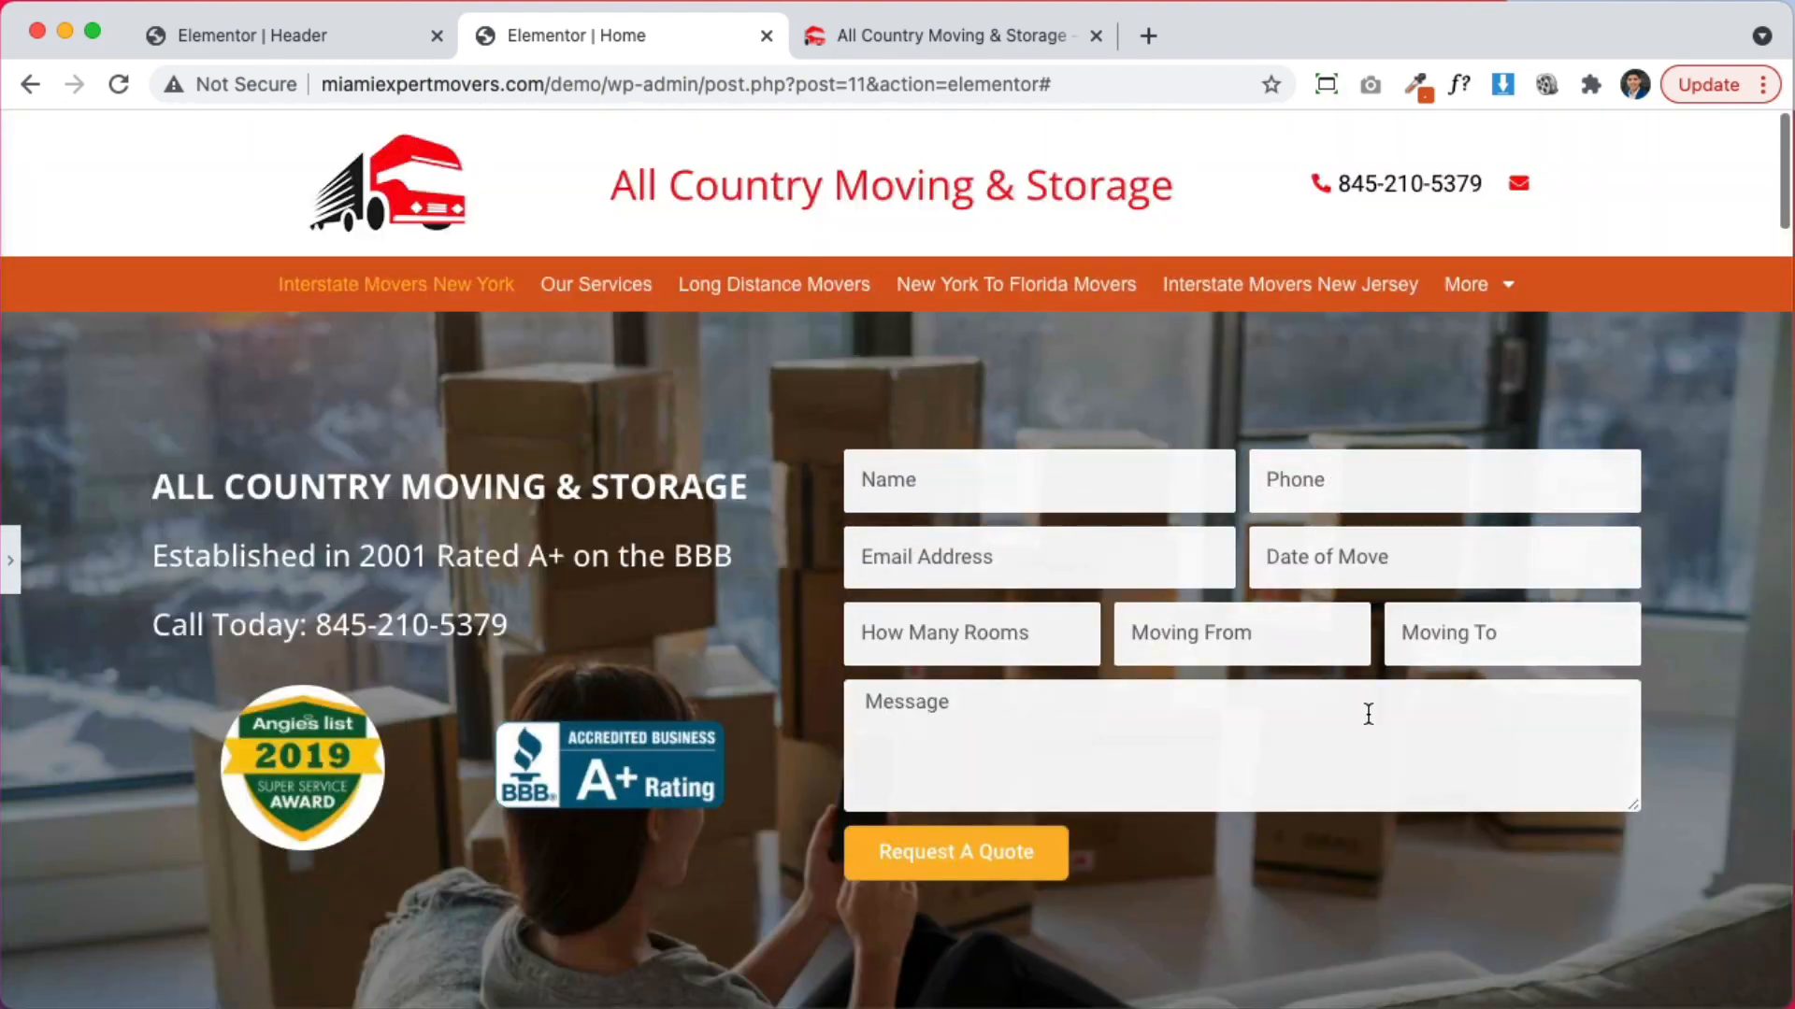
scroll(1647, 780, down, 15)
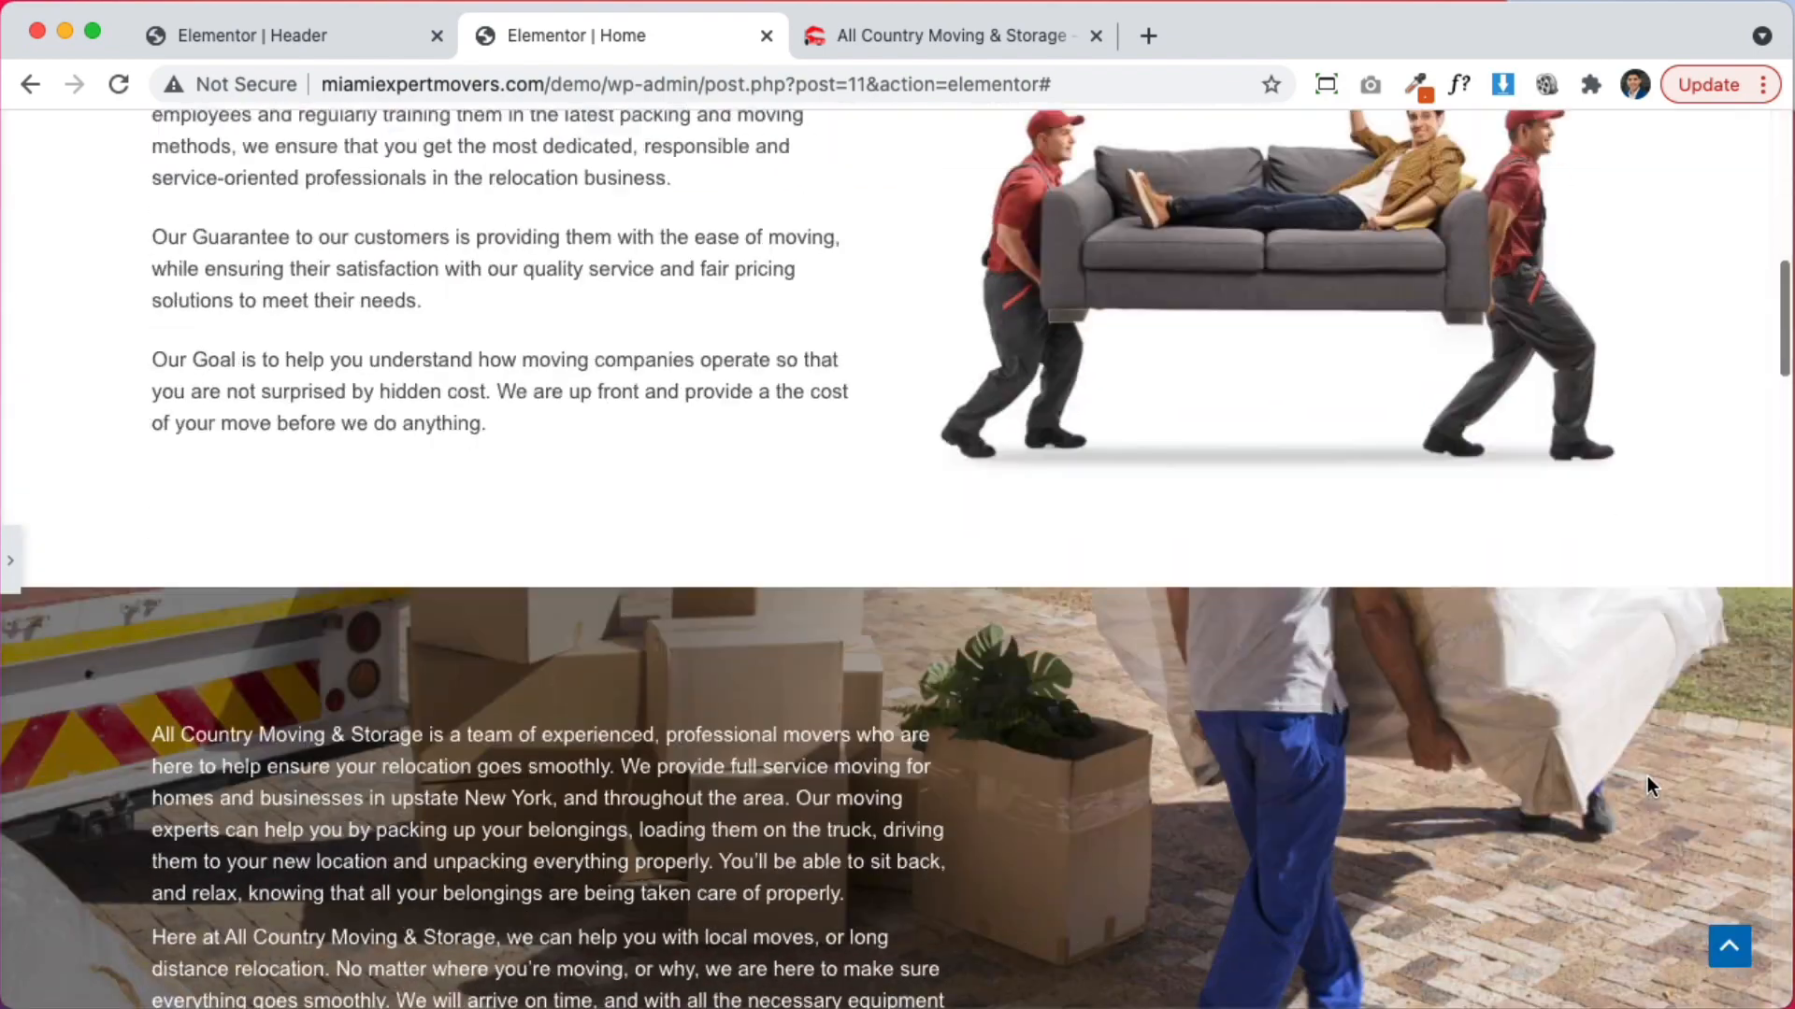
scroll(1647, 776, down, 8)
scroll(1647, 776, up, 12)
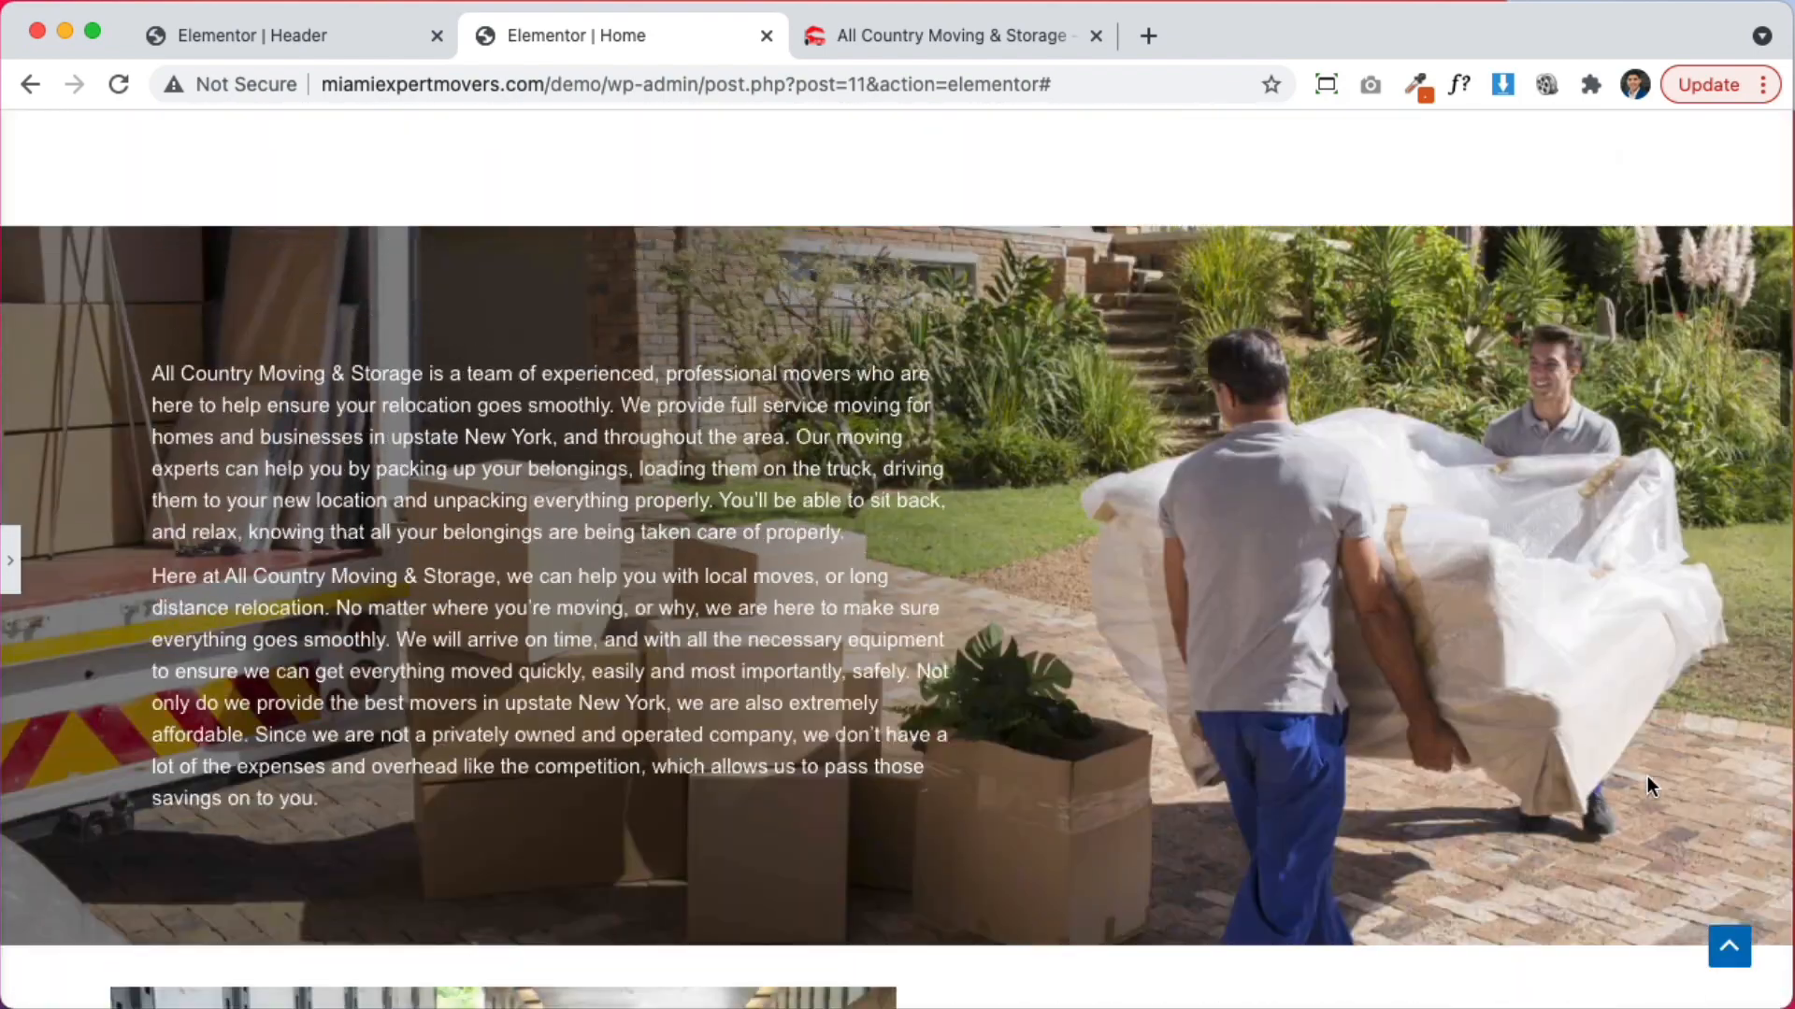
scroll(1647, 776, up, 2)
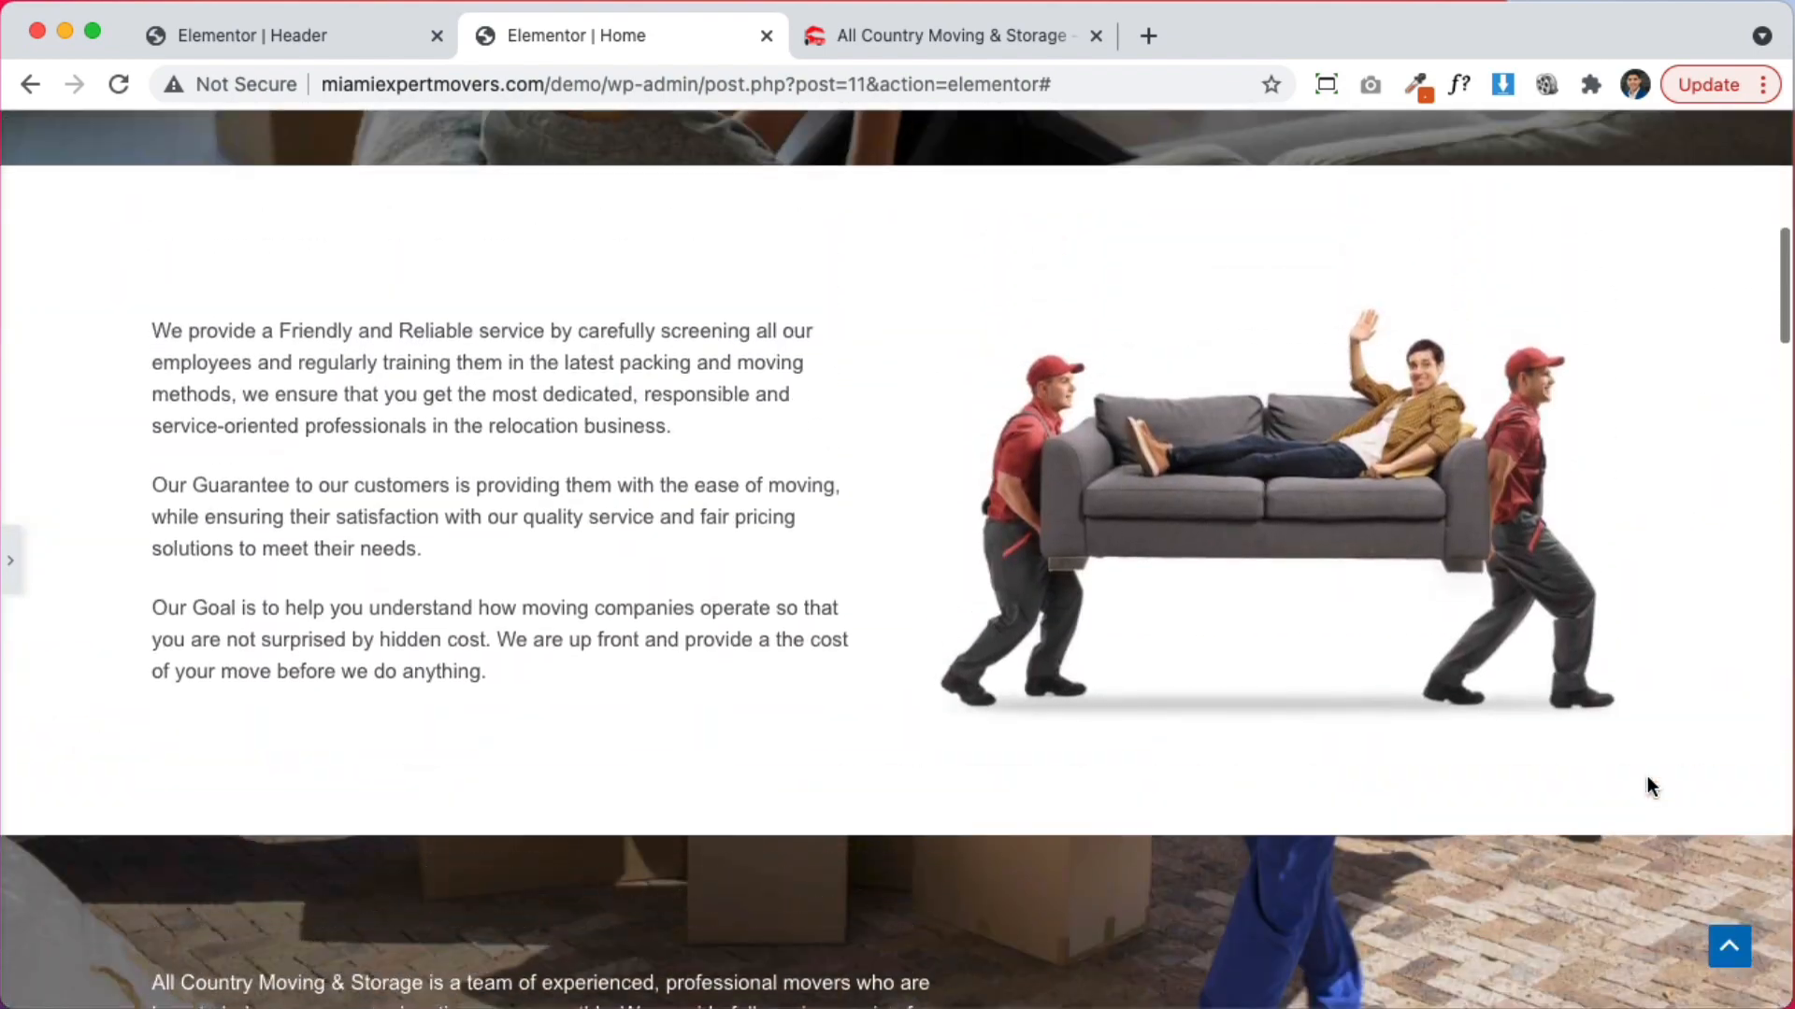
click(13, 562)
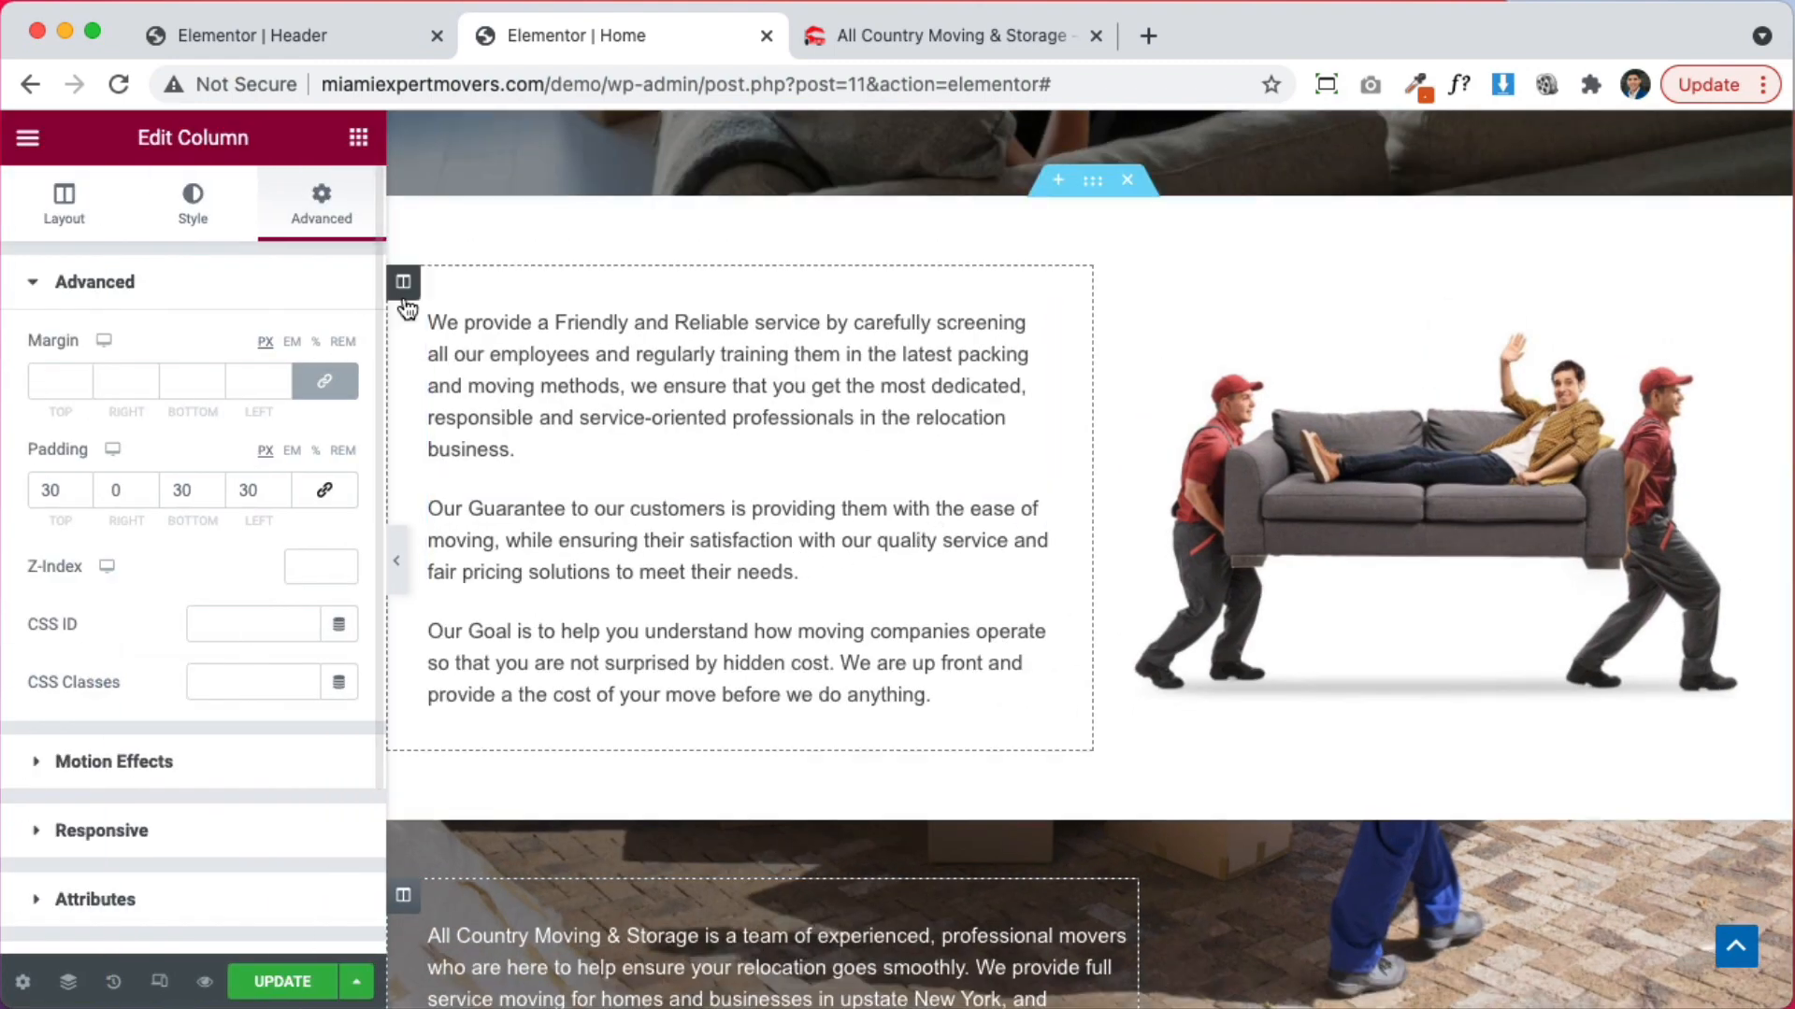
Place the text column to the right of the sofa image and select the image
drag(405, 300, 1371, 441)
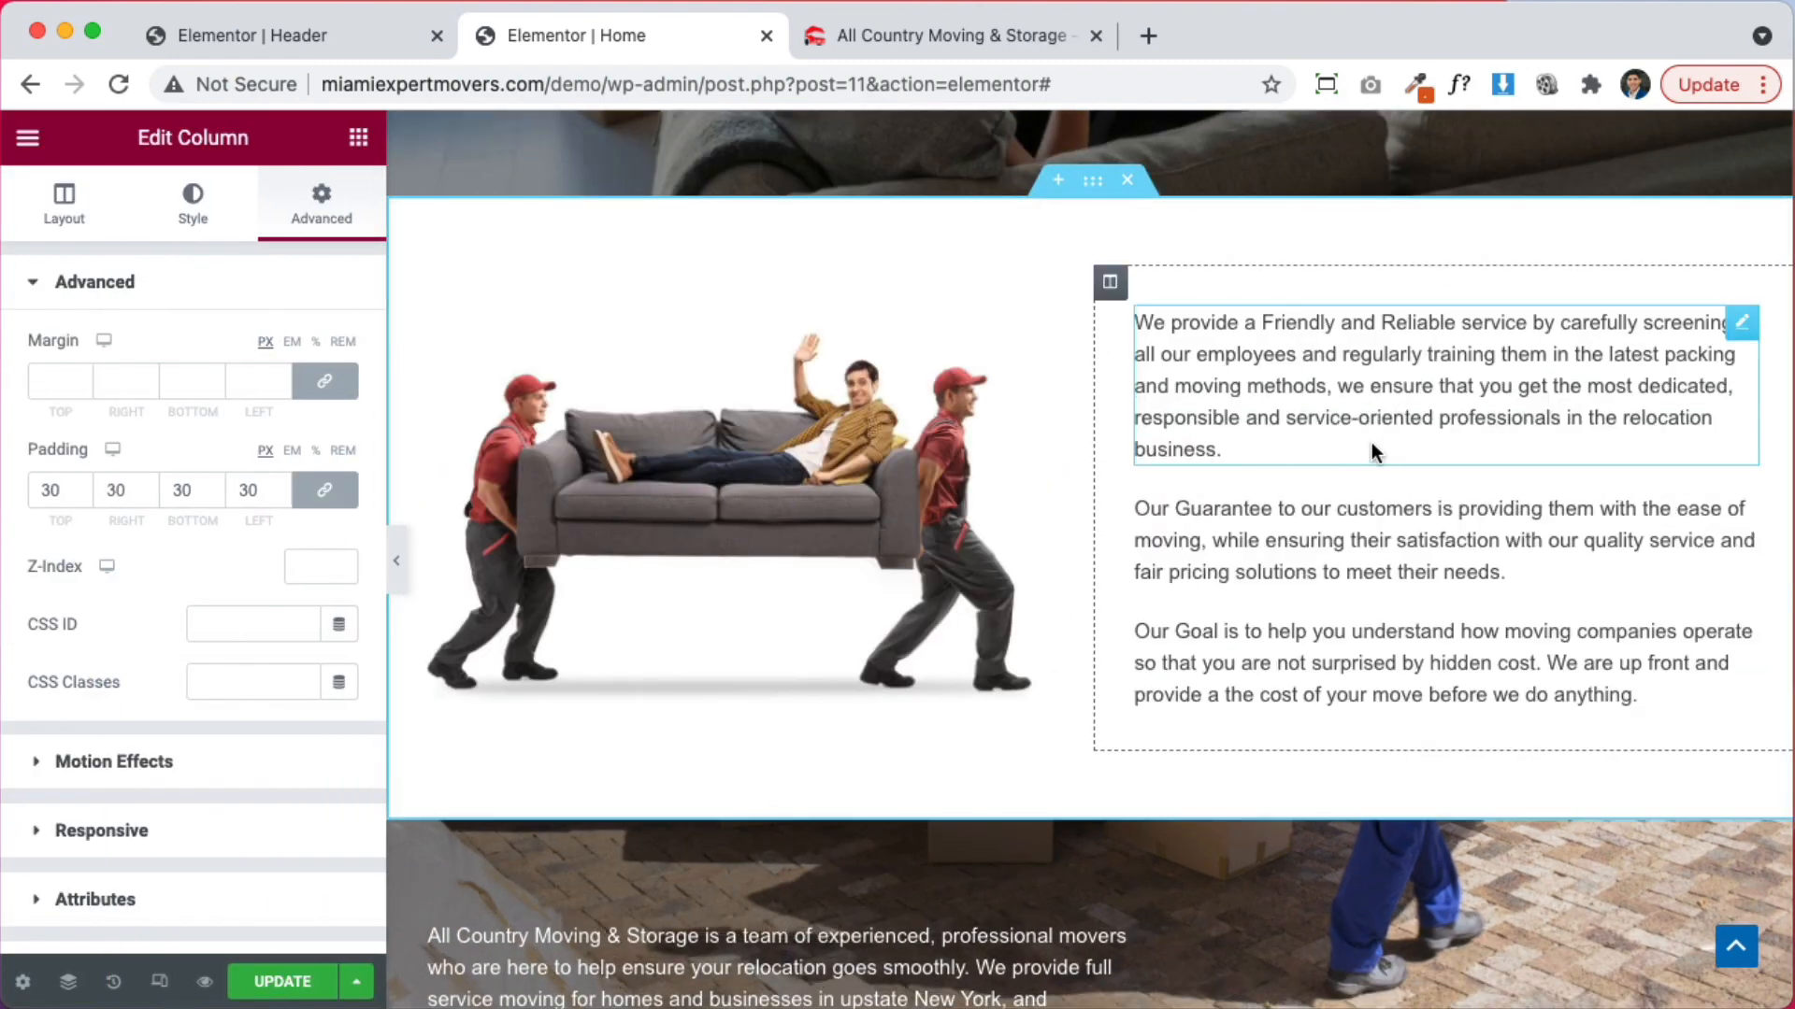
click(826, 441)
scroll(58, 726, down, 3)
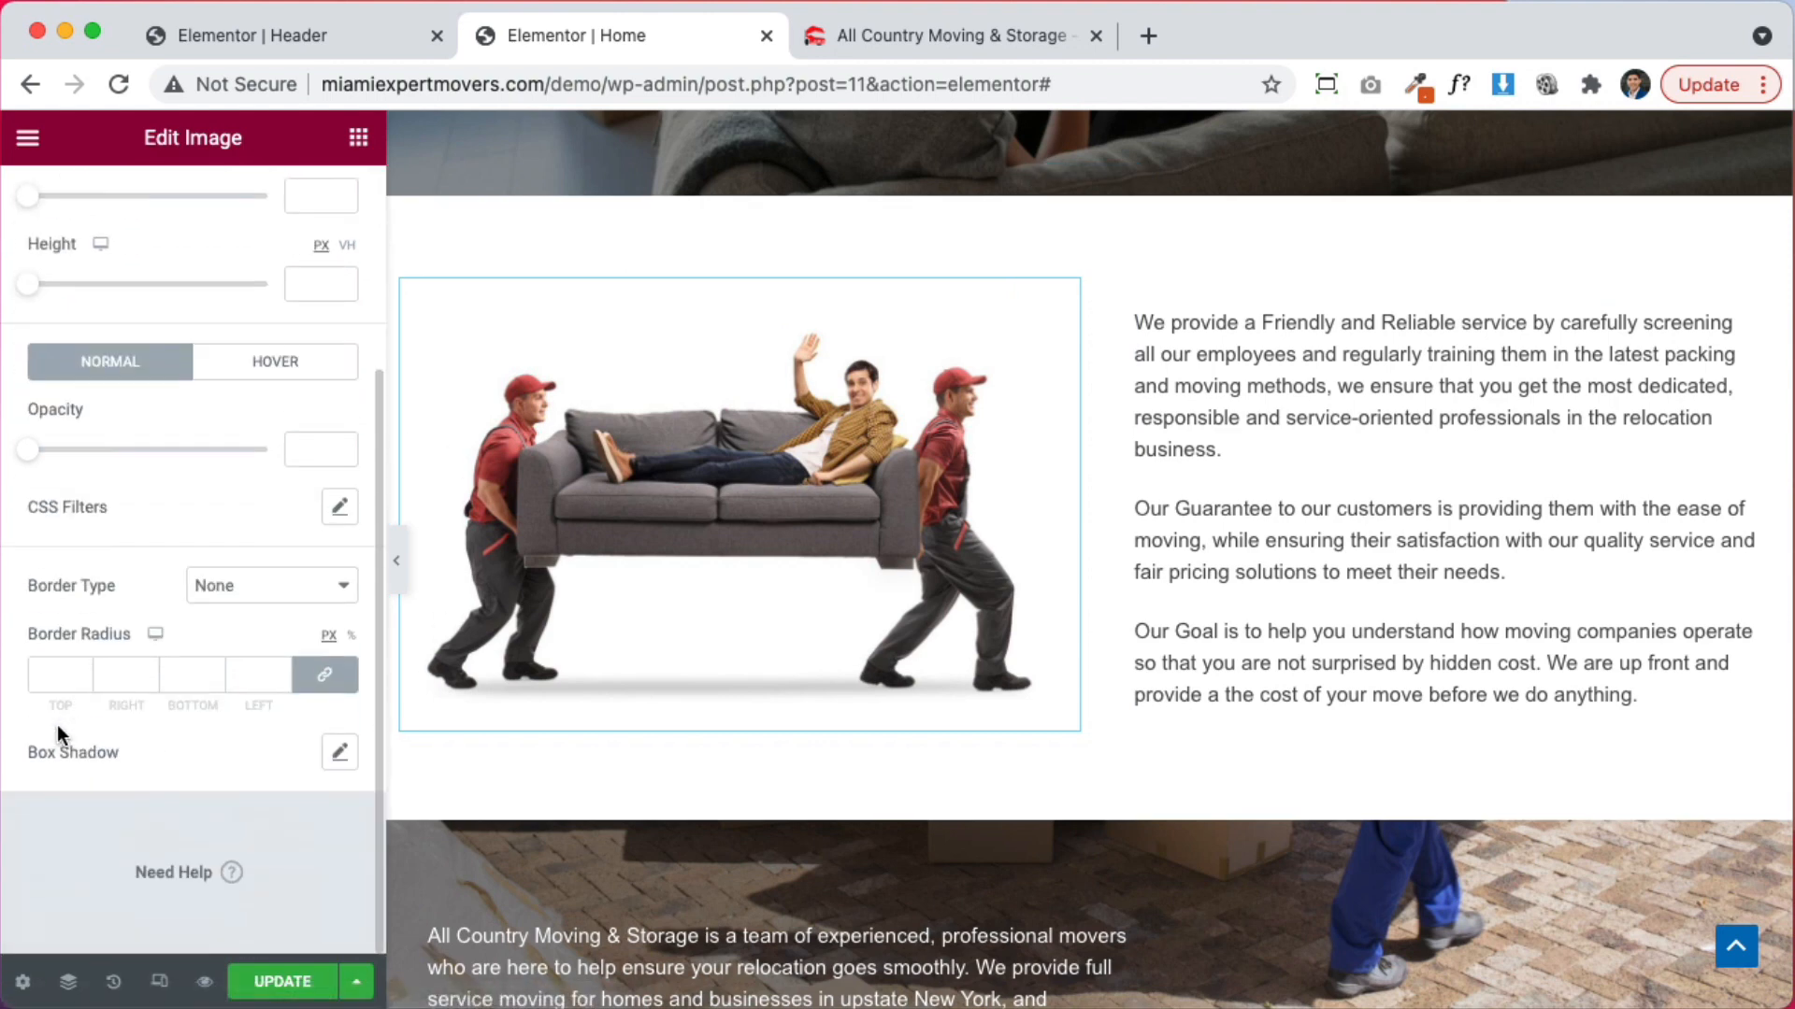
scroll(105, 725, up, 5)
Give the sofa image a Fade In Left entrance animation with Slow duration
click(332, 198)
scroll(121, 795, down, 4)
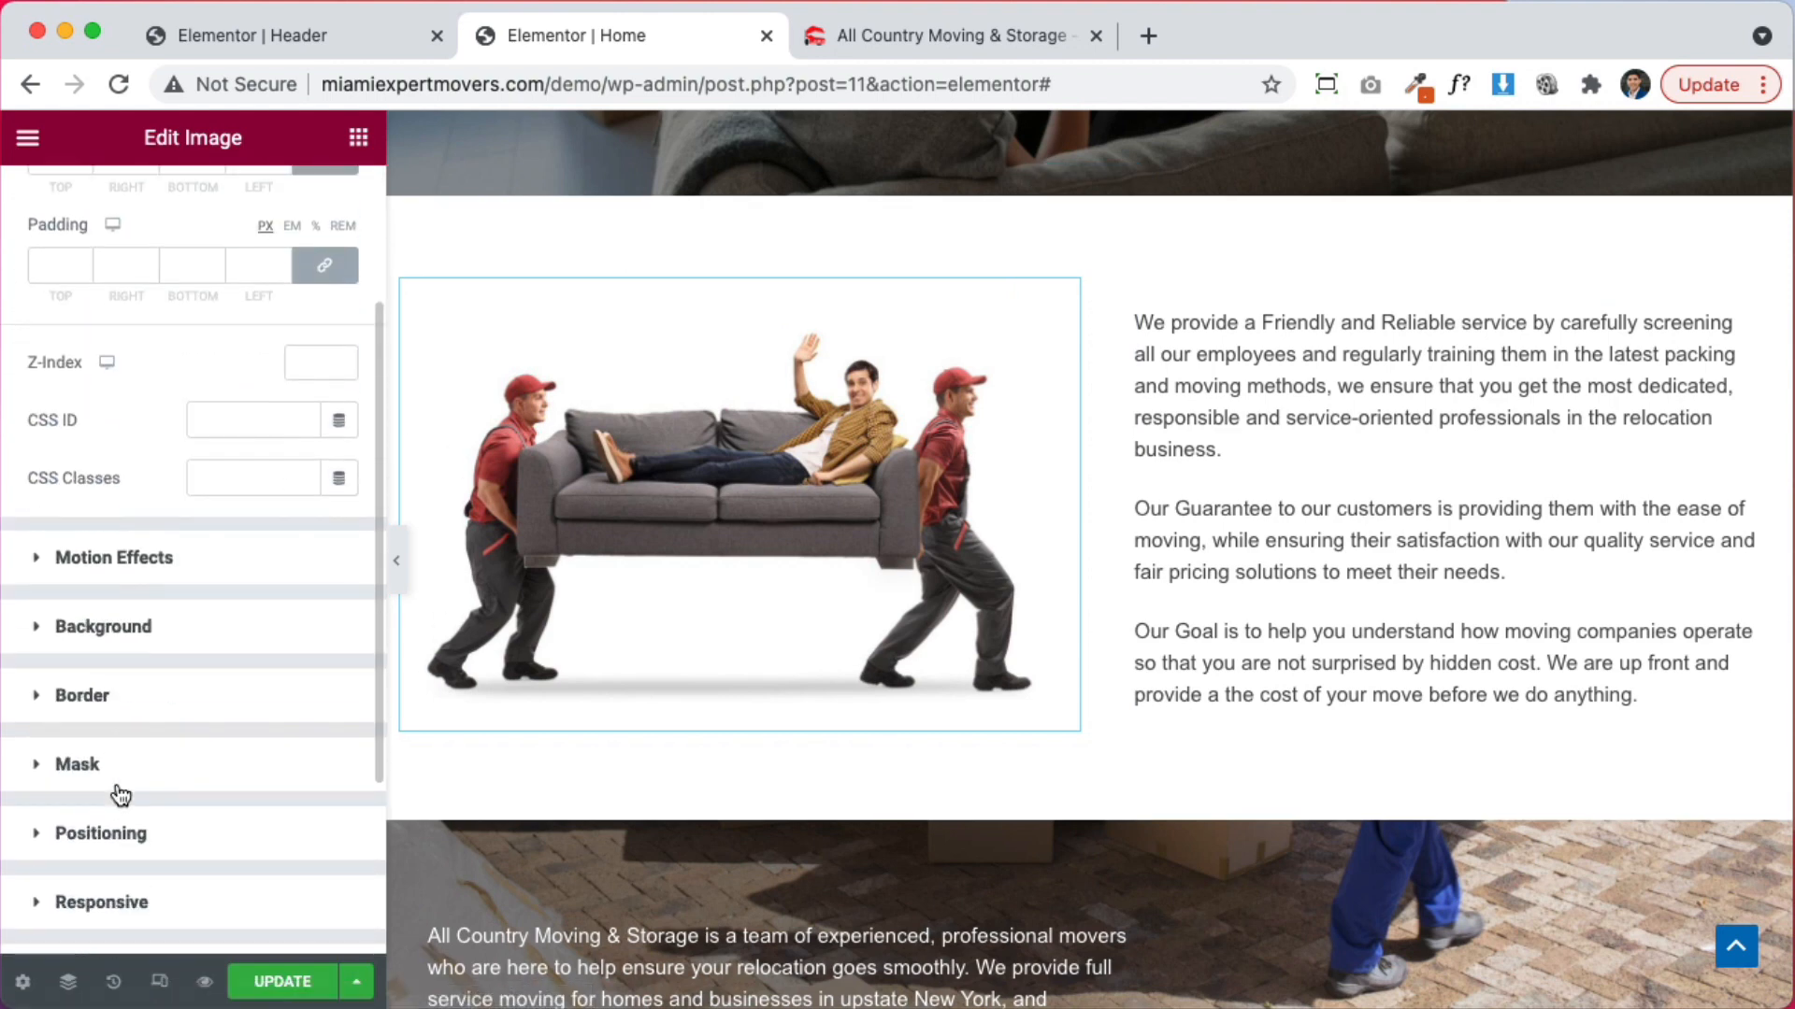
click(147, 574)
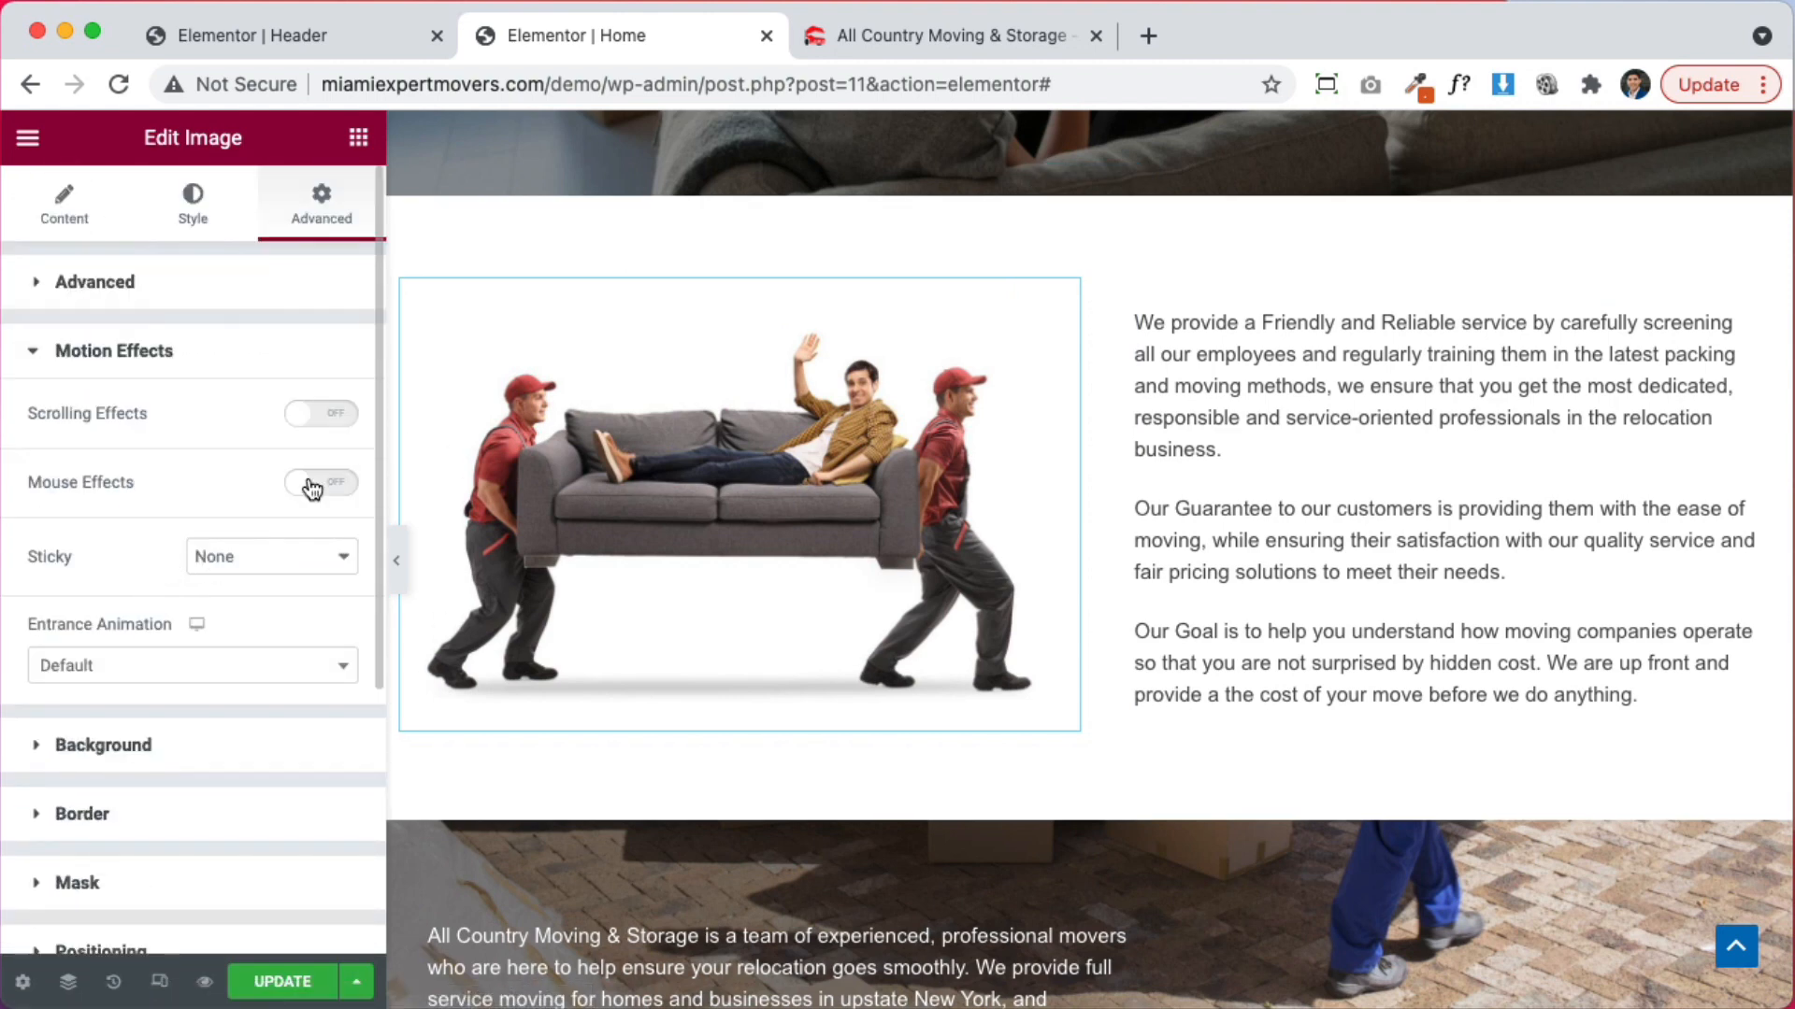
click(200, 673)
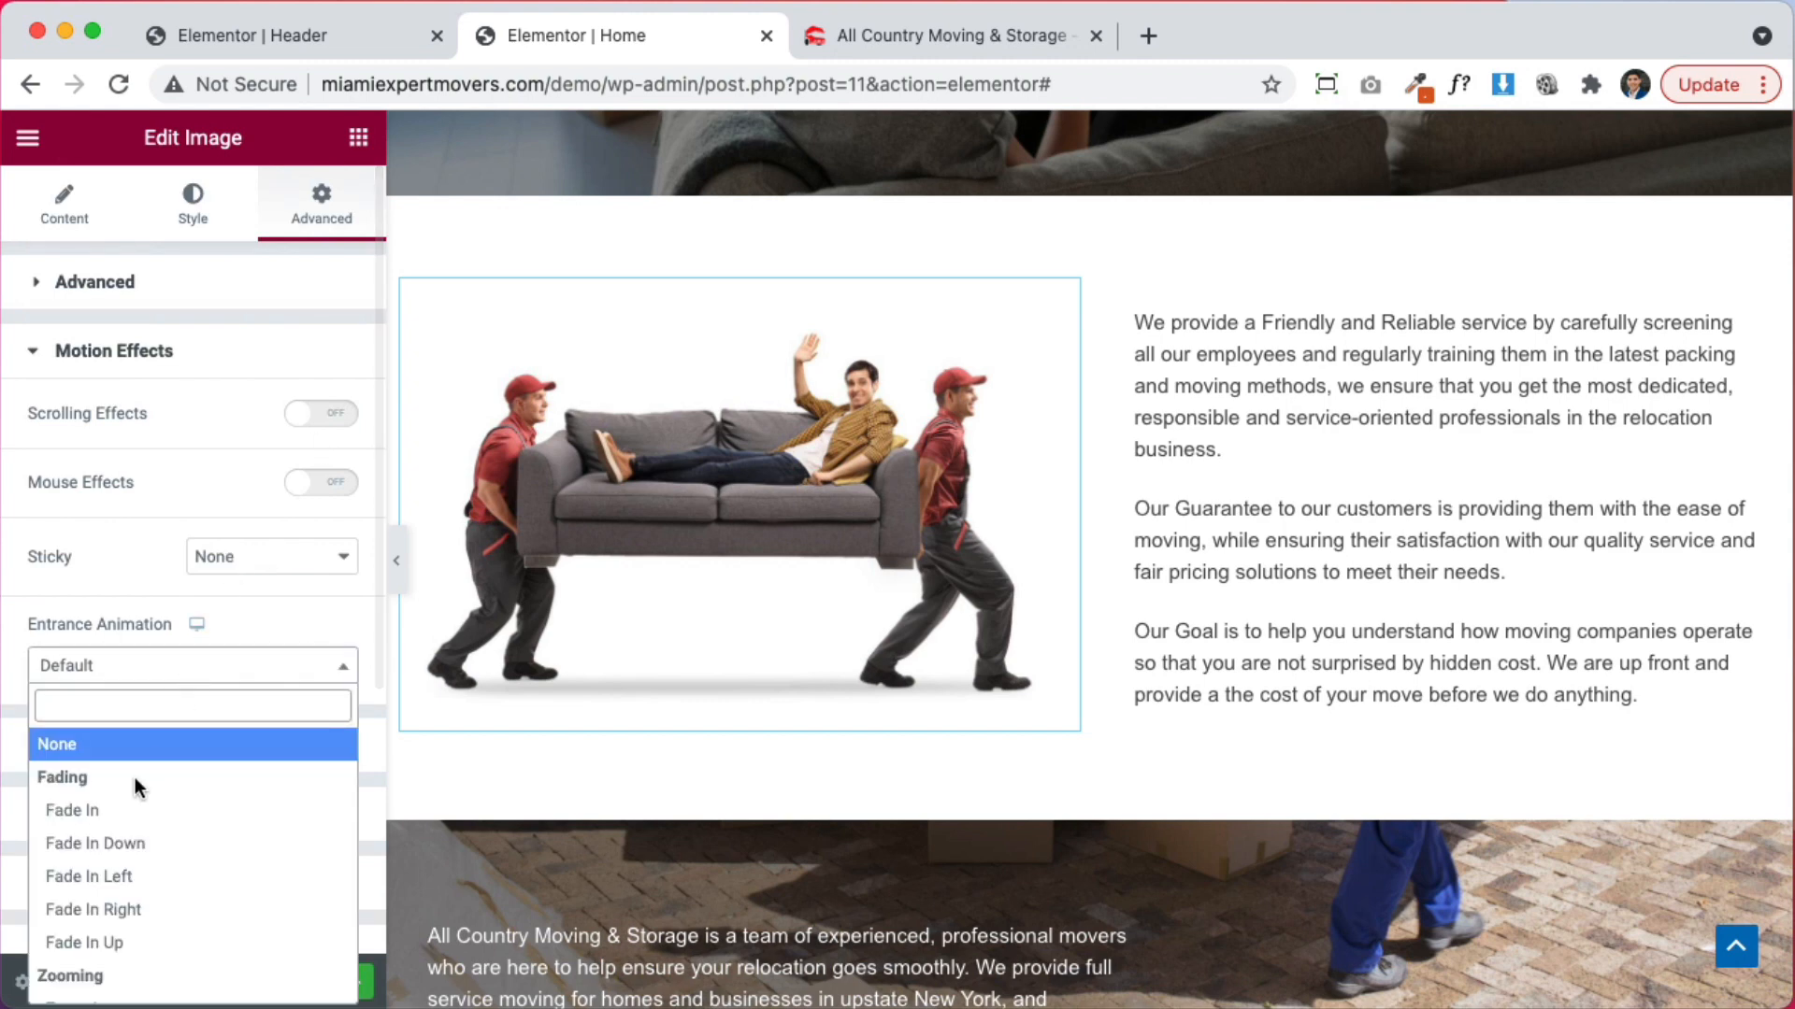
click(176, 887)
click(234, 734)
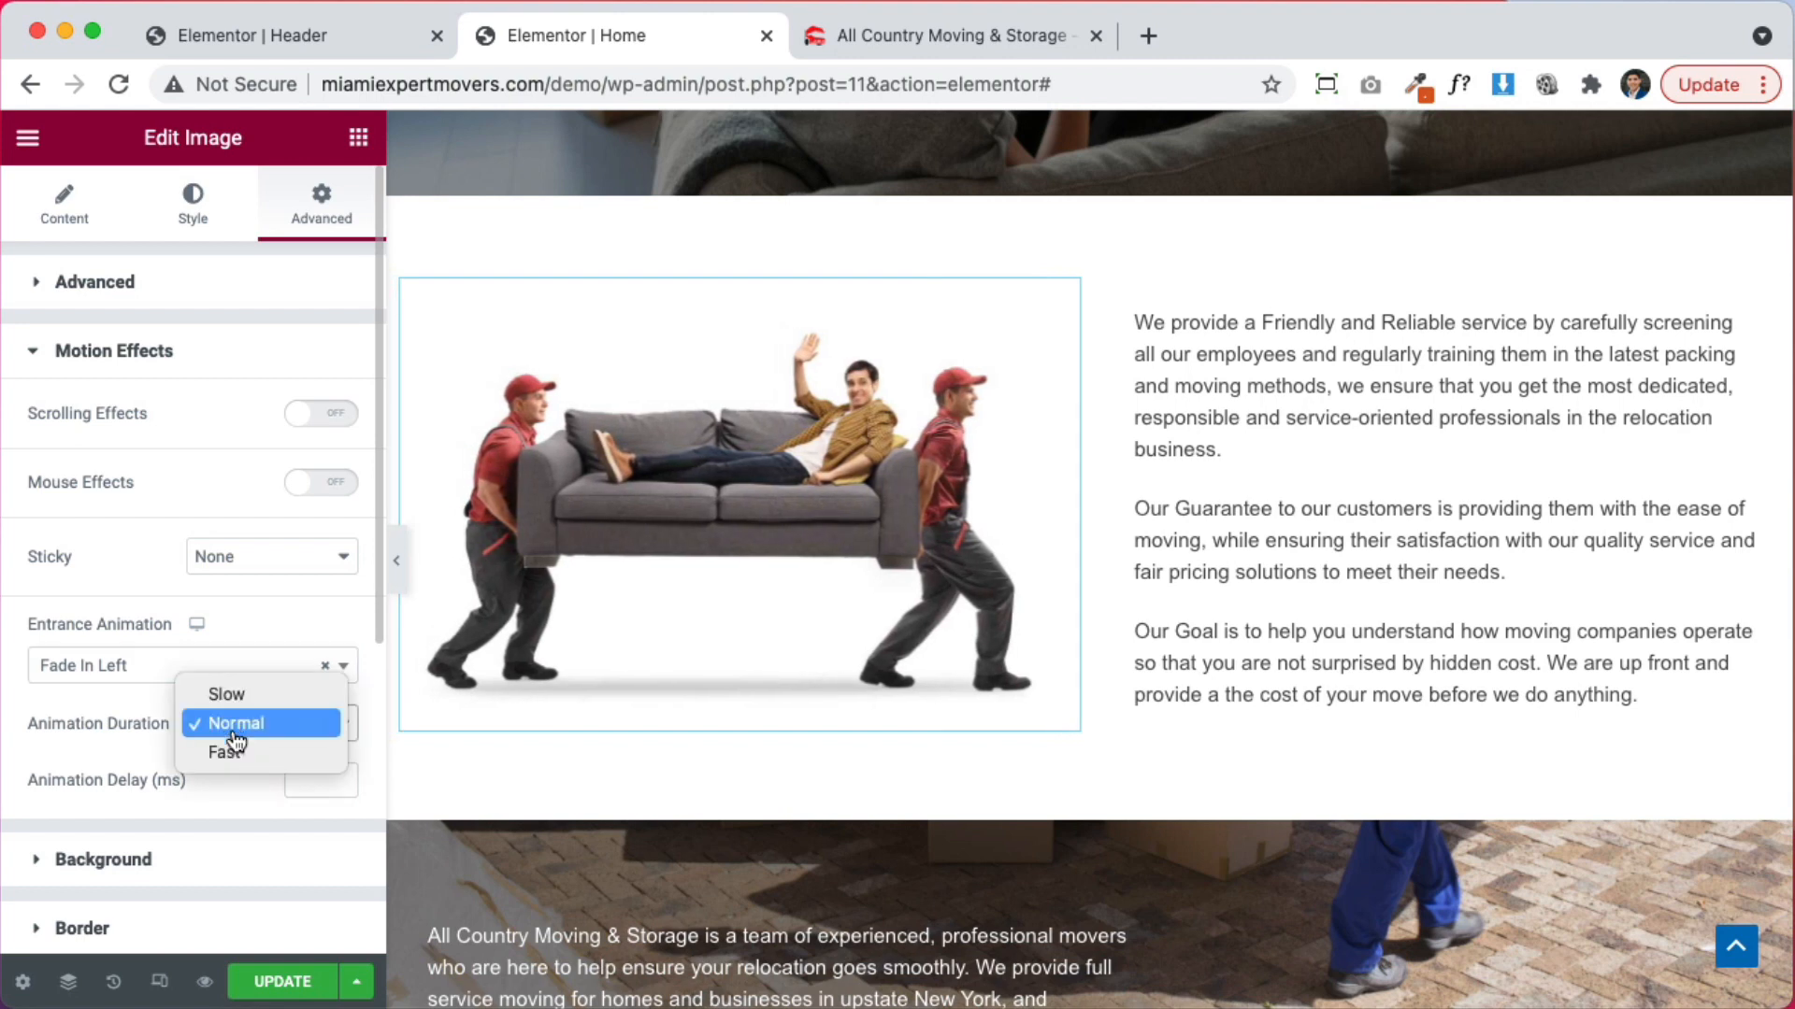
click(226, 694)
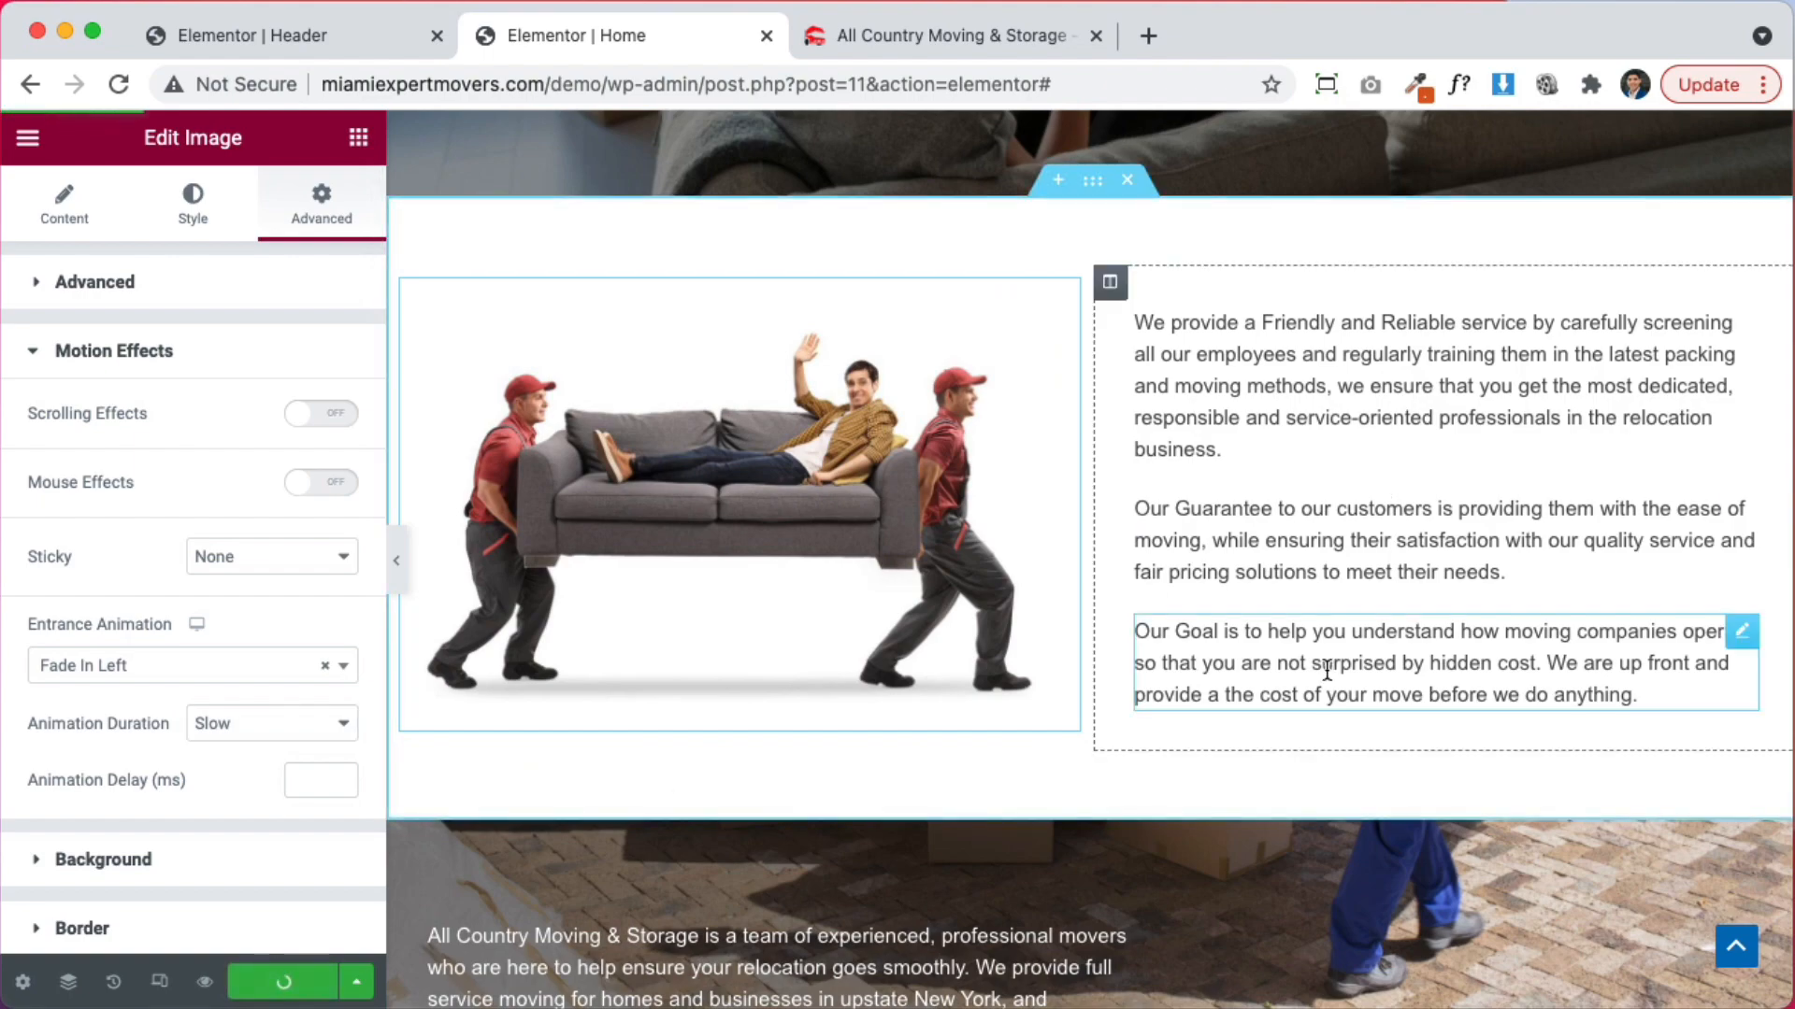
Drag the column divider to widen the white-text column over the movers photo toward 58%
scroll(1216, 635, down, 7)
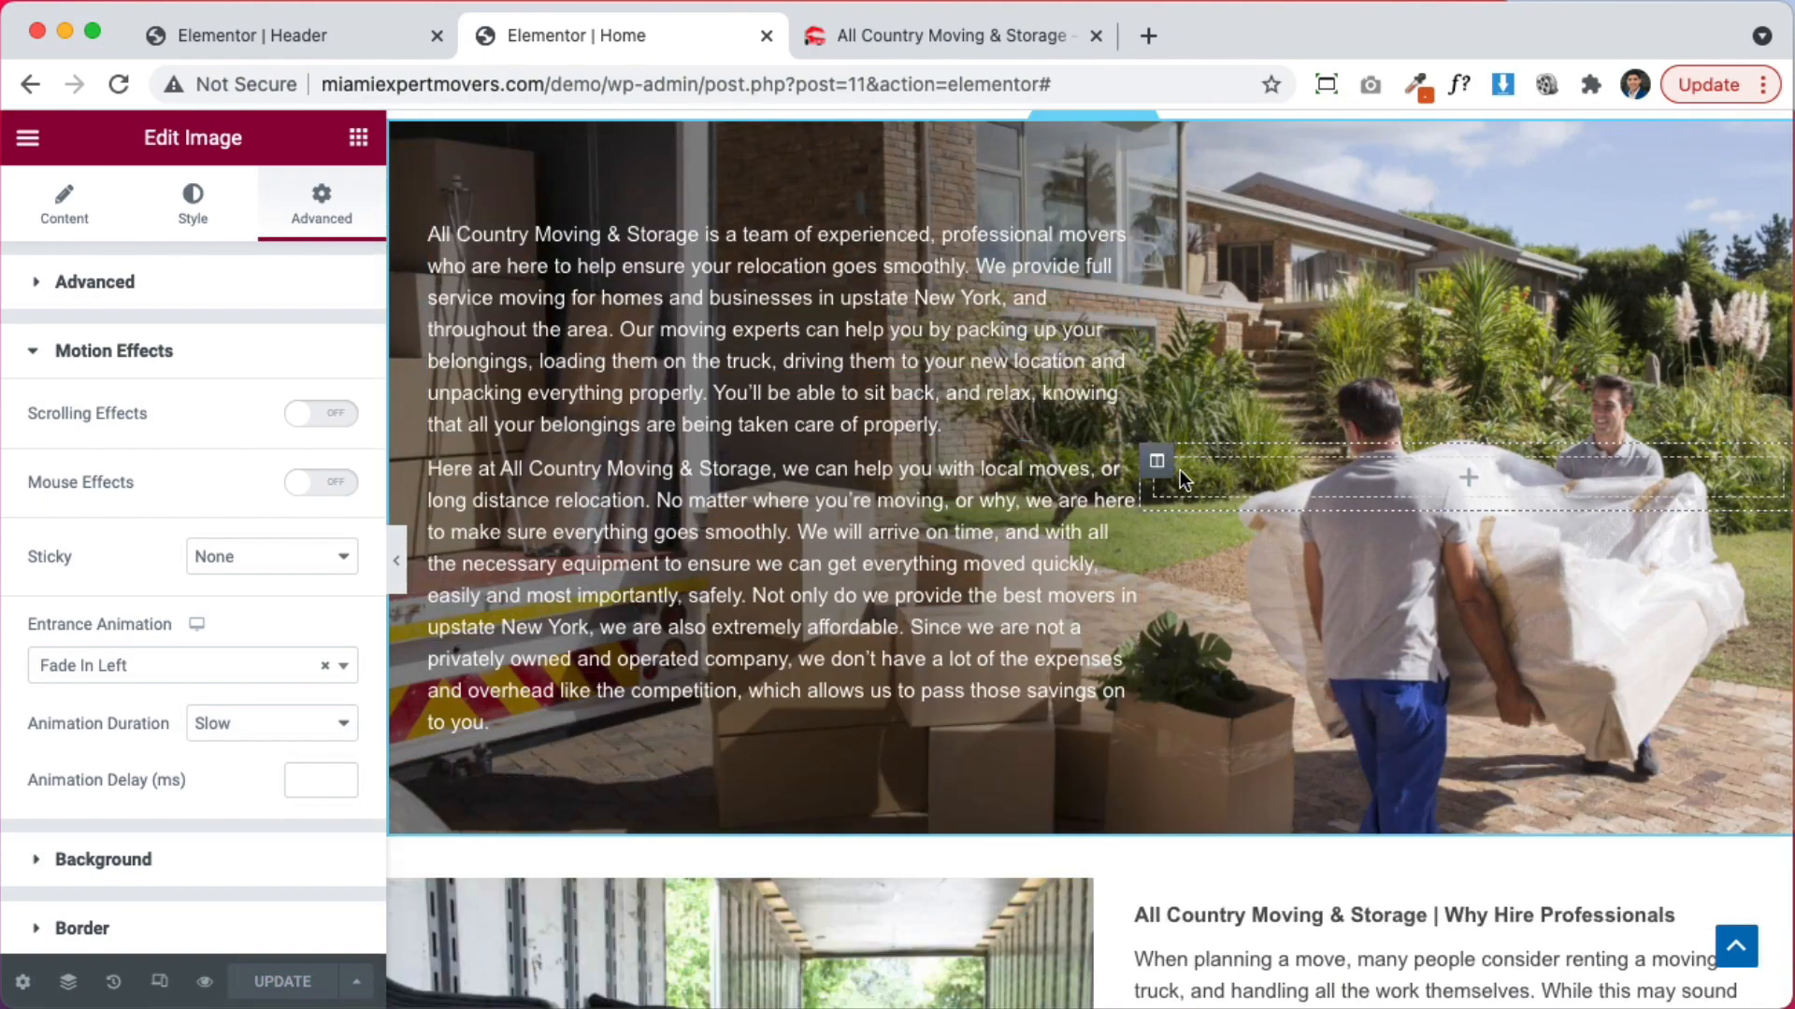
drag(1139, 458, 1206, 467)
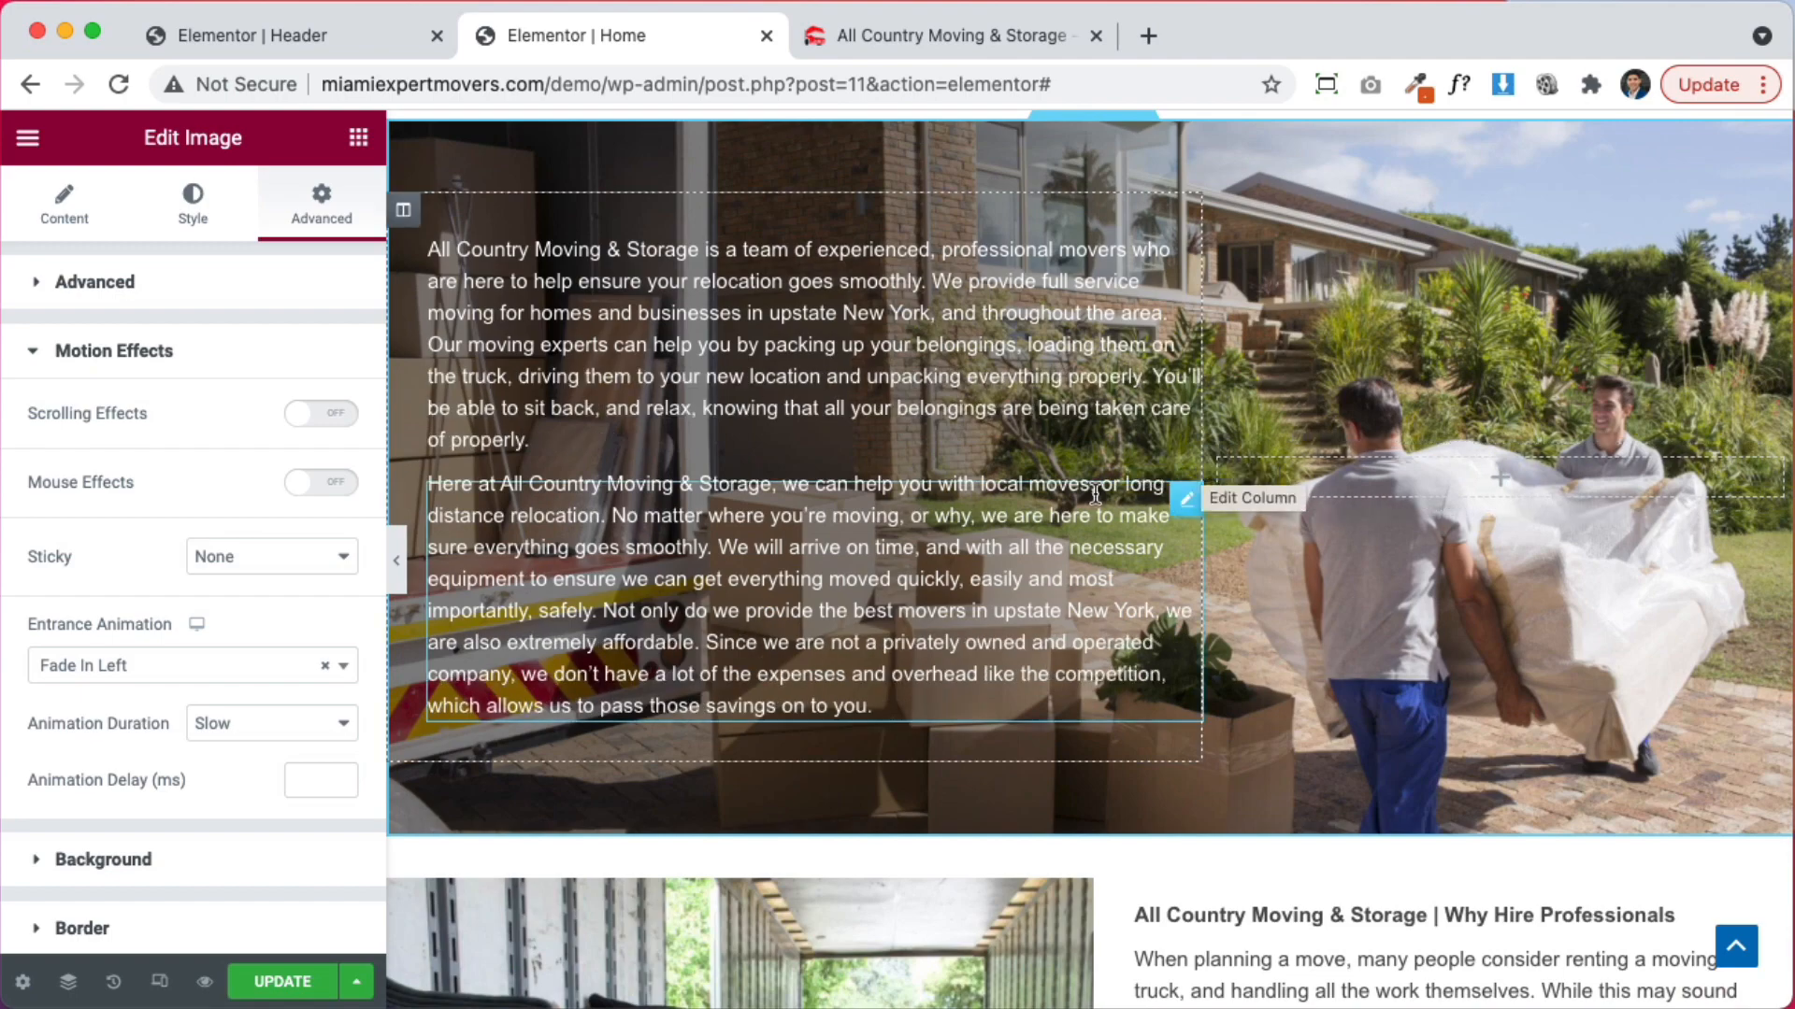
scroll(1257, 524, up, 5)
scroll(1277, 566, down, 6)
scroll(1254, 464, down, 6)
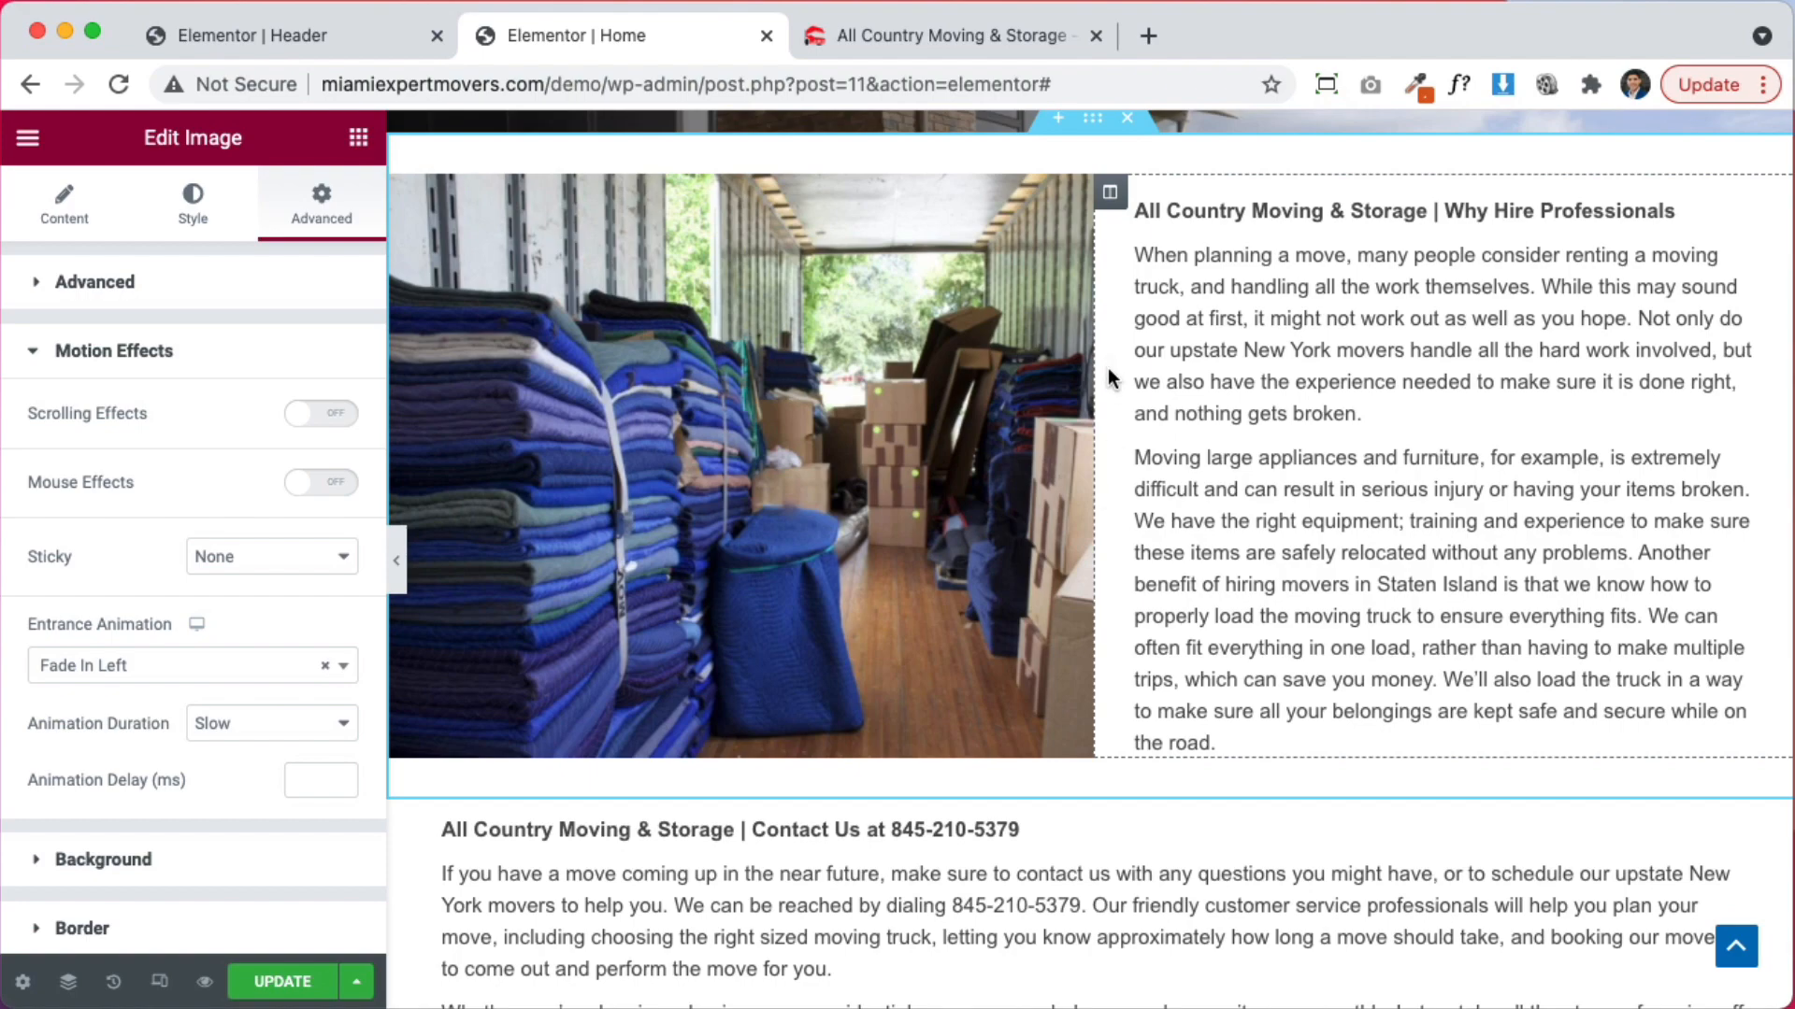
scroll(1108, 367, up, 4)
scroll(1119, 374, down, 10)
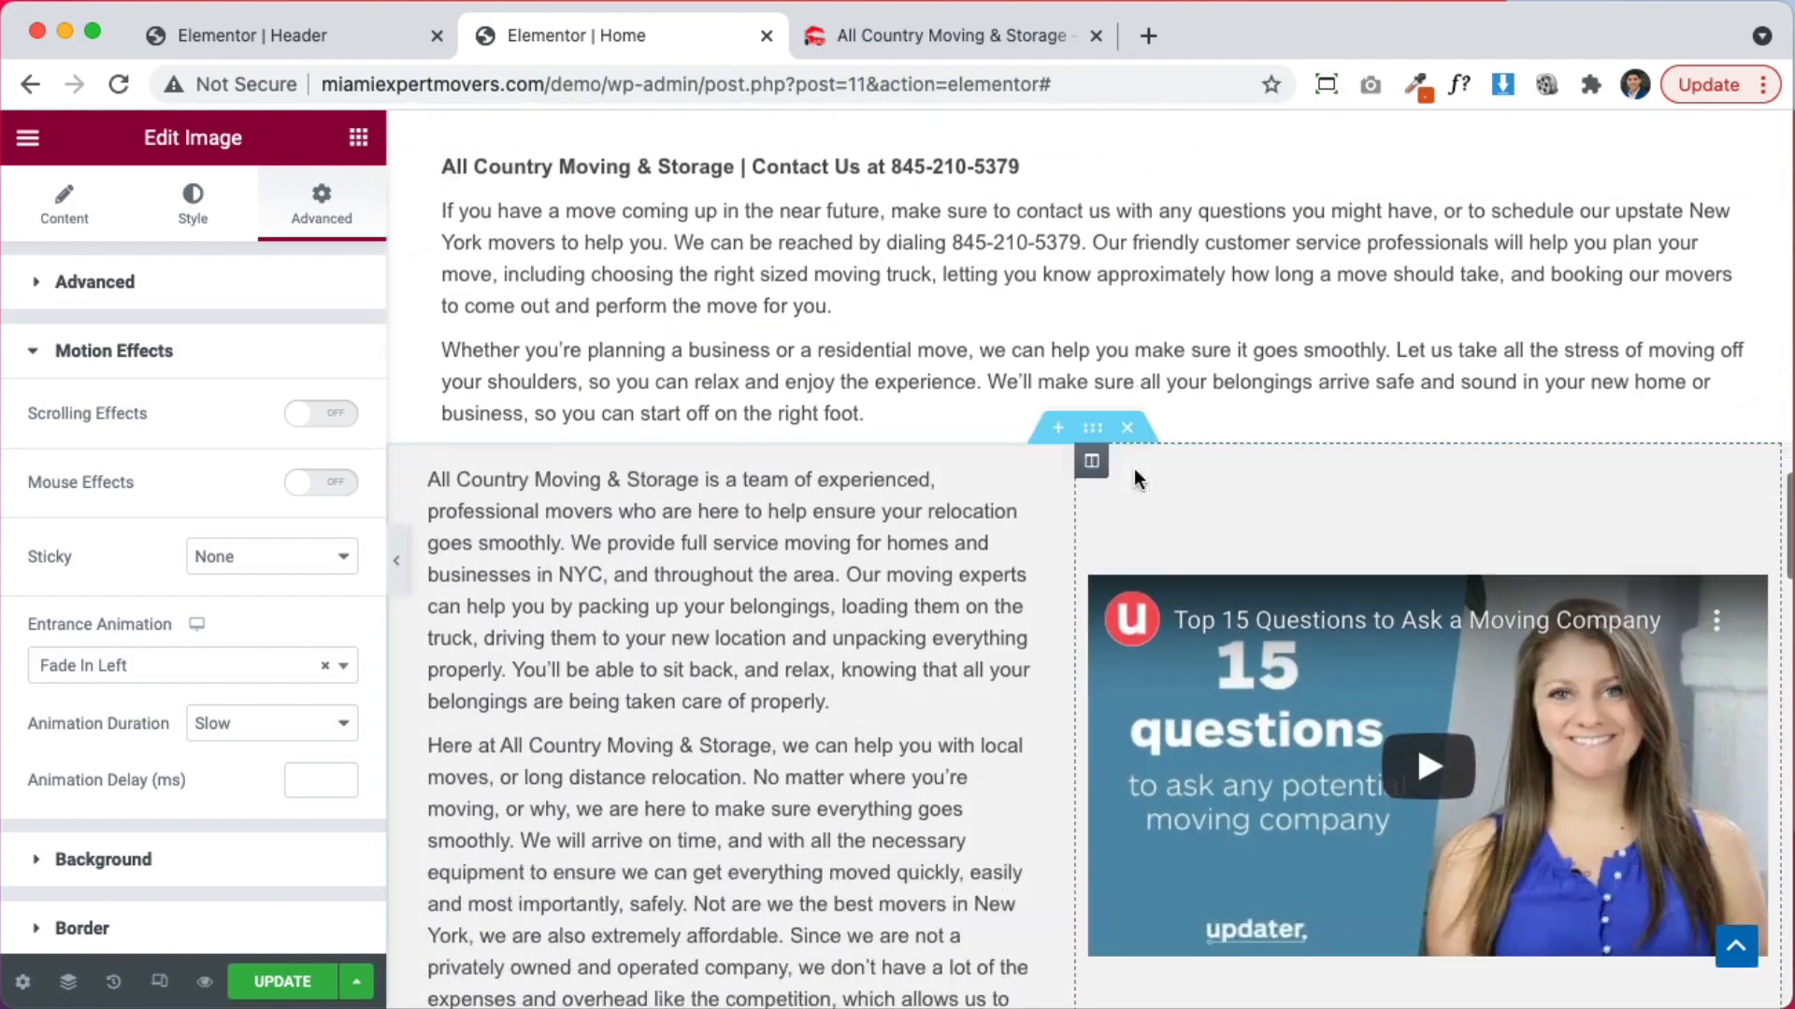
scroll(1135, 468, up, 3)
Set the Contact Us section's bottom padding to 50 px
click(1092, 353)
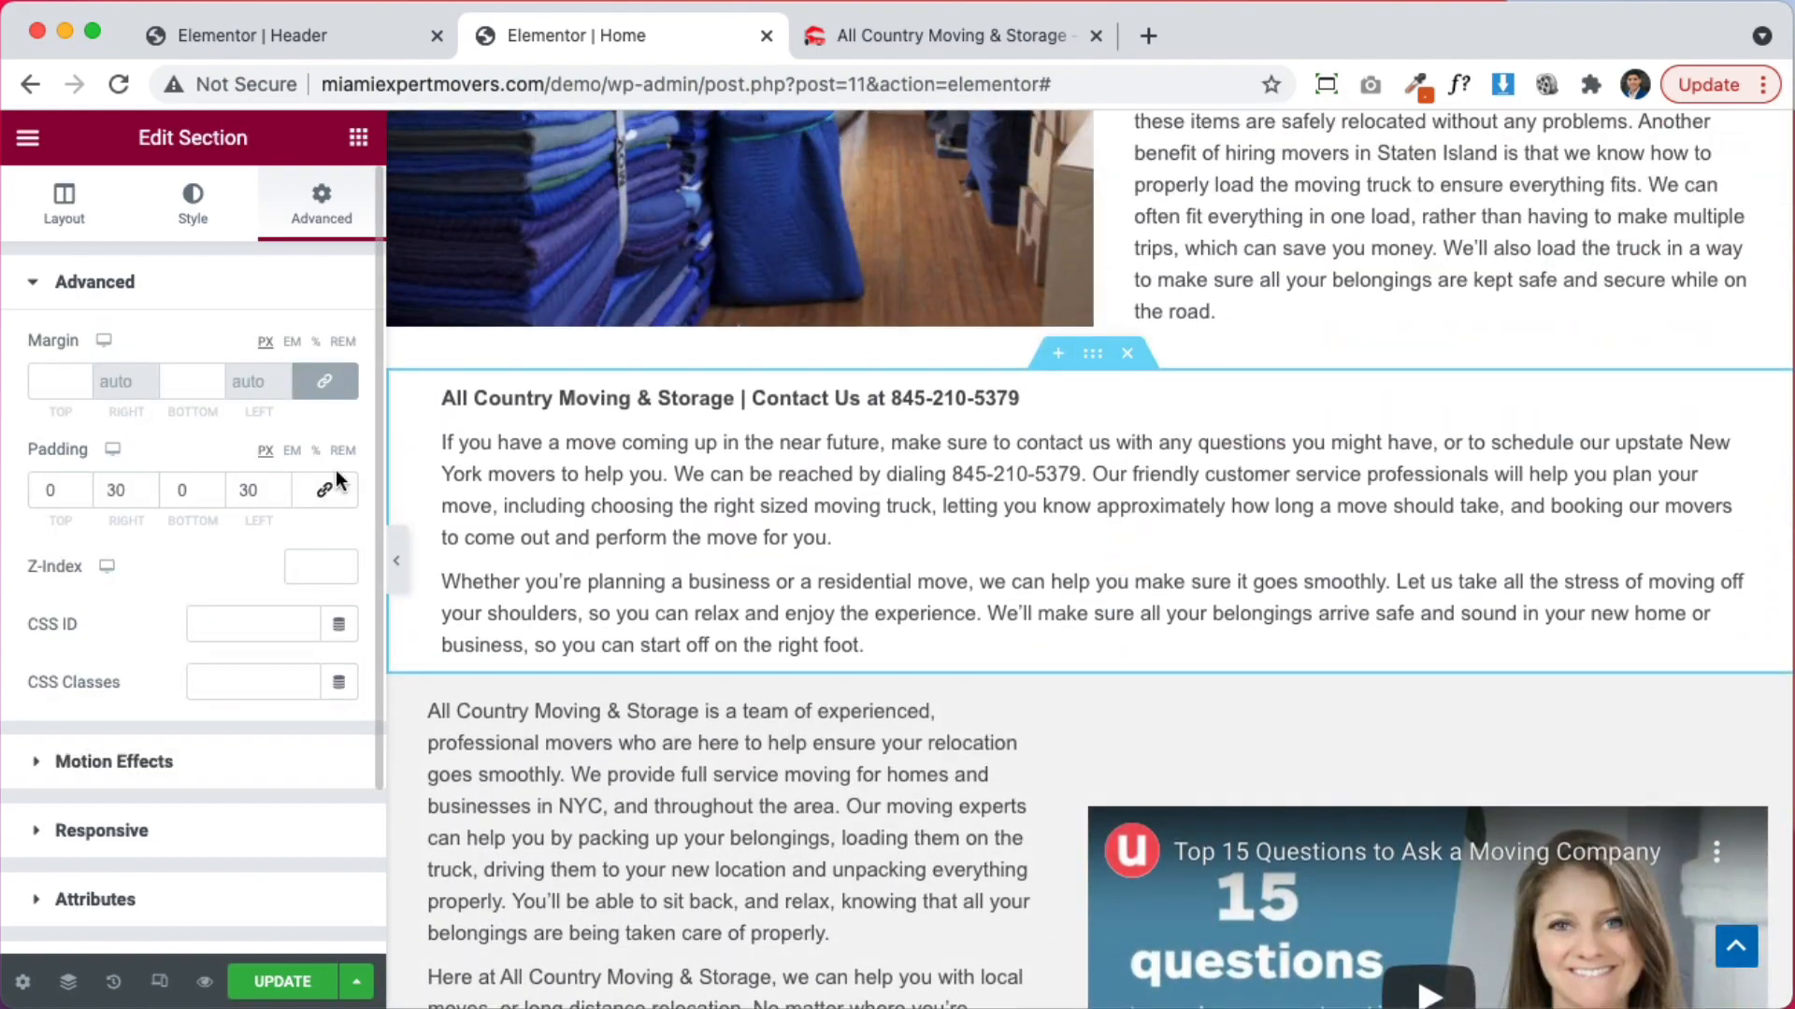
click(172, 492)
text(5)
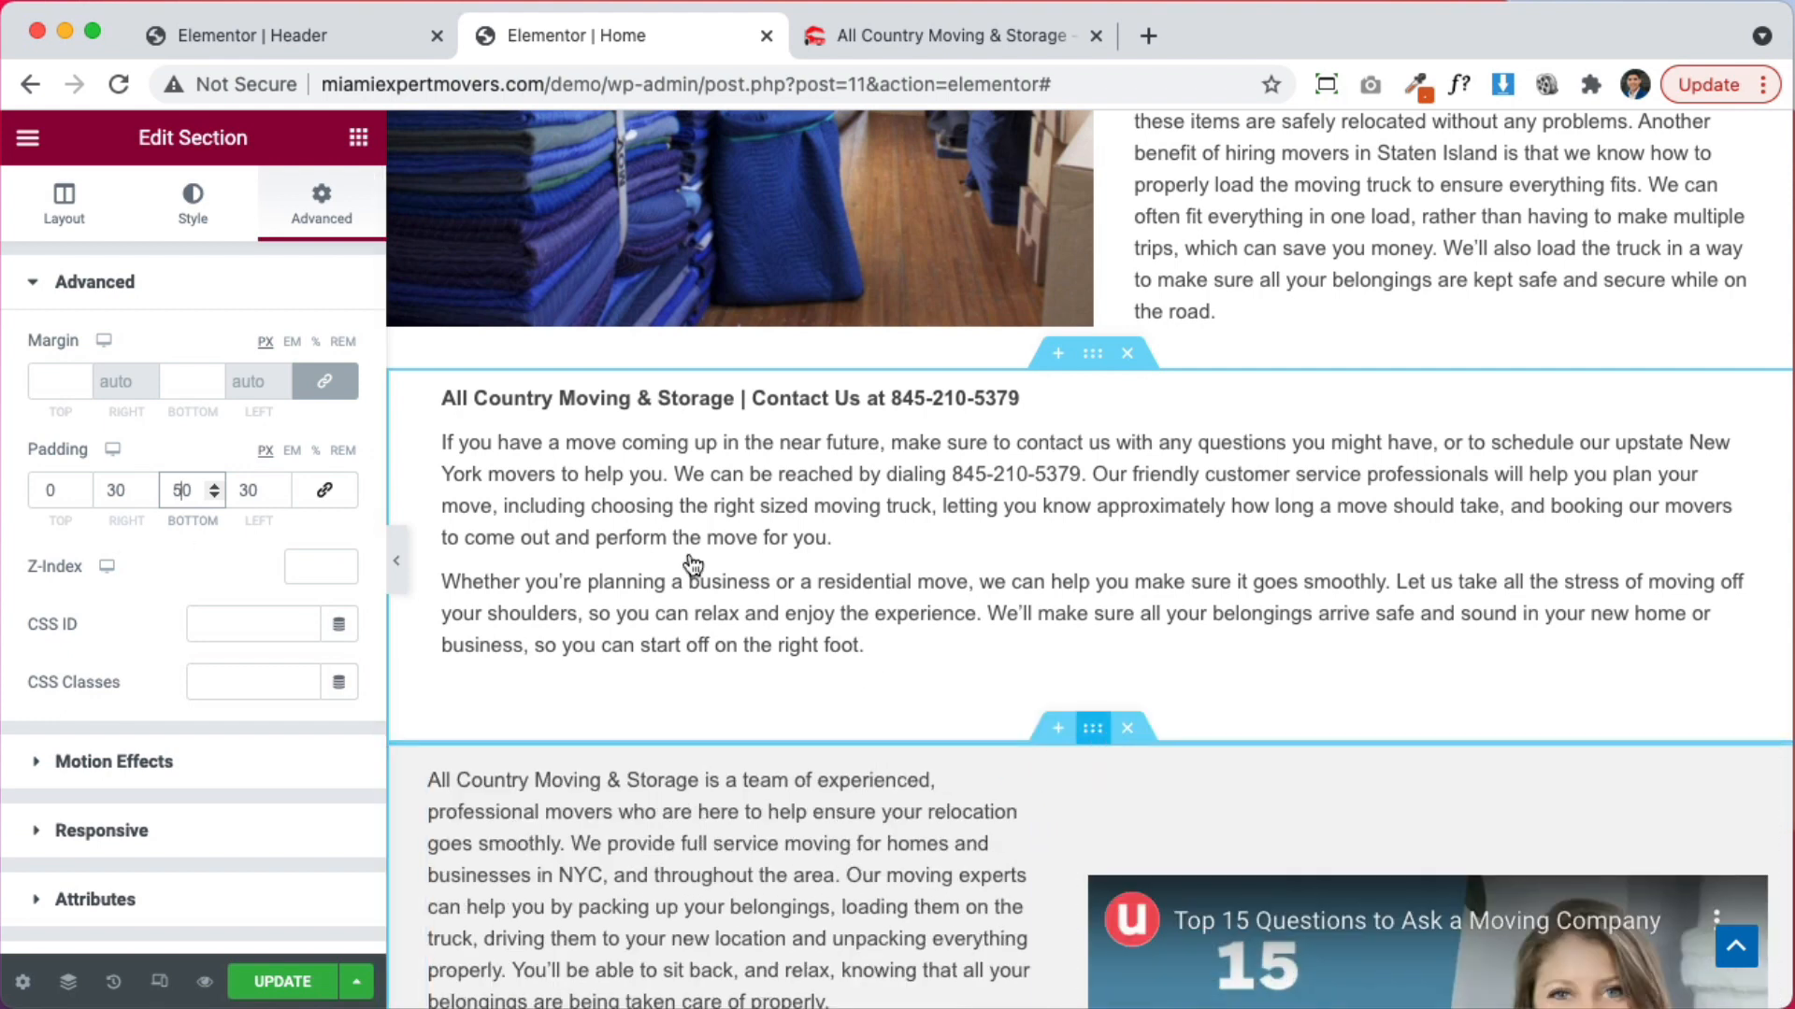
Set the grey video section's top padding to 30 px
click(338, 227)
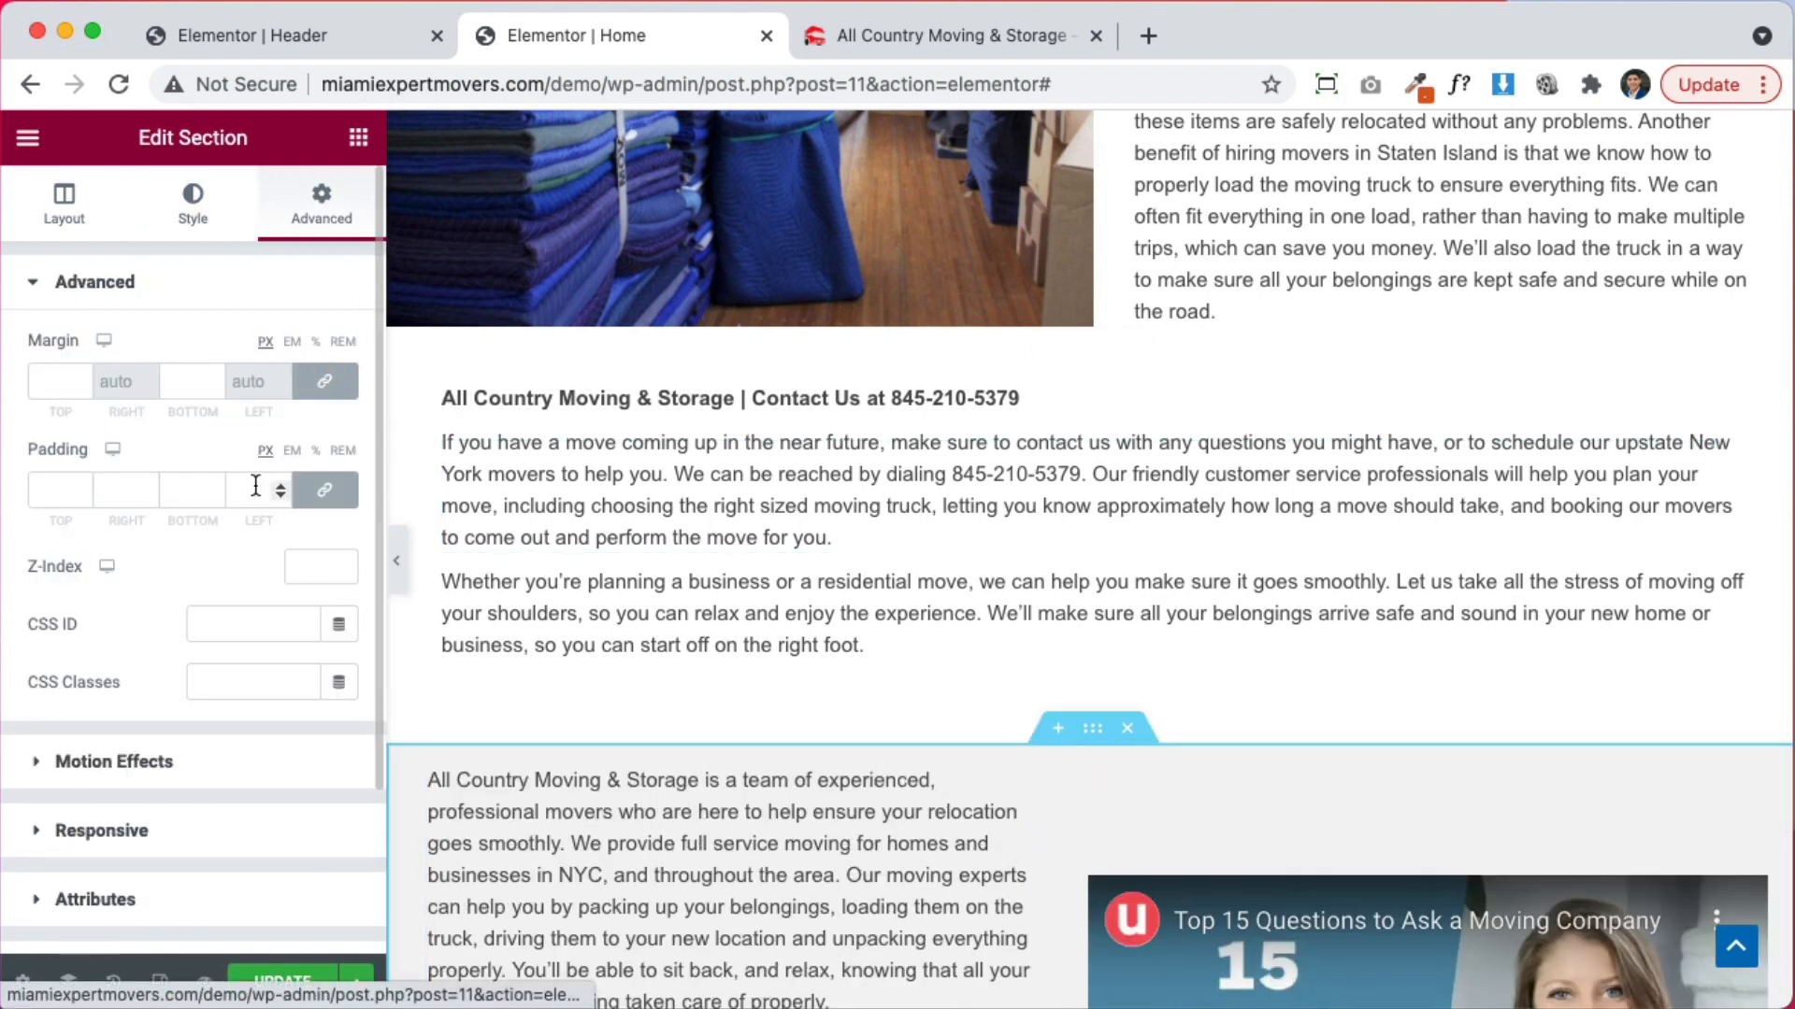
click(45, 493)
text(5)
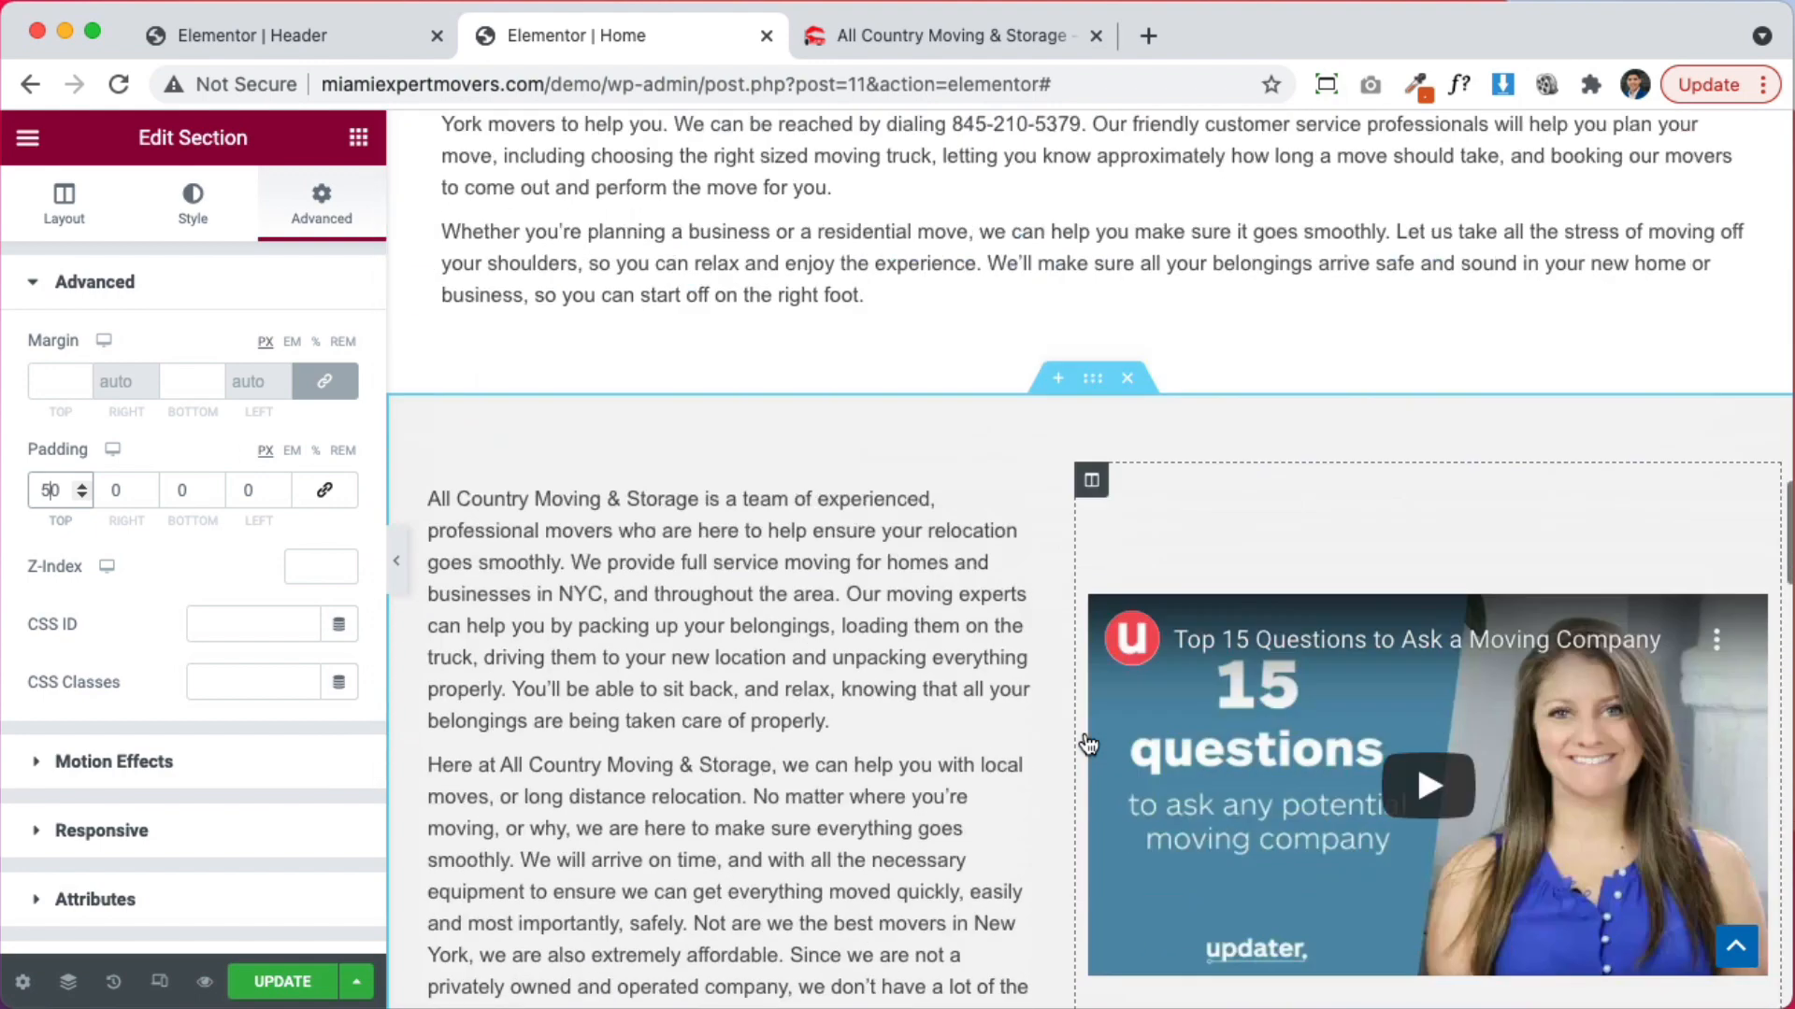
key(BackSpace)
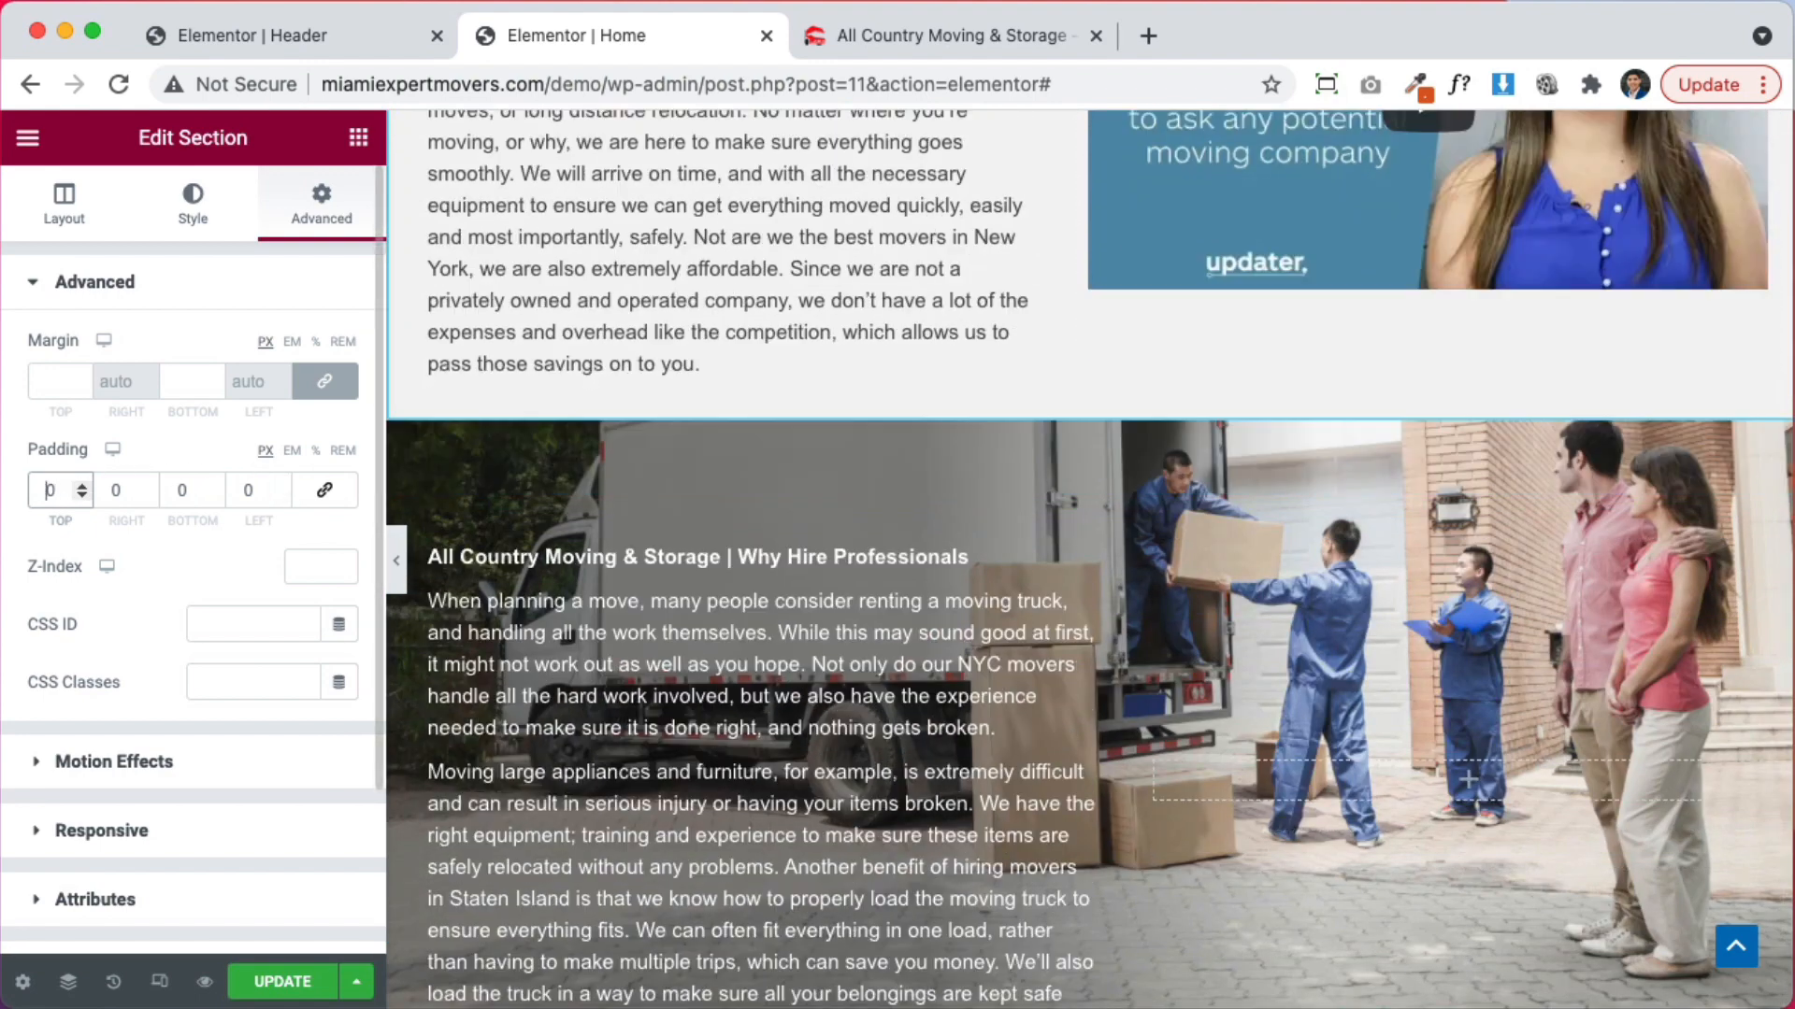
text(3)
scroll(815, 585, up, 10)
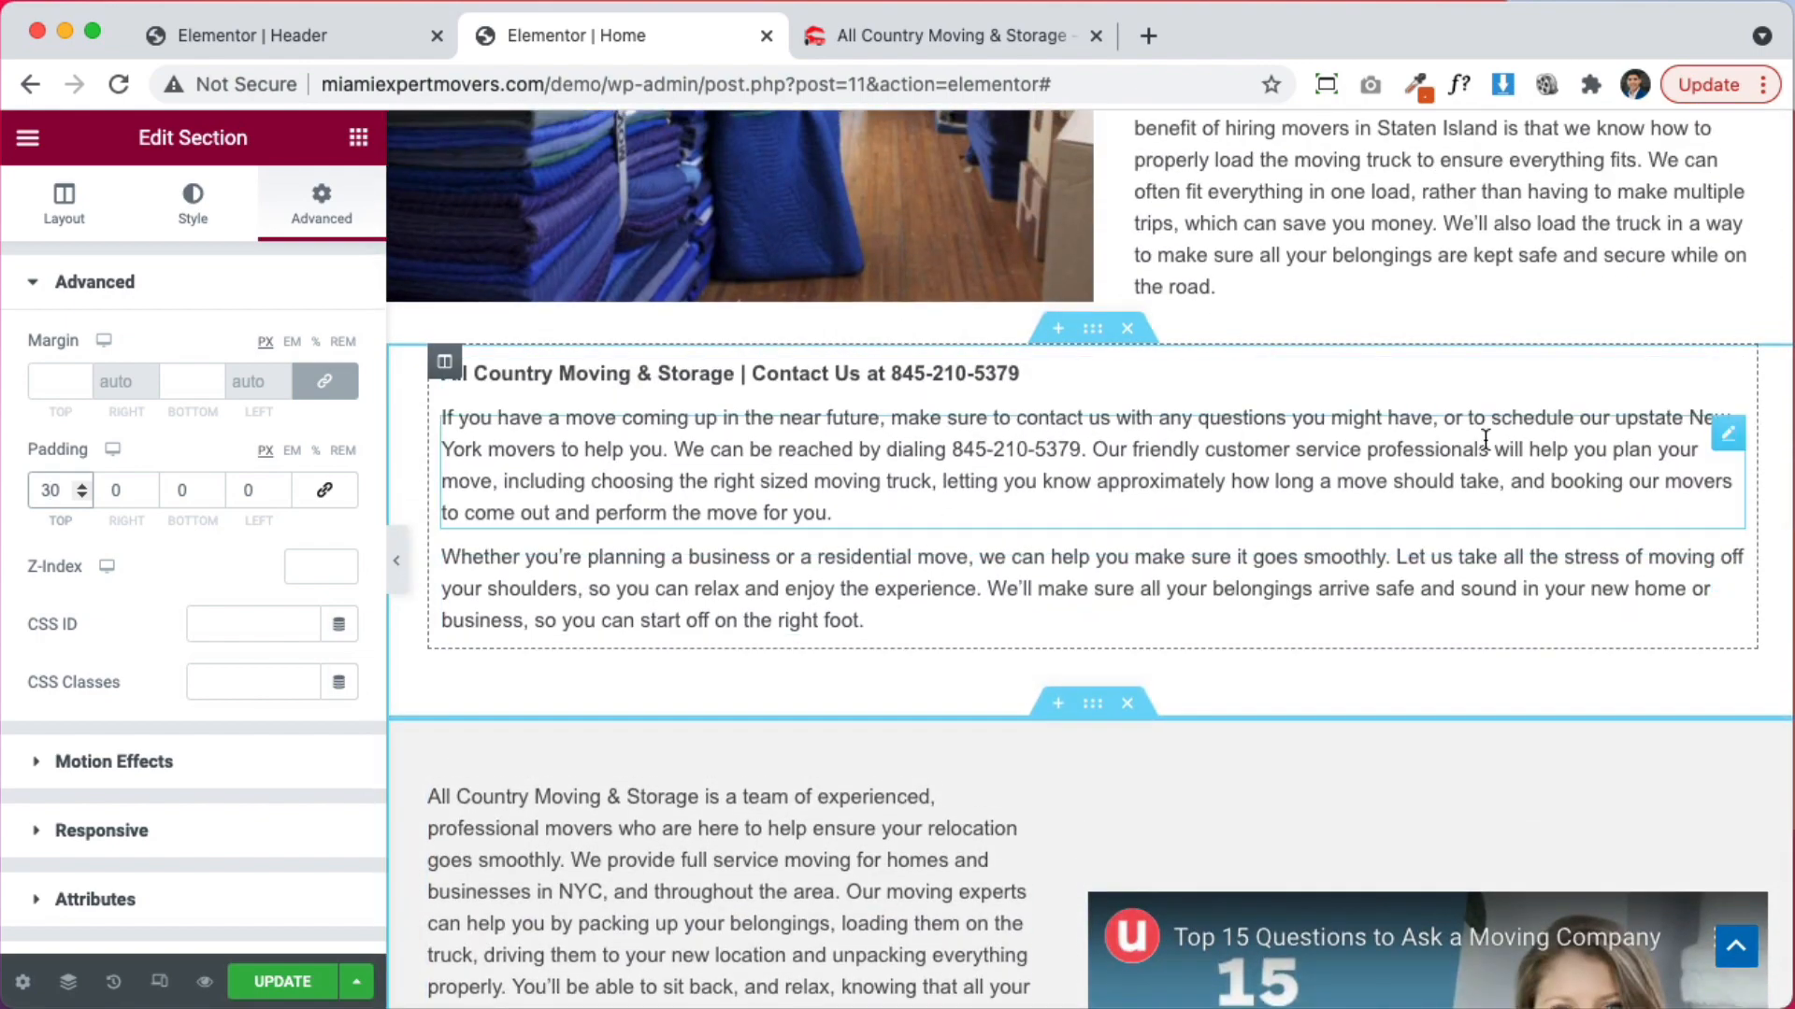
Review the edited page, then switch to the All Country Moving & Storage preview tab
scroll(1426, 474, up, 5)
scroll(1028, 323, up, 3)
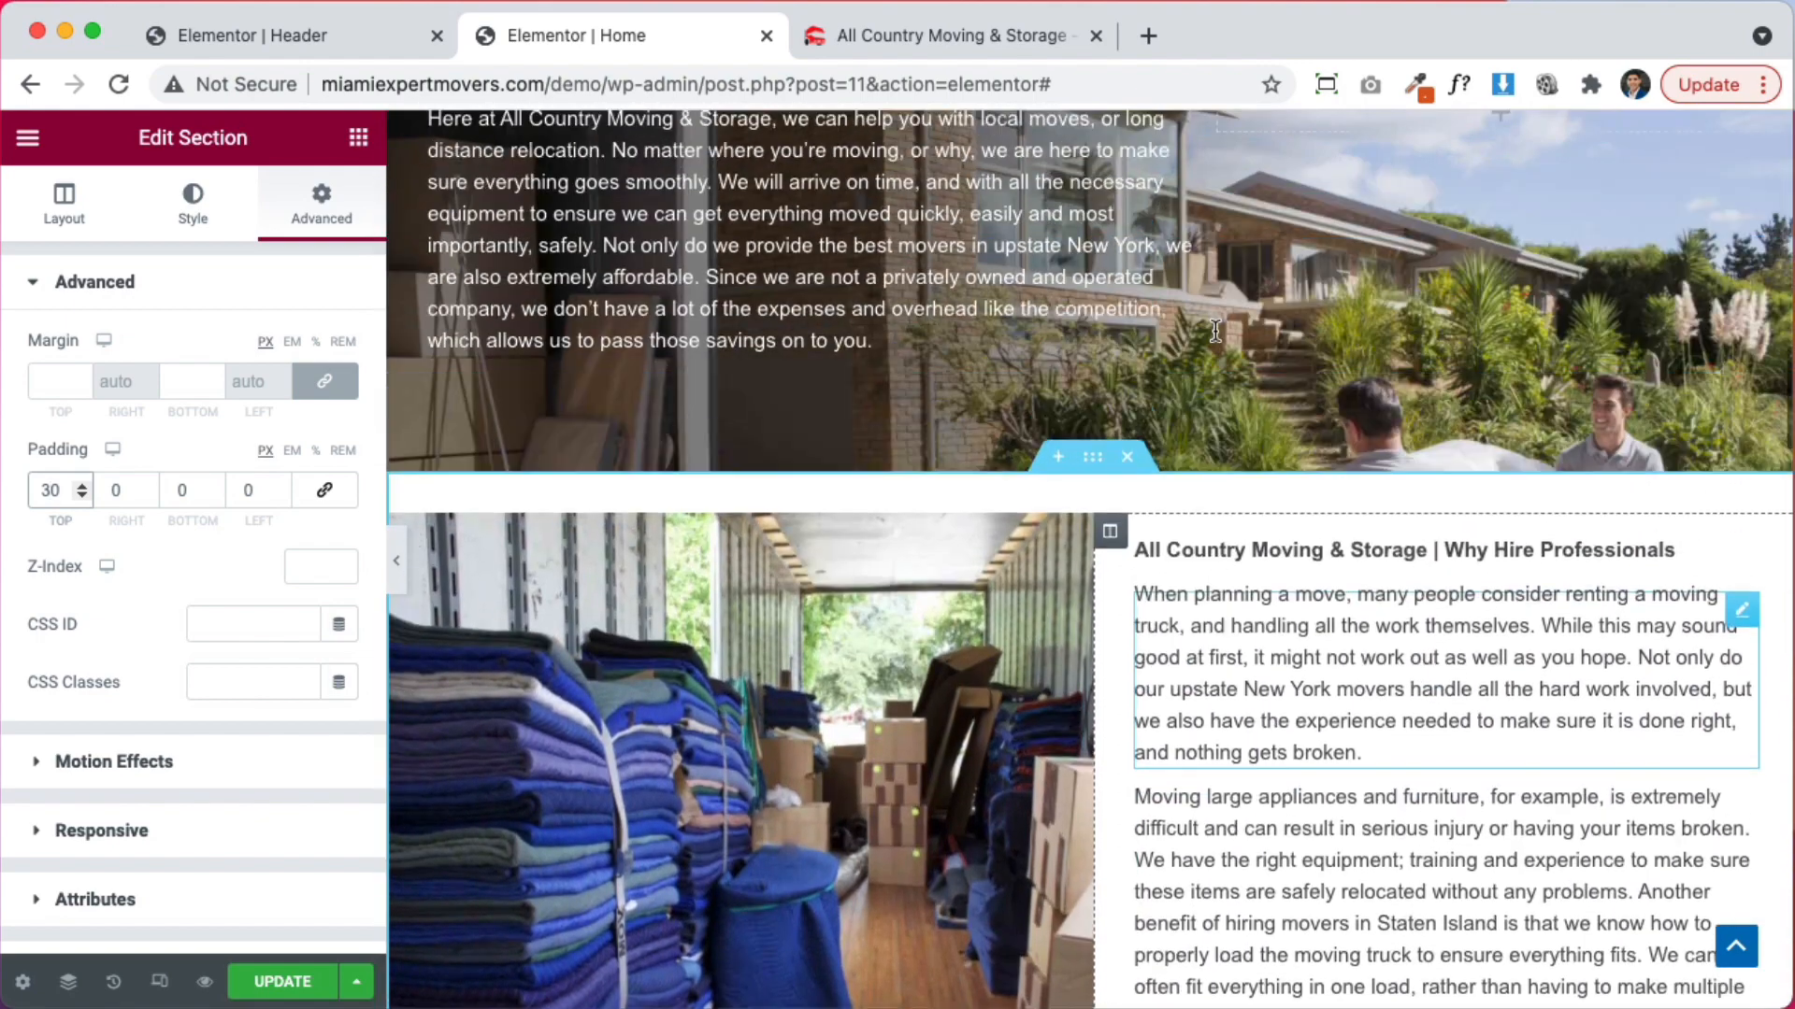
scroll(715, 204, down, 5)
scroll(787, 299, up, 2)
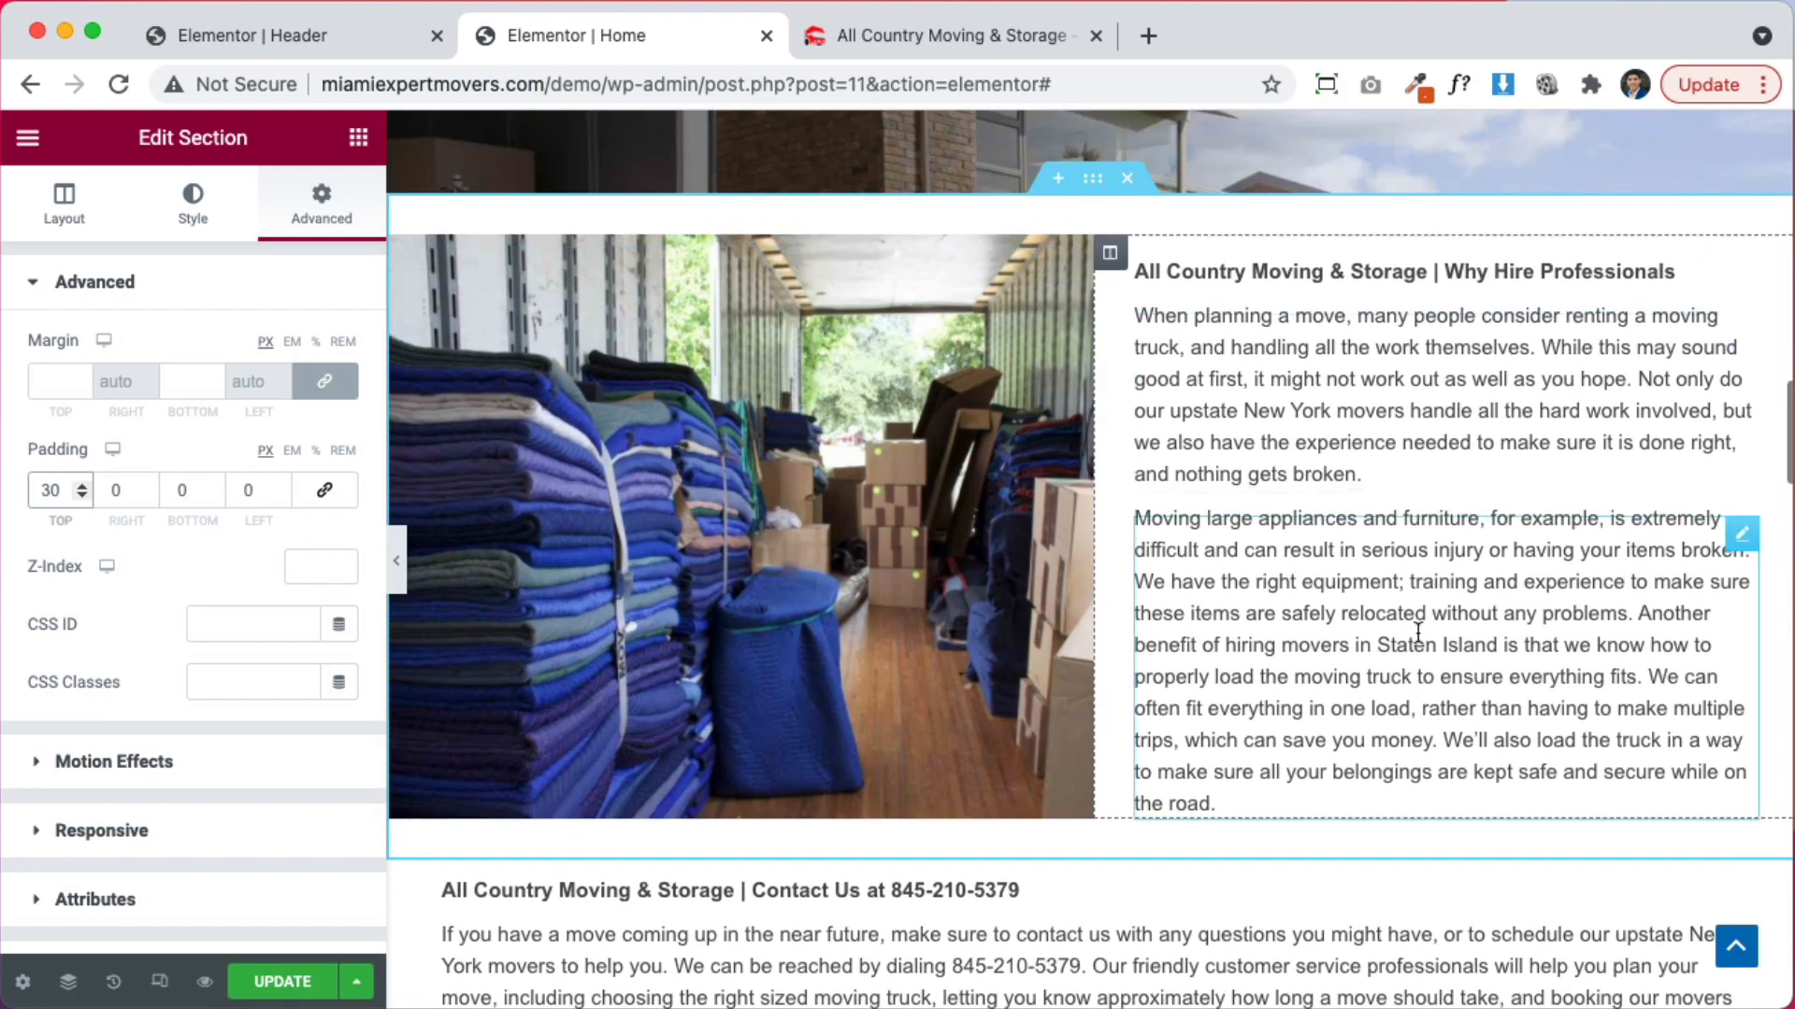
scroll(1053, 845, down, 4)
scroll(1125, 495, down, 6)
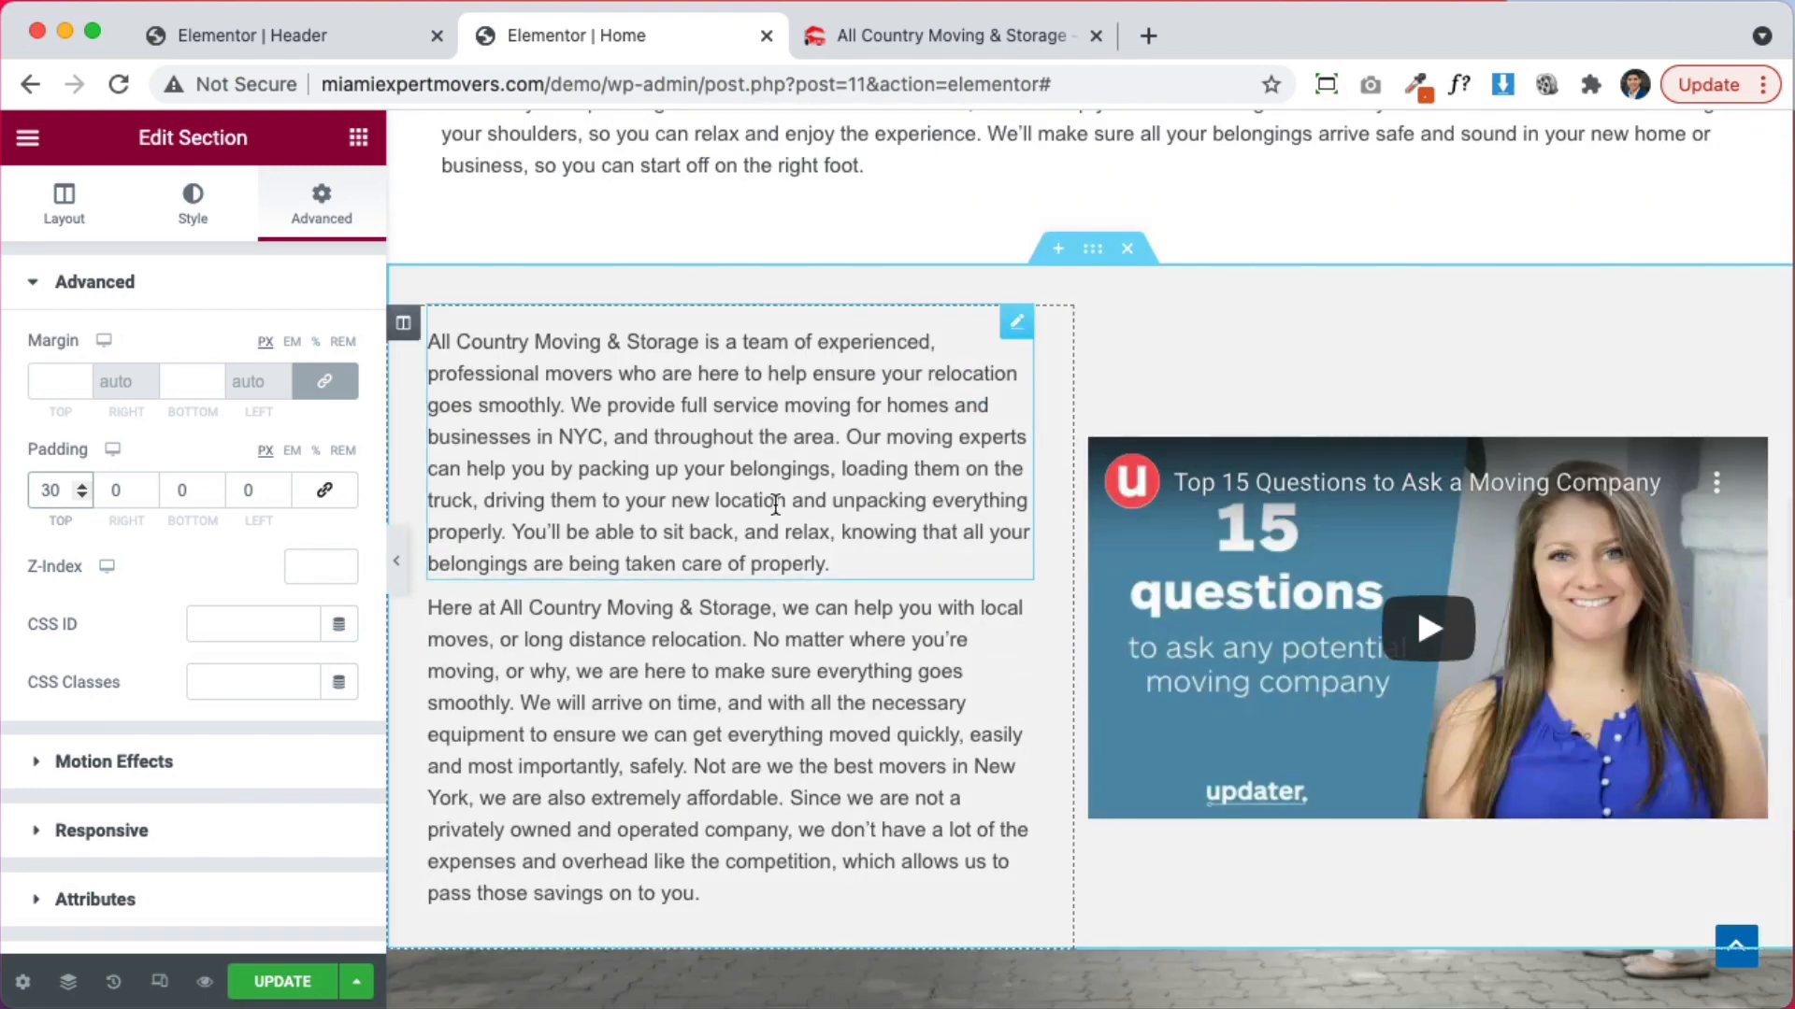
scroll(1117, 453, down, 2)
scroll(1117, 453, down, 7)
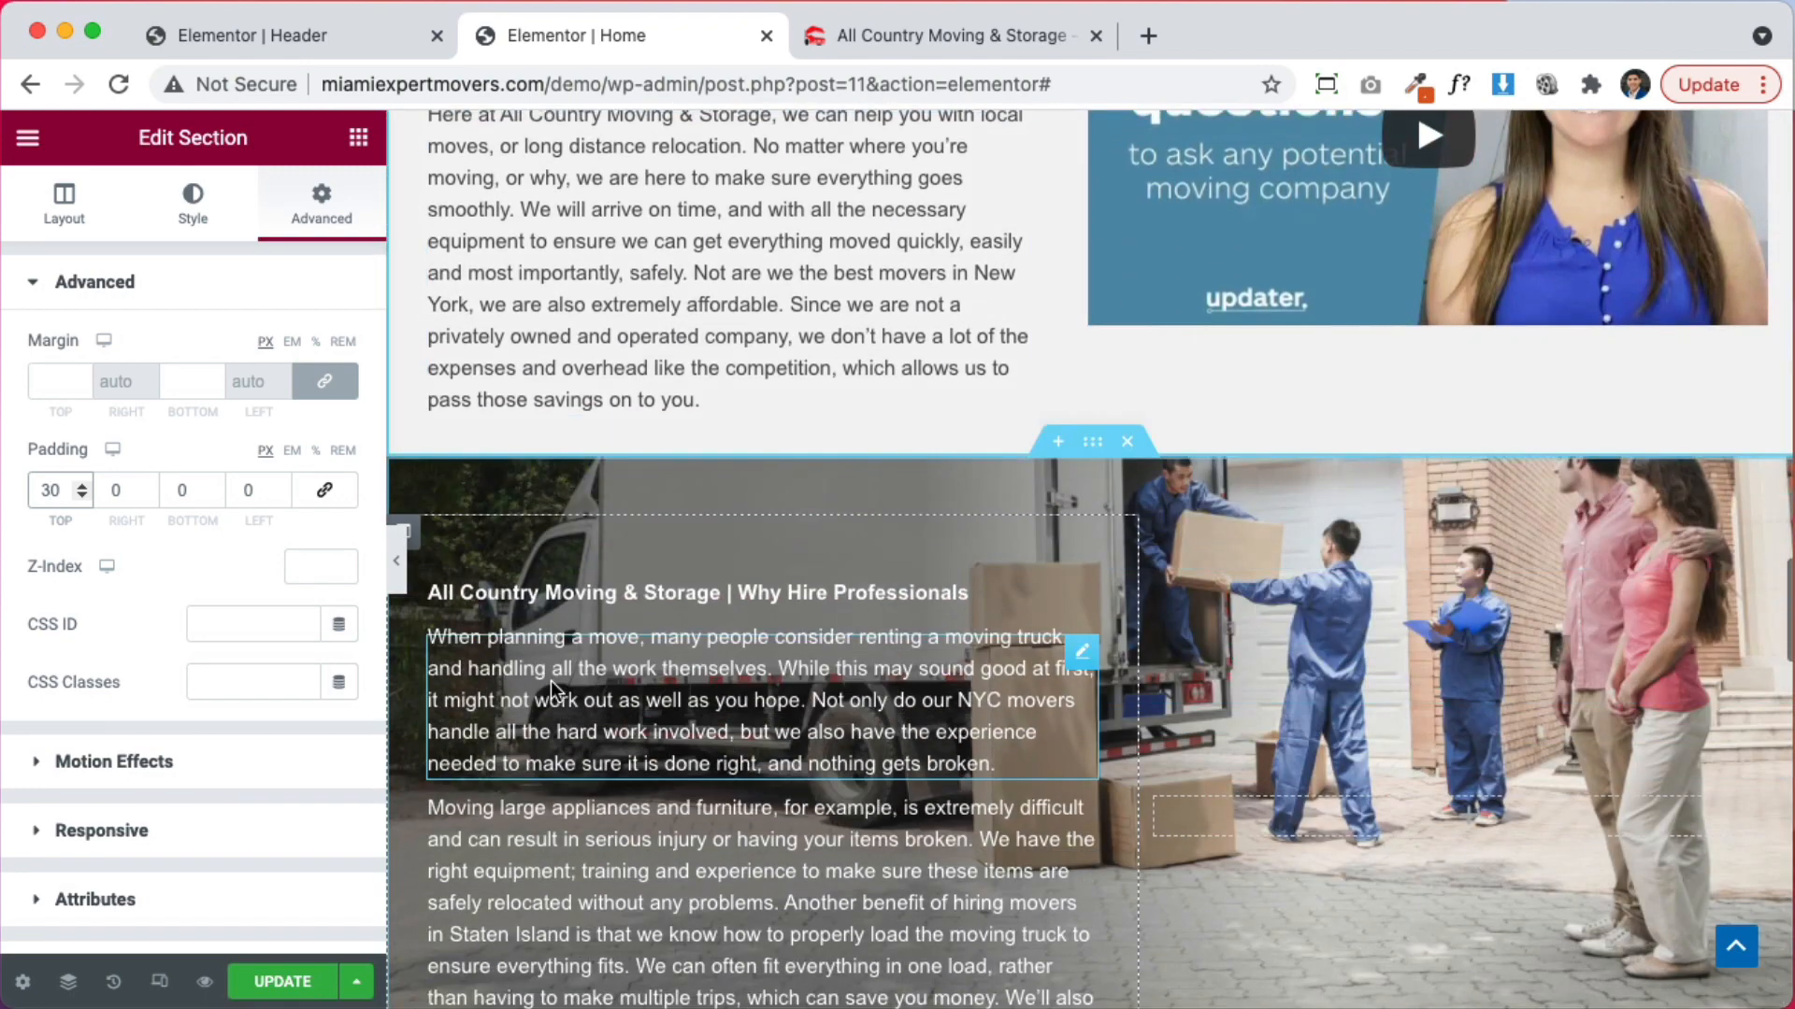
scroll(935, 617, down, 8)
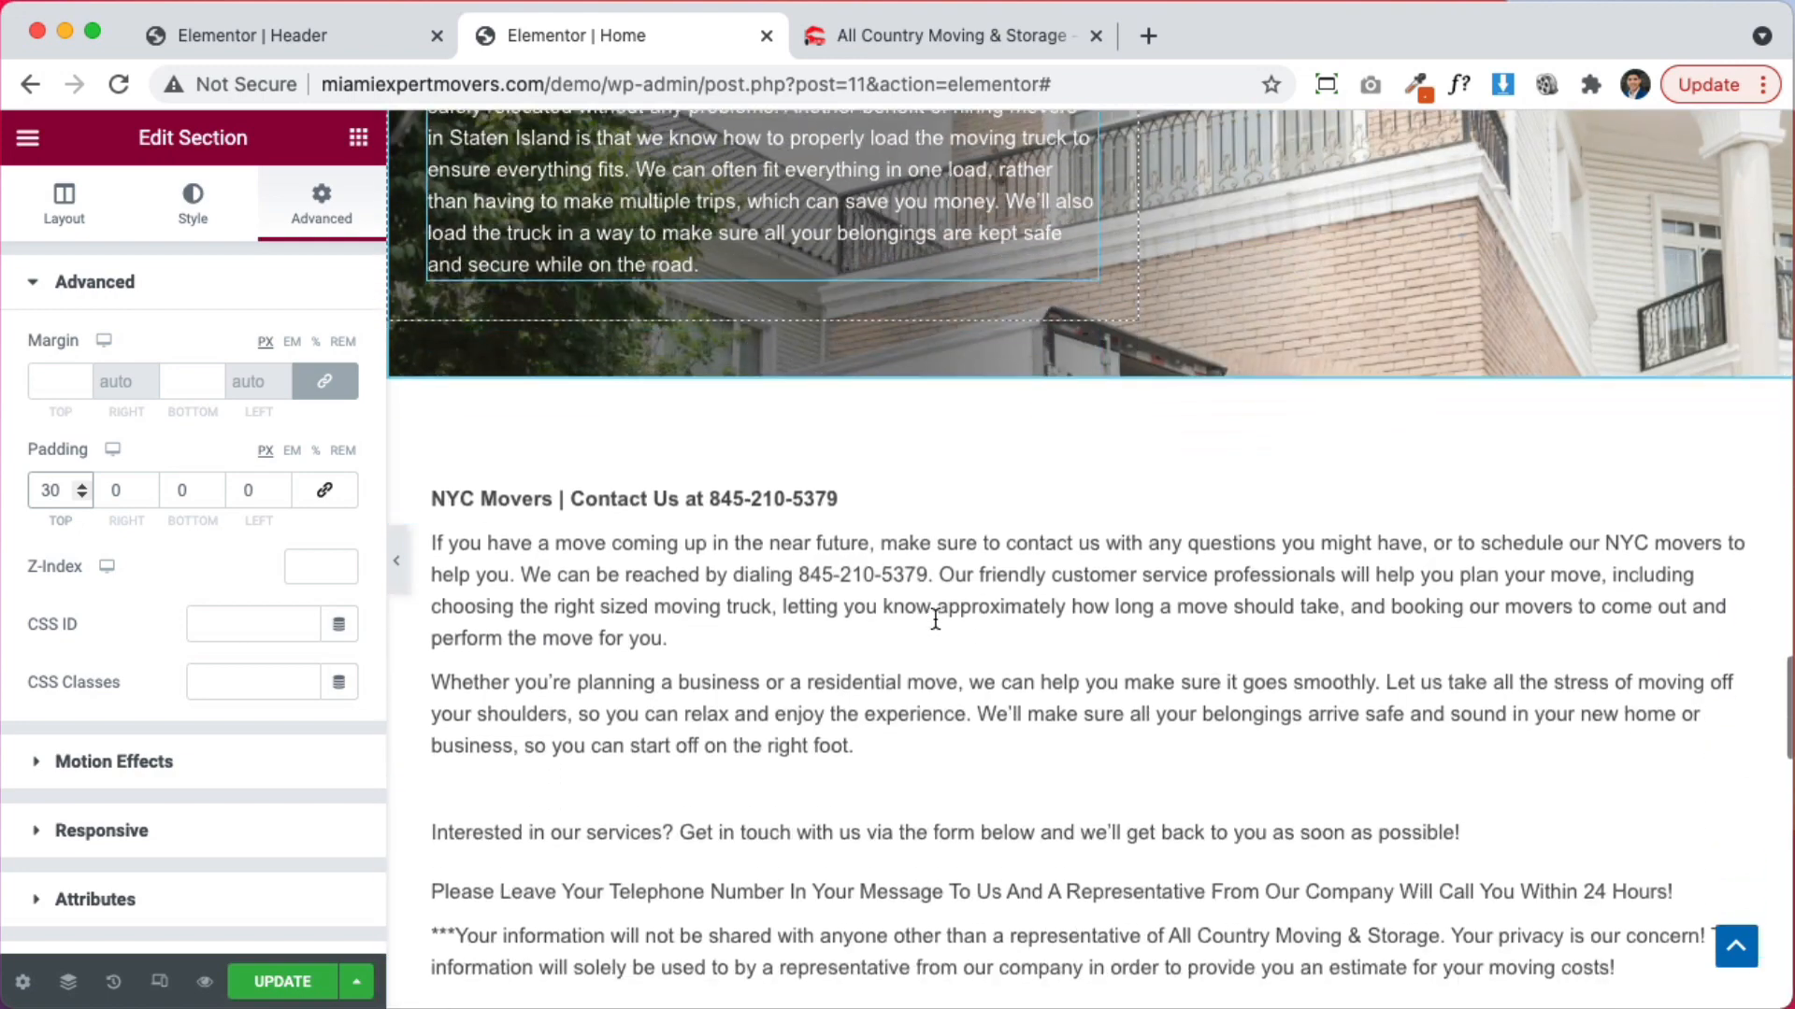
scroll(850, 692, down, 17)
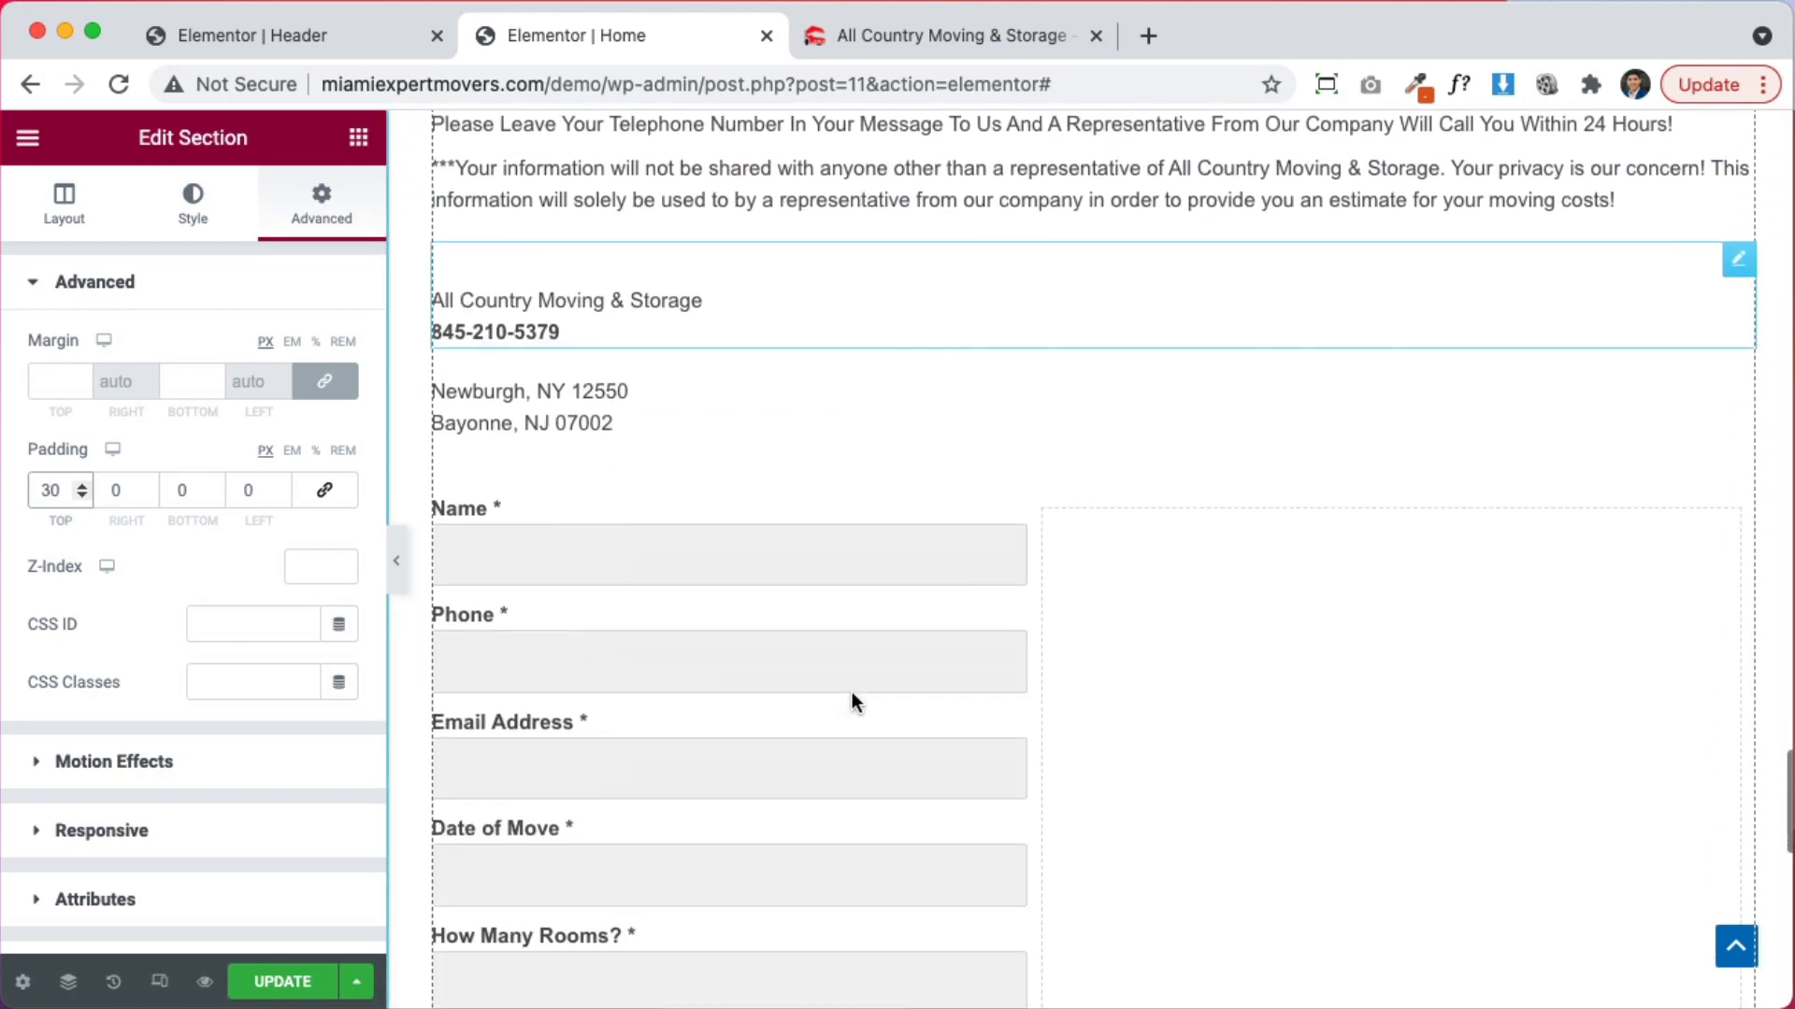
scroll(982, 521, up, 18)
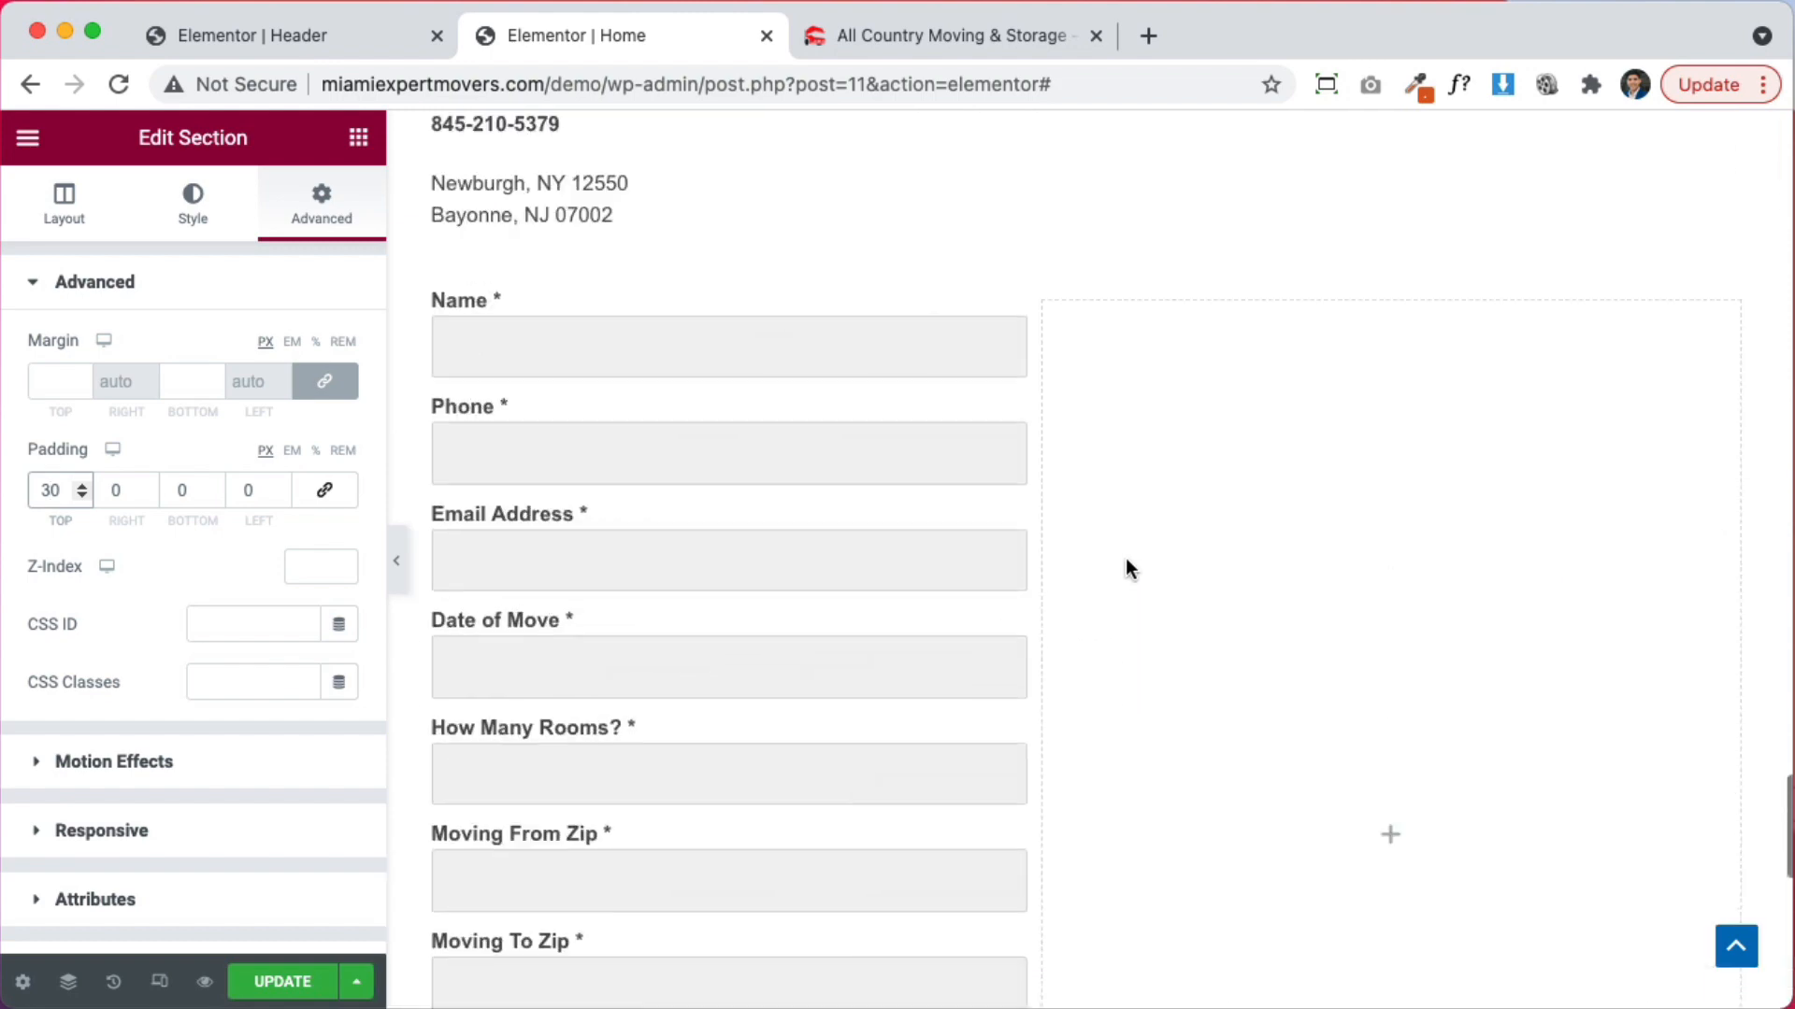
scroll(1137, 564, down, 17)
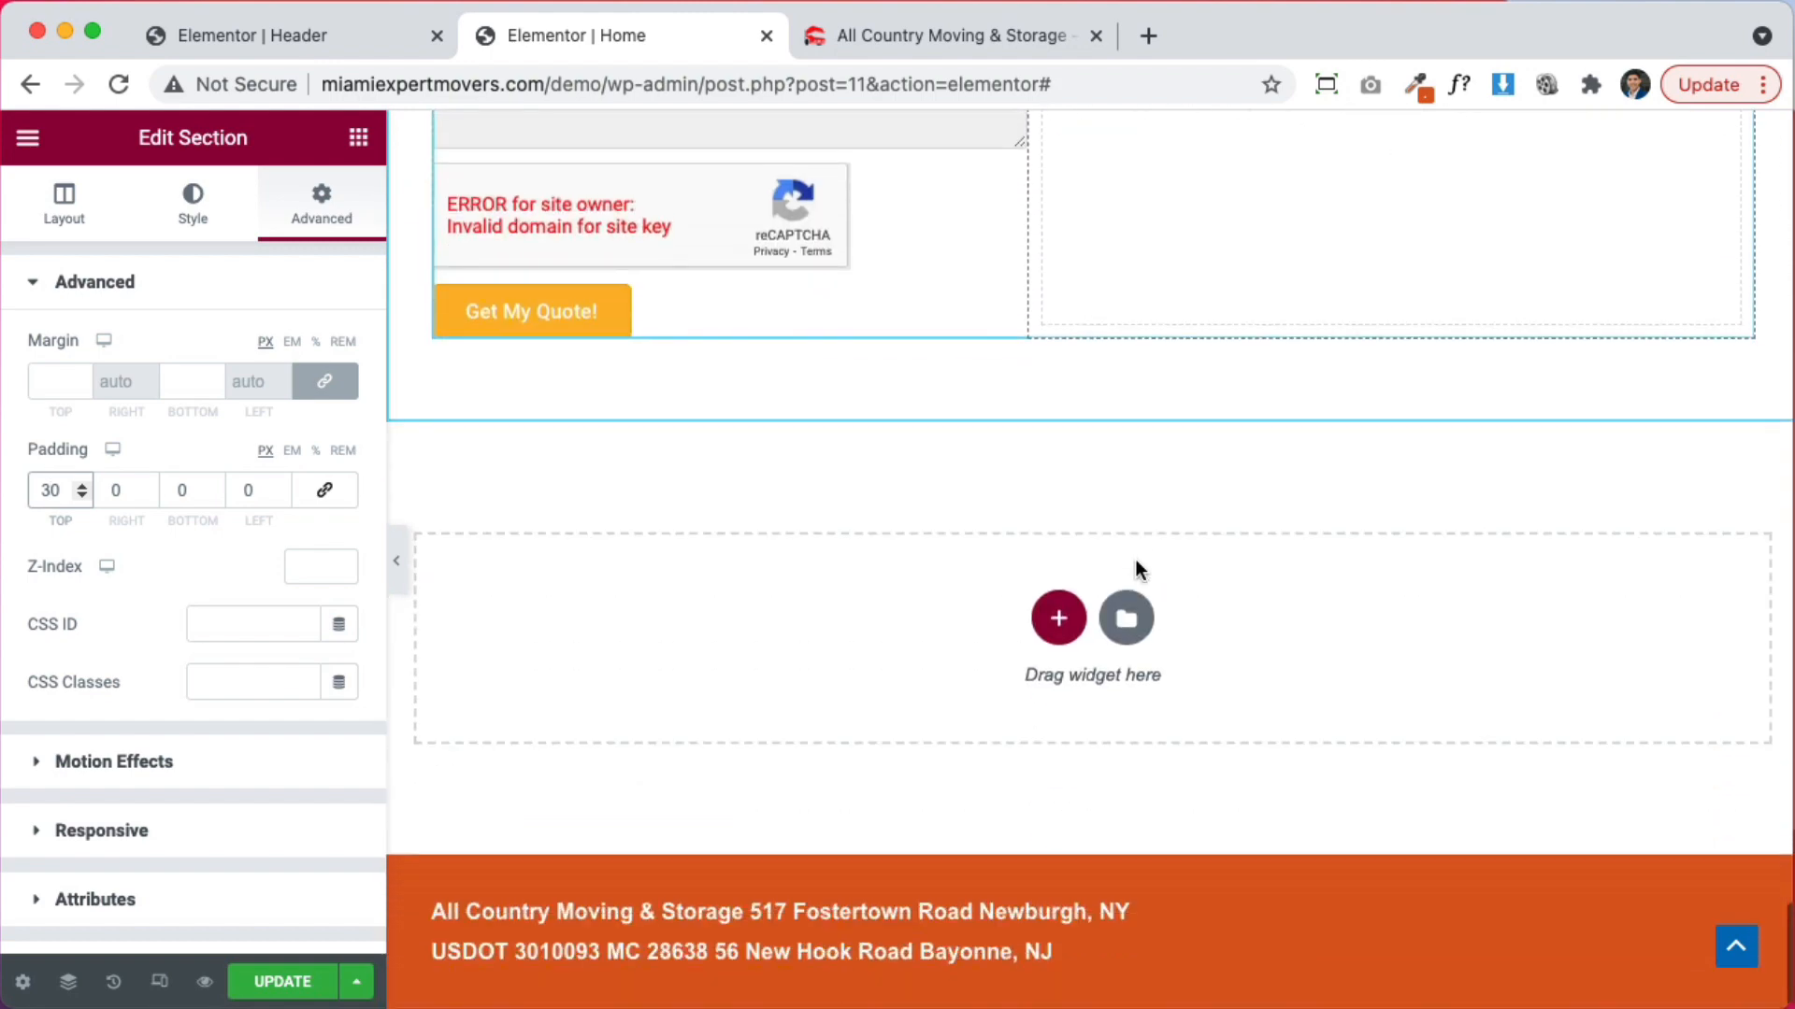
scroll(1113, 559, up, 9)
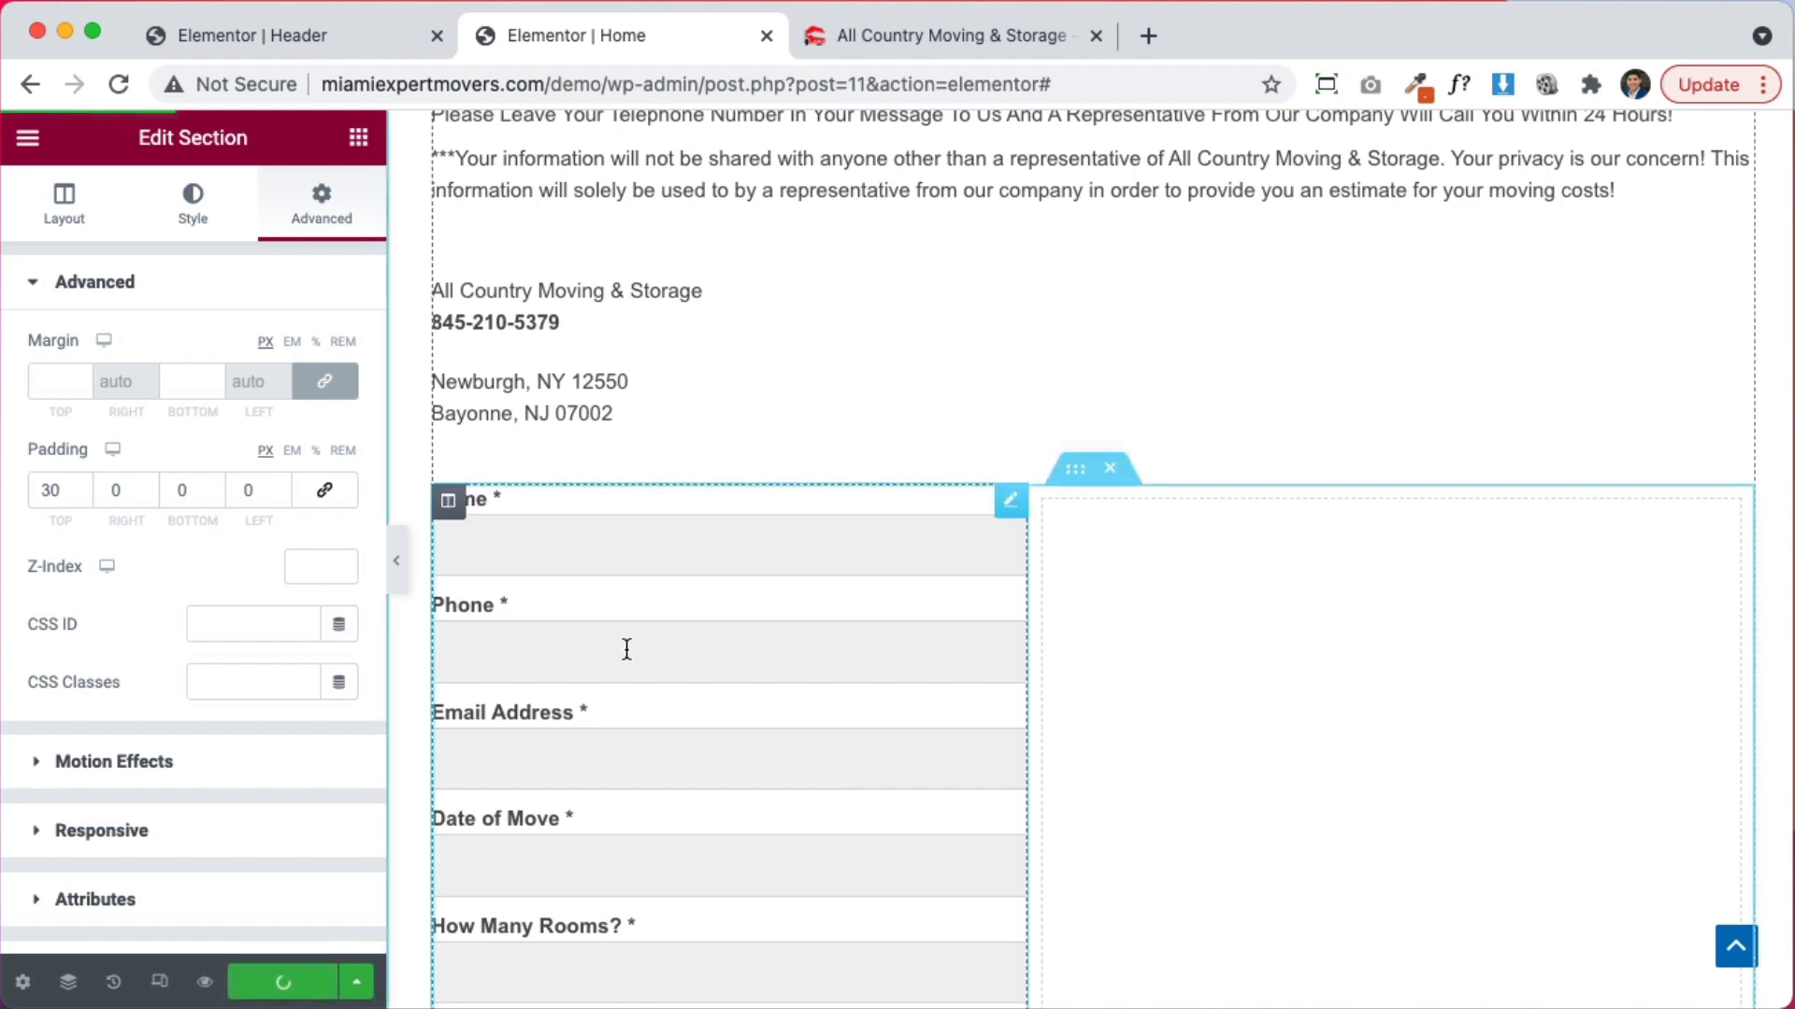
click(947, 42)
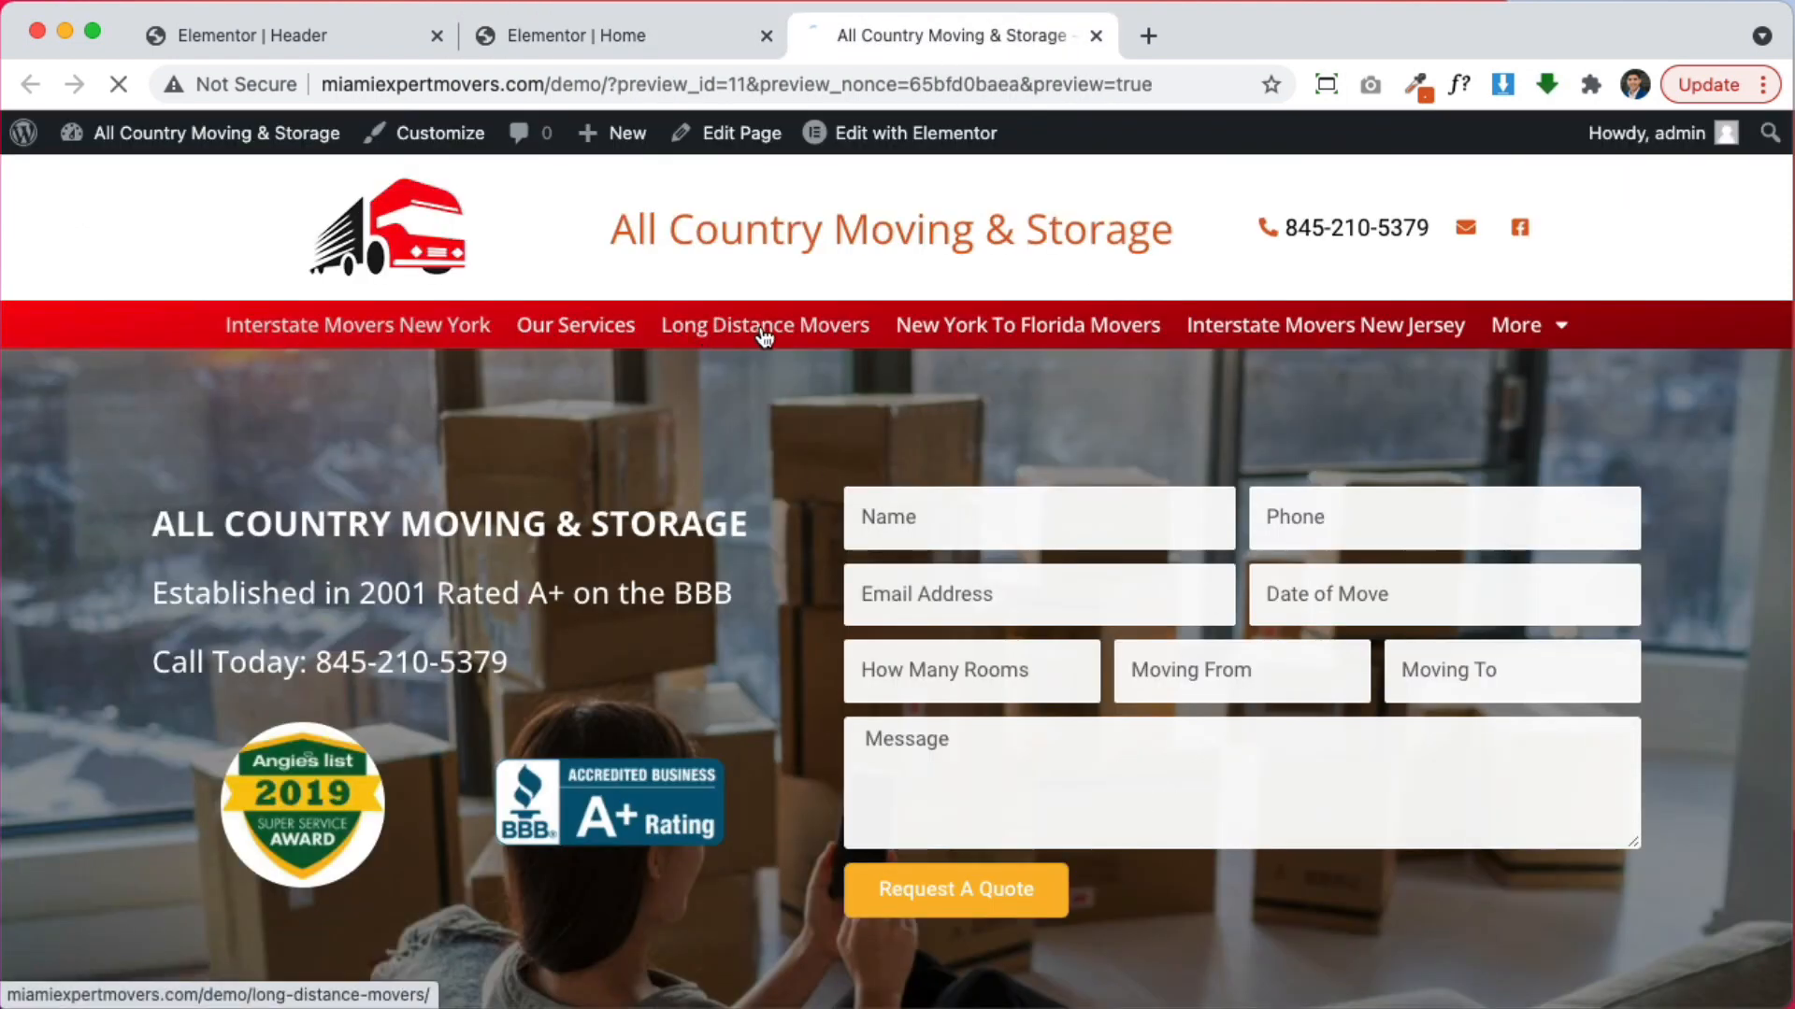
Look through the live movers pages, then go to the site's home page
scroll(1073, 697, down, 20)
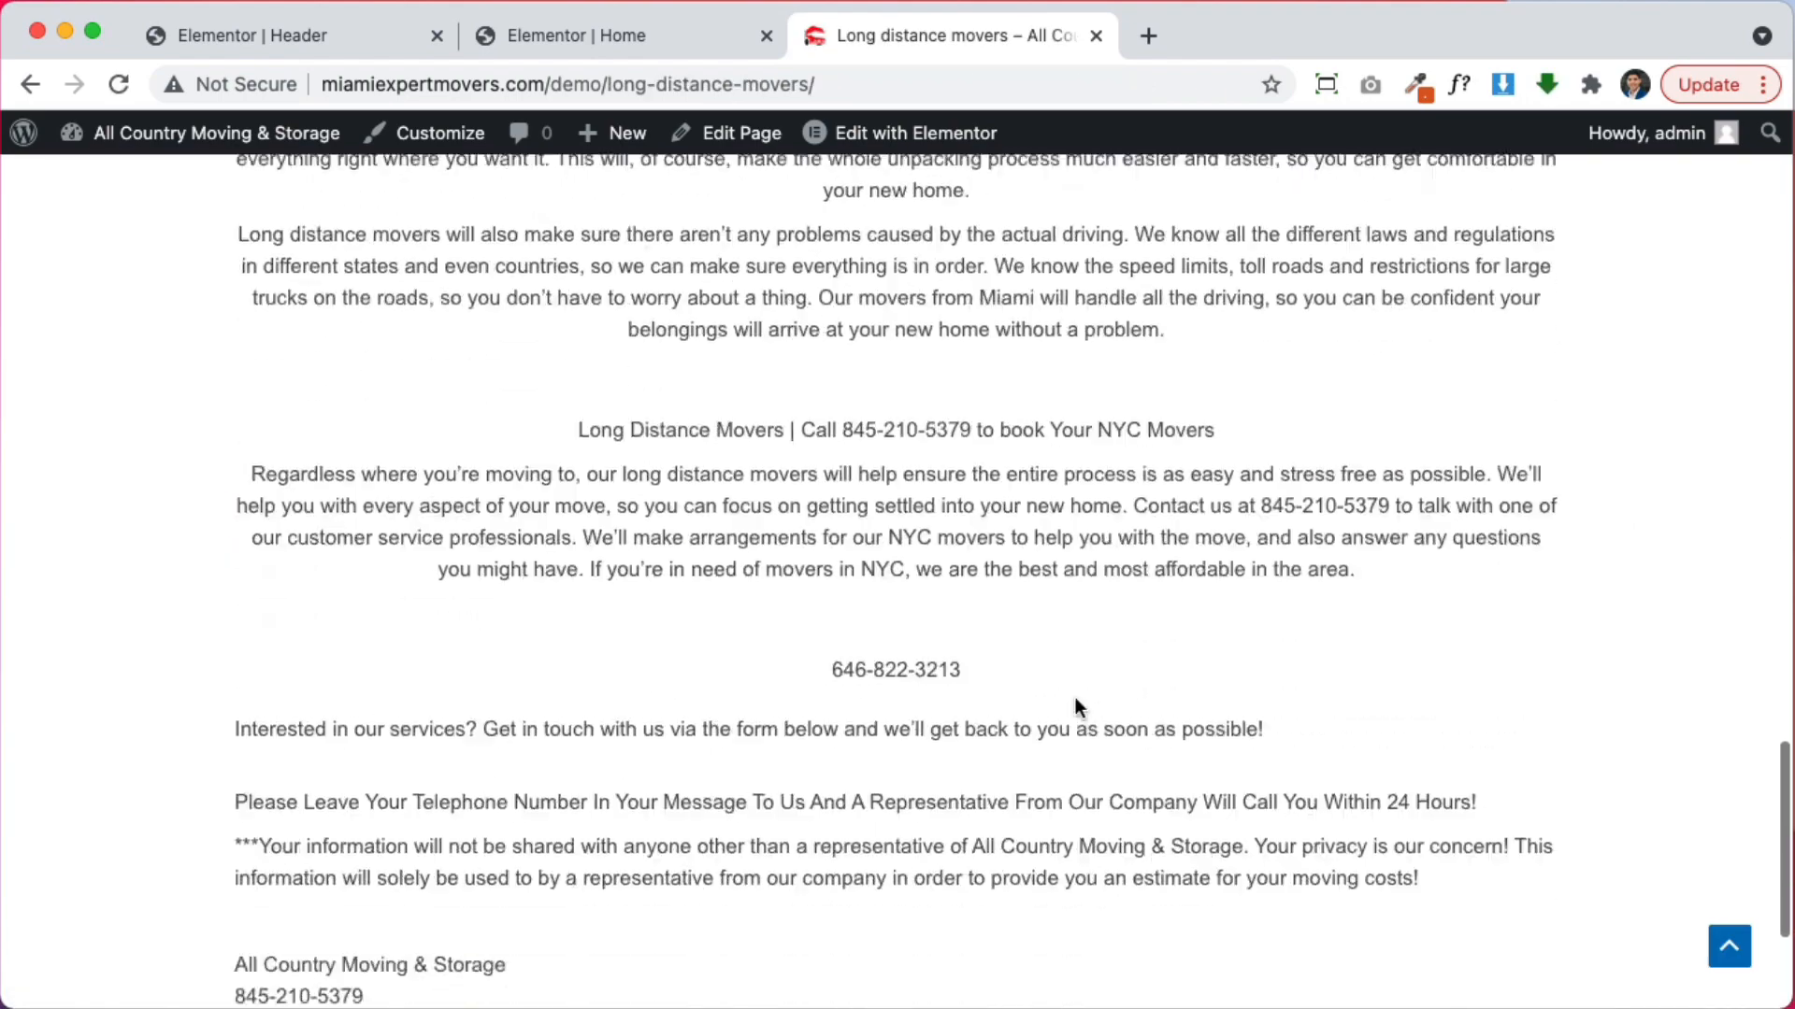
scroll(1075, 697, down, 5)
scroll(1258, 912, up, 20)
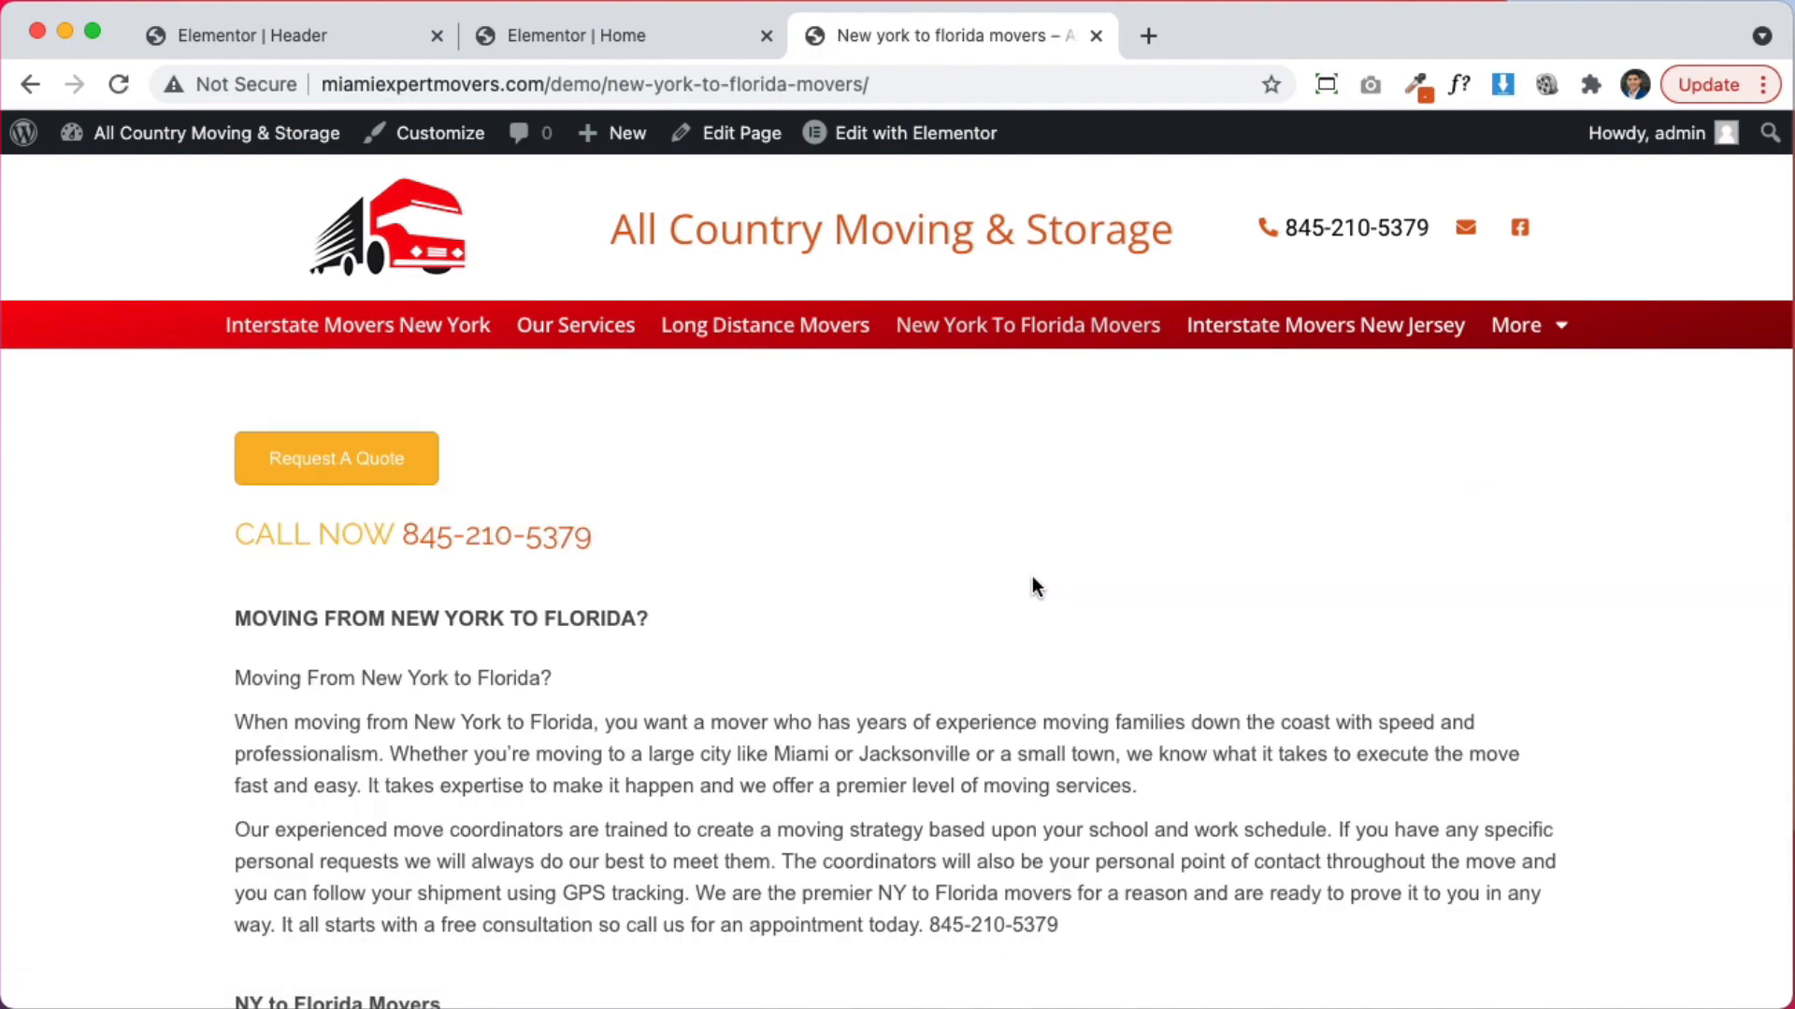
scroll(1031, 578, down, 20)
scroll(1032, 578, up, 20)
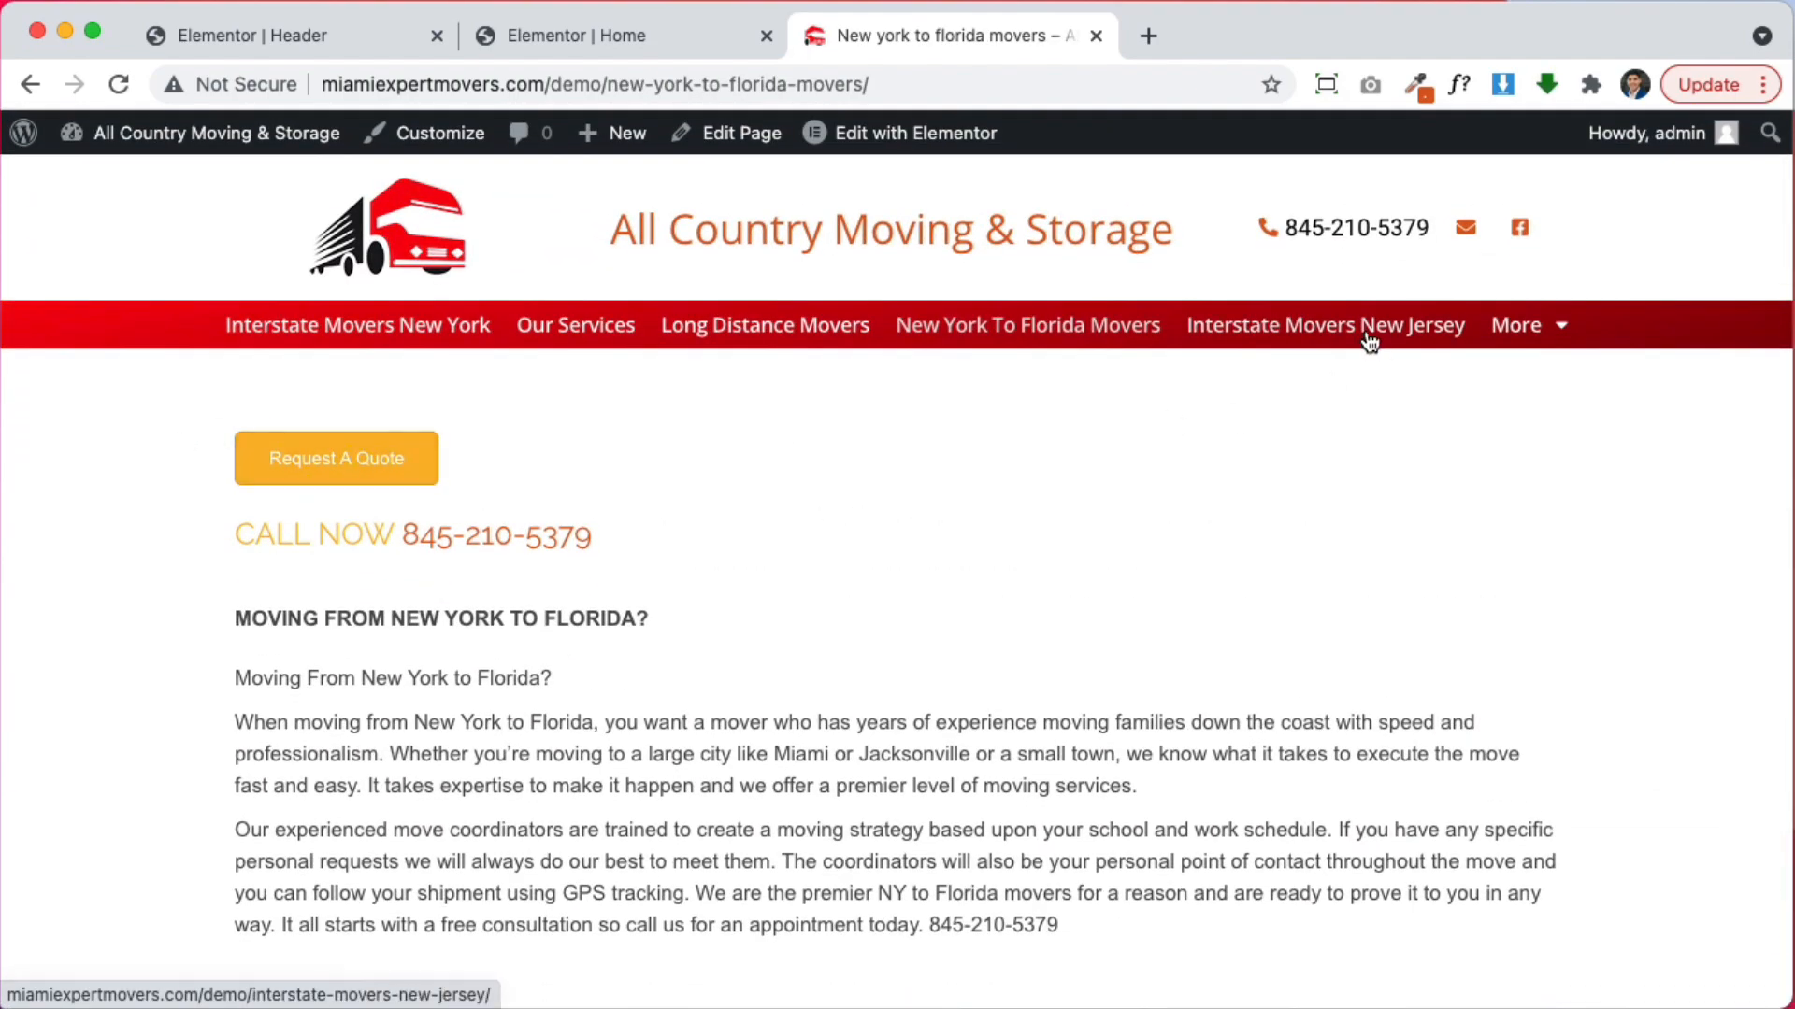
scroll(1019, 629, down, 8)
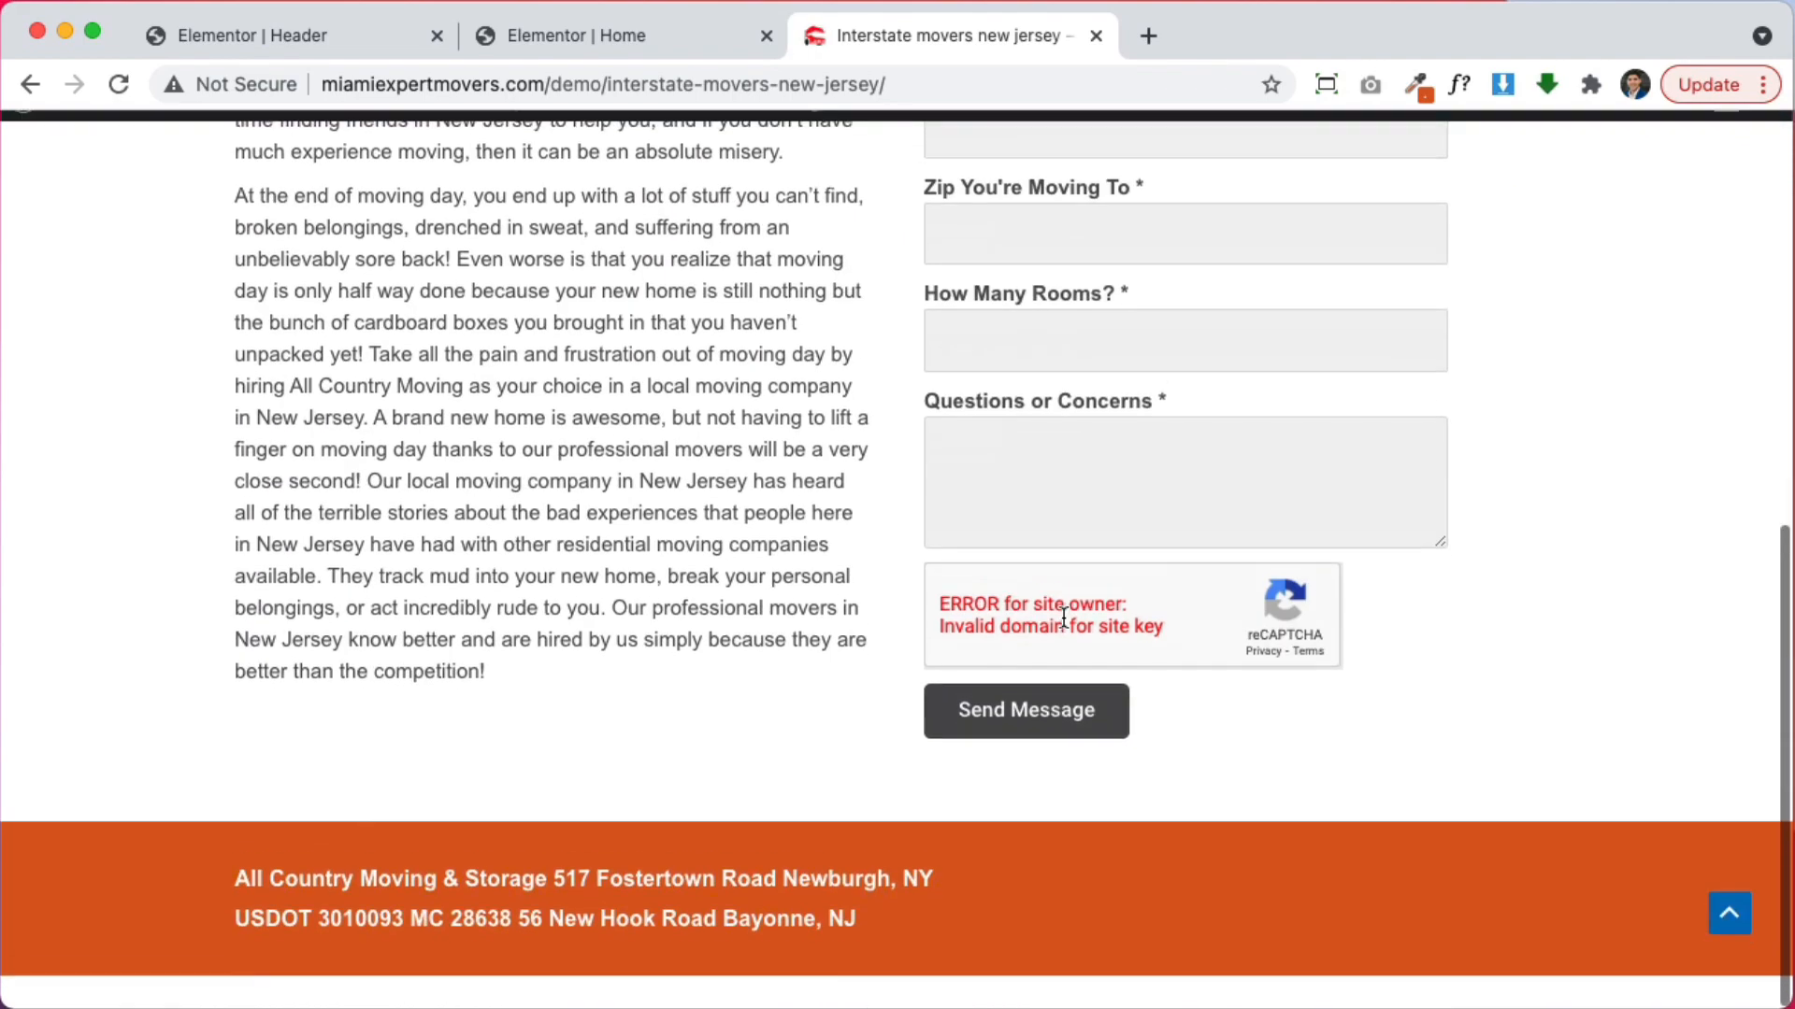
scroll(1019, 628, up, 8)
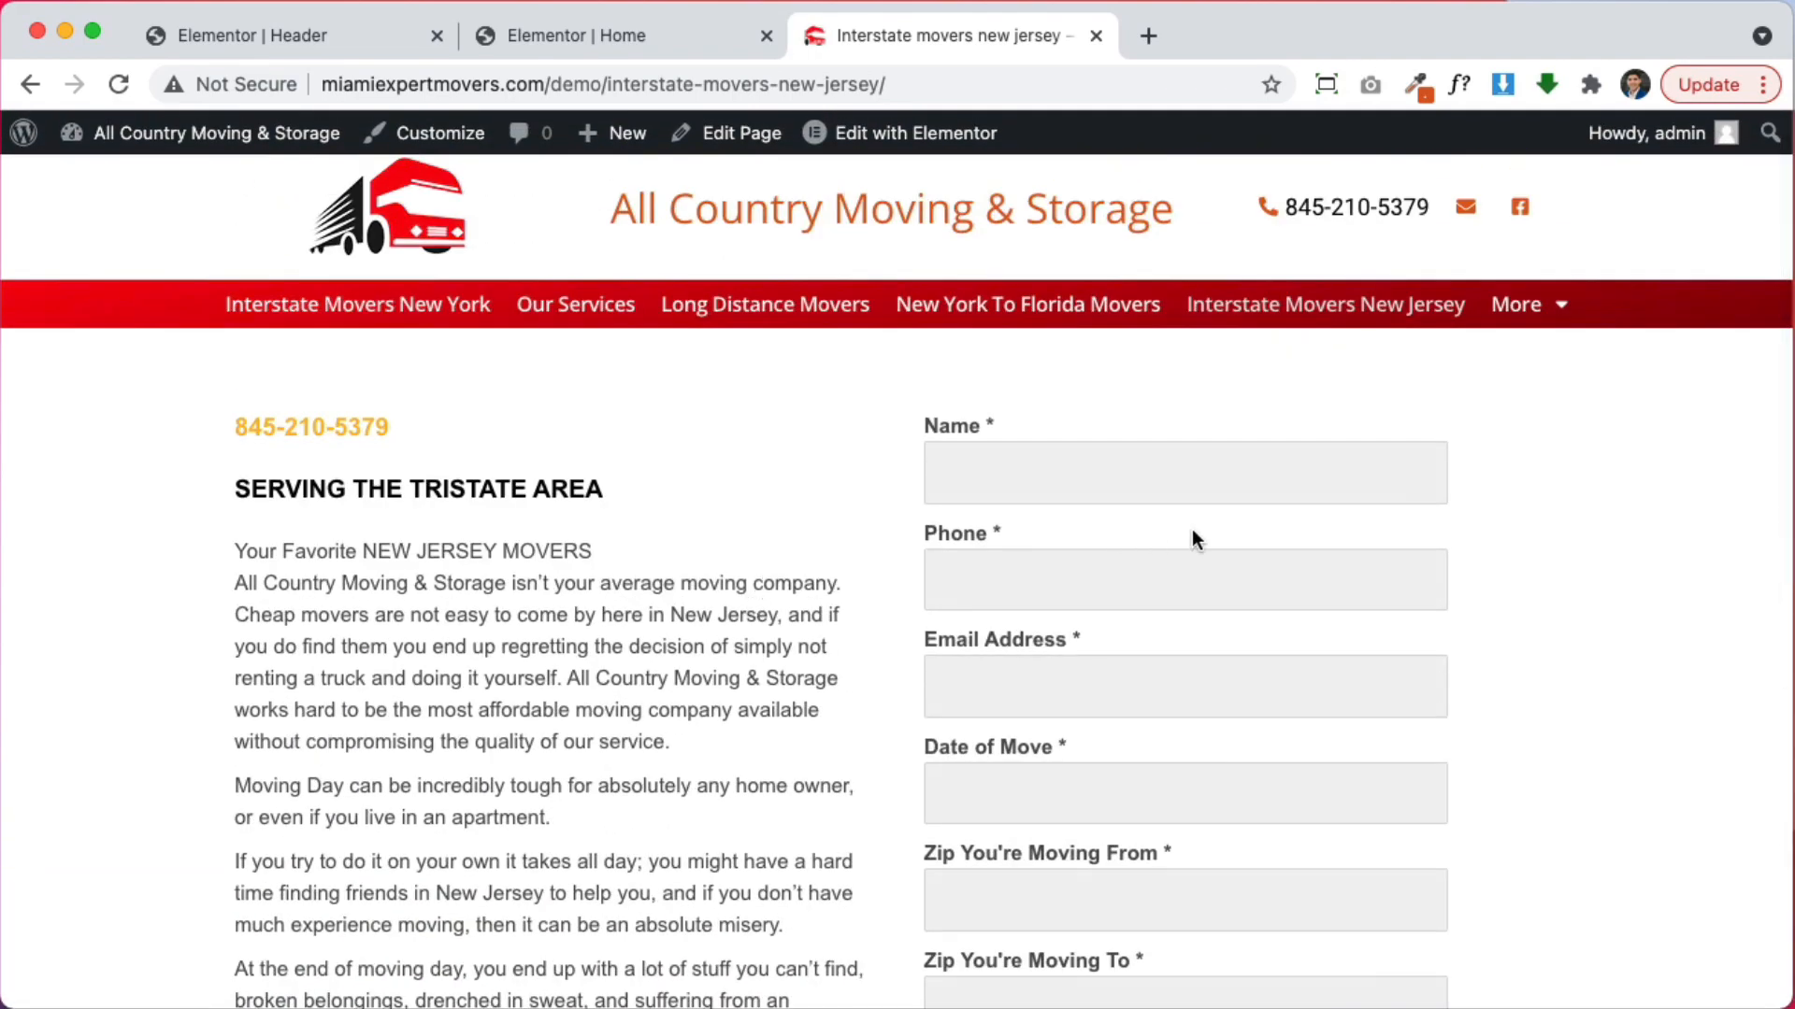
scroll(733, 561, down, 6)
scroll(613, 309, up, 7)
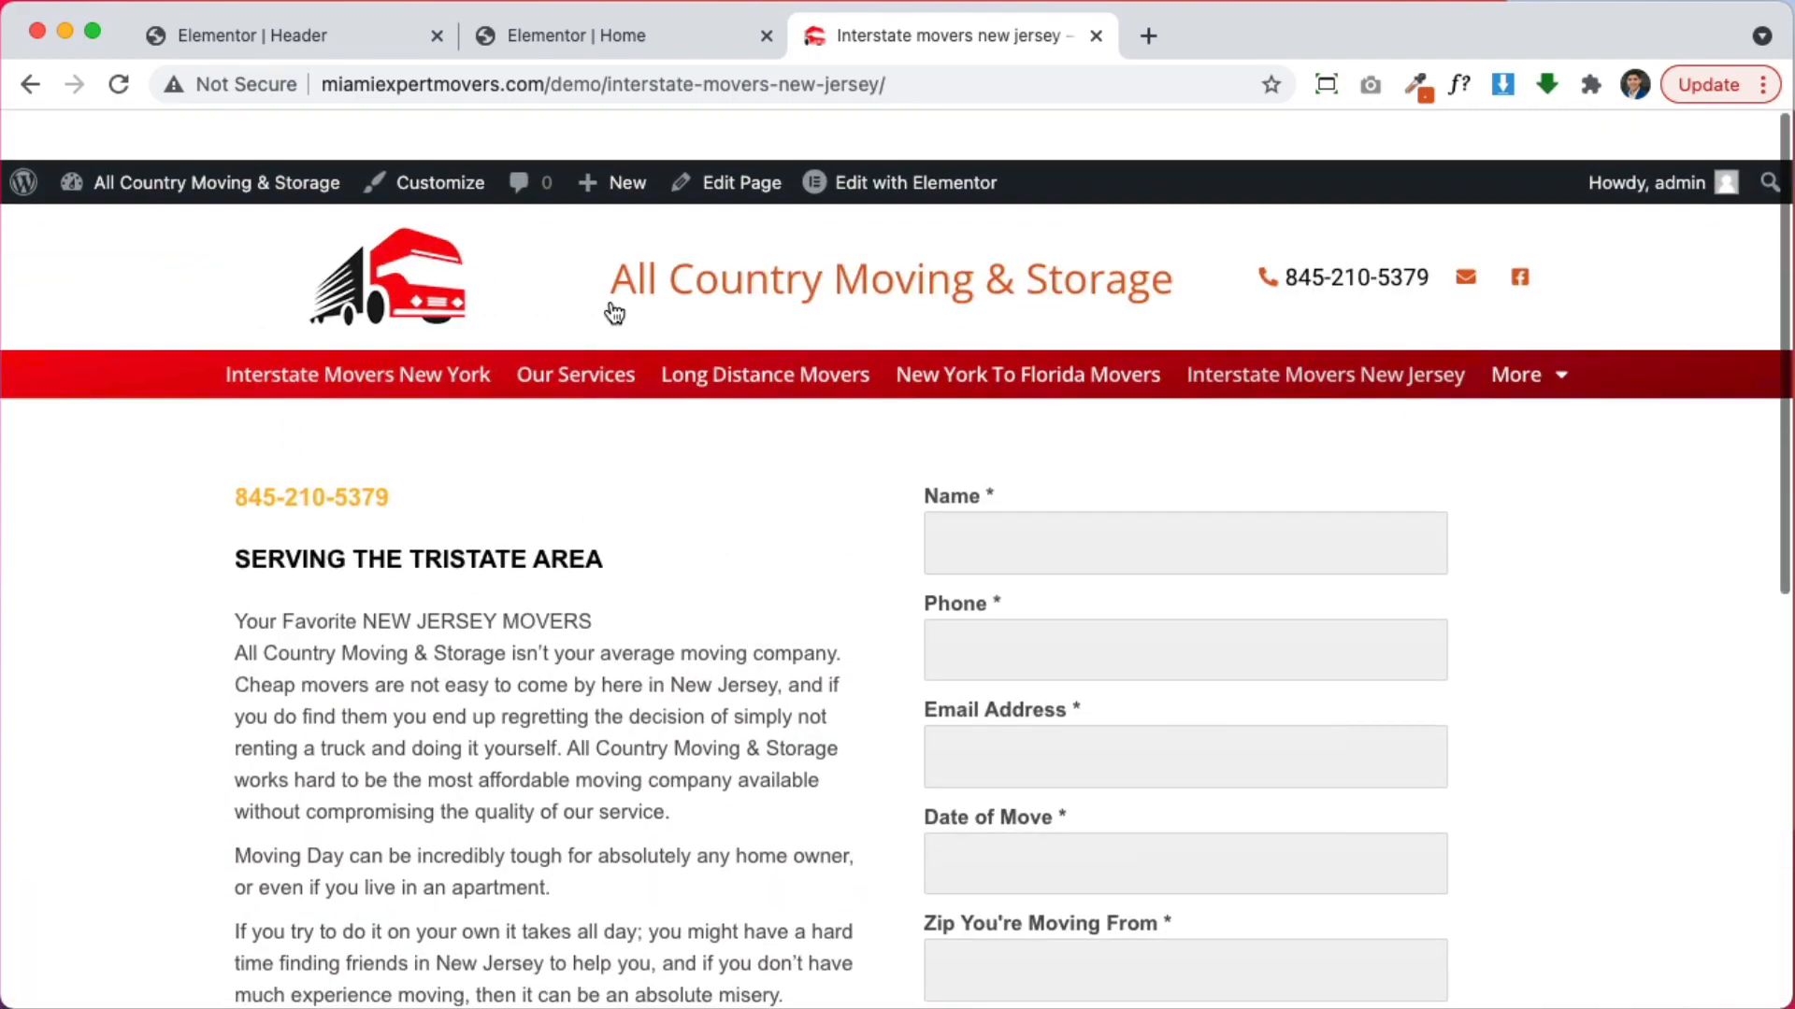
click(349, 341)
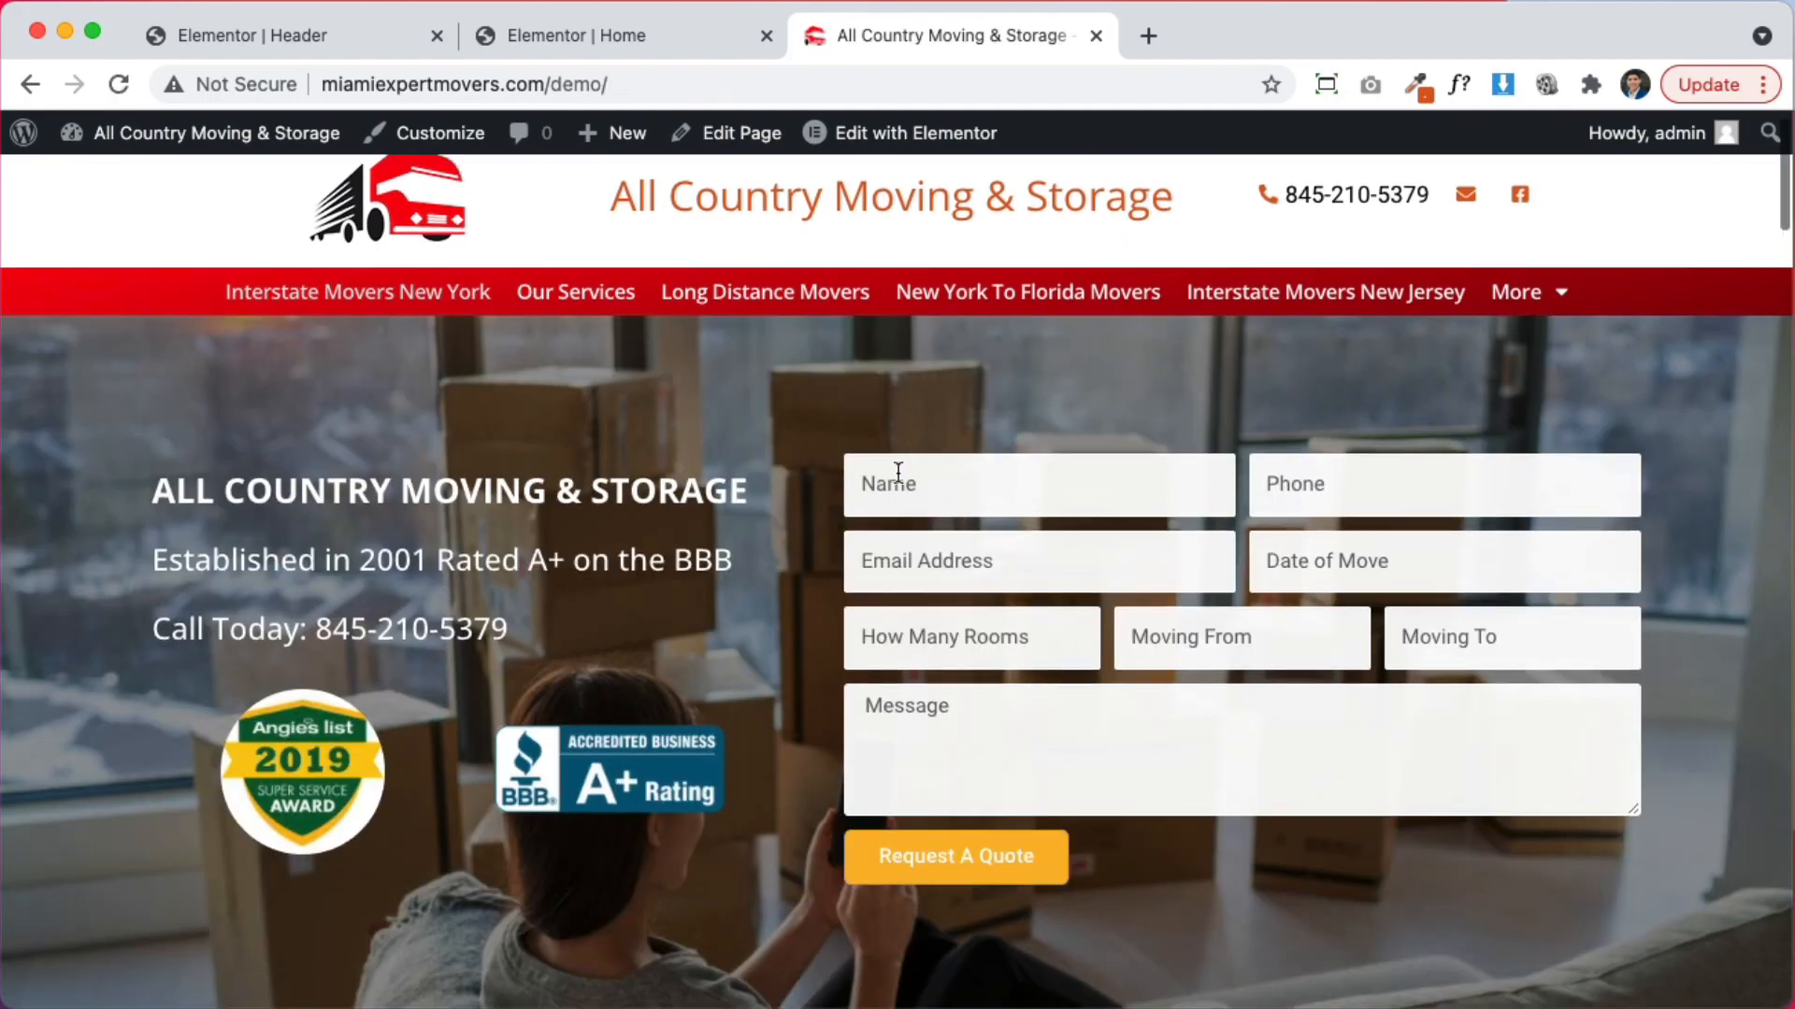
Return to the Elementor Home page editor
scroll(956, 518, down, 15)
scroll(961, 519, down, 3)
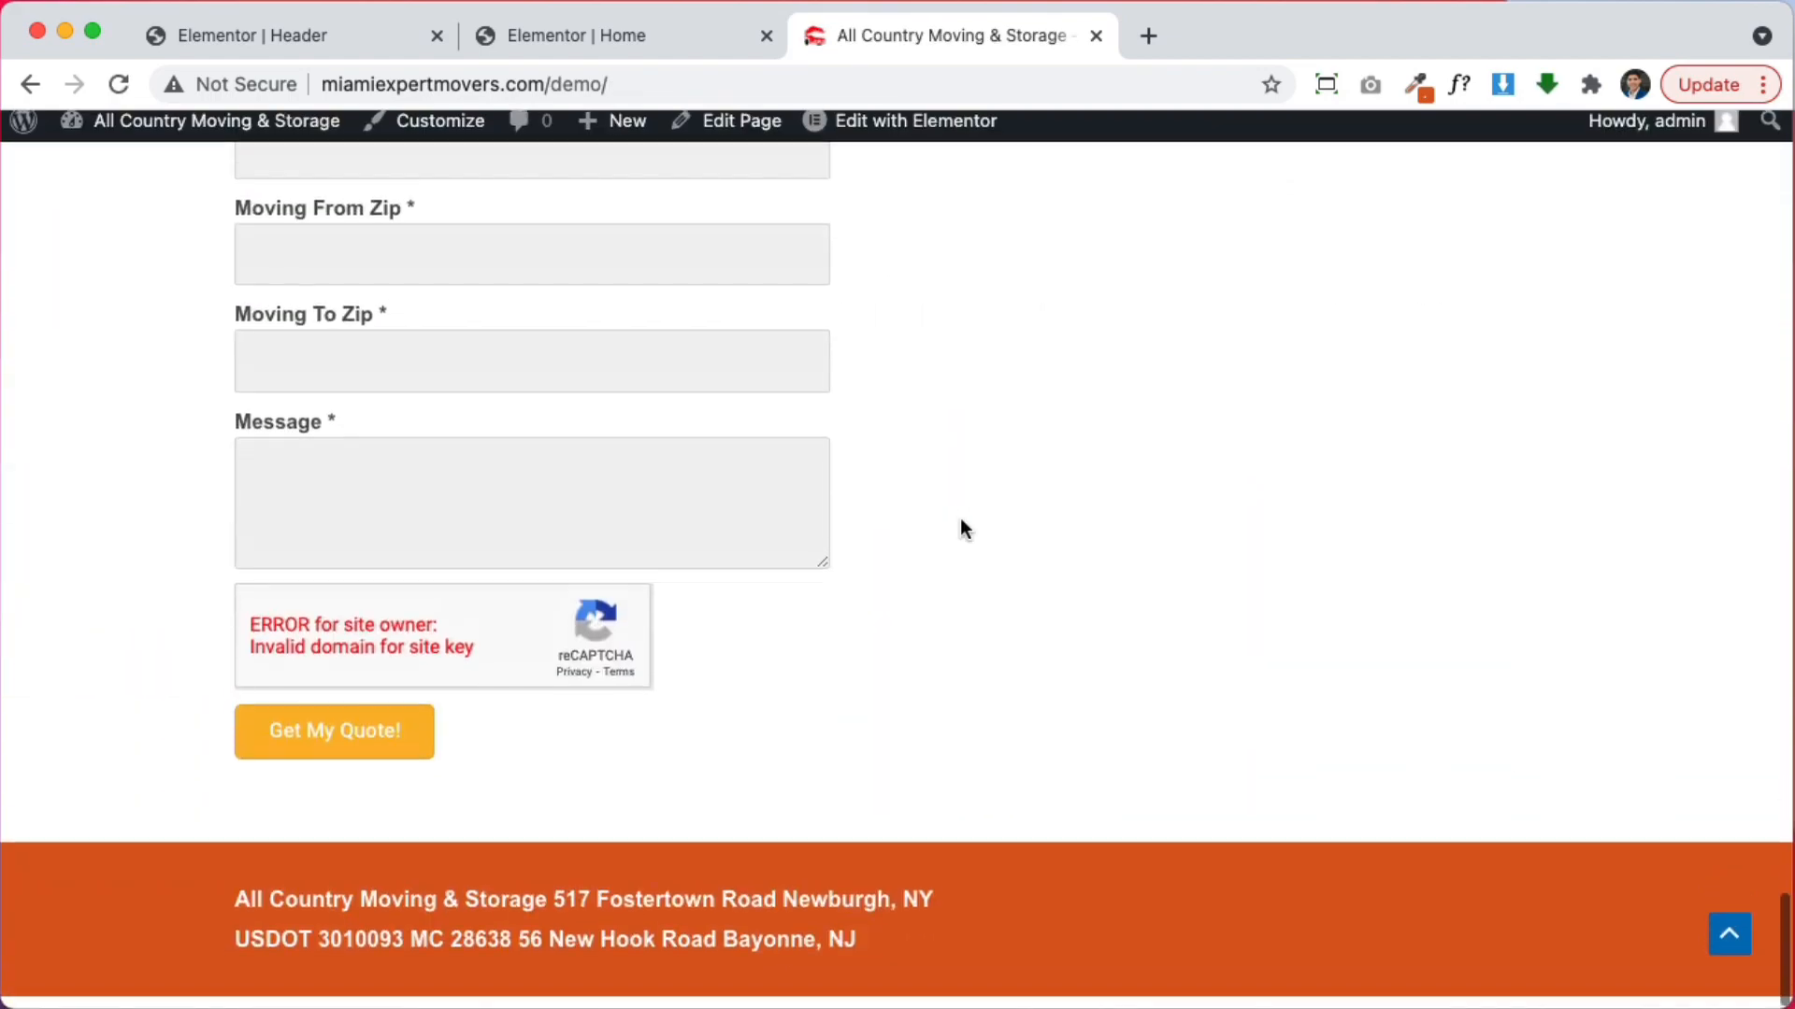
click(597, 42)
scroll(1250, 518, up, 15)
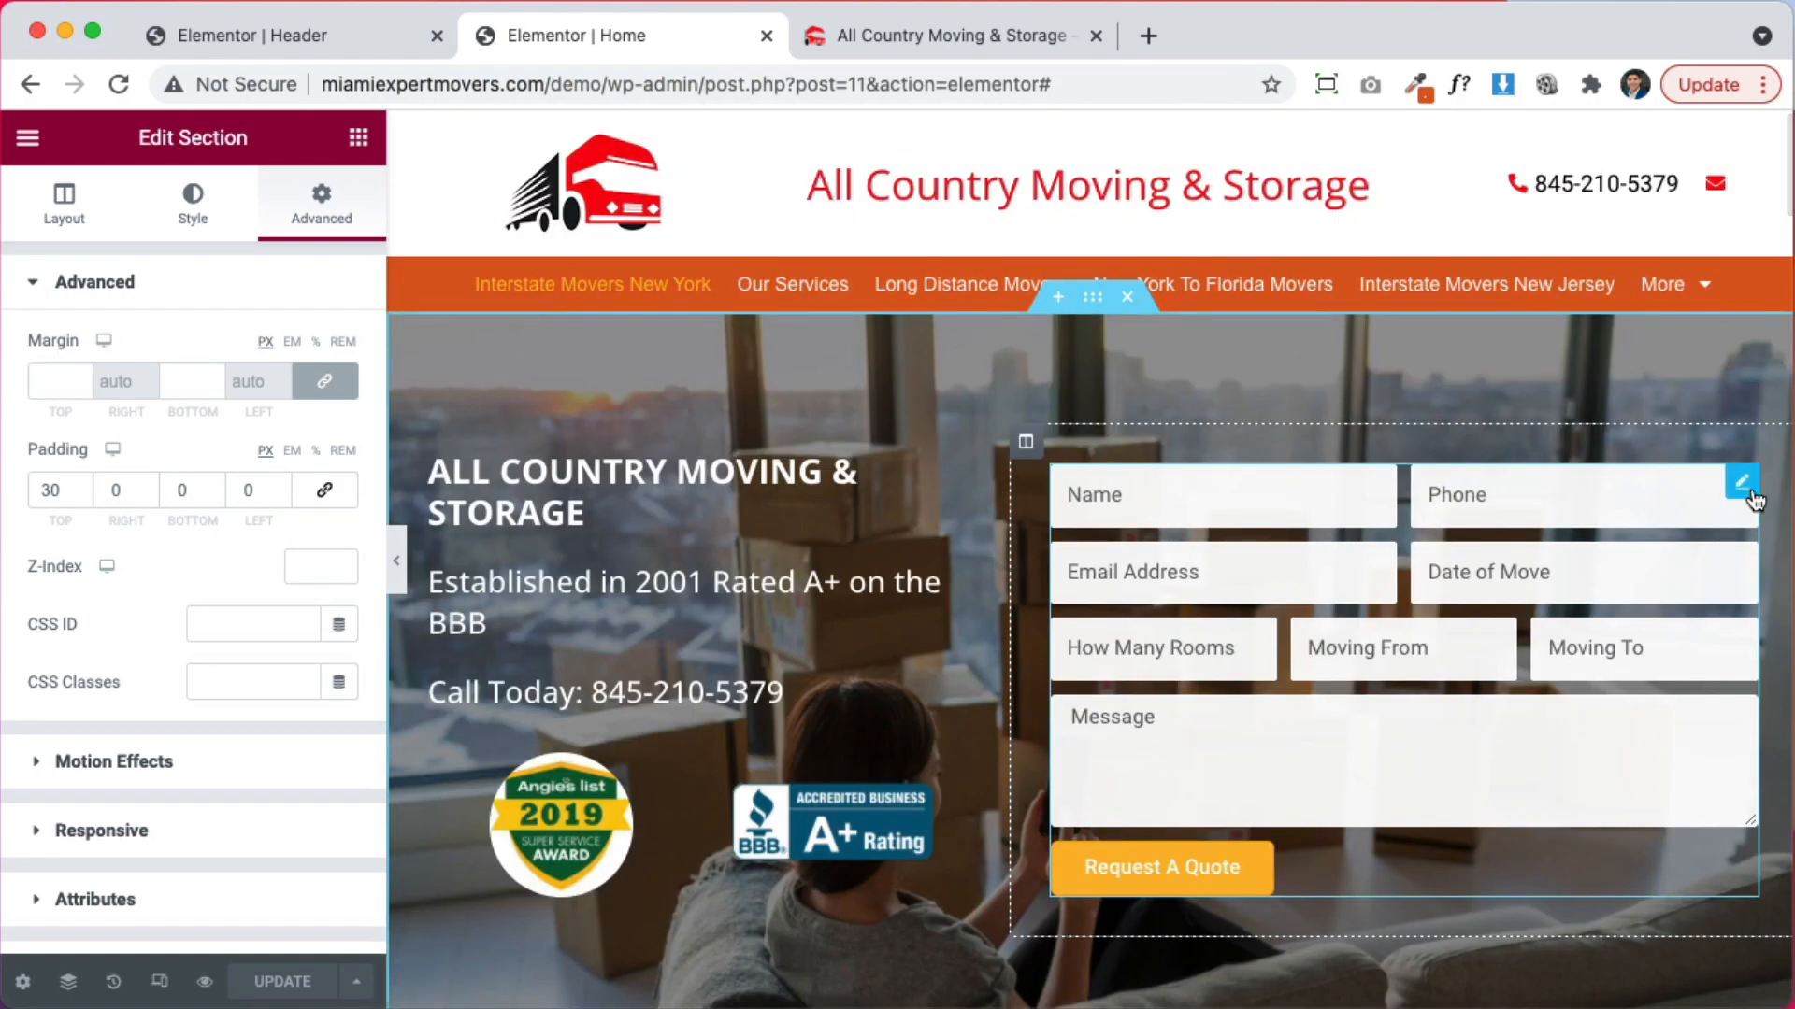
Copy the hero quote form and paste its style onto the lower contact form
right_click(1749, 495)
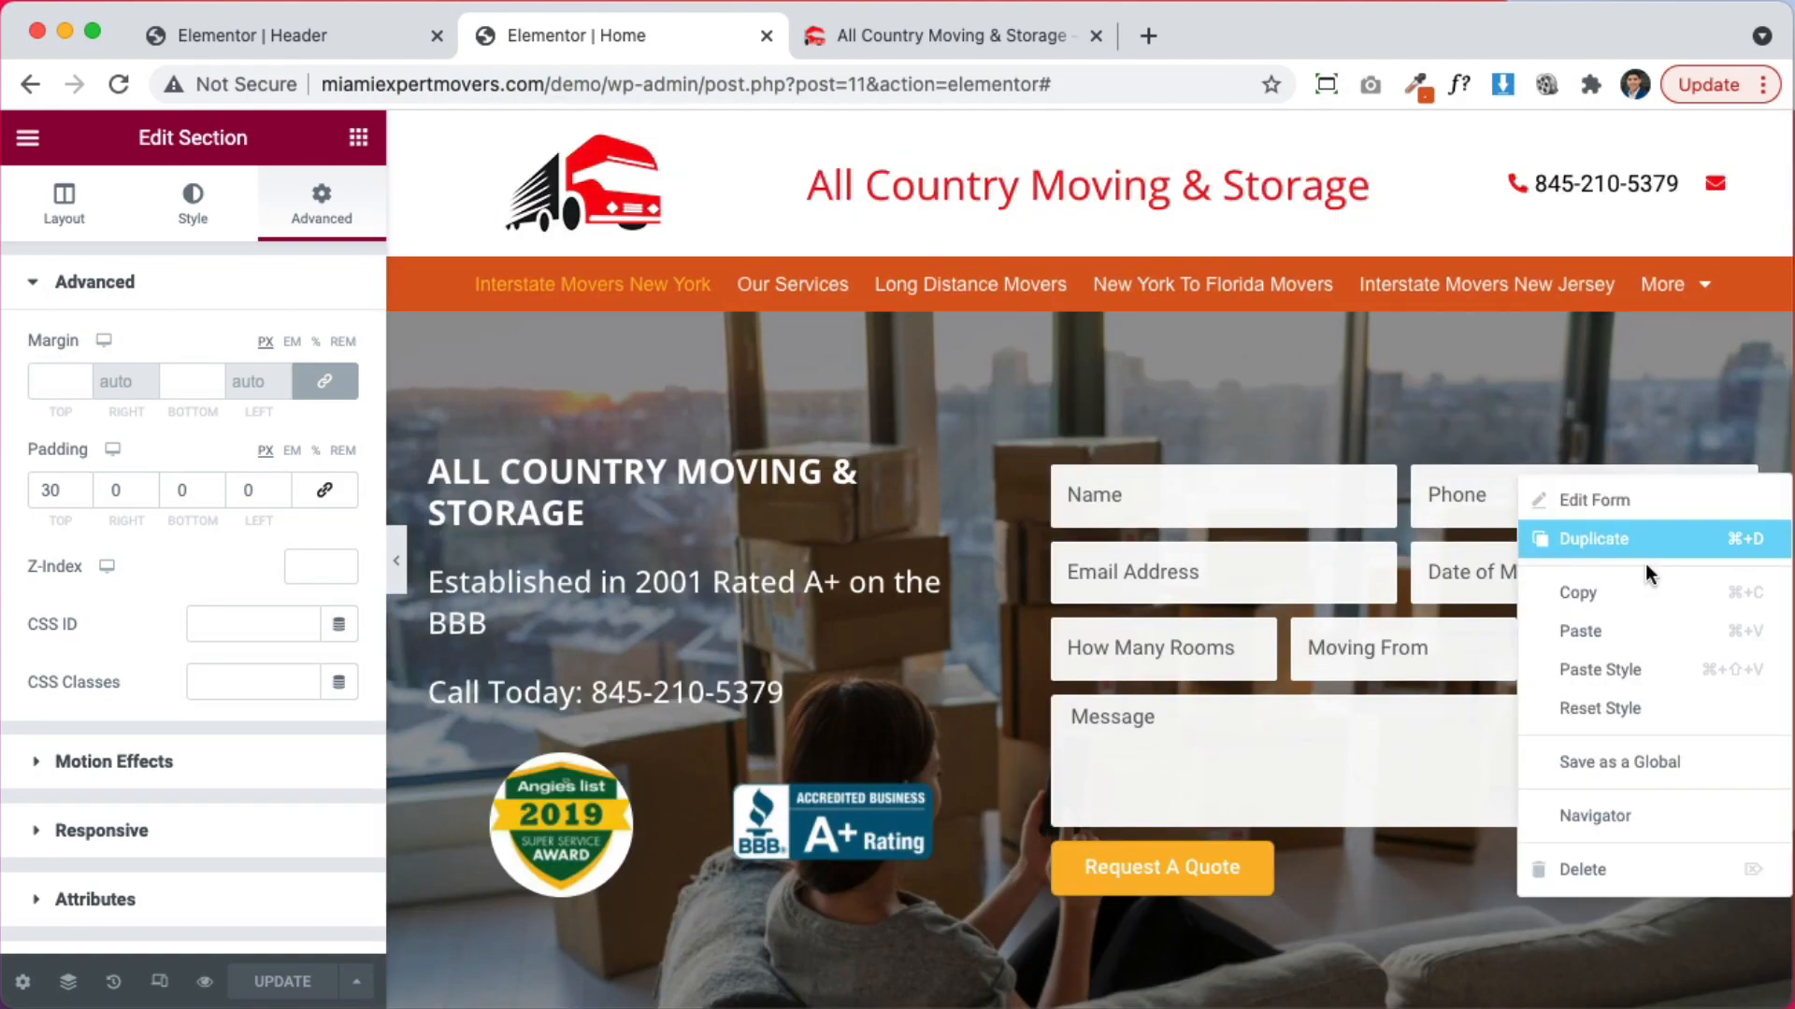
click(1579, 593)
scroll(1292, 544, down, 10)
scroll(1299, 523, down, 15)
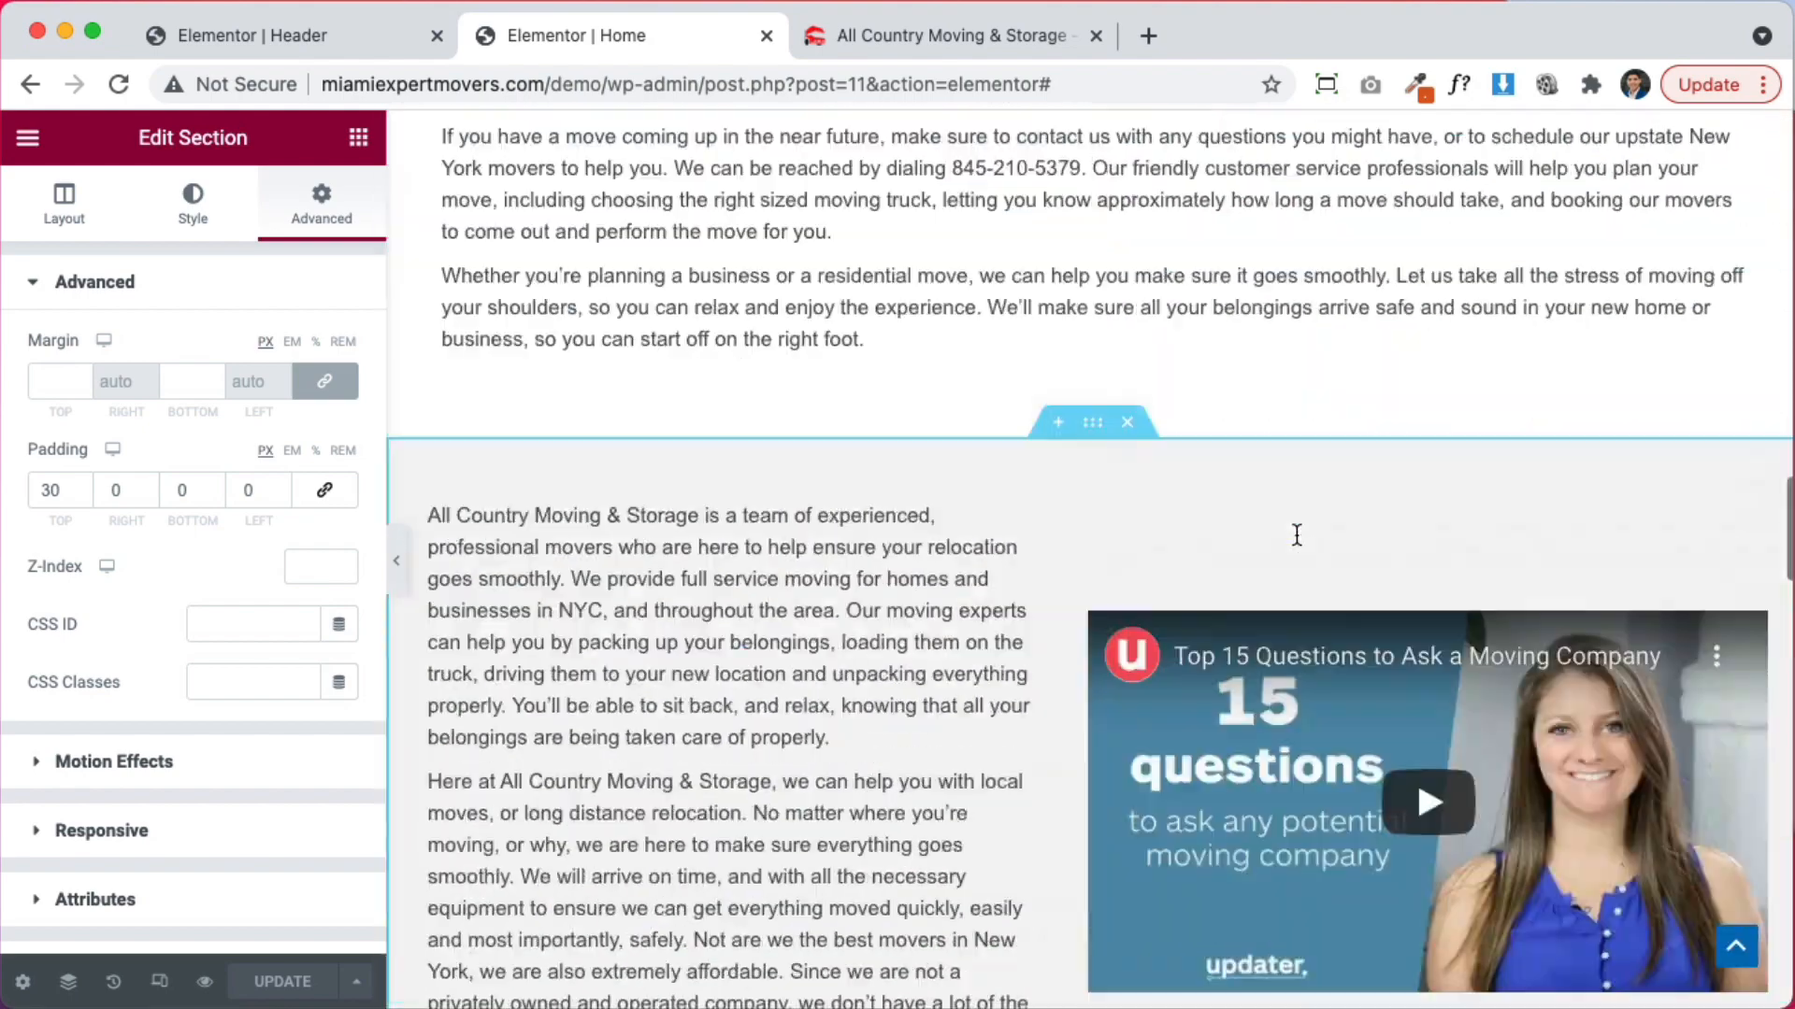
scroll(1308, 497, up, 7)
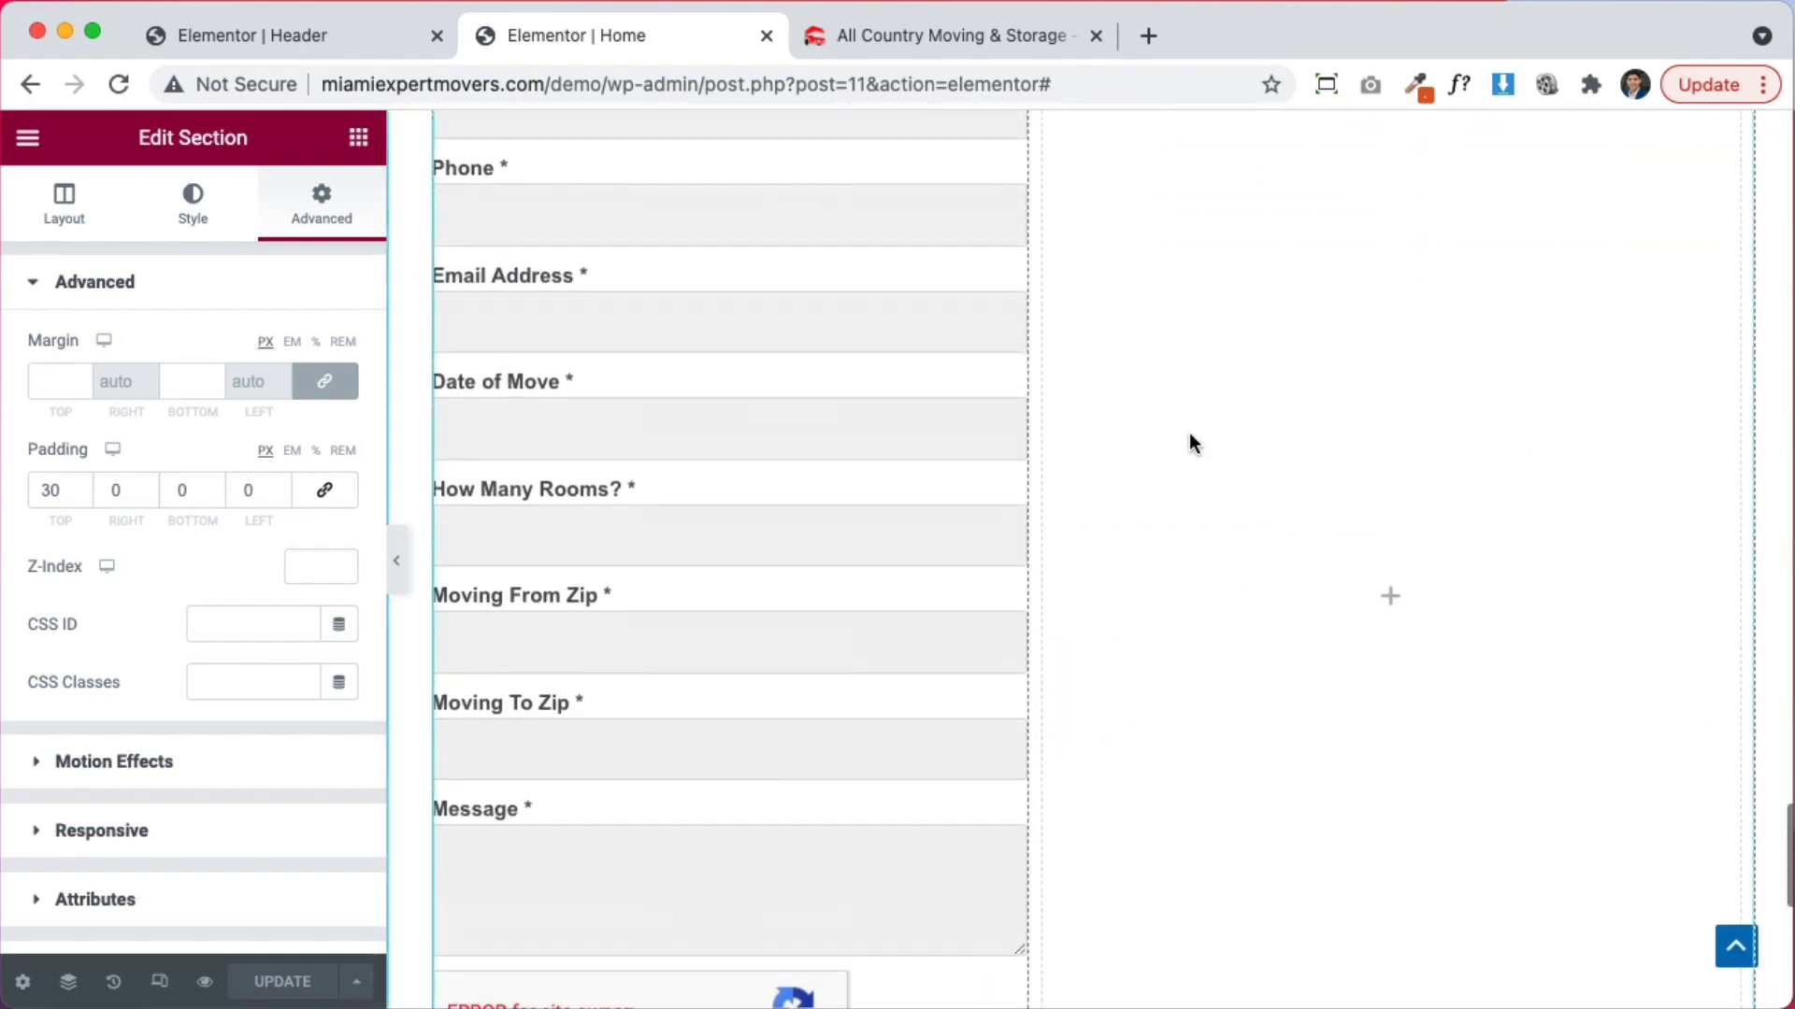
right_click(1012, 248)
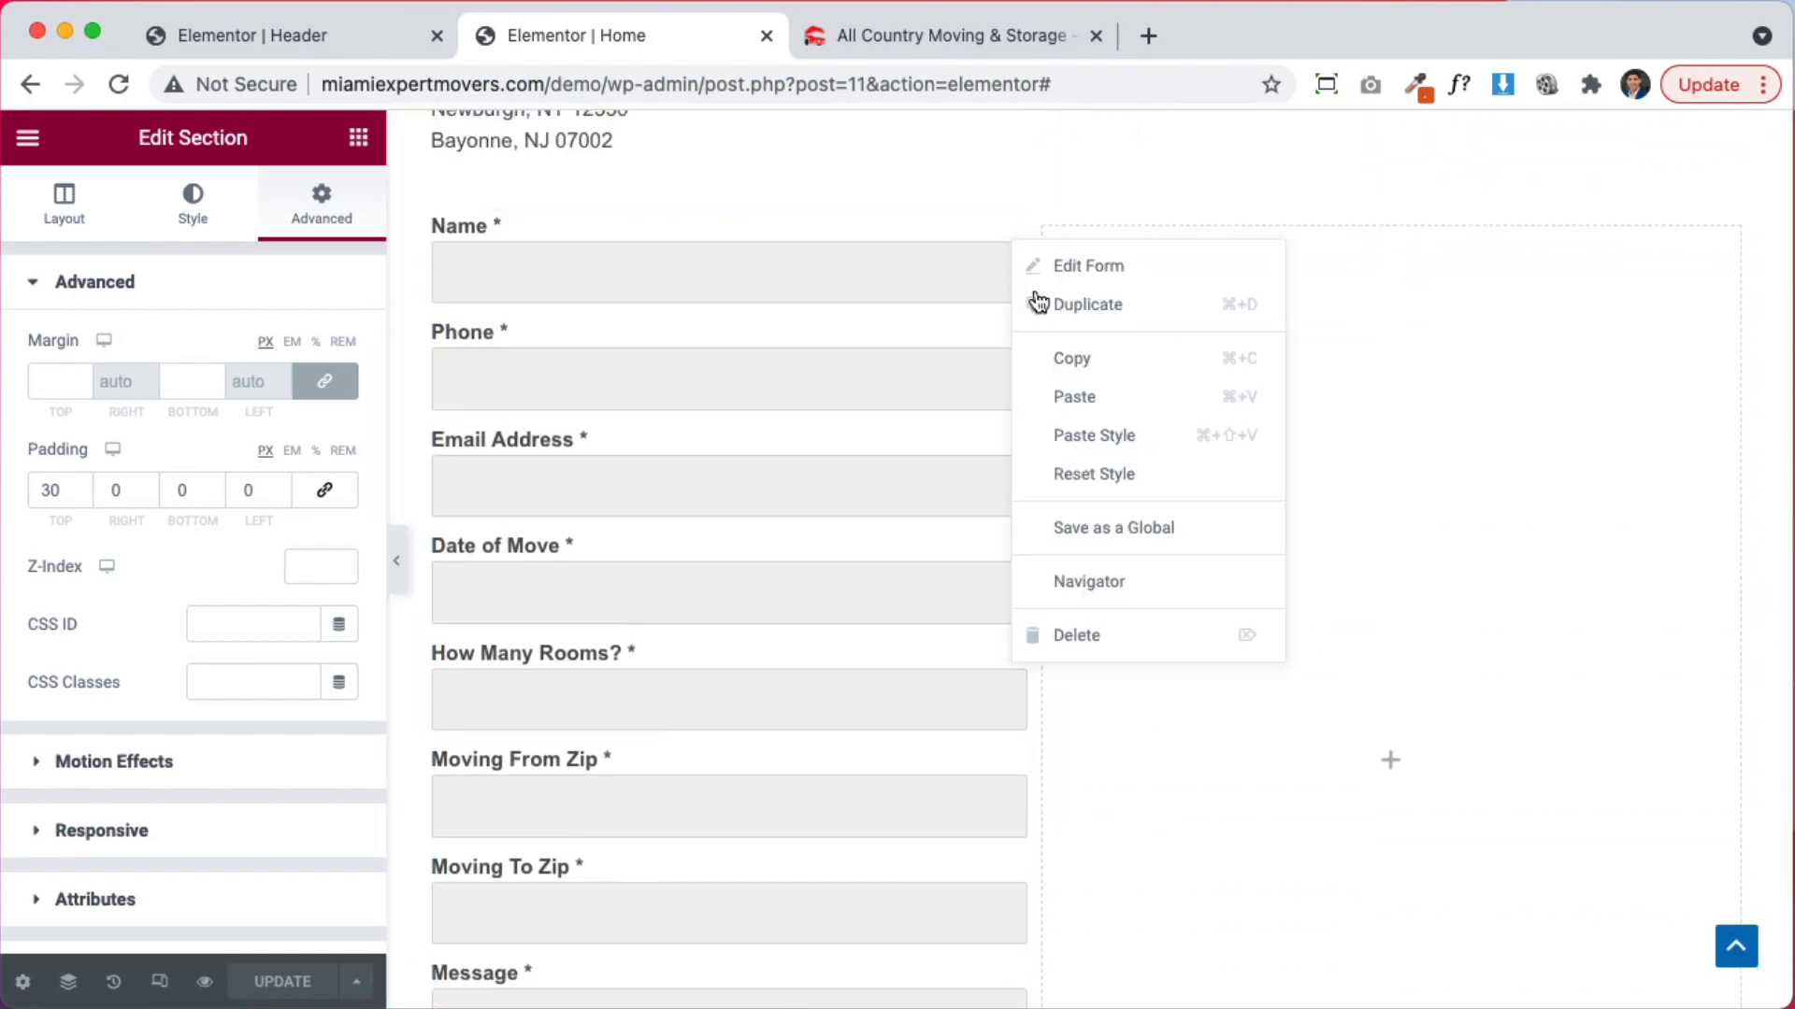
click(1104, 430)
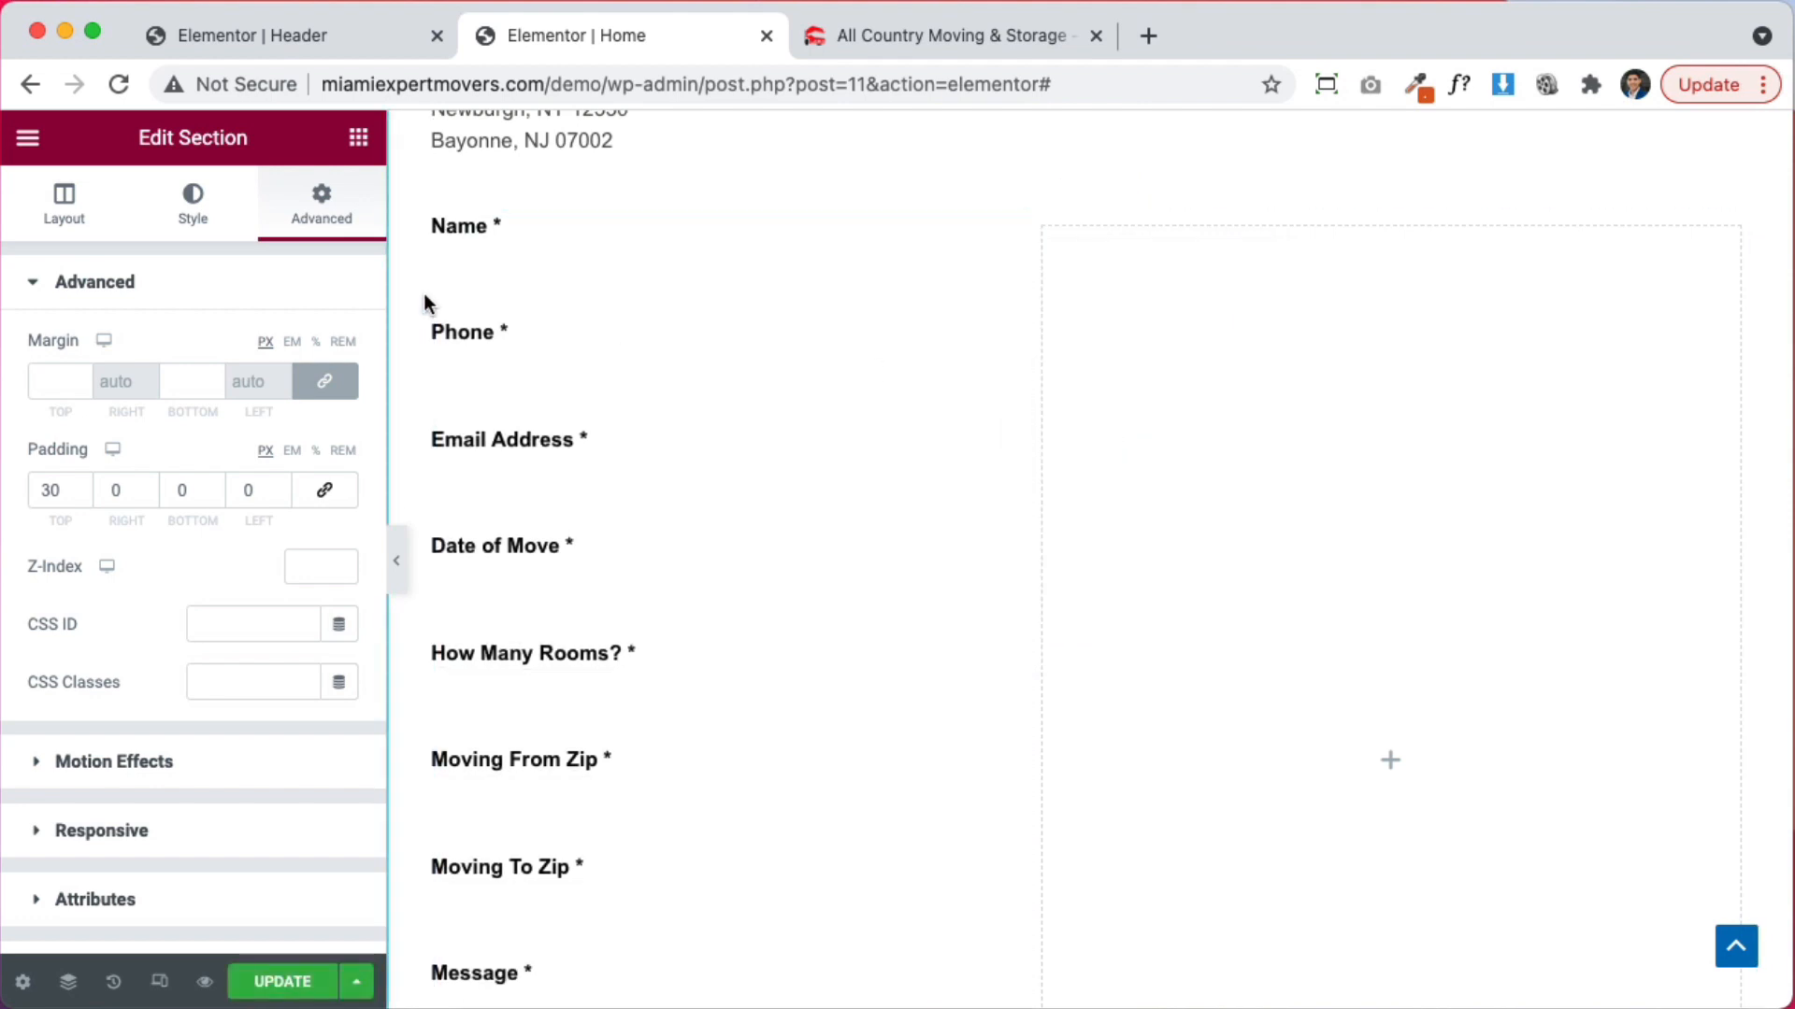
Switch the lower form's Label setting to Hide
click(667, 379)
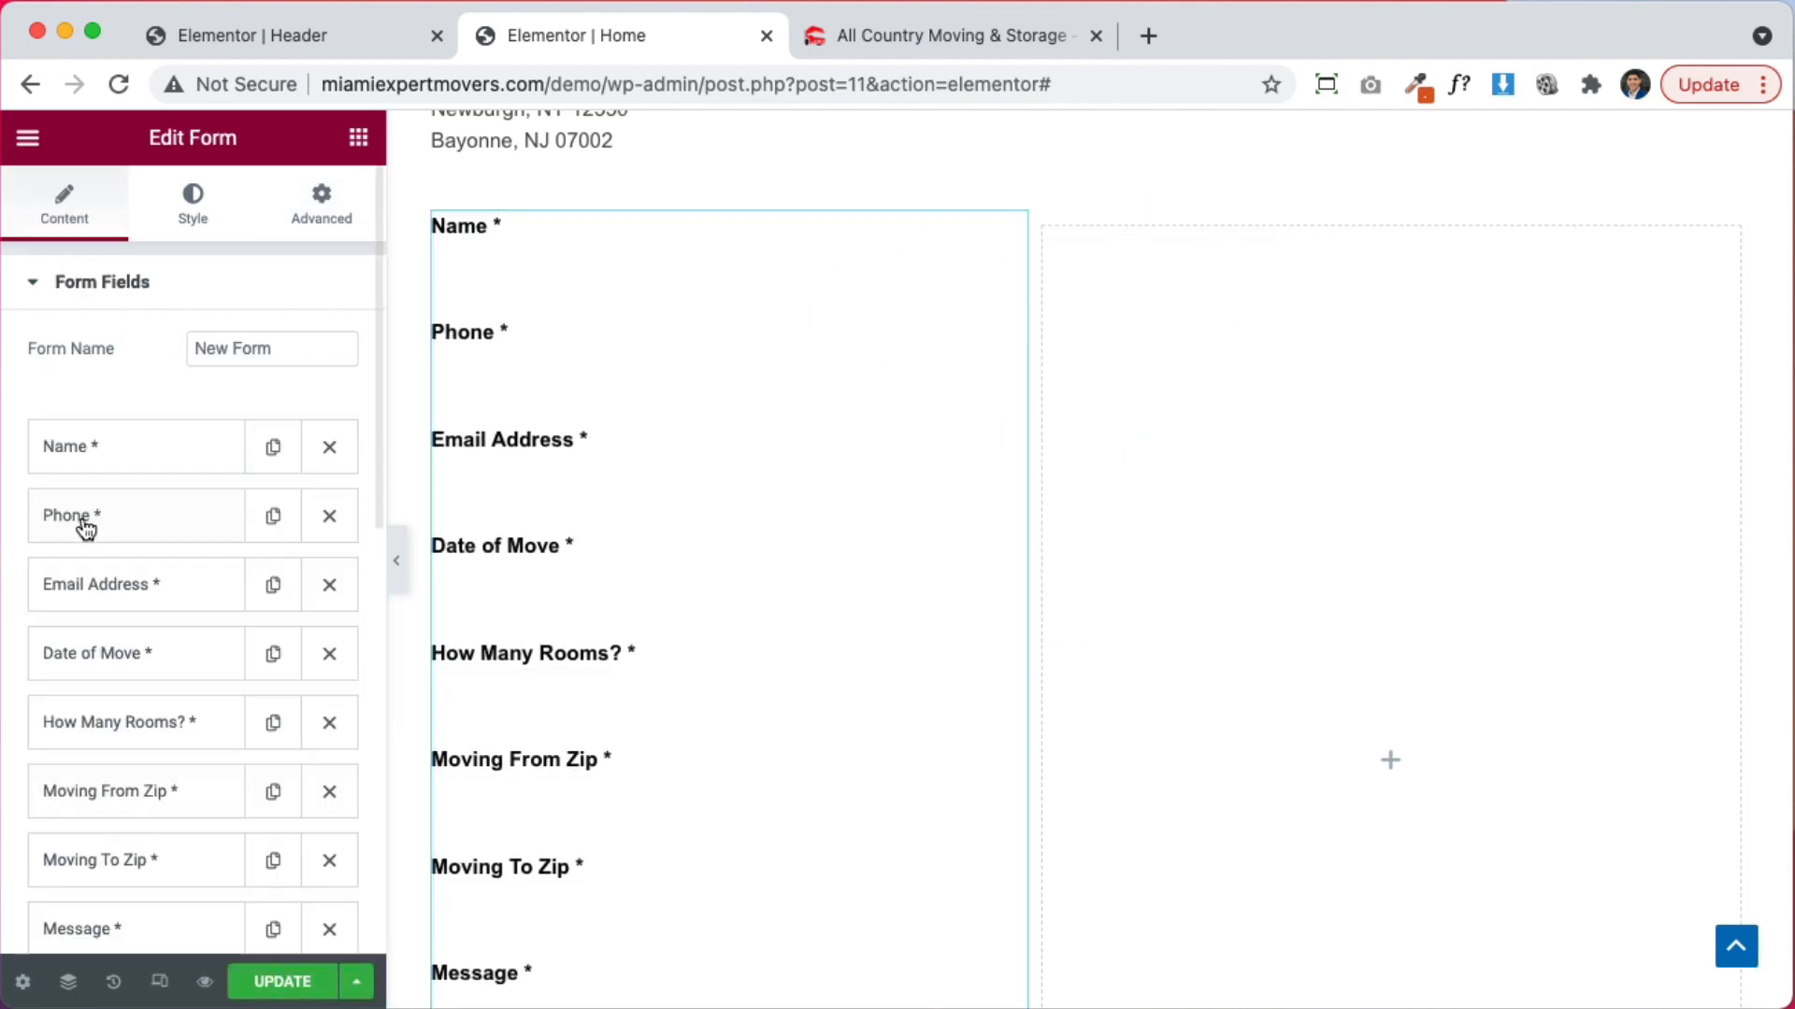
scroll(132, 346, down, 6)
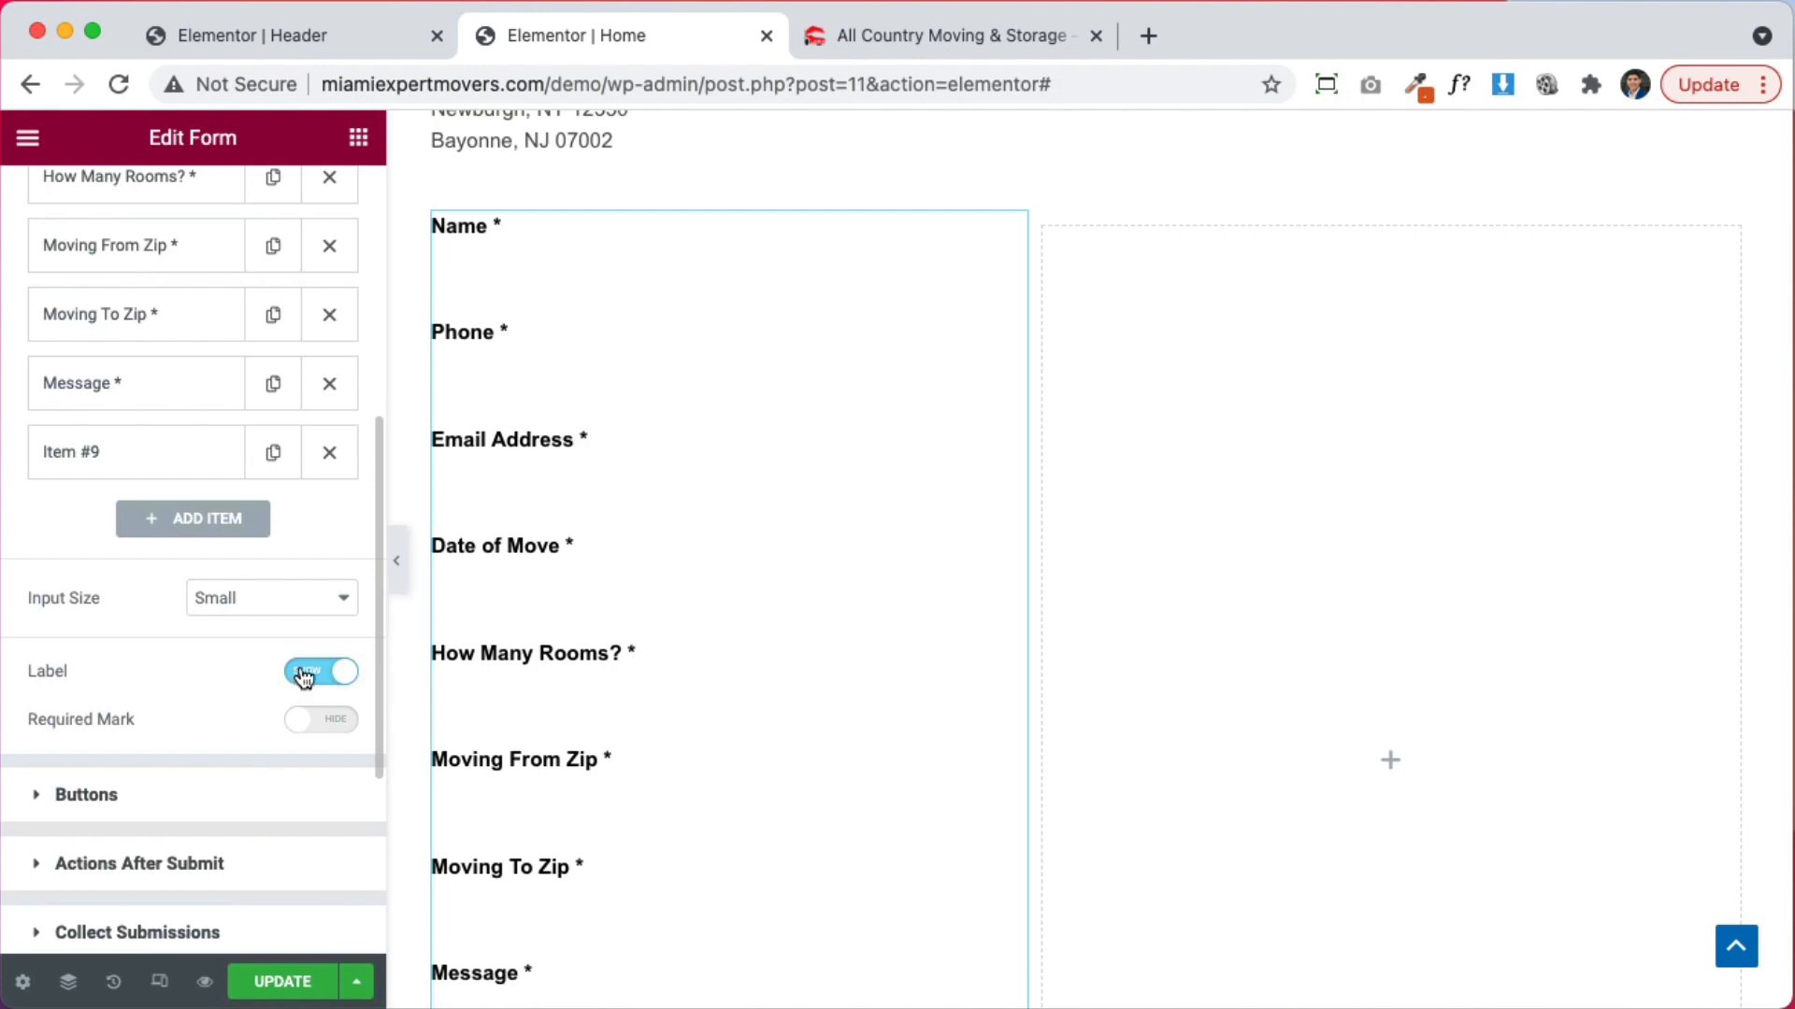
click(304, 673)
scroll(972, 570, up, 5)
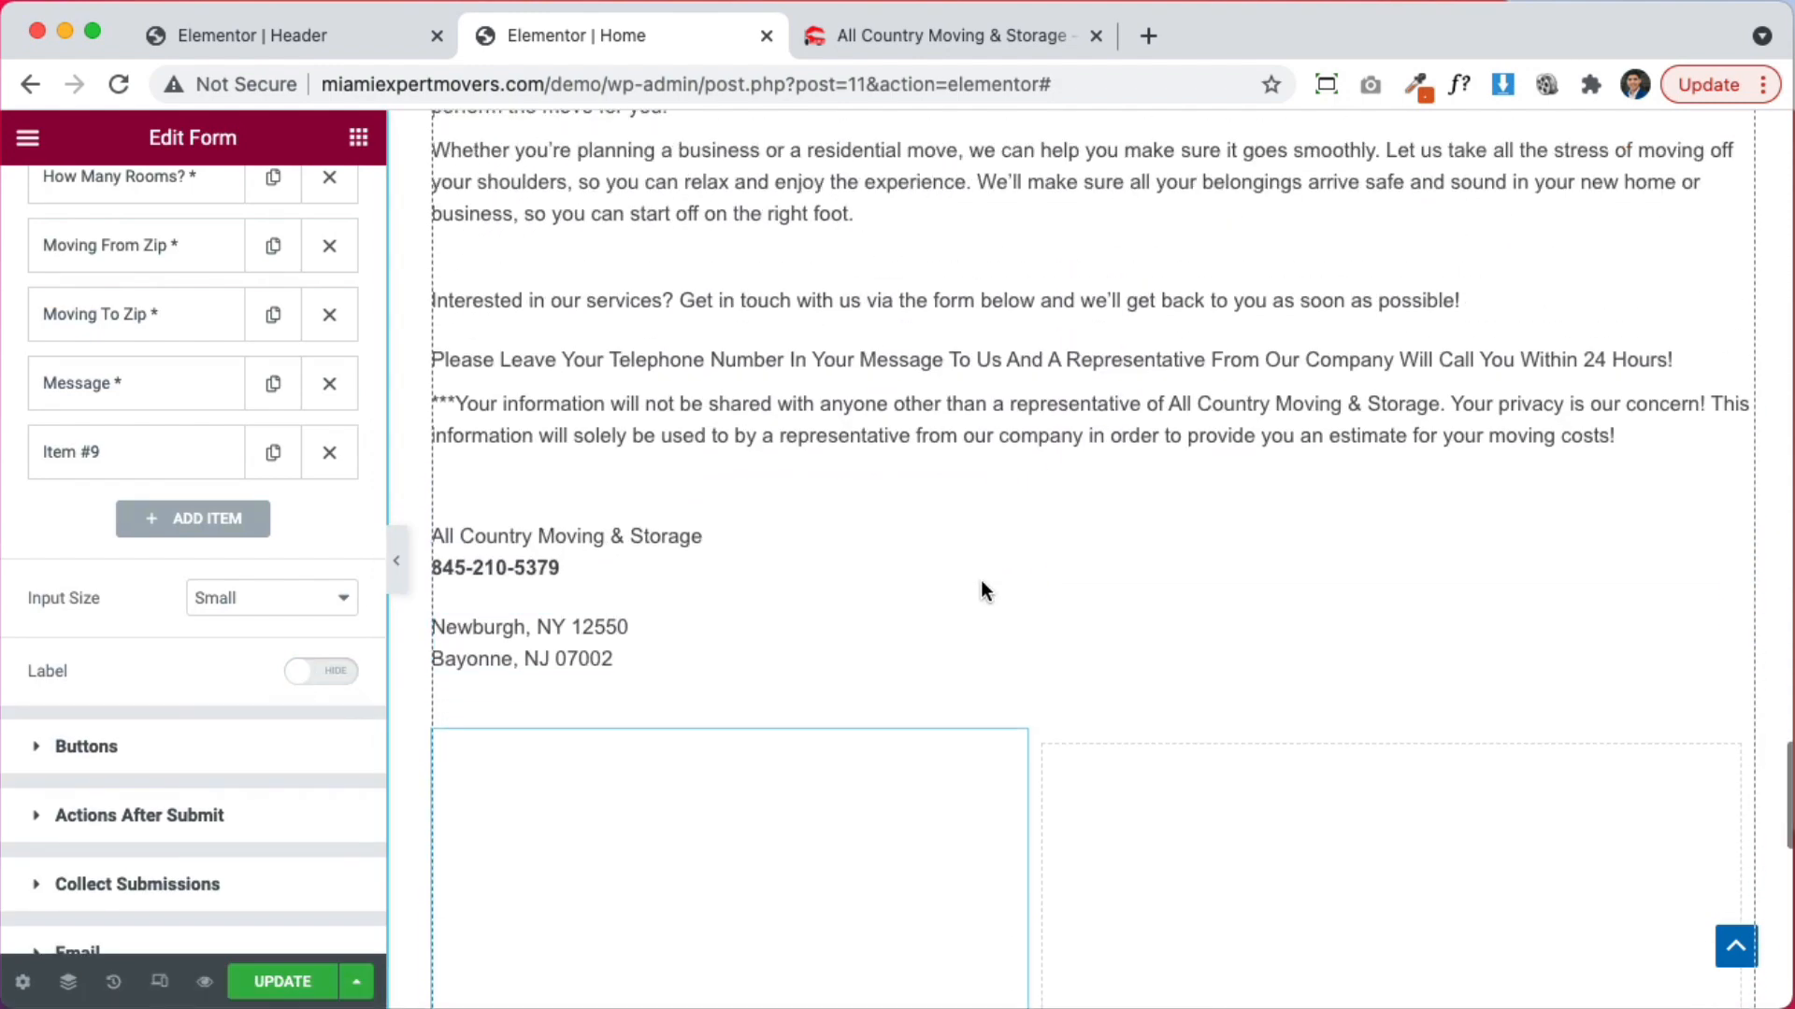
scroll(981, 591, up, 4)
scroll(982, 591, down, 8)
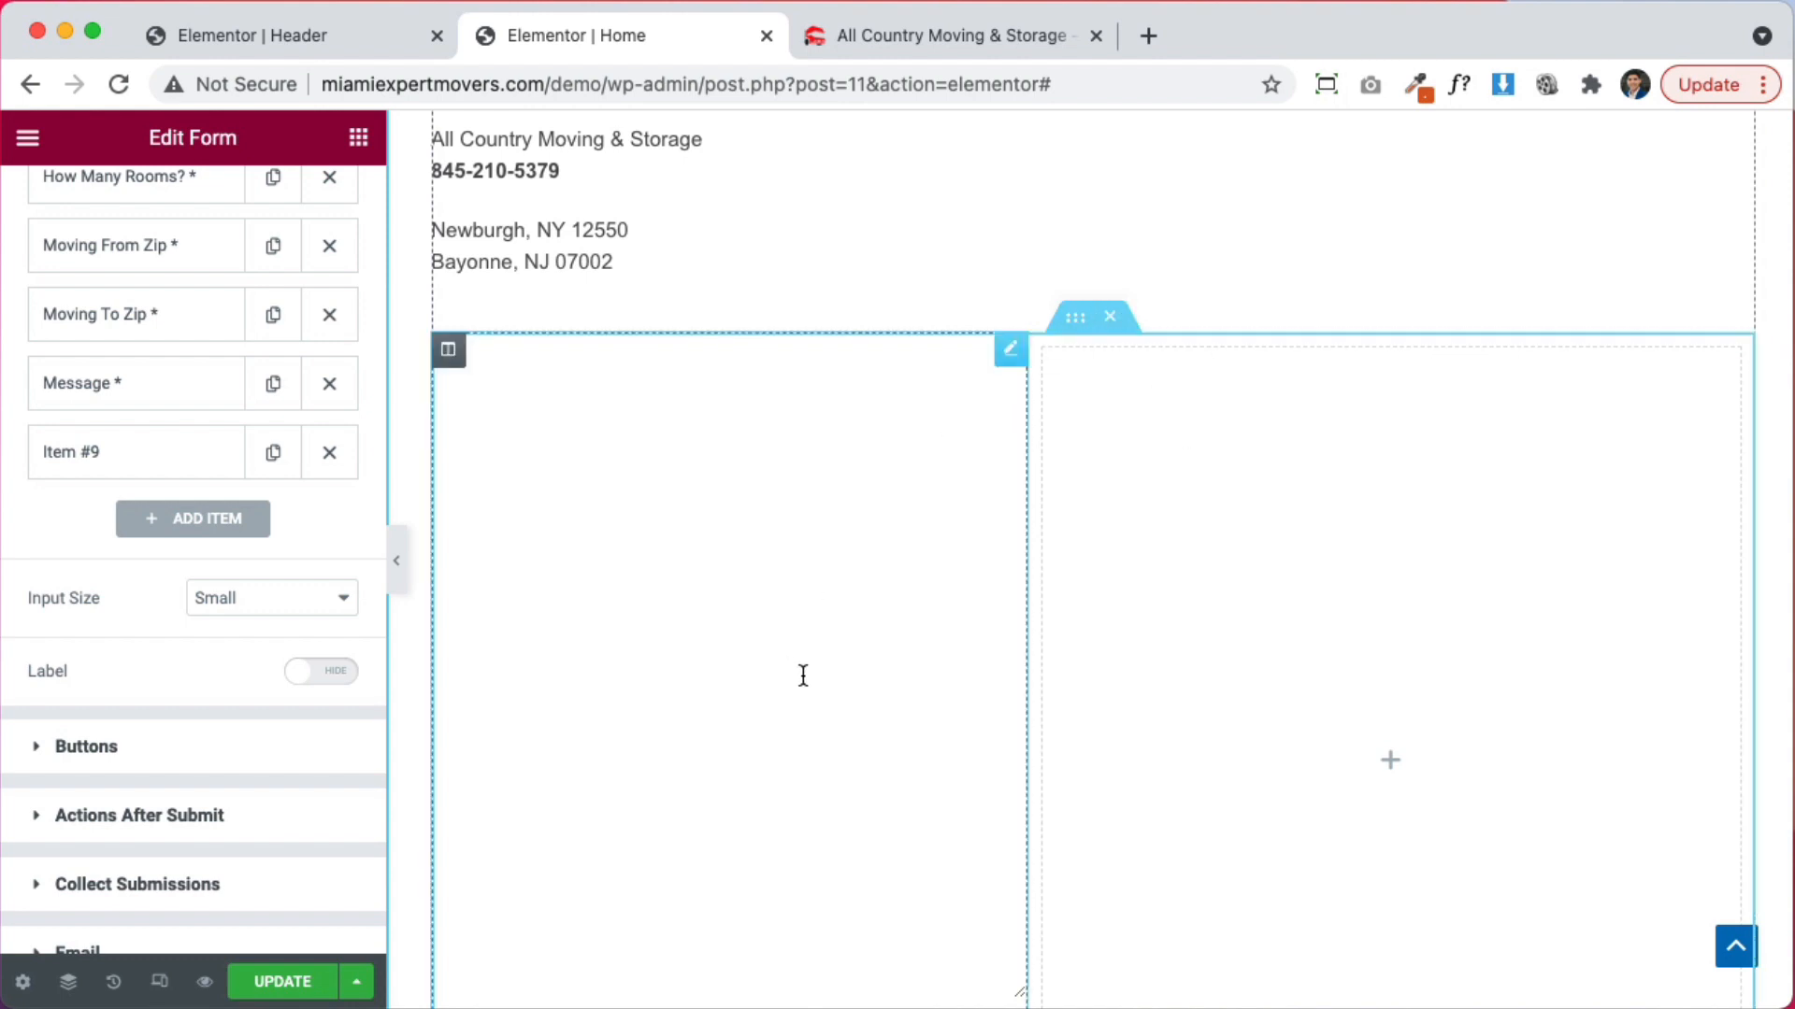
Add a new two-column section and move the contact form into its right column
drag(1009, 365, 1217, 374)
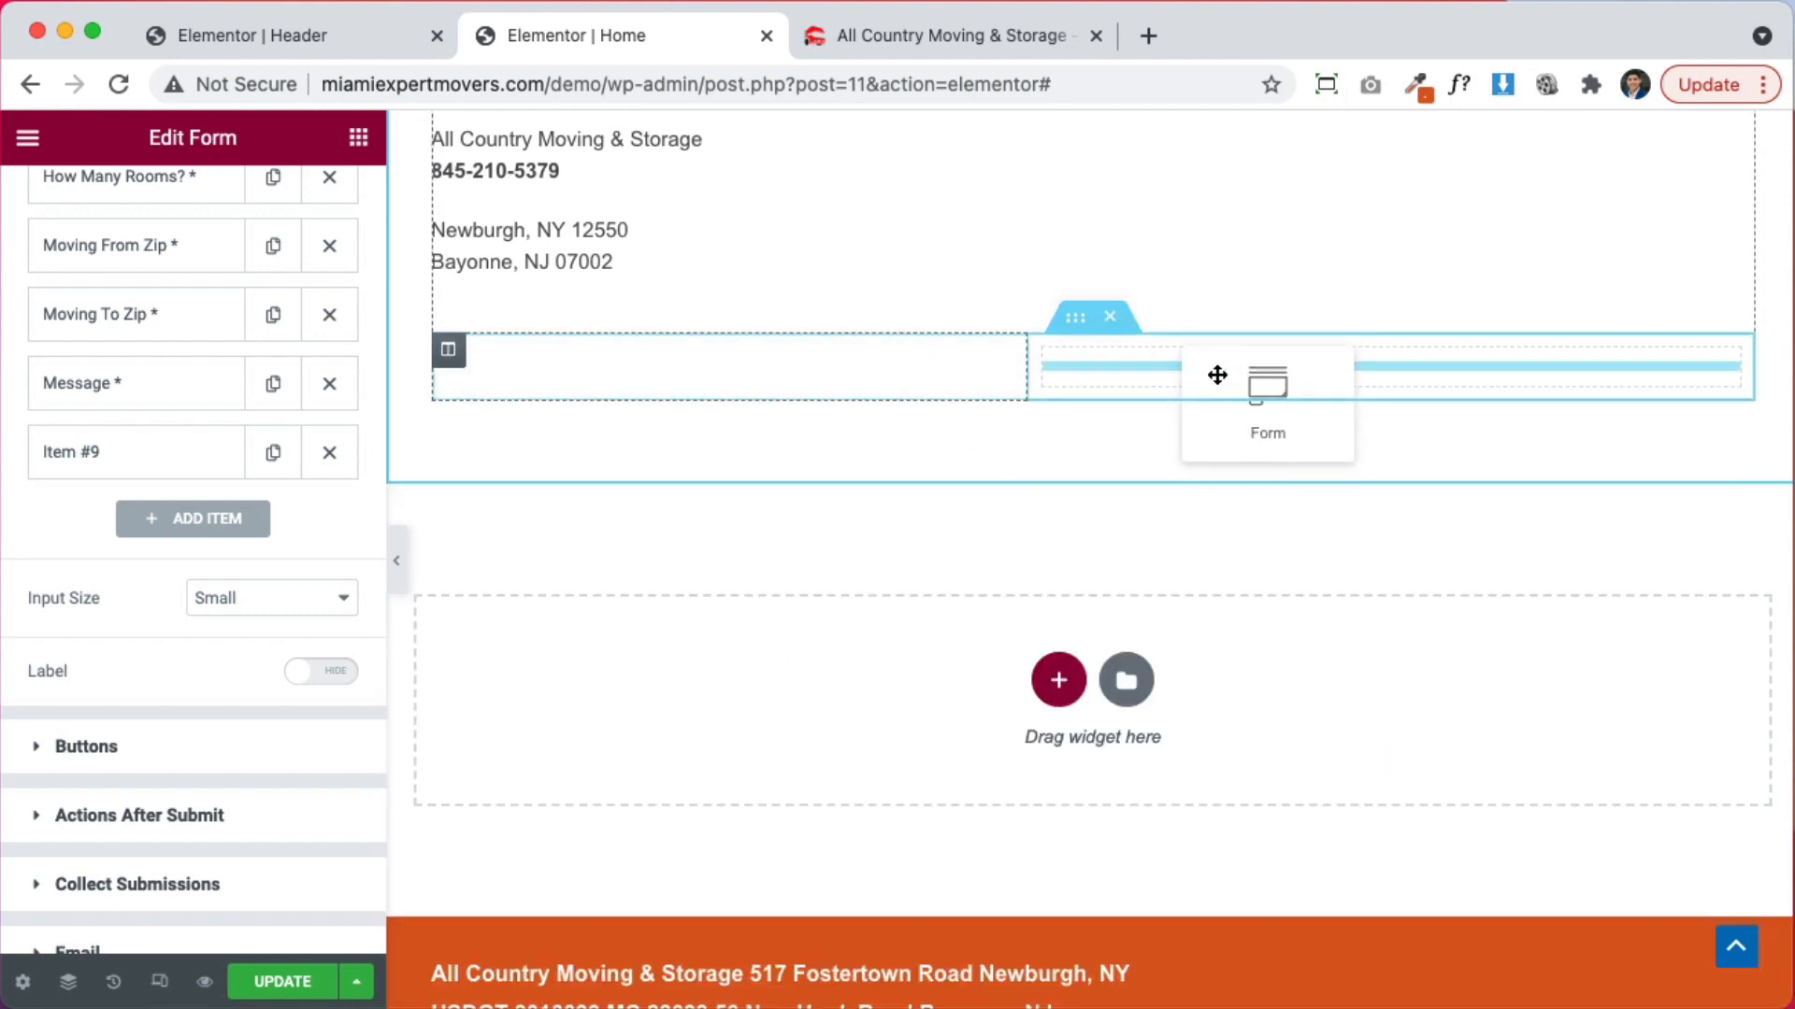
drag(1100, 347, 1102, 441)
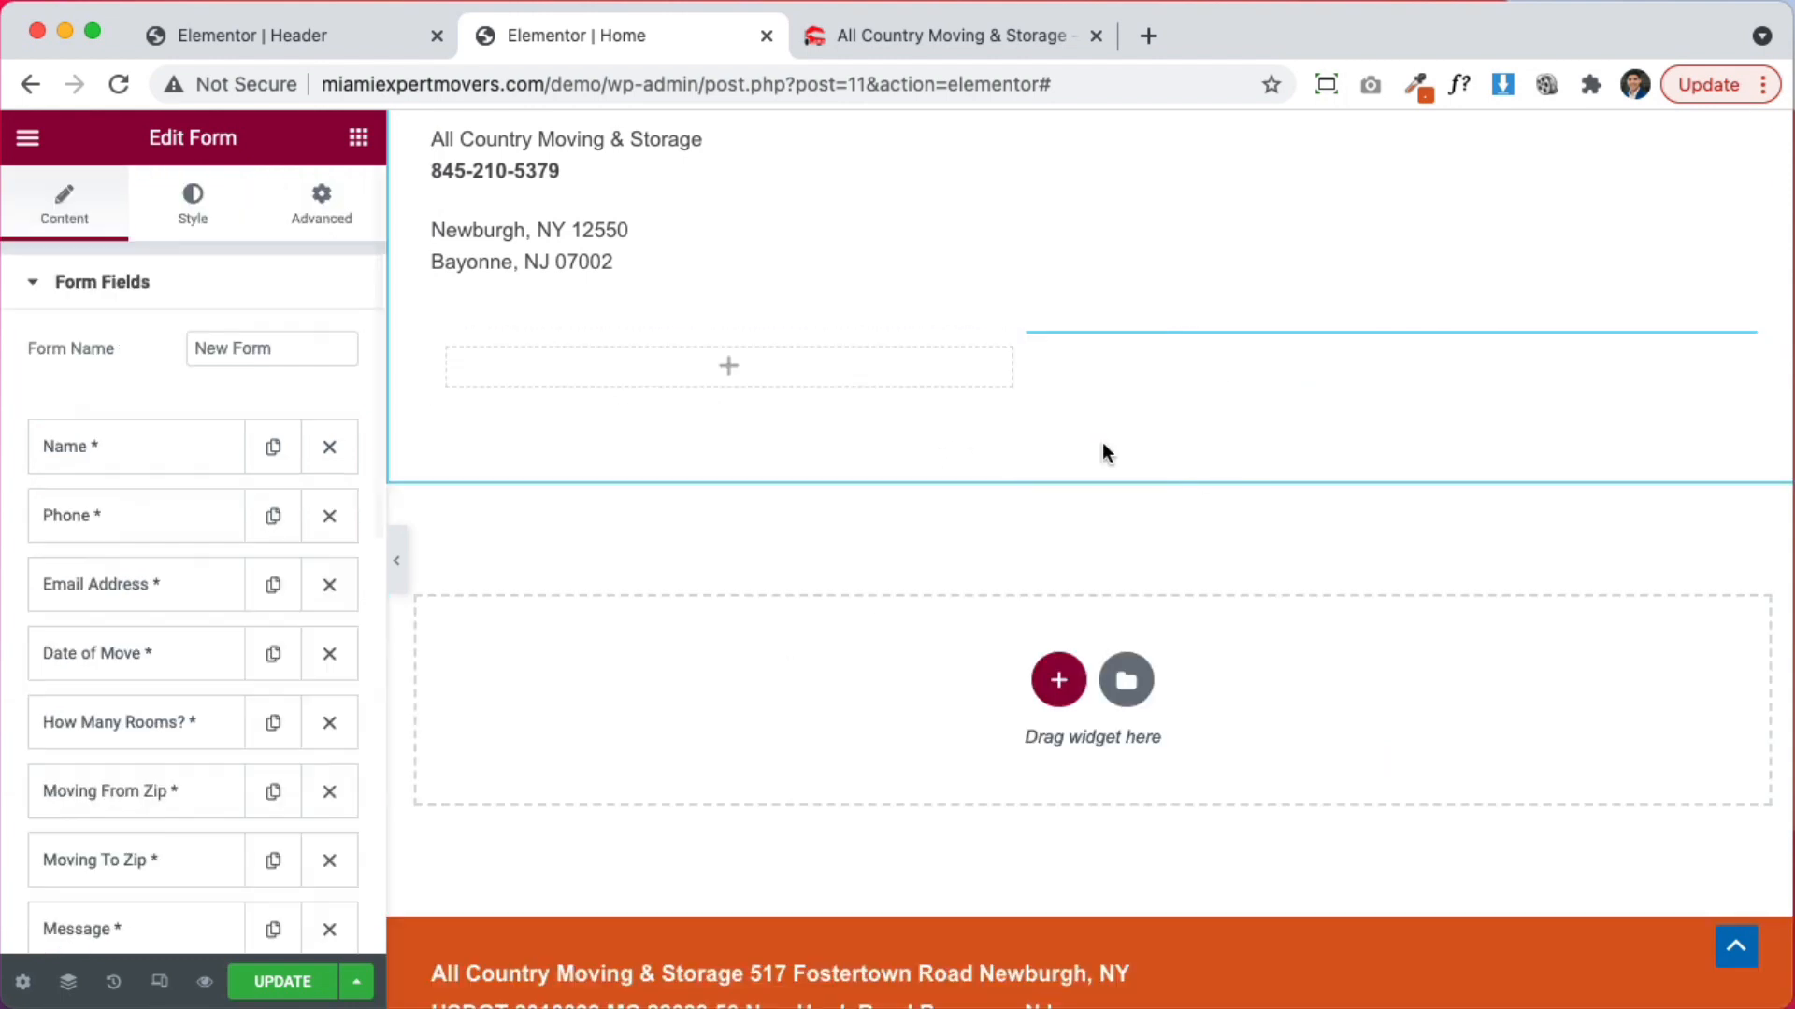
scroll(1128, 719, down, 5)
click(1058, 658)
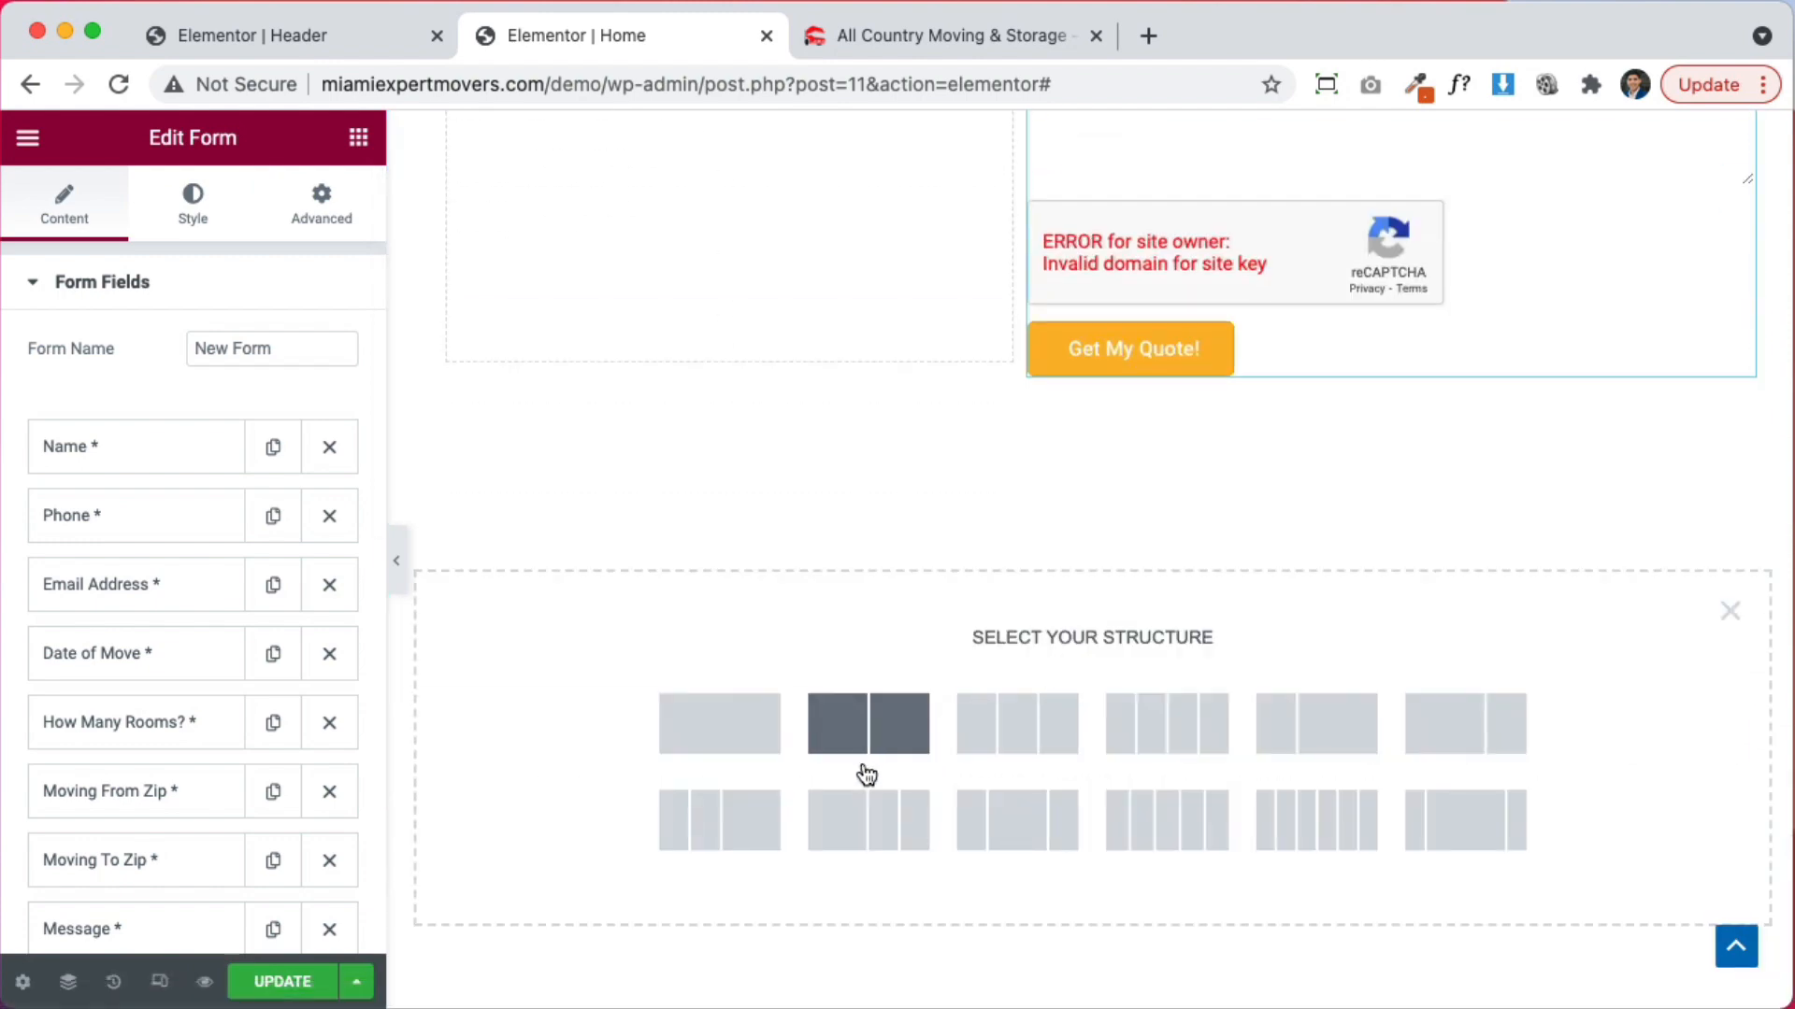
click(888, 723)
scroll(1366, 417, up, 5)
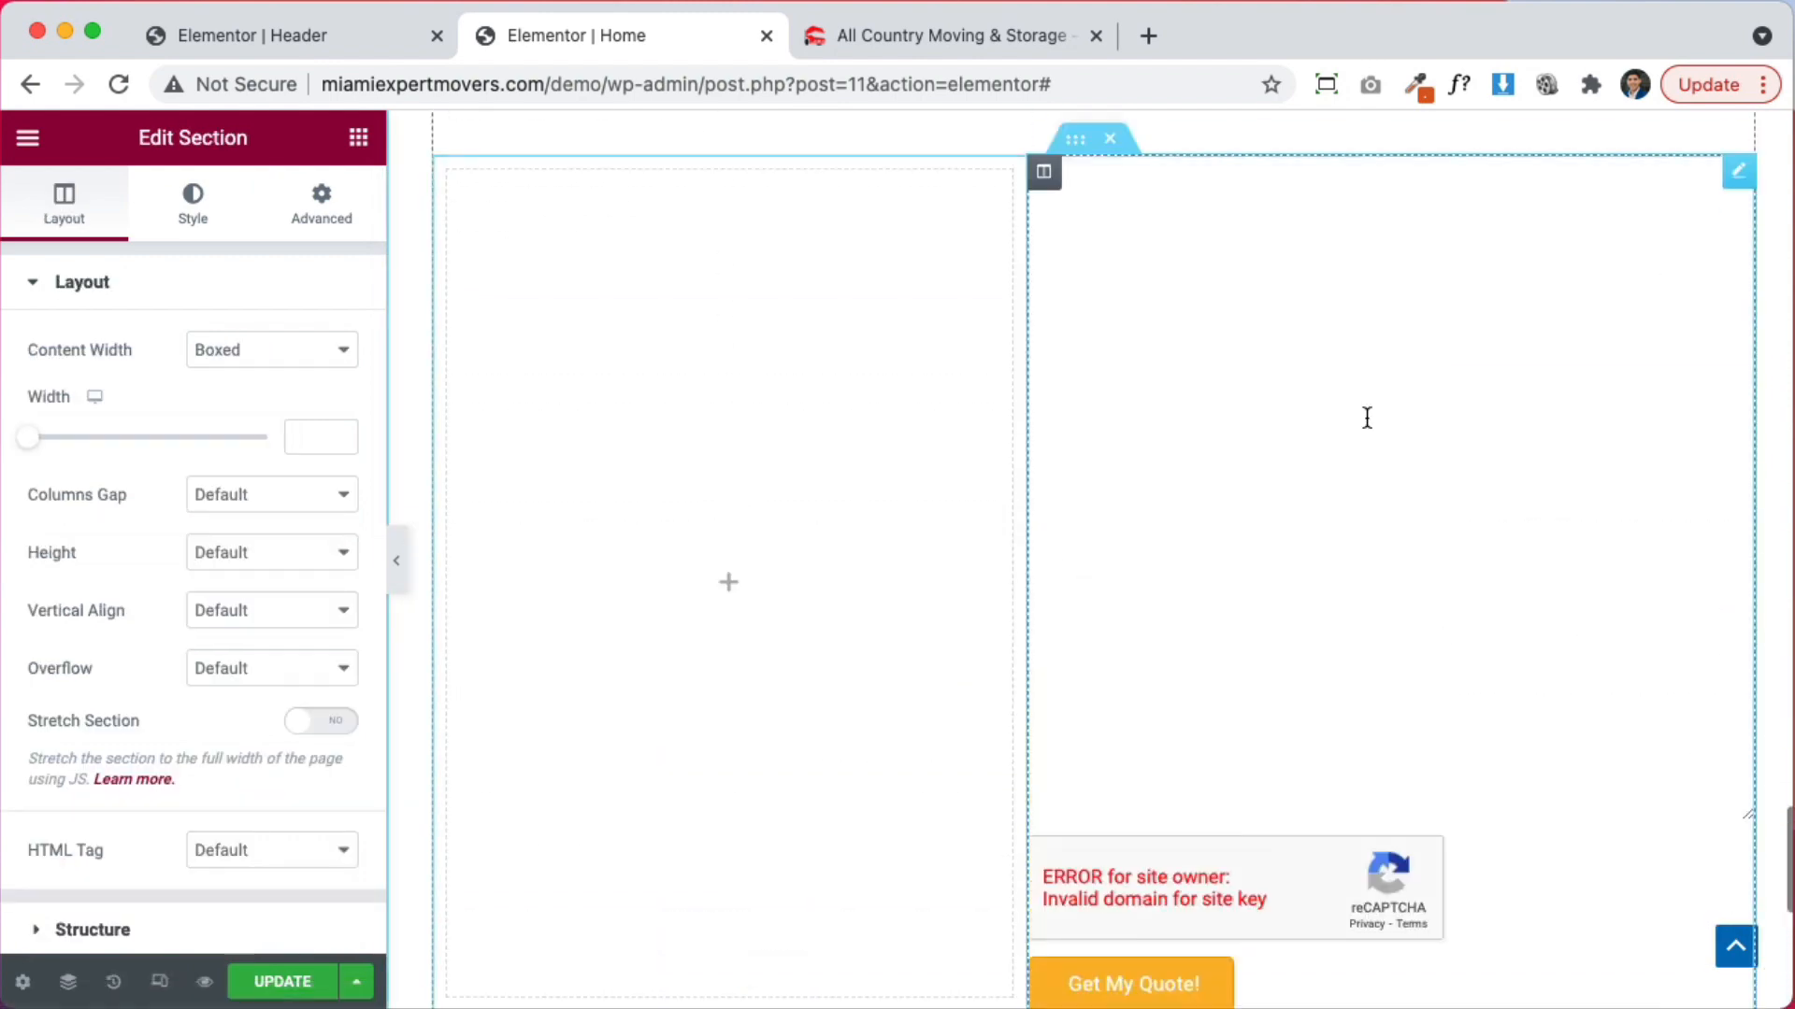
drag(1741, 184, 1467, 398)
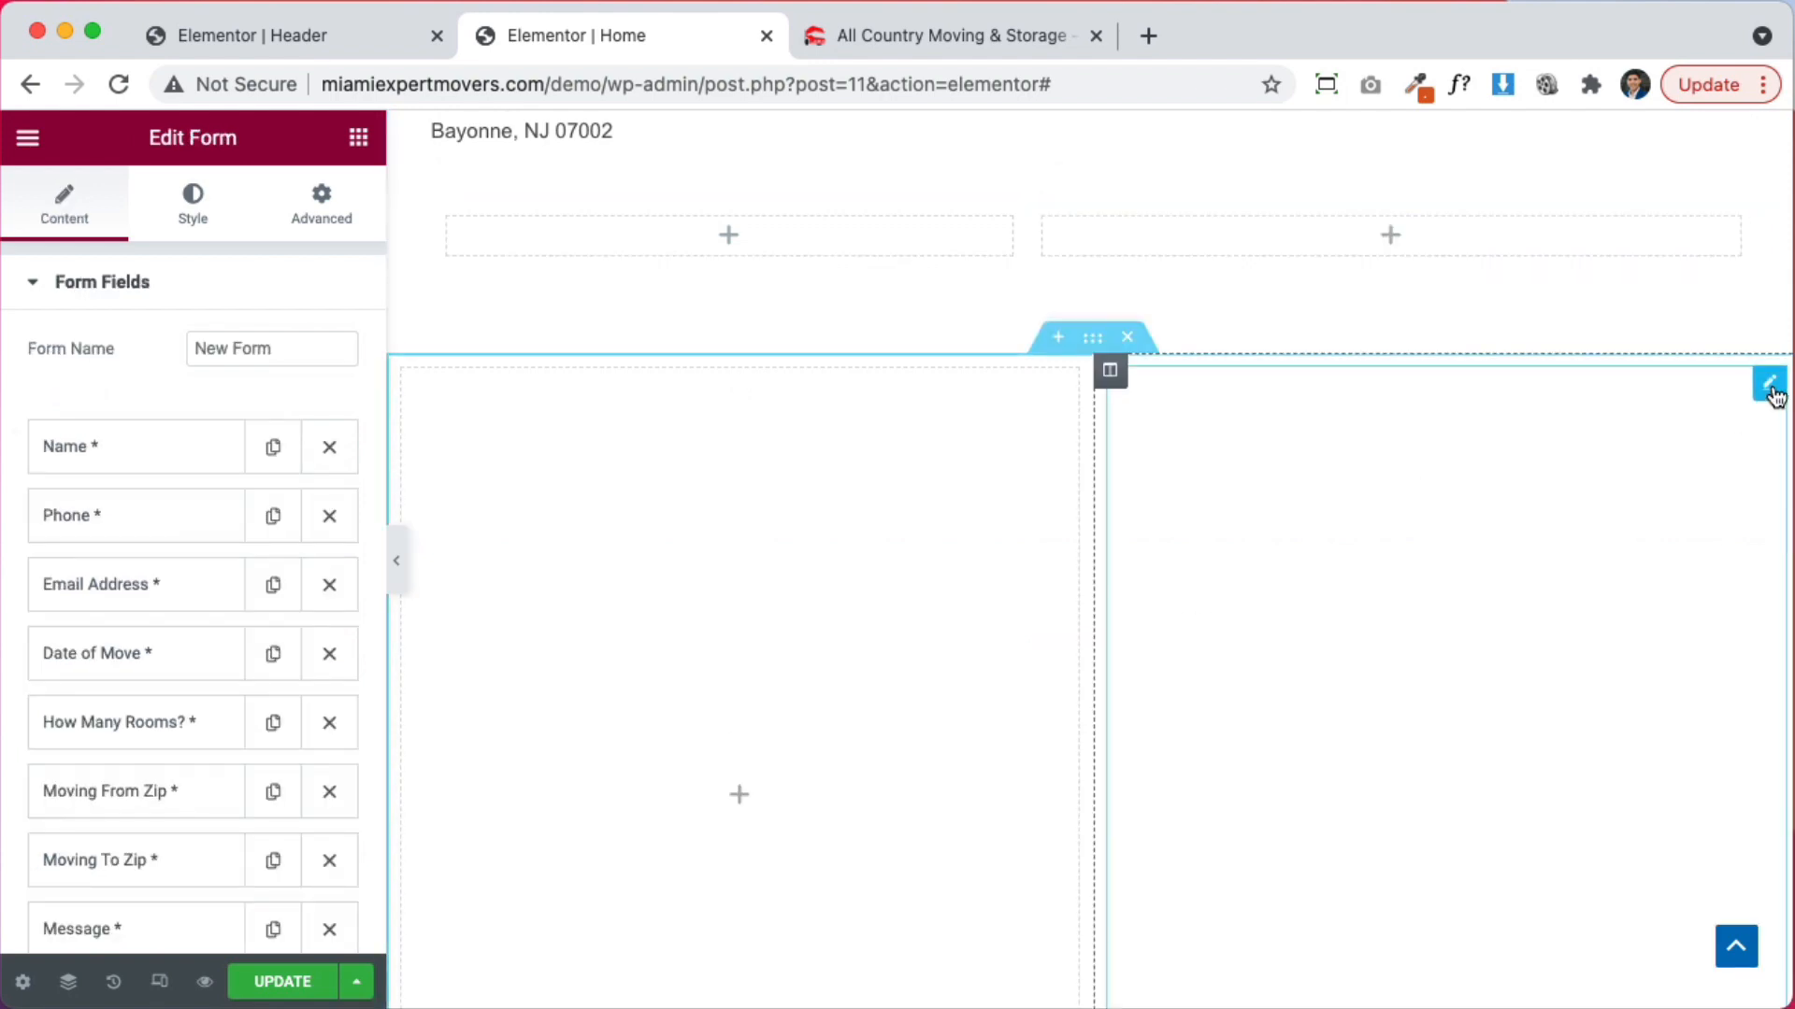
Delete the empty Item #9 field from the form
scroll(75, 617, down, 10)
scroll(80, 614, up, 4)
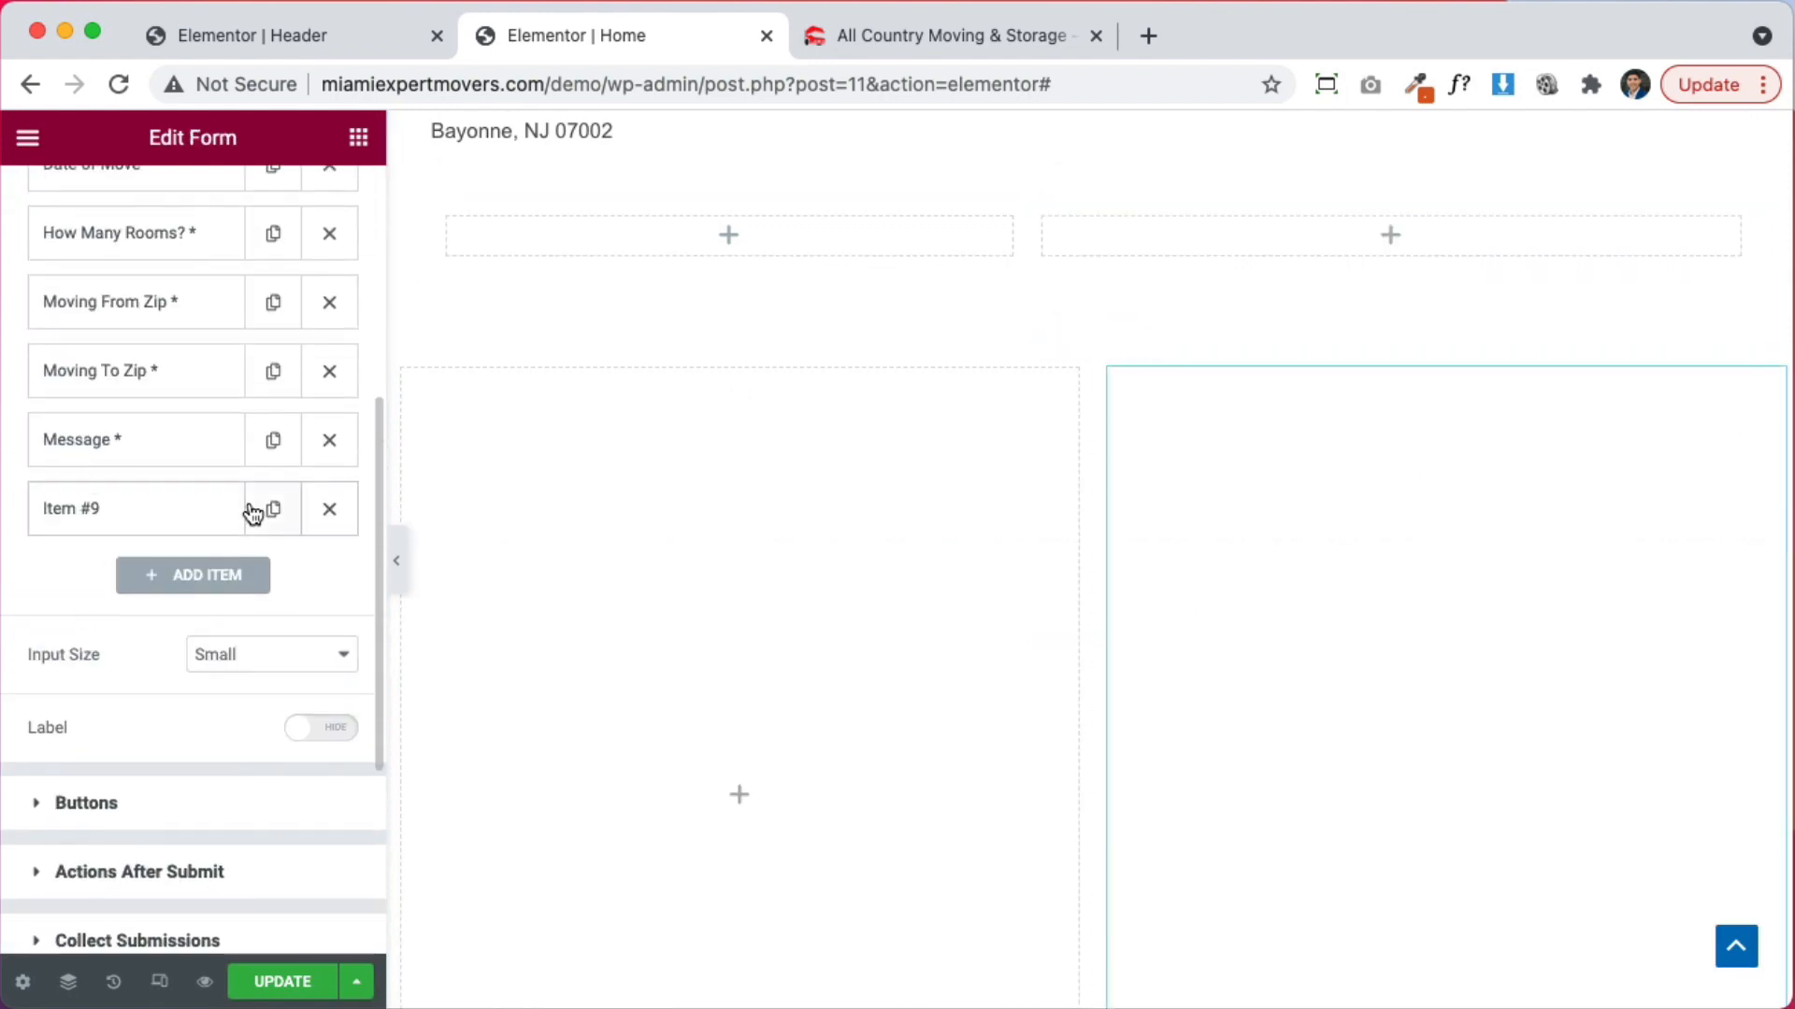
click(329, 511)
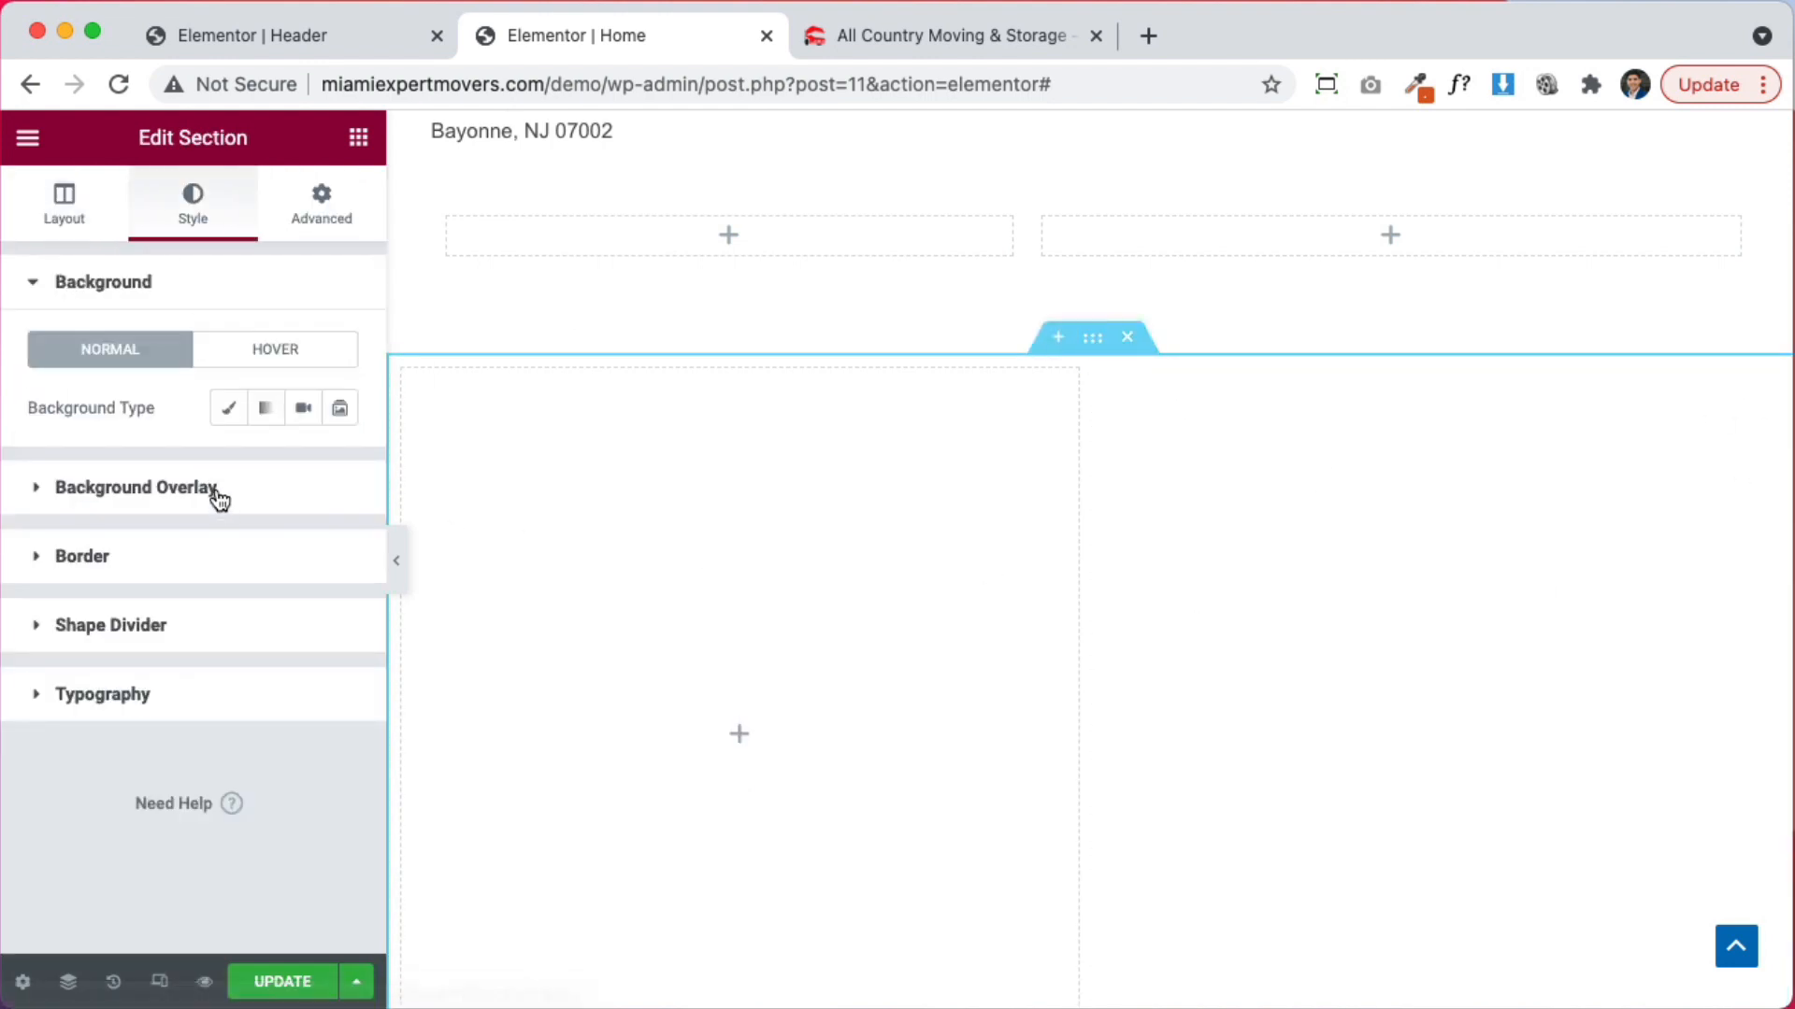
Give the section a Classic background using the sofa plastic-wrap photo
click(226, 419)
click(174, 582)
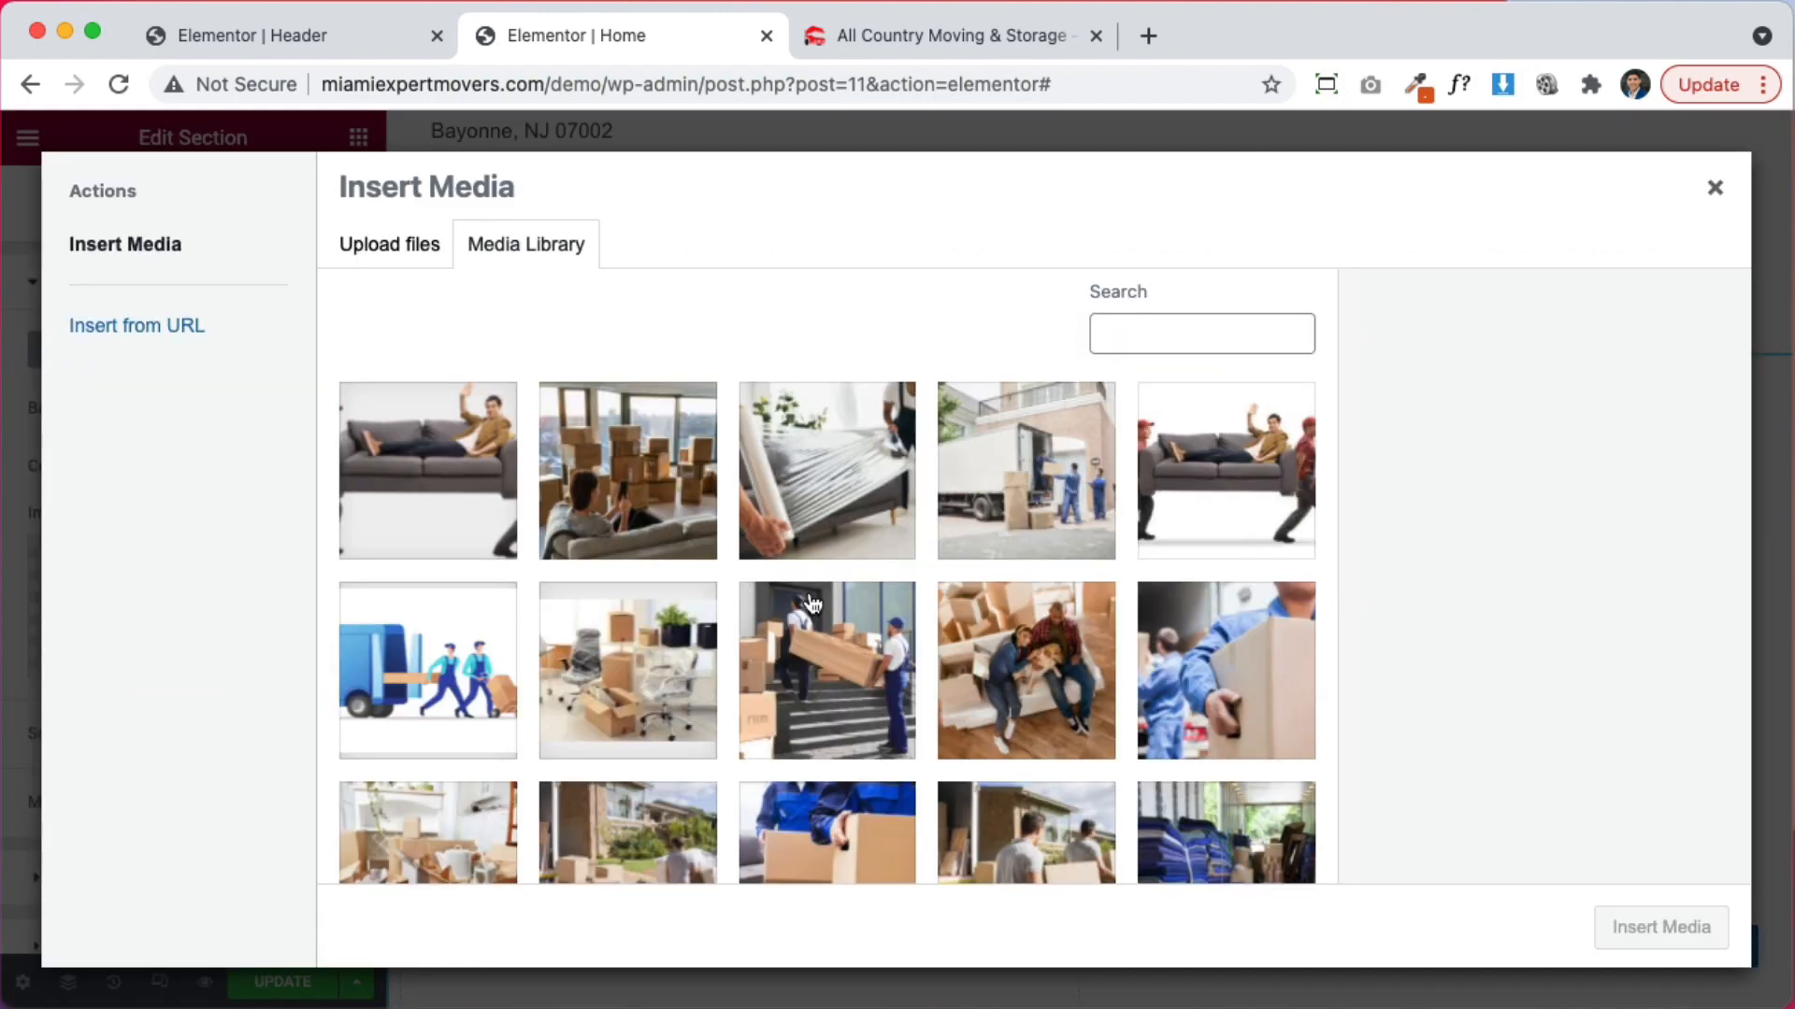
click(842, 469)
click(1642, 928)
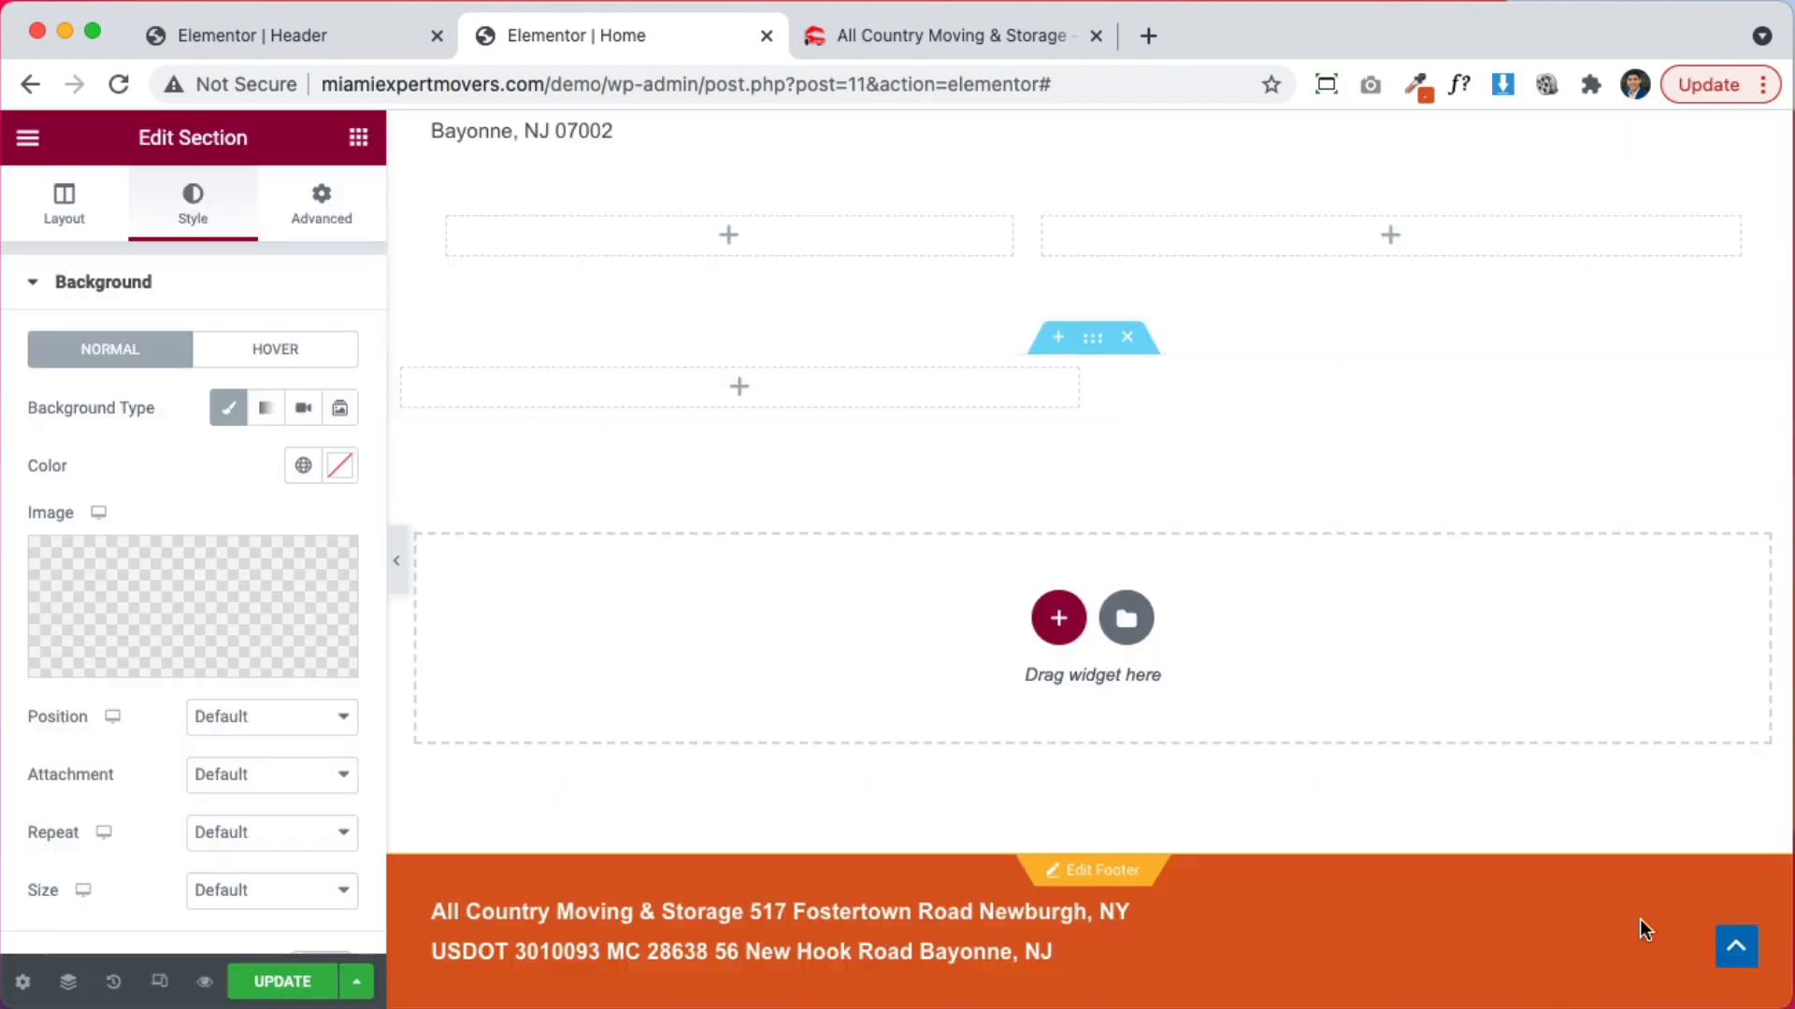
Set the background to Center Center position, Cover size and Fixed attachment
click(265, 717)
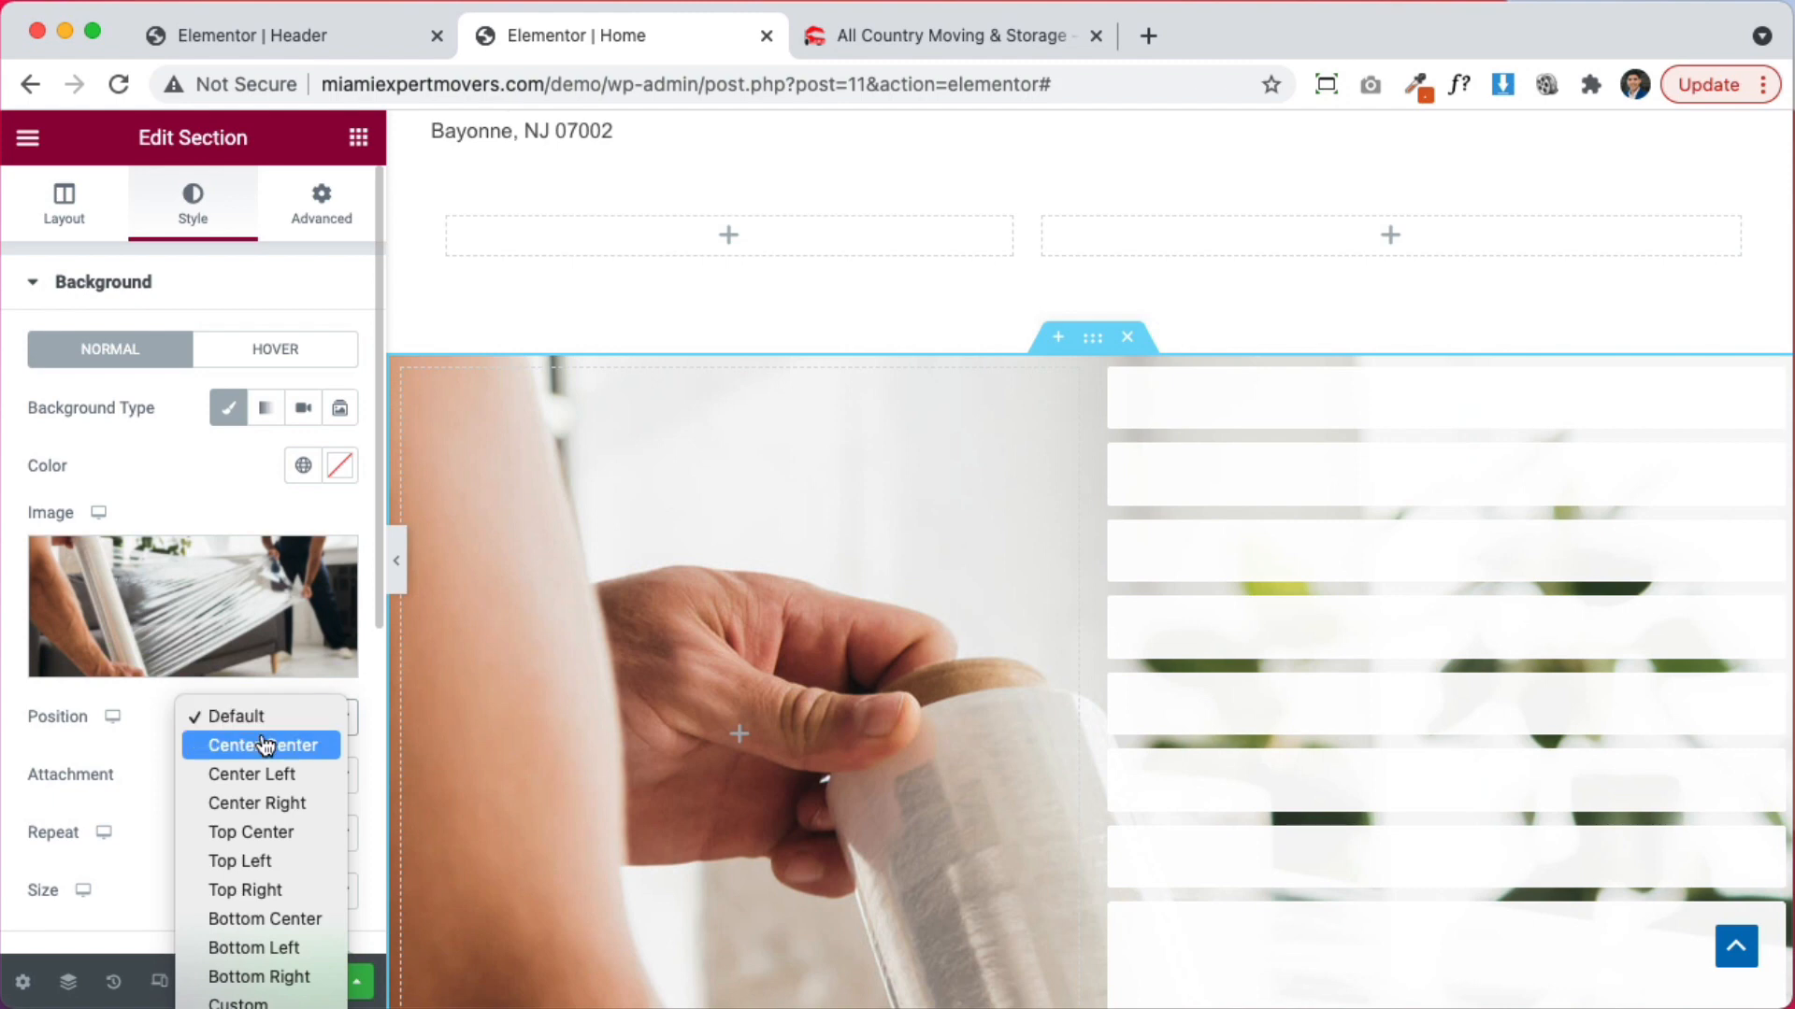
click(267, 745)
click(245, 899)
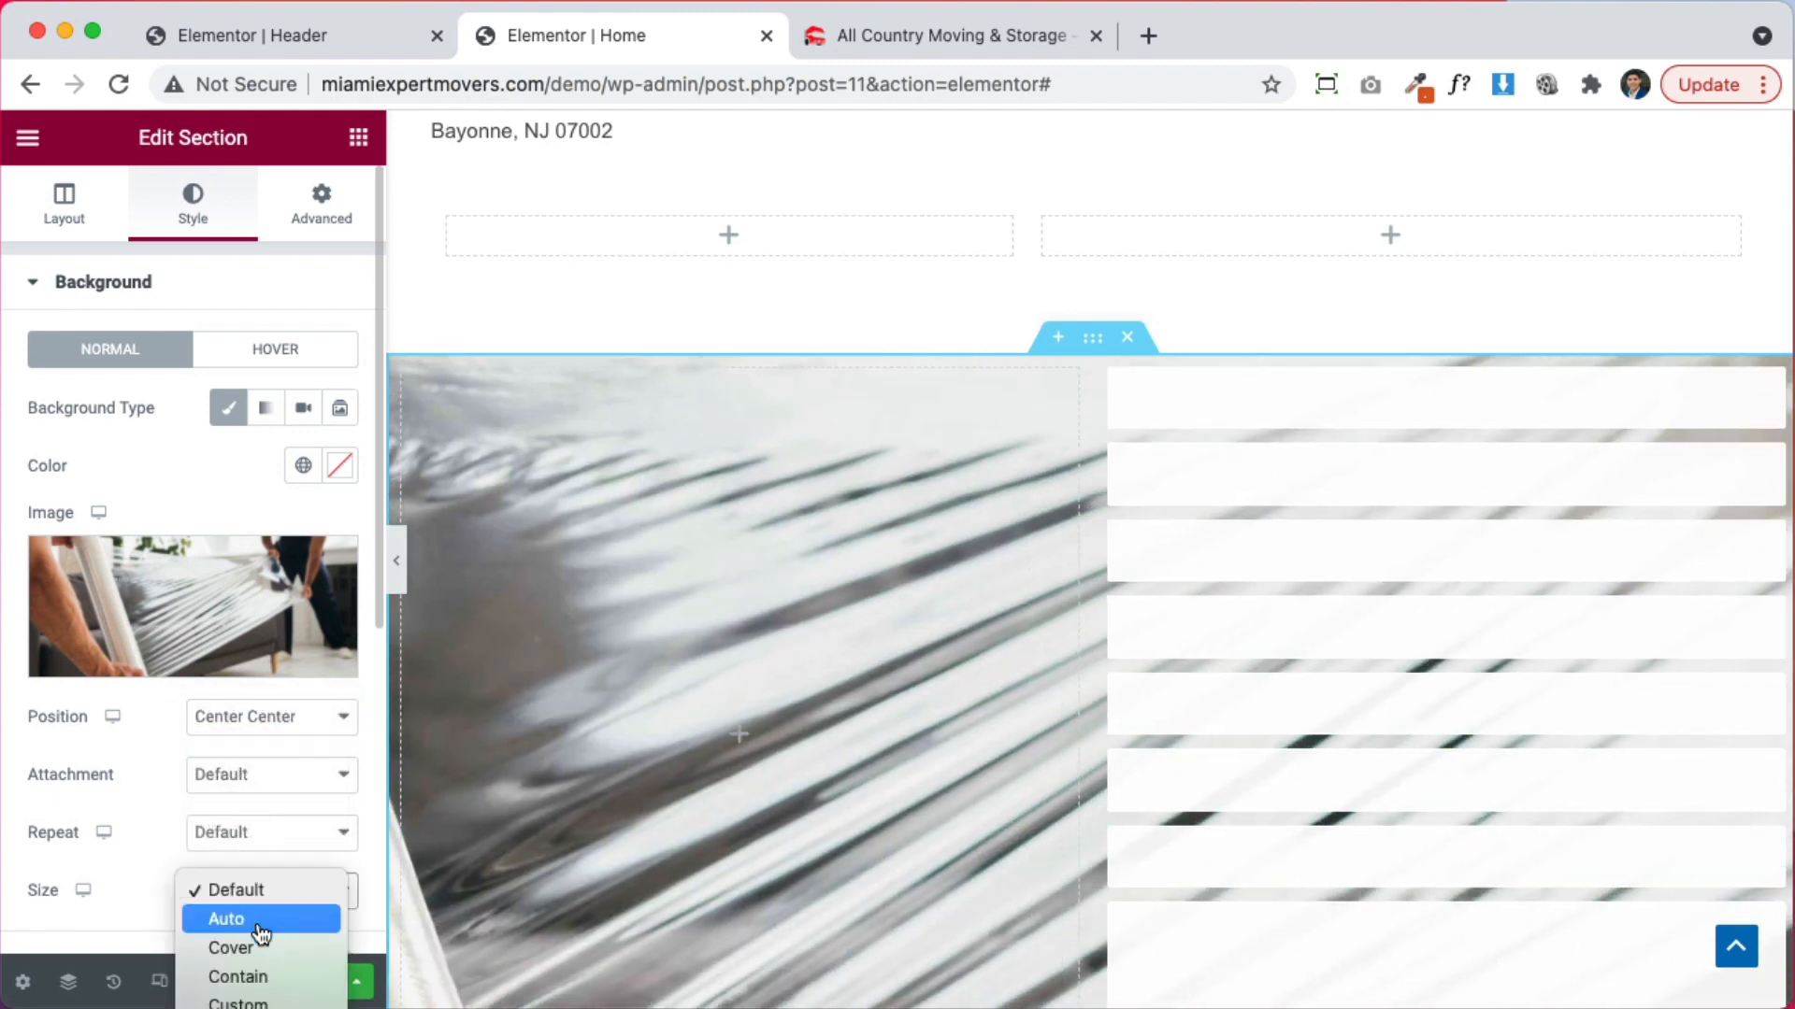
click(254, 945)
scroll(966, 787, down, 3)
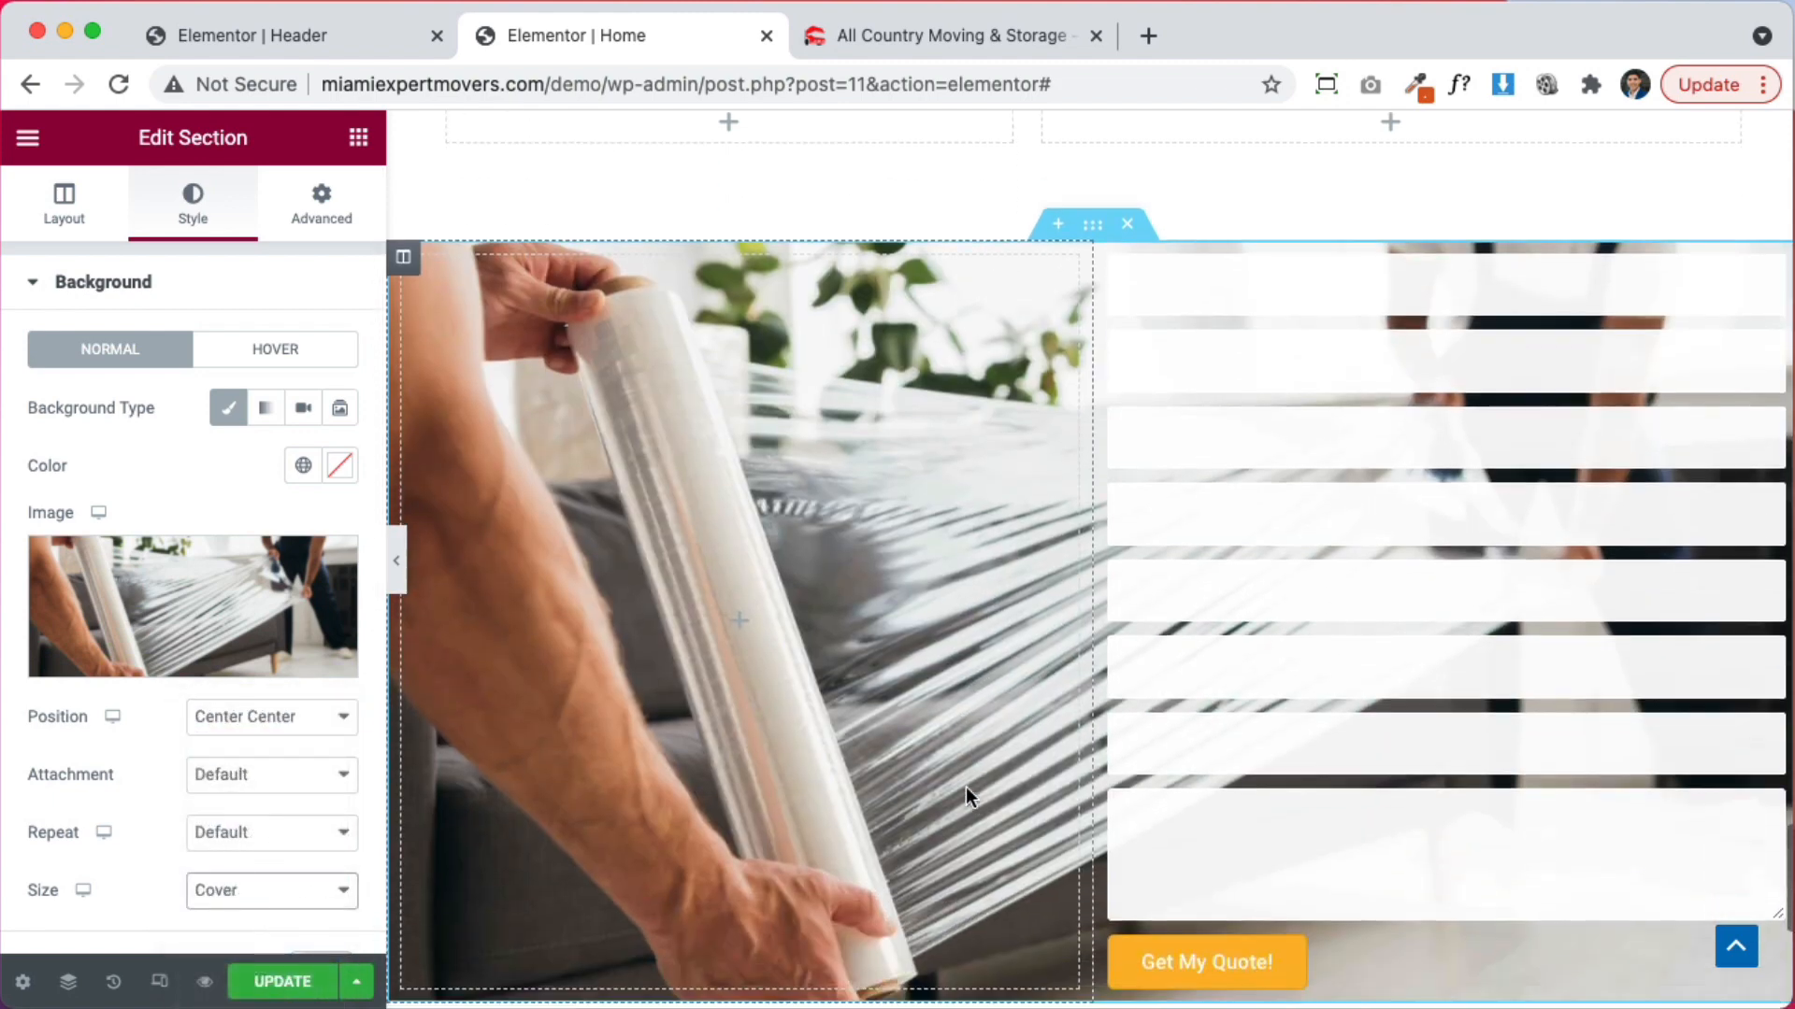
click(271, 775)
click(270, 835)
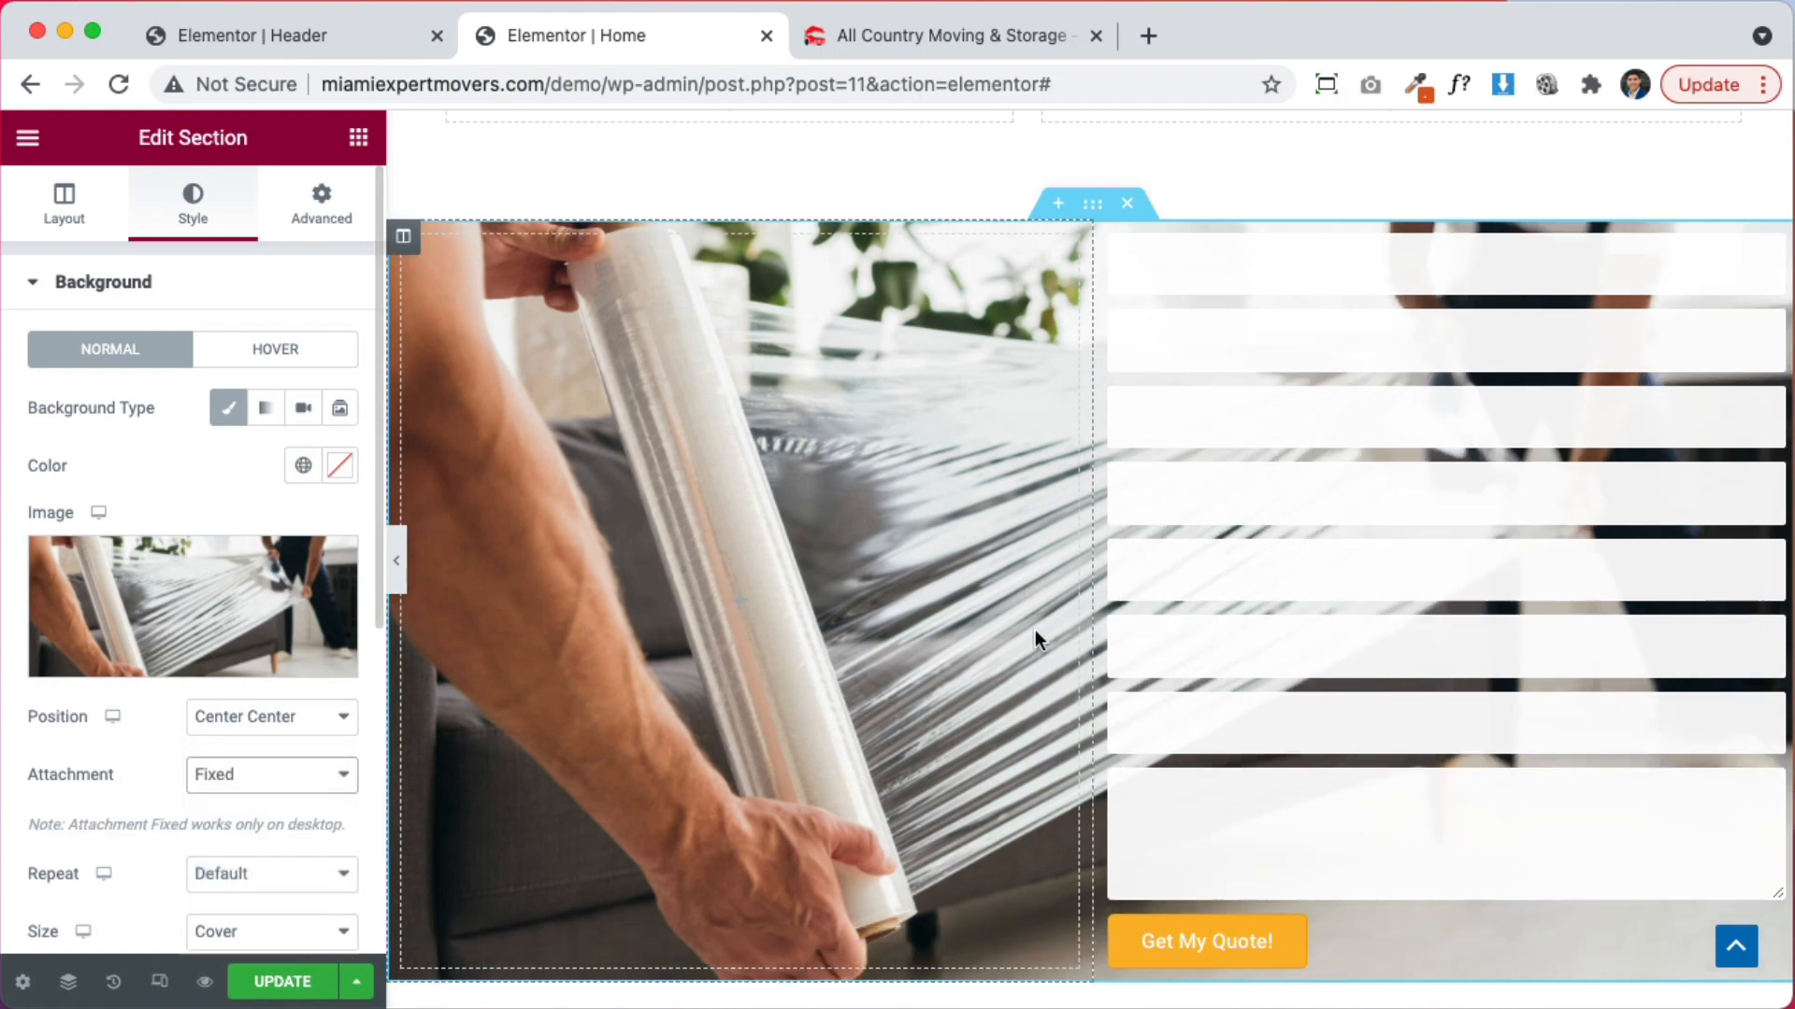
scroll(1035, 630, up, 6)
scroll(1165, 642, down, 7)
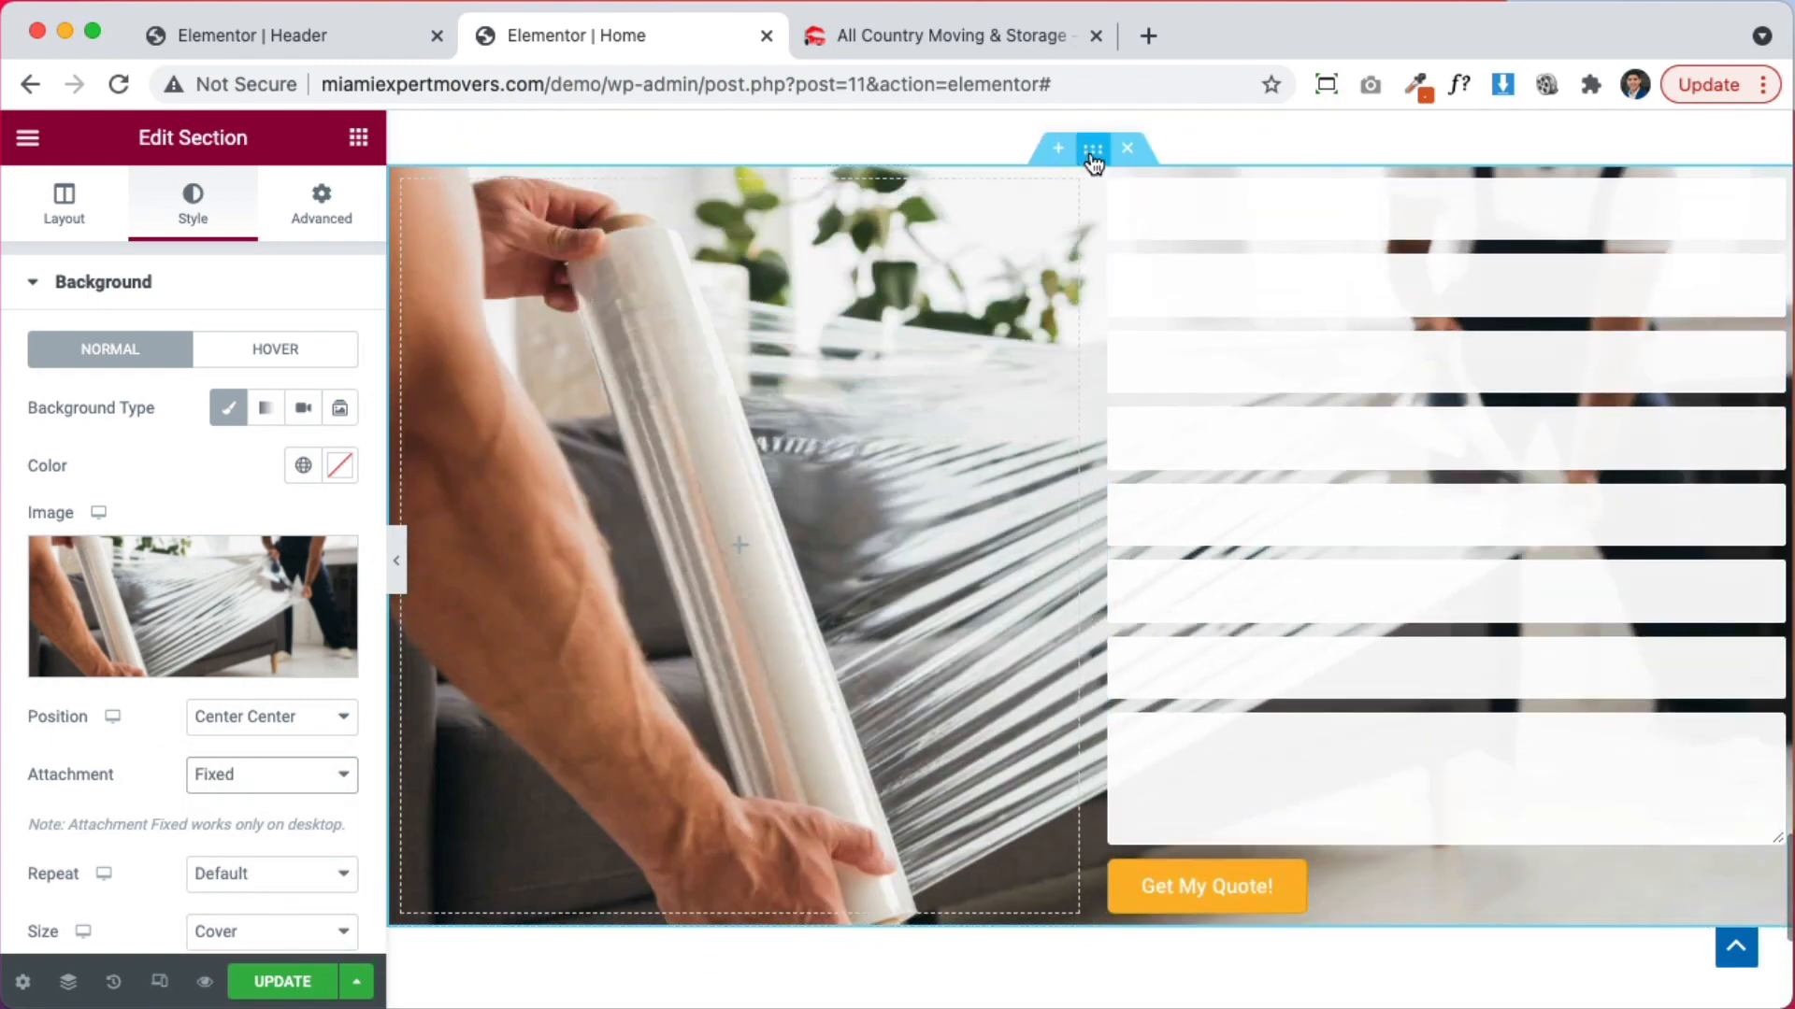
click(337, 218)
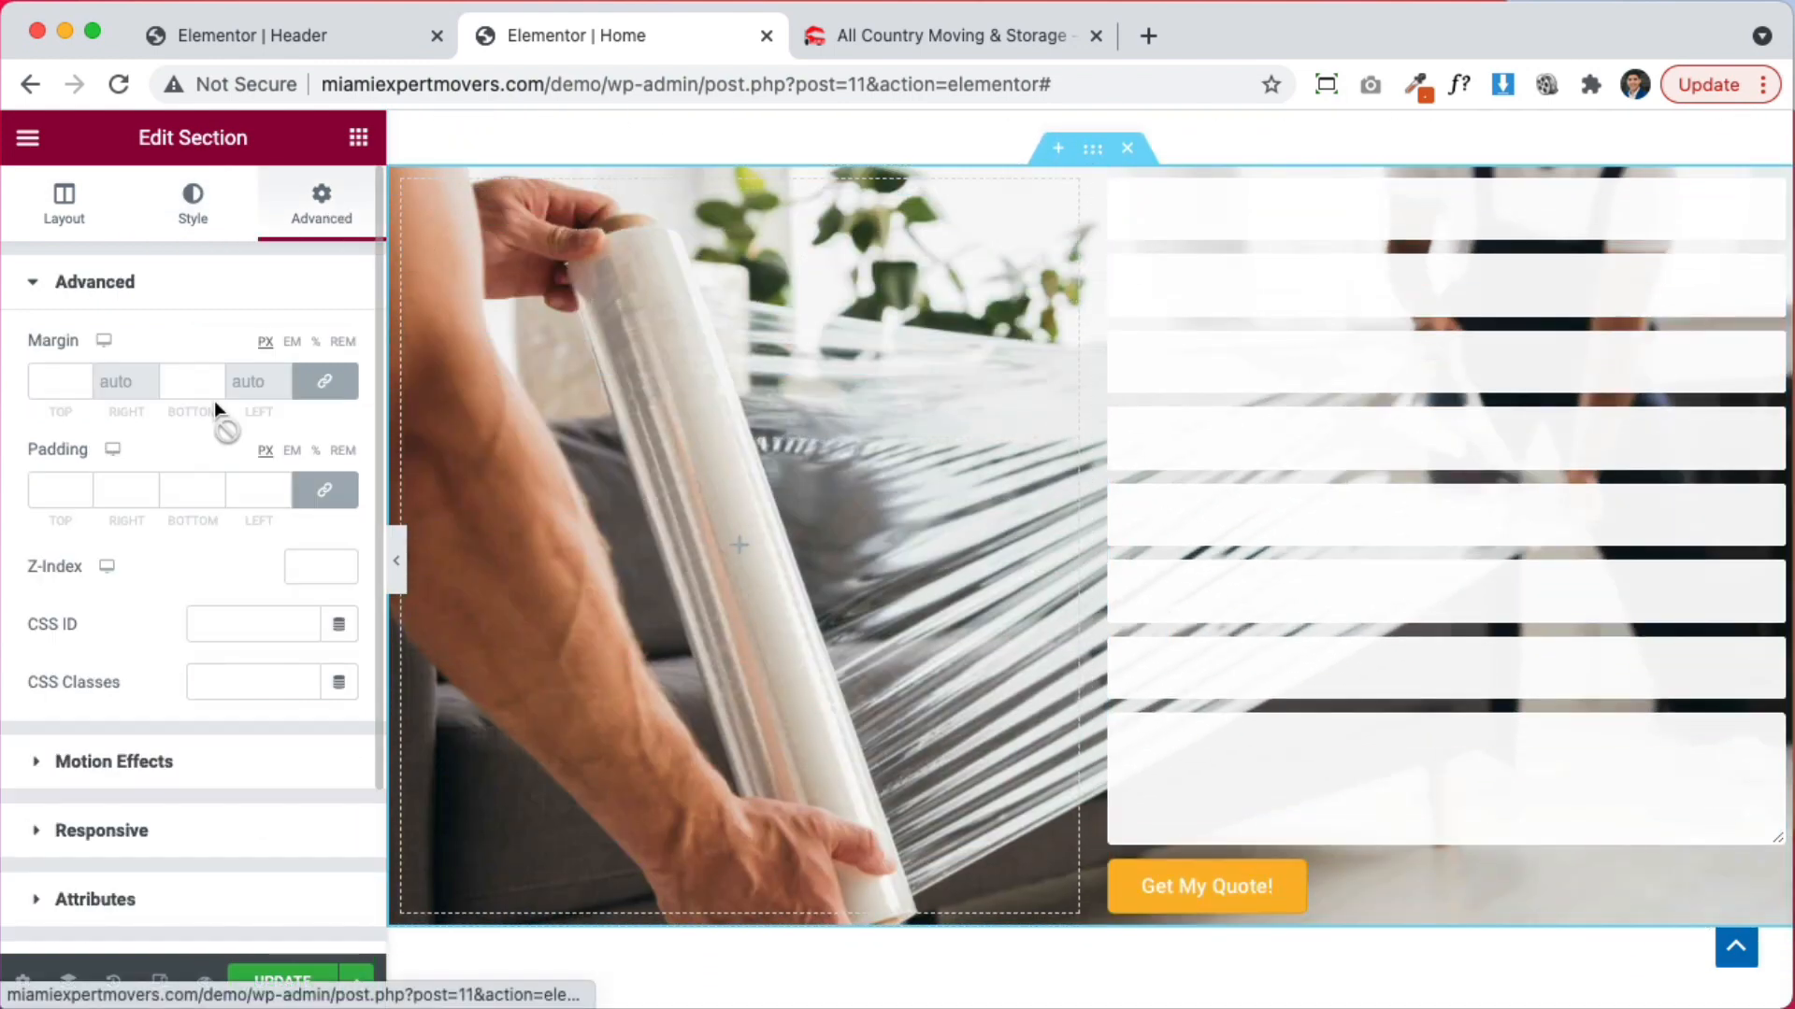
Pad the section and its right form column 30 px all round, then open the Name field
click(55, 493)
text(30)
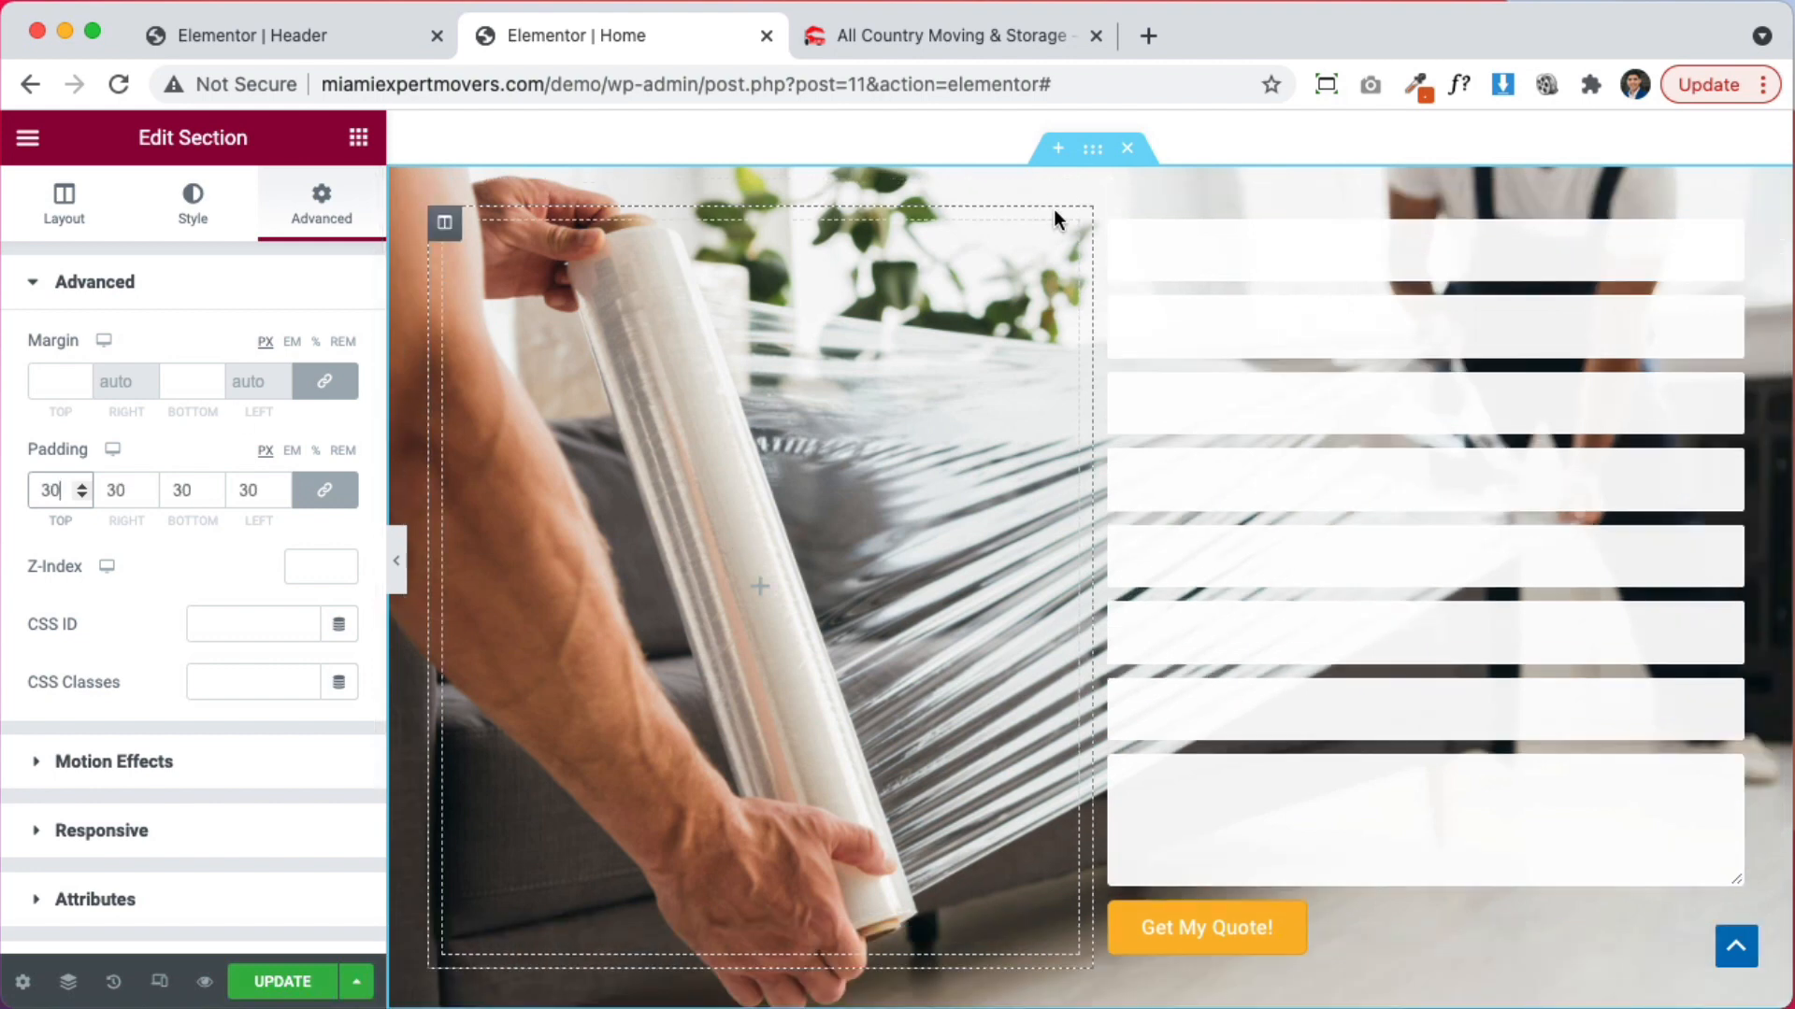
click(1112, 229)
click(329, 225)
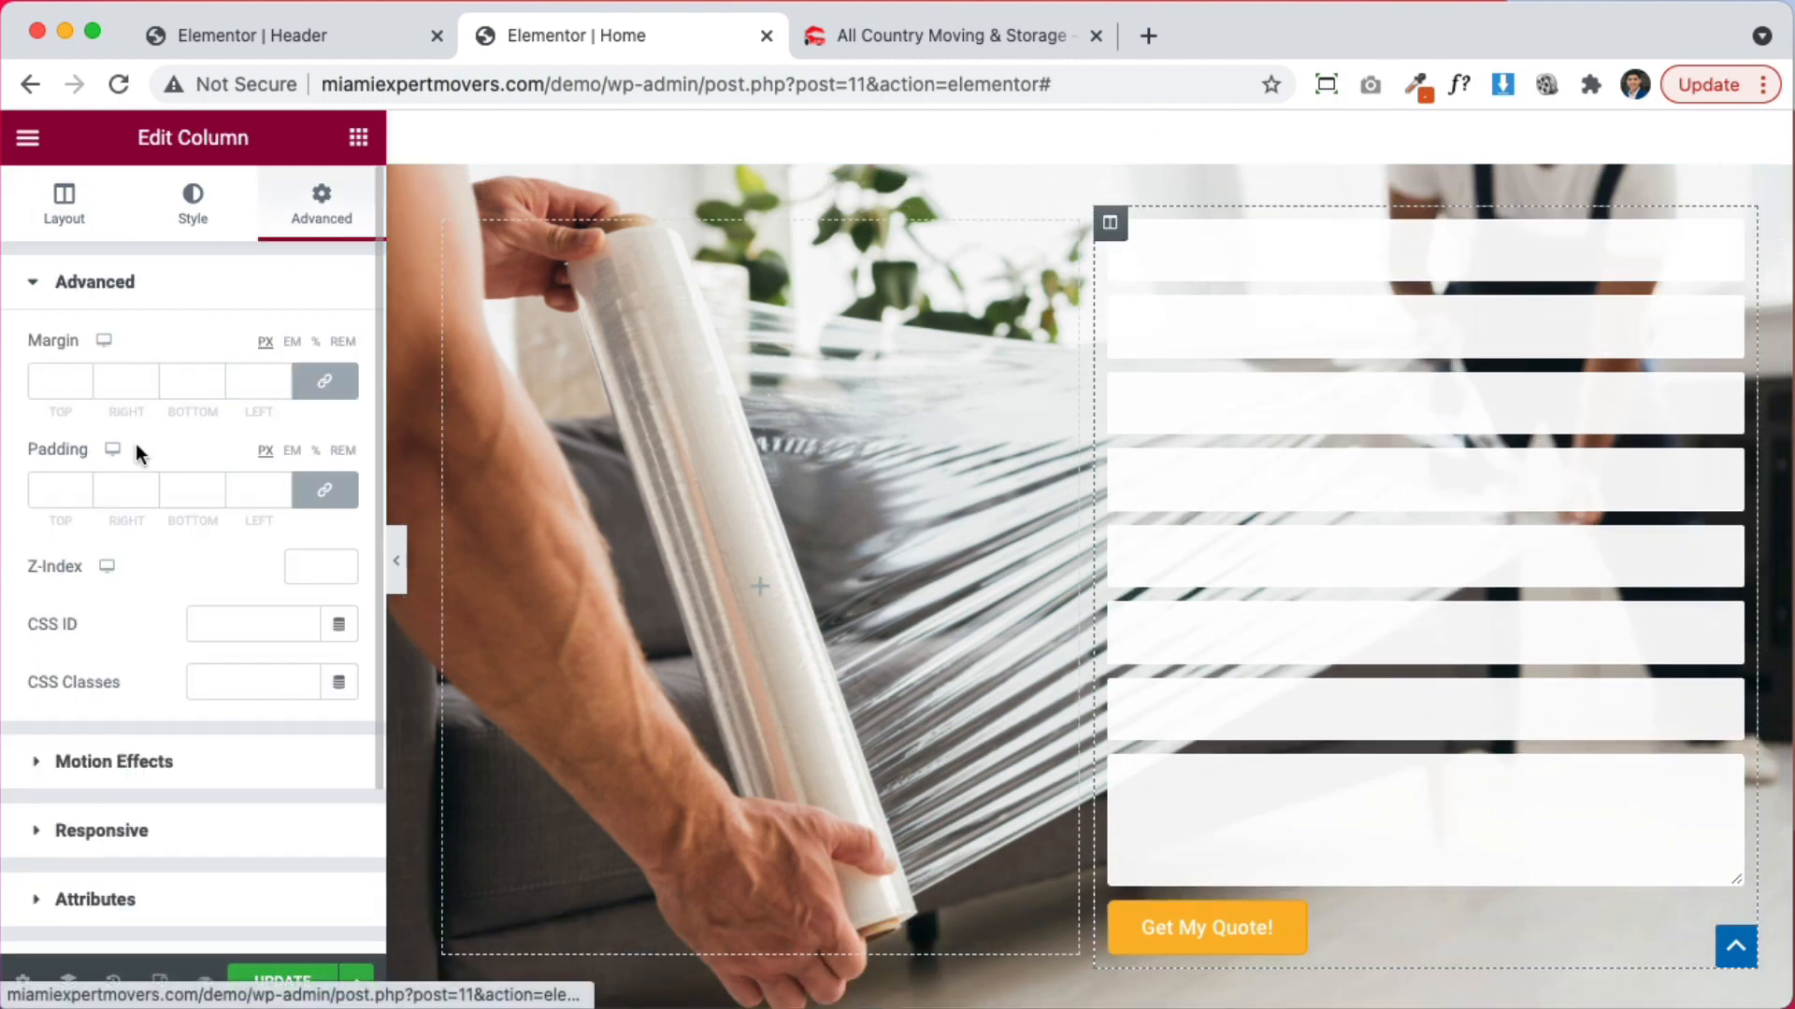
click(57, 488)
text(30)
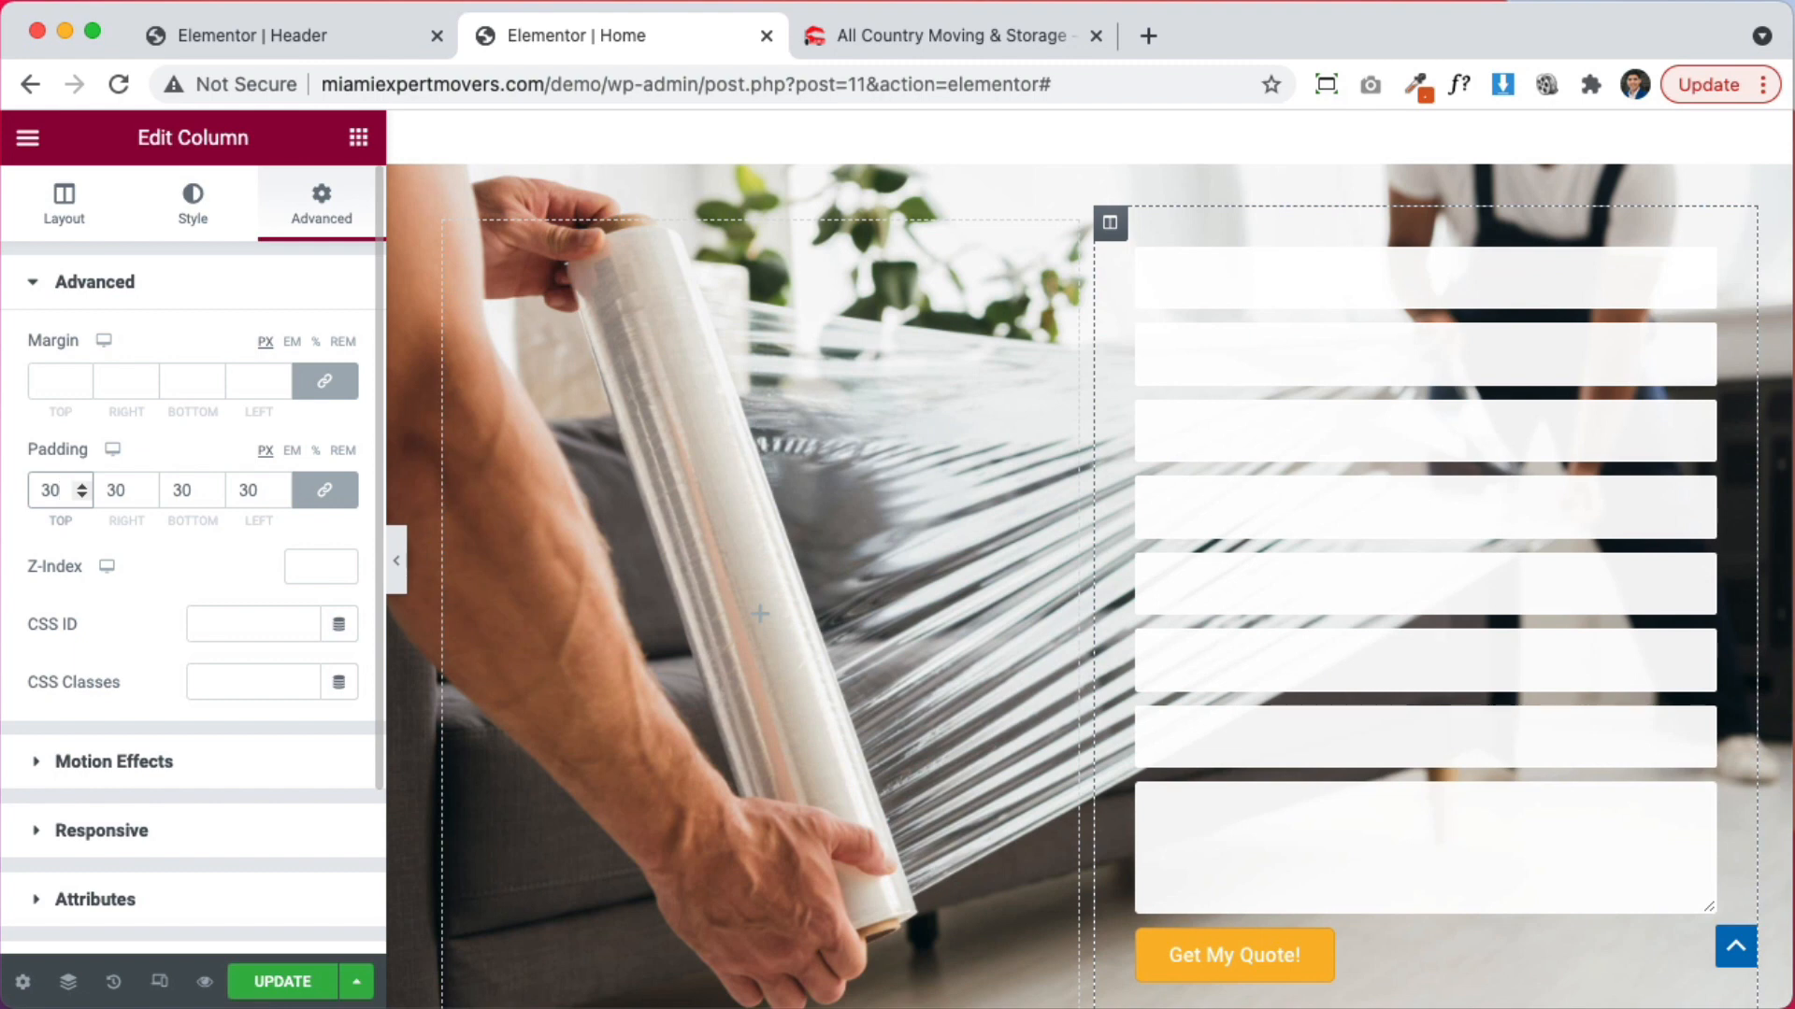
click(968, 362)
click(126, 440)
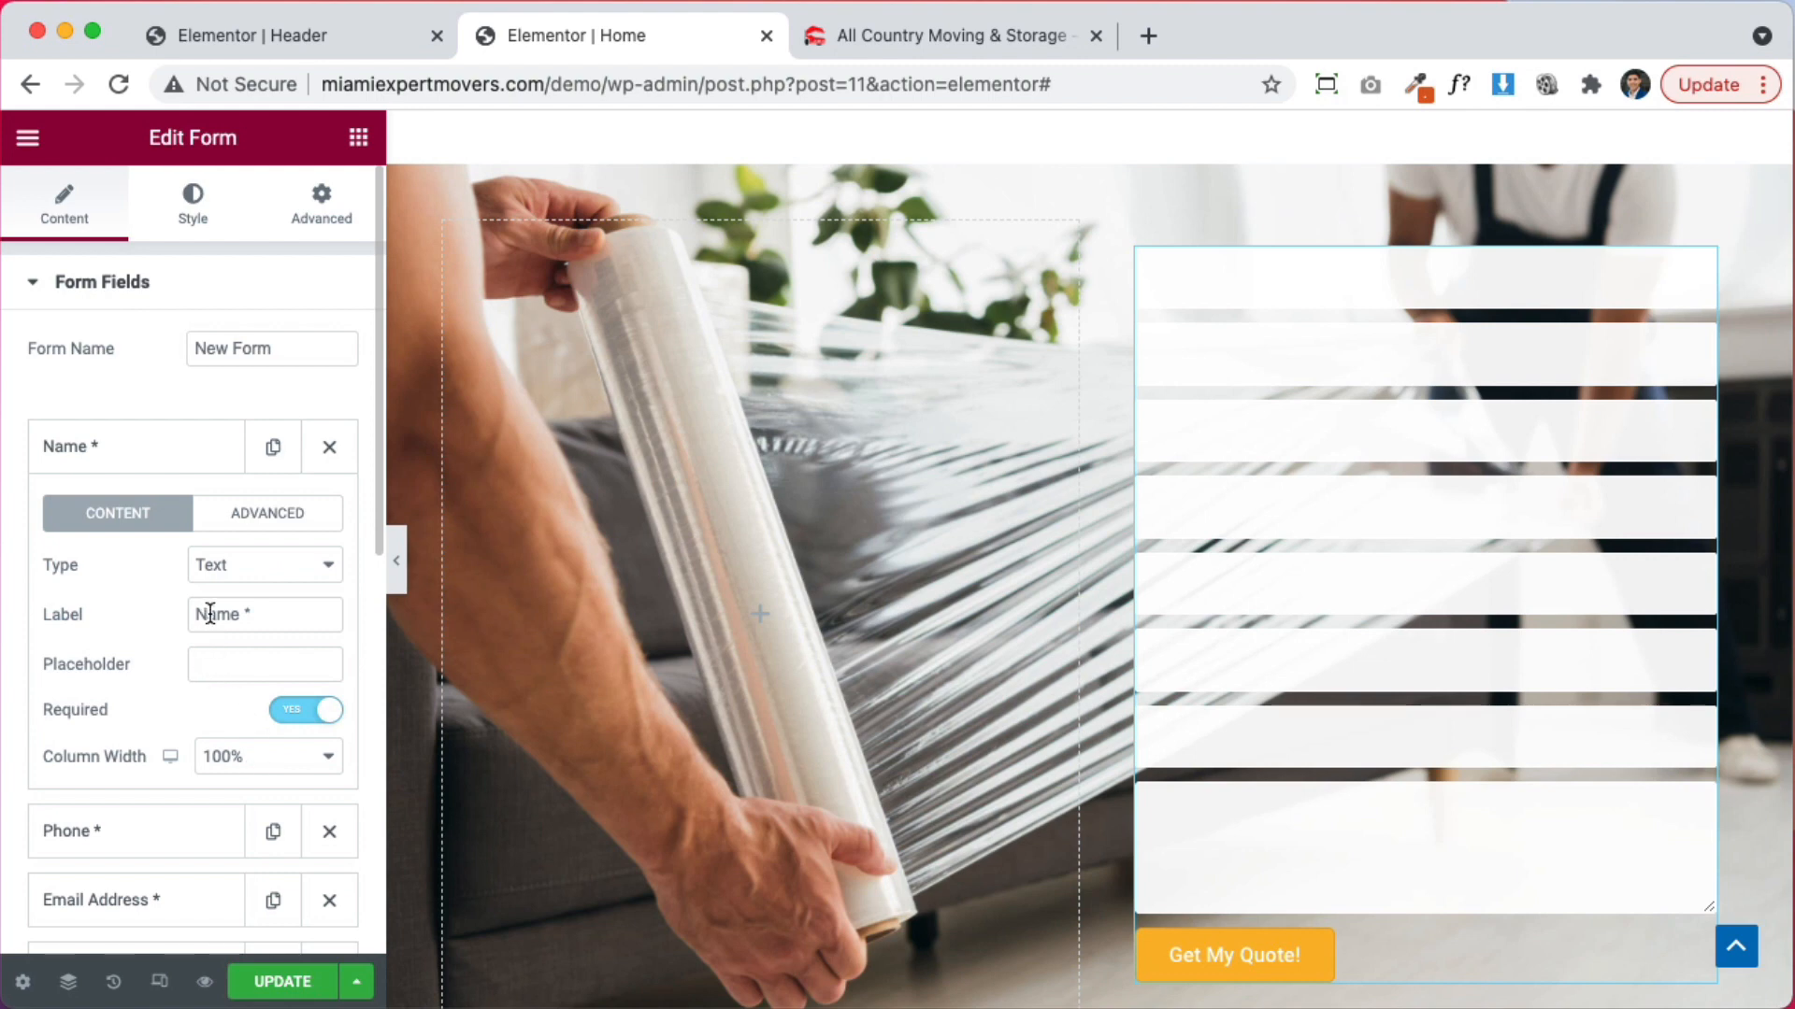
Give Name and Phone the placeholders 'Name' and 'Phone' and set both to 50% width
text(Name)
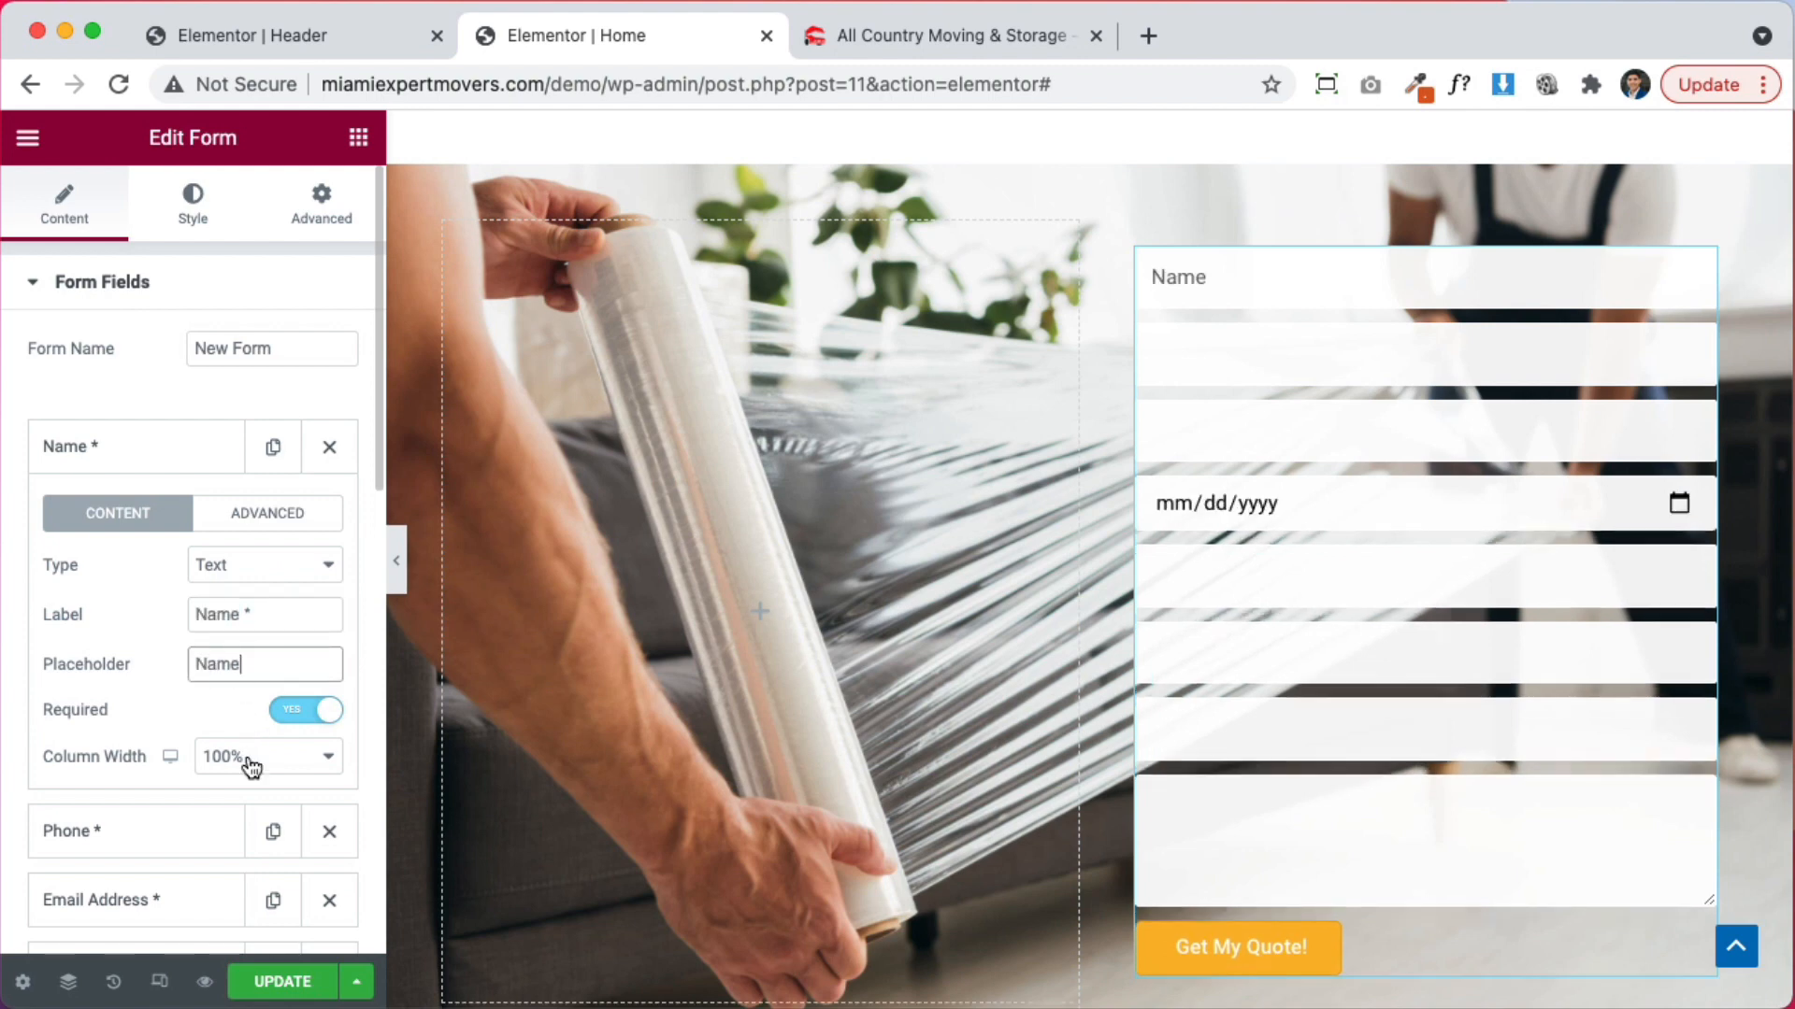
click(242, 755)
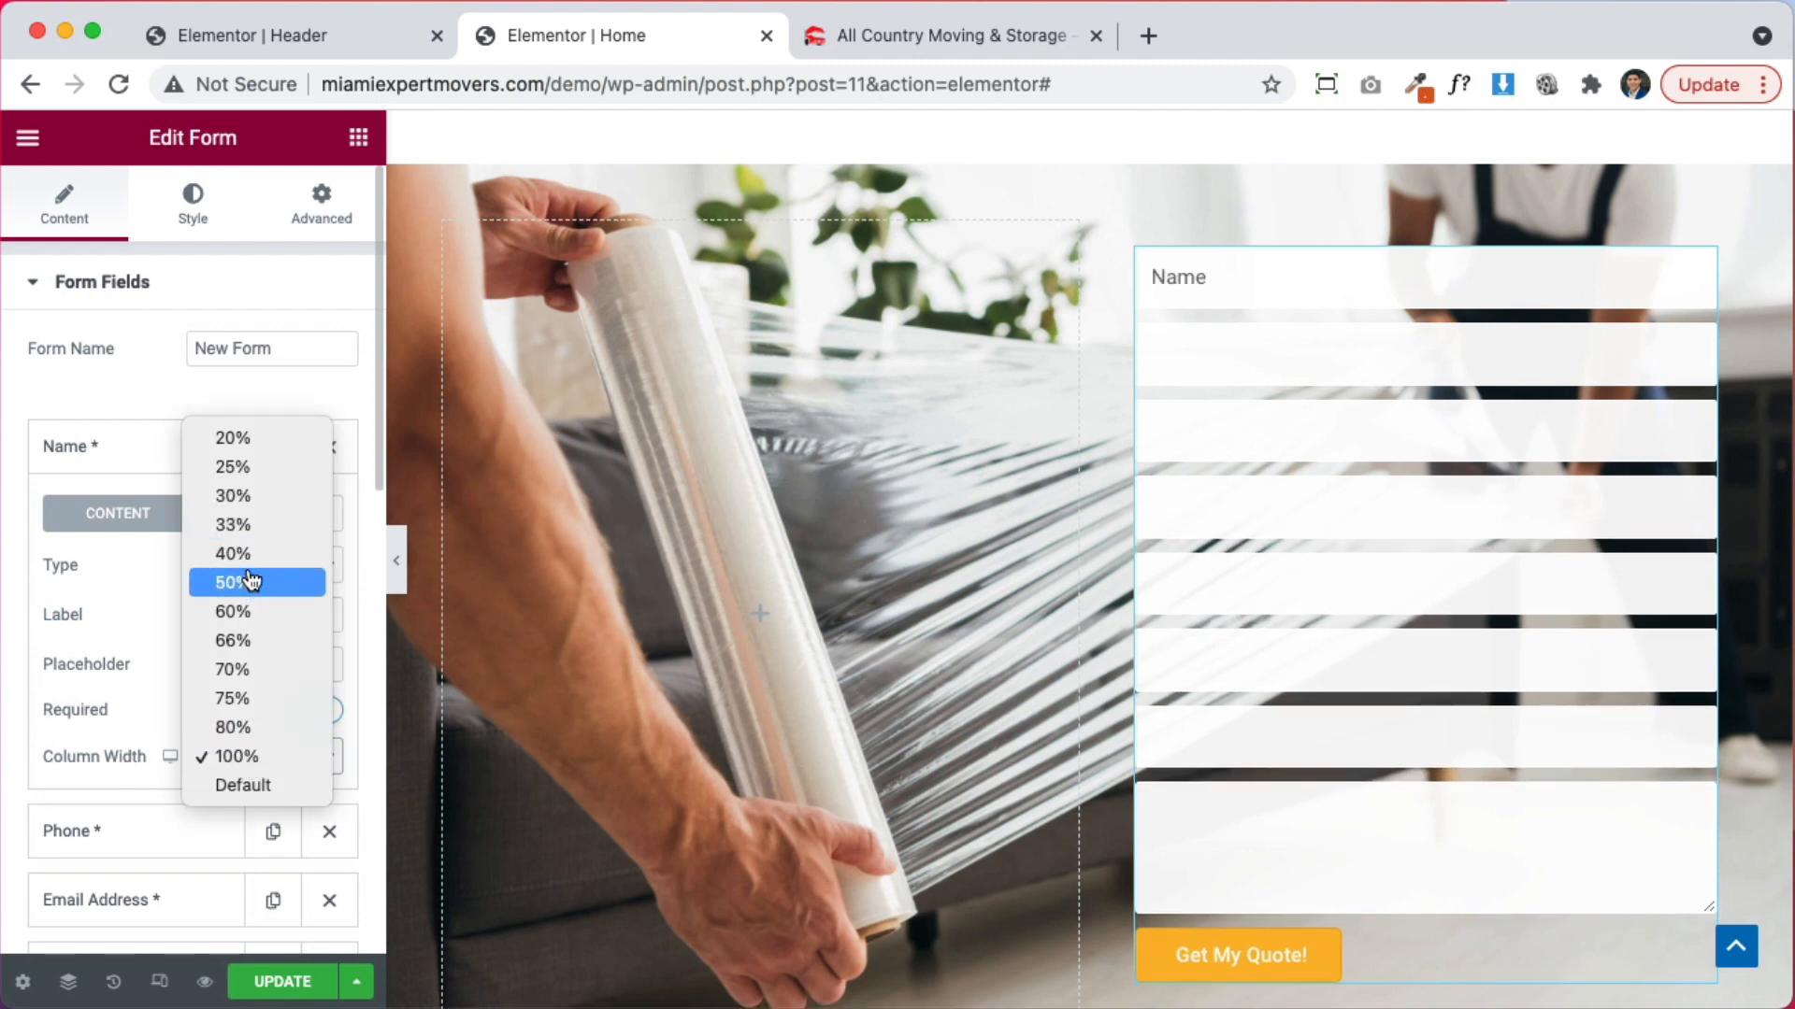
click(250, 581)
click(169, 451)
click(125, 525)
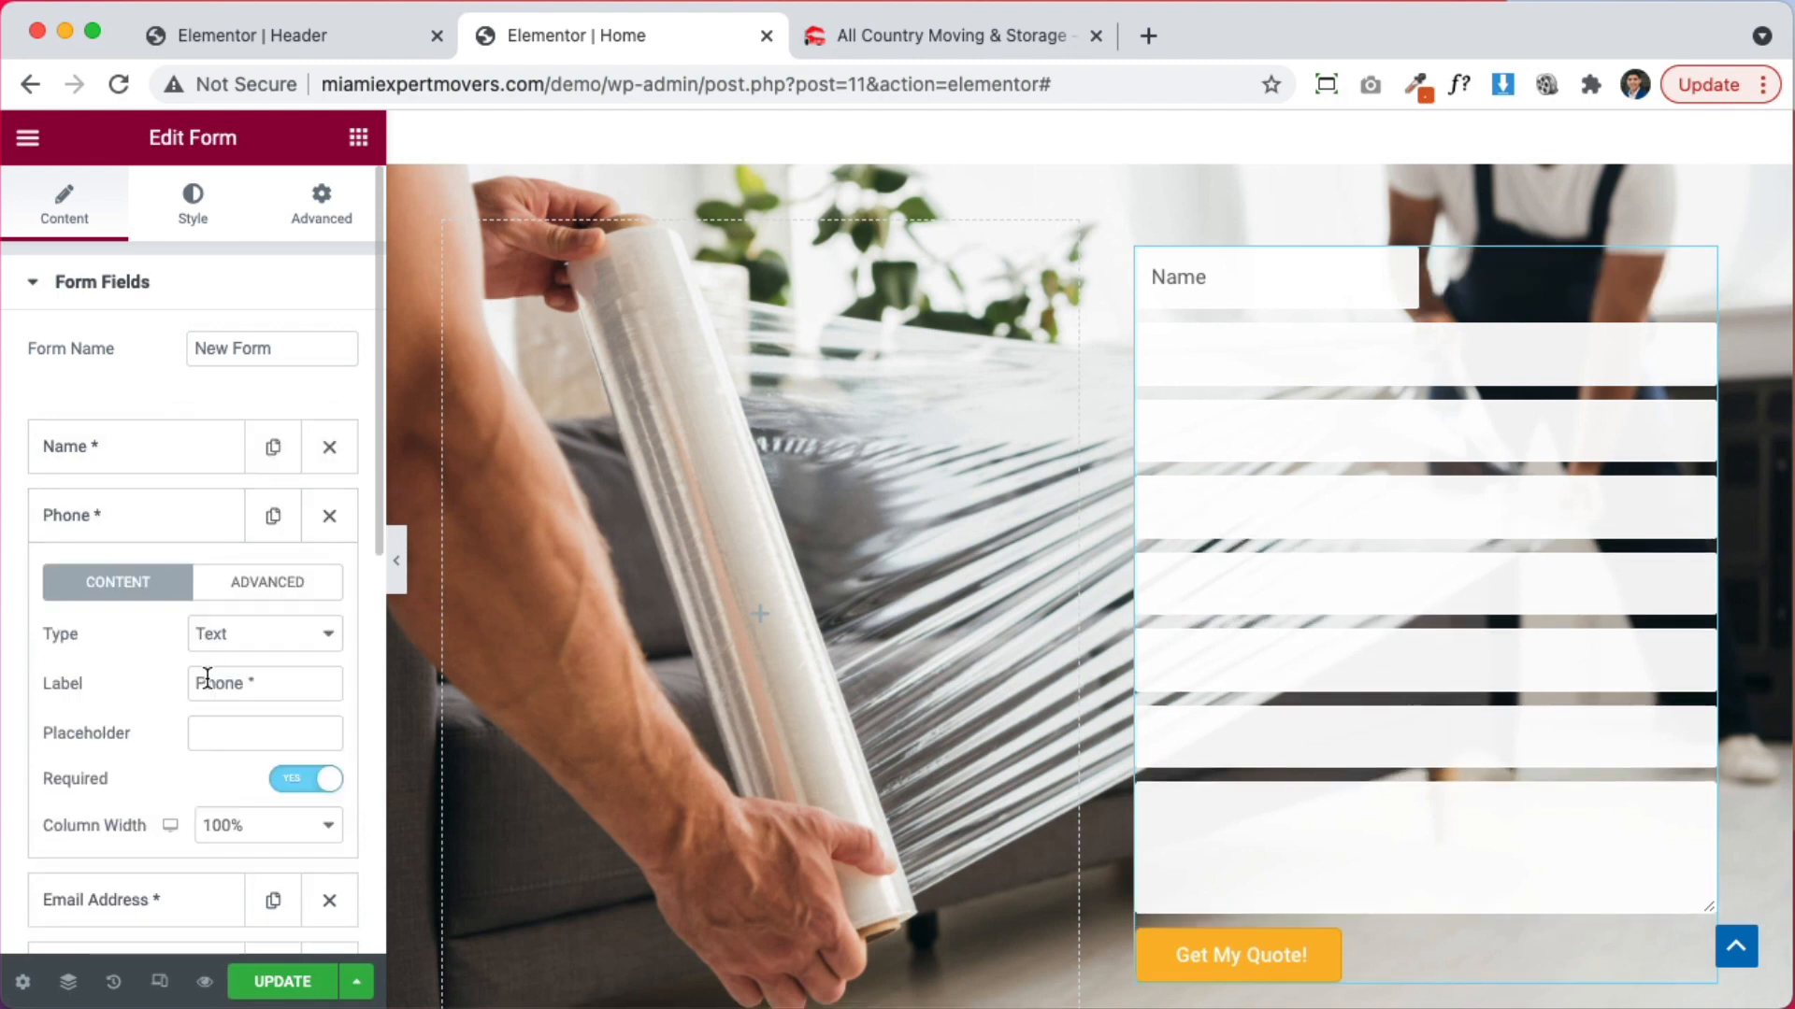
text(Phone)
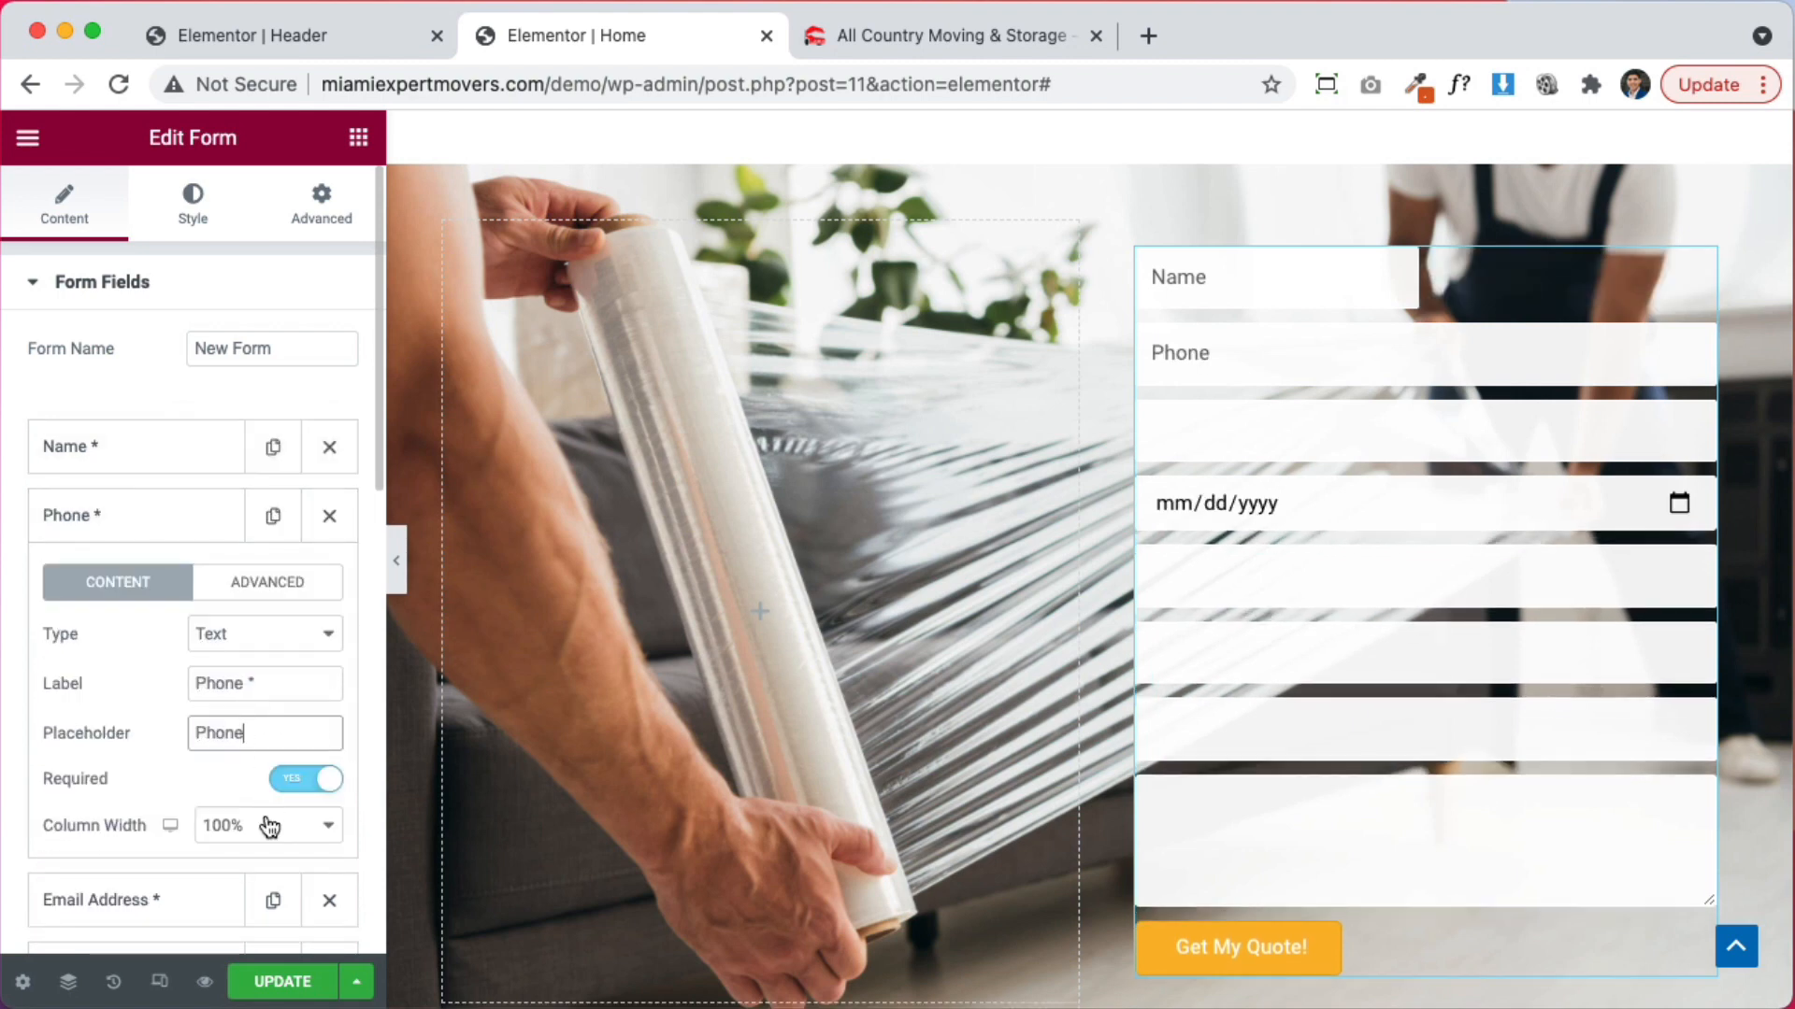
click(261, 825)
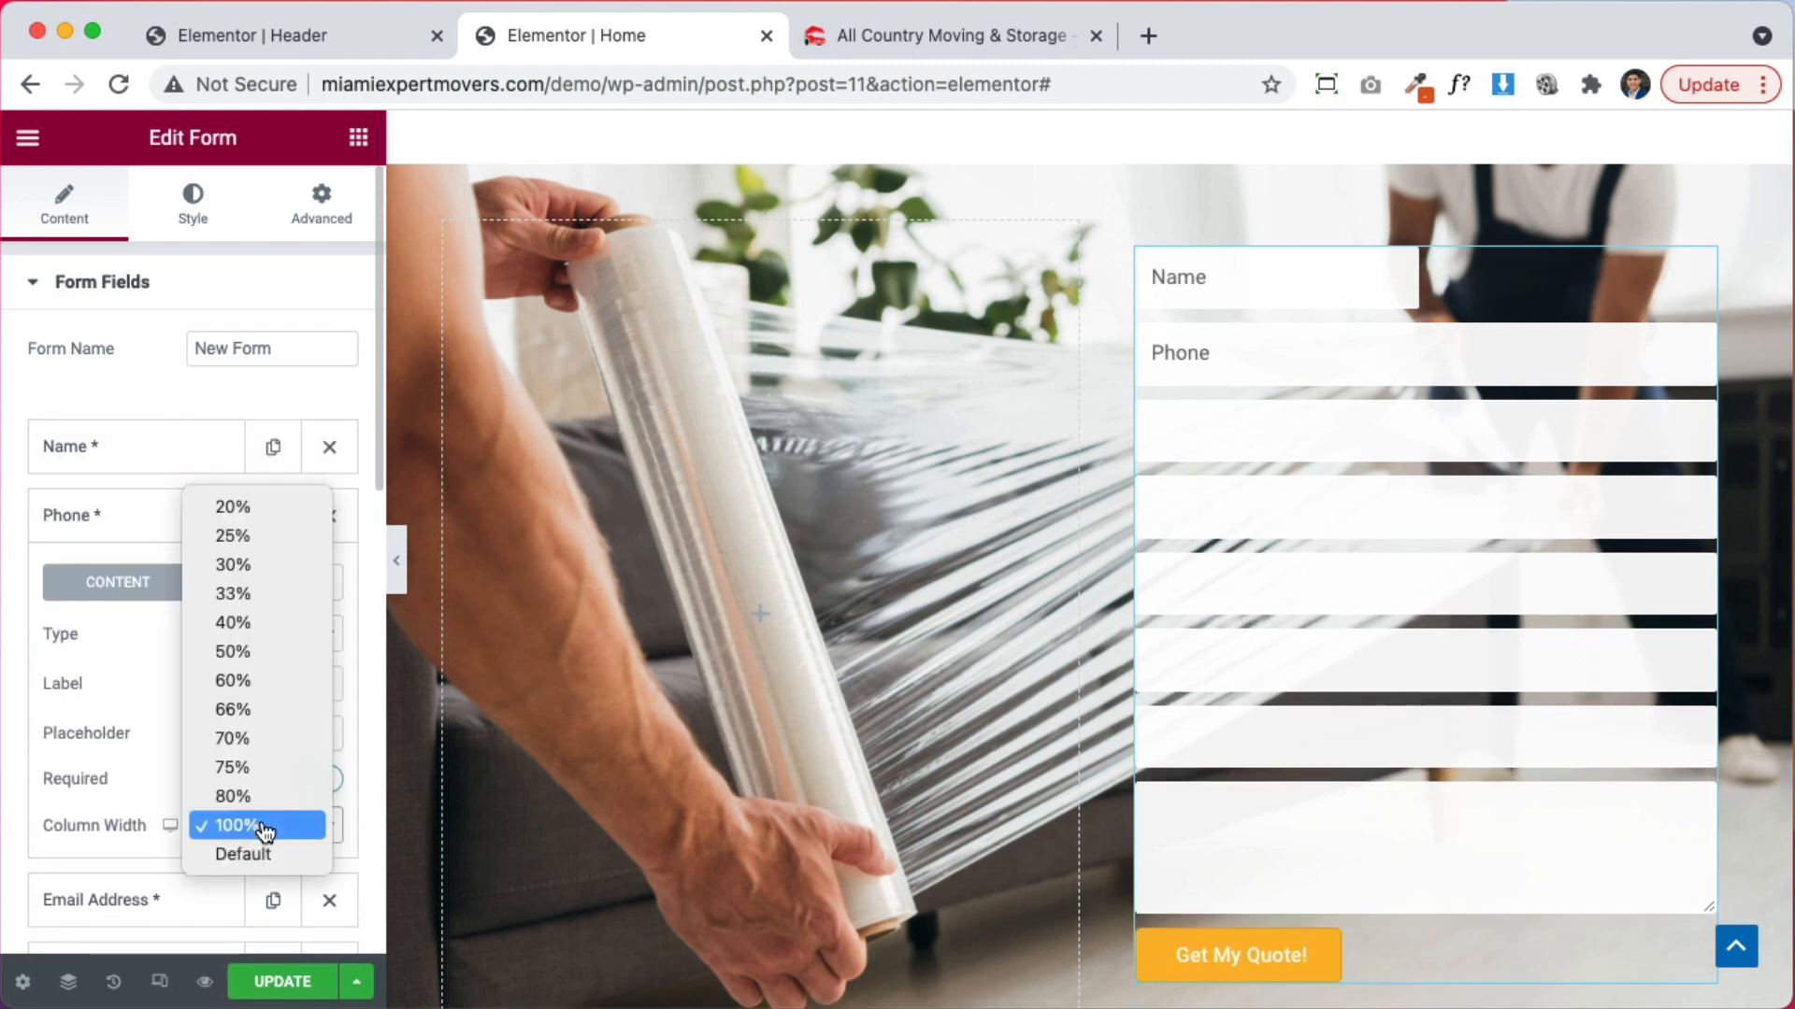
click(249, 652)
click(172, 520)
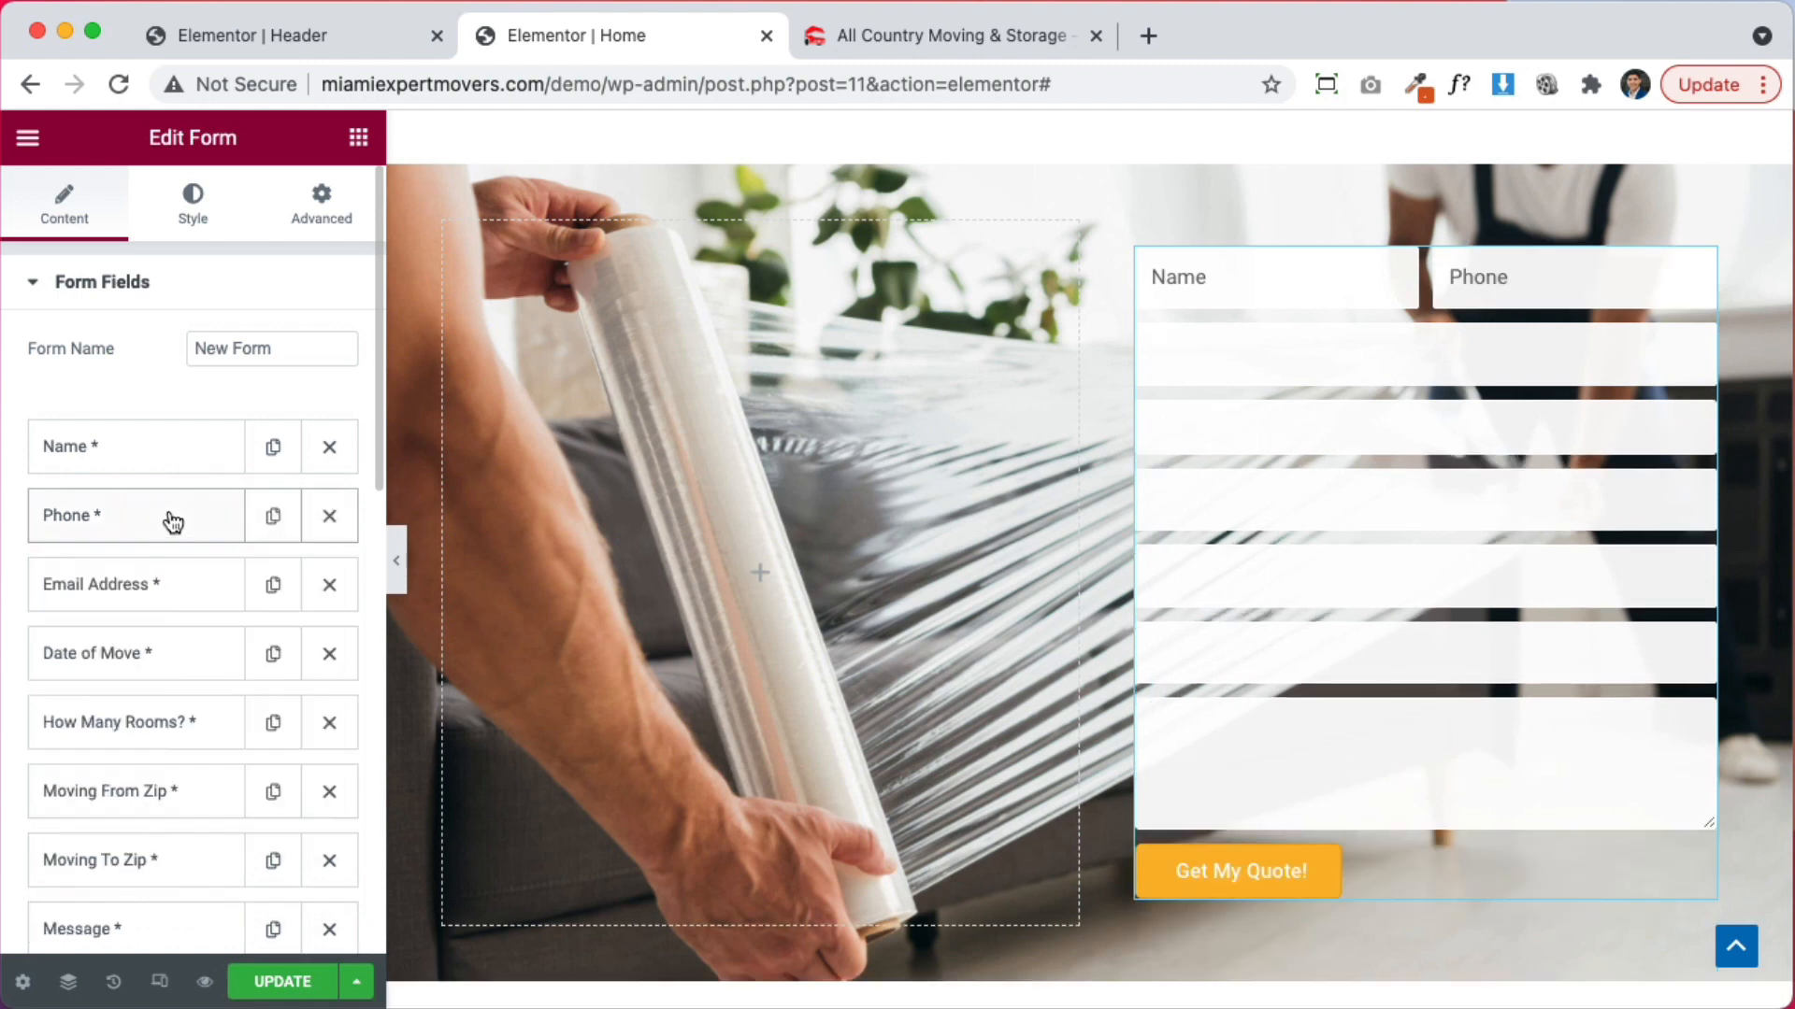
Check the Email Address field and set Date of Move to 33% width
click(161, 585)
click(160, 585)
click(160, 585)
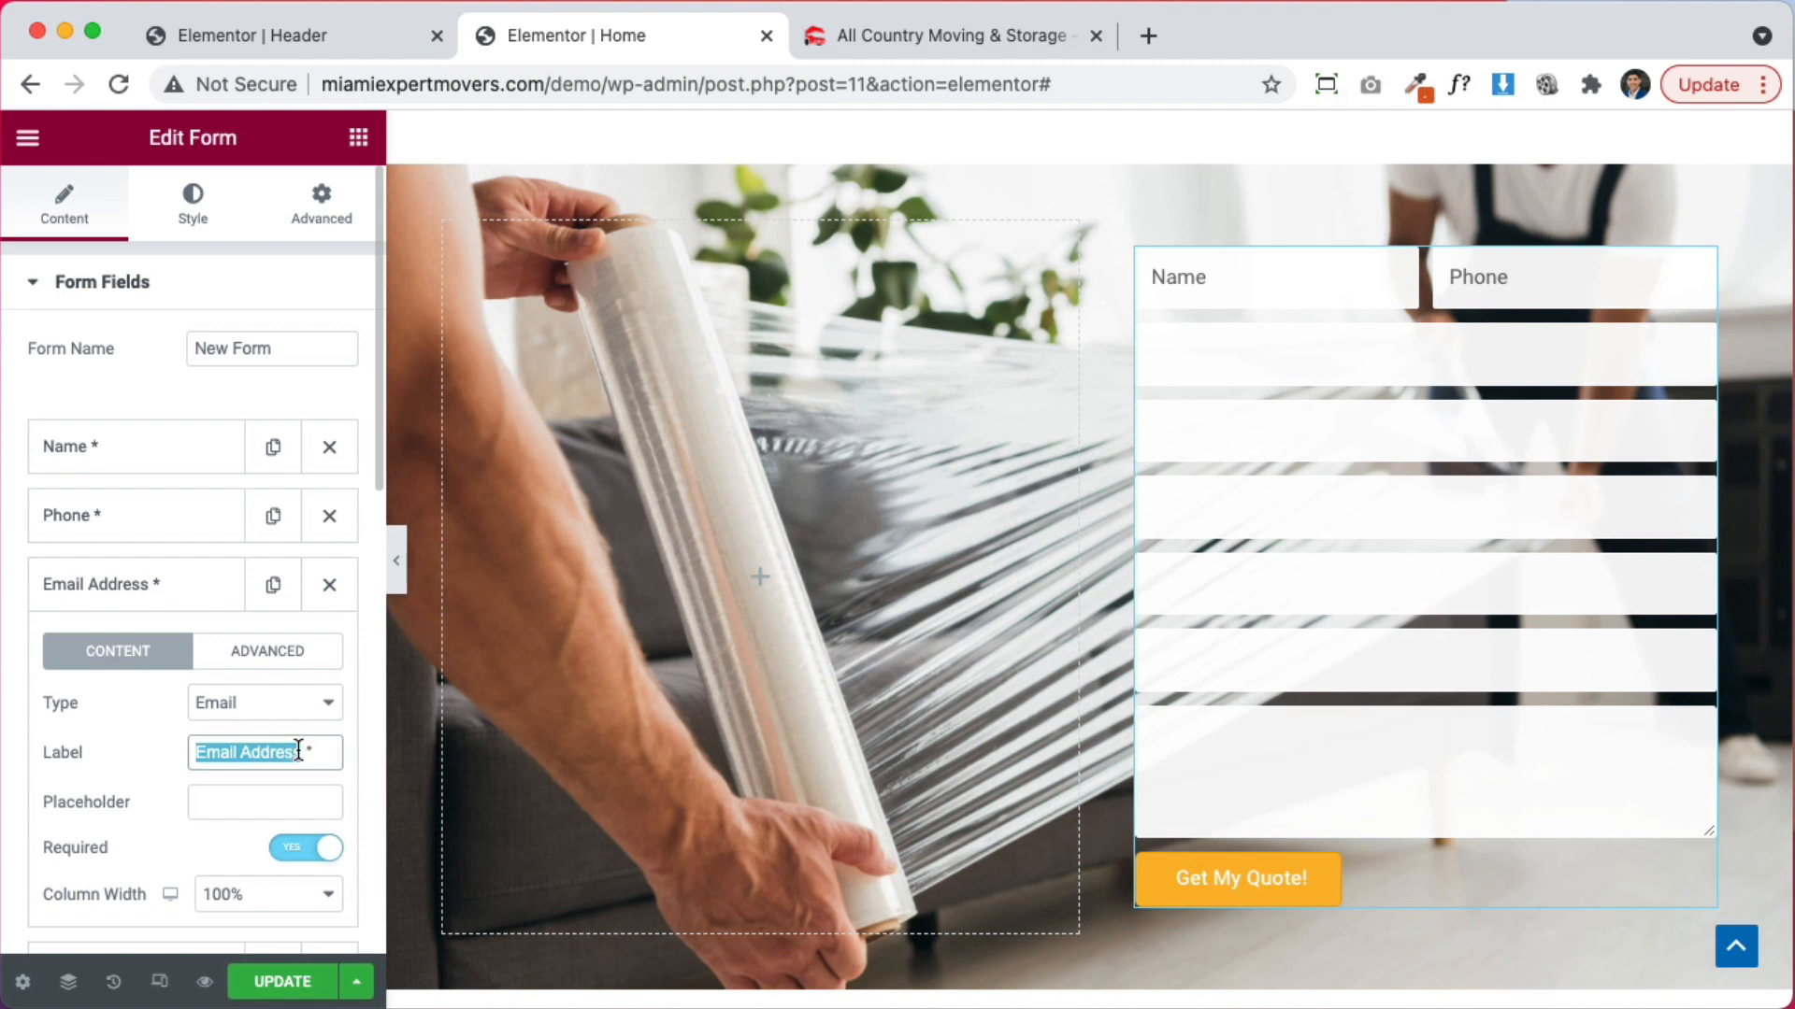
click(170, 596)
click(149, 649)
scroll(245, 650, down, 2)
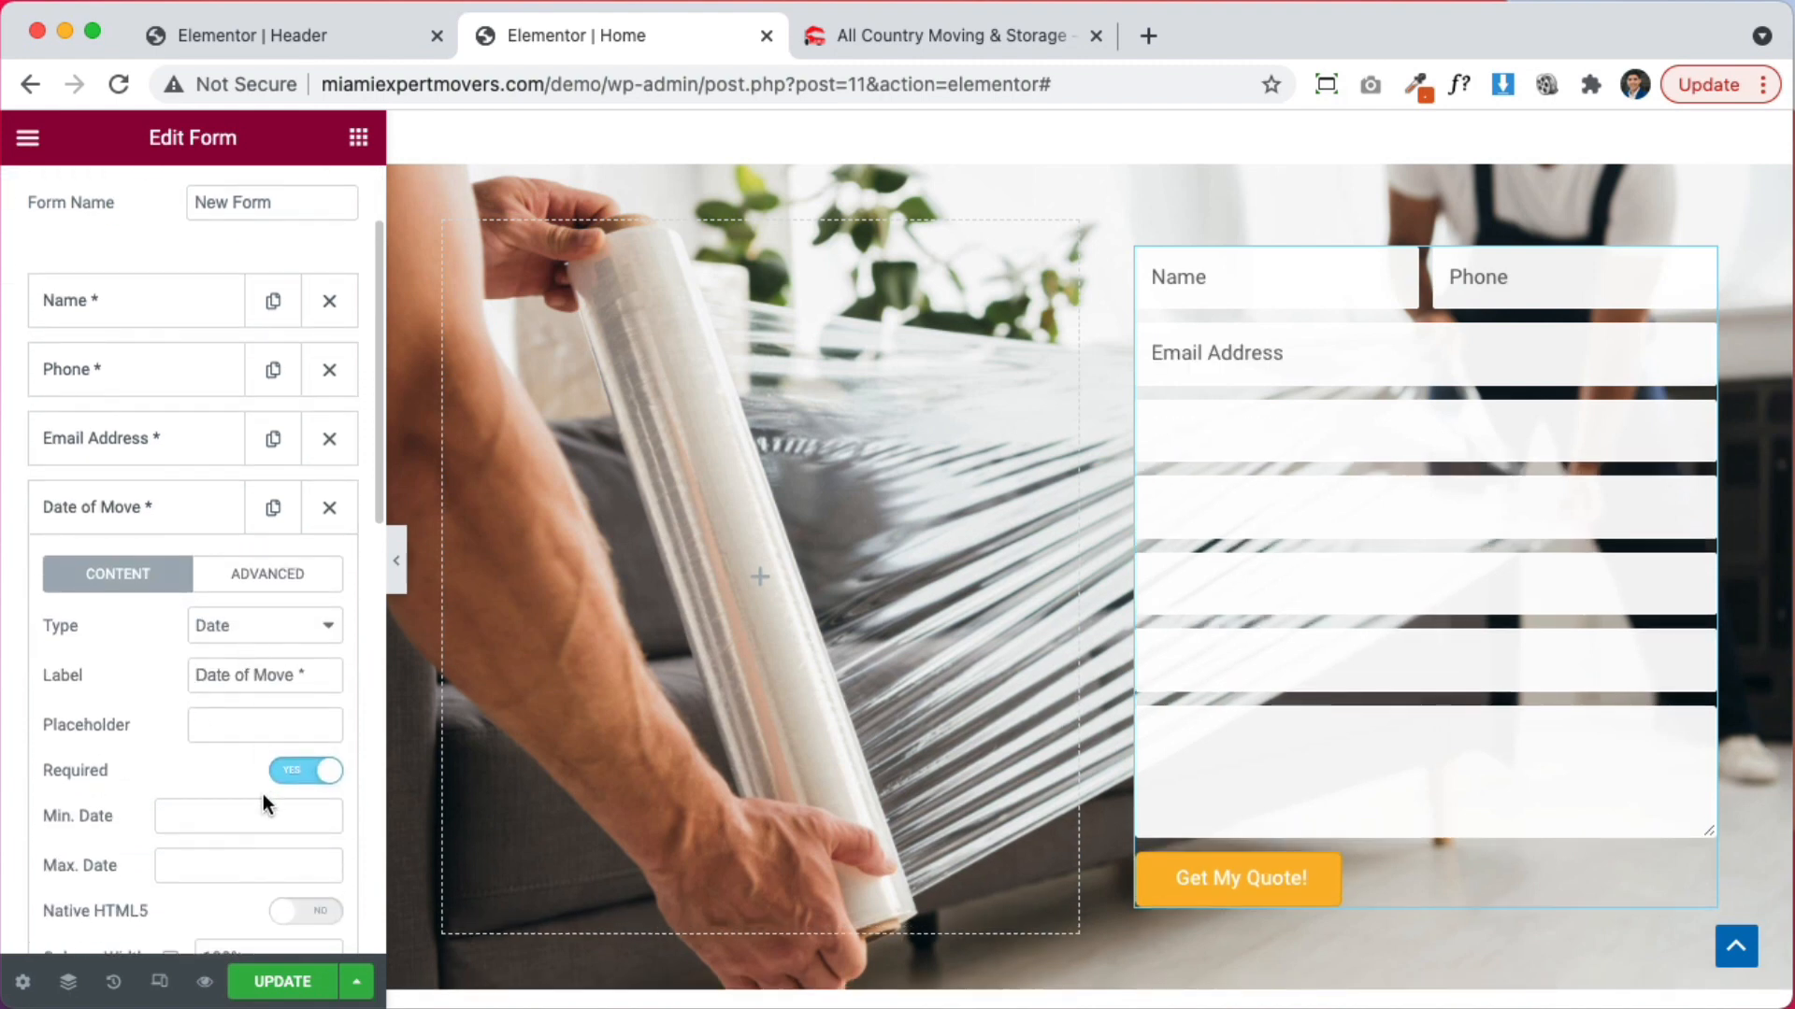
scroll(234, 841, down, 2)
click(236, 778)
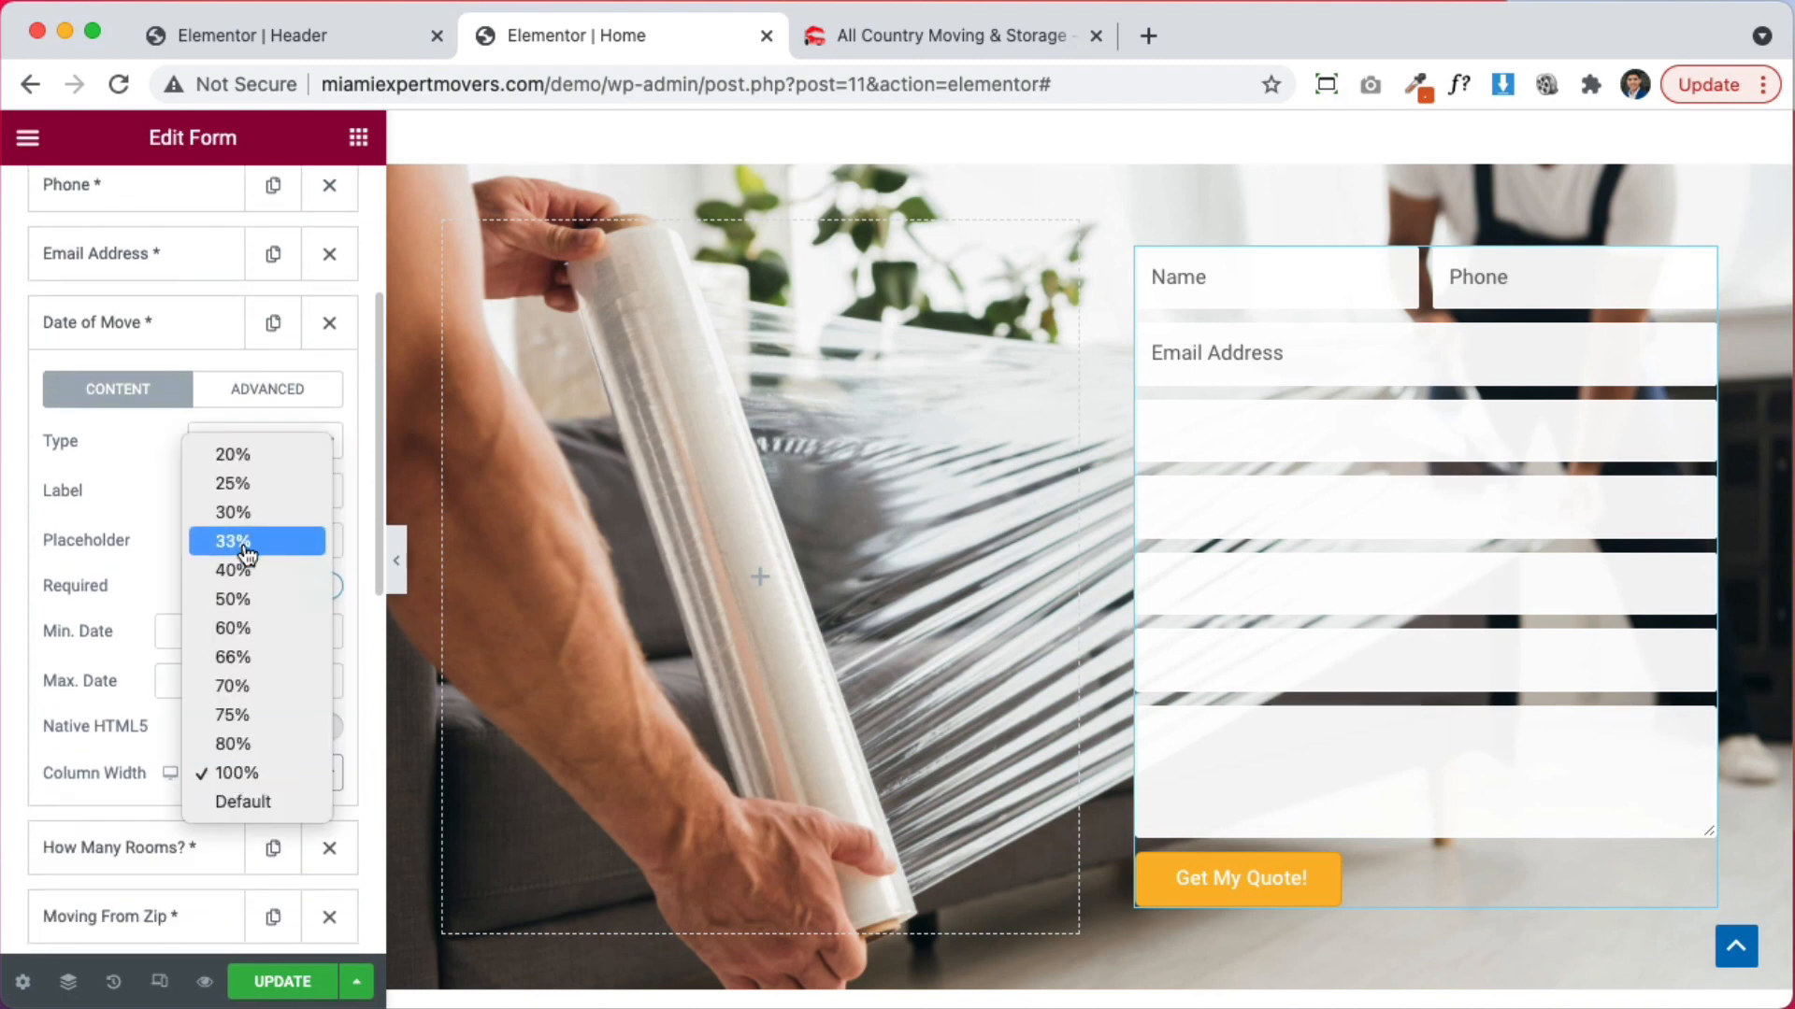
click(245, 537)
Set the How Many Rooms? field to 50% width
click(124, 844)
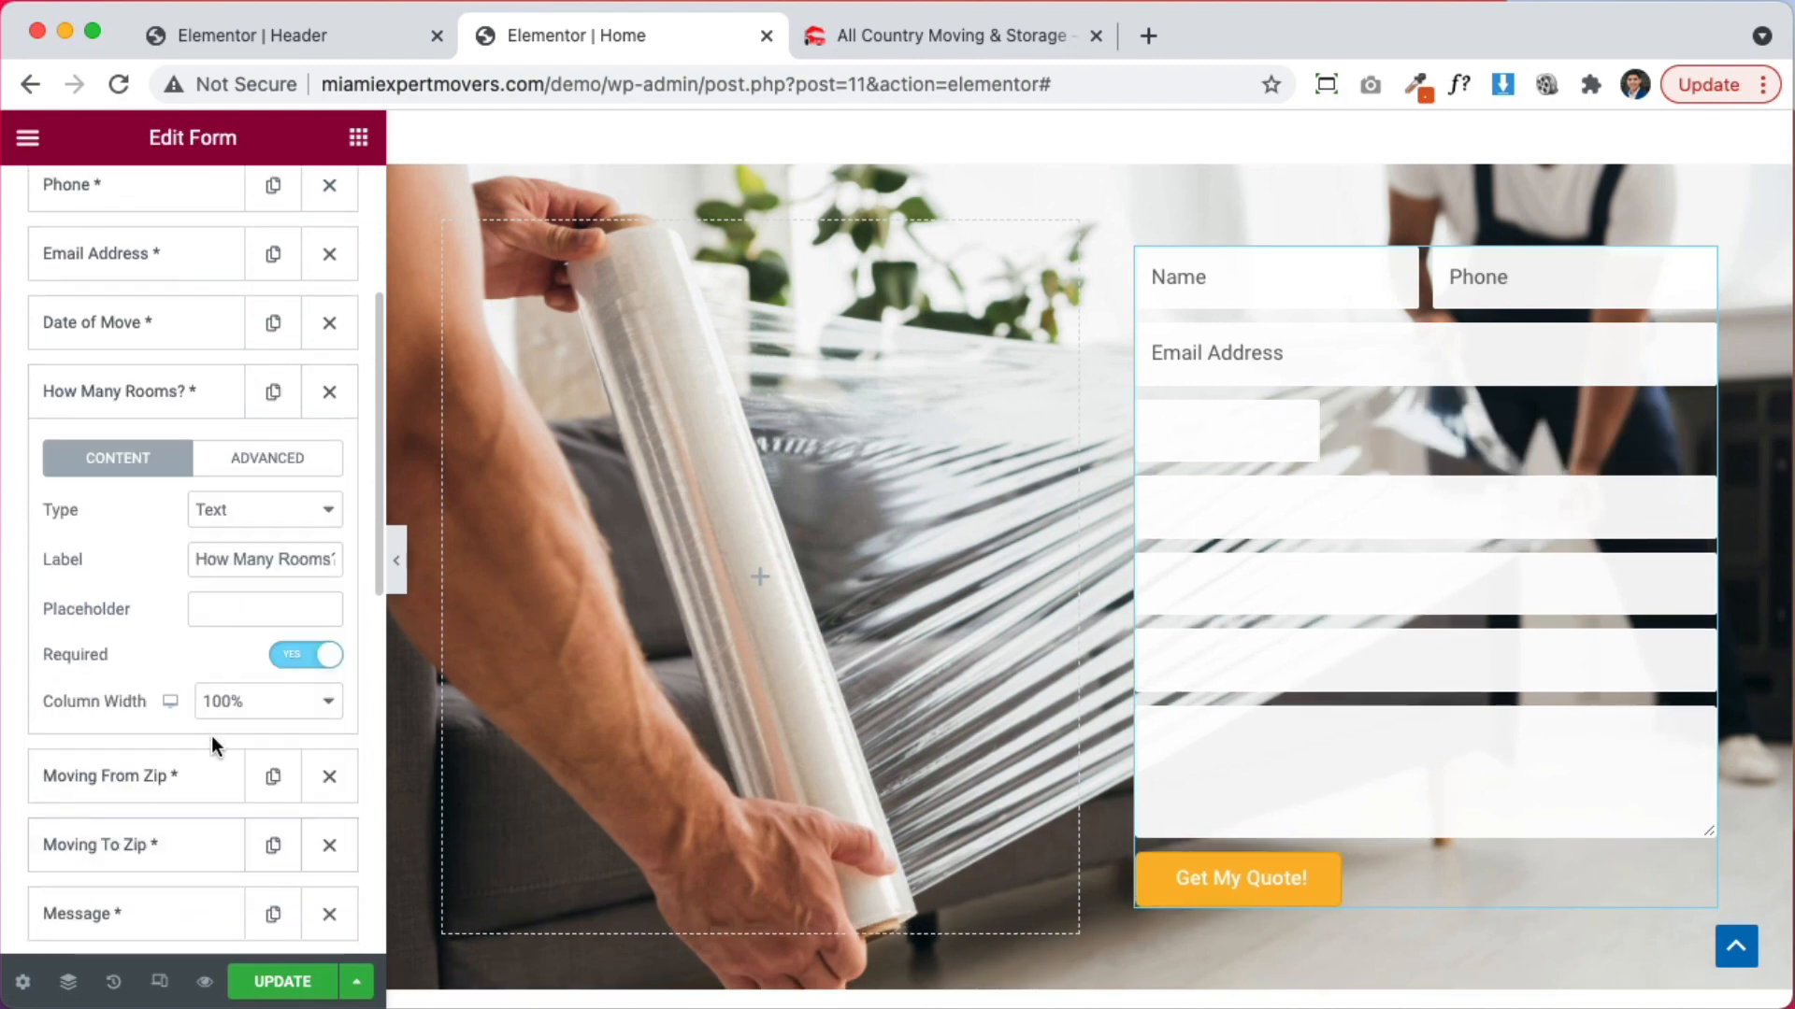
click(244, 703)
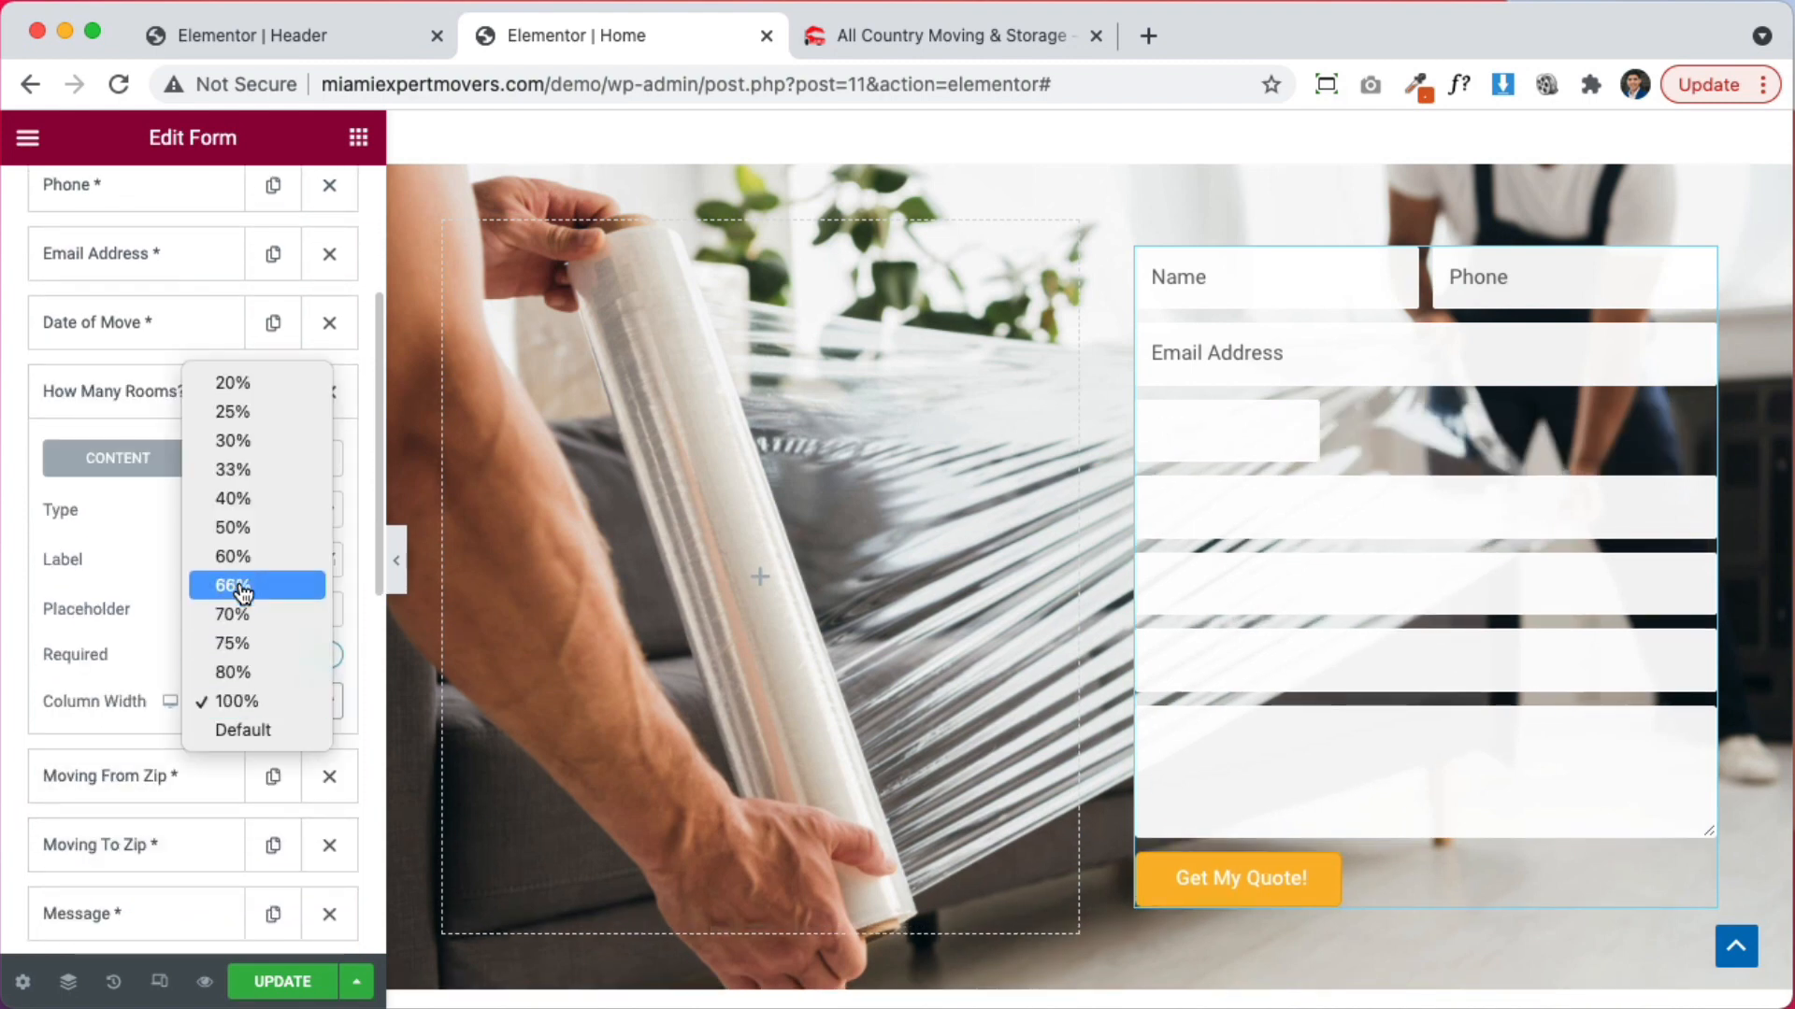
click(236, 468)
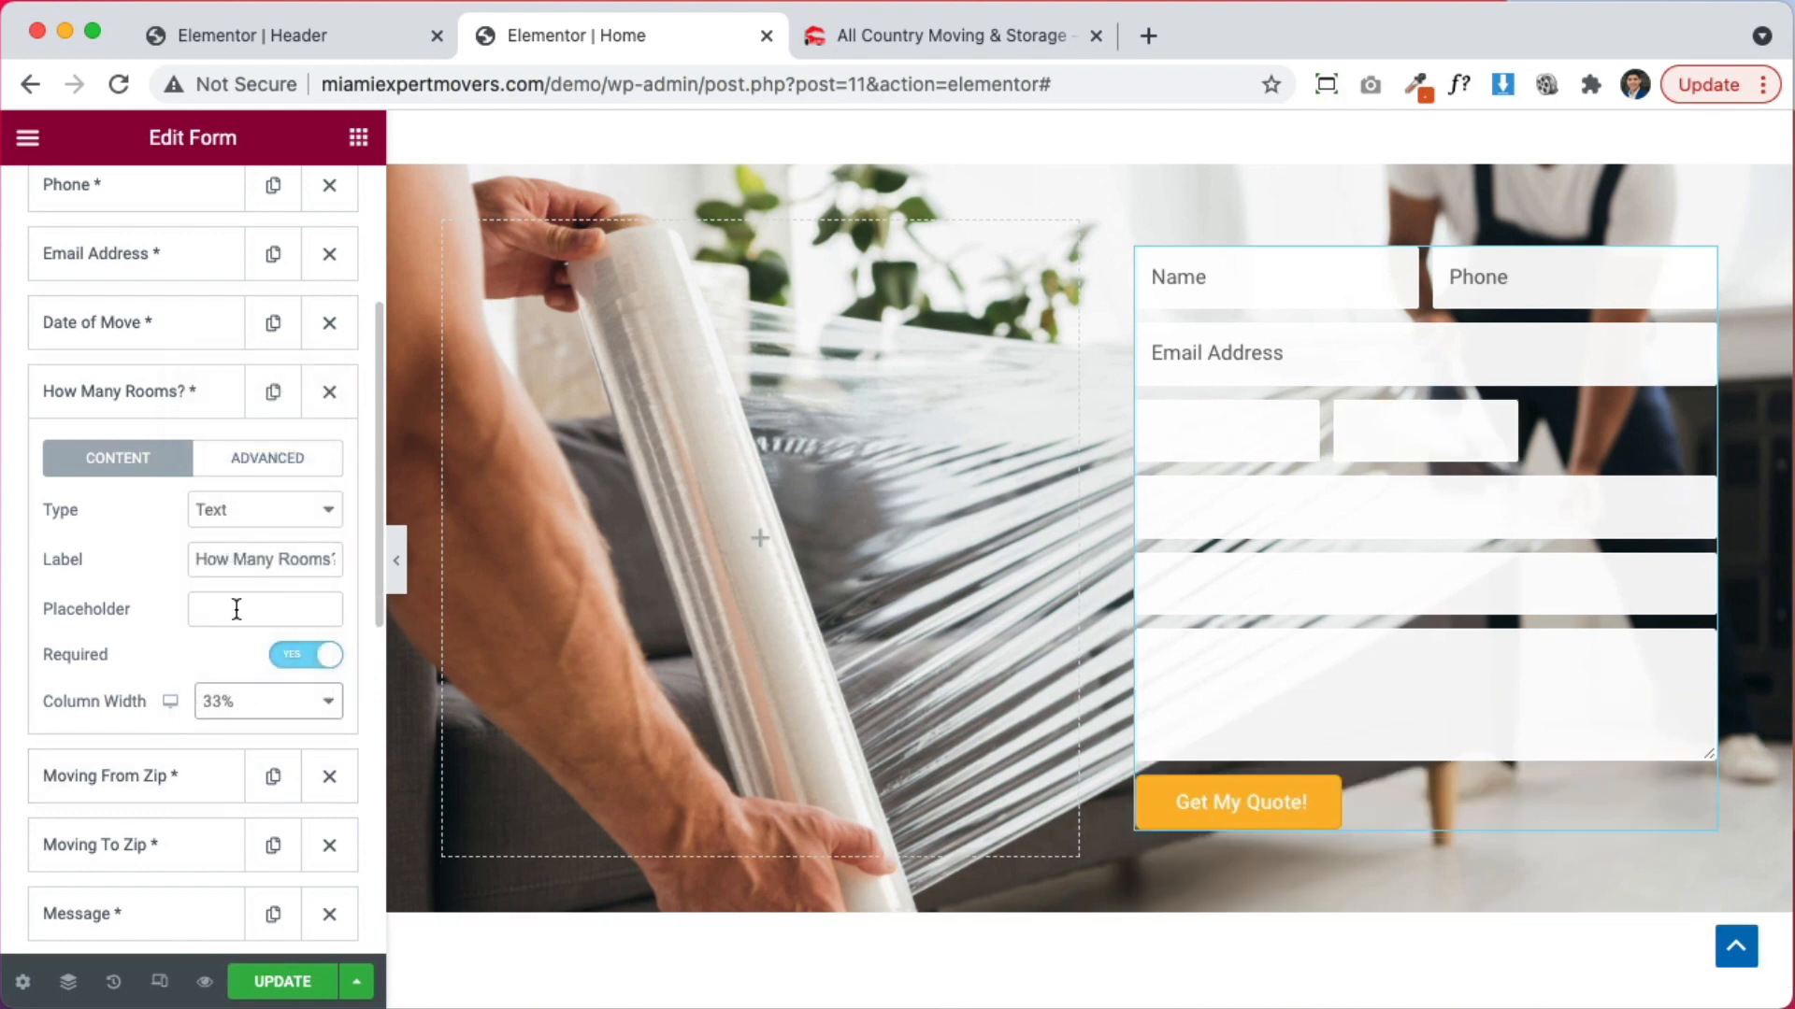
scroll(159, 853, down, 1)
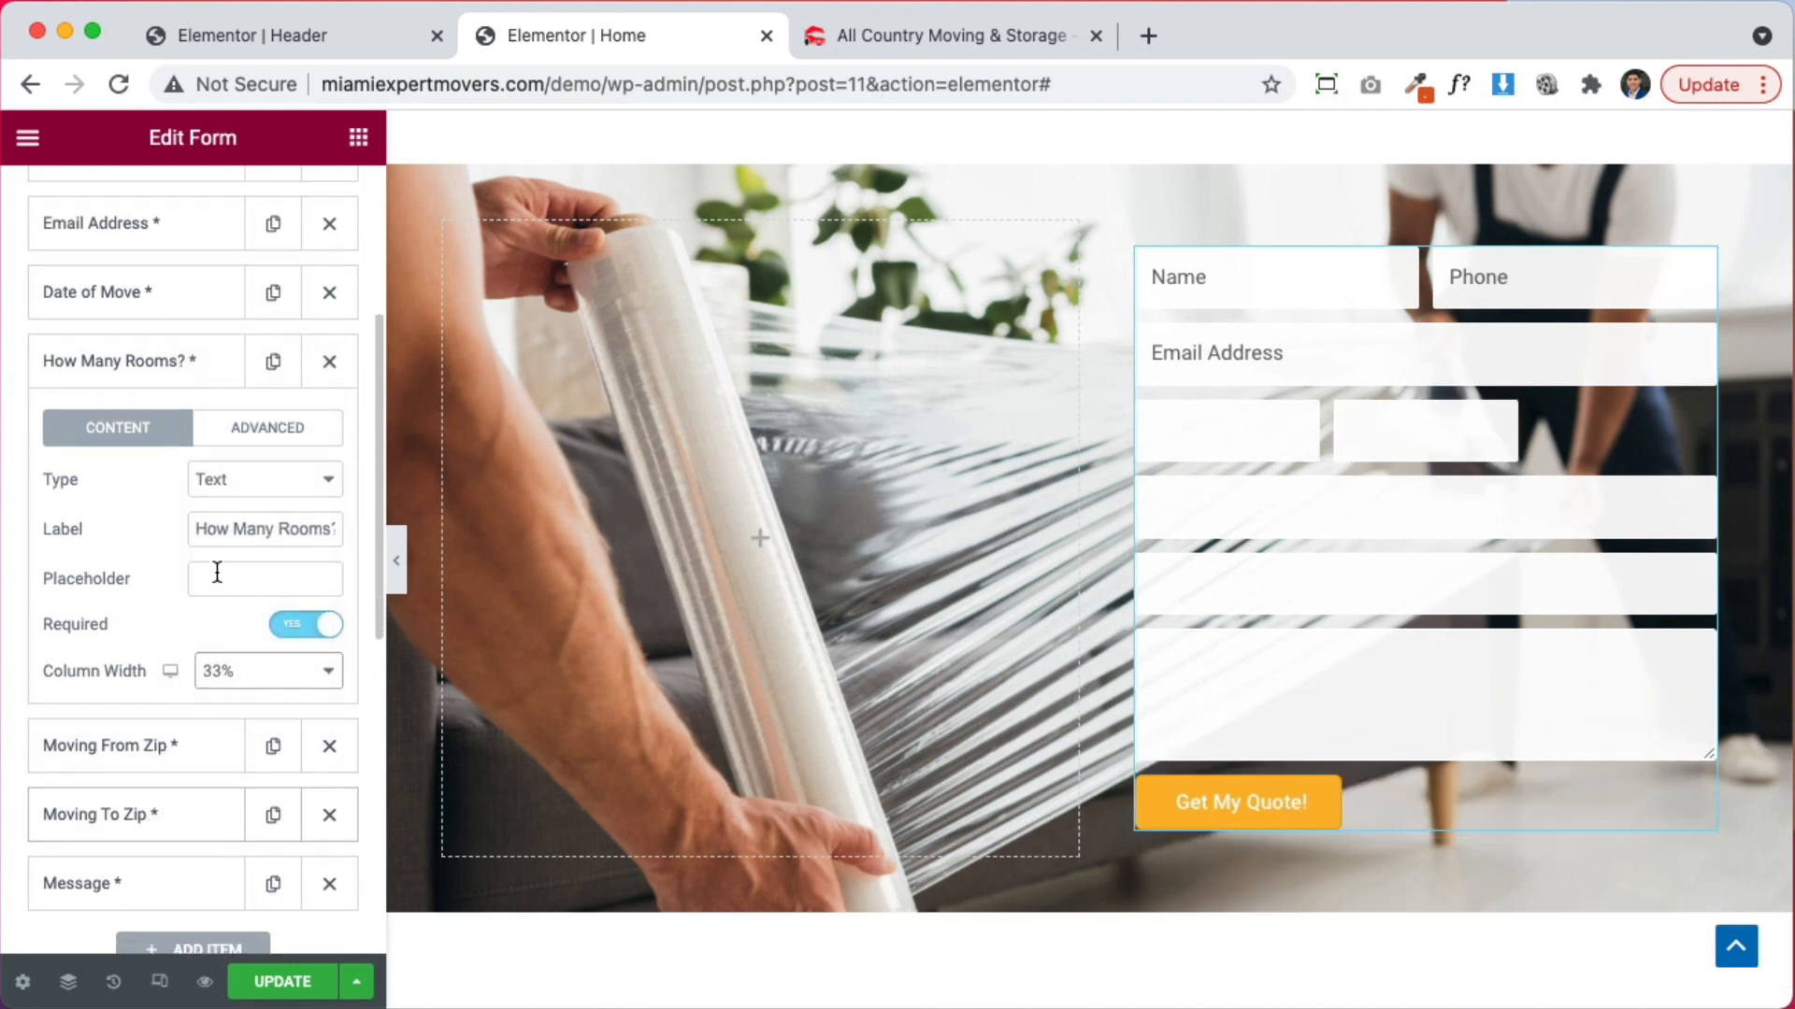
click(245, 671)
click(245, 730)
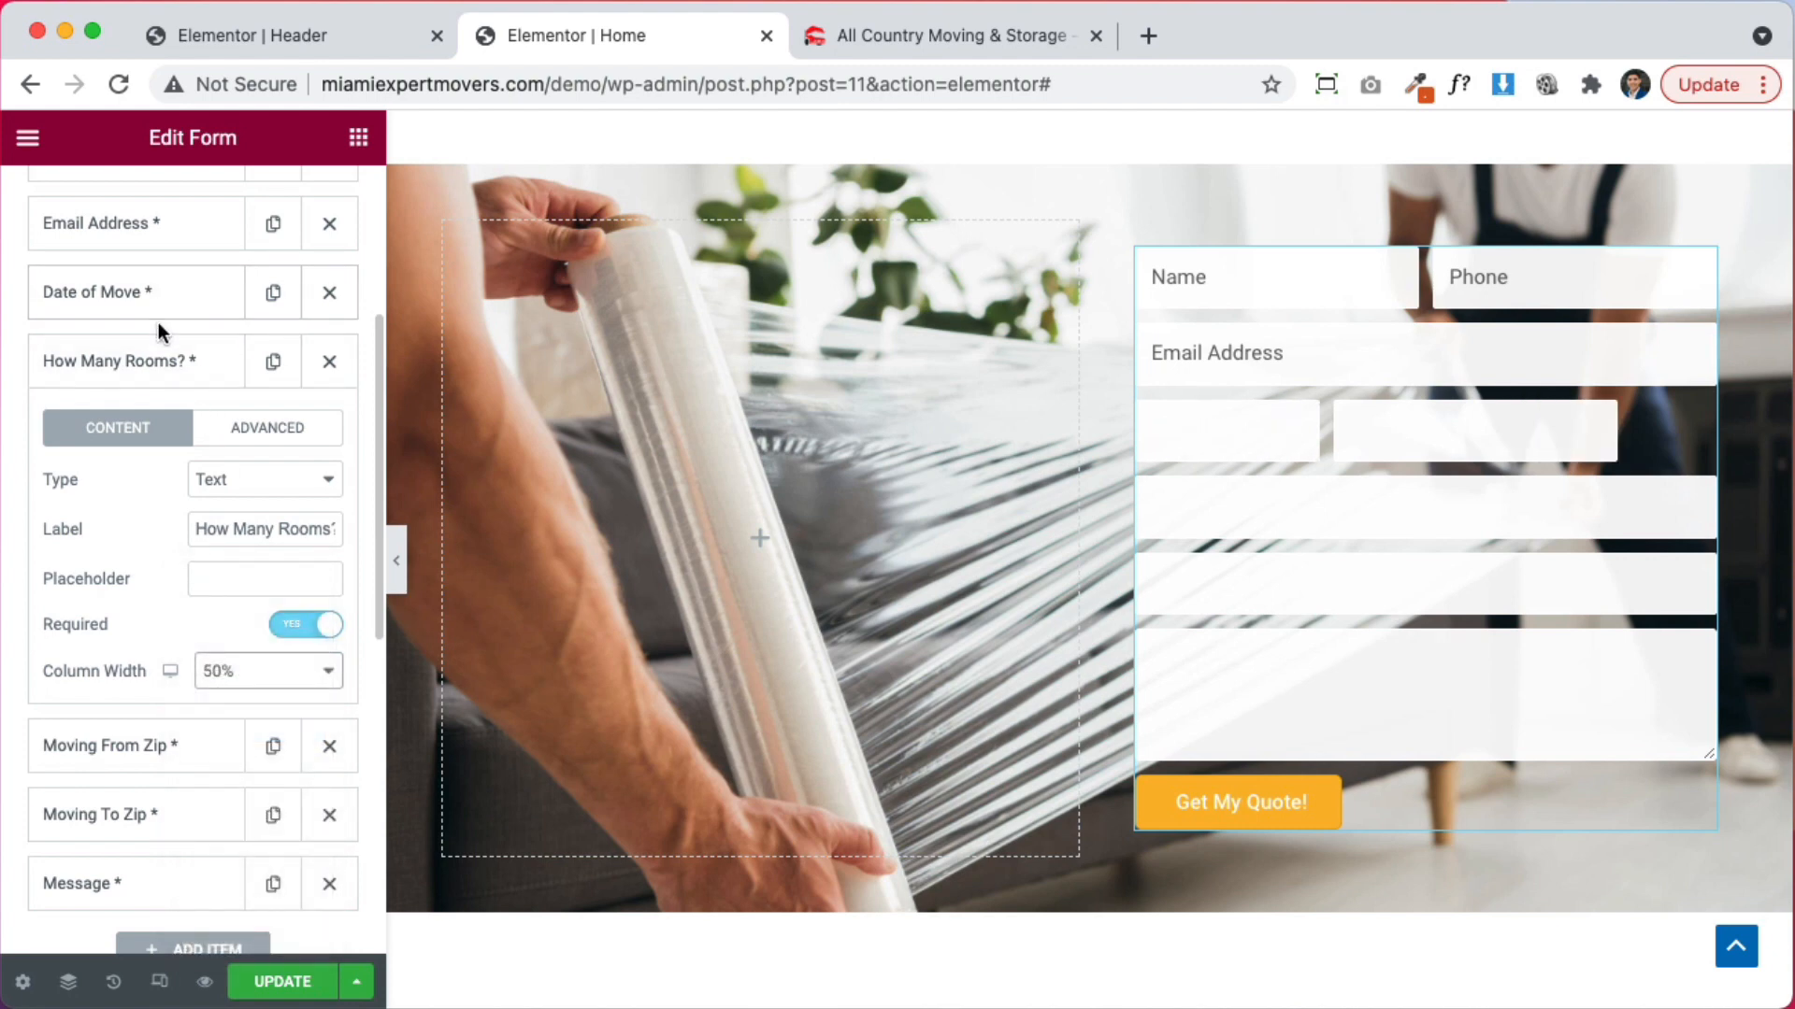
click(155, 359)
click(152, 301)
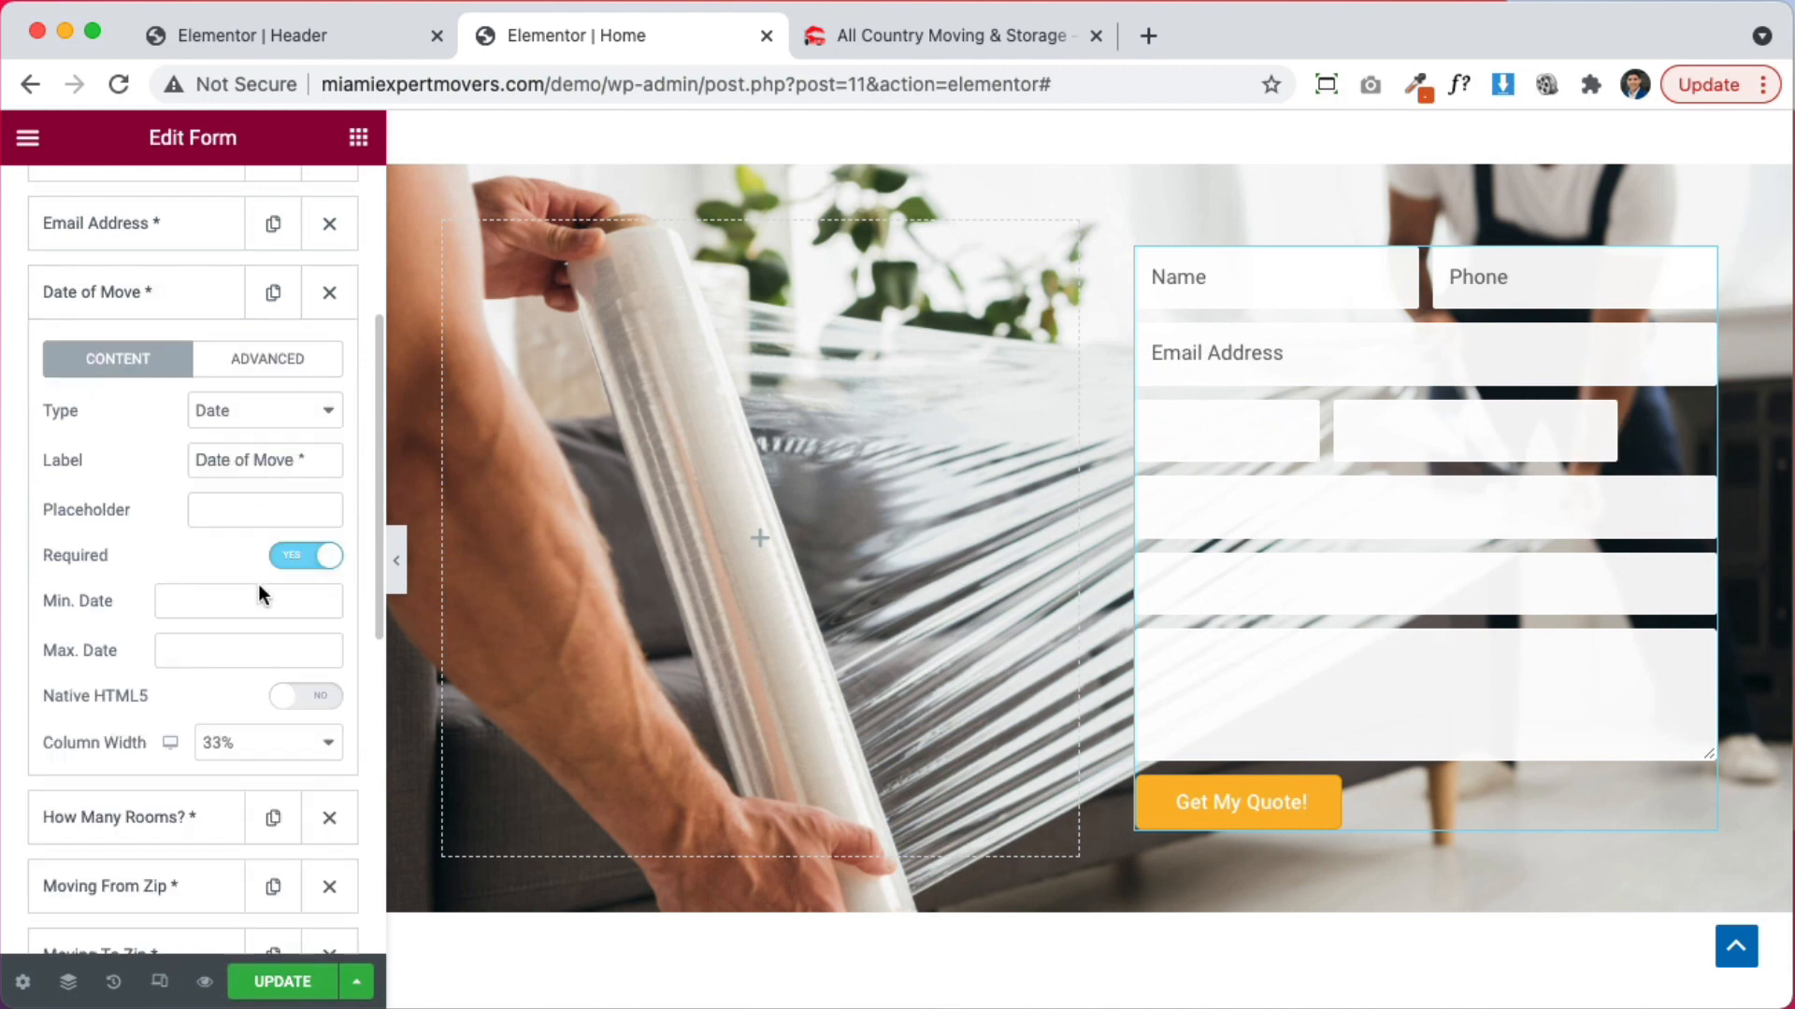
Set the Date of Move field's column width to 50%
click(250, 762)
click(247, 800)
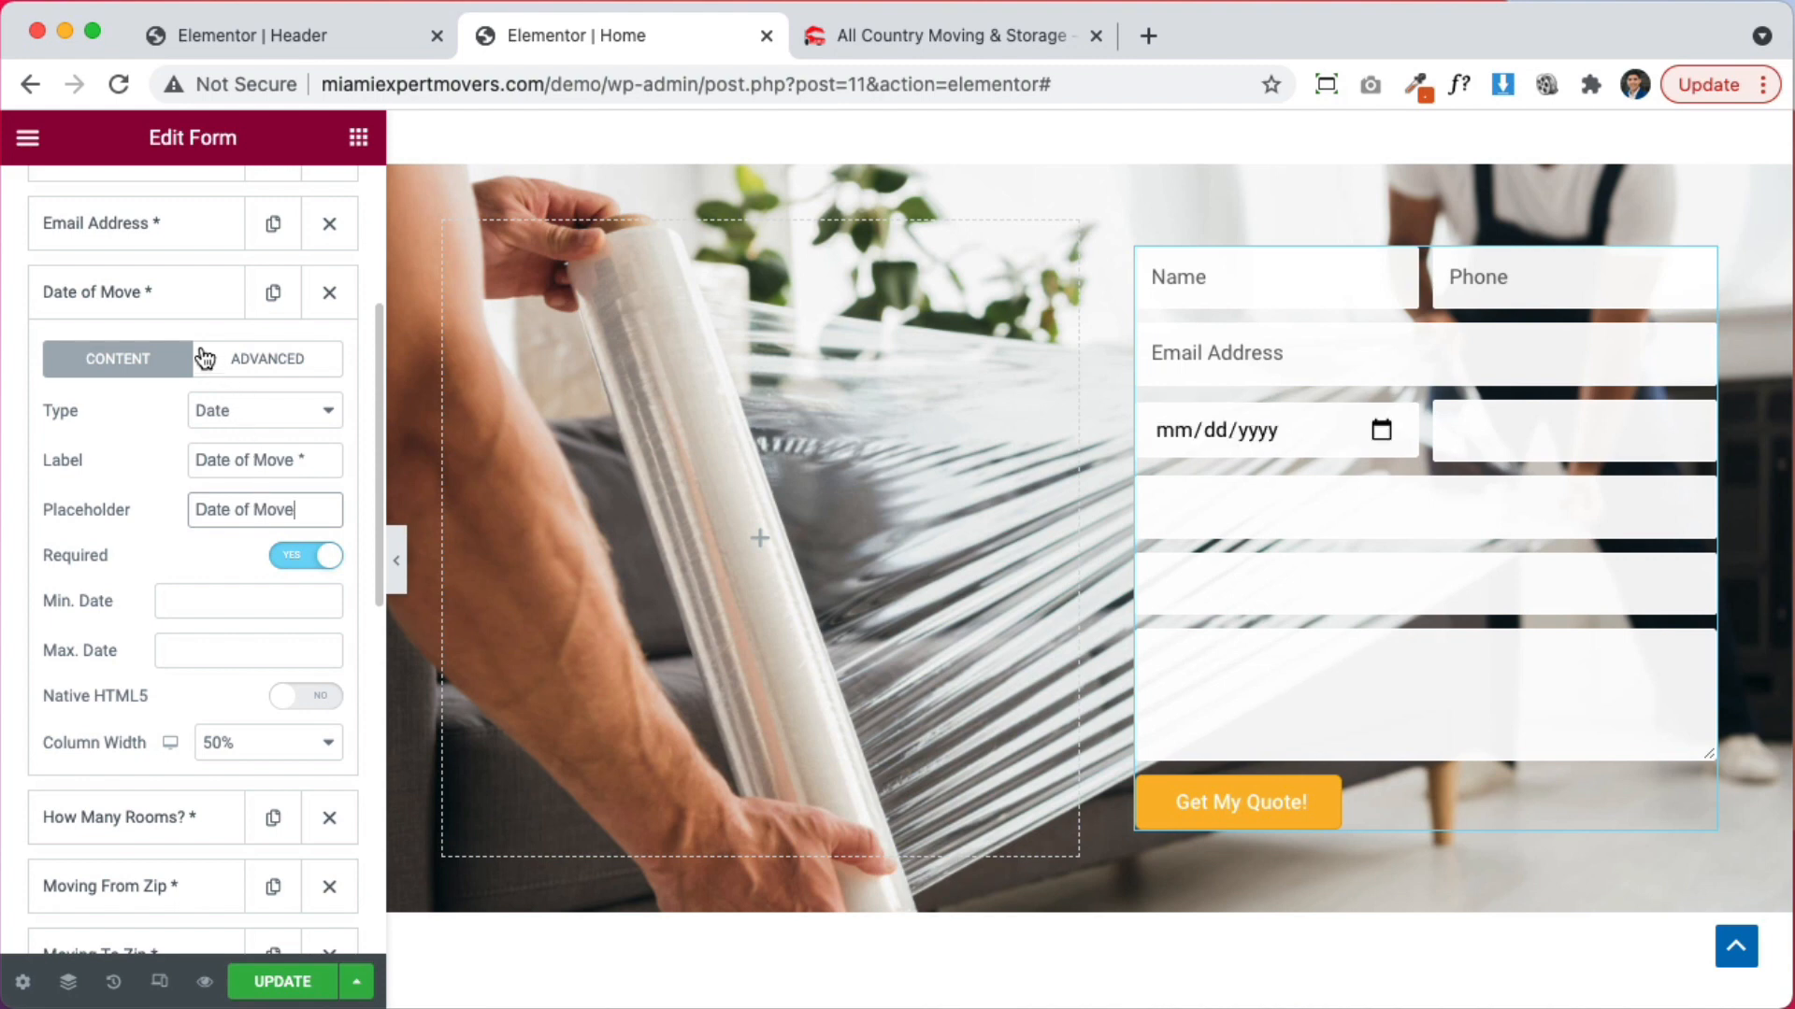
click(185, 284)
Add placeholders to How Many Rooms ('How Many Rooms'), both zip fields and Message
click(155, 364)
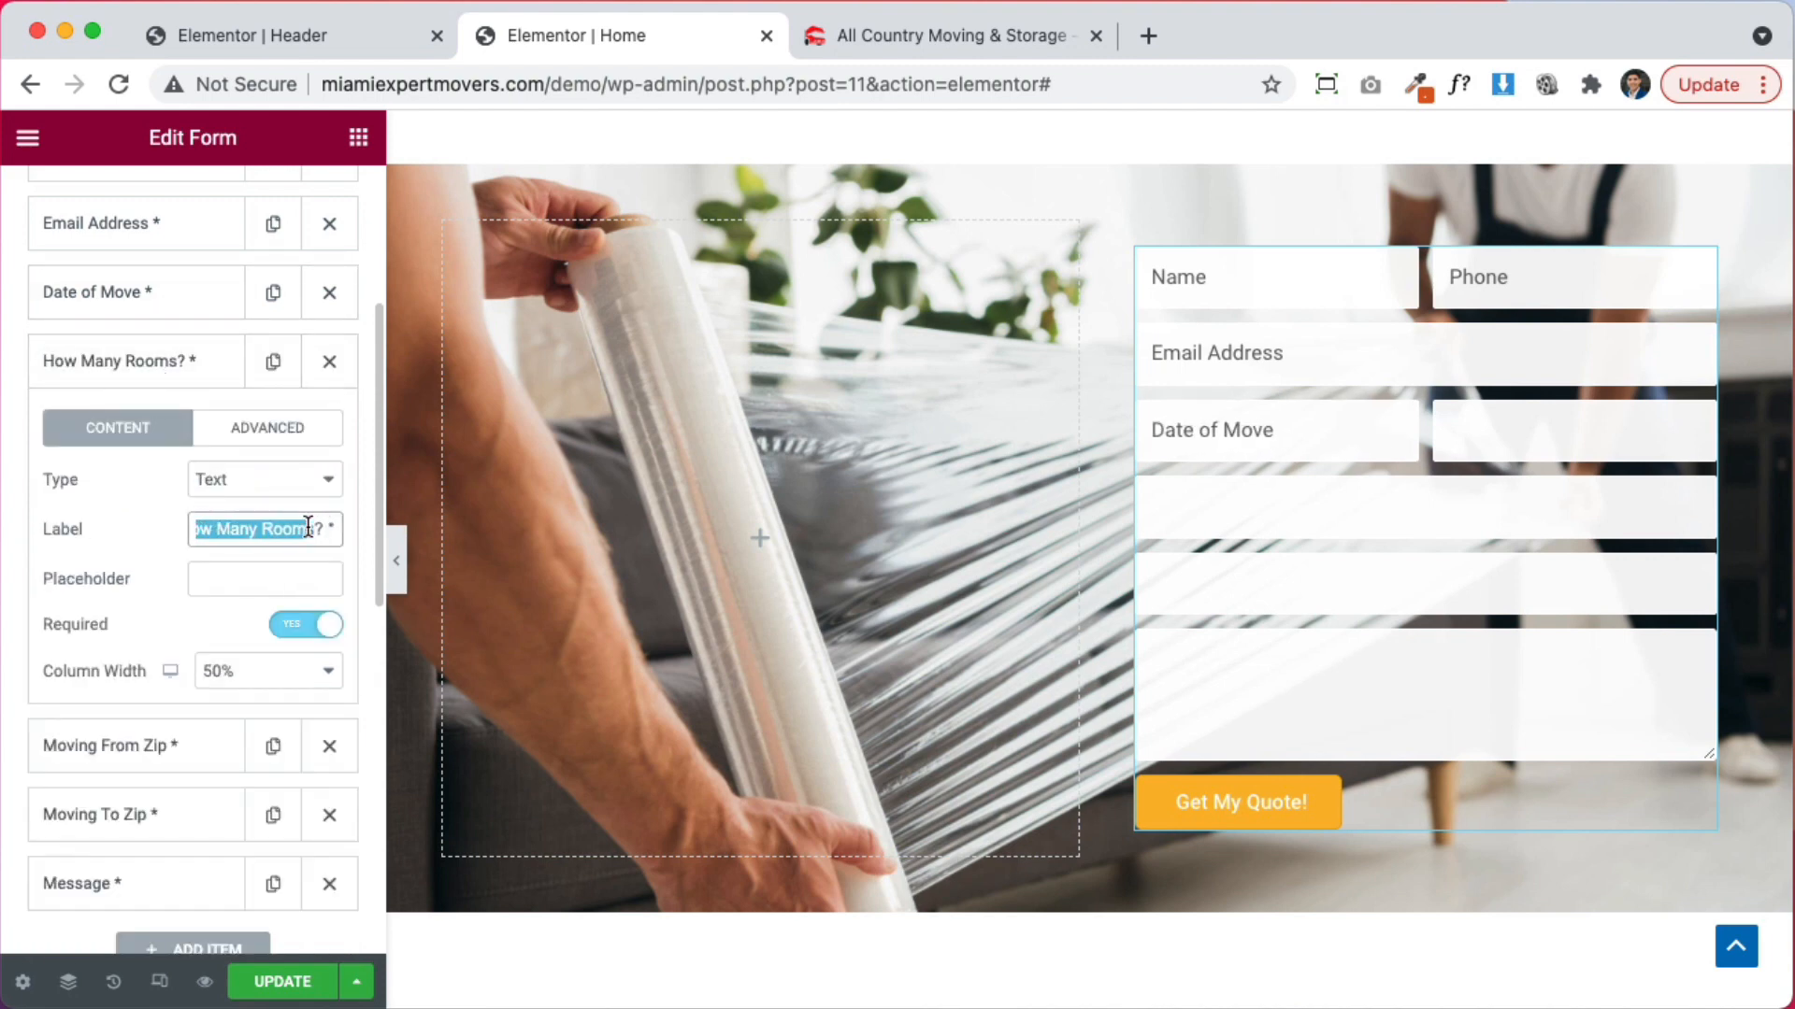
text(How Many Rooms)
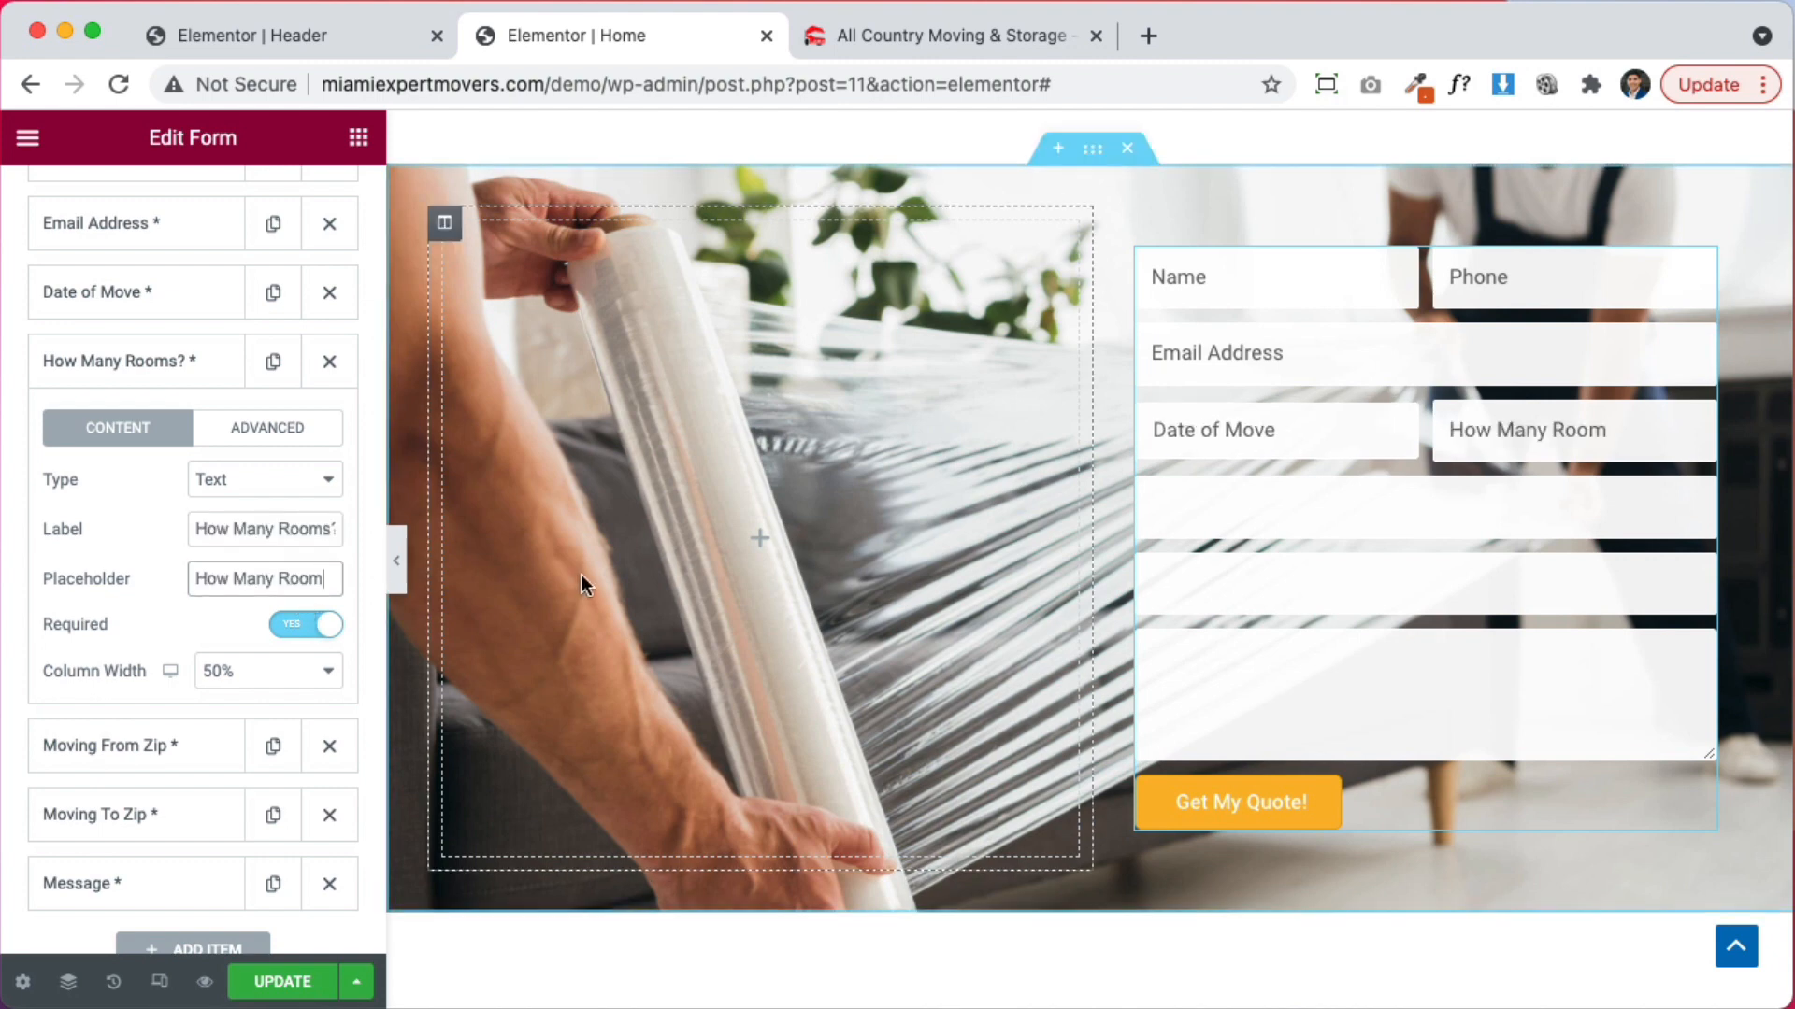
click(200, 376)
click(138, 450)
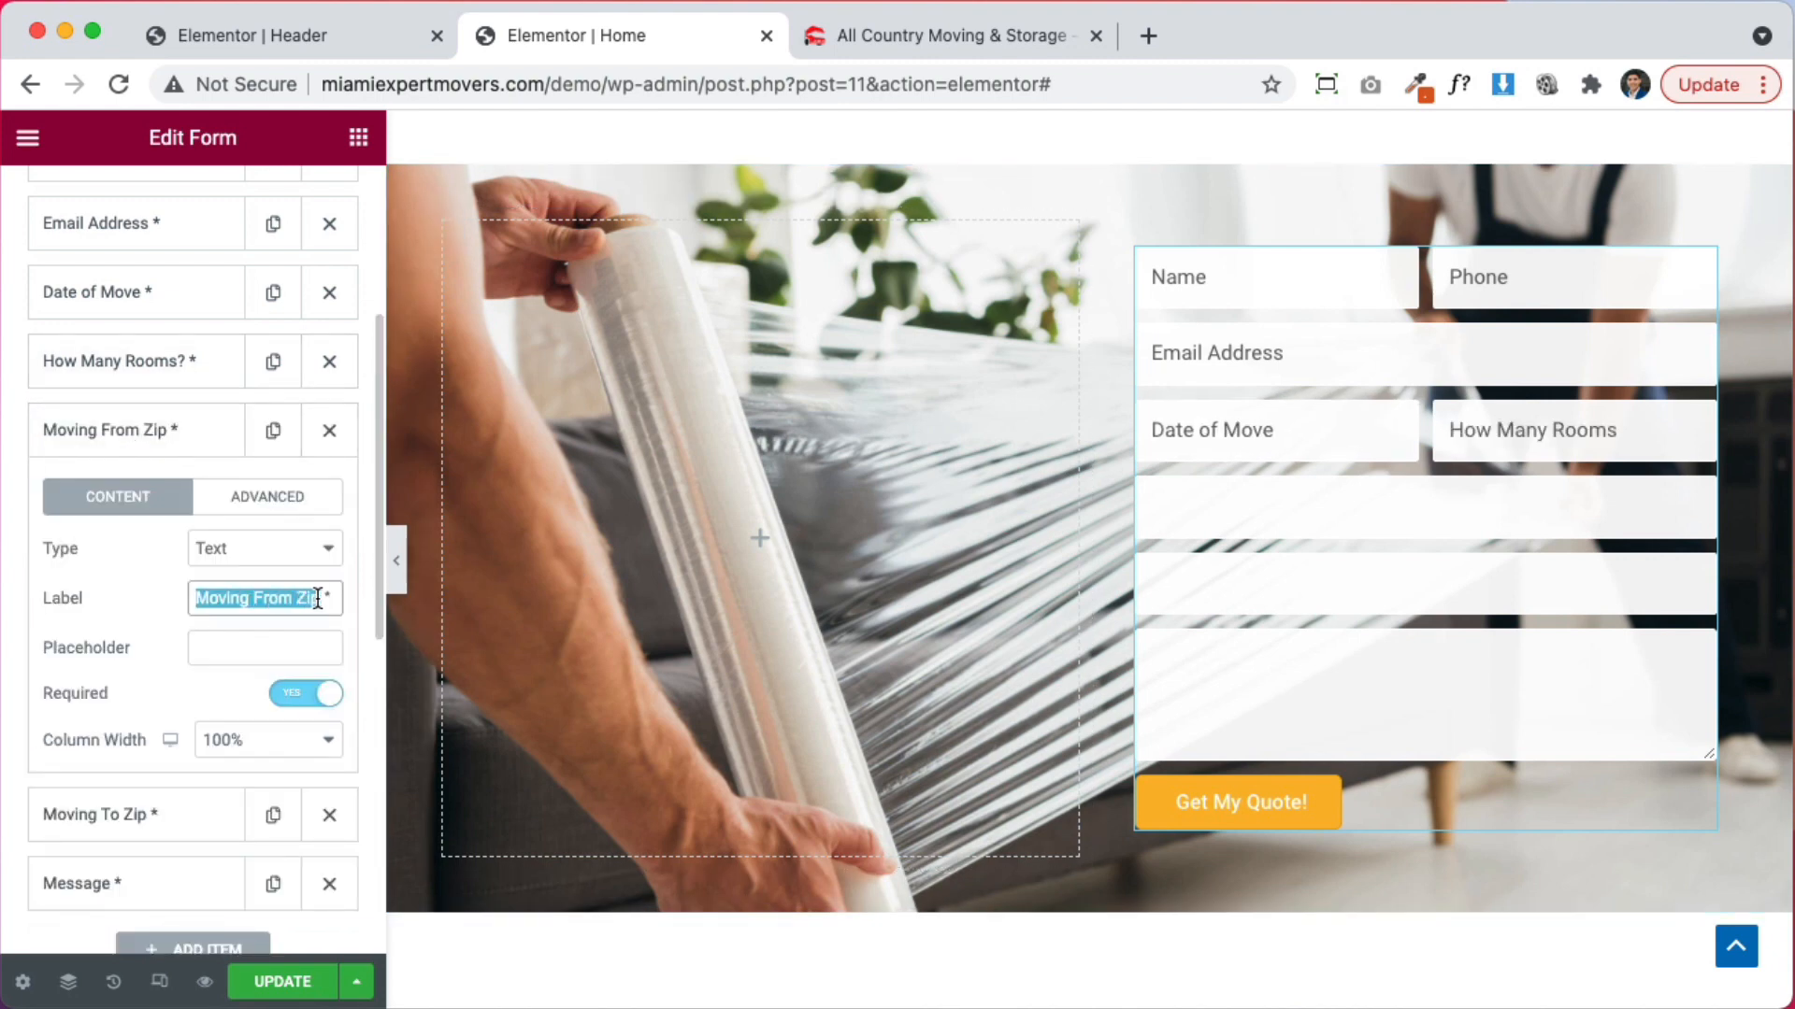
click(161, 445)
click(145, 503)
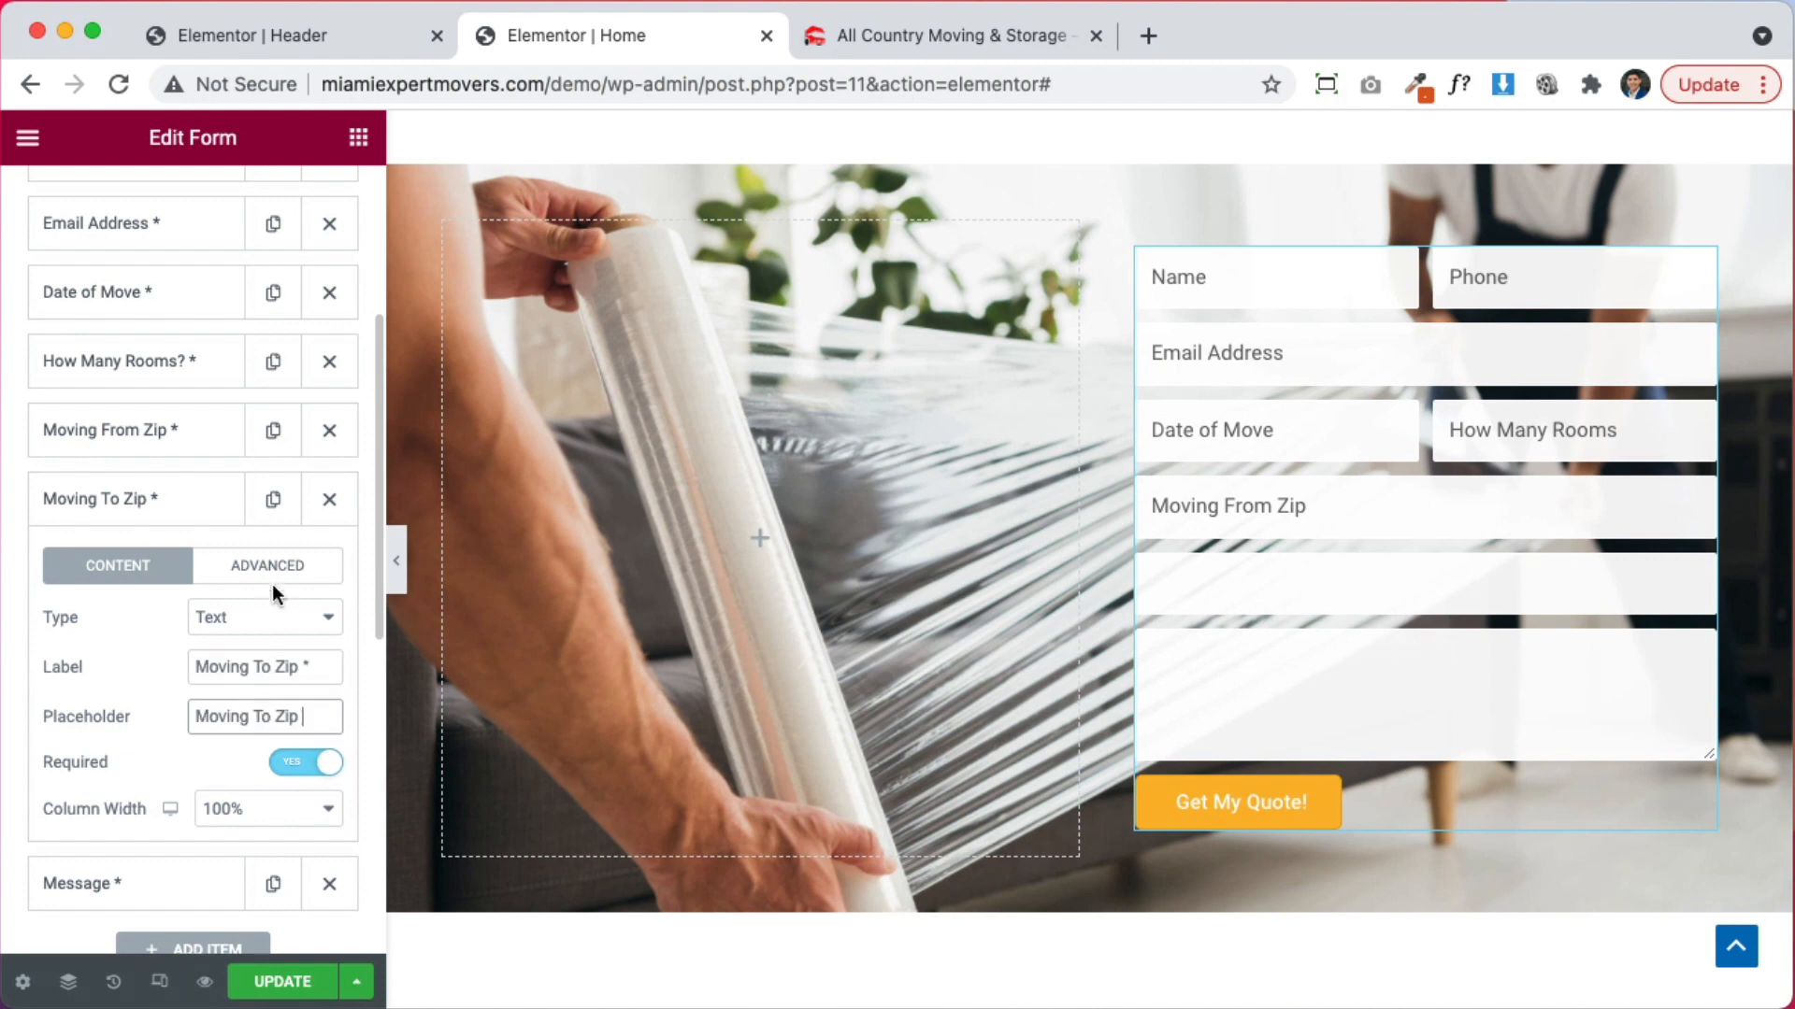
click(178, 522)
click(168, 572)
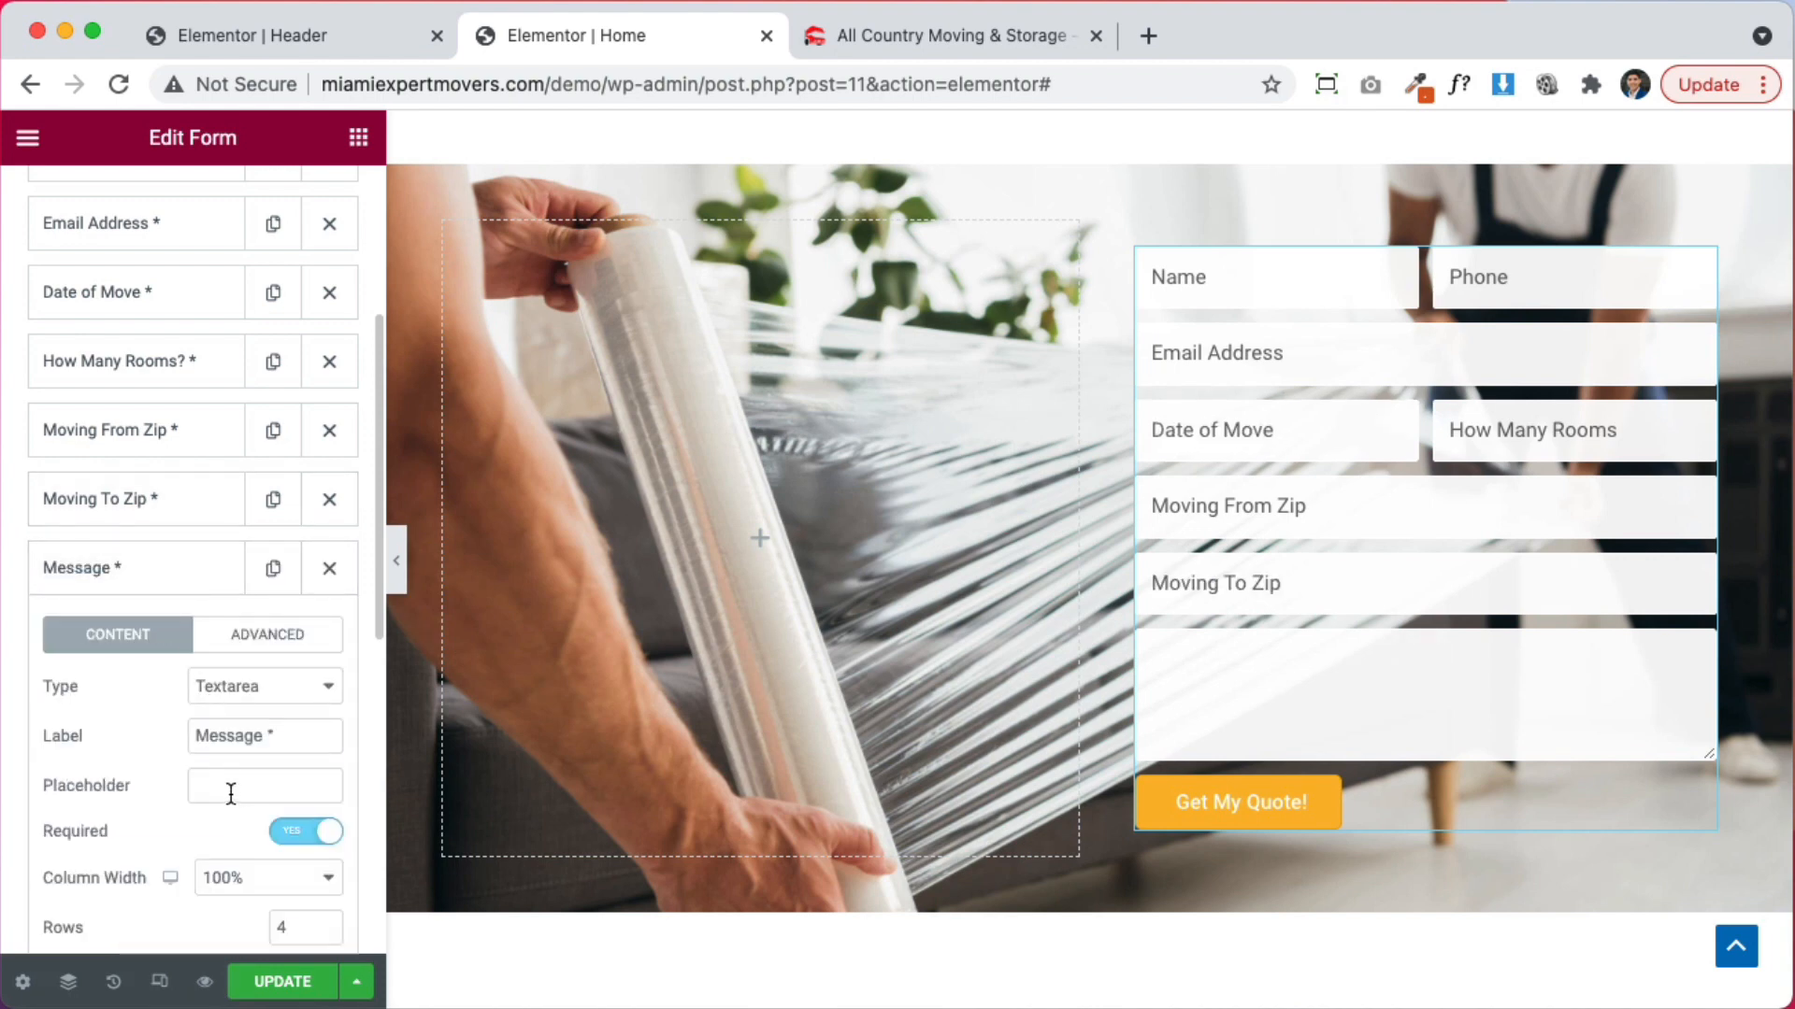
click(211, 574)
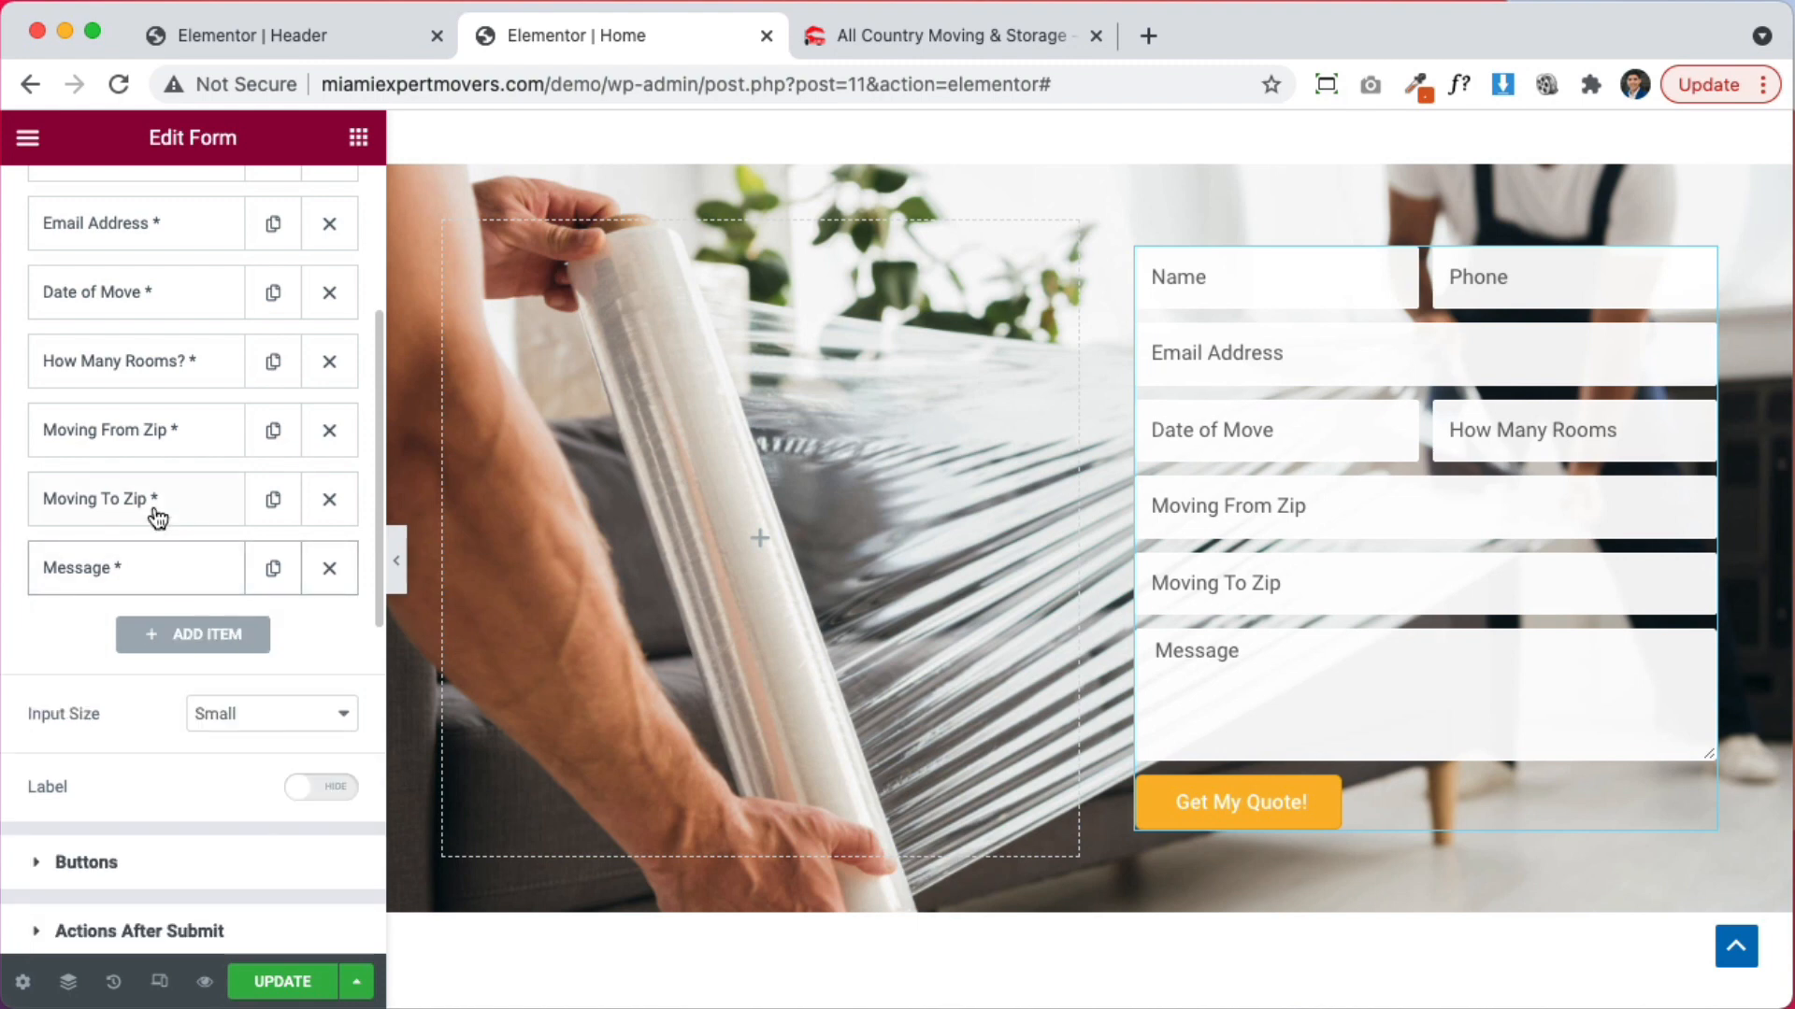
Set Moving To Zip and Moving From Zip column widths to 50% each
click(155, 505)
click(233, 801)
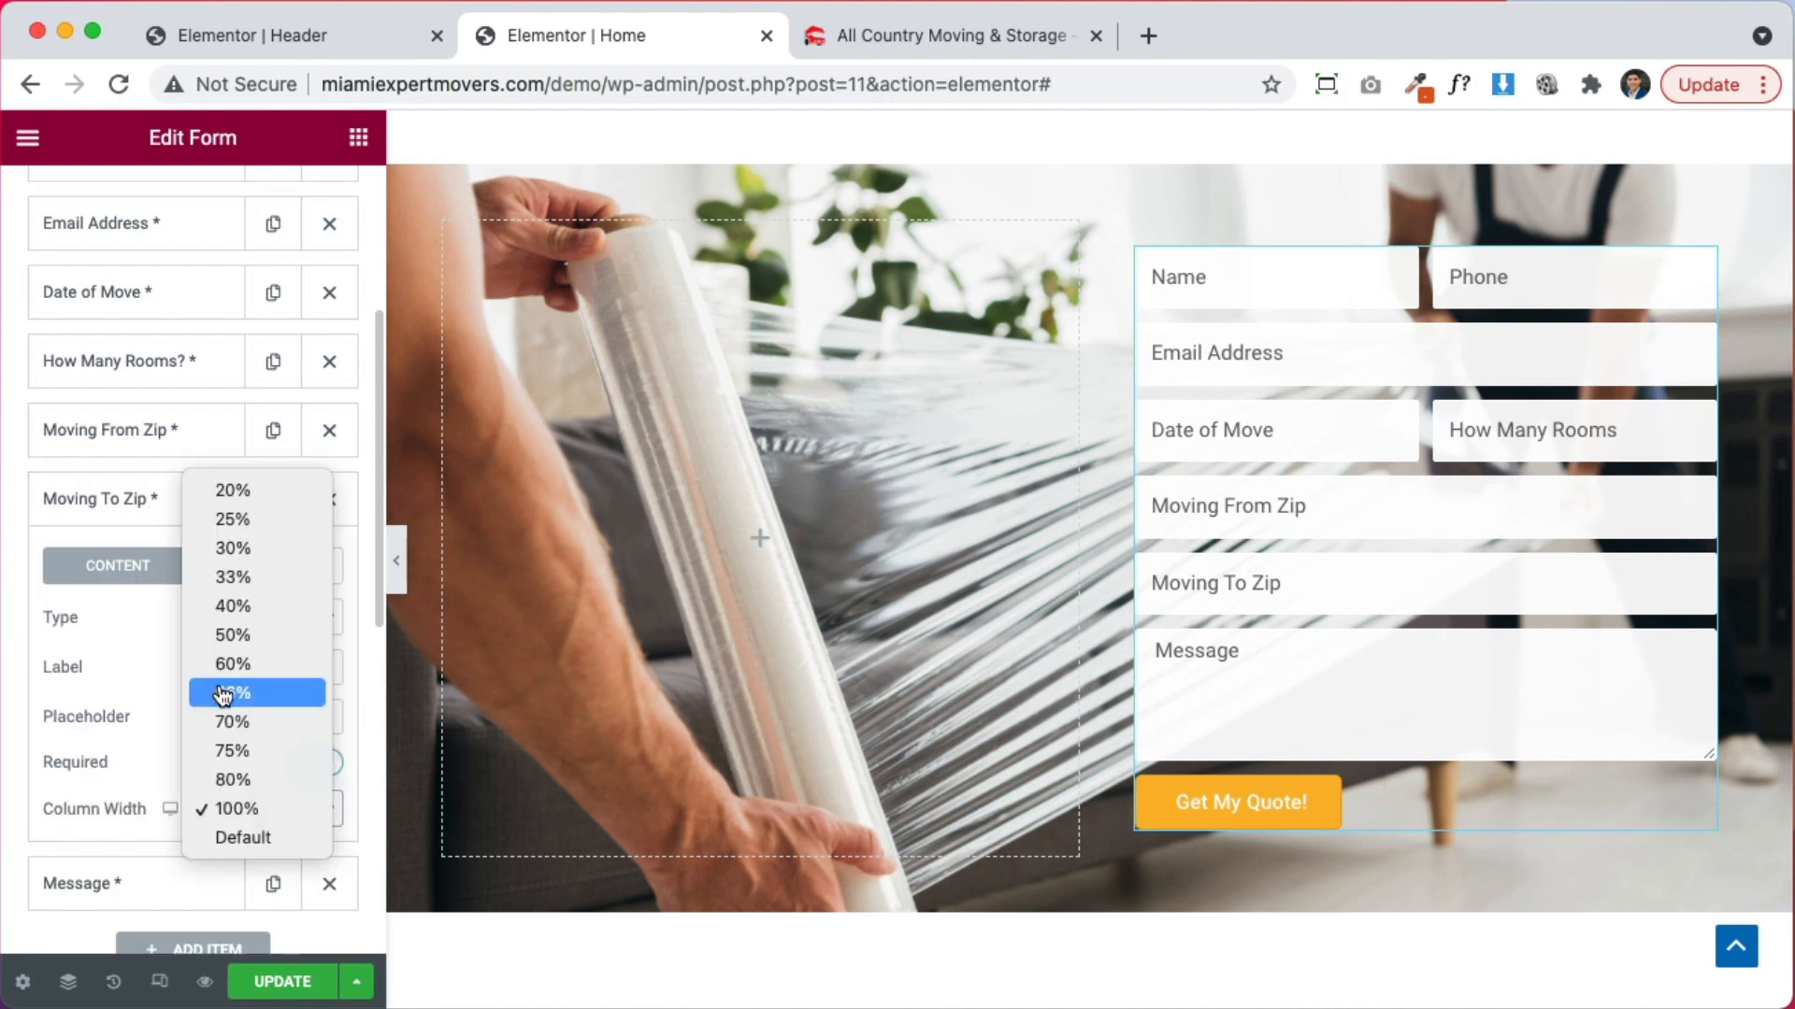
click(228, 633)
click(75, 428)
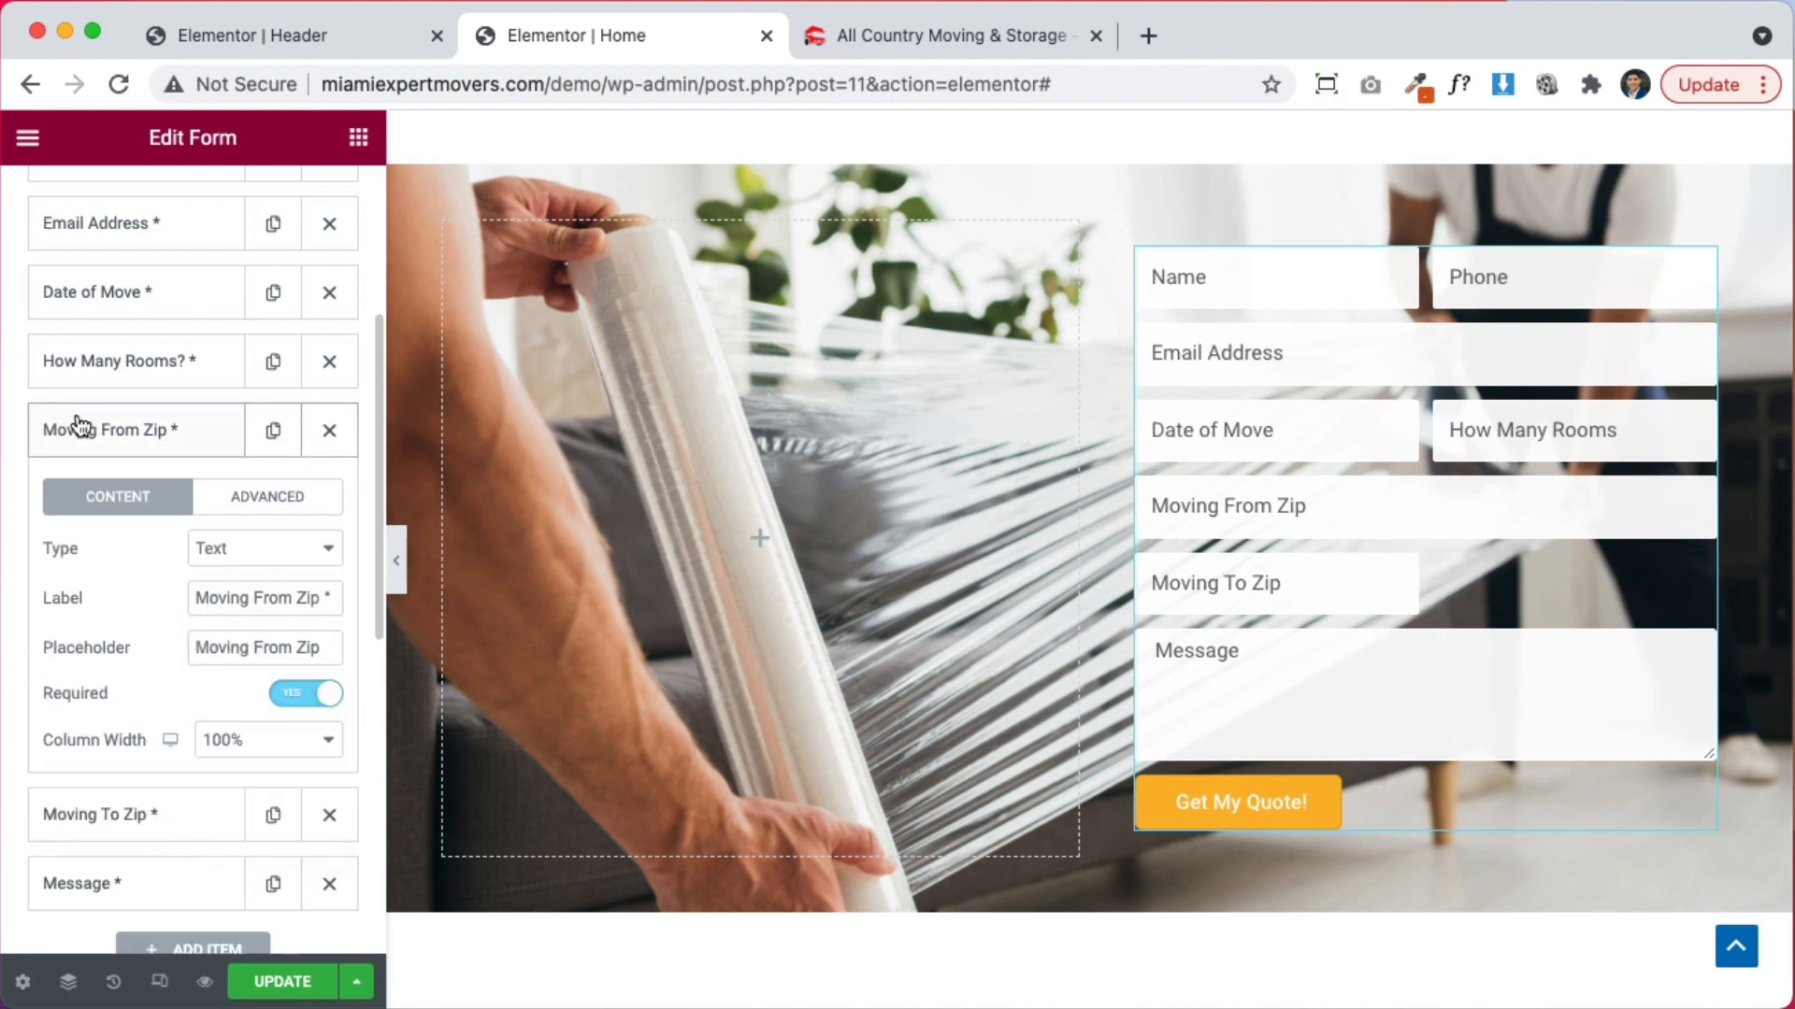
click(252, 743)
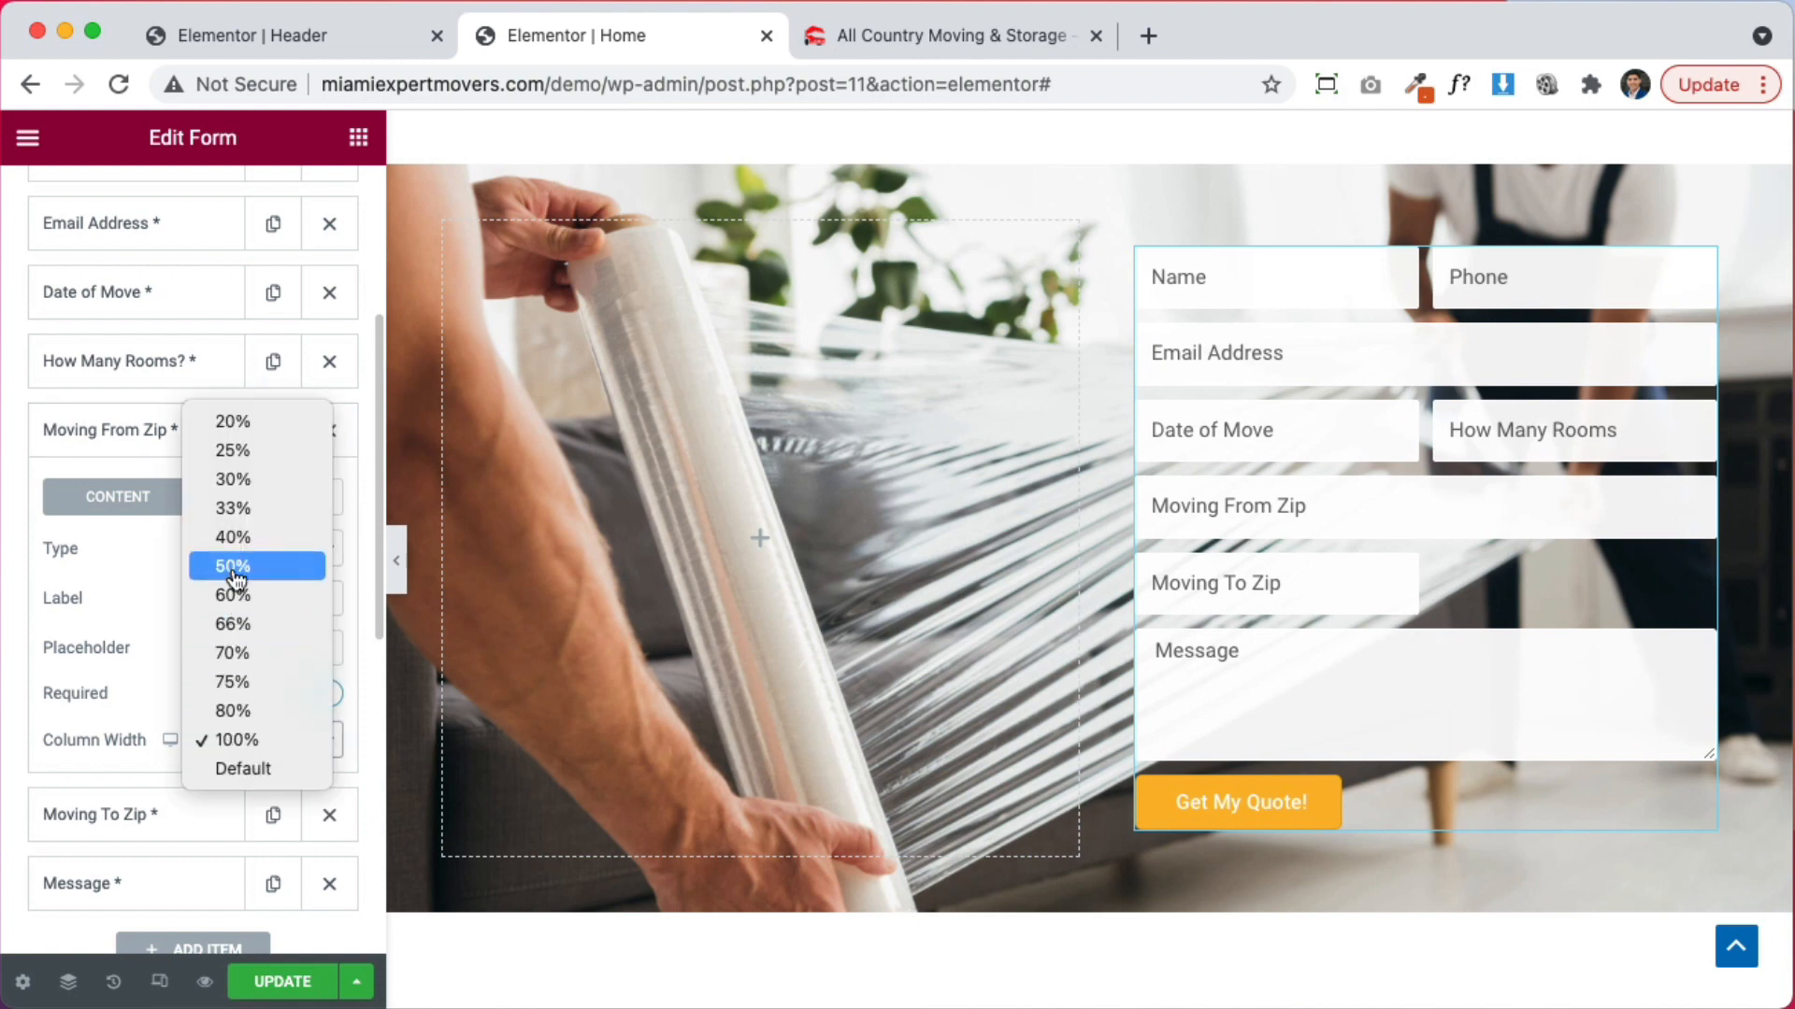
click(147, 441)
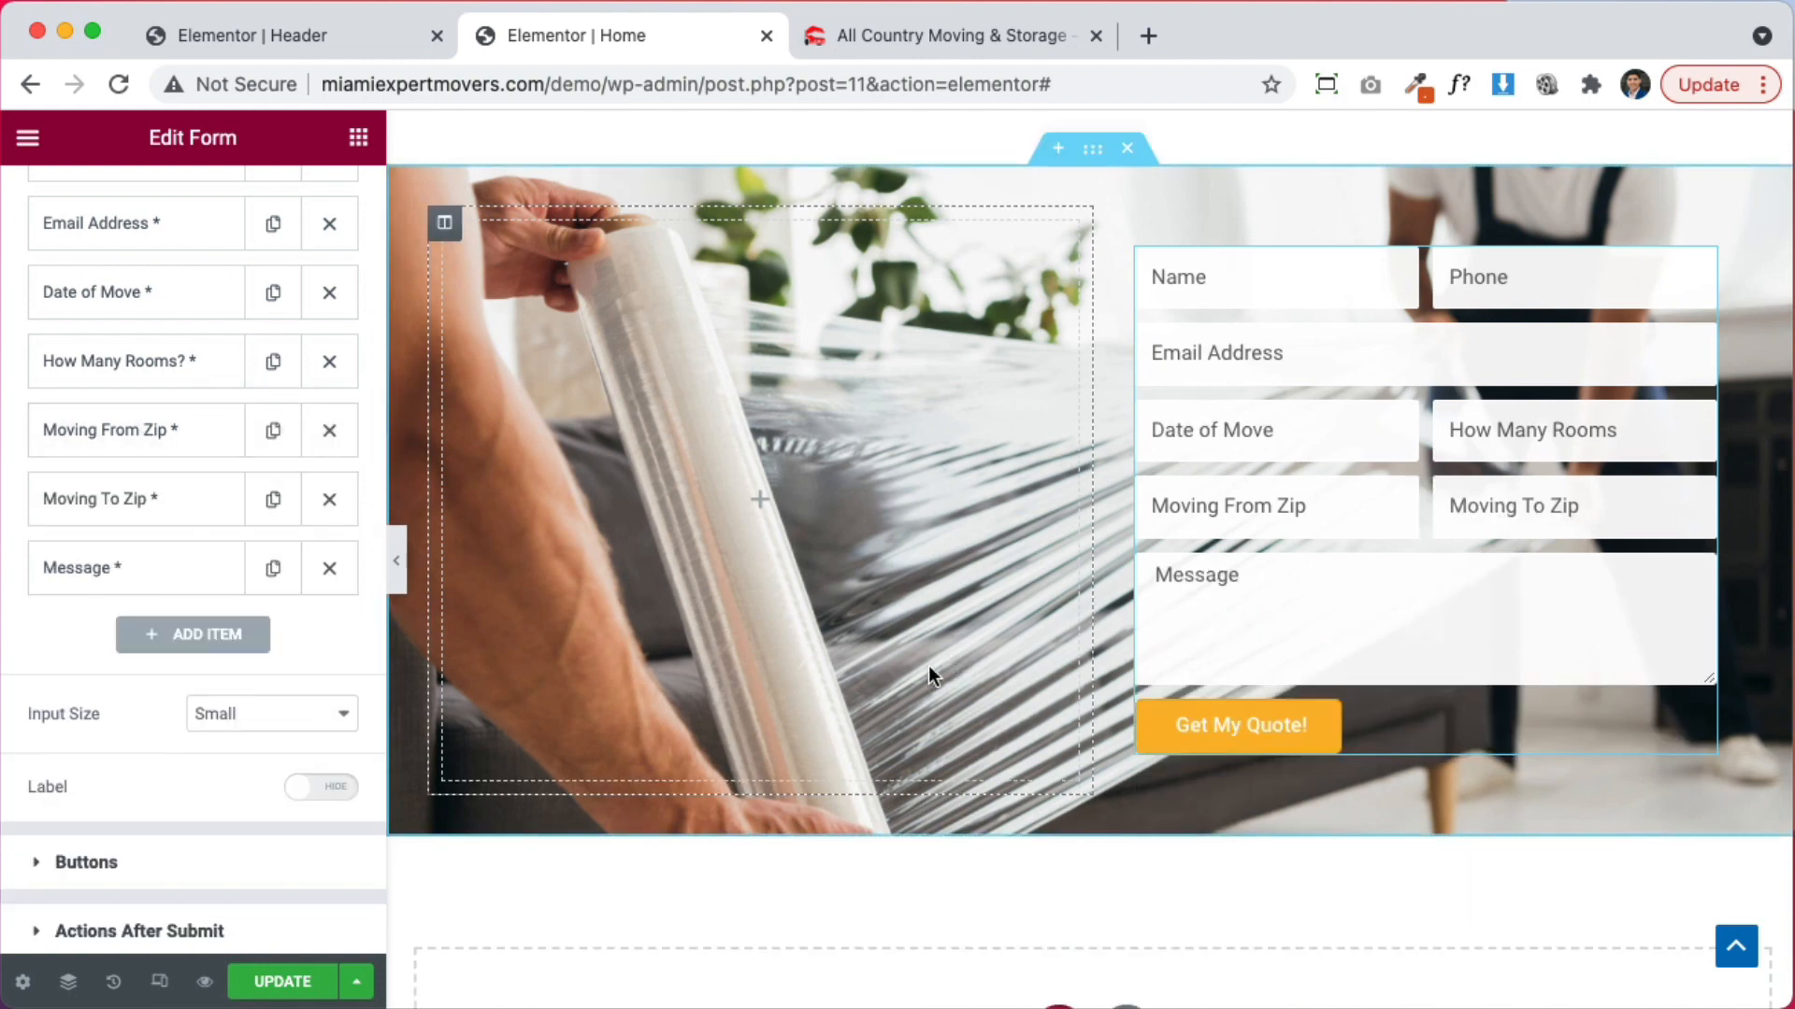
Save the page changes with Update
click(297, 984)
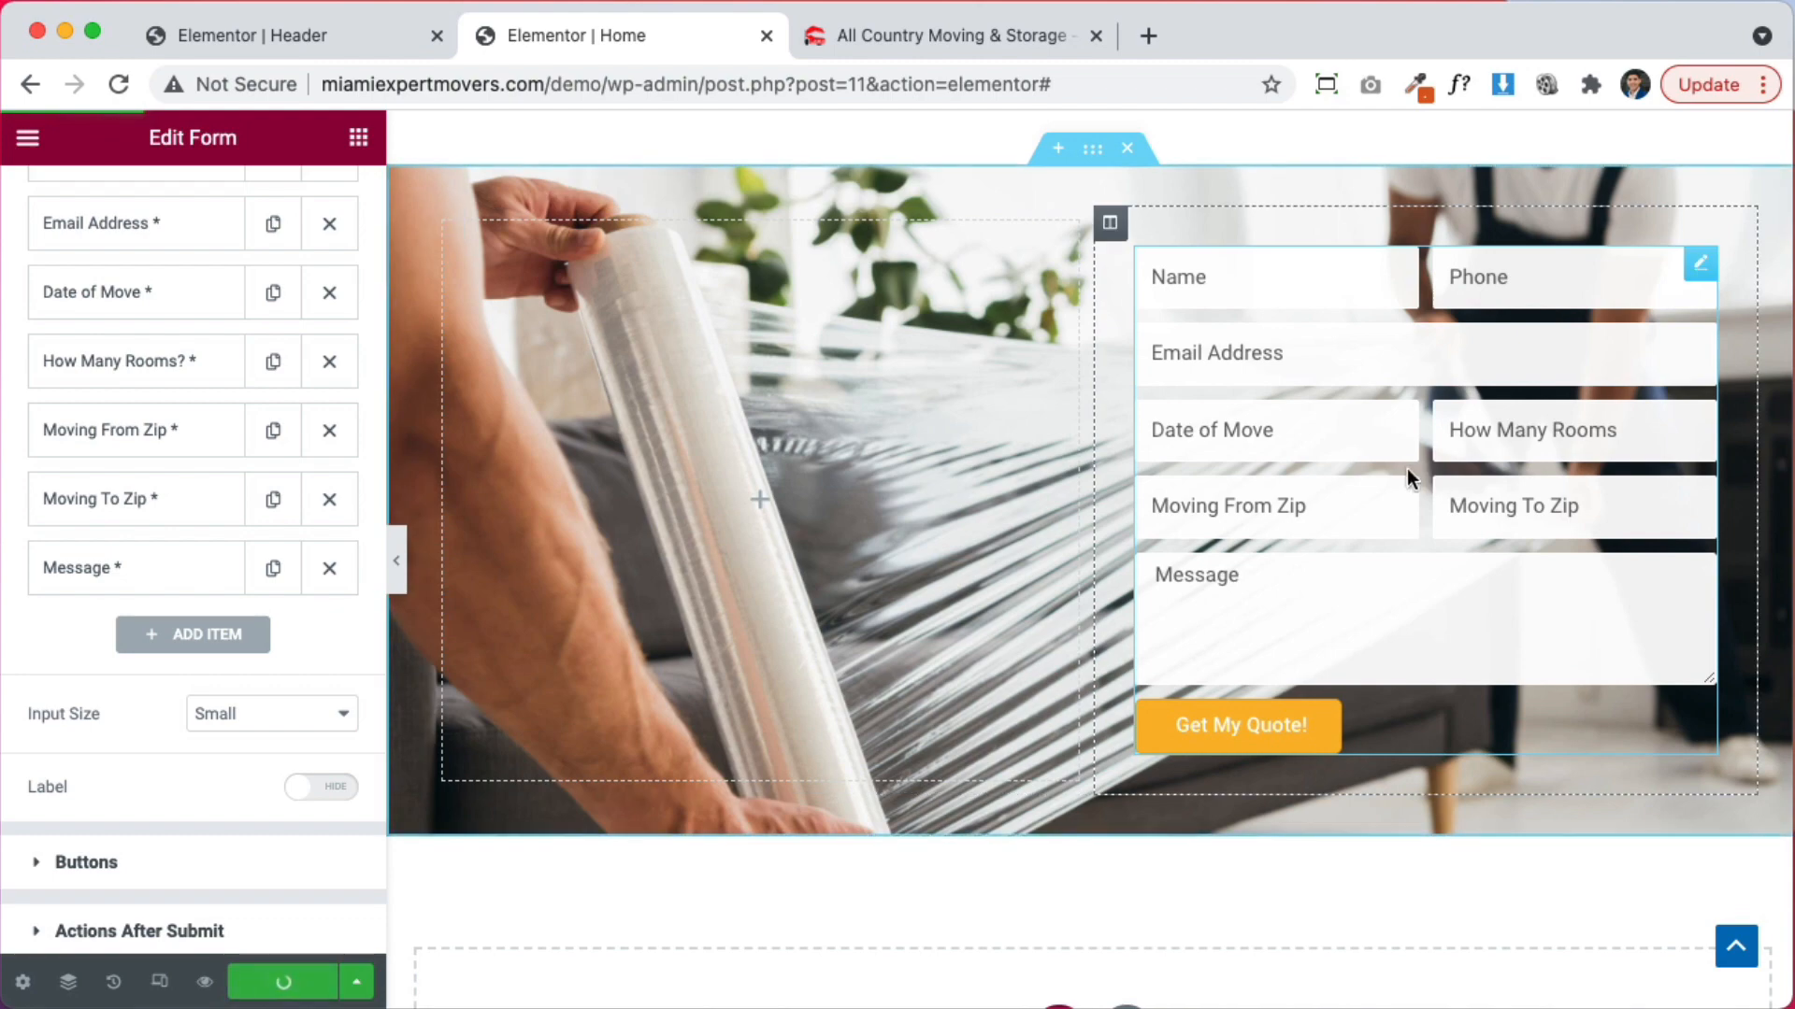
scroll(1406, 464, up, 4)
scroll(846, 537, down, 5)
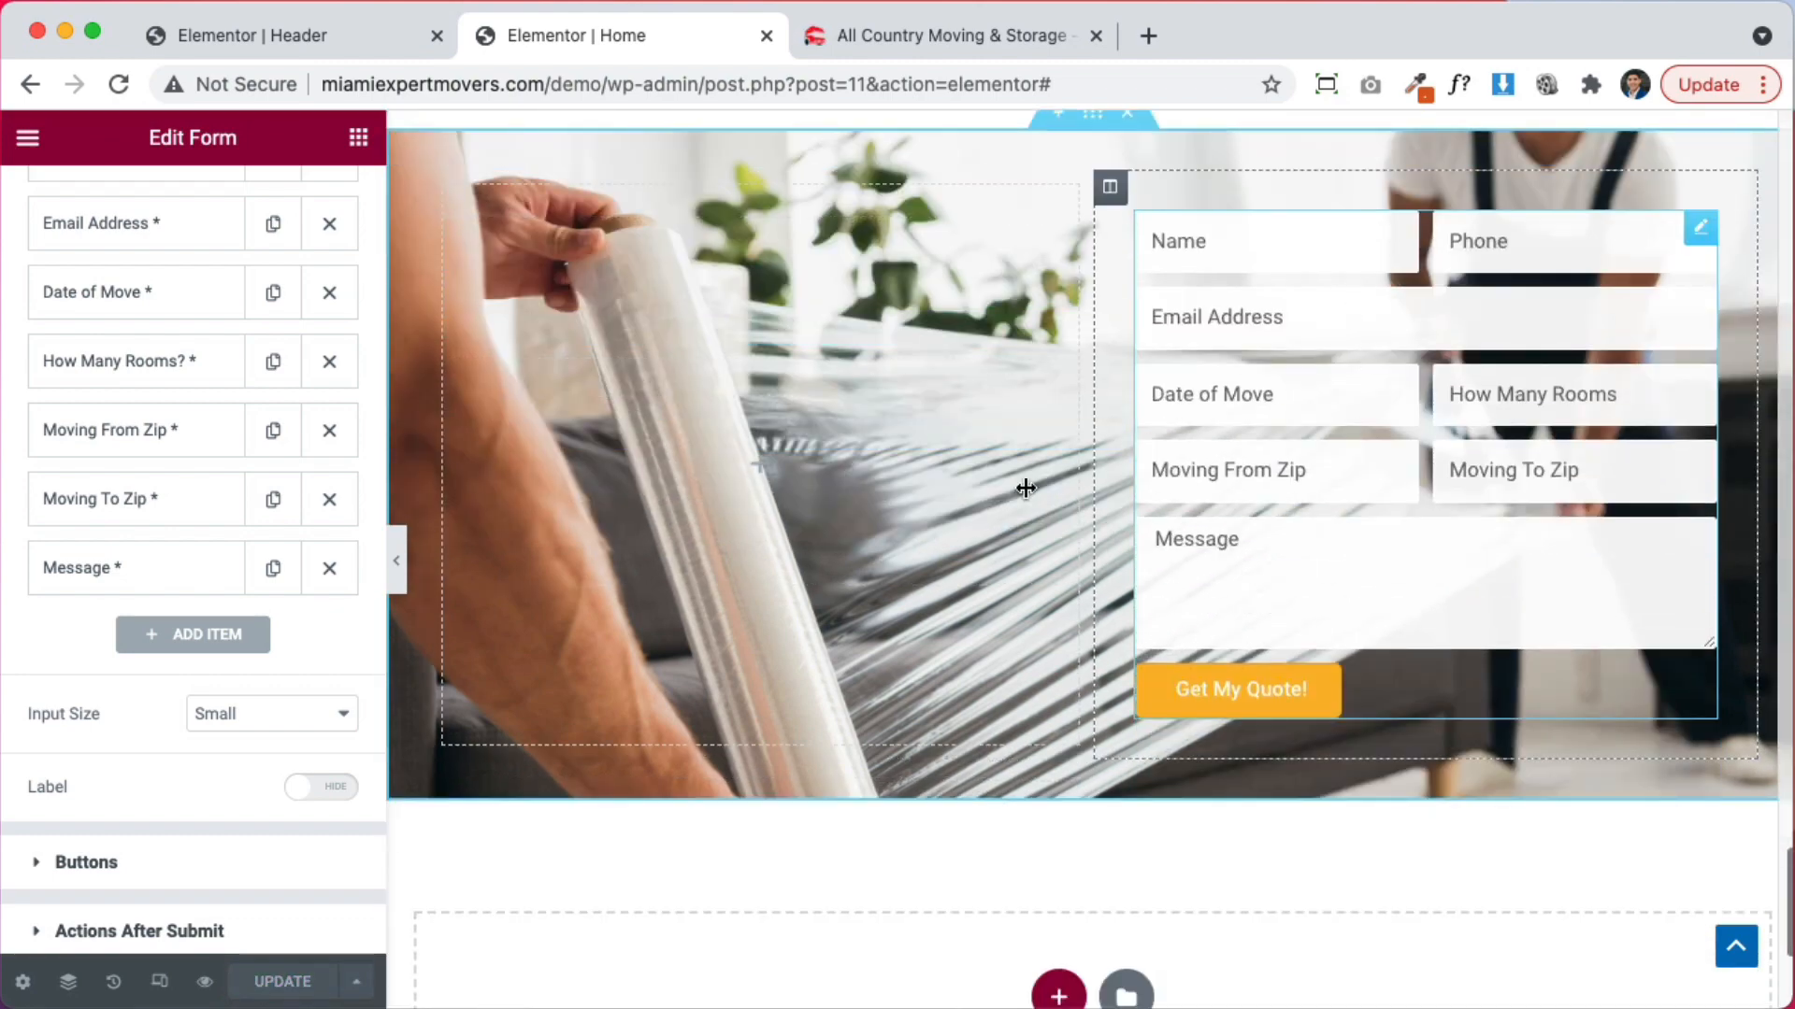
scroll(911, 505, up, 4)
scroll(955, 496, up, 4)
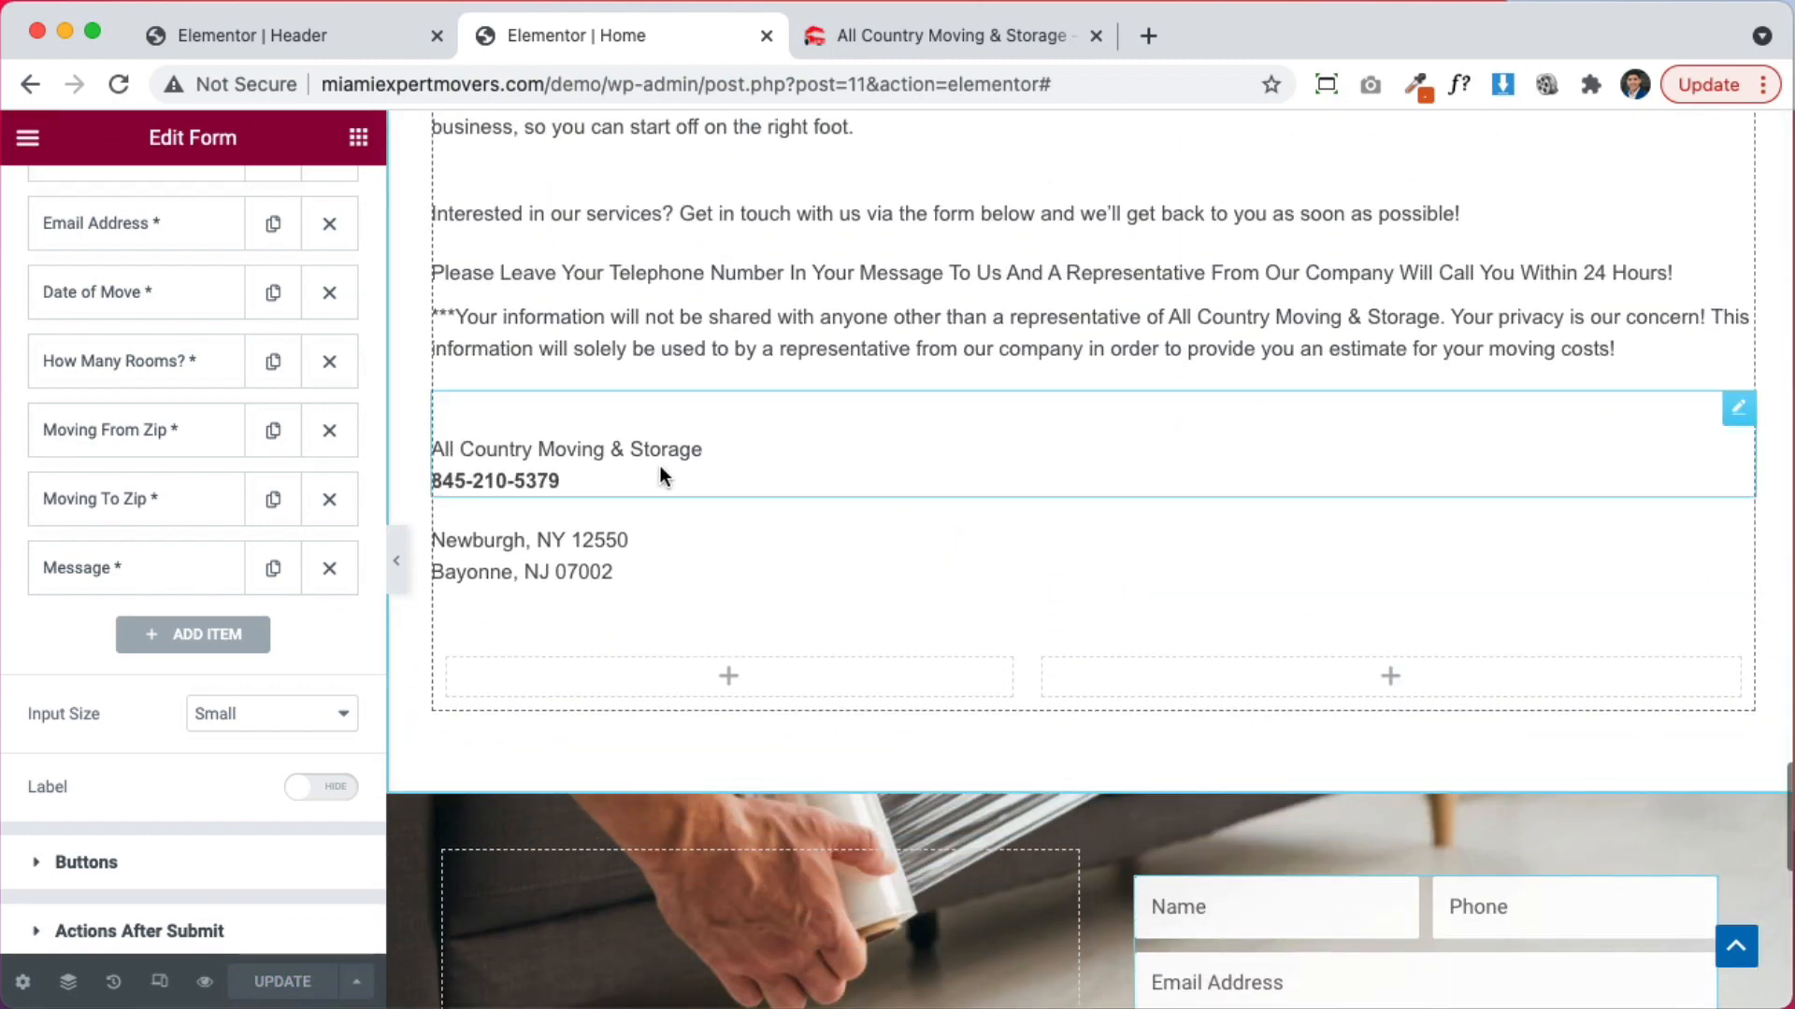
Move the intro sentence widget into the quote section's left column
scroll(654, 336, up, 2)
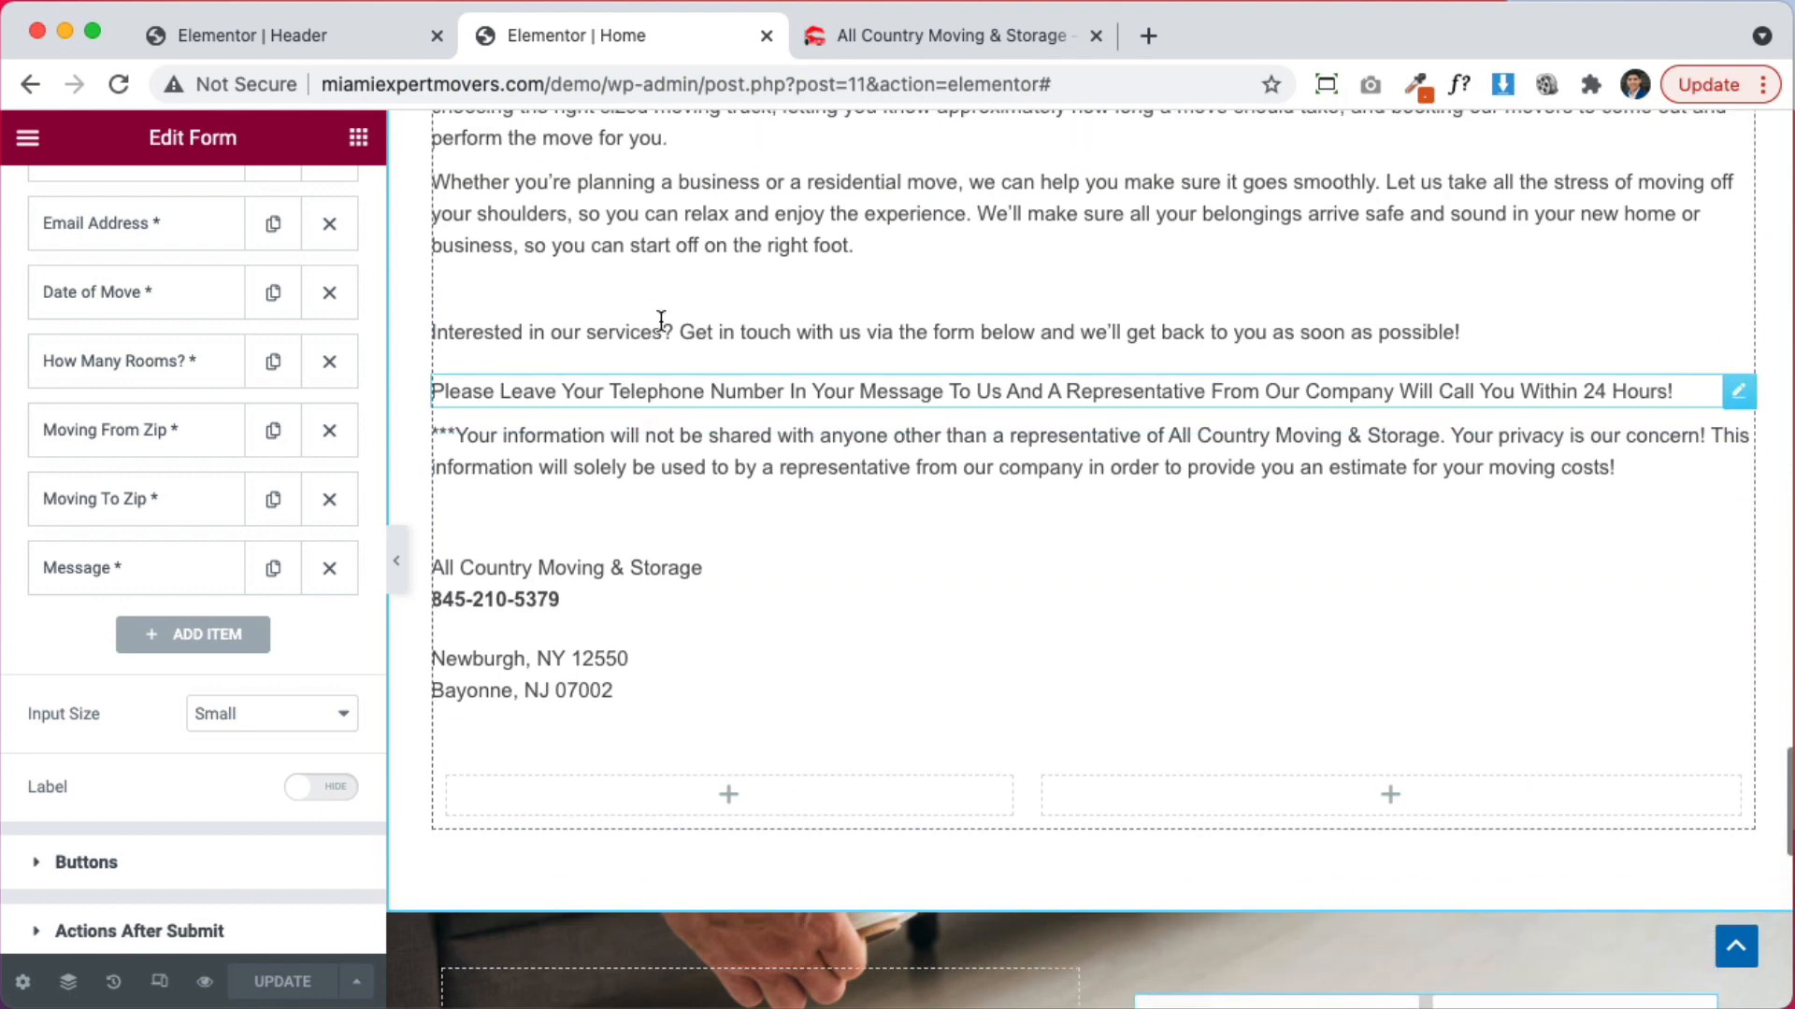
scroll(675, 493, down, 1)
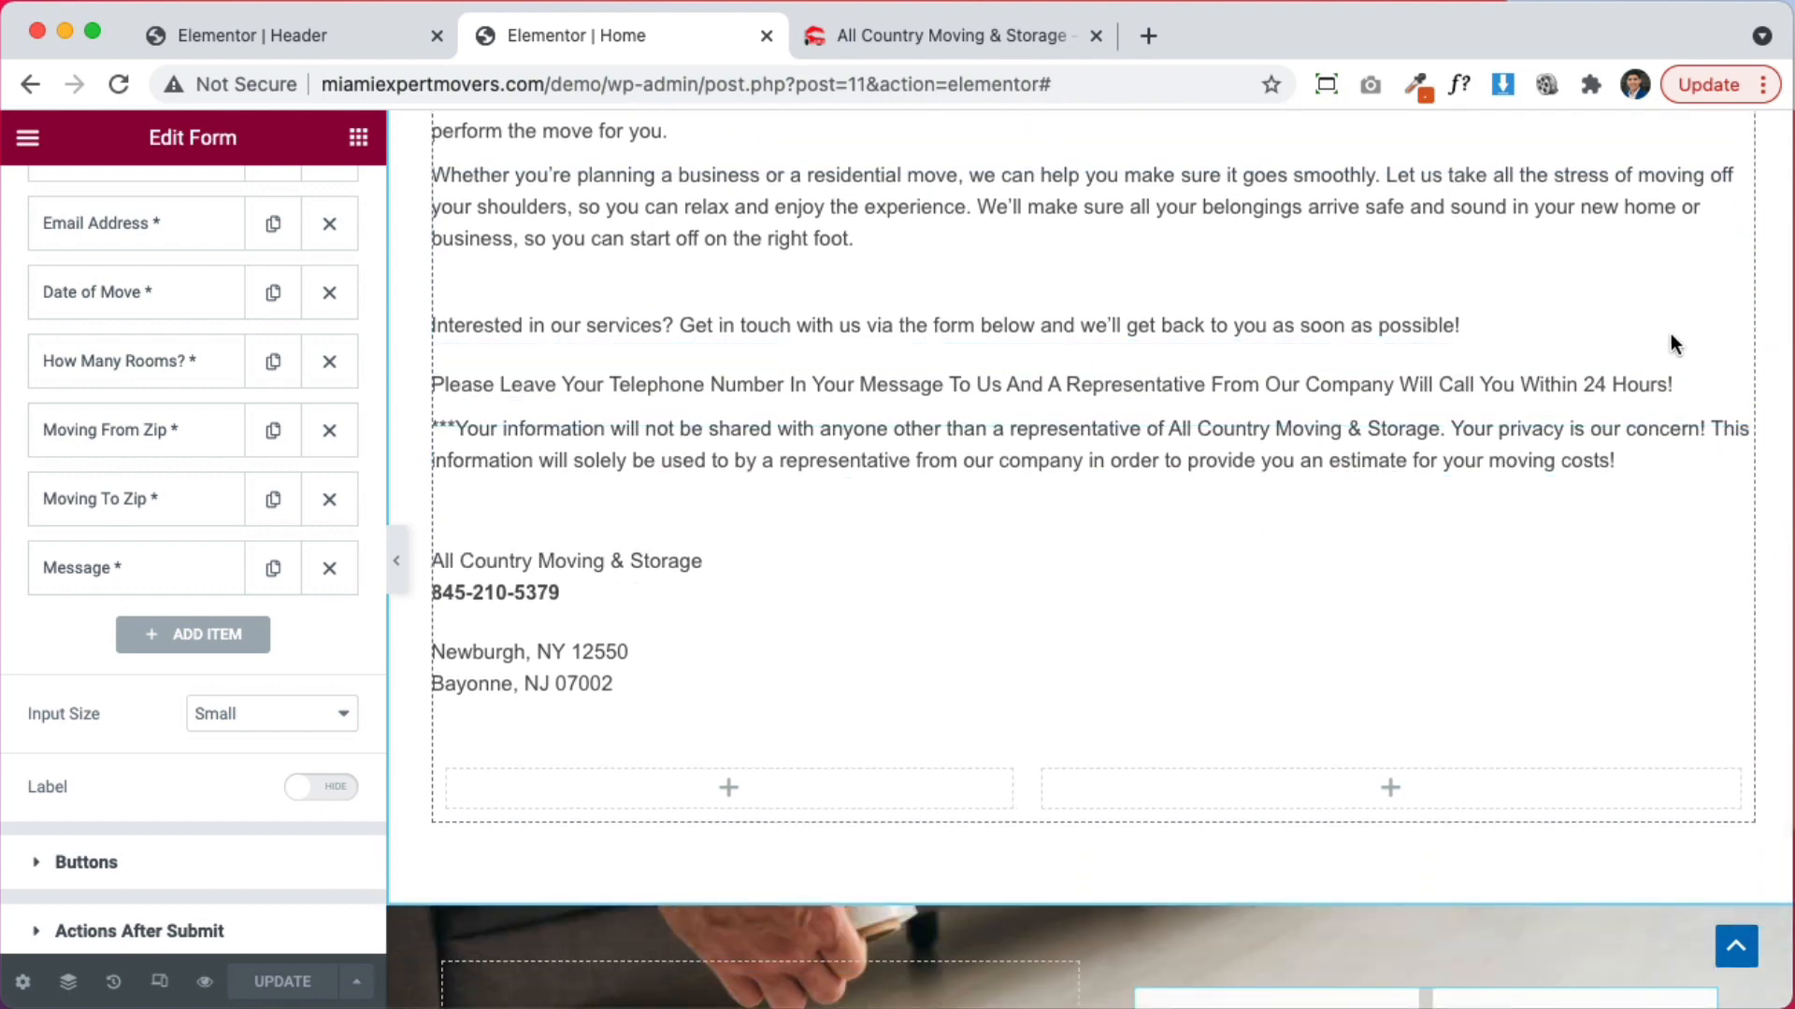
drag(1736, 297, 846, 797)
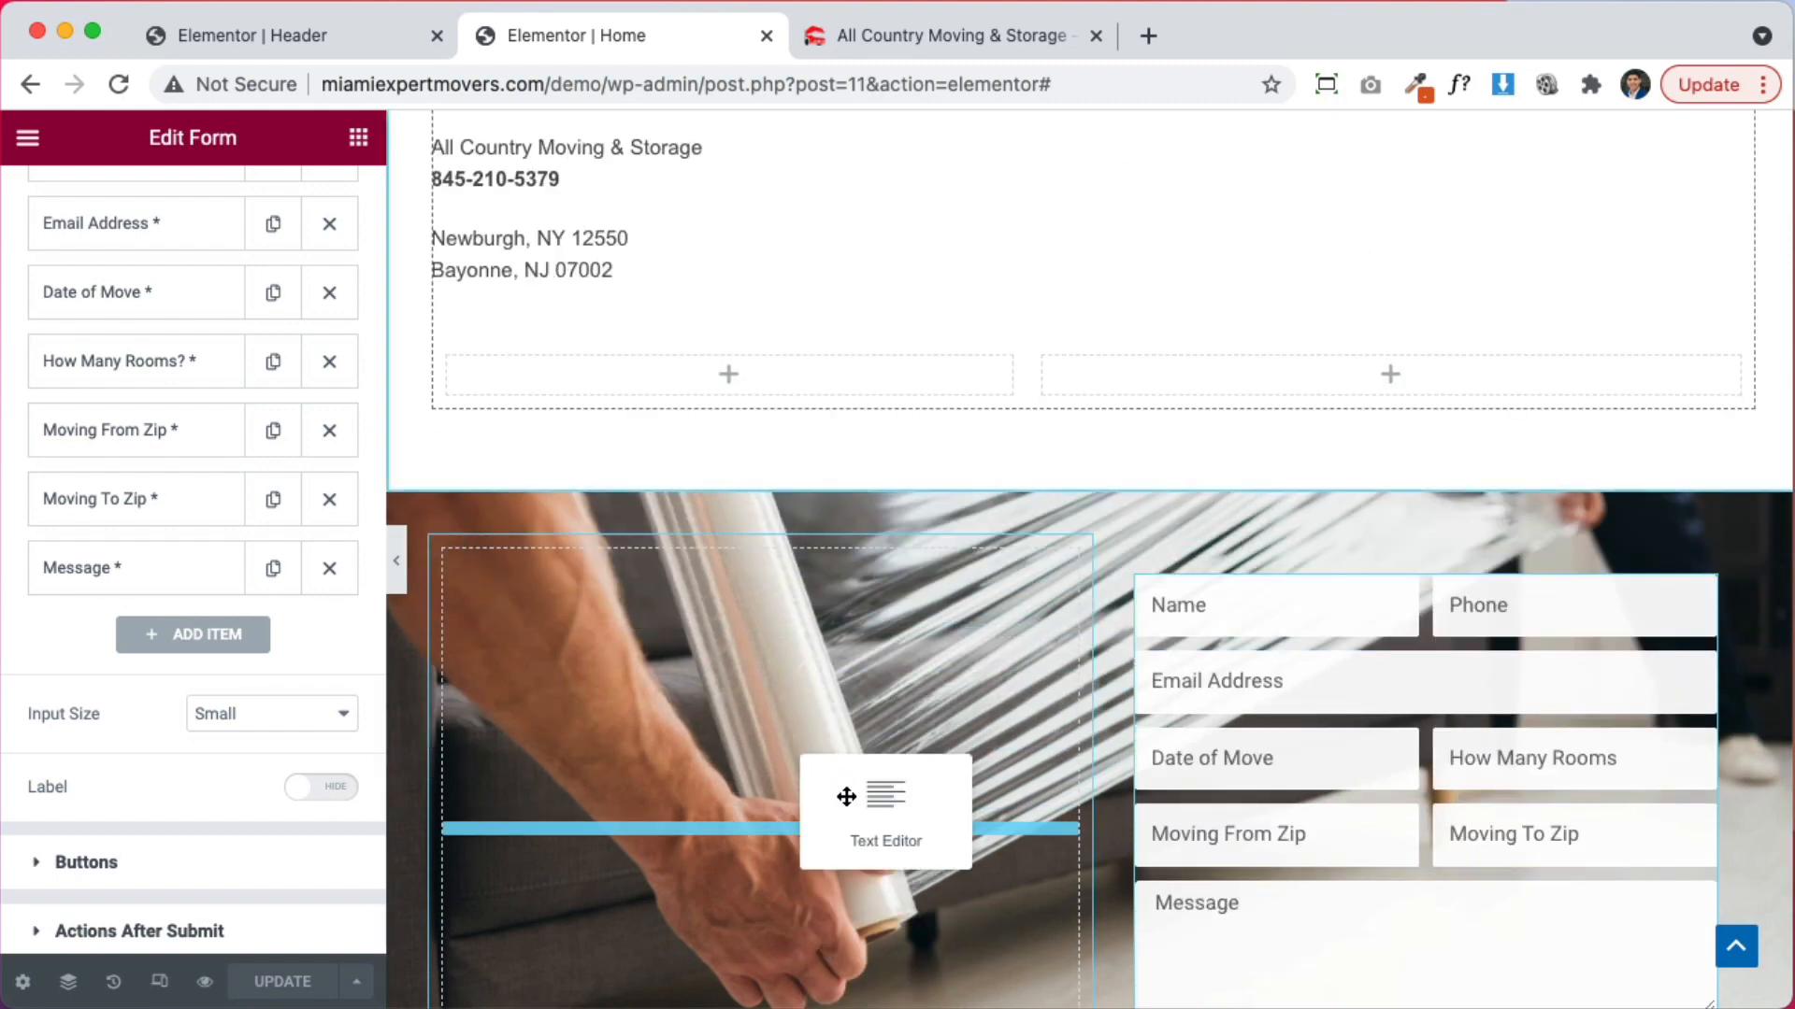
drag(737, 821, 744, 817)
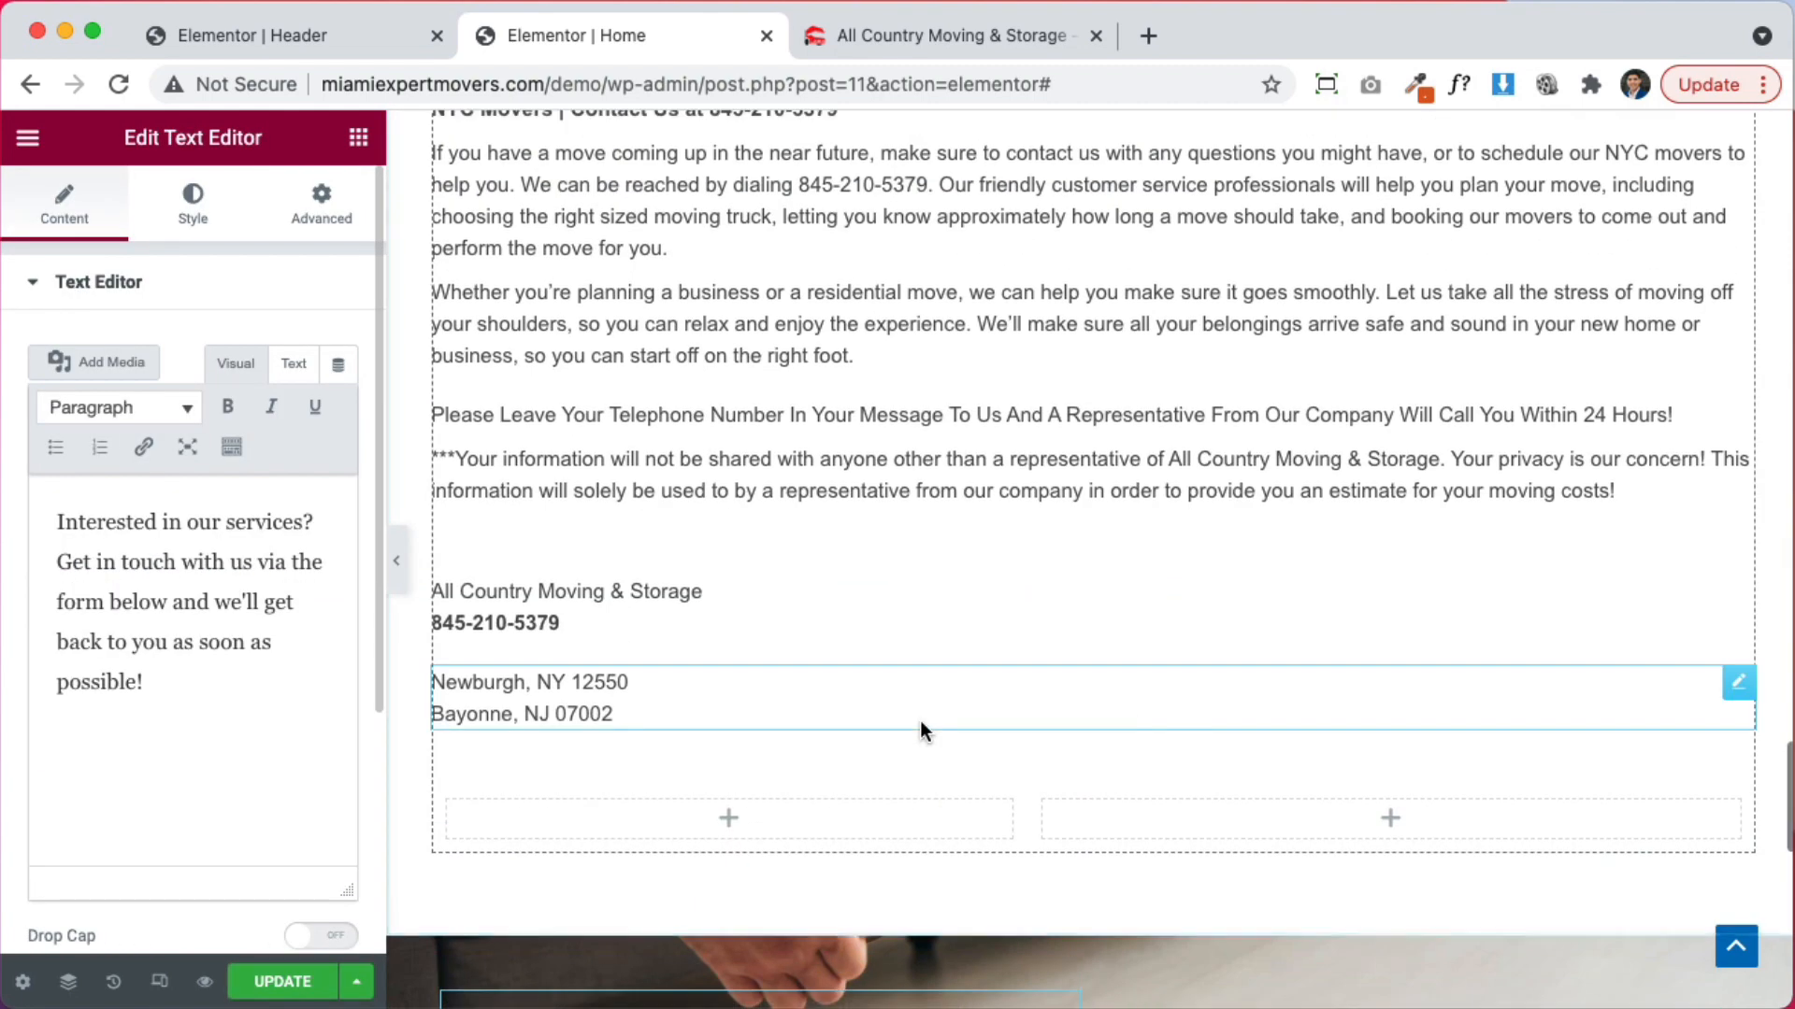
Drag the company/phone block and the address lines into the left column below it
scroll(940, 661, down, 3)
scroll(1002, 501, down, 2)
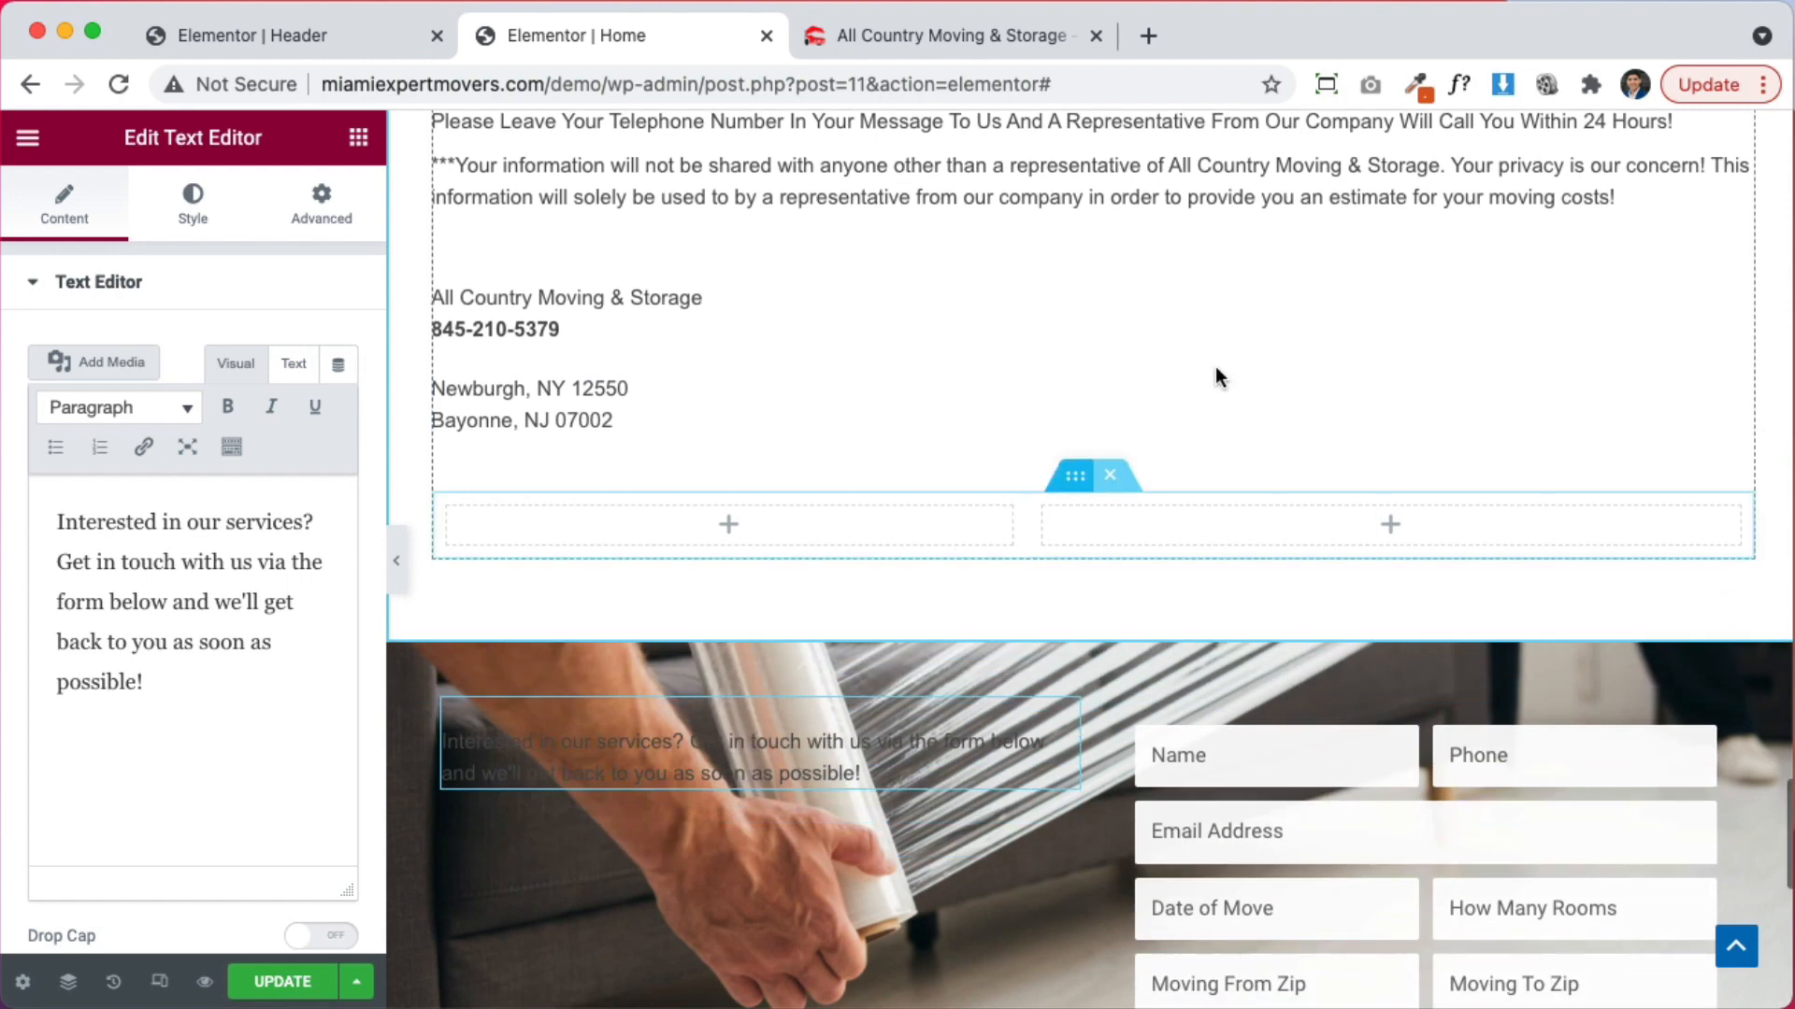
drag(1735, 261, 835, 645)
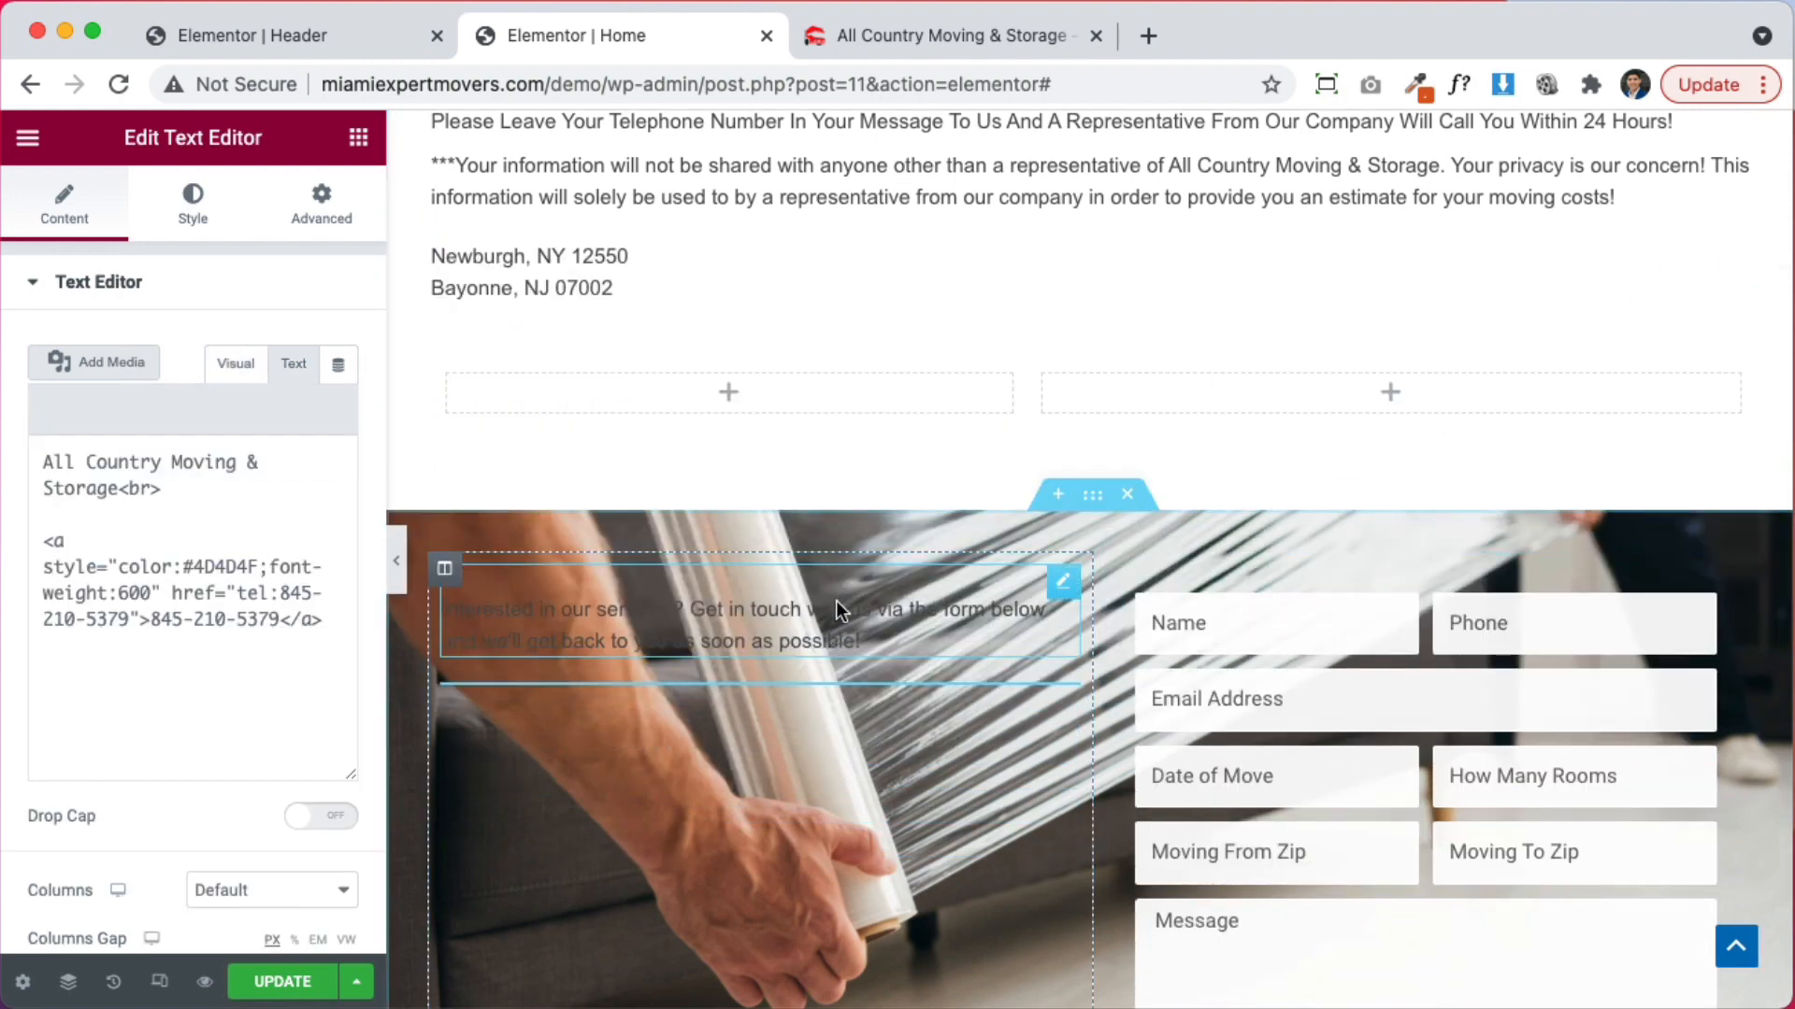
drag(1738, 258, 935, 804)
Set the text colour to white (#FFFFFF) for the intro, company/phone and address blocks
click(569, 546)
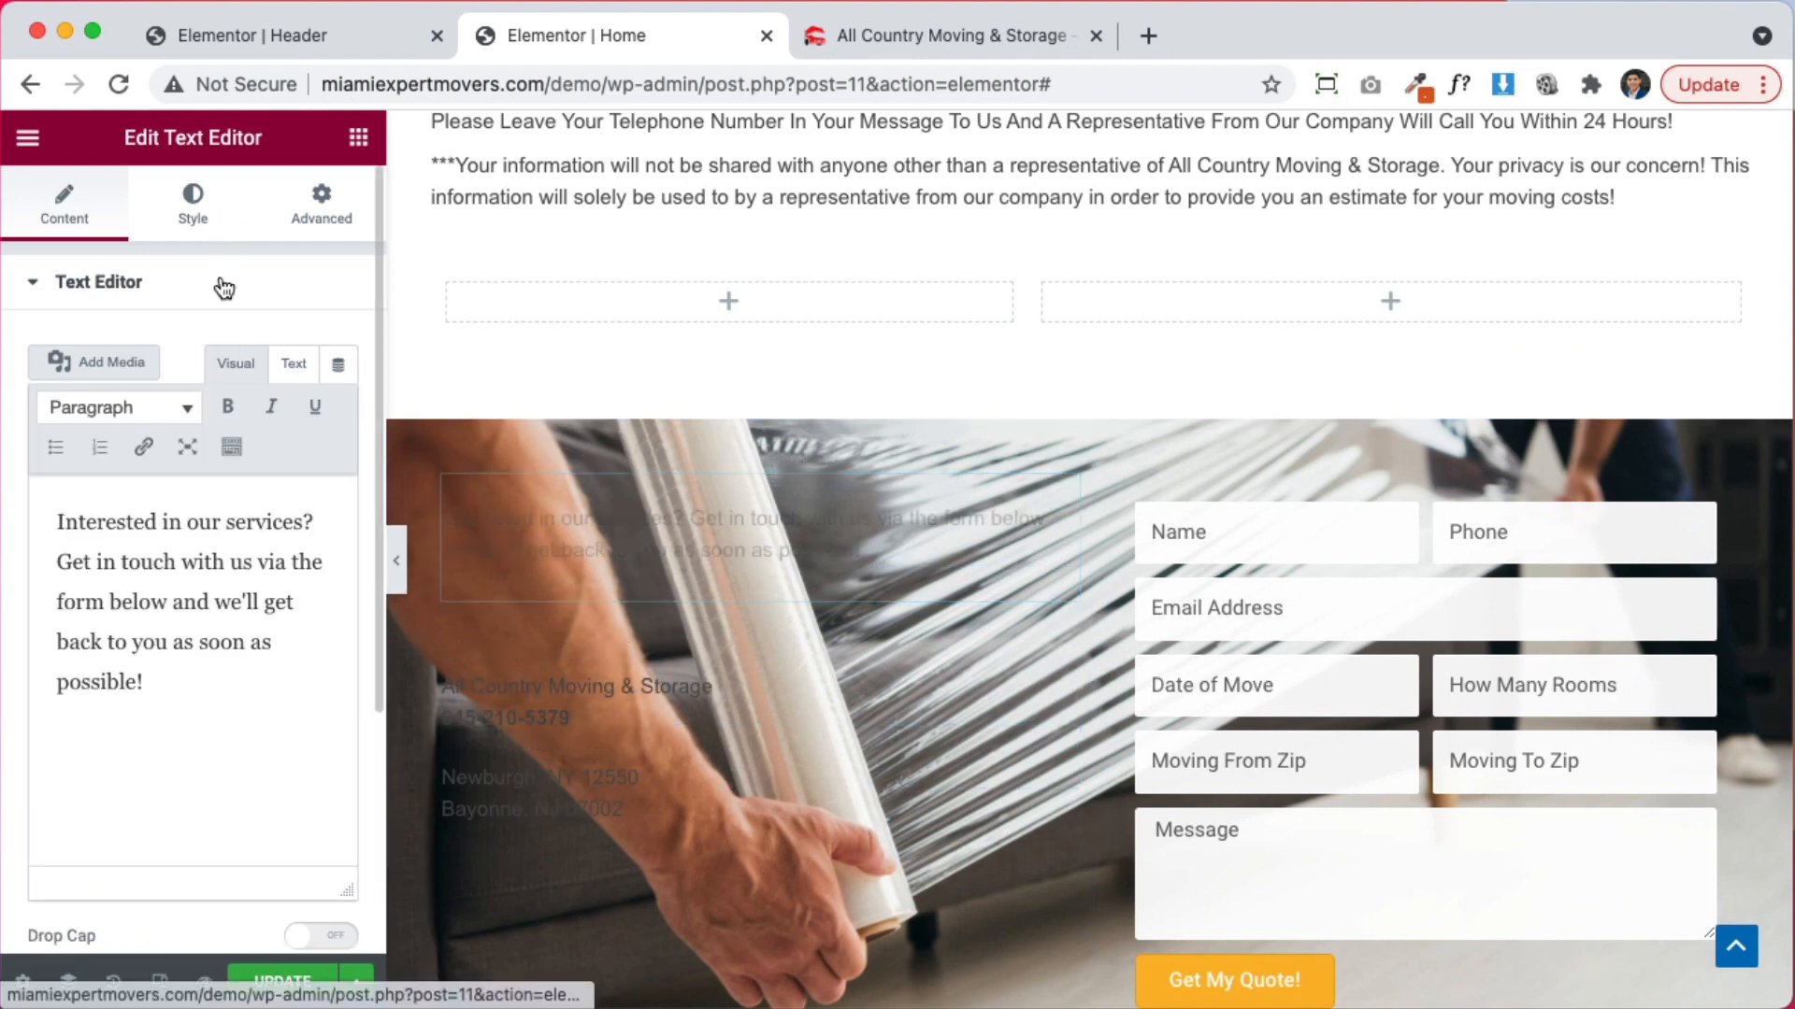
click(193, 201)
click(339, 407)
text(#FFFFFF)
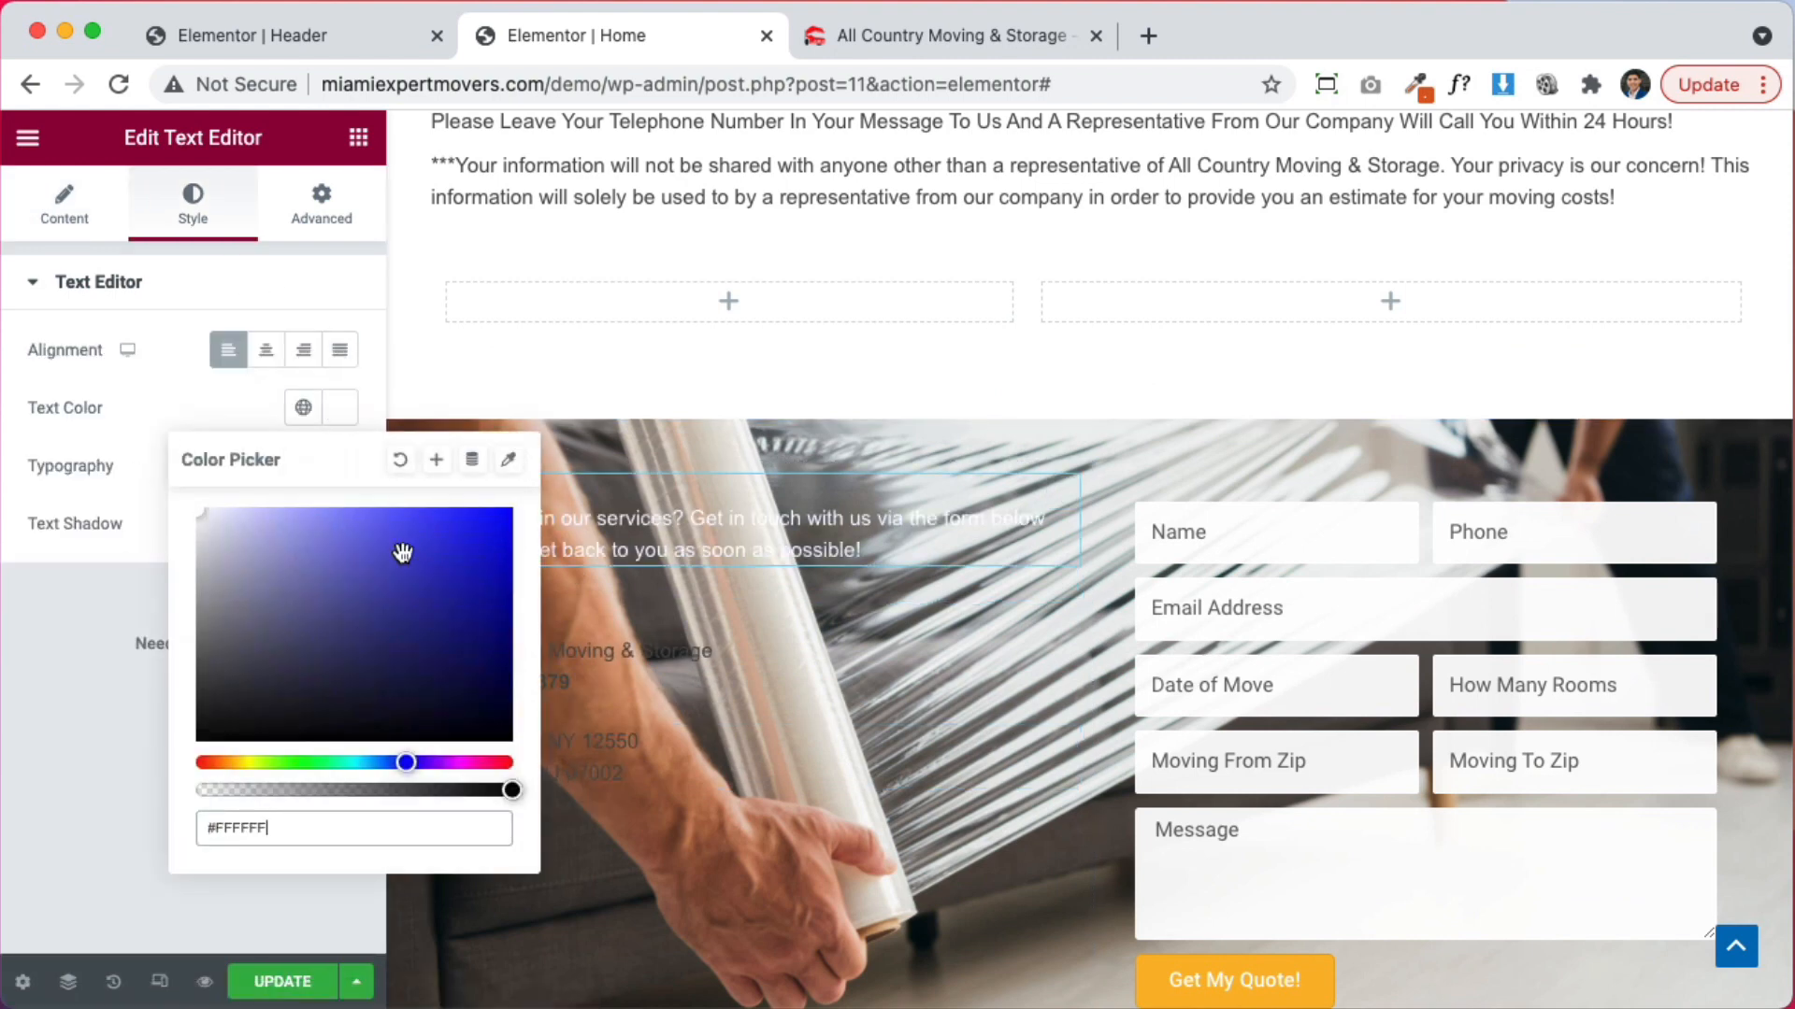
click(640, 649)
click(198, 207)
click(339, 408)
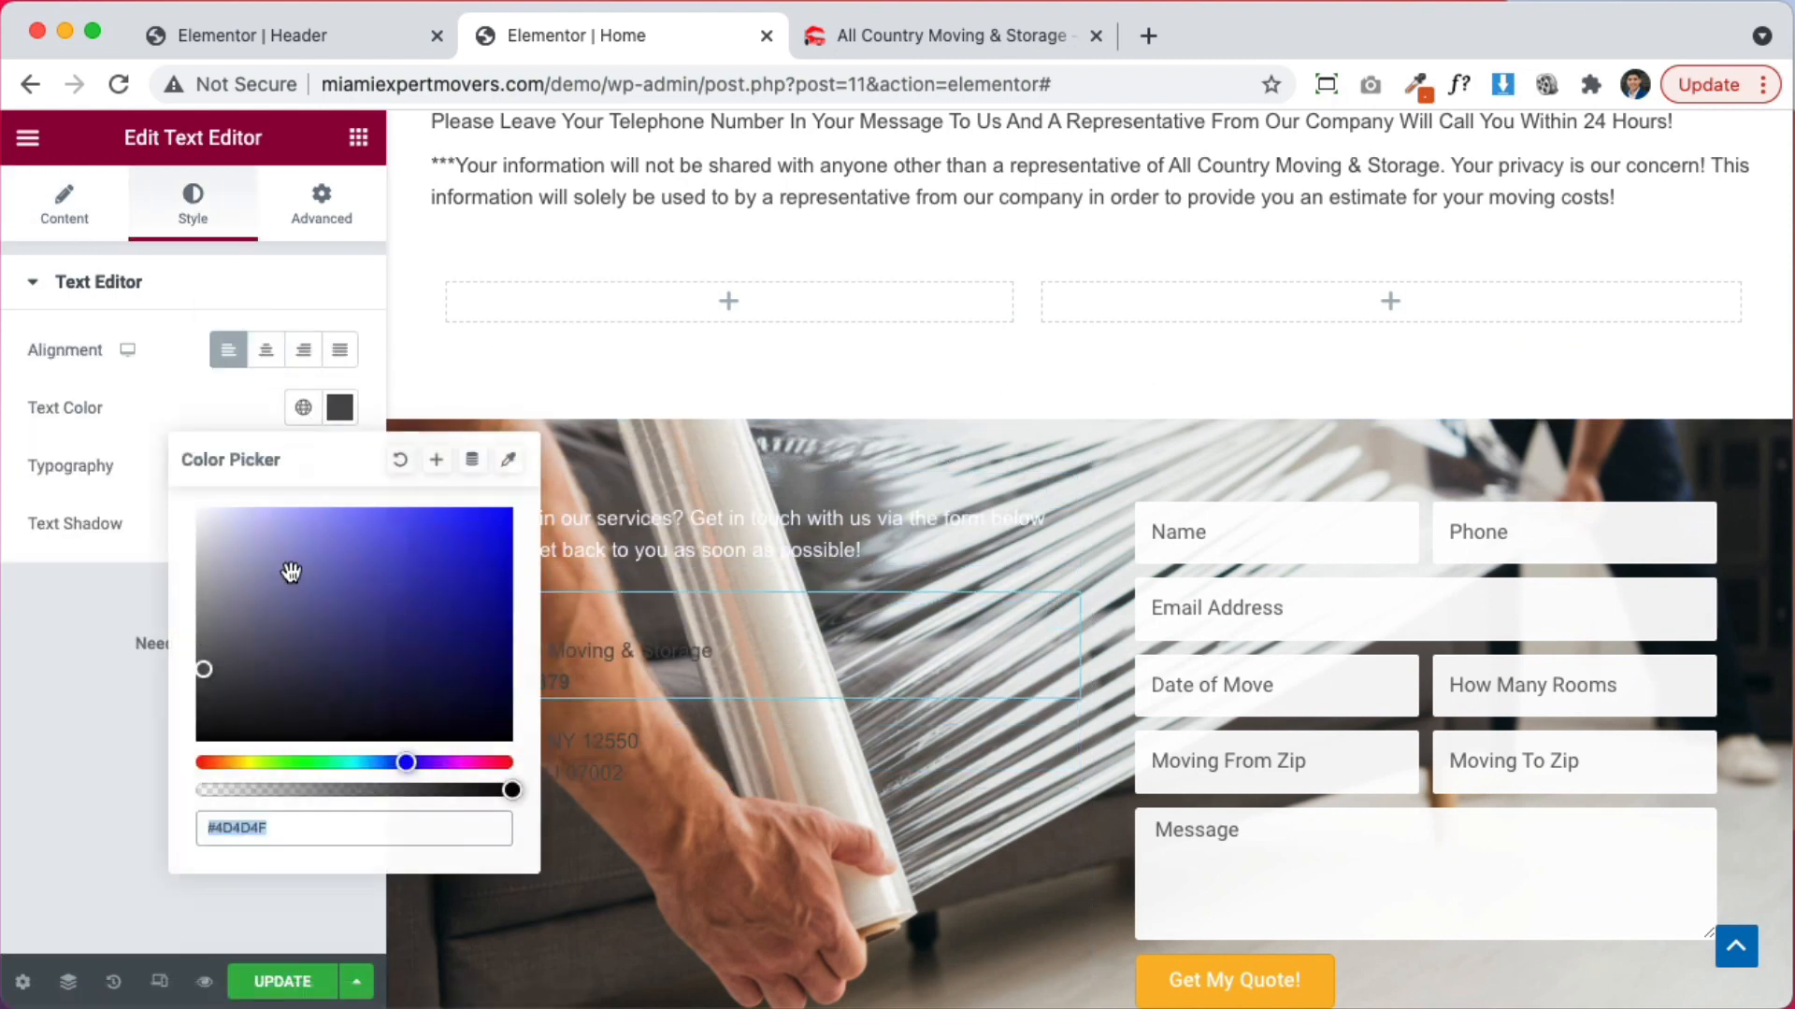
click(1058, 746)
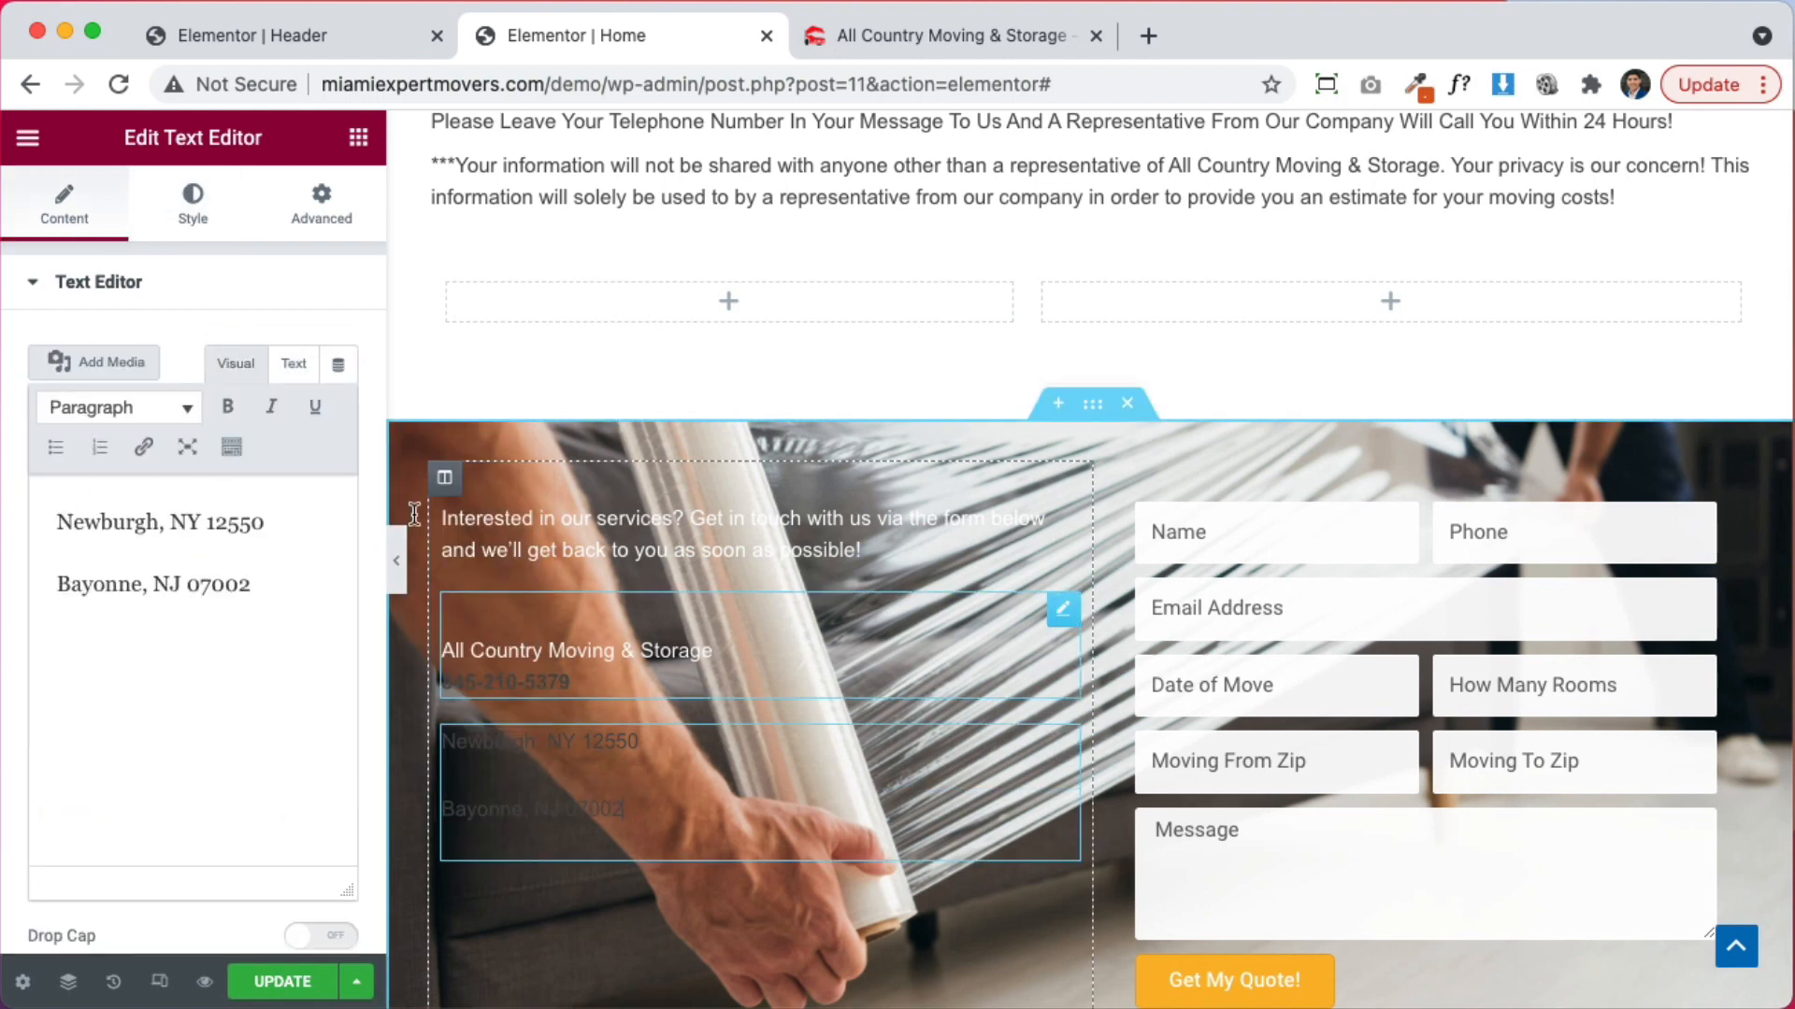
click(193, 206)
click(339, 407)
text(#FFFFFF)
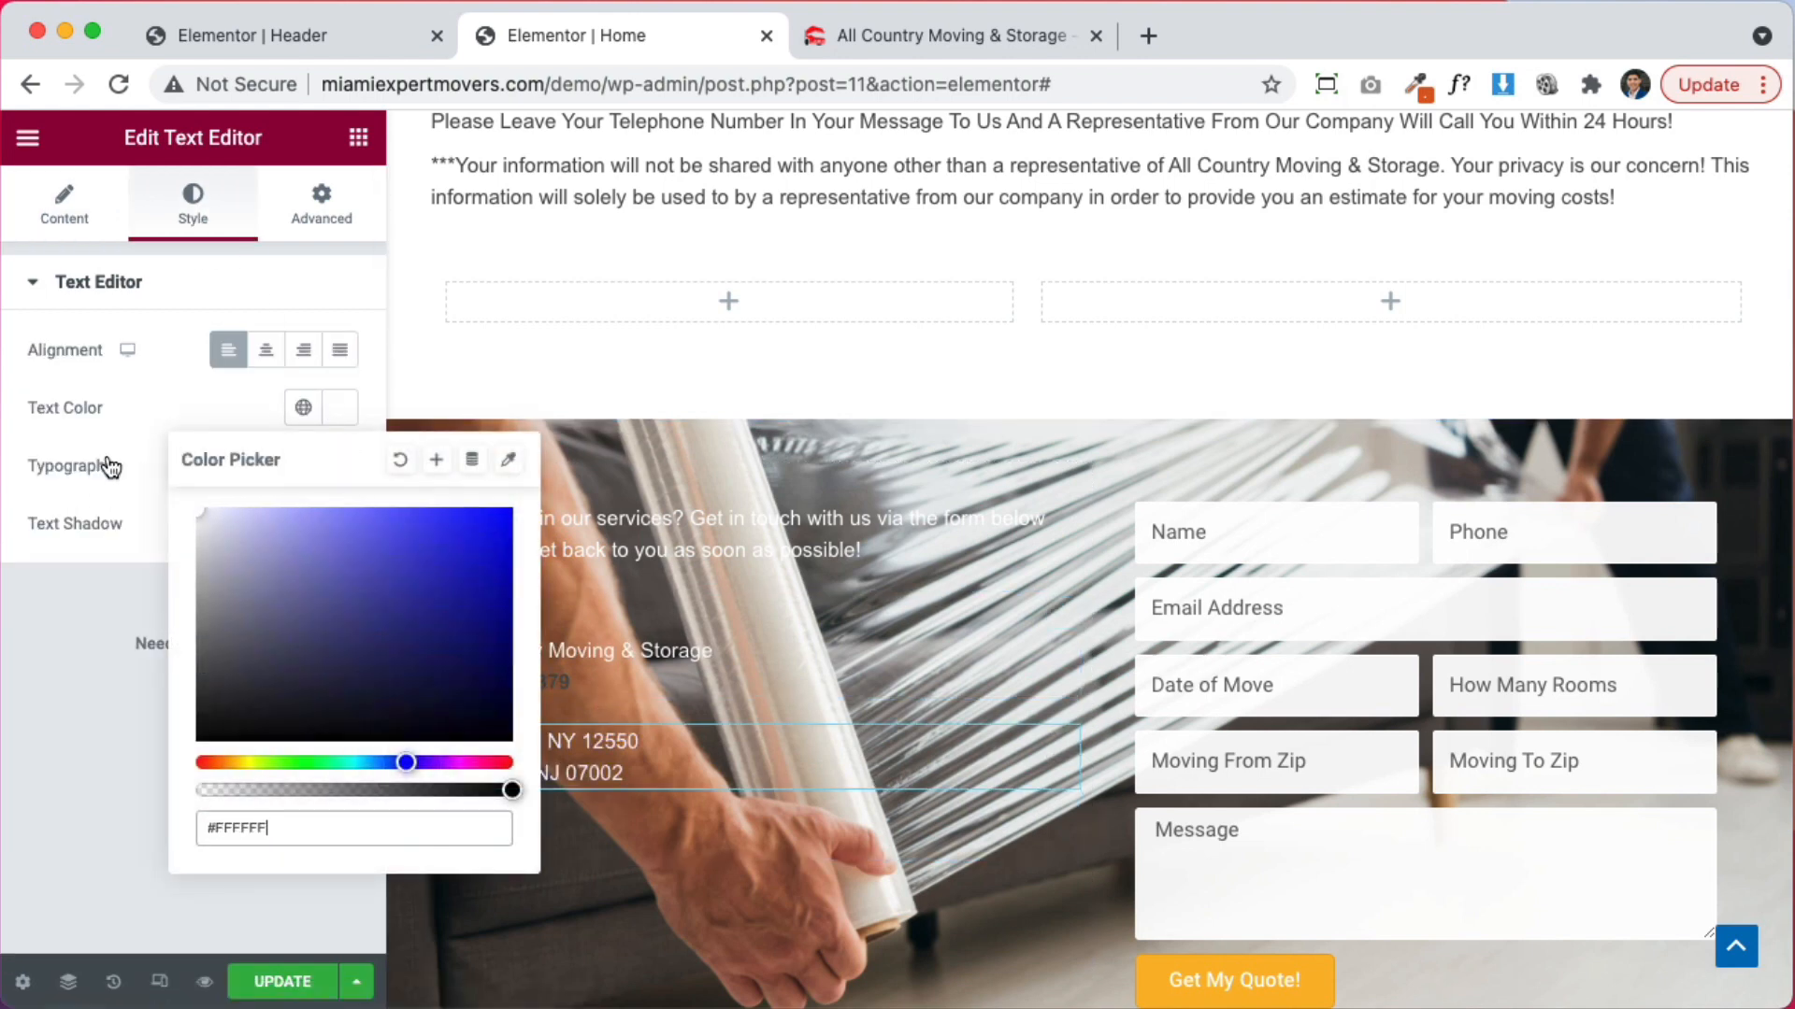
Make the phone number link white using the editor toolbar's text colour palette
click(495, 653)
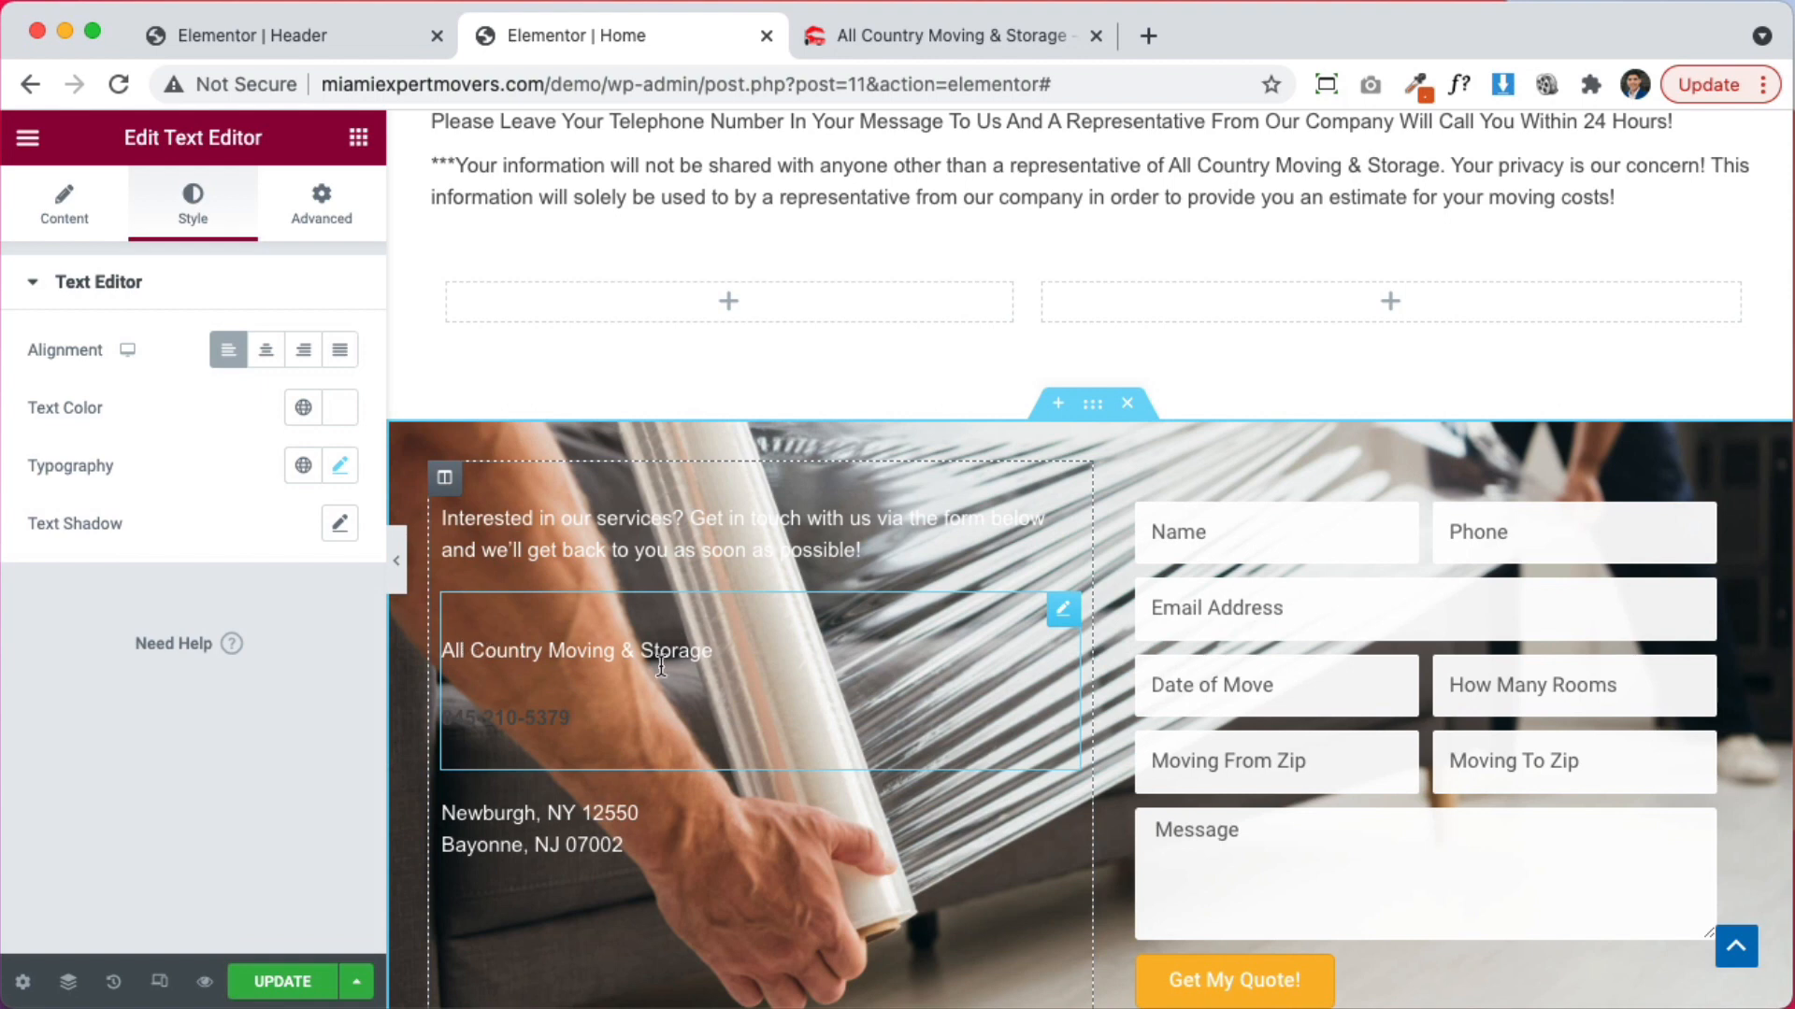
click(1065, 612)
click(64, 203)
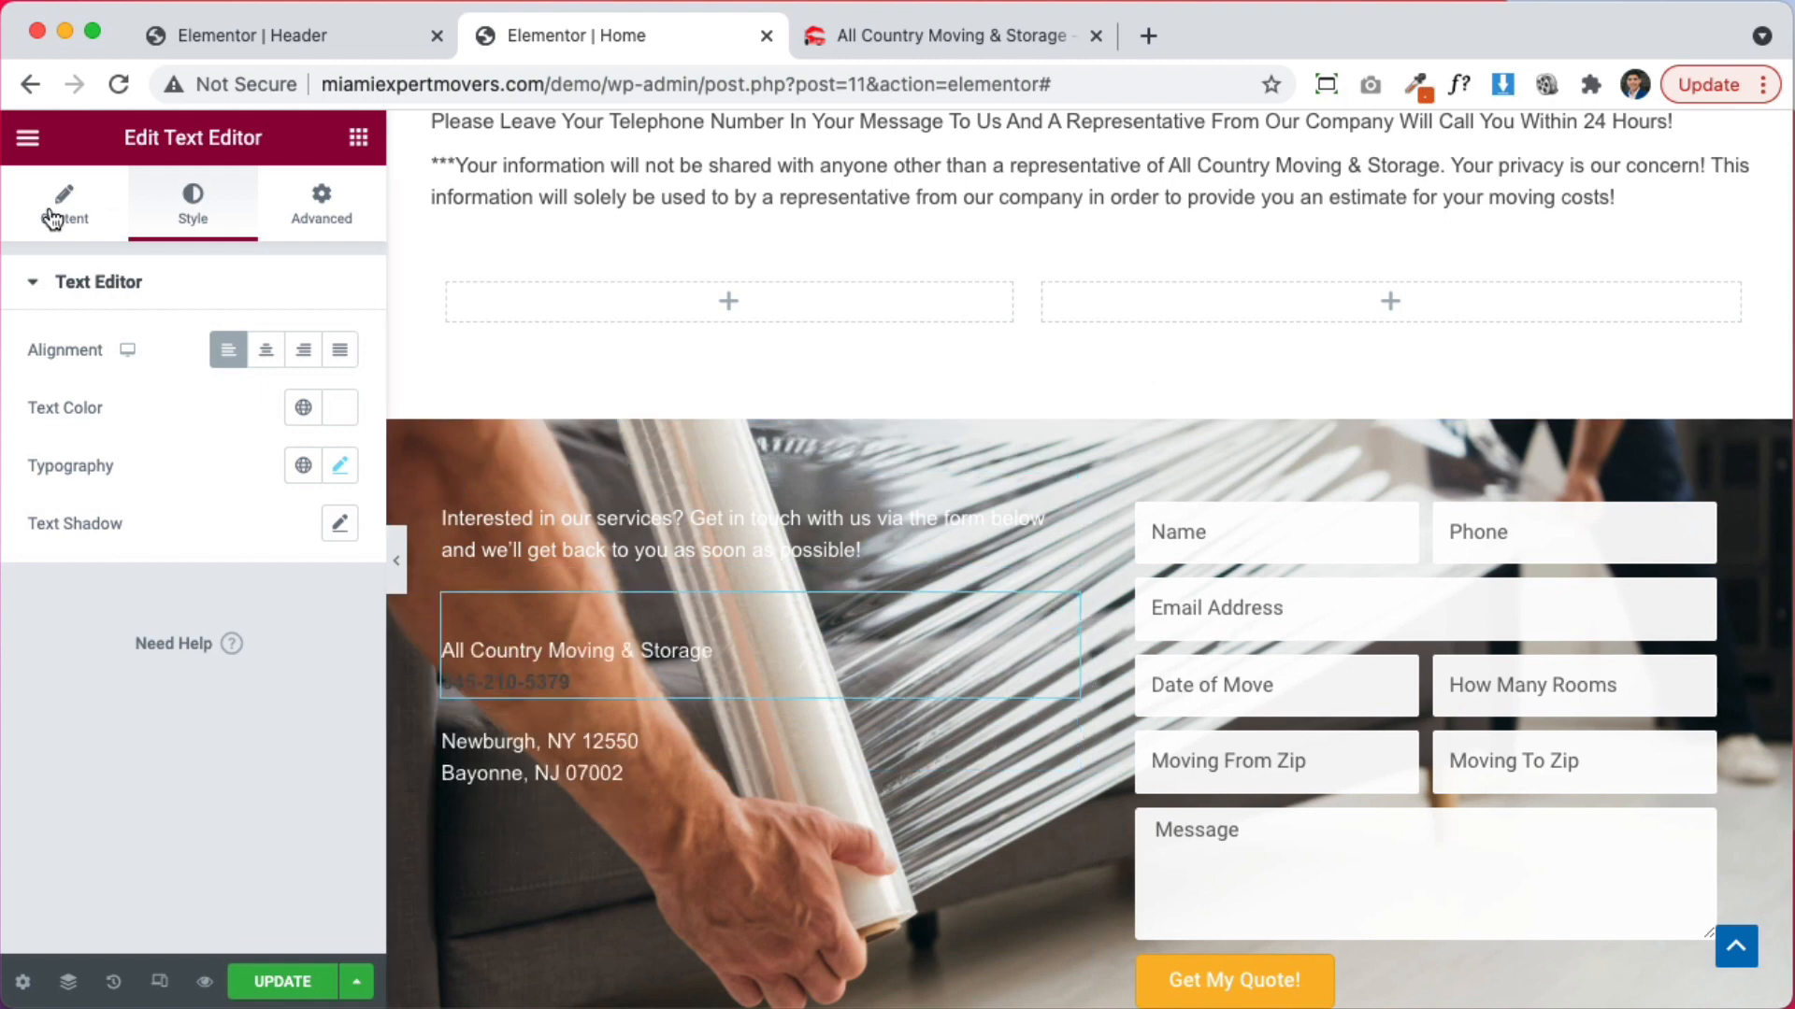
triple_click(218, 632)
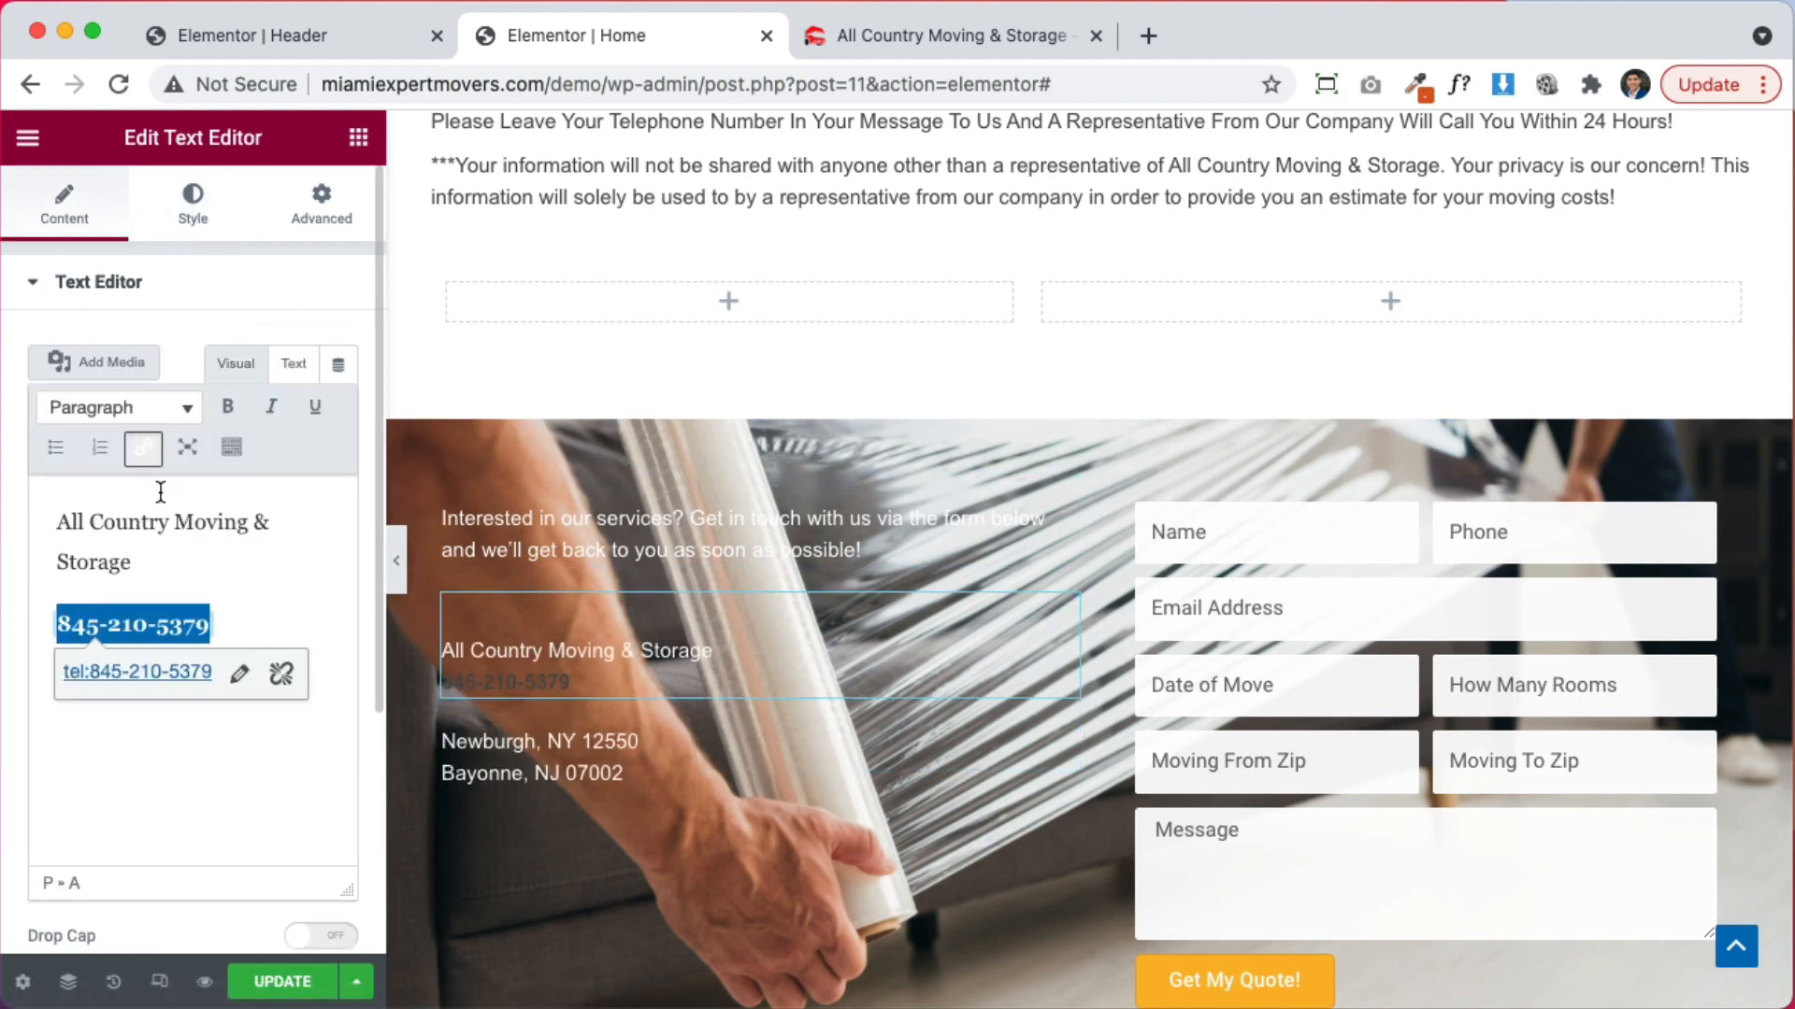
click(231, 452)
click(175, 495)
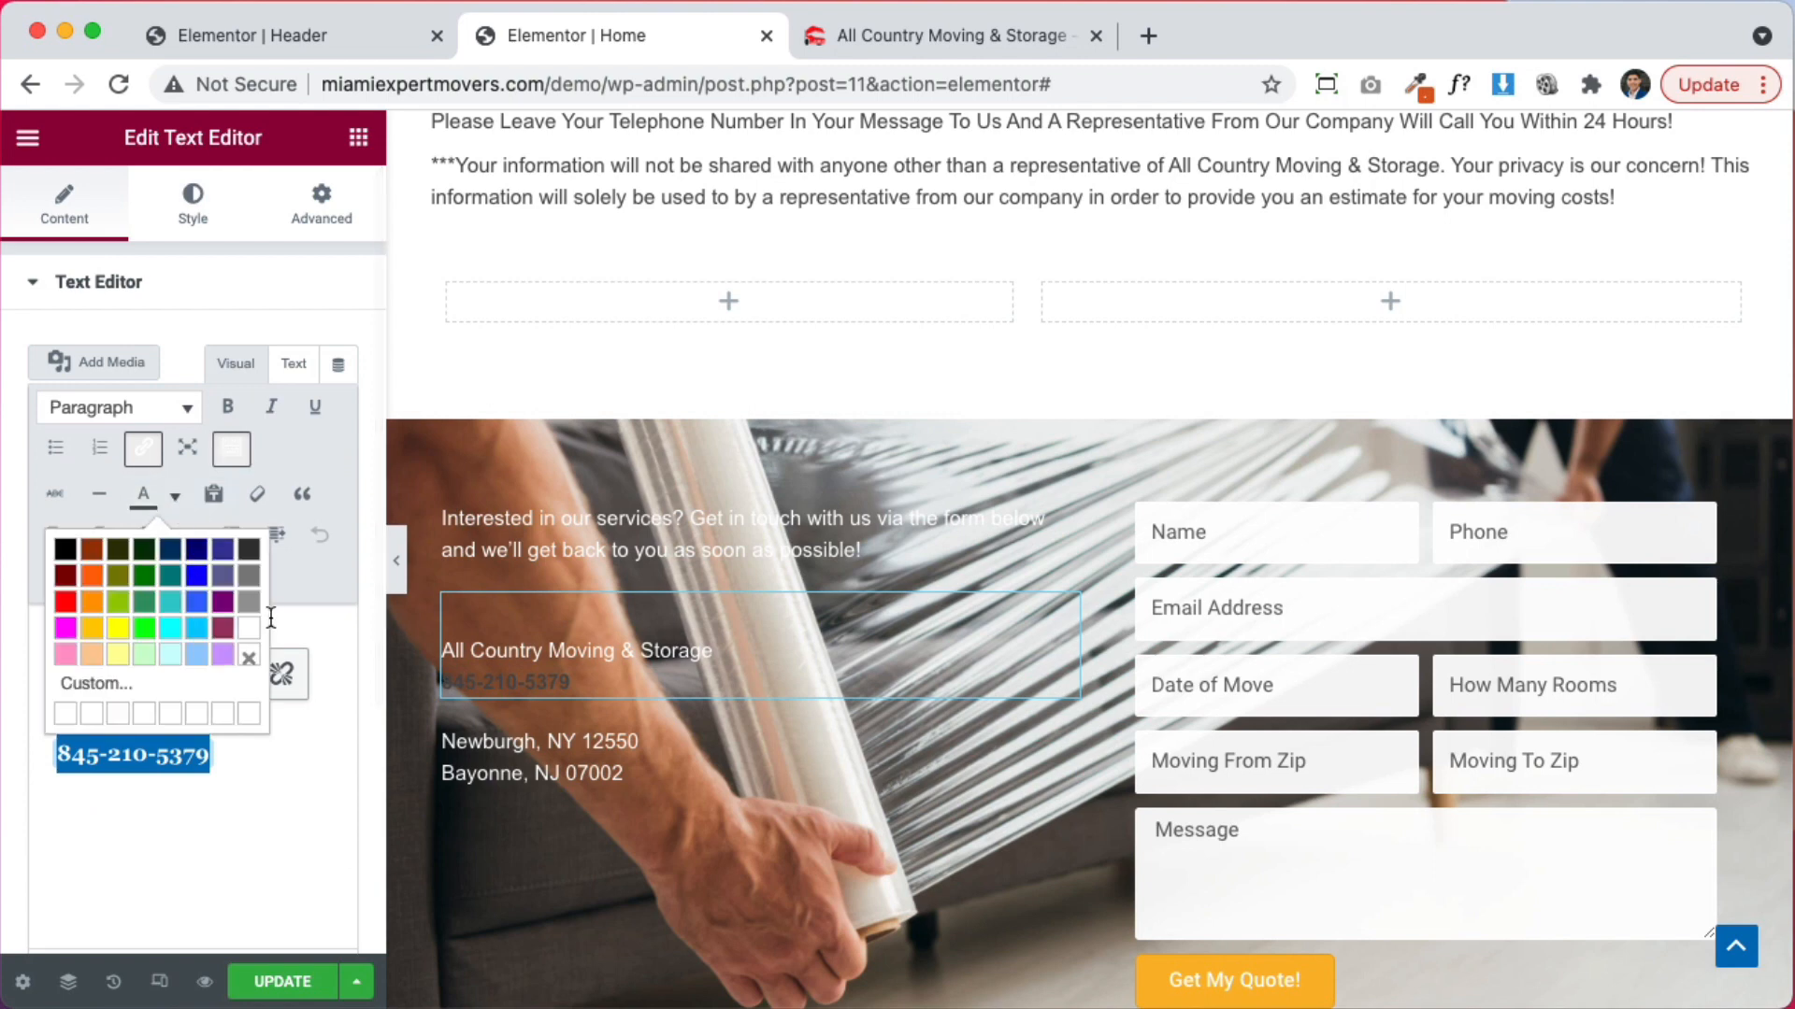
click(252, 633)
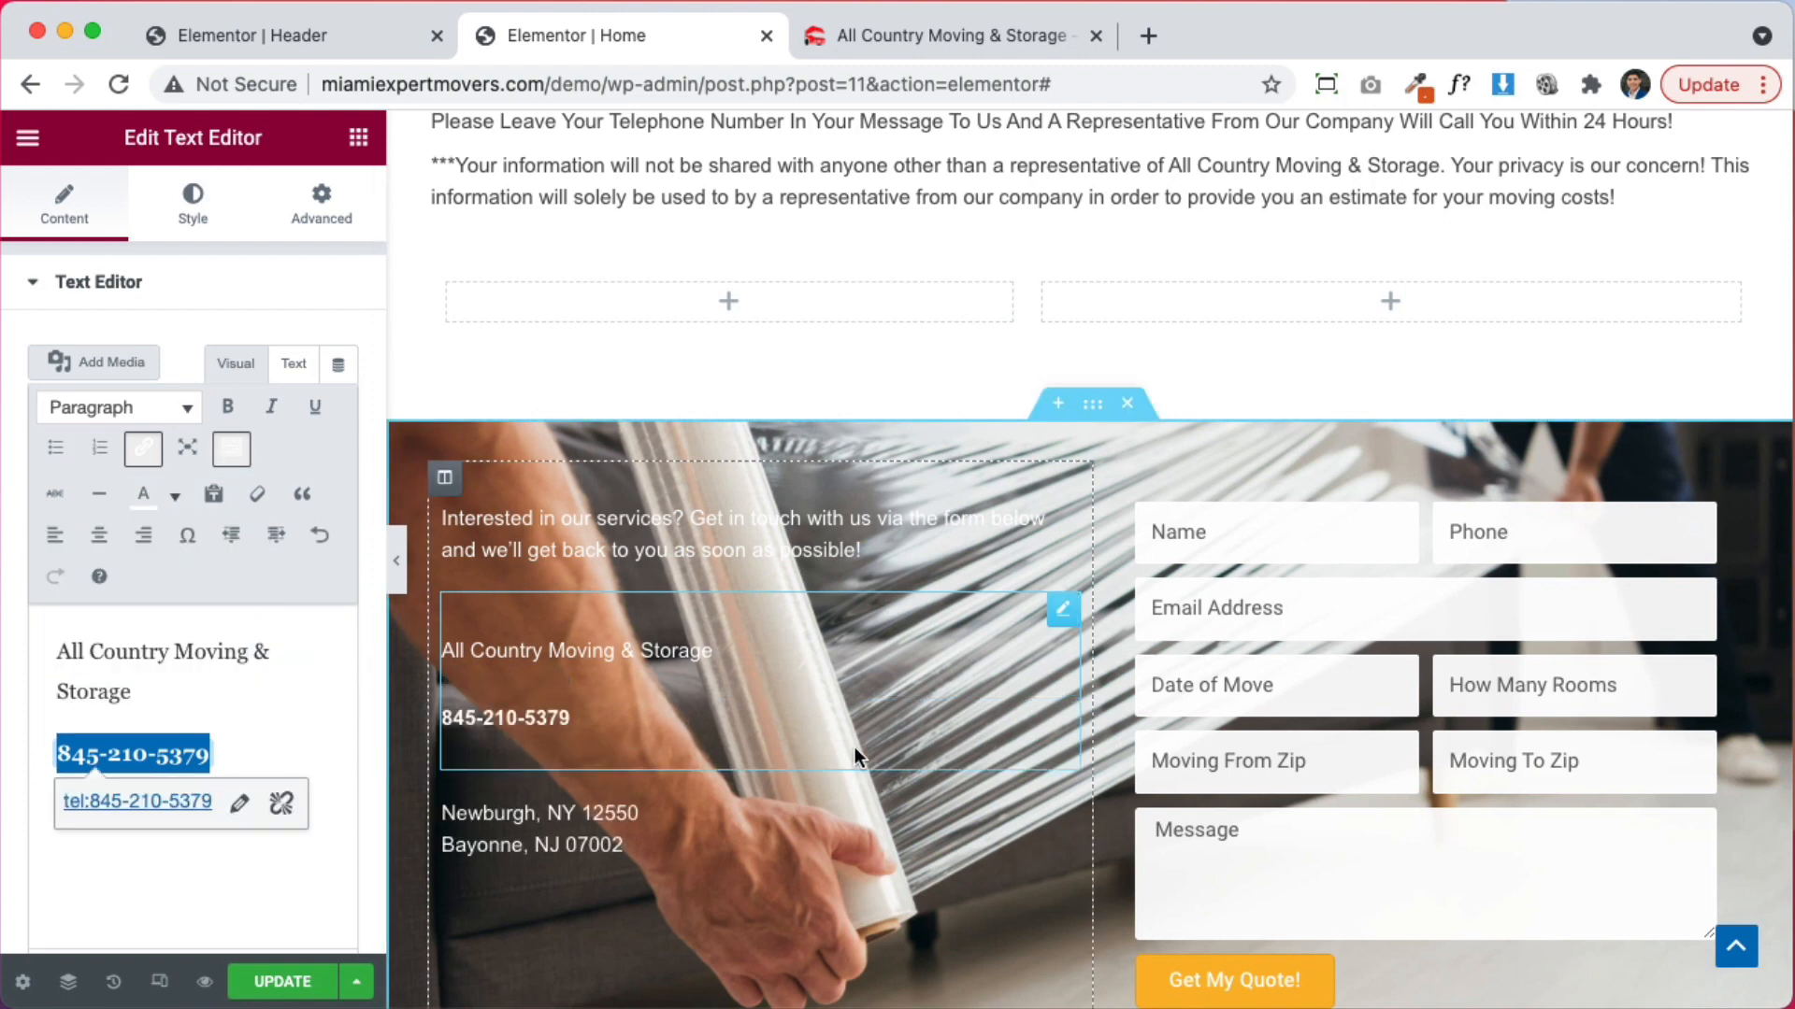
scroll(475, 550, down, 1)
click(445, 471)
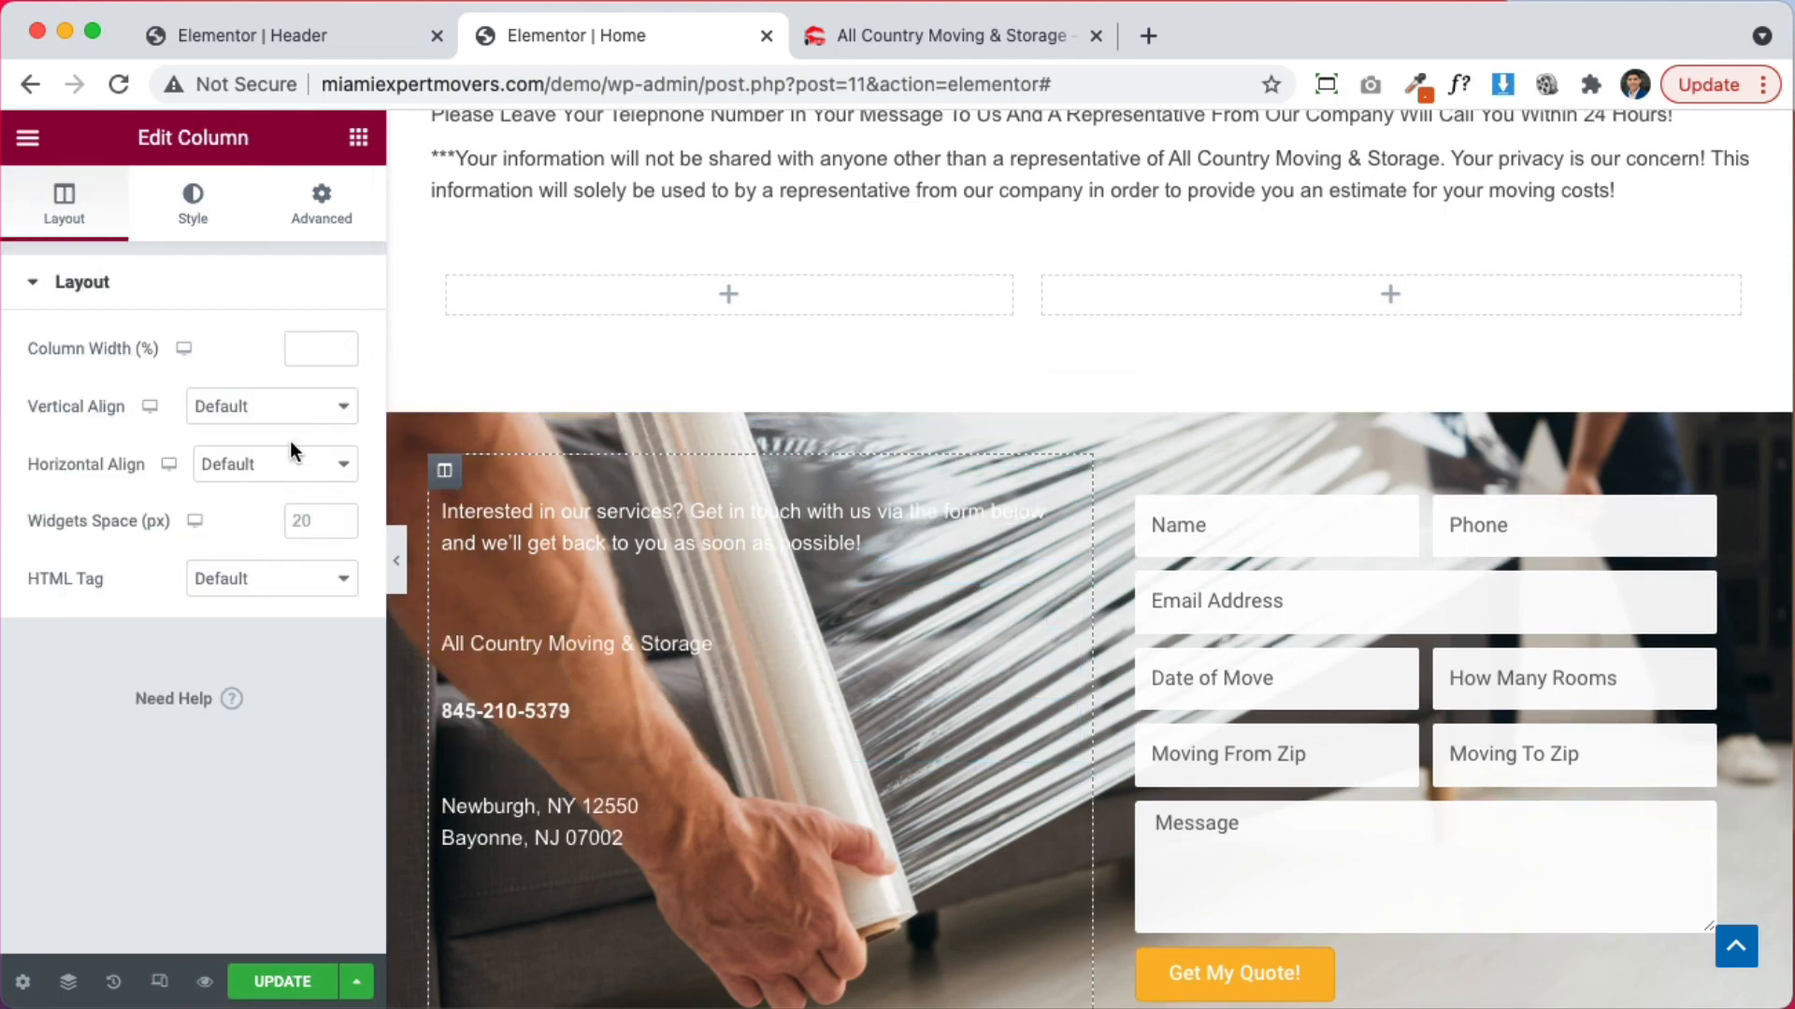
Set the left column's vertical alignment to Middle
click(262, 407)
click(247, 467)
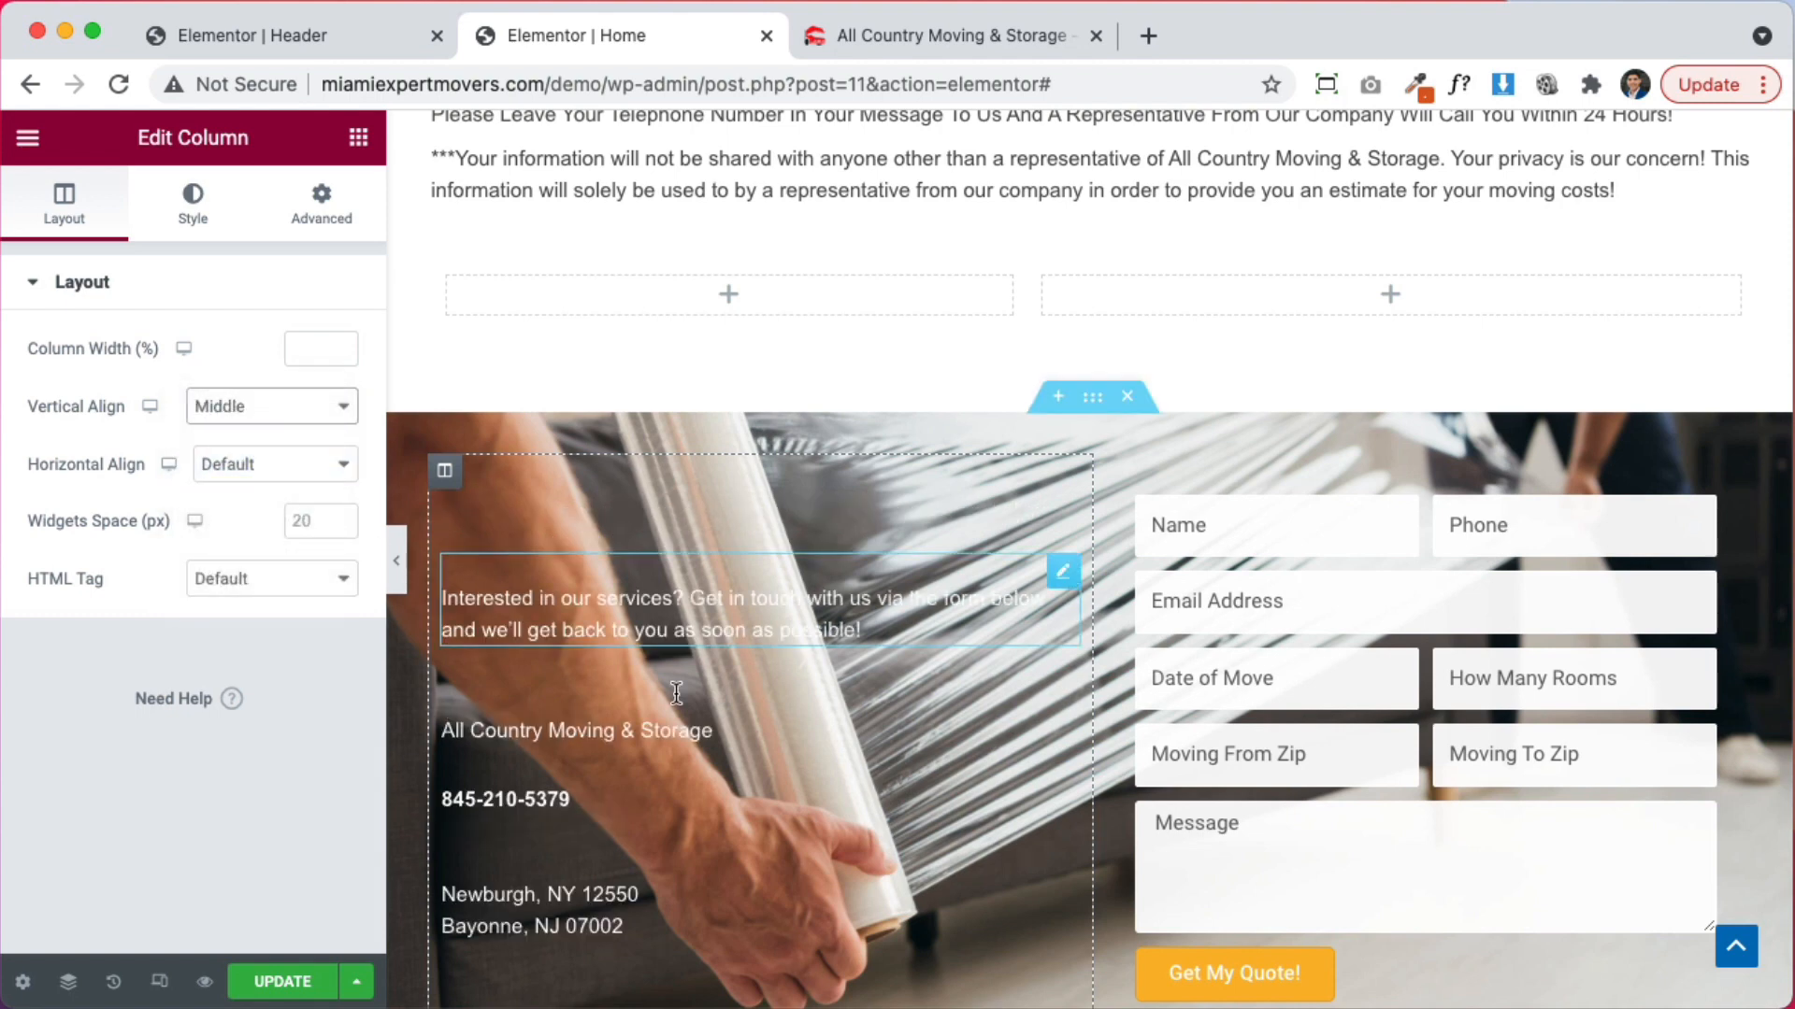
scroll(681, 710, down, 1)
scroll(680, 698, down, 1)
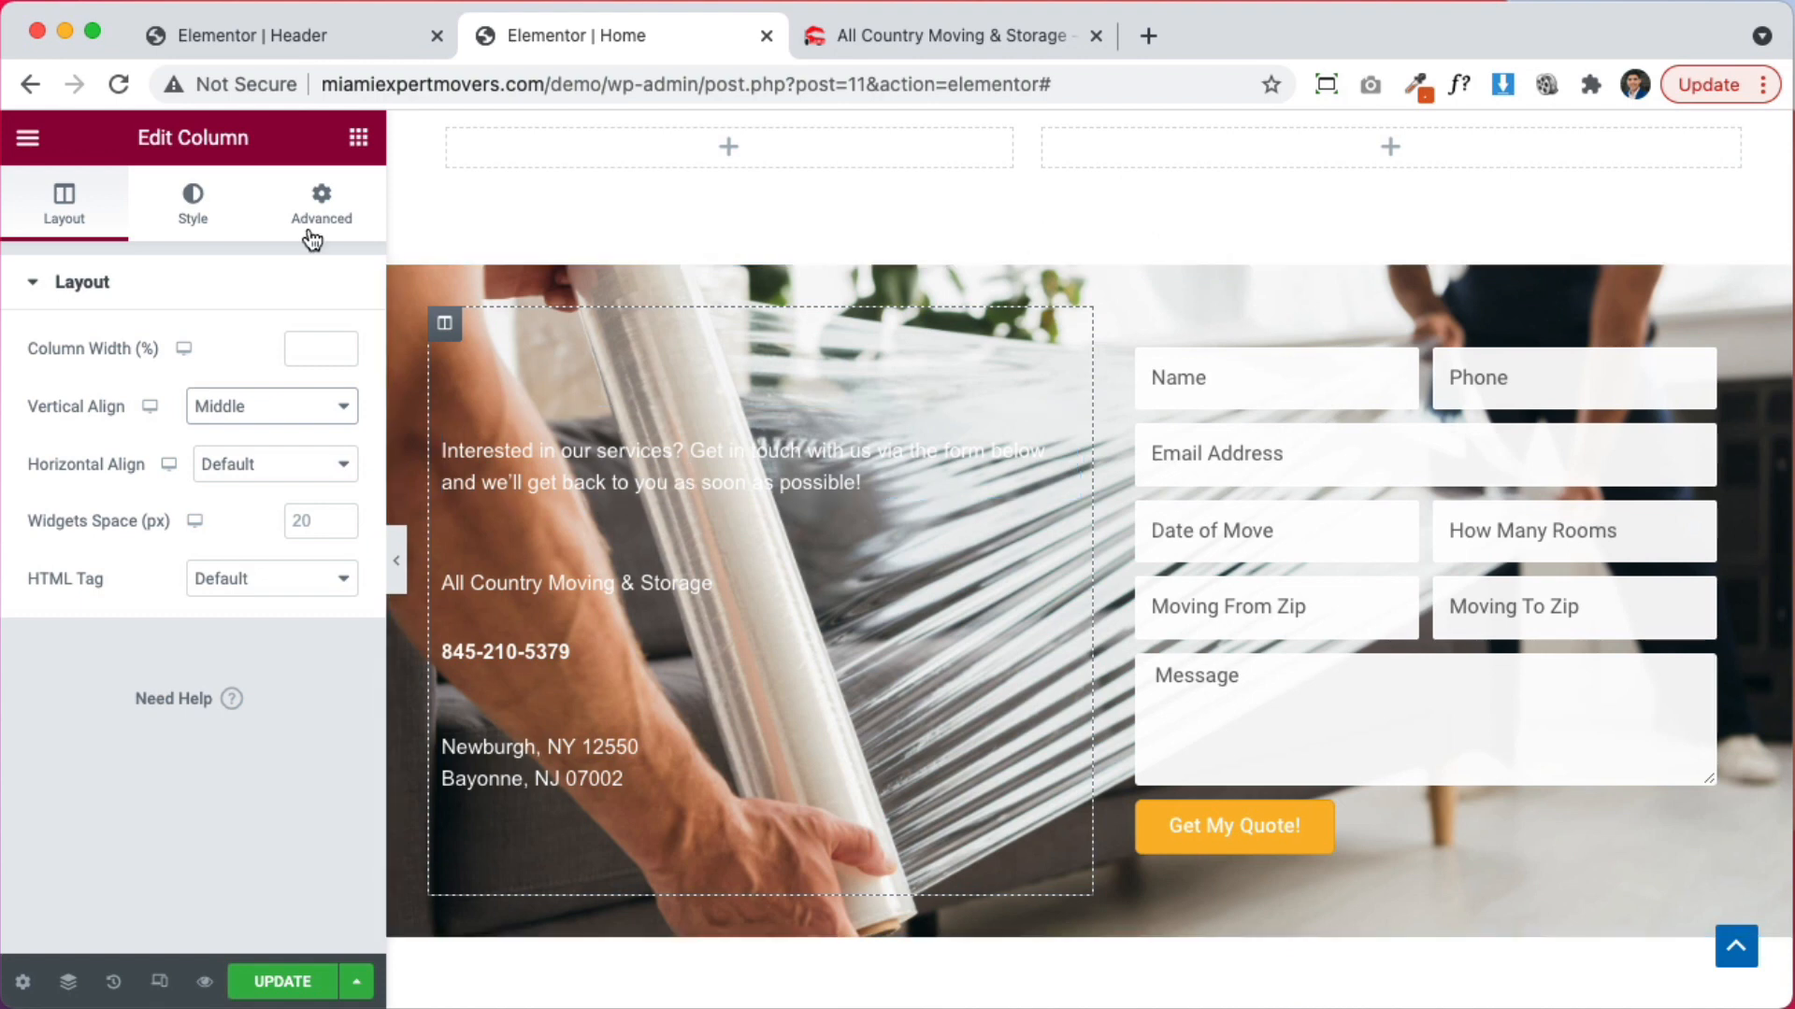
Add a white 'Interested in our services?' heading, moving the question out of the paragraph
click(370, 149)
drag(290, 412, 659, 467)
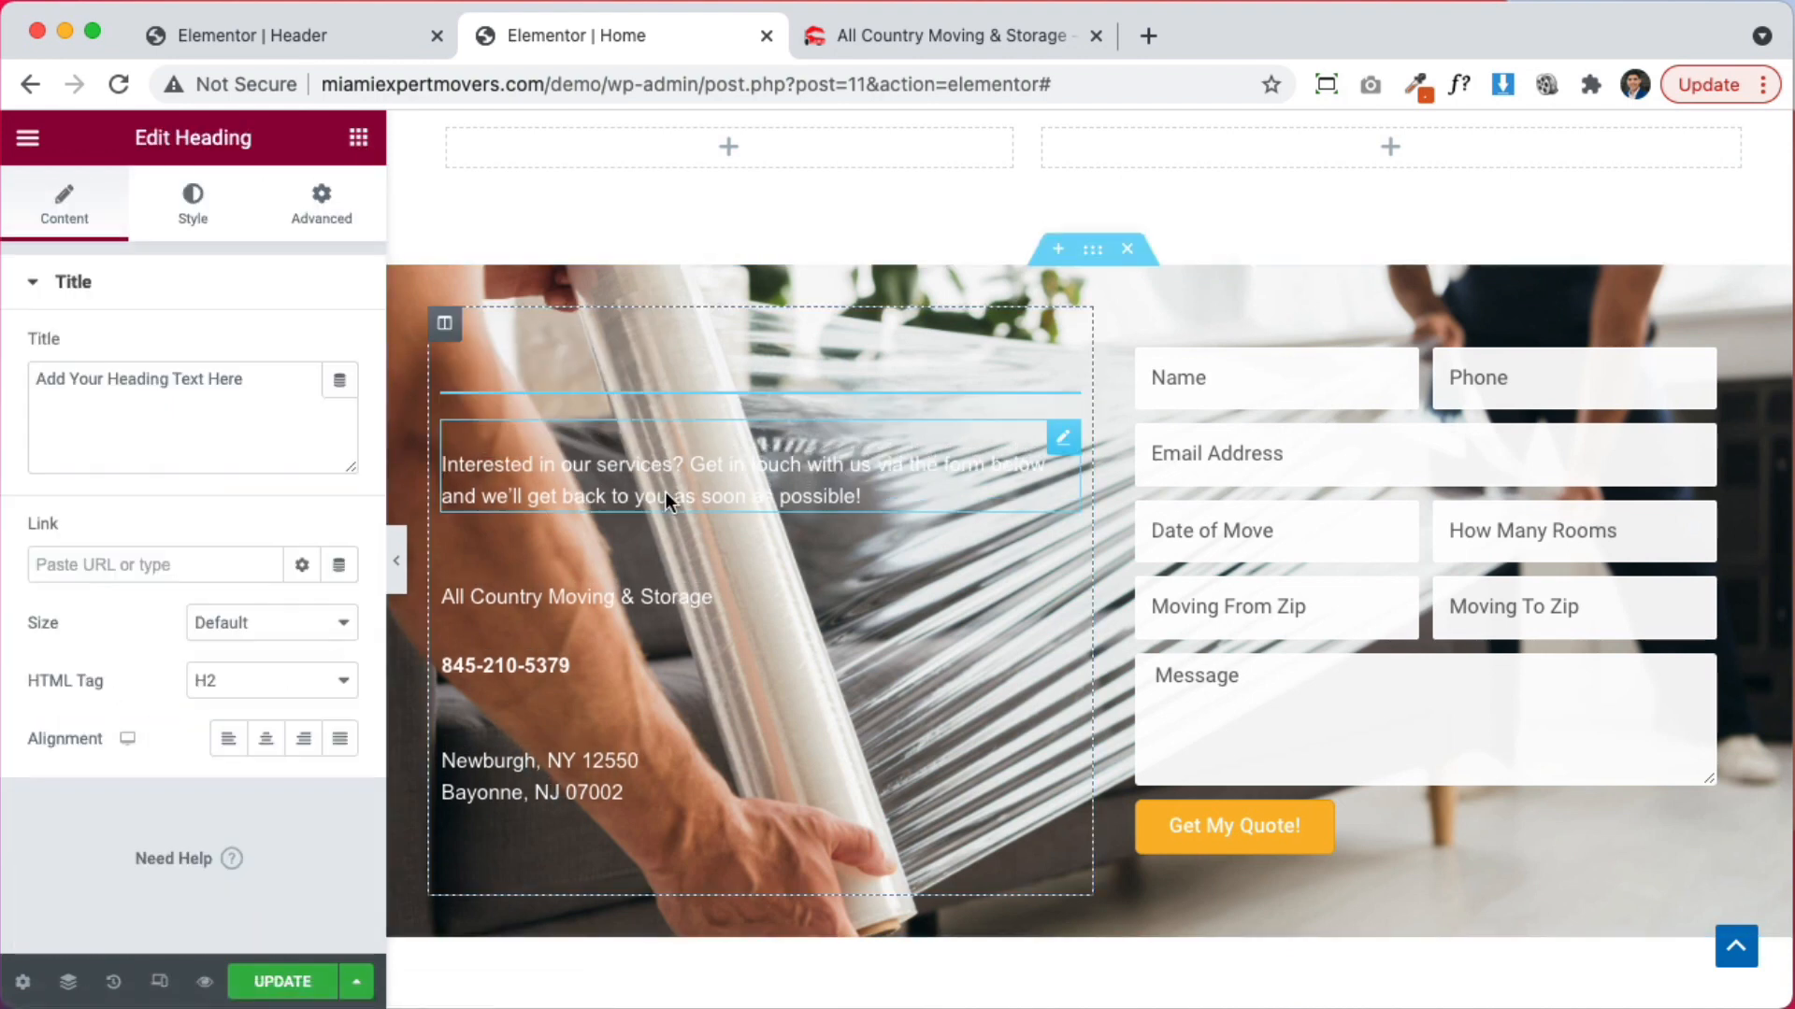
click(657, 505)
click(76, 228)
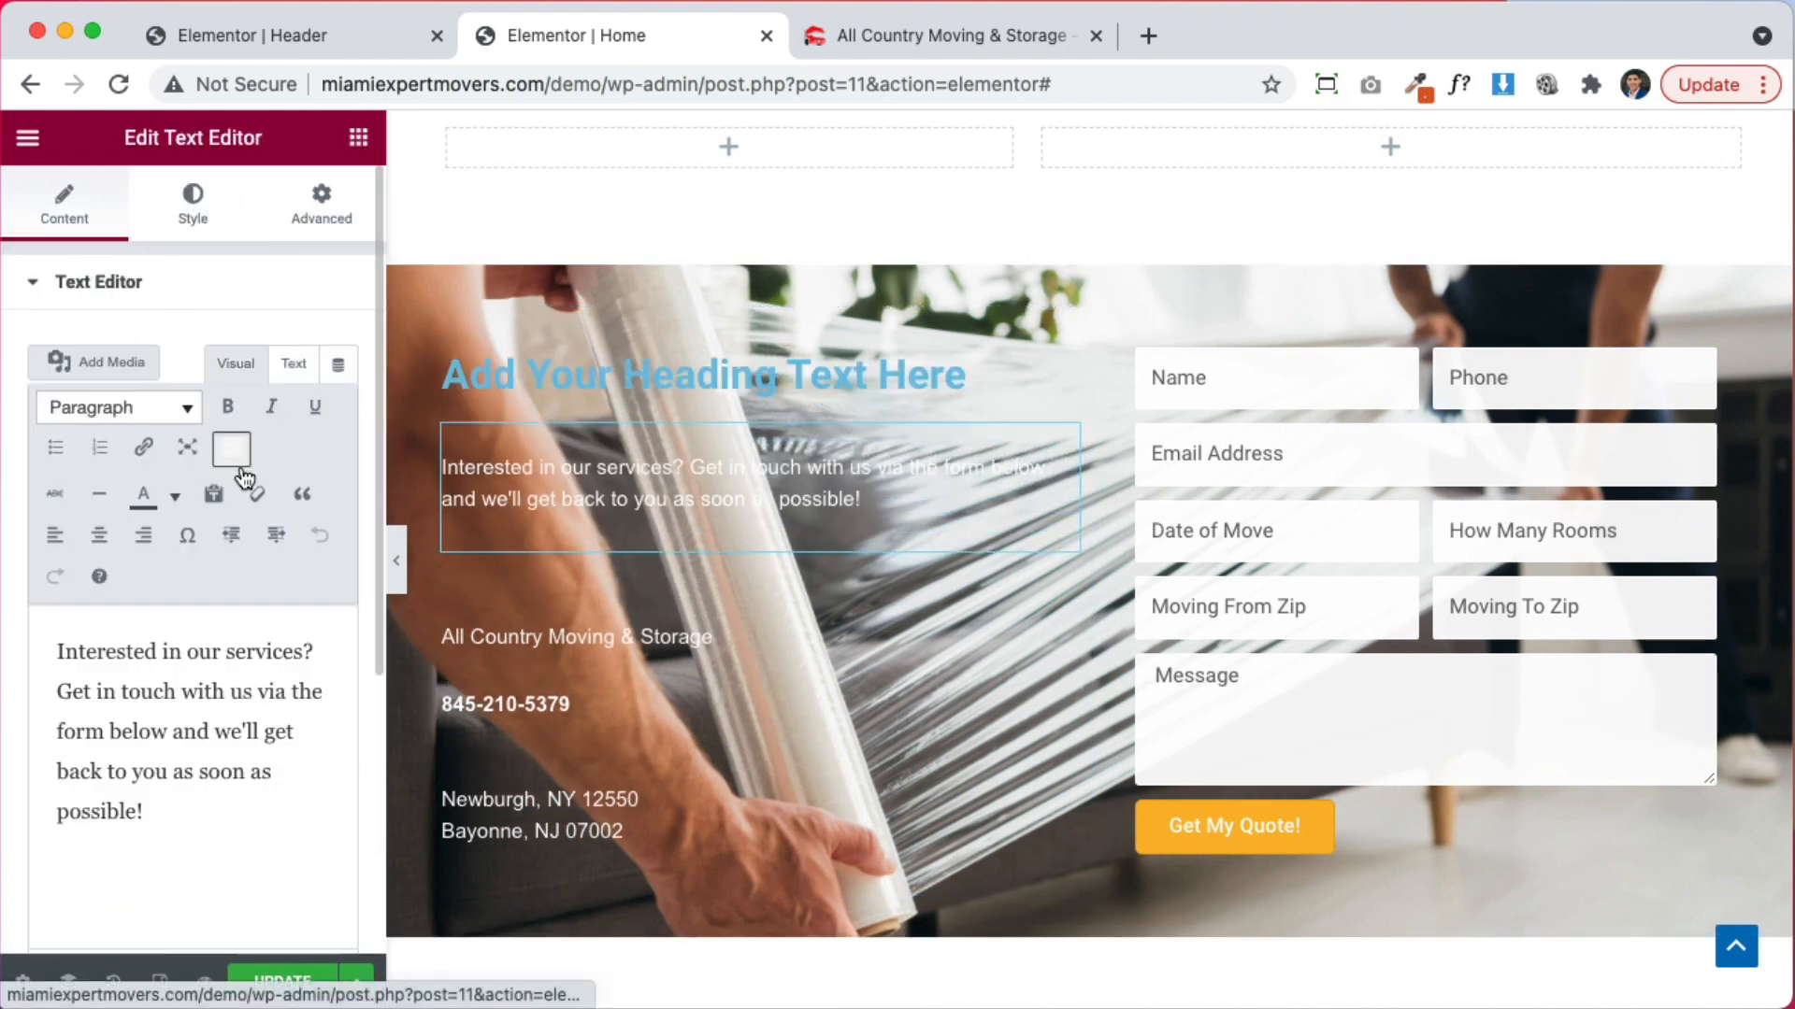
drag(333, 652, 57, 651)
key(super+c)
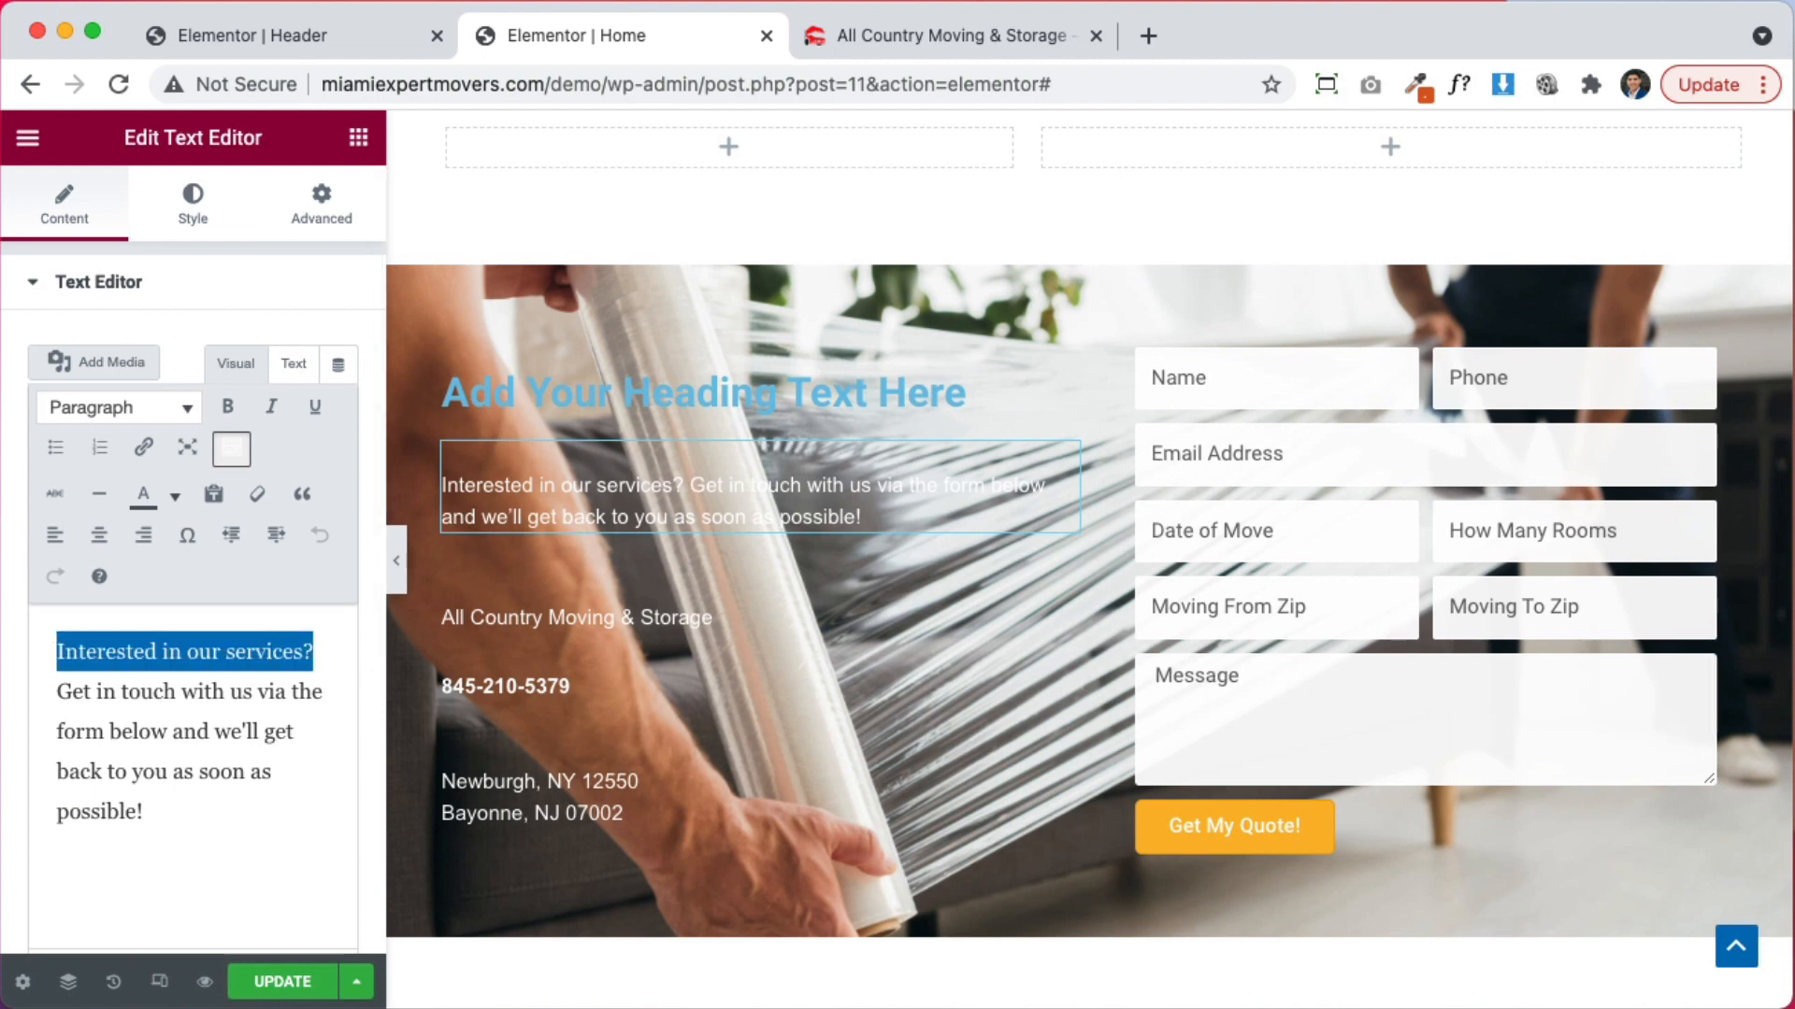
key(BackSpace)
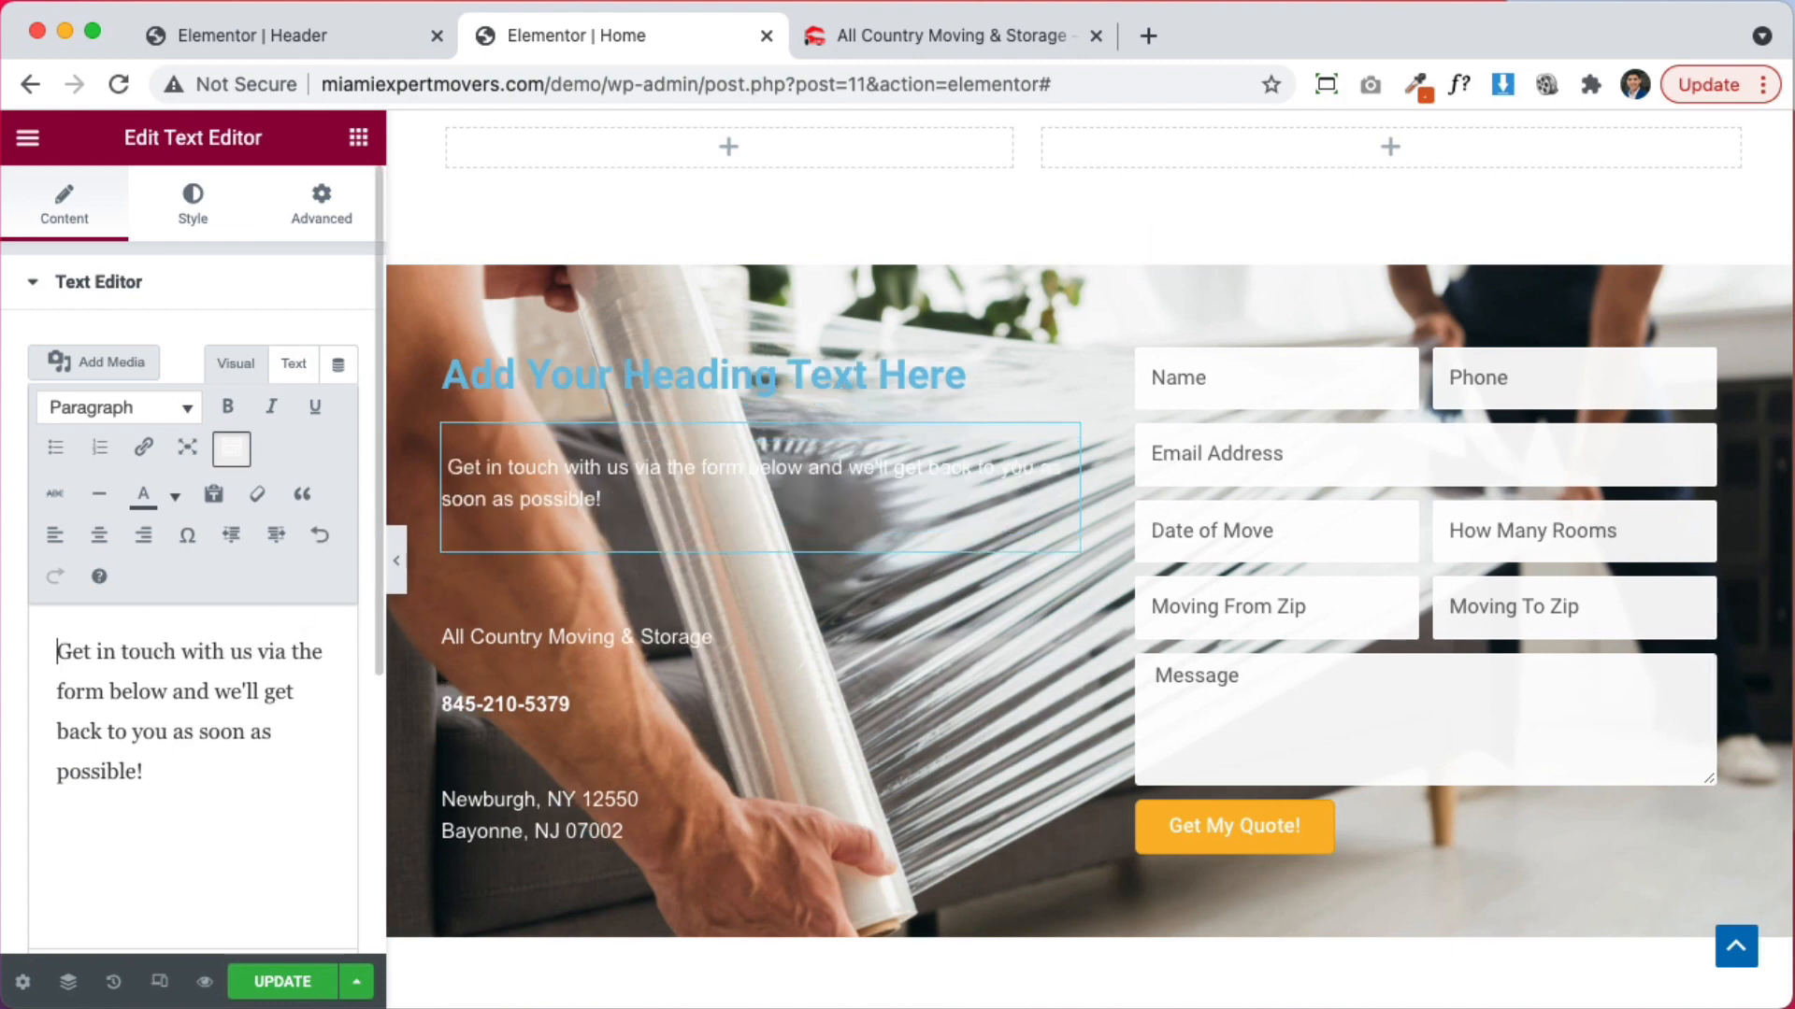
click(710, 374)
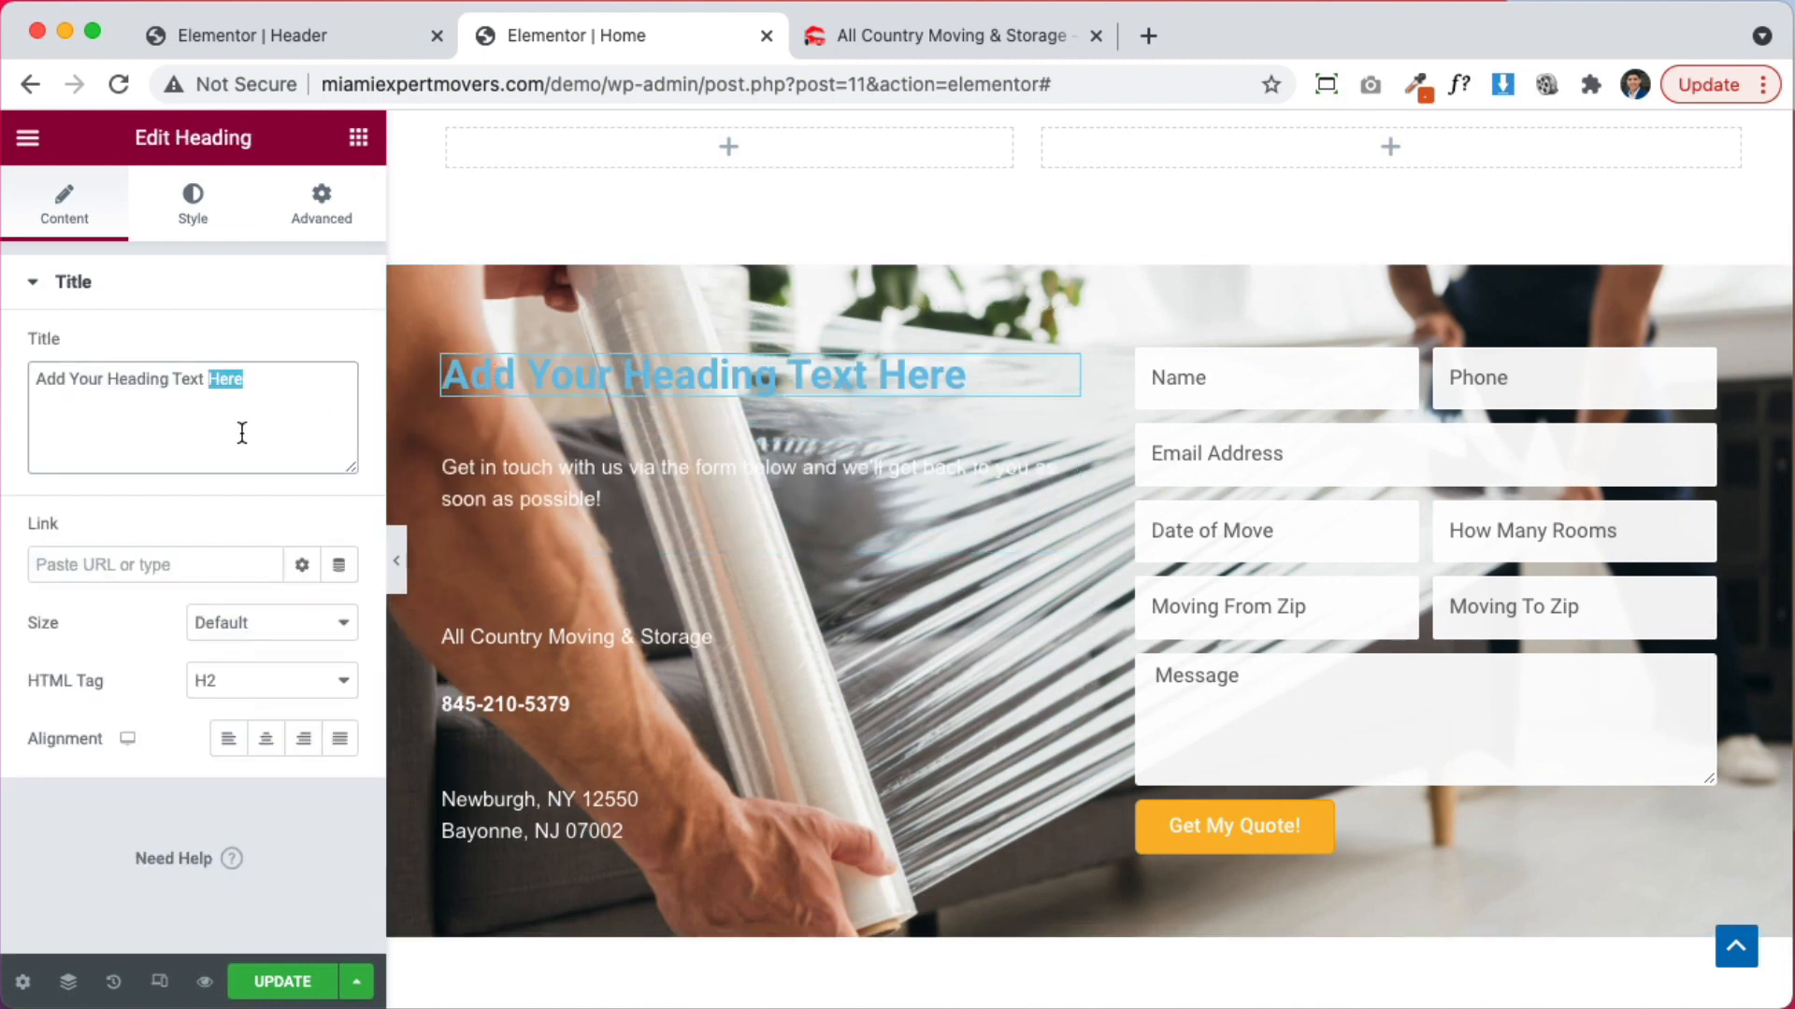
key(super+v)
click(206, 222)
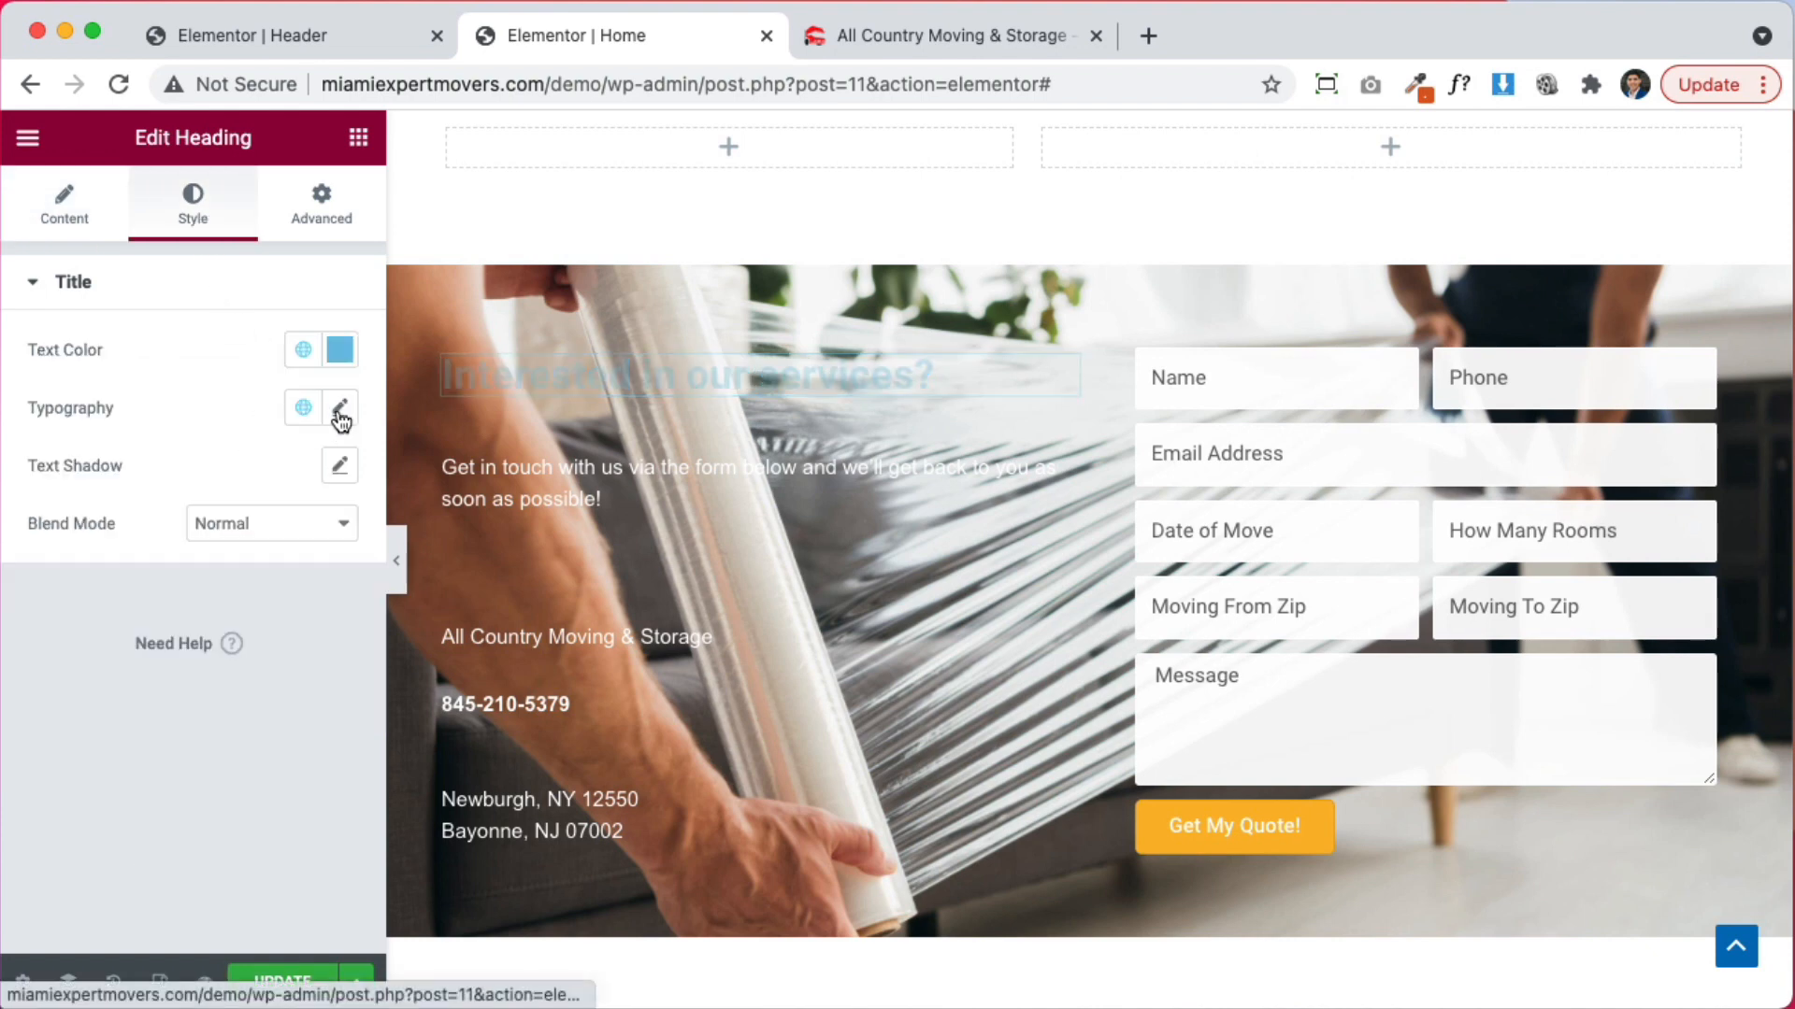
click(339, 351)
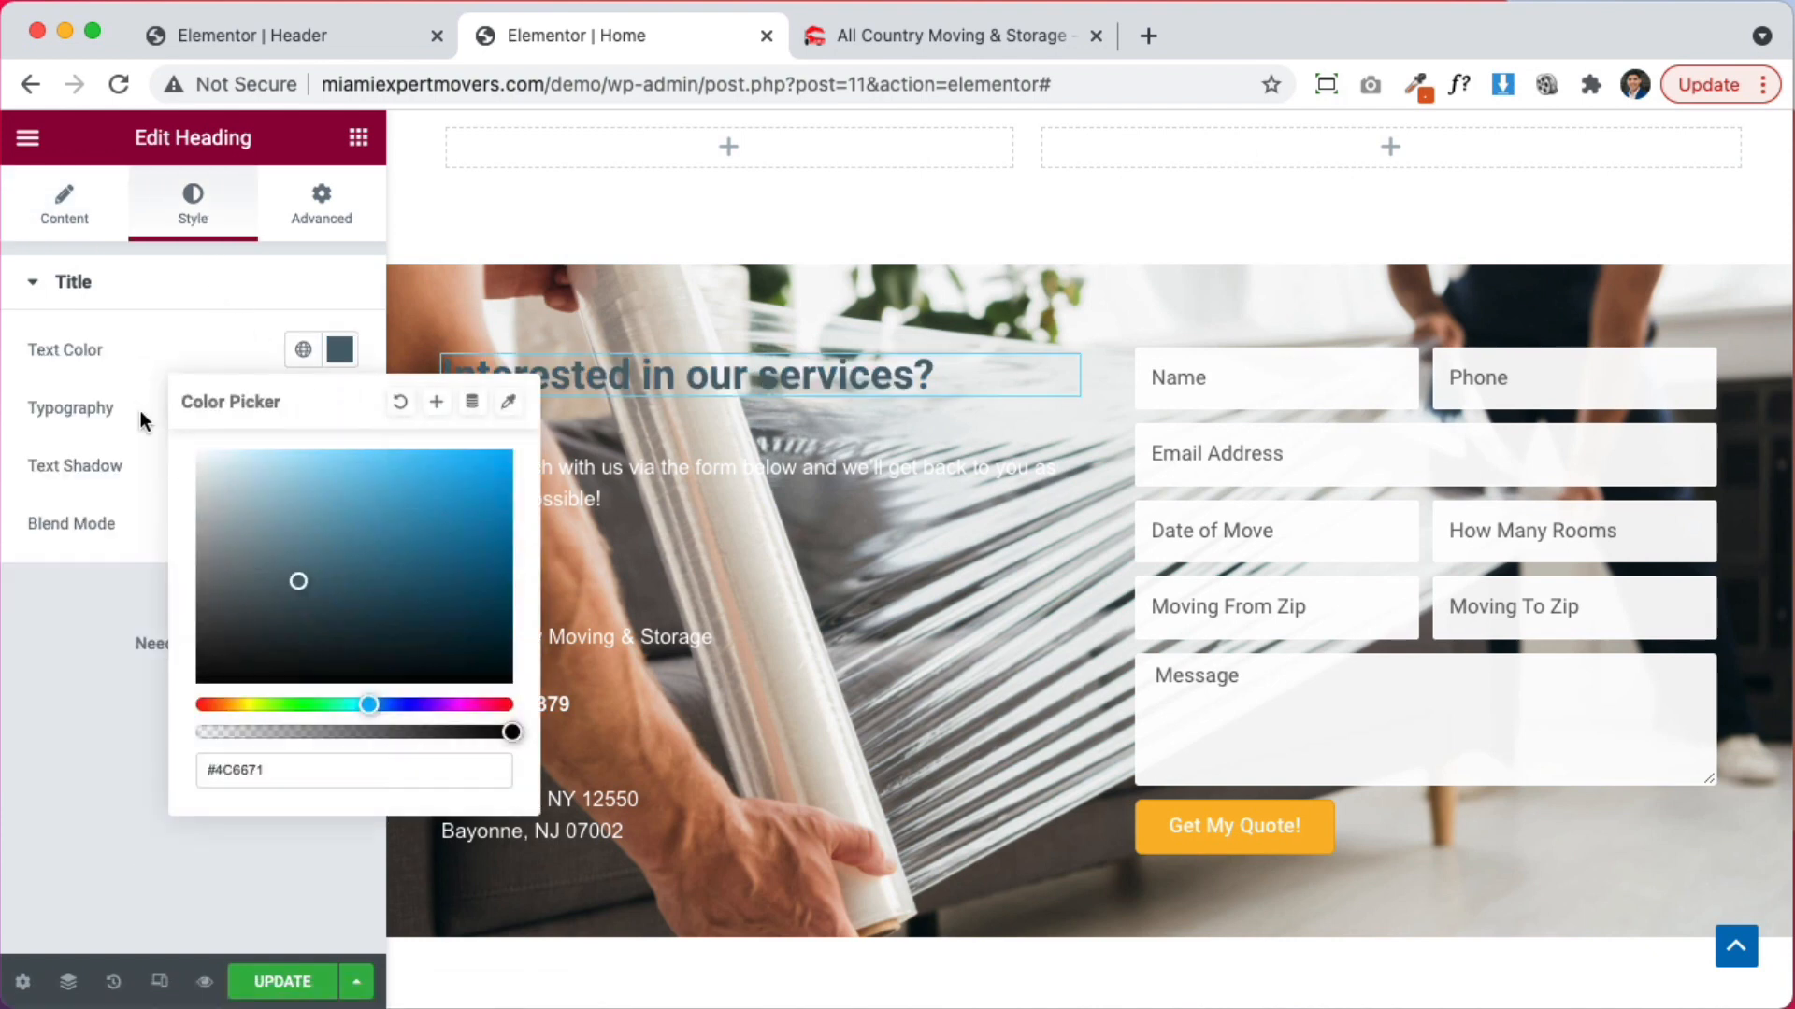
click(1096, 258)
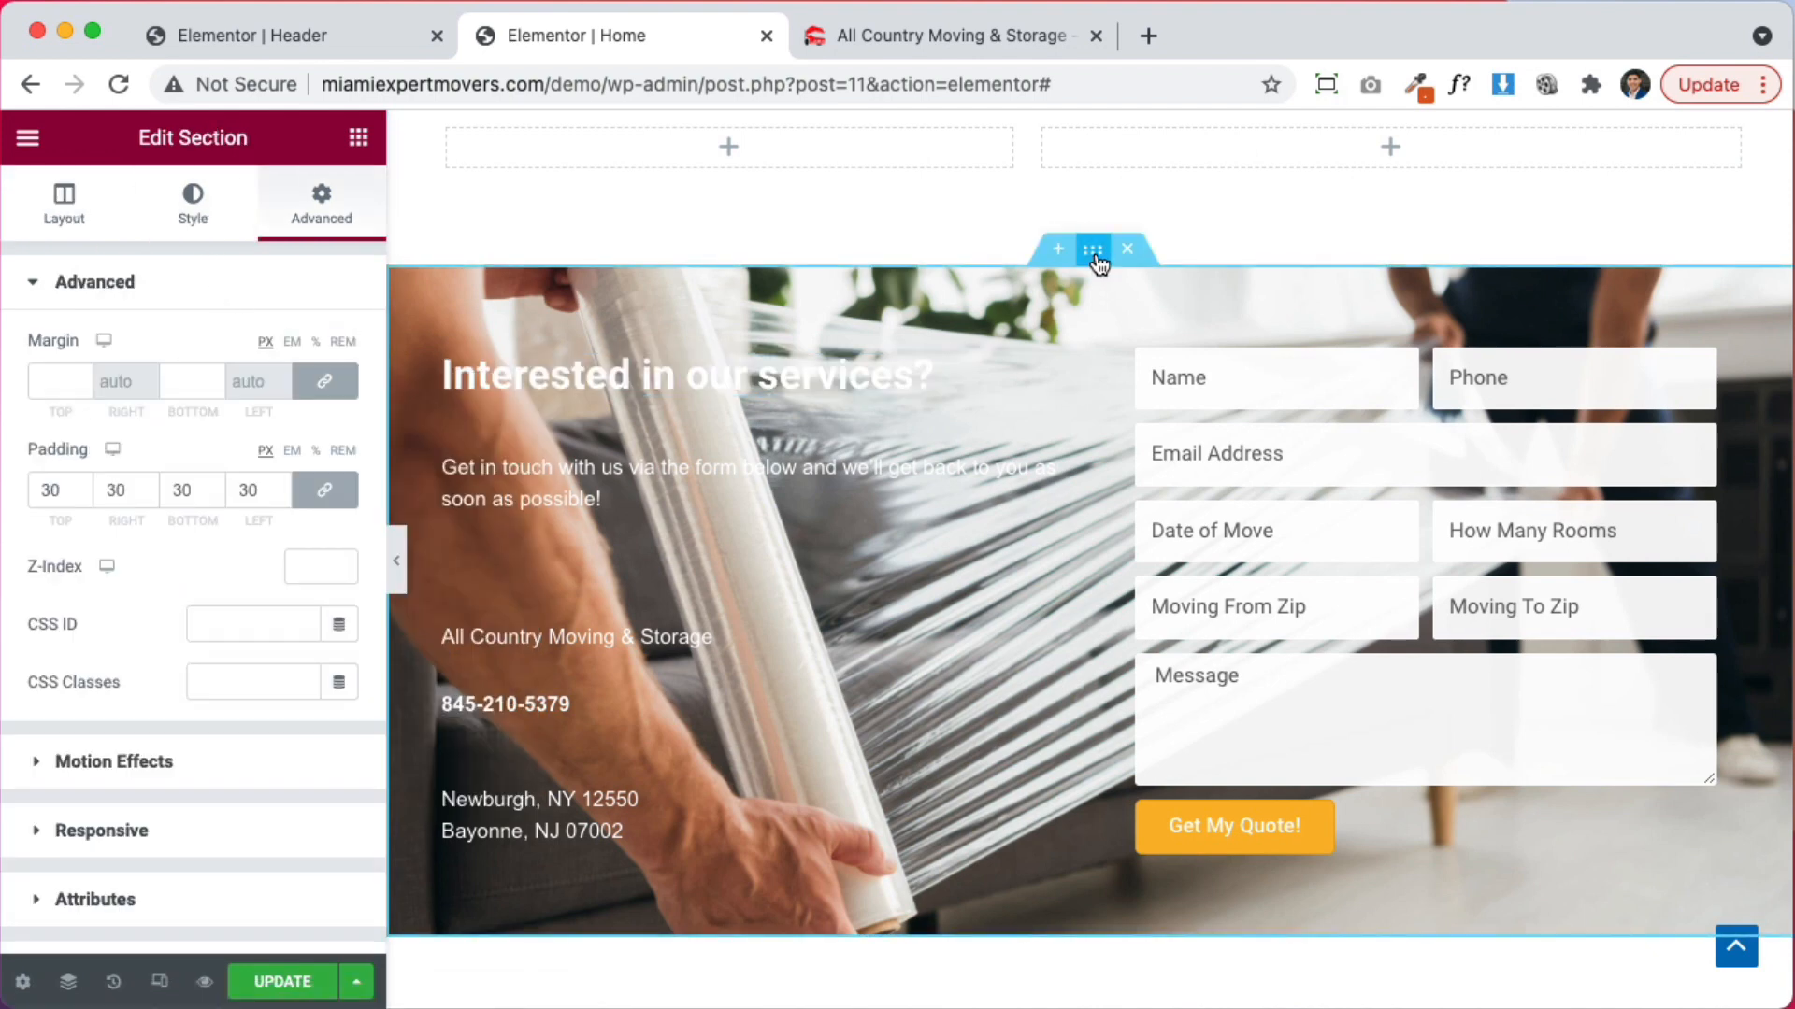
Give the quote section a black classic background overlay at 0.5 opacity
click(205, 221)
scroll(154, 803, down, 5)
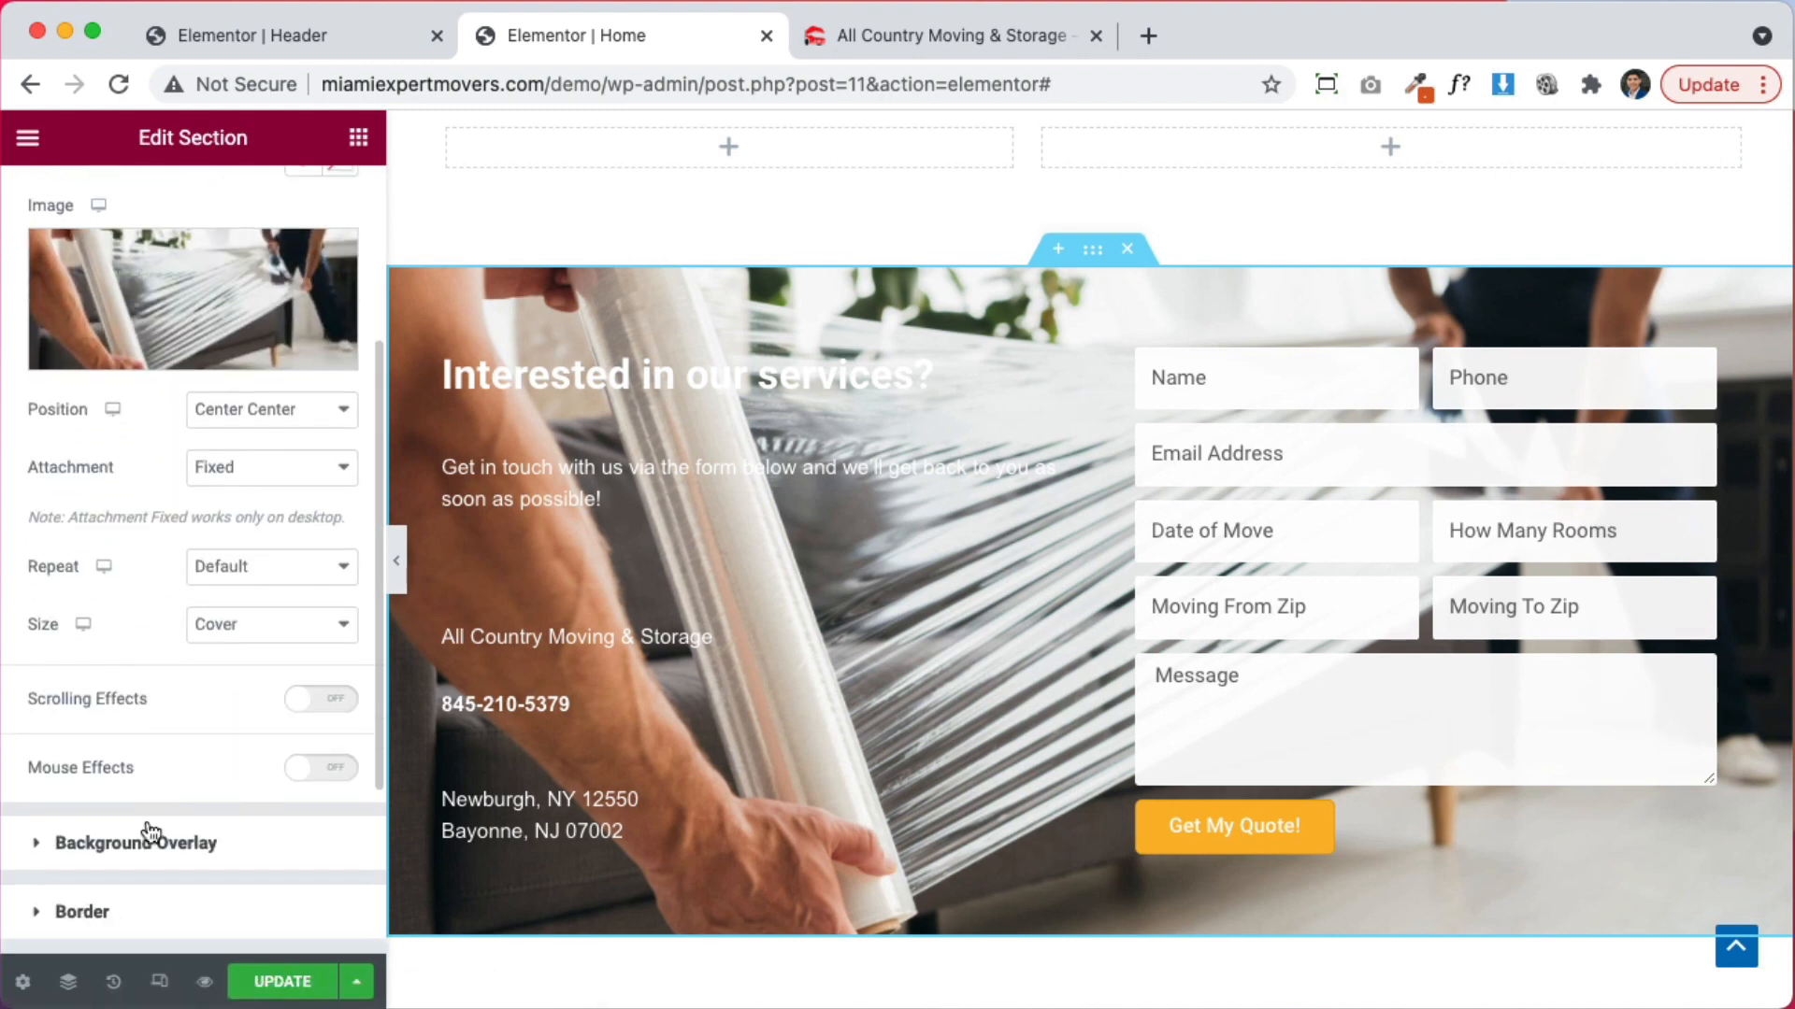
scroll(151, 832, down, 2)
click(234, 743)
click(302, 477)
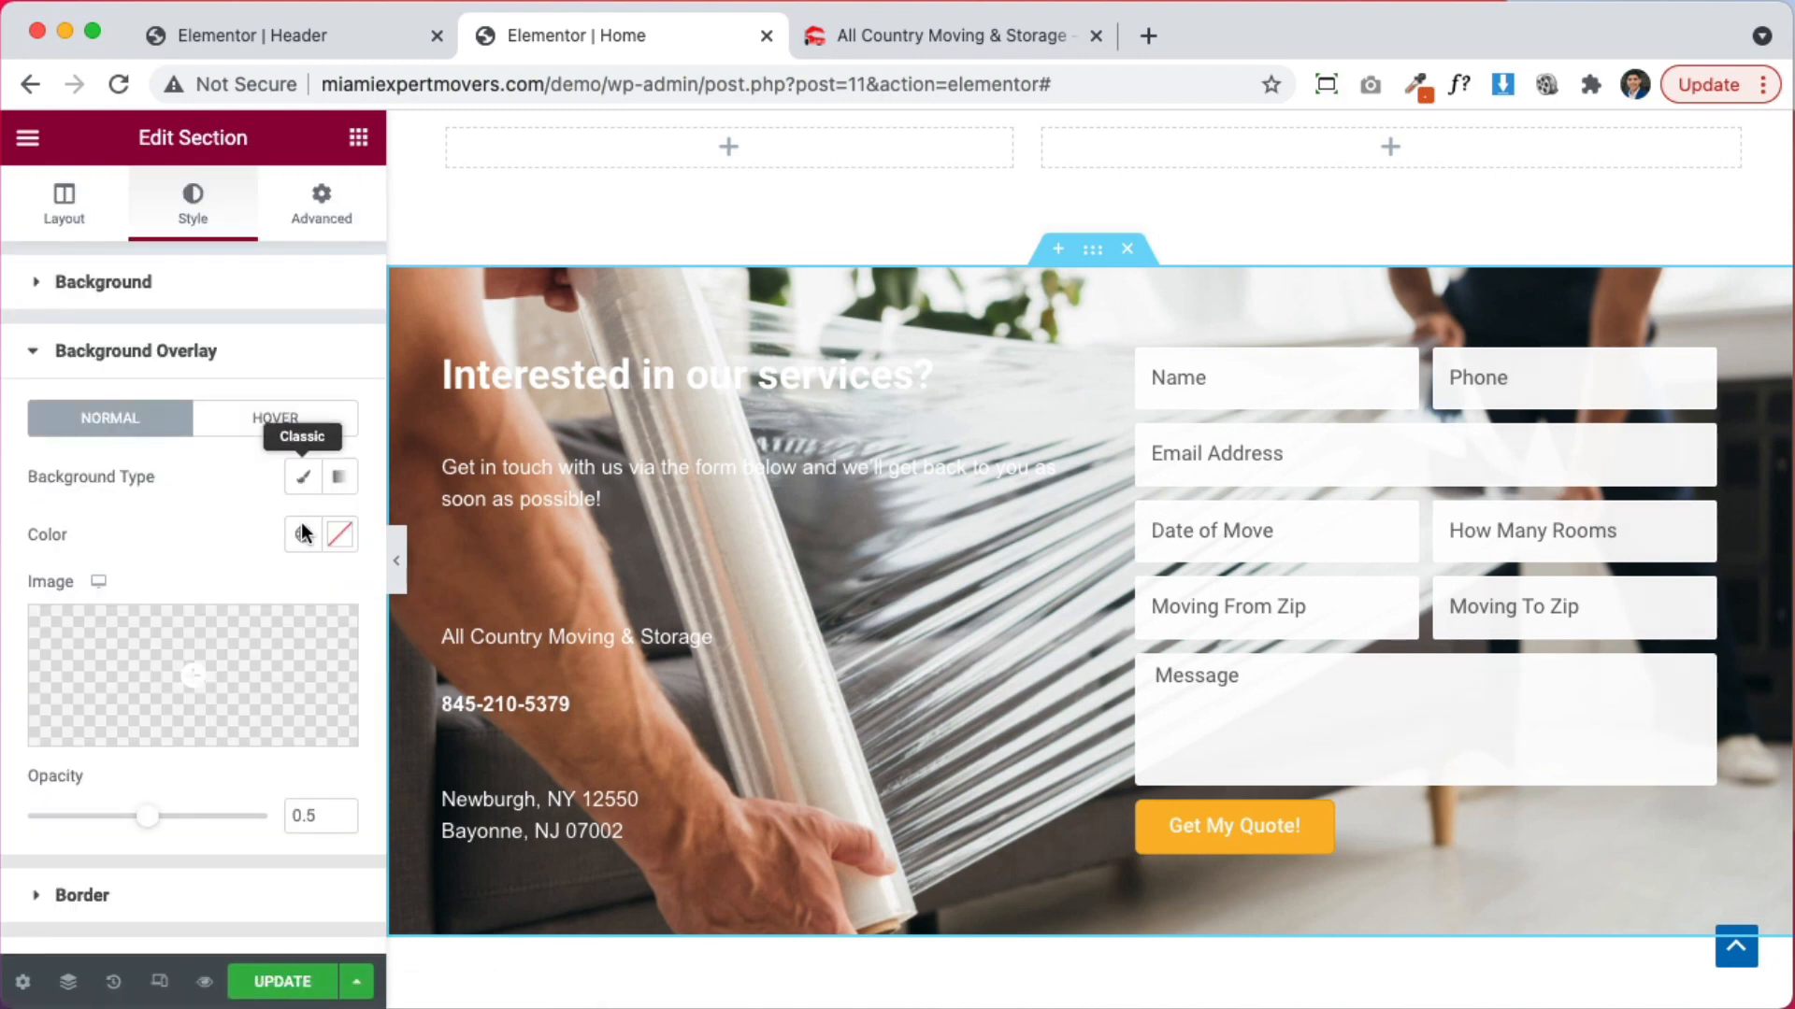
click(339, 533)
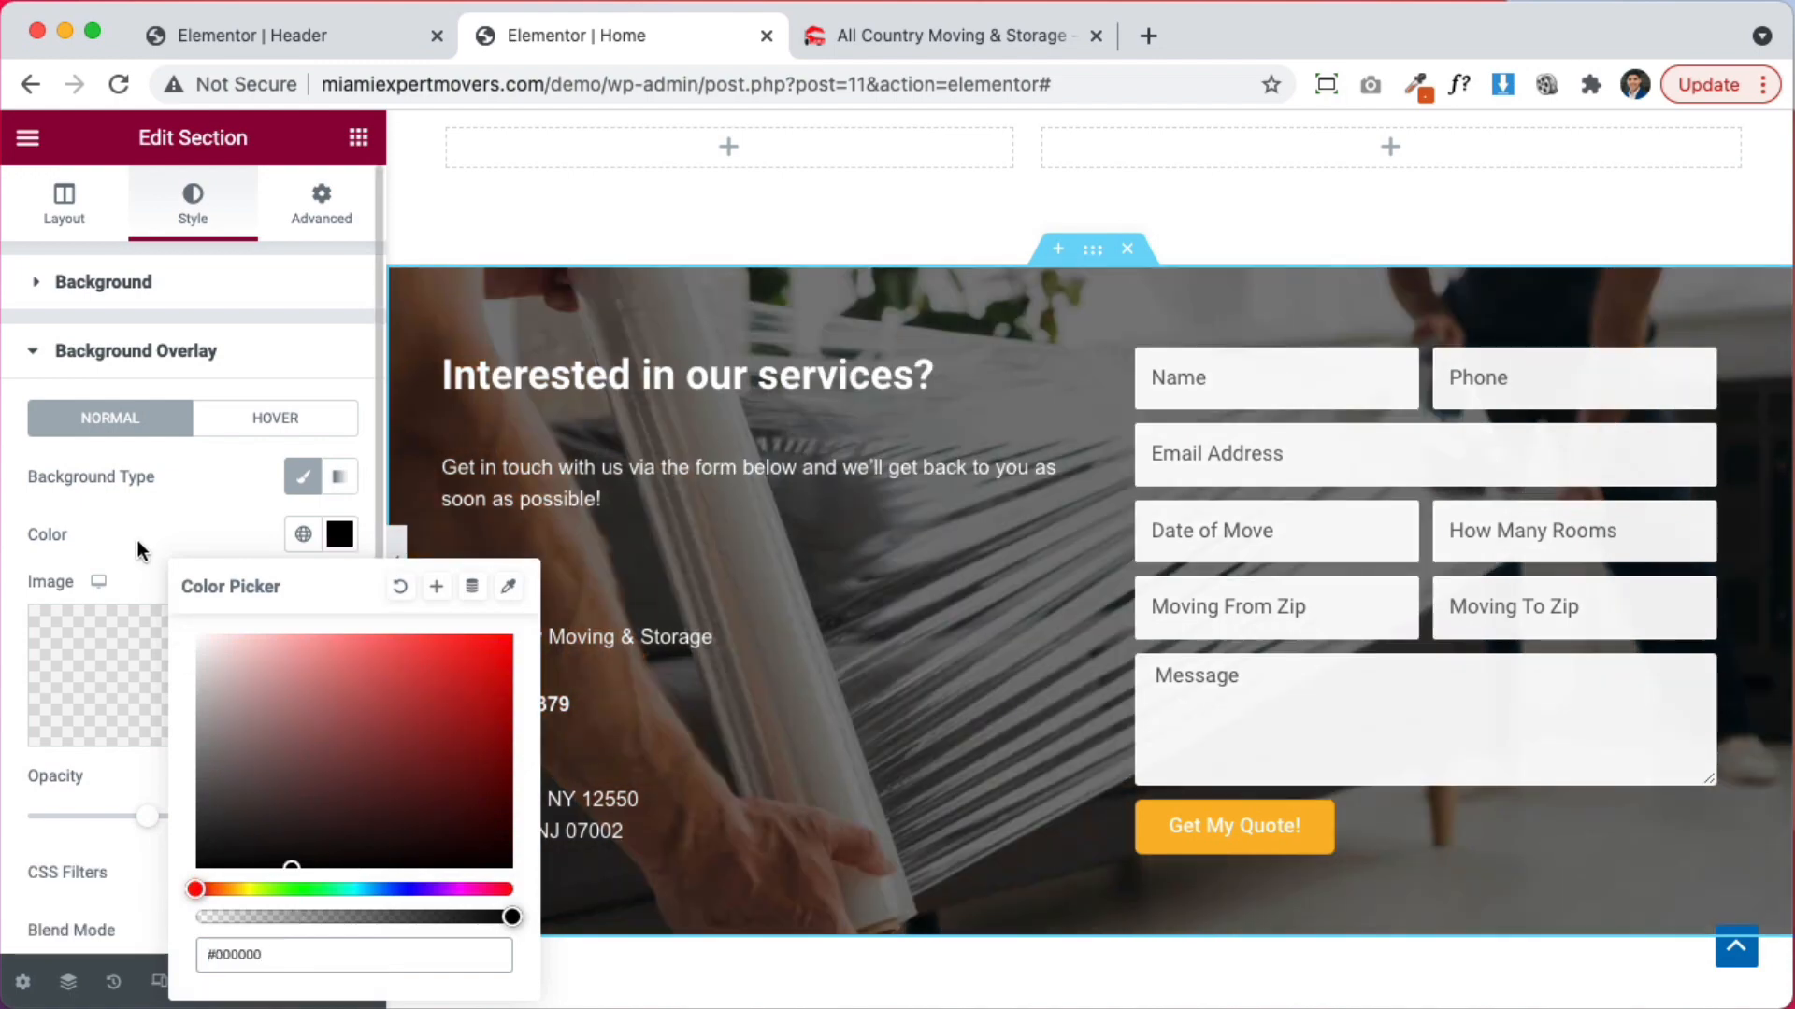
click(138, 540)
Show the intro paragraph's Advanced margin and padding settings
scroll(1203, 663, up, 4)
scroll(1190, 670, down, 5)
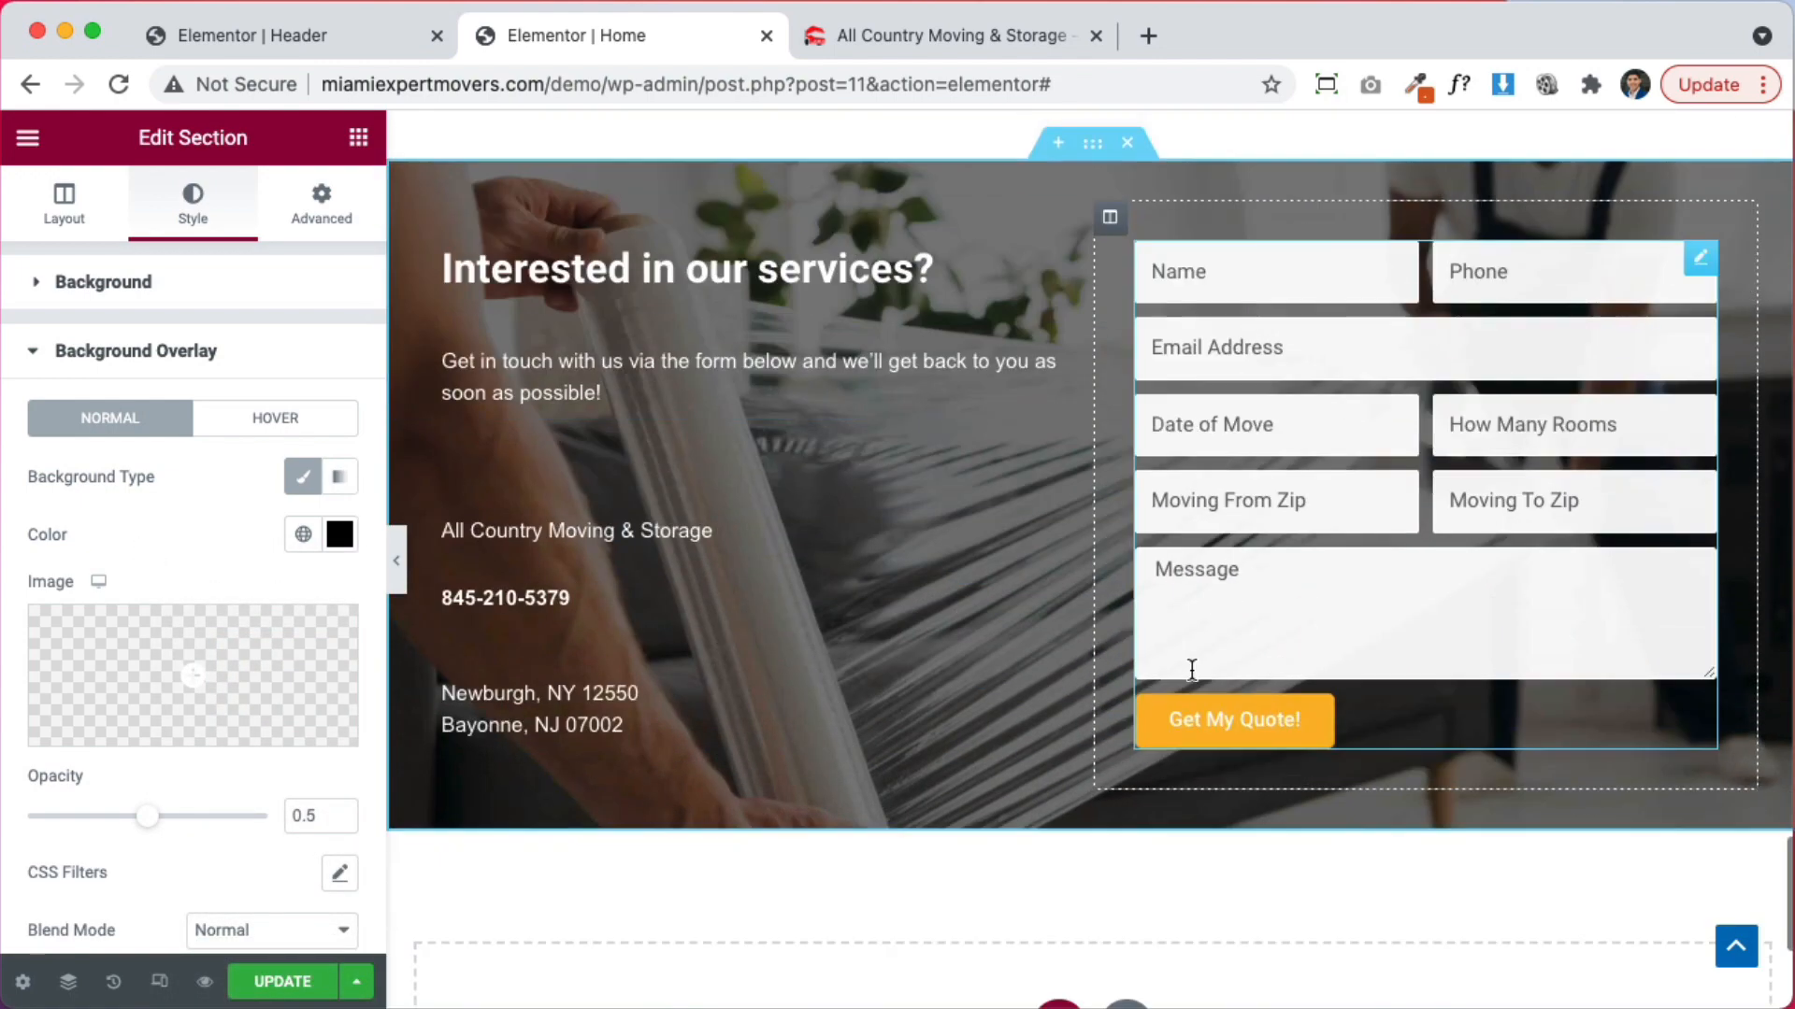
click(602, 395)
click(323, 207)
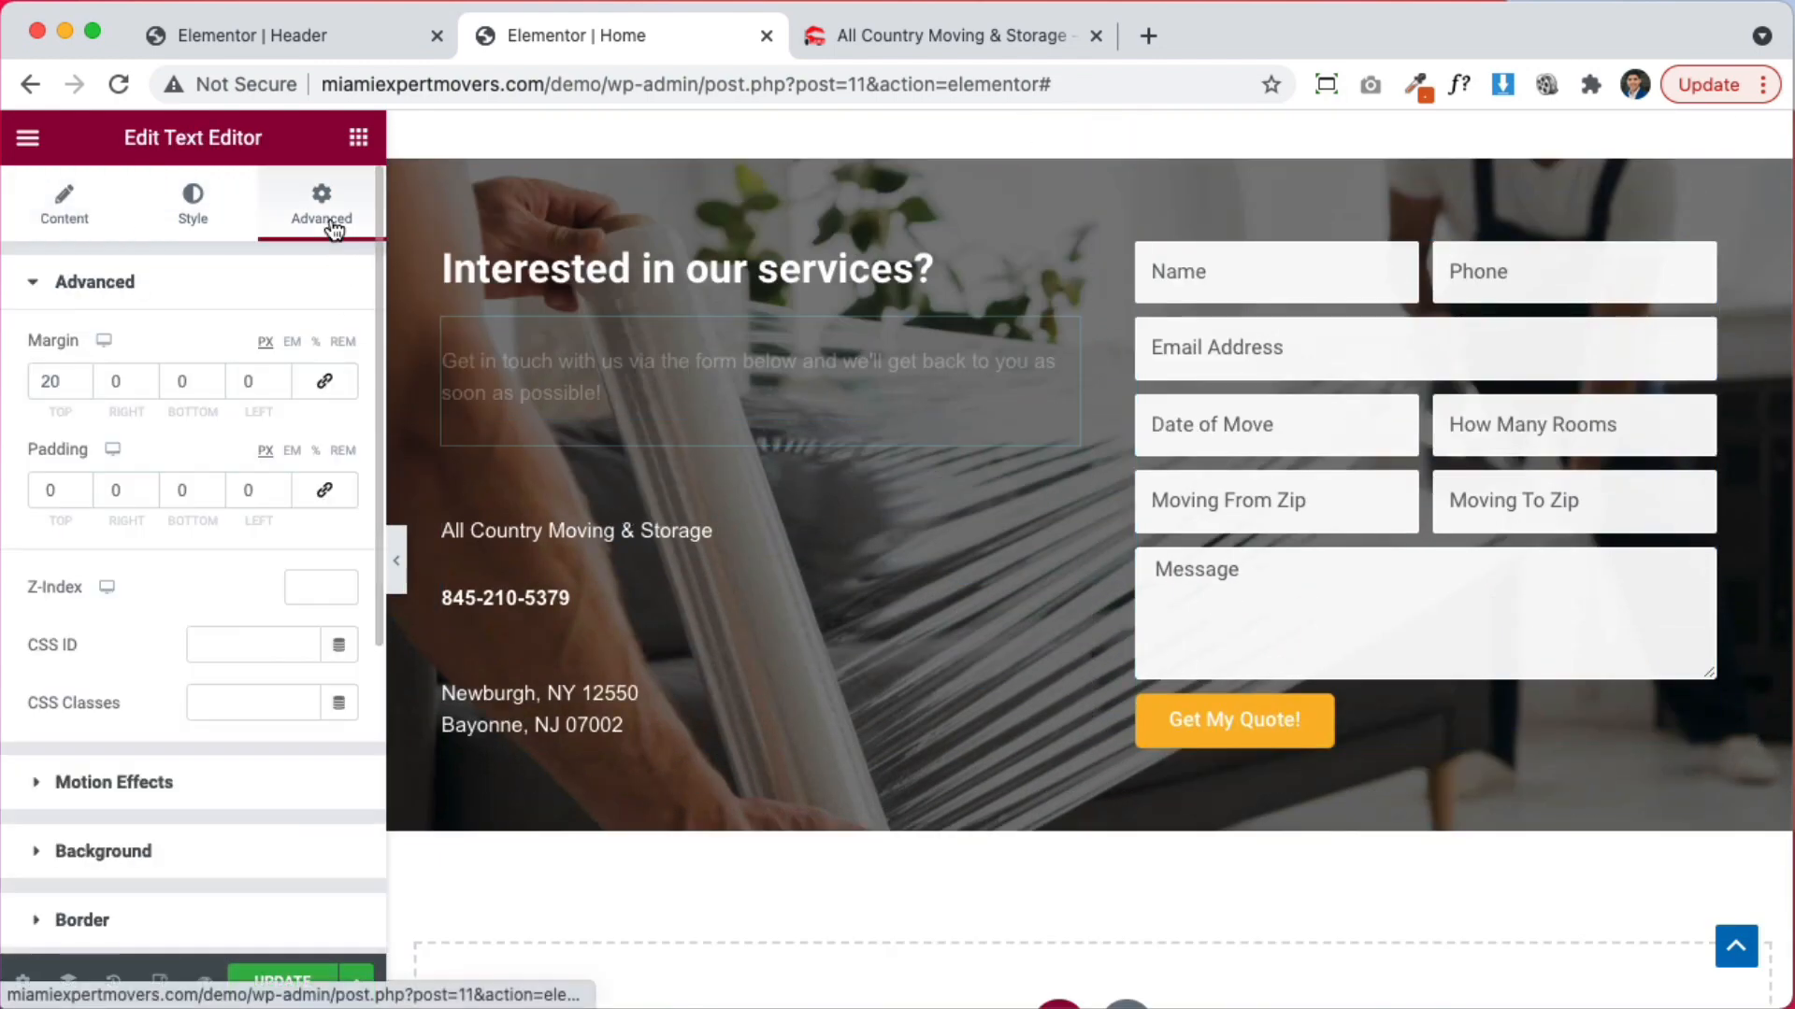
Set the paragraph's top margin to 0 and copy the company/phone block's HTML
text(0)
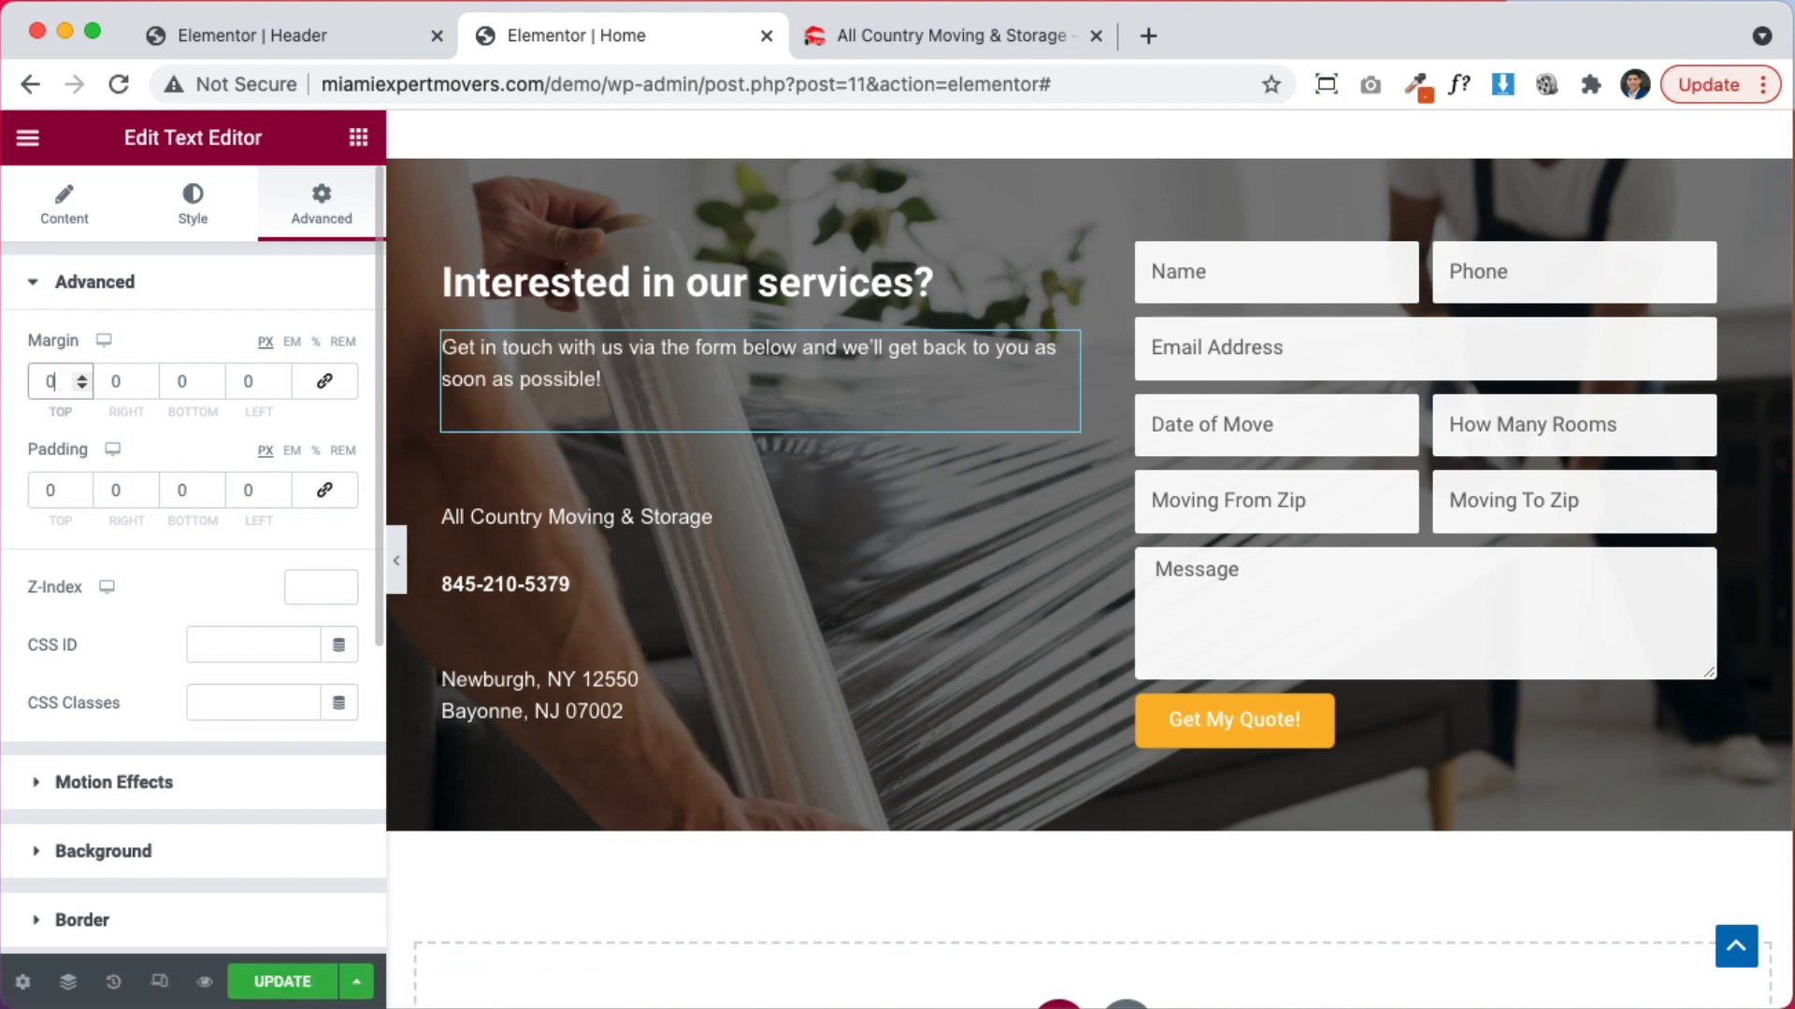
click(568, 527)
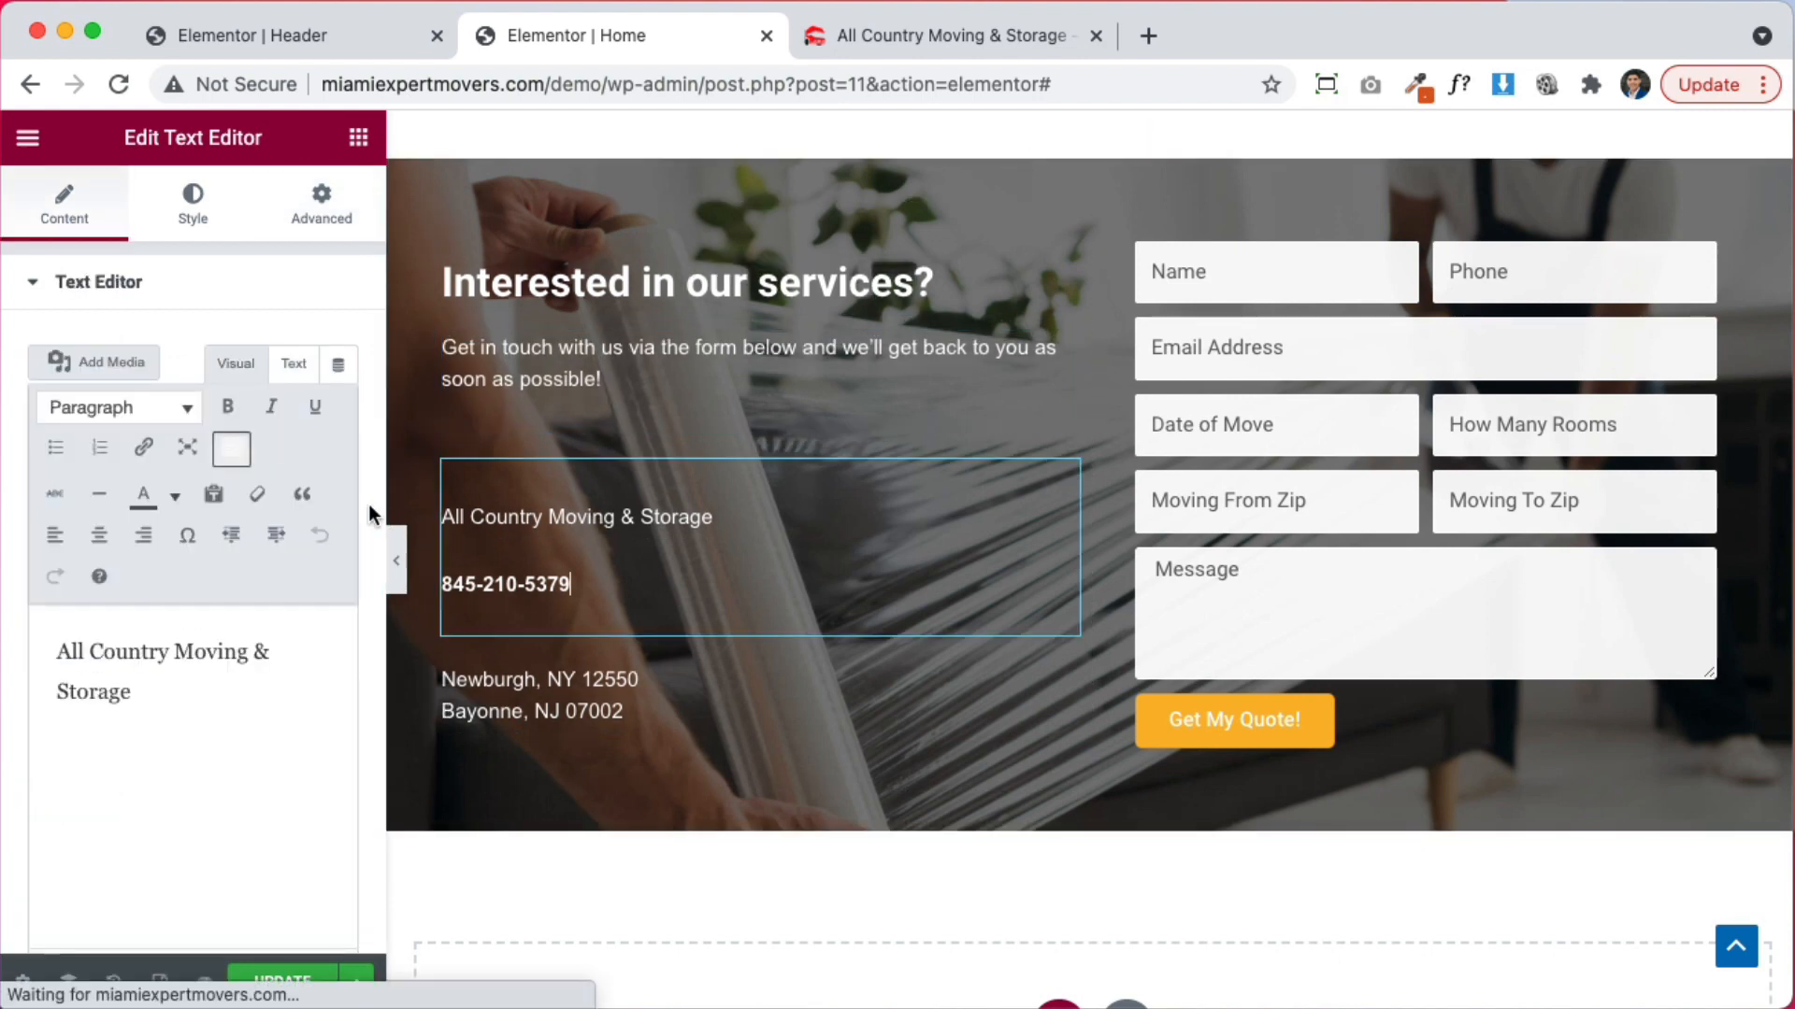
click(293, 364)
click(172, 733)
key(super+a)
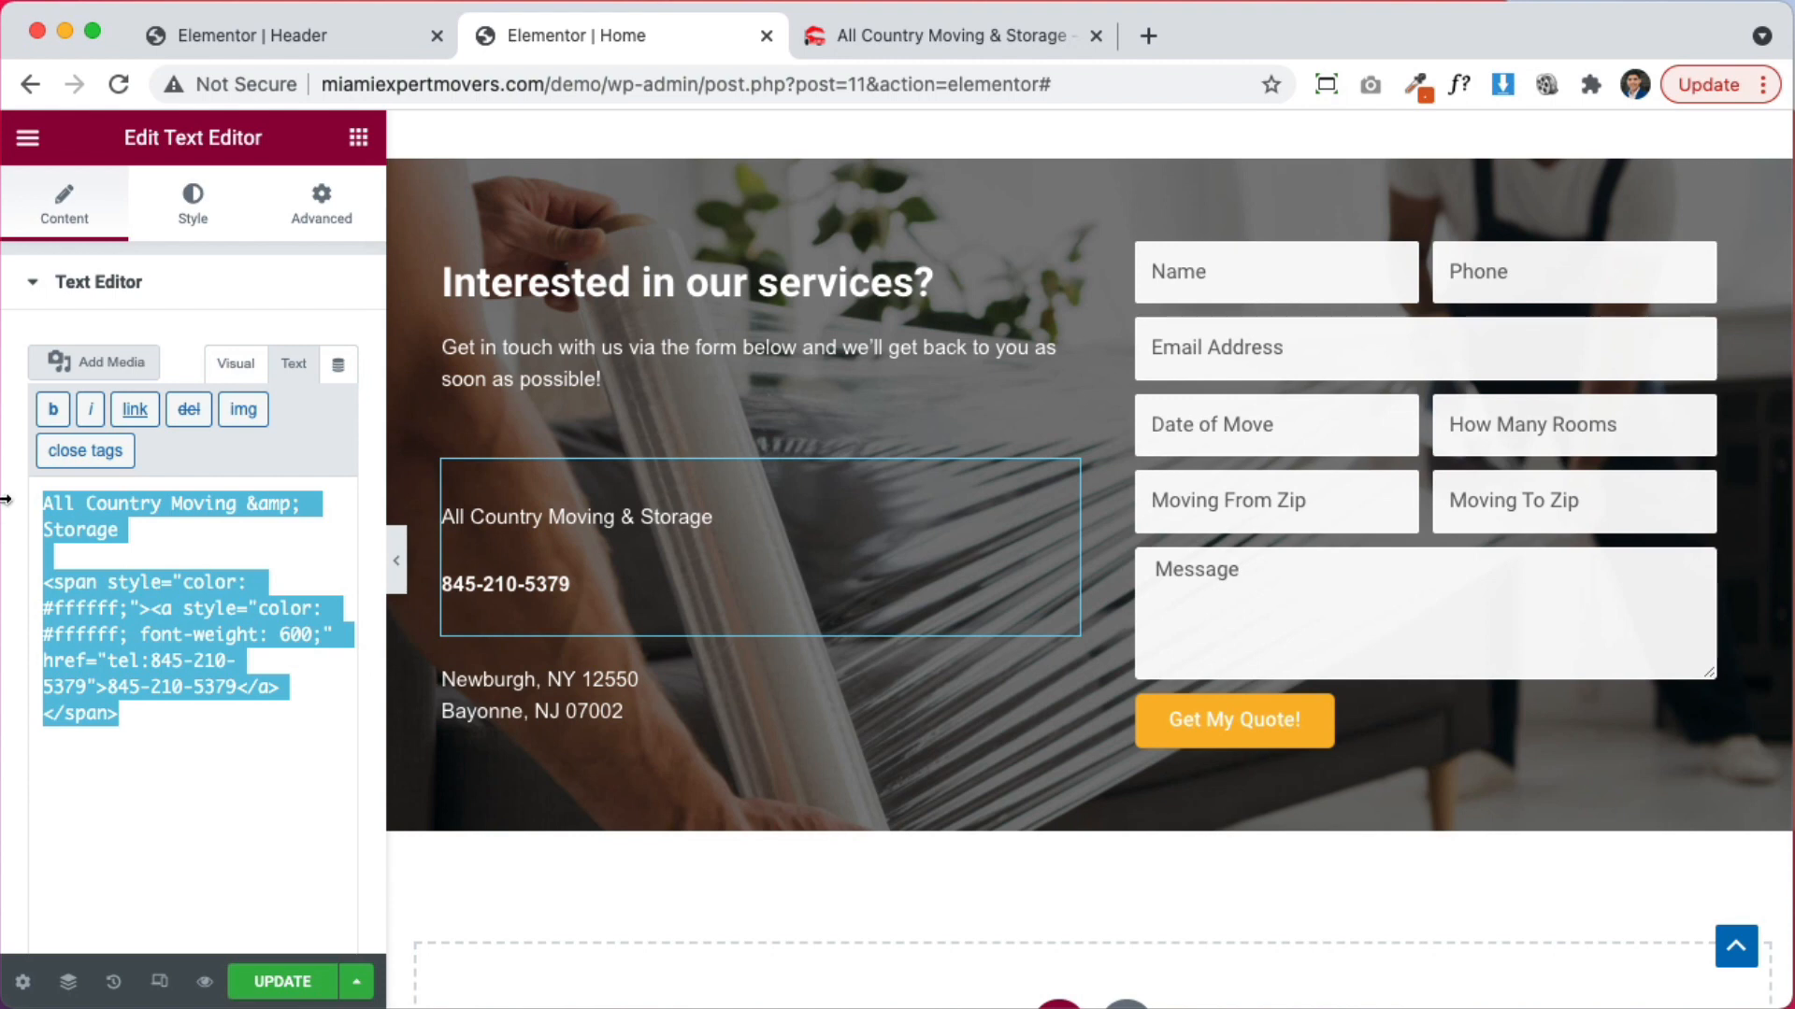
key(super+c)
Paste the company name and phone markup into the intro paragraph after a <br> break
click(654, 340)
click(660, 427)
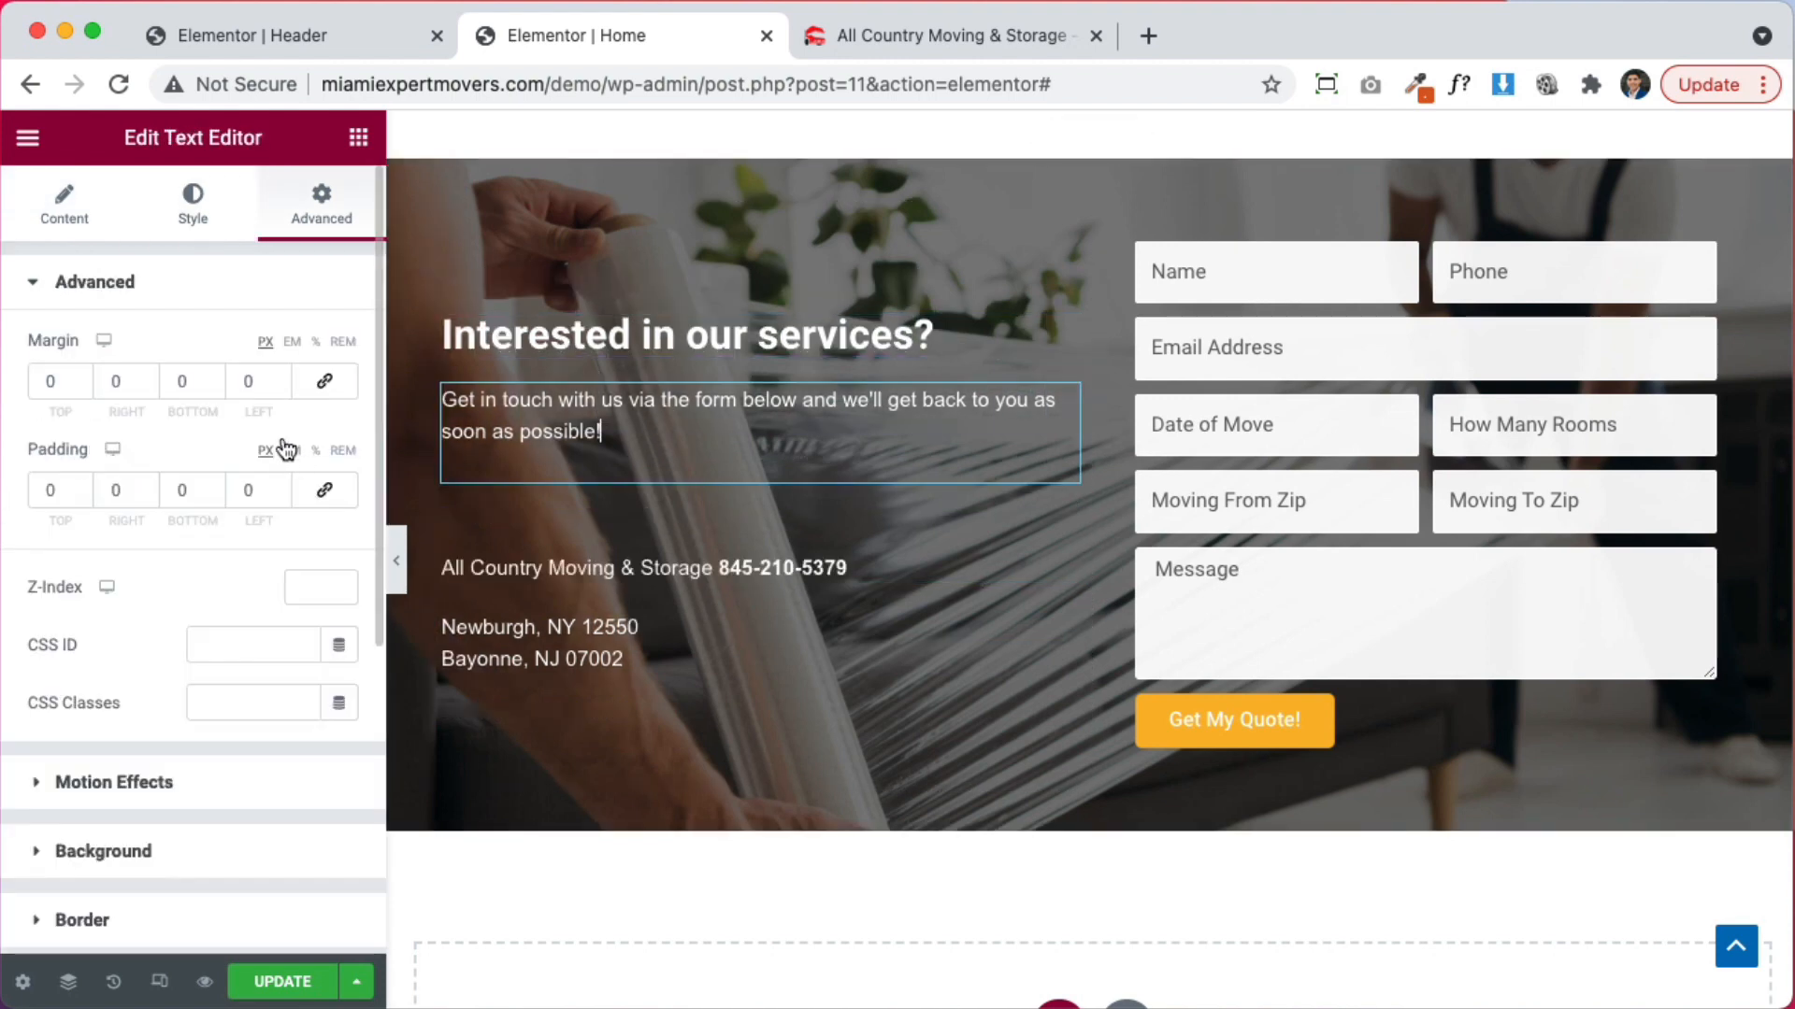
click(89, 223)
click(294, 363)
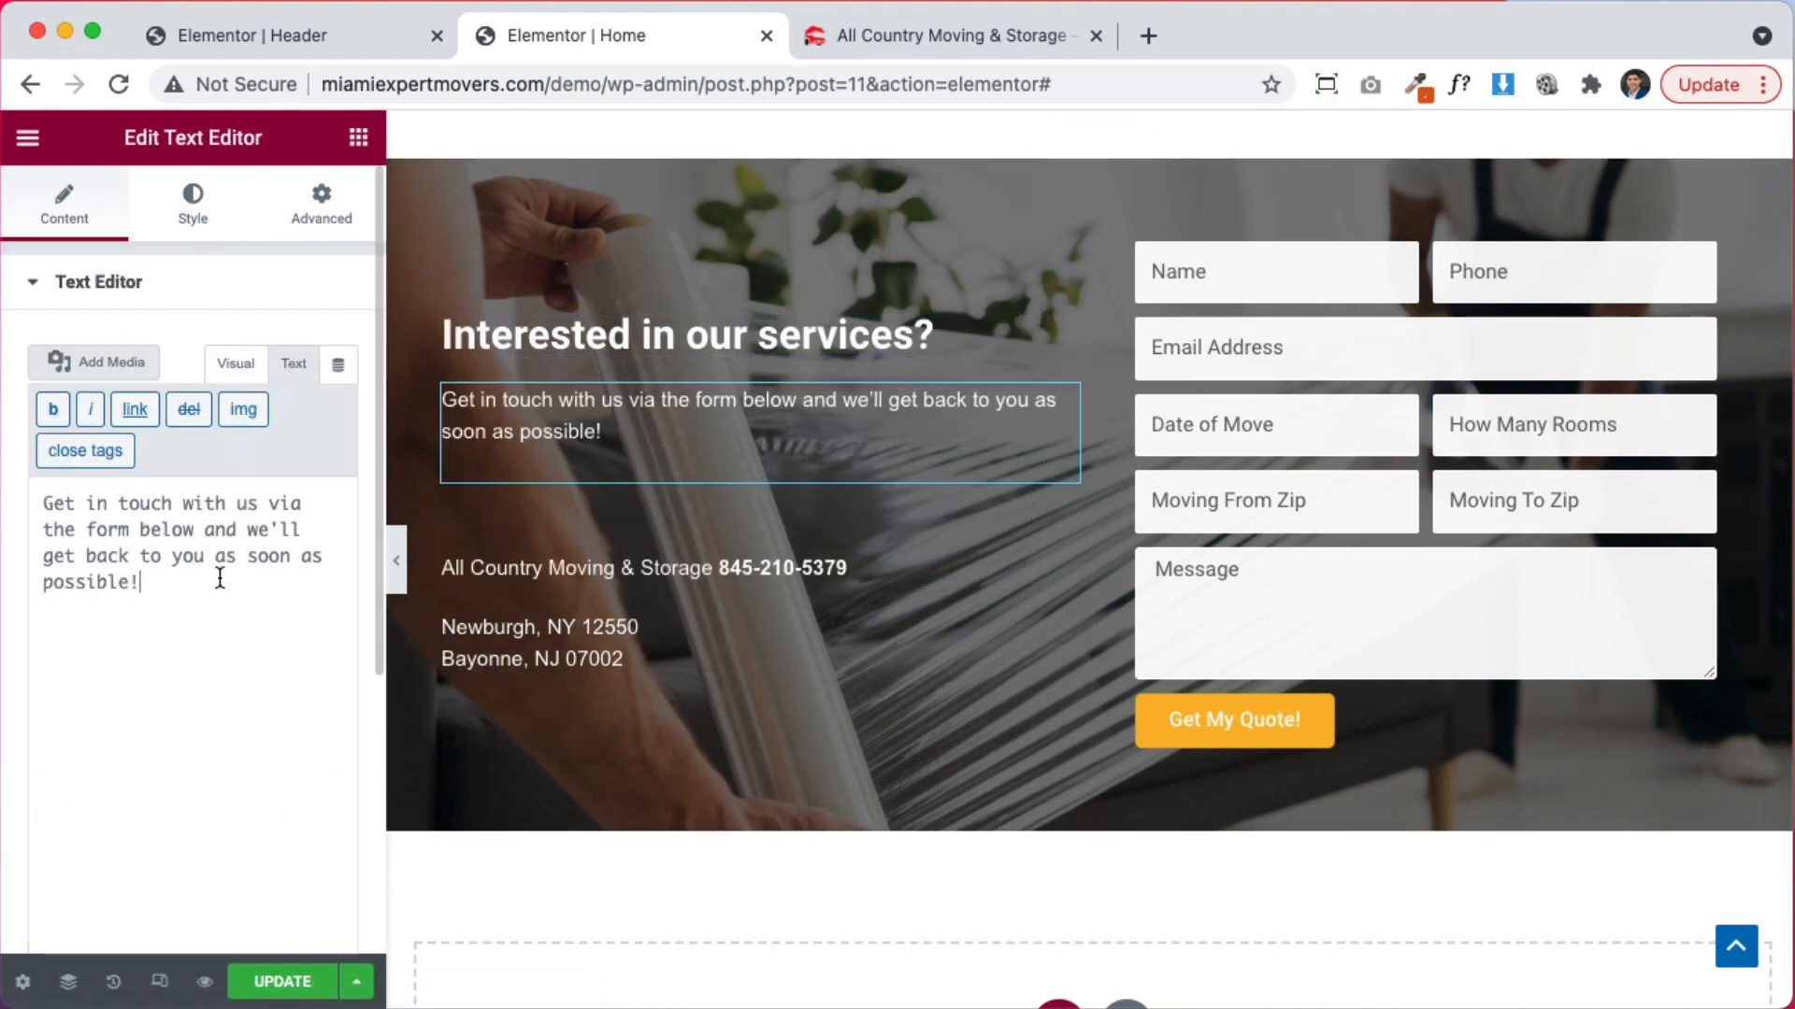
click(219, 578)
key(Return)
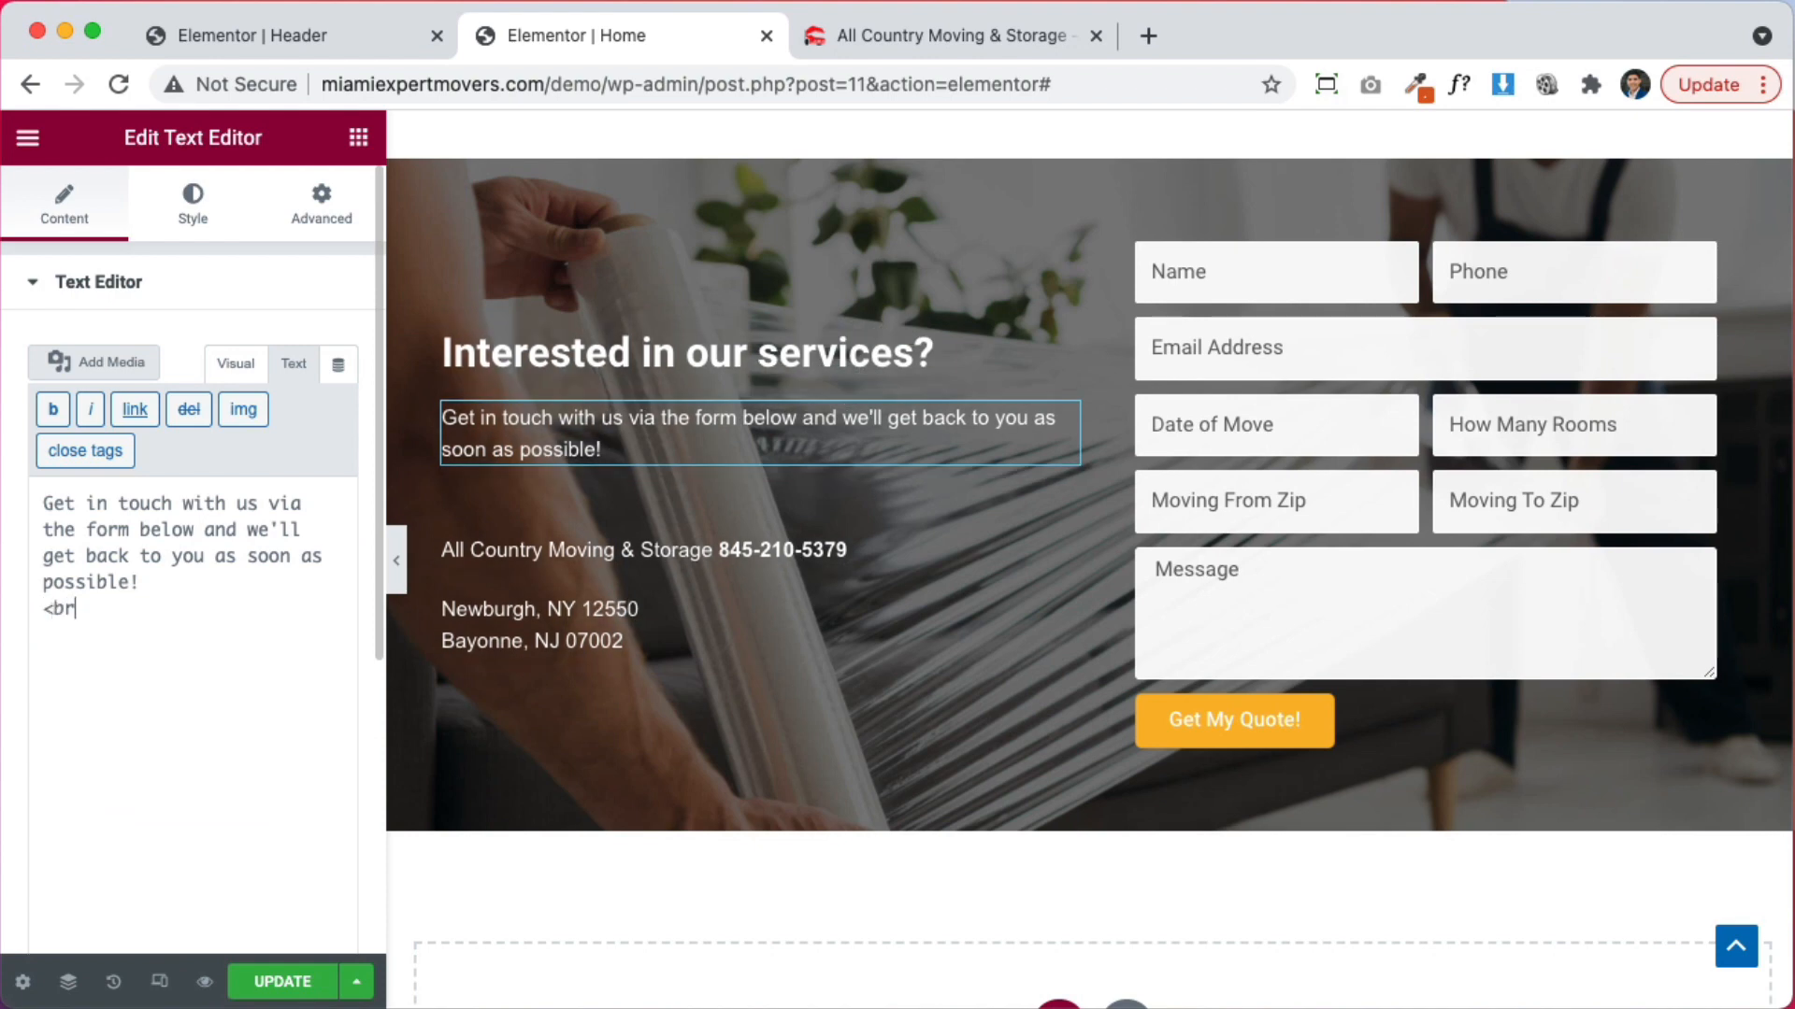
text(<br><br>)
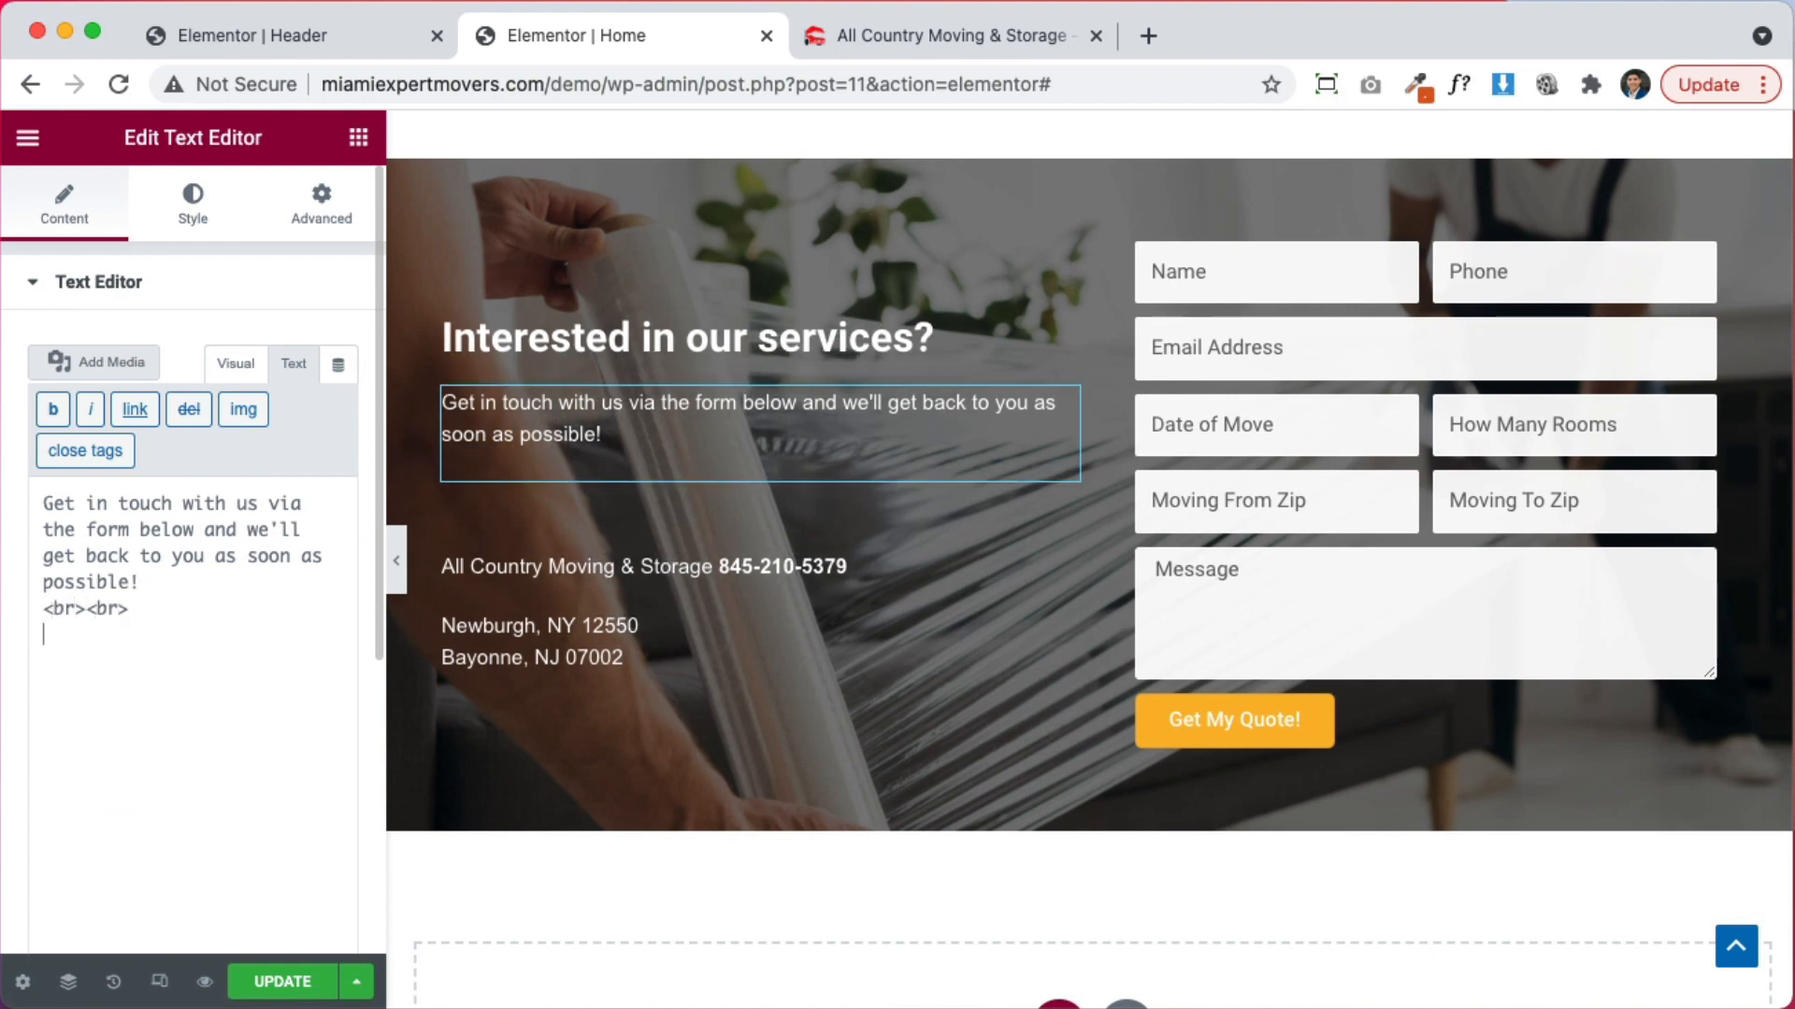
key(super+v)
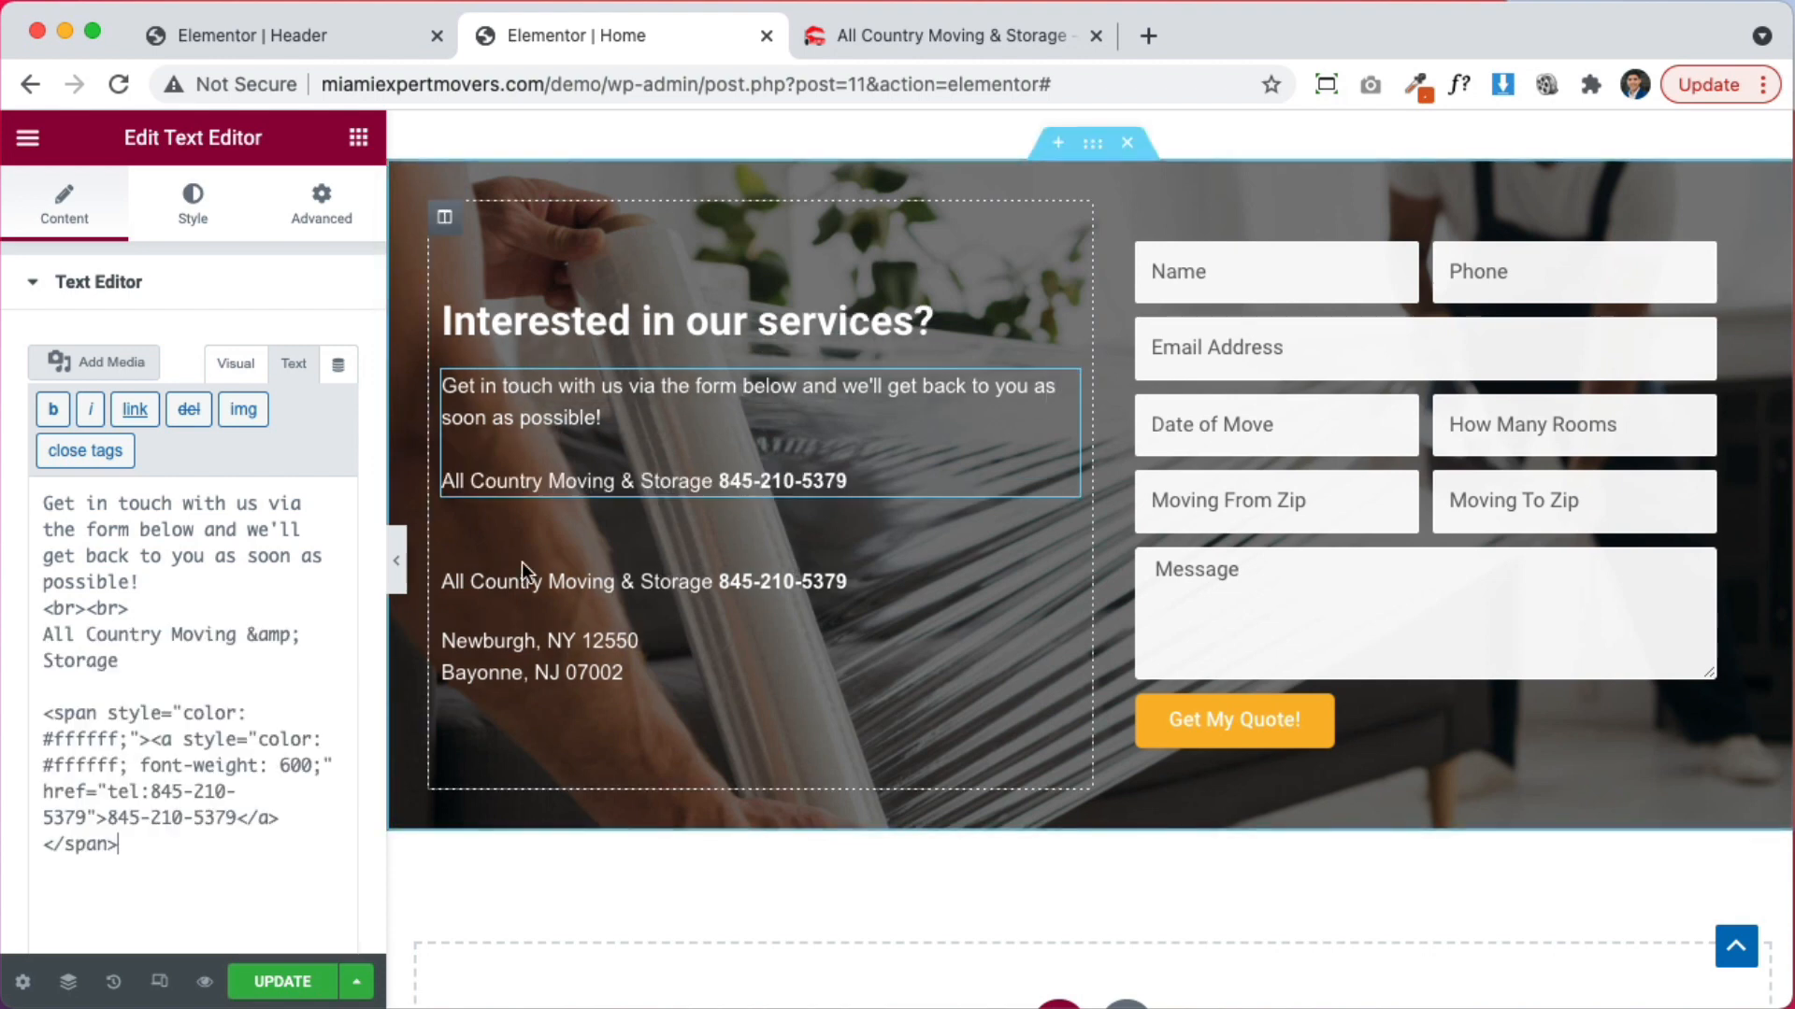
Delete the old duplicate company and phone block
right_click(666, 587)
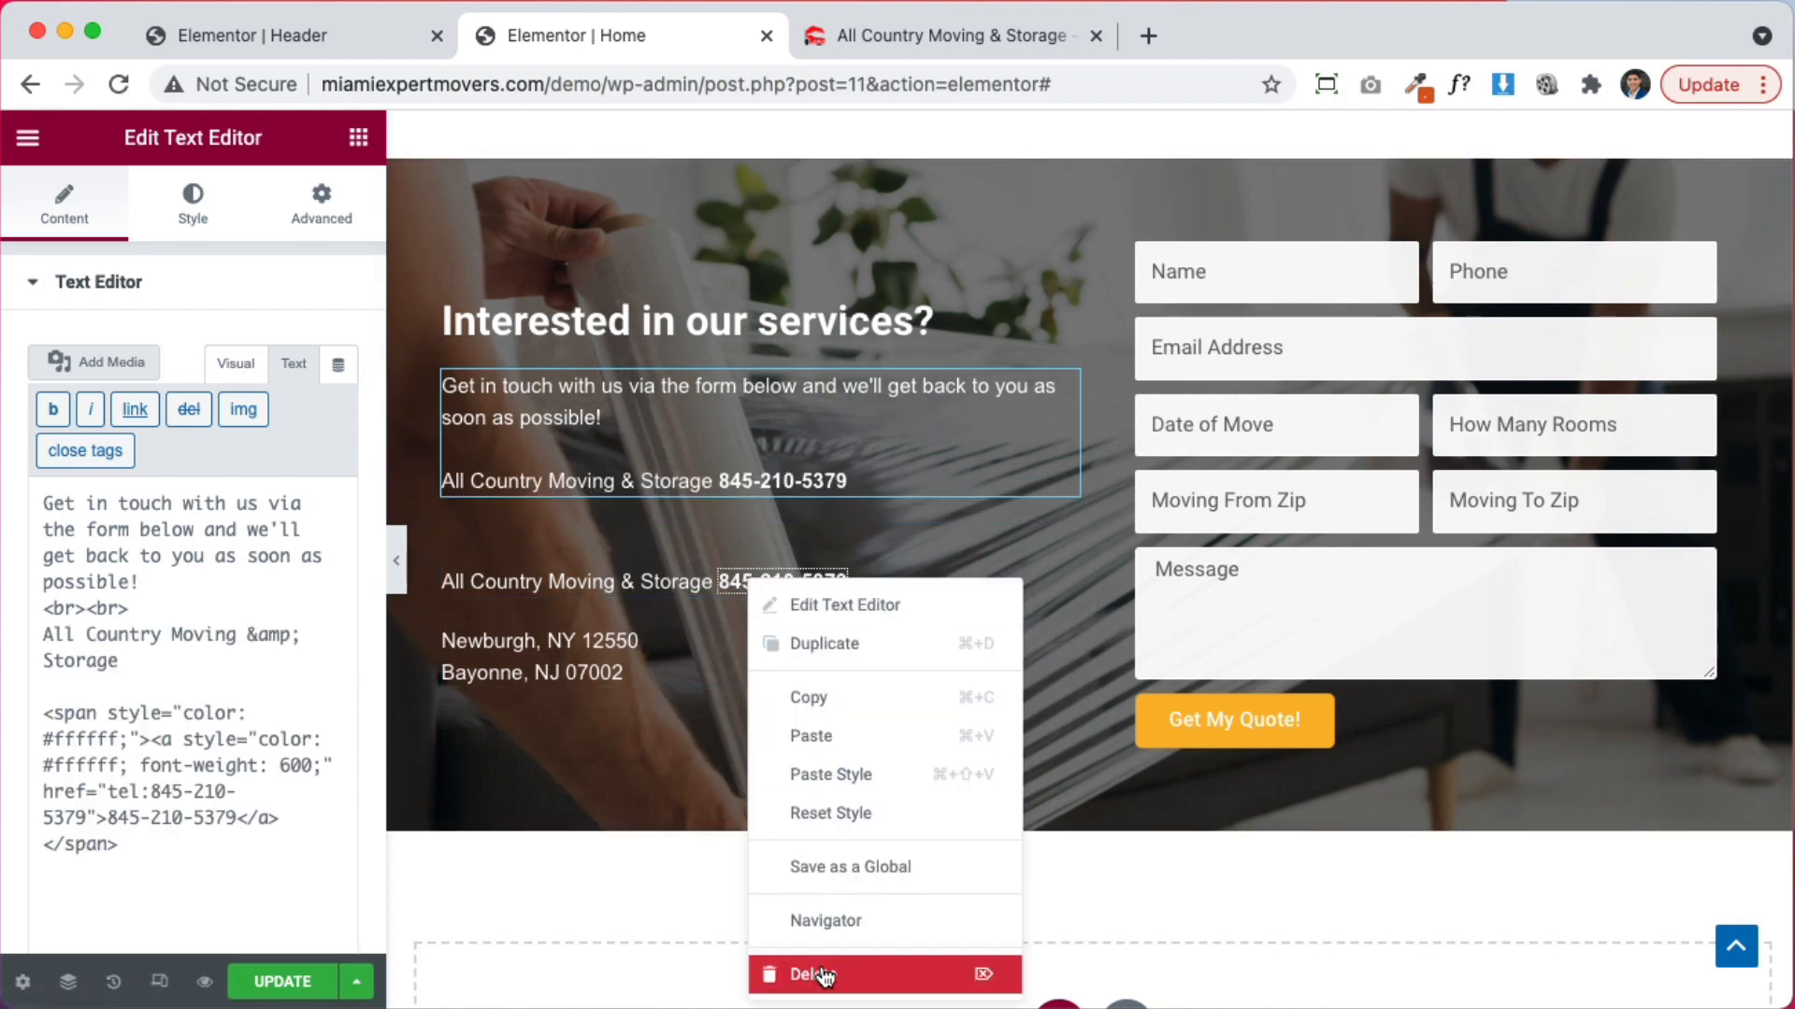
click(755, 973)
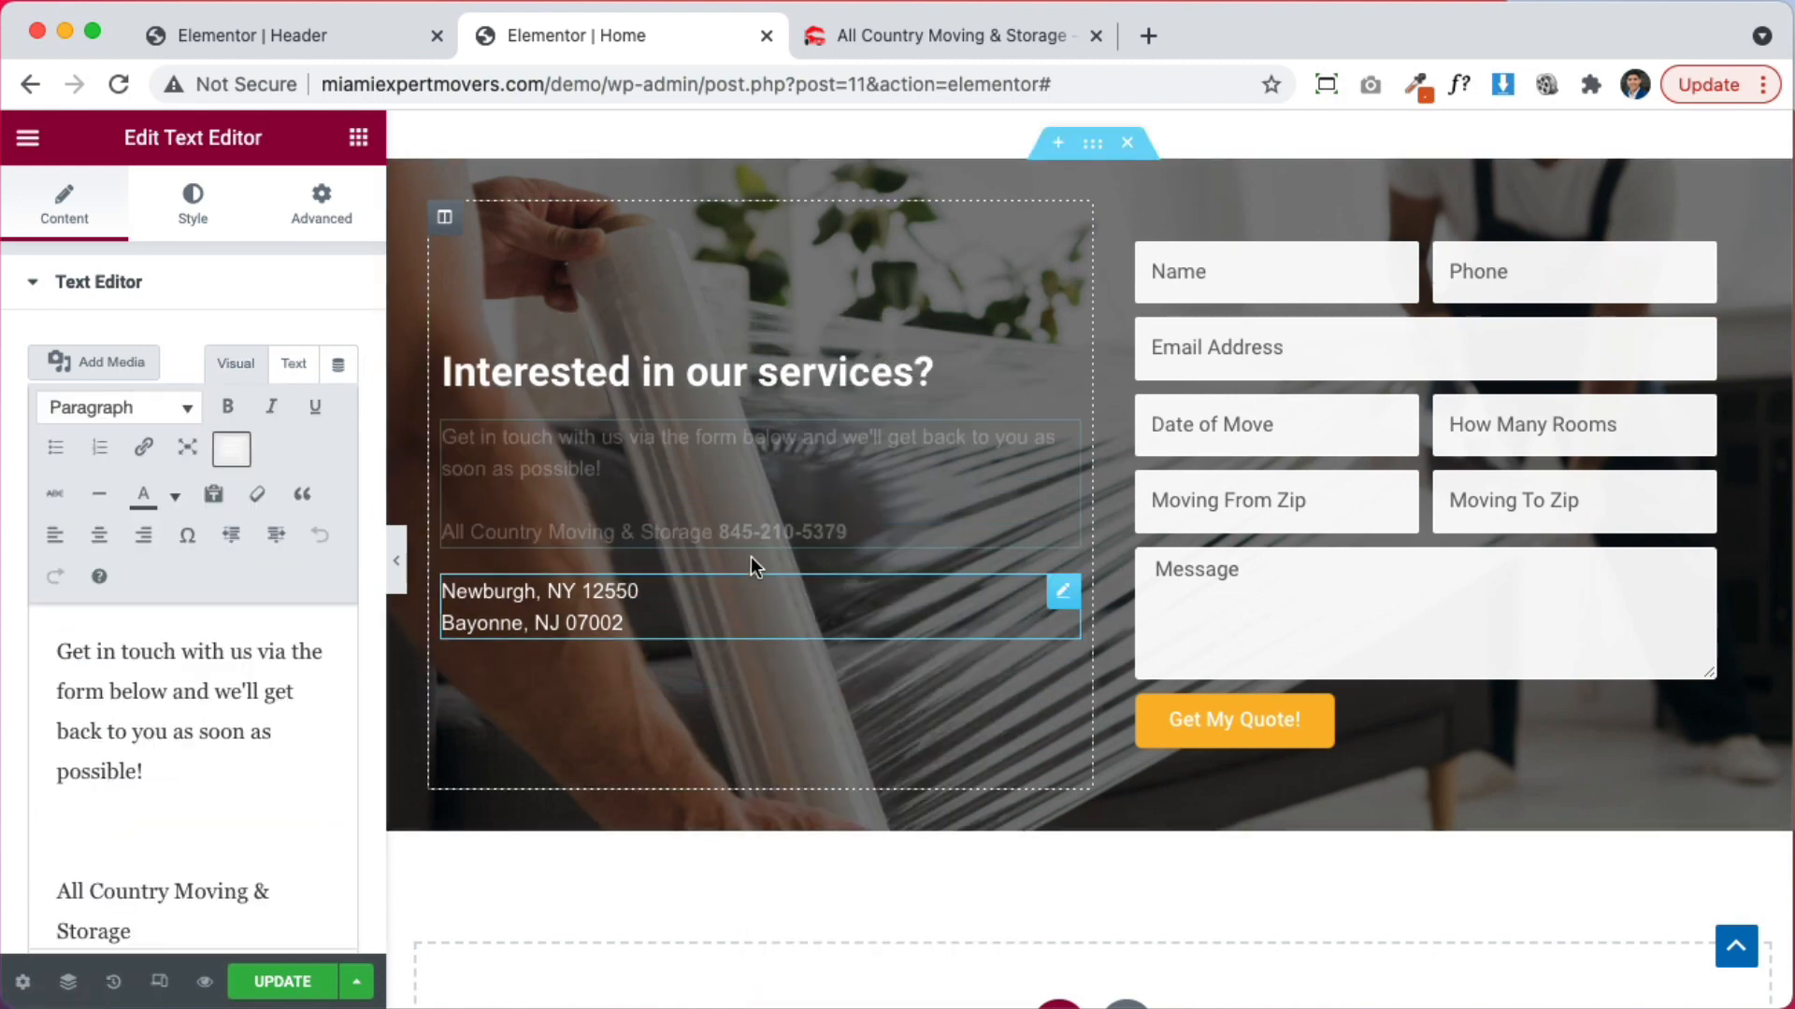
click(295, 365)
scroll(205, 729, down, 3)
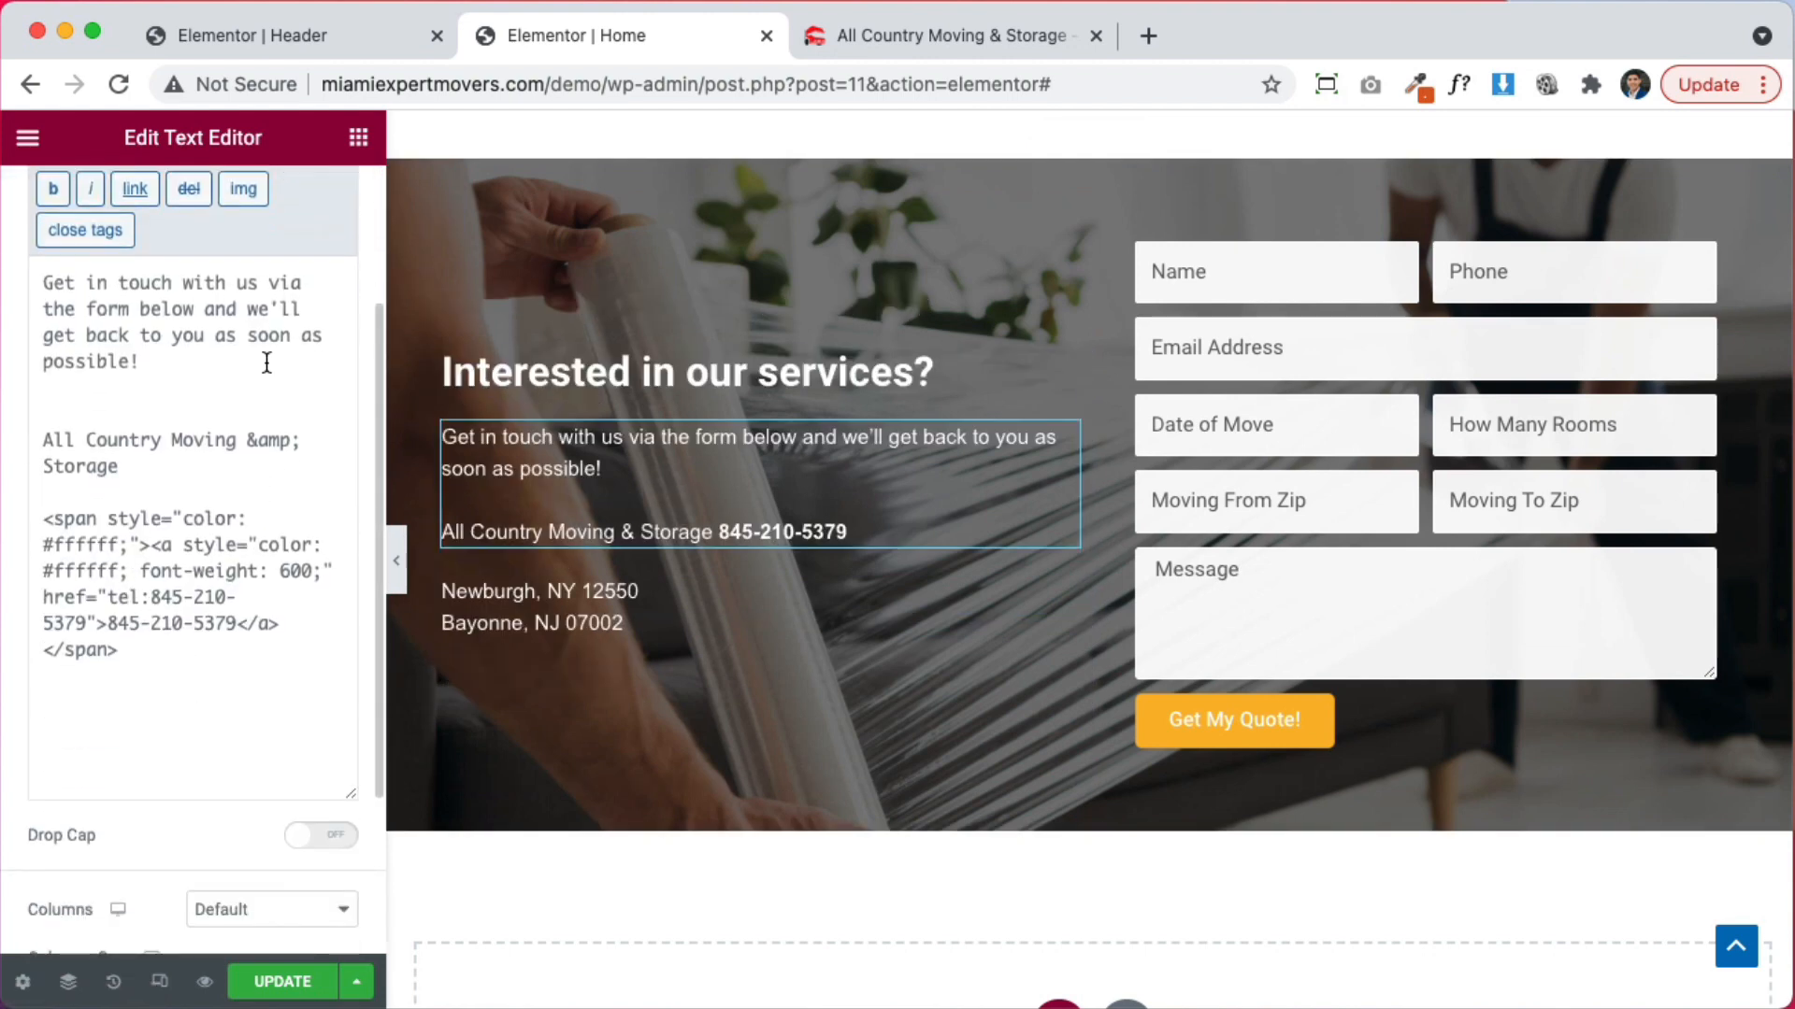
scroll(898, 520, up, 1)
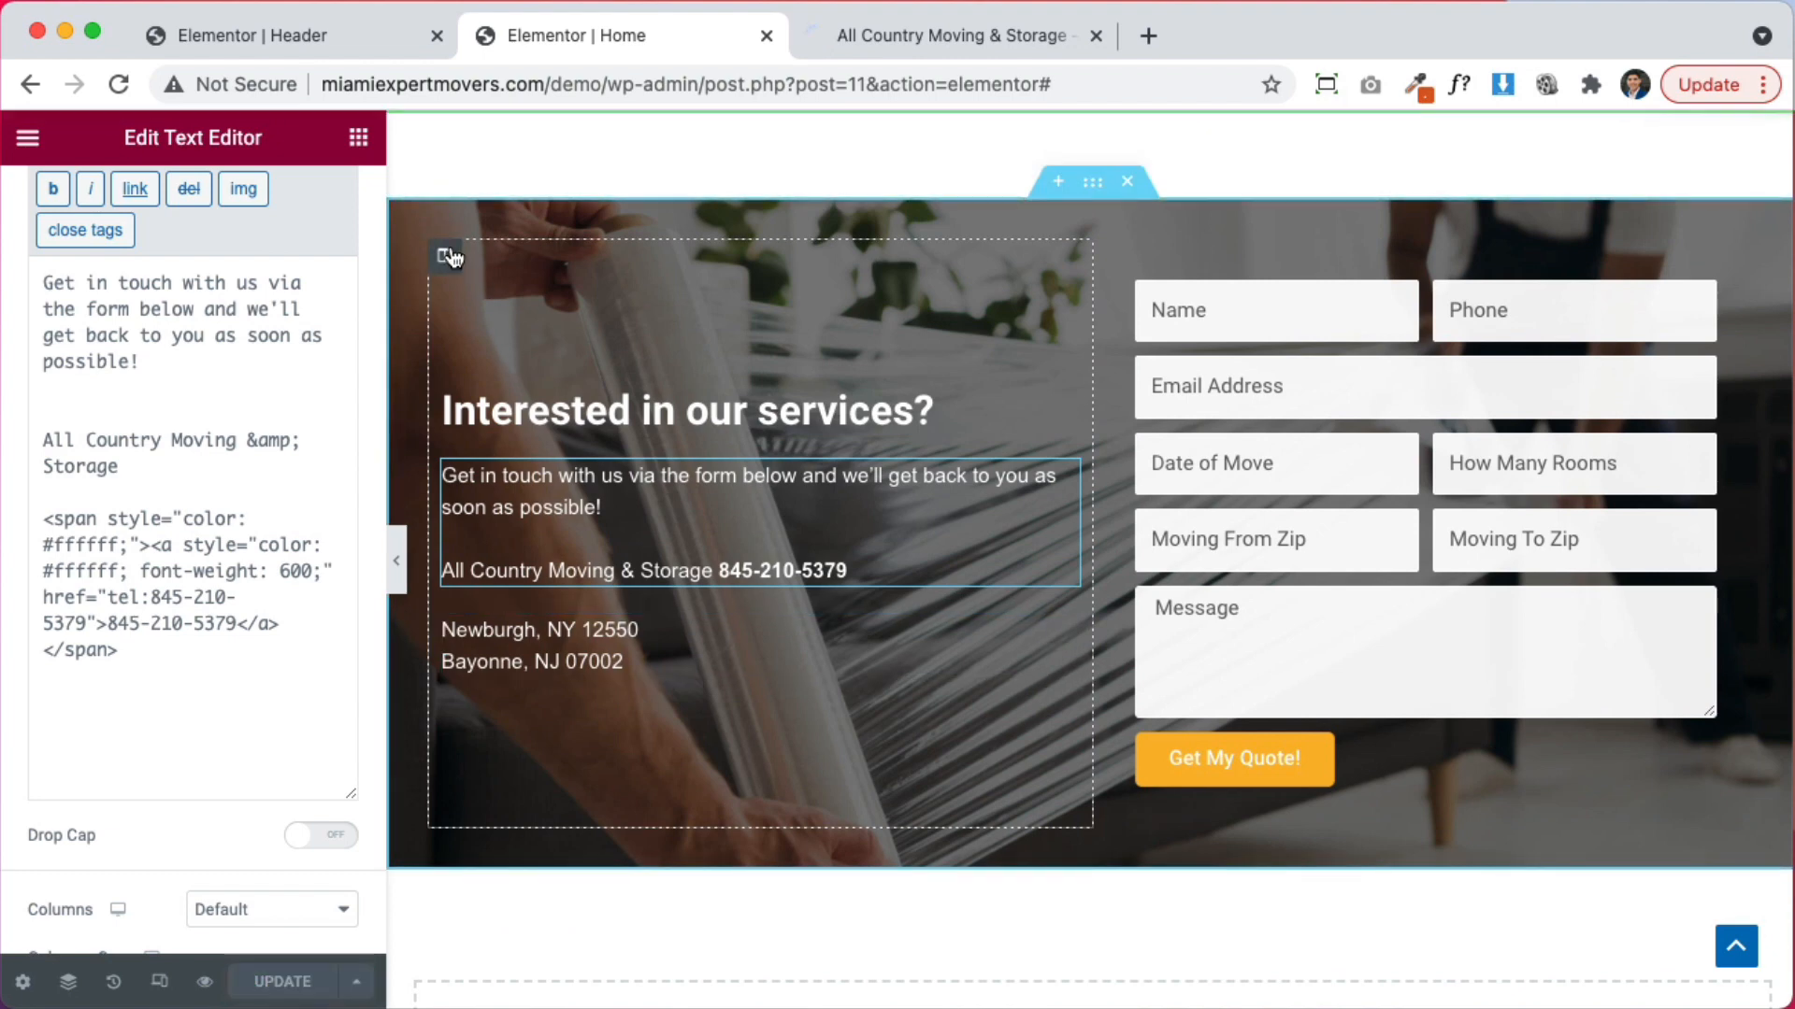
Set the left column's vertical alignment to Top
click(445, 254)
click(237, 417)
click(225, 373)
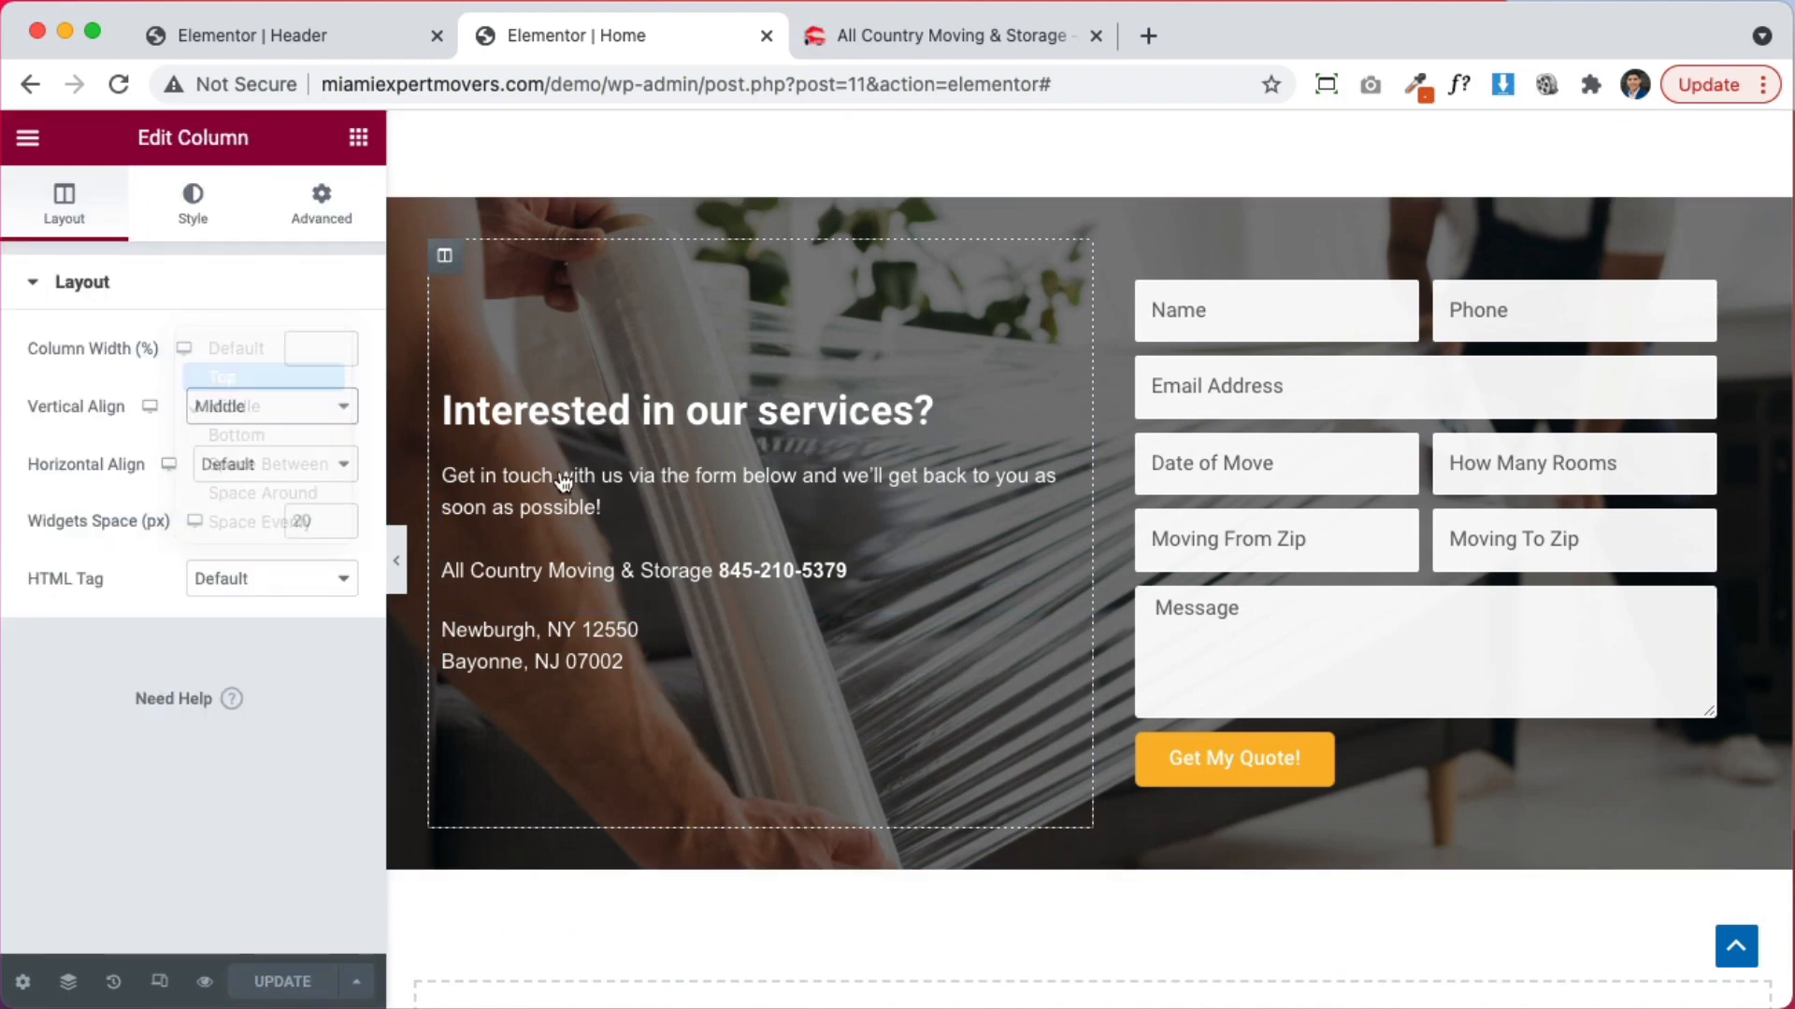
Give the left column 30 px padding on all sides and save with Update
scroll(1104, 482, up, 5)
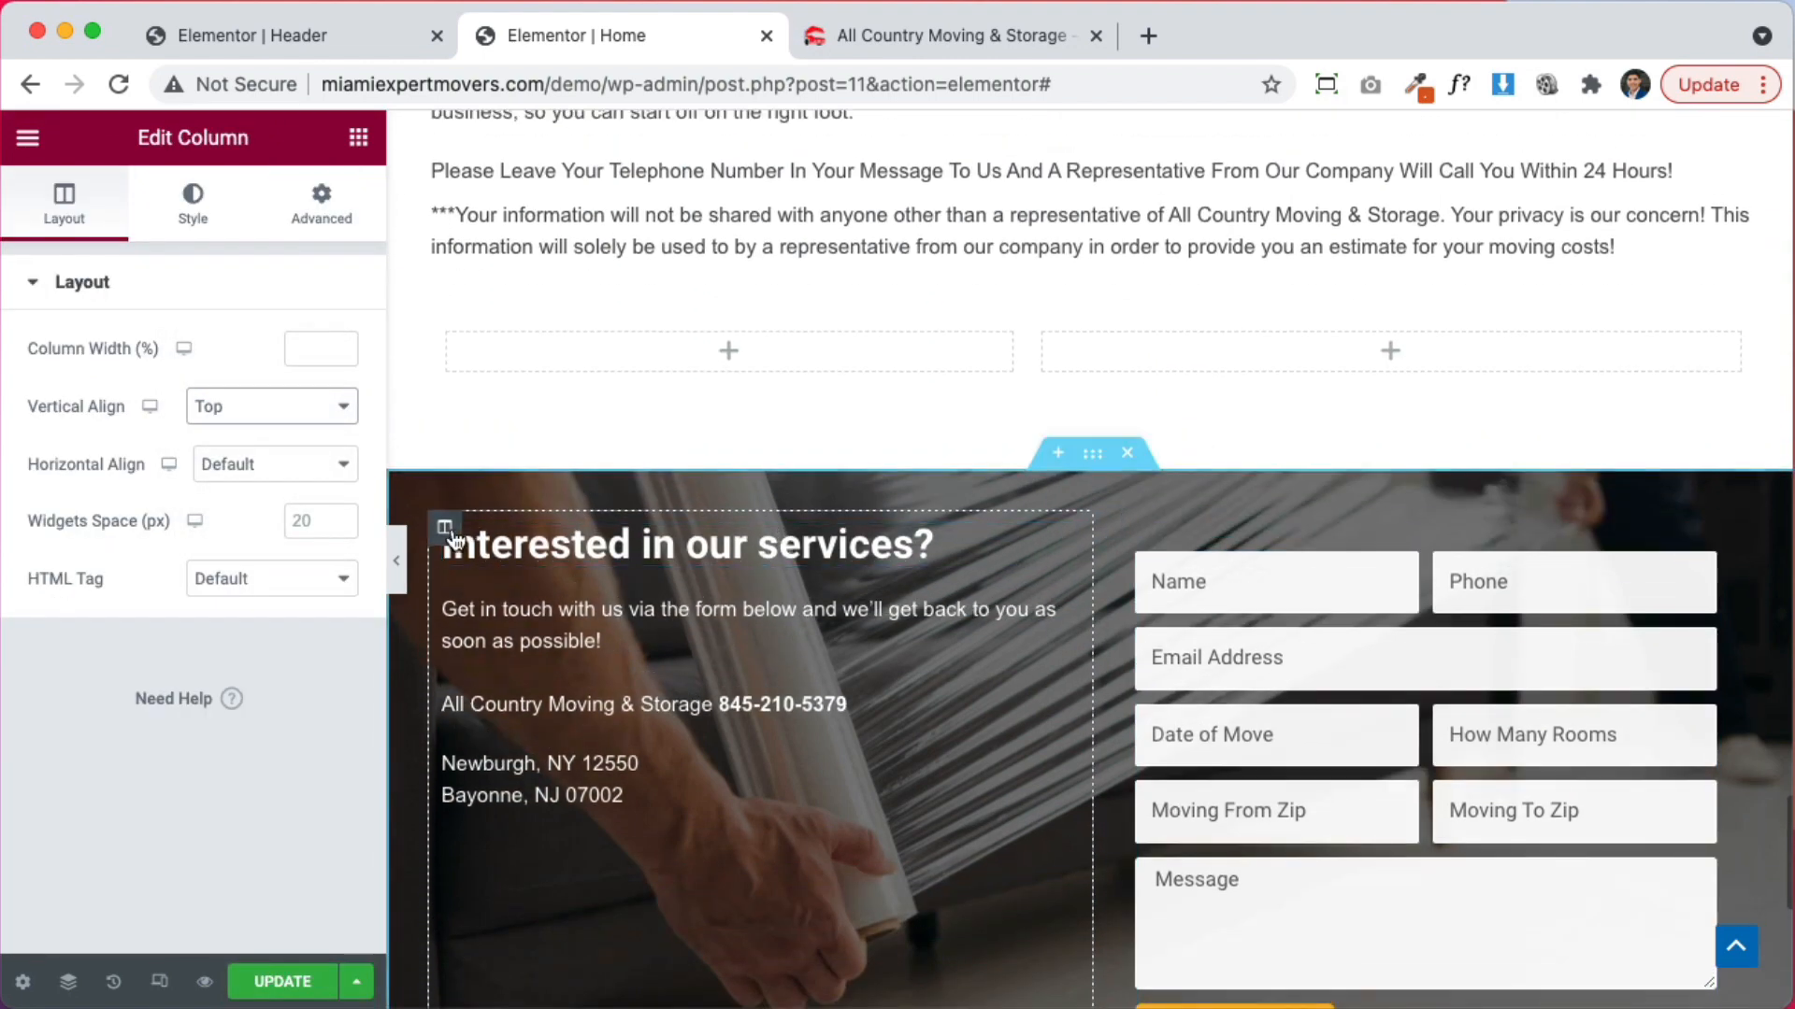
click(320, 201)
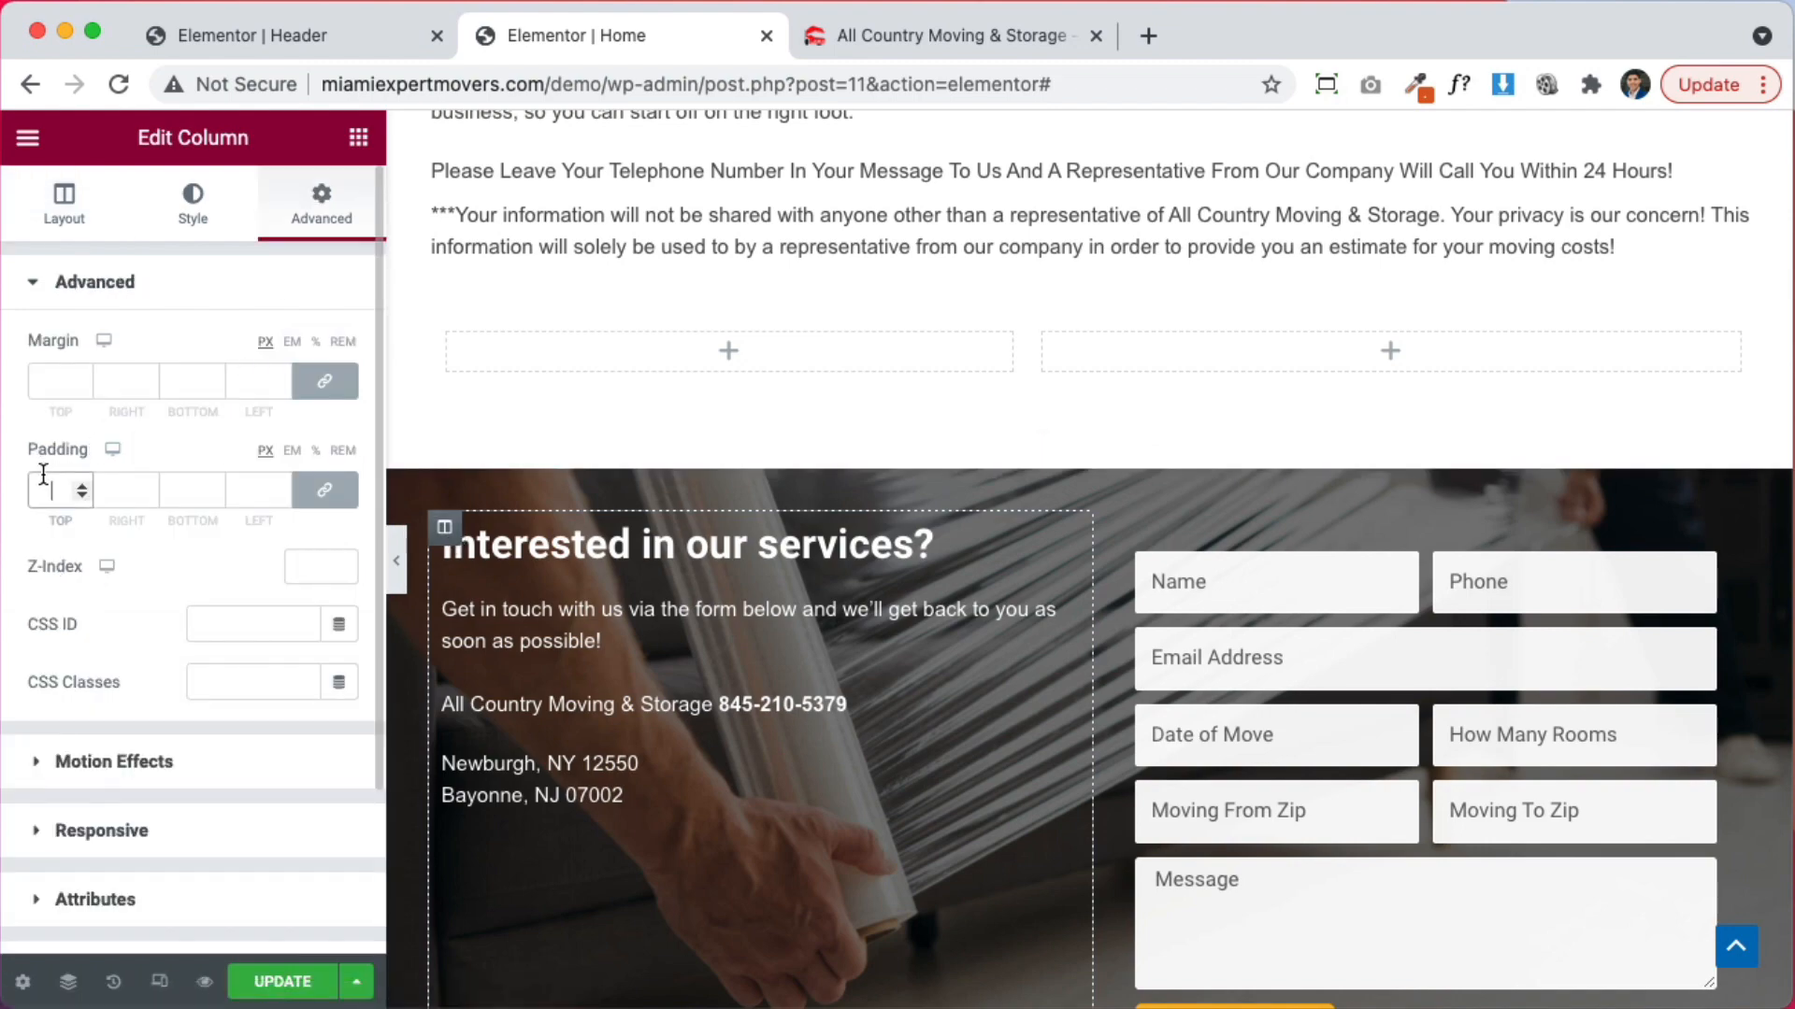
text(30)
scroll(334, 631, down, 3)
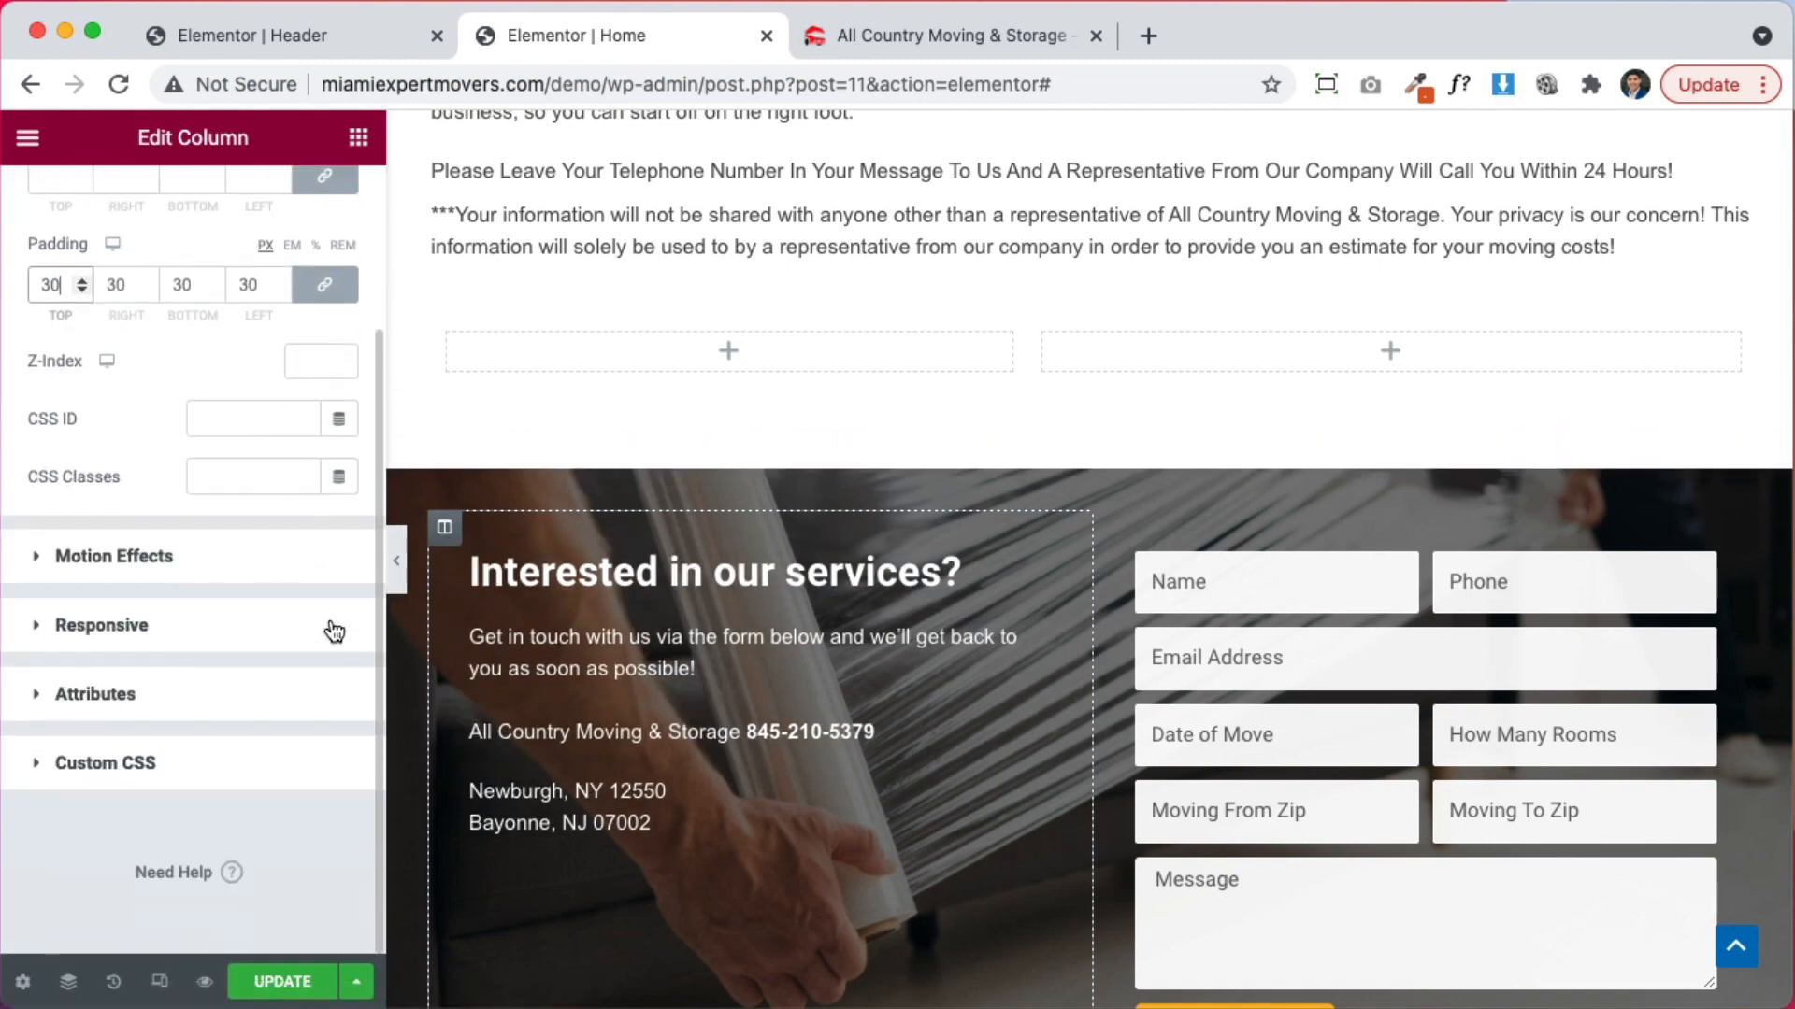
click(280, 982)
Delete the empty two-column inner section above the quote section
scroll(947, 826, down, 3)
scroll(948, 826, up, 5)
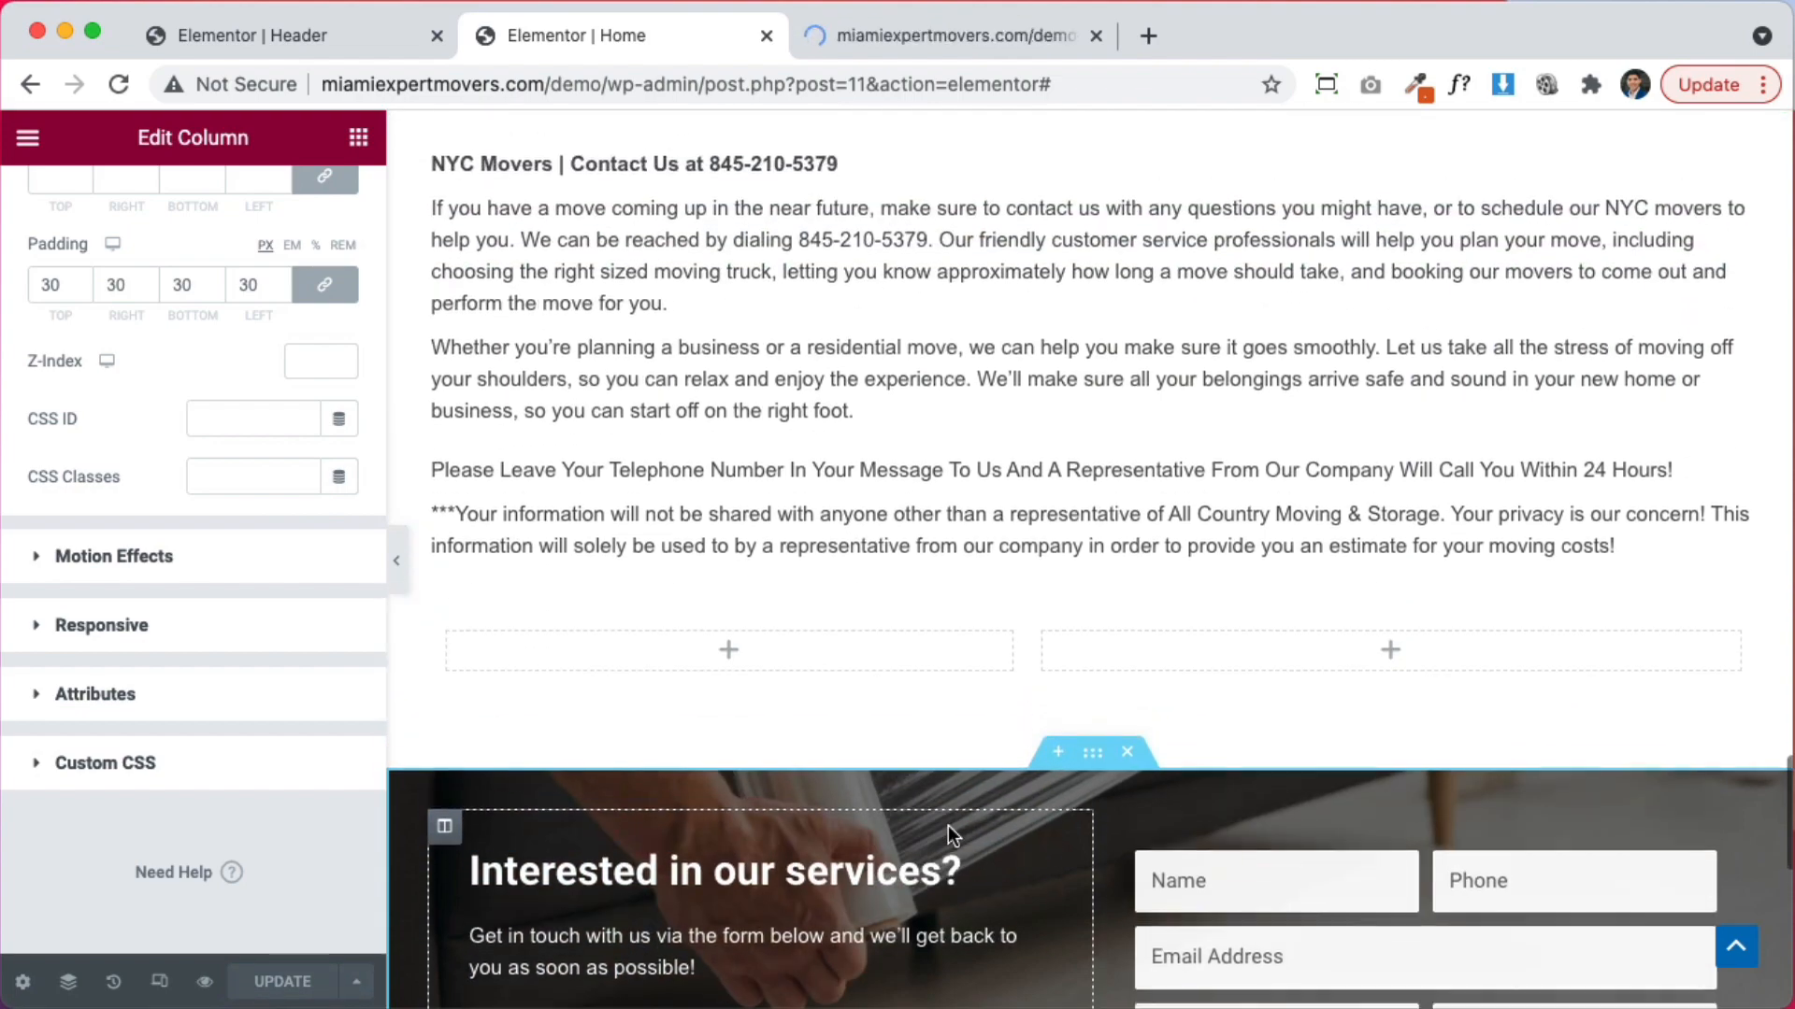
click(1115, 609)
scroll(1104, 606, up, 4)
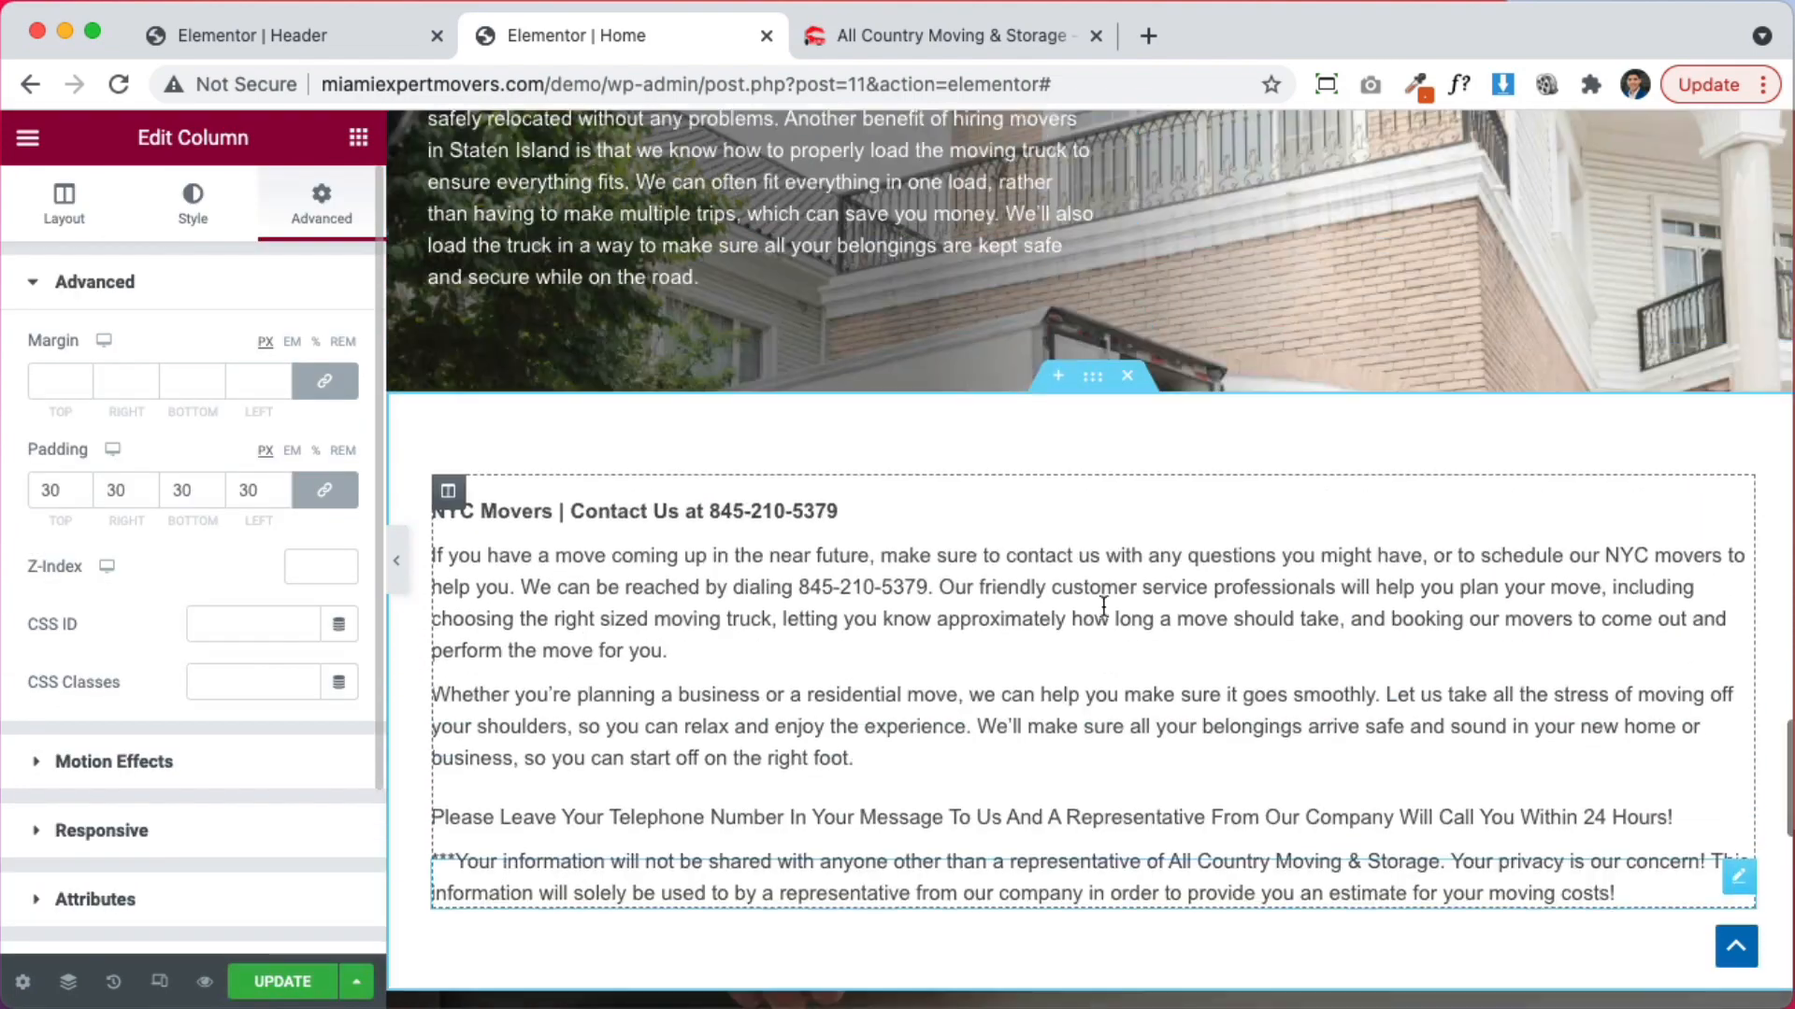
scroll(1108, 608, up, 4)
scroll(1106, 610, down, 6)
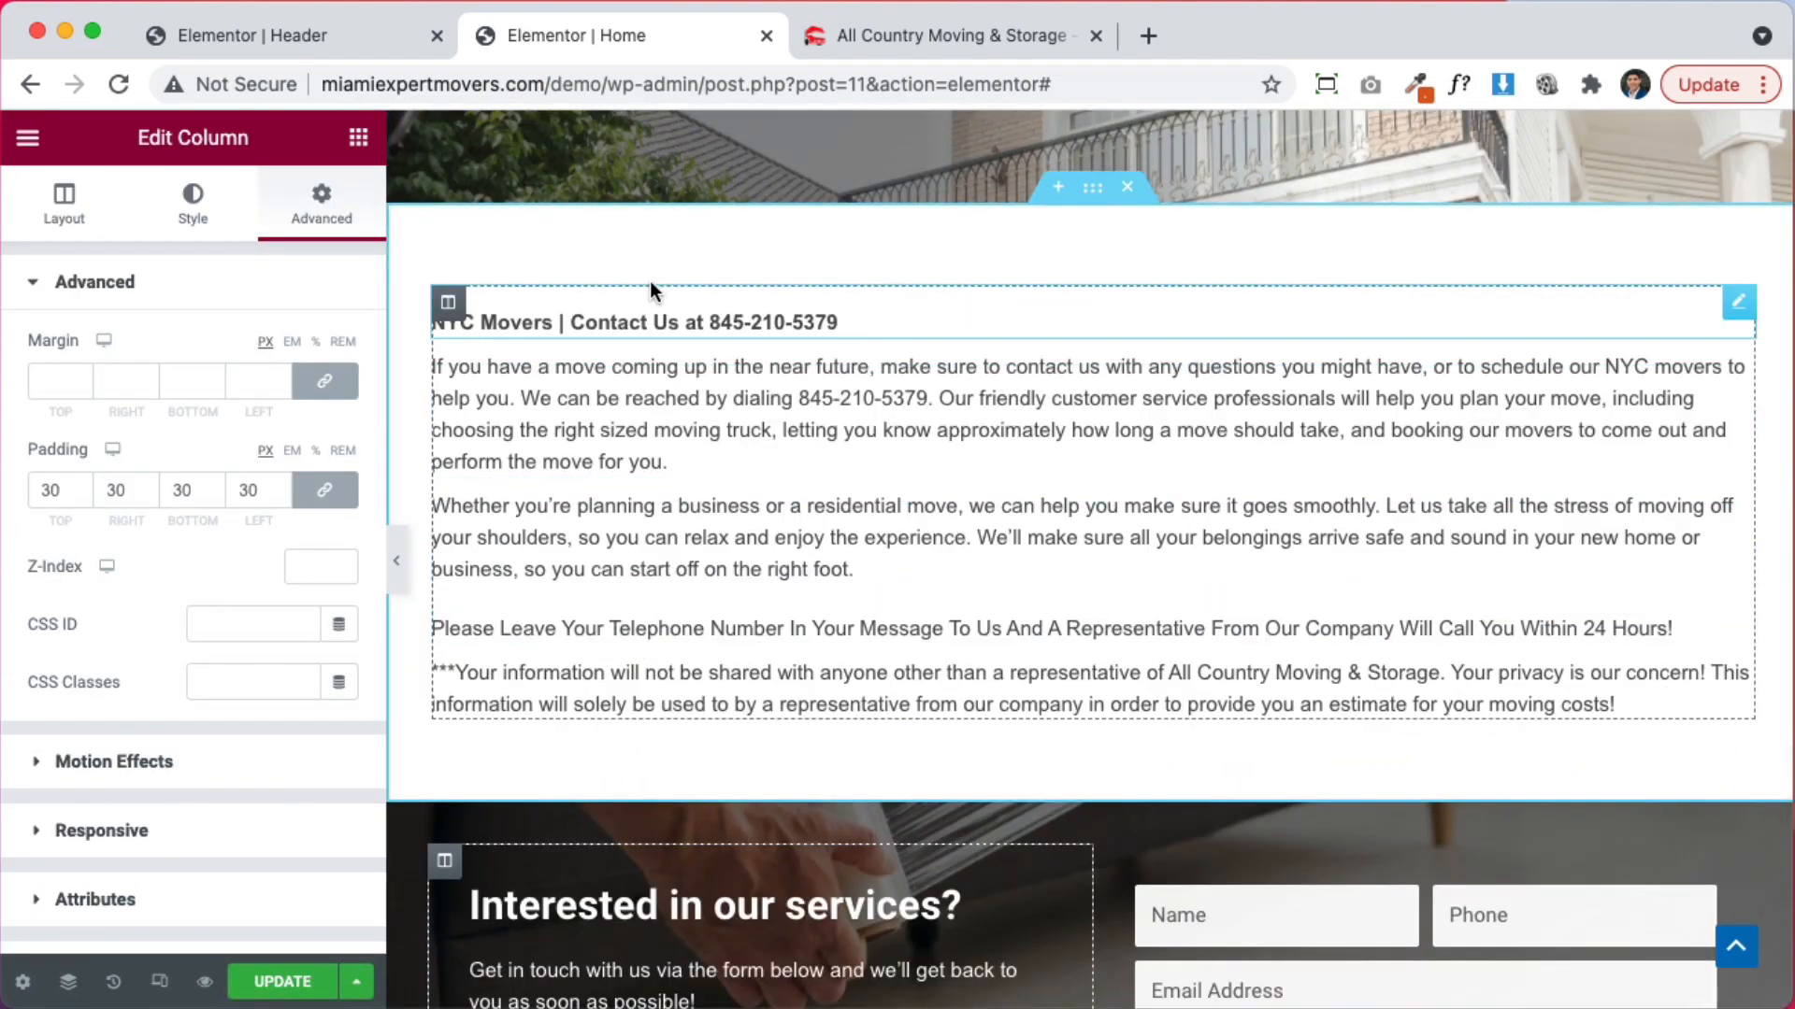
scroll(1163, 513, down, 8)
scroll(1163, 512, up, 6)
scroll(1163, 512, down, 5)
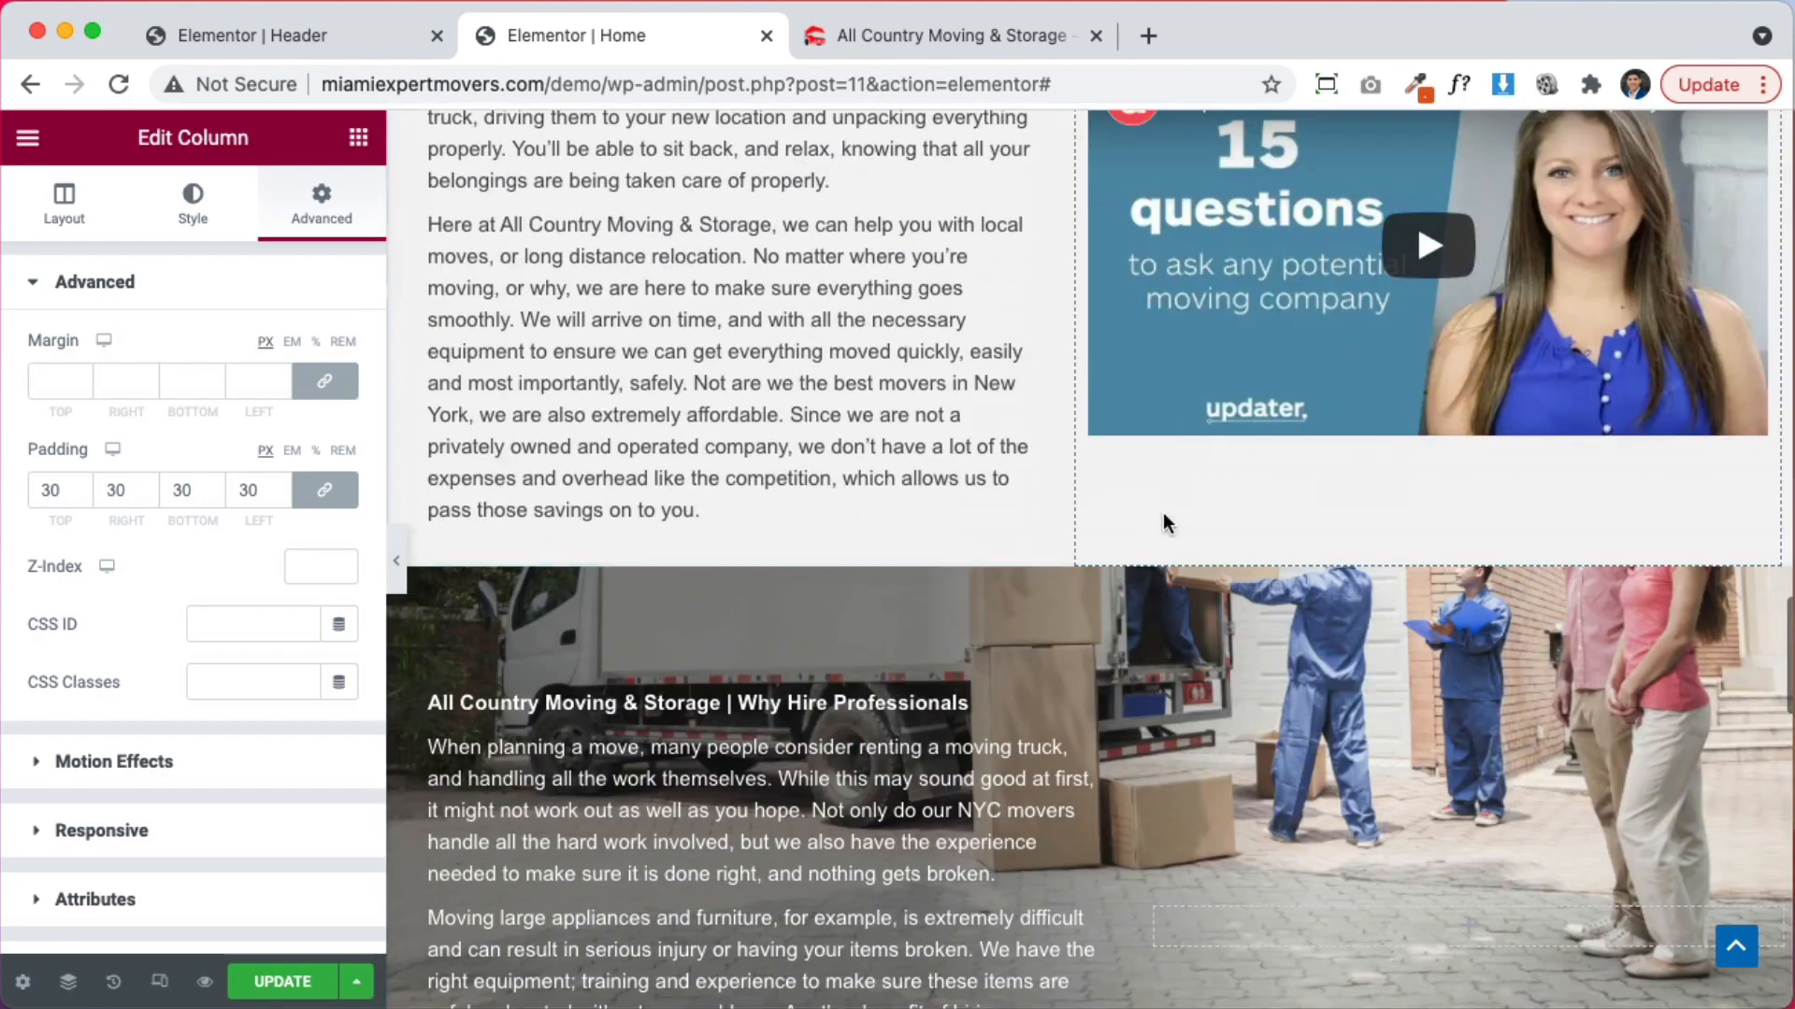
scroll(1163, 512, down, 10)
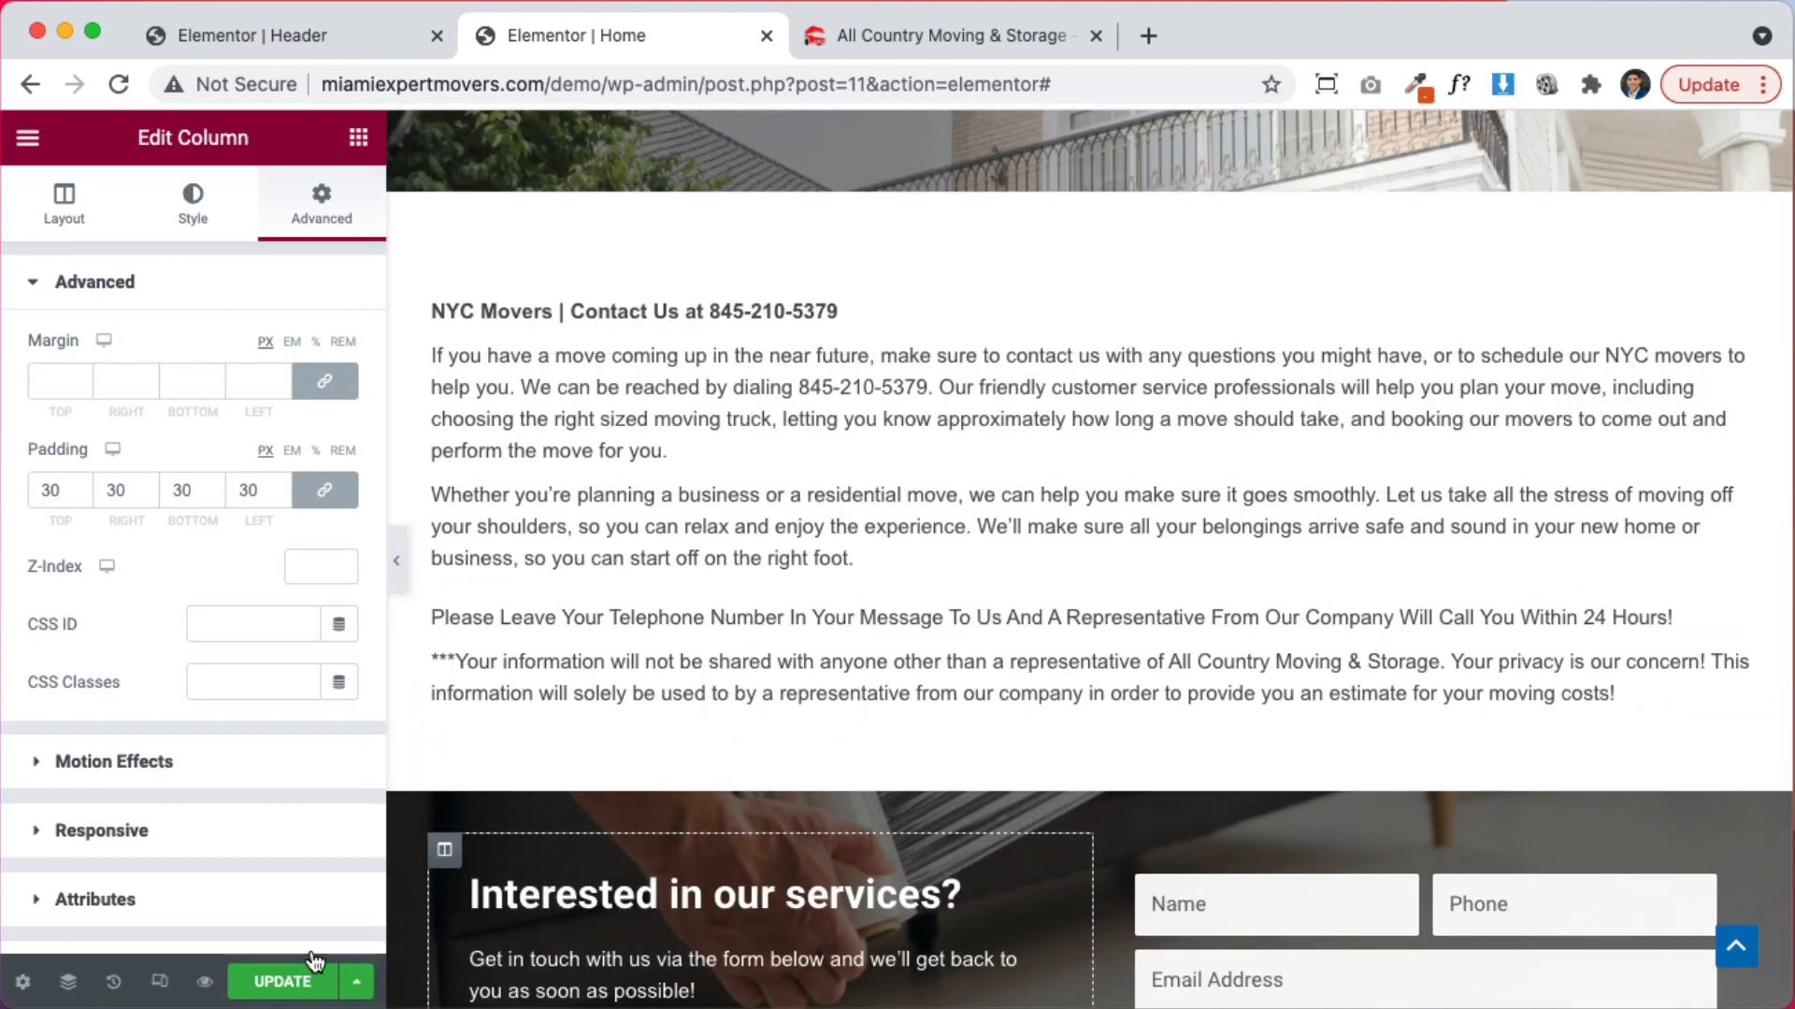
scroll(748, 692, down, 3)
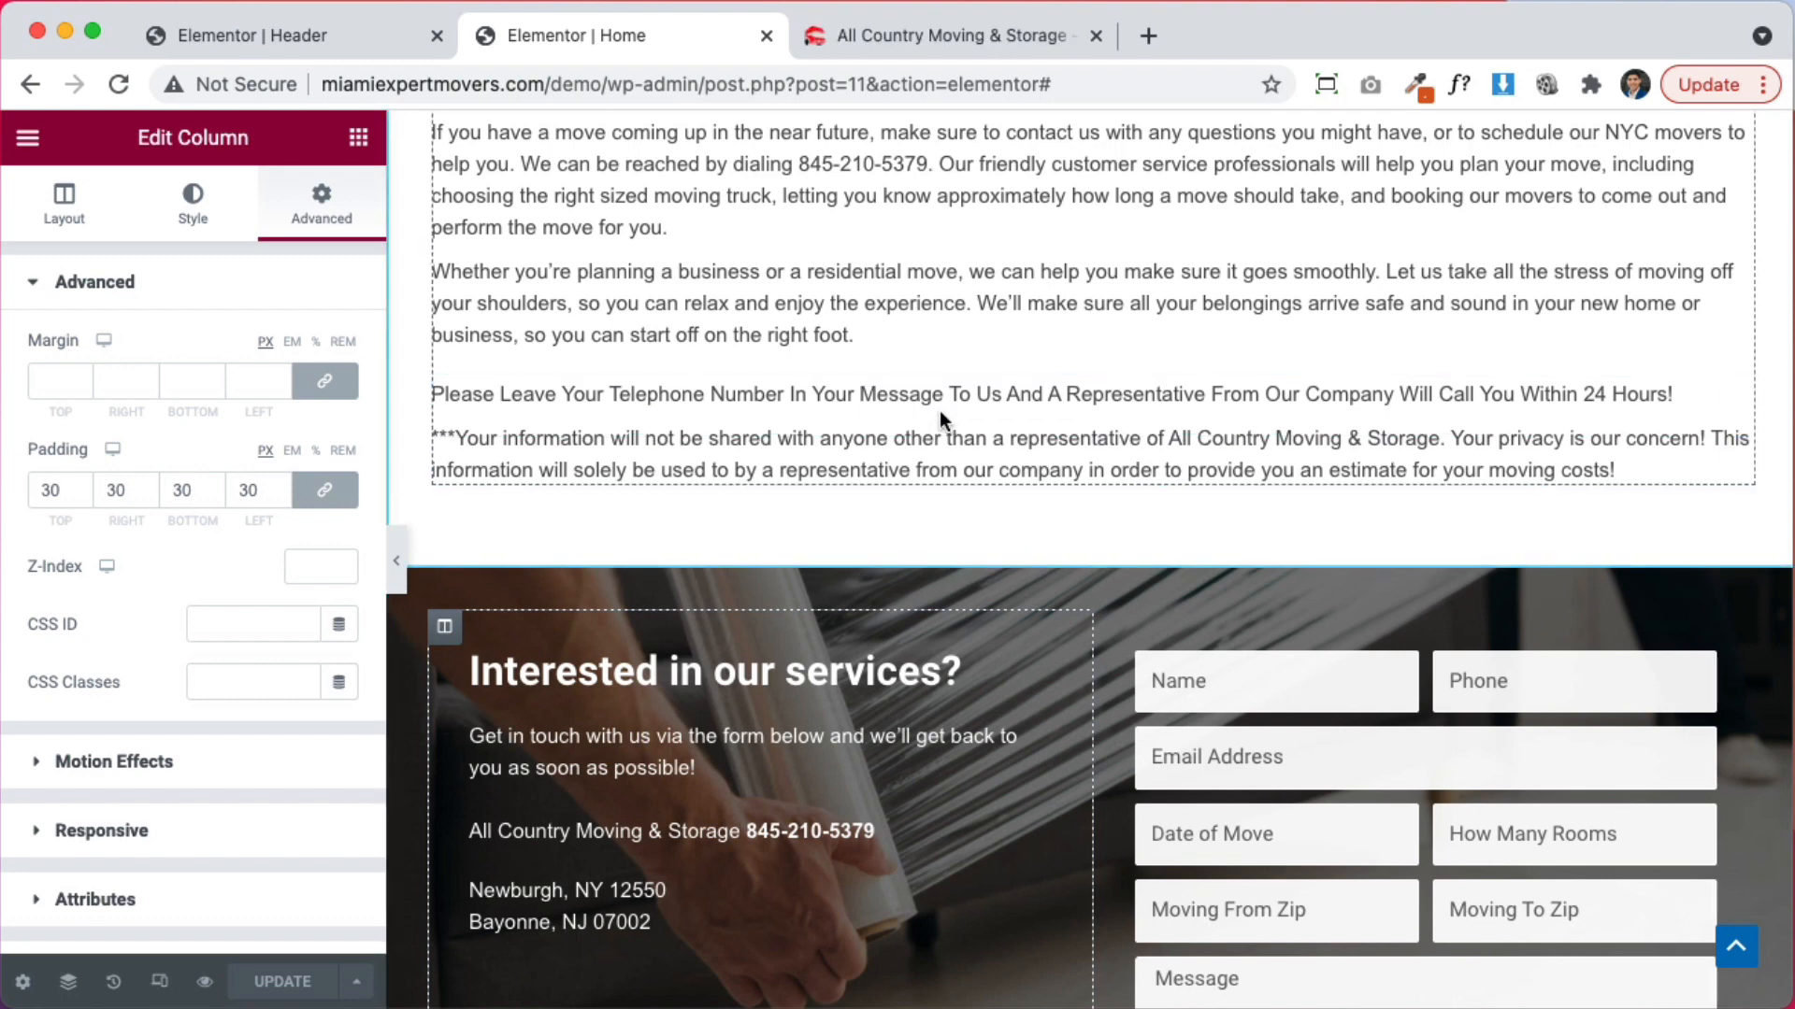
scroll(1308, 409, down, 2)
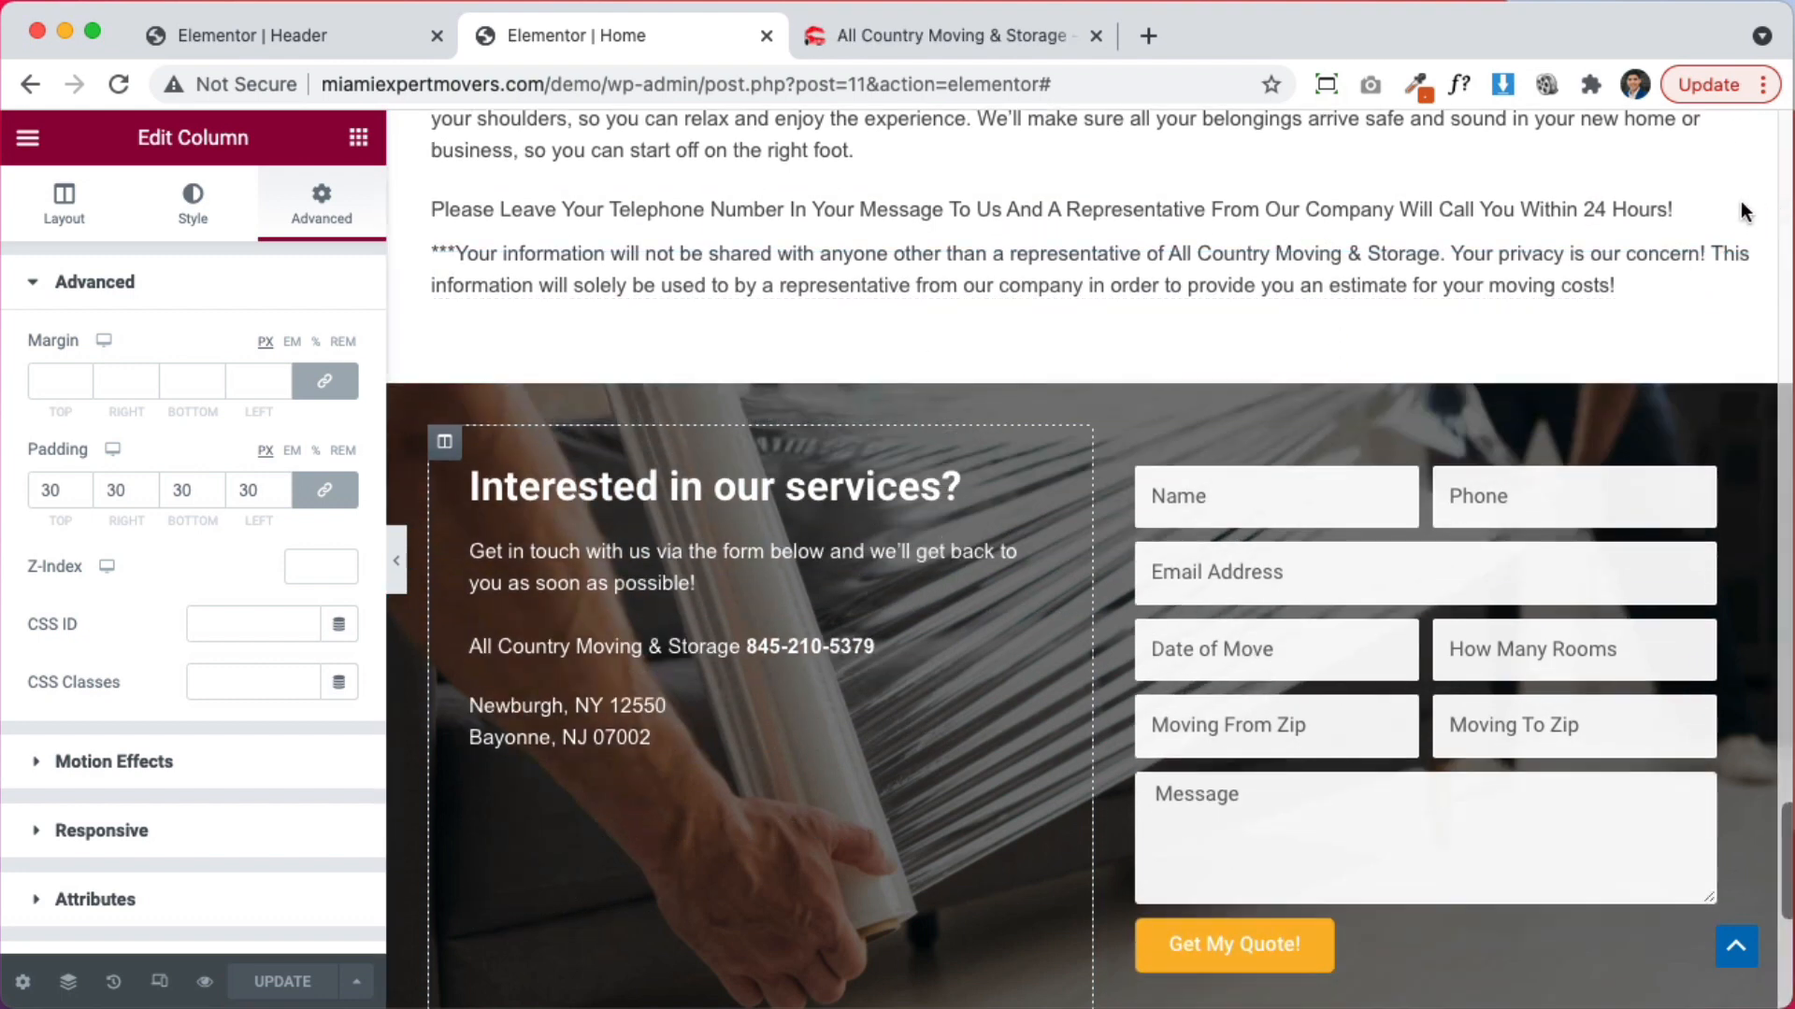
Move the notes text into the form column and colour it white
drag(1739, 209, 1518, 422)
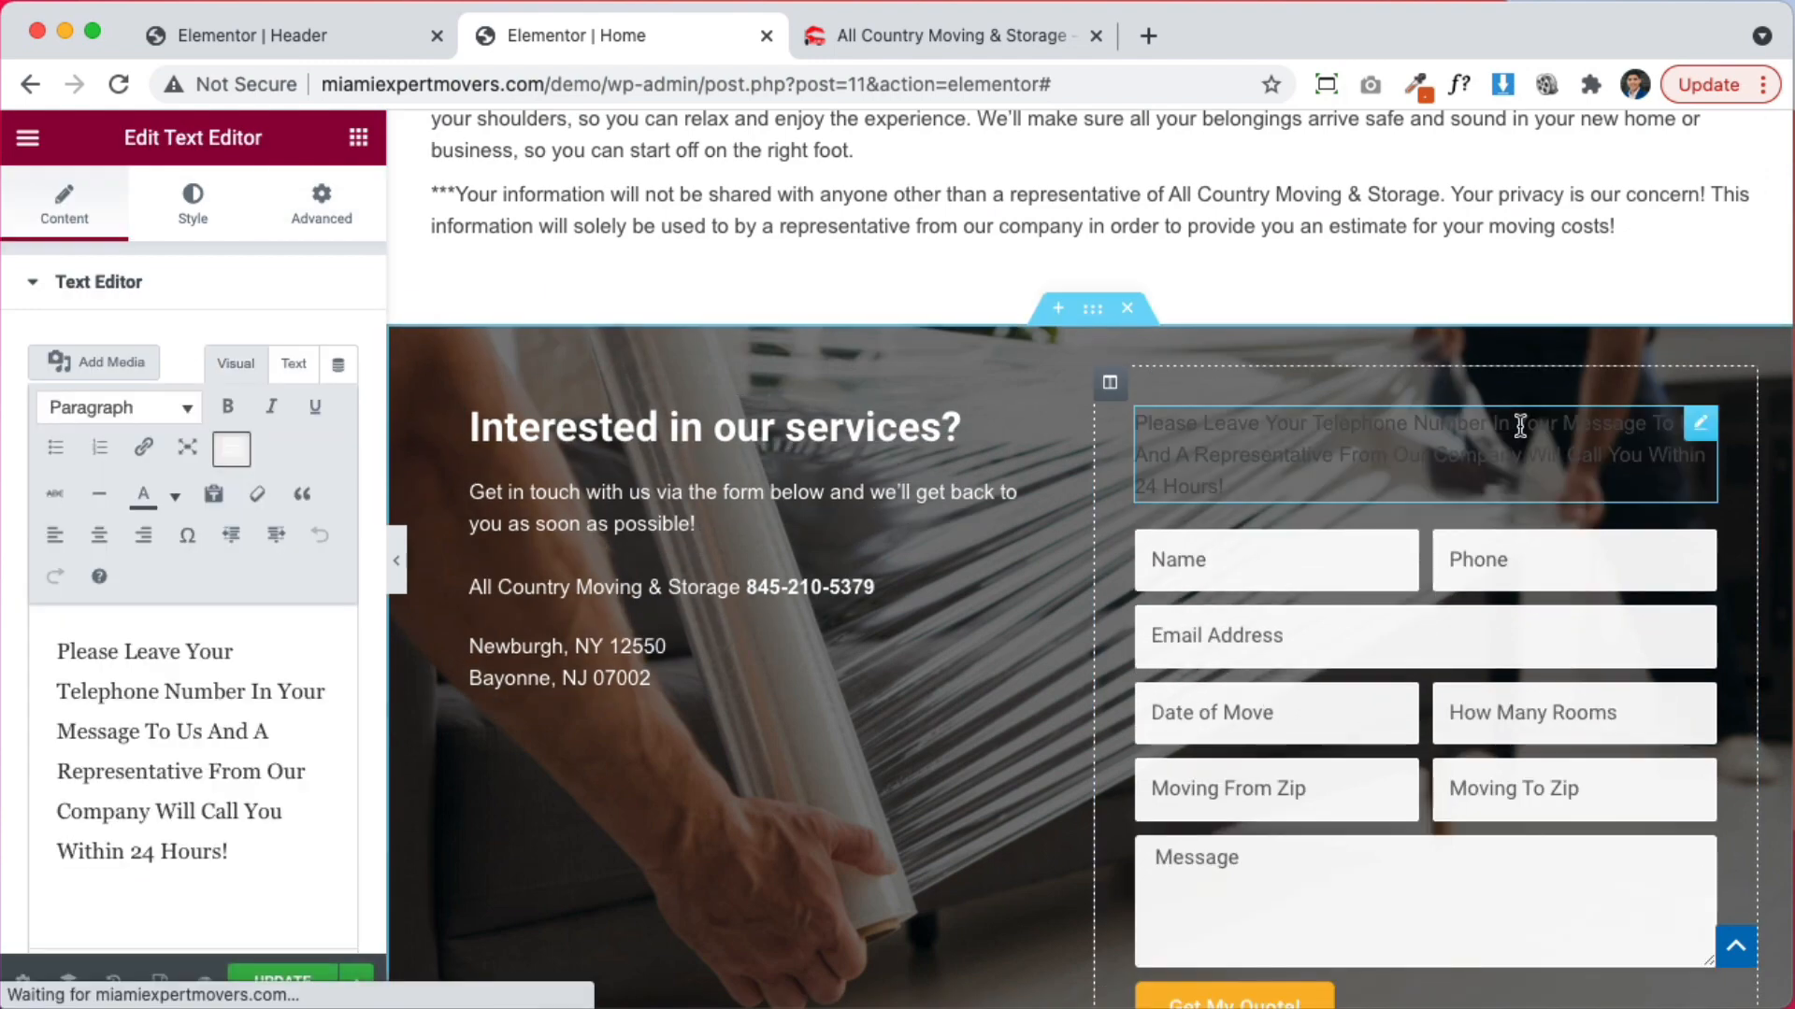
click(195, 193)
click(341, 408)
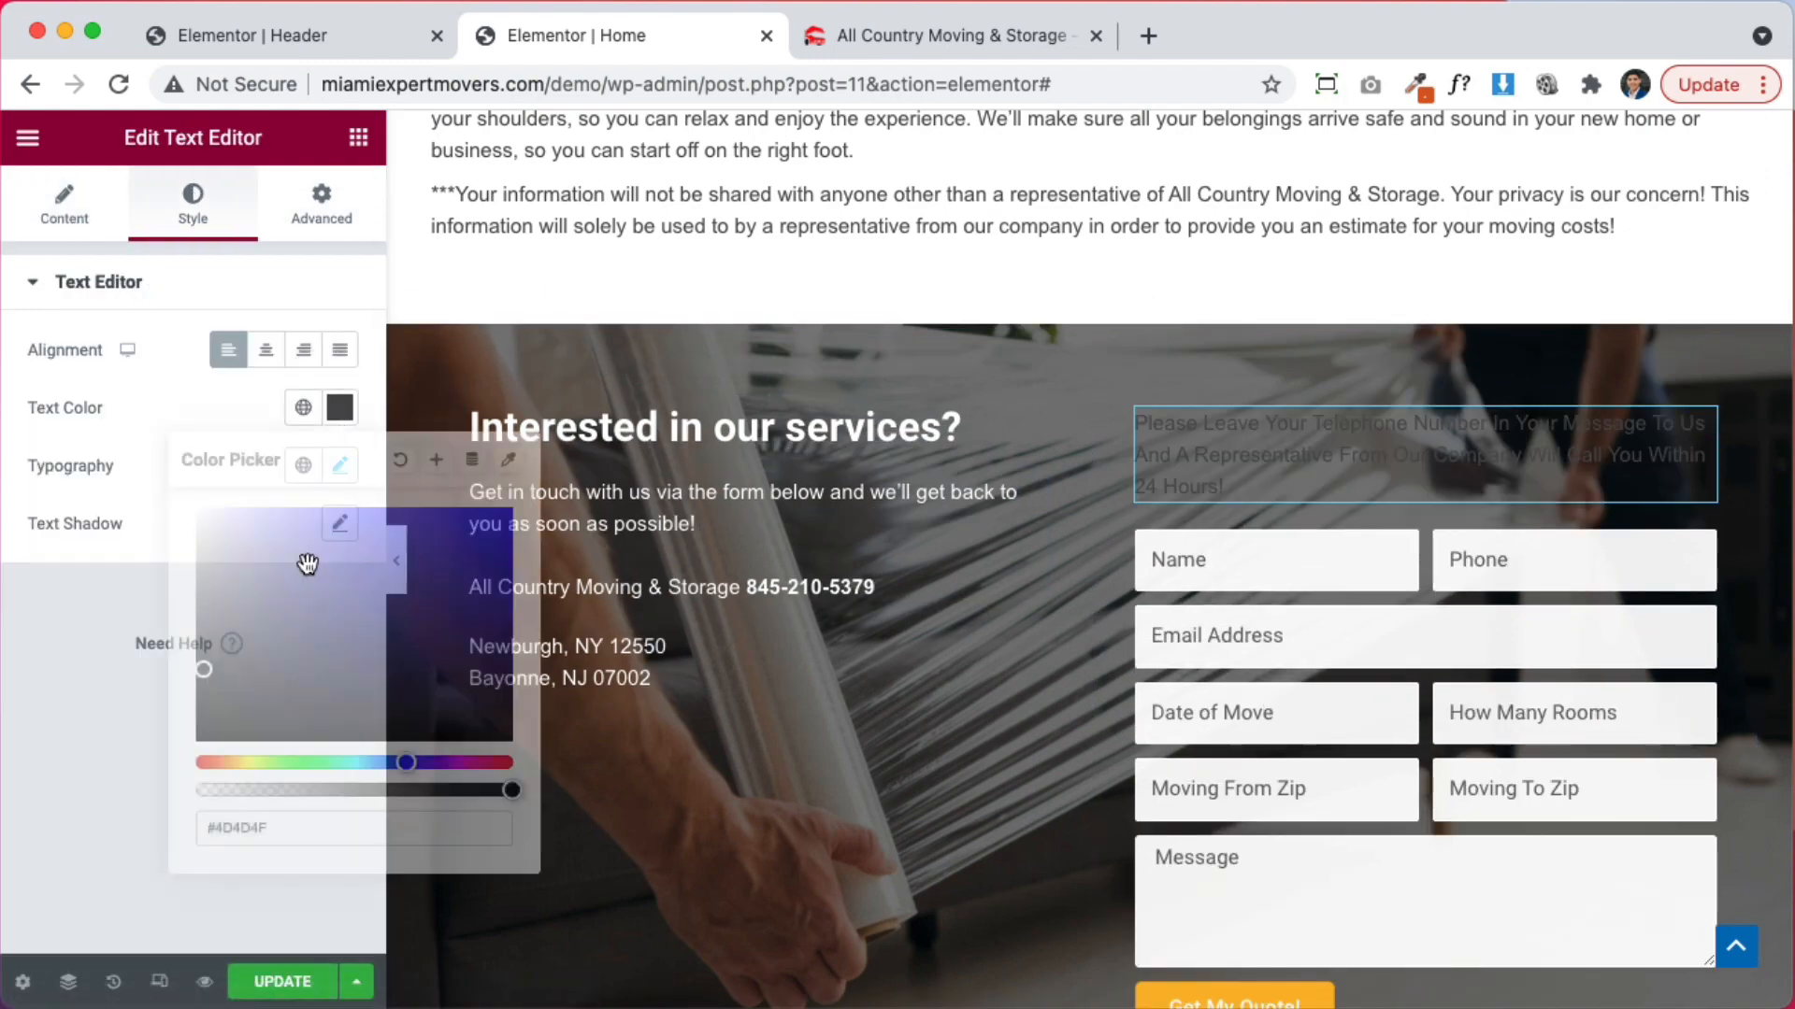
drag(305, 561, 116, 445)
click(5, 641)
Move the privacy notice below the Get My Quote button and make it white
scroll(1114, 619, up, 3)
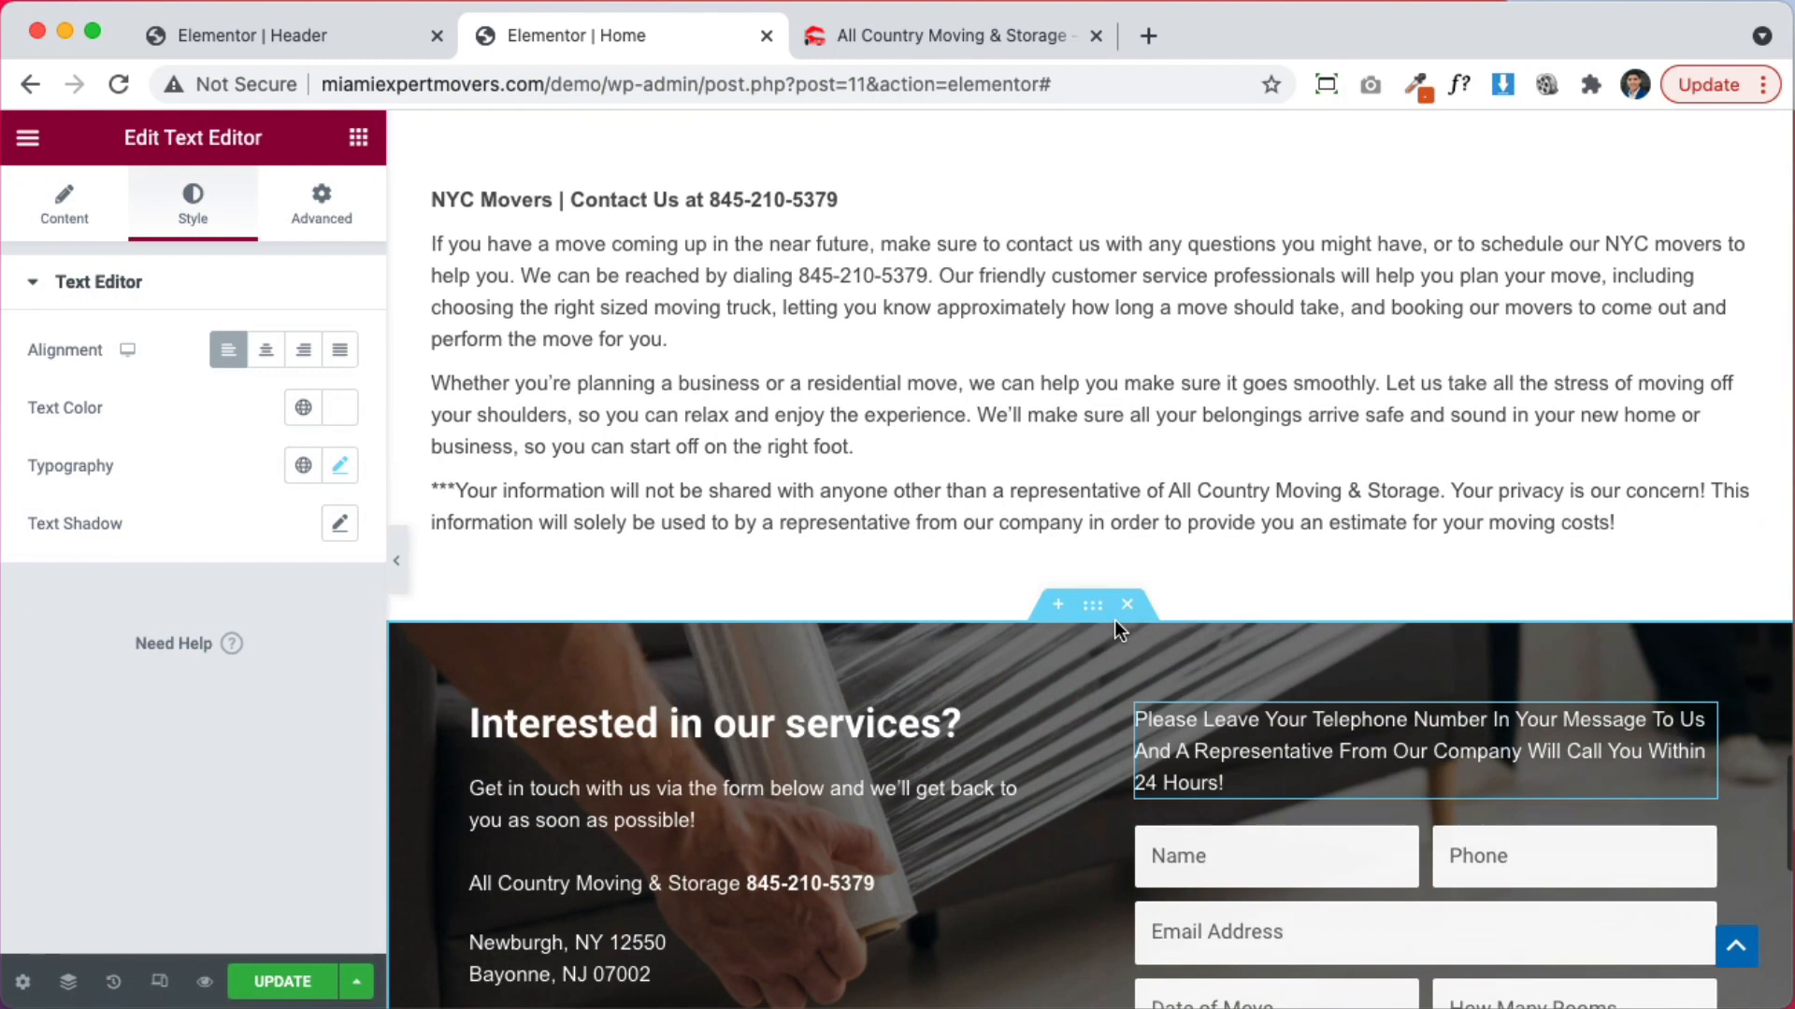
drag(1734, 517, 1490, 816)
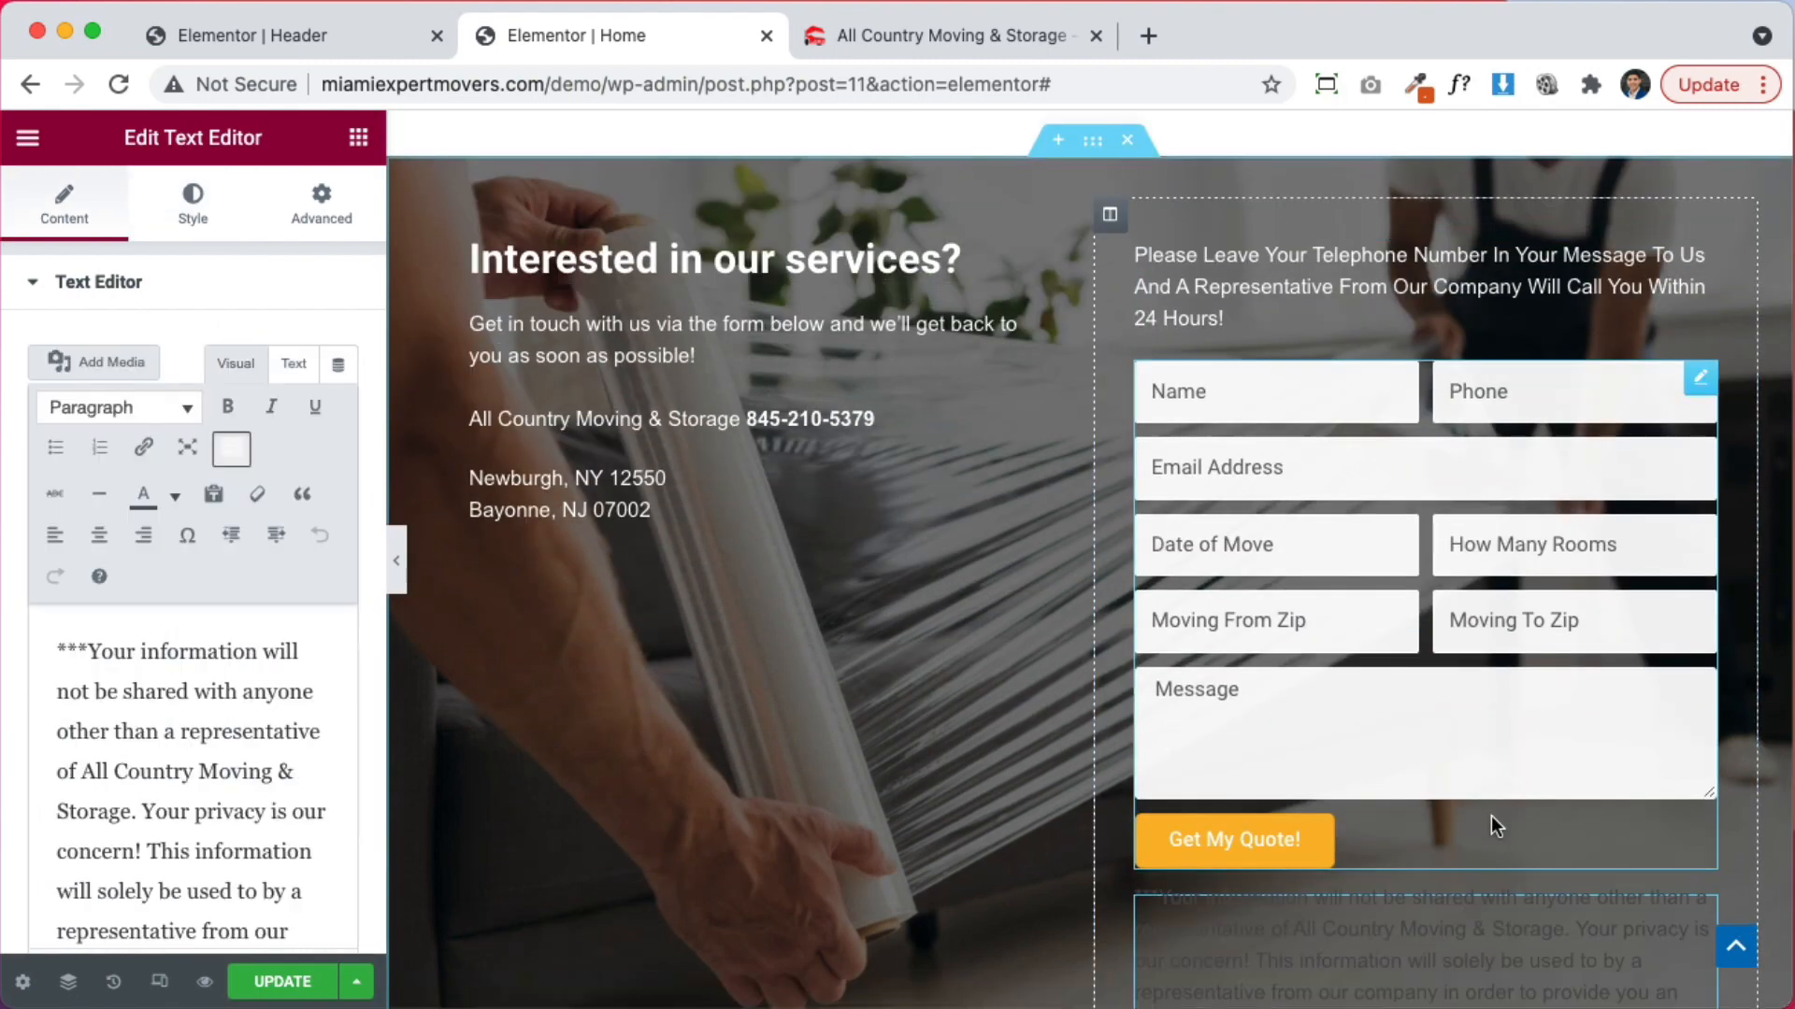
scroll(1496, 816, down, 4)
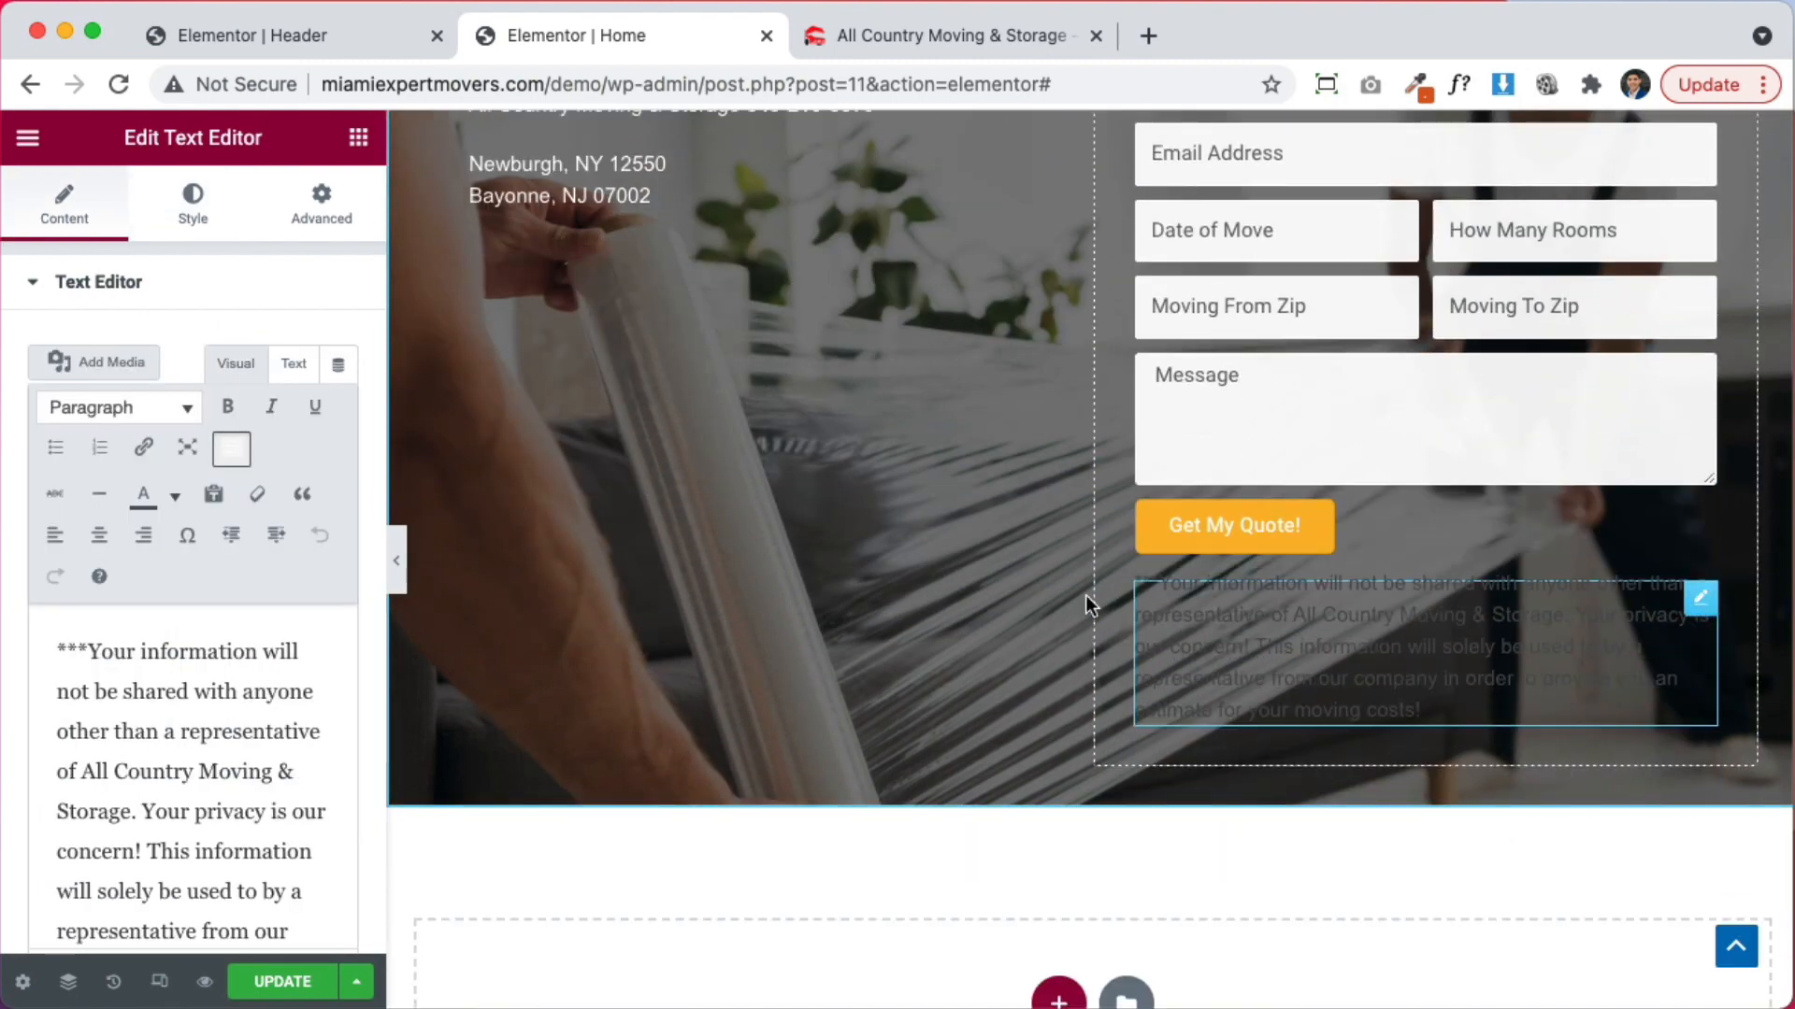
click(193, 224)
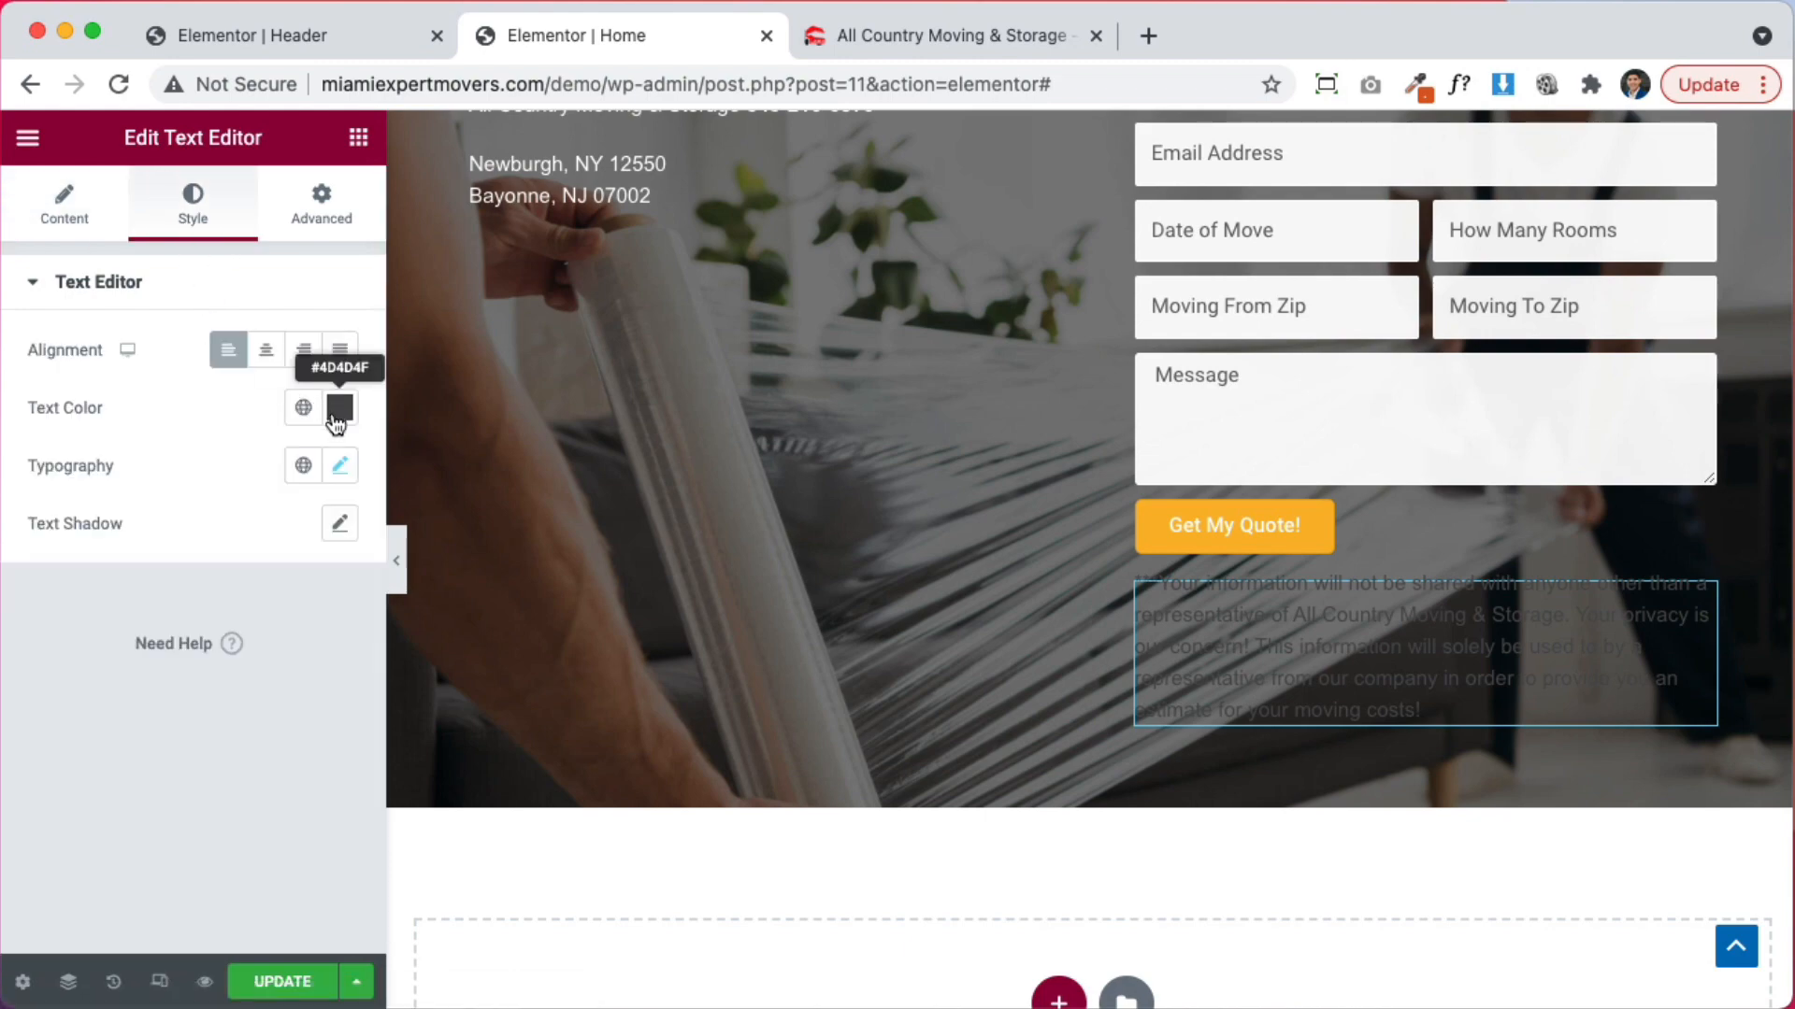
click(334, 419)
drag(271, 561, 21, 438)
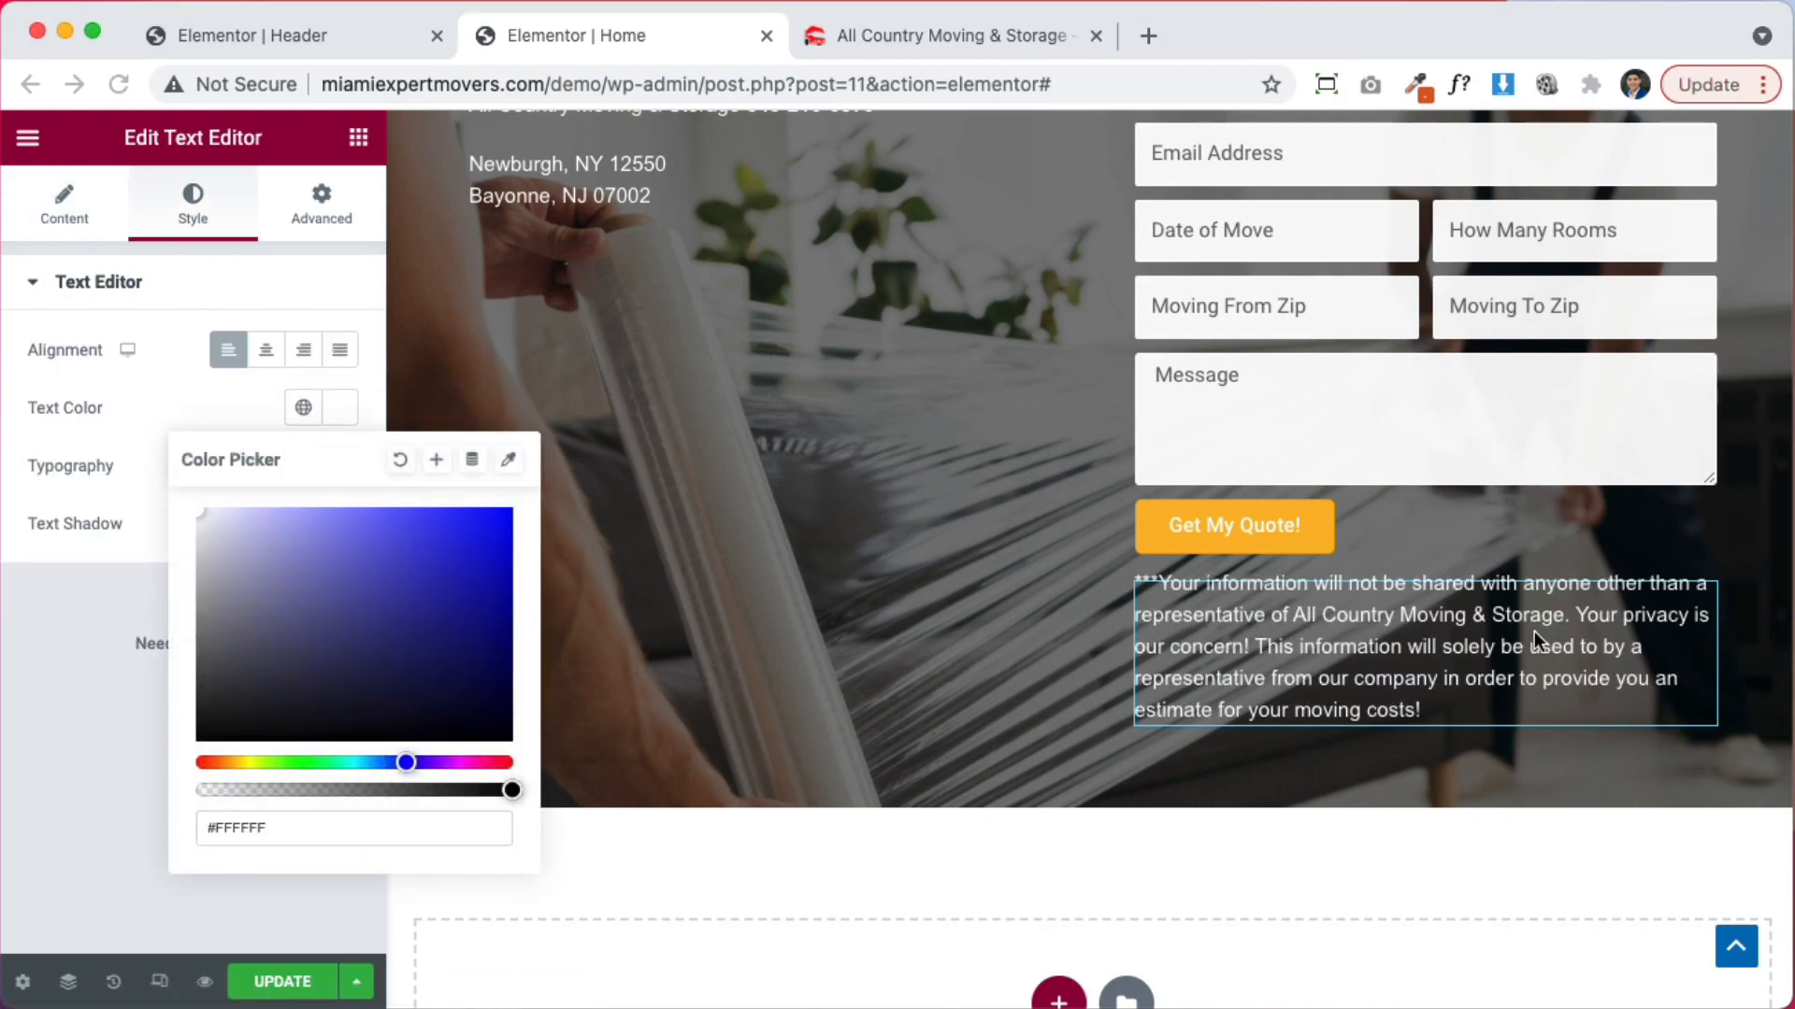
click(1534, 631)
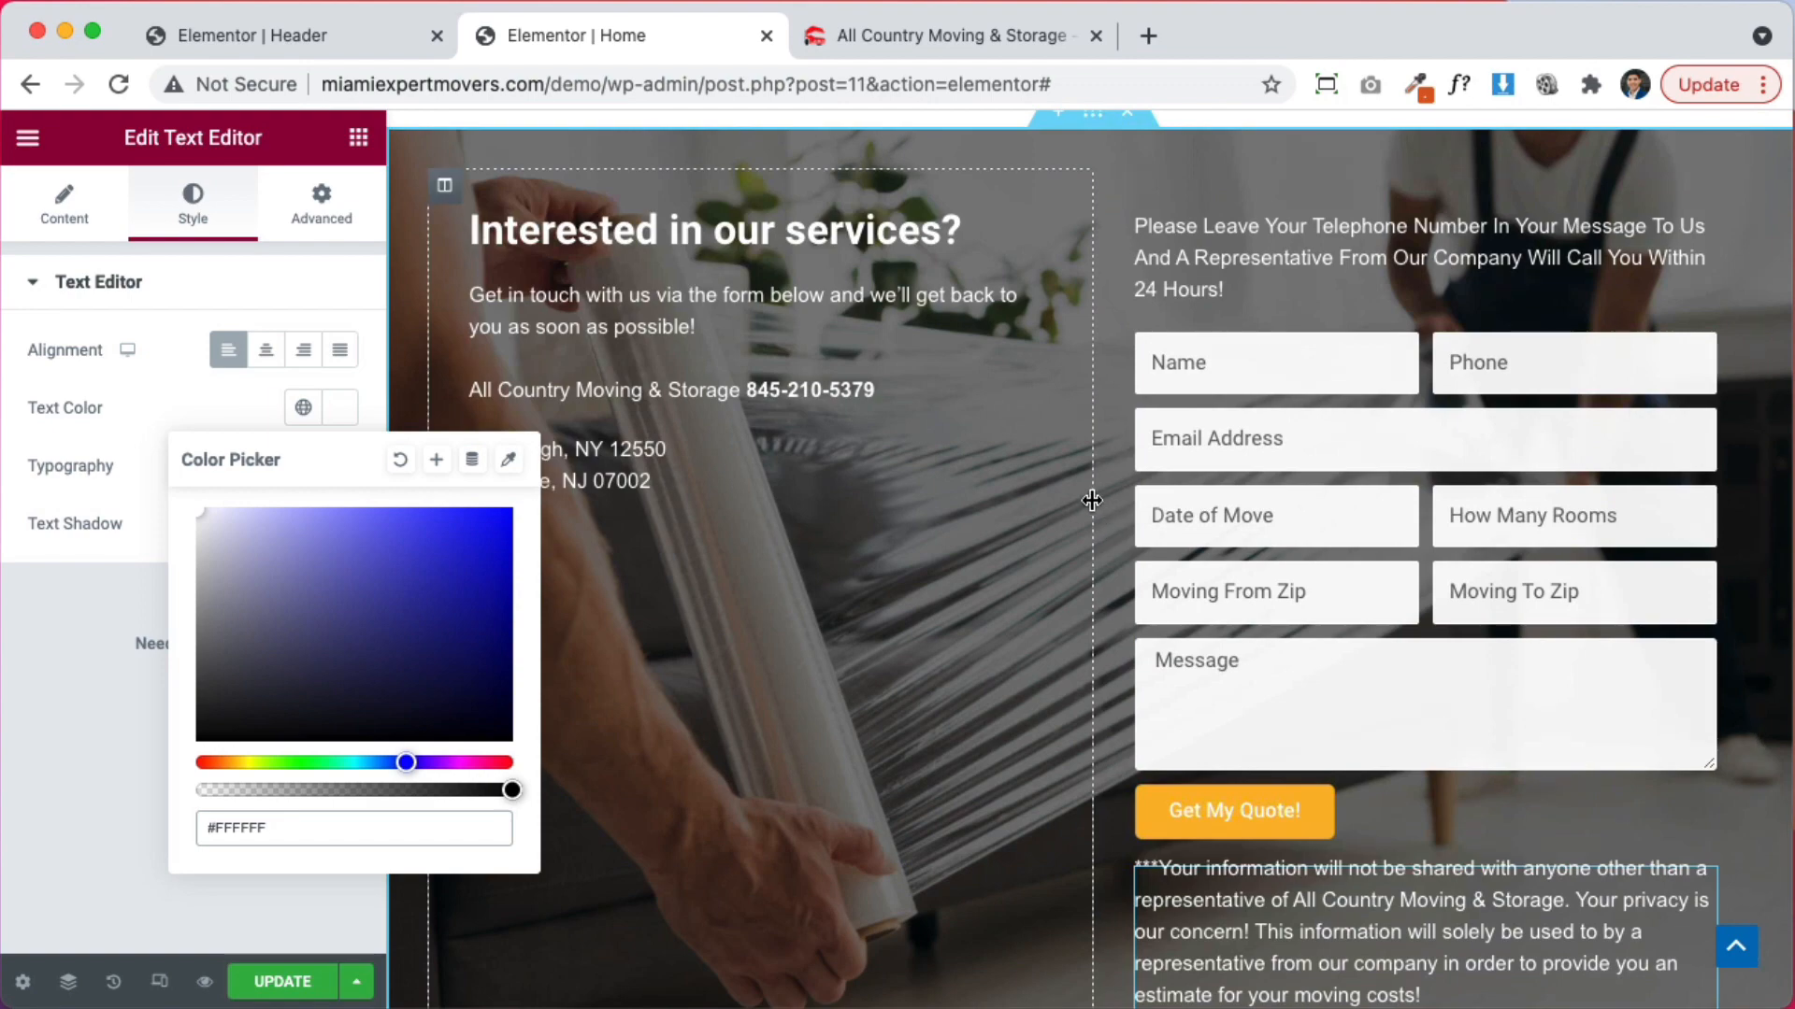
Widen the form column and set the heading's typography to Open Sans, 20 px
drag(1095, 509, 914, 499)
click(654, 272)
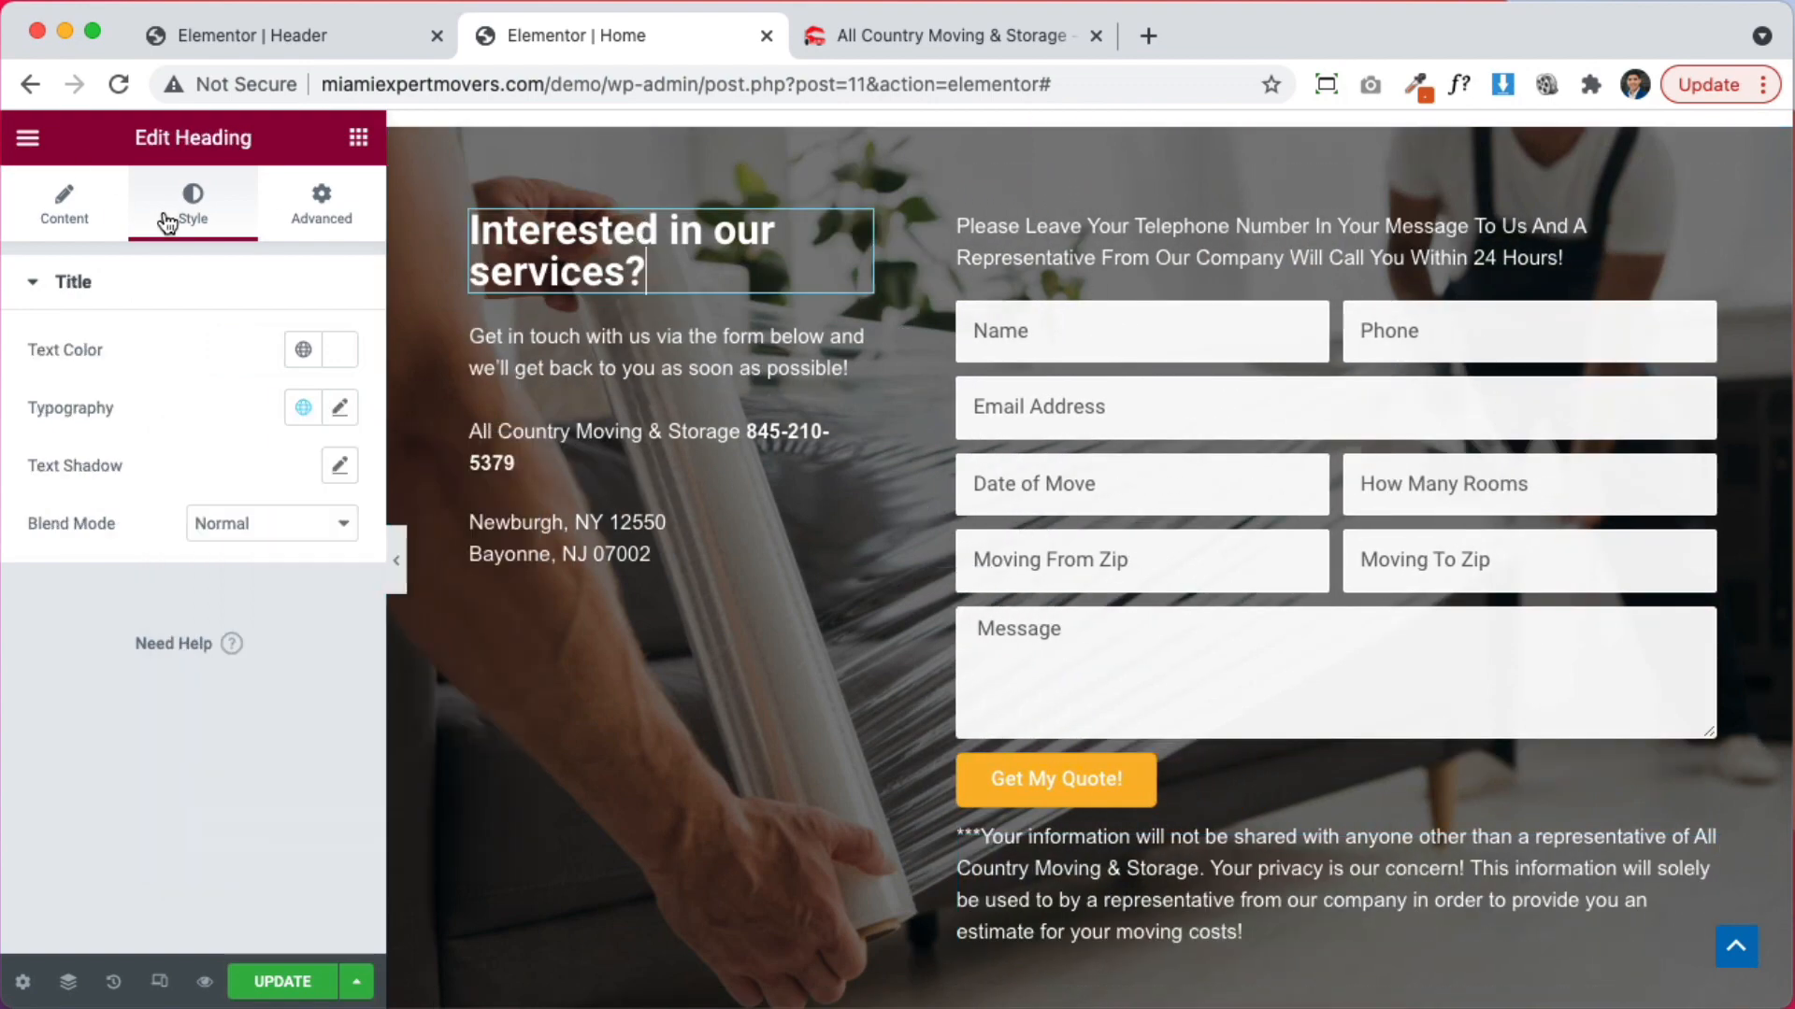
click(340, 410)
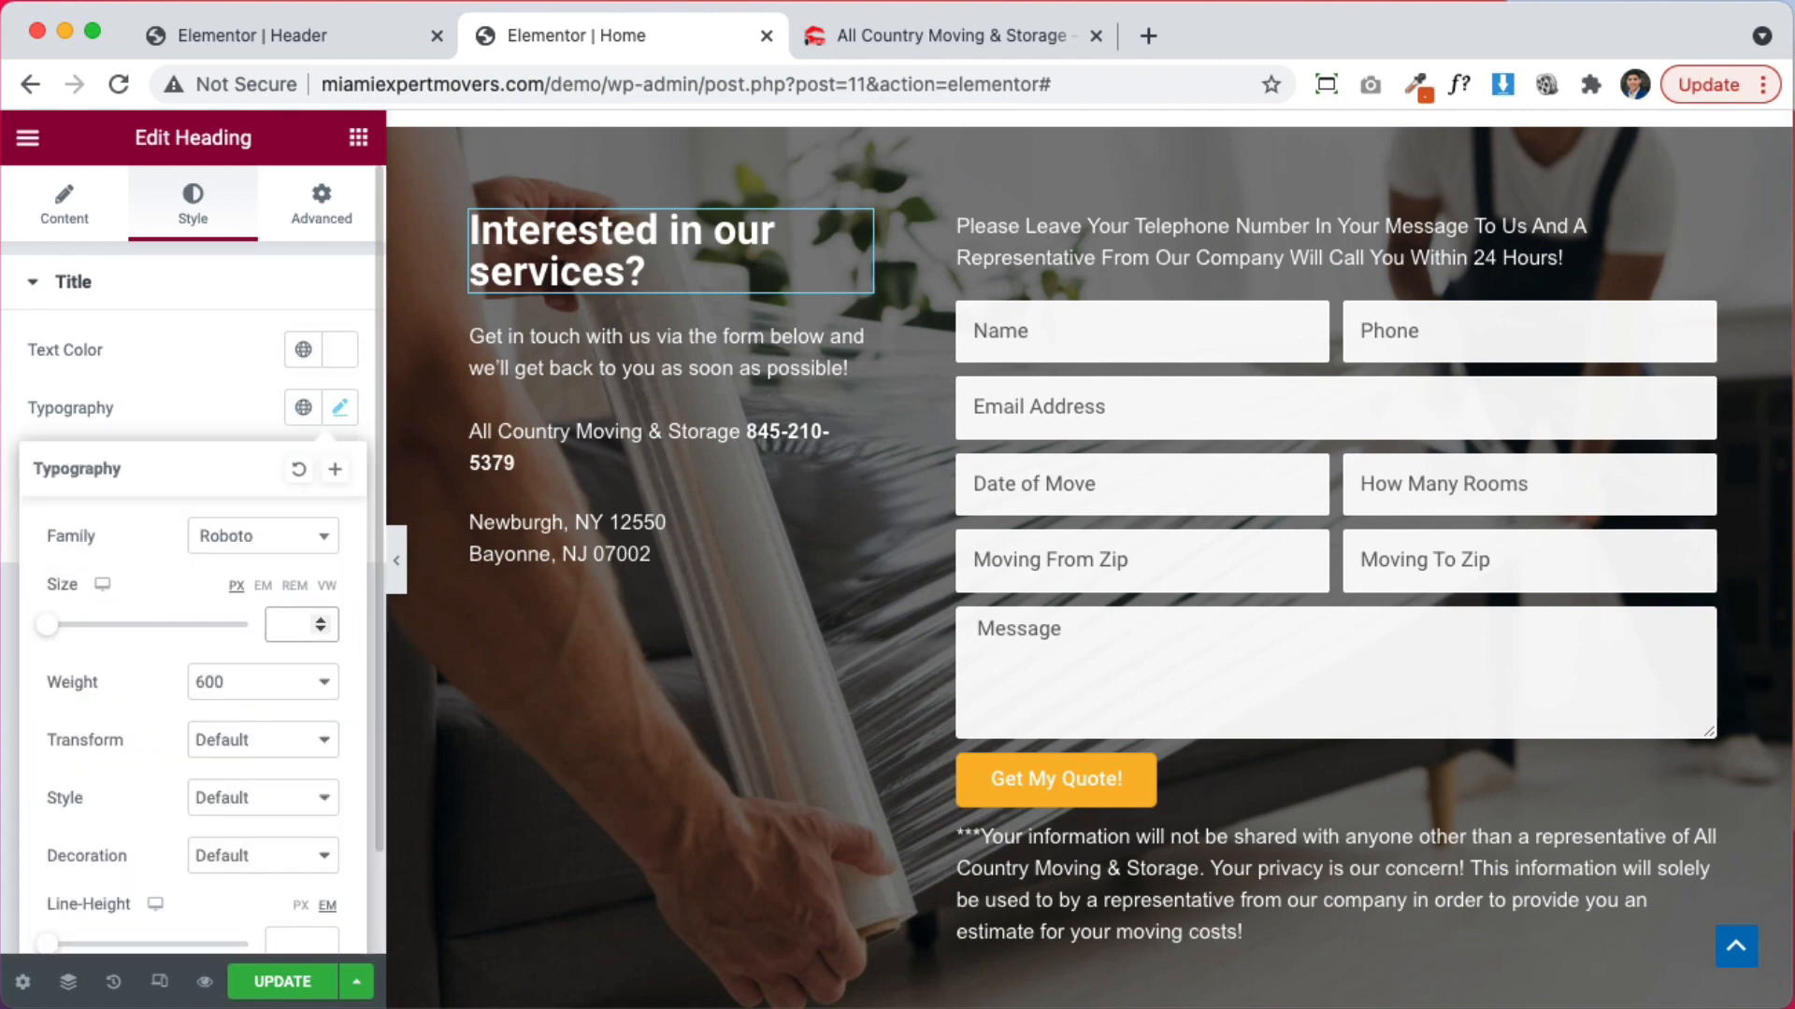
text(20)
click(279, 535)
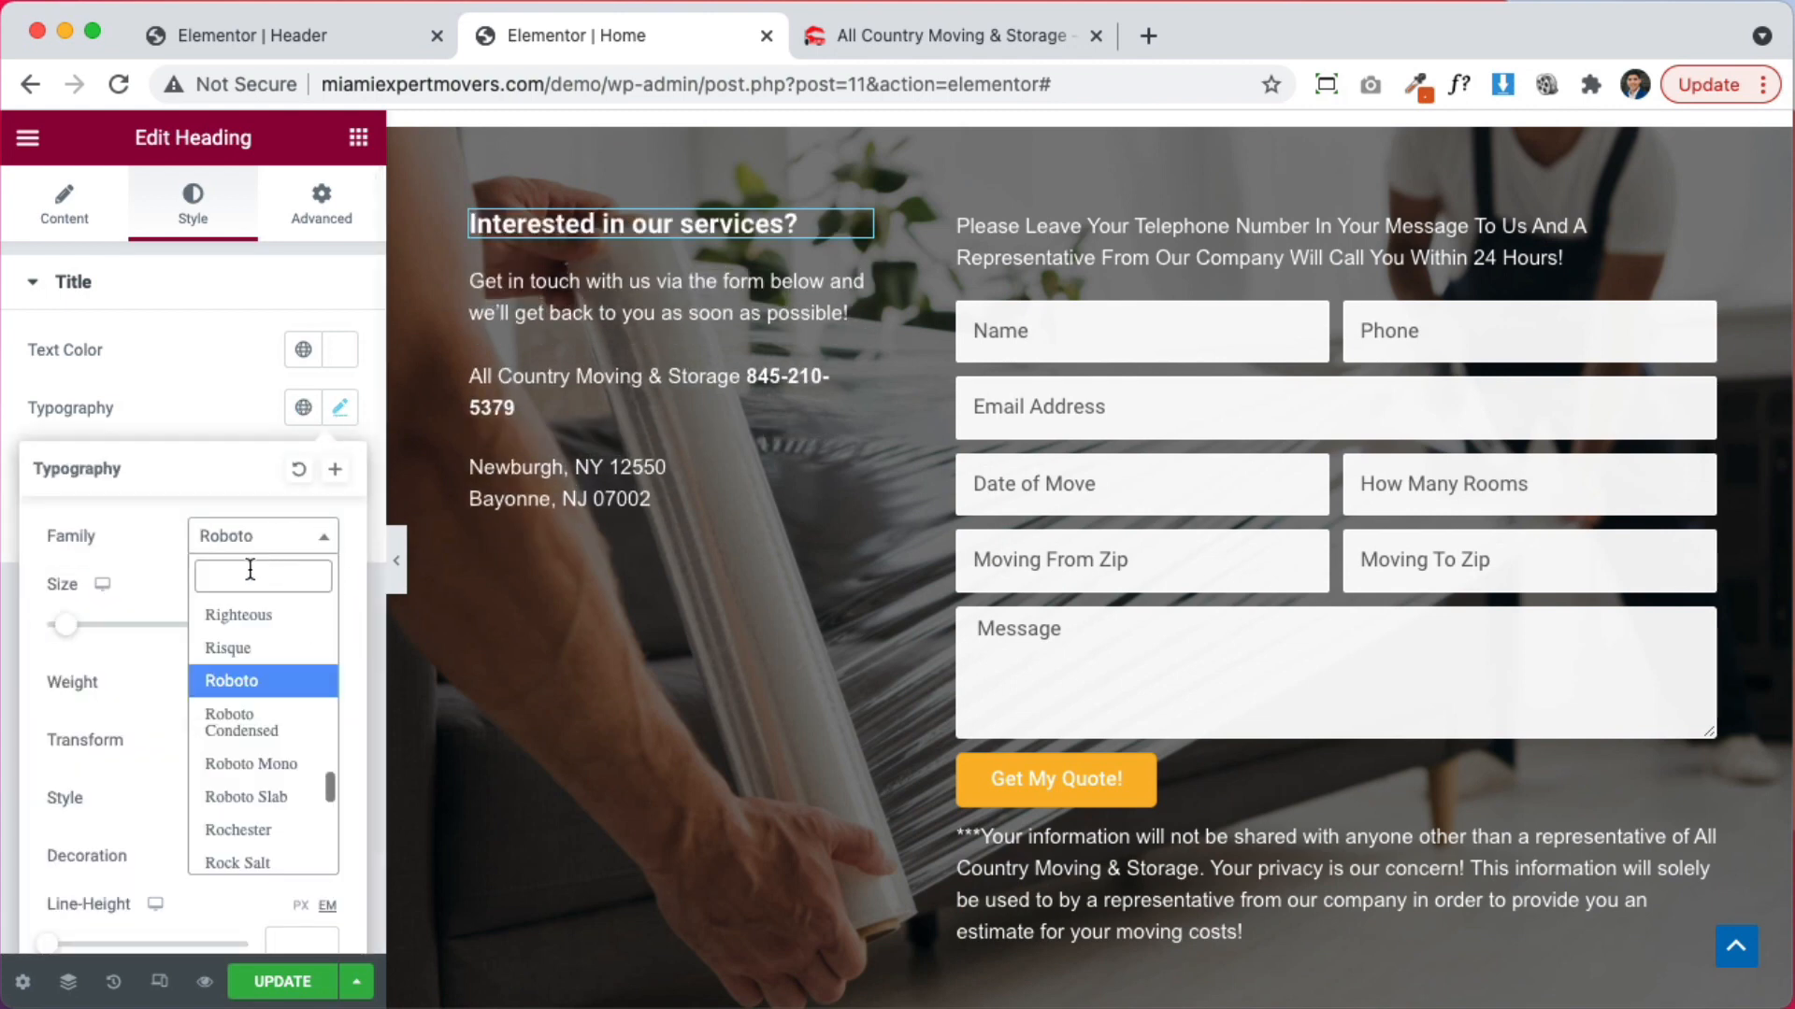
text(open s)
key(Return)
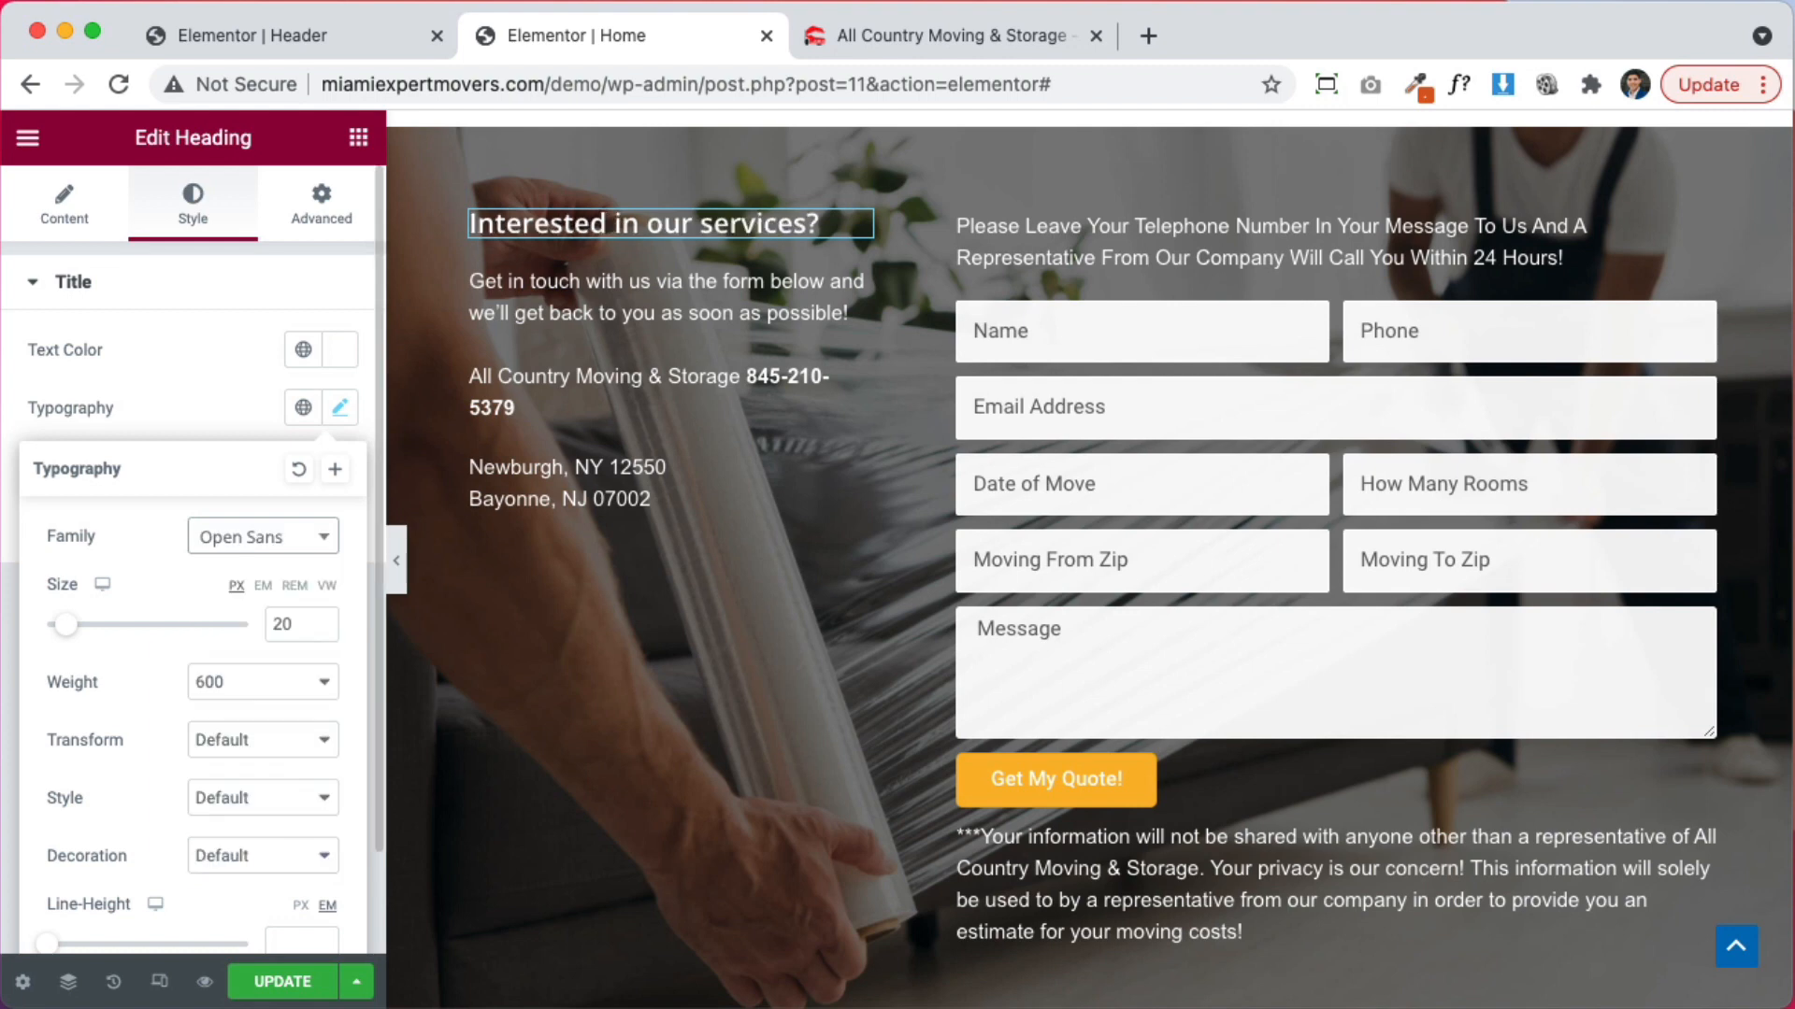
click(210, 377)
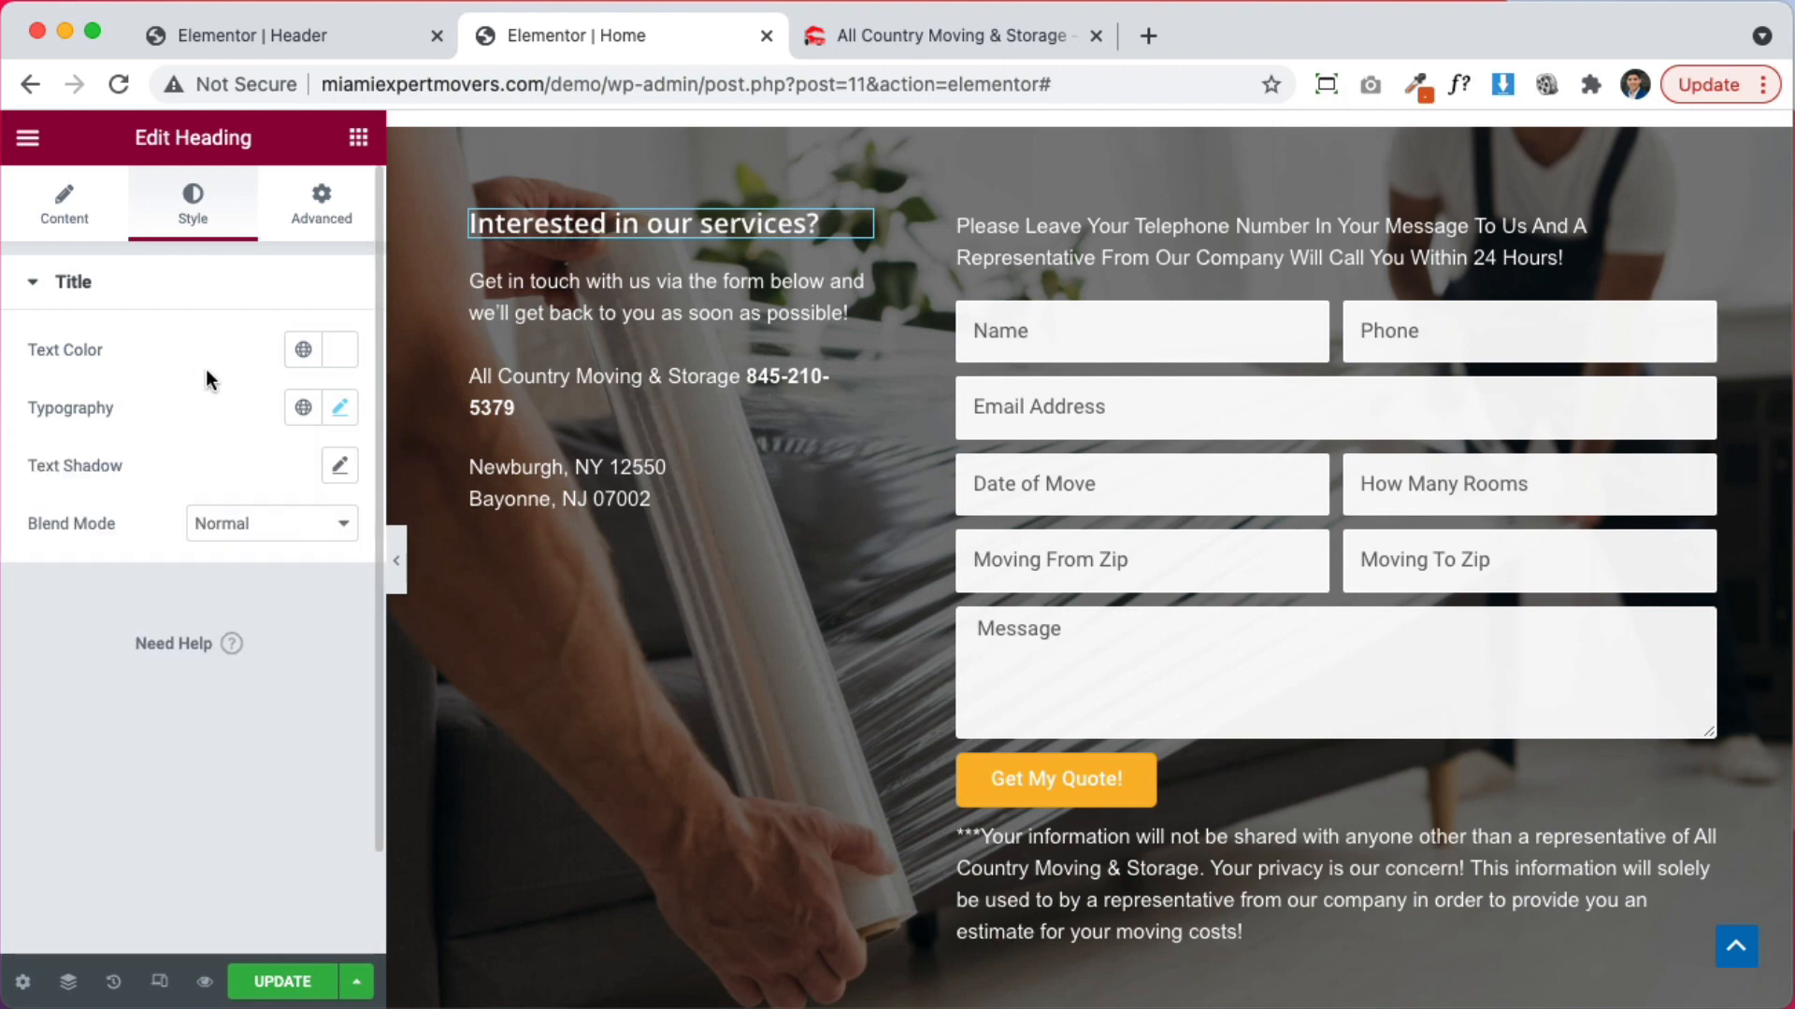
click(396, 553)
Insert a new single-column section above the NYC Movers text
scroll(1419, 478, up, 5)
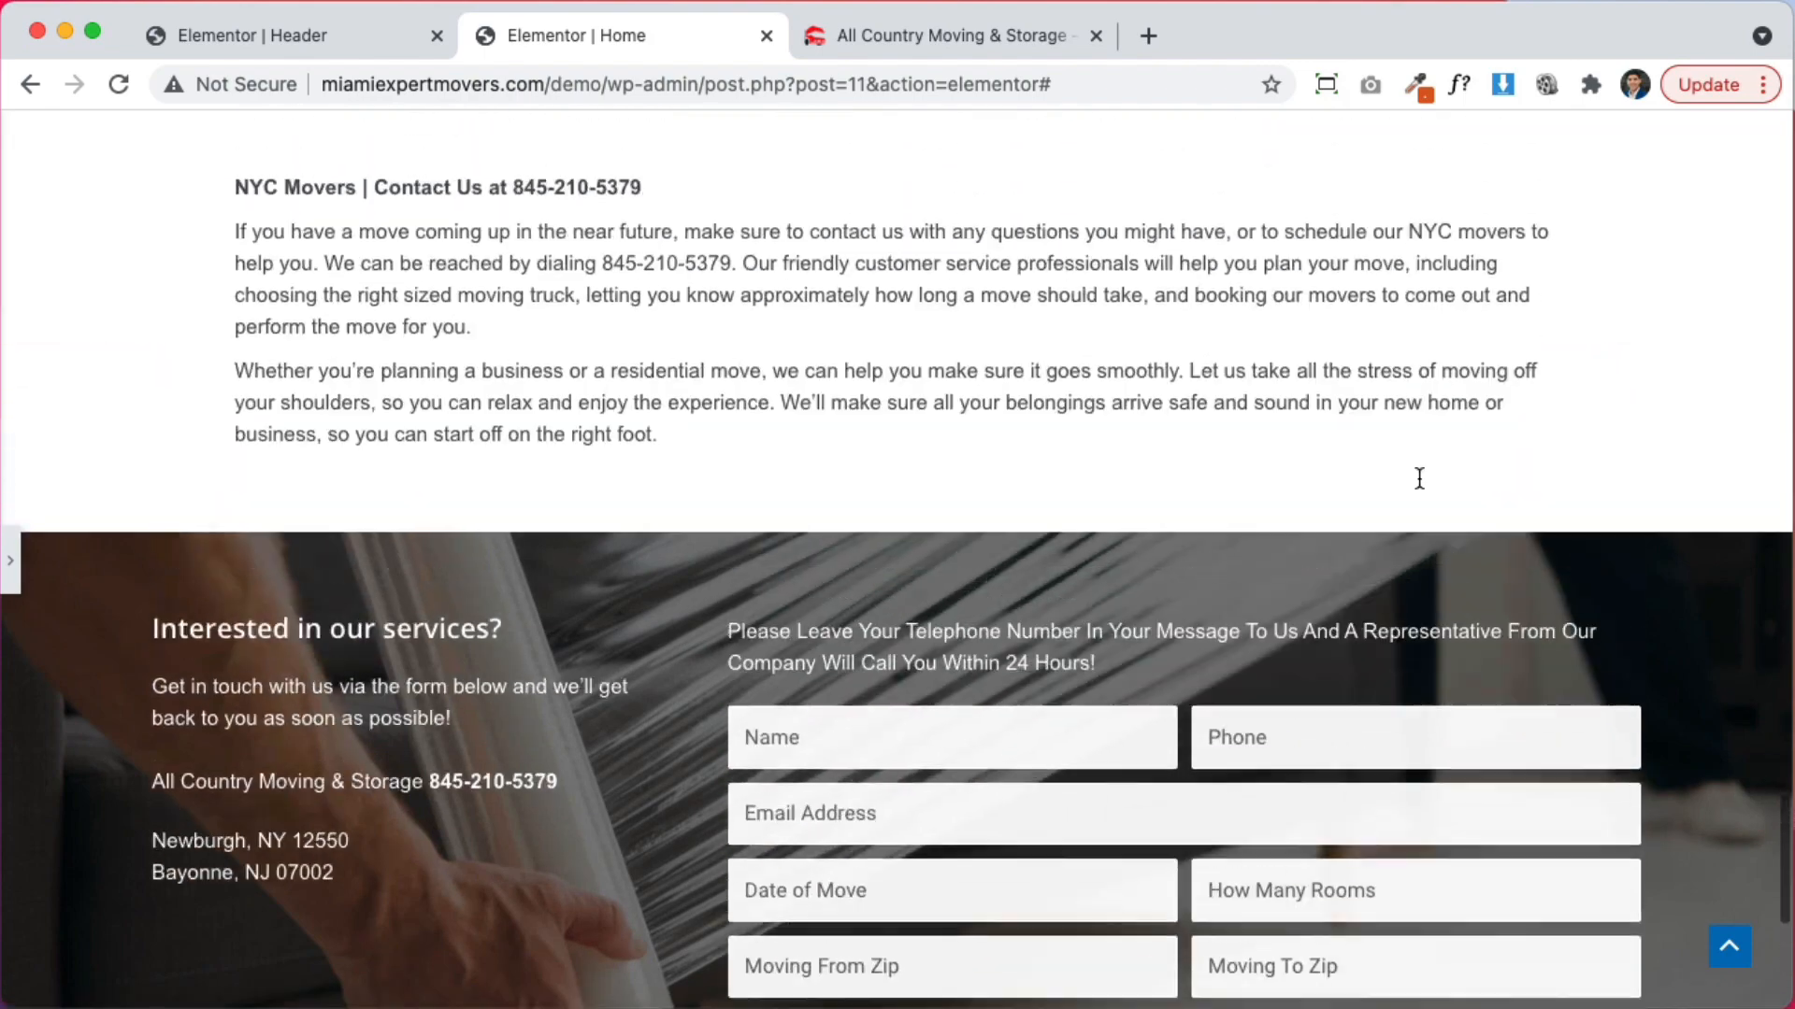
scroll(1419, 478, down, 6)
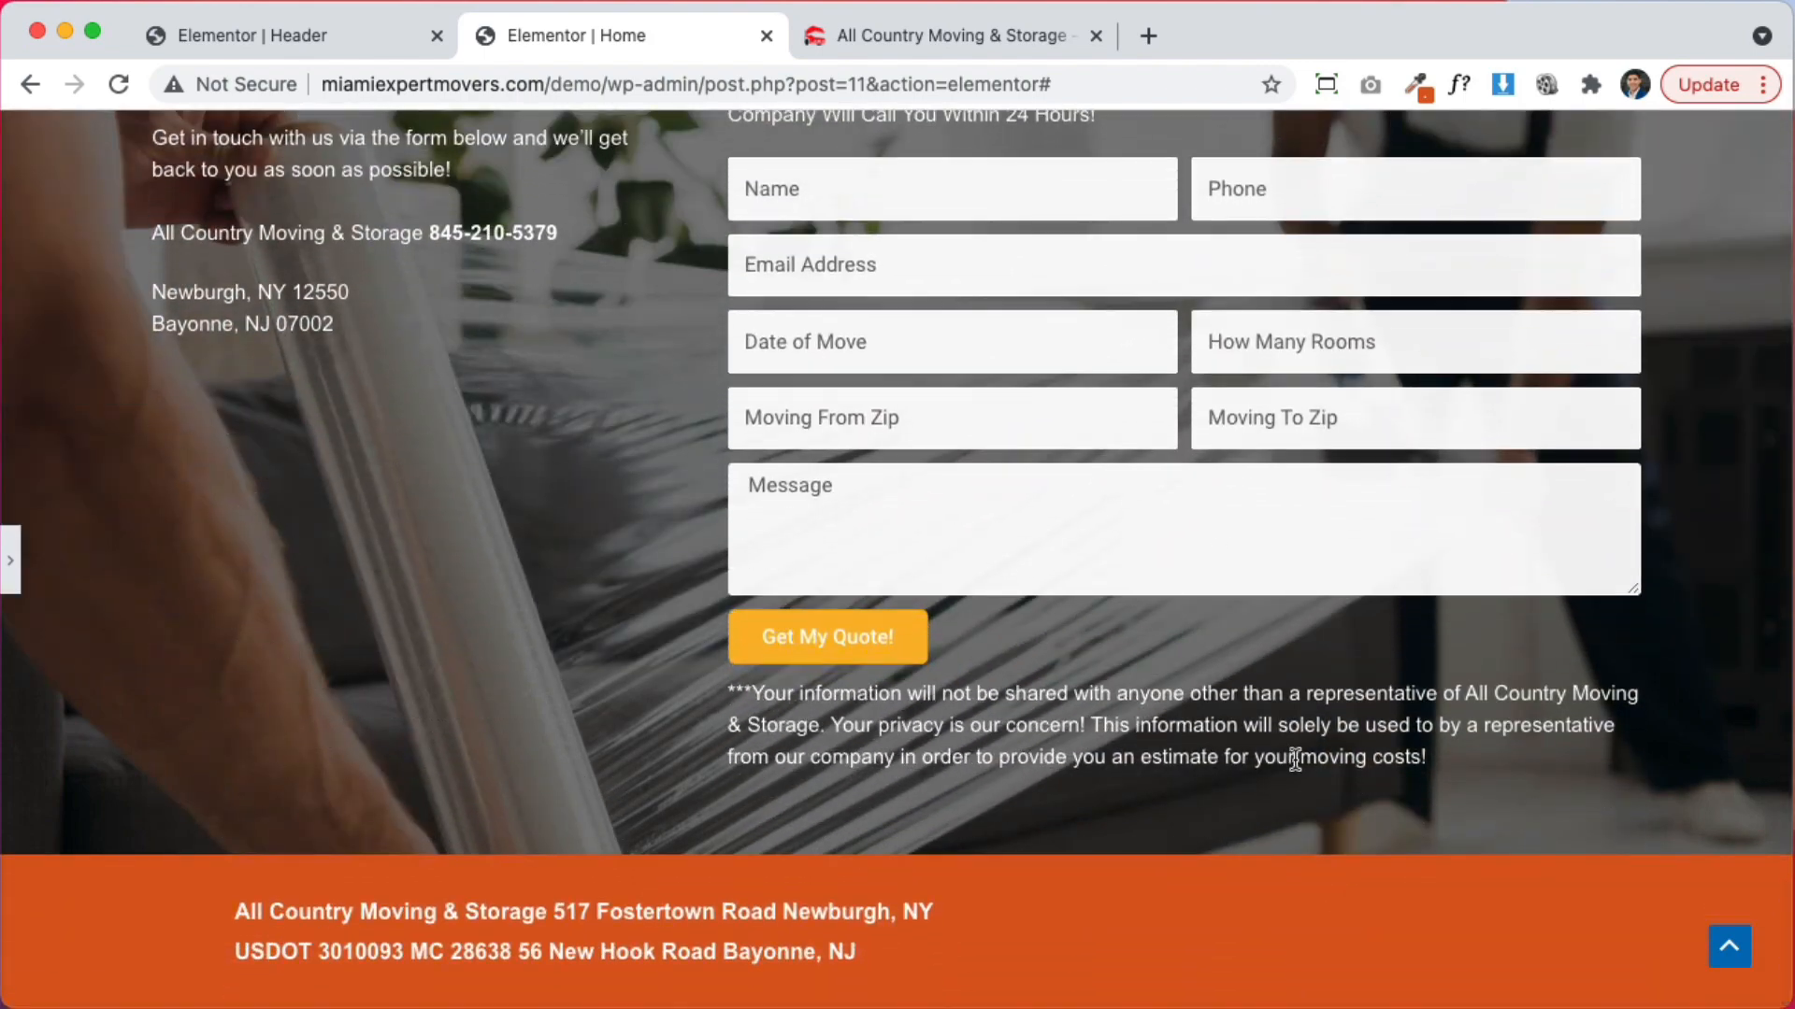
scroll(1301, 759, up, 10)
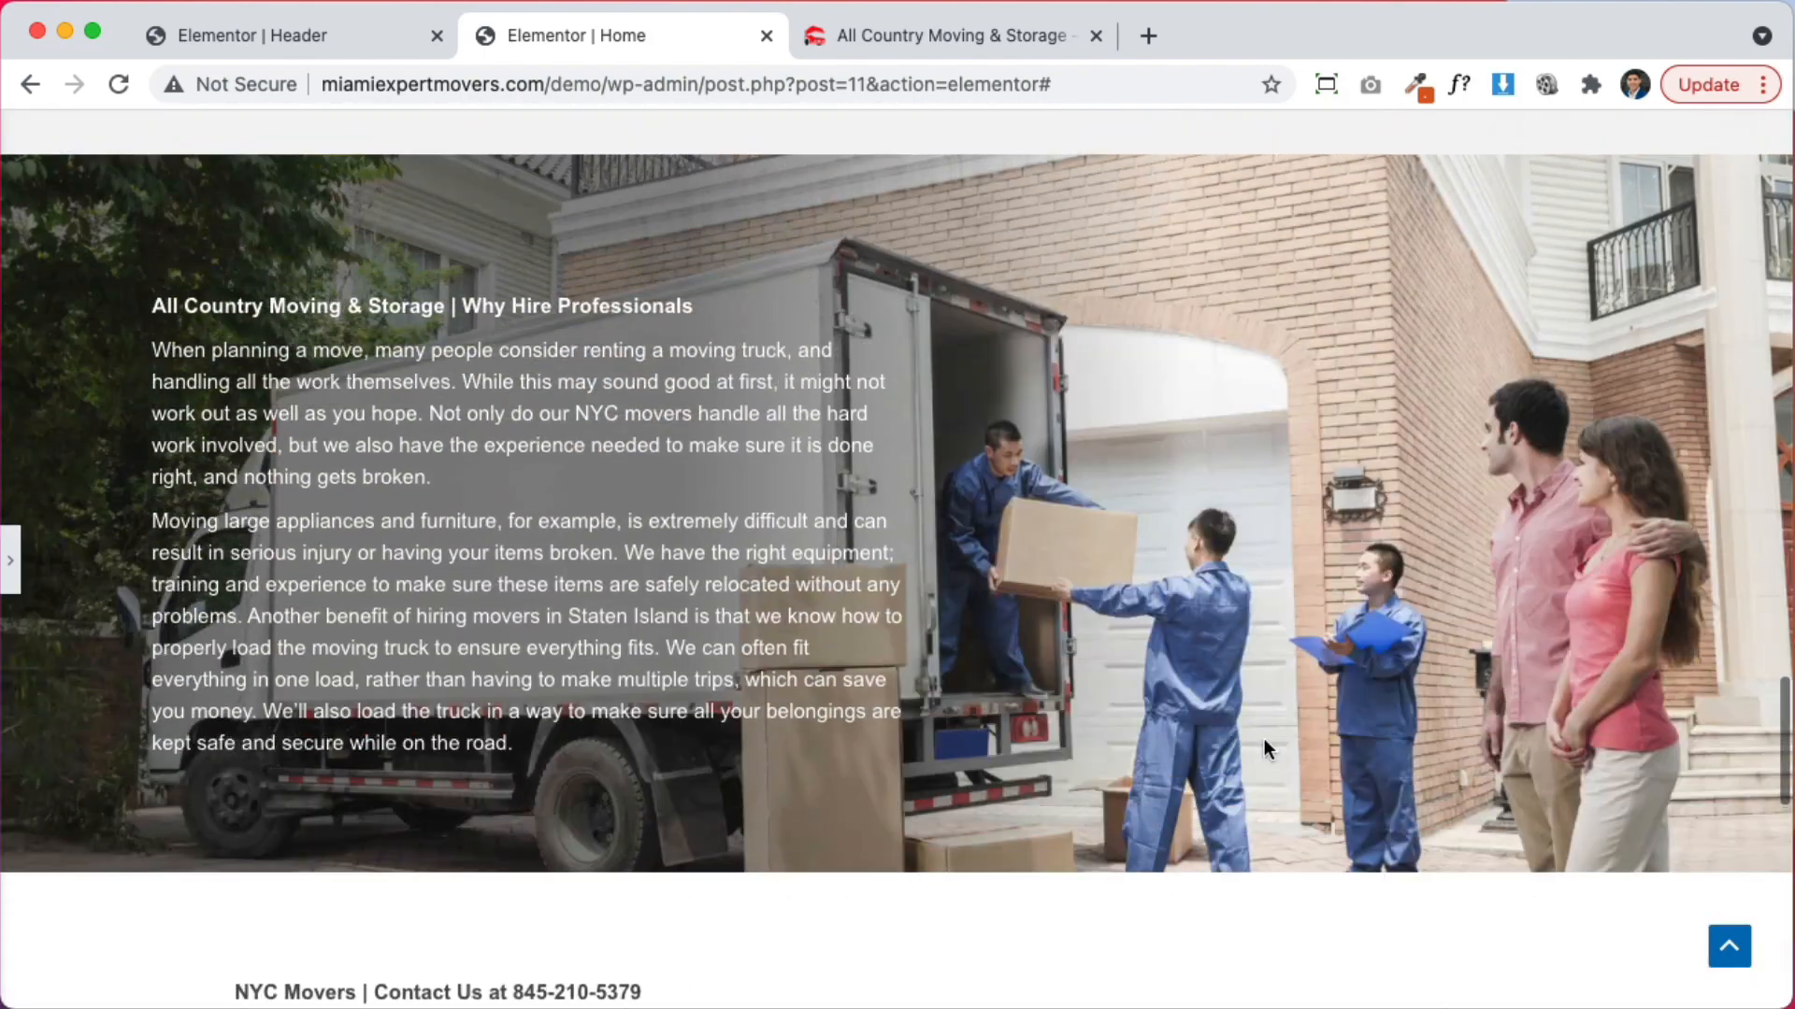
scroll(1264, 748, down, 1)
scroll(1263, 748, up, 3)
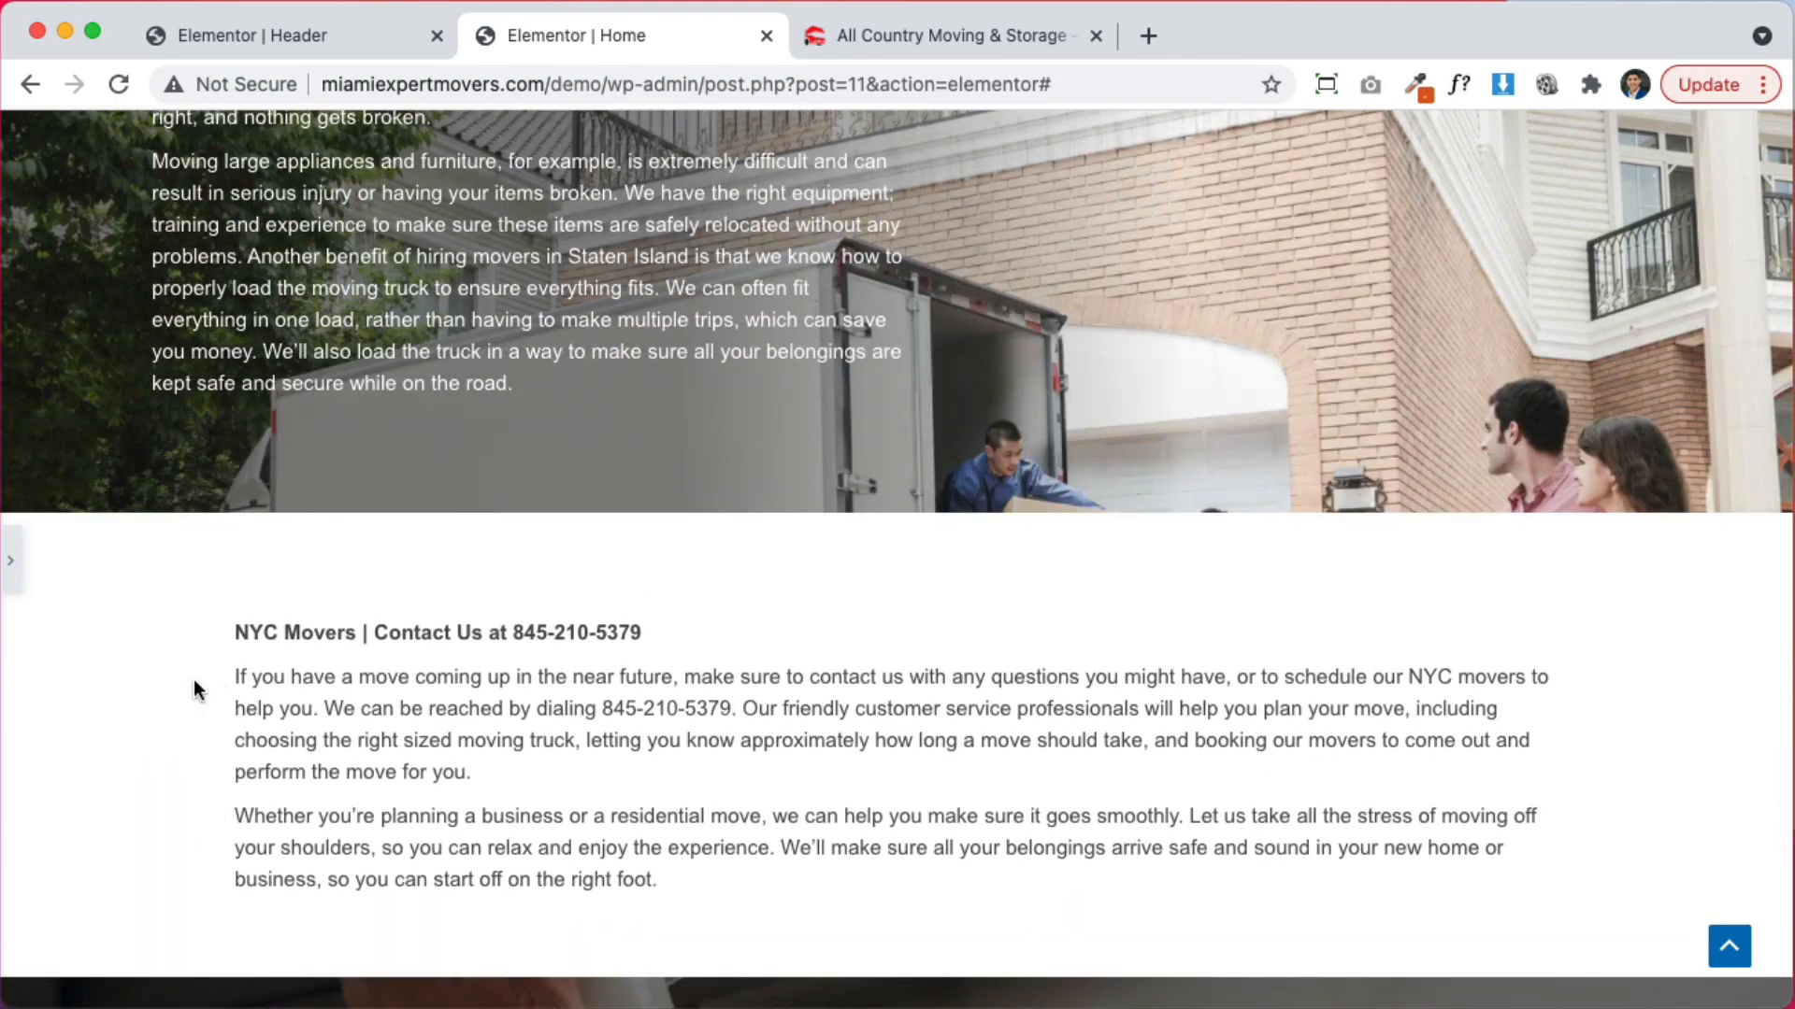
click(11, 561)
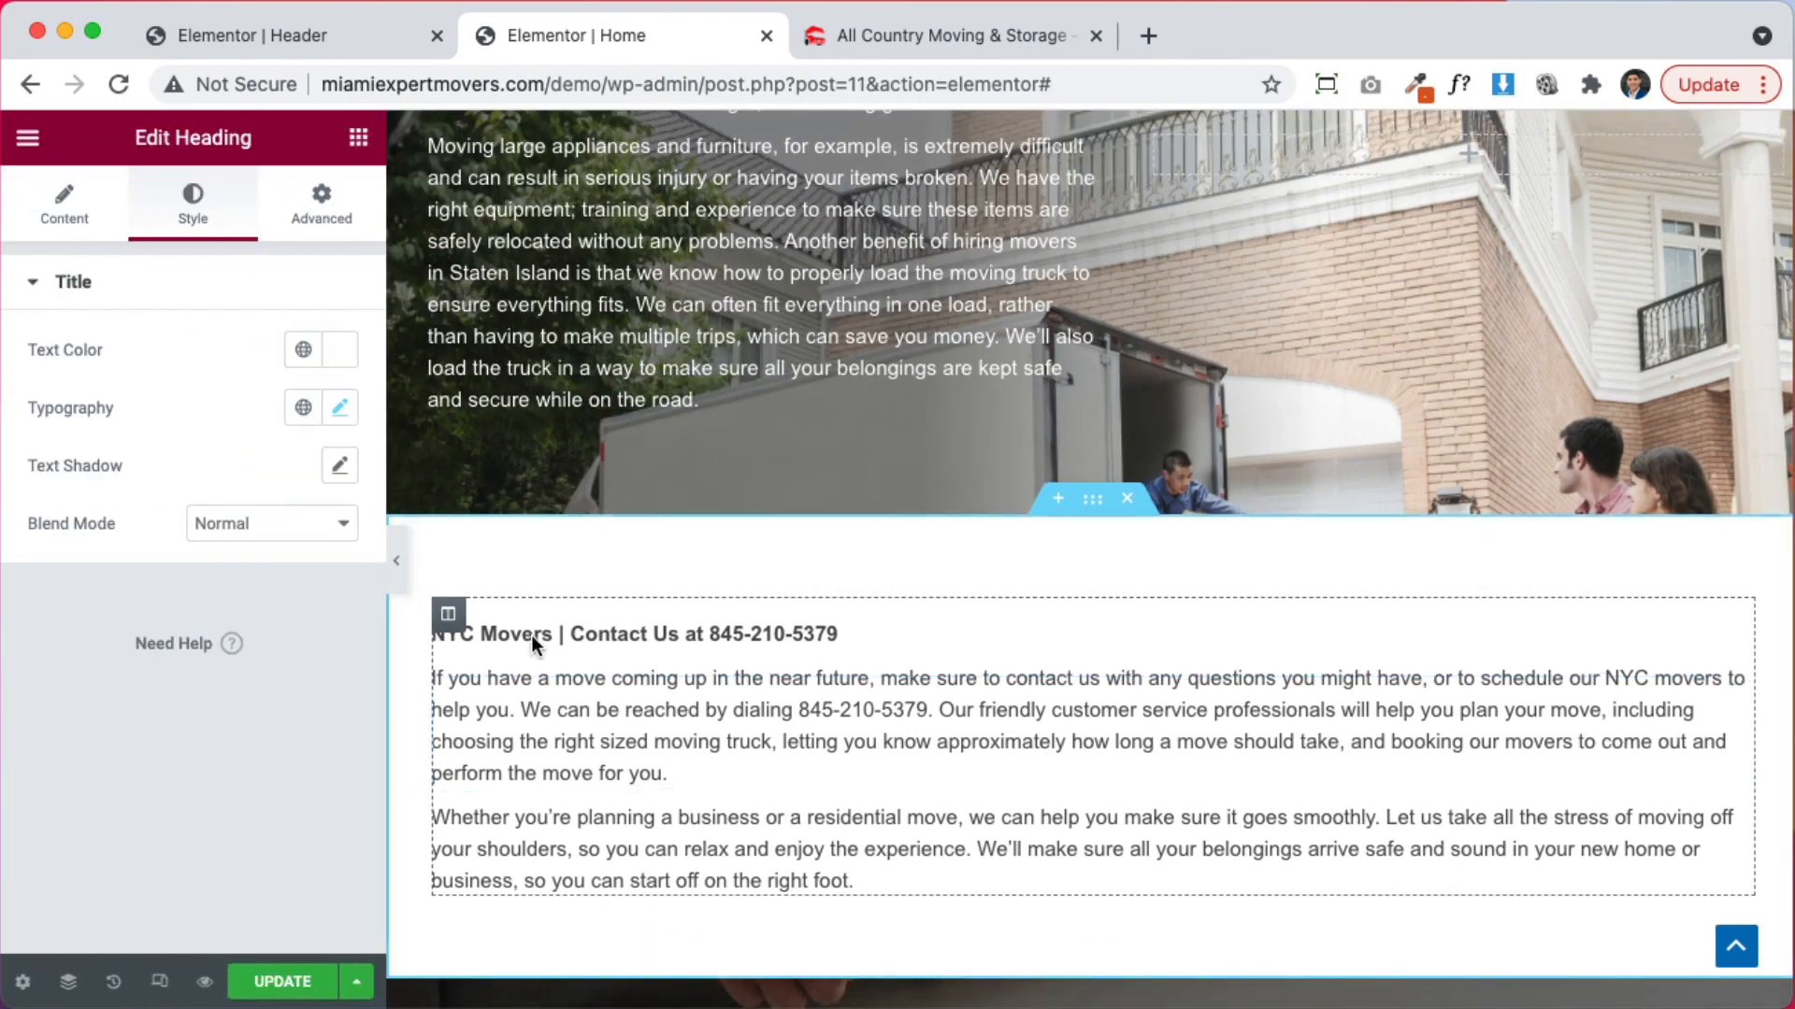
click(1057, 500)
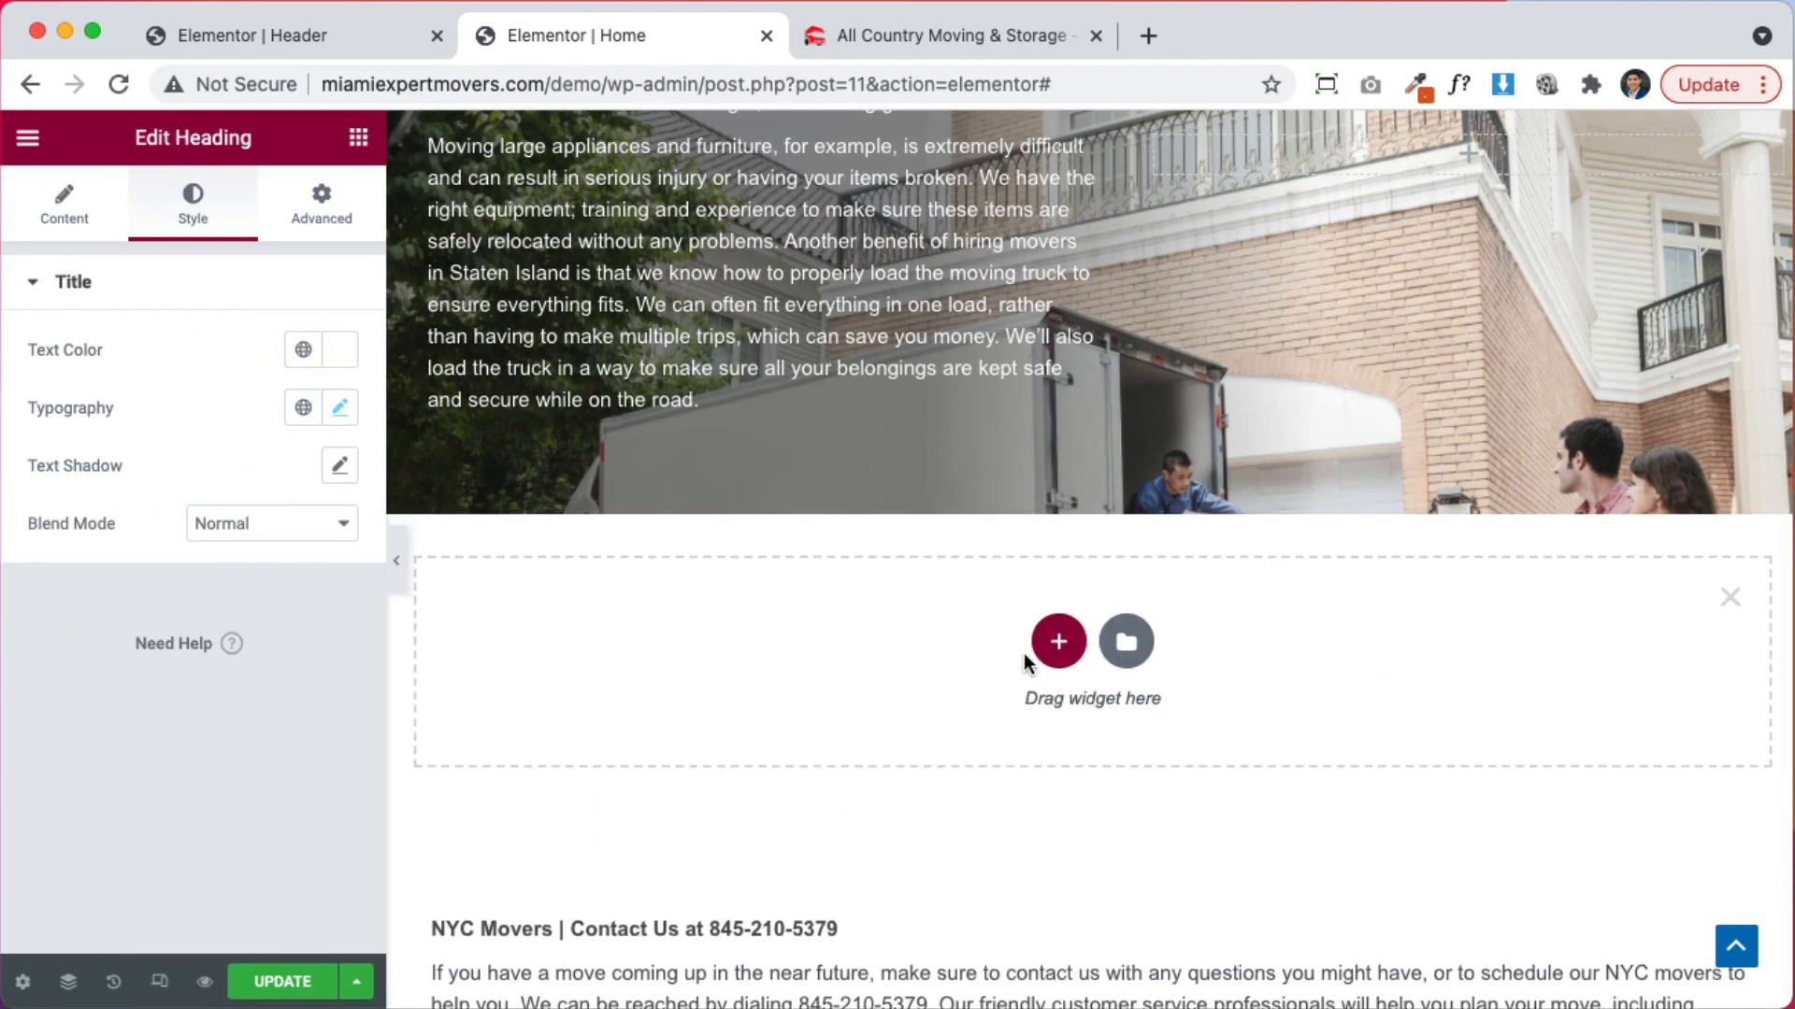
click(1059, 643)
click(757, 697)
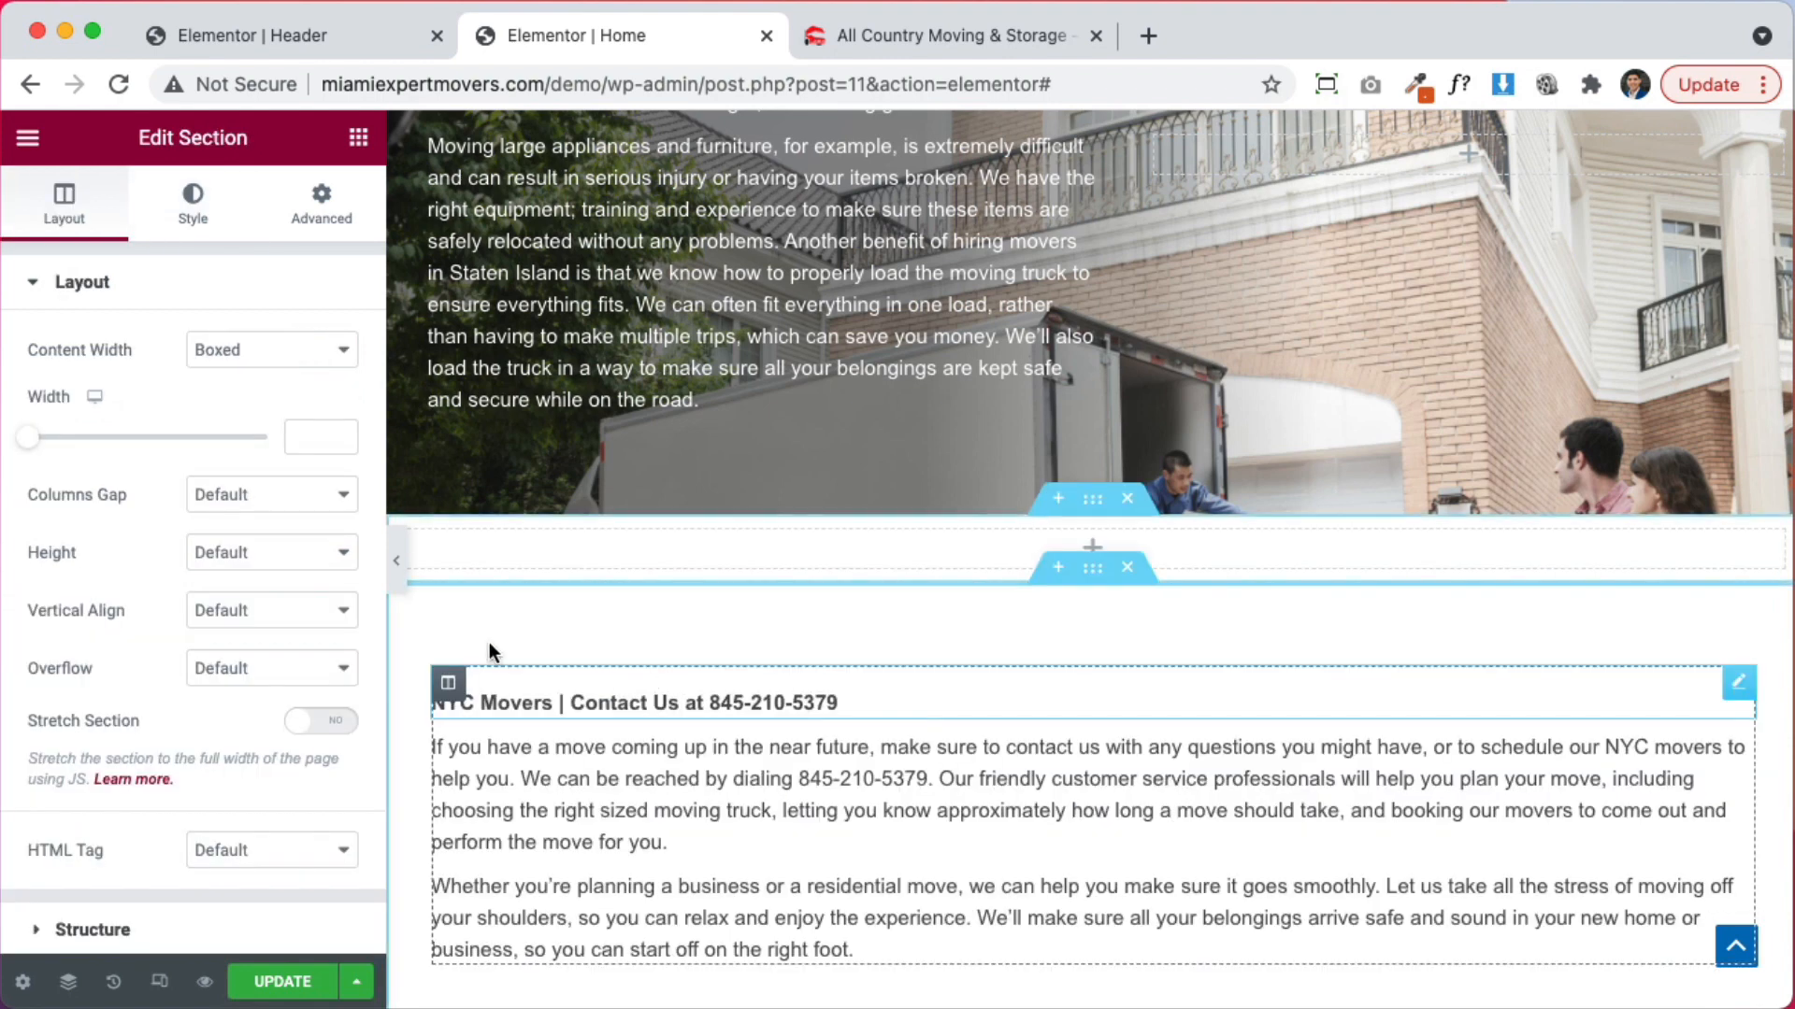
Move the NYC Movers heading and both paragraphs into the new section, then delete the leftover empty section
click(407, 534)
click(322, 210)
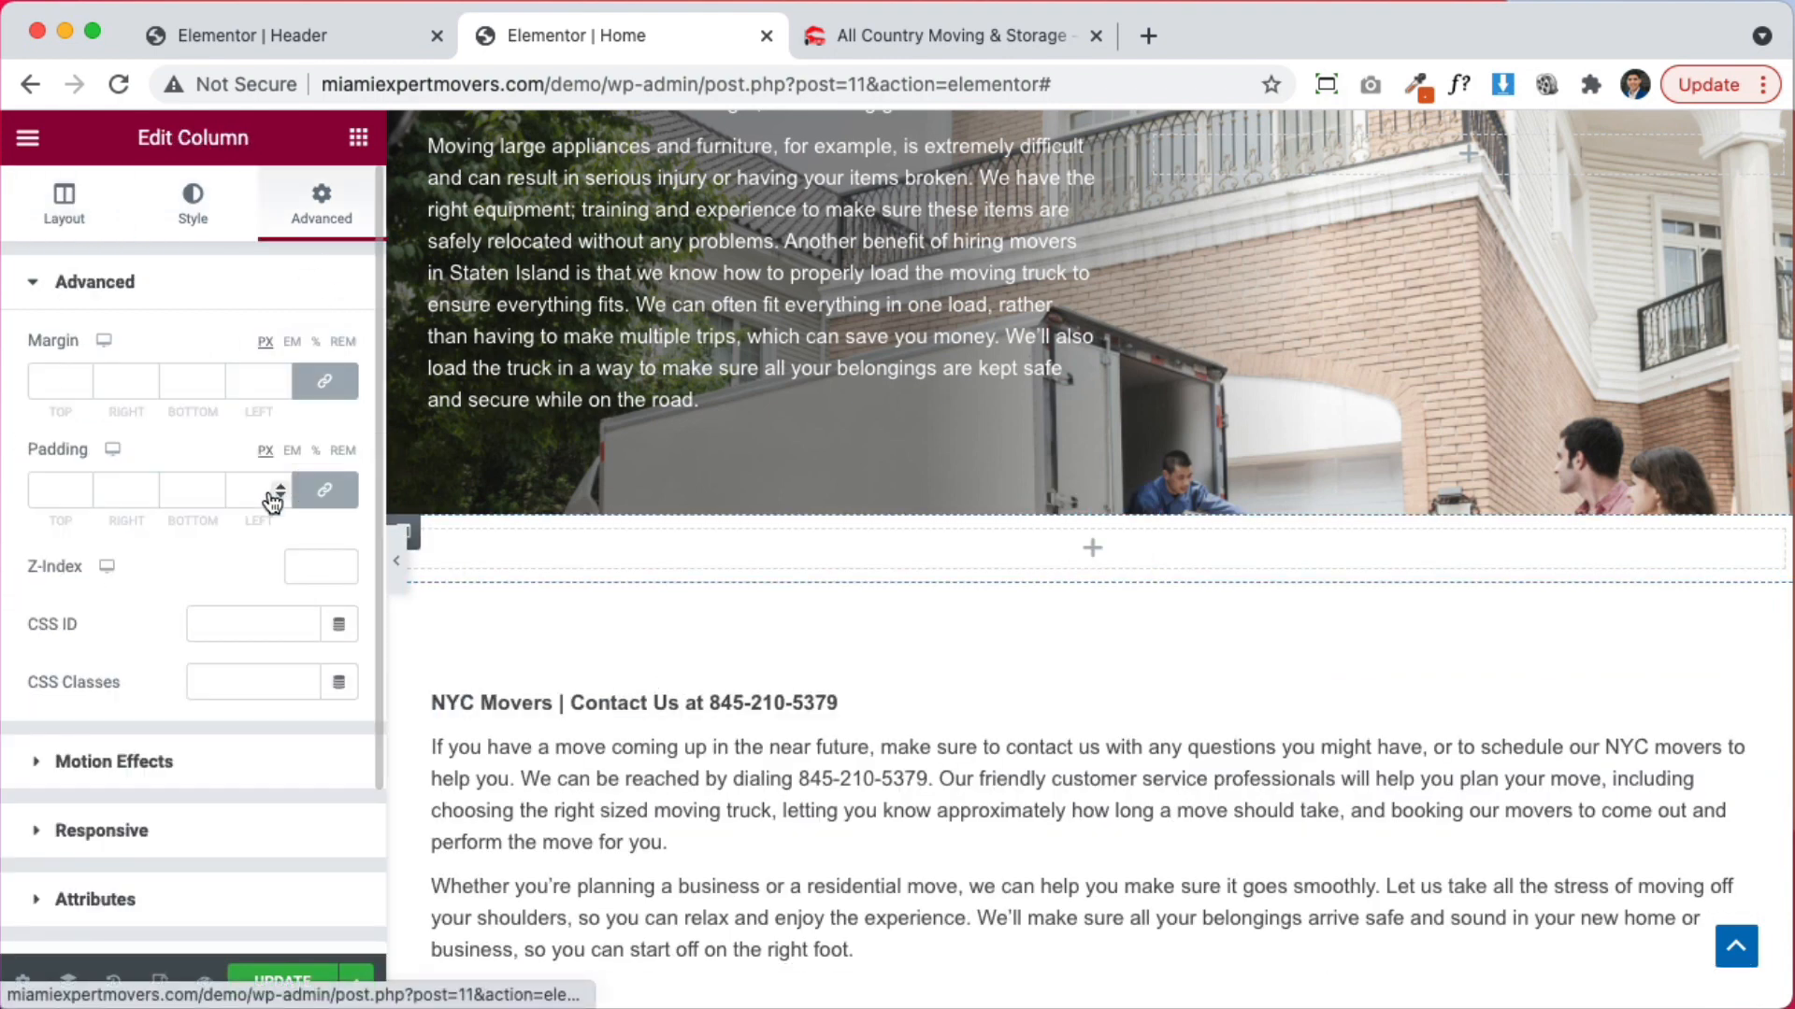
click(42, 492)
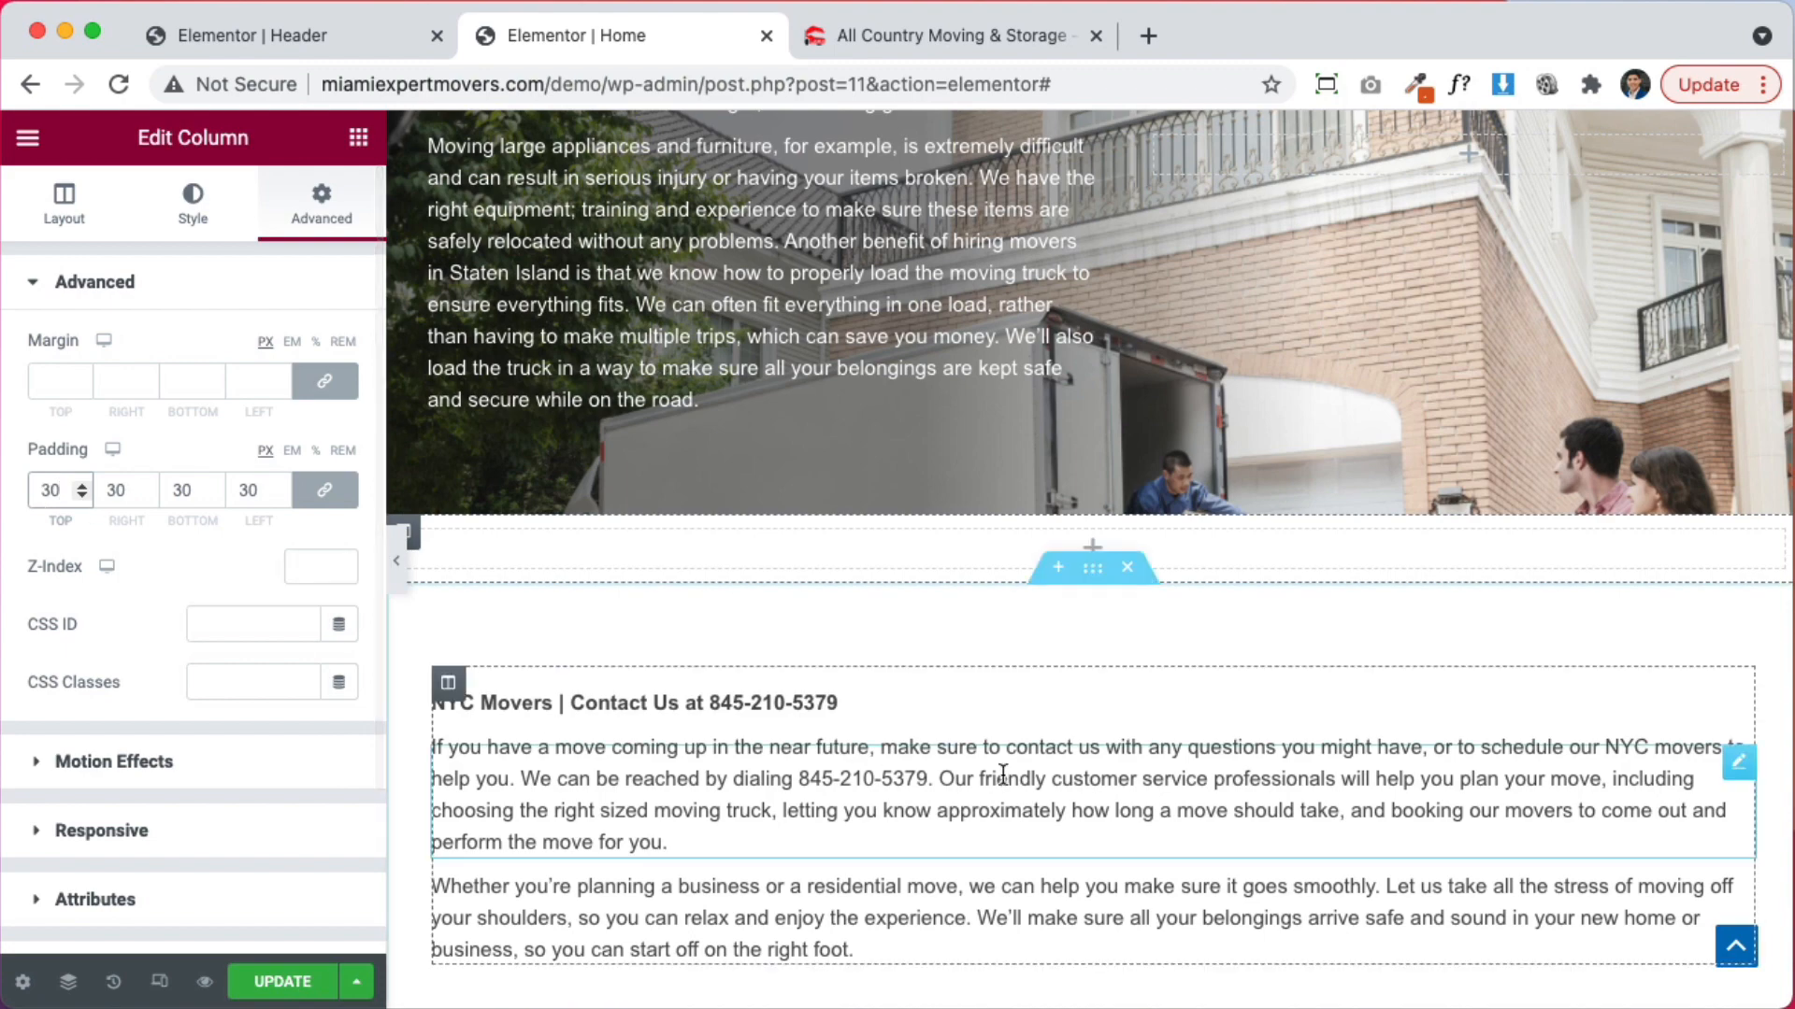
drag(1731, 699, 1610, 559)
drag(1740, 766, 1533, 603)
drag(1739, 905, 1527, 715)
scroll(1153, 941, down, 2)
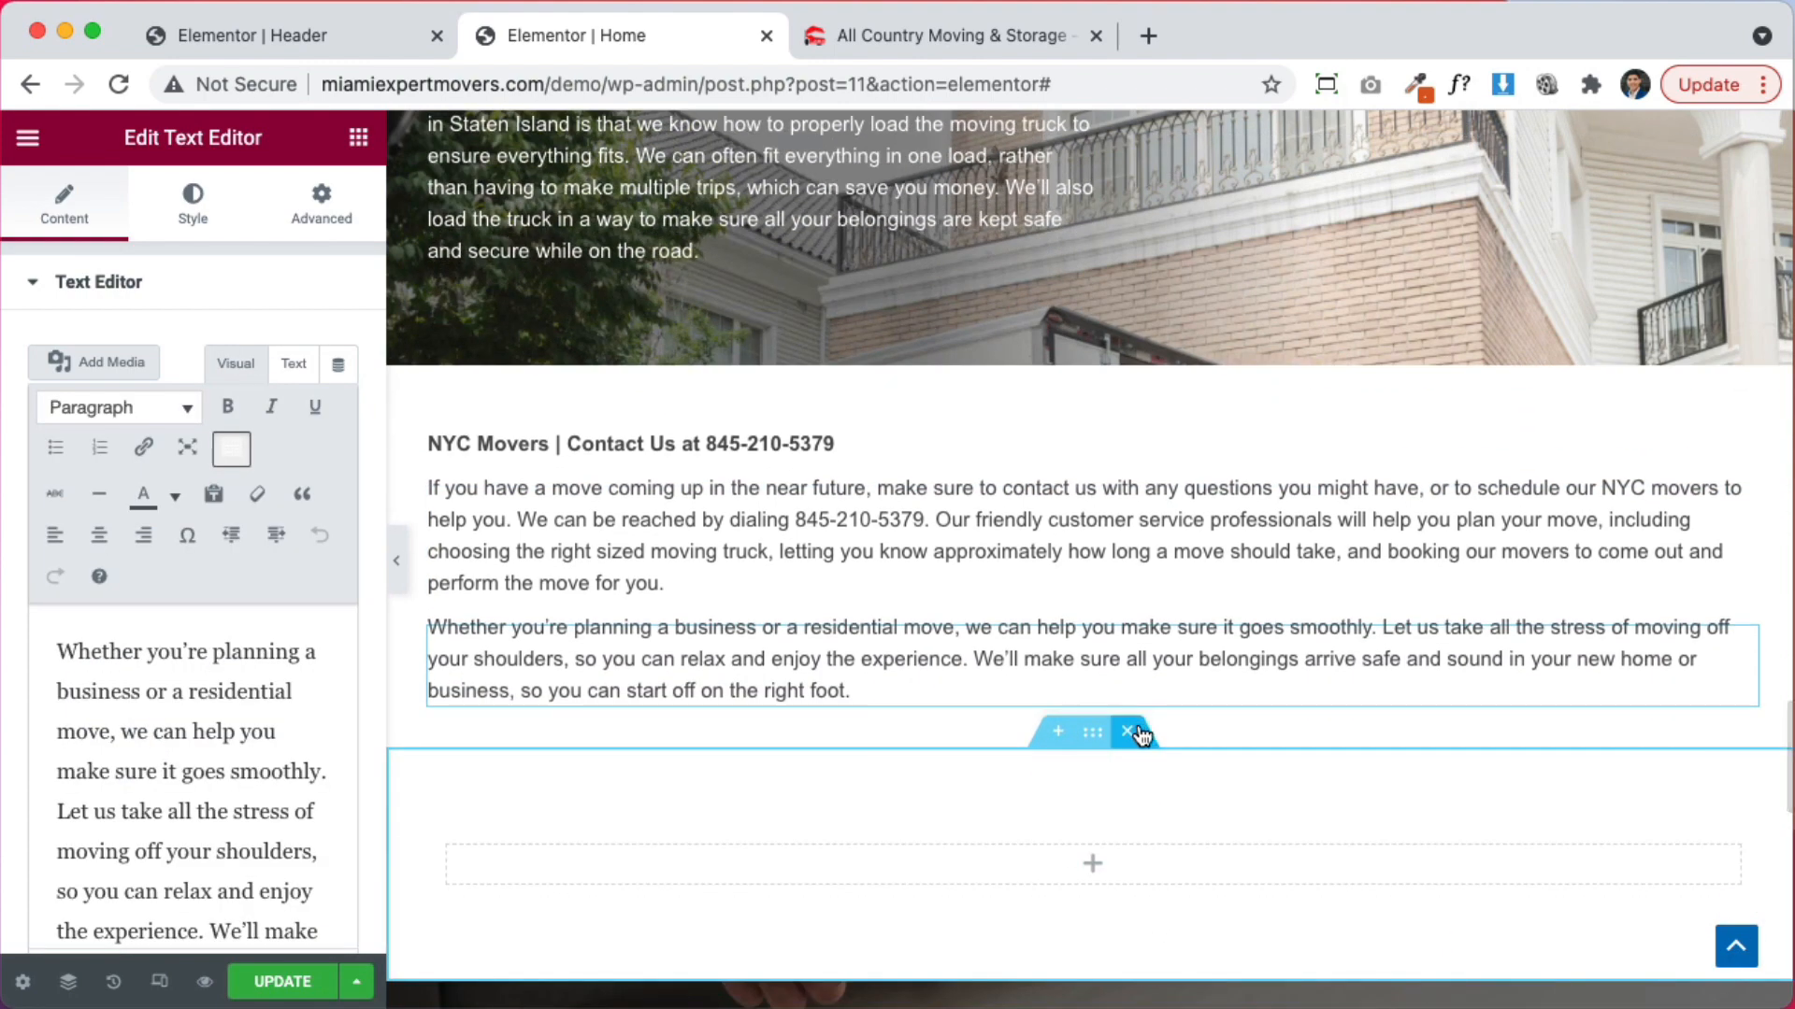
click(1128, 732)
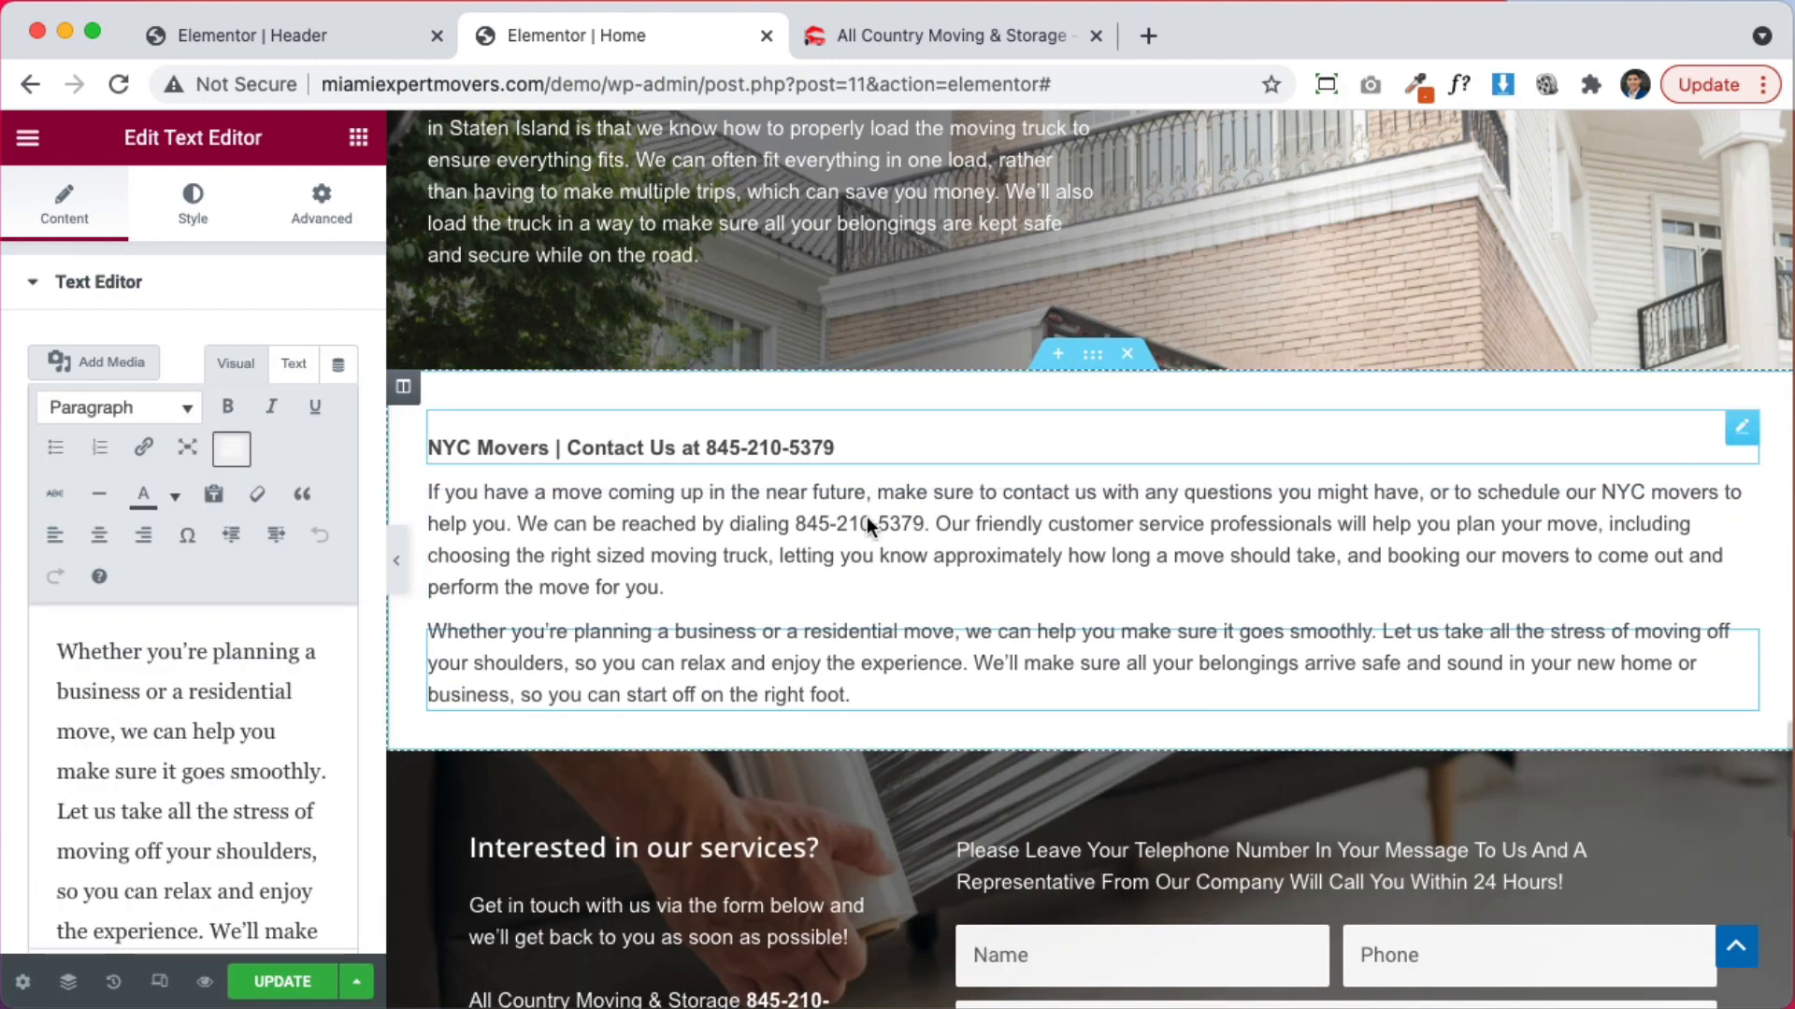
Give the NYC Movers section 30px bottom padding and view the live preview
click(1093, 353)
click(321, 207)
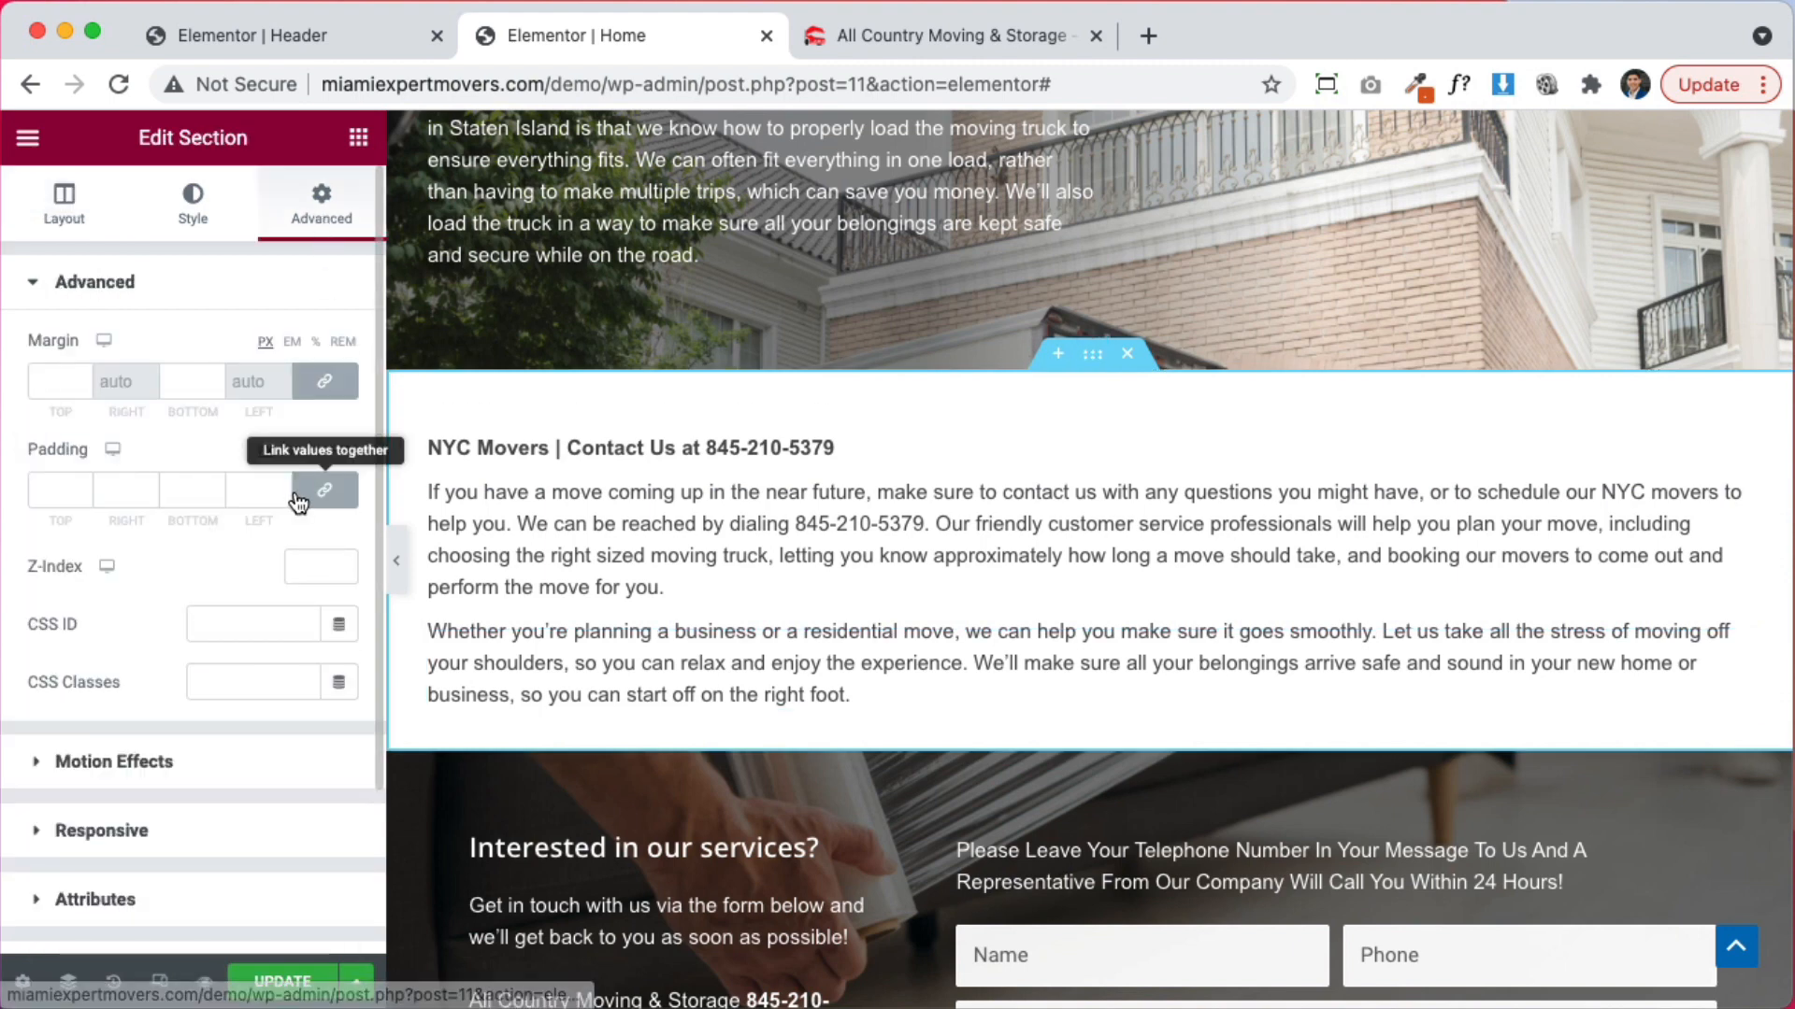
click(175, 494)
text(3)
click(261, 981)
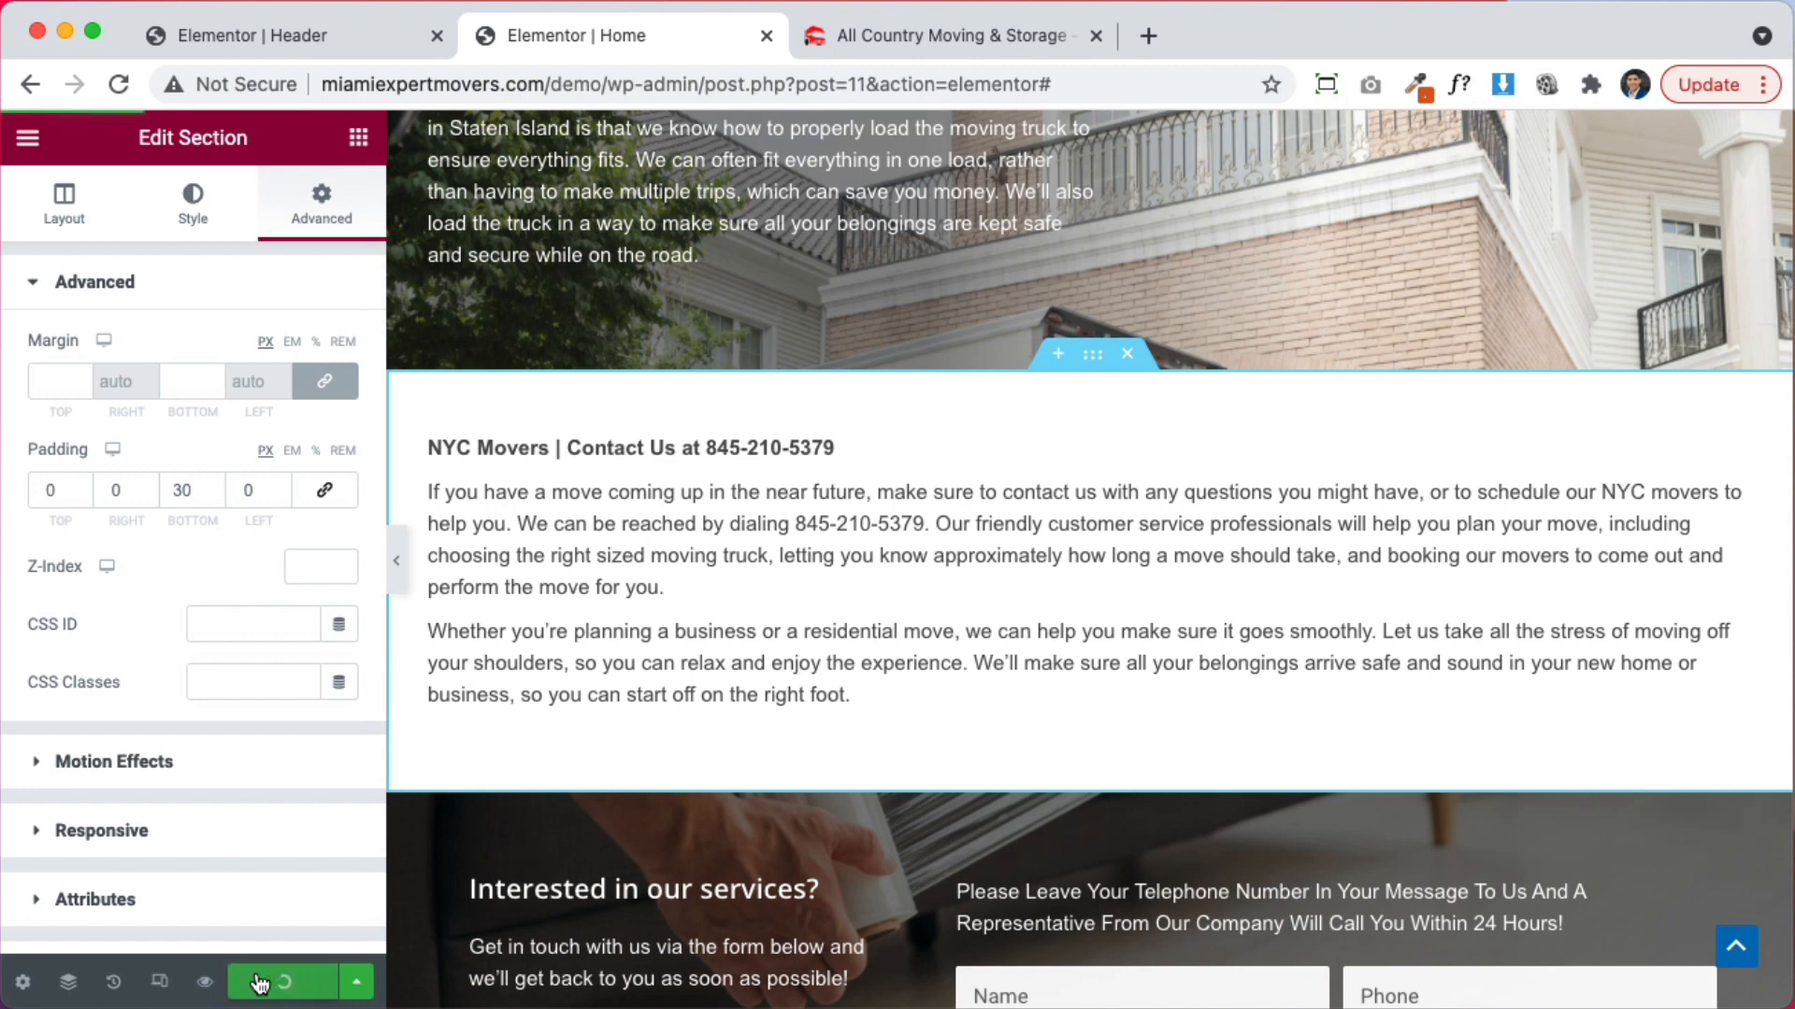
click(900, 37)
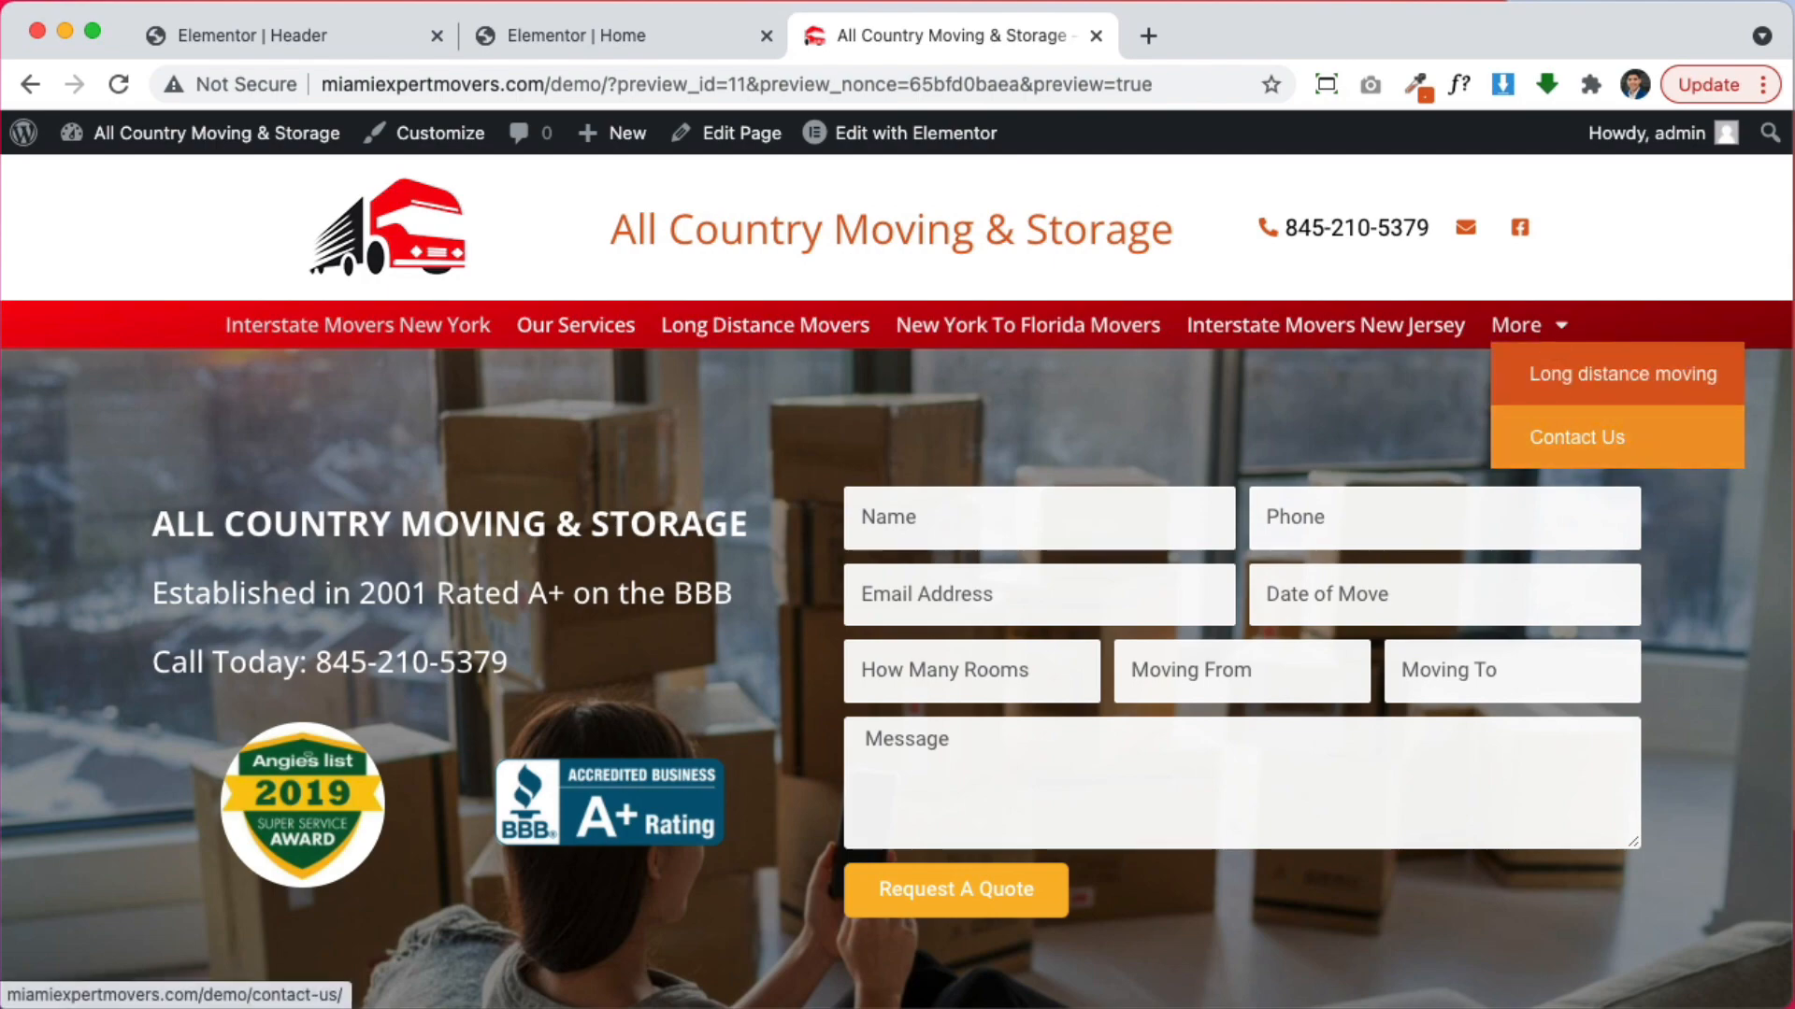
In the Header template, change the red navigation section's Columns Gap from No Gap to Default
scroll(1716, 603, down, 3)
scroll(1714, 596, down, 10)
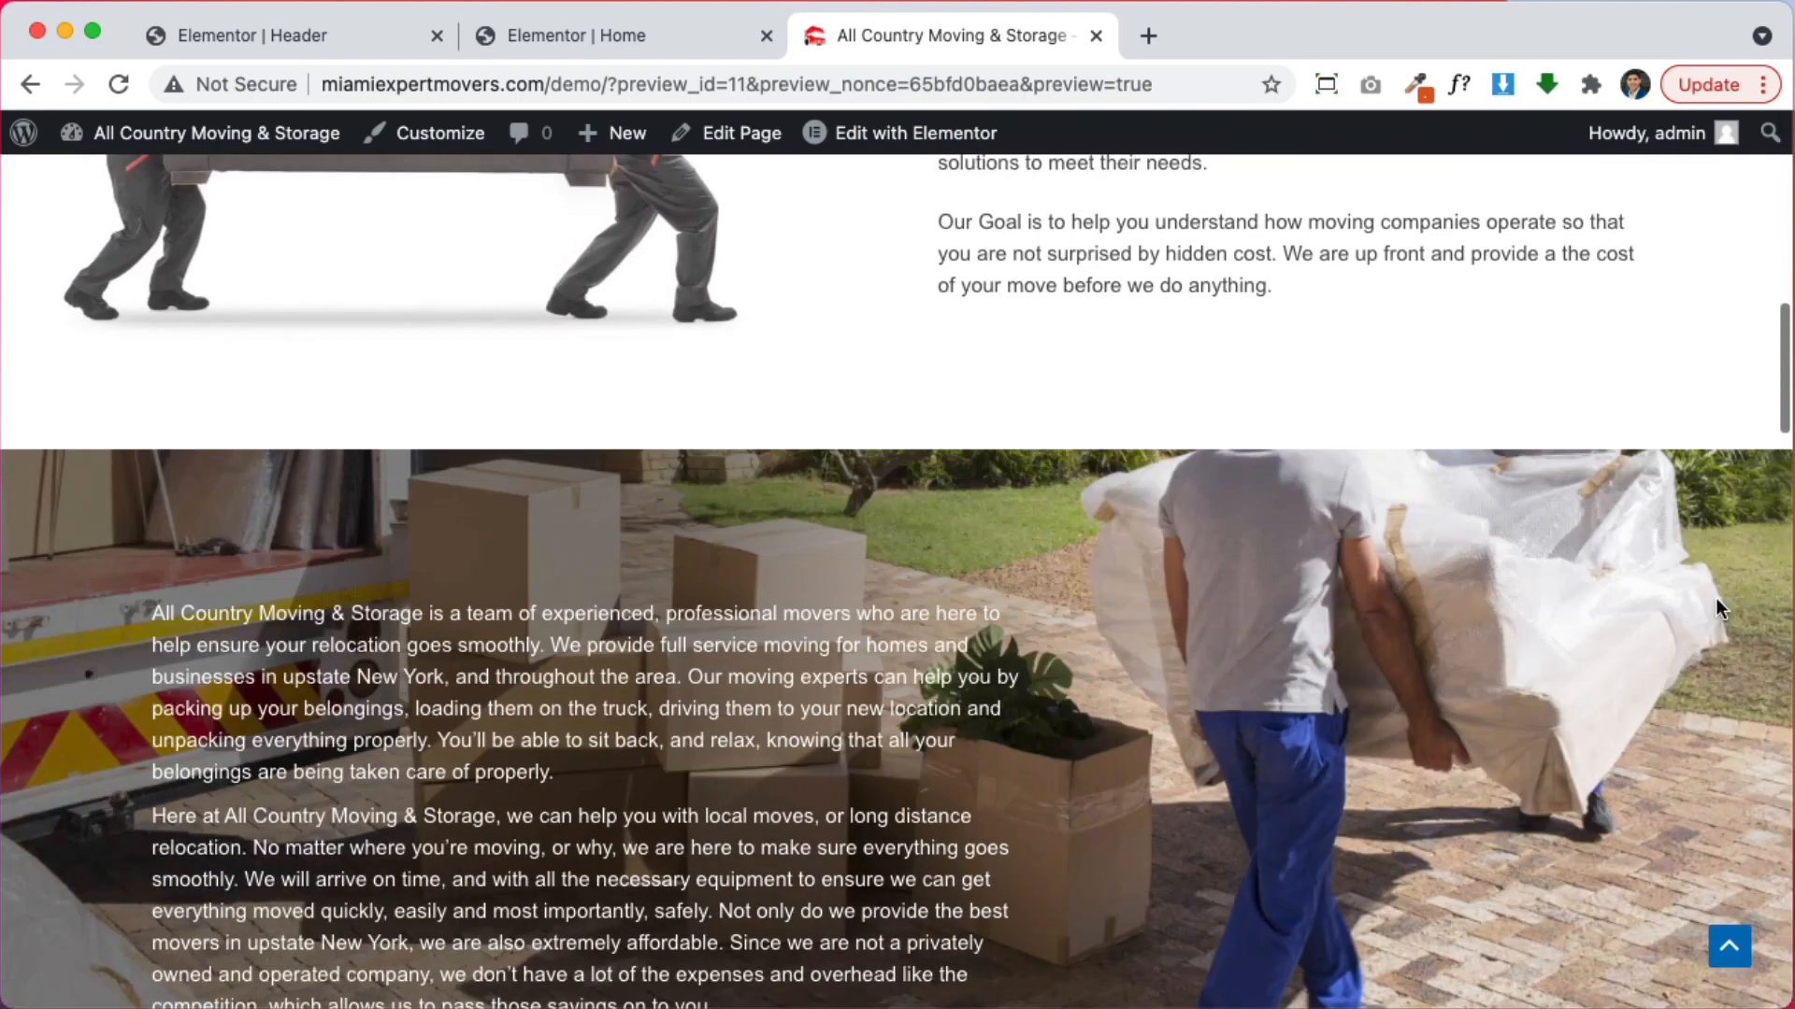
scroll(1715, 597, up, 12)
click(272, 26)
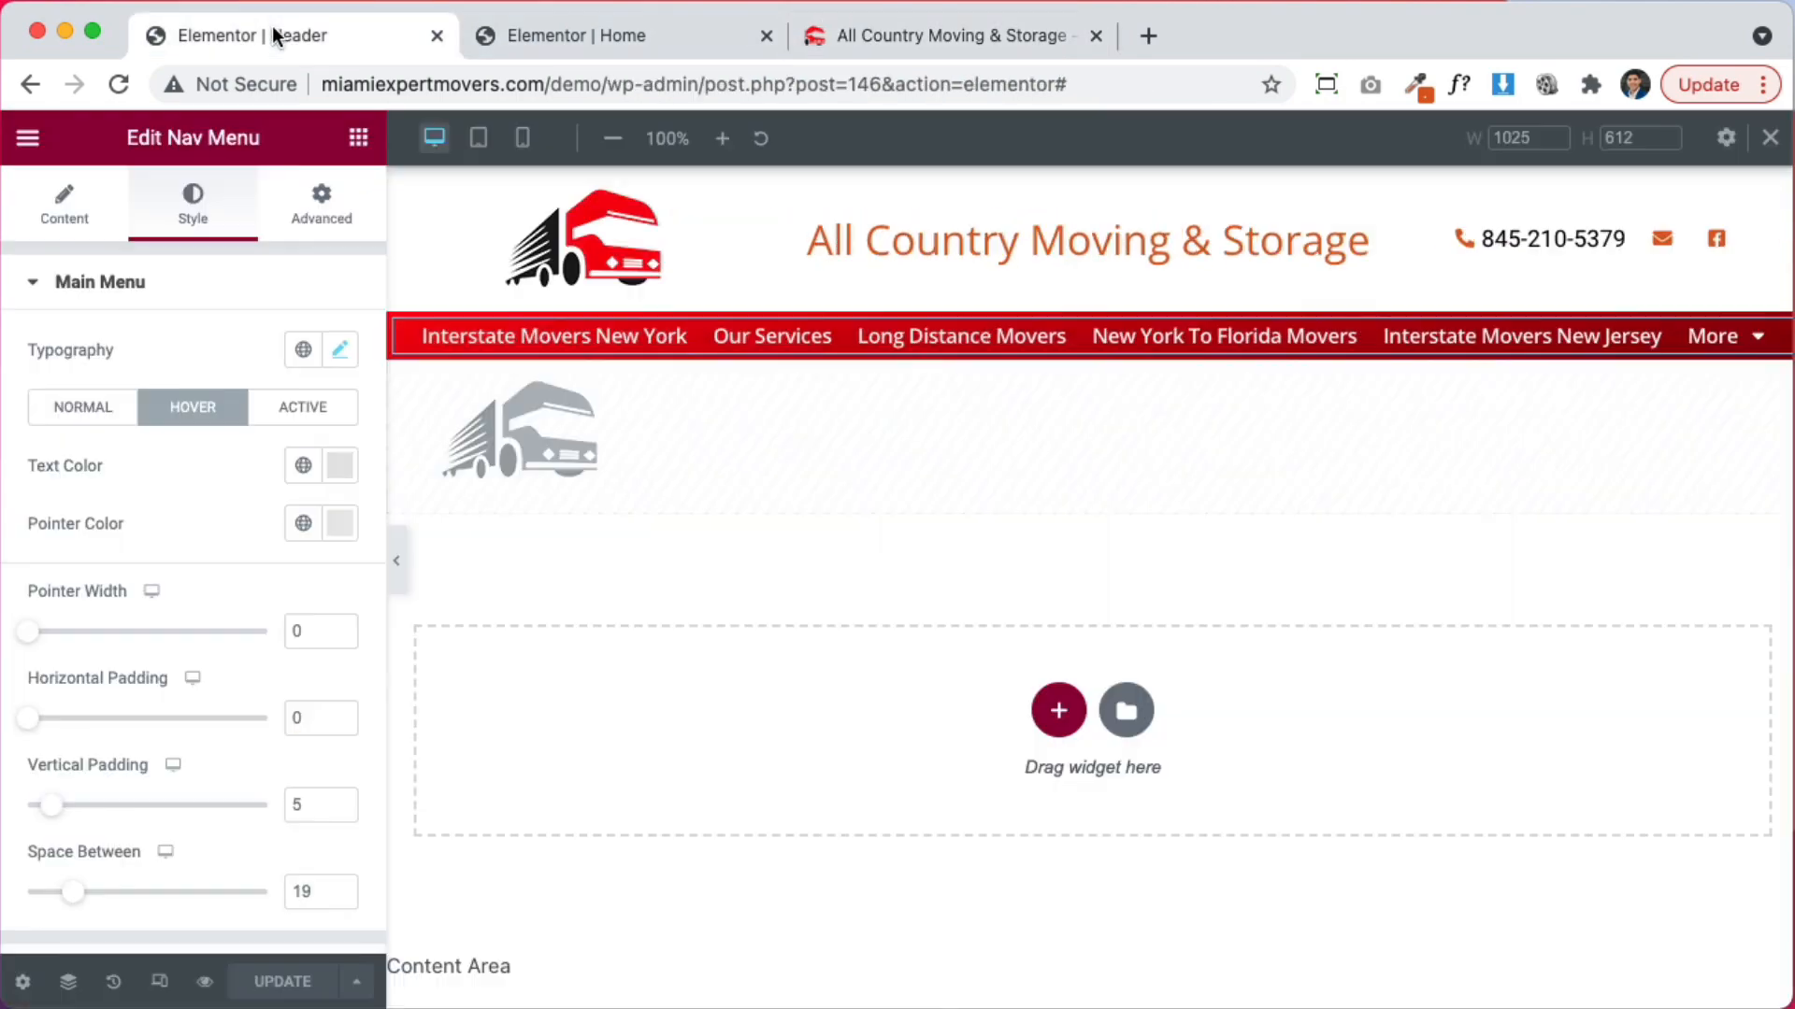
click(1093, 330)
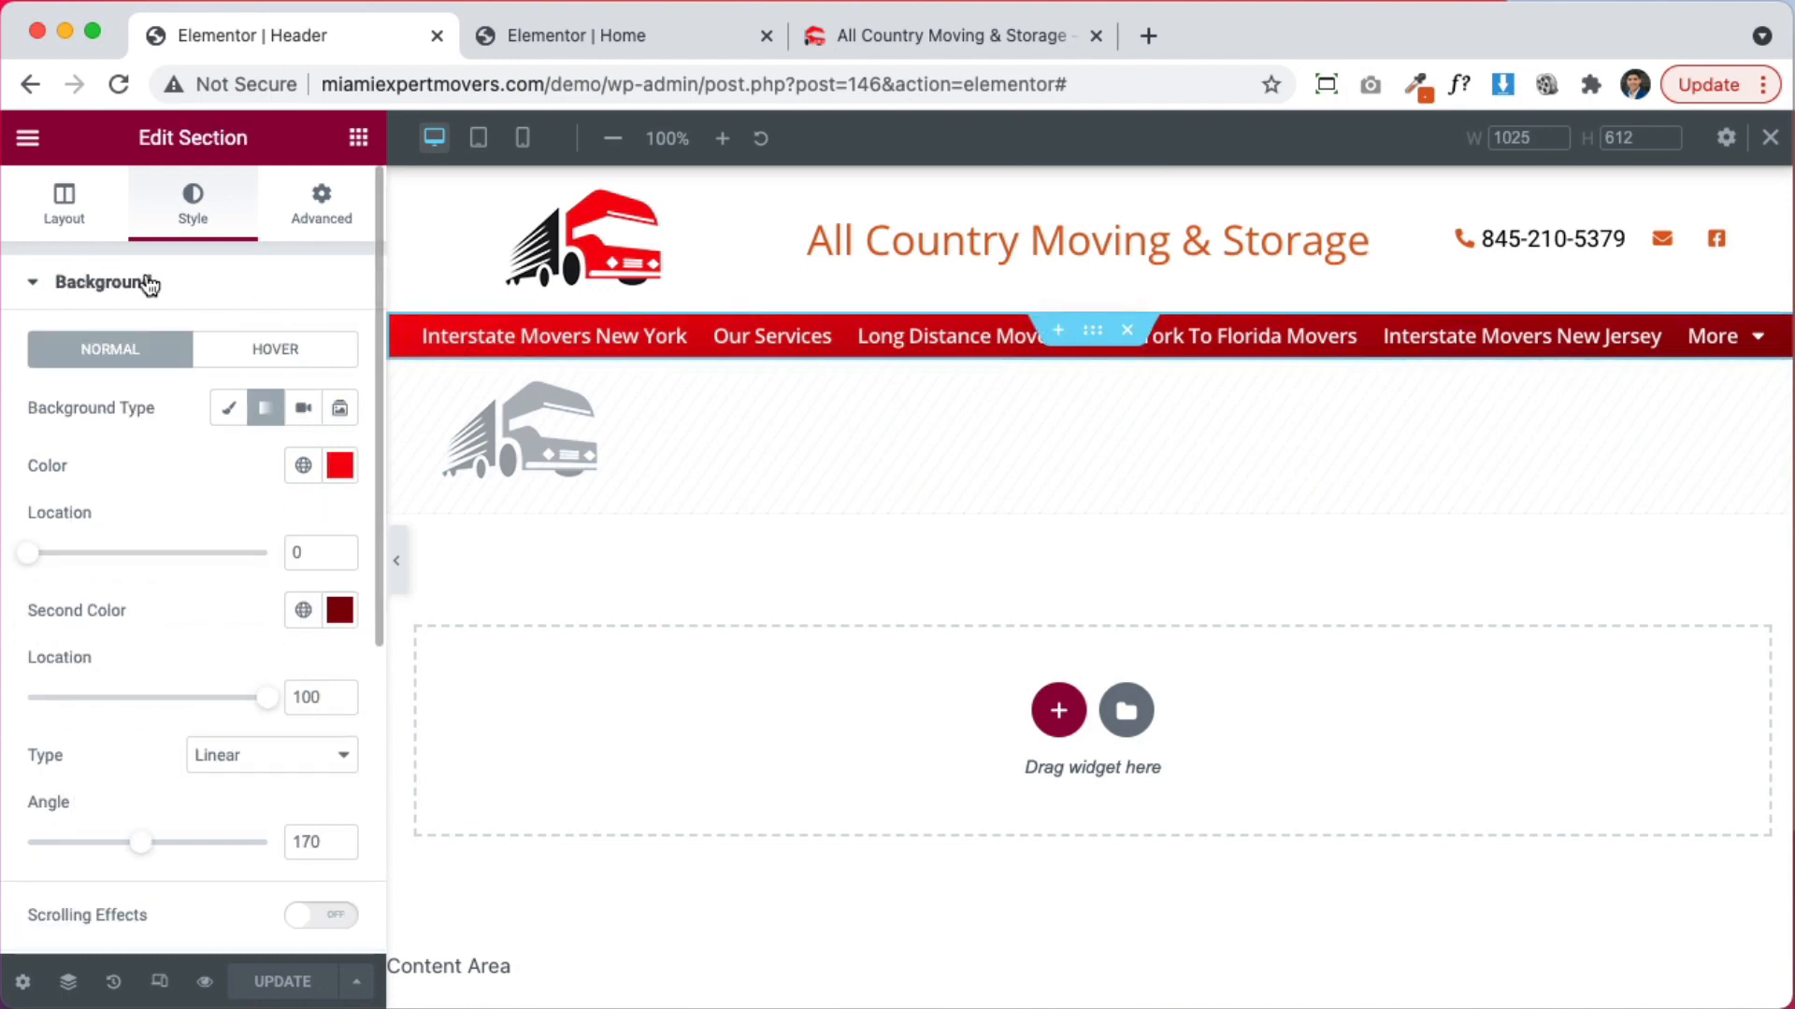
click(66, 221)
click(253, 495)
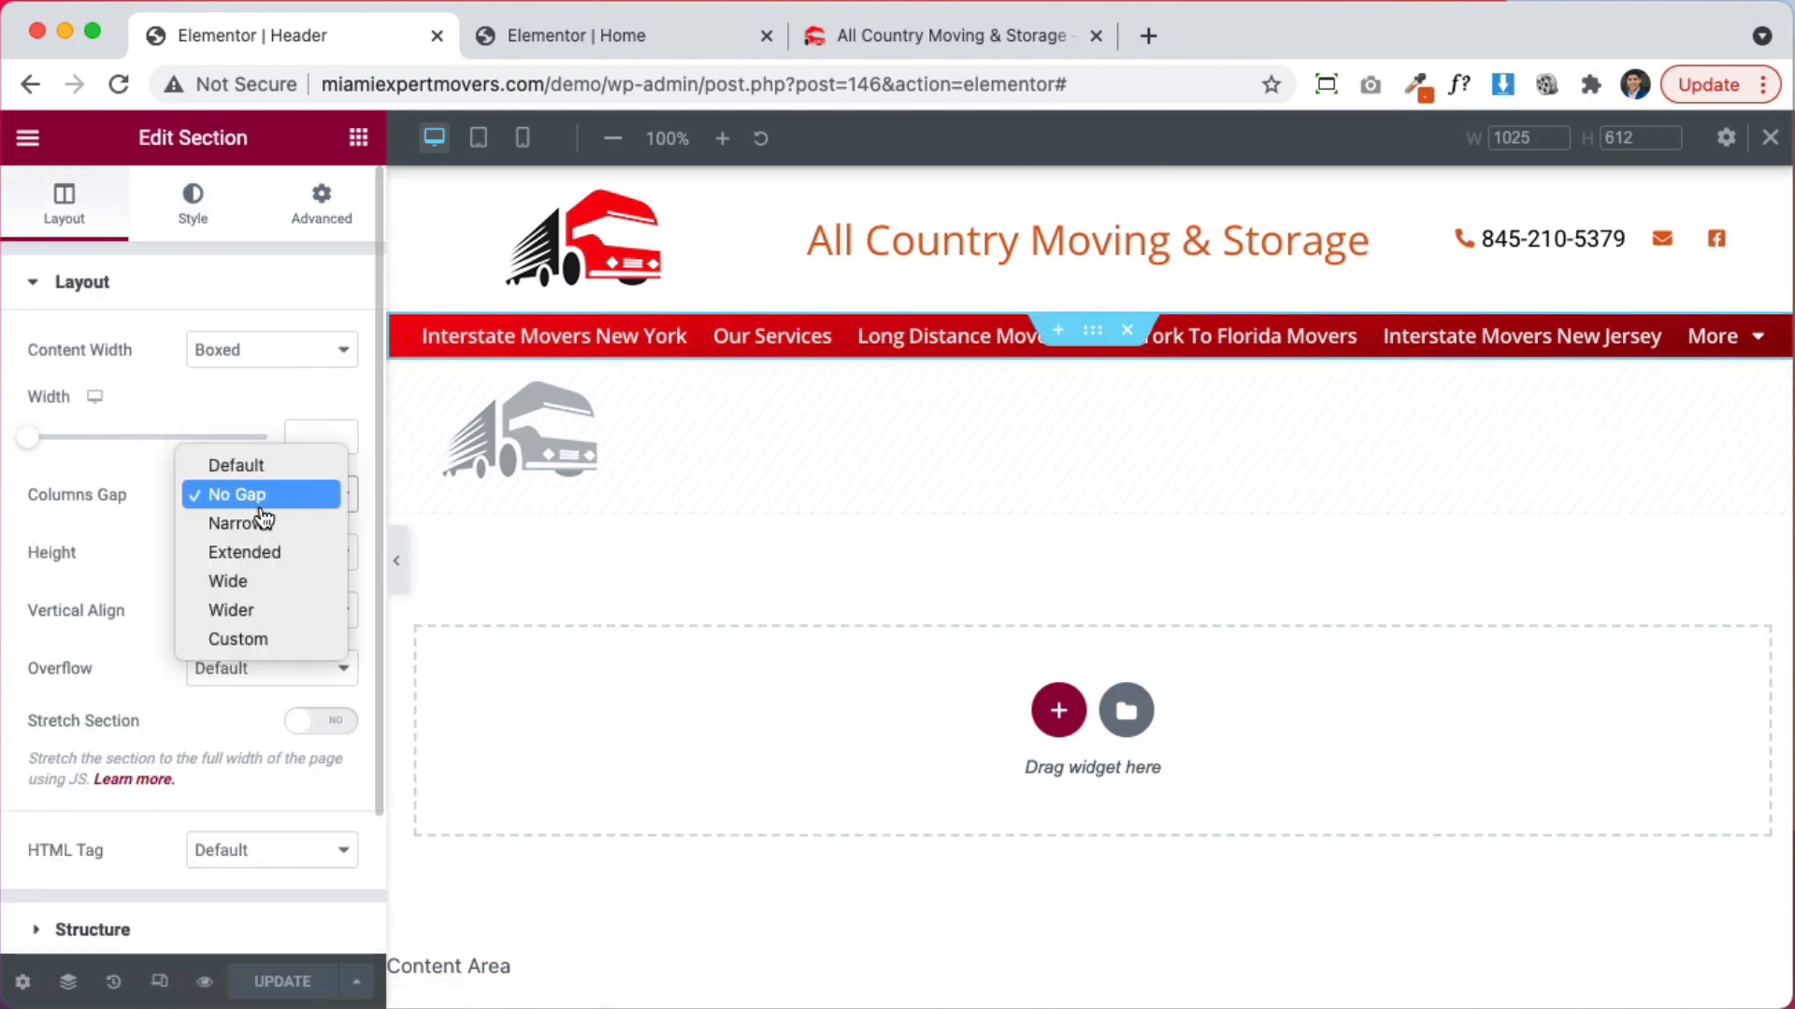
click(264, 467)
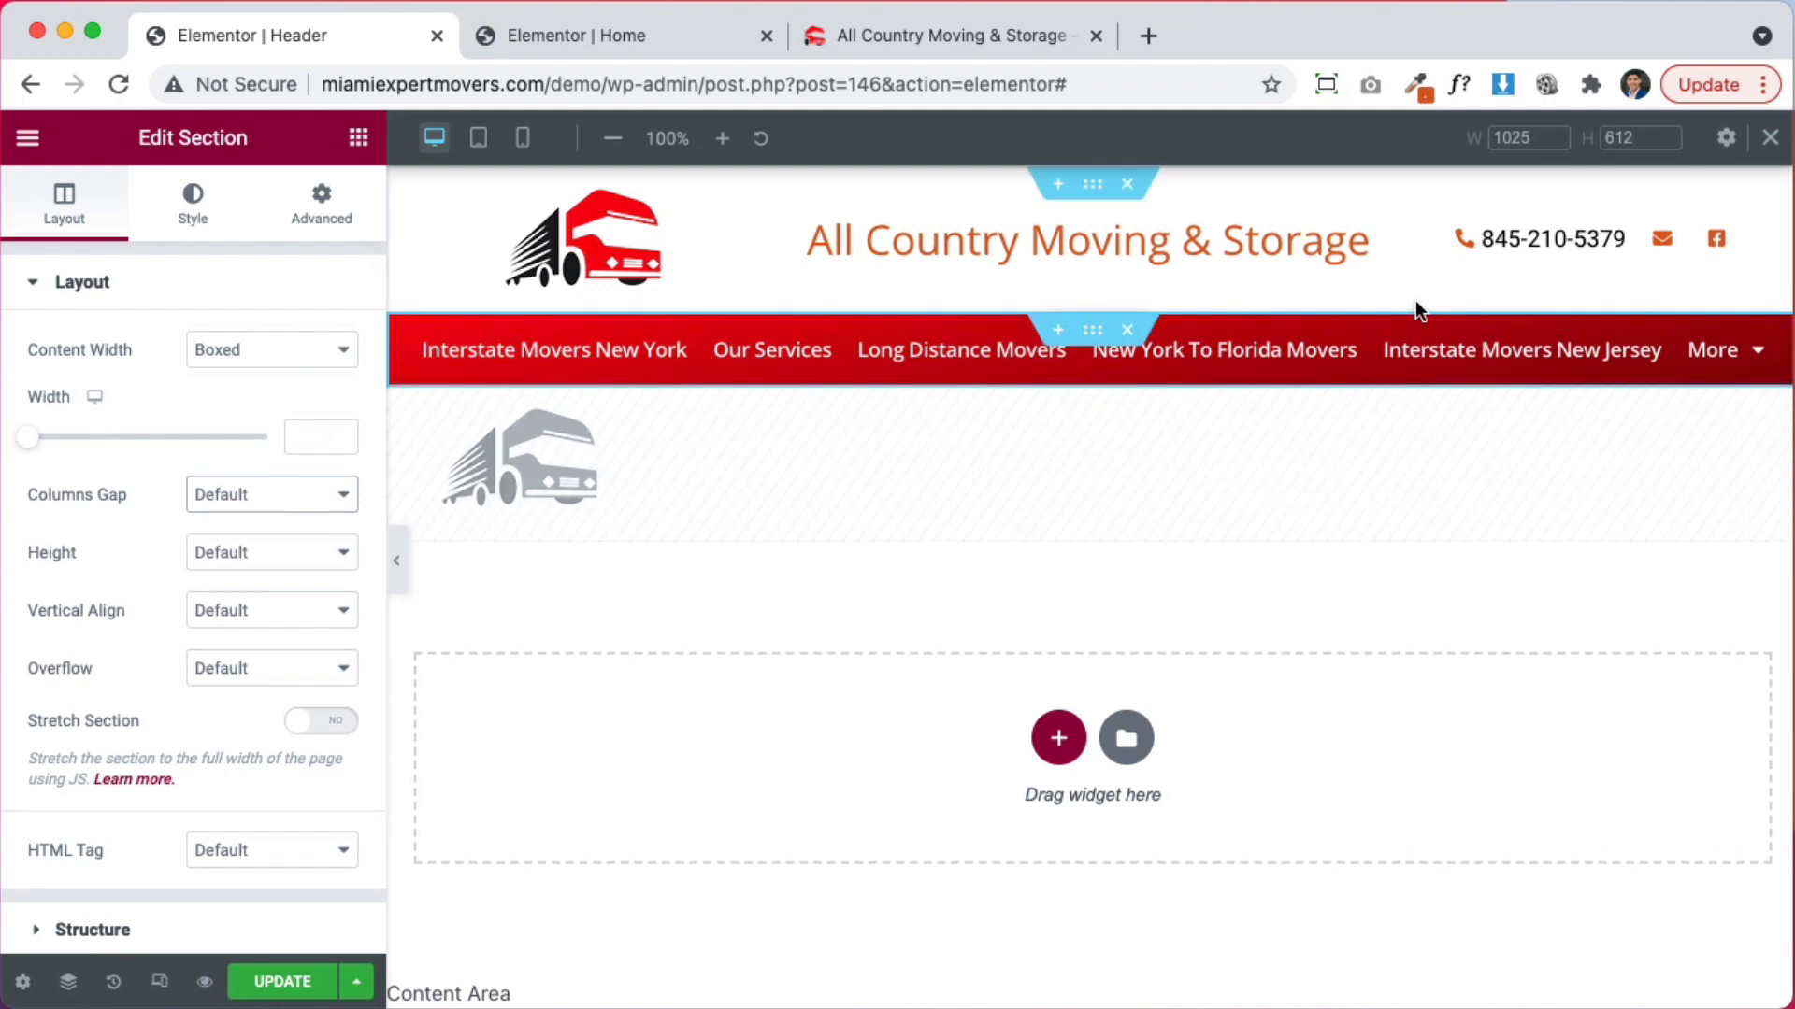
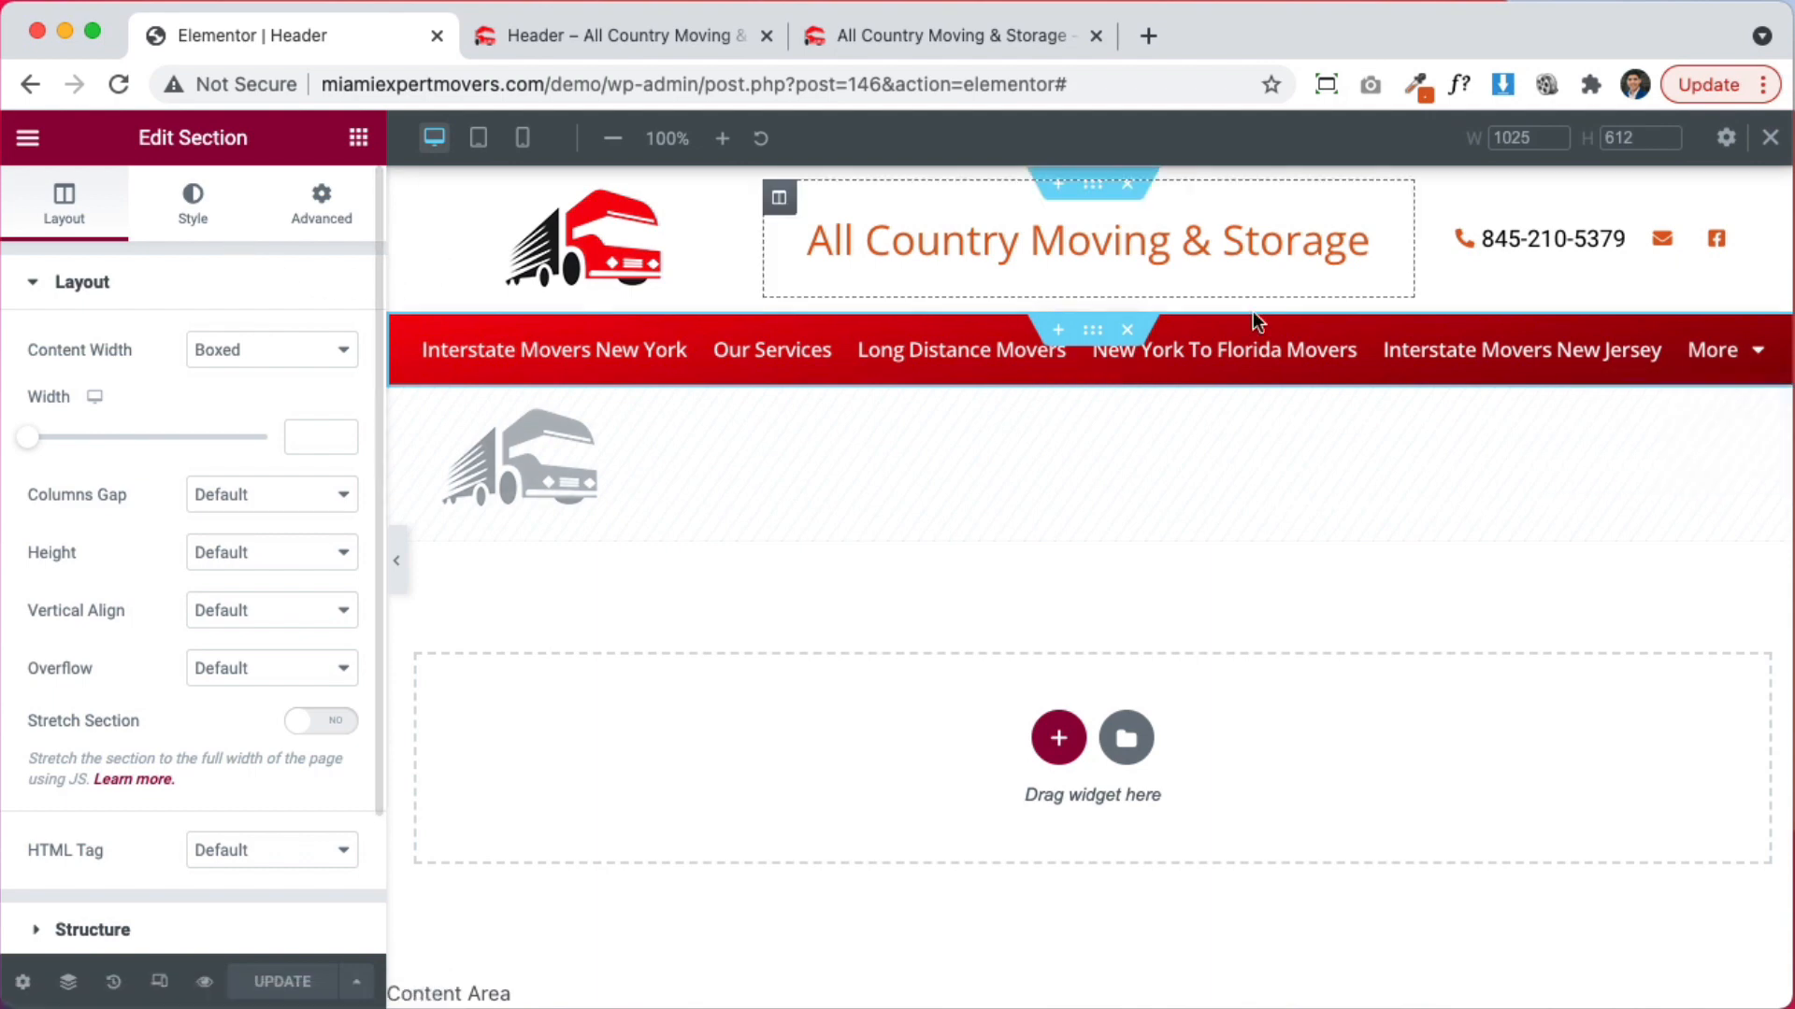
Set the nav menu's dropdown background to global red, darkened to #AD0008
click(196, 213)
click(673, 350)
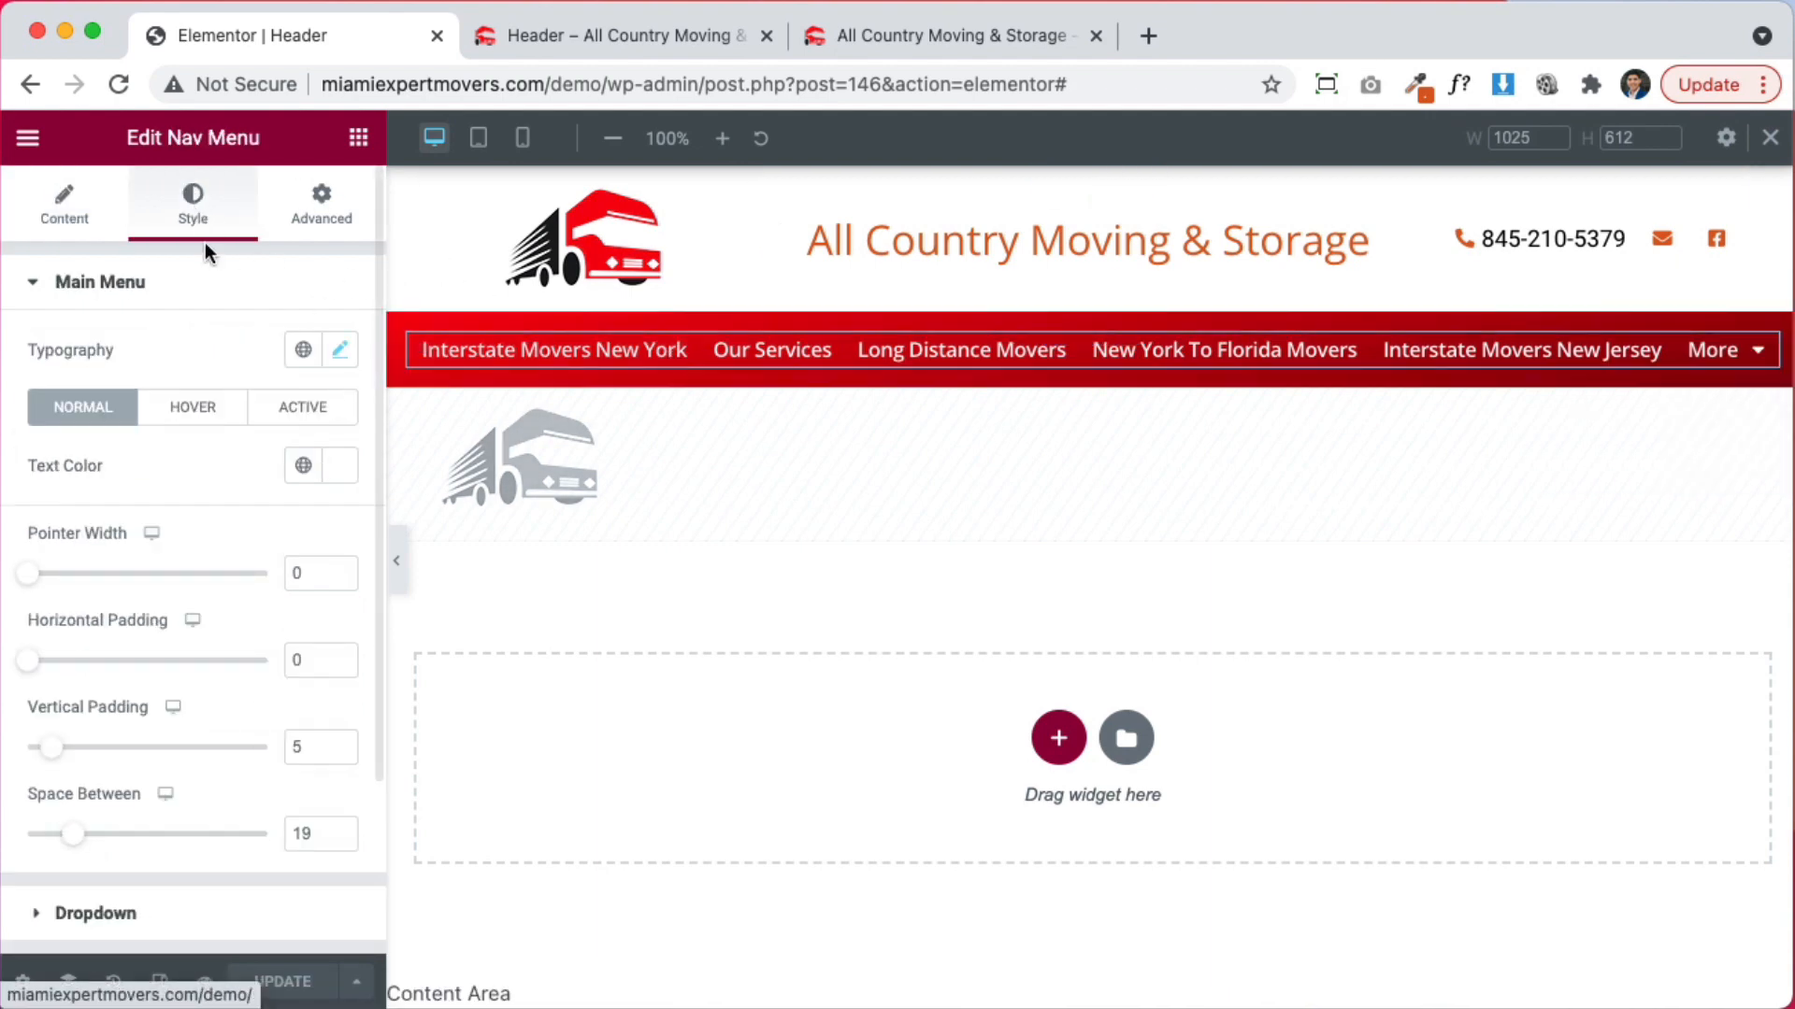
scroll(208, 467, down, 4)
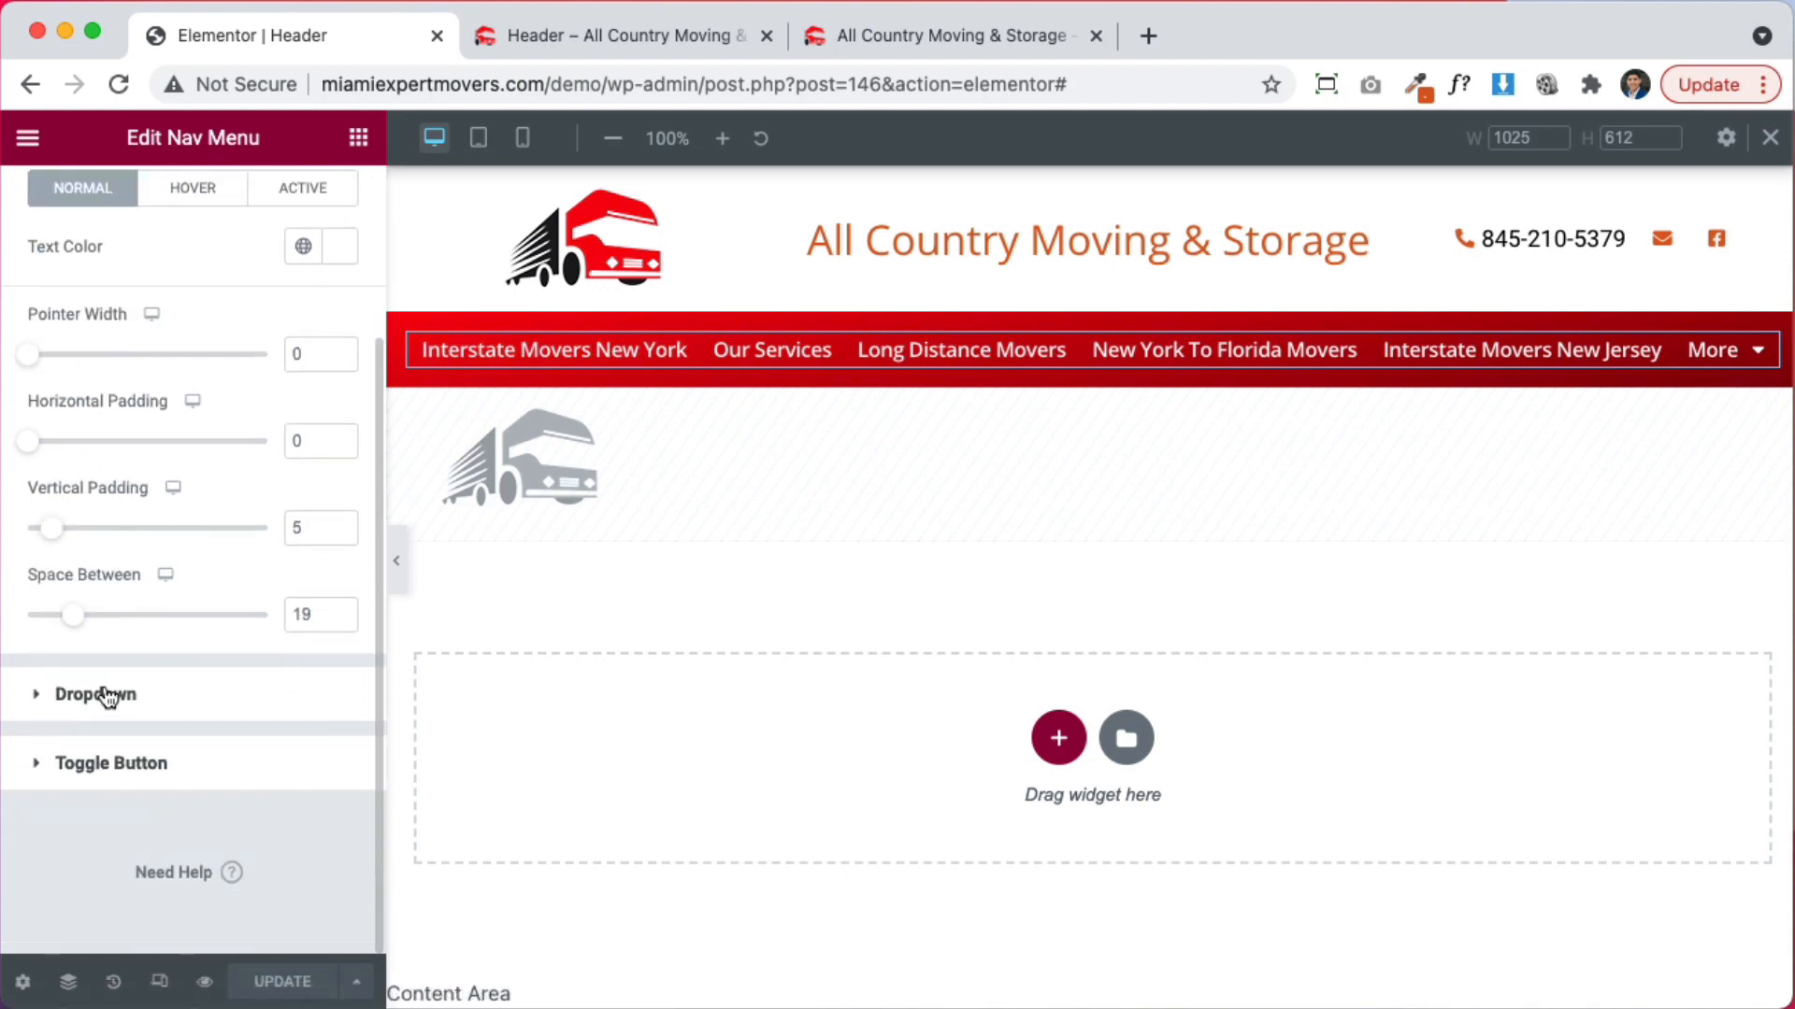
click(106, 696)
click(303, 463)
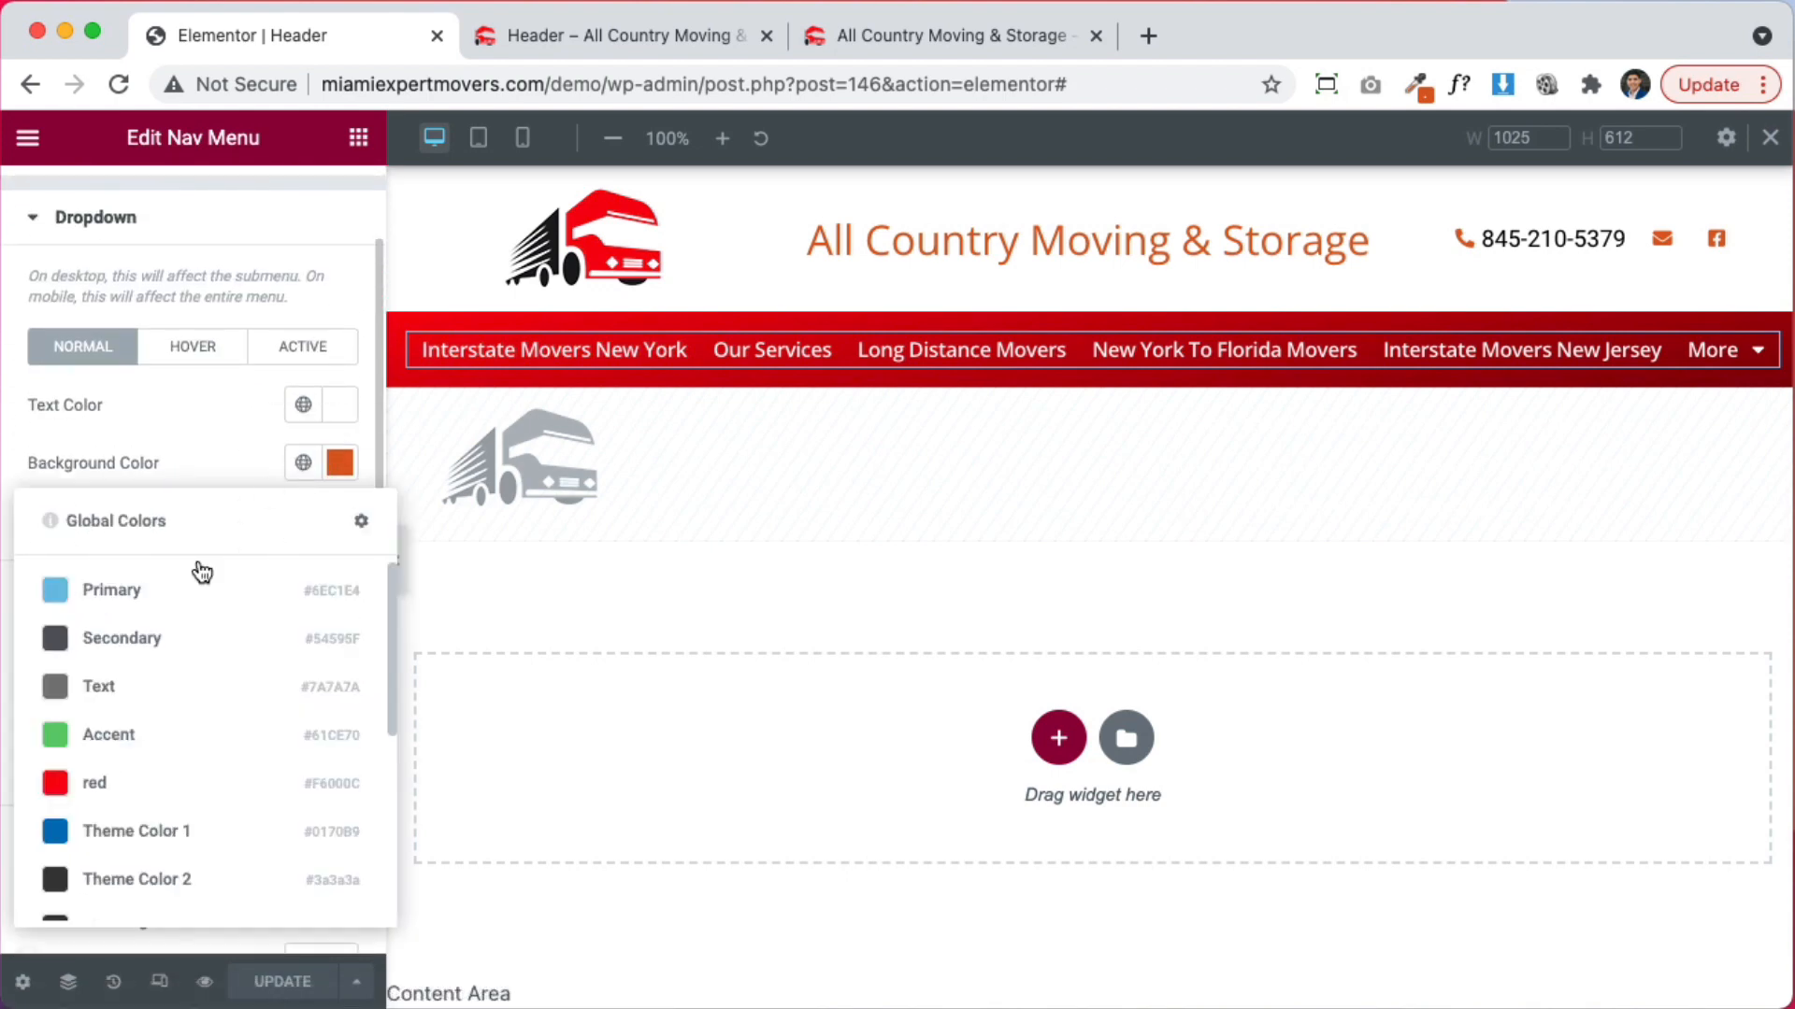
click(89, 782)
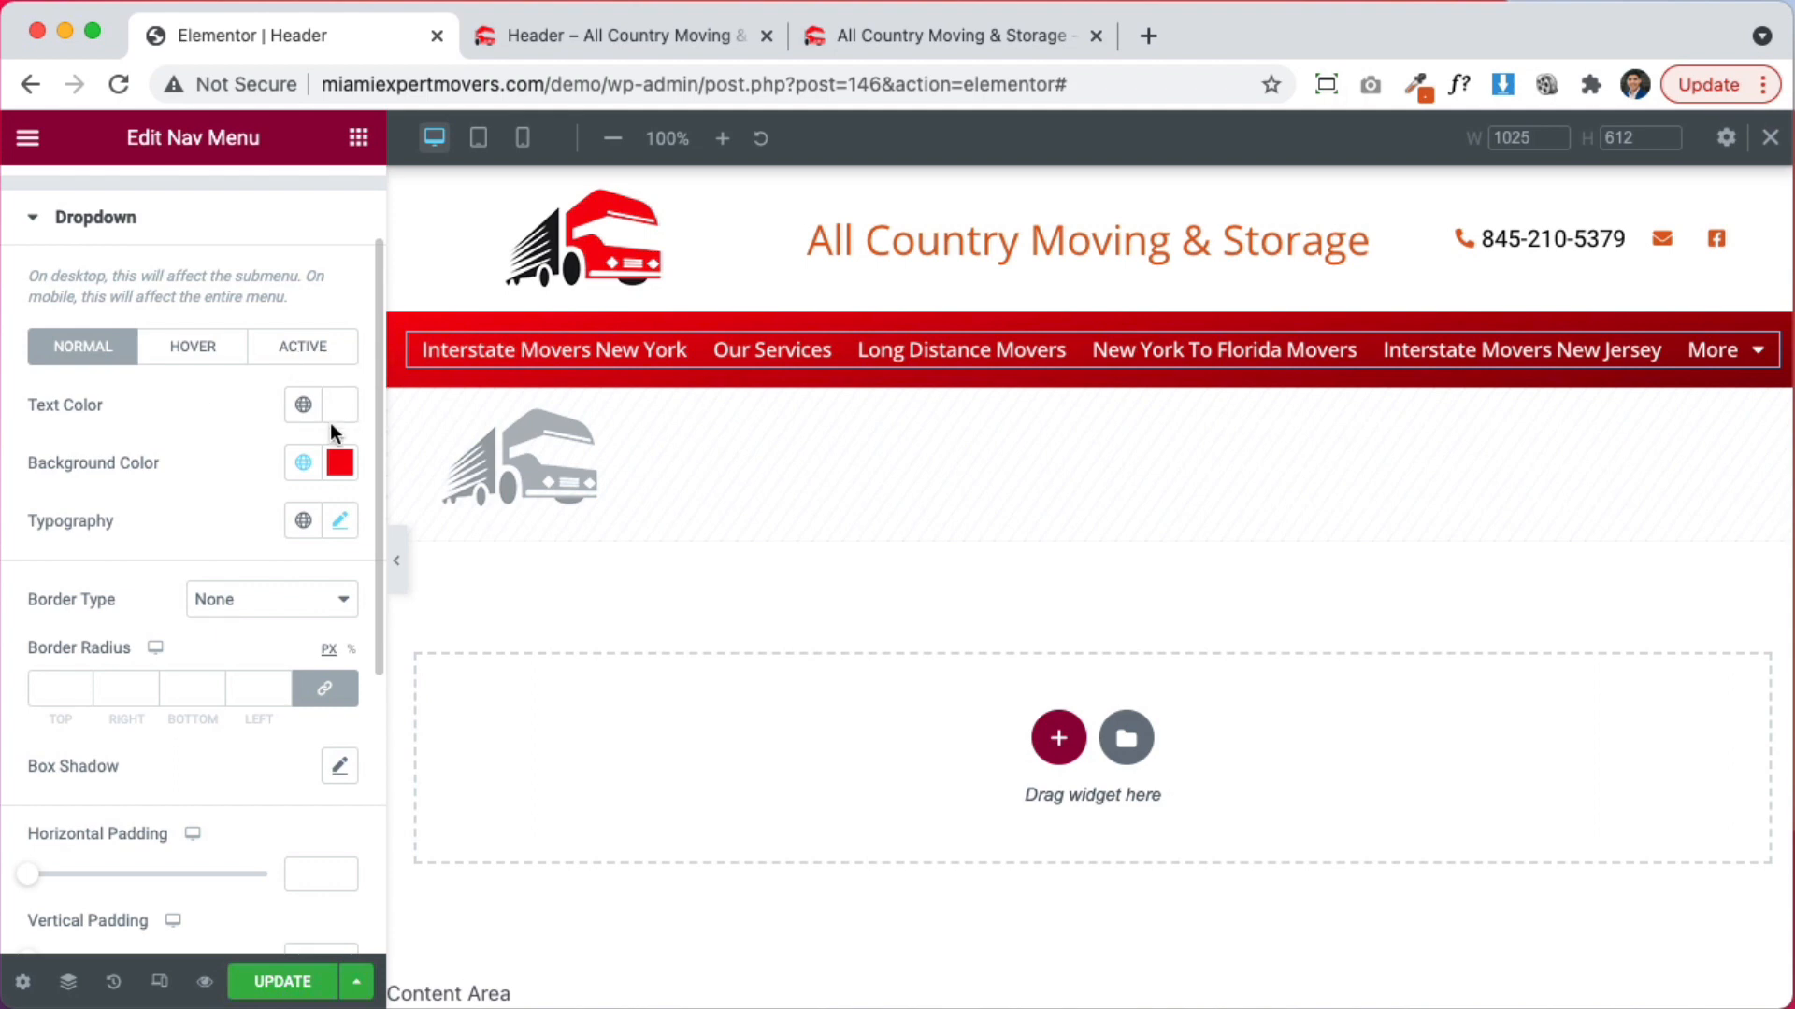
click(337, 464)
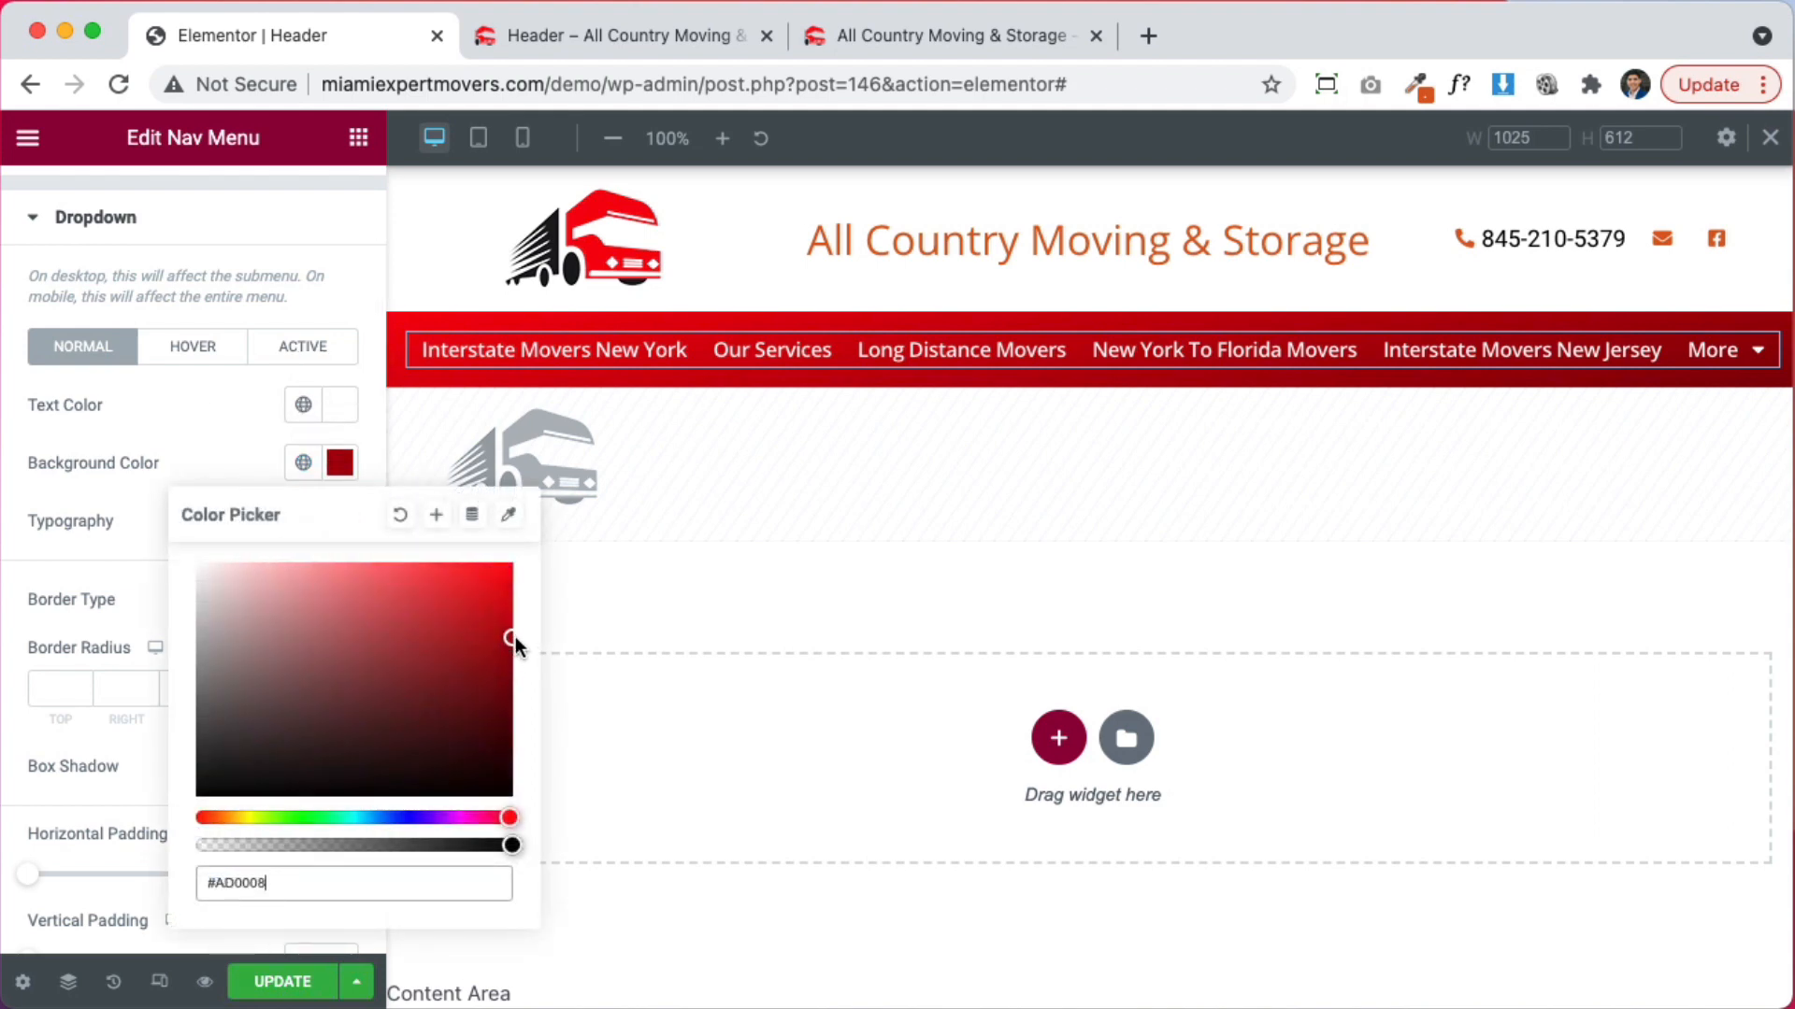
drag(514, 637, 514, 611)
click(332, 482)
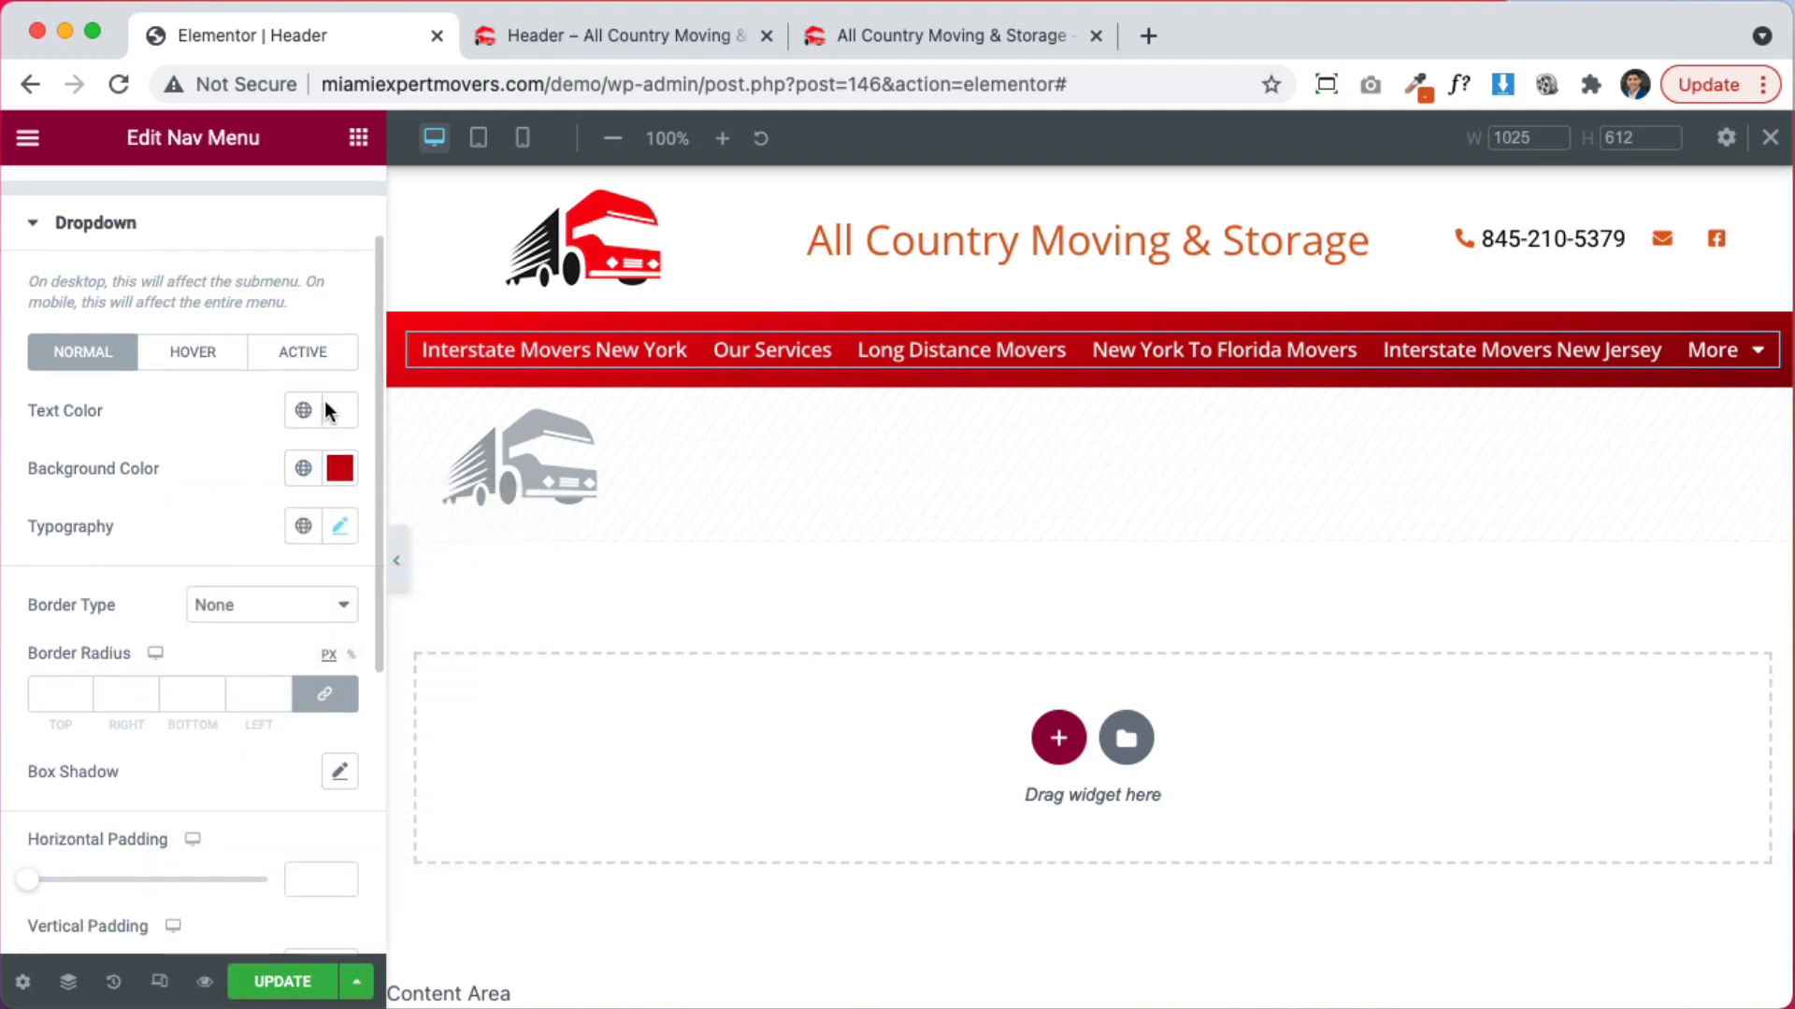
Review the dropdown's hover colour (#FBB829) and save the header
mouse_move(1714, 354)
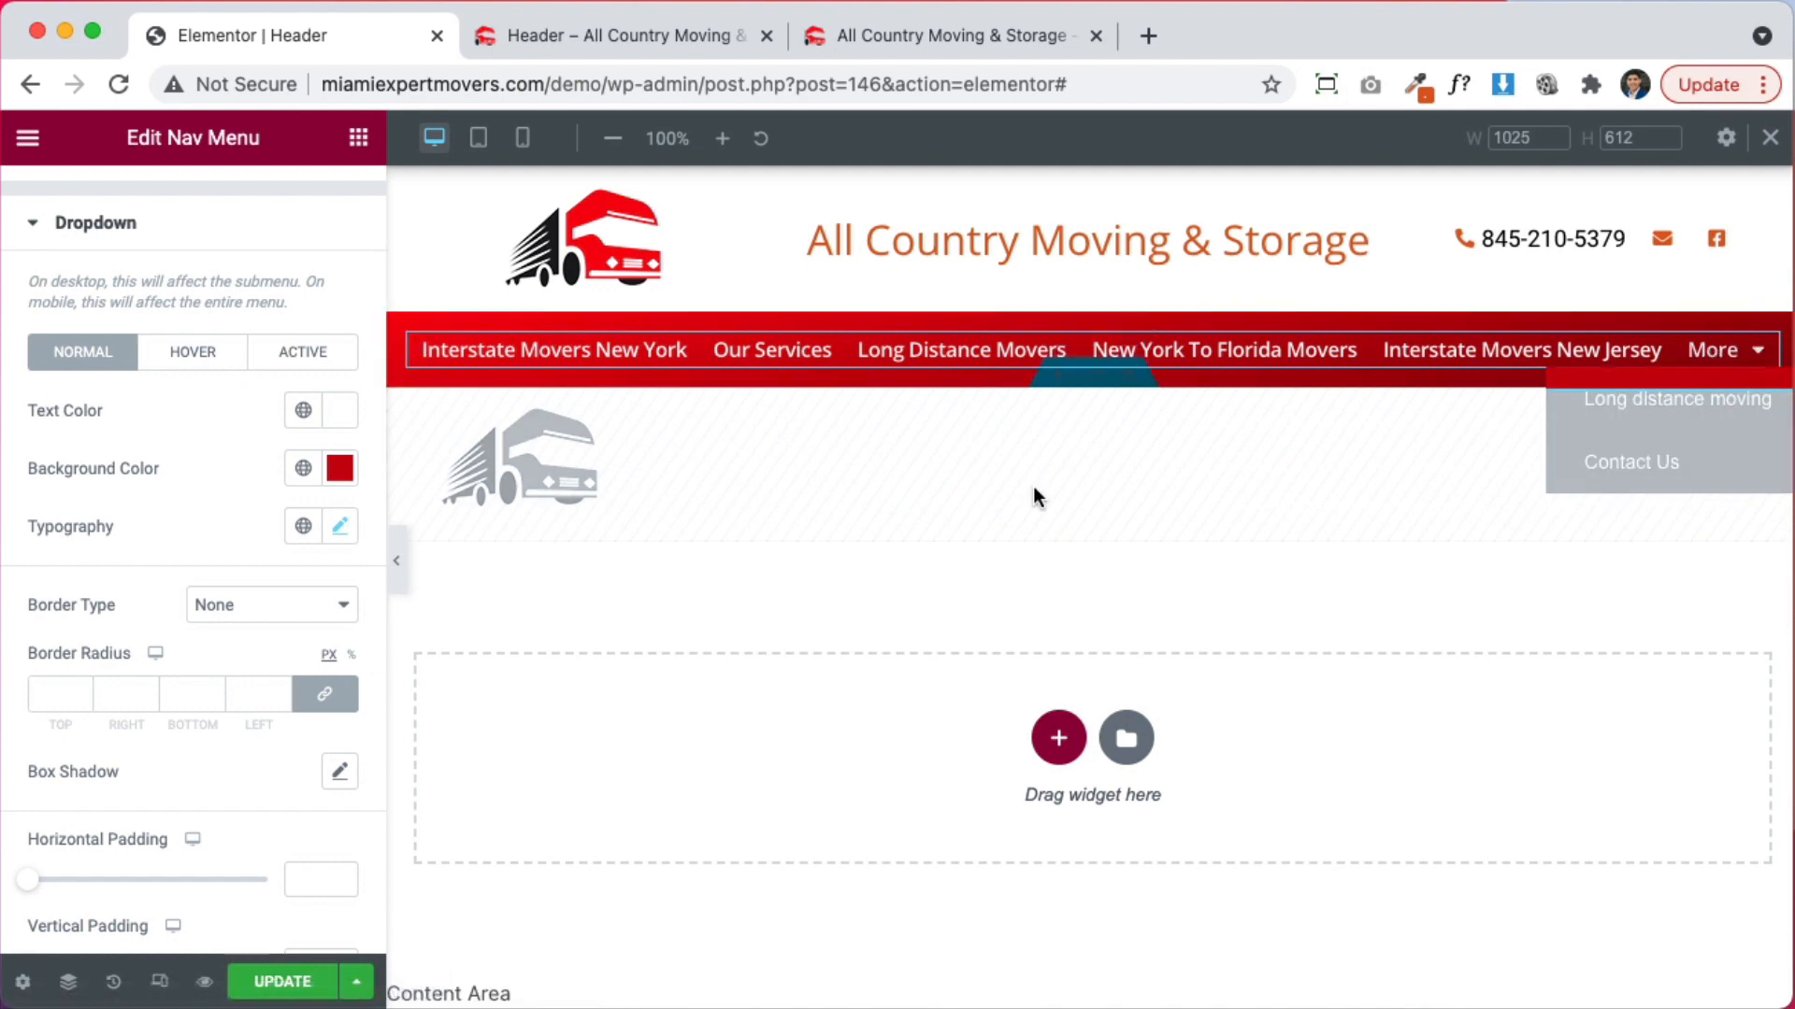
click(214, 362)
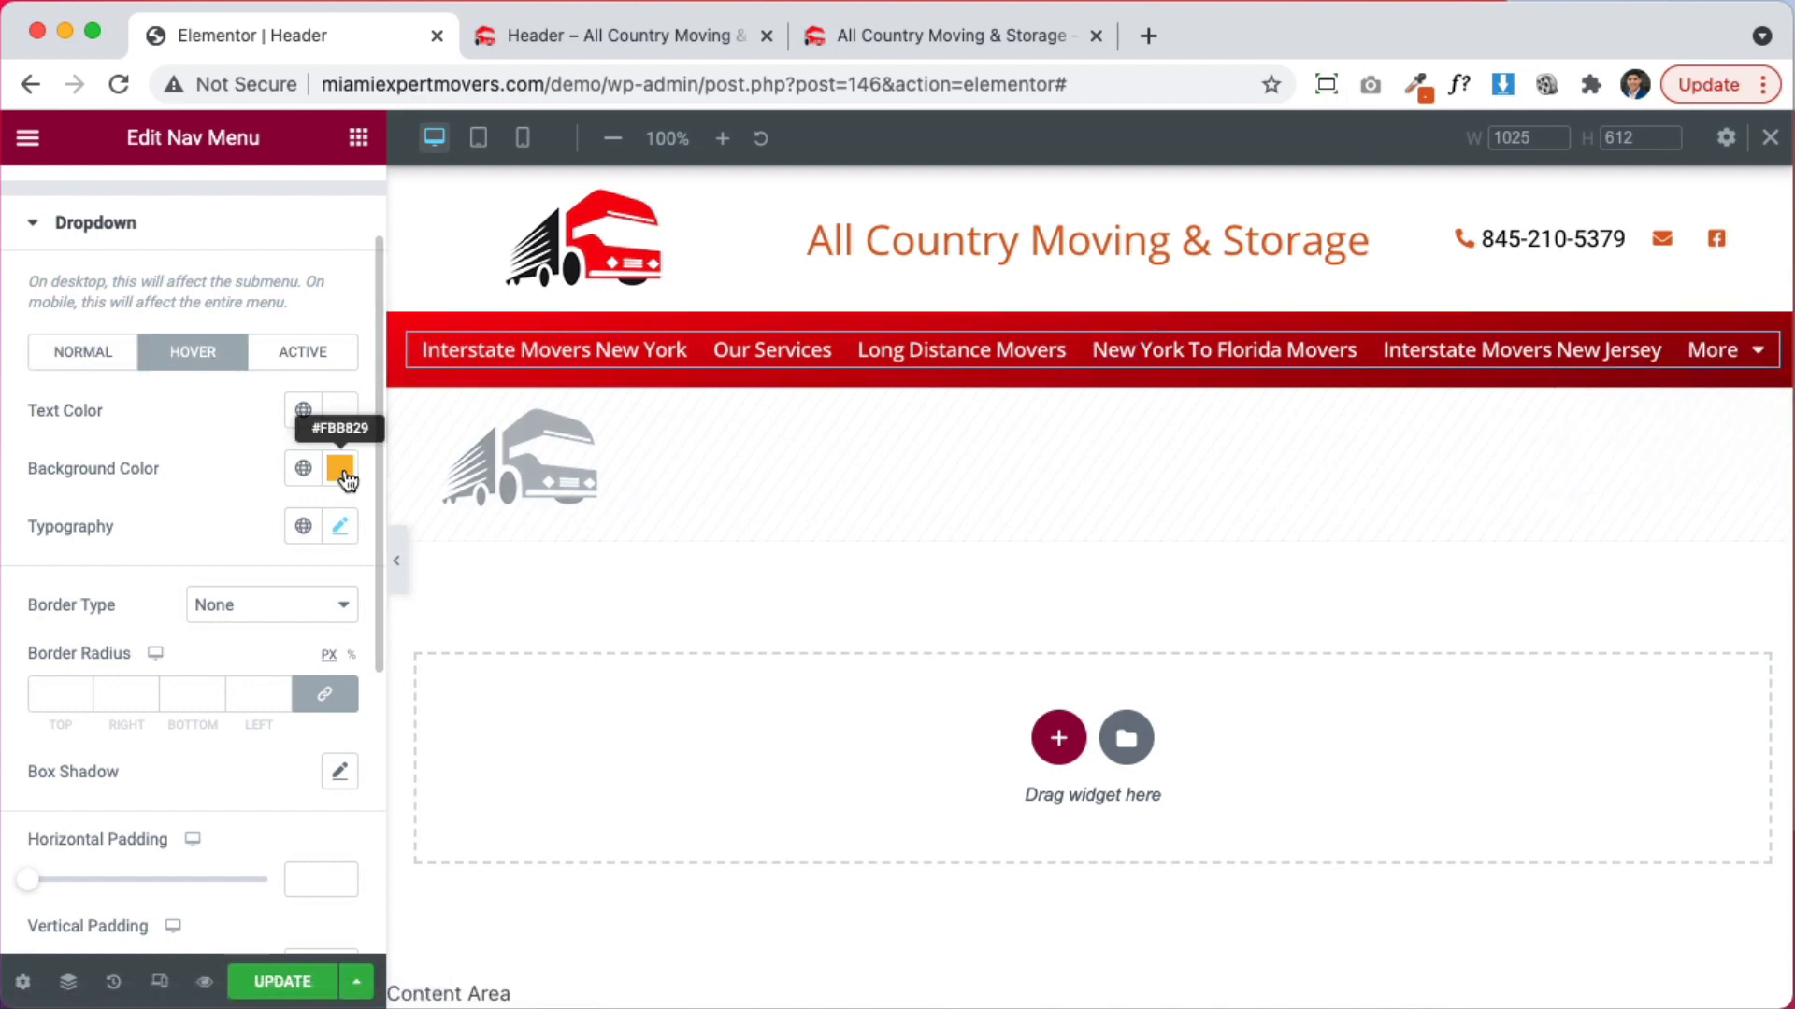
mouse_move(1702, 356)
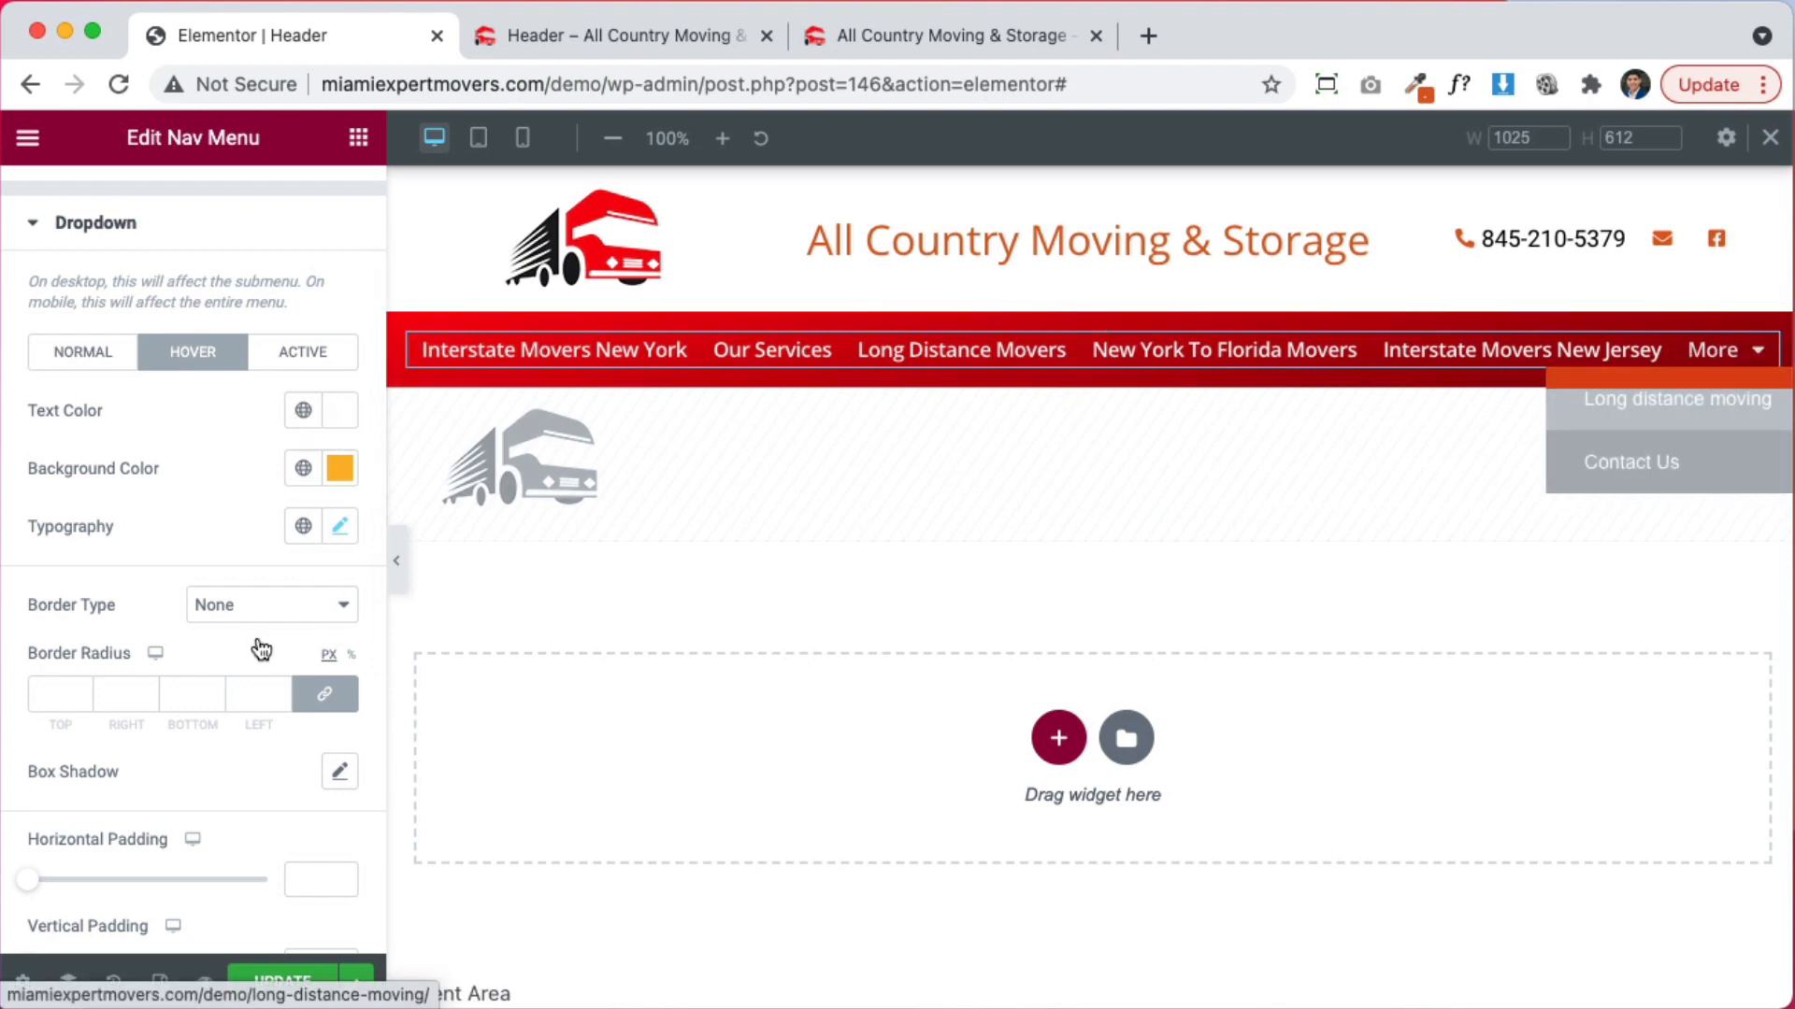
click(283, 981)
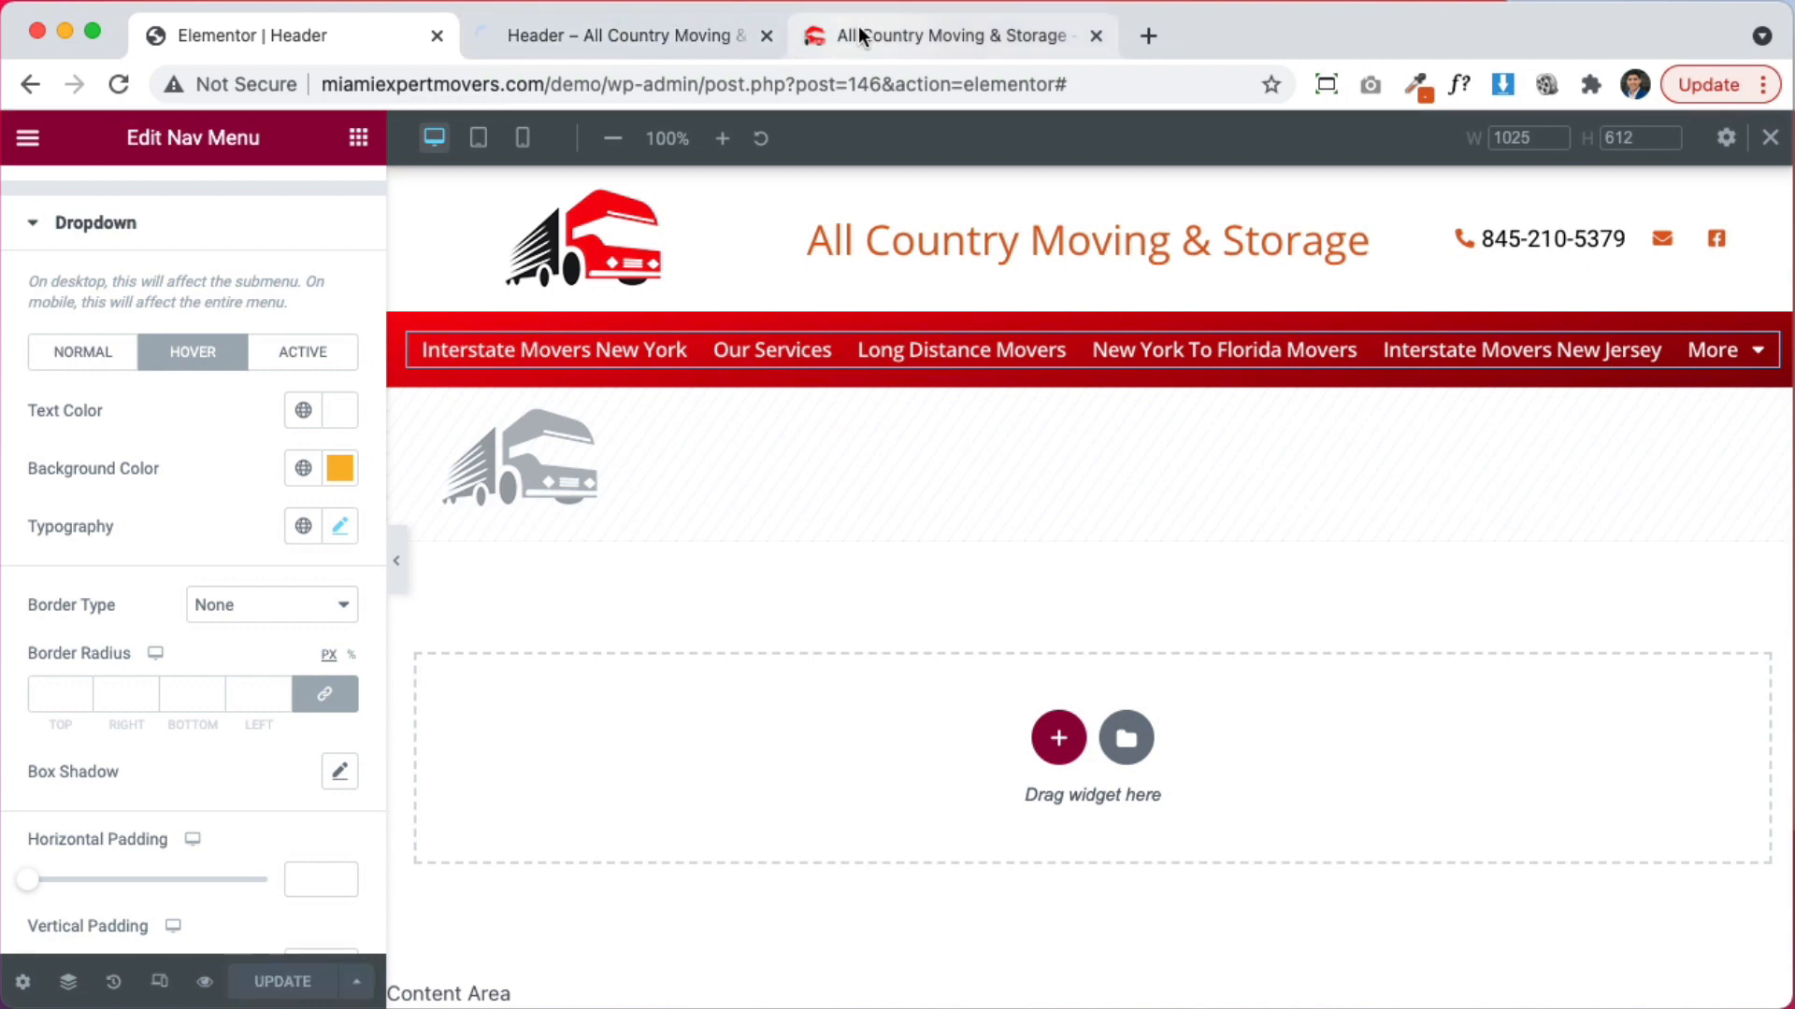
Reload the live homepage to show the saved red navigation bar
click(860, 33)
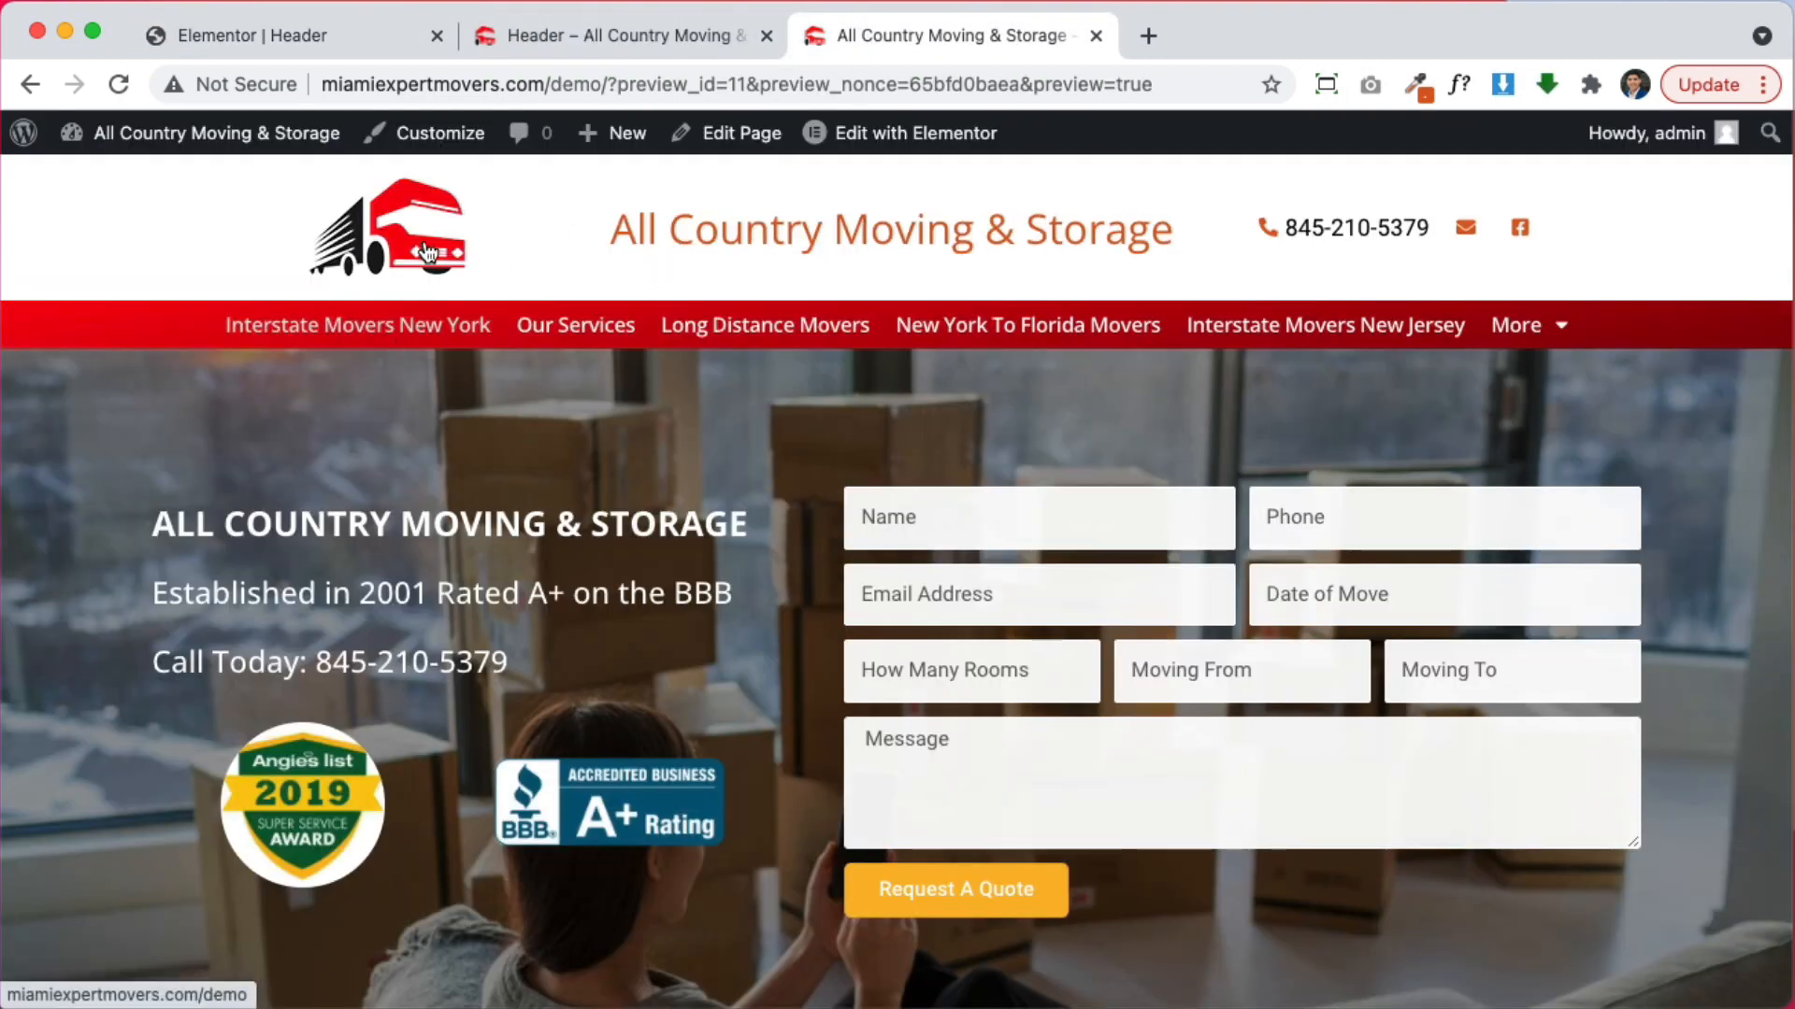
click(350, 329)
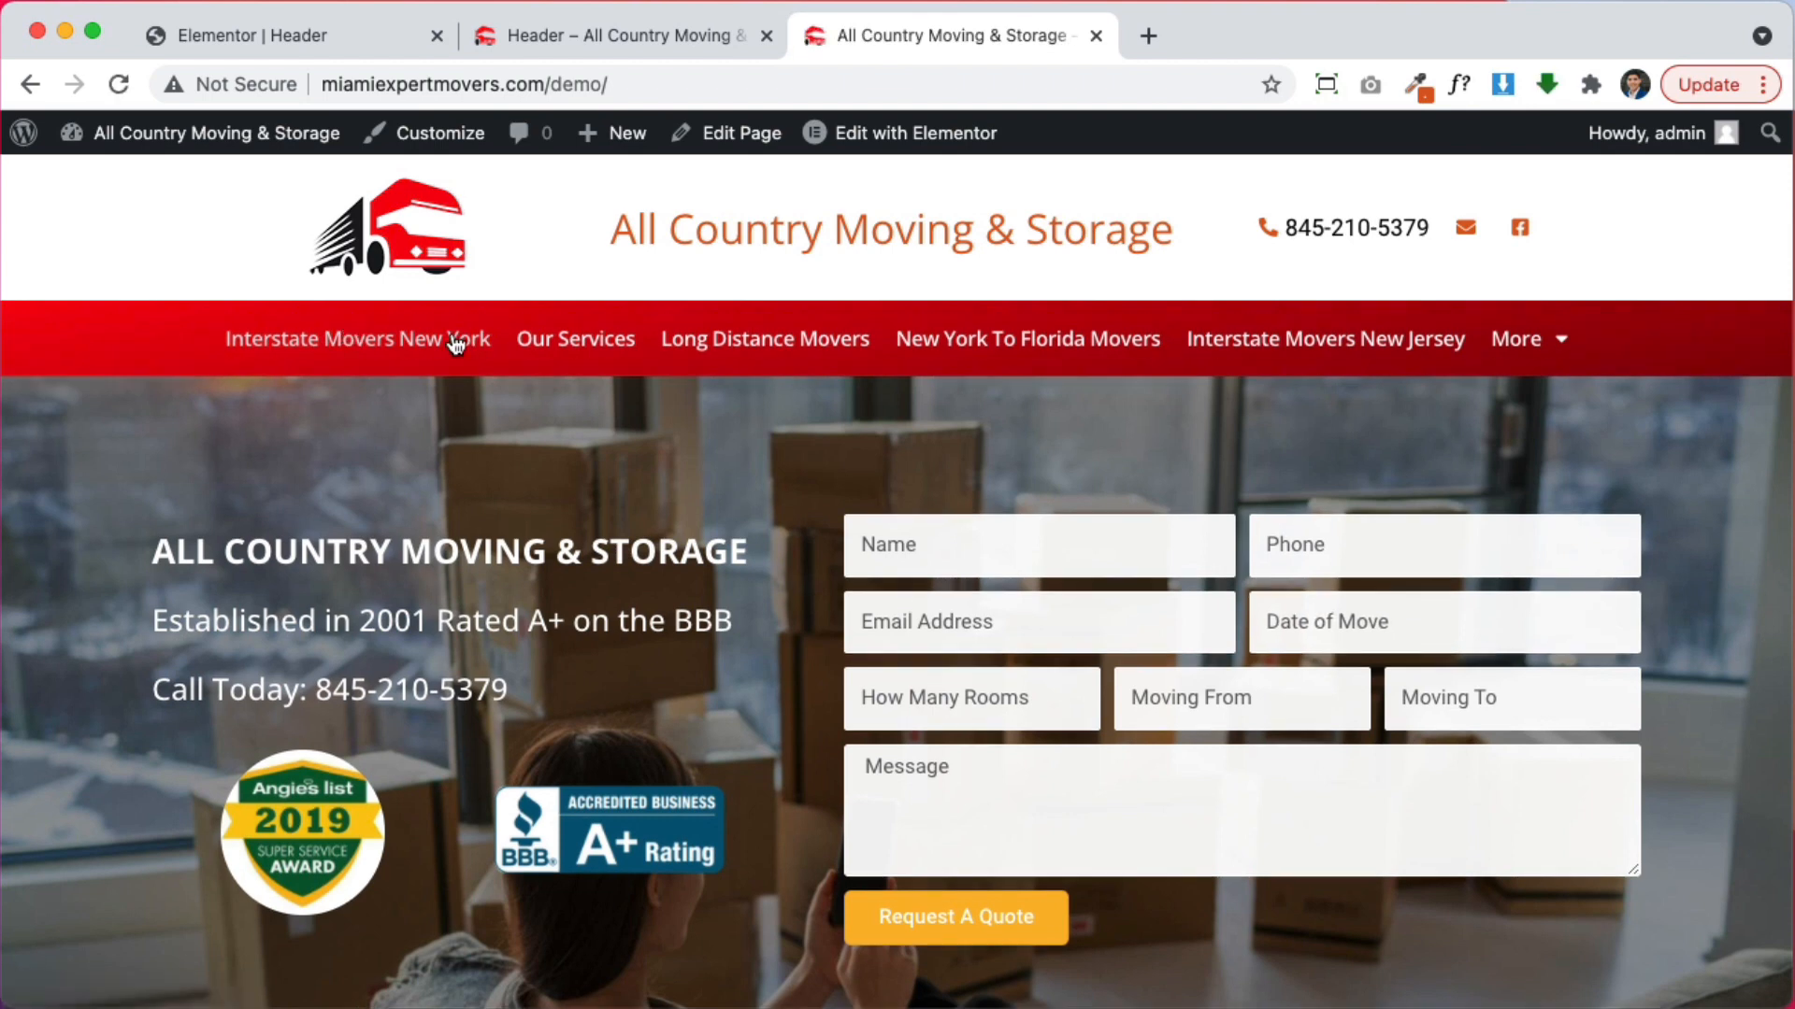
mouse_move(1516, 338)
Scroll through the homepage down to the footer and back to the top
scroll(1300, 548, down, 15)
scroll(1300, 548, up, 7)
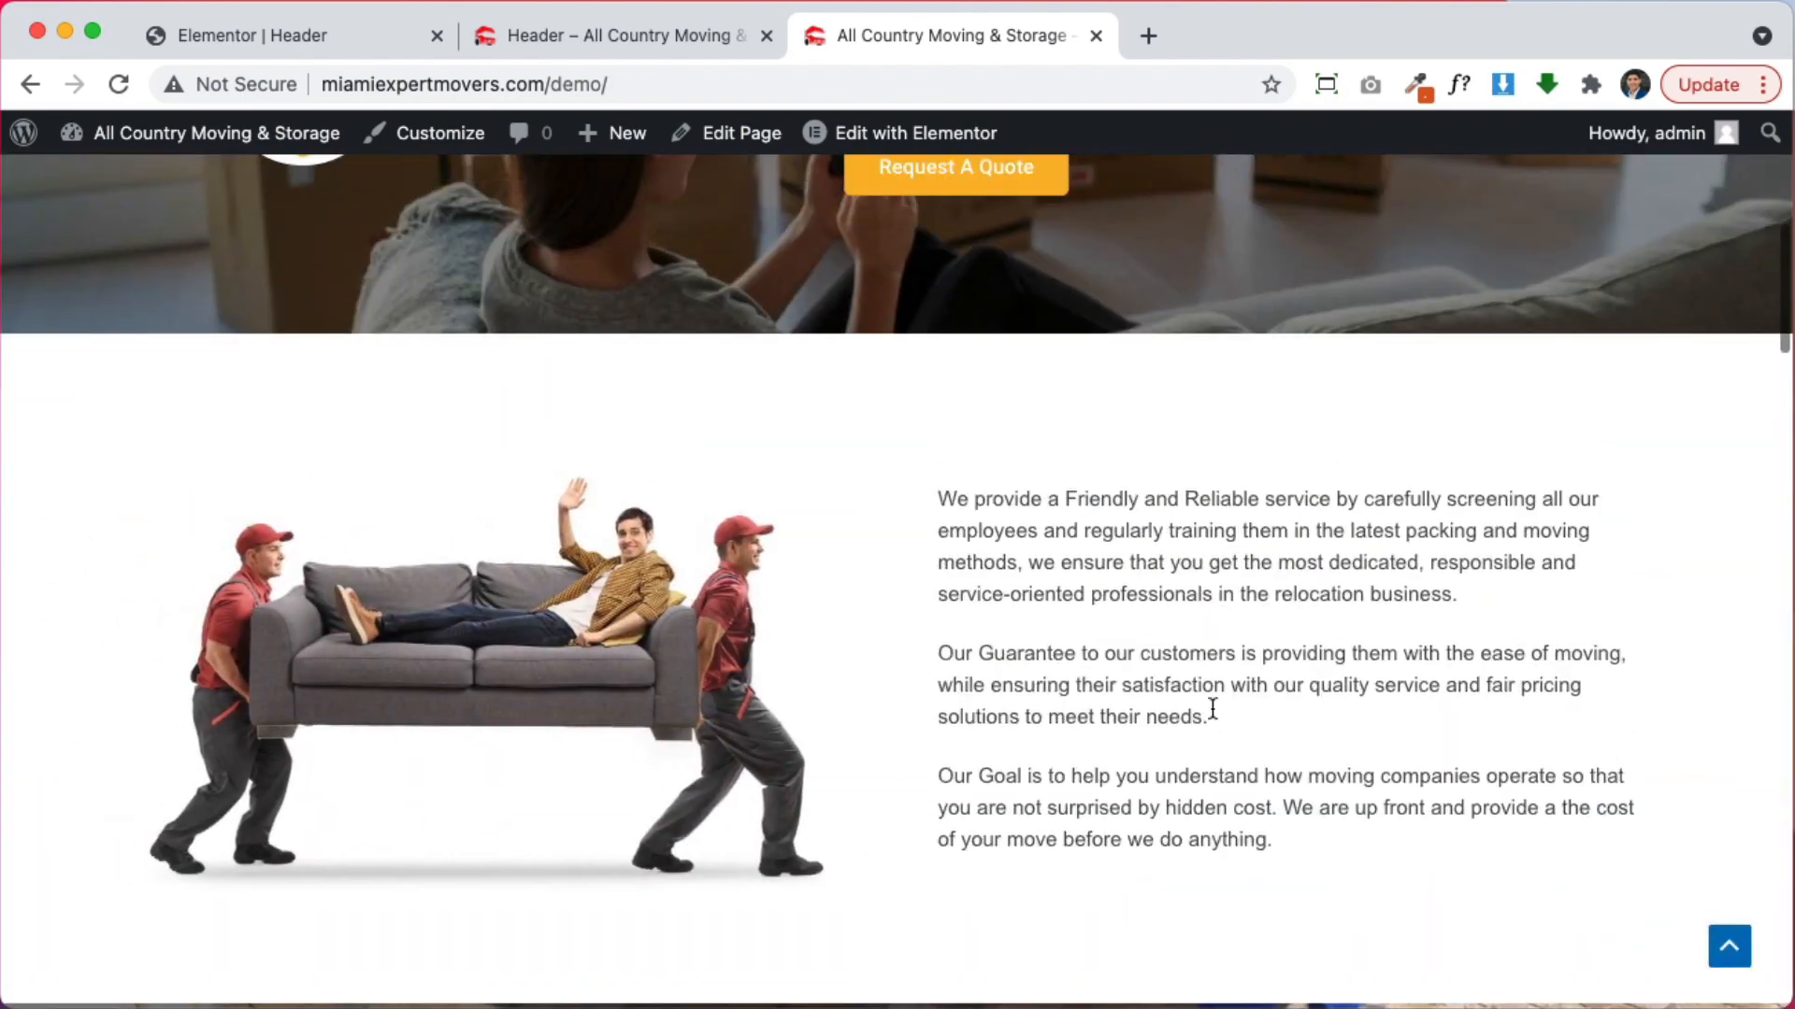
scroll(1215, 708, down, 12)
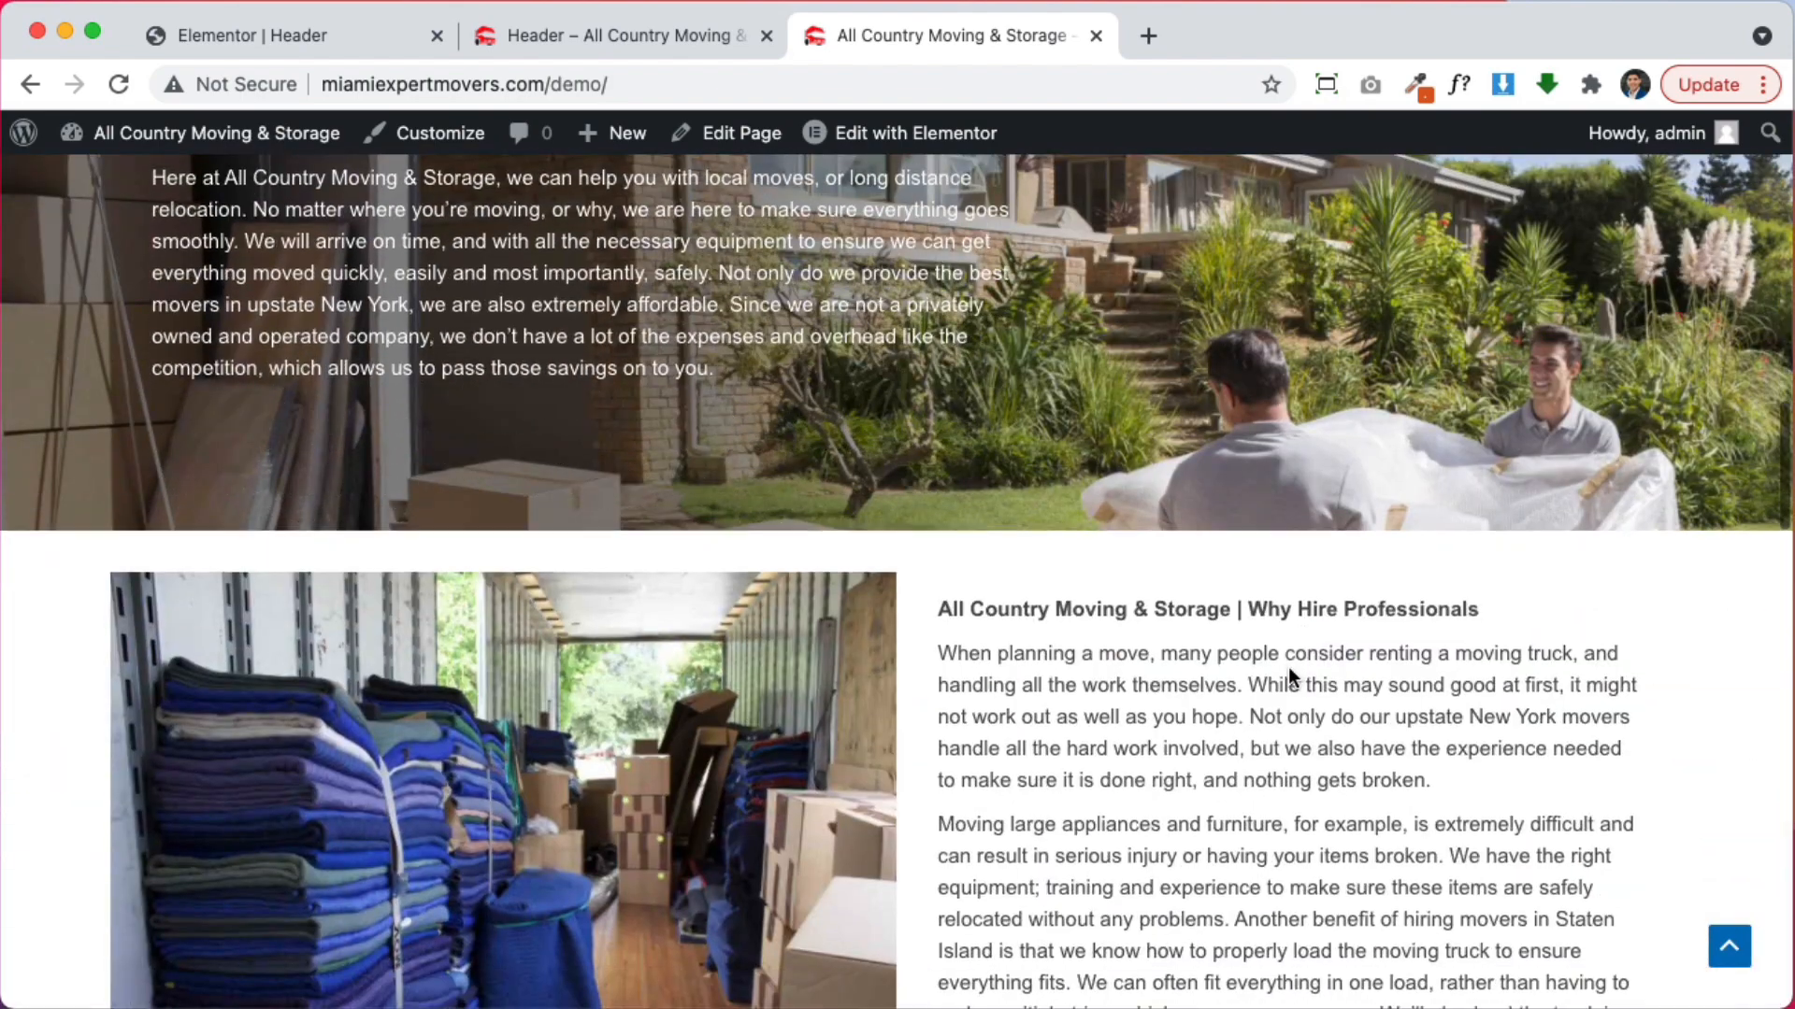
scroll(1288, 665, down, 10)
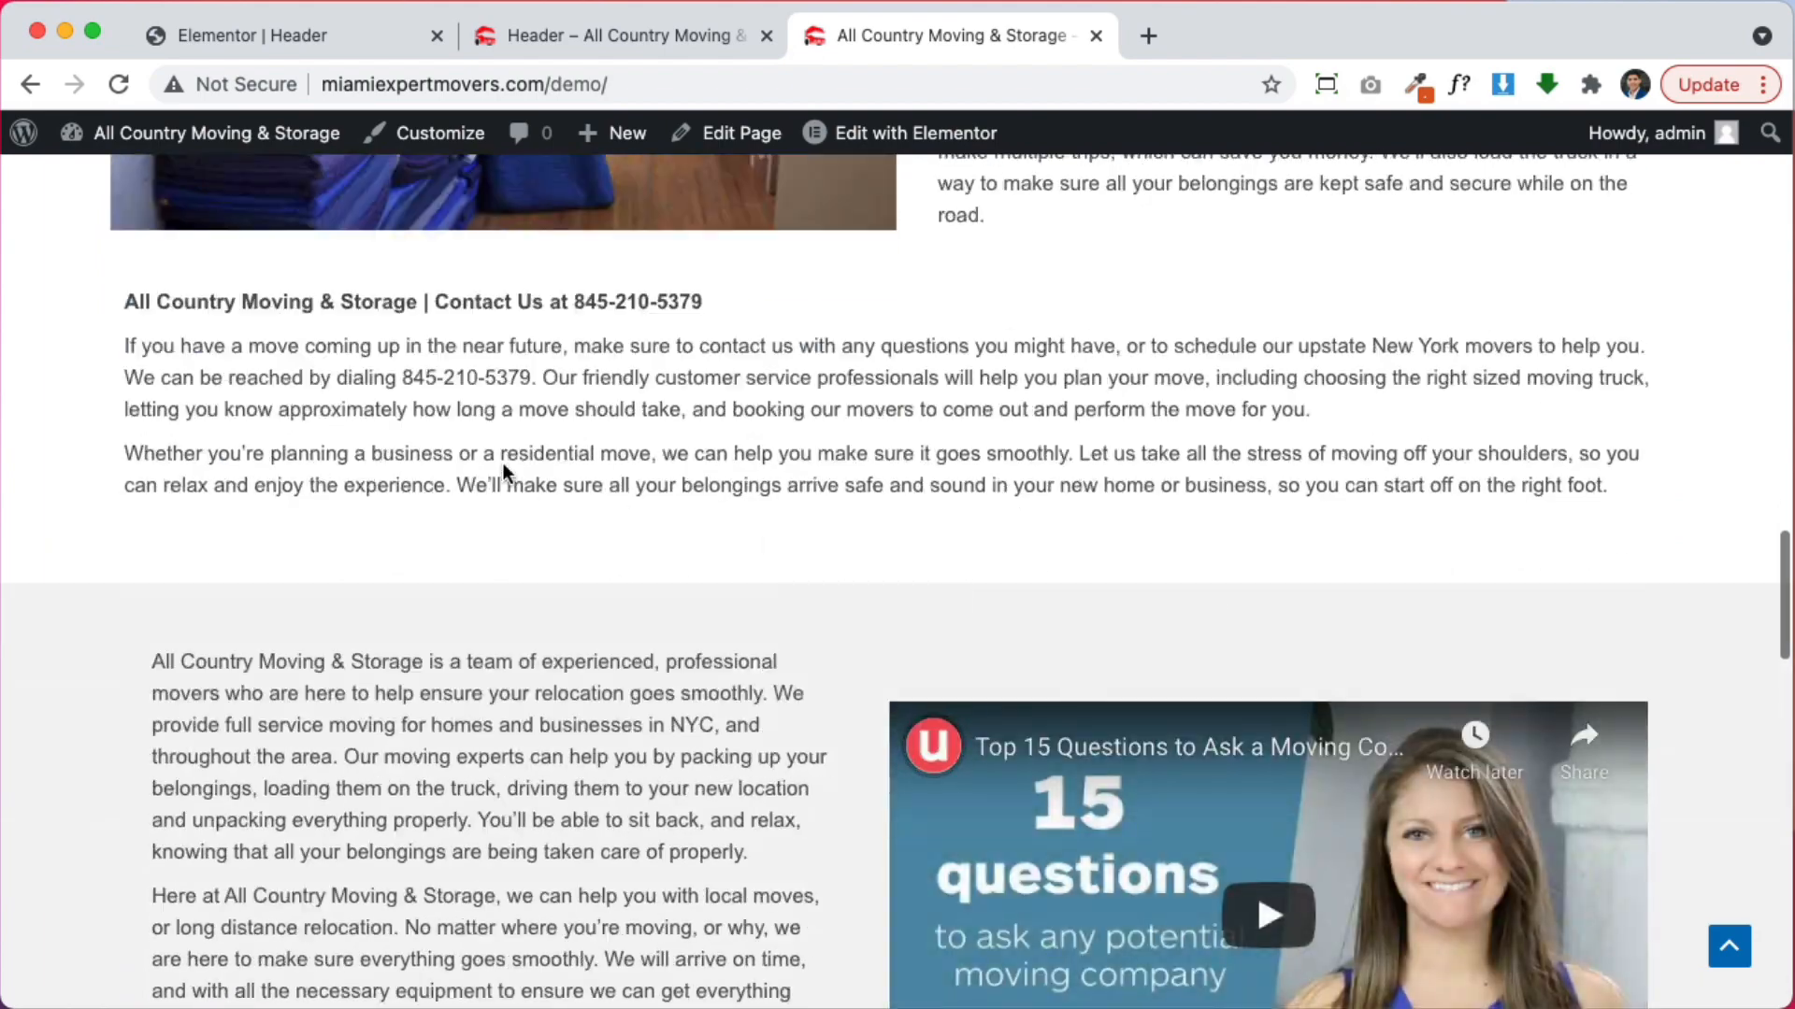
scroll(523, 496, down, 5)
scroll(559, 529, up, 2)
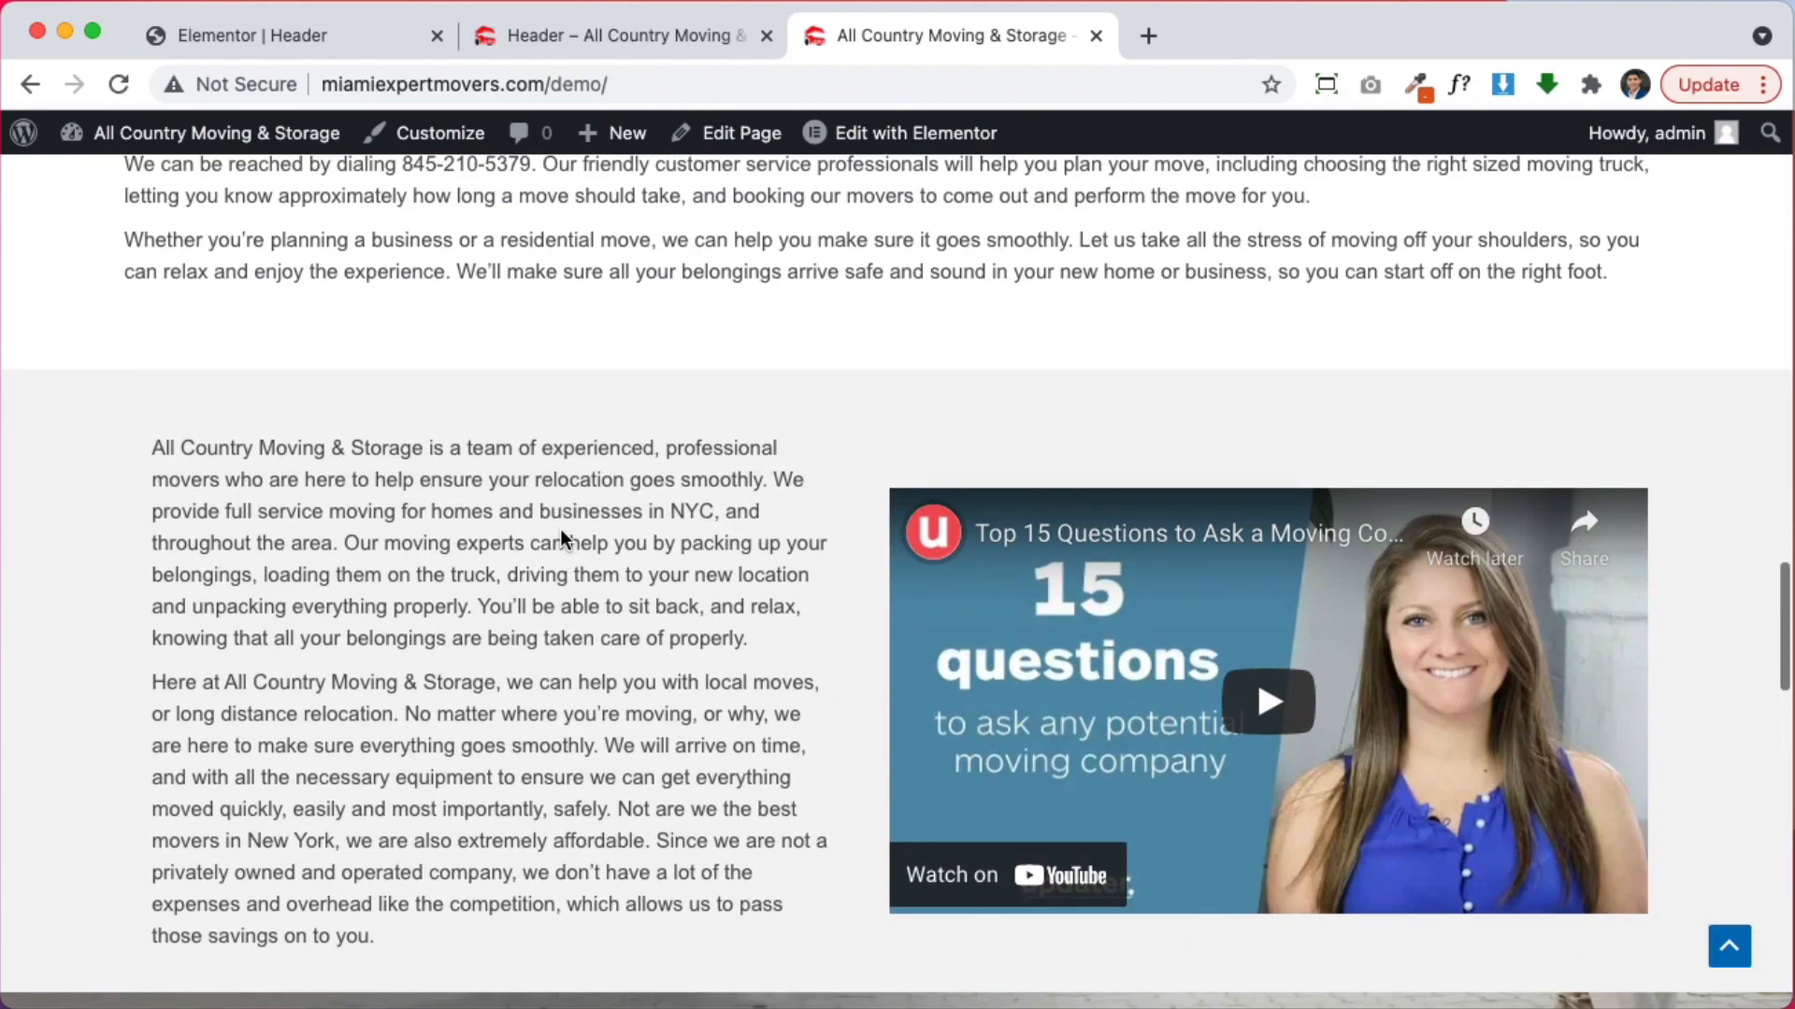
scroll(559, 529, down, 10)
scroll(559, 529, up, 1)
scroll(559, 529, down, 14)
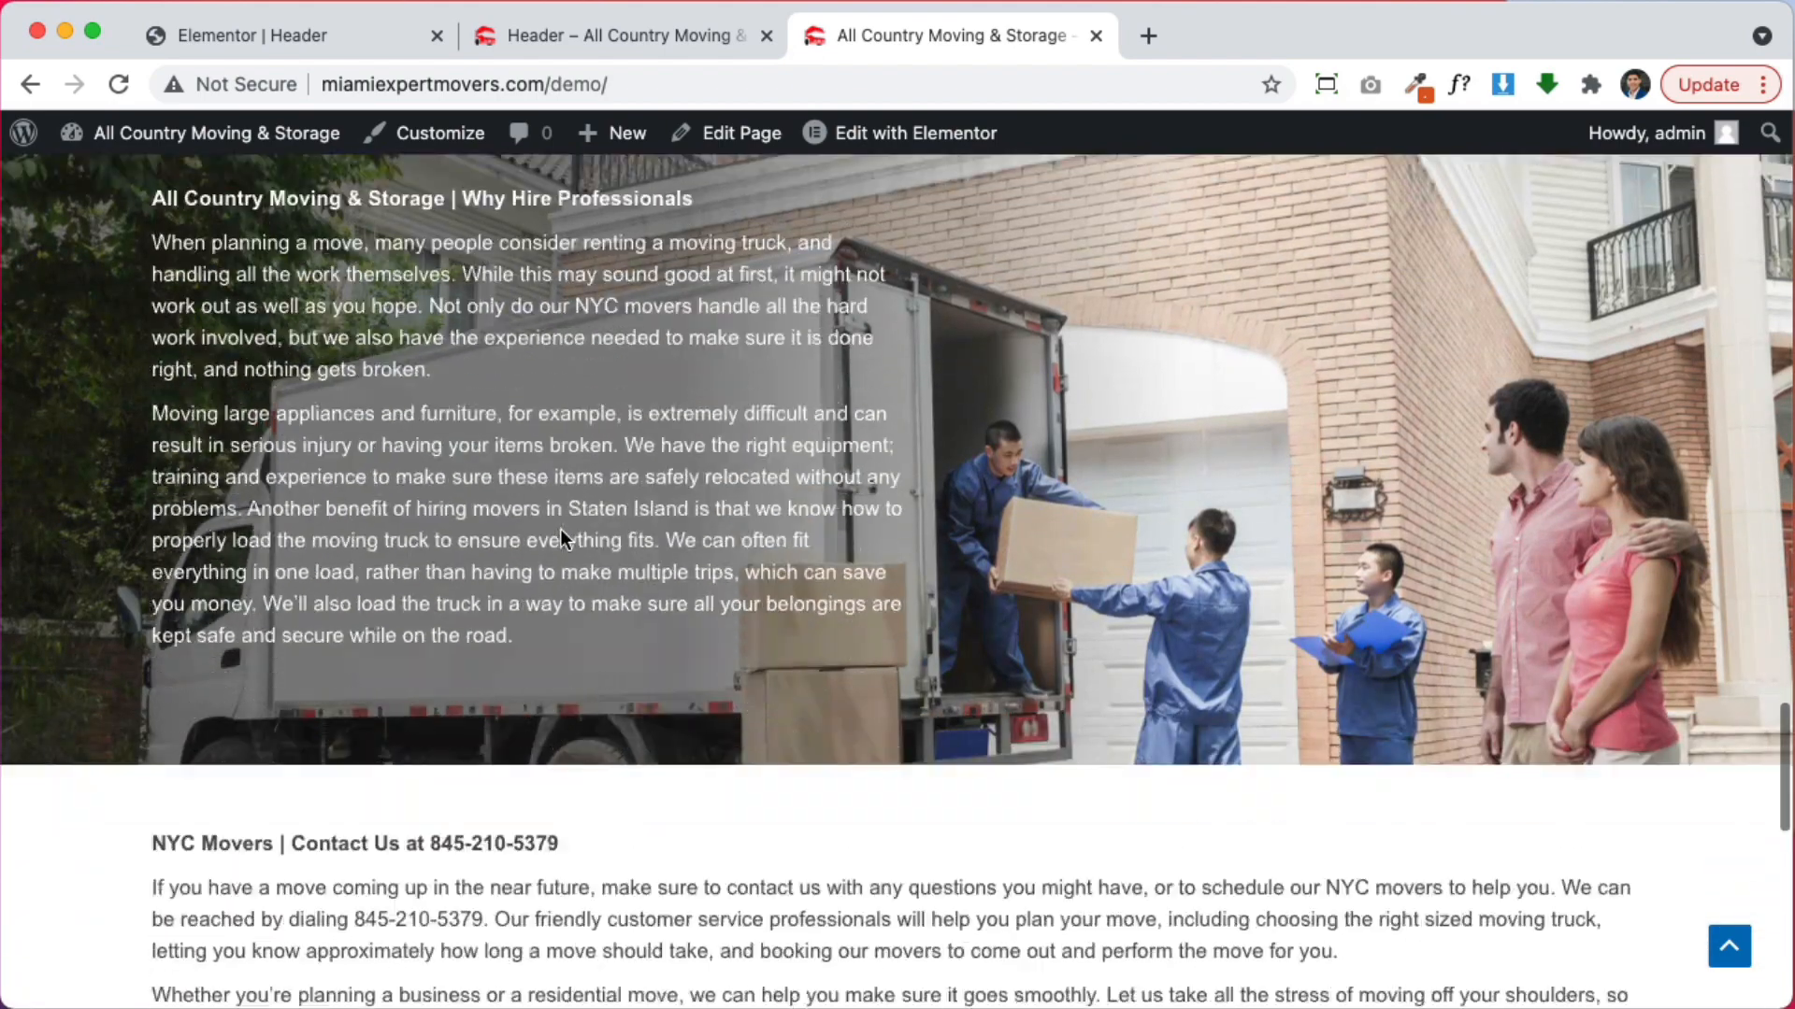
scroll(604, 550, down, 3)
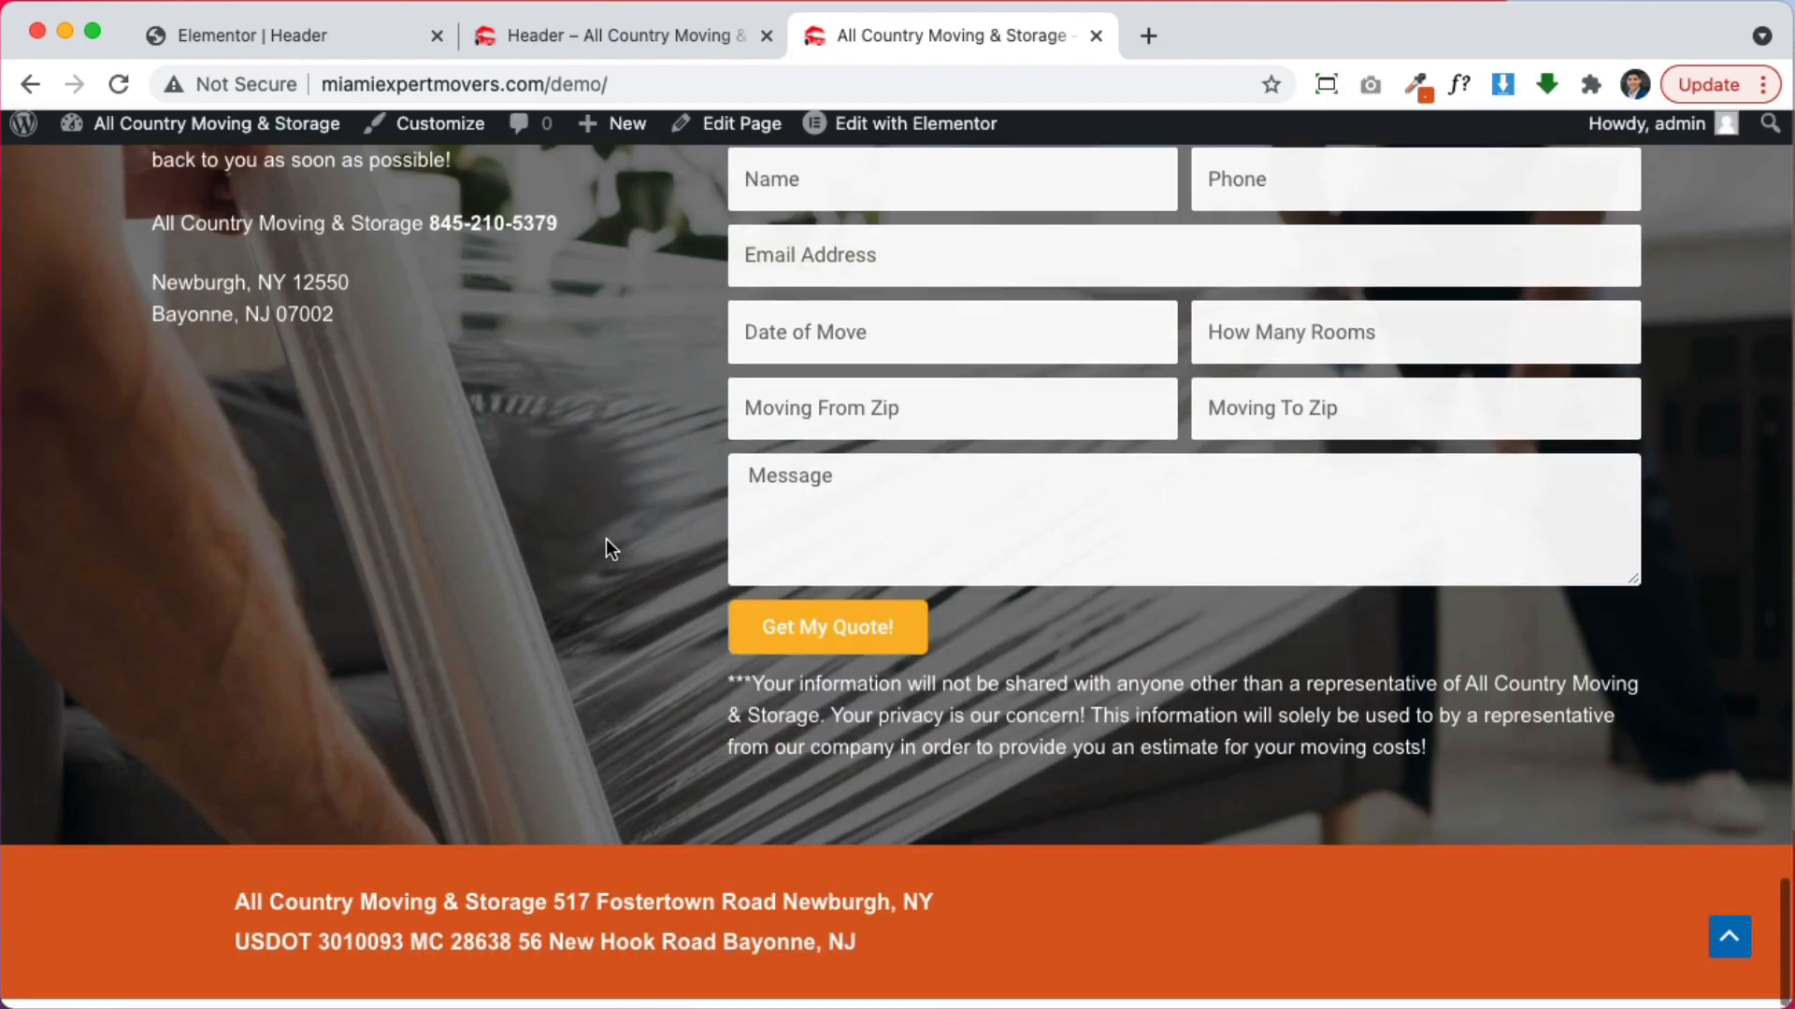
scroll(606, 542, up, 20)
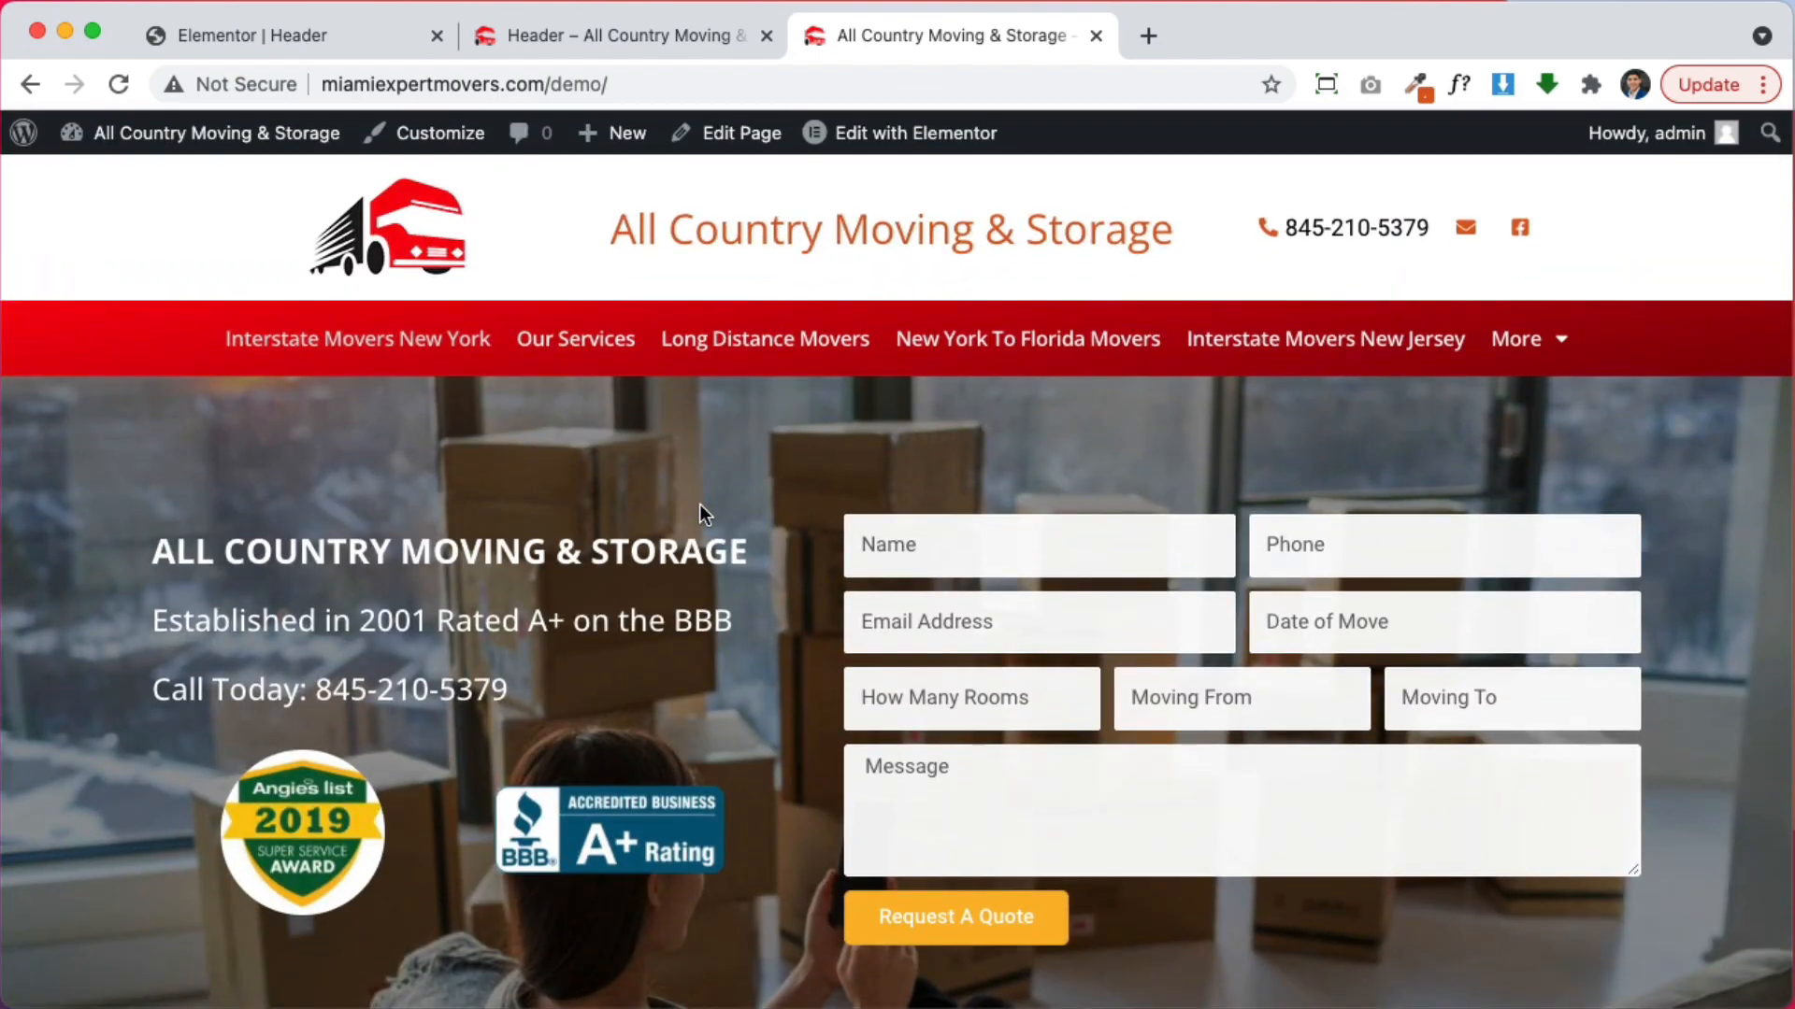
scroll(720, 512, down, 6)
scroll(730, 514, up, 7)
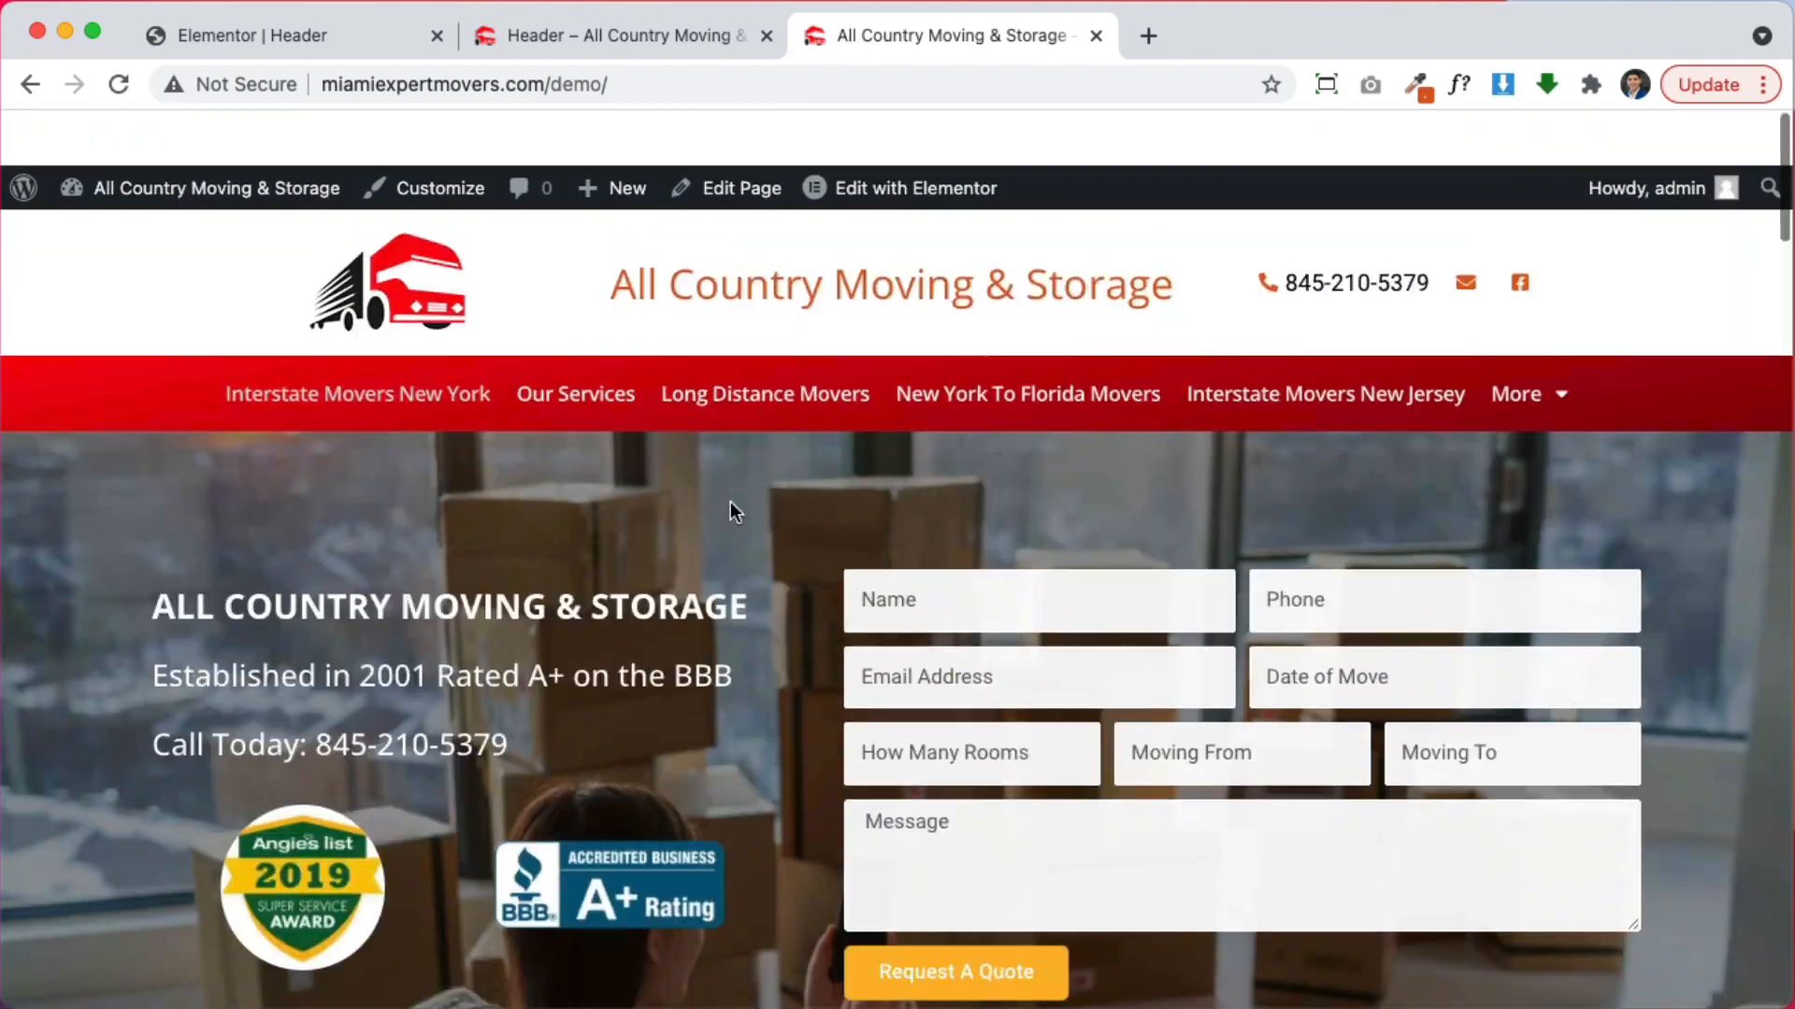
scroll(738, 509, down, 2)
scroll(747, 512, down, 5)
scroll(757, 504, up, 8)
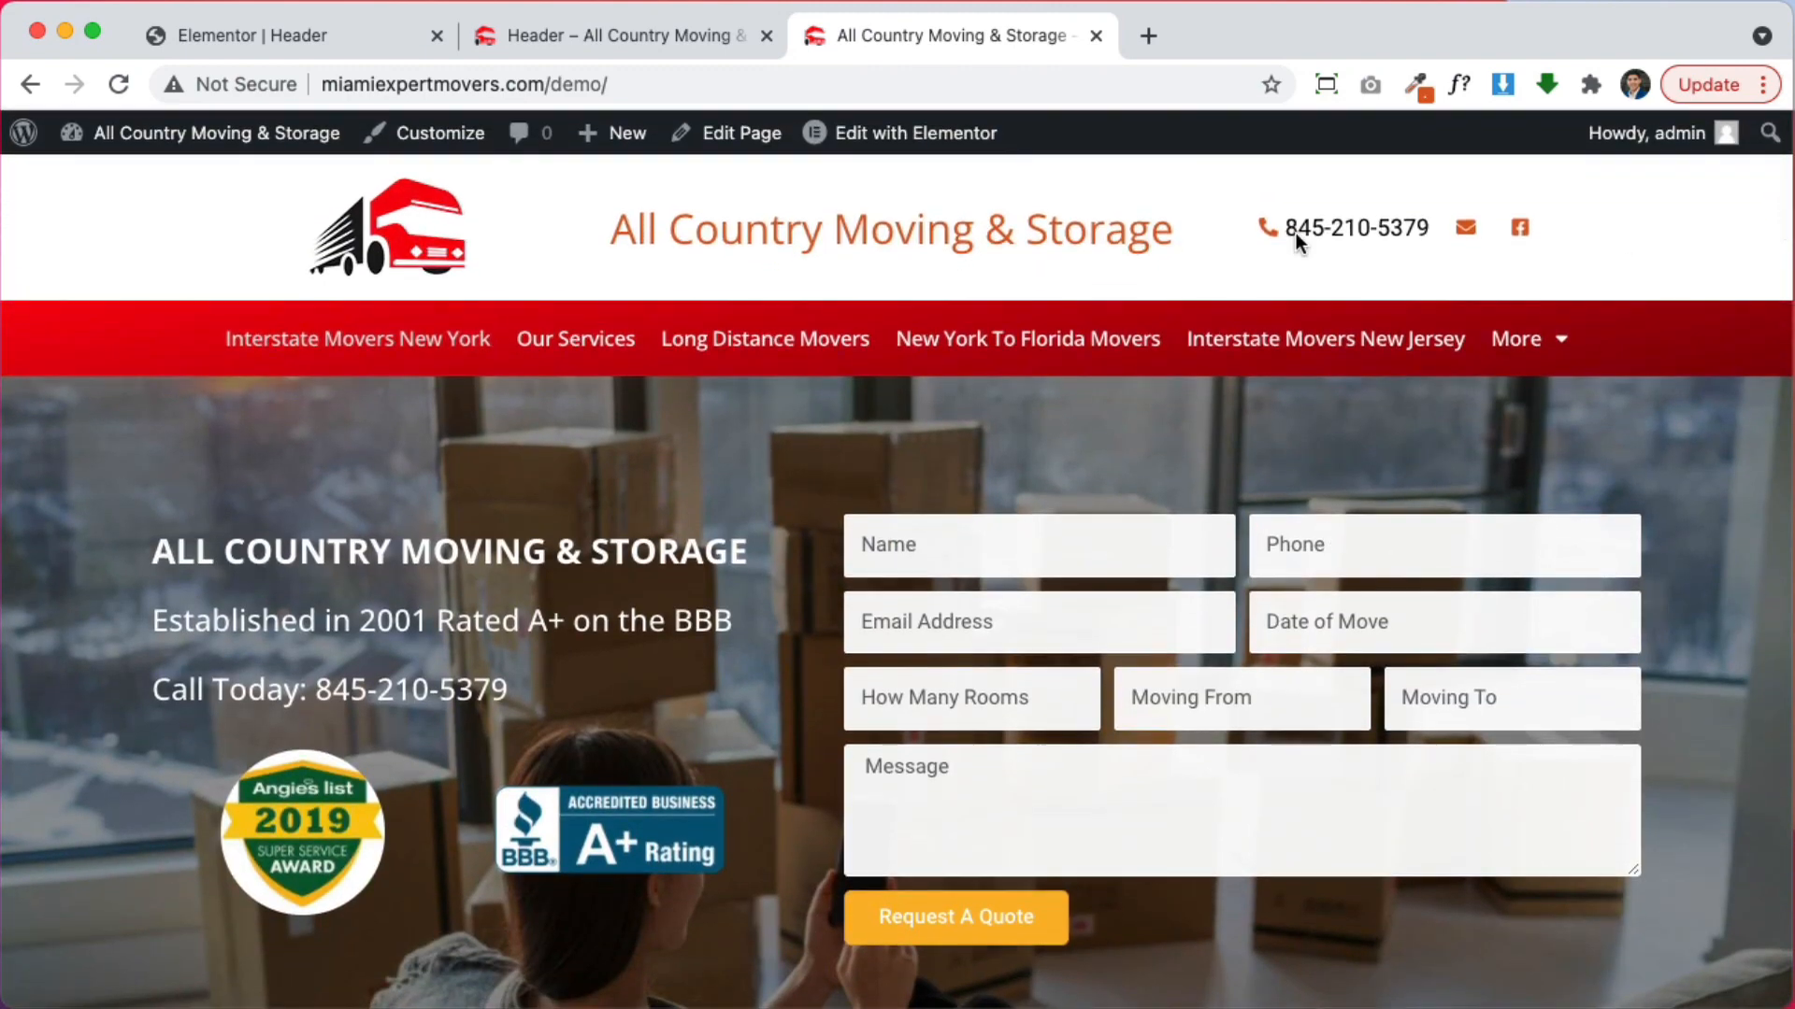
Select the red nav section and set its Motion Effects Sticky option to Top
click(276, 31)
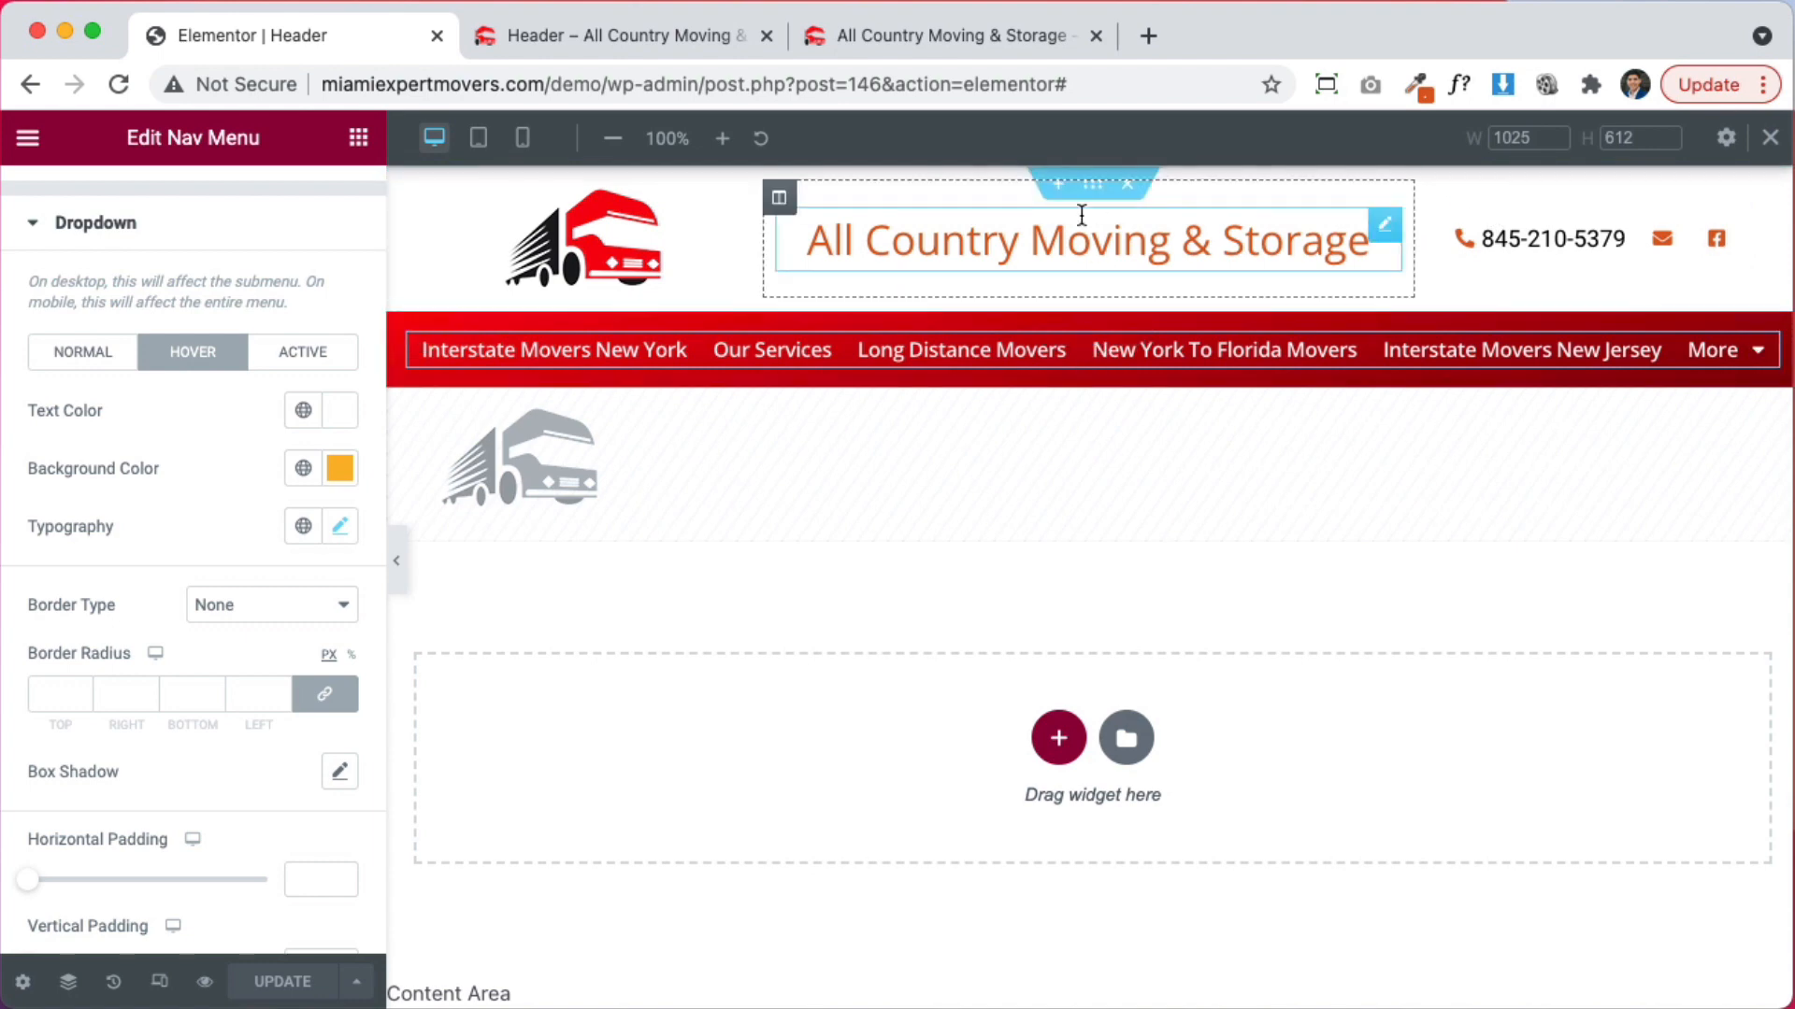
click(1093, 185)
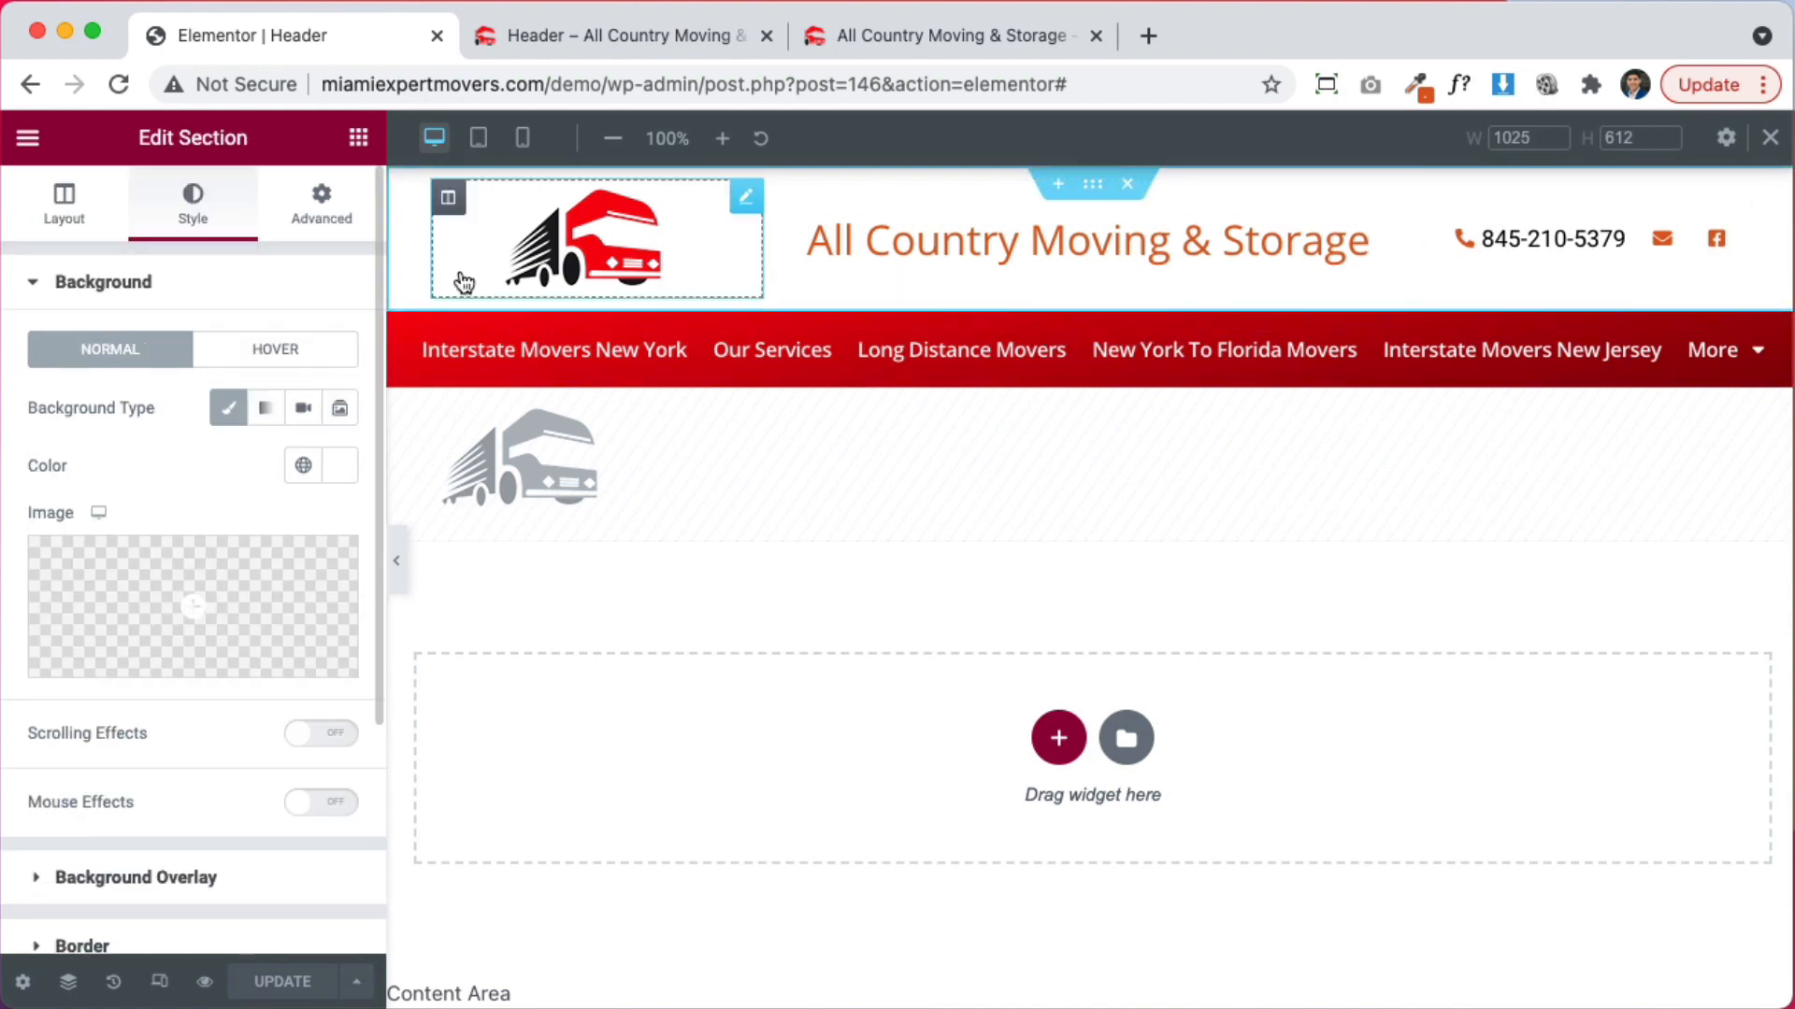
click(319, 201)
scroll(132, 800, down, 2)
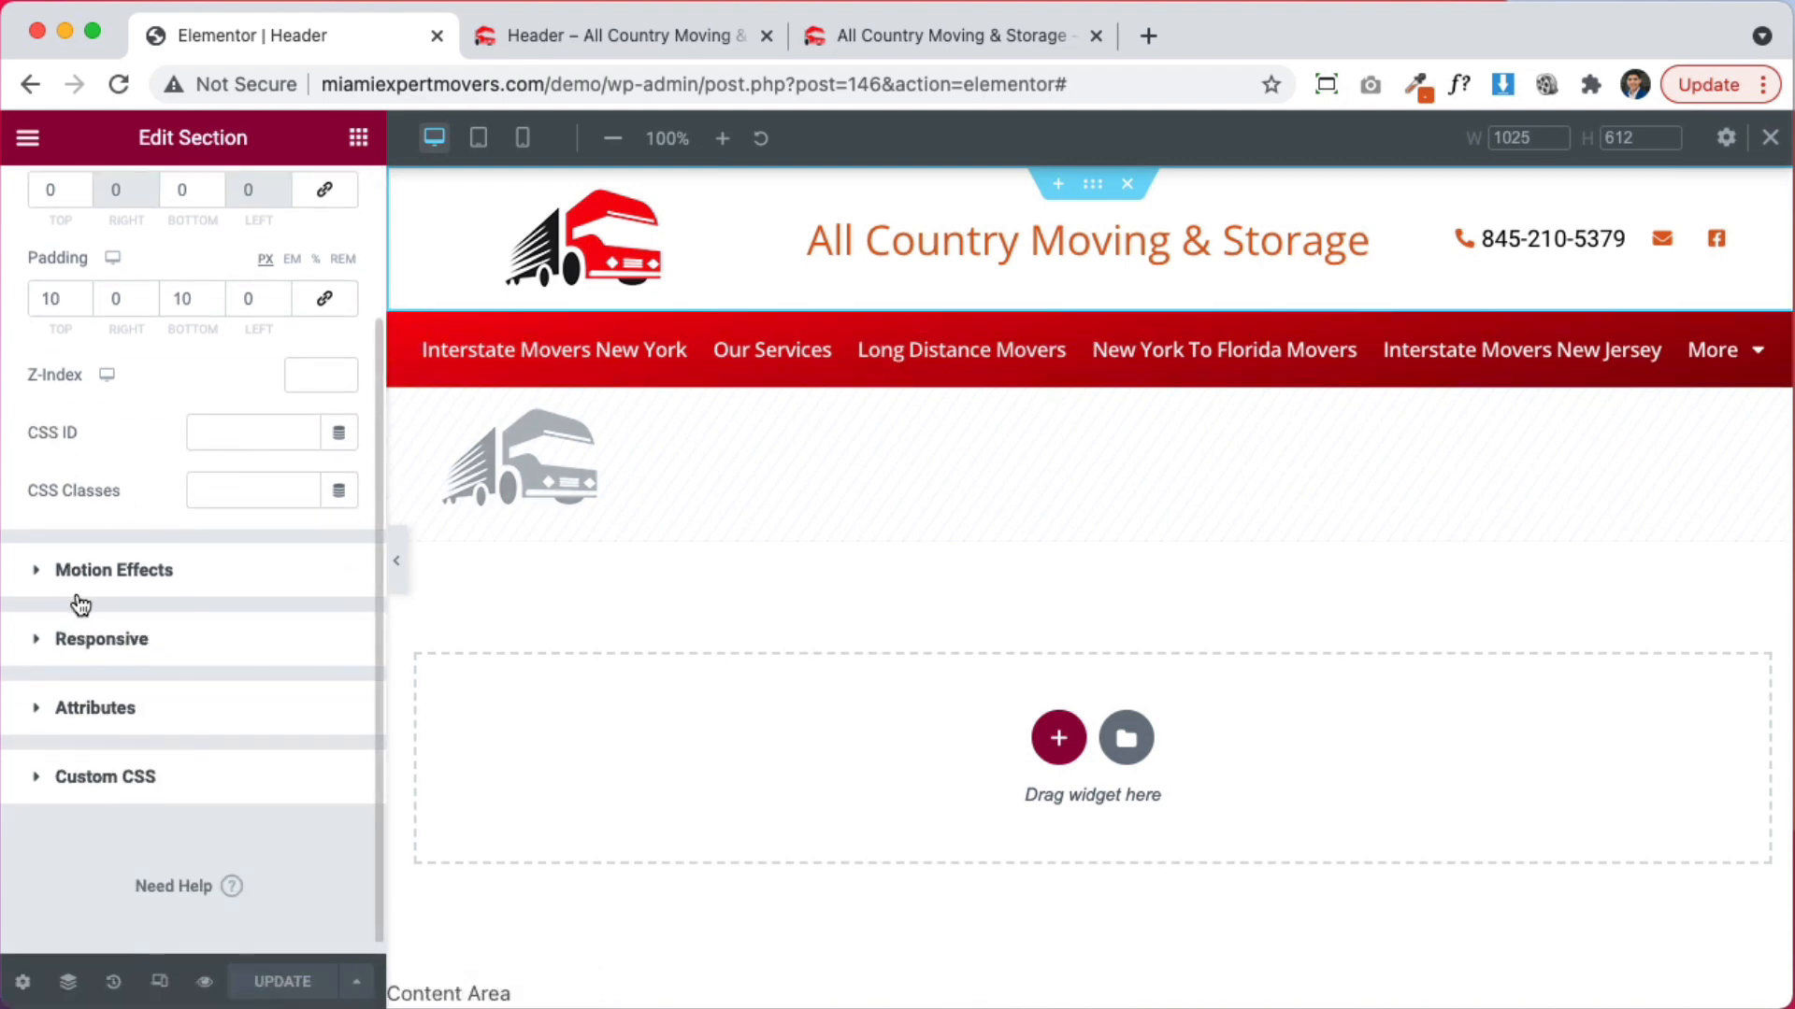
scroll(228, 370, up, 2)
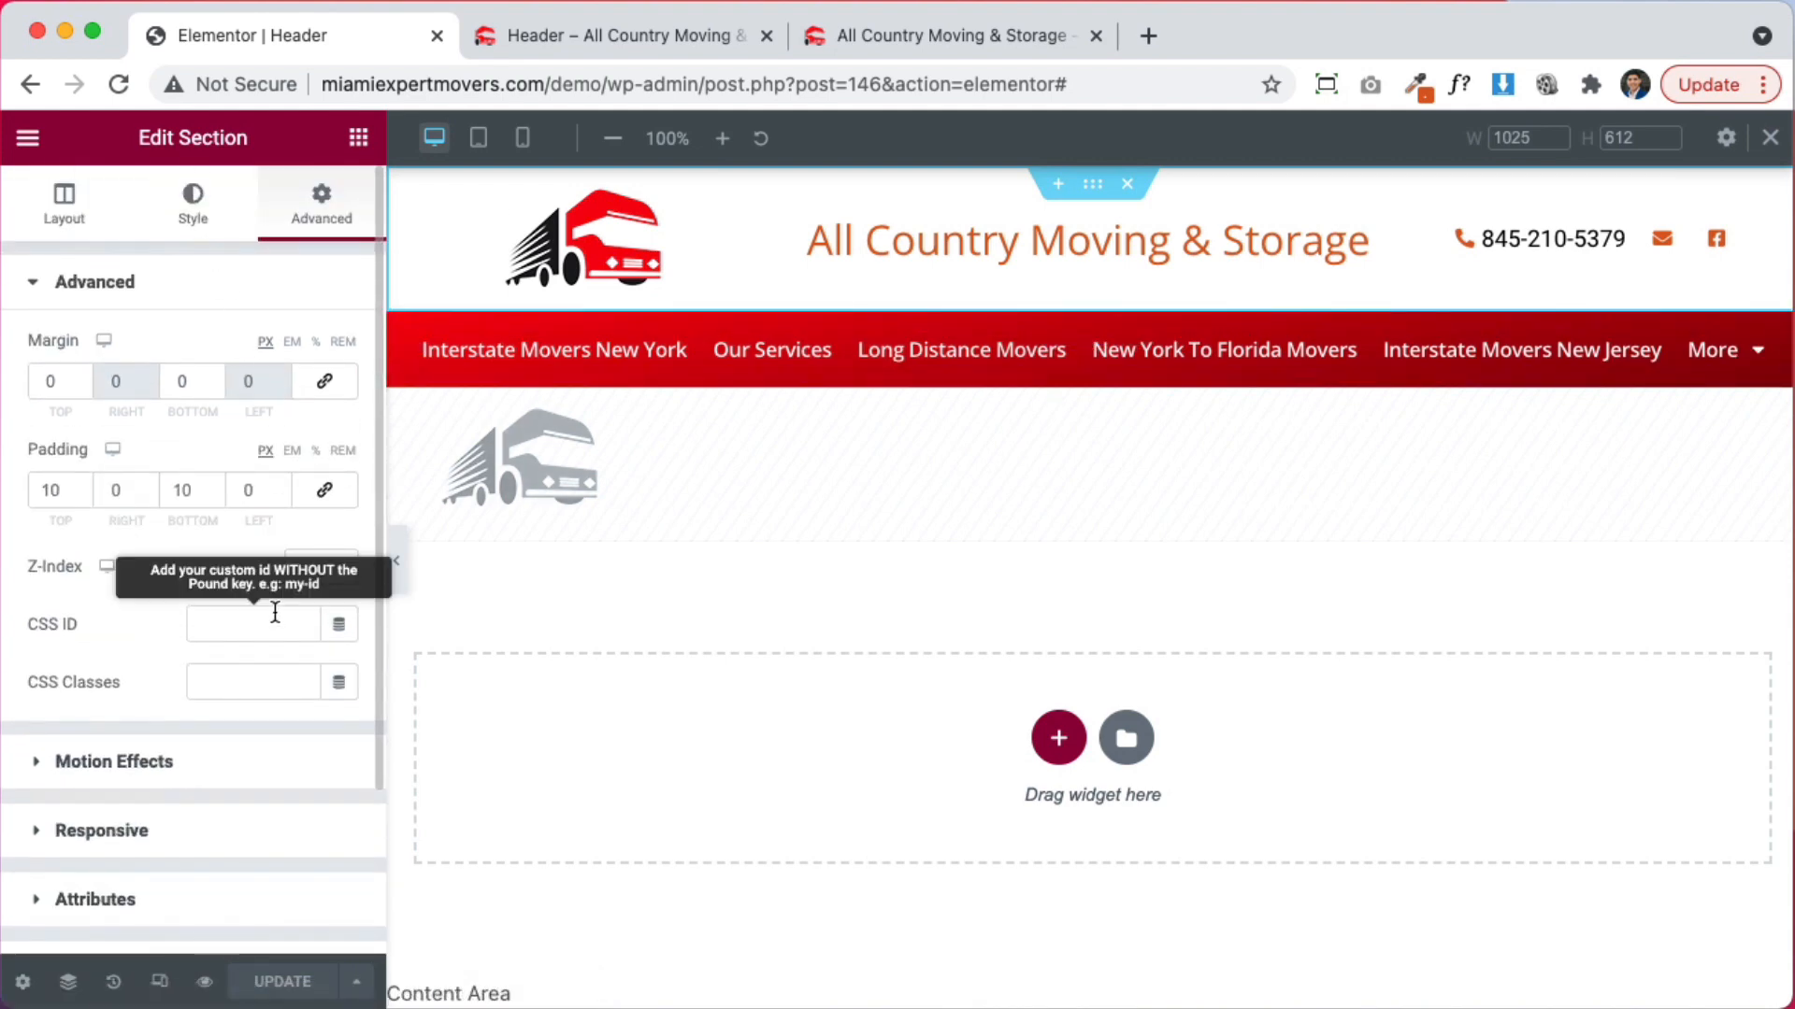
scroll(184, 624, down, 2)
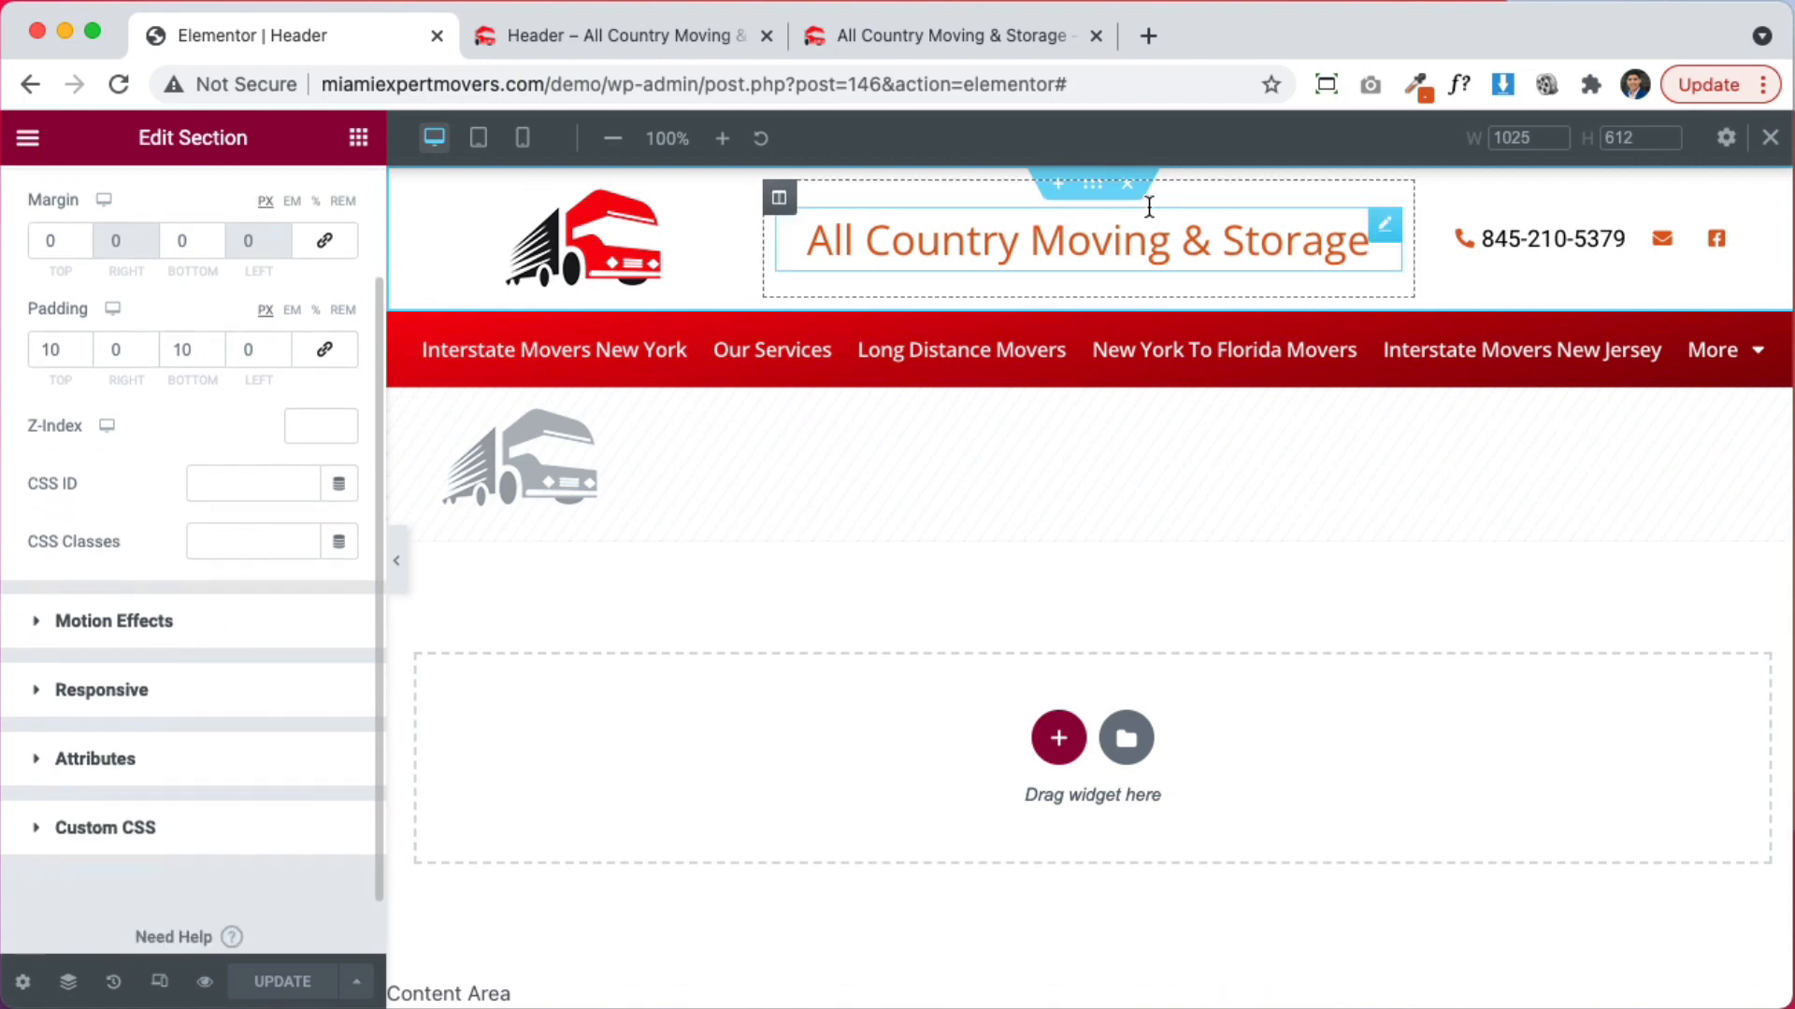
click(142, 633)
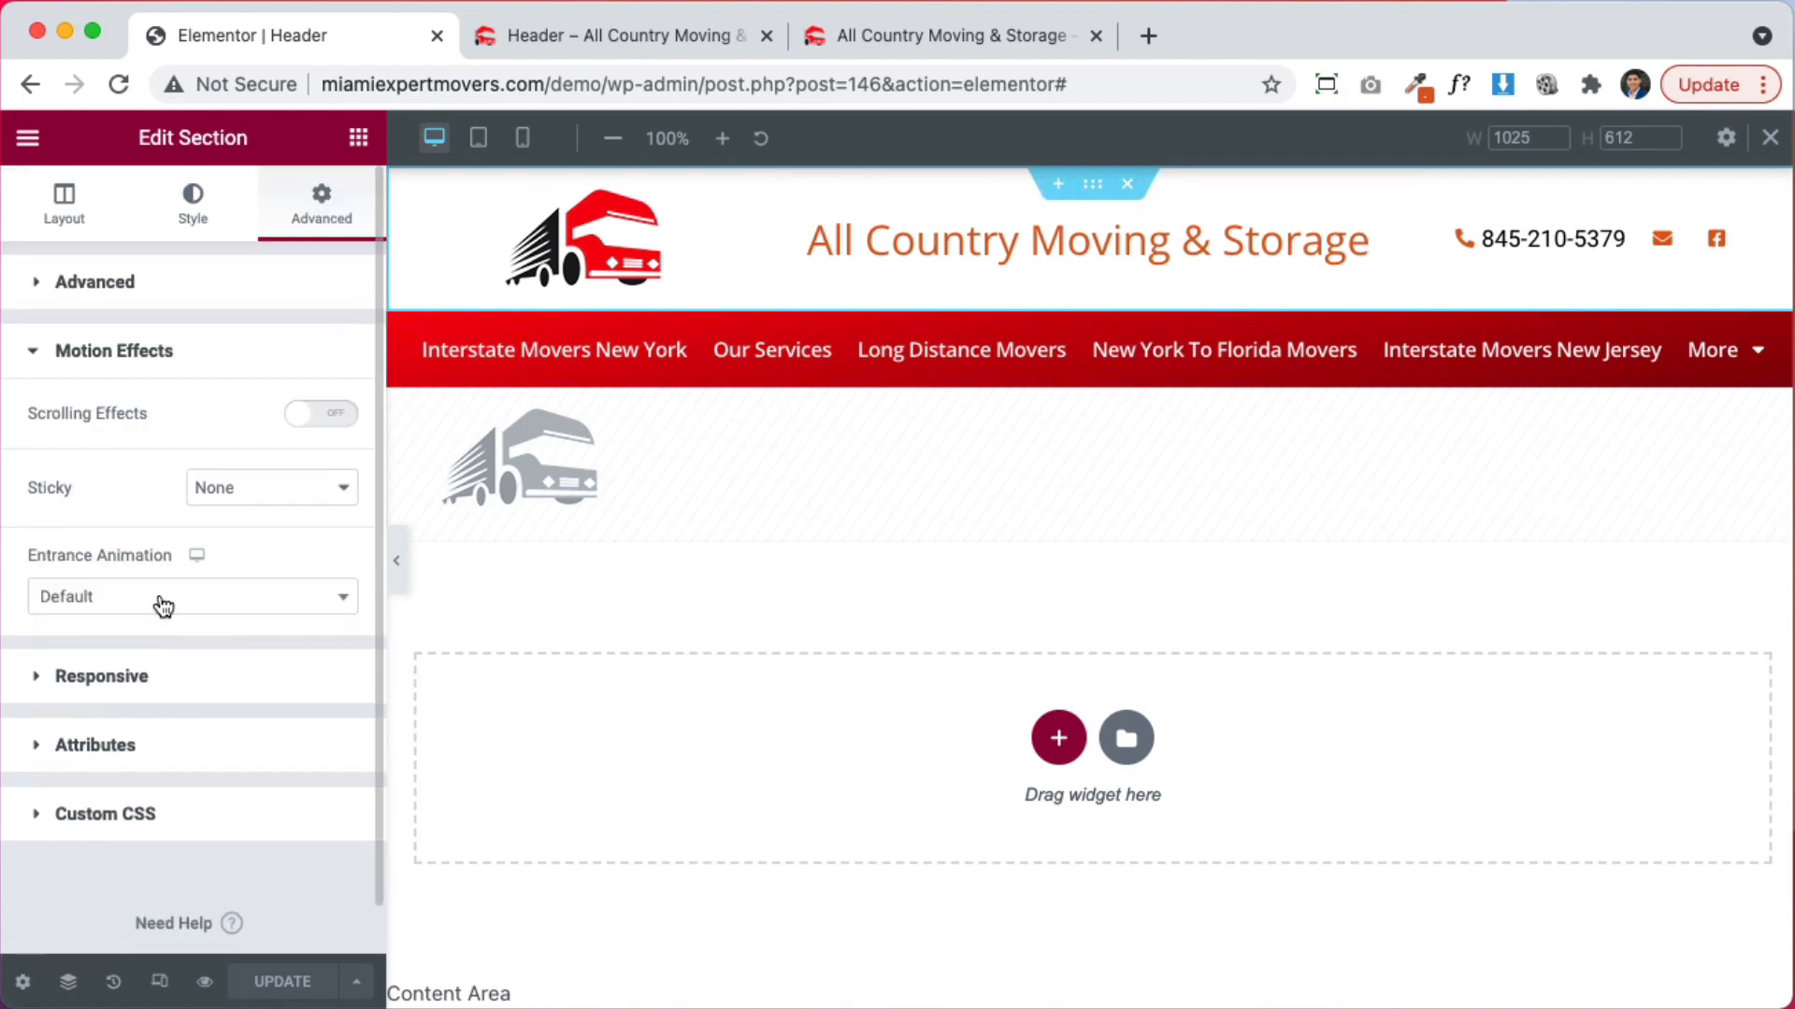
click(251, 488)
click(270, 520)
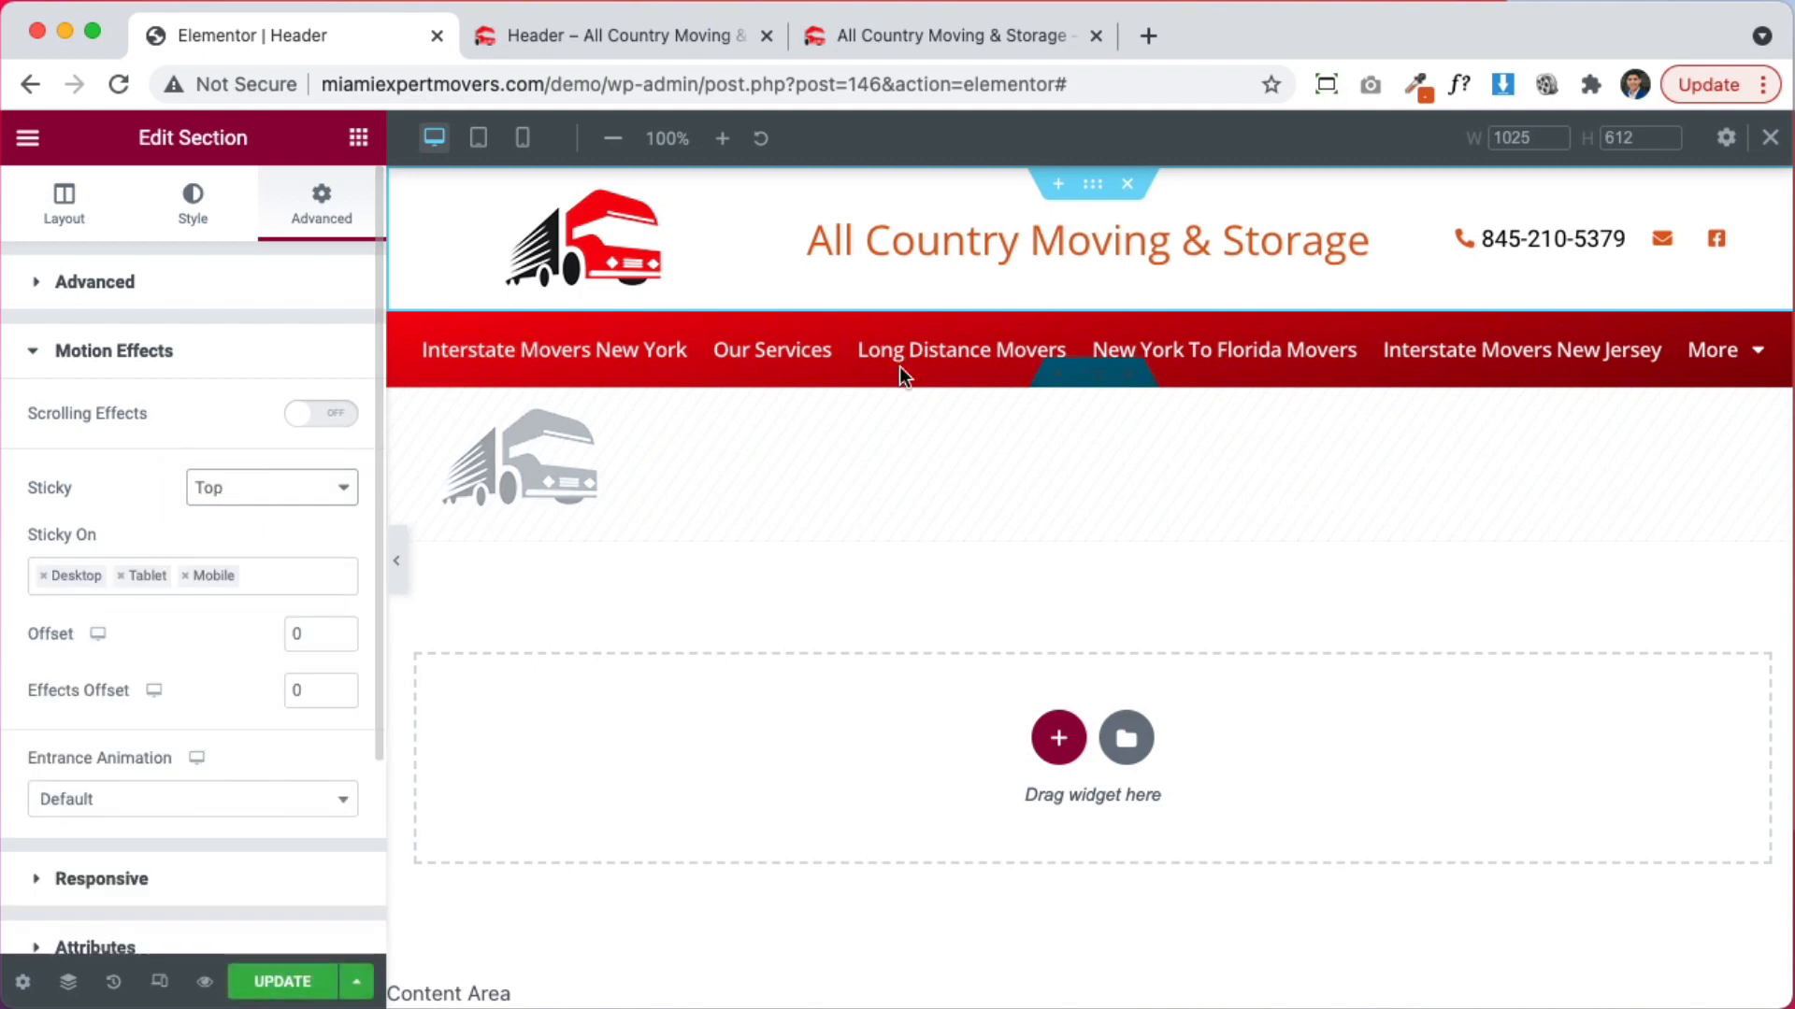
Reconfirm Sticky Top, leaving Entrance Animation unchanged, then view the live homepage
click(193, 202)
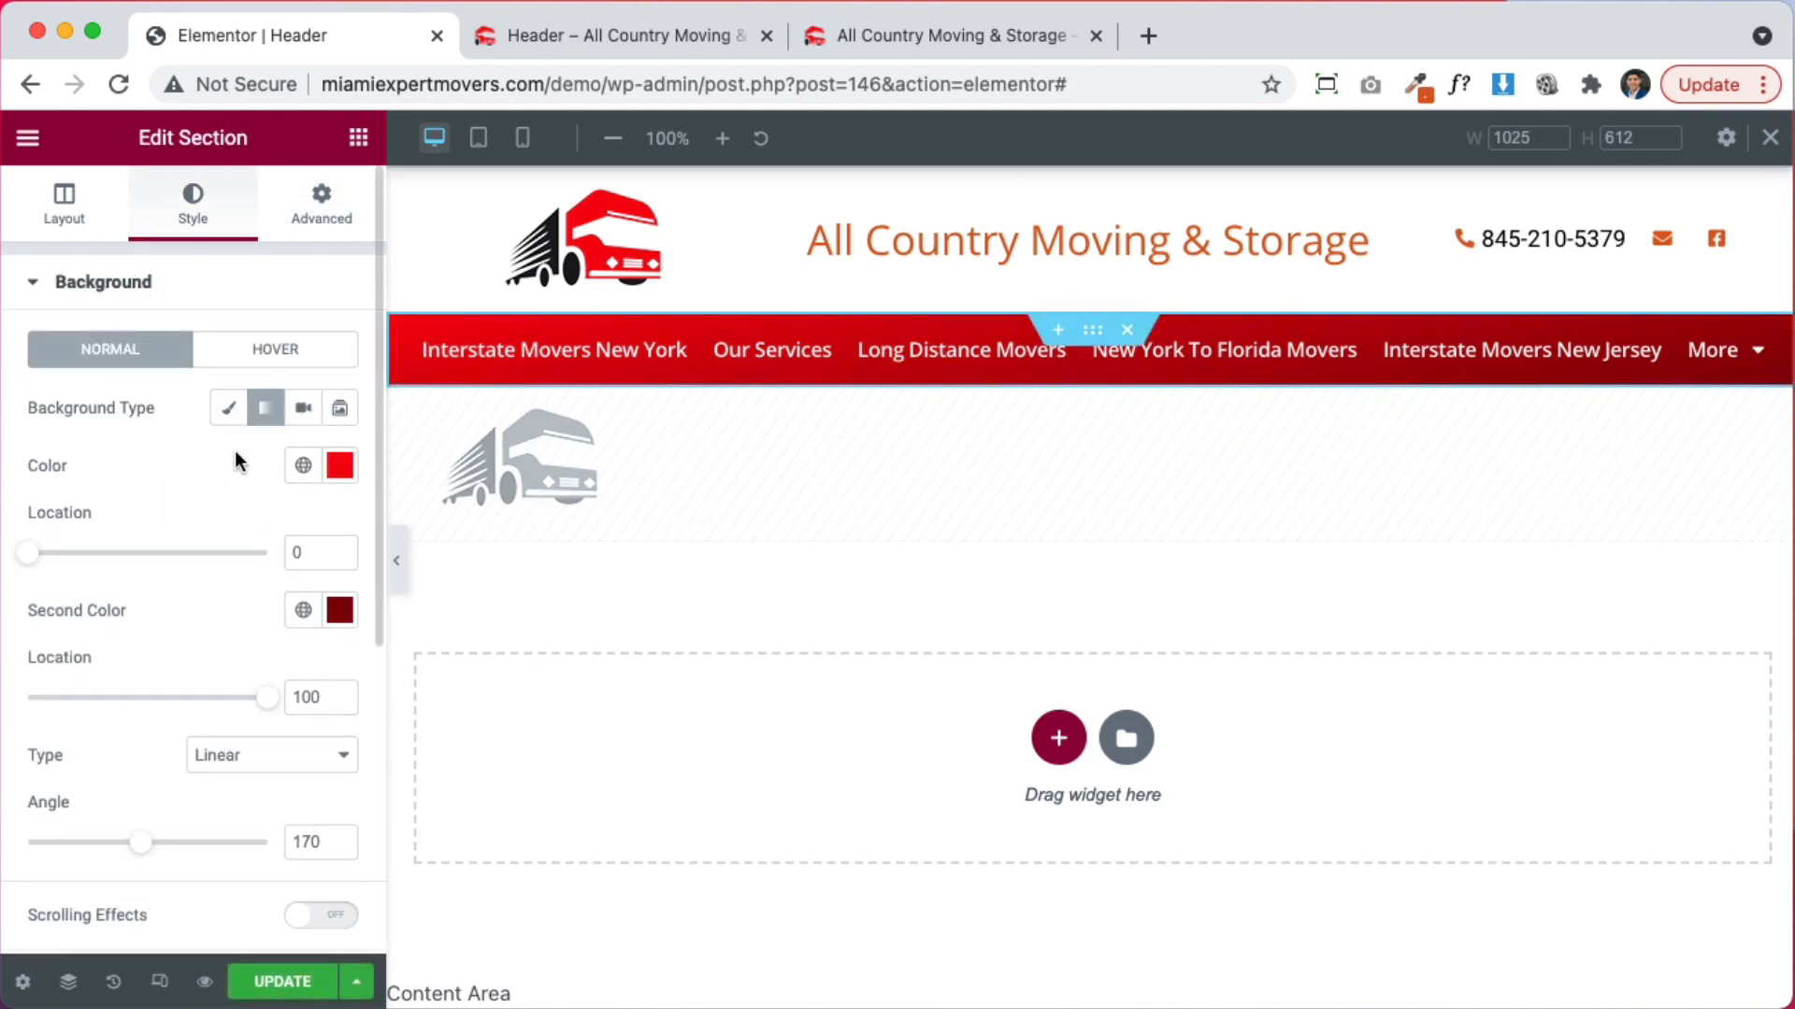
click(325, 204)
click(154, 761)
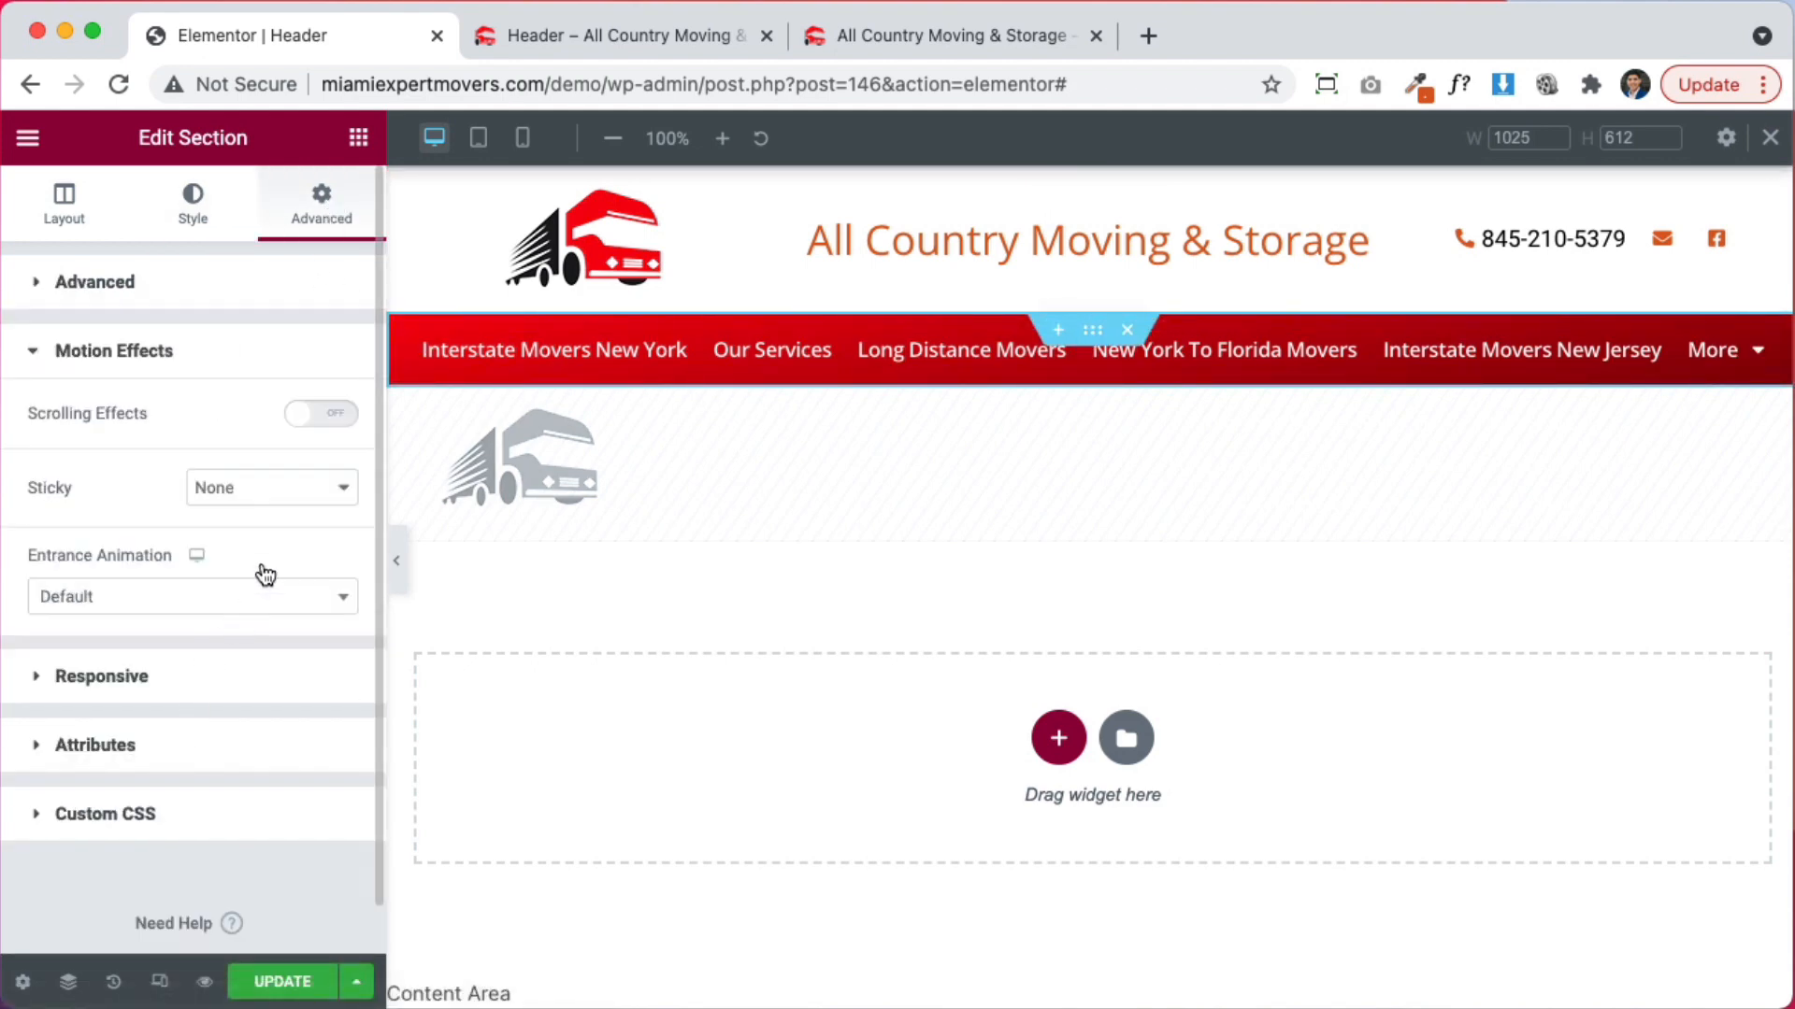
click(259, 602)
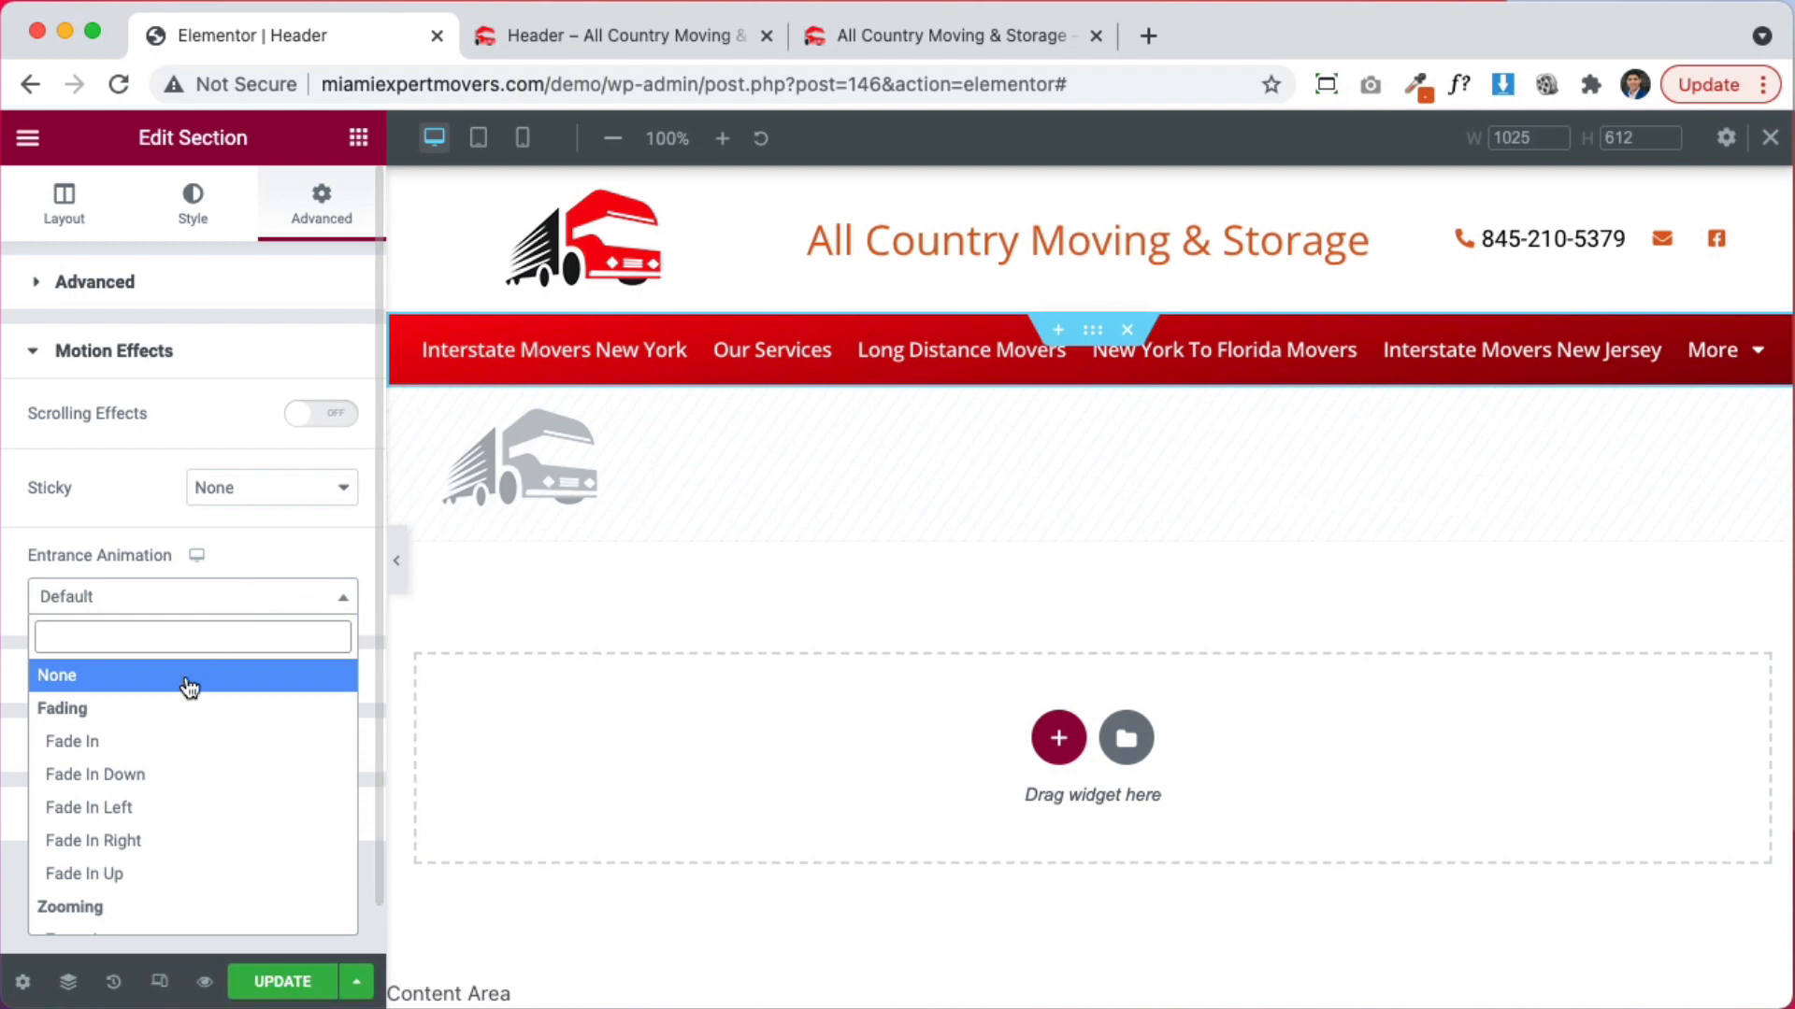
click(238, 544)
click(255, 490)
click(252, 516)
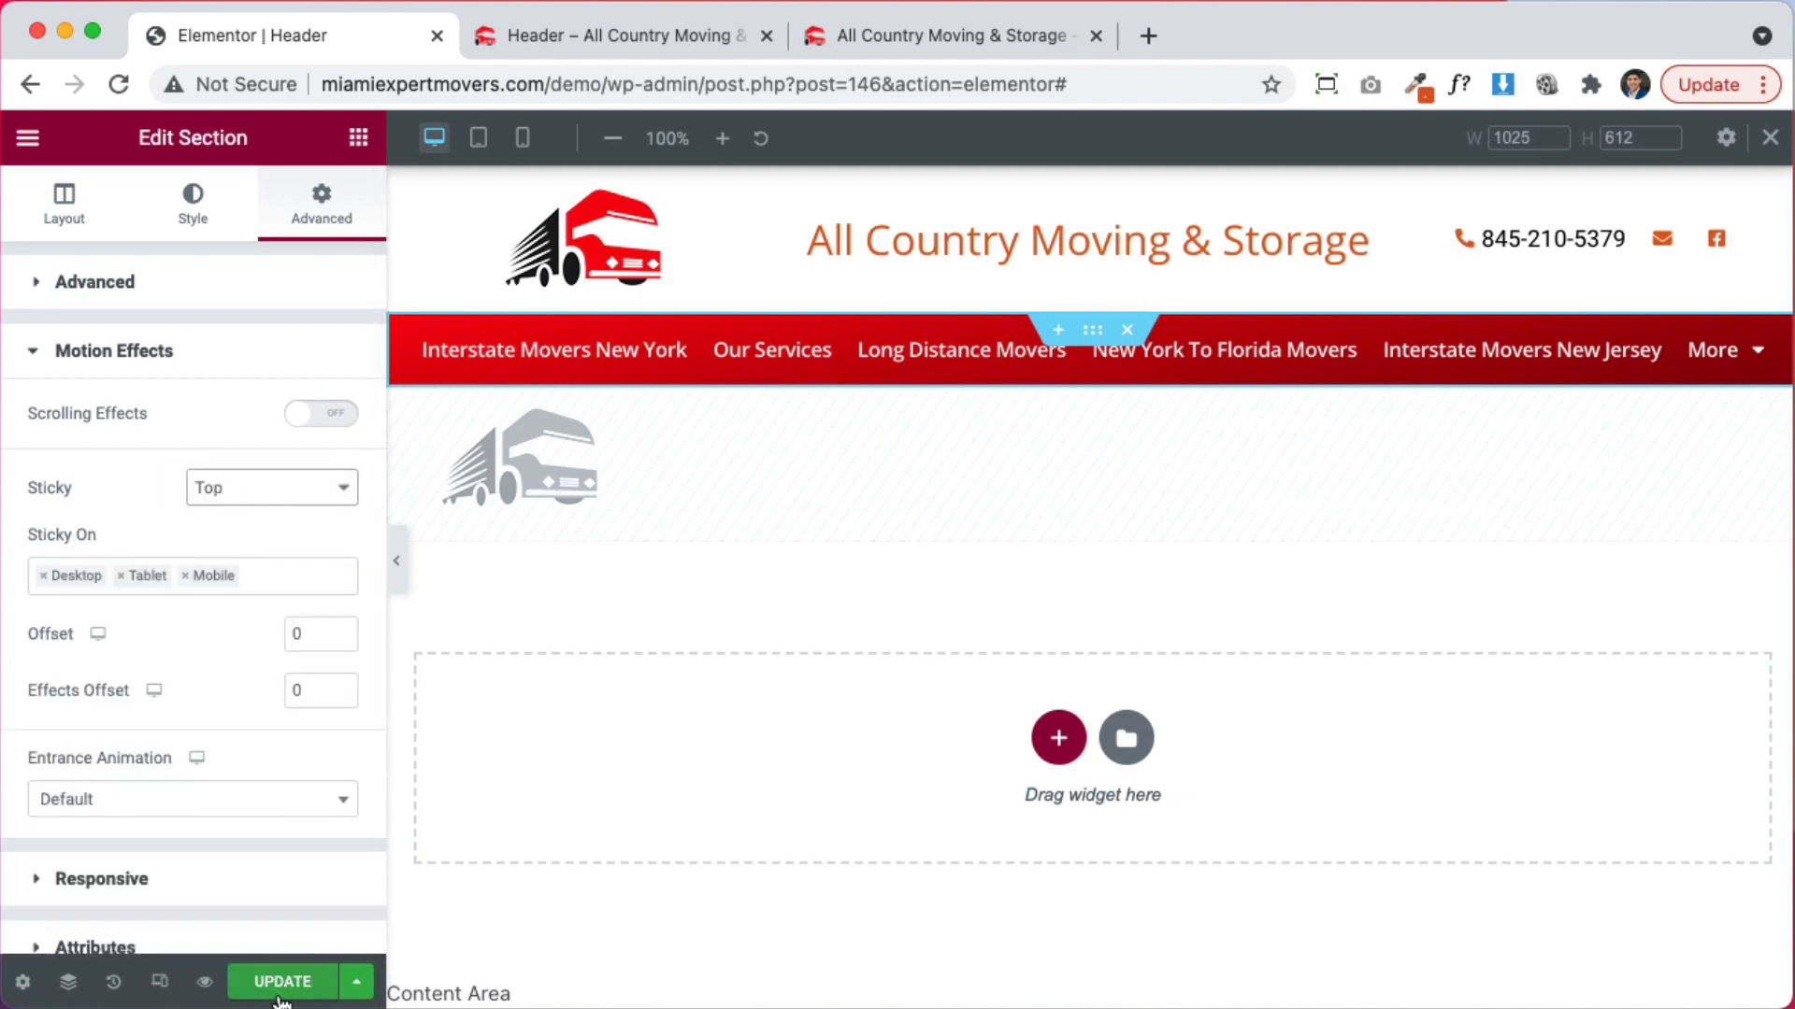
click(880, 36)
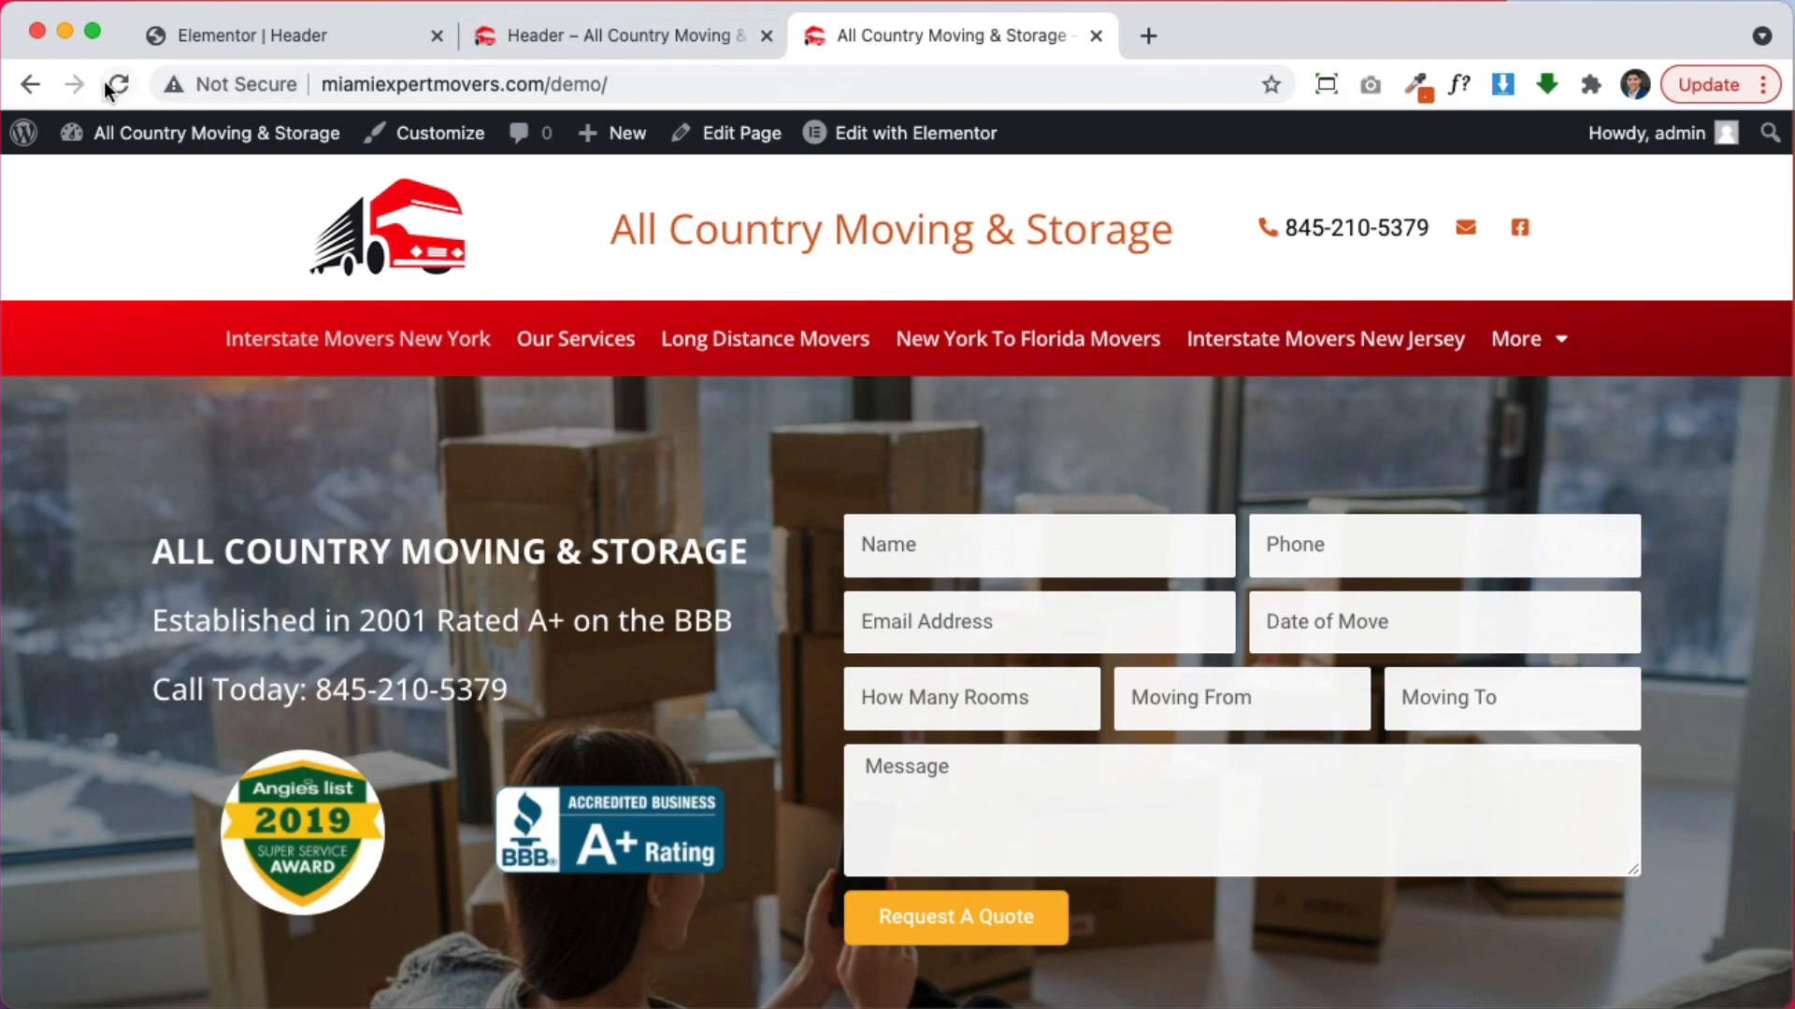
Scroll the live homepage to test the pinned nav bar, then return to the header editor
scroll(1253, 561, down, 10)
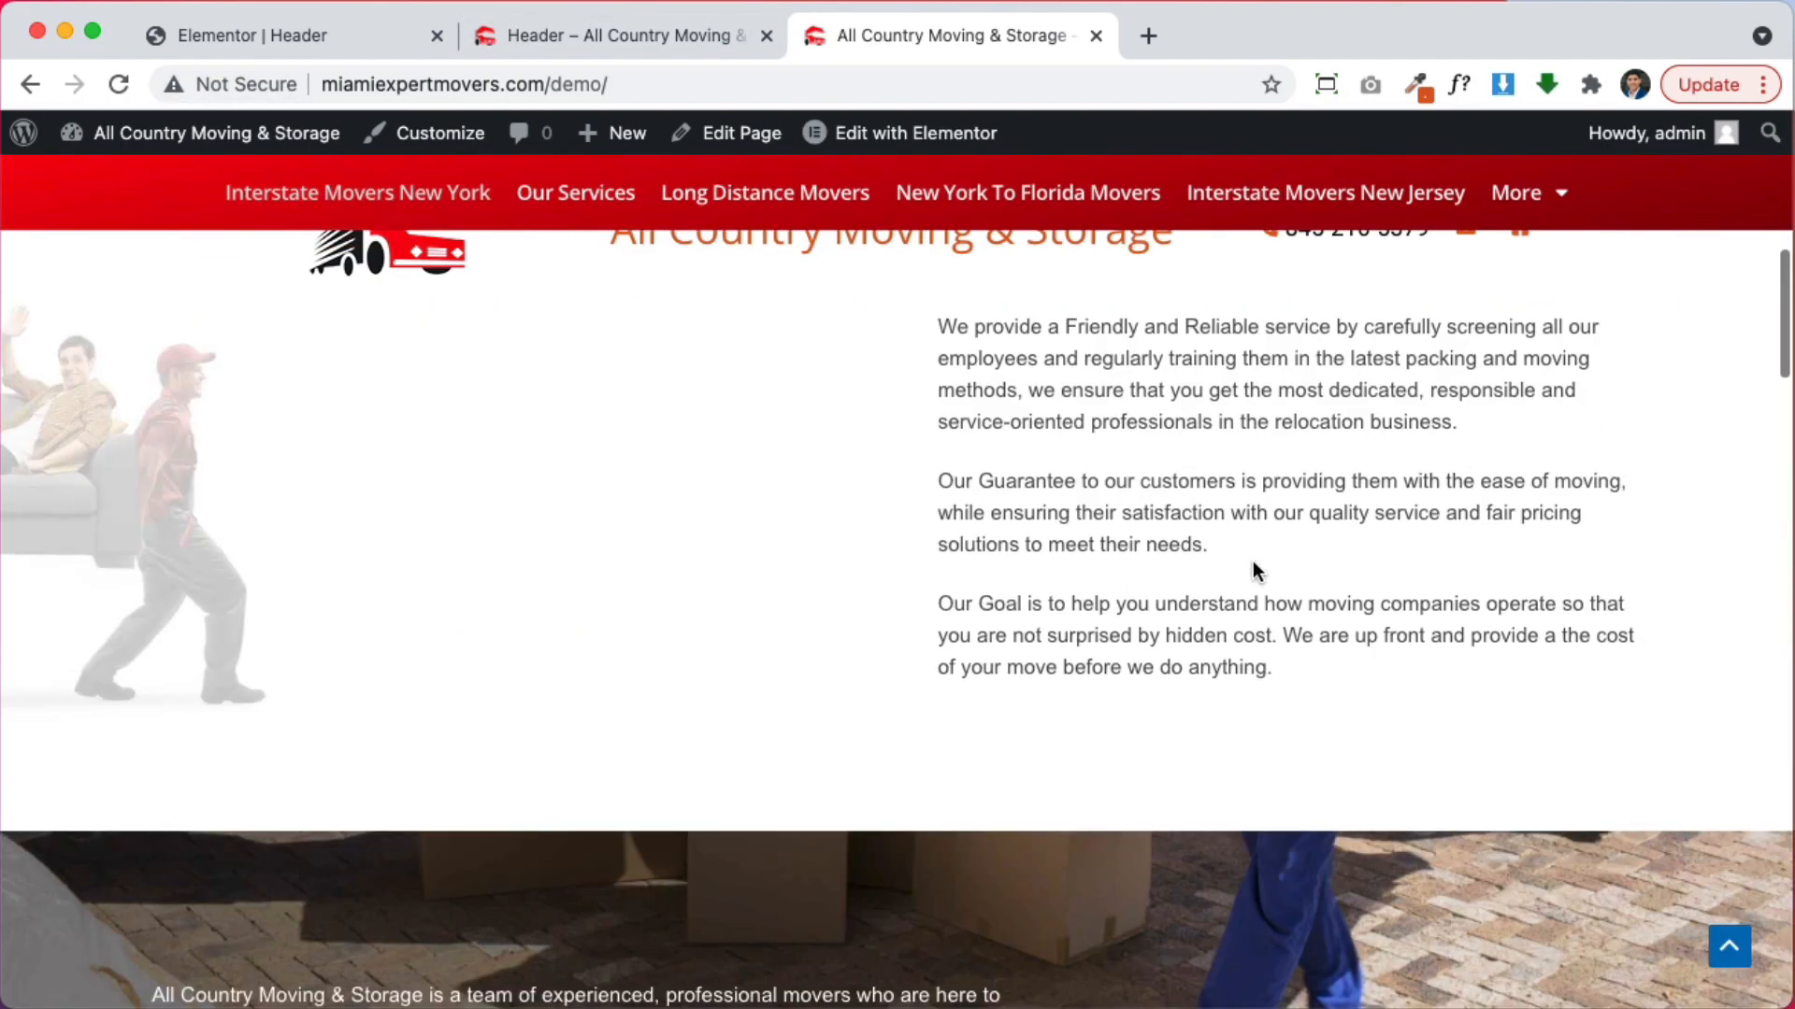
scroll(1252, 561, up, 10)
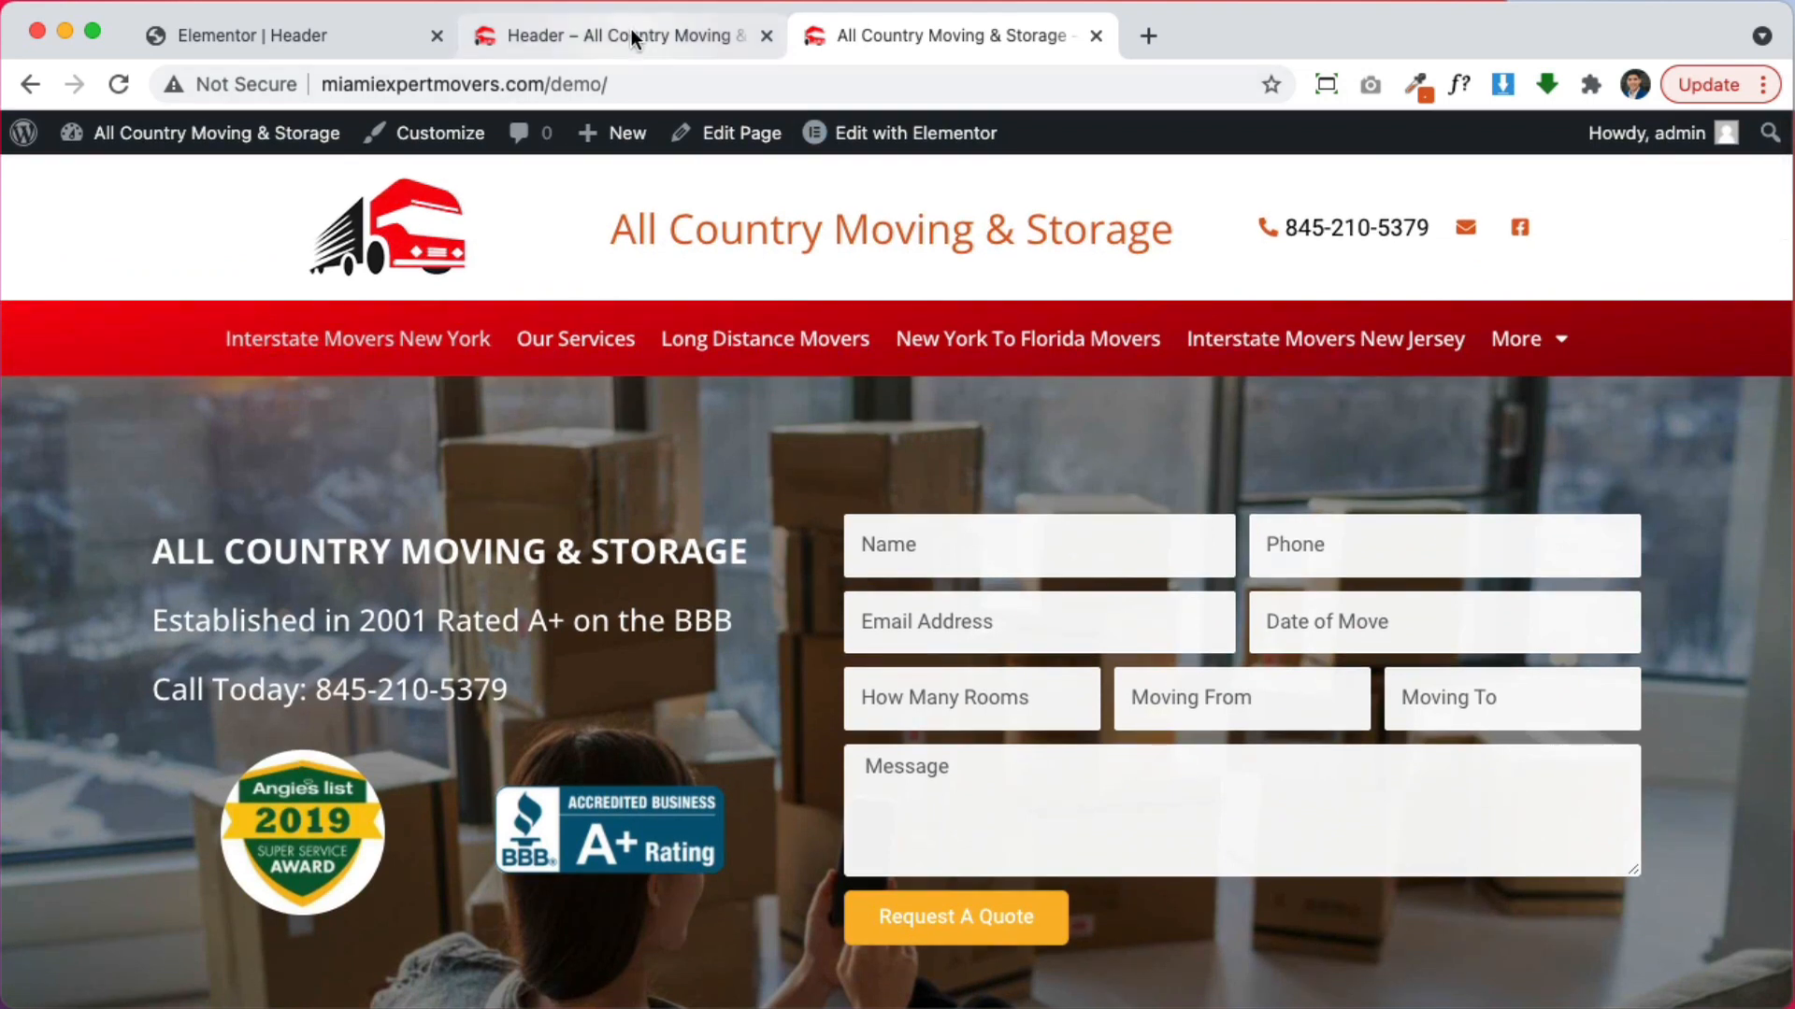
click(631, 32)
click(322, 39)
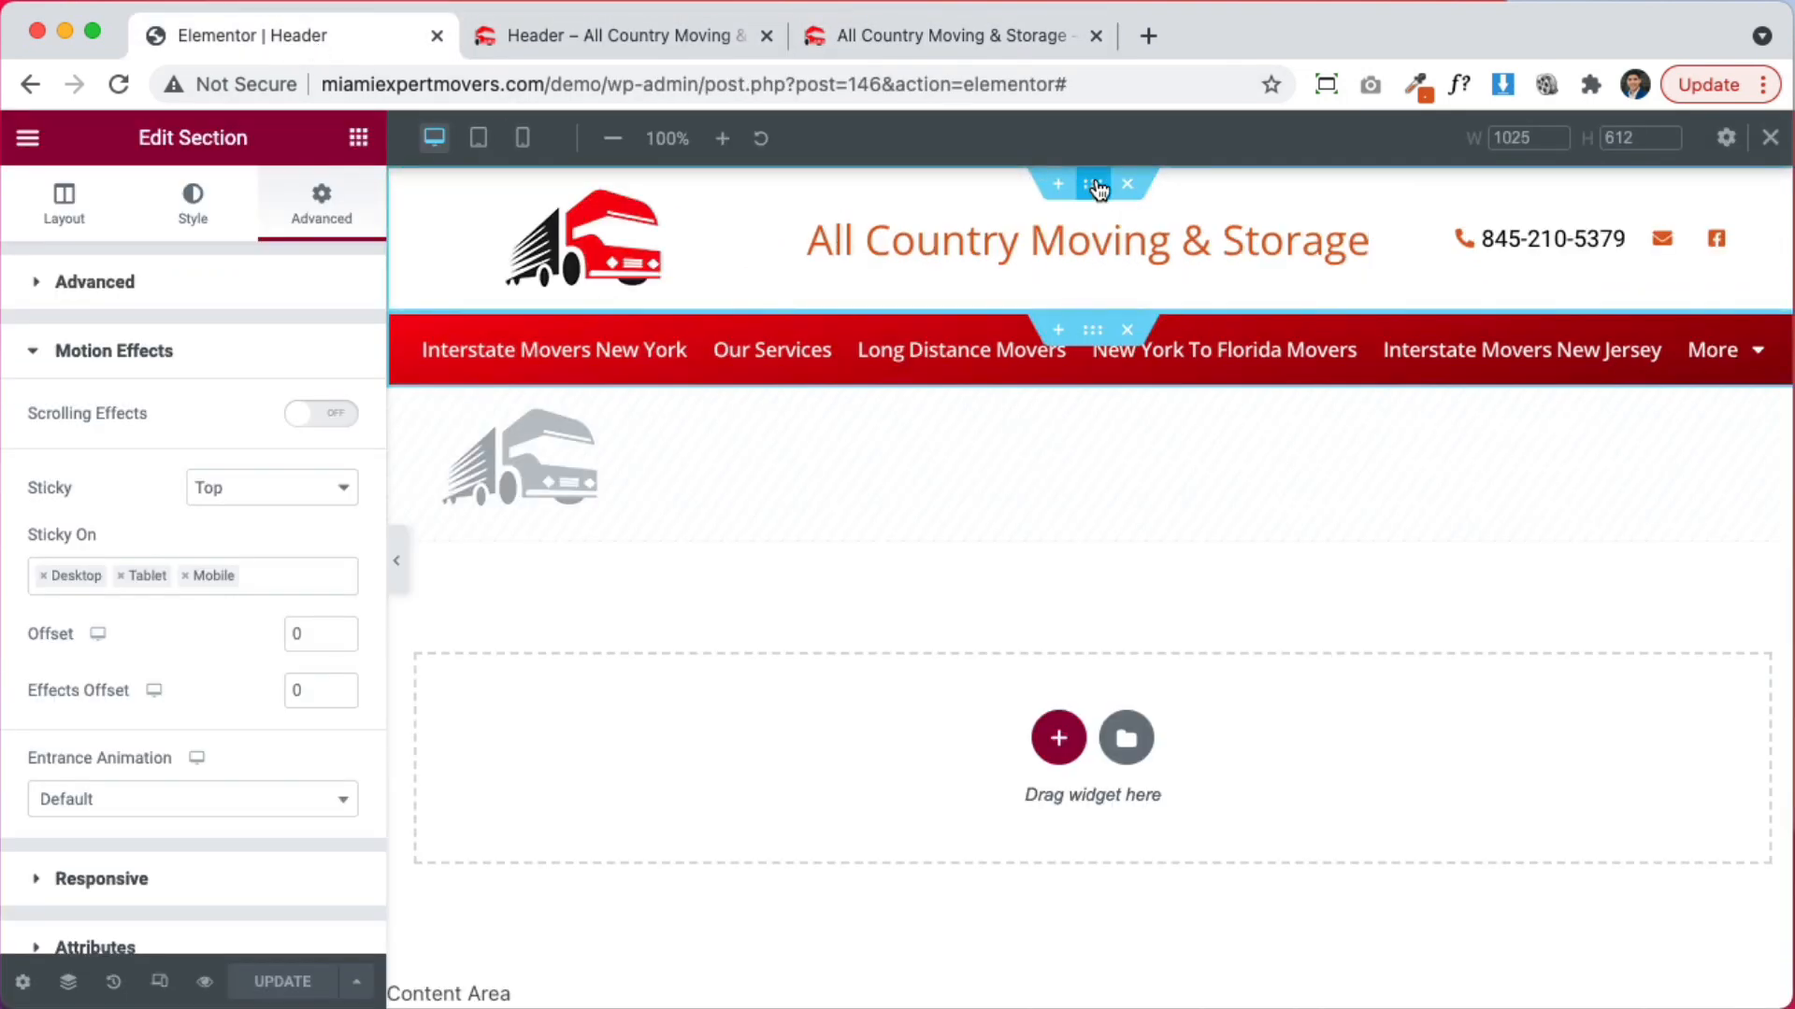
Set the nav section's Sticky option to None and save the header
click(261, 487)
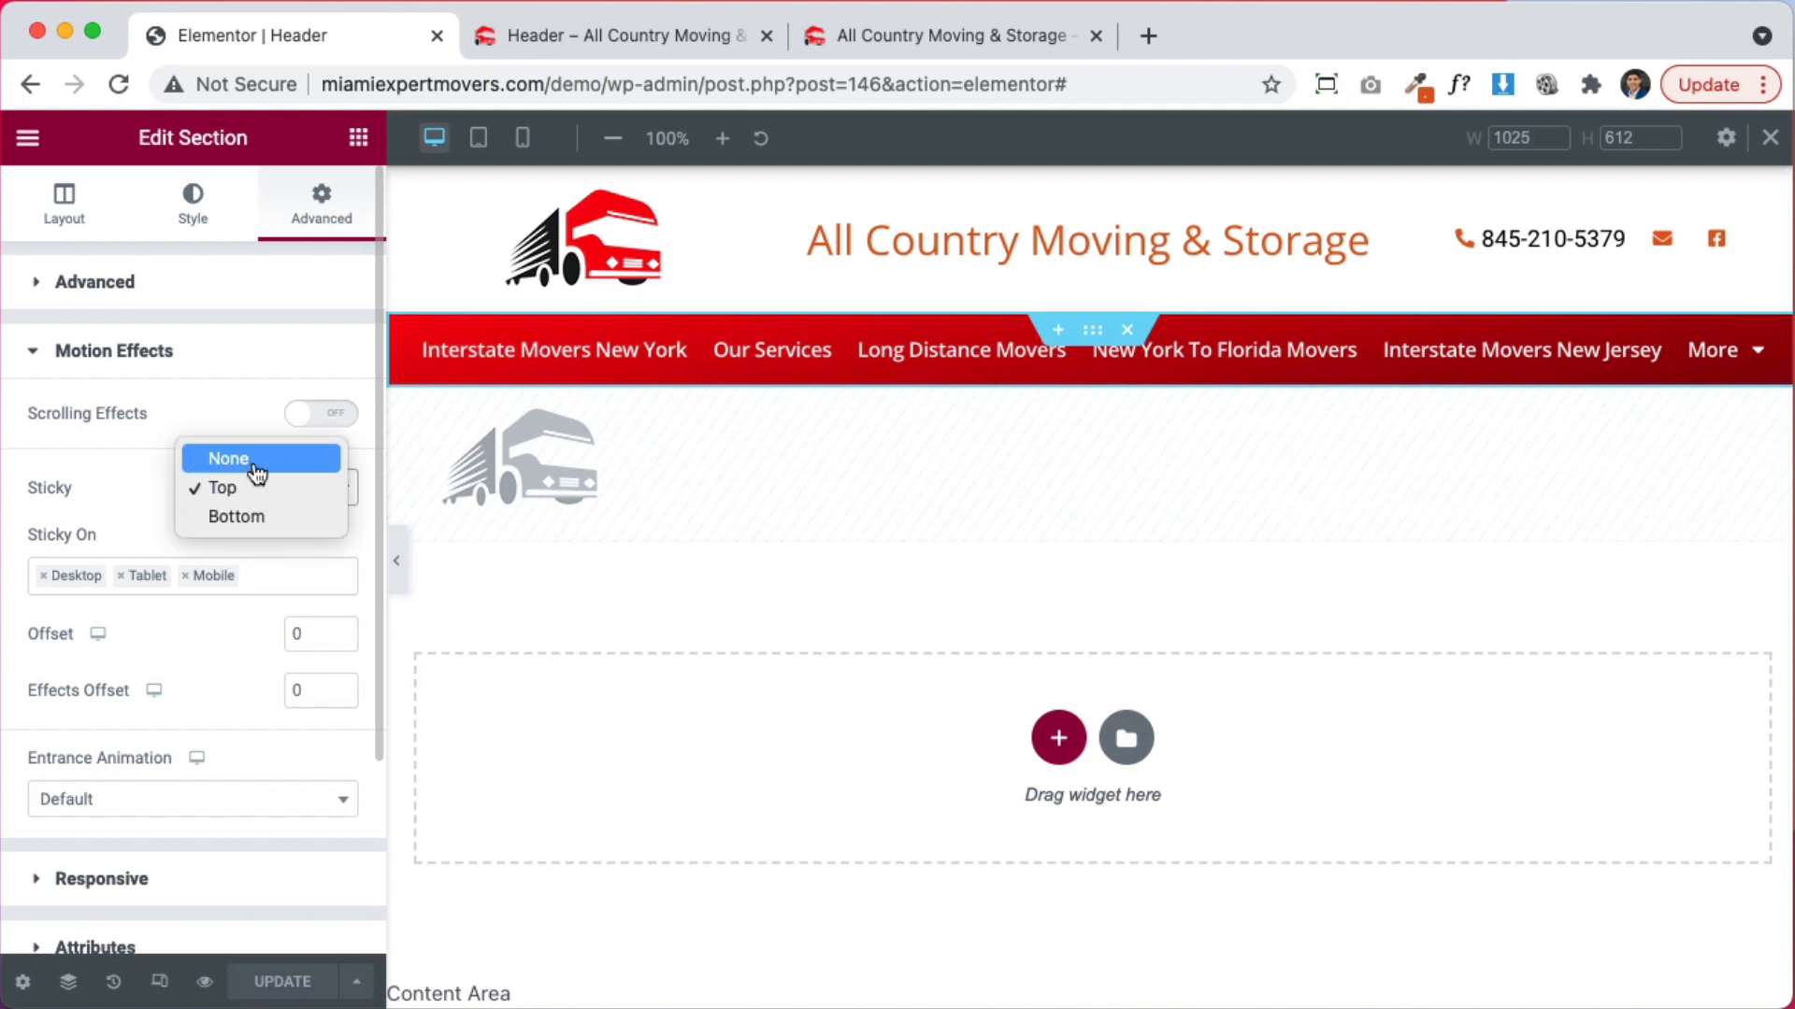
click(256, 467)
click(290, 982)
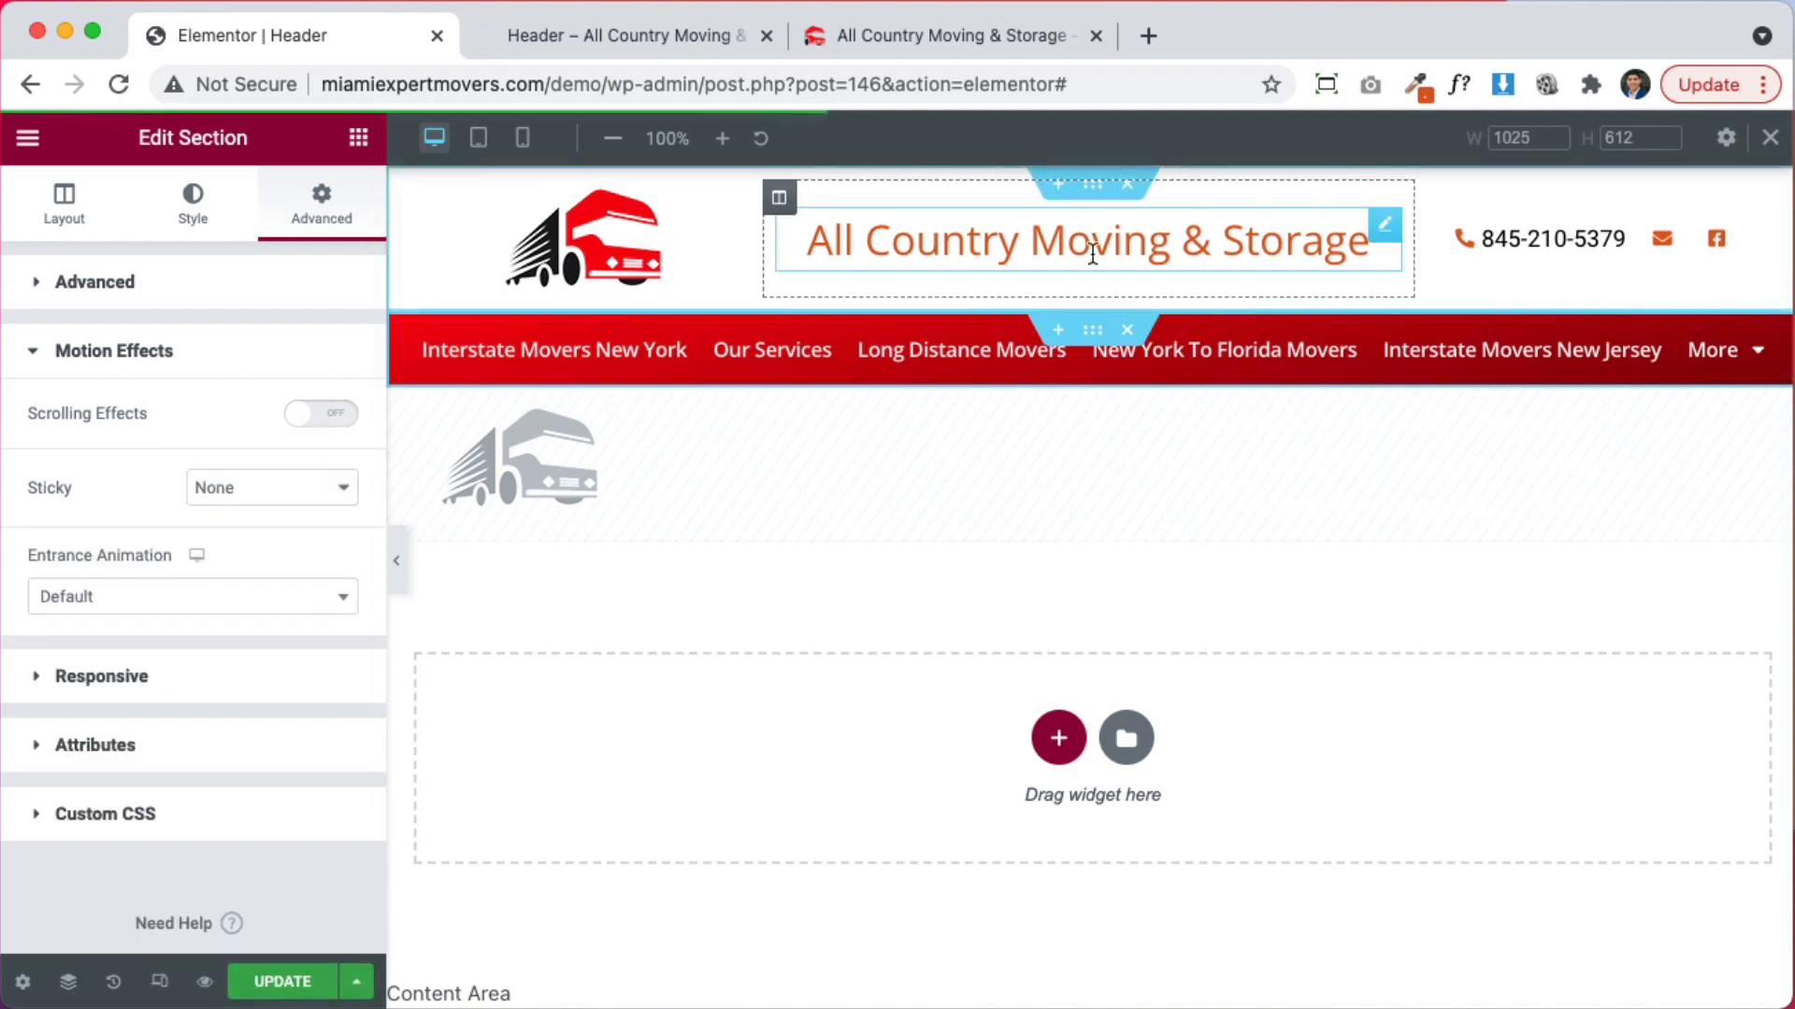
Scroll the live homepage to confirm the nav bar no longer sticks, then return to the editor
click(664, 41)
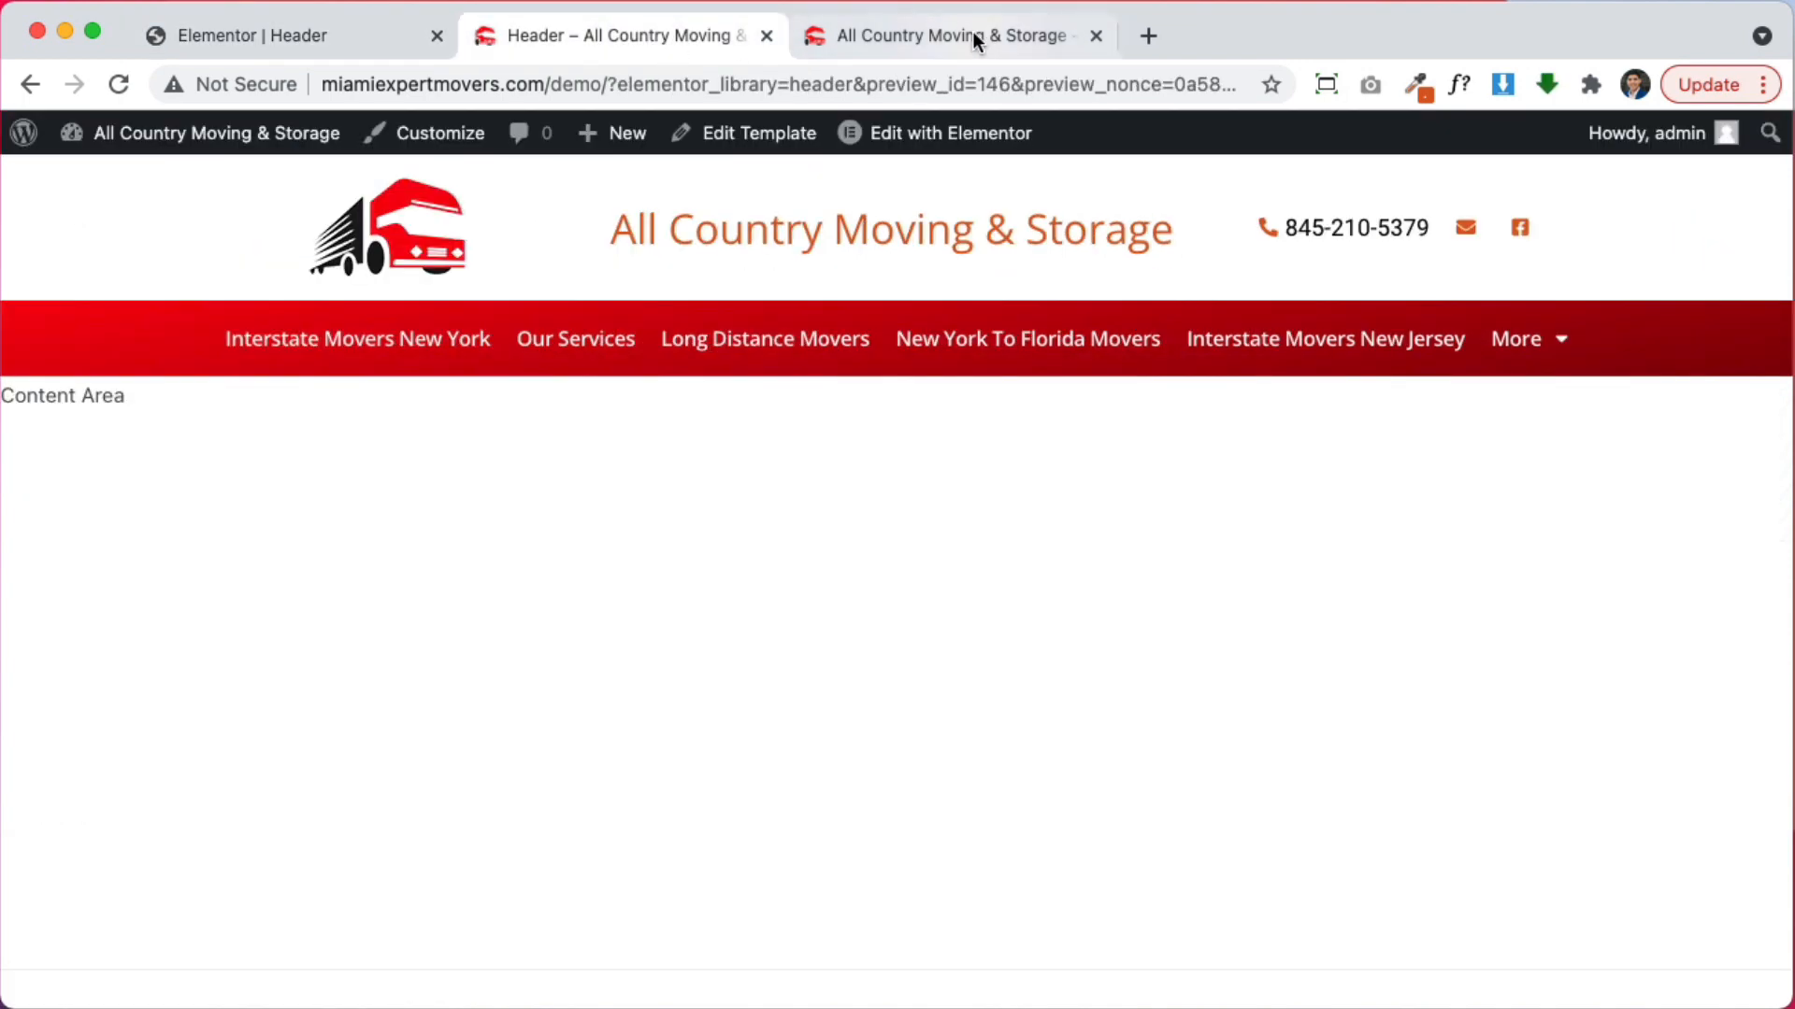
click(972, 34)
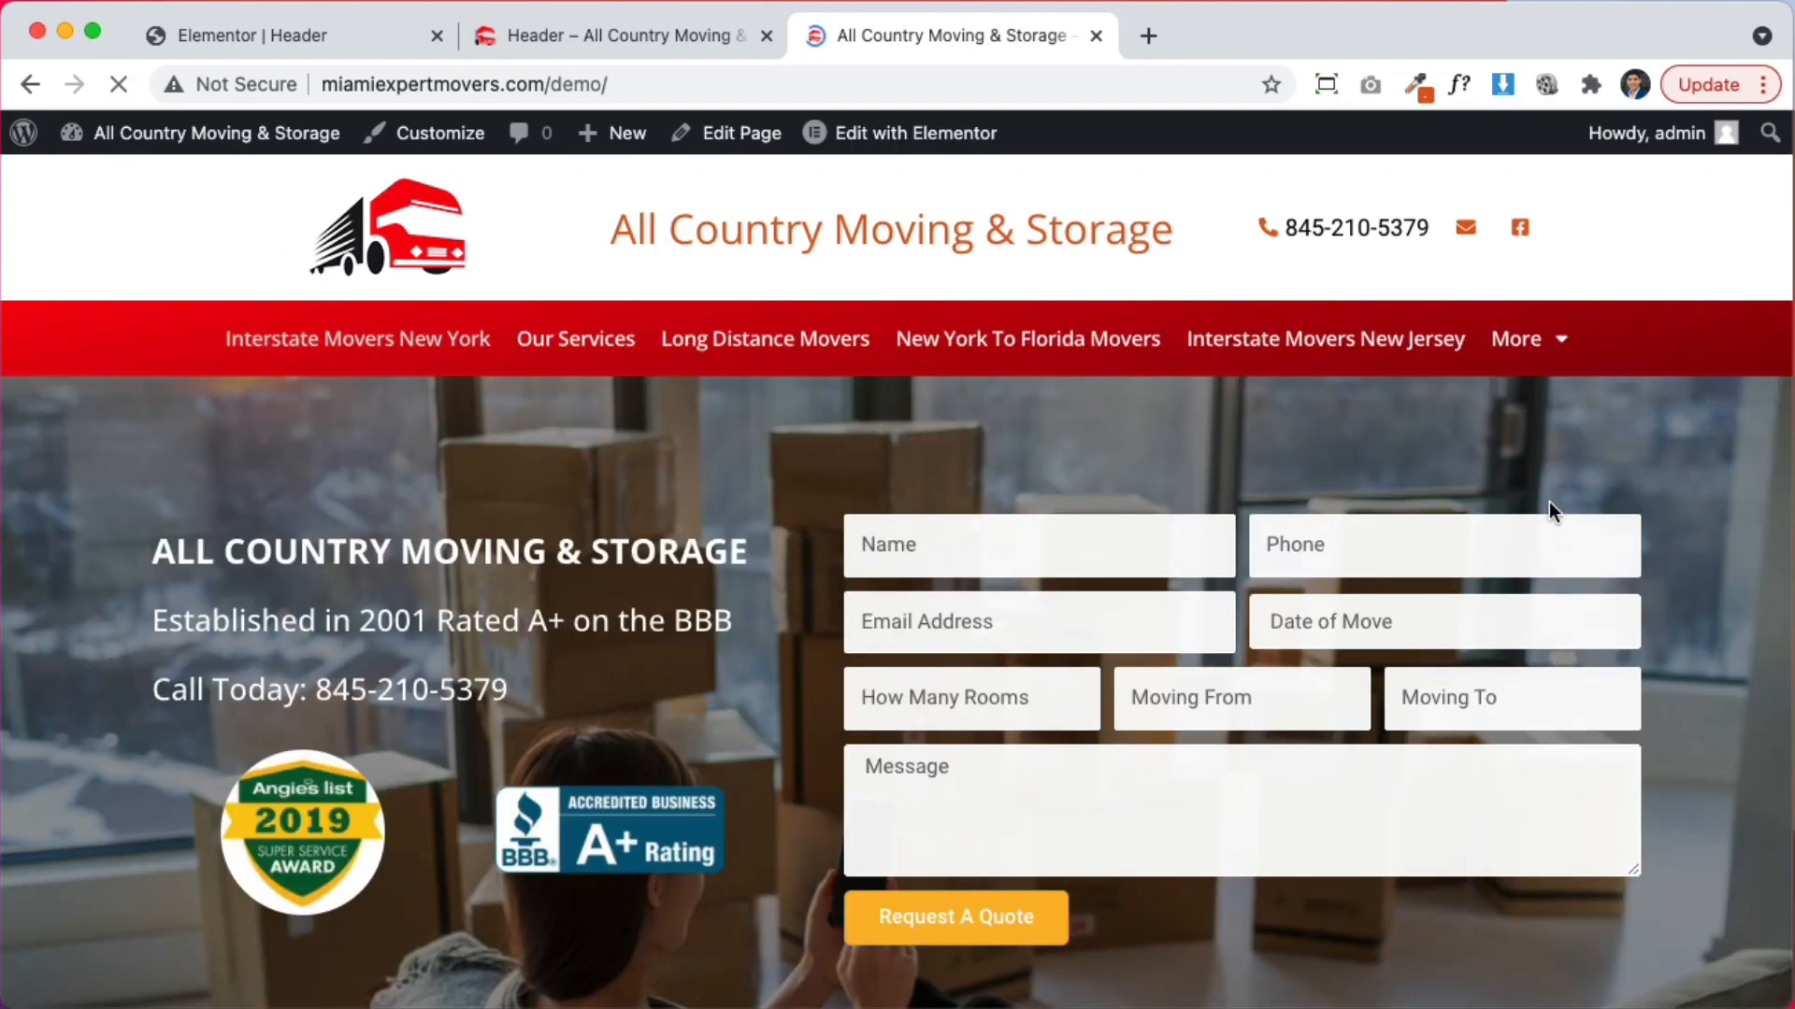
scroll(1514, 521, down, 15)
scroll(1442, 547, down, 20)
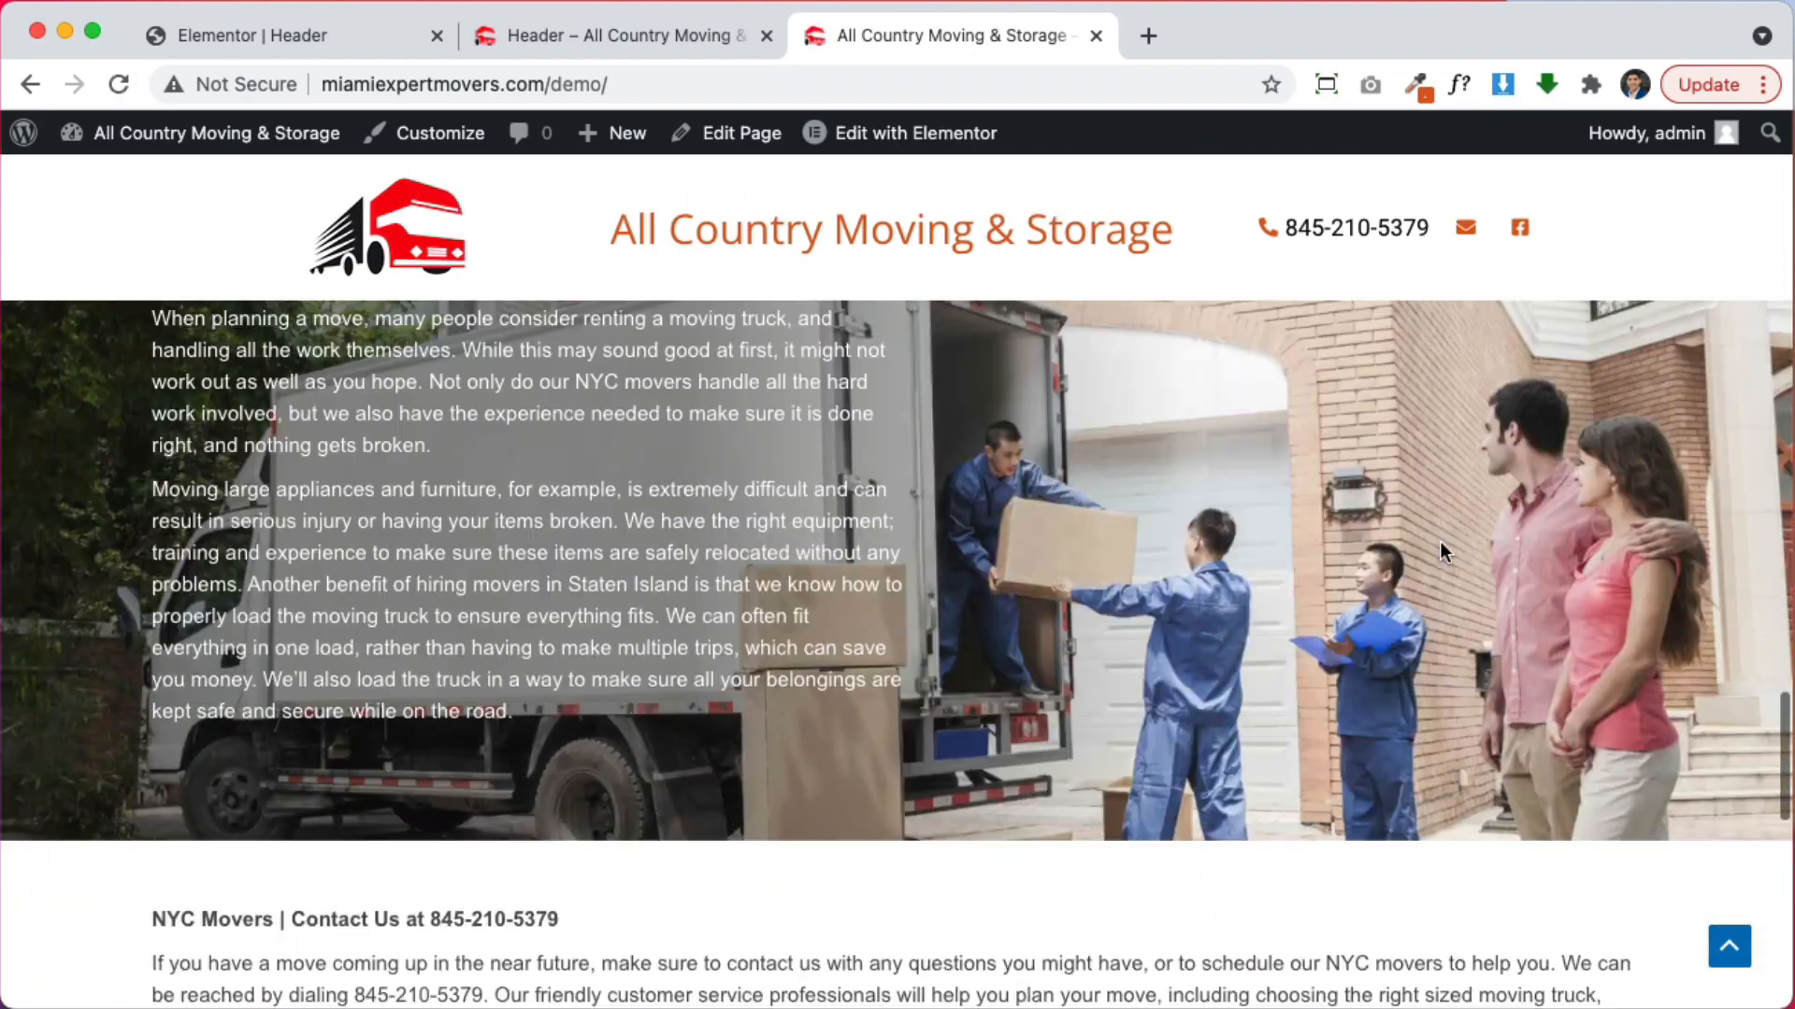
scroll(1443, 545, up, 20)
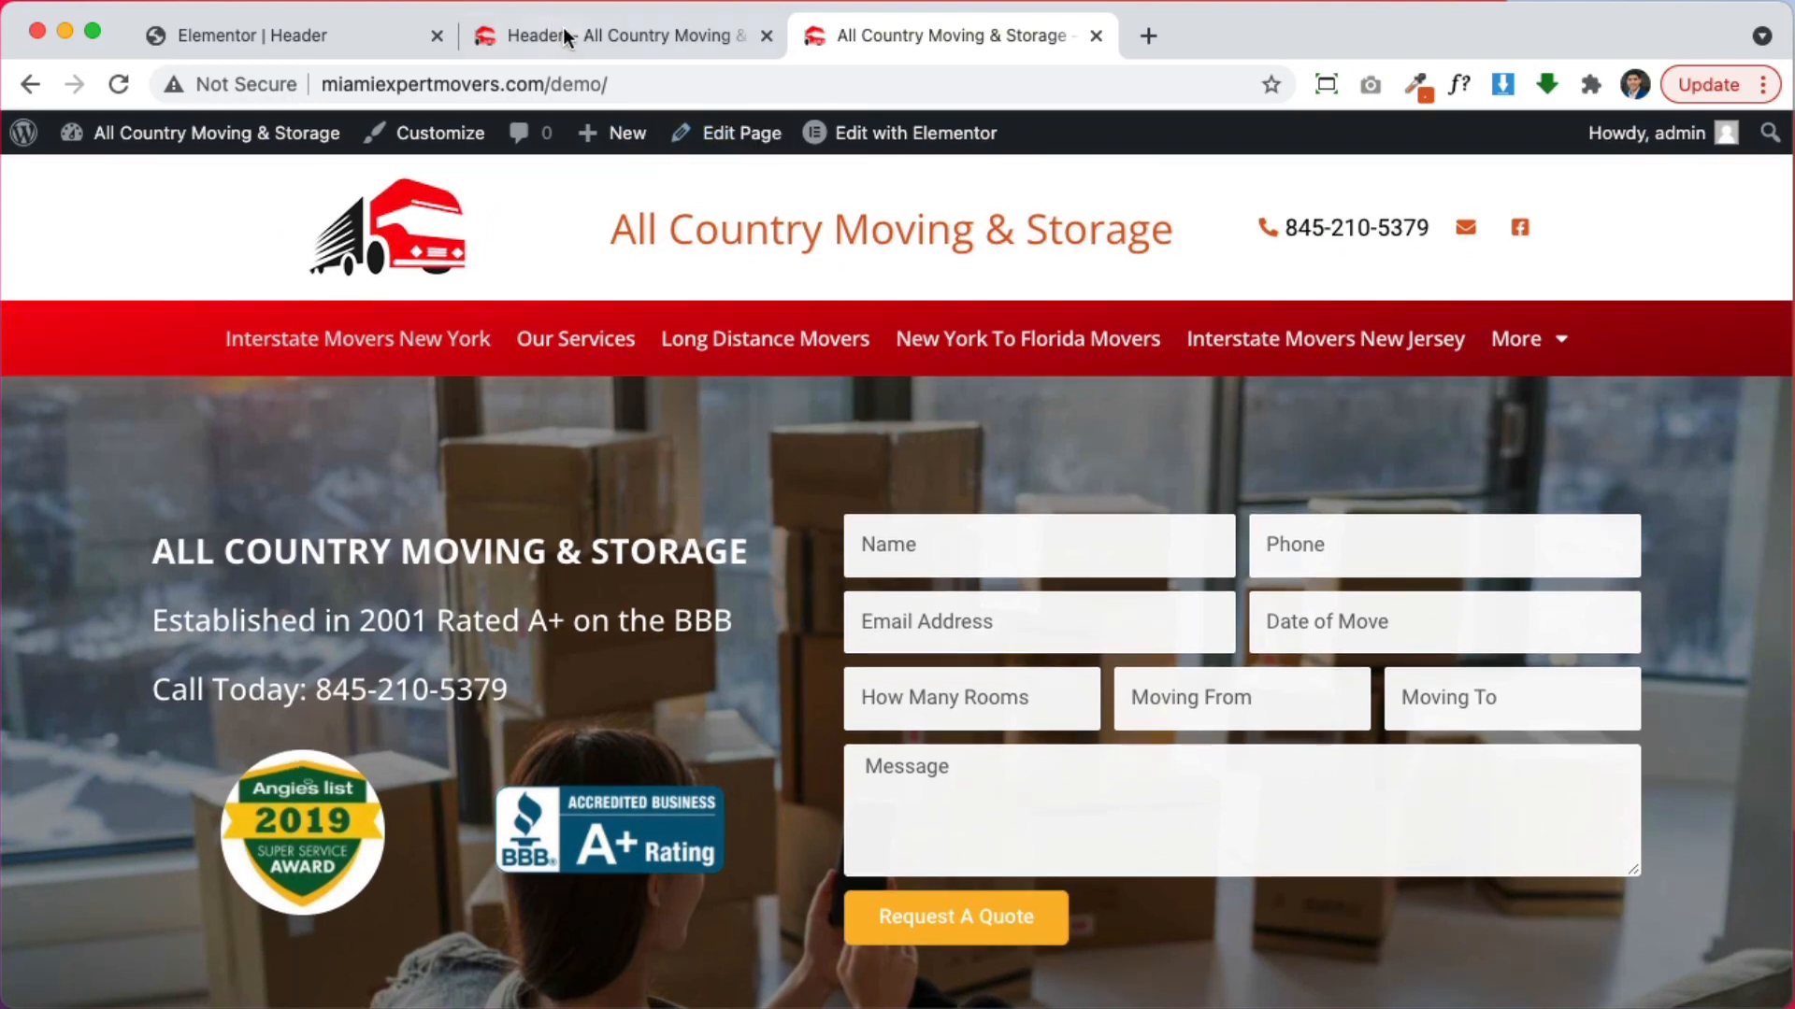
click(565, 28)
click(345, 28)
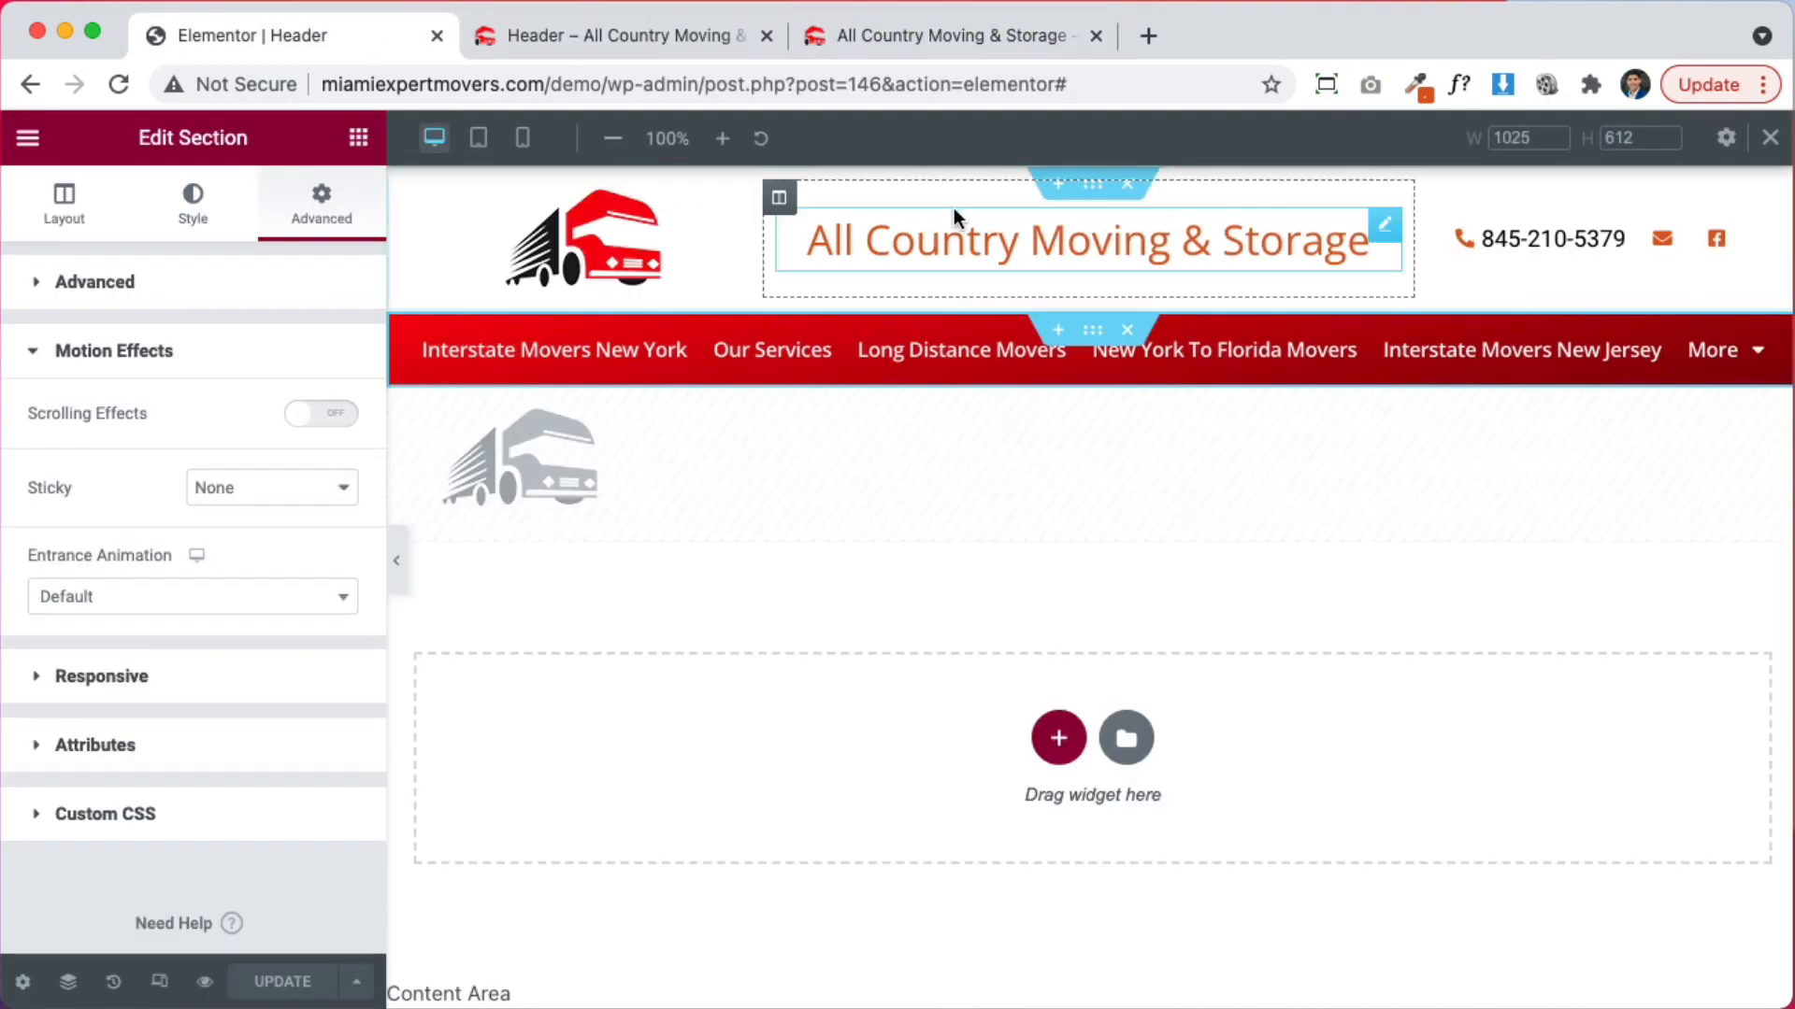
Add a solid 1 px global-red bottom border to the top logo section and save
click(193, 220)
scroll(171, 762, down, 3)
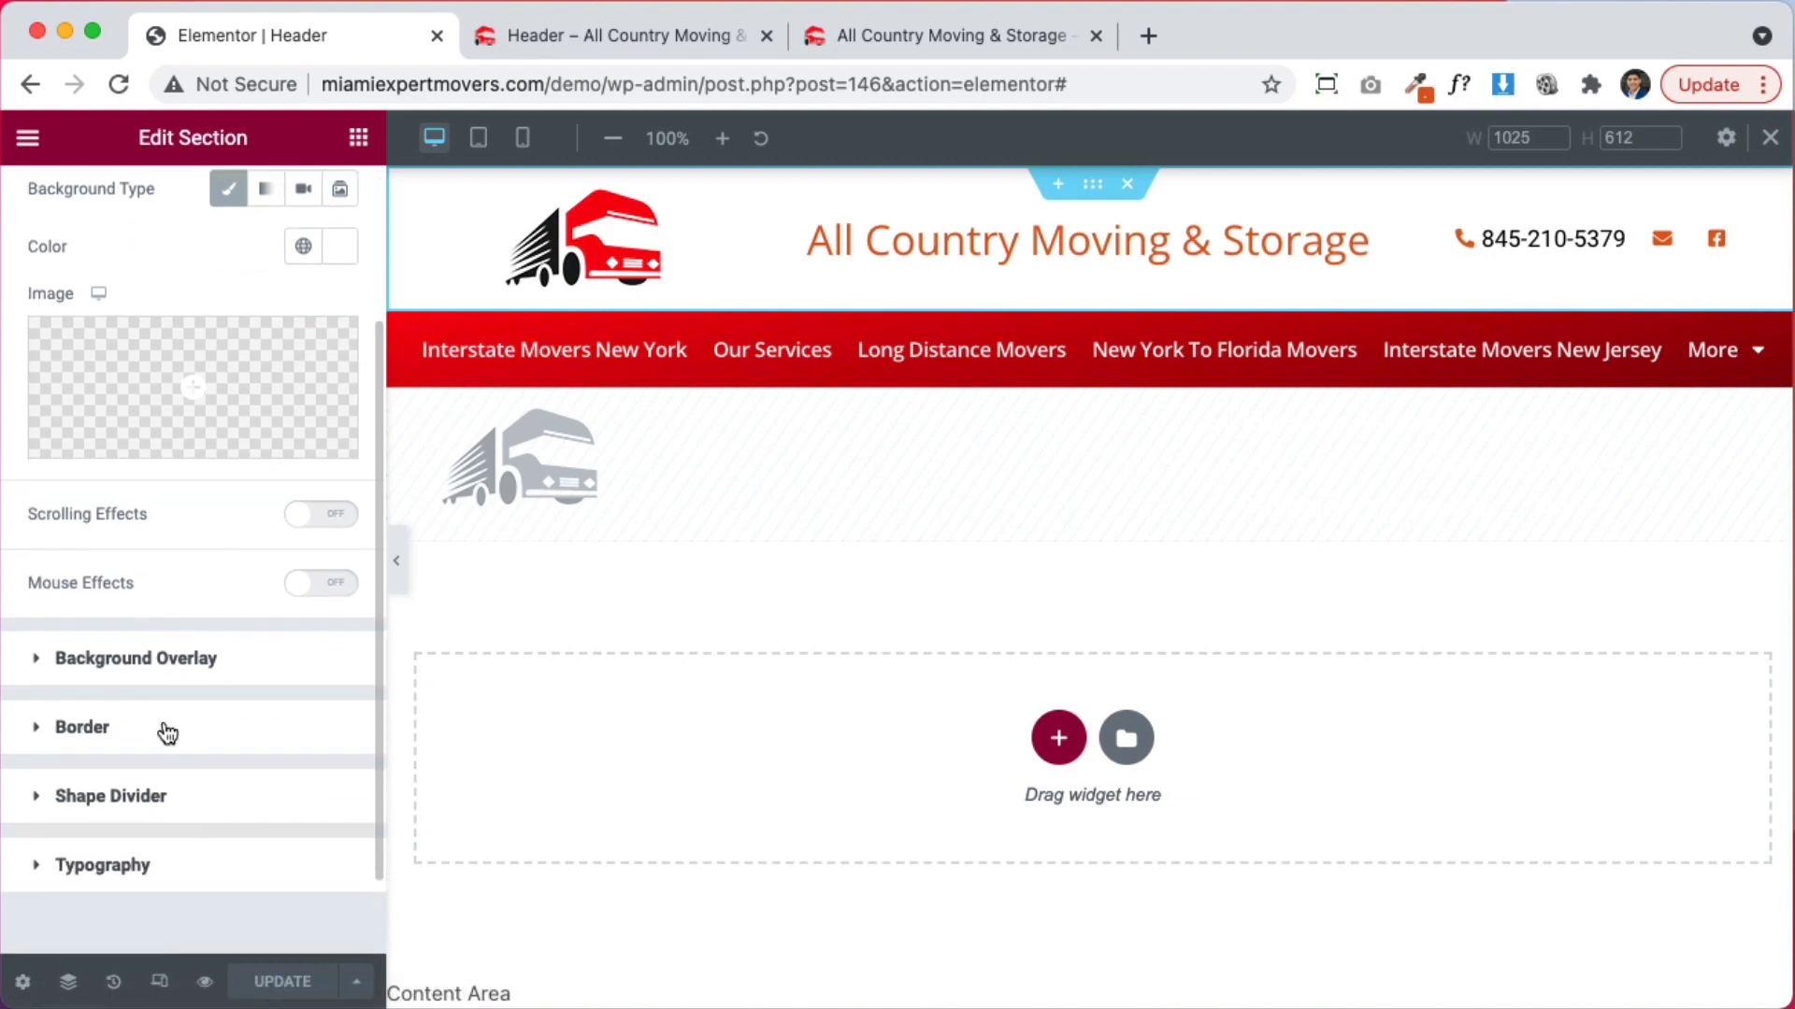
click(168, 734)
click(272, 545)
click(240, 581)
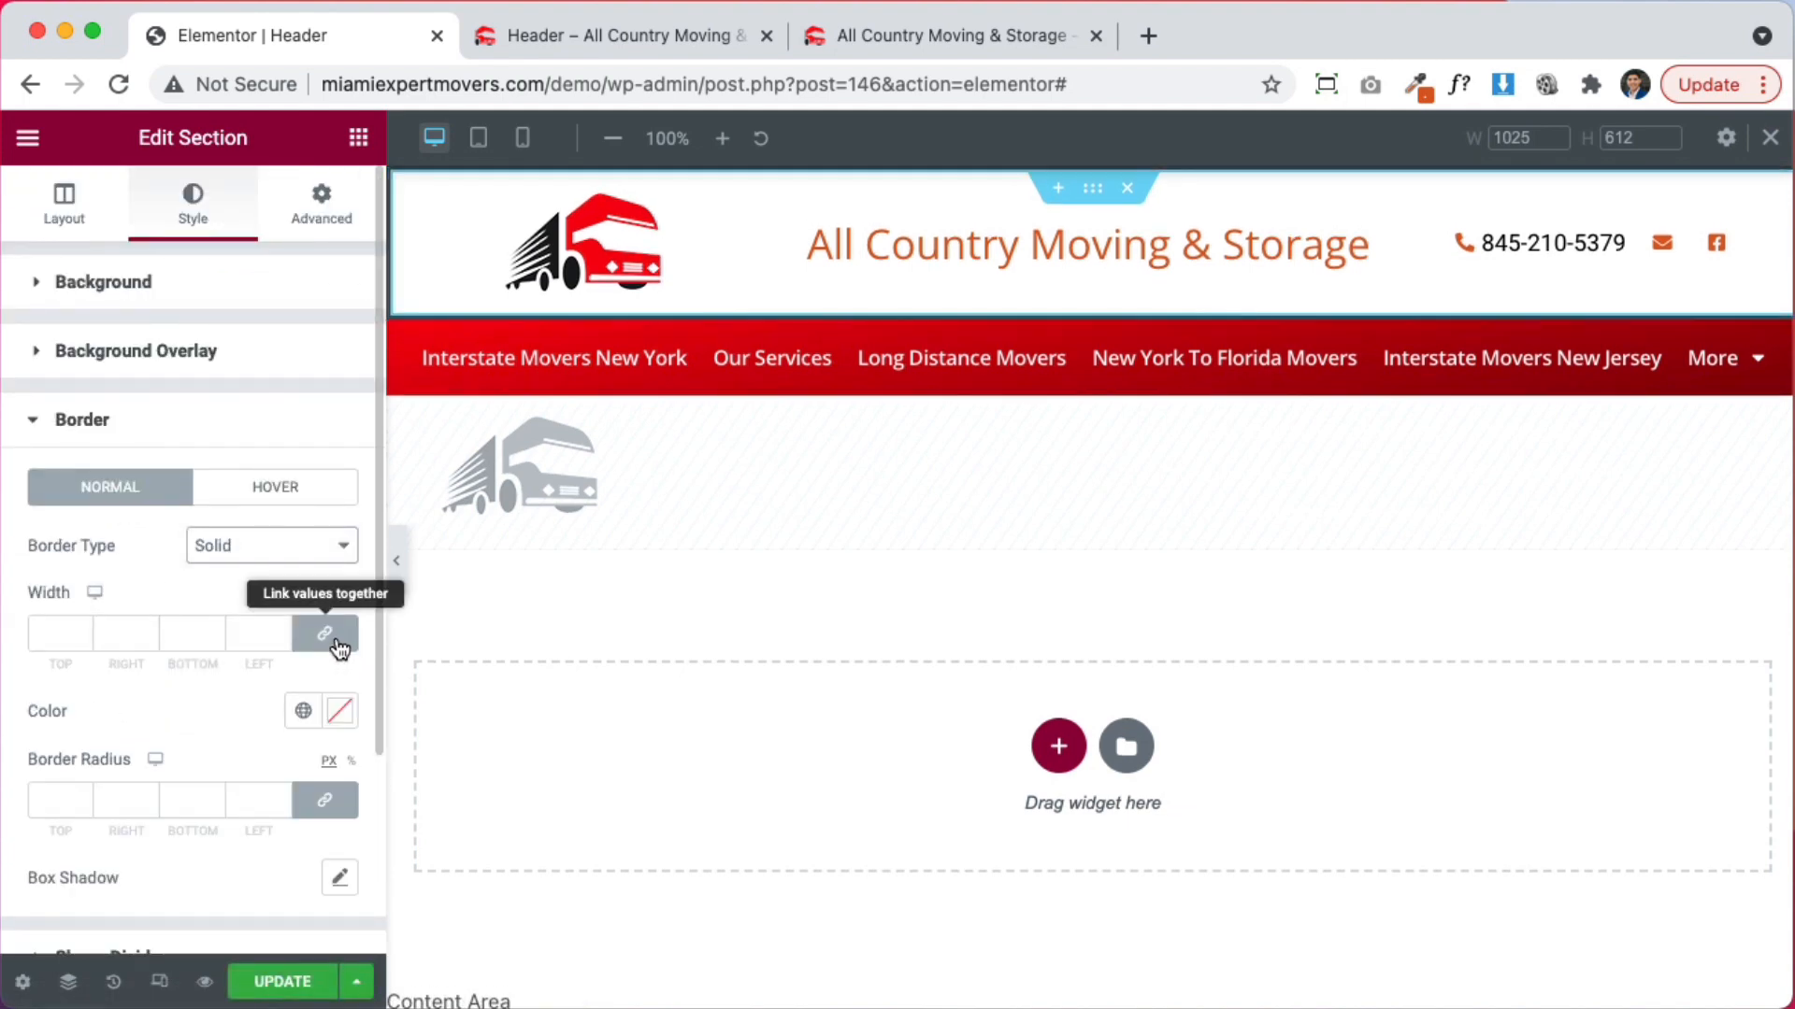
click(338, 642)
click(213, 629)
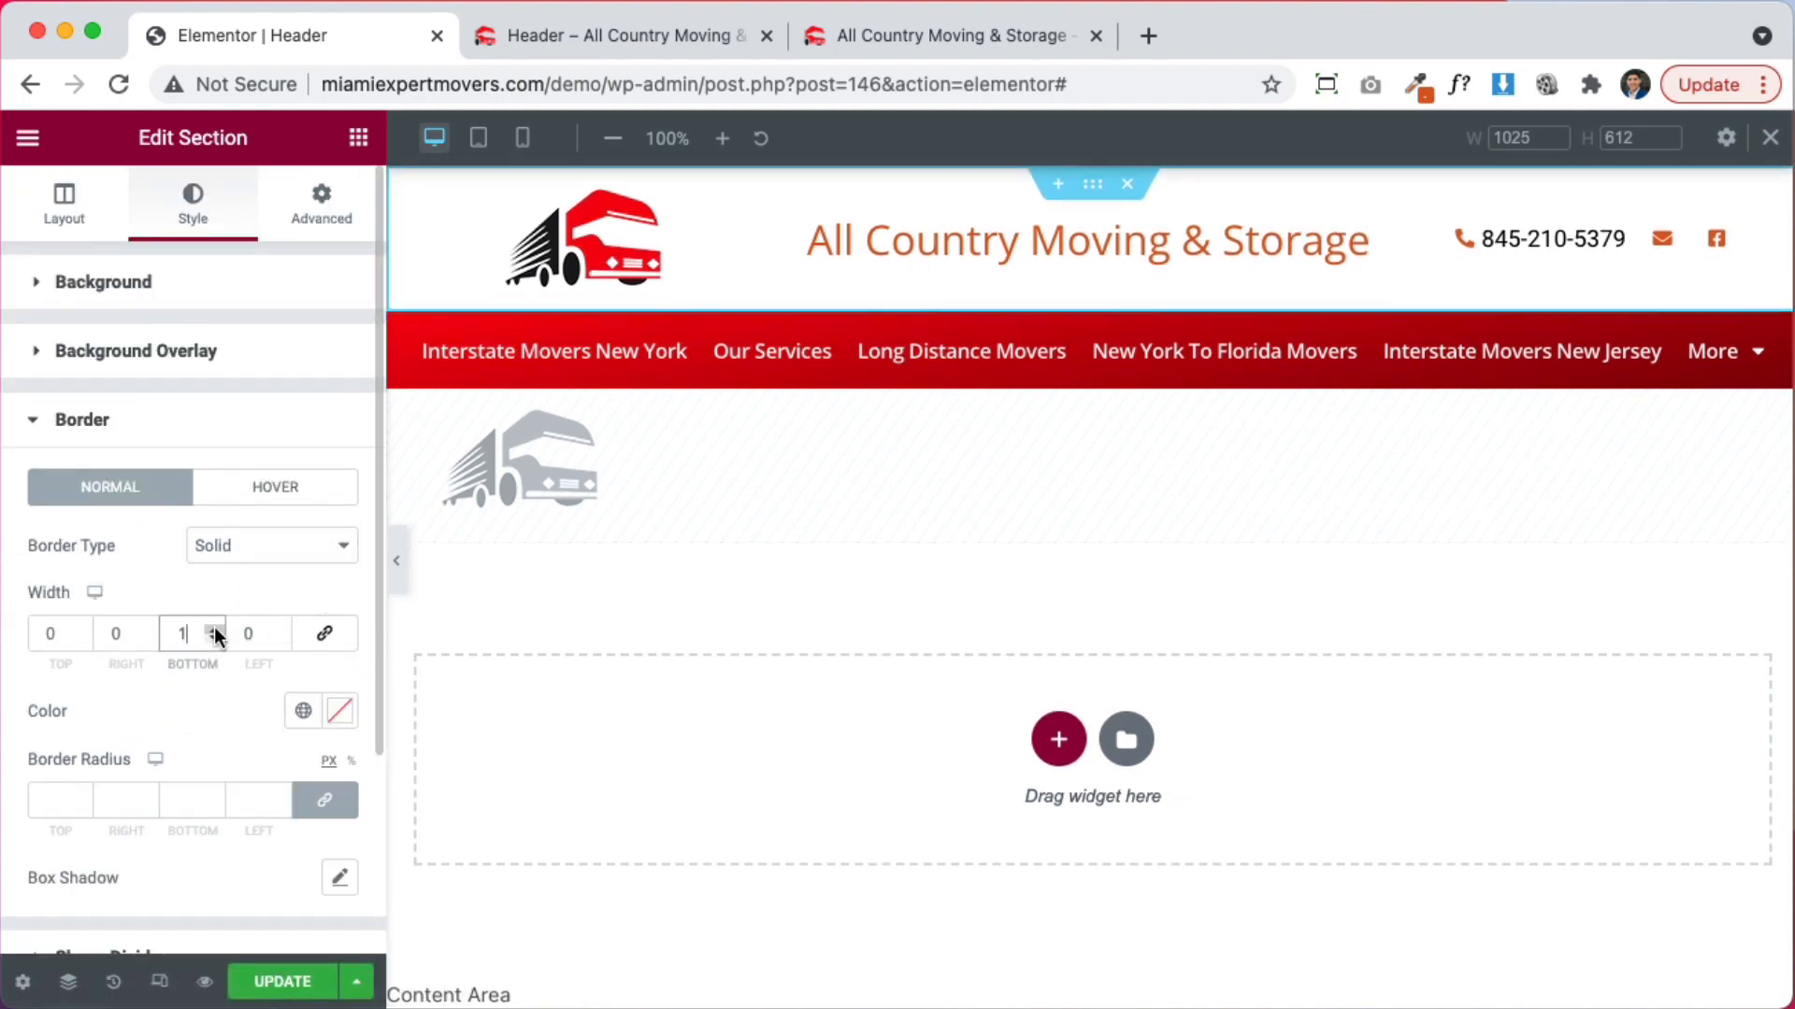
click(299, 711)
click(135, 542)
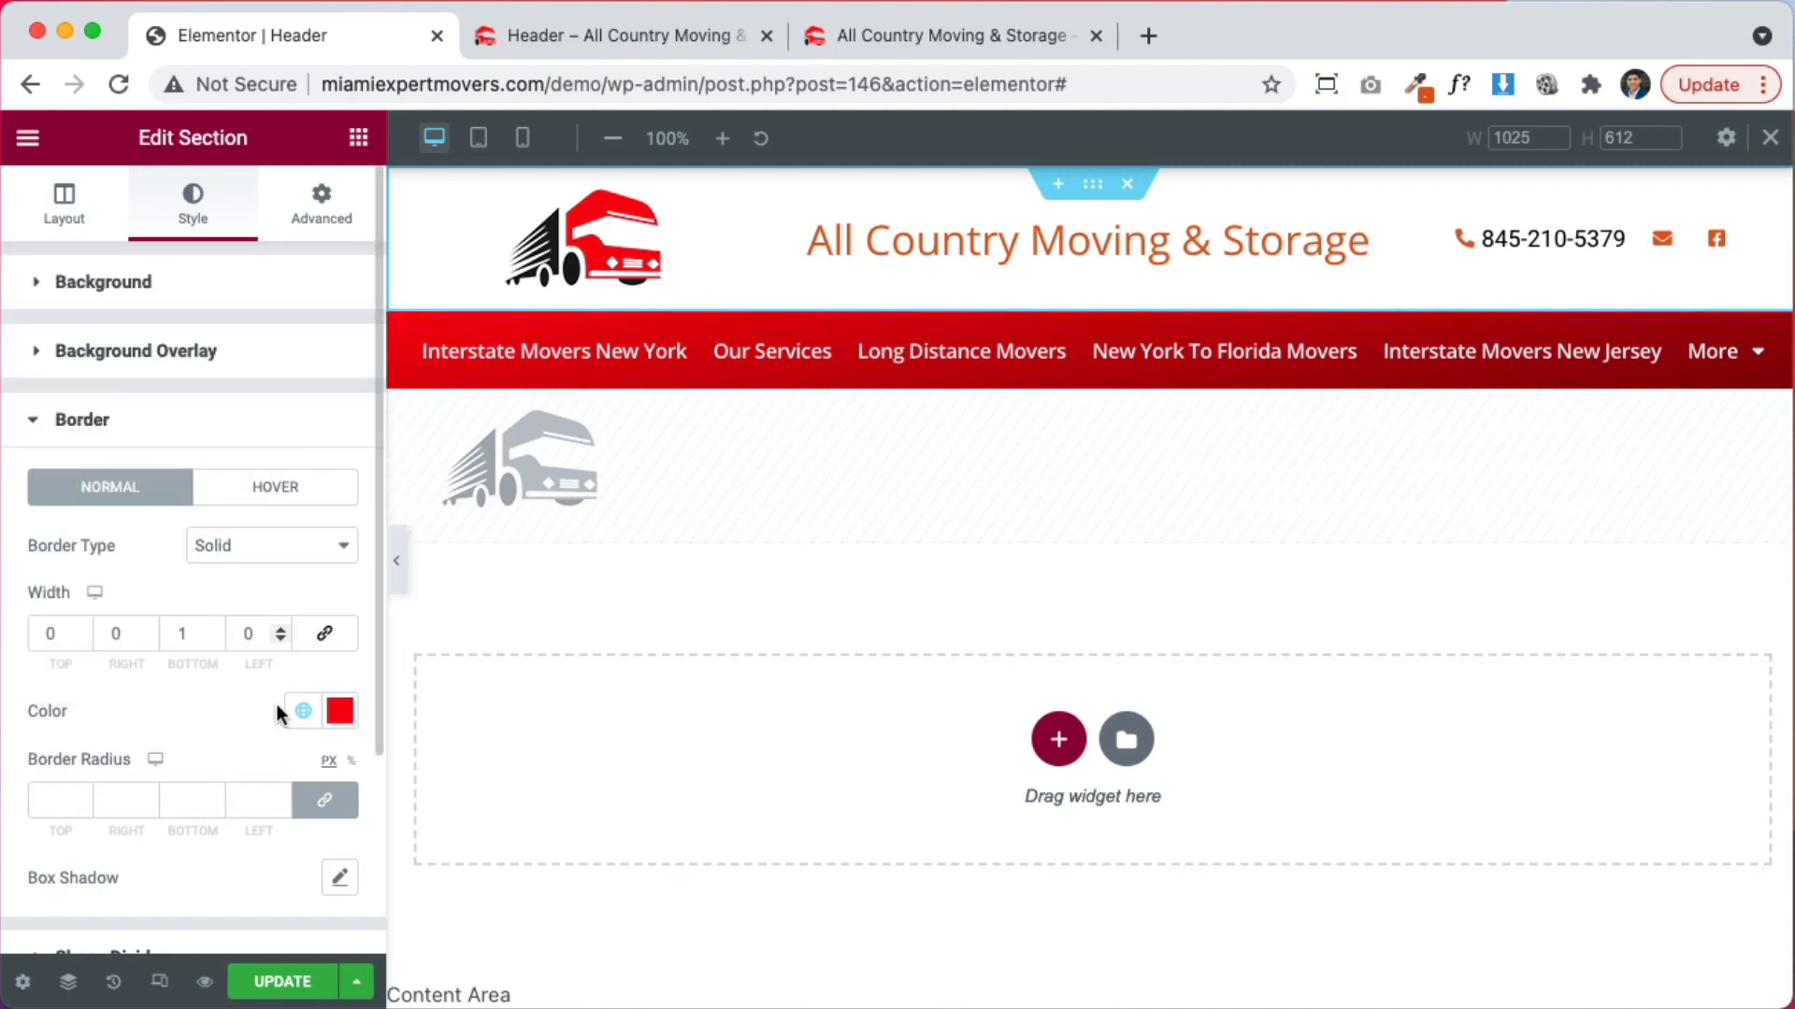
click(262, 977)
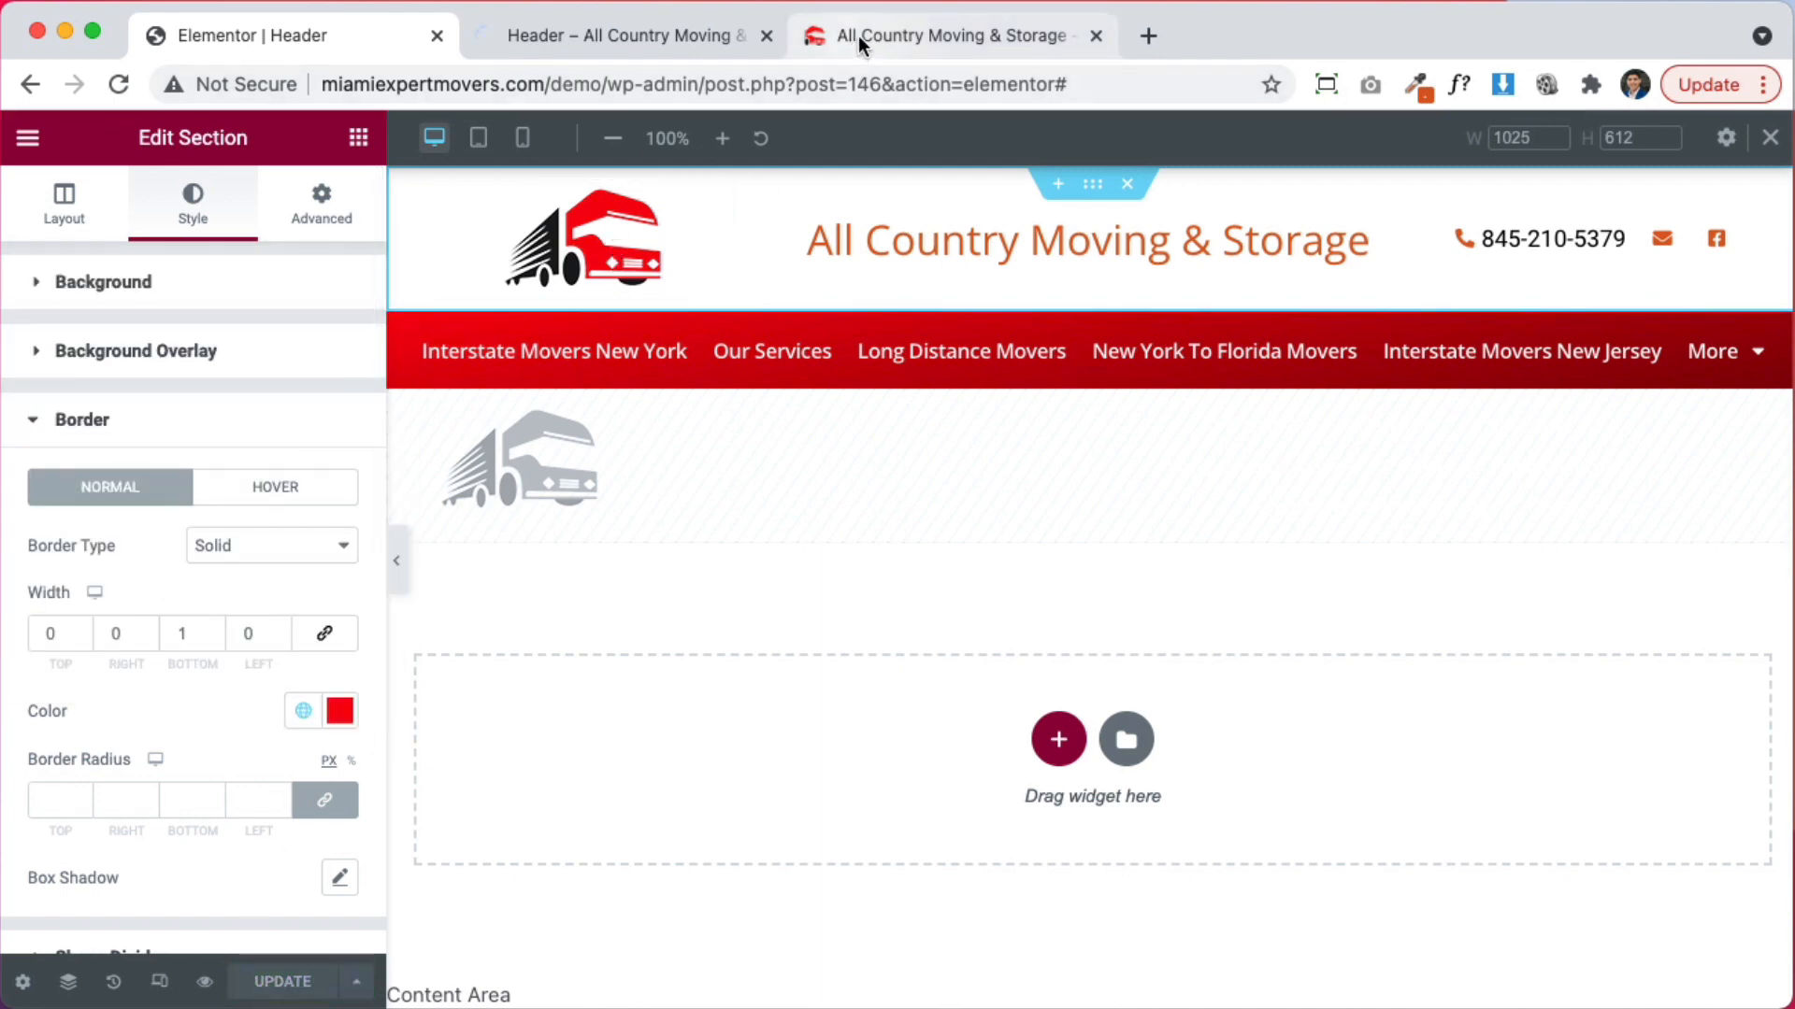
click(858, 35)
Scroll the live homepage to check the logo header's thin red bottom border
scroll(1285, 705, down, 20)
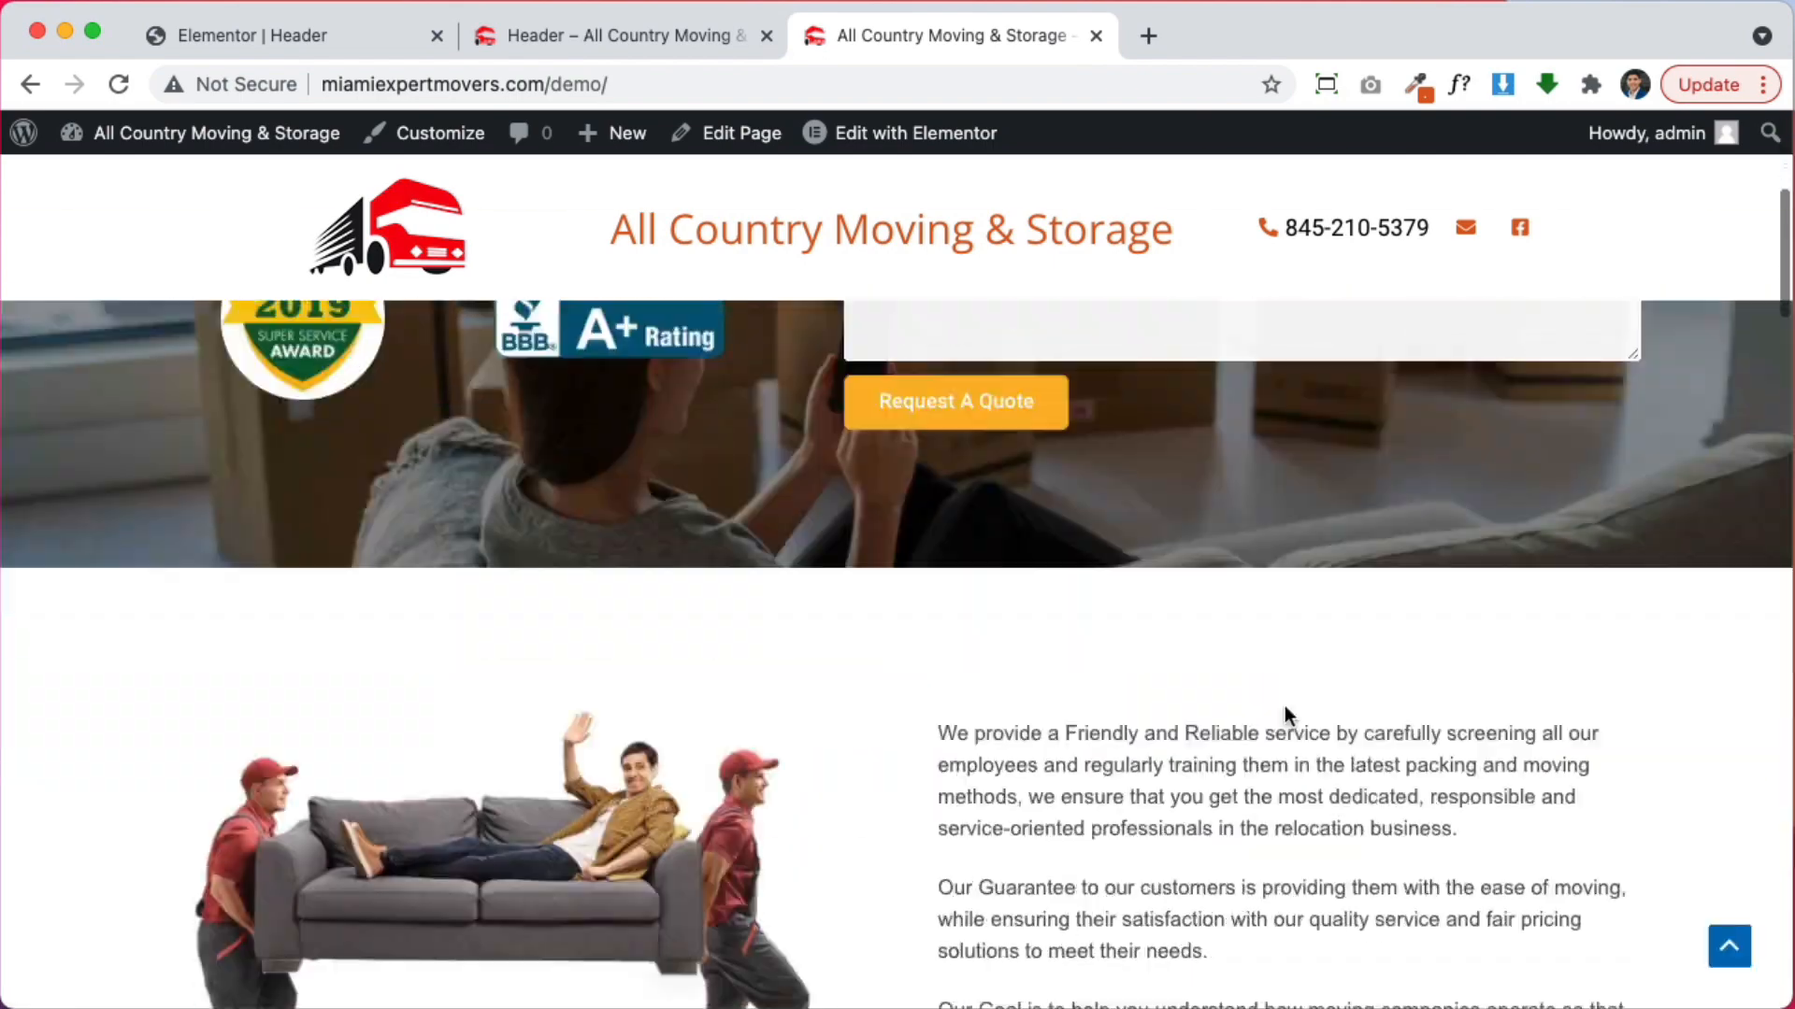
scroll(1284, 713, down, 3)
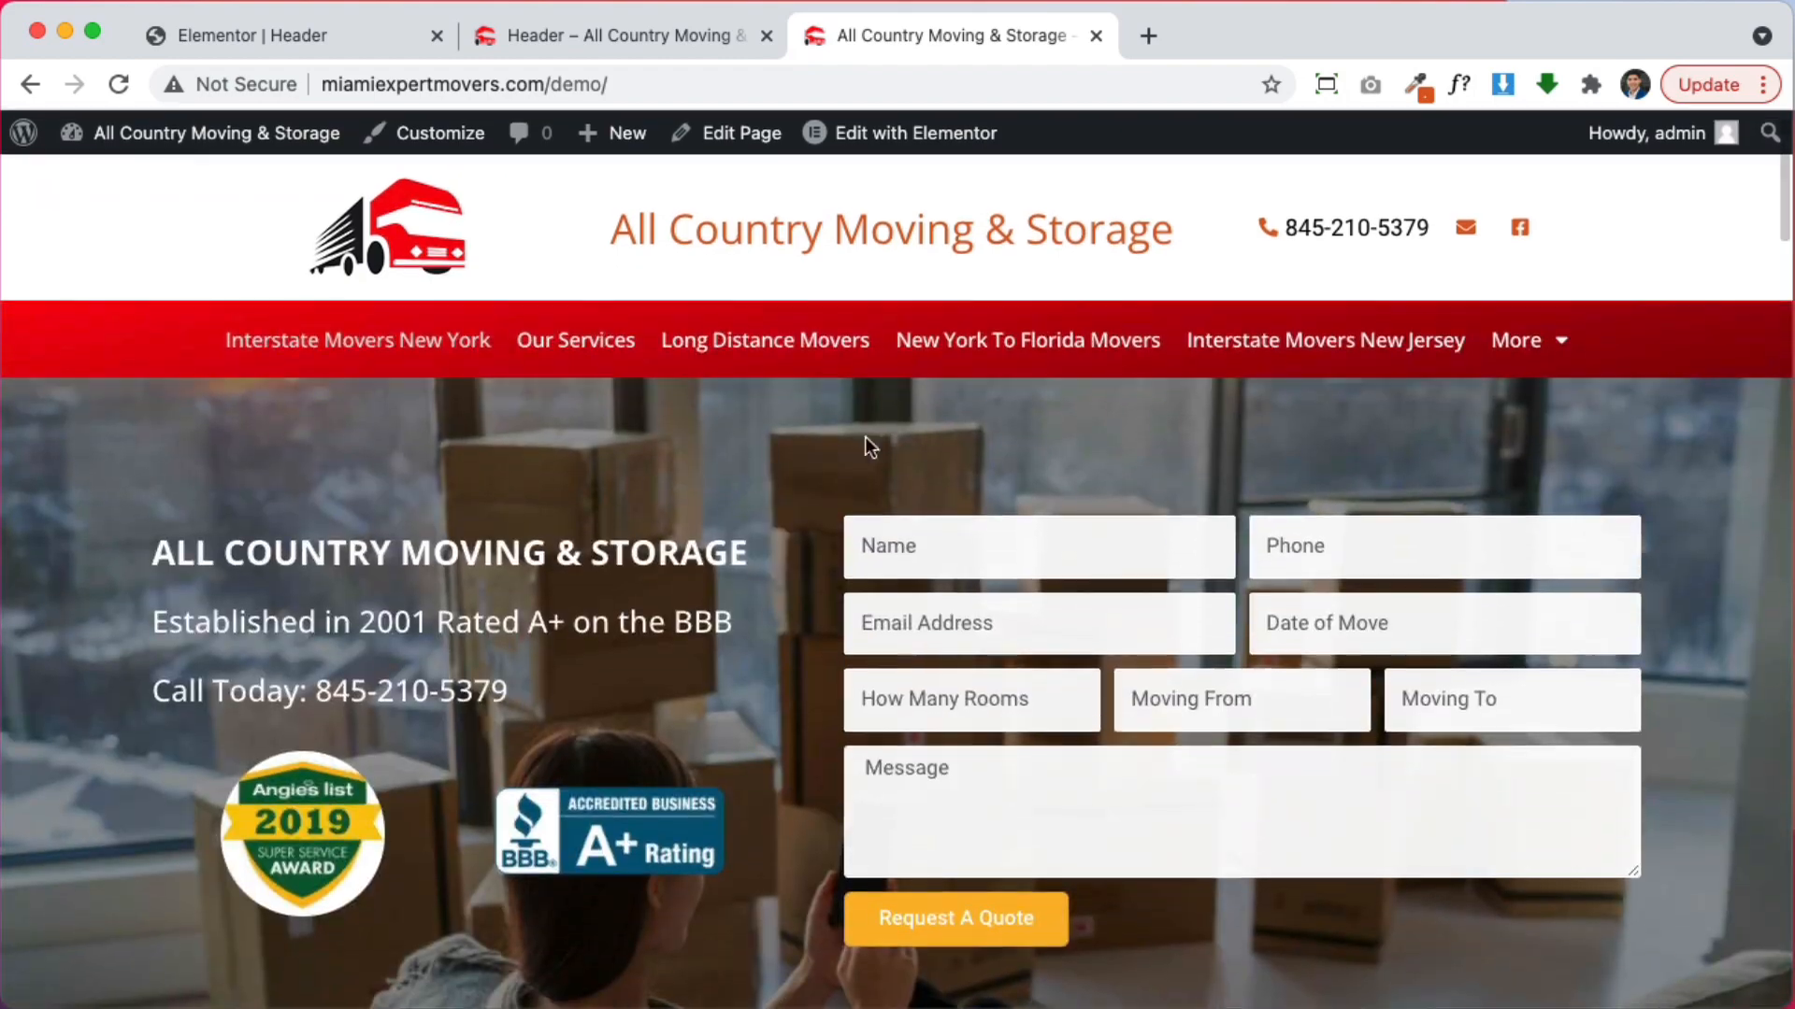
scroll(1664, 592, down, 2)
scroll(1604, 570, down, 15)
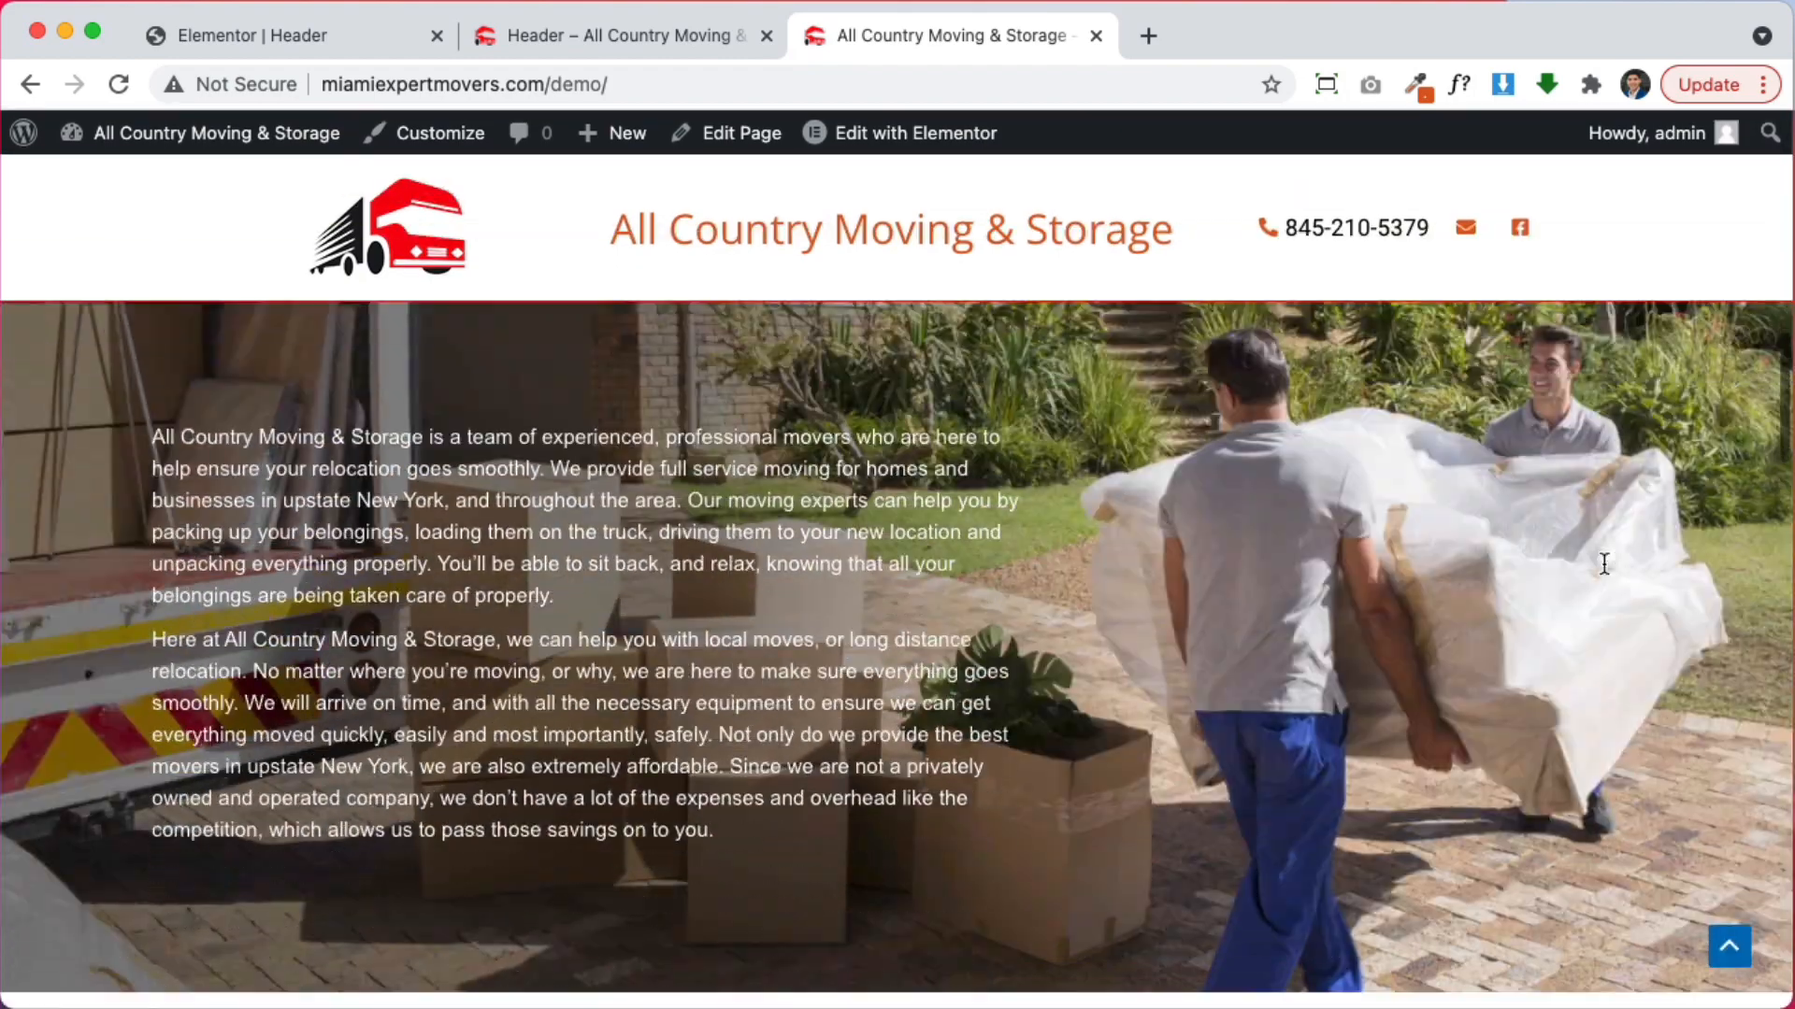
scroll(1602, 563, down, 10)
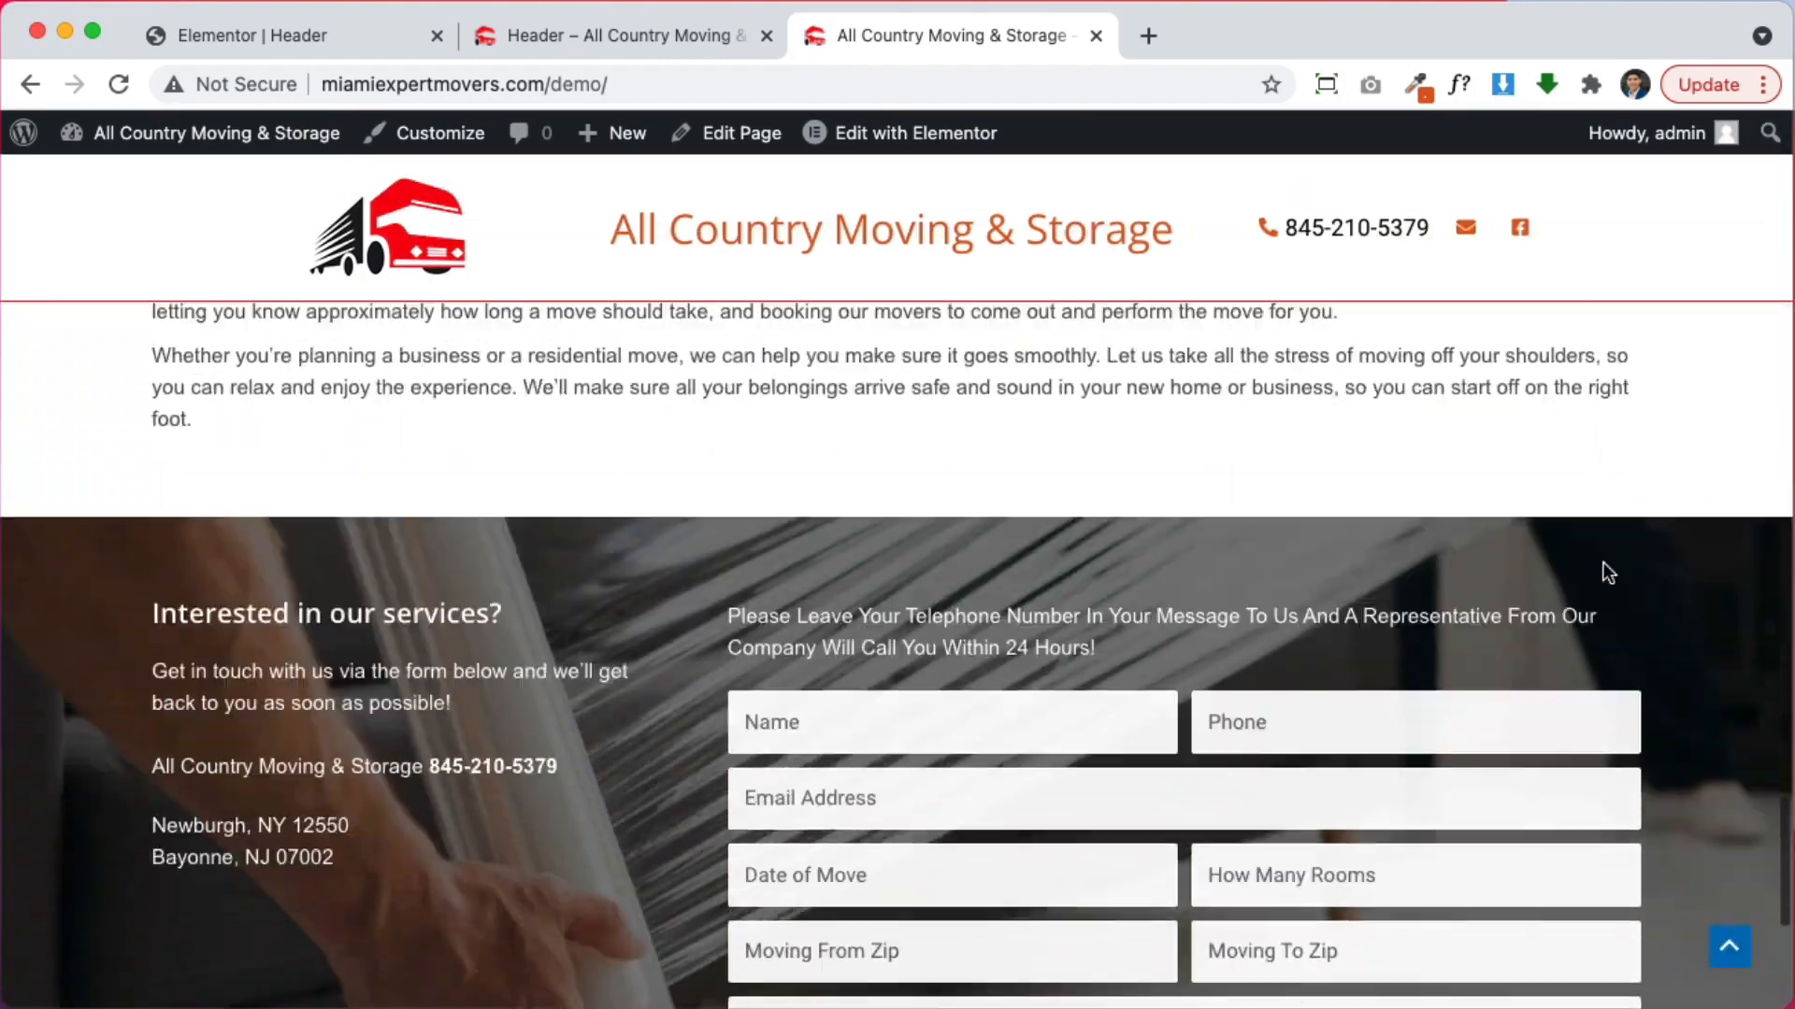
scroll(1602, 563, up, 20)
scroll(1603, 563, up, 4)
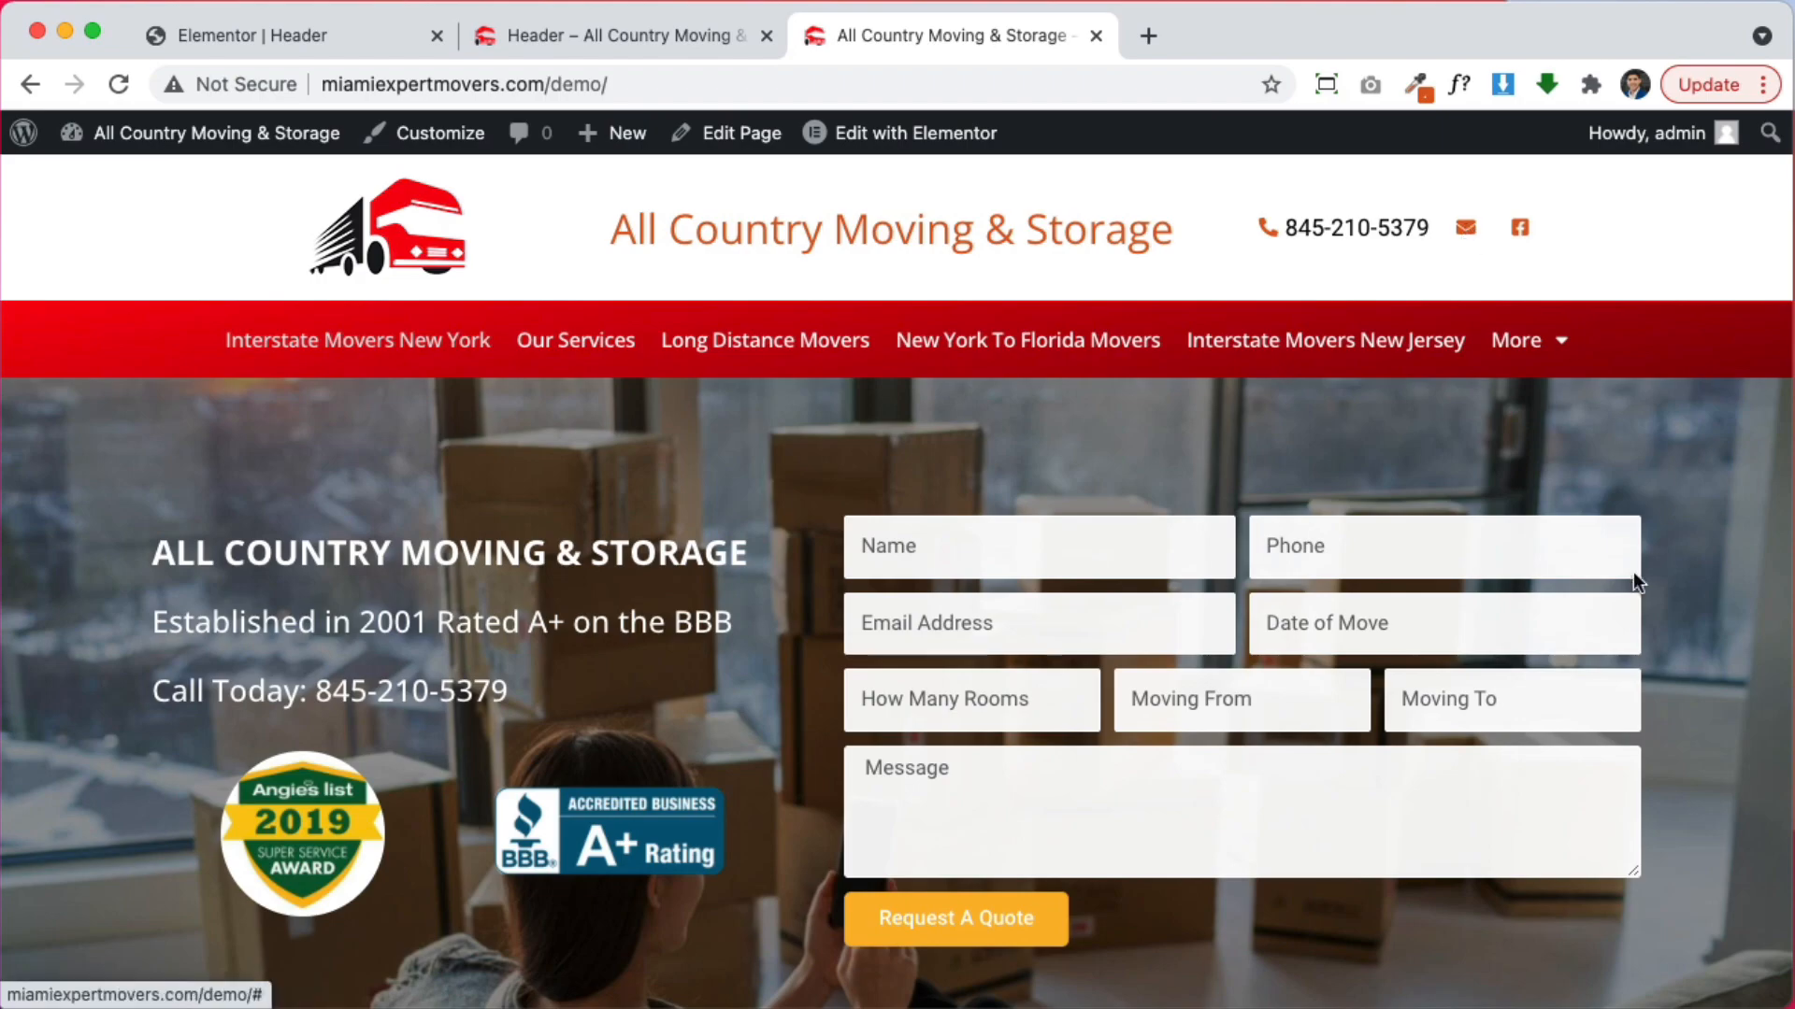
scroll(1634, 577, down, 15)
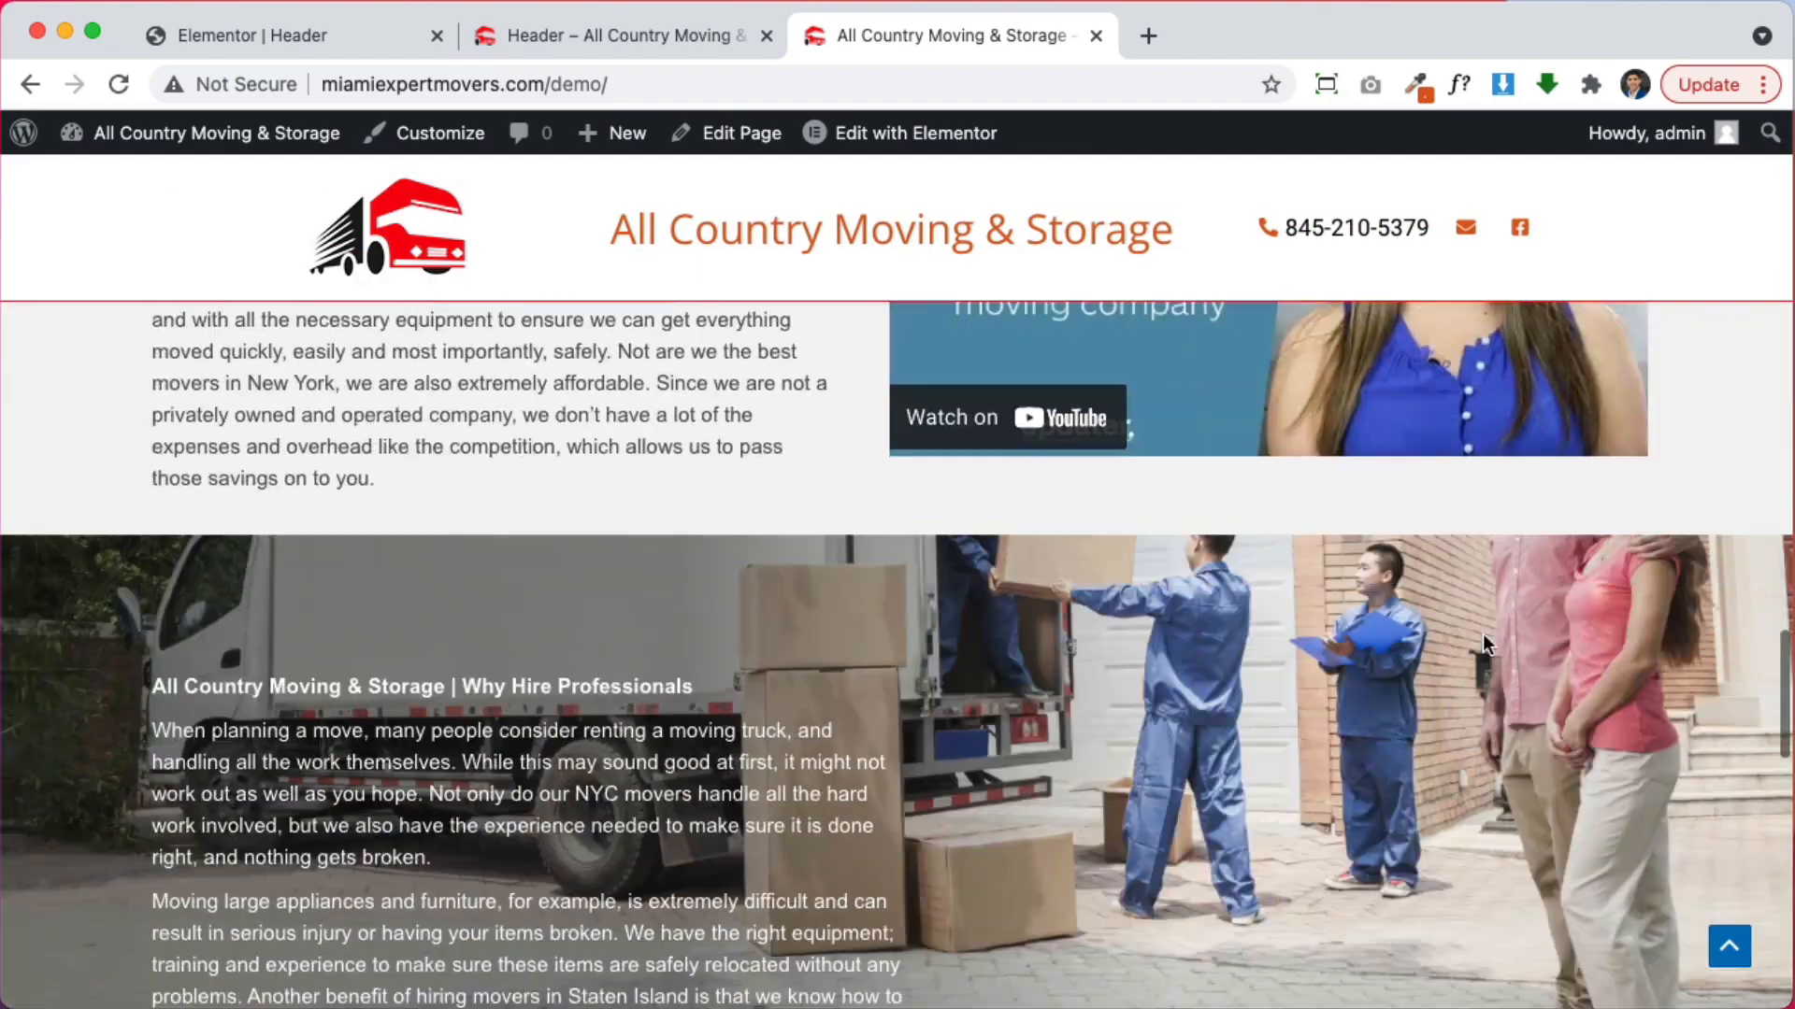
scroll(1467, 633, down, 10)
scroll(1430, 612, up, 15)
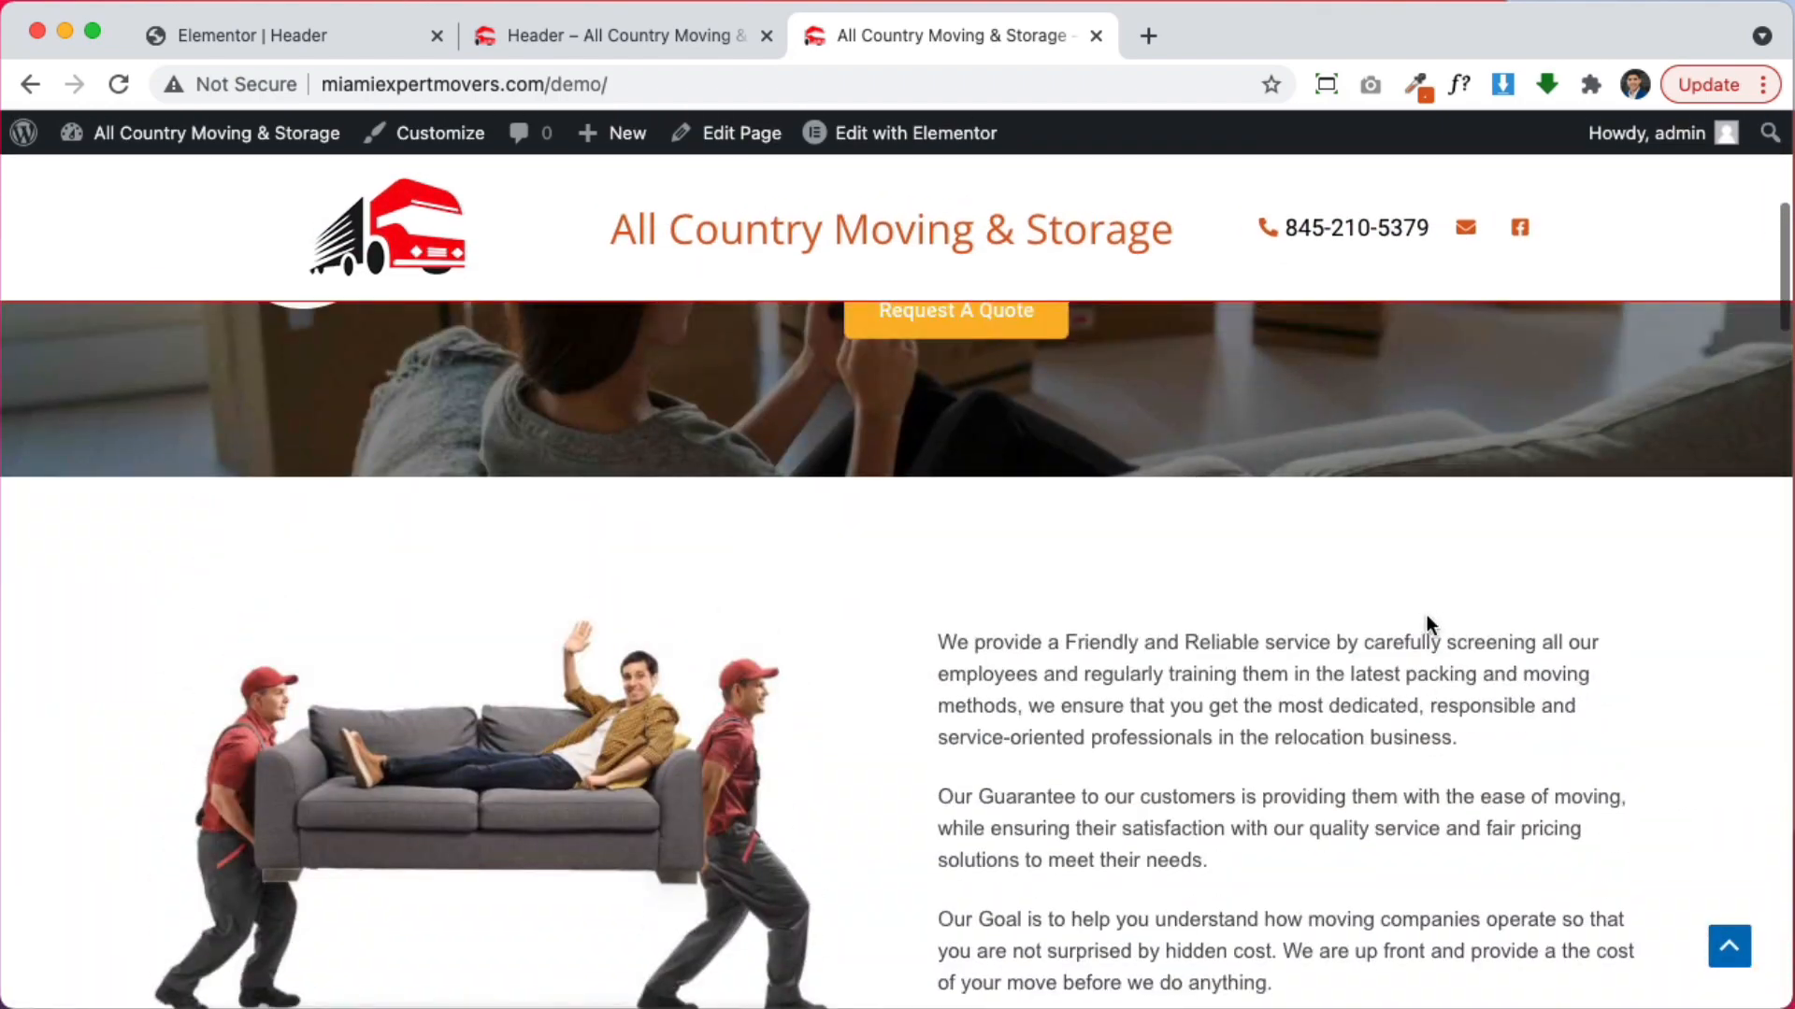
scroll(1430, 612, up, 7)
scroll(1134, 630, down, 5)
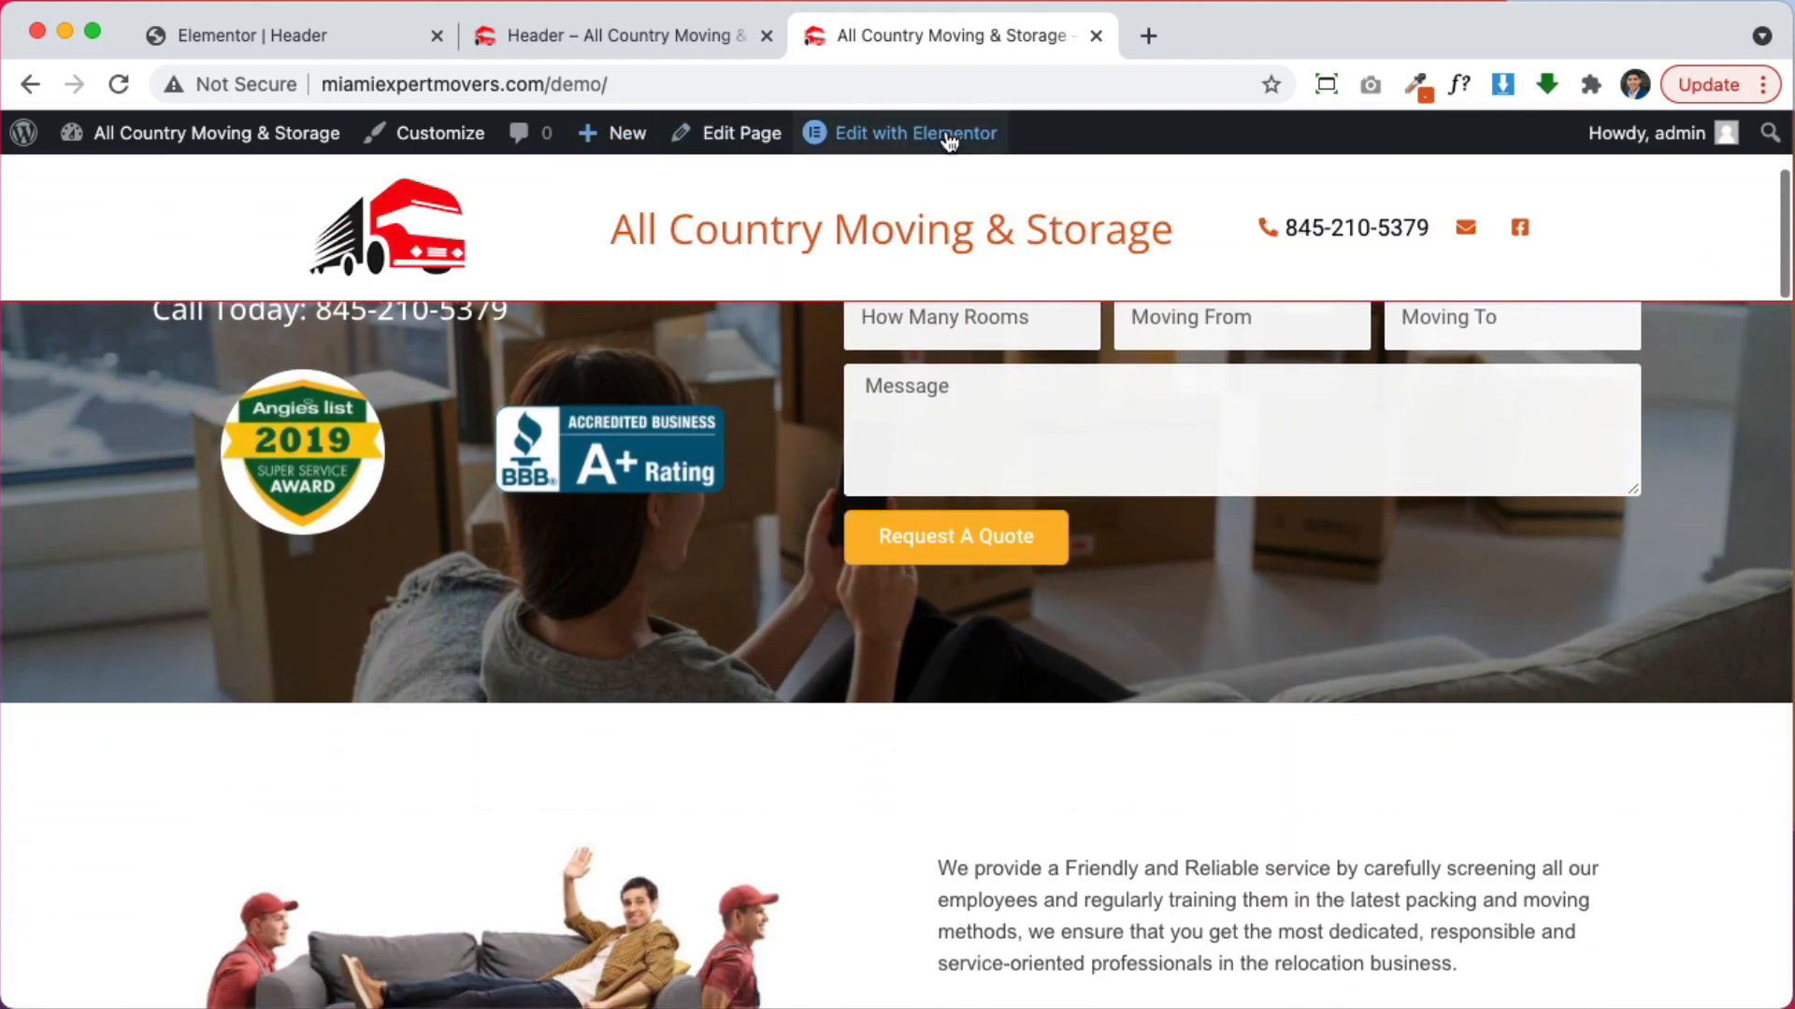
Open the Footer template's Elementor editor in a new tab from the admin bar
mouse_move(949, 140)
right_click(835, 220)
click(869, 228)
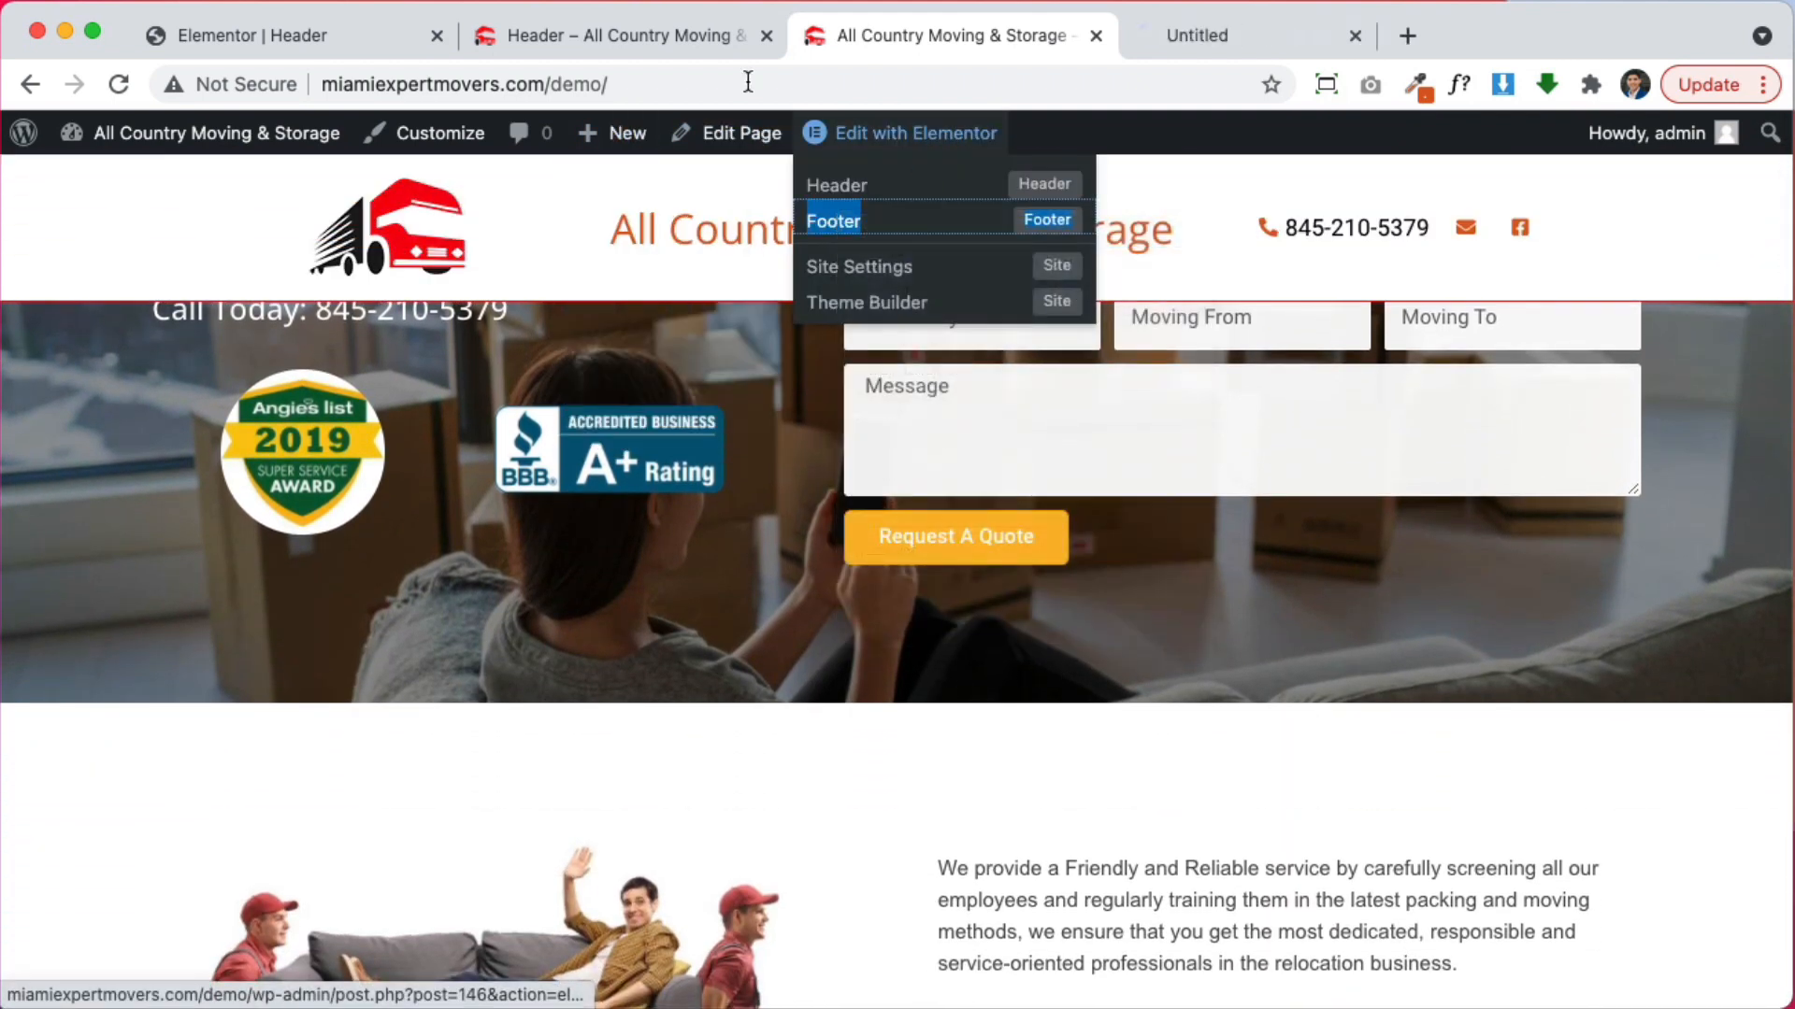
Copy the red navigation section from the Header template
click(1247, 37)
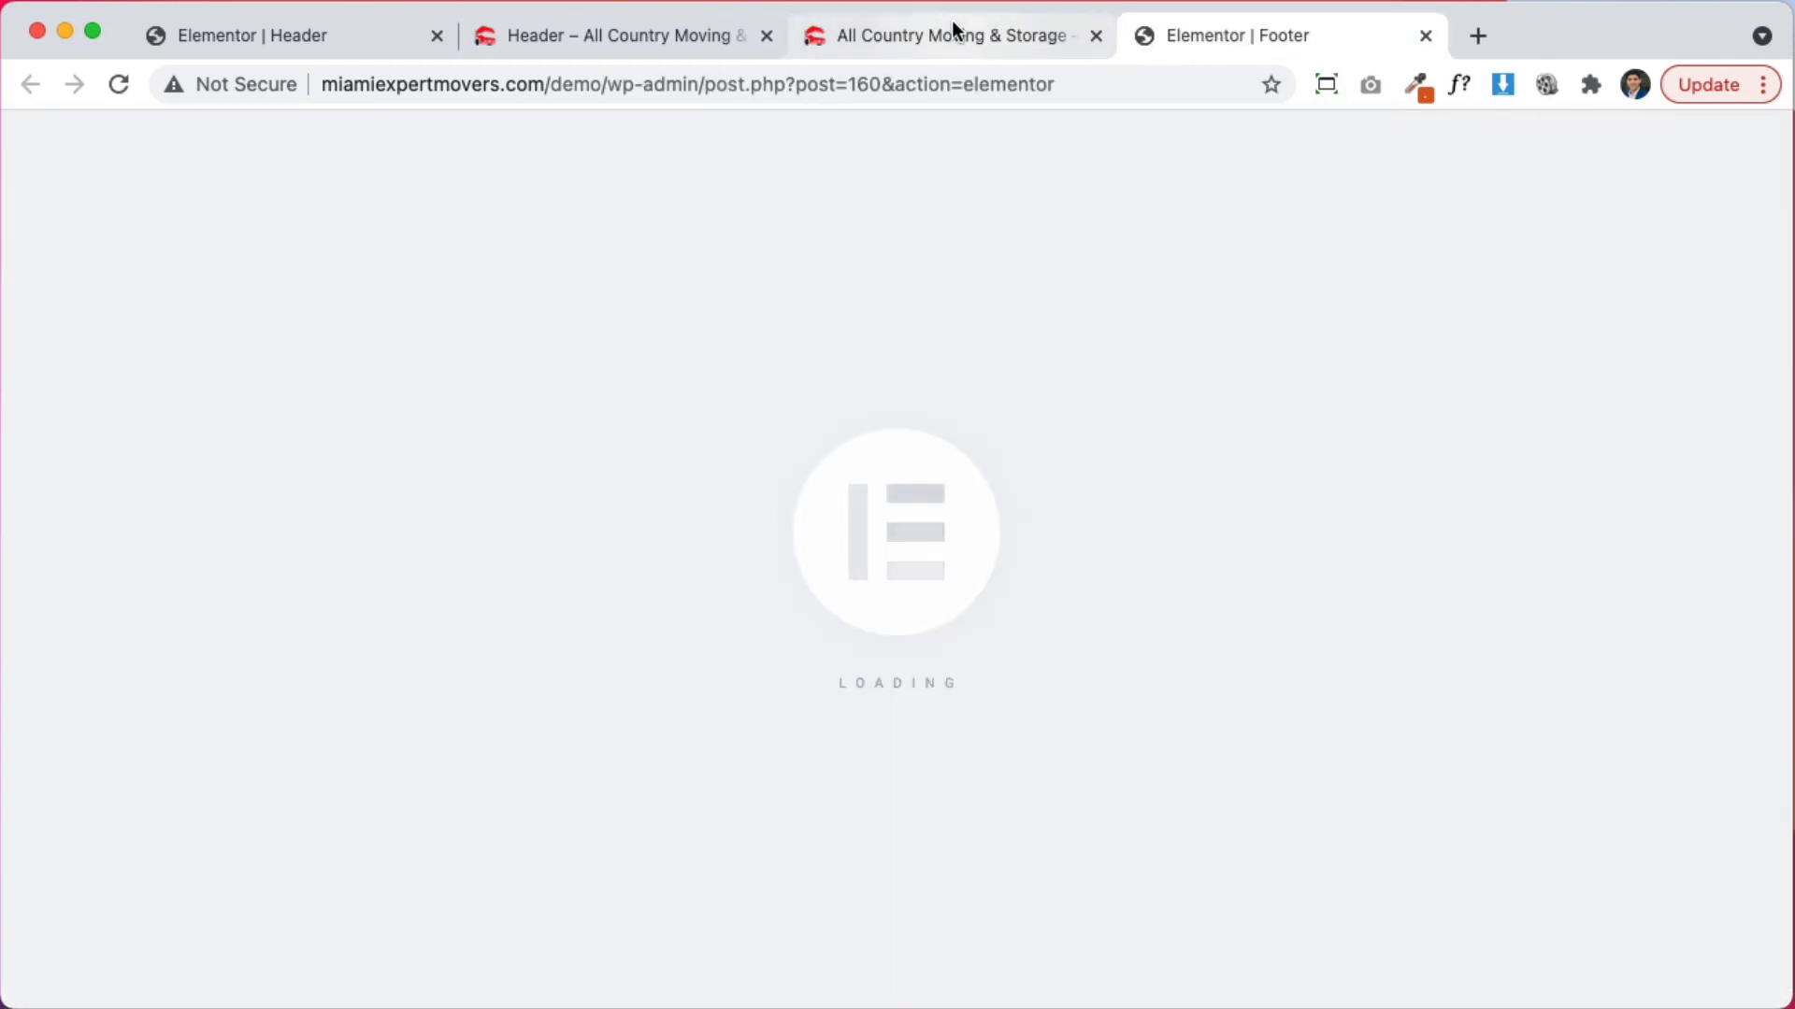
click(950, 23)
scroll(1047, 416, up, 5)
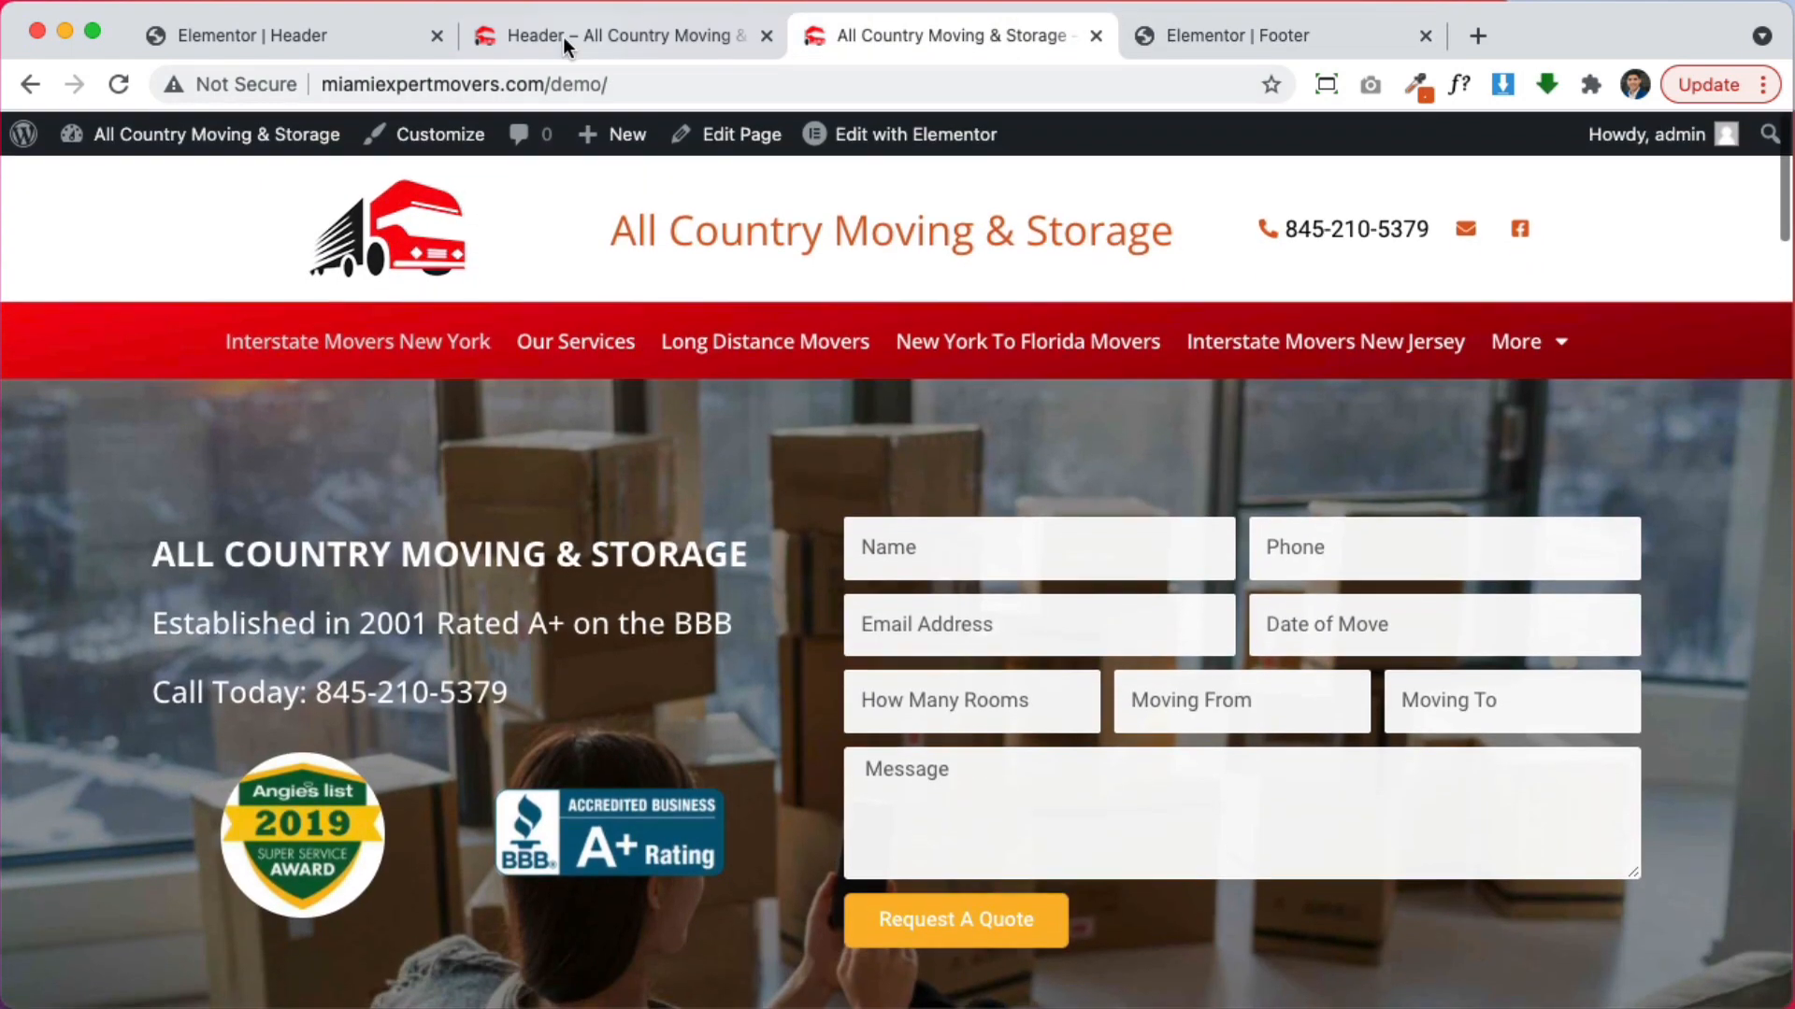
click(333, 35)
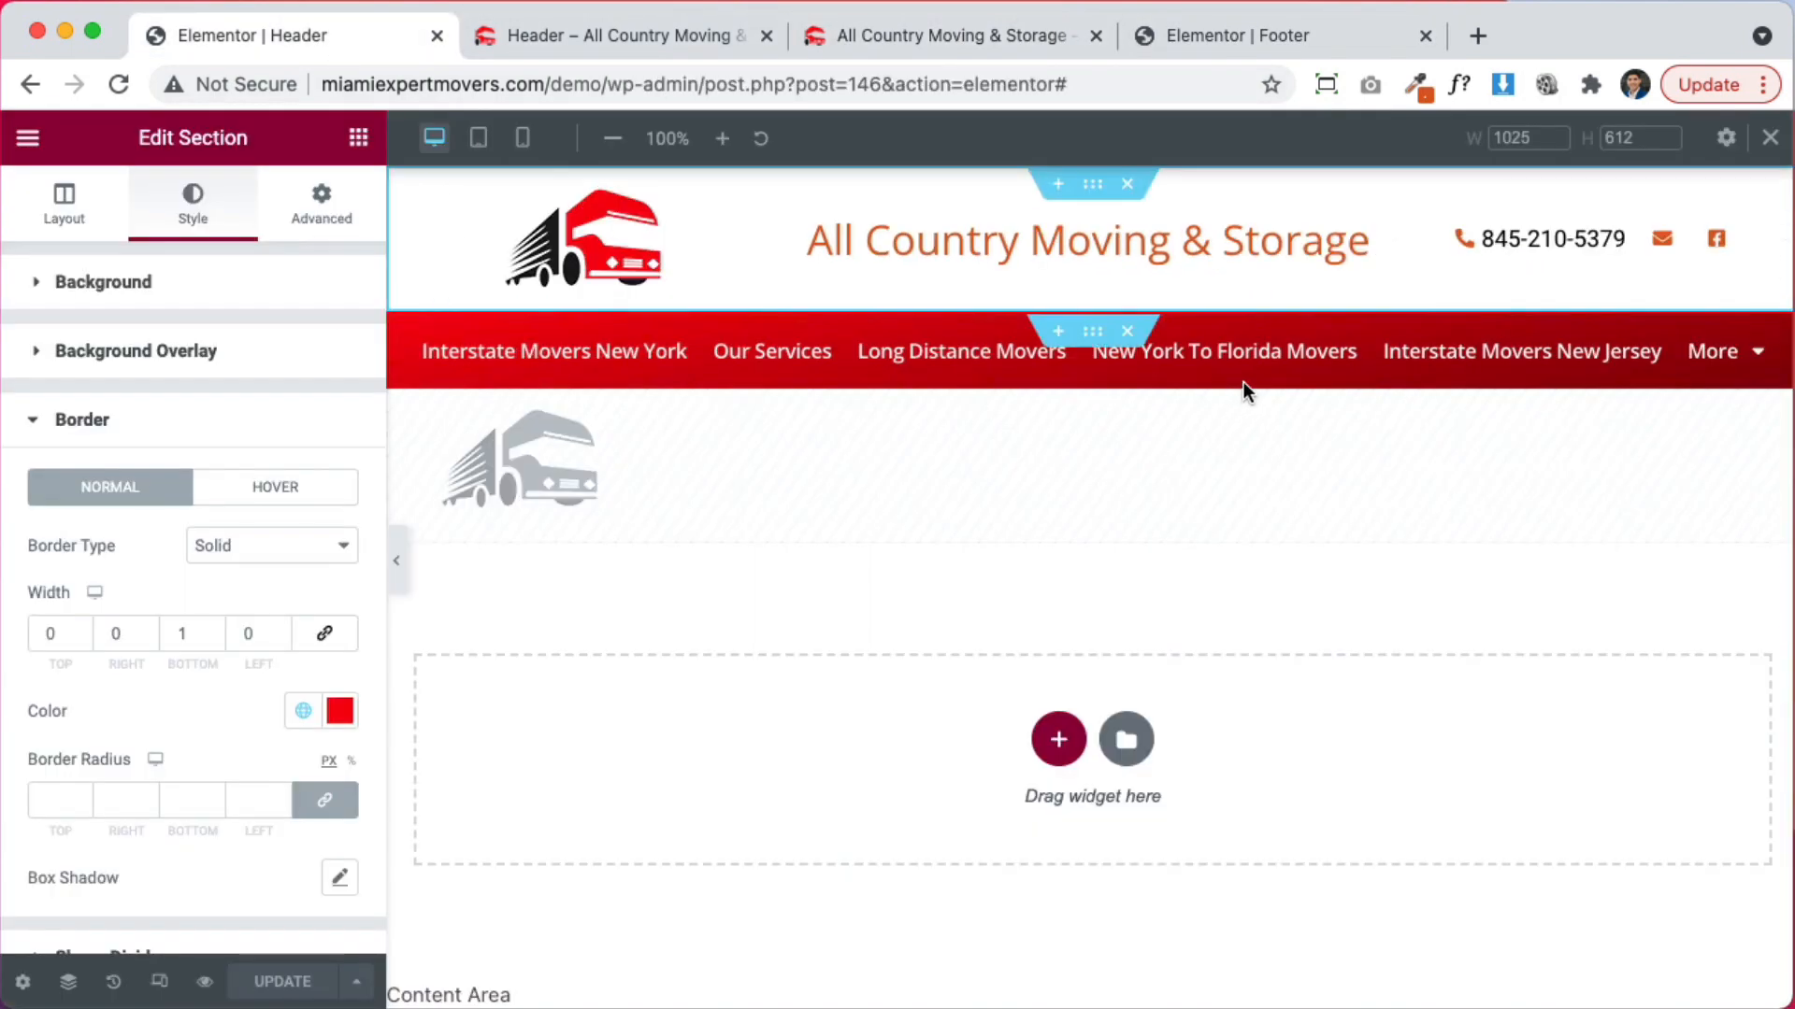
right_click(1091, 327)
click(1142, 435)
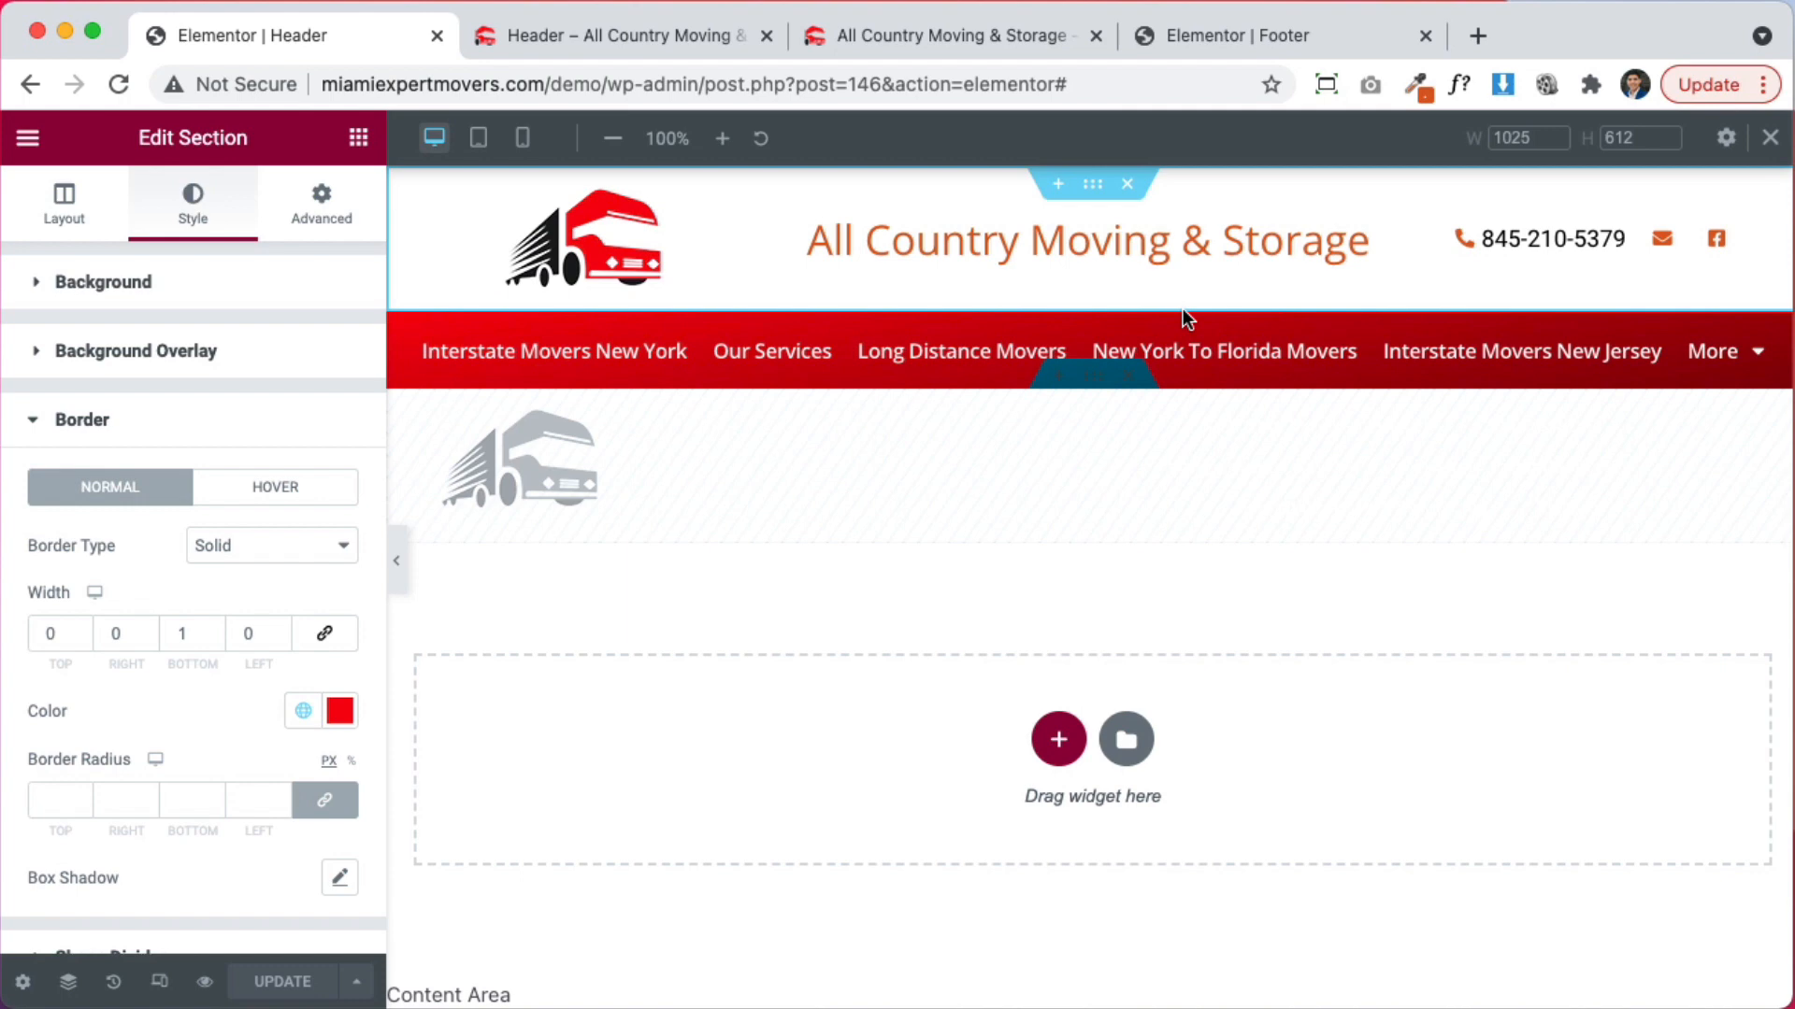
Add a single-column section above the orange footer and paste the red gradient style onto it
click(1241, 36)
click(1057, 549)
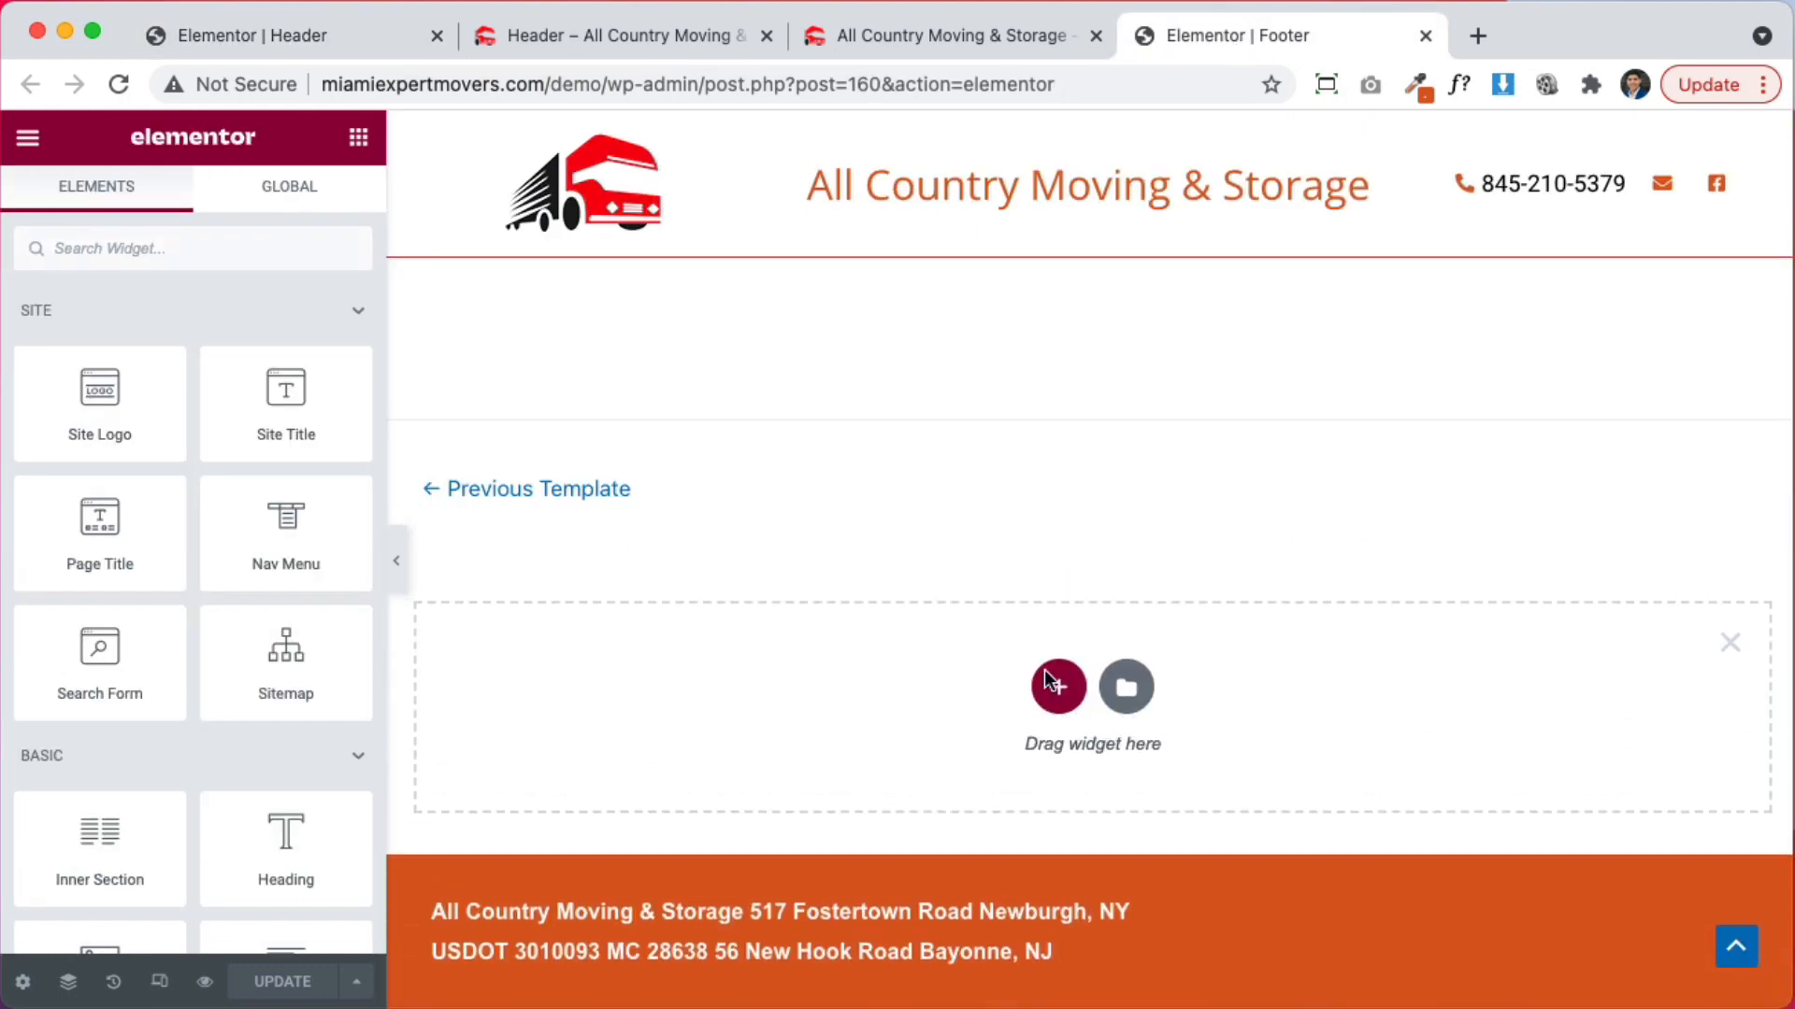
click(1053, 685)
click(732, 754)
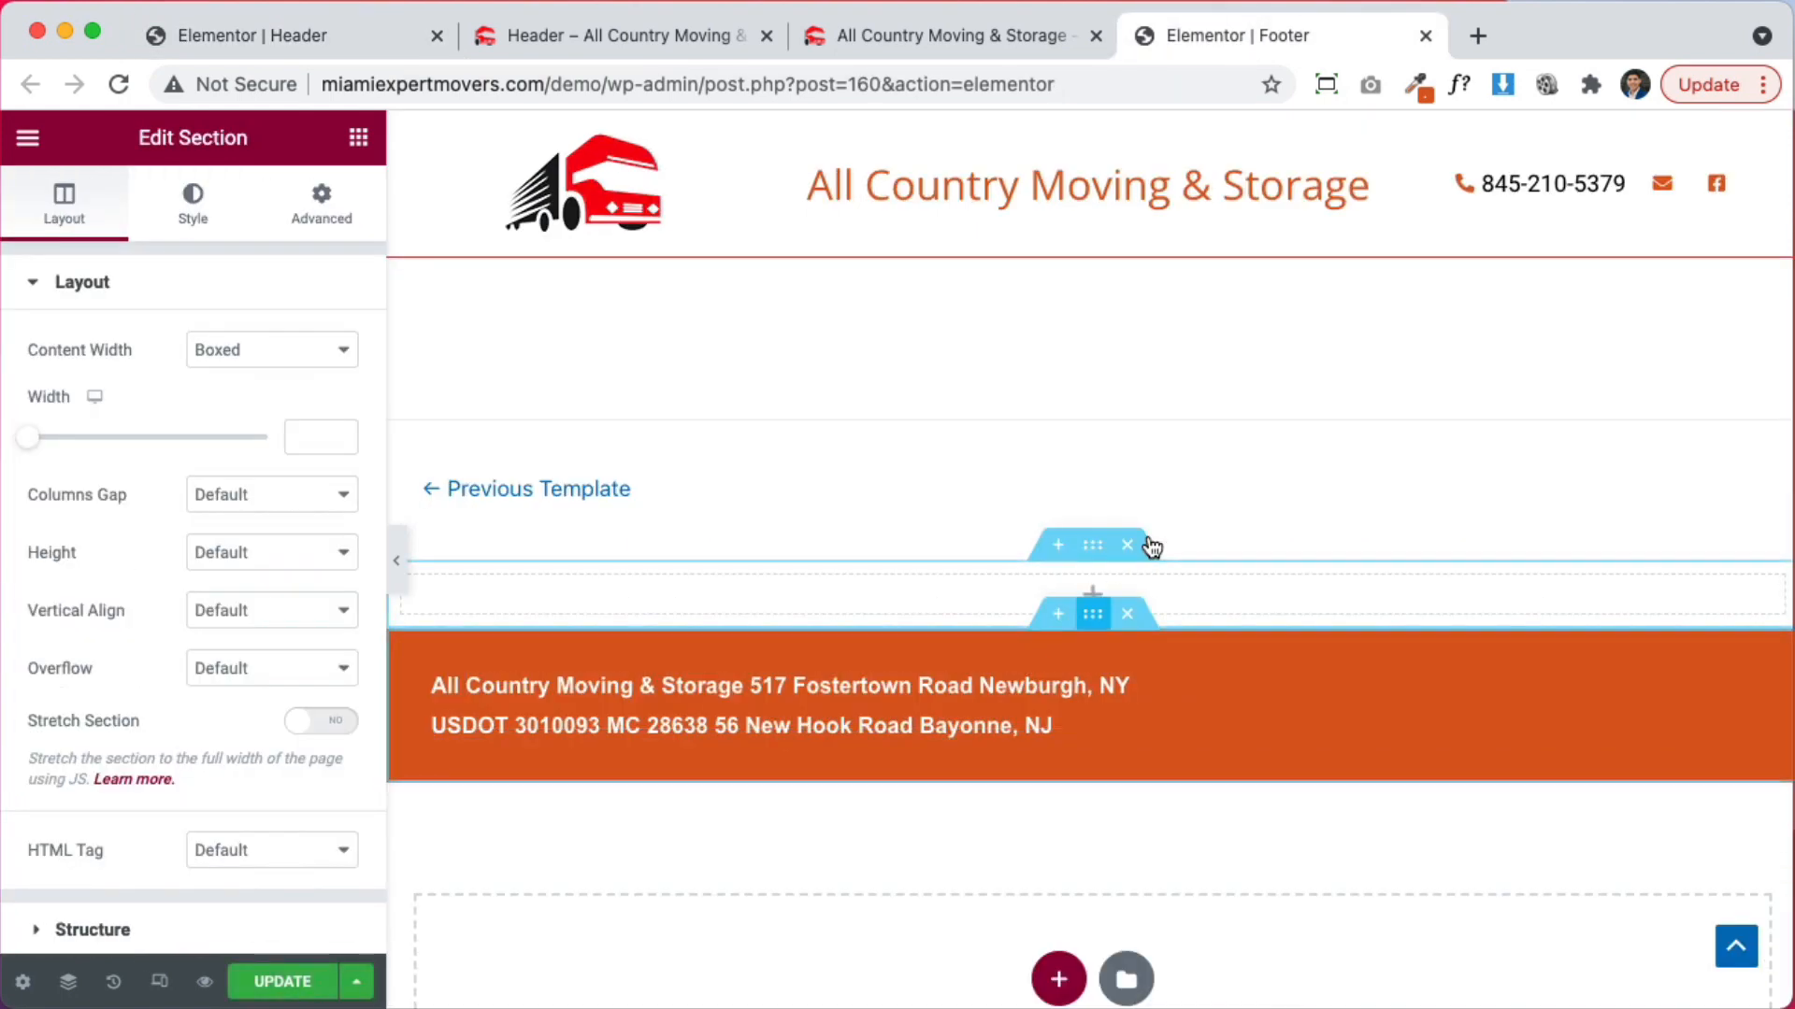
right_click(1100, 547)
click(1201, 739)
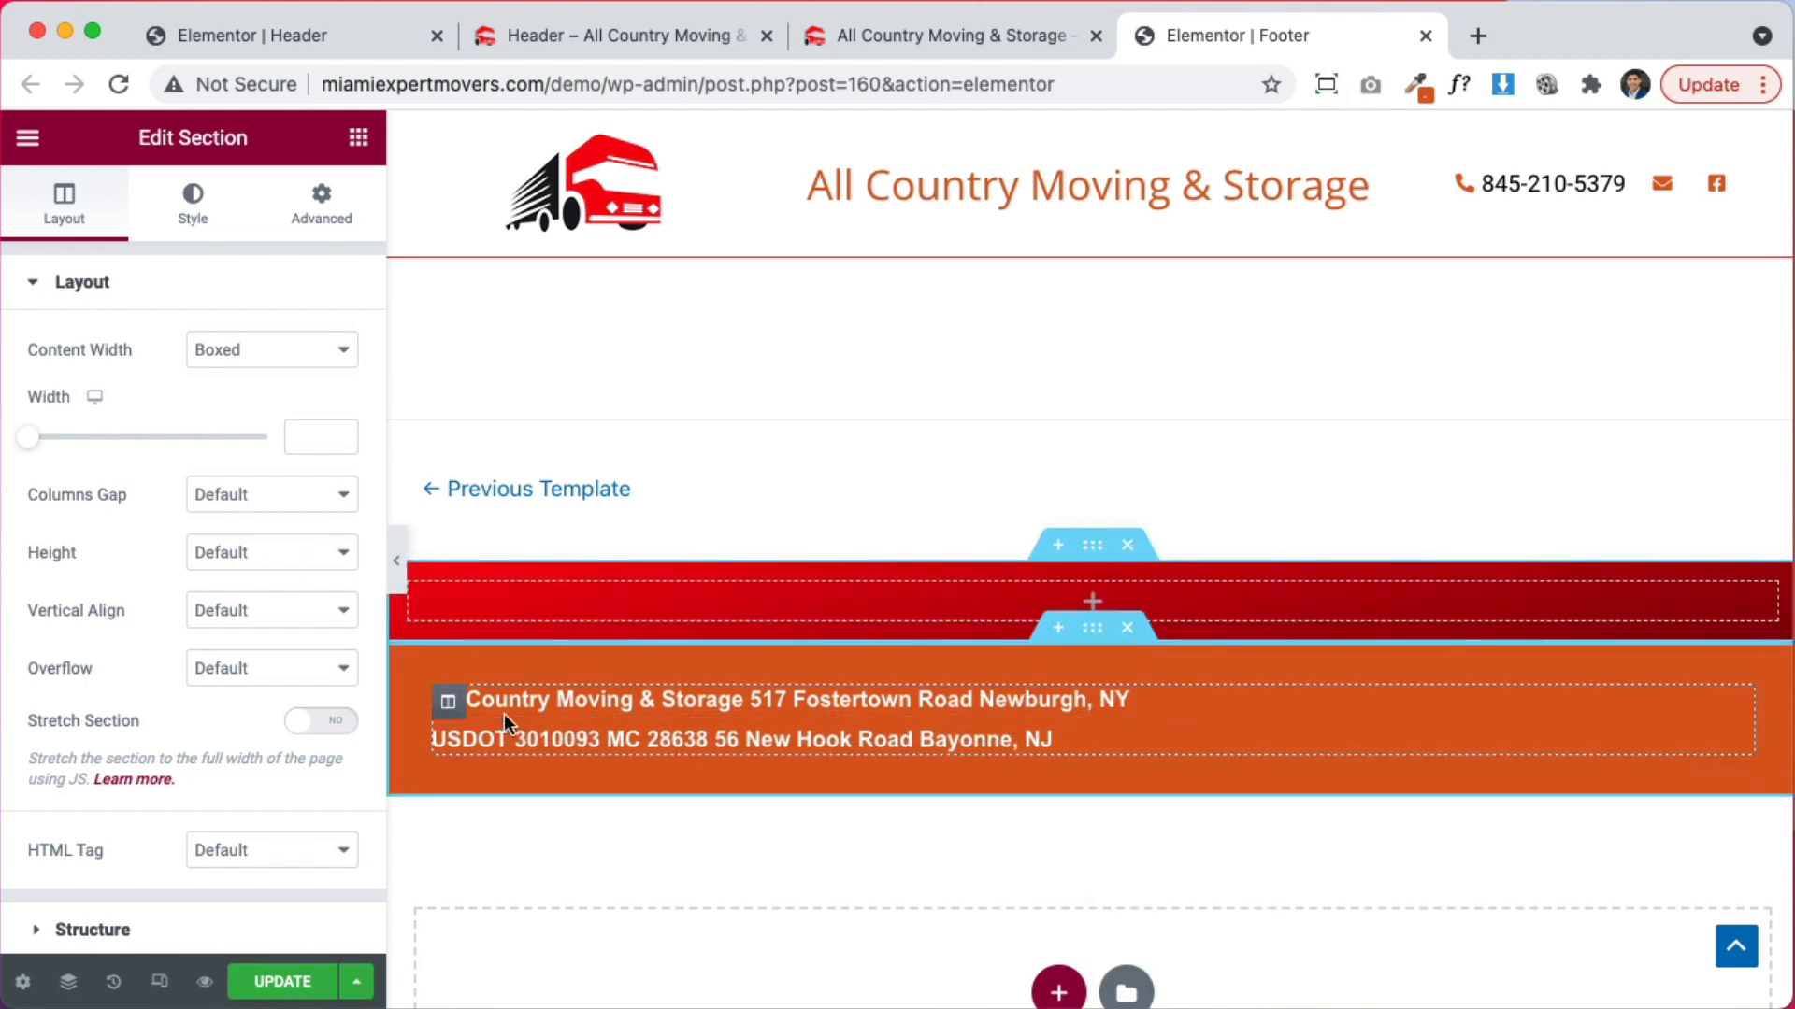
right_click(449, 717)
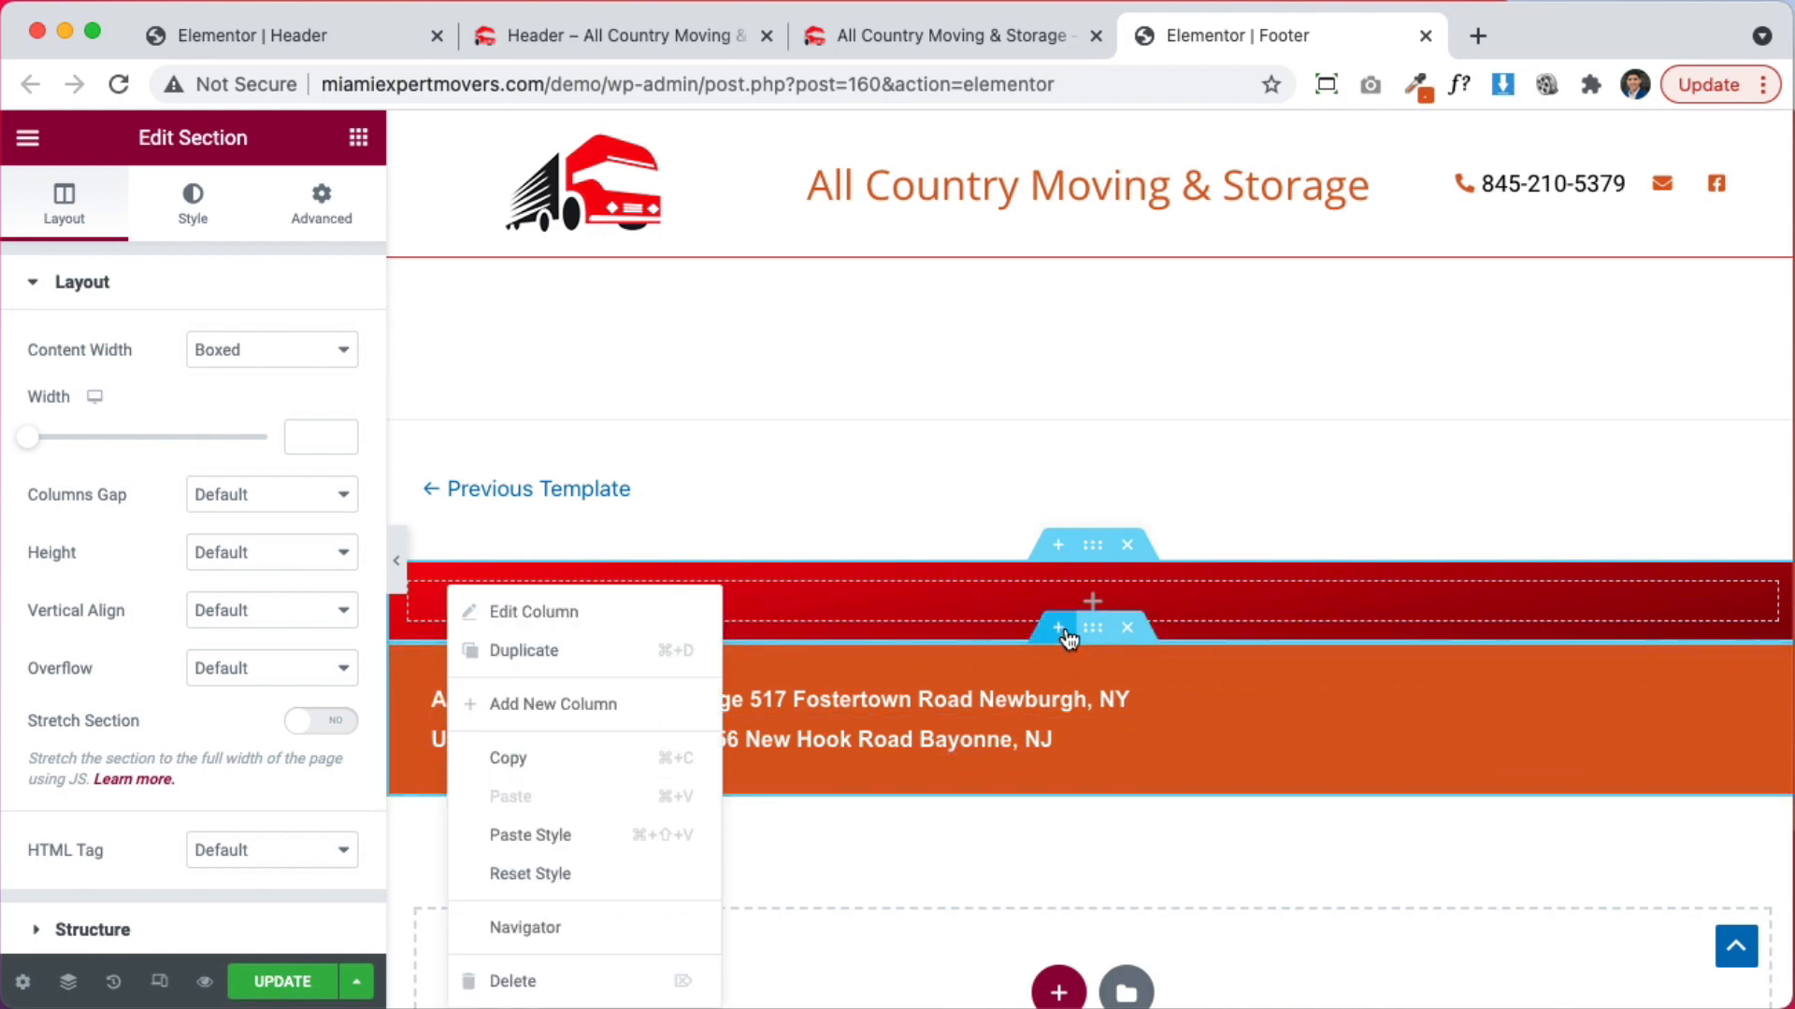
Add a two-column section below the red band and move the USDOT and address headings into it
click(1057, 632)
click(1053, 759)
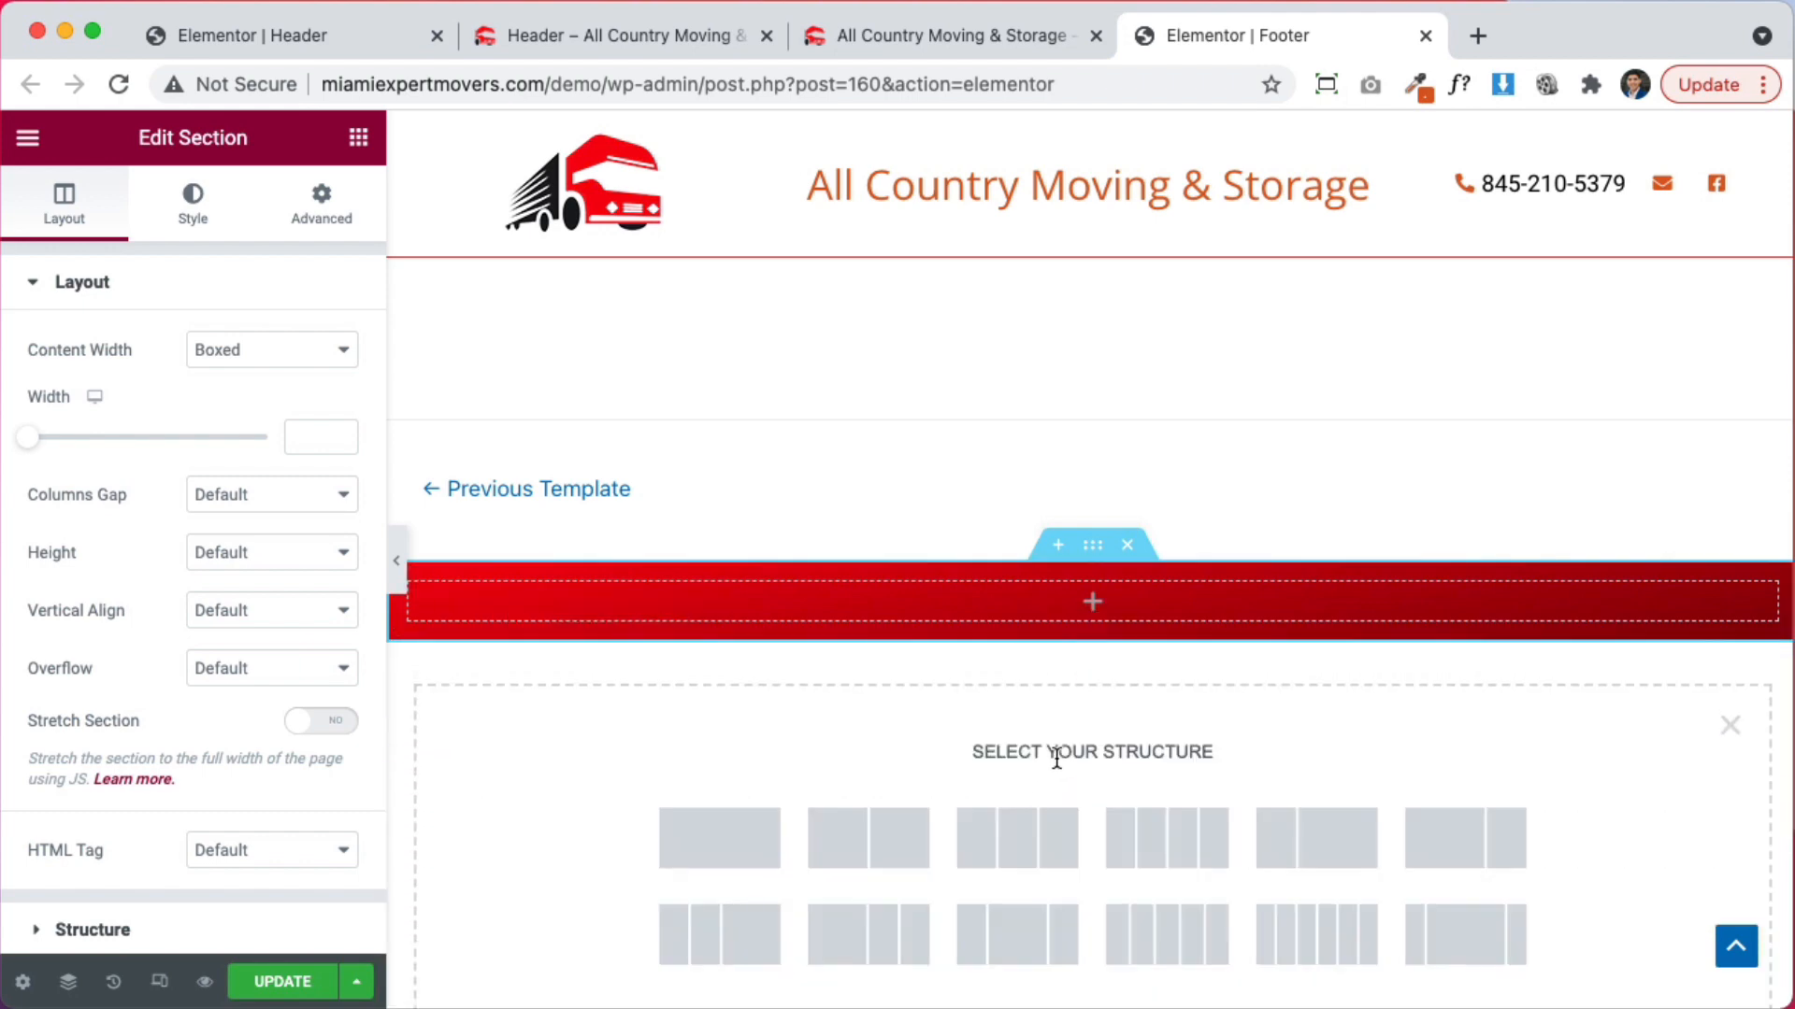
click(861, 822)
scroll(962, 797, down, 2)
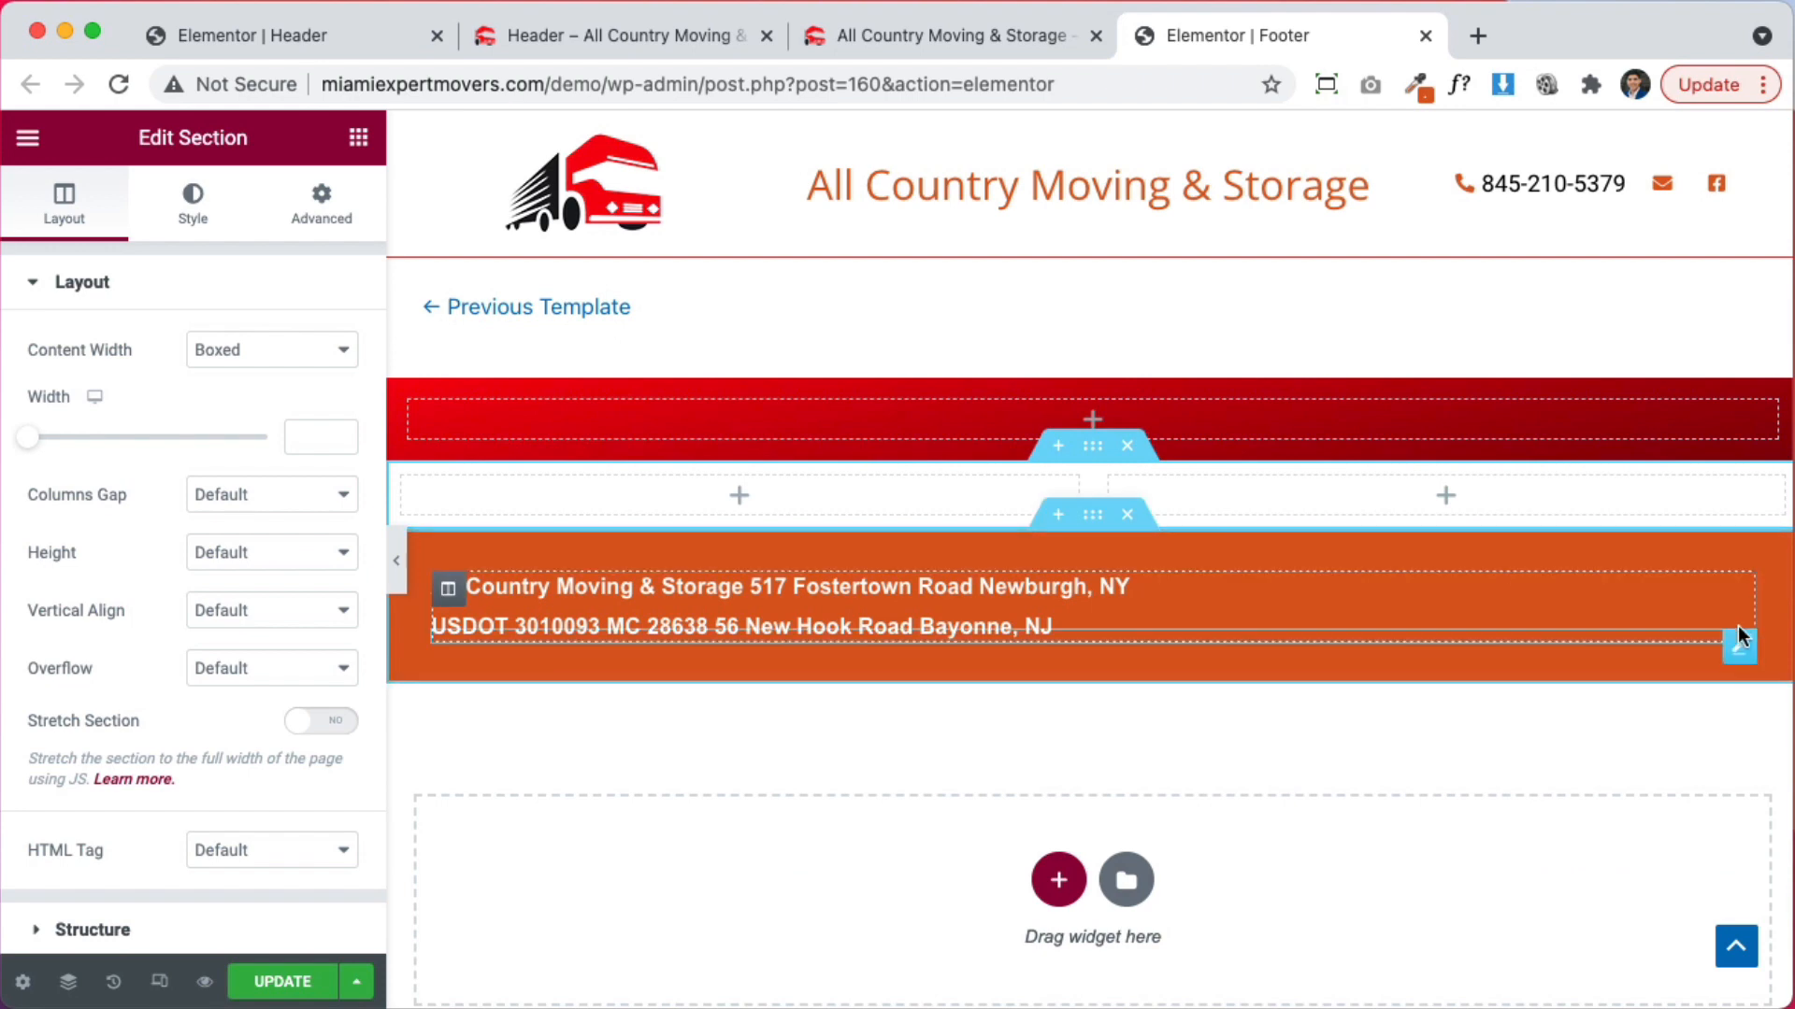
drag(1740, 644, 989, 513)
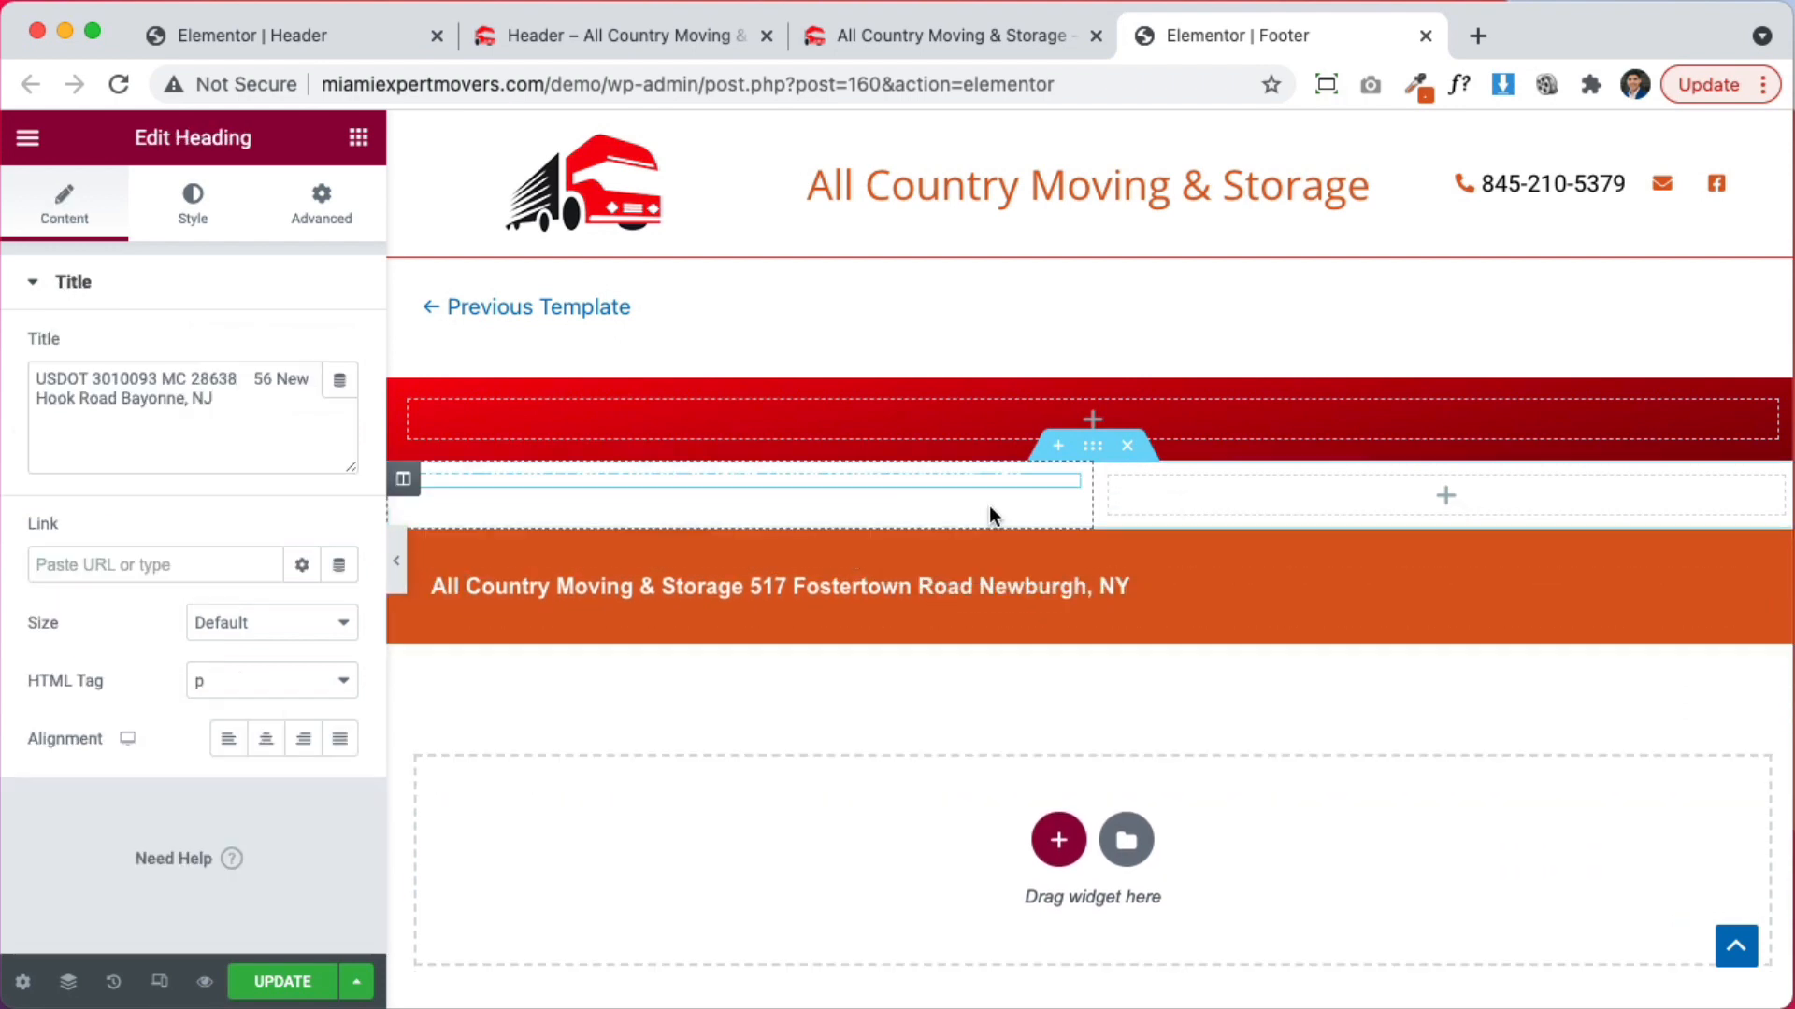
drag(1738, 587, 1106, 477)
click(1093, 453)
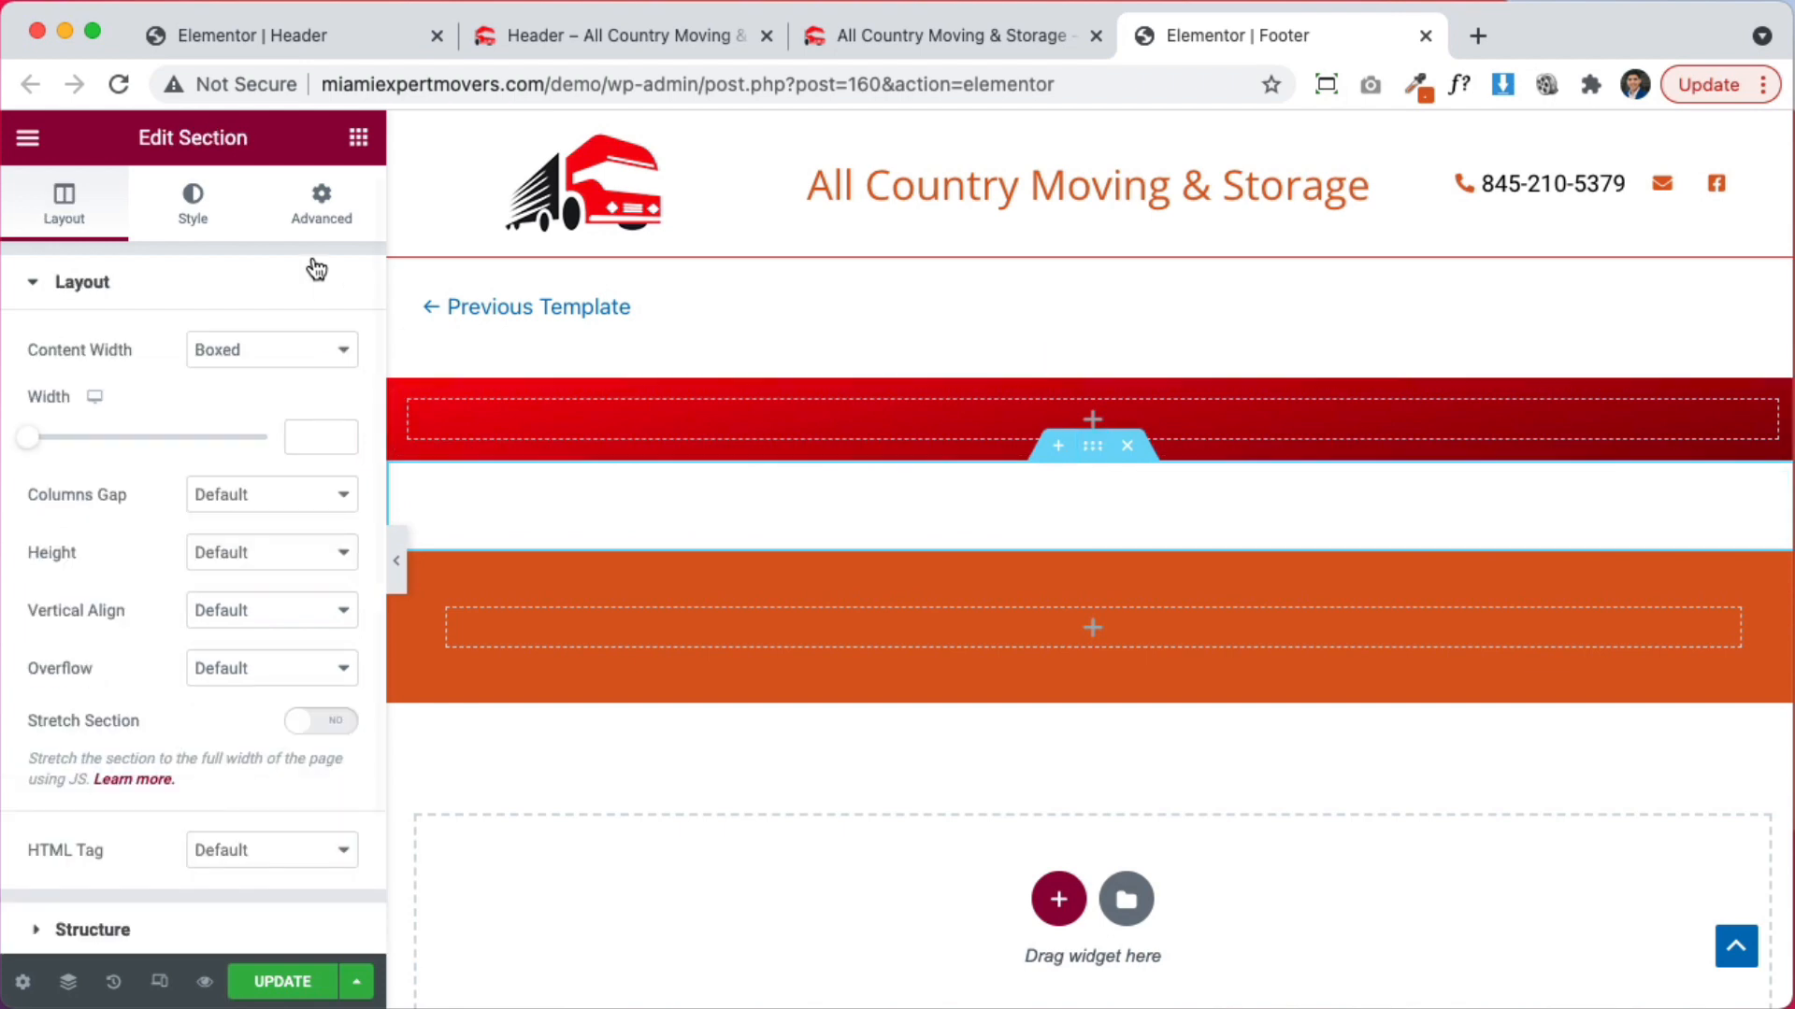
Give the two-column section a solid black background
click(193, 206)
click(238, 421)
click(339, 466)
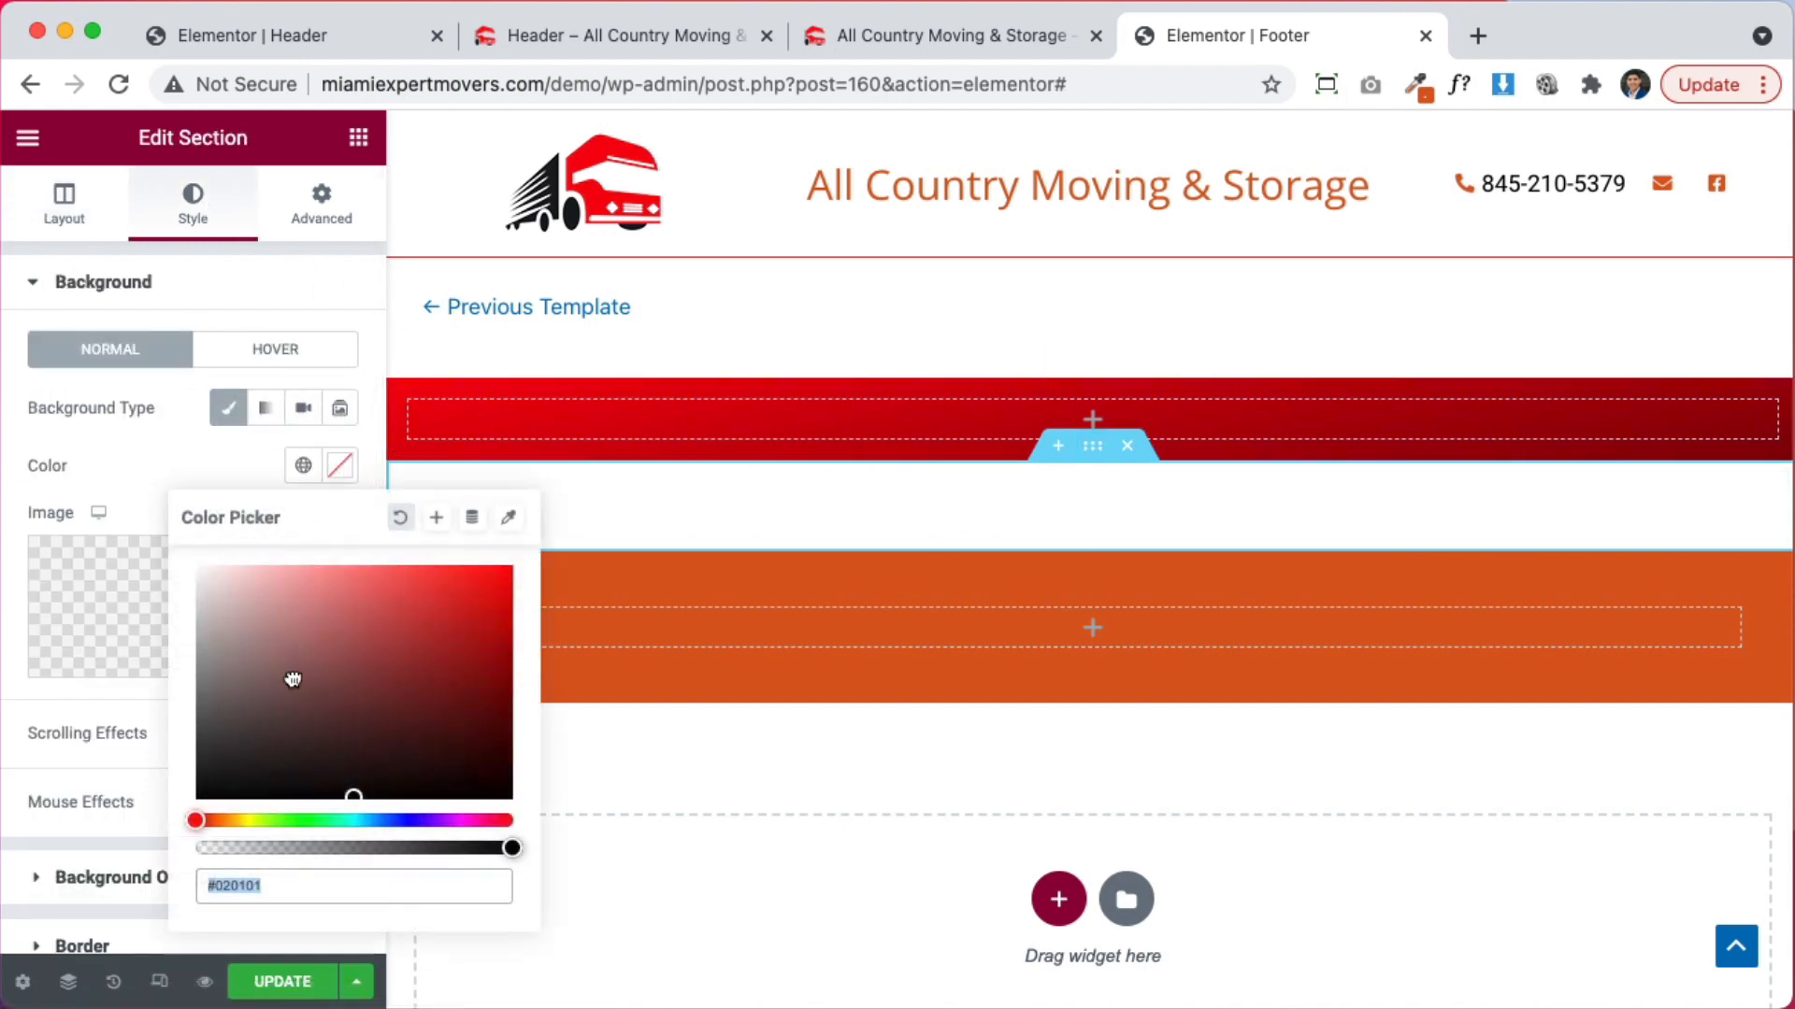
click(270, 797)
click(75, 474)
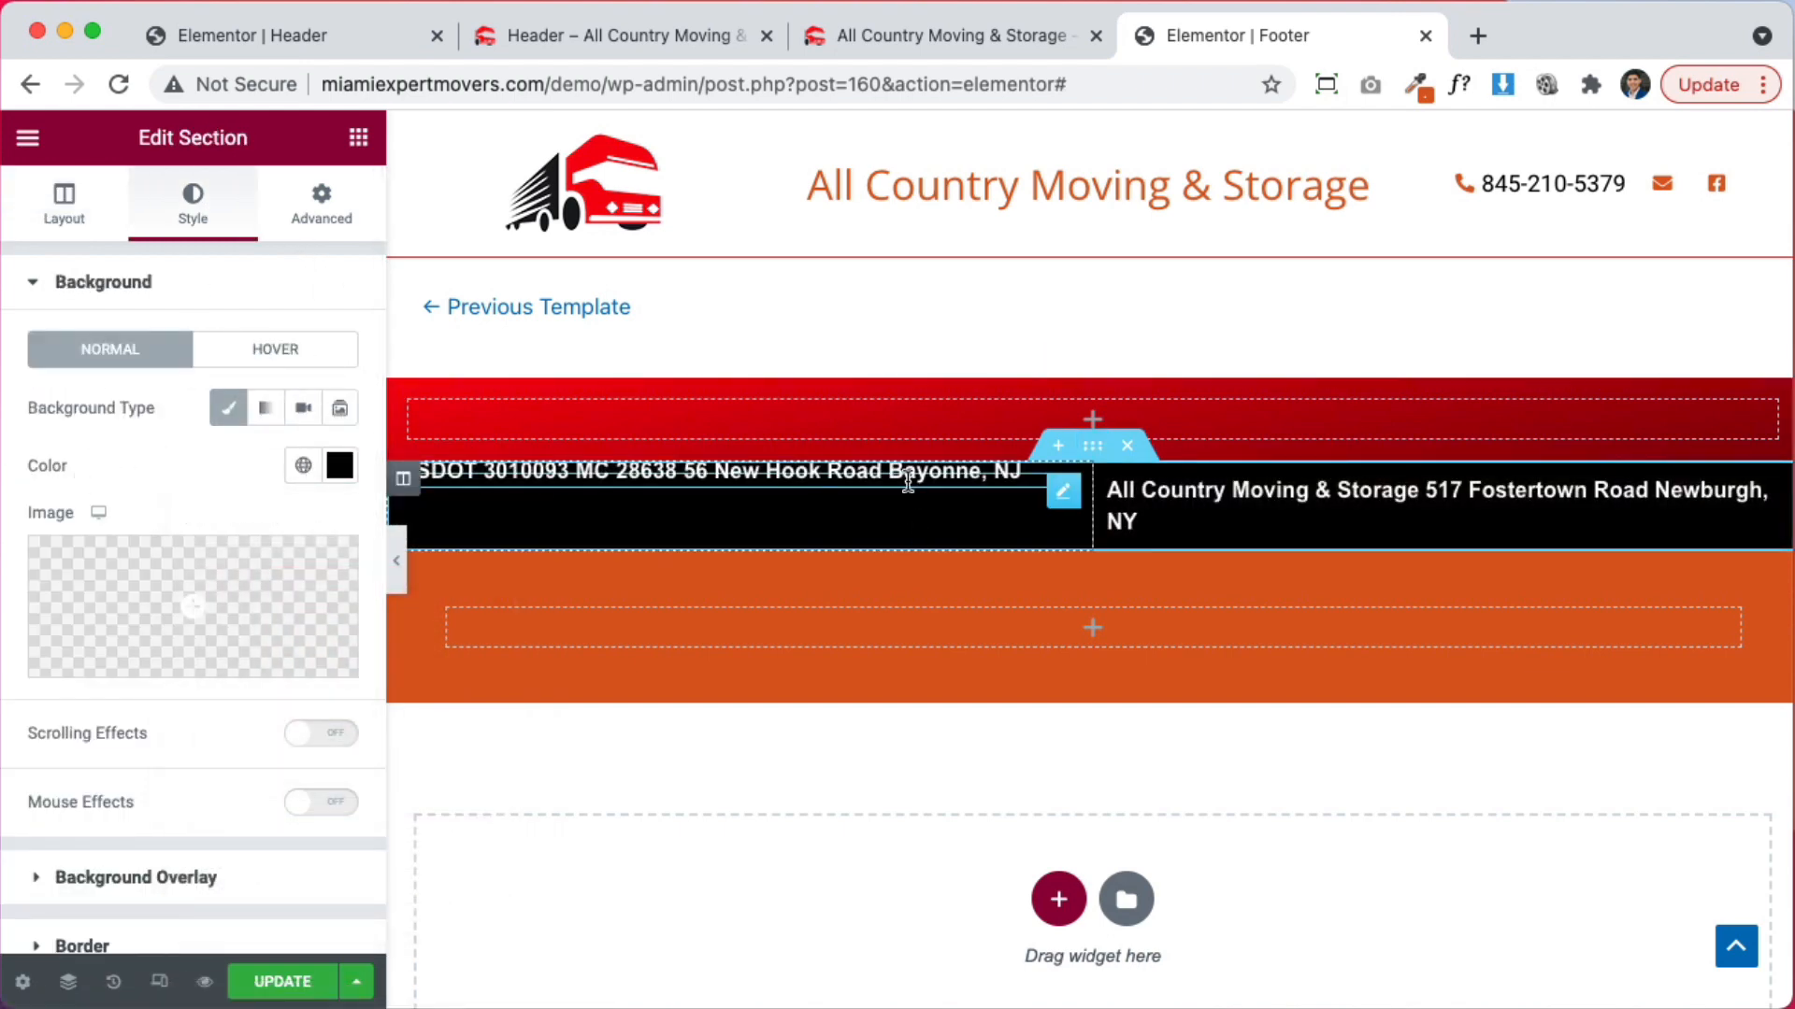
Set the USDOT heading's spacing to 0 and its font to Open Sans, weight 500
click(908, 480)
click(280, 219)
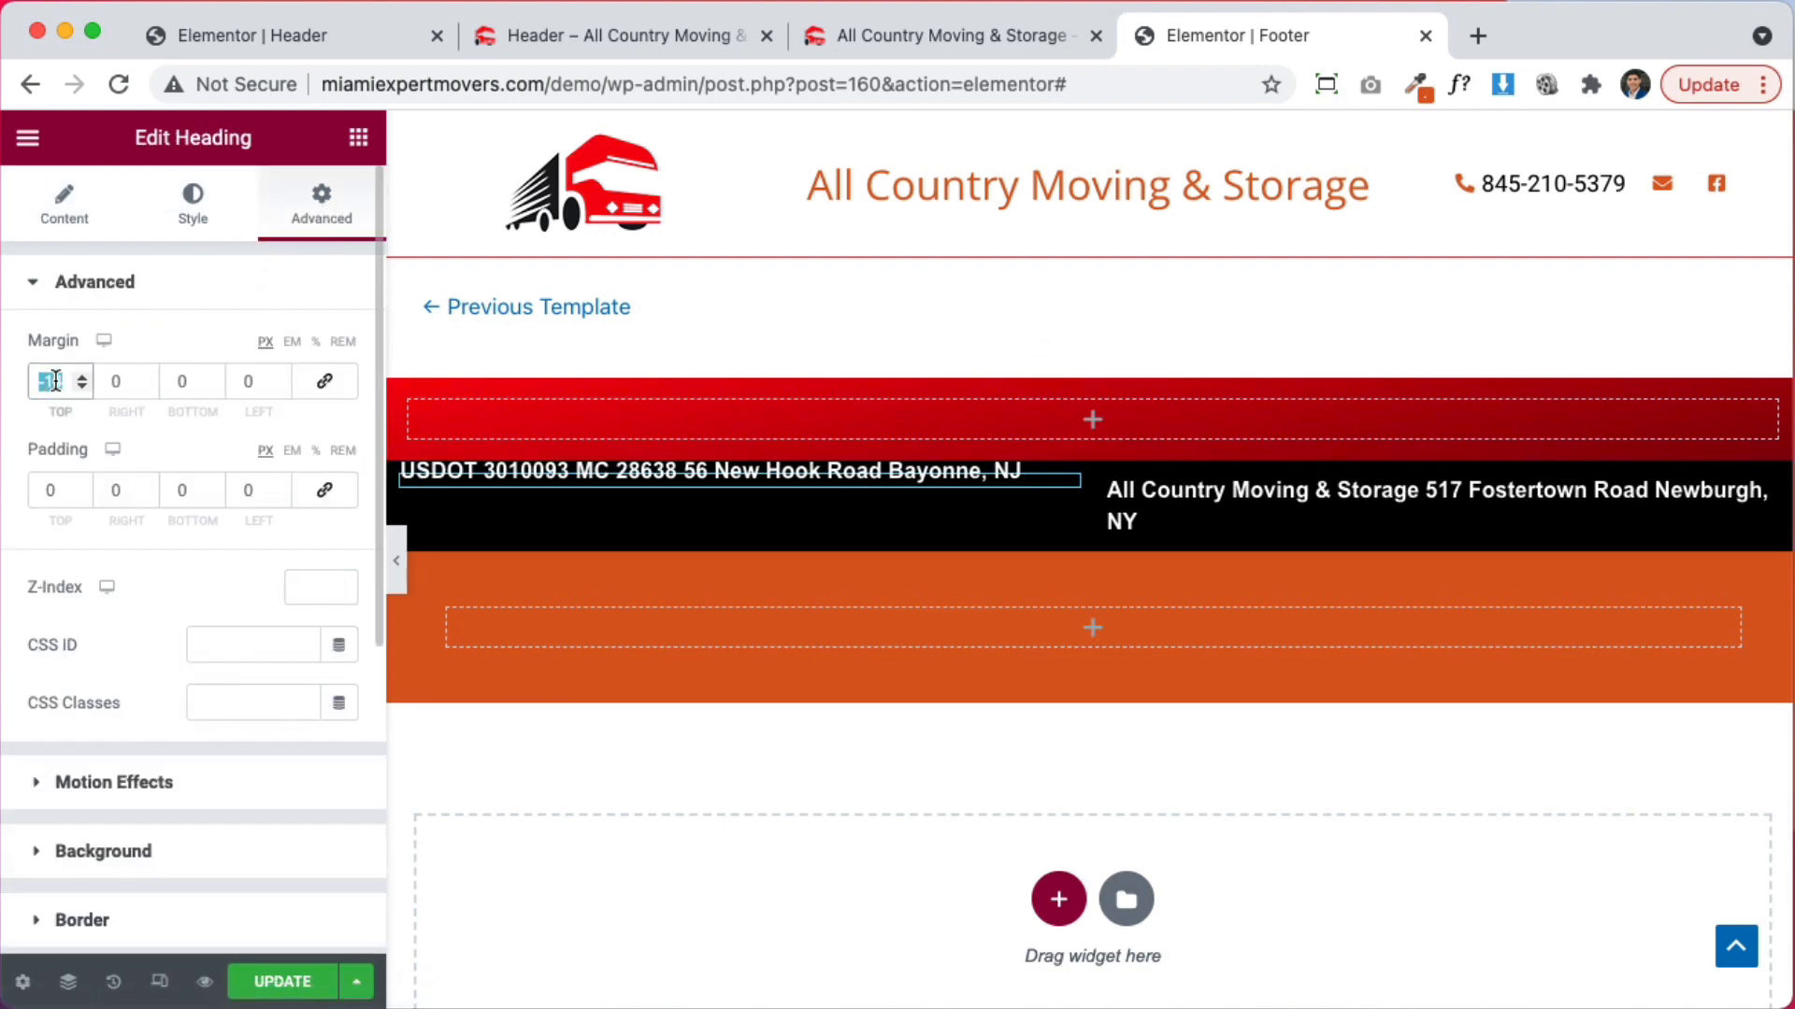
text(0)
click(189, 224)
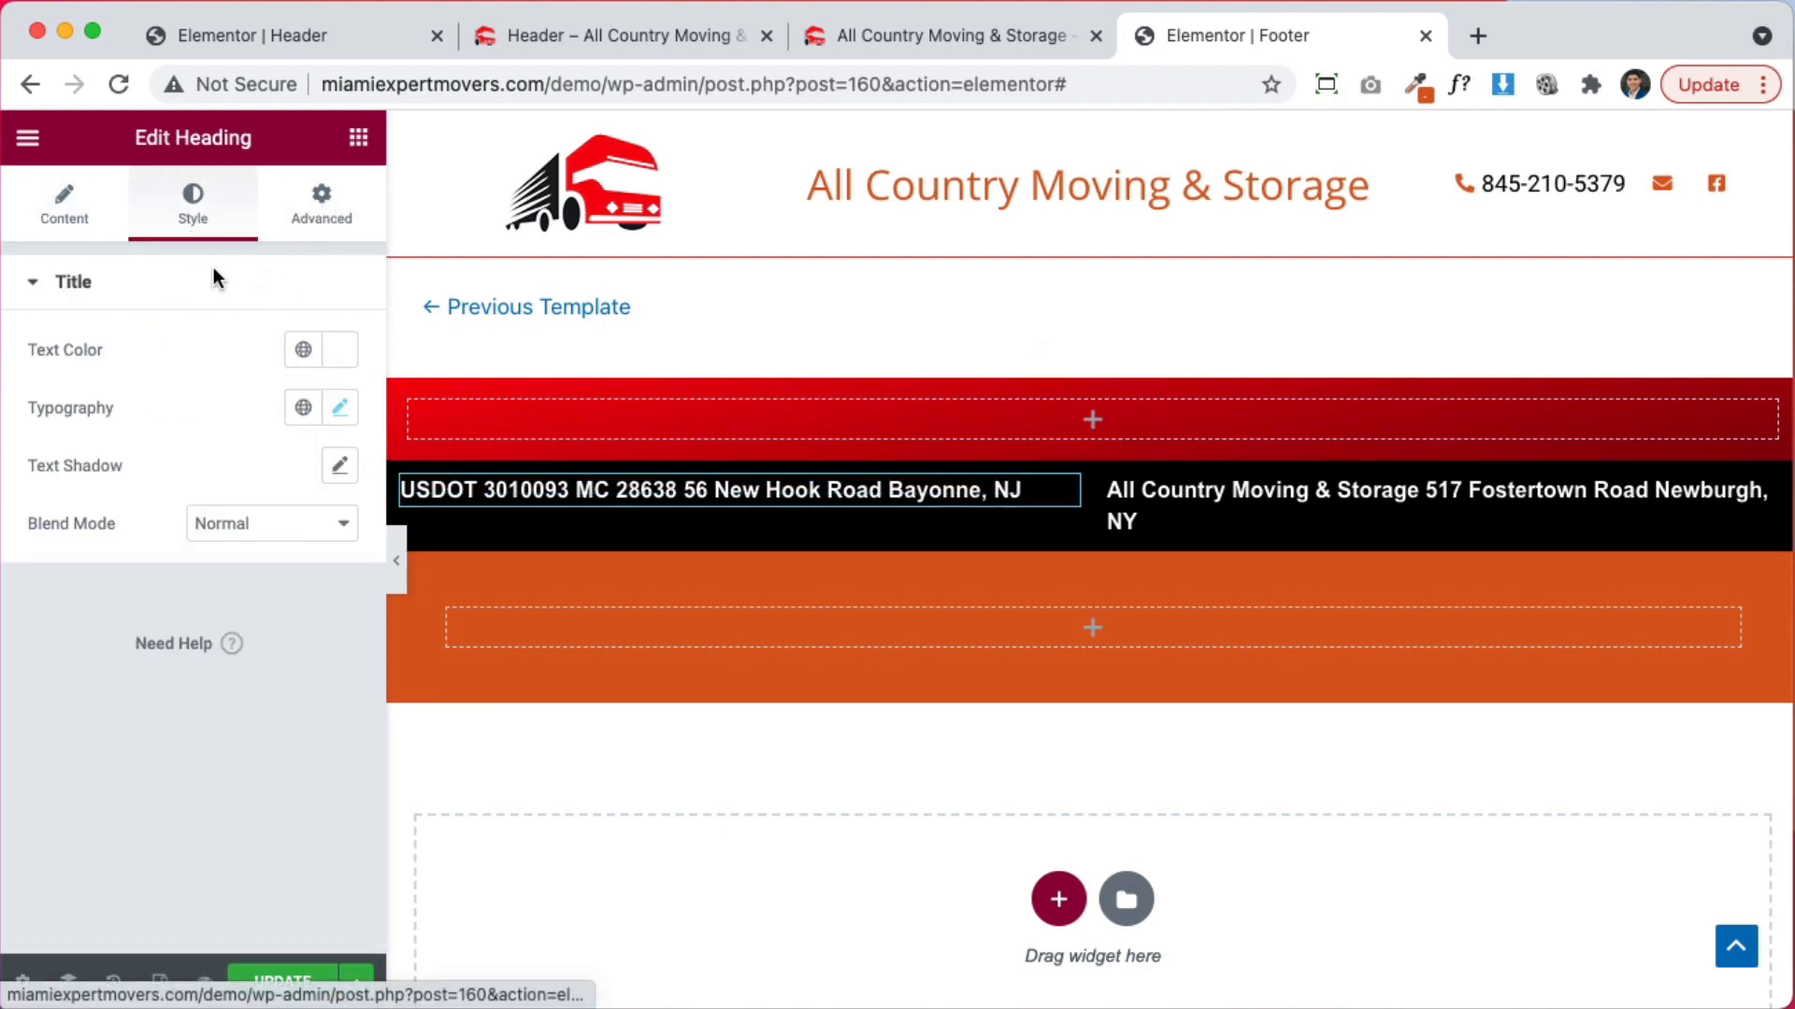
click(339, 407)
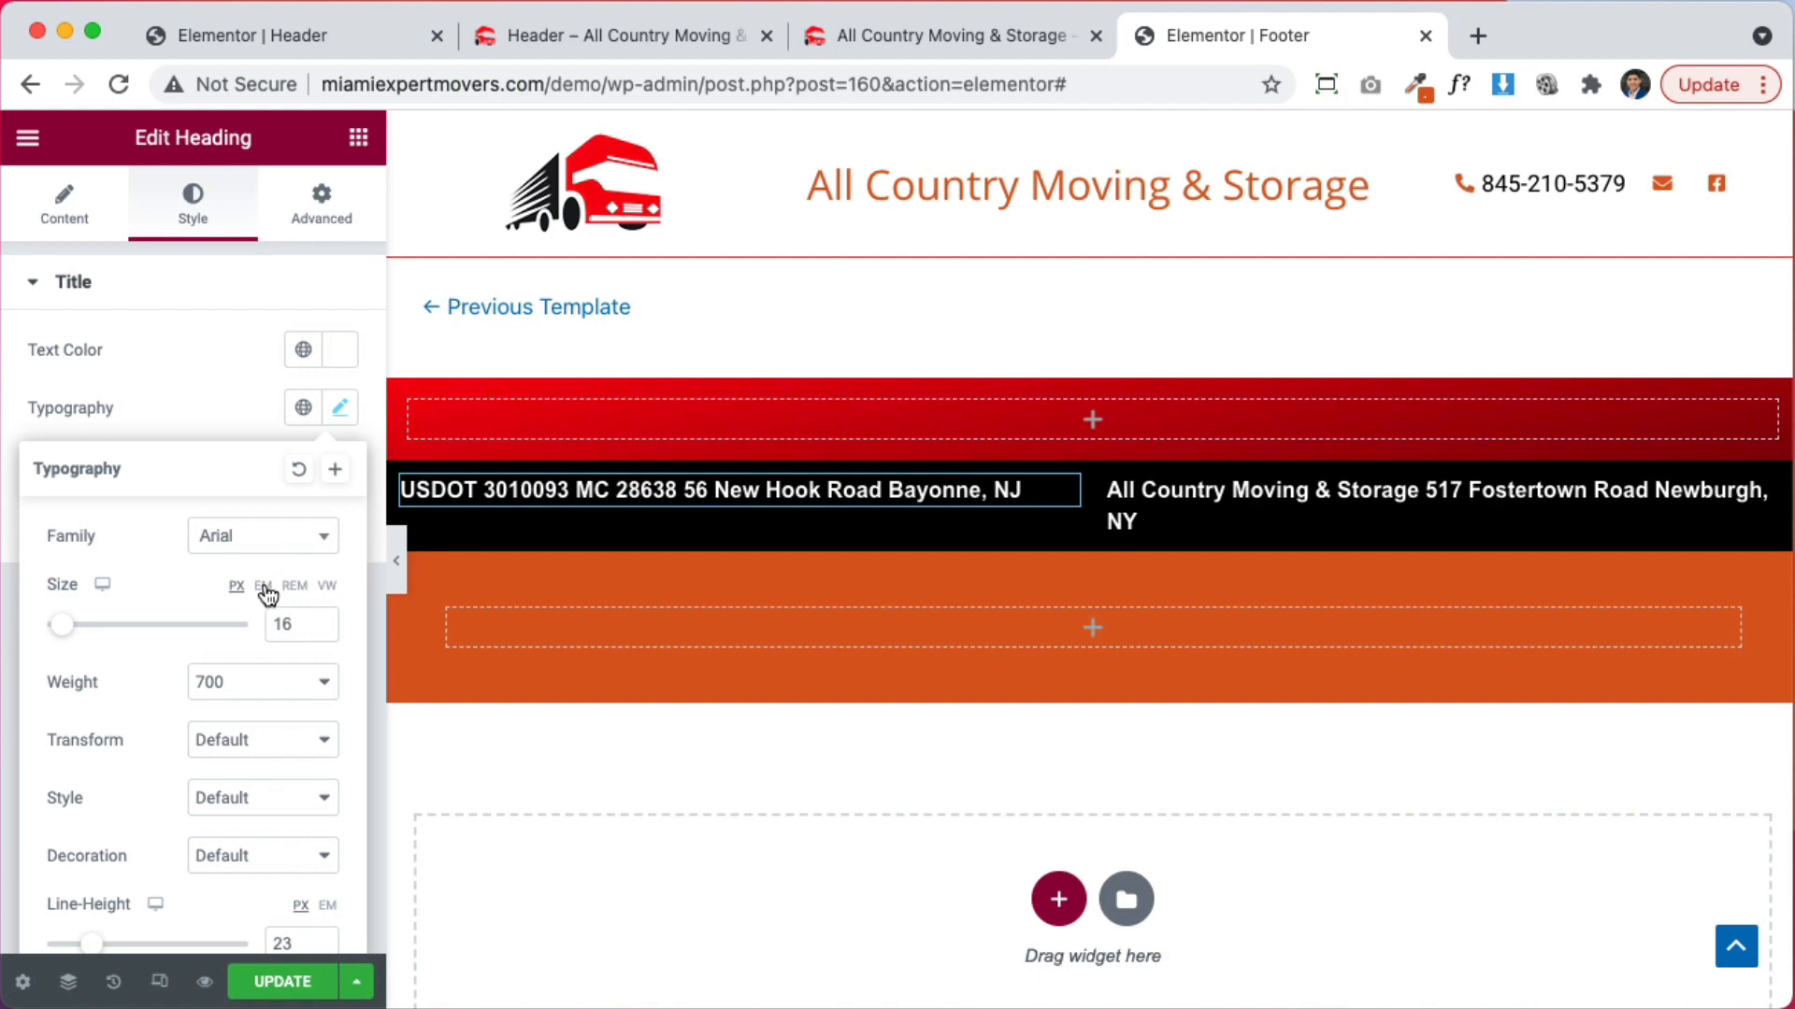
click(273, 553)
text(open)
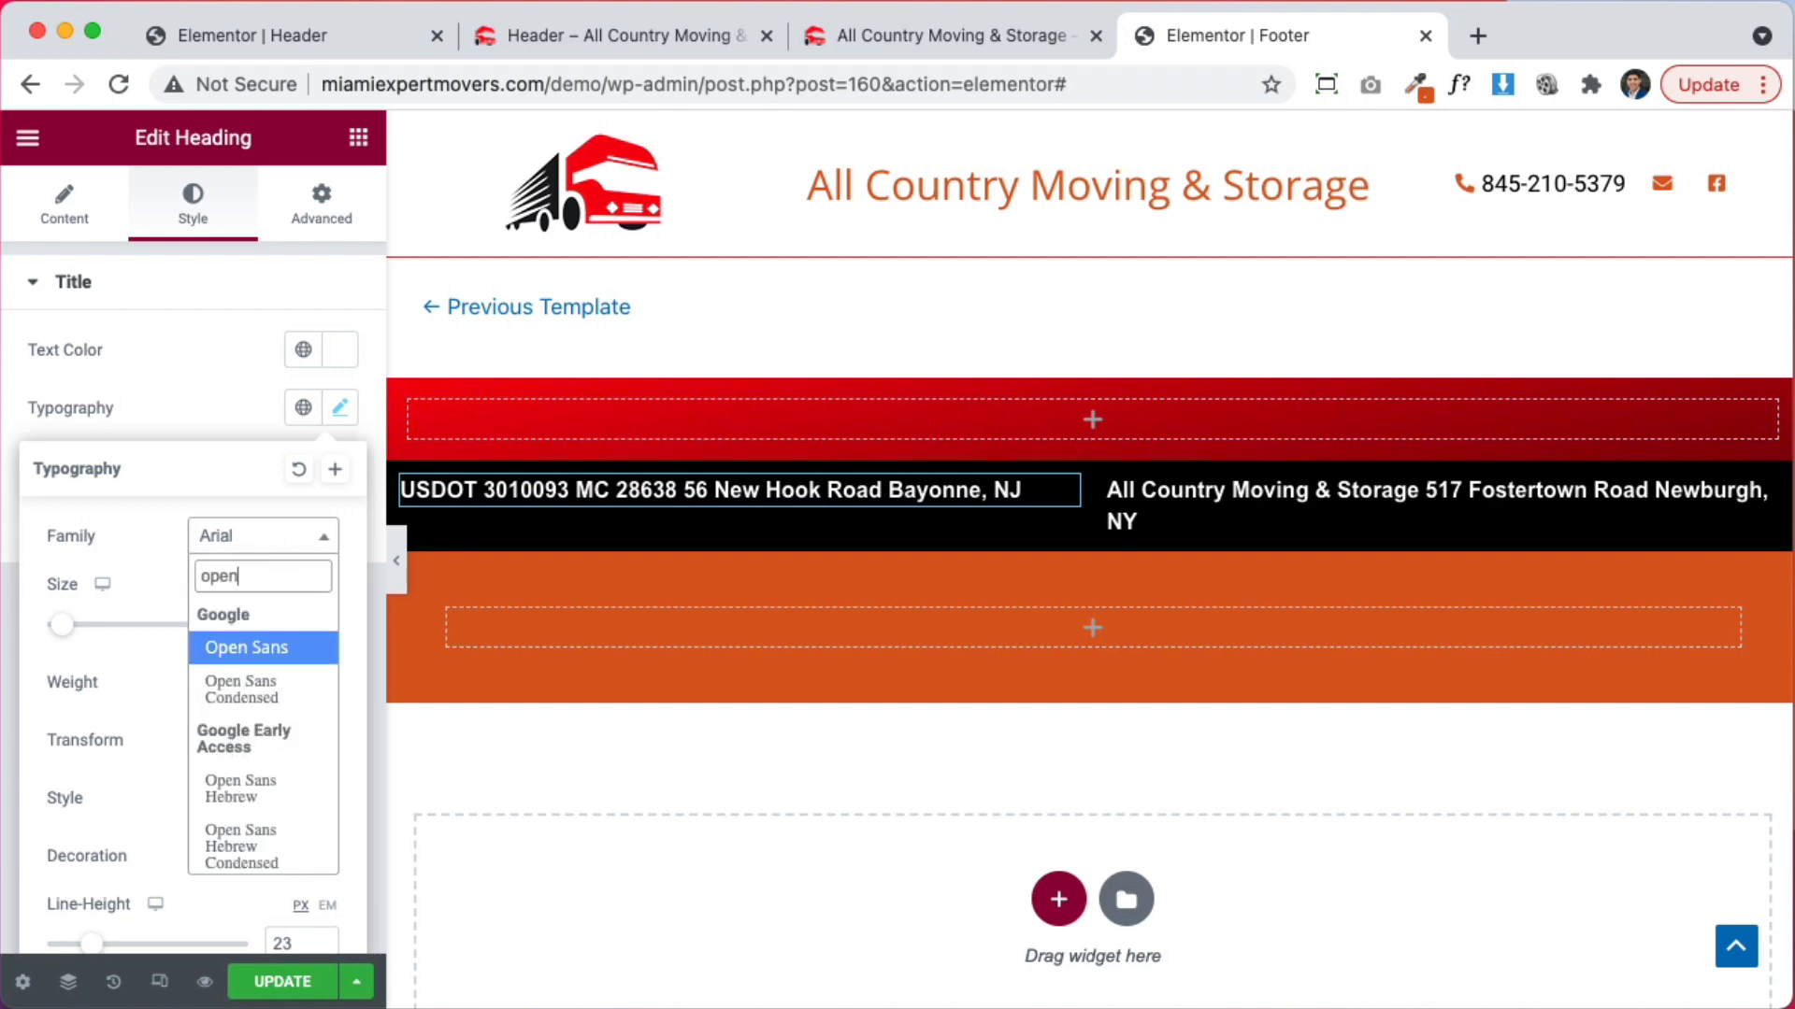
key(Return)
click(253, 681)
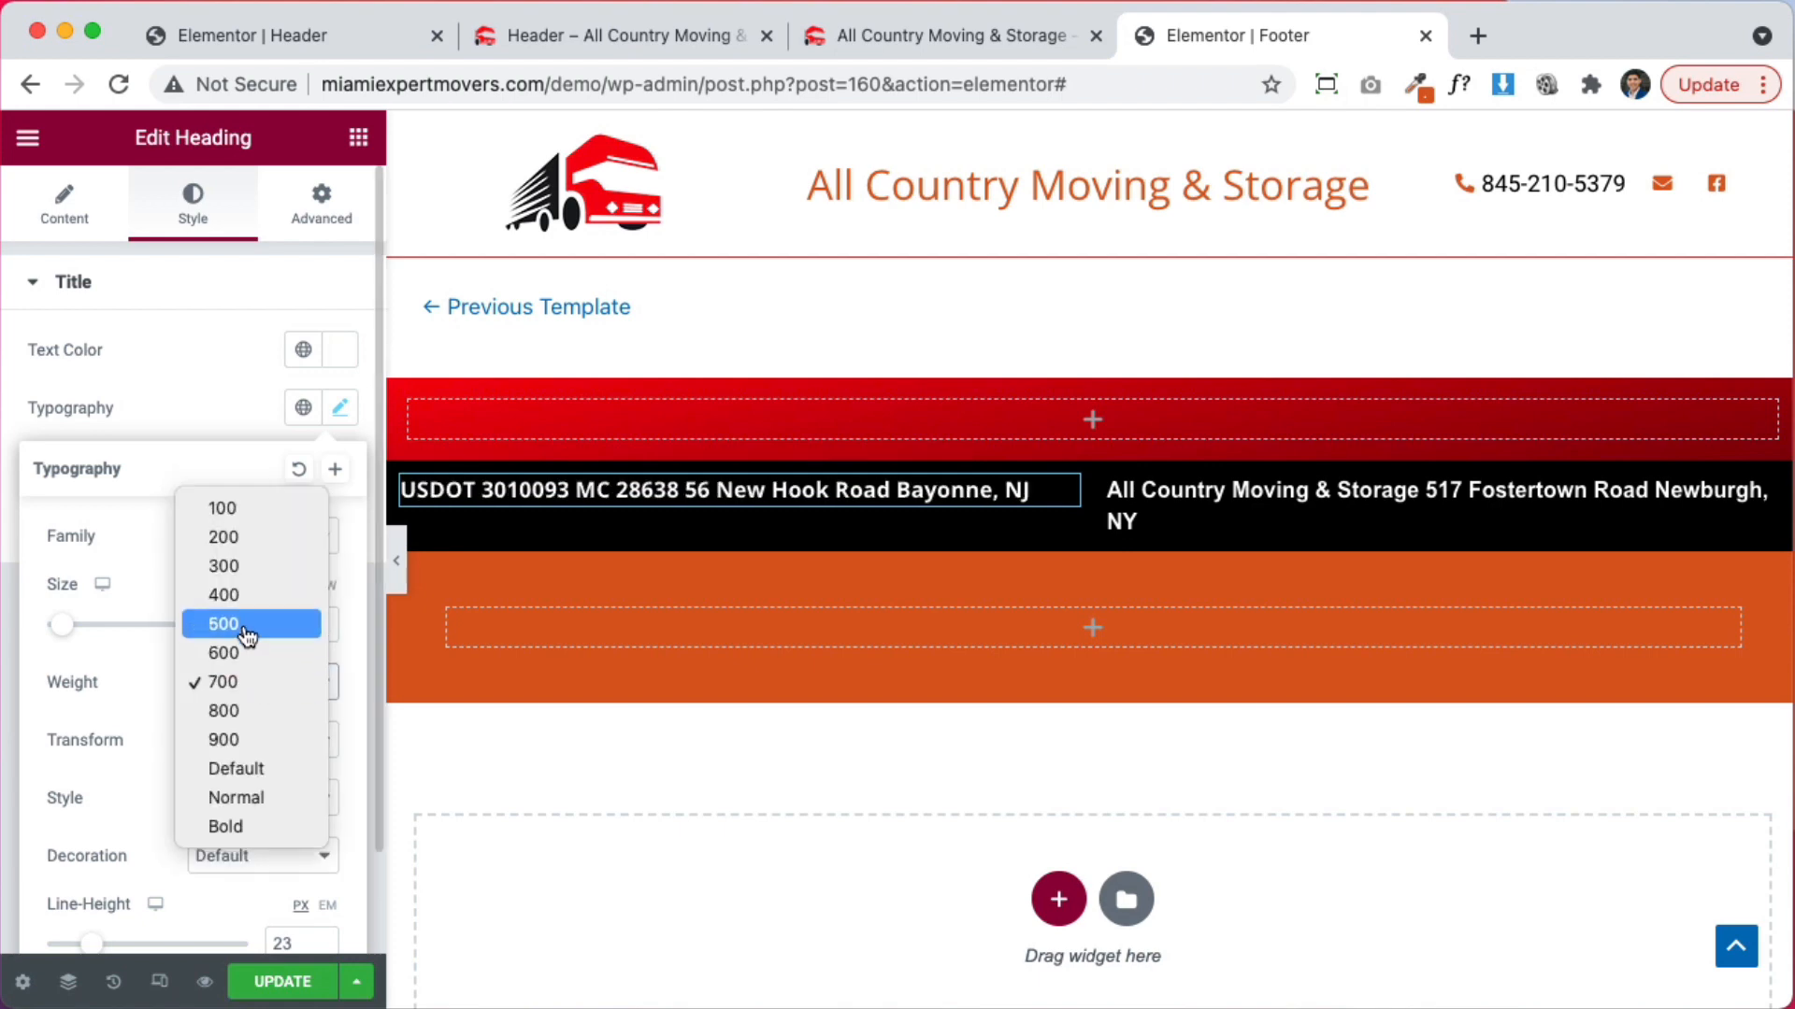
click(243, 624)
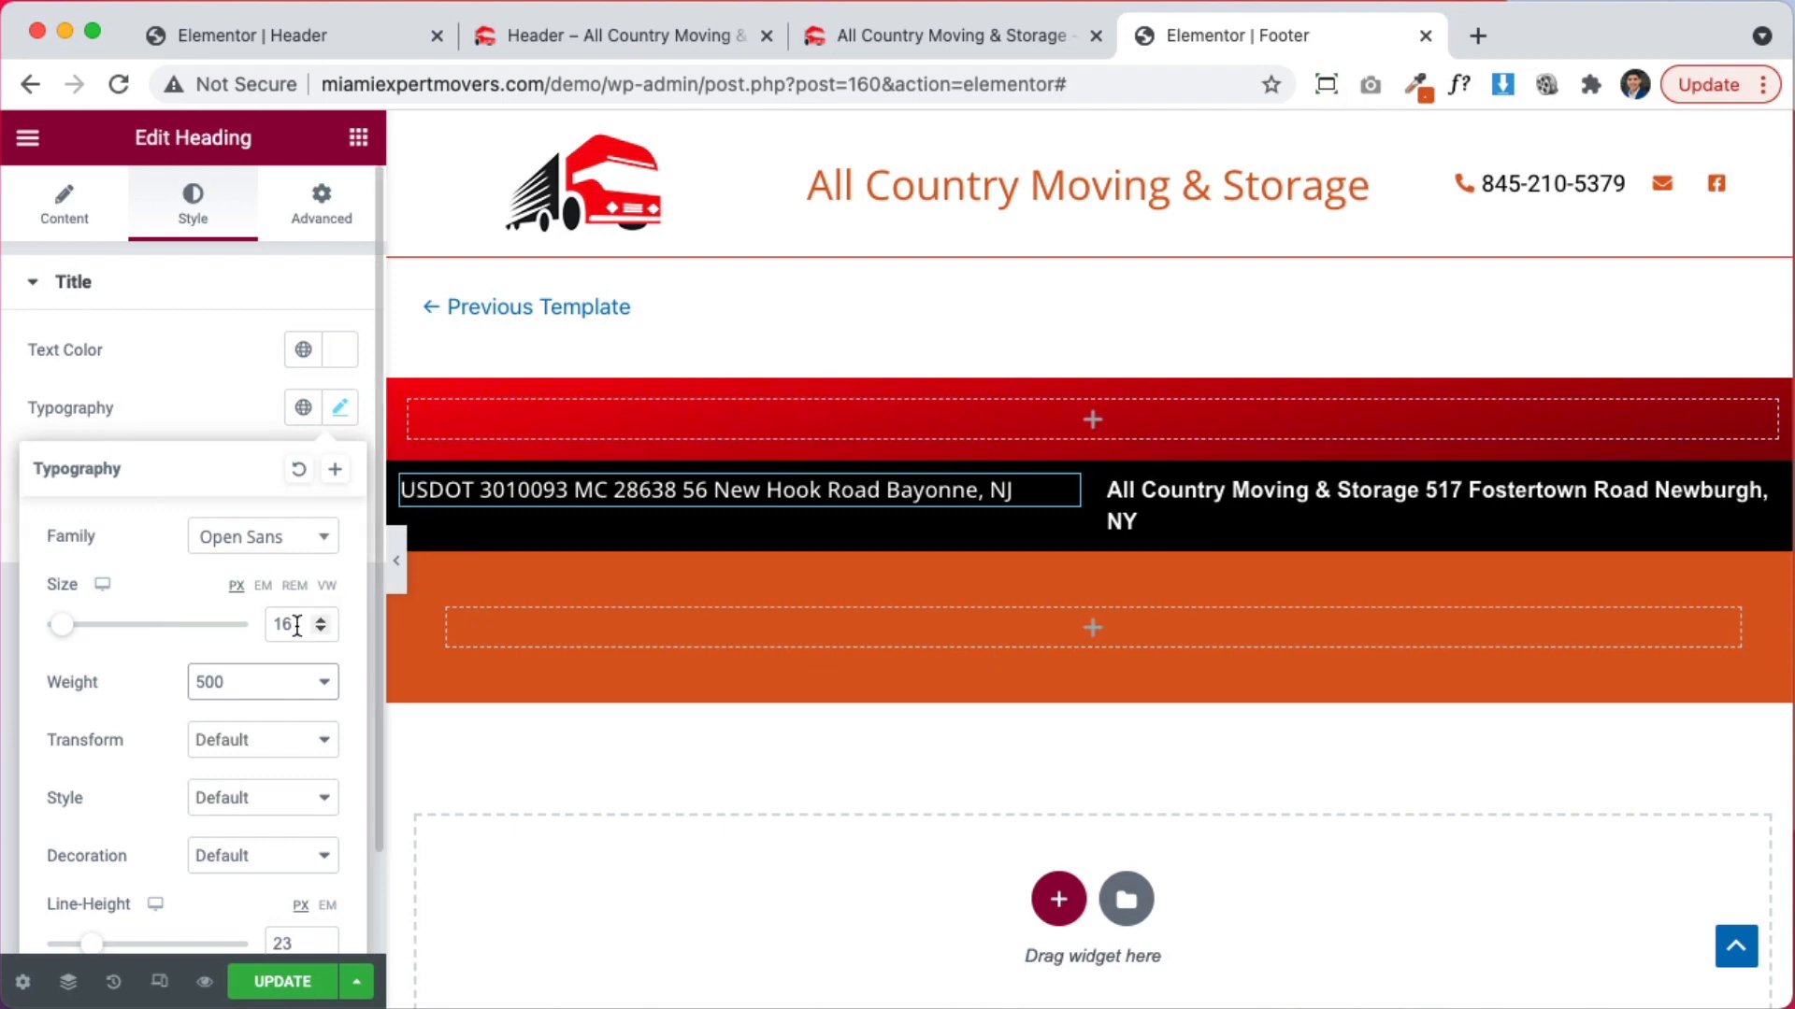
Centre the USDOT heading vertically in its column and centre-align its text
click(402, 479)
click(286, 413)
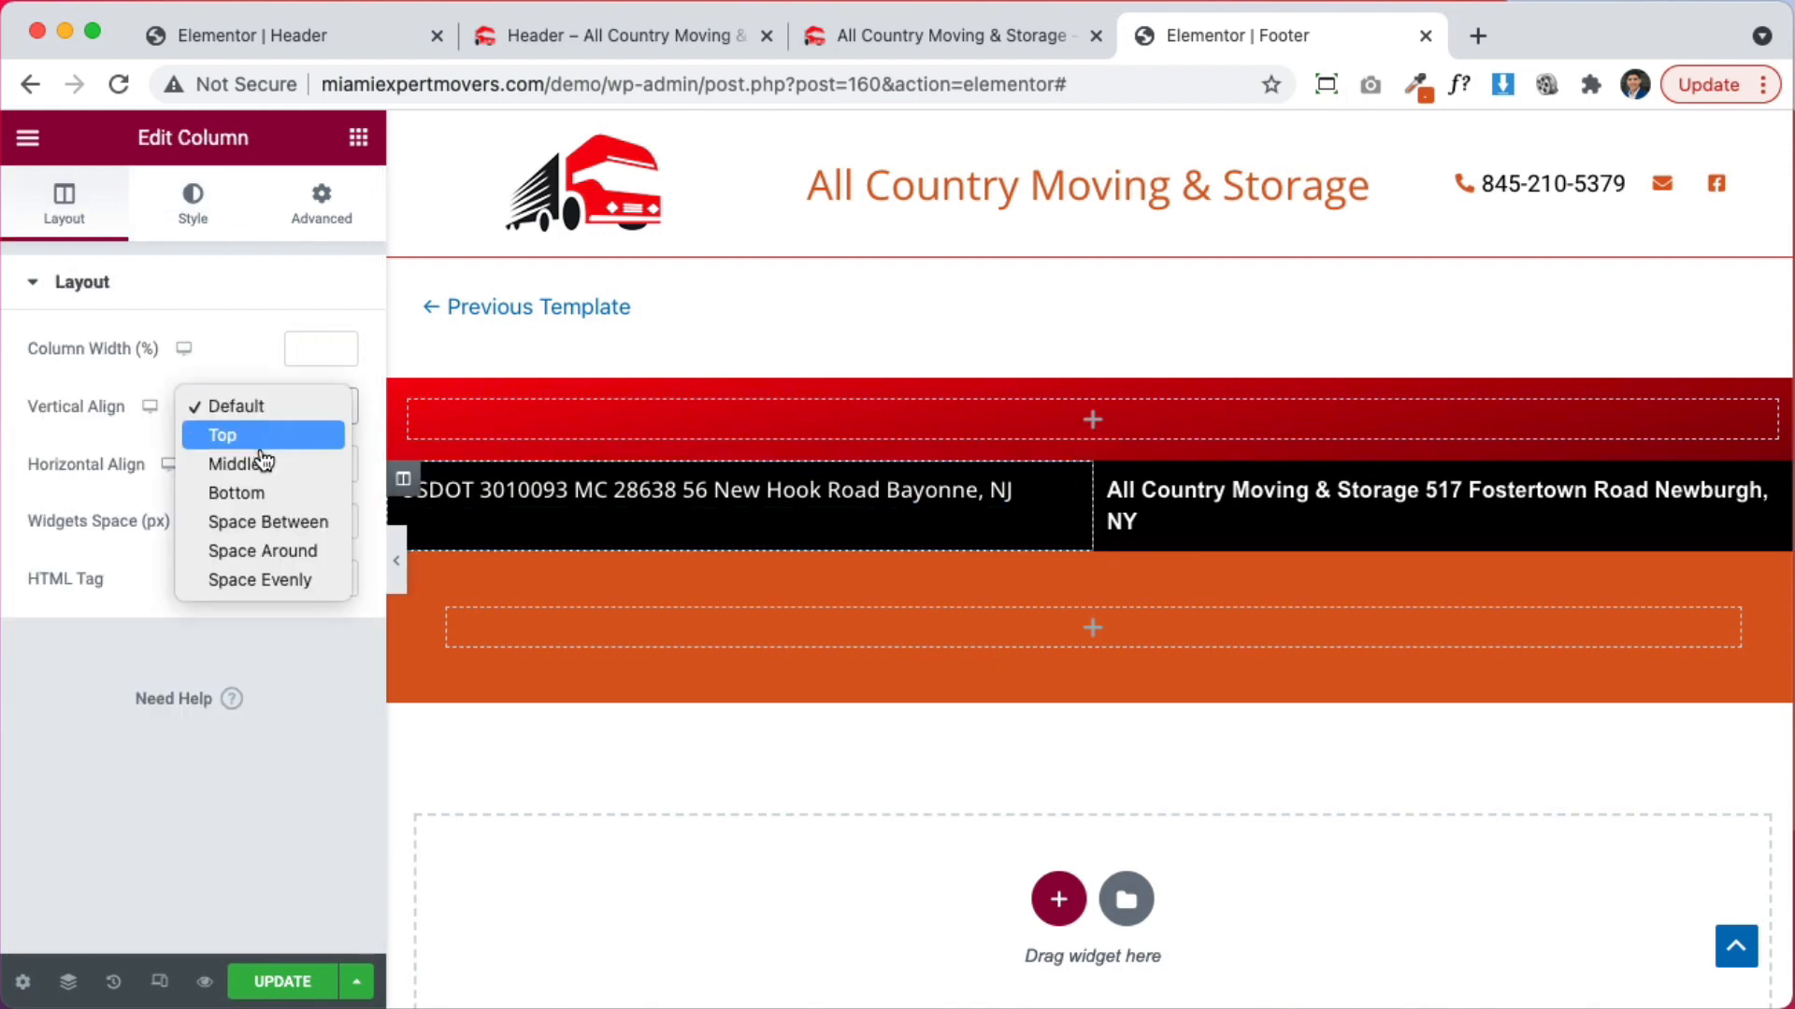
click(262, 465)
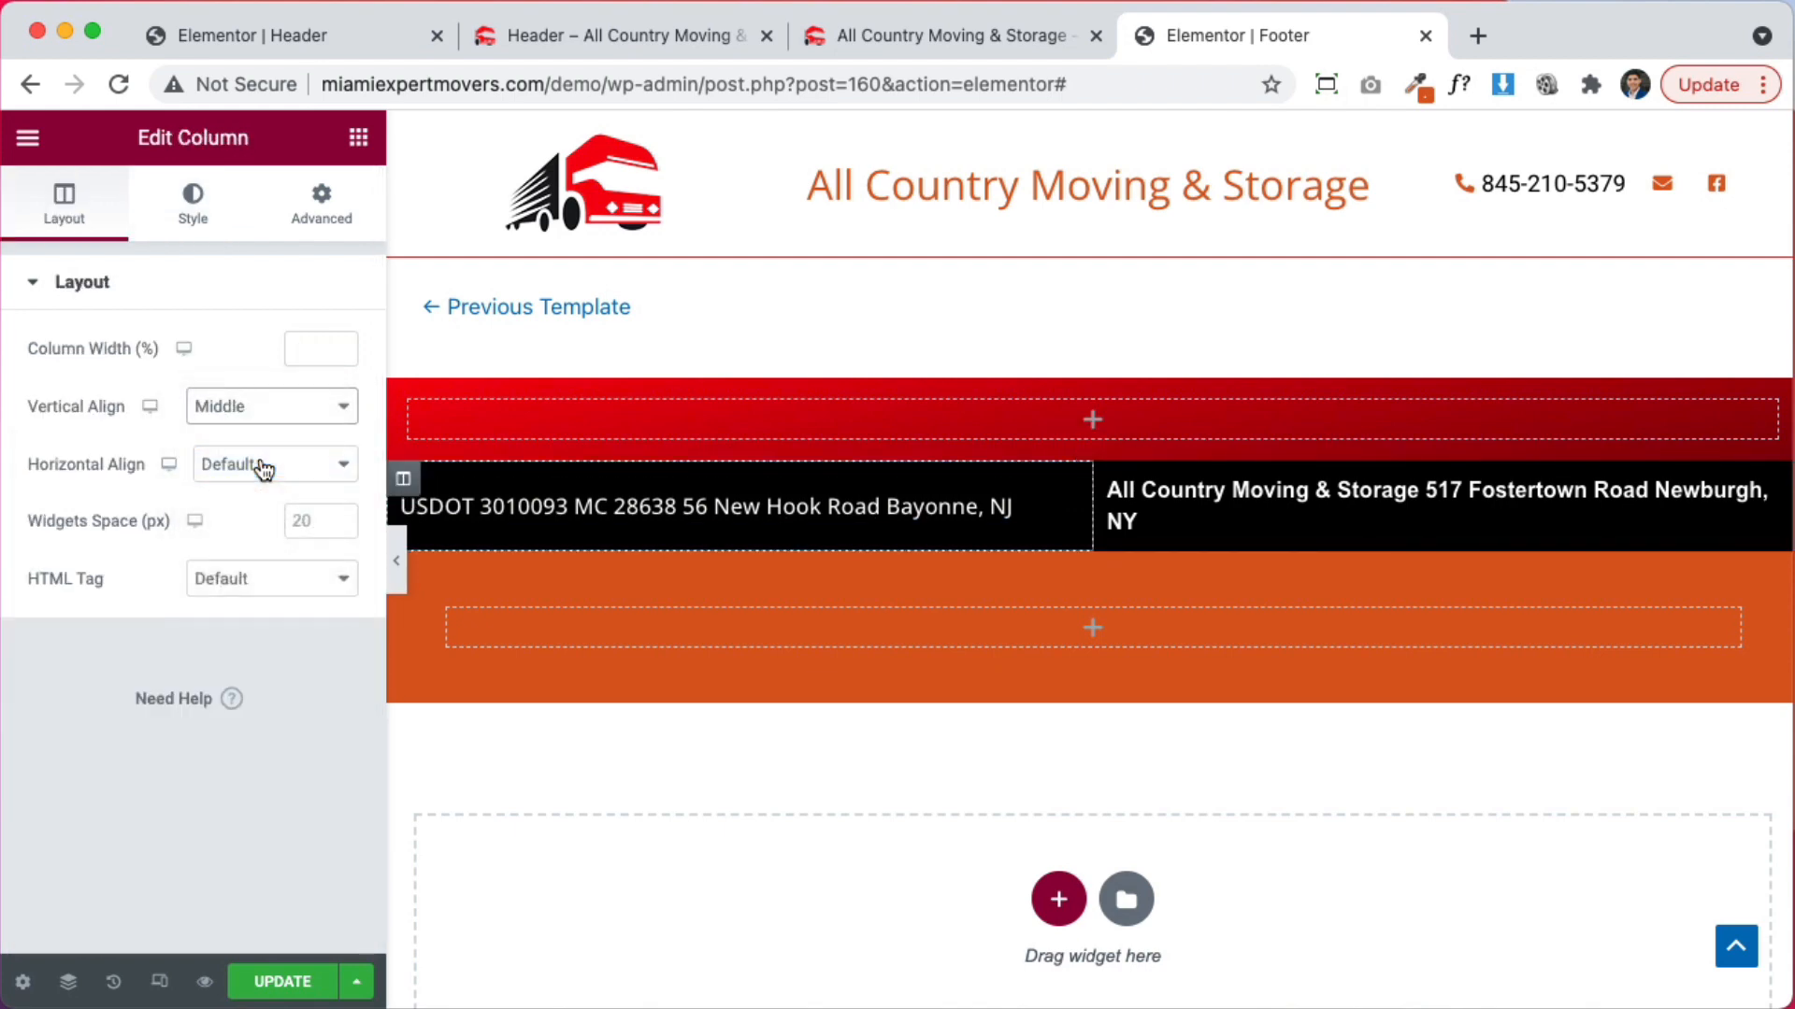
click(508, 507)
click(42, 225)
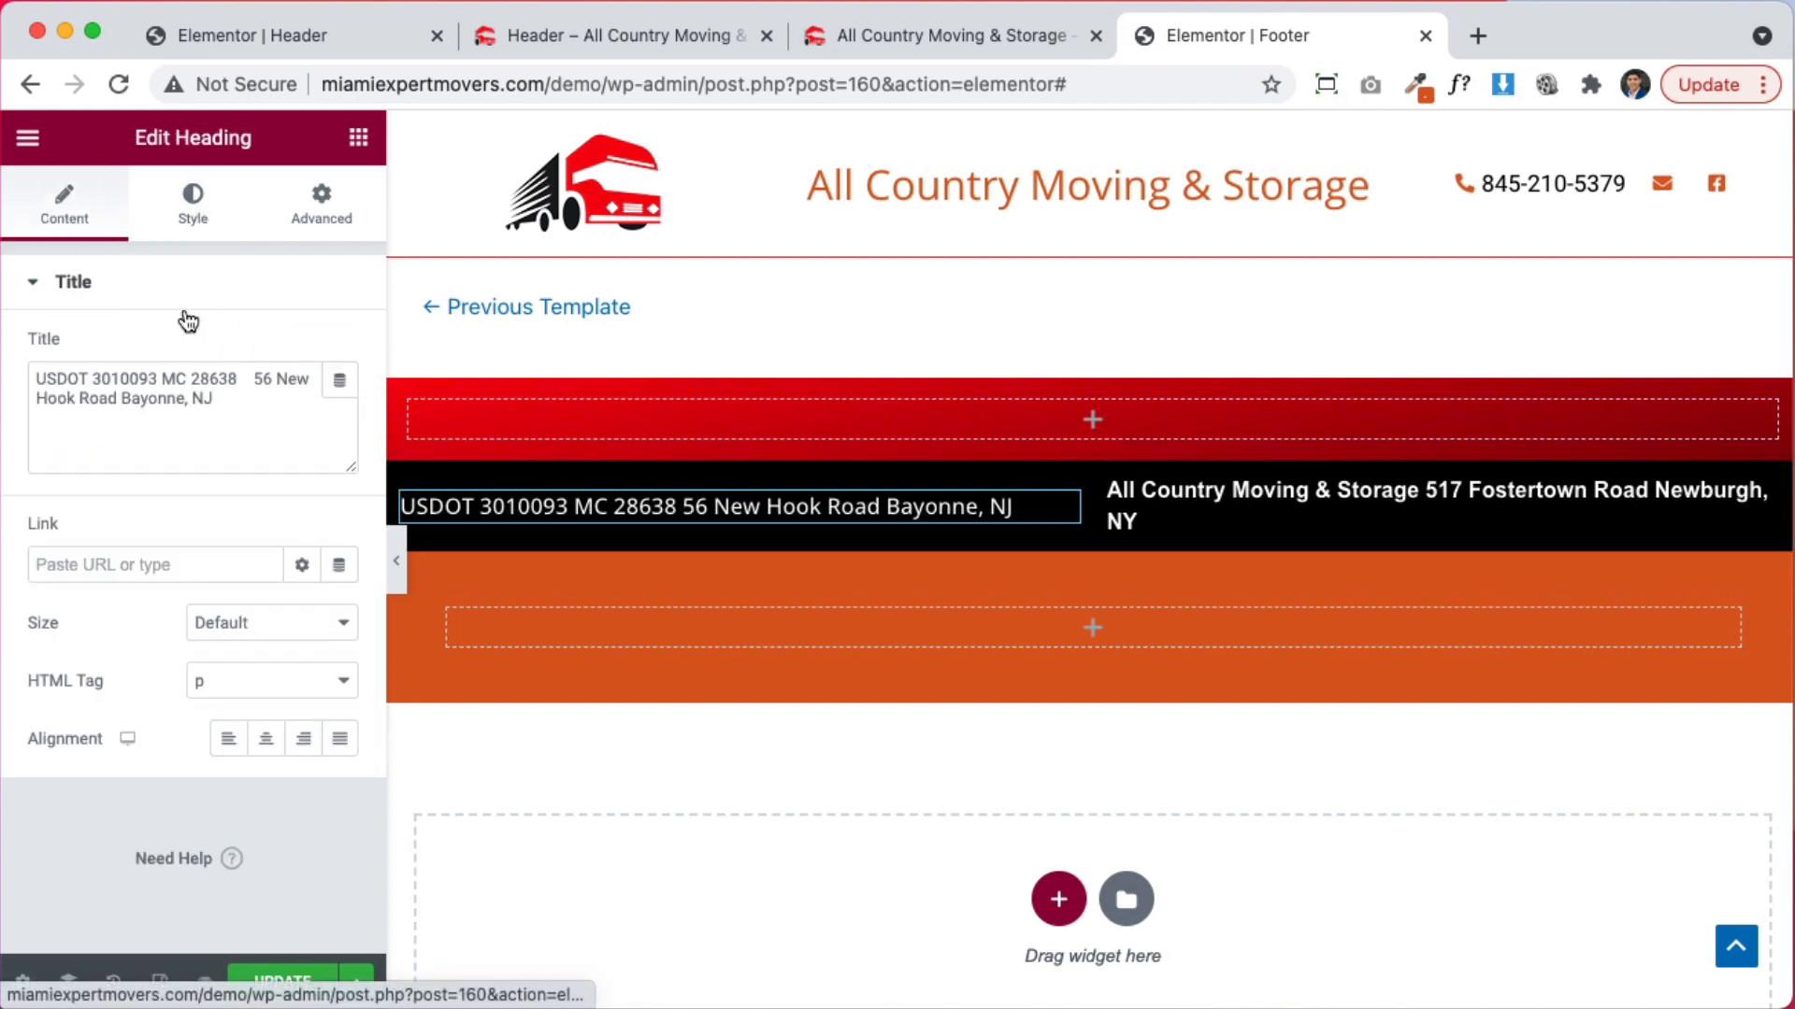
click(265, 739)
Paste the USDOT heading's style onto the address heading and preview the footer
right_click(1058, 514)
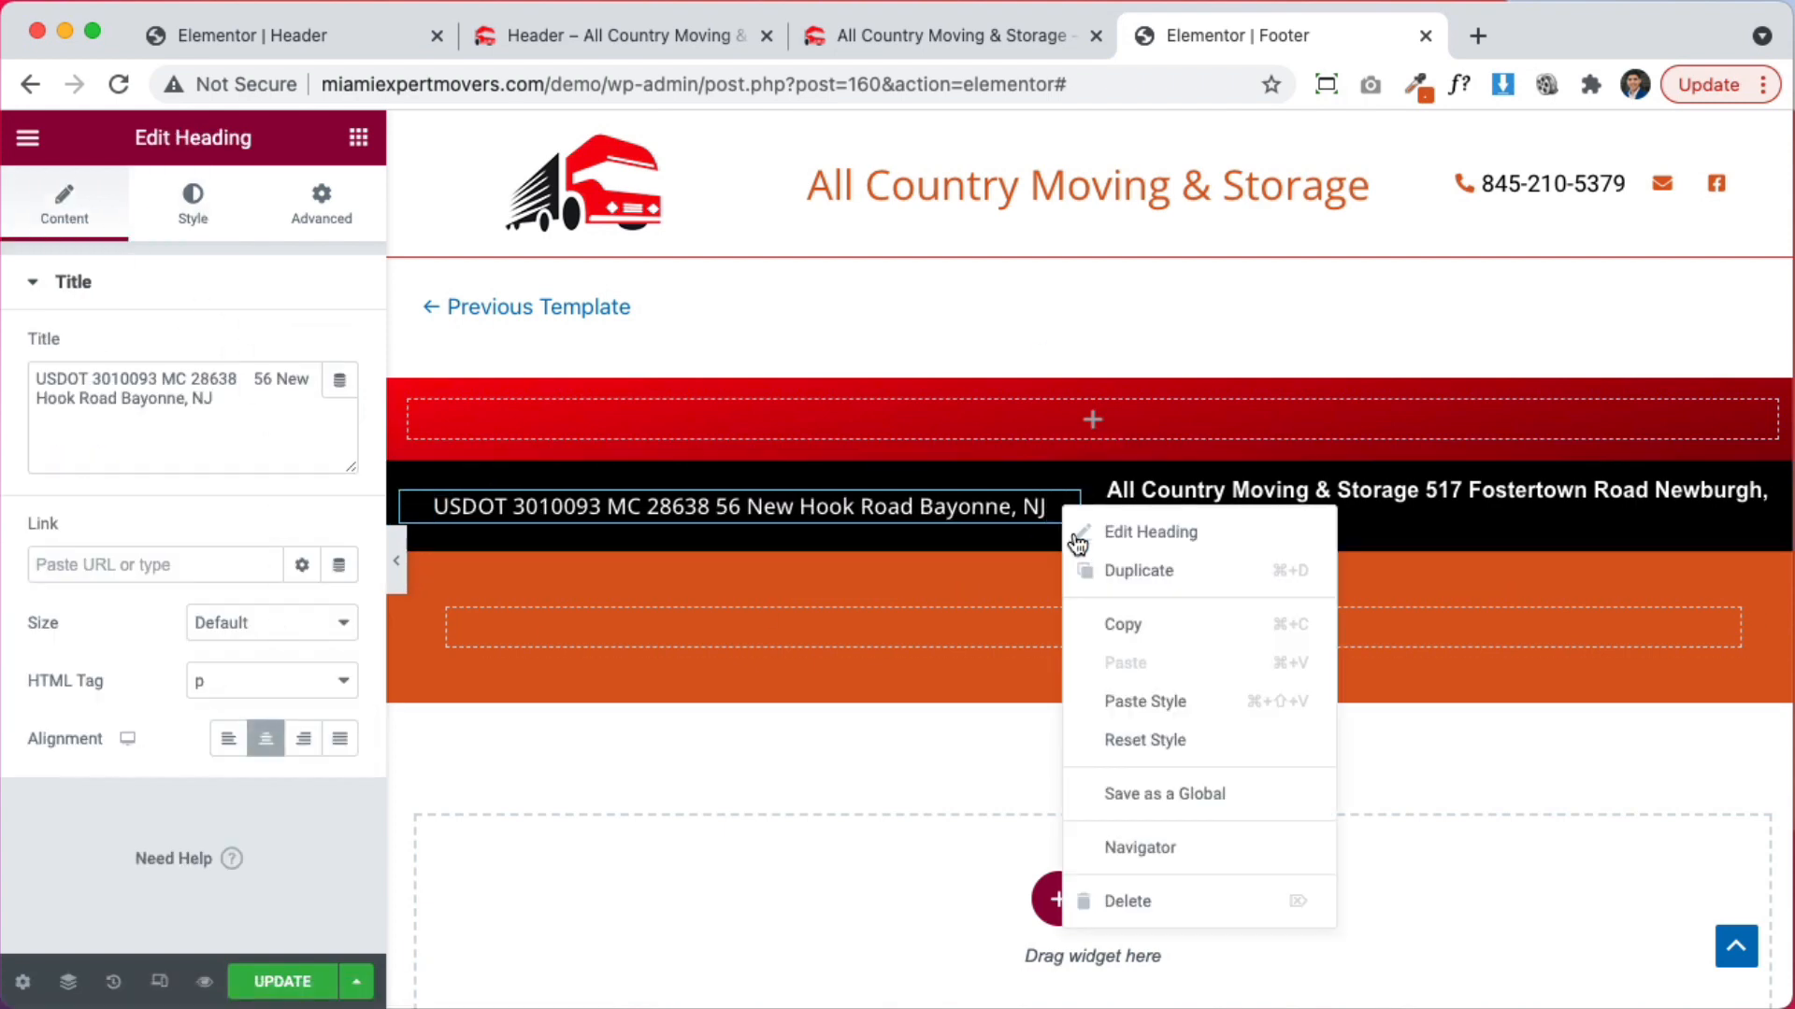
click(1159, 624)
right_click(1281, 501)
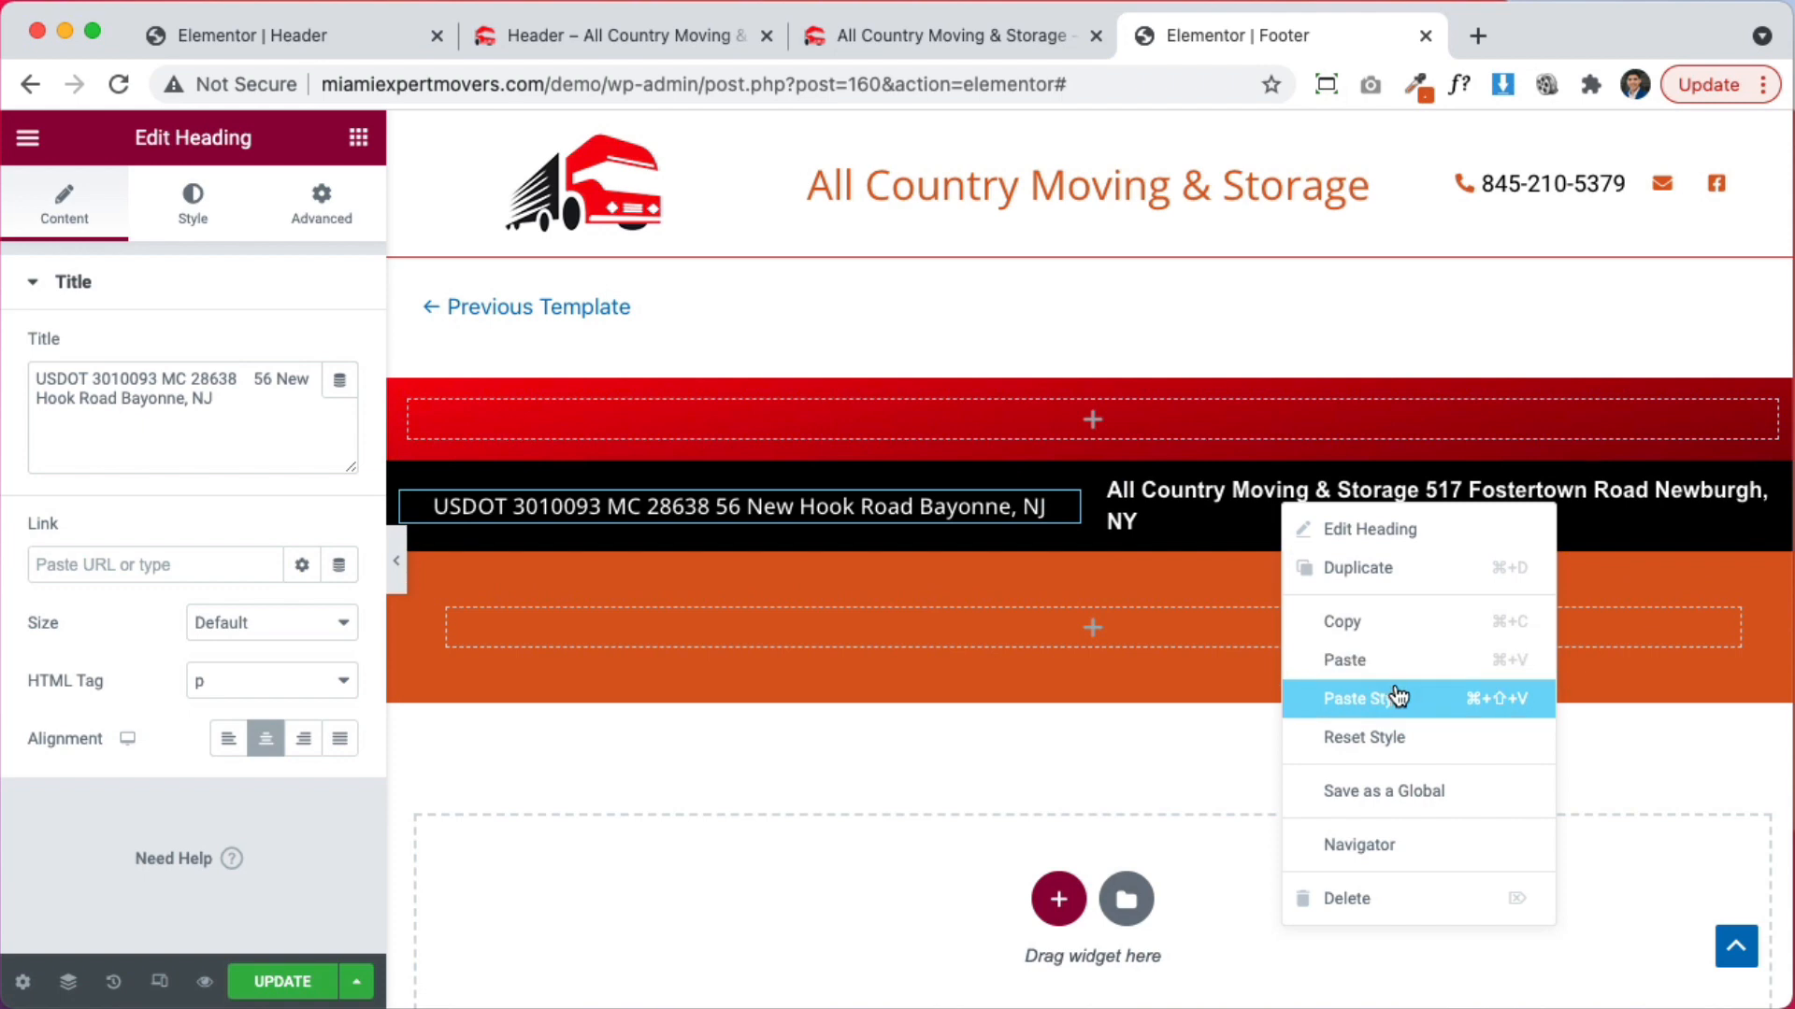
click(1397, 694)
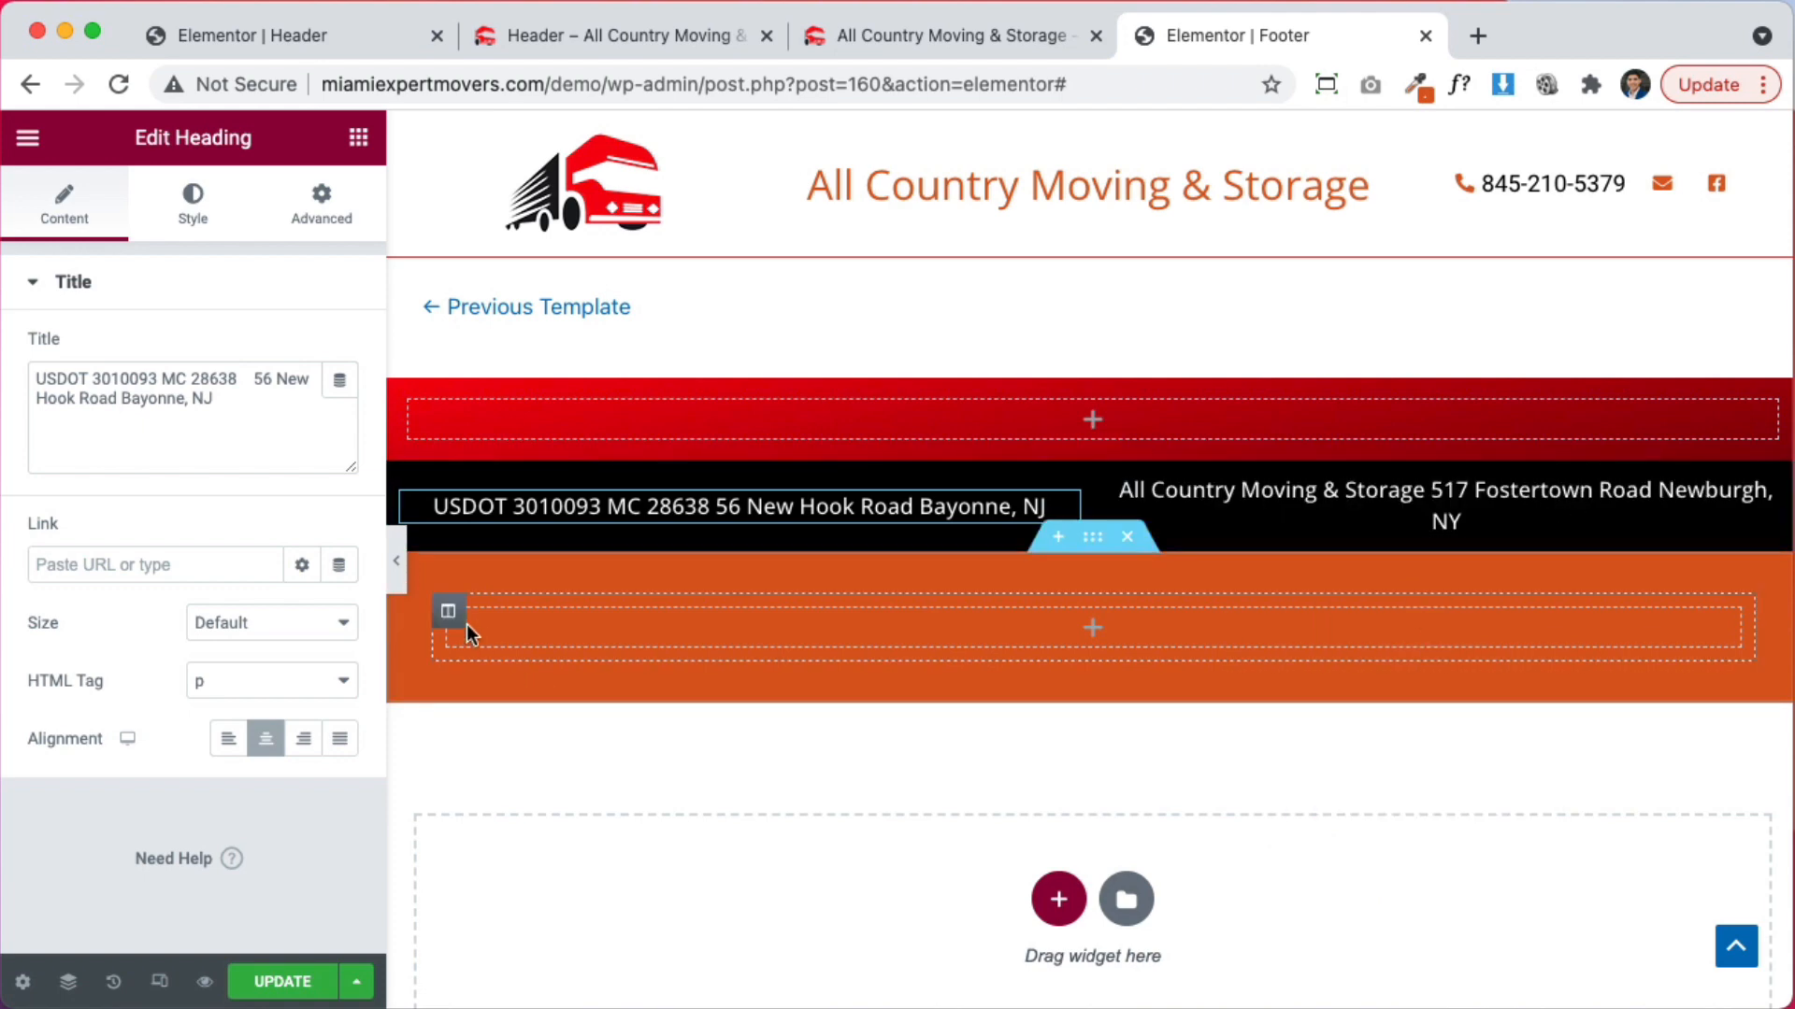
click(395, 568)
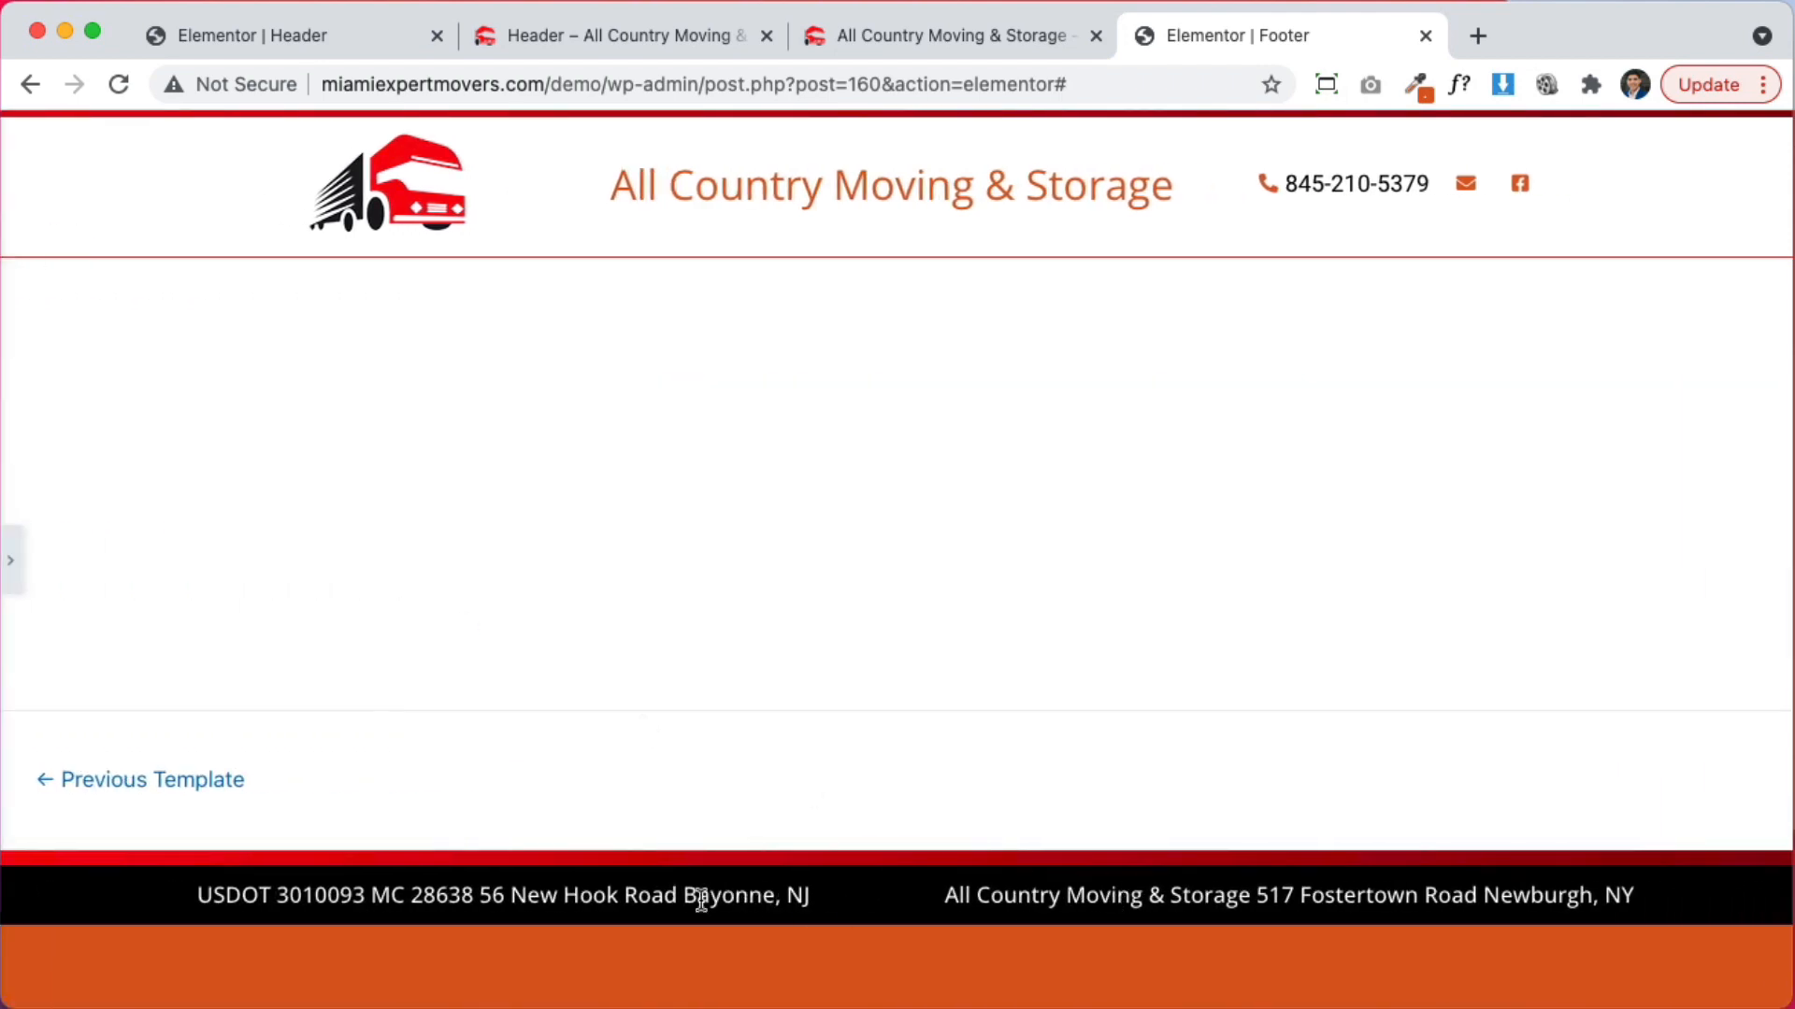
click(12, 561)
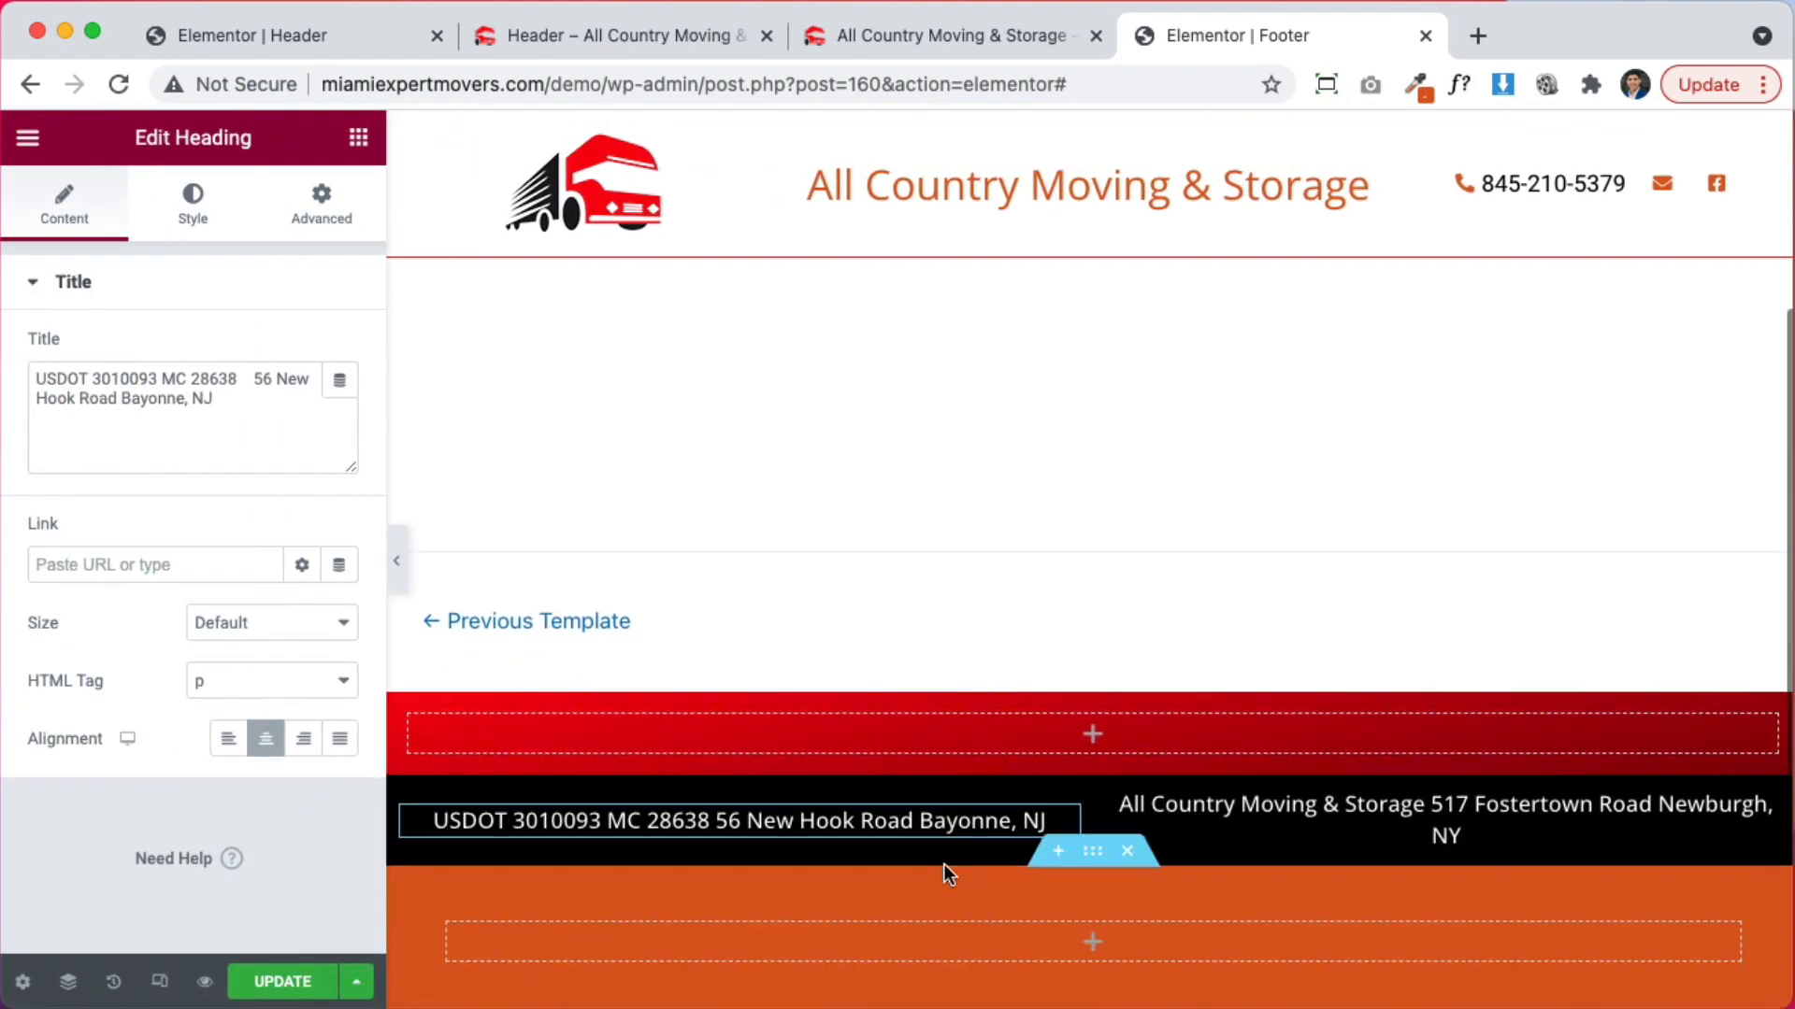
click(918, 28)
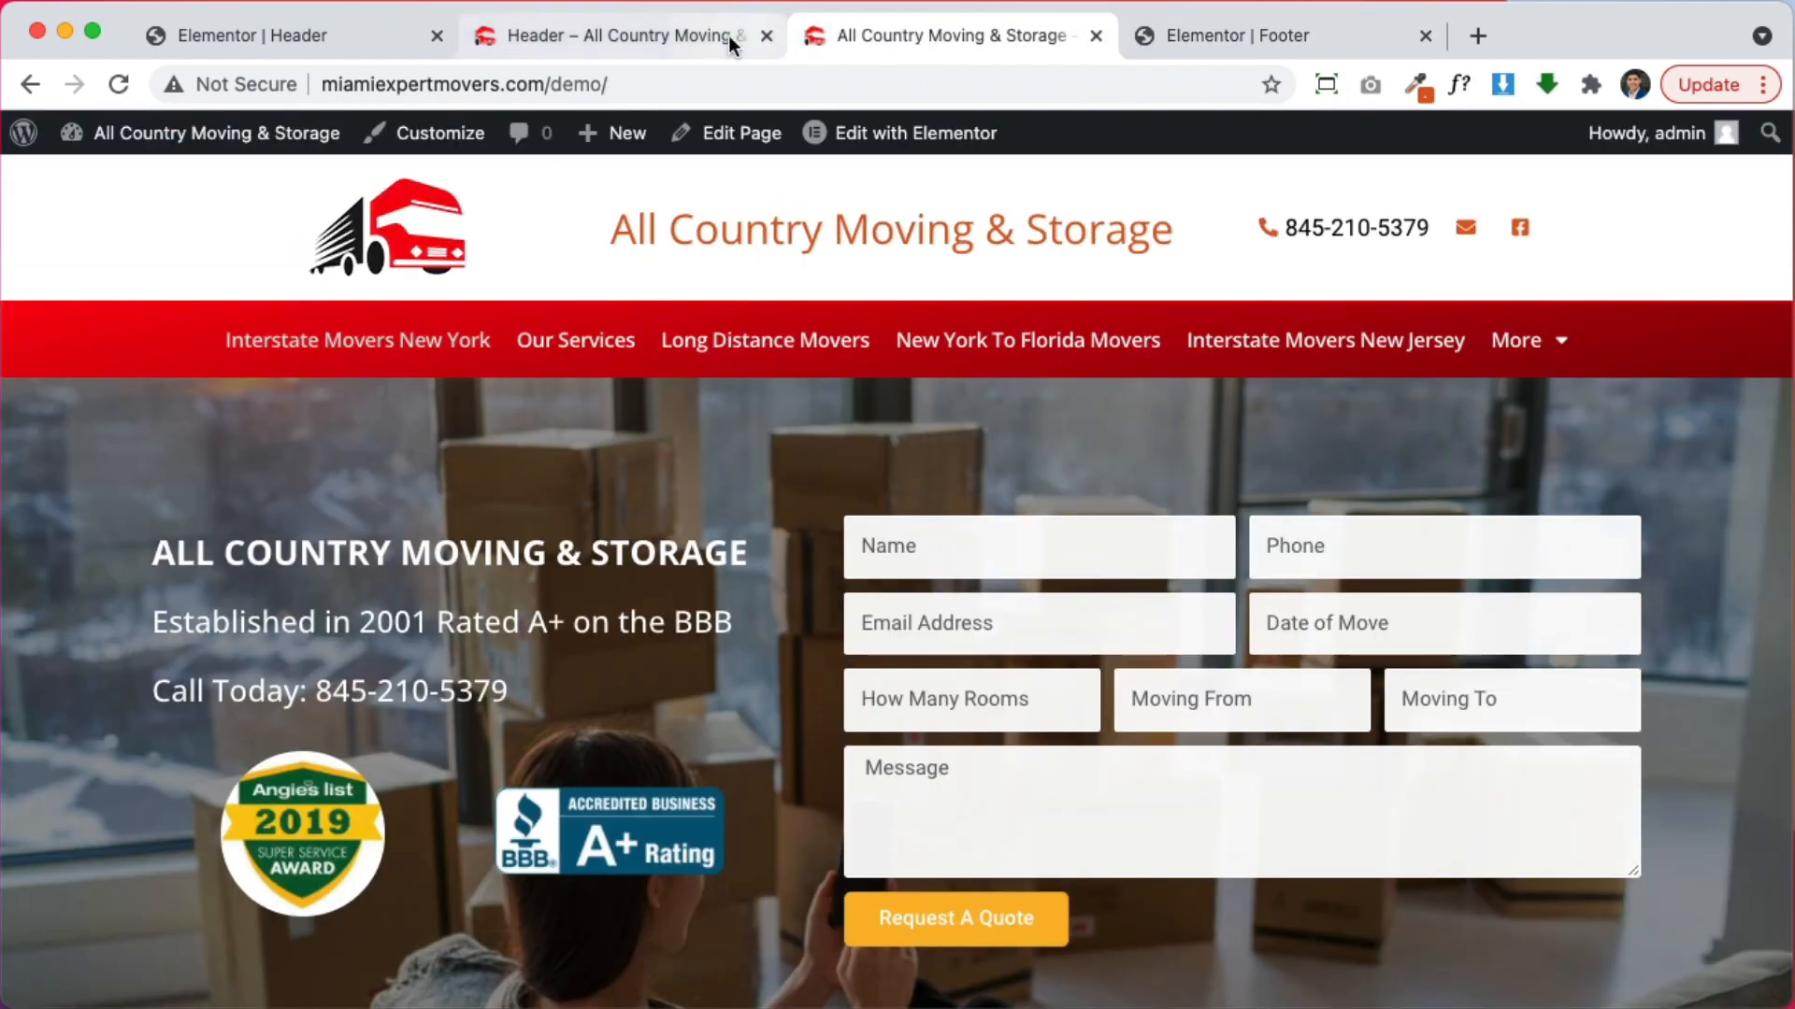
Copy the Nav Menu widget from the header template
click(728, 35)
click(351, 37)
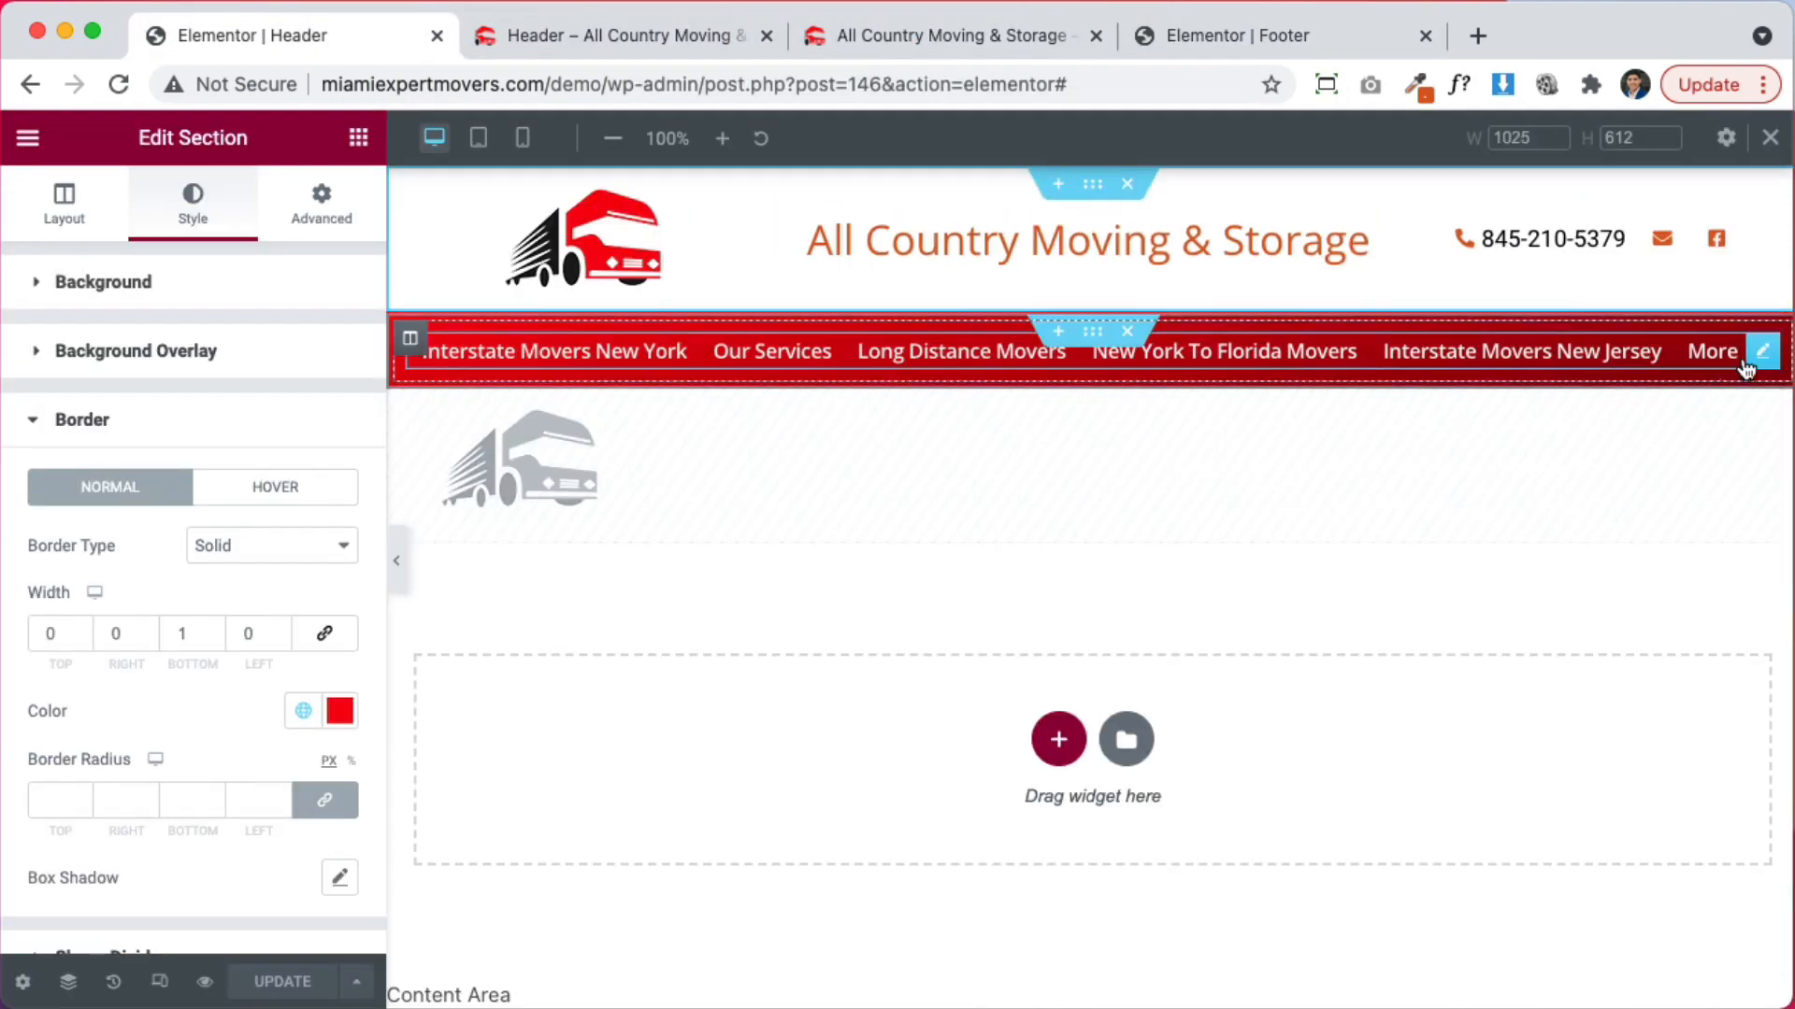
right_click(1757, 360)
click(1601, 488)
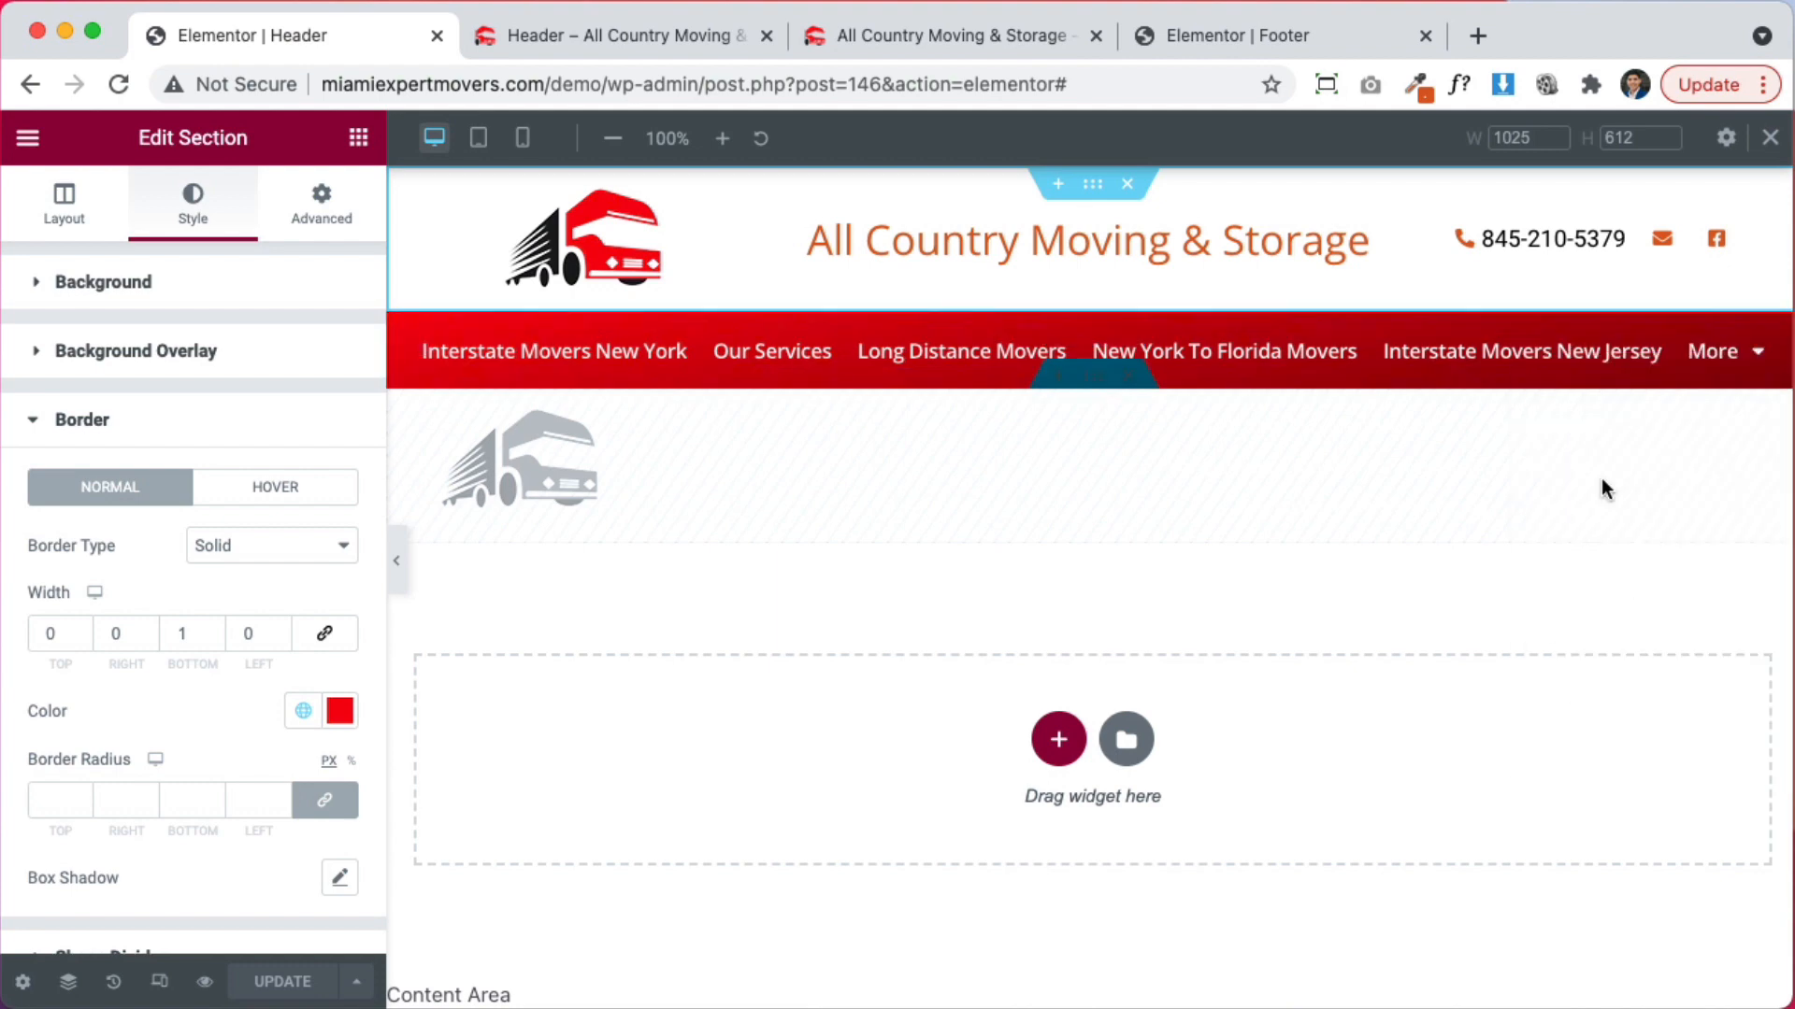
Paste the nav menu into the footer's red band and update the footer
click(486, 39)
click(934, 37)
click(1215, 33)
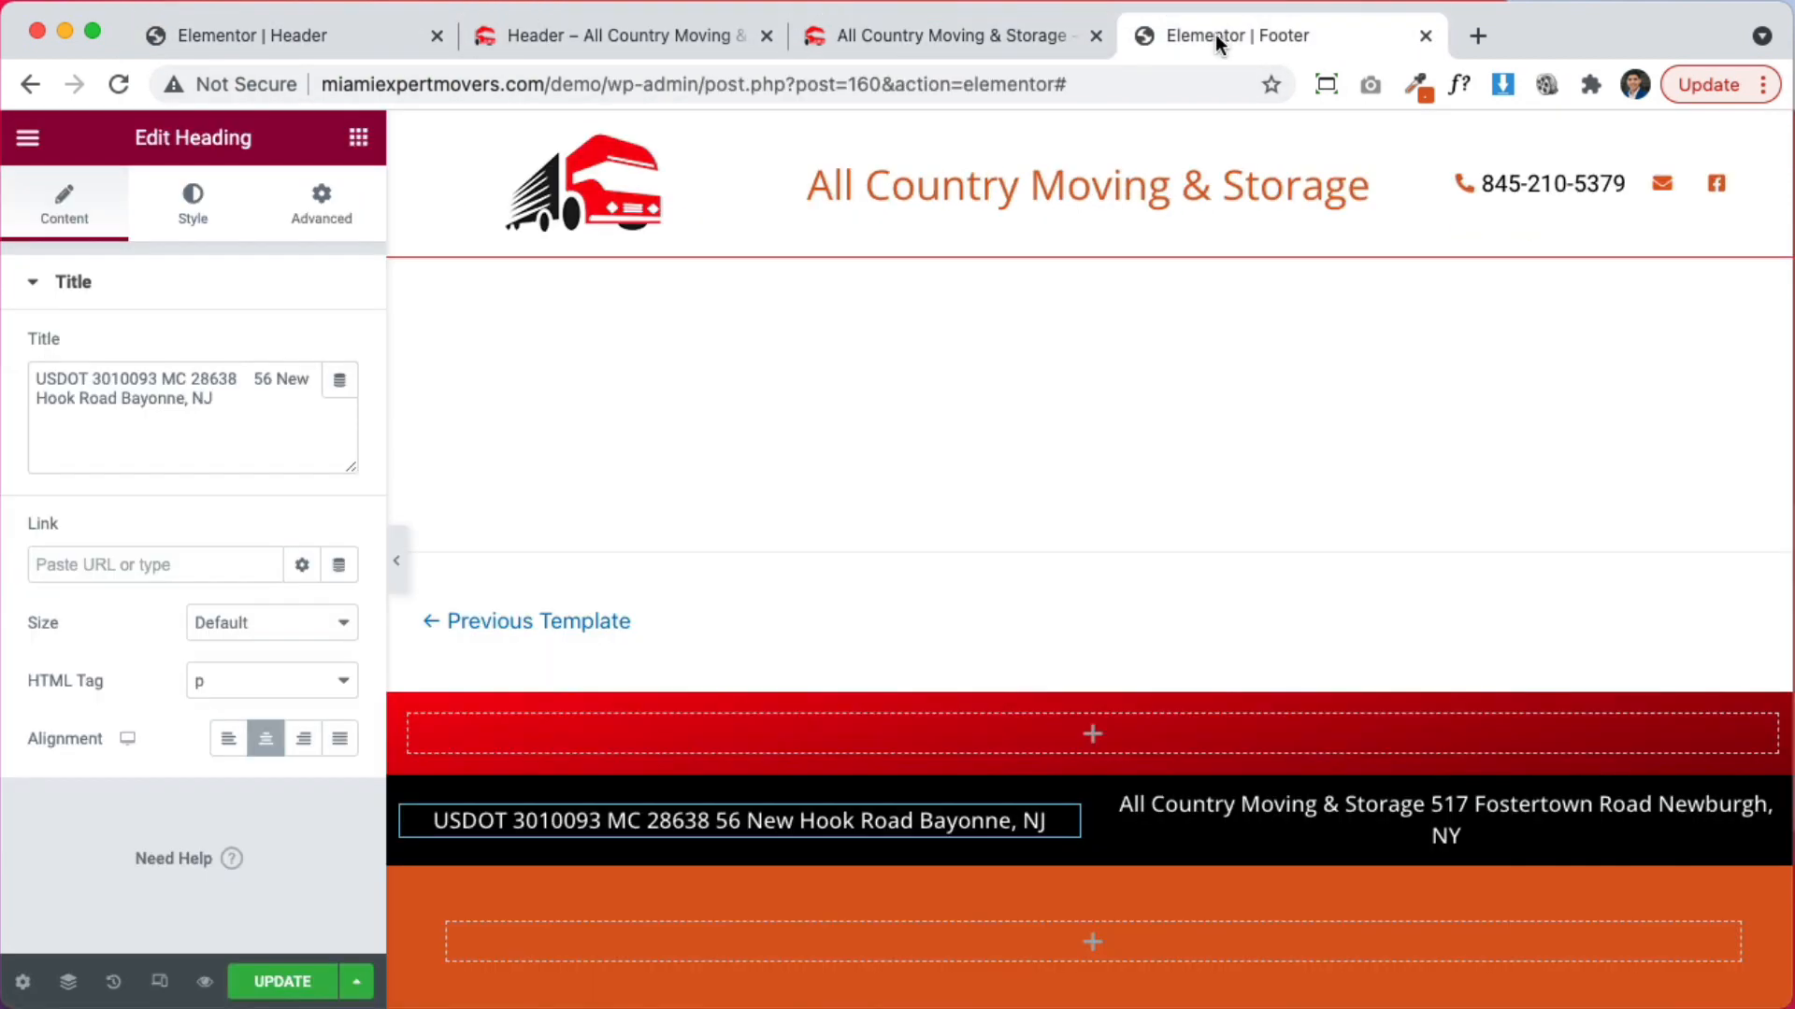
right_click(577, 790)
click(664, 796)
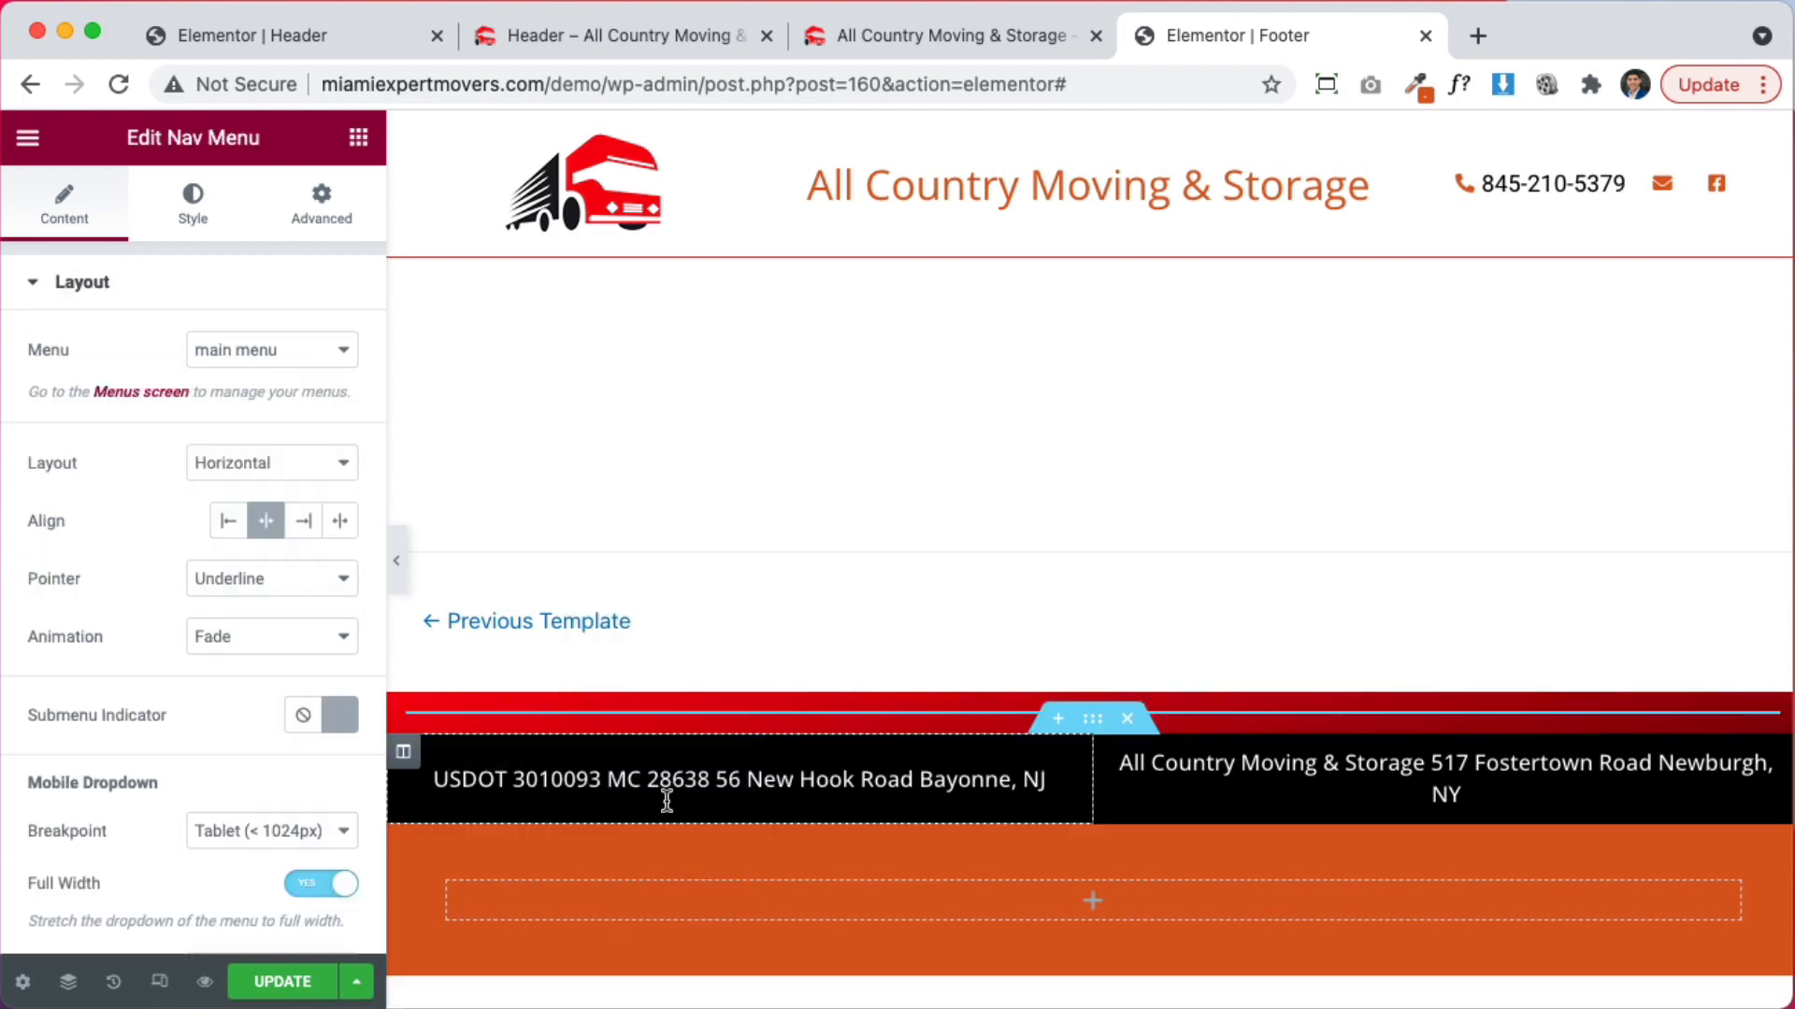
click(266, 981)
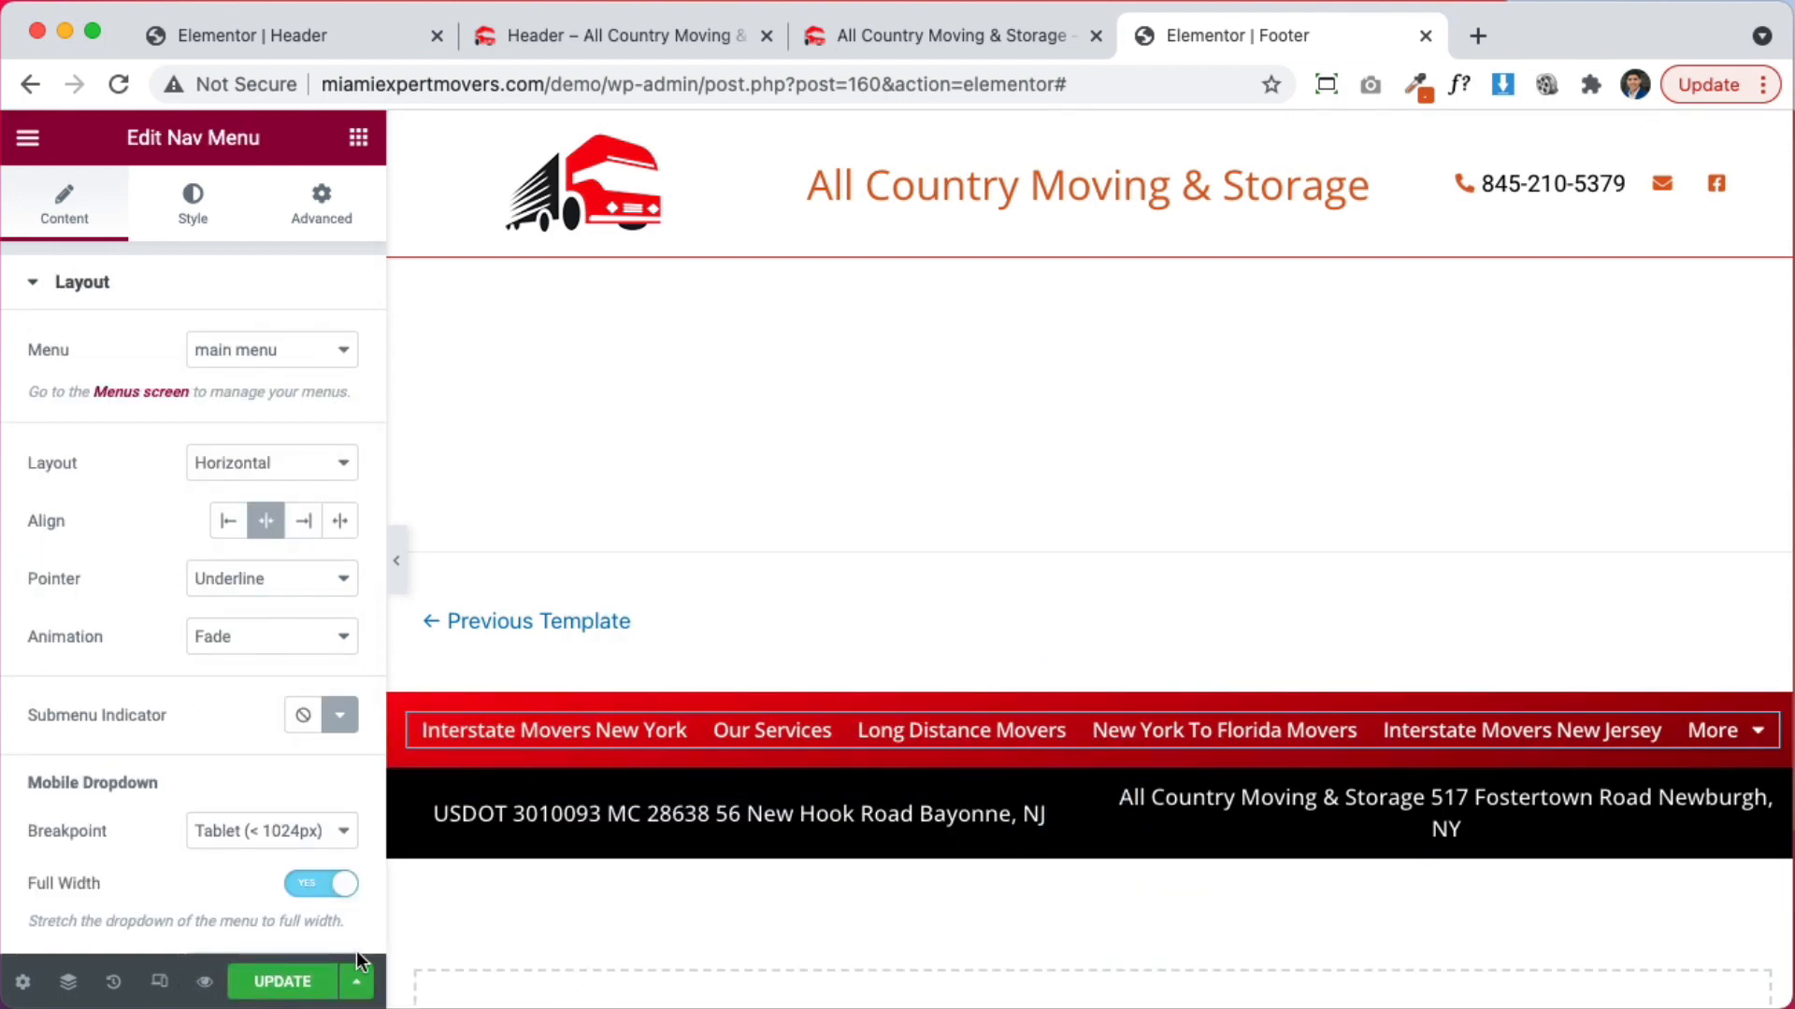
Save the footer template and reload the live homepage to see the changes
click(276, 981)
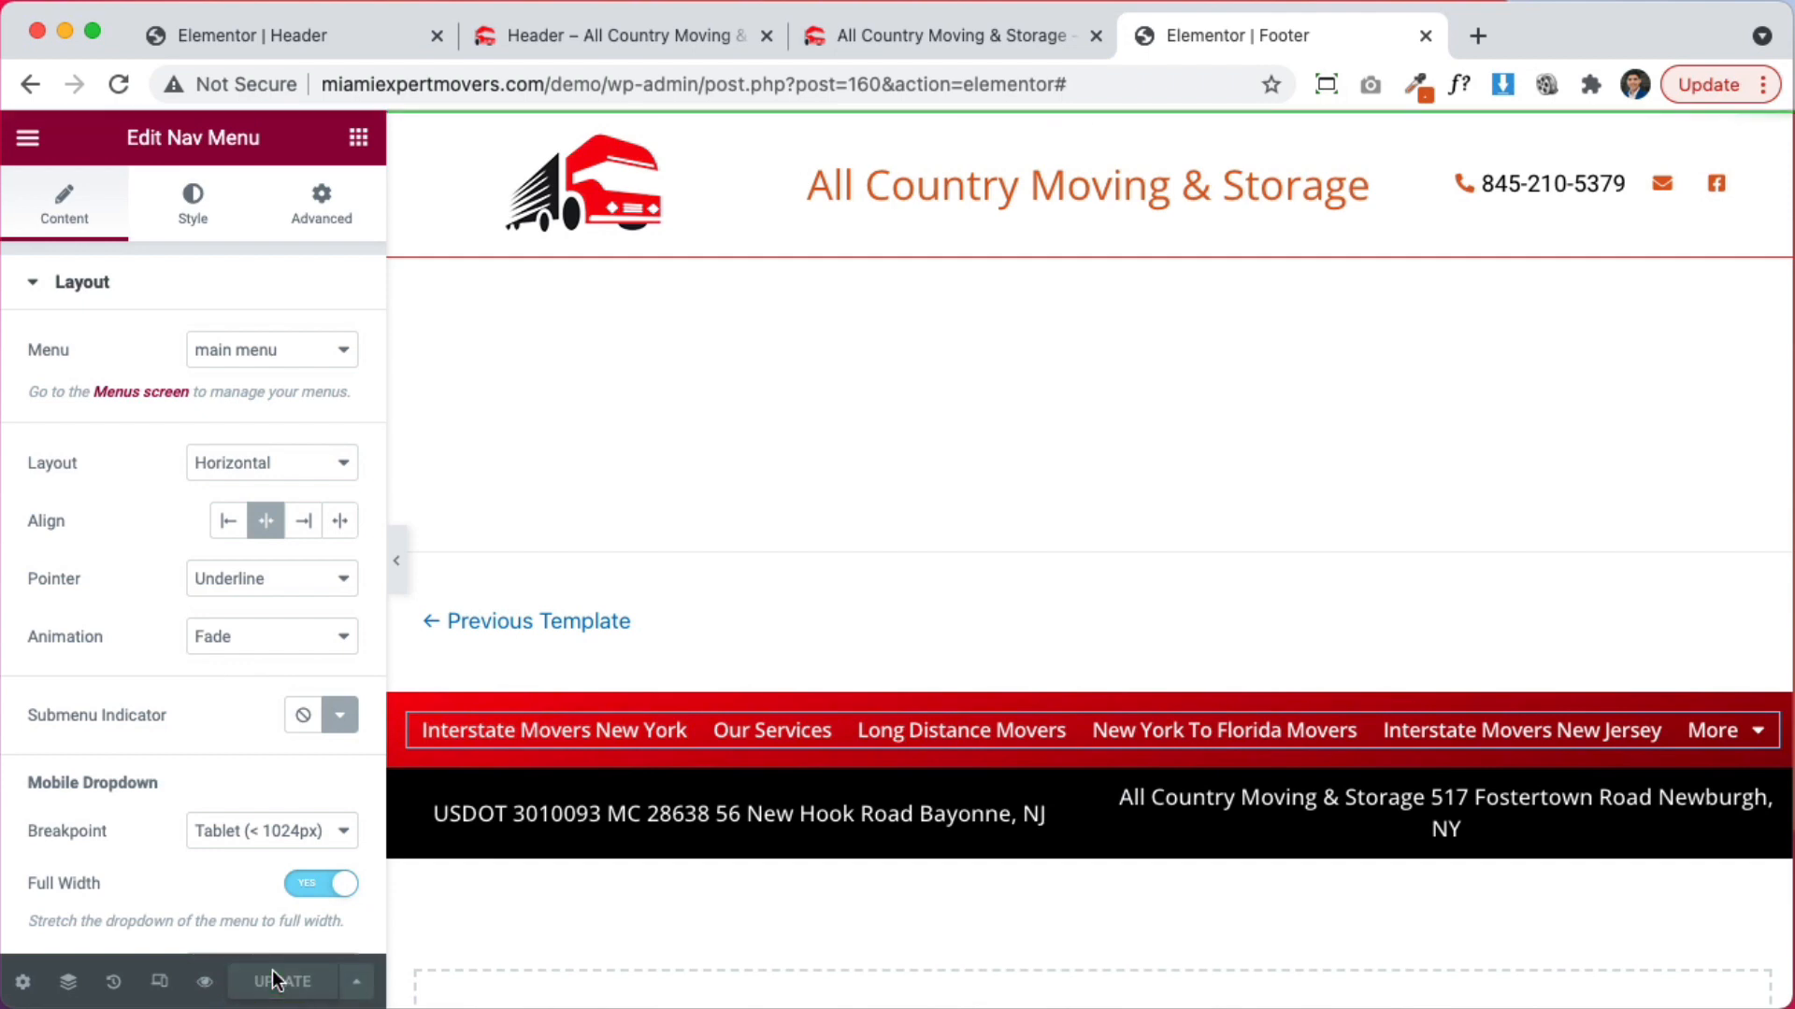
click(575, 28)
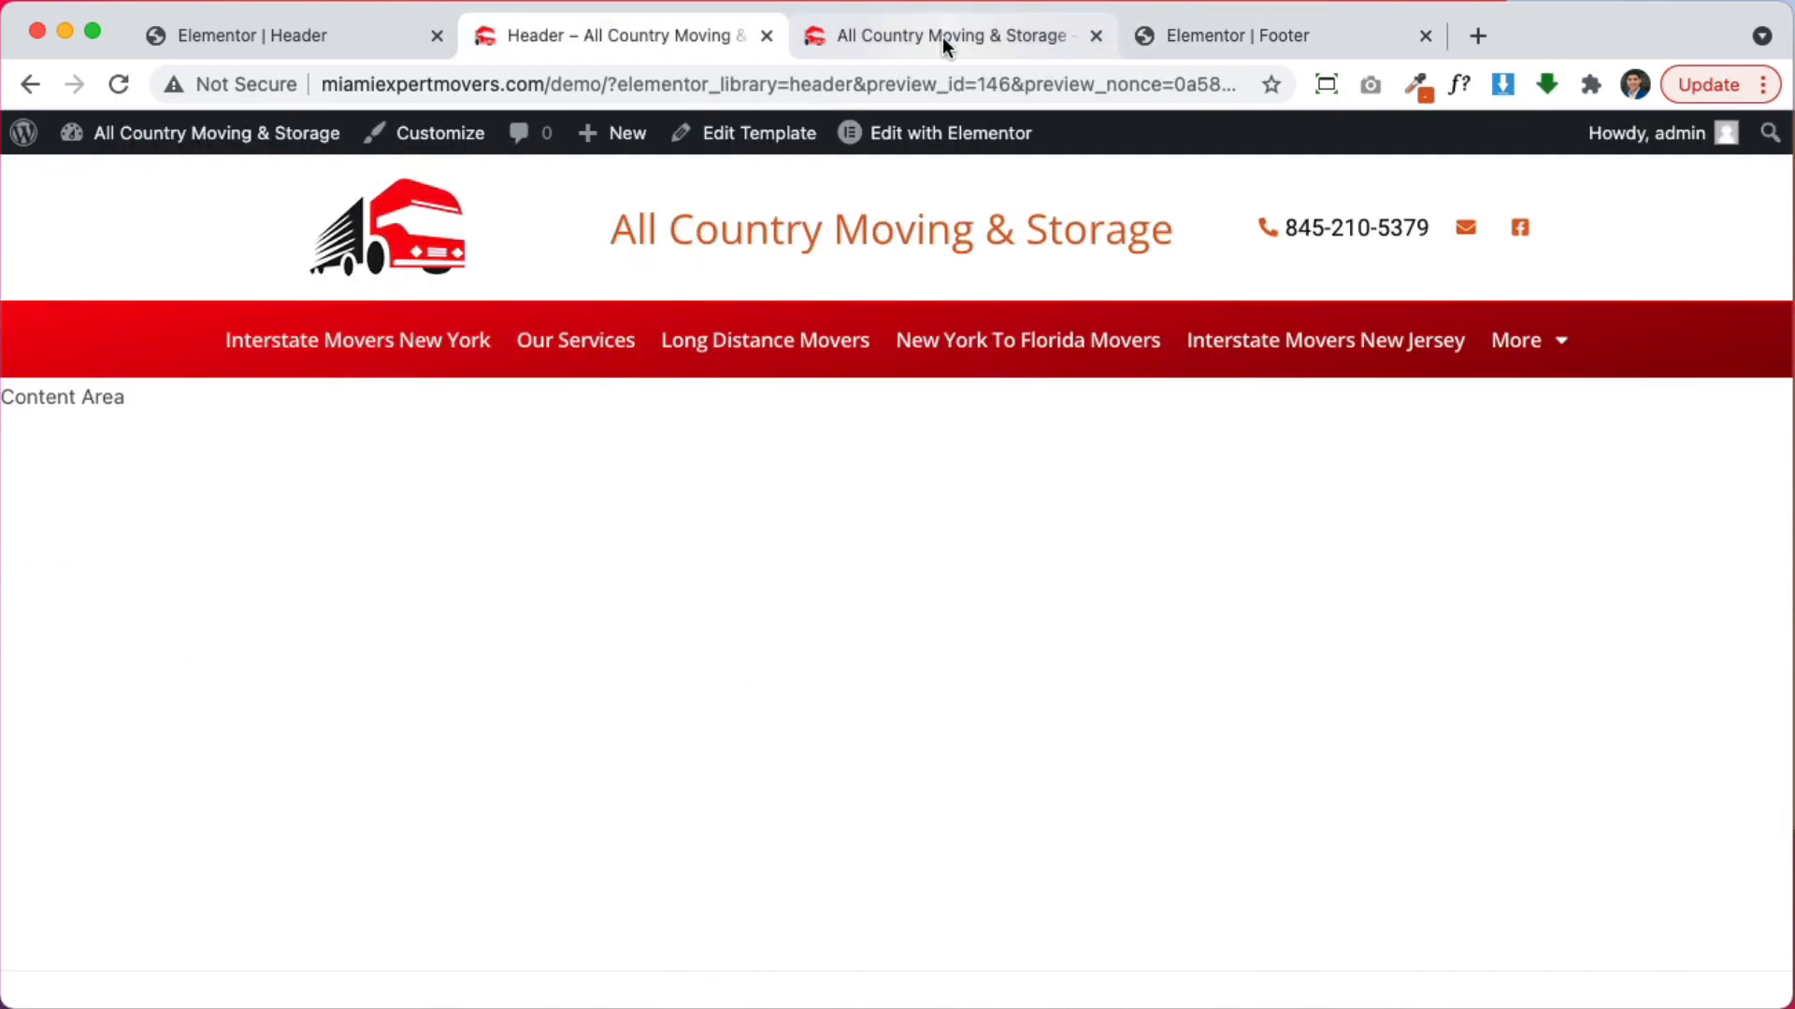
click(939, 35)
key(super+r)
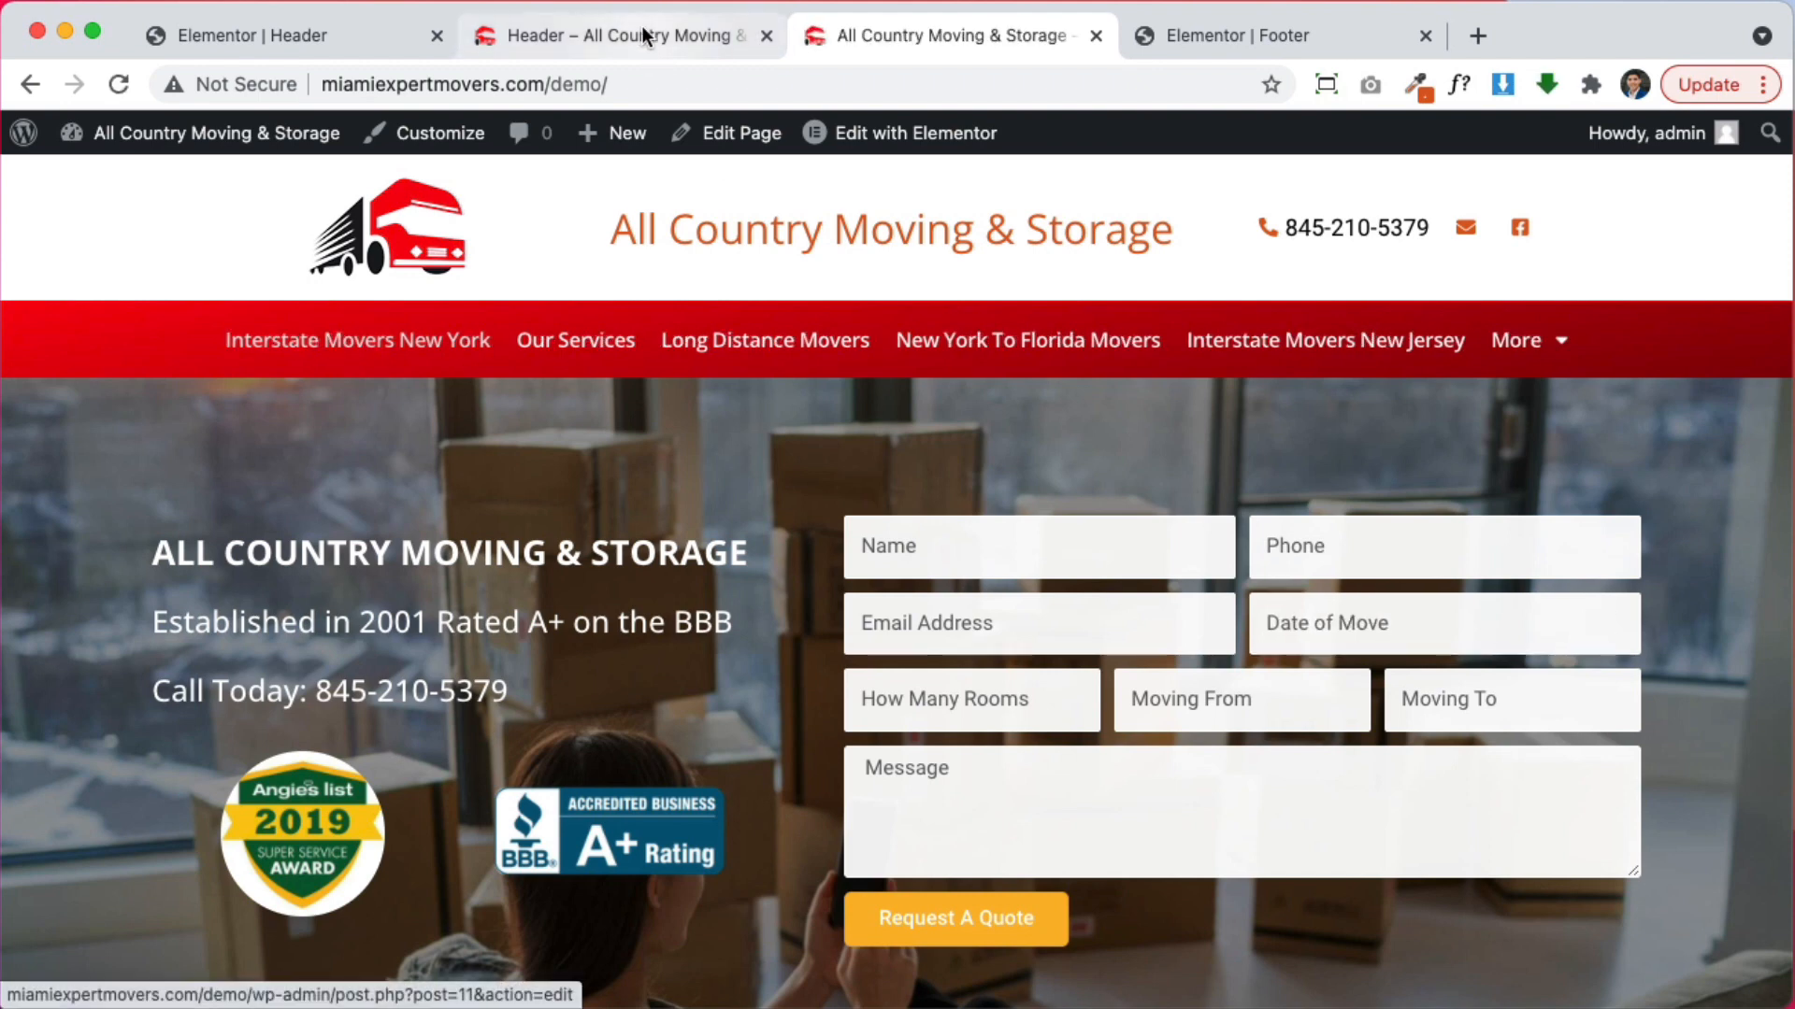
Close the footer editor and open the Header template via Edit with Elementor
click(1214, 32)
scroll(1304, 588, down, 3)
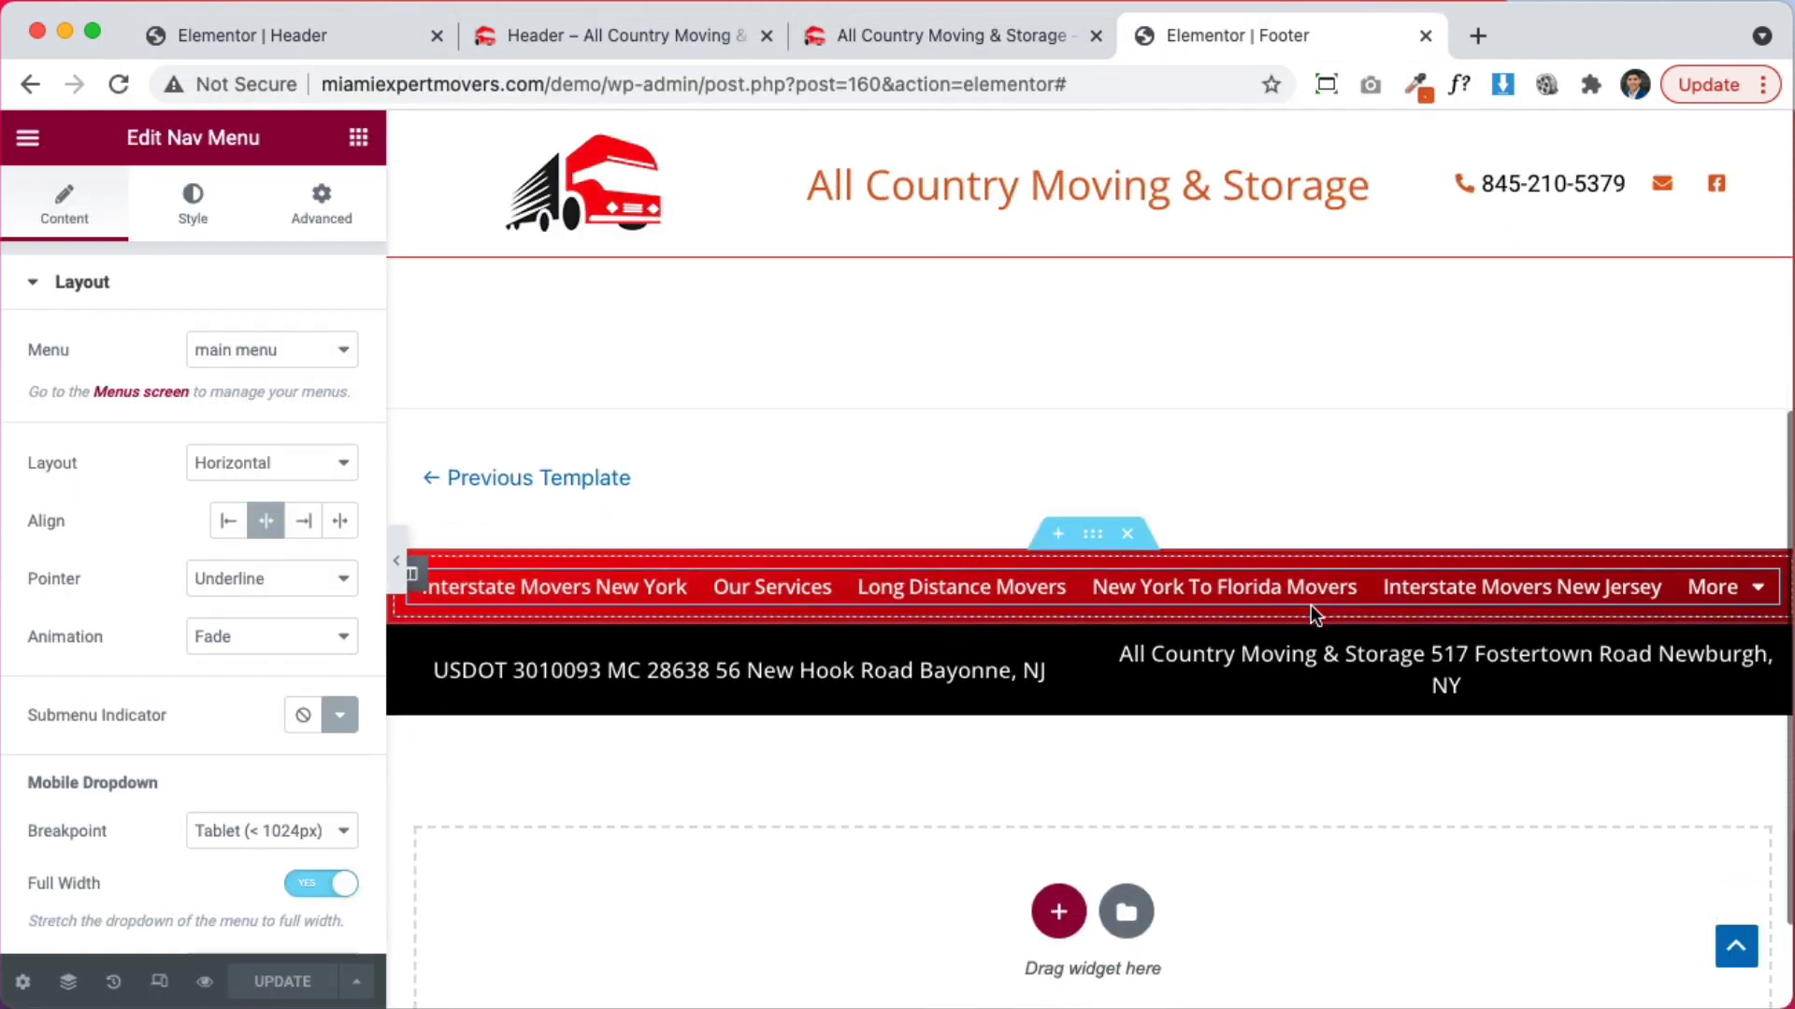
click(1425, 37)
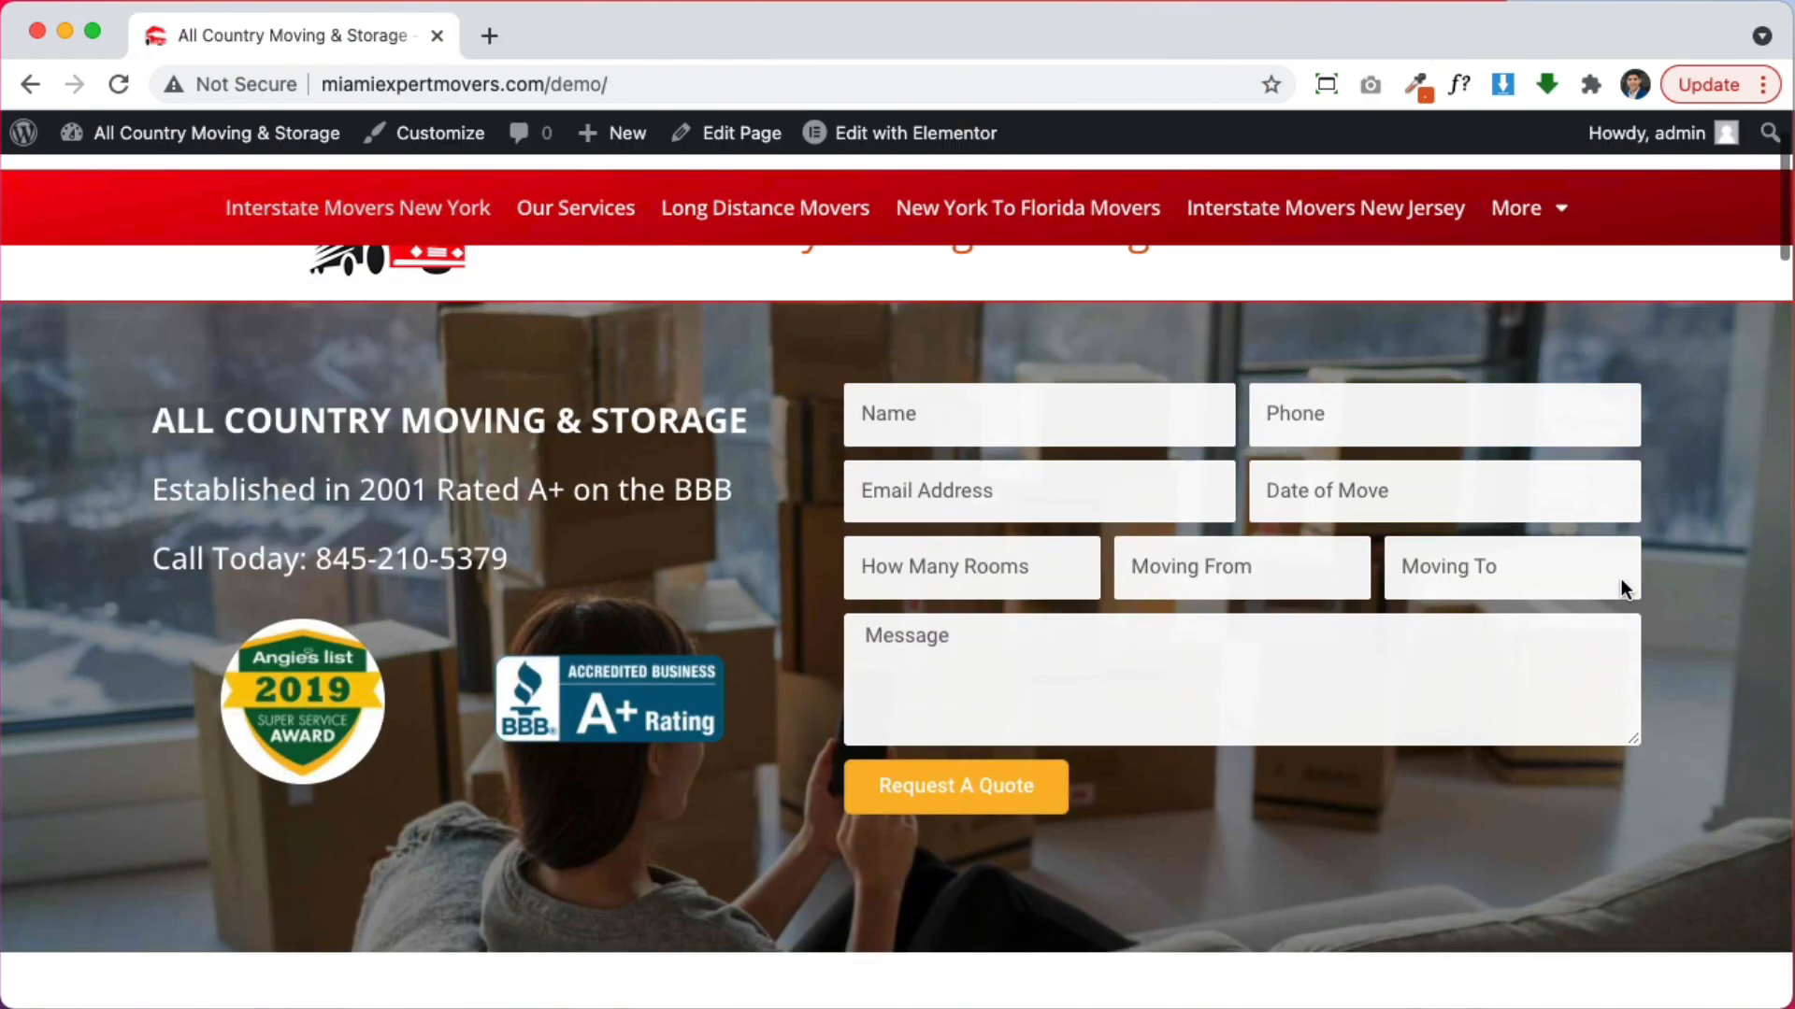
scroll(1618, 584, down, 5)
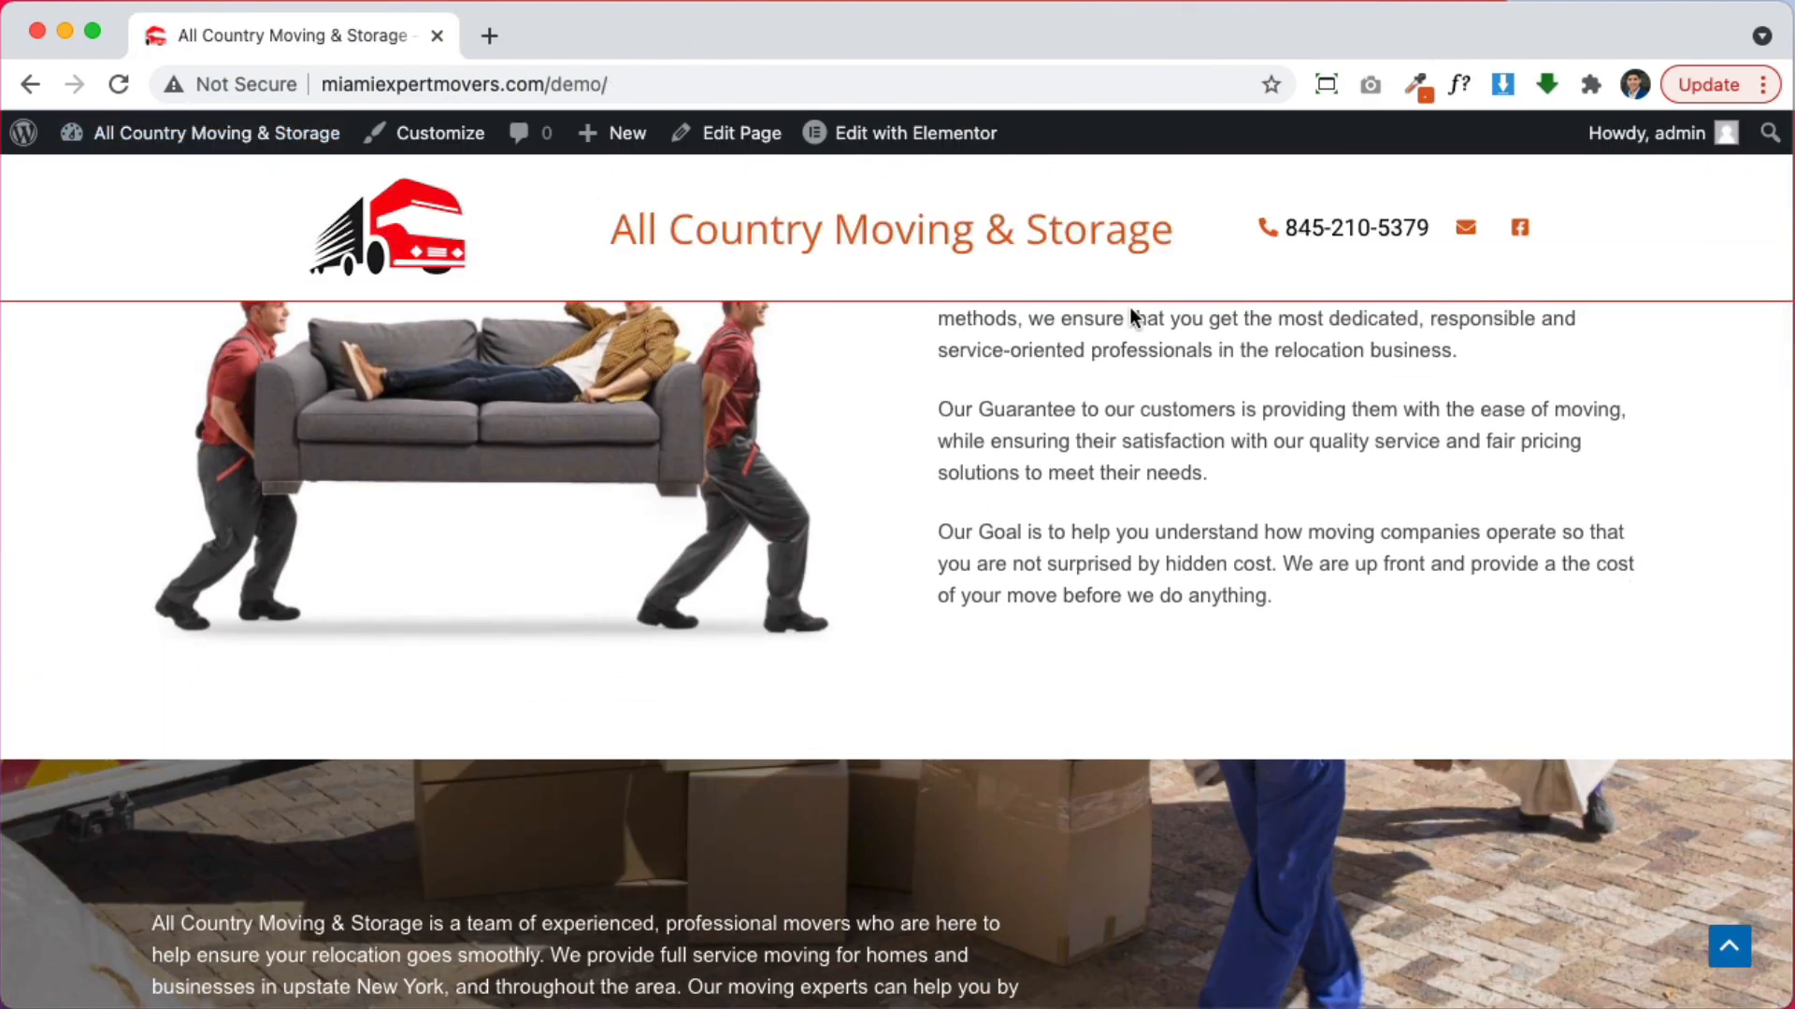
scroll(1131, 309, up, 10)
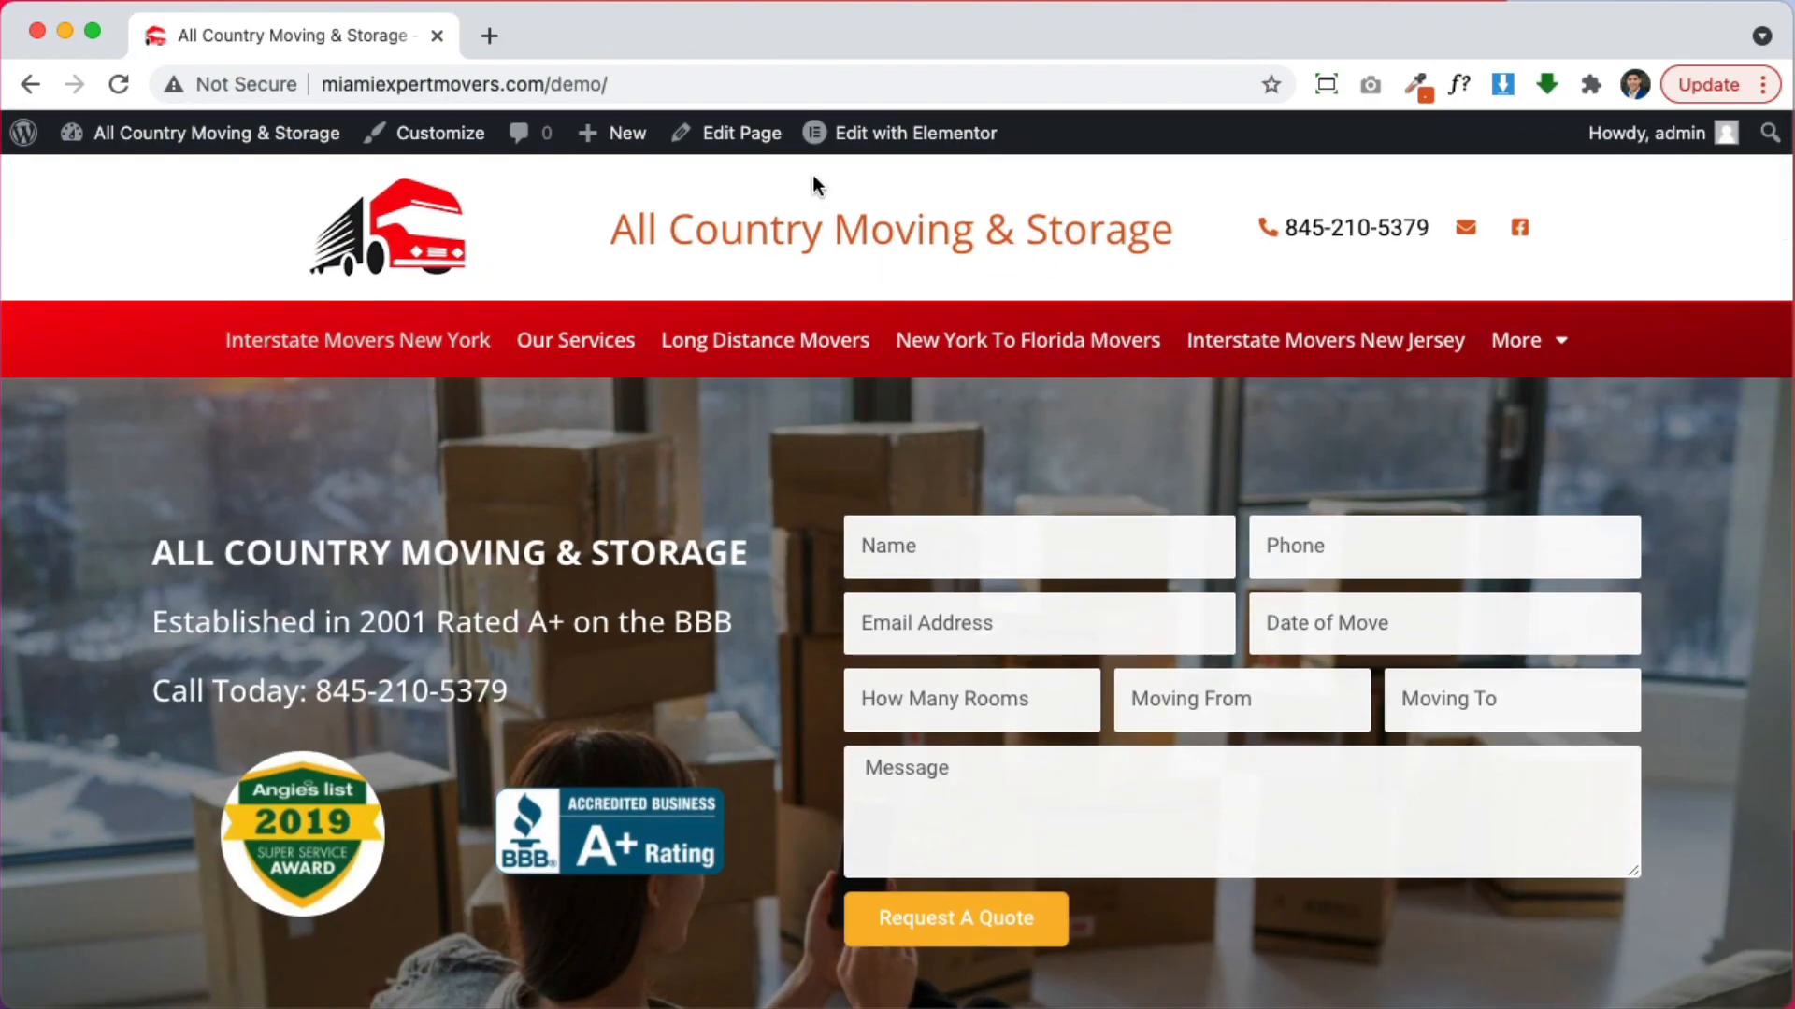
mouse_move(898, 133)
click(858, 186)
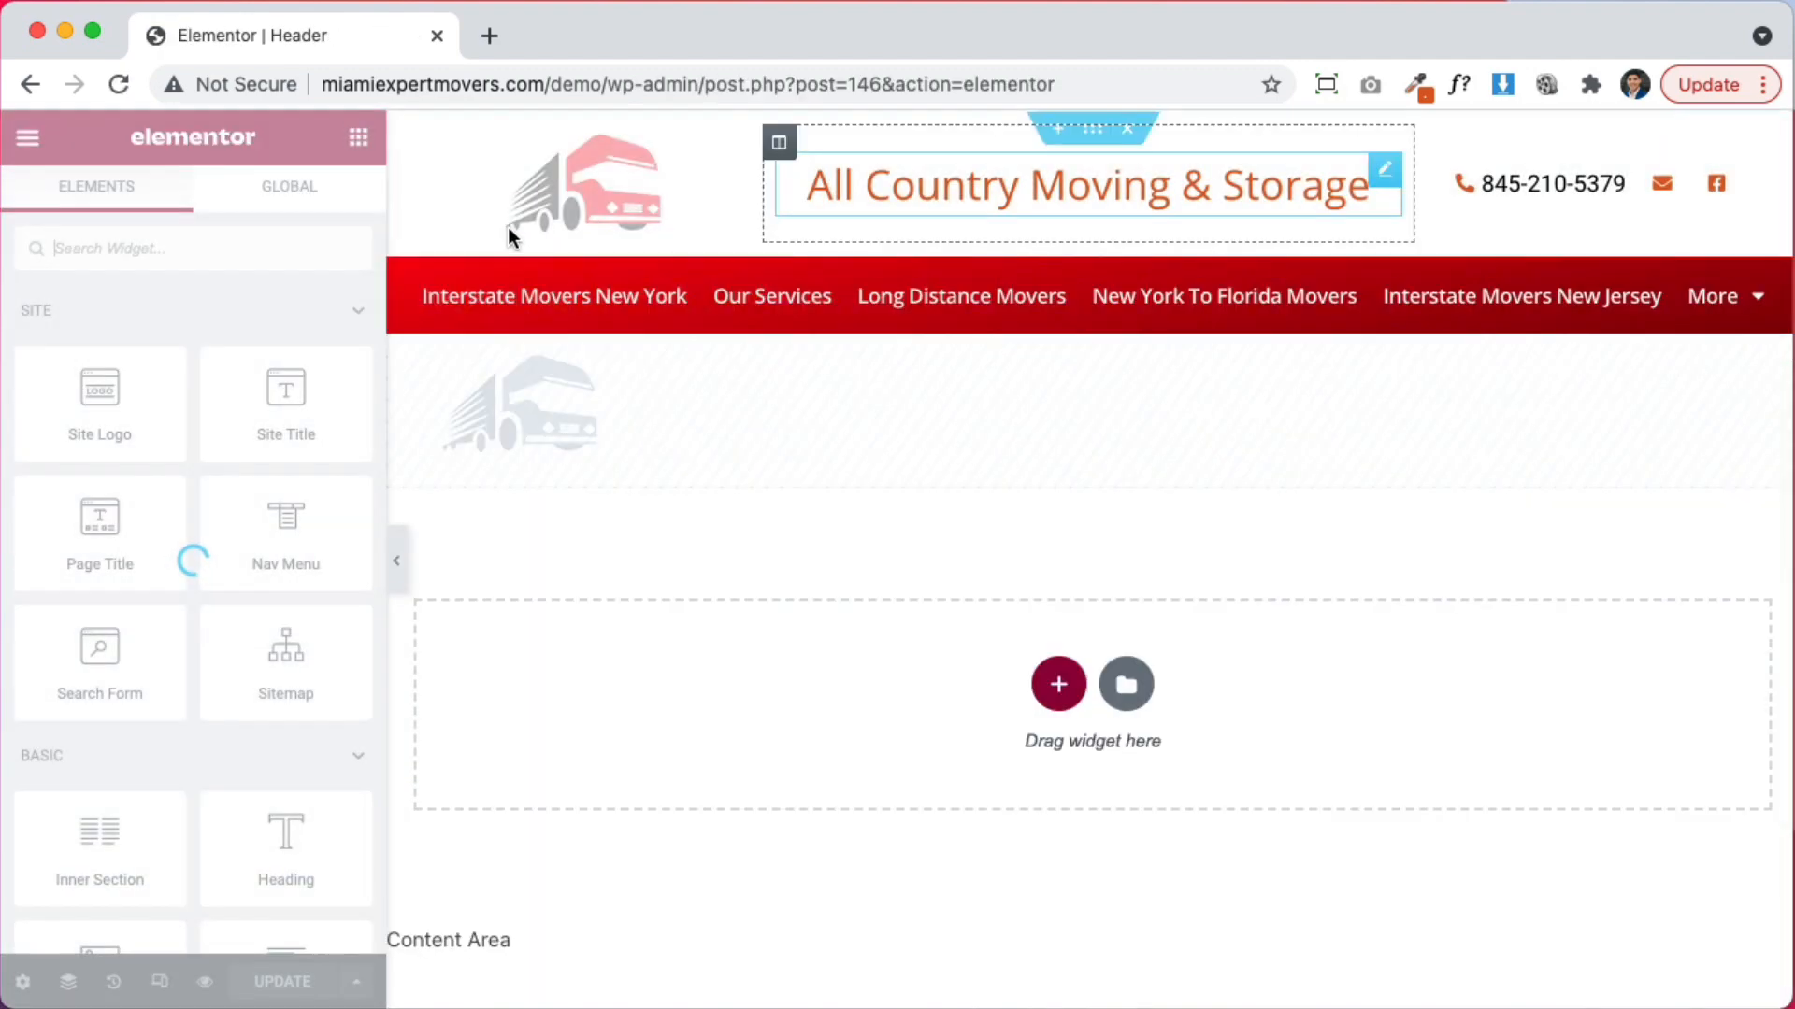
Shrink the header Site Logo to 65% width and set its column's Vertical Align to Middle
click(542, 210)
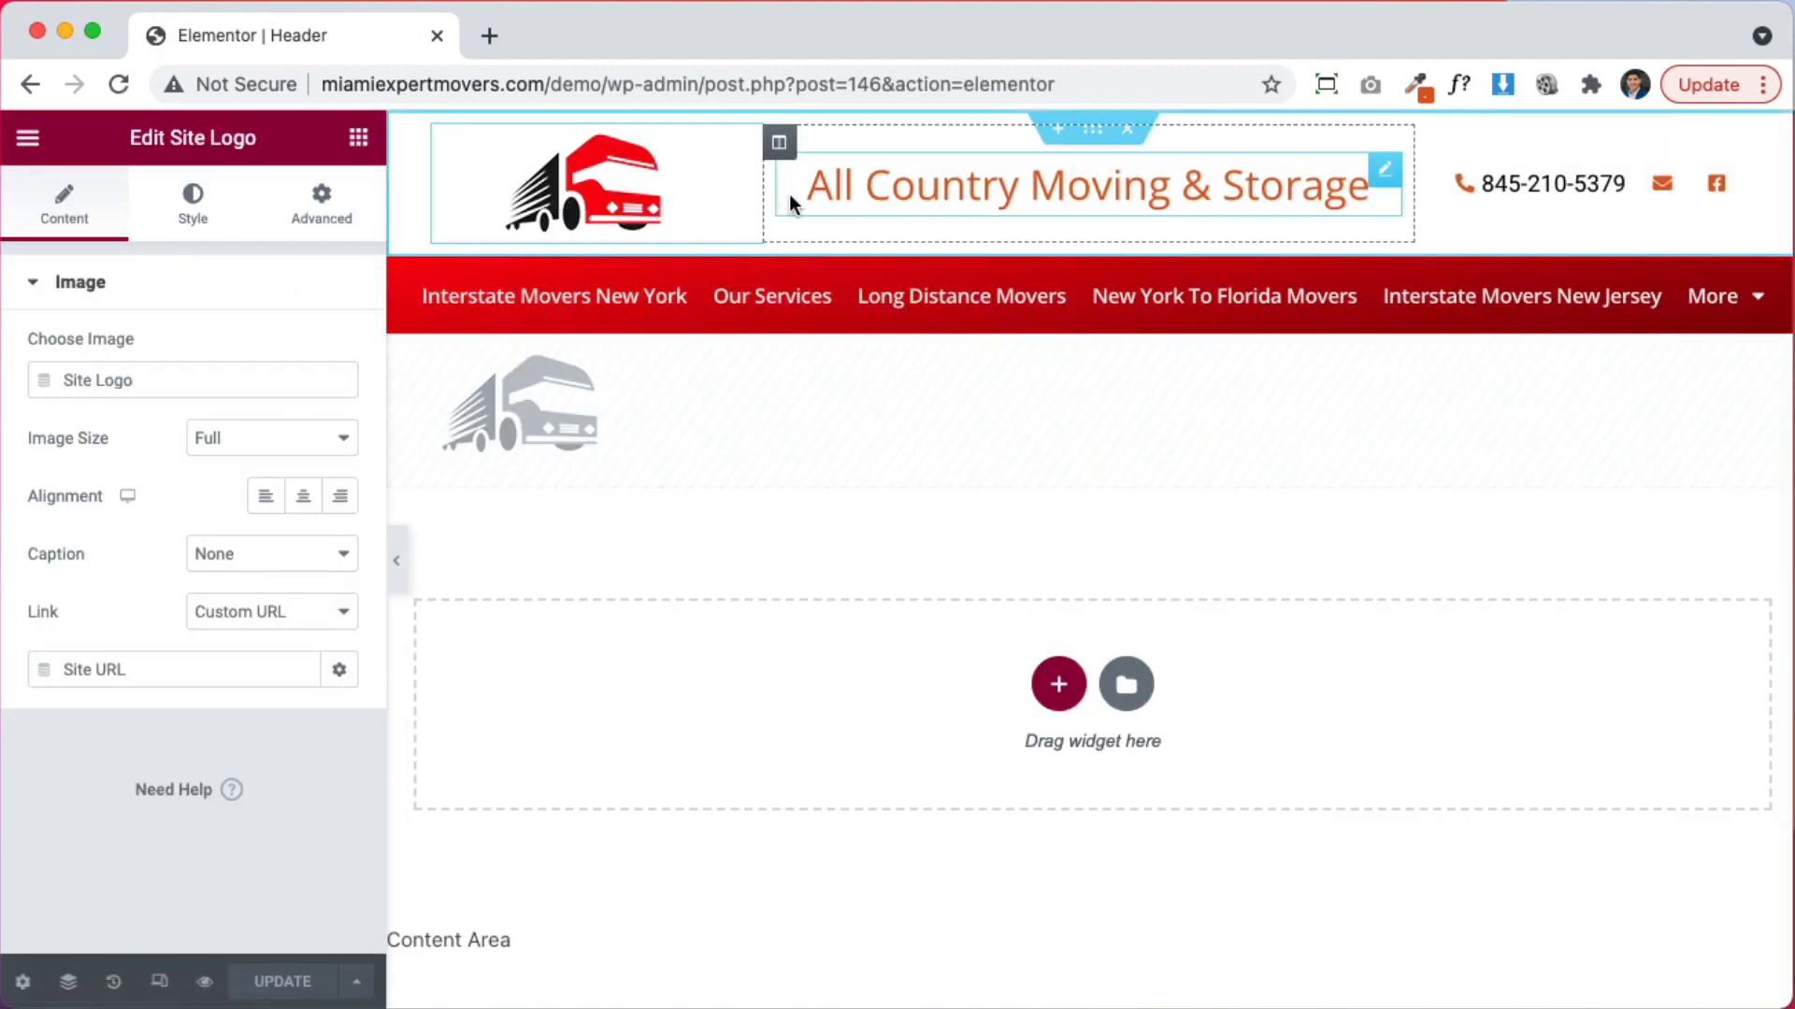
click(196, 204)
drag(31, 385, 91, 391)
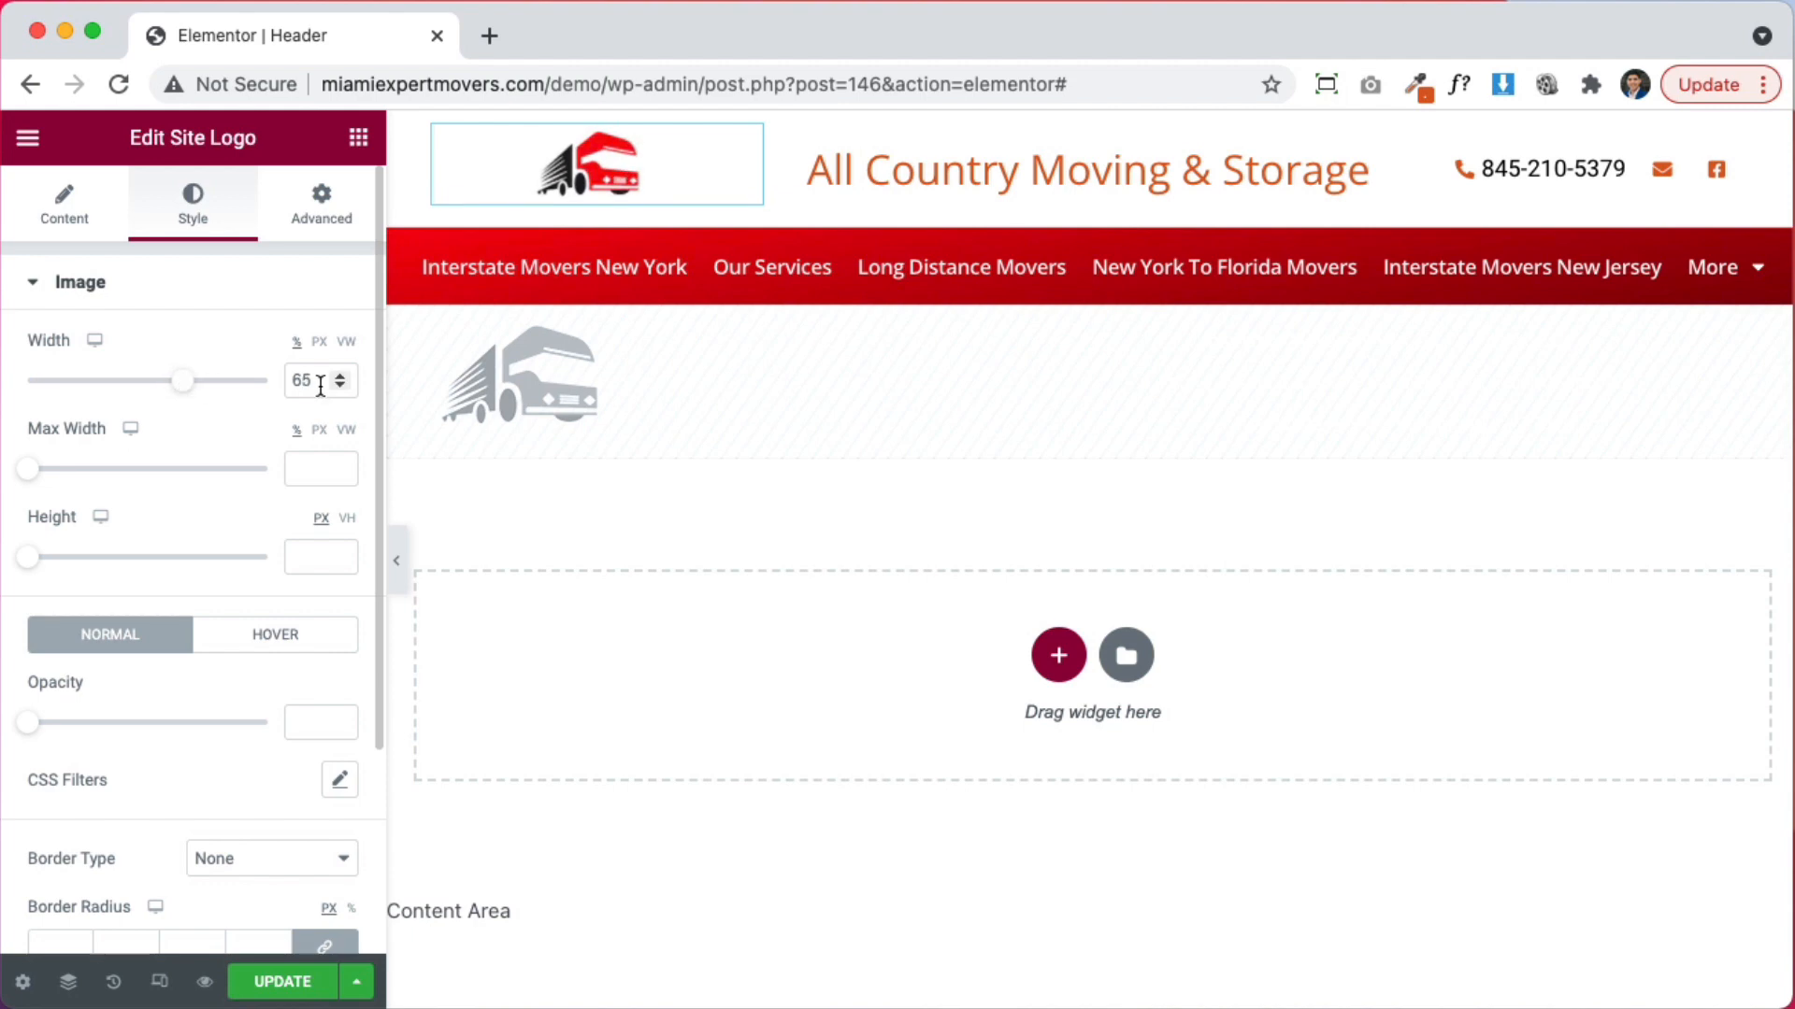
click(449, 144)
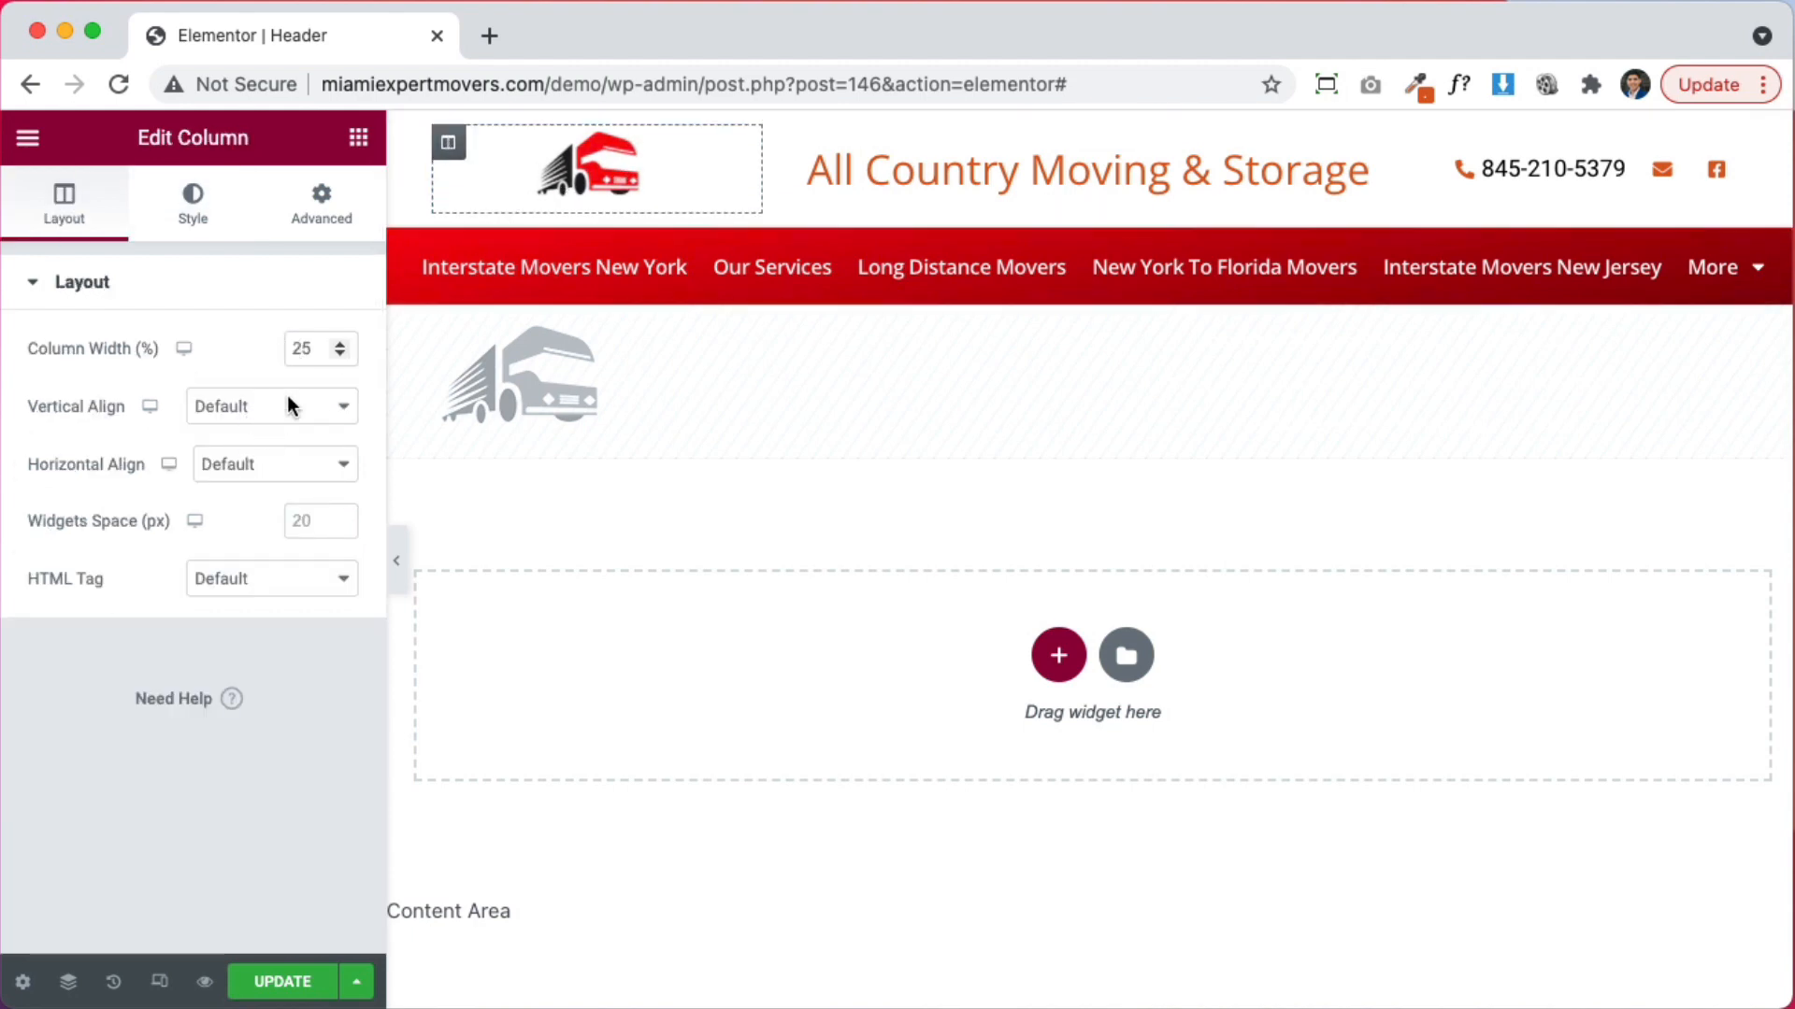
click(223, 406)
click(249, 464)
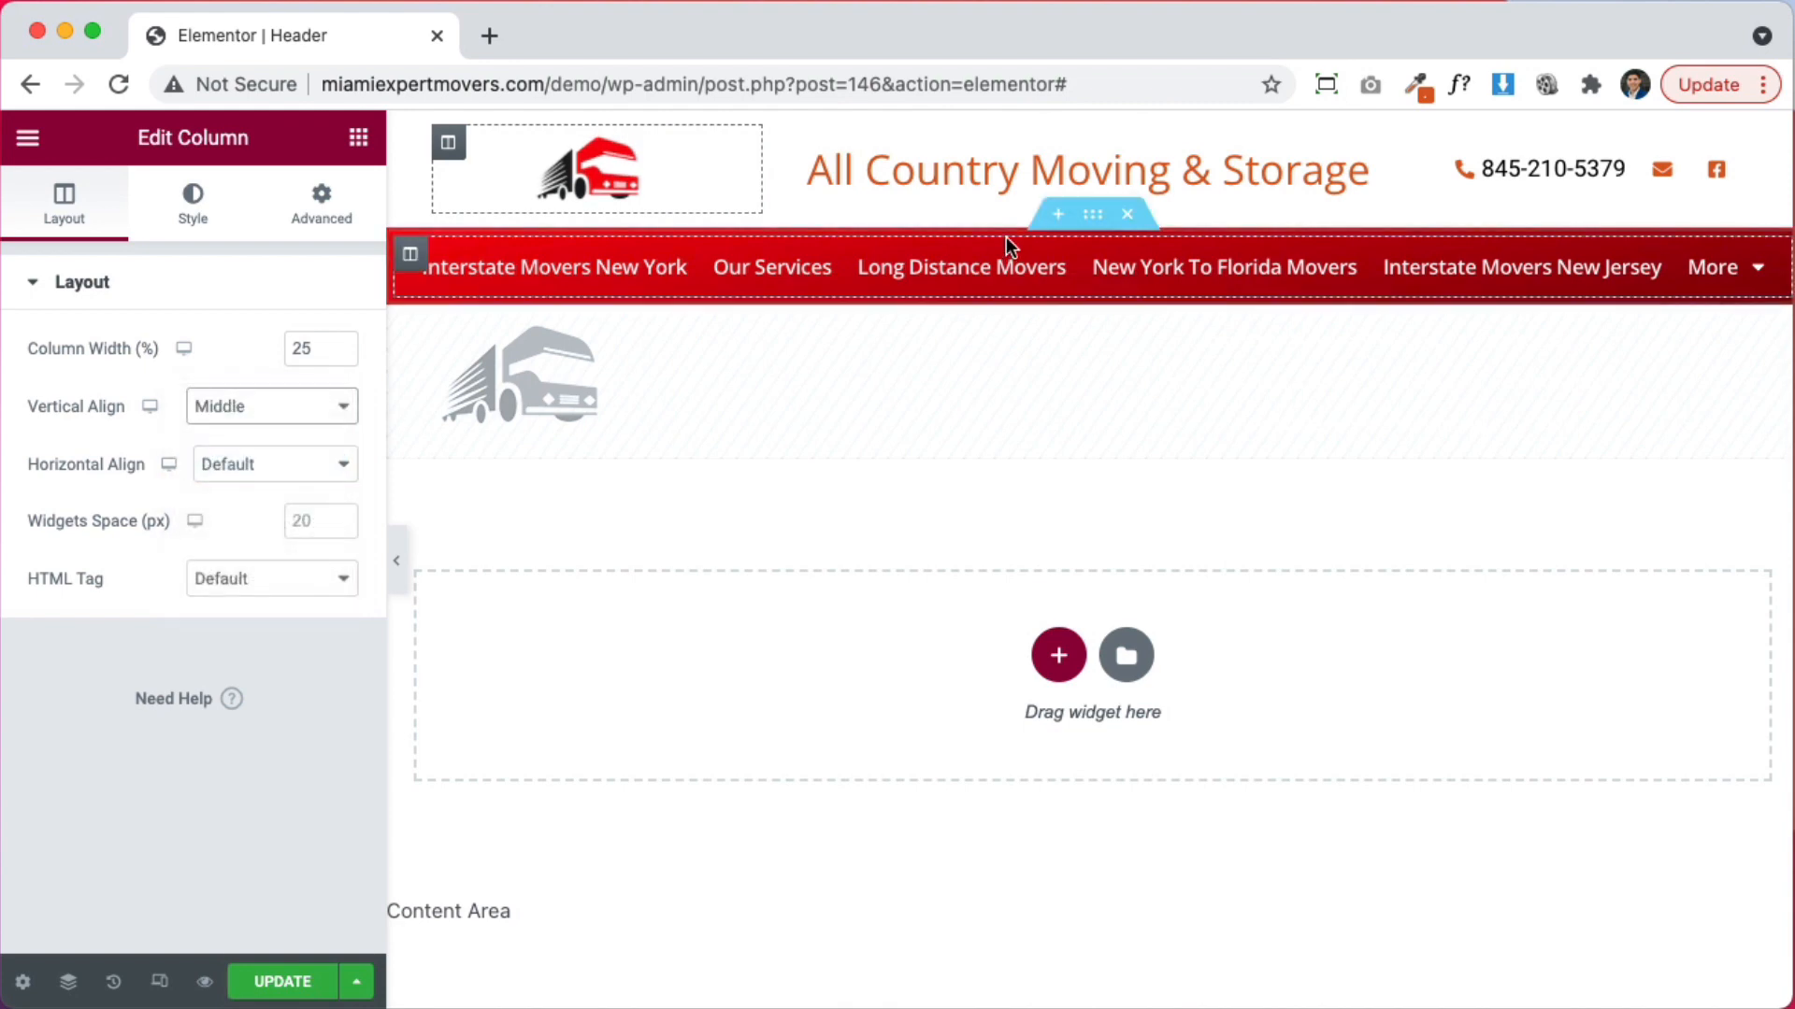
Set the header top section's Columns Gap to No Gap
click(1063, 182)
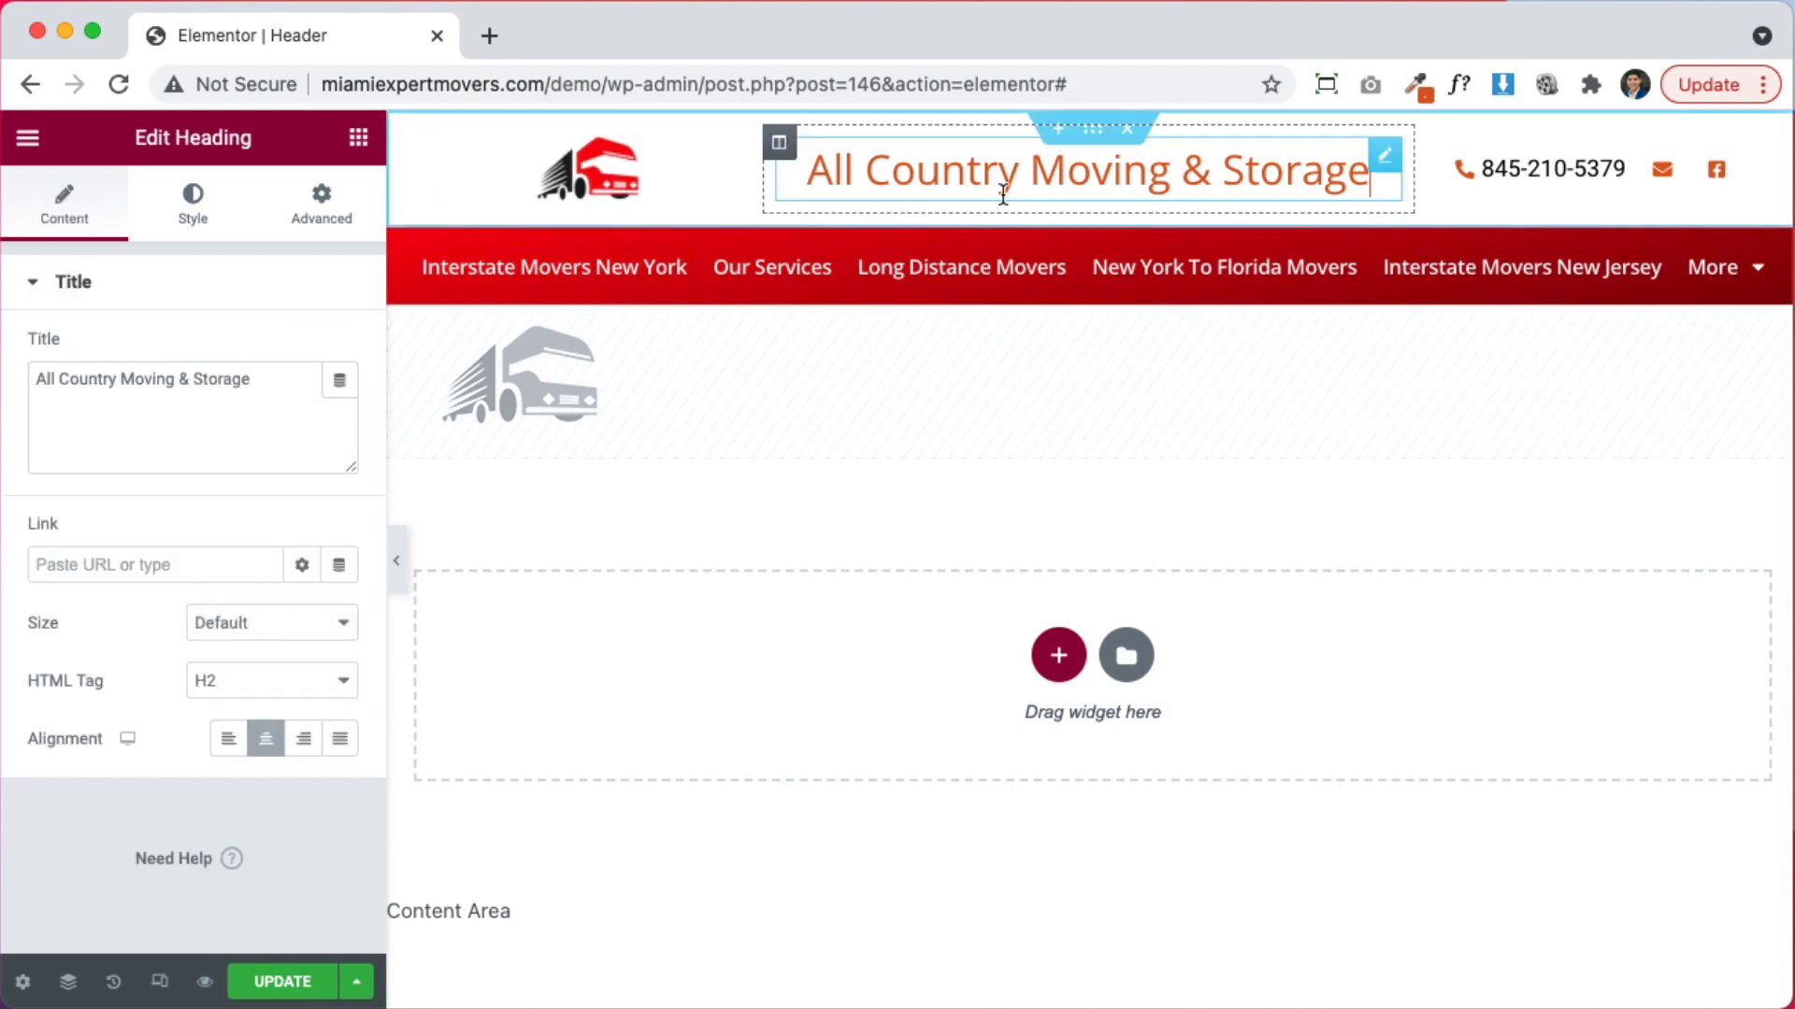
click(1094, 131)
click(238, 503)
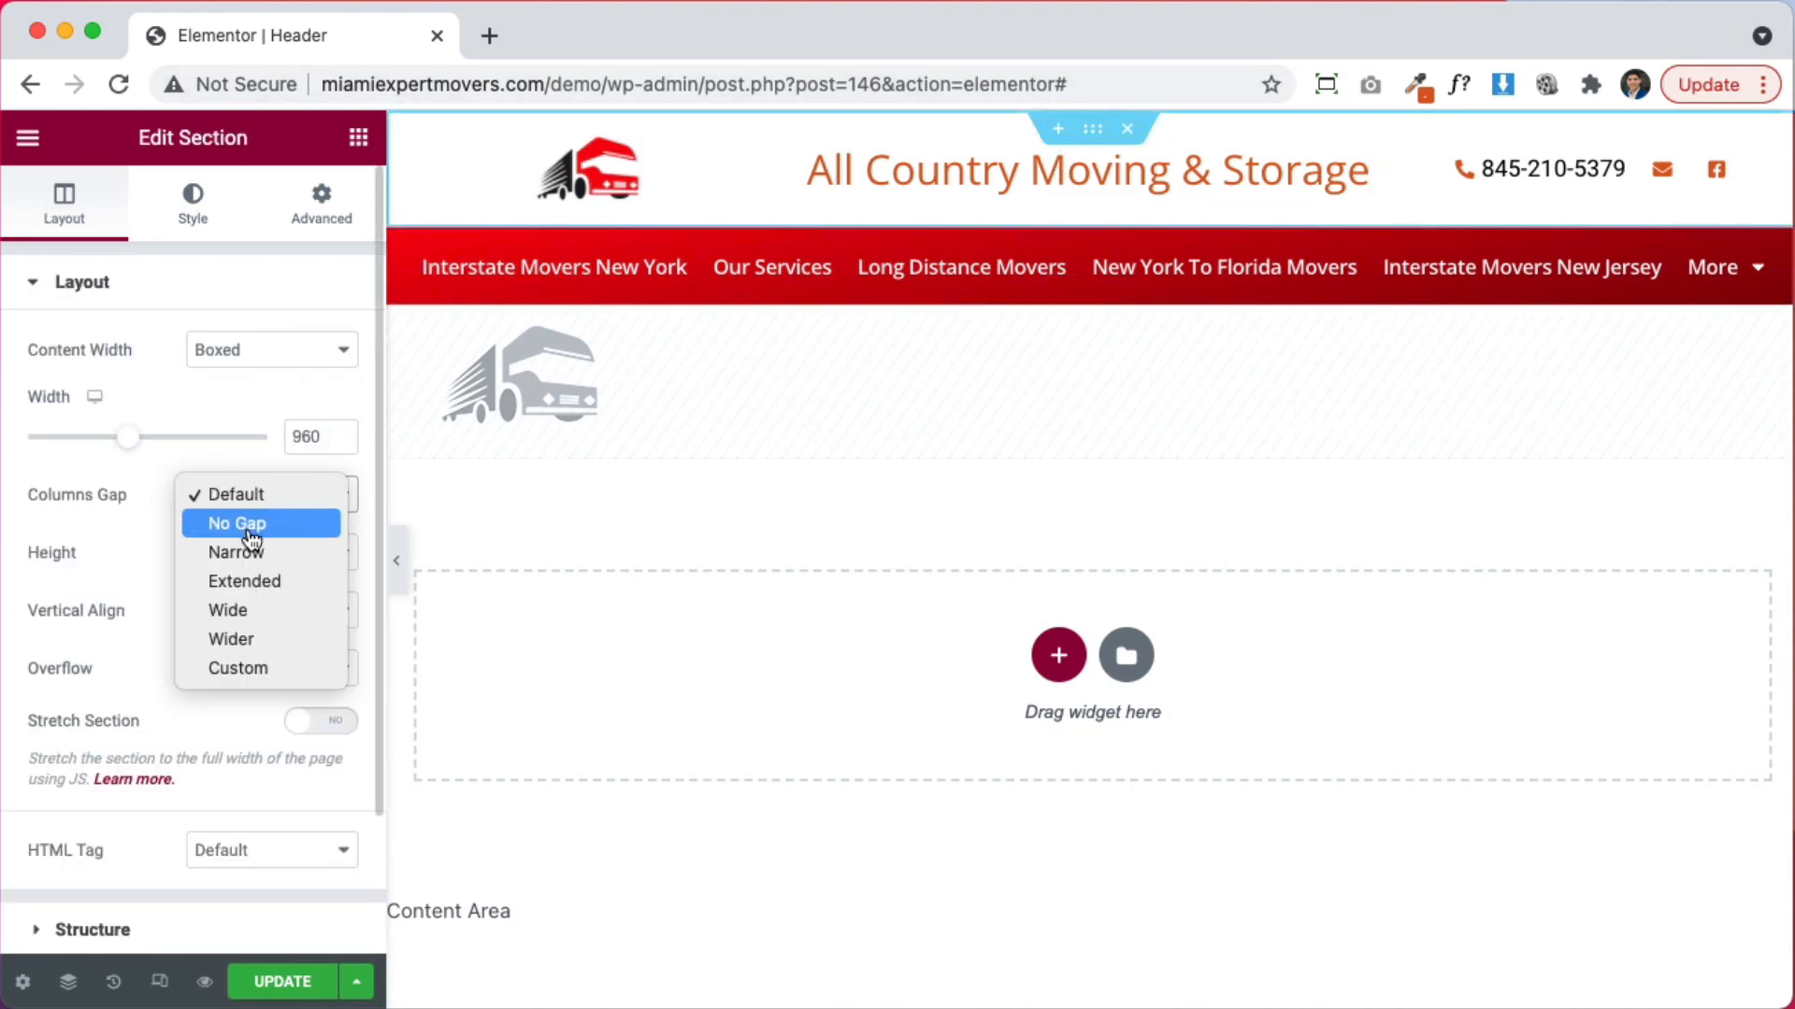
click(249, 523)
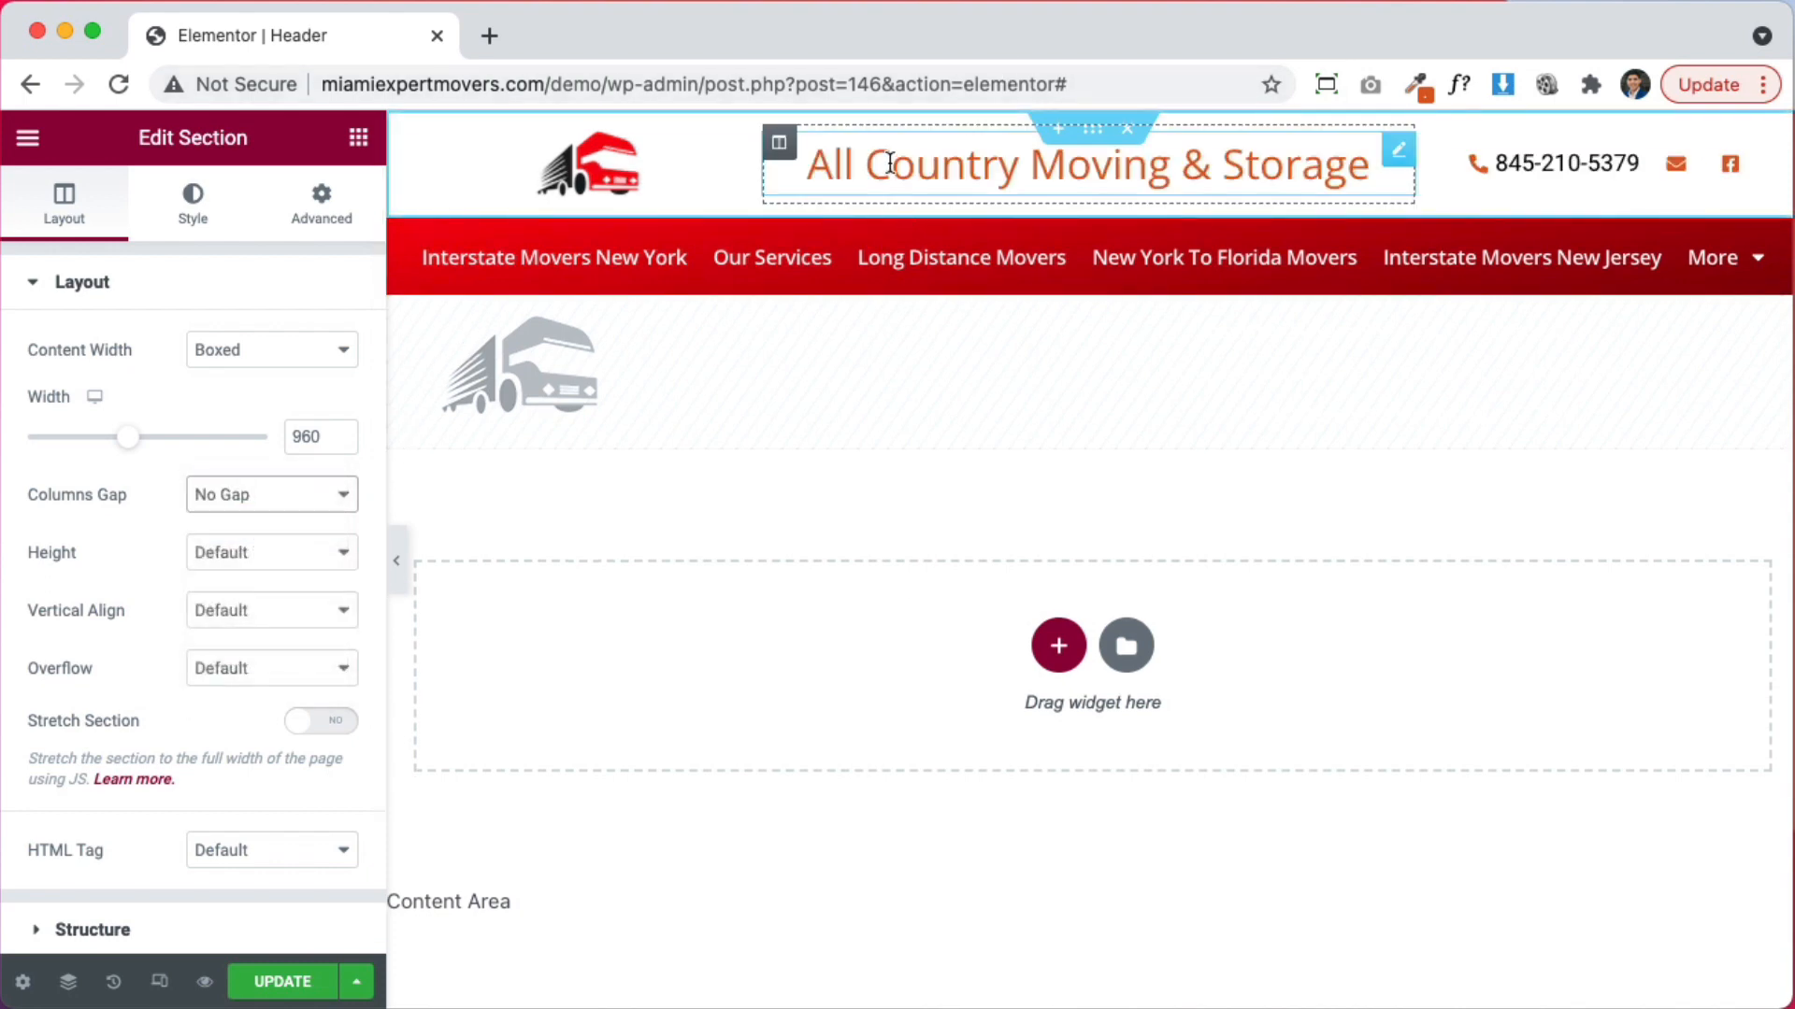
click(935, 166)
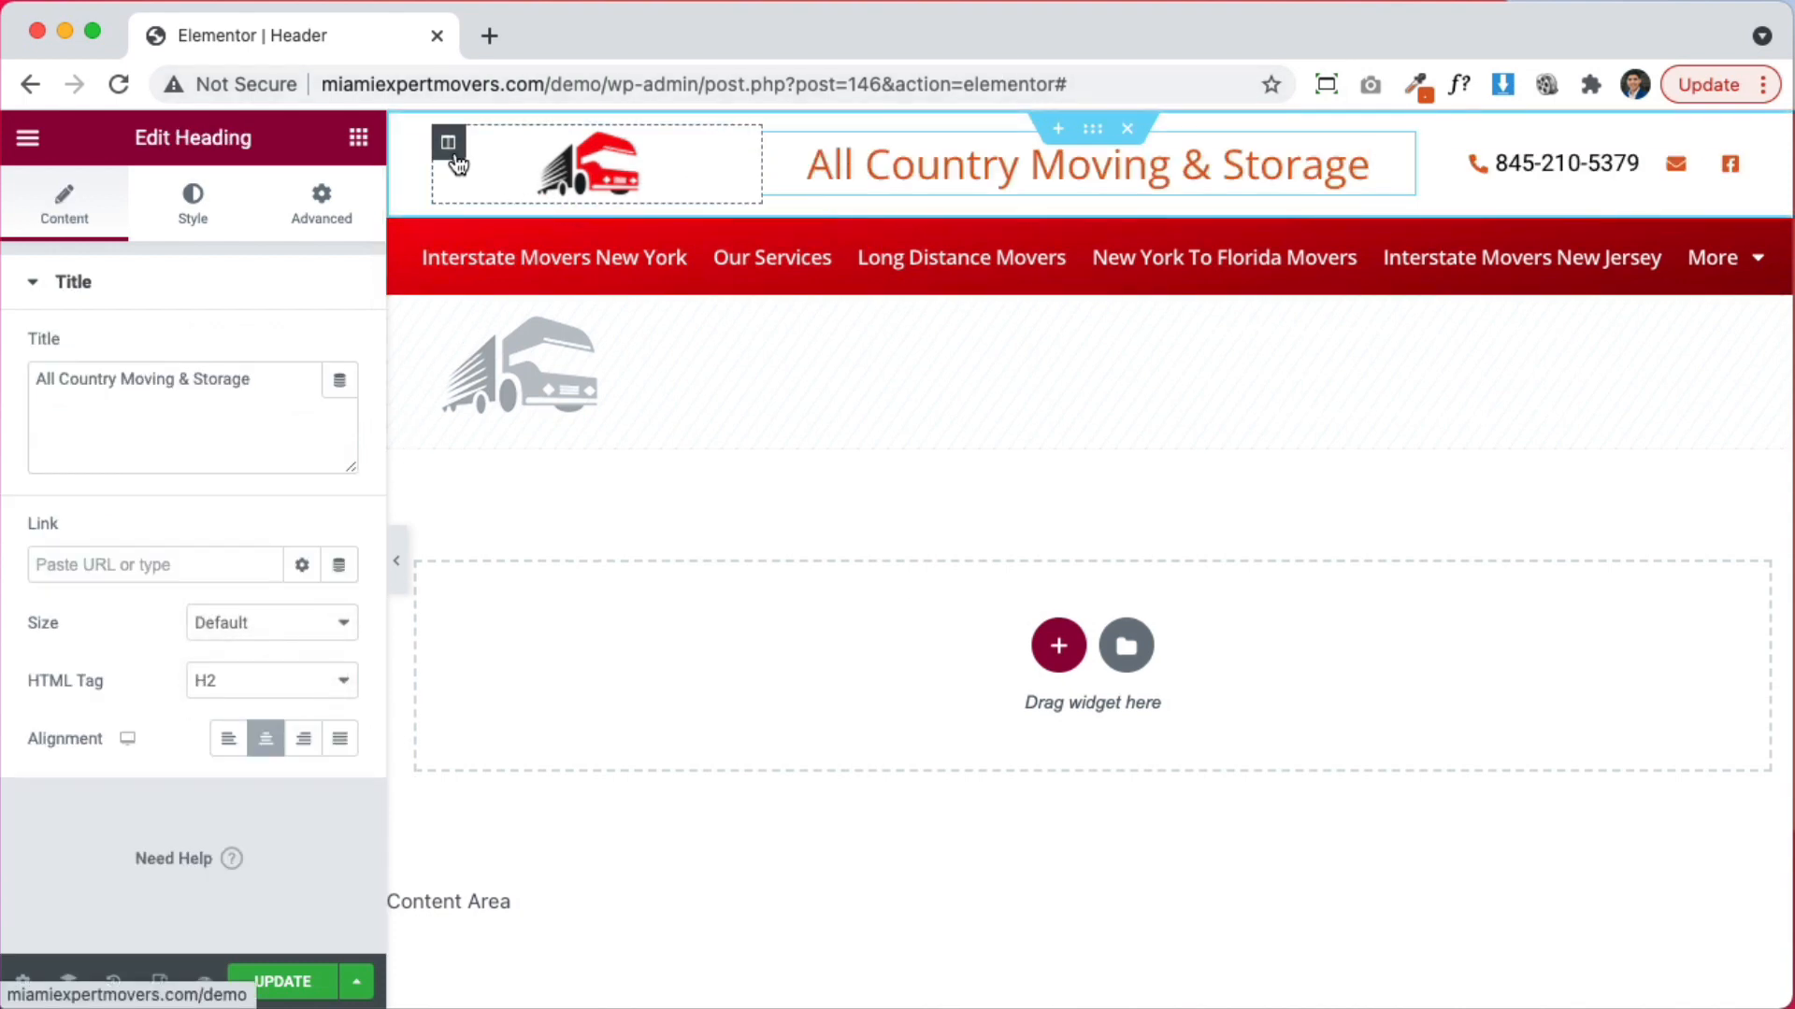
click(1092, 132)
click(346, 215)
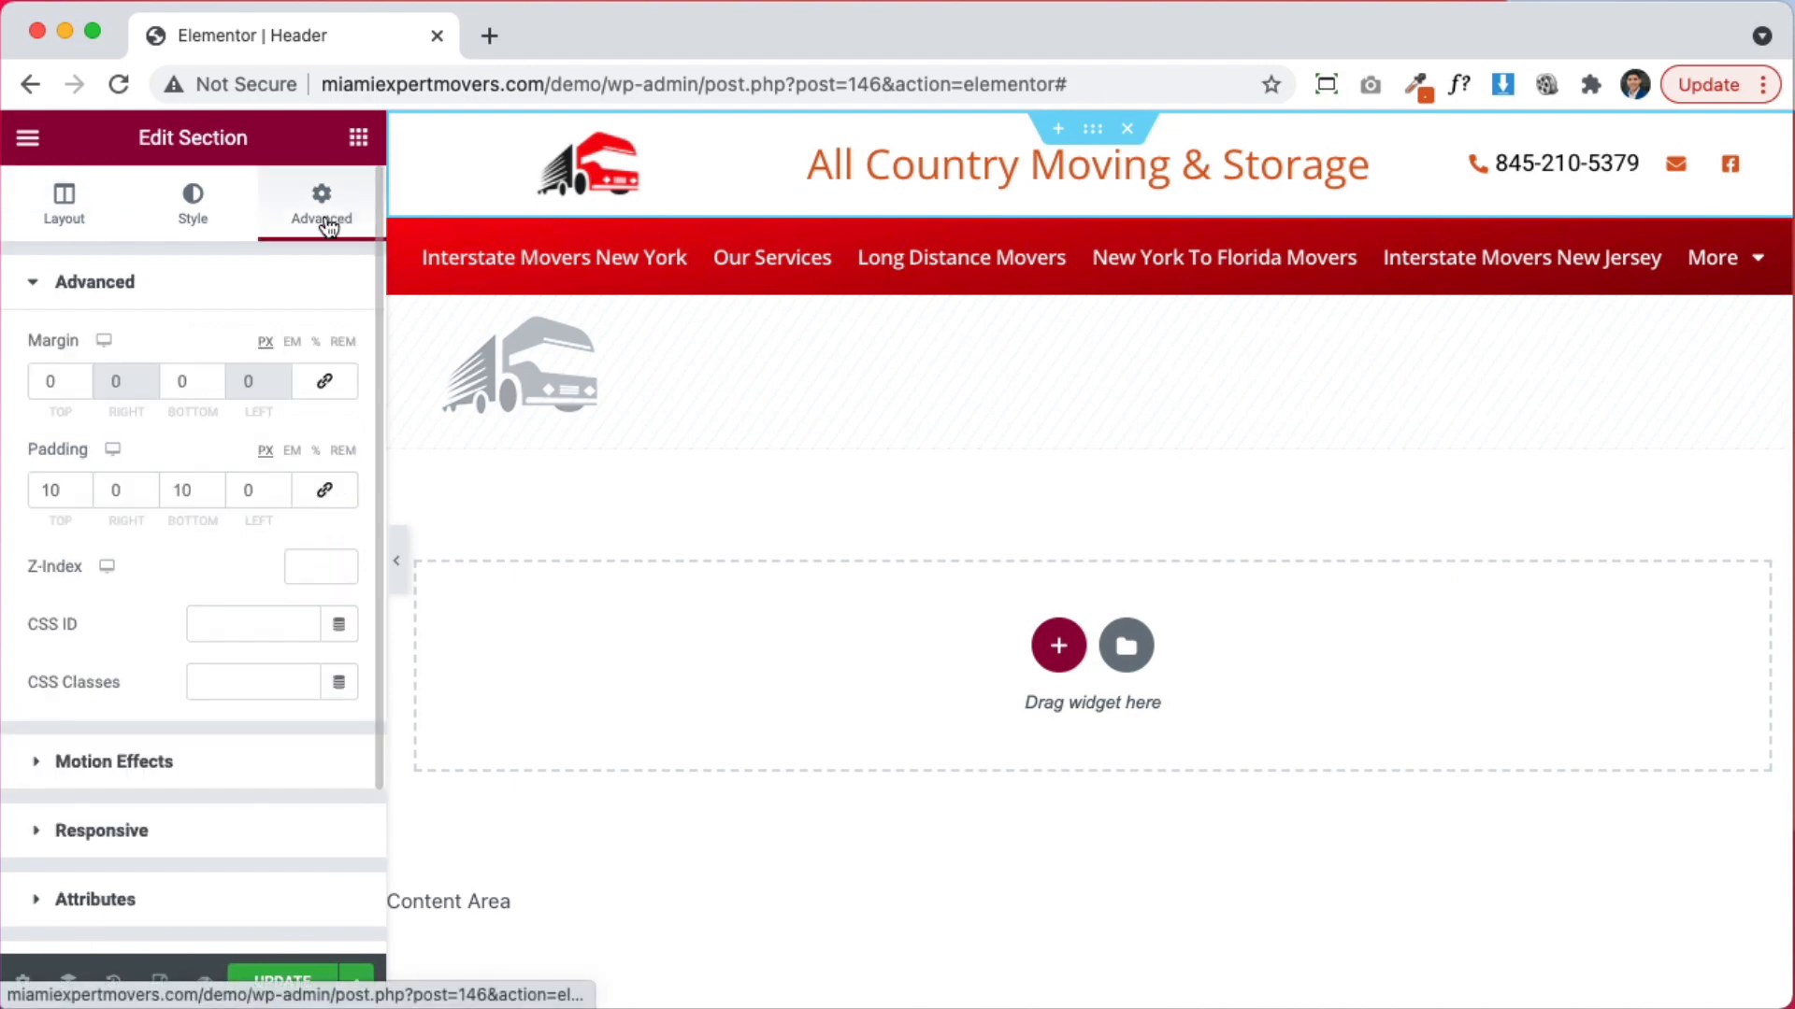
Set the header top section's padding to 3 px top and bottom, 0 left and right
double_click(52, 490)
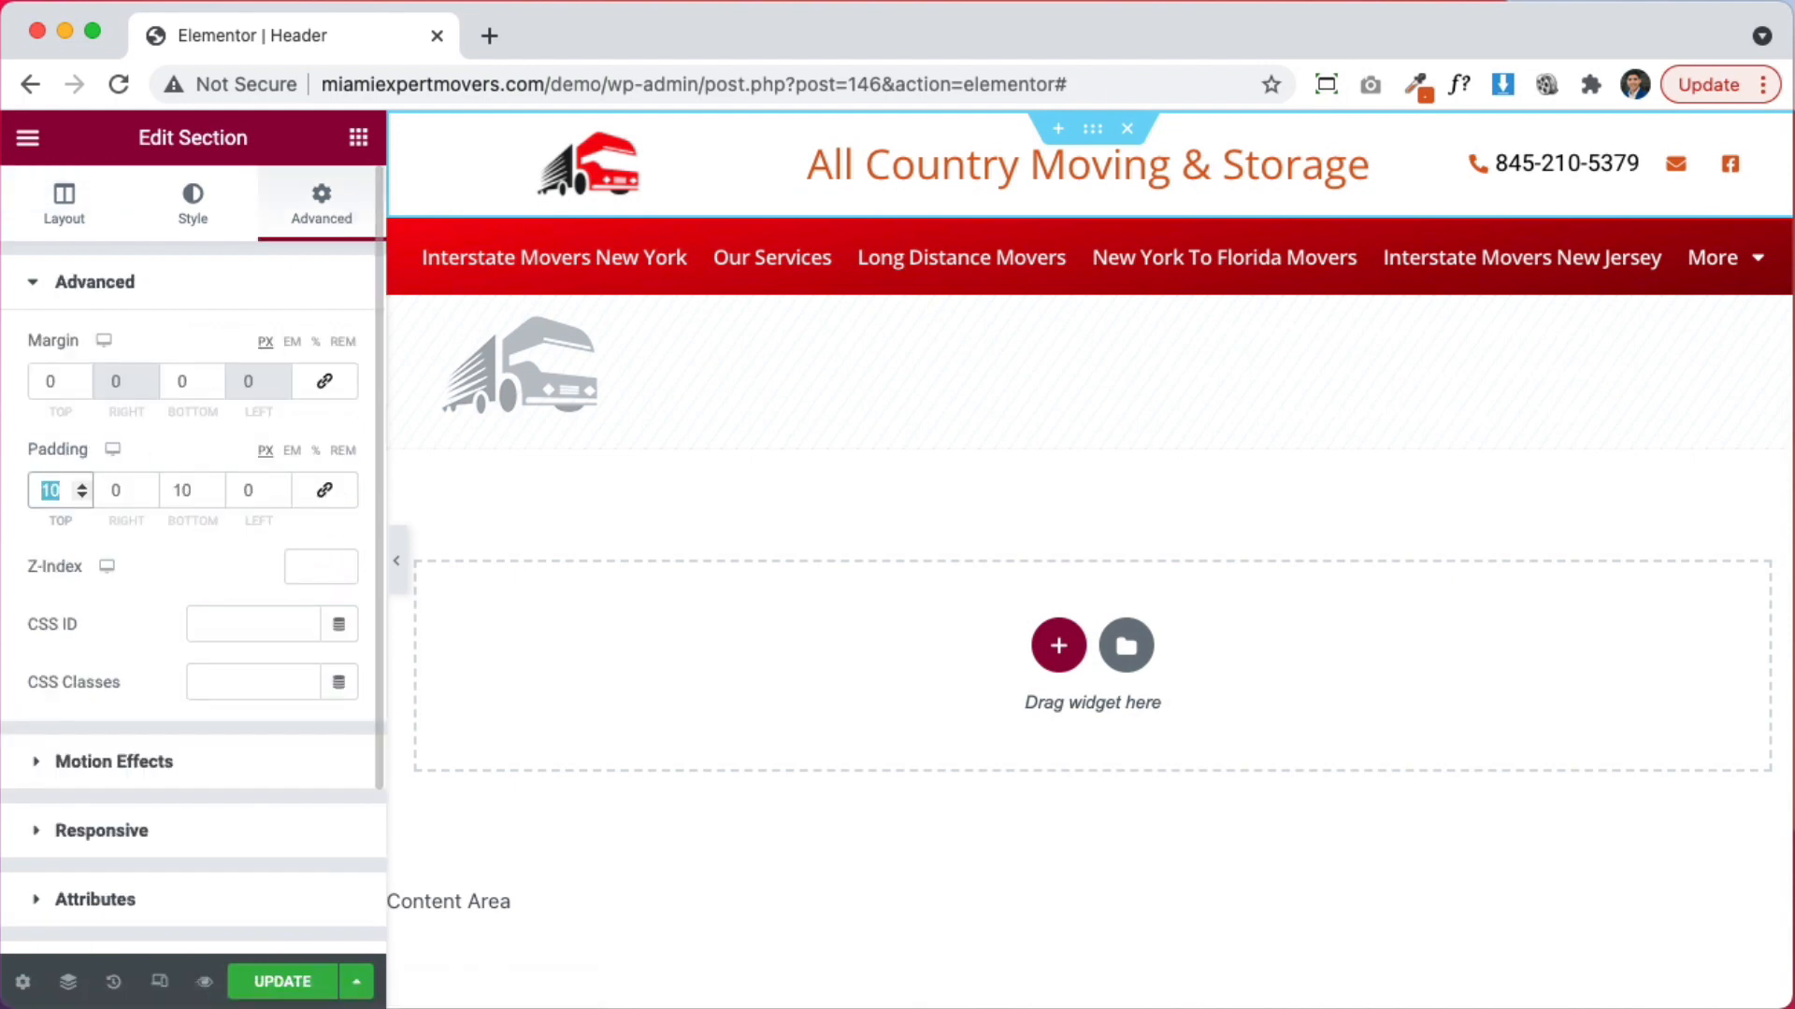
text(0)
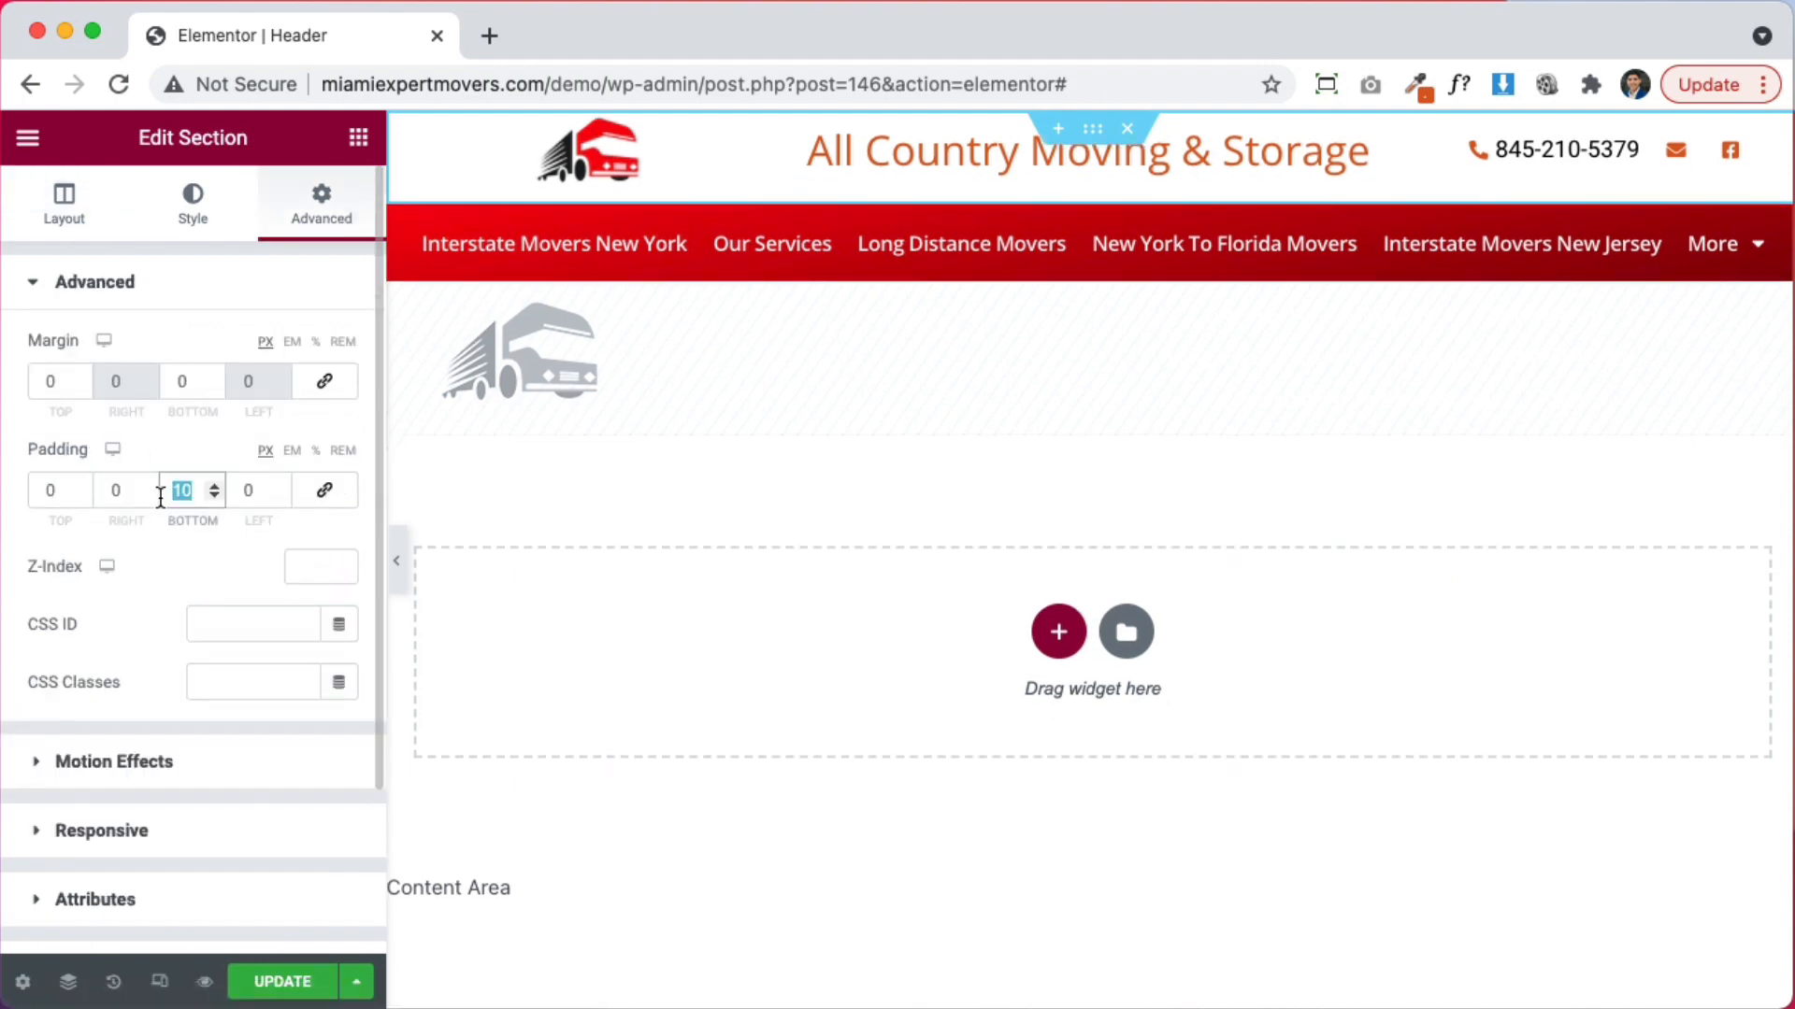
text(0)
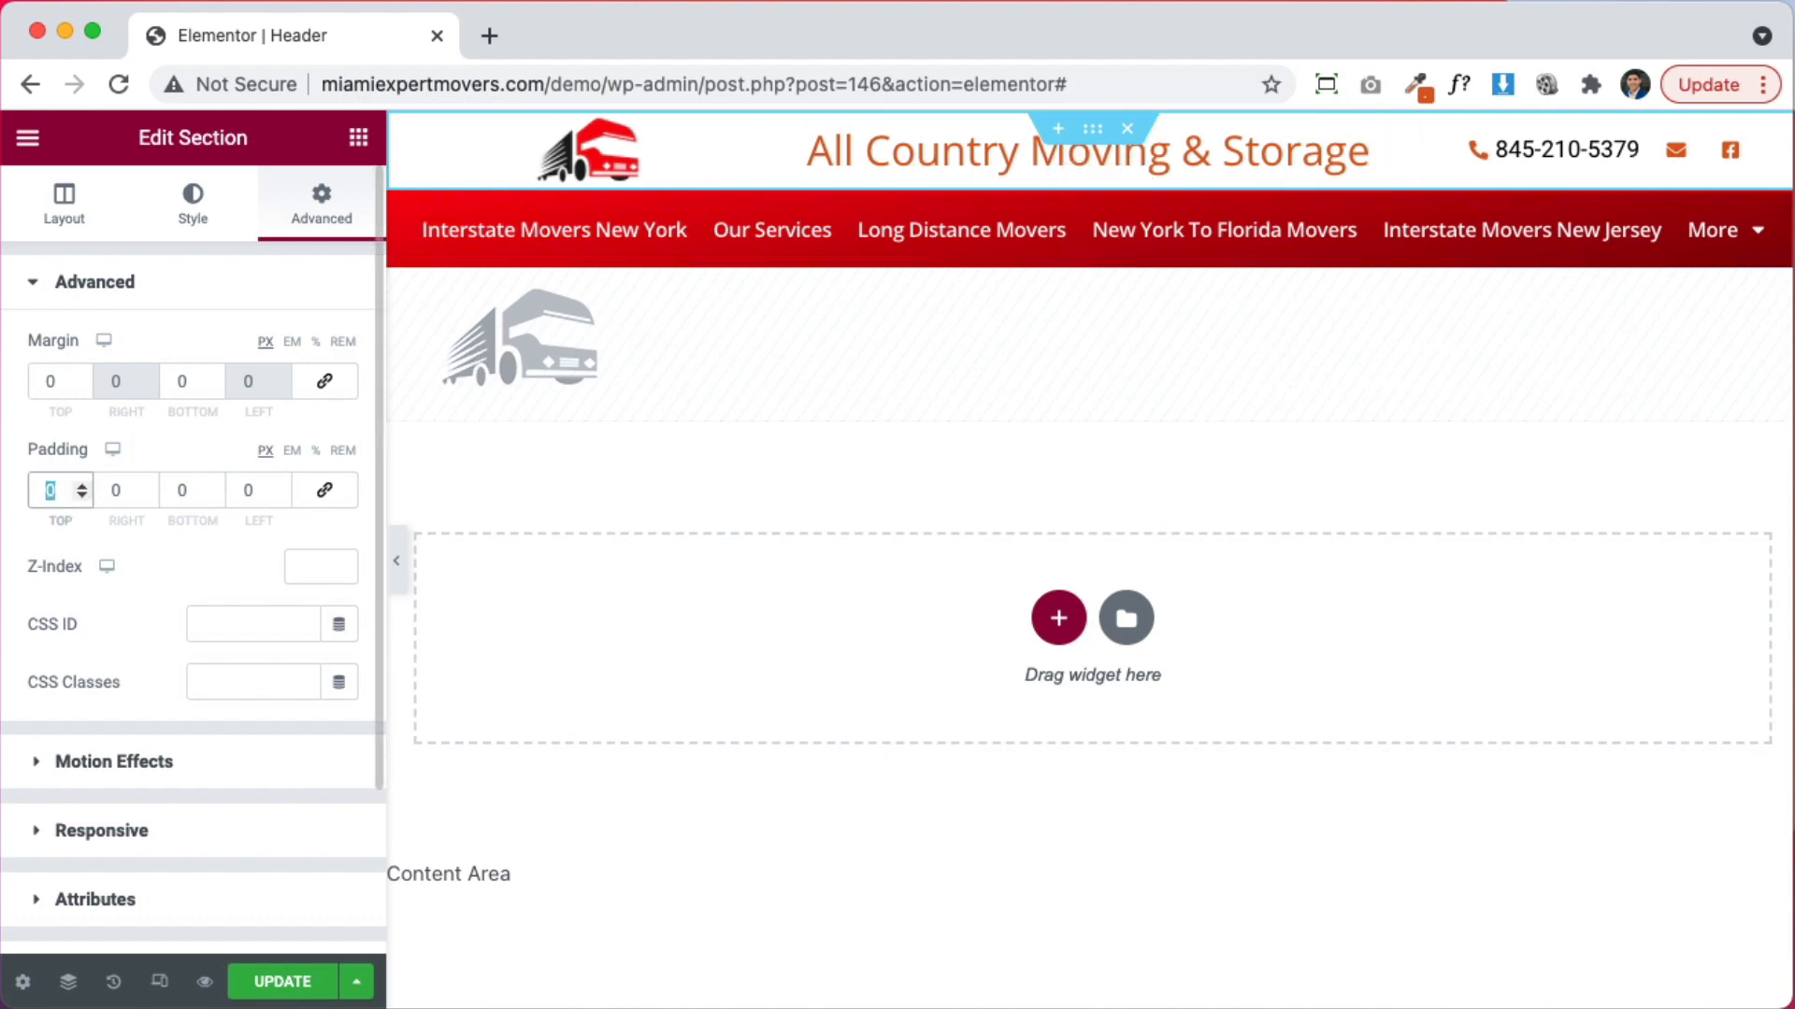
text(3)
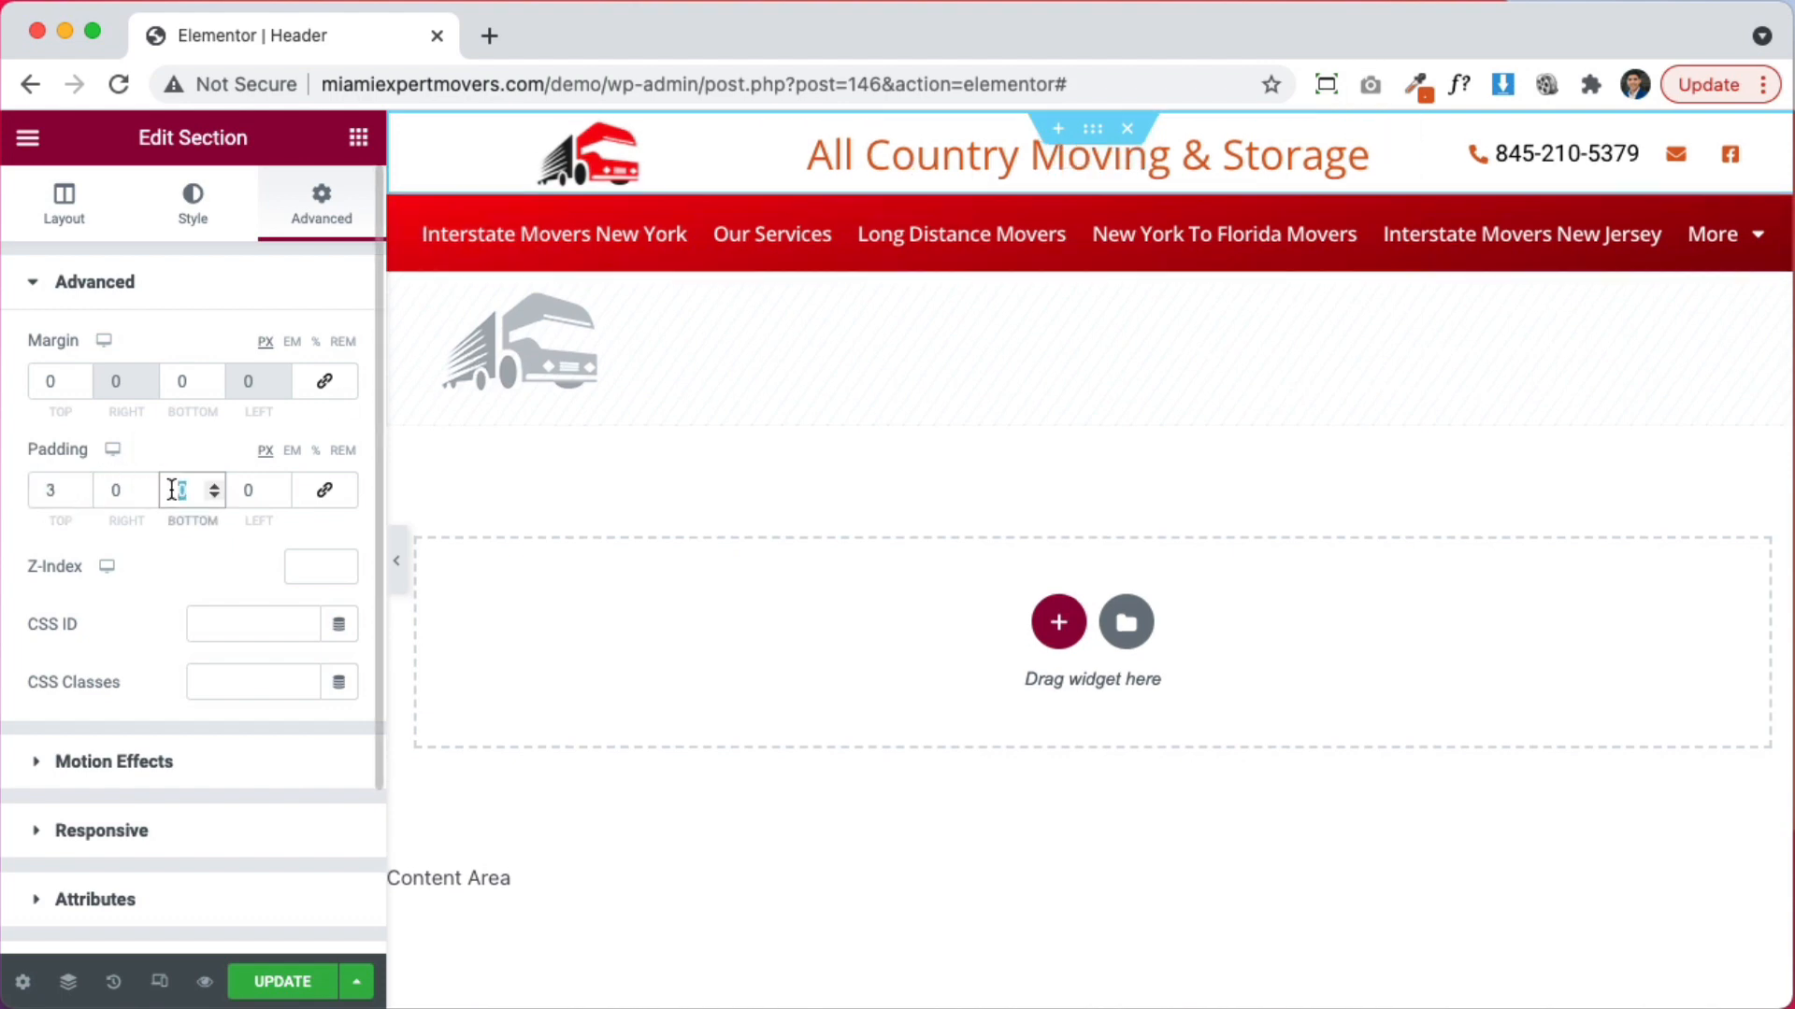
text(3)
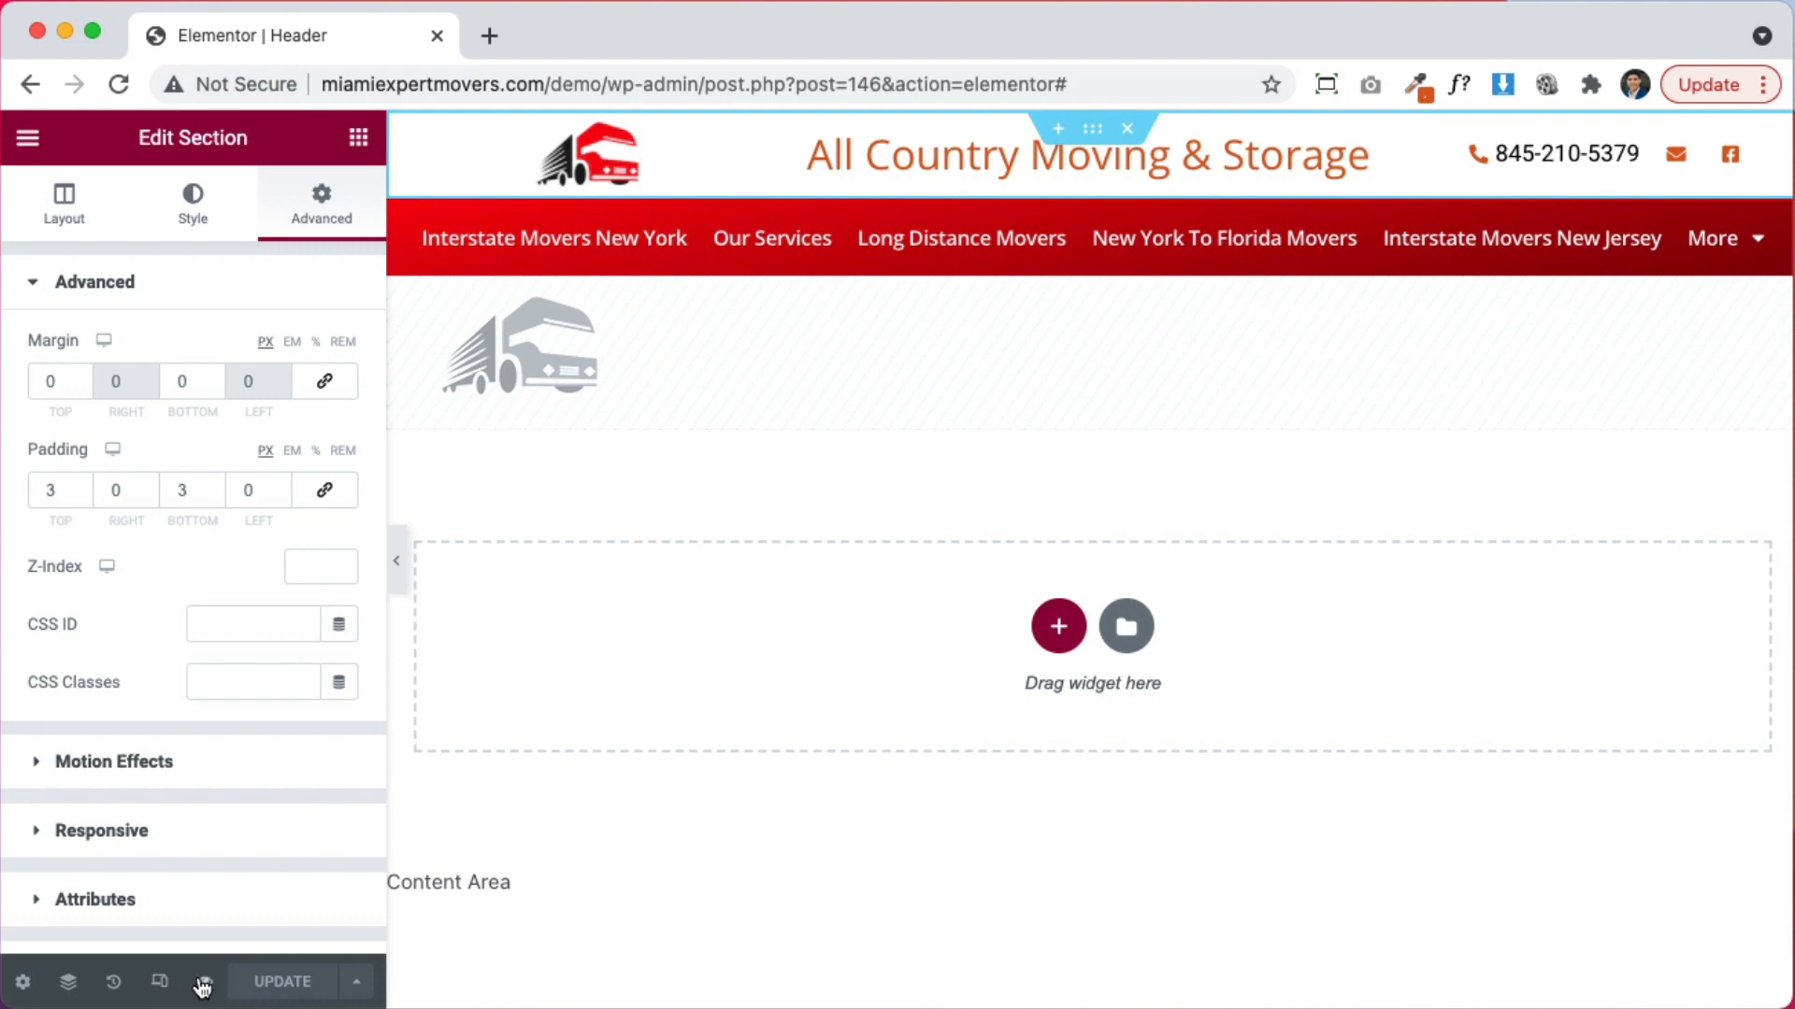
Preview the header on the live home page, scrolling up and down to check it
mouse_move(202, 984)
click(288, 918)
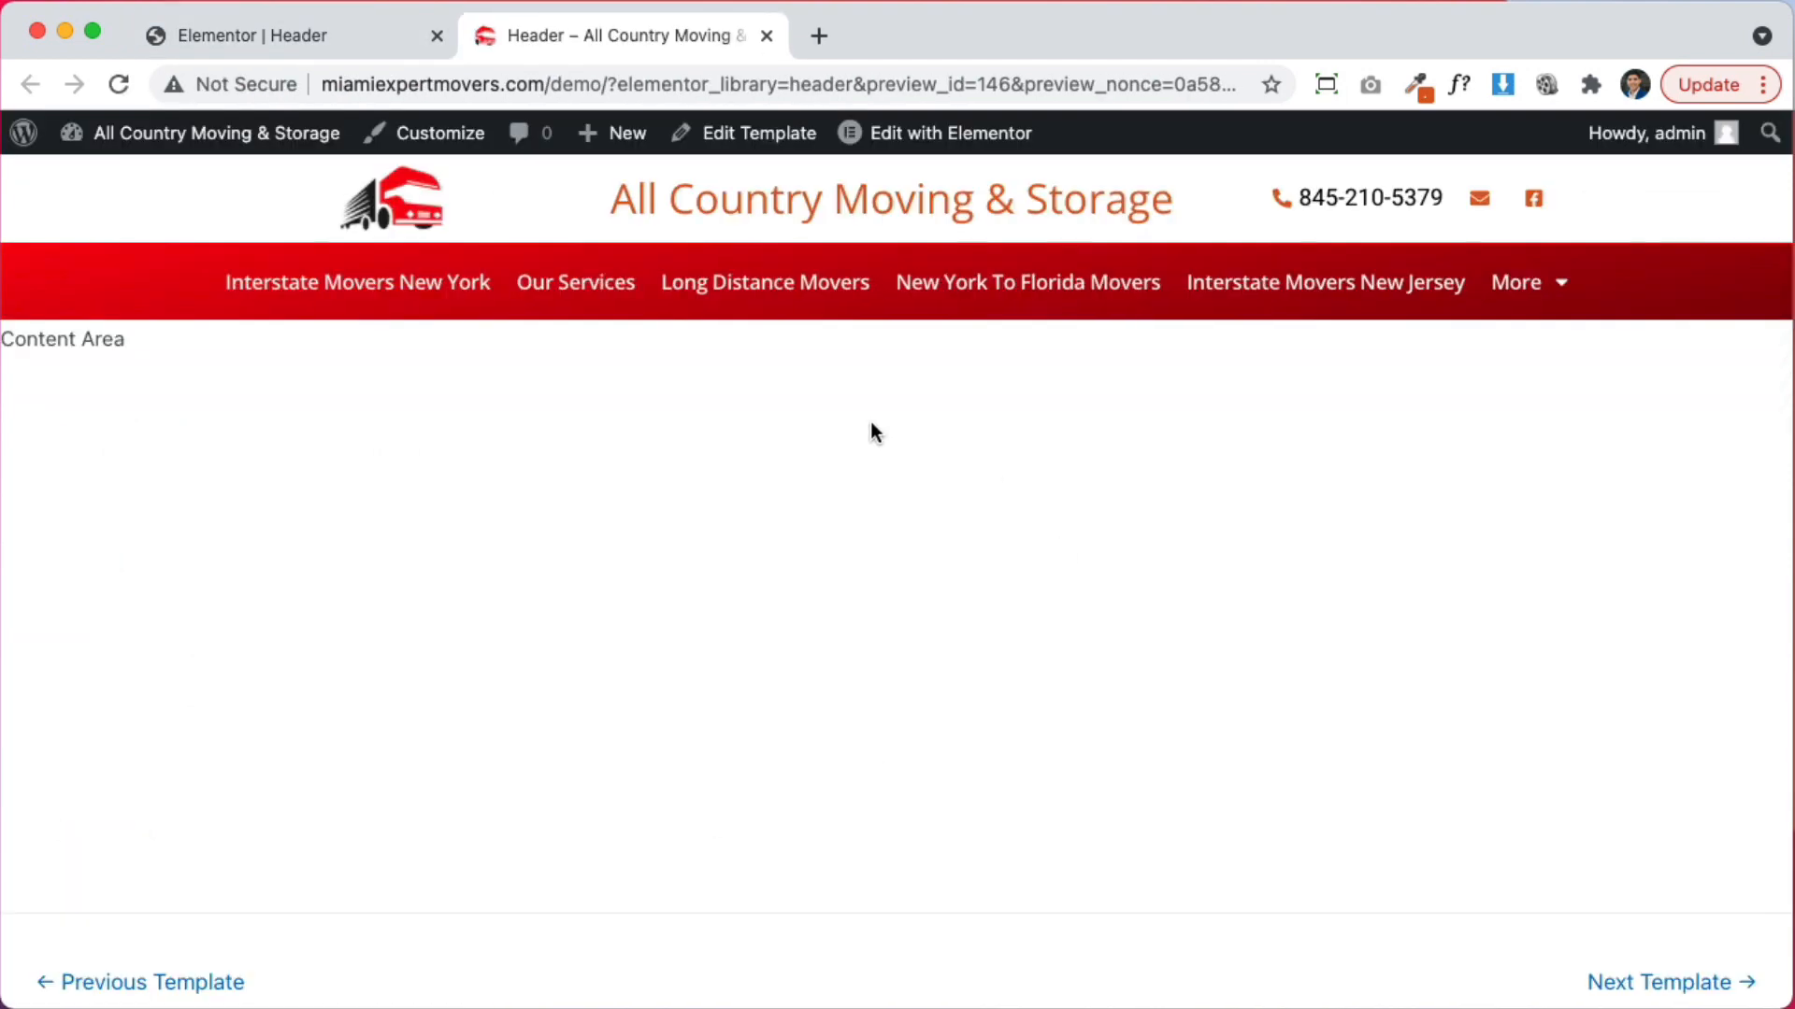
click(380, 306)
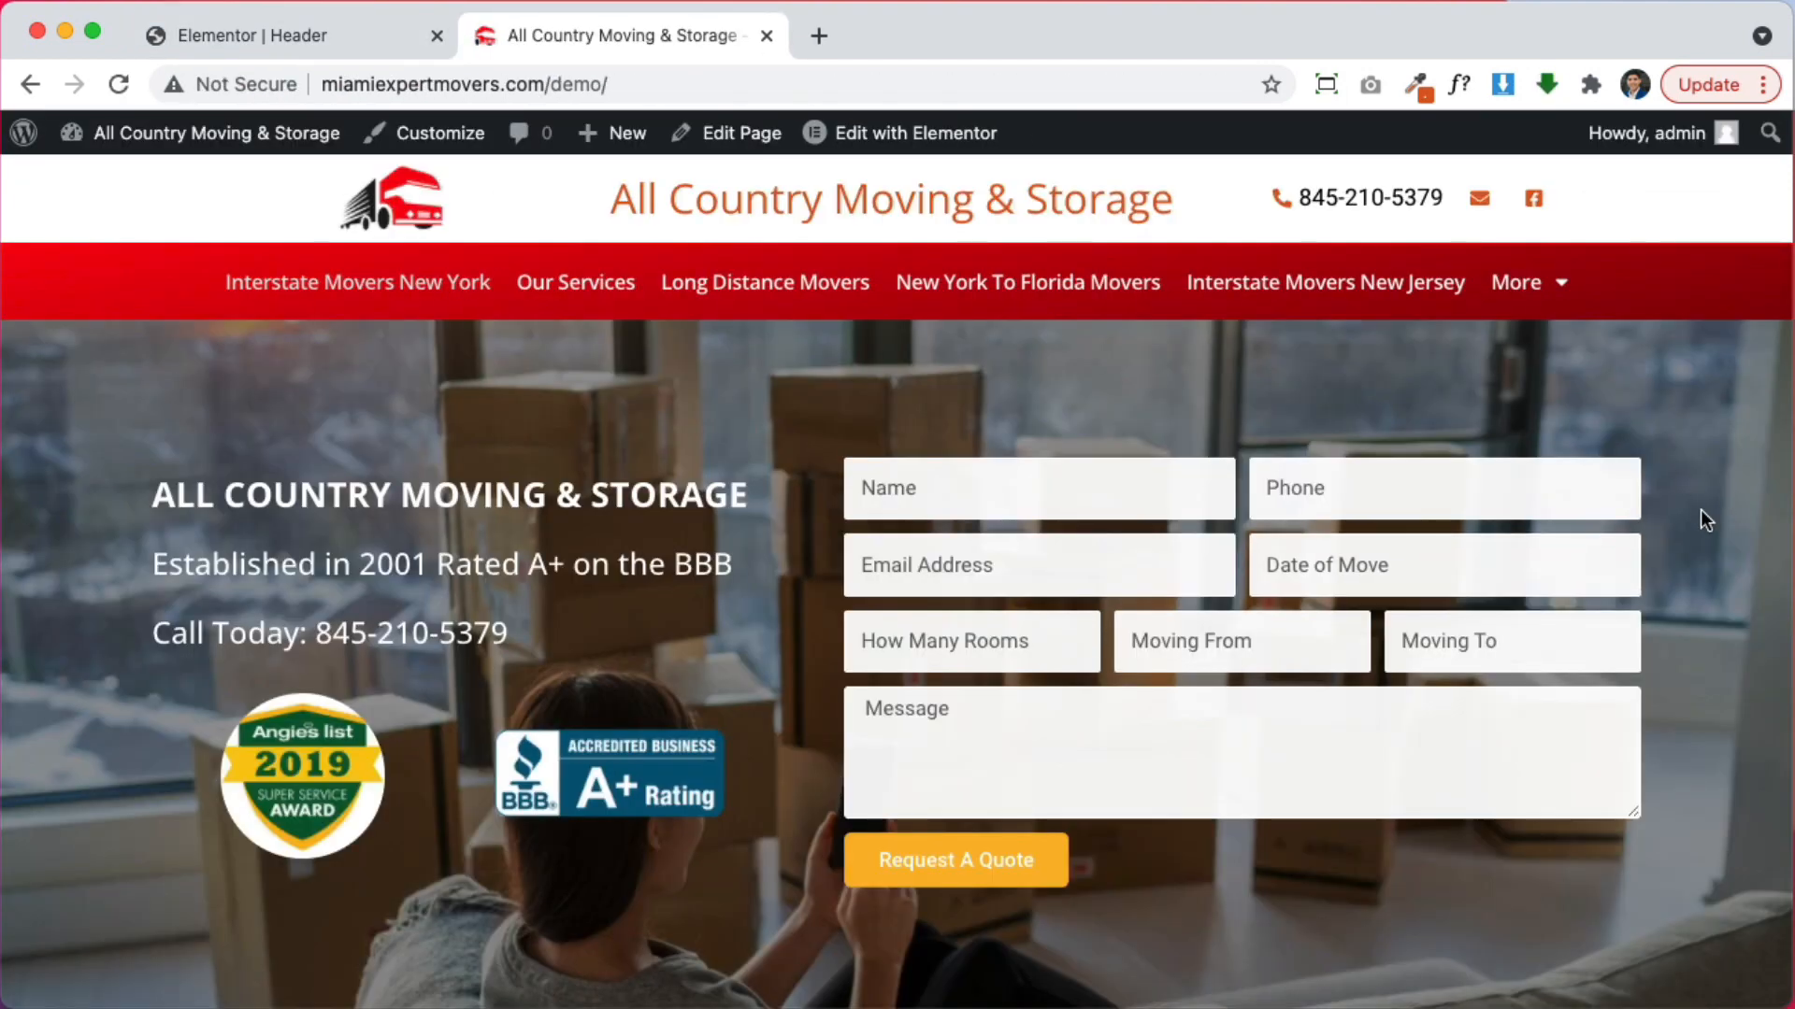
scroll(1709, 596, down, 15)
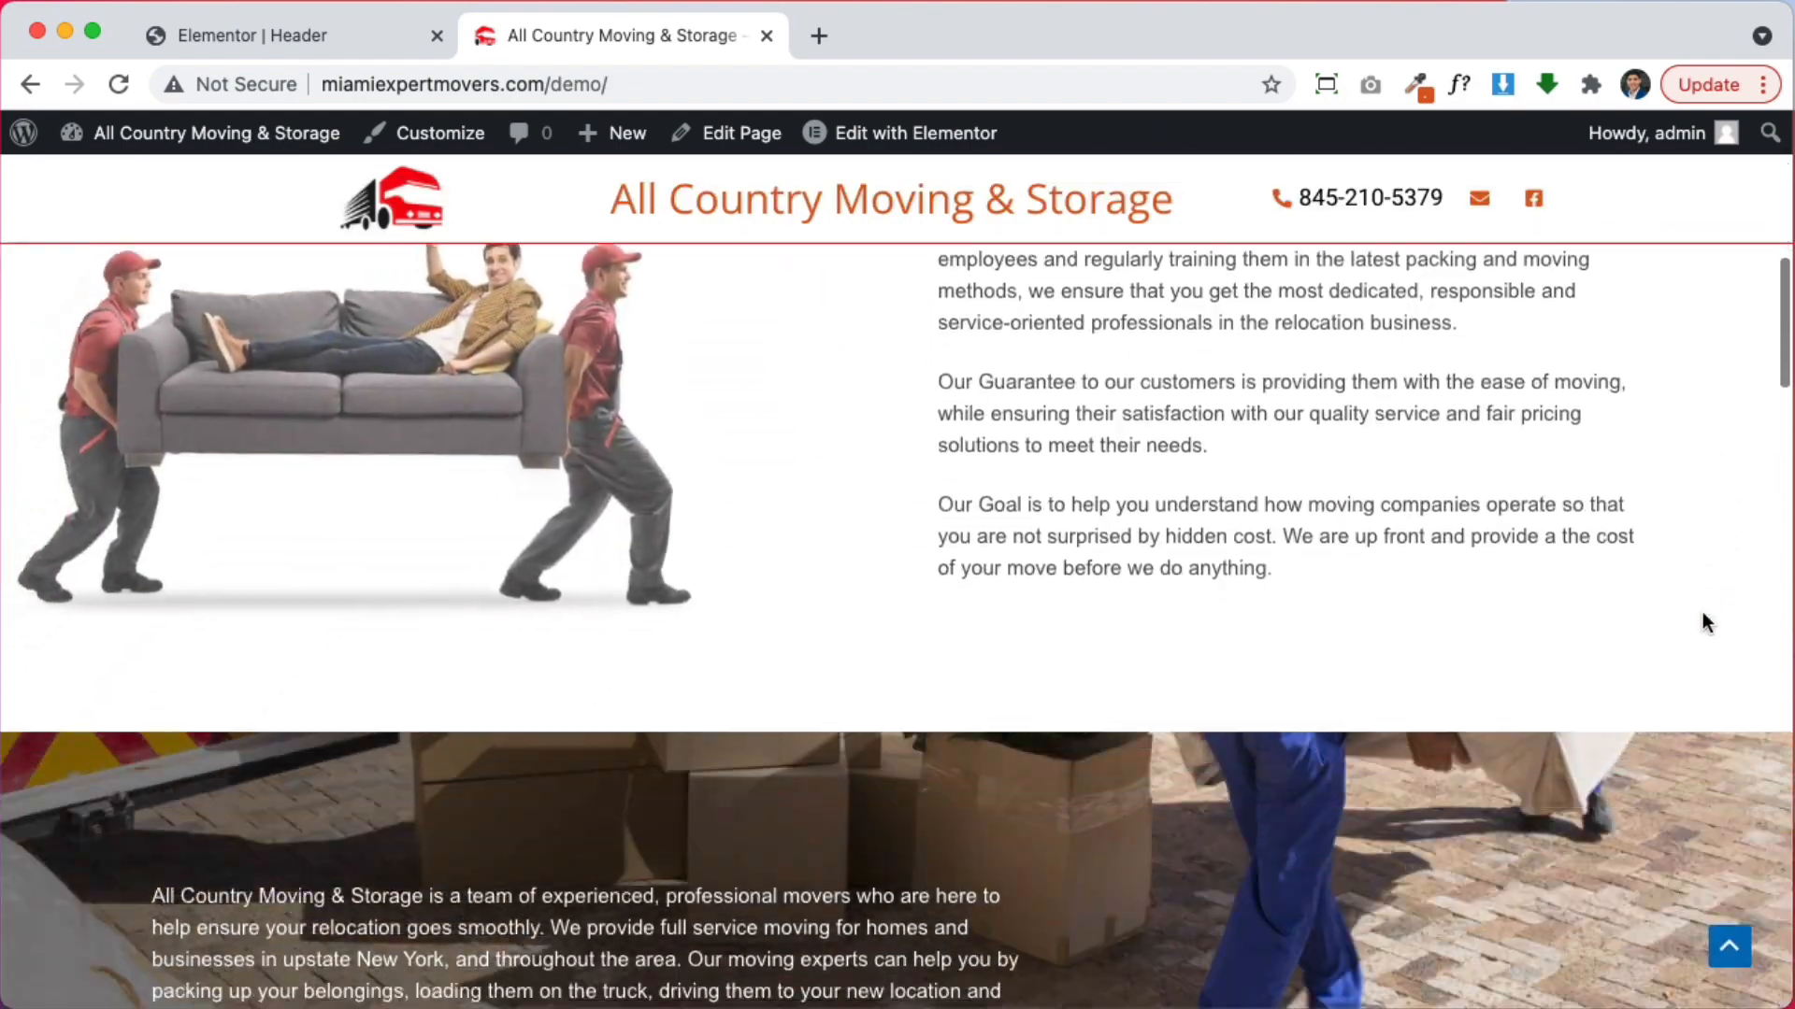
scroll(1702, 617, up, 15)
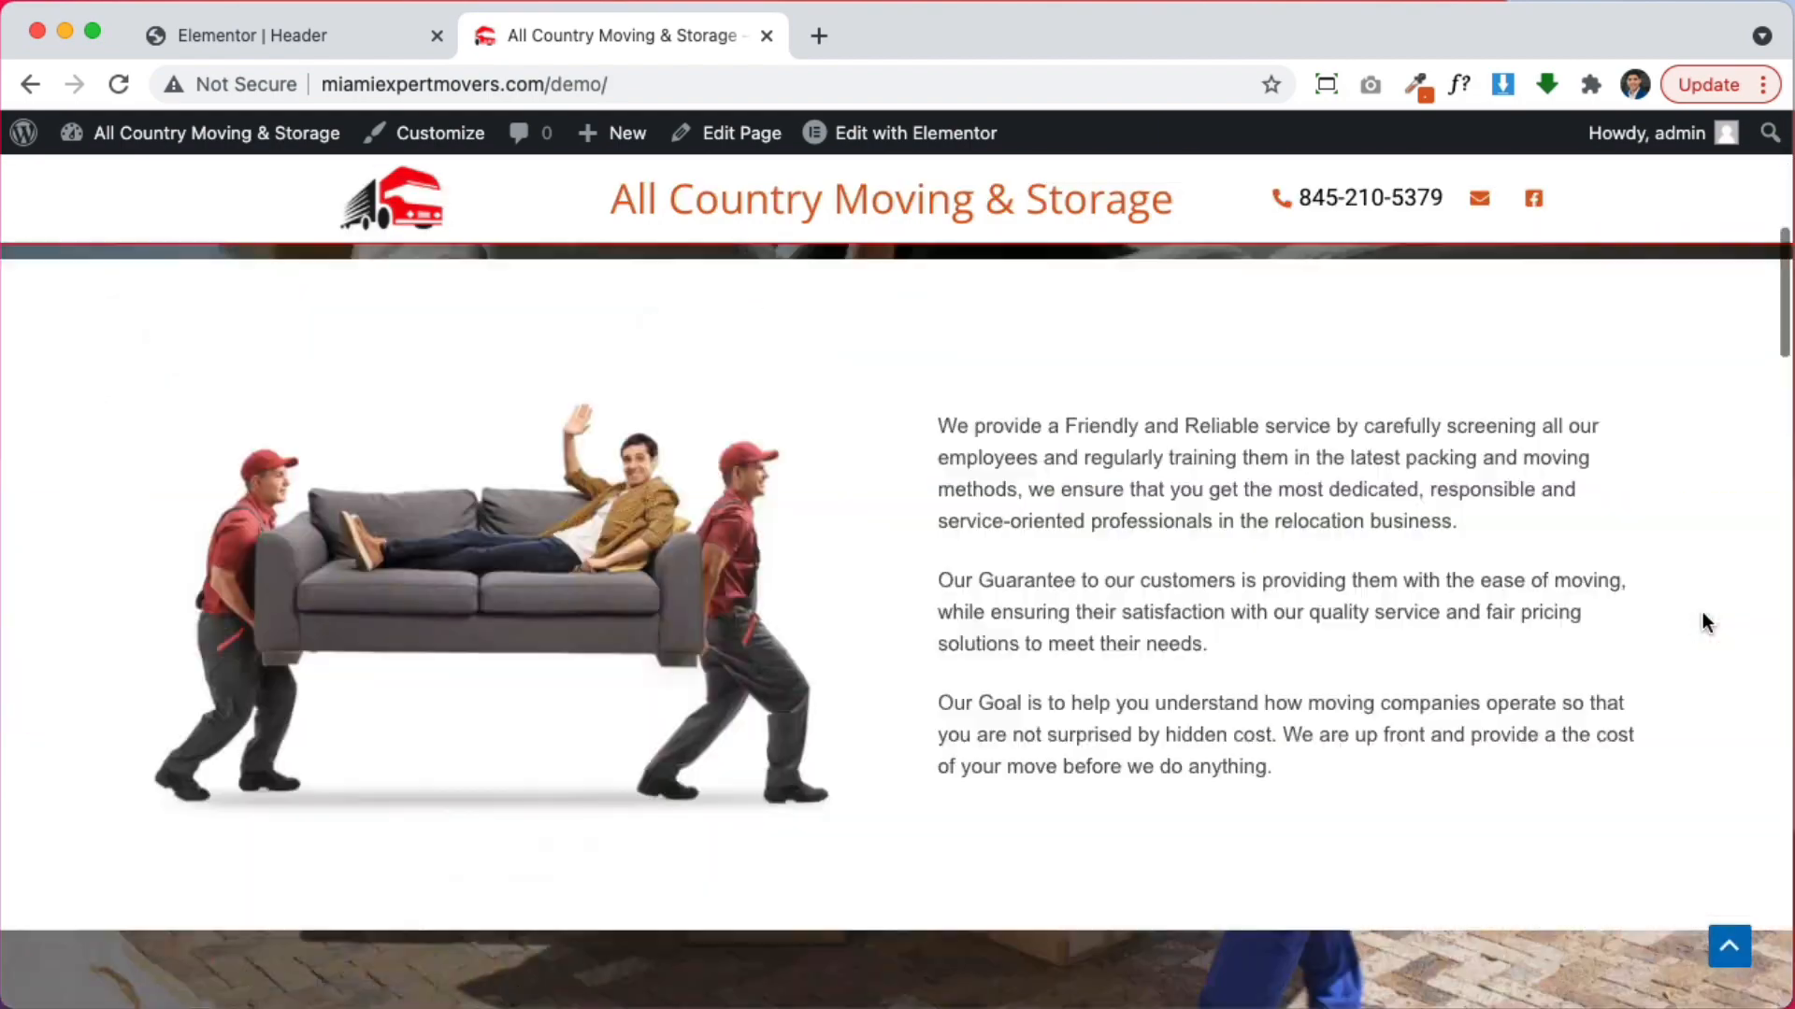
scroll(1701, 622, down, 2)
scroll(1701, 622, up, 2)
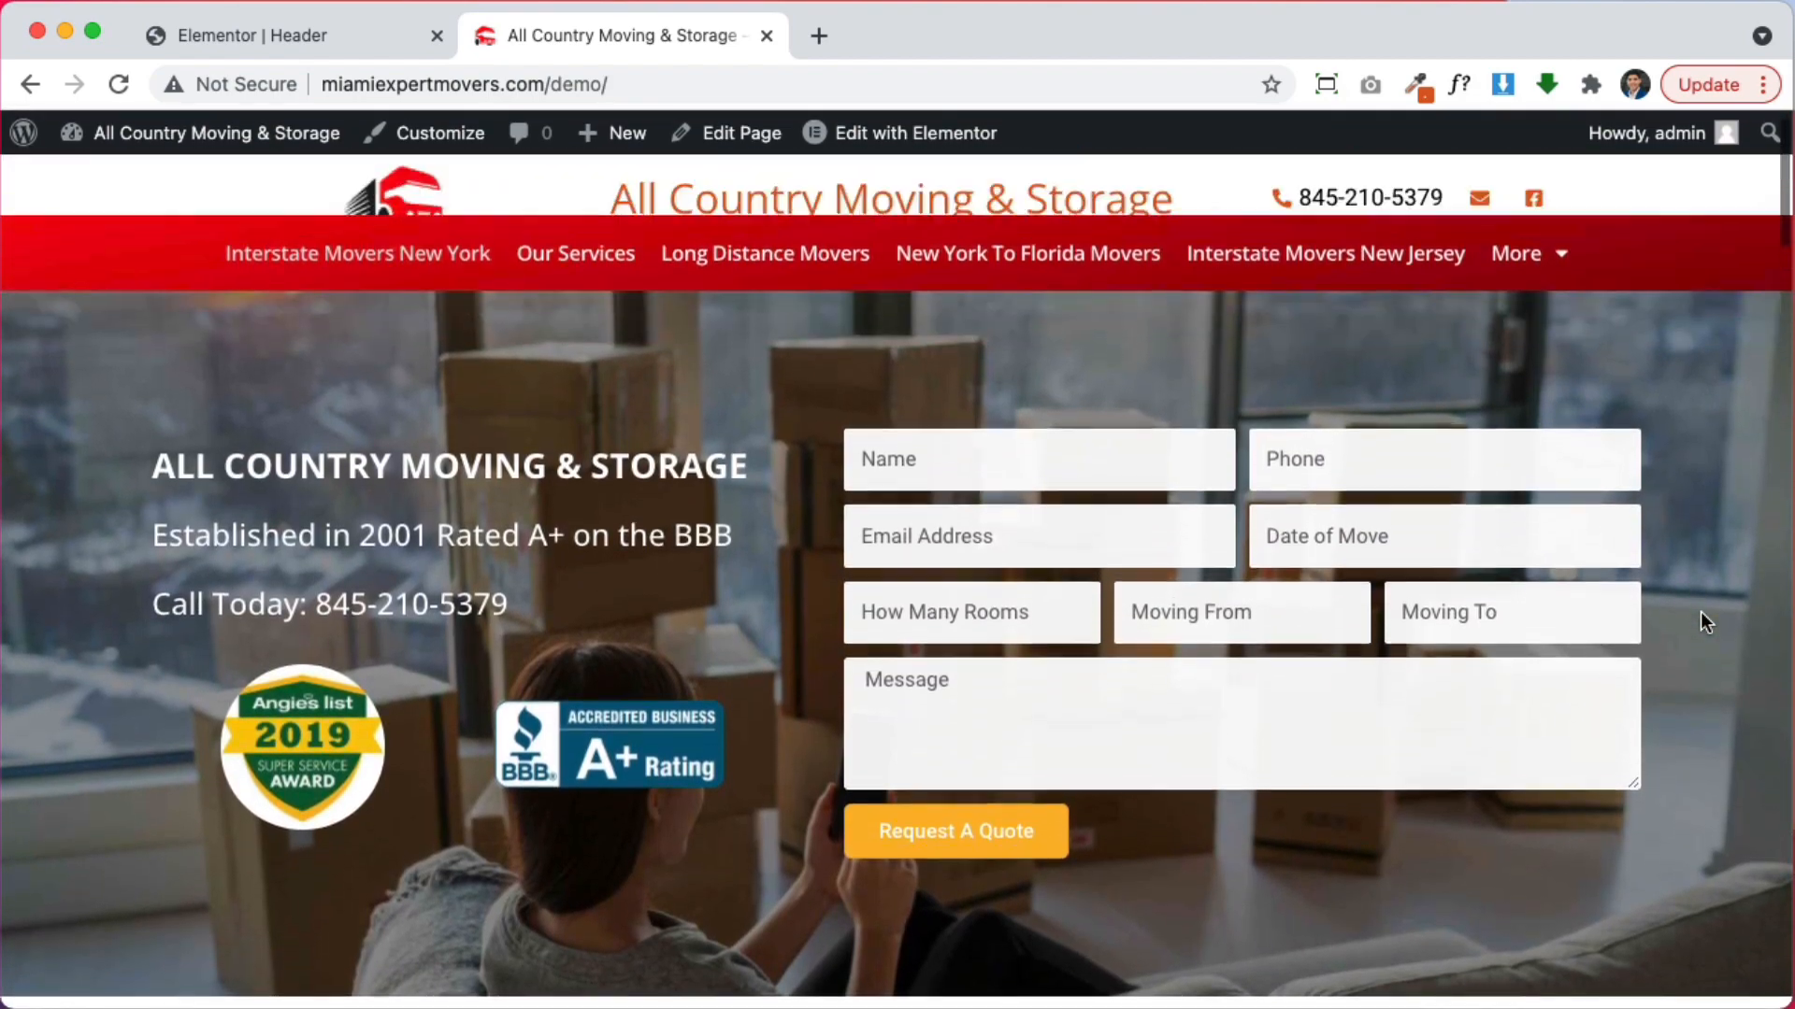
scroll(1702, 611, down, 2)
scroll(1701, 611, up, 2)
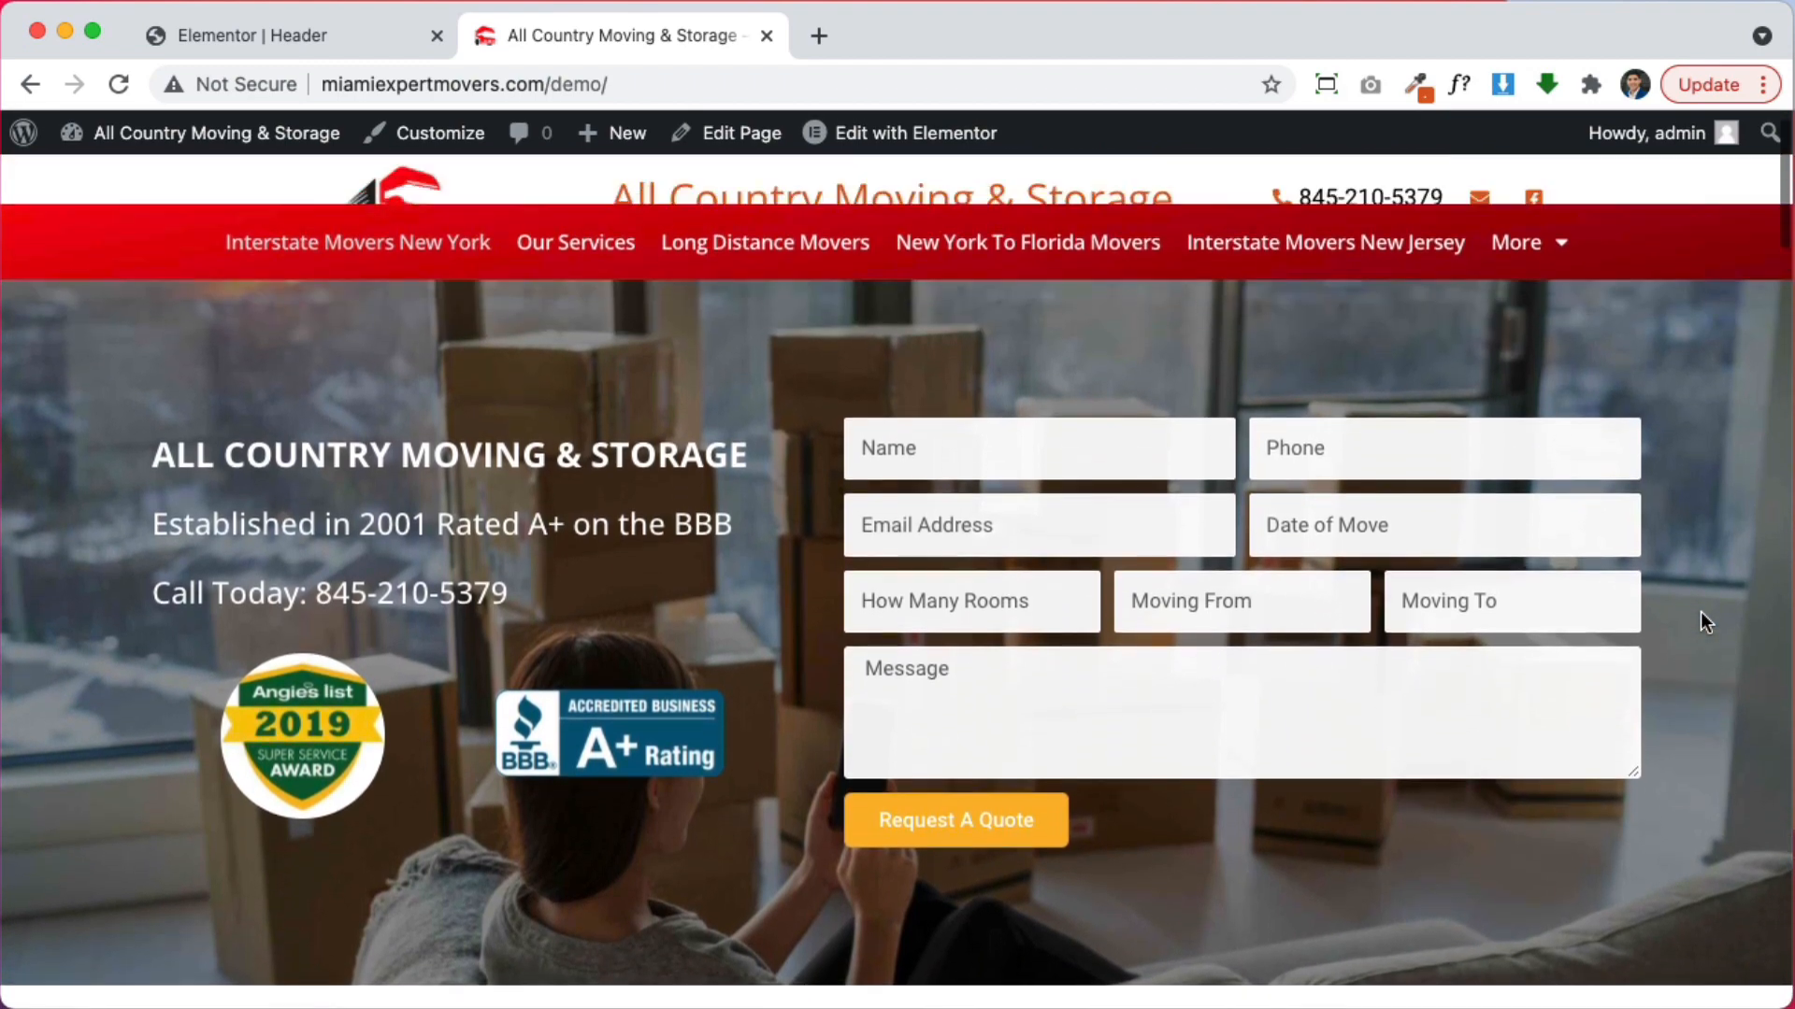
click(350, 37)
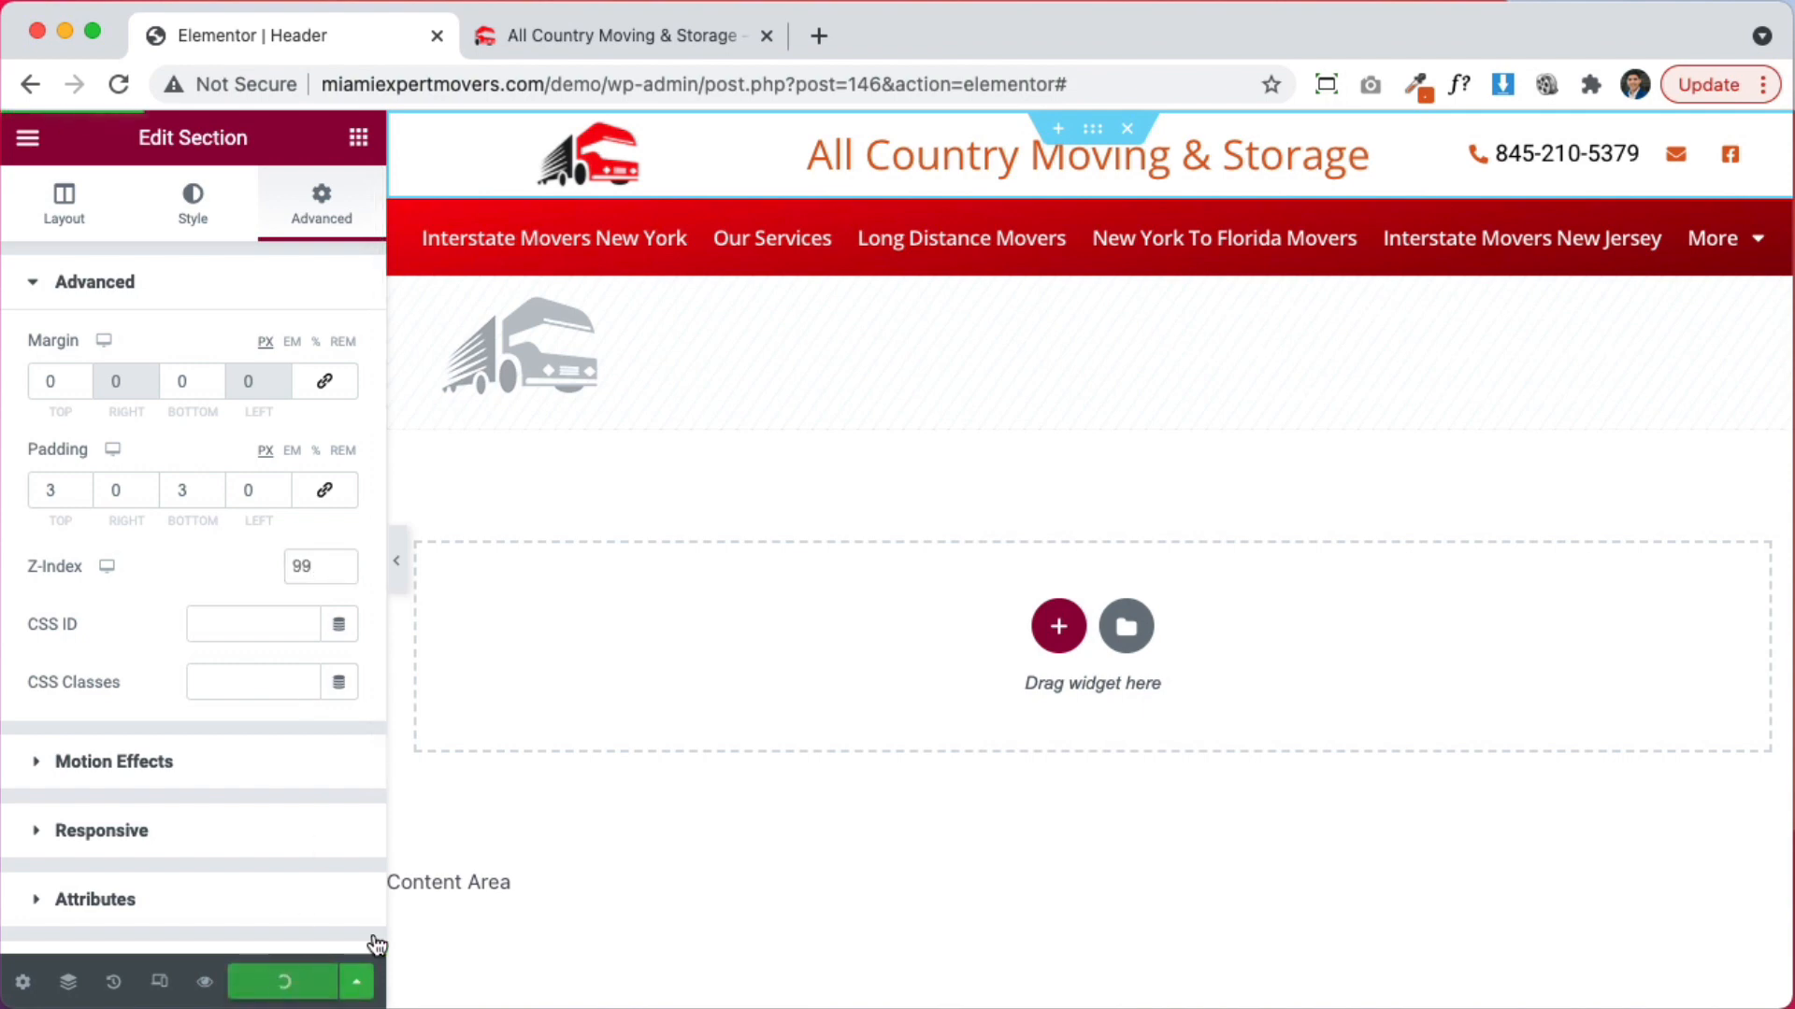
Give the red nav bar section a Z-Index of 89, then return to the header preview
click(553, 28)
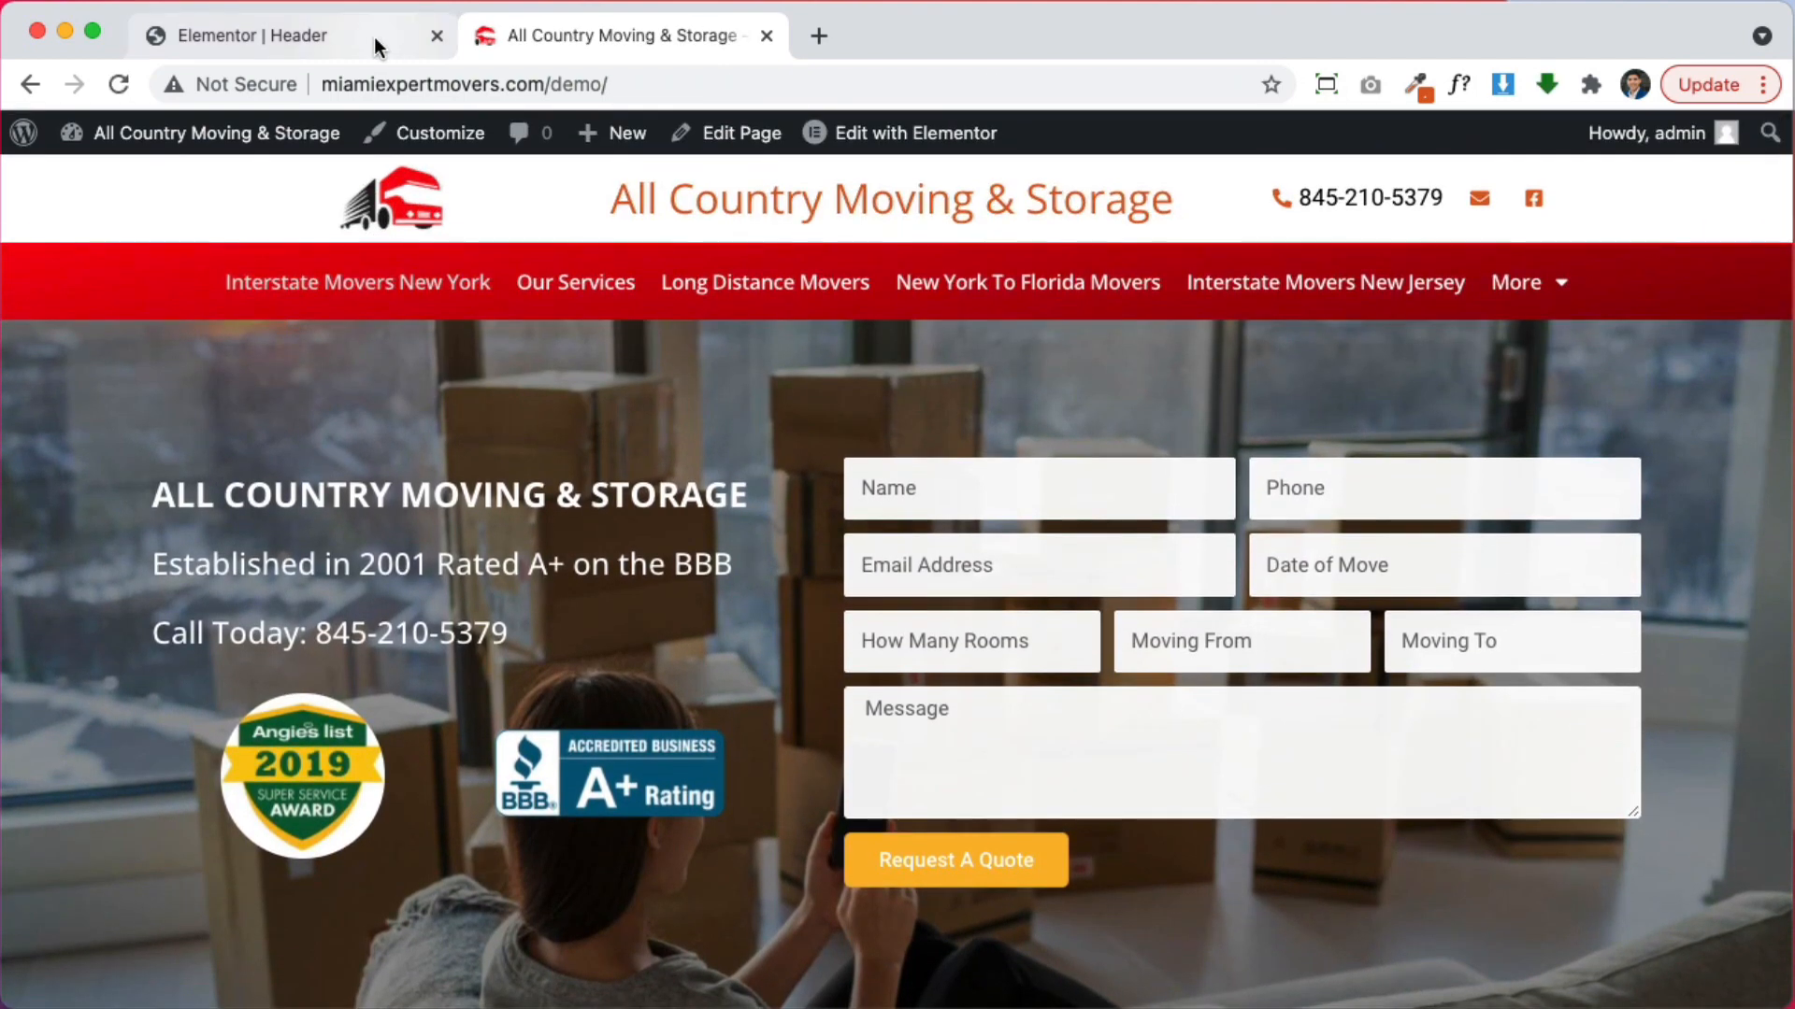
click(373, 36)
click(1088, 184)
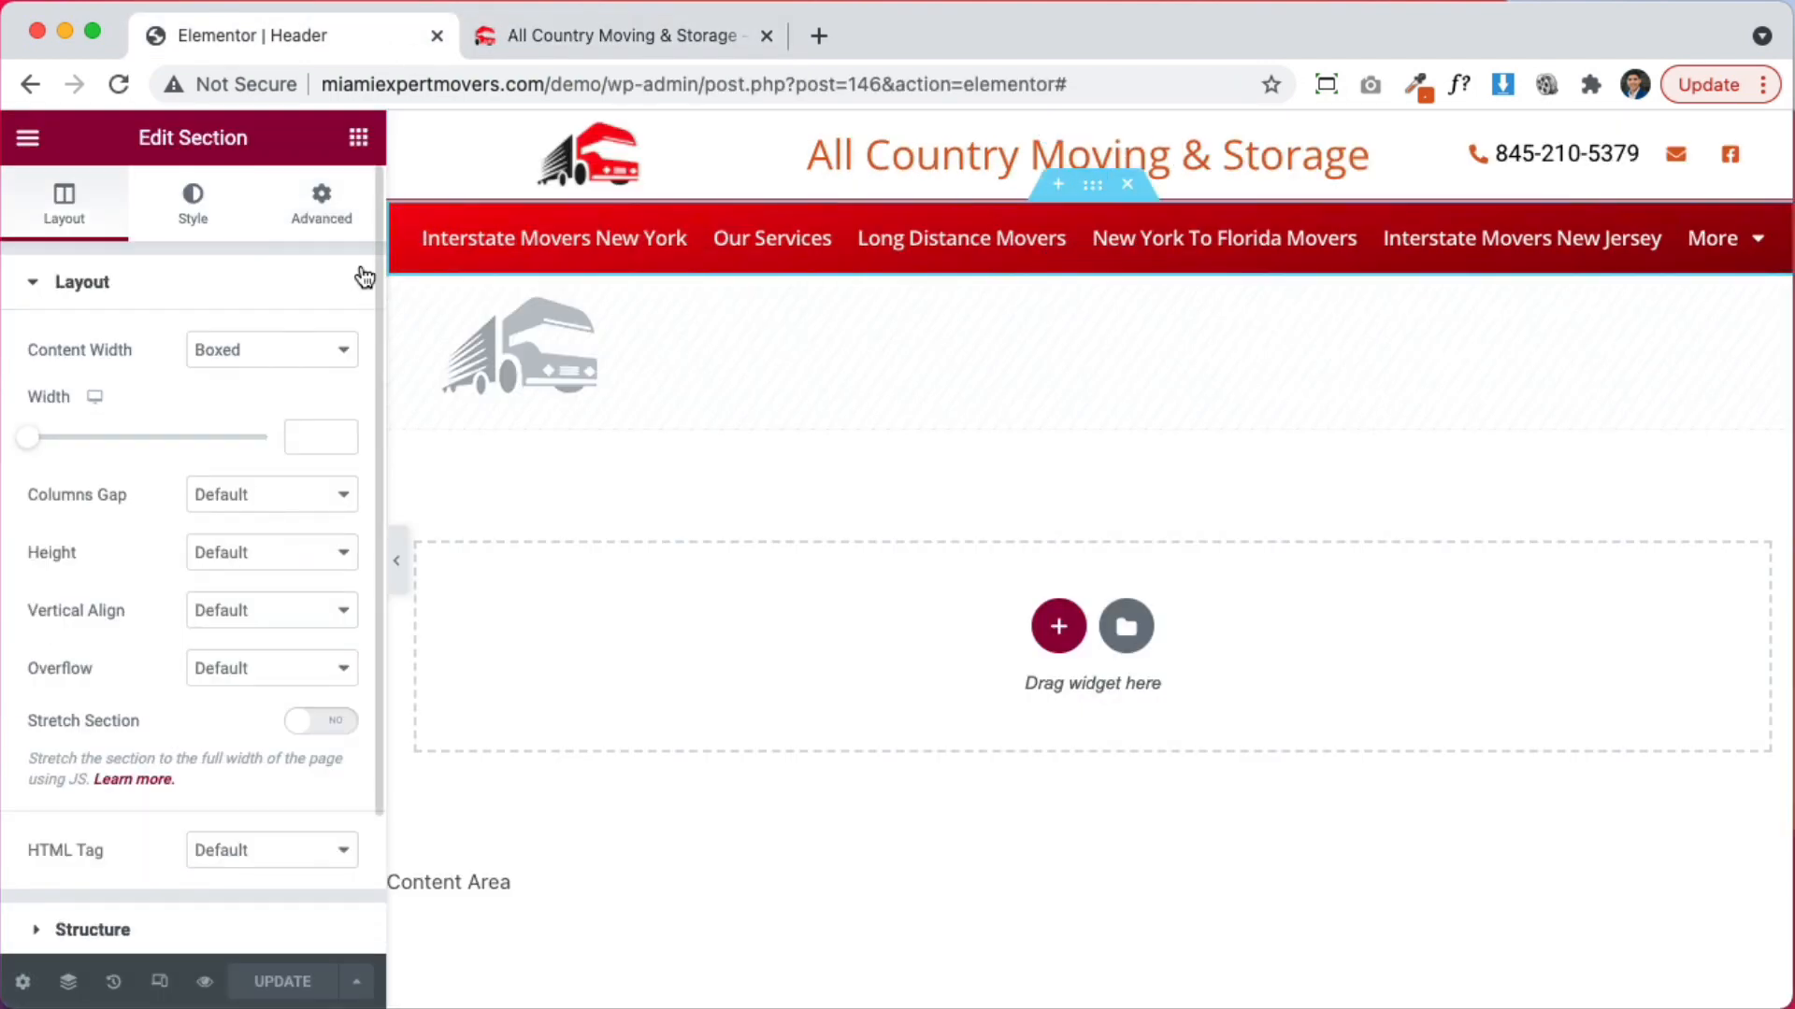
click(329, 210)
click(142, 785)
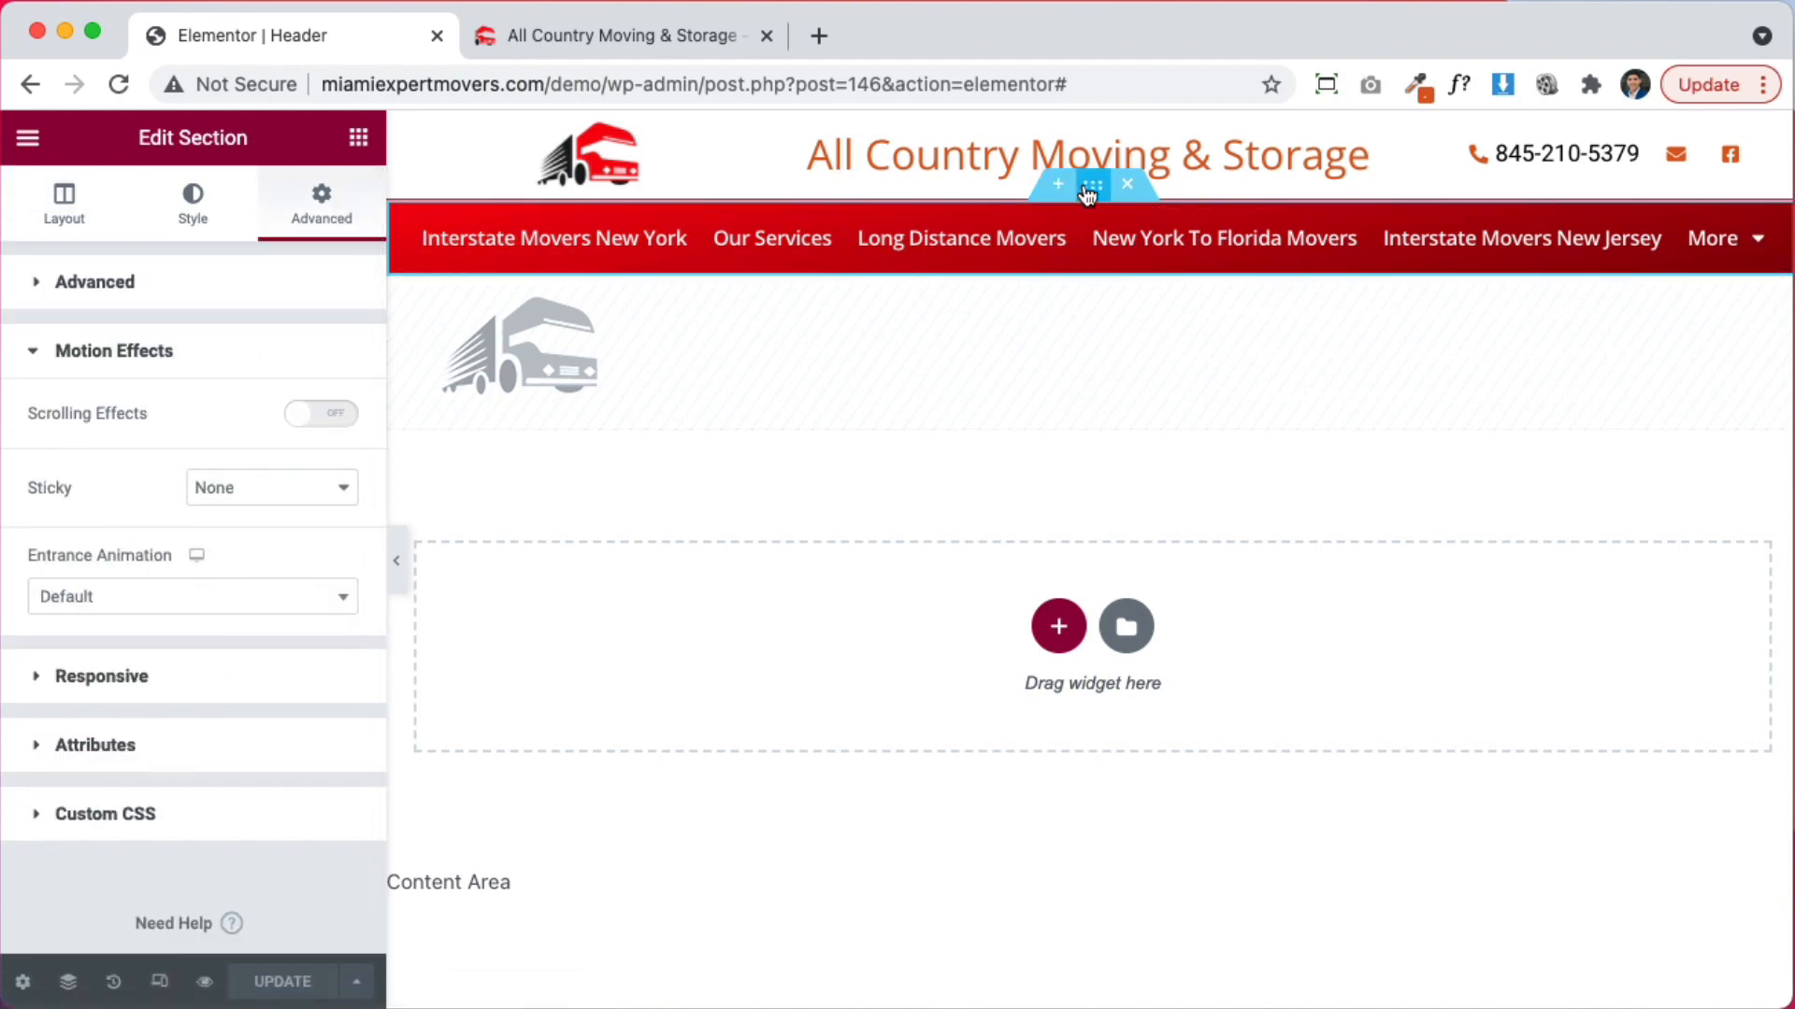
click(216, 288)
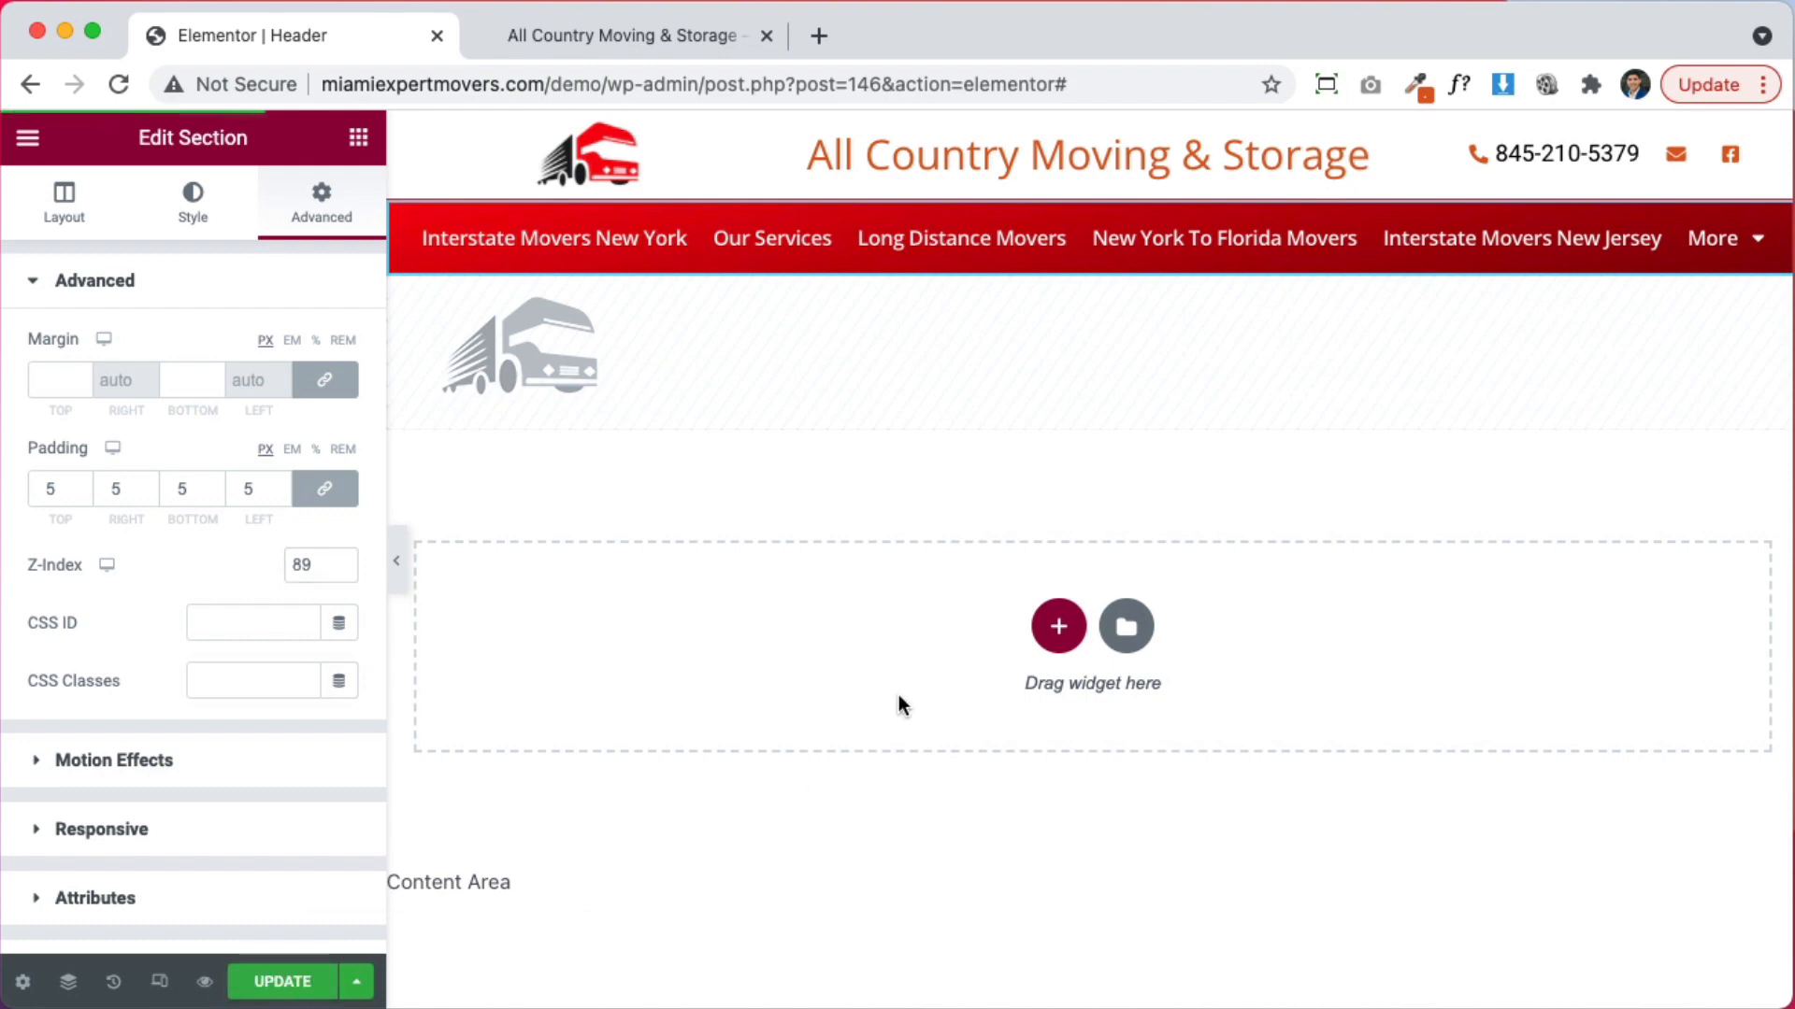
click(671, 39)
click(315, 288)
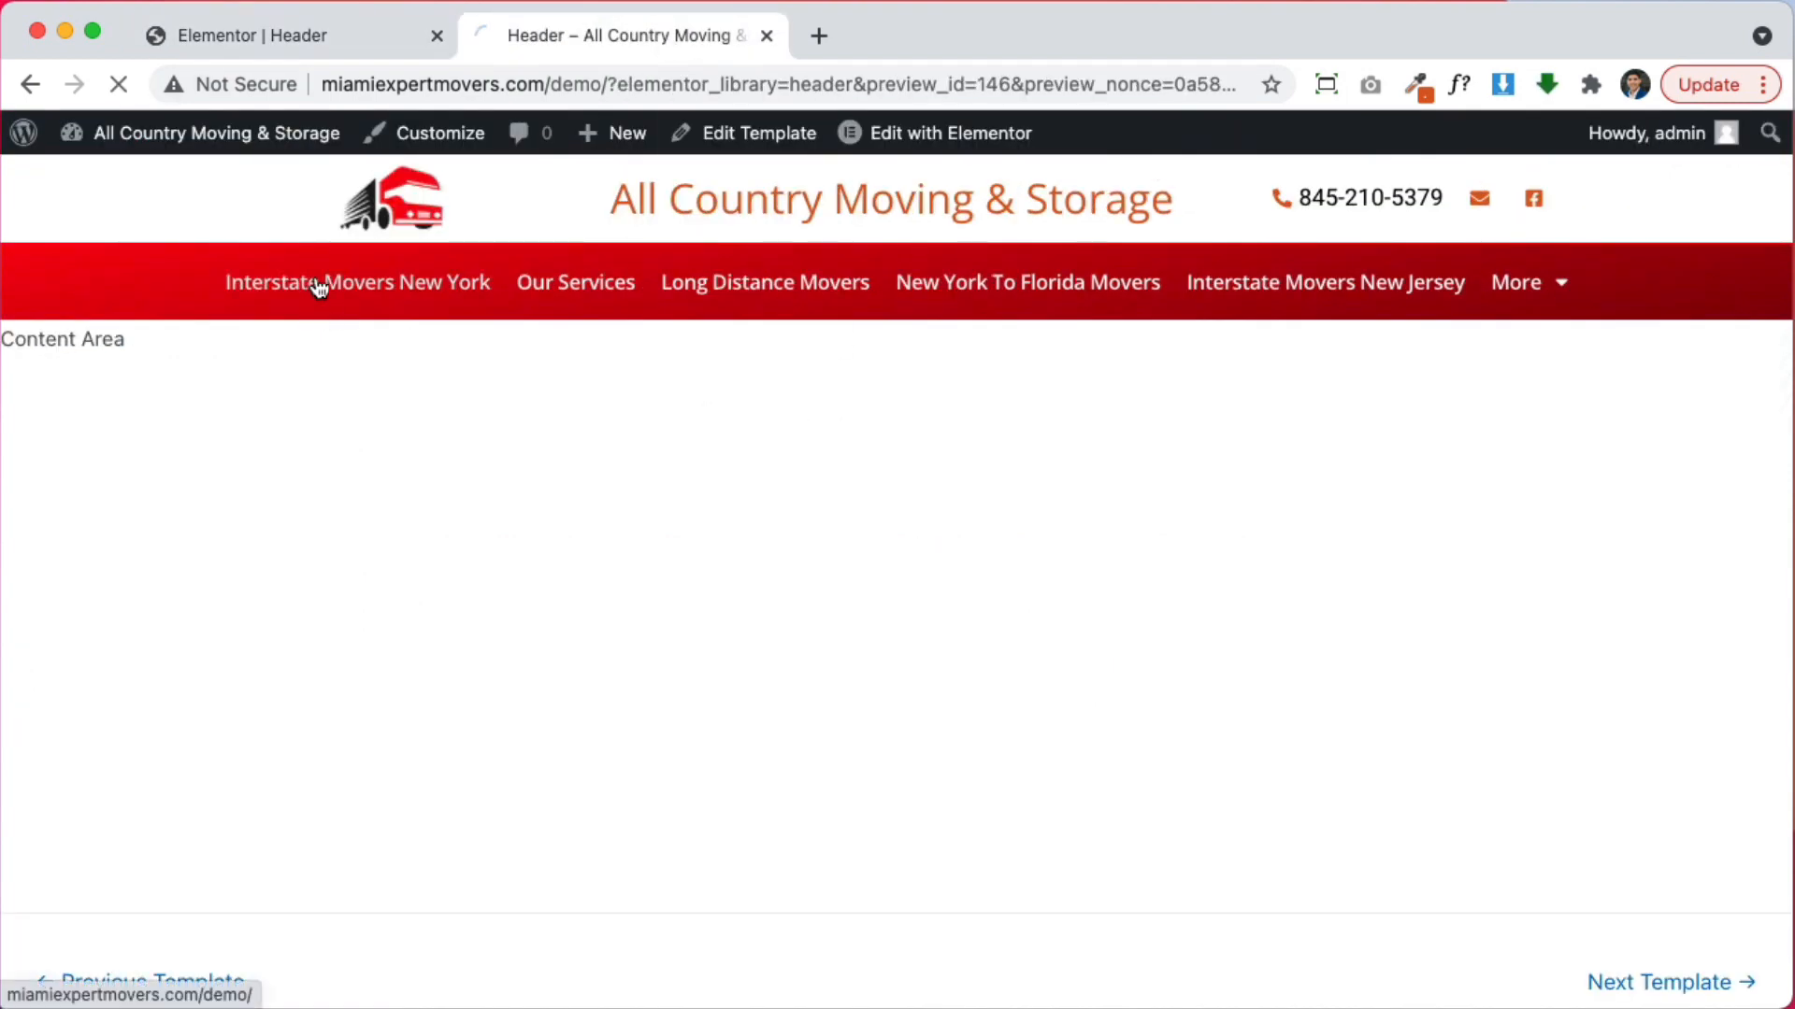
Scroll the live home page down to the footer and back up, checking the pinned logo row
scroll(1205, 505, down, 2)
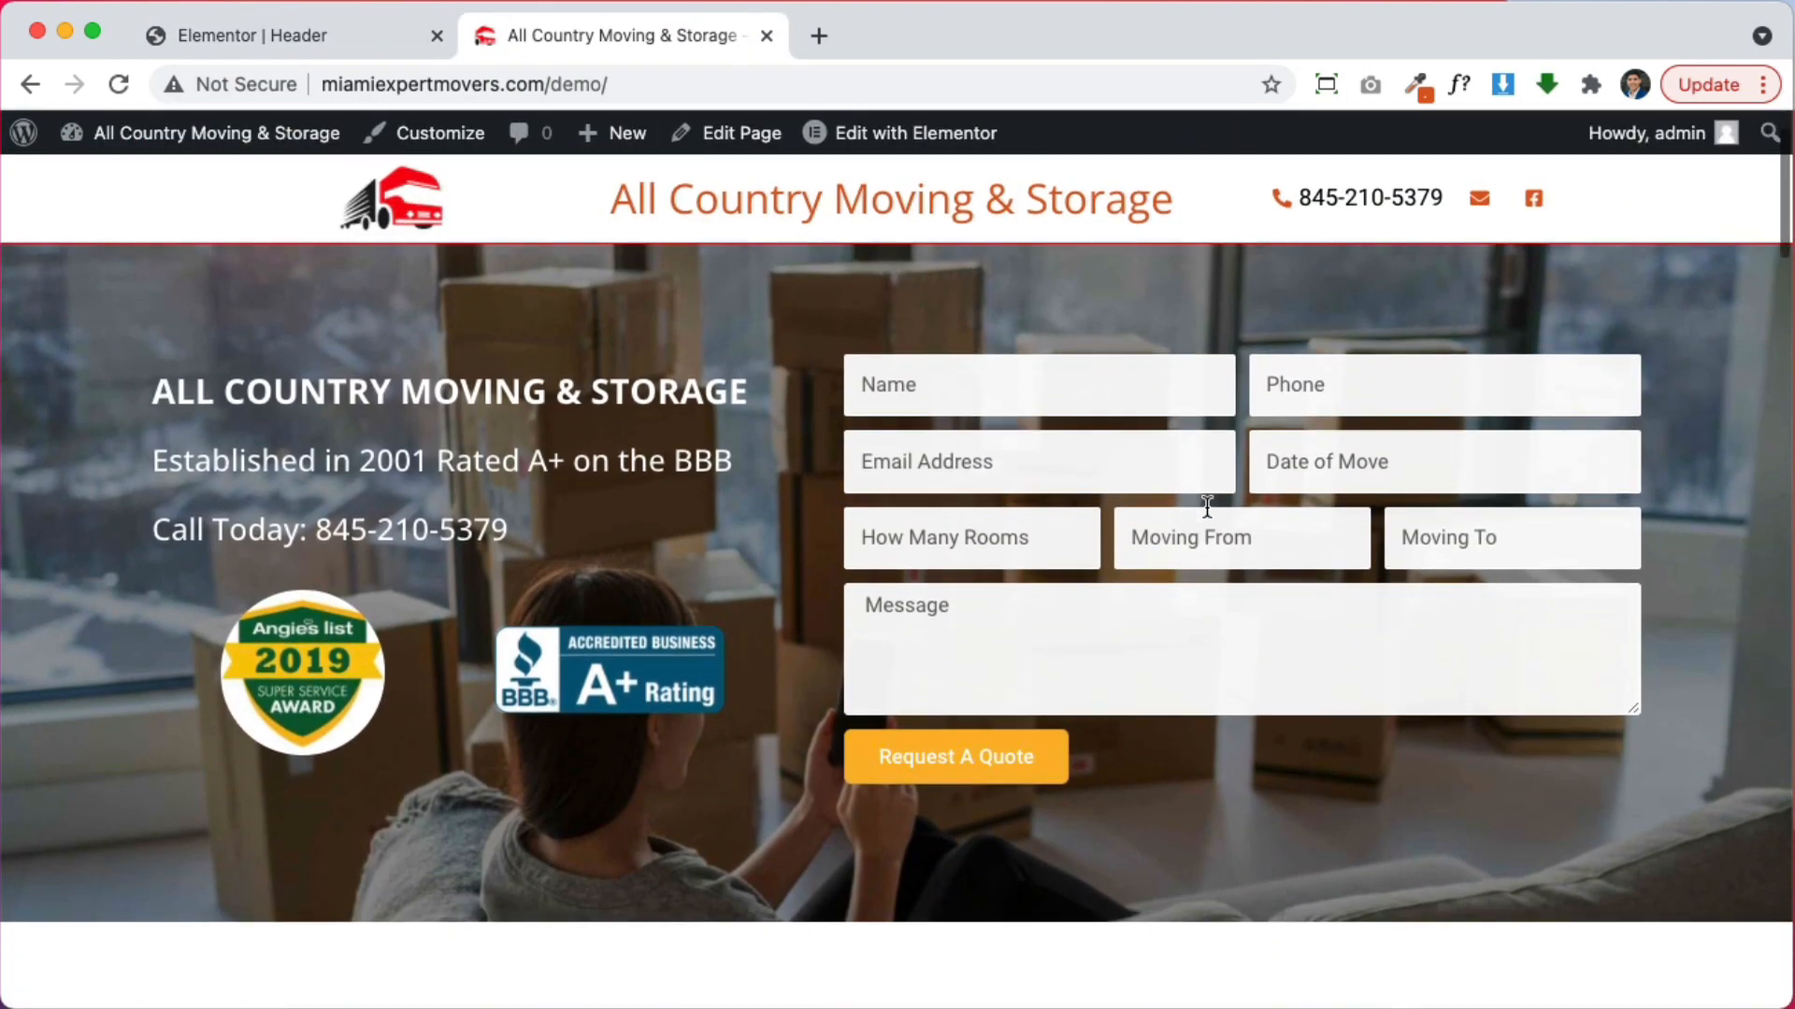
scroll(1220, 505, up, 2)
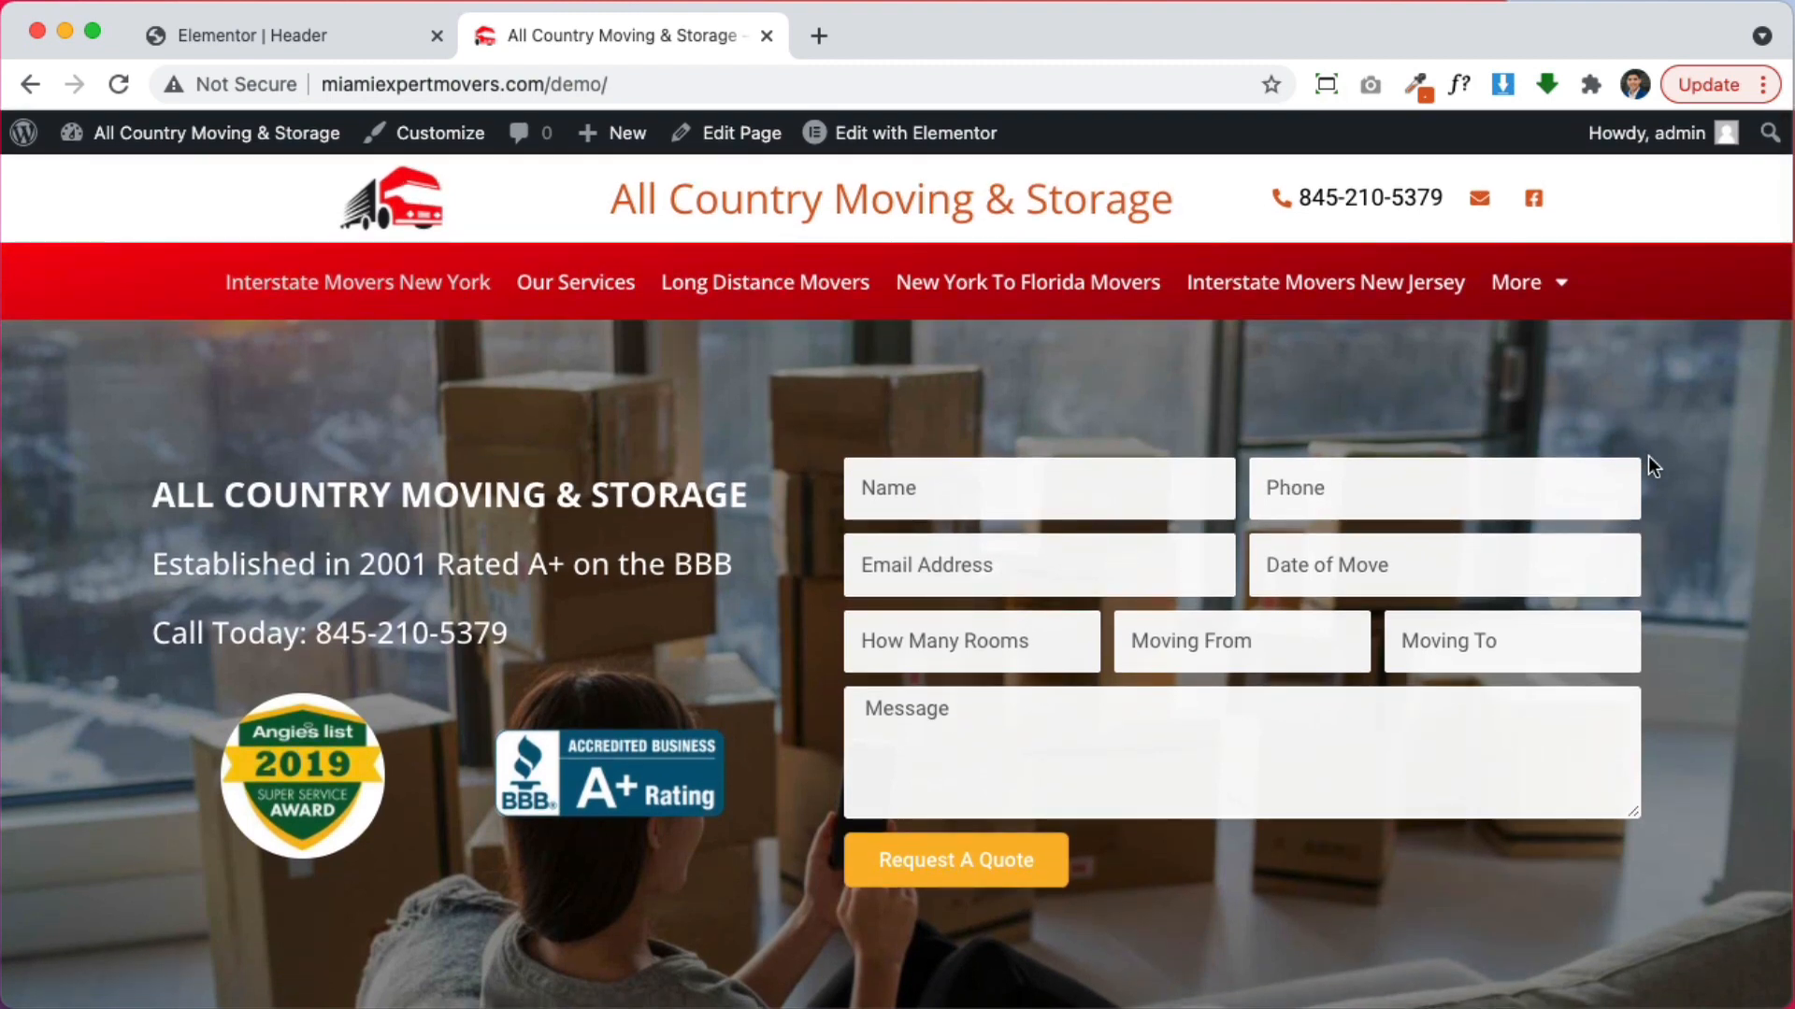
scroll(1723, 599, down, 2)
scroll(1692, 596, down, 10)
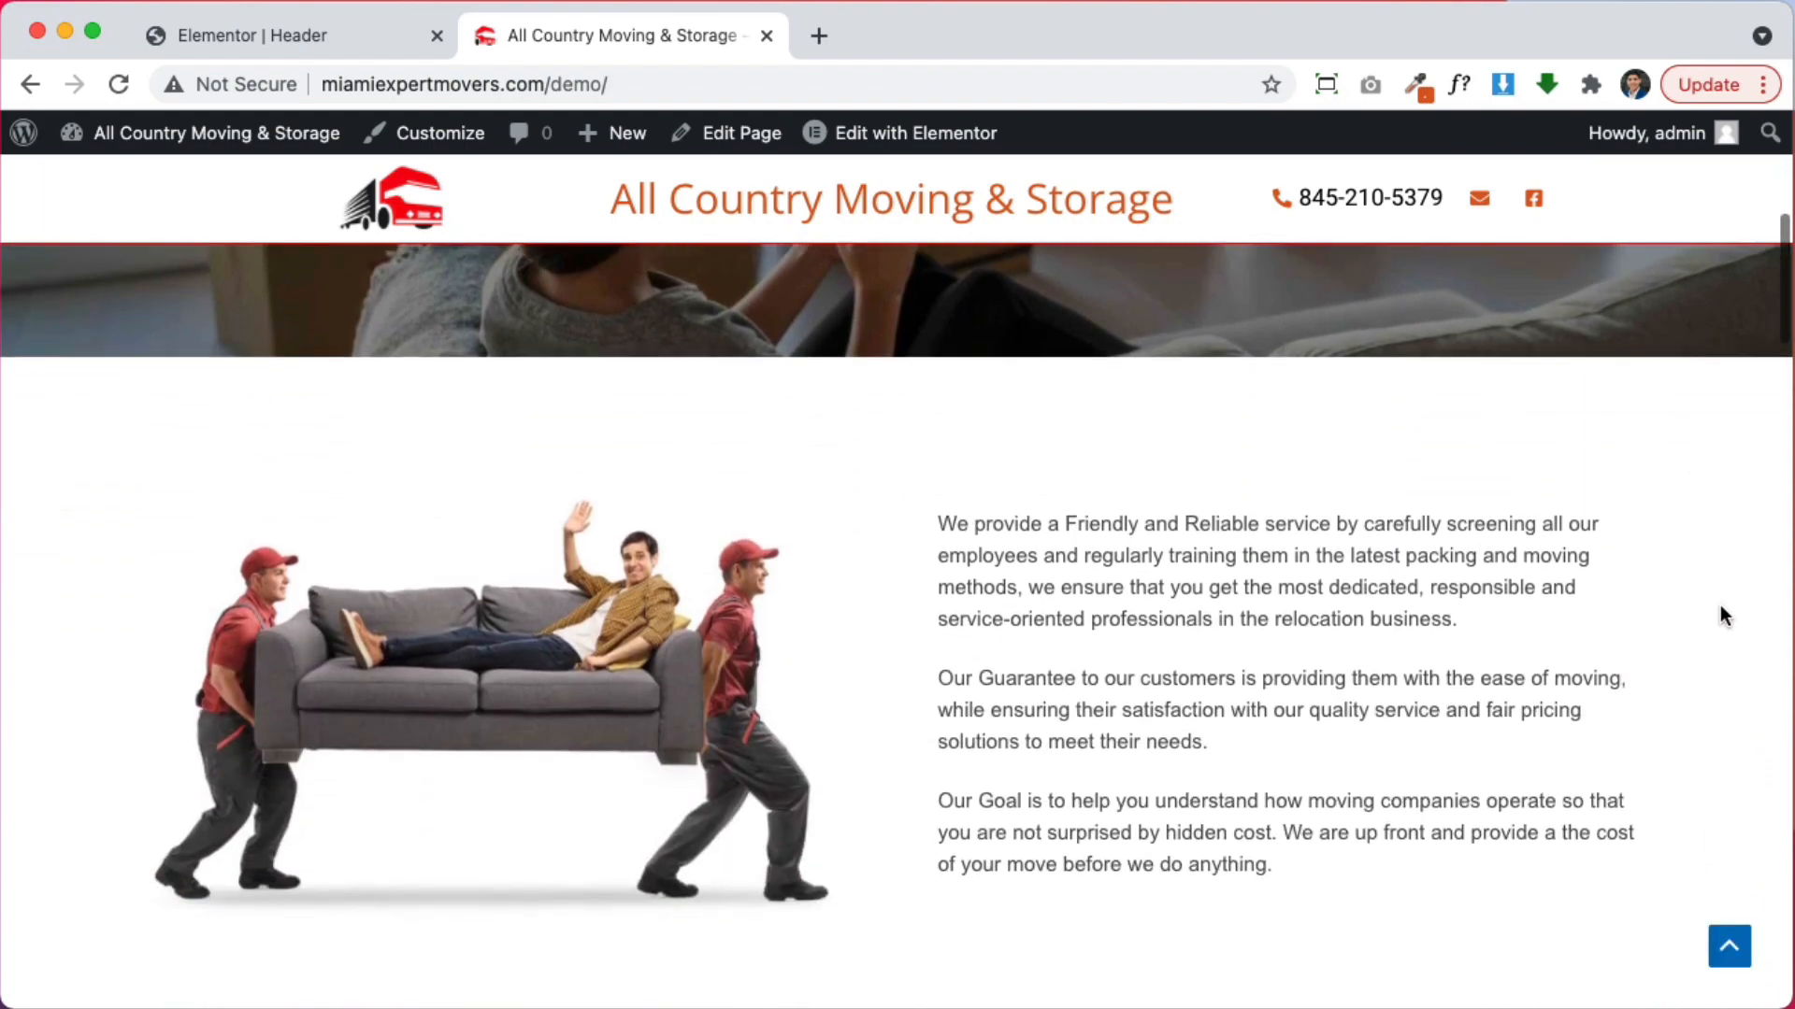
scroll(1687, 621, down, 10)
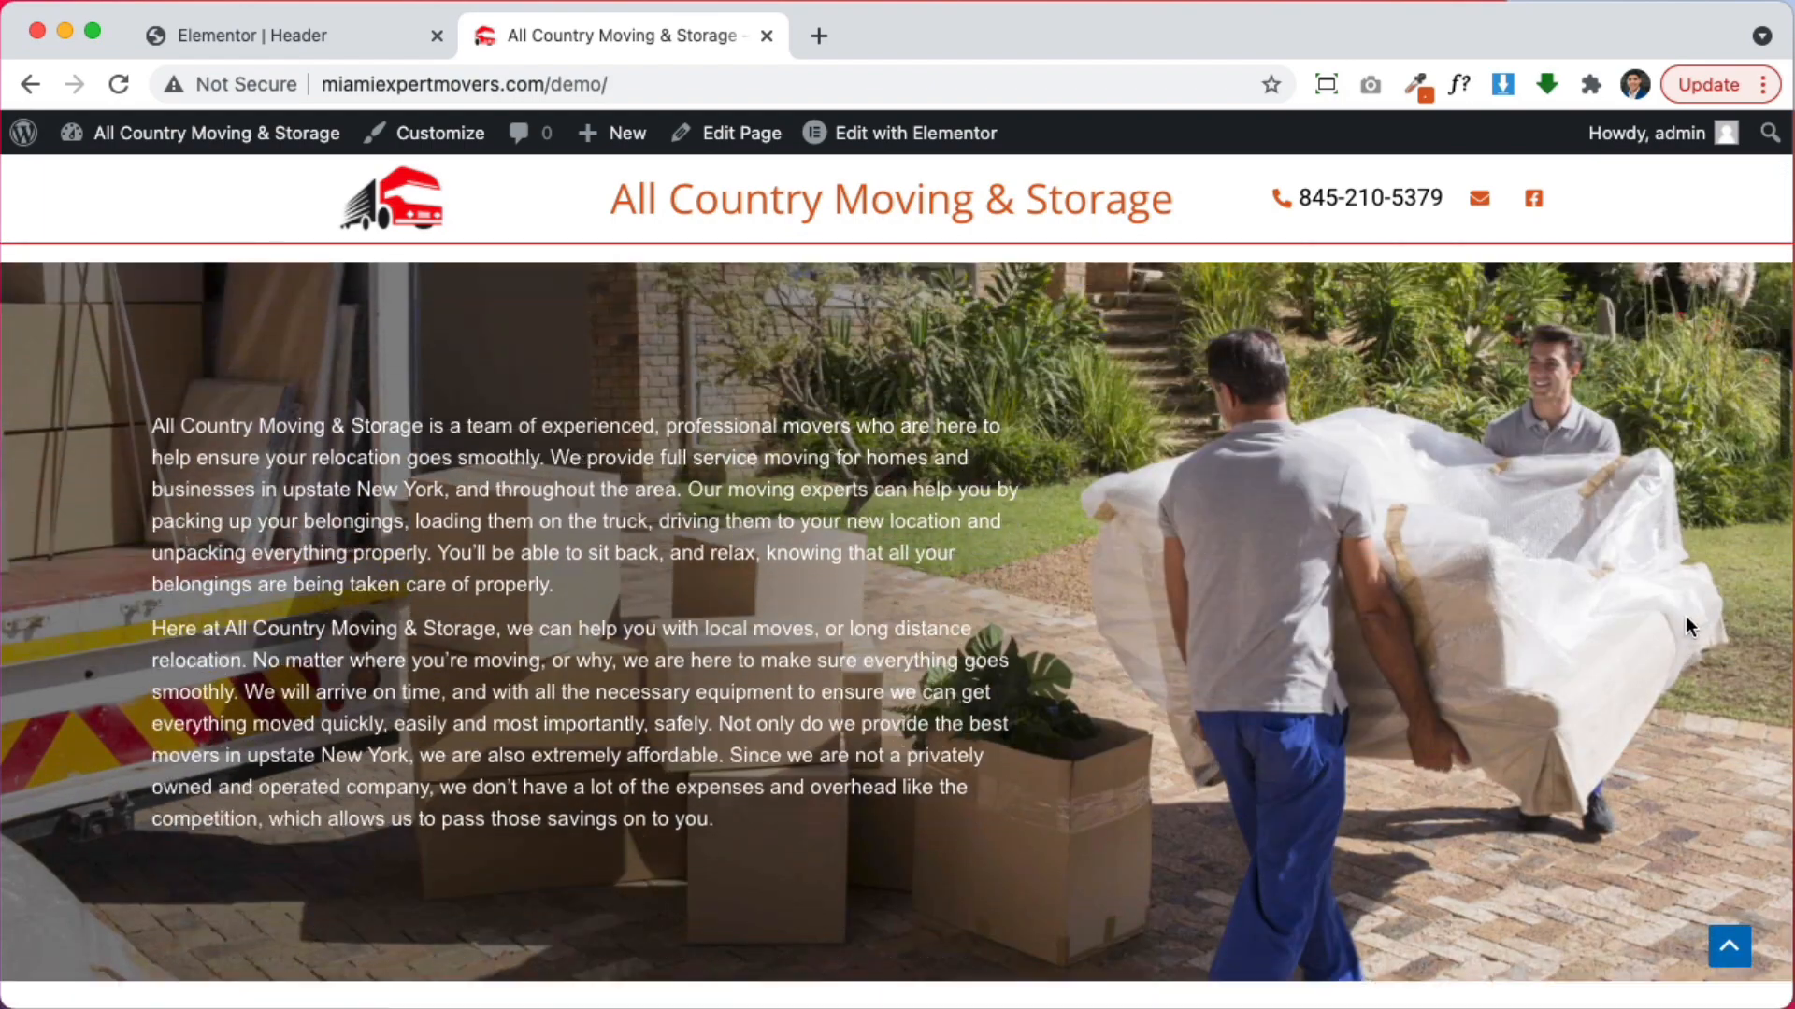
scroll(1675, 634, down, 11)
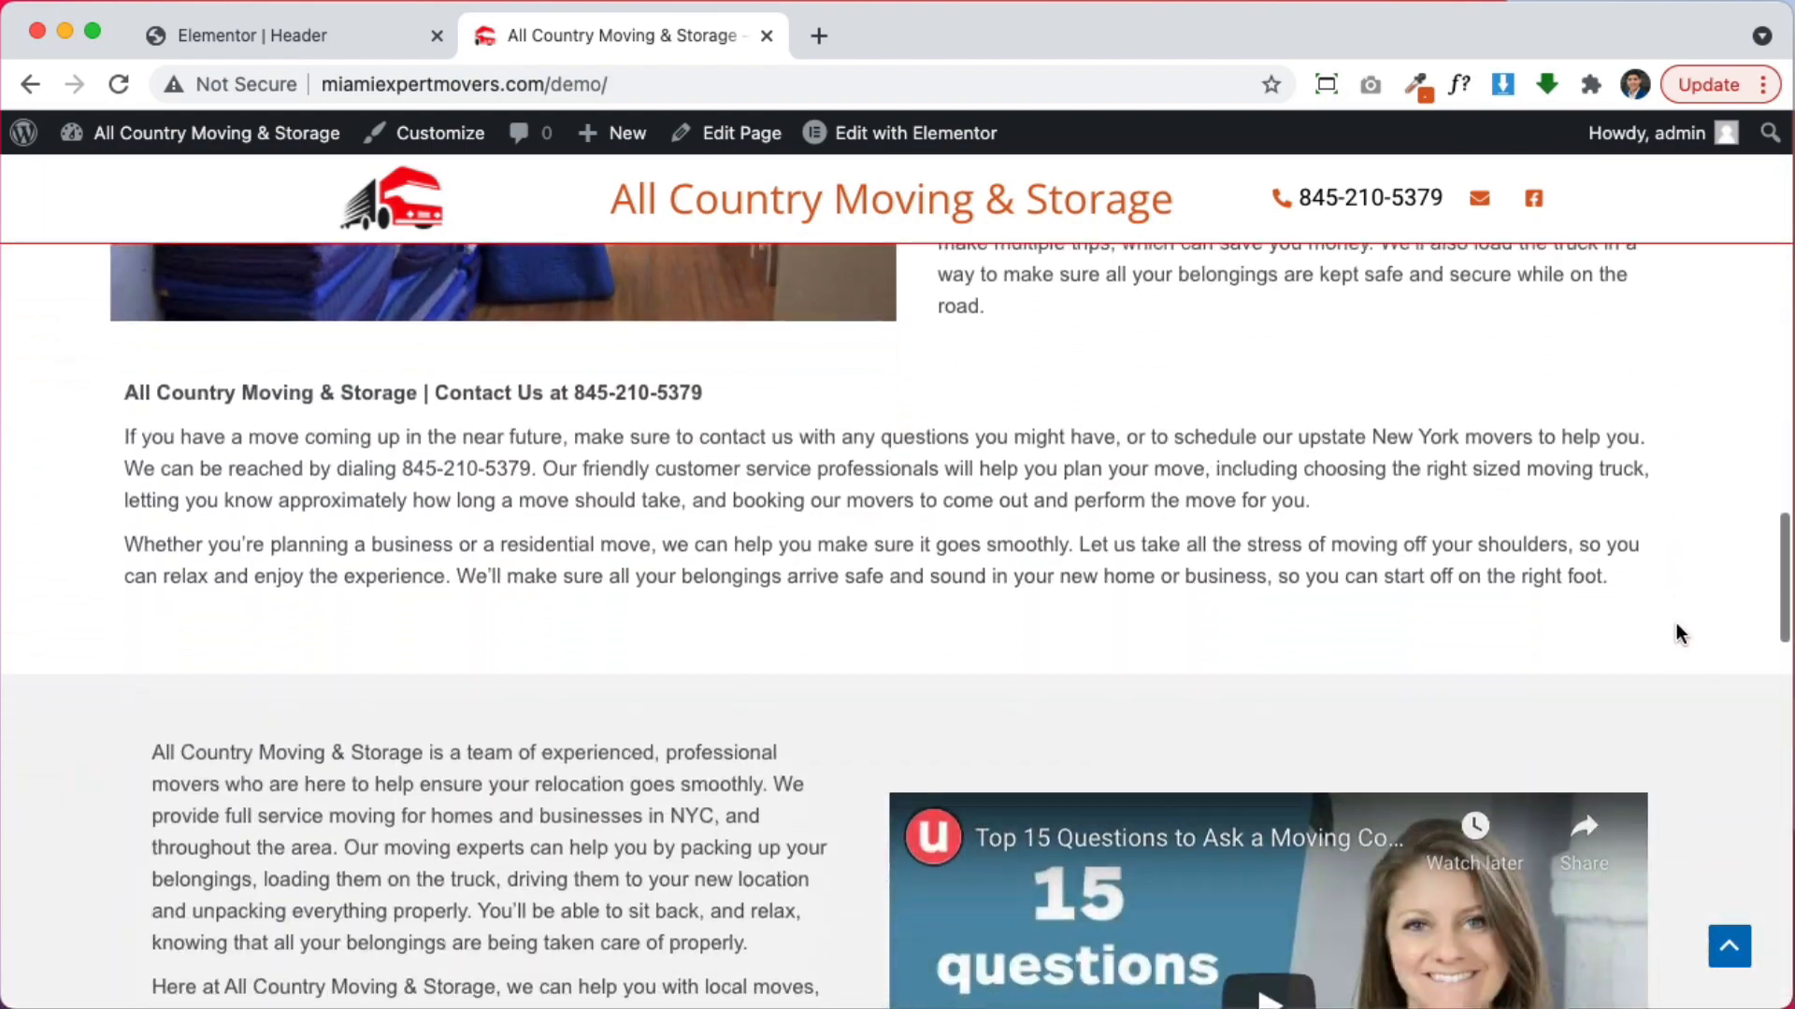
scroll(1716, 650, down, 8)
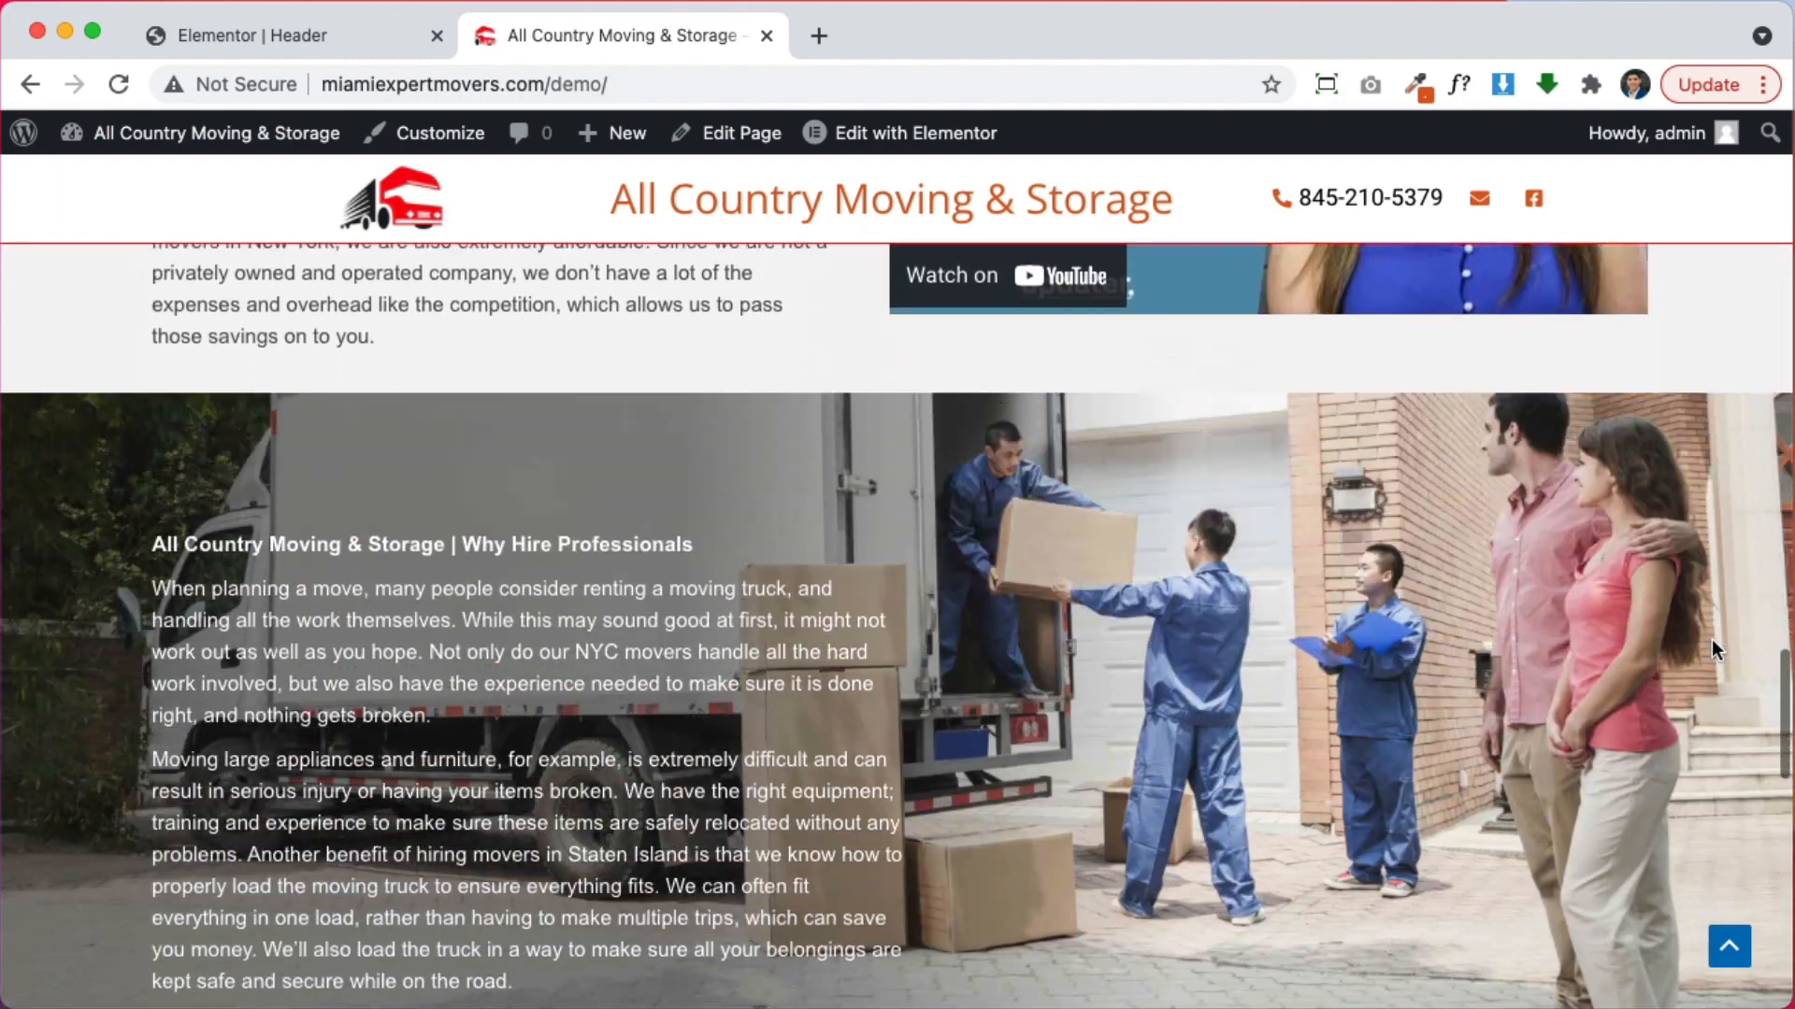
scroll(1716, 650, down, 10)
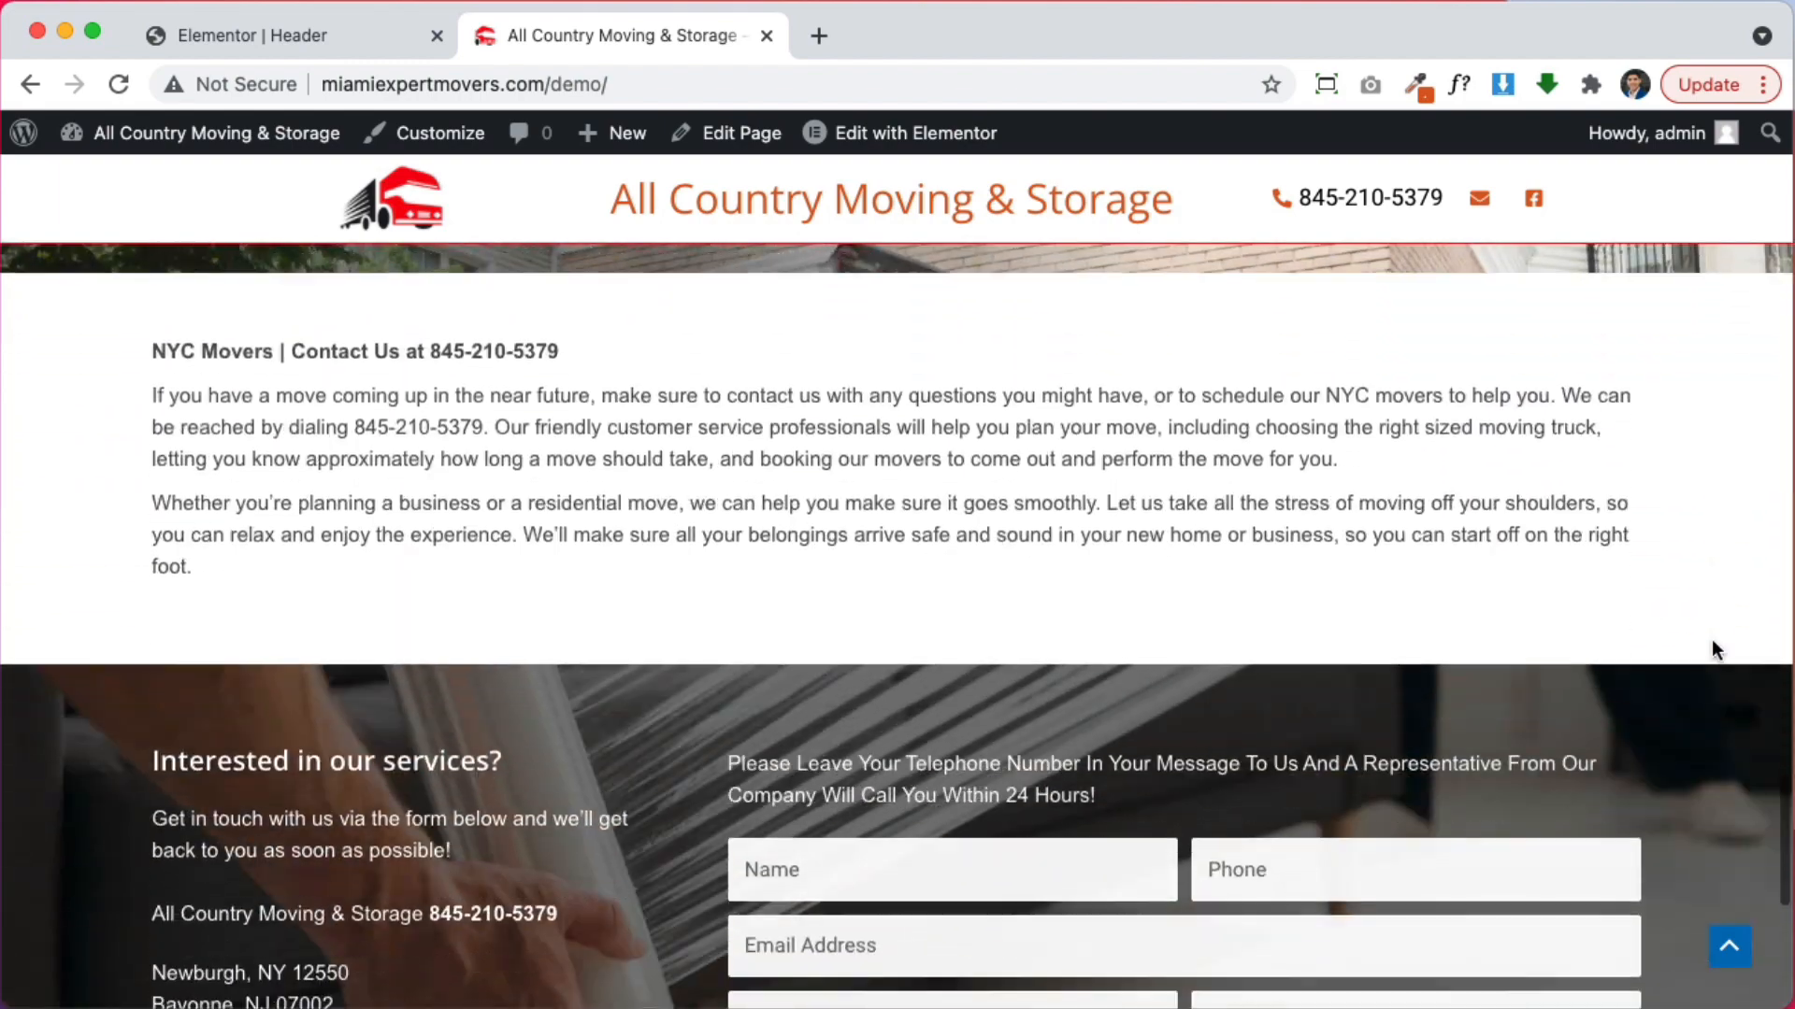
scroll(1716, 650, down, 3)
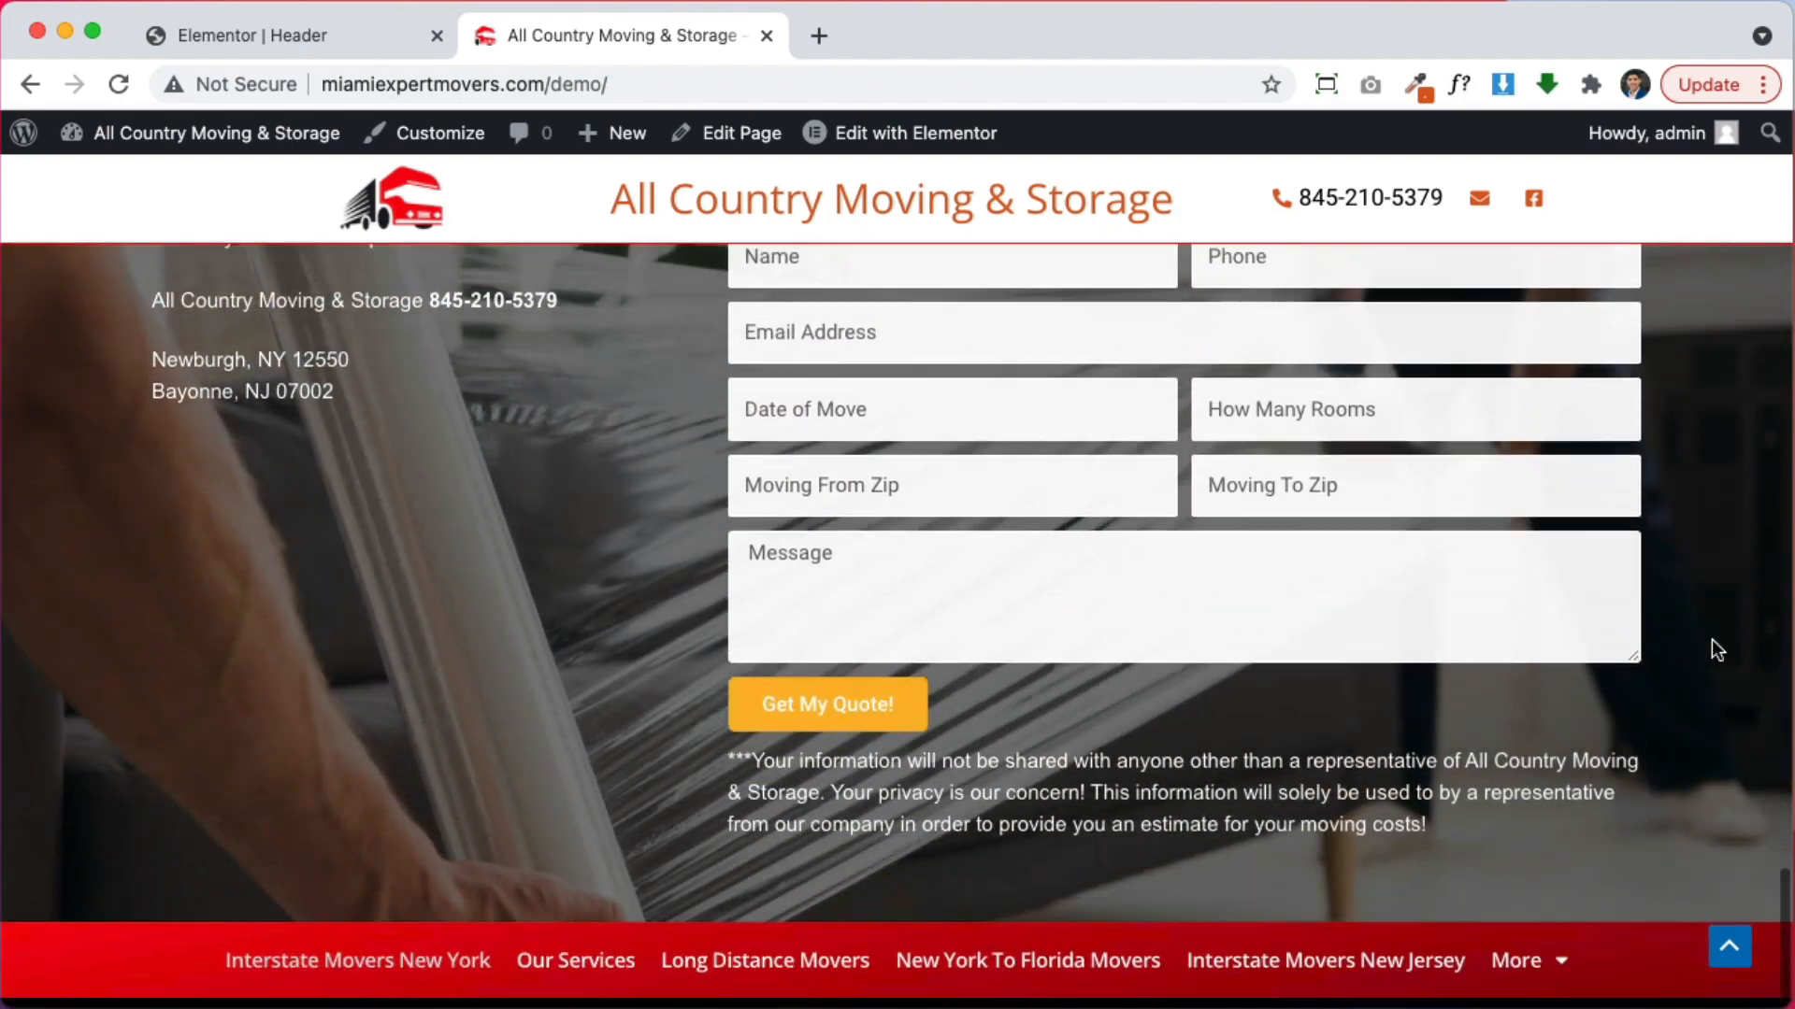
scroll(1716, 649, up, 20)
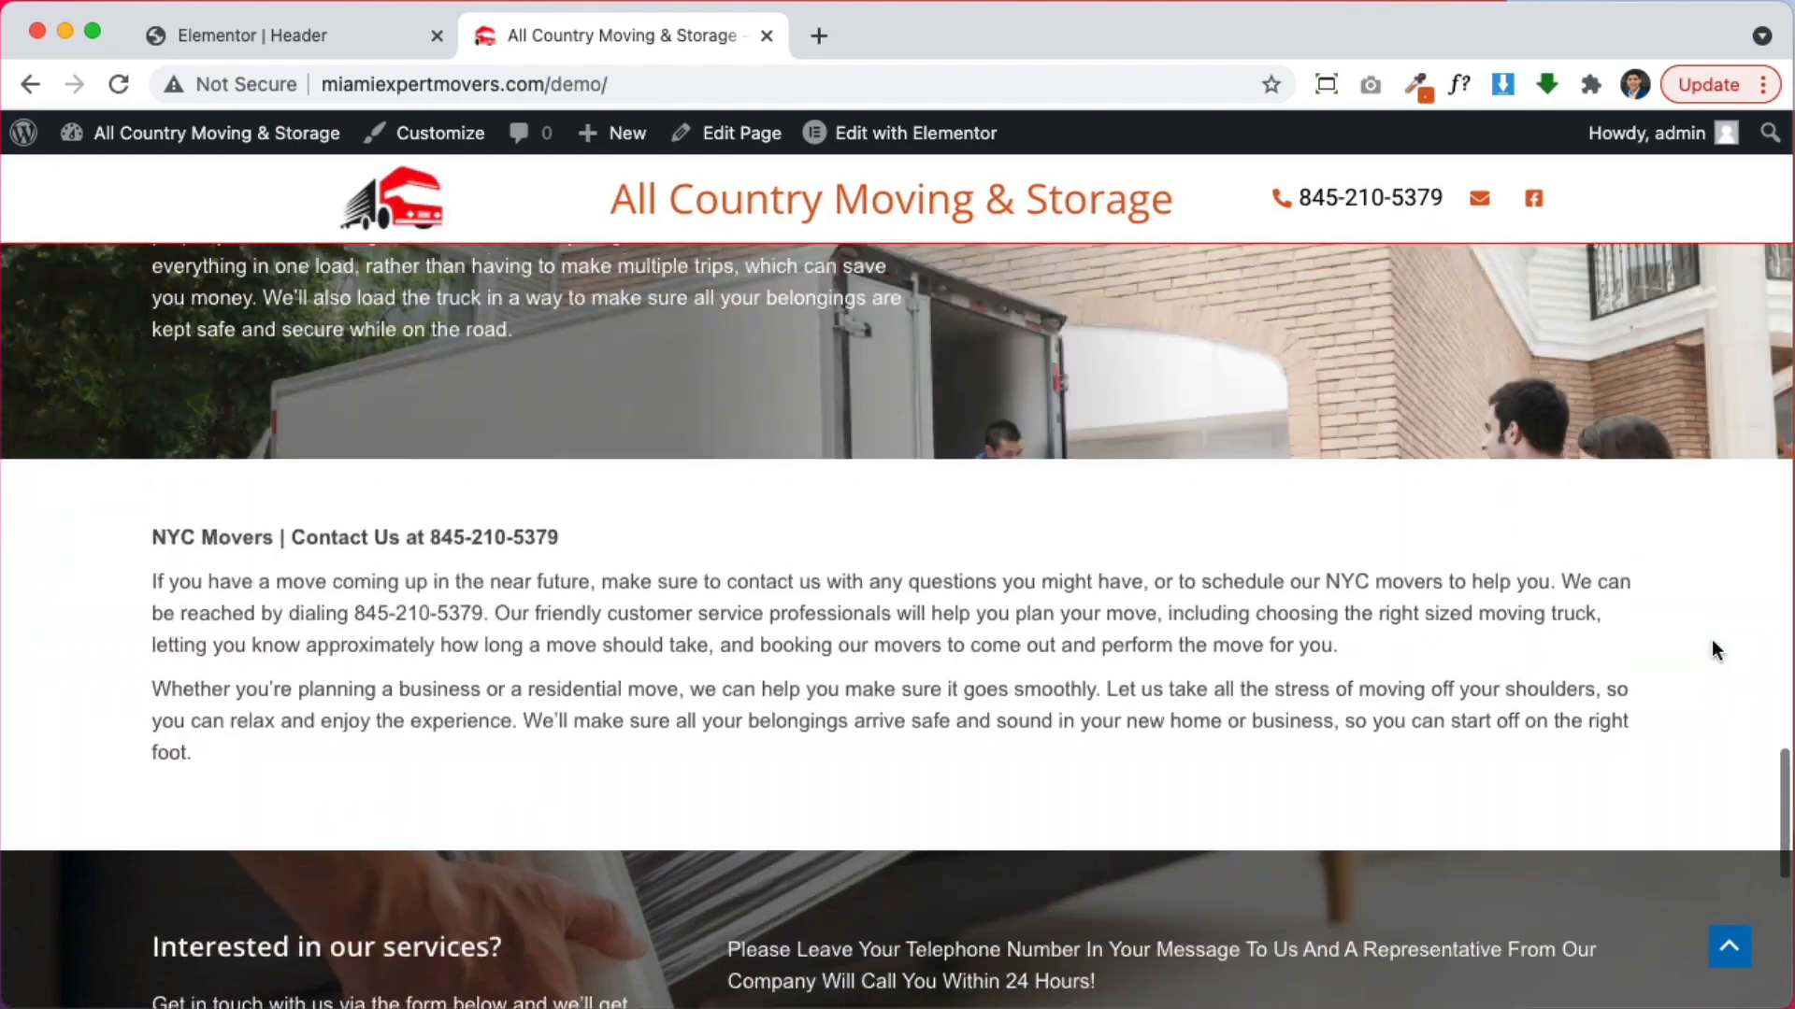
scroll(1716, 650, up, 10)
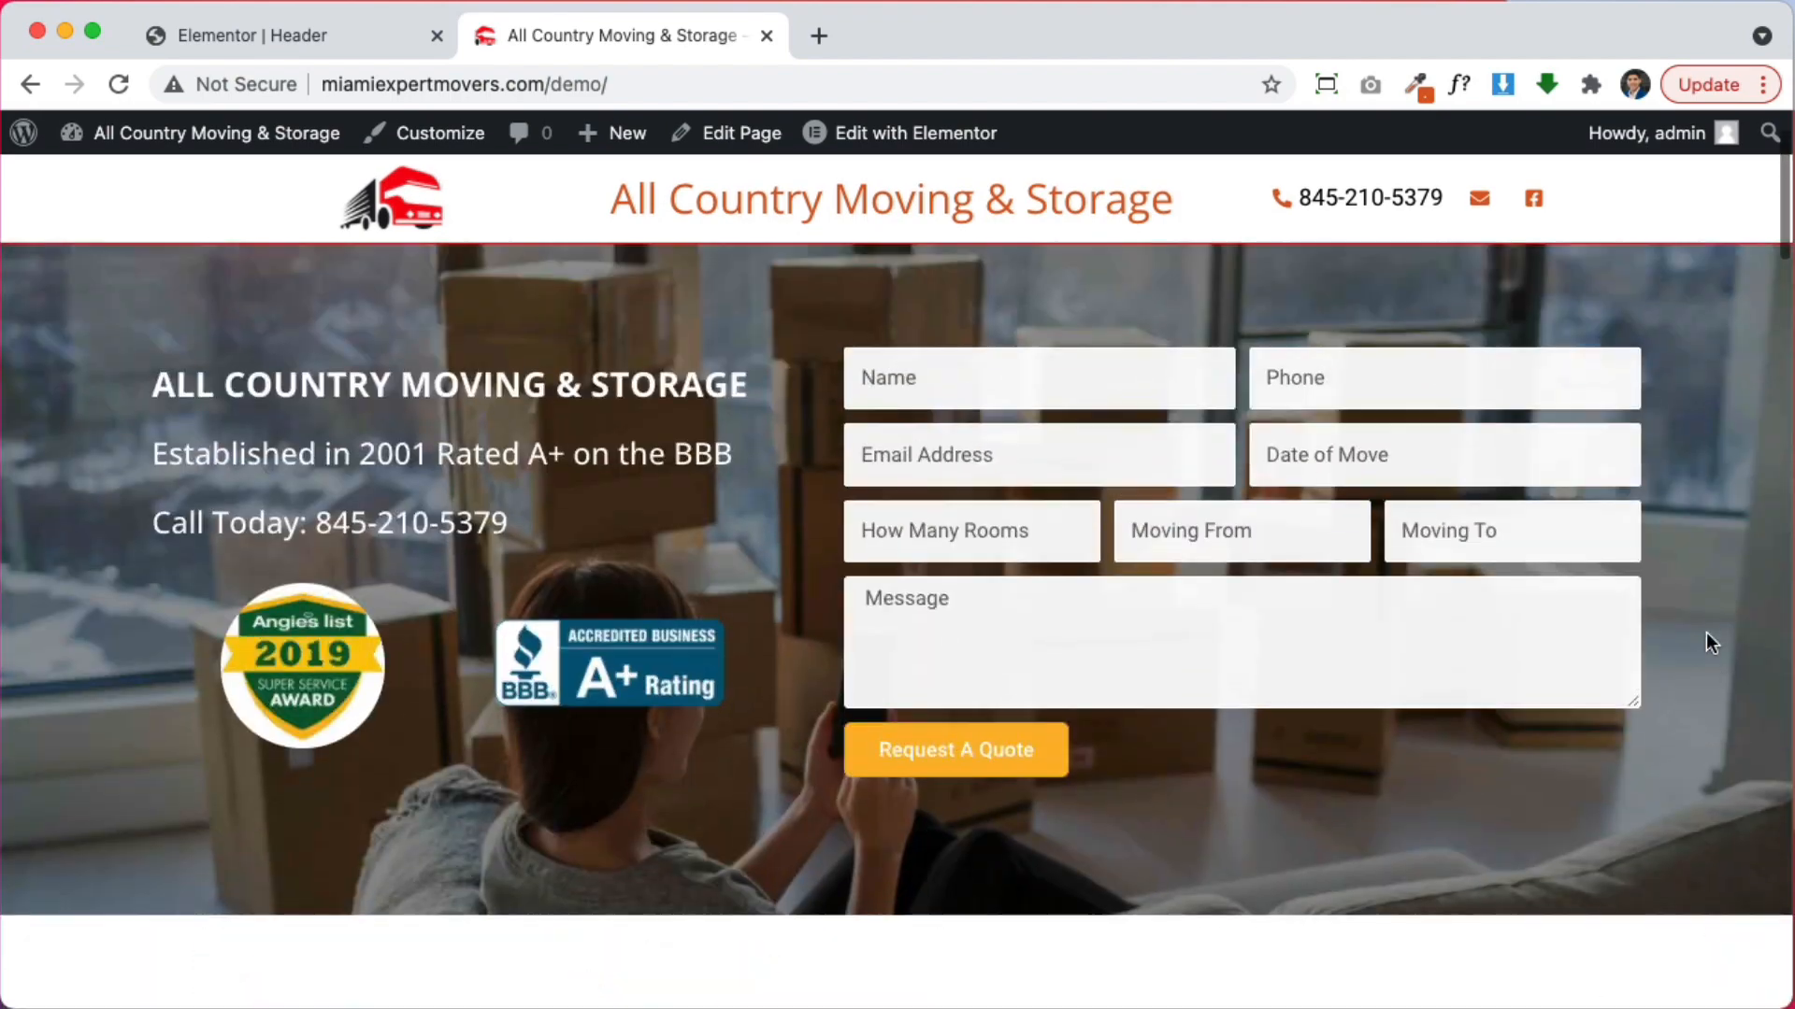